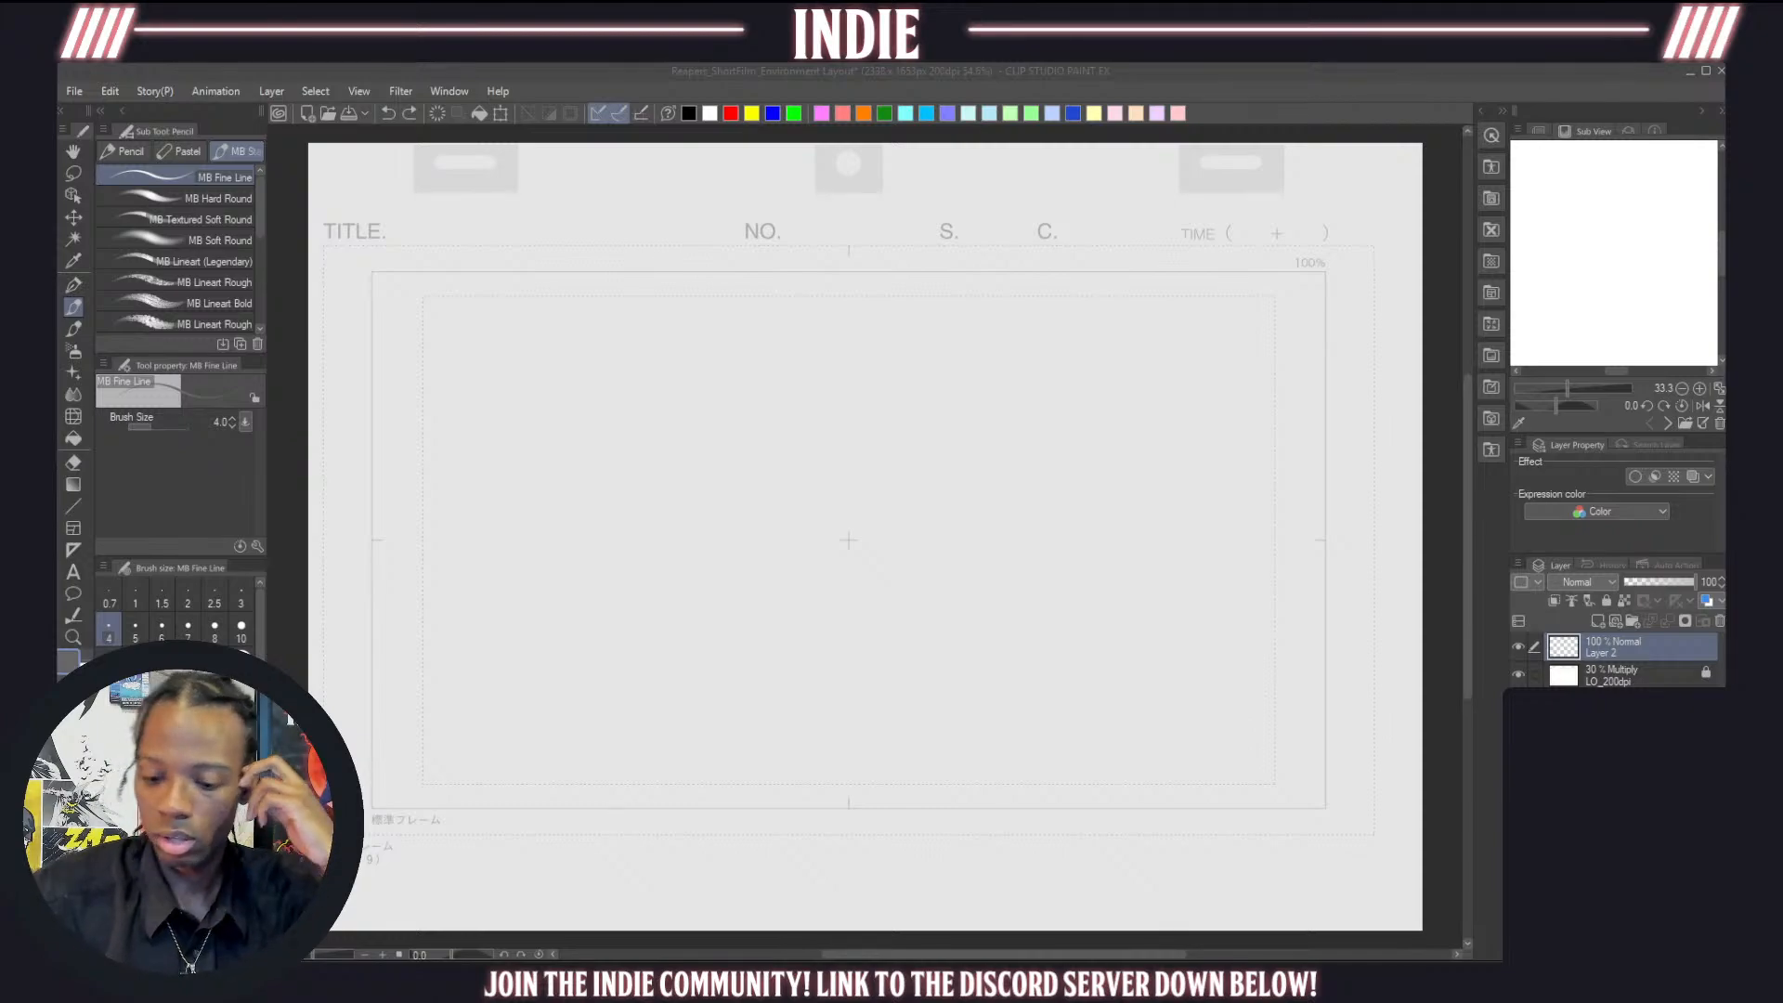
# Select Layer 2 and set the MB Fine Line pencil to brush size 7, undoing the test strokes
pyautogui.click(1584, 649)
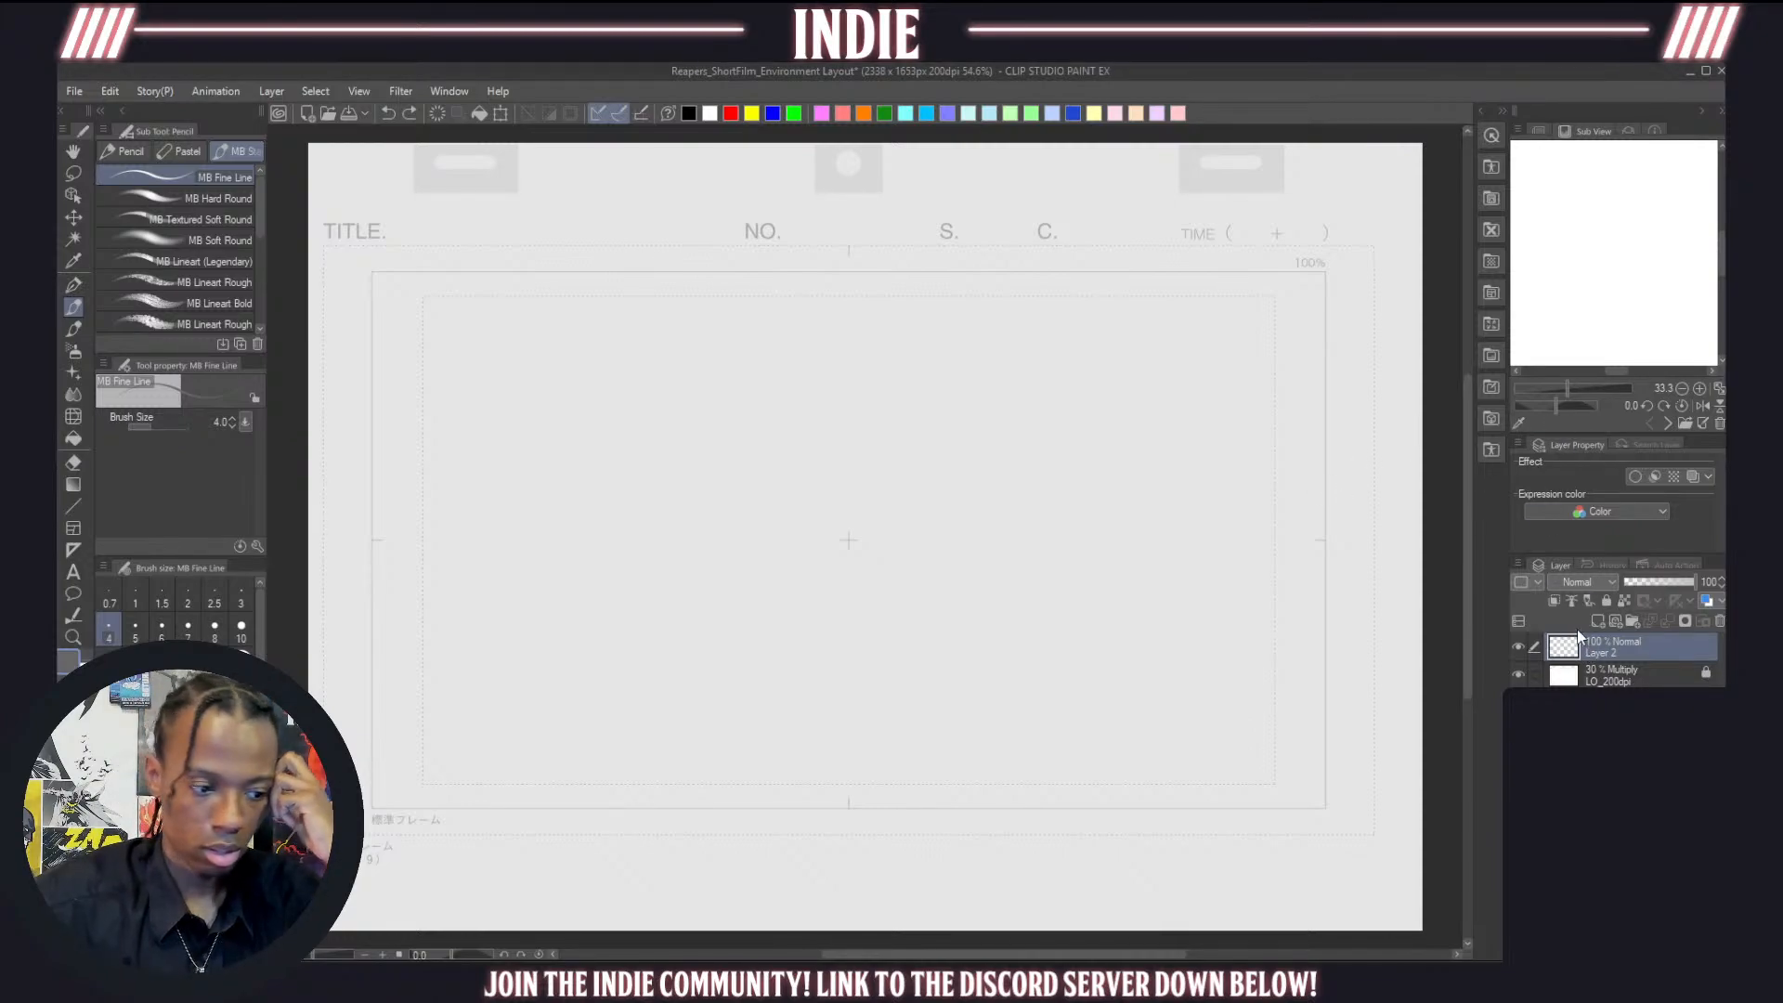
pyautogui.moveTo(960, 383); pyautogui.dragTo(999, 376)
pyautogui.hotkey('ctrl', 'z')
pyautogui.click(162, 630)
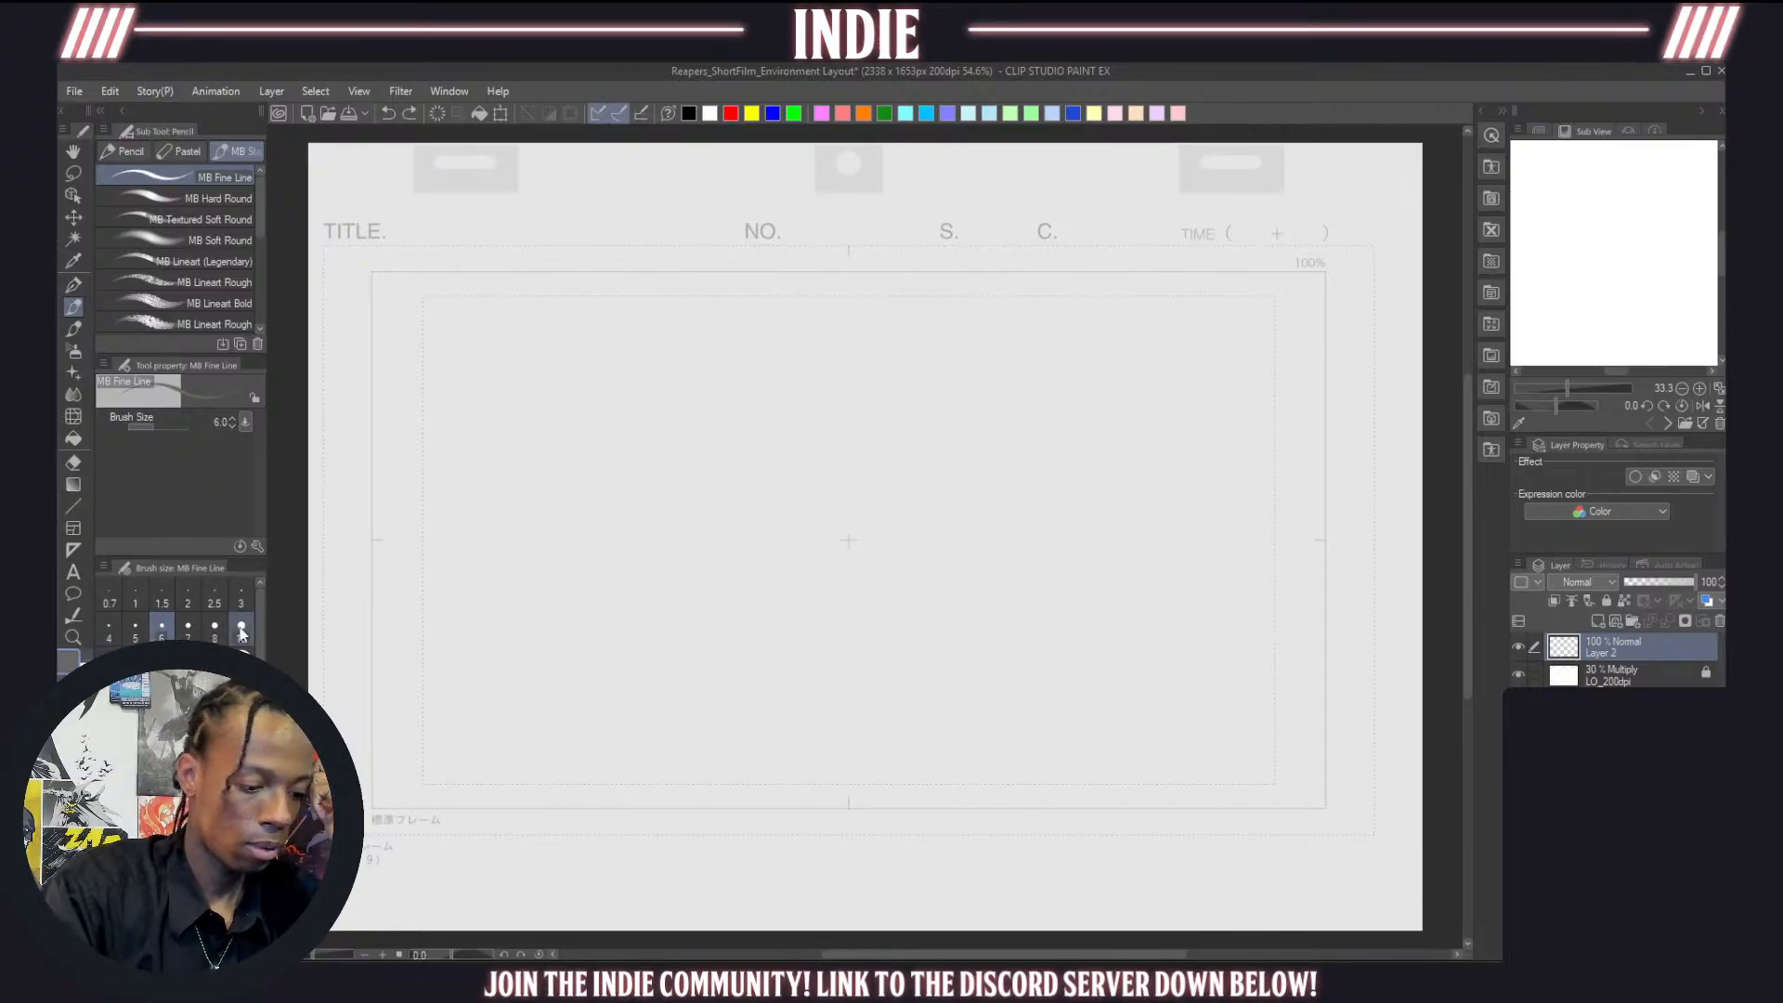
pyautogui.click(189, 630)
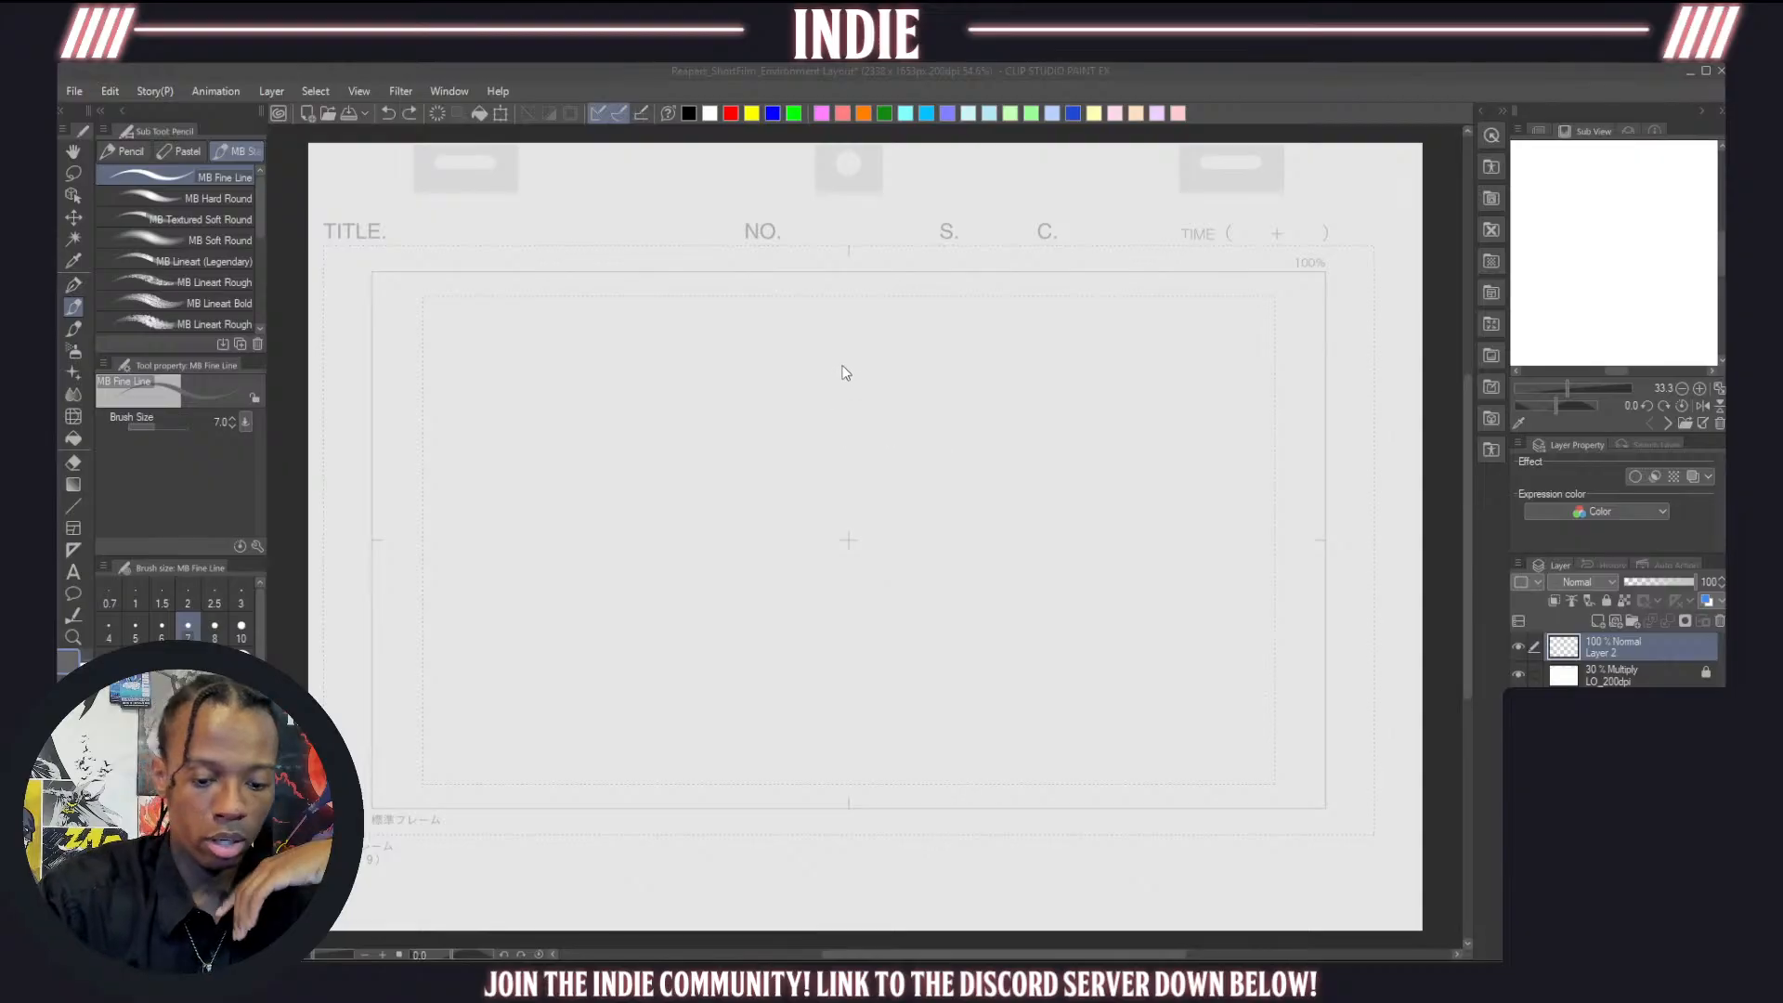
pyautogui.moveTo(846, 373); pyautogui.dragTo(846, 537)
pyautogui.hotkey('ctrl', 'z')
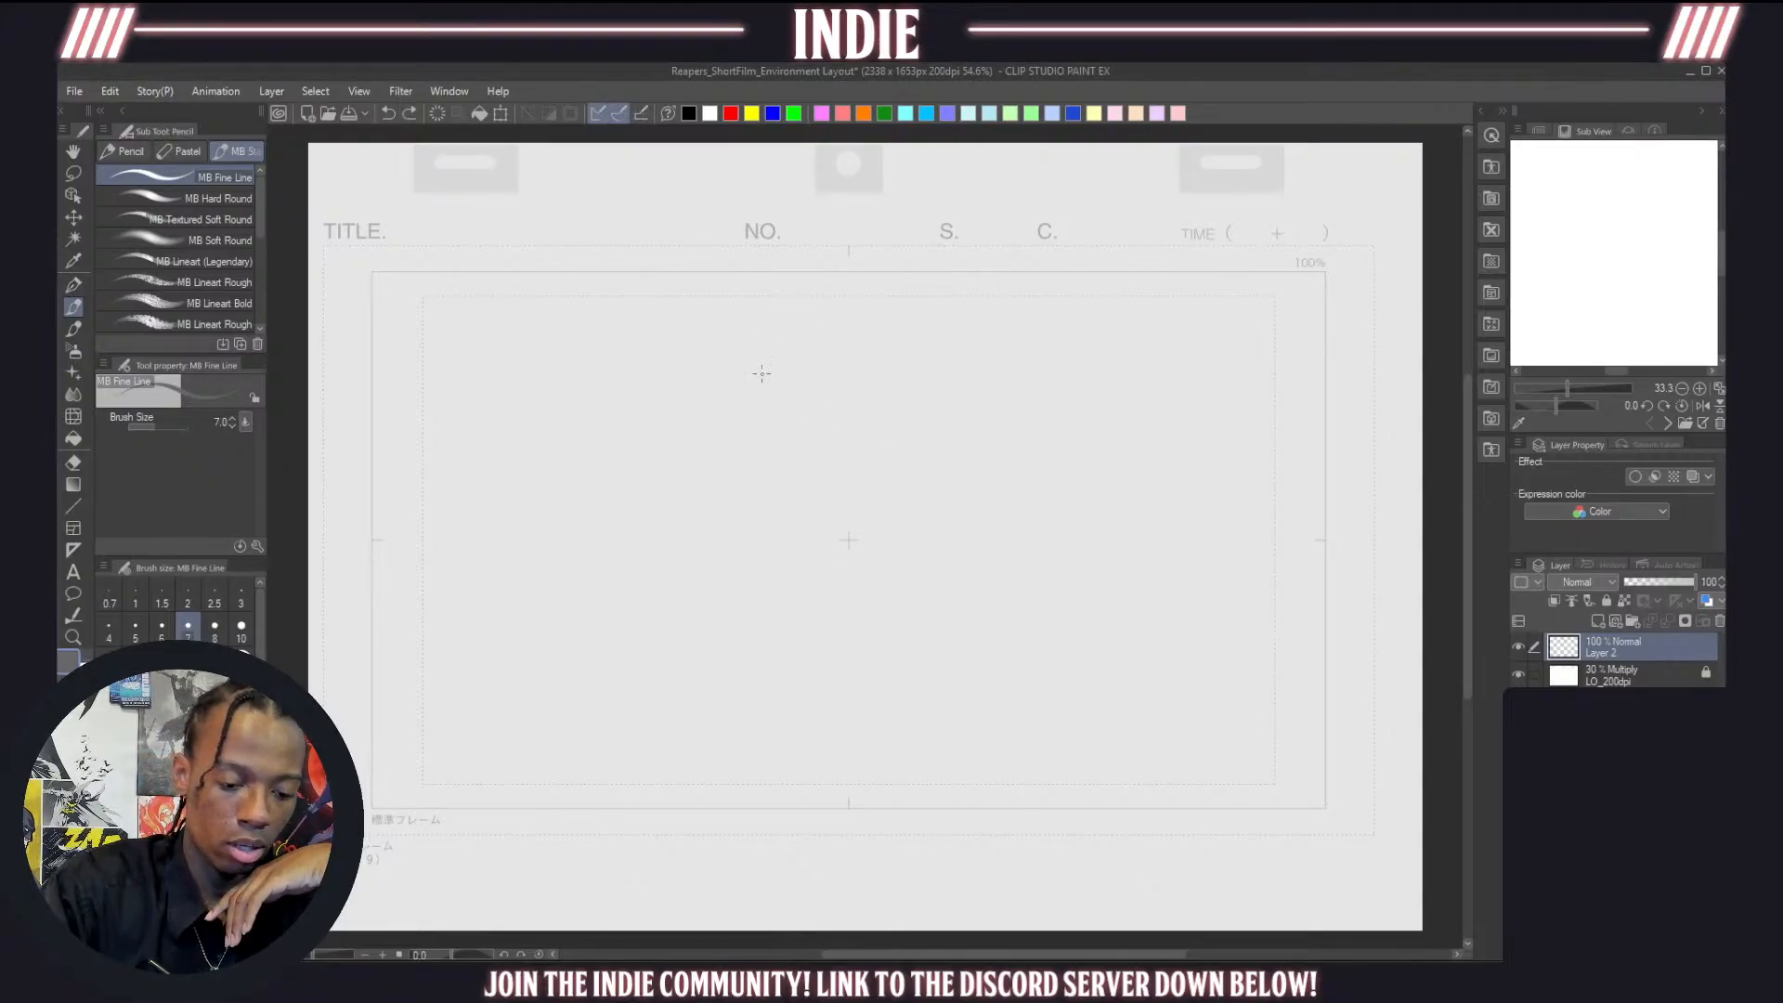
# Draw two parallel vertical straight lines at brush size 6 through the middle of the layout frame
pyautogui.click(73, 506)
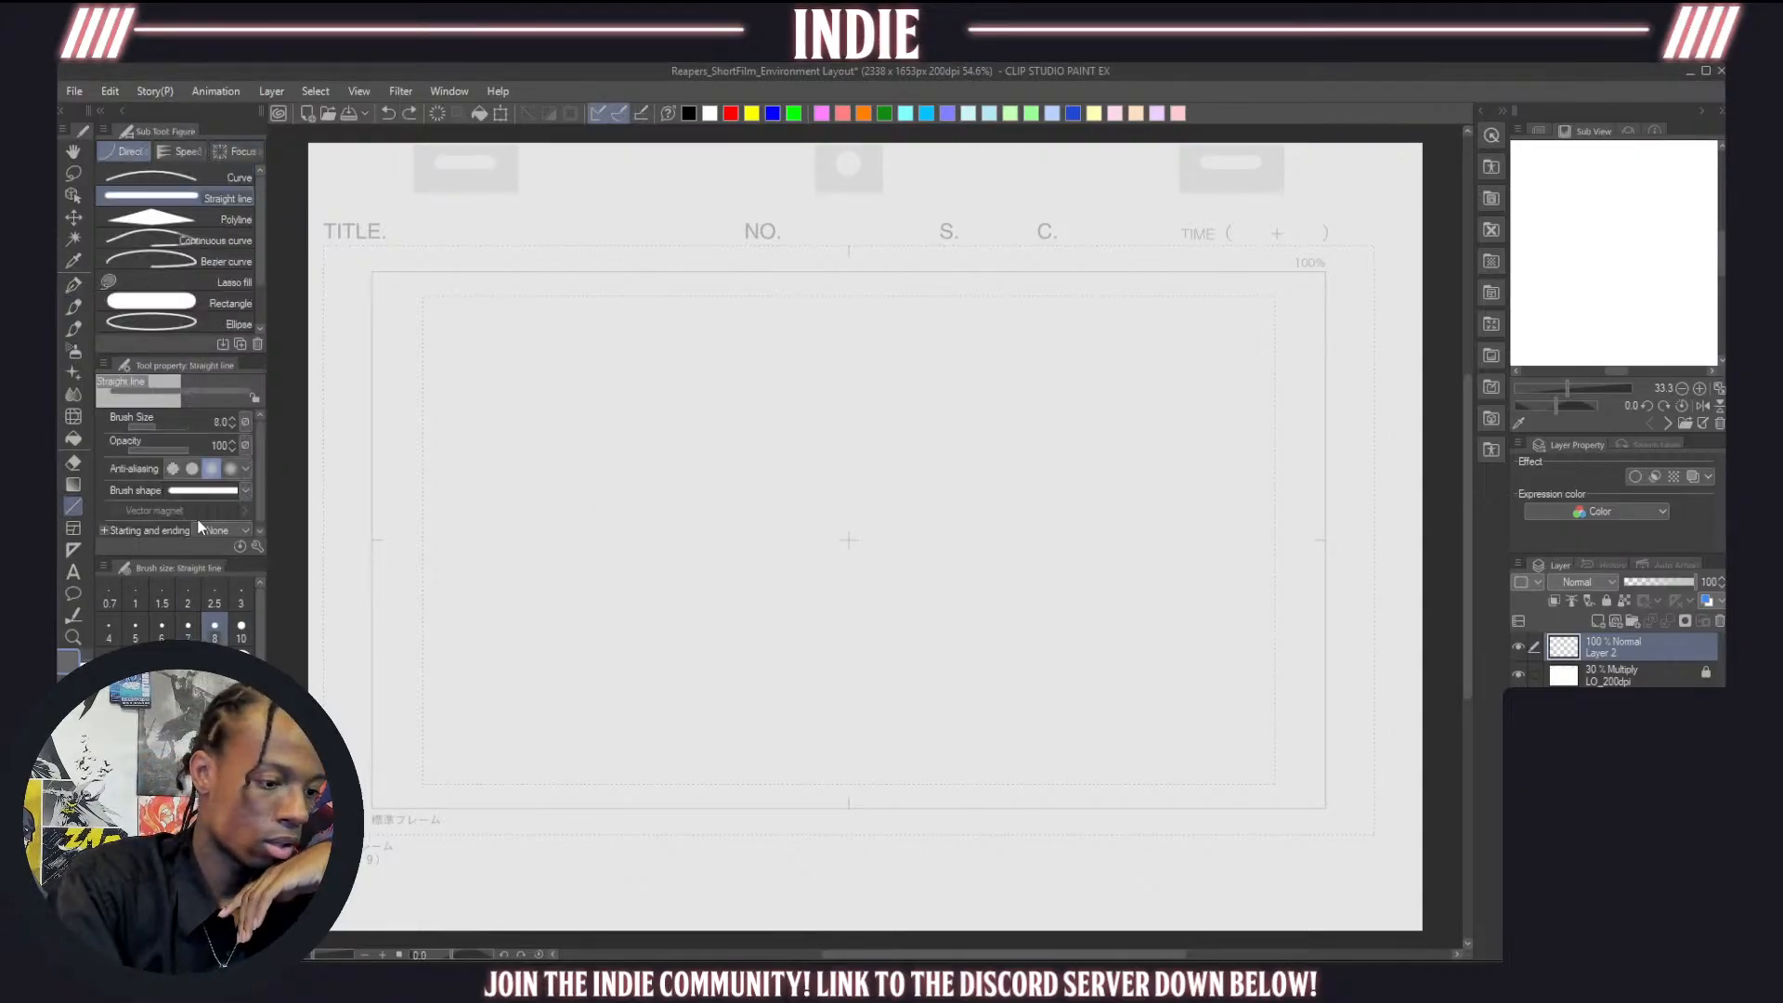
pyautogui.click(159, 631)
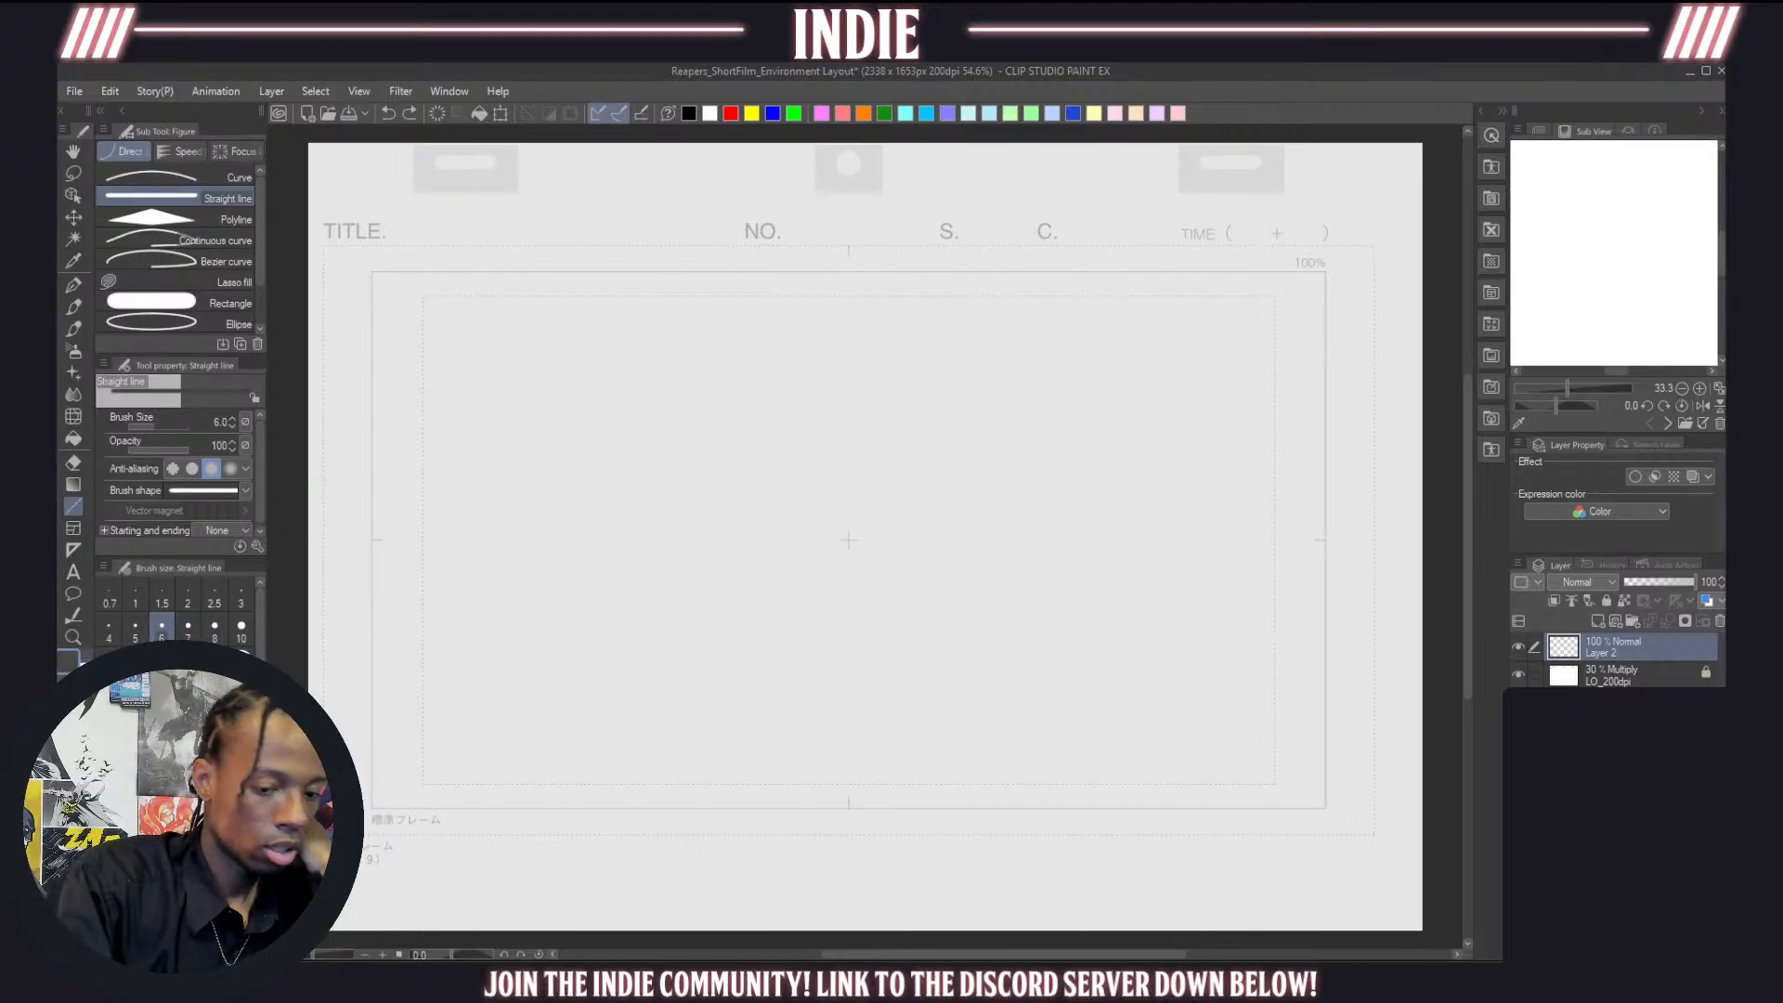
pyautogui.moveTo(759, 252); pyautogui.dragTo(759, 783)
pyautogui.hotkey('ctrl', 'z')
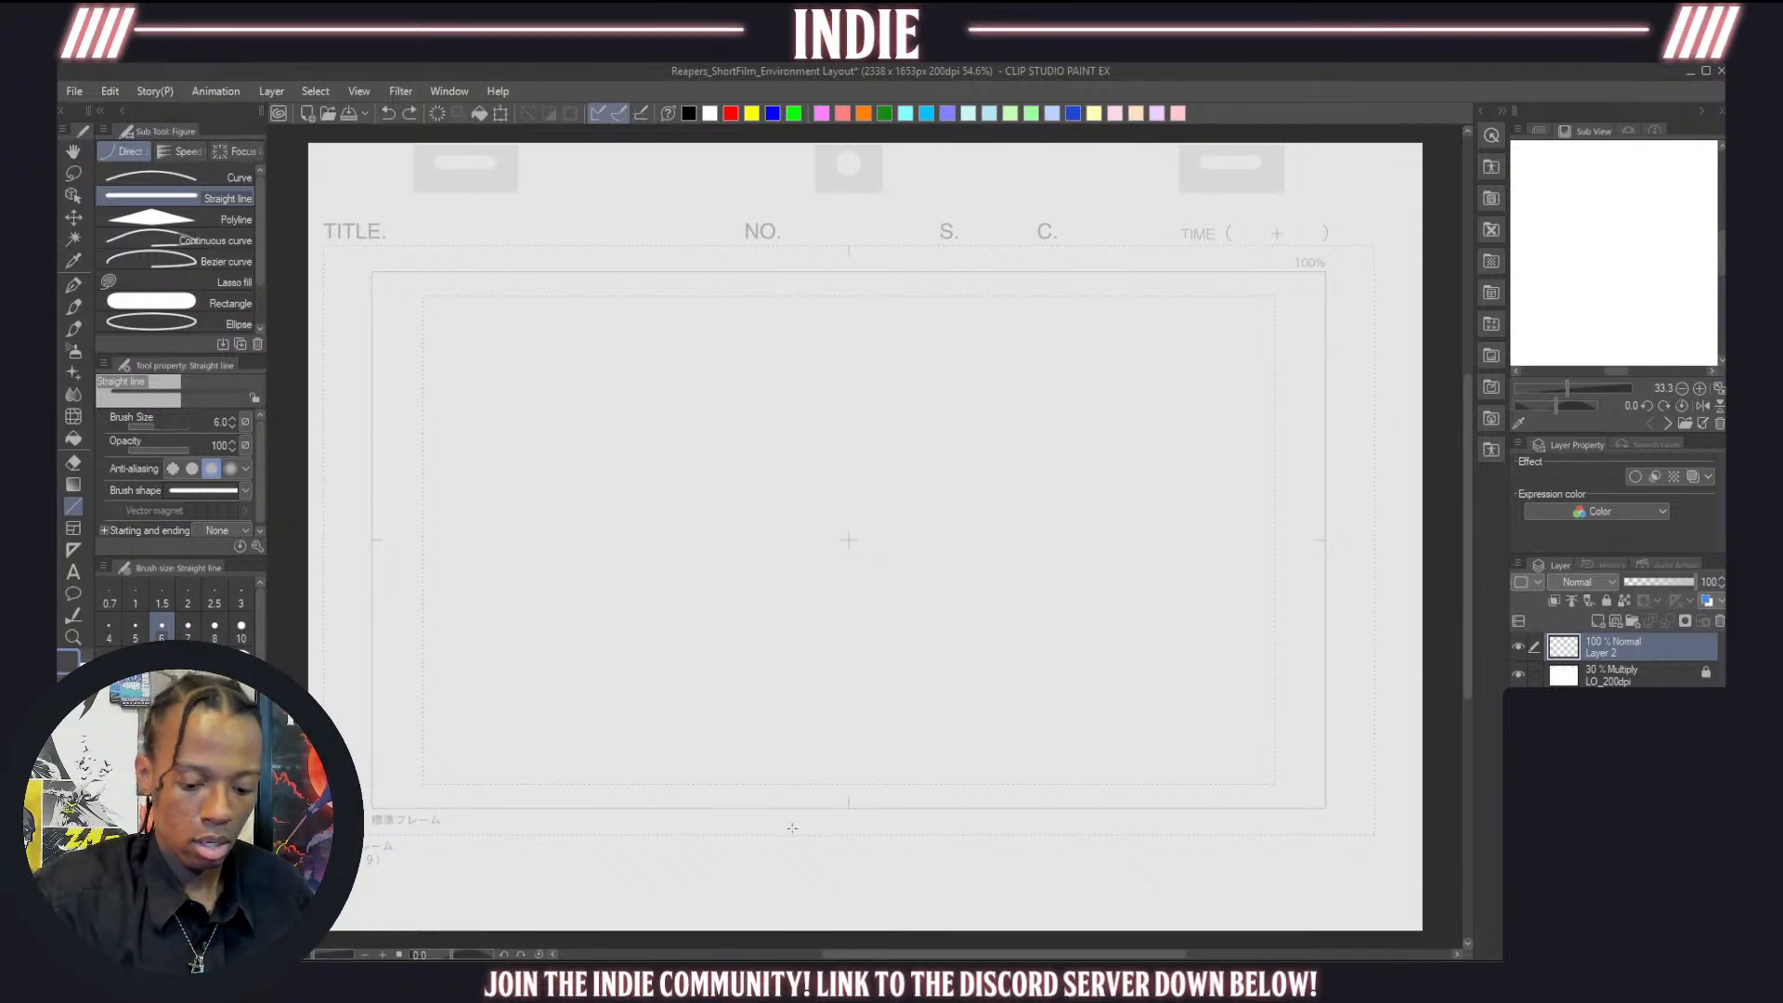
pyautogui.moveTo(788, 831); pyautogui.dragTo(789, 273)
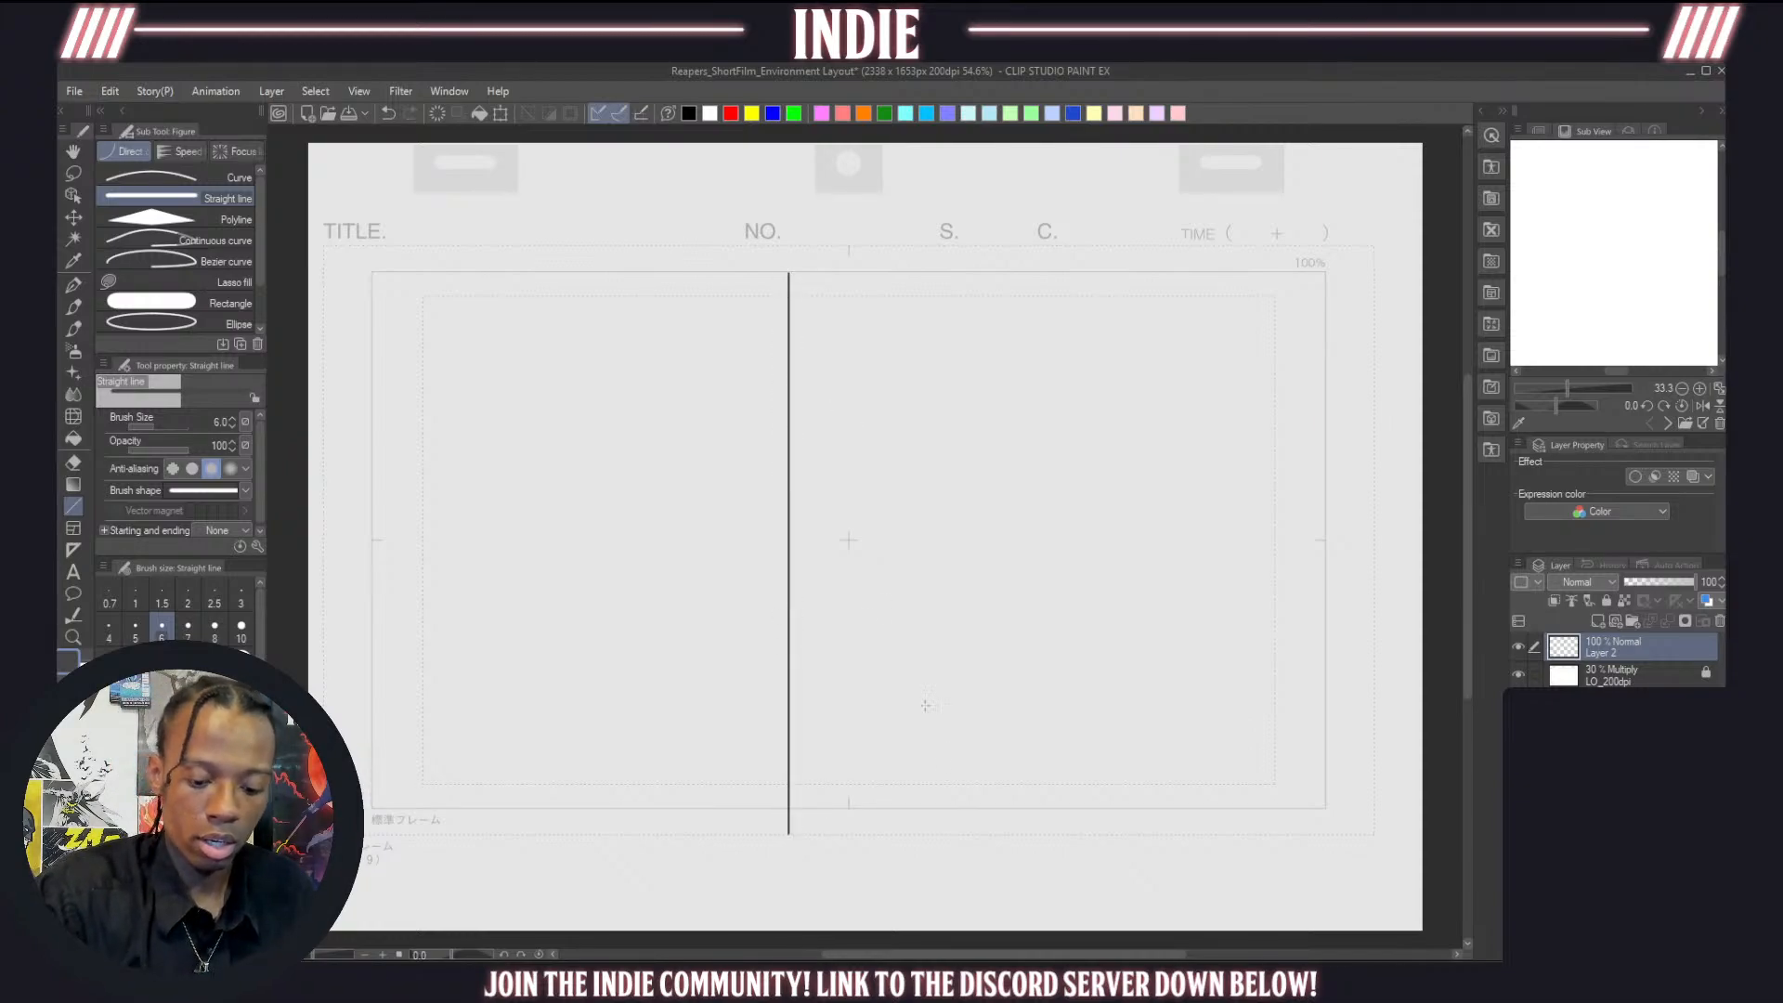
pyautogui.moveTo(1013, 833); pyautogui.dragTo(1003, 273)
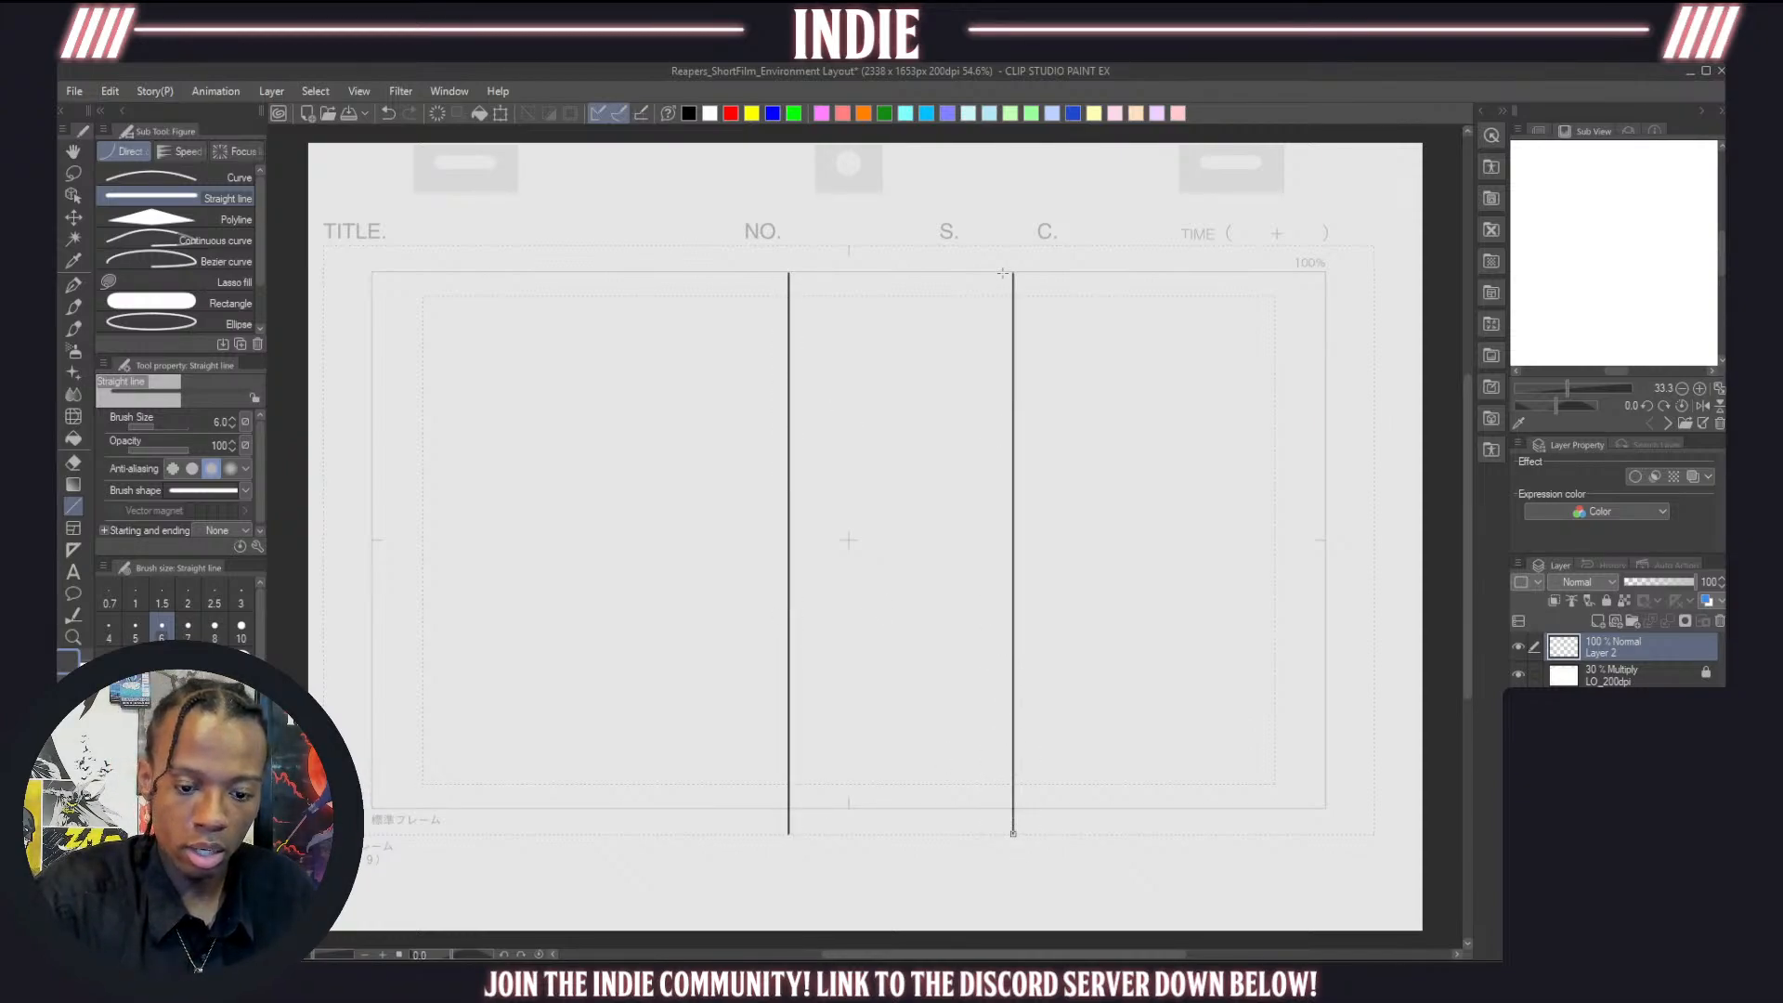
pyautogui.hotkey('ctrl', 'z')
pyautogui.moveTo(969, 833); pyautogui.dragTo(970, 273)
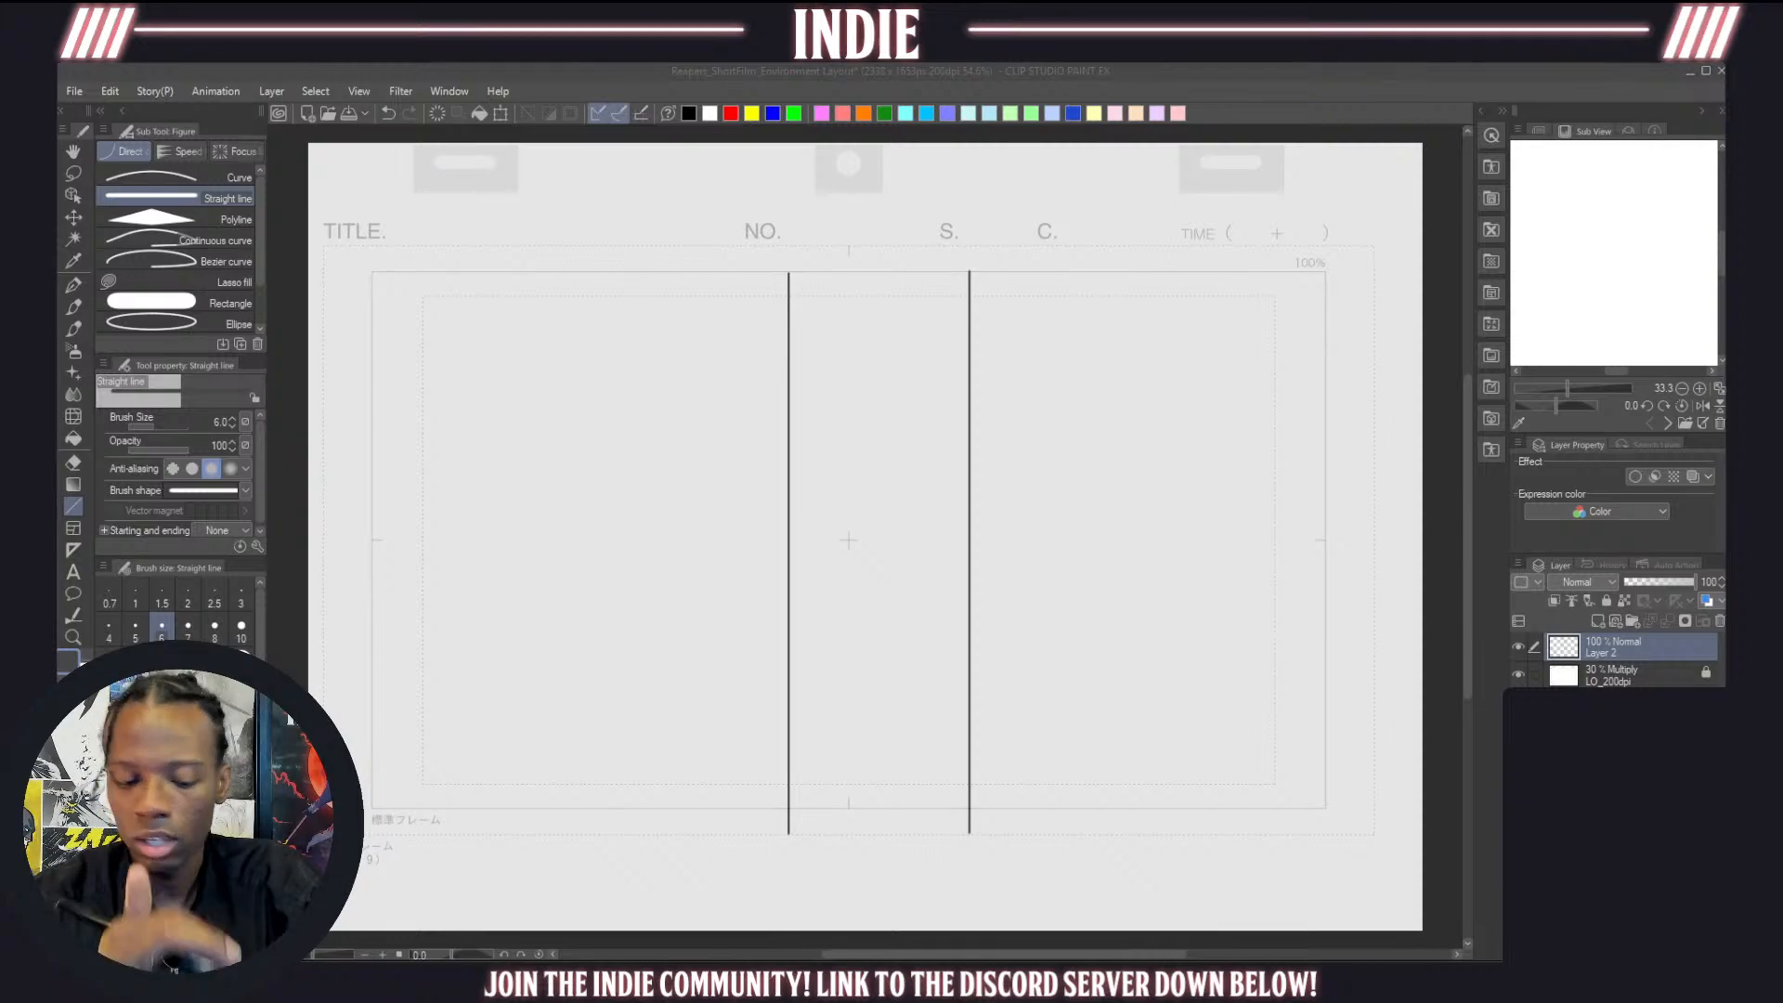
# Scale the two vertical lines down to about 86% and position their lower ends on the frame's bottom edge
pyautogui.click(501, 112)
pyautogui.moveTo(969, 270); pyautogui.dragTo(895, 347)
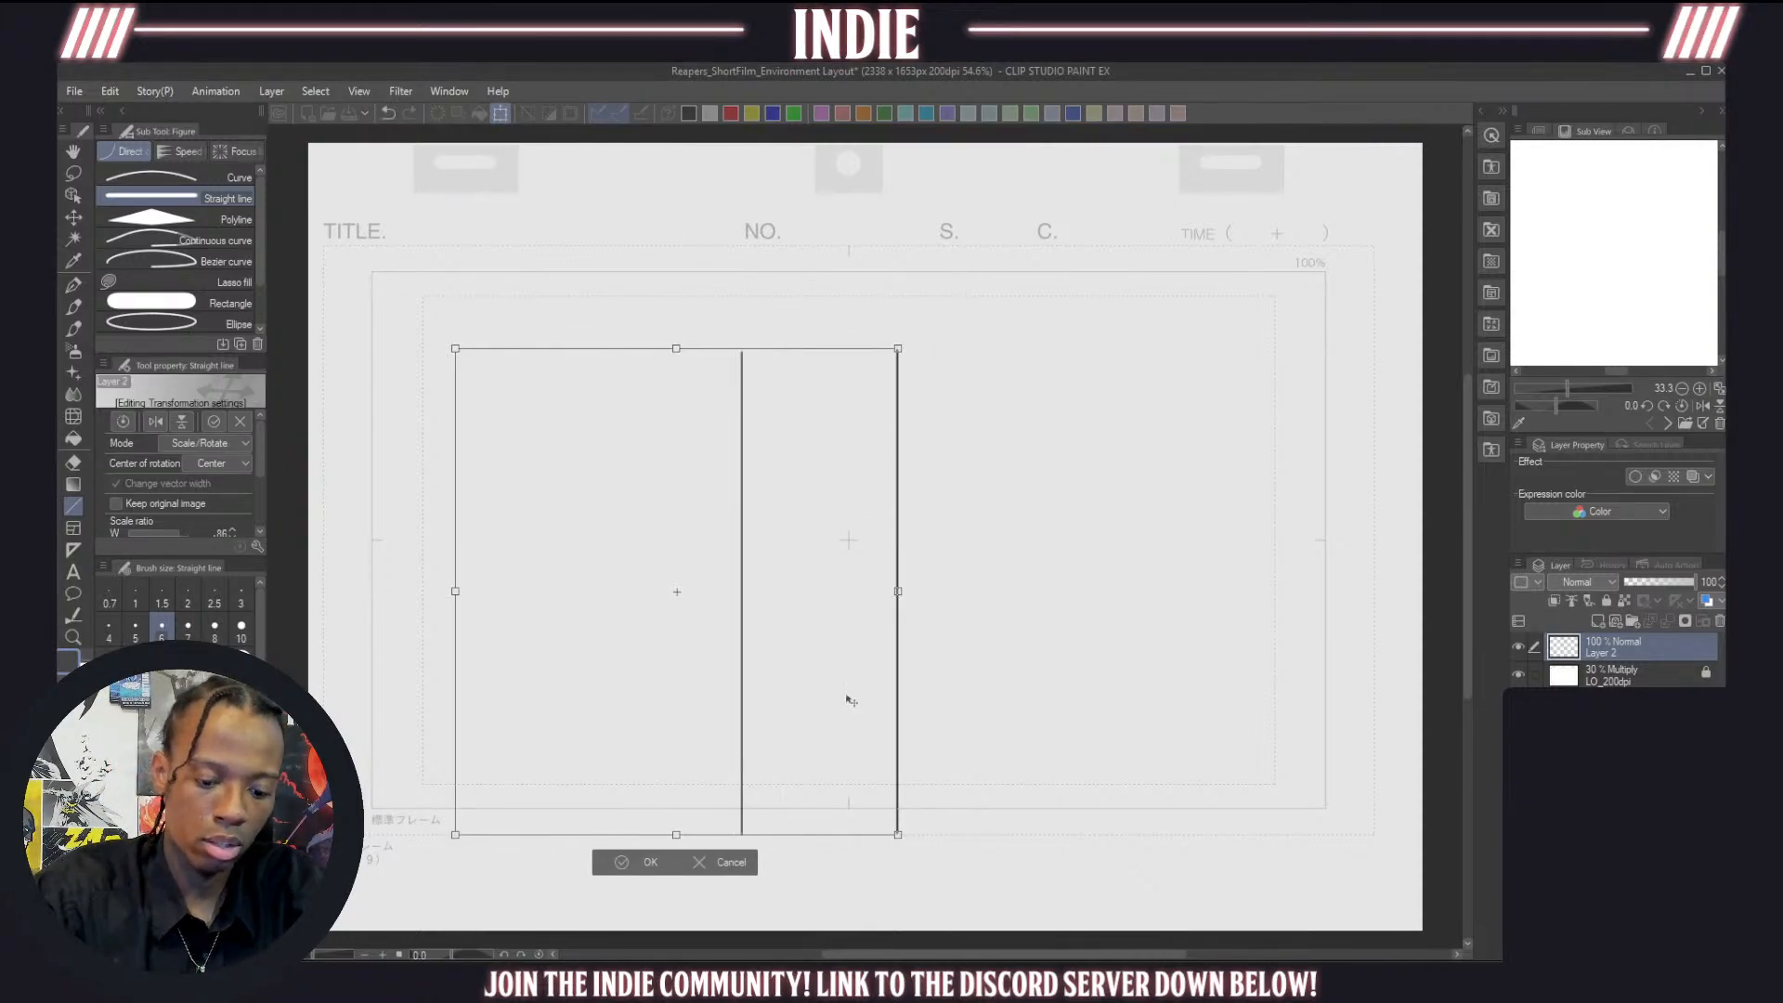
pyautogui.moveTo(851, 701); pyautogui.dragTo(824, 737)
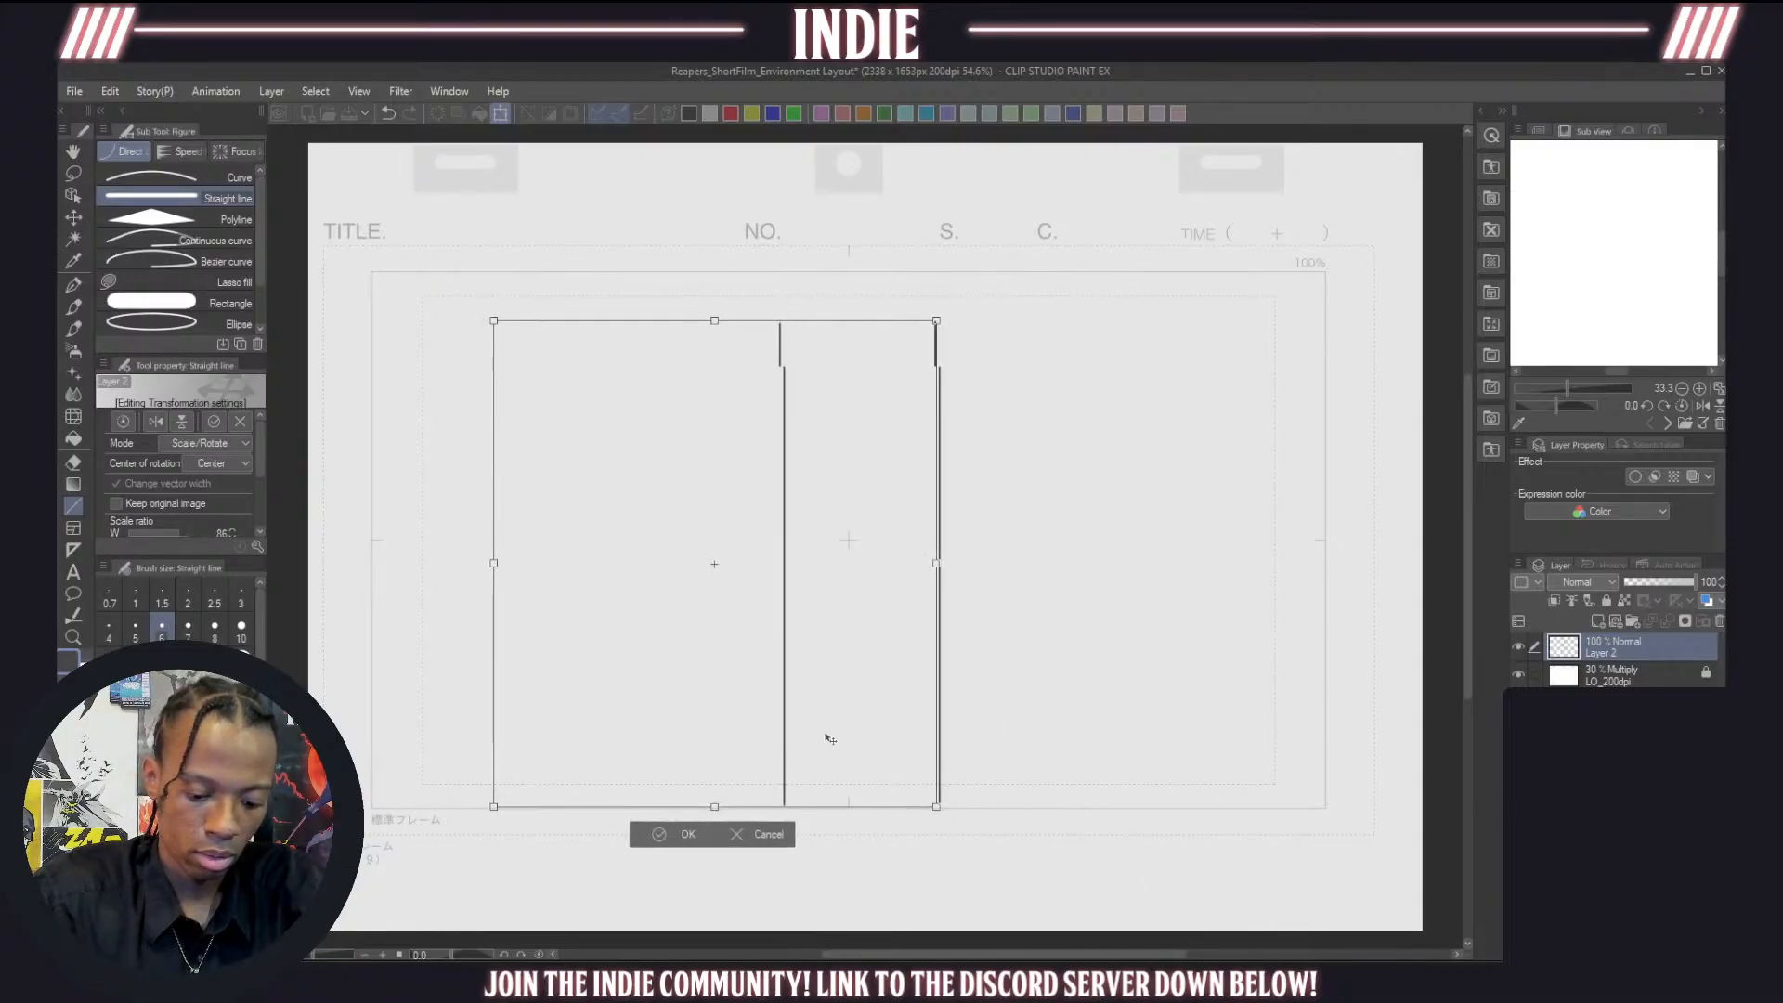
pyautogui.click(674, 840)
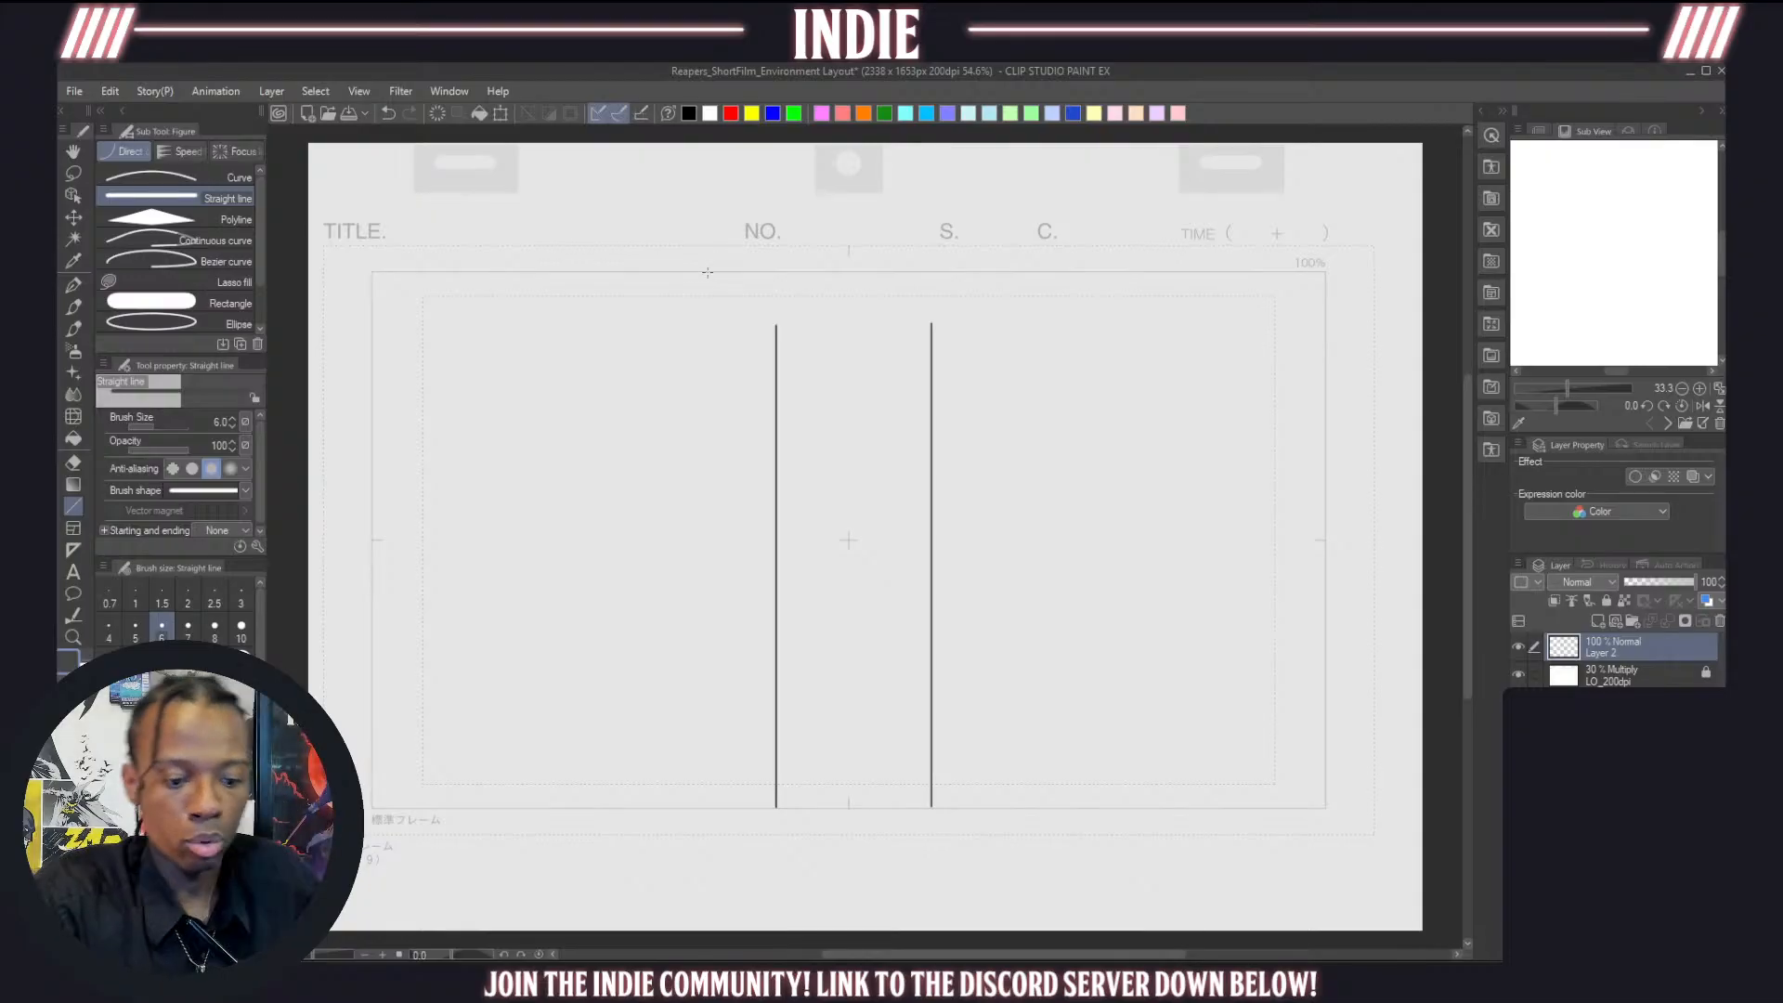
pyautogui.moveTo(708, 272); pyautogui.dragTo(1078, 273)
pyautogui.hotkey('ctrl', 'z')
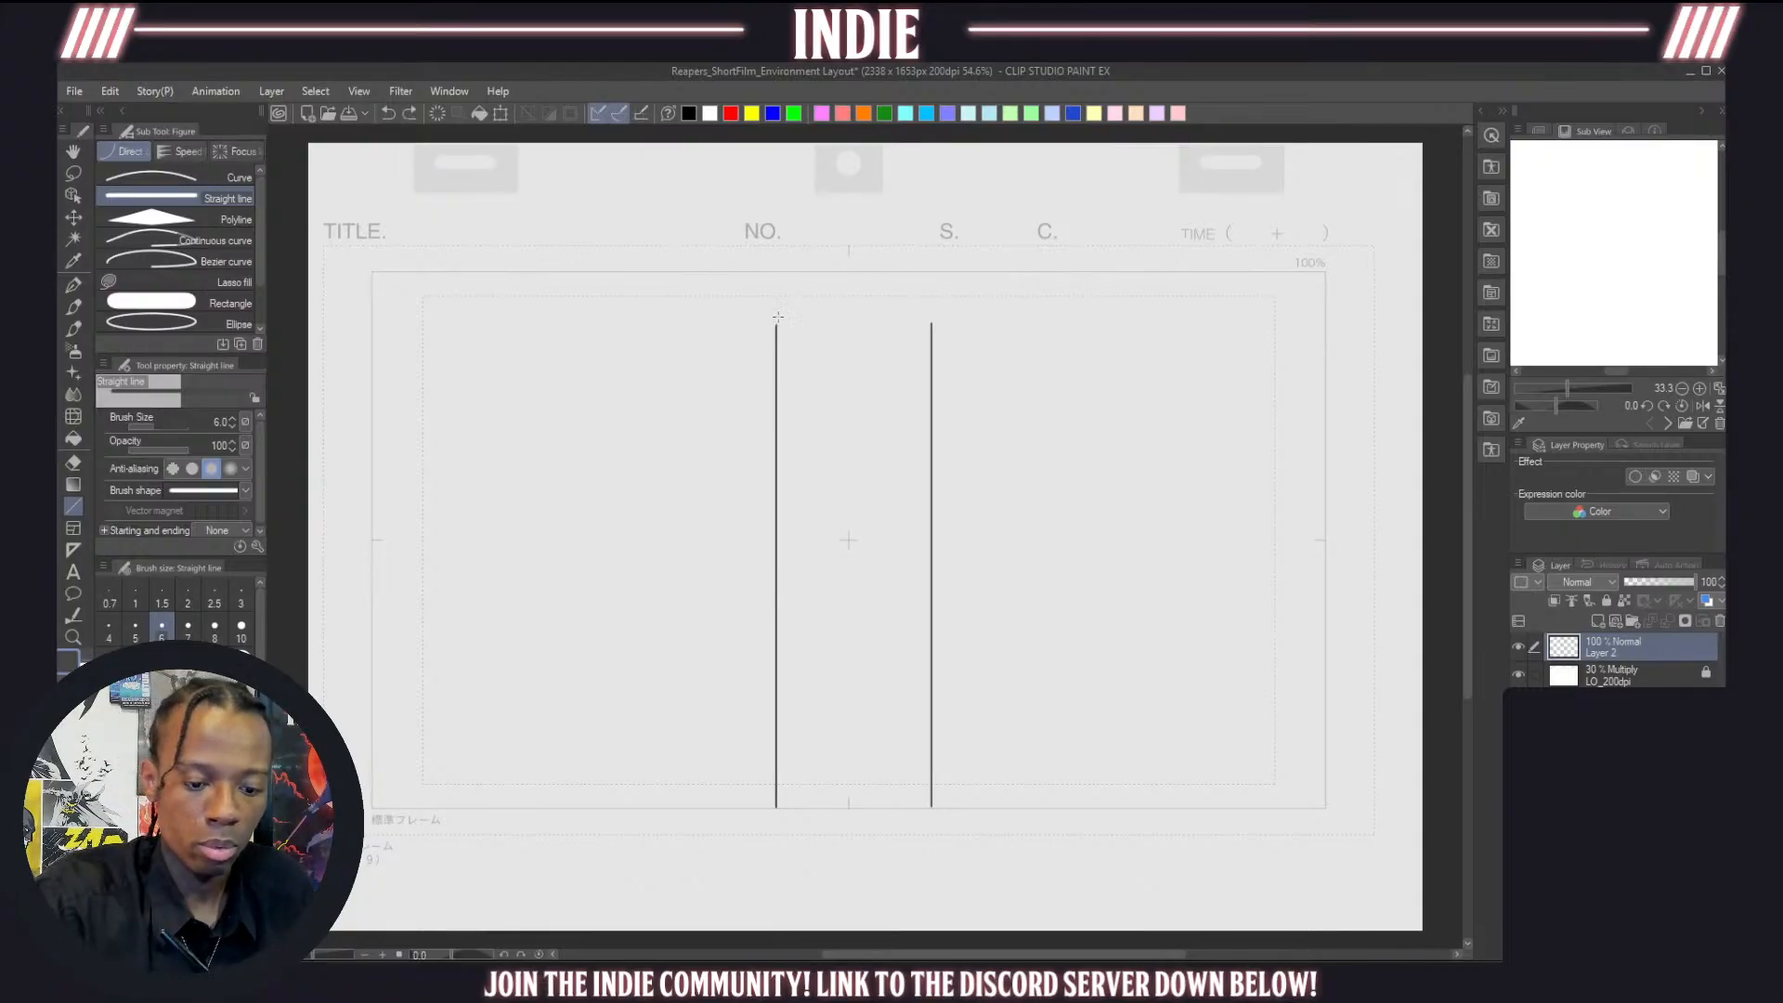
pyautogui.moveTo(776, 324); pyautogui.dragTo(1094, 312)
pyautogui.hotkey('ctrl', 'z')
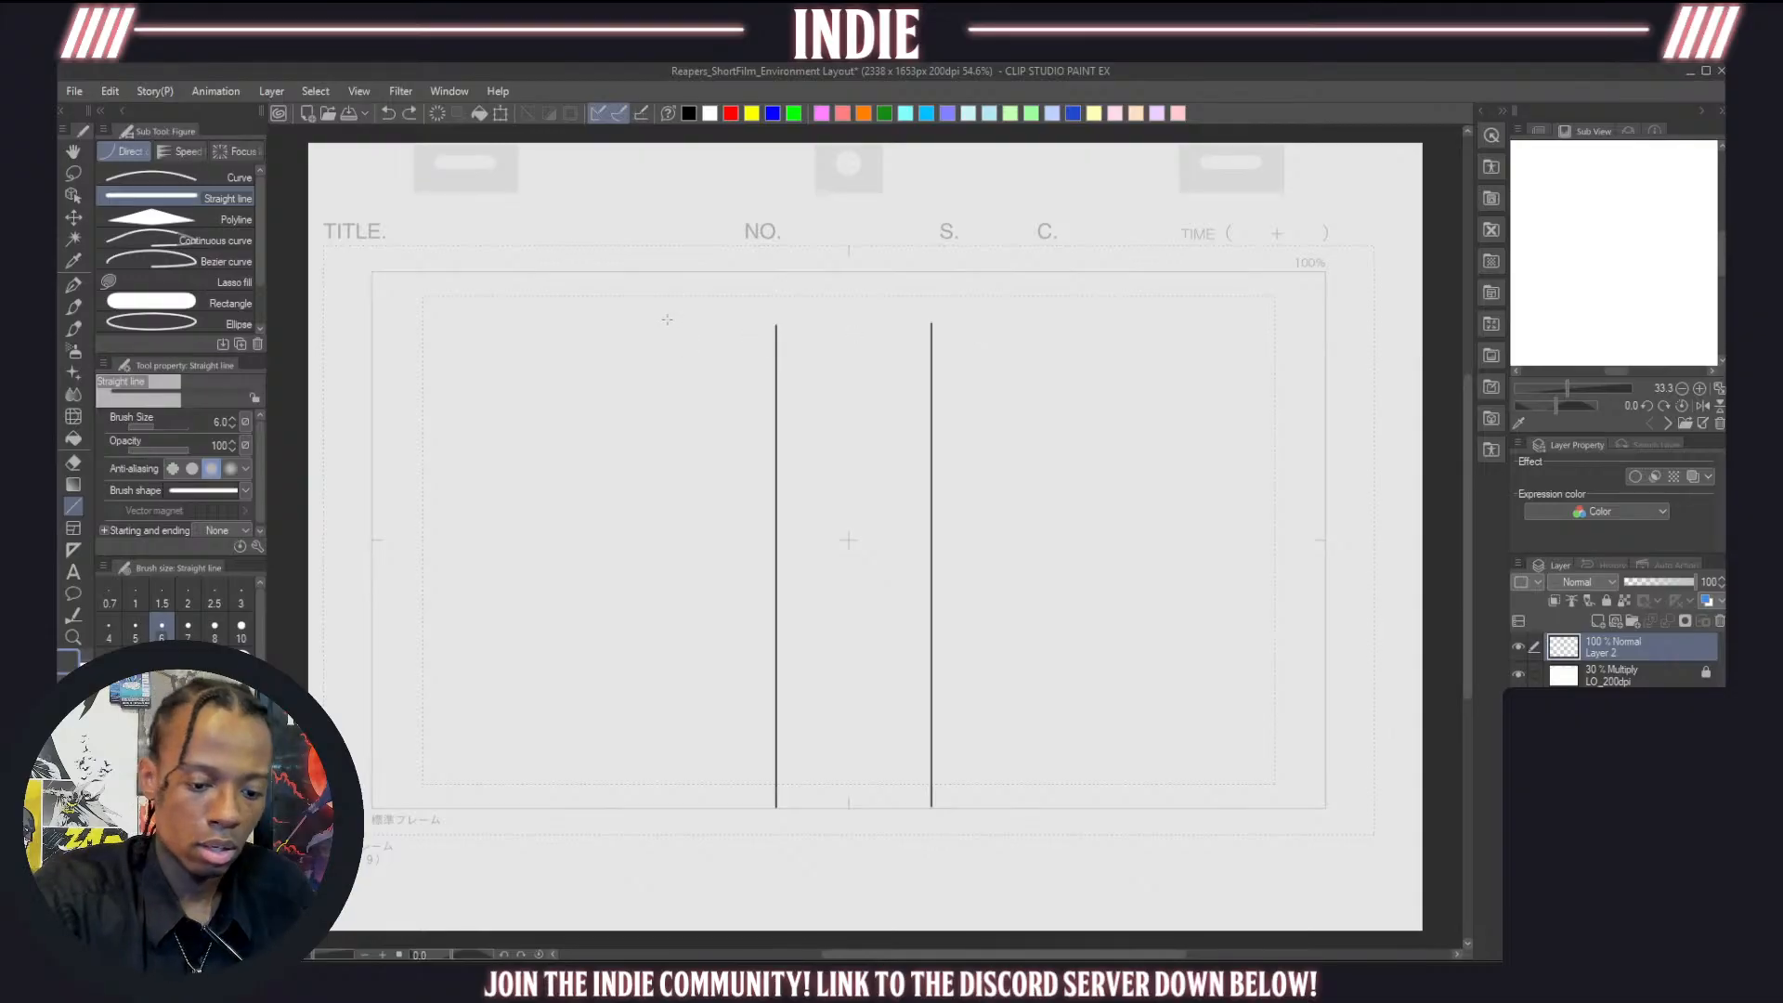
pyautogui.moveTo(668, 316); pyautogui.dragTo(1094, 308)
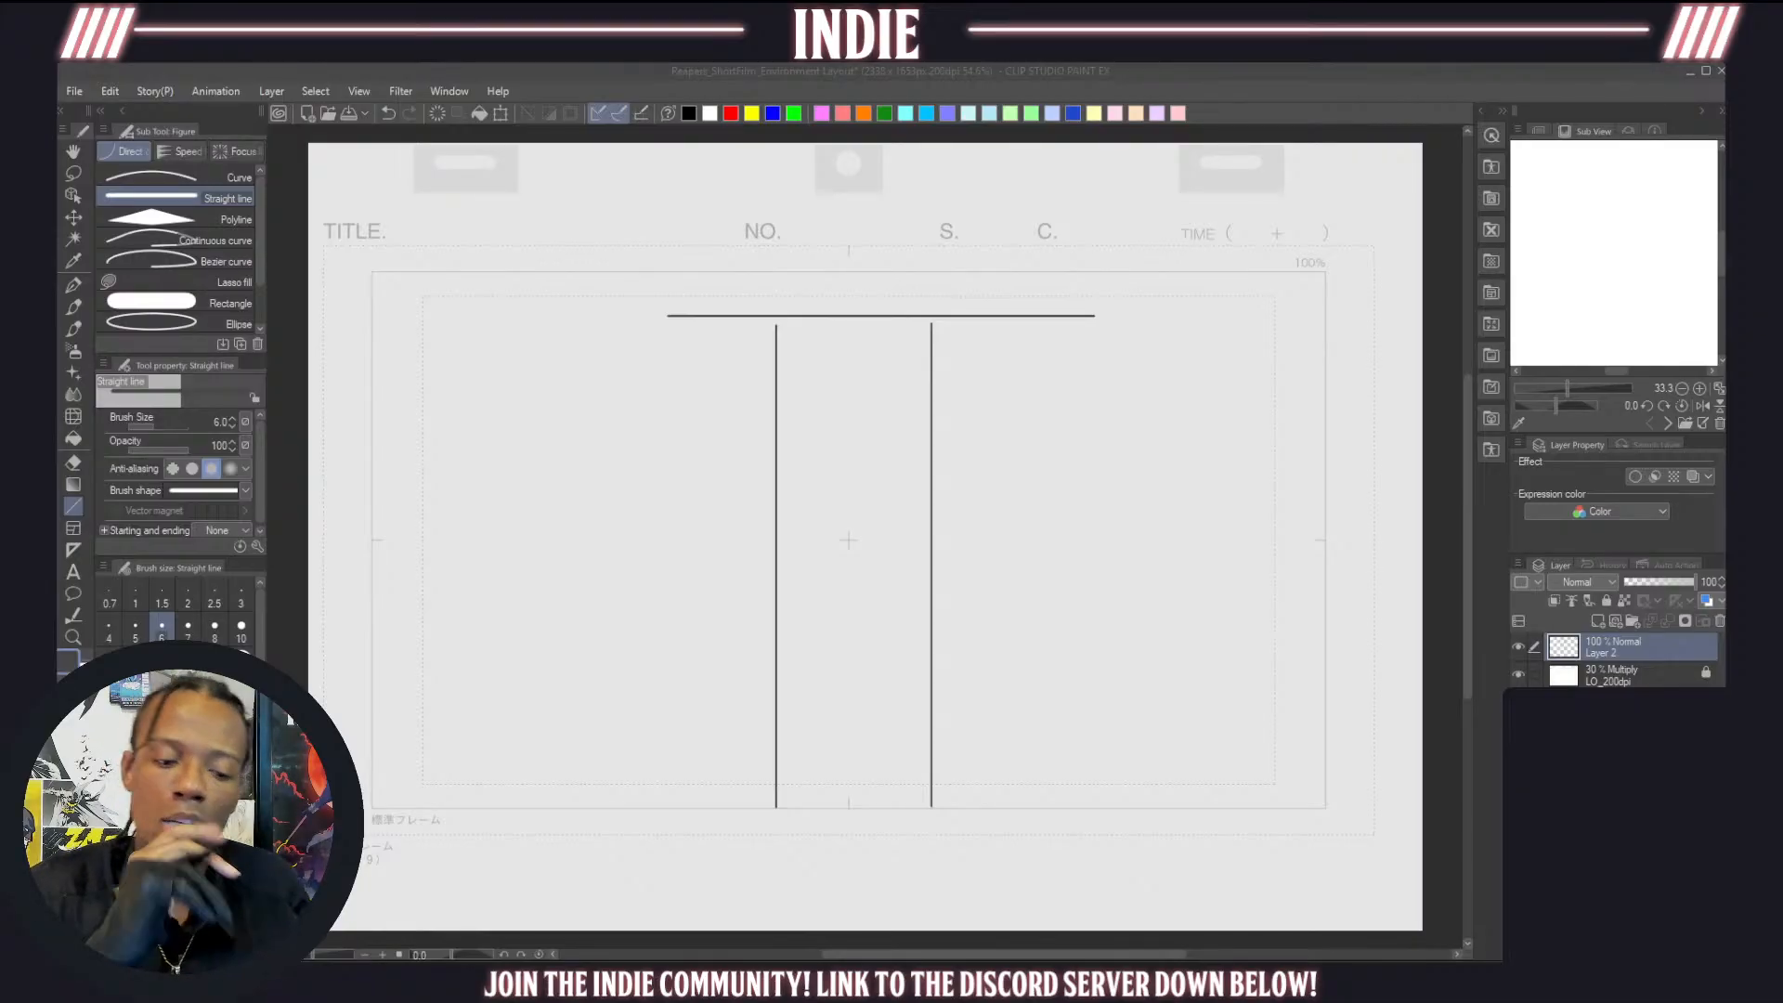
pyautogui.click(739, 296)
pyautogui.hotkey('ctrl', 'z')
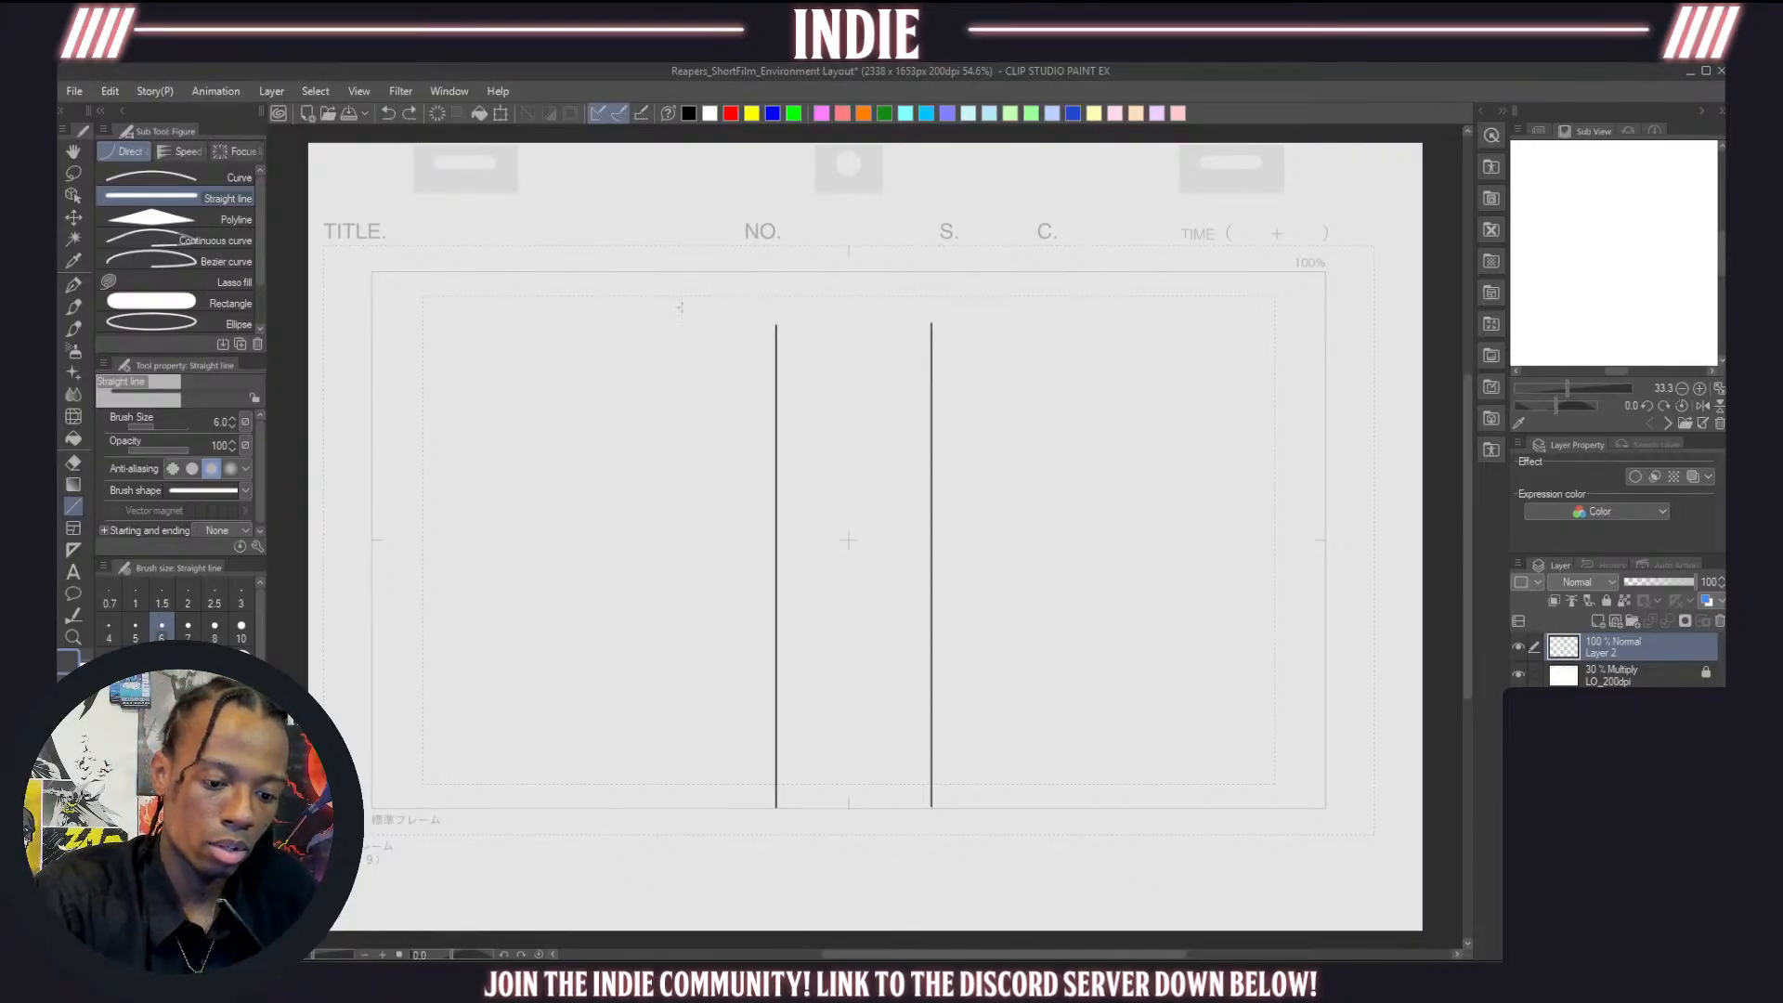
# Draw two horizontal straight lines above the vertical pair, one near the frame's top edge and one above the title row
pyautogui.moveTo(620, 297); pyautogui.dragTo(1155, 296)
pyautogui.moveTo(592, 202); pyautogui.dragTo(1220, 202)
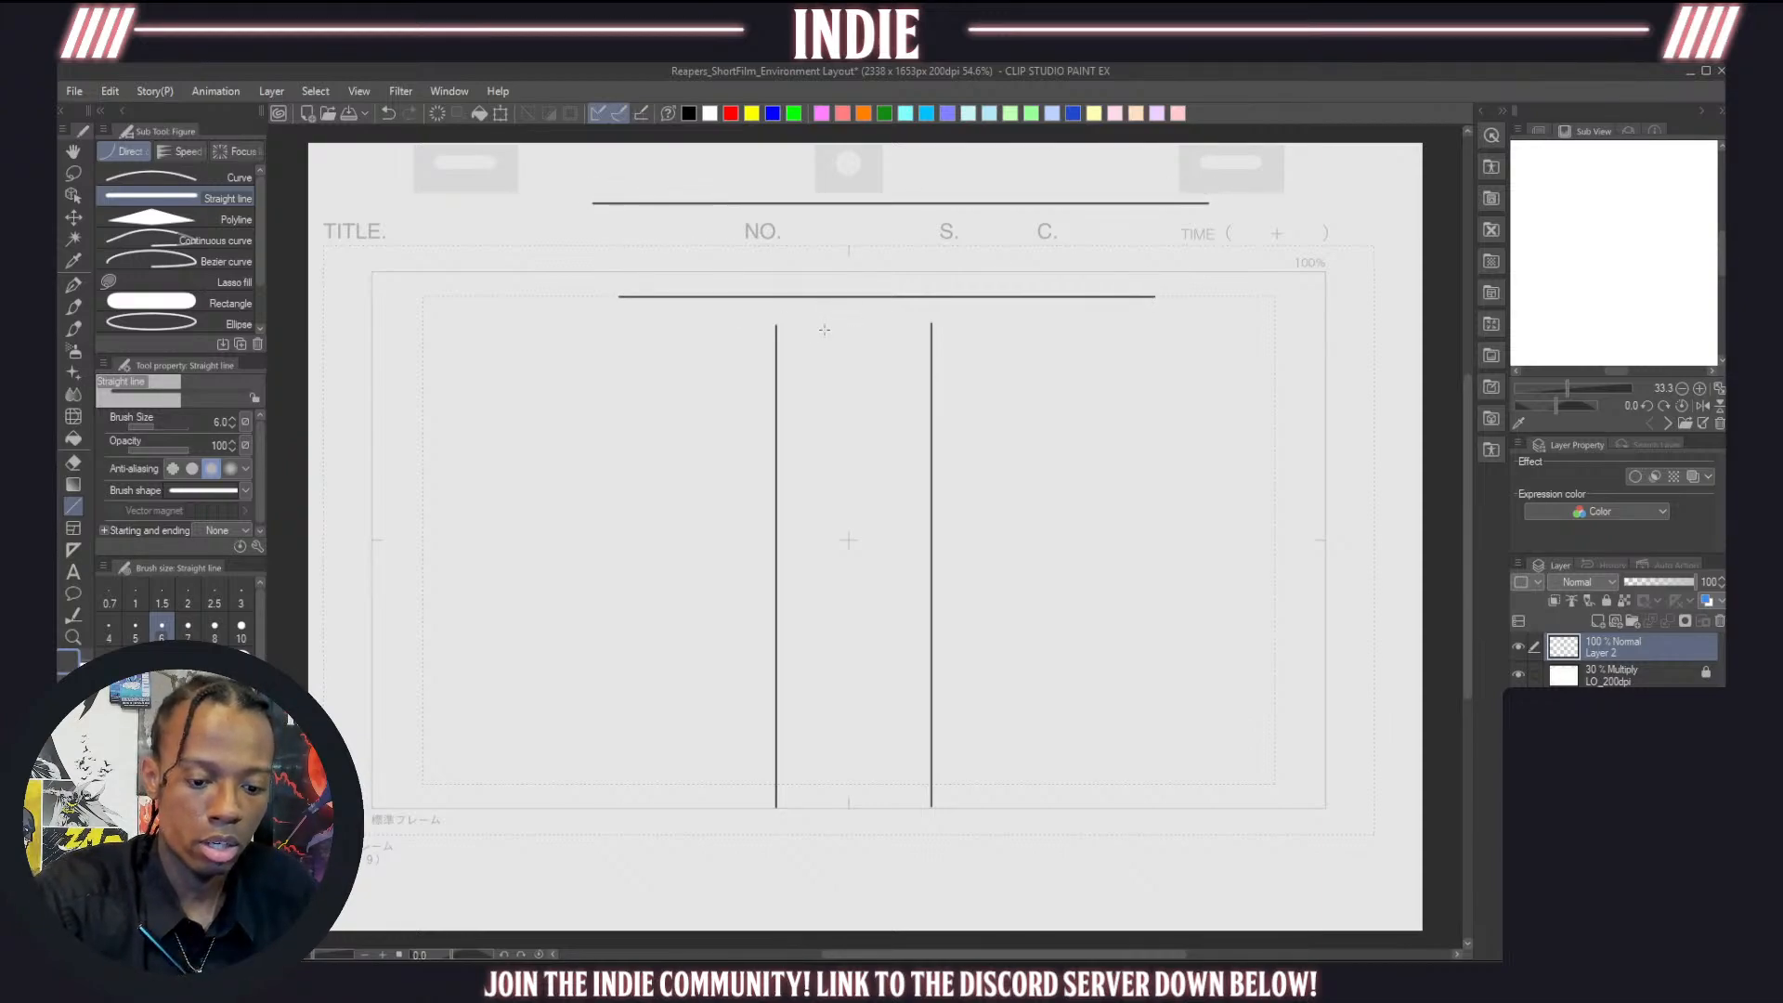
# Sketch a small glowing light bulb with the MB Fine Line pencil just below the lower horizontal line
pyautogui.press('p')
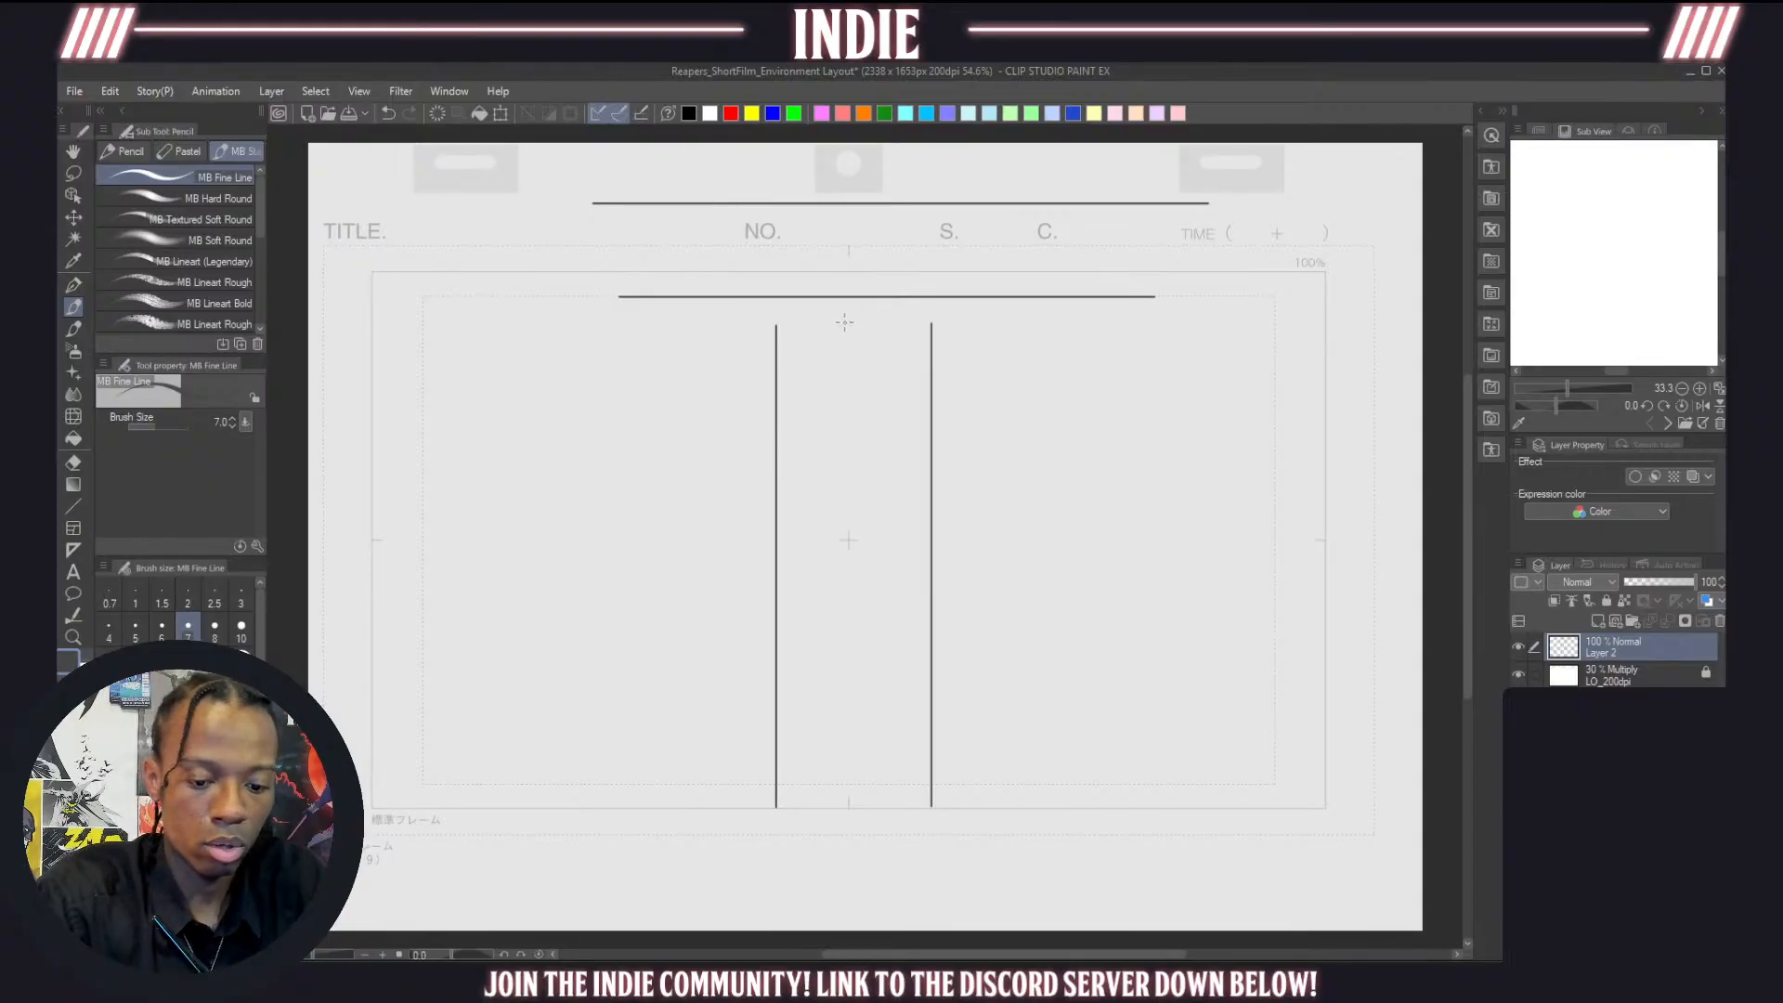
pyautogui.moveTo(849, 302)
pyautogui.mouseDown()
pyautogui.moveTo(855, 330)
pyautogui.moveTo(842, 310)
pyautogui.mouseUp()
pyautogui.hotkey('ctrl', 'z')
pyautogui.hotkey('ctrl', 'z')
pyautogui.moveTo(846, 300)
pyautogui.mouseDown()
pyautogui.moveTo(880, 312)
pyautogui.moveTo(825, 243)
pyautogui.mouseUp()
pyautogui.moveTo(826, 230); pyautogui.dragTo(833, 229)
pyautogui.moveTo(826, 237); pyautogui.dragTo(833, 244)
pyautogui.moveTo(836, 231); pyautogui.dragTo(846, 240)
pyautogui.hotkey('ctrl', 'z')
pyautogui.hotkey('ctrl', 'z')
pyautogui.hotkey('ctrl', 'z')
pyautogui.hotkey('ctrl', 'z')
pyautogui.hotkey('ctrl', 'z')
pyautogui.hotkey('ctrl', 'z')
pyautogui.hotkey('ctrl', 'z')
pyautogui.hotkey('ctrl', 'z')
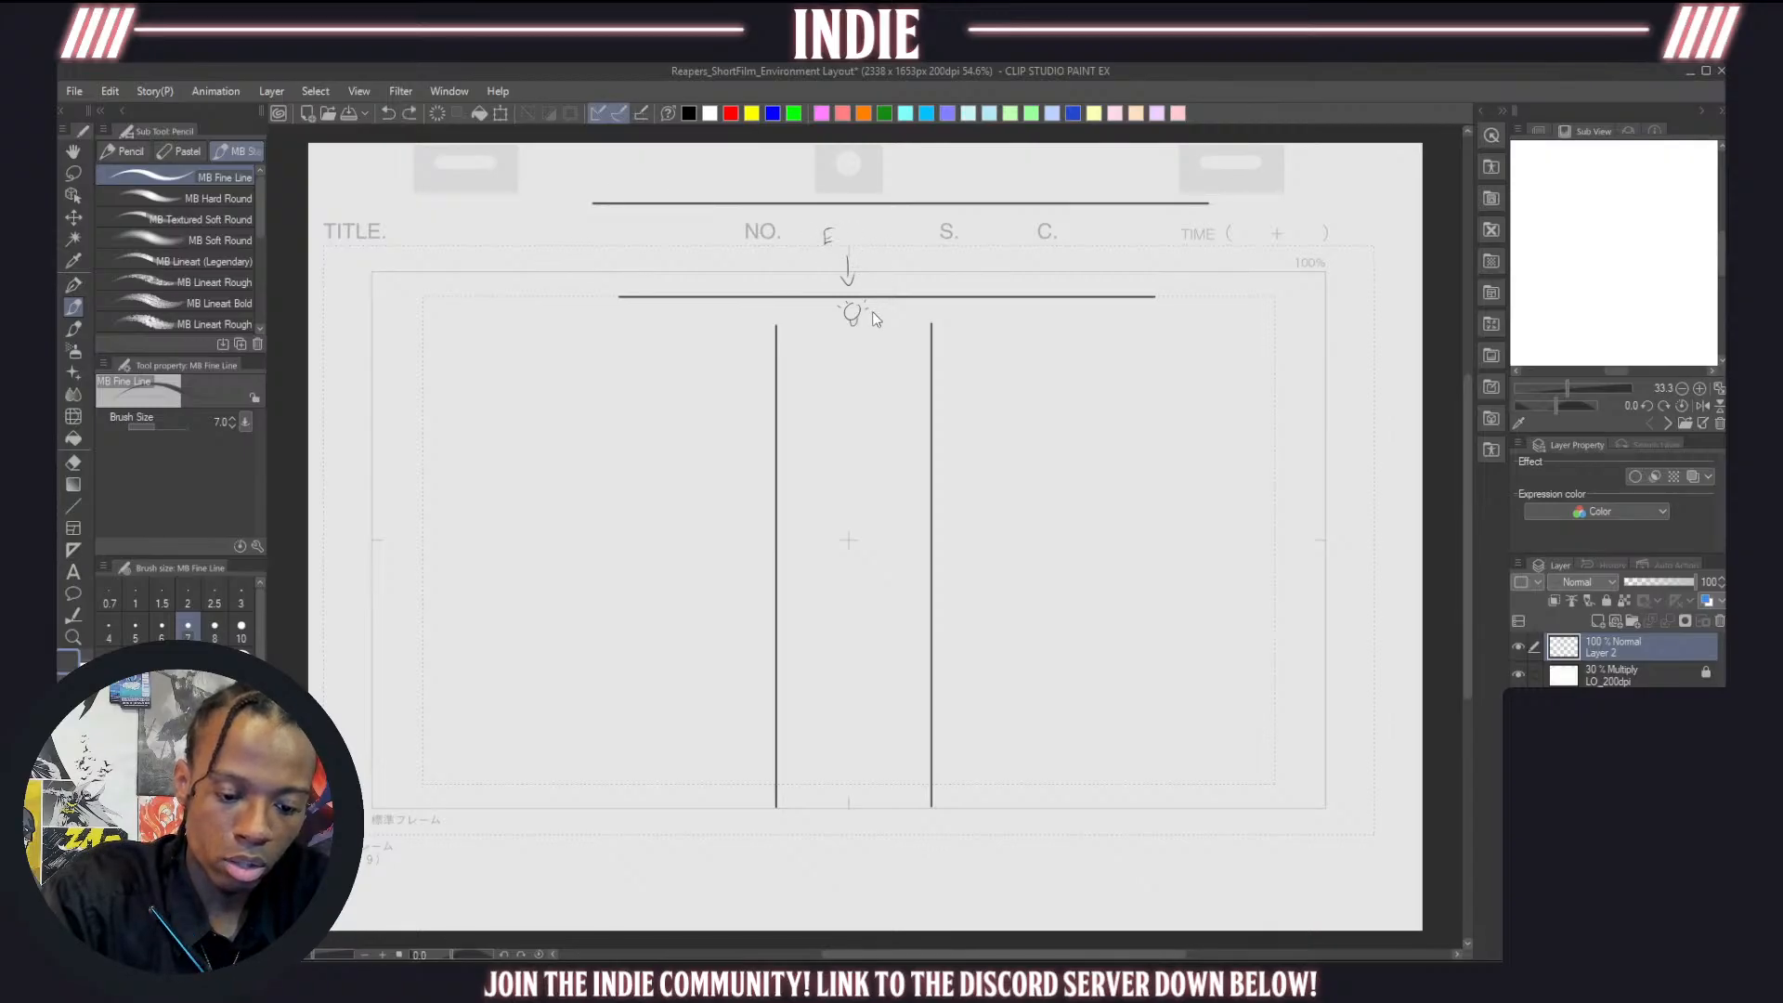
# Handwrite the label "Entry" with a small upward arrow beside the light bulb
pyautogui.moveTo(881, 309); pyautogui.dragTo(902, 307)
pyautogui.moveTo(895, 313); pyautogui.dragTo(914, 319)
pyautogui.moveTo(911, 311); pyautogui.dragTo(923, 311)
pyautogui.moveTo(927, 312); pyautogui.dragTo(928, 321)
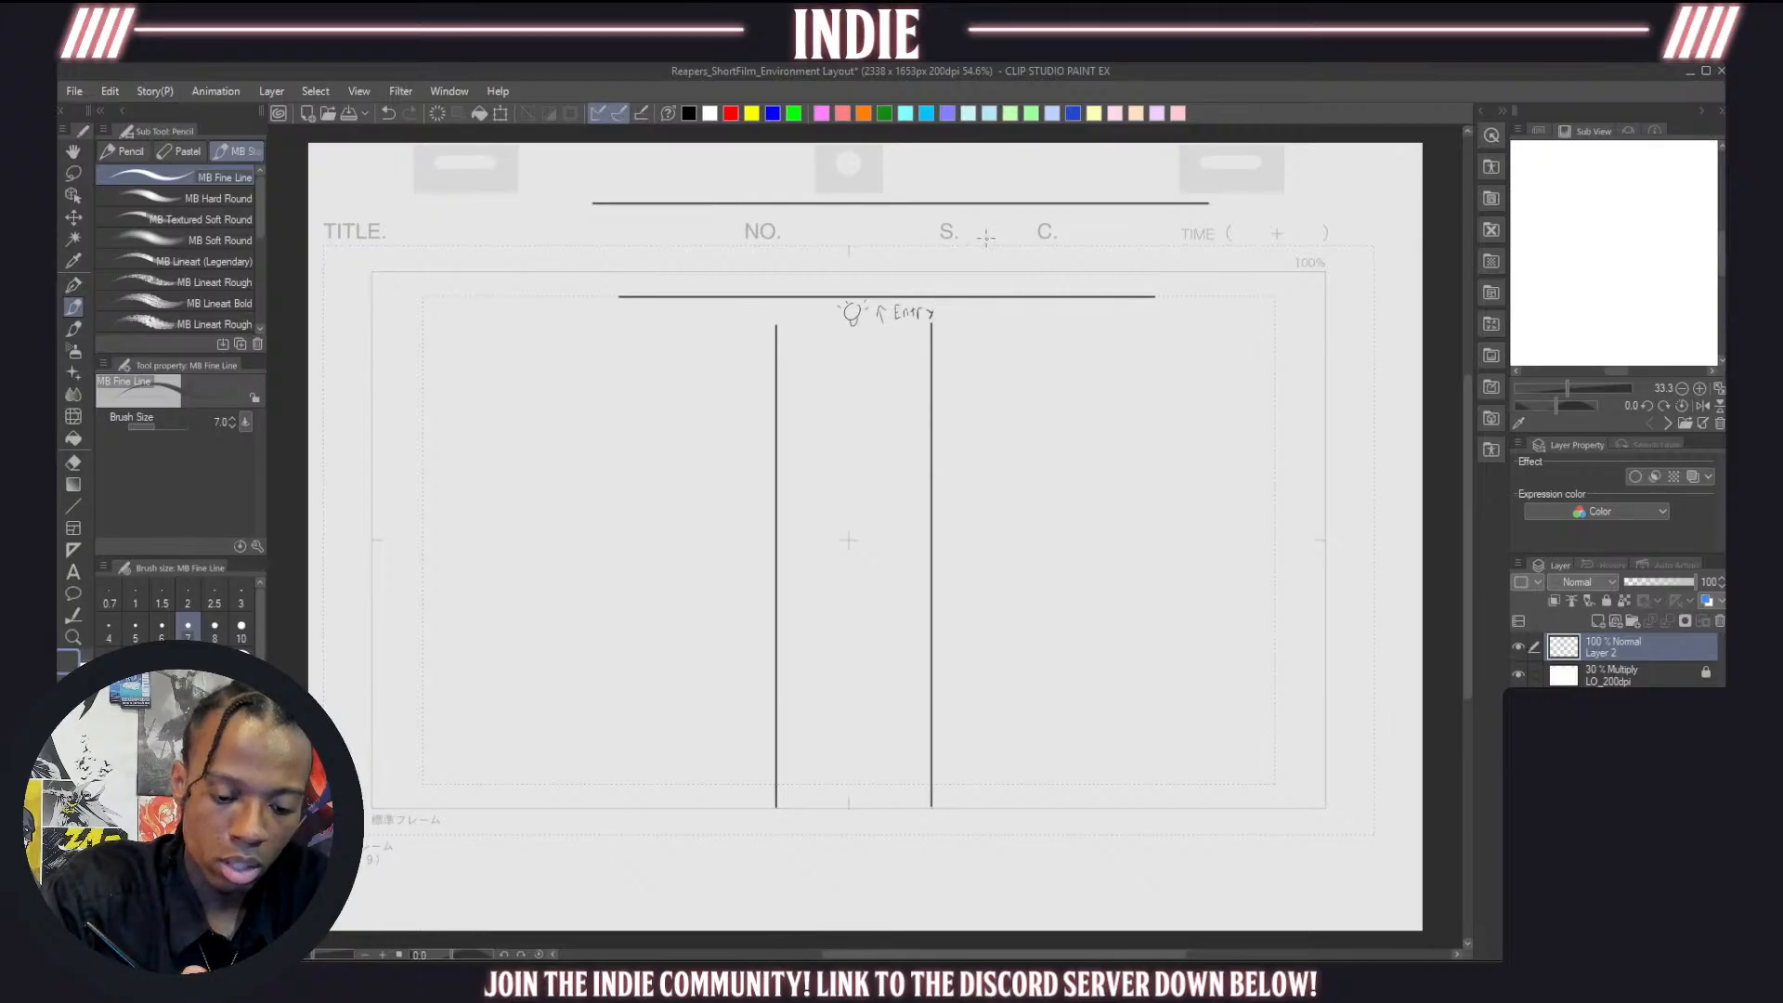
# Handwrite "Alley" with a right-pointing arrow between the horizontal lines, and "Alley" vertically between the two vertical lines
pyautogui.moveTo(564, 252)
pyautogui.mouseDown()
pyautogui.moveTo(623, 258)
pyautogui.moveTo(647, 230)
pyautogui.moveTo(652, 269)
pyautogui.mouseUp()
pyautogui.moveTo(635, 260); pyautogui.dragTo(665, 267)
pyautogui.moveTo(671, 260); pyautogui.dragTo(698, 254)
pyautogui.moveTo(710, 243); pyautogui.dragTo(695, 272)
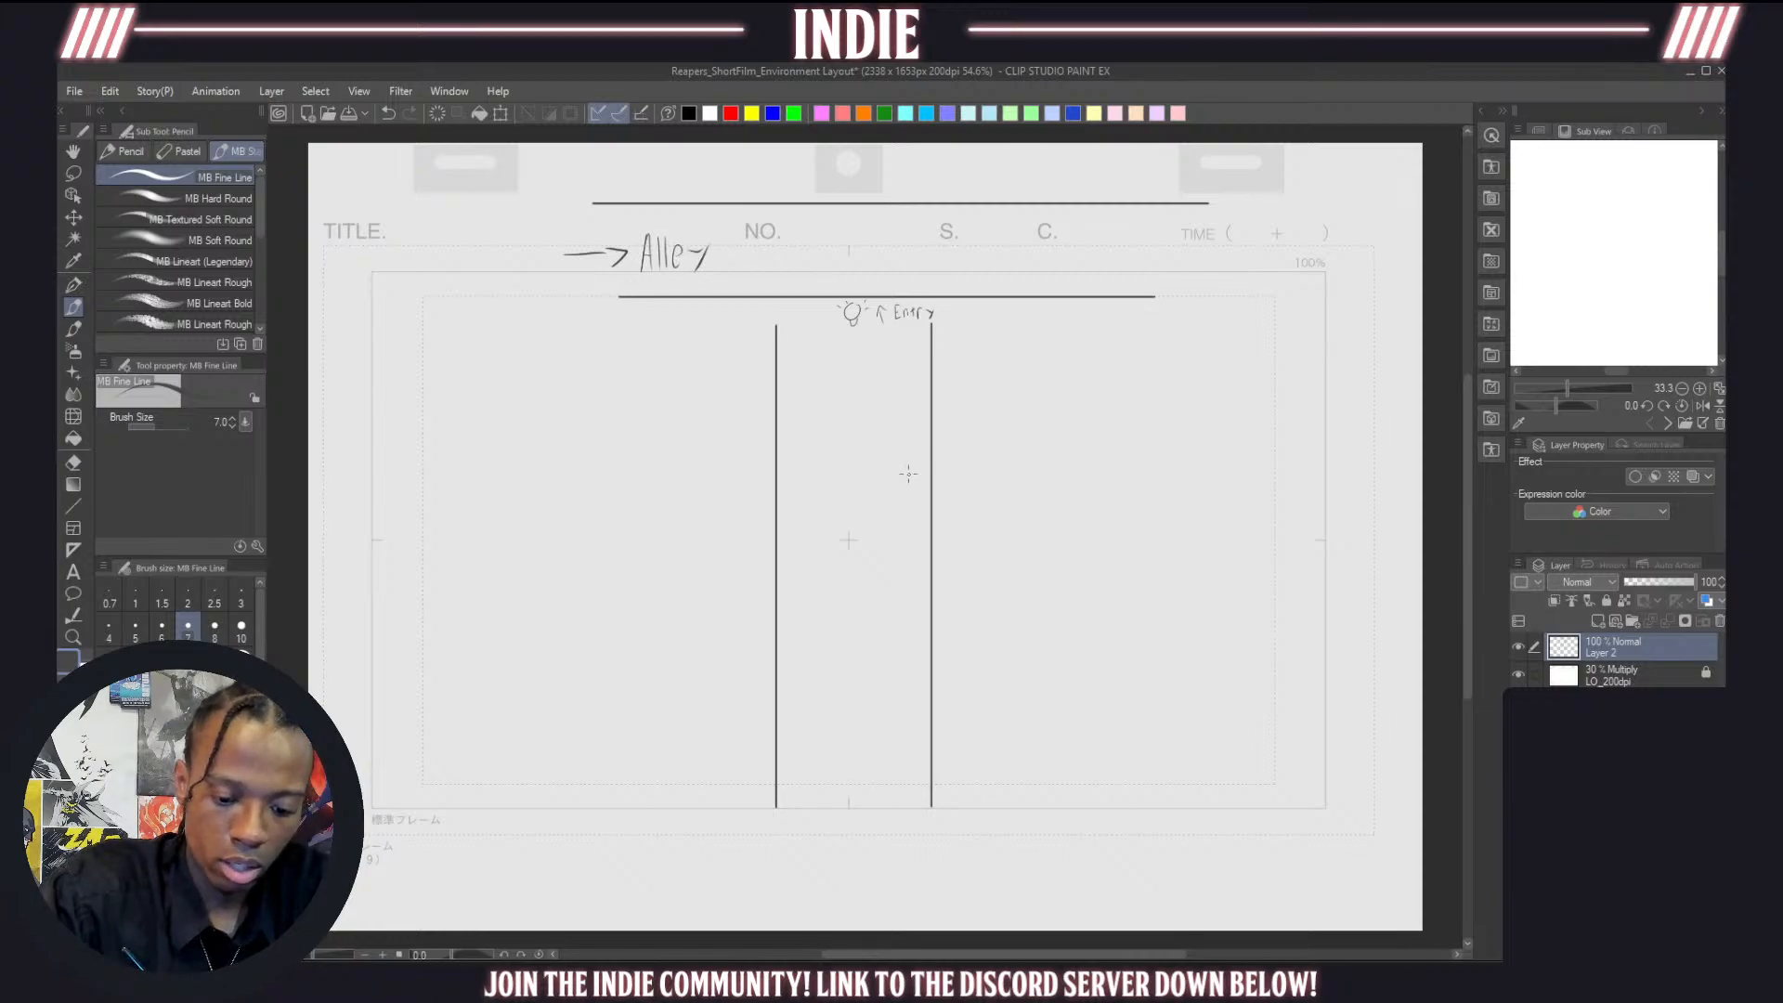
pyautogui.moveTo(842, 483)
pyautogui.mouseDown()
pyautogui.moveTo(850, 443)
pyautogui.moveTo(858, 482)
pyautogui.mouseUp()
pyautogui.moveTo(844, 468); pyautogui.dragTo(857, 629)
pyautogui.moveTo(867, 625); pyautogui.dragTo(852, 665)
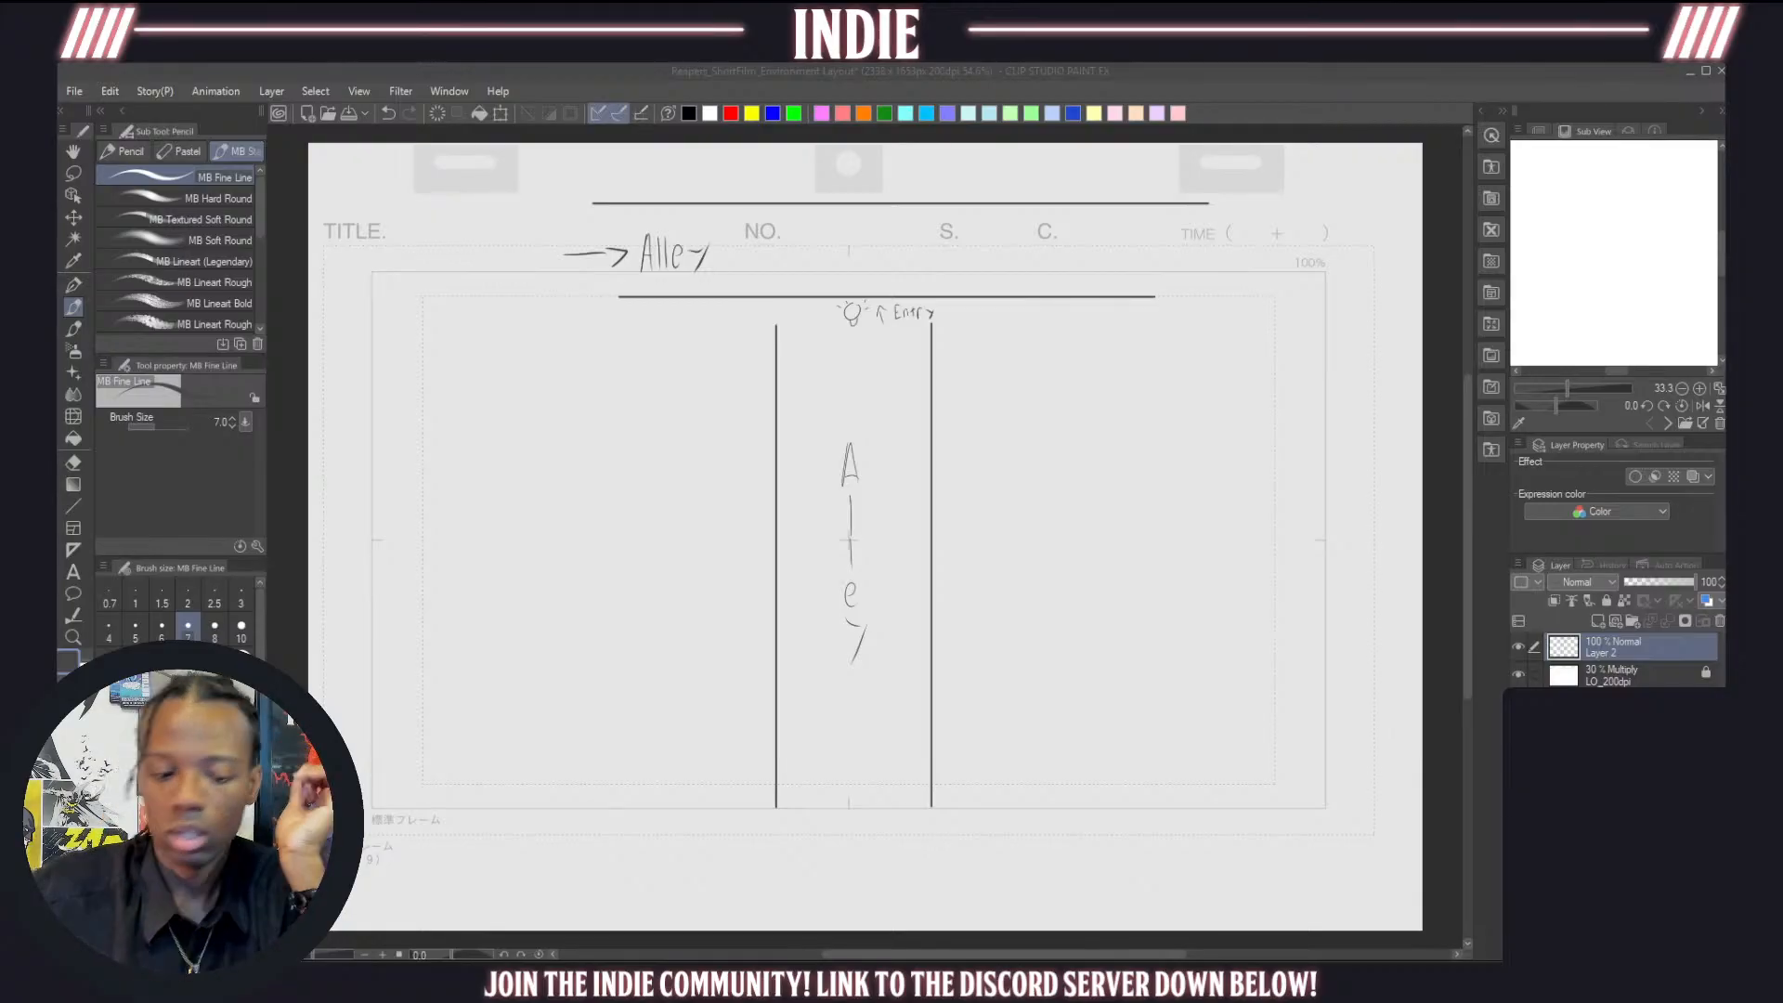
# Draw a straight horizontal line closing the alley's bottom end and extending past its left wall
pyautogui.click(73, 506)
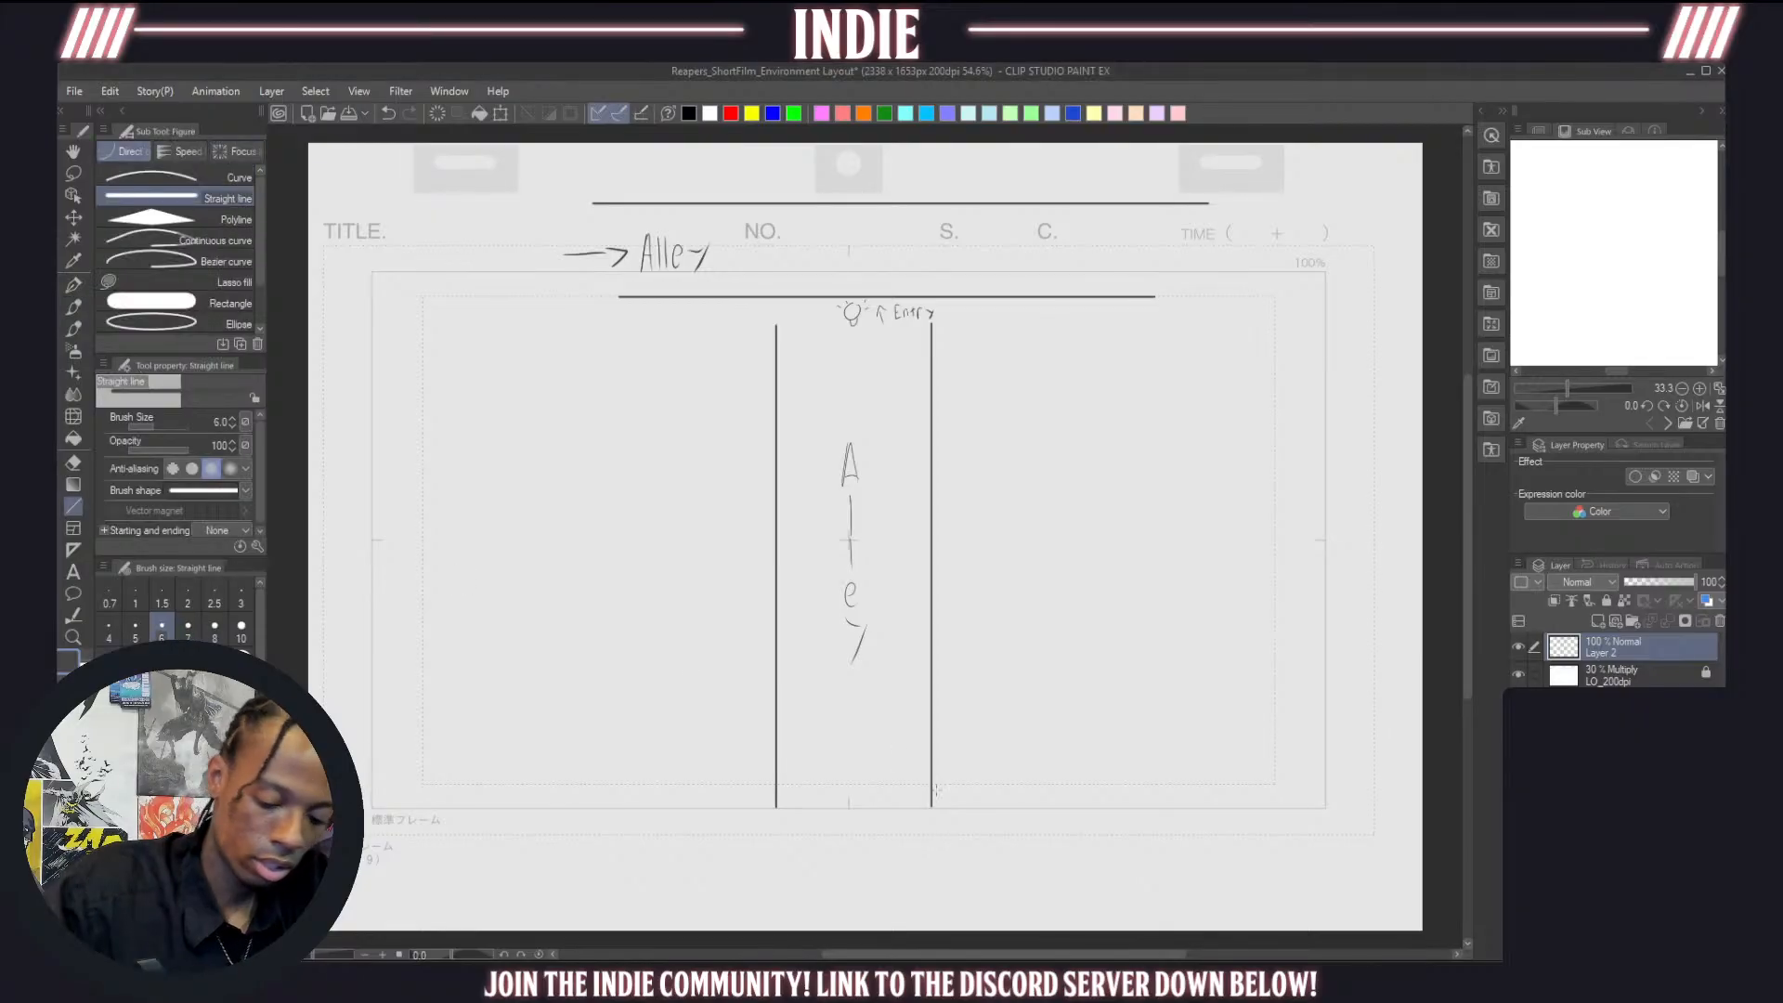
pyautogui.moveTo(932, 809); pyautogui.dragTo(607, 786)
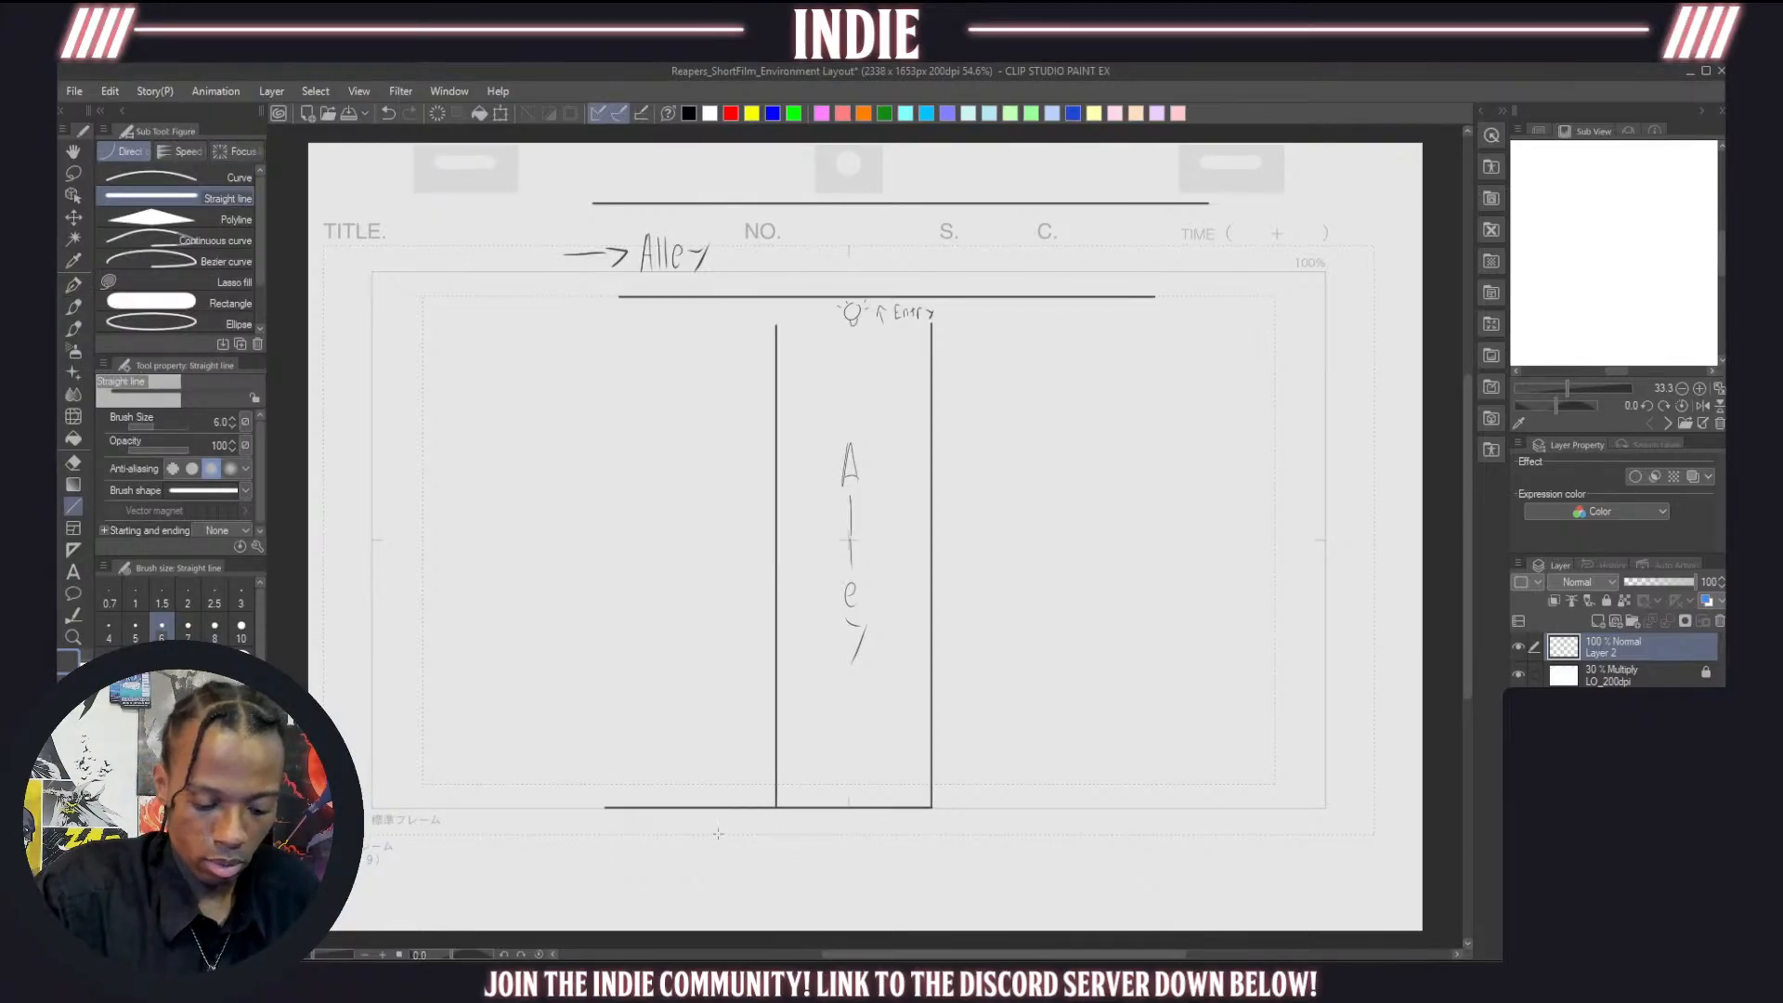
# Sketch a large box and a smaller box beside it with the pencil, below the alley's closing line
pyautogui.press('p')
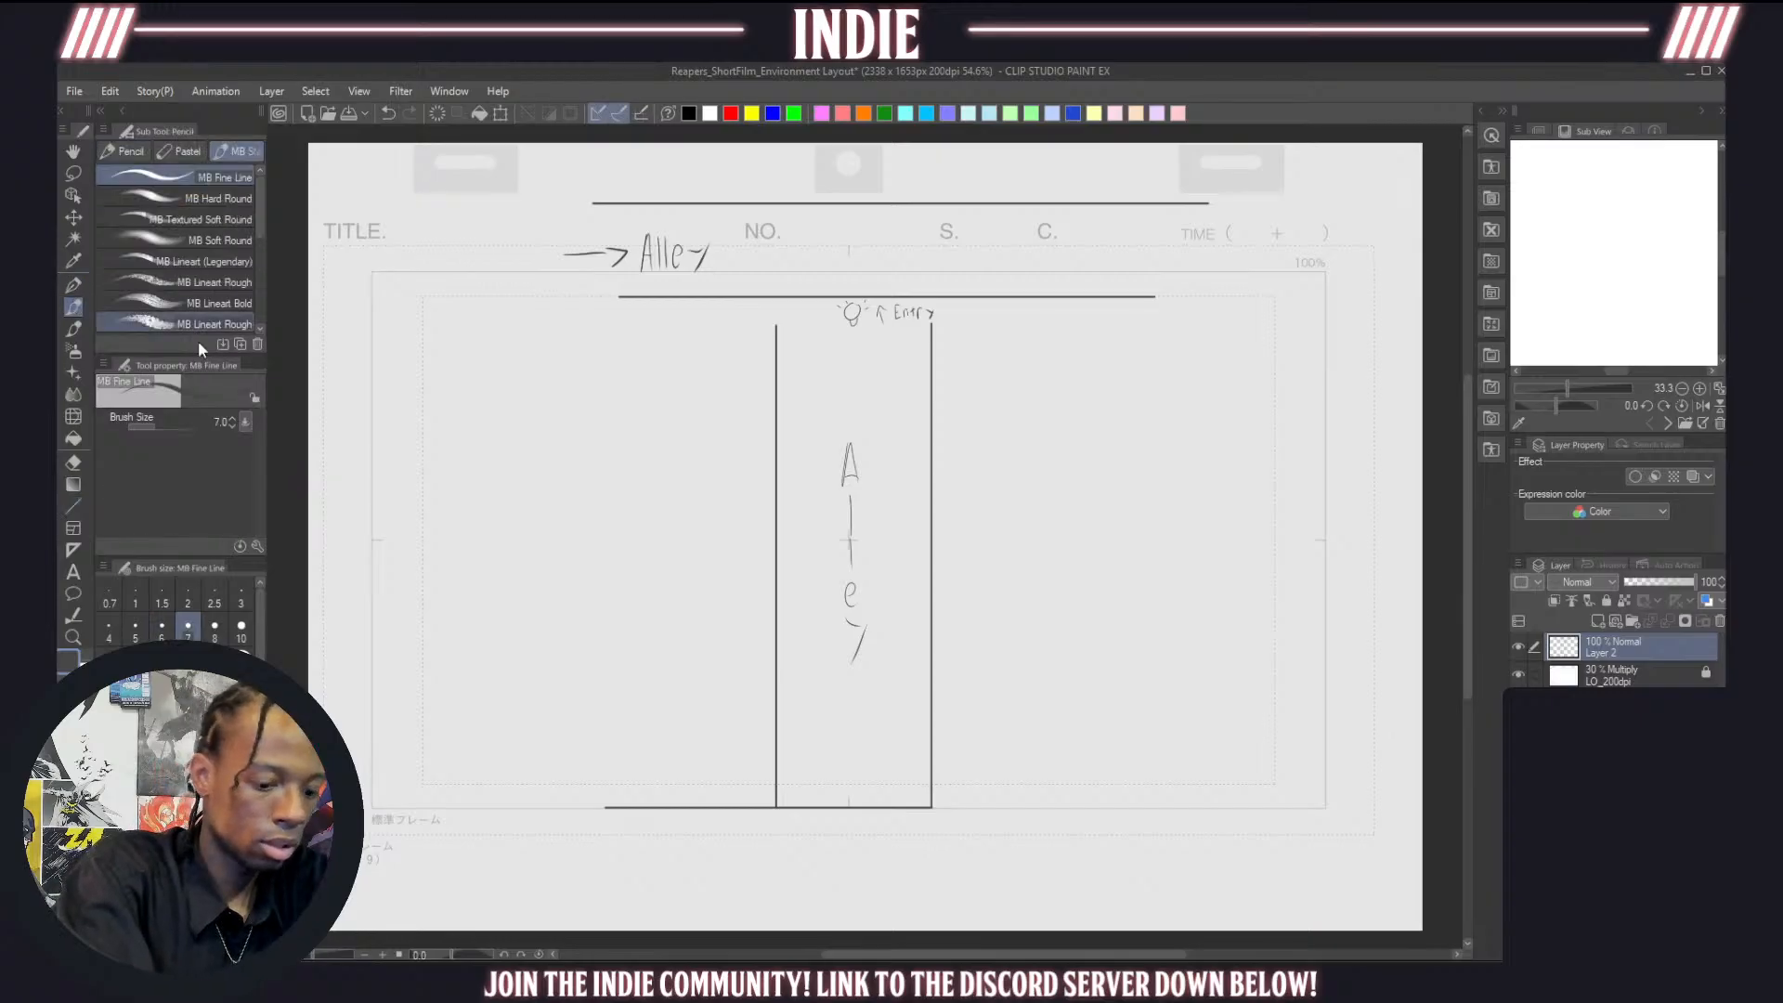
pyautogui.moveTo(664, 899)
pyautogui.mouseDown()
pyautogui.moveTo(703, 837)
pyautogui.moveTo(665, 907)
pyautogui.mouseUp()
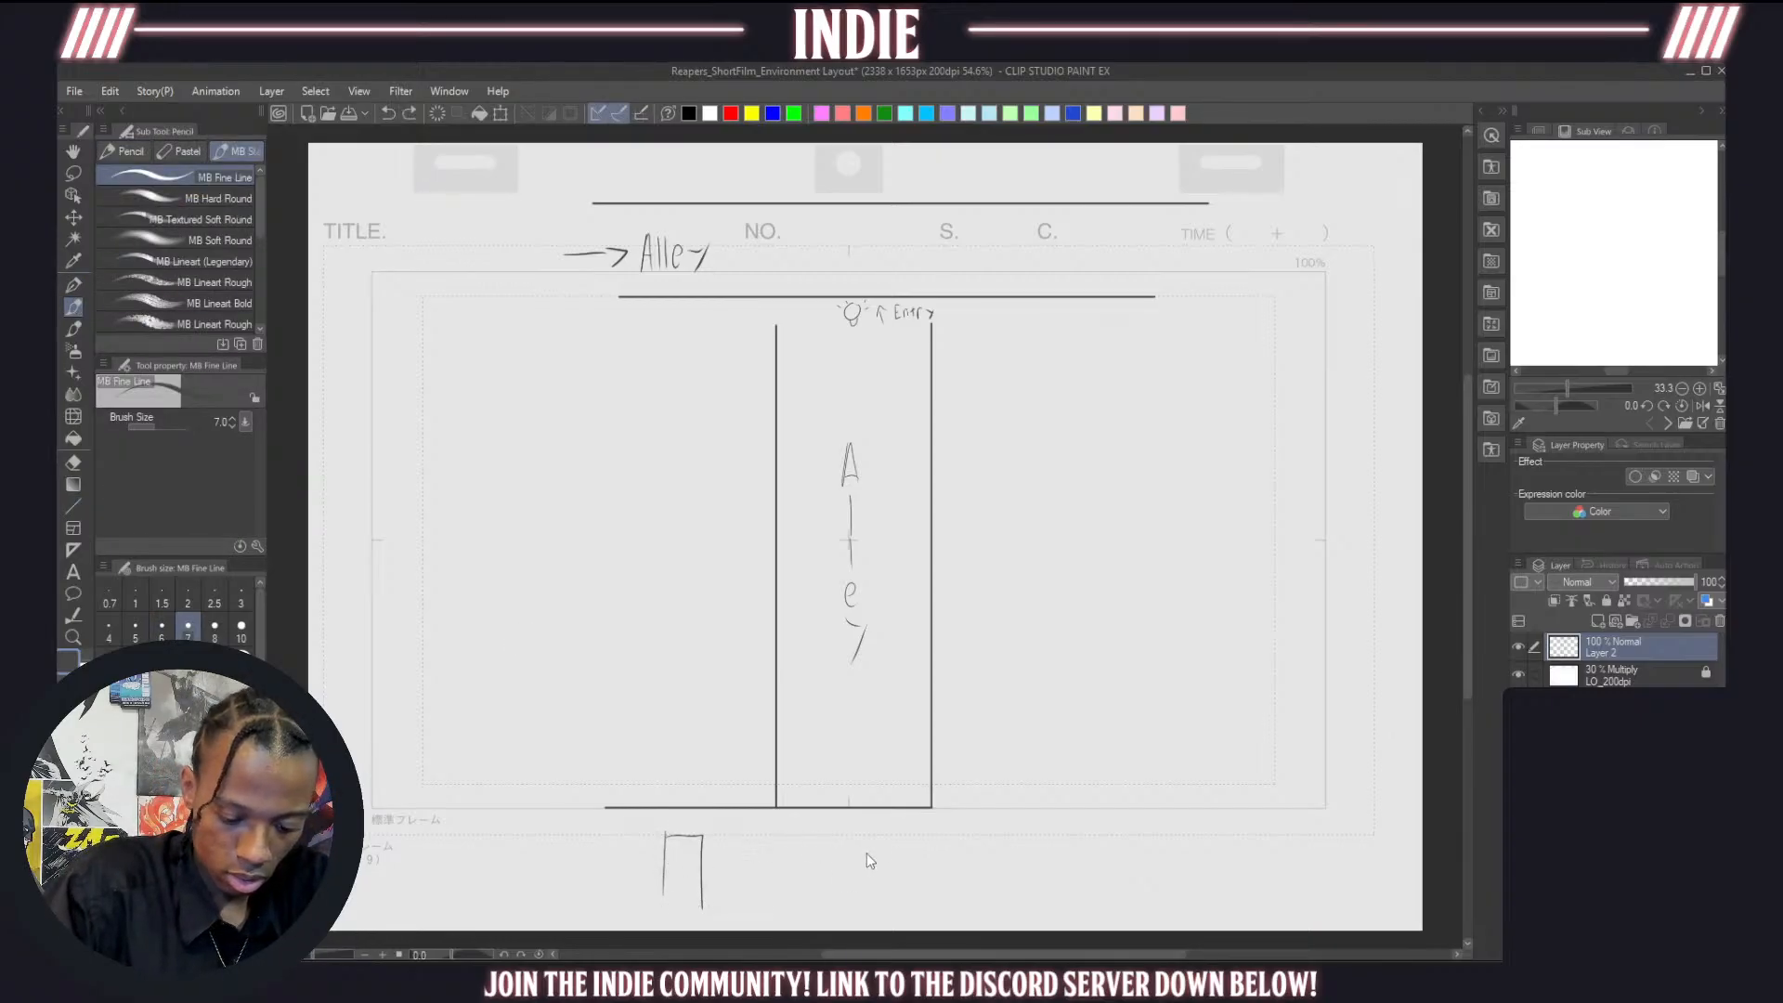
pyautogui.hotkey('ctrl', 'z')
pyautogui.hotkey('ctrl', 'z')
pyautogui.moveTo(848, 924)
pyautogui.mouseDown()
pyautogui.moveTo(851, 838)
pyautogui.moveTo(974, 835)
pyautogui.moveTo(973, 922)
pyautogui.mouseUp()
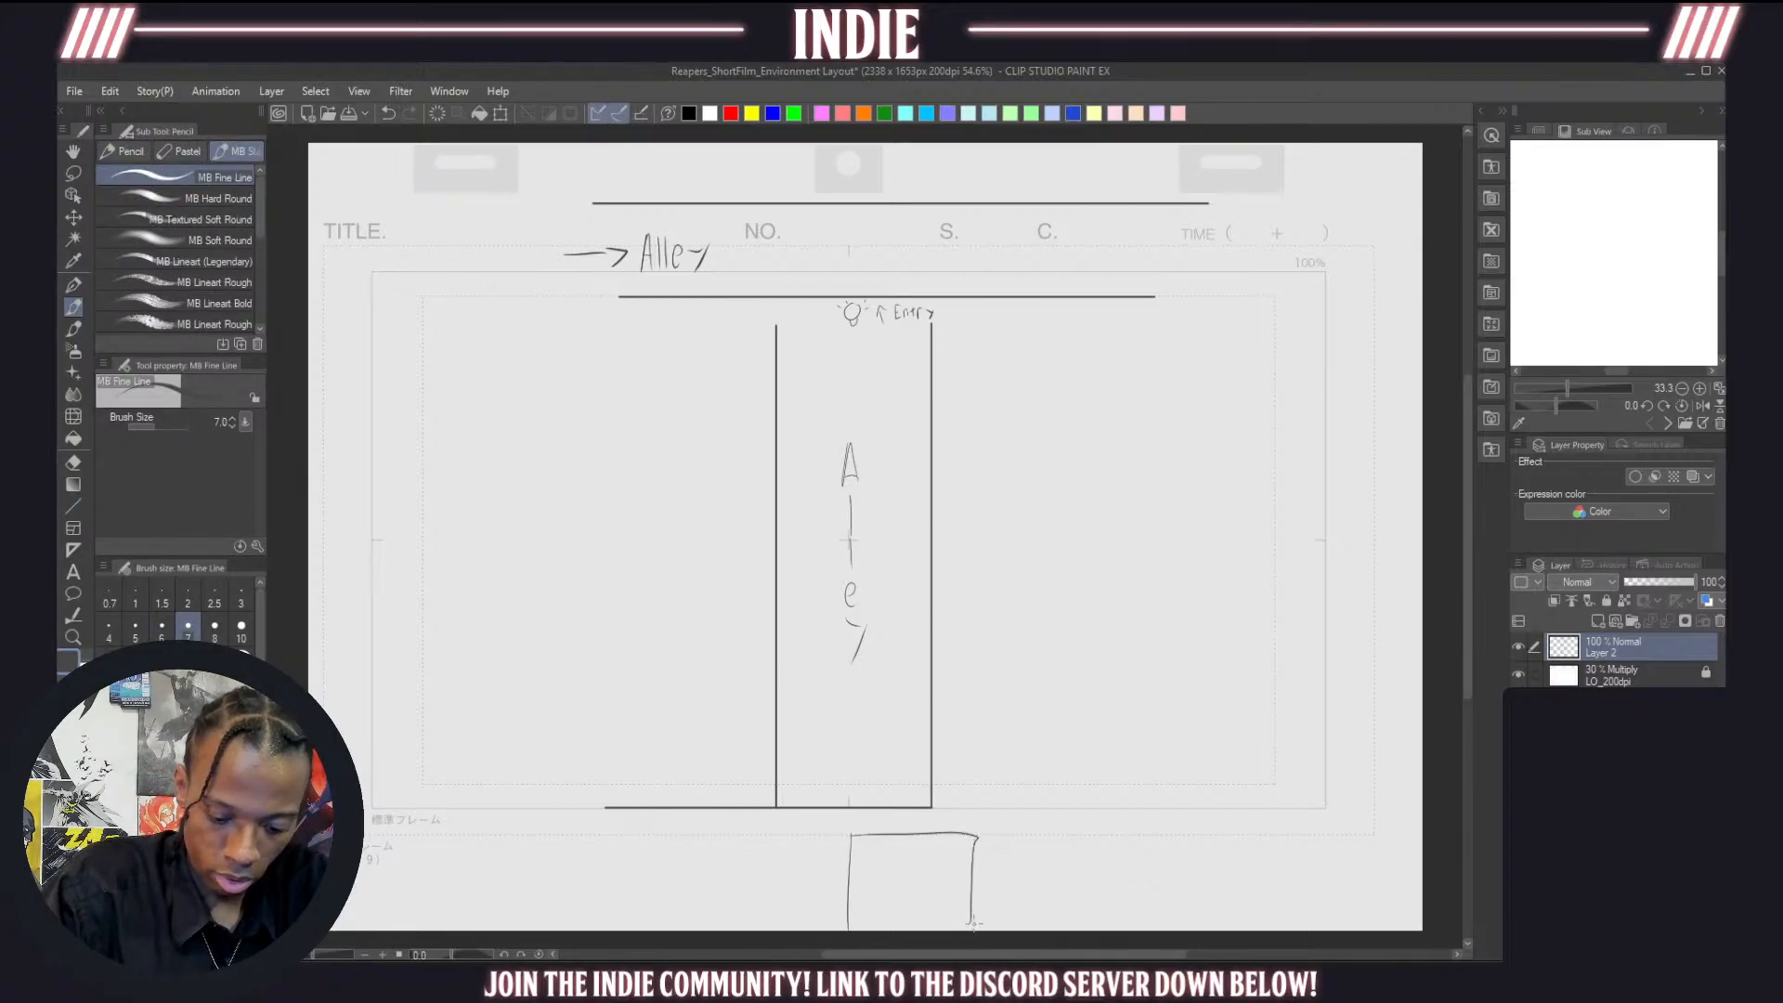
pyautogui.moveTo(764, 830)
pyautogui.mouseDown()
pyautogui.moveTo(803, 893)
pyautogui.moveTo(832, 833)
pyautogui.moveTo(761, 830)
pyautogui.mouseUp()
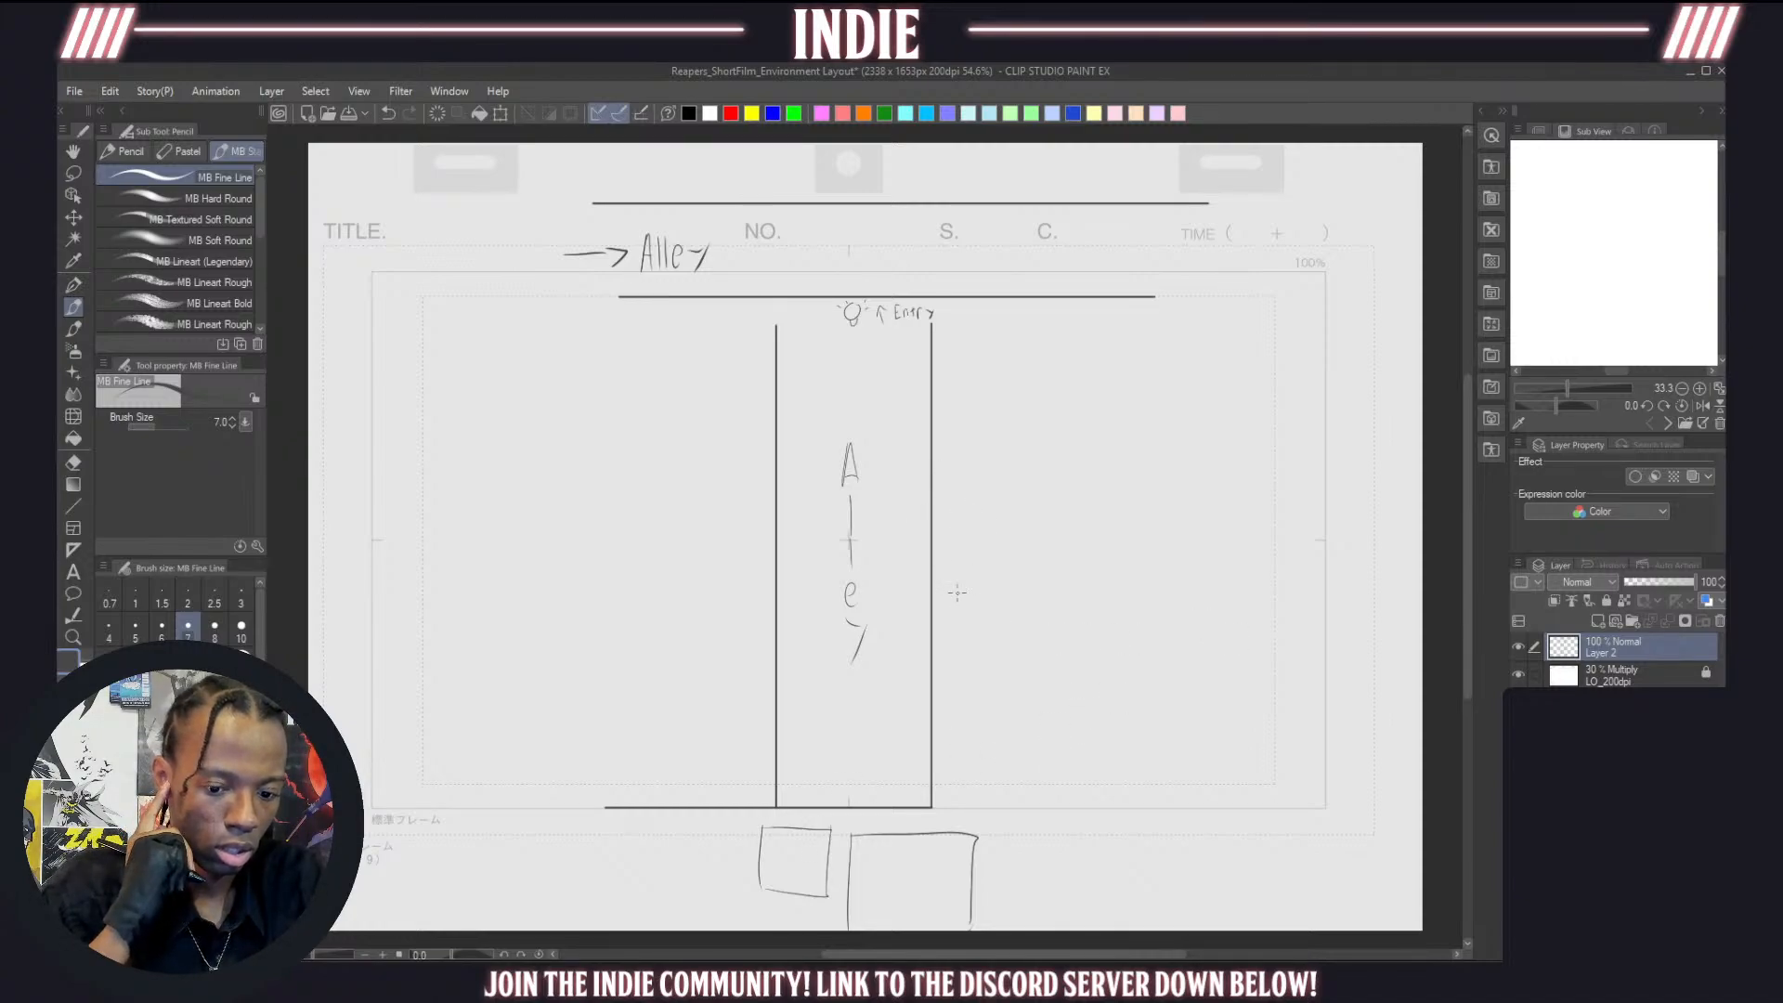
# Shrink the whole alley floor plan and place it in the canvas's upper-right corner
pyautogui.click(501, 113)
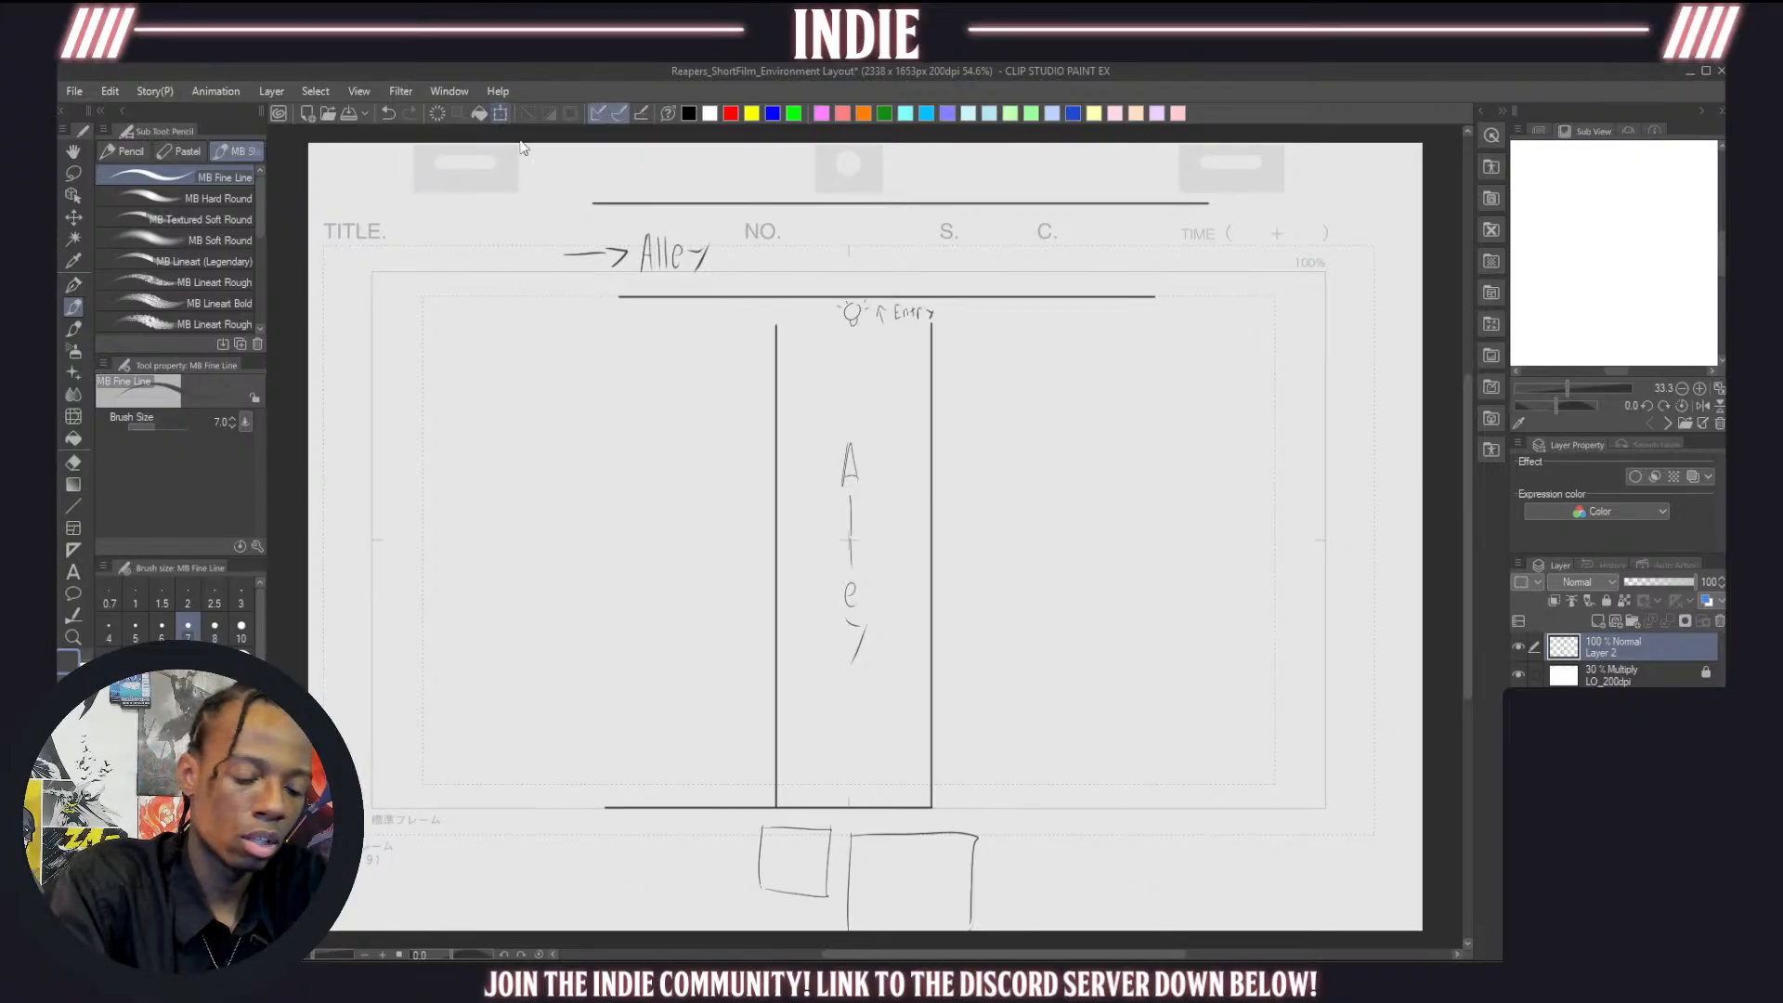
pyautogui.moveTo(850, 202); pyautogui.dragTo(850, 665)
pyautogui.moveTo(919, 844)
pyautogui.mouseDown()
pyautogui.moveTo(1352, 330)
pyautogui.moveTo(1341, 317)
pyautogui.mouseUp()
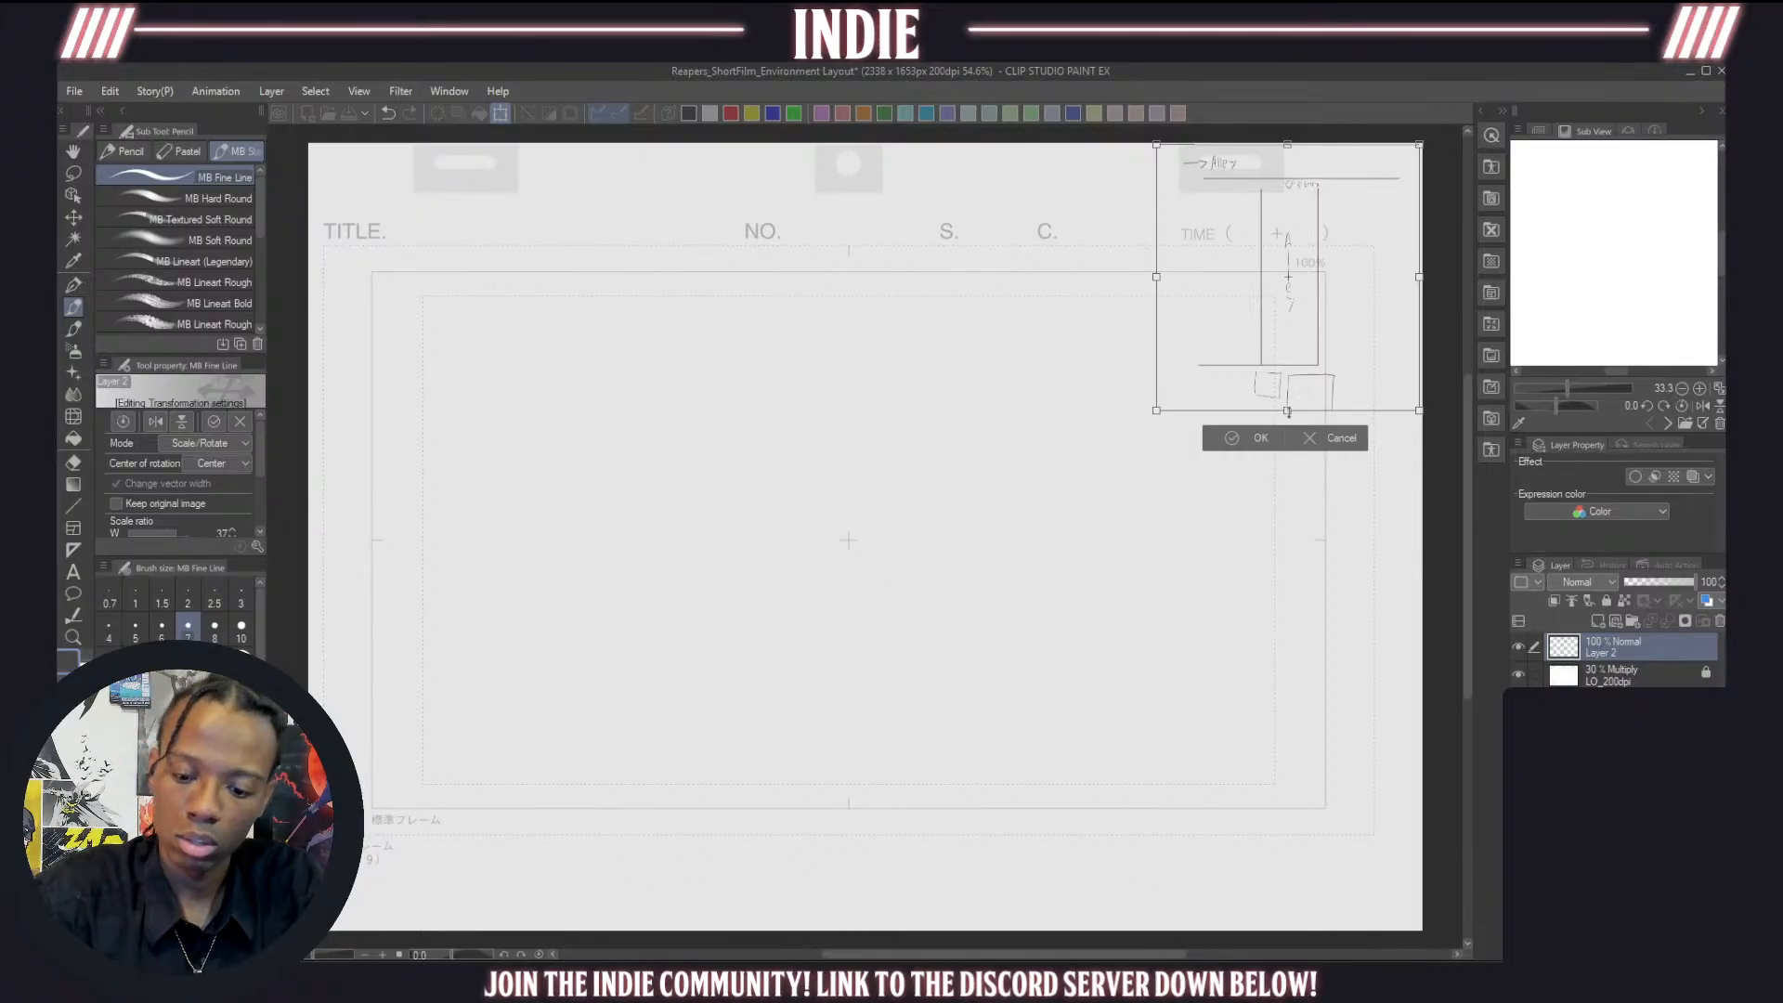
pyautogui.moveTo(1288, 411); pyautogui.dragTo(1327, 371)
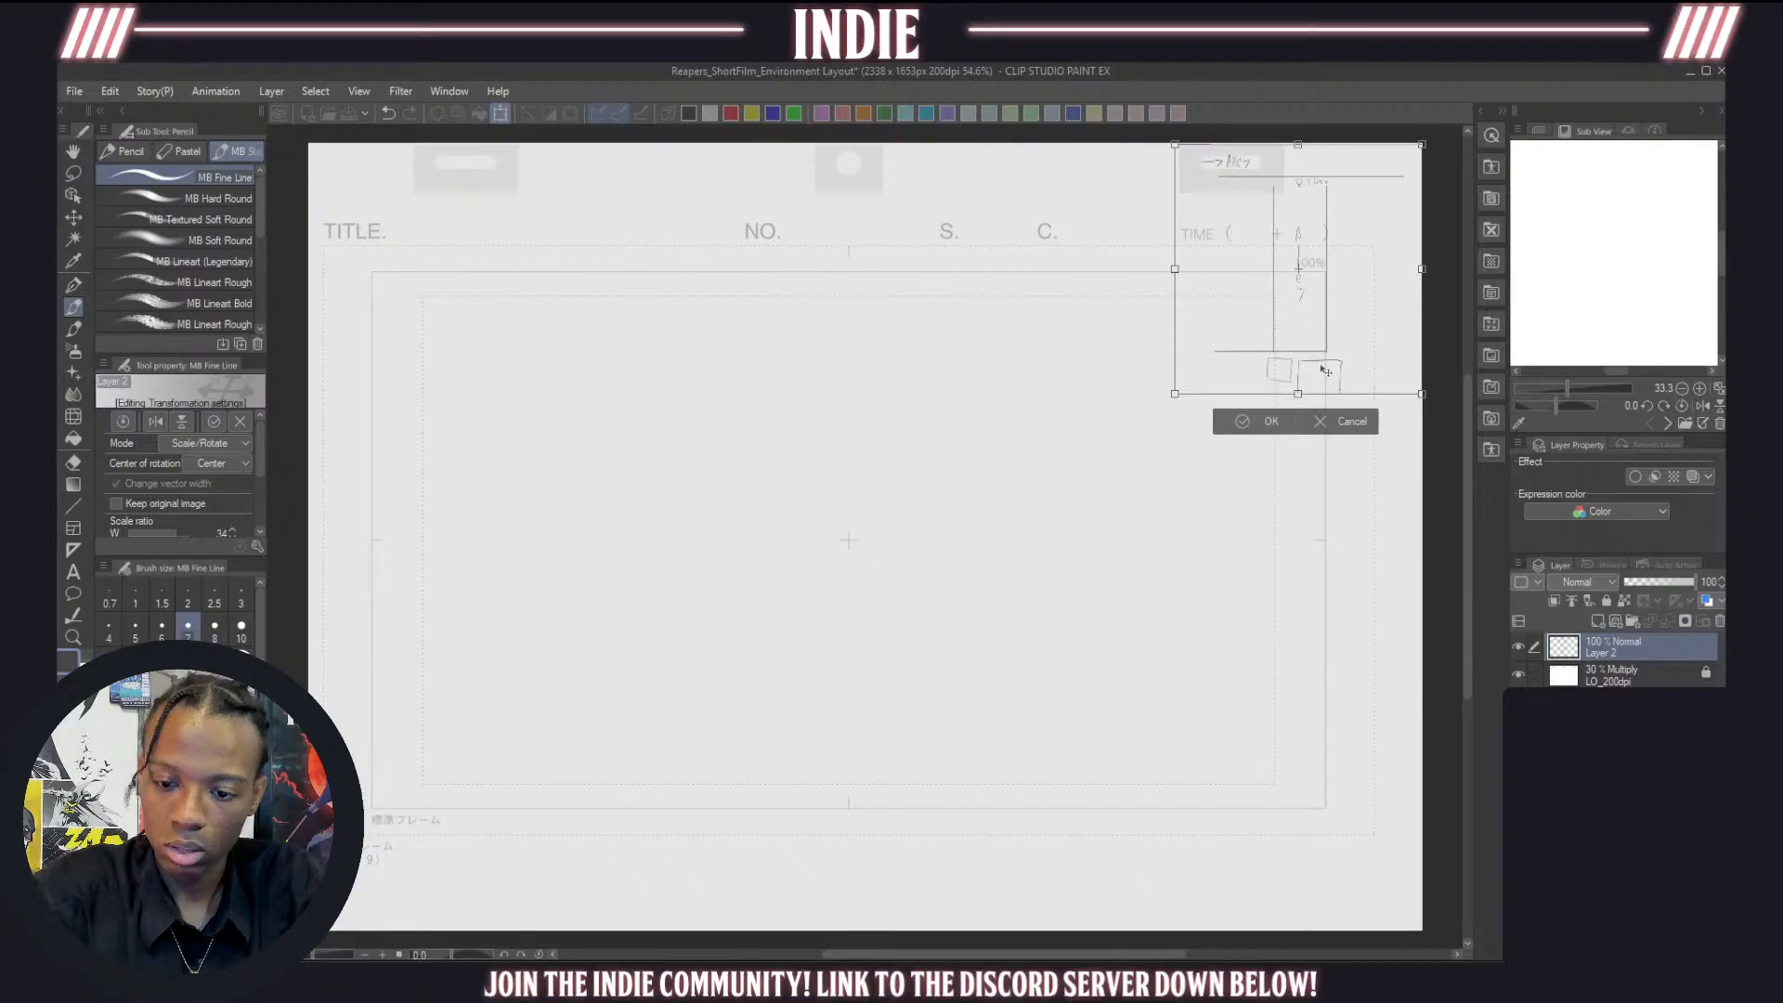
pyautogui.click(1265, 422)
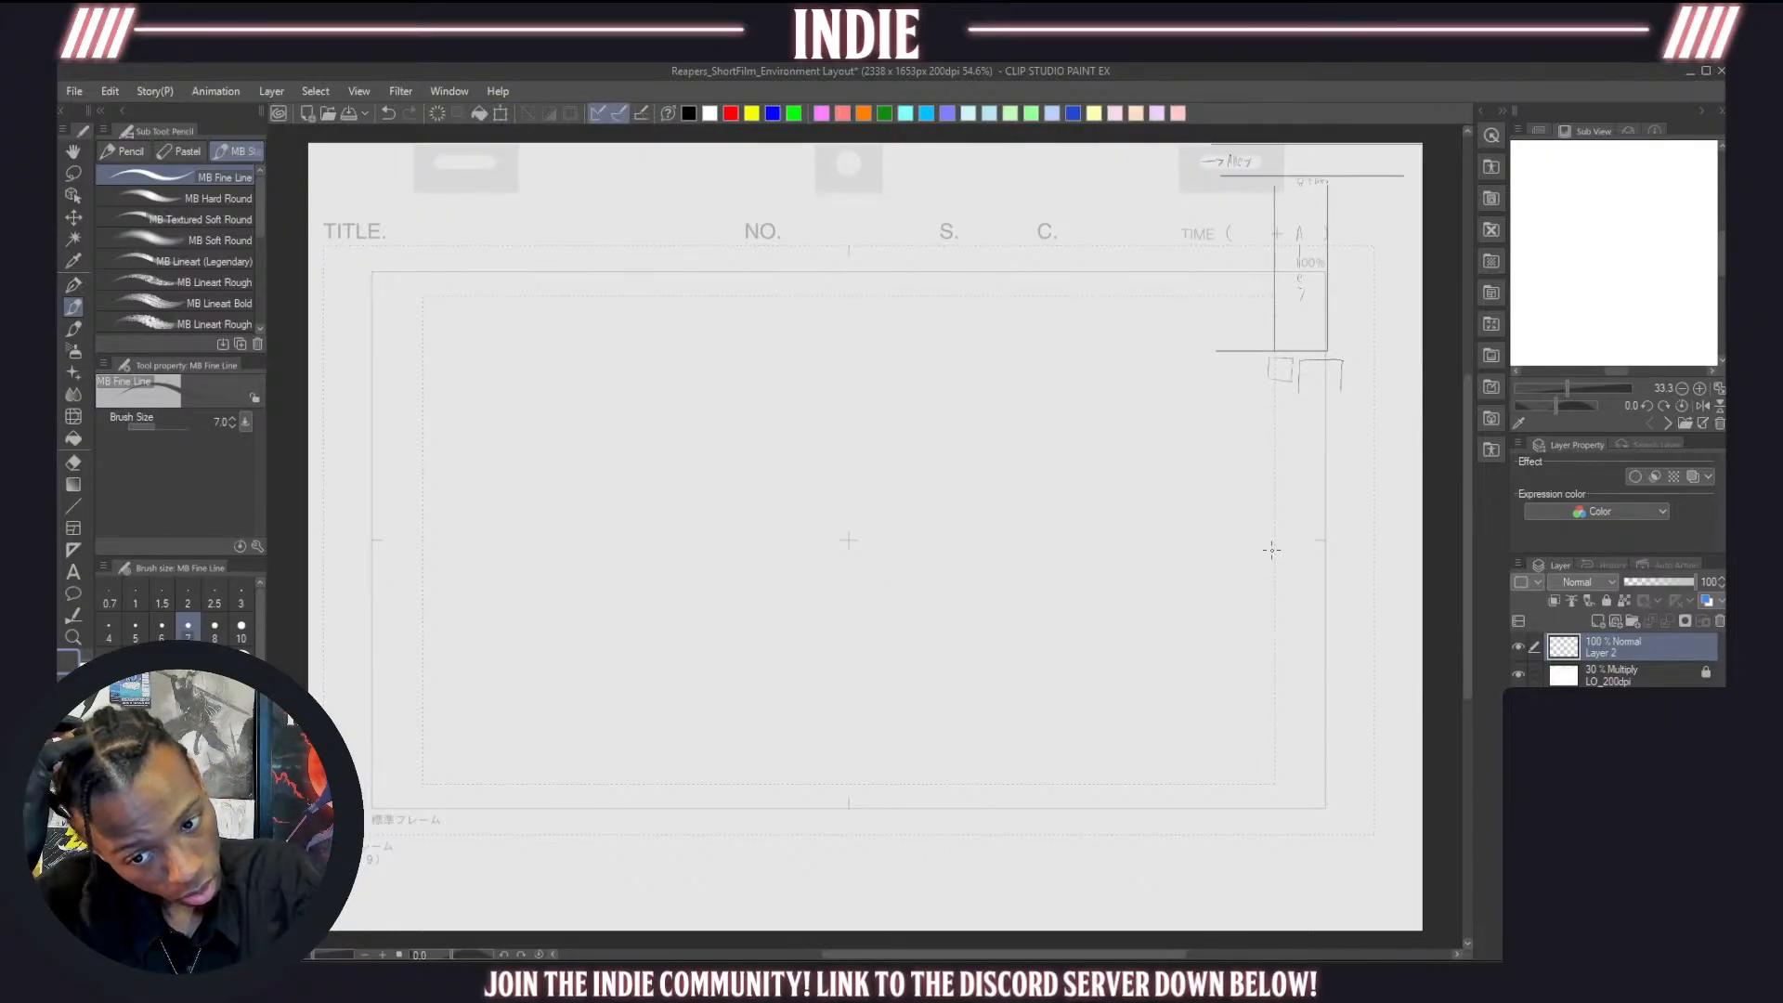
# Shrink the alley floor plan further and move it to the canvas's lower-right corner
pyautogui.click(503, 114)
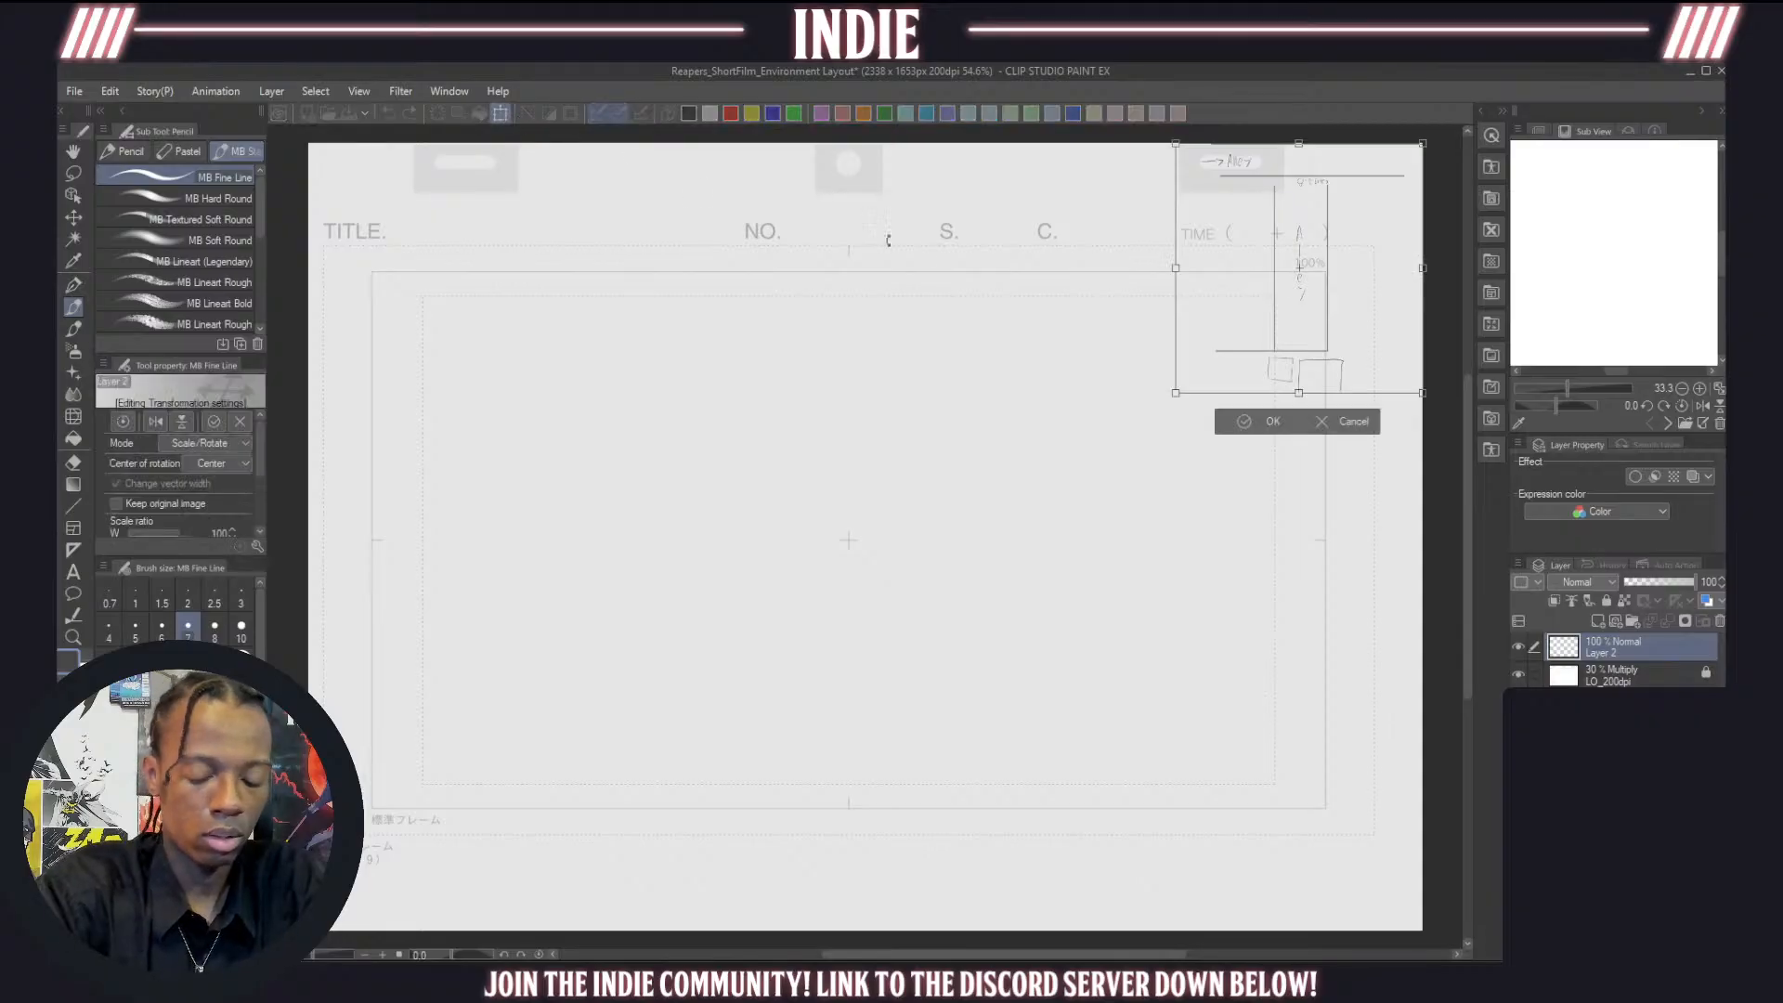
pyautogui.moveTo(1299, 396); pyautogui.dragTo(1362, 905)
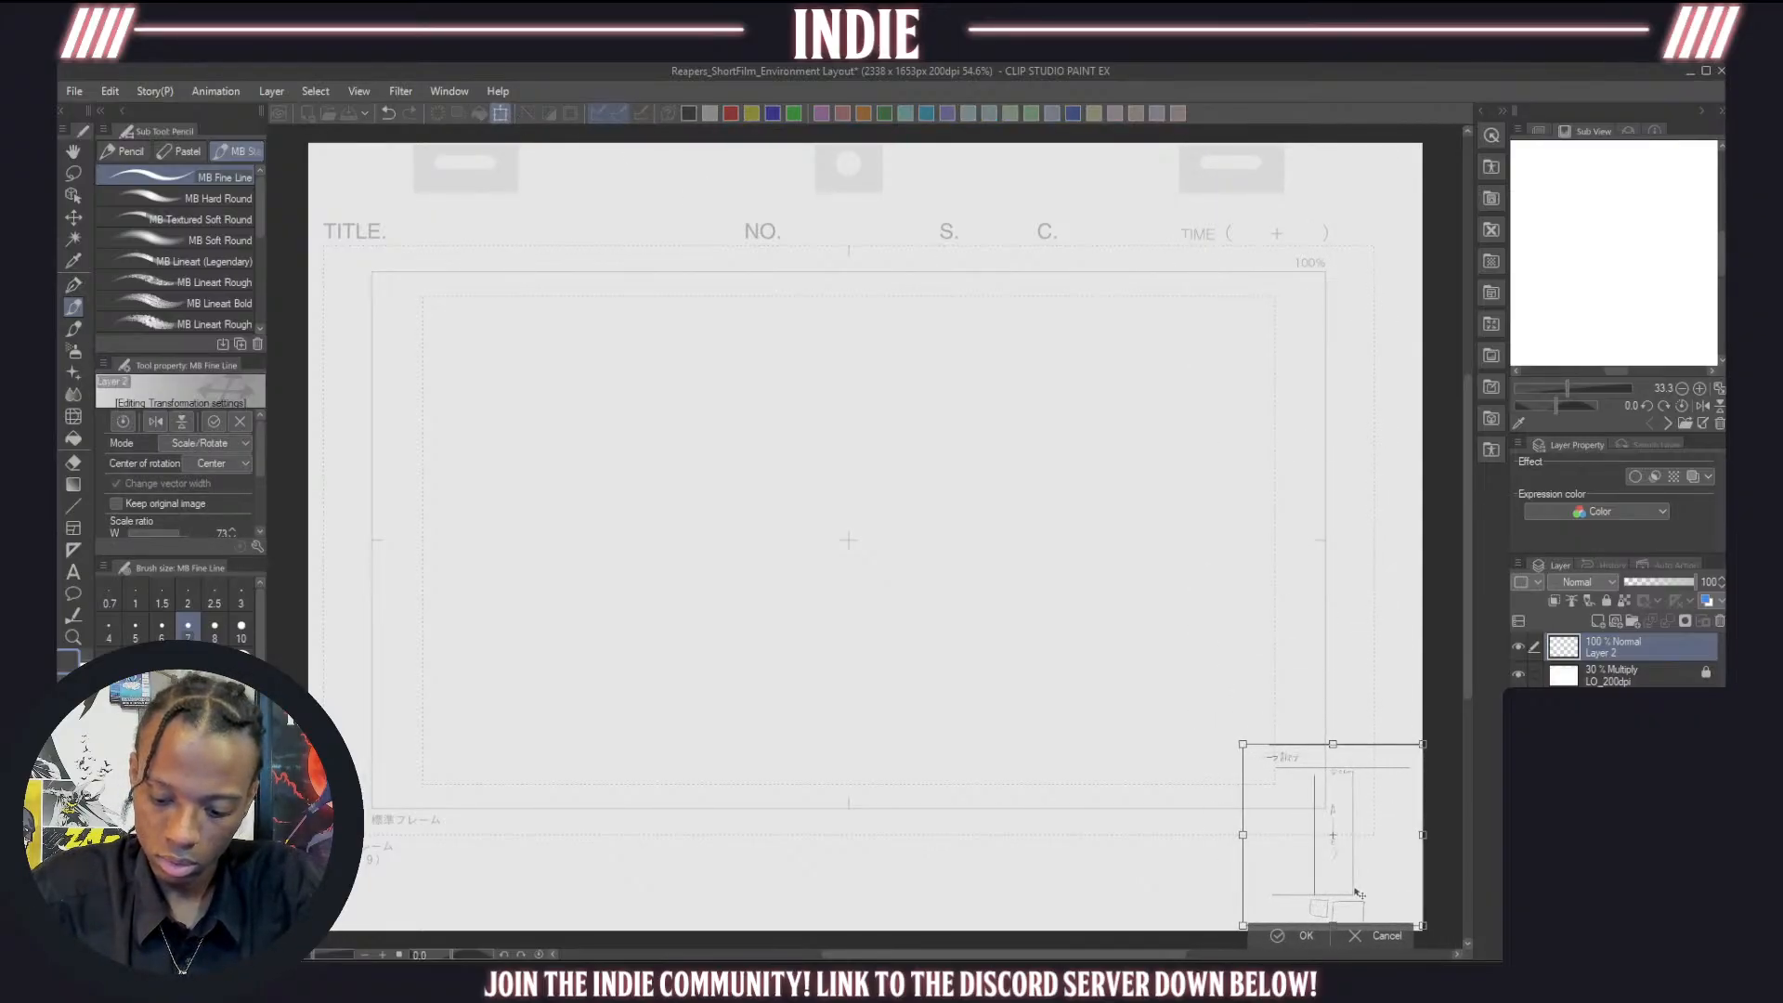
pyautogui.click(1293, 940)
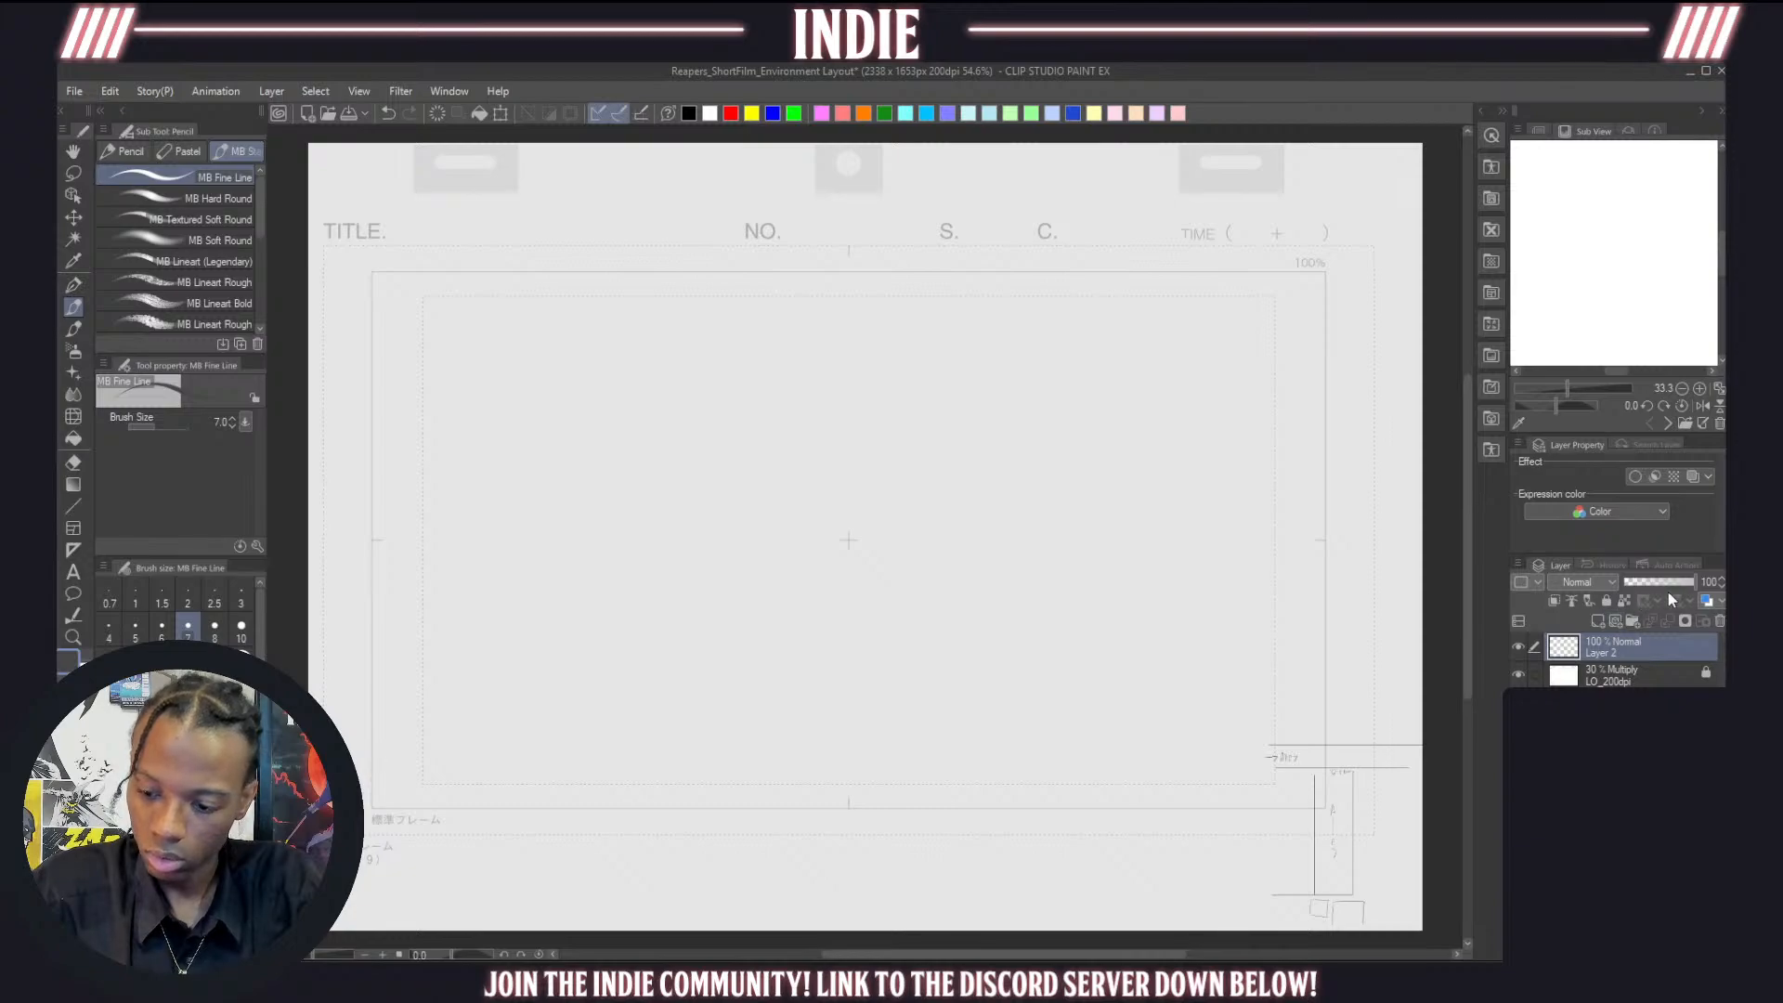
# Hide the floor plan layer and add a new empty layer above it
pyautogui.click(1520, 649)
pyautogui.click(1598, 620)
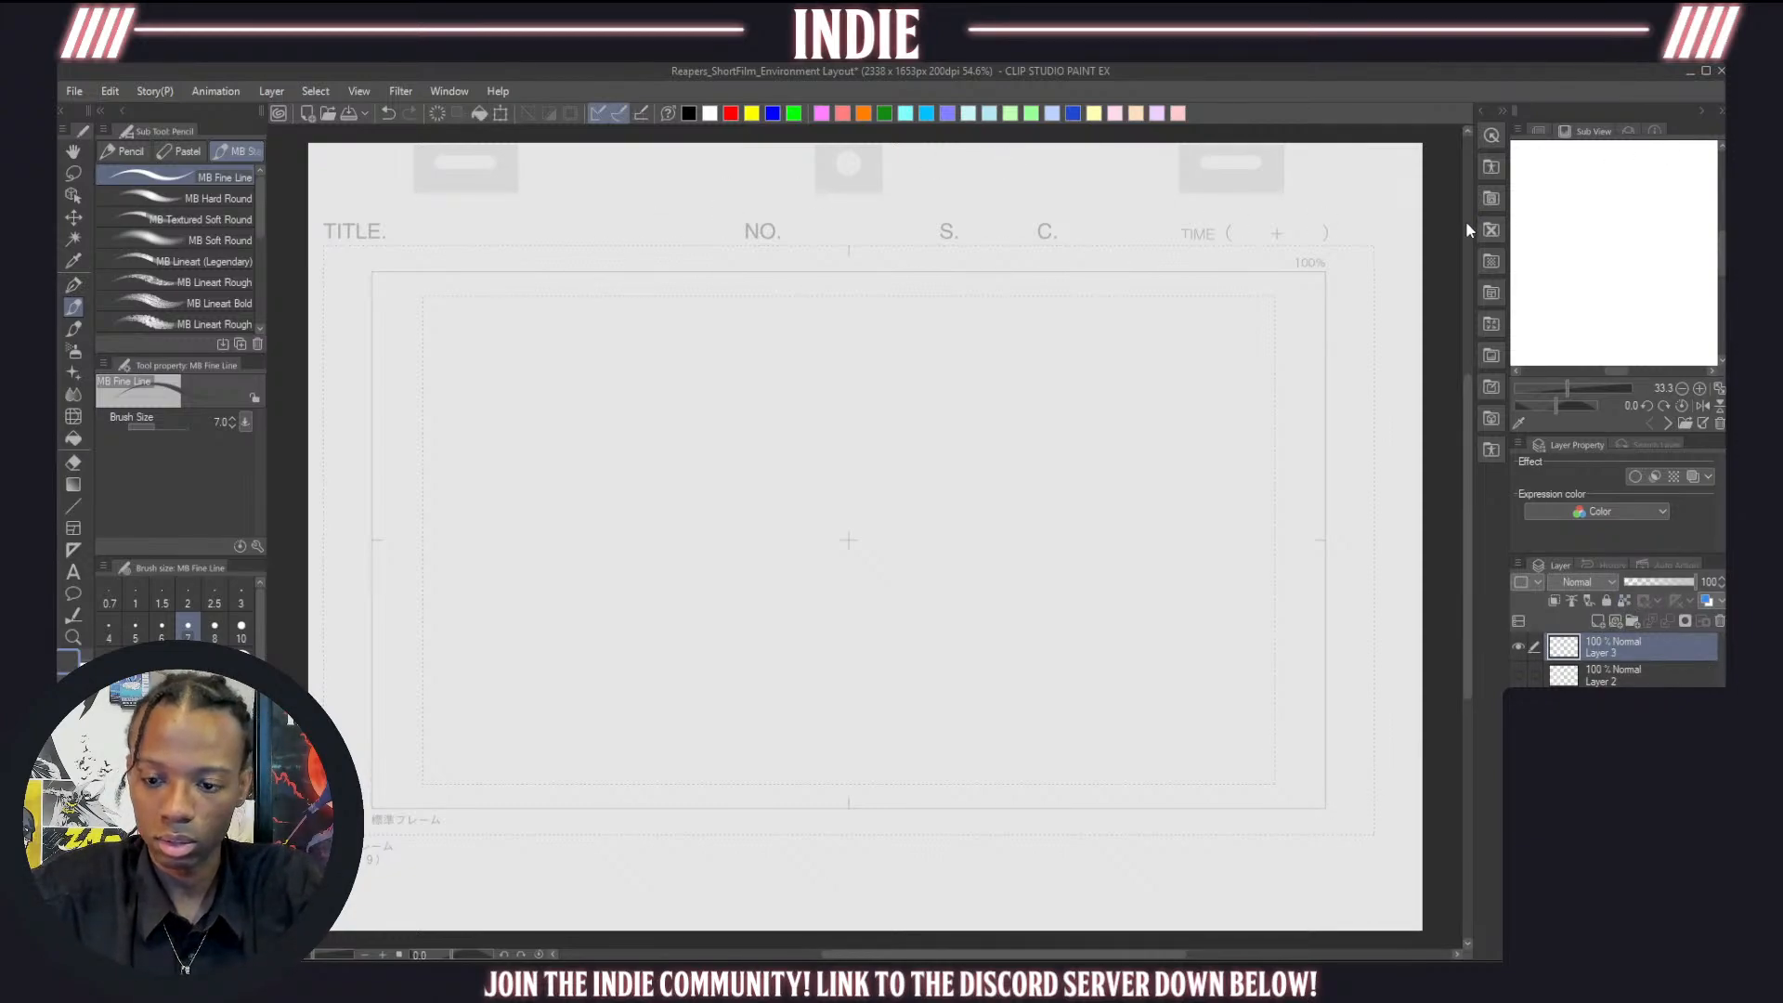
# Place the downloaded 3D material TOPGYN! (Grid Asset) on the canvas and tilt its view so the horizon sits below the canvas centre
pyautogui.click(1481, 109)
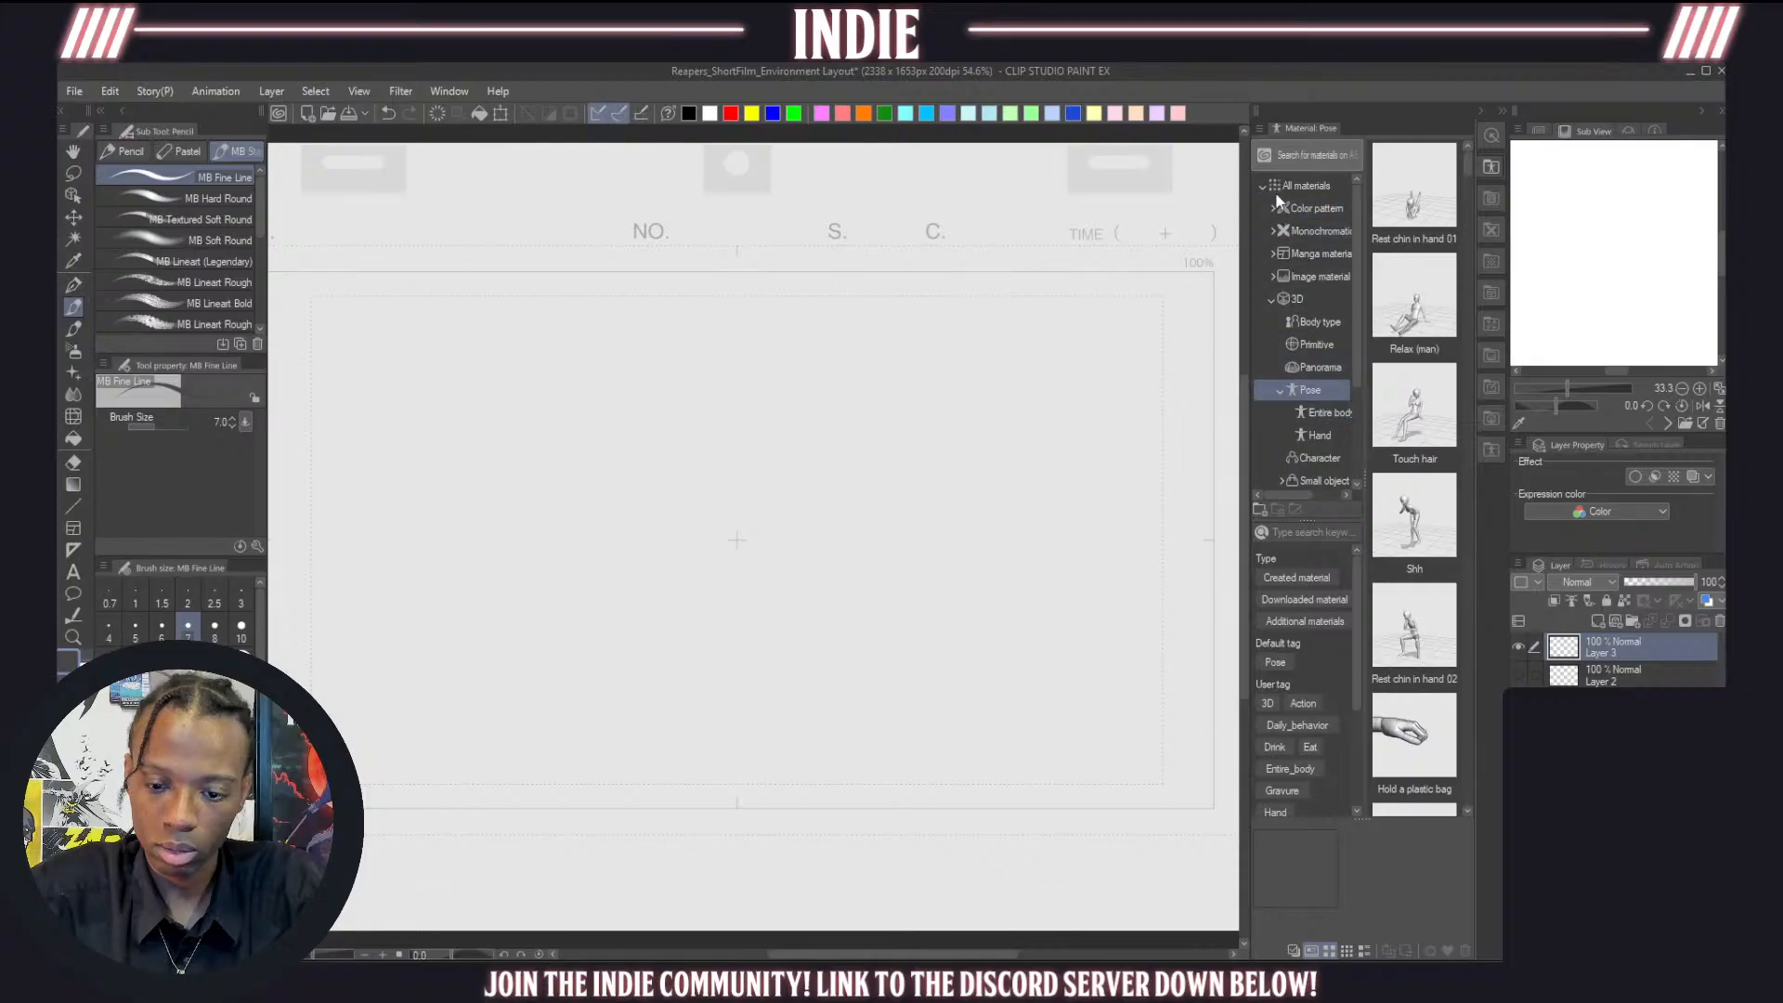
pyautogui.click(1301, 187)
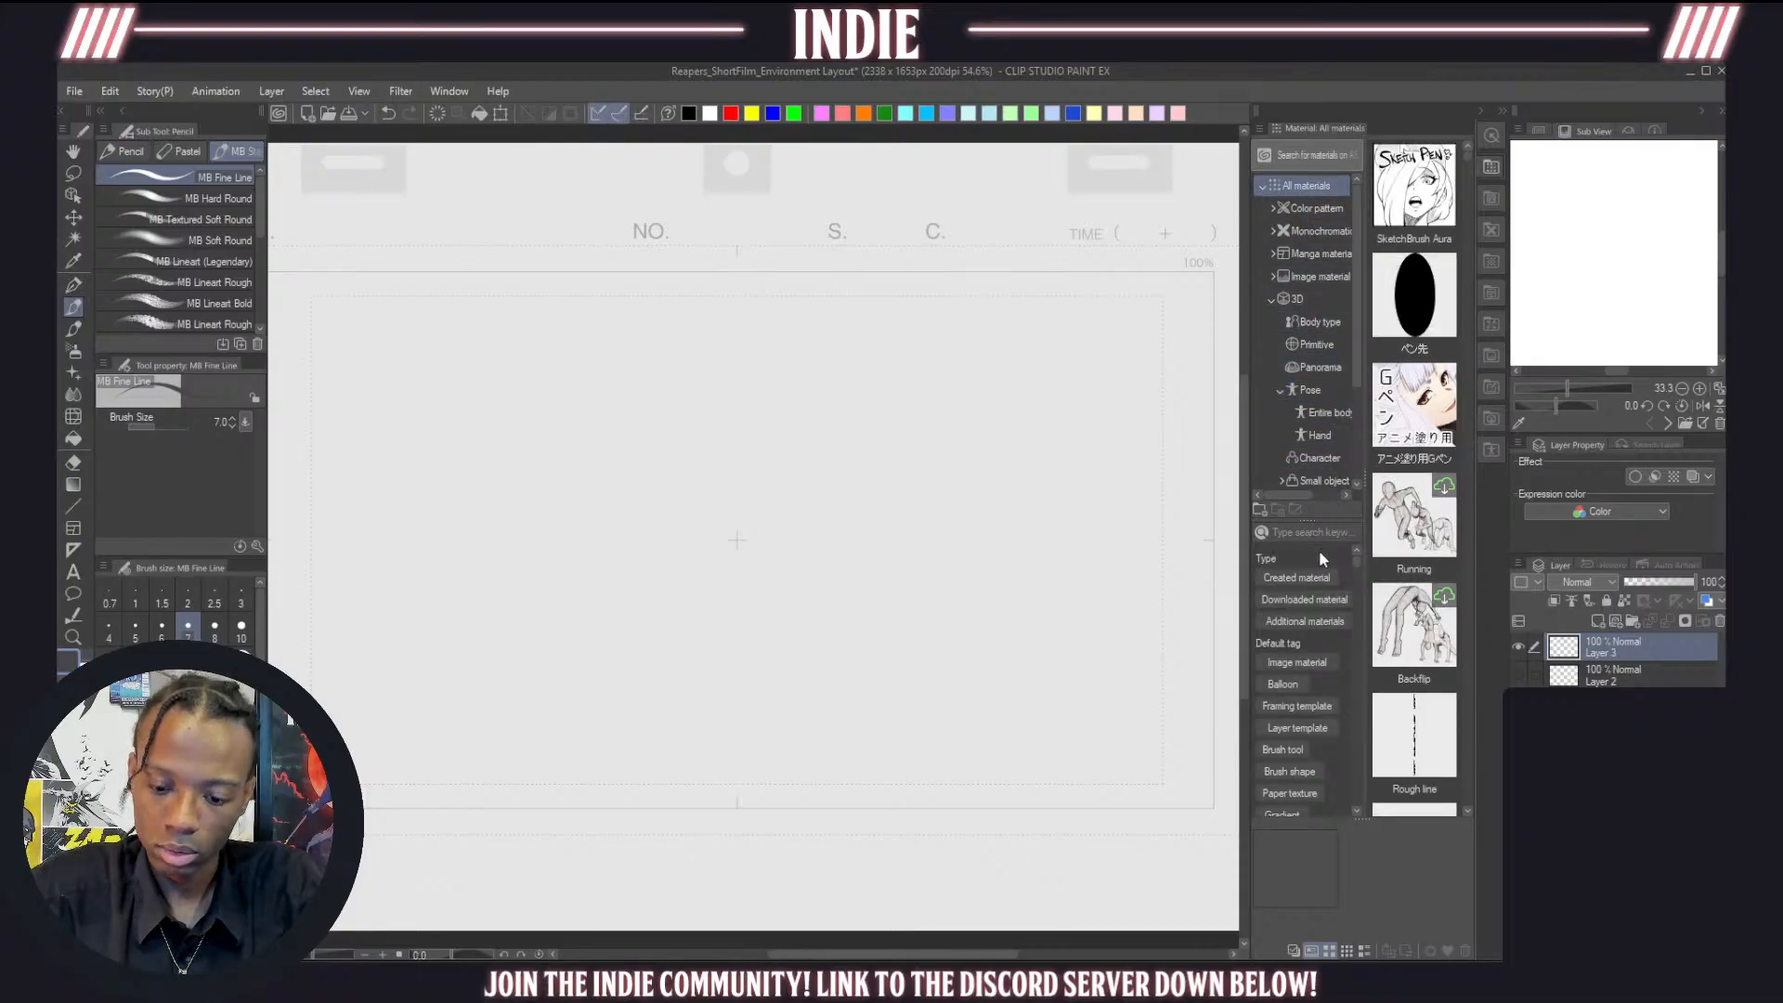
pyautogui.click(1307, 600)
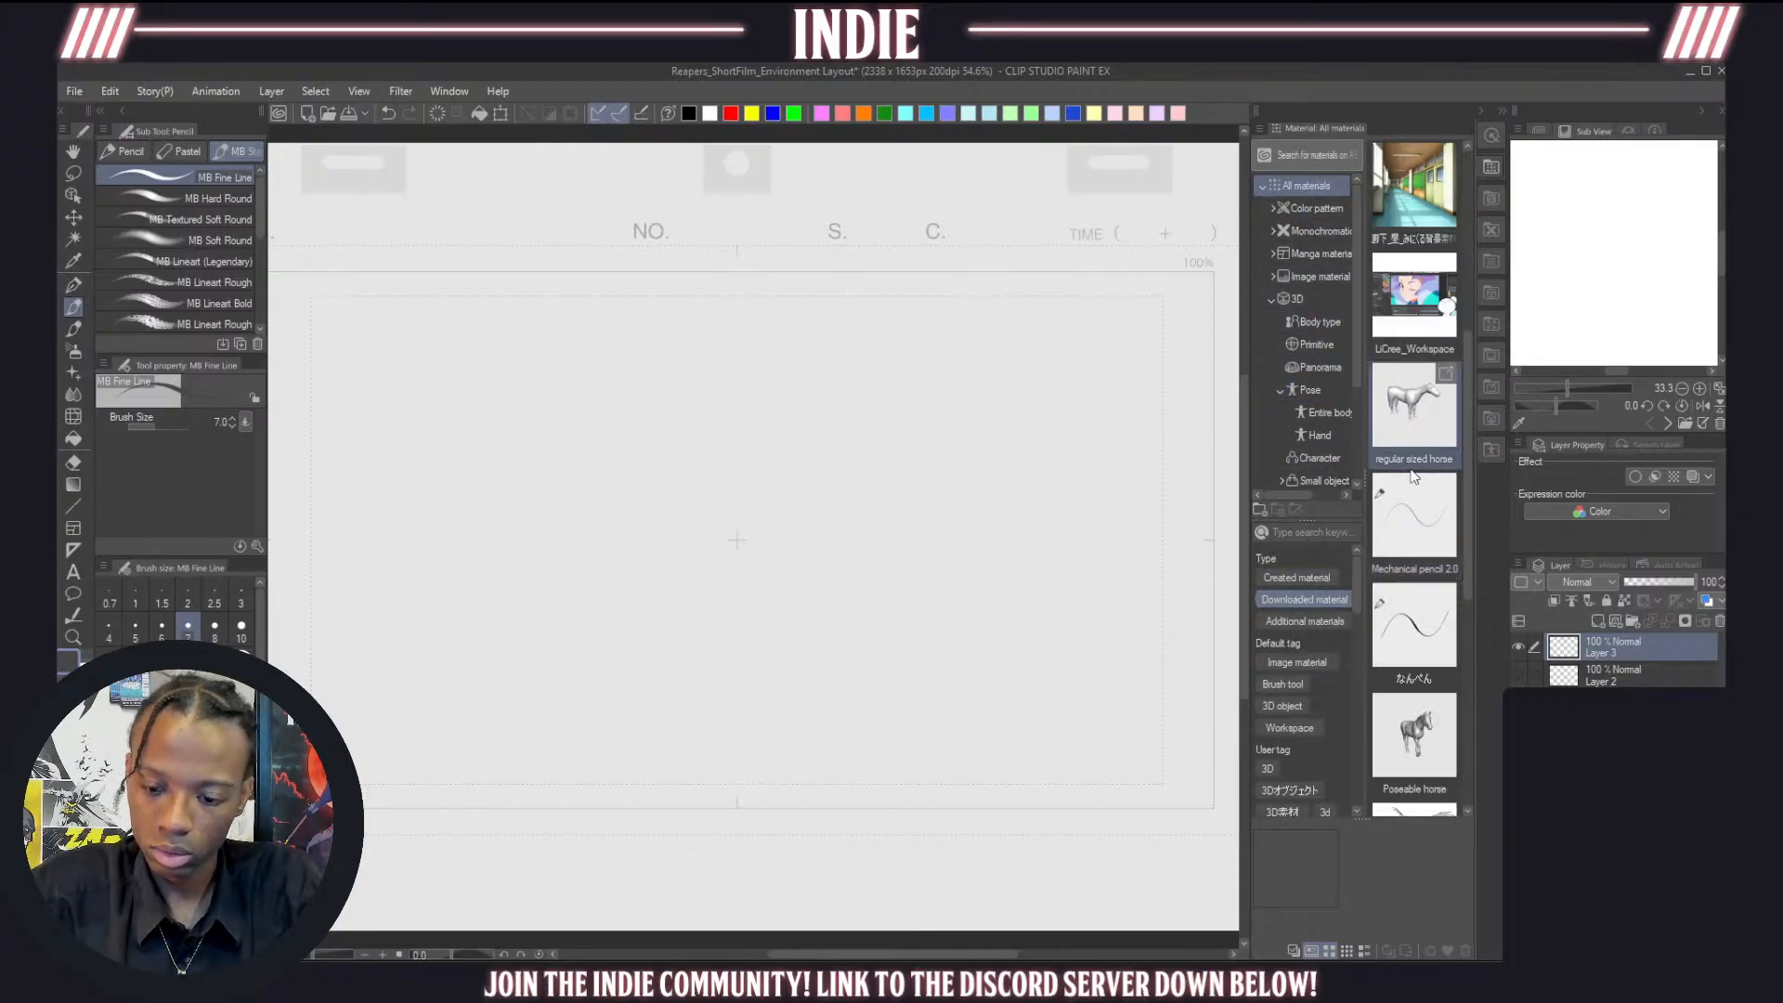
pyautogui.scroll(-3, 1414, 476)
pyautogui.moveTo(1423, 567); pyautogui.dragTo(804, 511)
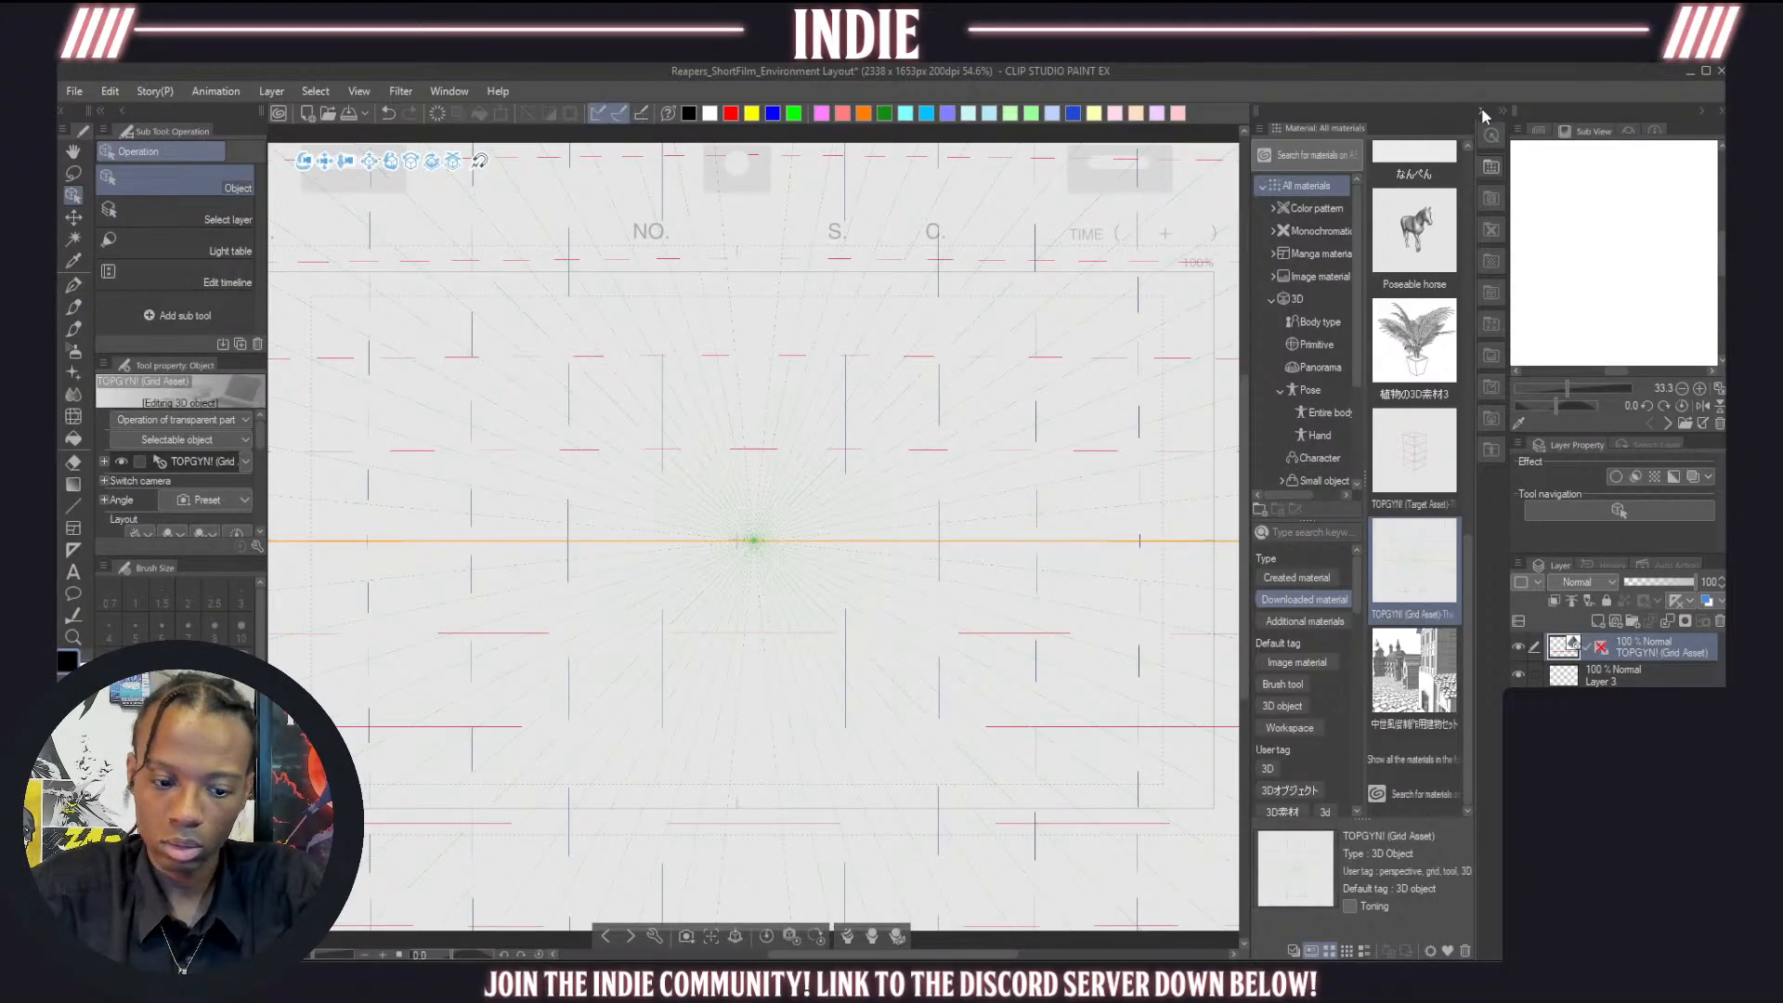
pyautogui.click(1481, 108)
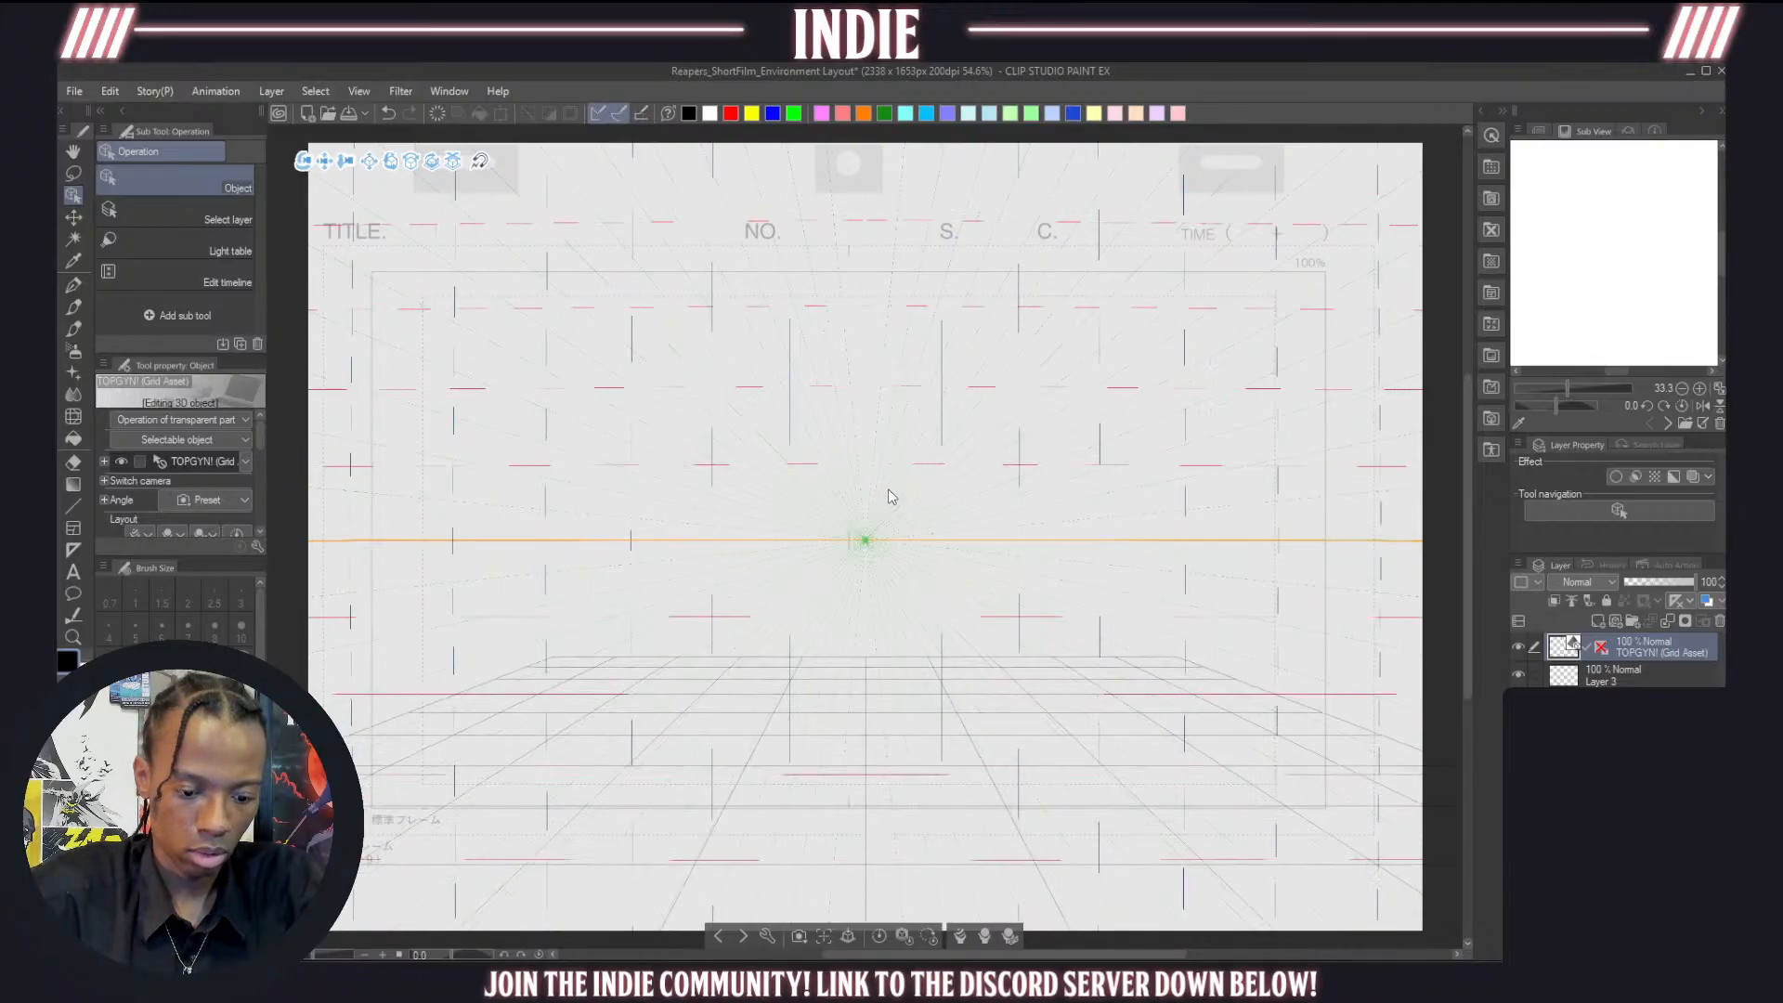
pyautogui.moveTo(889, 497); pyautogui.dragTo(902, 492)
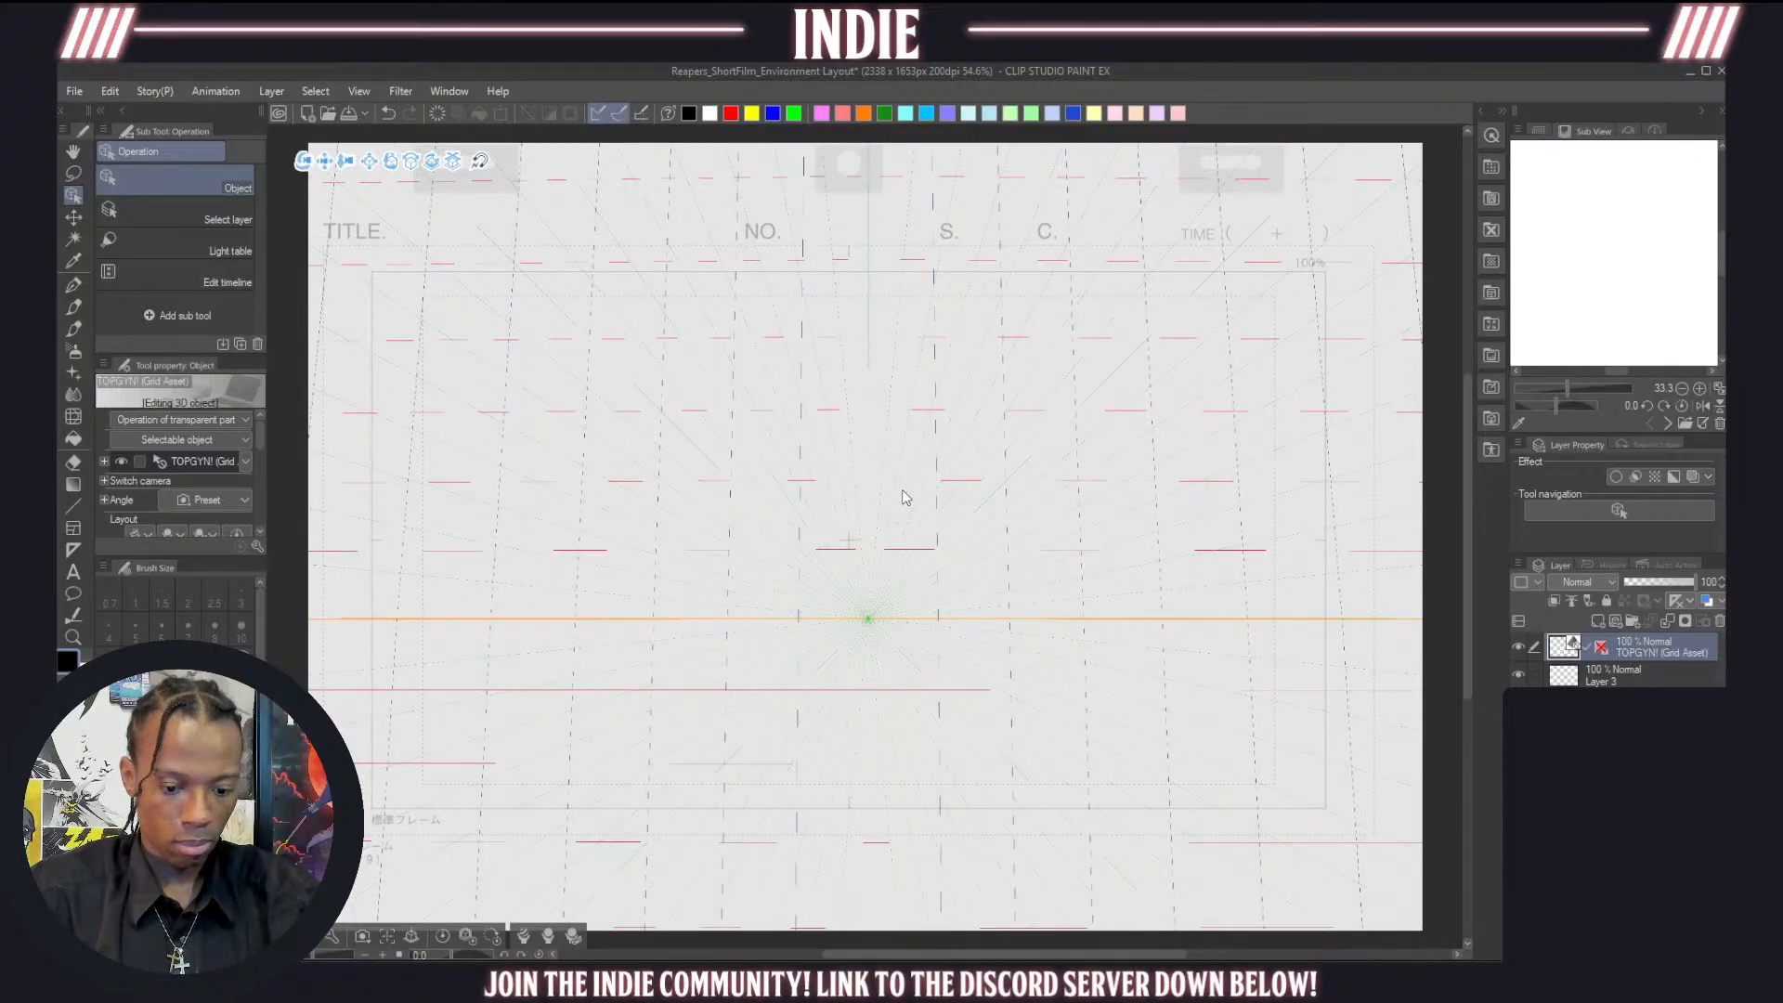
# Fill the 3D grid's outline in black on Layer 3, clear the selection and hide the TOPGYN! (Grid Asset) layer
pyautogui.keyDown('ctrl'); pyautogui.click(1561, 649); pyautogui.keyUp('ctrl')
pyautogui.click(1621, 676)
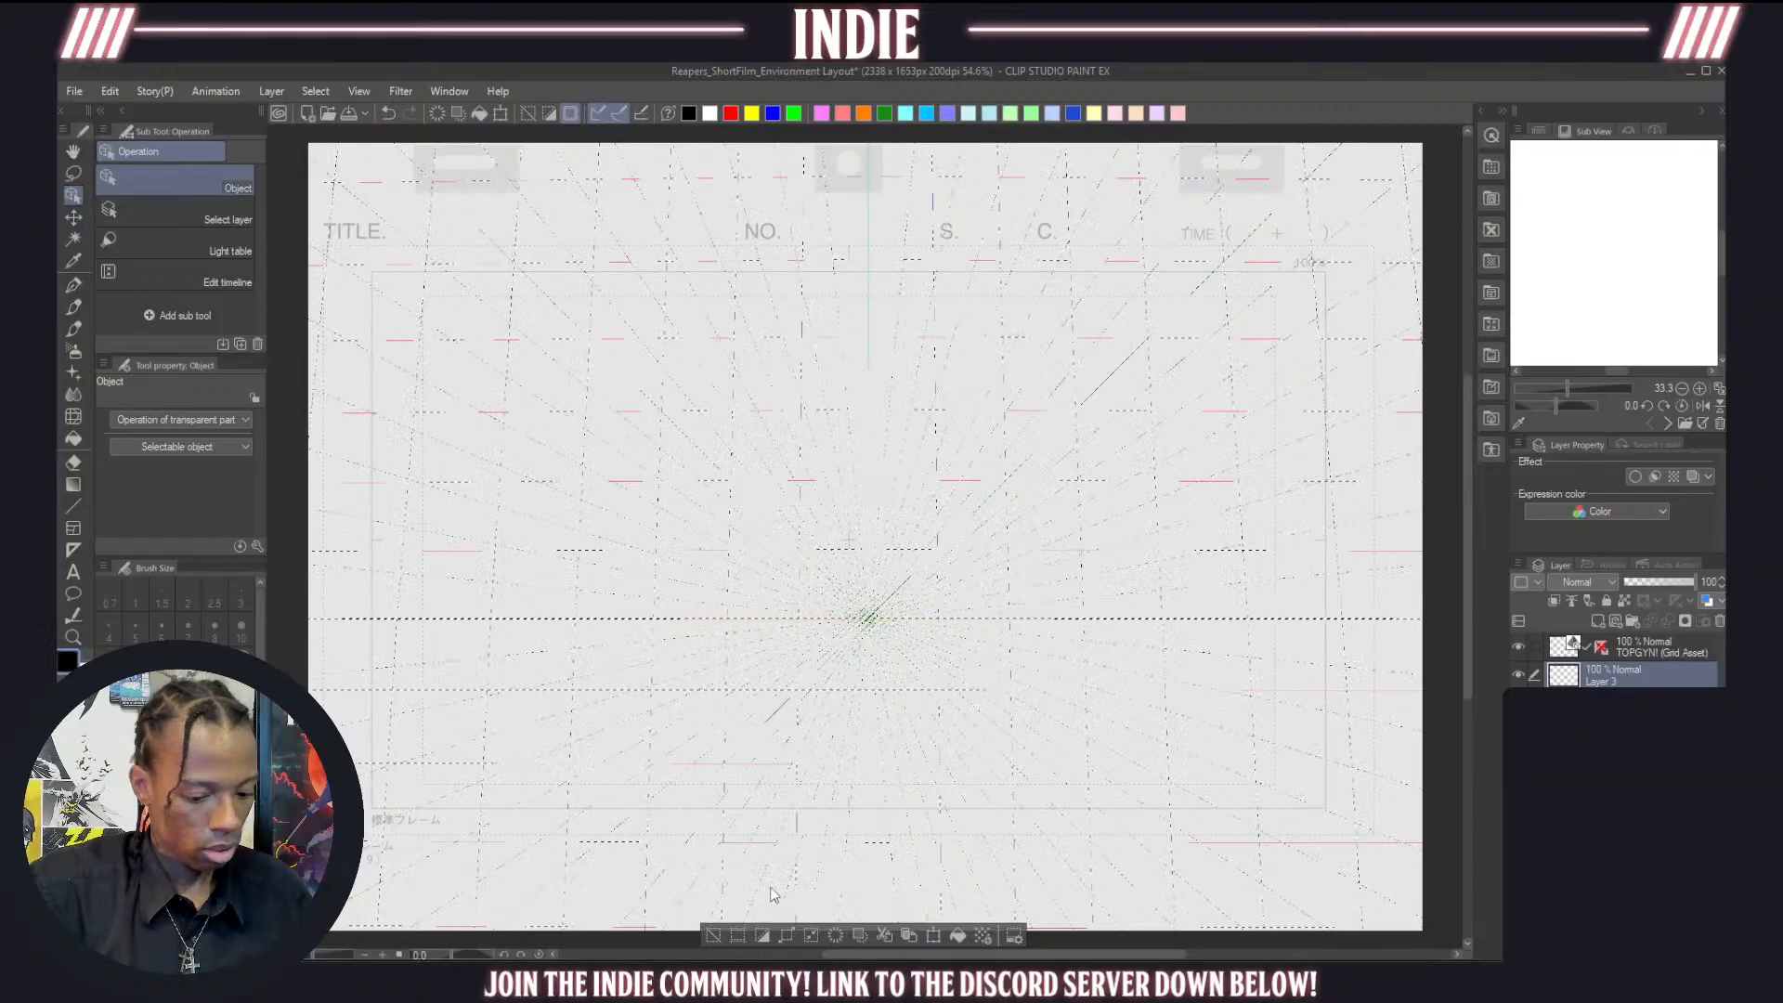
pyautogui.click(713, 934)
pyautogui.click(1520, 651)
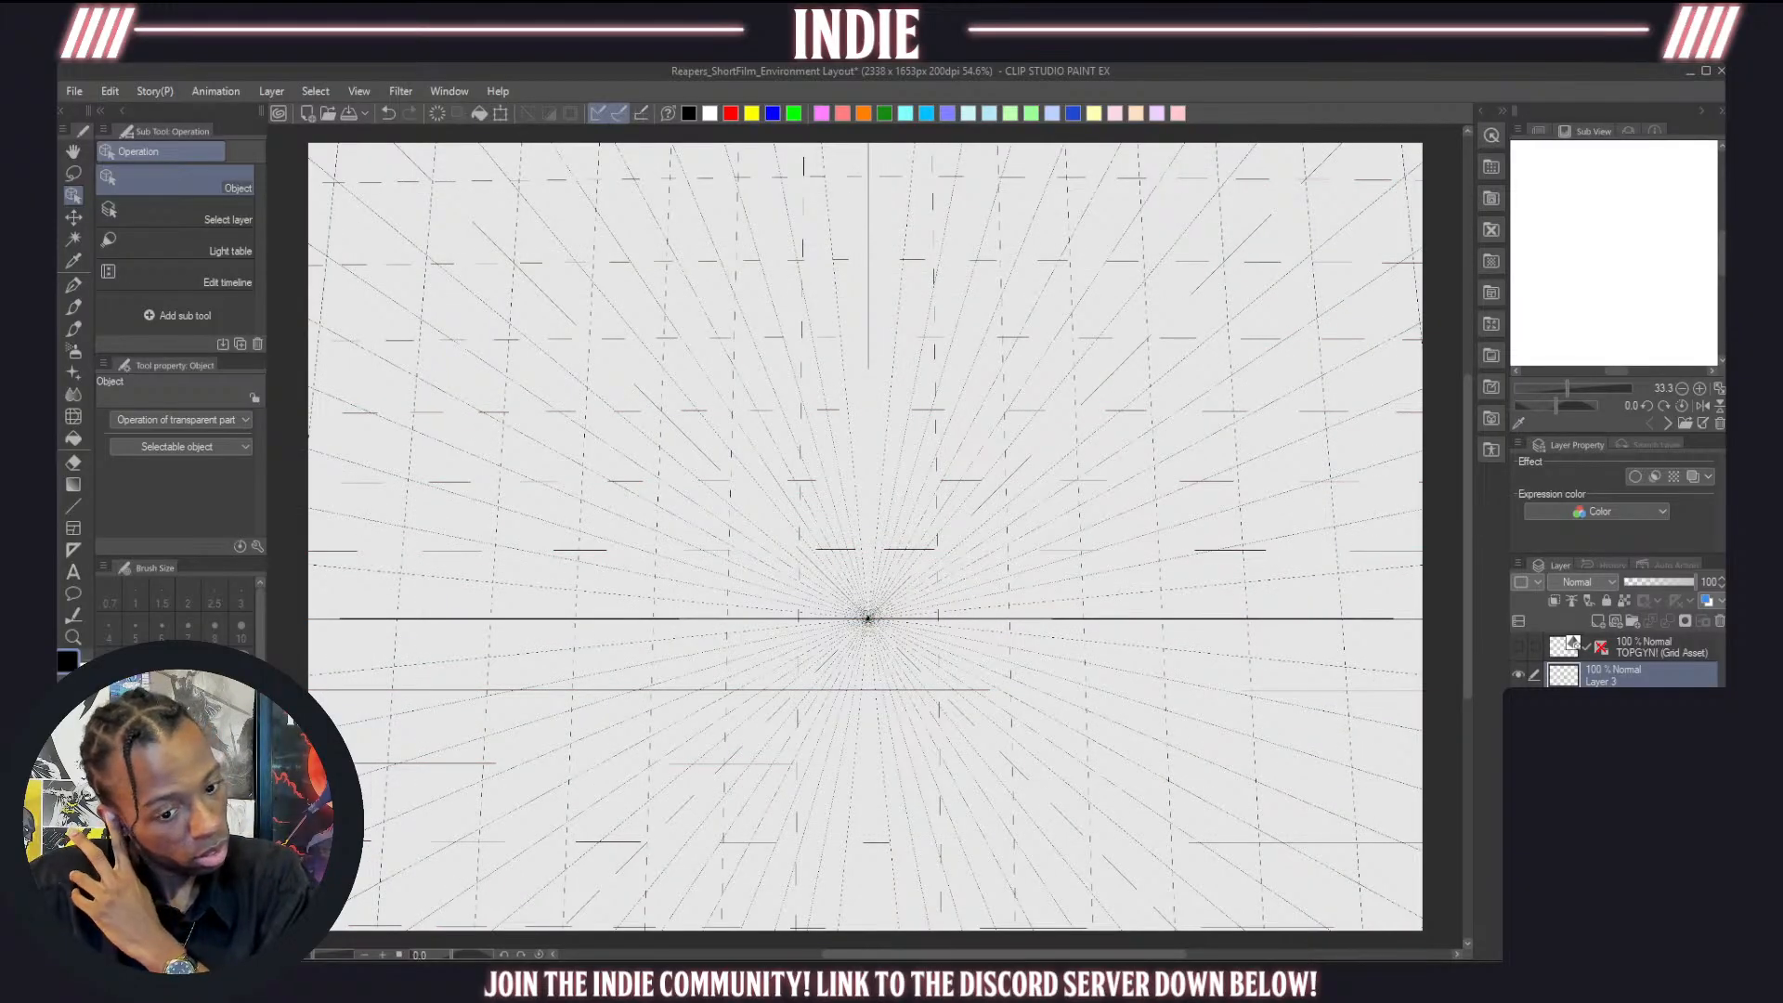
# Set the flattened grid layer's opacity to 30% and add a new layer above it
pyautogui.click(1710, 581)
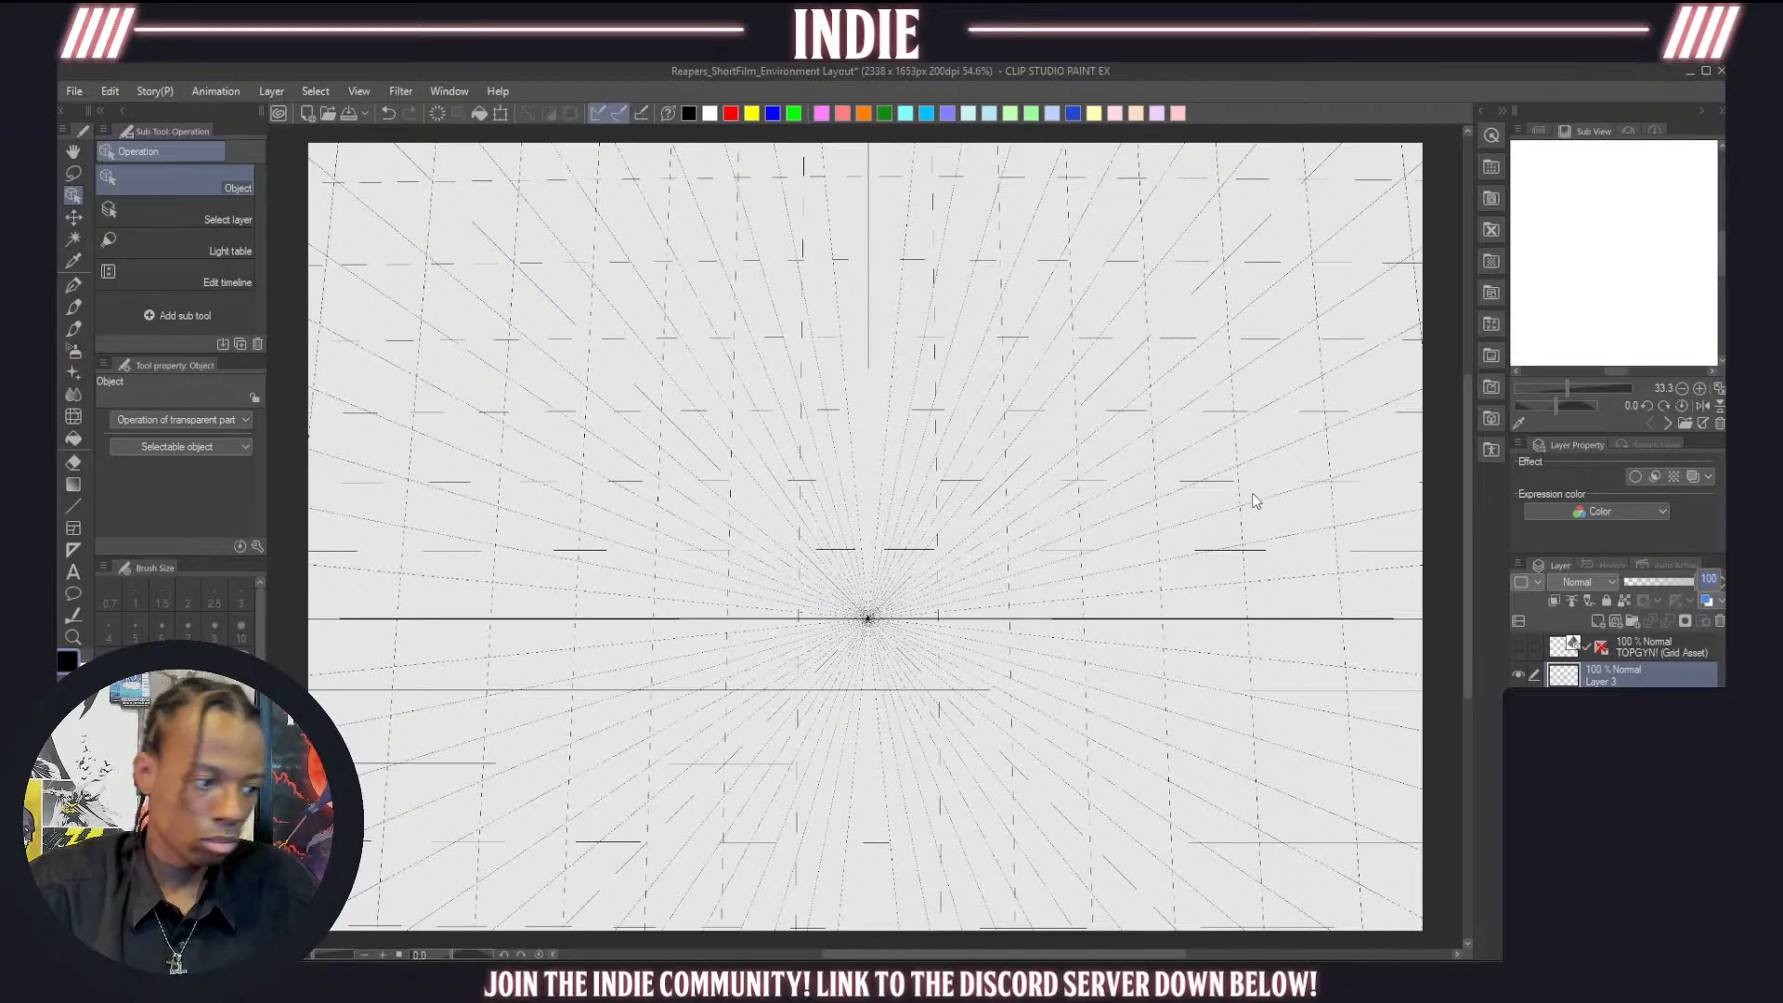
pyautogui.write('30')
pyautogui.press('Return')
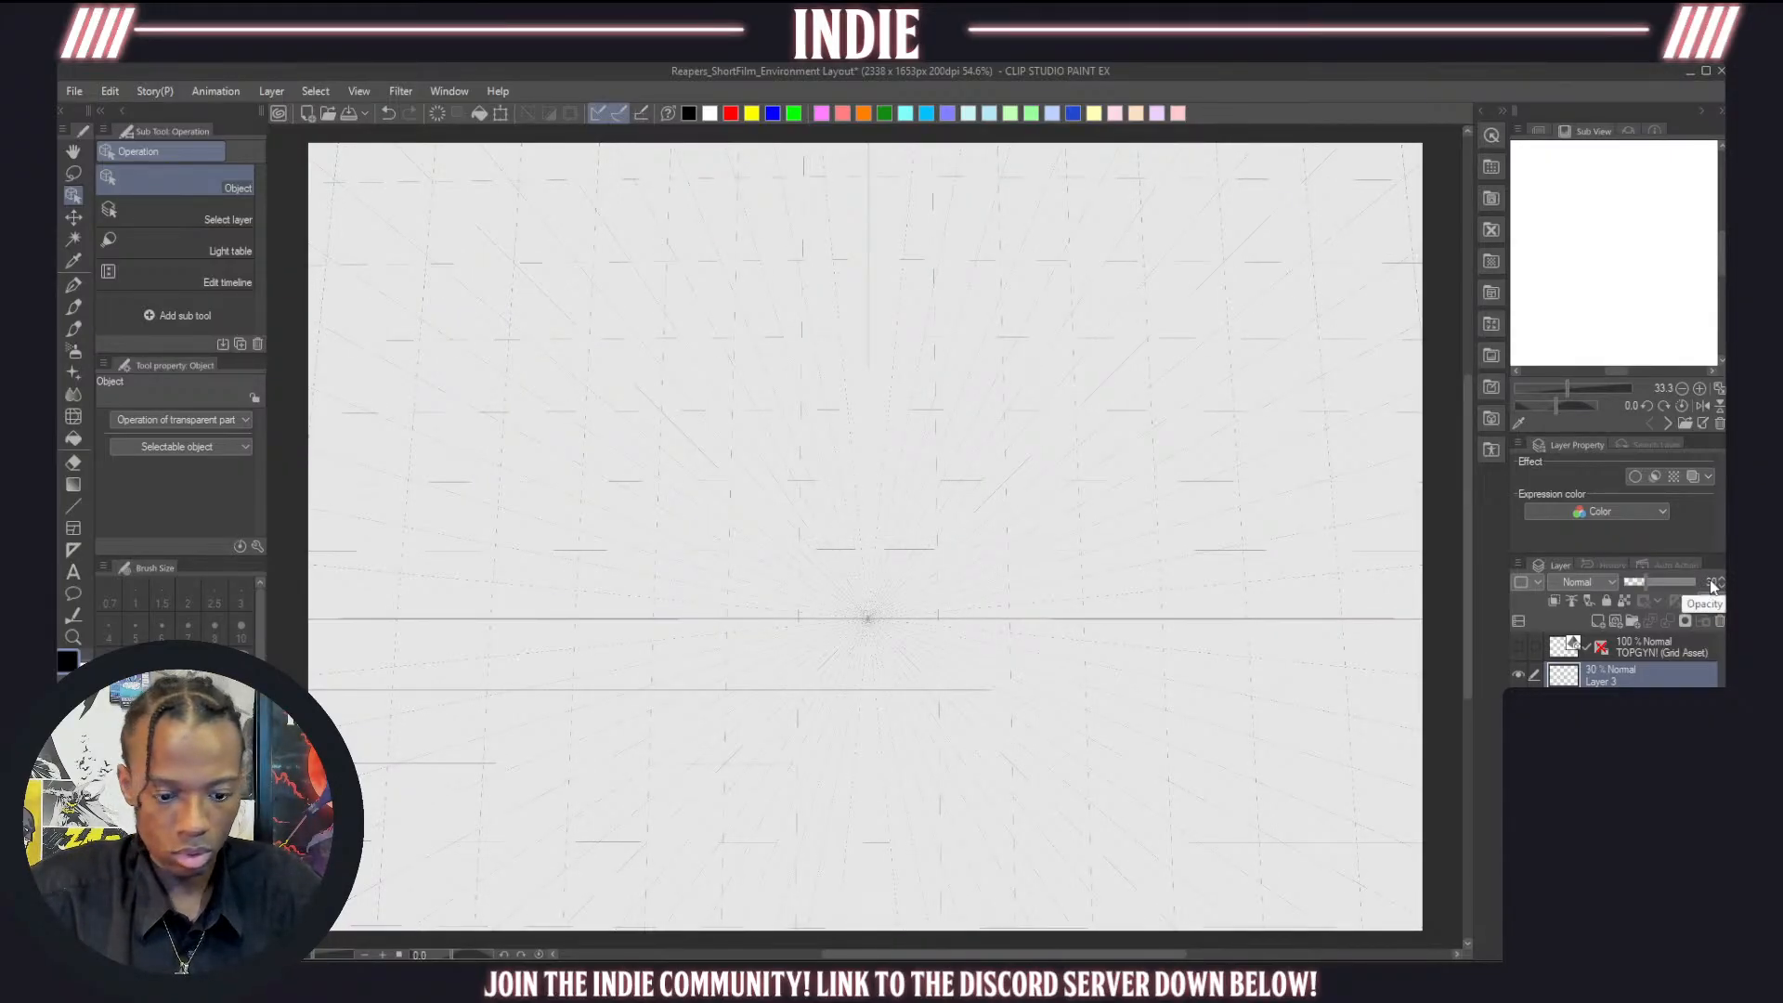
pyautogui.click(1598, 620)
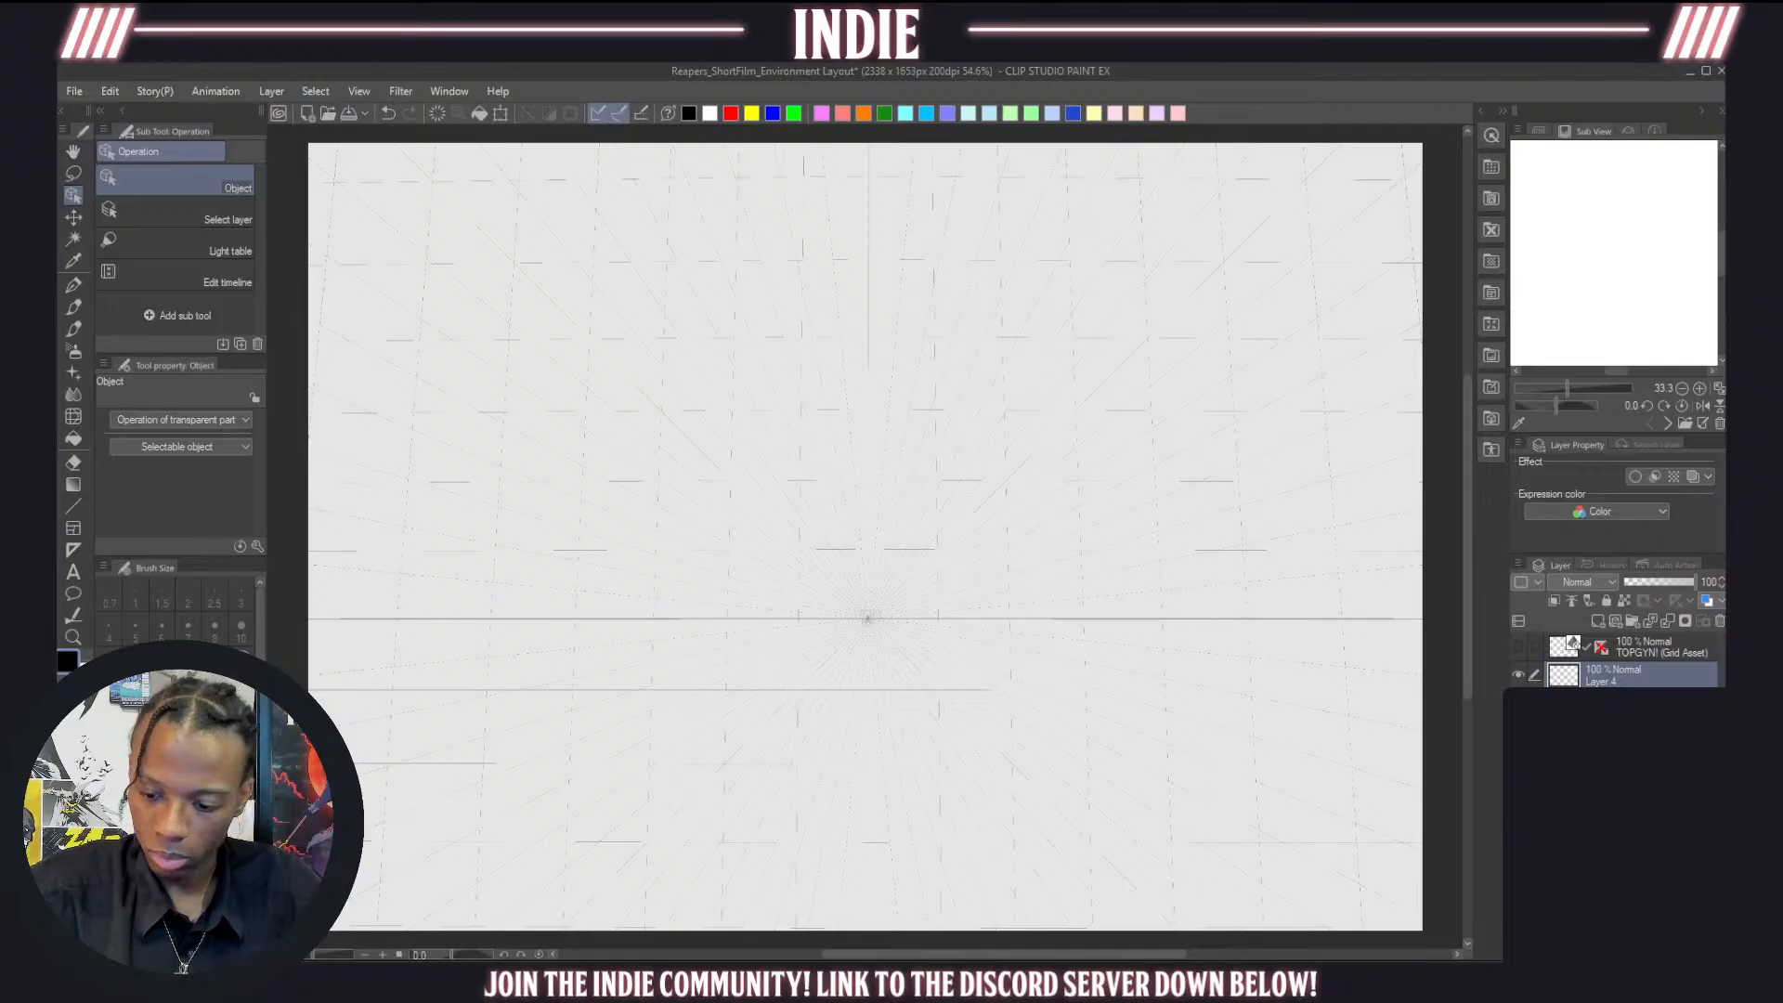
pyautogui.click(1519, 704)
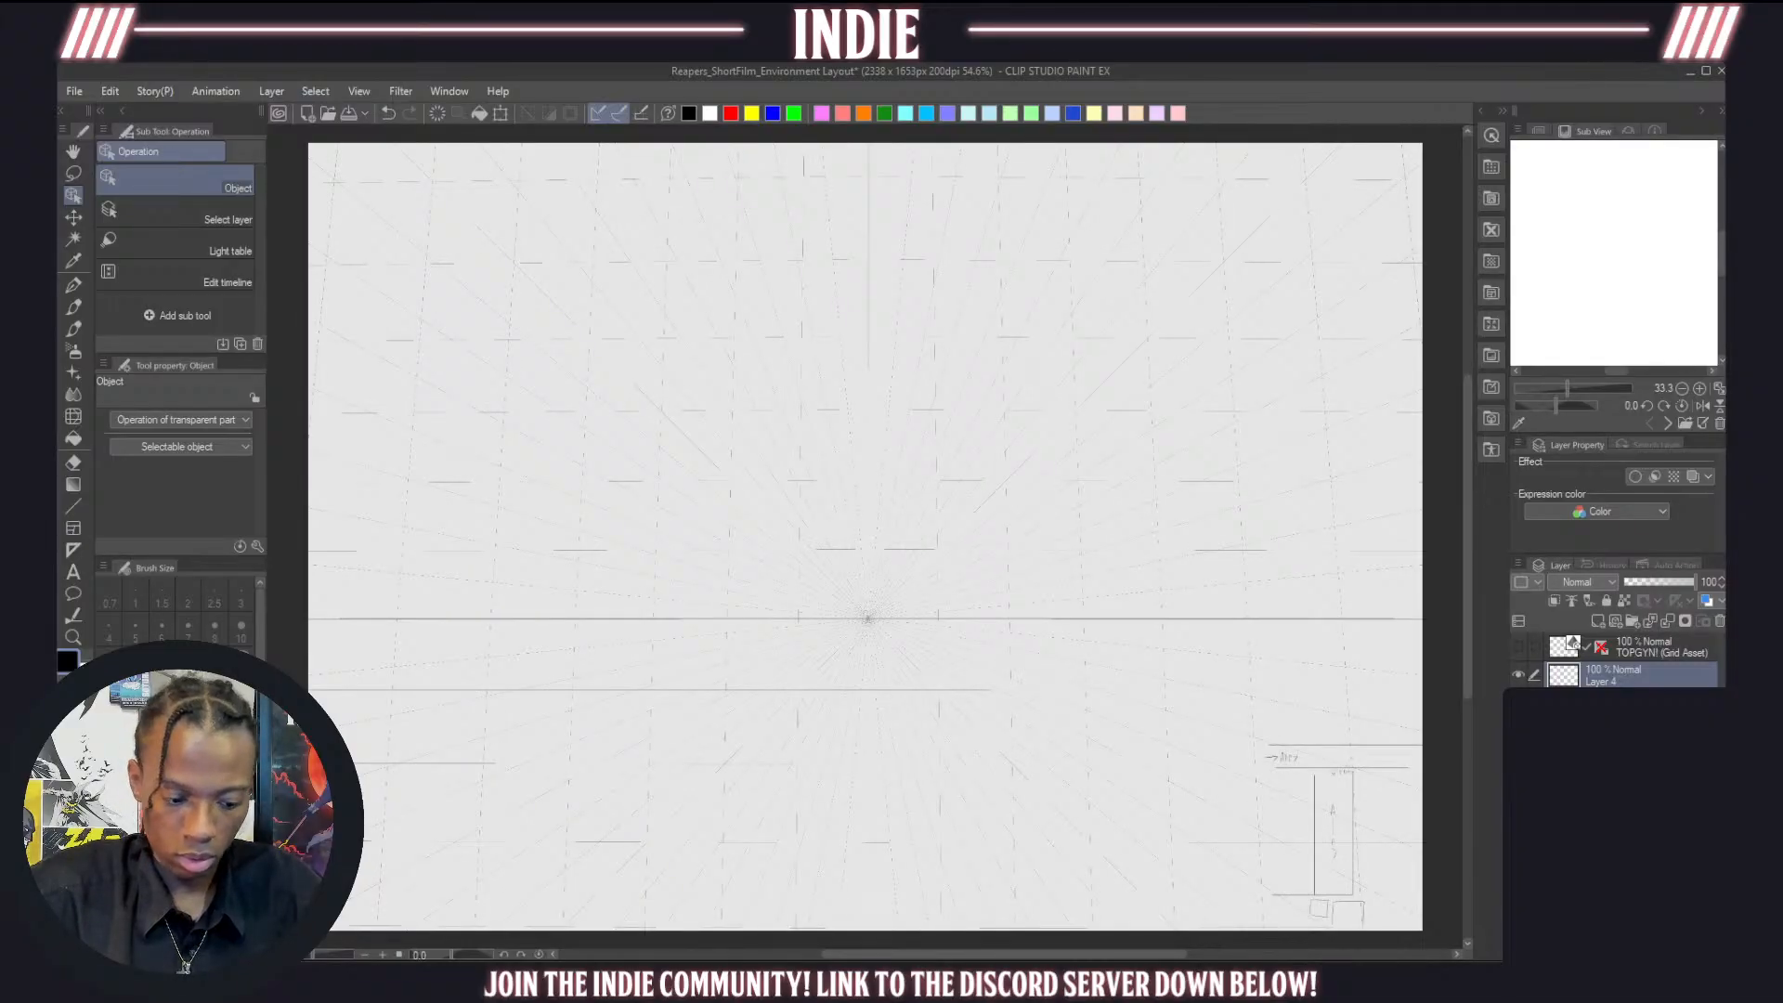
pyautogui.click(1518, 704)
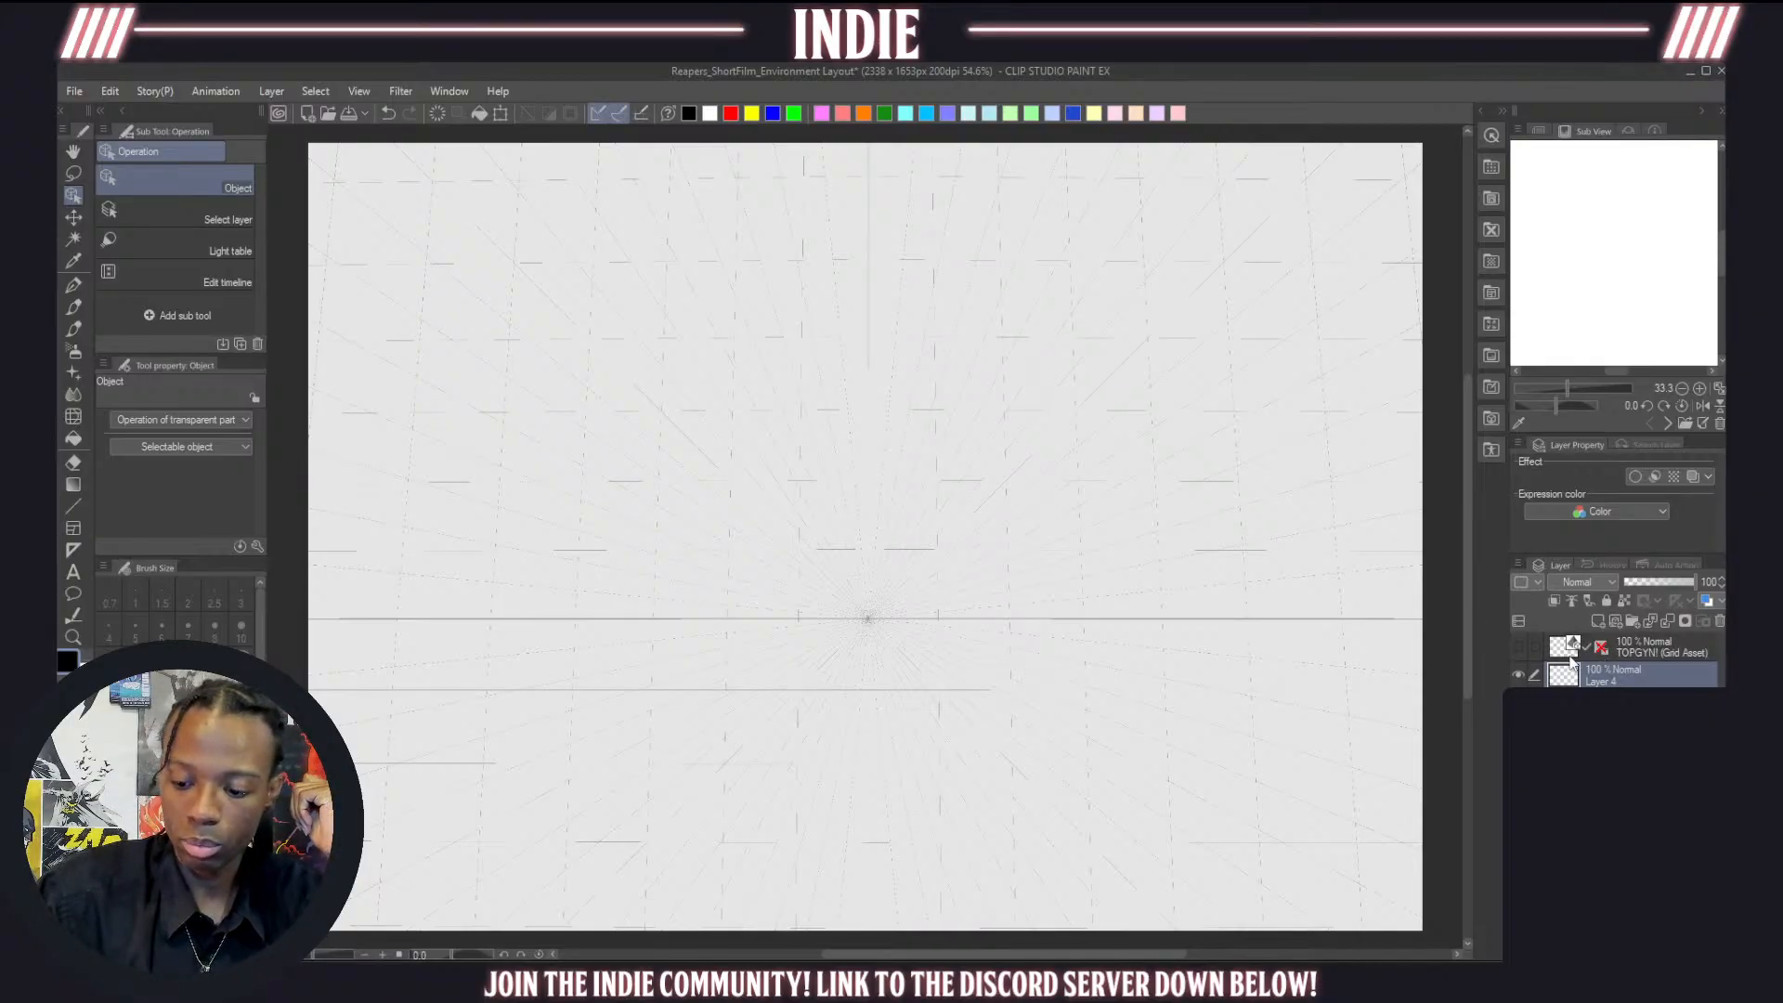
# Create a perspective ruler on Layer 4 with its vanishing point at the grid's centre
pyautogui.click(74, 550)
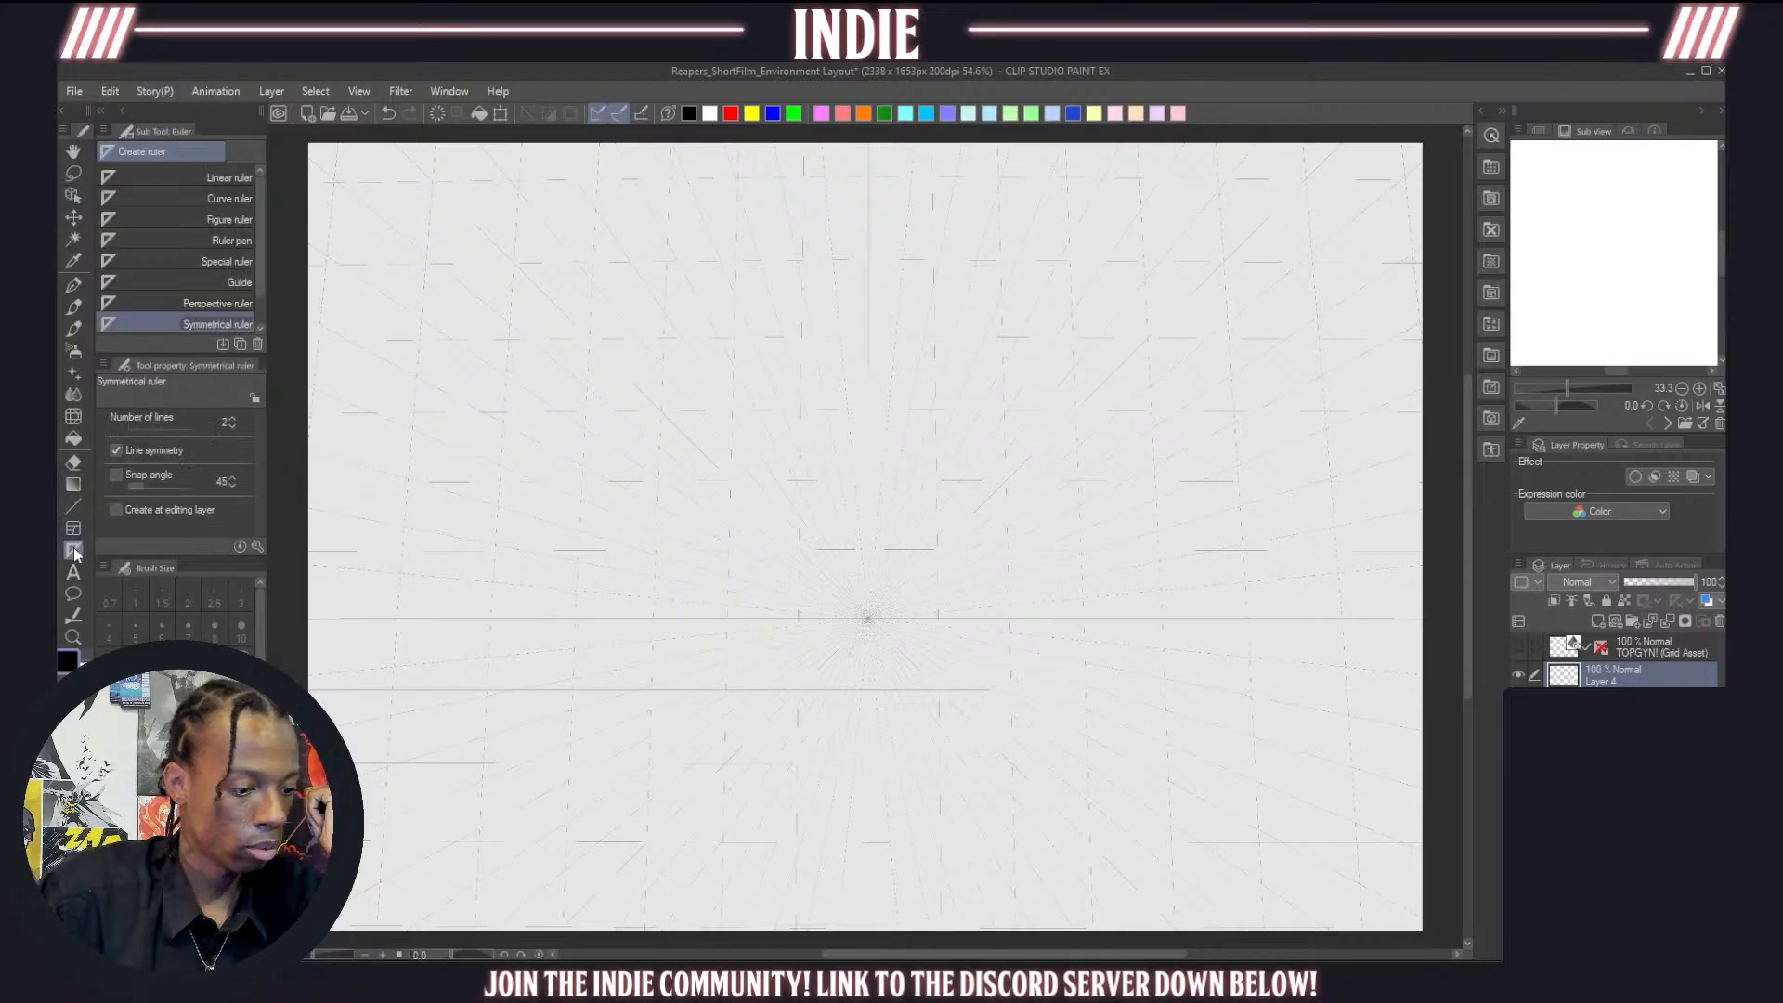
pyautogui.click(209, 303)
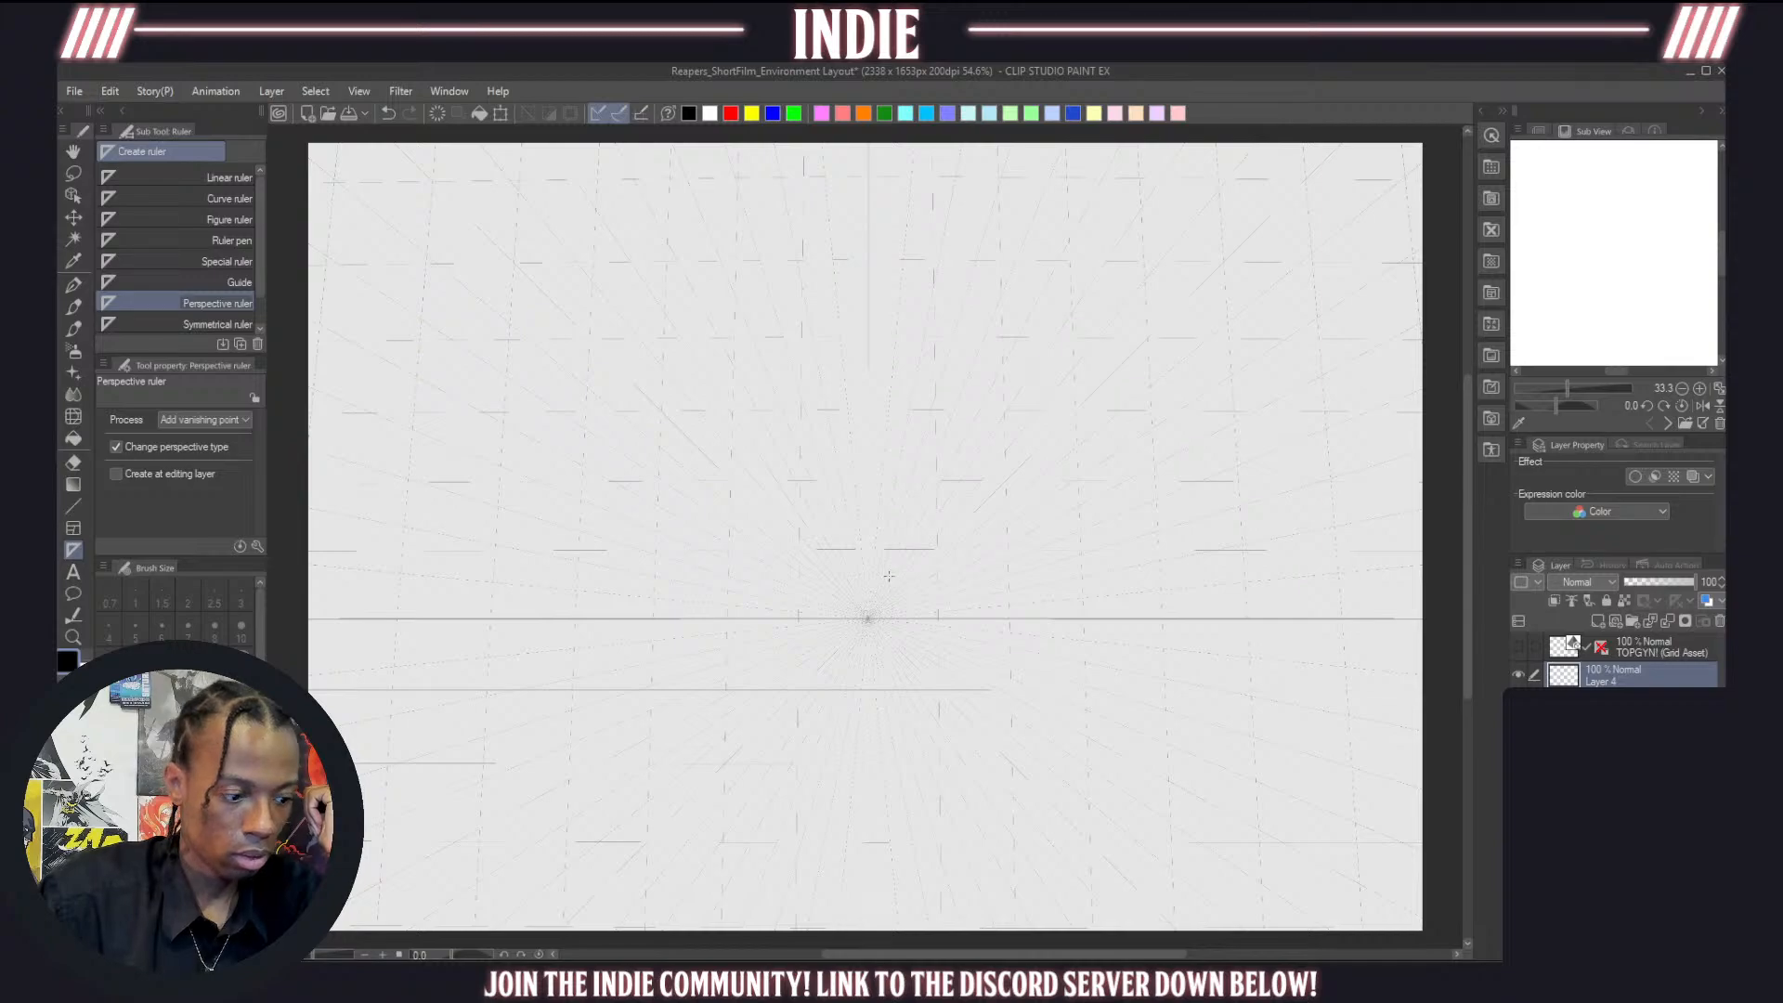
pyautogui.moveTo(868, 617)
pyautogui.mouseDown()
pyautogui.moveTo(940, 618)
pyautogui.moveTo(924, 562)
pyautogui.mouseUp()
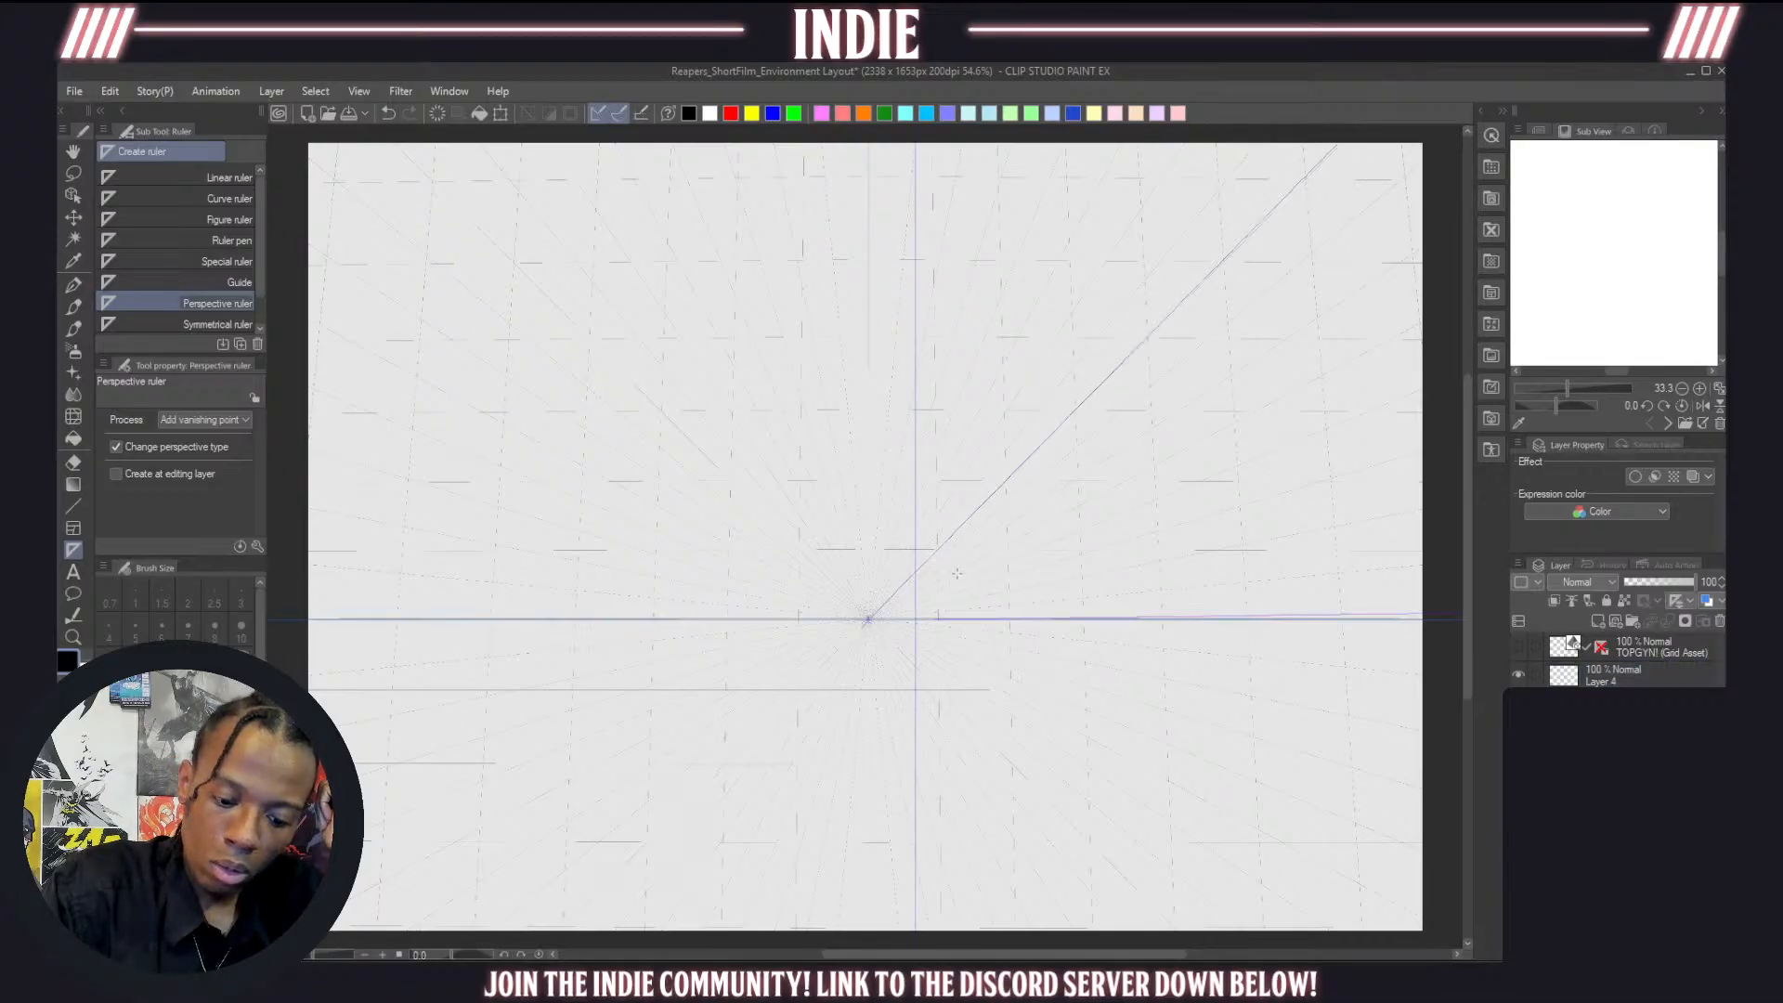
# Align the perspective ruler's vanishing point with the grid's centre on the horizon and make its diagonal guide line steeper
pyautogui.click(73, 152)
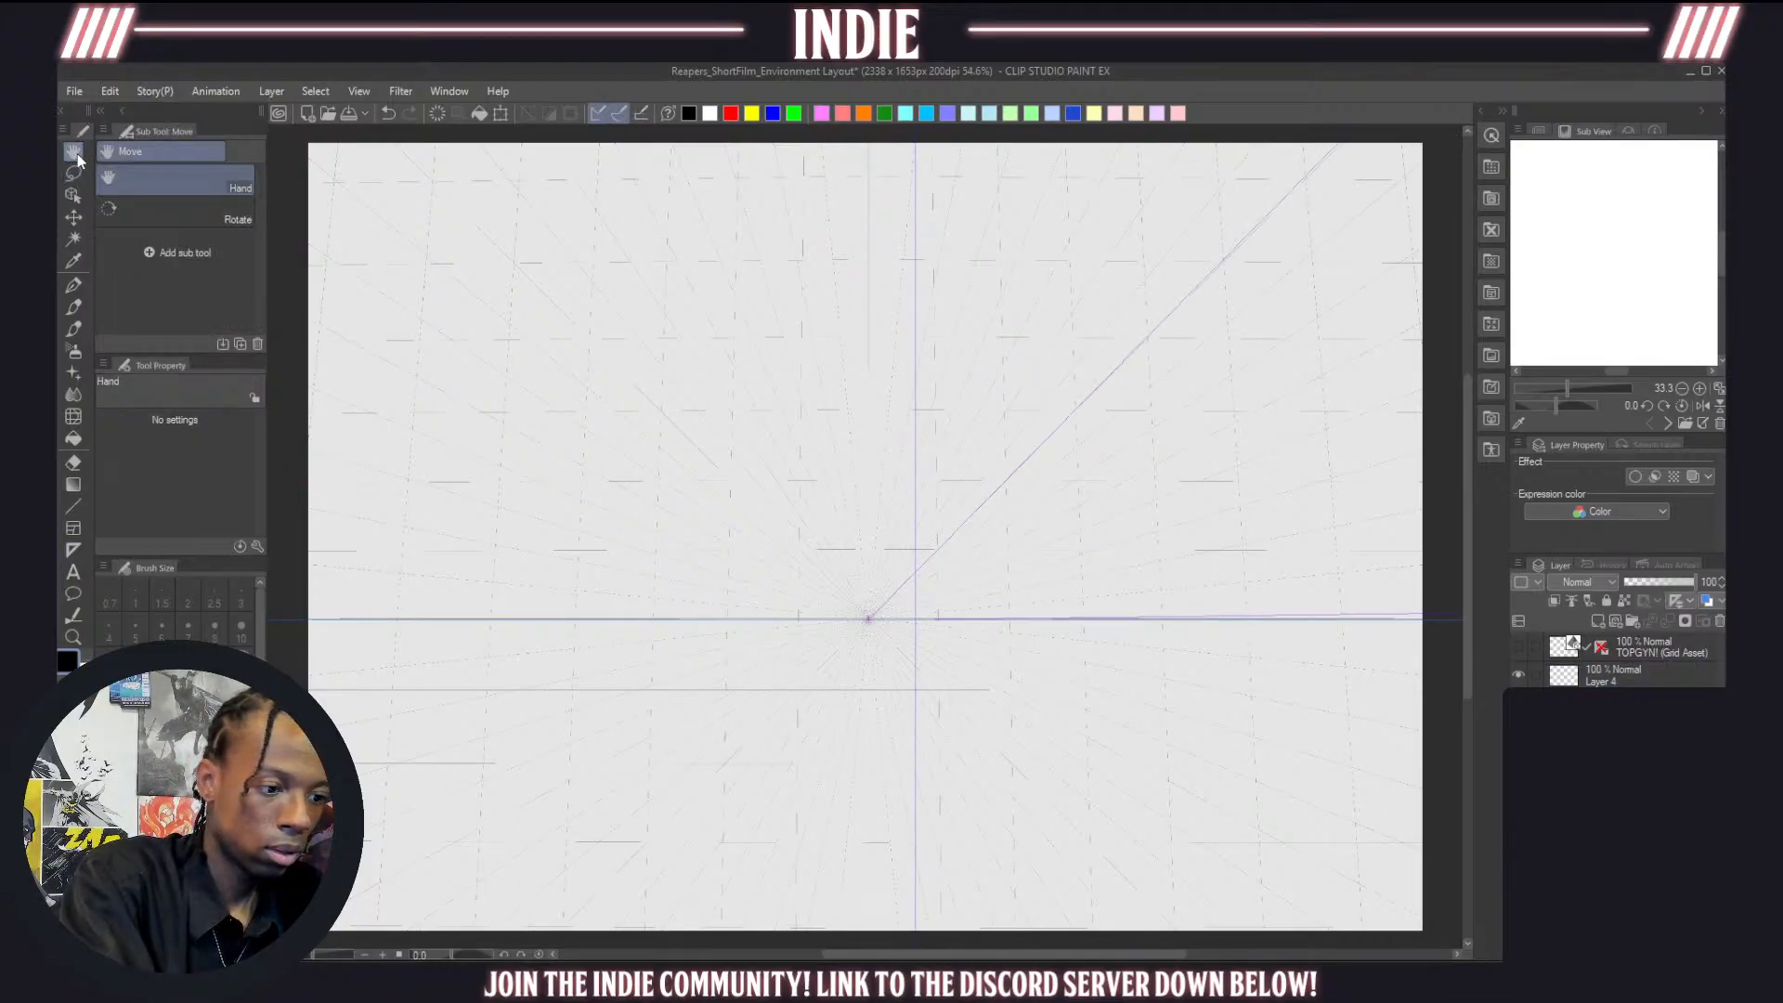
pyautogui.press('o')
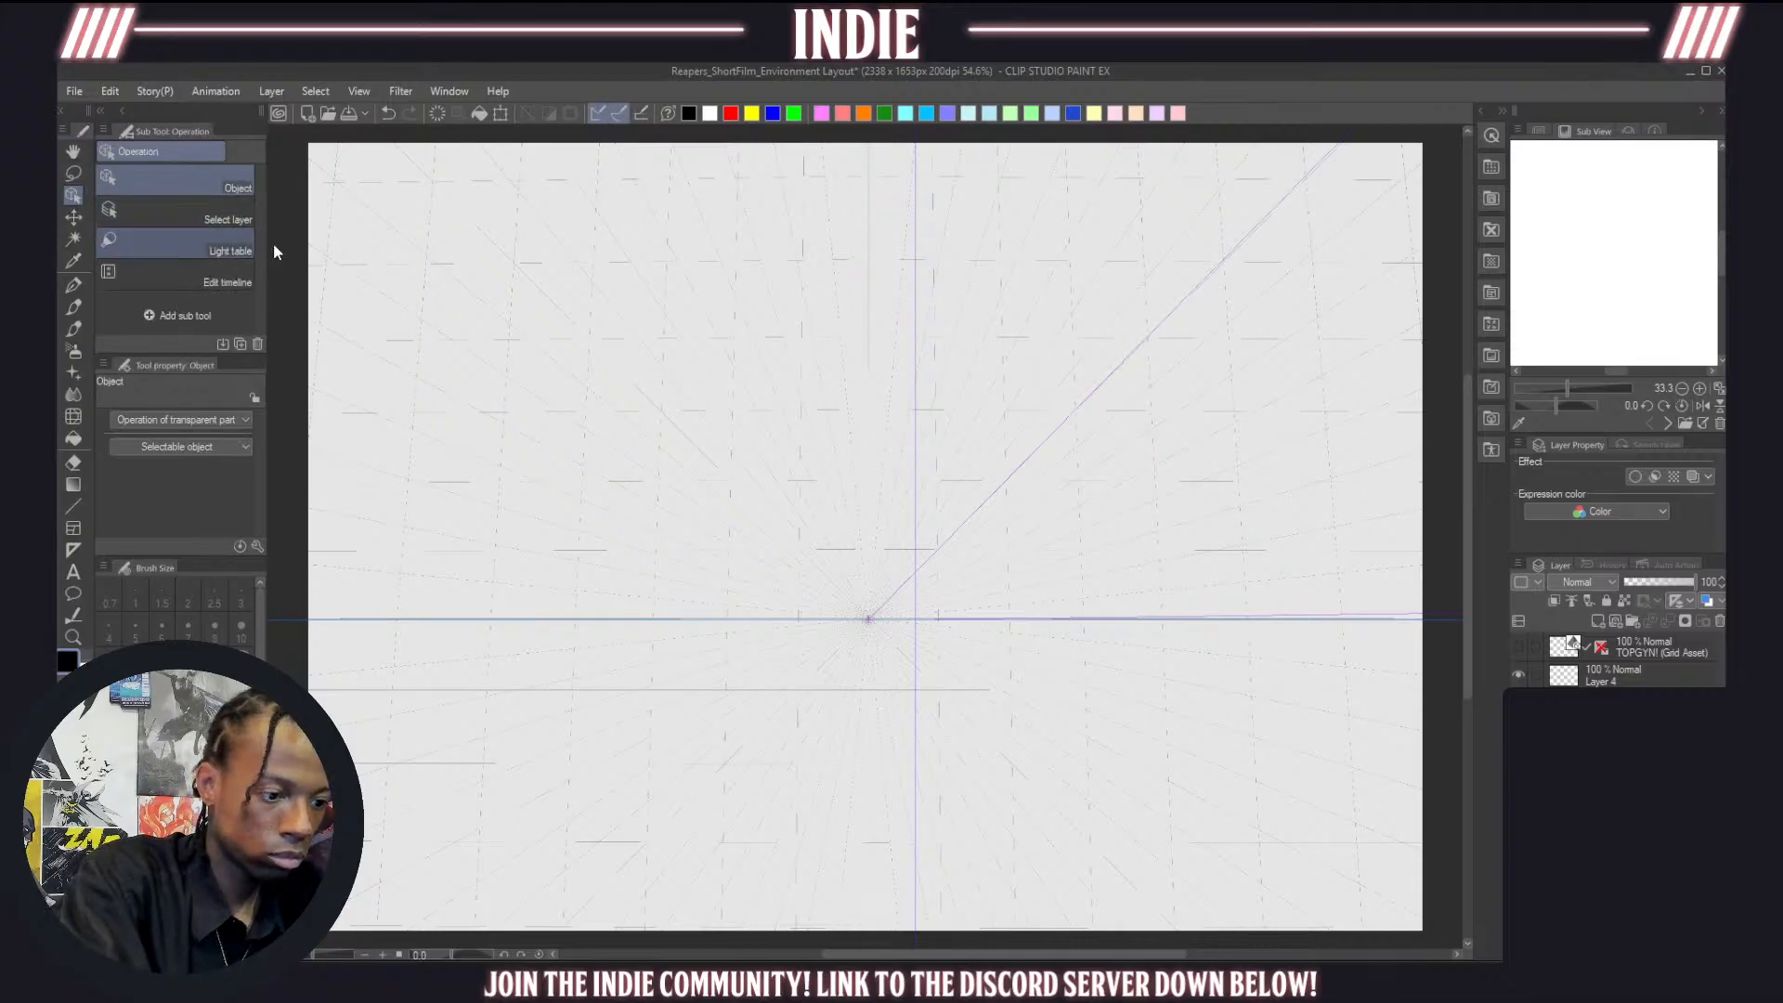
pyautogui.click(869, 623)
pyautogui.moveTo(869, 623); pyautogui.dragTo(869, 618)
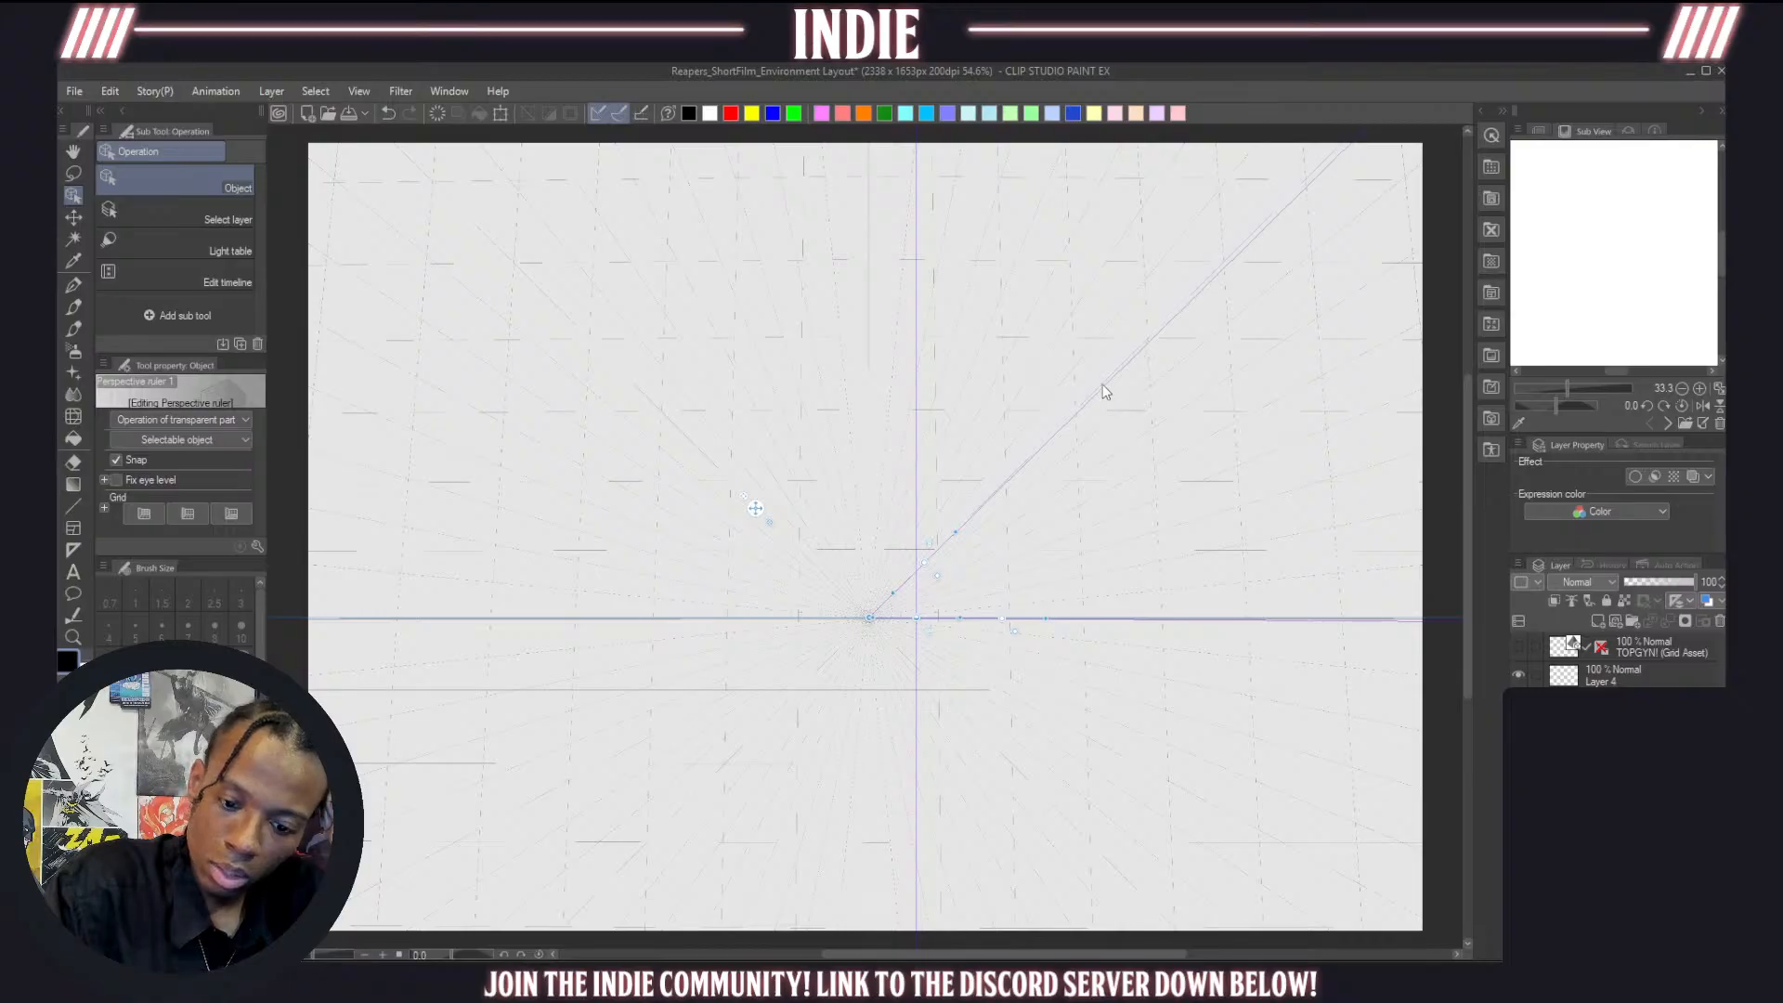
pyautogui.moveTo(925, 565); pyautogui.dragTo(924, 551)
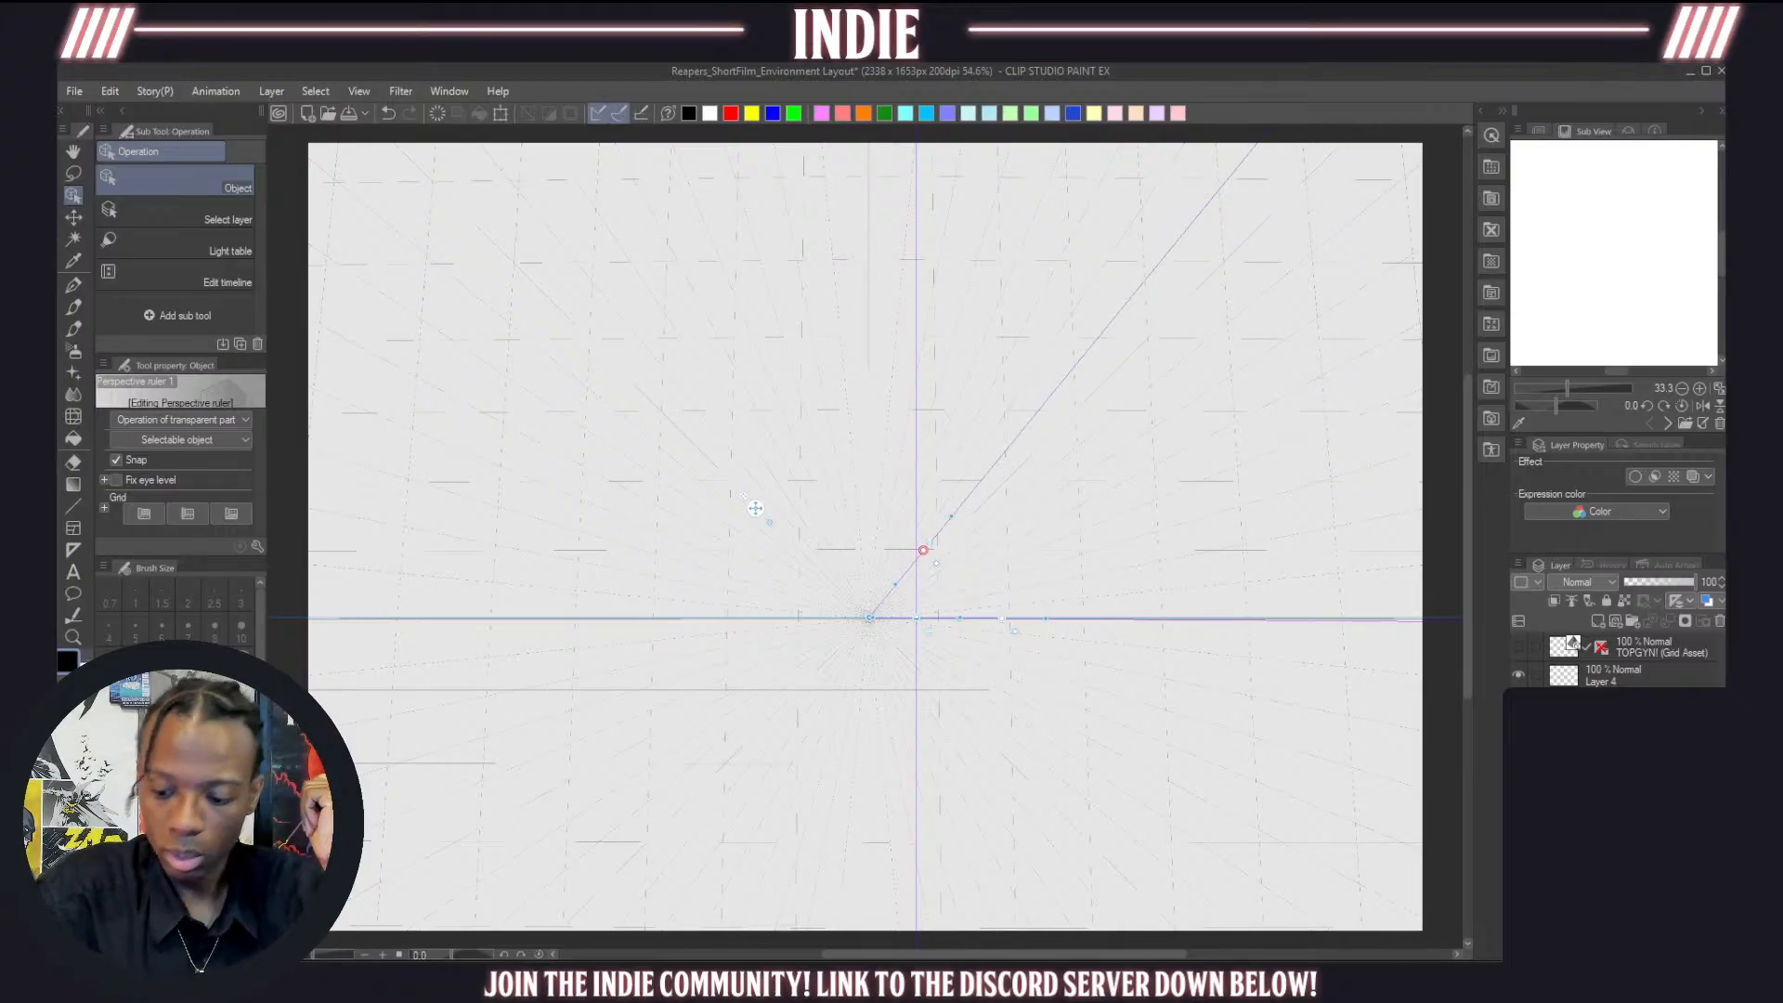
# Make Layer 4 the active drawing layer and switch to the MB Fine Line pencil
pyautogui.click(1622, 683)
pyautogui.moveTo(1623, 682); pyautogui.dragTo(1600, 681)
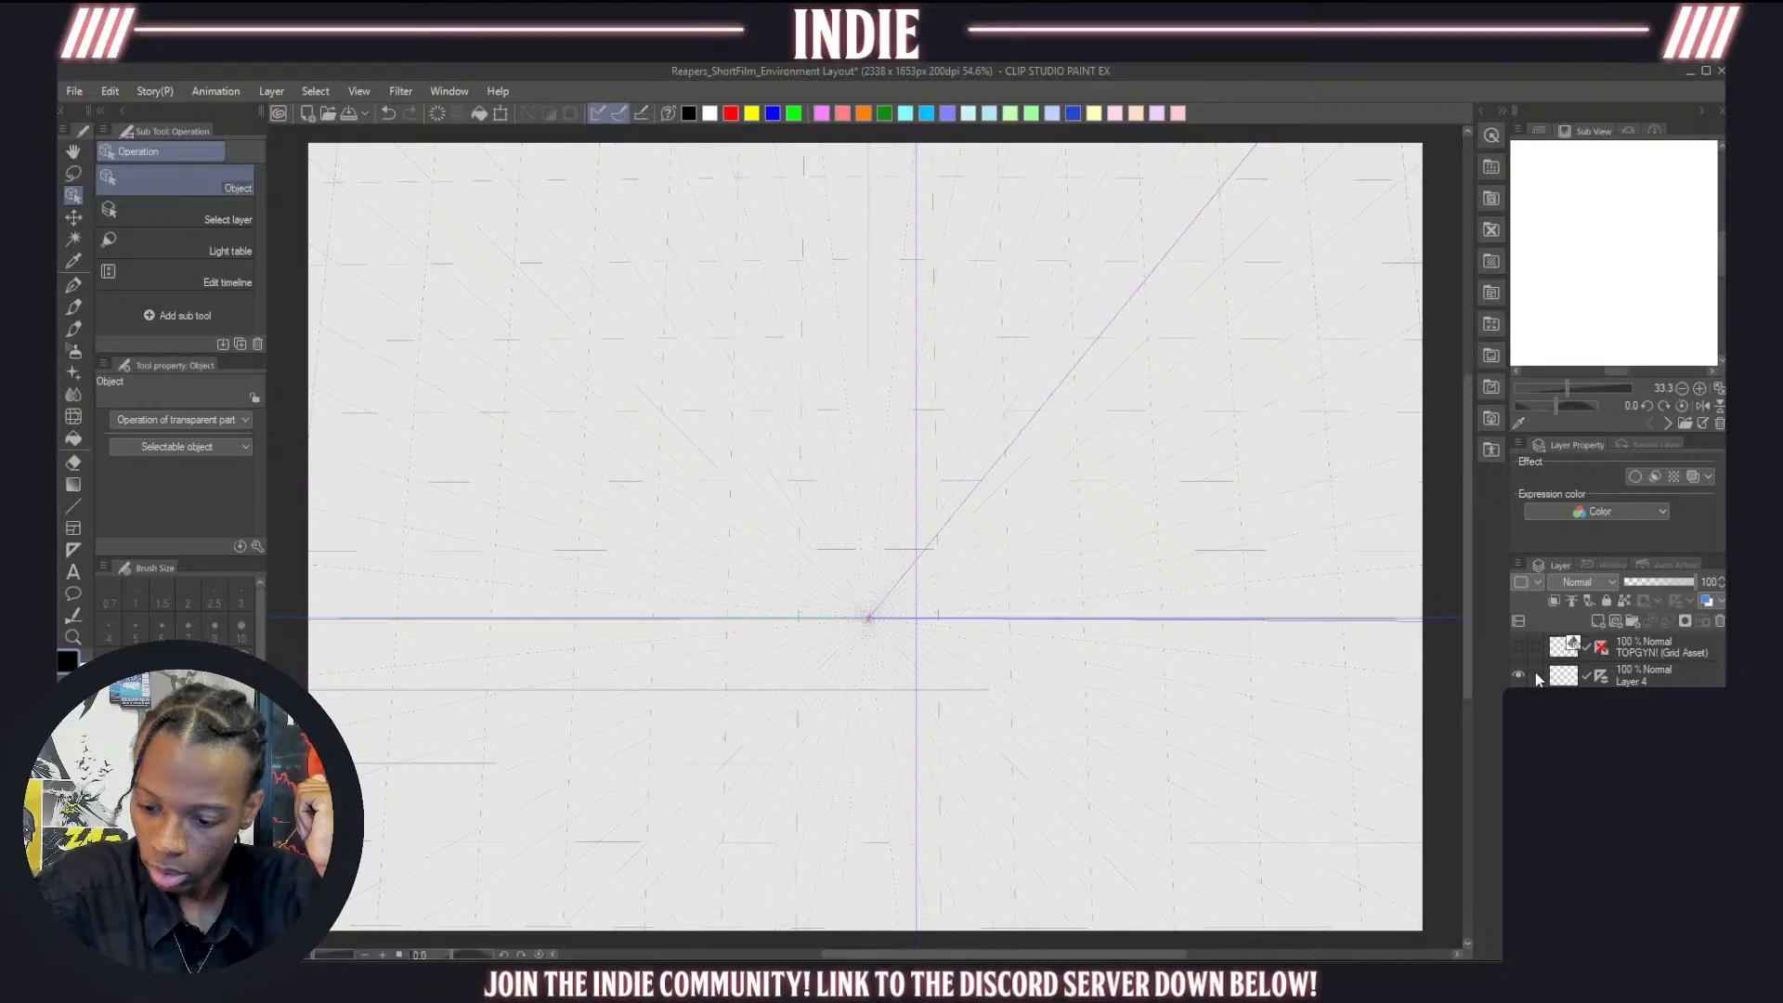
pyautogui.click(1519, 674)
pyautogui.click(1520, 674)
pyautogui.click(1600, 682)
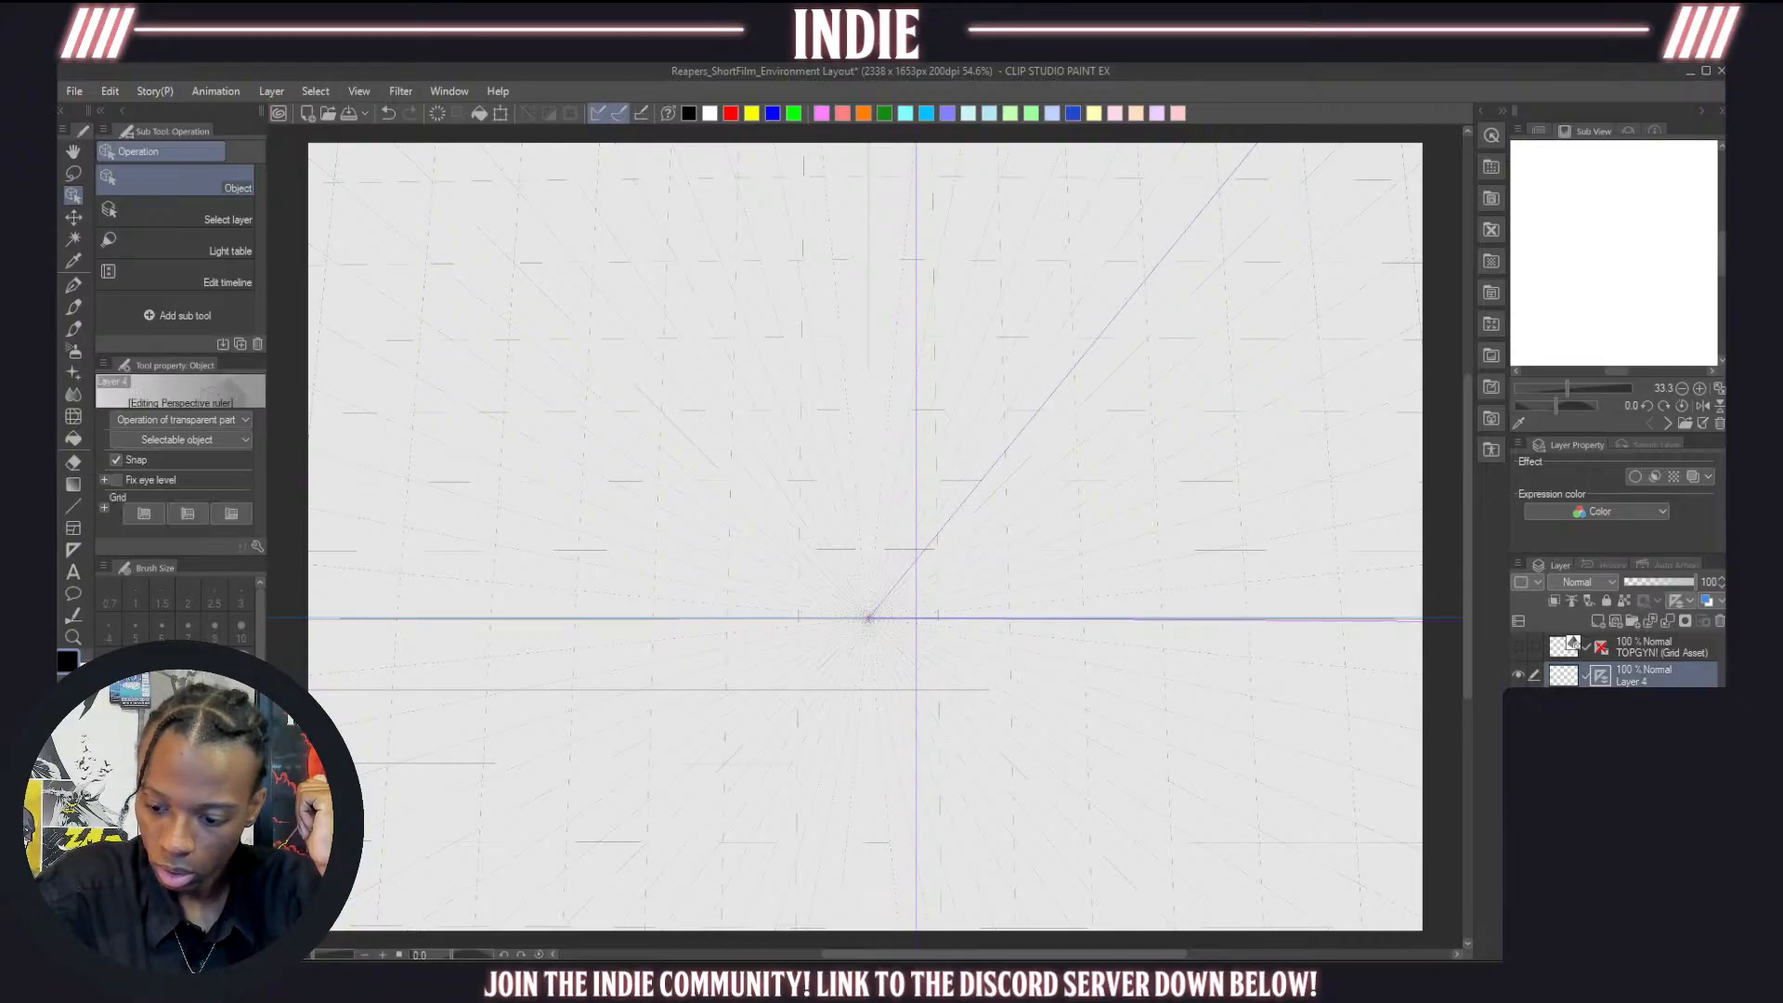
pyautogui.click(1585, 702)
pyautogui.click(1576, 681)
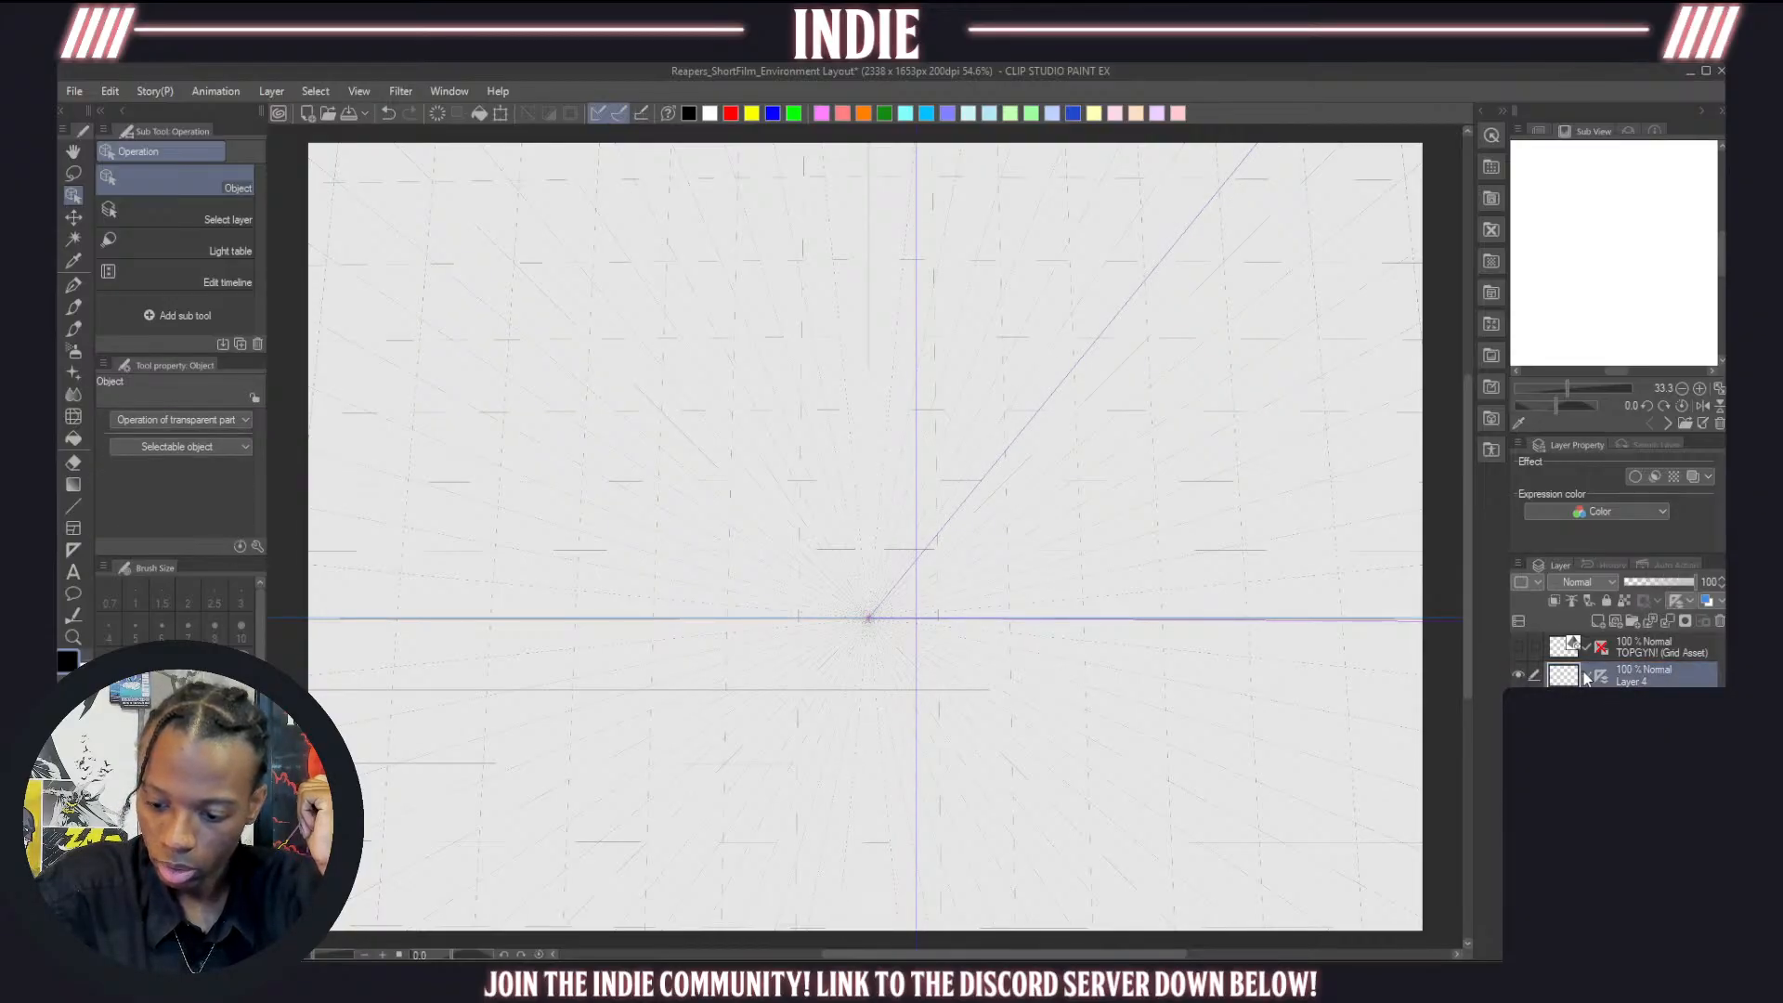
pyautogui.click(77, 306)
pyautogui.moveTo(700, 288)
pyautogui.mouseDown()
pyautogui.moveTo(777, 446)
pyautogui.moveTo(831, 288)
pyautogui.mouseUp()
pyautogui.hotkey('ctrl', 'z')
pyautogui.moveTo(922, 567); pyautogui.dragTo(1226, 279)
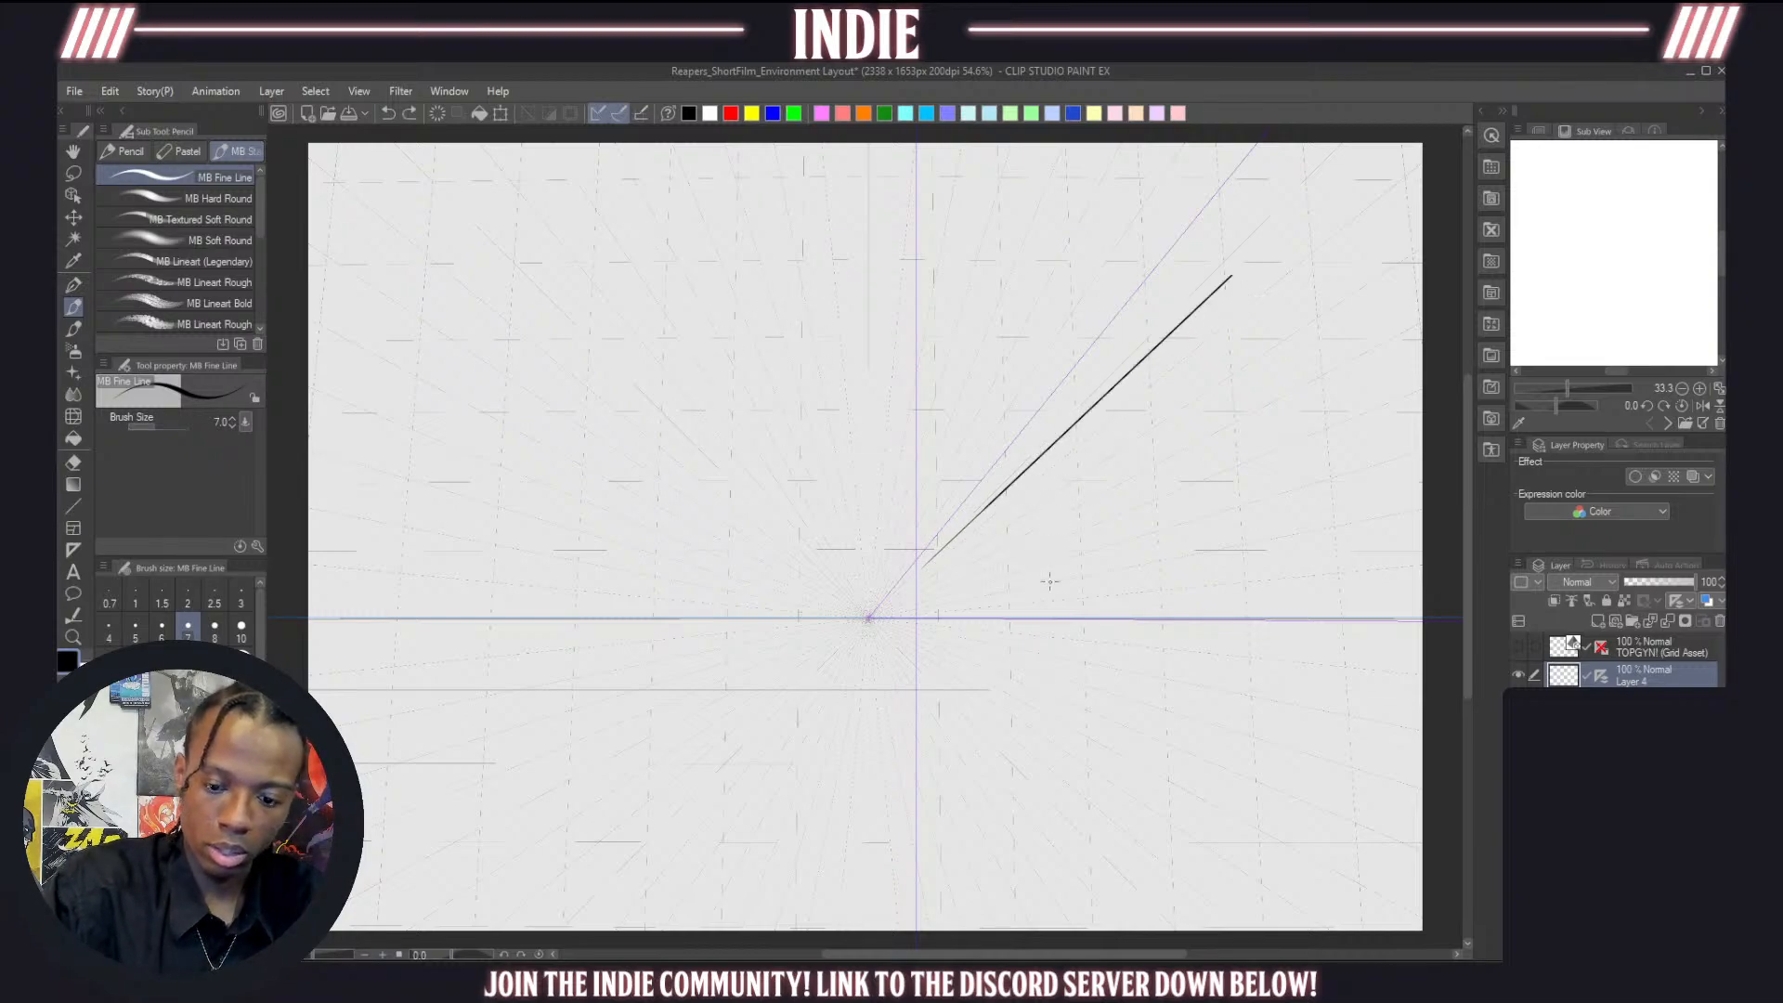
pyautogui.hotkey('ctrl', 'z')
pyautogui.moveTo(1328, 333); pyautogui.dragTo(855, 628)
pyautogui.hotkey('ctrl', 'z')
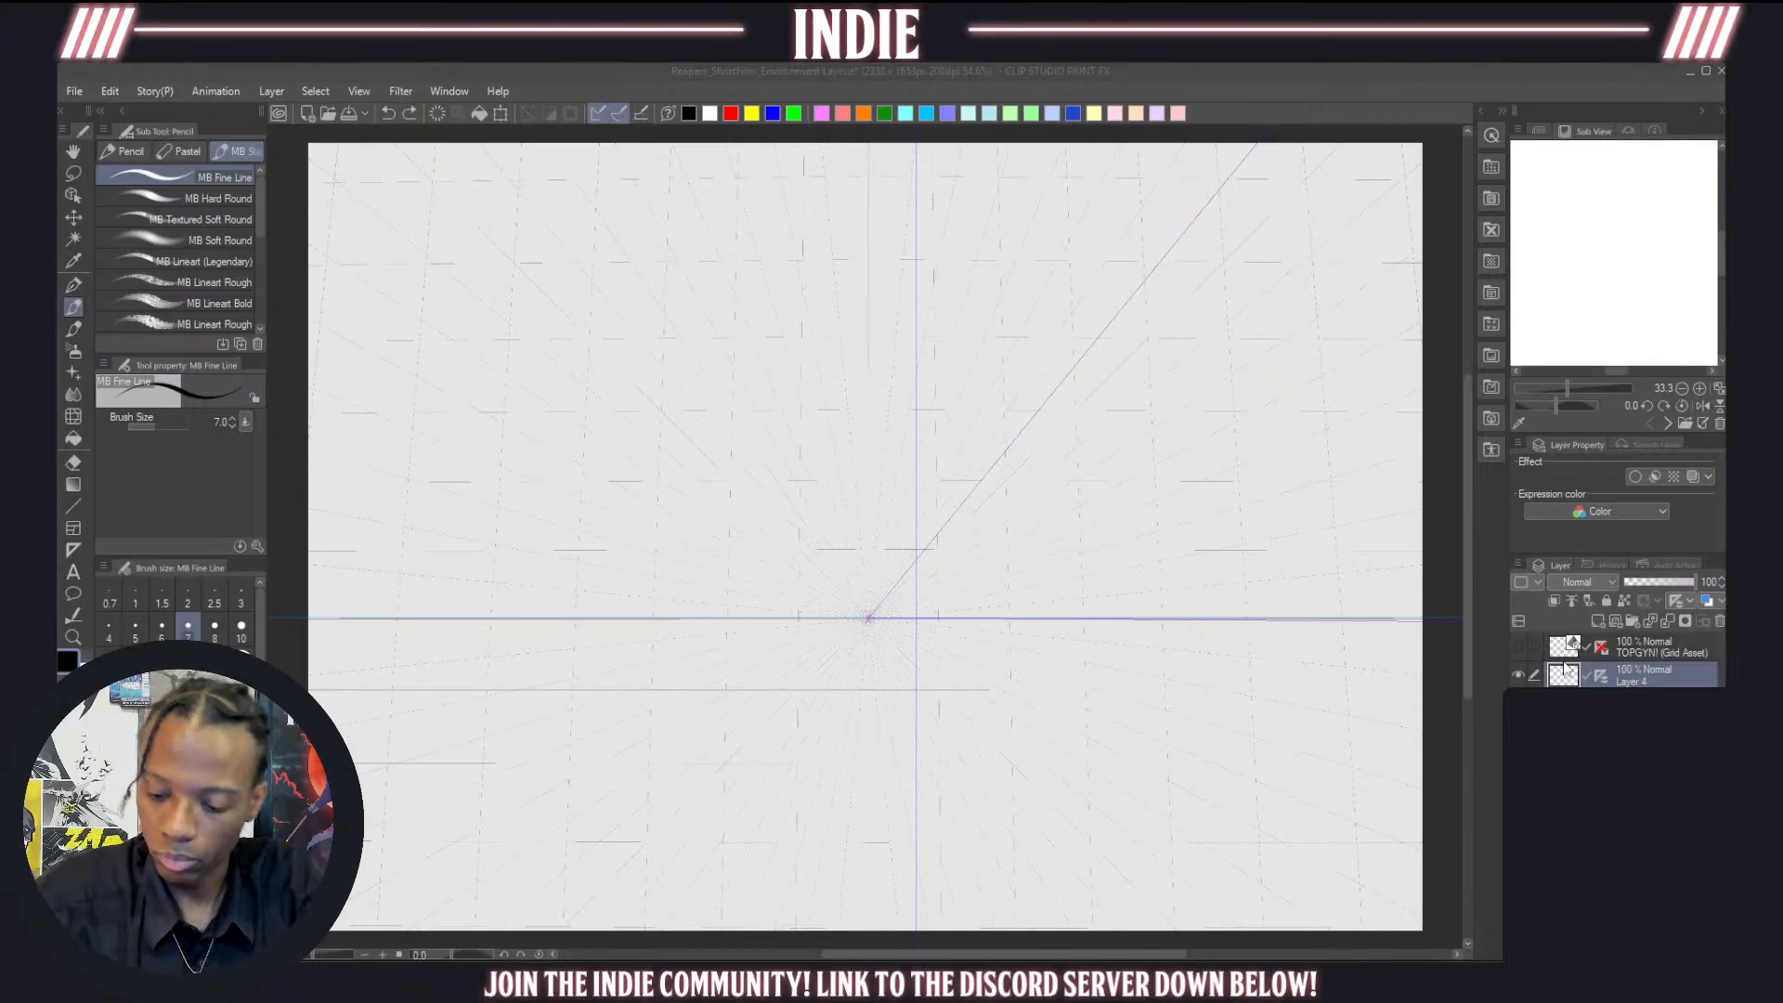
pyautogui.moveTo(786, 598); pyautogui.dragTo(786, 654)
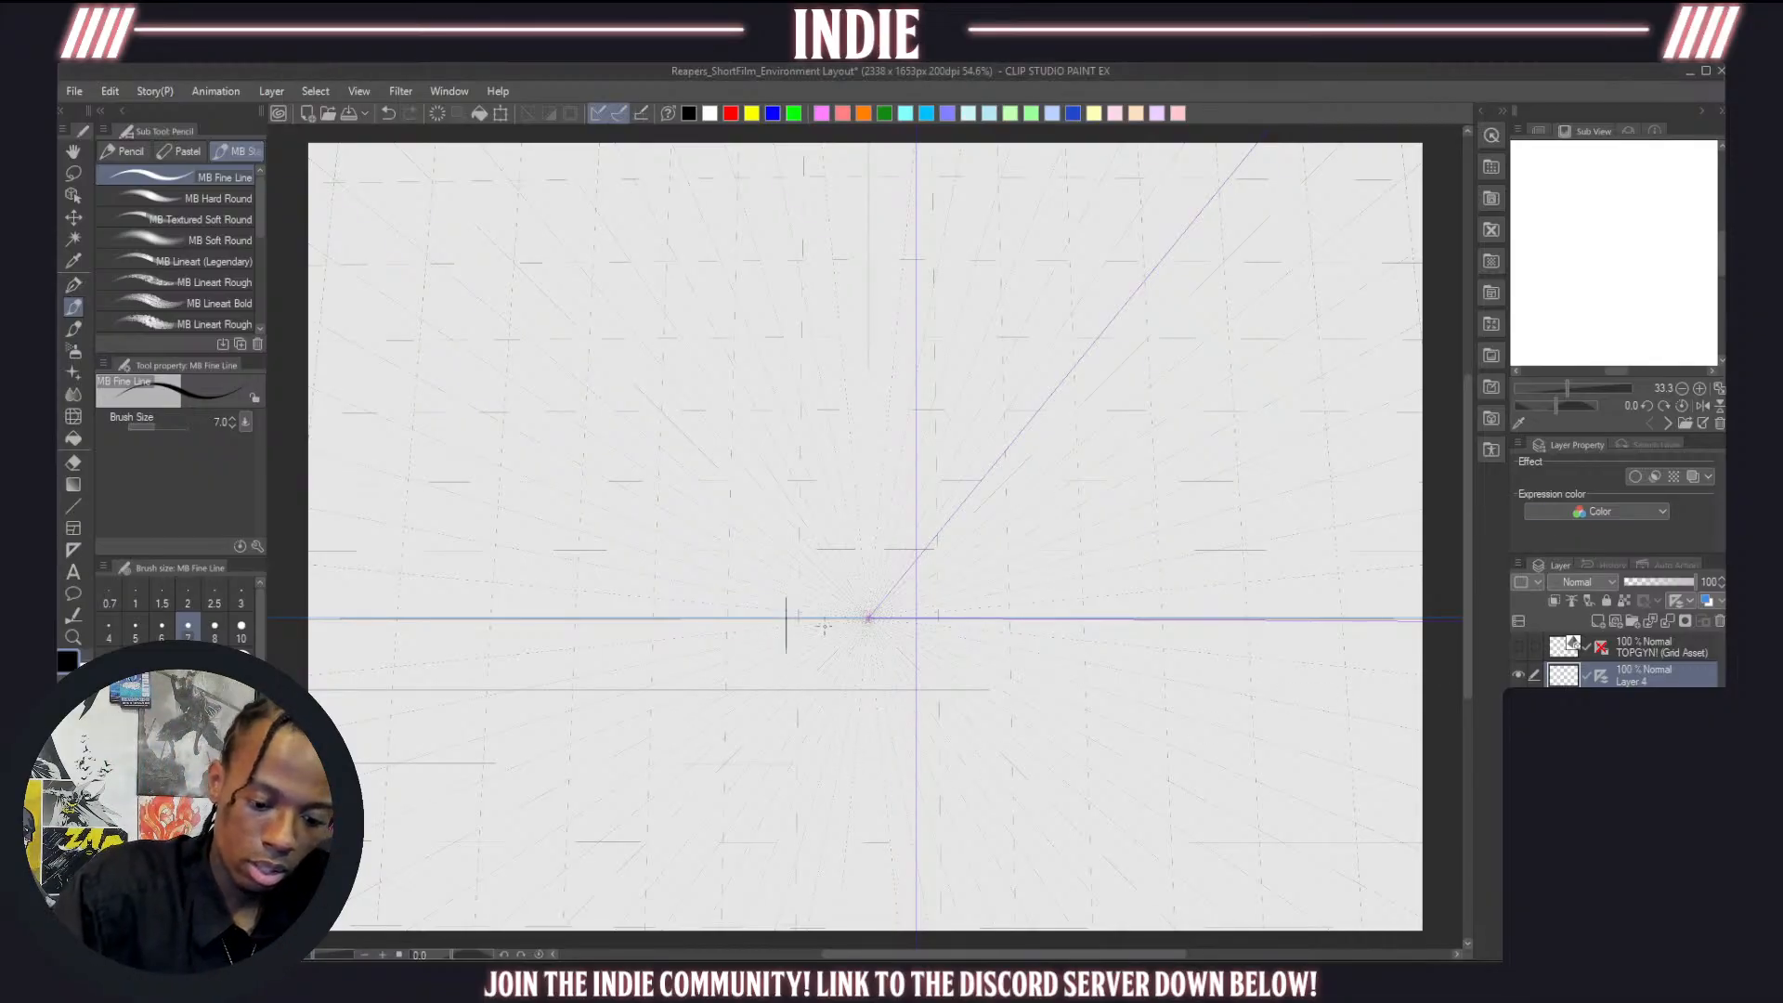
pyautogui.hotkey('ctrl', 'z')
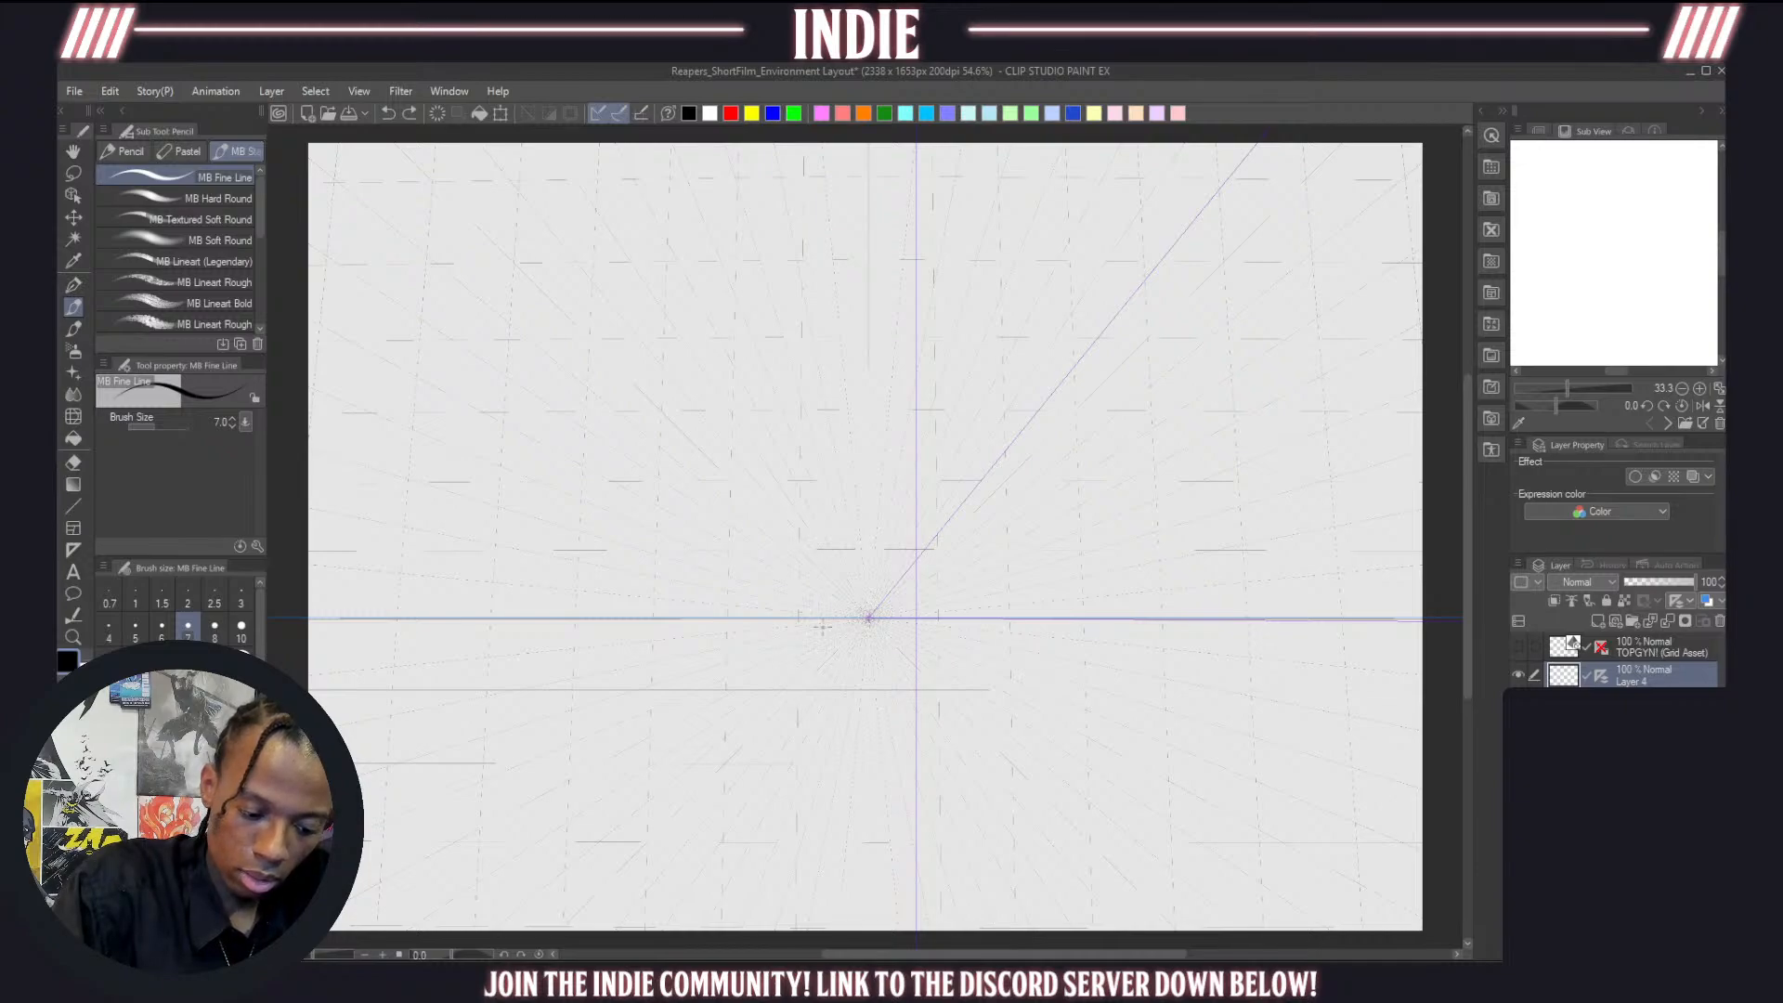
pyautogui.moveTo(278, 740); pyautogui.dragTo(872, 618)
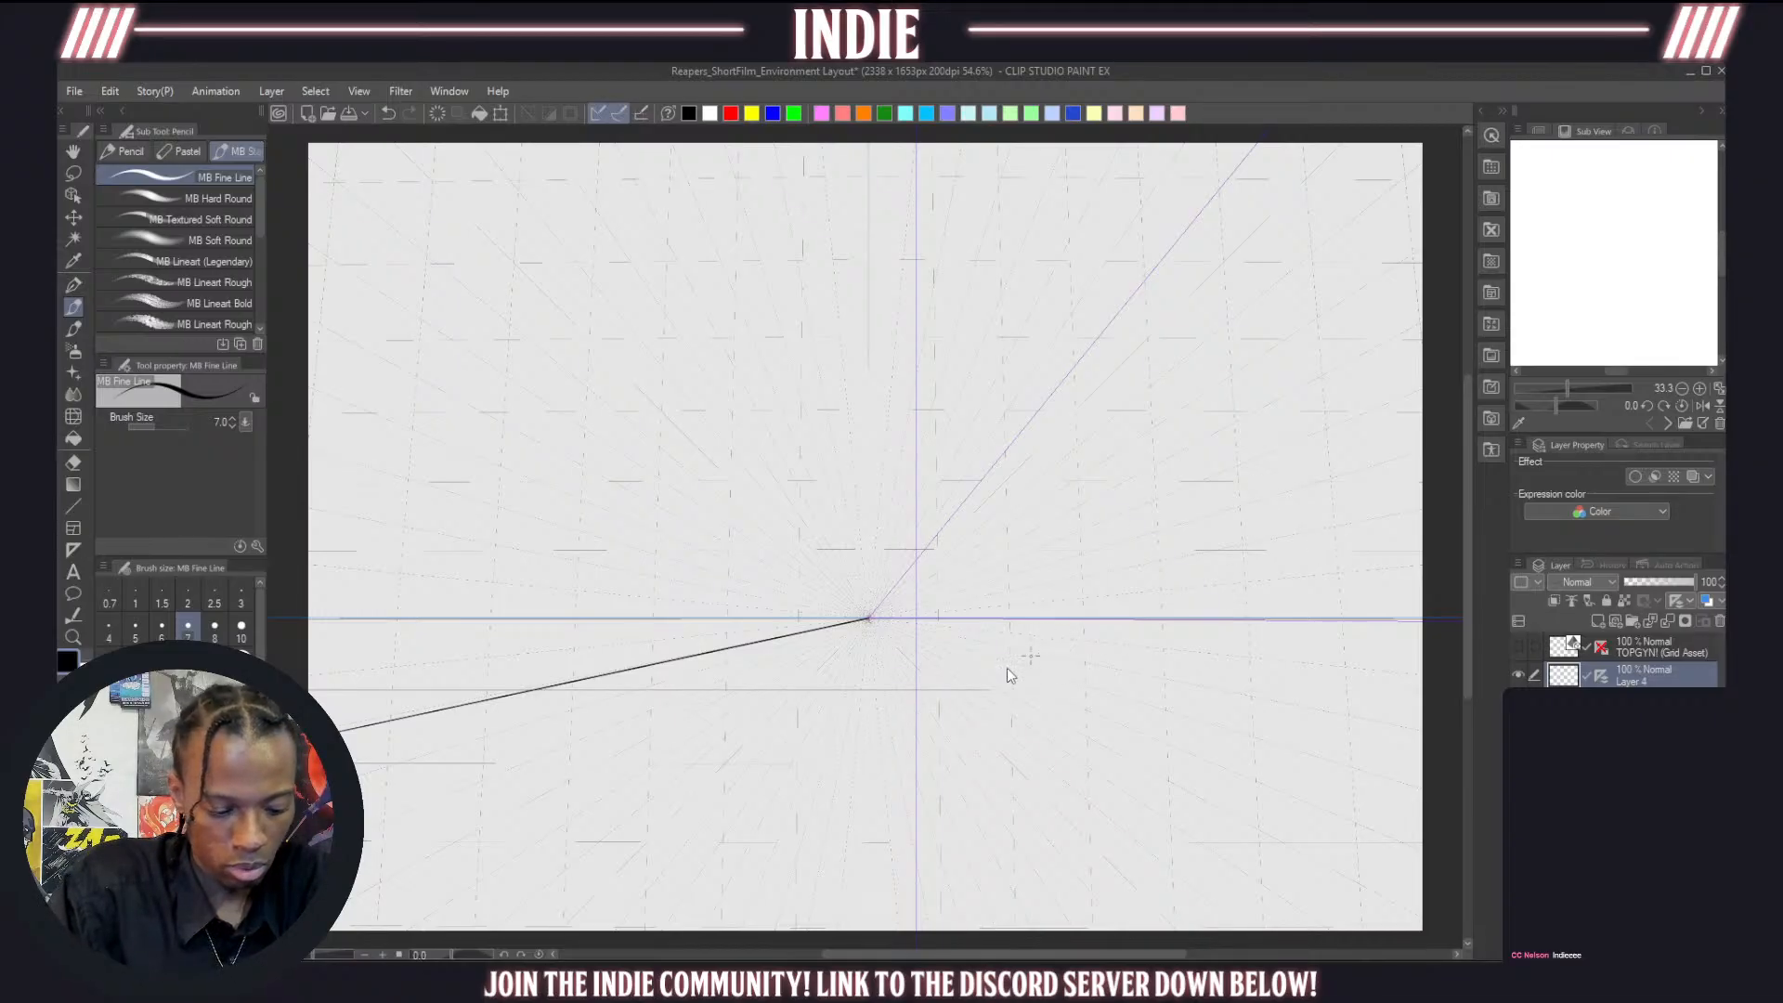
pyautogui.hotkey('ctrl', 'z')
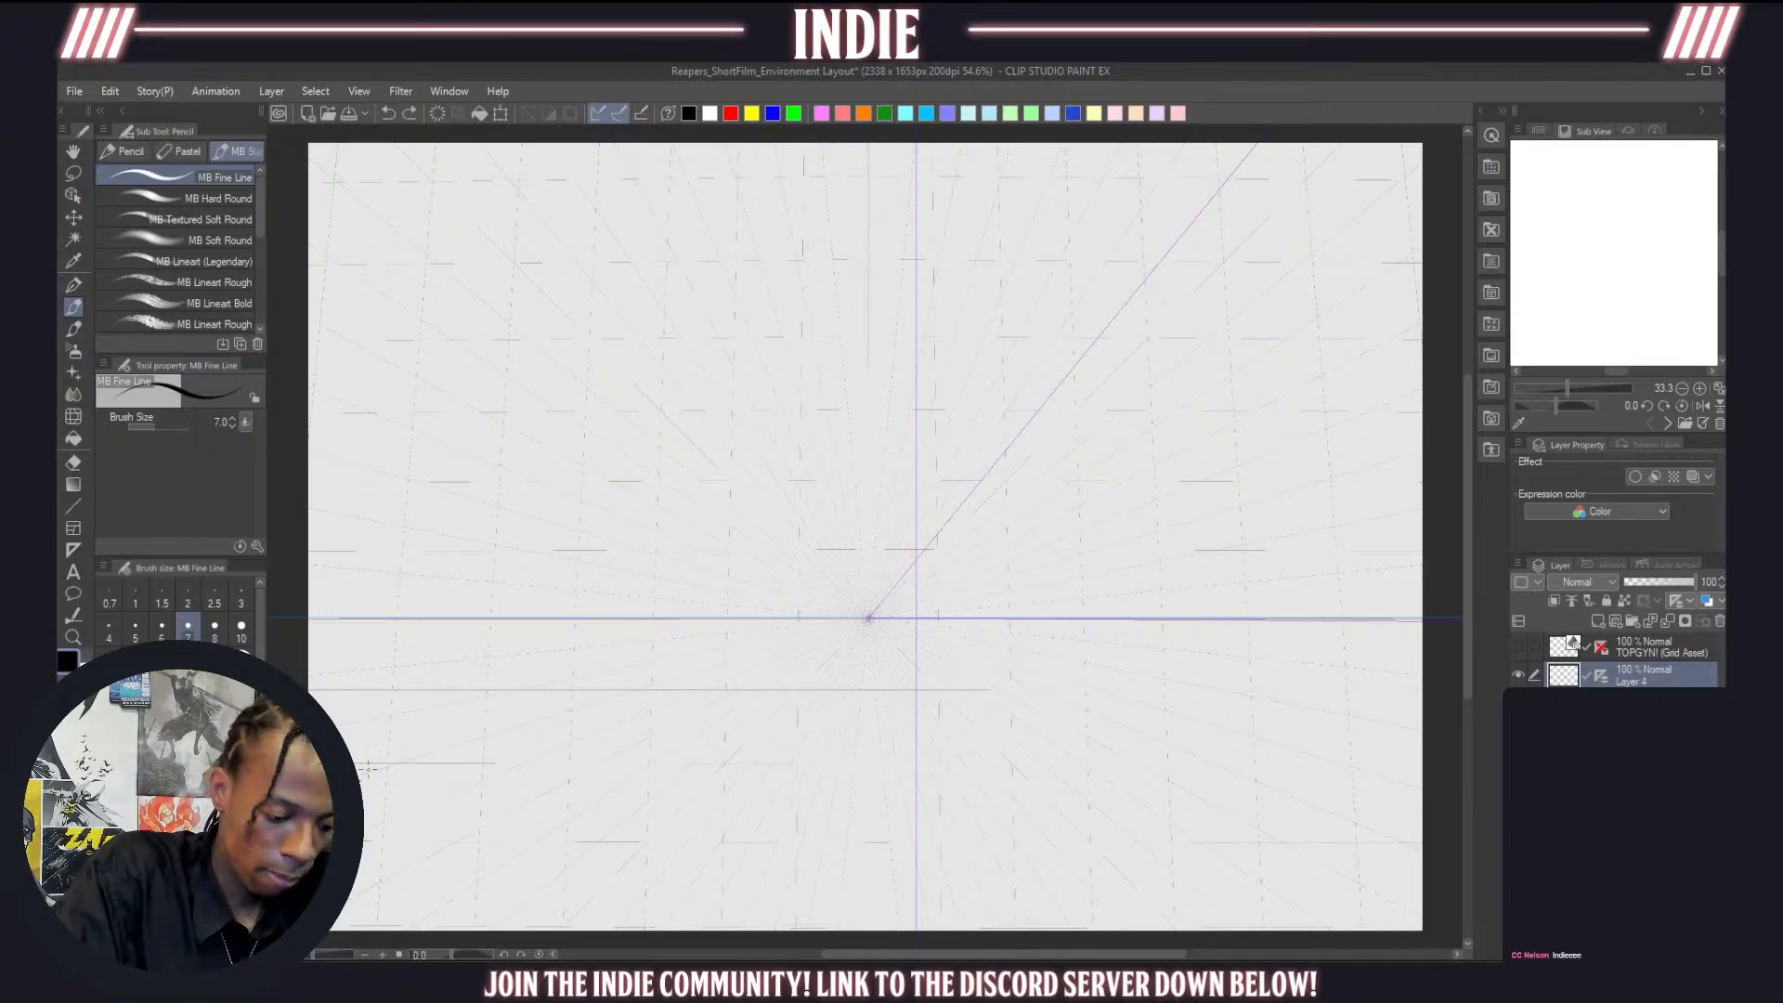
# Draw two straight ground lines from the lower parts of the canvas's left and right edges, meeting at the vanishing point
pyautogui.moveTo(367, 767)
pyautogui.mouseDown()
pyautogui.moveTo(688, 665)
pyautogui.moveTo(869, 618)
pyautogui.mouseUp()
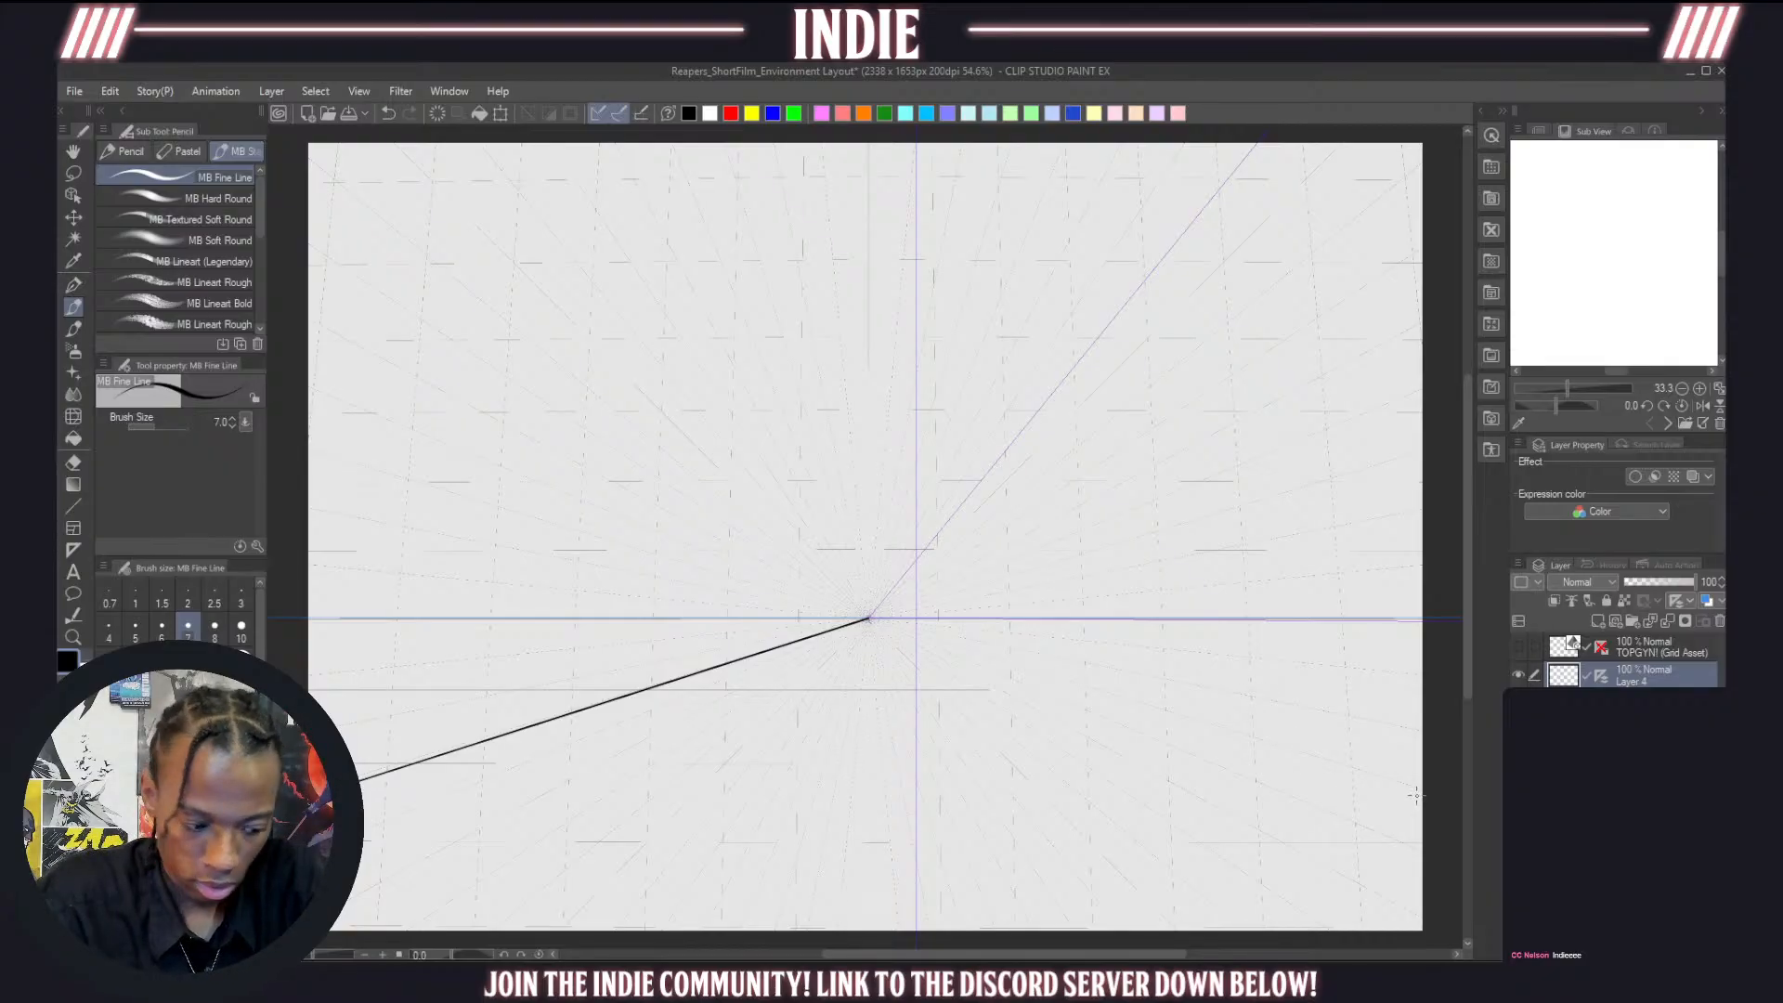
pyautogui.moveTo(1413, 789)
pyautogui.mouseDown()
pyautogui.moveTo(1015, 609)
pyautogui.moveTo(870, 618)
pyautogui.mouseUp()
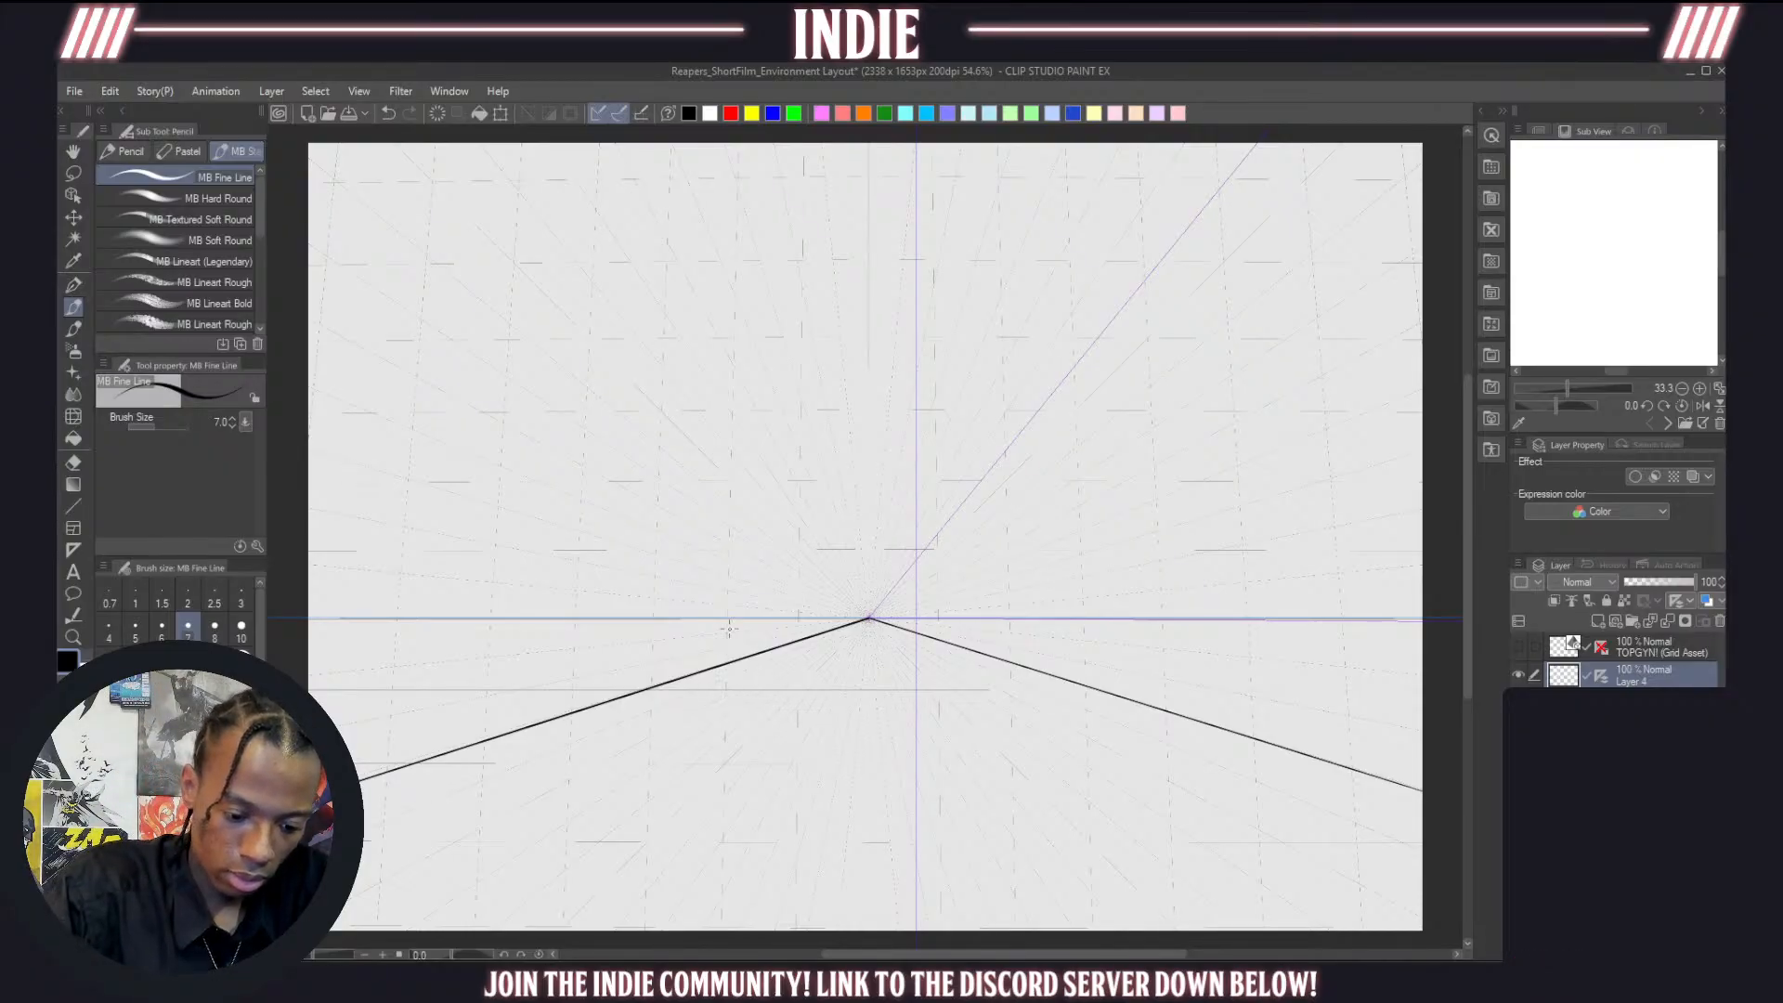
# Sketch a small upright box with a side face across the alley's left ground line using the MB Fine Line pencil
pyautogui.moveTo(729, 588); pyautogui.dragTo(728, 689)
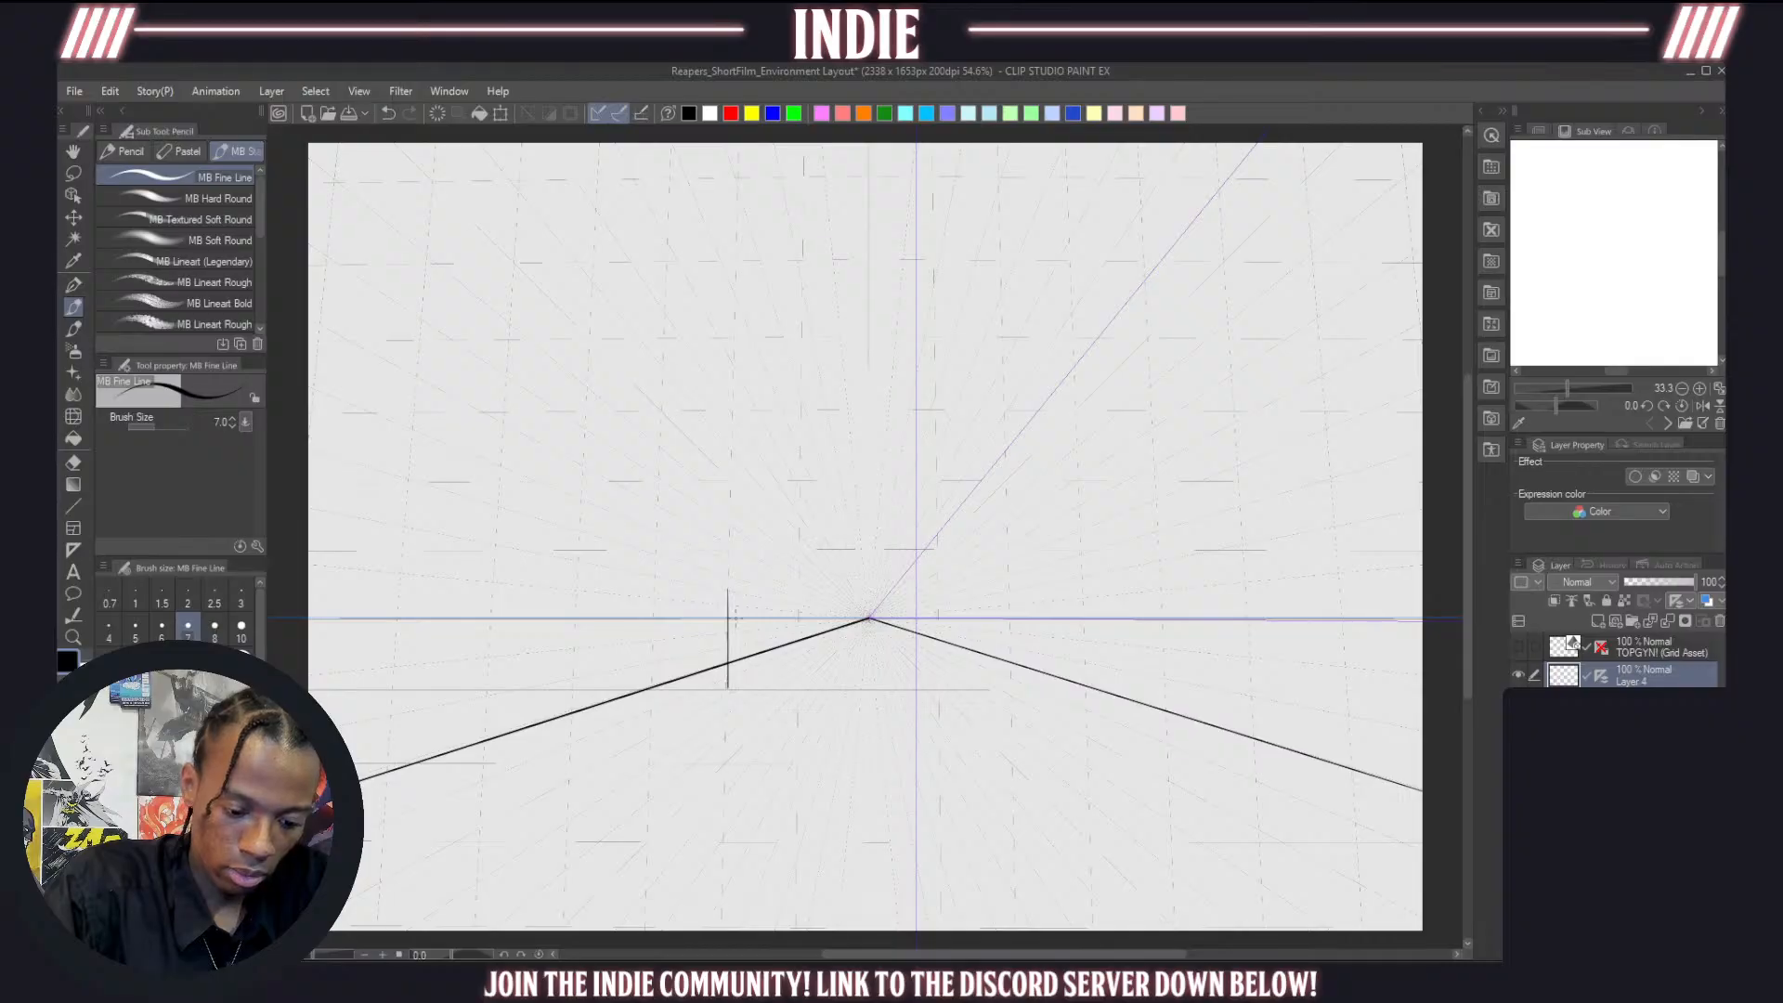
pyautogui.moveTo(729, 588)
pyautogui.mouseDown()
pyautogui.moveTo(754, 594)
pyautogui.moveTo(754, 688)
pyautogui.mouseUp()
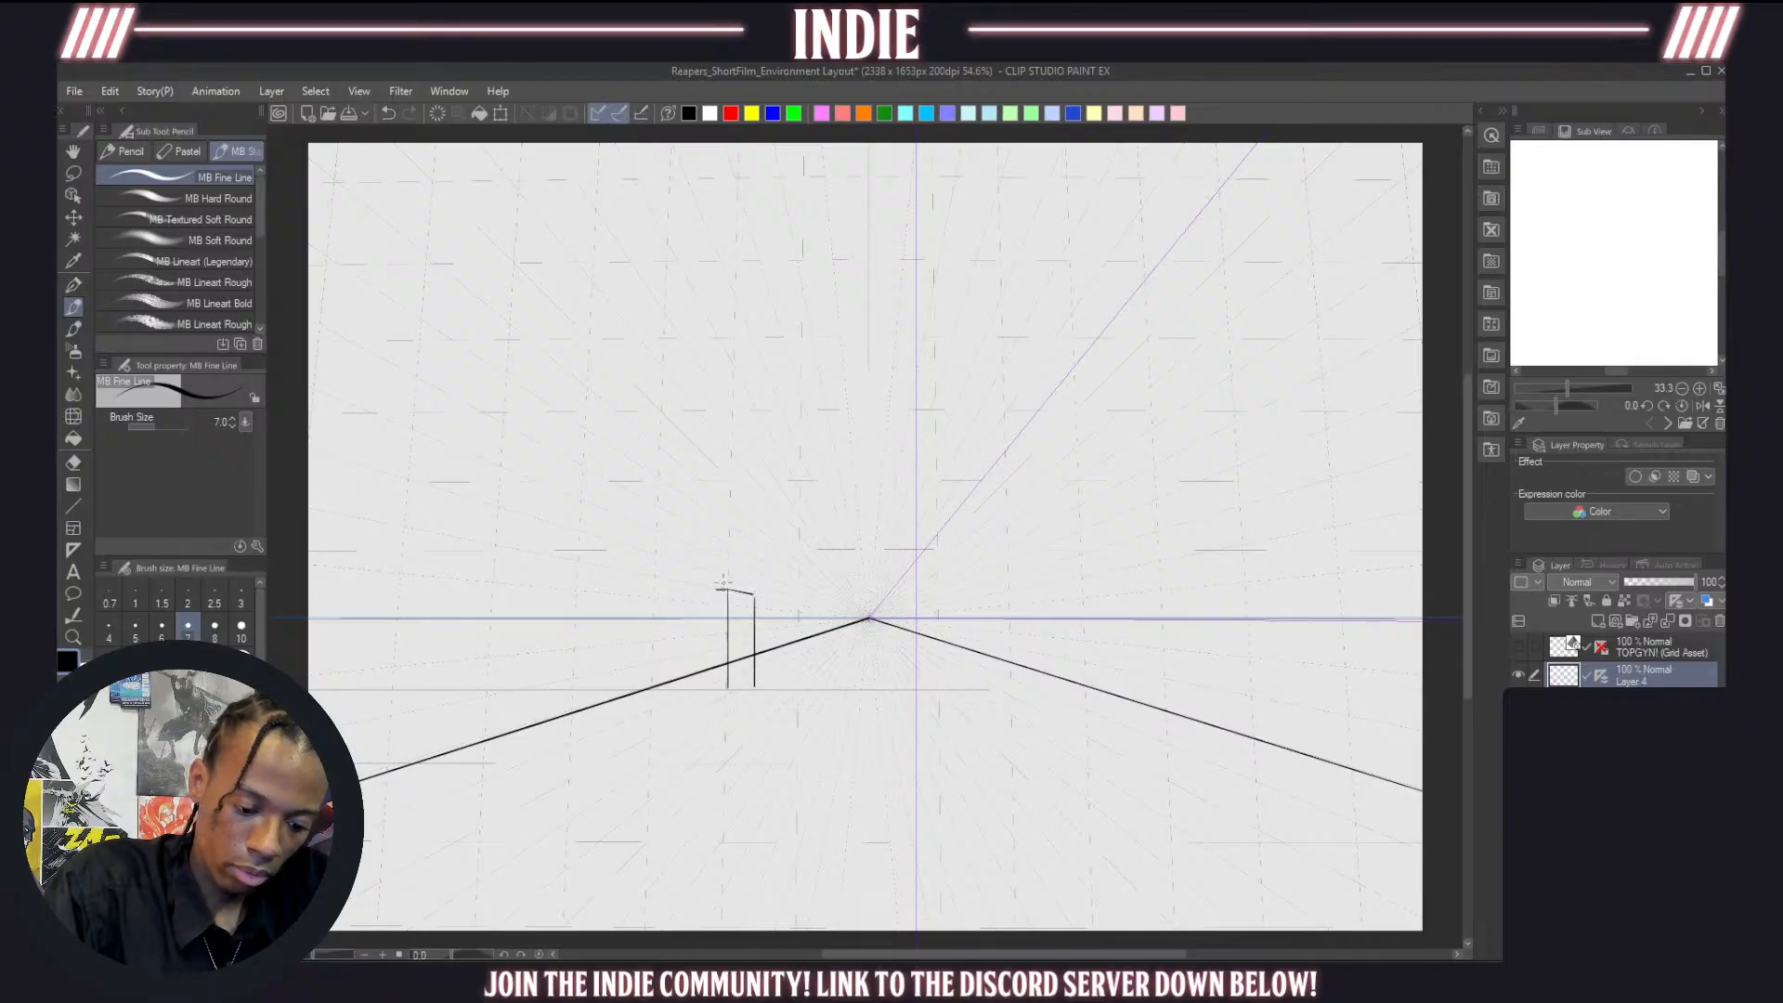
pyautogui.moveTo(718, 591)
pyautogui.mouseDown()
pyautogui.moveTo(716, 687)
pyautogui.moveTo(756, 681)
pyautogui.mouseUp()
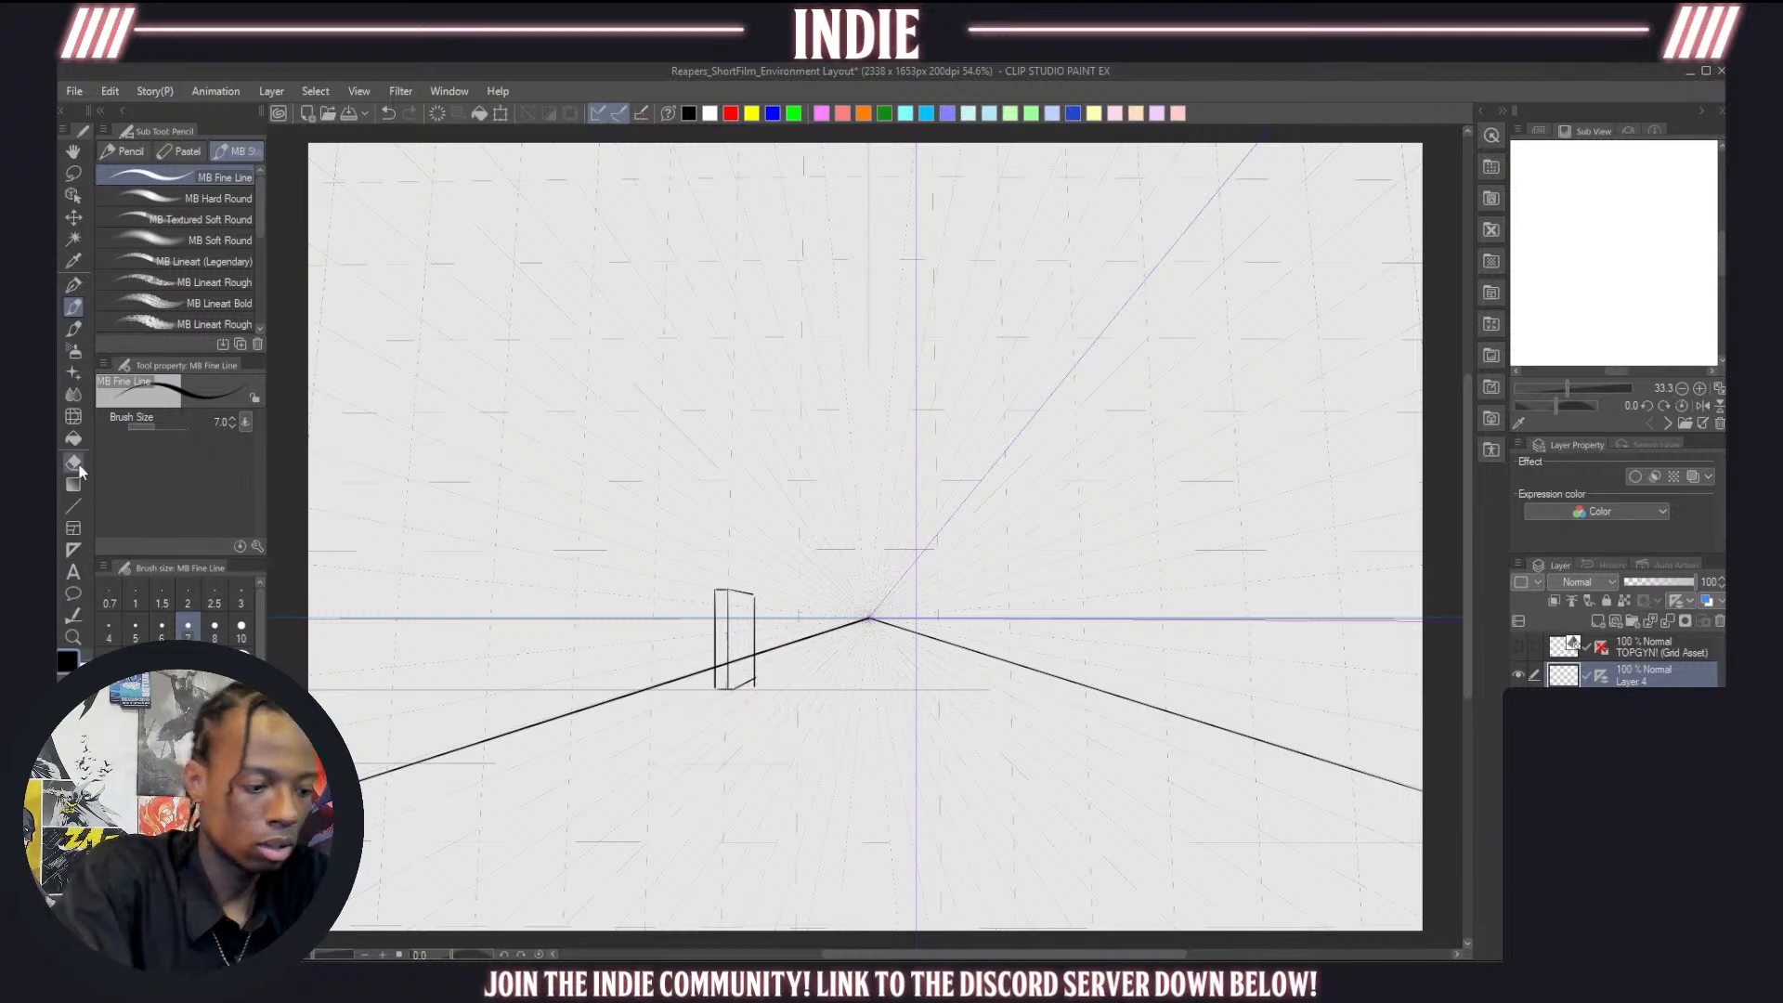
pyautogui.press('e')
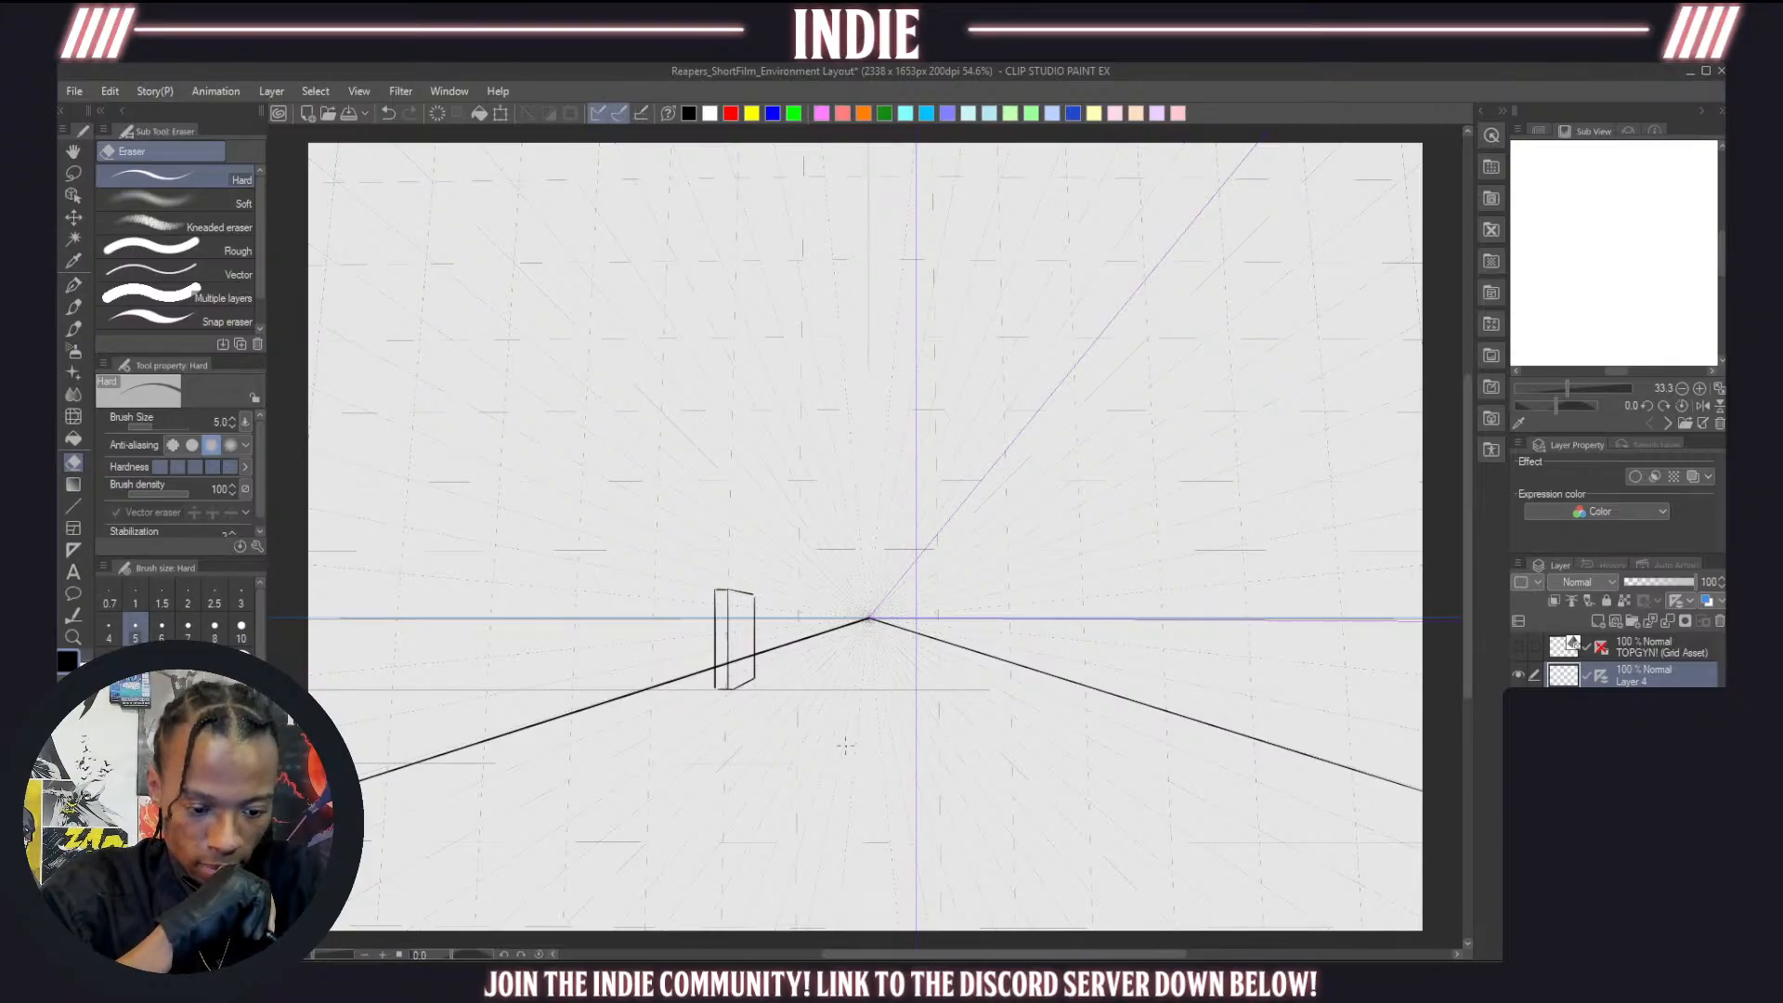
pyautogui.click(73, 307)
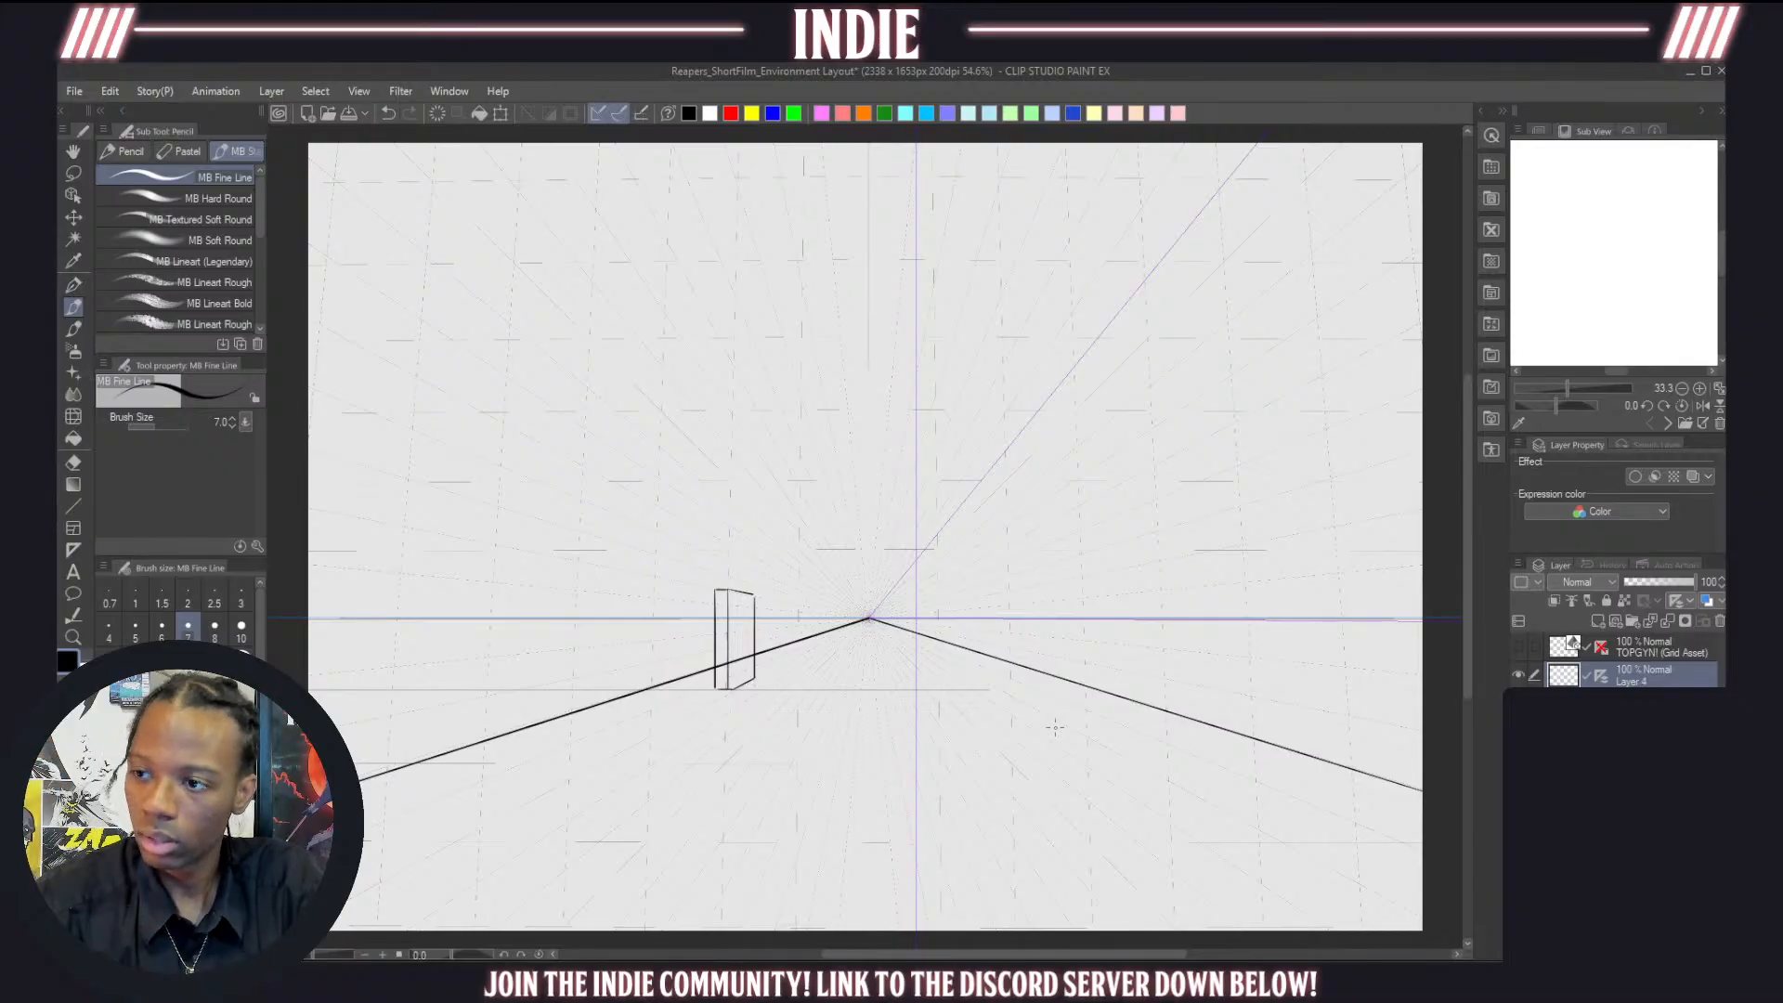
# Cap the far end of the ground lines with a short horizontal line and erase the tip above it with a size 30 hard eraser
pyautogui.click(1519, 732)
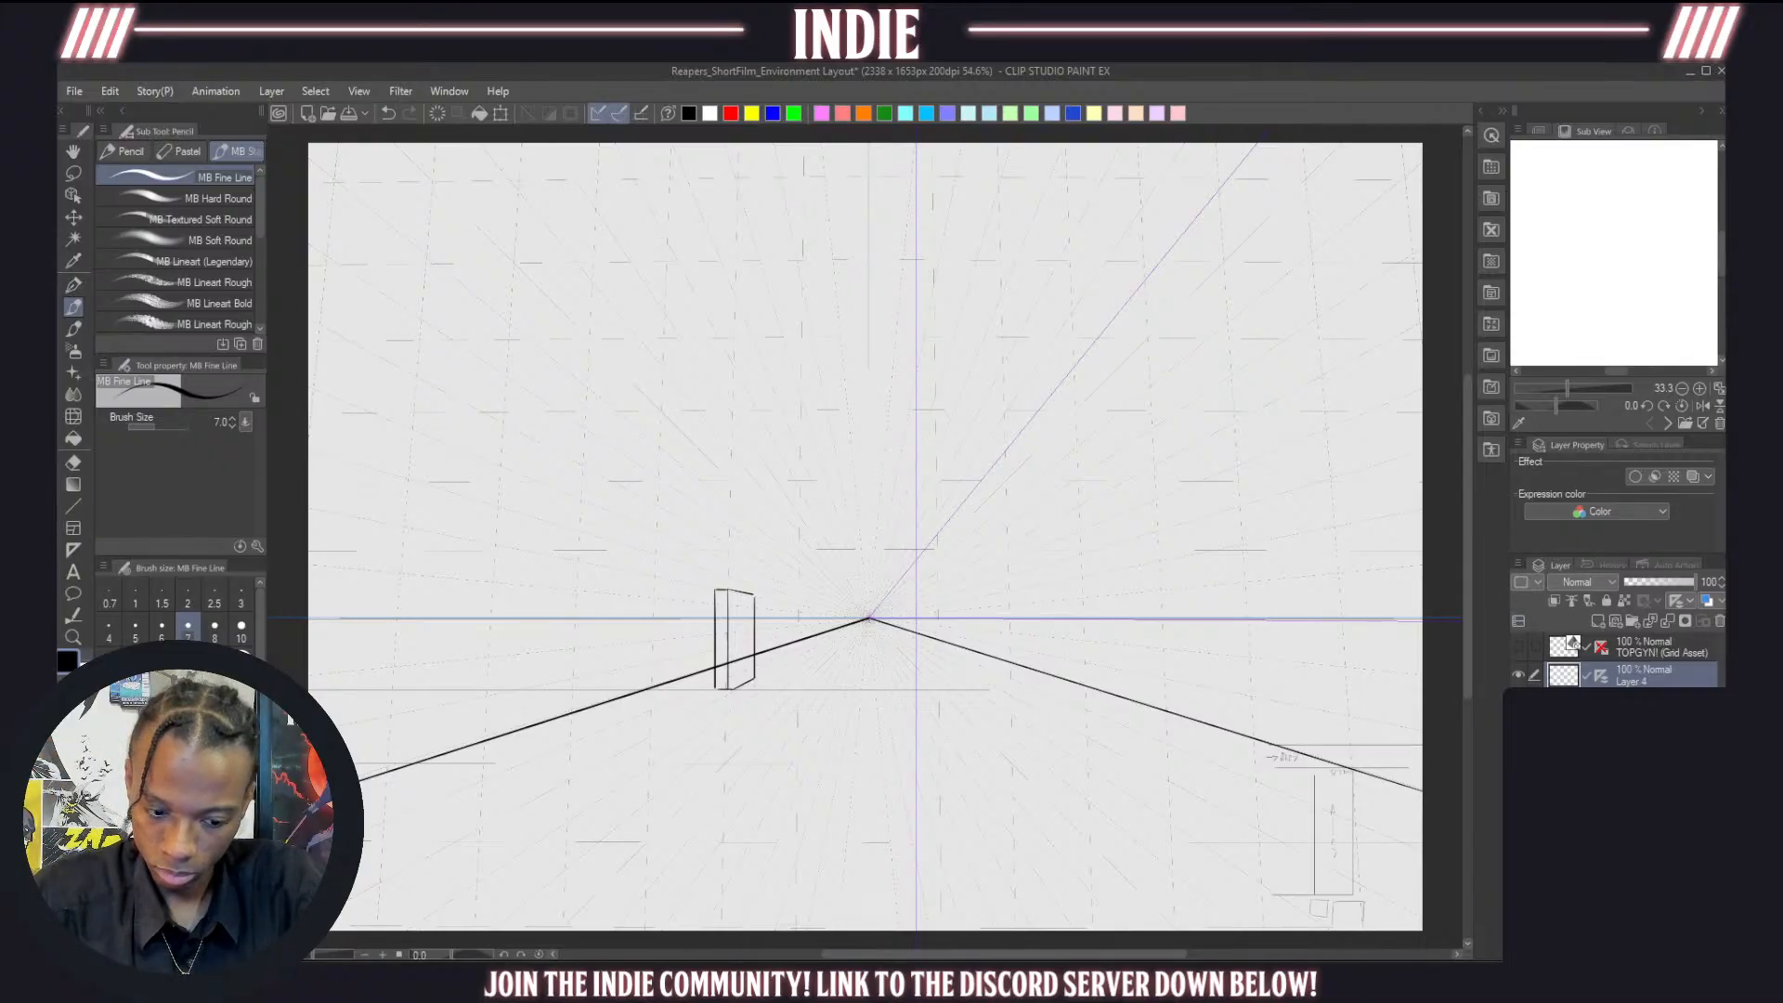
pyautogui.click(1520, 732)
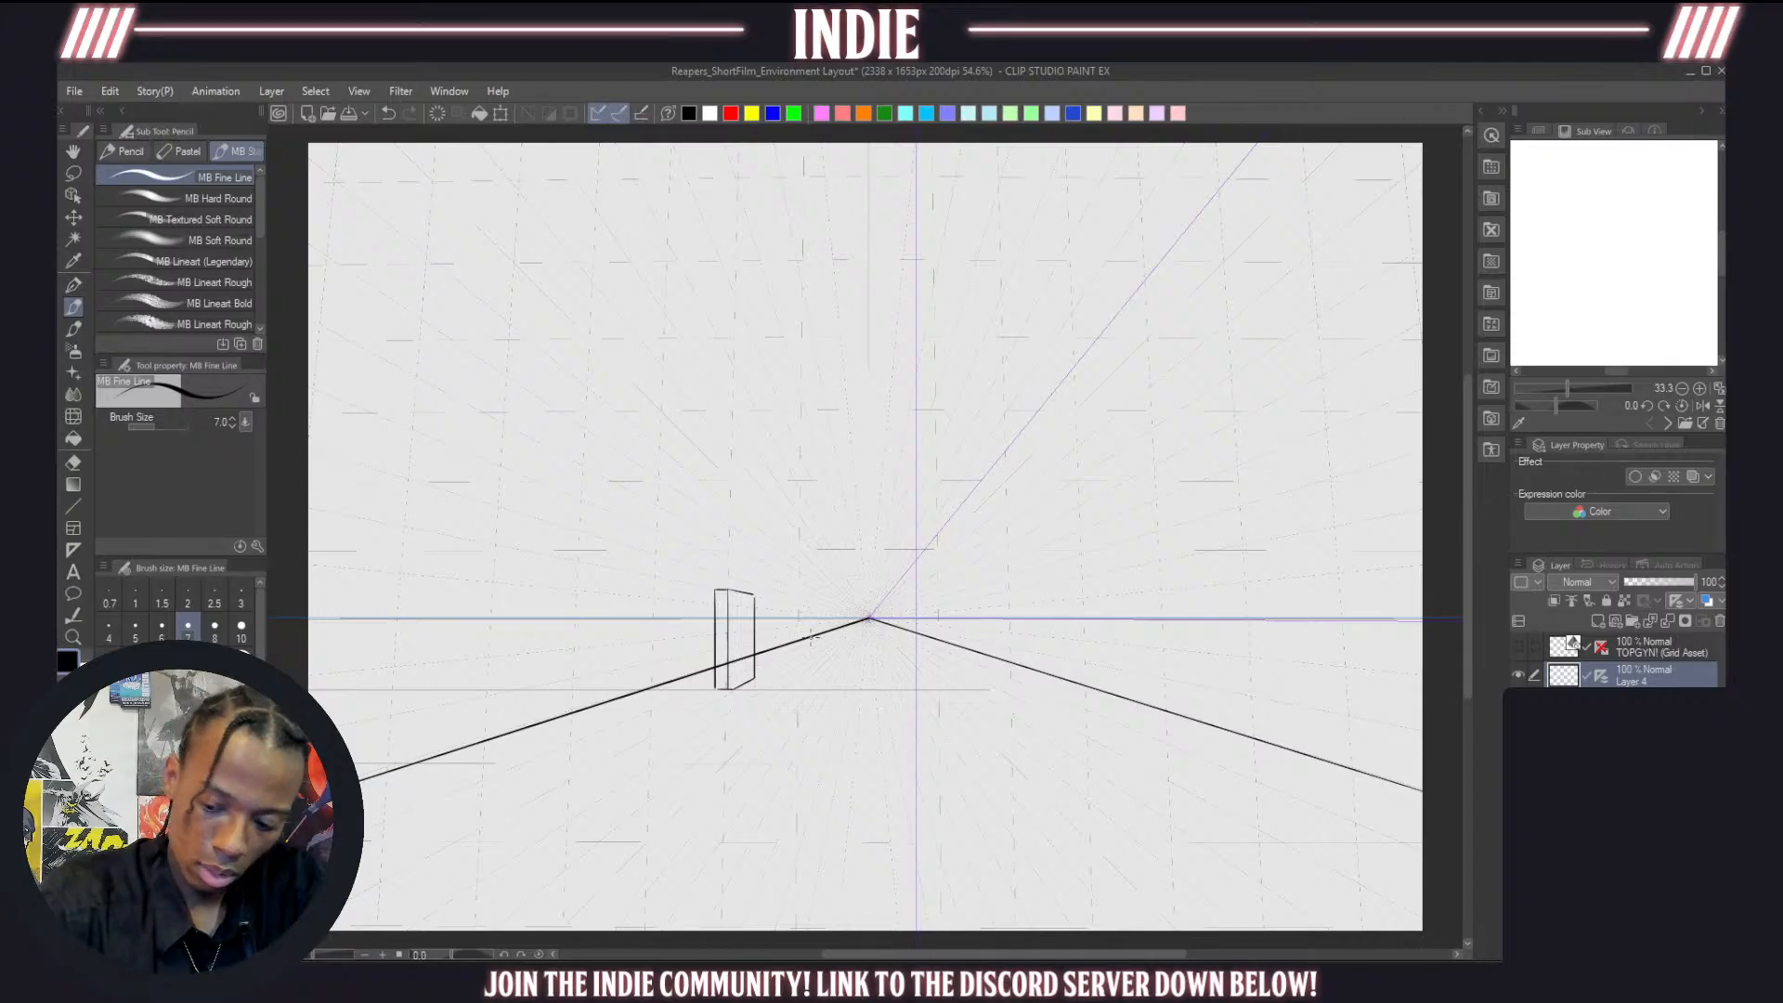
pyautogui.moveTo(806, 637)
pyautogui.mouseDown()
pyautogui.moveTo(930, 640)
pyautogui.moveTo(836, 629)
pyautogui.moveTo(909, 632)
pyautogui.mouseUp()
pyautogui.hotkey('ctrl', 'z')
pyautogui.hotkey('ctrl', 'z')
pyautogui.click(73, 461)
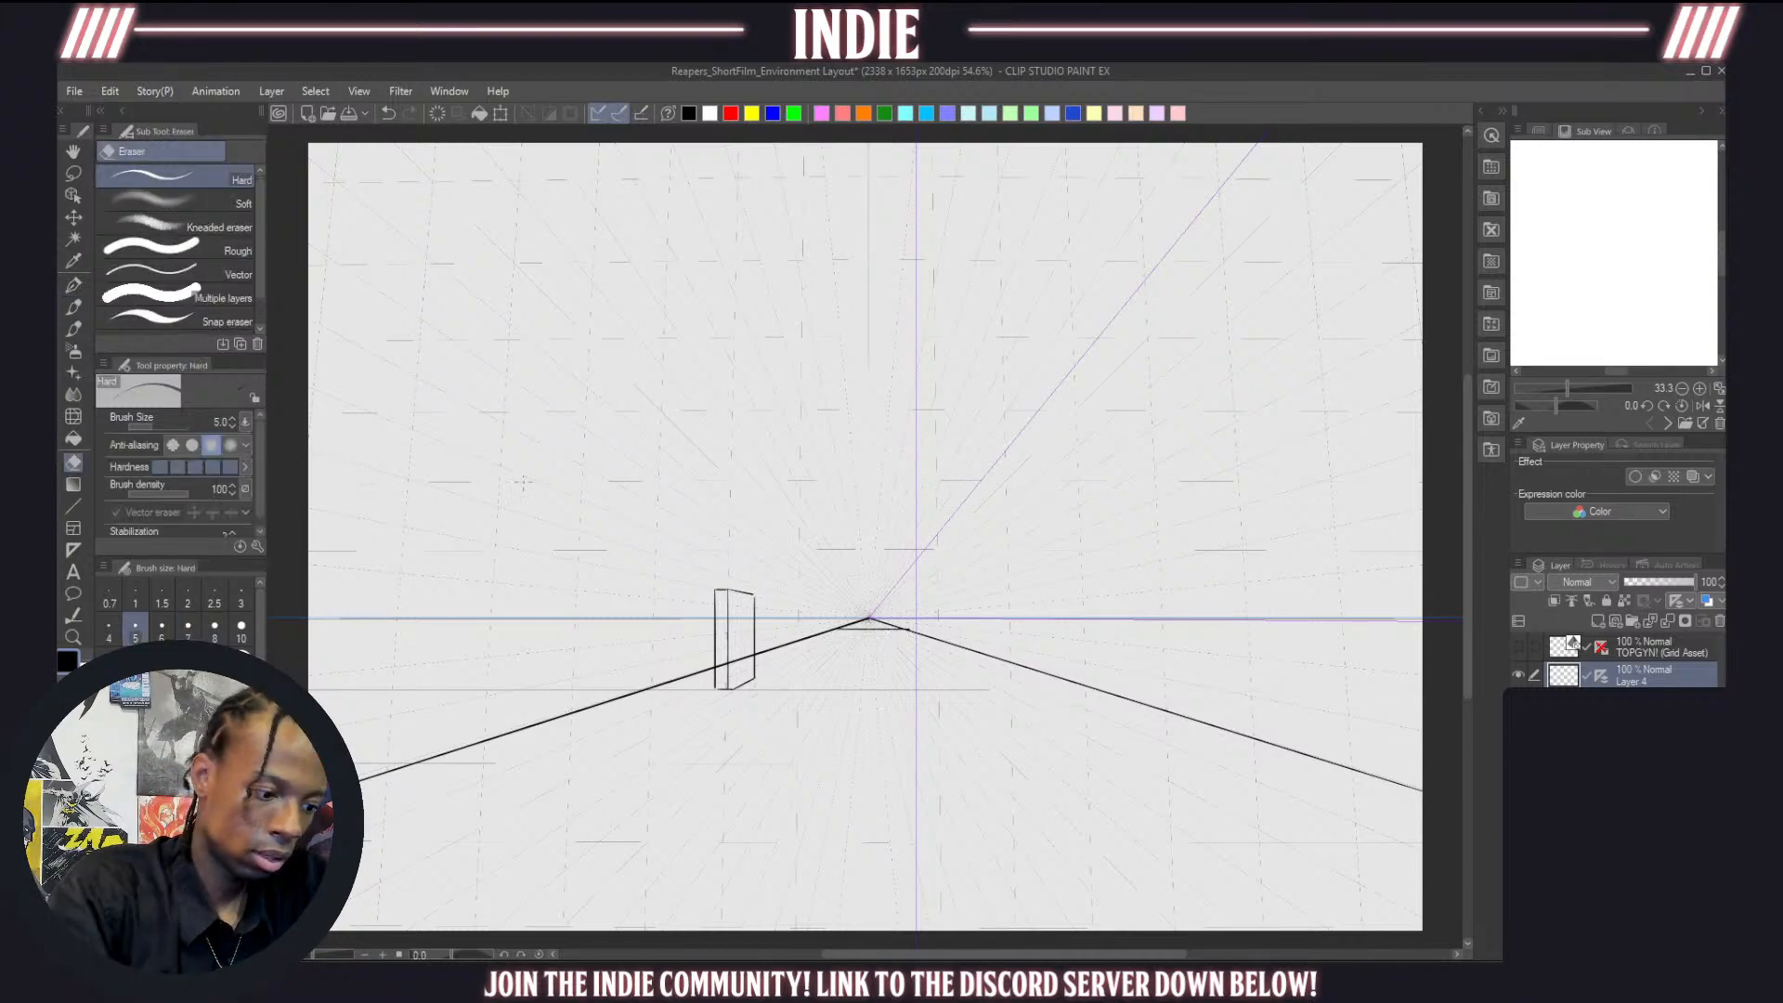
pyautogui.click(242, 654)
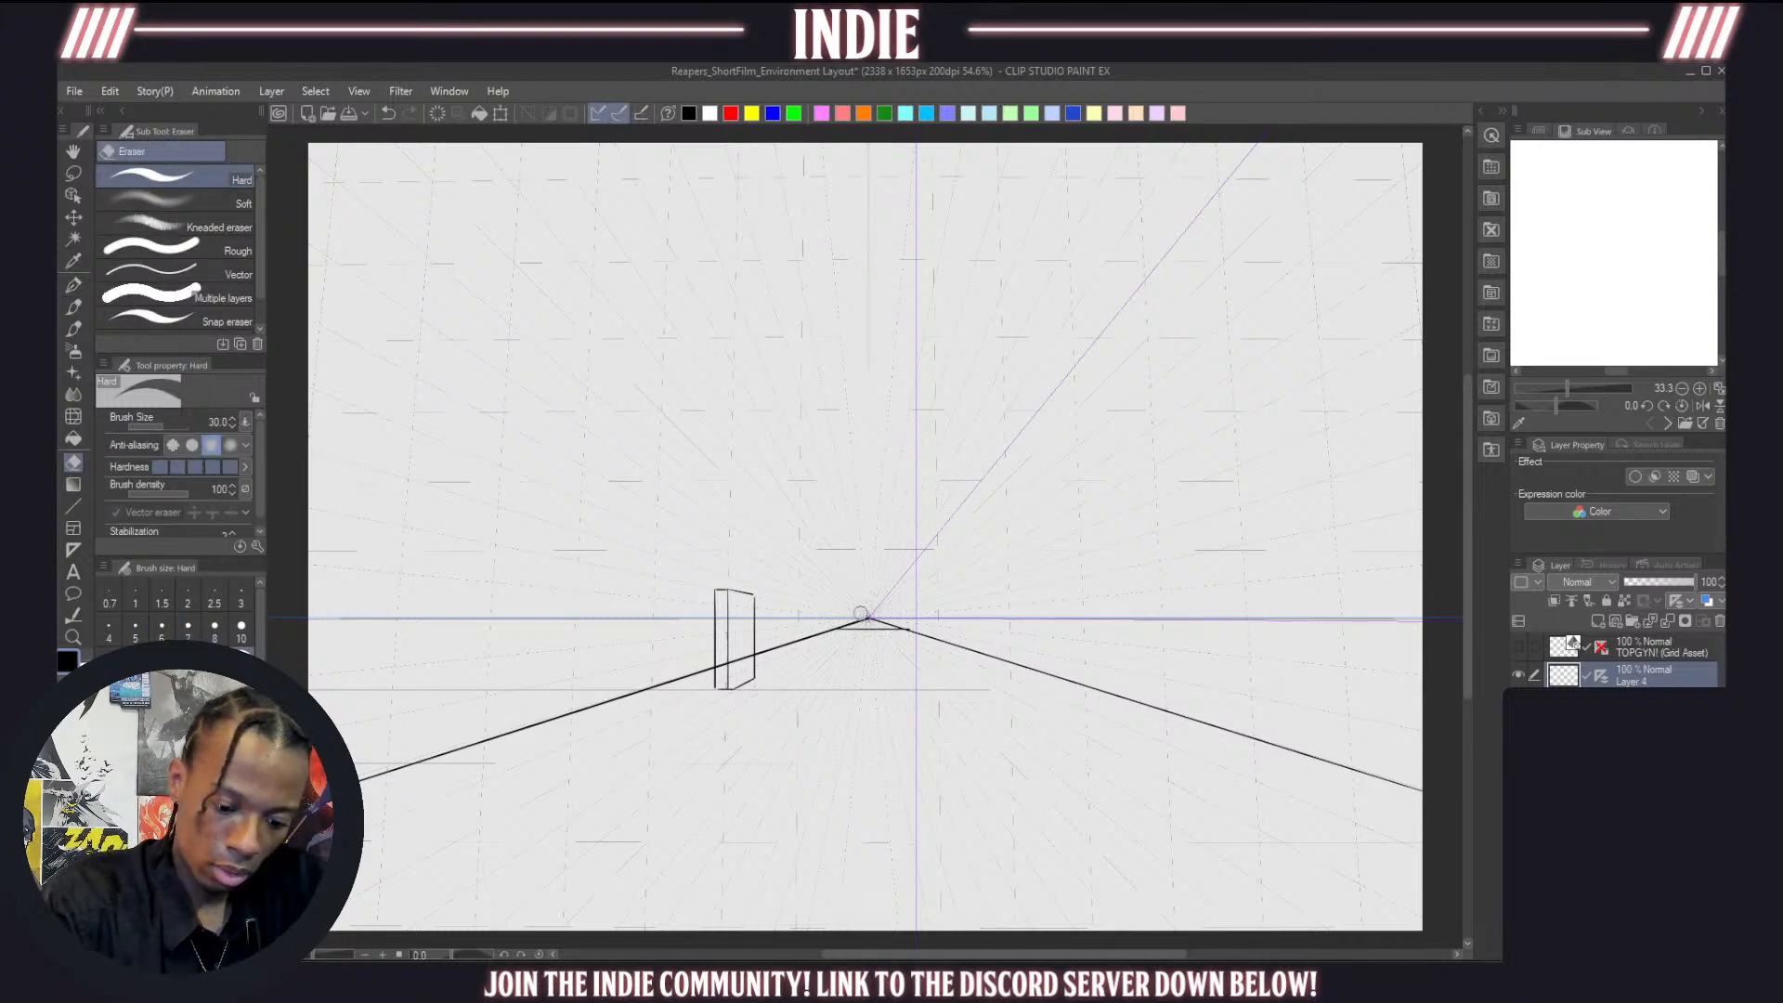
pyautogui.moveTo(867, 613); pyautogui.dragTo(849, 622)
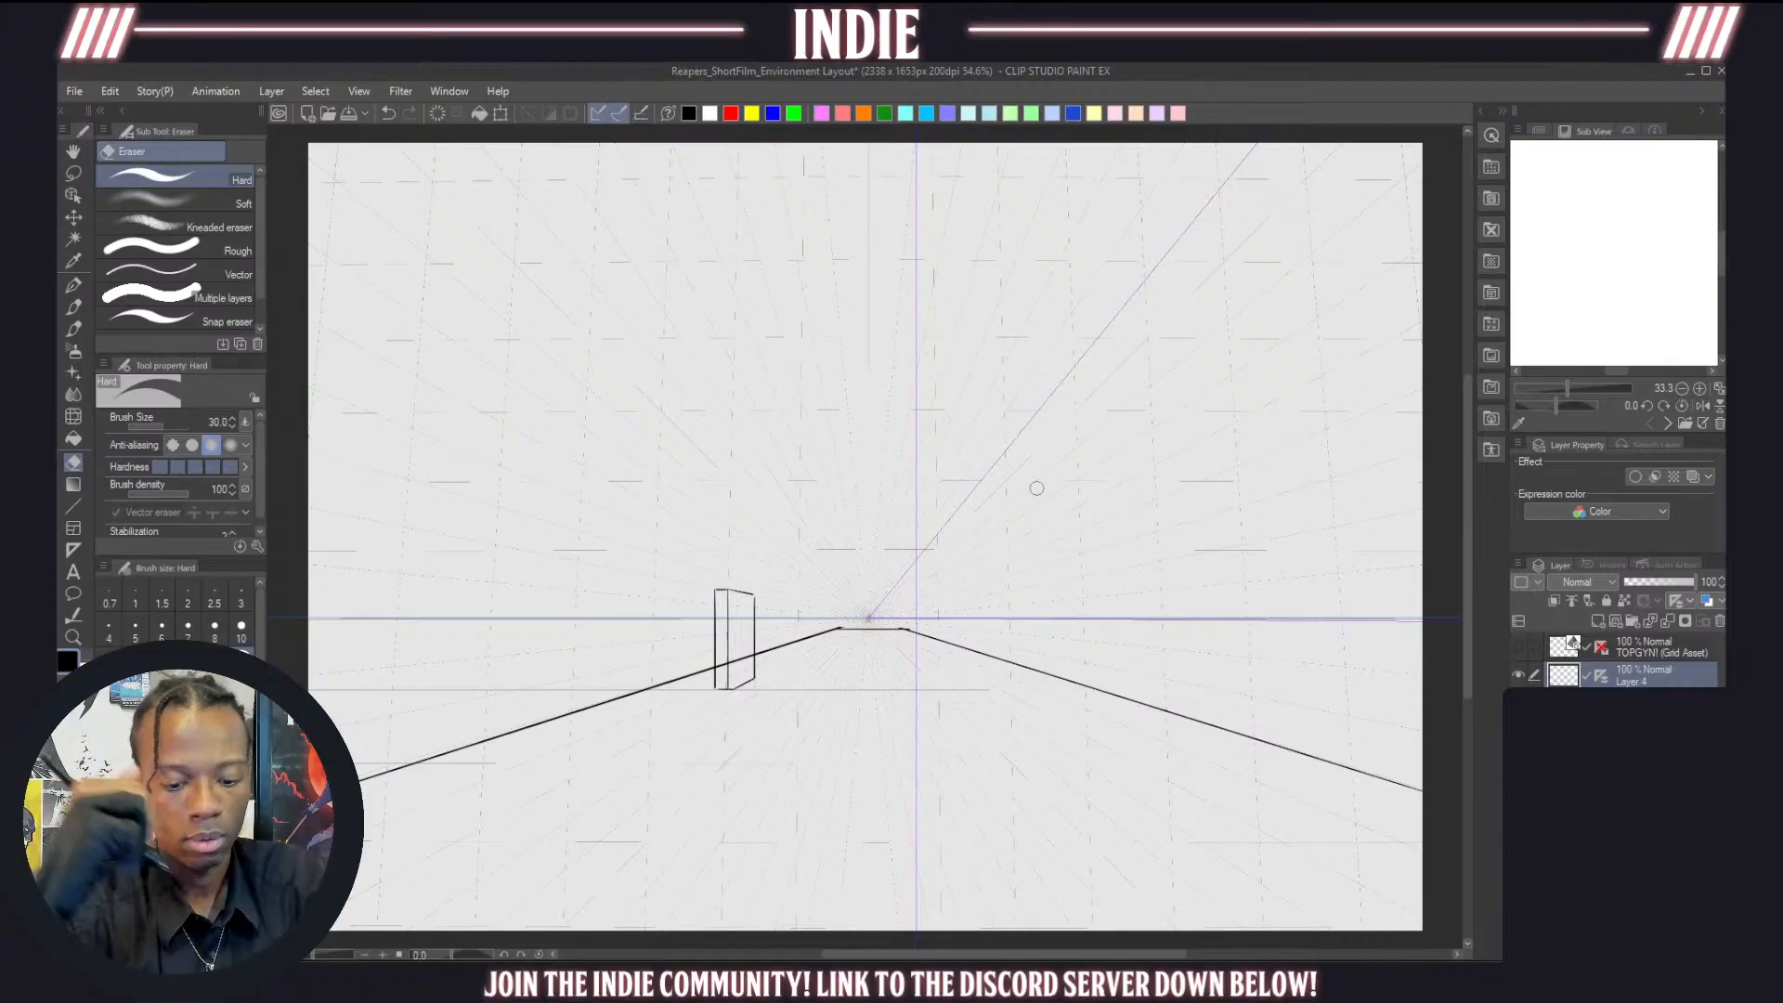
# Try to draw a tall rectangular end wall between the ground lines in varying widths, undoing each version
pyautogui.click(73, 306)
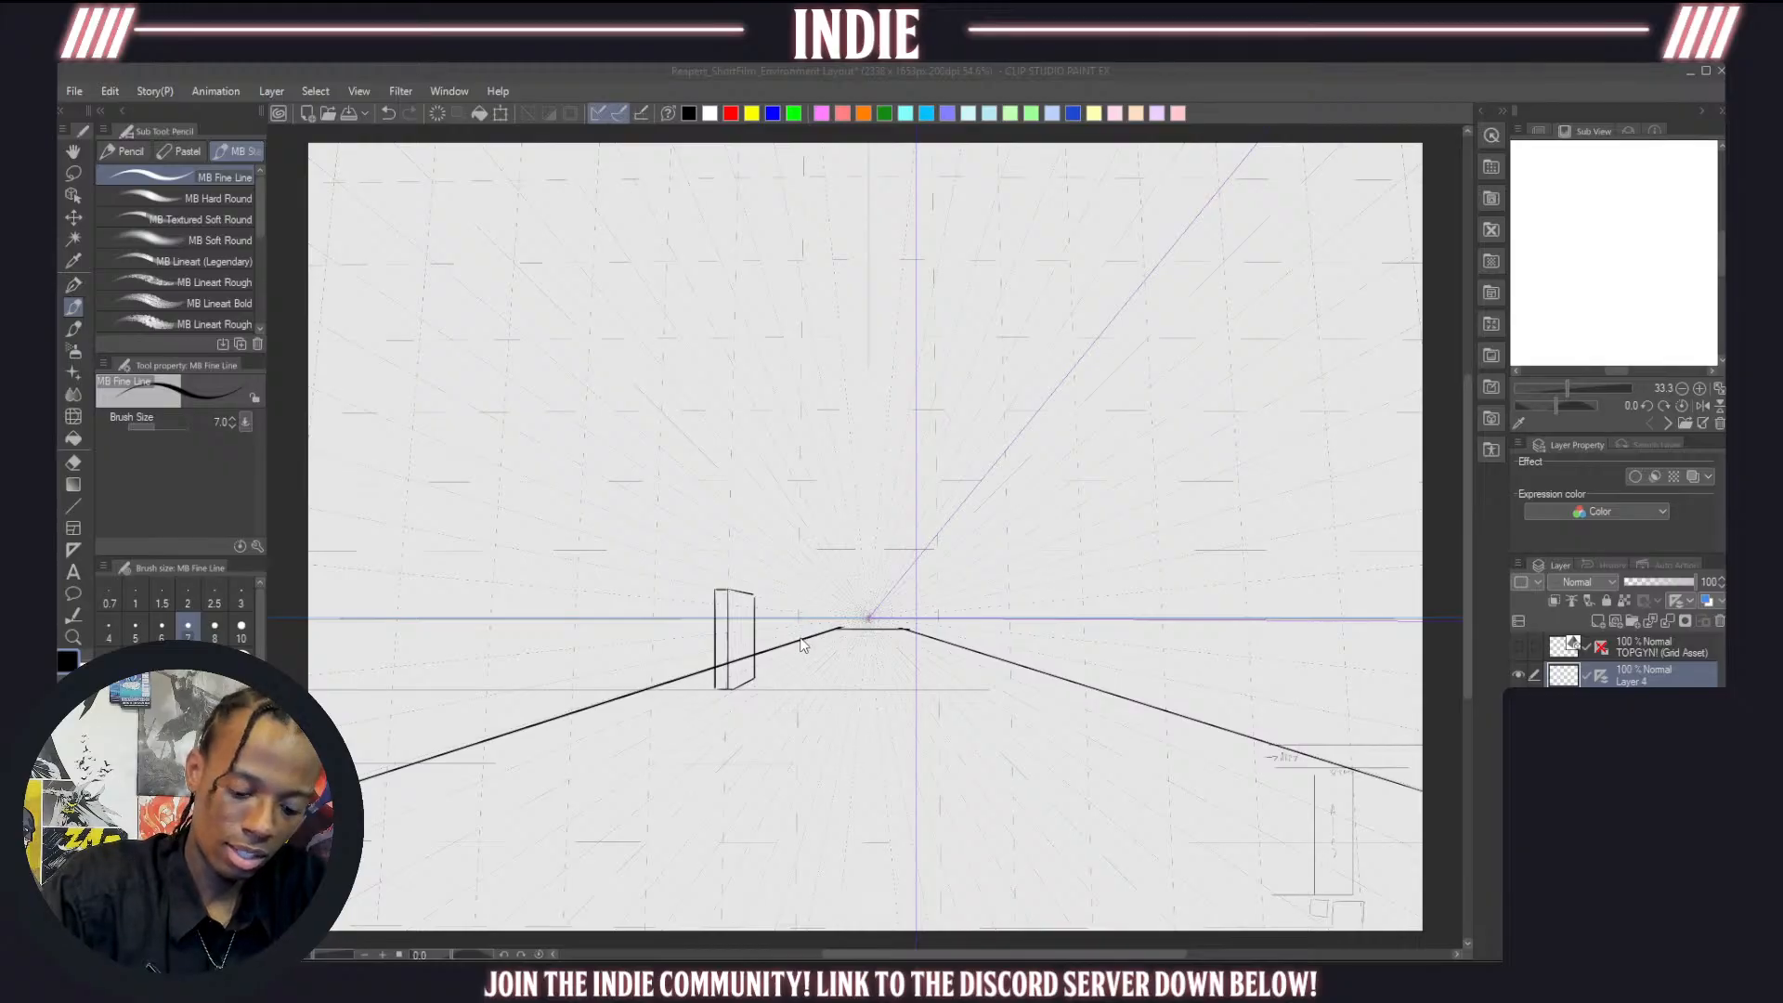
pyautogui.moveTo(800, 638)
pyautogui.mouseDown()
pyautogui.moveTo(821, 498)
pyautogui.moveTo(802, 482)
pyautogui.moveTo(998, 470)
pyautogui.mouseUp()
pyautogui.hotkey('ctrl', 'z')
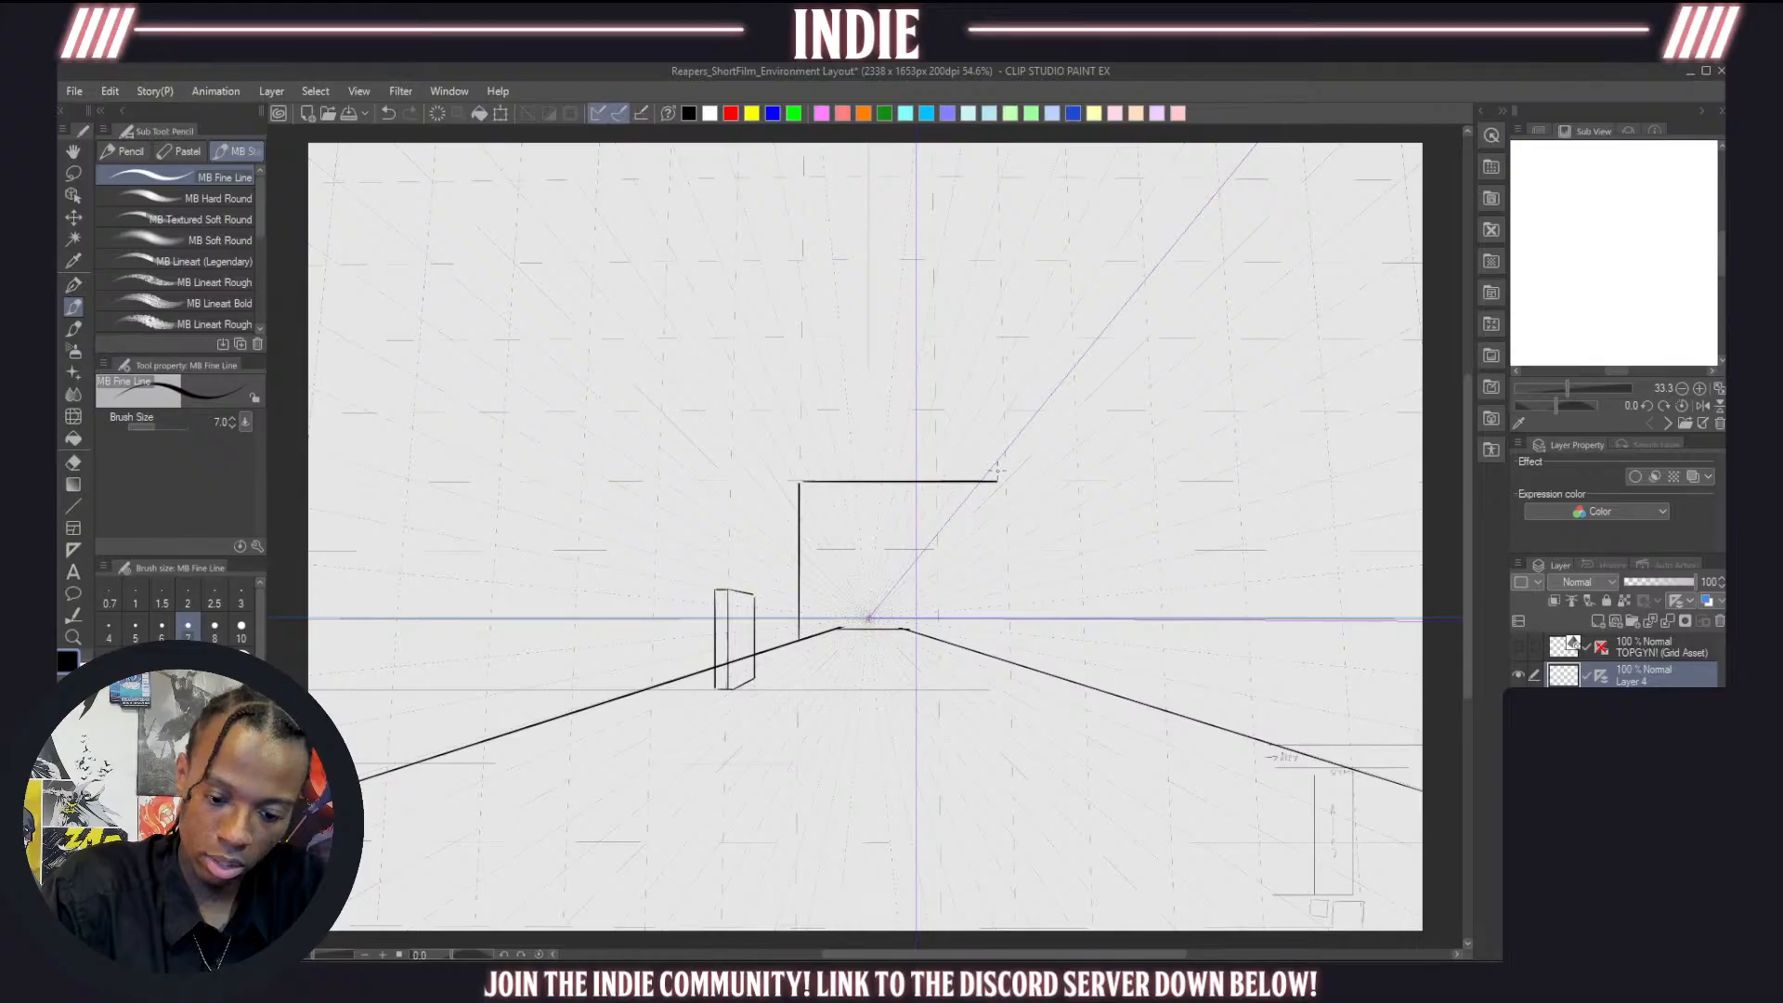
pyautogui.hotkey('ctrl', 'z')
pyautogui.moveTo(800, 482)
pyautogui.mouseDown()
pyautogui.moveTo(980, 462)
pyautogui.moveTo(986, 654)
pyautogui.mouseUp()
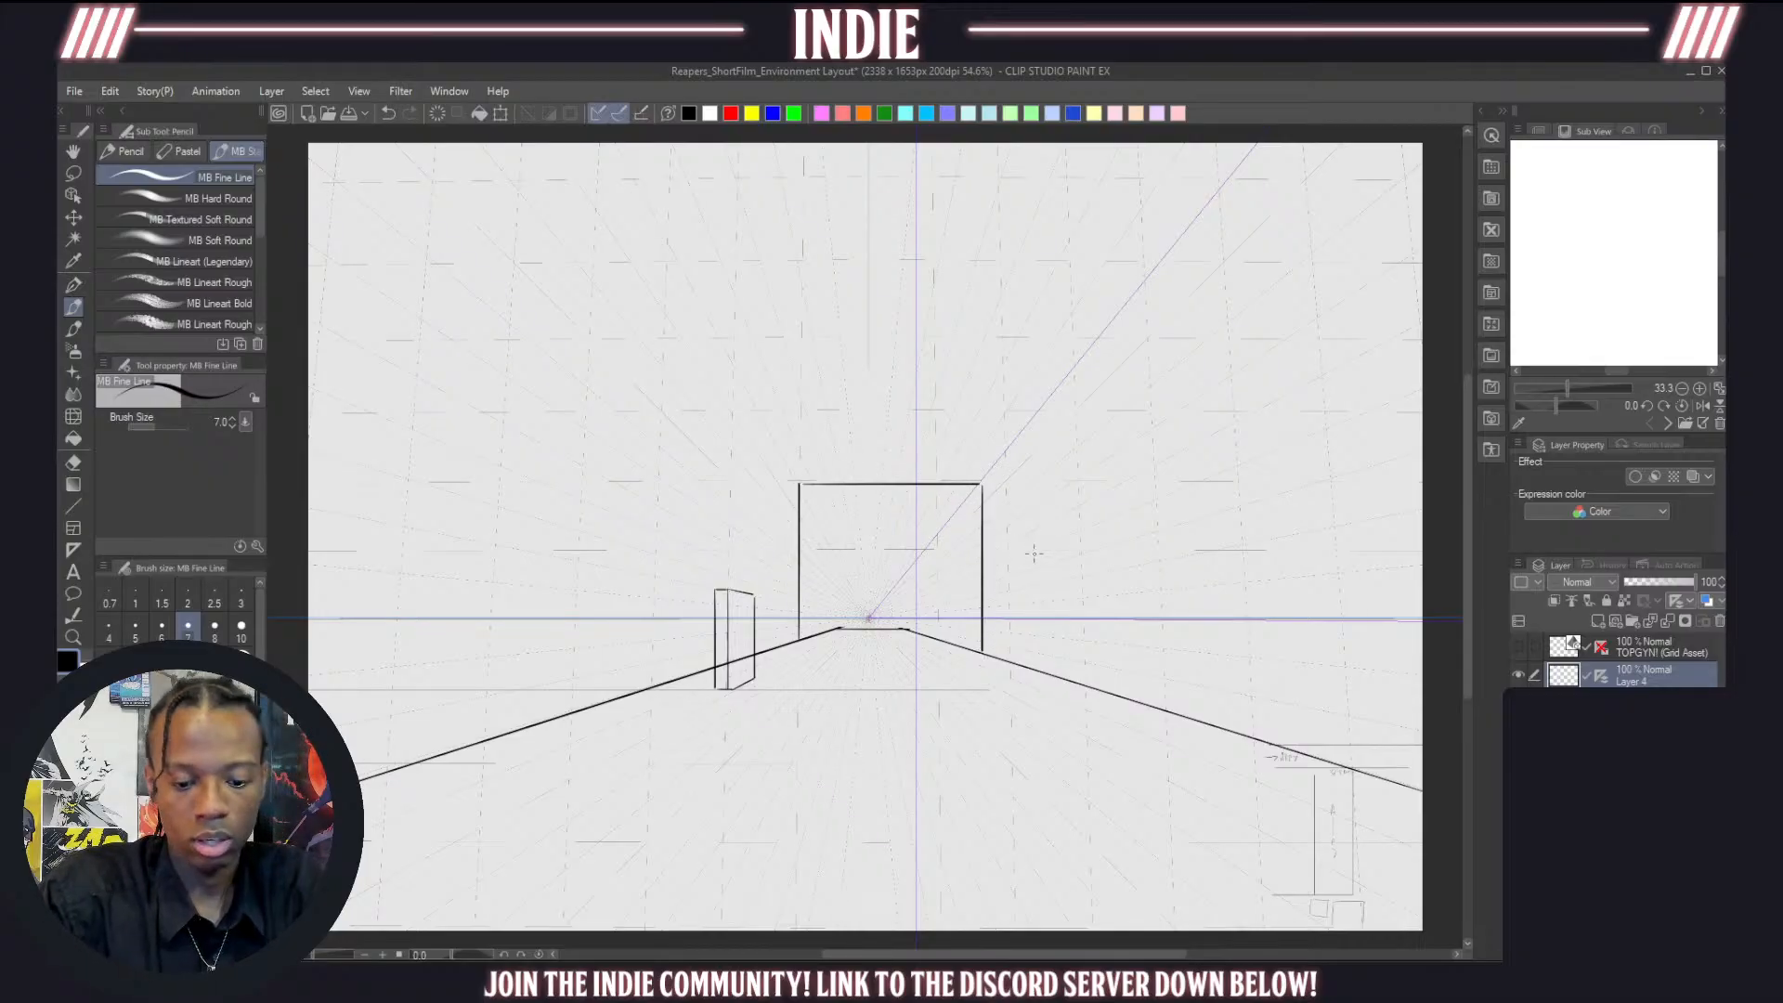
pyautogui.hotkey('ctrl', 'z')
pyautogui.moveTo(801, 482)
pyautogui.mouseDown()
pyautogui.moveTo(952, 484)
pyautogui.moveTo(961, 641)
pyautogui.mouseUp()
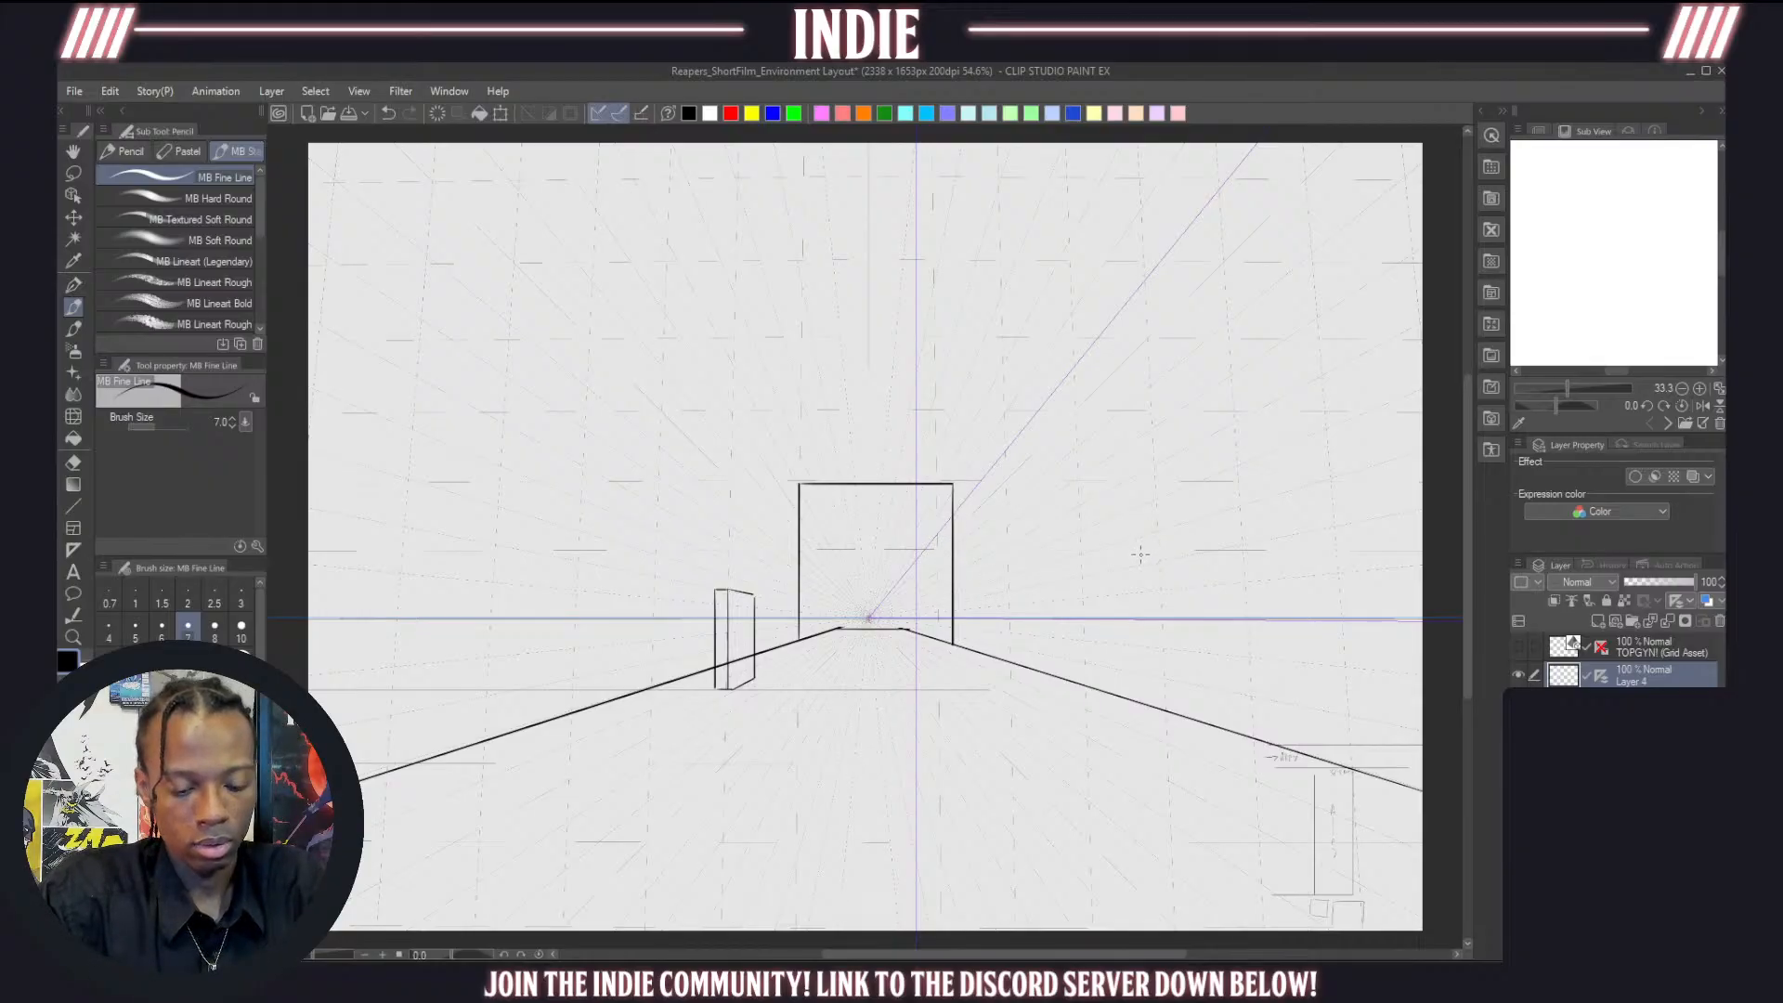
pyautogui.hotkey('ctrl', 'z')
pyautogui.hotkey('ctrl', 'z')
pyautogui.hotkey('ctrl', 'z')
# Draw a lower rectangular end wall with a line along the horizon, and erase the ground line ends inside it
pyautogui.moveTo(801, 637)
pyautogui.mouseDown()
pyautogui.moveTo(804, 549)
pyautogui.moveTo(941, 542)
pyautogui.moveTo(950, 641)
pyautogui.mouseUp()
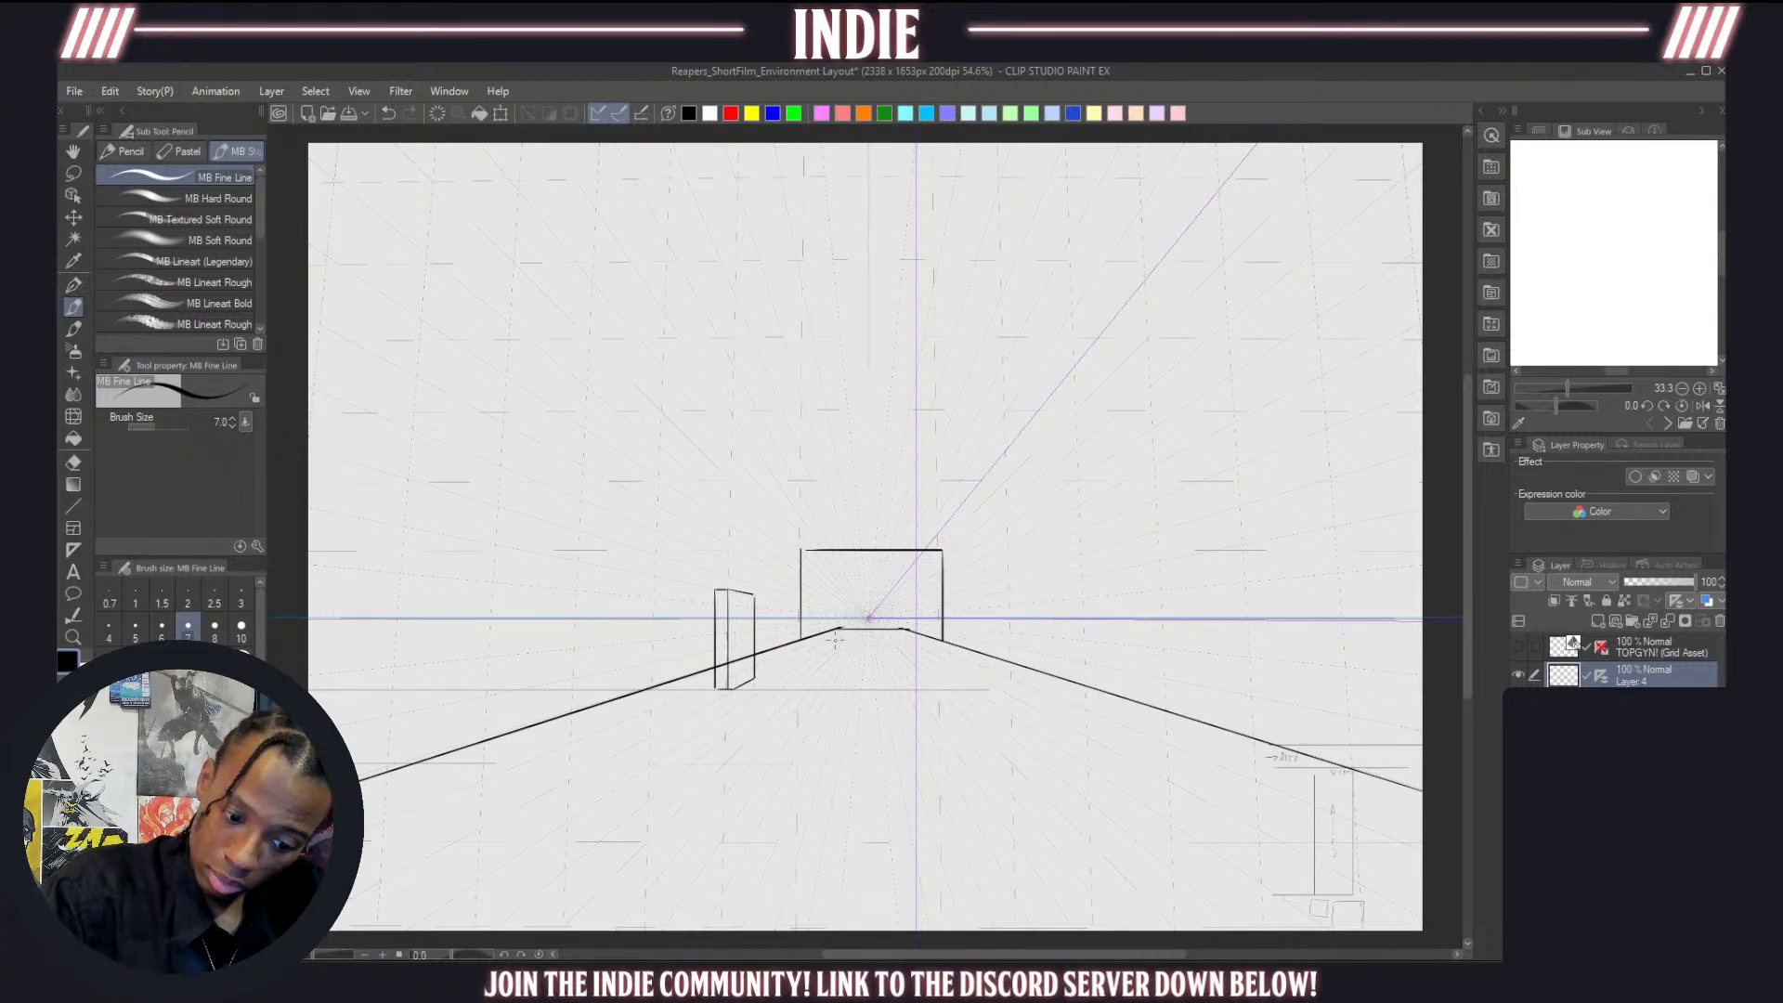
pyautogui.moveTo(801, 618)
pyautogui.mouseDown()
pyautogui.moveTo(939, 613)
pyautogui.moveTo(846, 613)
pyautogui.moveTo(910, 633)
pyautogui.moveTo(809, 637)
pyautogui.moveTo(927, 643)
pyautogui.mouseUp()
pyautogui.press('e')
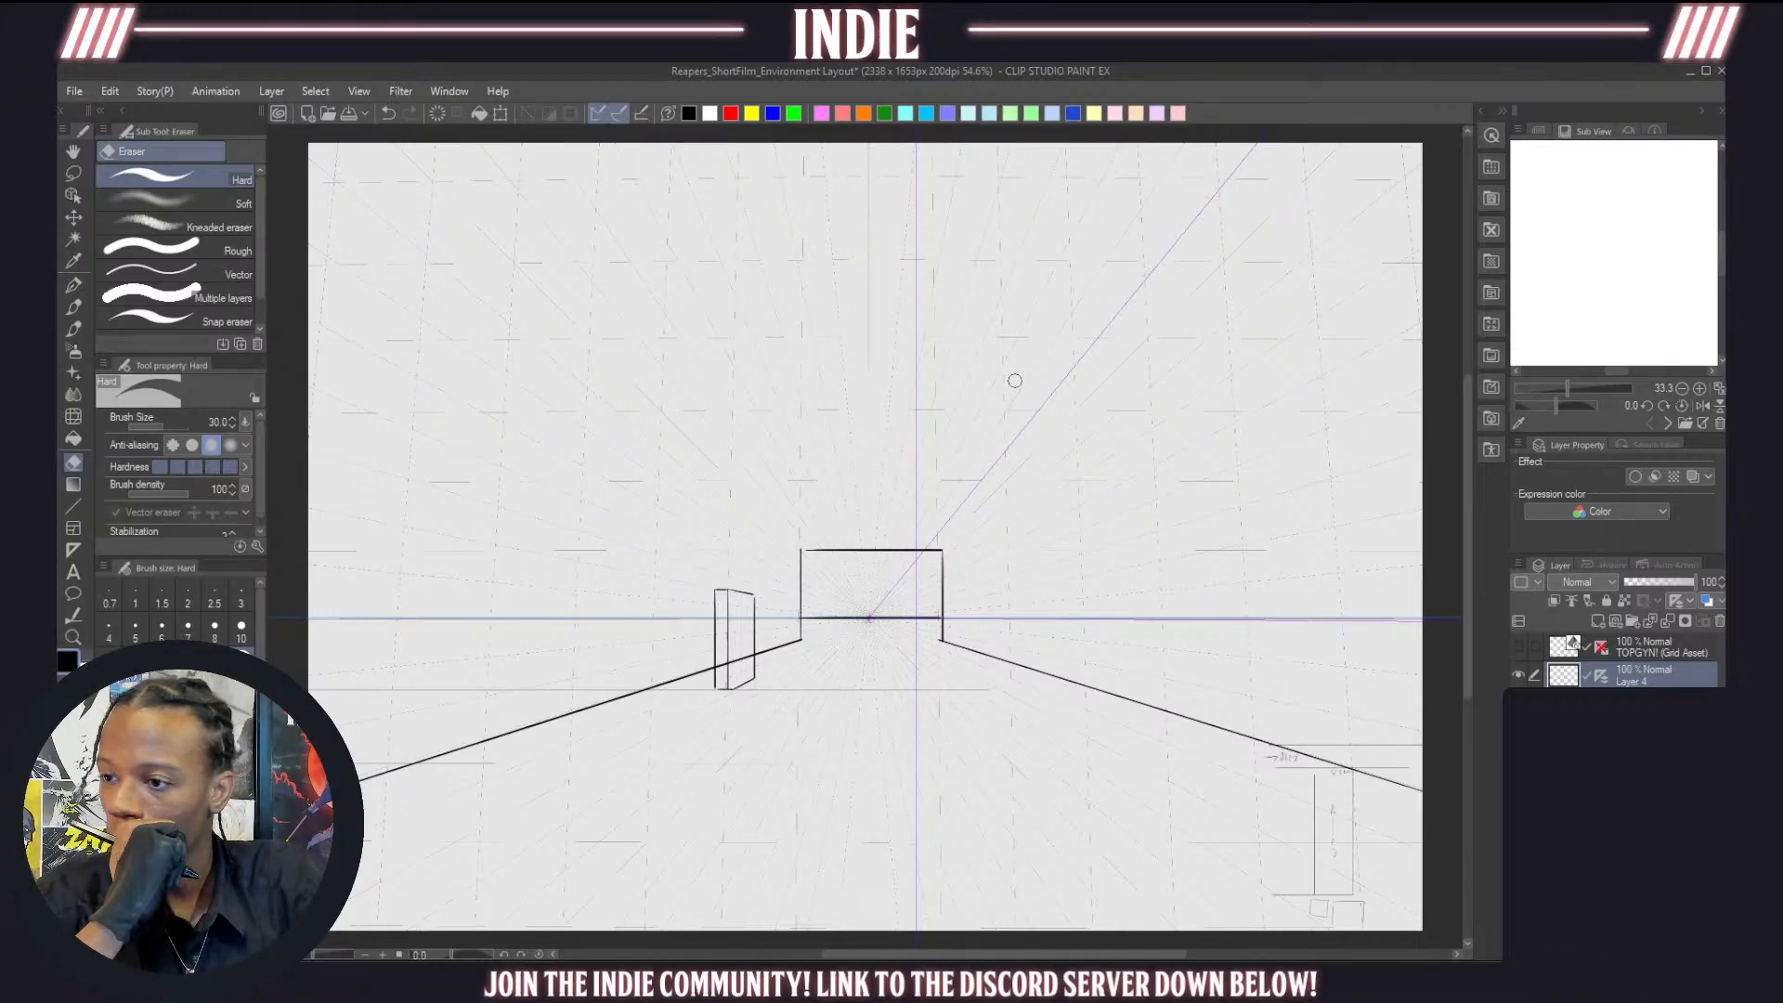
pyautogui.scroll(-2, 966, 390)
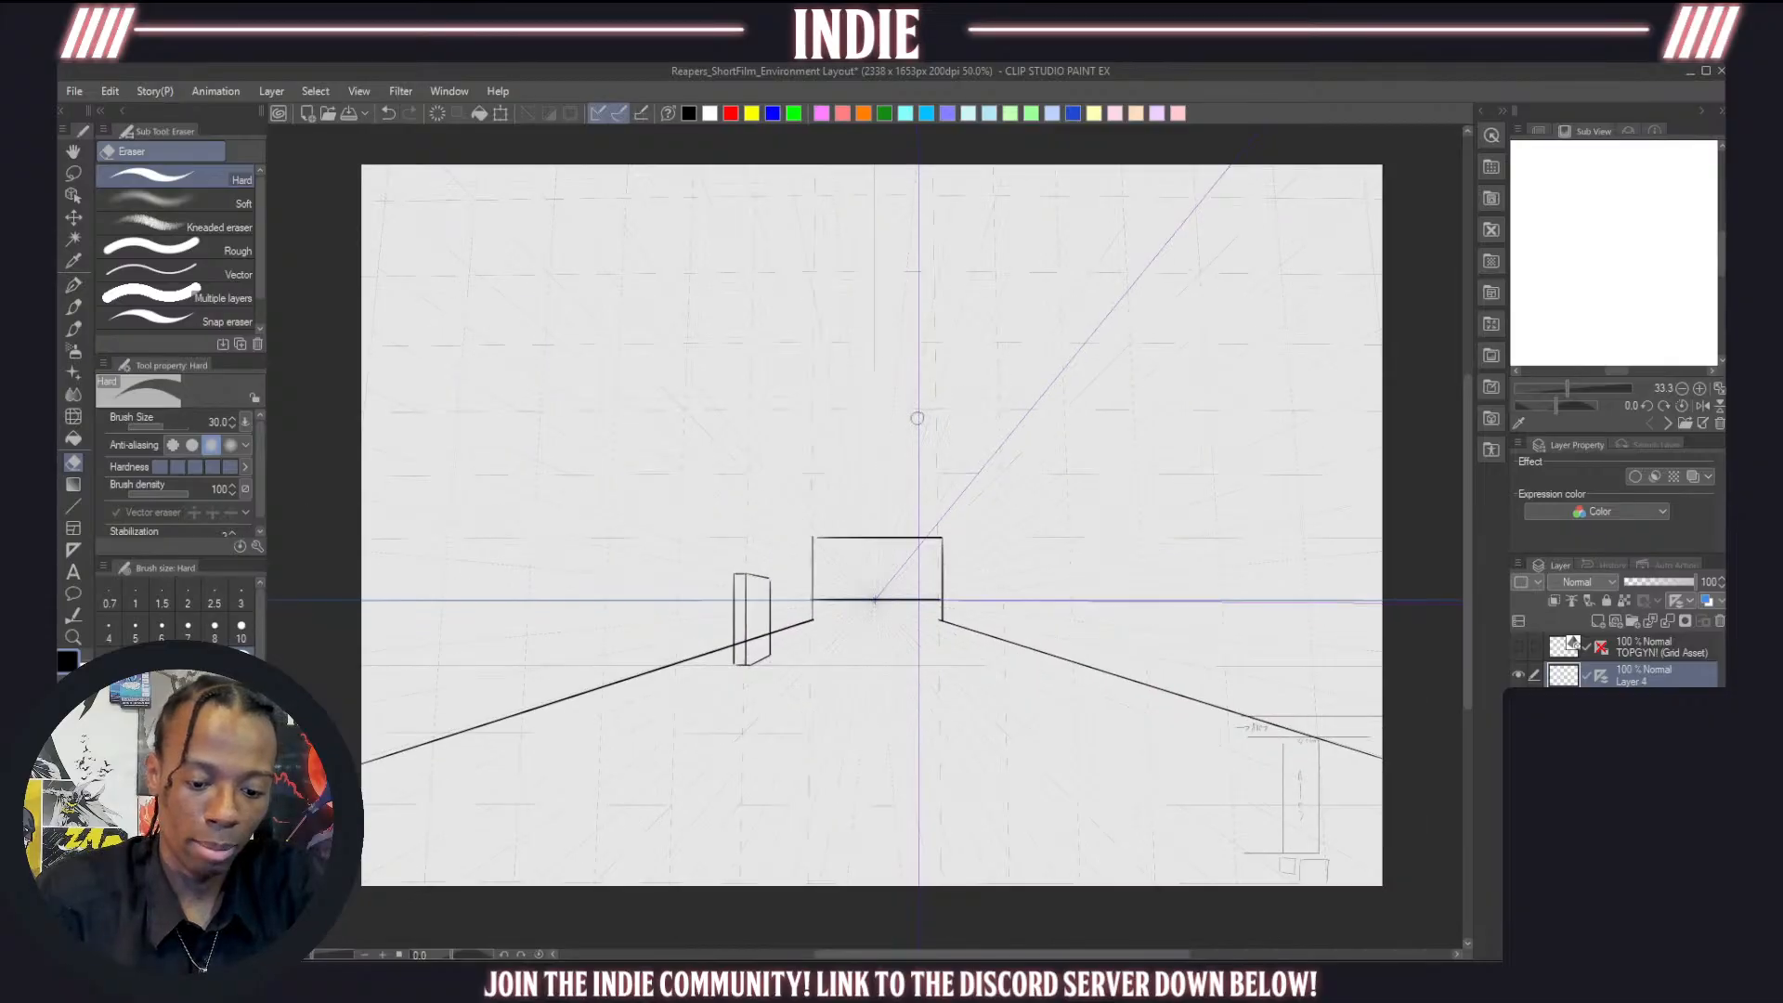
pyautogui.scroll(1, 980, 377)
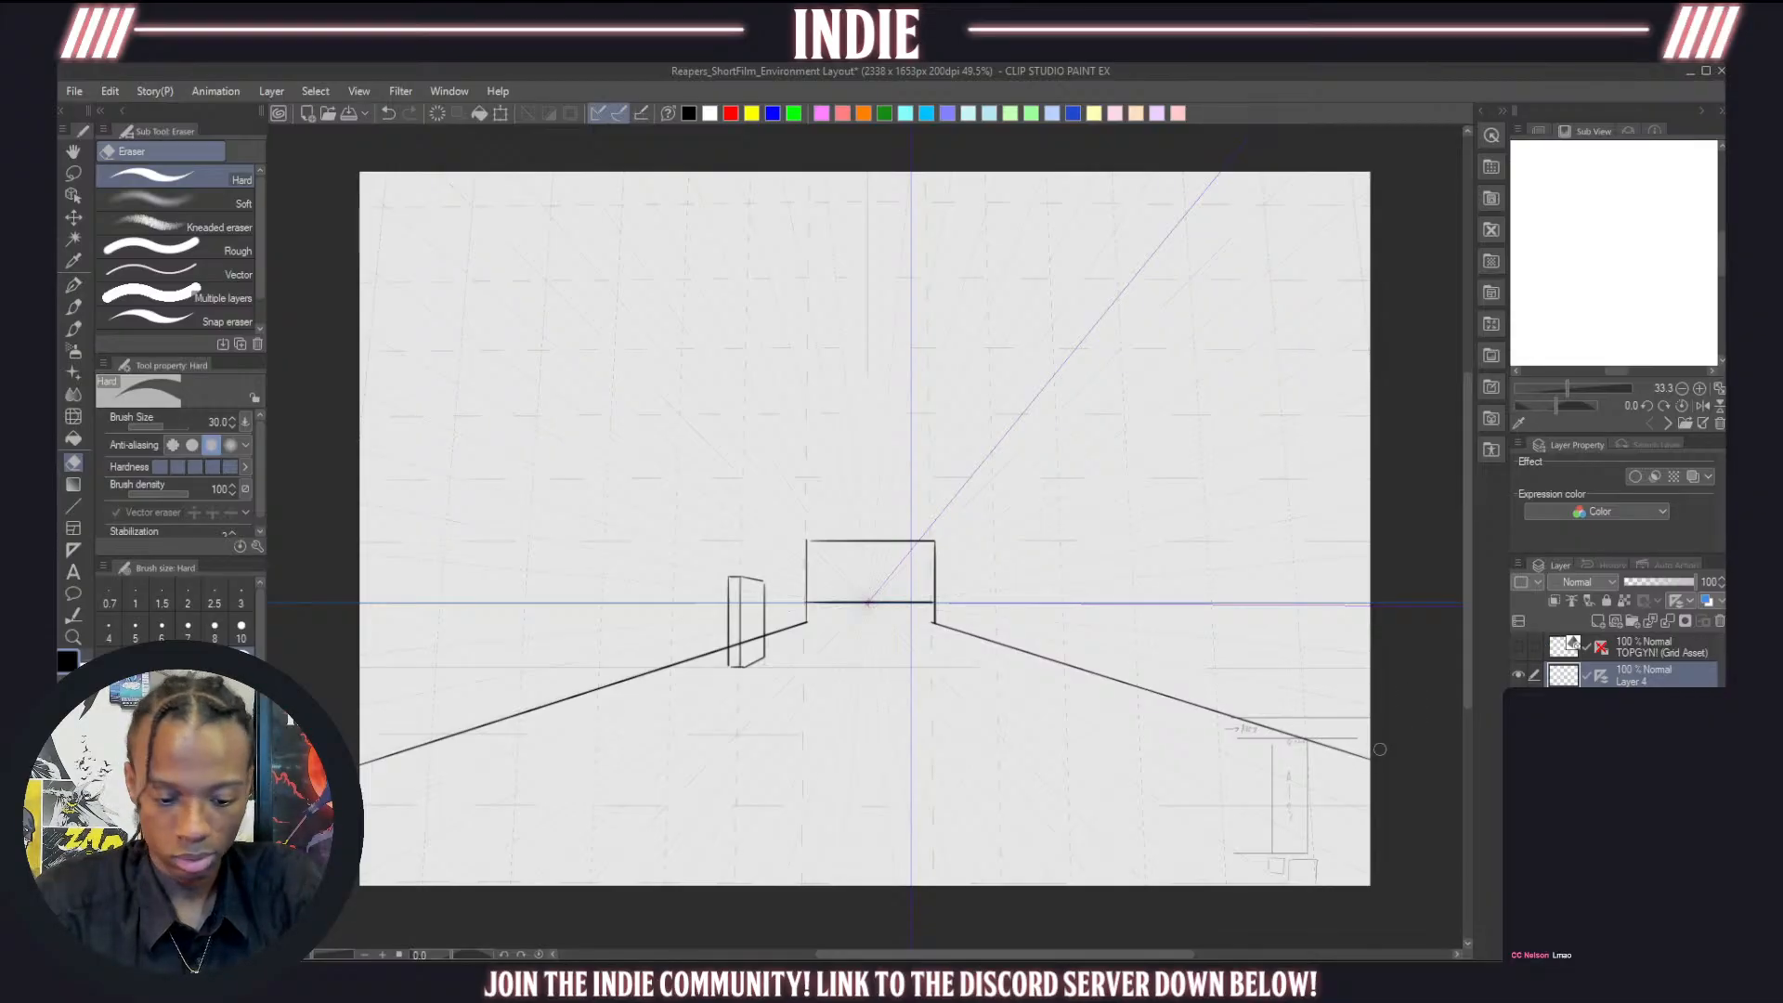
# Undo the last end wall edits and clear all drawn lines from Layer 4
pyautogui.hotkey('ctrl', 'z')
pyautogui.hotkey('ctrl', 'z')
pyautogui.hotkey('ctrl', 'z')
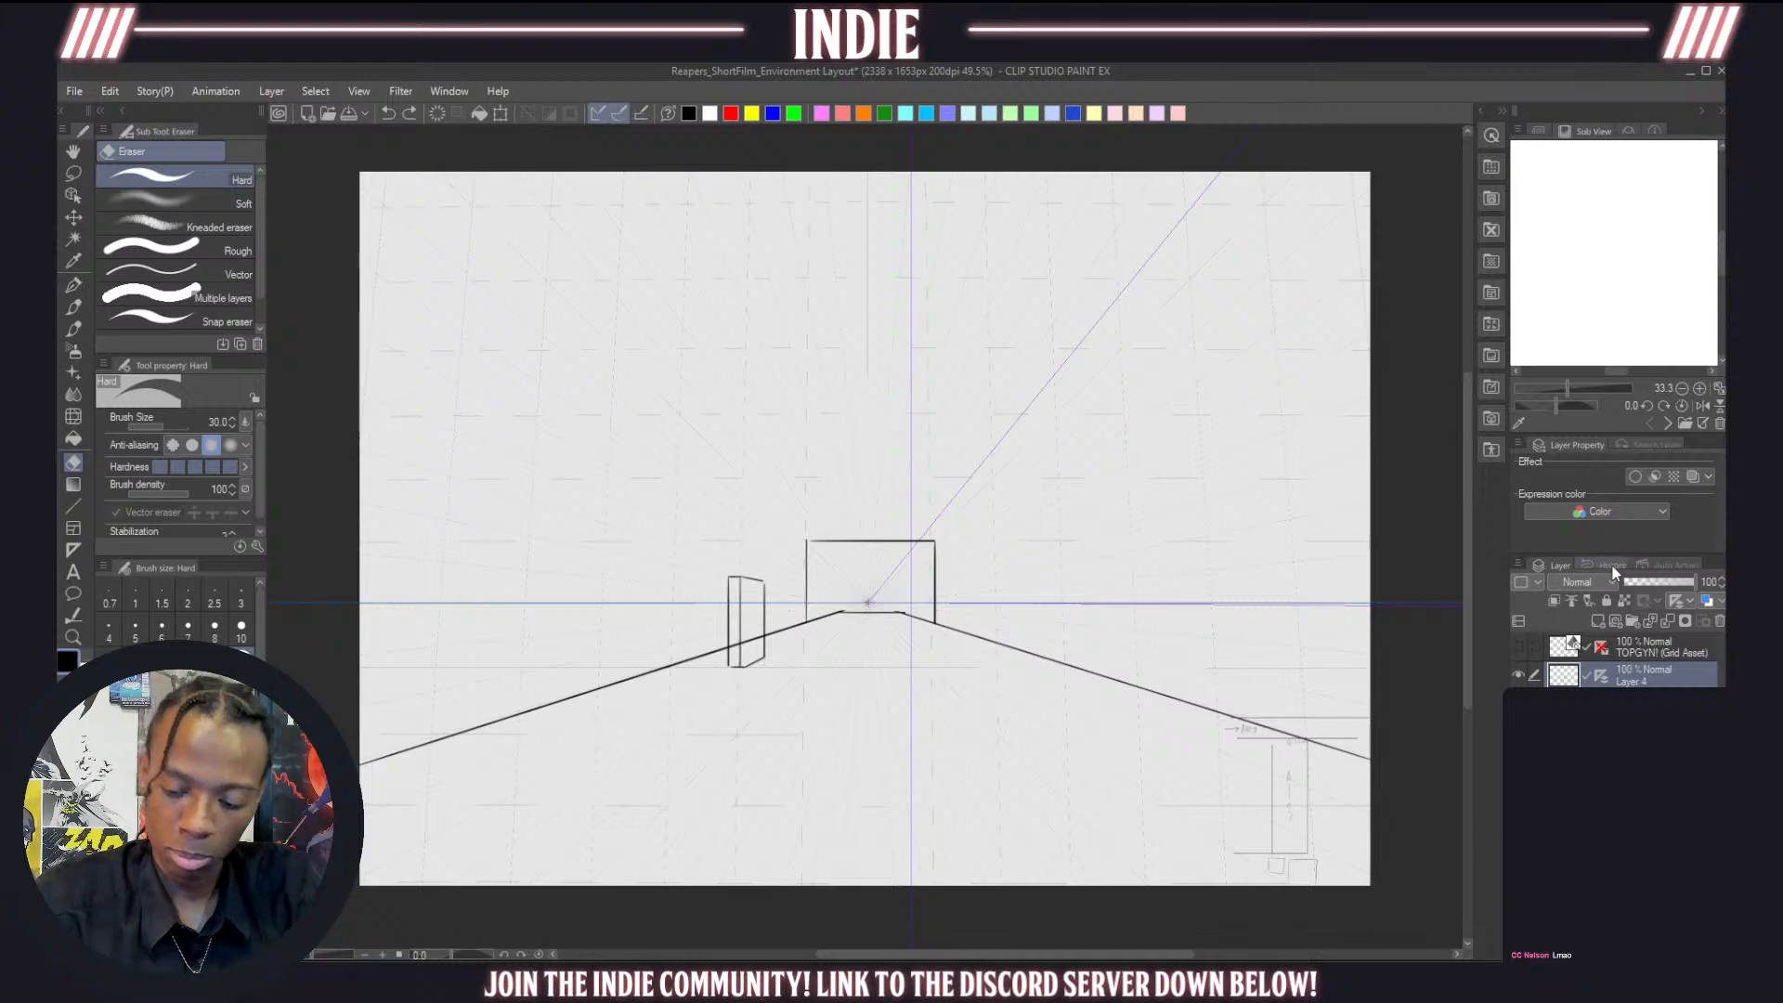
pyautogui.press('Delete')
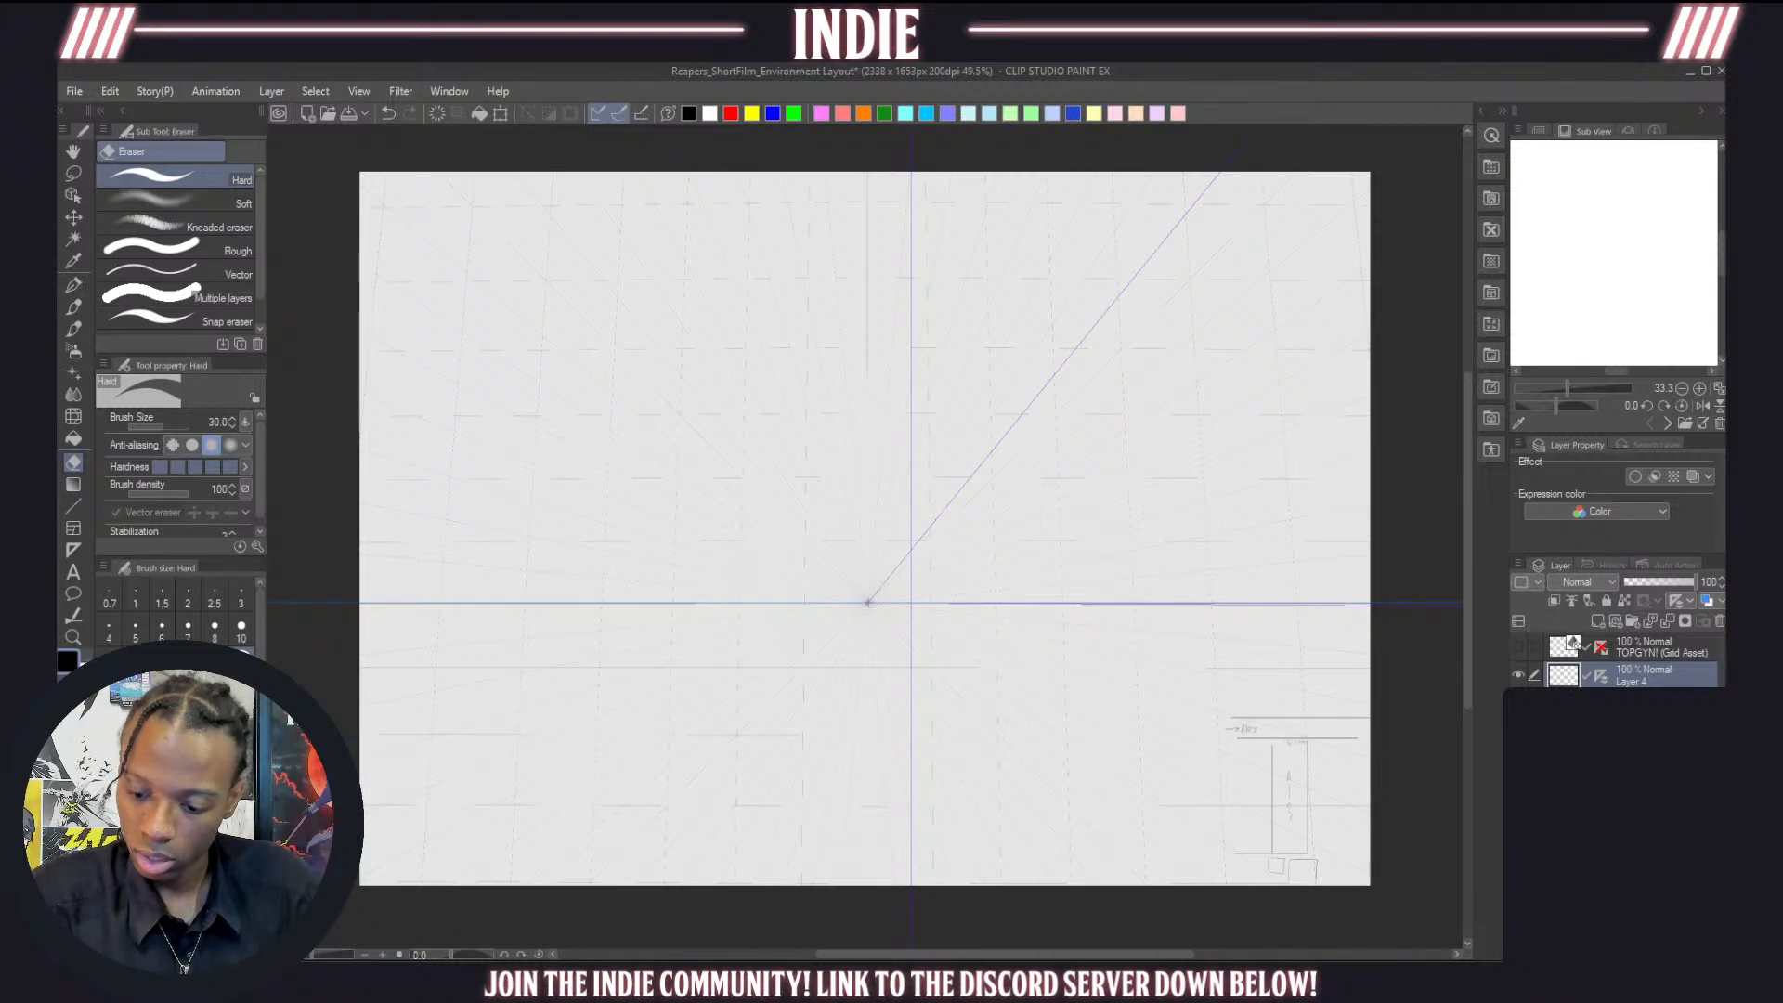
# Remove the old faded grid from the canvas, and show and select the TOPGYN! 3D grid layer
pyautogui.click(1521, 679)
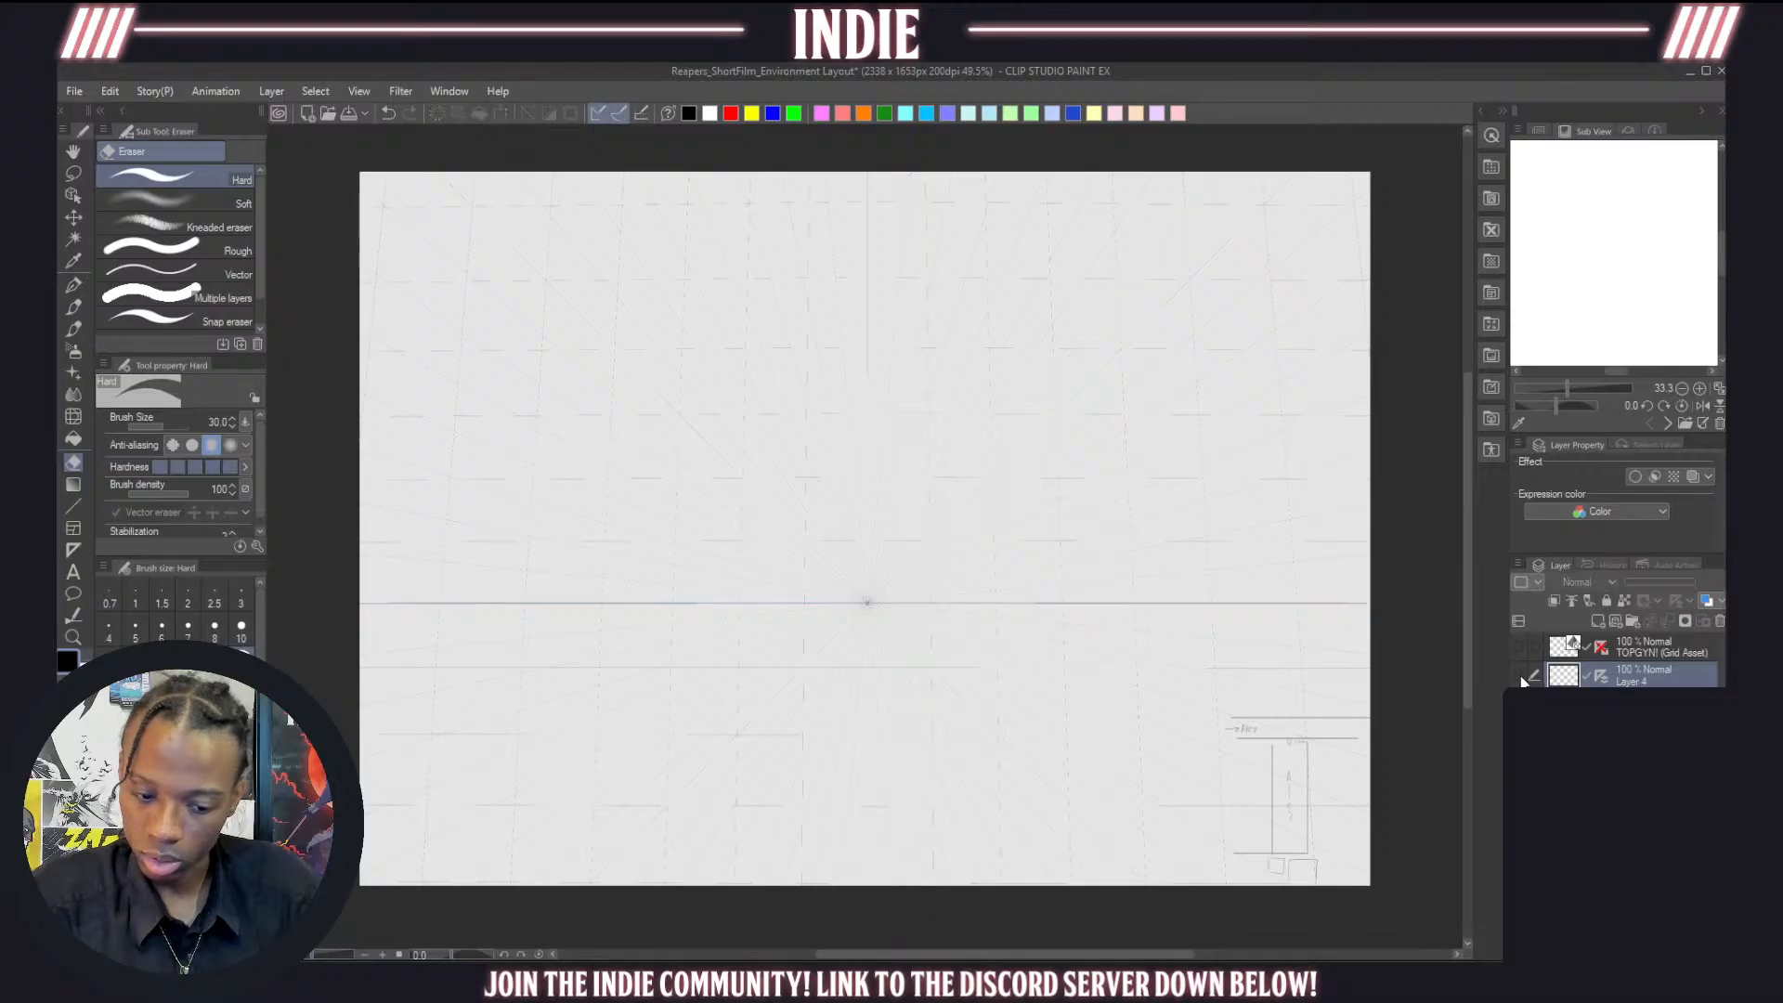
pyautogui.click(1521, 678)
pyautogui.click(1520, 704)
pyautogui.click(1520, 704)
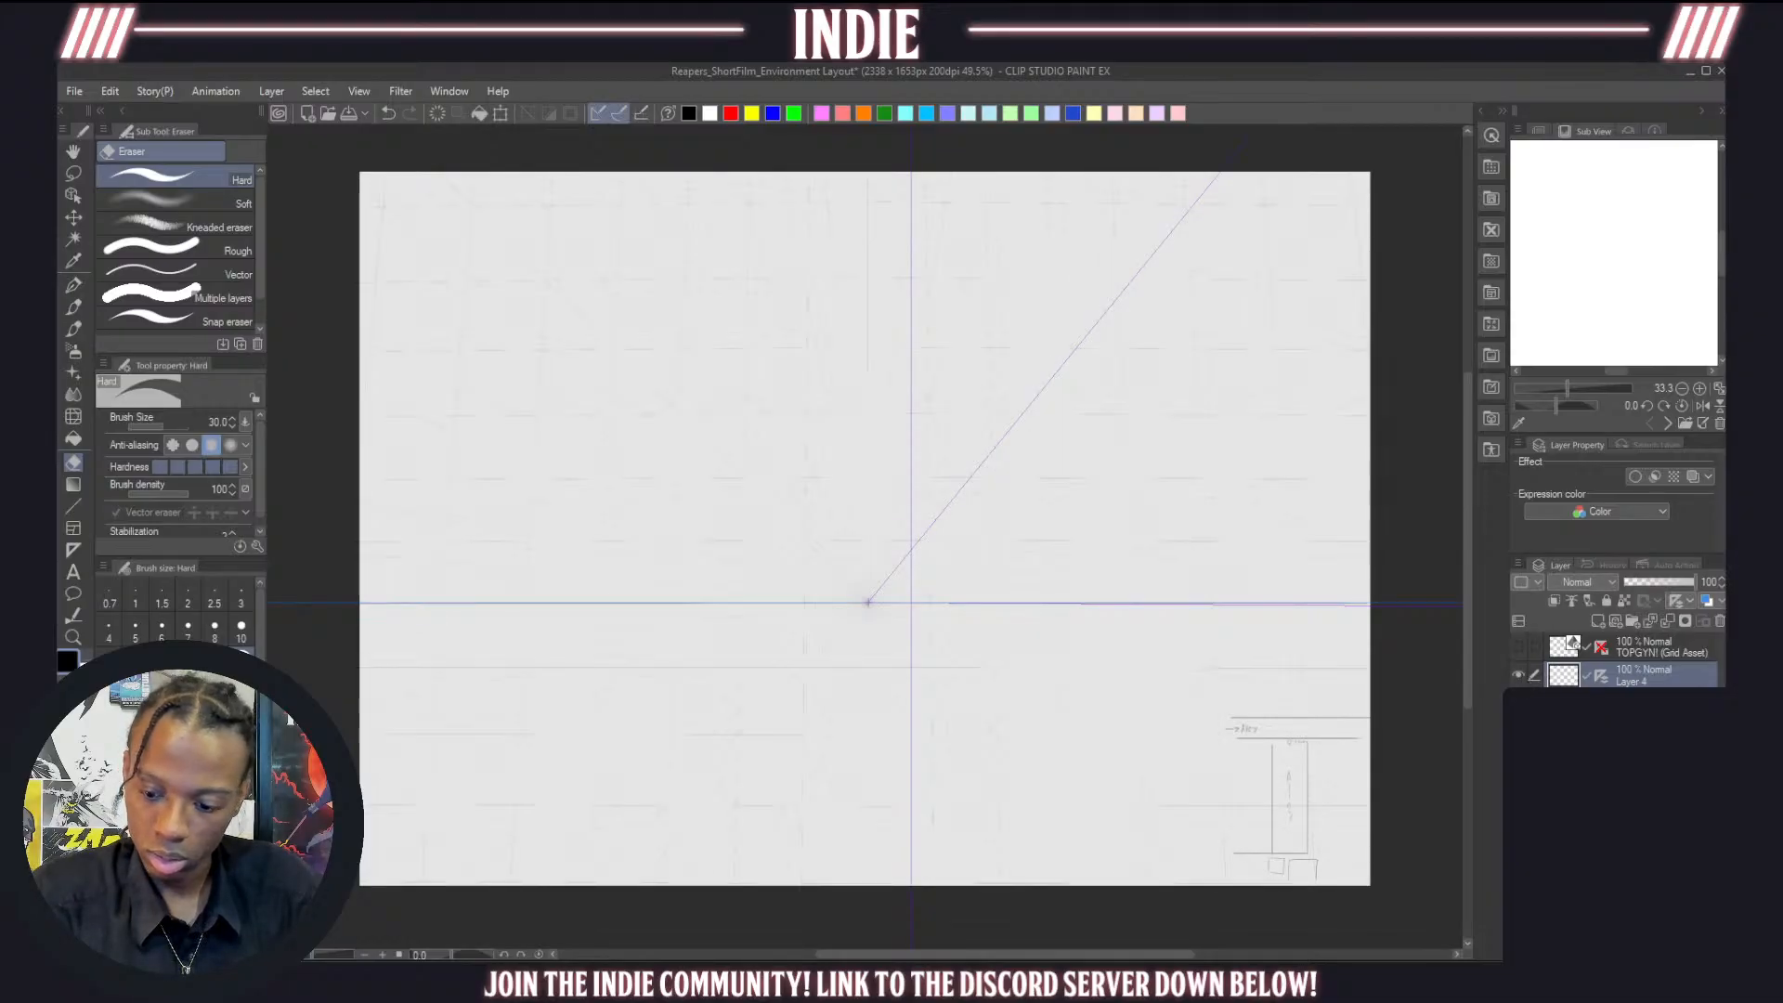
pyautogui.click(1640, 704)
pyautogui.click(1568, 648)
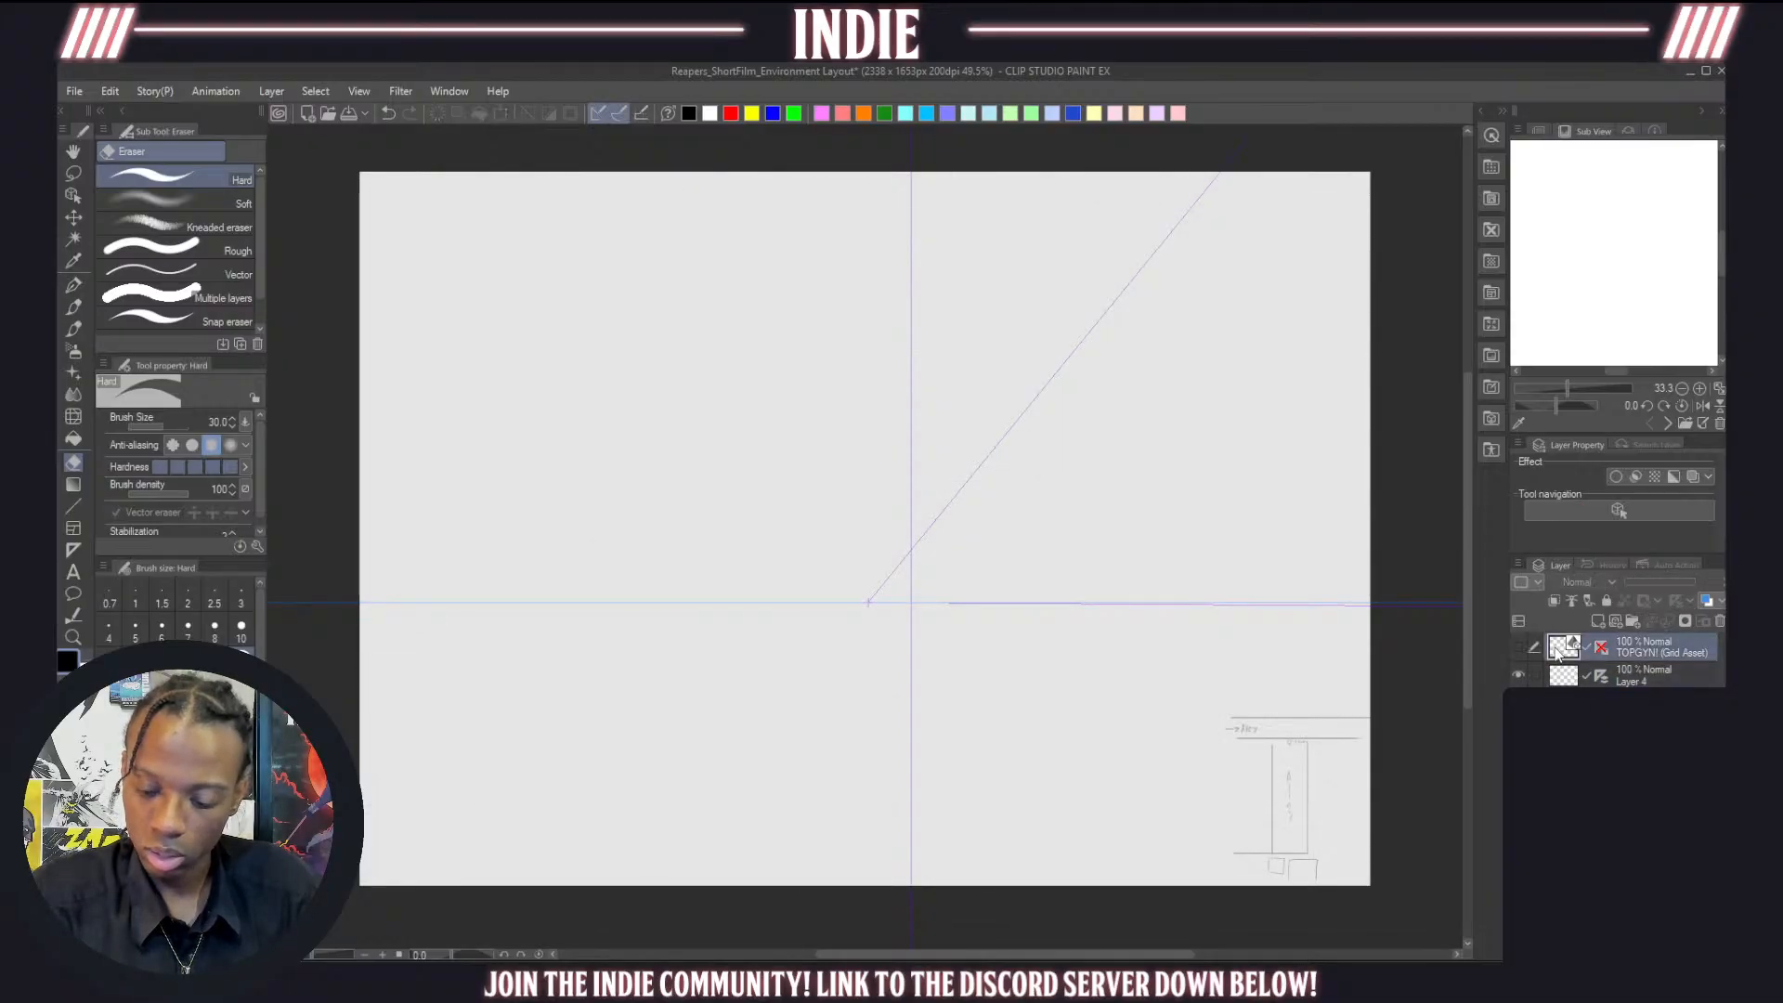
pyautogui.click(1519, 647)
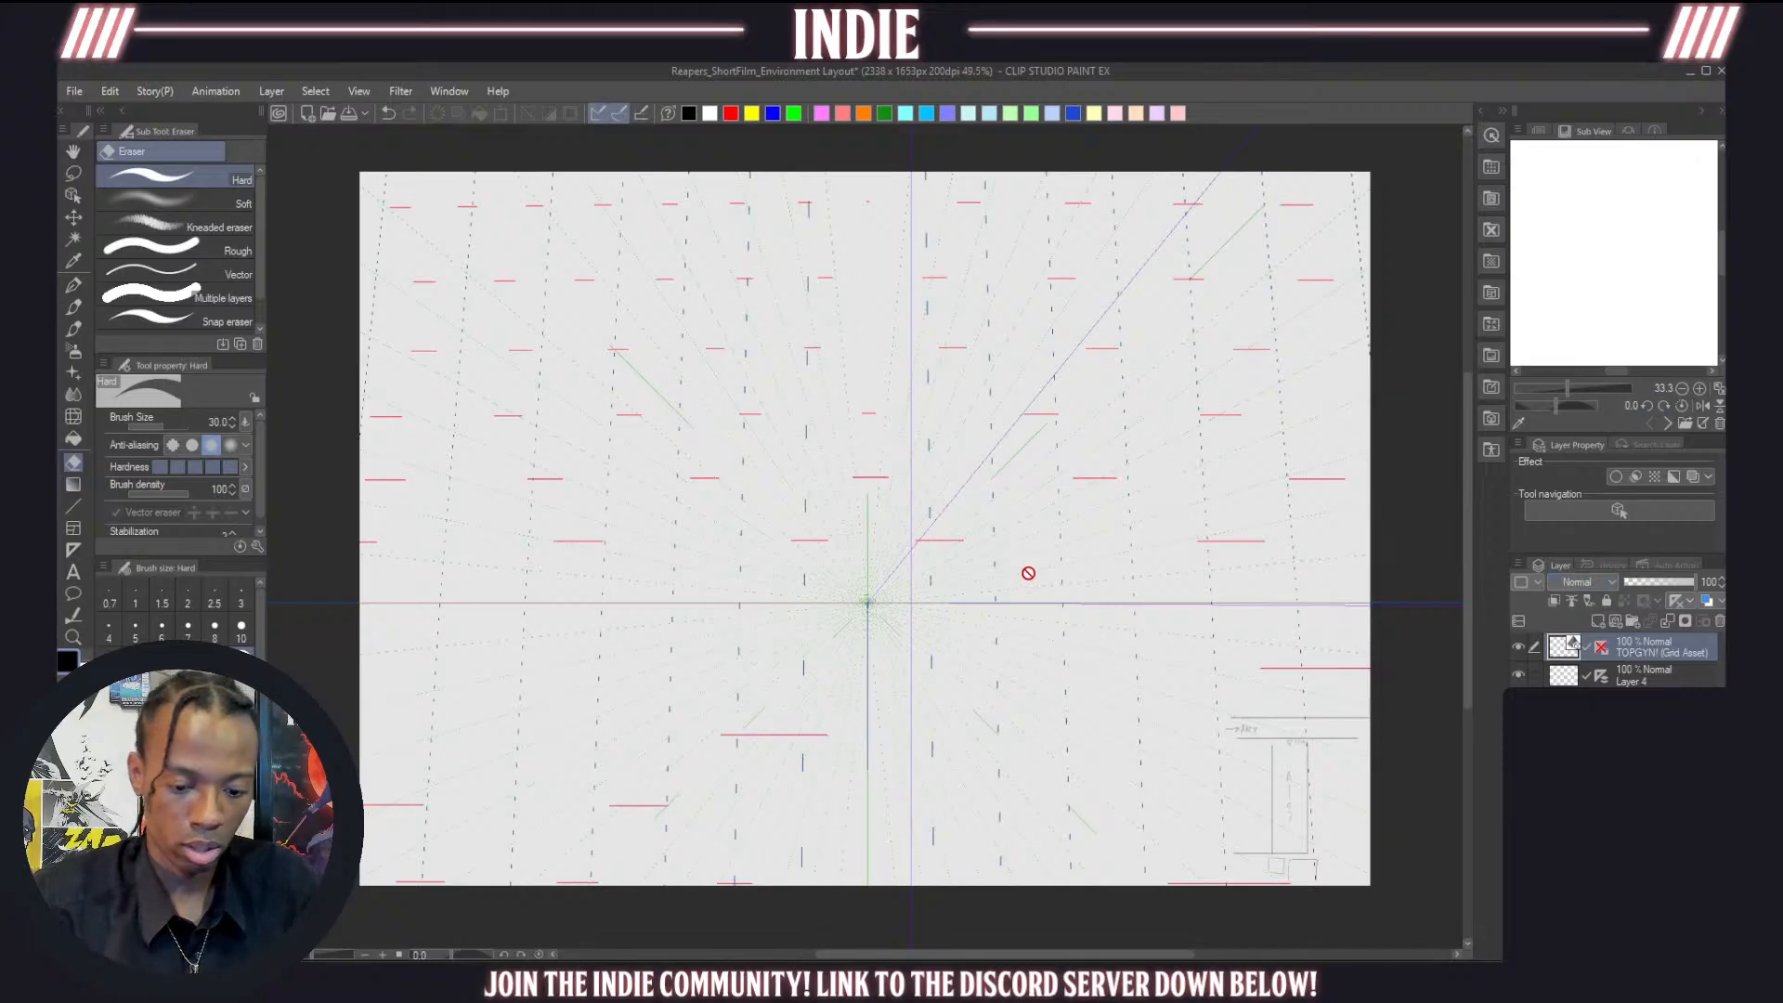
# Adjust the 3D grid's camera view with the Object tool so its centre and horizon sit slightly lower on the canvas
pyautogui.scroll(-1, 824, 602)
pyautogui.scroll(1, 824, 602)
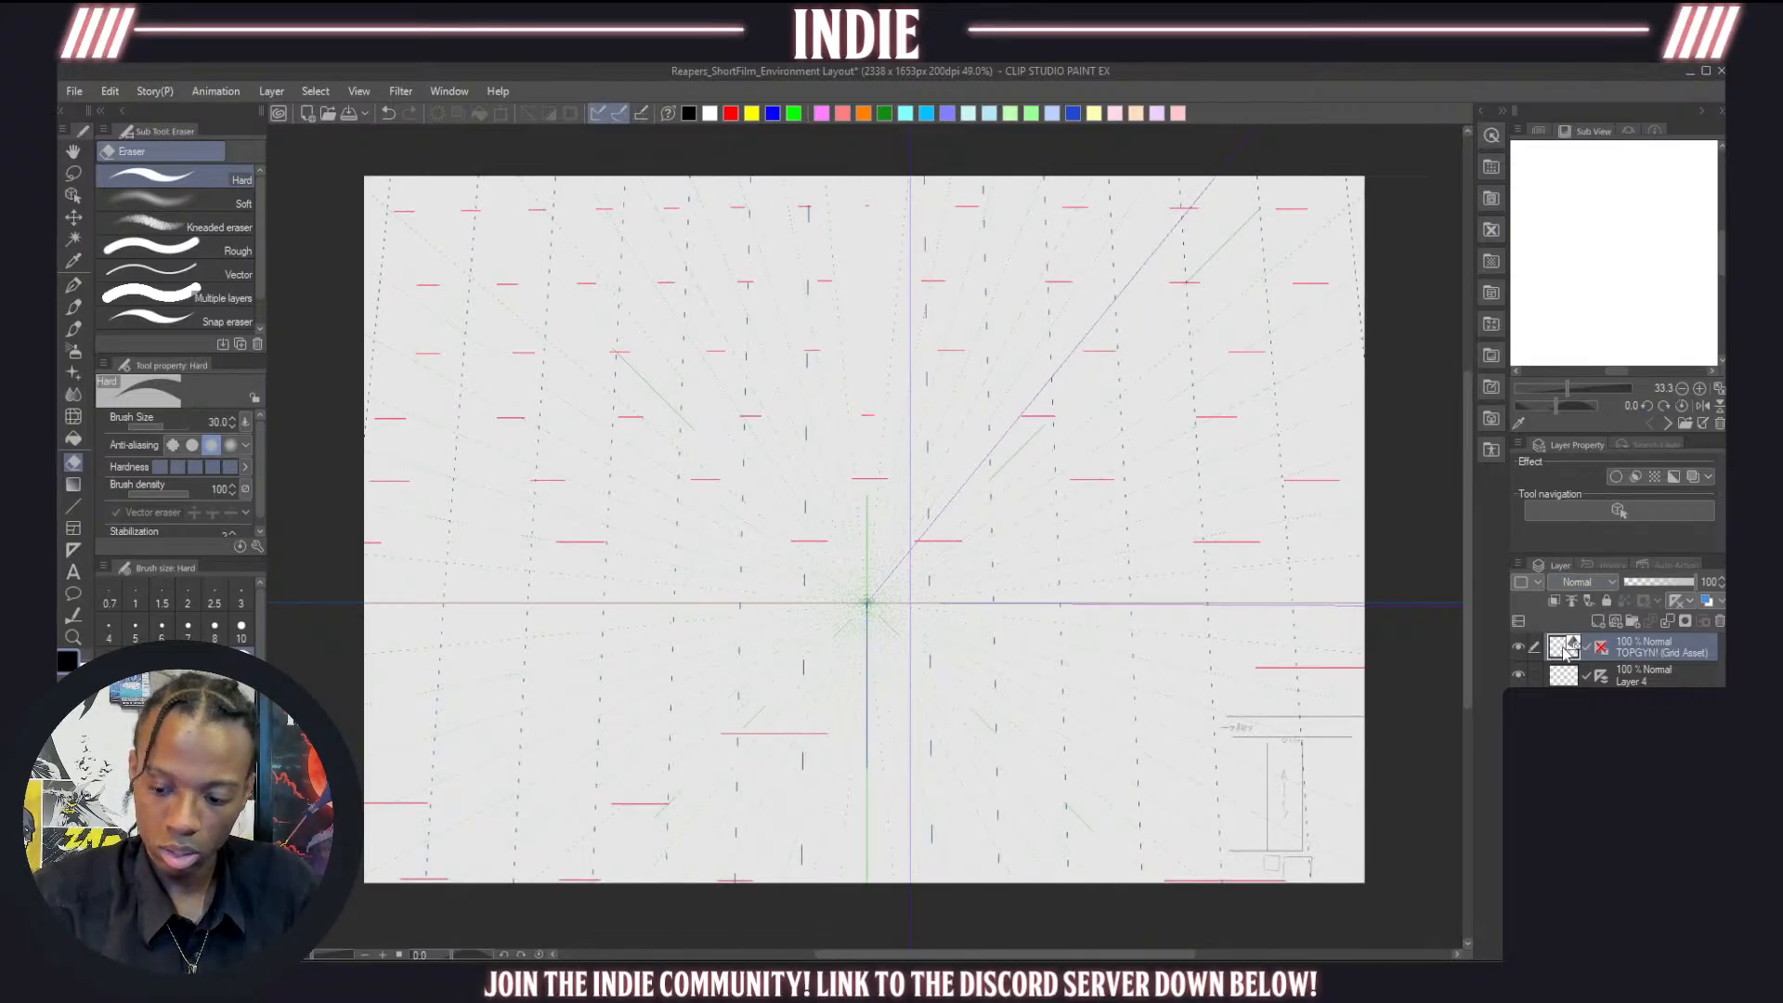
pyautogui.click(73, 195)
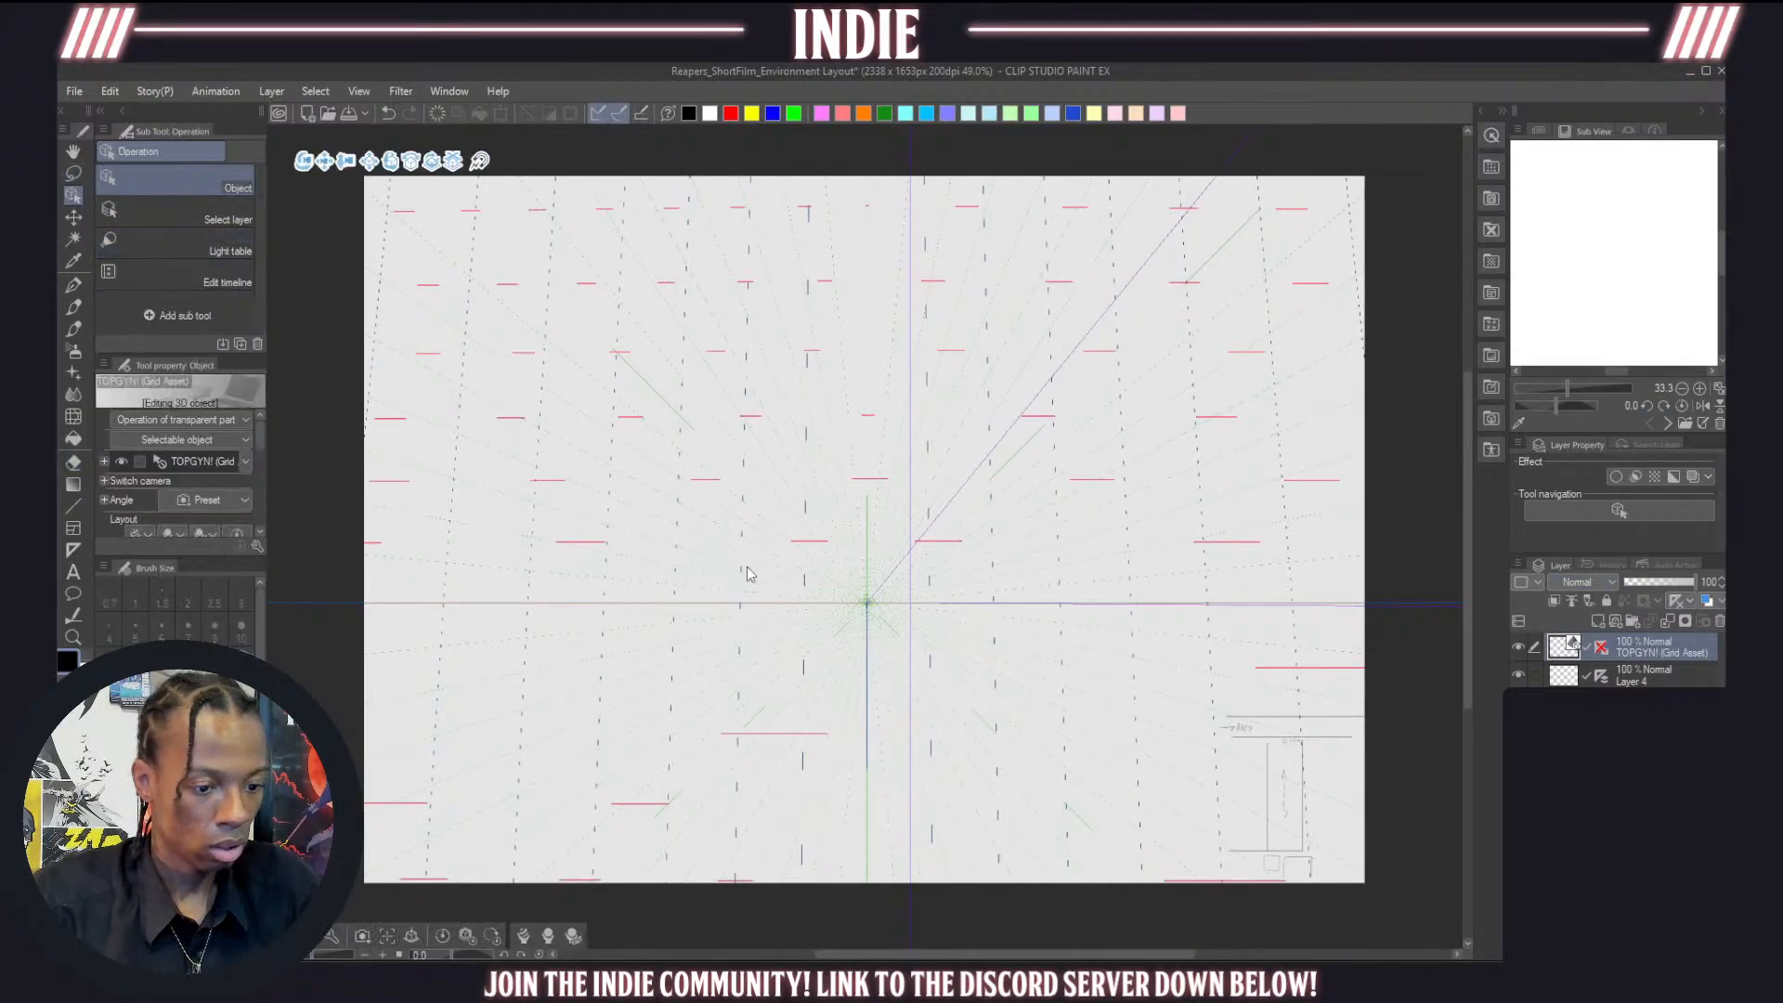
pyautogui.click(875, 608)
pyautogui.moveTo(875, 609); pyautogui.dragTo(885, 630)
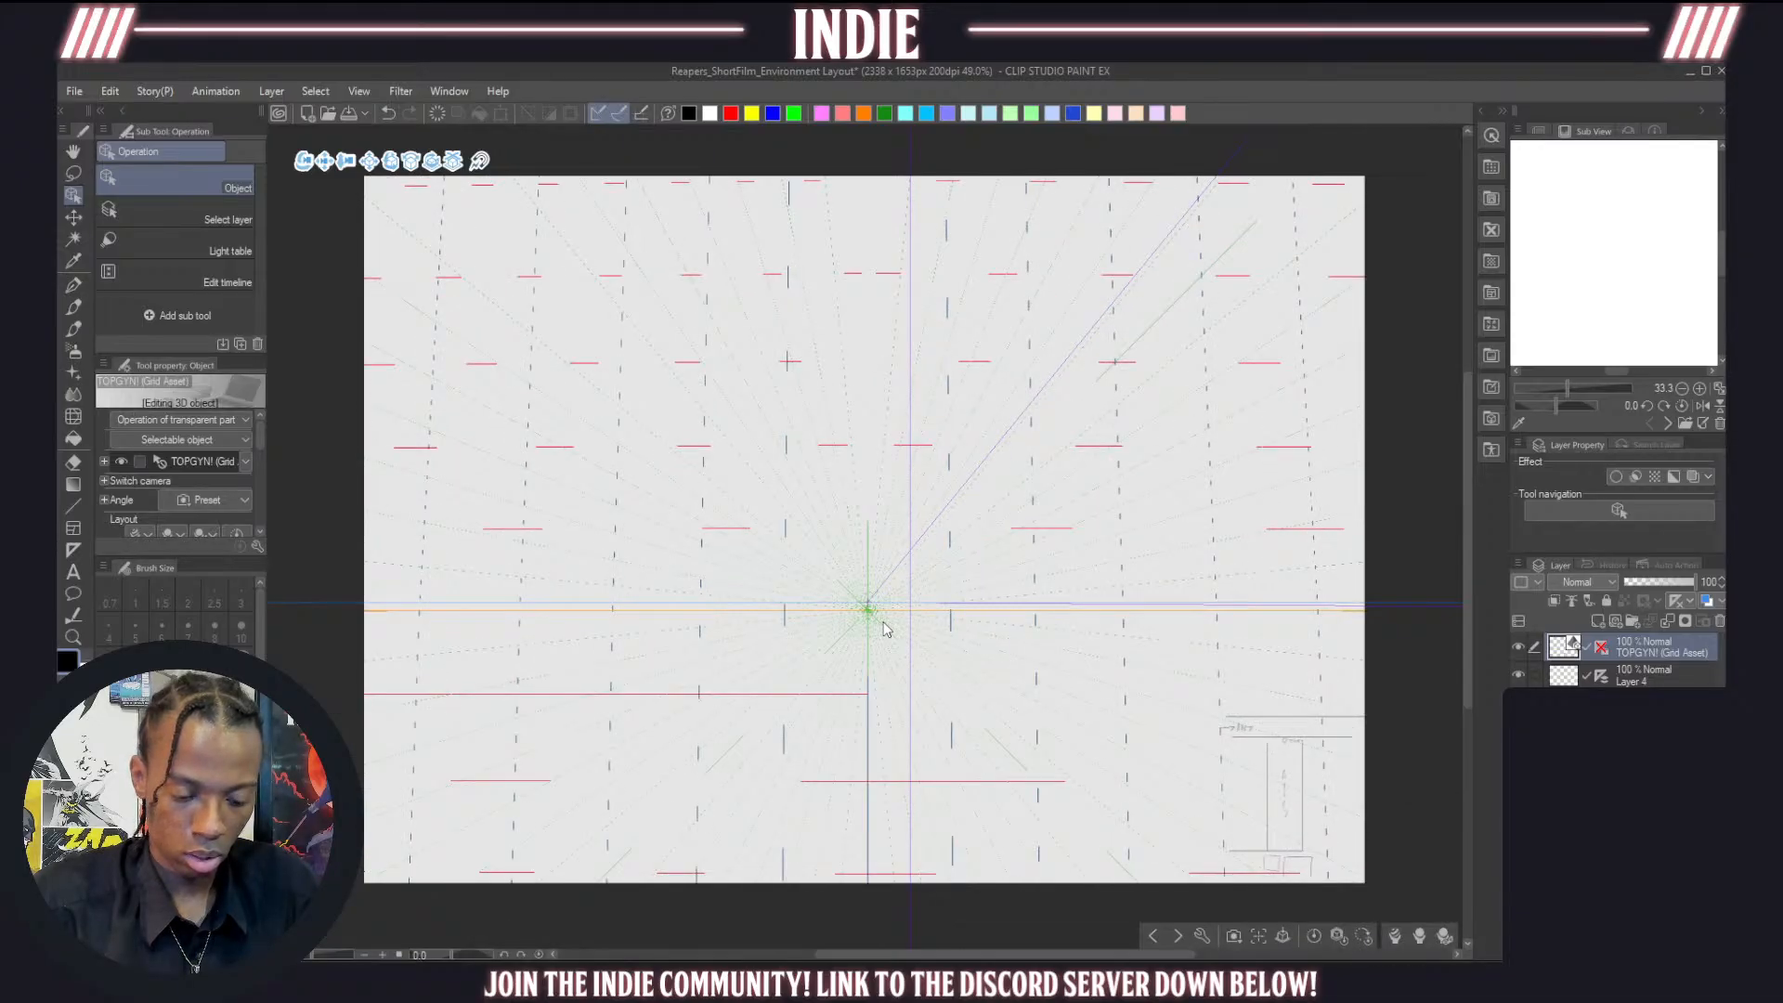
pyautogui.moveTo(884, 630); pyautogui.dragTo(885, 627)
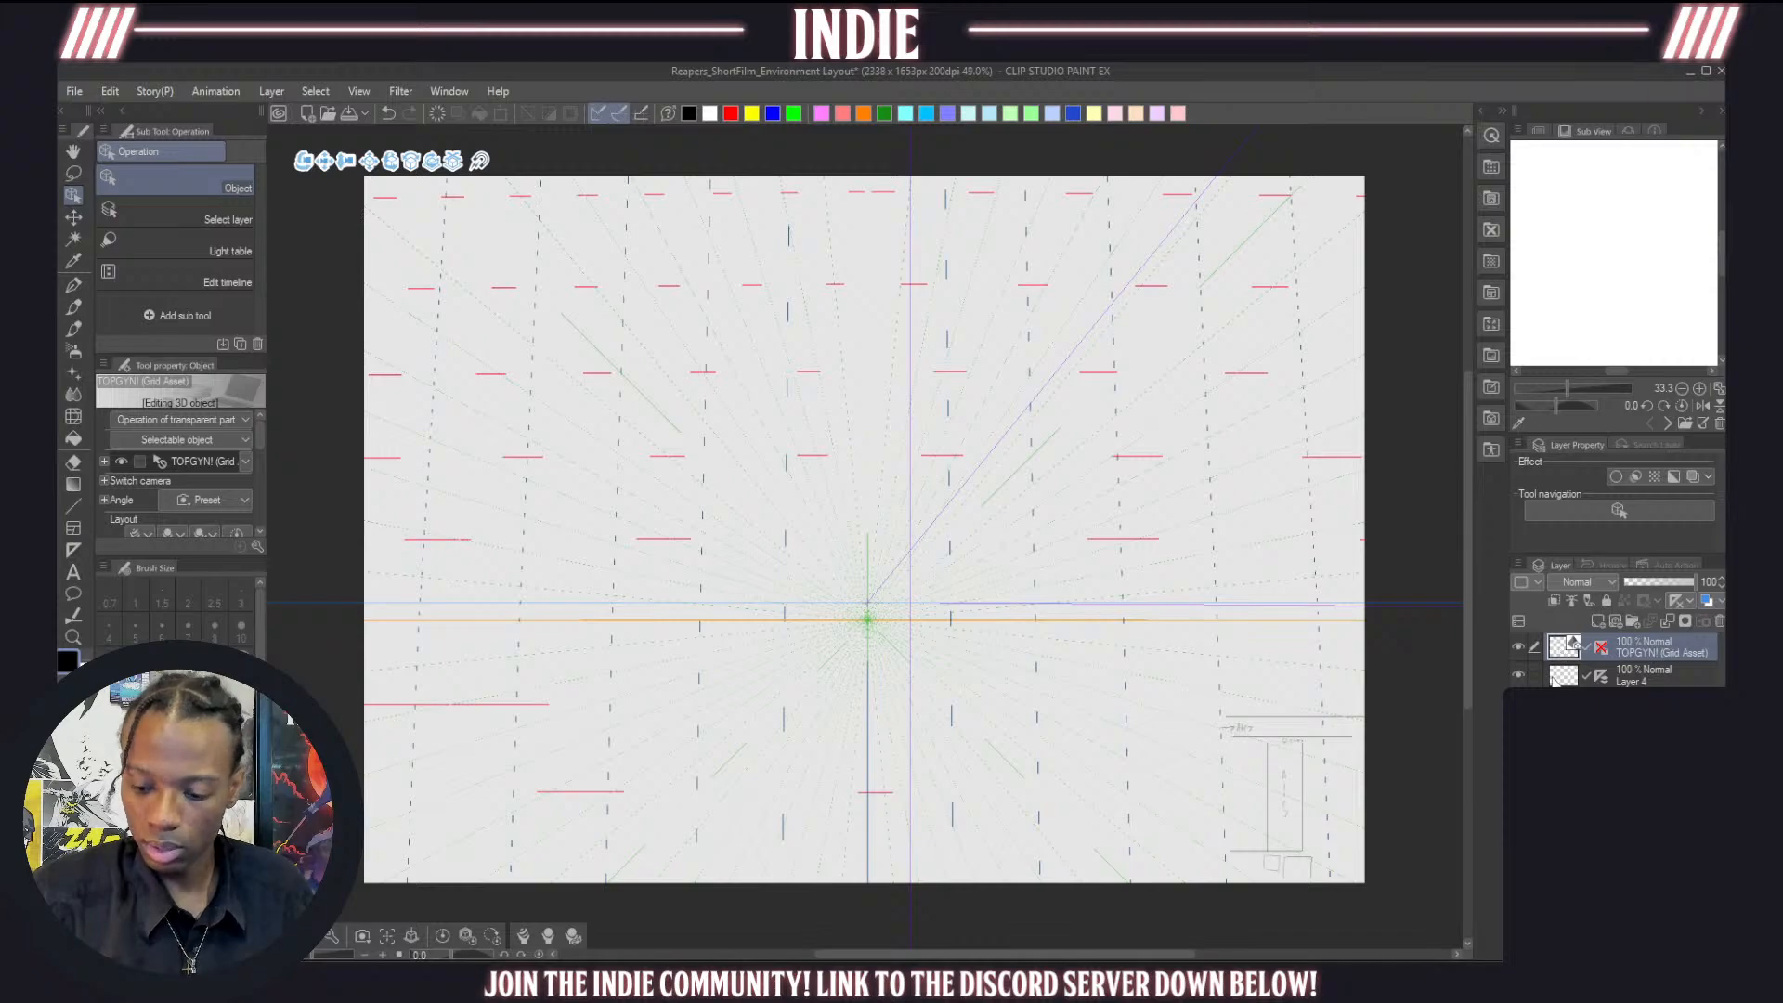
# Make a copy of the adjusted grid at 30% opacity, clear the selection and hide the original 3D grid layer
pyautogui.keyDown('ctrl'); pyautogui.click(1565, 650); pyautogui.keyUp('ctrl')
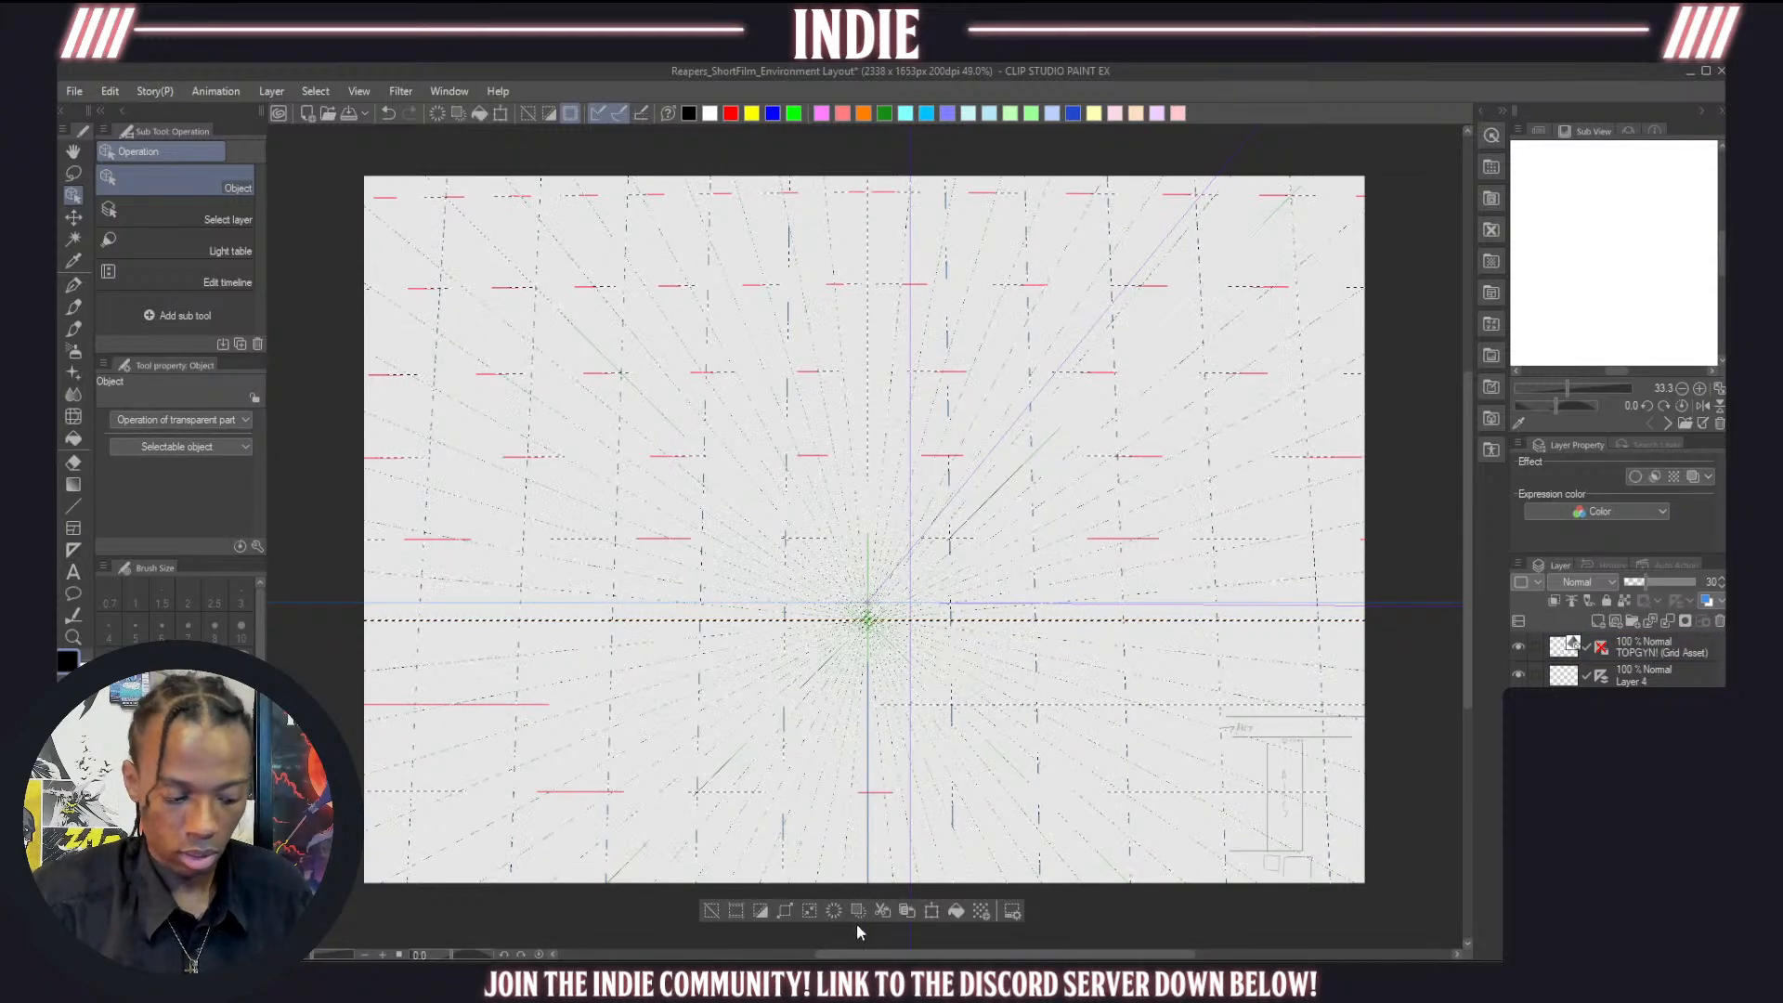
pyautogui.click(711, 911)
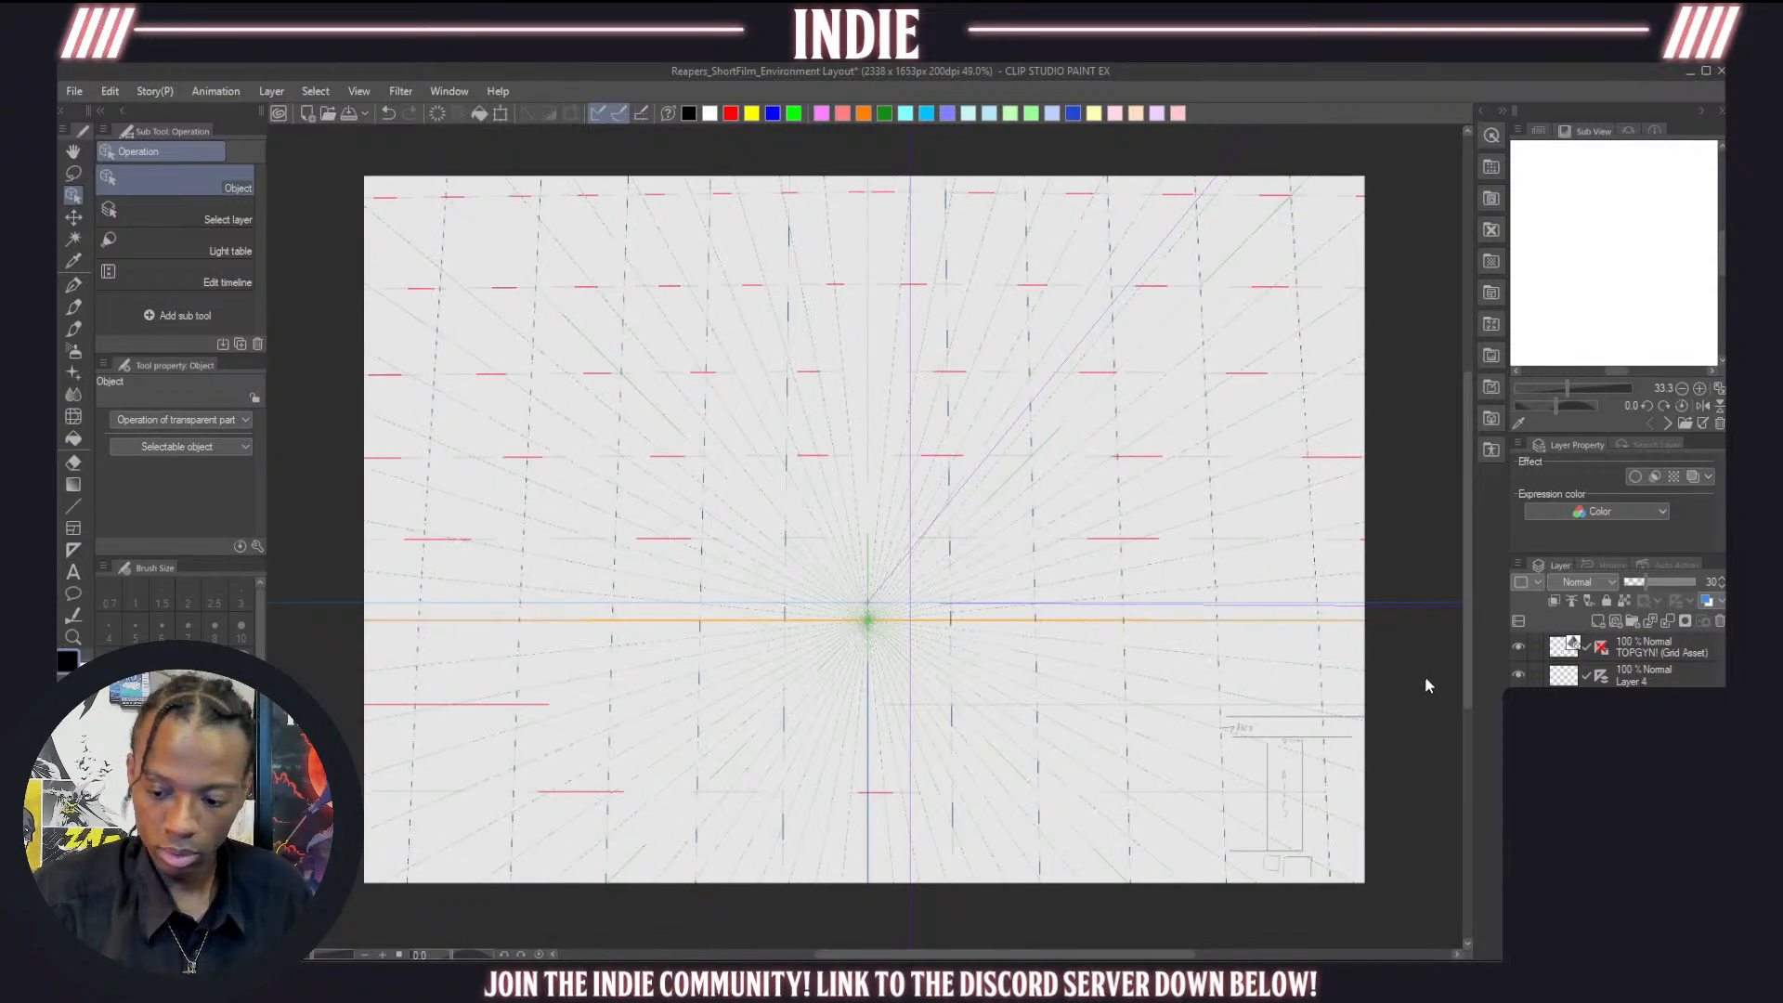
pyautogui.click(1519, 648)
# Move Layer 4's perspective ruler vanishing point onto the new grid's centre, aligning its eye level with the lowered horizon
pyautogui.click(1648, 675)
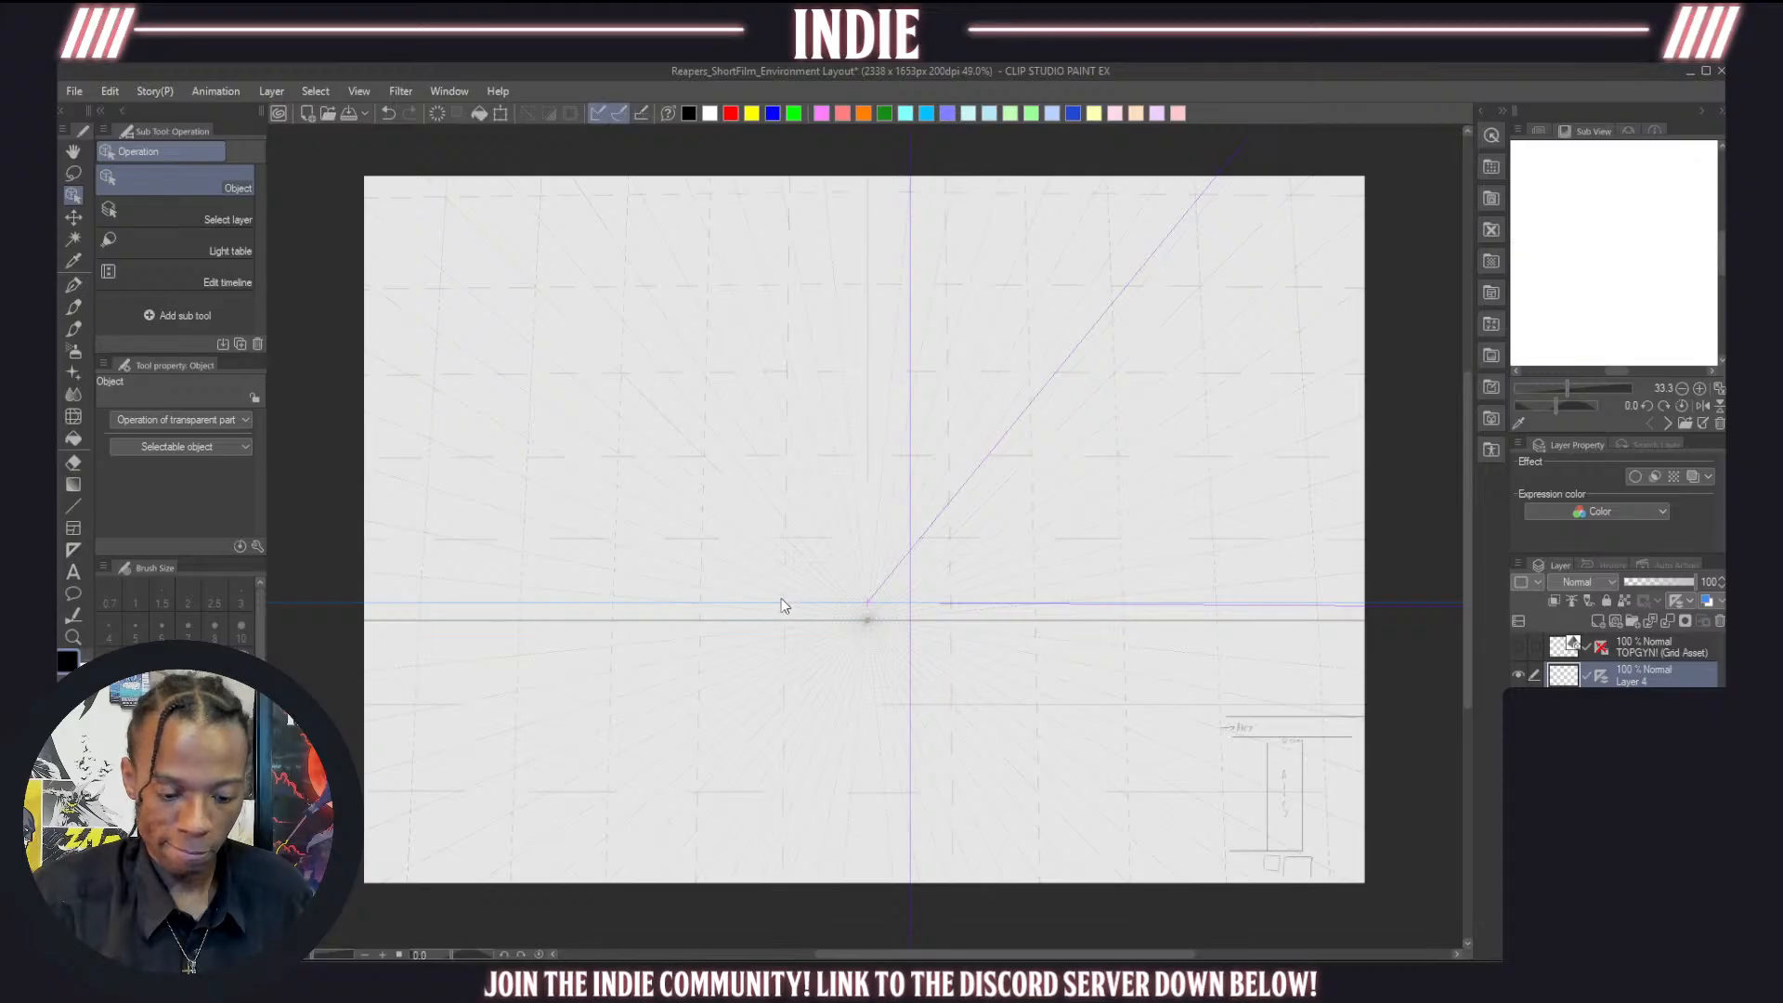
pyautogui.click(871, 620)
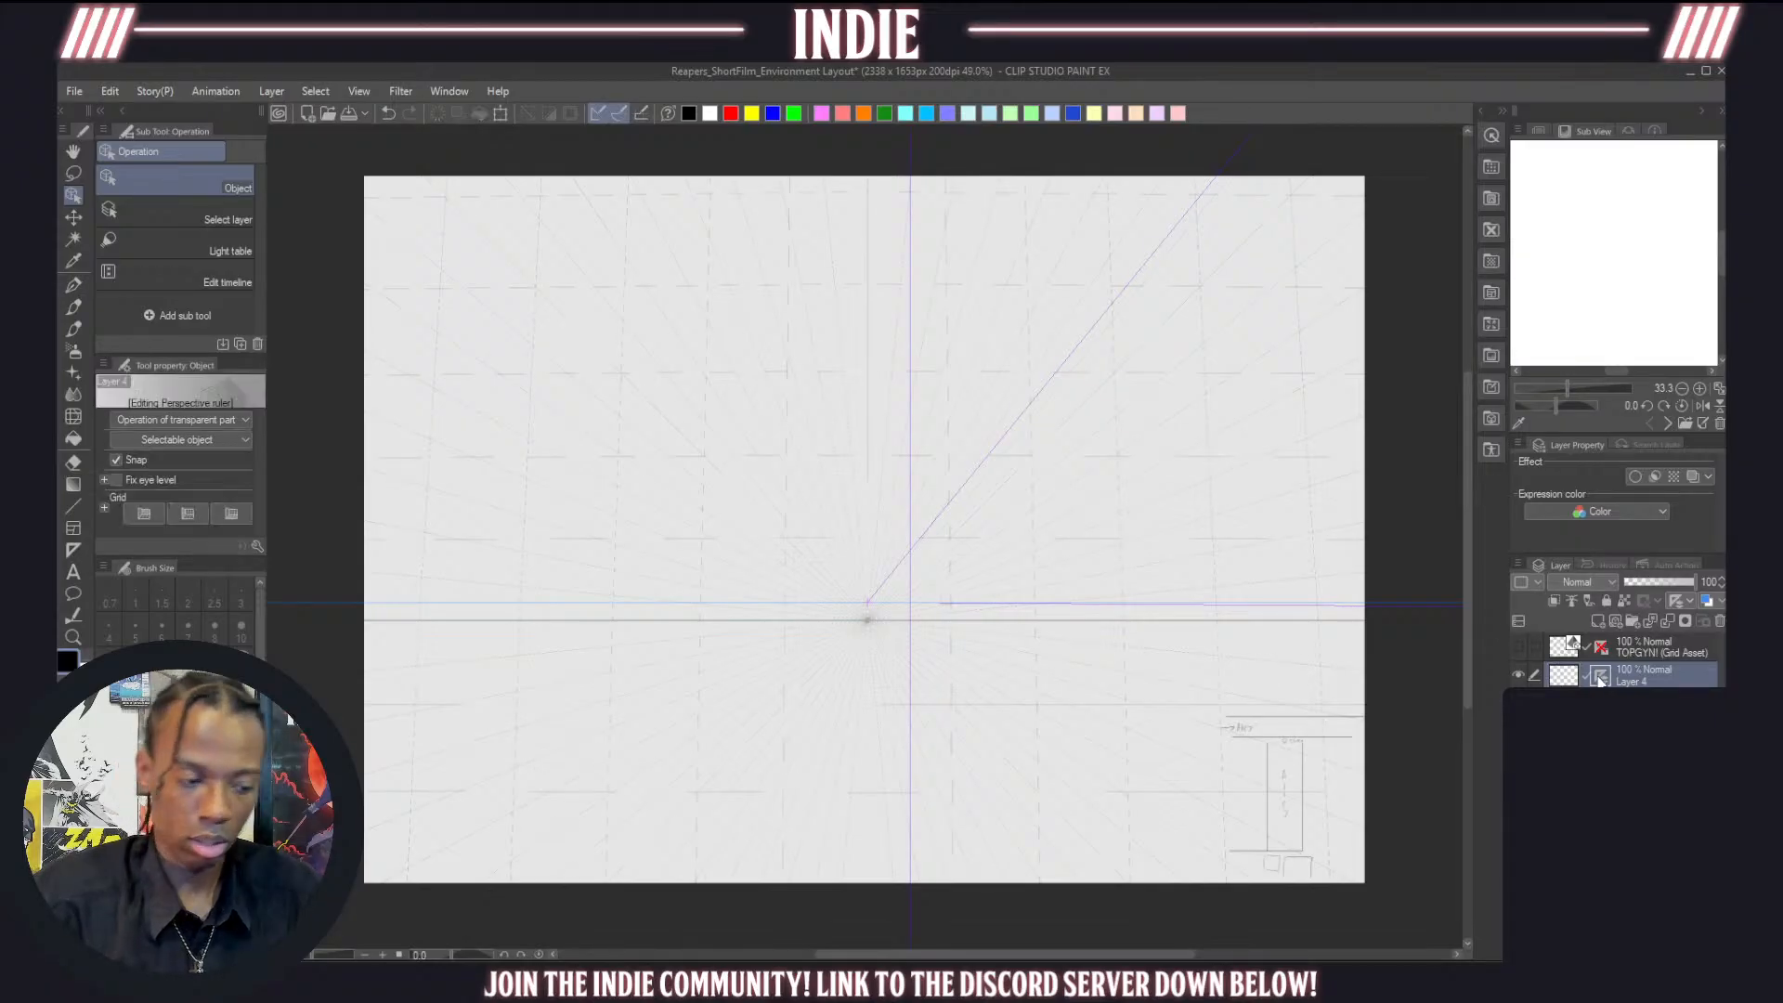
pyautogui.moveTo(876, 616); pyautogui.dragTo(869, 617)
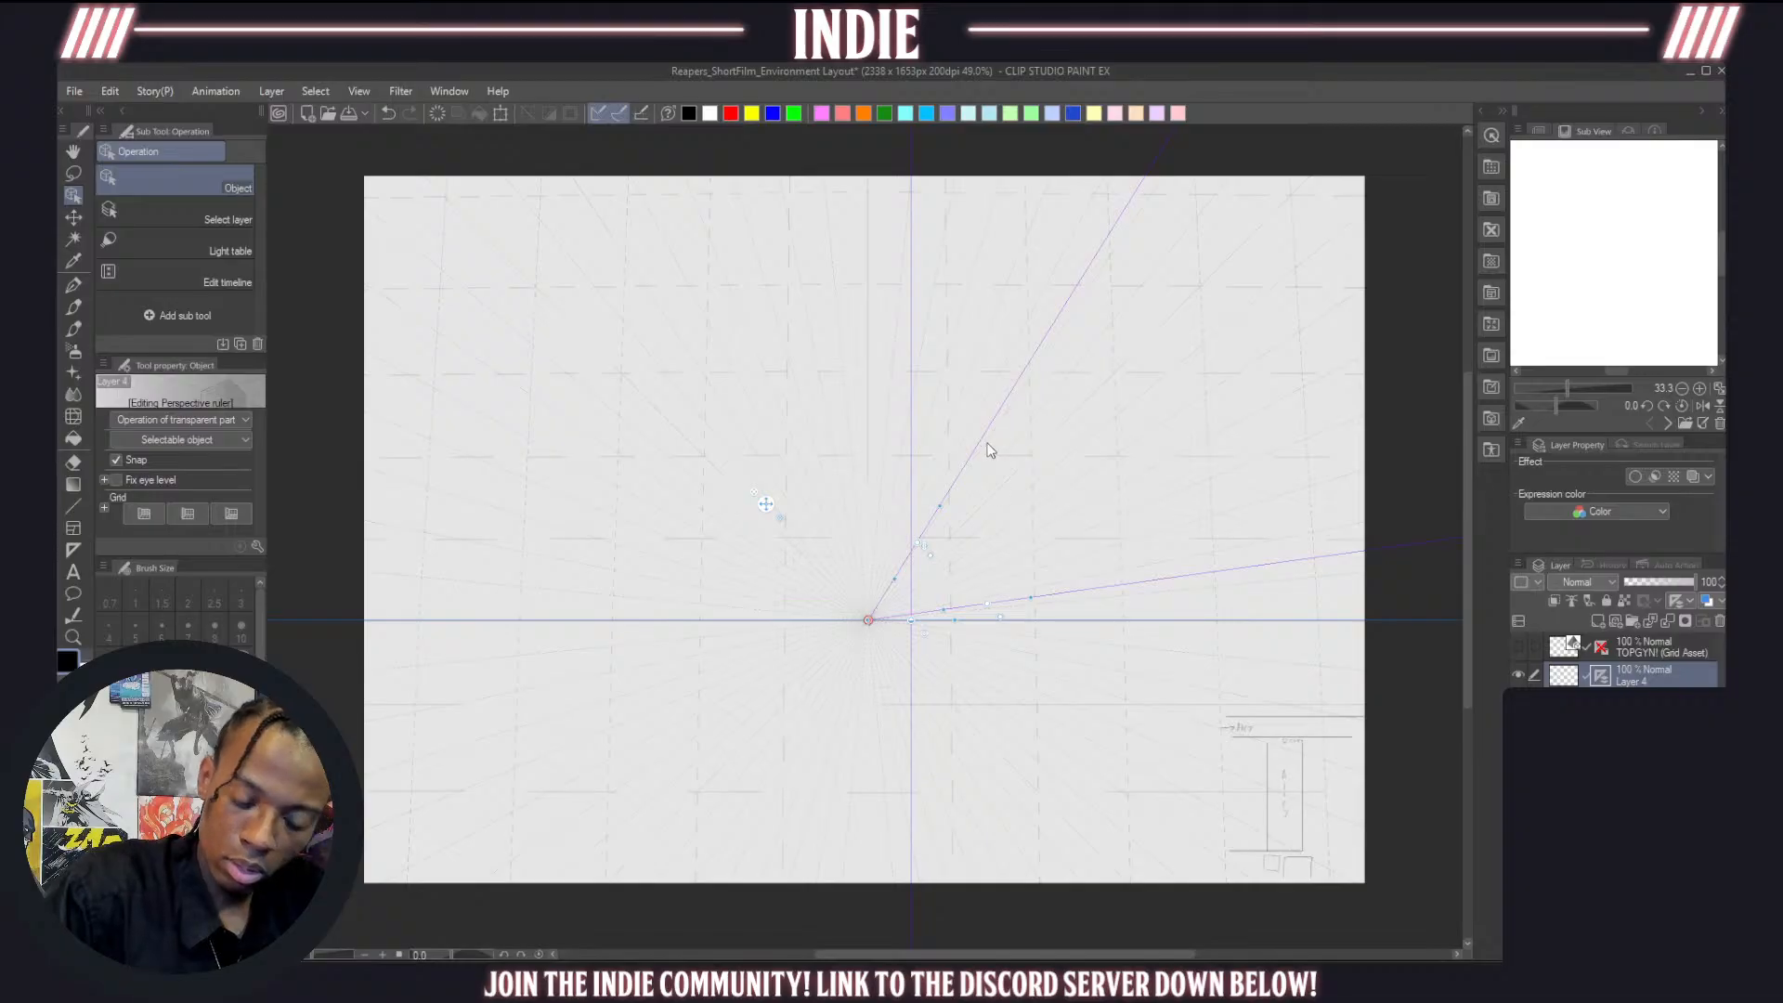
pyautogui.moveTo(941, 511); pyautogui.dragTo(943, 510)
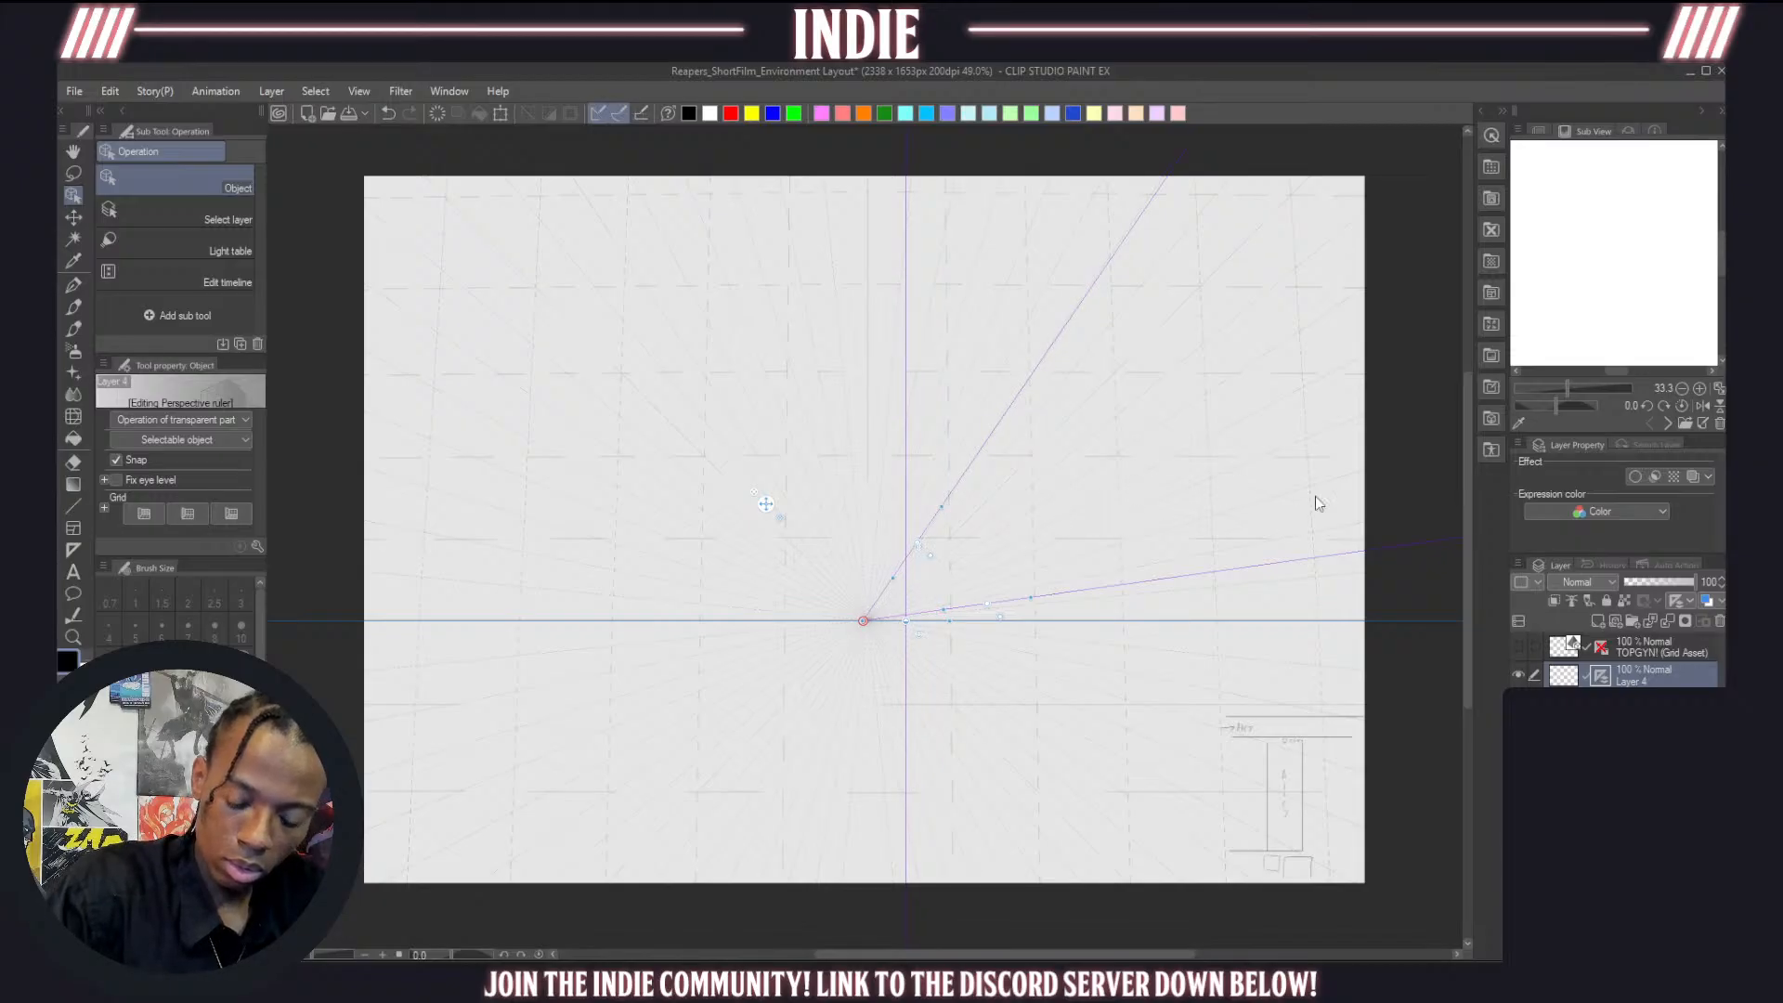
pyautogui.click(1566, 672)
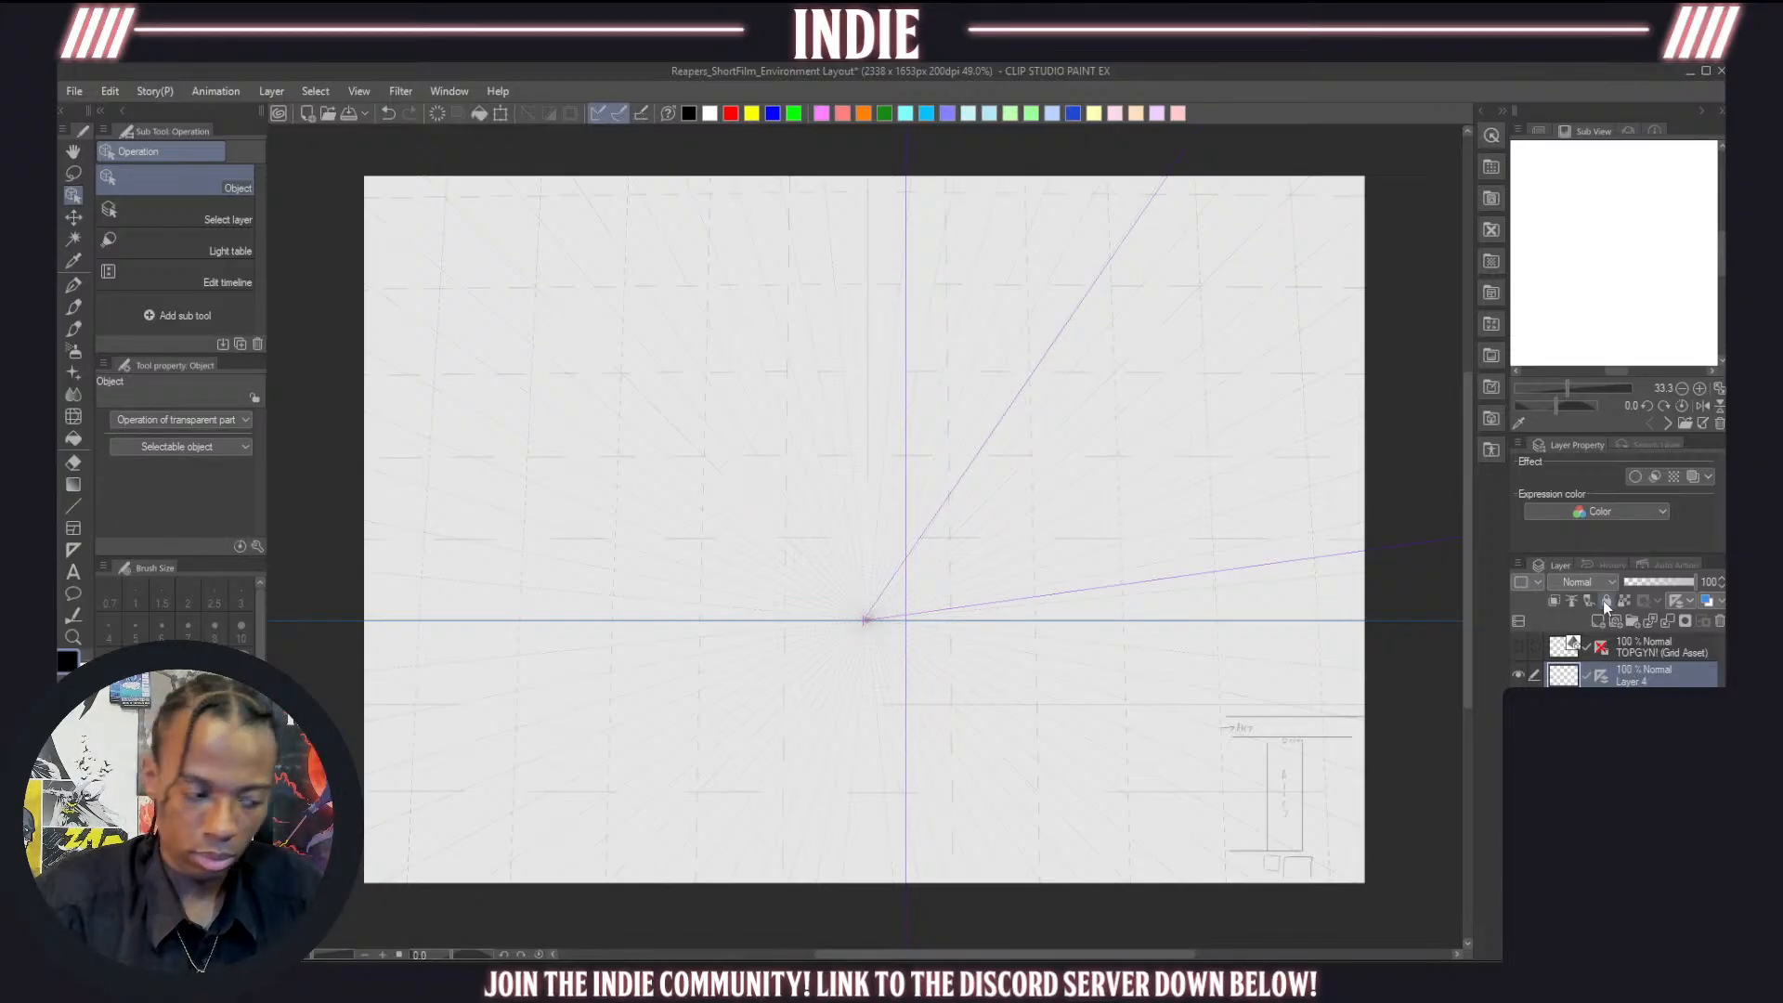
# Choose the MB Fine Line pencil, test a line toward the vanishing point, undo it and set the brush size to 5
pyautogui.press('p')
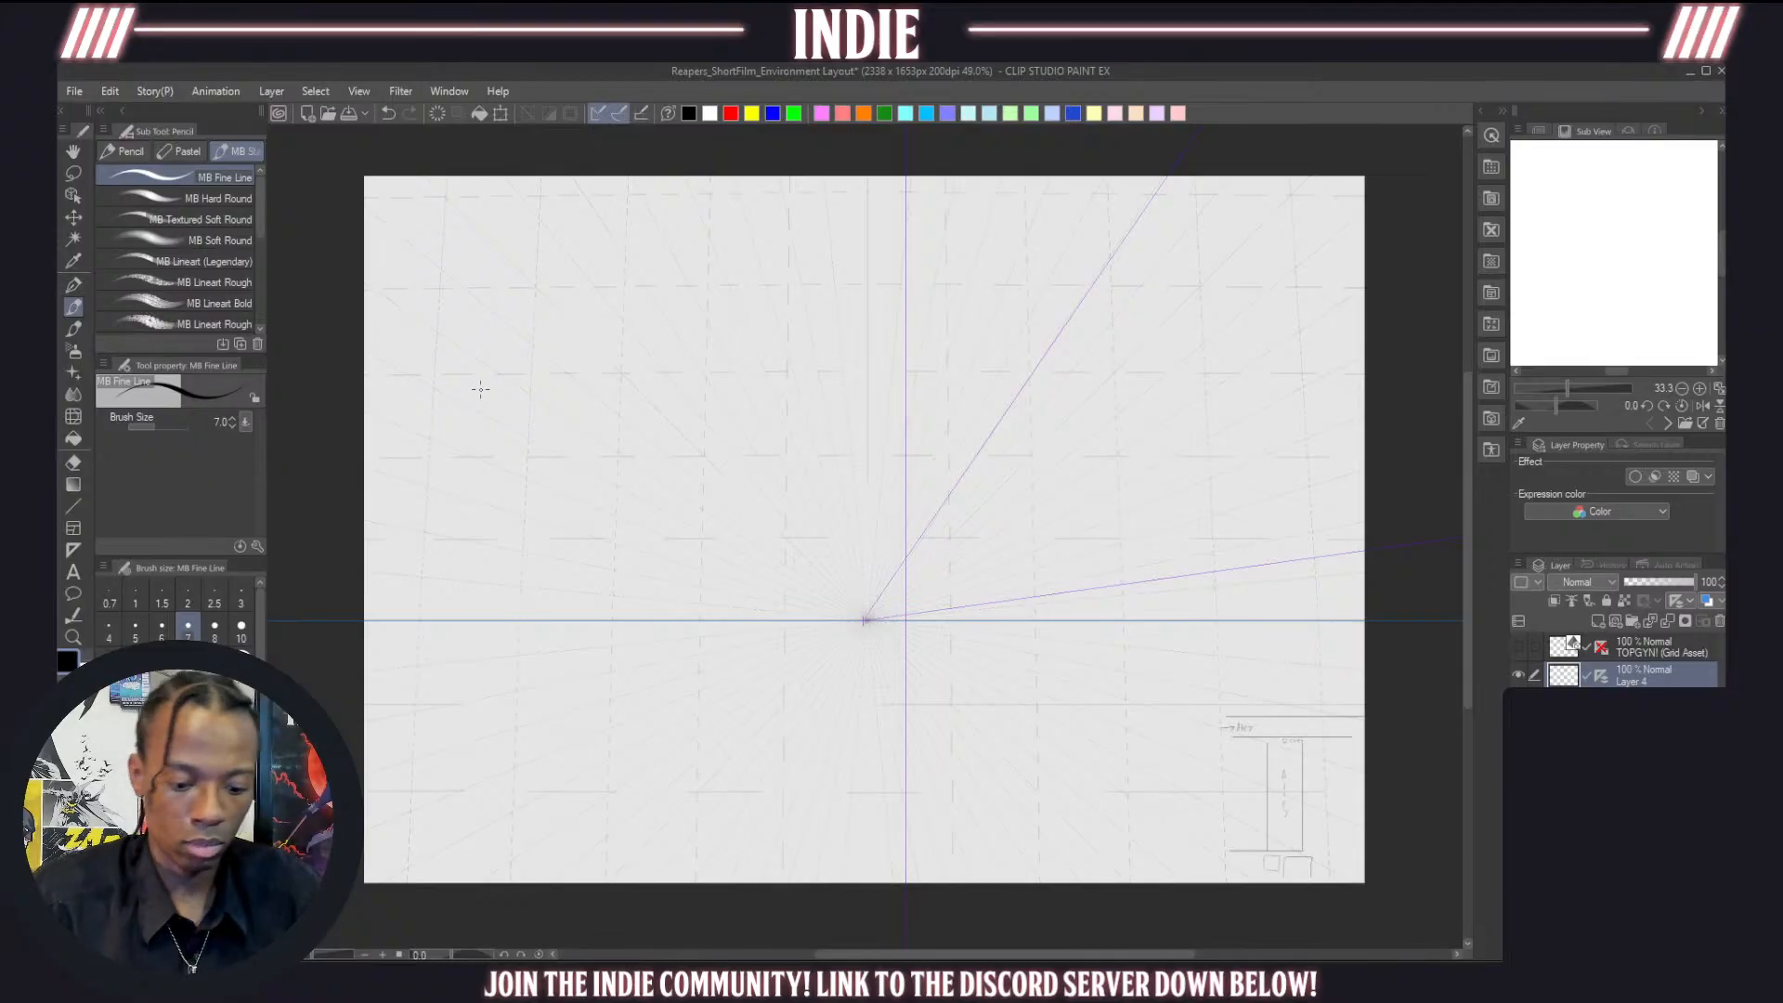
pyautogui.scroll(1, 770, 681)
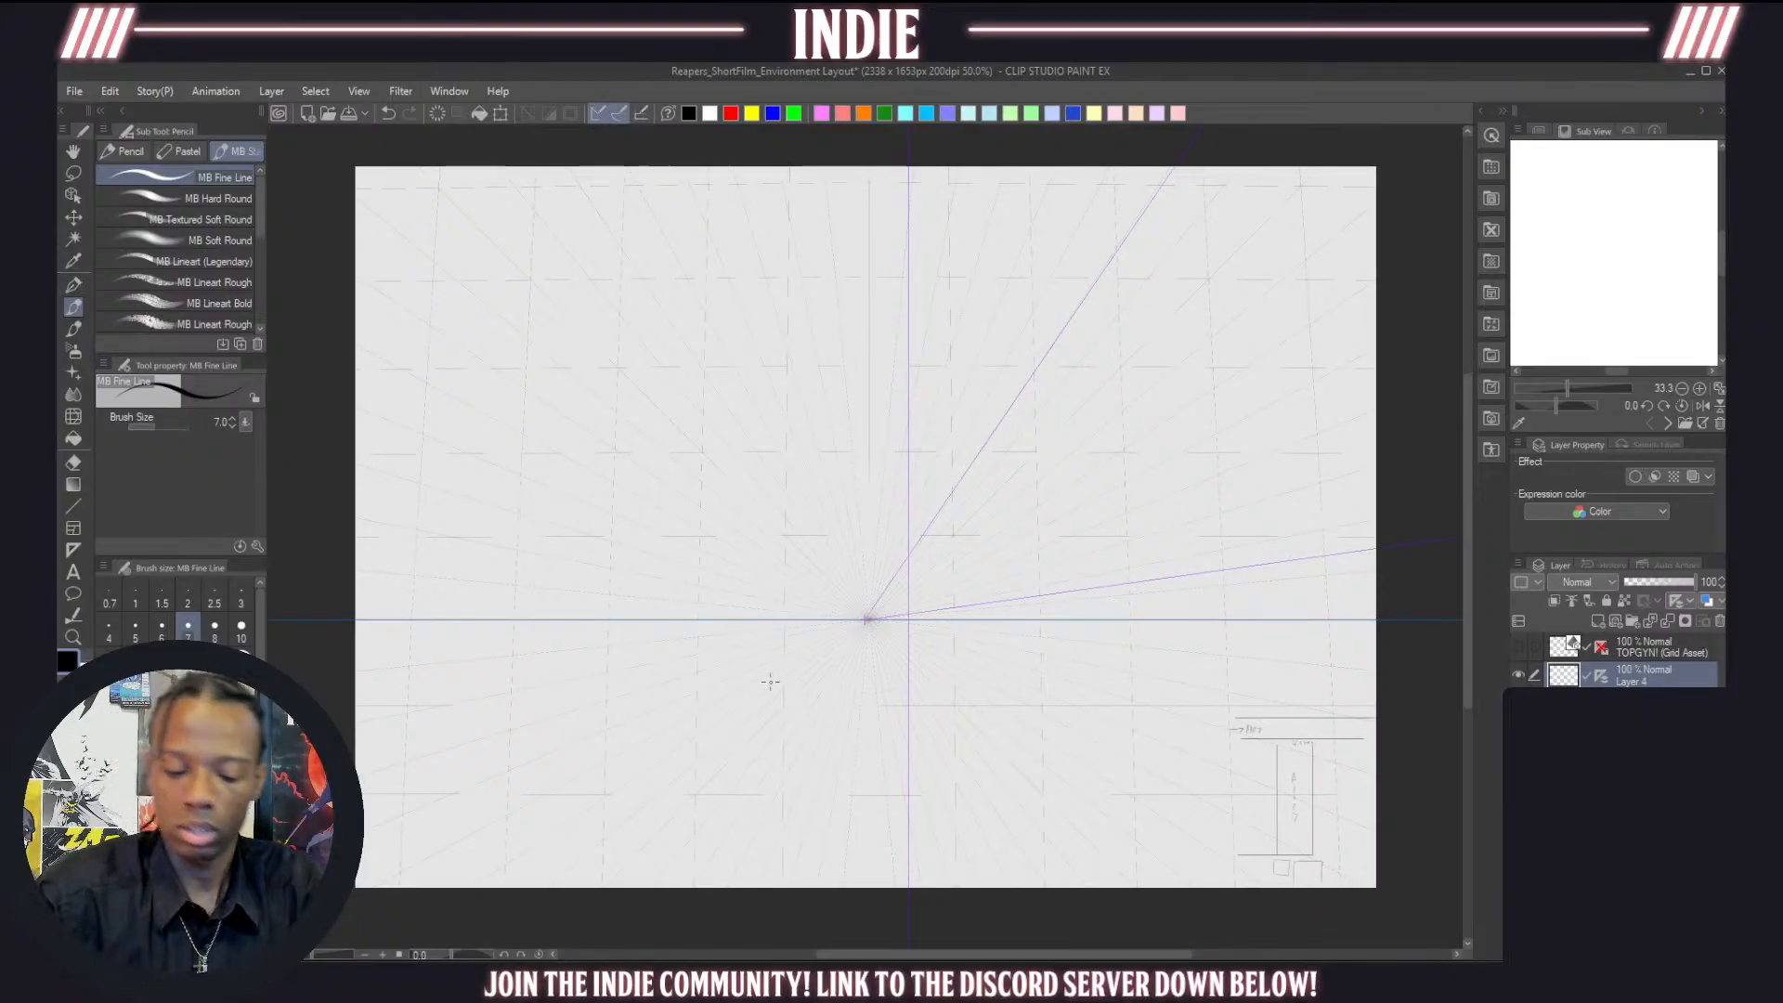
pyautogui.moveTo(364, 833); pyautogui.dragTo(867, 620)
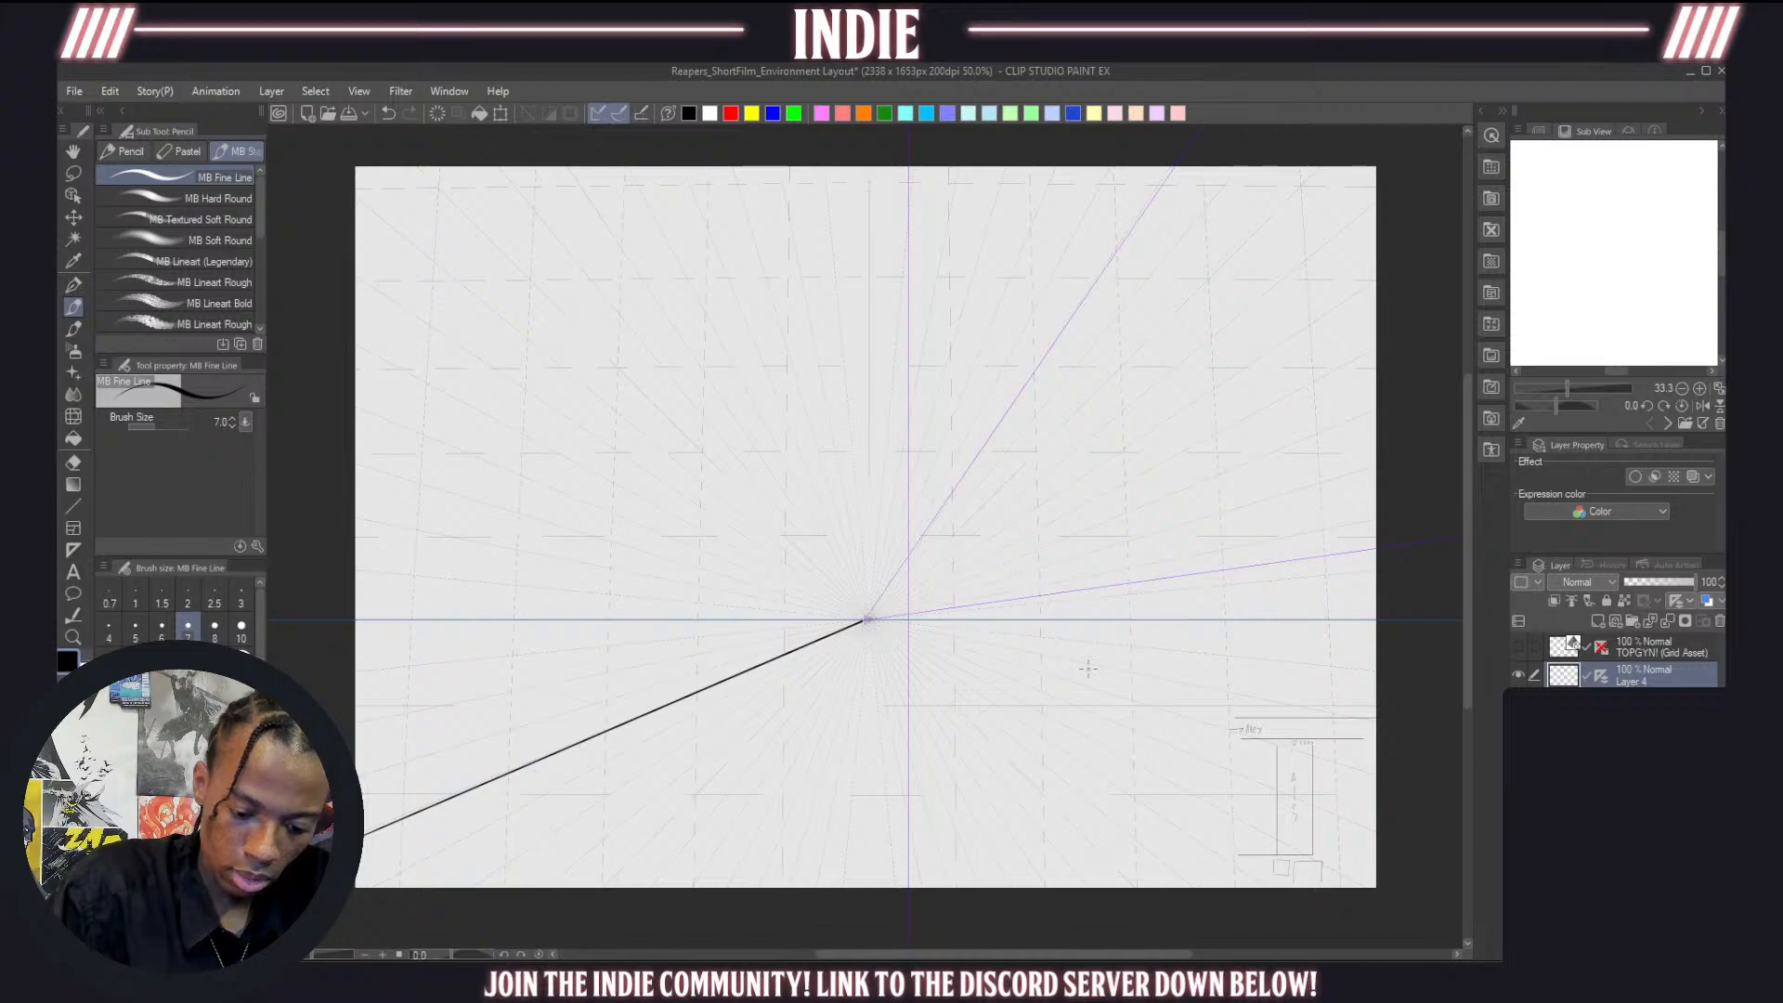
pyautogui.hotkey('ctrl', 'z')
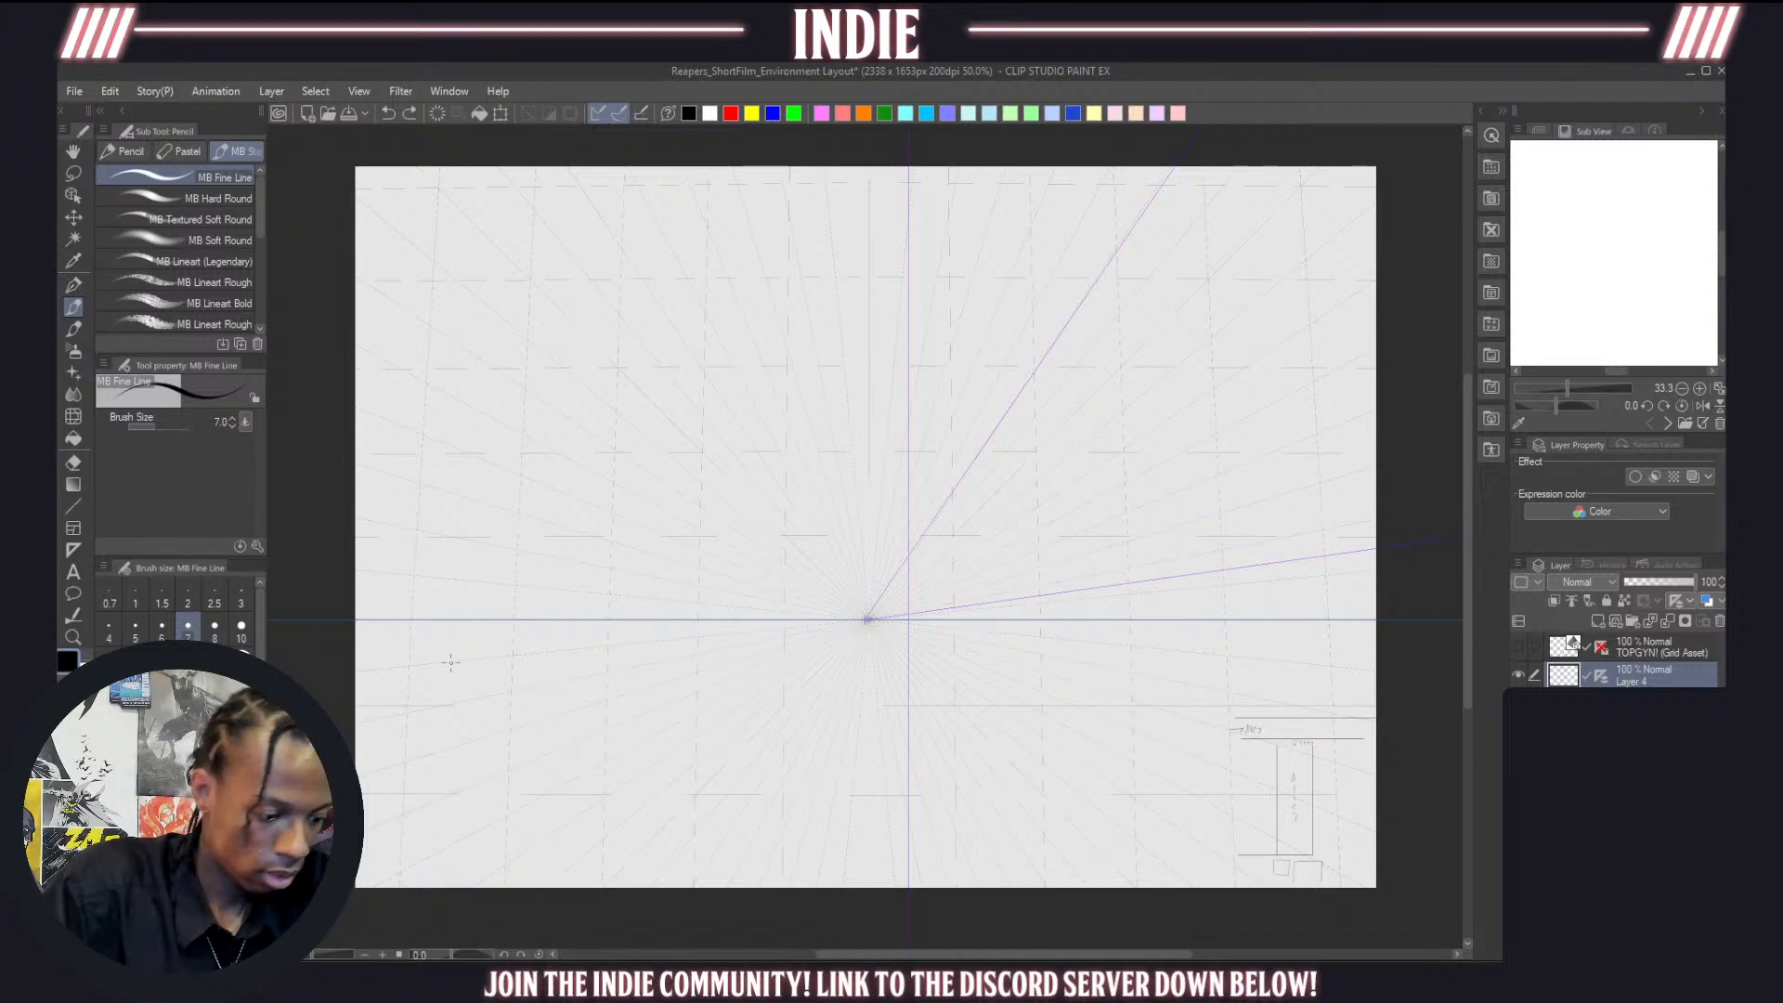
pyautogui.click(135, 629)
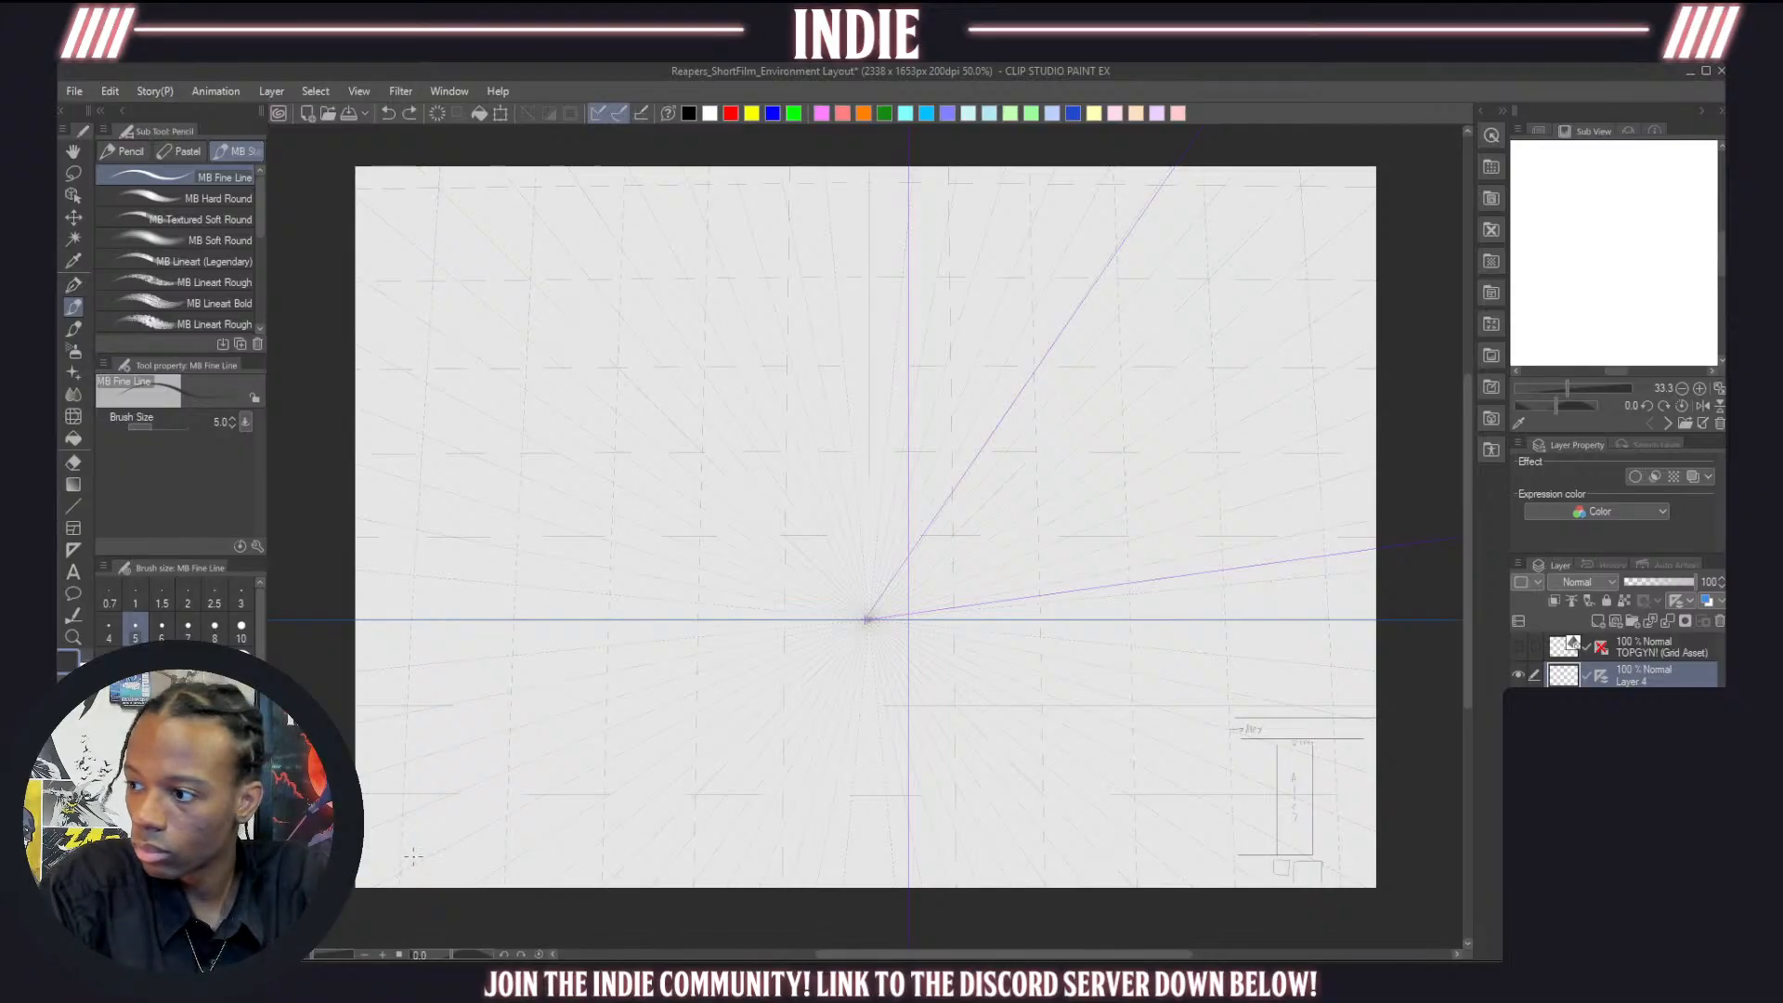
pyautogui.moveTo(409, 862); pyautogui.dragTo(868, 621)
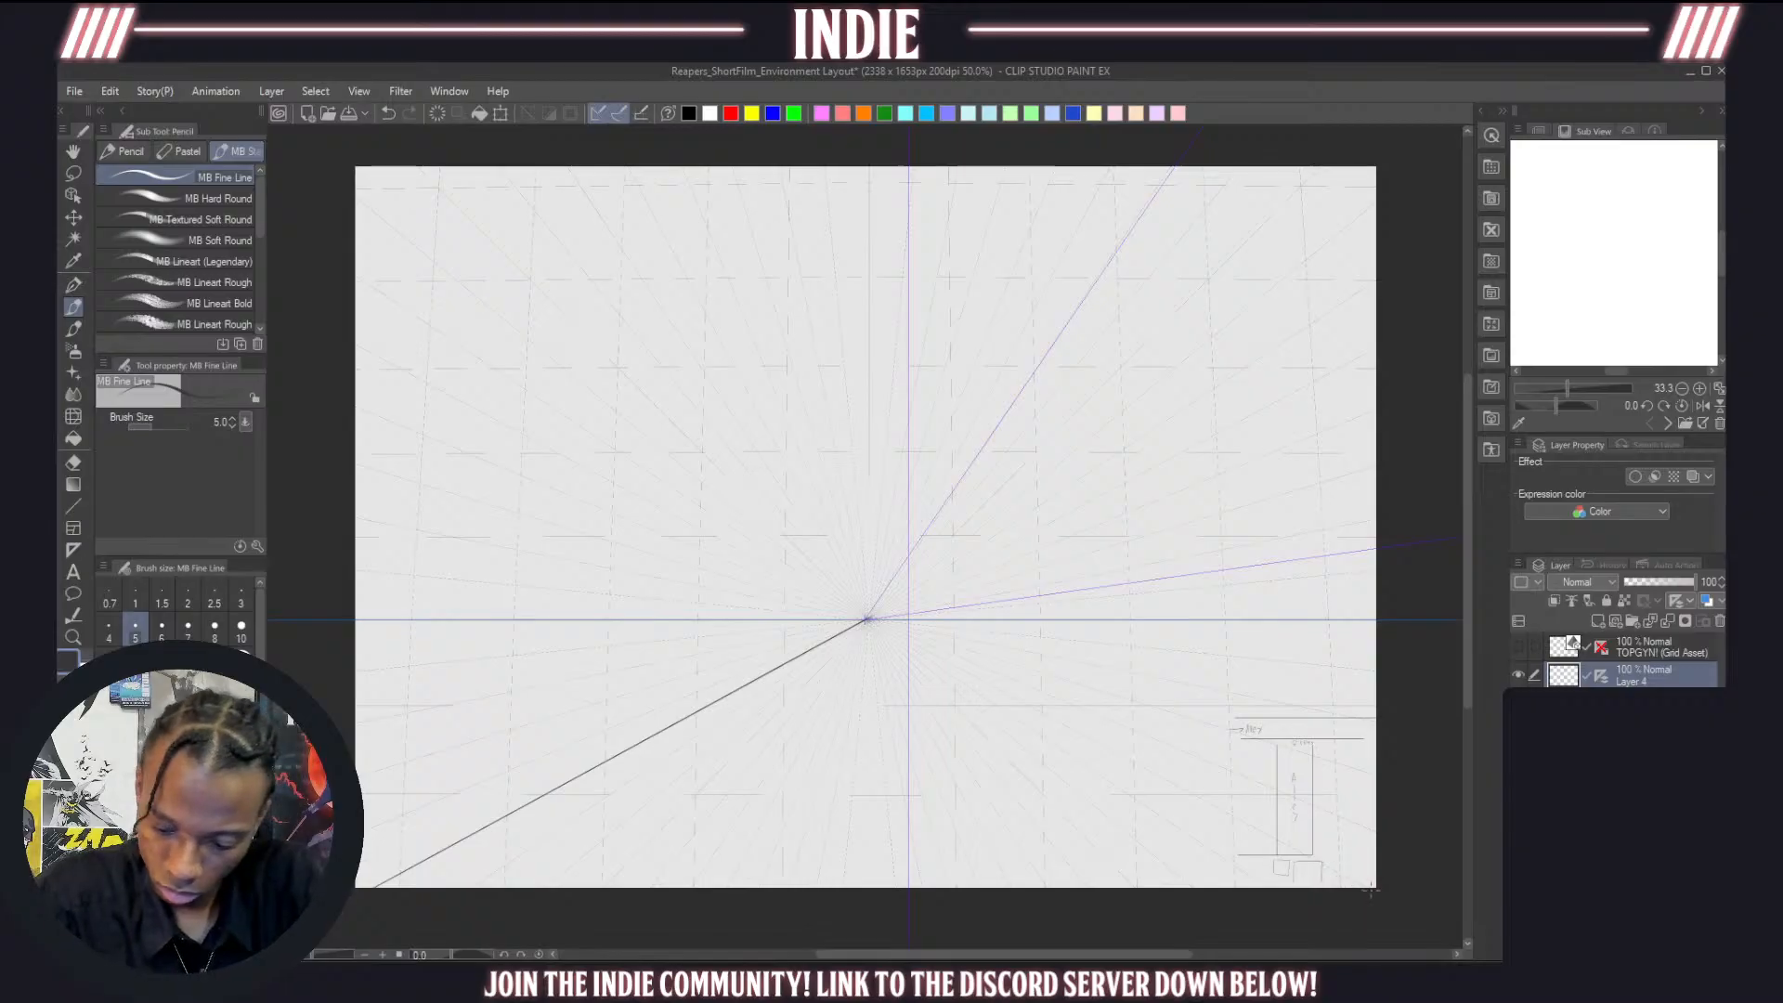
pyautogui.moveTo(1371, 890); pyautogui.dragTo(868, 619)
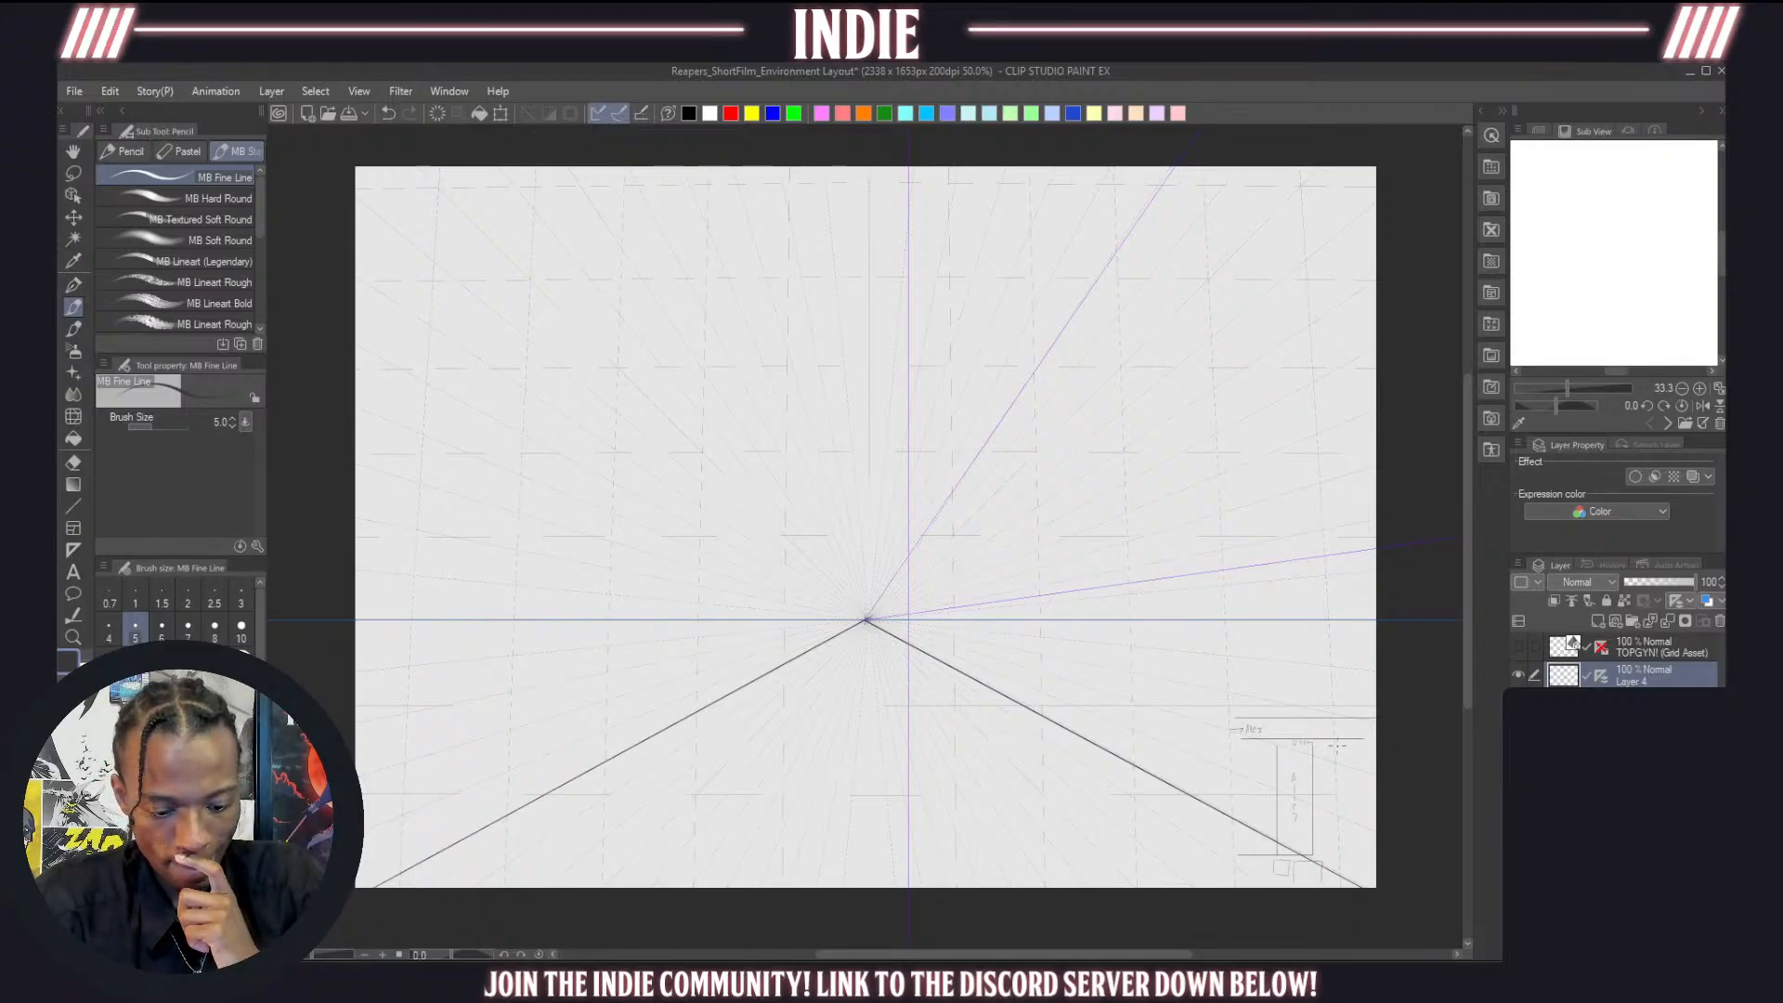
pyautogui.hotkey('ctrl', 'z')
pyautogui.hotkey('ctrl', 'z')
# Draw the alley's two ground edges from the canvas sides to the vanishing point and a small rectangle around that point as the far end
pyautogui.moveTo(359, 775); pyautogui.dragTo(821, 662)
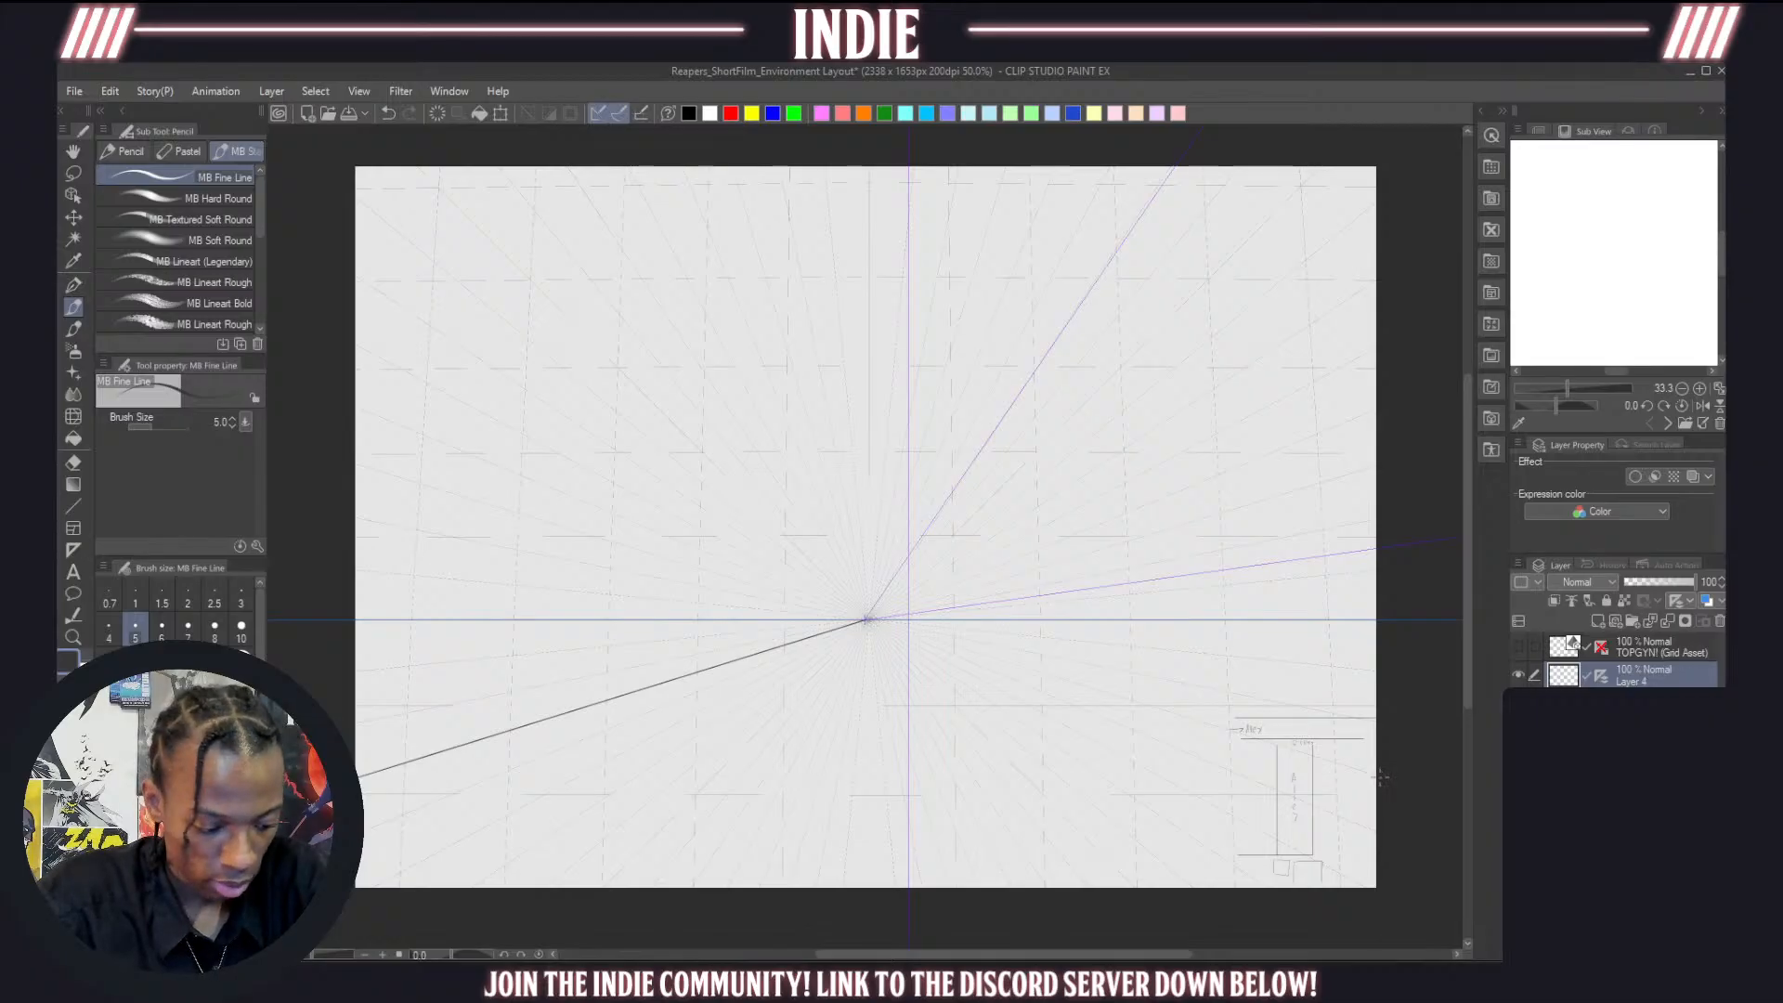
pyautogui.moveTo(1380, 776); pyautogui.dragTo(882, 628)
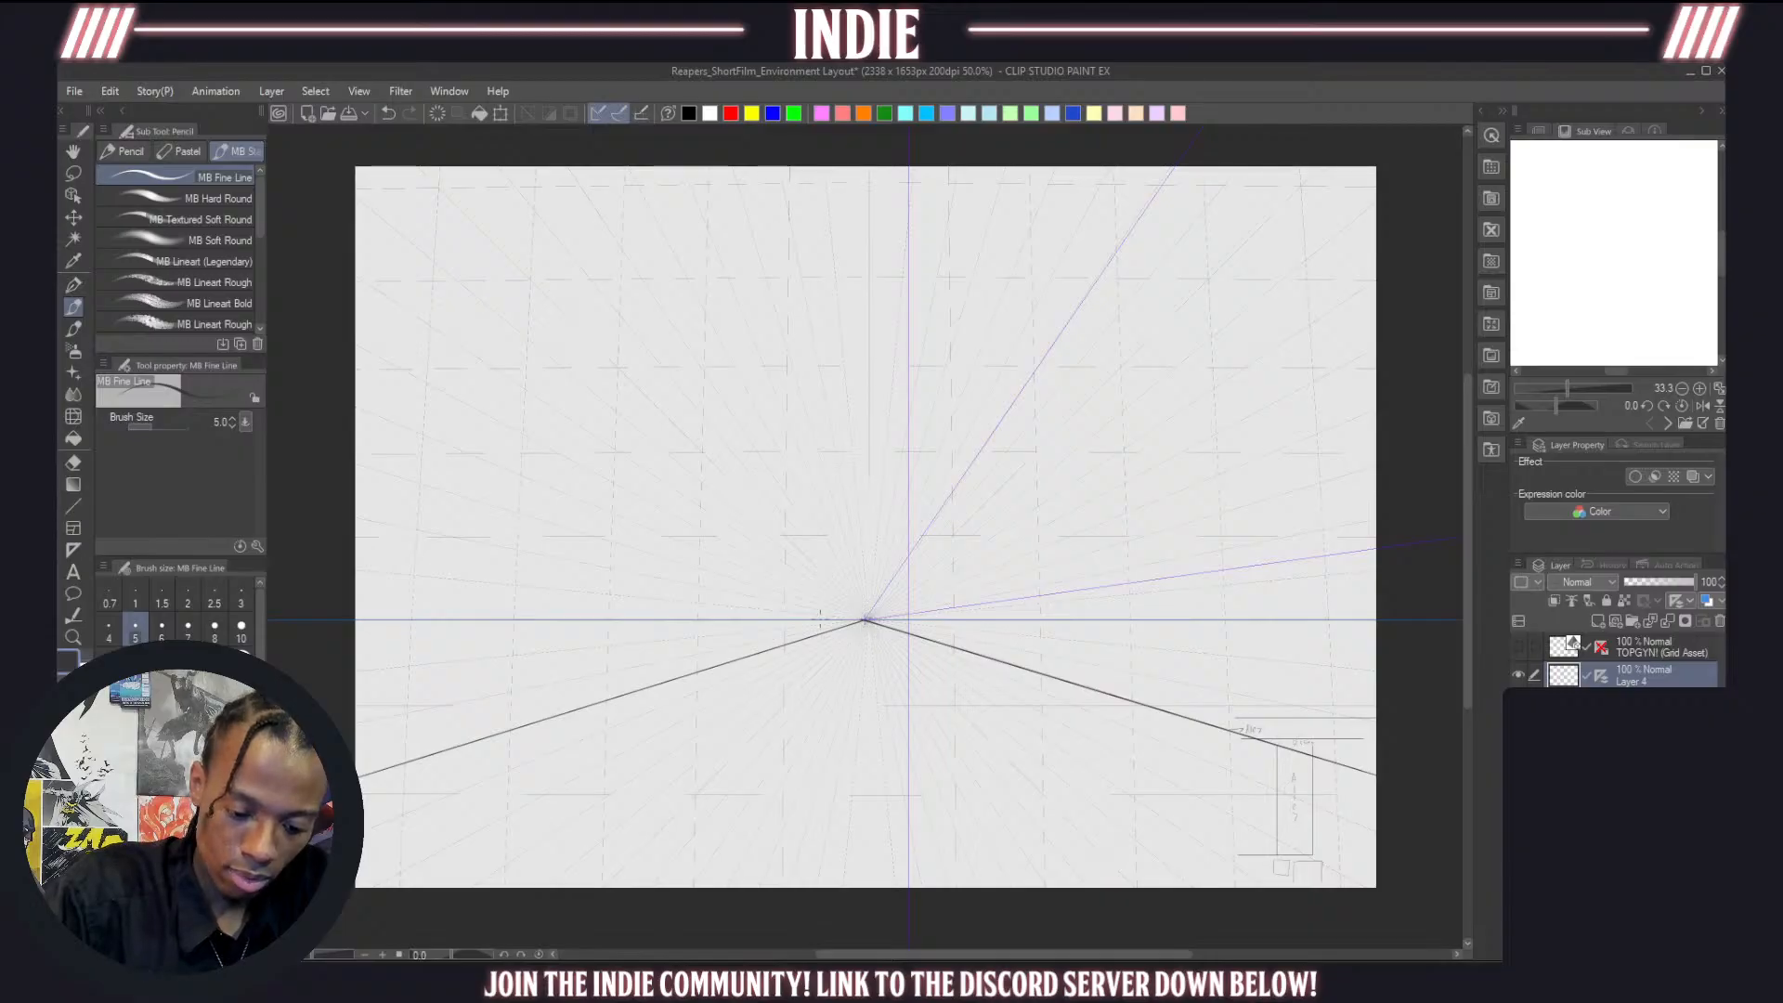
pyautogui.moveTo(830, 629)
pyautogui.mouseDown()
pyautogui.moveTo(834, 569)
pyautogui.moveTo(903, 563)
pyautogui.moveTo(910, 626)
pyautogui.mouseUp()
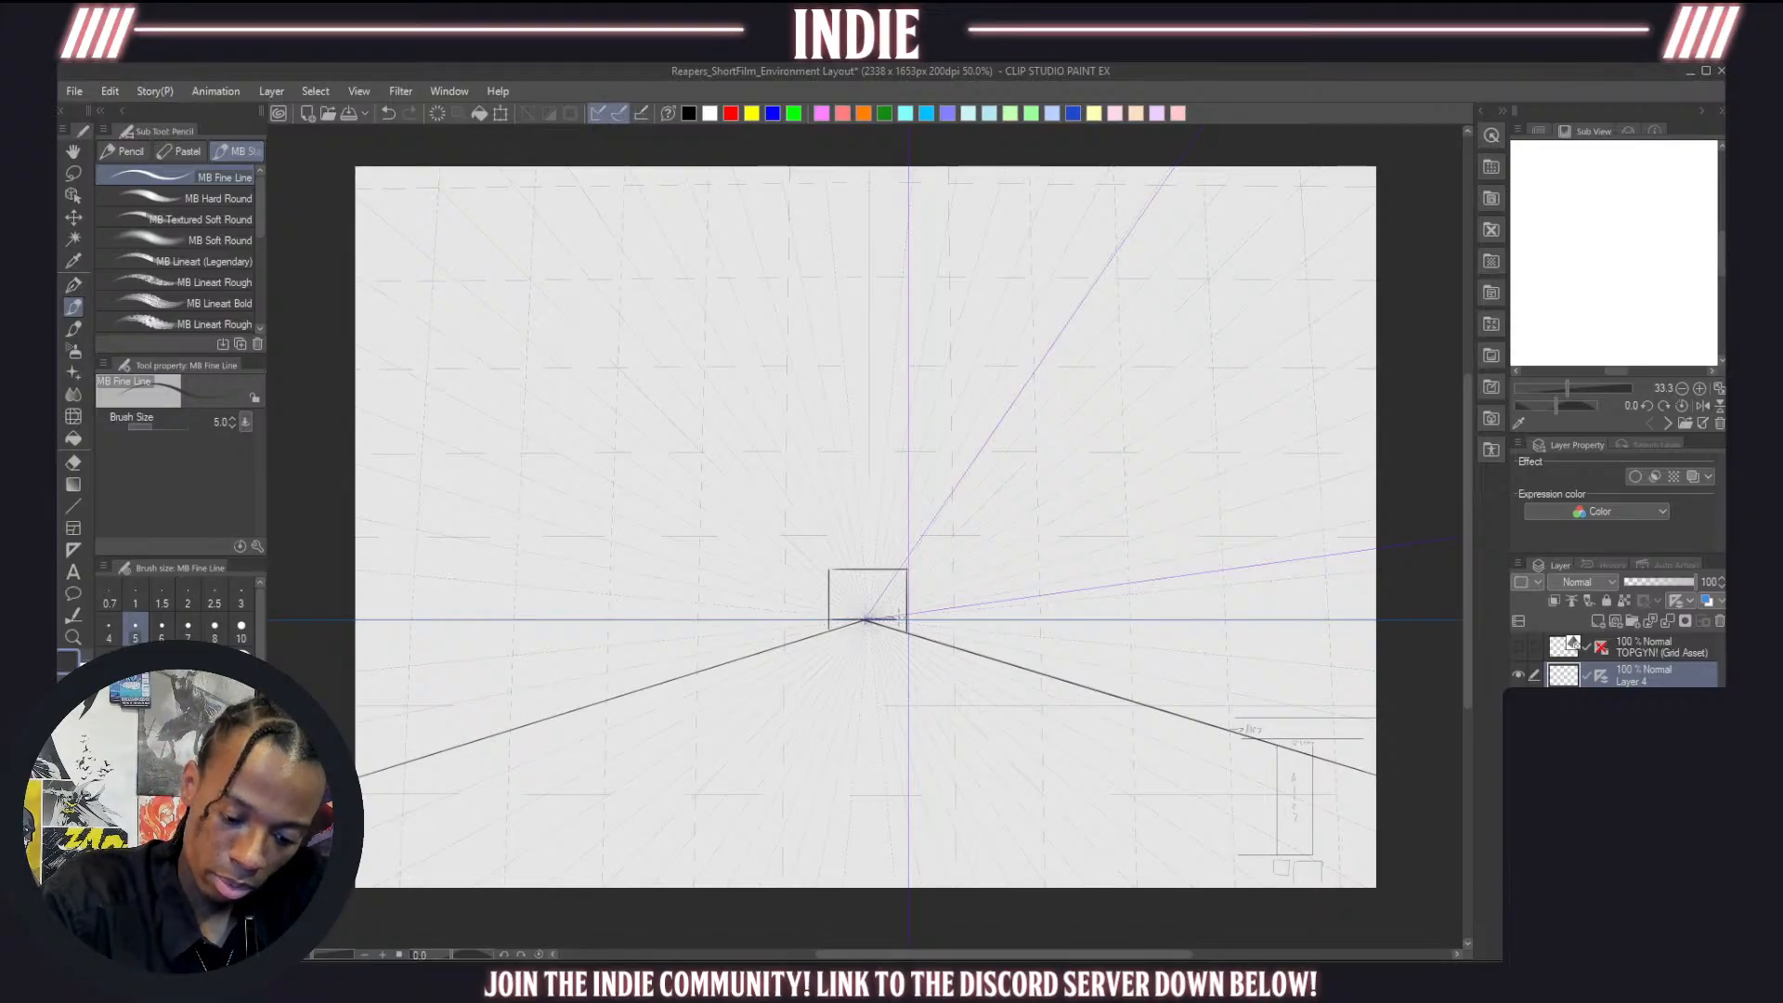
# Erase the ground lines inside the small rectangle with the Hard eraser and draw the horizon line across it
pyautogui.click(77, 462)
pyautogui.moveTo(870, 619)
pyautogui.mouseDown()
pyautogui.moveTo(897, 629)
pyautogui.moveTo(843, 625)
pyautogui.mouseUp()
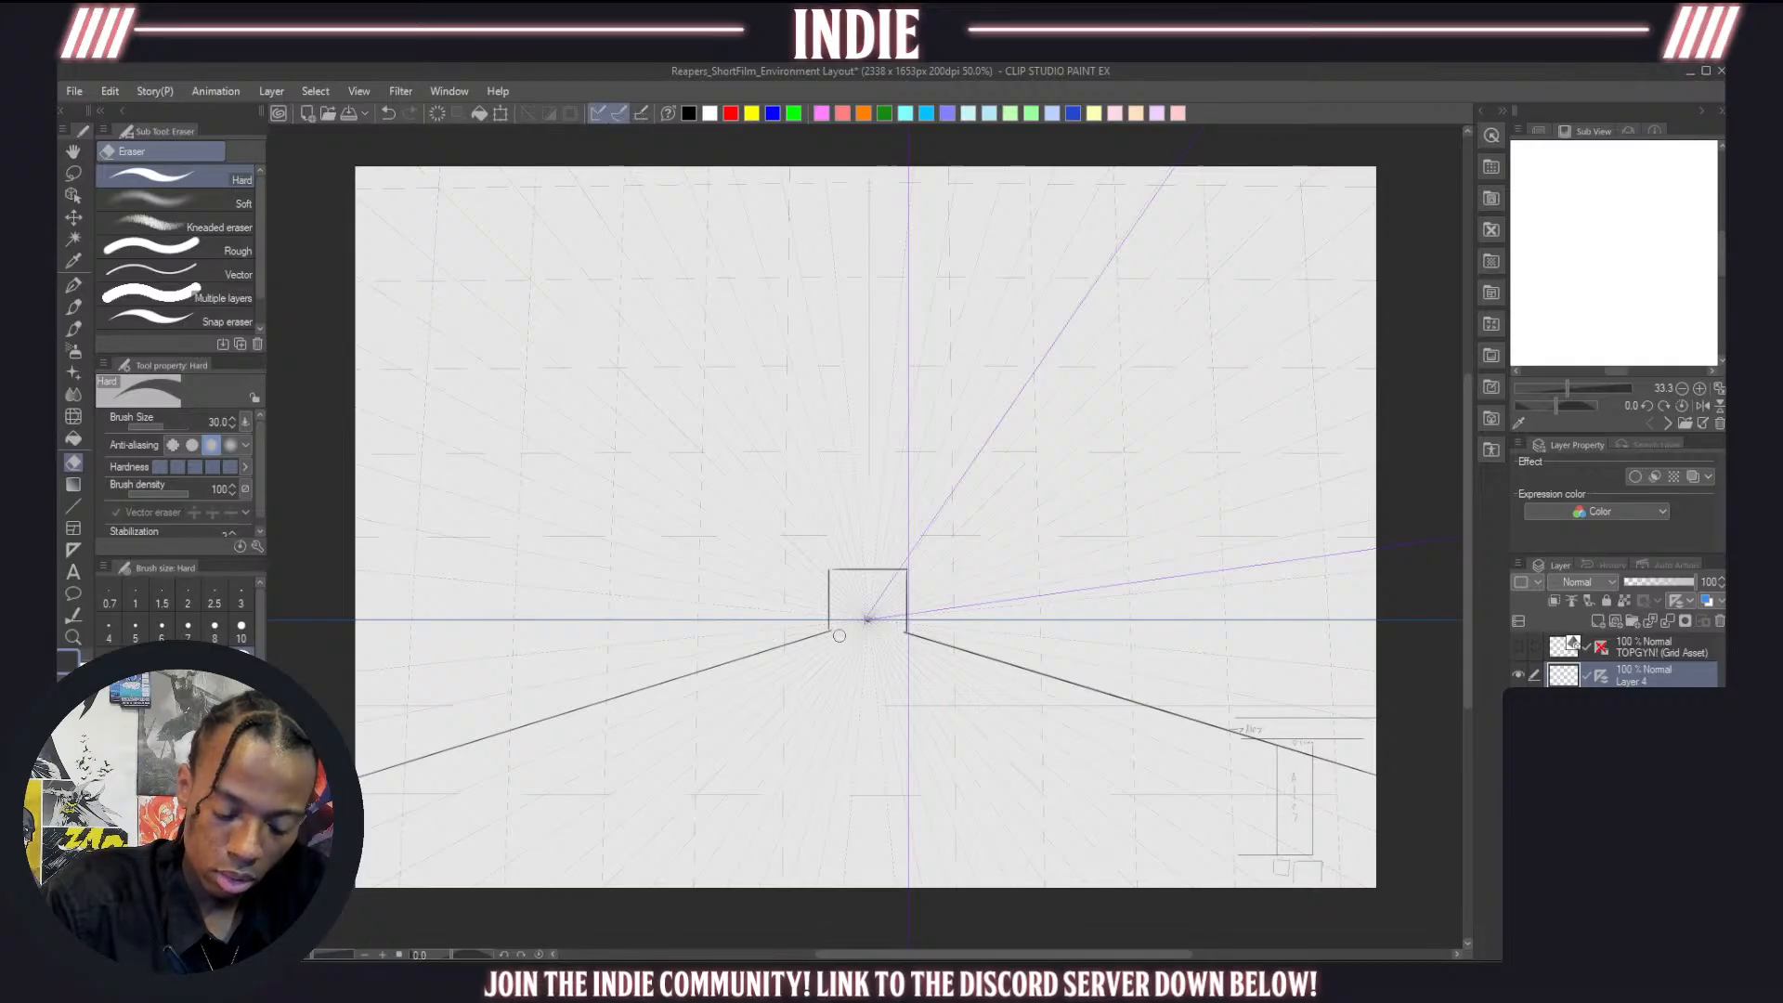
pyautogui.click(74, 307)
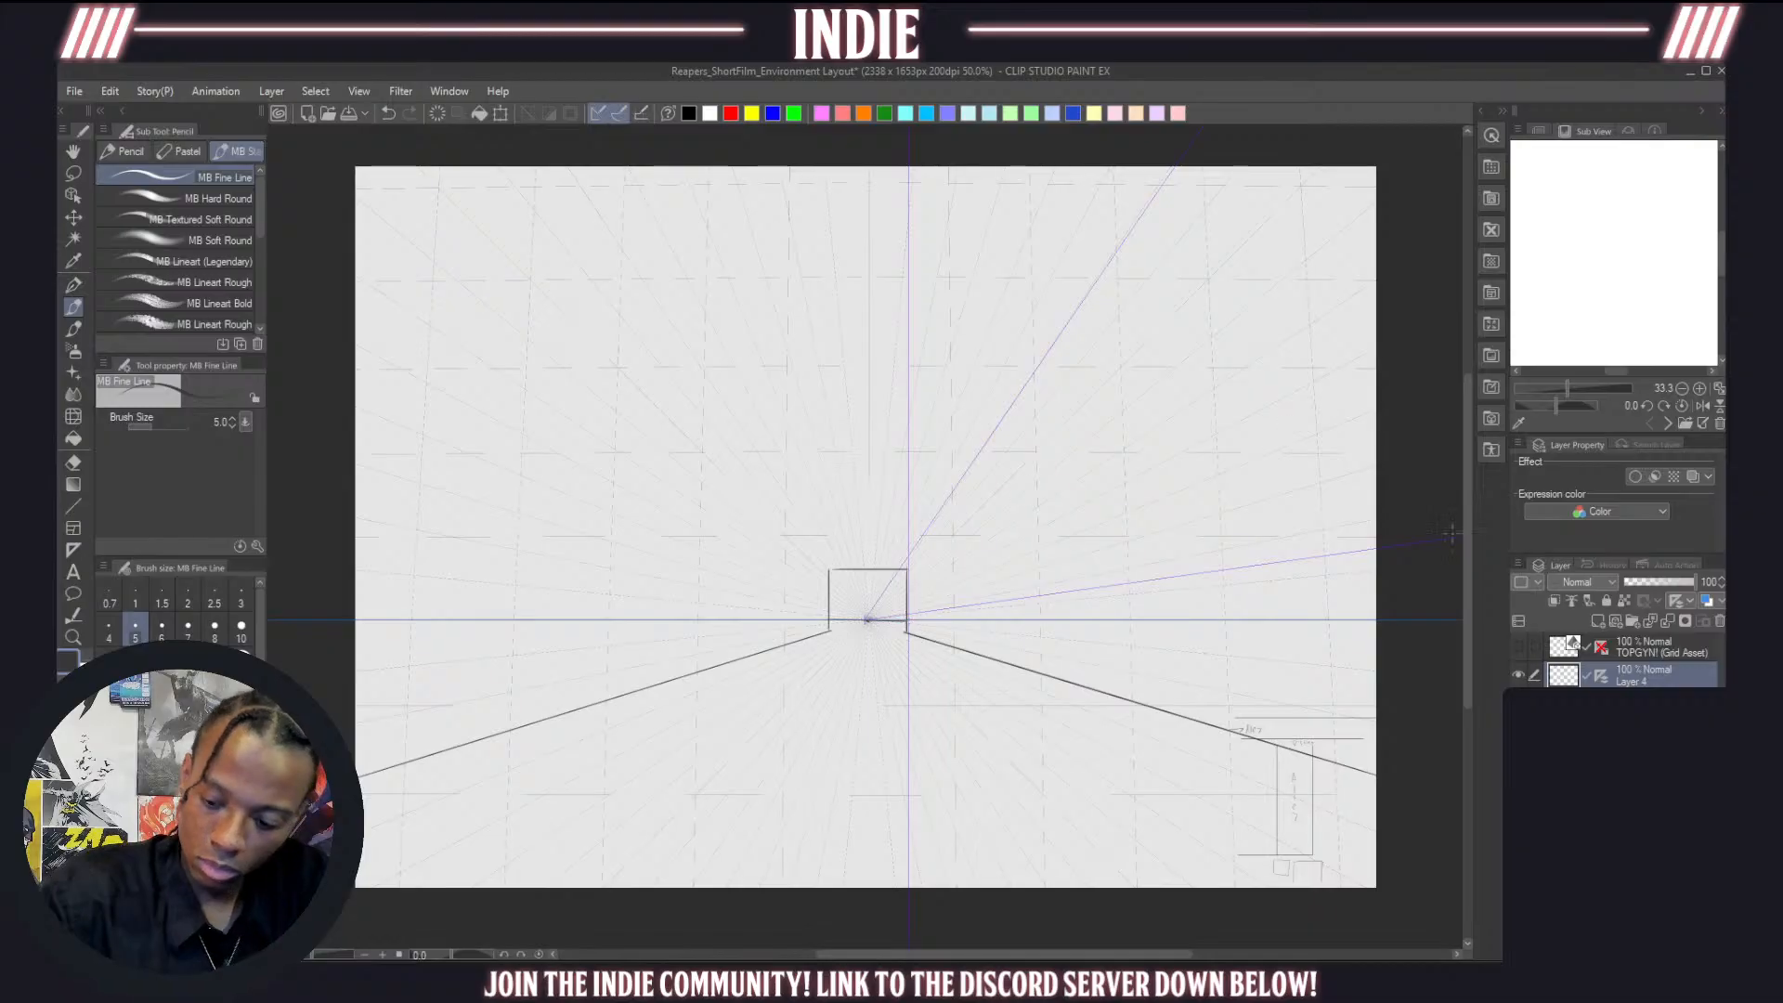
# Check the line drawing with the grid and perspective ruler hidden, and turn both back on
pyautogui.click(1519, 704)
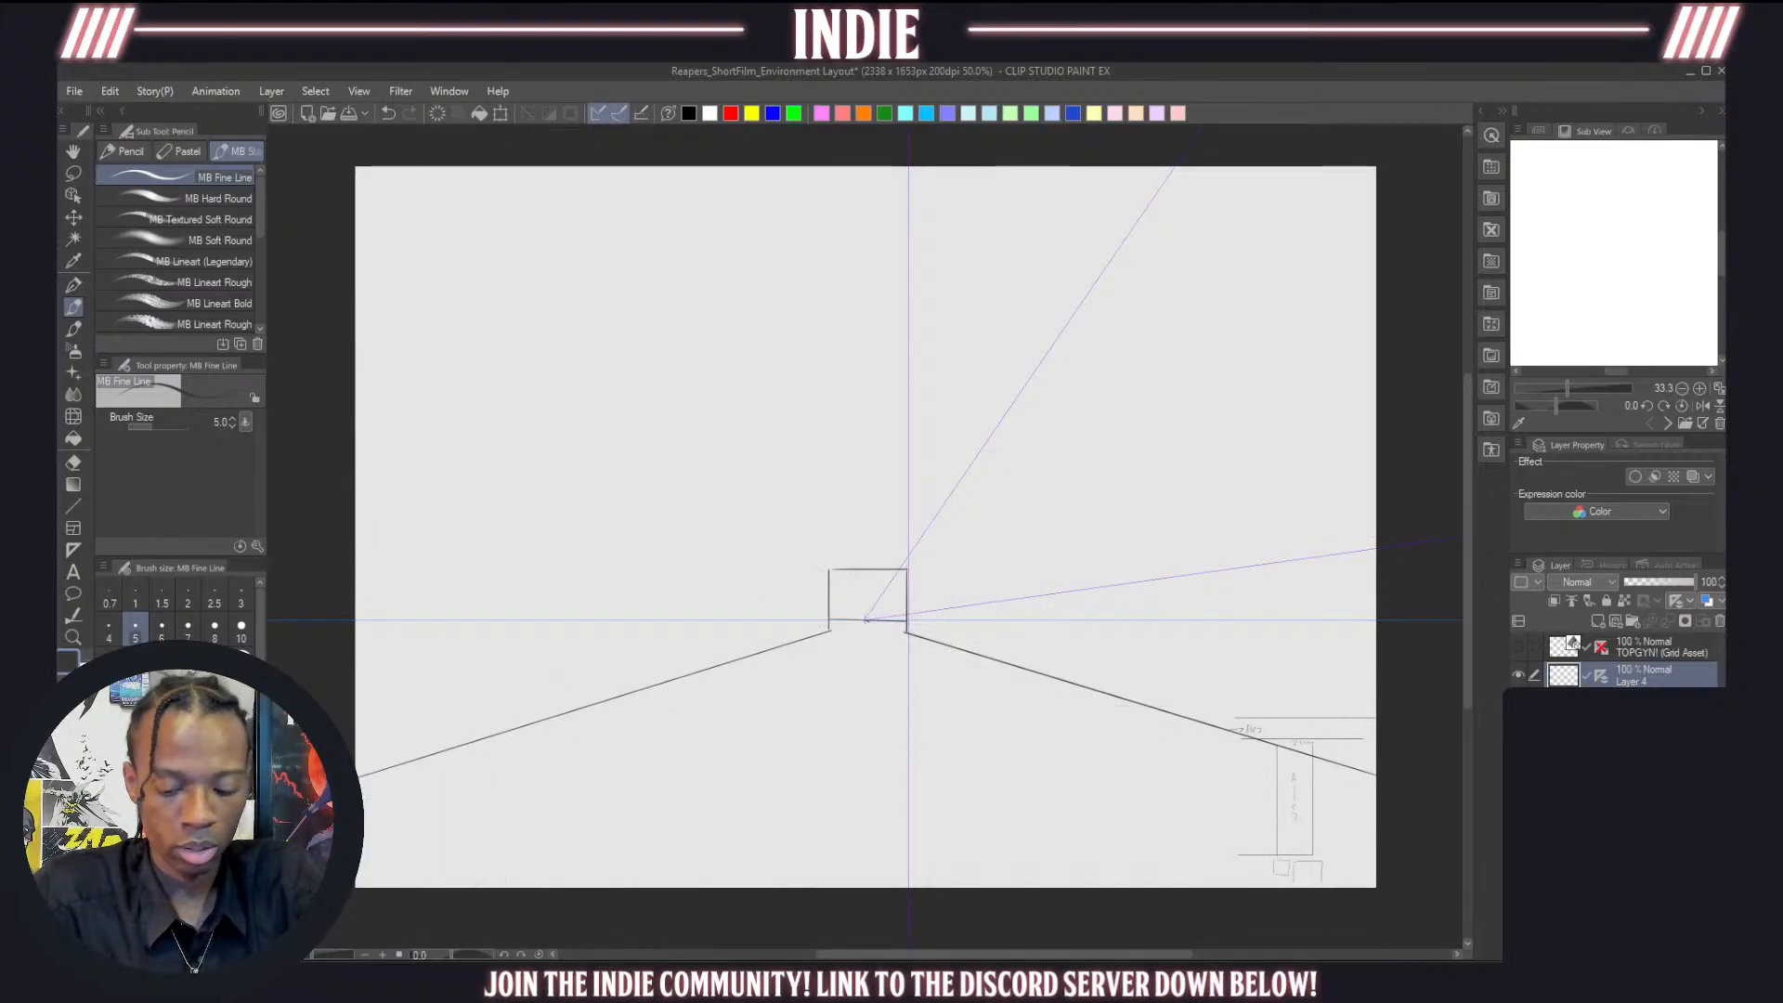
pyautogui.click(1520, 675)
pyautogui.click(1520, 676)
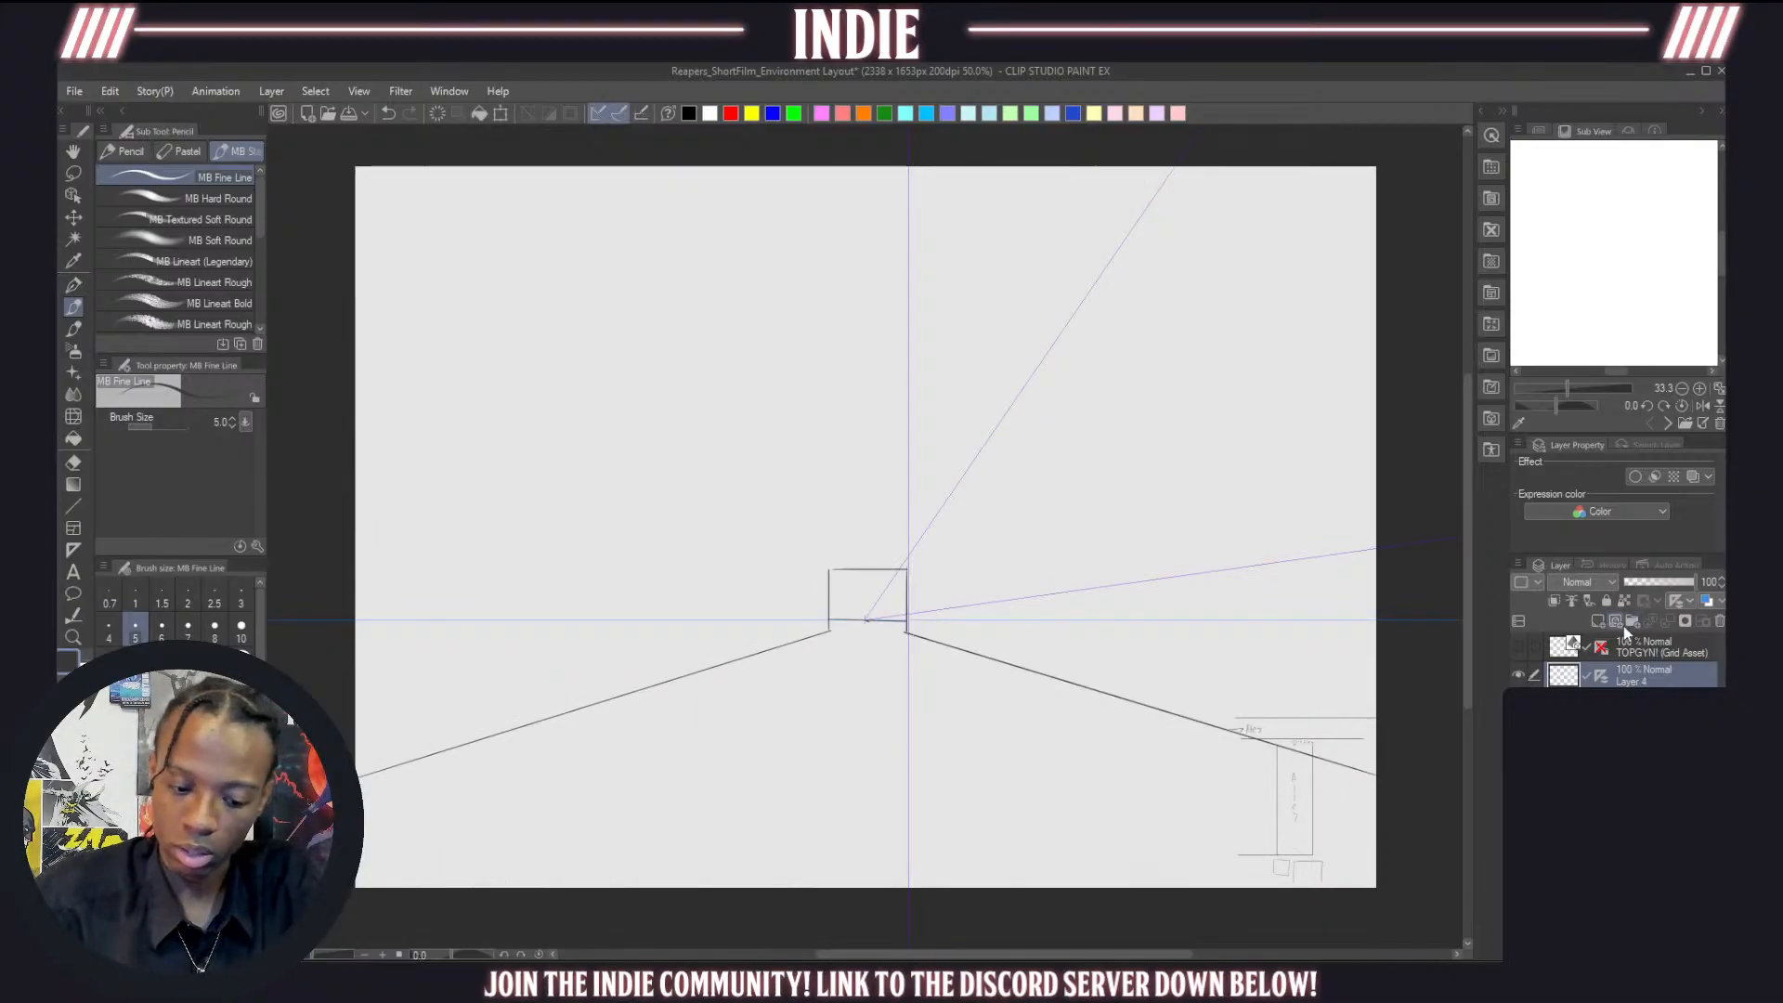
pyautogui.rightClick(1601, 680)
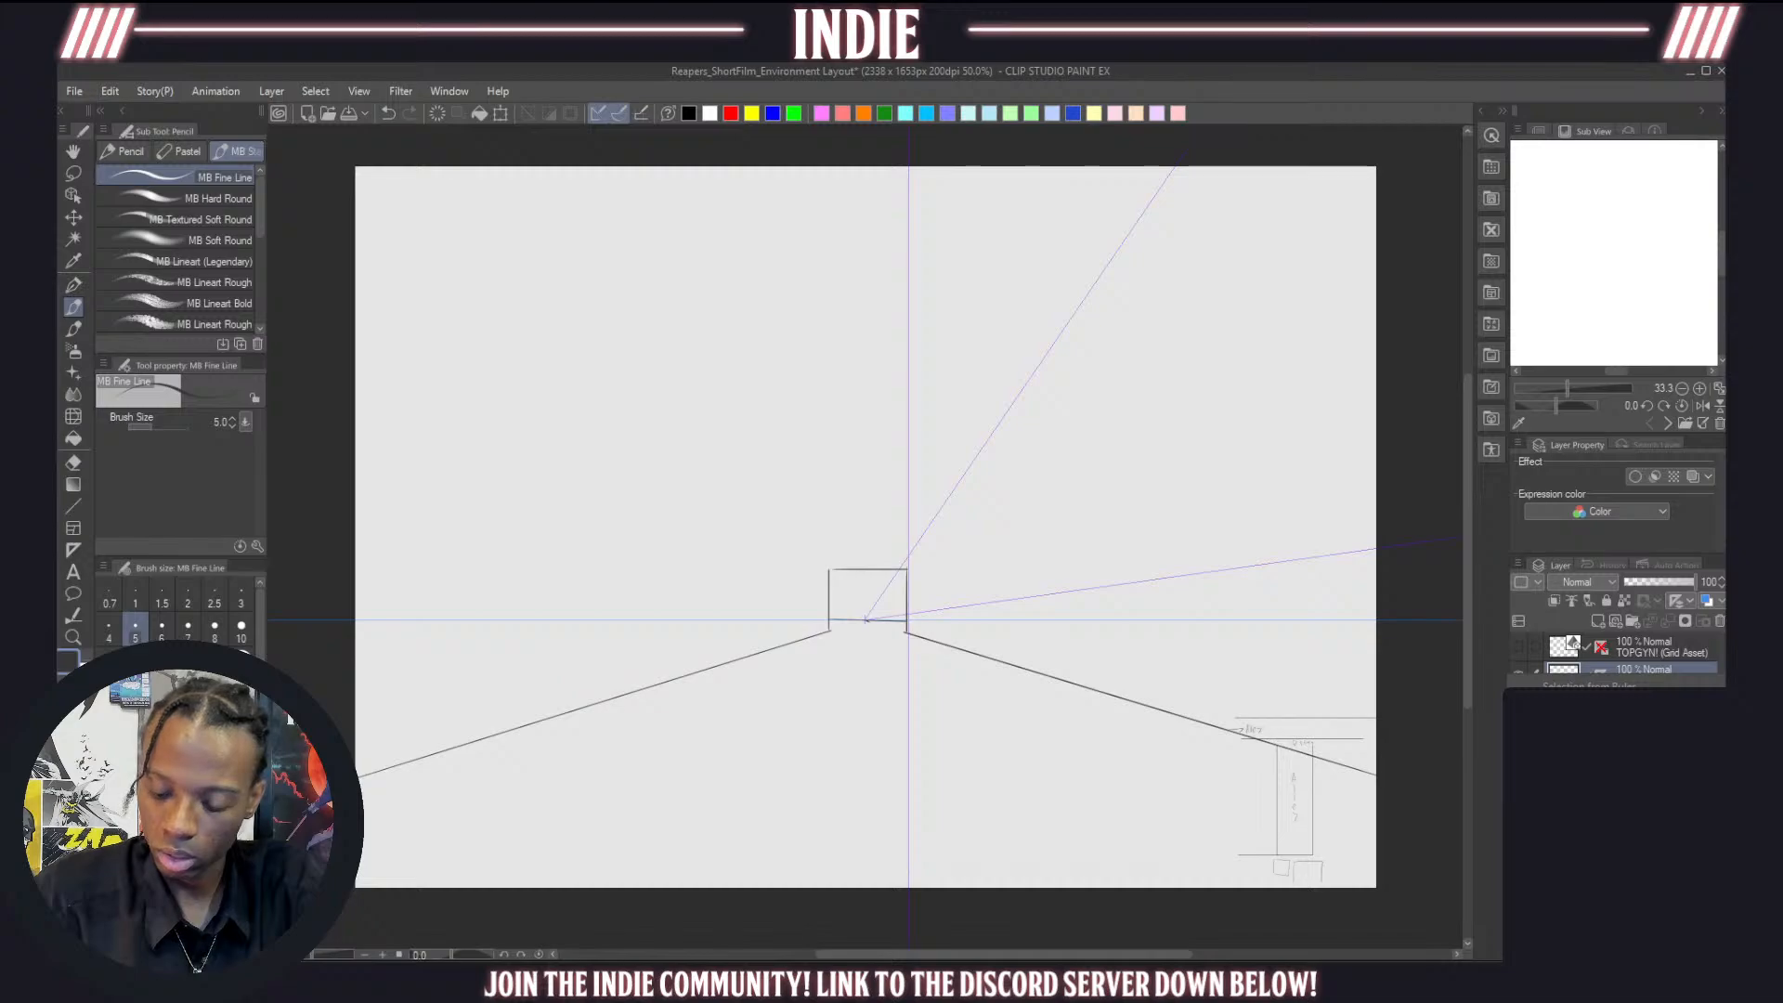
pyautogui.click(1579, 708)
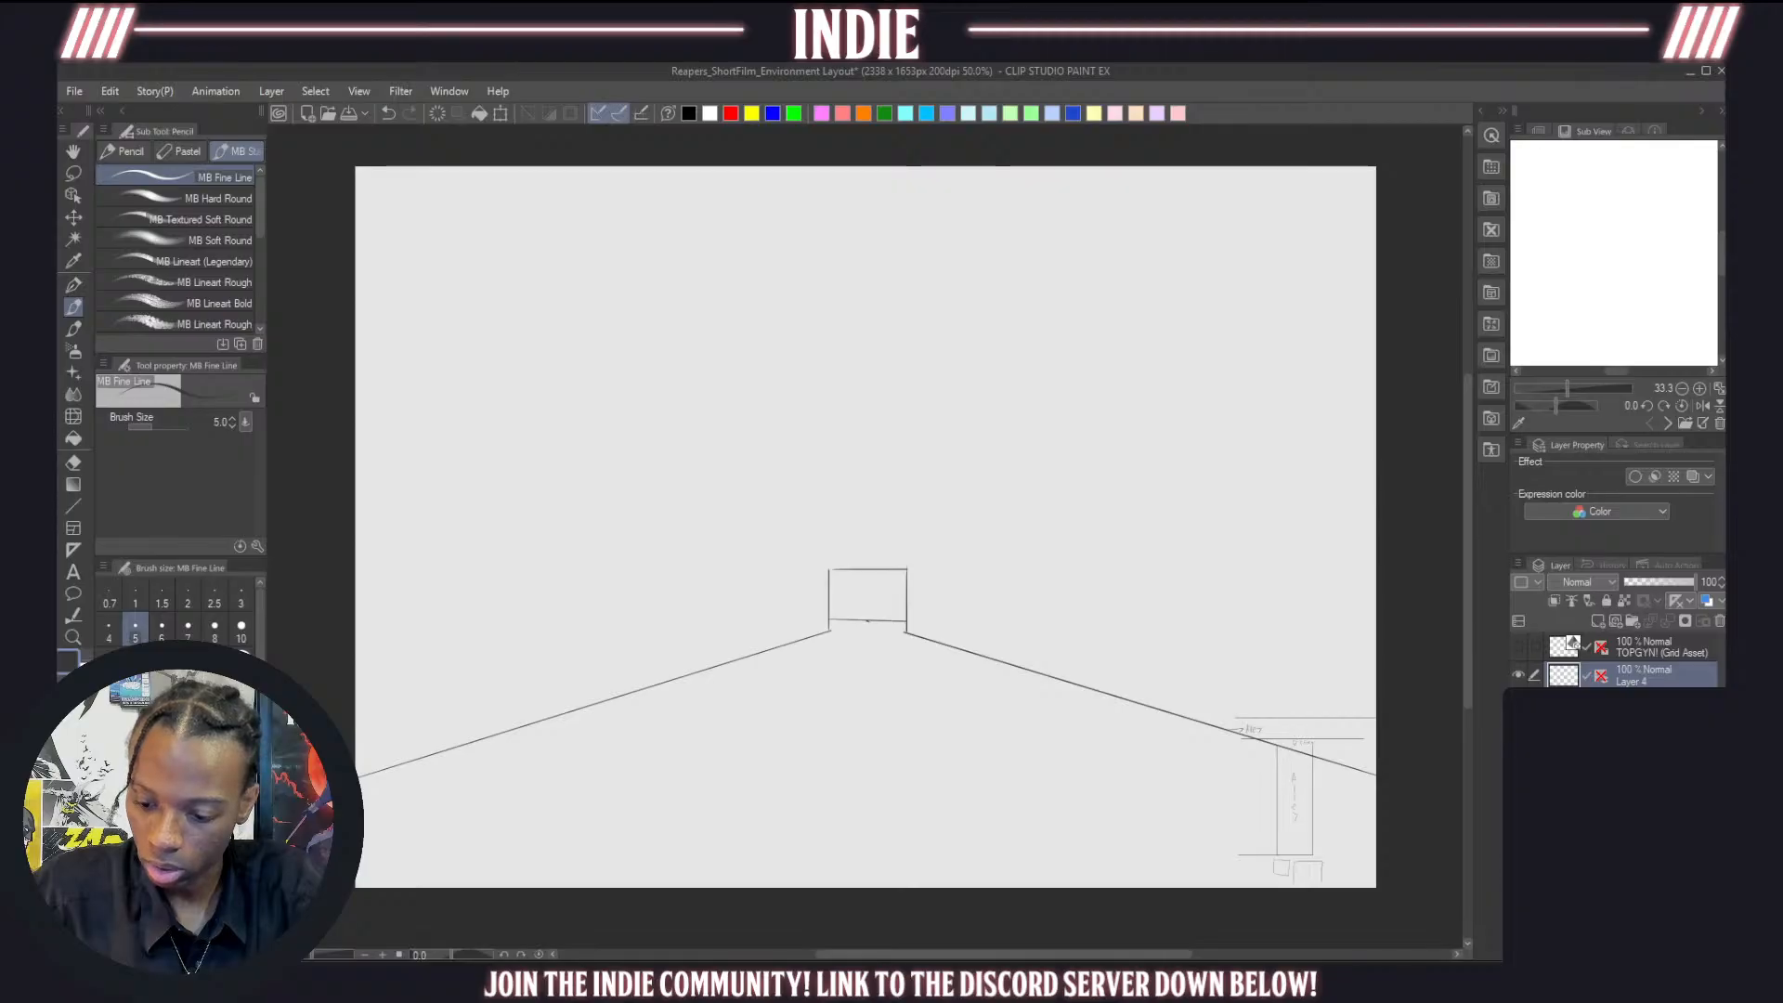
pyautogui.click(1519, 704)
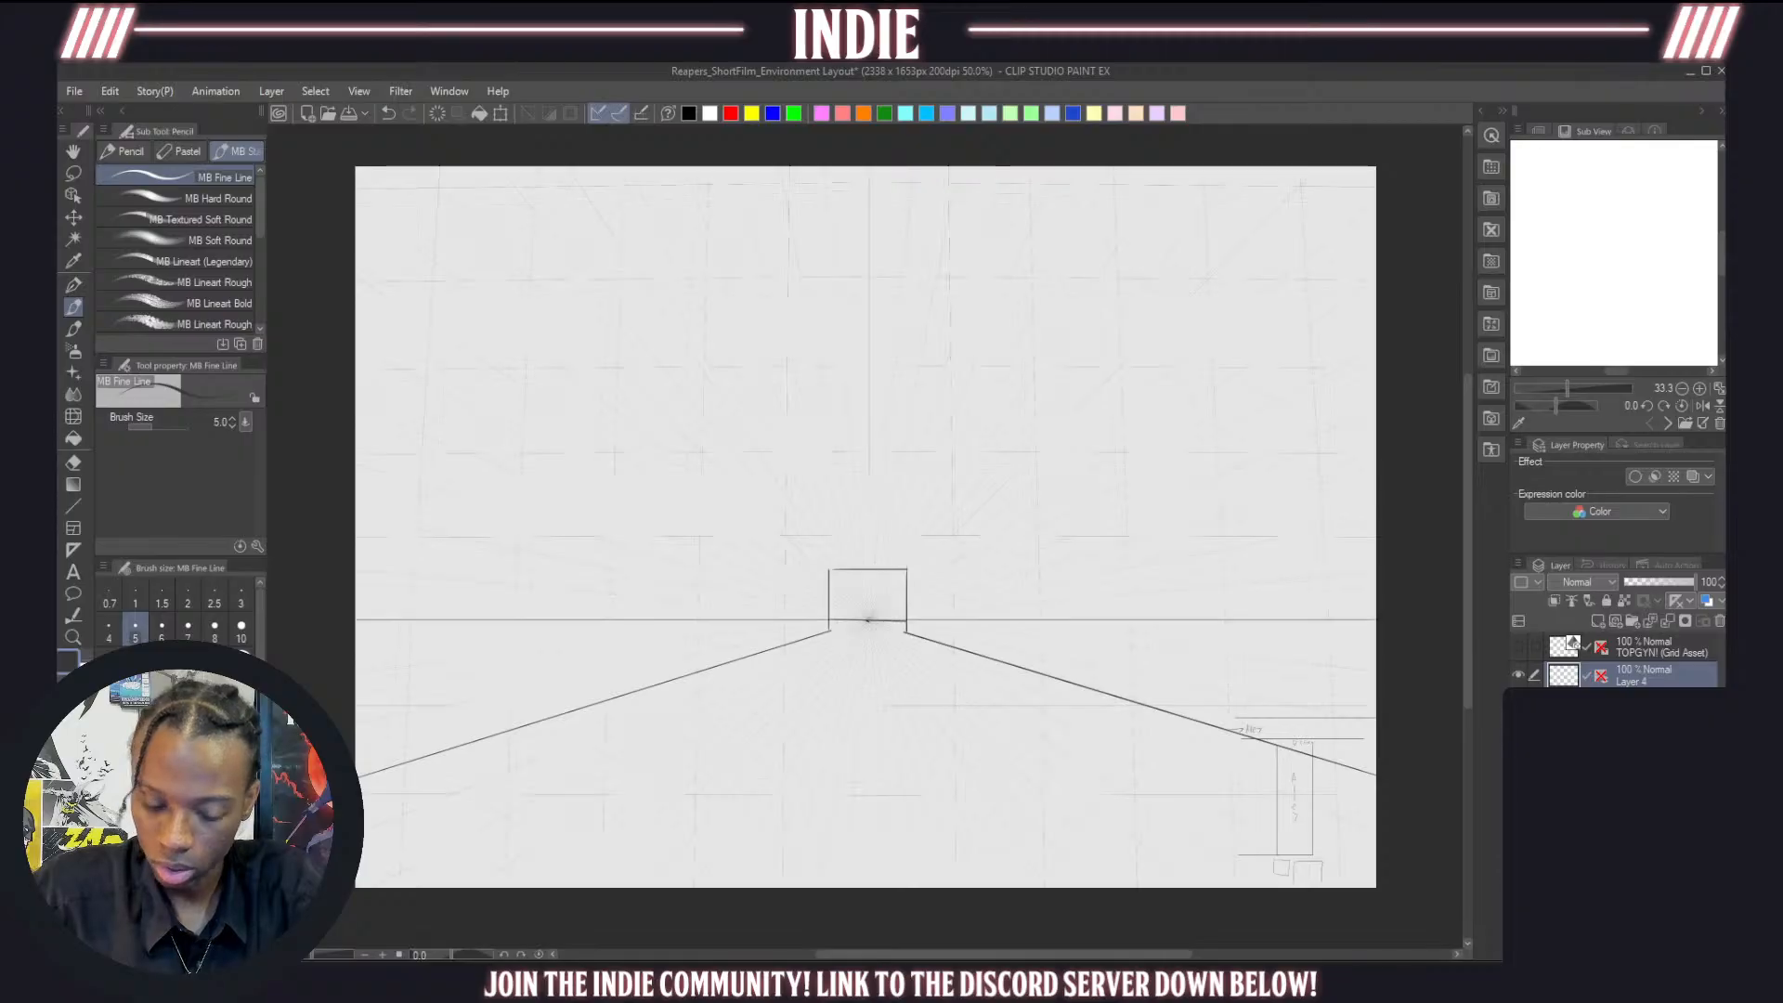
pyautogui.click(1601, 677)
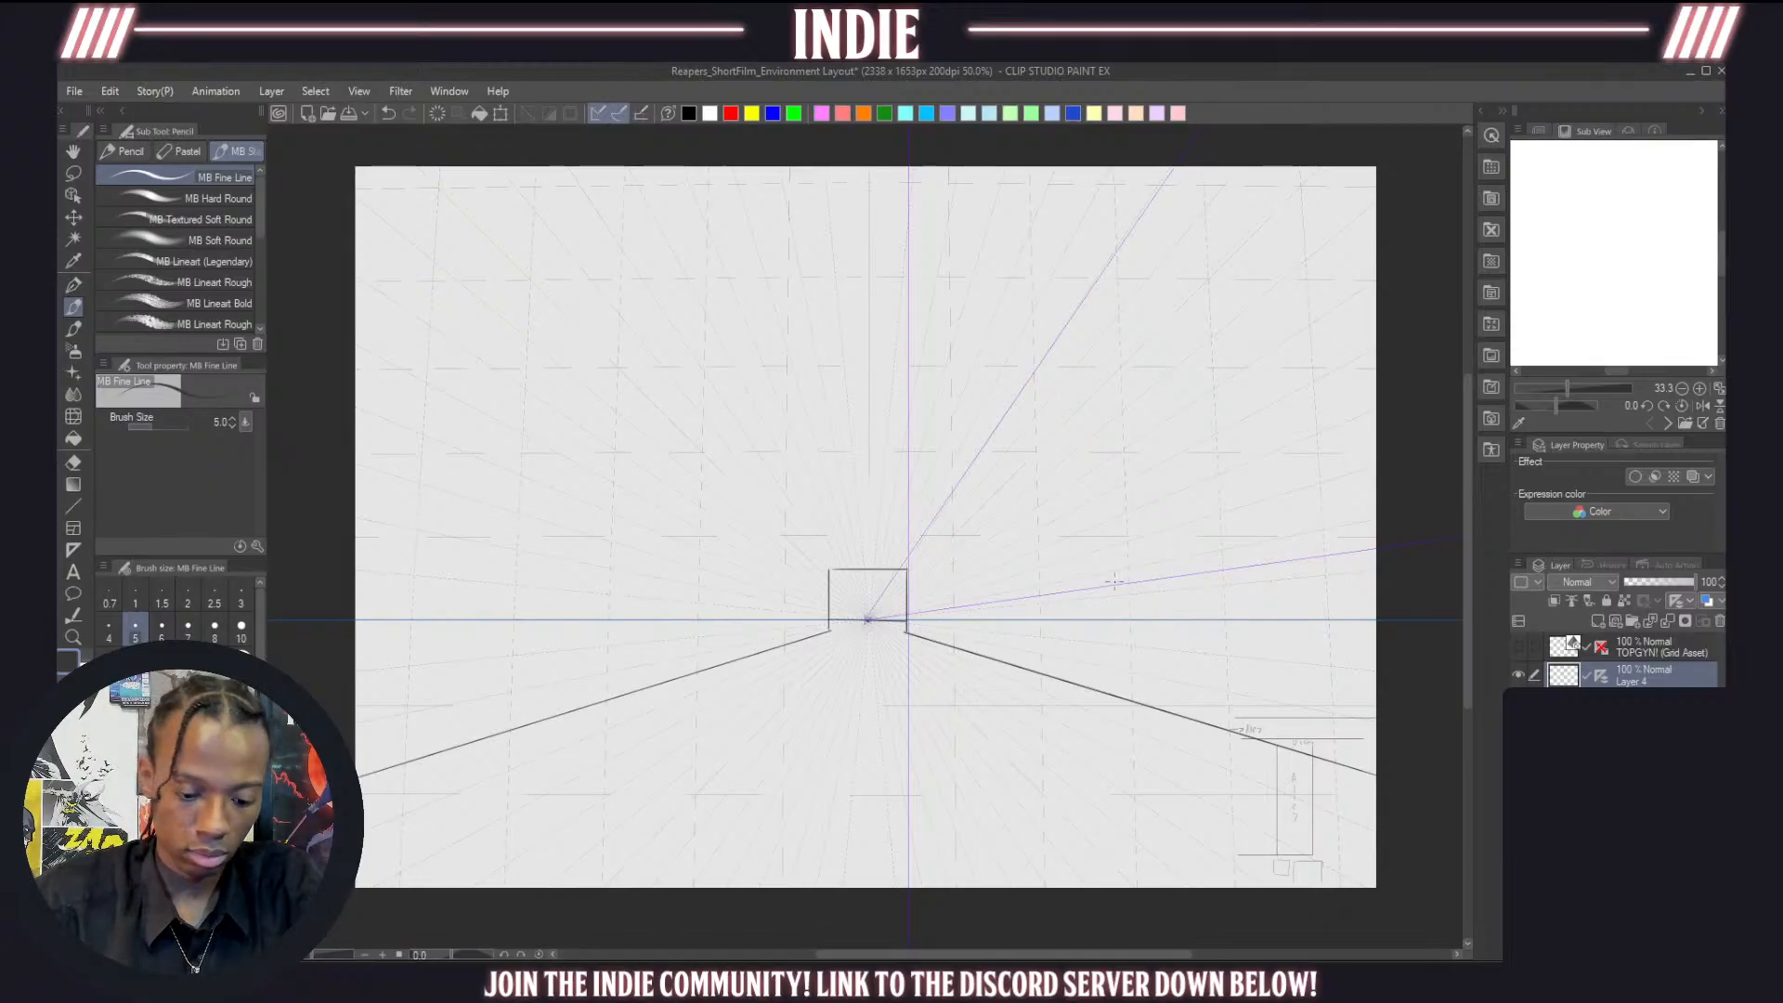
pyautogui.press('e')
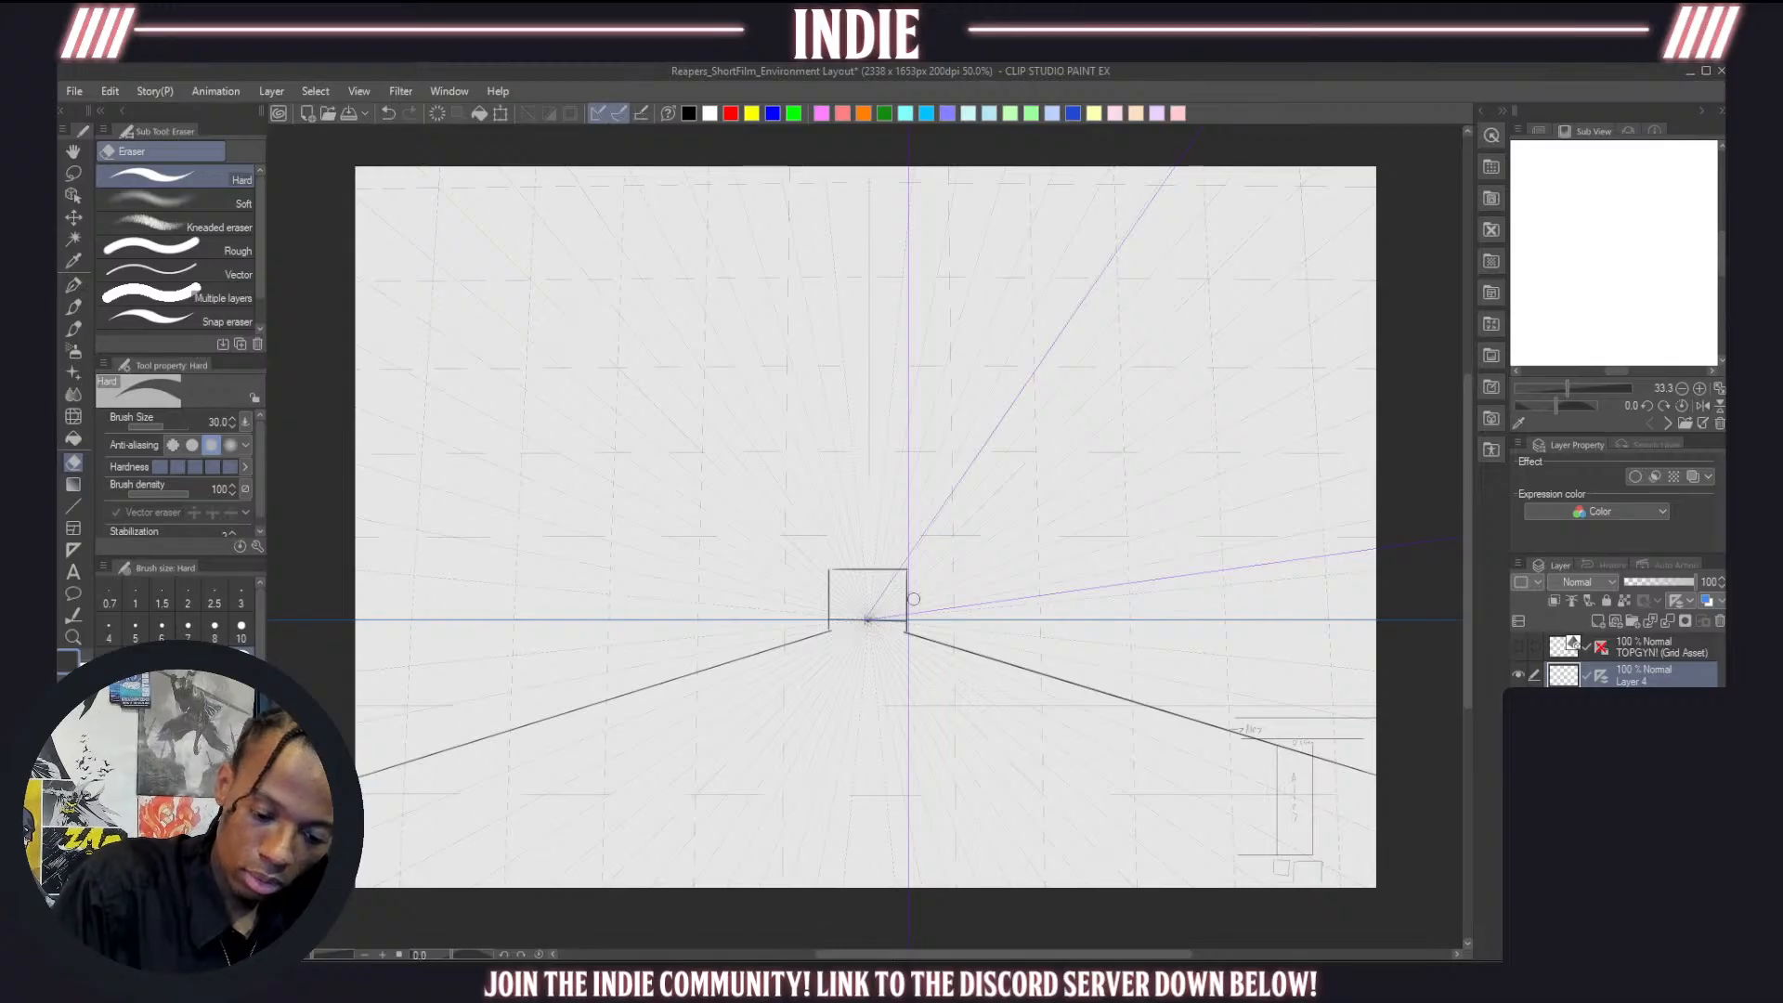
pyautogui.click(74, 307)
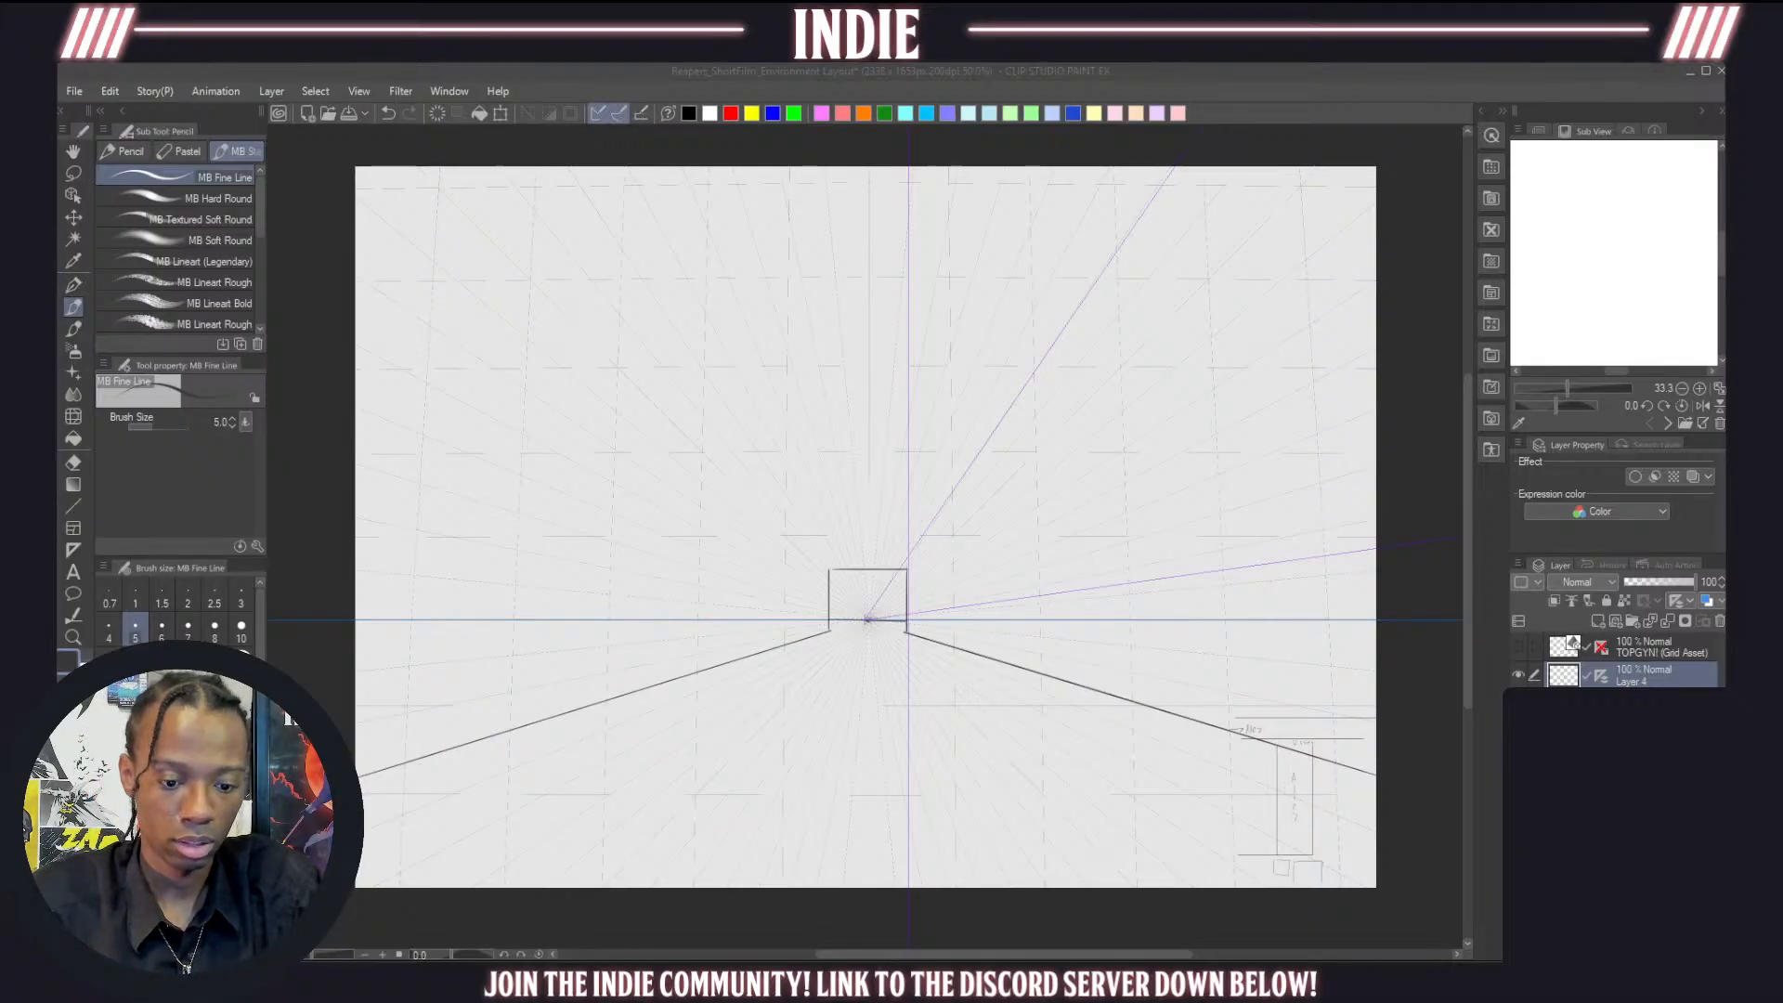
pyautogui.moveTo(625, 221); pyautogui.dragTo(671, 294)
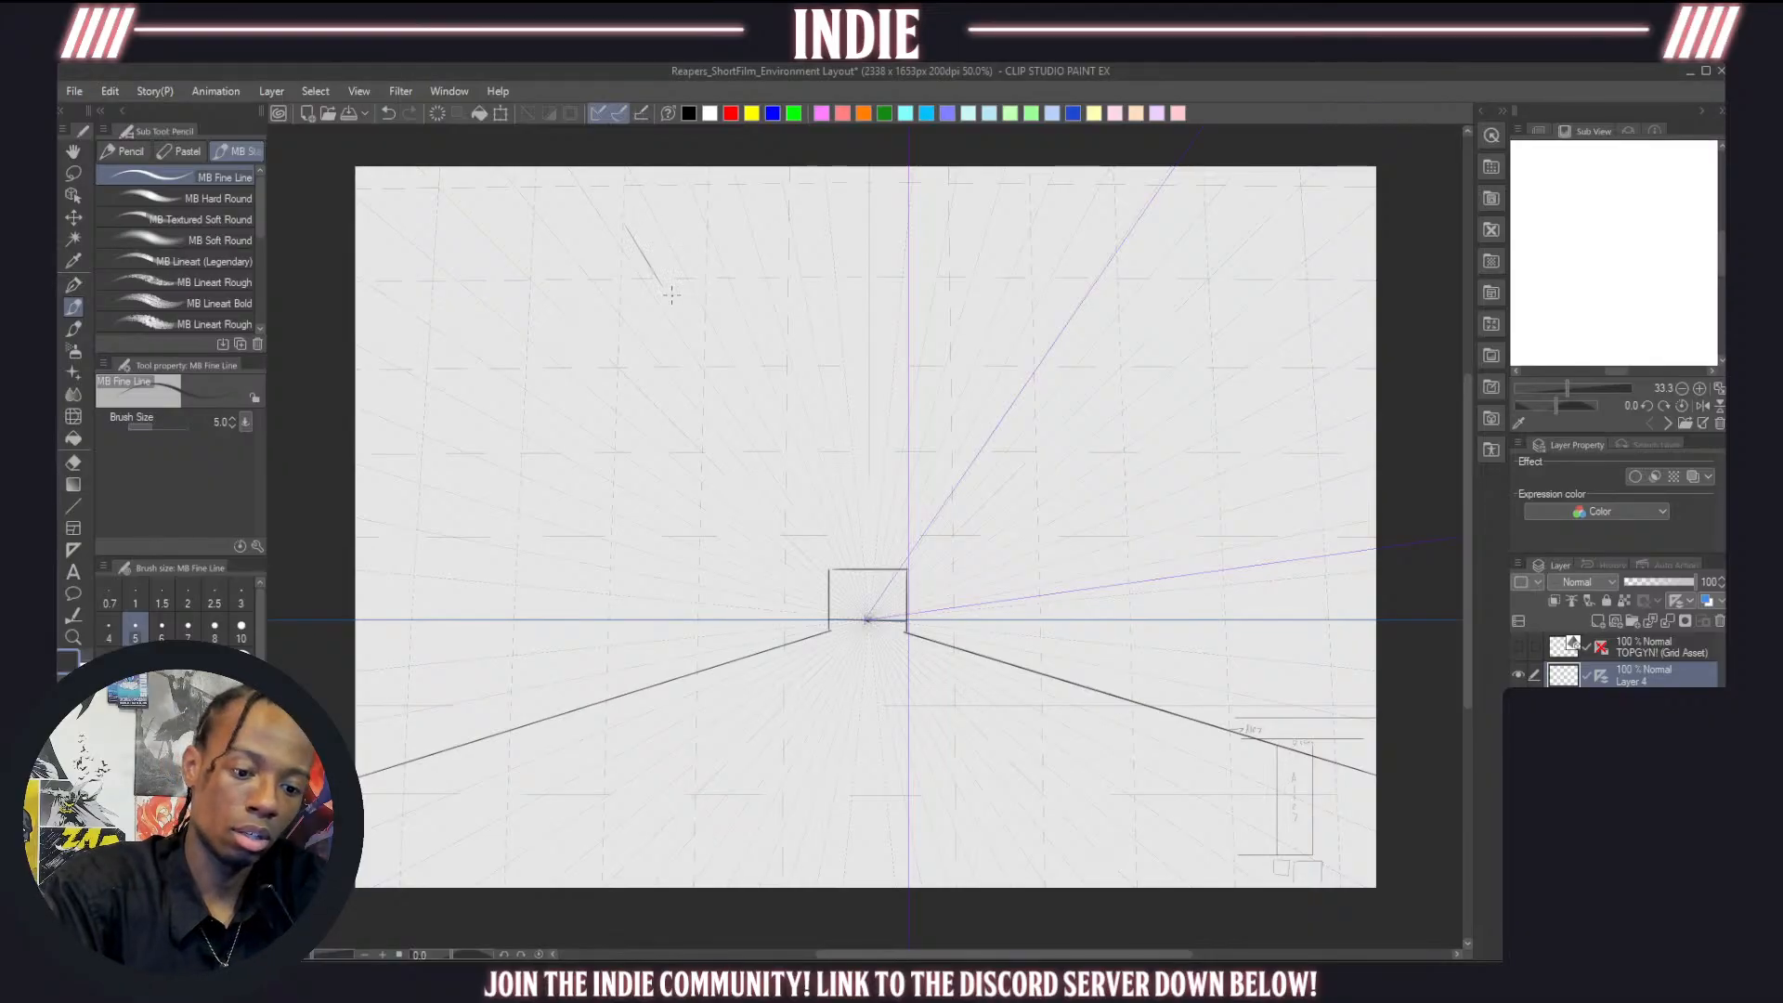
pyautogui.hotkey('ctrl', 'z')
pyautogui.moveTo(557, 174); pyautogui.dragTo(705, 382)
pyautogui.hotkey('ctrl', 'z')
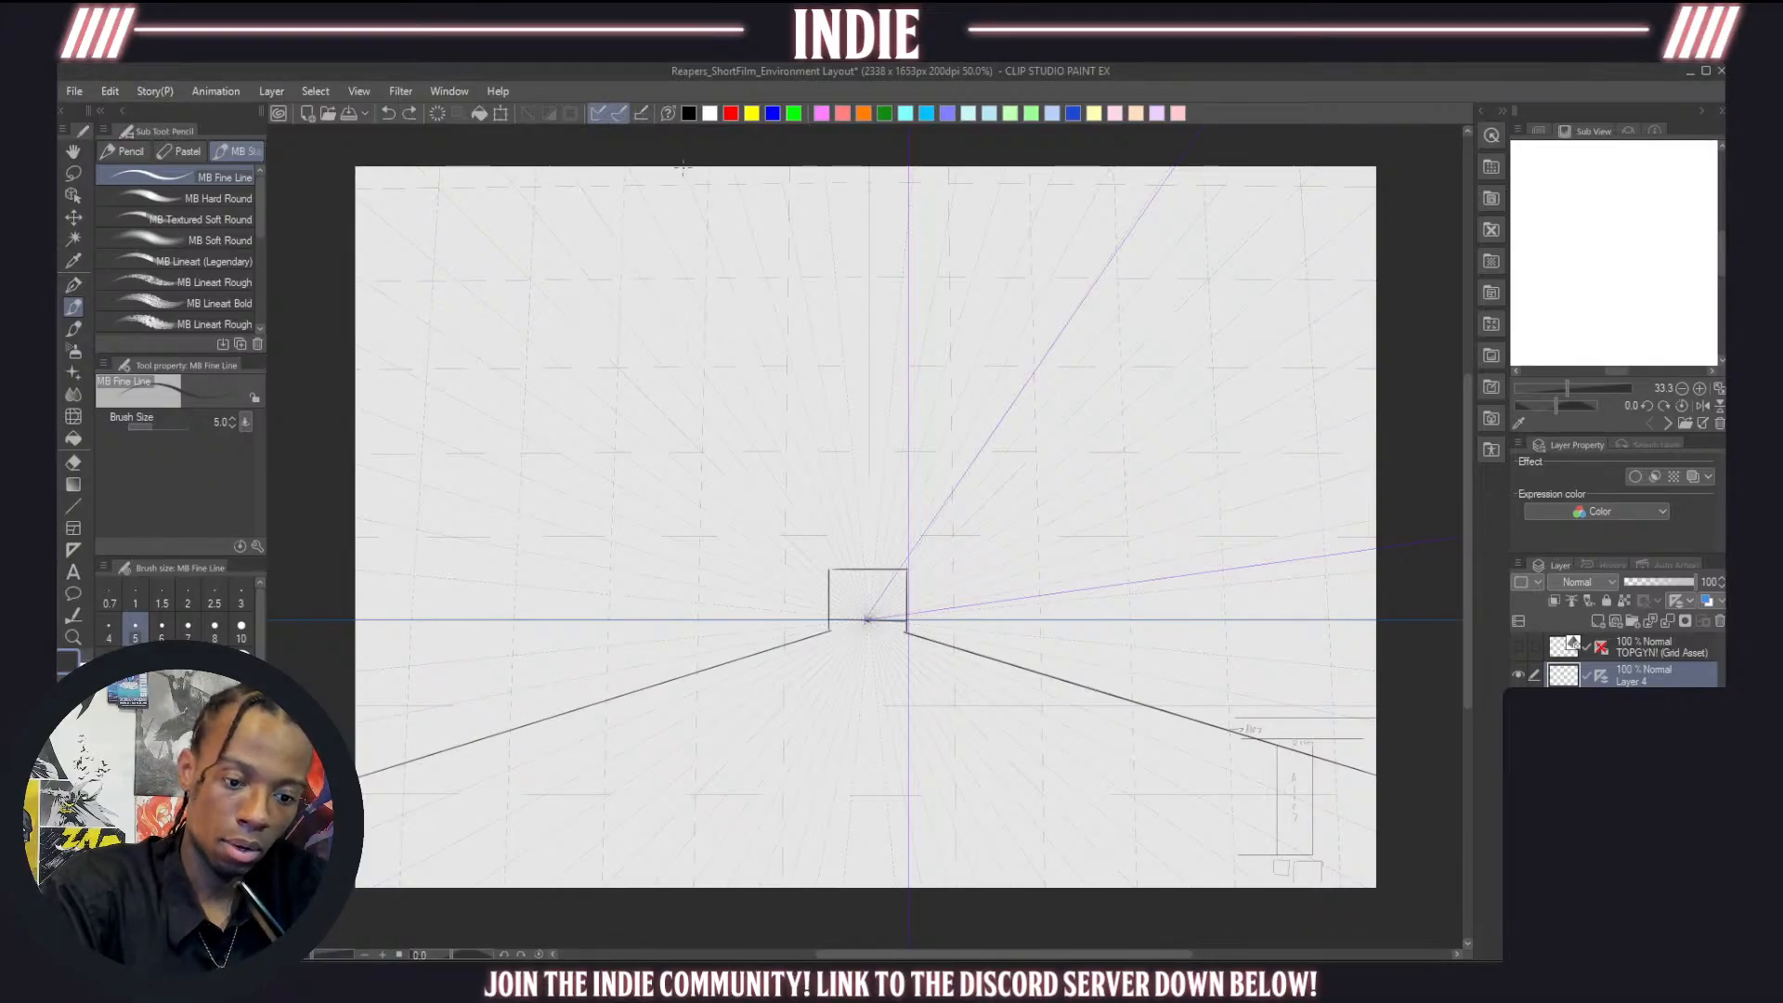
pyautogui.moveTo(682, 166)
pyautogui.mouseDown()
pyautogui.moveTo(810, 369)
pyautogui.moveTo(769, 410)
pyautogui.moveTo(770, 394)
pyautogui.moveTo(785, 663)
pyautogui.moveTo(341, 920)
pyautogui.mouseUp()
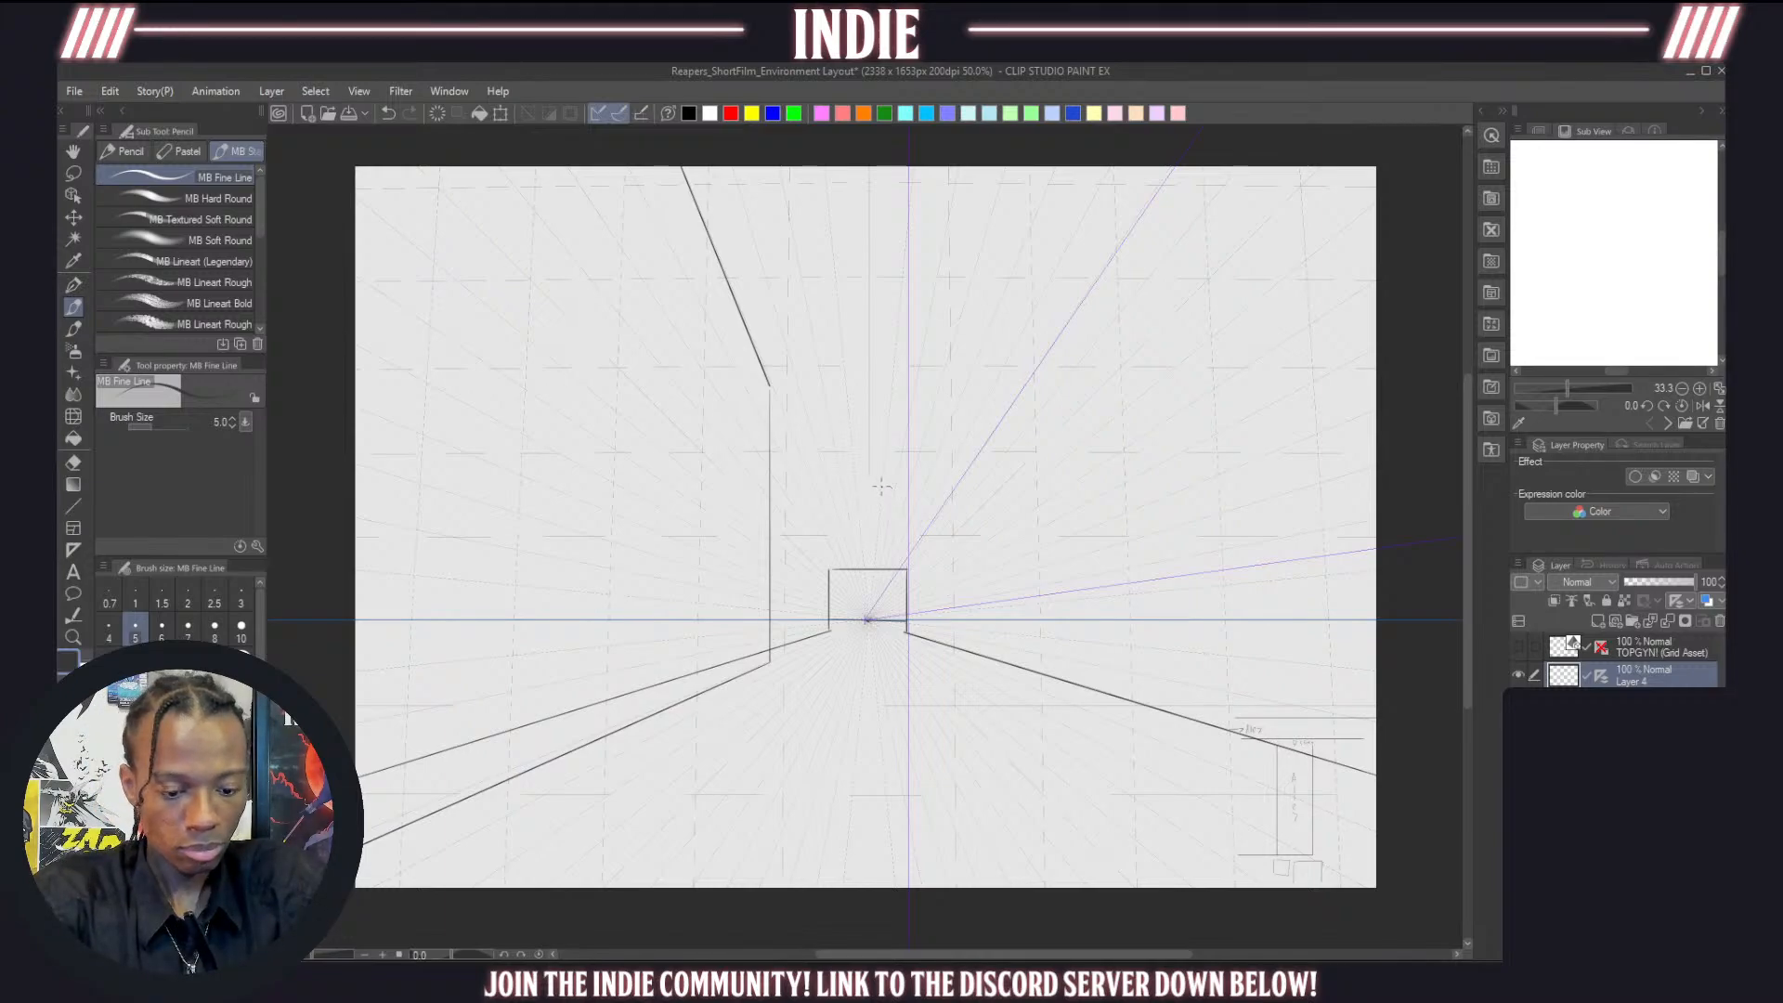
pyautogui.hotkey('ctrl', 'z')
pyautogui.hotkey('ctrl', 'z')
pyautogui.hotkey('ctrl', 'z')
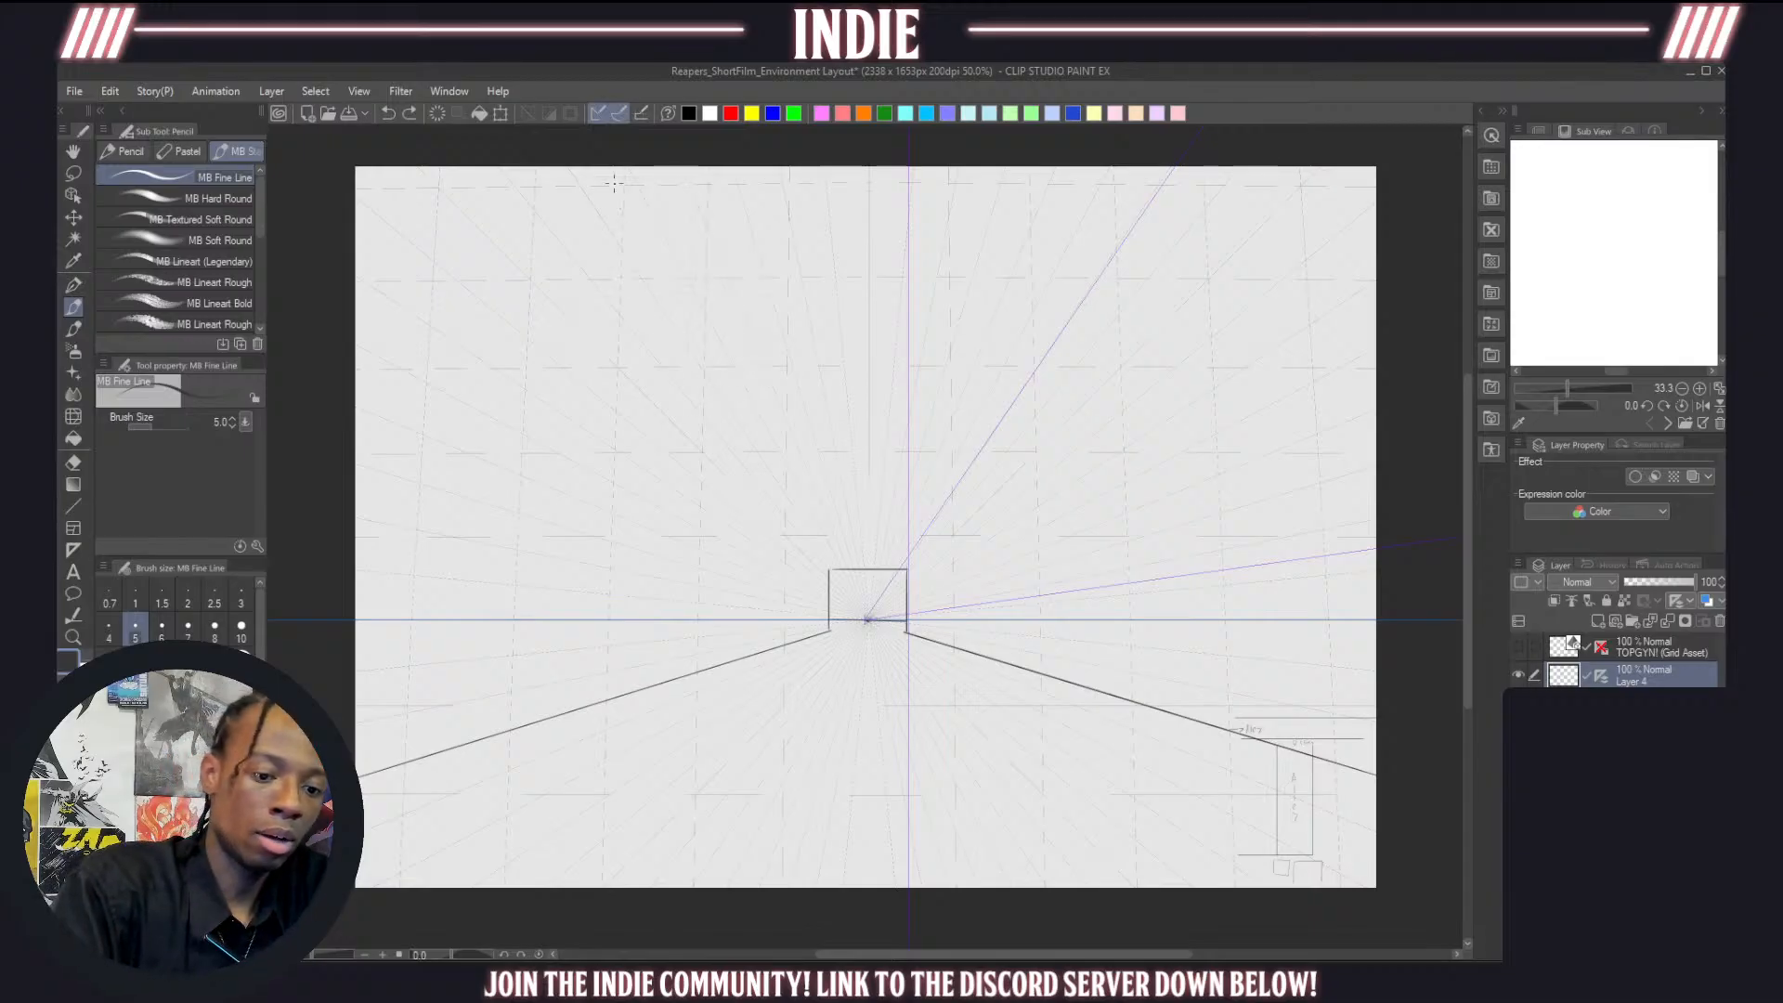
# Try drawing the left building's near corner and receding side wall directly on Layer 4
pyautogui.moveTo(536, 170)
pyautogui.mouseDown()
pyautogui.moveTo(533, 754)
pyautogui.moveTo(361, 829)
pyautogui.mouseUp()
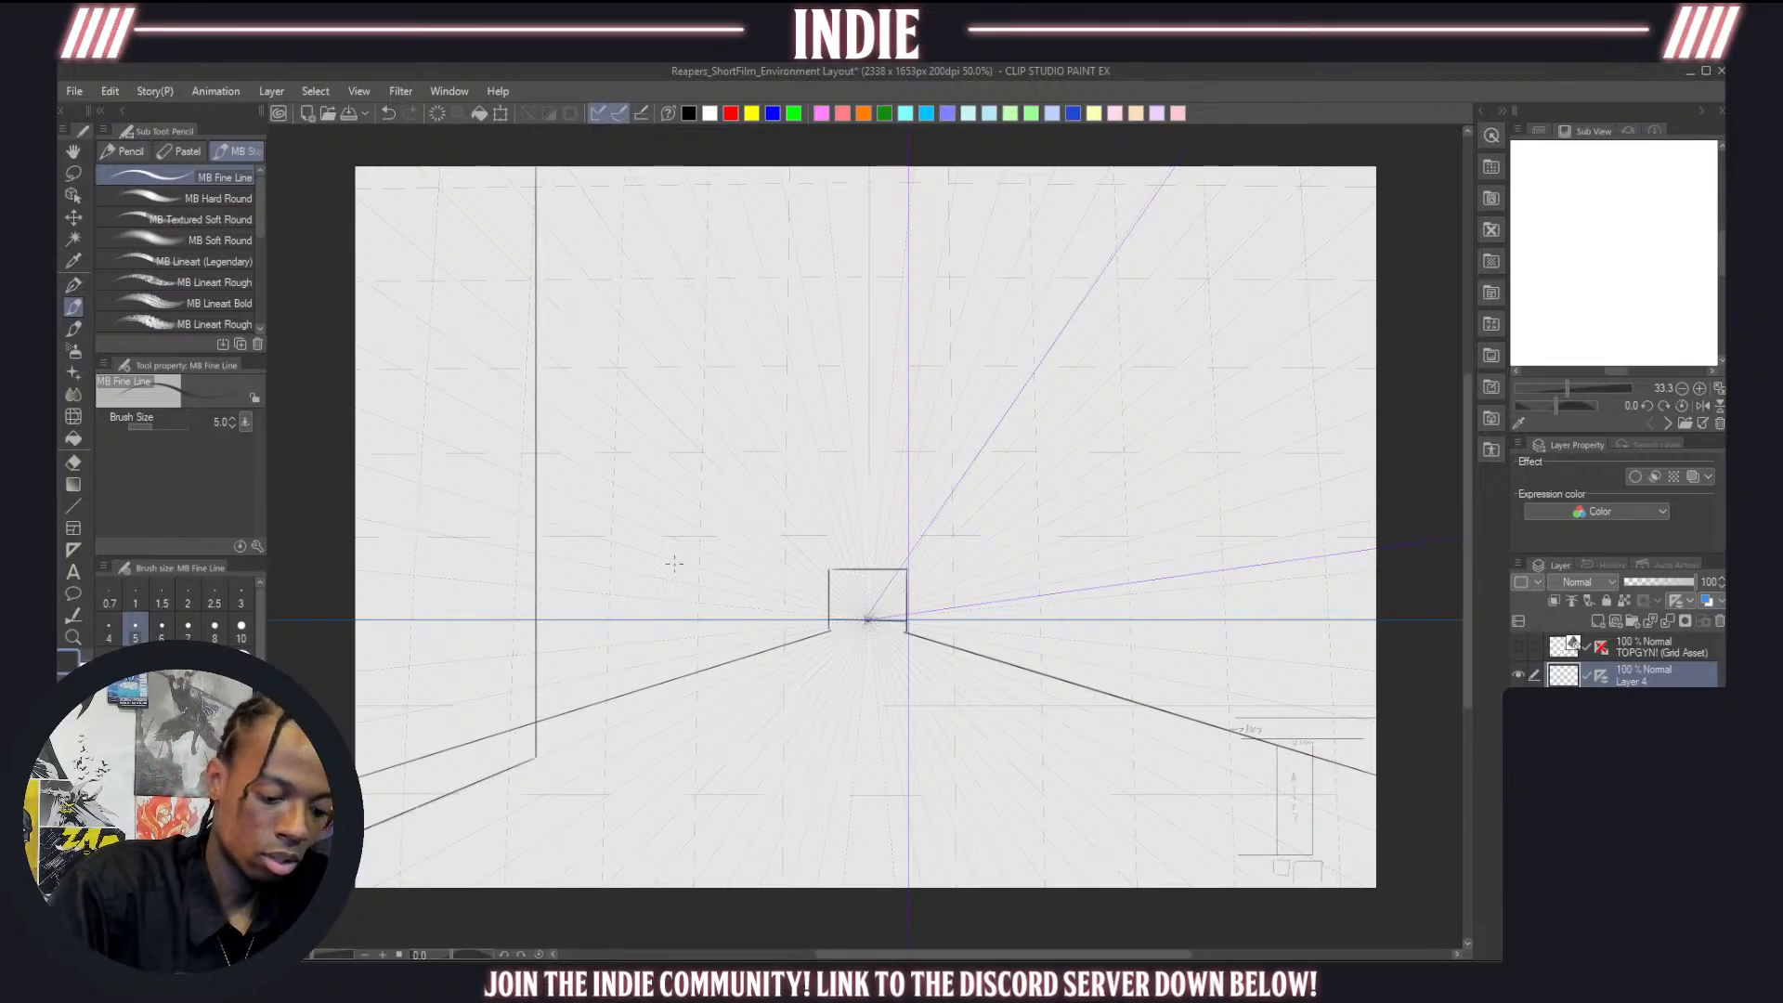
pyautogui.moveTo(622, 163)
pyautogui.mouseDown()
pyautogui.moveTo(843, 488)
pyautogui.moveTo(819, 484)
pyautogui.moveTo(808, 517)
pyautogui.moveTo(814, 647)
pyautogui.moveTo(666, 743)
pyautogui.moveTo(577, 755)
pyautogui.mouseUp()
pyautogui.hotkey('ctrl', 'z')
pyautogui.hotkey('ctrl', 'z')
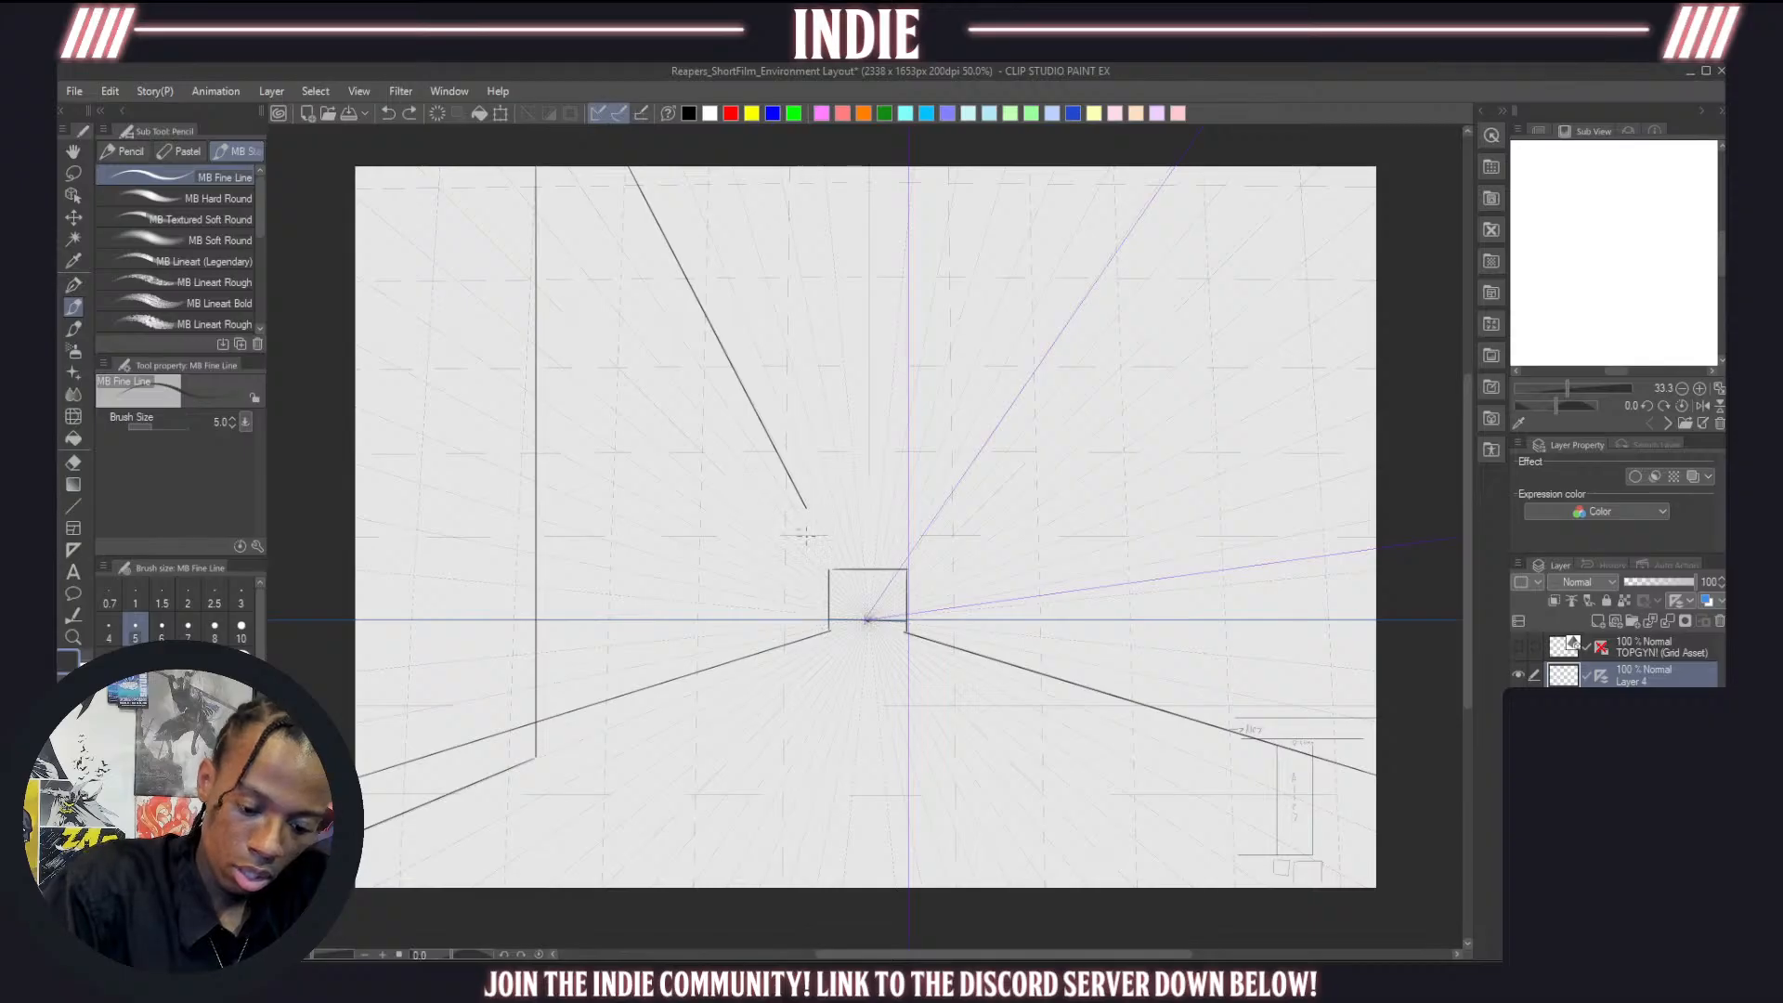
pyautogui.moveTo(805, 534)
pyautogui.mouseDown()
pyautogui.moveTo(807, 639)
pyautogui.moveTo(548, 735)
pyautogui.mouseUp()
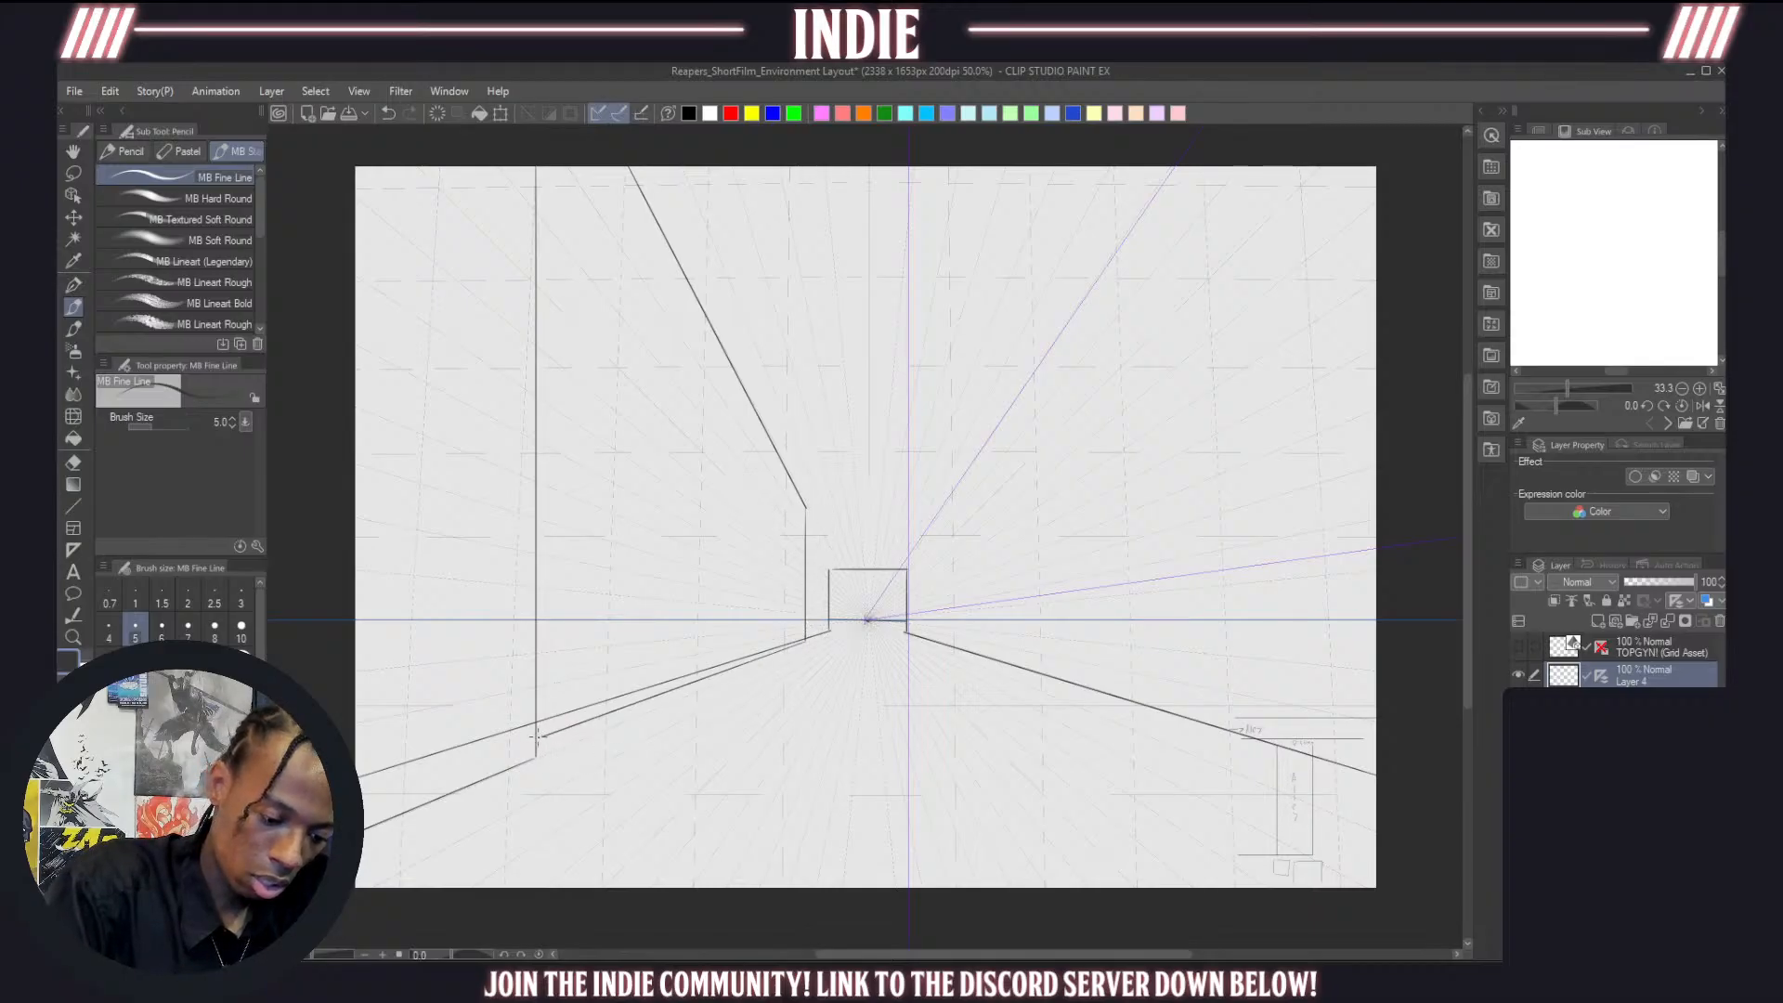
pyautogui.hotkey('ctrl', 'z')
pyautogui.moveTo(548, 735); pyautogui.dragTo(549, 734)
pyautogui.hotkey('ctrl', 'z')
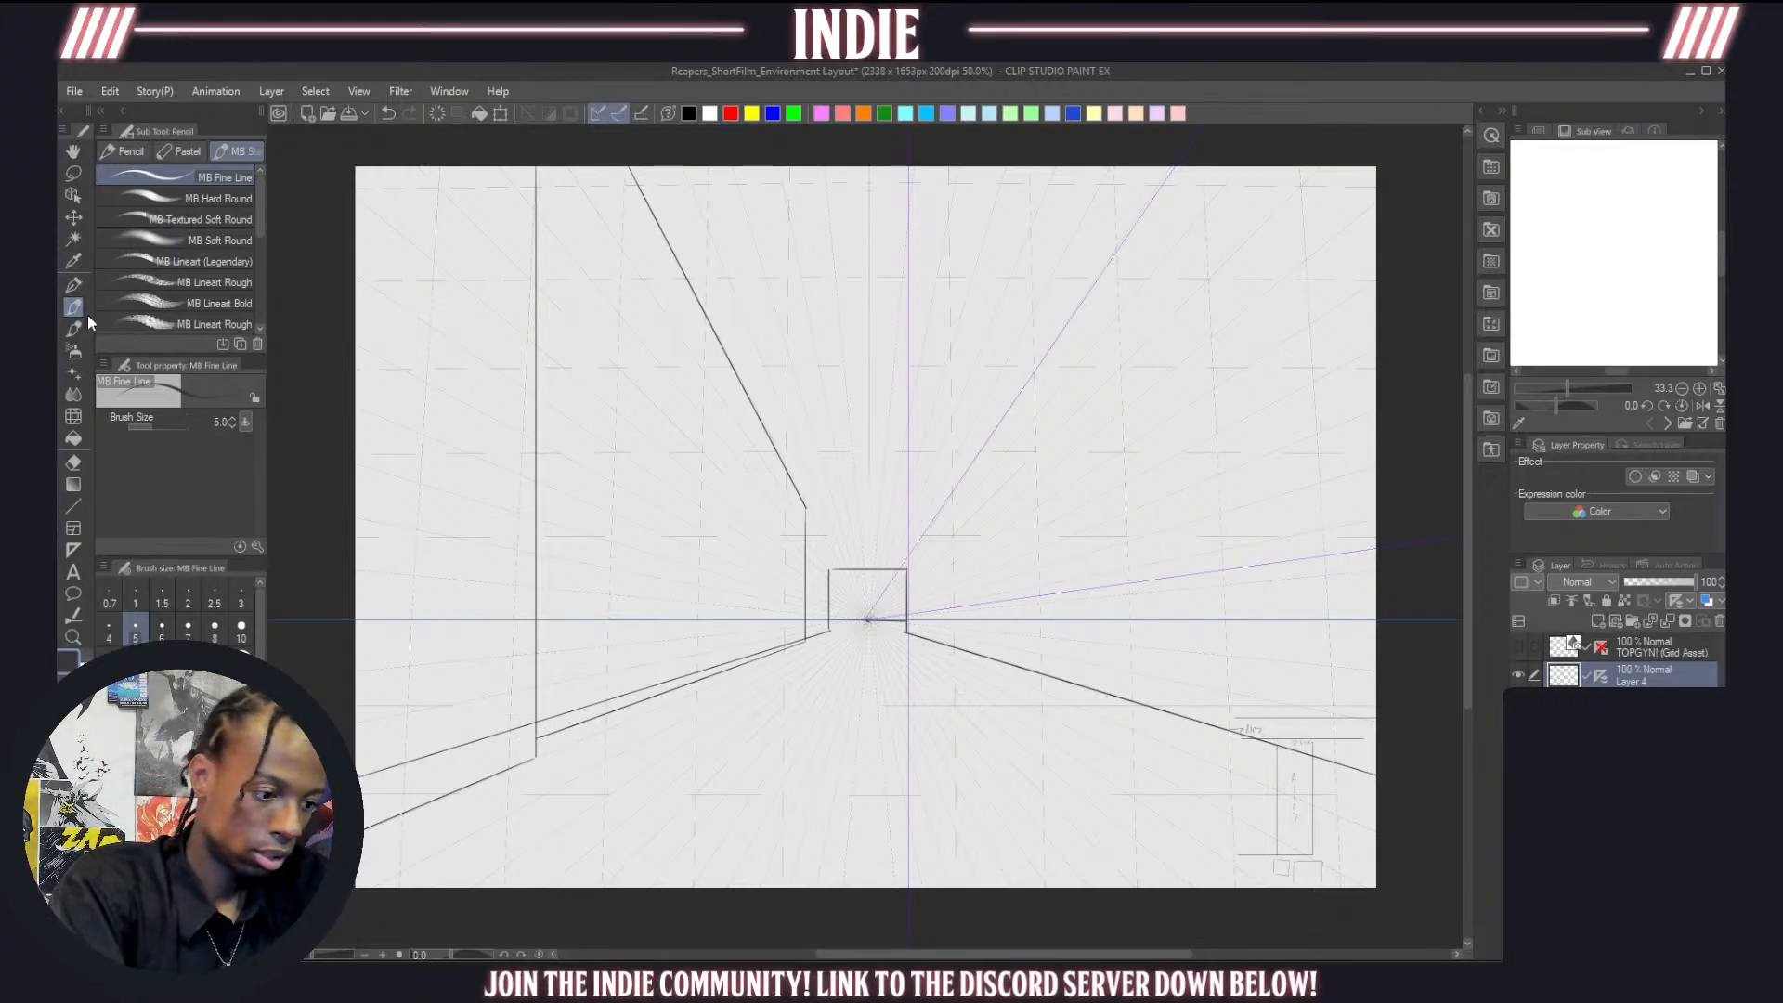
pyautogui.hotkey('ctrl', 'z')
pyautogui.hotkey('ctrl', 'z')
pyautogui.hotkey('ctrl', 'z')
pyautogui.hotkey('ctrl', 'z')
pyautogui.hotkey('ctrl', 'z')
pyautogui.hotkey('ctrl', 'z')
pyautogui.hotkey('ctrl', 'z')
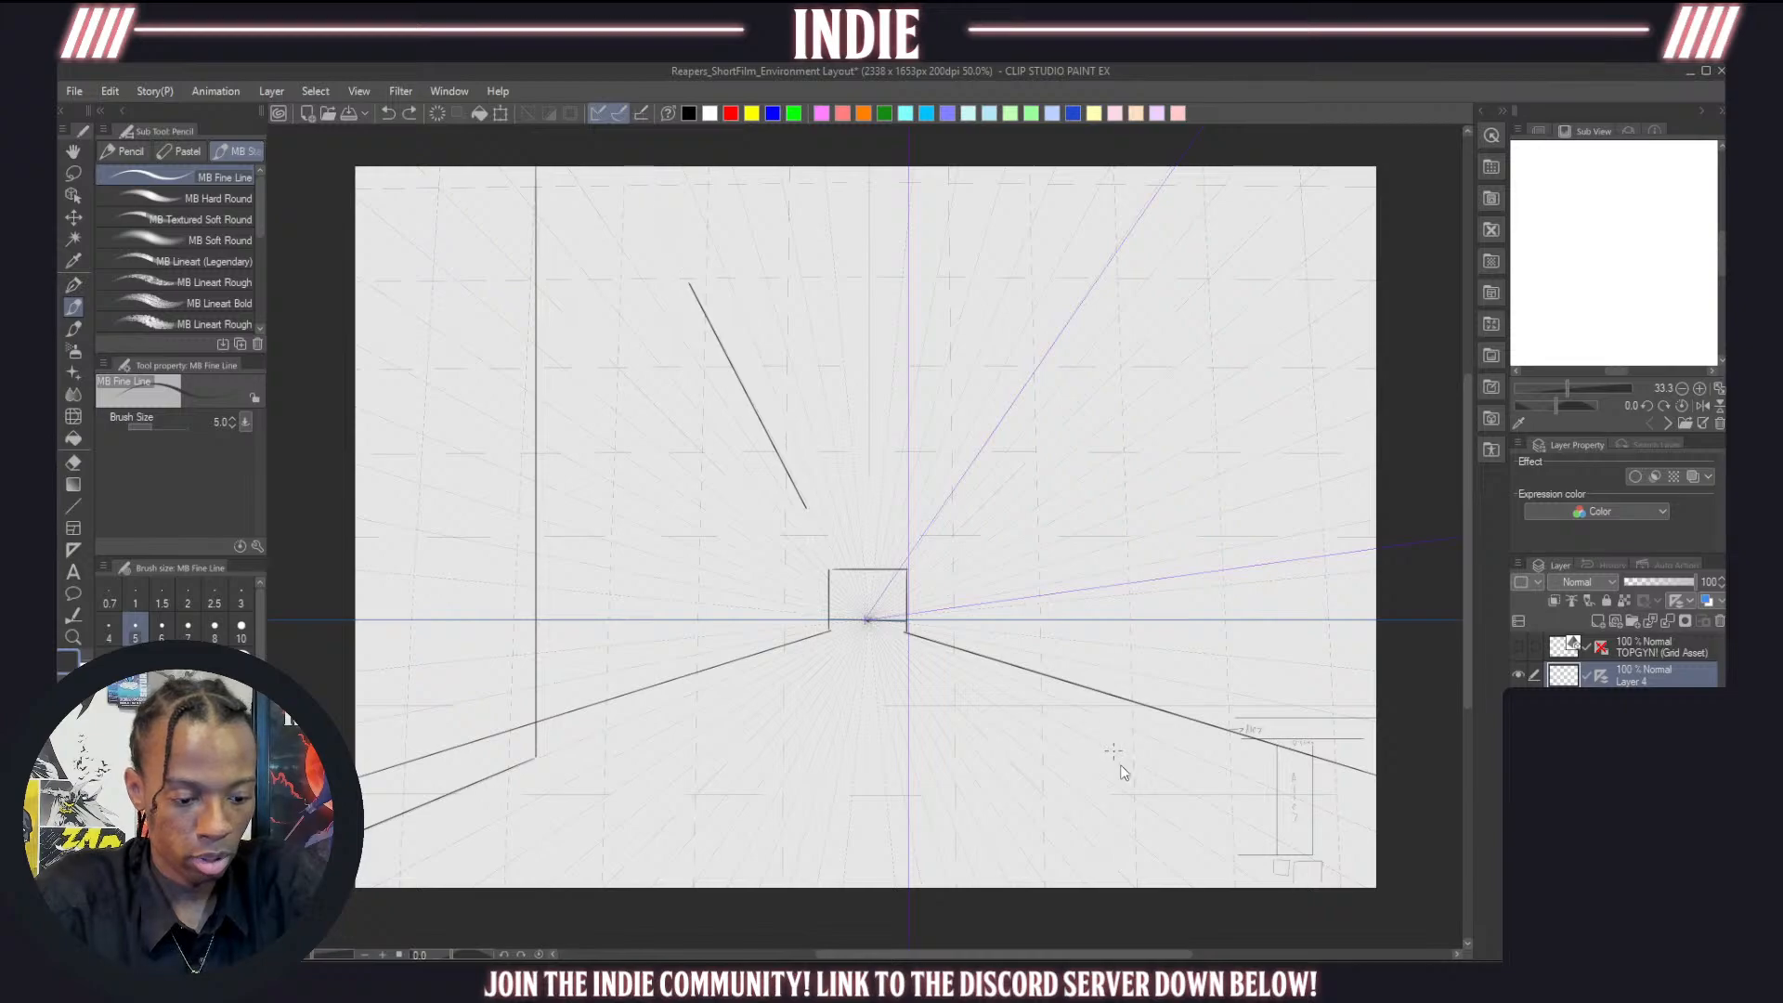
# Add a new layer with the perspective ruler on it and draw the left building's near vertical corner and front ground edge
pyautogui.click(1598, 620)
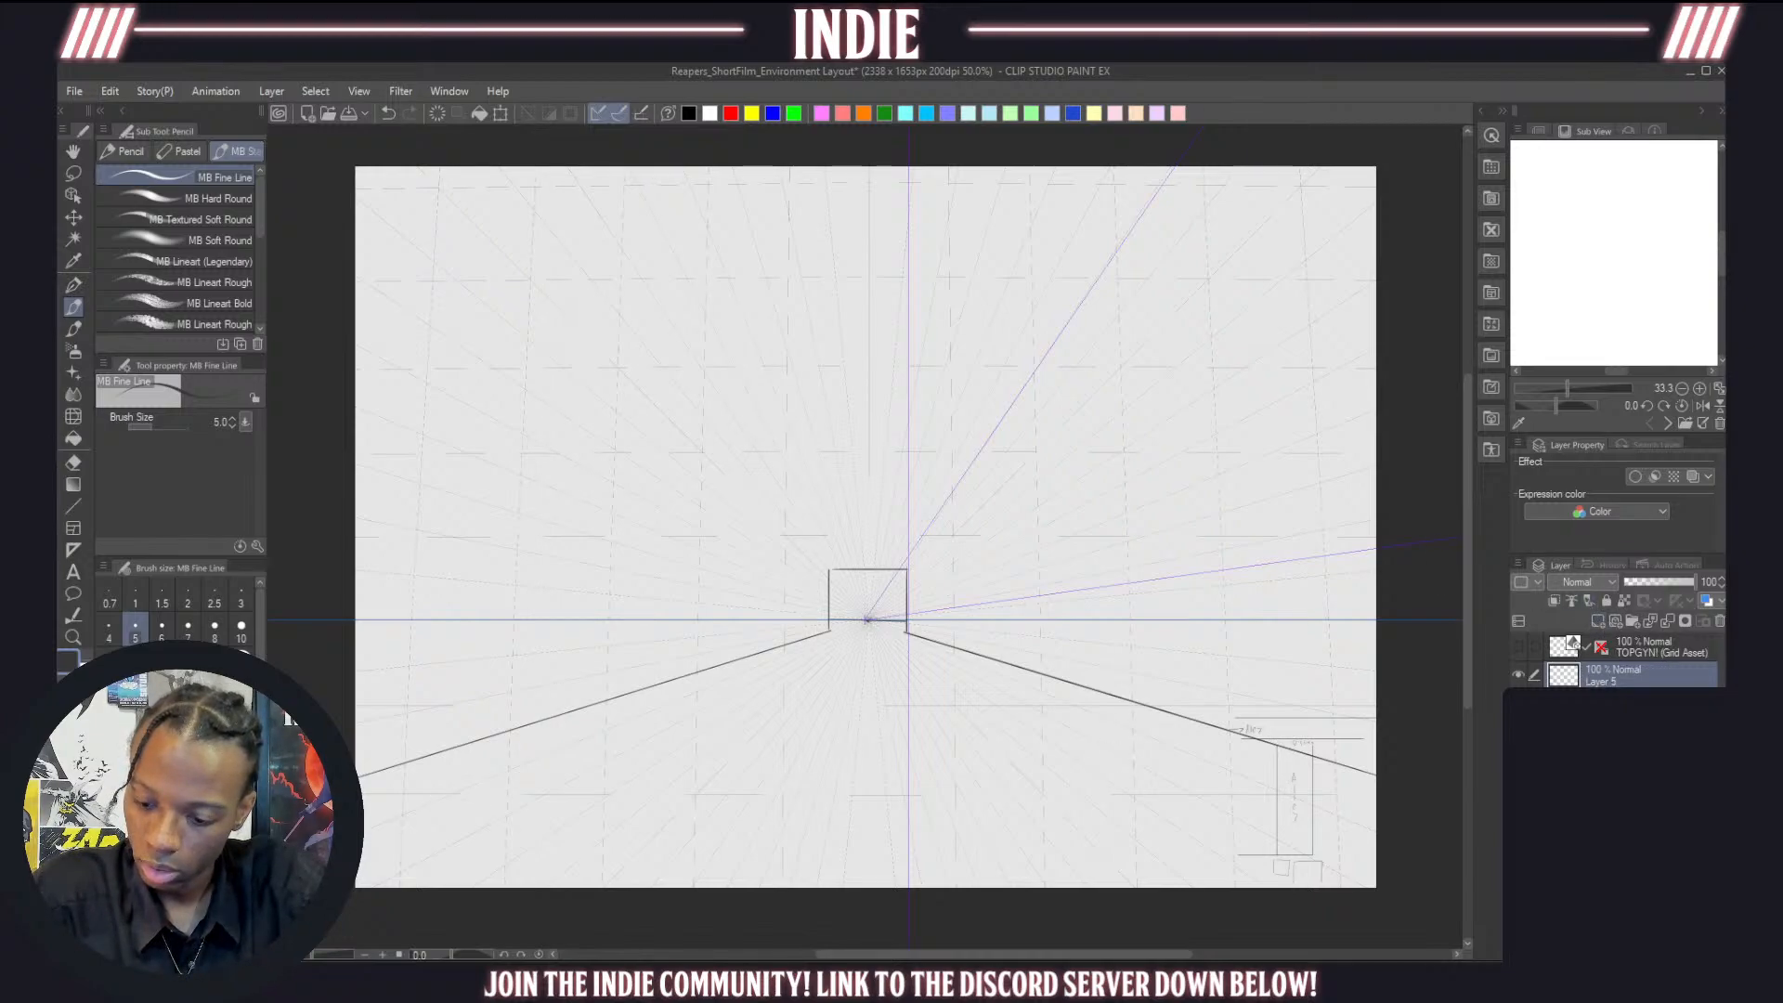
pyautogui.click(1586, 676)
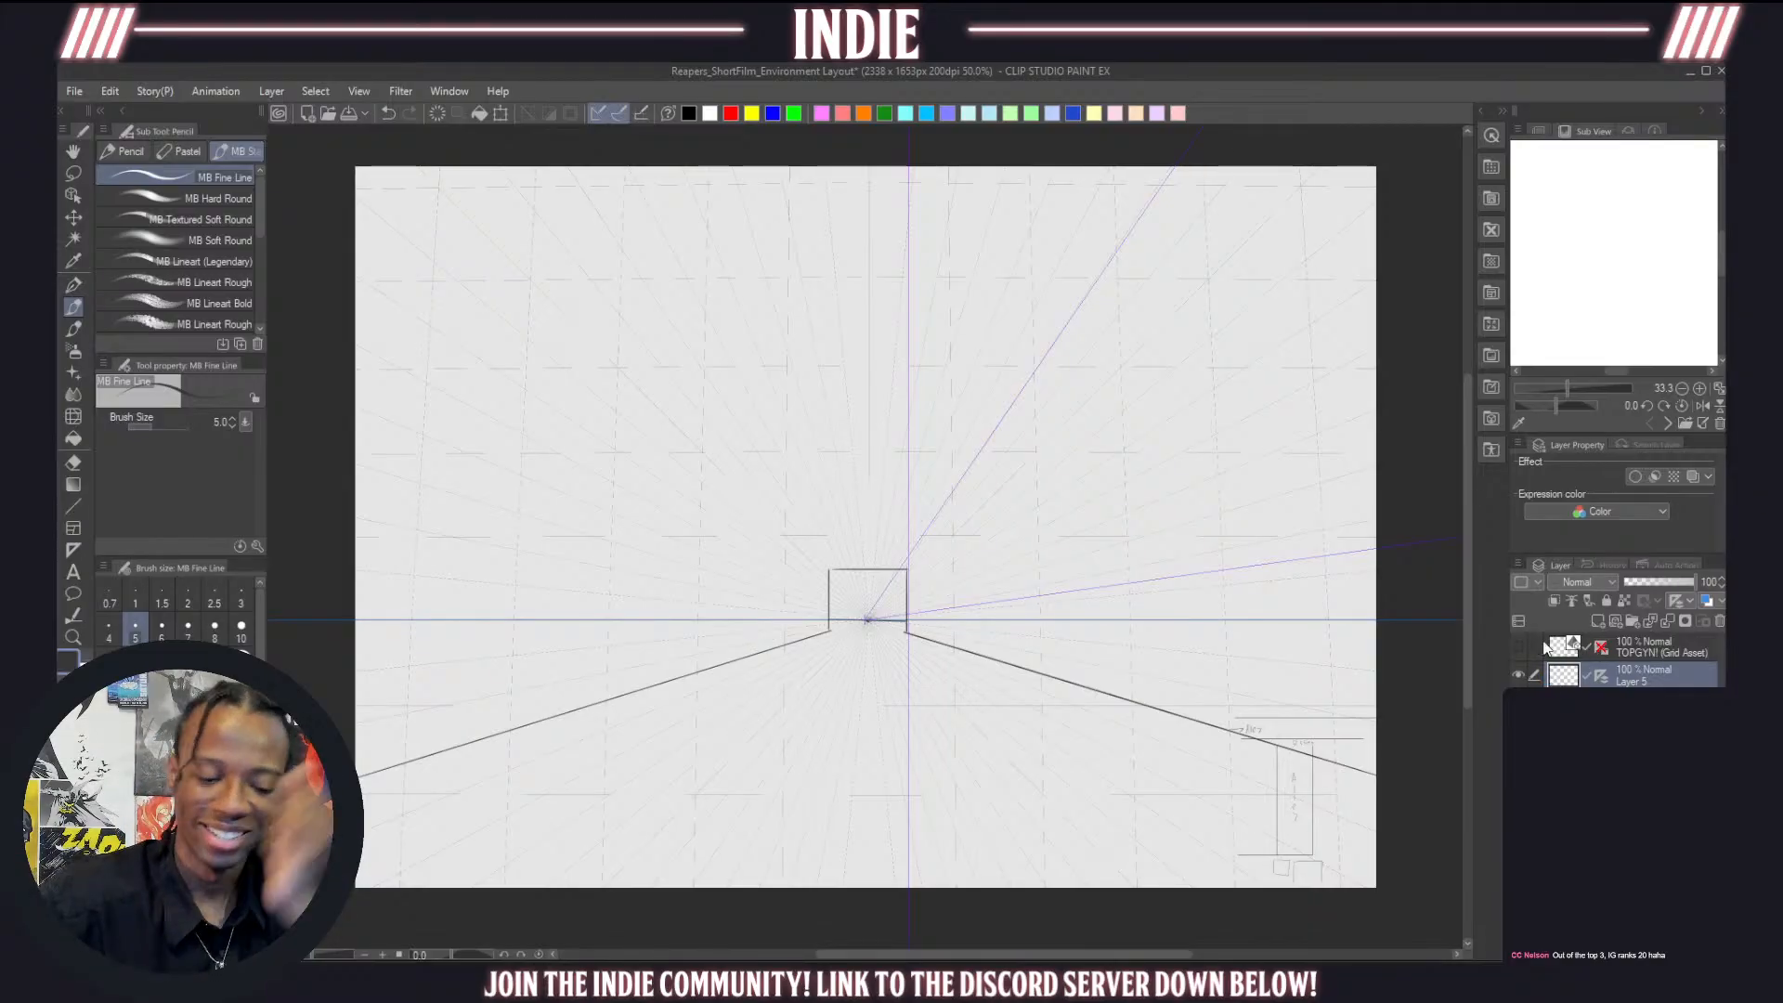
pyautogui.moveTo(539, 167)
pyautogui.mouseDown()
pyautogui.moveTo(539, 760)
pyautogui.moveTo(364, 828)
pyautogui.mouseUp()
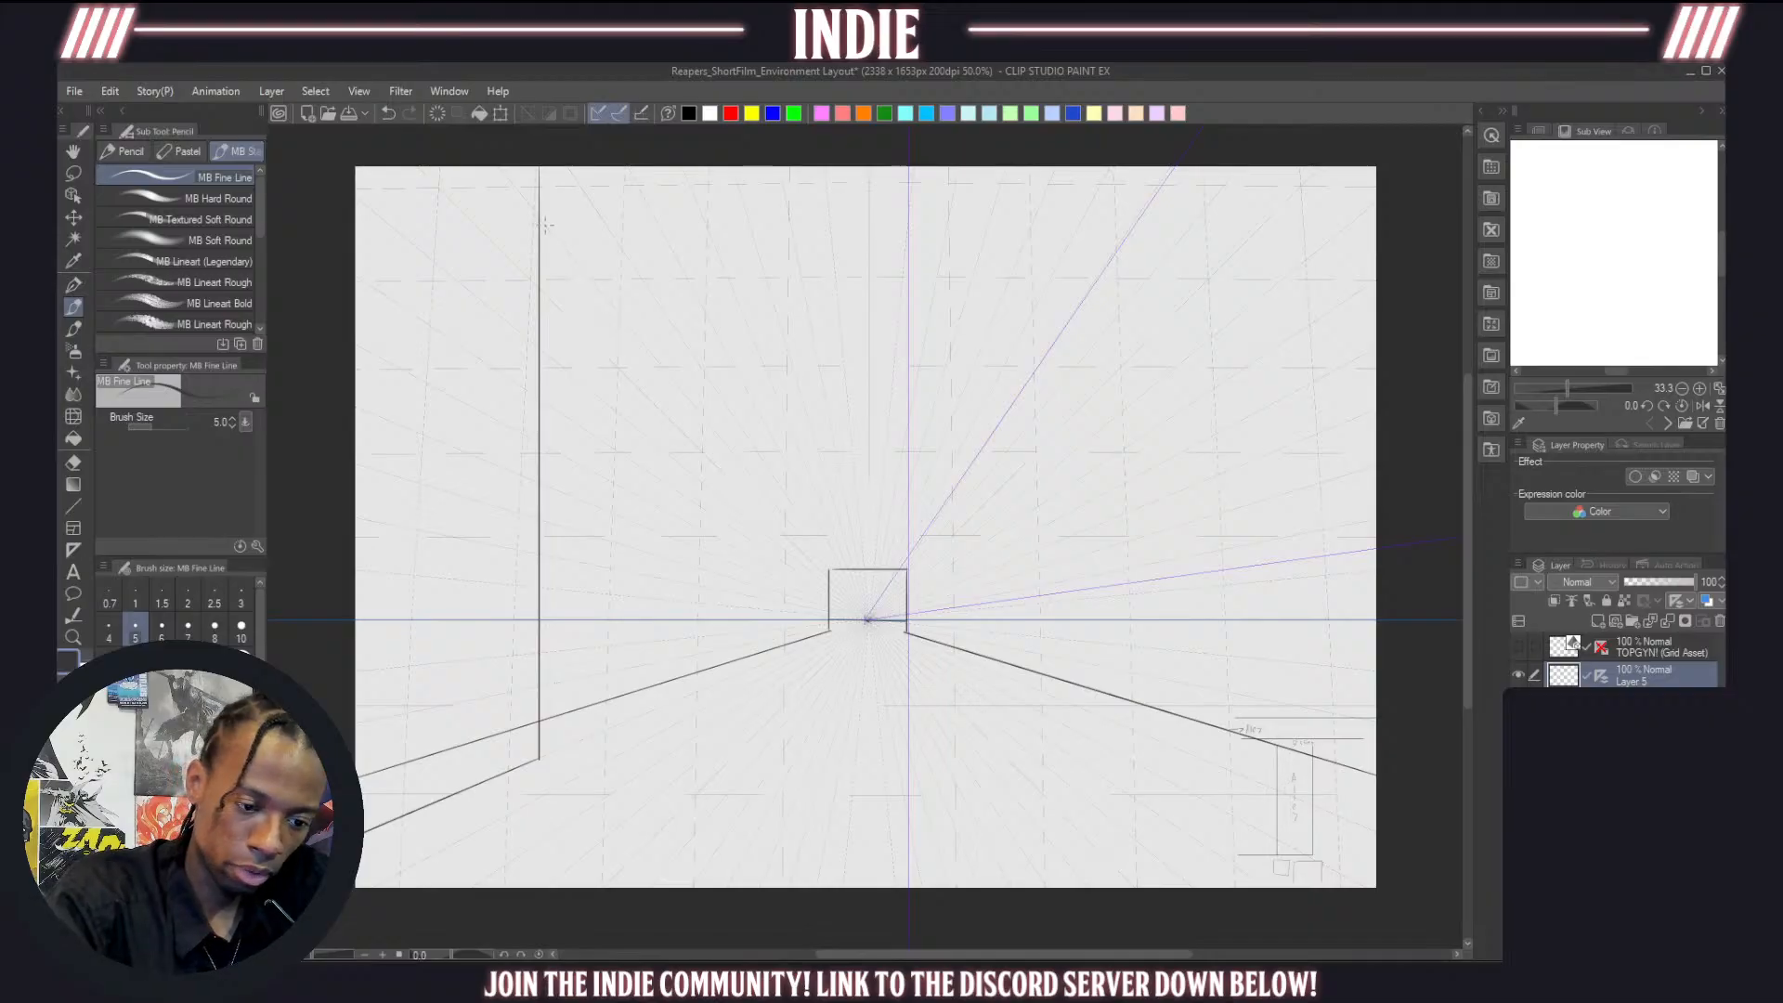
# Draw the left building's side wall with a receding top edge, a far vertical edge and a base line back to the near corner
pyautogui.moveTo(562, 167)
pyautogui.mouseDown()
pyautogui.moveTo(812, 488)
pyautogui.moveTo(785, 520)
pyautogui.moveTo(788, 502)
pyautogui.moveTo(794, 655)
pyautogui.moveTo(555, 766)
pyautogui.mouseUp()
pyautogui.hotkey('ctrl', 'z')
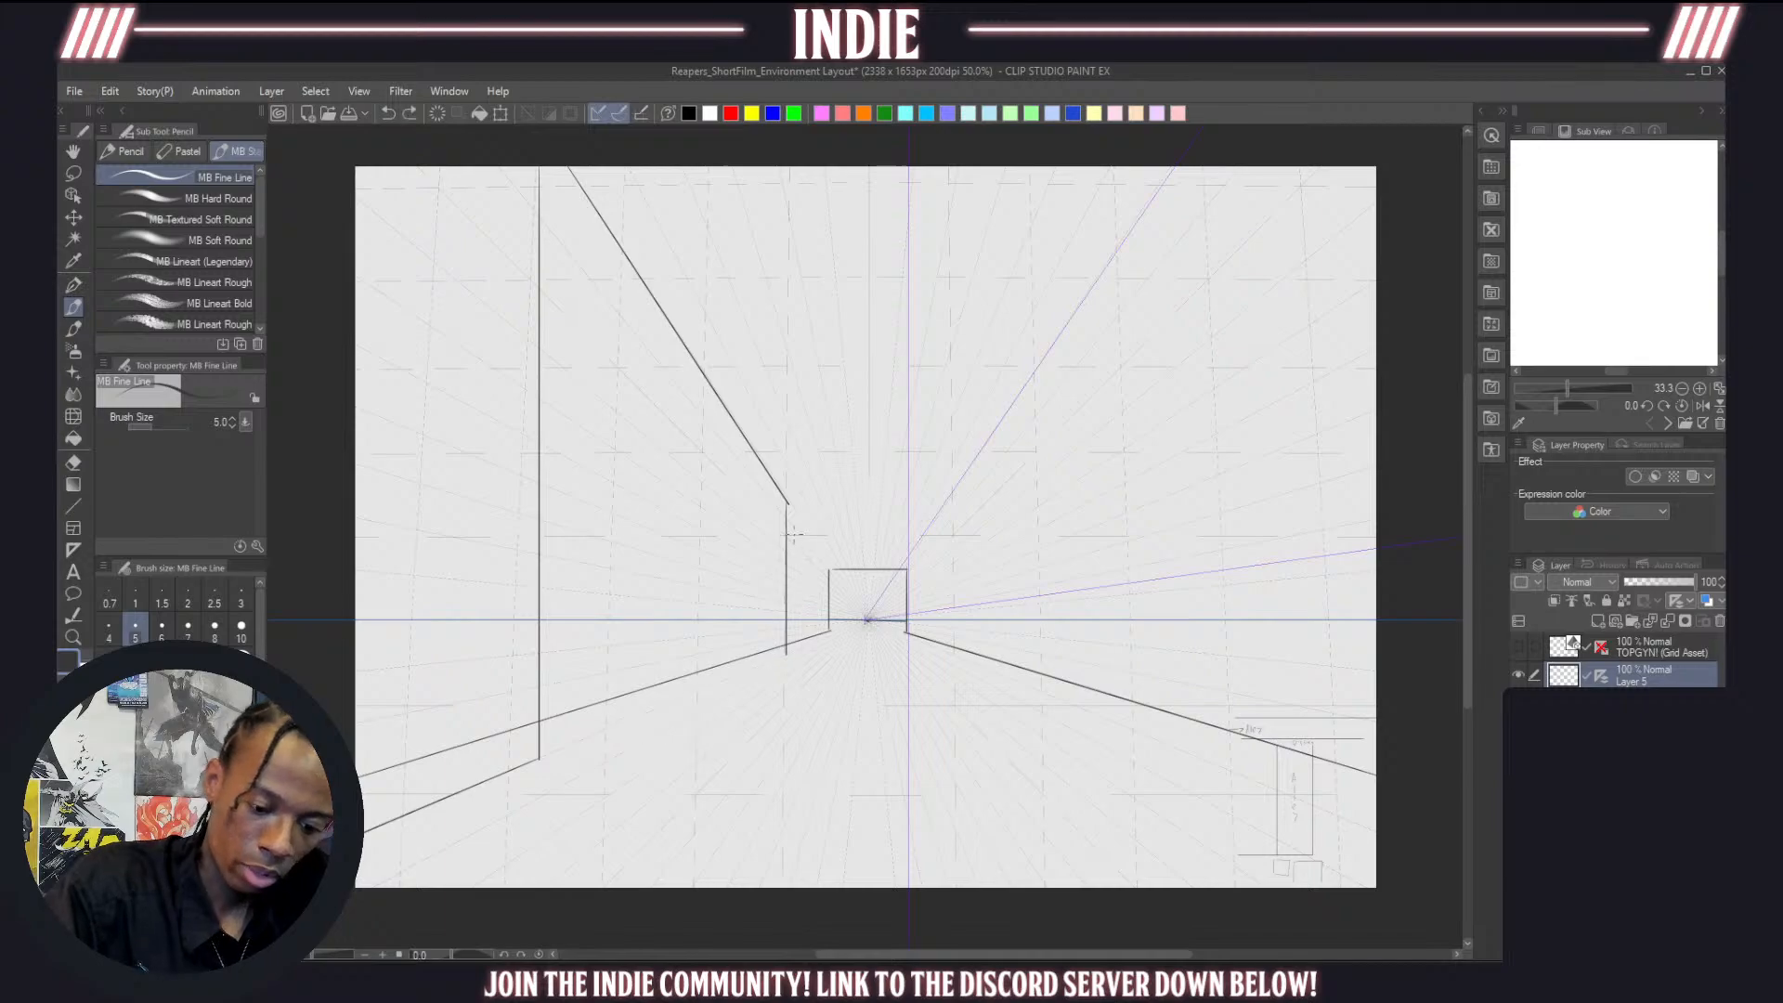
pyautogui.hotkey('ctrl', 'z')
pyautogui.moveTo(787, 505)
pyautogui.mouseDown()
pyautogui.moveTo(786, 649)
pyautogui.moveTo(538, 735)
pyautogui.mouseUp()
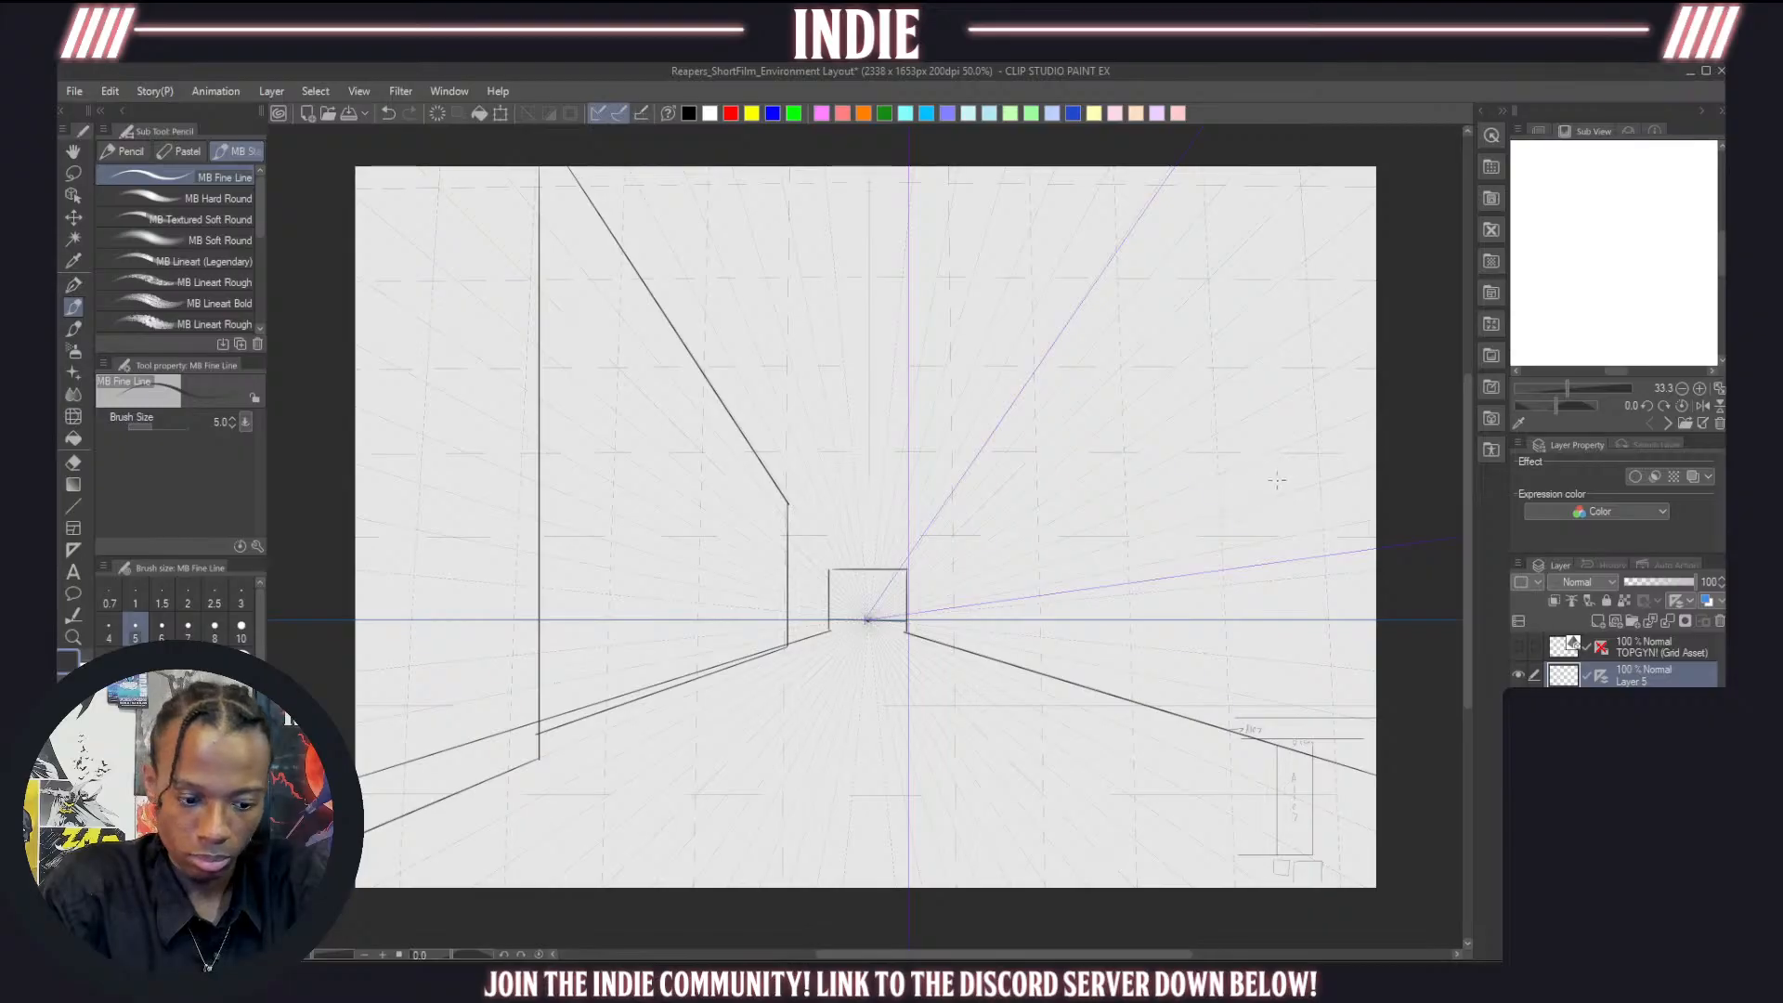
pyautogui.click(75, 173)
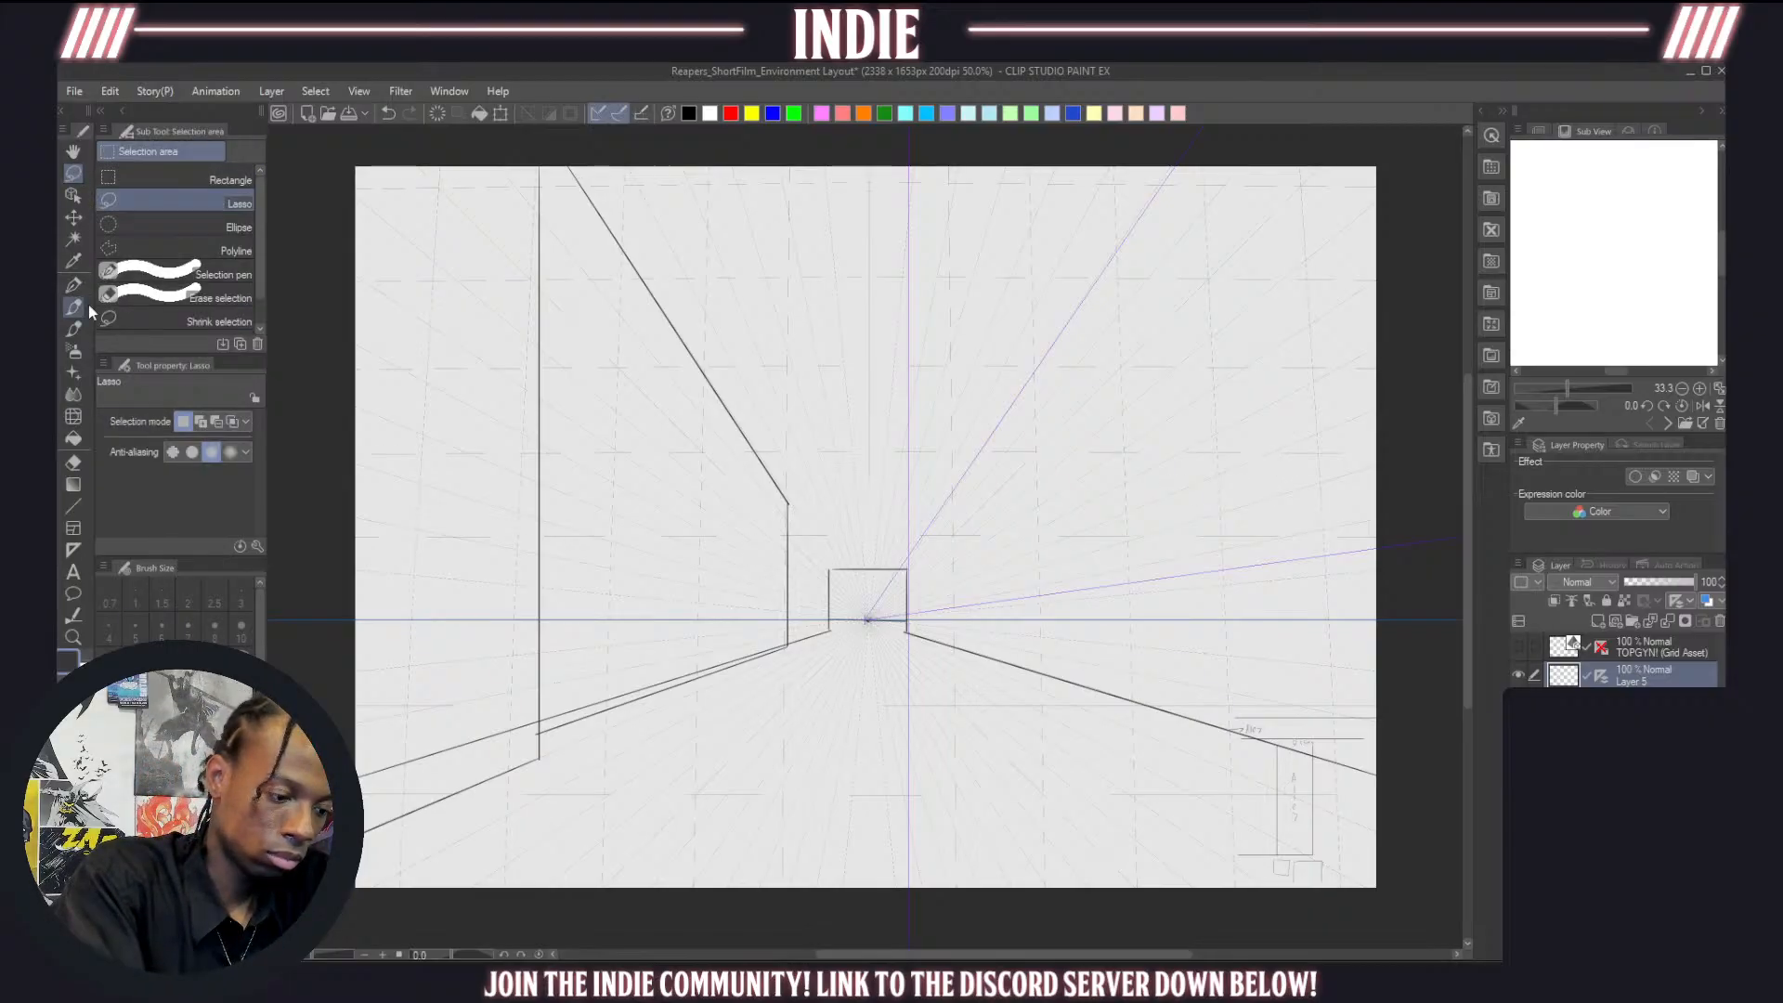
# Erase the redundant left ground edge on Layer 4 from the left building's far edge to the canvas edge
pyautogui.click(74, 465)
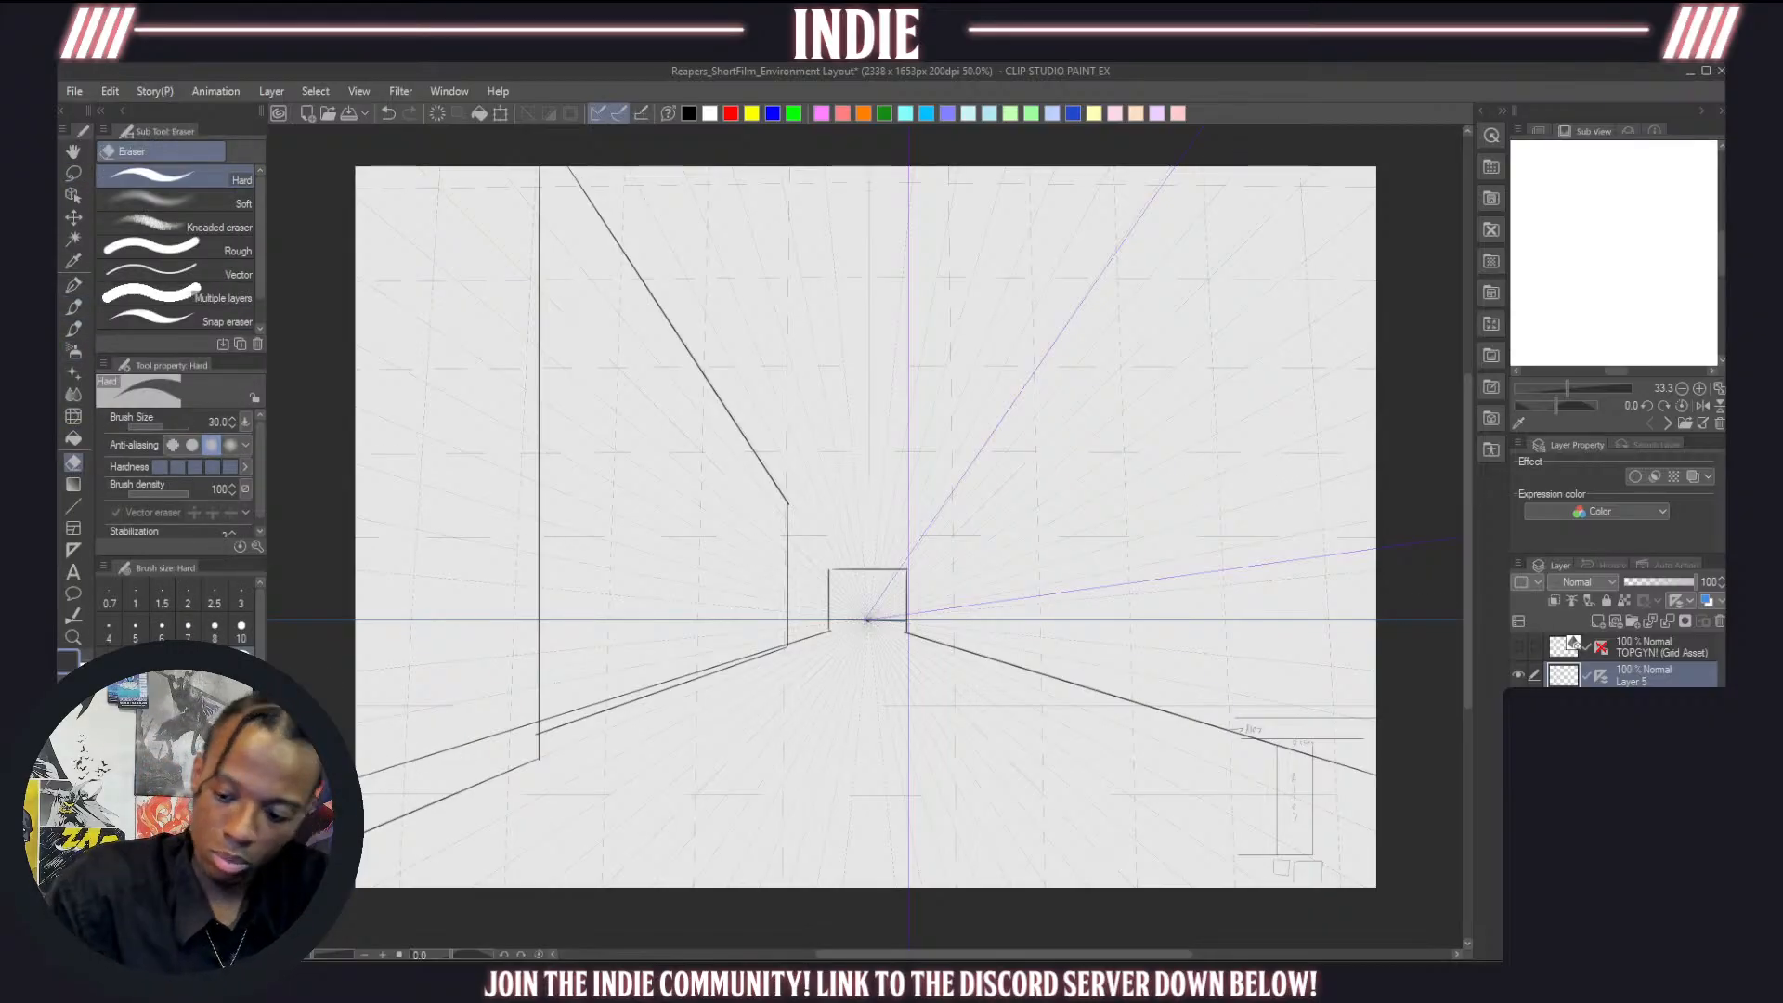
pyautogui.click(1621, 706)
pyautogui.moveTo(776, 641)
pyautogui.mouseDown()
pyautogui.moveTo(369, 779)
pyautogui.moveTo(444, 752)
pyautogui.mouseUp()
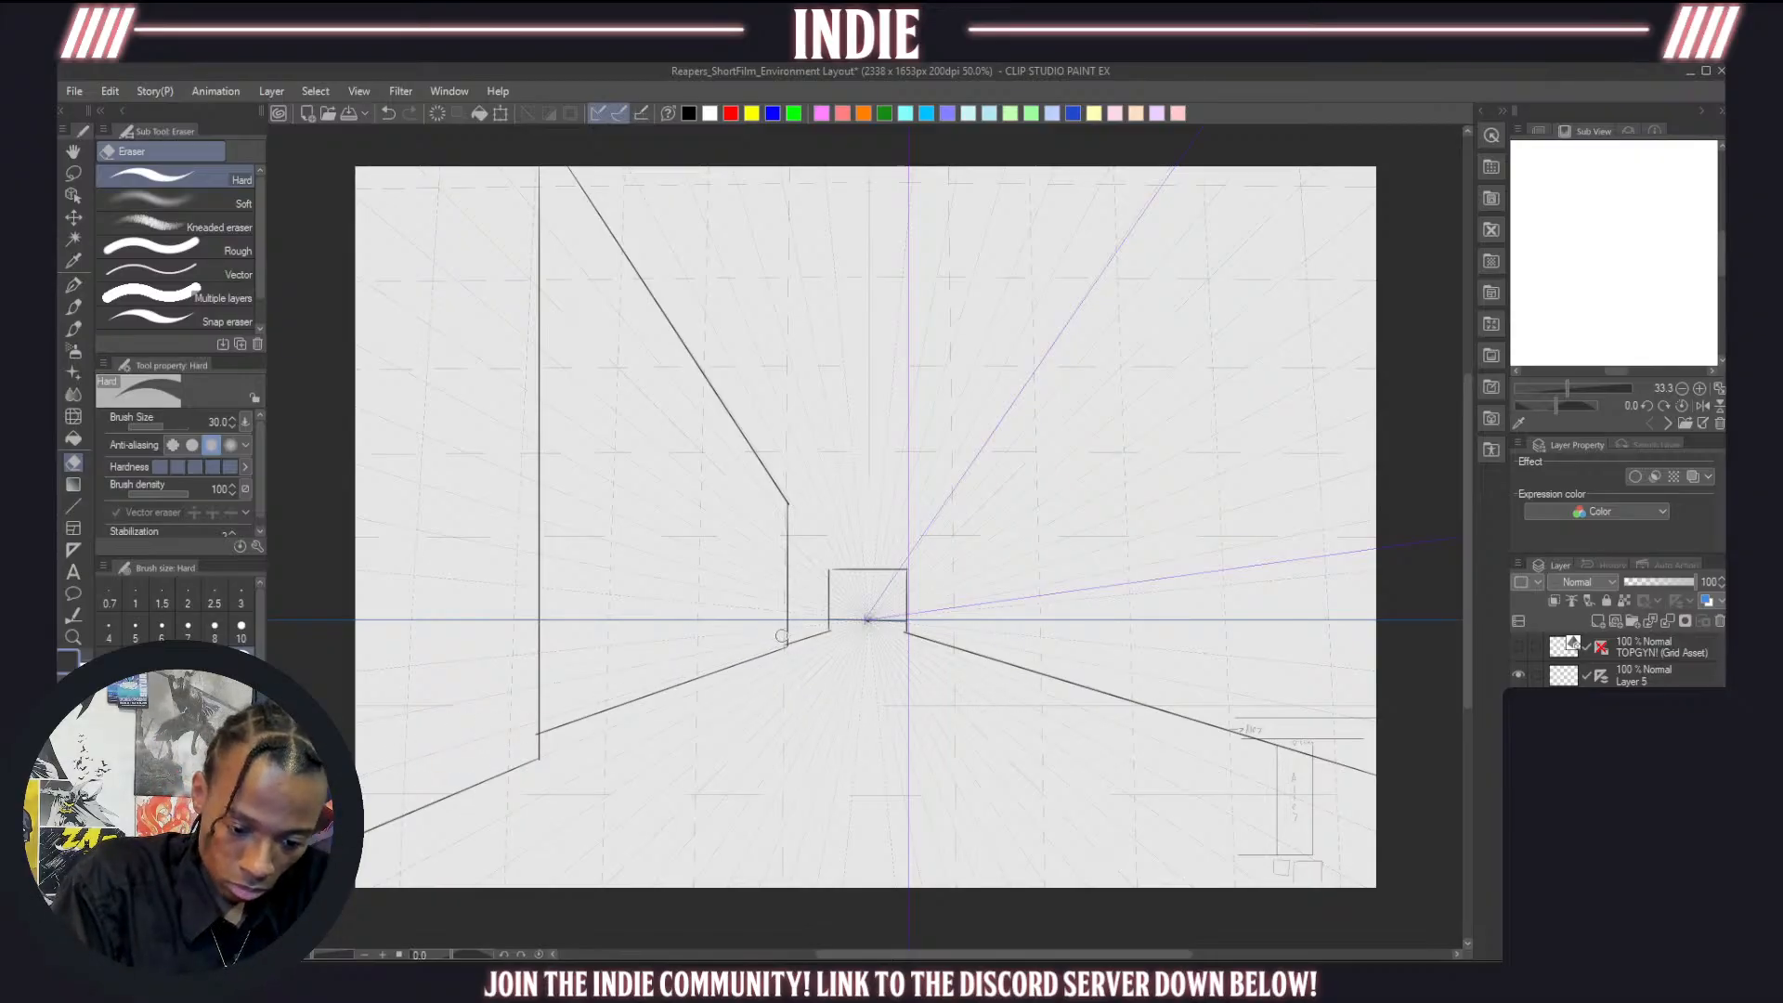
# Draw a second, farther left building on Layer 5 with near and far vertical edges and receding top and base lines
pyautogui.press('p')
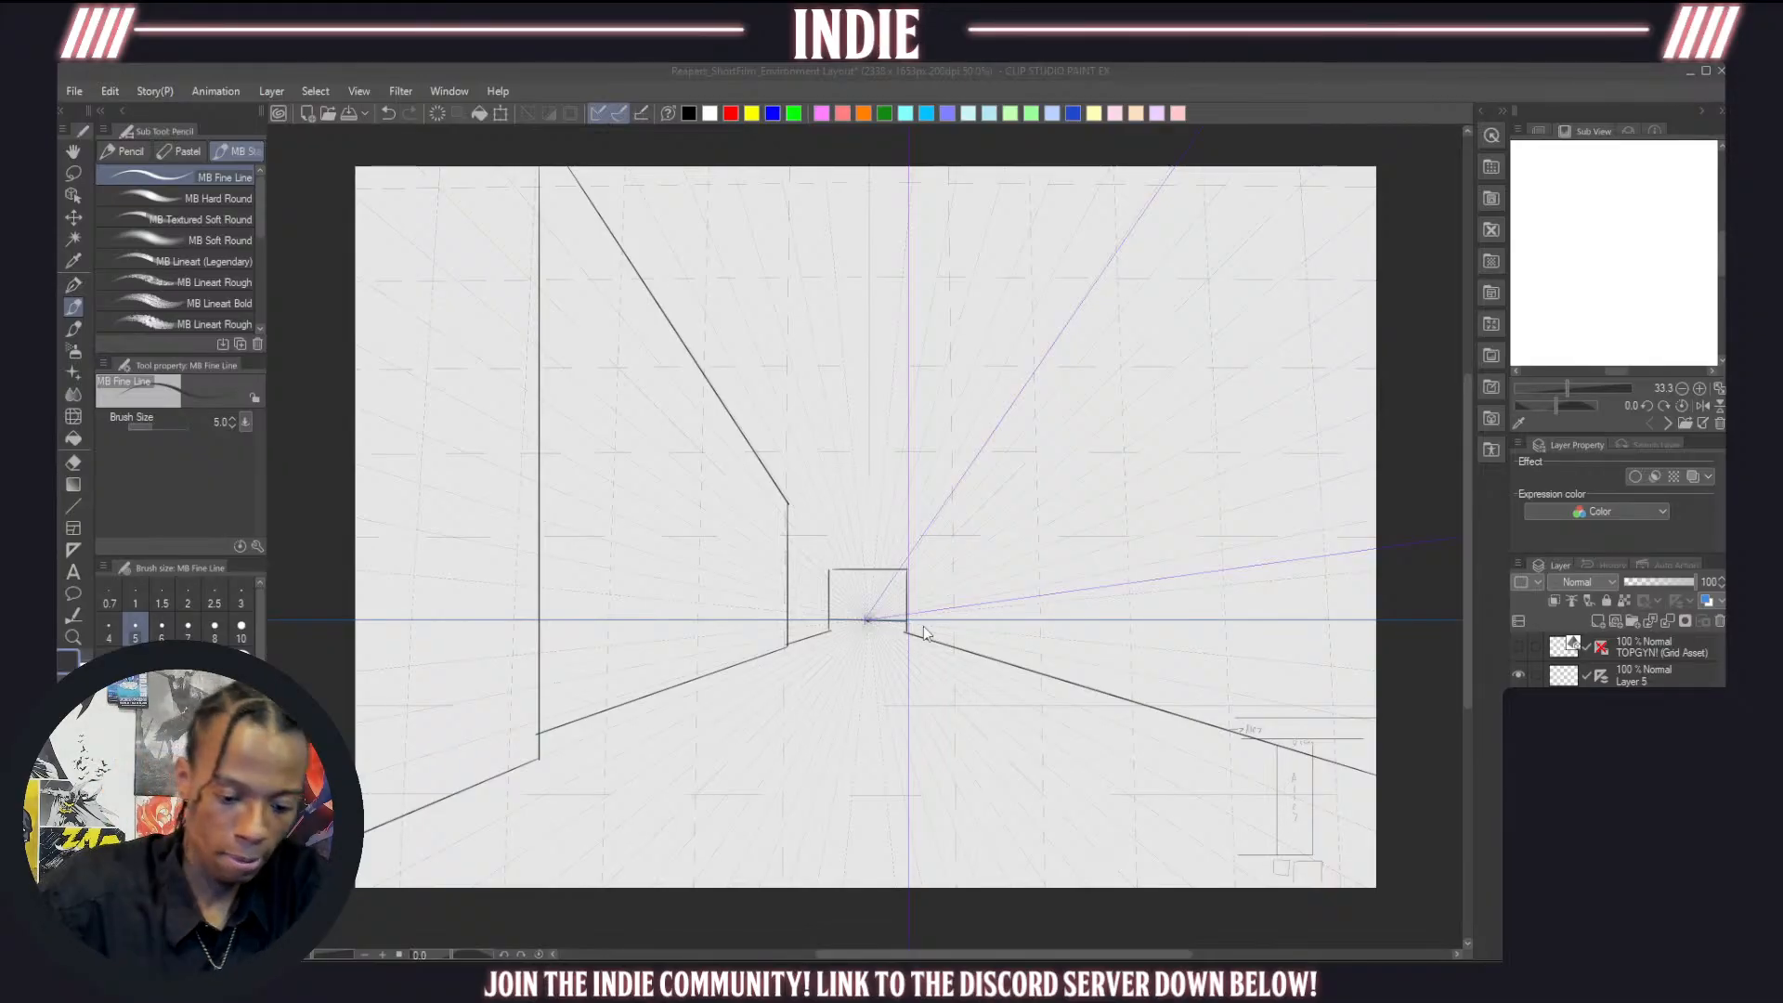
pyautogui.click(75, 503)
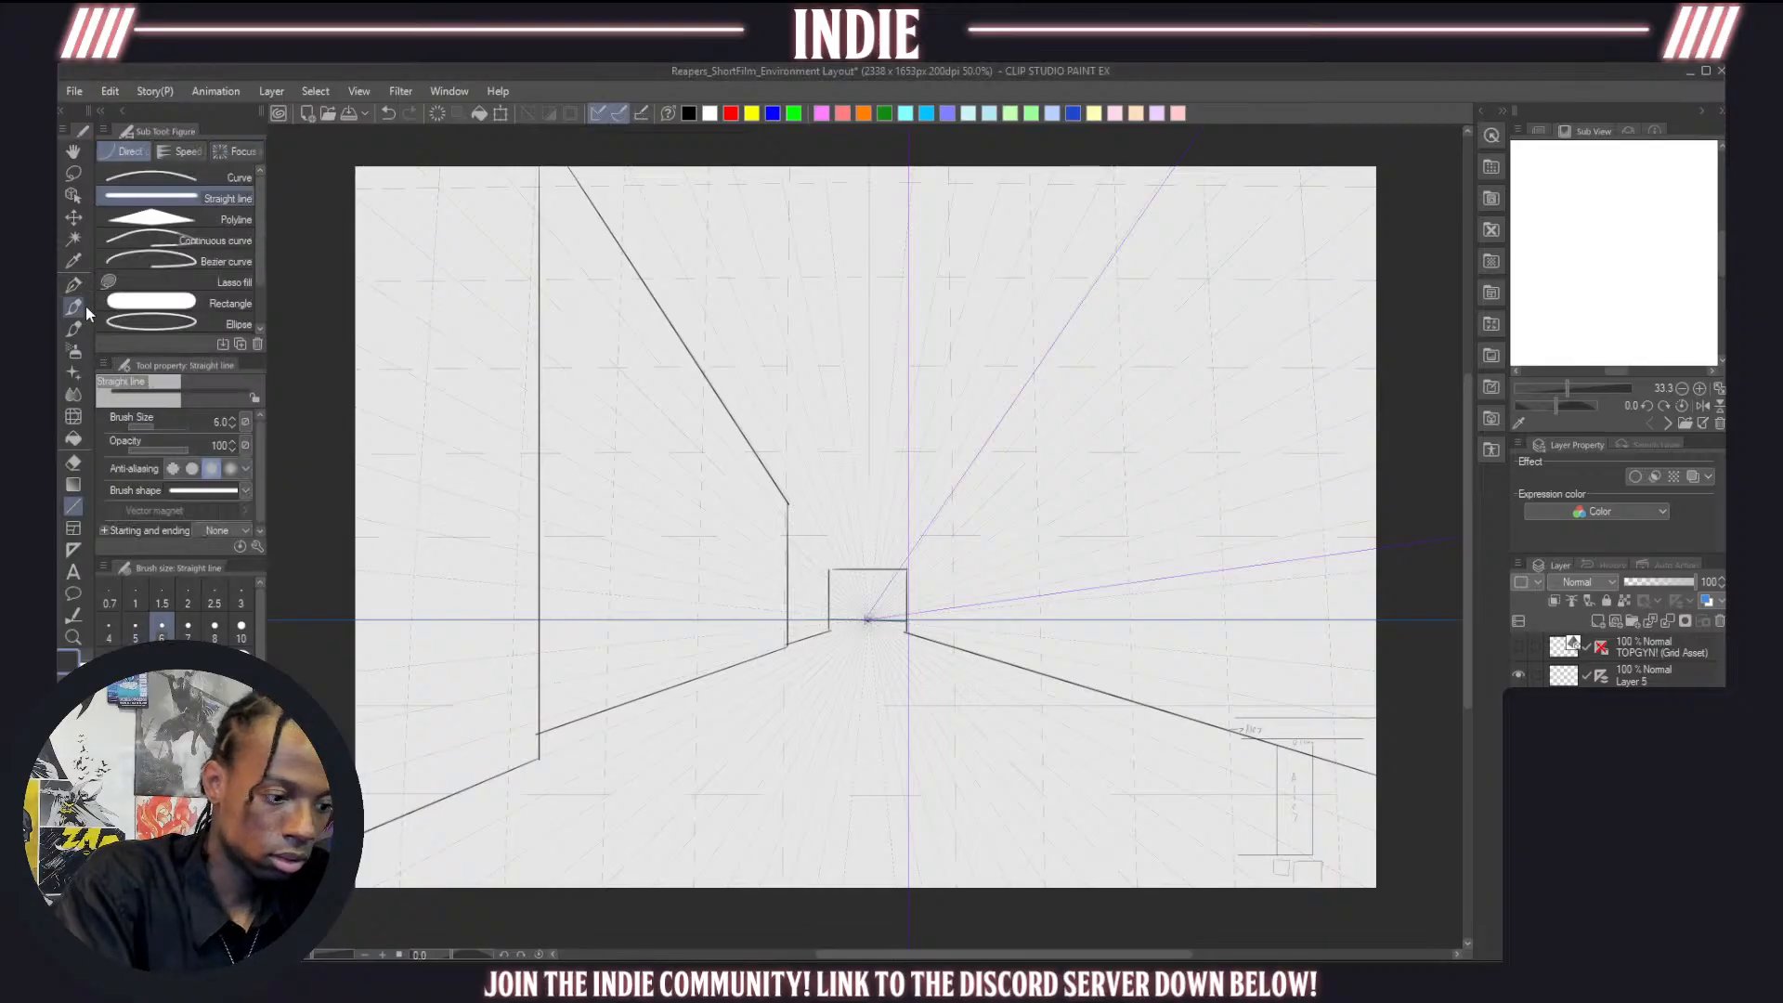
pyautogui.click(87, 314)
pyautogui.click(1658, 675)
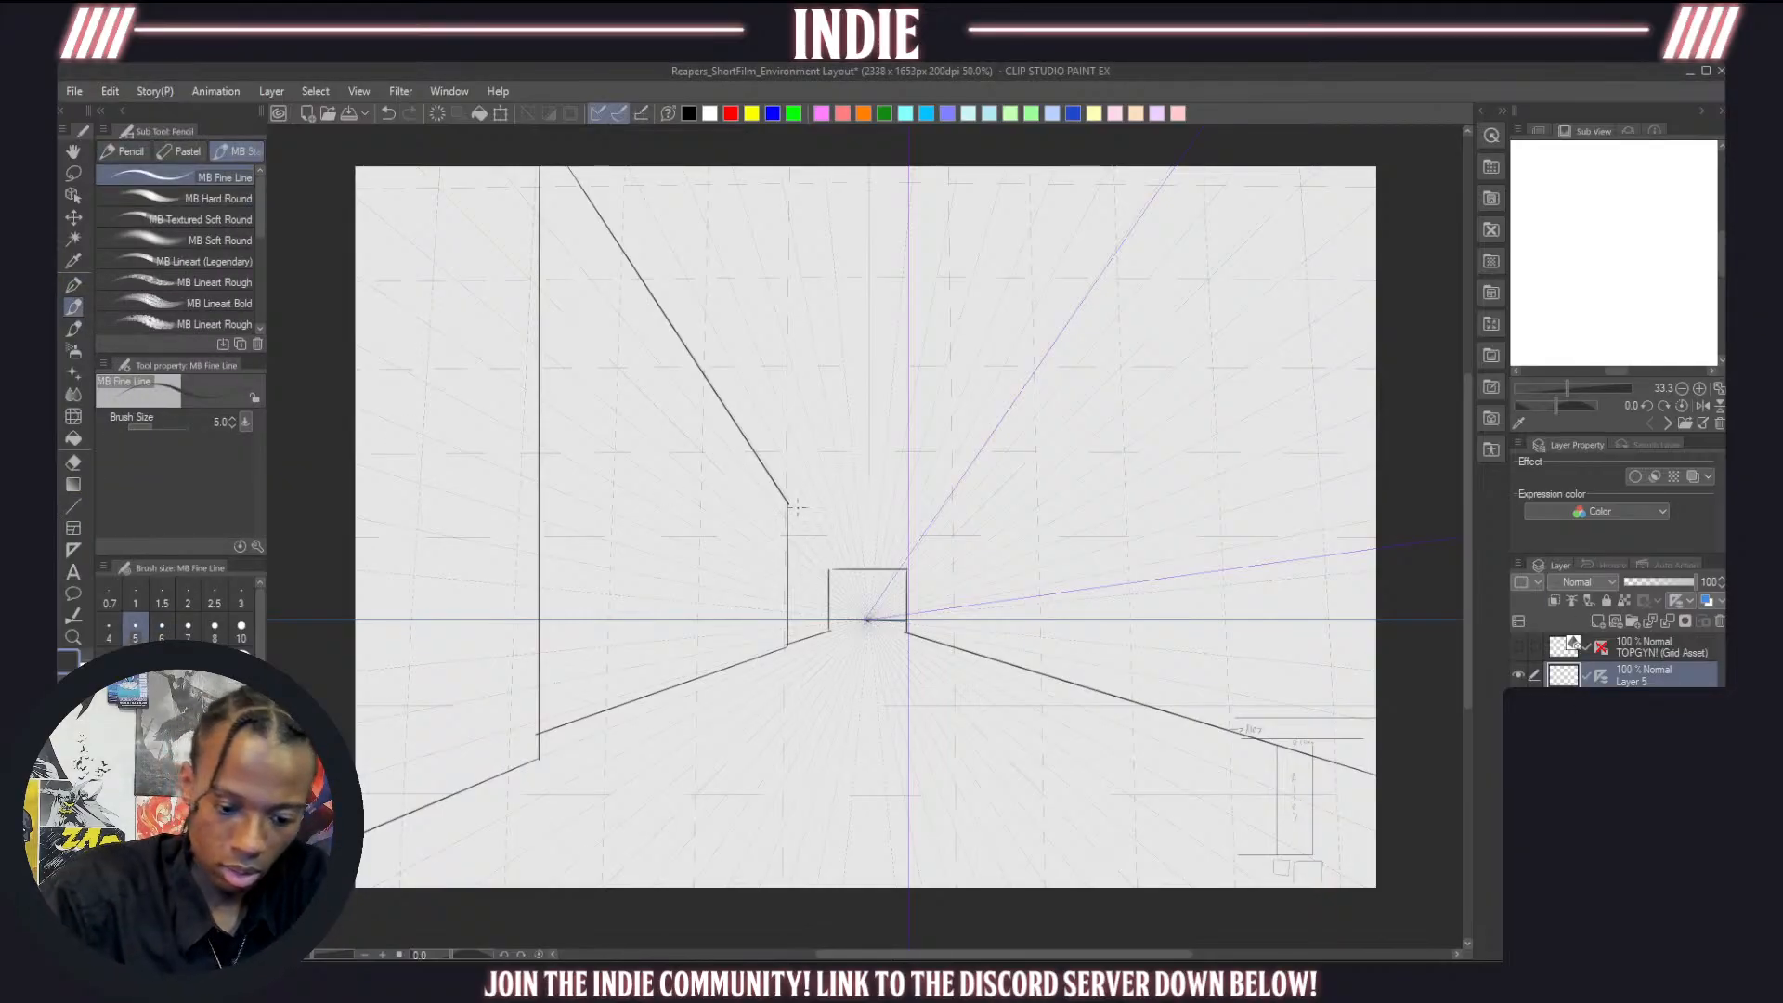
pyautogui.moveTo(793, 510); pyautogui.dragTo(794, 639)
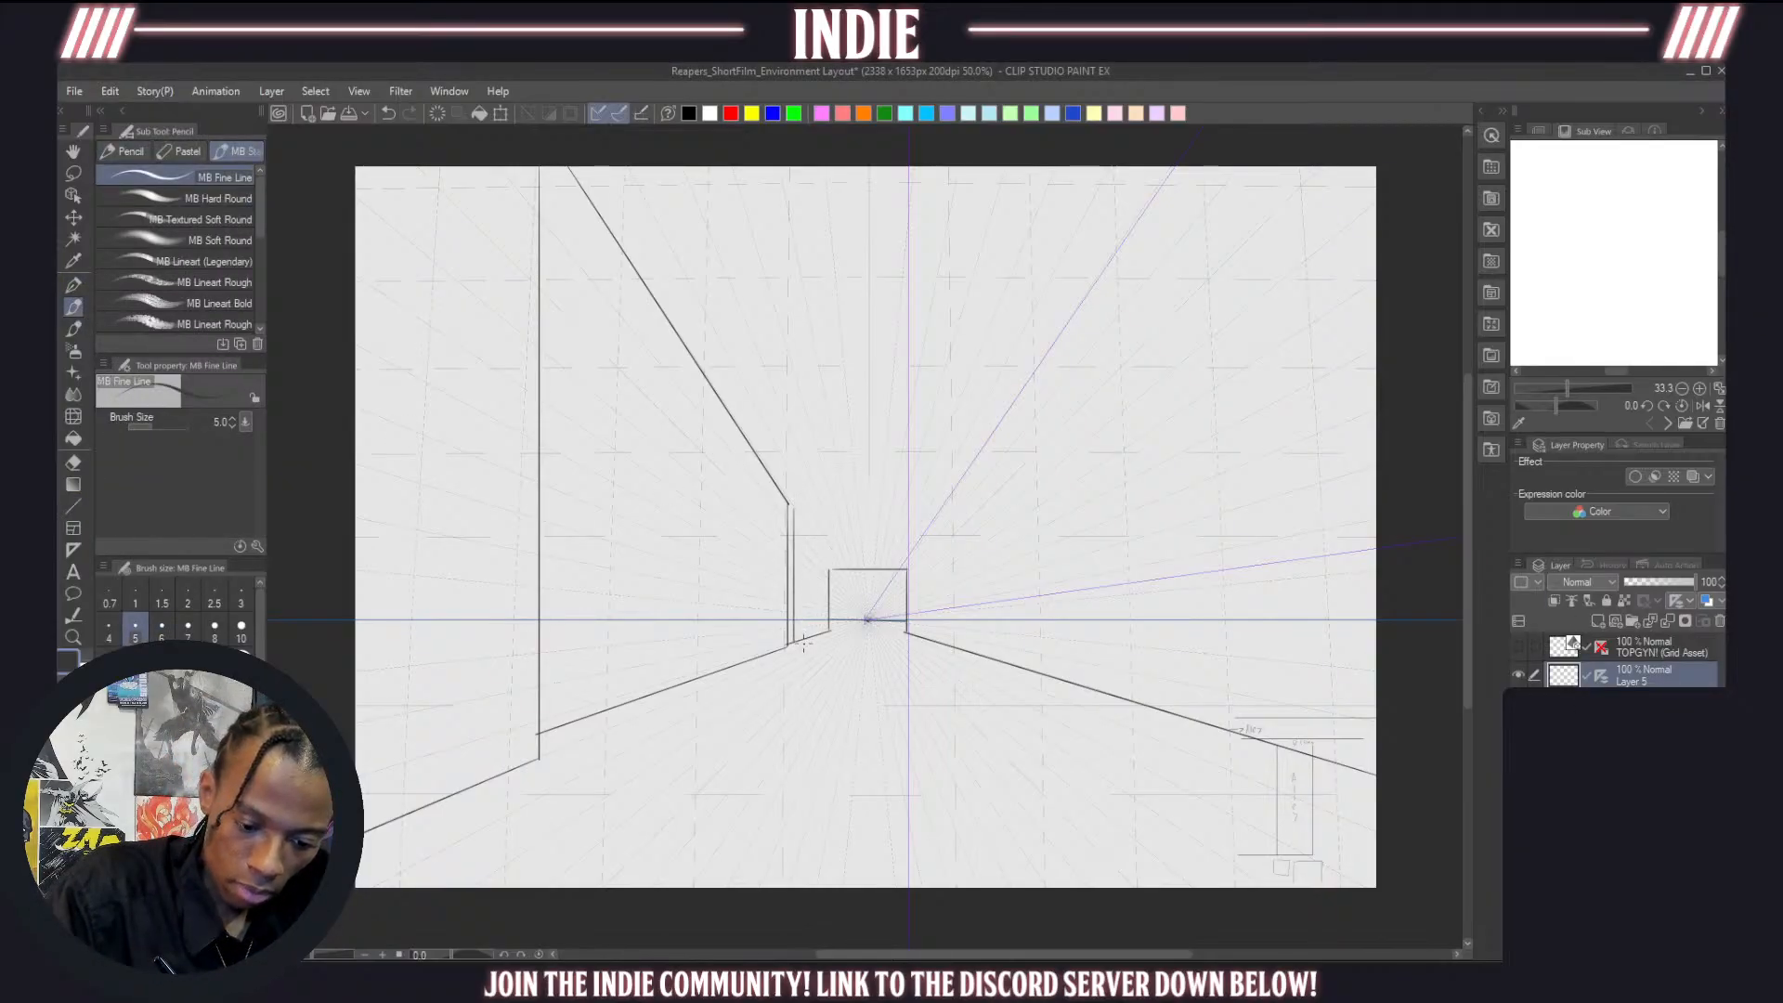
pyautogui.moveTo(790, 508)
pyautogui.mouseDown()
pyautogui.moveTo(839, 554)
pyautogui.moveTo(834, 635)
pyautogui.moveTo(800, 651)
pyautogui.moveTo(829, 612)
pyautogui.moveTo(796, 647)
pyautogui.moveTo(831, 633)
pyautogui.mouseUp()
pyautogui.hotkey('ctrl', 'z')
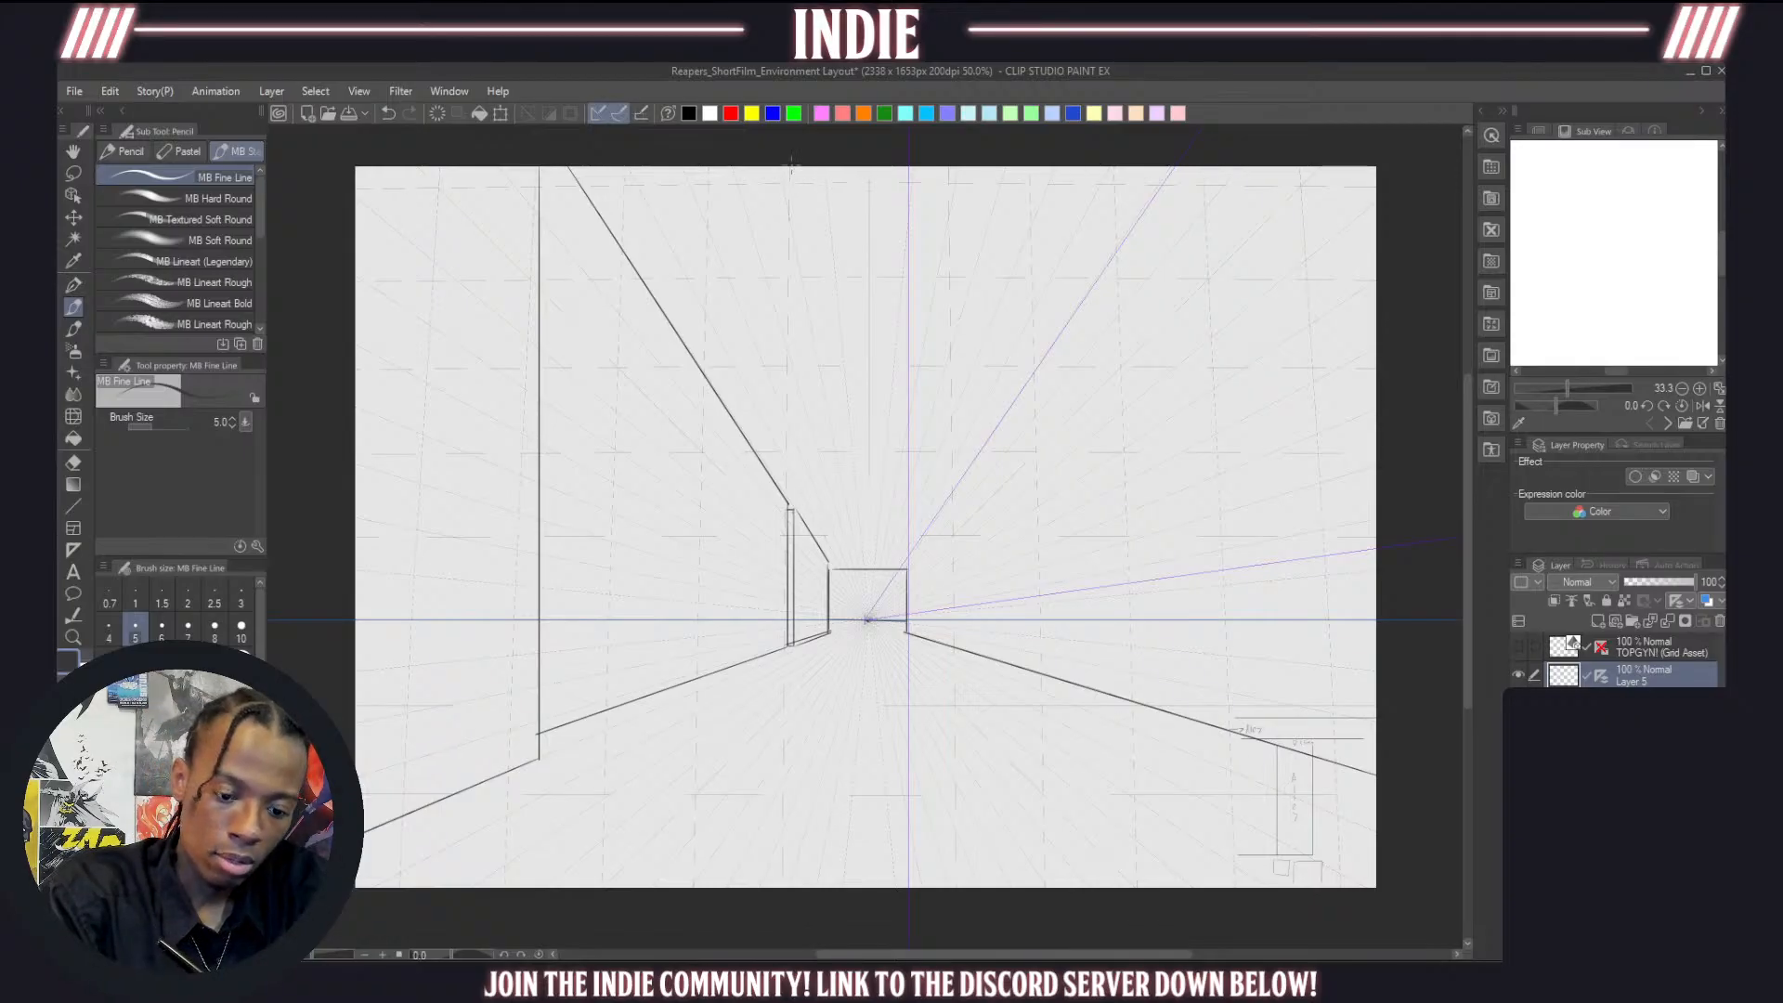
# Try drawing a vertical edge above the left building's roofline and a horizontal line across the top of the alley
pyautogui.moveTo(792, 169)
pyautogui.mouseDown()
pyautogui.moveTo(796, 200)
pyautogui.moveTo(709, 377)
pyautogui.mouseUp()
pyautogui.hotkey('ctrl', 'z')
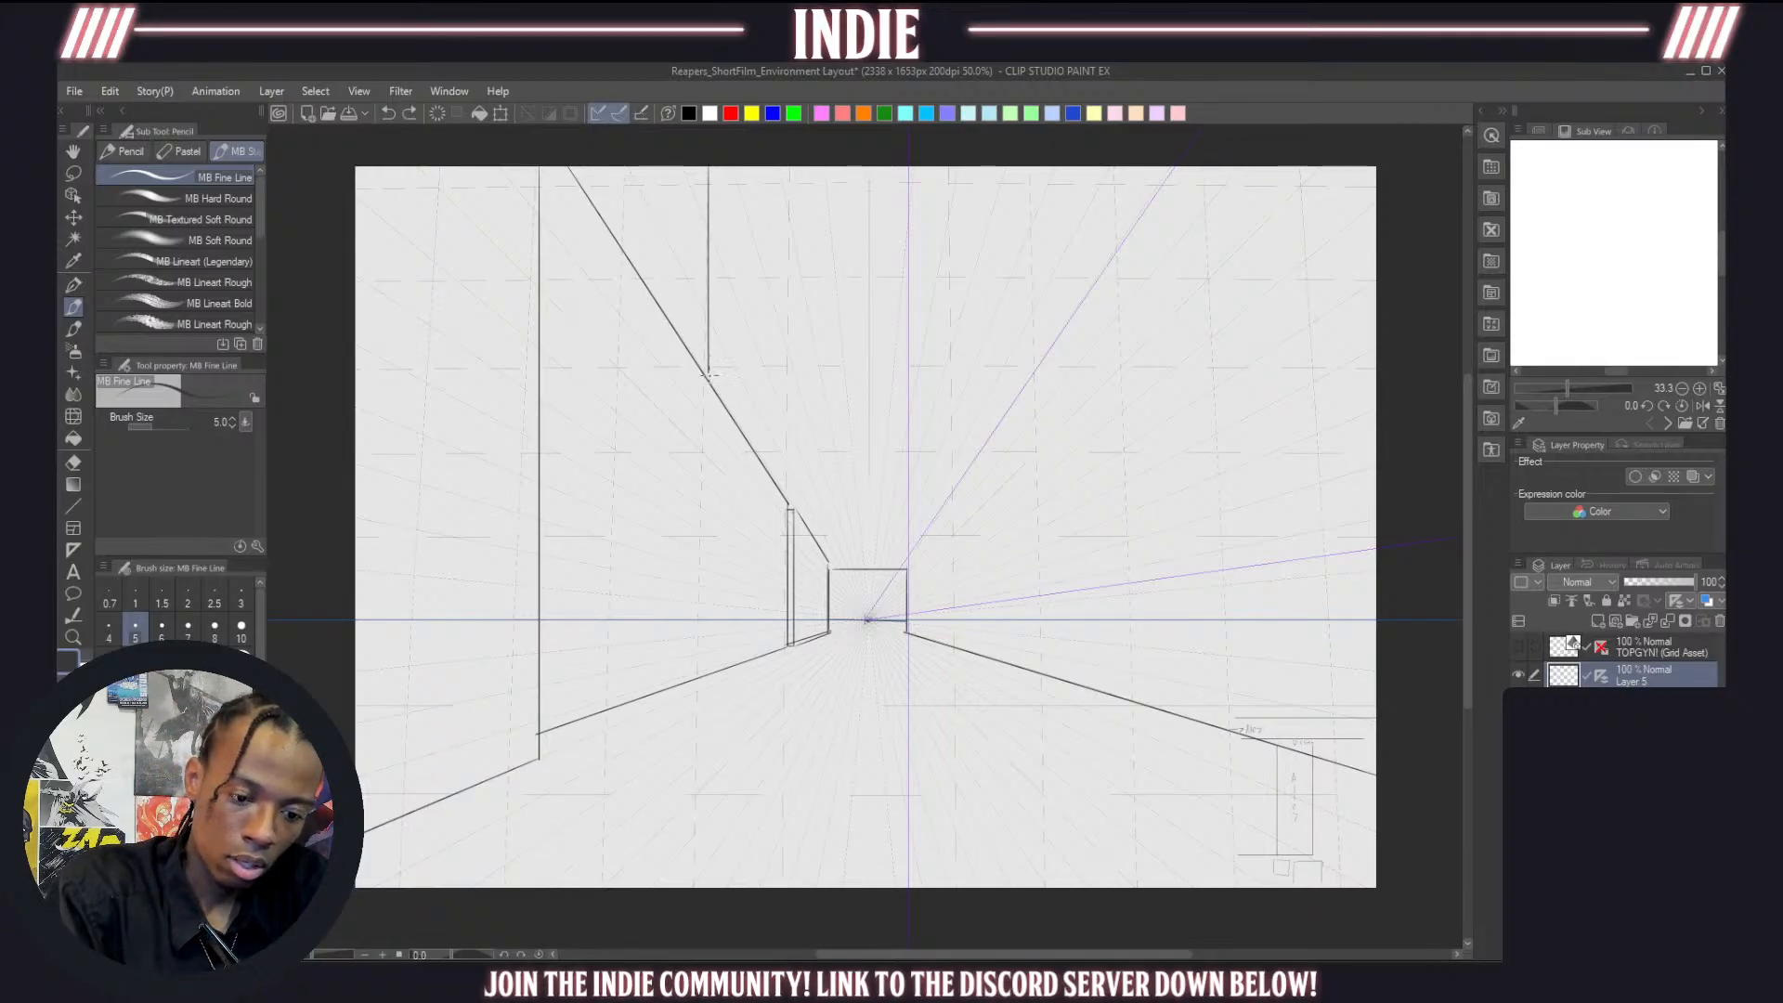
pyautogui.moveTo(716, 189); pyautogui.dragTo(1159, 188)
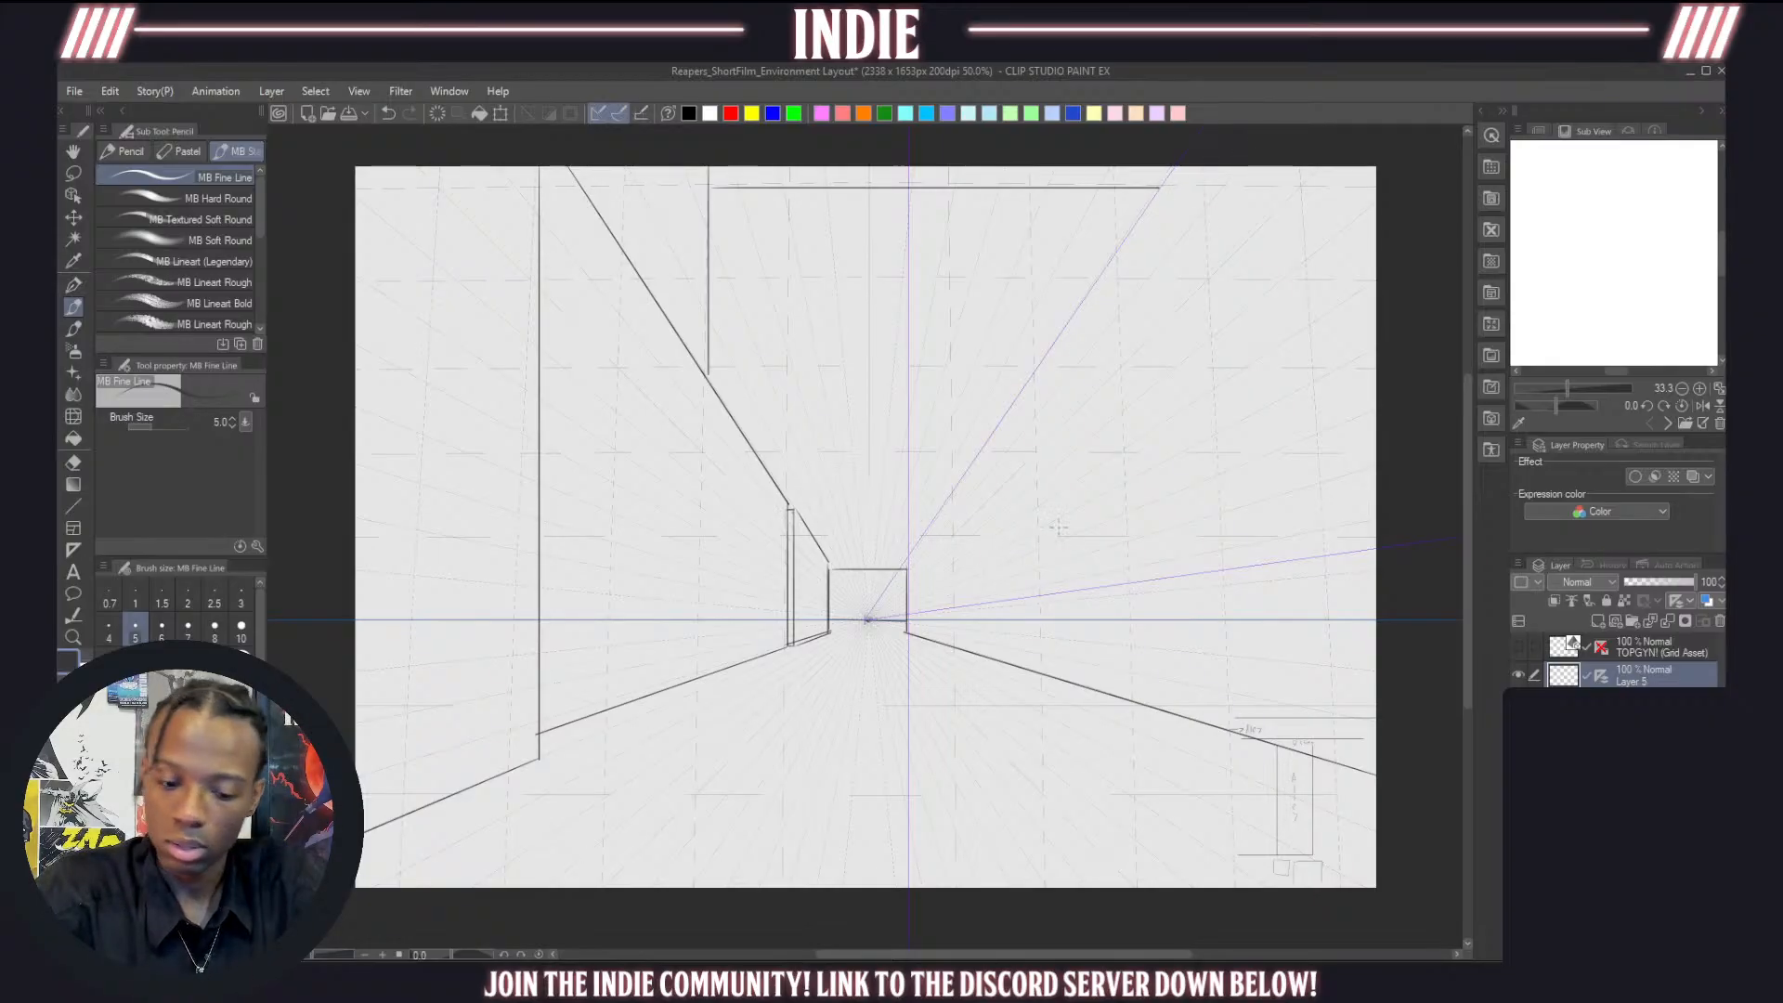
pyautogui.hotkey('ctrl', 'z')
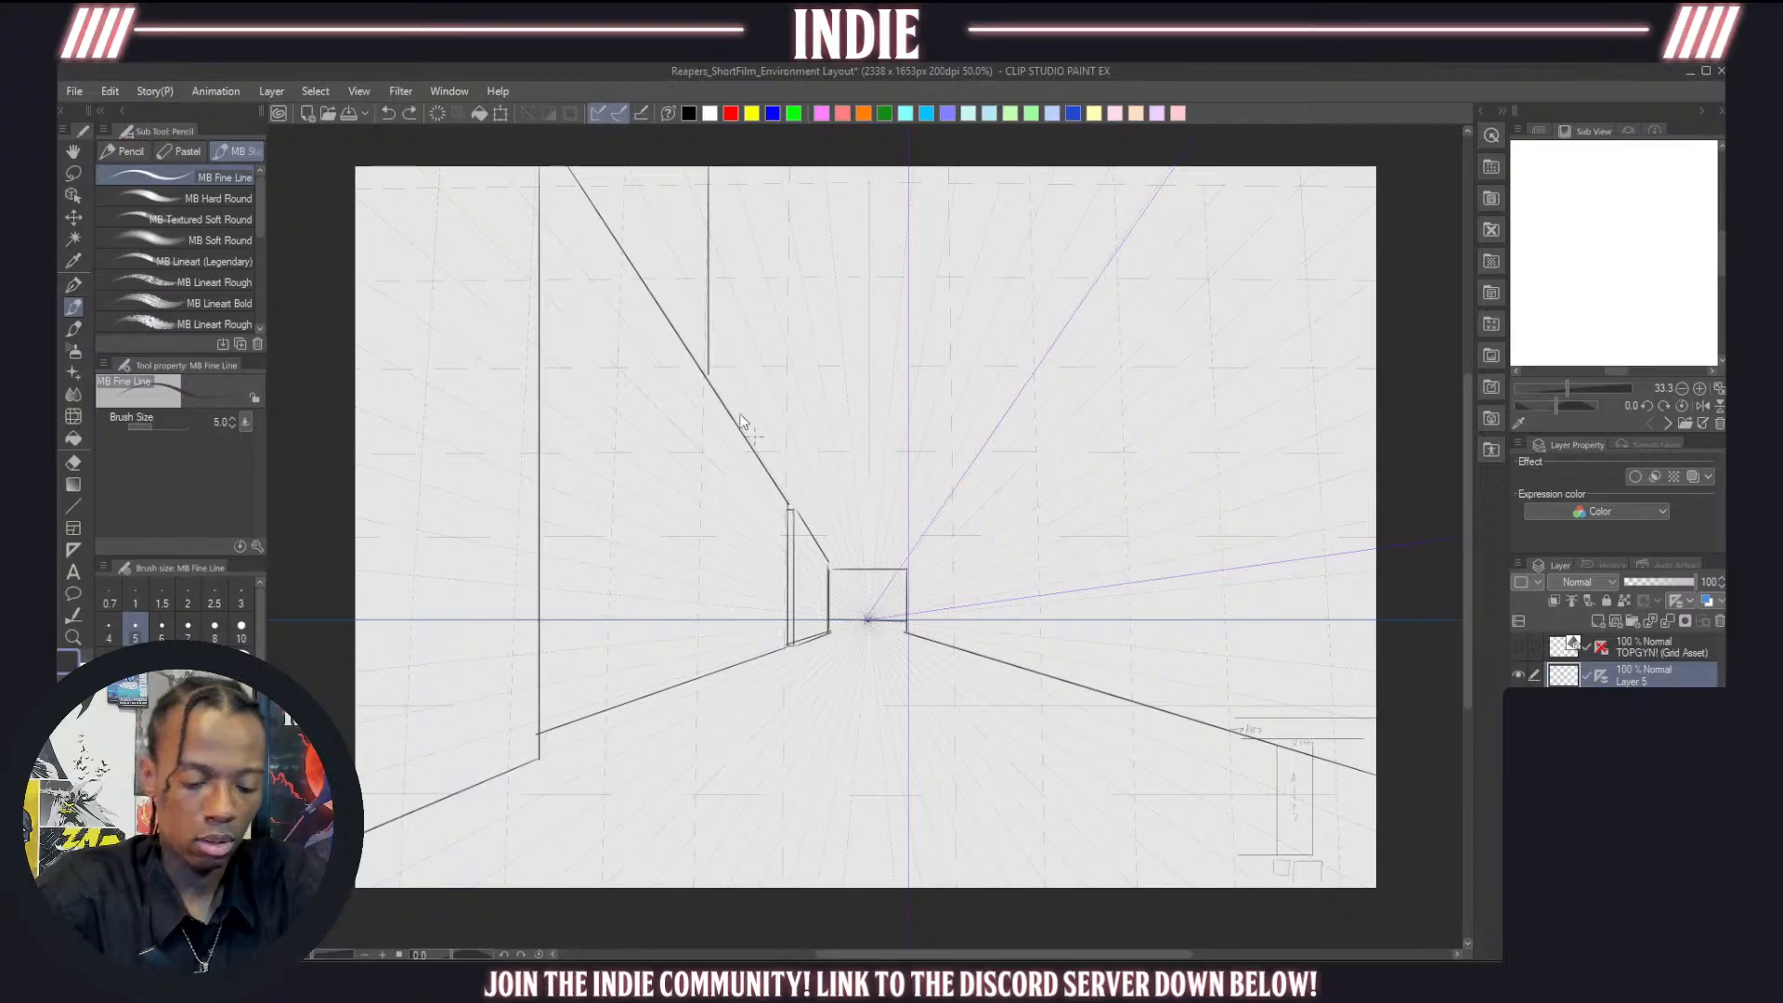
pyautogui.hotkey('ctrl', 'z')
pyautogui.moveTo(703, 372); pyautogui.dragTo(703, 167)
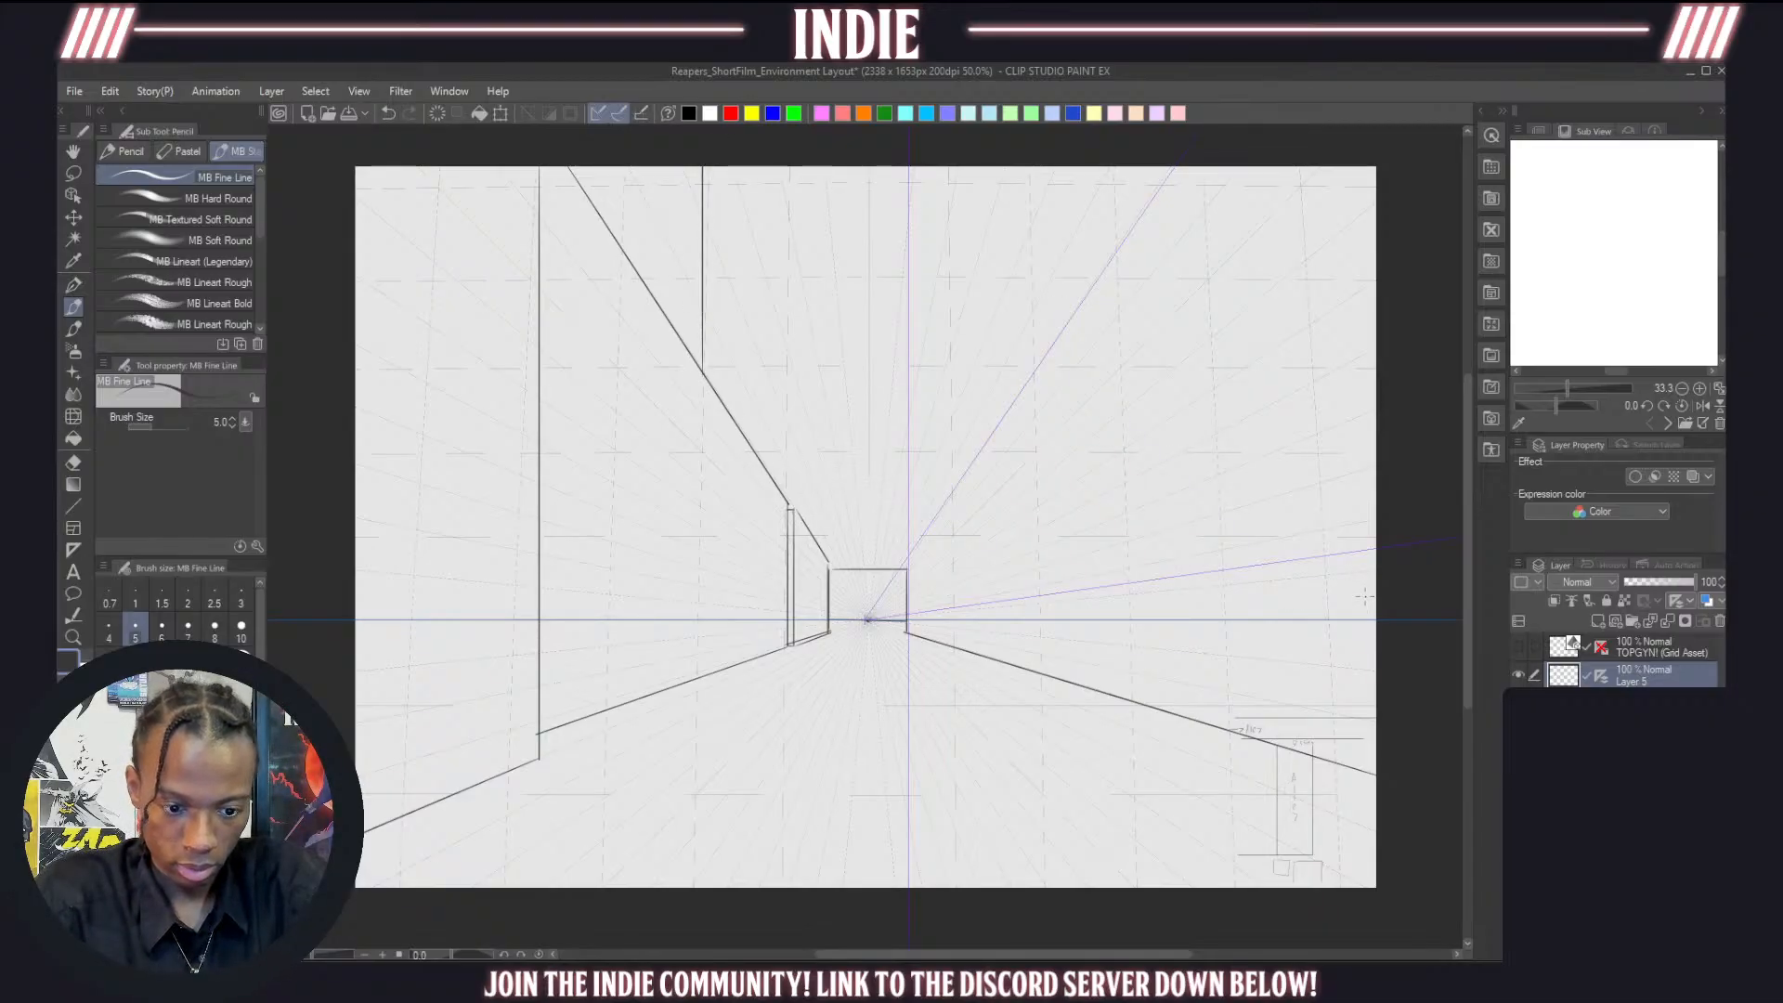
pyautogui.hotkey('ctrl', 'z')
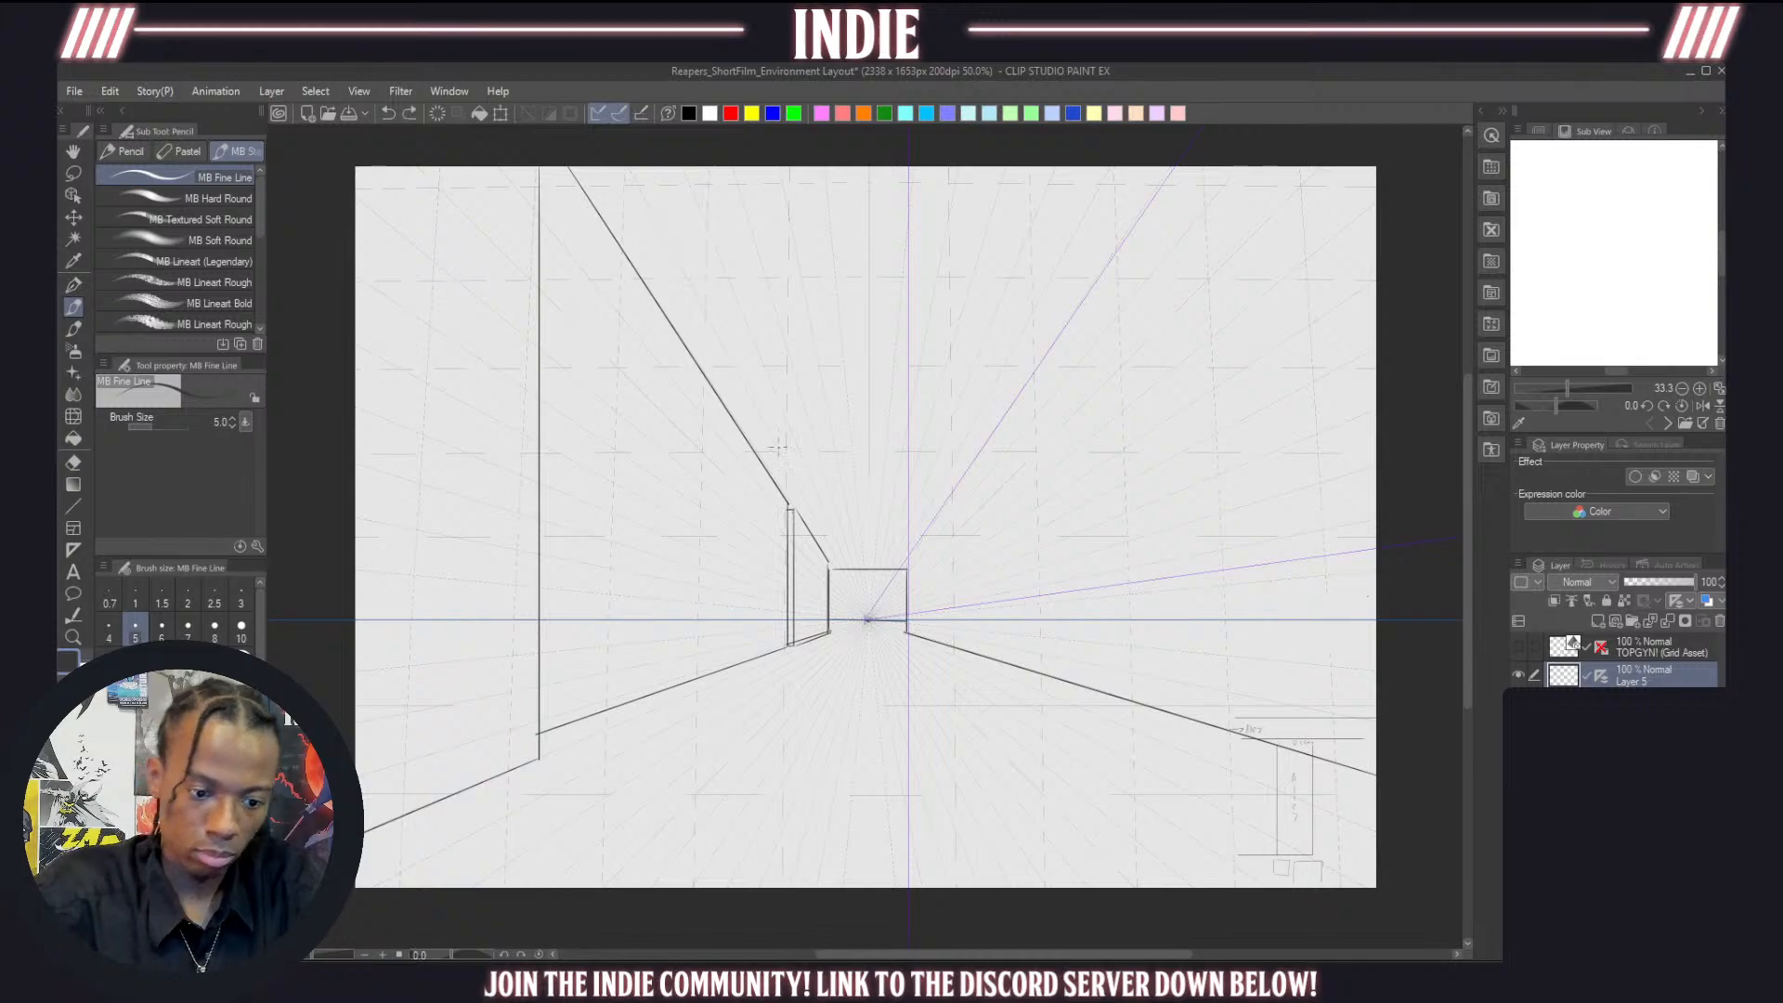
# Draw a taller block behind the left building with a vertical edge and a horizontal top edge back to the receding roofline
pyautogui.moveTo(706, 372); pyautogui.dragTo(706, 201)
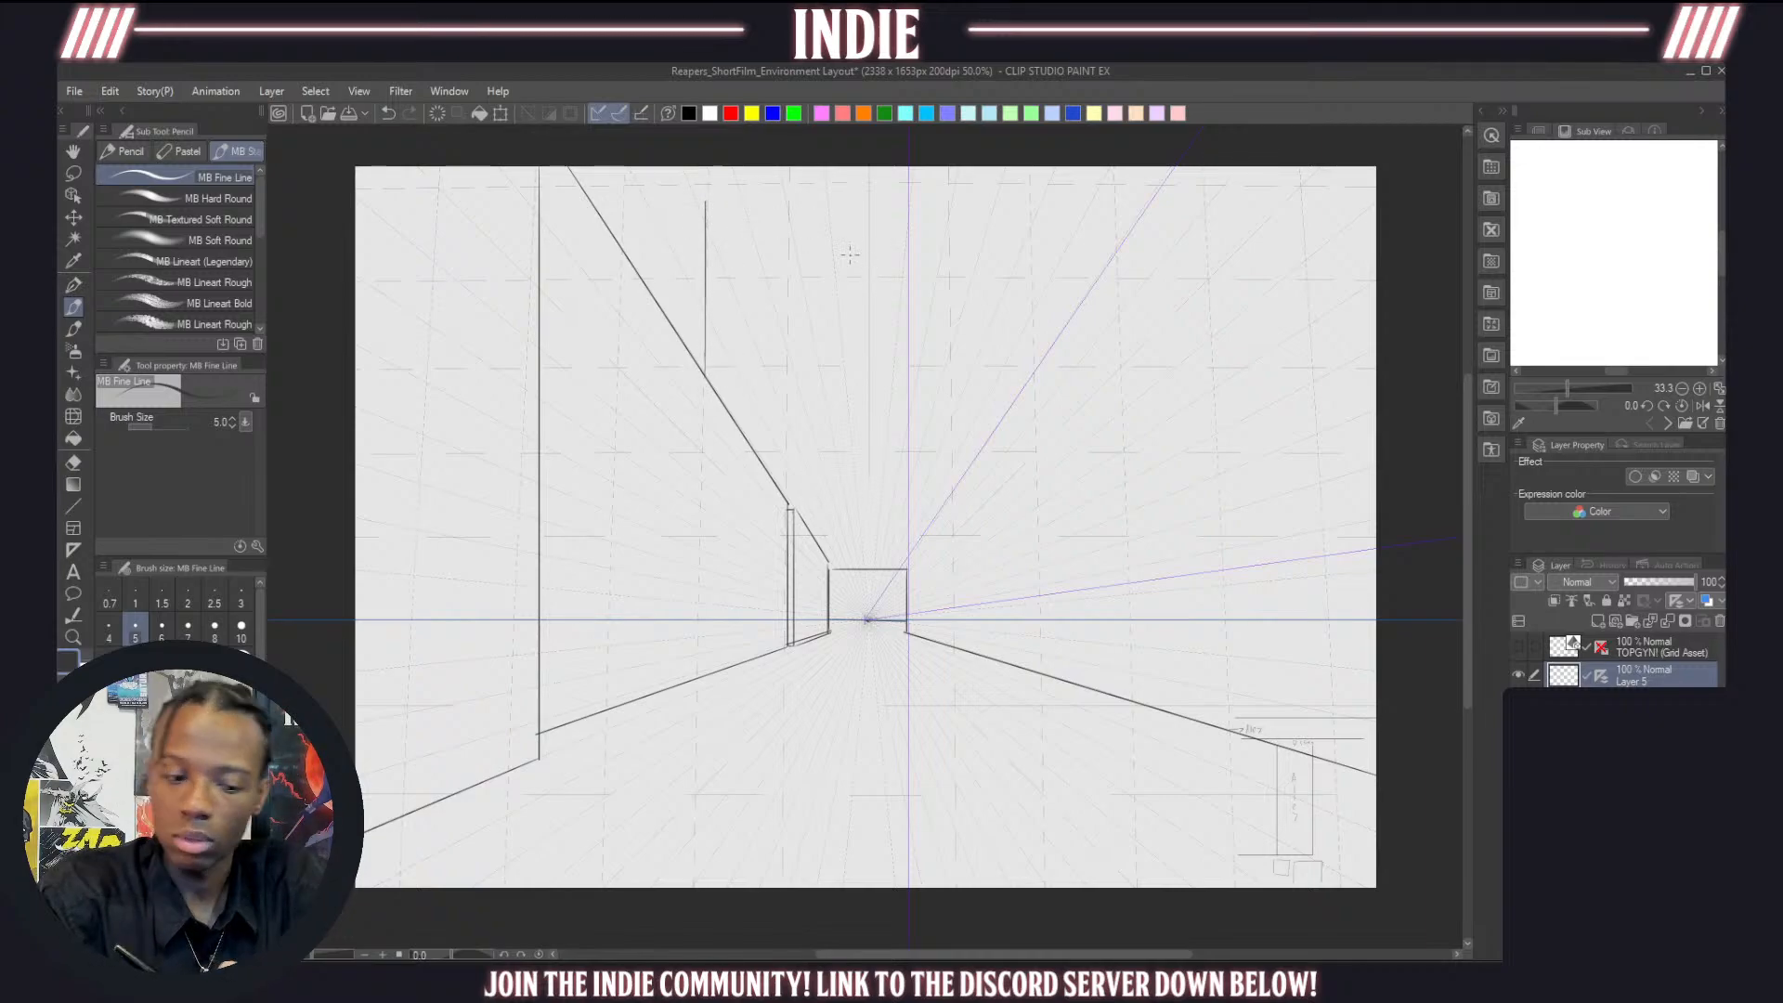
pyautogui.moveTo(705, 201); pyautogui.dragTo(585, 199)
pyautogui.hotkey('ctrl', 'z')
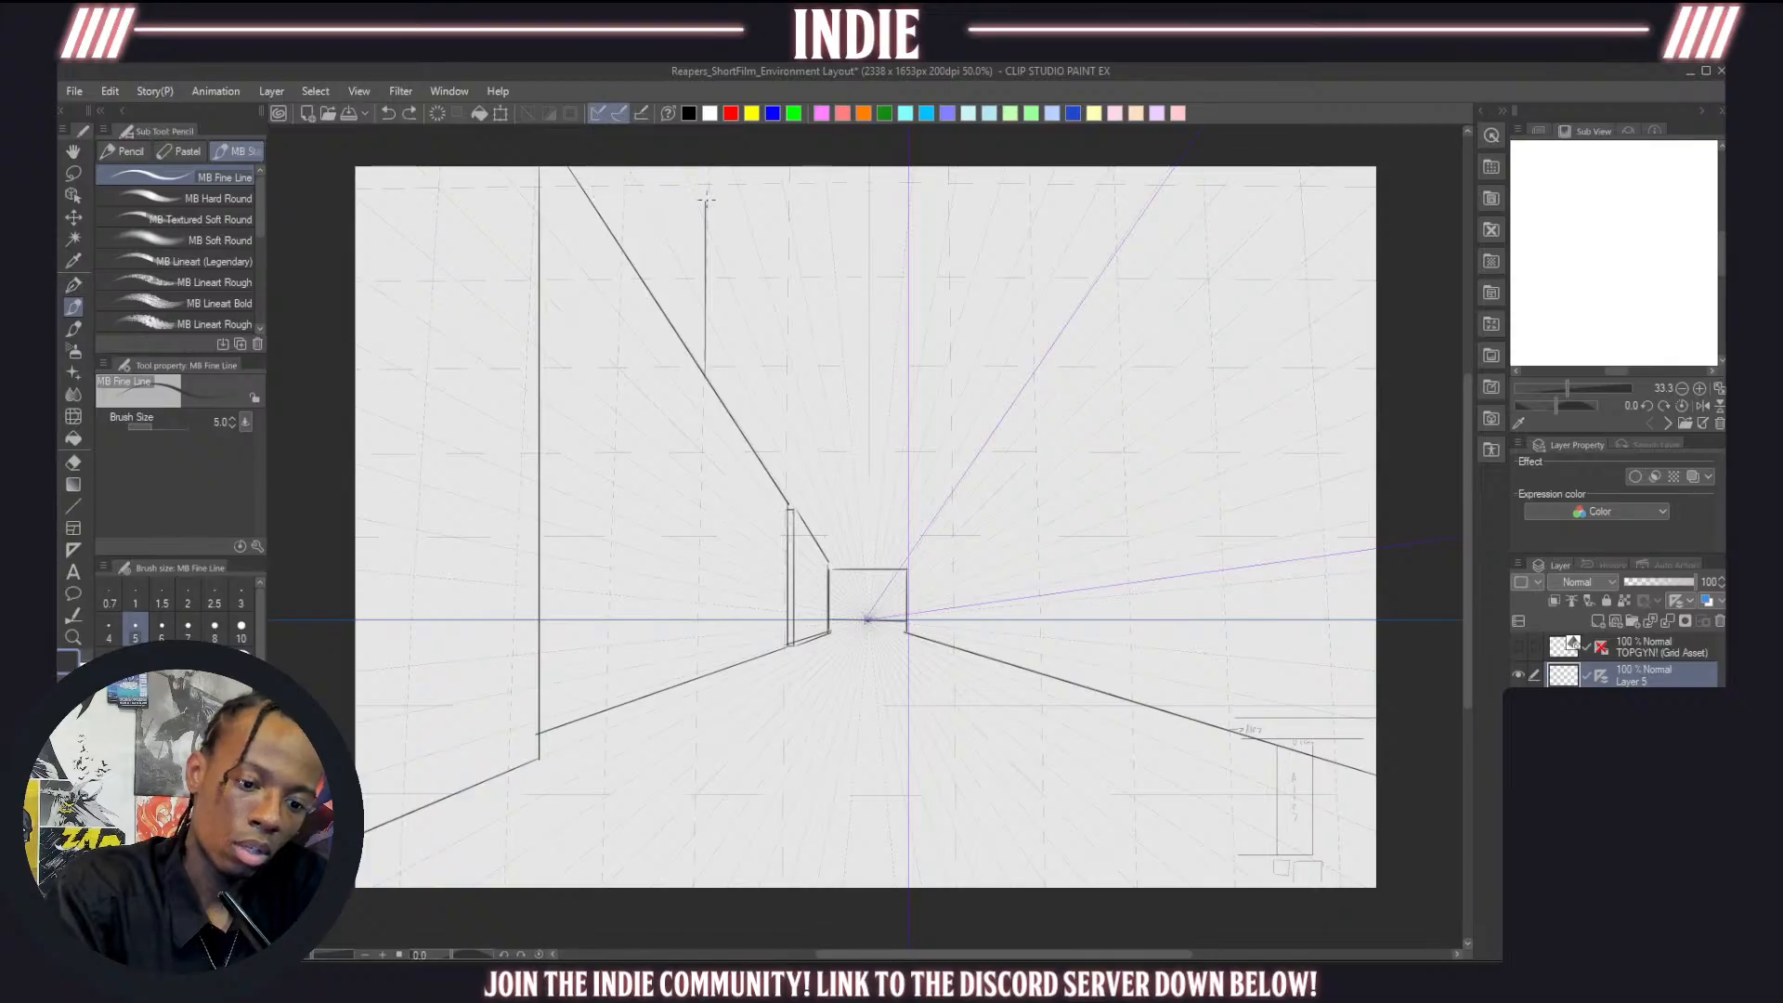
pyautogui.moveTo(705, 201); pyautogui.dragTo(588, 190)
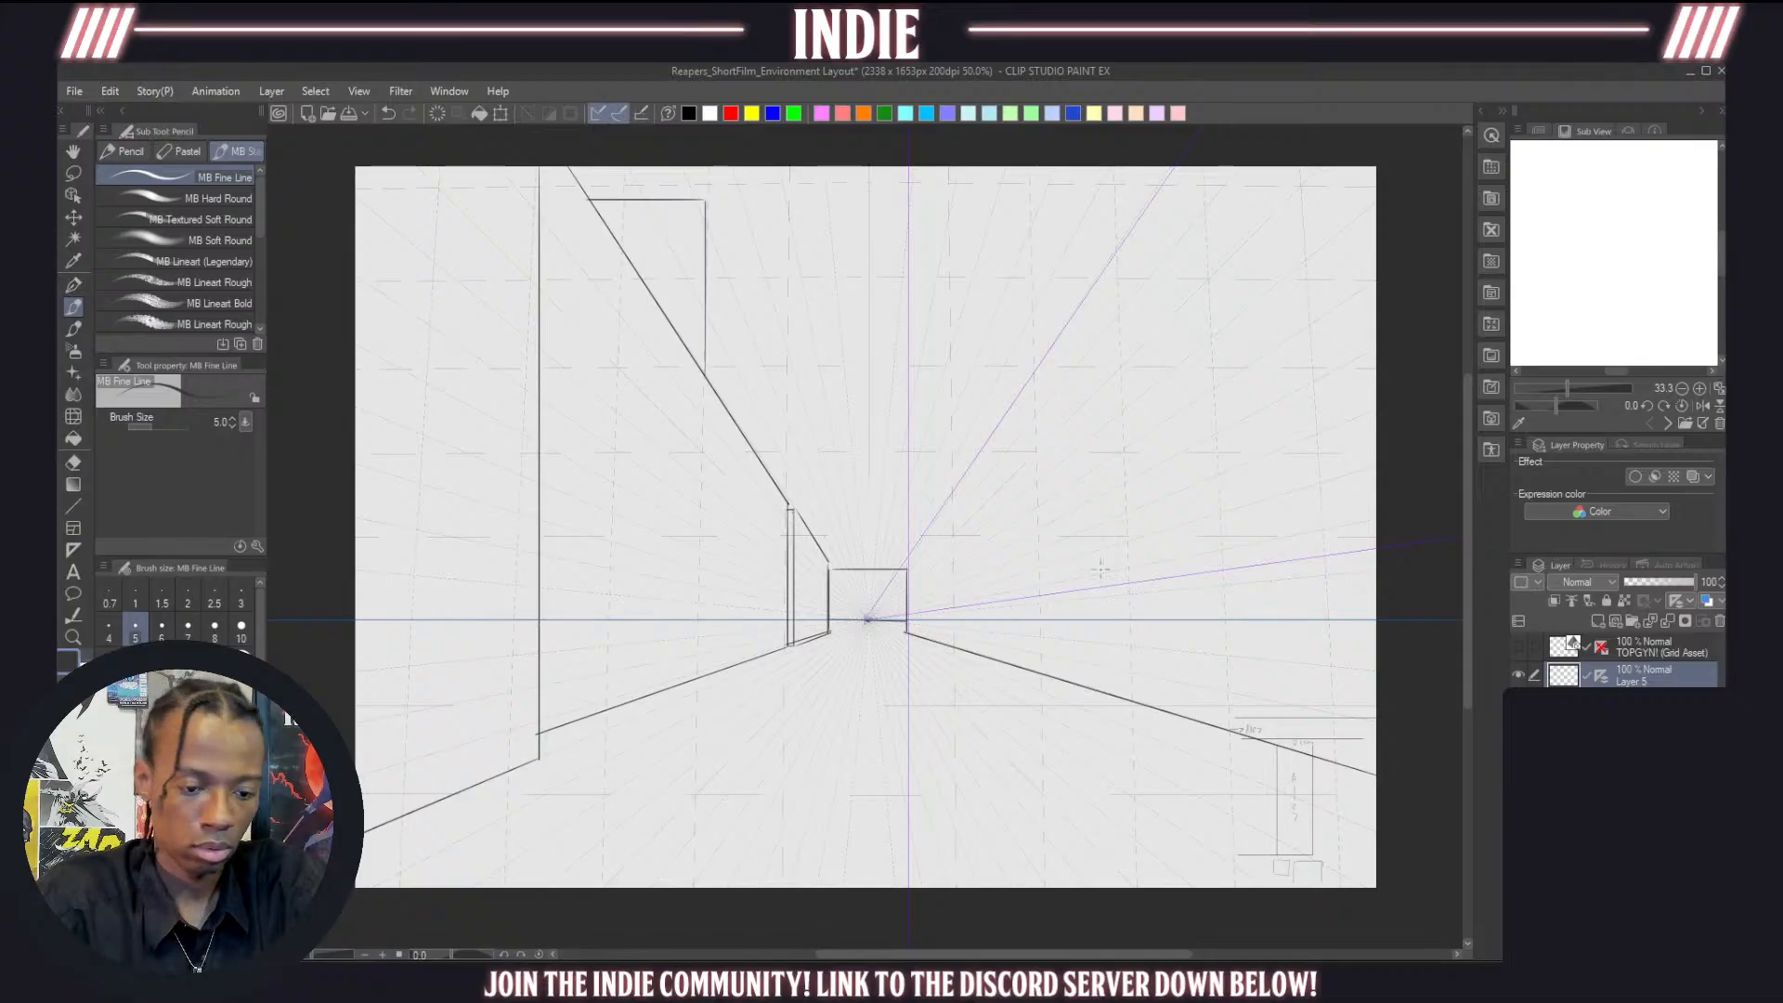
pyautogui.moveTo(707, 202); pyautogui.dragTo(735, 272)
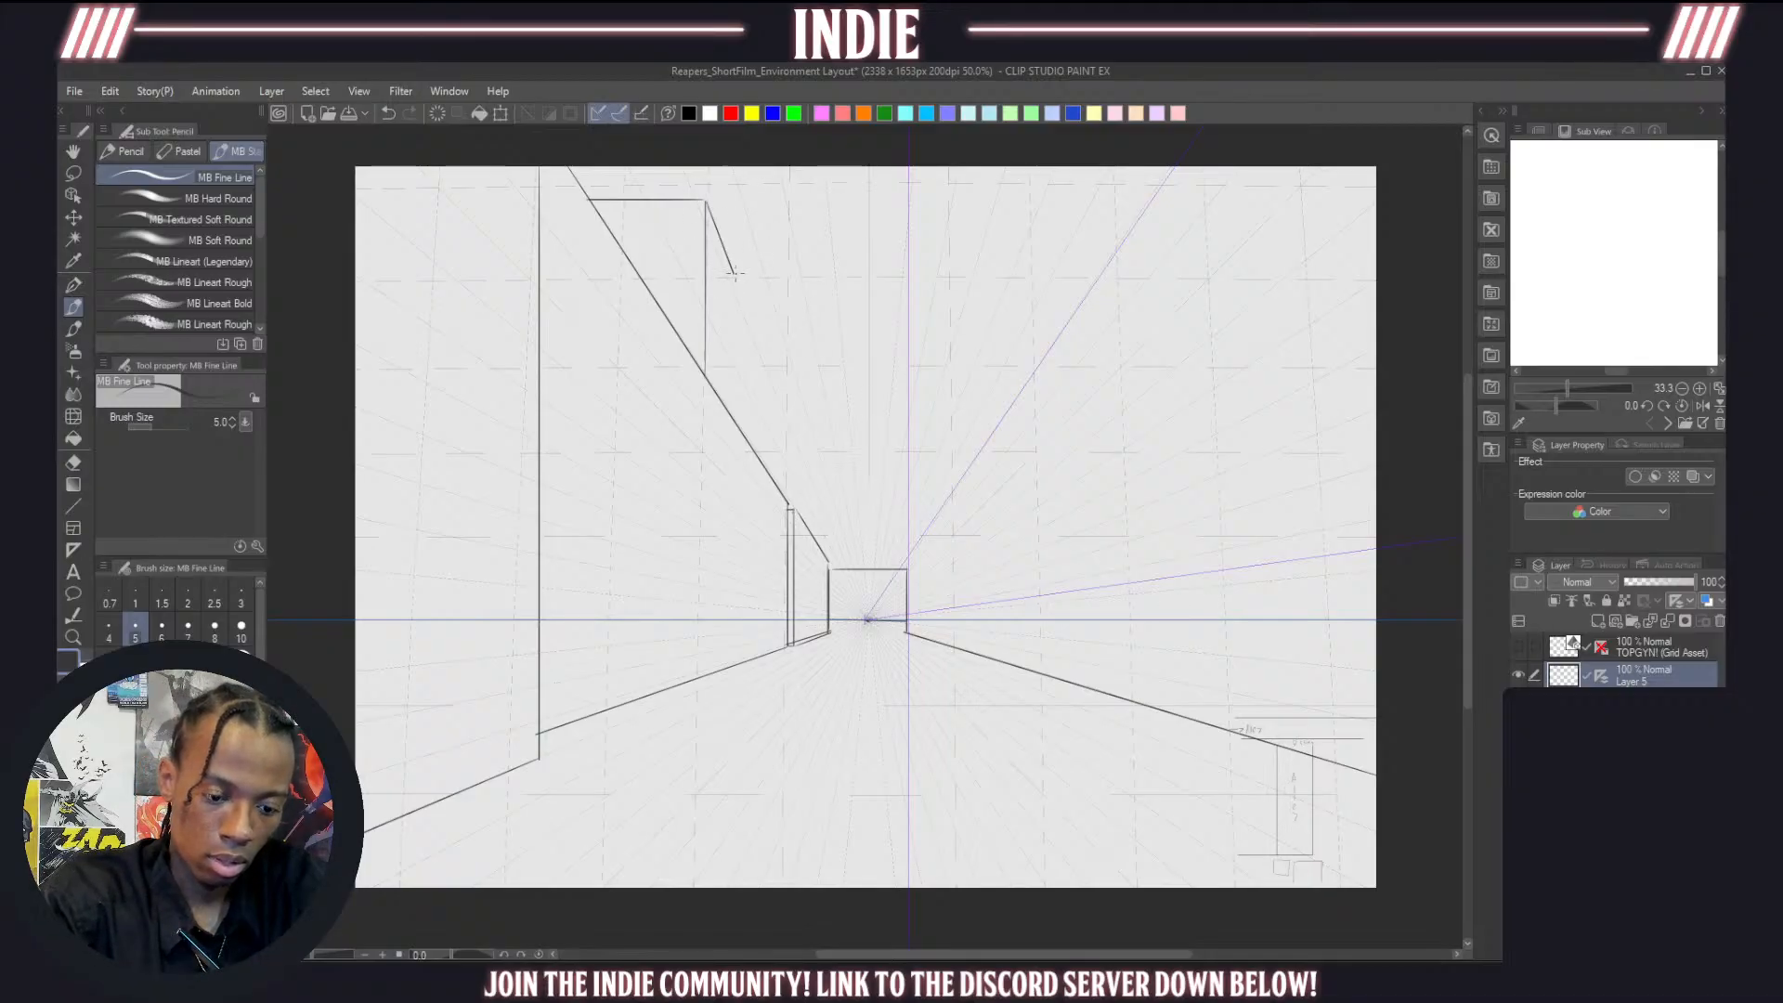
pyautogui.hotkey('ctrl', 'z')
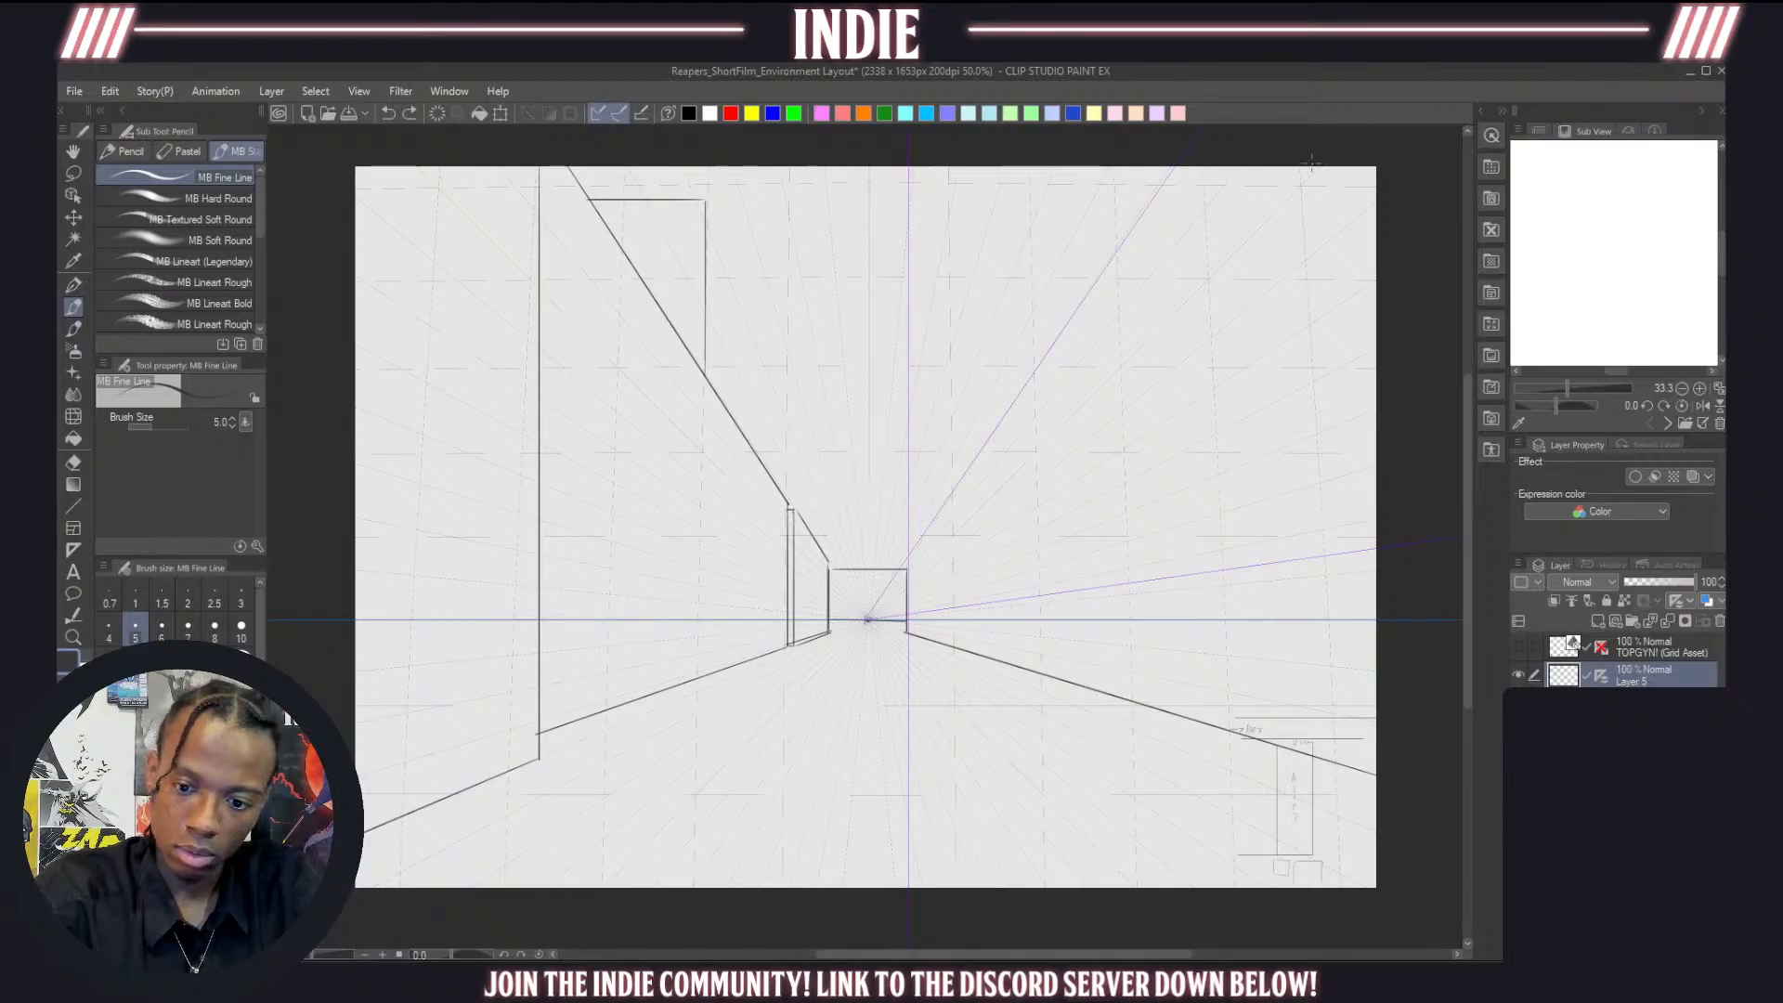
# Draw the right building with near and far vertical edges, a front ground edge and a receding base line between the corners
pyautogui.moveTo(1303, 151)
pyautogui.mouseDown()
pyautogui.moveTo(1346, 787)
pyautogui.moveTo(1346, 805)
pyautogui.moveTo(1307, 804)
pyautogui.moveTo(1385, 831)
pyautogui.mouseUp()
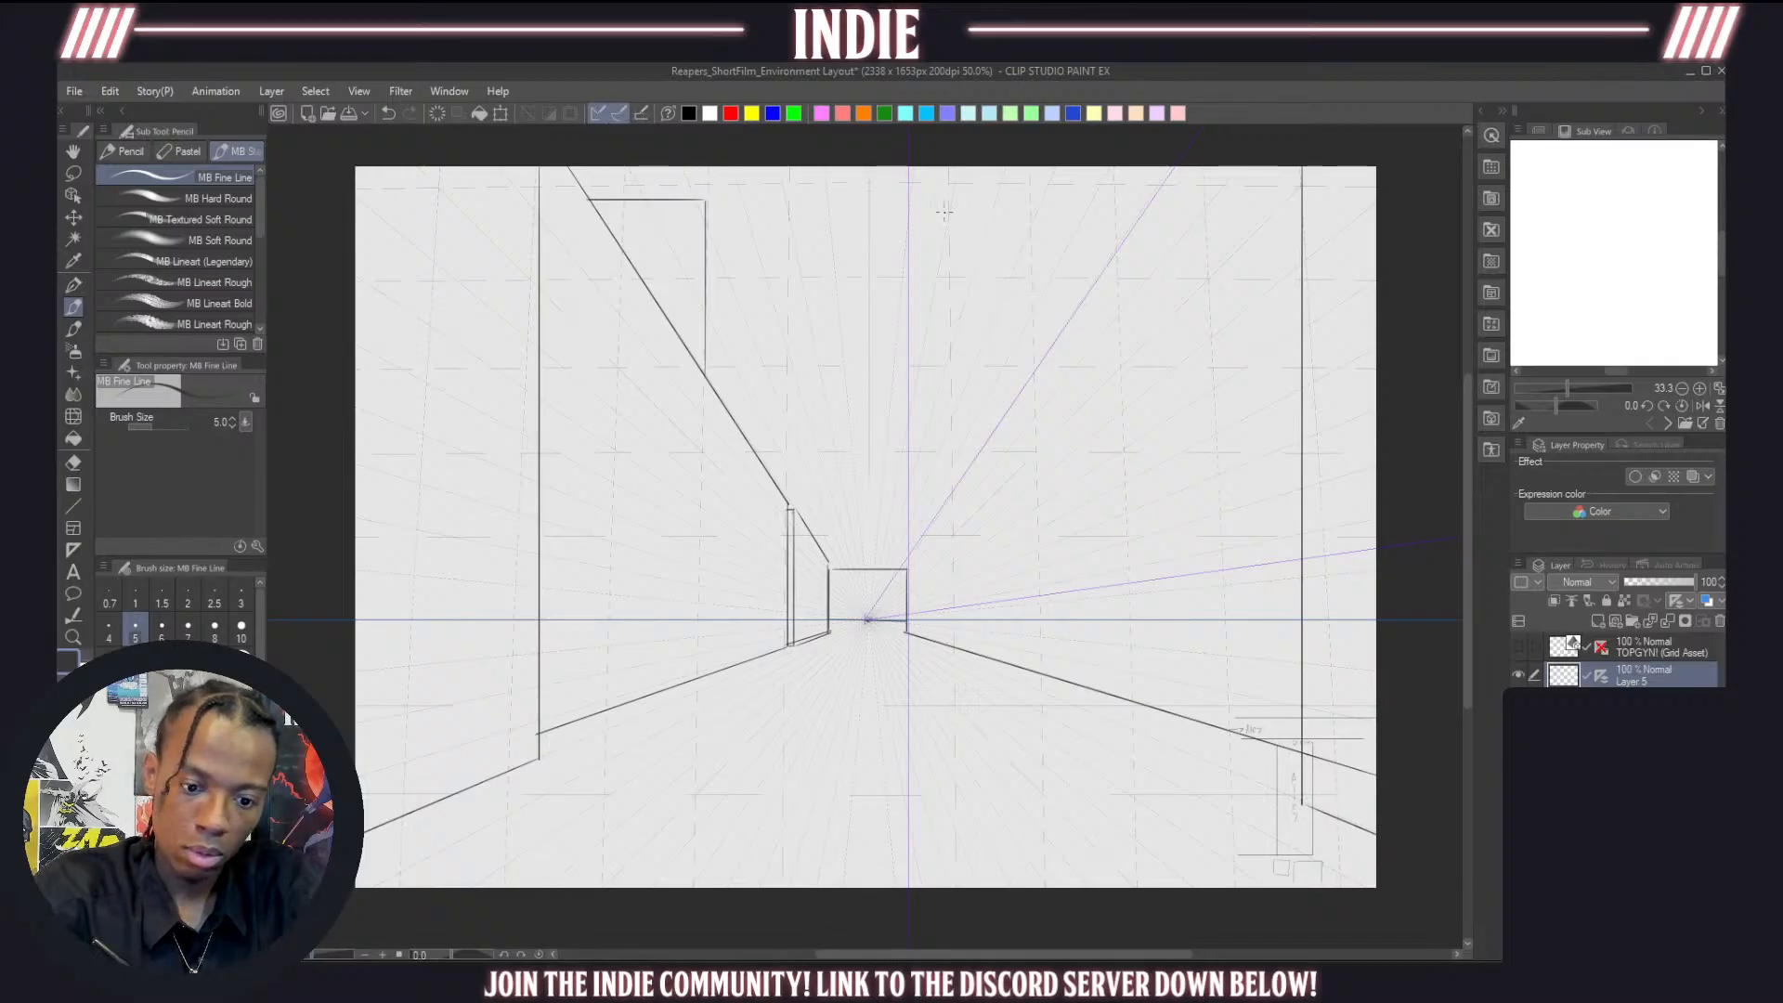
pyautogui.moveTo(950, 166)
pyautogui.mouseDown()
pyautogui.moveTo(955, 656)
pyautogui.moveTo(1301, 797)
pyautogui.mouseUp()
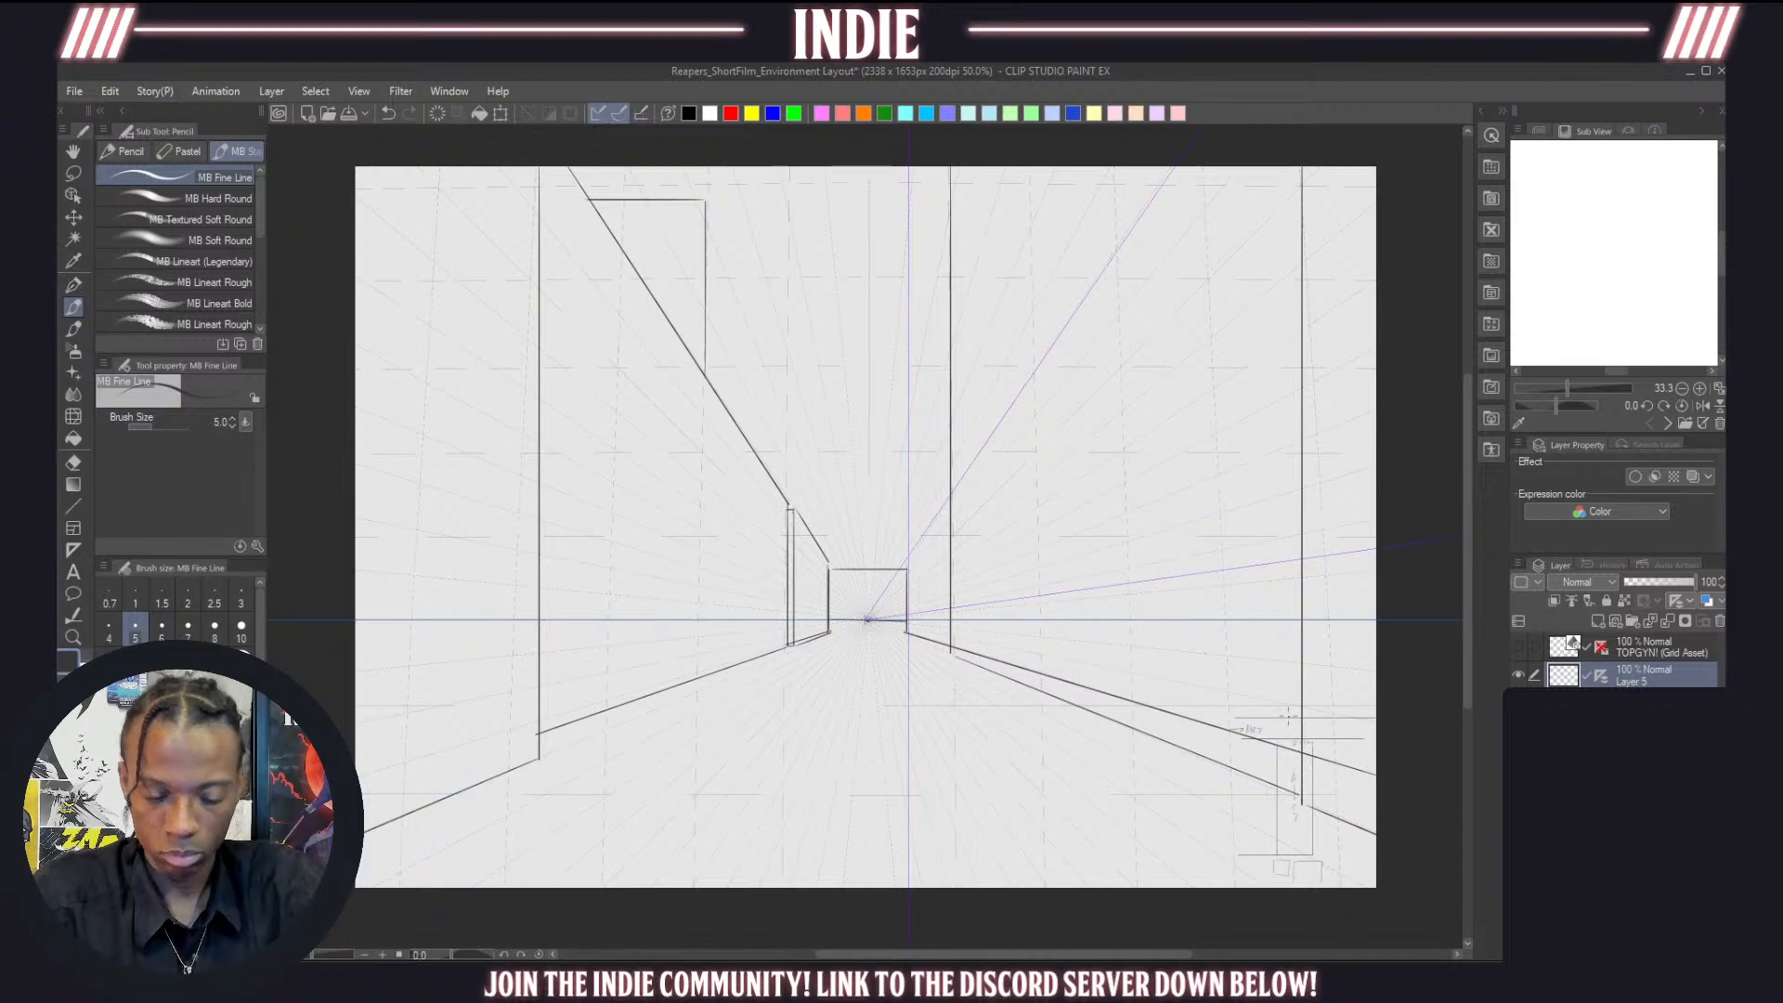
# Draw the tall block's receding top edge, a horizontal roofline across to the right building, and an inner outline around the alley's far end
pyautogui.moveTo(708, 205); pyautogui.dragTo(947, 205)
pyautogui.hotkey('ctrl', 'z')
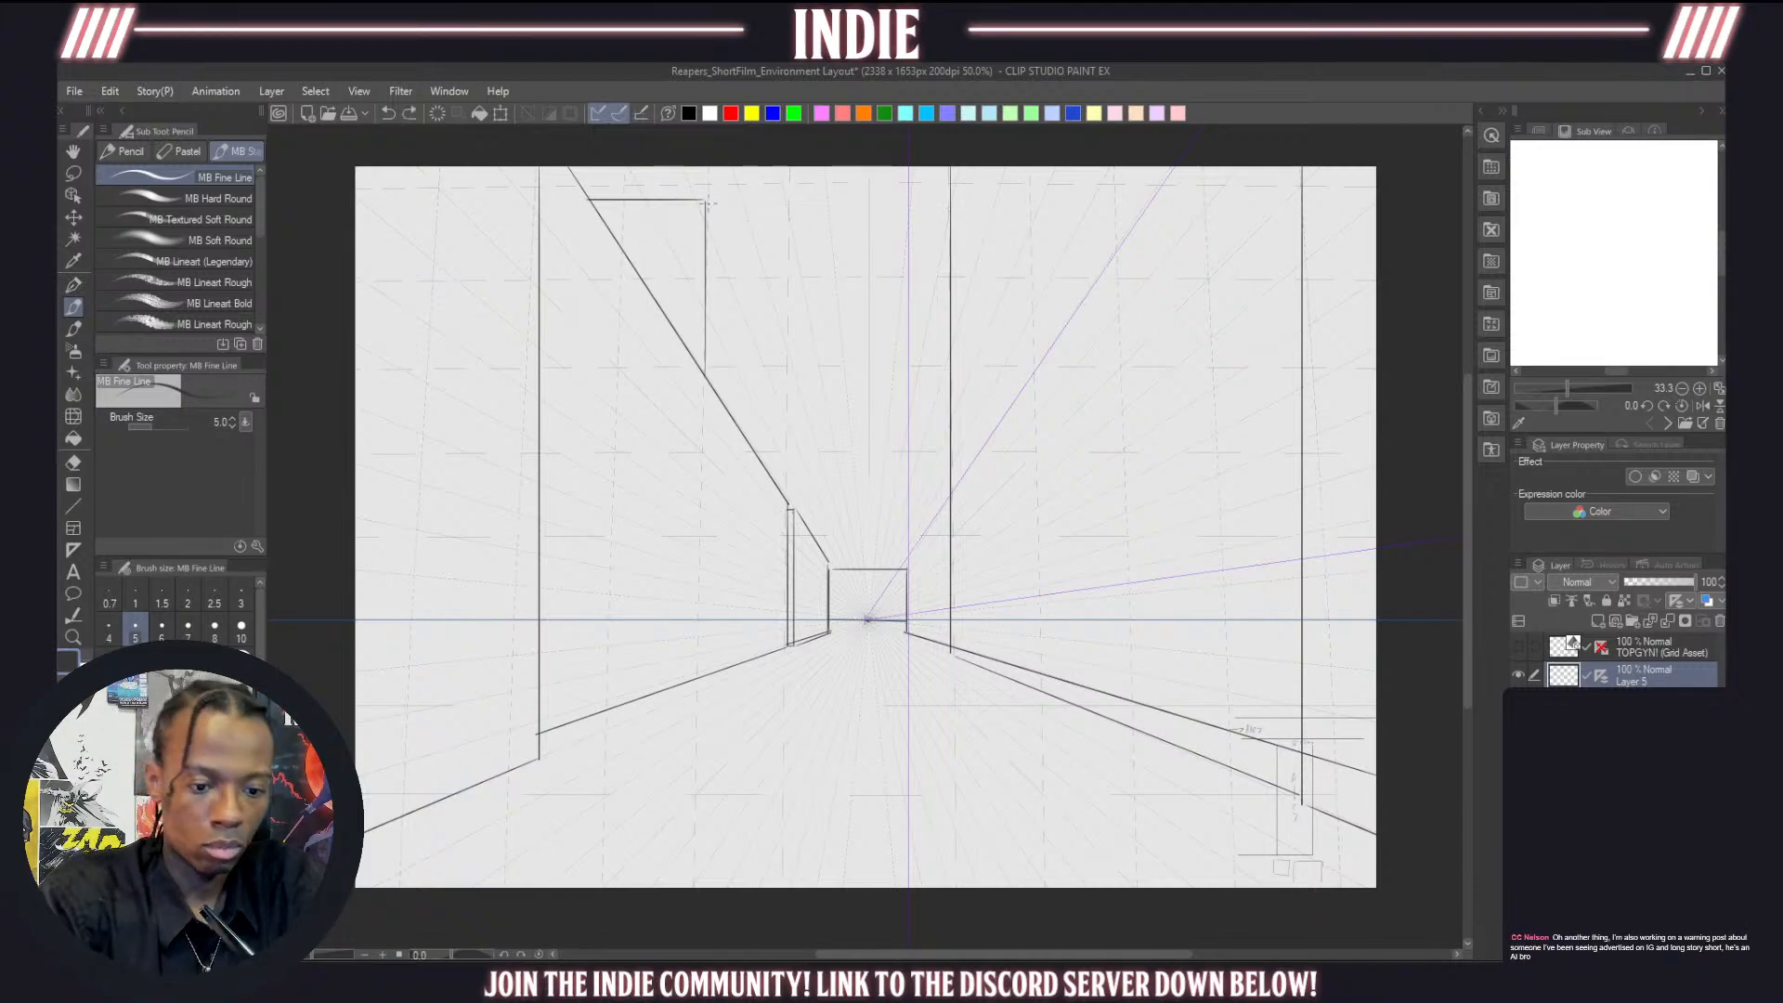
pyautogui.moveTo(706, 202)
pyautogui.mouseDown()
pyautogui.moveTo(727, 274)
pyautogui.moveTo(948, 273)
pyautogui.mouseUp()
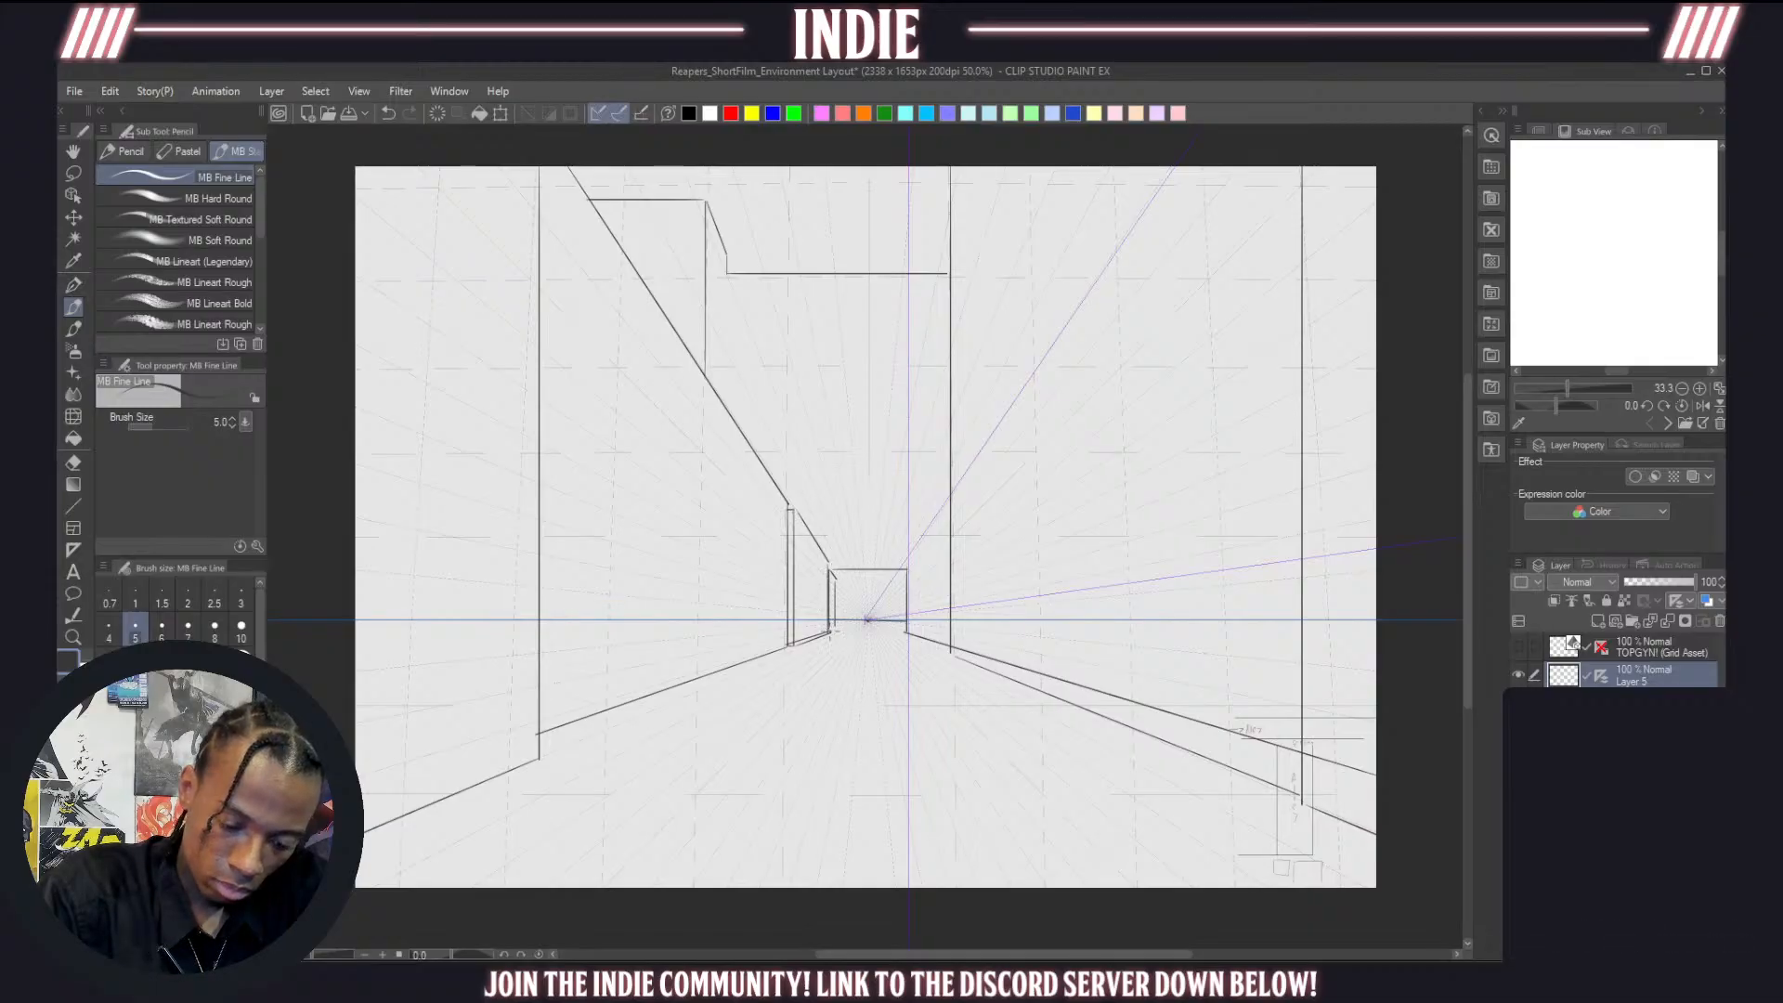
pyautogui.moveTo(834, 575)
pyautogui.mouseDown()
pyautogui.moveTo(904, 578)
pyautogui.moveTo(905, 633)
pyautogui.mouseUp()
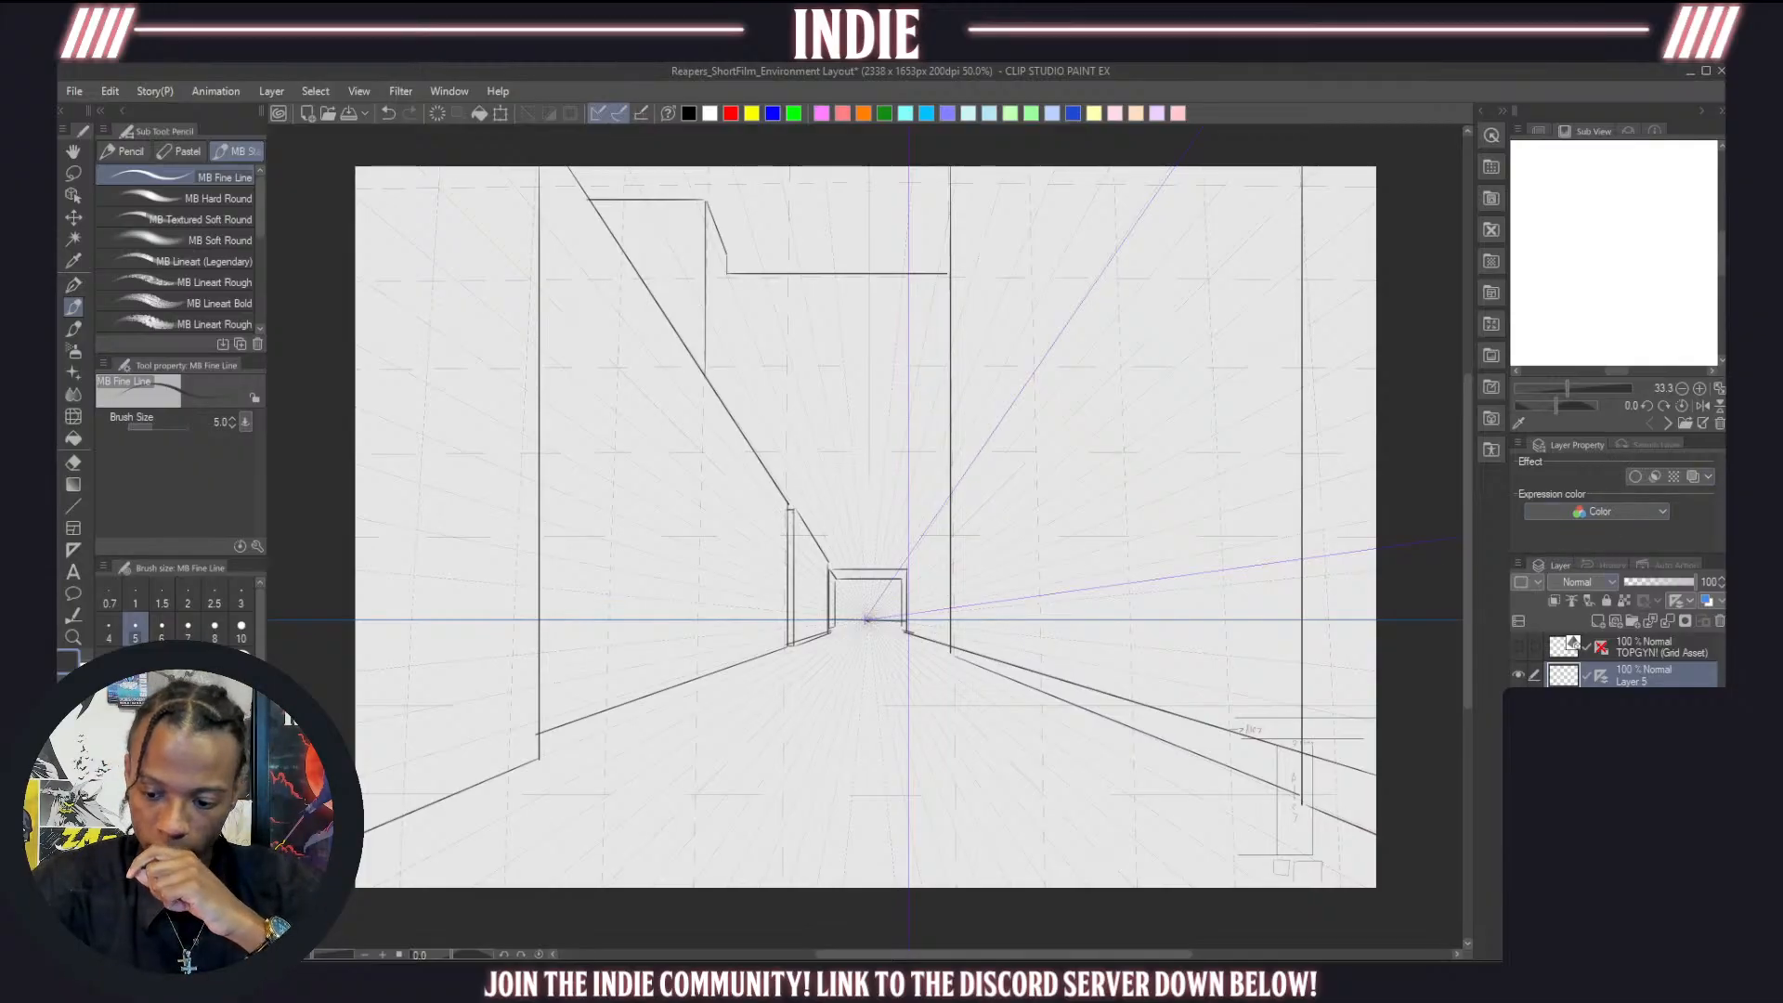
# Compare the drawing with Layer 4 hidden and shown, and erase the old right ground edge on that layer
pyautogui.click(1518, 704)
pyautogui.click(1519, 703)
pyautogui.click(1519, 703)
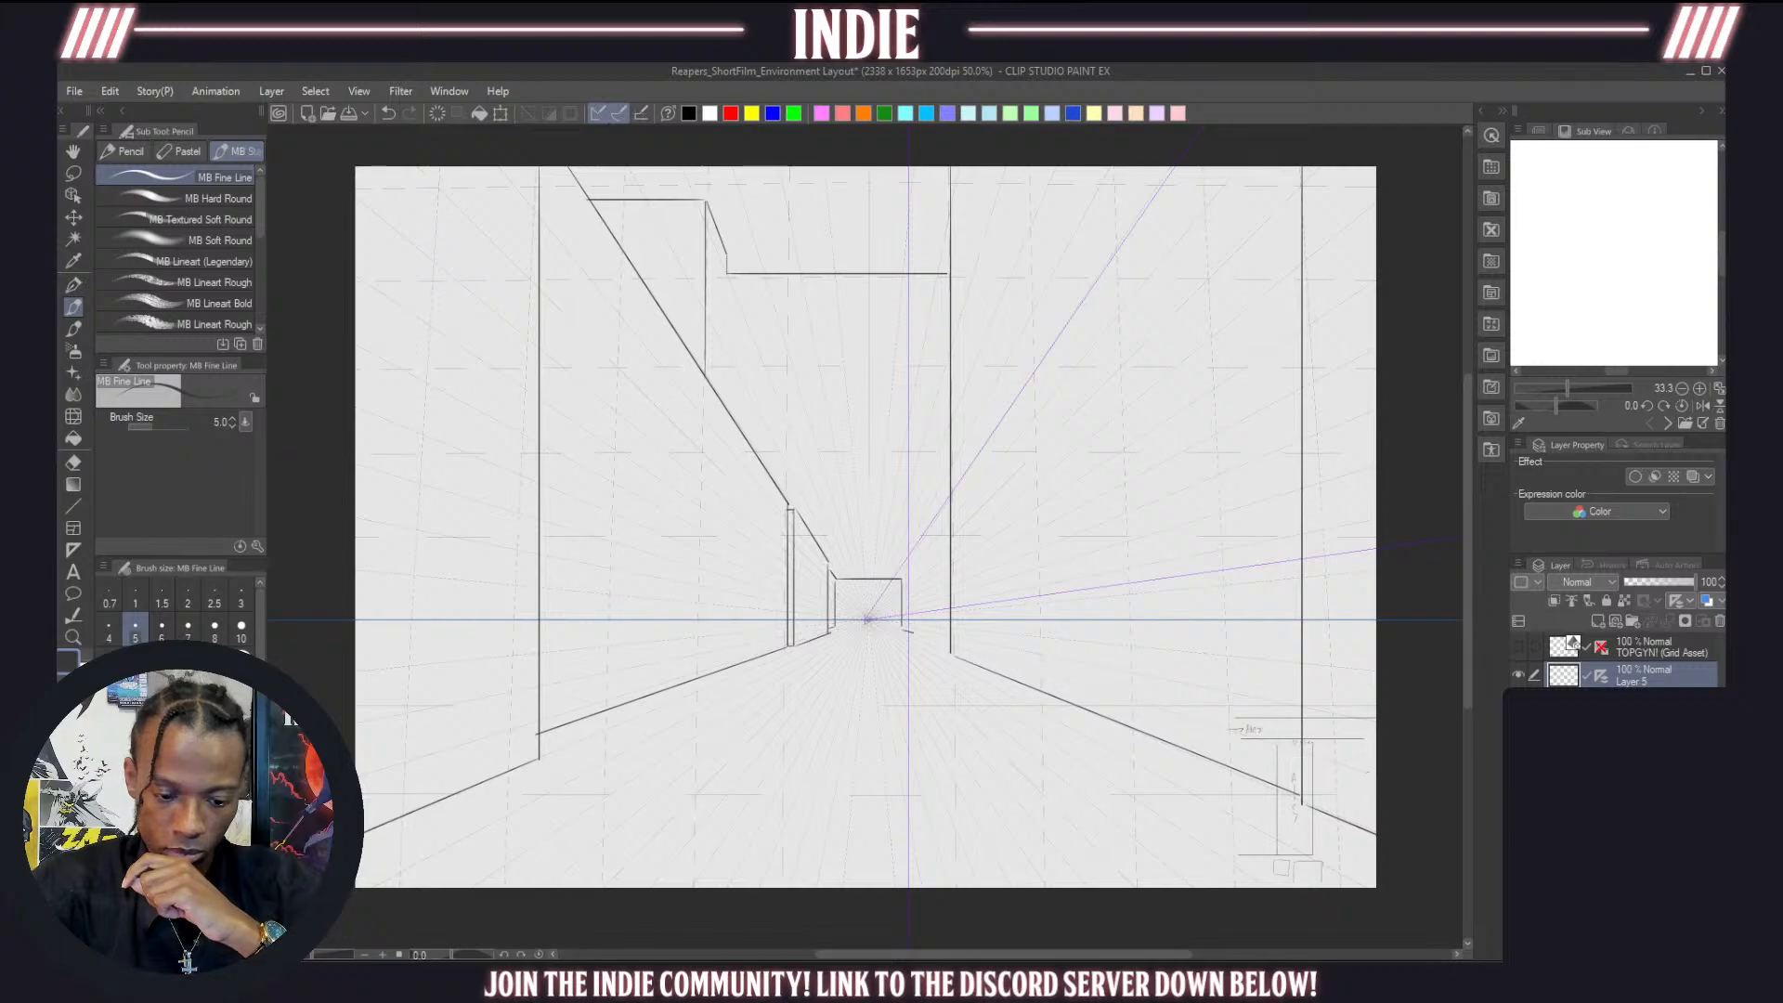
pyautogui.click(1519, 703)
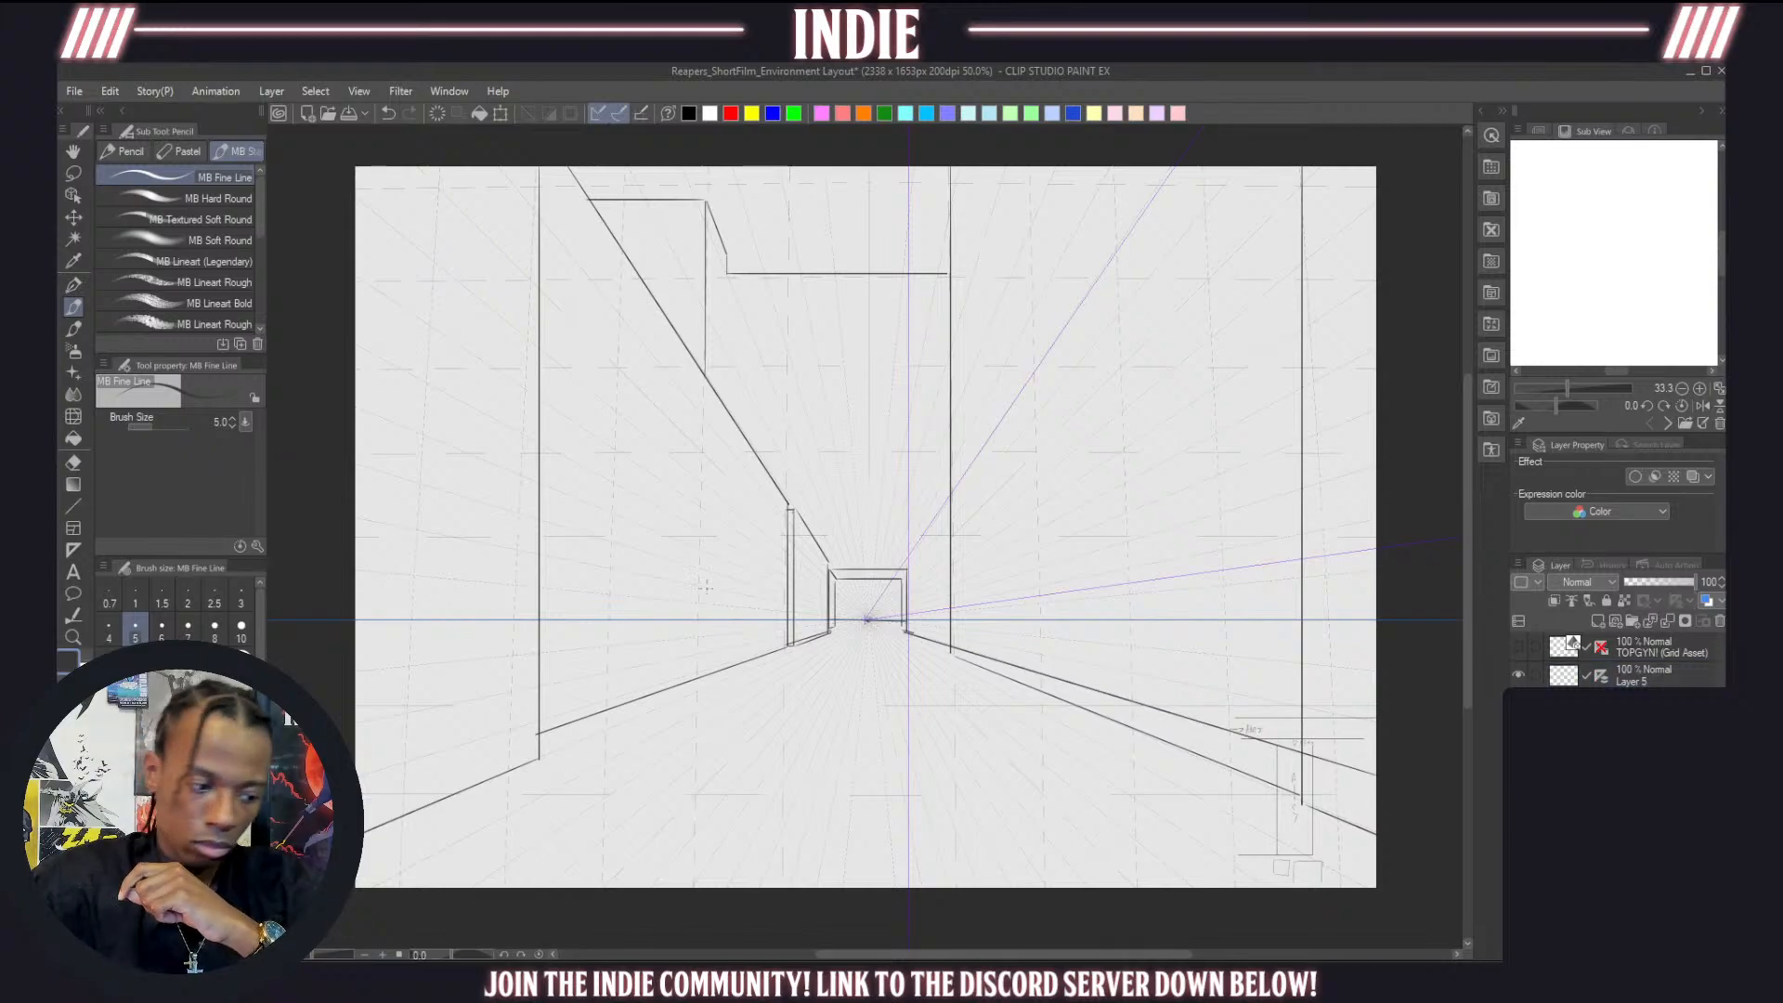
pyautogui.click(73, 462)
pyautogui.moveTo(915, 633); pyautogui.dragTo(1389, 782)
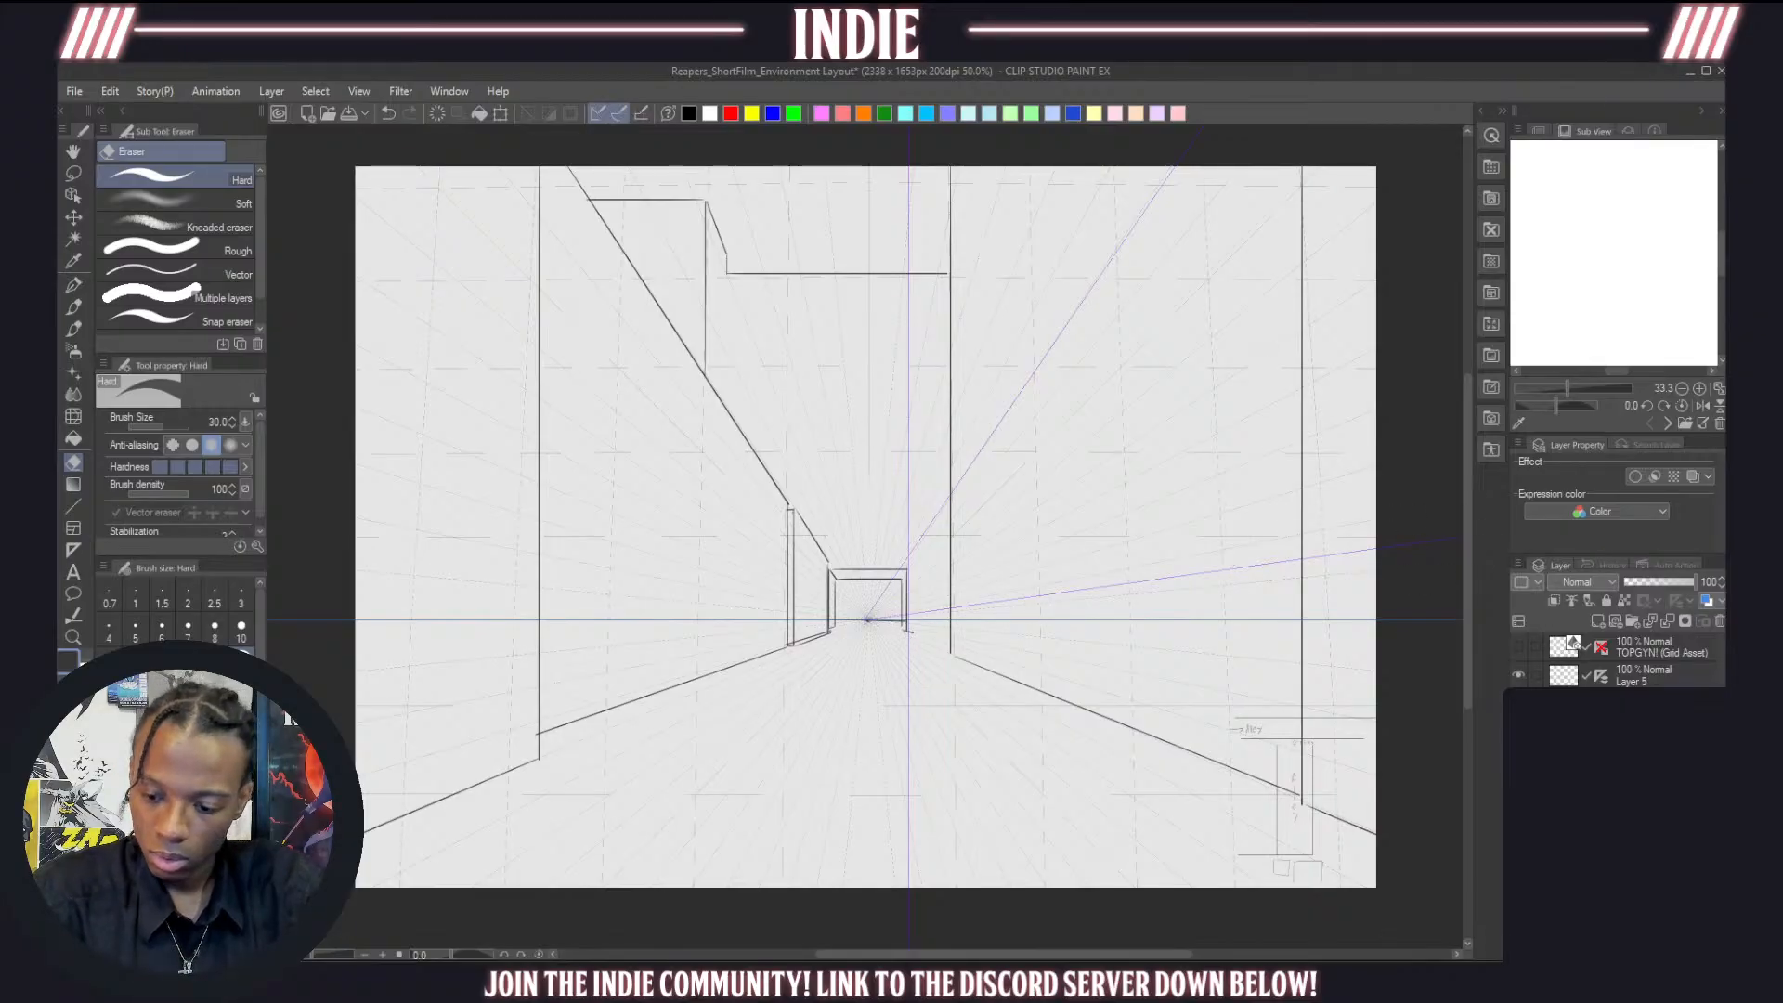
# Draw a short horizontal ground line on Layer 5 from the alley's far end to the right building, and hide the perspective ruler
pyautogui.click(1633, 677)
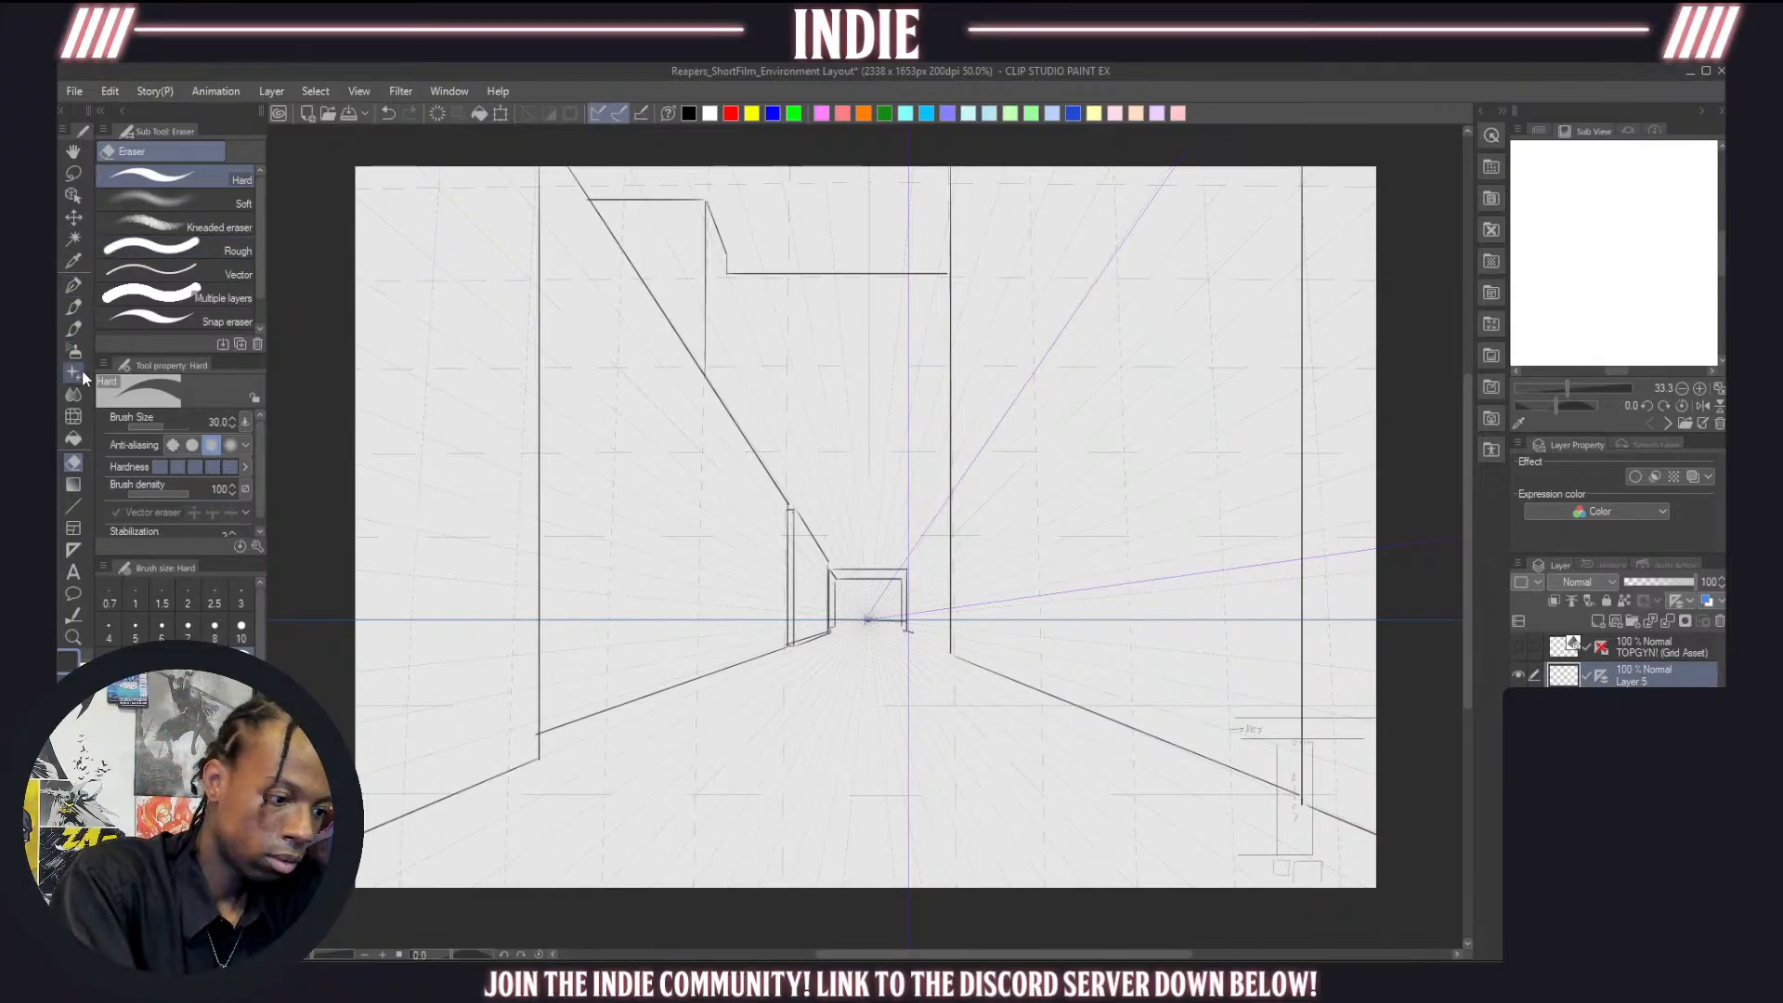
pyautogui.press('p')
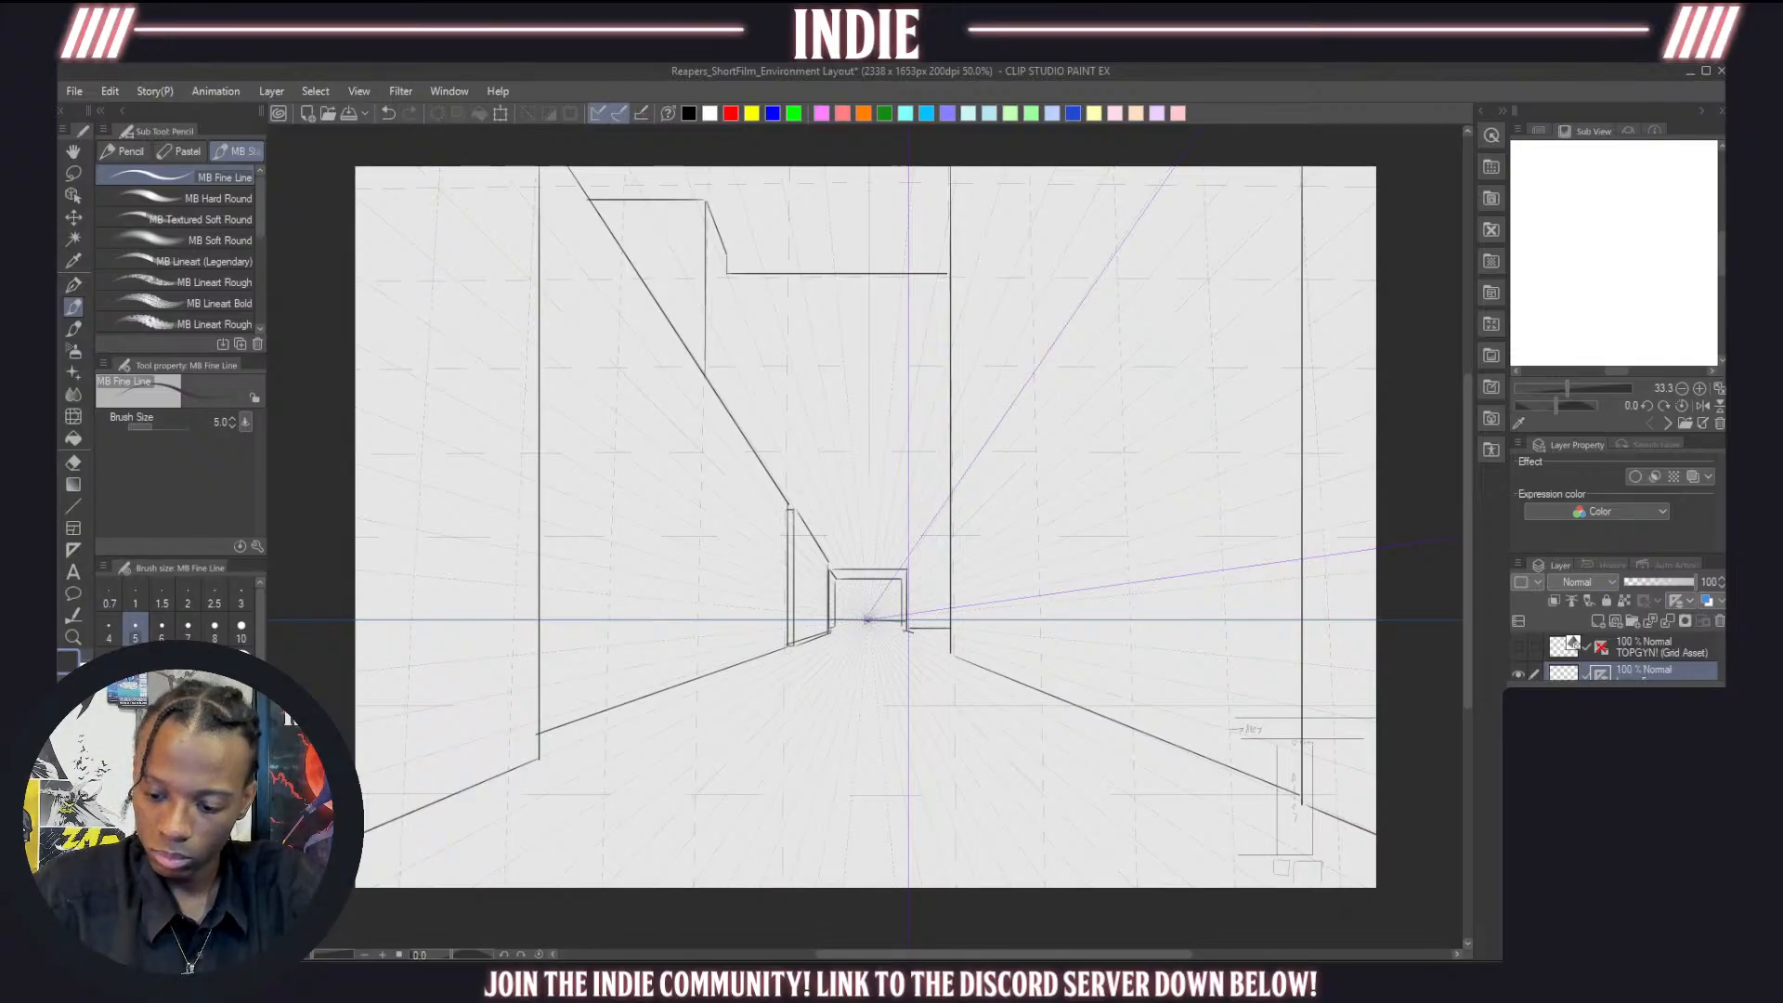
pyautogui.click(1679, 602)
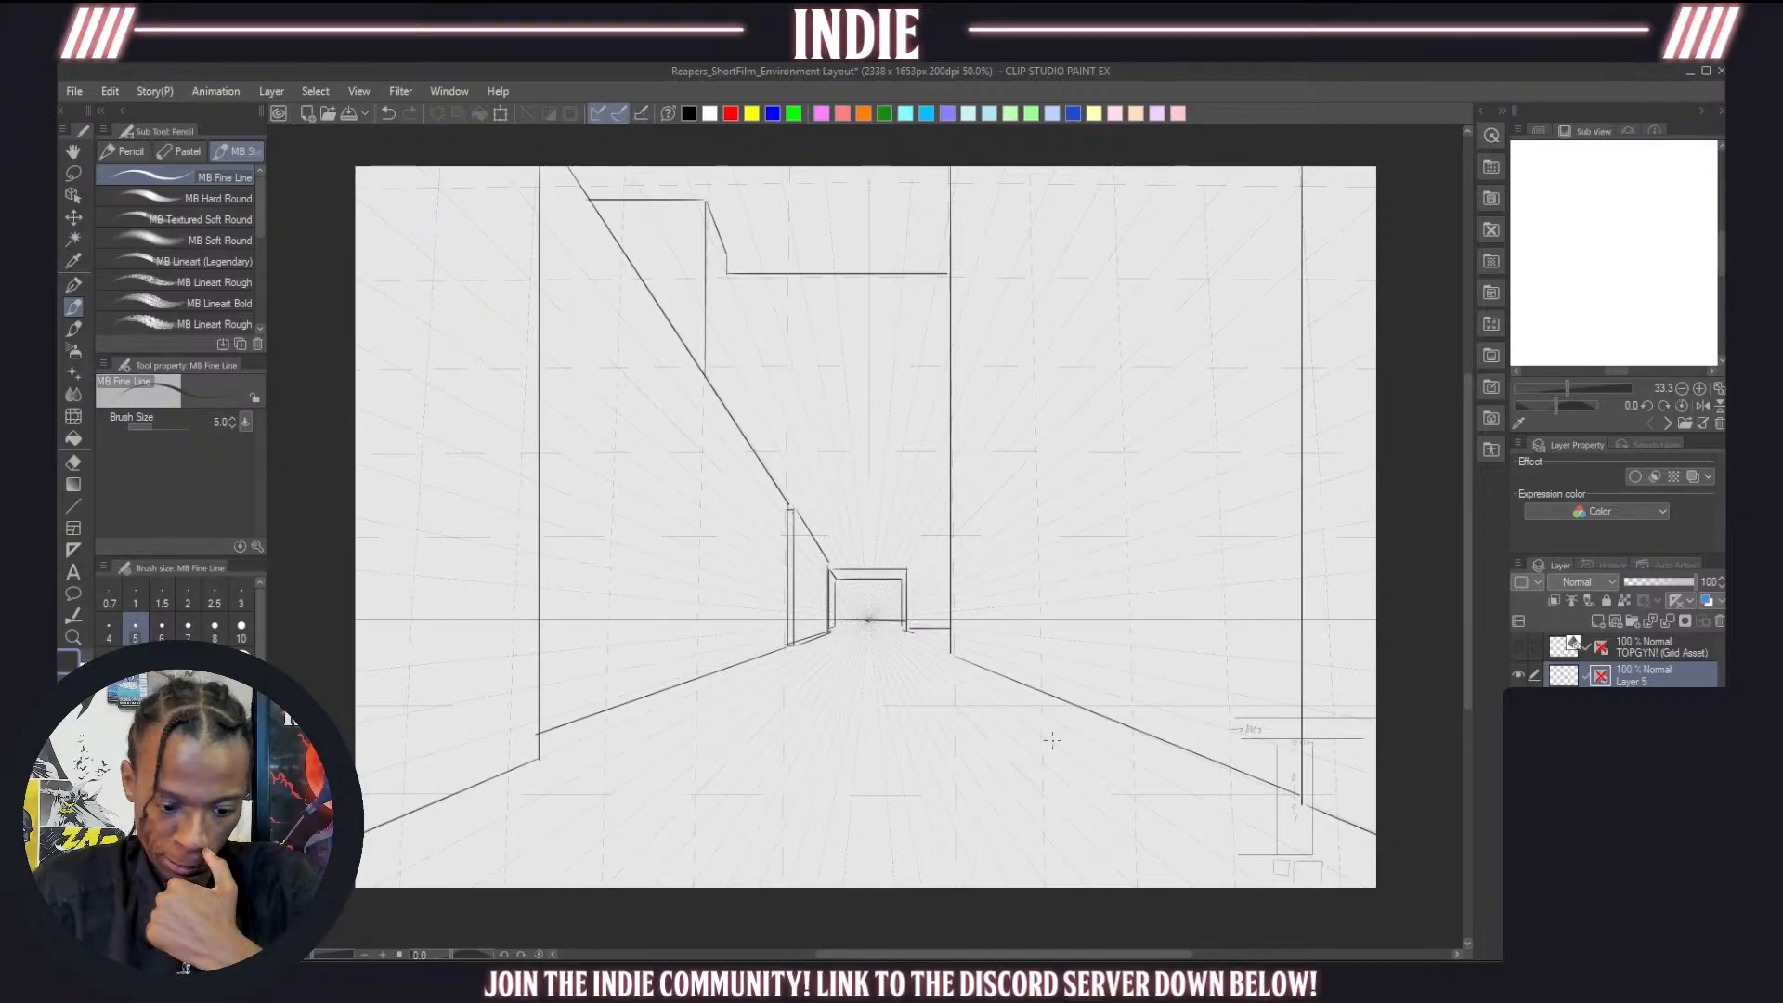
pyautogui.scroll(-3, 853, 699)
pyautogui.scroll(2, 853, 699)
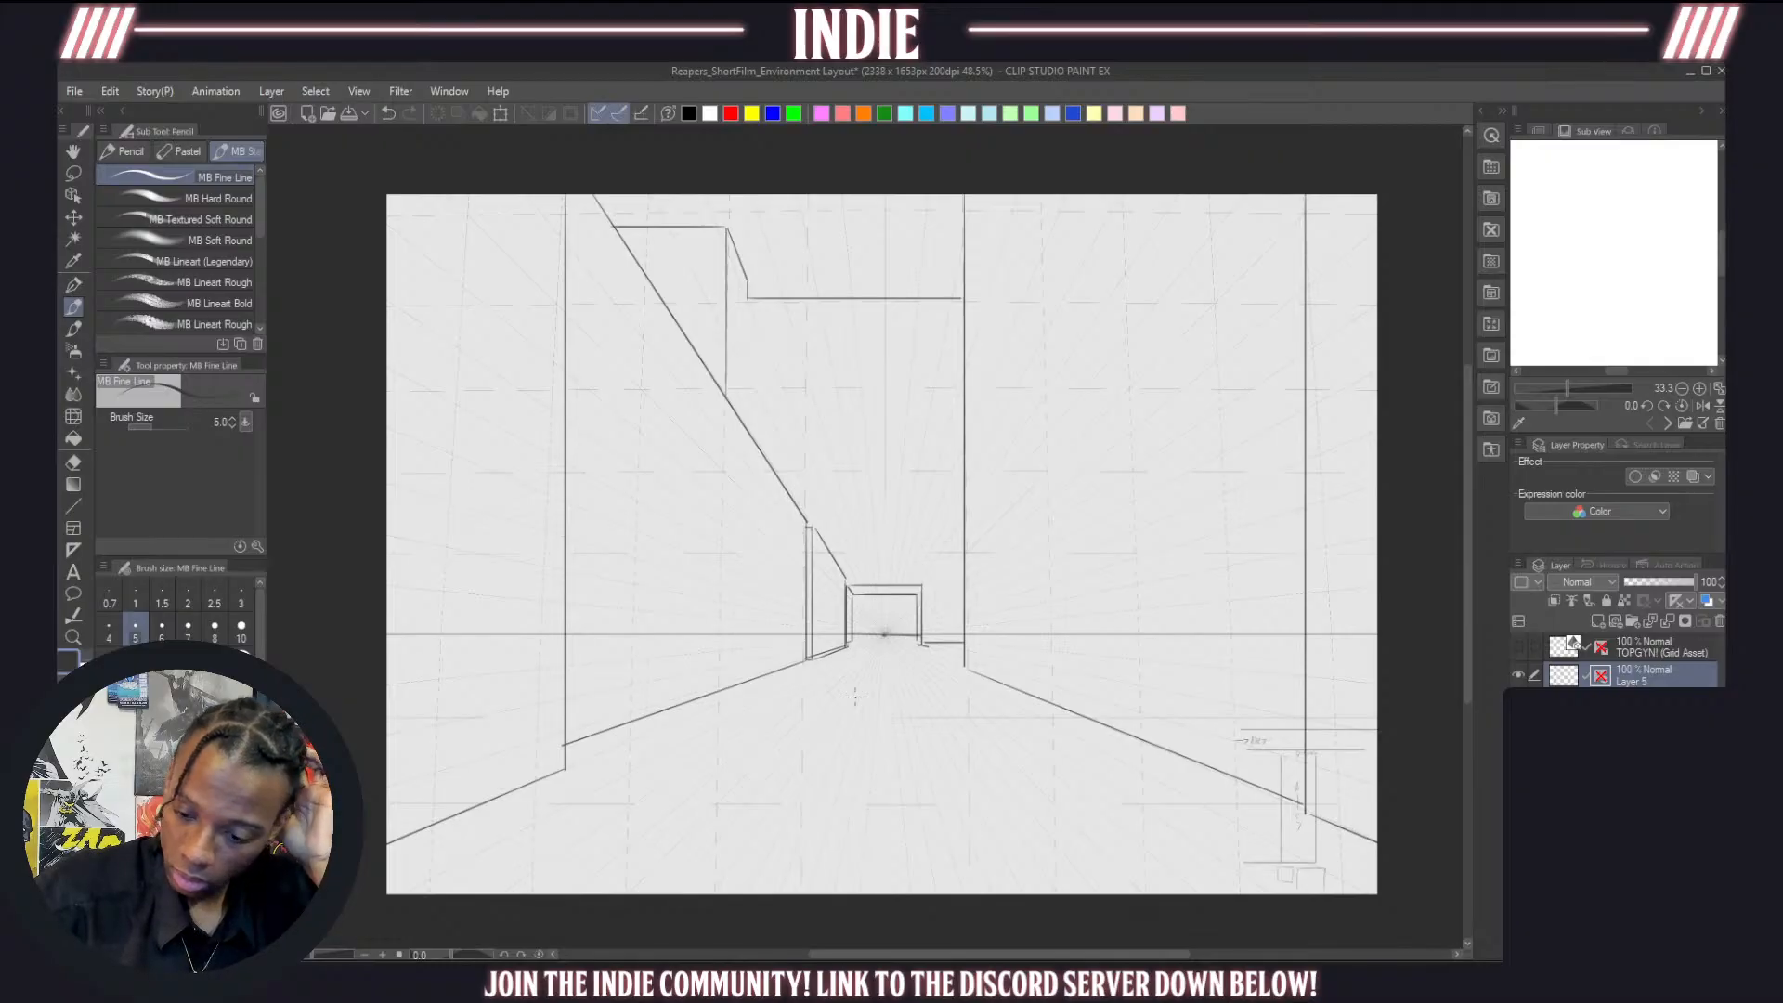
pyautogui.click(500, 117)
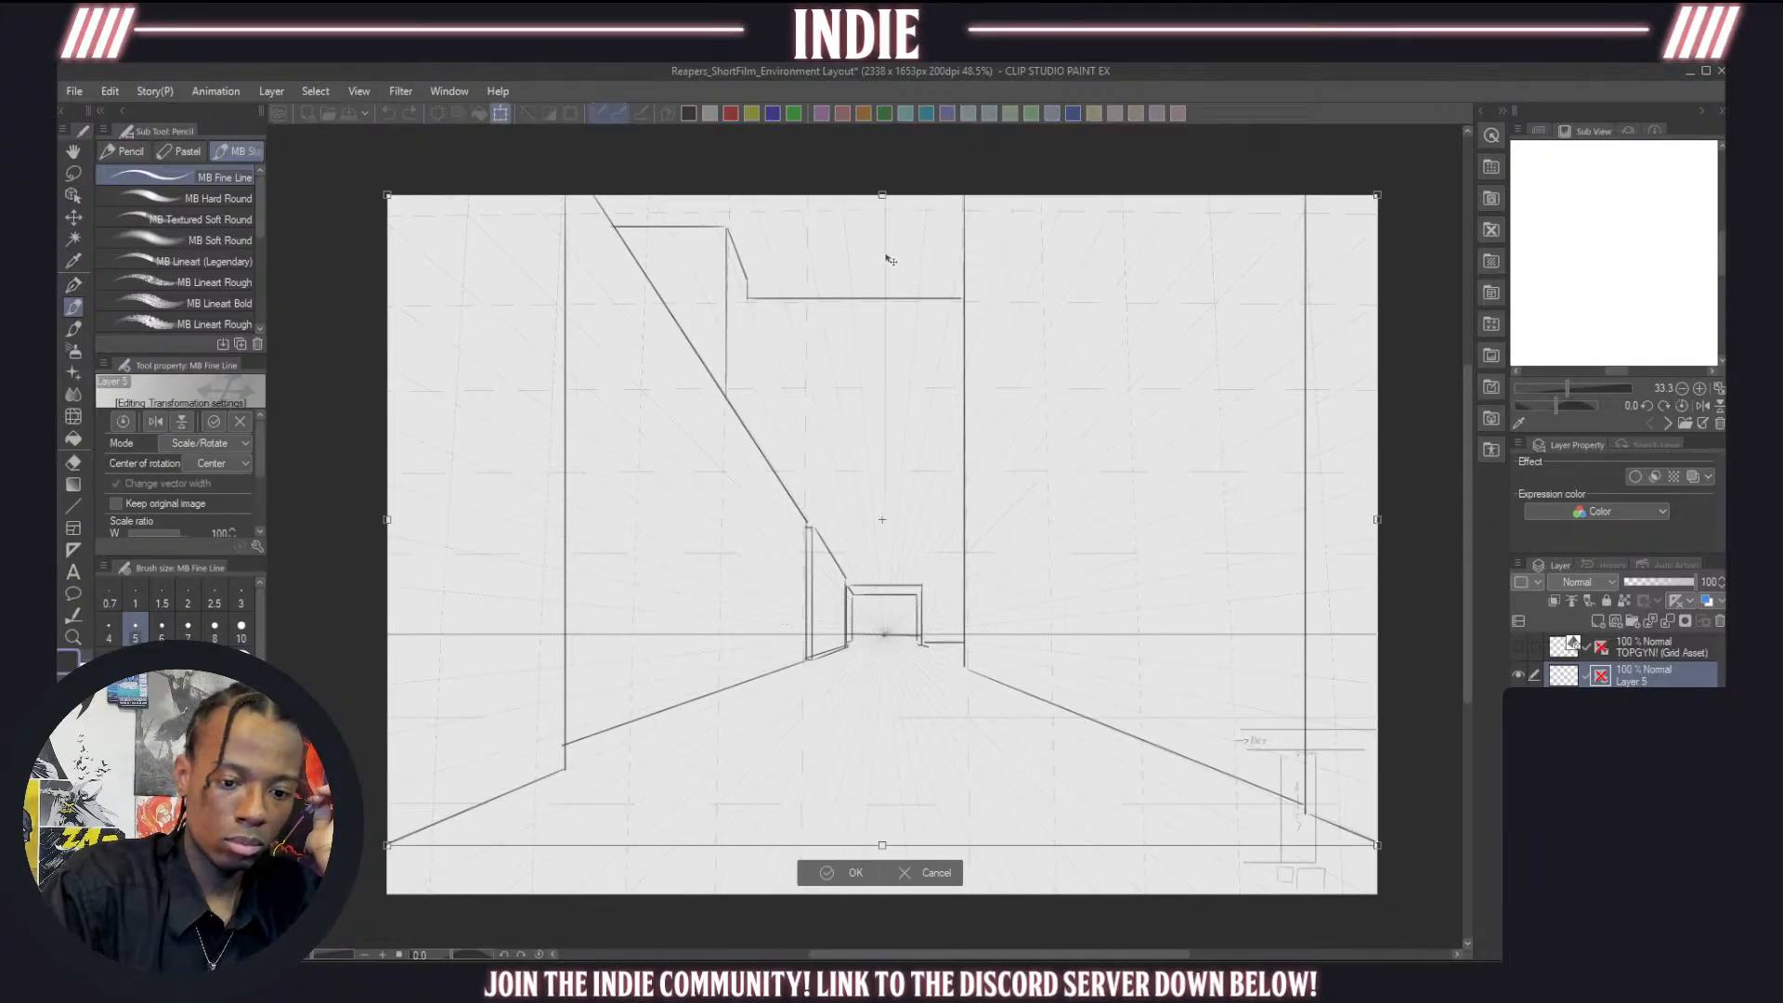
pyautogui.moveTo(881, 194); pyautogui.dragTo(882, 252)
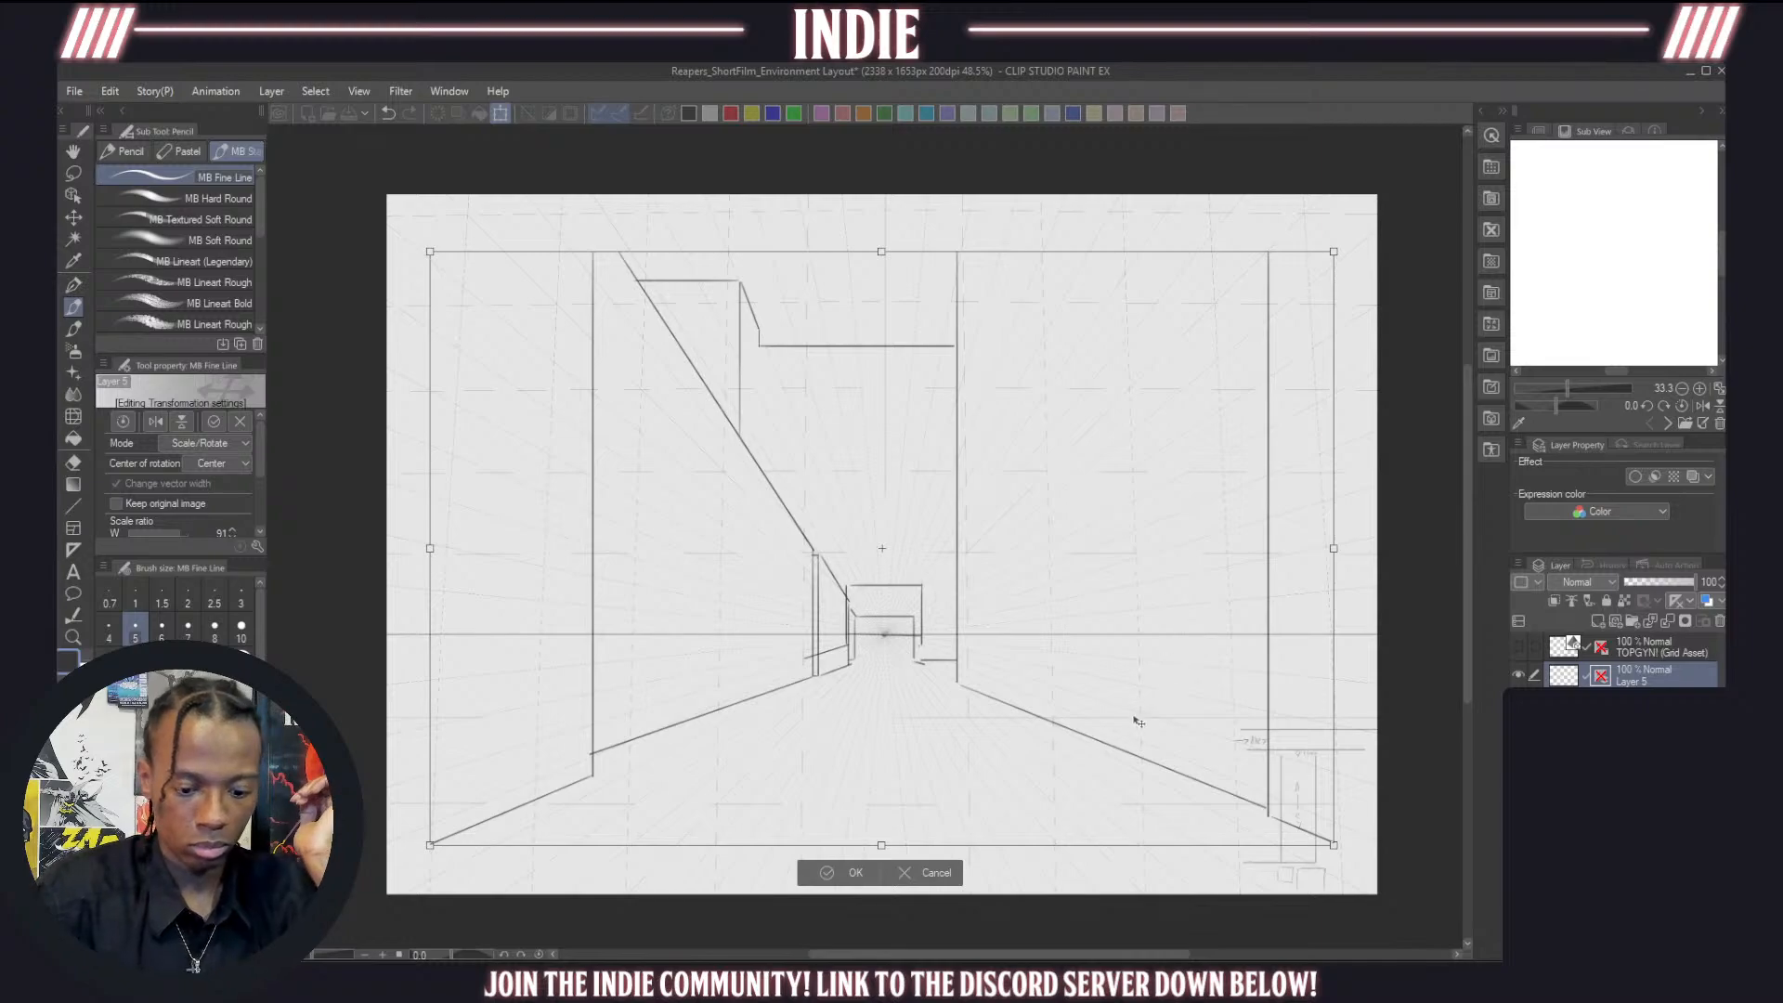
pyautogui.moveTo(882, 845); pyautogui.dragTo(882, 816)
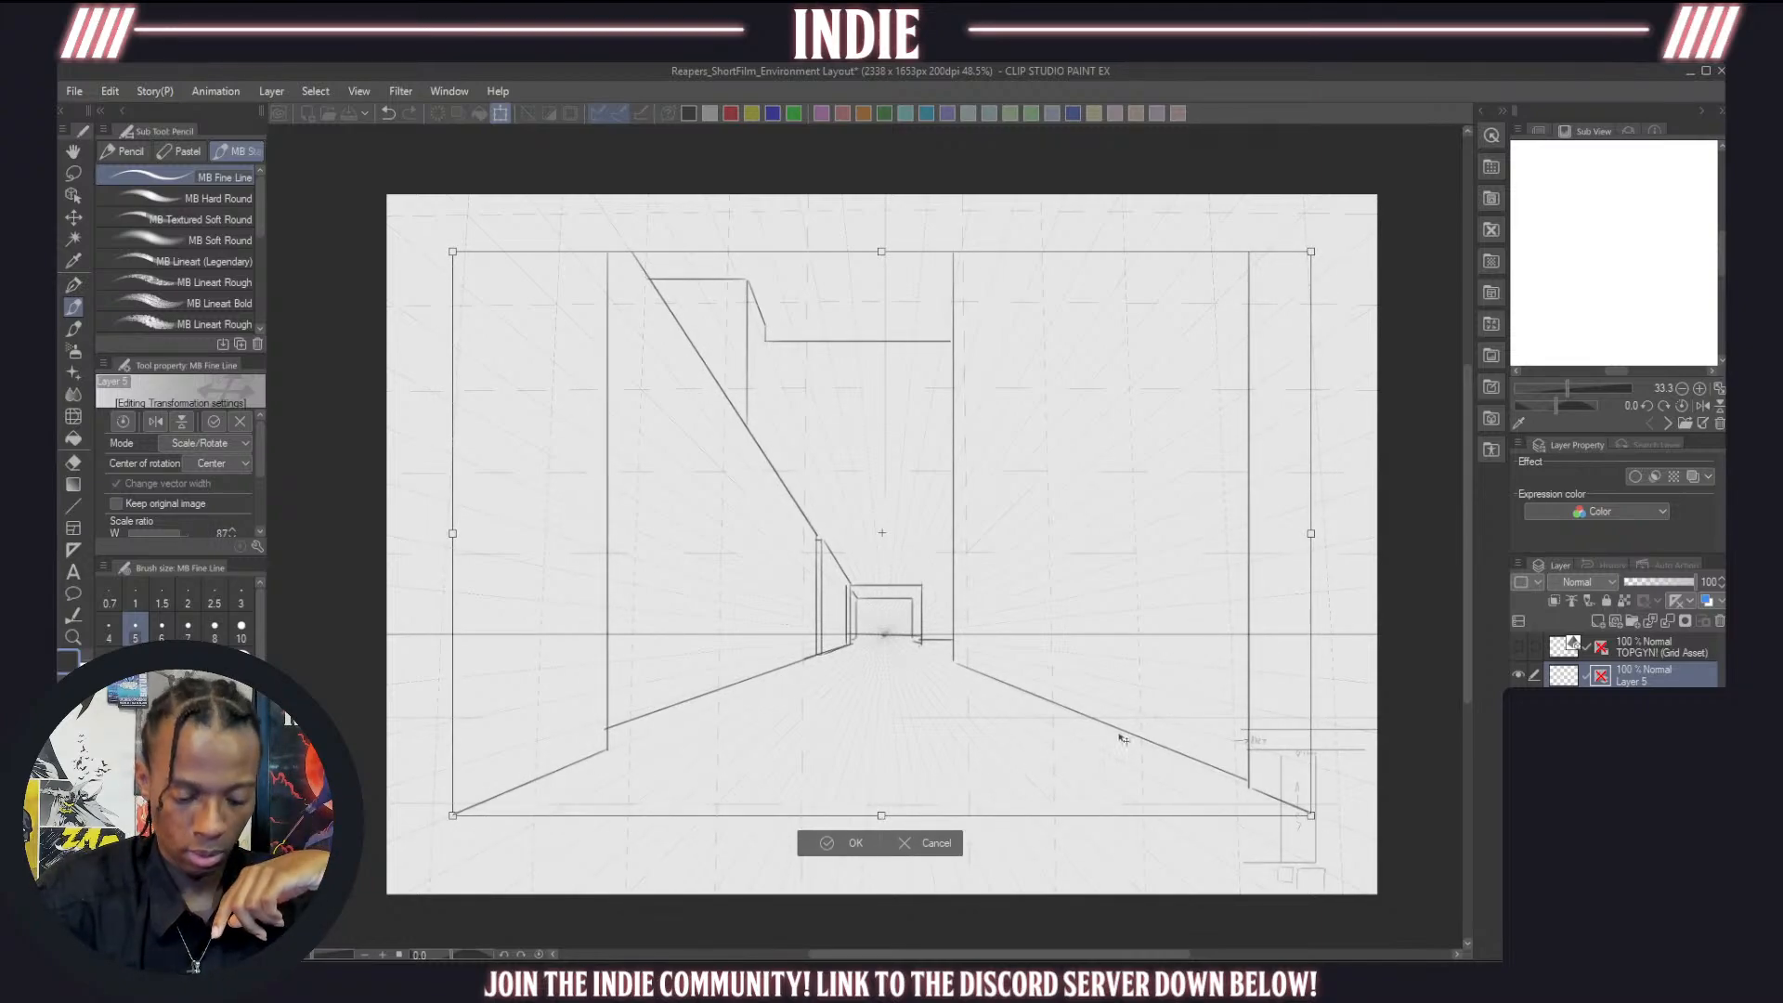
pyautogui.moveTo(1110, 744); pyautogui.dragTo(1106, 740)
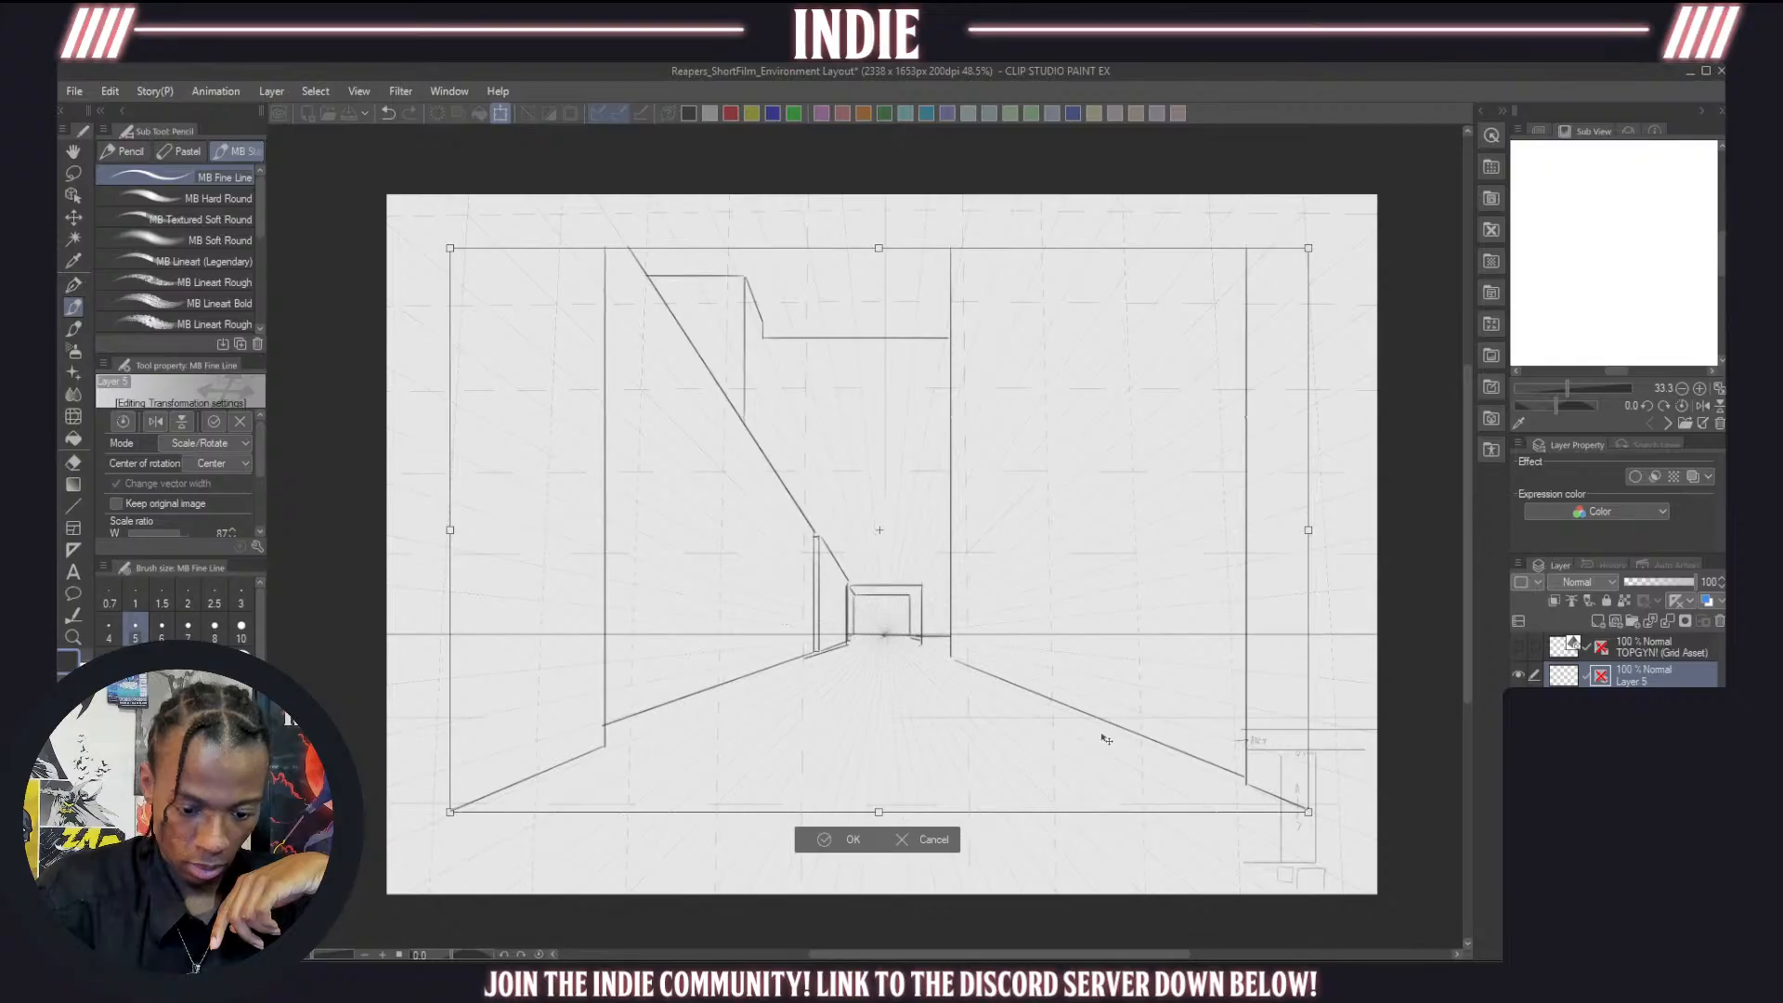
pyautogui.click(931, 841)
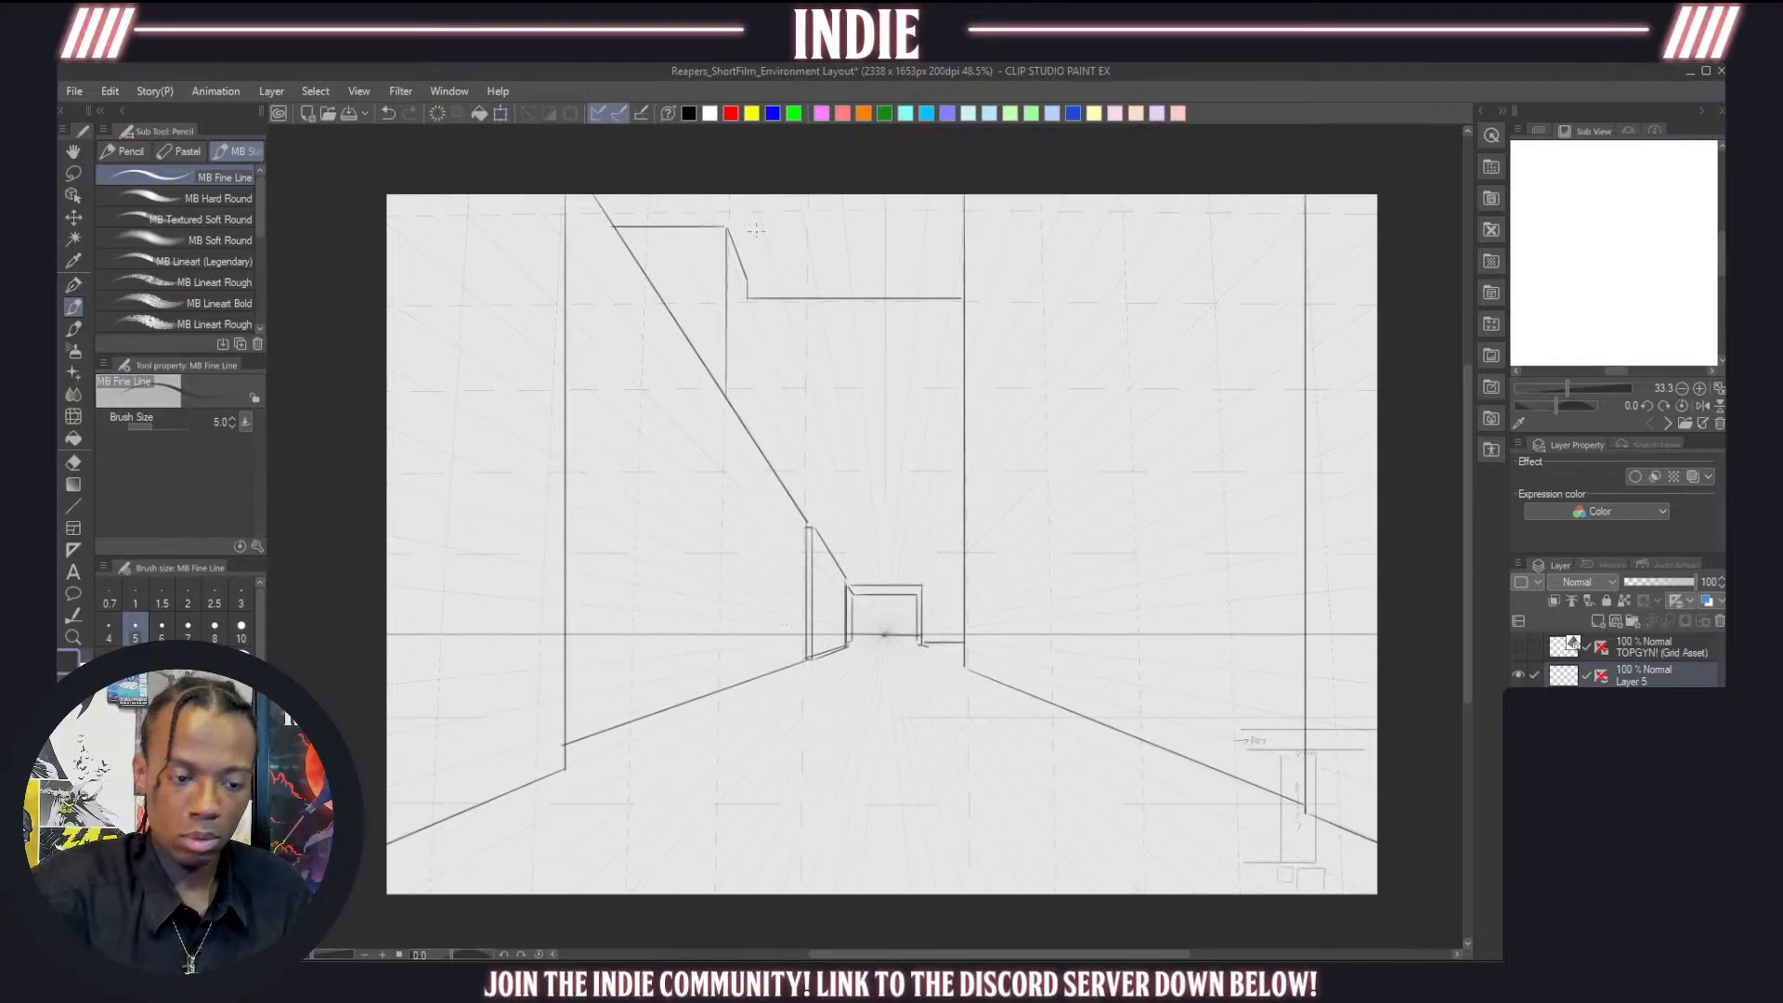
# Scale the whole alley drawing down slightly so it sits inside the canvas with margins around it
pyautogui.hotkey('ctrl', 't')
pyautogui.moveTo(922, 683); pyautogui.dragTo(916, 773)
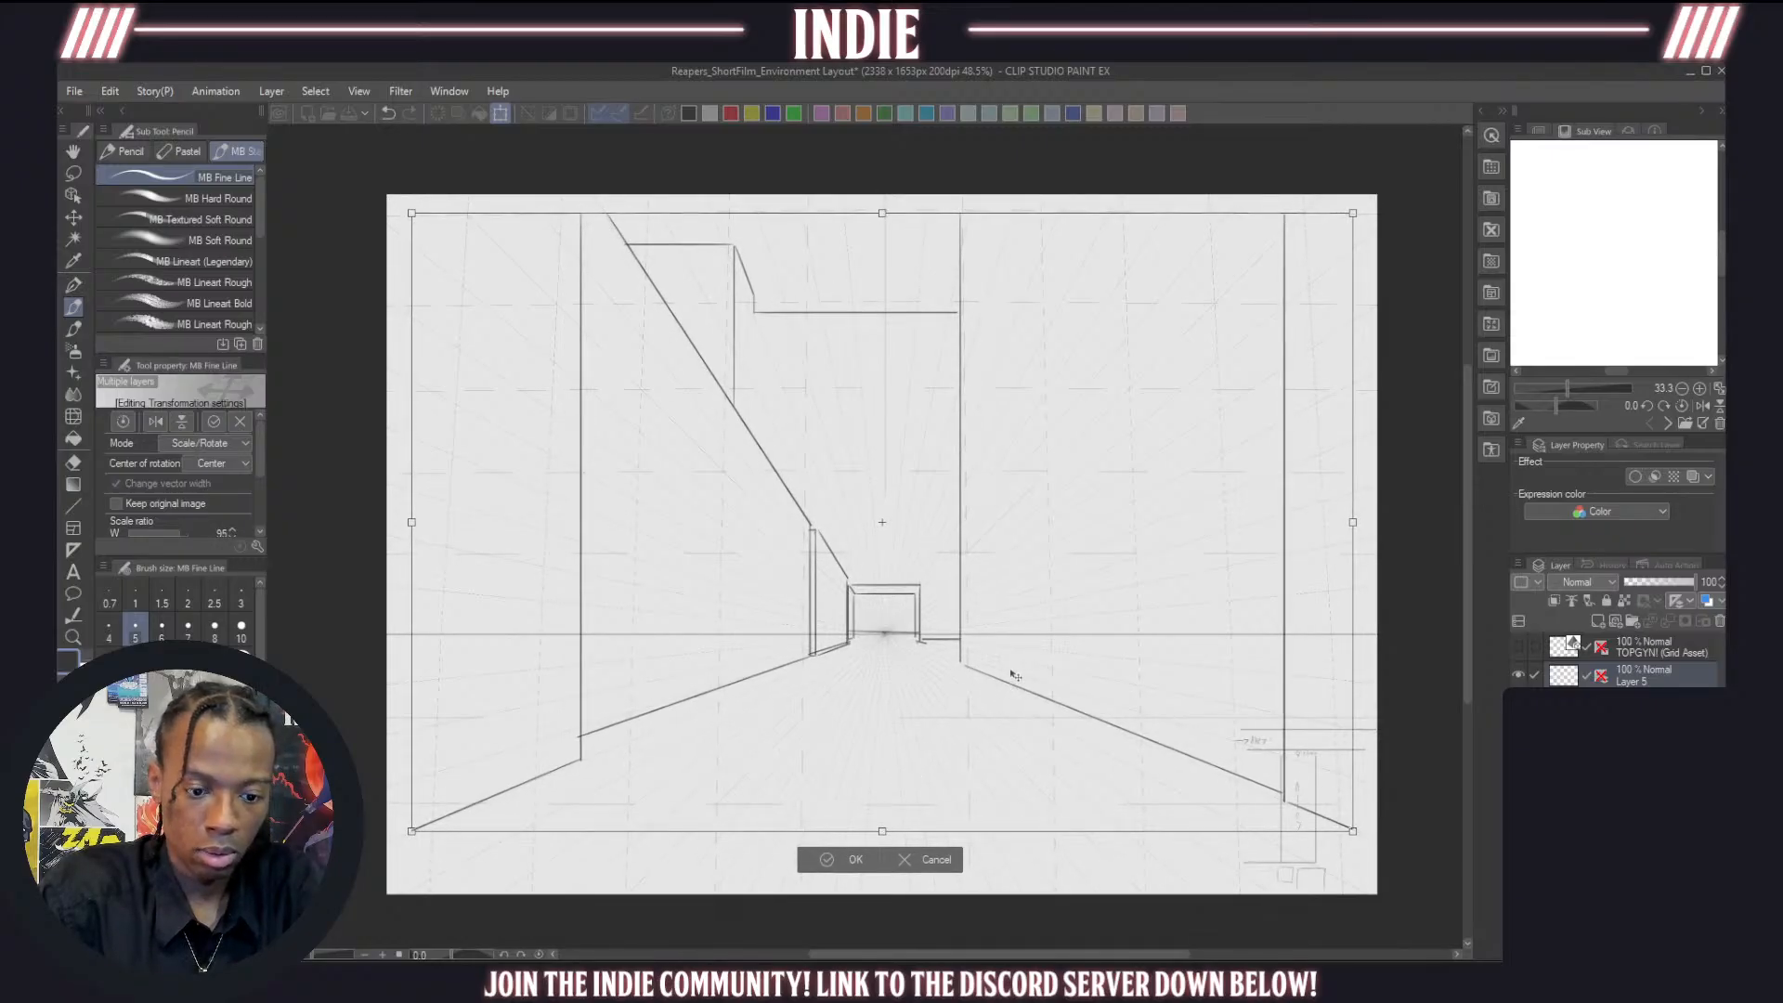
pyautogui.moveTo(881, 832)
pyautogui.mouseDown()
pyautogui.moveTo(901, 770)
pyautogui.moveTo(908, 789)
pyautogui.mouseUp()
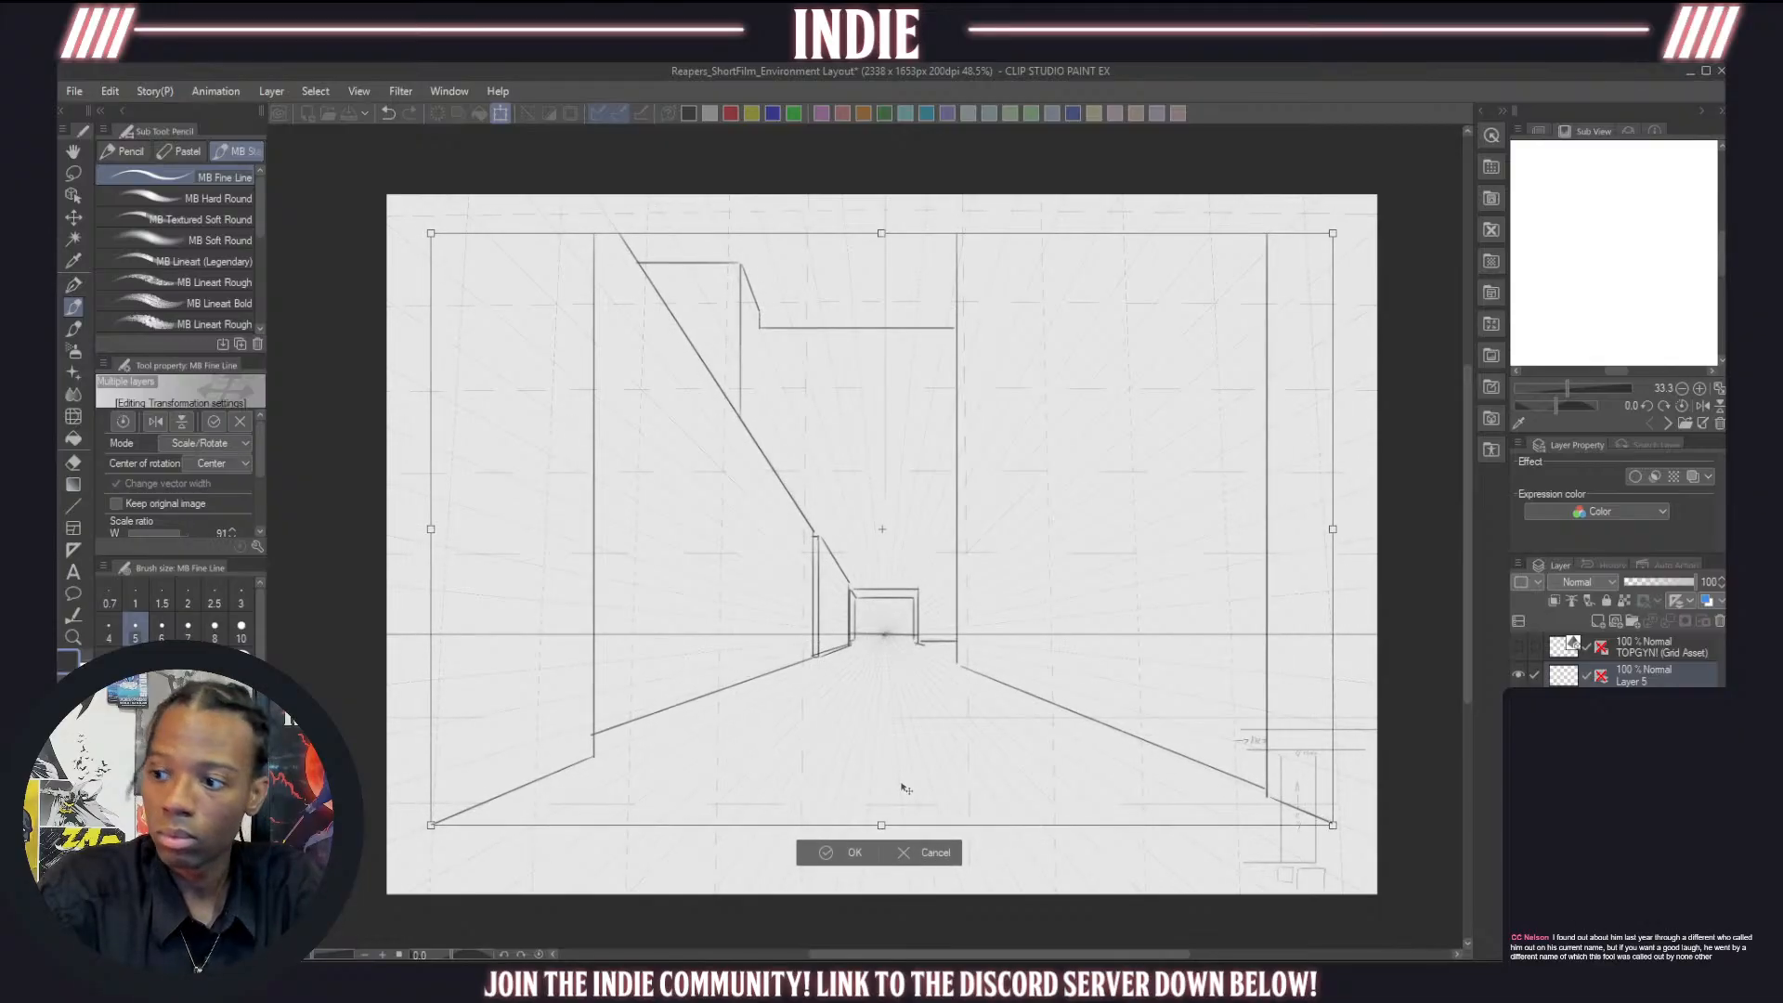
pyautogui.click(849, 848)
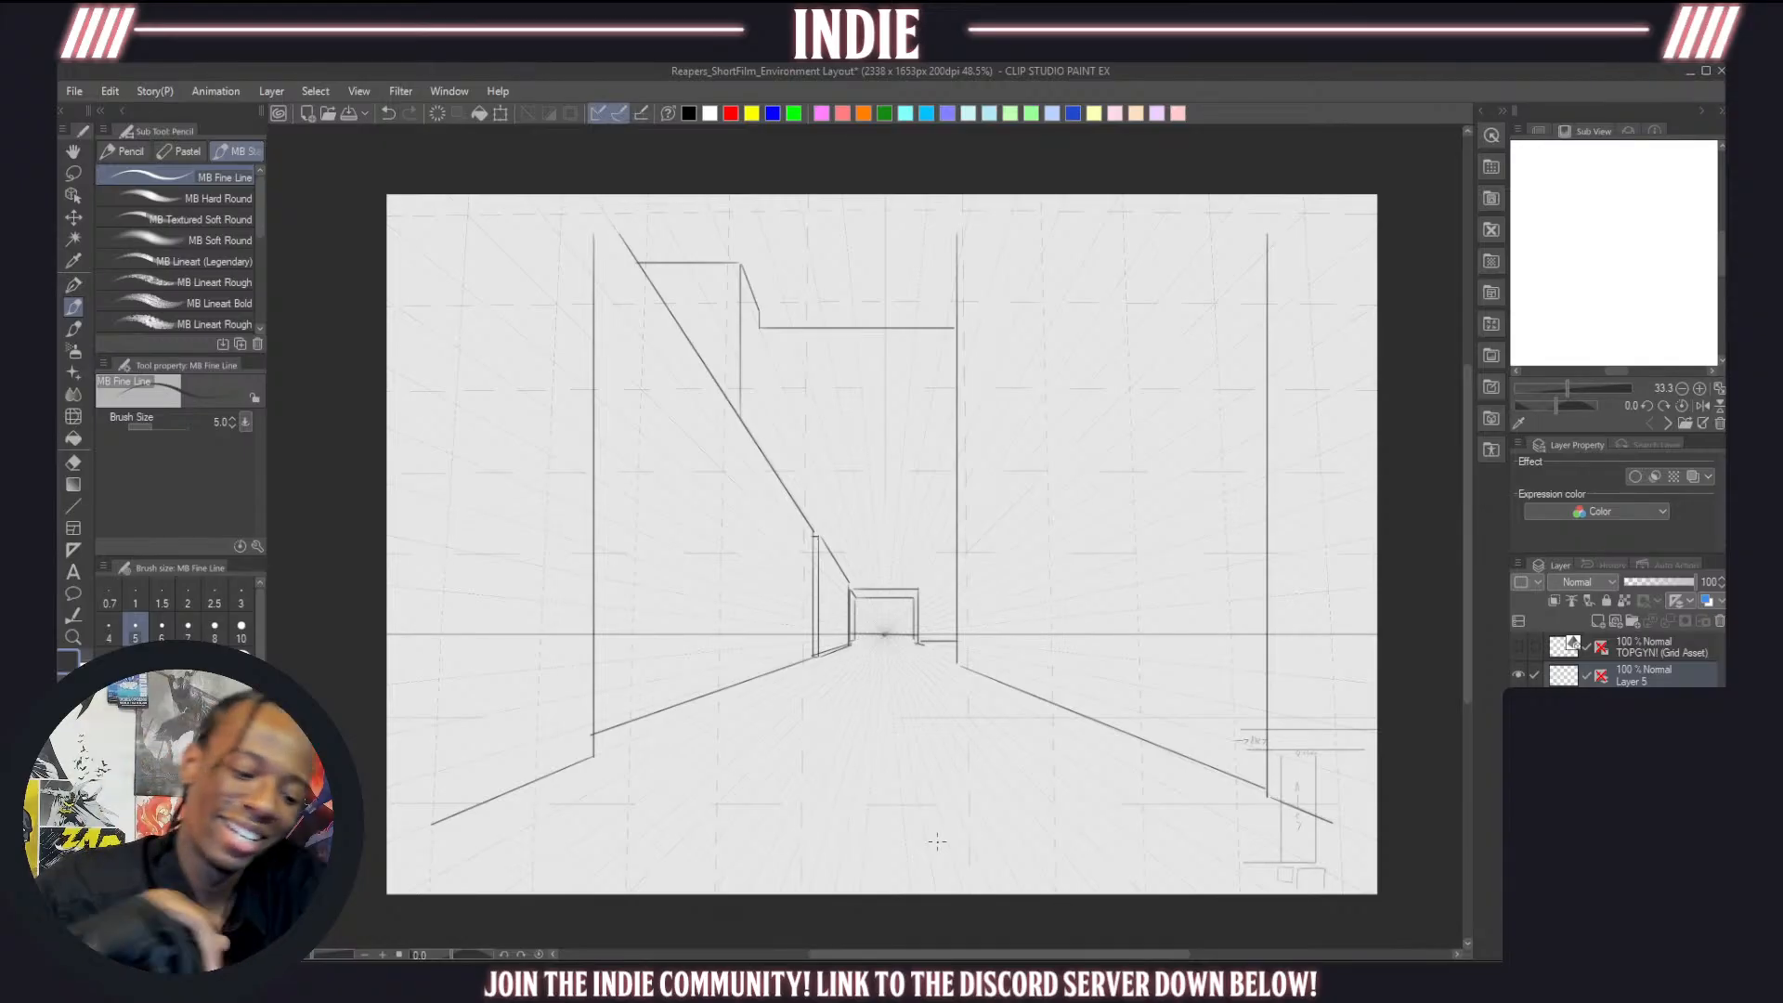
# Show the perspective ruler and extend the shrunken building edges and both front ground lines out to the canvas borders
pyautogui.click(1601, 681)
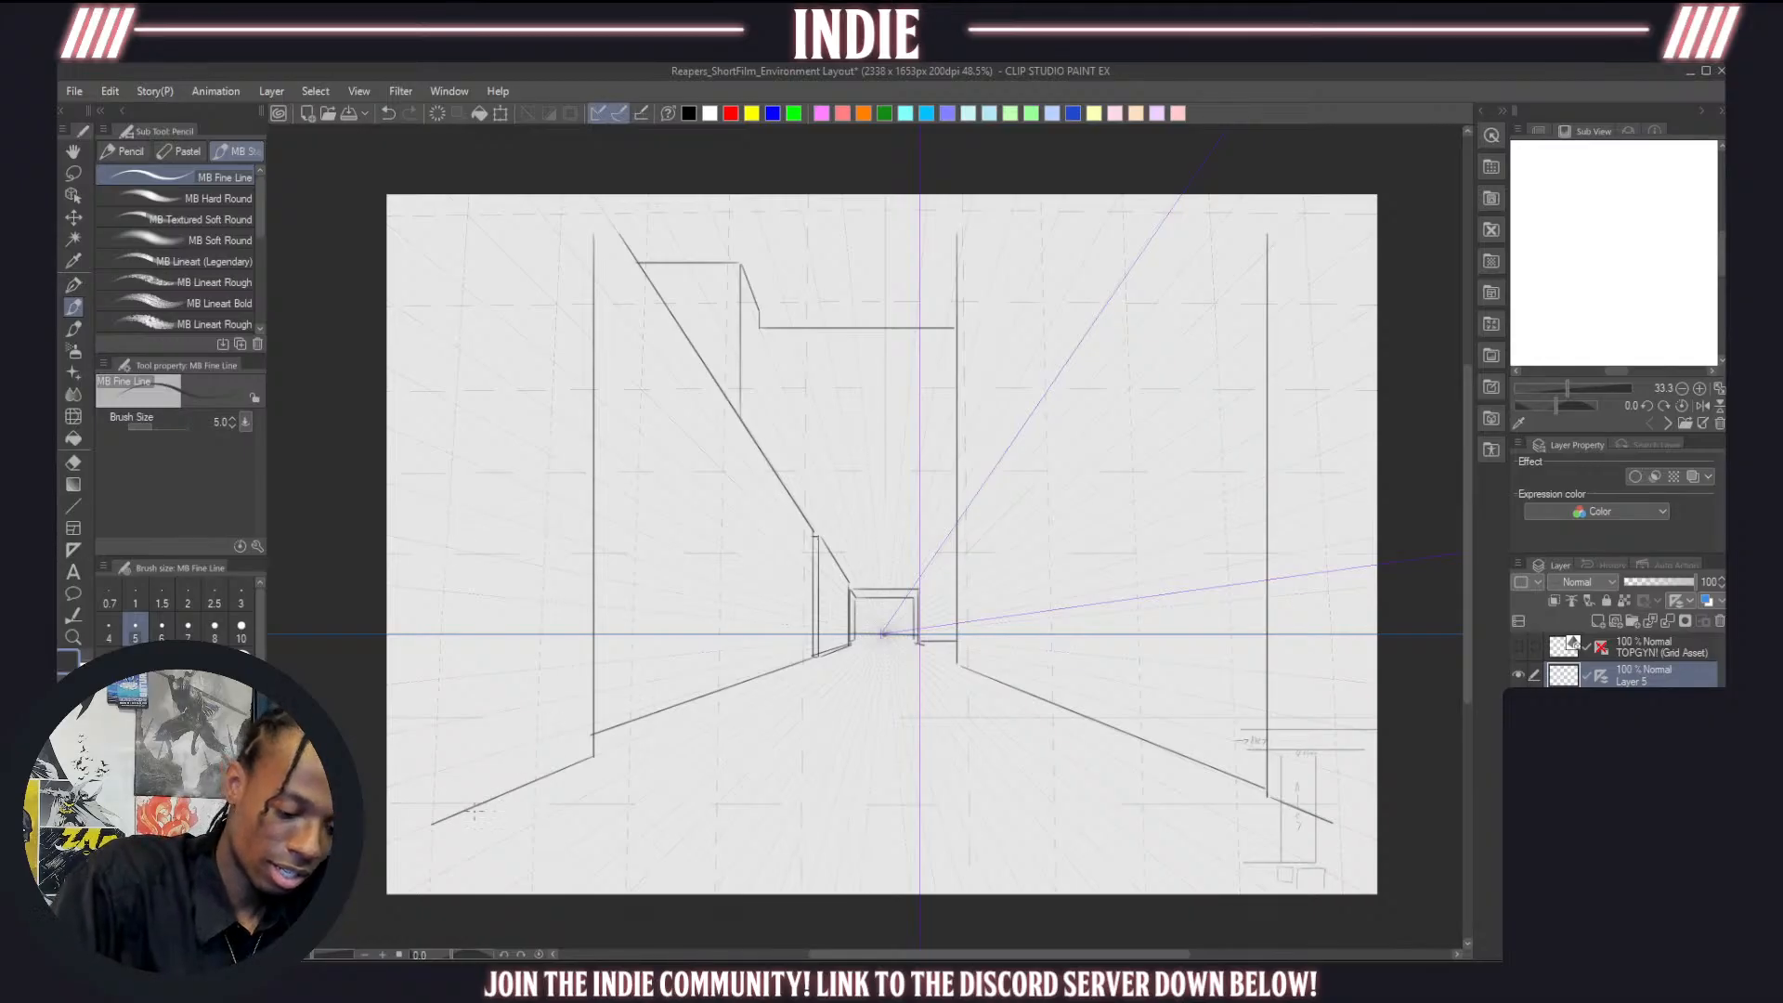
pyautogui.moveTo(442, 819); pyautogui.dragTo(381, 847)
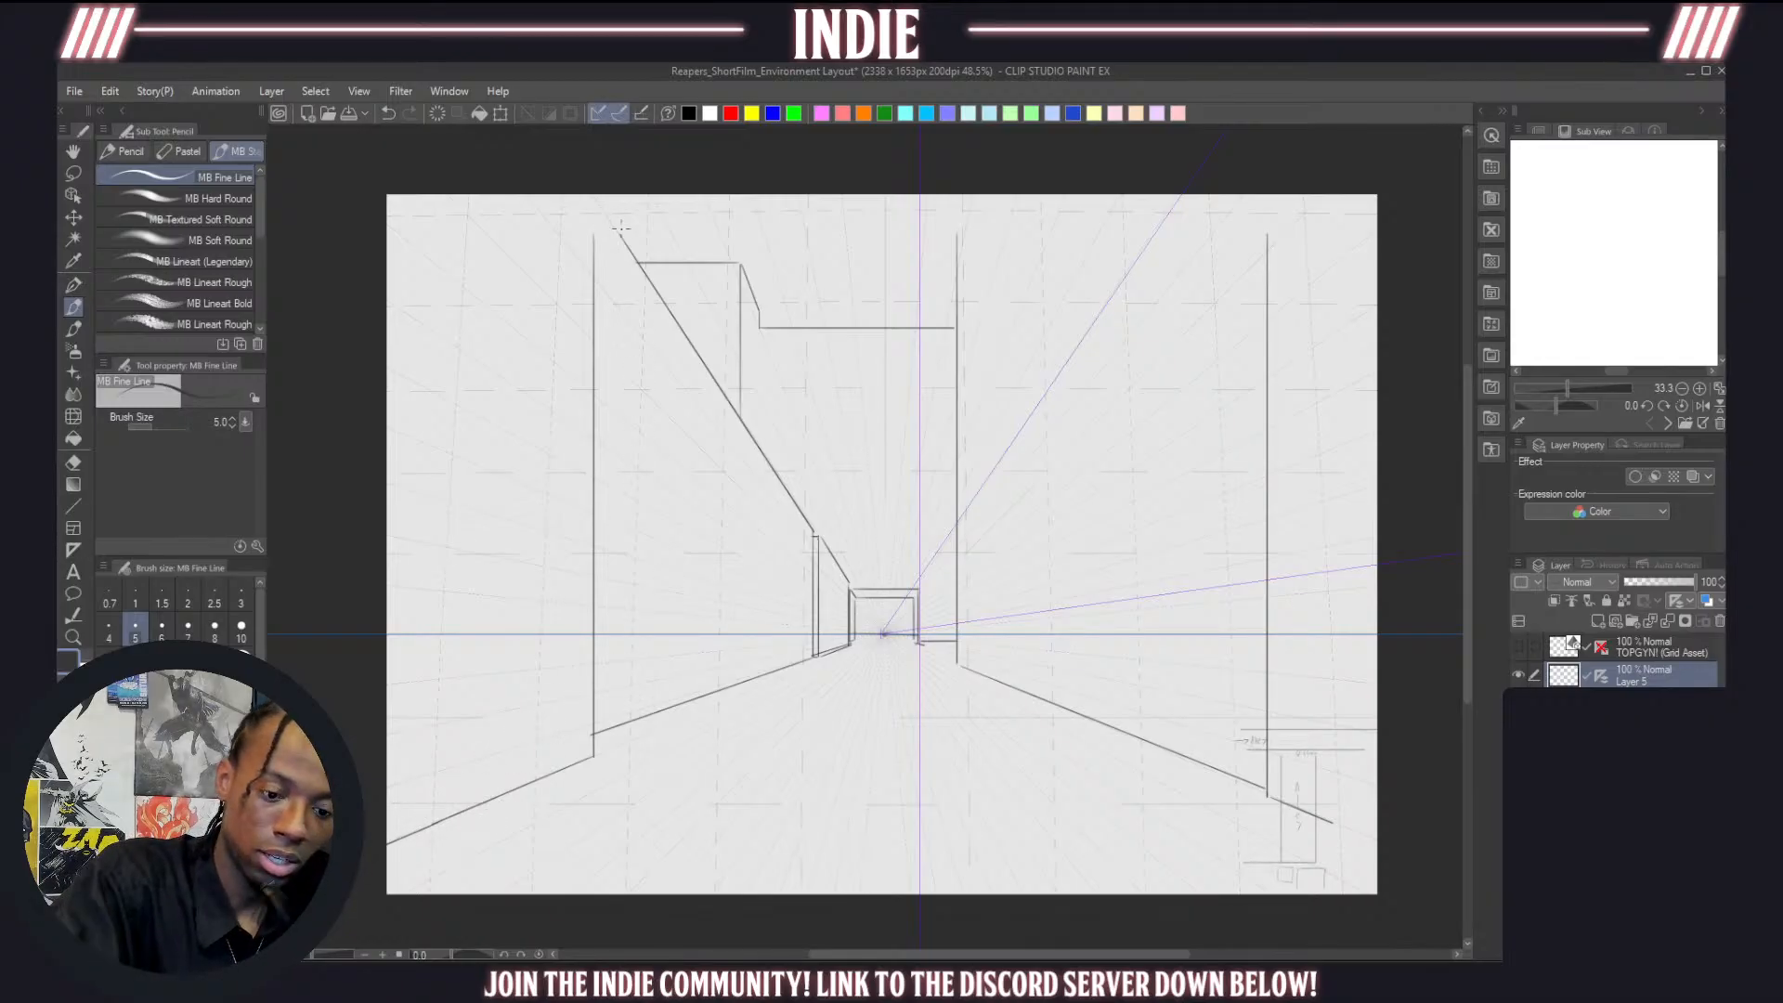
pyautogui.moveTo(595, 247)
pyautogui.mouseDown()
pyautogui.moveTo(609, 136)
pyautogui.moveTo(612, 228)
pyautogui.moveTo(595, 203)
pyautogui.moveTo(628, 243)
pyautogui.mouseUp()
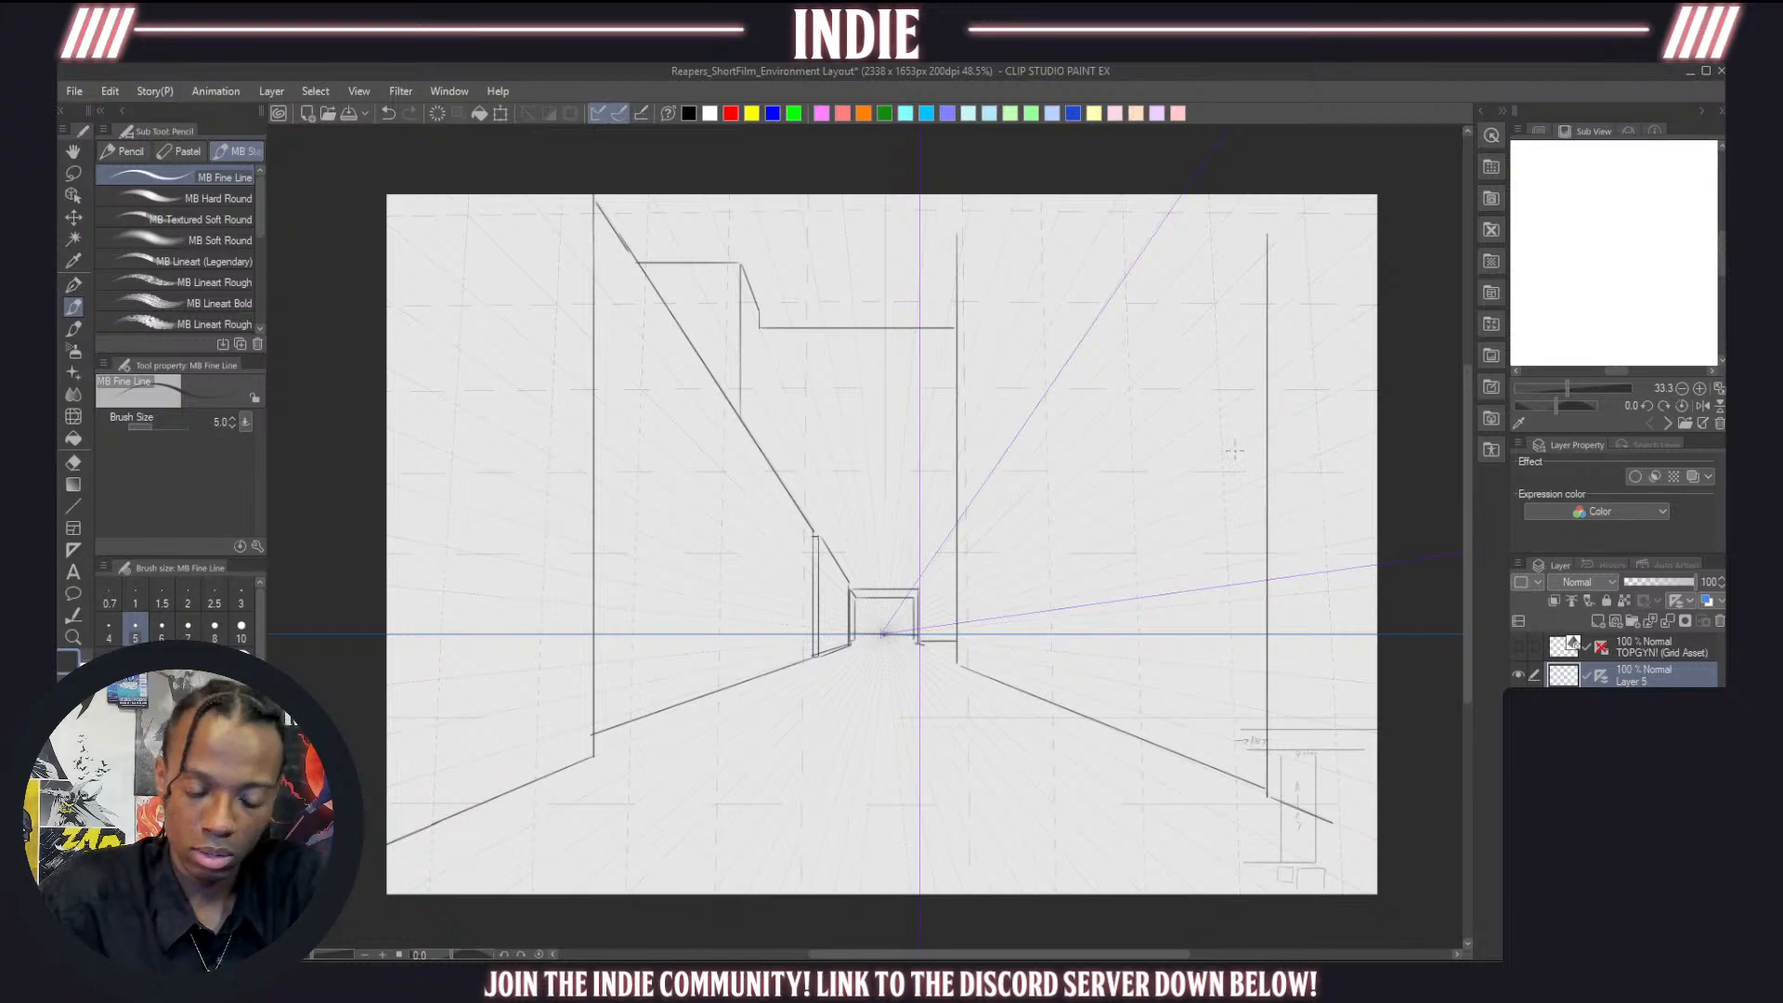
pyautogui.moveTo(959, 234); pyautogui.dragTo(963, 200)
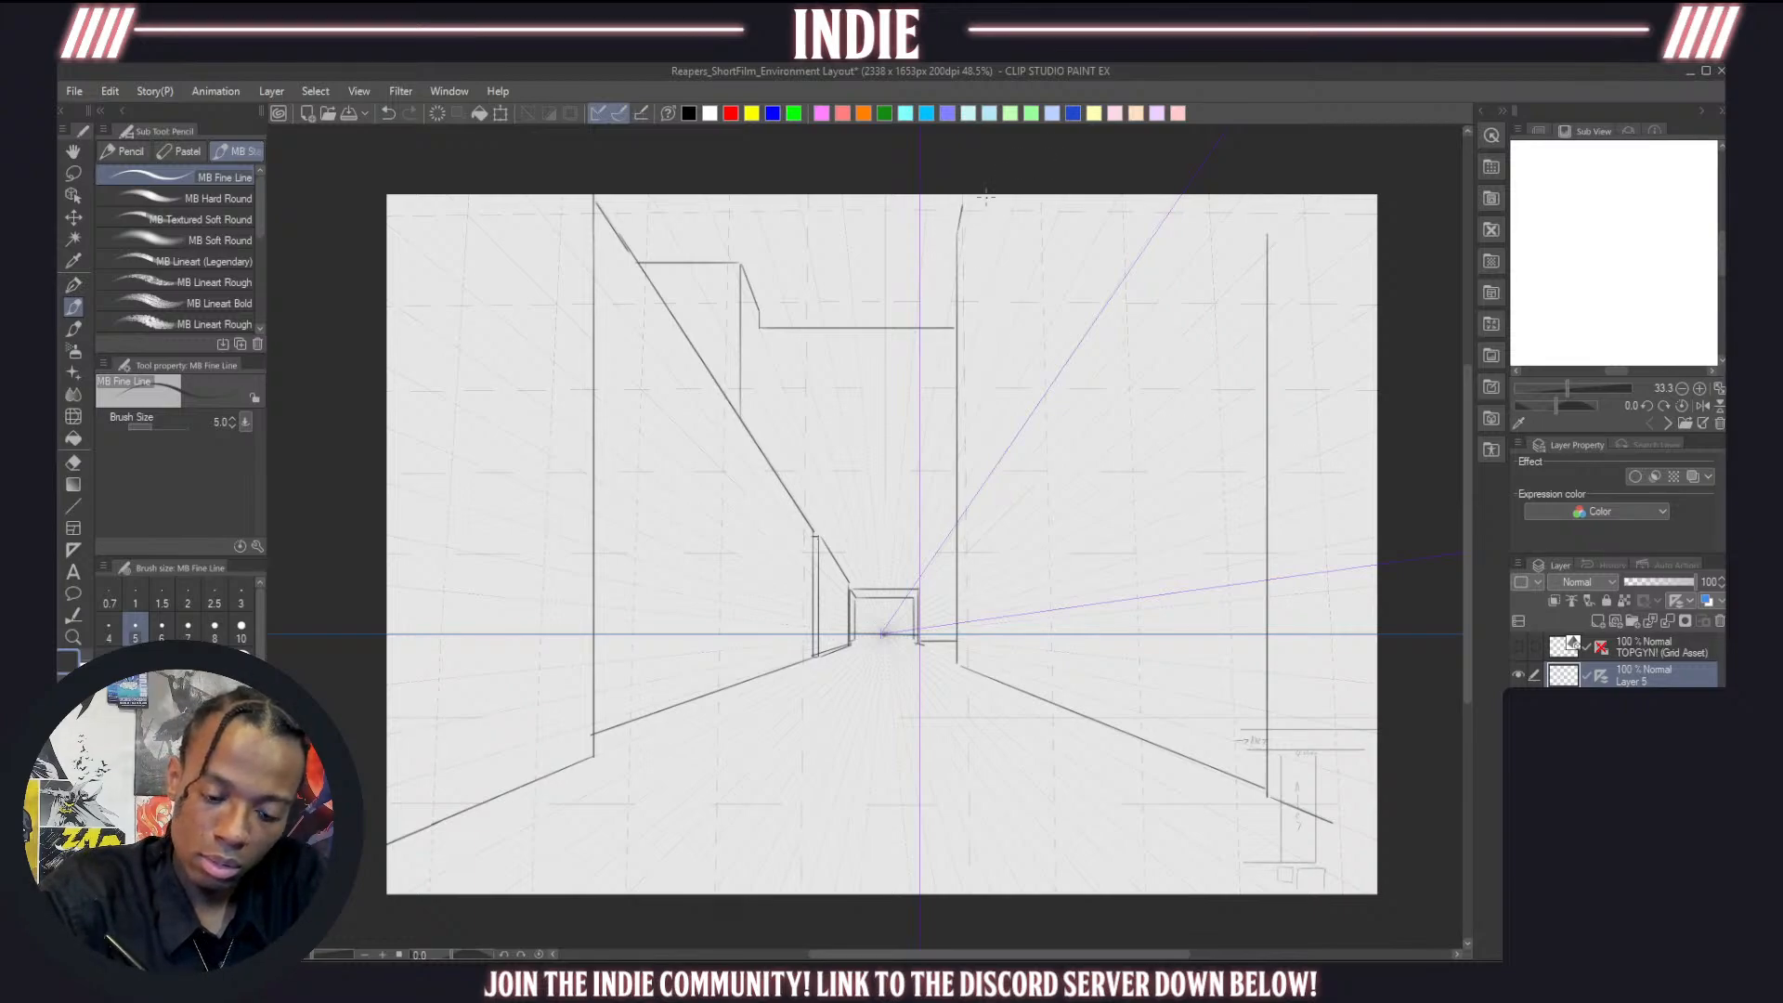
pyautogui.moveTo(1268, 240); pyautogui.dragTo(1274, 142)
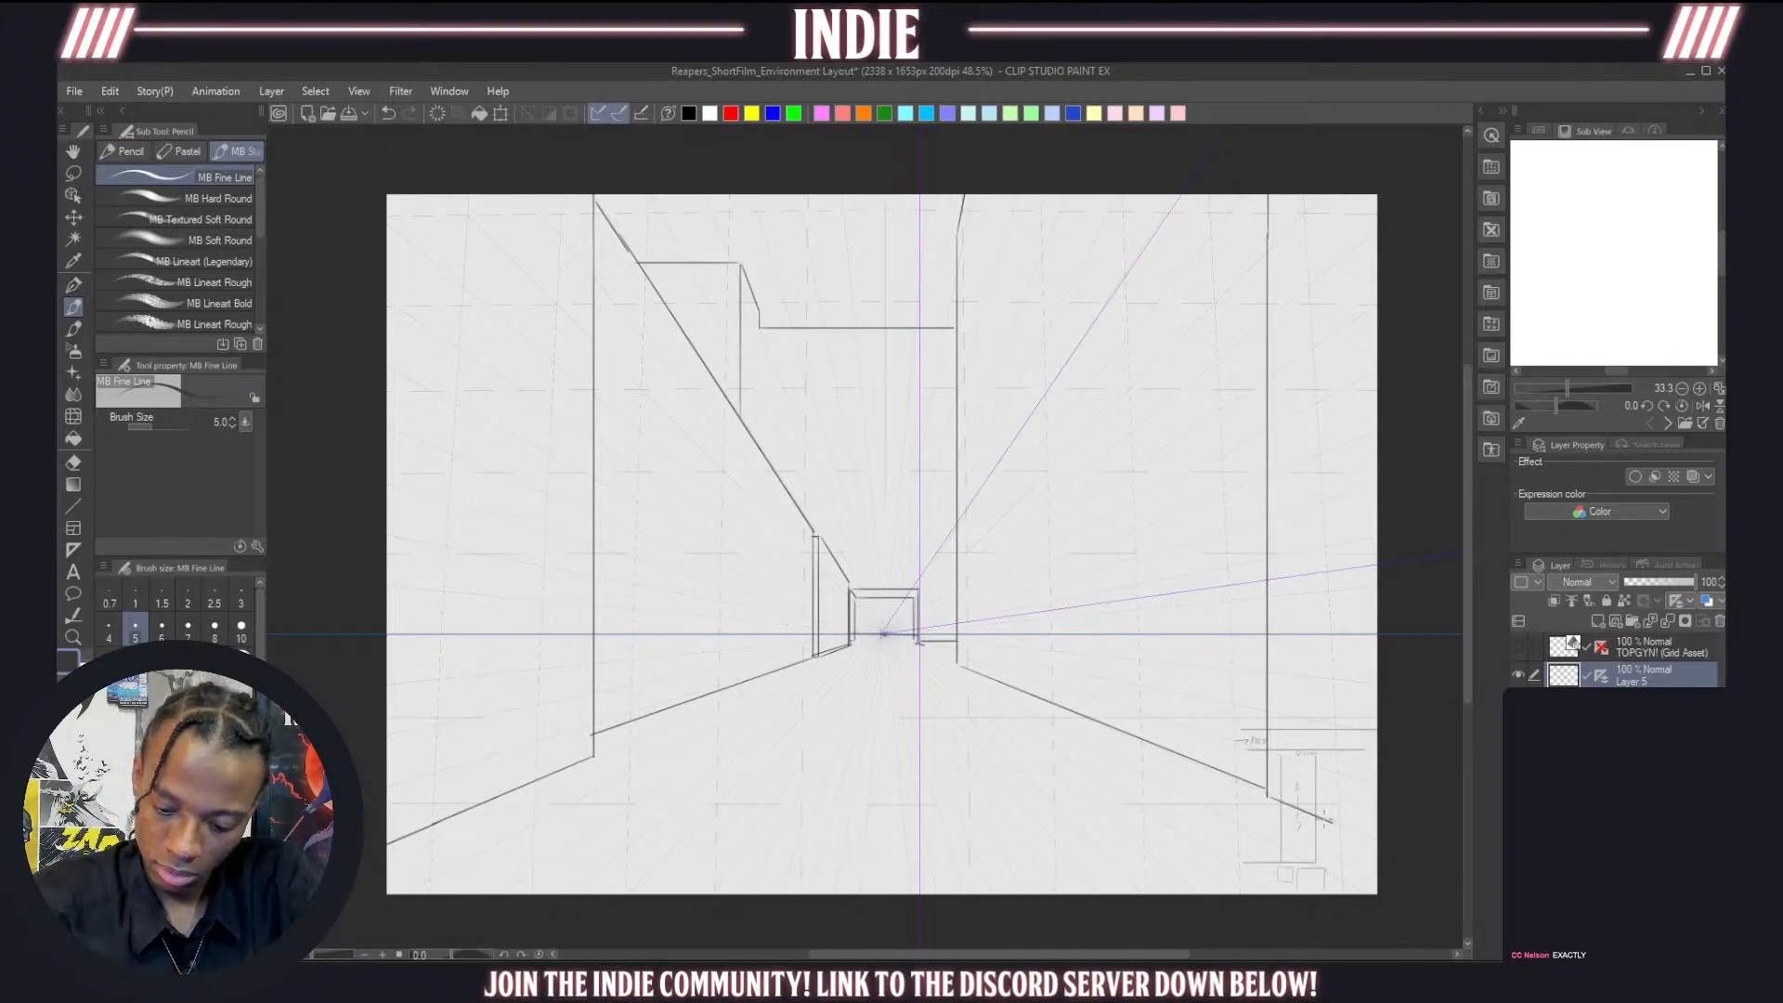
pyautogui.moveTo(1331, 822); pyautogui.dragTo(1433, 856)
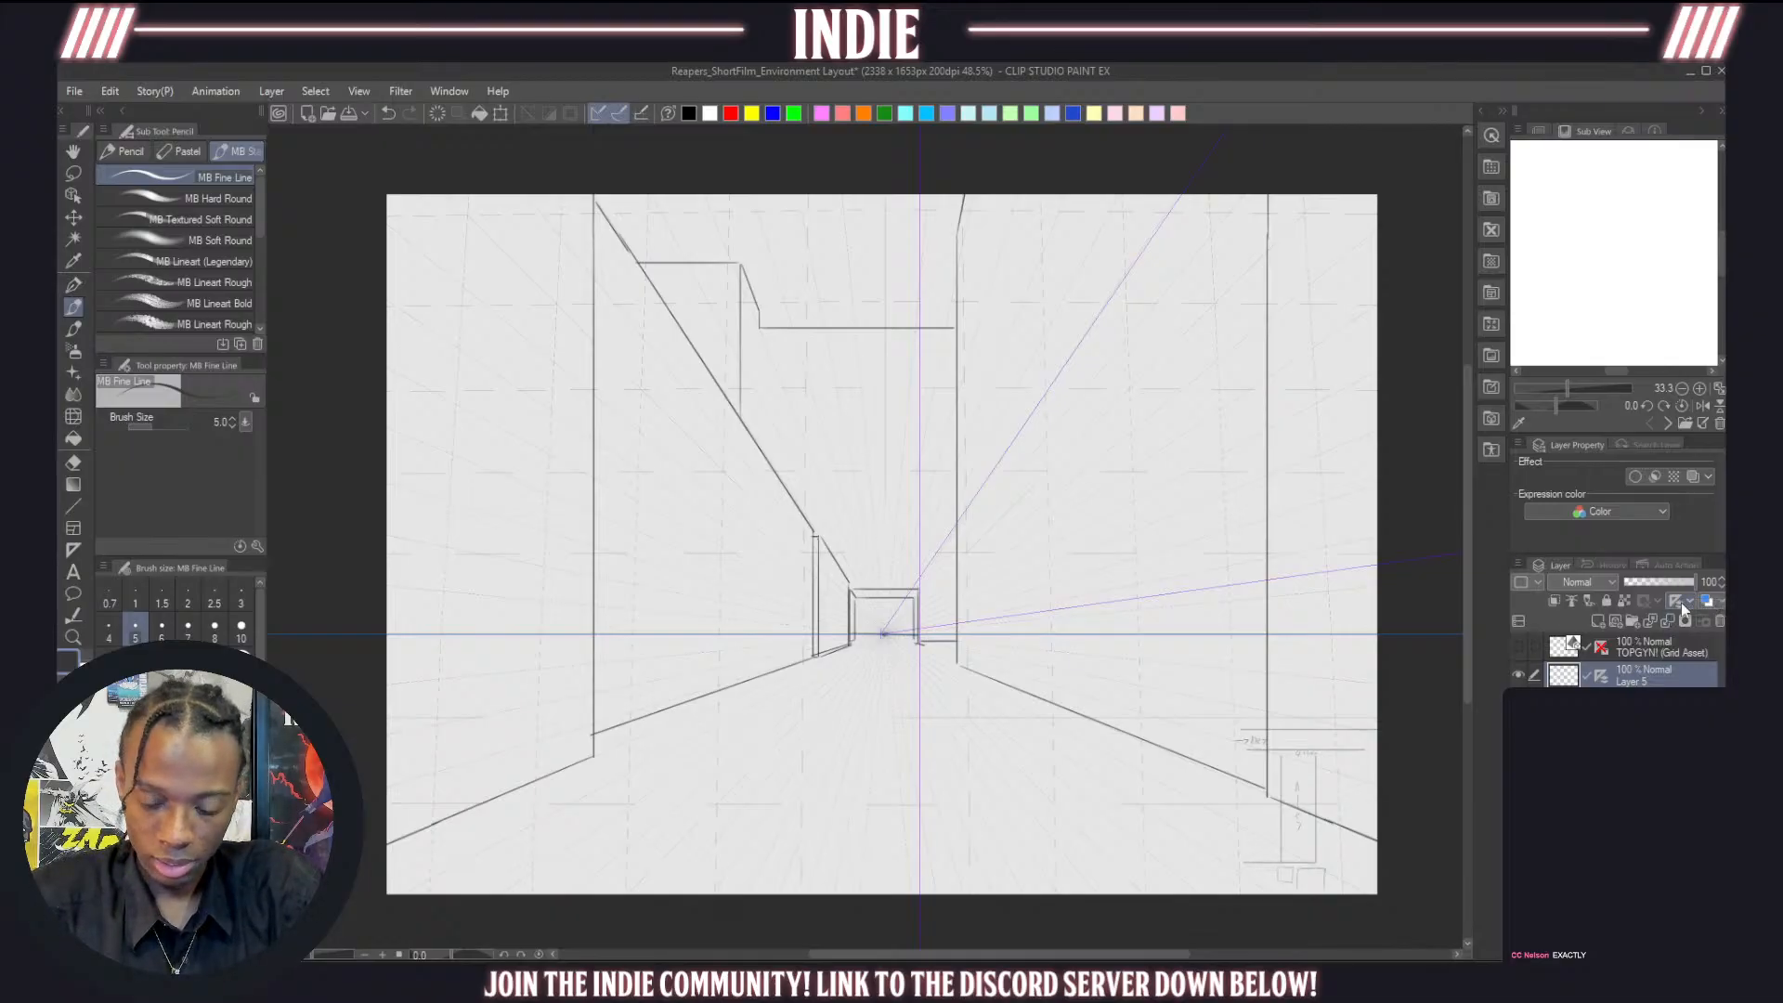
# Merge Layer 5 into Layer 4, check the merged layer's visibility, and hide its perspective ruler
pyautogui.moveTo(1679, 581); pyautogui.dragTo(1671, 585)
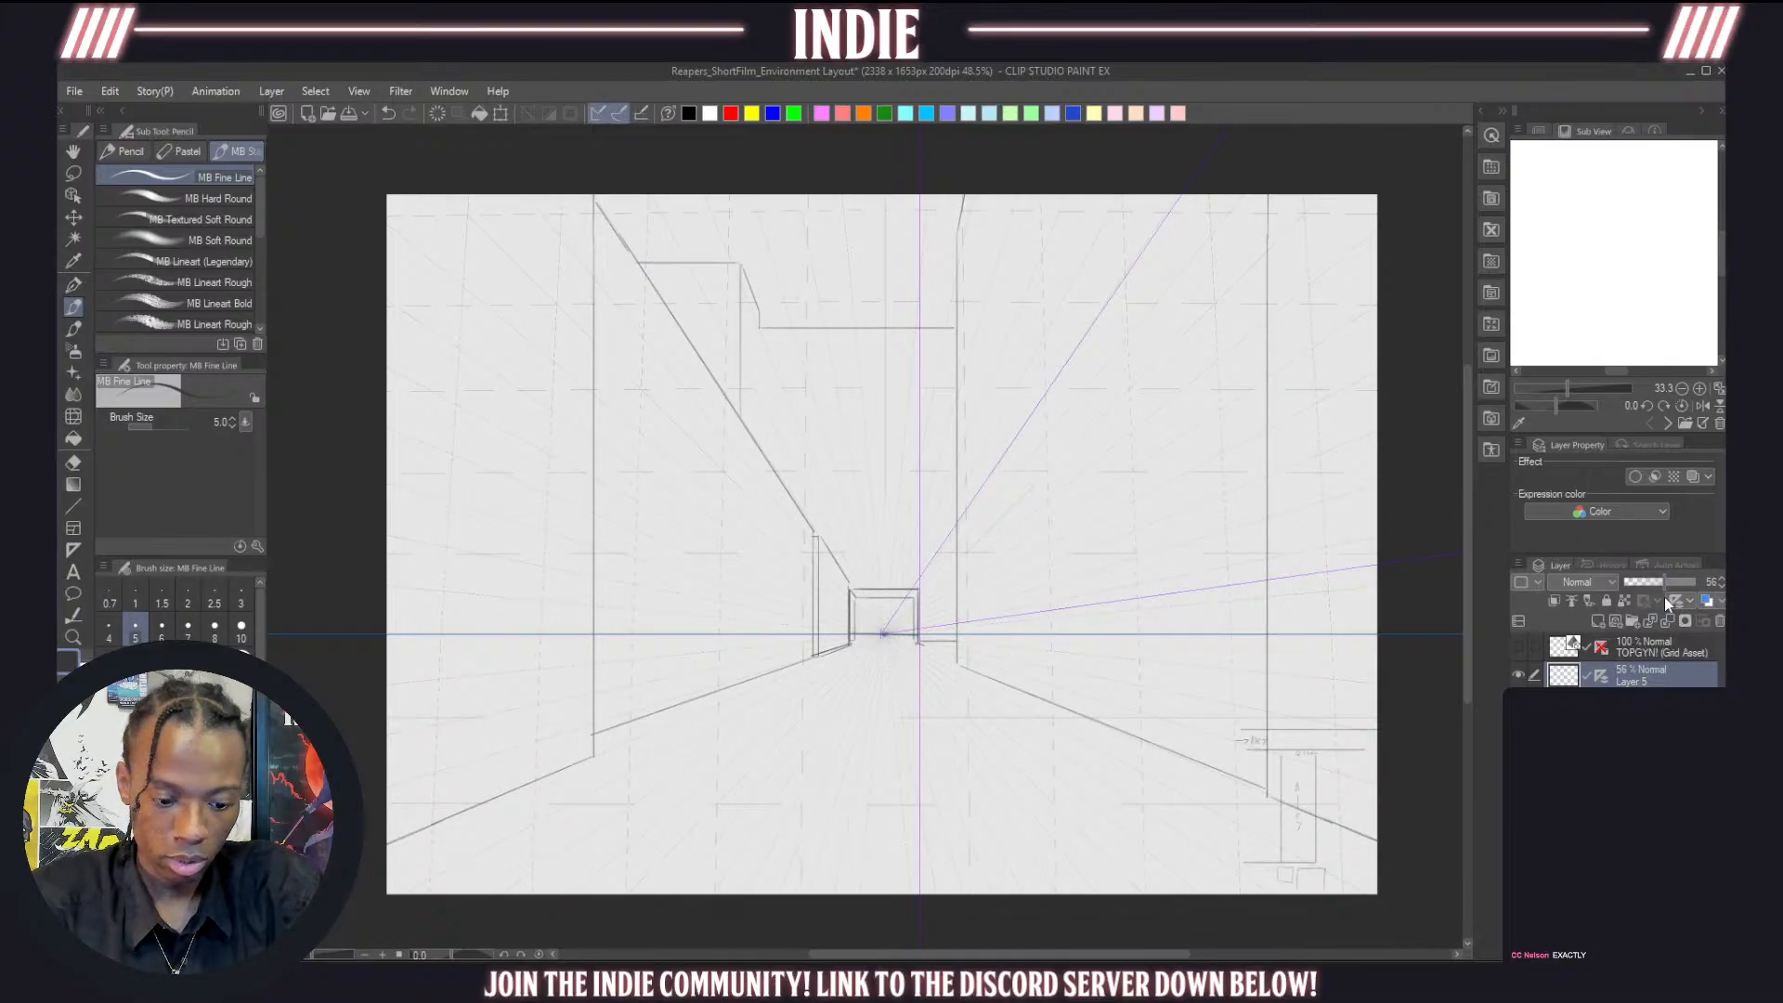
pyautogui.hotkey('ctrl', 'z')
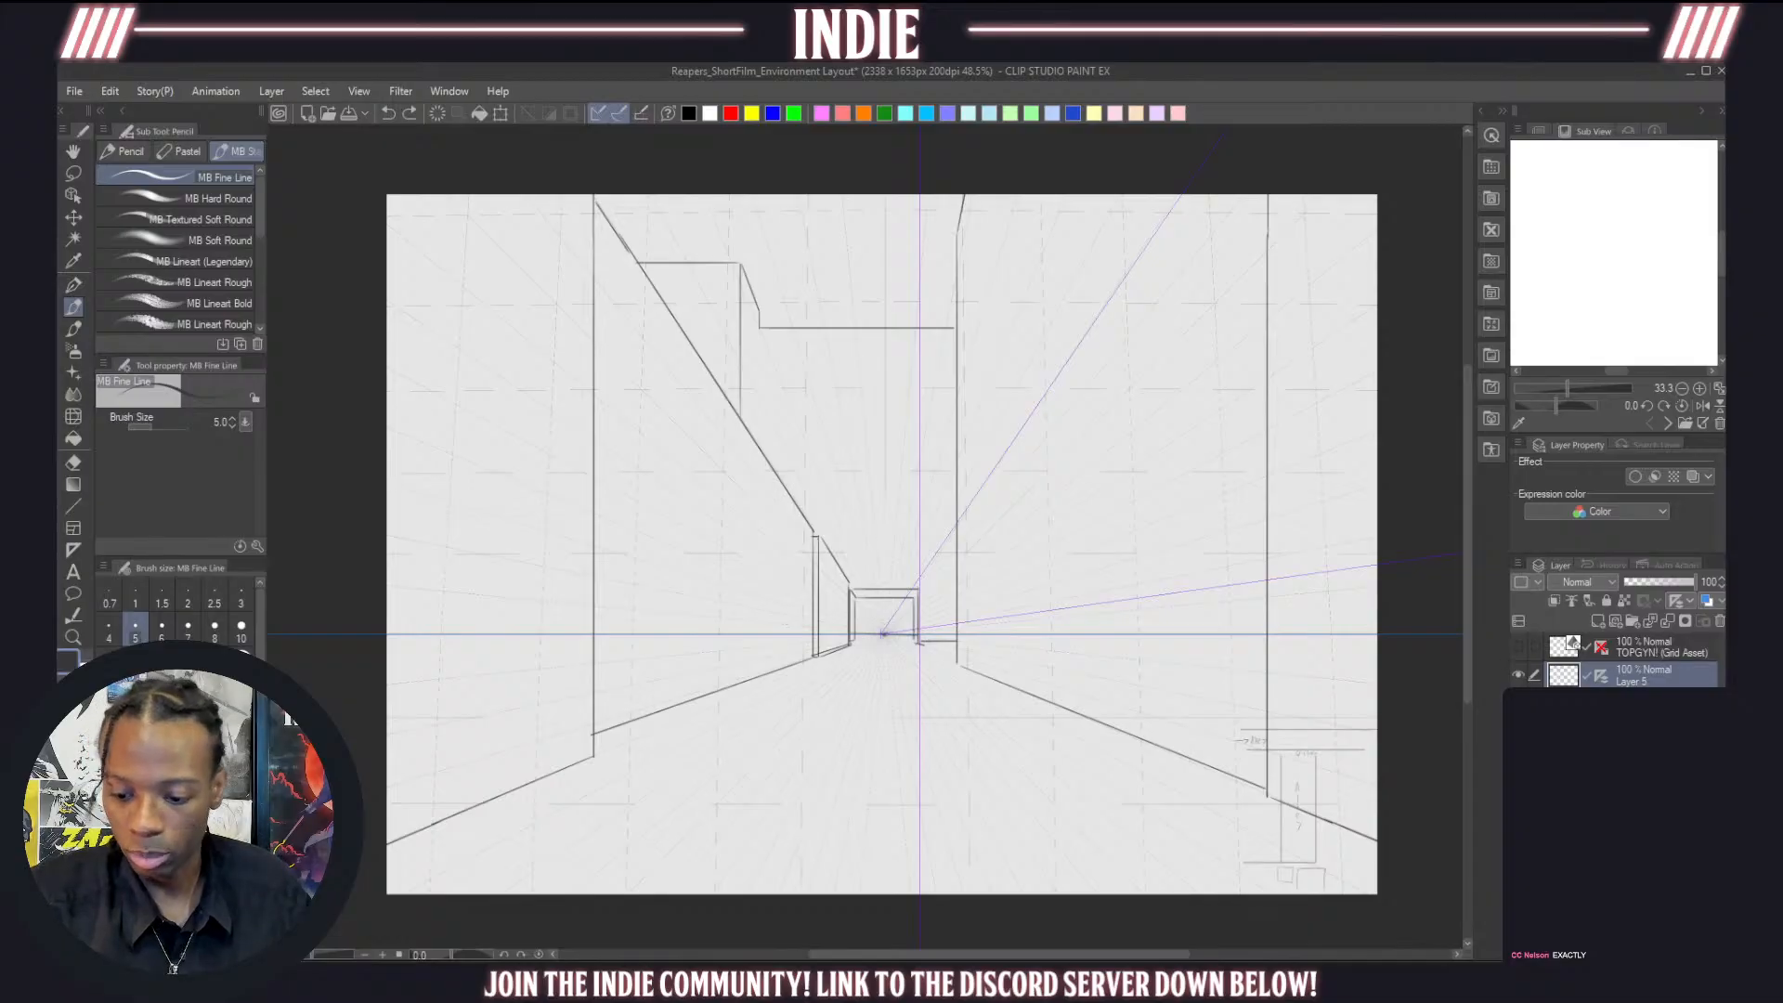
pyautogui.click(1558, 700)
pyautogui.click(1561, 683)
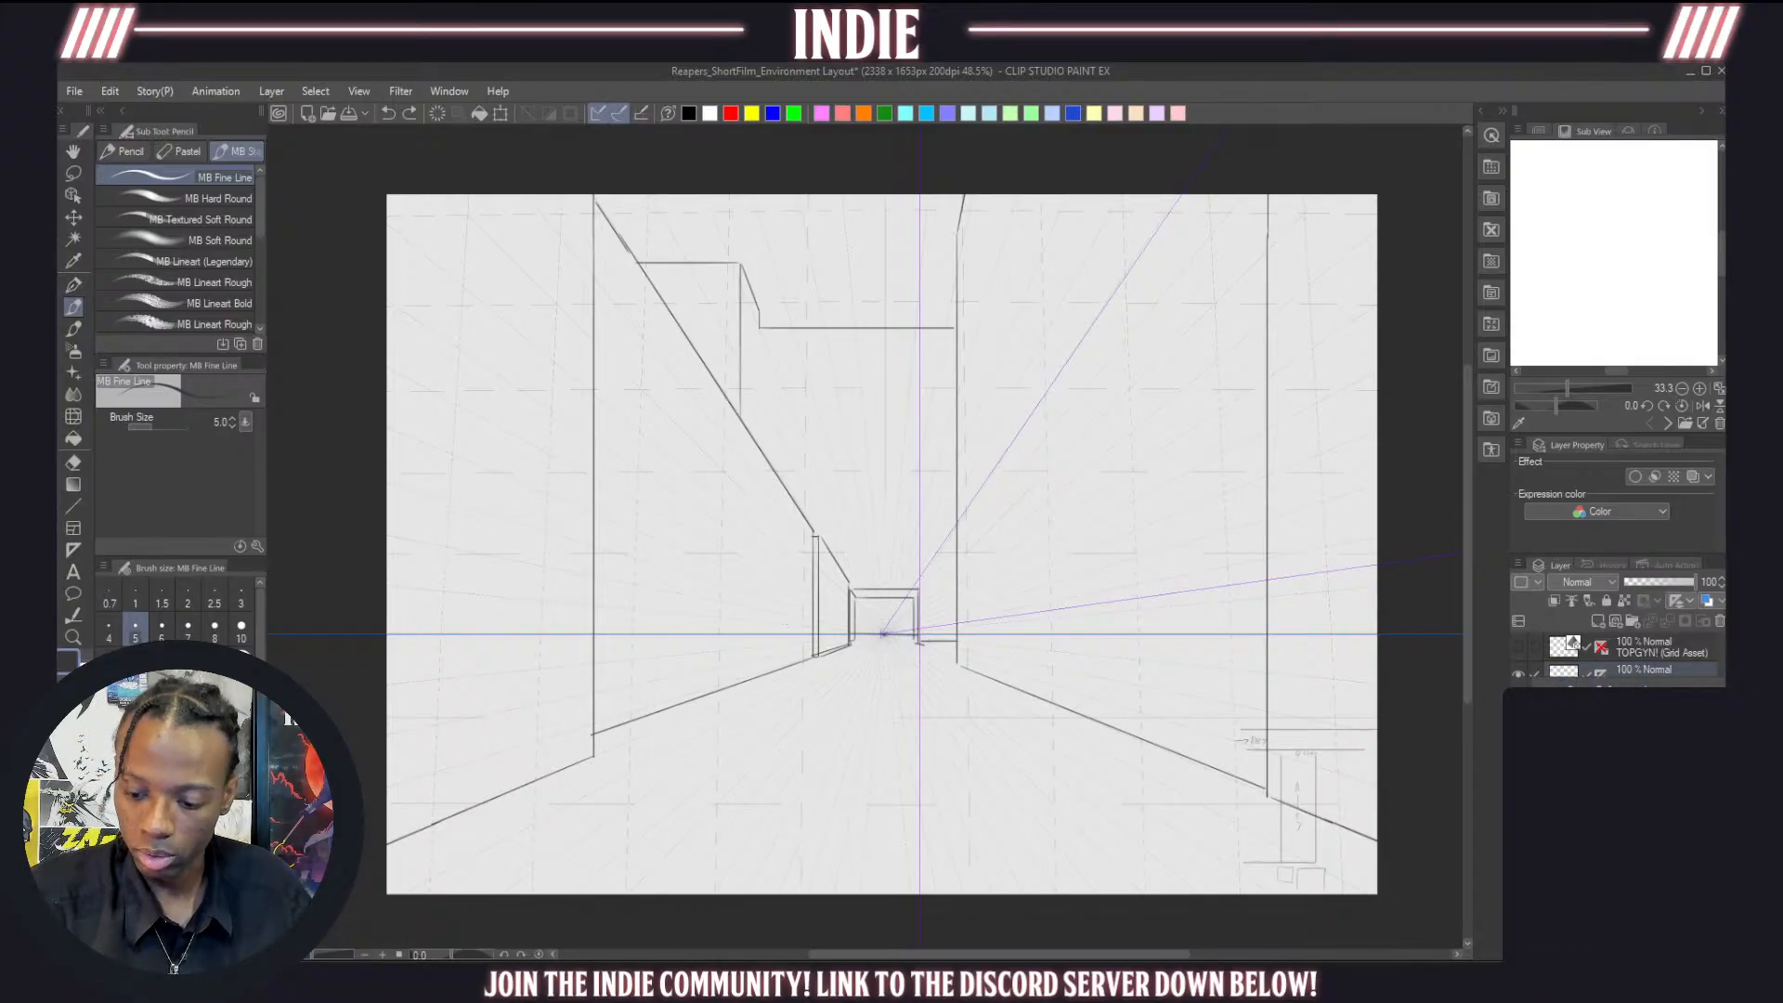
pyautogui.rightClick(1663, 667)
pyautogui.click(1605, 599)
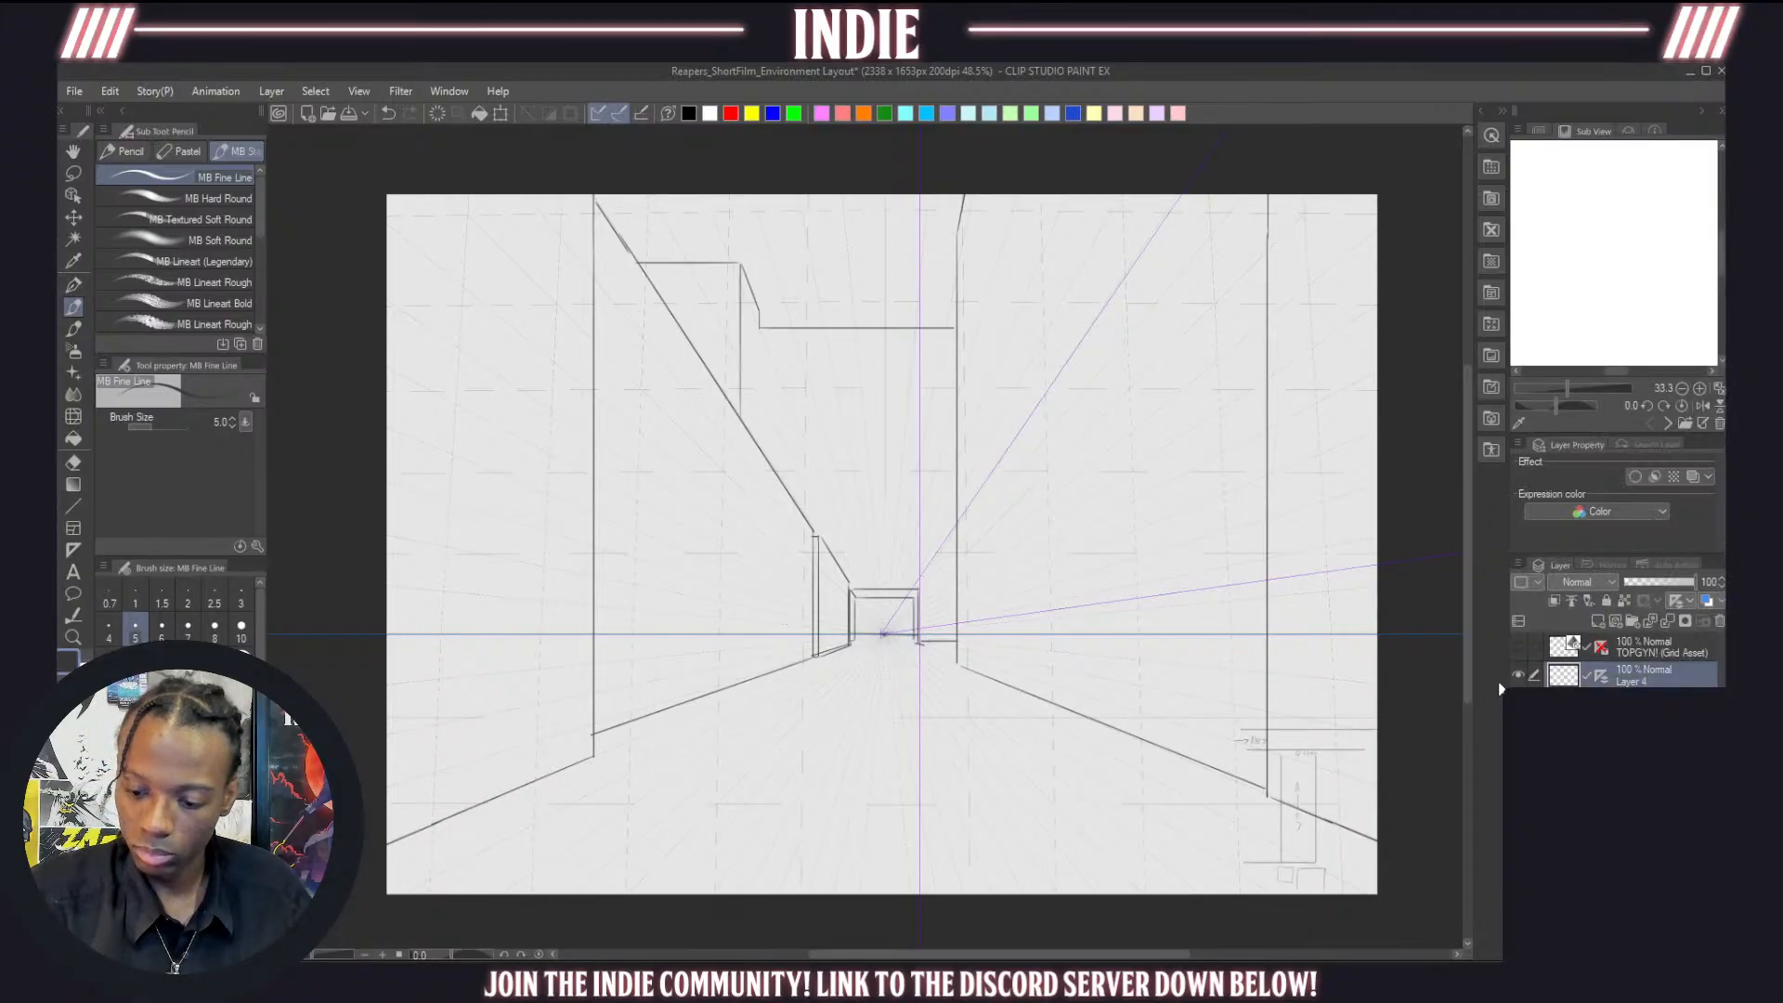
pyautogui.click(1519, 677)
pyautogui.click(1519, 677)
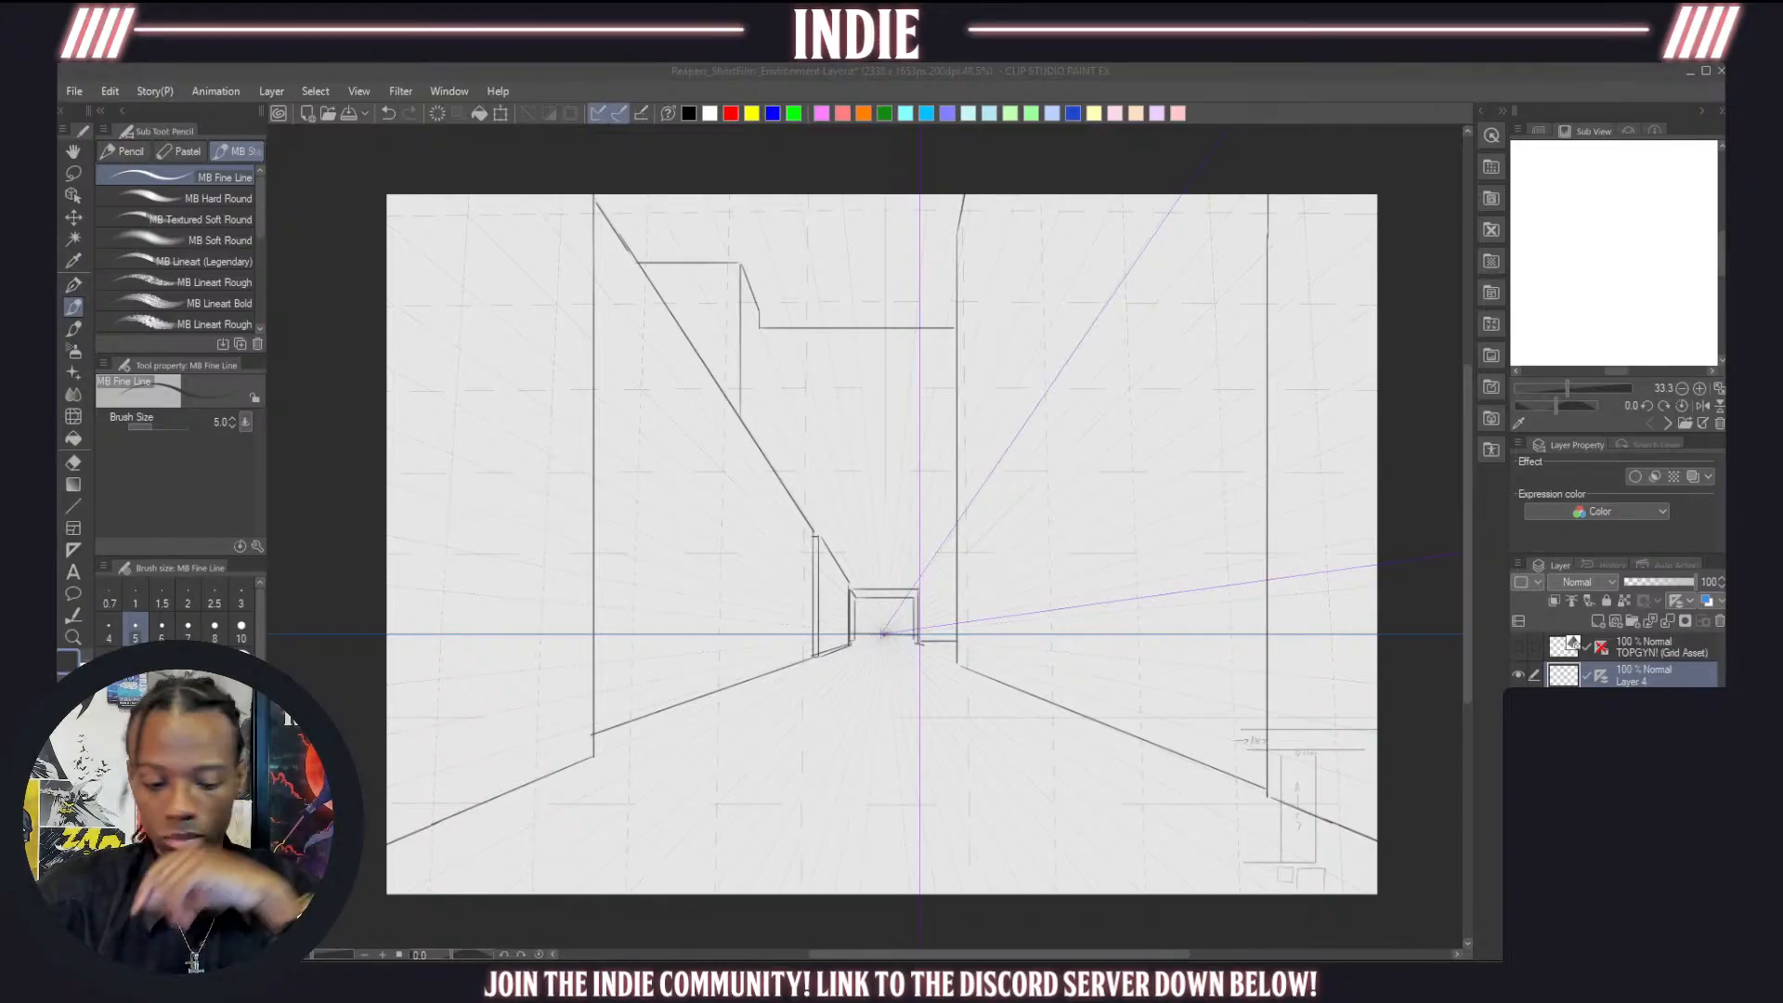
pyautogui.click(1601, 677)
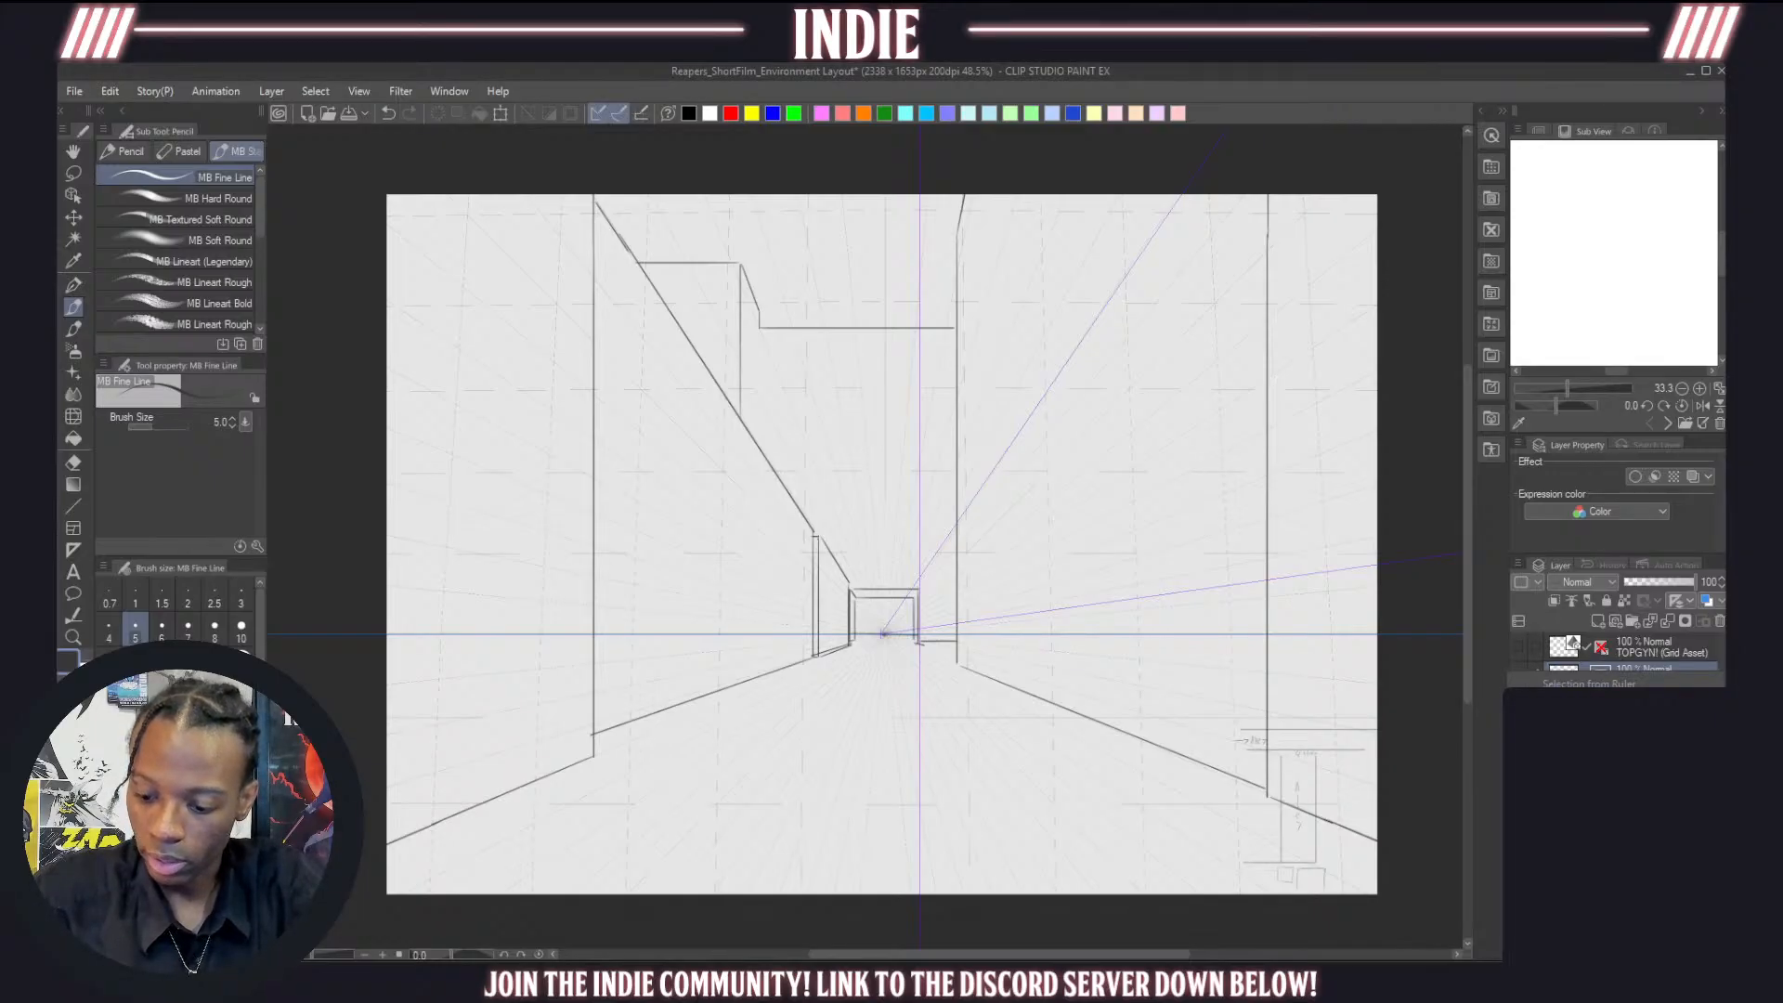
pyautogui.click(1603, 678)
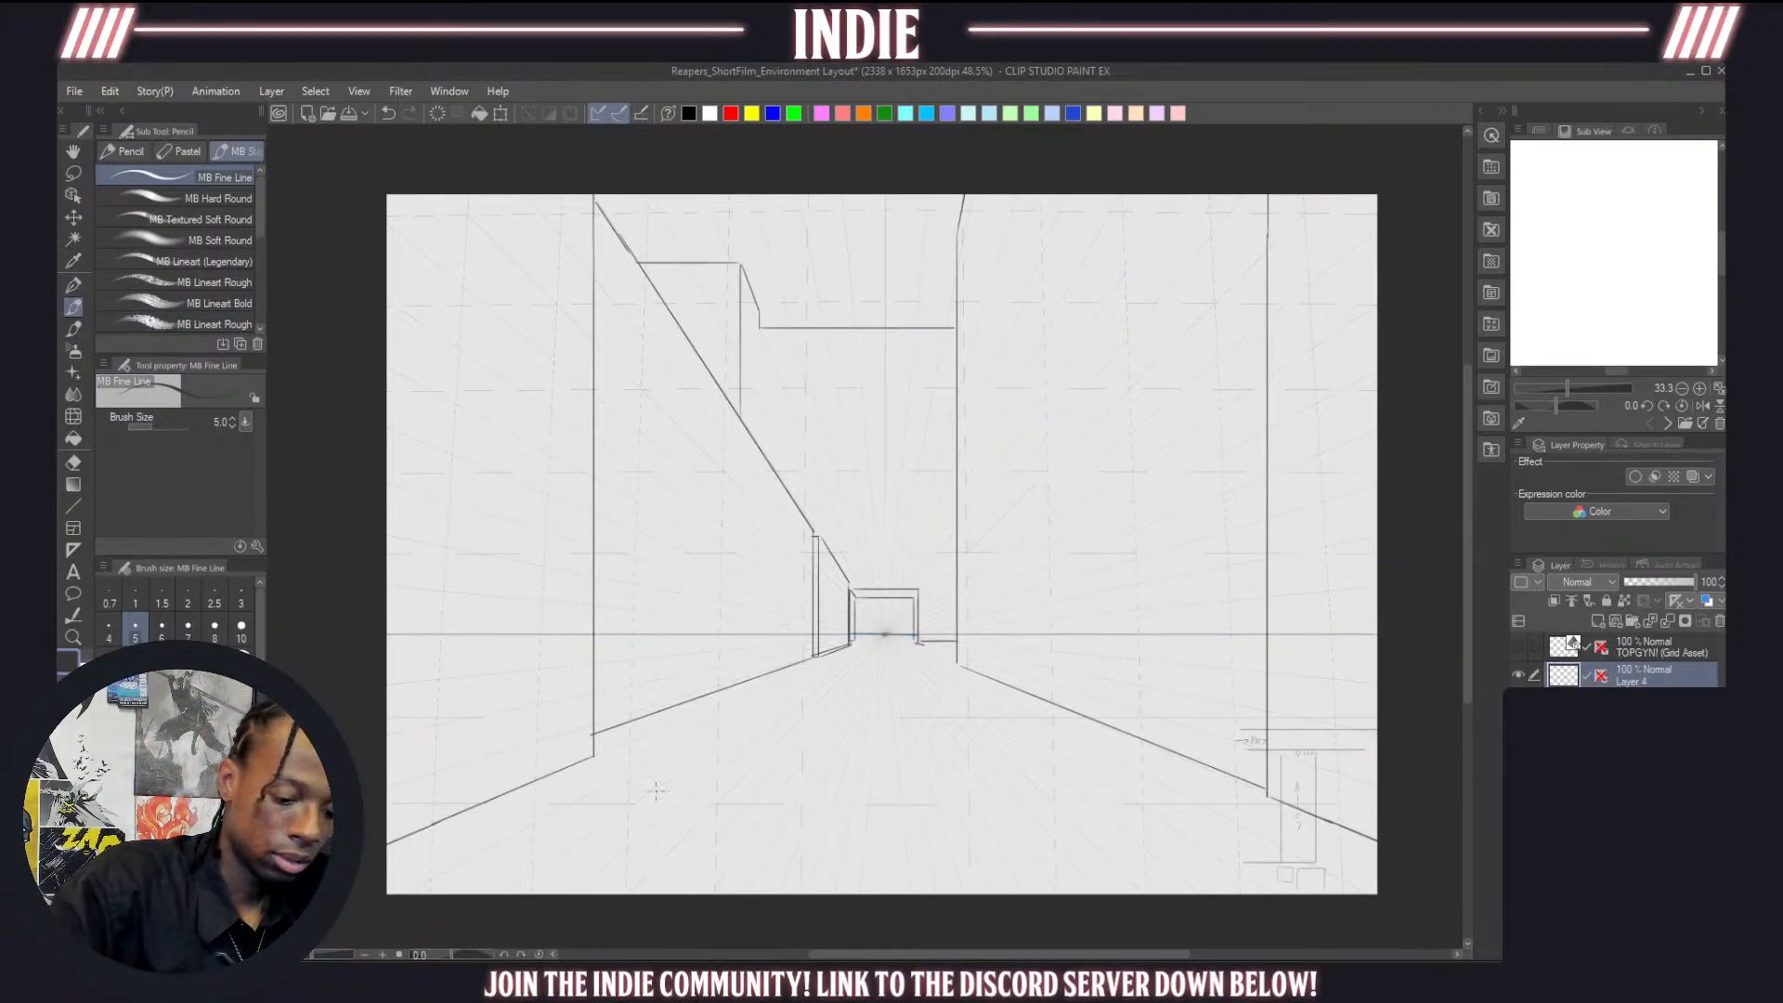
# Add a new layer above Layer 4 faded to 50% opacity, and set the MB Fine Line brush size to 6 for drawing on it
pyautogui.click(1599, 622)
pyautogui.click(1519, 703)
pyautogui.click(1519, 703)
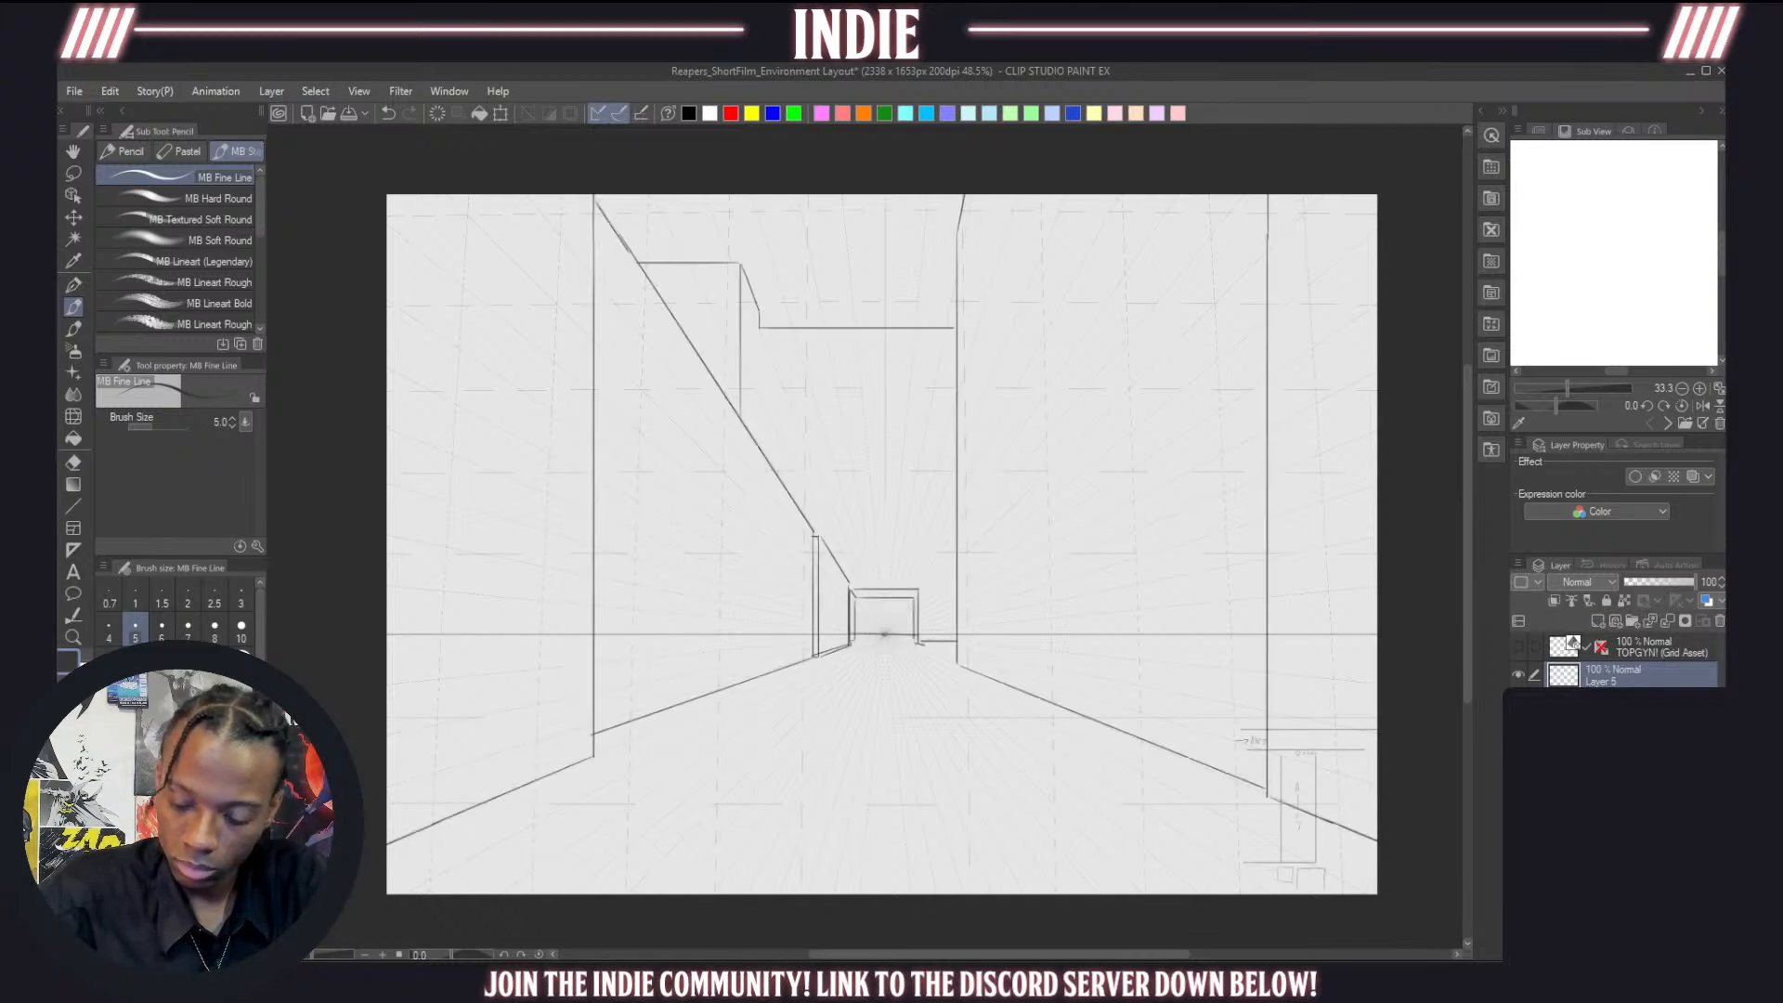
pyautogui.click(1626, 703)
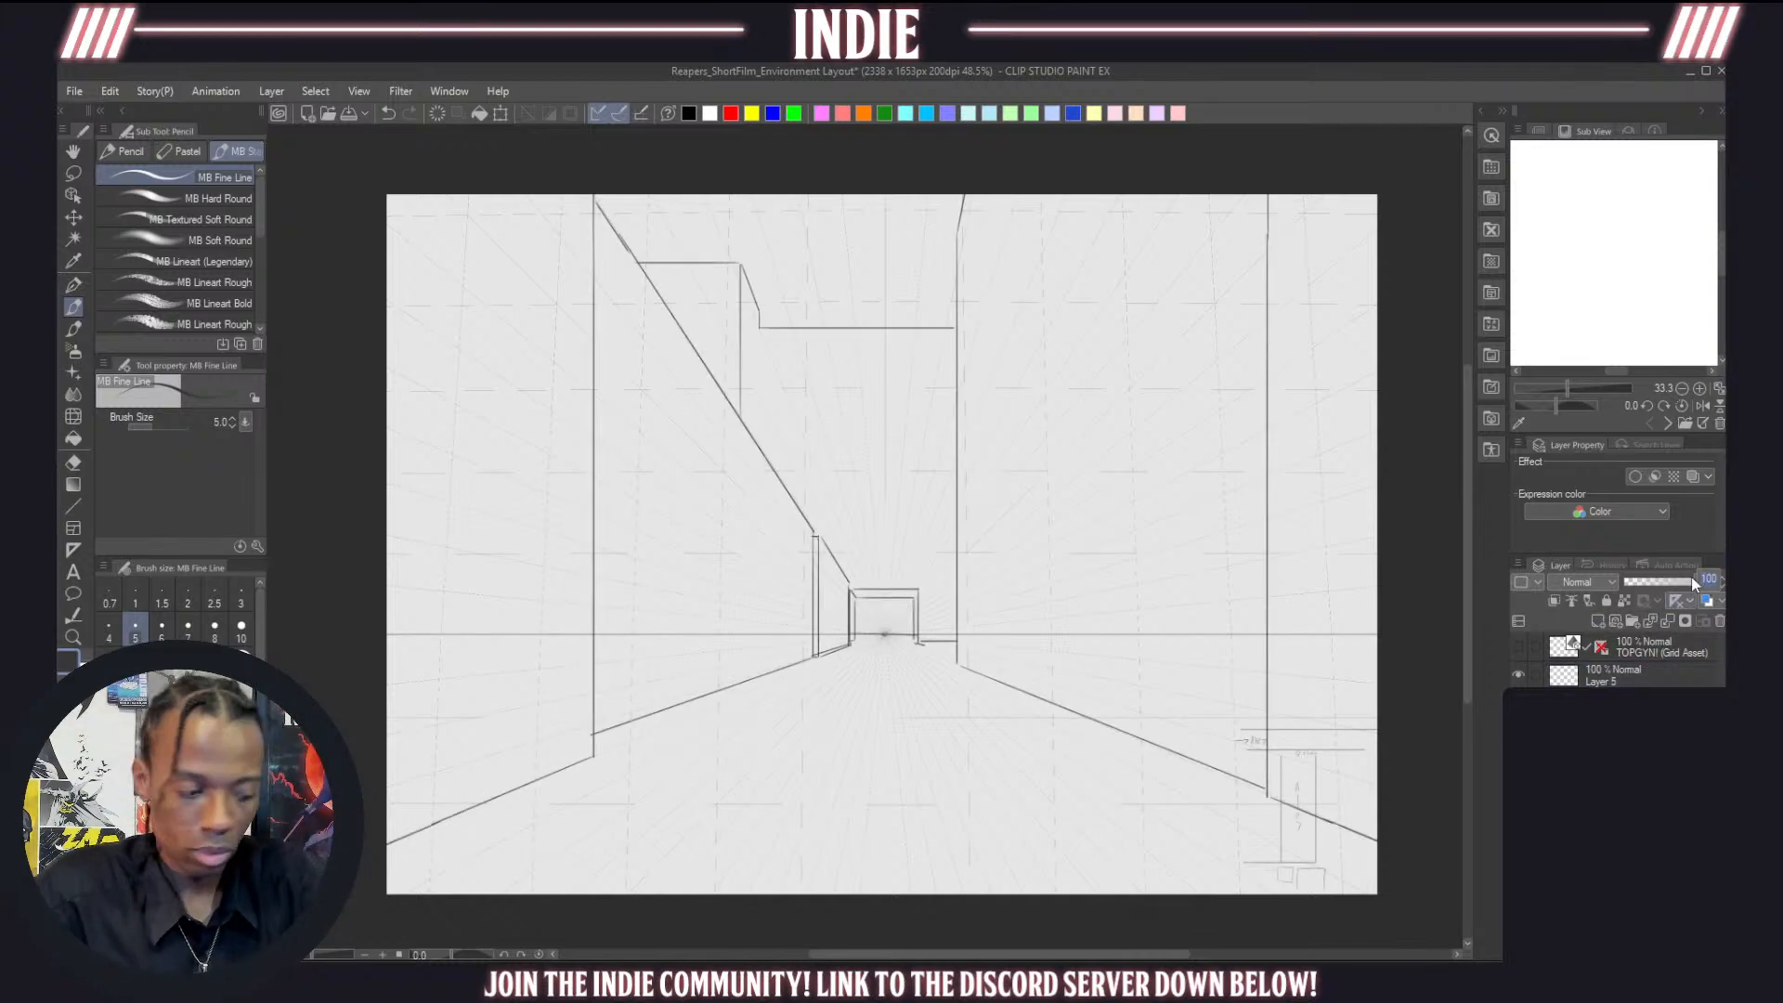
pyautogui.press('Return')
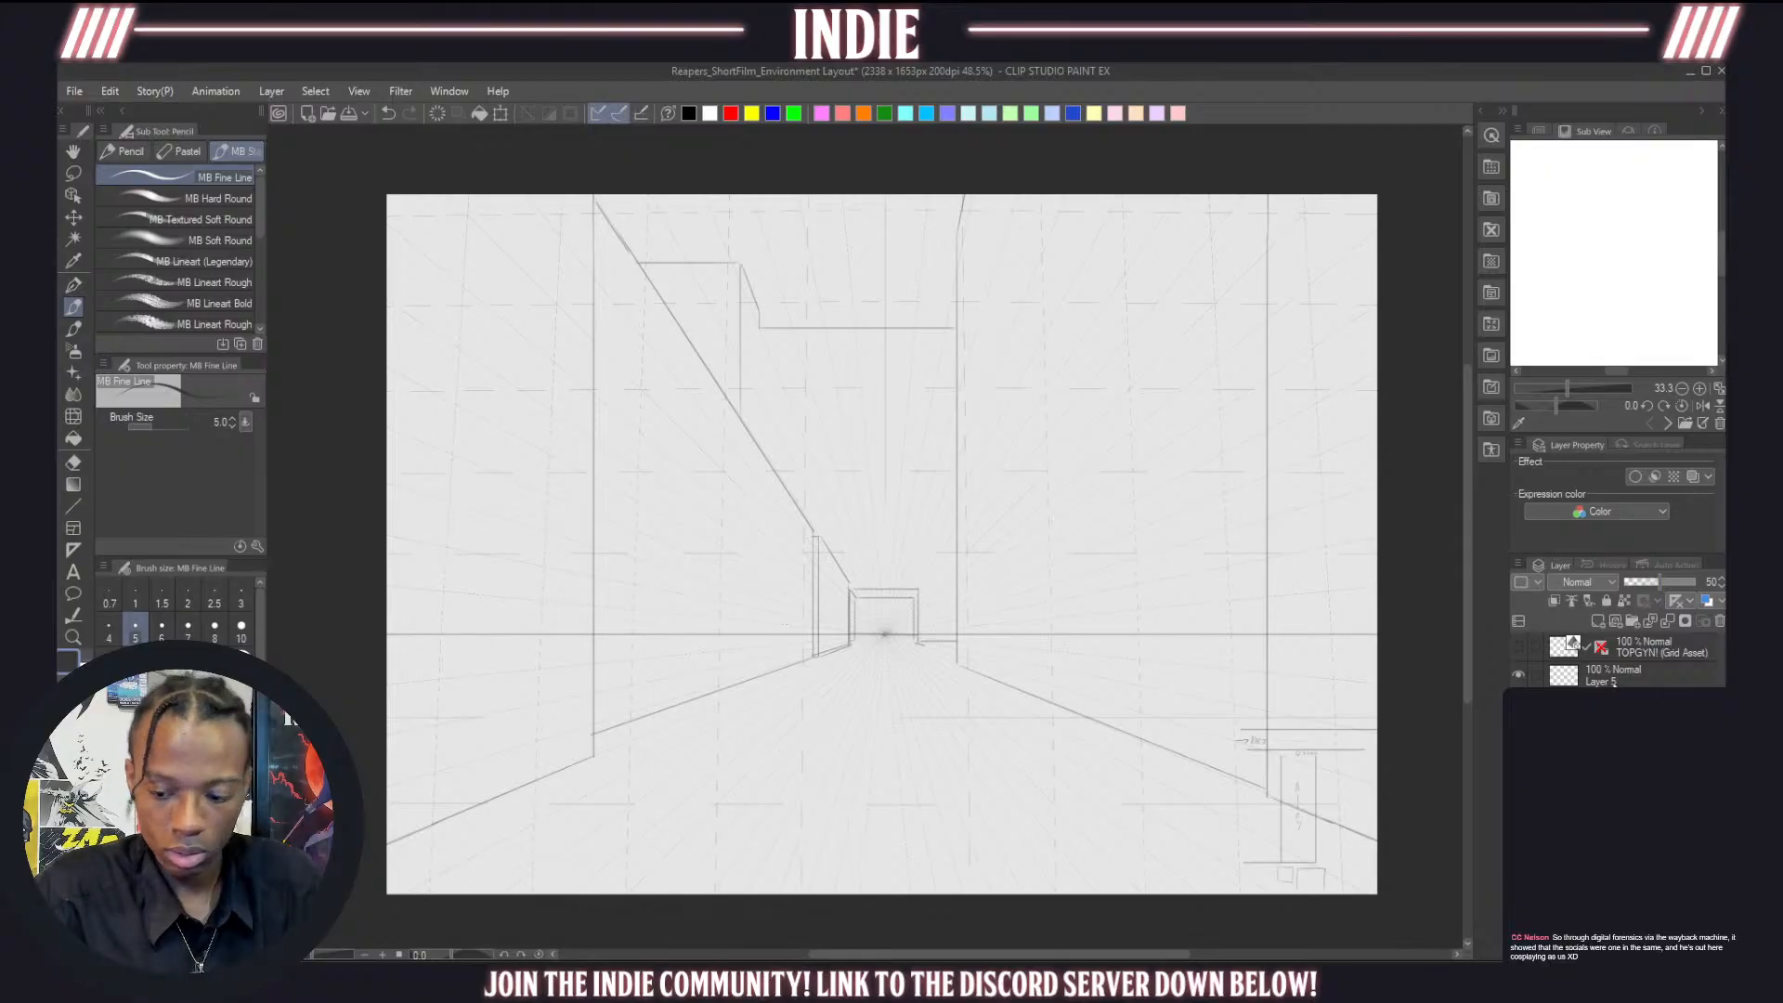
pyautogui.click(1639, 675)
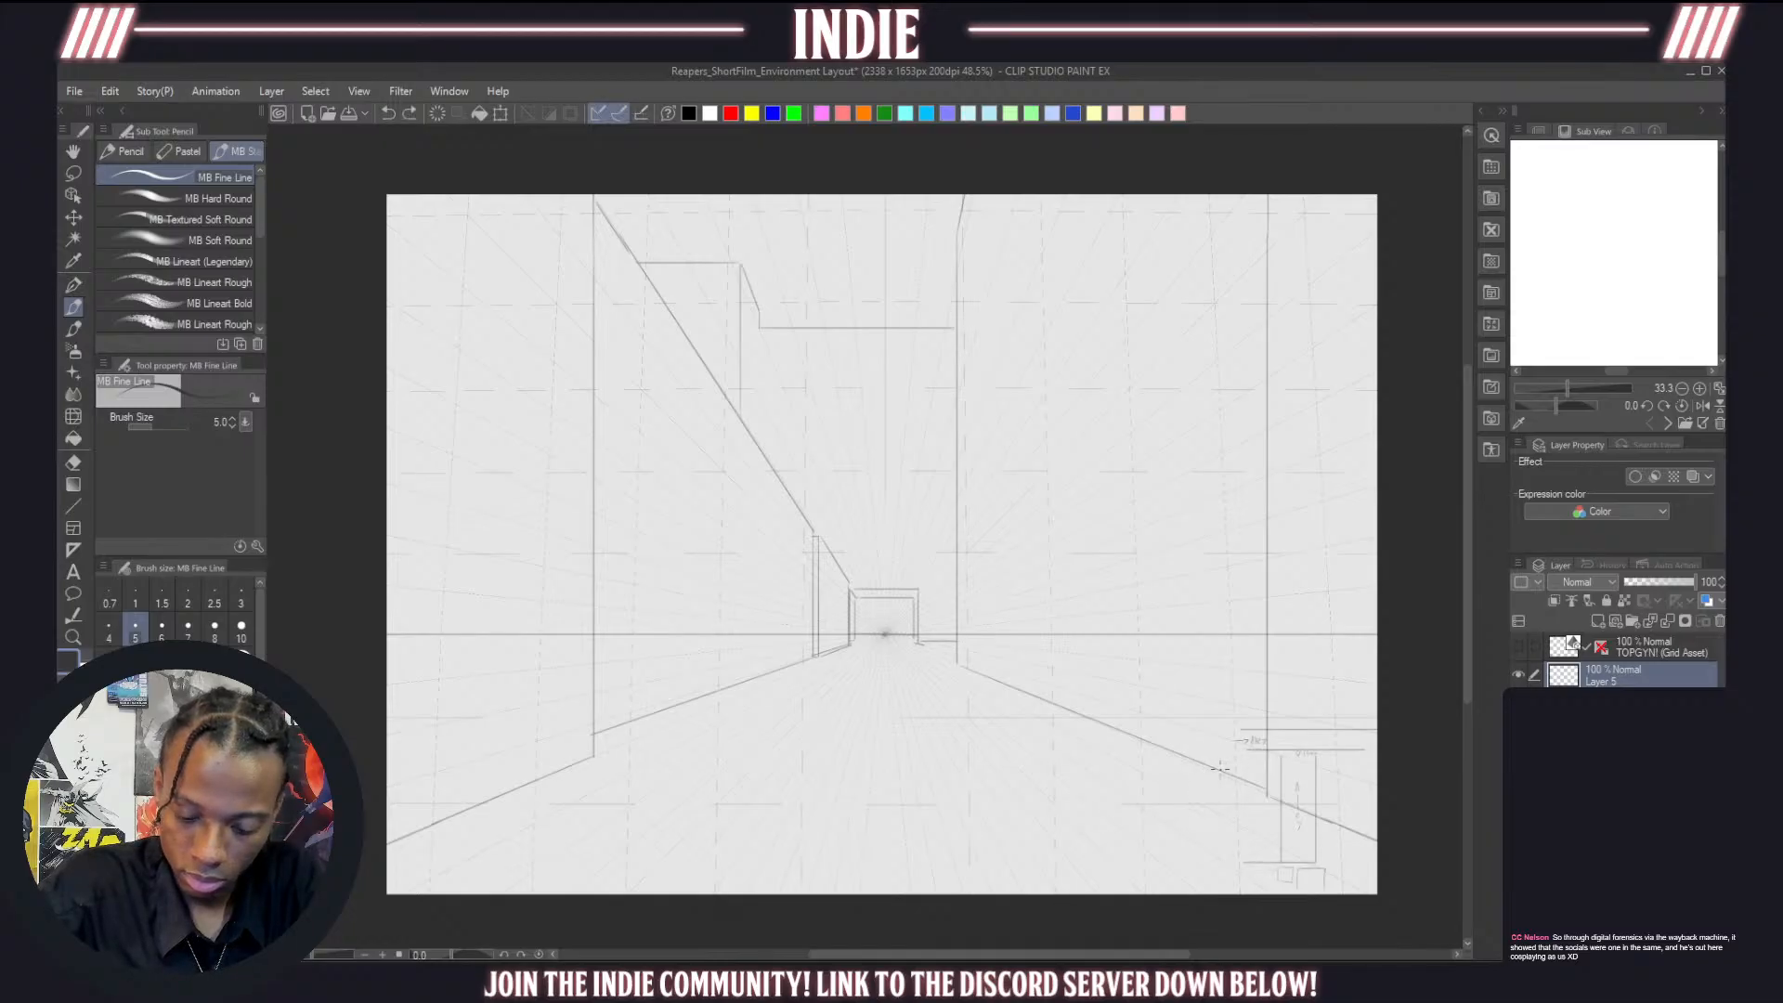
pyautogui.press(']')
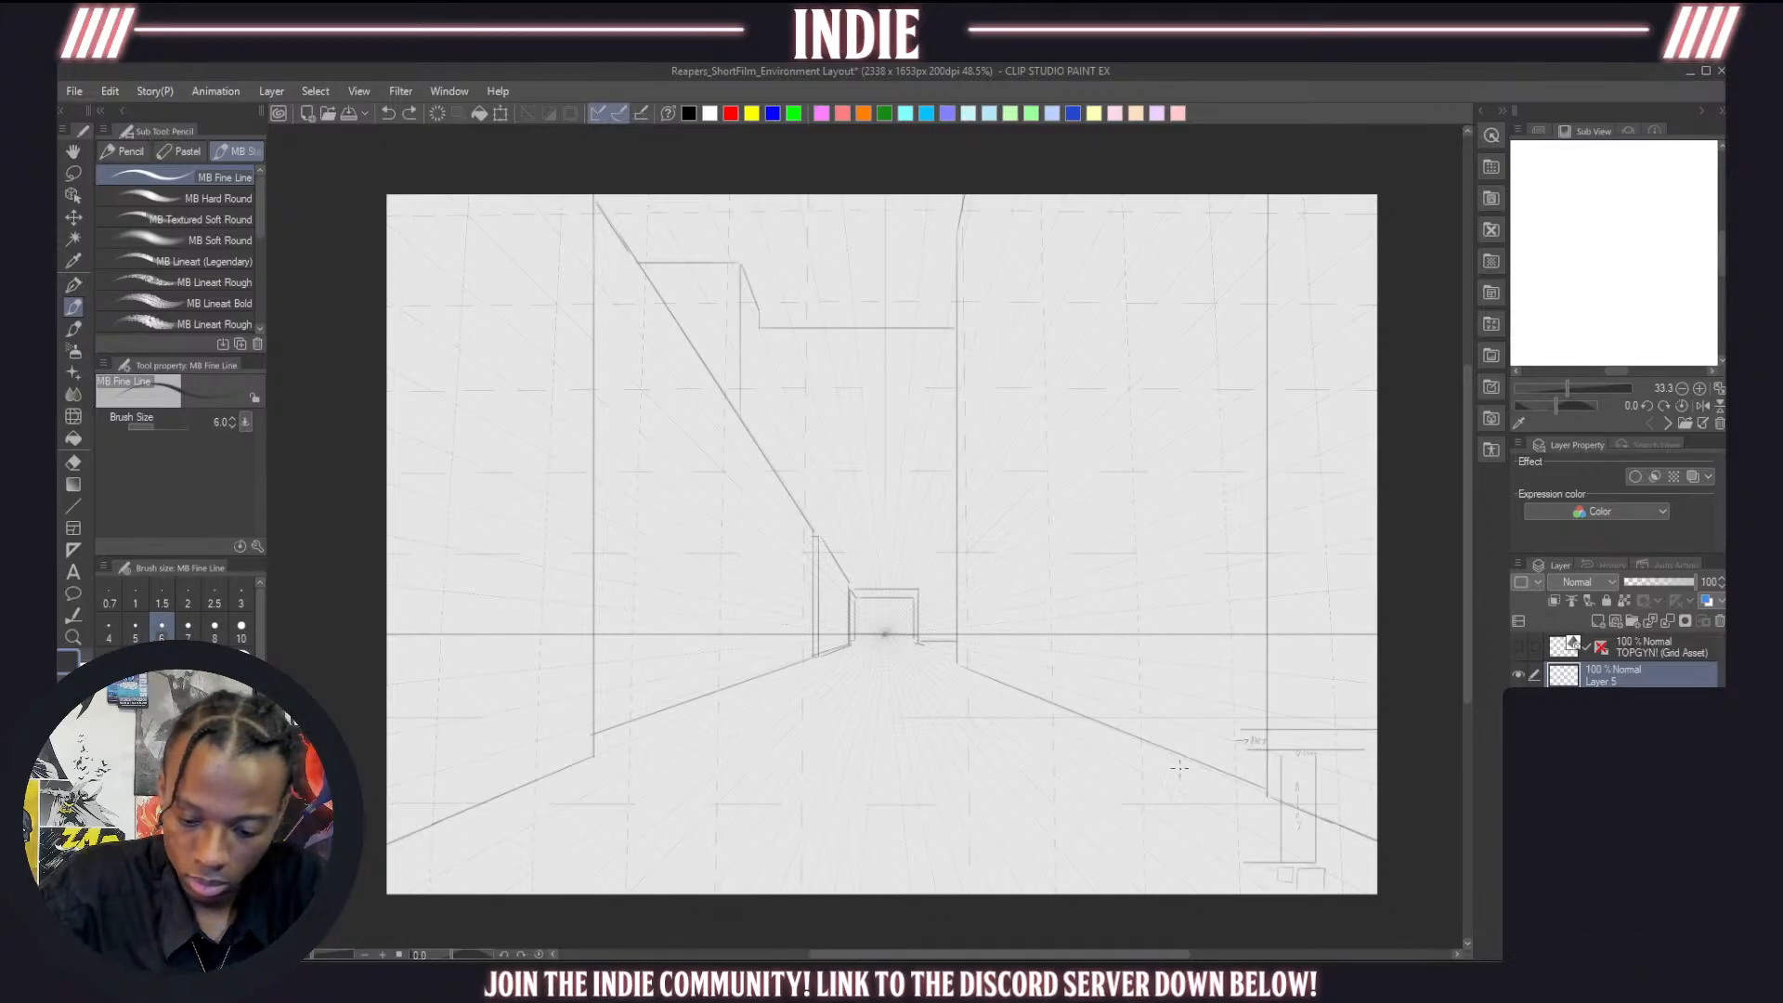
pyautogui.moveTo(1179, 768); pyautogui.dragTo(1161, 778)
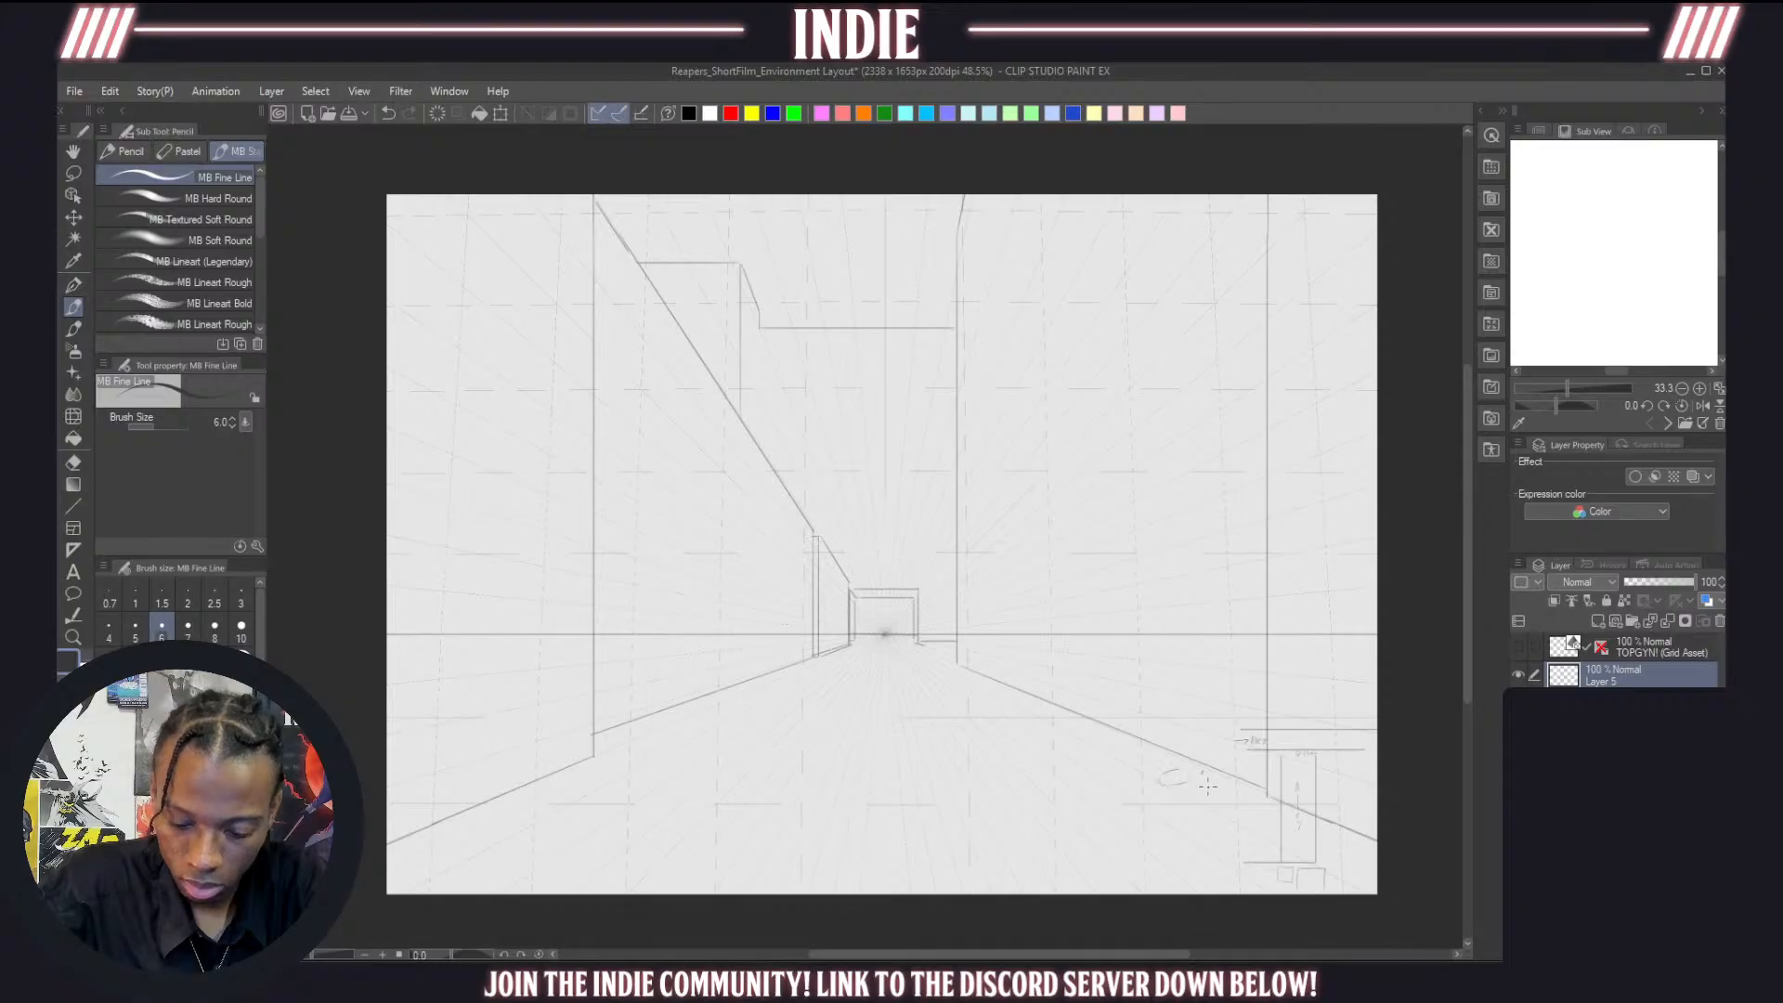
pyautogui.hotkey('ctrl', 'z')
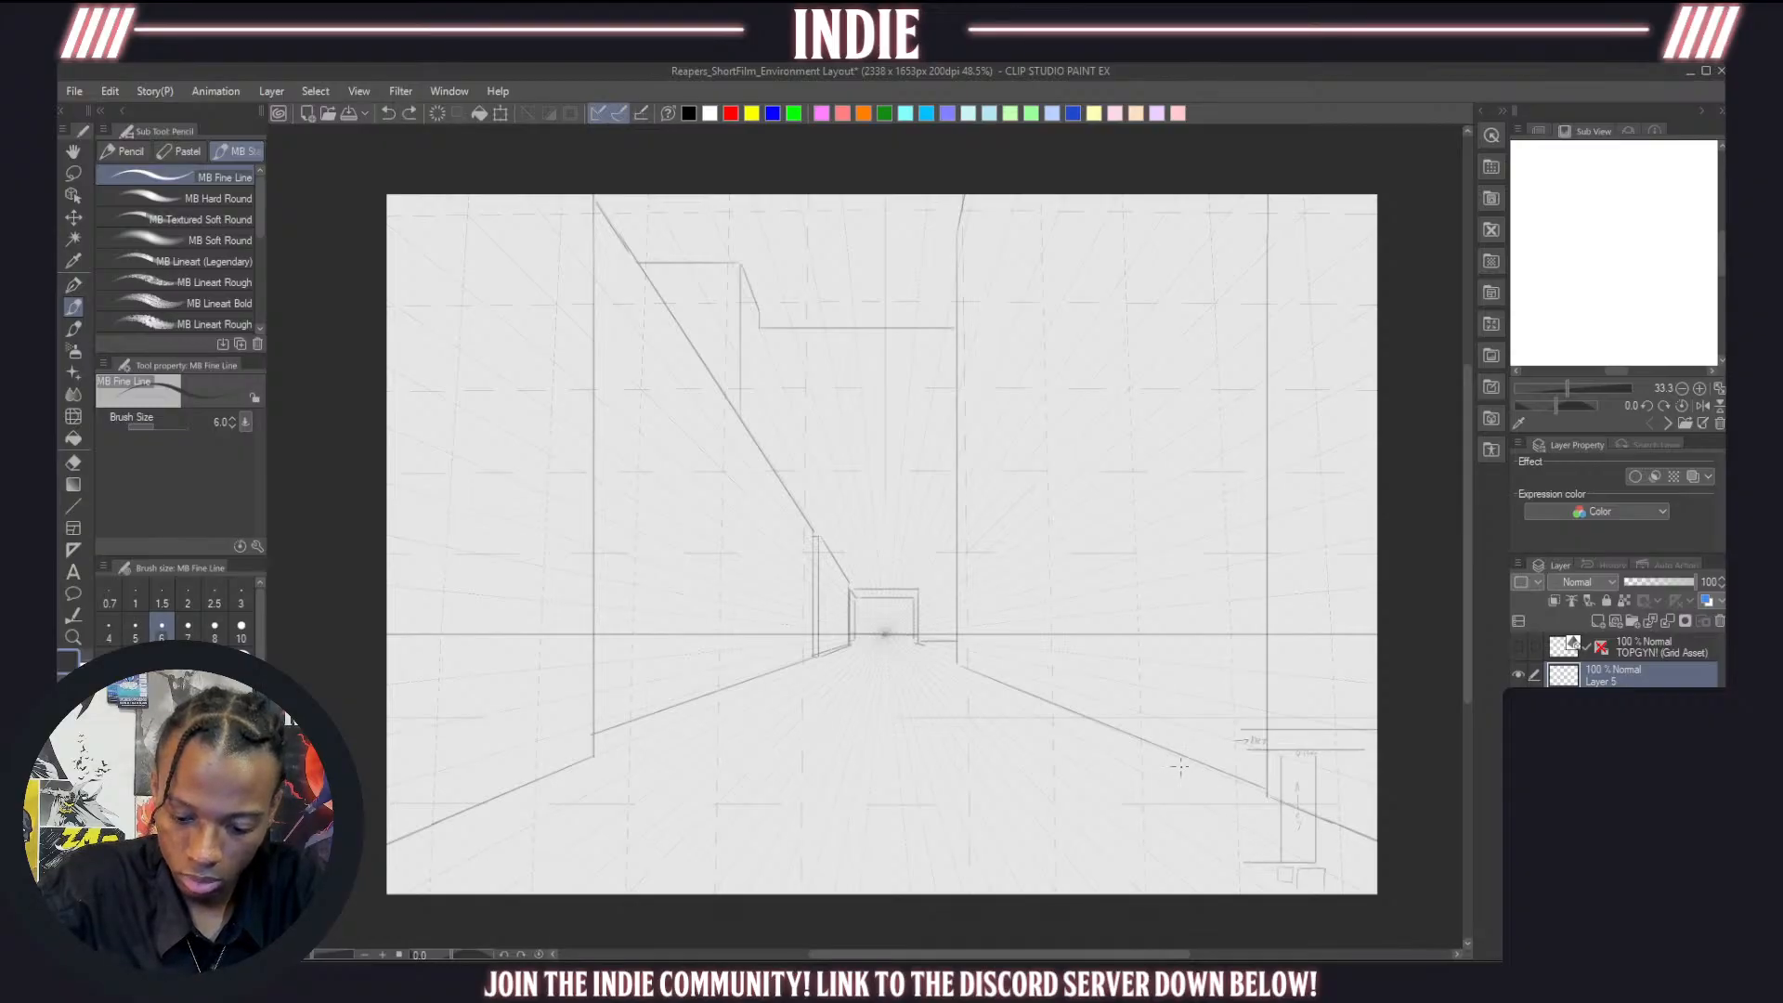
pyautogui.moveTo(1180, 767)
pyautogui.mouseDown()
pyautogui.moveTo(1195, 770)
pyautogui.moveTo(1143, 783)
pyautogui.mouseUp()
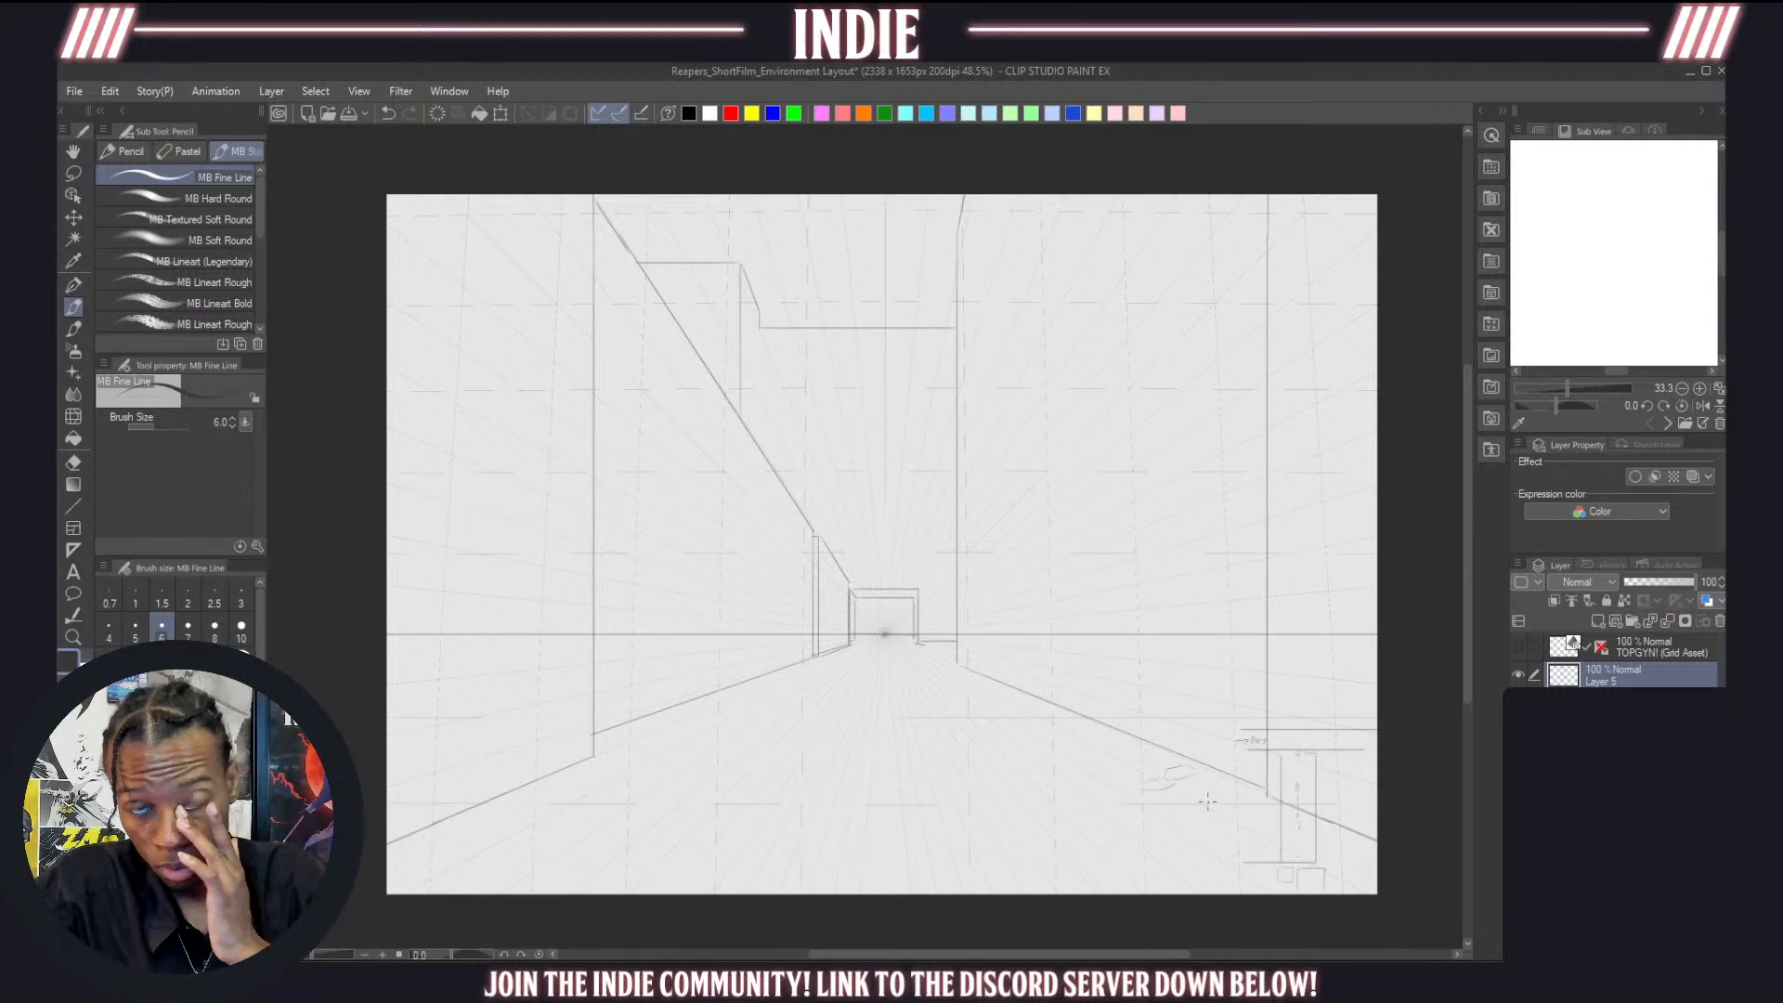
pyautogui.hotkey('ctrl', 'z')
pyautogui.hotkey('ctrl', 'z')
pyautogui.hotkey('ctrl', 'z')
pyautogui.hotkey('ctrl', 'z')
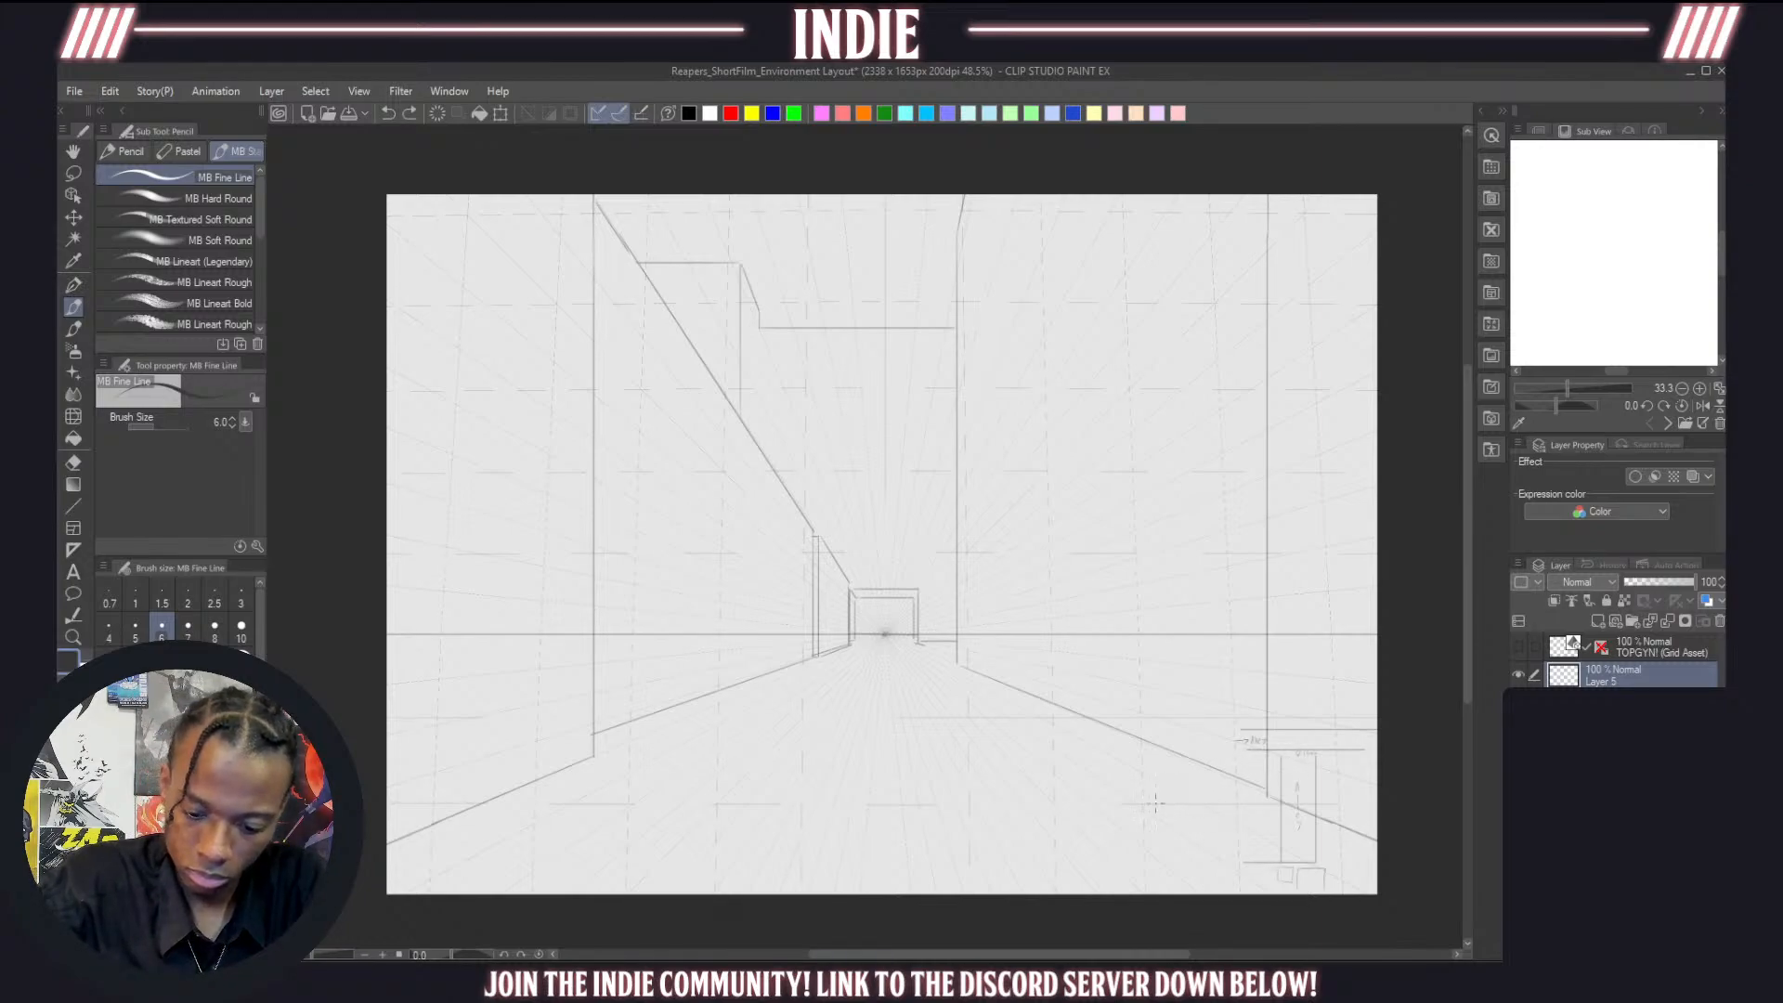
# Sketch a cluster of small flat ovals on the ground near the right building, plus two more toward the alley's middle
pyautogui.moveTo(1130, 767); pyautogui.dragTo(1108, 777)
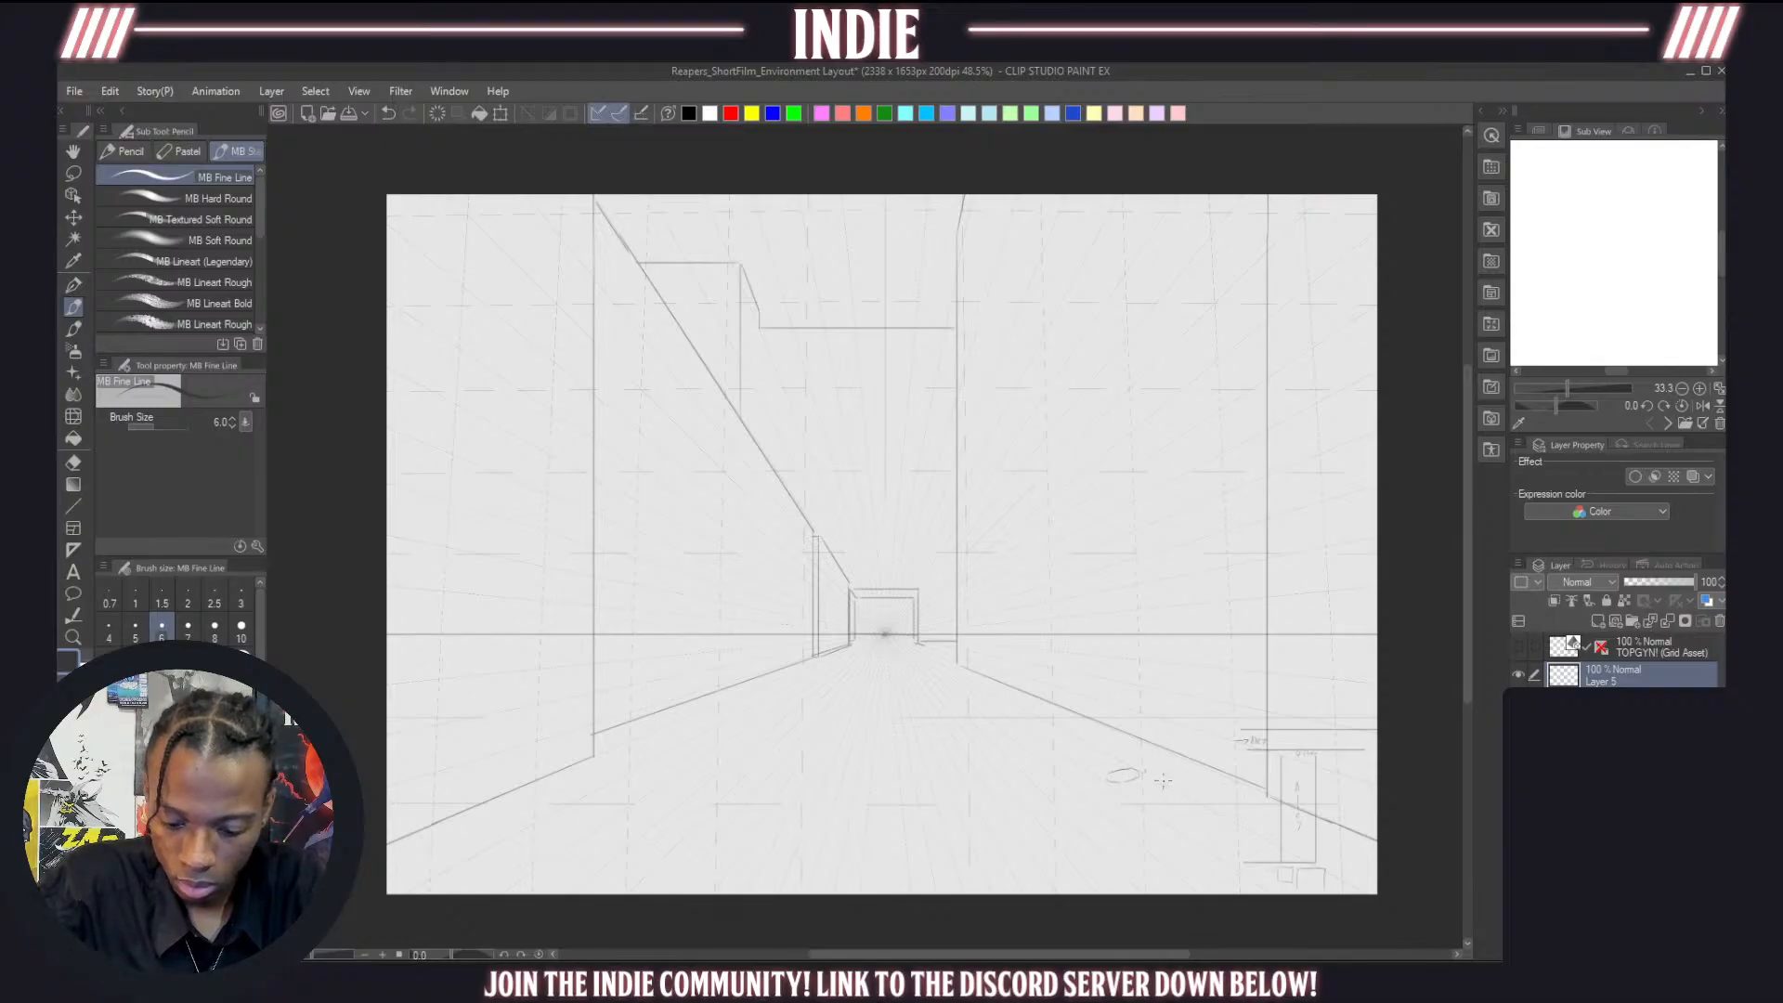
pyautogui.moveTo(1176, 781)
pyautogui.mouseDown()
pyautogui.moveTo(1156, 788)
pyautogui.moveTo(1177, 782)
pyautogui.mouseUp()
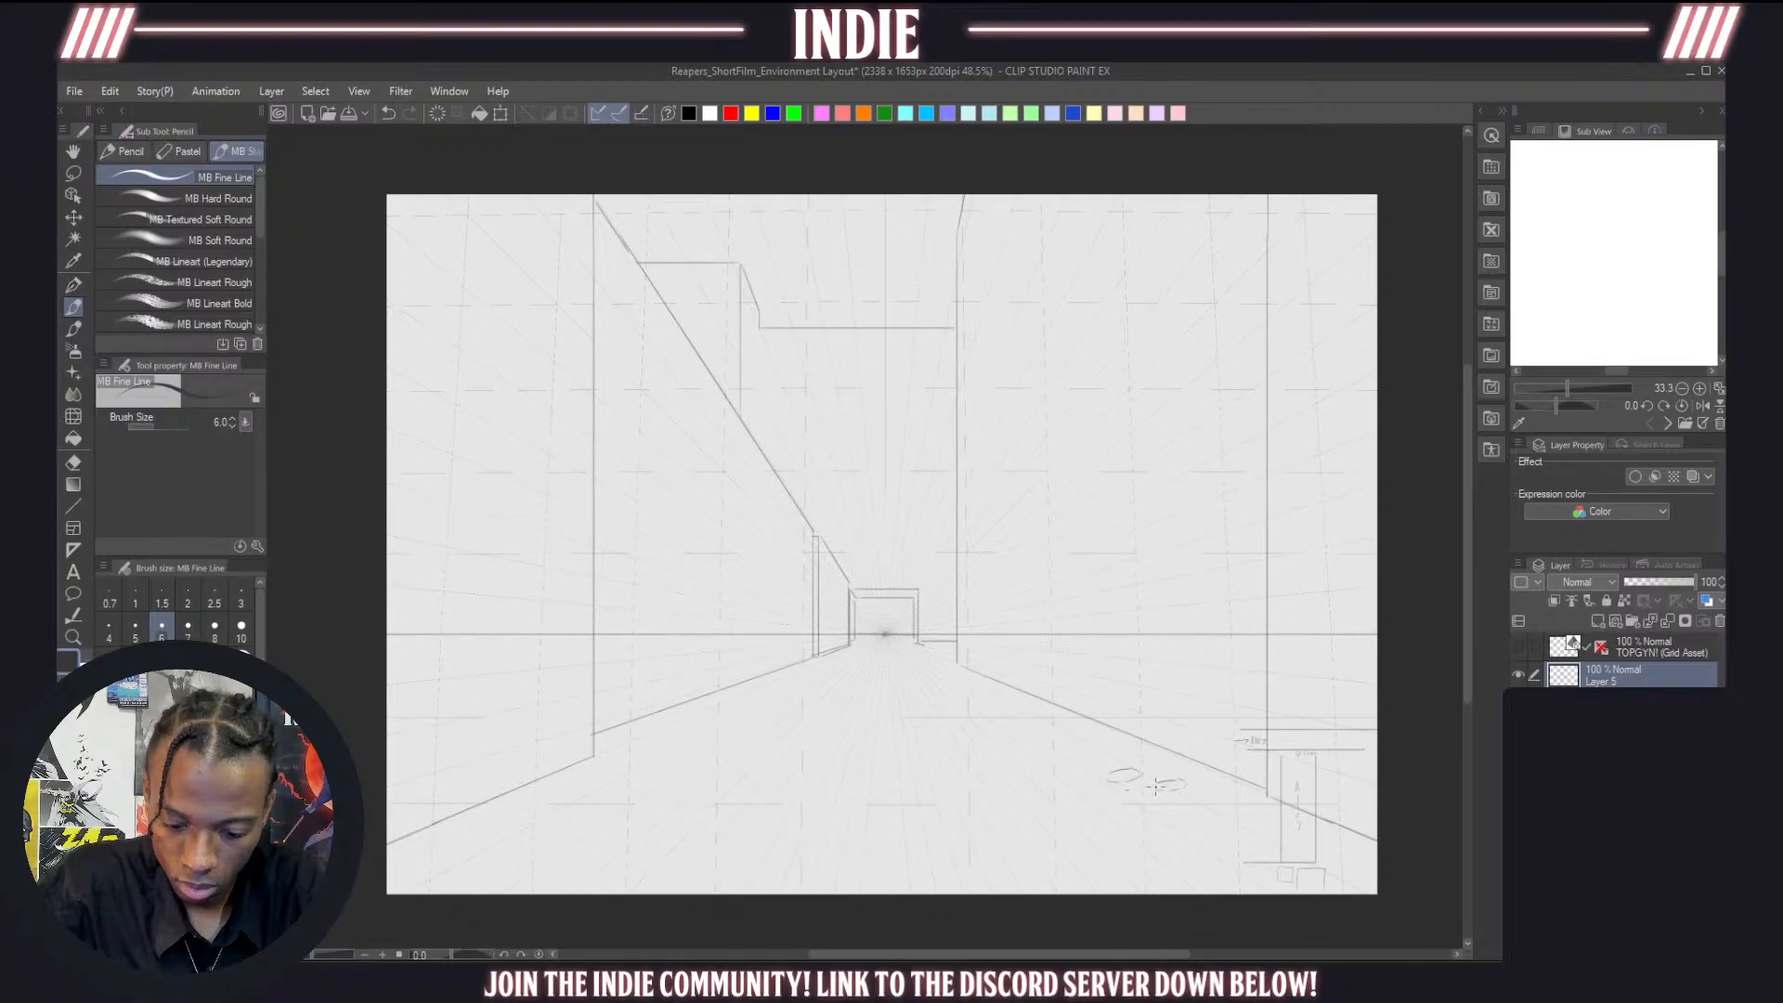
pyautogui.moveTo(1126, 791)
pyautogui.mouseDown()
pyautogui.moveTo(1148, 785)
pyautogui.moveTo(1074, 779)
pyautogui.moveTo(1100, 769)
pyautogui.mouseUp()
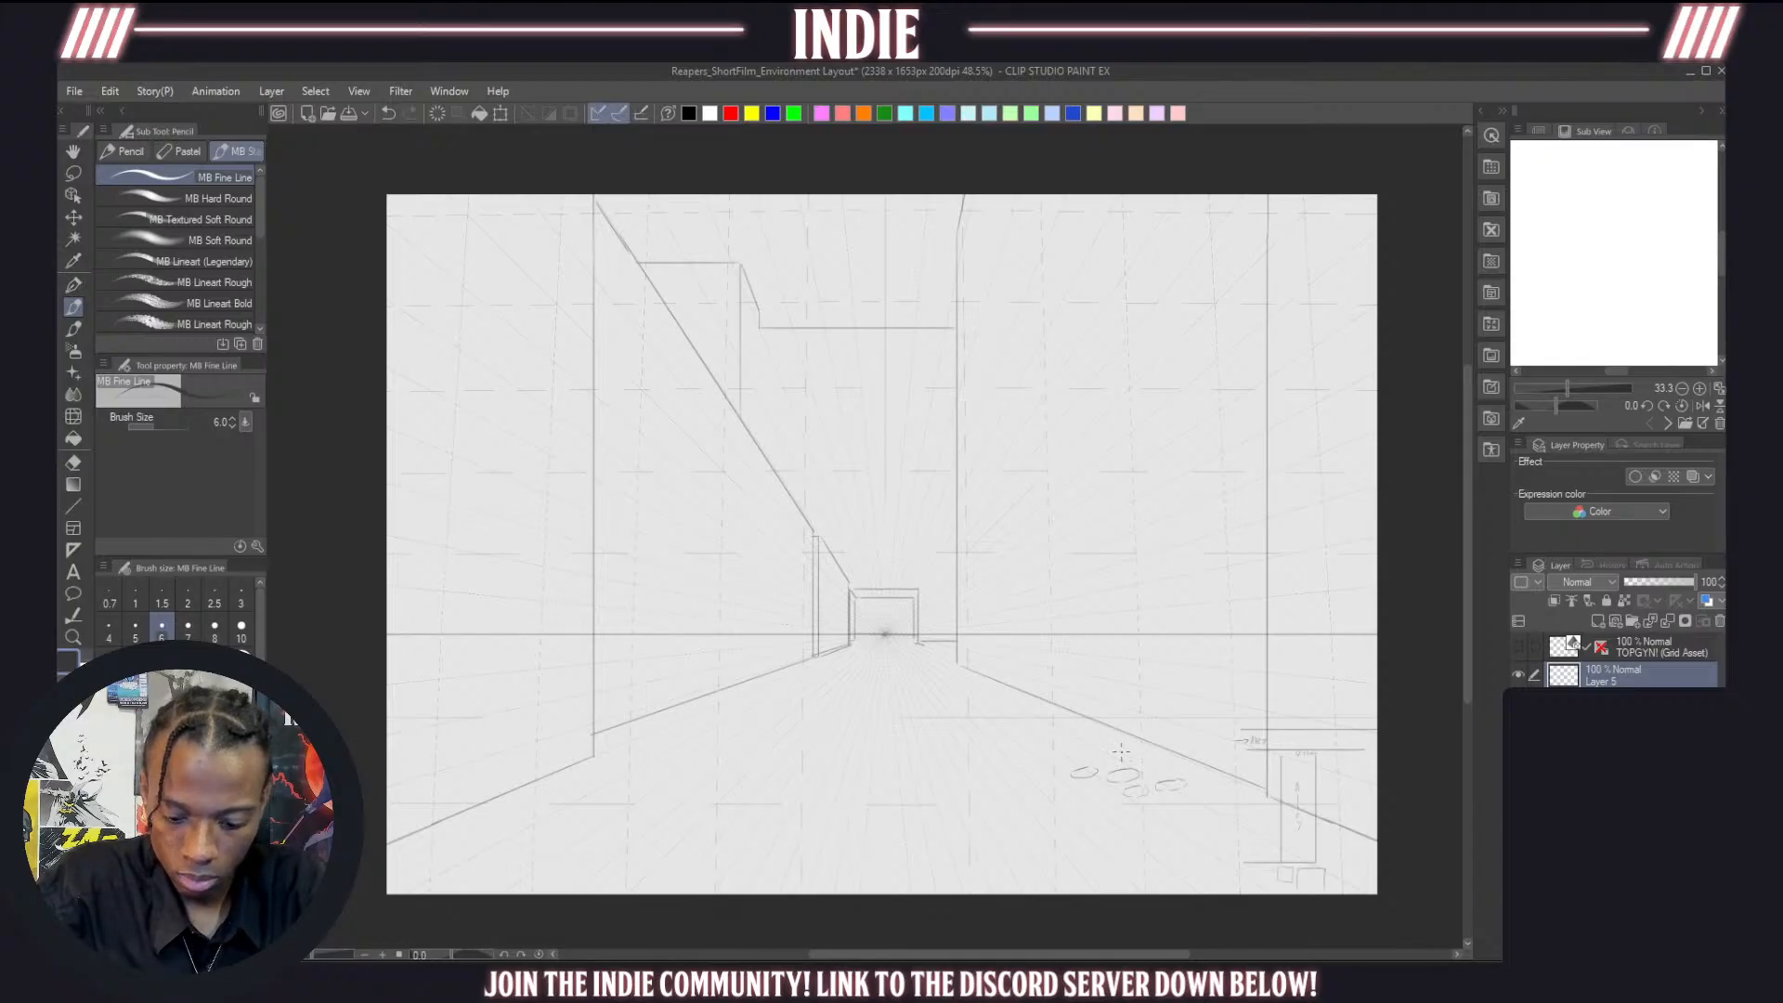
pyautogui.moveTo(1121, 750); pyautogui.dragTo(1121, 764)
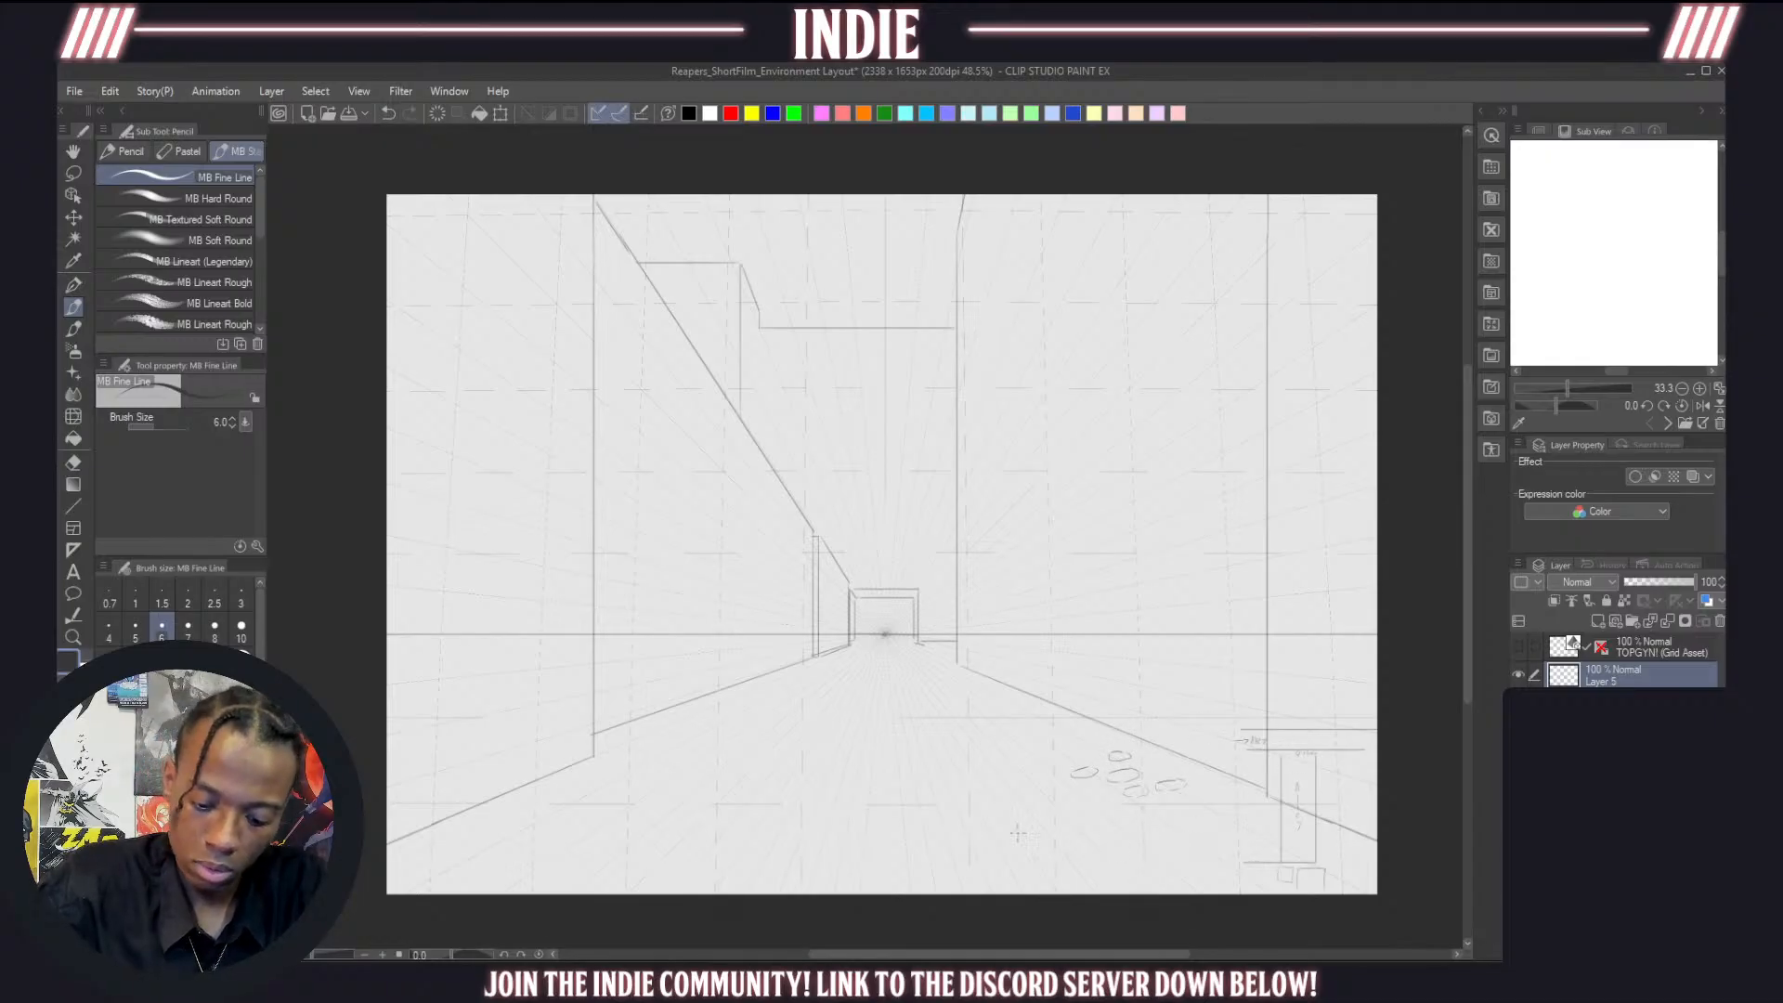
pyautogui.moveTo(994, 773)
pyautogui.mouseDown()
pyautogui.moveTo(968, 783)
pyautogui.moveTo(995, 779)
pyautogui.mouseUp()
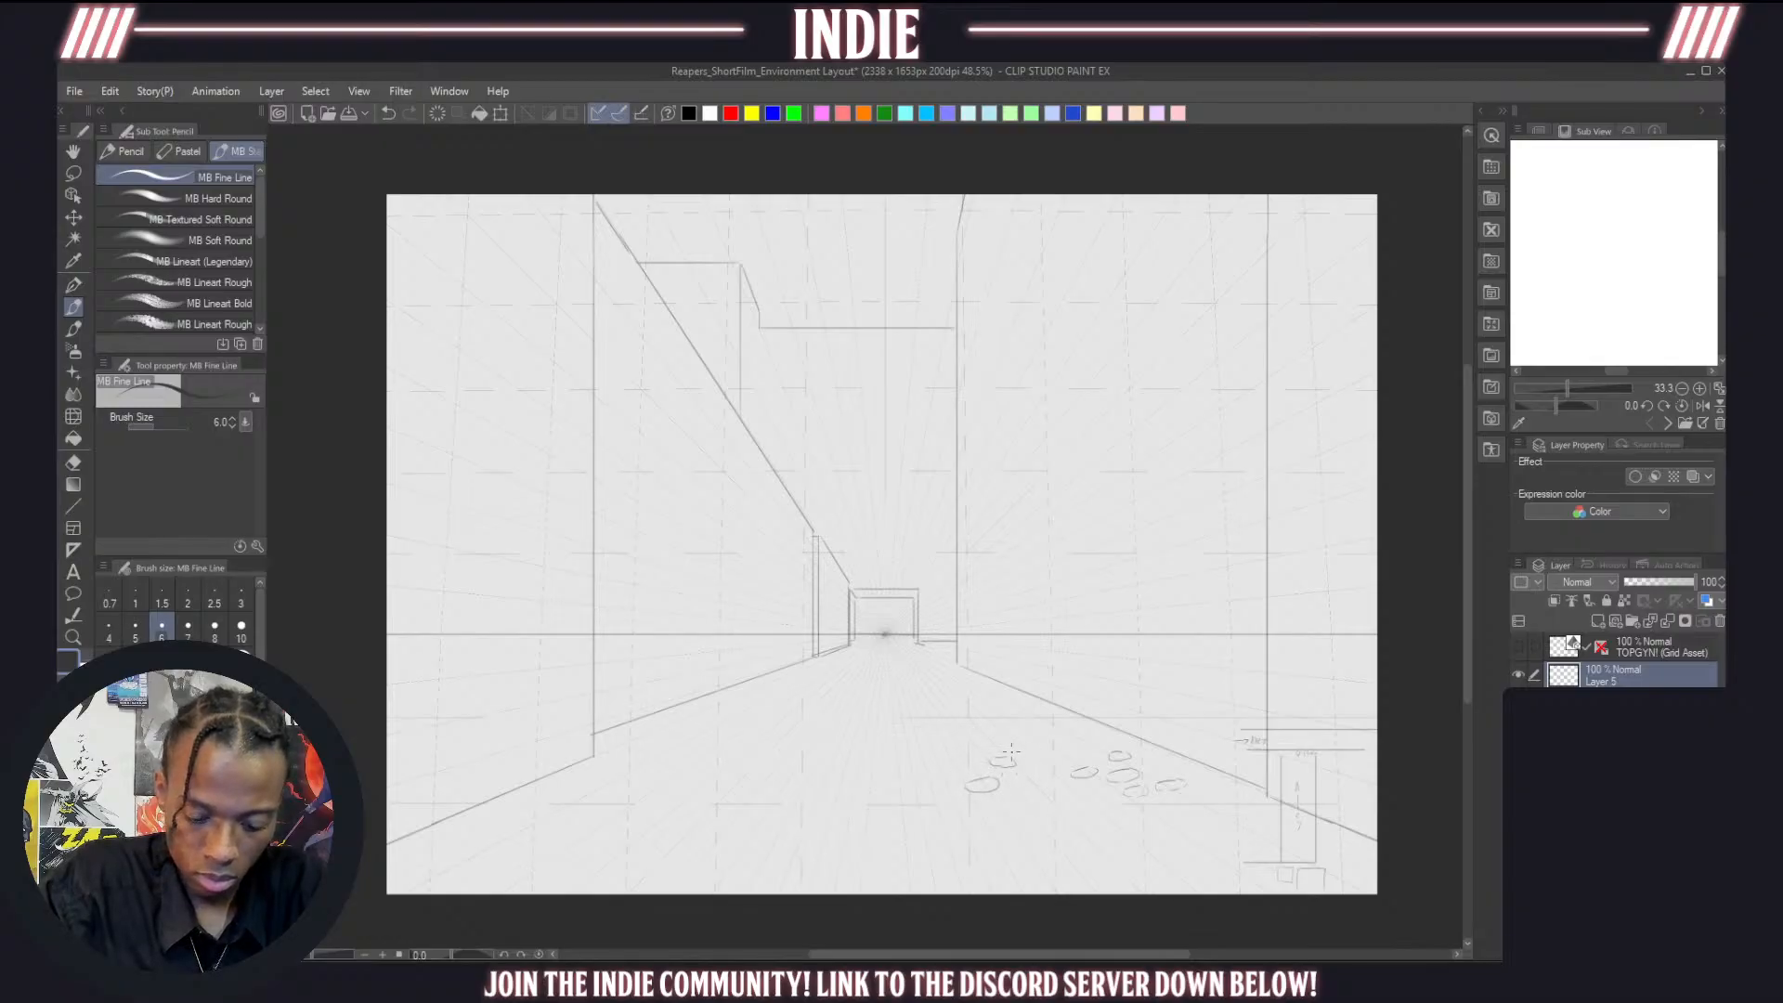
# Sketch ovals on the left half of the ground: a small mid-distance group, a larger foreground group, and tiny ones farther back
pyautogui.moveTo(786, 764)
pyautogui.mouseDown()
pyautogui.moveTo(758, 757)
pyautogui.moveTo(779, 755)
pyautogui.moveTo(767, 741)
pyautogui.moveTo(742, 748)
pyautogui.mouseUp()
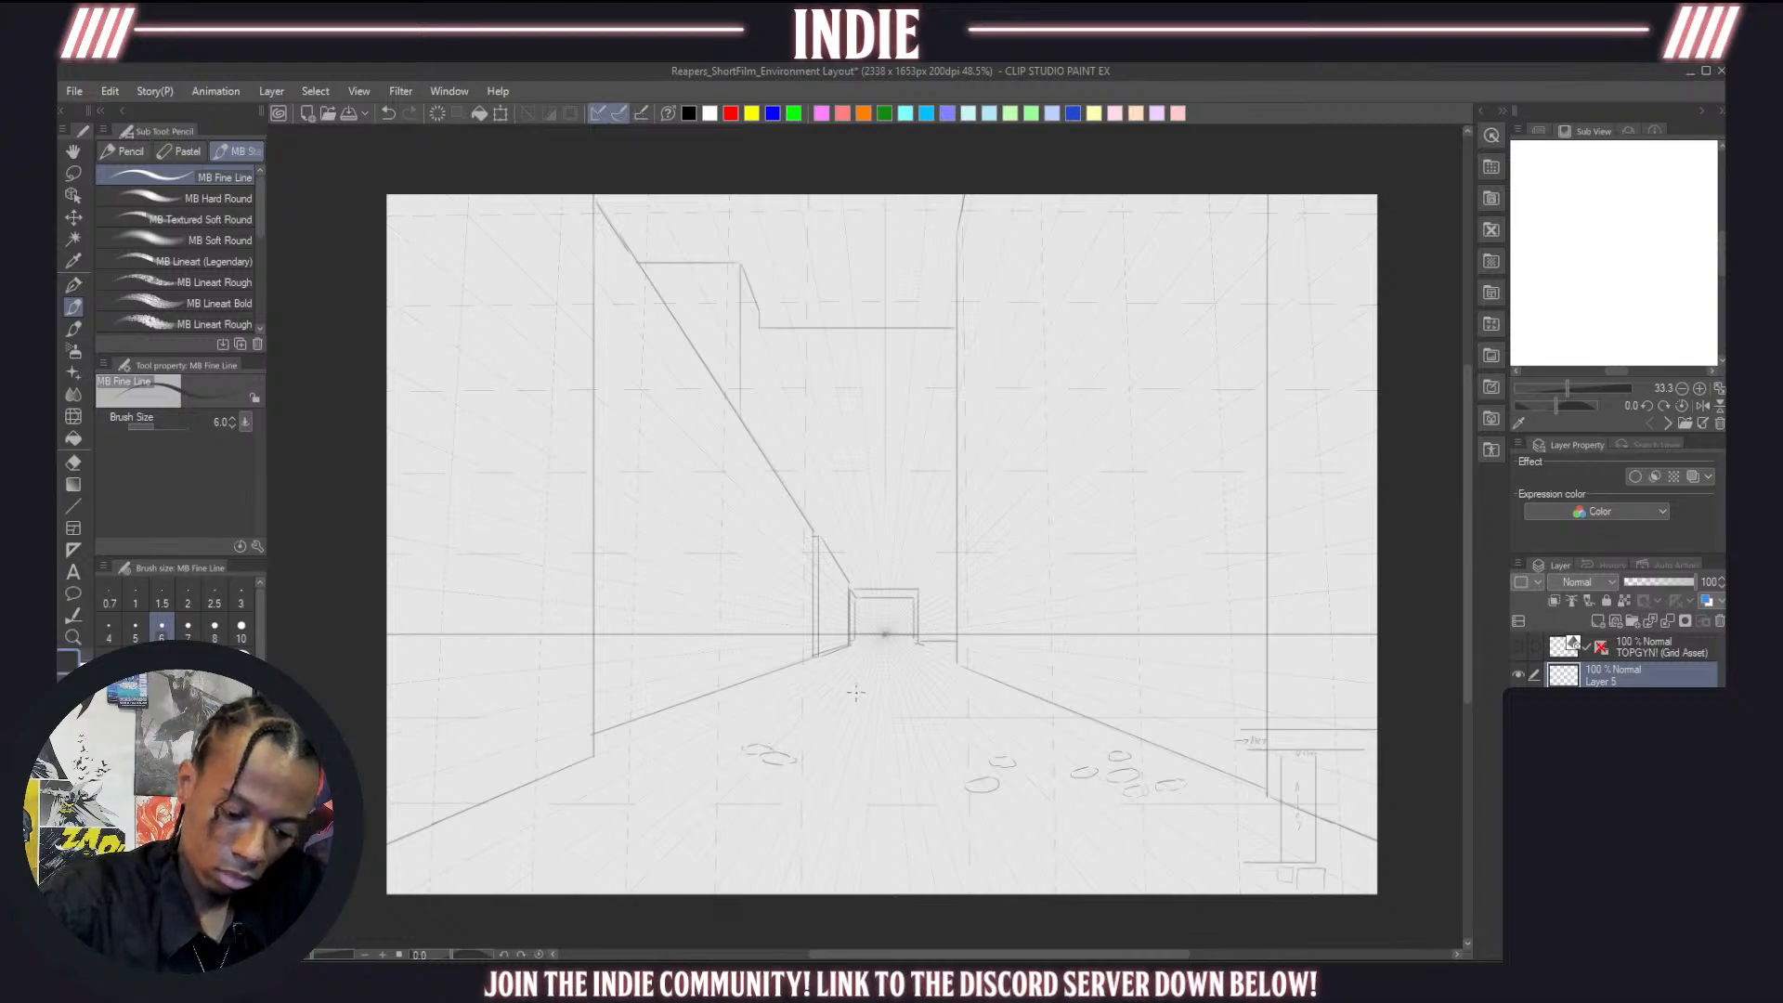
pyautogui.moveTo(789, 749); pyautogui.dragTo(819, 751)
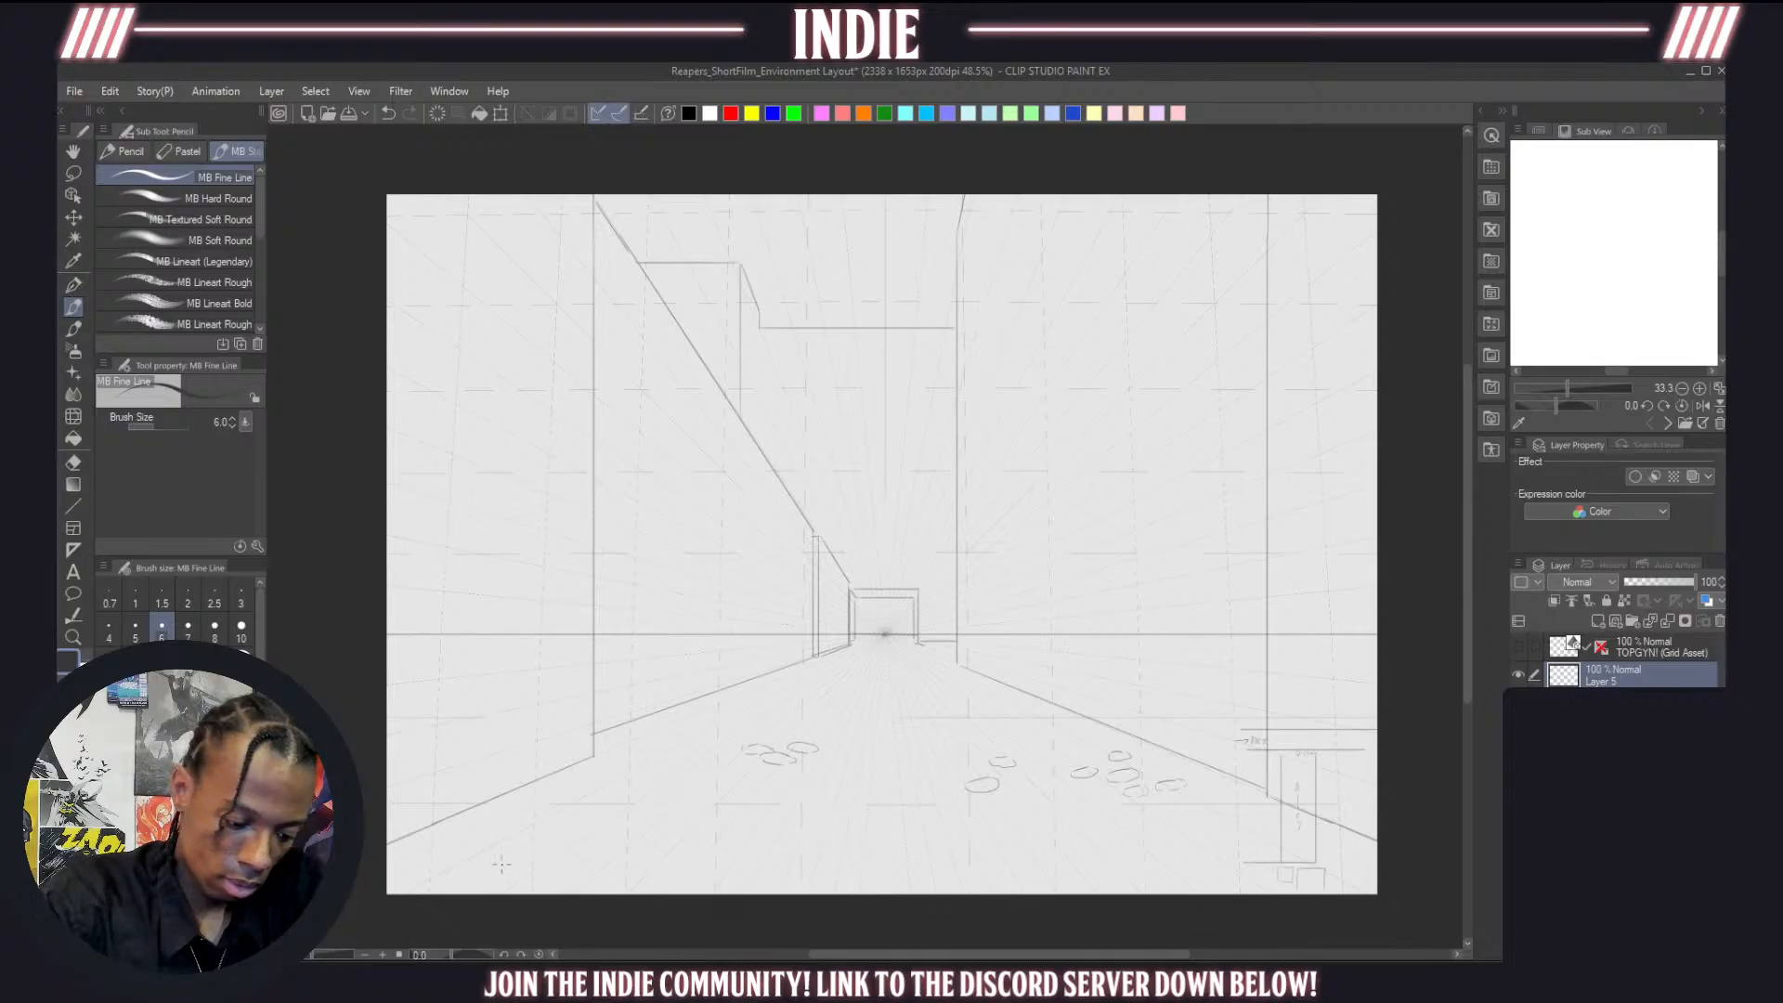
pyautogui.moveTo(468, 861)
pyautogui.mouseDown()
pyautogui.moveTo(531, 874)
pyautogui.moveTo(537, 892)
pyautogui.moveTo(456, 871)
pyautogui.moveTo(512, 891)
pyautogui.mouseUp()
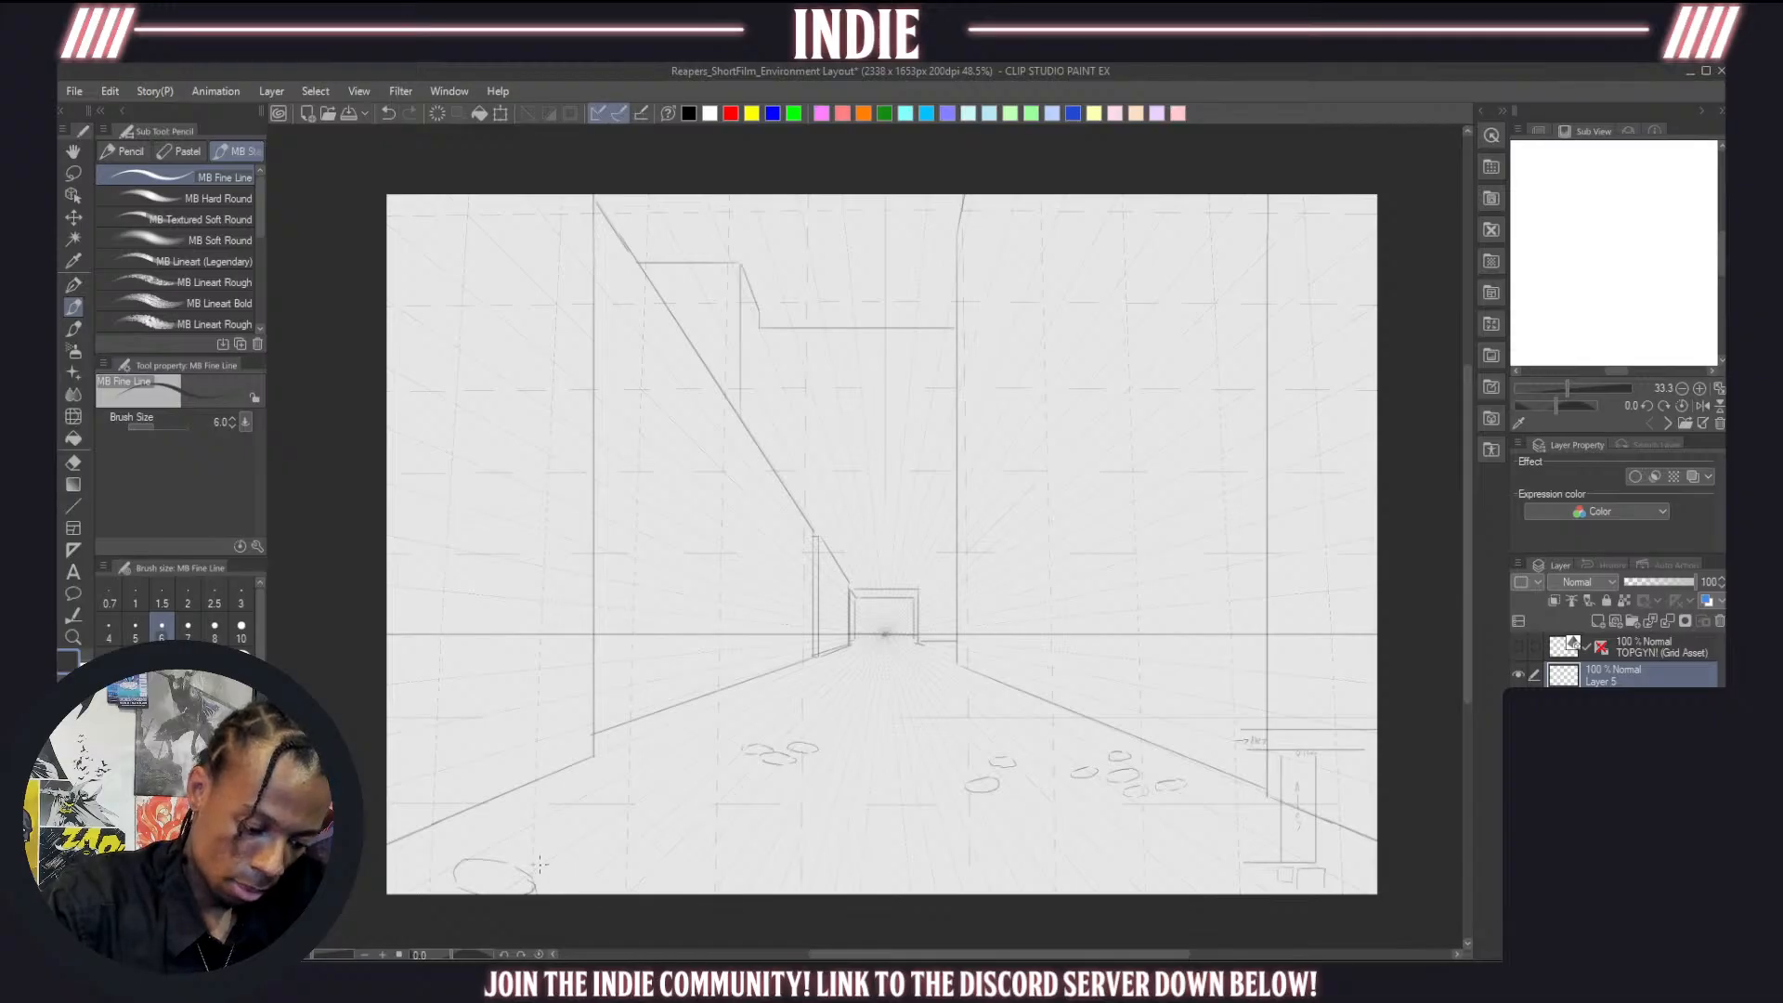
pyautogui.moveTo(540, 864)
pyautogui.mouseDown()
pyautogui.moveTo(586, 863)
pyautogui.moveTo(568, 851)
pyautogui.moveTo(428, 831)
pyautogui.moveTo(504, 849)
pyautogui.moveTo(474, 840)
pyautogui.mouseUp()
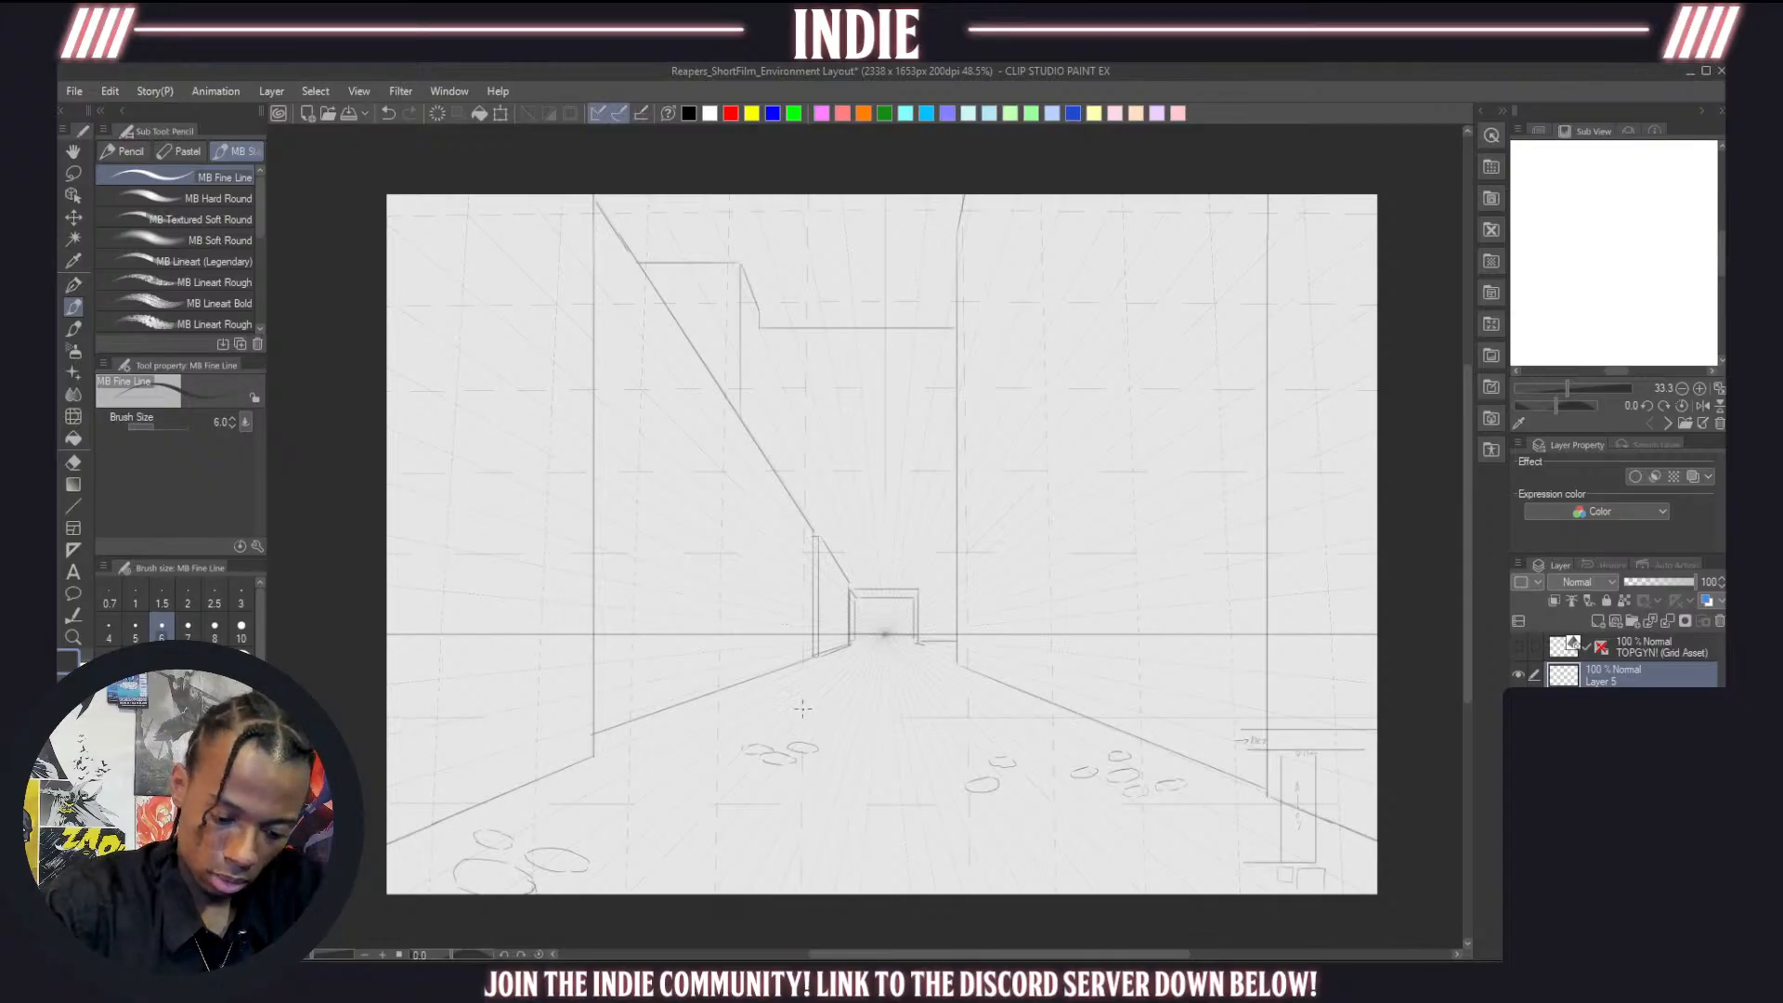
pyautogui.moveTo(807, 701); pyautogui.dragTo(801, 706)
pyautogui.hotkey('ctrl', 'z')
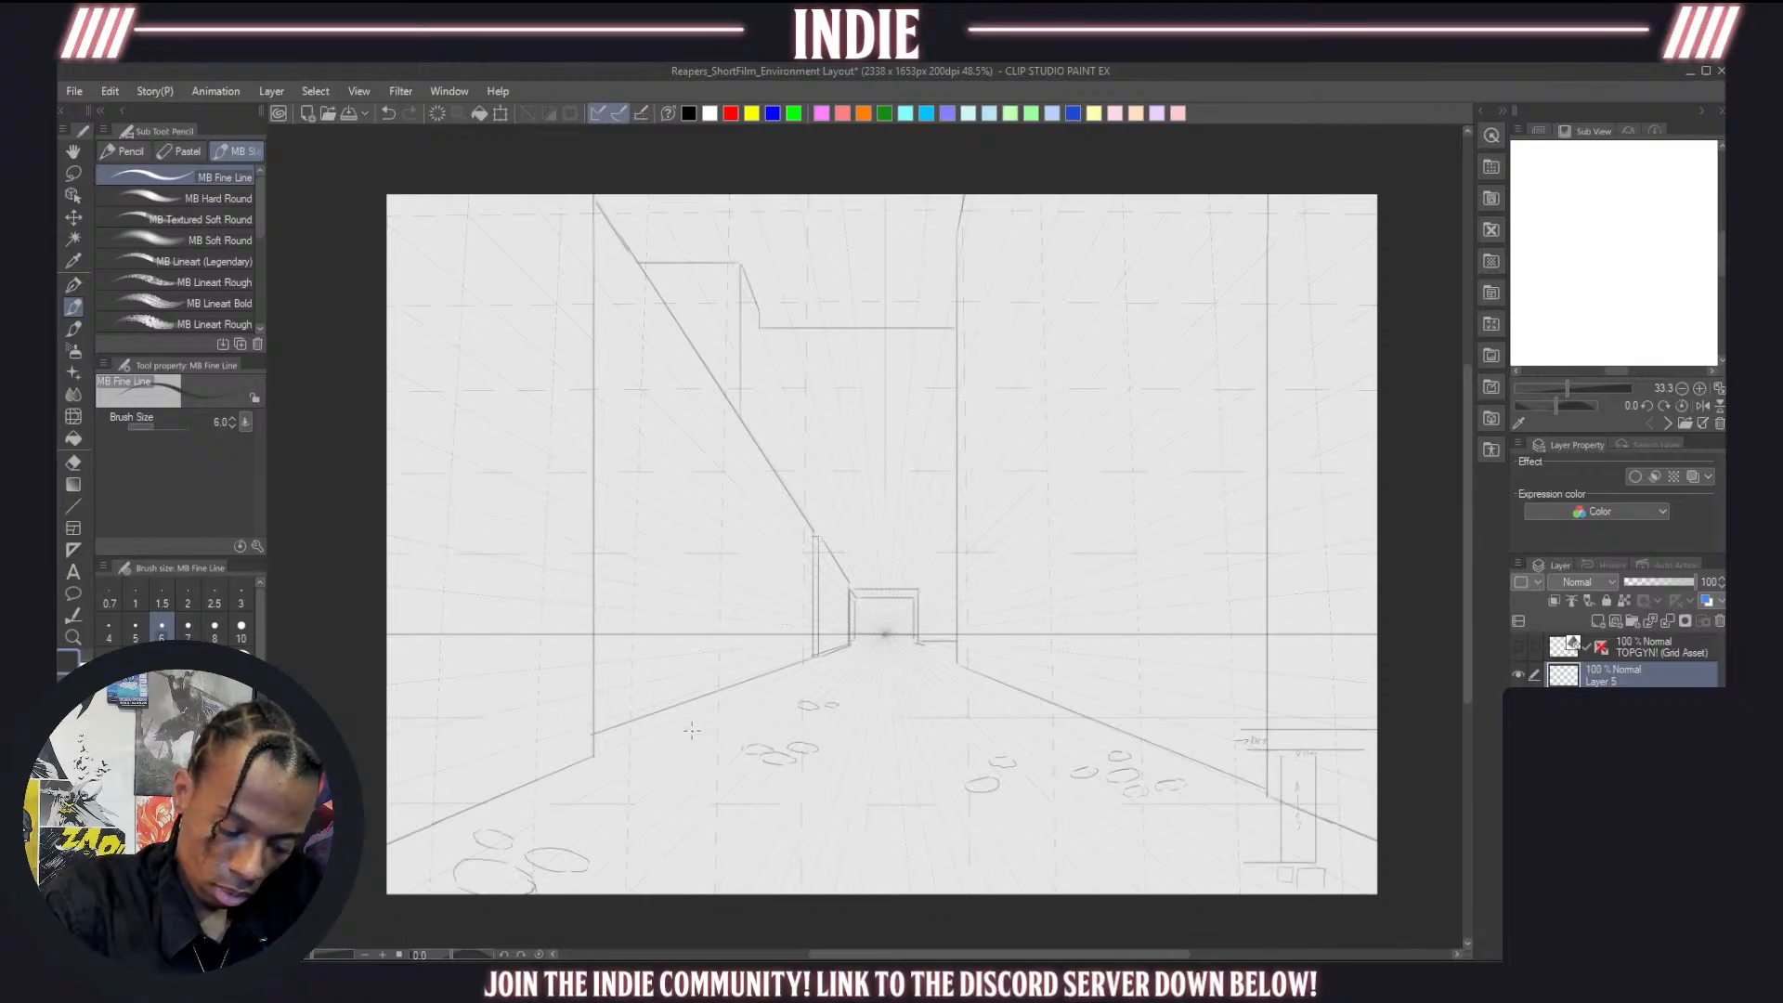
# Sketch small mid-distance ovals on the ground along the left wall, near the right wall and down the alley's middle
pyautogui.moveTo(706, 726)
pyautogui.mouseDown()
pyautogui.moveTo(719, 760)
pyautogui.moveTo(694, 764)
pyautogui.moveTo(713, 785)
pyautogui.moveTo(662, 790)
pyautogui.moveTo(674, 778)
pyautogui.mouseUp()
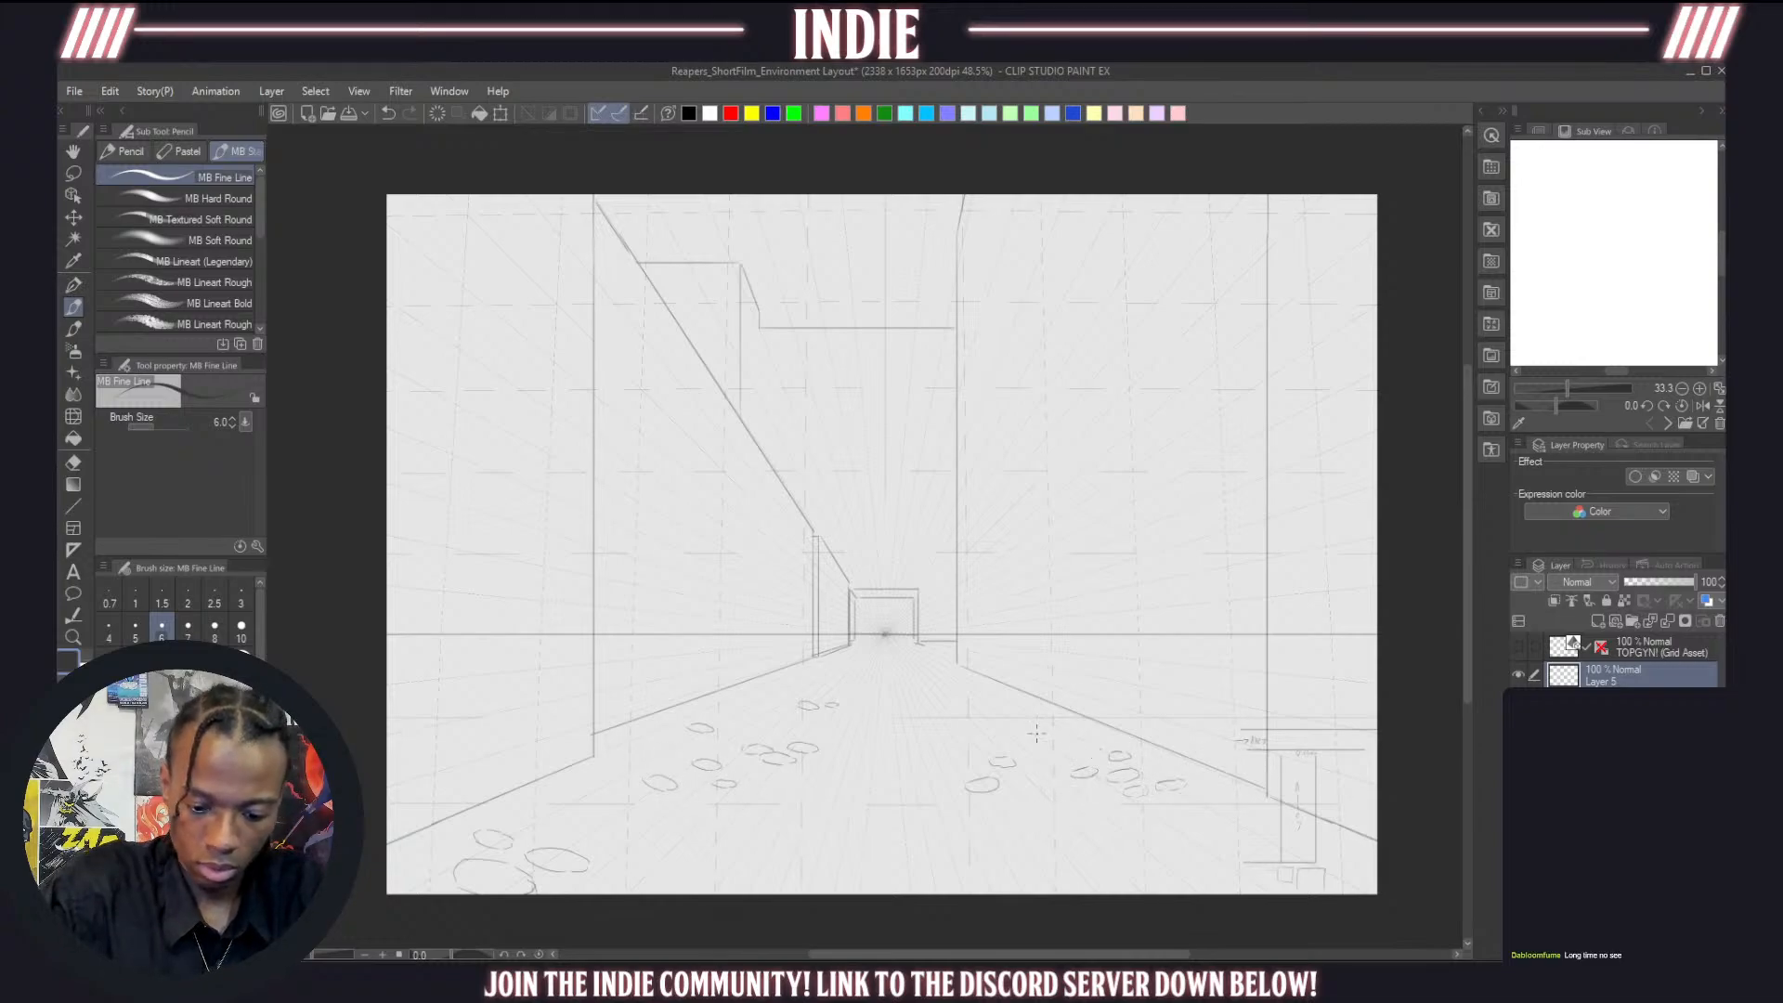
pyautogui.moveTo(1009, 709)
pyautogui.mouseDown()
pyautogui.moveTo(990, 717)
pyautogui.moveTo(1019, 712)
pyautogui.moveTo(959, 686)
pyautogui.mouseUp()
pyautogui.hotkey('ctrl', 'z')
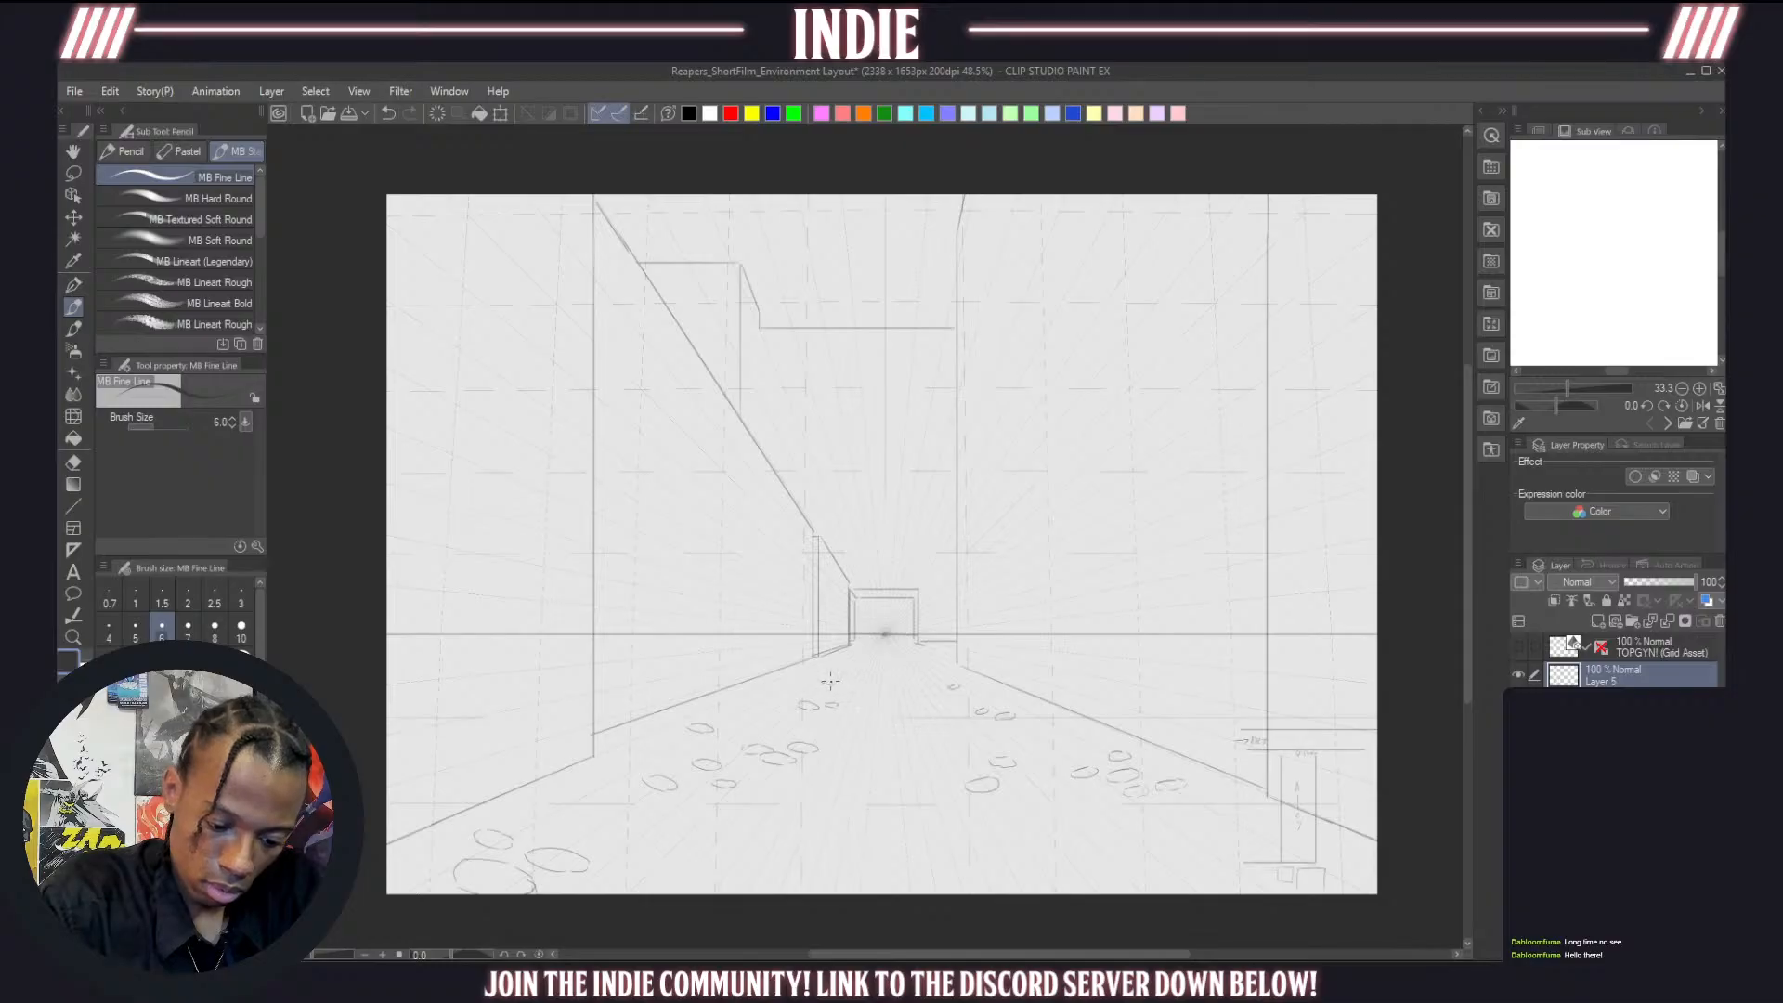
pyautogui.moveTo(845, 683); pyautogui.dragTo(889, 707)
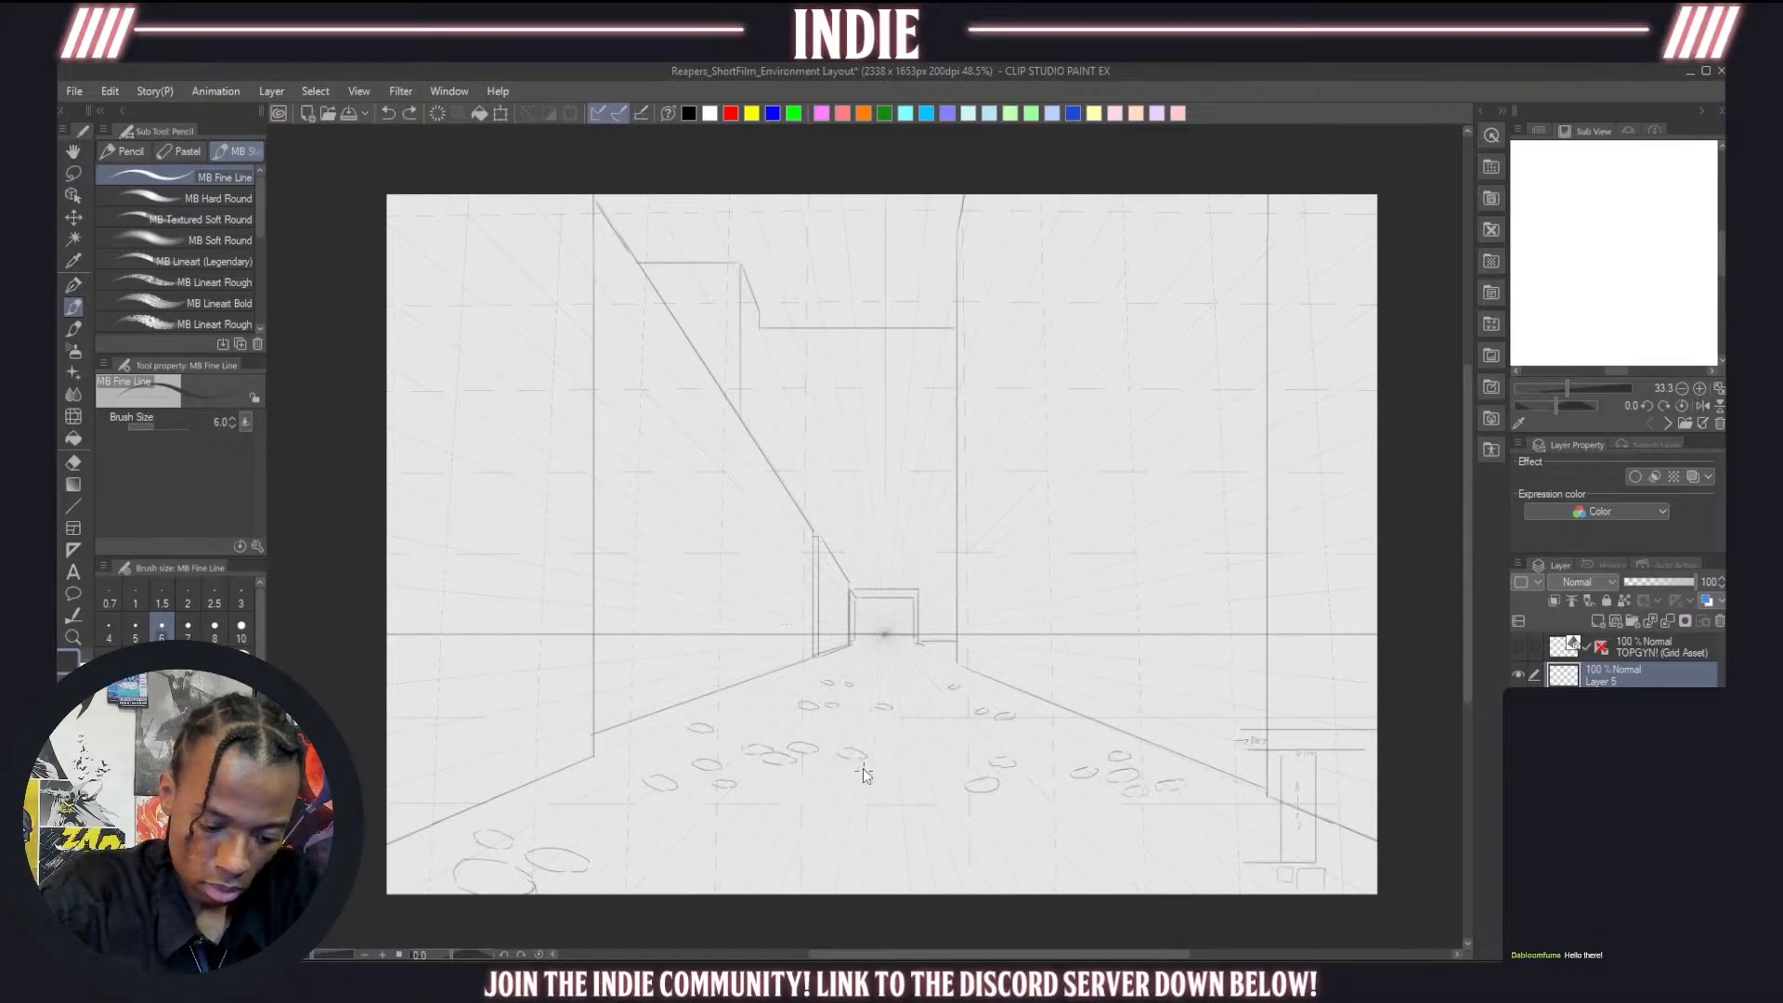
pyautogui.moveTo(845, 783); pyautogui.dragTo(840, 781)
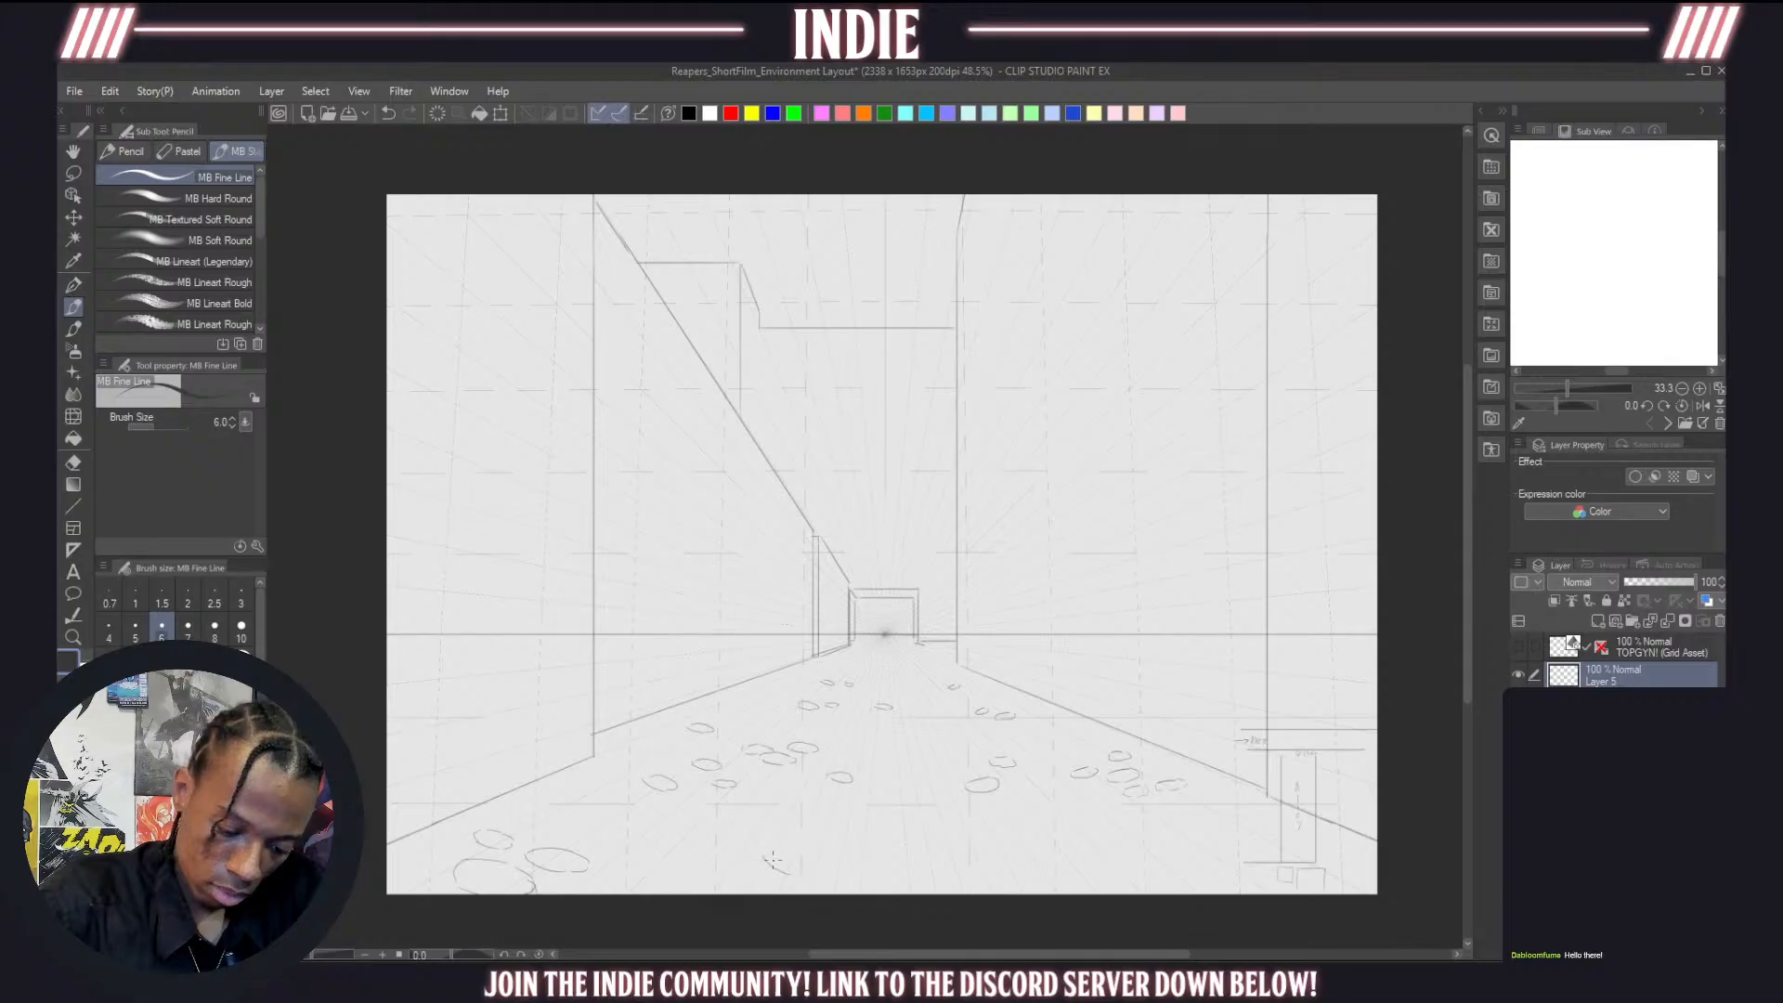
# Sketch larger foreground ovals across the ground's middle, including one cut by the canvas edge, plus two small mid-distance ones
pyautogui.moveTo(764, 865)
pyautogui.mouseDown()
pyautogui.moveTo(794, 843)
pyautogui.moveTo(829, 862)
pyautogui.moveTo(790, 873)
pyautogui.moveTo(815, 878)
pyautogui.moveTo(824, 854)
pyautogui.moveTo(773, 853)
pyautogui.moveTo(769, 875)
pyautogui.moveTo(897, 893)
pyautogui.mouseUp()
pyautogui.hotkey('ctrl', 'z')
pyautogui.hotkey('ctrl', 'z')
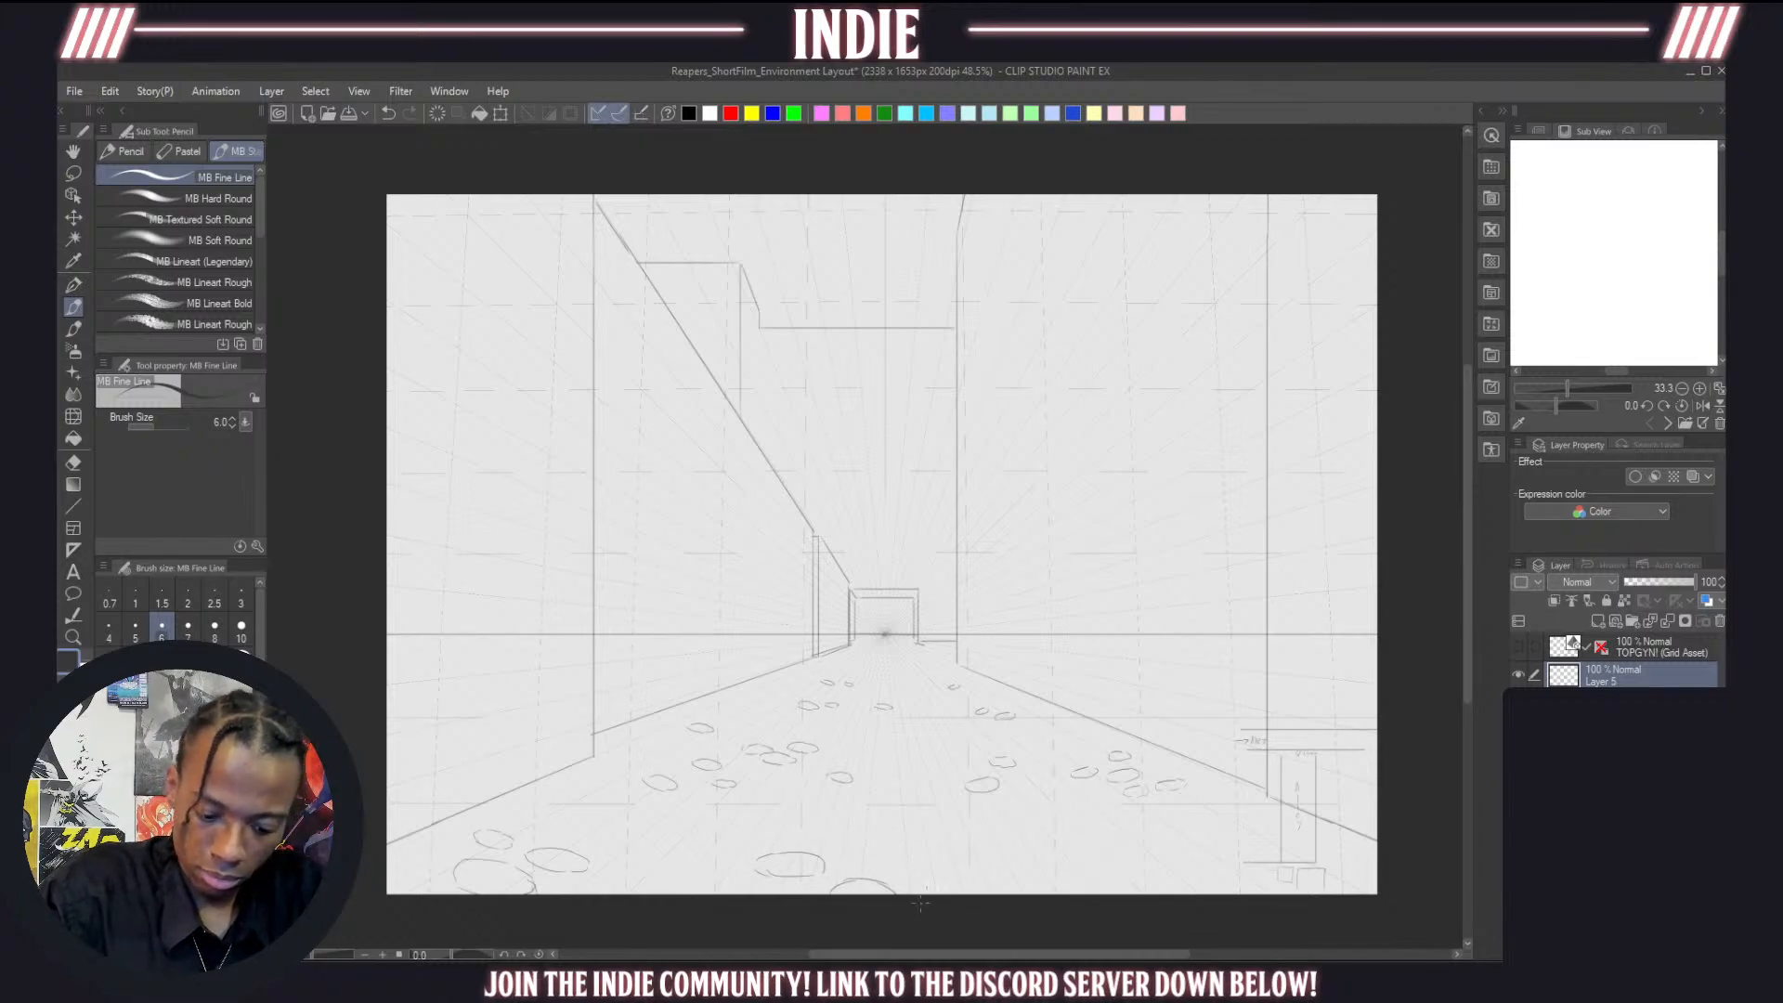
pyautogui.moveTo(989, 856); pyautogui.dragTo(1020, 864)
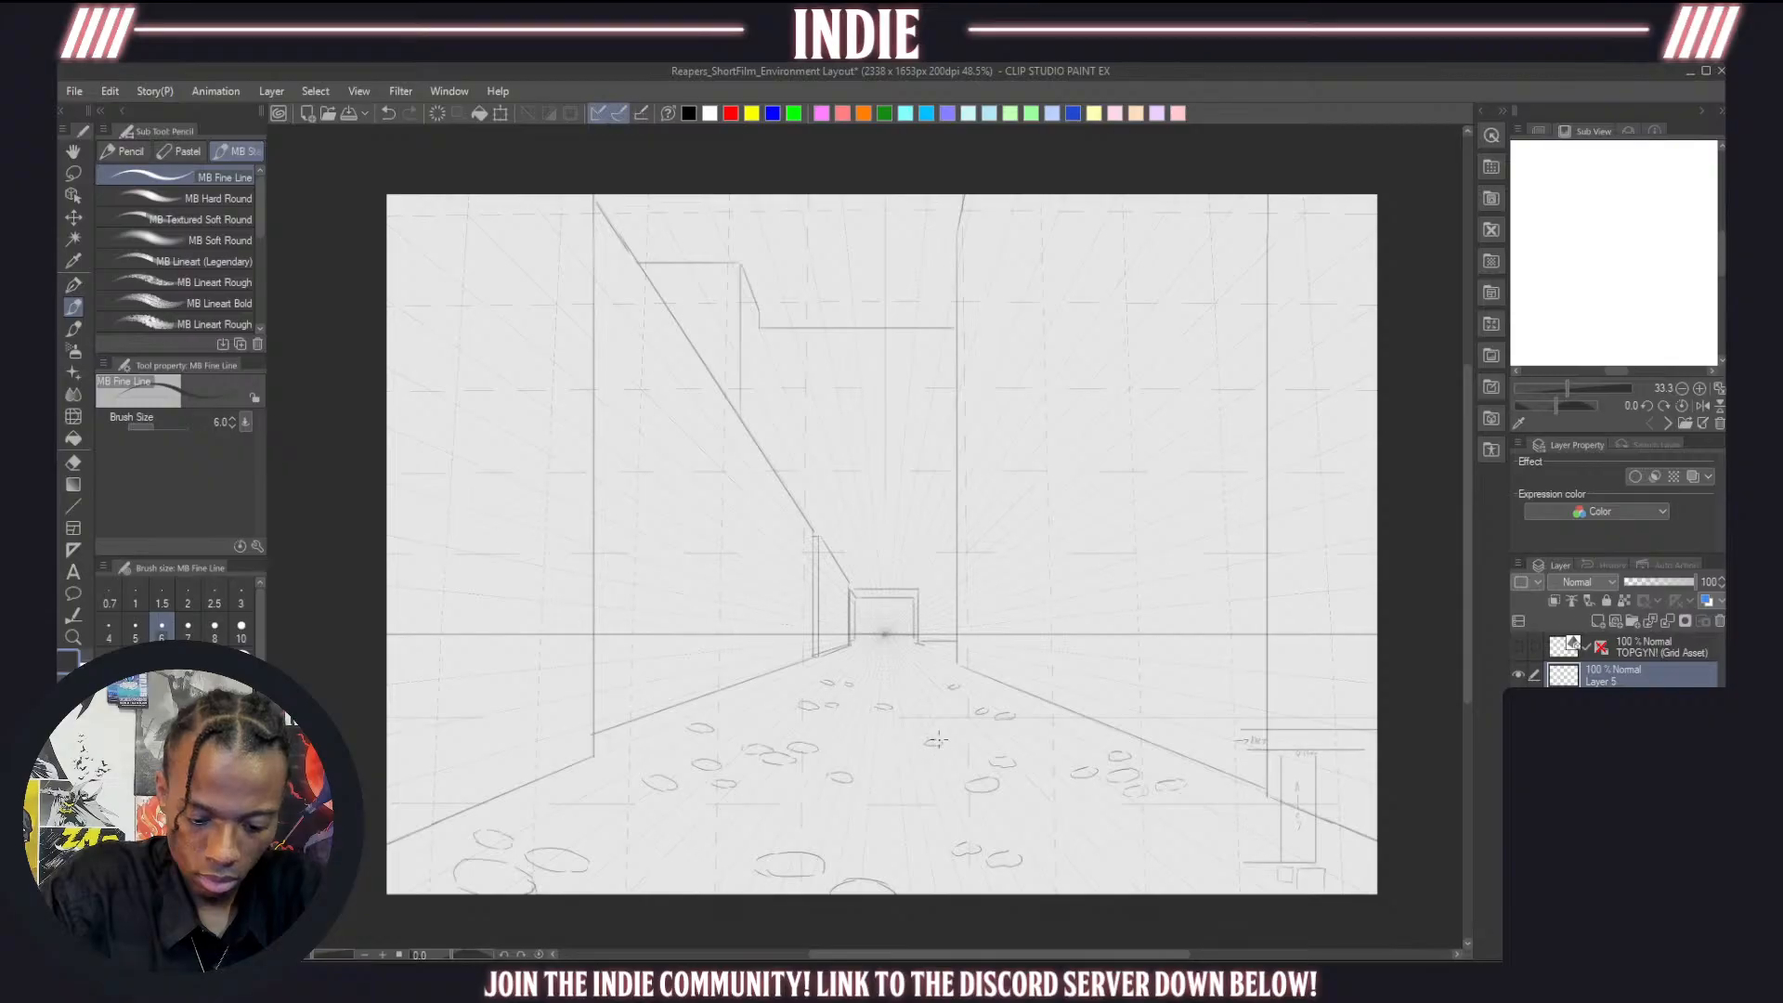
pyautogui.moveTo(914, 739)
pyautogui.mouseDown()
pyautogui.moveTo(956, 762)
pyautogui.moveTo(917, 761)
pyautogui.mouseUp()
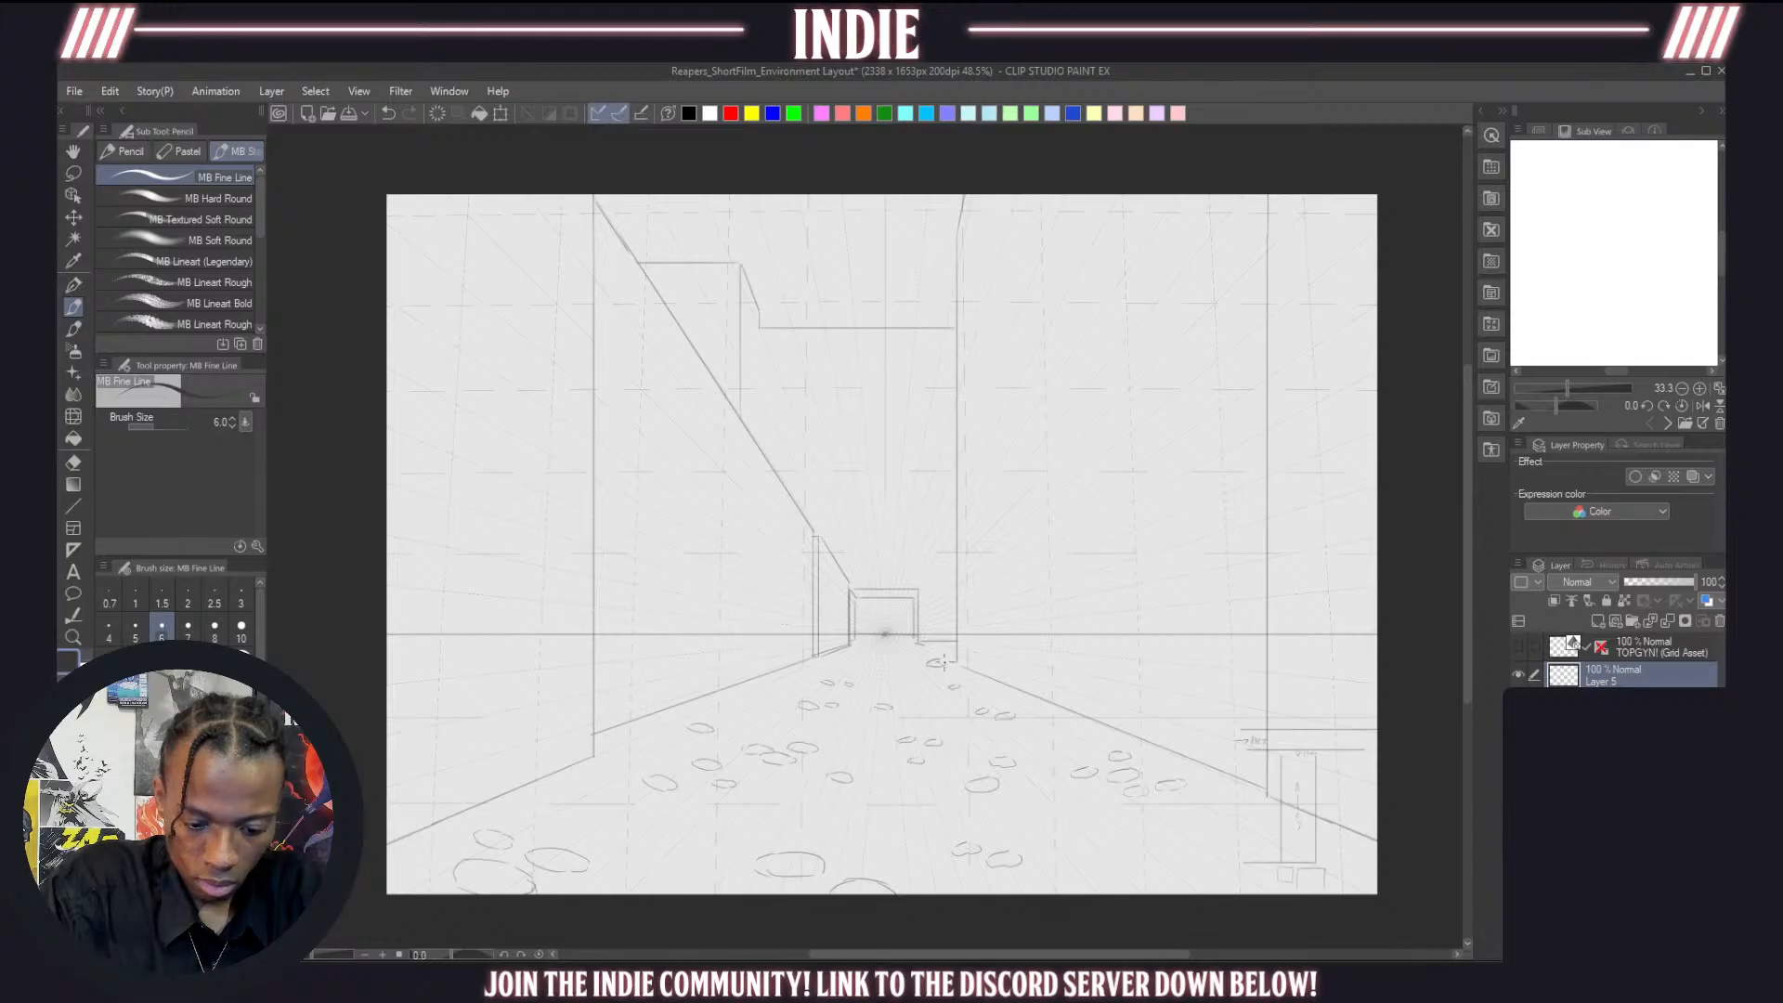
# Sketch tiny ovals on the ground near the far end of the alley and beside the base of both walls
pyautogui.moveTo(941, 667); pyautogui.dragTo(947, 666)
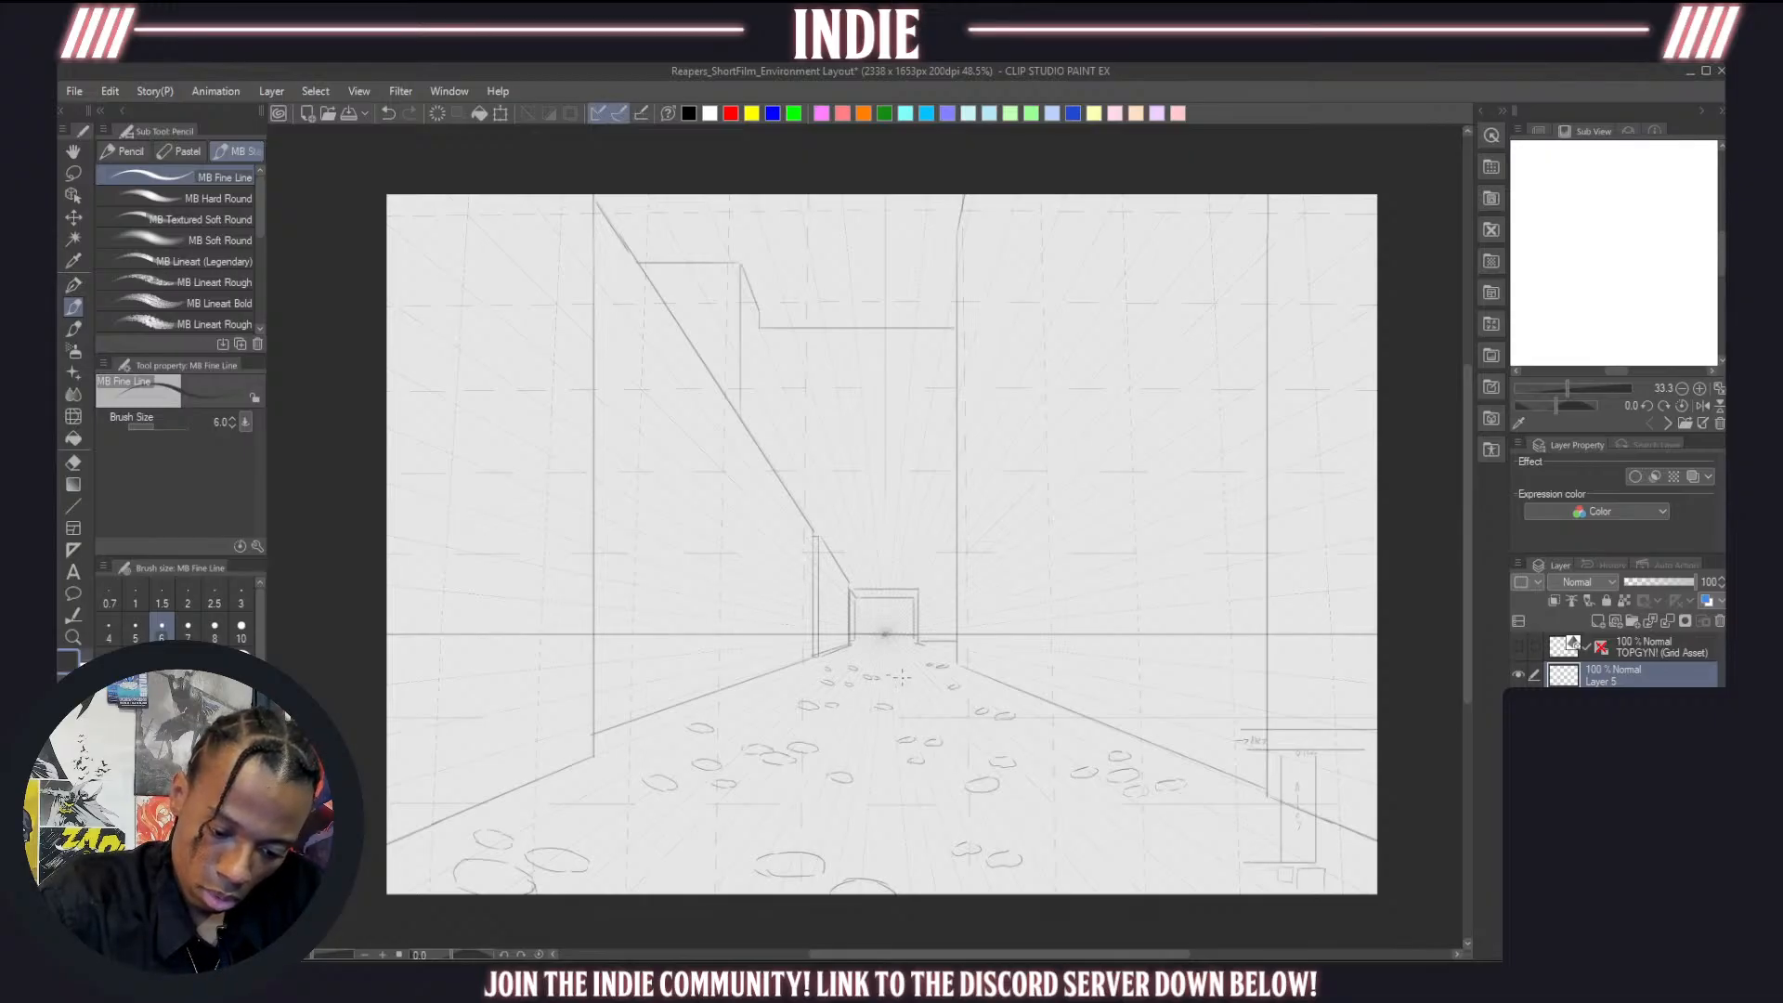
pyautogui.moveTo(1003, 691); pyautogui.dragTo(1009, 694)
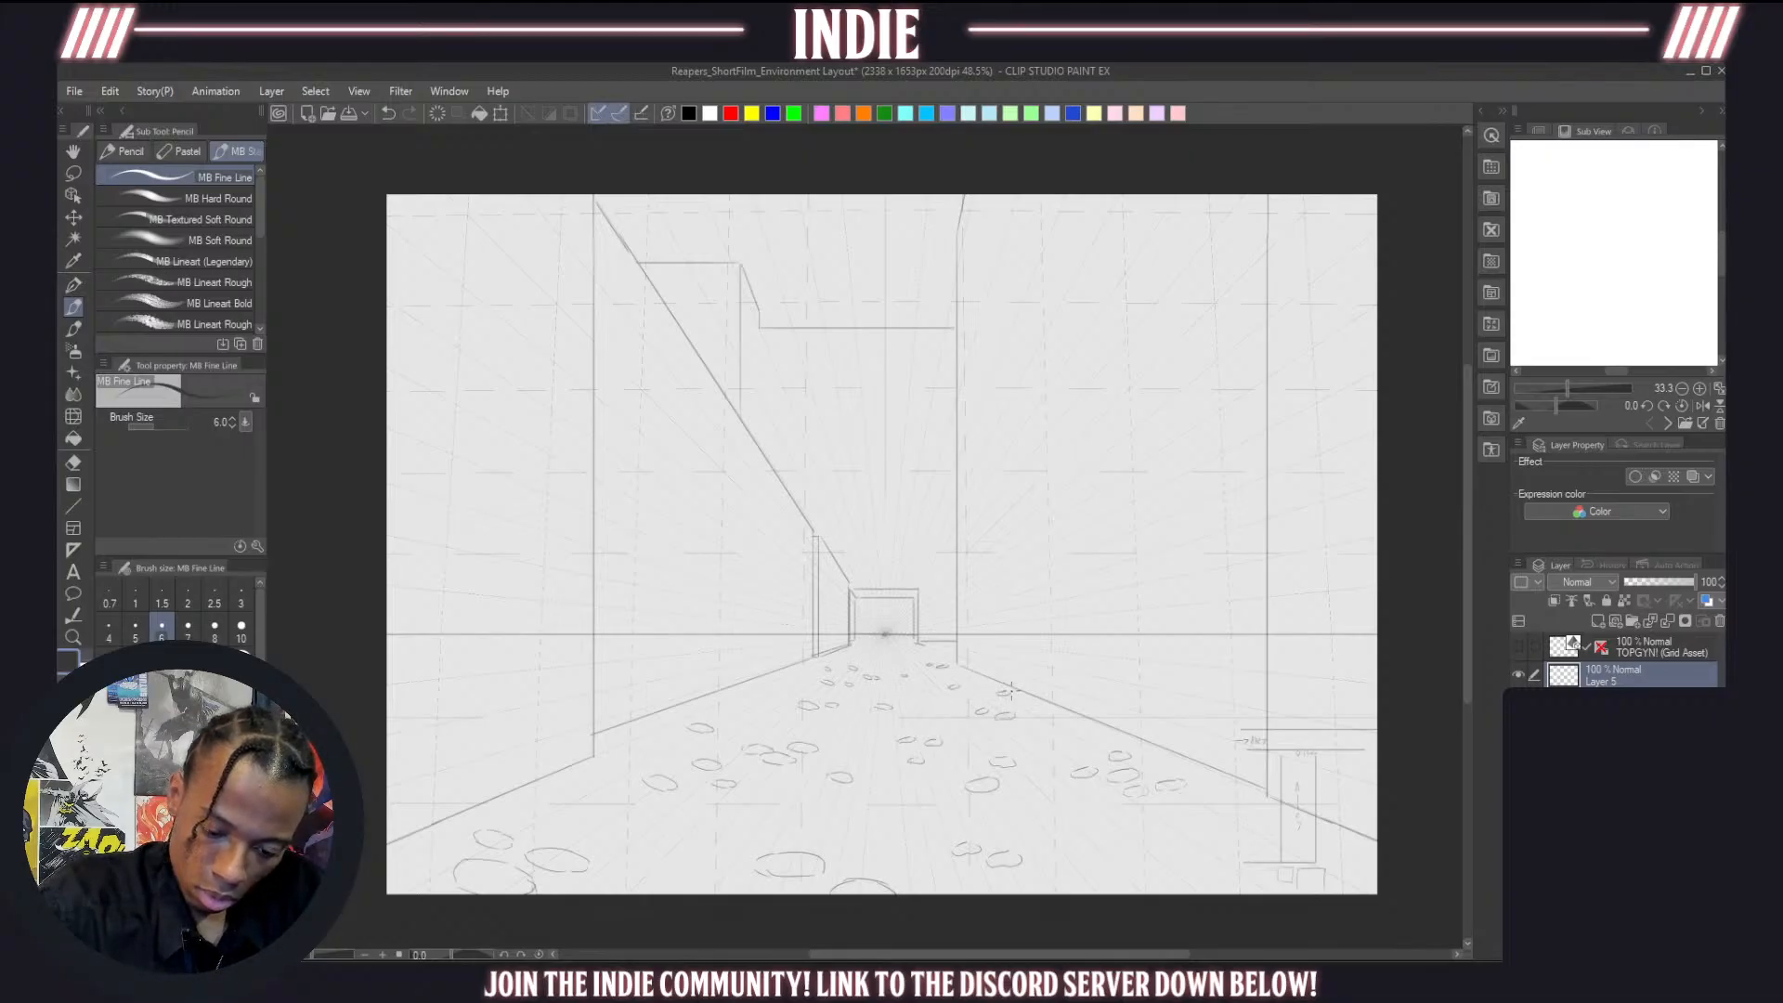
pyautogui.moveTo(765, 687); pyautogui.dragTo(779, 689)
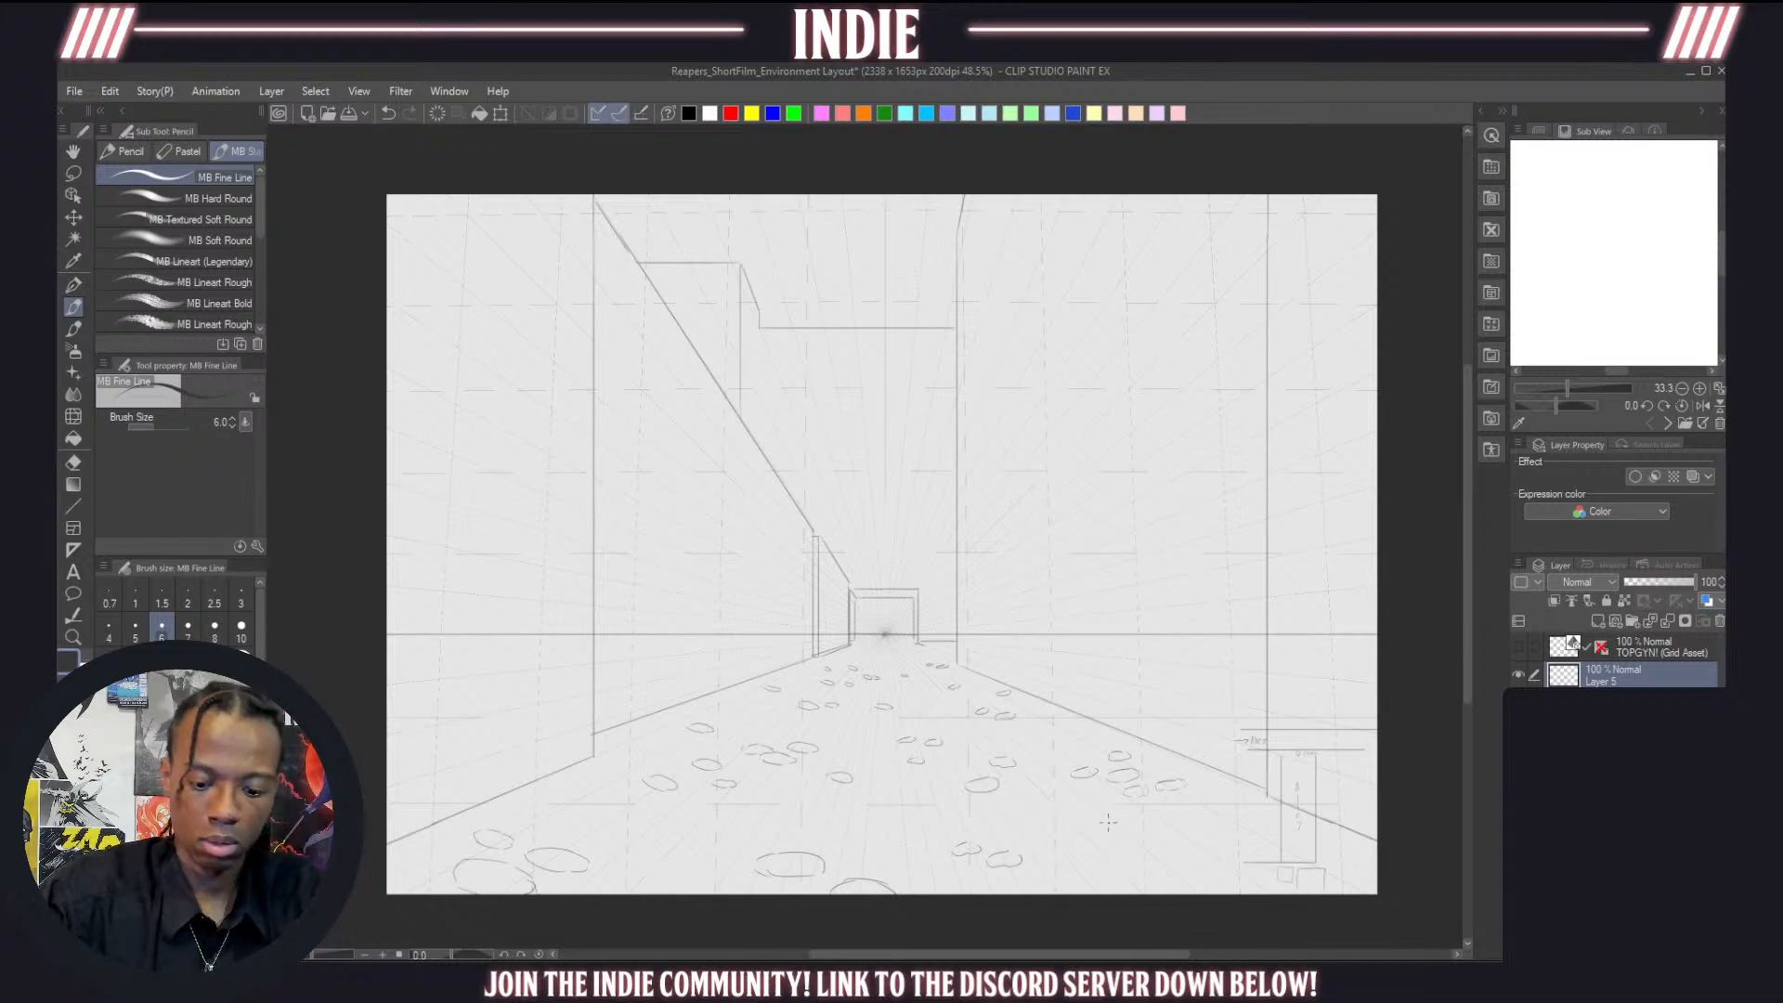
# Sketch large foreground ovals around the right building's base, and fill the remaining gaps along the left wall with small ones
pyautogui.moveTo(1128, 843); pyautogui.dragTo(1261, 816)
pyautogui.hotkey('ctrl', 'z')
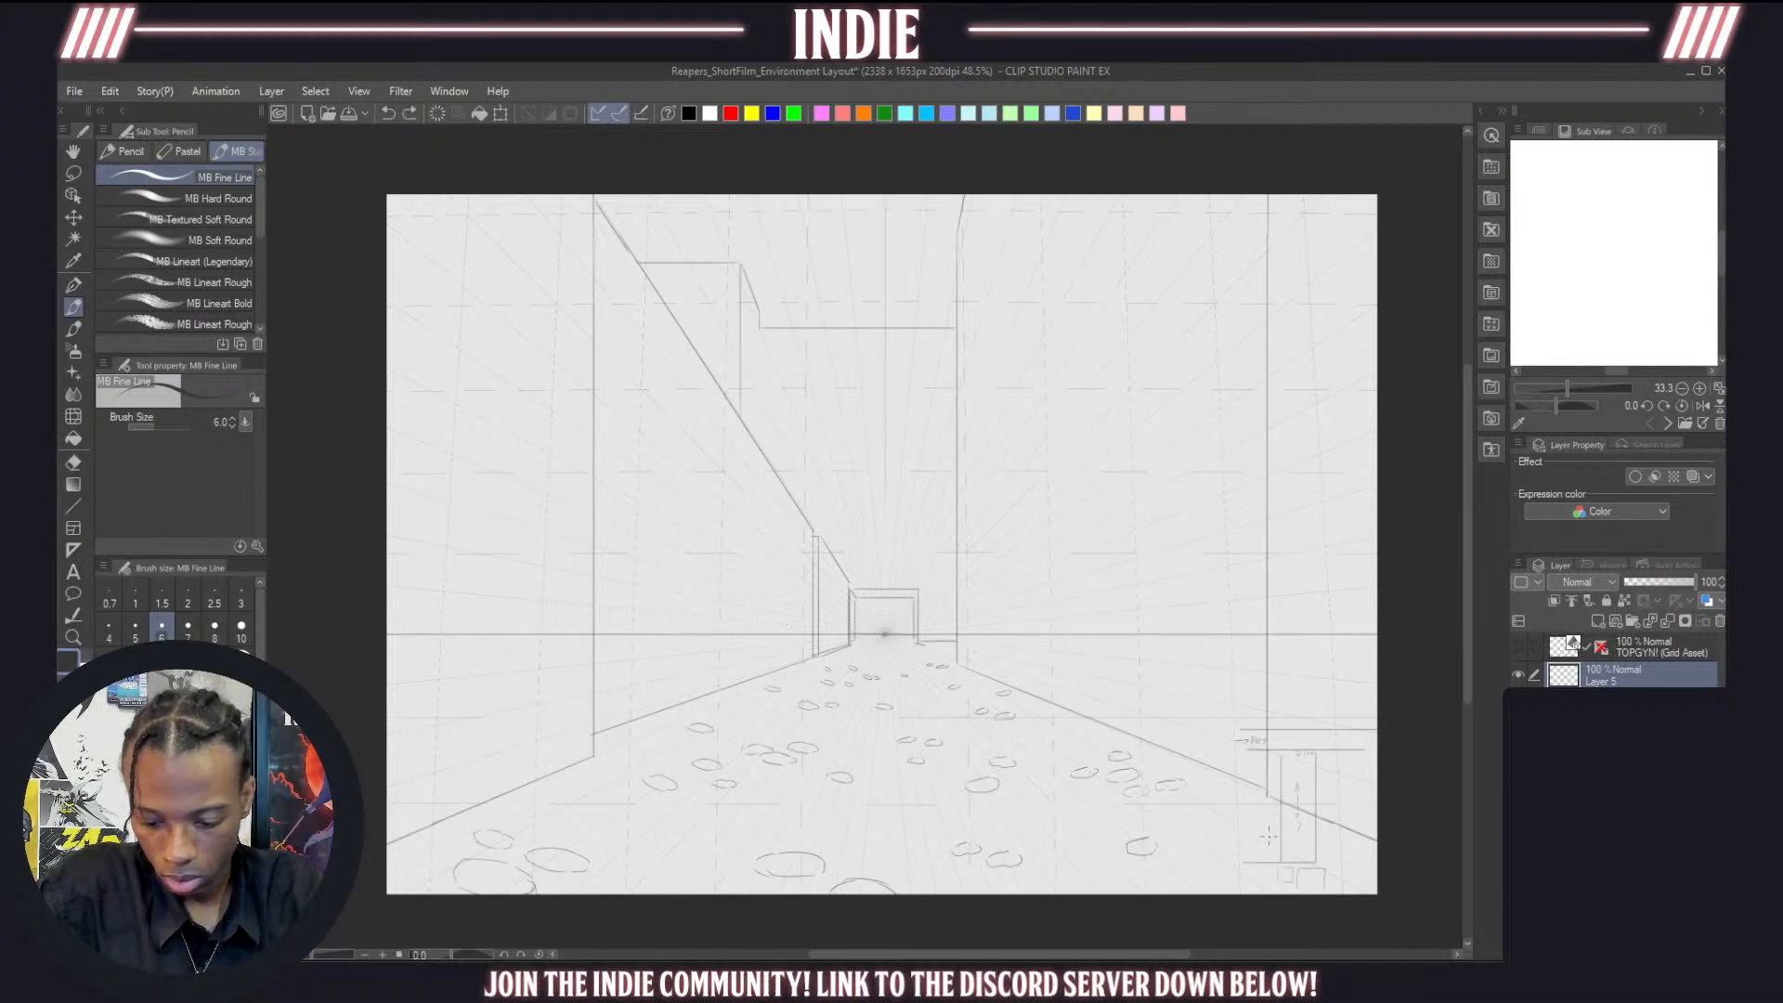
pyautogui.hotkey('ctrl', 'z')
pyautogui.moveTo(1224, 829)
pyautogui.mouseDown()
pyautogui.moveTo(1164, 874)
pyautogui.moveTo(1195, 890)
pyautogui.moveTo(1184, 867)
pyautogui.moveTo(1212, 892)
pyautogui.mouseUp()
pyautogui.moveTo(1304, 846)
pyautogui.mouseDown()
pyautogui.moveTo(1266, 854)
pyautogui.moveTo(1265, 887)
pyautogui.moveTo(1315, 859)
pyautogui.moveTo(1279, 853)
pyautogui.moveTo(1315, 893)
pyautogui.mouseUp()
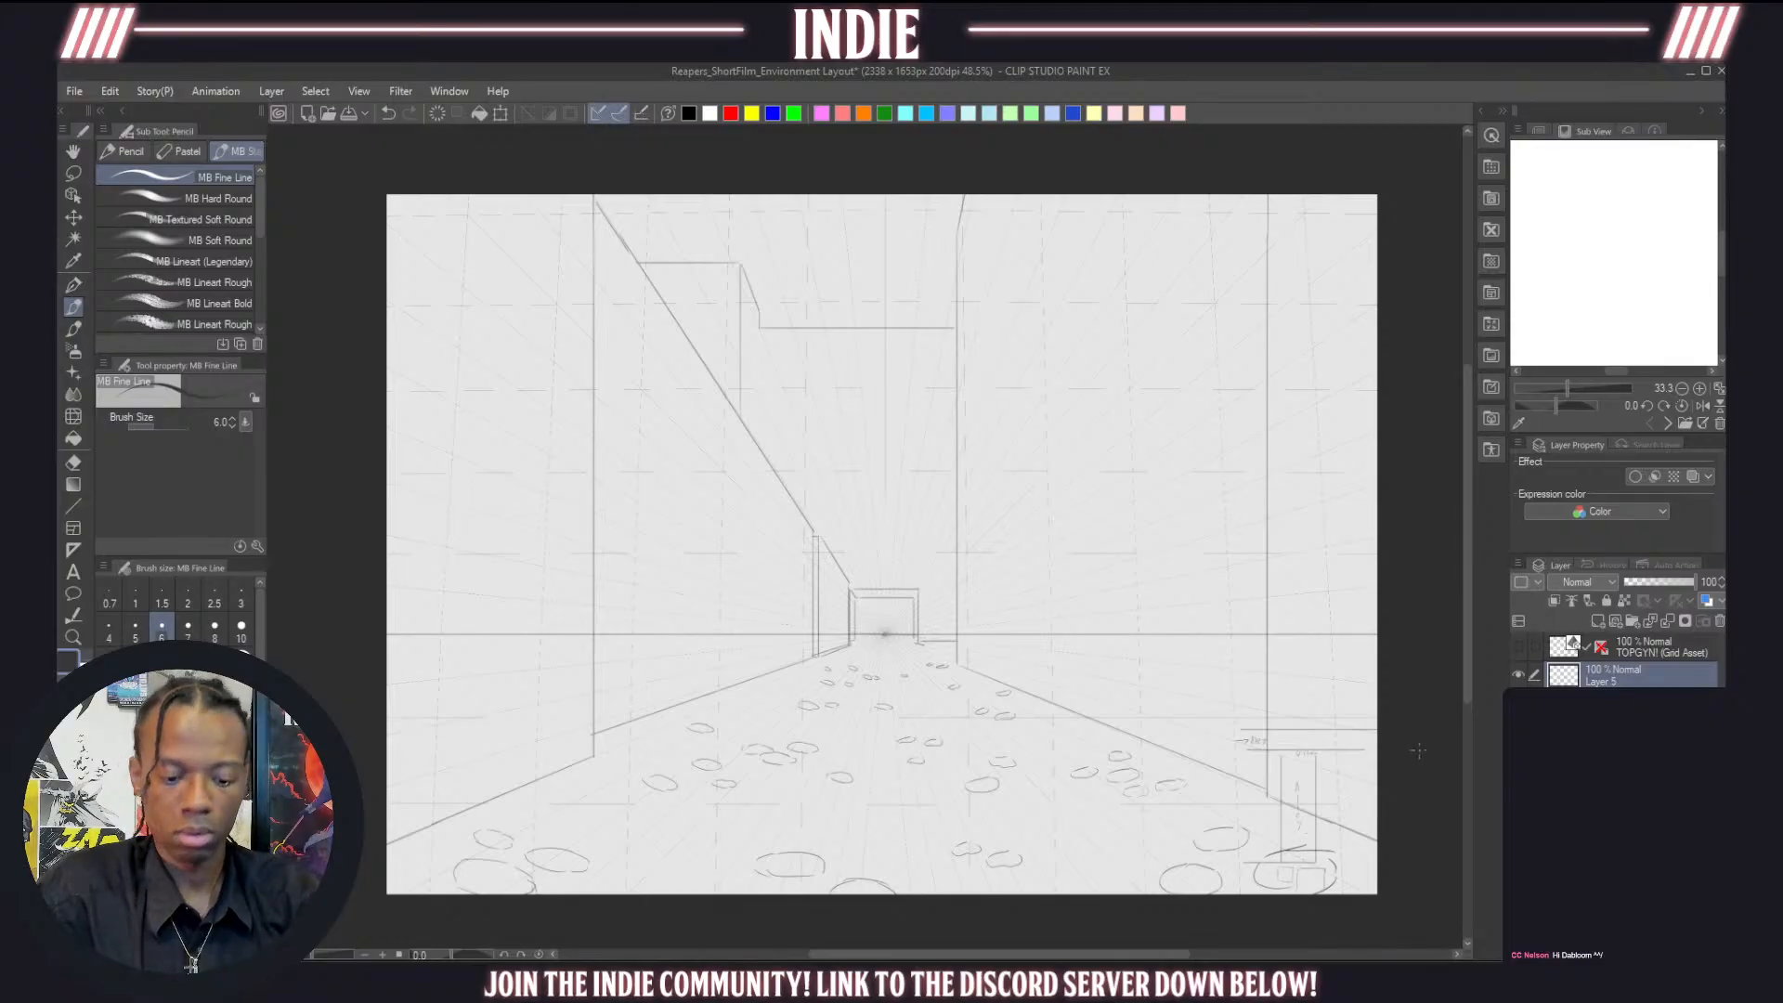
pyautogui.moveTo(641, 739)
pyautogui.mouseDown()
pyautogui.moveTo(663, 739)
pyautogui.moveTo(639, 743)
pyautogui.mouseUp()
pyautogui.moveTo(741, 711); pyautogui.dragTo(747, 715)
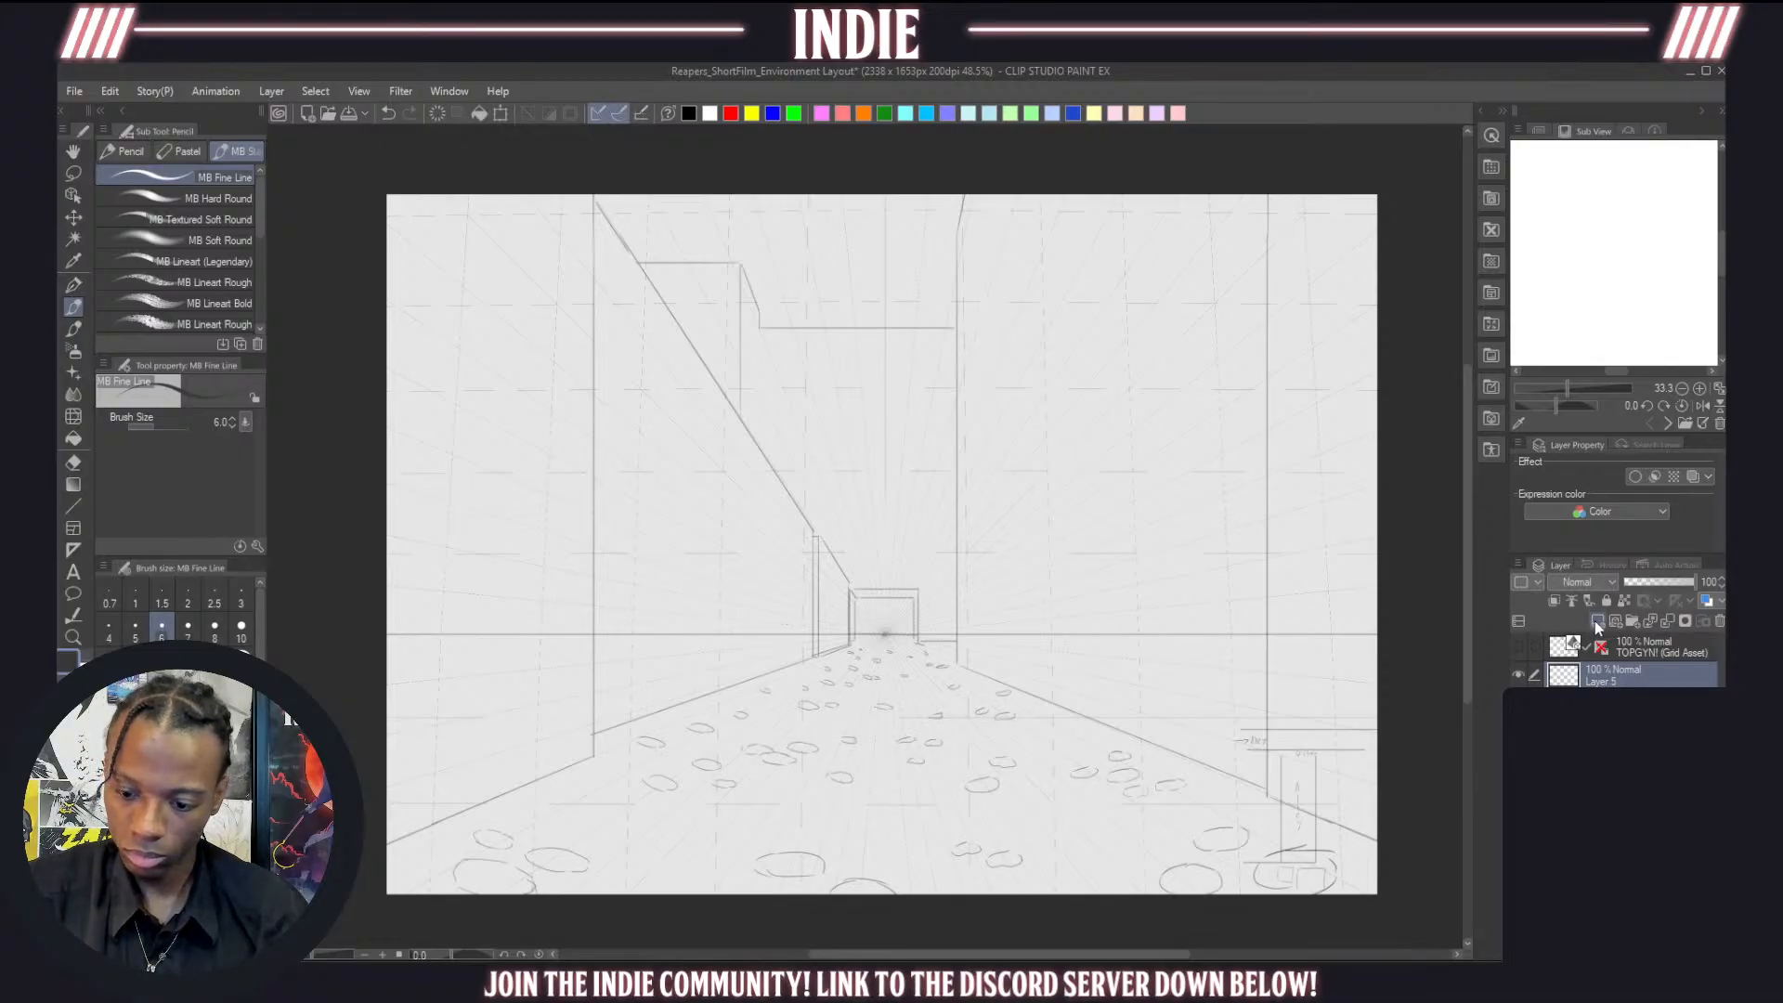
# Create a new layer folder and move the drawing layers into it
pyautogui.click(1633, 620)
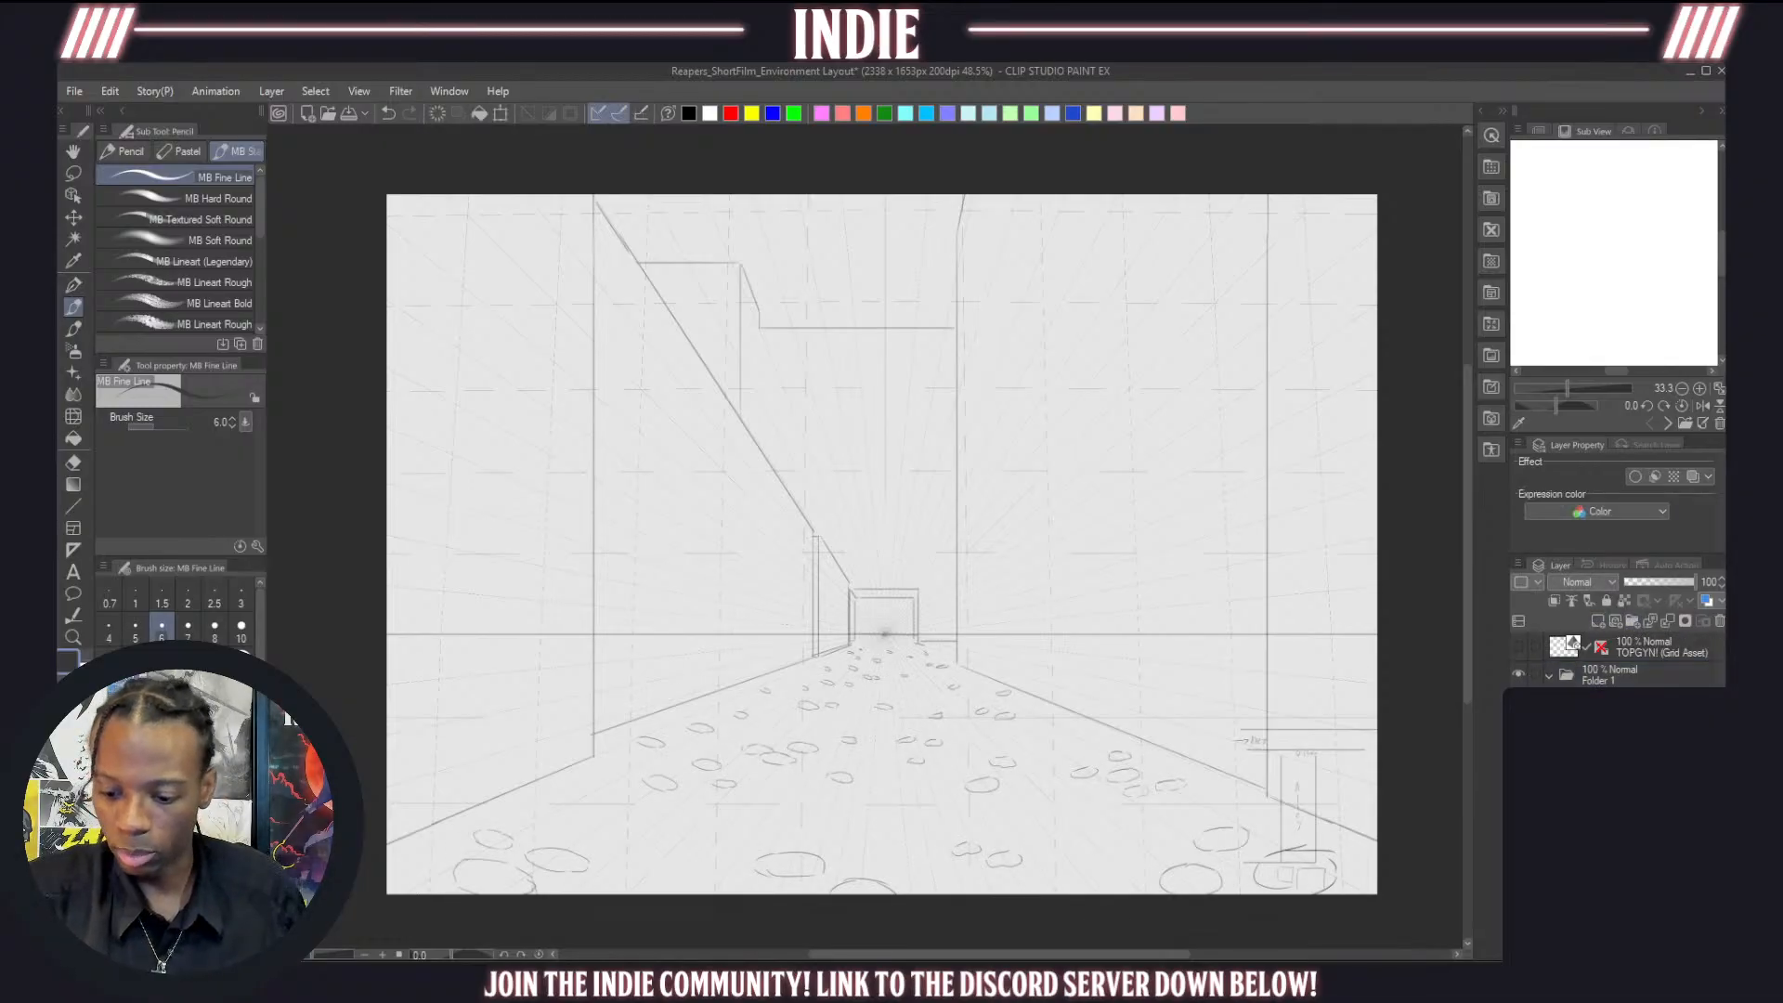
pyautogui.keyDown('shift'); pyautogui.click(1615, 734); pyautogui.keyUp('shift')
pyautogui.moveTo(1614, 734); pyautogui.dragTo(1611, 678)
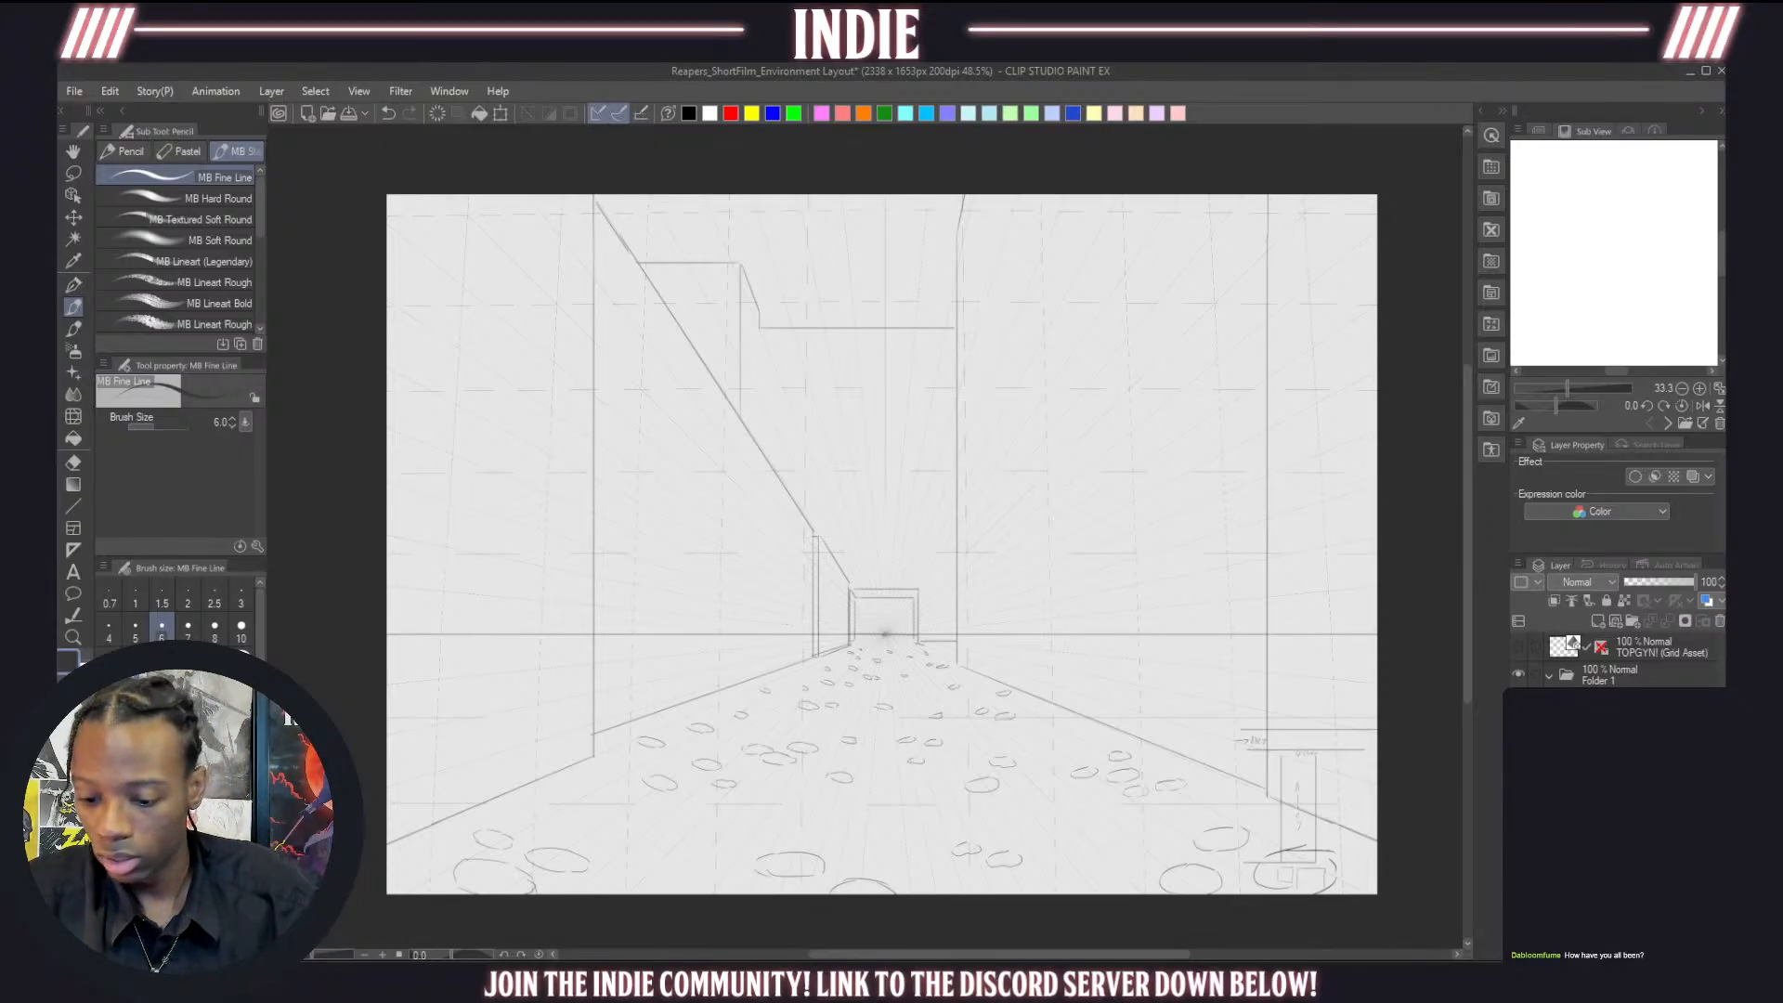
# Check the faded block-in layer's visibility and move its perspective ruler onto Folder 1
pyautogui.click(1616, 731)
pyautogui.click(1519, 731)
pyautogui.click(1519, 731)
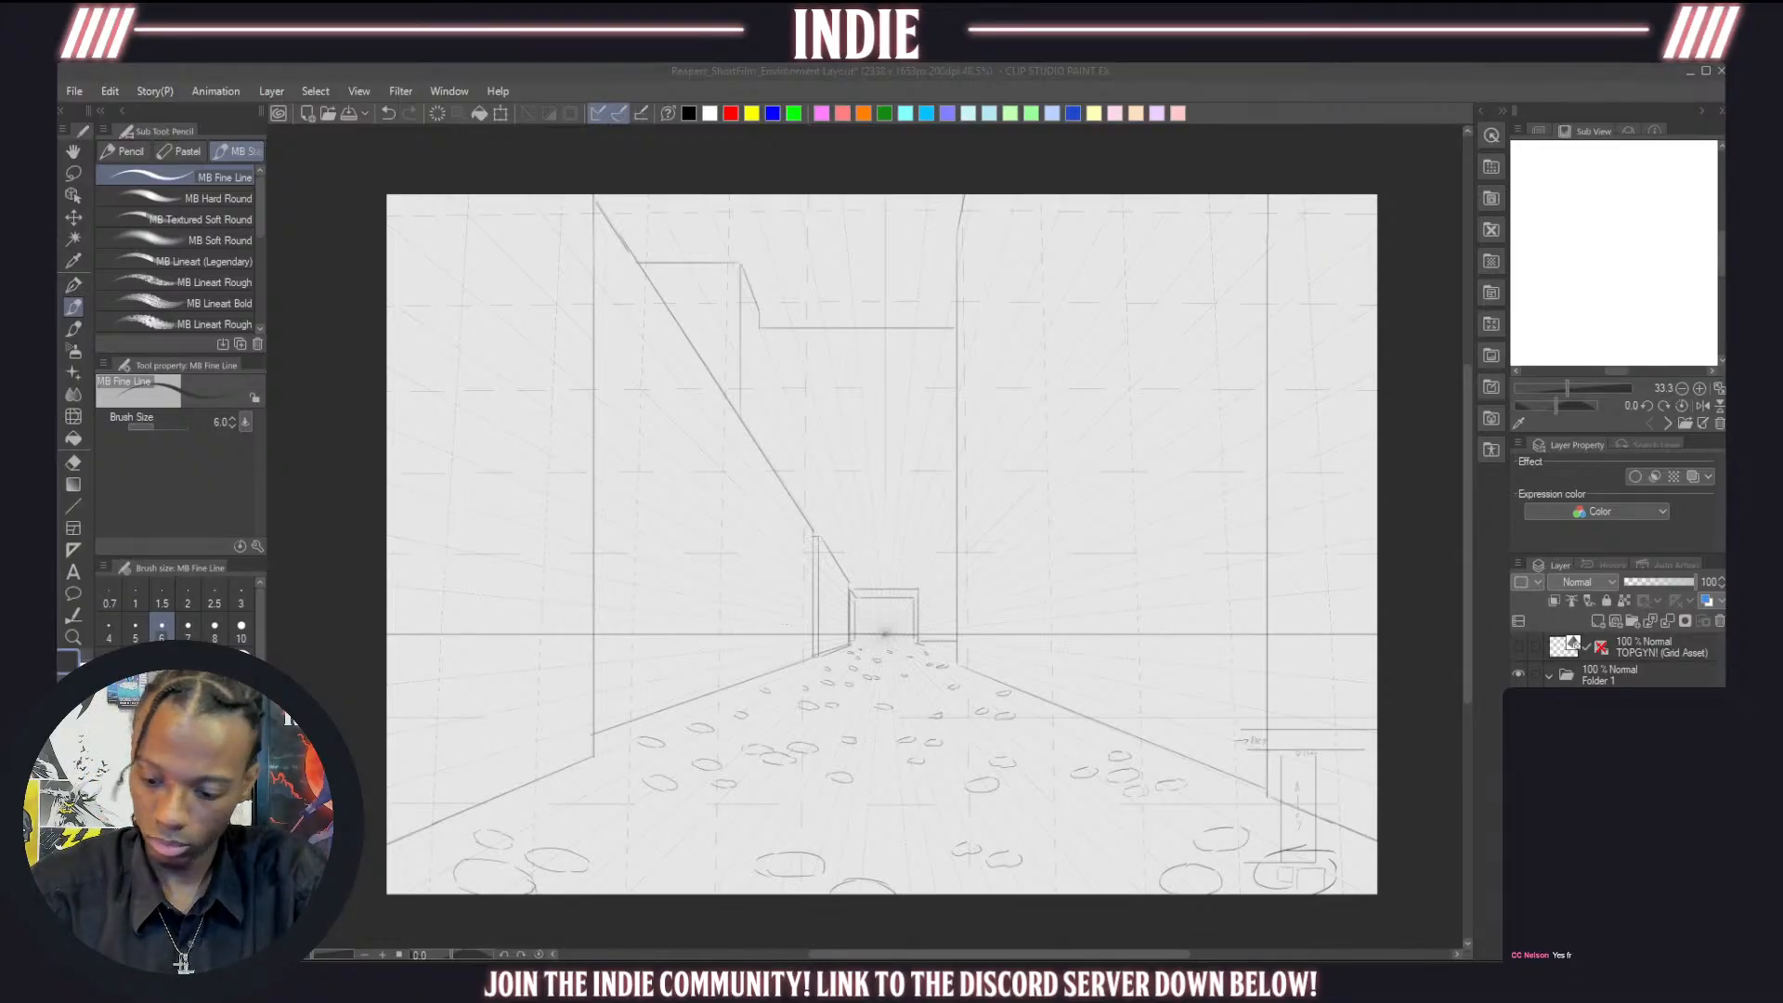
pyautogui.click(1631, 681)
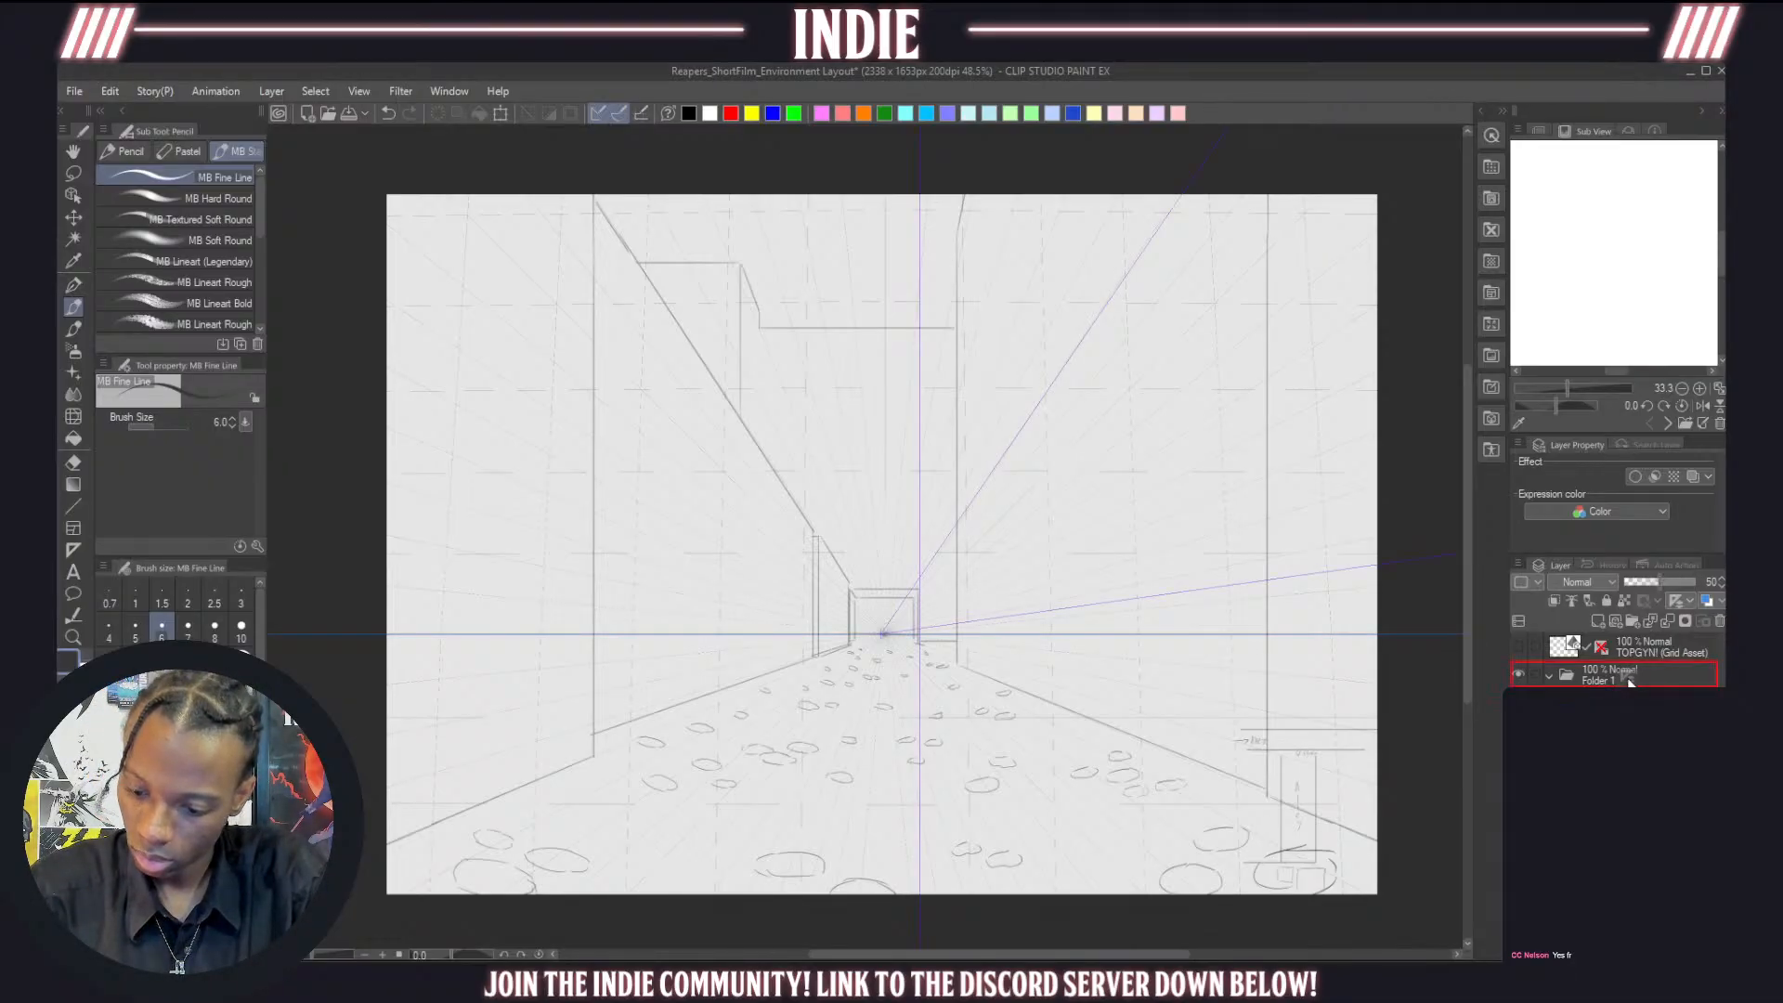
pyautogui.moveTo(1630, 683); pyautogui.dragTo(1629, 679)
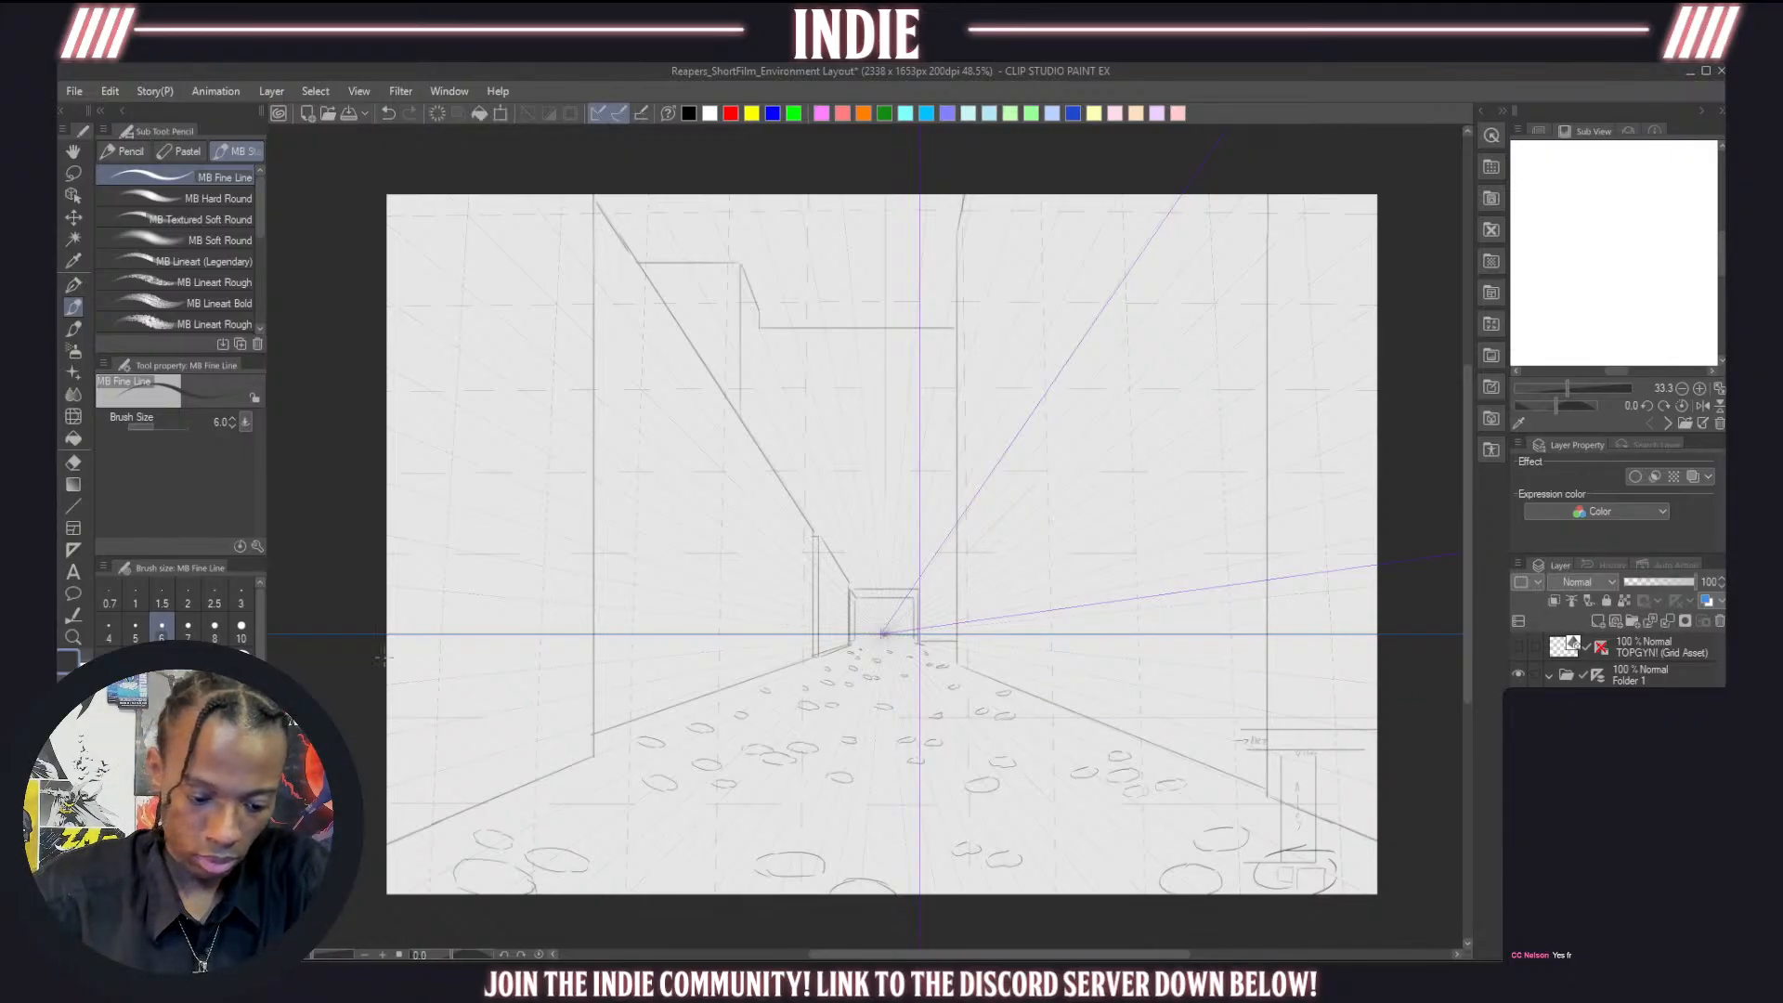
# Try to draw a base trim along the left wall with two ruler-snapped lines receding to the vanishing point
pyautogui.scroll(5, 686, 670)
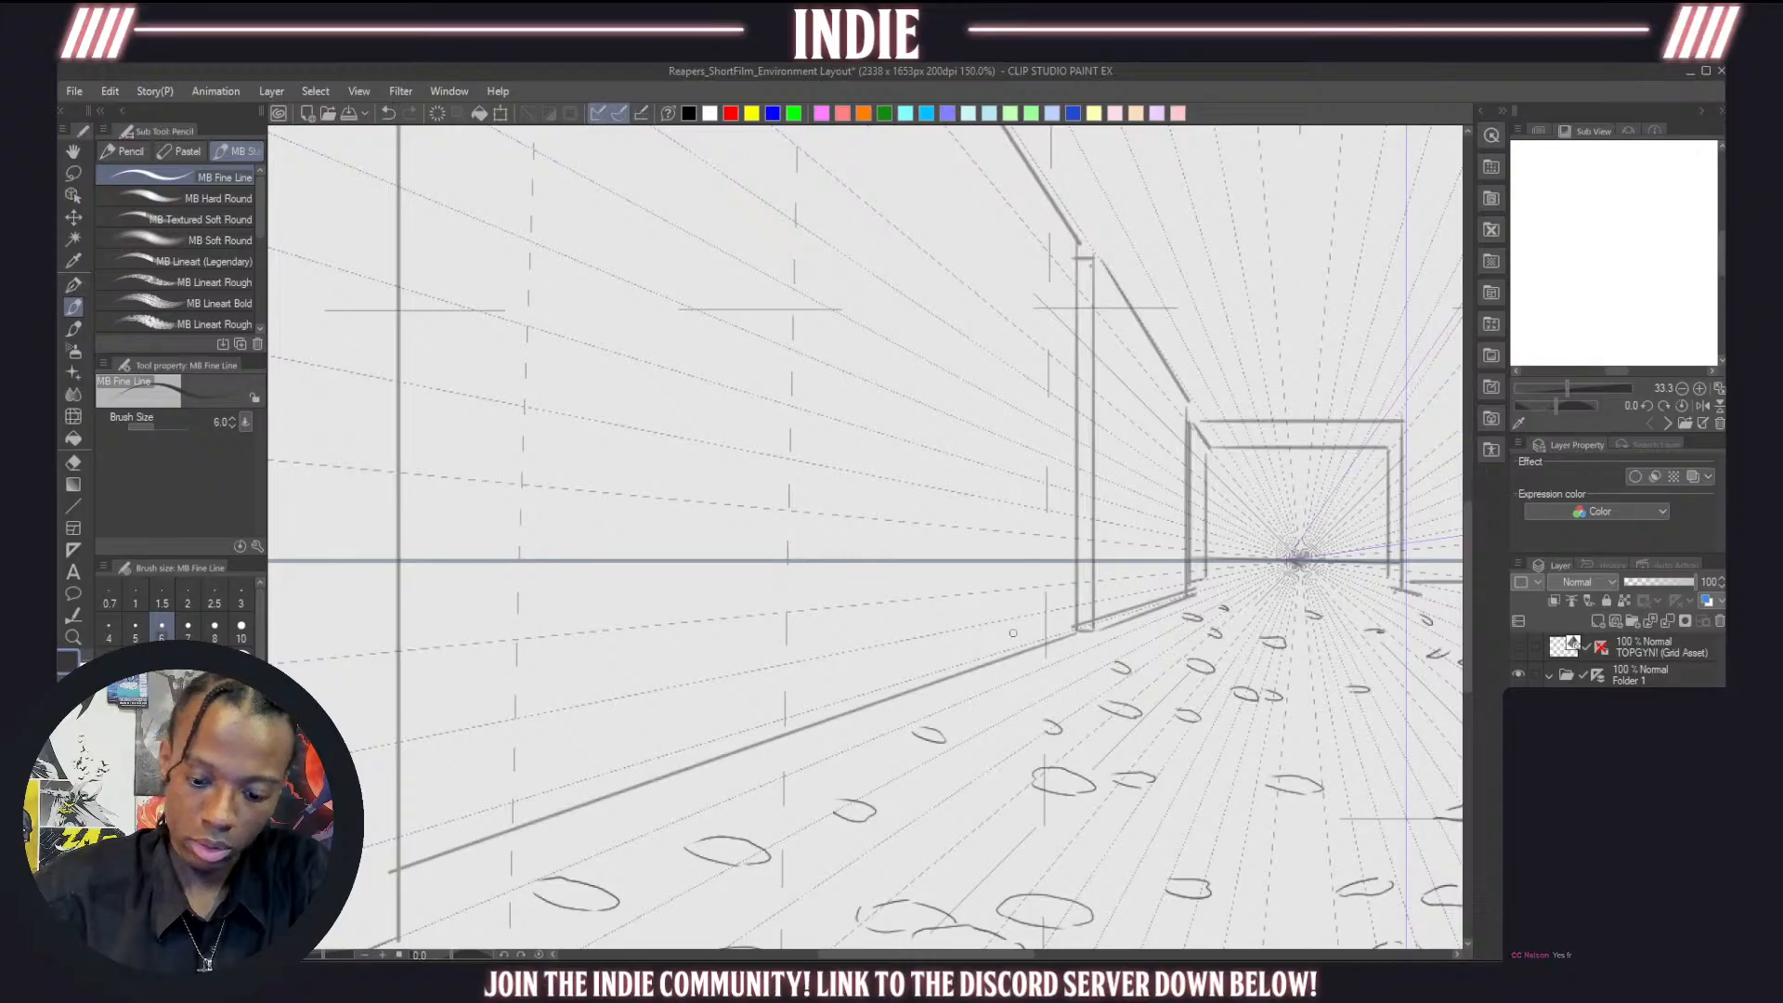
pyautogui.scroll(-3, 1013, 634)
pyautogui.scroll(3, 1074, 658)
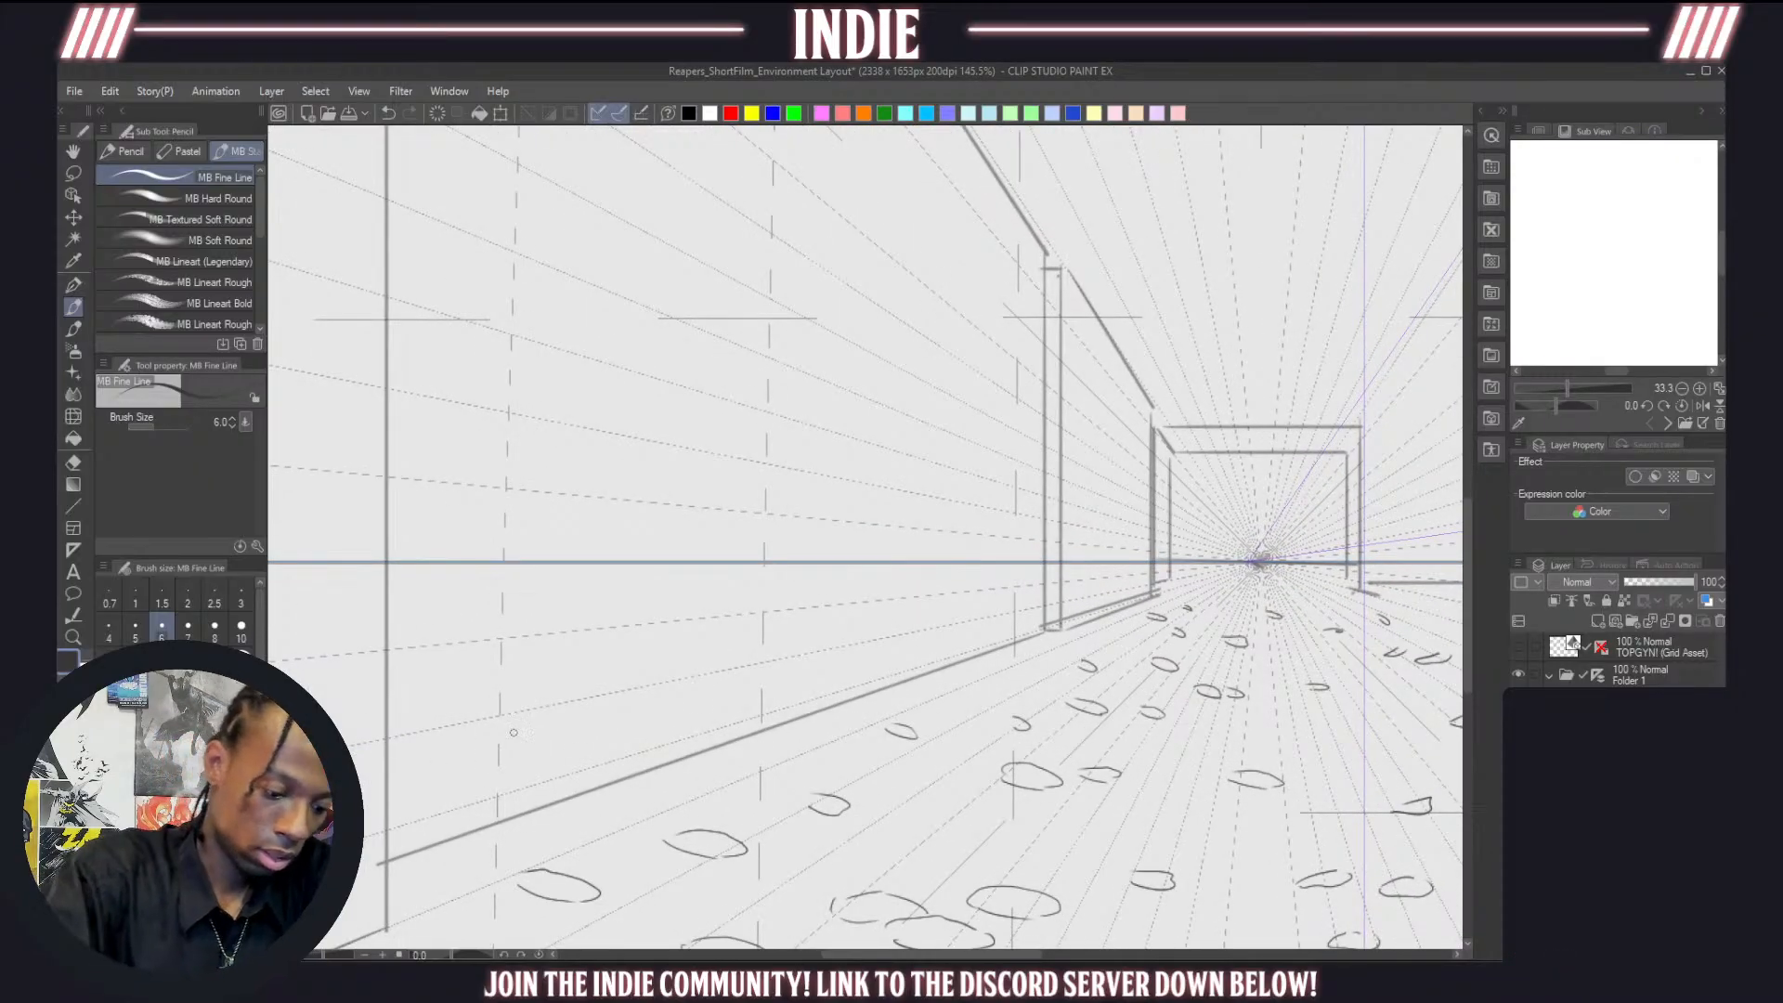
pyautogui.moveTo(1059, 602); pyautogui.dragTo(1159, 583)
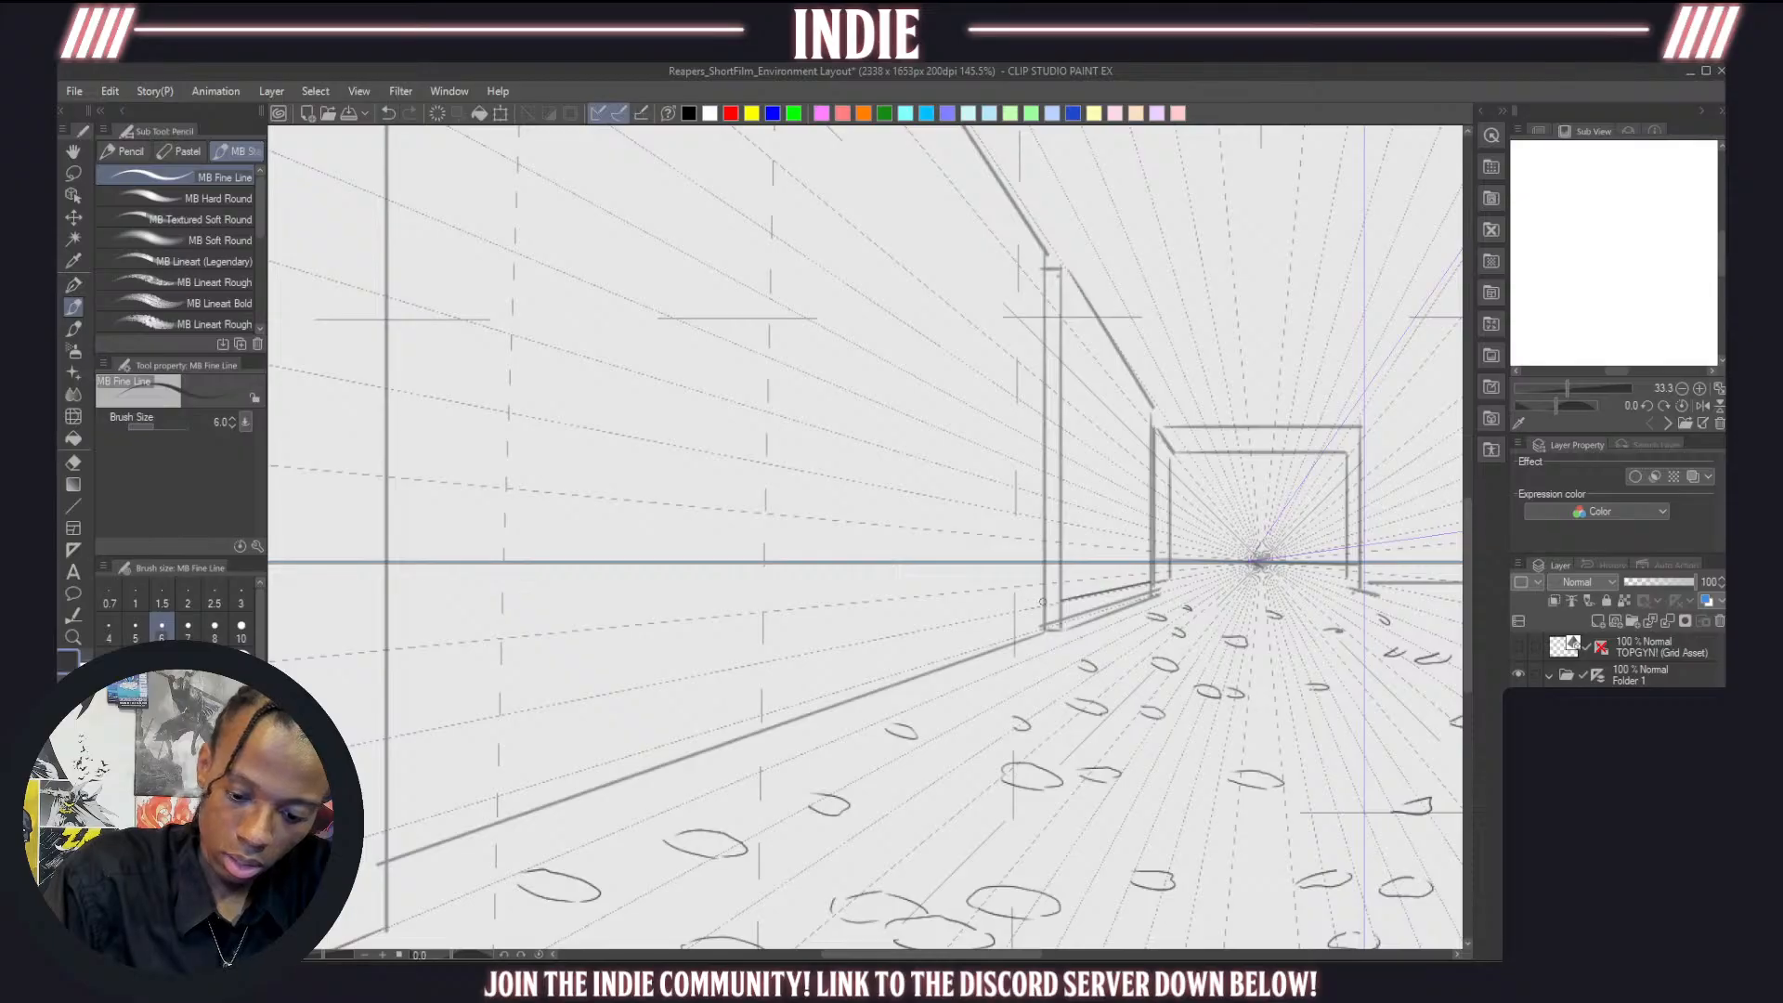
pyautogui.moveTo(1042, 602); pyautogui.dragTo(398, 731)
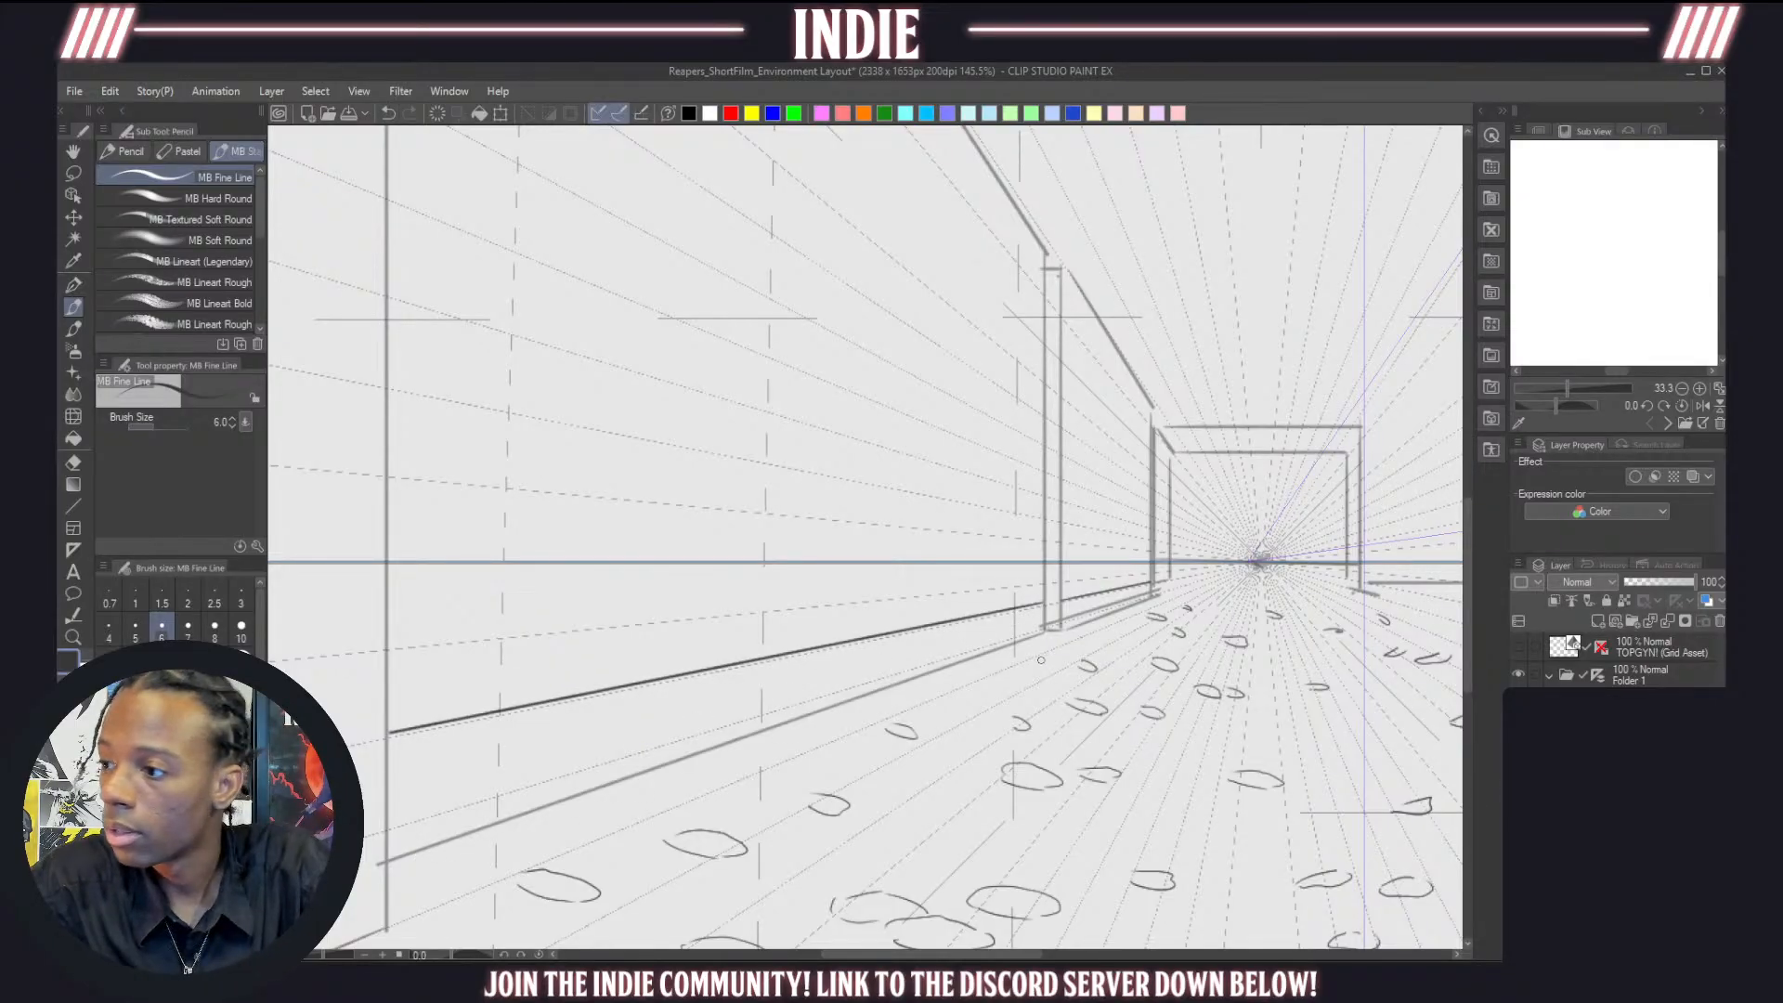
pyautogui.moveTo(1045, 603)
pyautogui.mouseDown()
pyautogui.moveTo(1048, 629)
pyautogui.moveTo(397, 856)
pyautogui.mouseUp()
pyautogui.hotkey('ctrl', 'z')
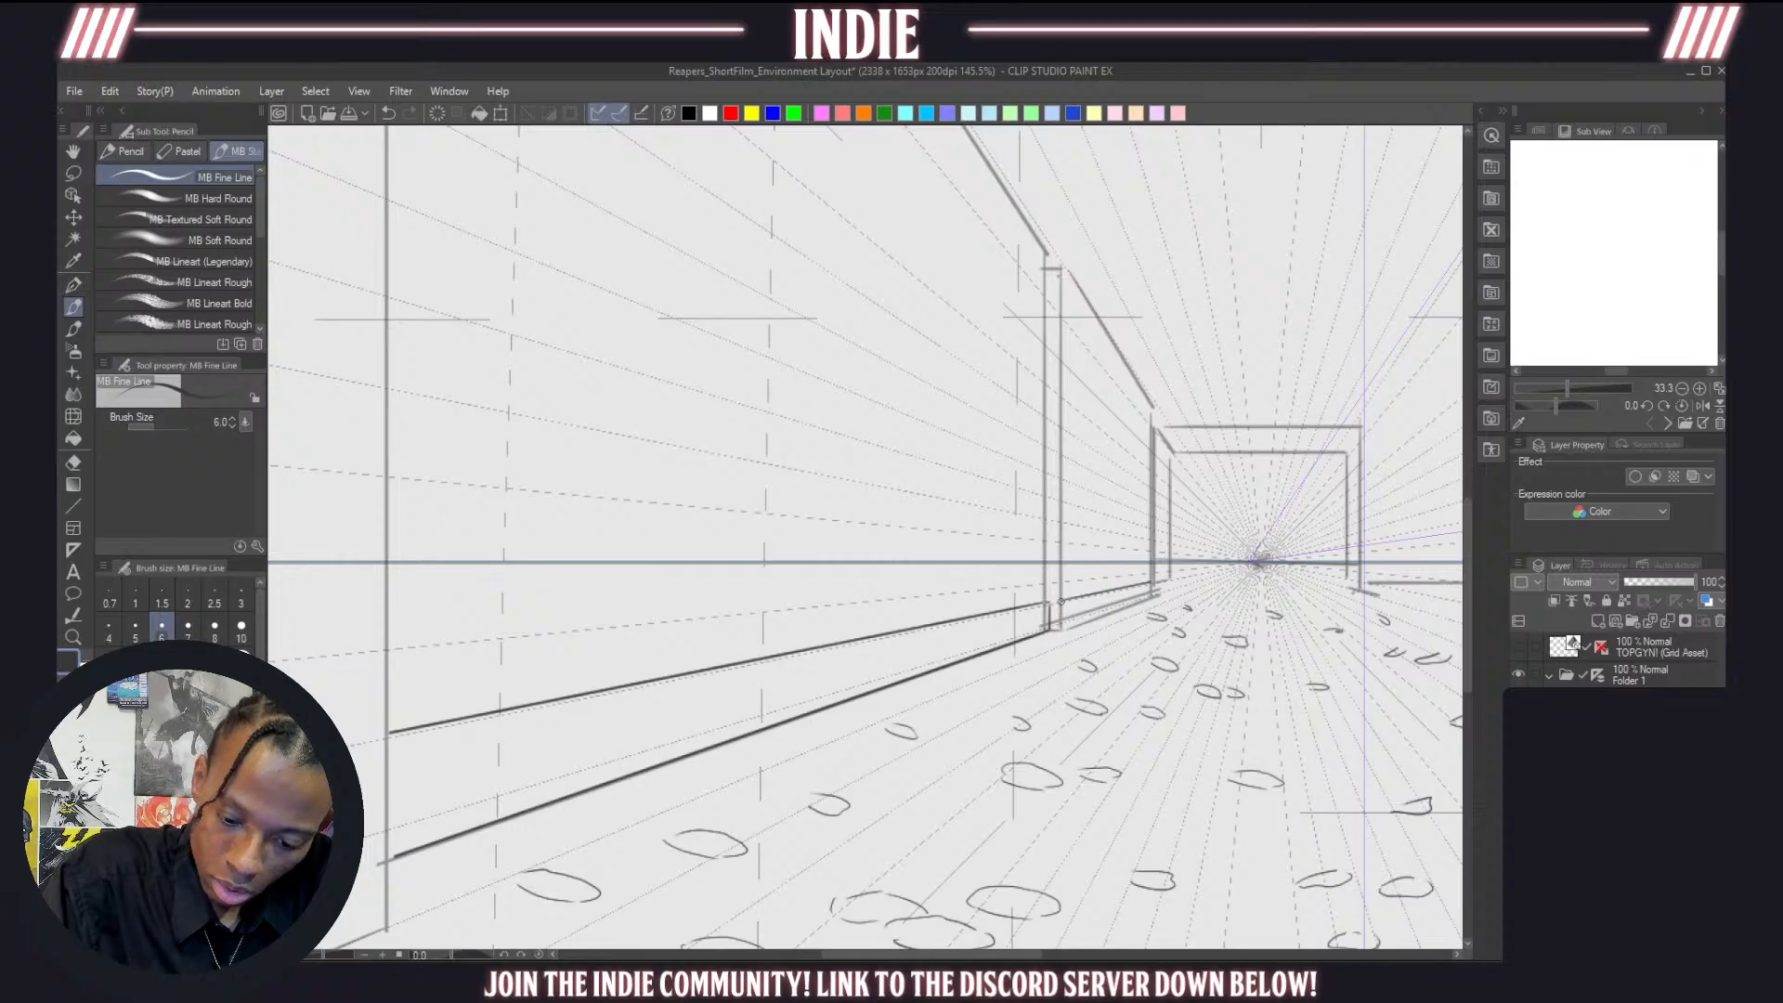
# Try to wrap the trim around the narrow far pillar's base and along the wall behind it
pyautogui.moveTo(1060, 602); pyautogui.dragTo(1064, 627)
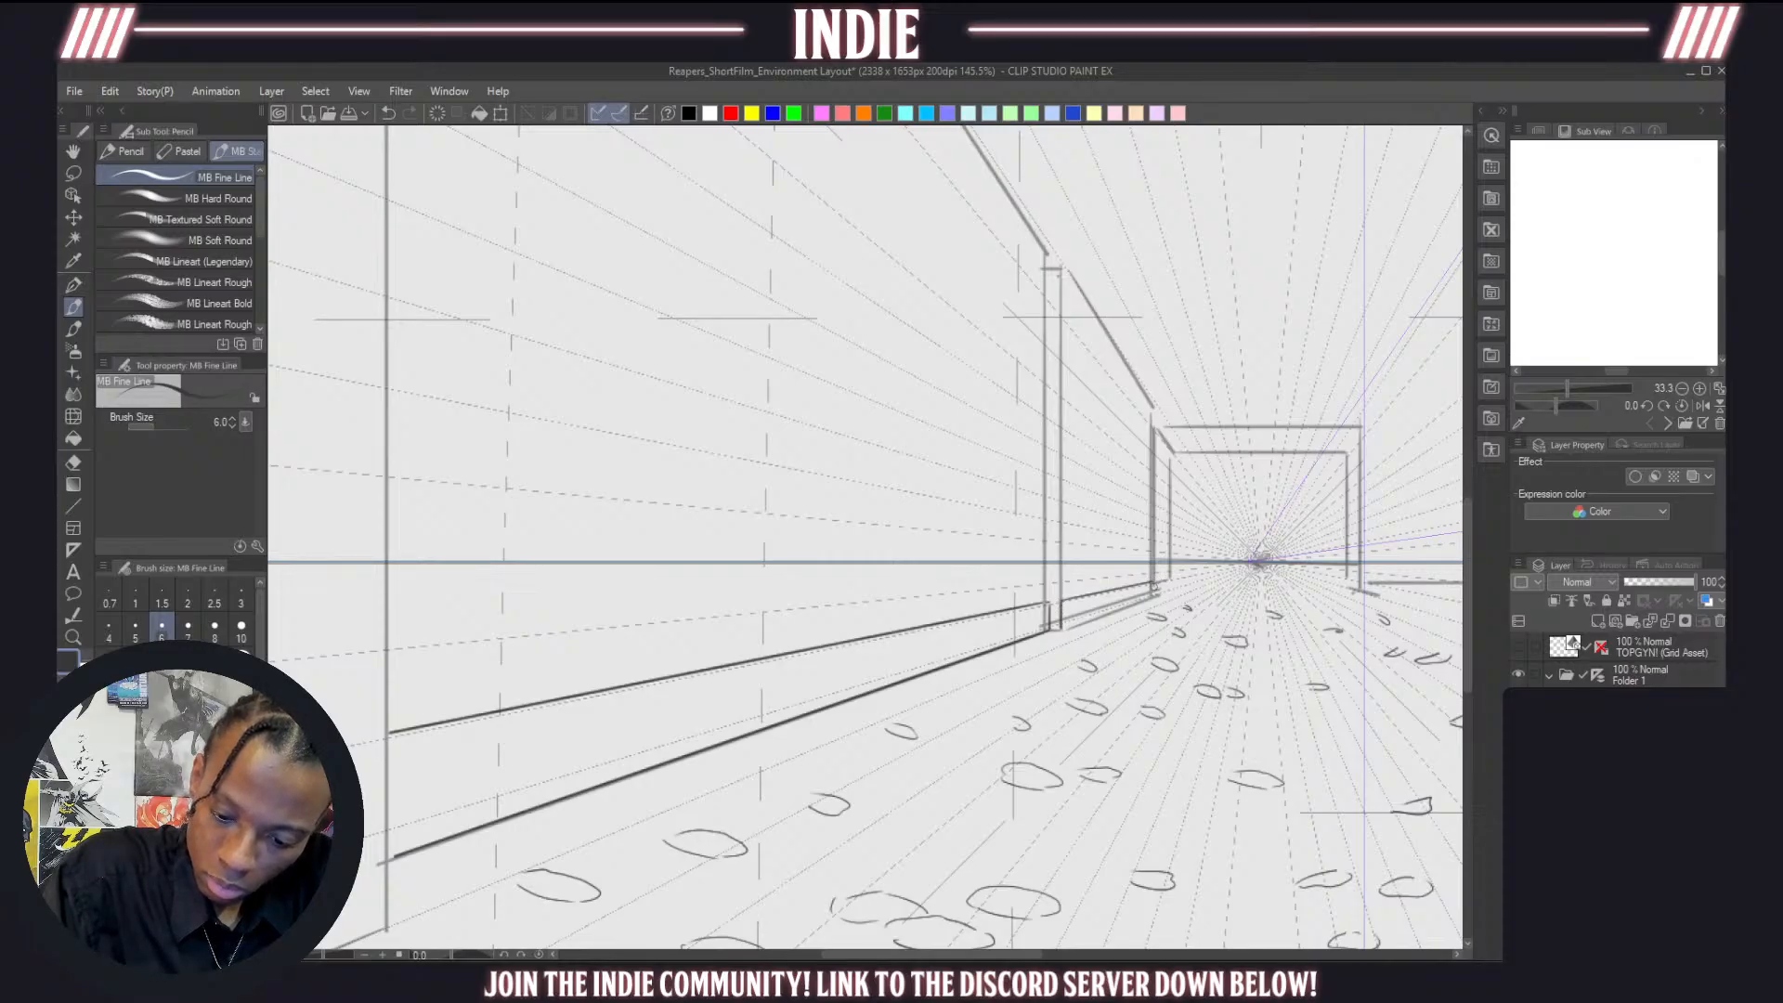
pyautogui.moveTo(1151, 597); pyautogui.dragTo(1064, 629)
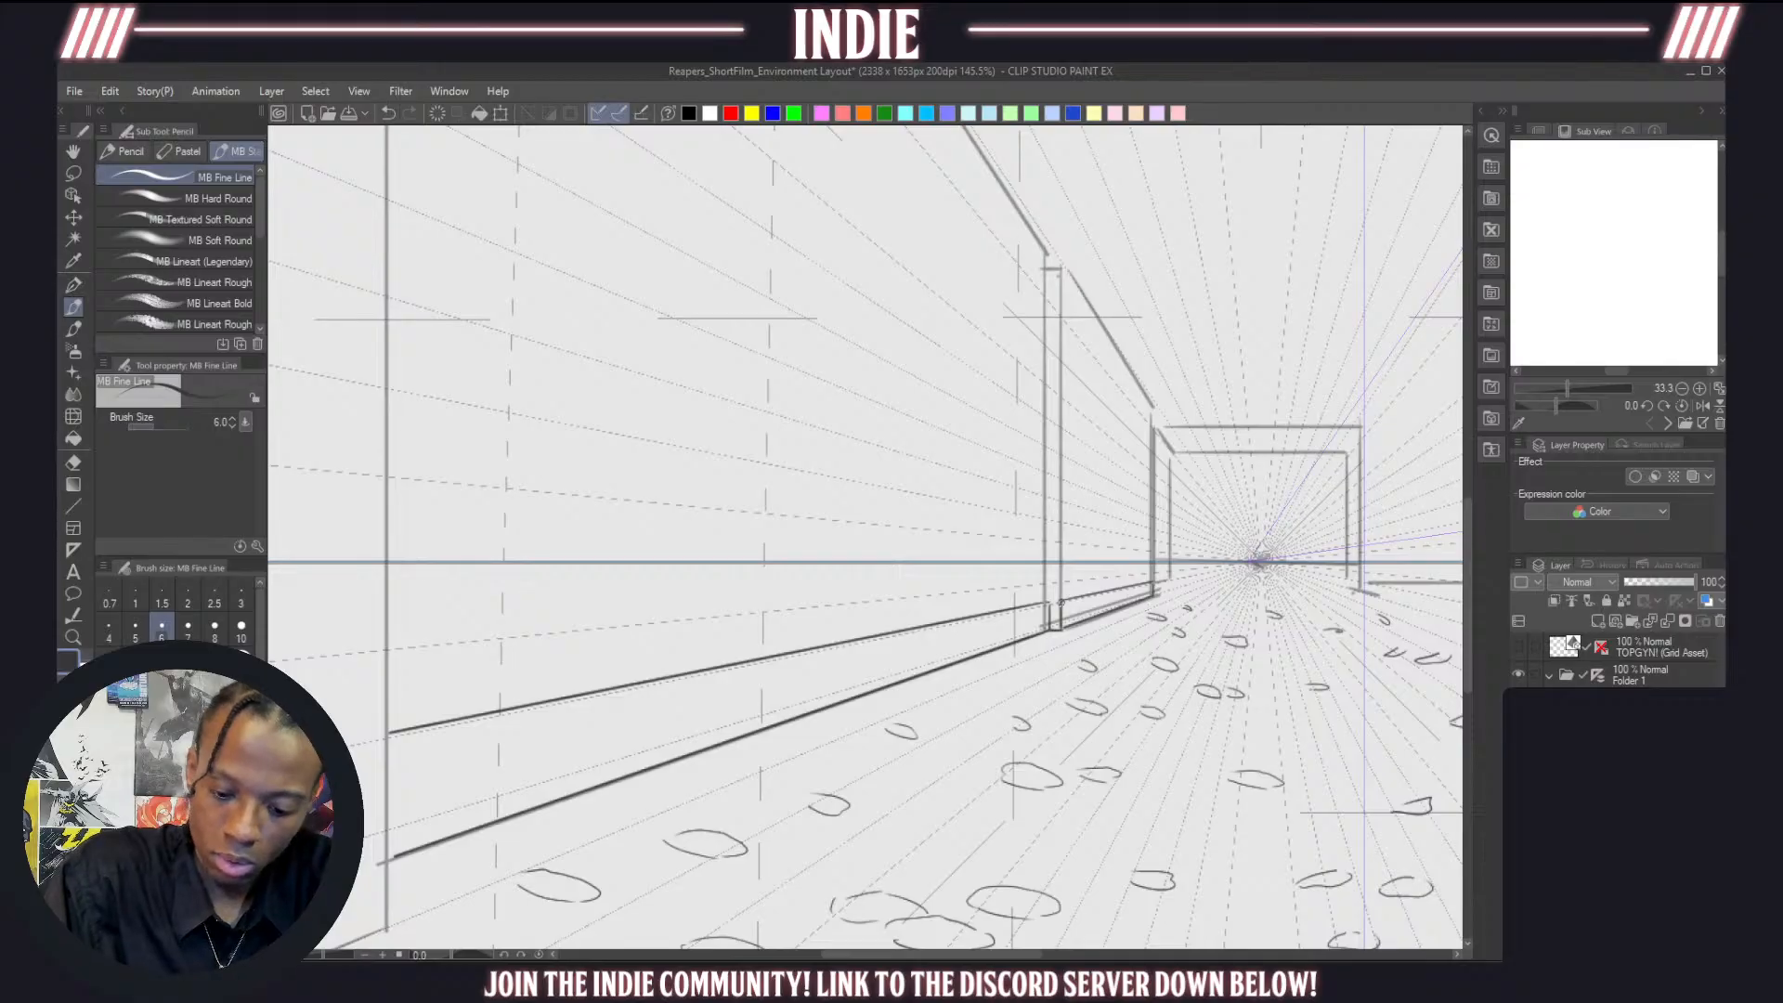
pyautogui.hotkey('ctrl', 'z')
pyautogui.hotkey('ctrl', 'y')
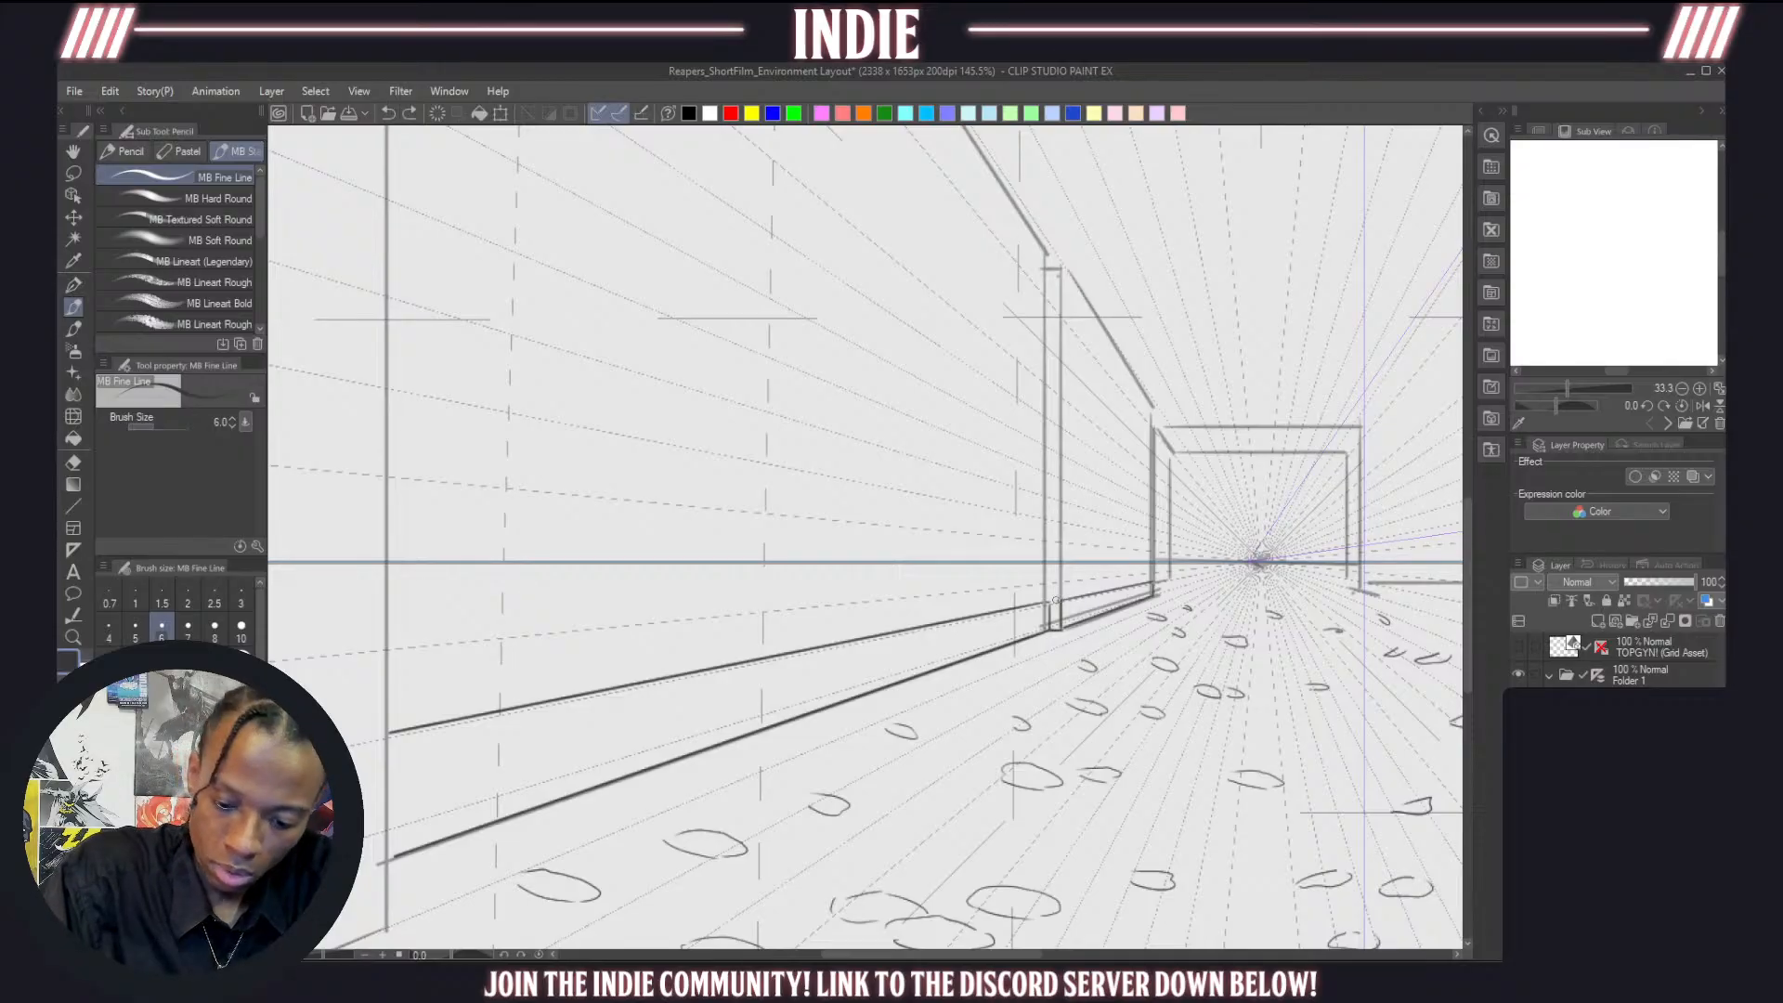
pyautogui.hotkey('ctrl', 'z')
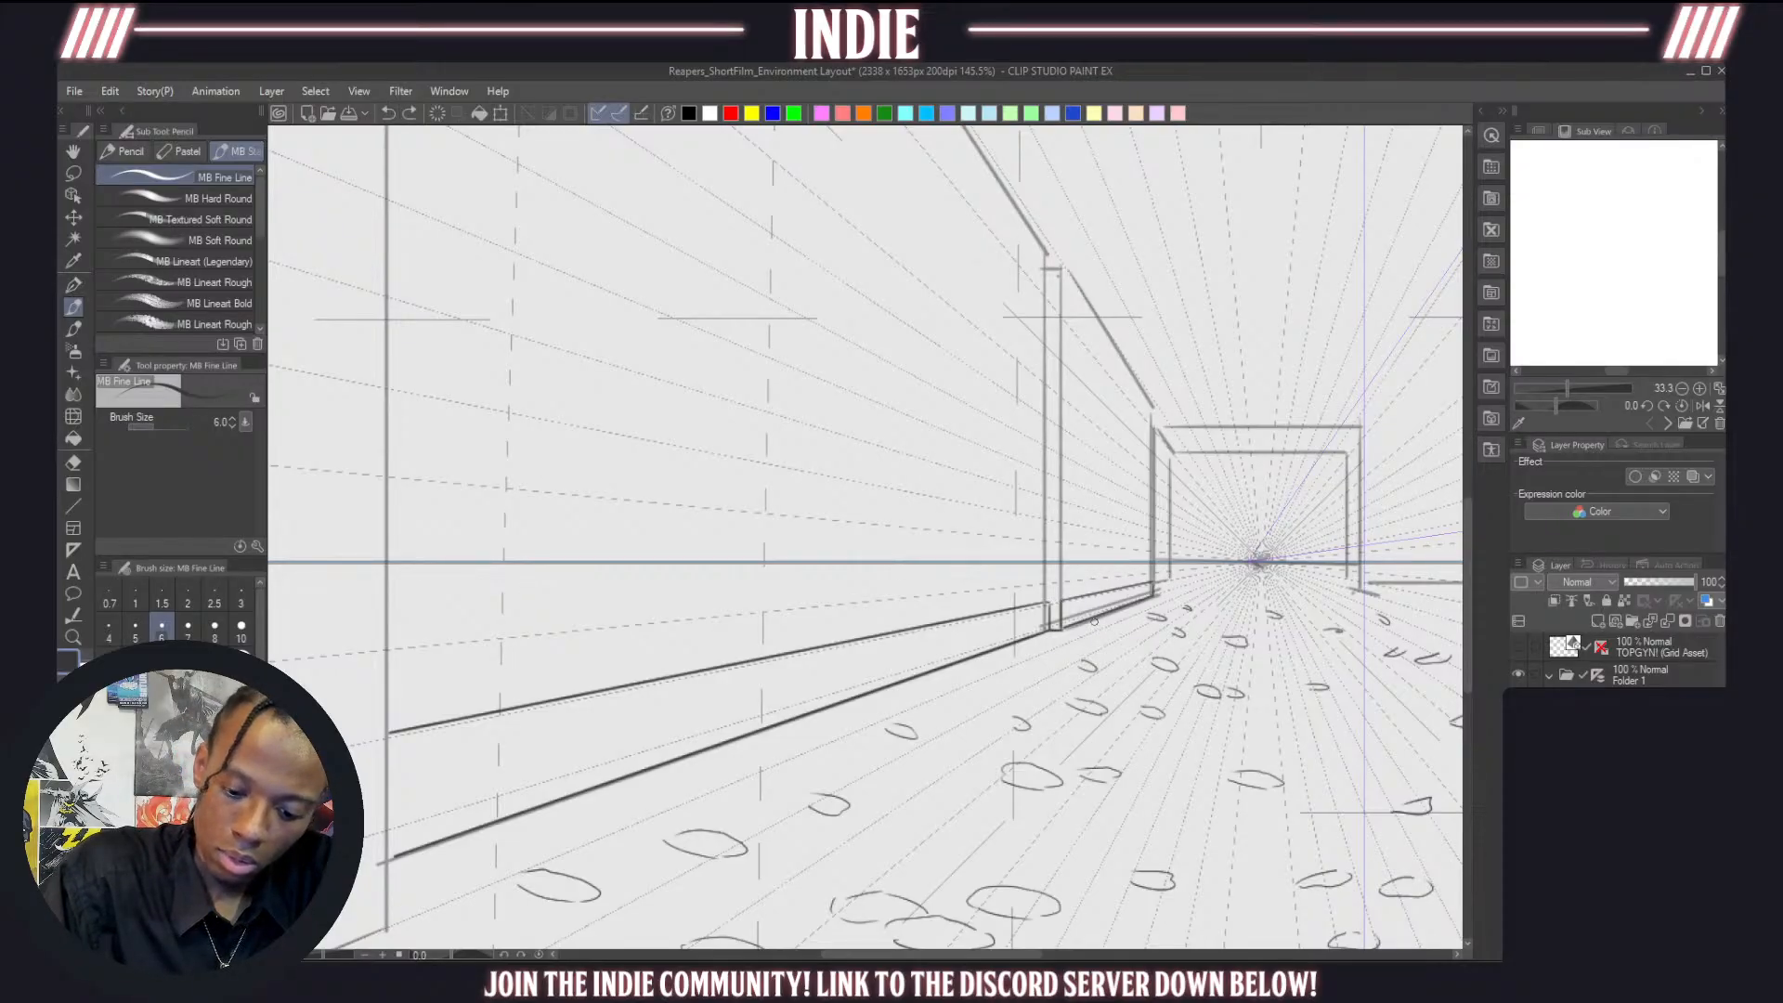
pyautogui.hotkey('ctrl', 'y')
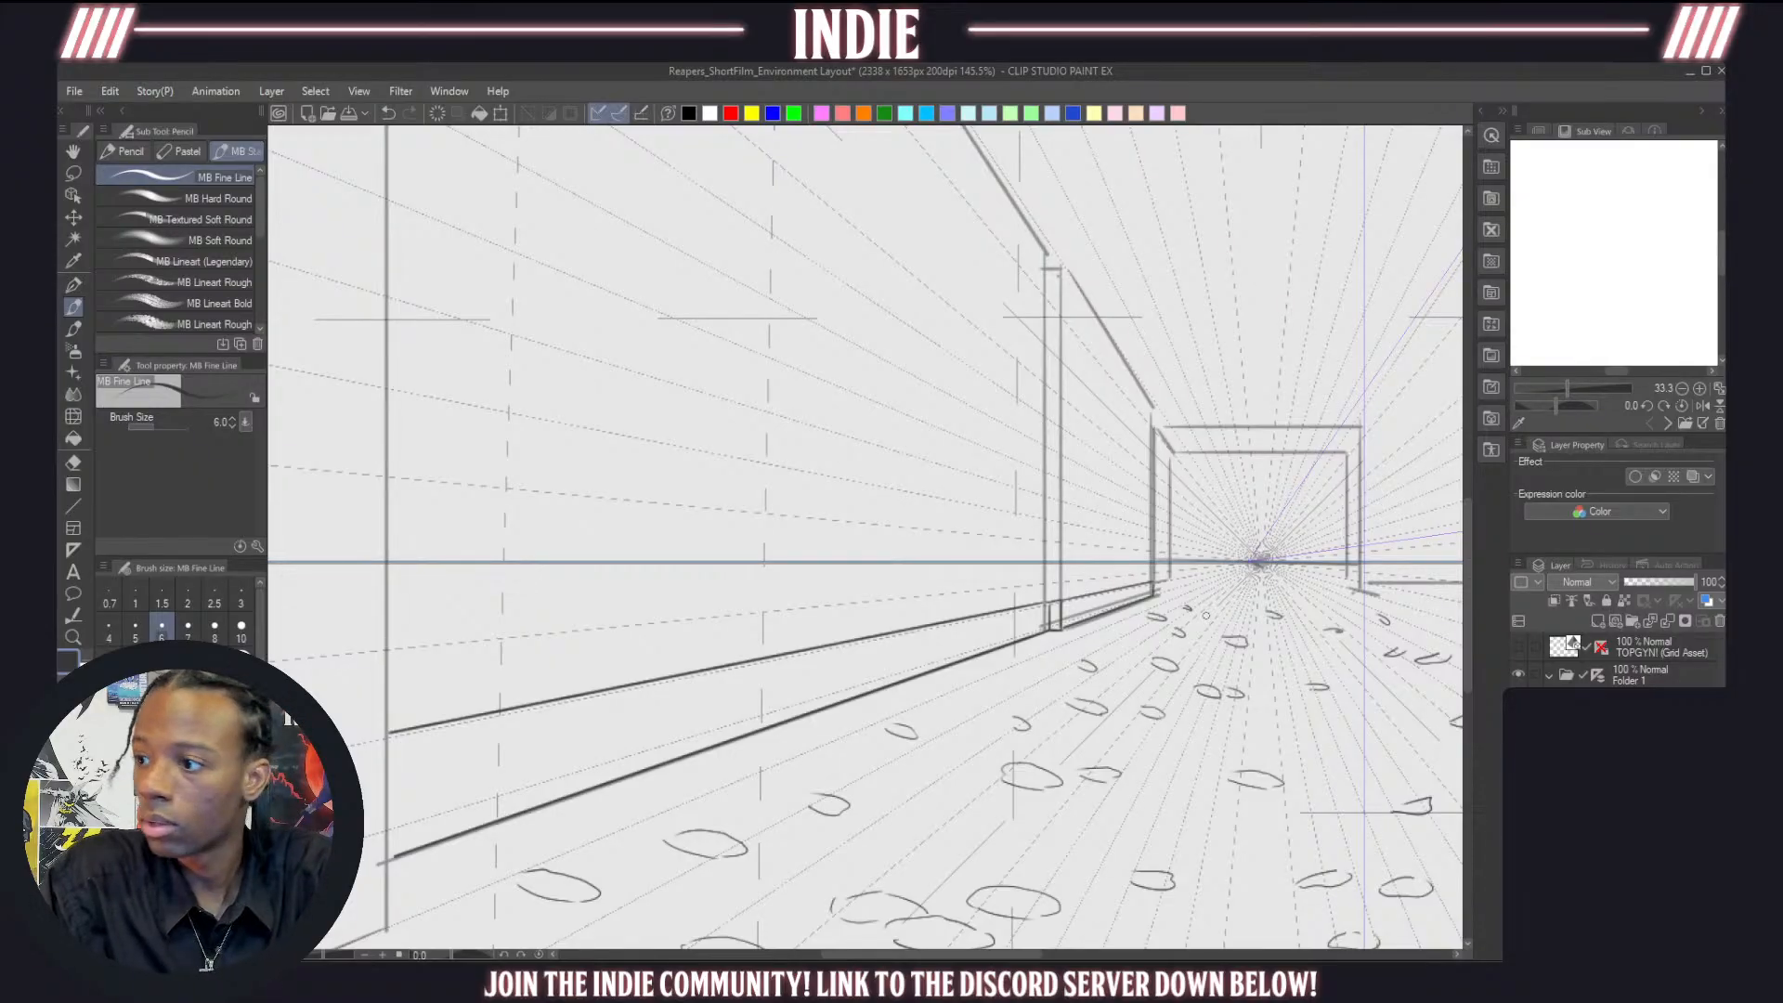
# Try a darker vertical edge on the narrow far pillar, then undo it along with all the left wall's trim lines
pyautogui.moveTo(1061, 276); pyautogui.dragTo(1067, 602)
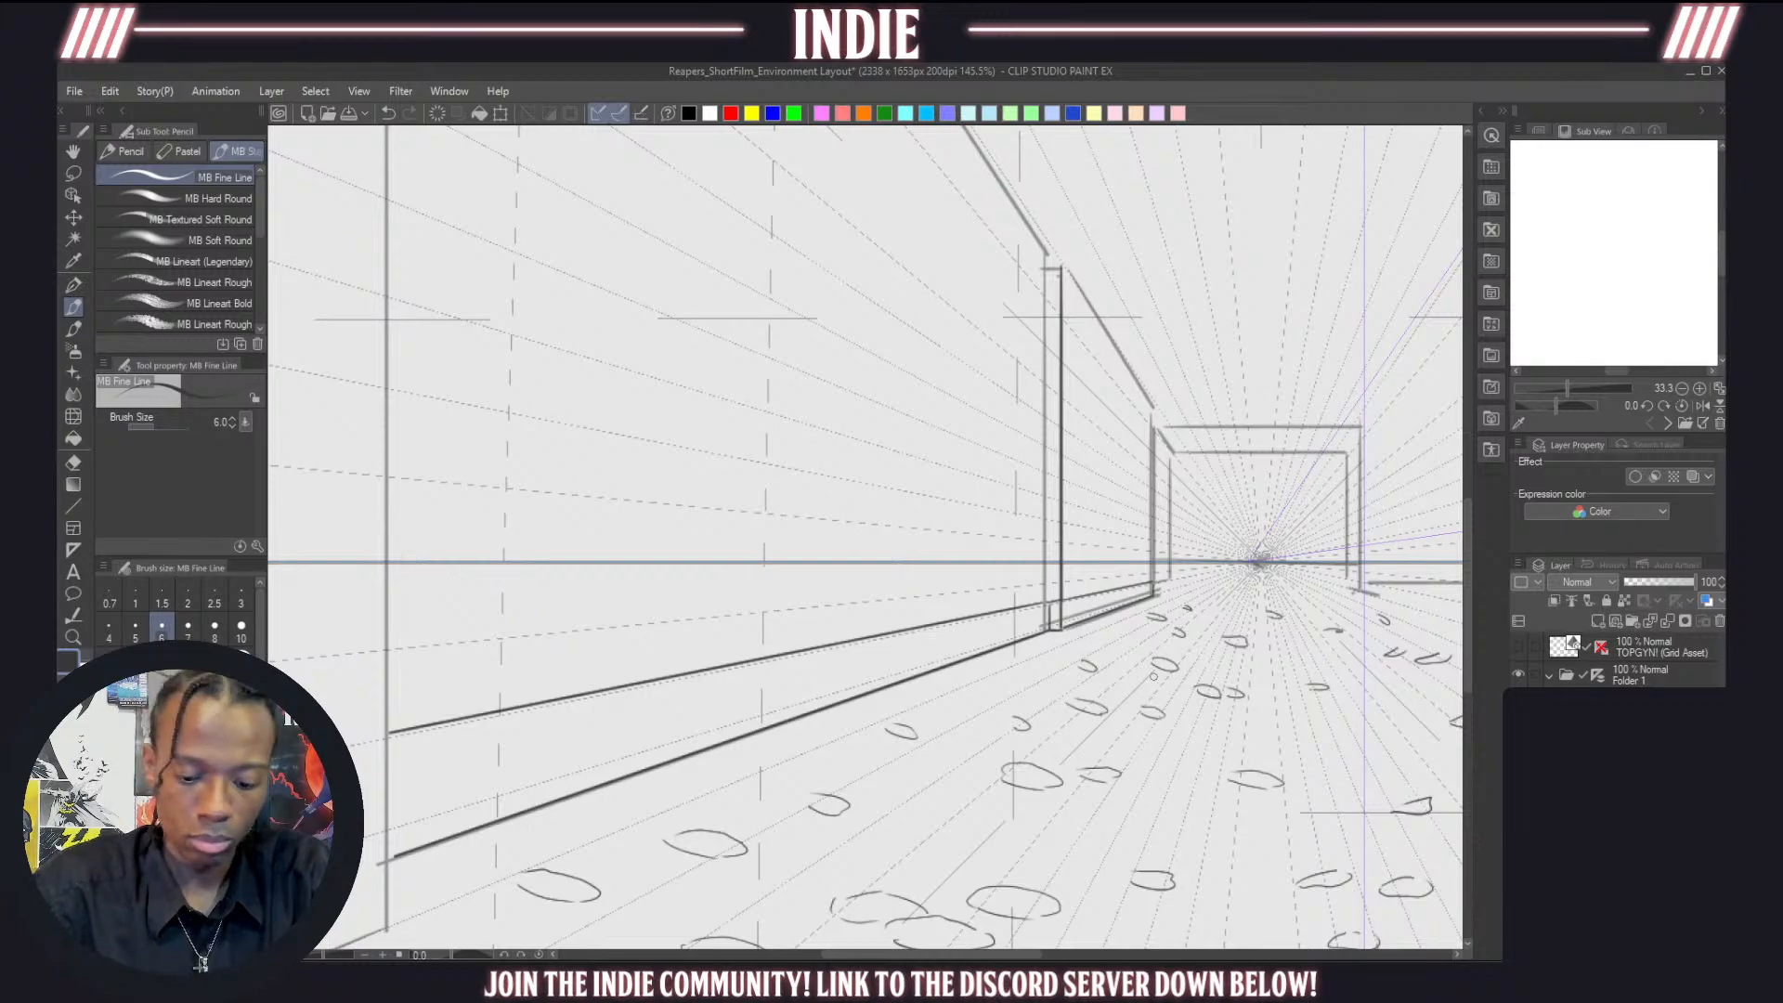
pyautogui.hotkey('ctrl', 'z')
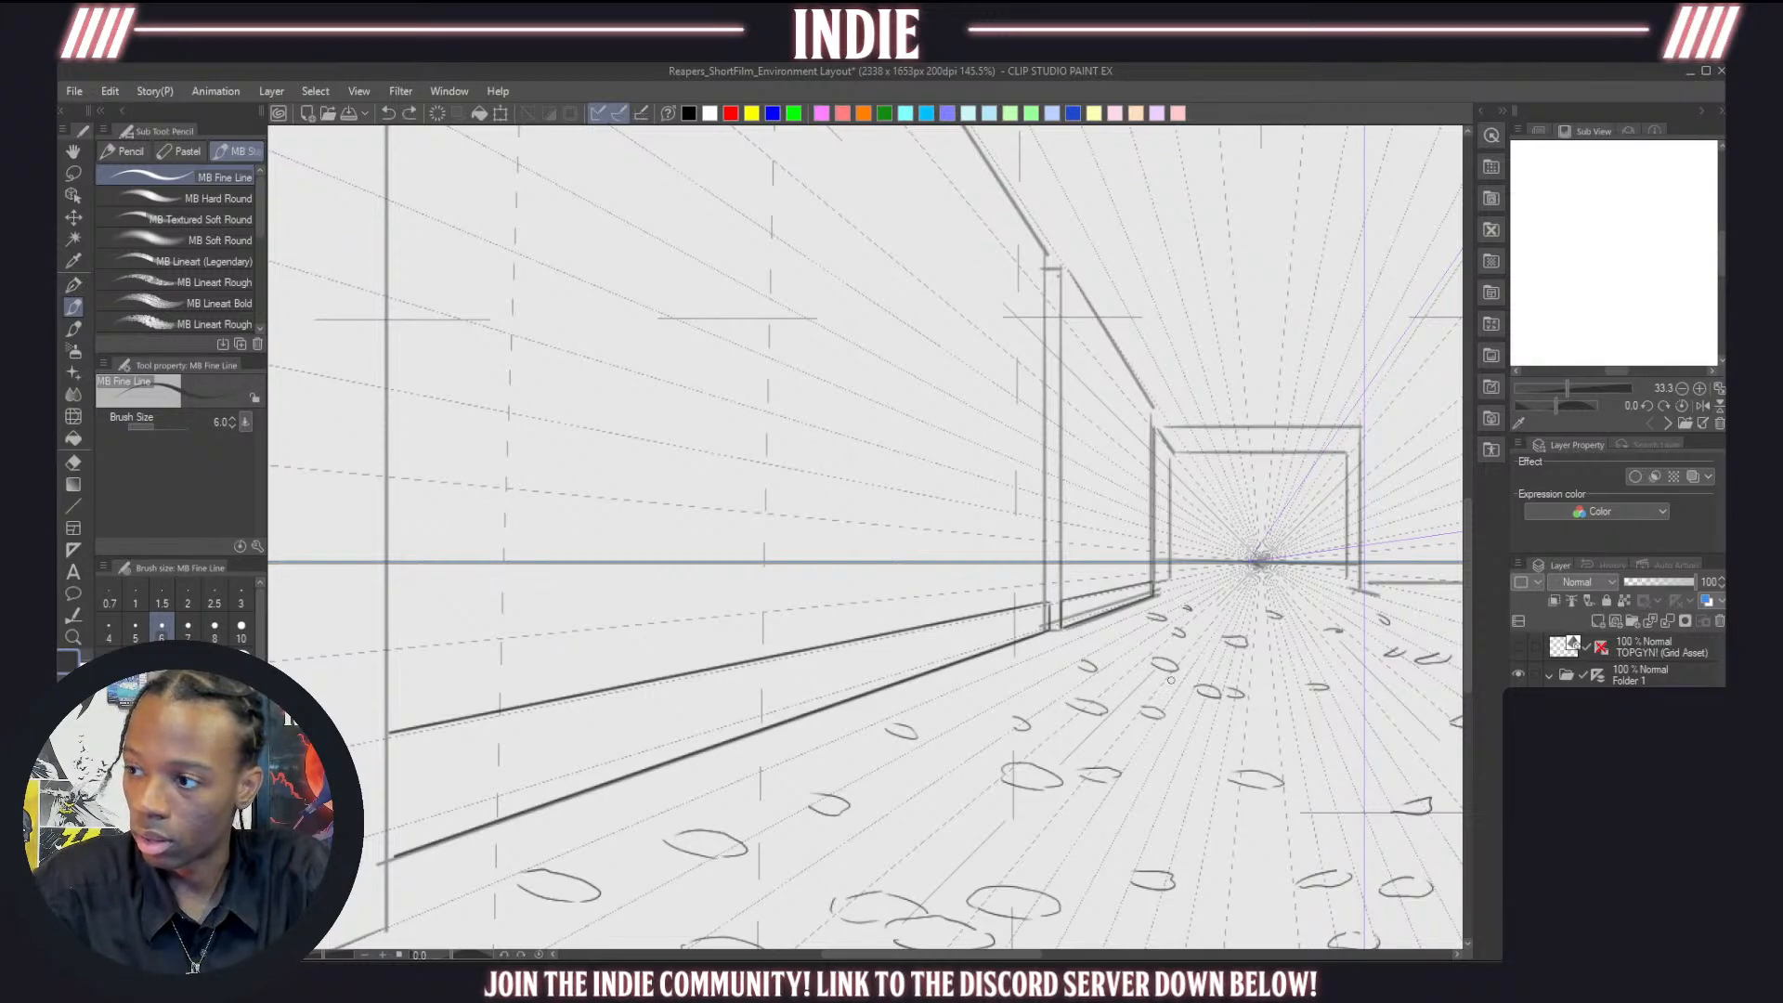
pyautogui.hotkey('ctrl', 'z')
pyautogui.hotkey('ctrl', 'z')
pyautogui.hotkey('ctrl', 'z')
pyautogui.hotkey('ctrl', 'z')
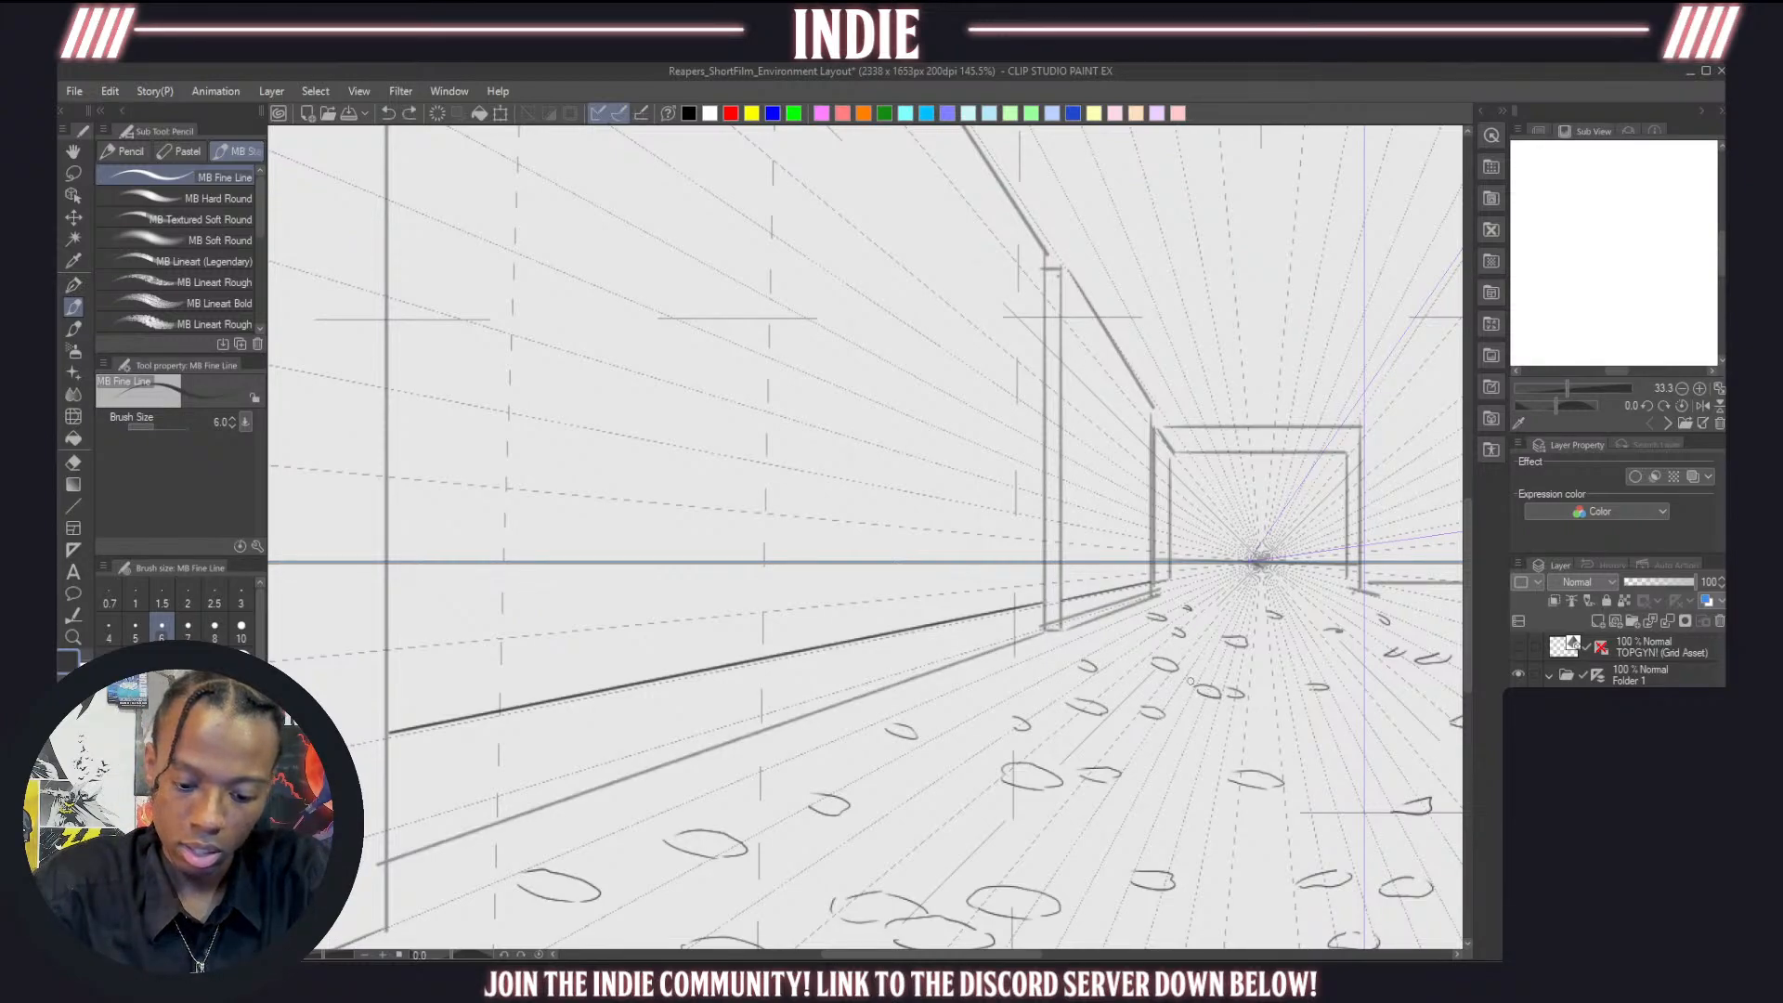
pyautogui.hotkey('ctrl', 'z')
pyautogui.hotkey('ctrl', 'z')
# Draw a tall, narrow pillar outline on the left wall, from the sloping roofline down to the ground in front of the far pillar
pyautogui.scroll(-10, 985, 627)
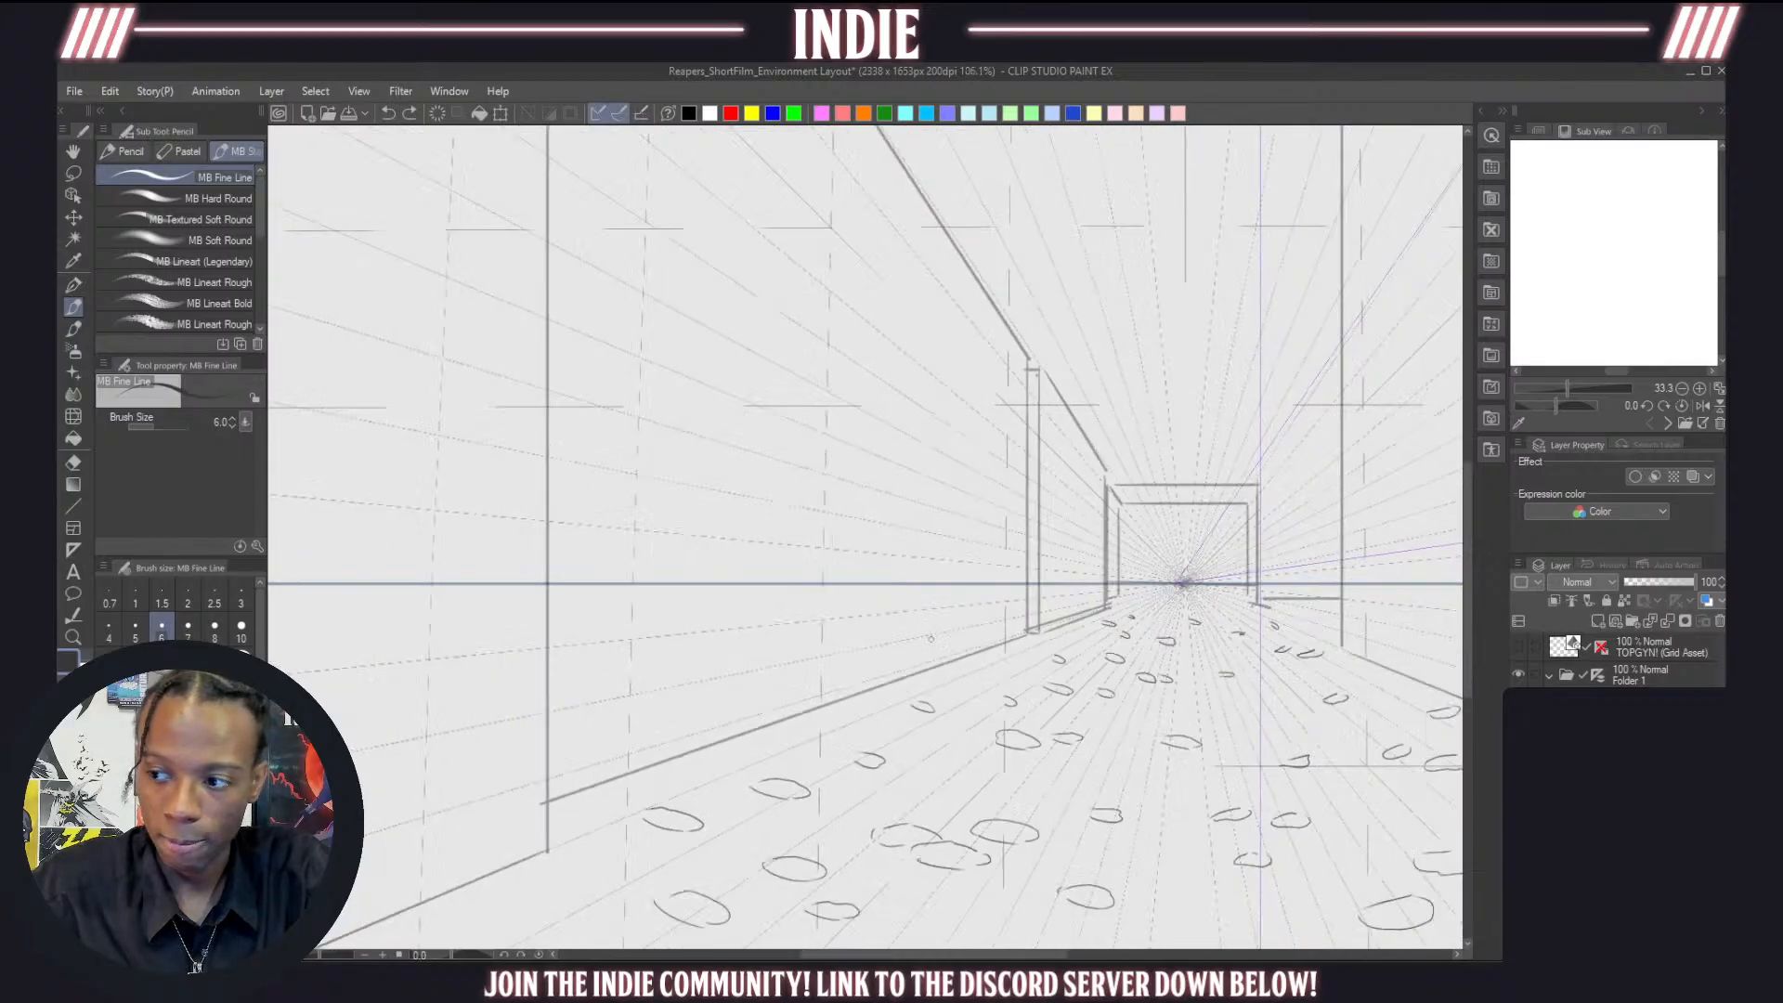
pyautogui.scroll(3, 801, 409)
pyautogui.scroll(1, 801, 409)
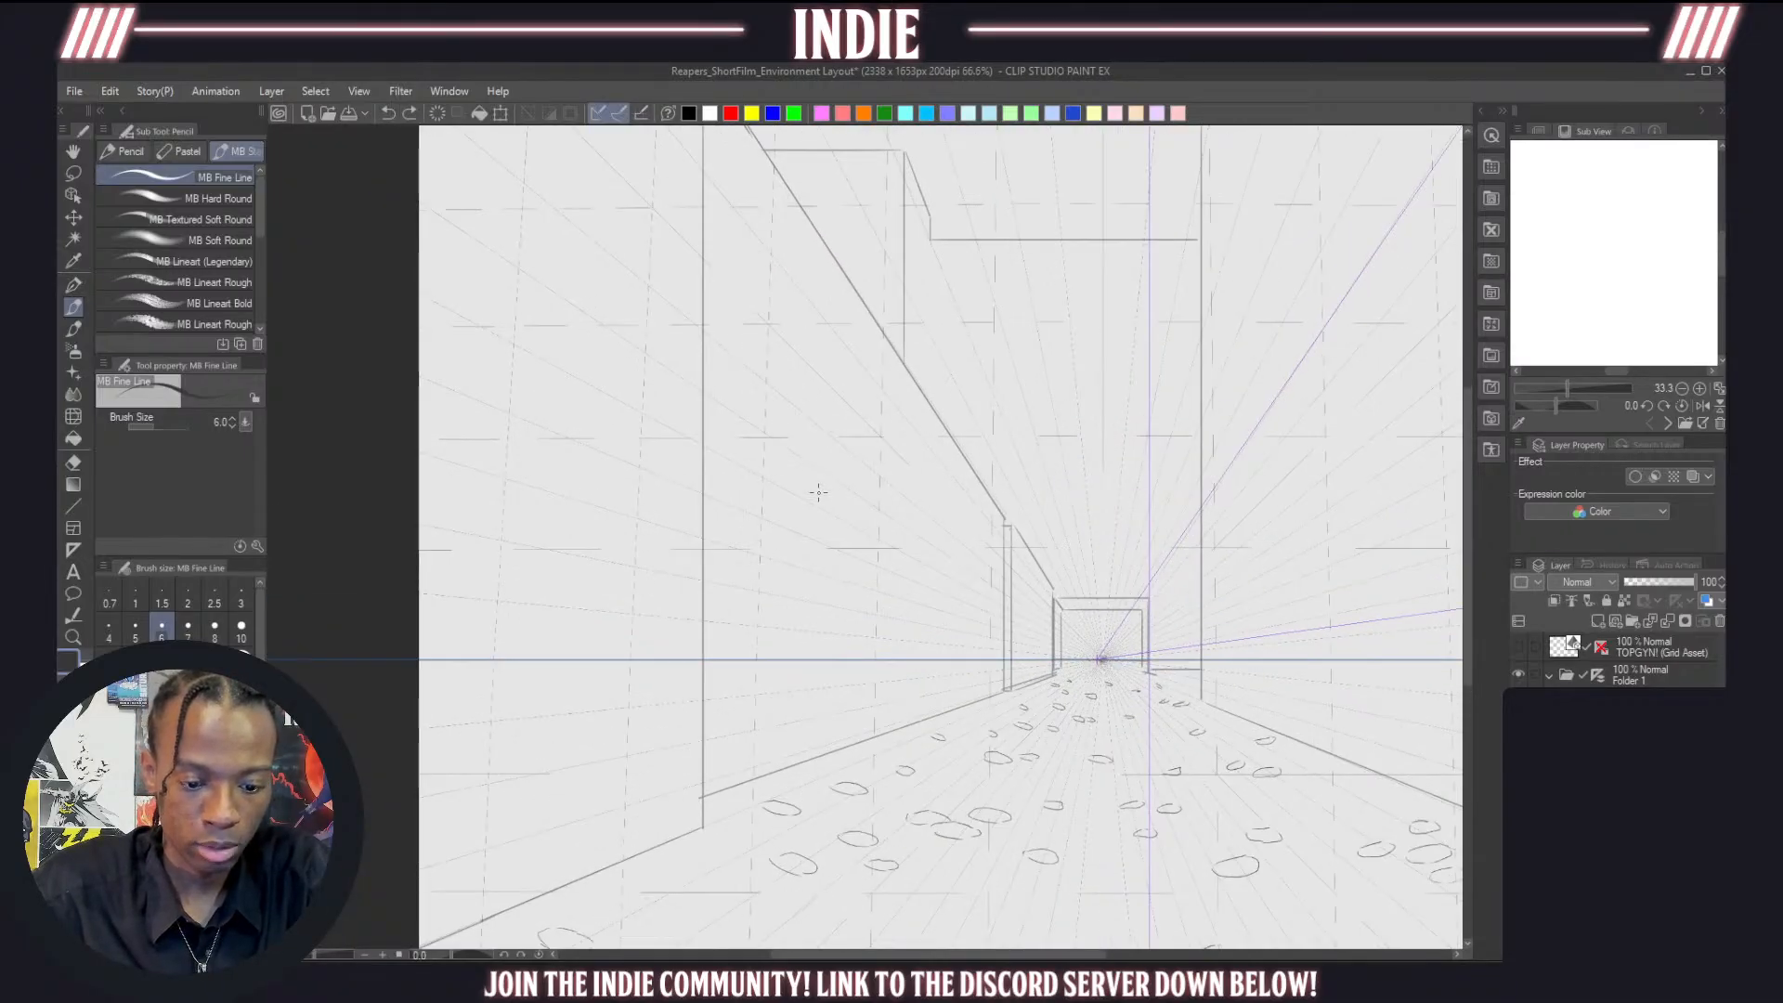
pyautogui.moveTo(883, 332); pyautogui.dragTo(883, 731)
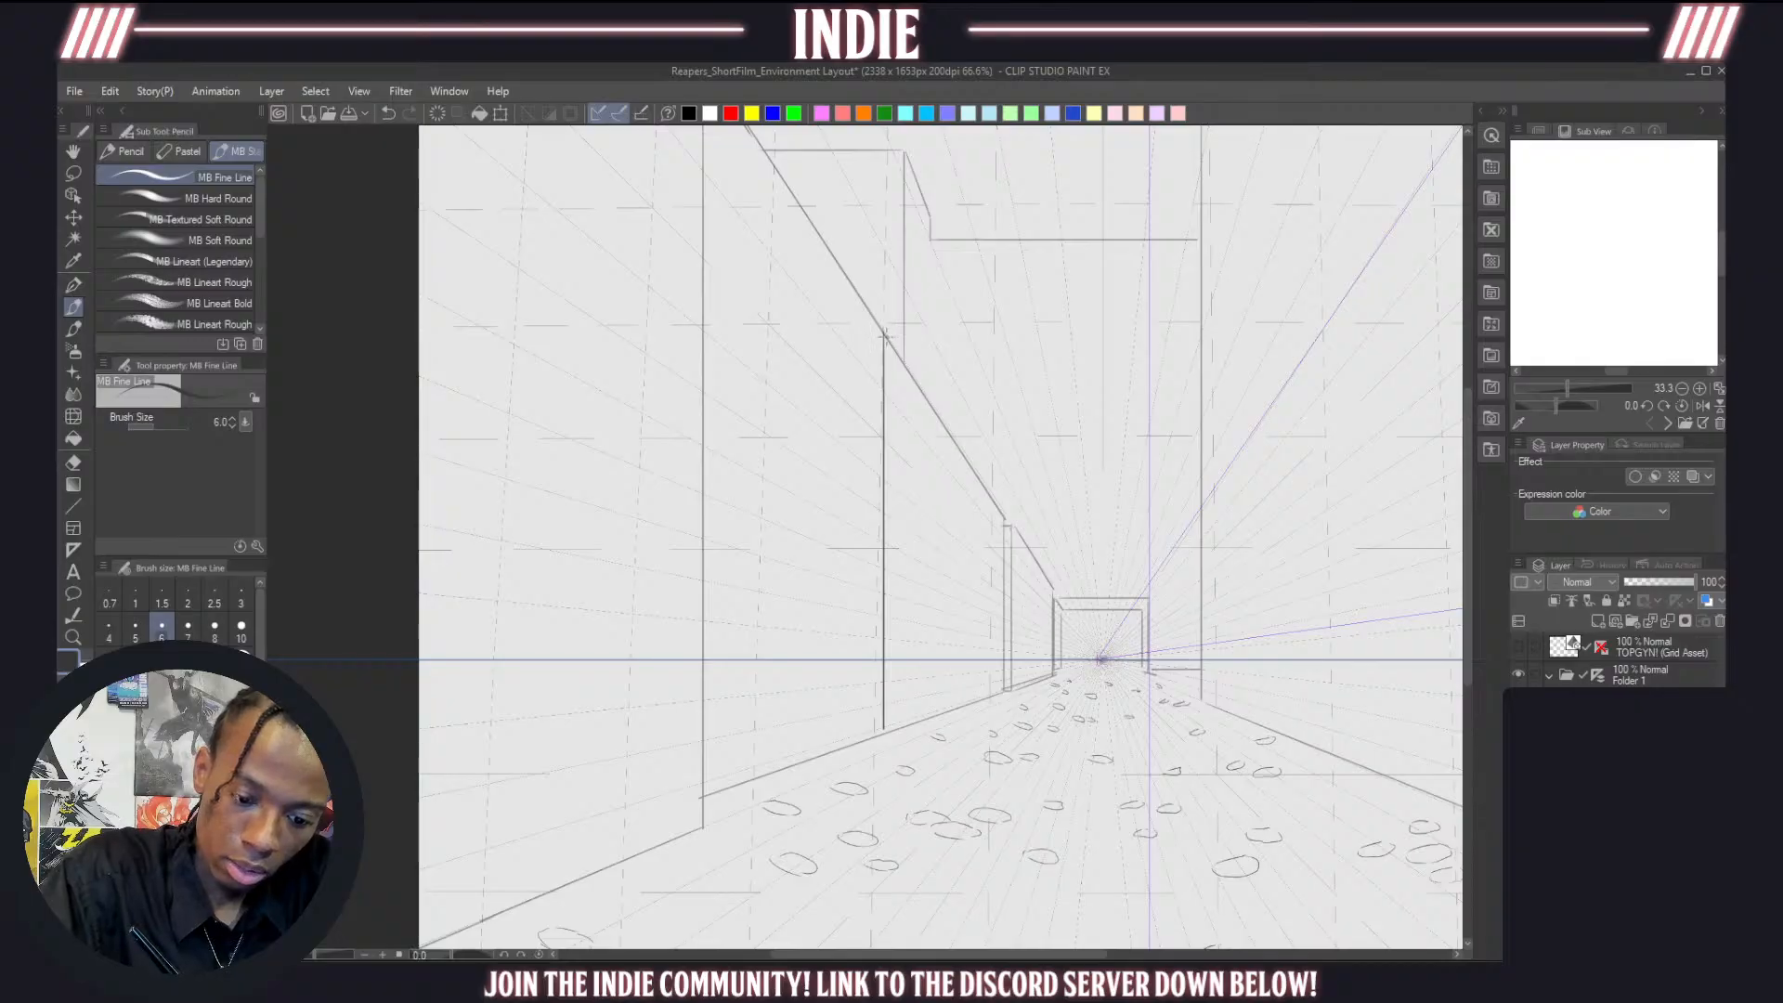
pyautogui.moveTo(885, 332)
pyautogui.mouseDown()
pyautogui.moveTo(932, 402)
pyautogui.moveTo(926, 704)
pyautogui.mouseUp()
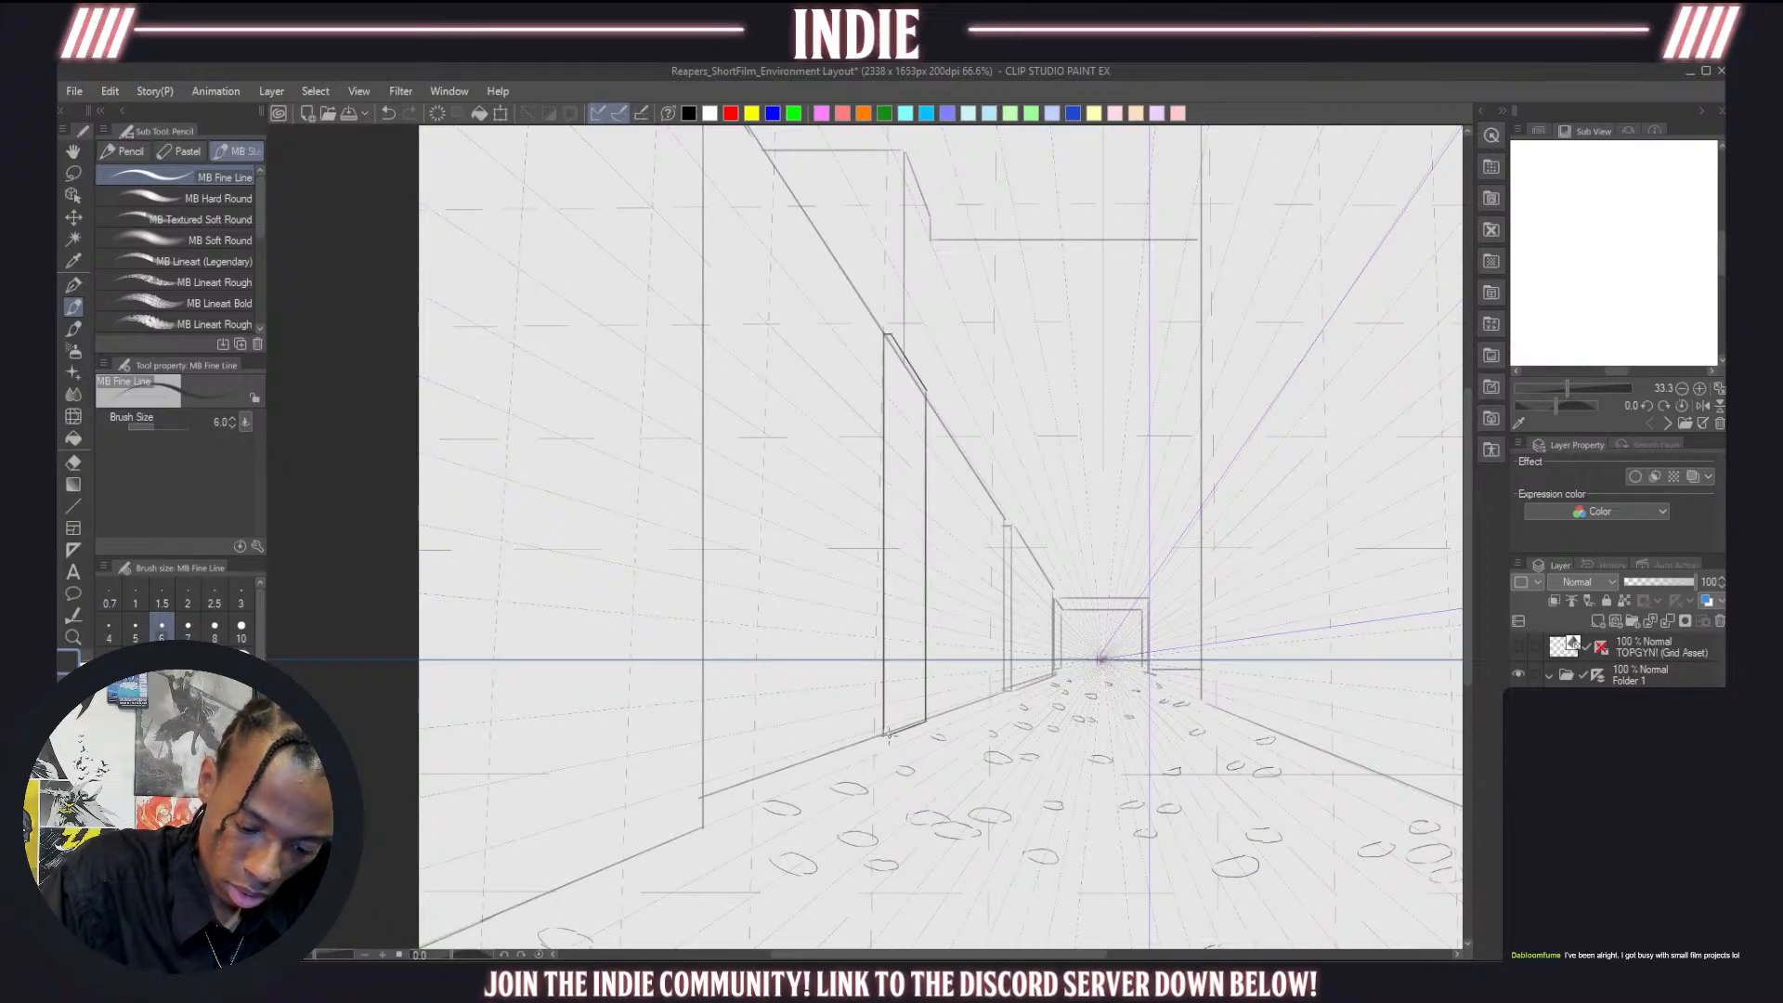
# Try an inner vertical edge on the tall left-wall pillar, then undo the whole pillar outline
pyautogui.moveTo(891, 327); pyautogui.dragTo(901, 730)
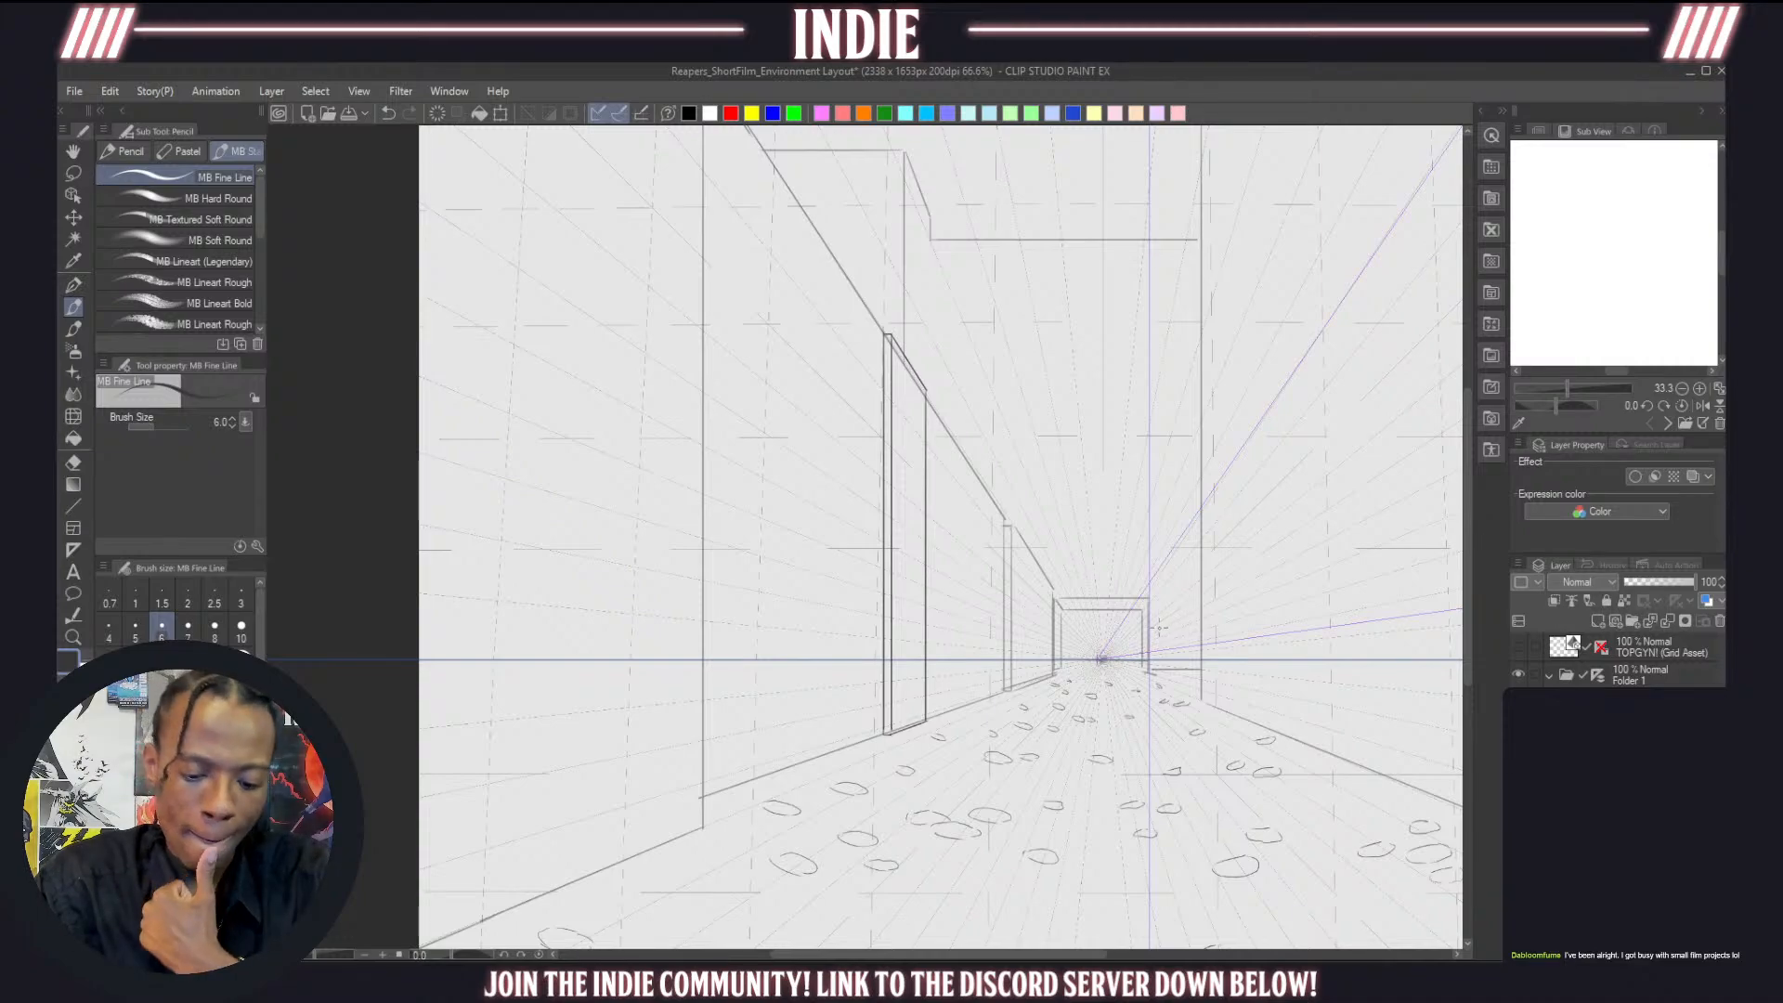
pyautogui.hotkey('ctrl', 'z')
pyautogui.hotkey('ctrl', 'z')
pyautogui.hotkey('ctrl', 'z')
pyautogui.hotkey('ctrl', 'z')
pyautogui.hotkey('ctrl', 'z')
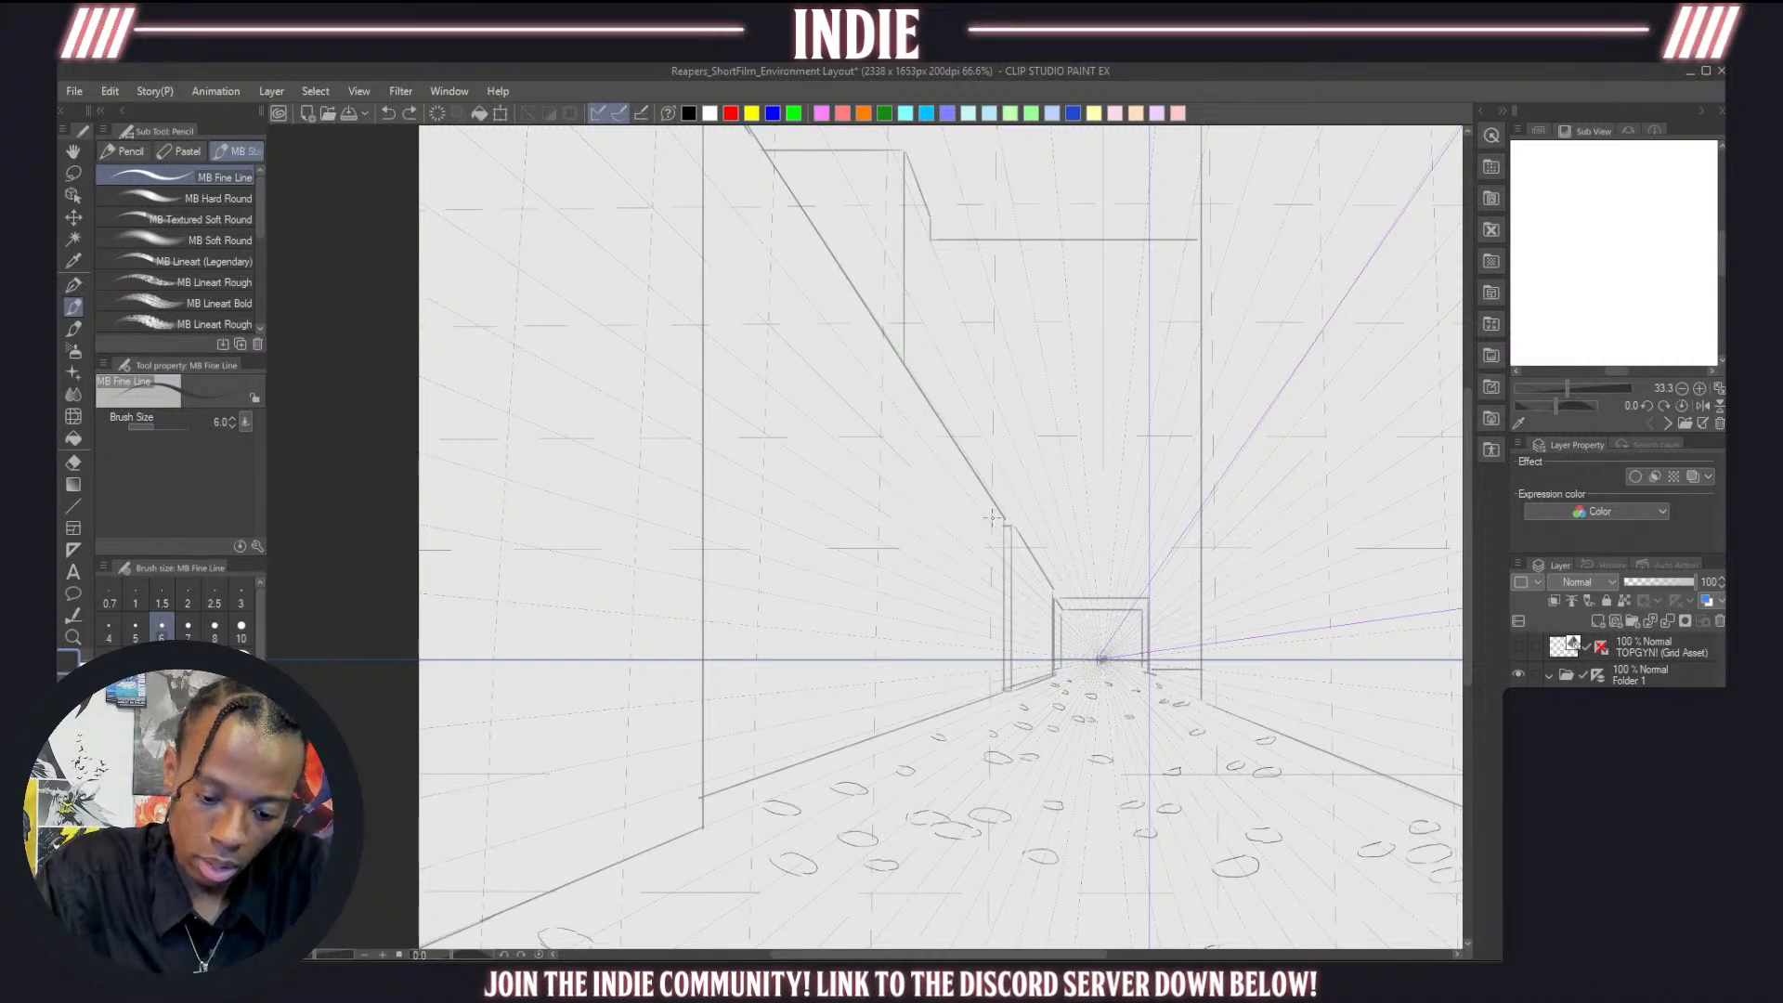
# Try a slim pillar of vertical edges directly in front of the far pillar, then undo it
pyautogui.moveTo(992, 509); pyautogui.dragTo(996, 693)
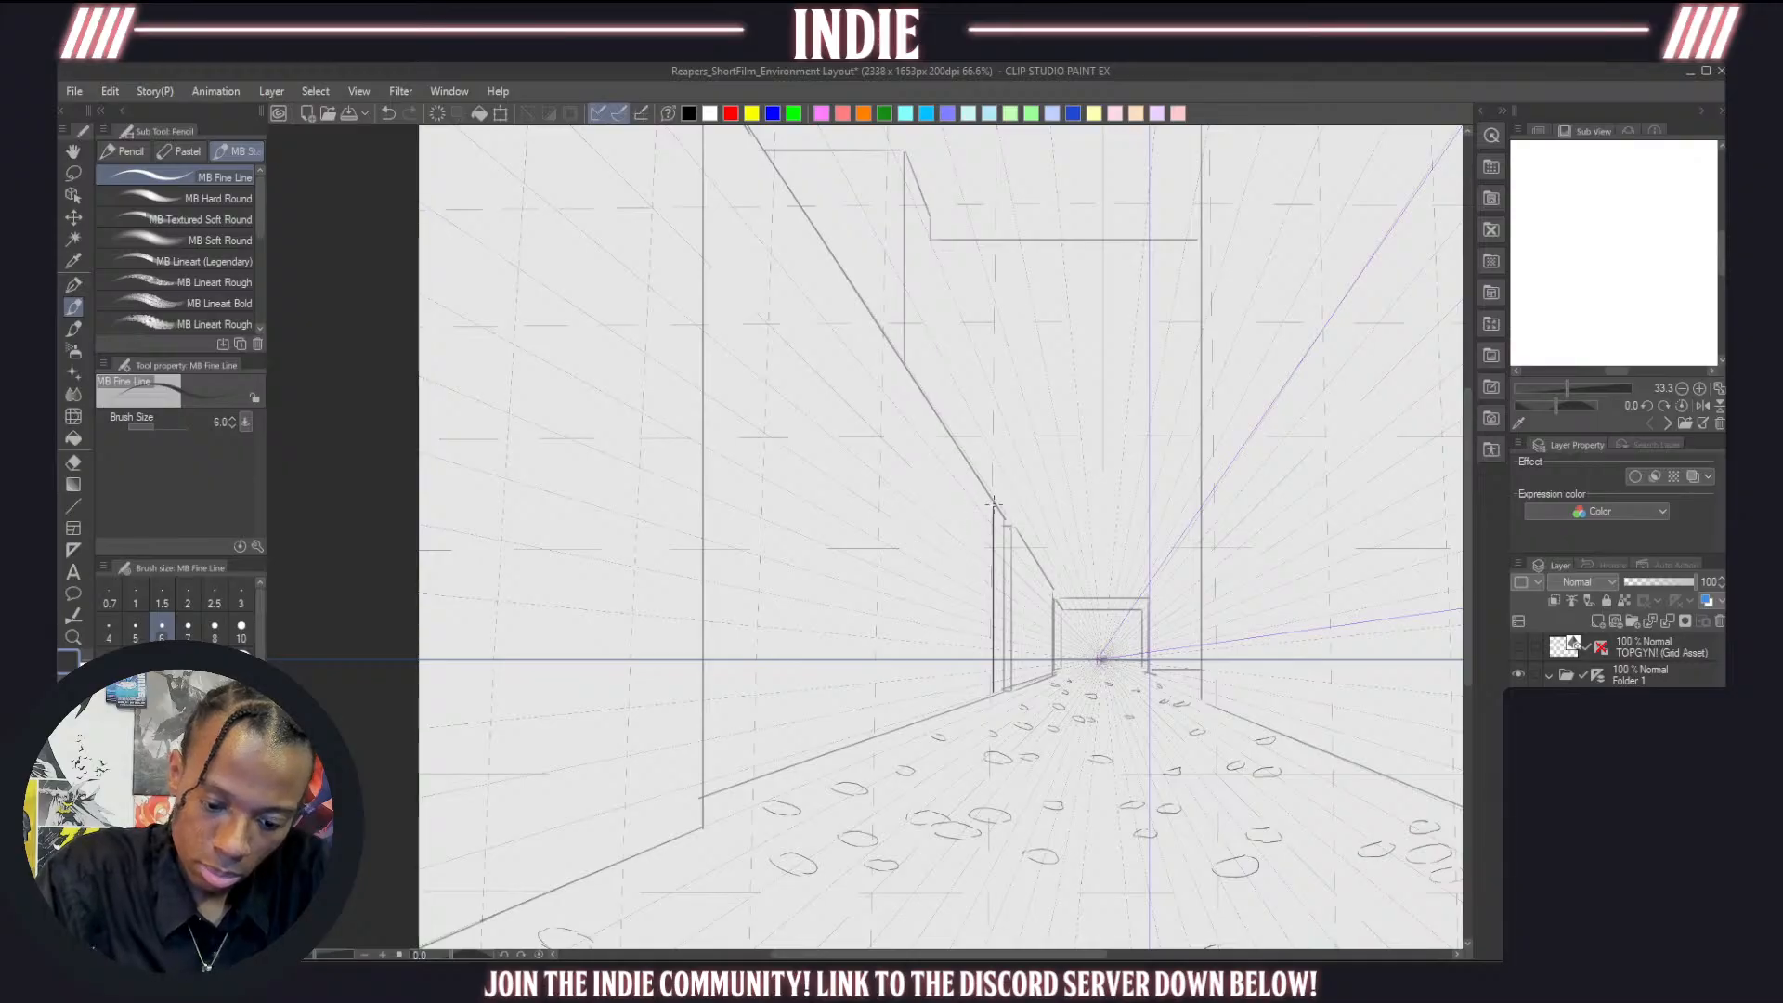
pyautogui.moveTo(994, 504)
pyautogui.mouseDown()
pyautogui.moveTo(968, 464)
pyautogui.moveTo(981, 704)
pyautogui.mouseUp()
pyautogui.hotkey('ctrl', 'z')
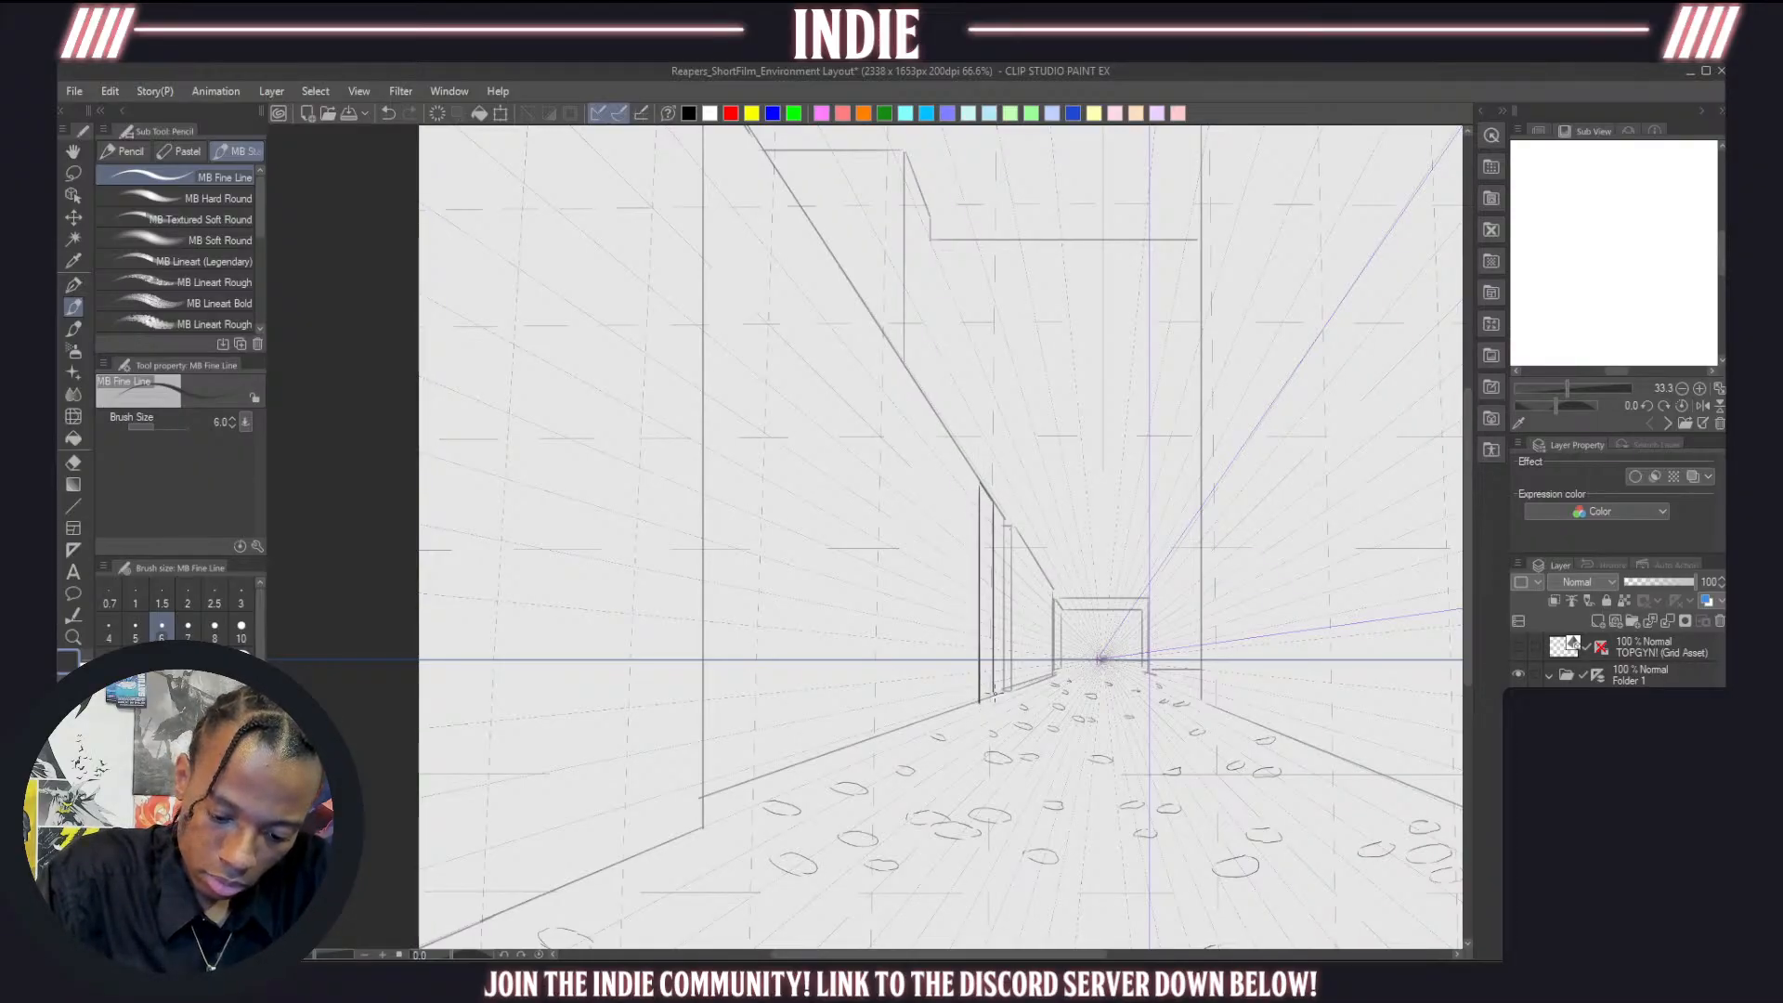
pyautogui.hotkey('ctrl', 'z')
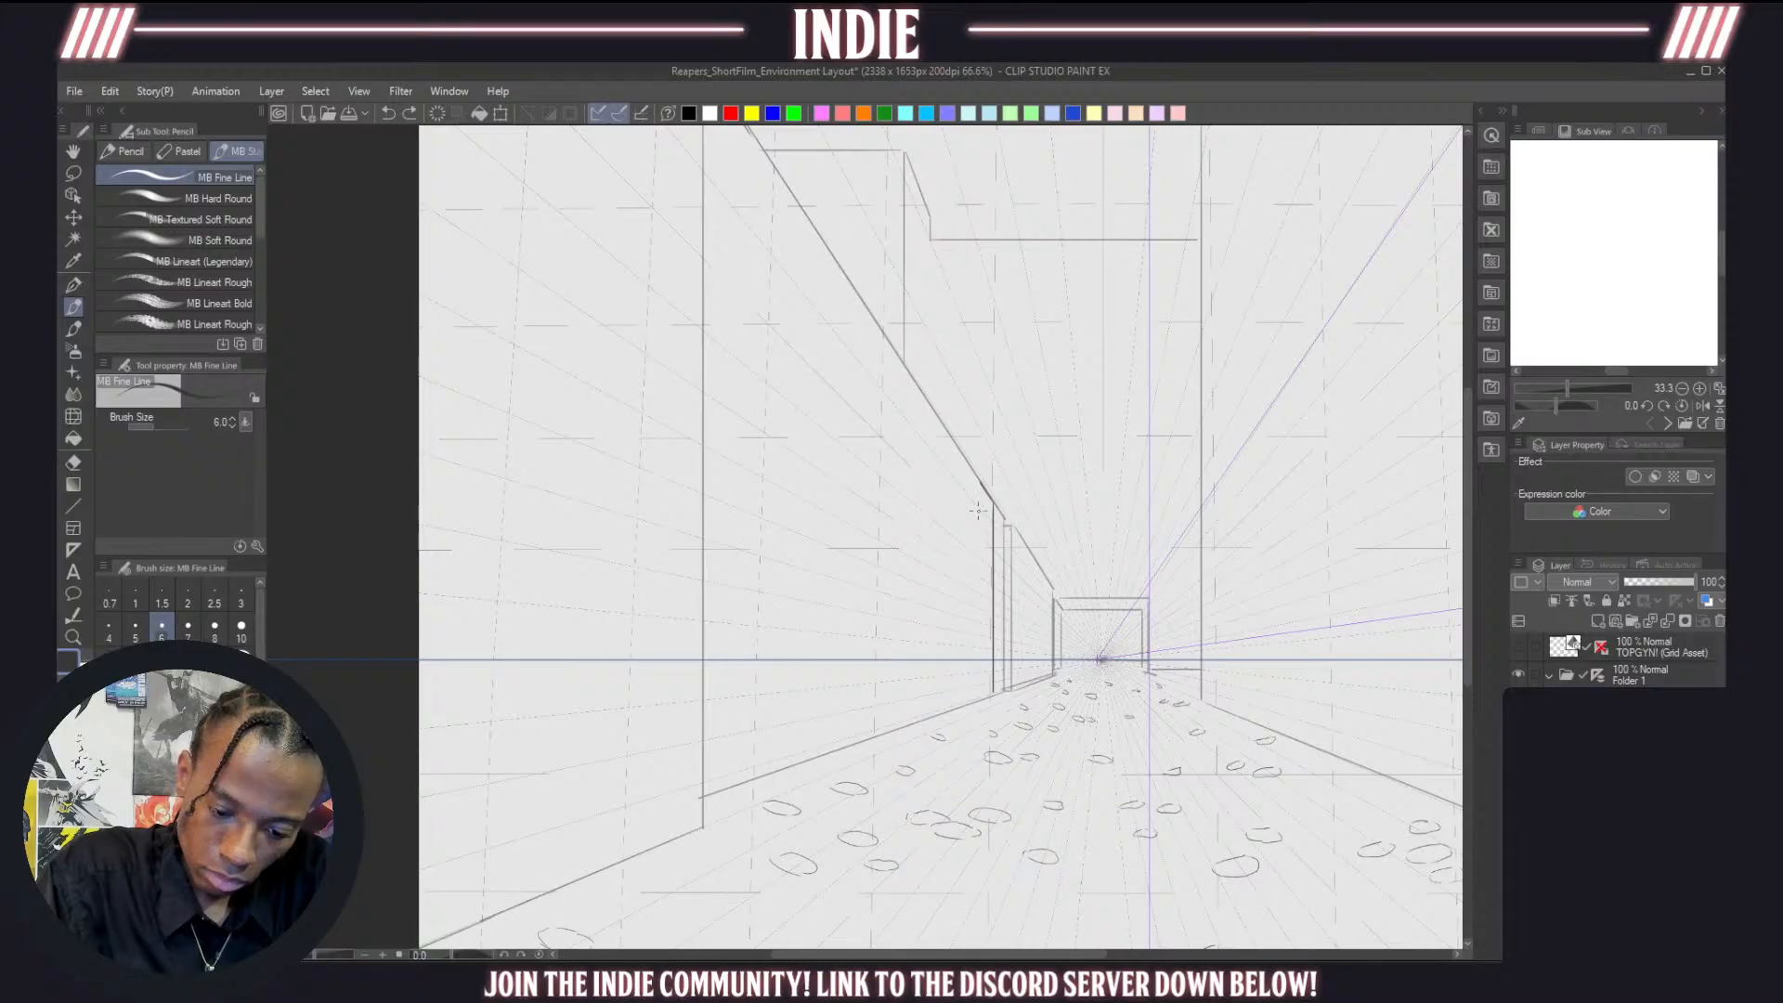
pyautogui.moveTo(978, 482); pyautogui.dragTo(979, 703)
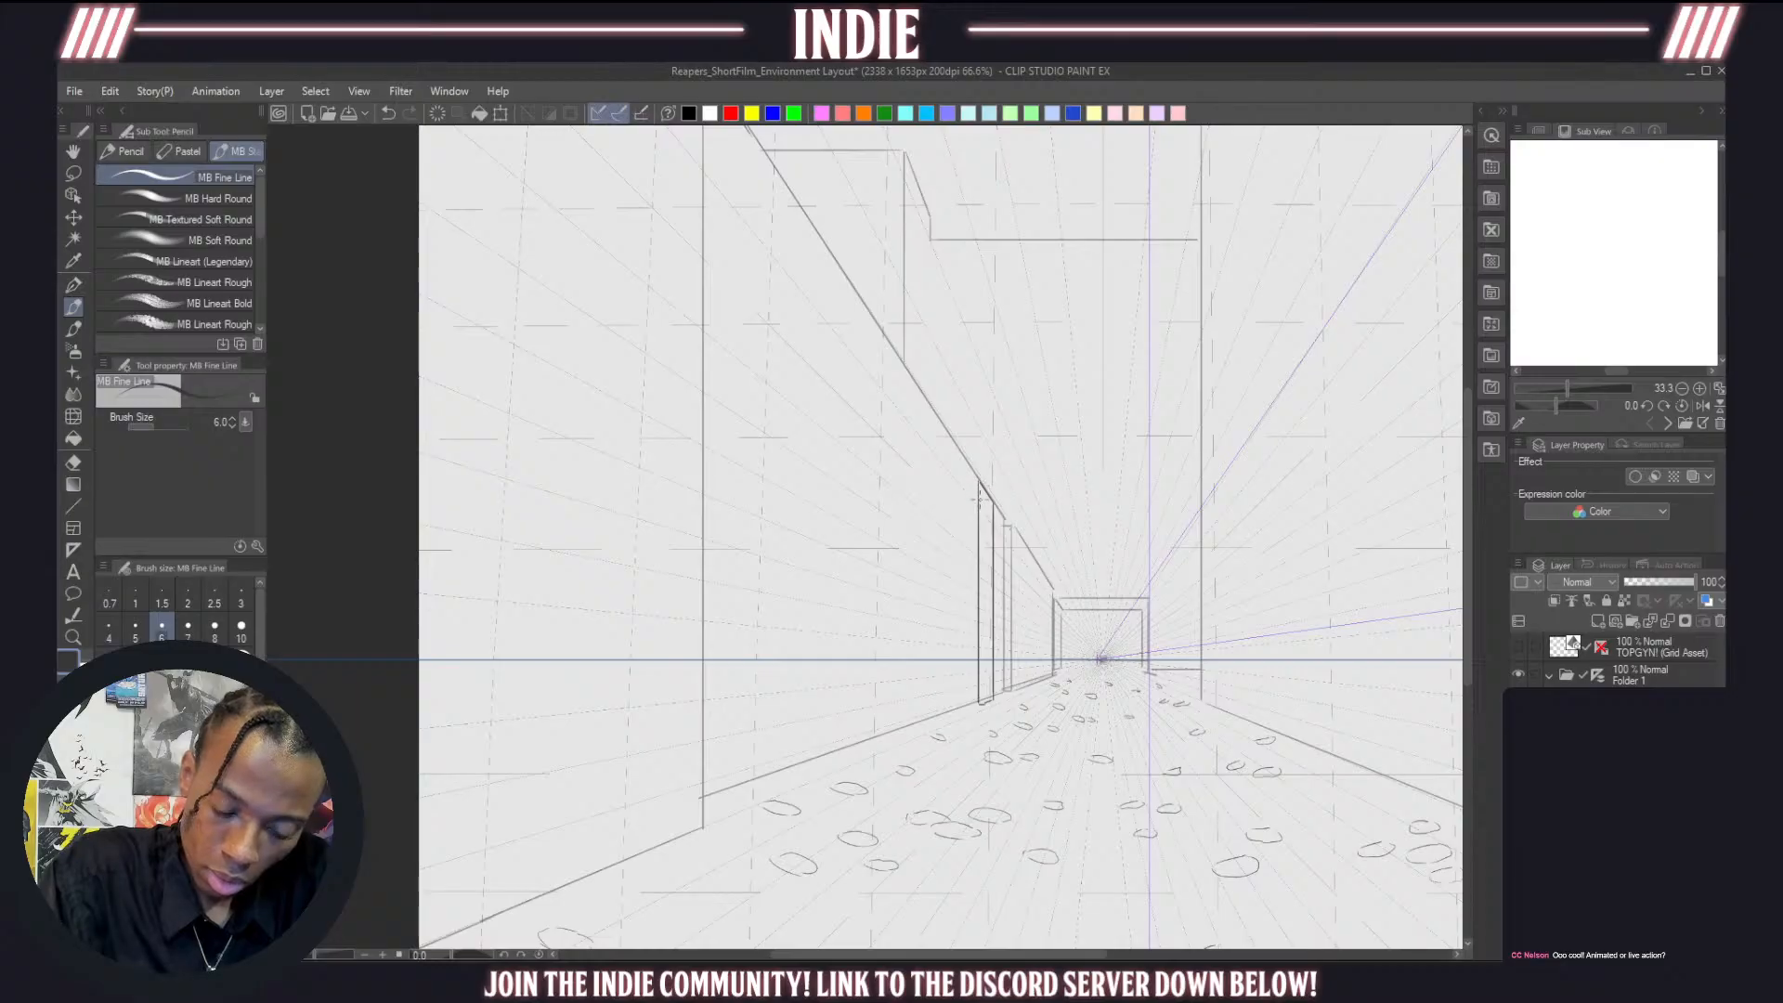
pyautogui.moveTo(982, 496)
pyautogui.mouseDown()
pyautogui.moveTo(987, 638)
pyautogui.moveTo(981, 482)
pyautogui.moveTo(988, 678)
pyautogui.mouseUp()
pyautogui.hotkey('ctrl', 'z')
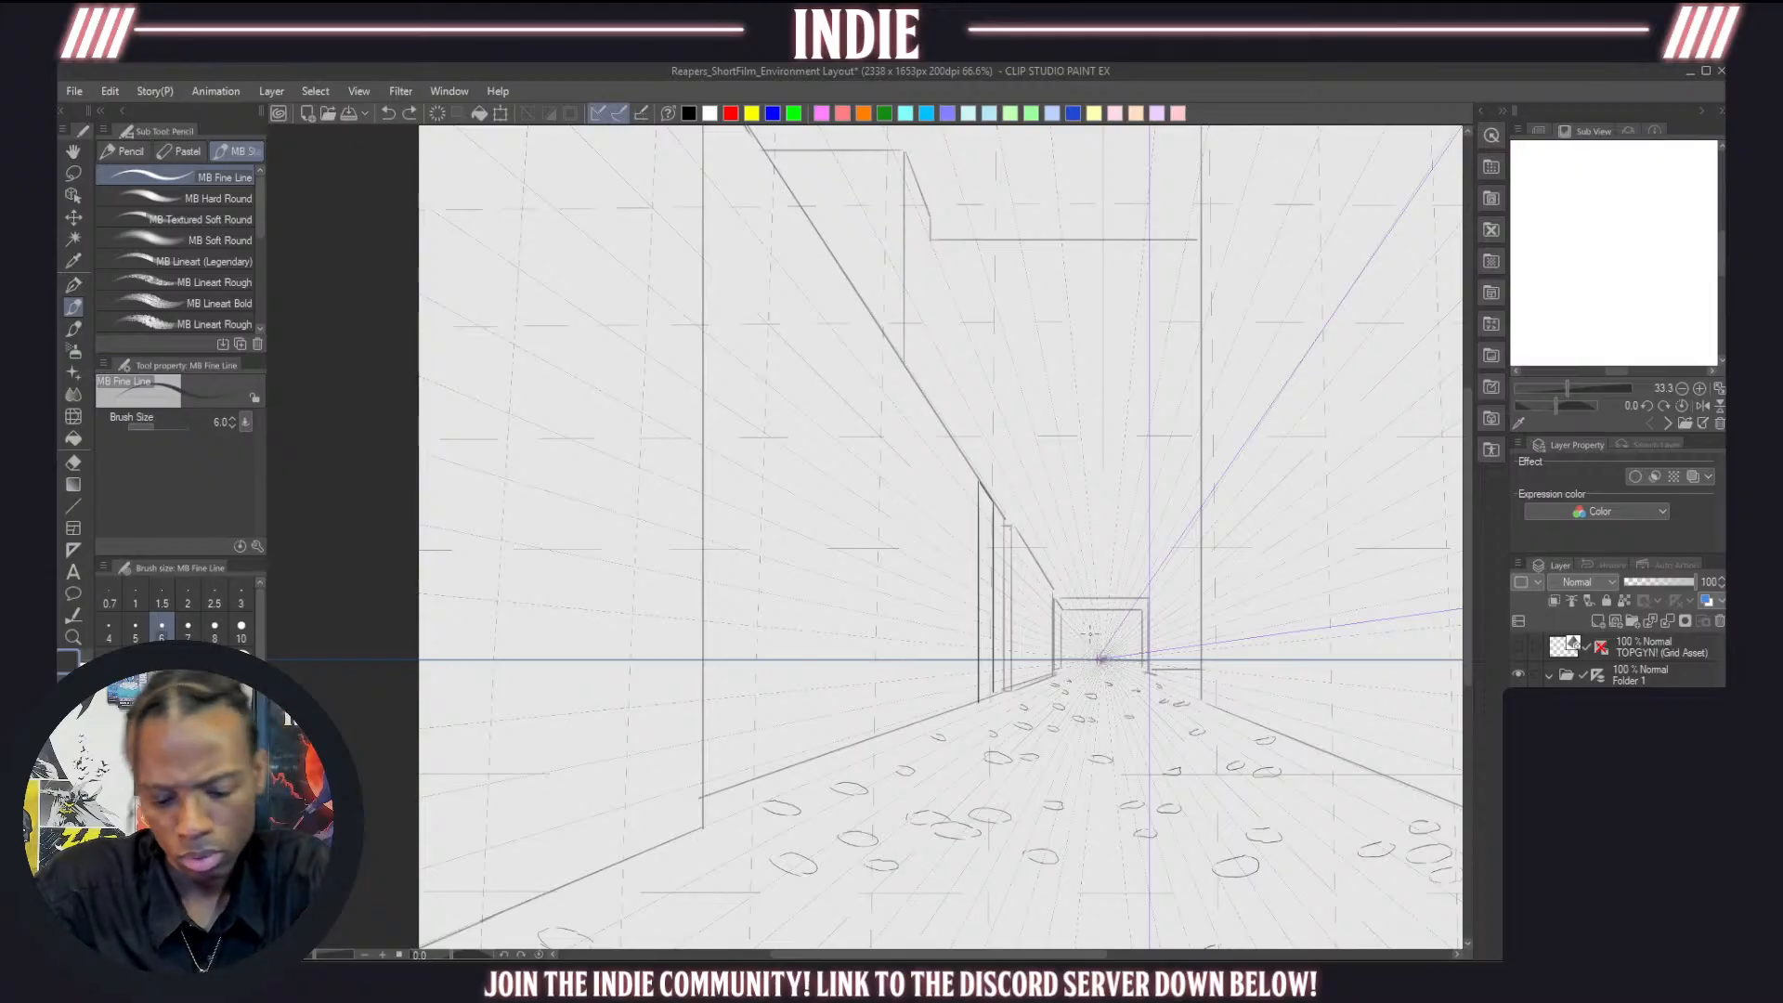
pyautogui.hotkey('ctrl', 'z')
pyautogui.hotkey('ctrl', 'z')
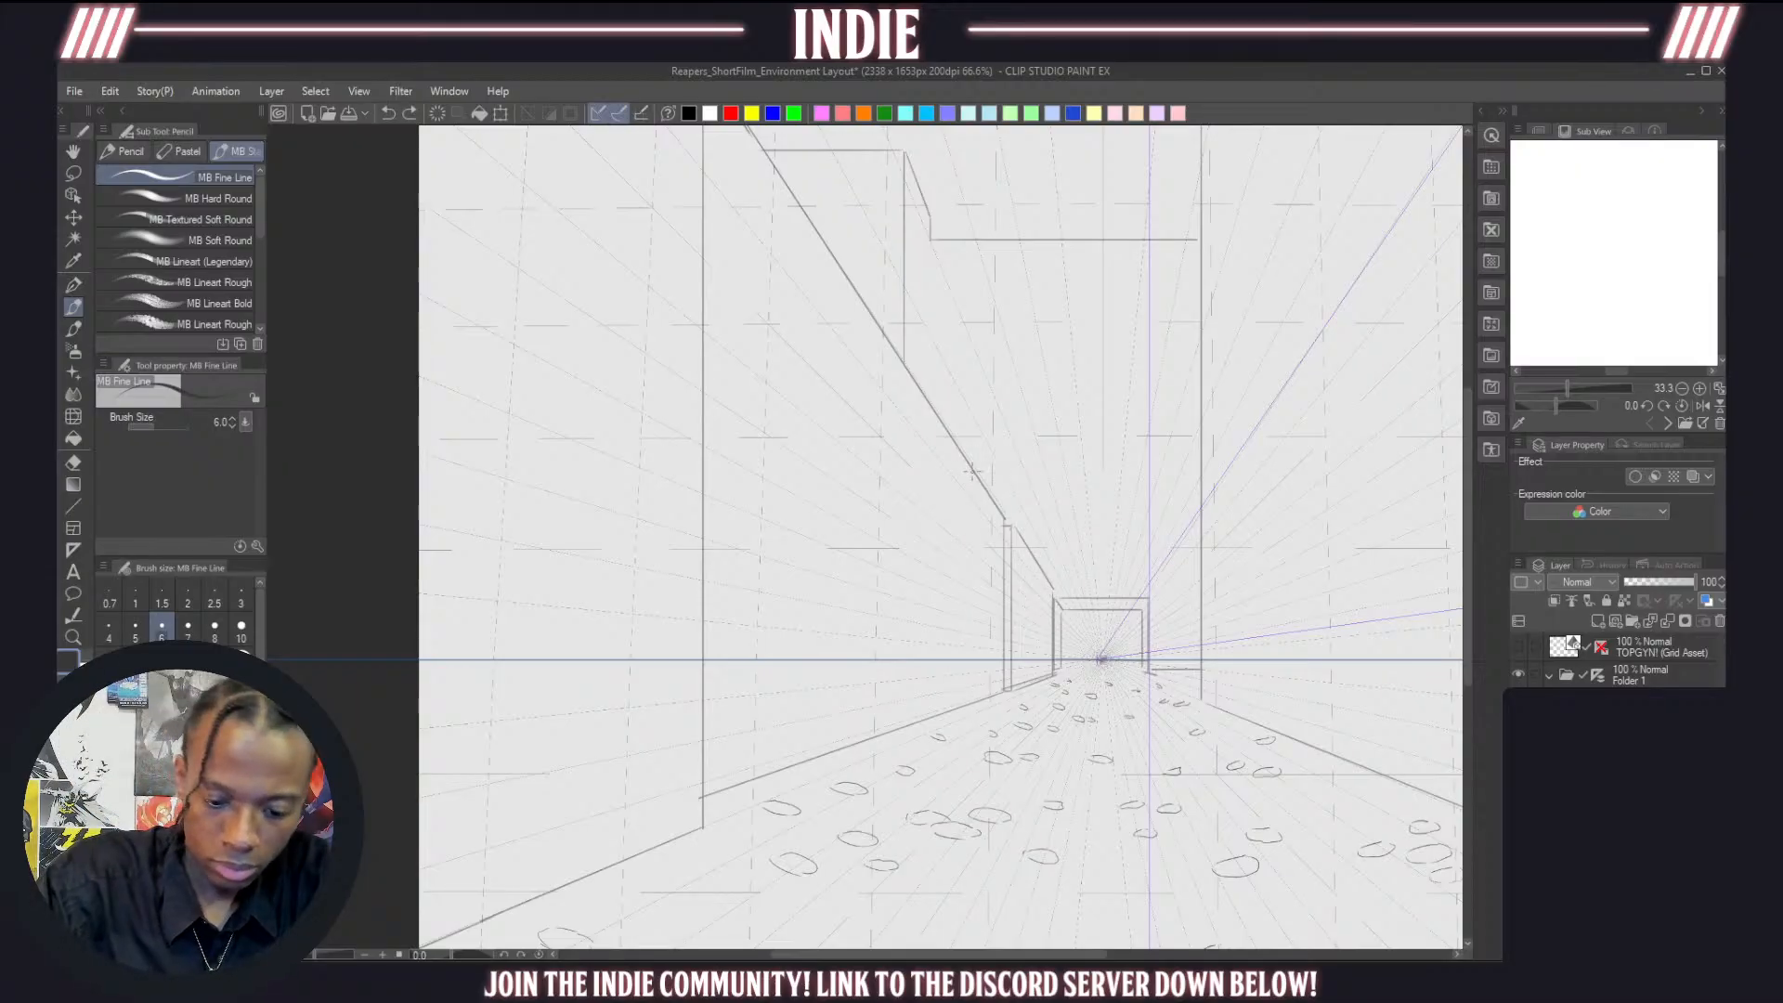
# Draw a slim pillar just in front of the far one, from roofline to ground, with a base edge and a thin side face
pyautogui.moveTo(971, 463); pyautogui.dragTo(972, 689)
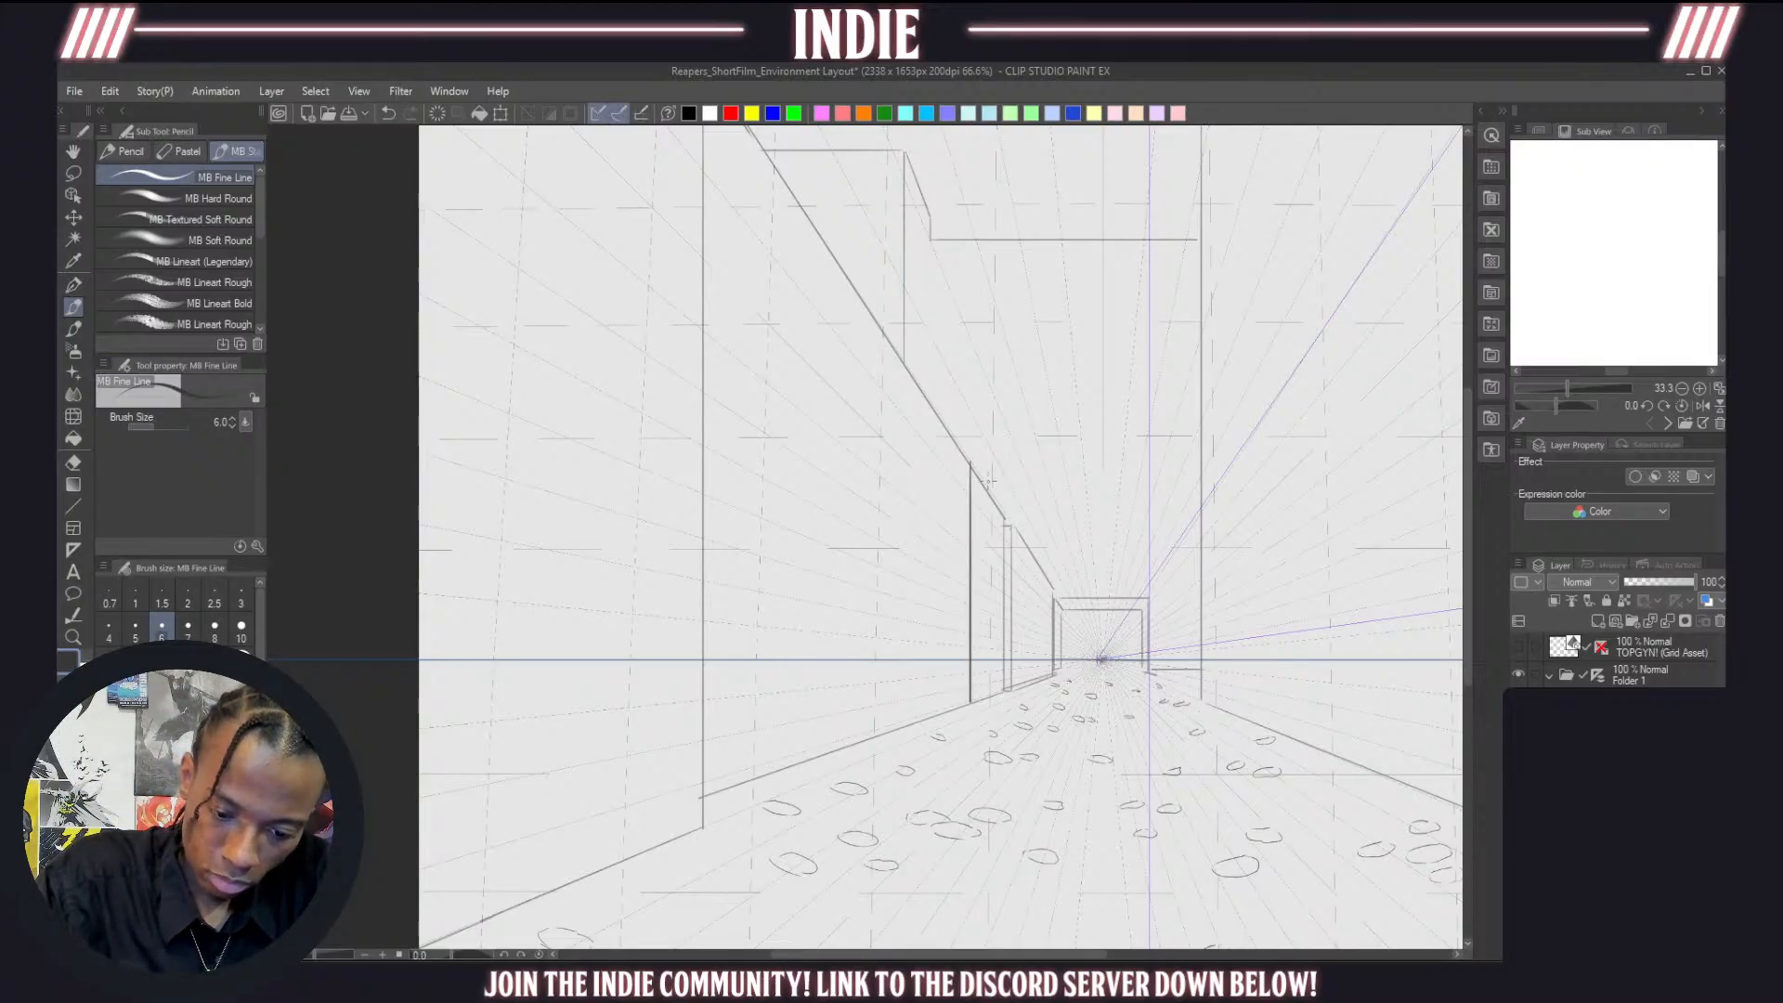
pyautogui.moveTo(989, 485); pyautogui.dragTo(990, 693)
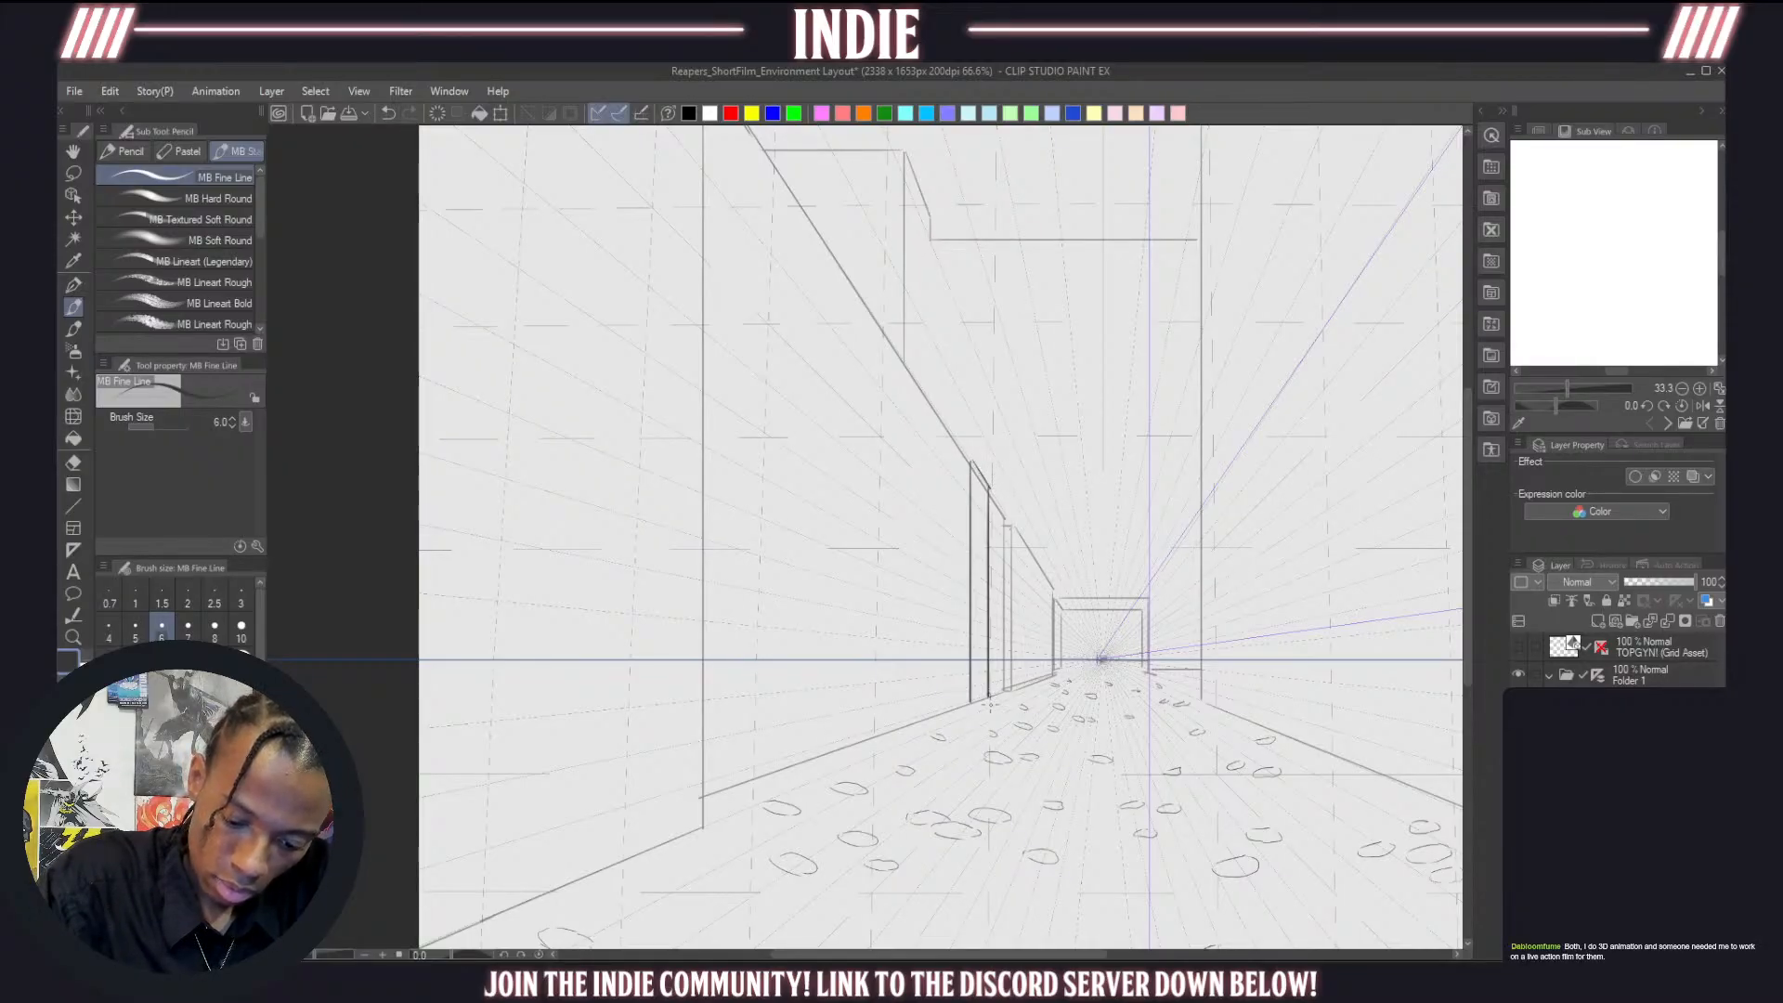
pyautogui.moveTo(990, 698); pyautogui.dragTo(972, 709)
pyautogui.hotkey('ctrl', 'z')
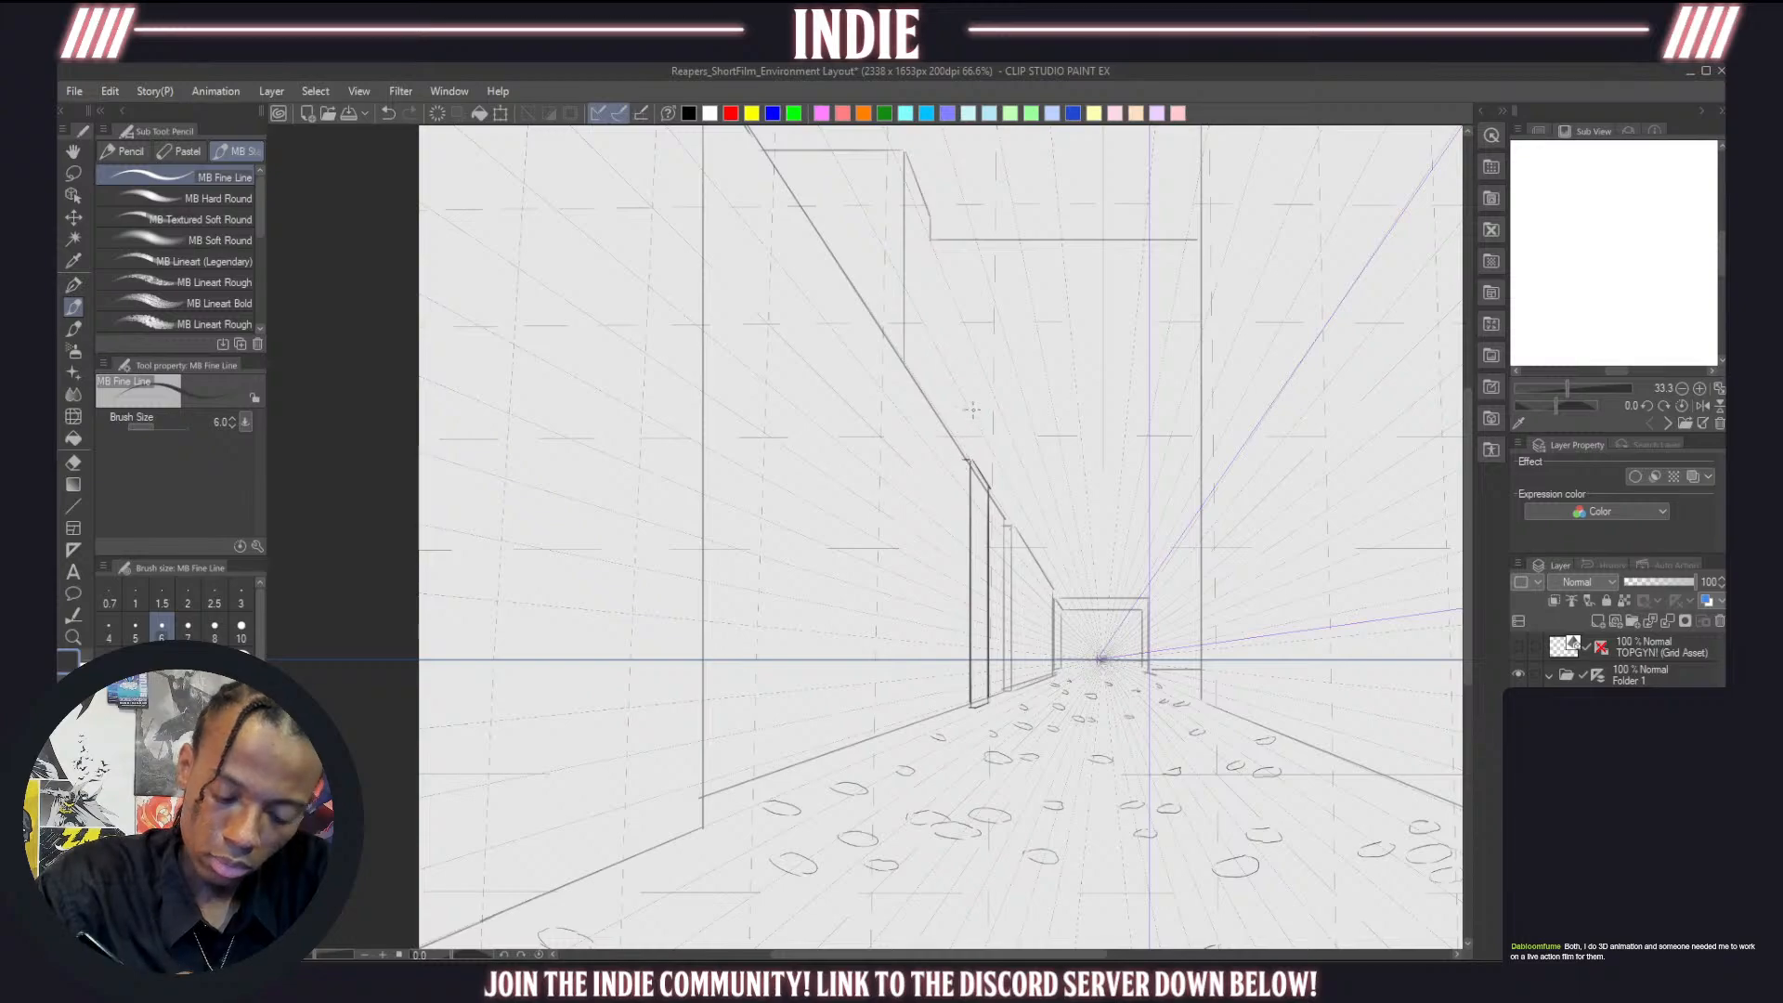
pyautogui.hotkey('ctrl', 'z')
pyautogui.moveTo(965, 460); pyautogui.dragTo(969, 695)
pyautogui.hotkey('ctrl', 'z')
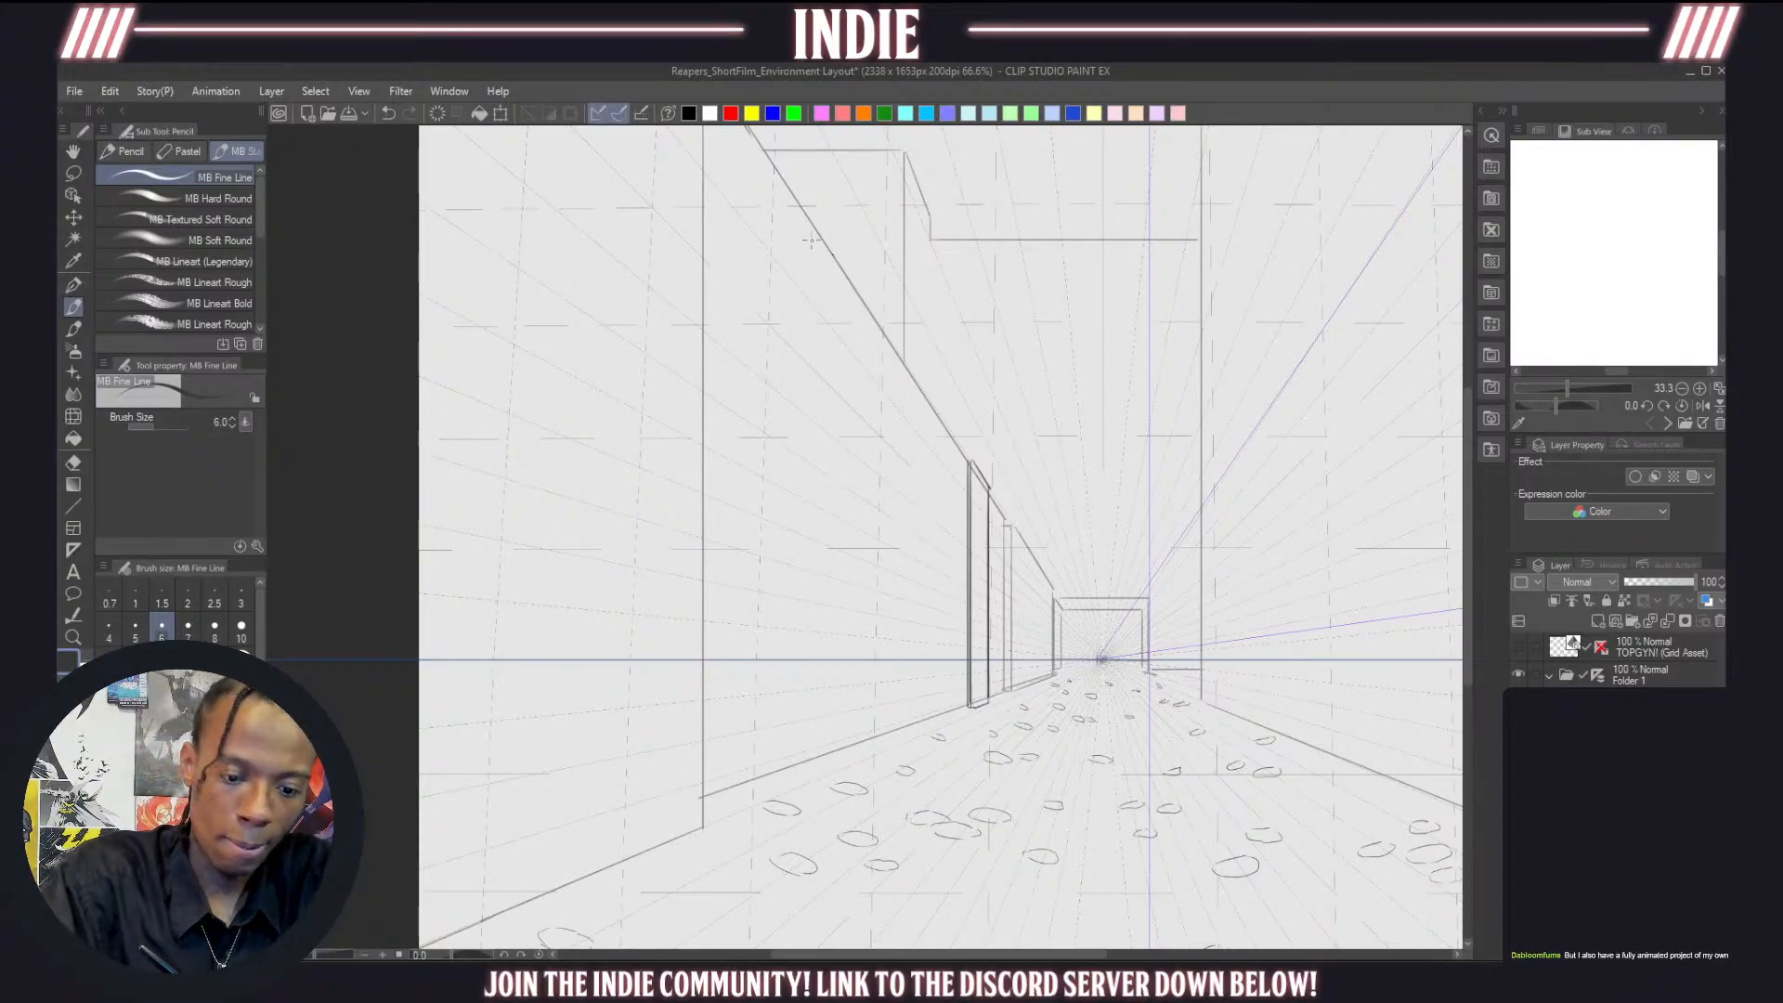
# Draw a larger near pillar on the left wall, with two full-height edges, a slanted top and a thin side face
pyautogui.moveTo(774, 173); pyautogui.dragTo(778, 764)
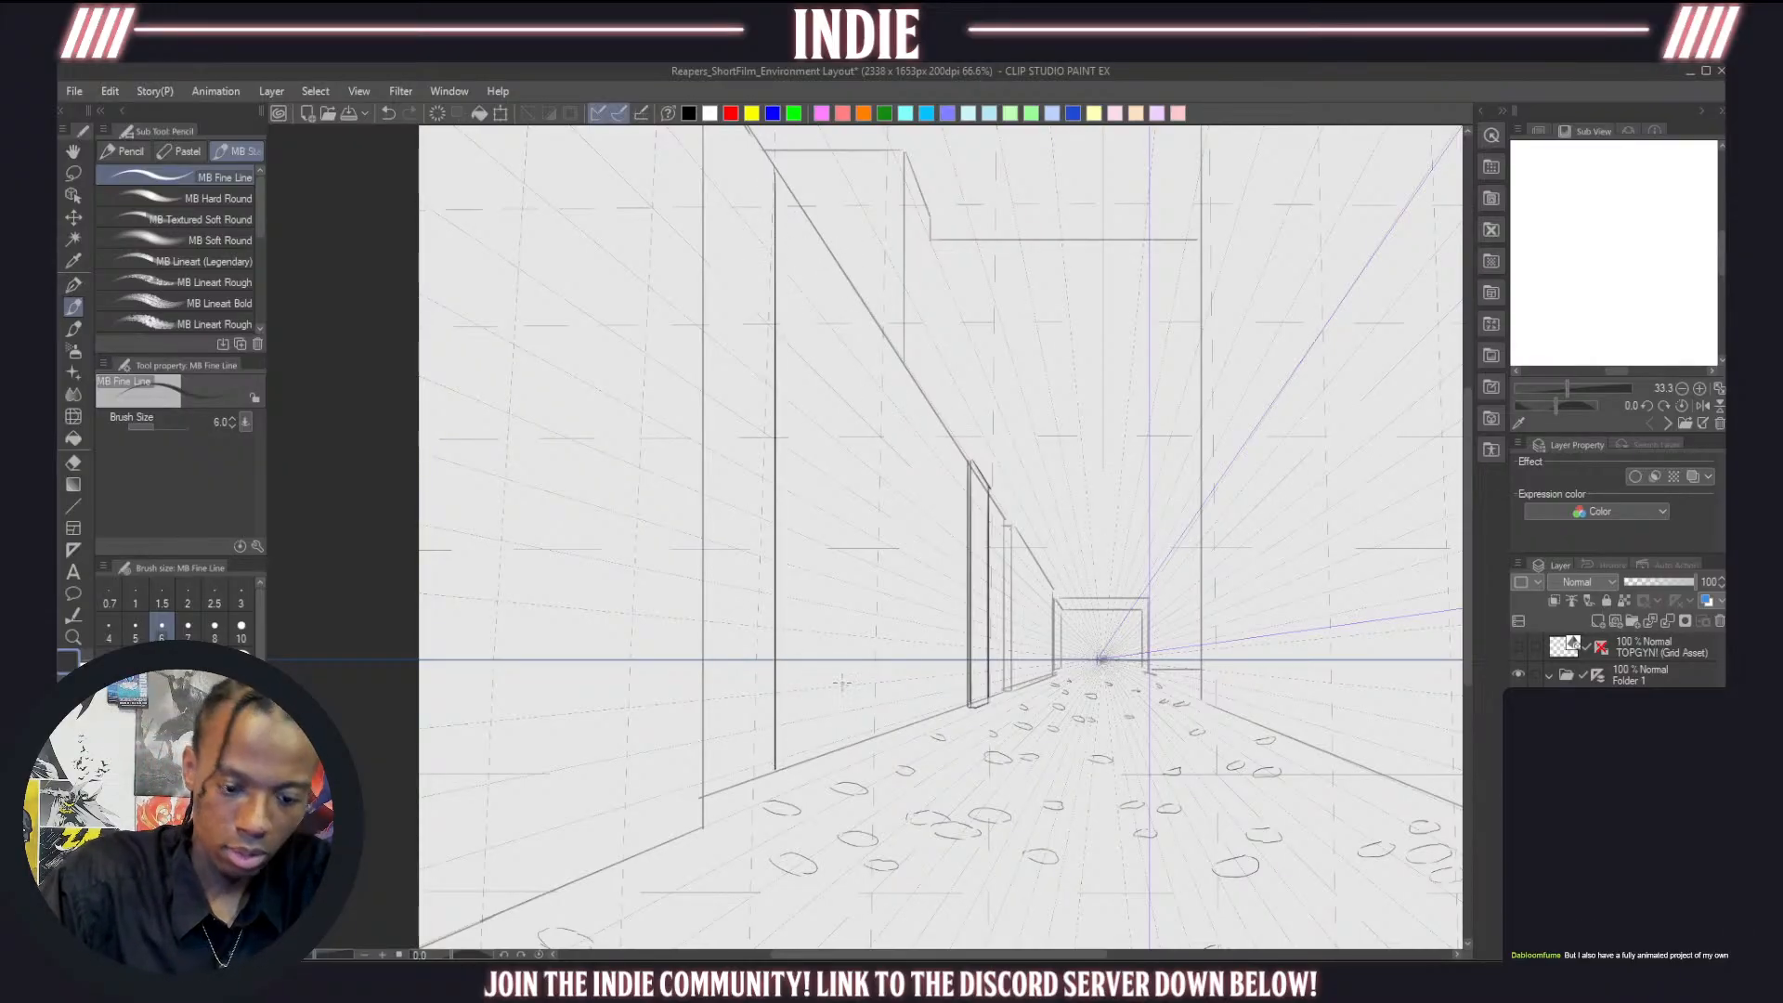
pyautogui.hotkey('ctrl', 'z')
pyautogui.moveTo(777, 154); pyautogui.dragTo(778, 773)
pyautogui.moveTo(826, 229); pyautogui.dragTo(833, 755)
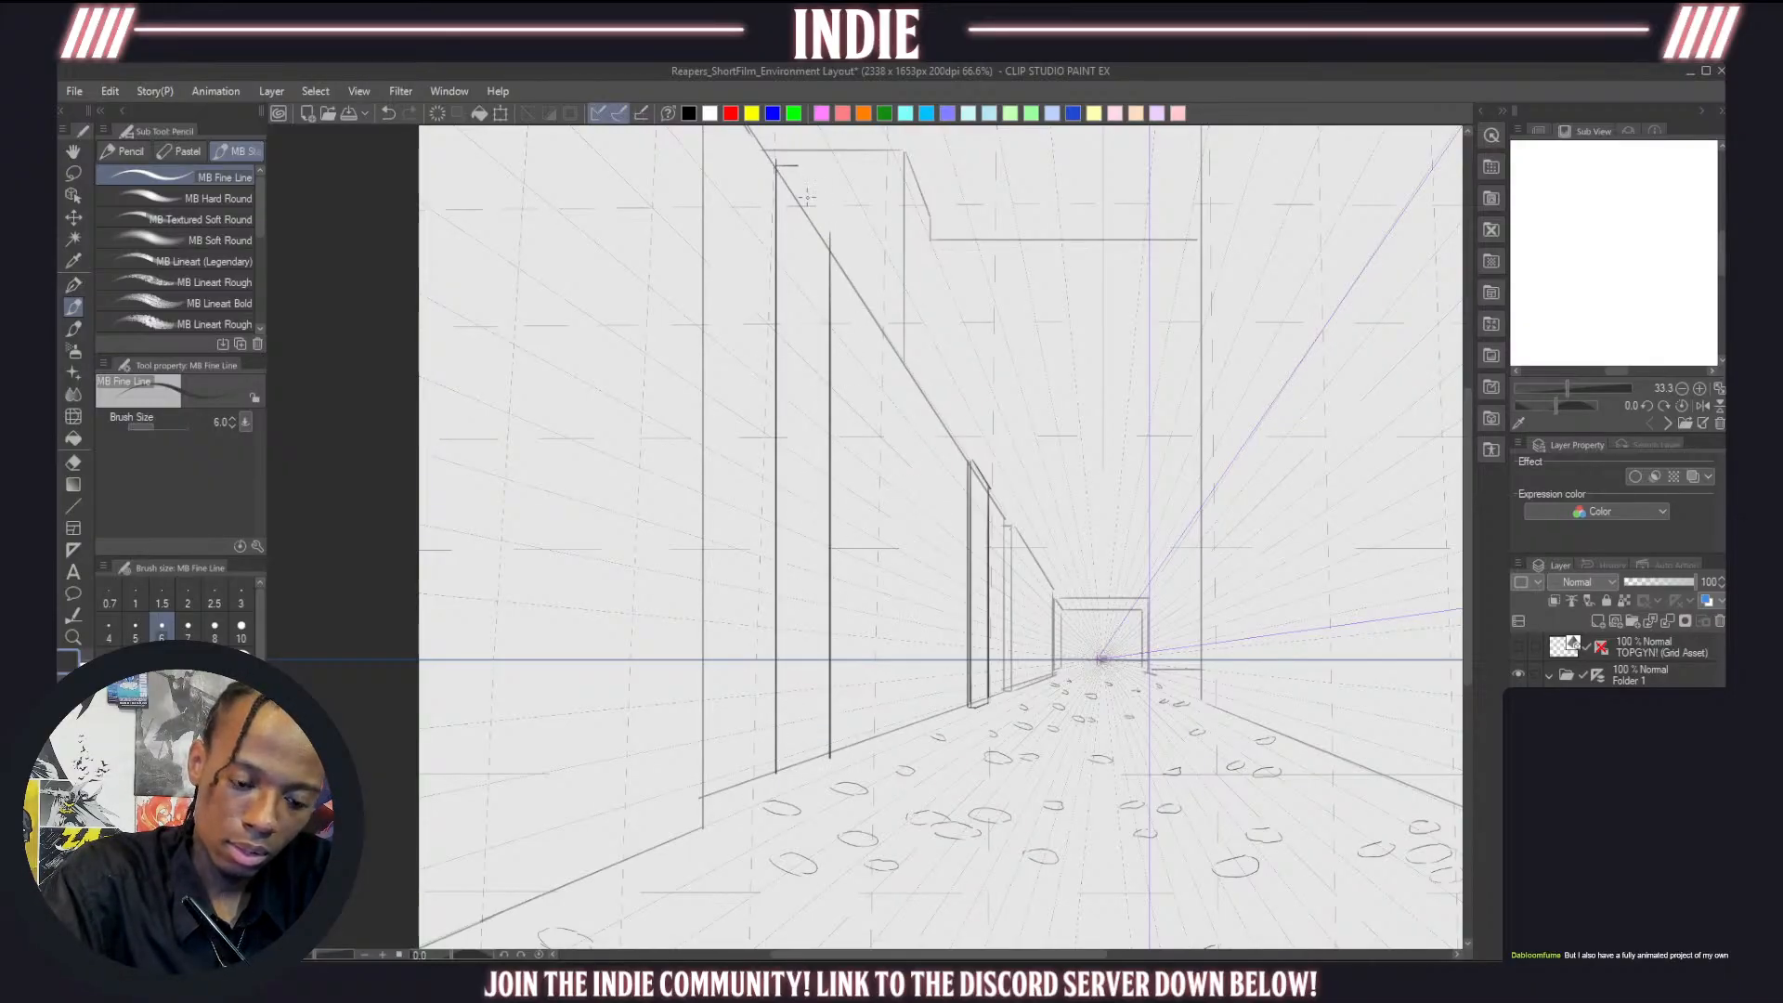
pyautogui.moveTo(808, 197); pyautogui.dragTo(831, 229)
pyautogui.hotkey('ctrl', 'z')
pyautogui.moveTo(780, 159); pyautogui.dragTo(830, 234)
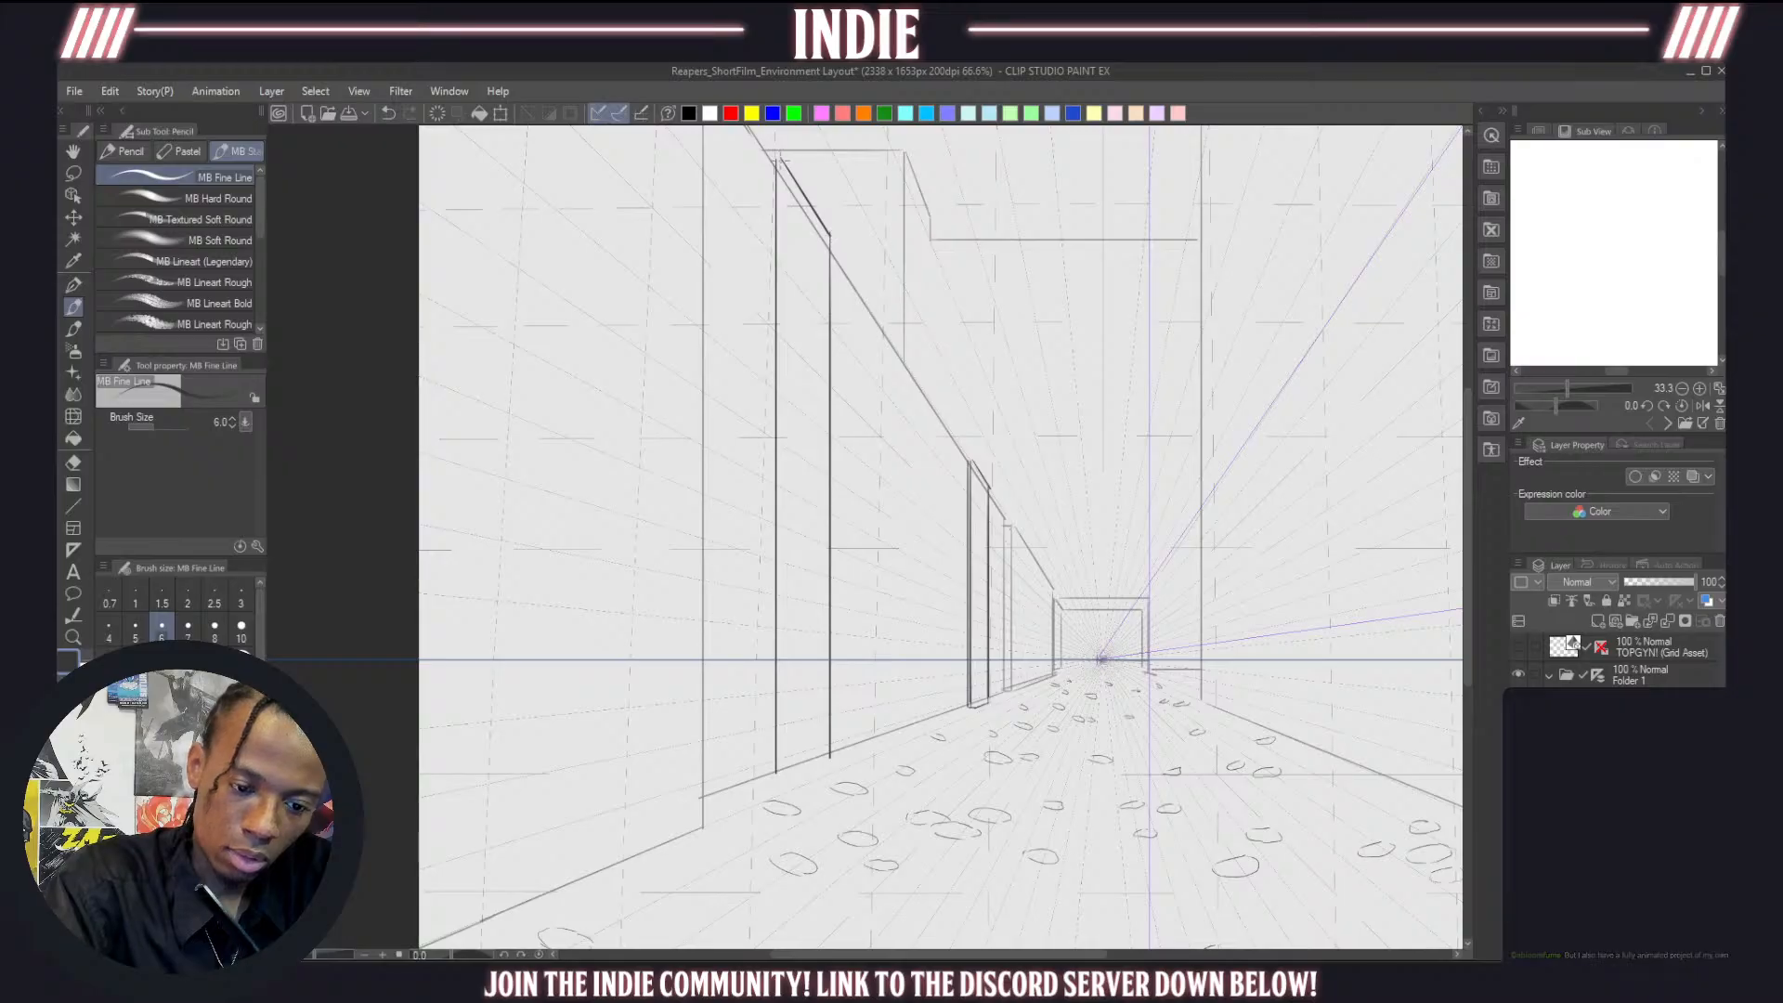
pyautogui.moveTo(769, 157)
pyautogui.mouseDown()
pyautogui.moveTo(771, 777)
pyautogui.moveTo(814, 762)
pyautogui.moveTo(775, 776)
pyautogui.mouseUp()
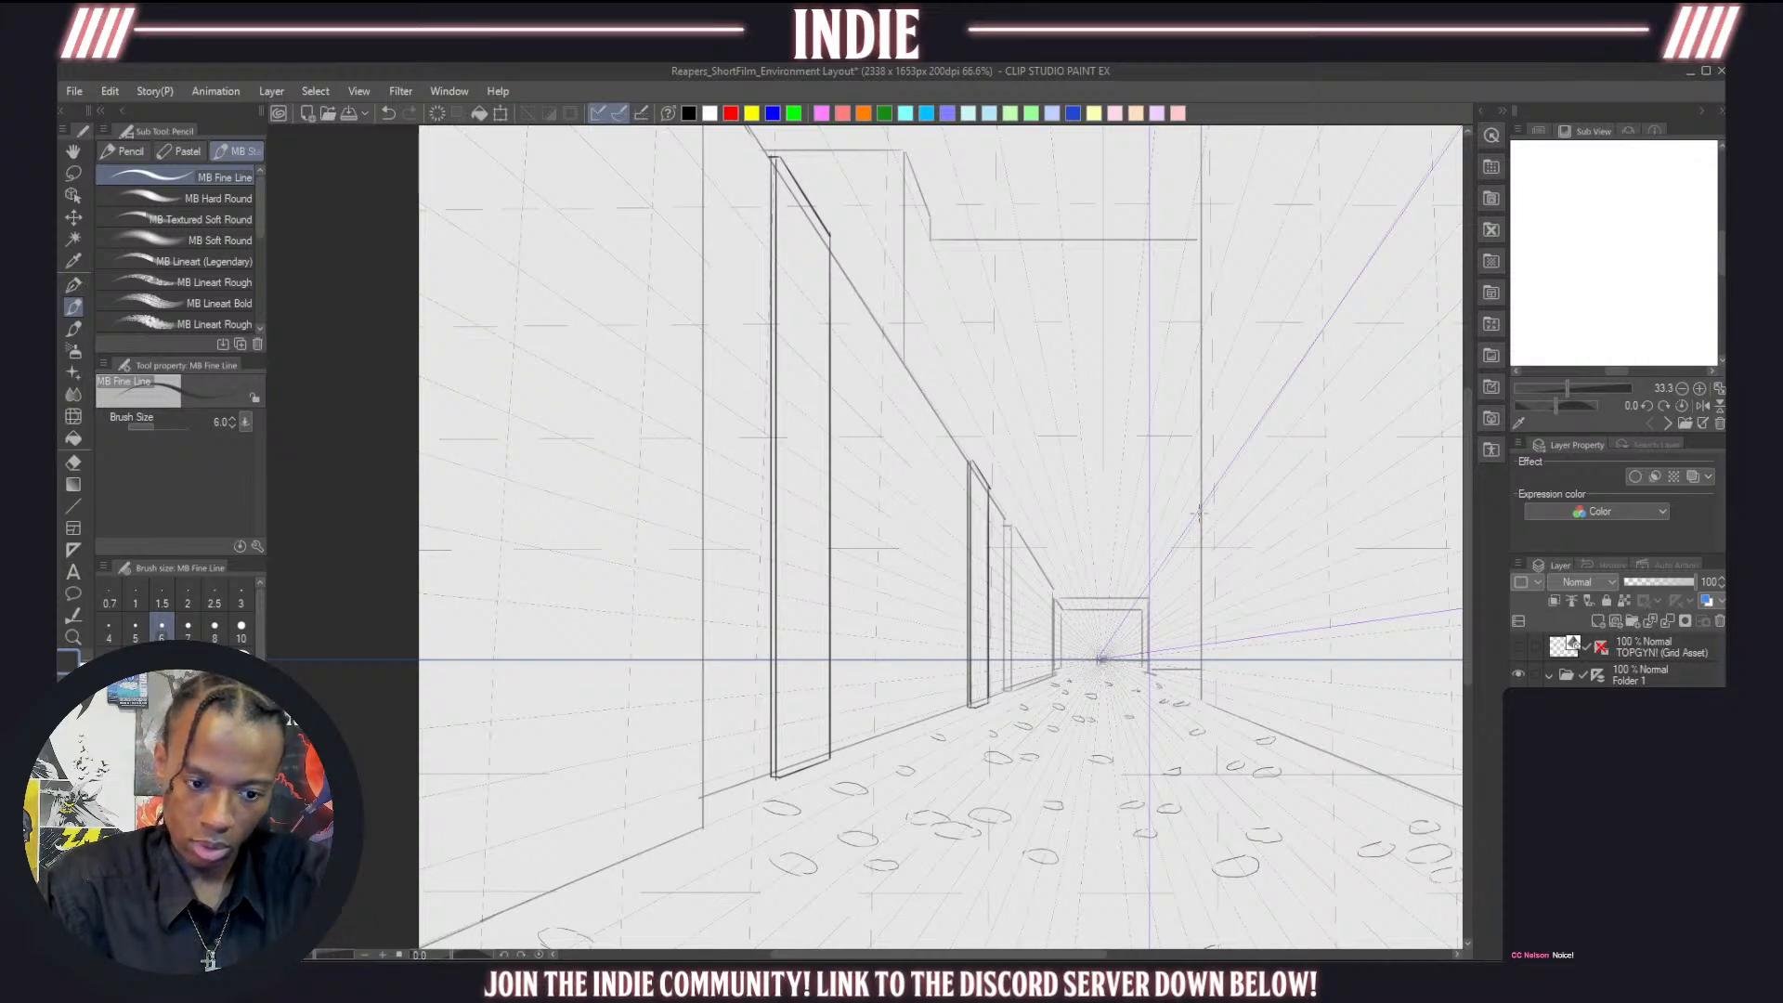
# Darken the left wall's ground line from the slim pillar past the near pillar to the building corner
pyautogui.moveTo(968, 706); pyautogui.dragTo(834, 755)
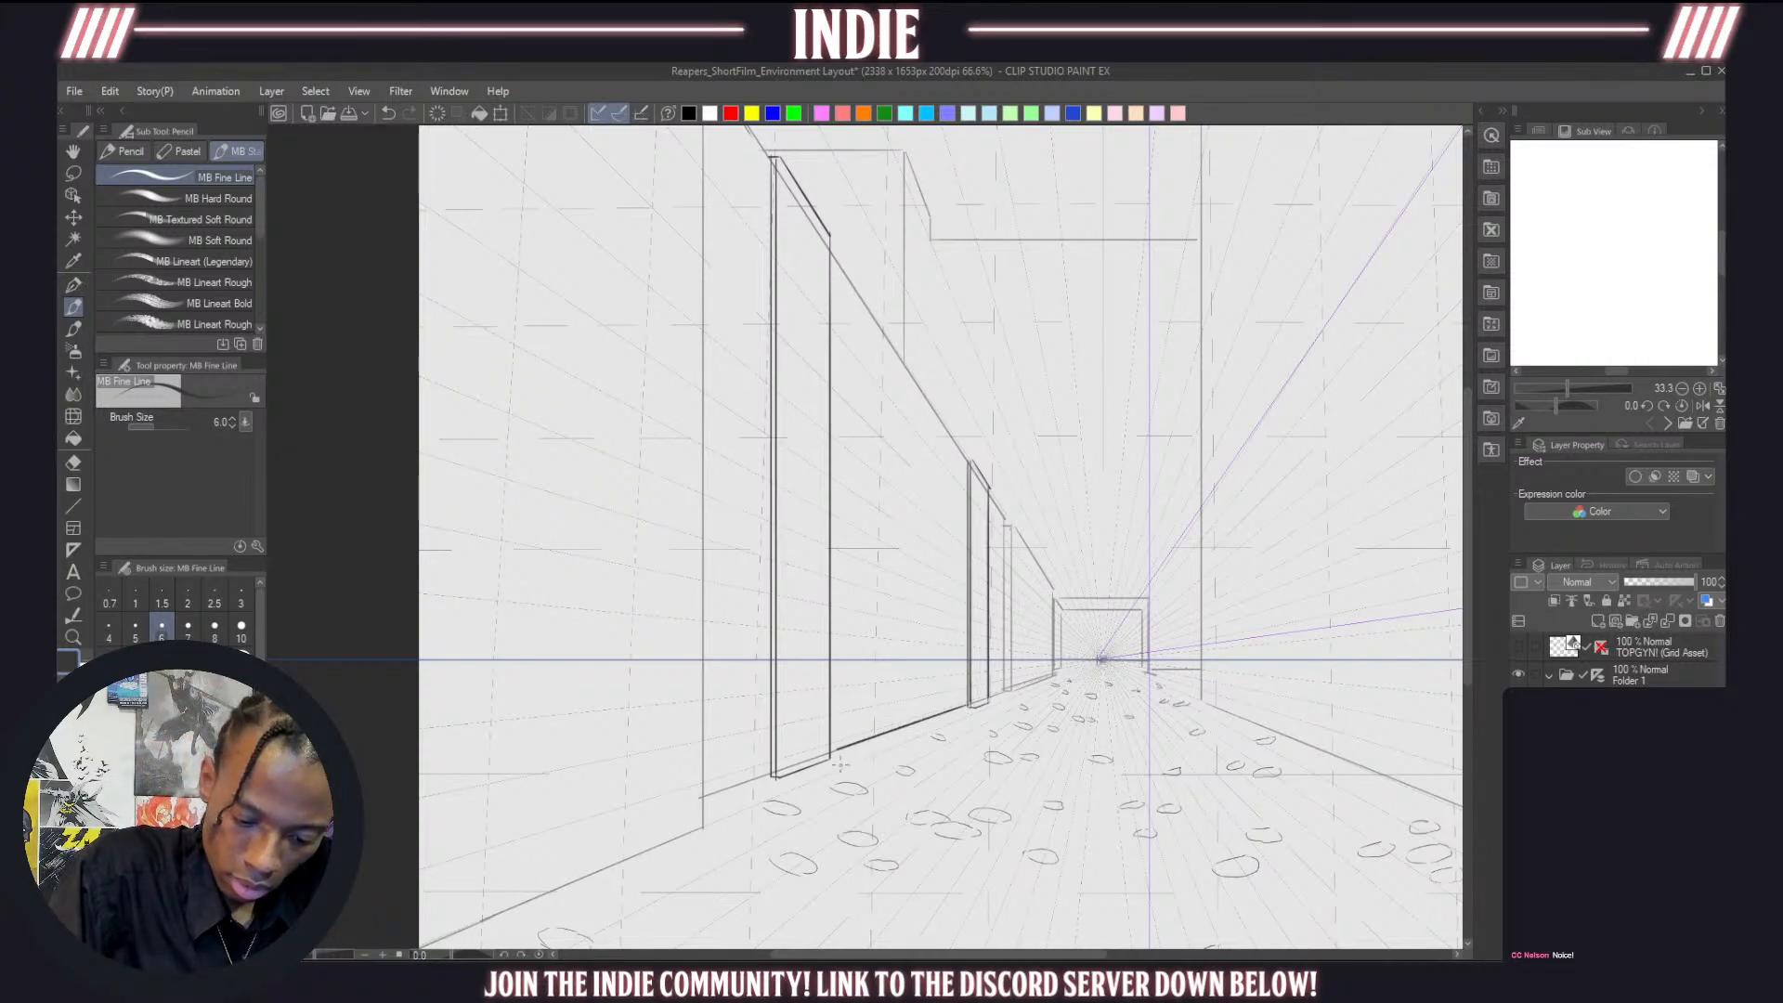
pyautogui.hotkey('ctrl', 'z')
pyautogui.moveTo(967, 708); pyautogui.dragTo(710, 800)
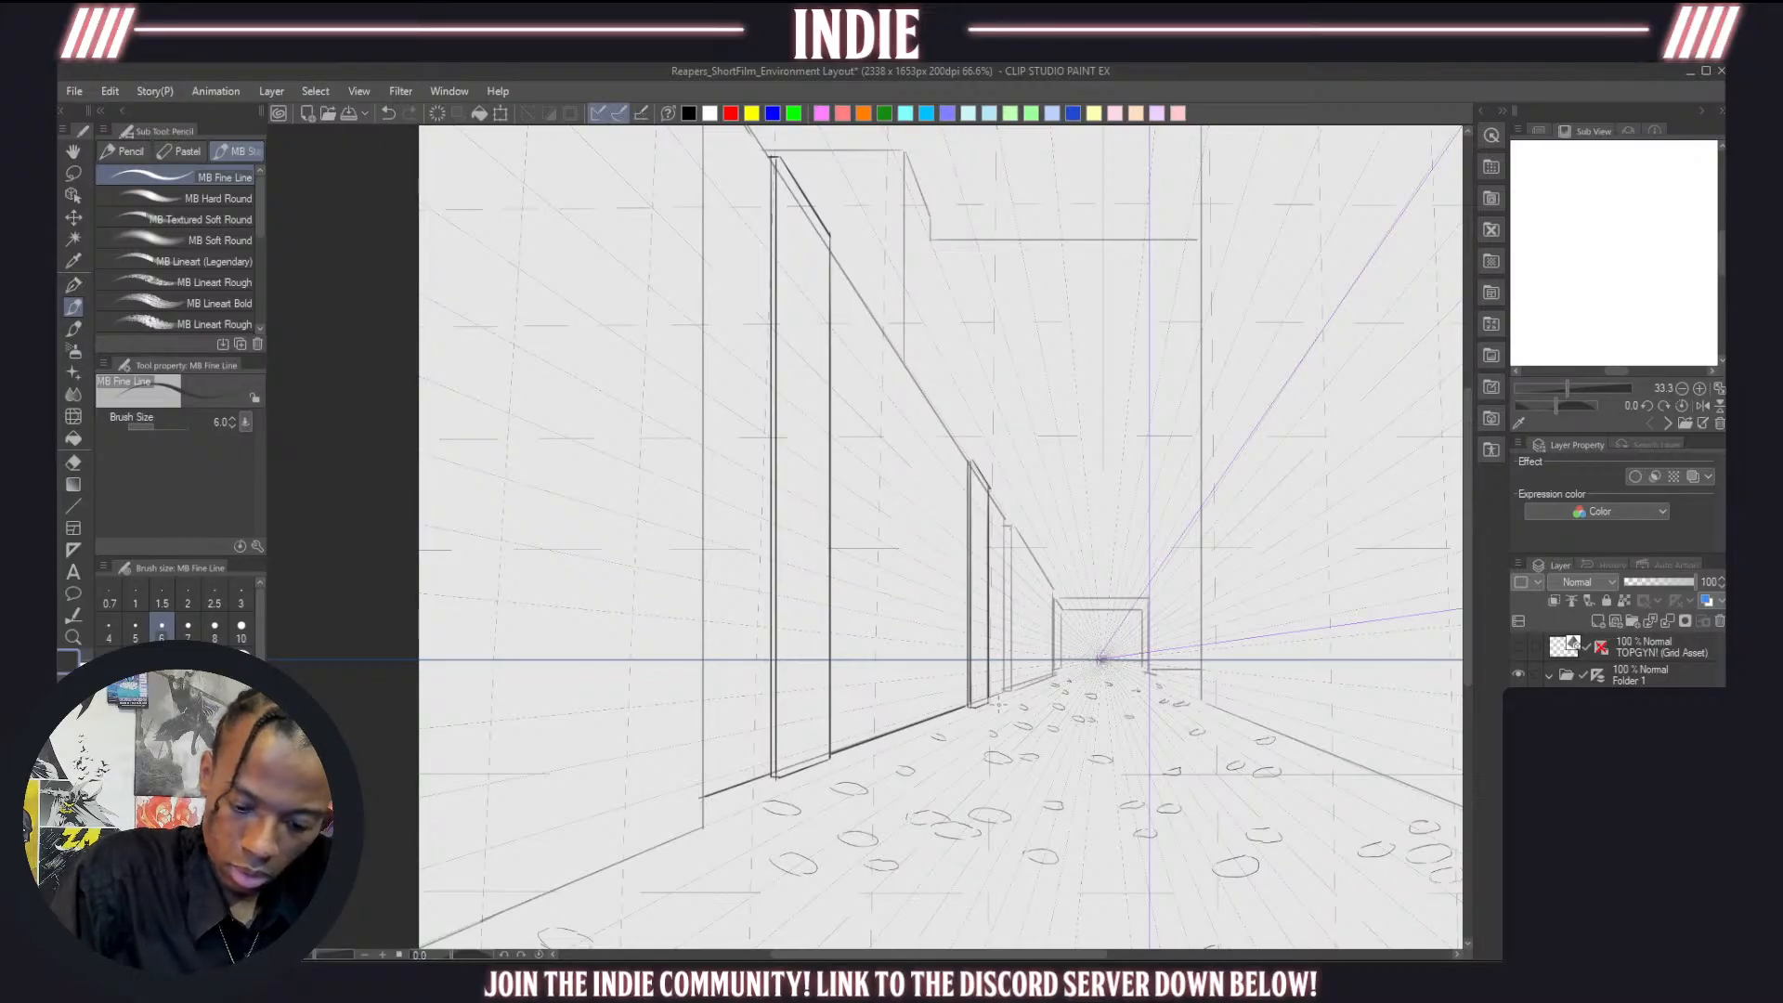
# Draw a low trim band along the left wall, receding from the near corner behind both pillars to the far one
pyautogui.moveTo(968, 674)
pyautogui.mouseDown()
pyautogui.moveTo(838, 709)
pyautogui.moveTo(703, 703)
pyautogui.mouseUp()
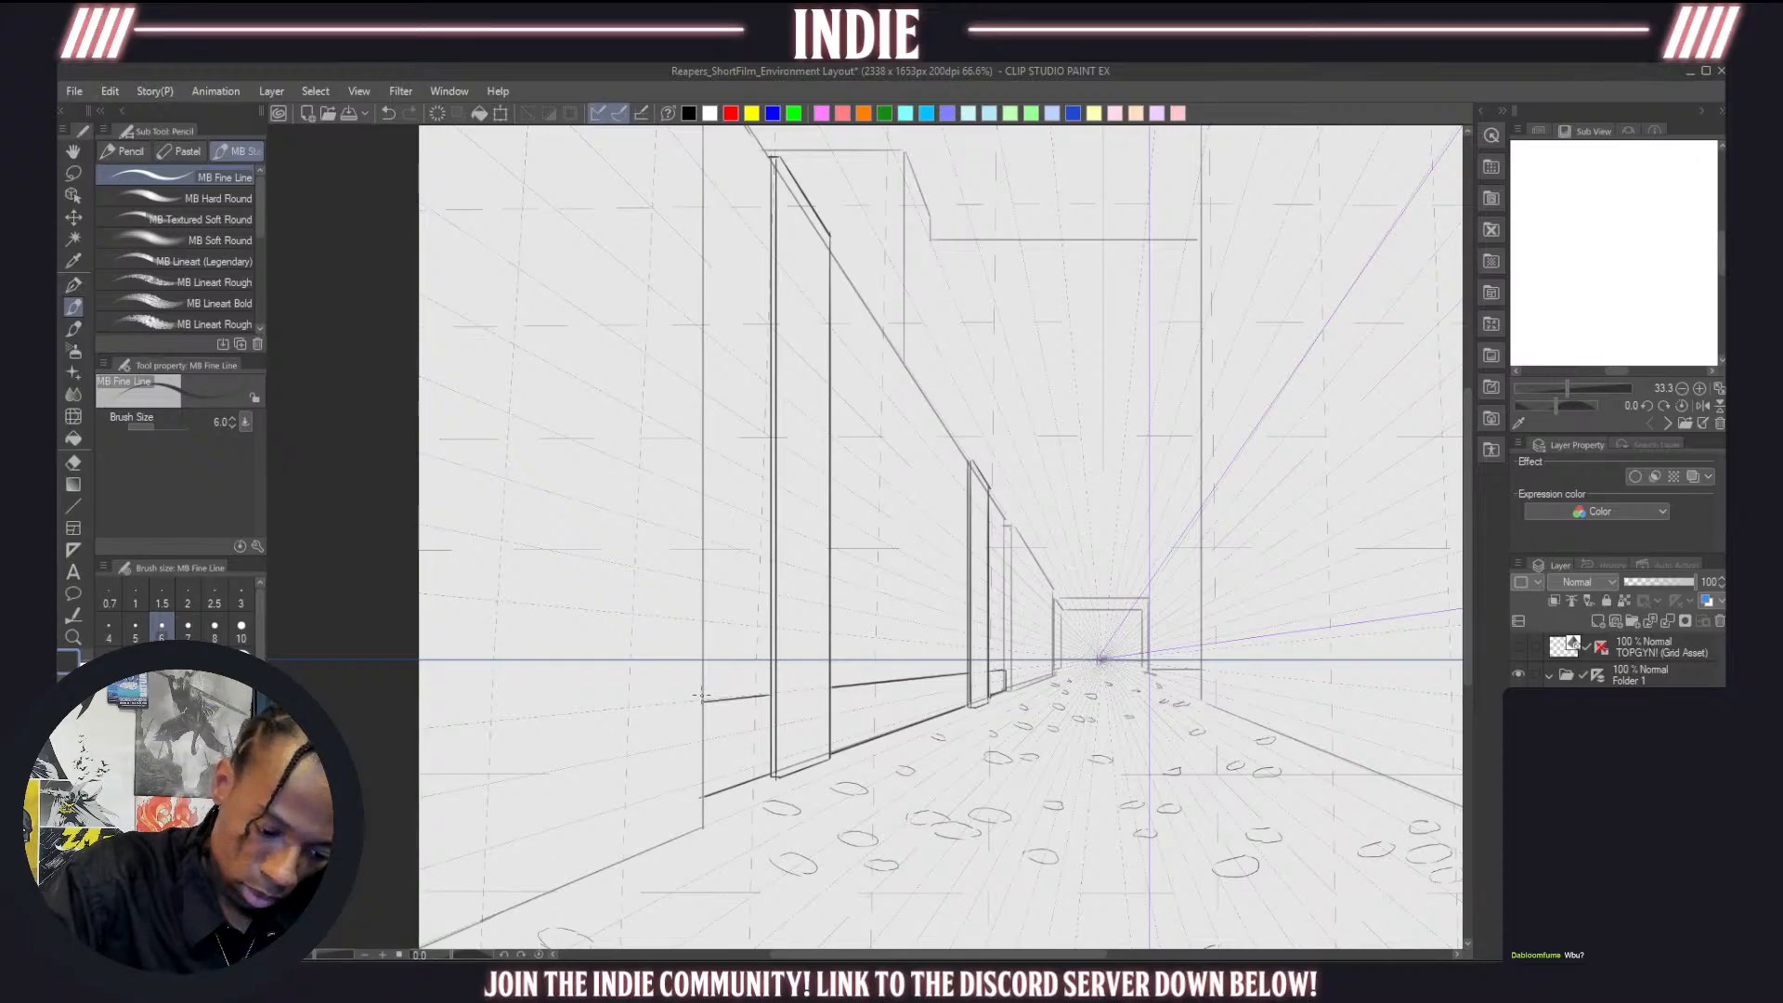
pyautogui.hotkey('ctrl', 'z')
pyautogui.moveTo(704, 698)
pyautogui.mouseDown()
pyautogui.moveTo(777, 680)
pyautogui.moveTo(706, 701)
pyautogui.moveTo(1007, 668)
pyautogui.mouseUp()
pyautogui.hotkey('ctrl', 'z')
pyautogui.hotkey('ctrl', 'z')
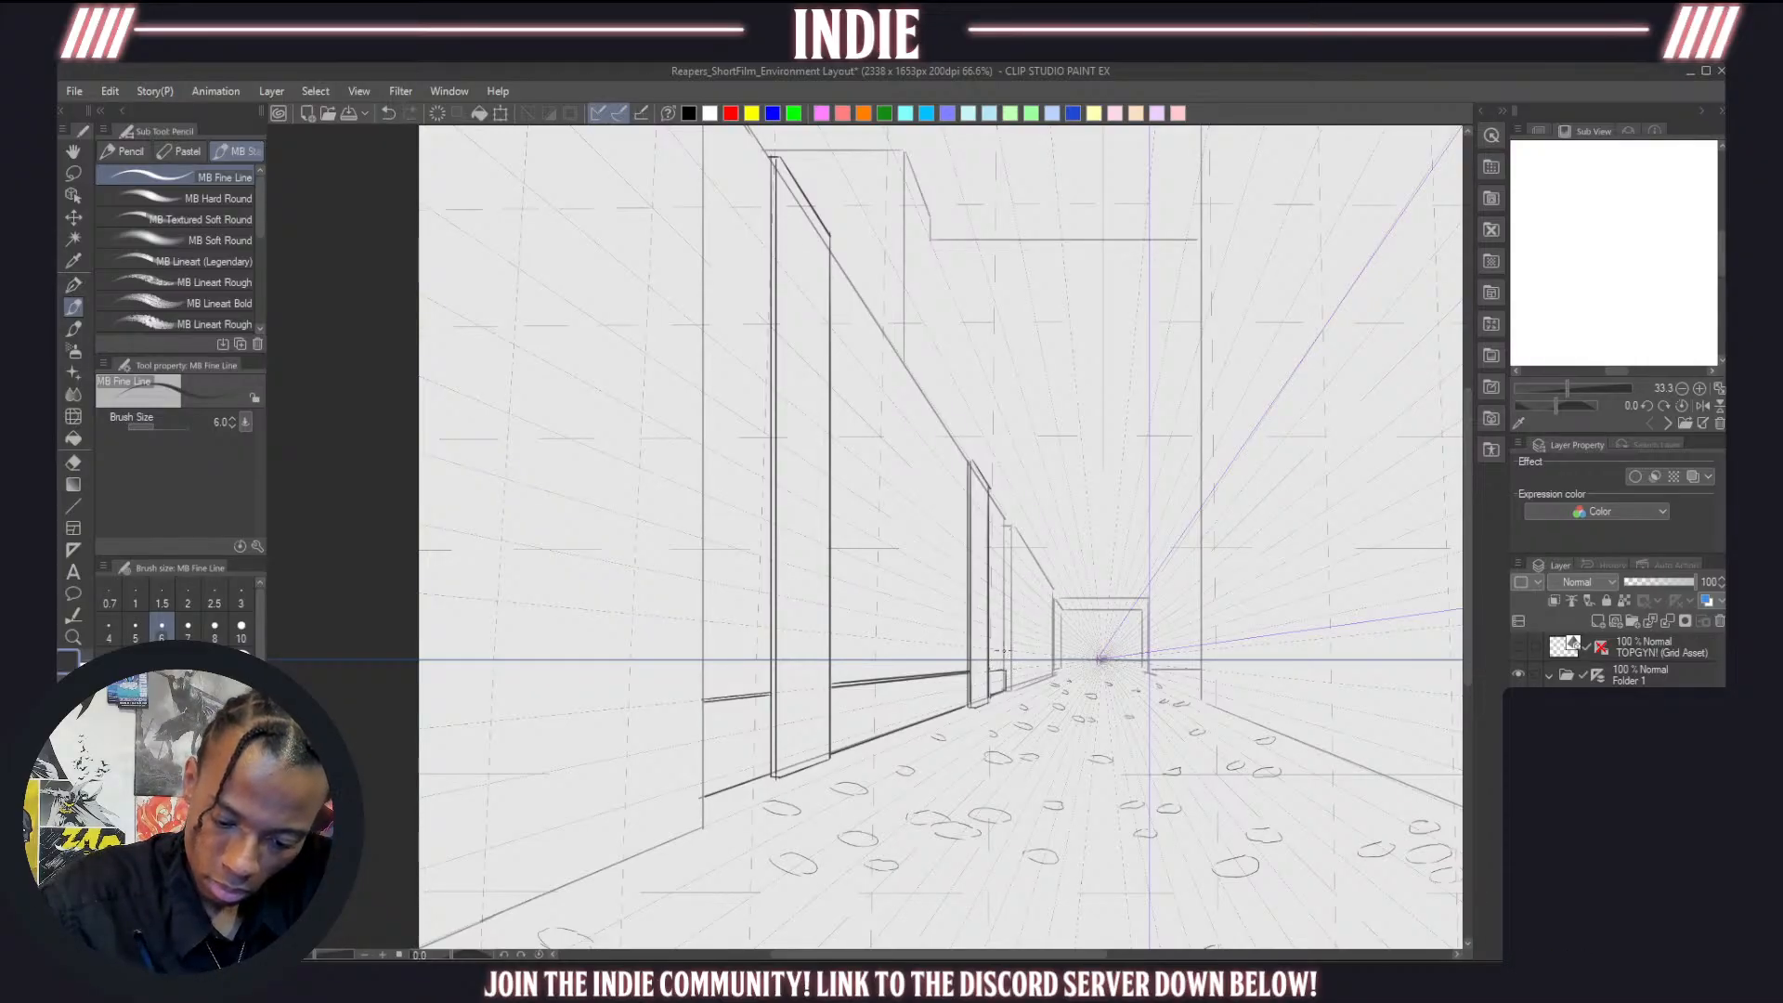
pyautogui.moveTo(990, 670); pyautogui.dragTo(1007, 669)
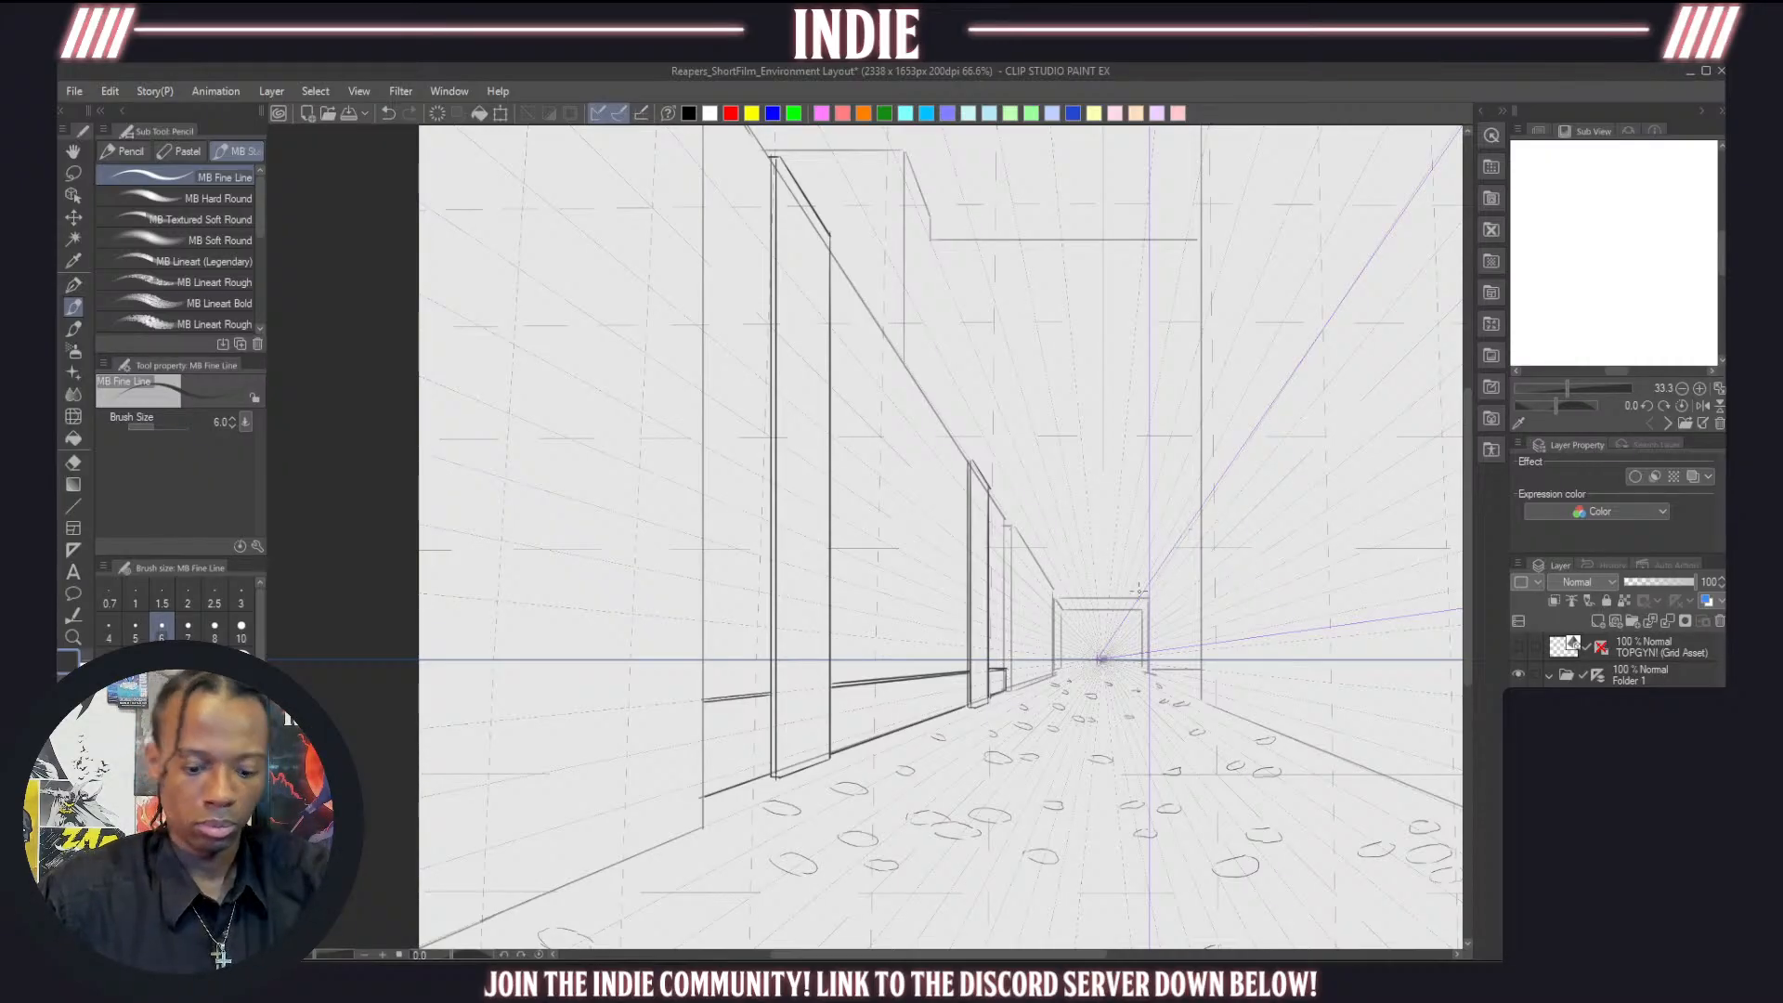
# Carry the low trim line across the faces of the near pillar and the slim pillar
pyautogui.moveTo(778, 692)
pyautogui.mouseDown()
pyautogui.moveTo(827, 683)
pyautogui.moveTo(834, 659)
pyautogui.moveTo(830, 683)
pyautogui.moveTo(776, 682)
pyautogui.mouseUp()
pyautogui.hotkey('ctrl', 'z')
pyautogui.hotkey('ctrl', 'z')
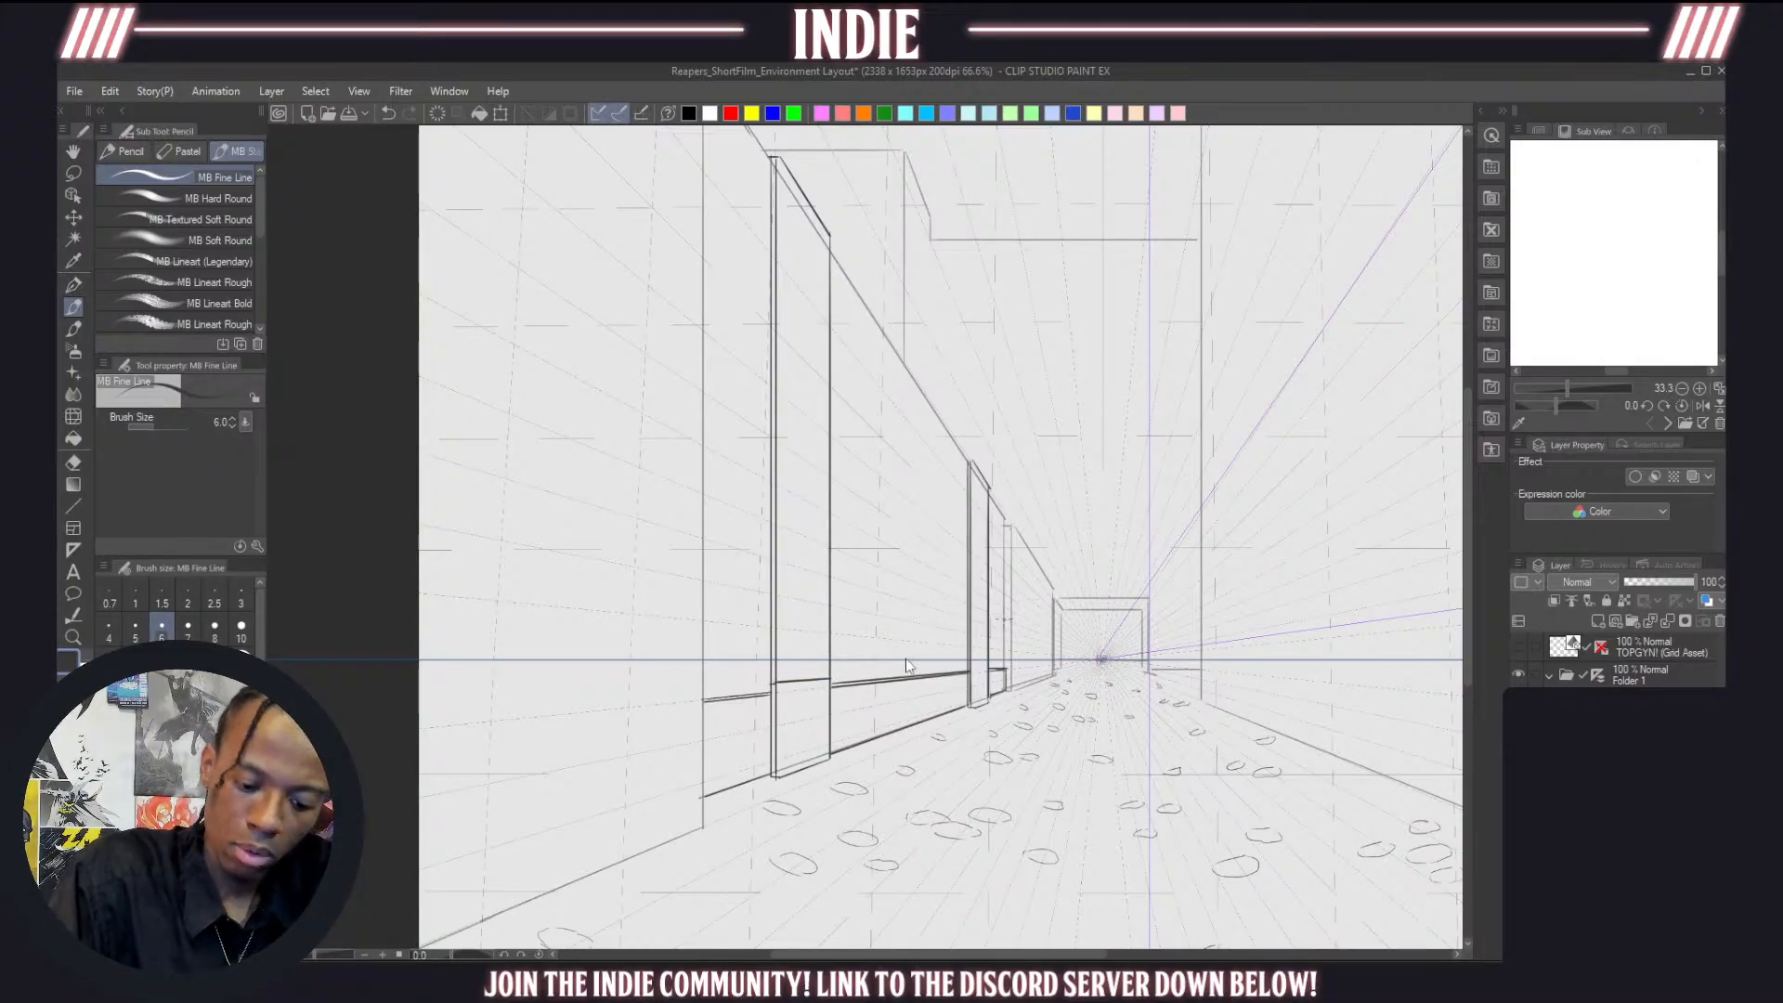
pyautogui.moveTo(773, 683); pyautogui.dragTo(785, 682)
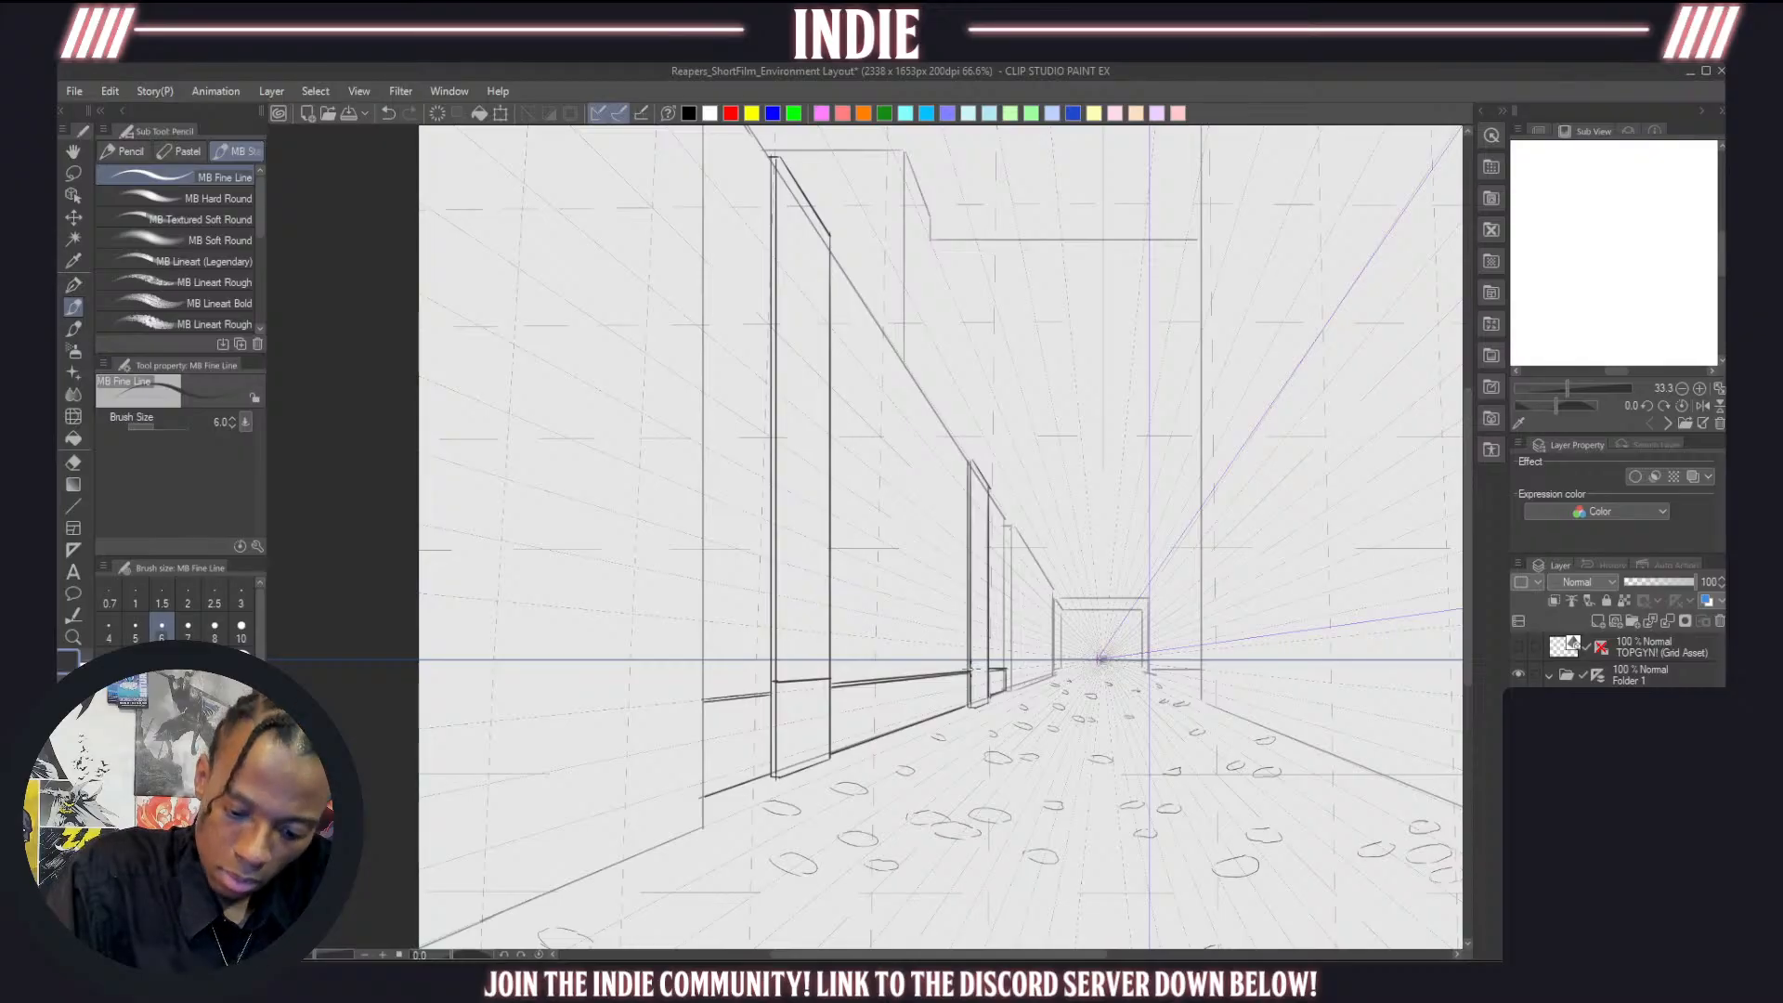
pyautogui.moveTo(971, 670); pyautogui.dragTo(991, 668)
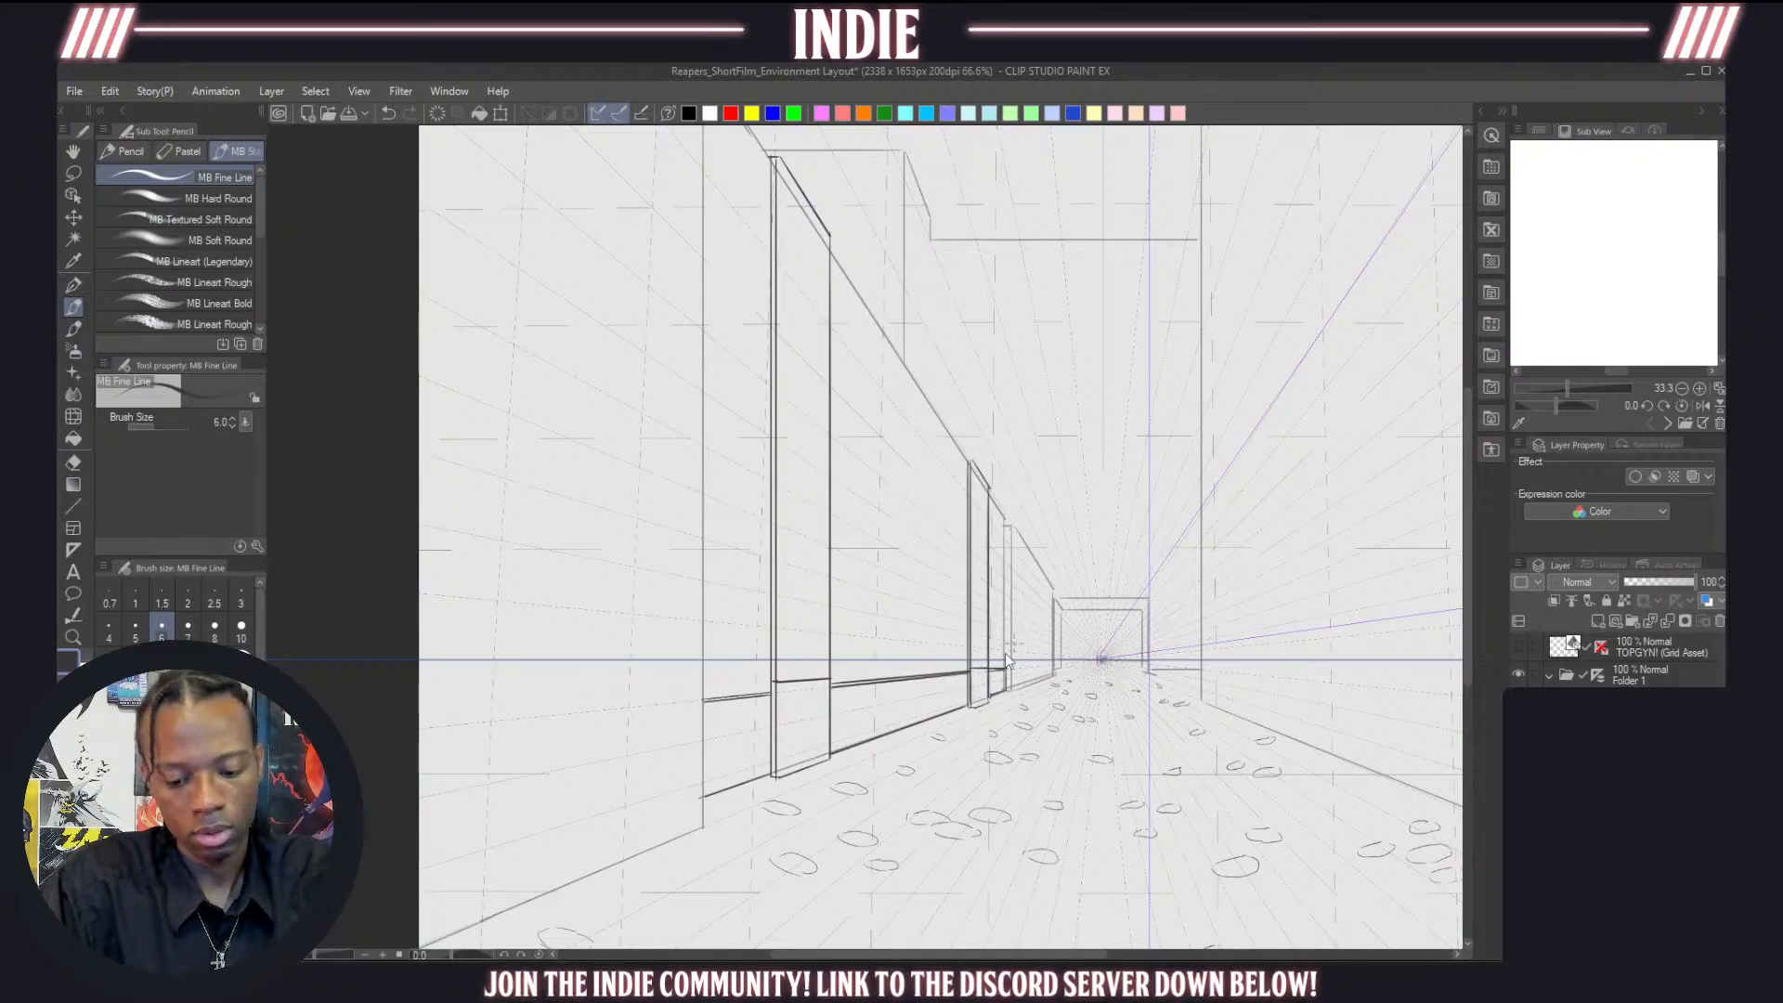
pyautogui.hotkey('ctrl', 'z')
pyautogui.moveTo(988, 669); pyautogui.dragTo(972, 666)
pyautogui.hotkey('ctrl', 'z')
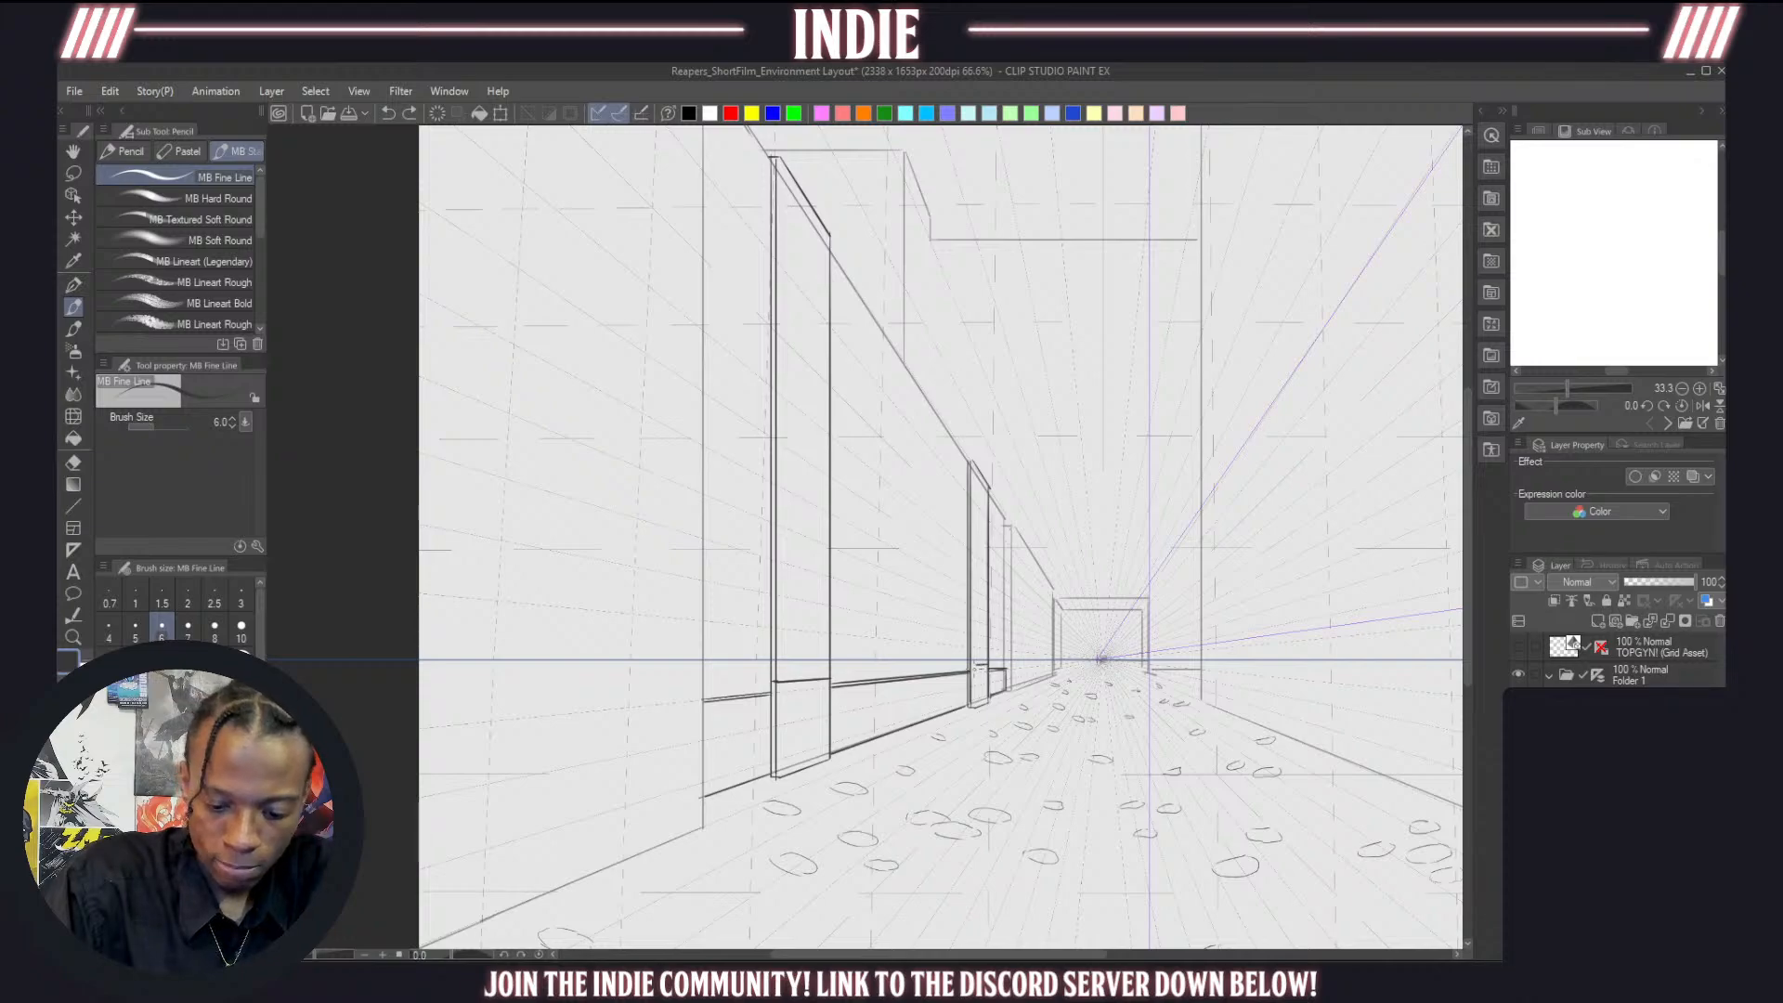
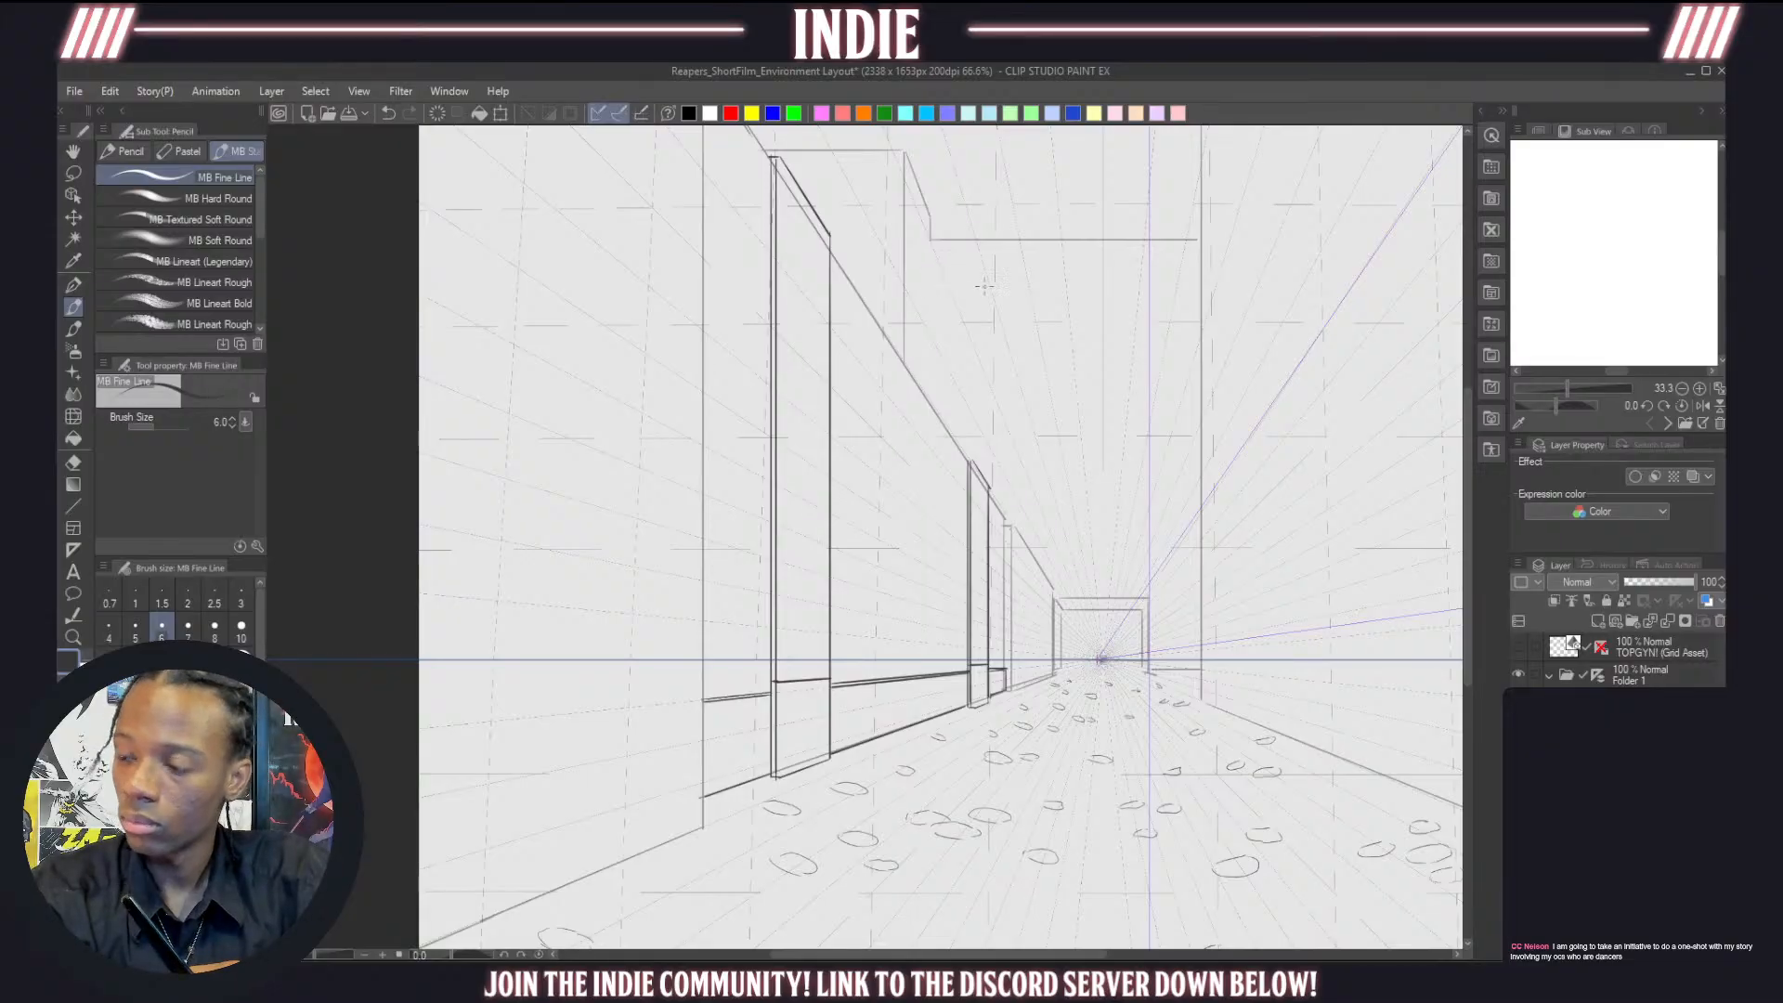
# Draw the slanted outer edge of a protruding cap above the near pillar, with a short stepped lower end
pyautogui.scroll(3, 1393, 451)
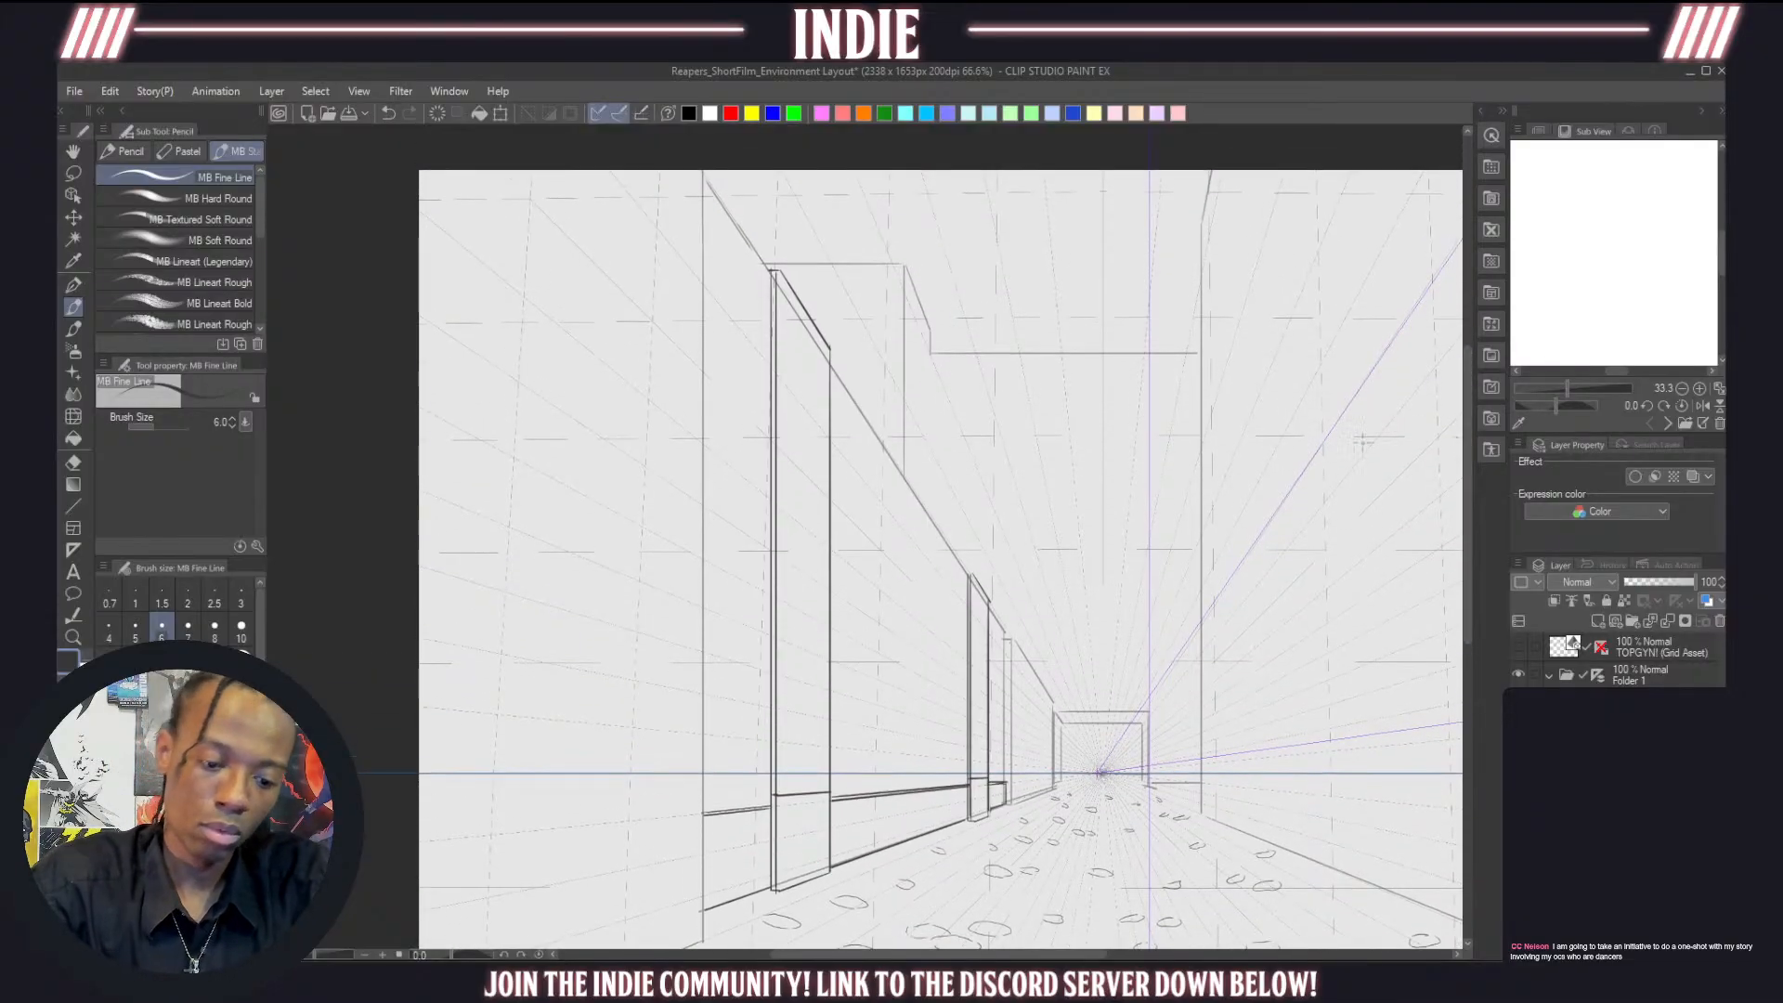
pyautogui.moveTo(776, 249); pyautogui.dragTo(819, 317)
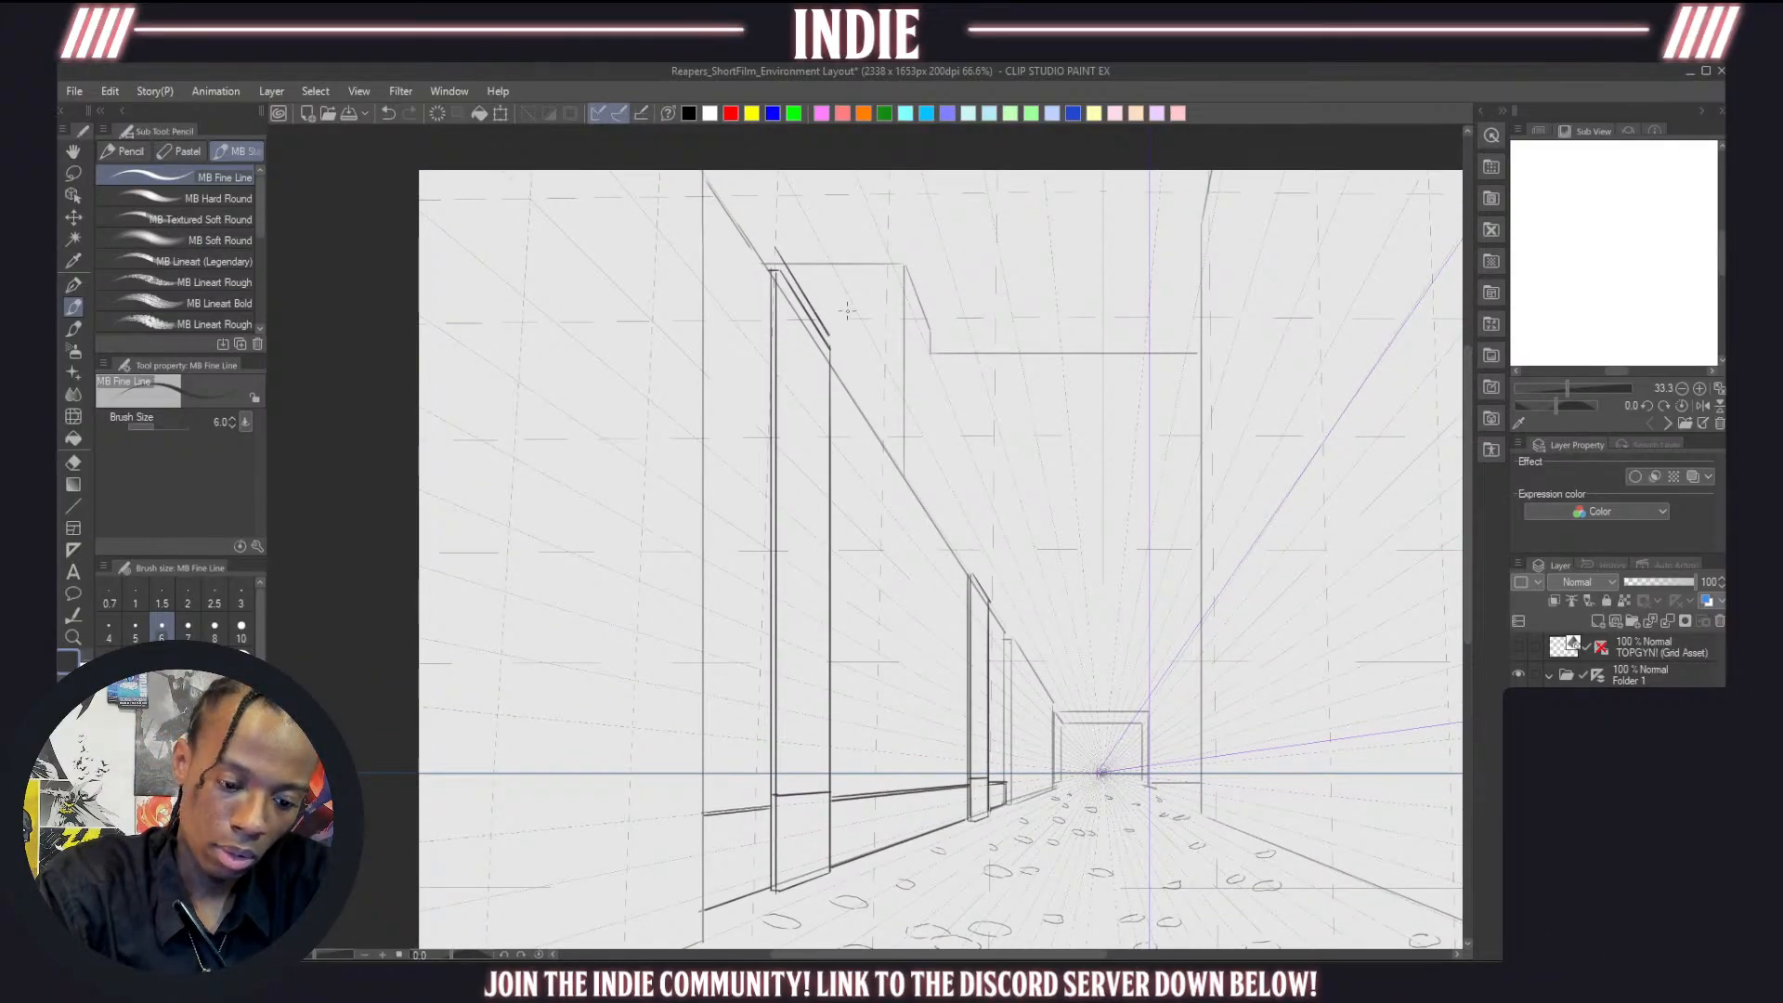
pyautogui.hotkey('ctrl', 'z')
pyautogui.moveTo(780, 233); pyautogui.dragTo(844, 340)
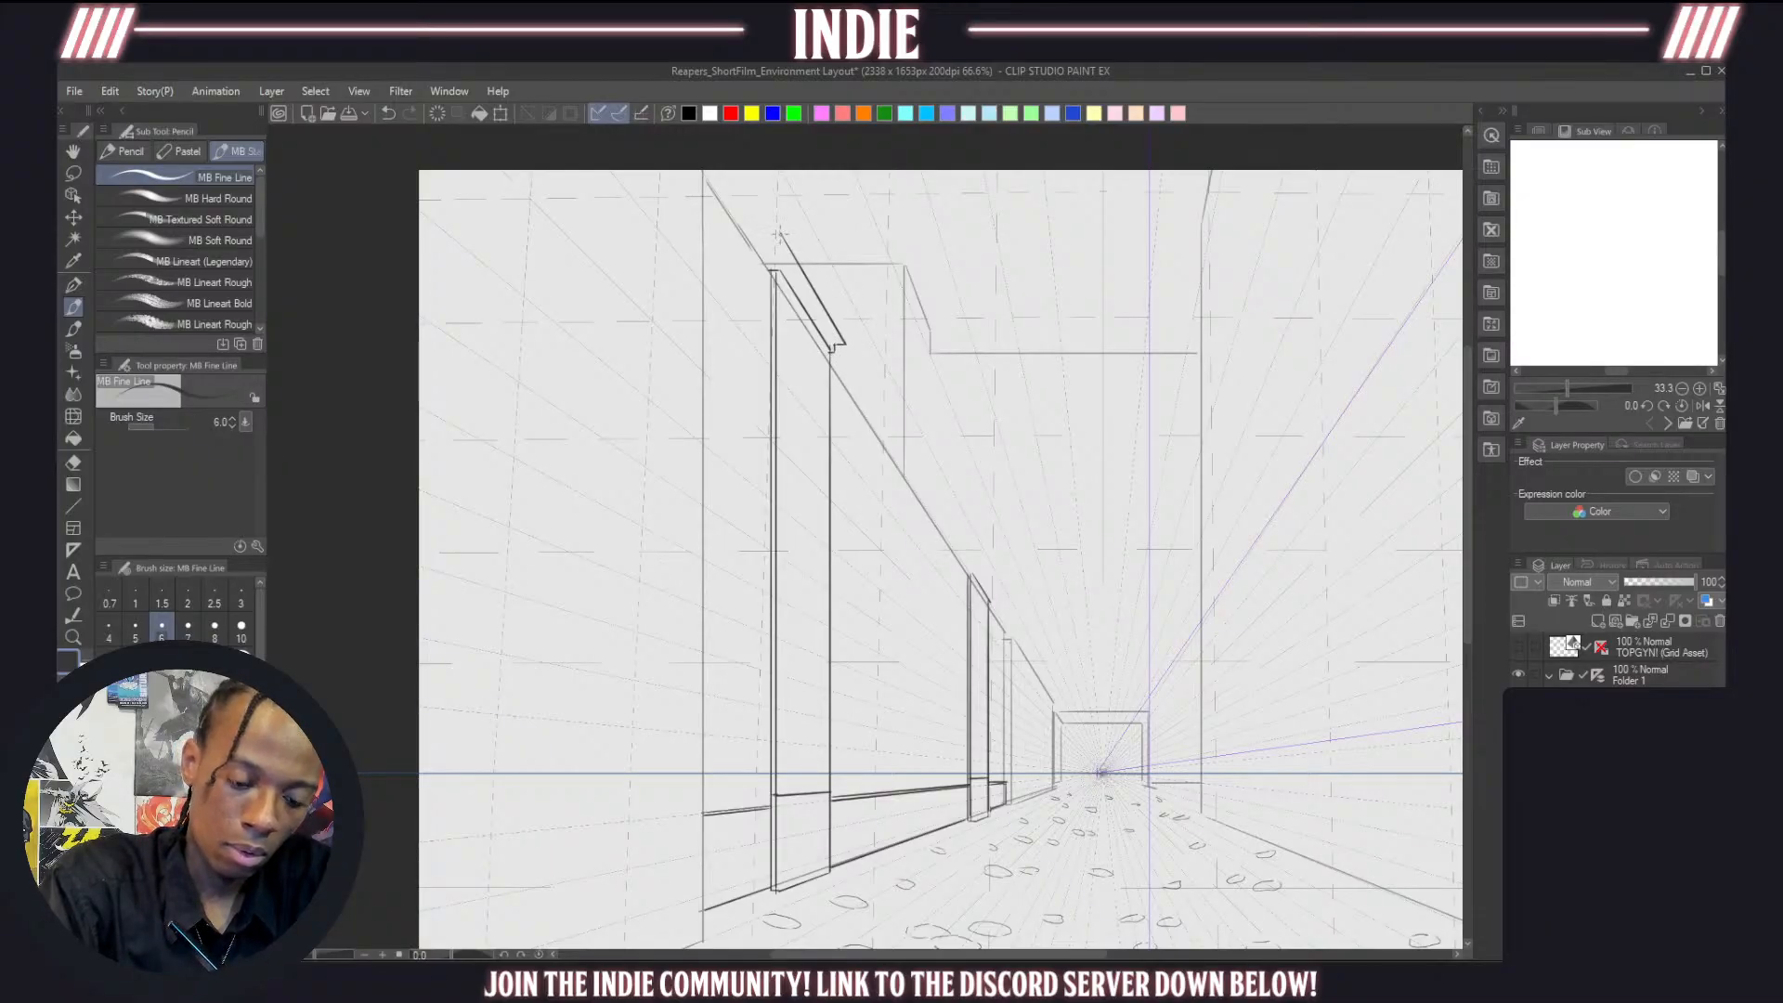
# Close the cap with a short horizontal top edge back to the roofline and erase the overshooting tip of its slanted edge
pyautogui.moveTo(774, 223); pyautogui.dragTo(736, 223)
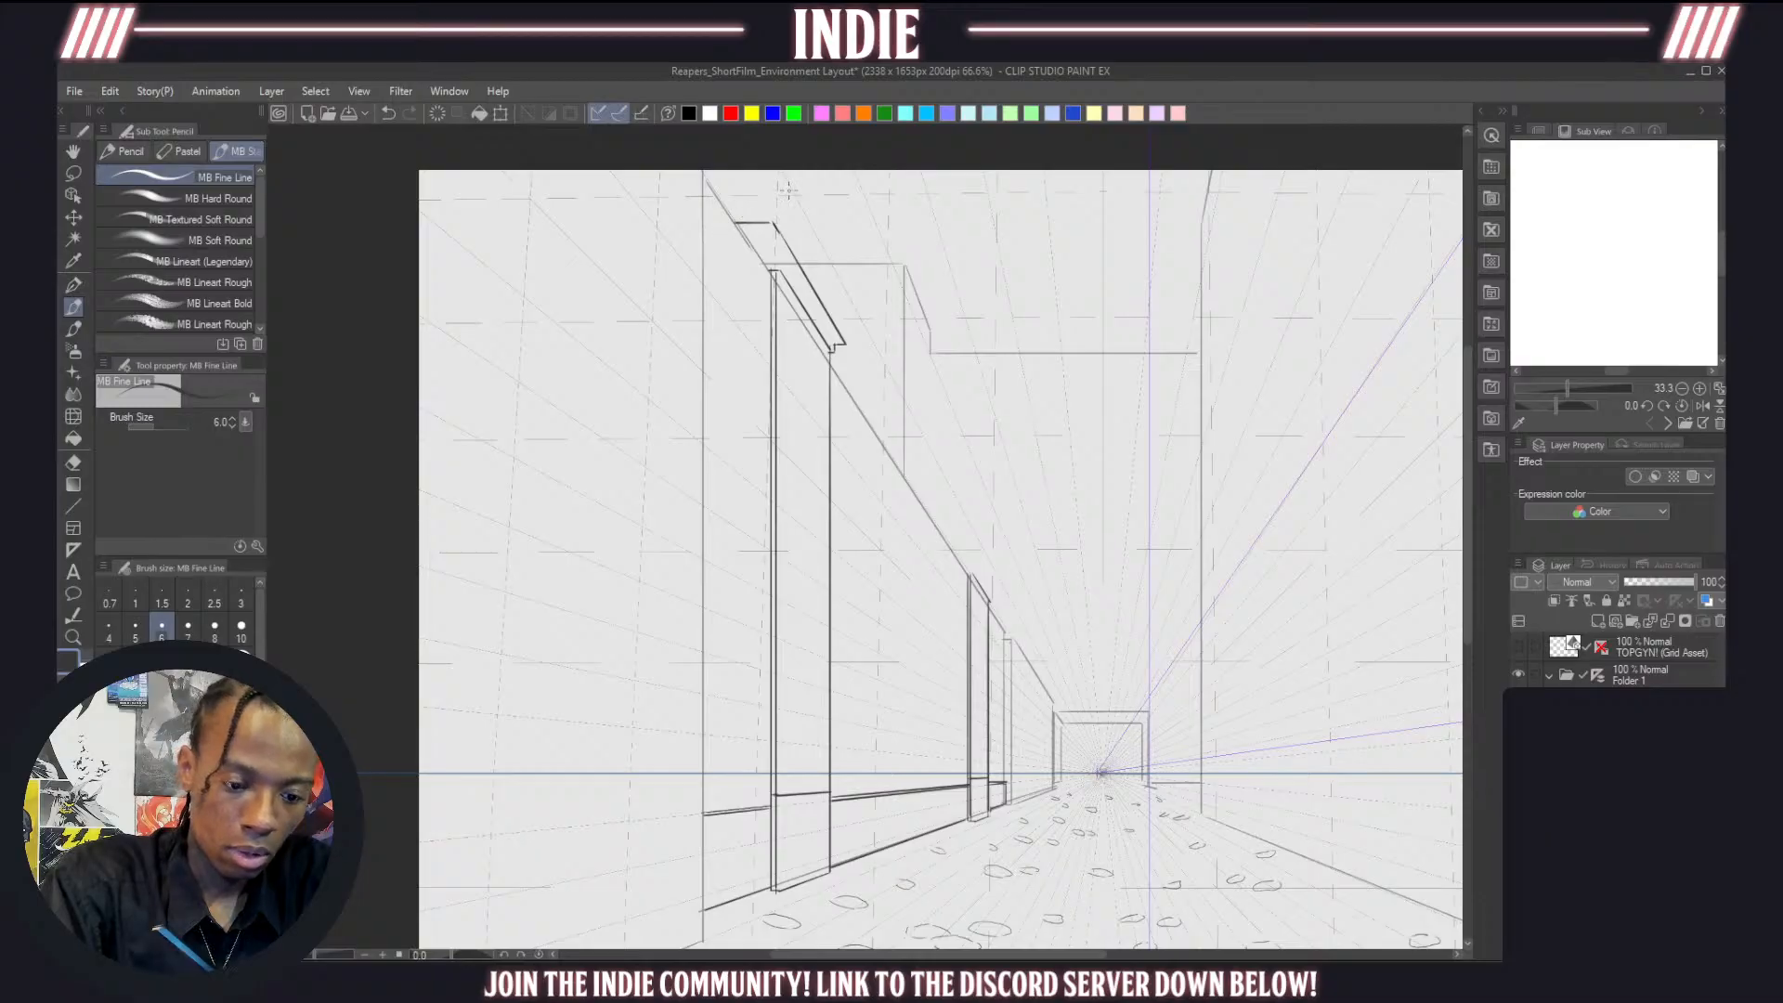
pyautogui.hotkey('ctrl', 'z')
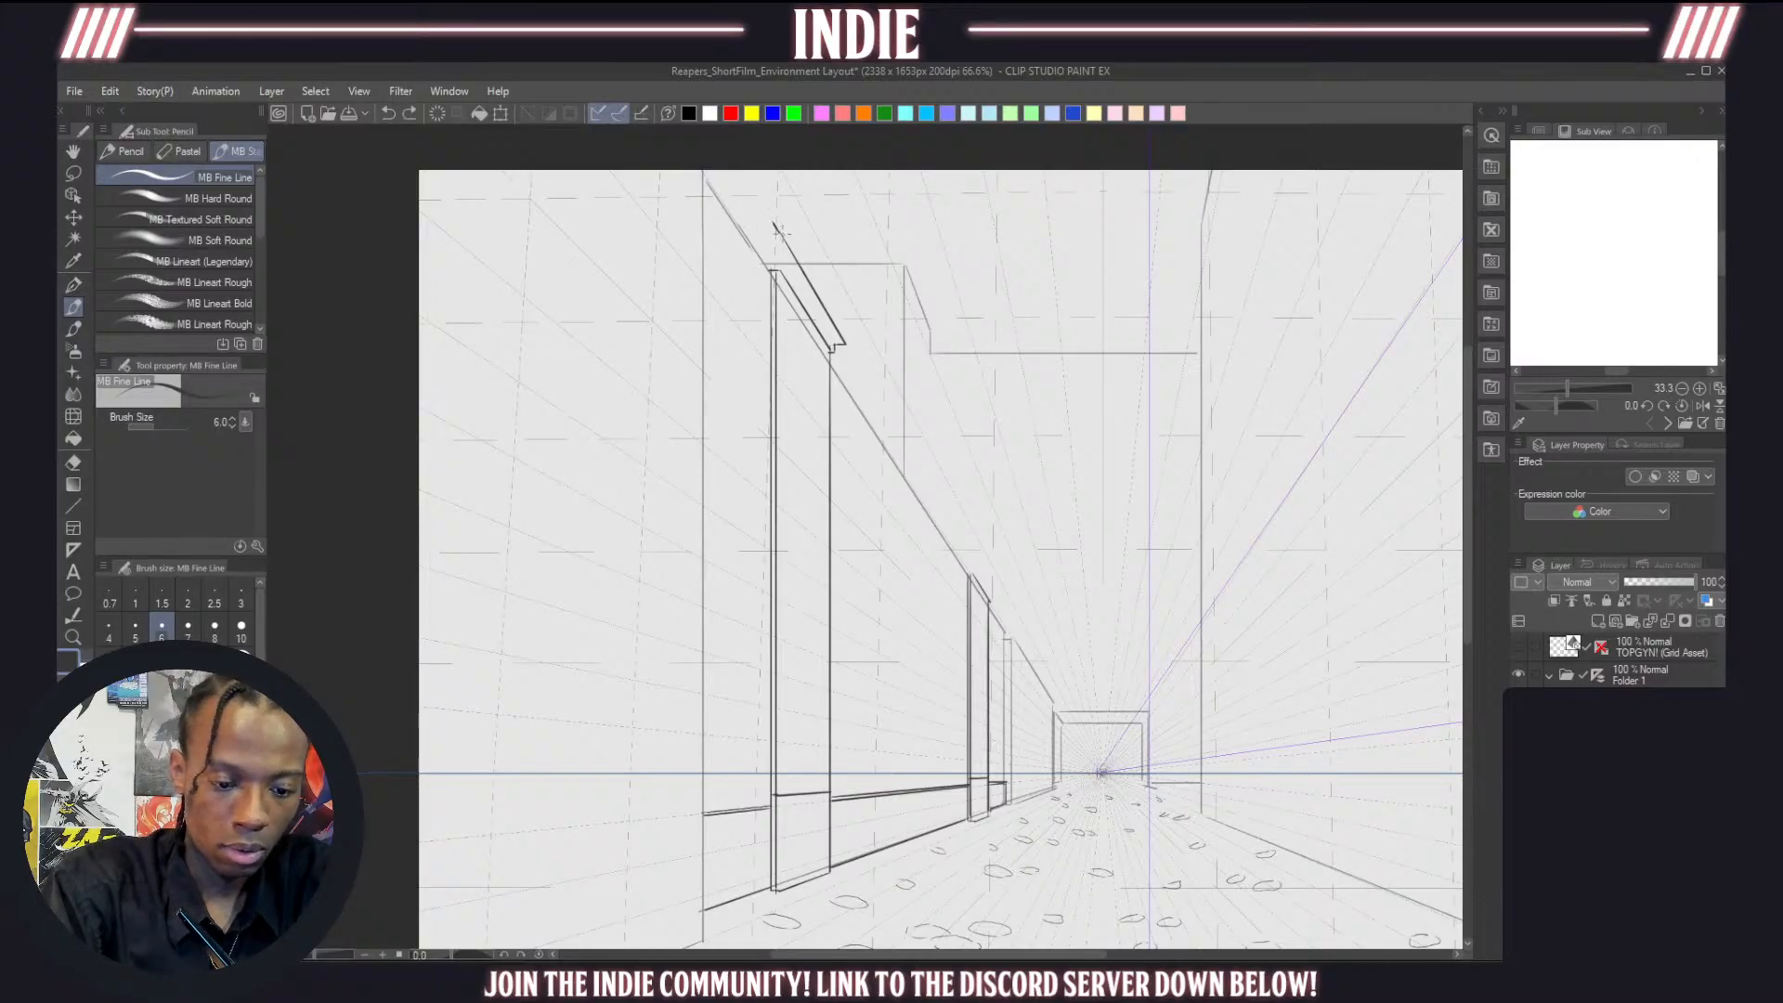
pyautogui.hotkey('ctrl', 'z')
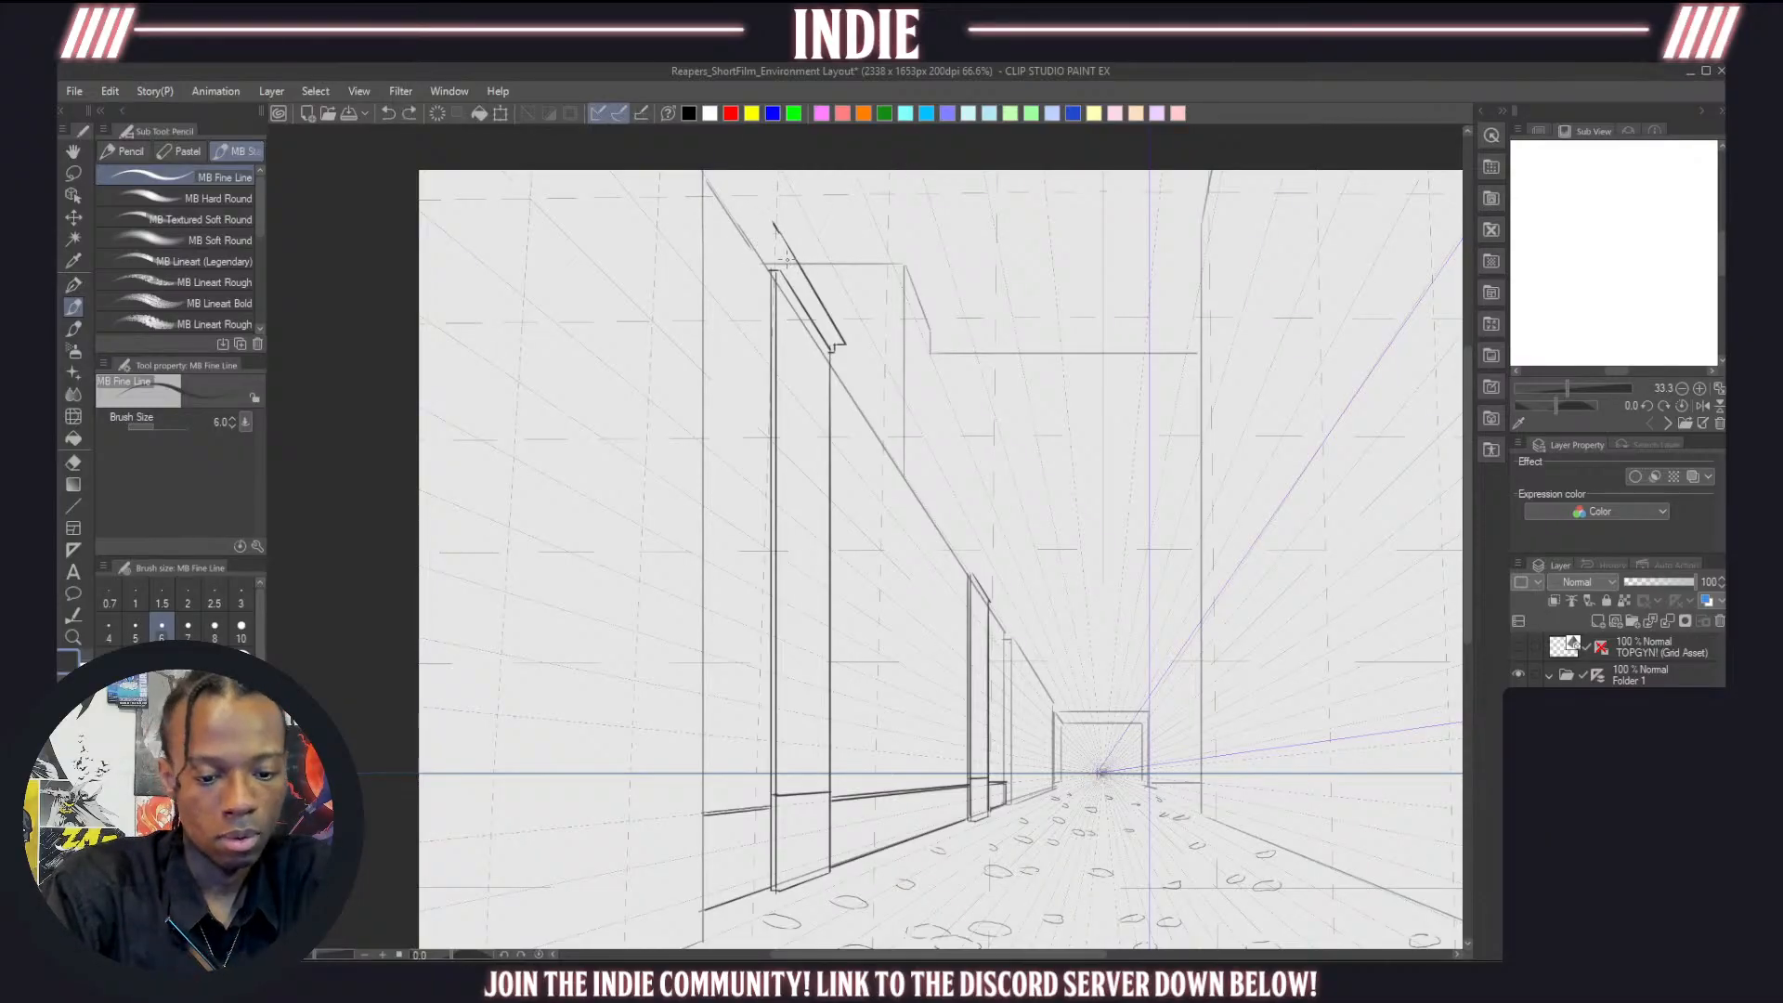
pyautogui.moveTo(791, 251); pyautogui.dragTo(757, 252)
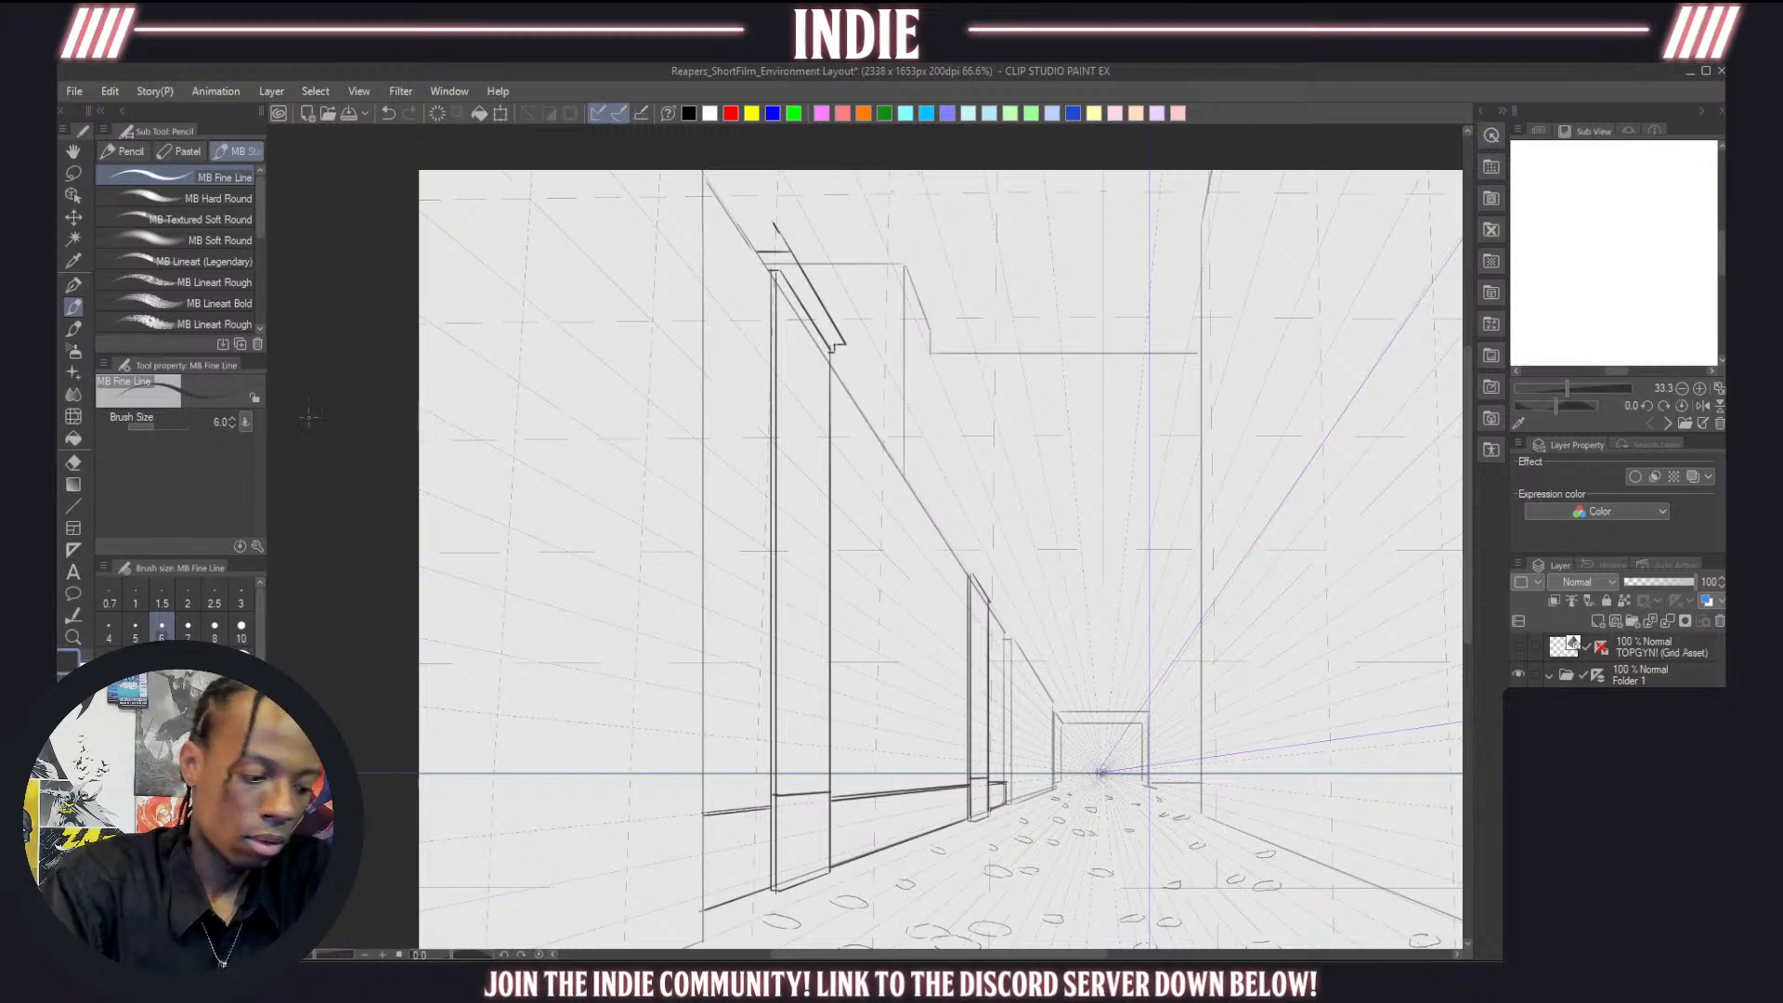
pyautogui.press('e')
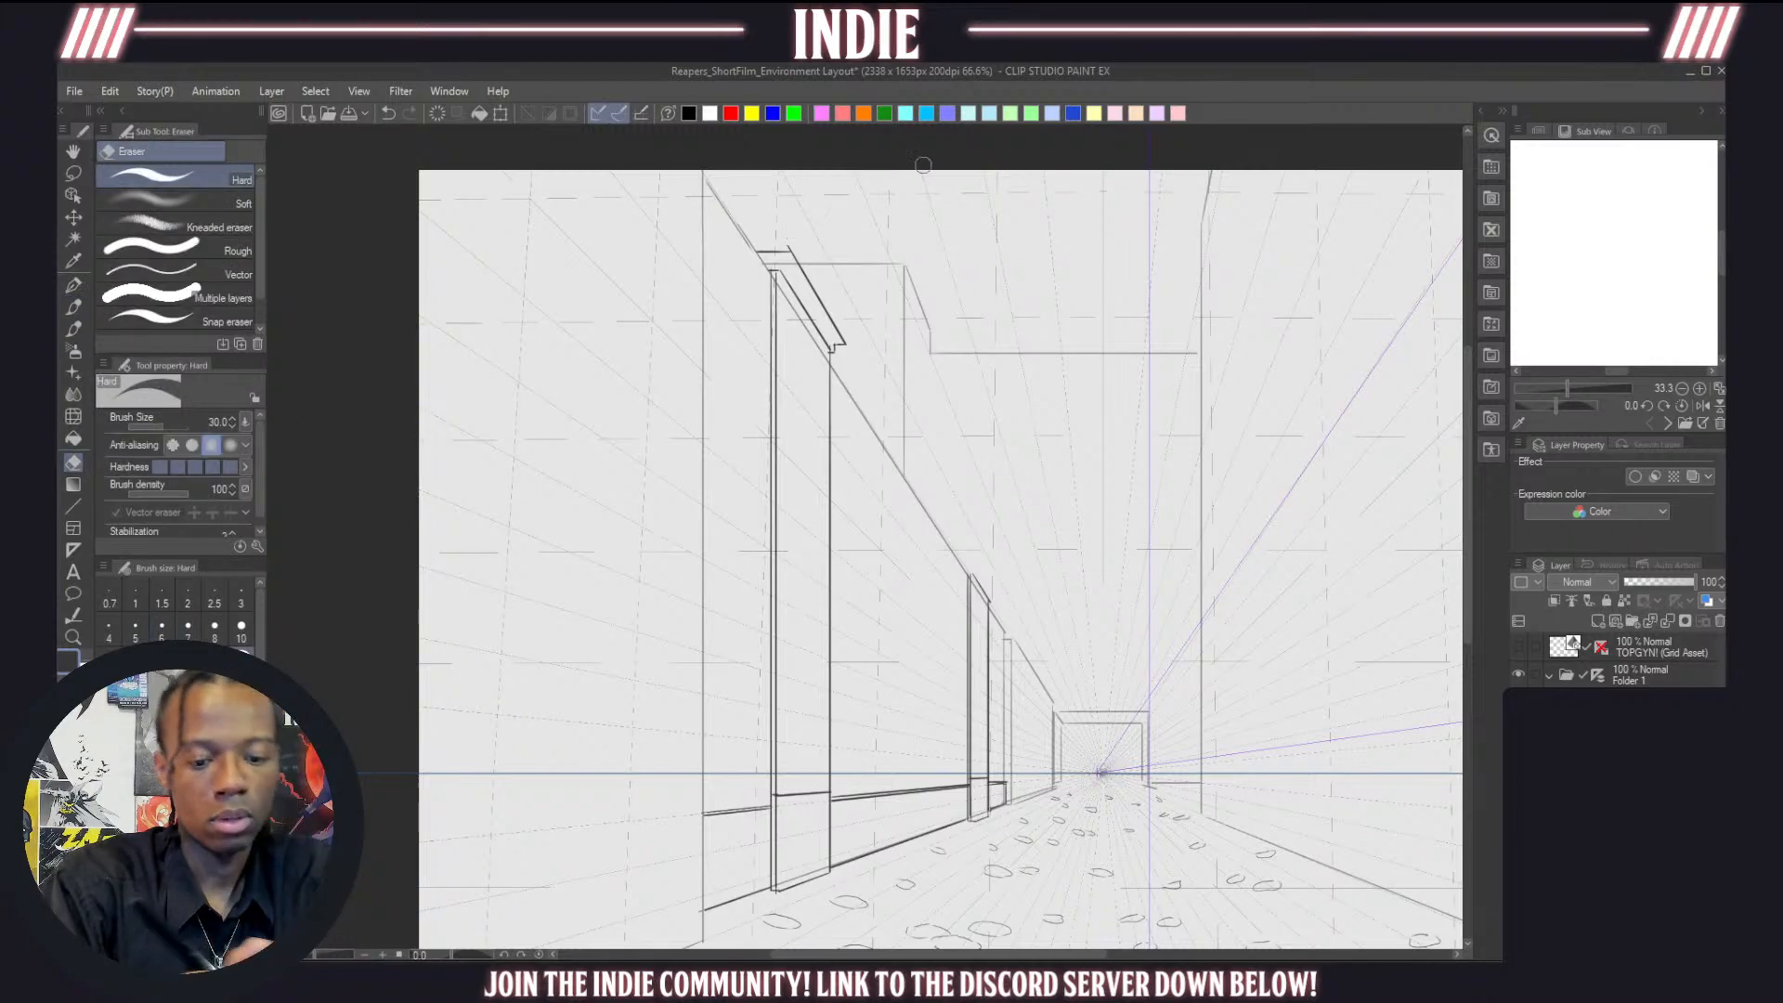
pyautogui.click(73, 306)
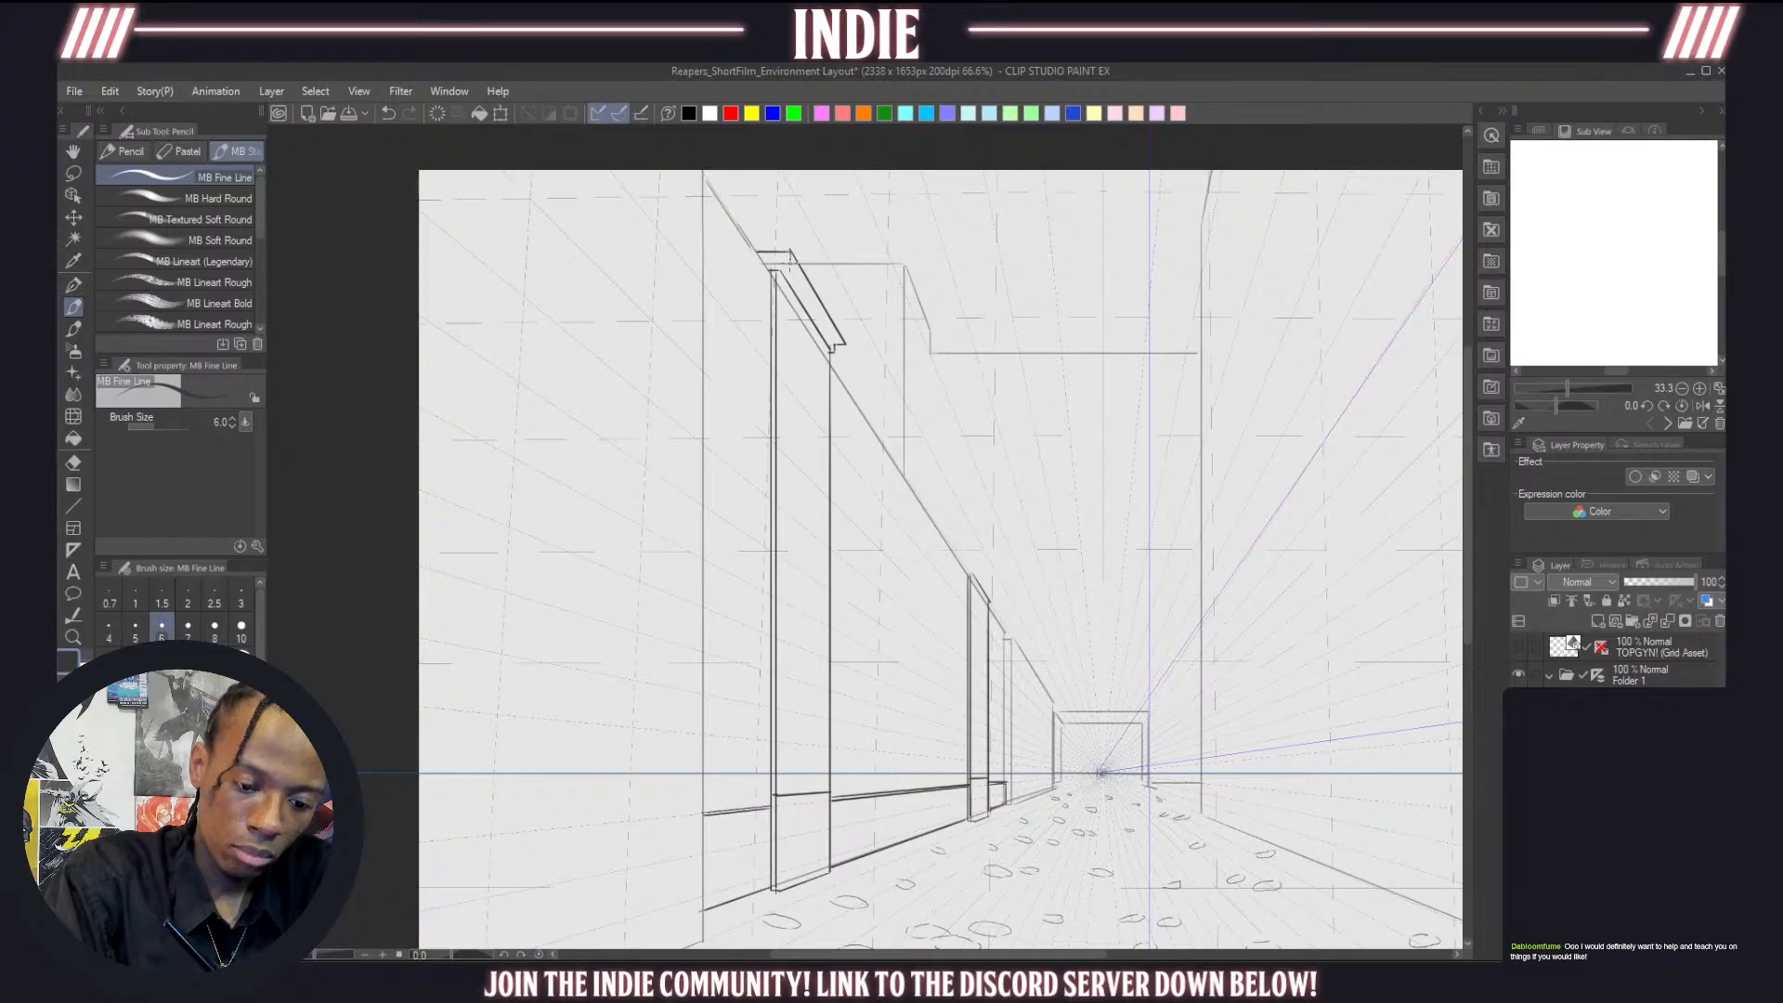
# Add a short stepped upper end to the cap above the near pillar
pyautogui.moveTo(790, 250); pyautogui.dragTo(790, 262)
pyautogui.hotkey('ctrl', 'z')
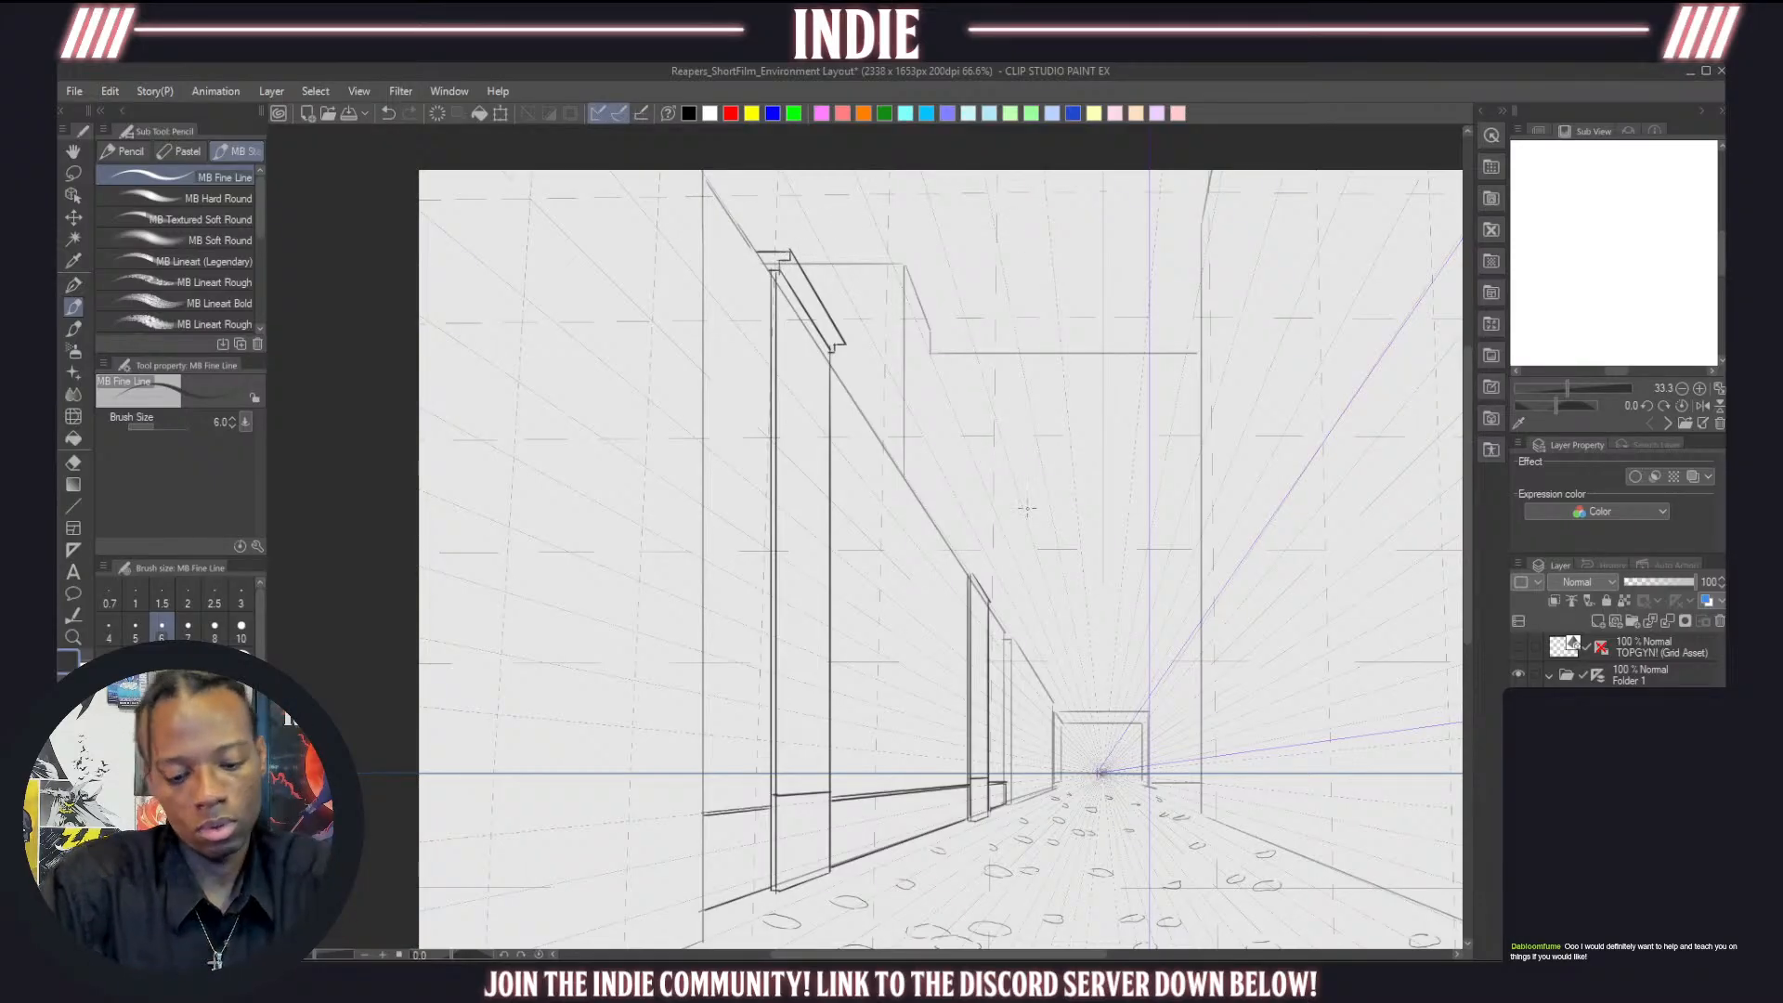
# Draw a smaller matching cap above the slim pillar, with a slanted outer edge, short lower end and horizontal top edge
pyautogui.moveTo(972, 564); pyautogui.dragTo(995, 589)
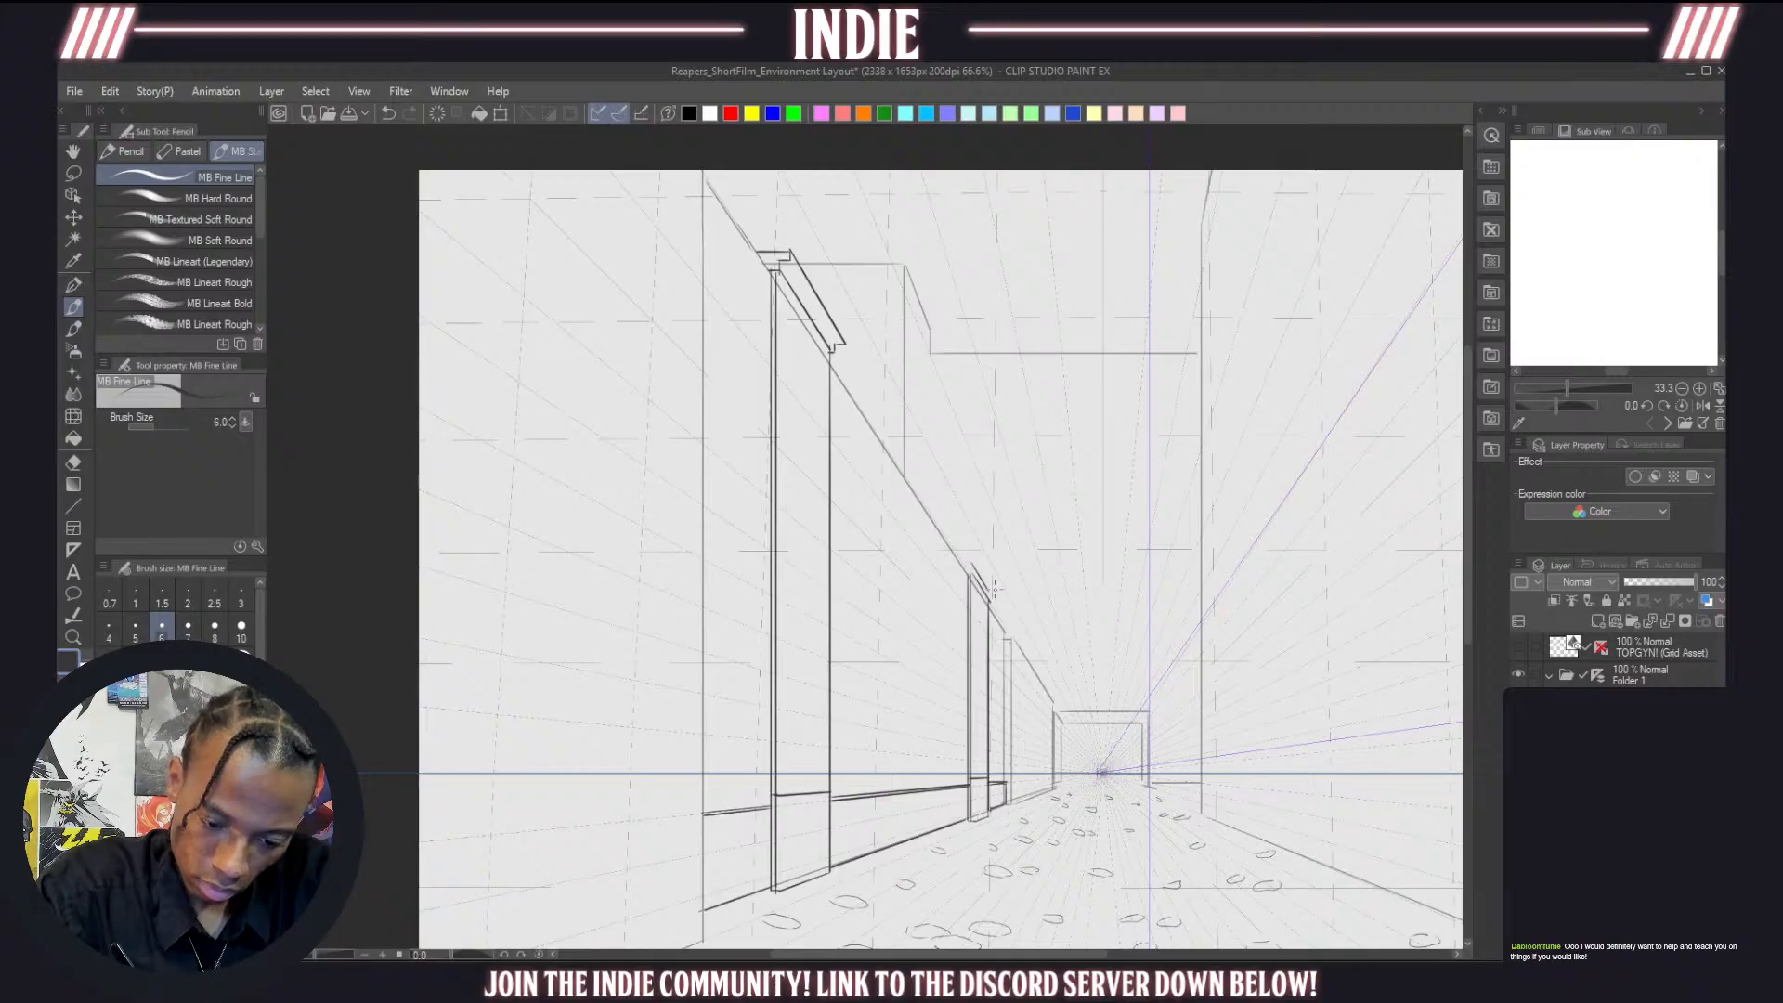
pyautogui.hotkey('ctrl', 'z')
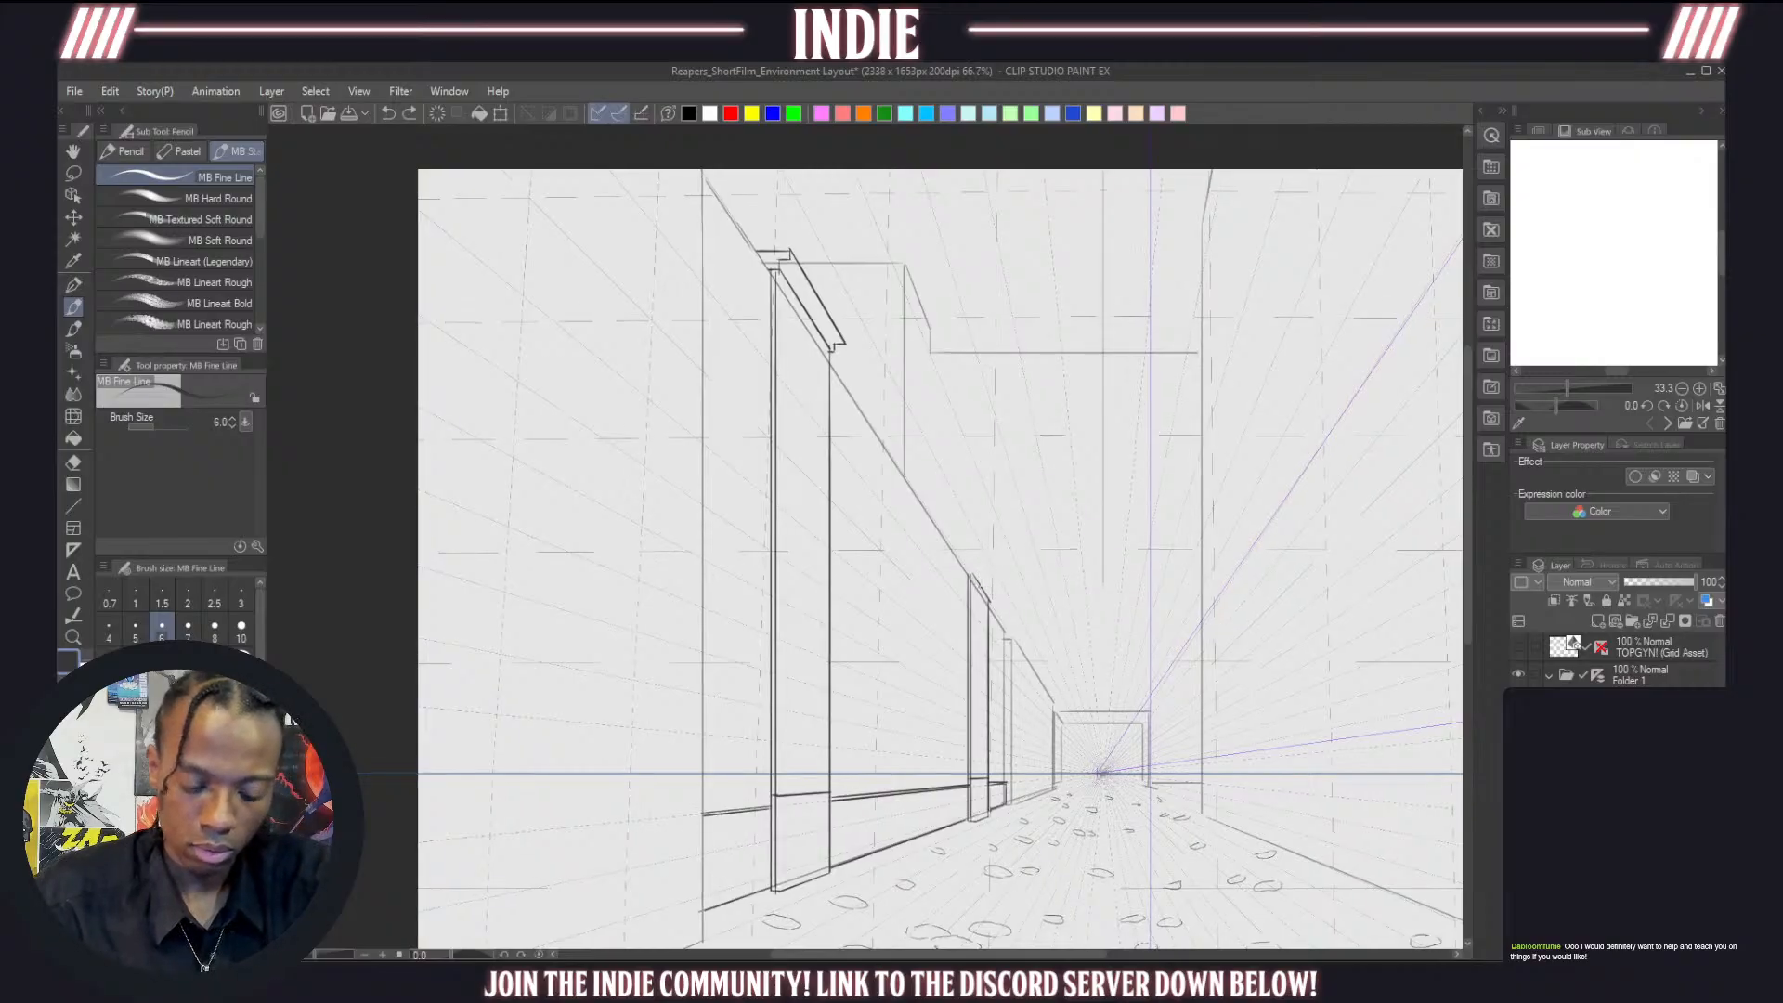
pyautogui.scroll(5, 1005, 560)
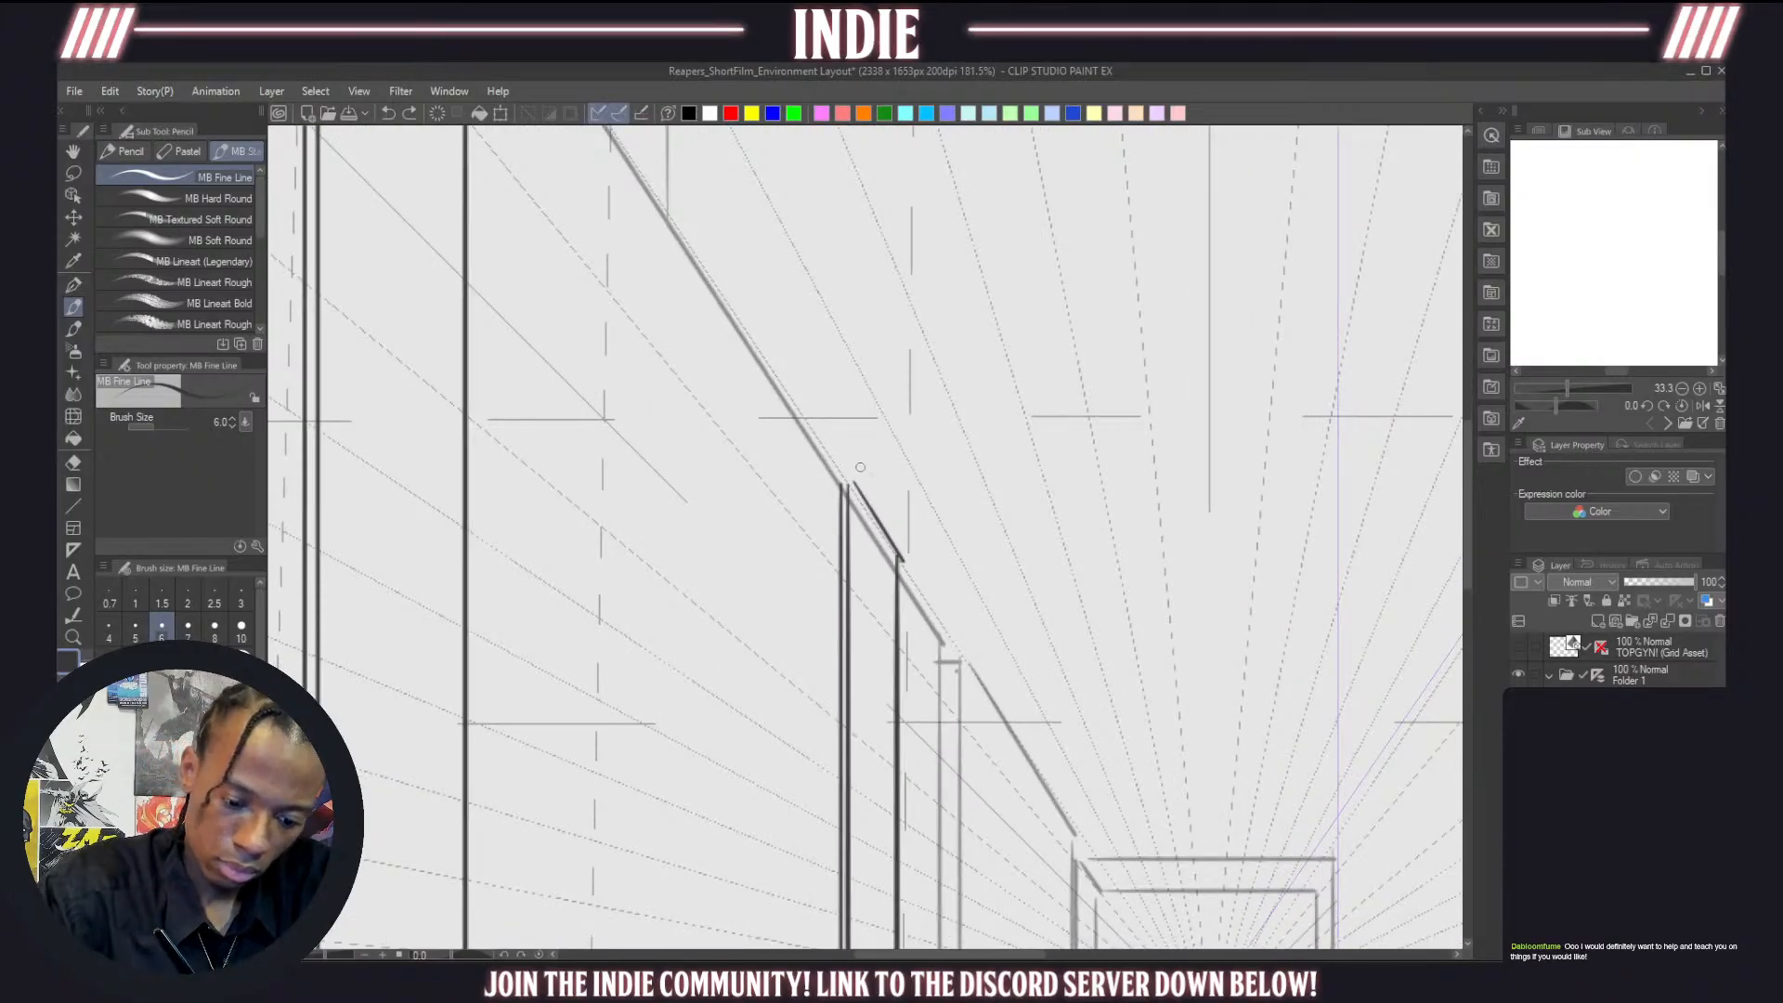
pyautogui.moveTo(859, 462); pyautogui.dragTo(919, 562)
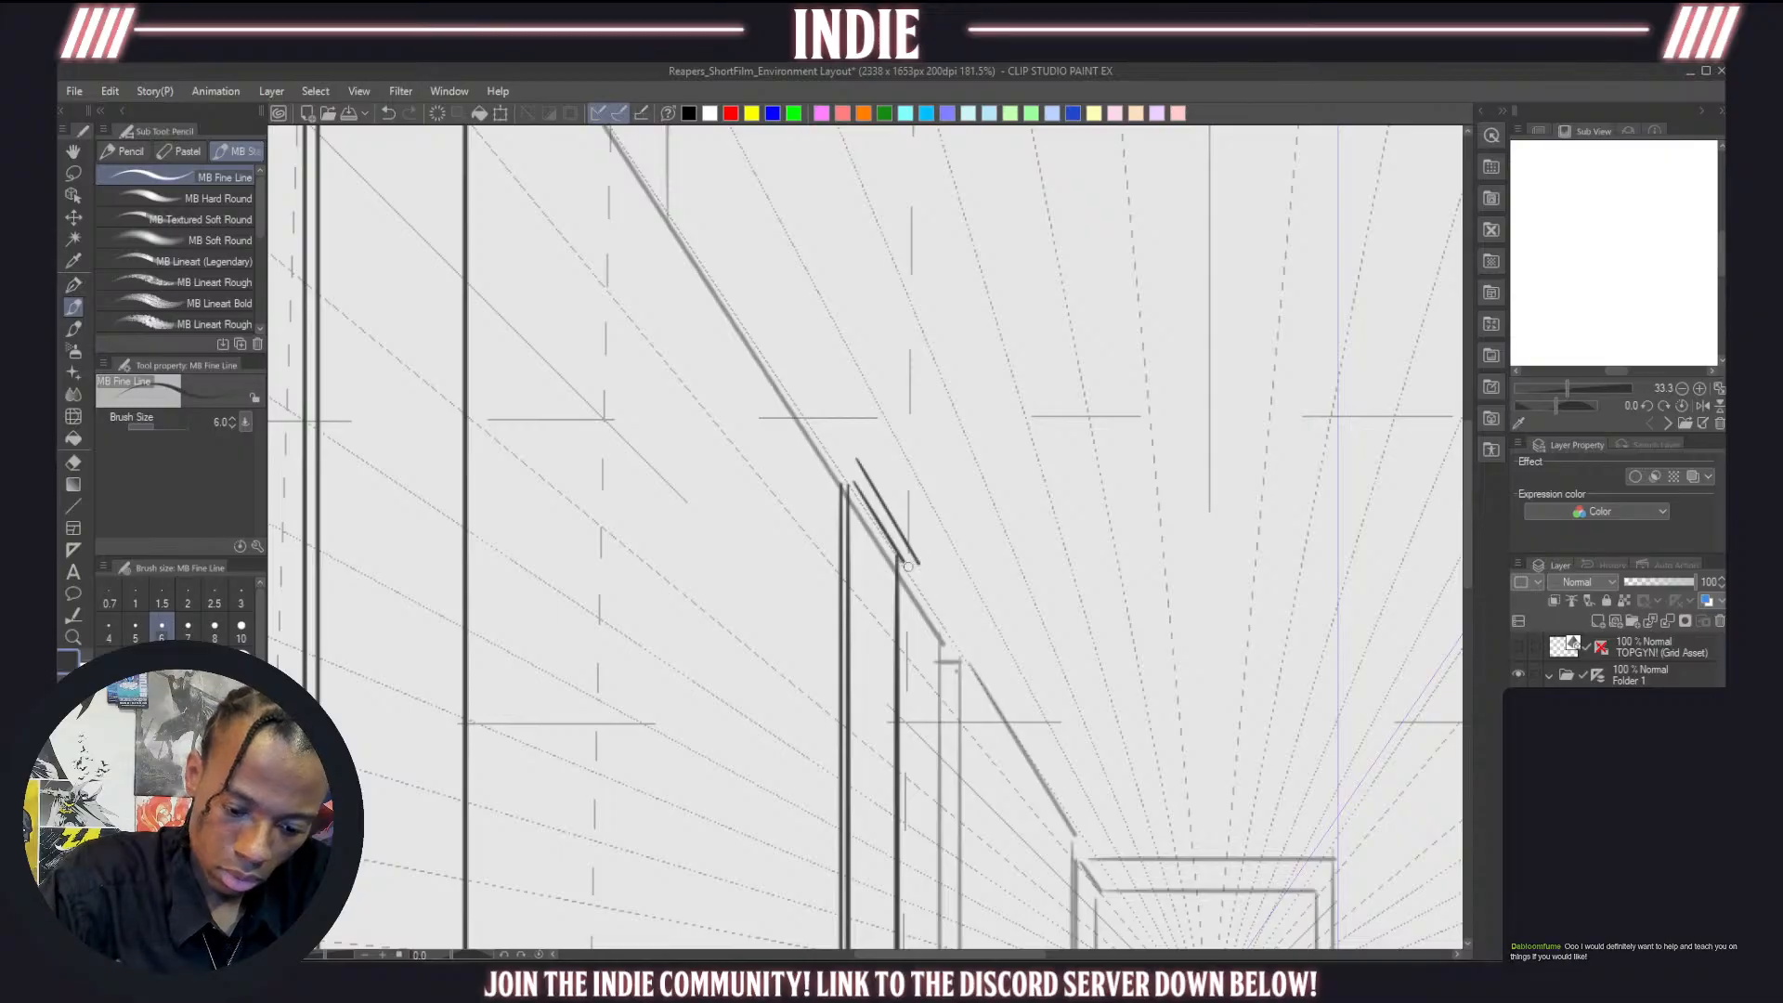
pyautogui.moveTo(856, 458)
pyautogui.mouseDown()
pyautogui.moveTo(831, 458)
pyautogui.moveTo(856, 470)
pyautogui.moveTo(850, 494)
pyautogui.mouseUp()
pyautogui.hotkey('ctrl', 'z')
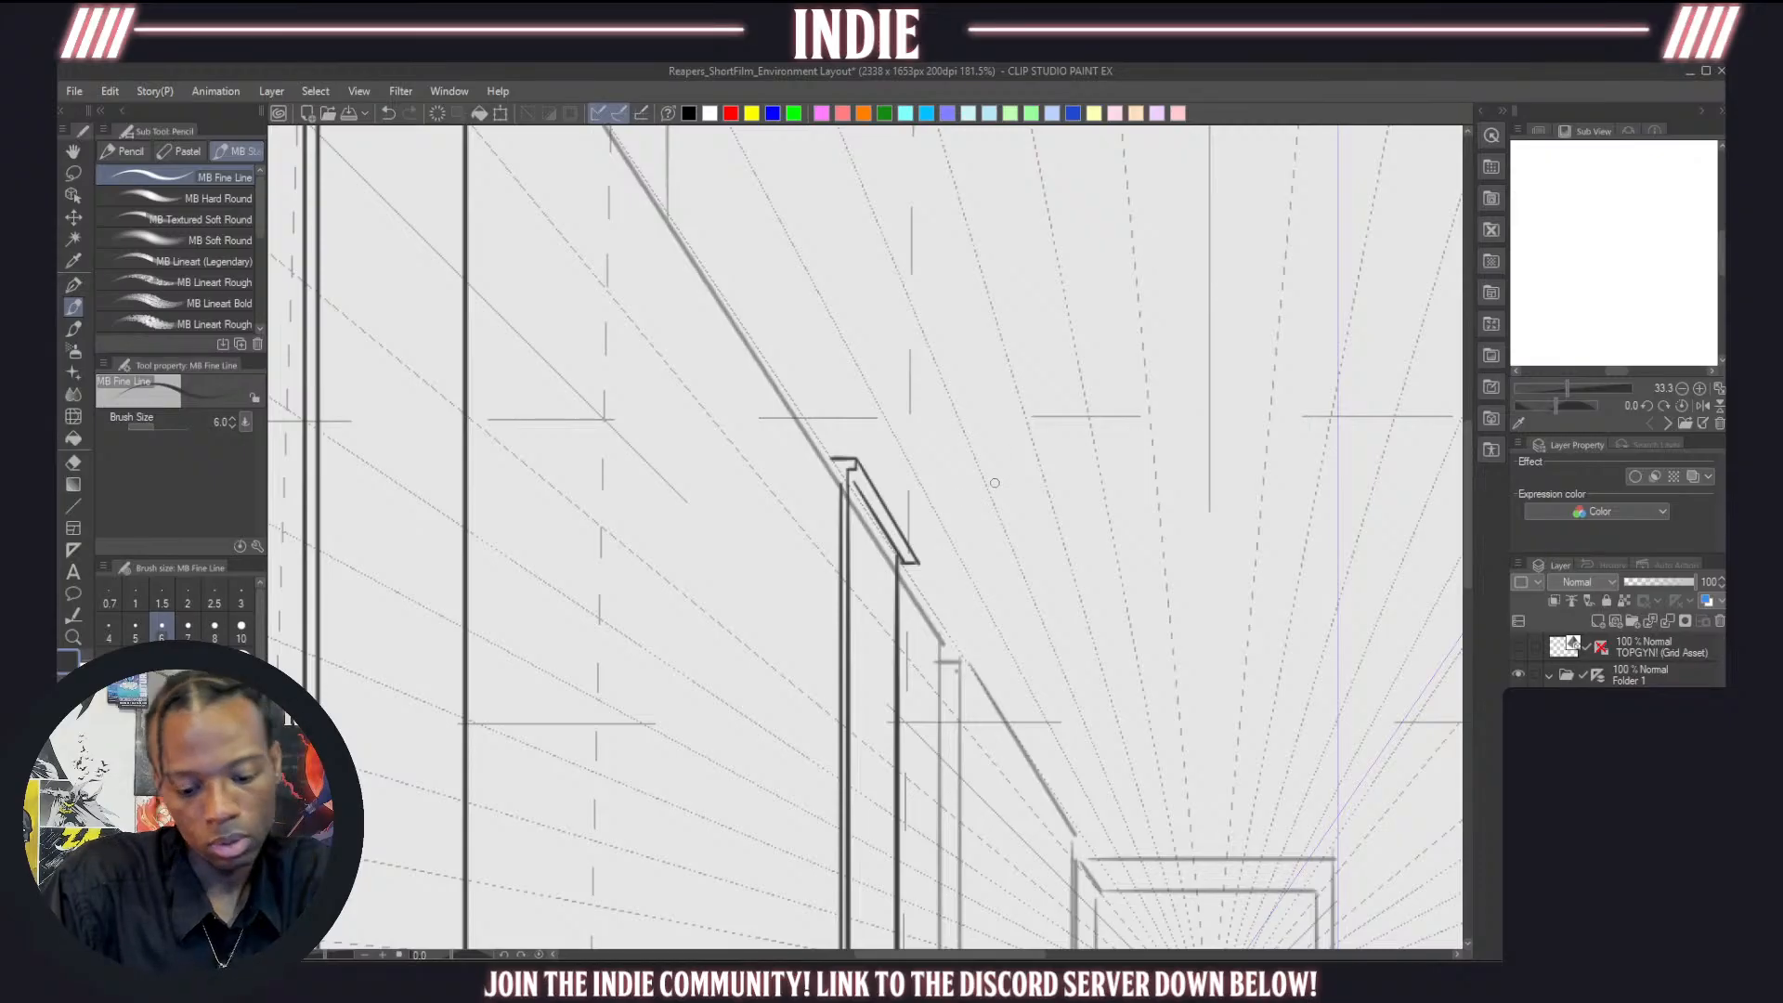
pyautogui.hotkey('ctrl', 'z')
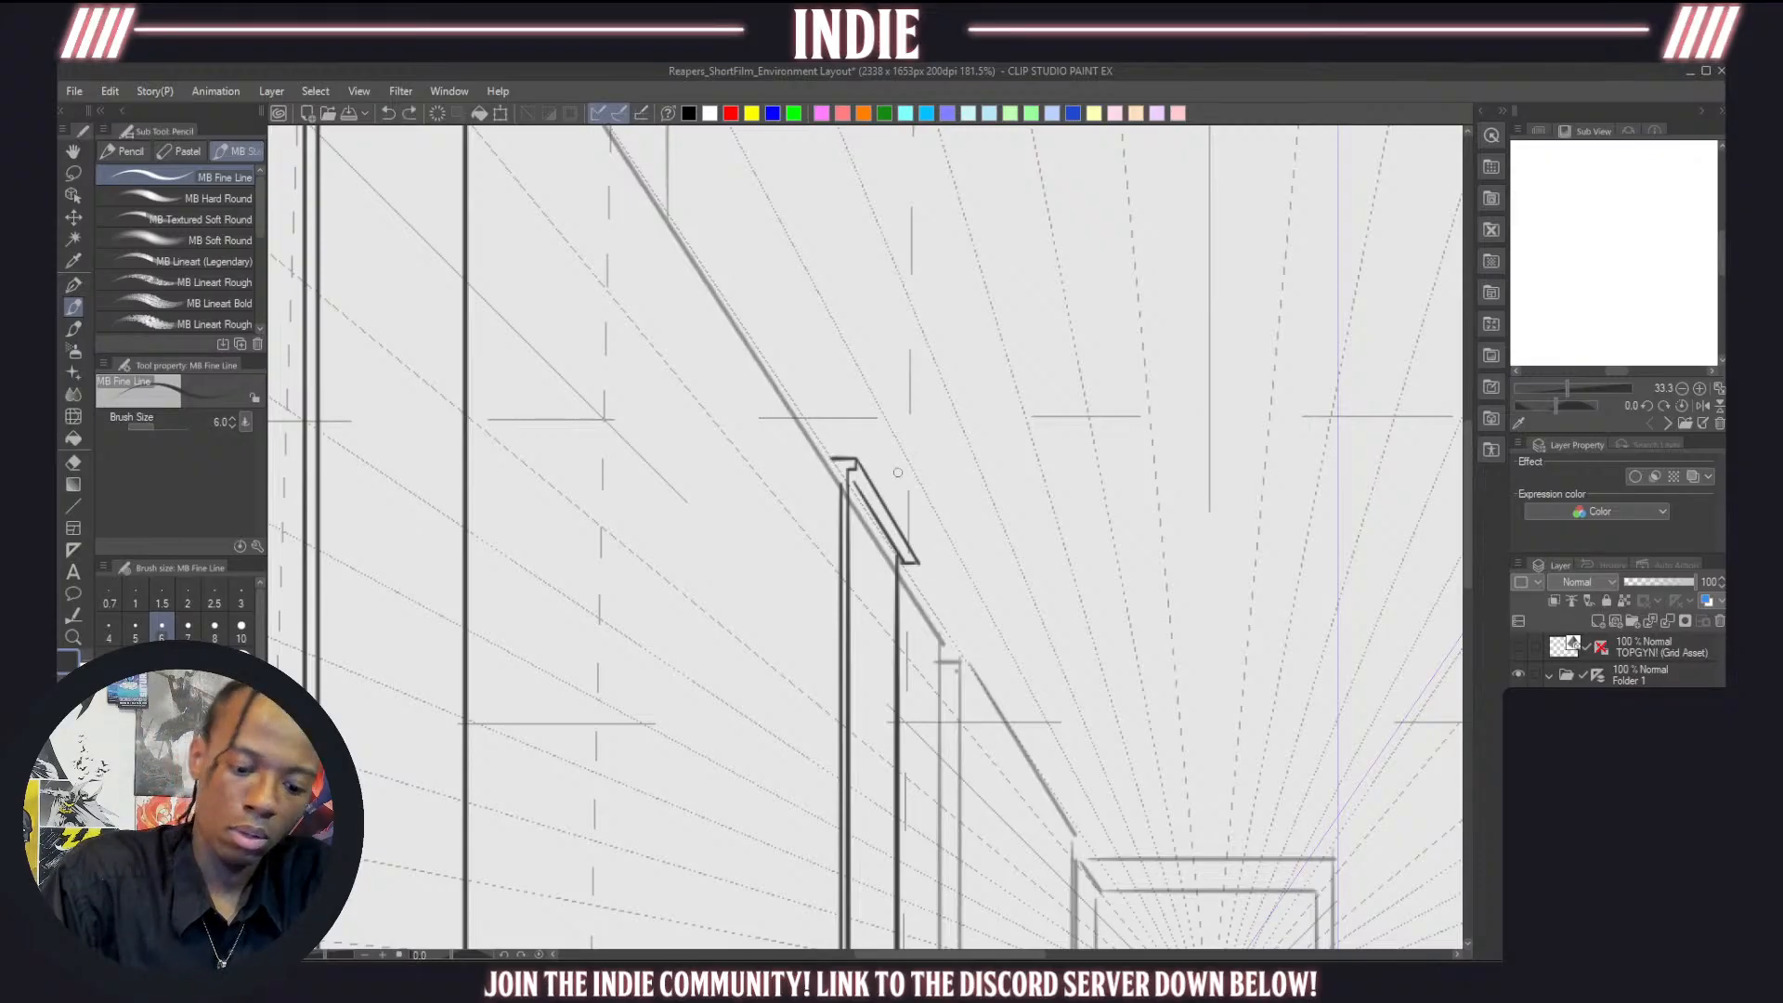
pyautogui.moveTo(834, 460)
pyautogui.mouseDown()
pyautogui.moveTo(819, 456)
pyautogui.moveTo(841, 499)
pyautogui.moveTo(848, 472)
pyautogui.mouseUp()
pyautogui.hotkey('ctrl', 'z')
pyautogui.hotkey('ctrl', 'z')
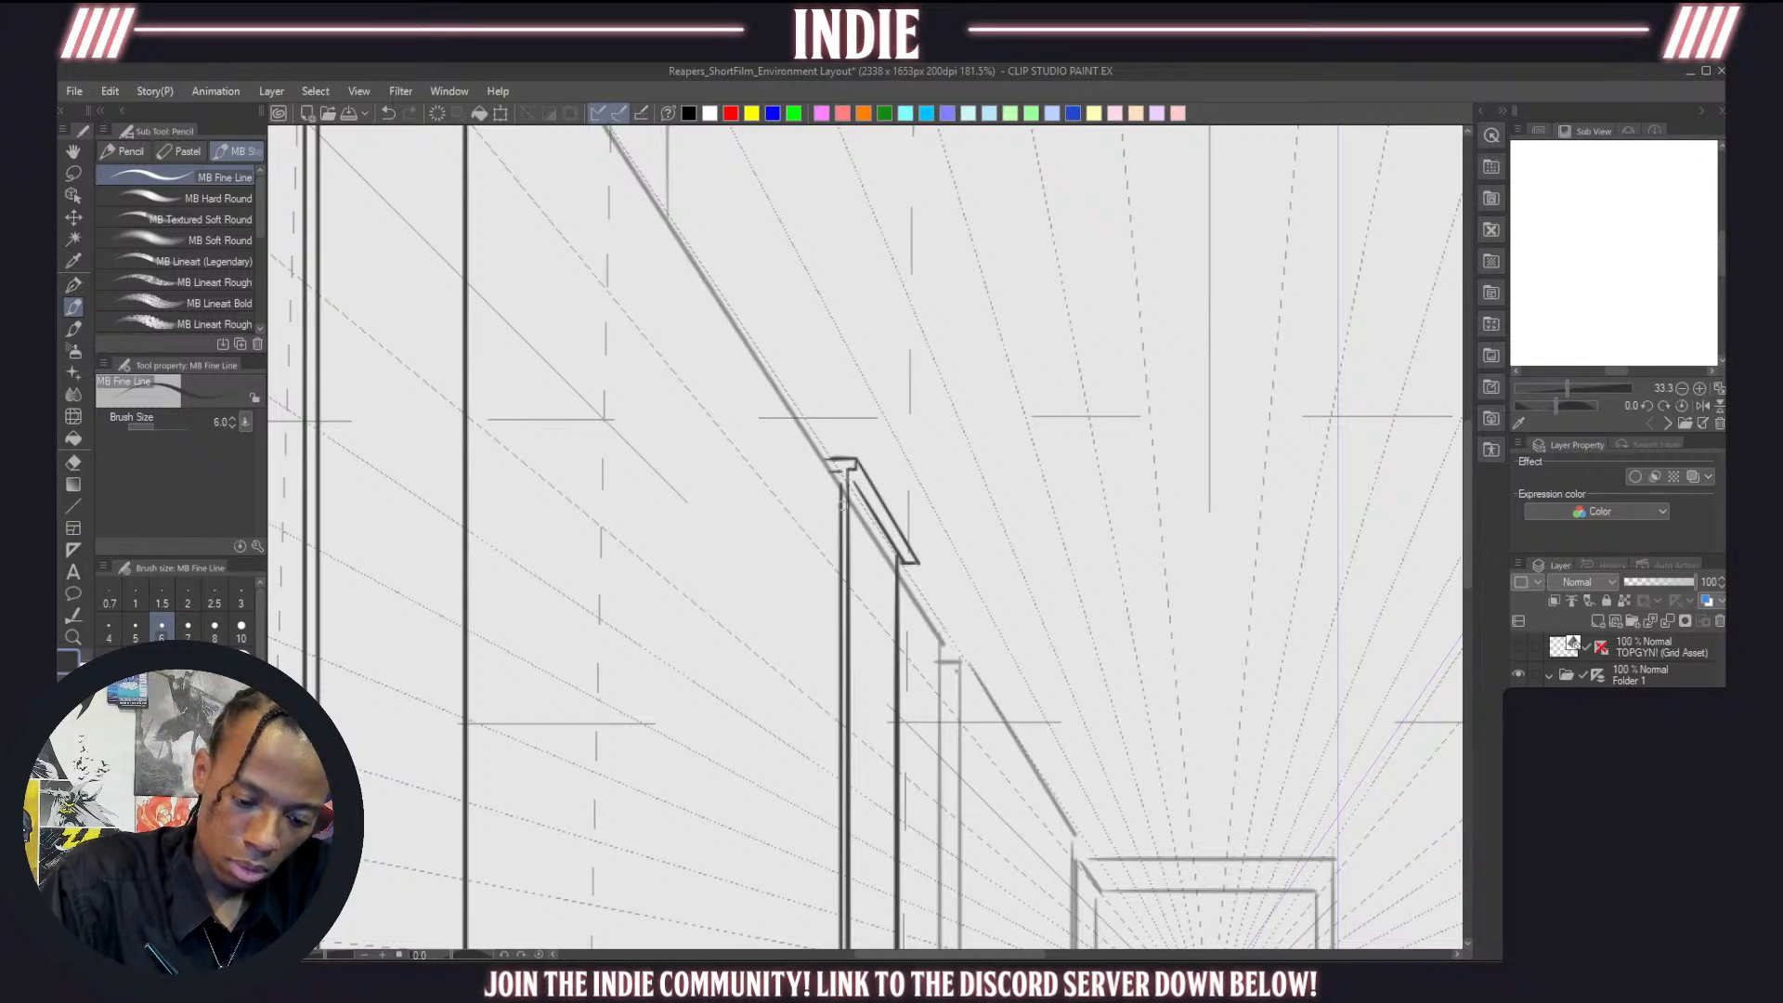
# Draw an upper trim line just below the roofline, receding from the near corner across the near pillar to the slim pillar
pyautogui.scroll(-5, 895, 470)
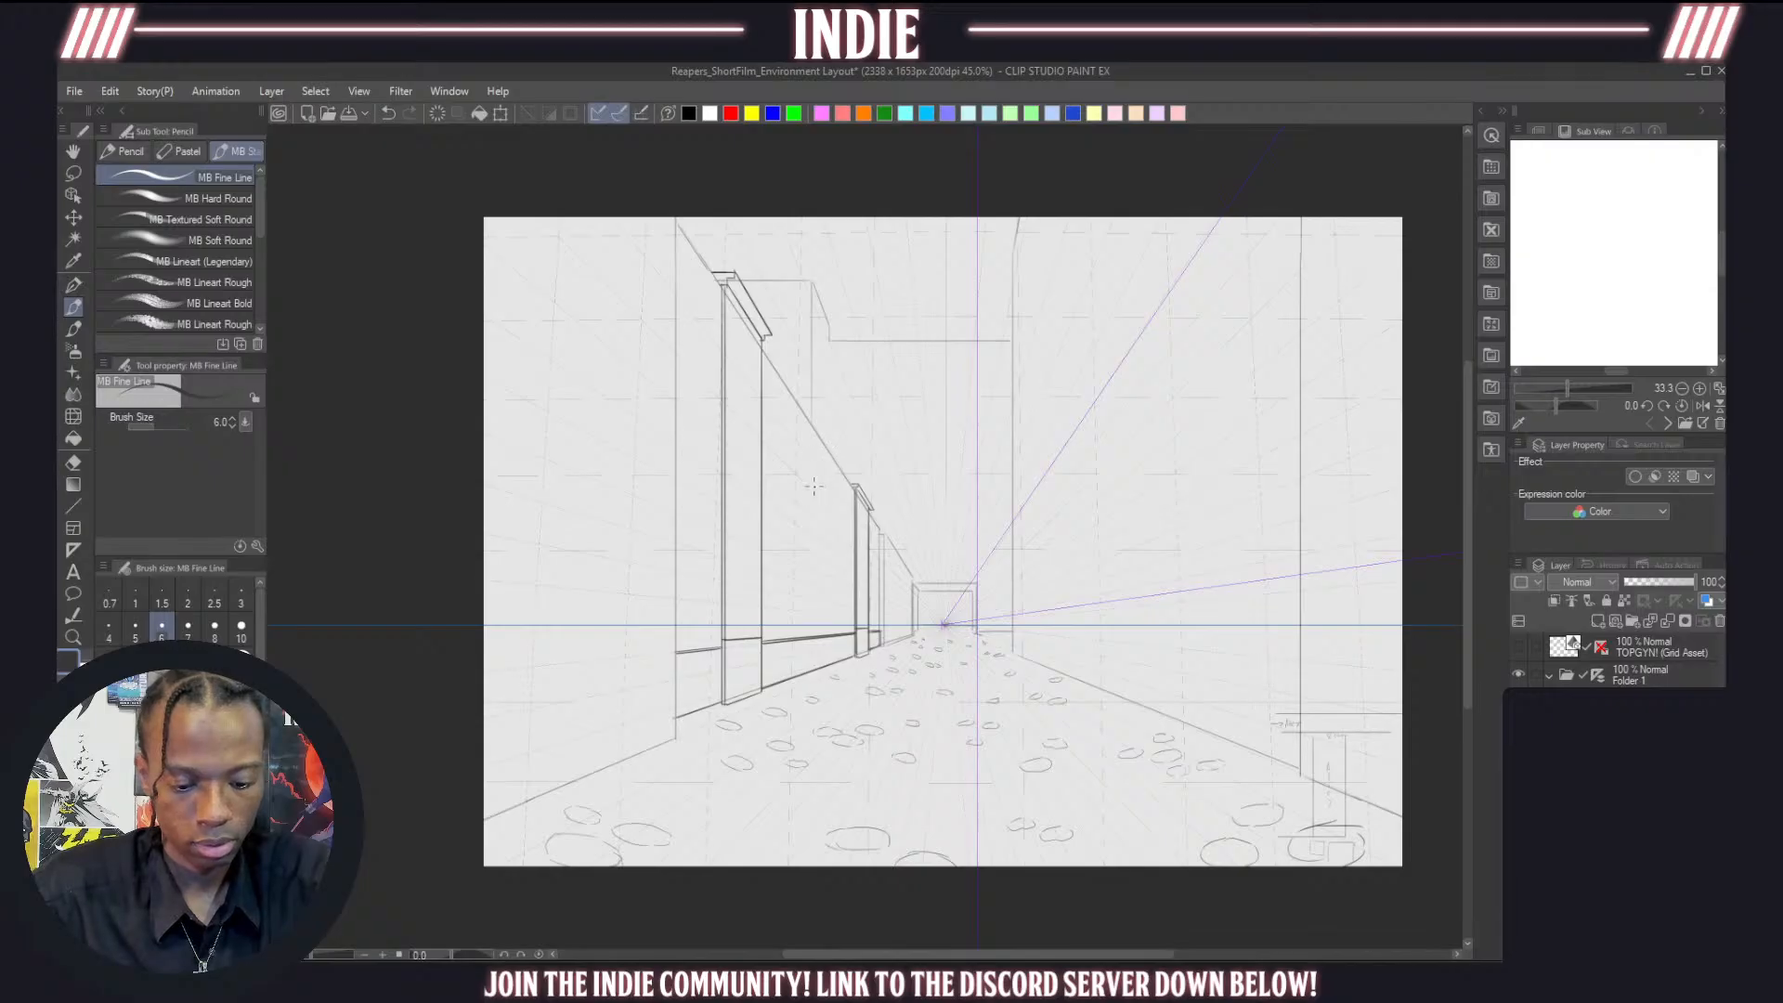
pyautogui.scroll(2, 814, 485)
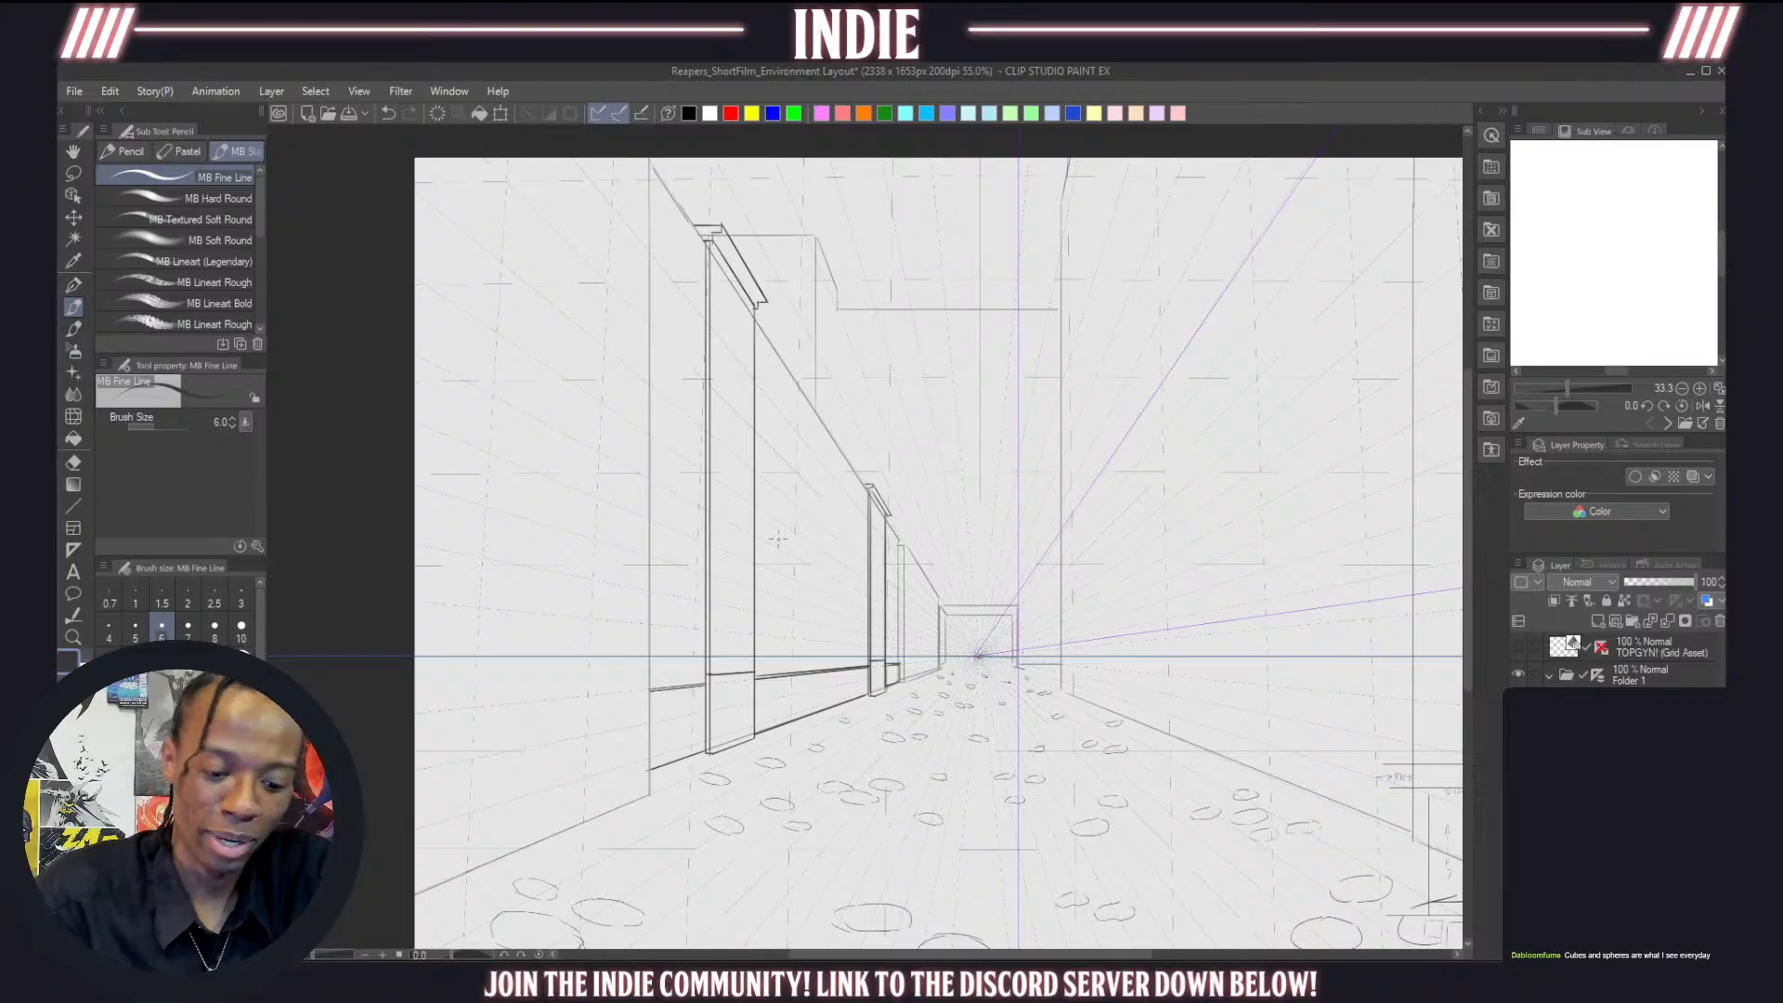
pyautogui.scroll(-1, 847, 574)
pyautogui.scroll(1, 771, 382)
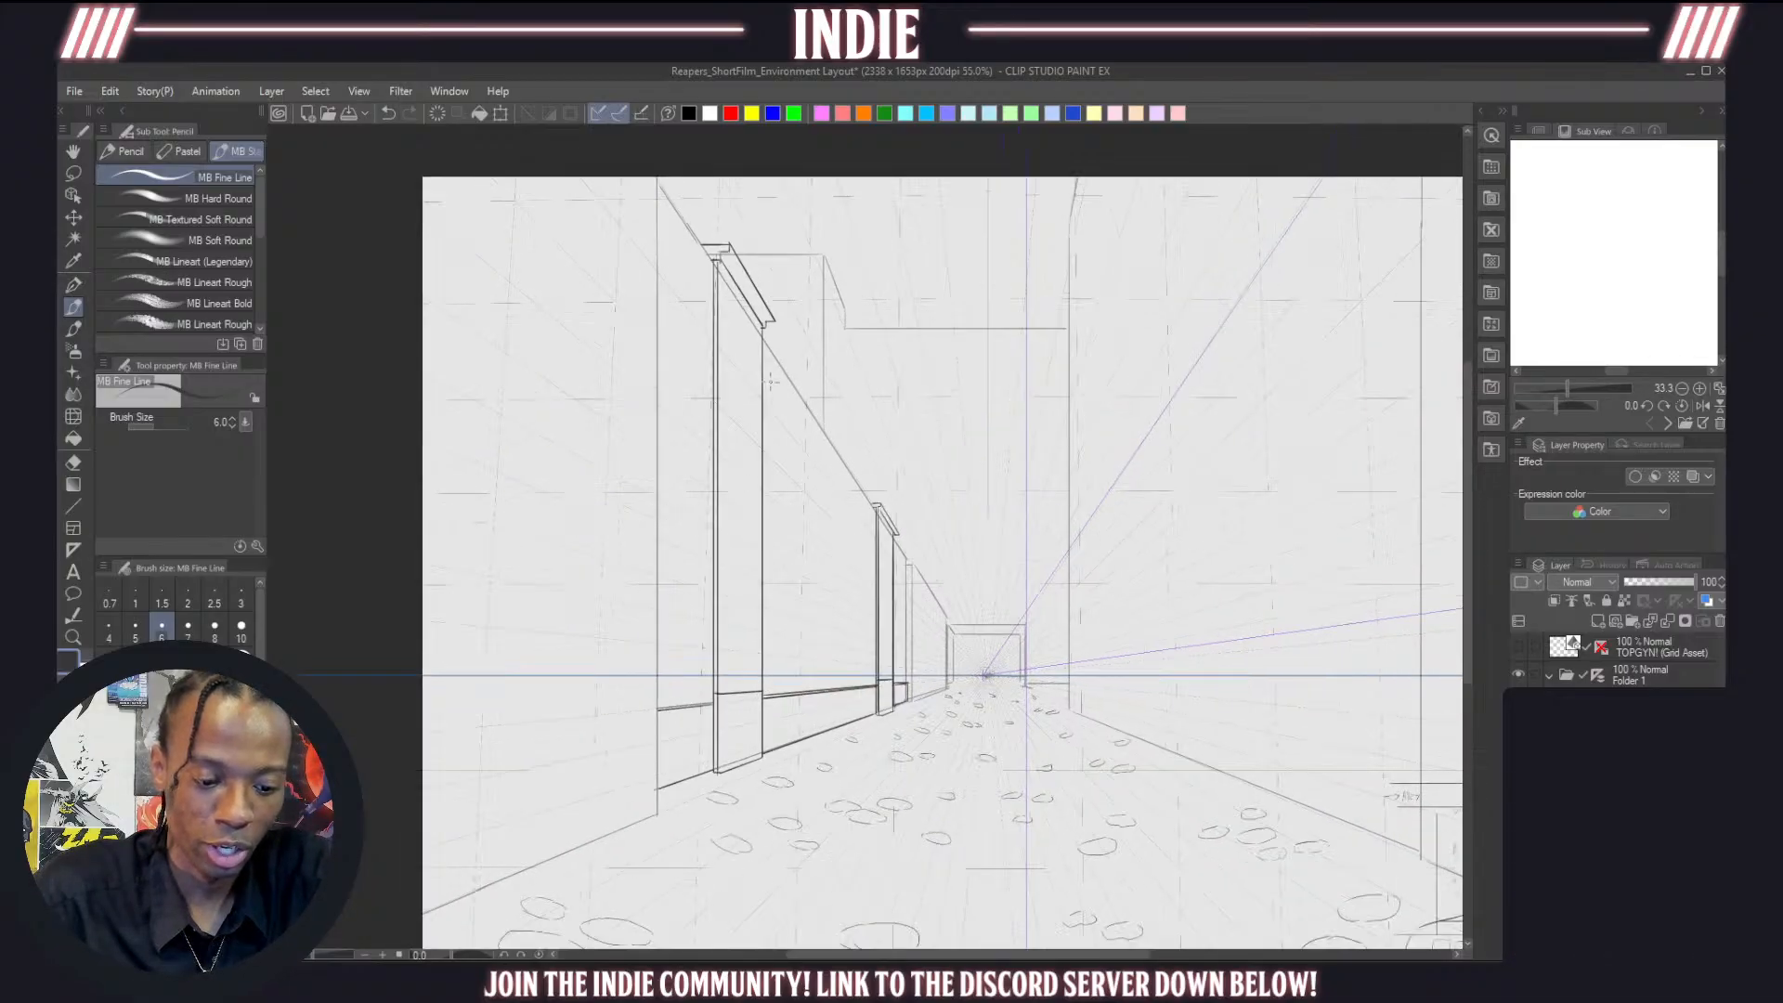
pyautogui.scroll(1, 771, 382)
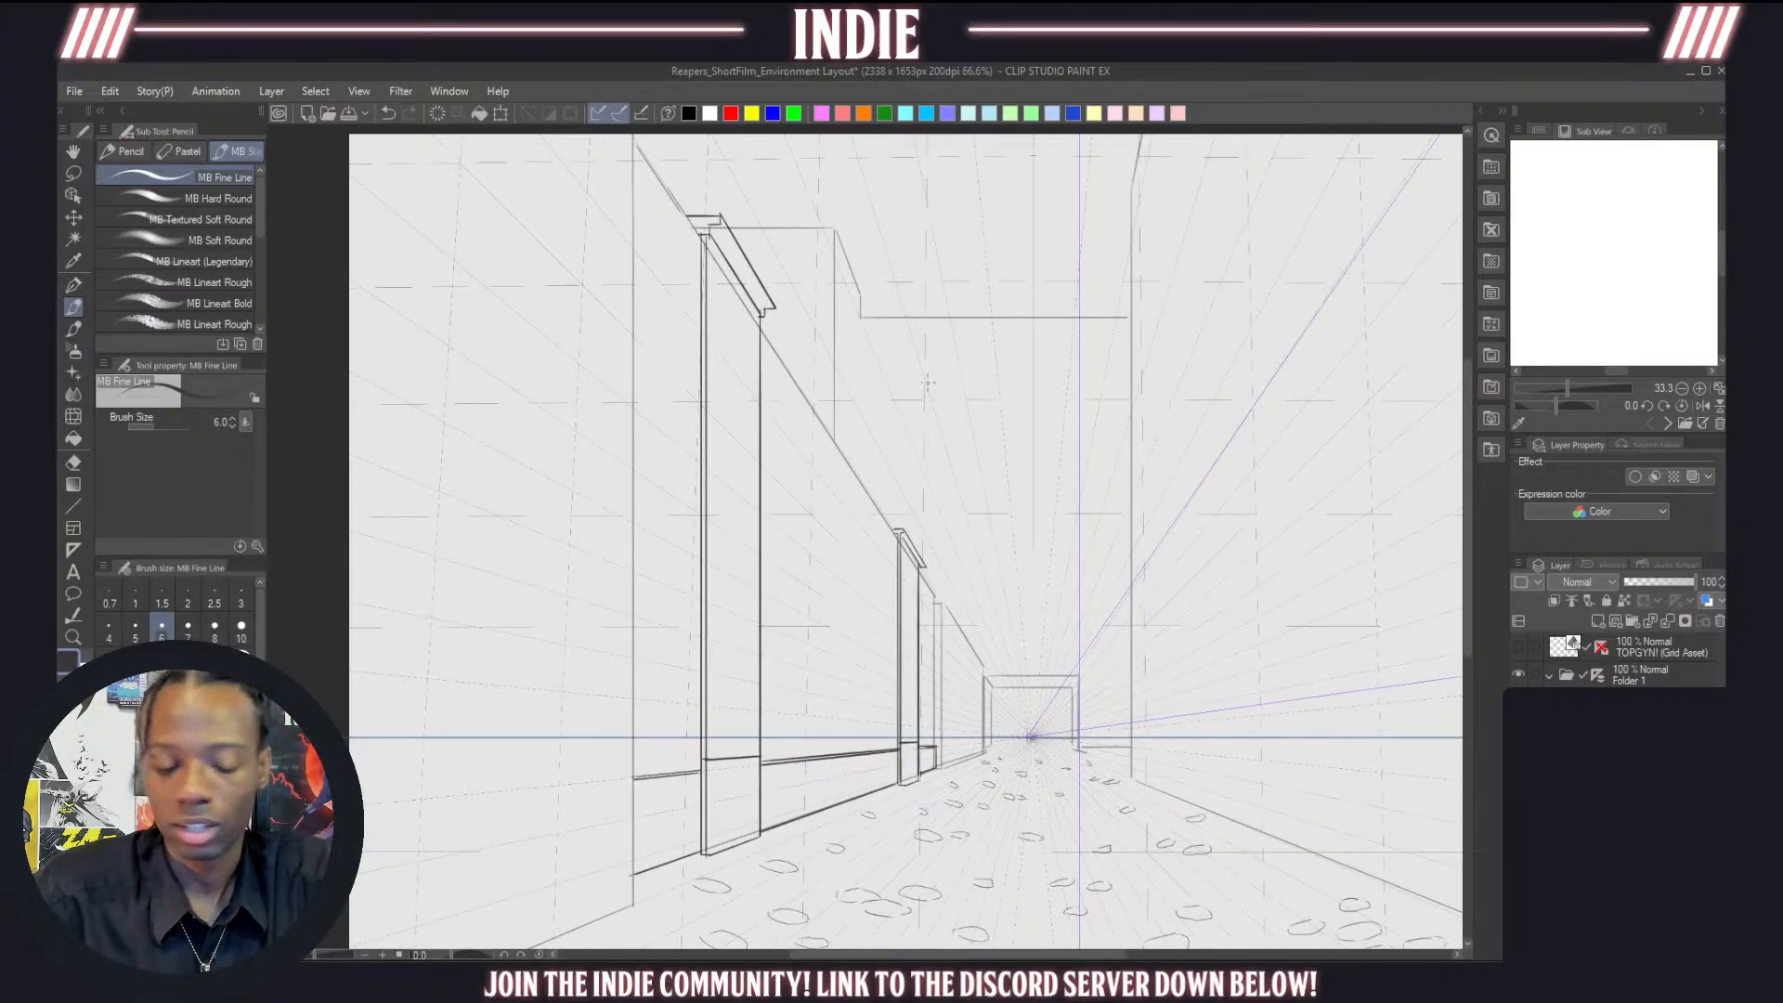
pyautogui.scroll(1, 847, 437)
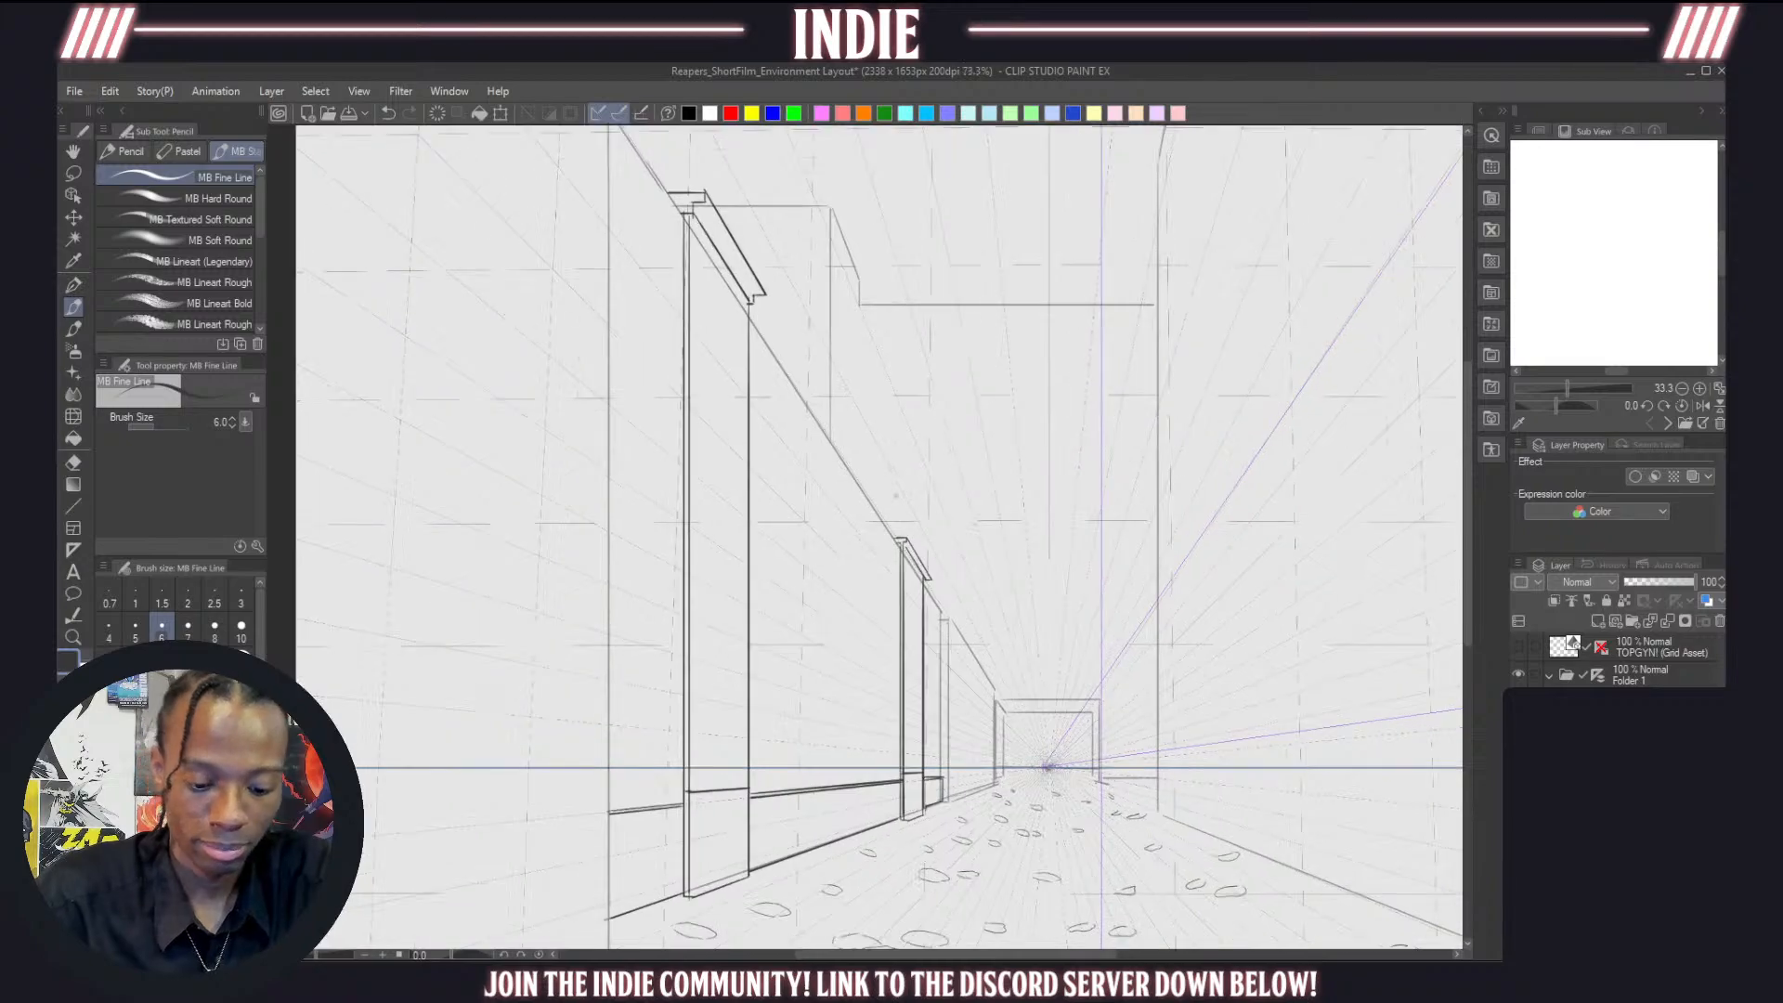
pyautogui.moveTo(612, 161)
pyautogui.mouseDown()
pyautogui.moveTo(727, 312)
pyautogui.moveTo(763, 326)
pyautogui.moveTo(768, 359)
pyautogui.moveTo(748, 347)
pyautogui.moveTo(894, 555)
pyautogui.mouseUp()
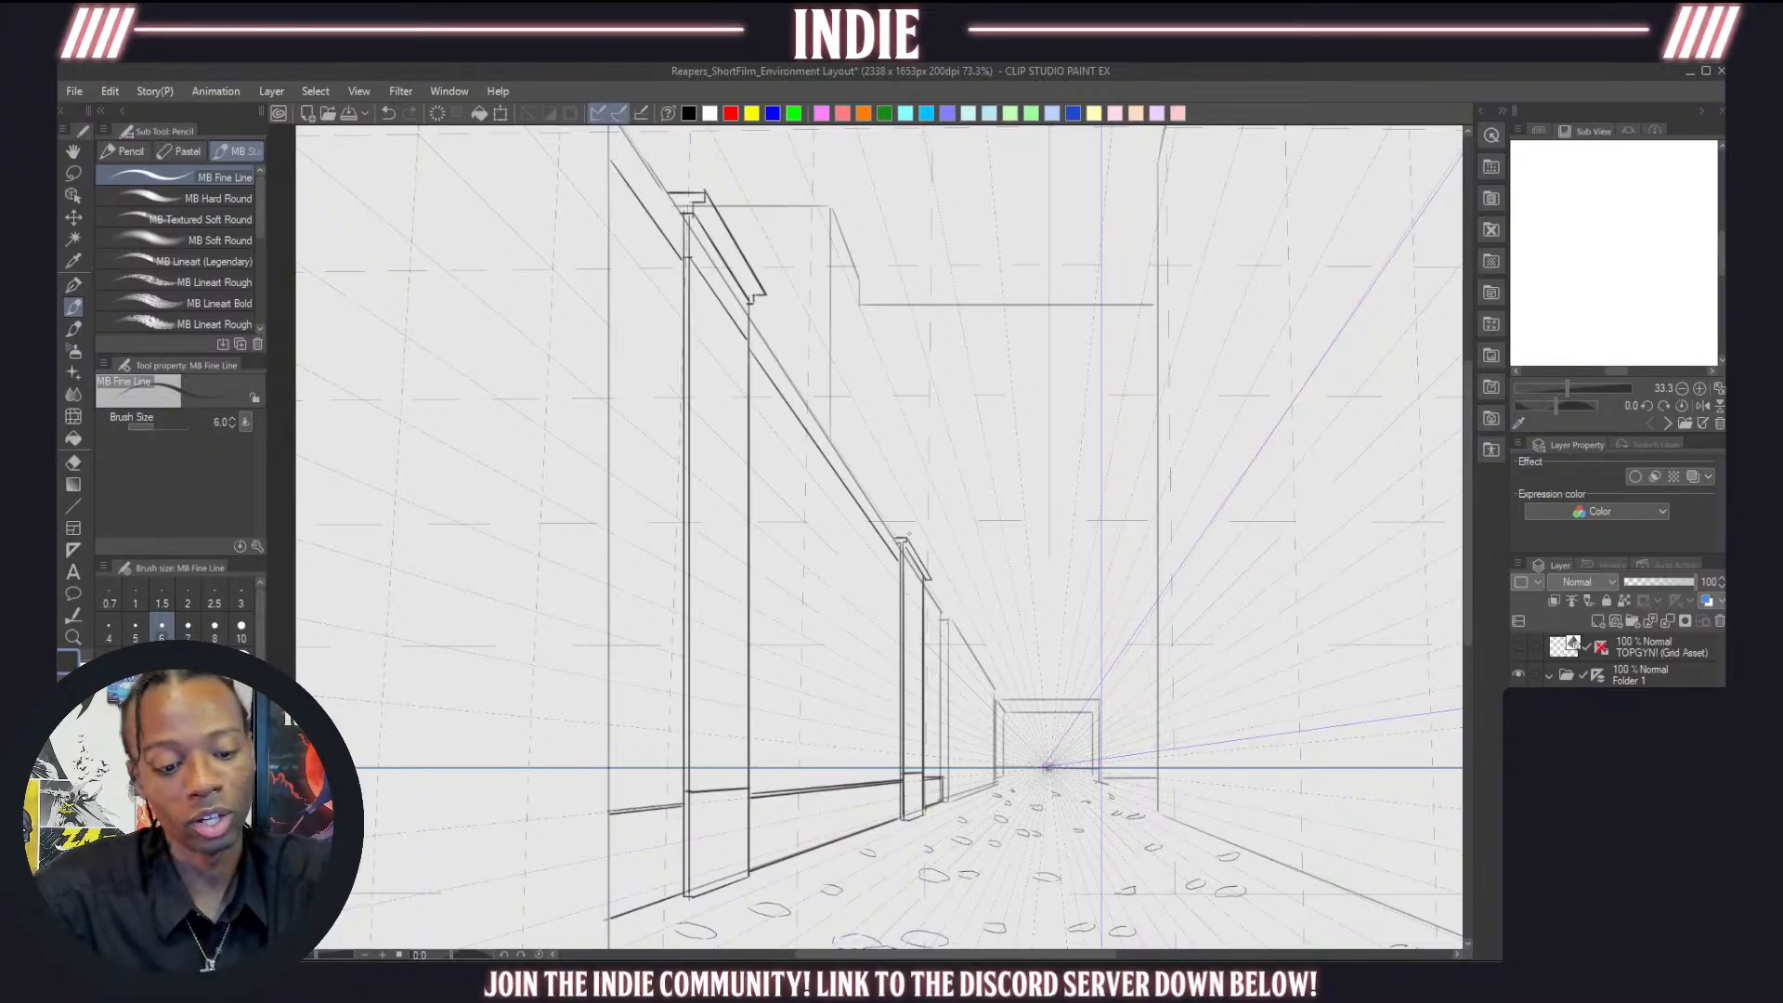
# Continue the upper trim and roofline from the slim pillar to the far pillar, and darken the far pillar's near edge
pyautogui.scroll(3, 907, 547)
pyautogui.scroll(2, 929, 628)
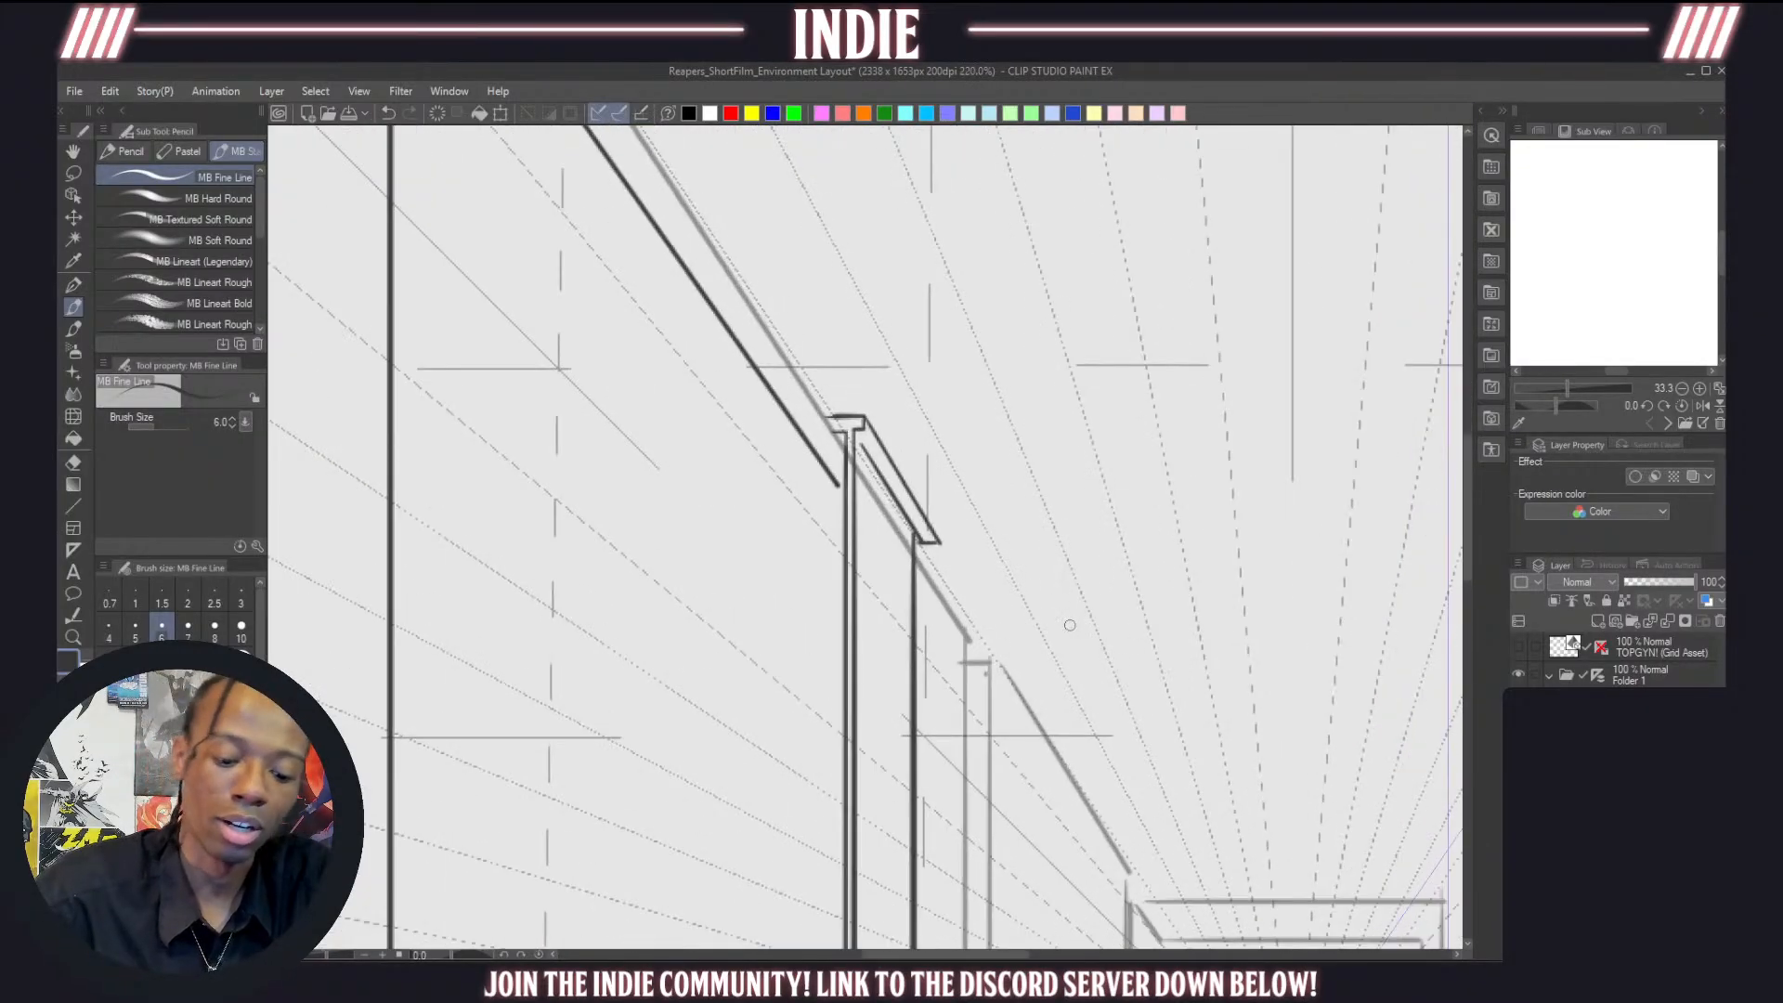
pyautogui.moveTo(850, 485); pyautogui.dragTo(908, 568)
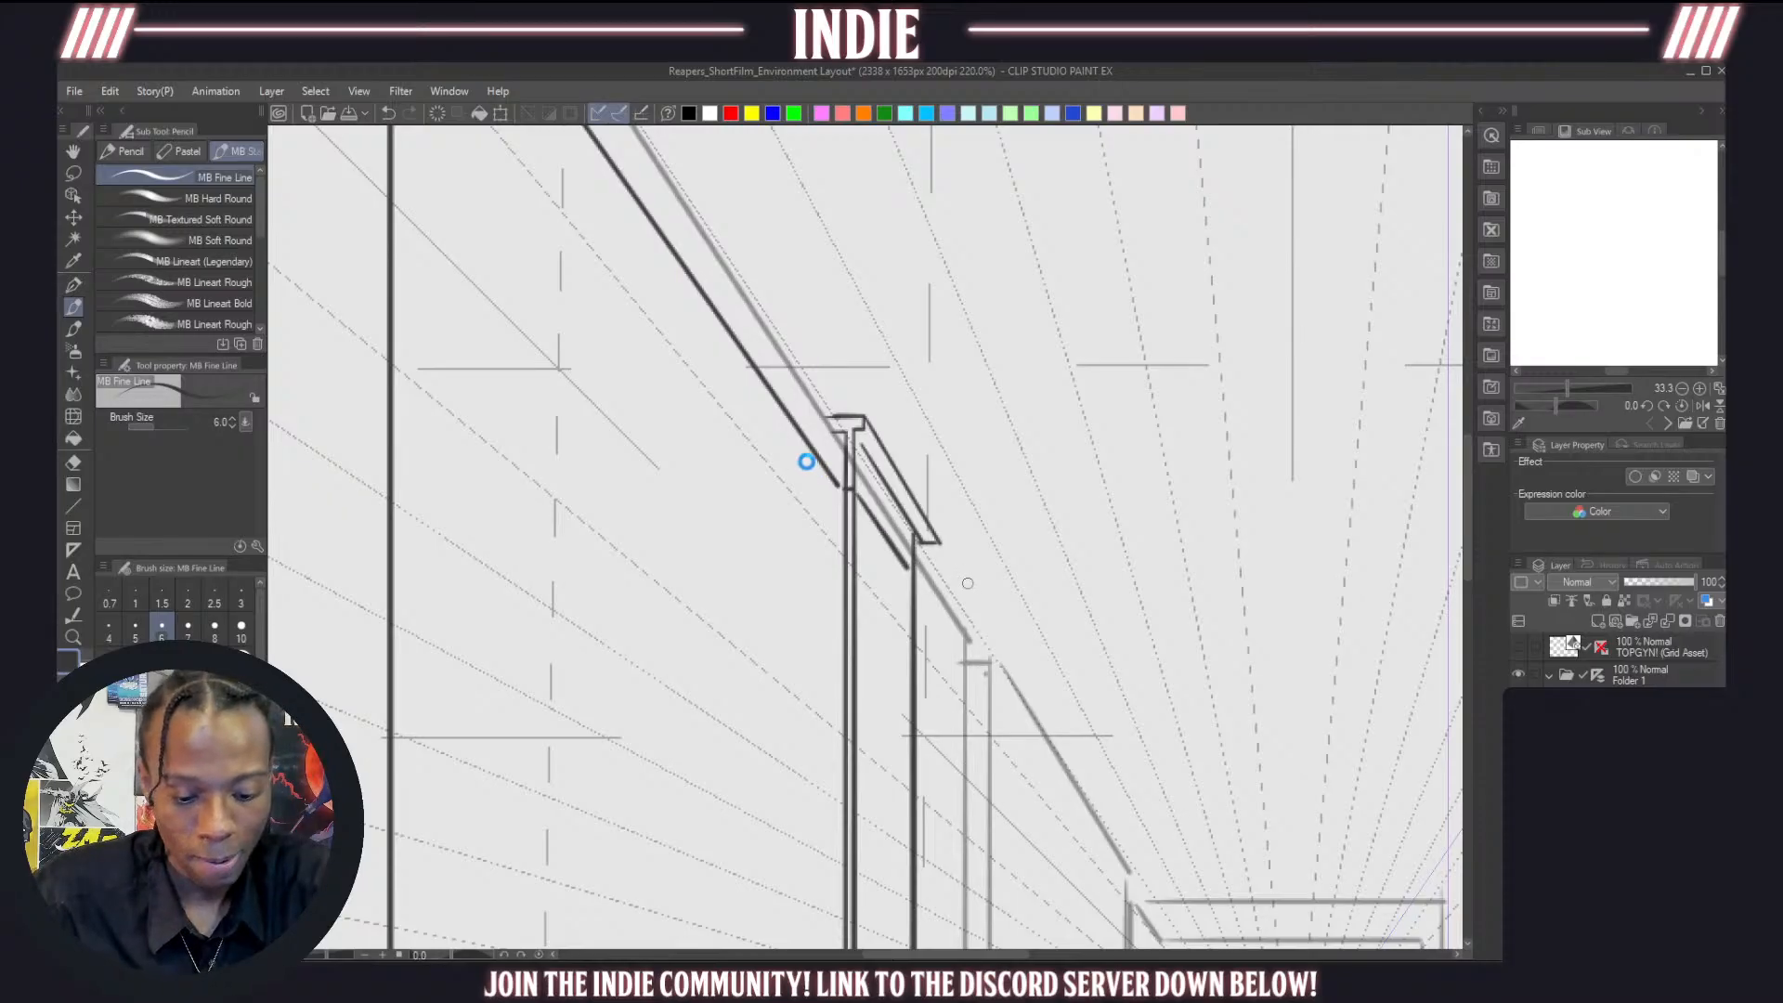
pyautogui.scroll(-3, 808, 458)
pyautogui.scroll(3, 887, 490)
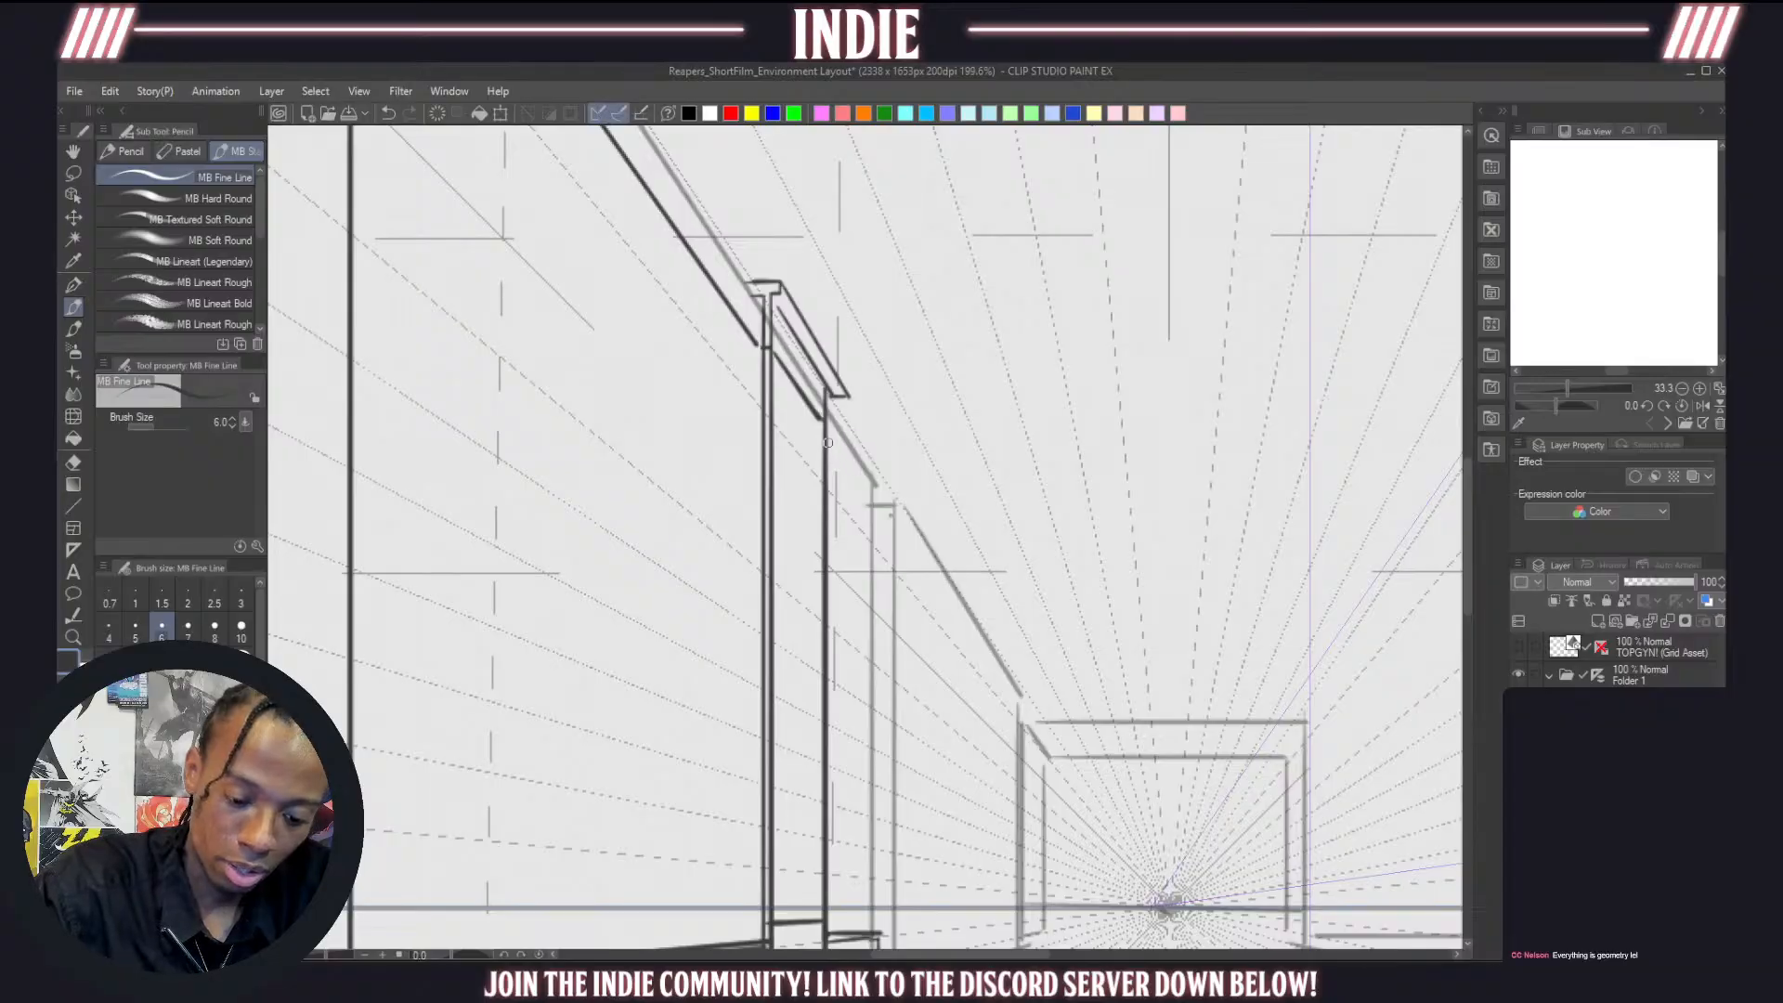
pyautogui.moveTo(826, 418); pyautogui.dragTo(873, 503)
pyautogui.moveTo(825, 414); pyautogui.dragTo(875, 487)
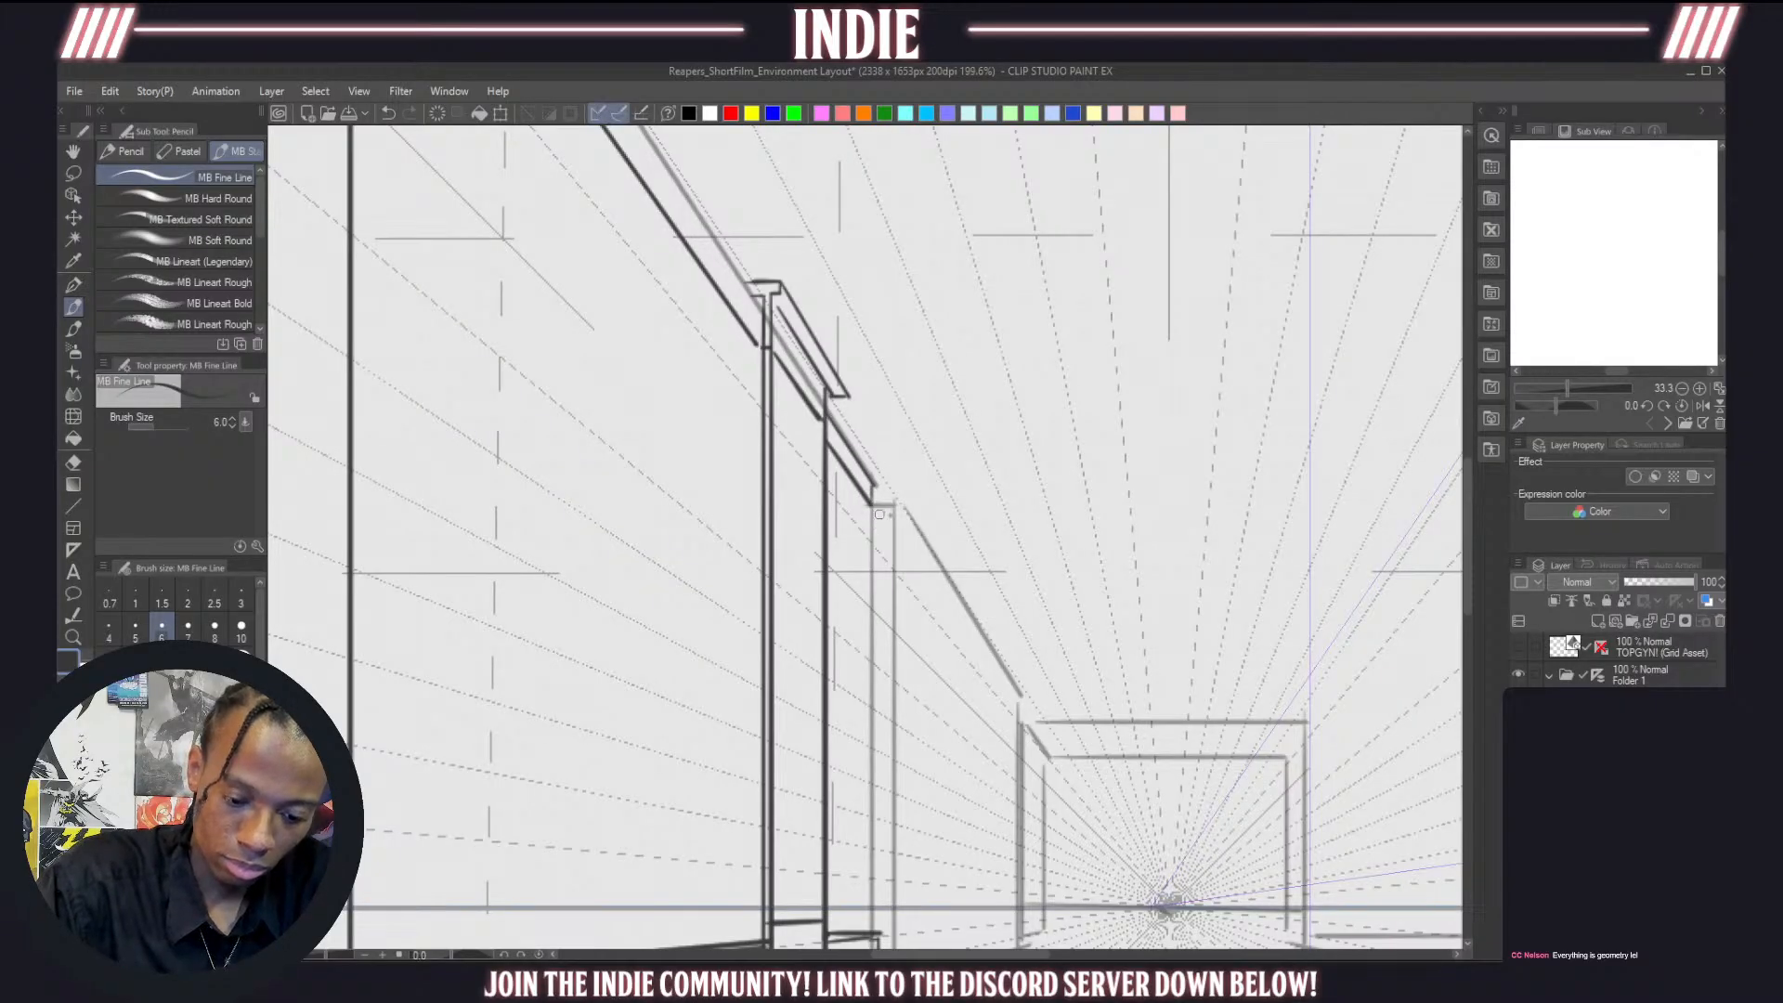
pyautogui.moveTo(873, 503); pyautogui.dragTo(879, 918)
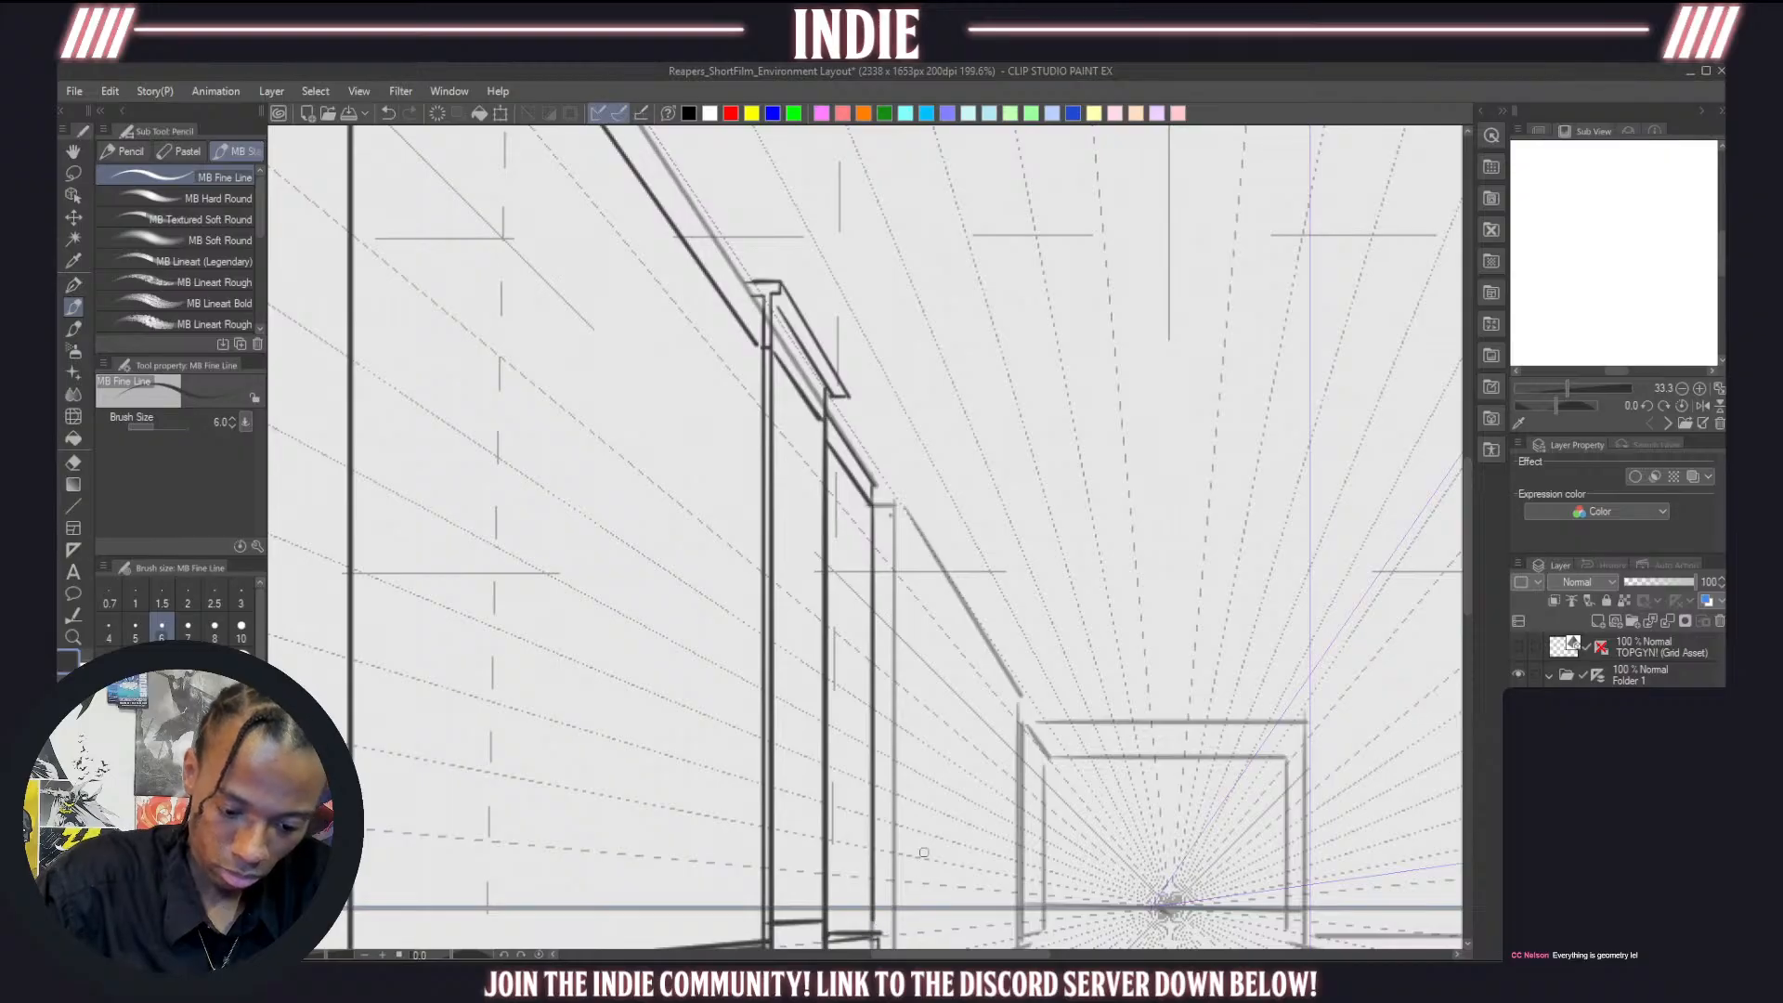
# Retrace the left wall's roofline darker from the near corner to the near pillar and on to the slim pillar
pyautogui.scroll(-9, 868, 734)
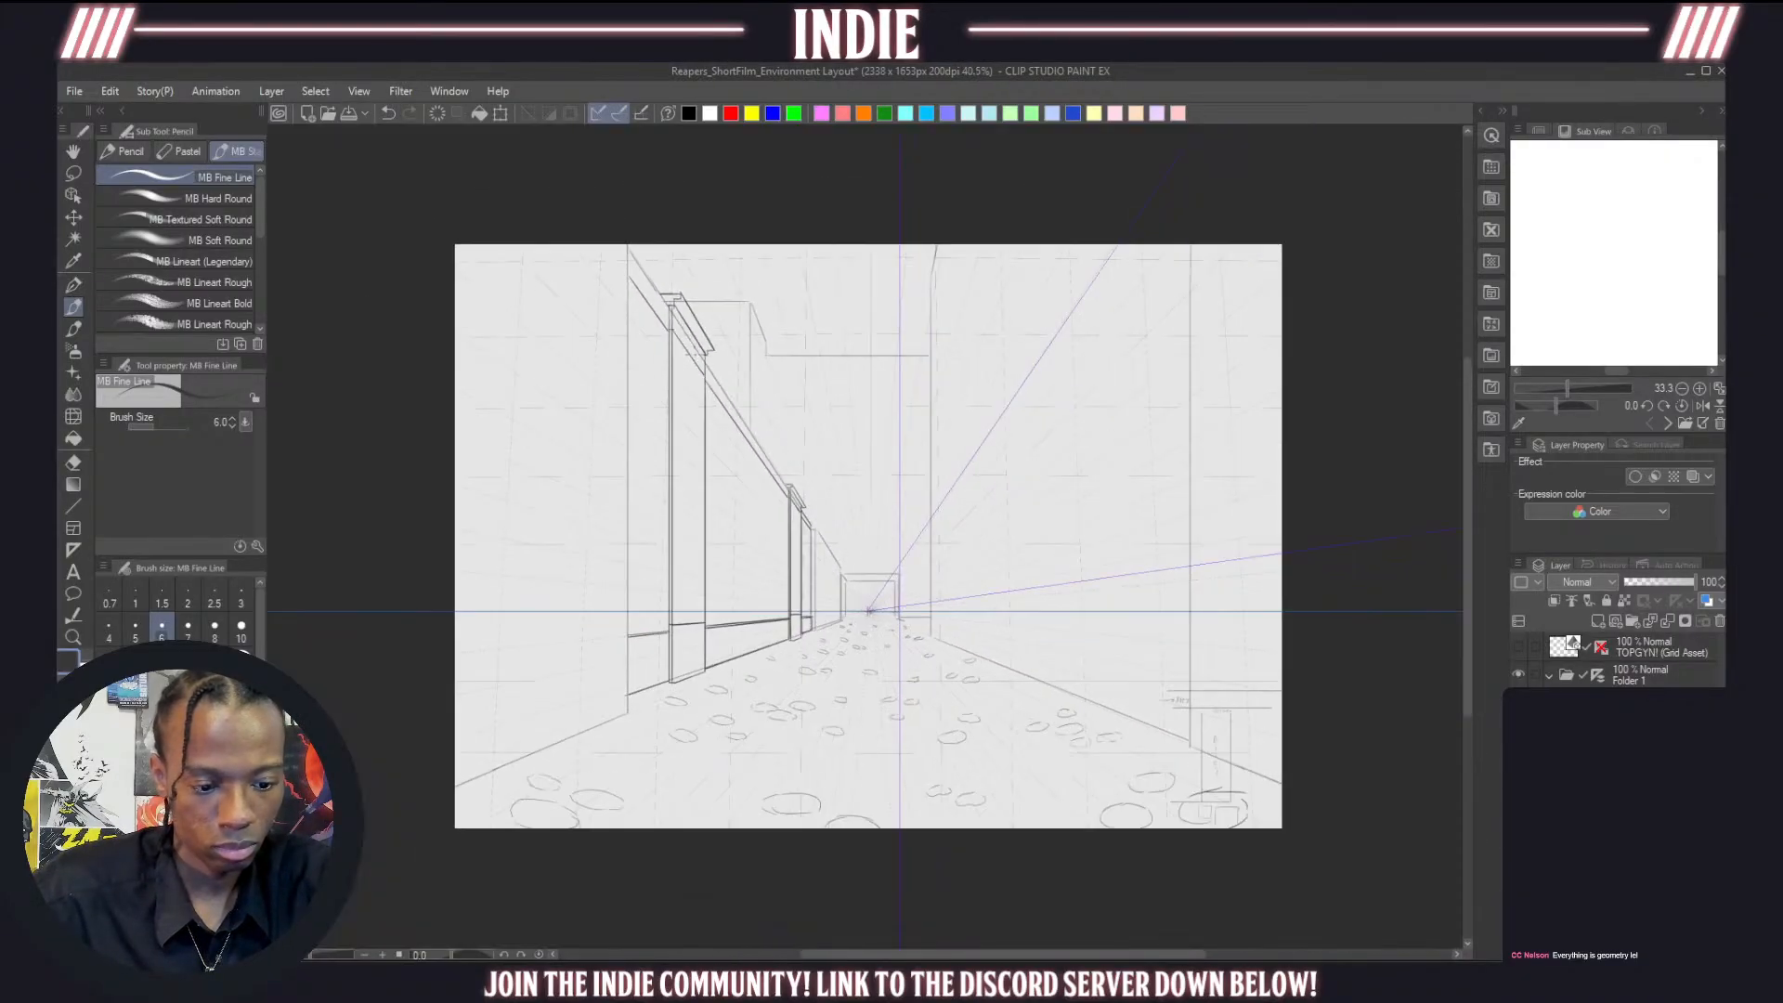
pyautogui.scroll(3, 697, 279)
pyautogui.scroll(1, 798, 266)
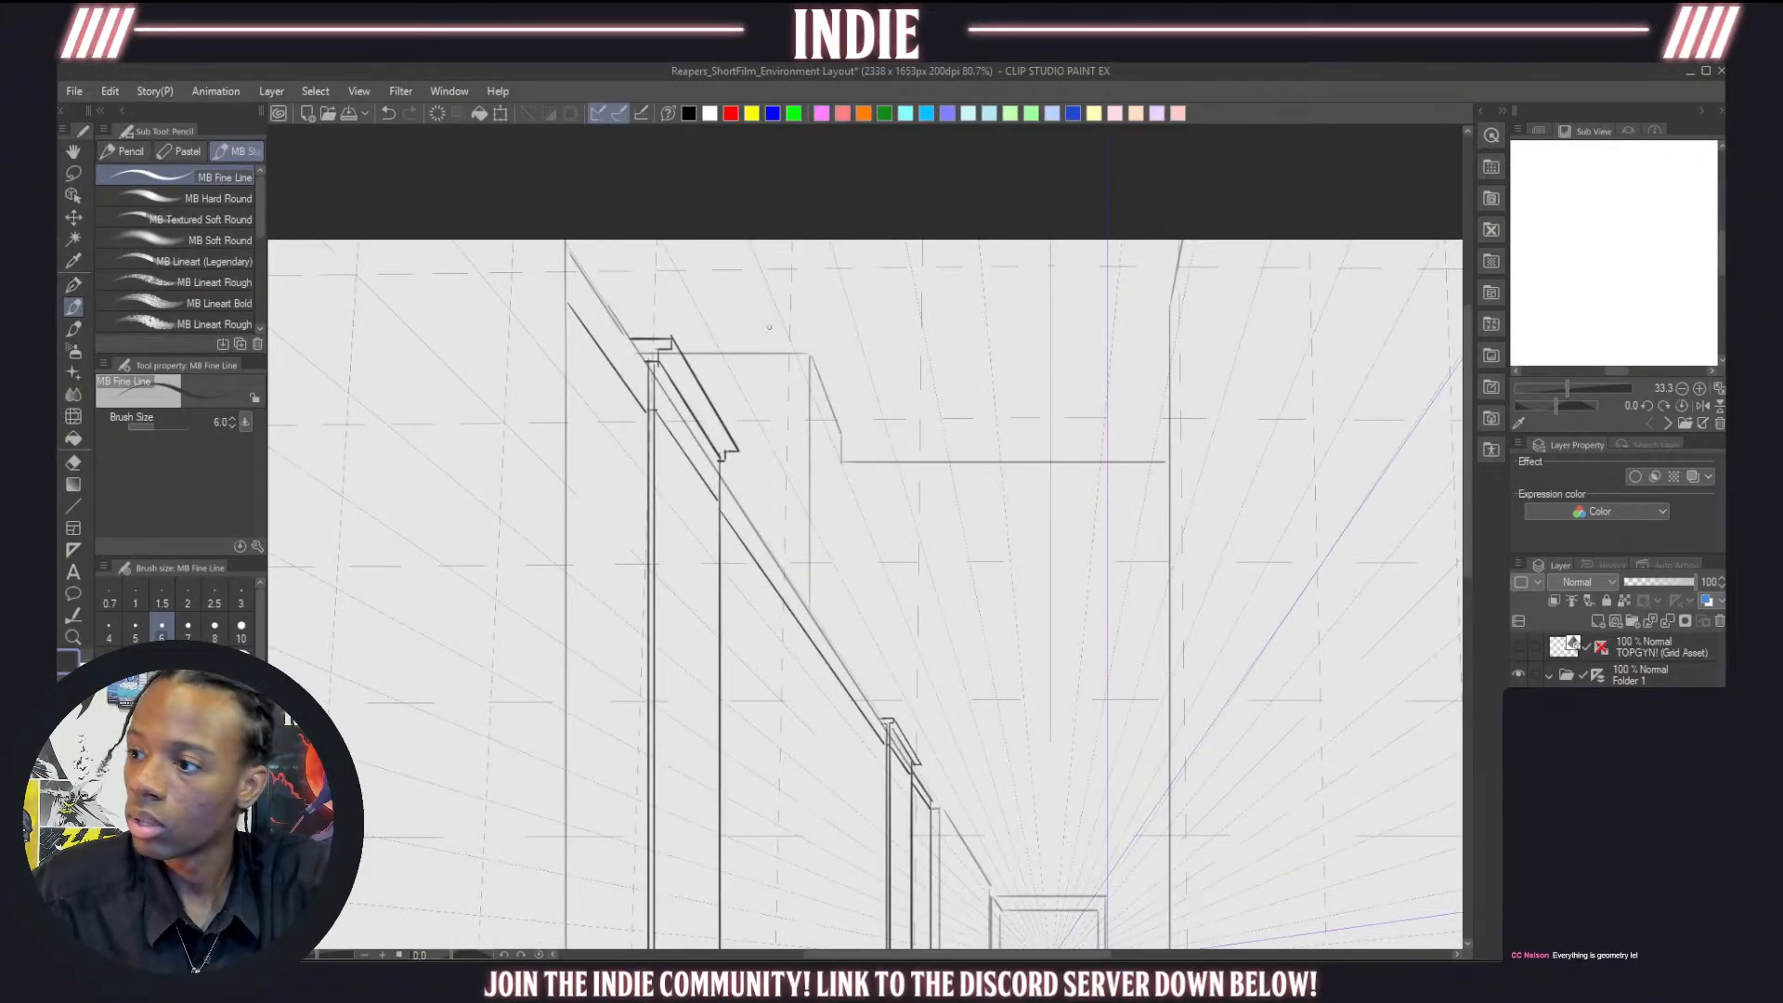
pyautogui.scroll(1, 770, 332)
pyautogui.moveTo(523, 238); pyautogui.dragTo(628, 373)
pyautogui.moveTo(709, 502); pyautogui.dragTo(903, 799)
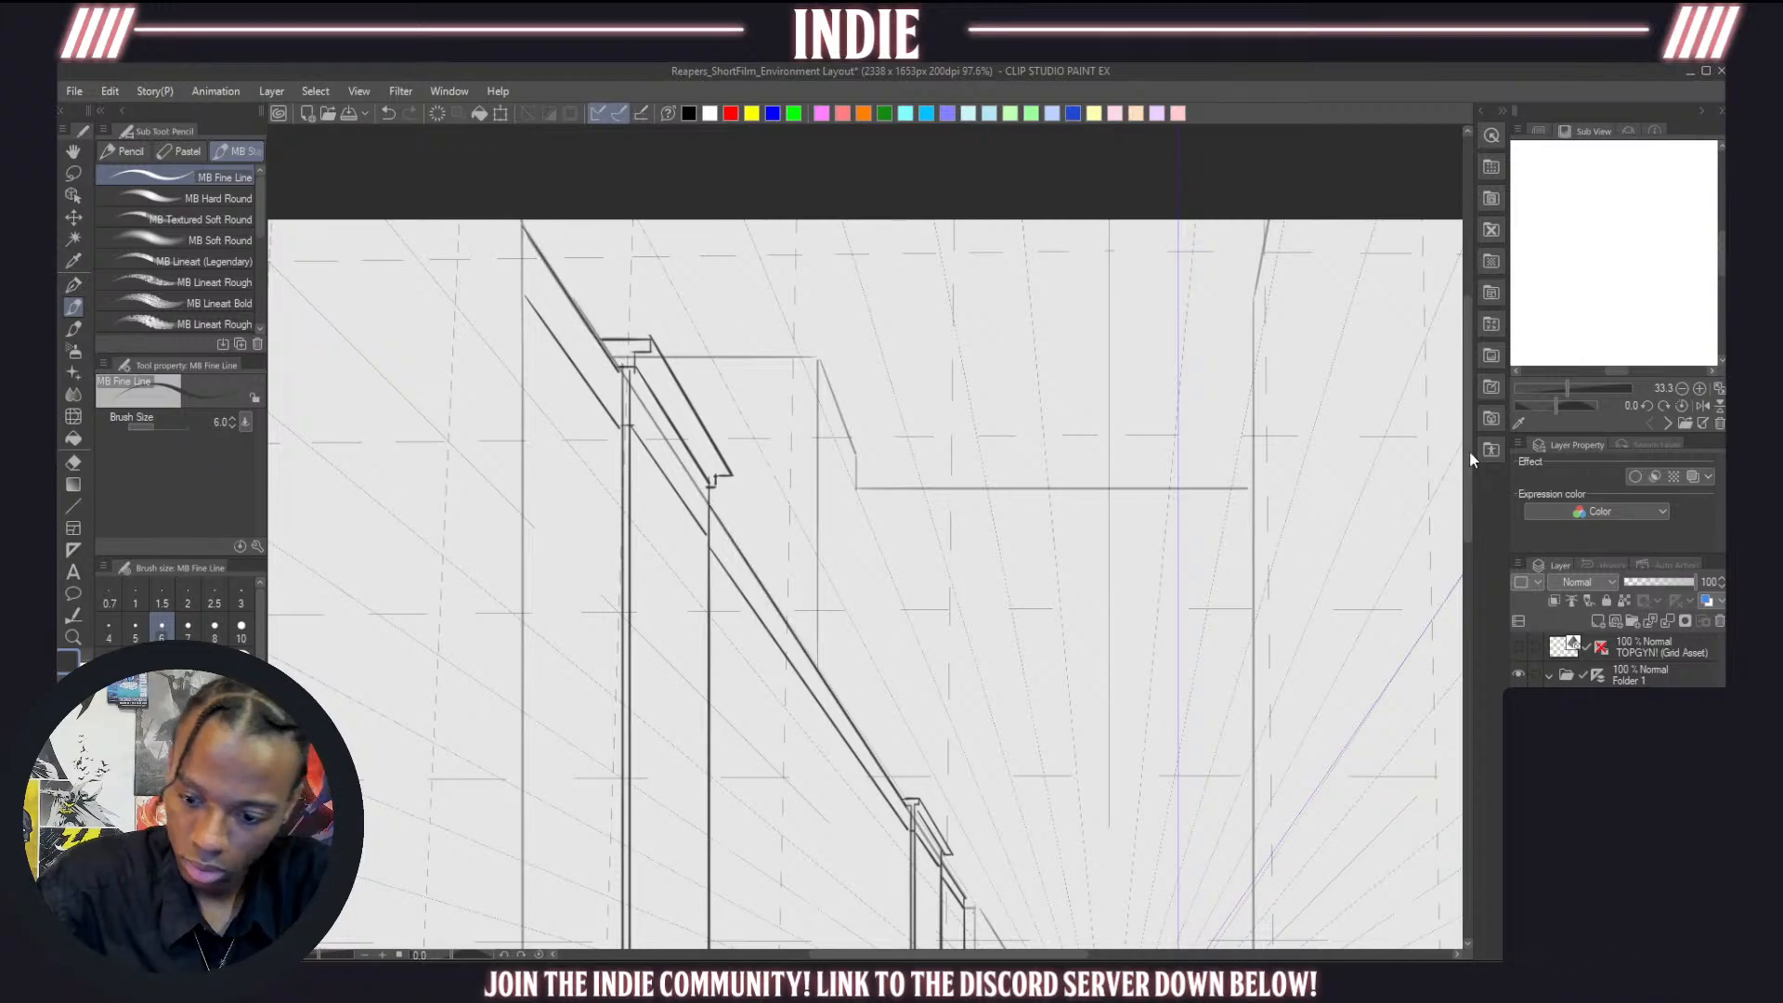
# Double the upper trim with a thin parallel line from the near corner to the far pillar, leaving the pillar faces clear
pyautogui.moveTo(1469, 450); pyautogui.dragTo(1470, 544)
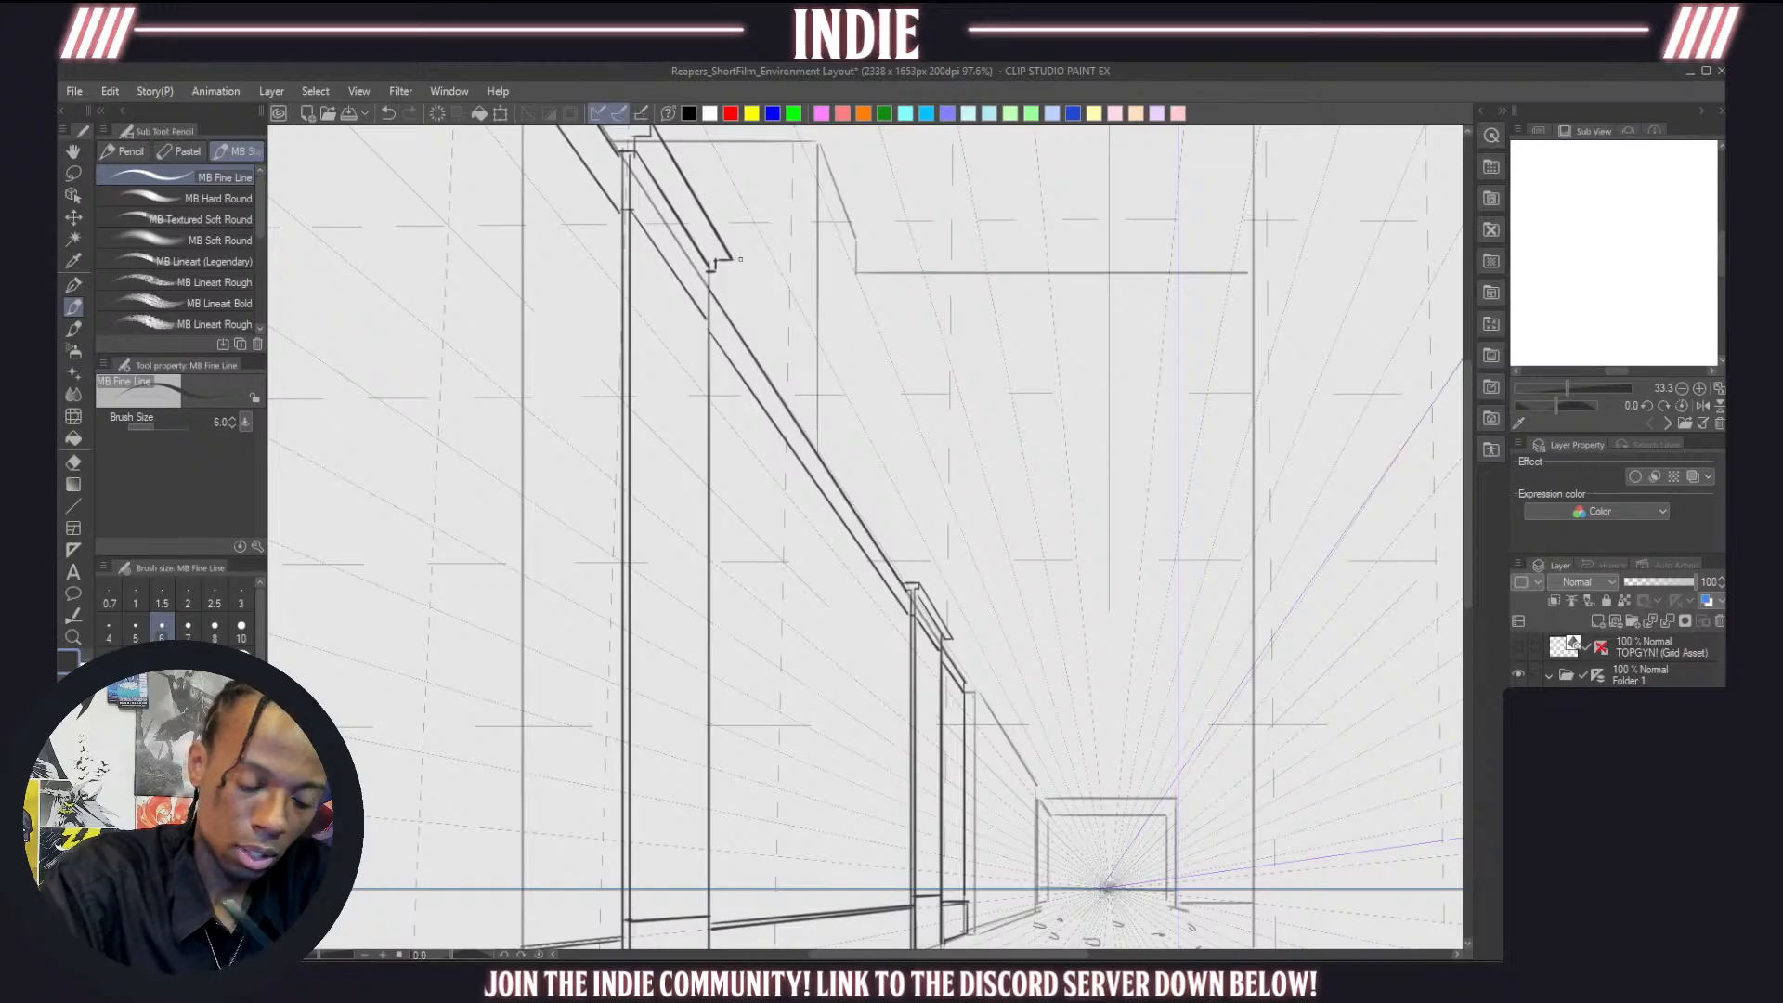
pyautogui.scroll(3, 1101, 351)
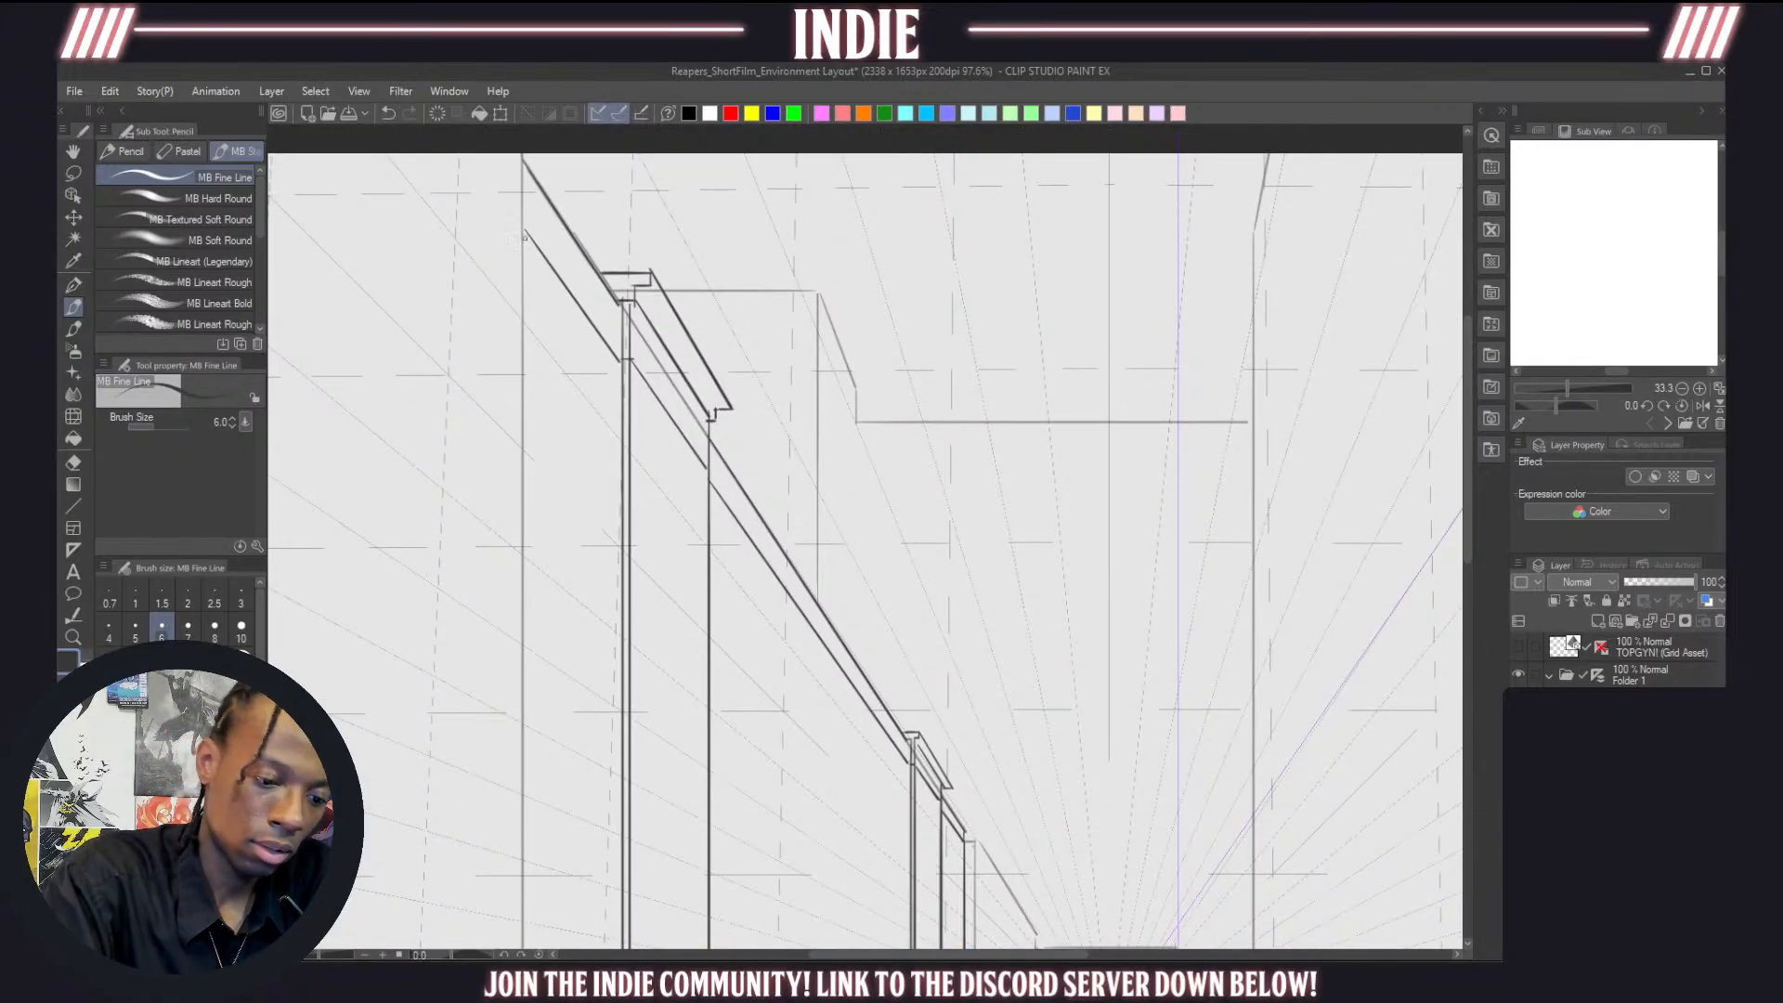
pyautogui.moveTo(524, 235); pyautogui.dragTo(615, 361)
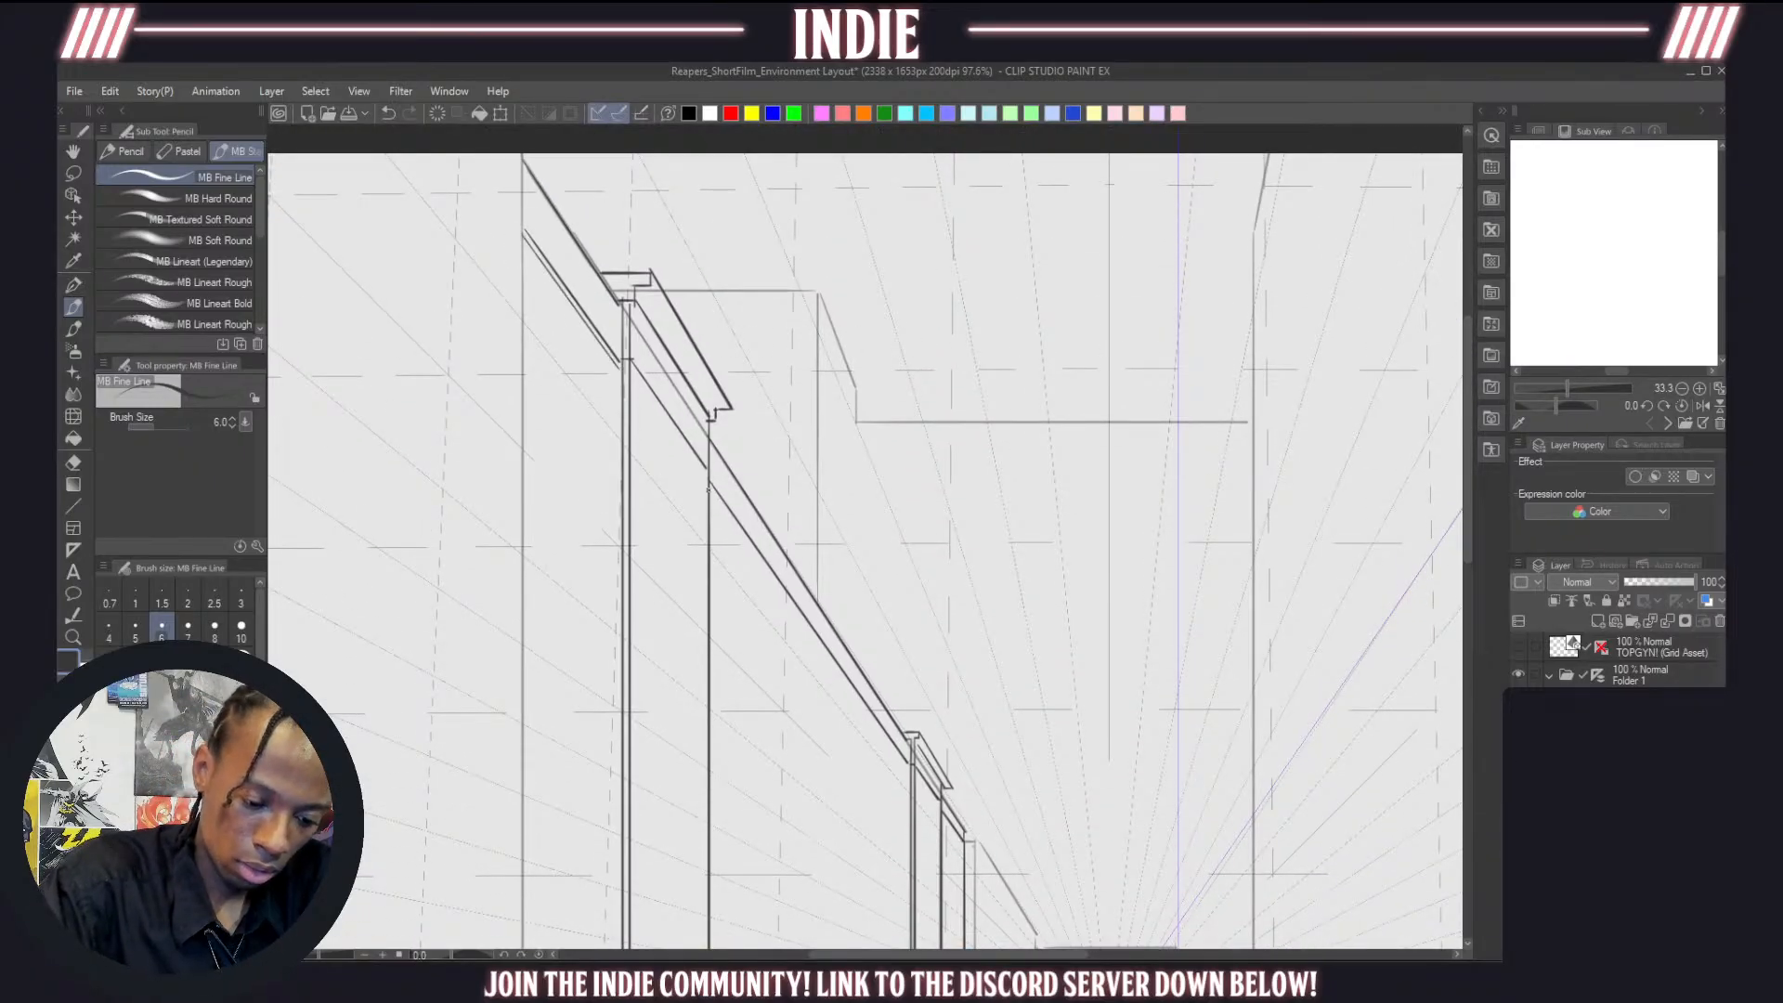
pyautogui.moveTo(709, 485)
pyautogui.mouseDown()
pyautogui.moveTo(947, 774)
pyautogui.moveTo(963, 838)
pyautogui.mouseUp()
pyautogui.hotkey('ctrl', 'z')
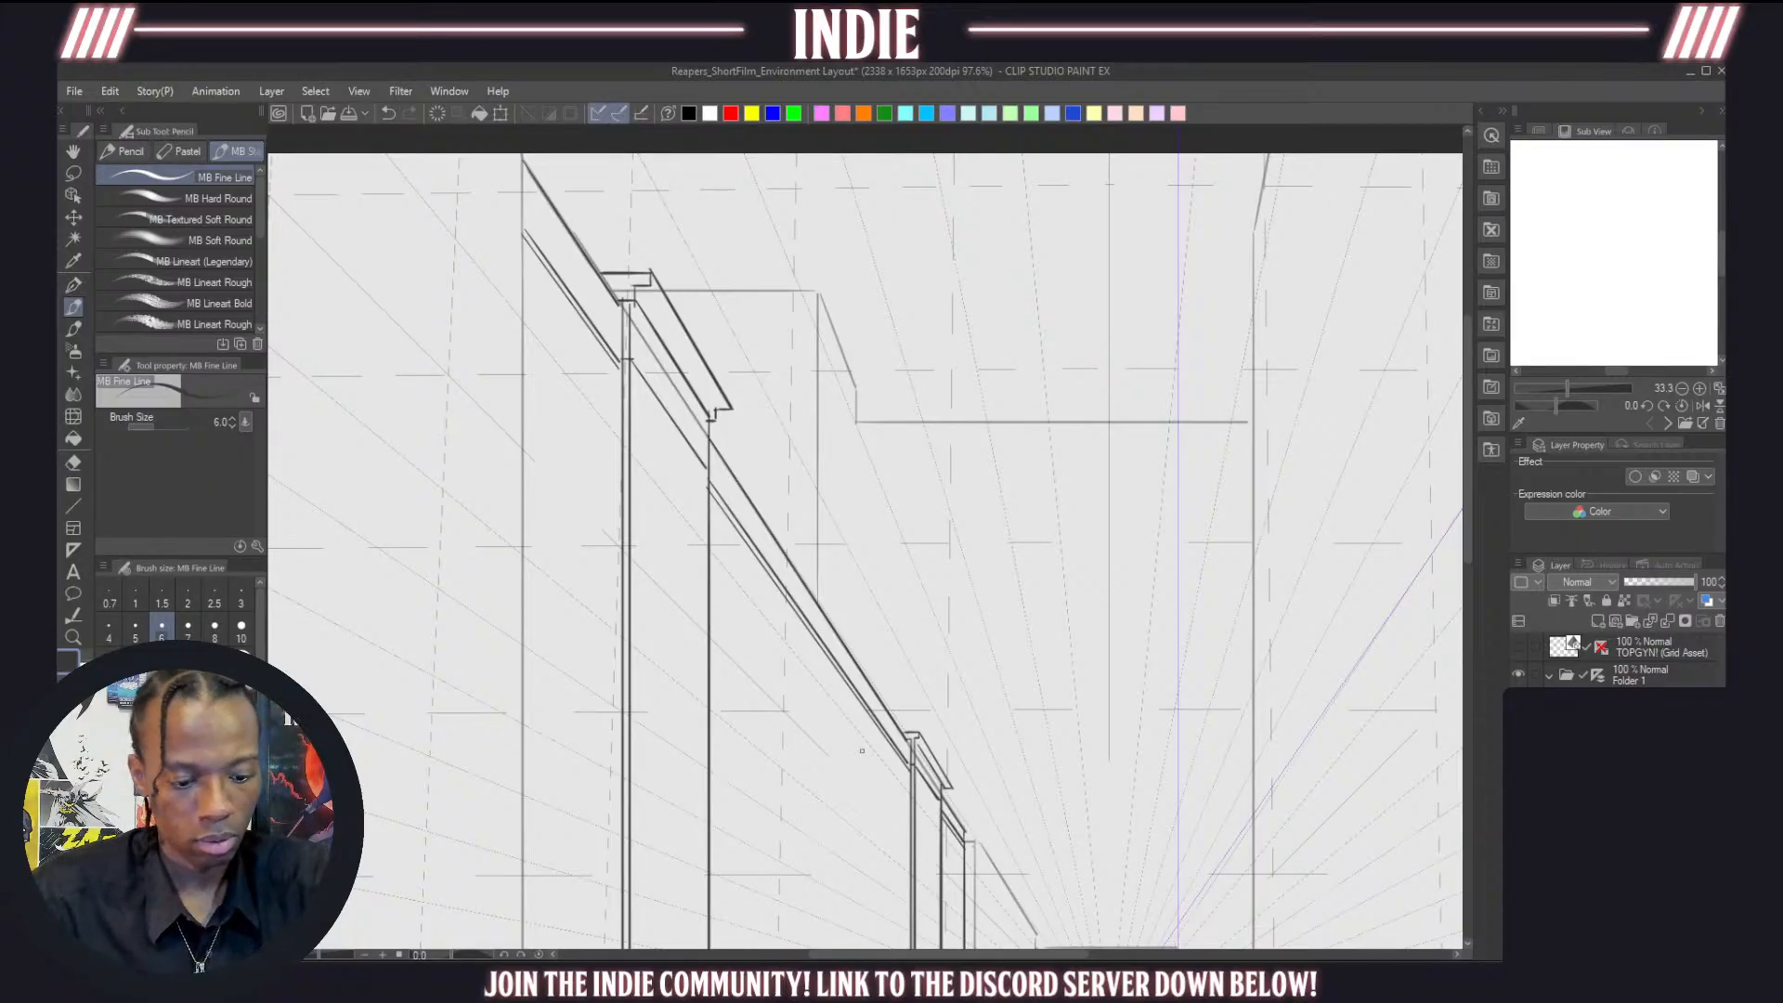
# Review the whole alley layout, toggling the perspective grid and building block-in visibility to compare them with the new wall details
pyautogui.hotkey('ctrl', '-')
pyautogui.hotkey('ctrl', '-')
pyautogui.scroll(-2, 815, 465)
pyautogui.scroll(3, 840, 621)
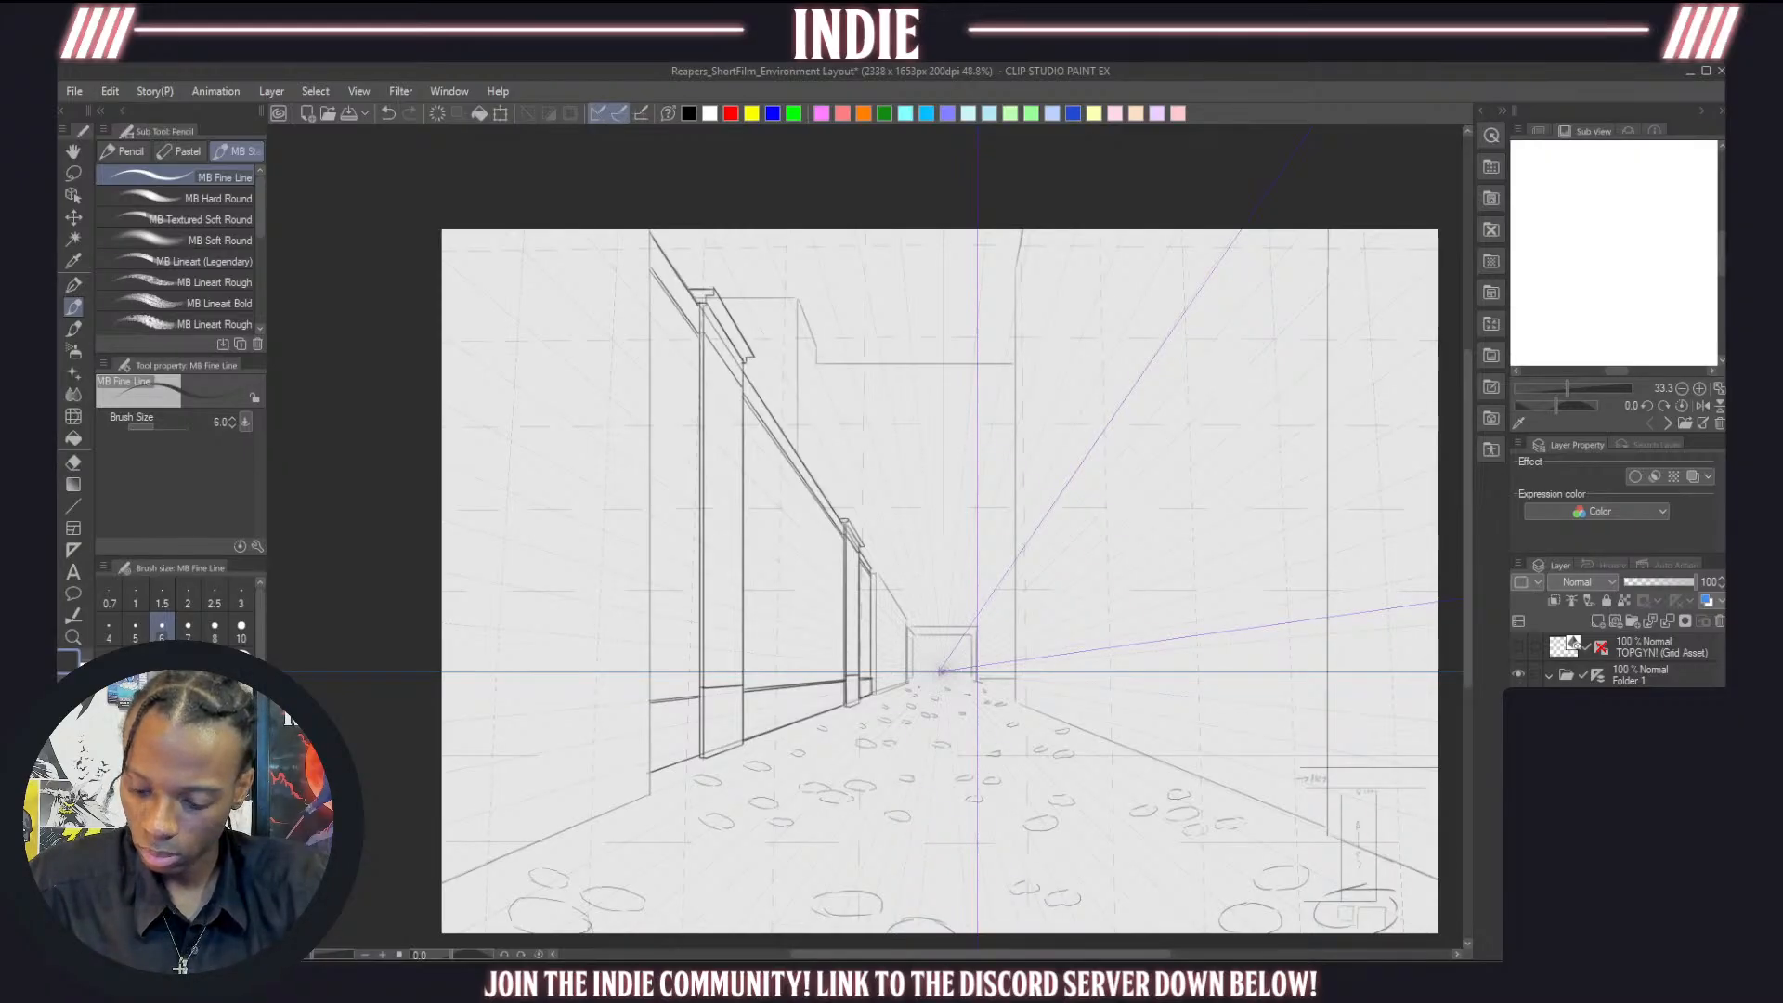
pyautogui.click(1519, 703)
pyautogui.click(1518, 703)
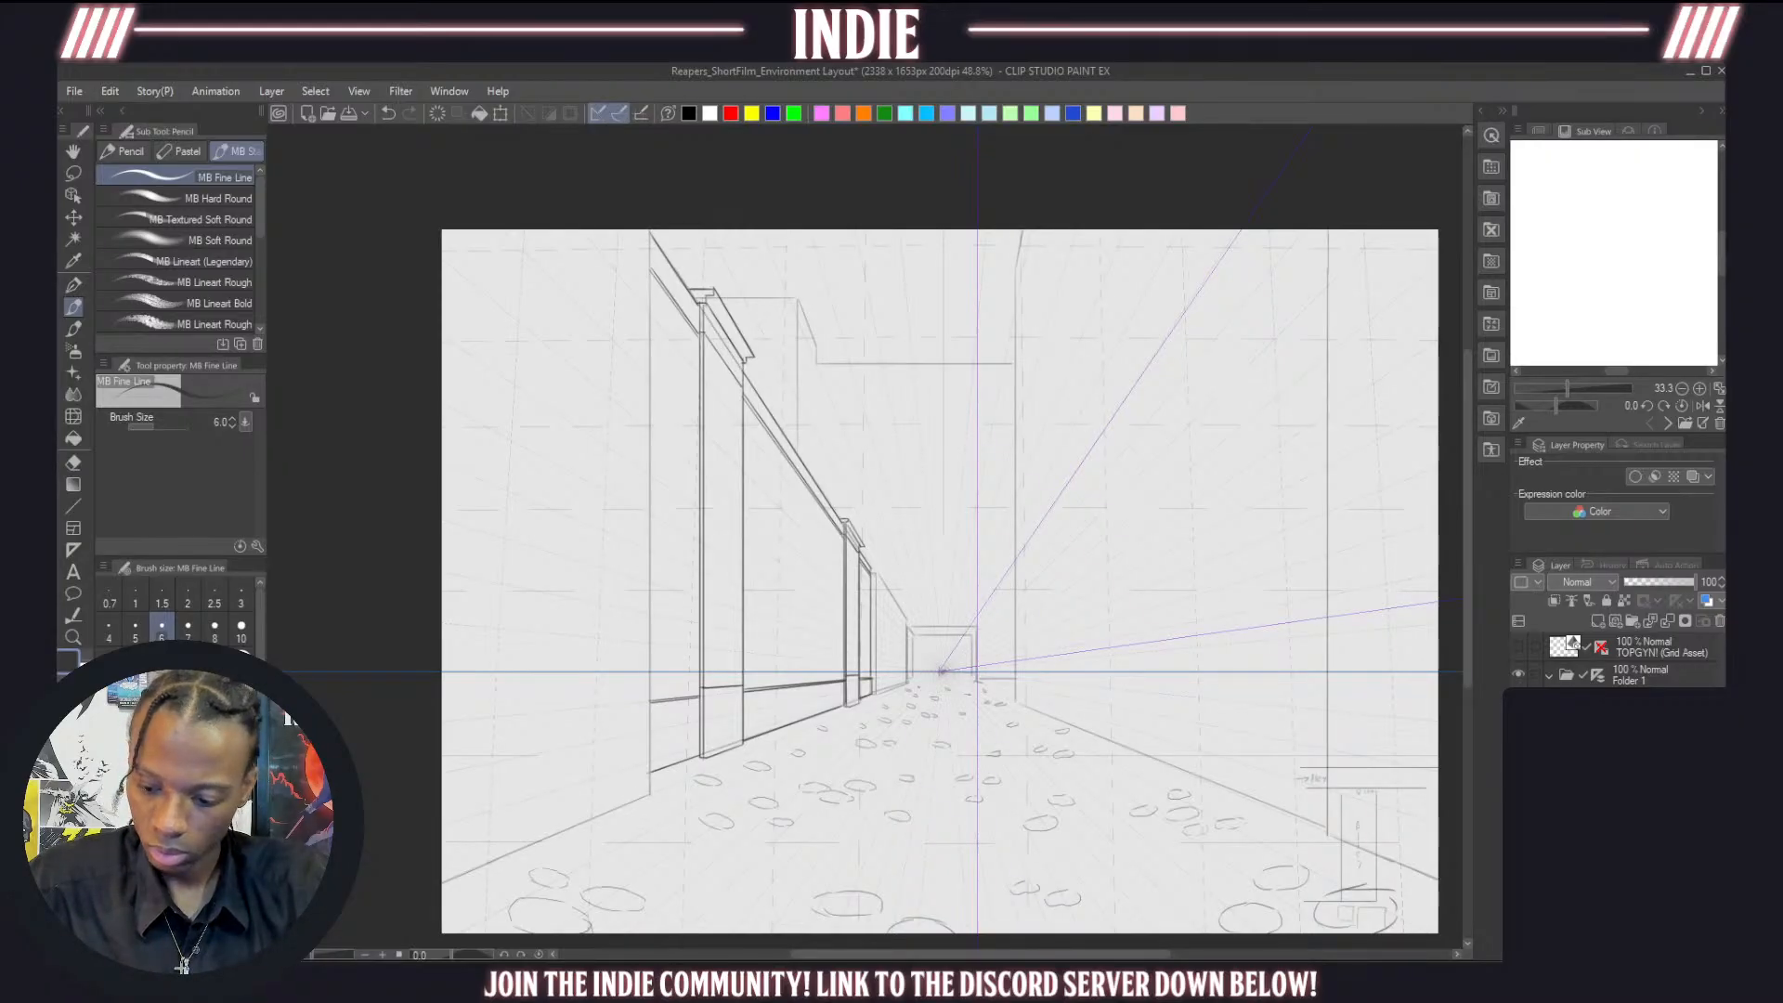
pyautogui.scroll(-2, 1004, 558)
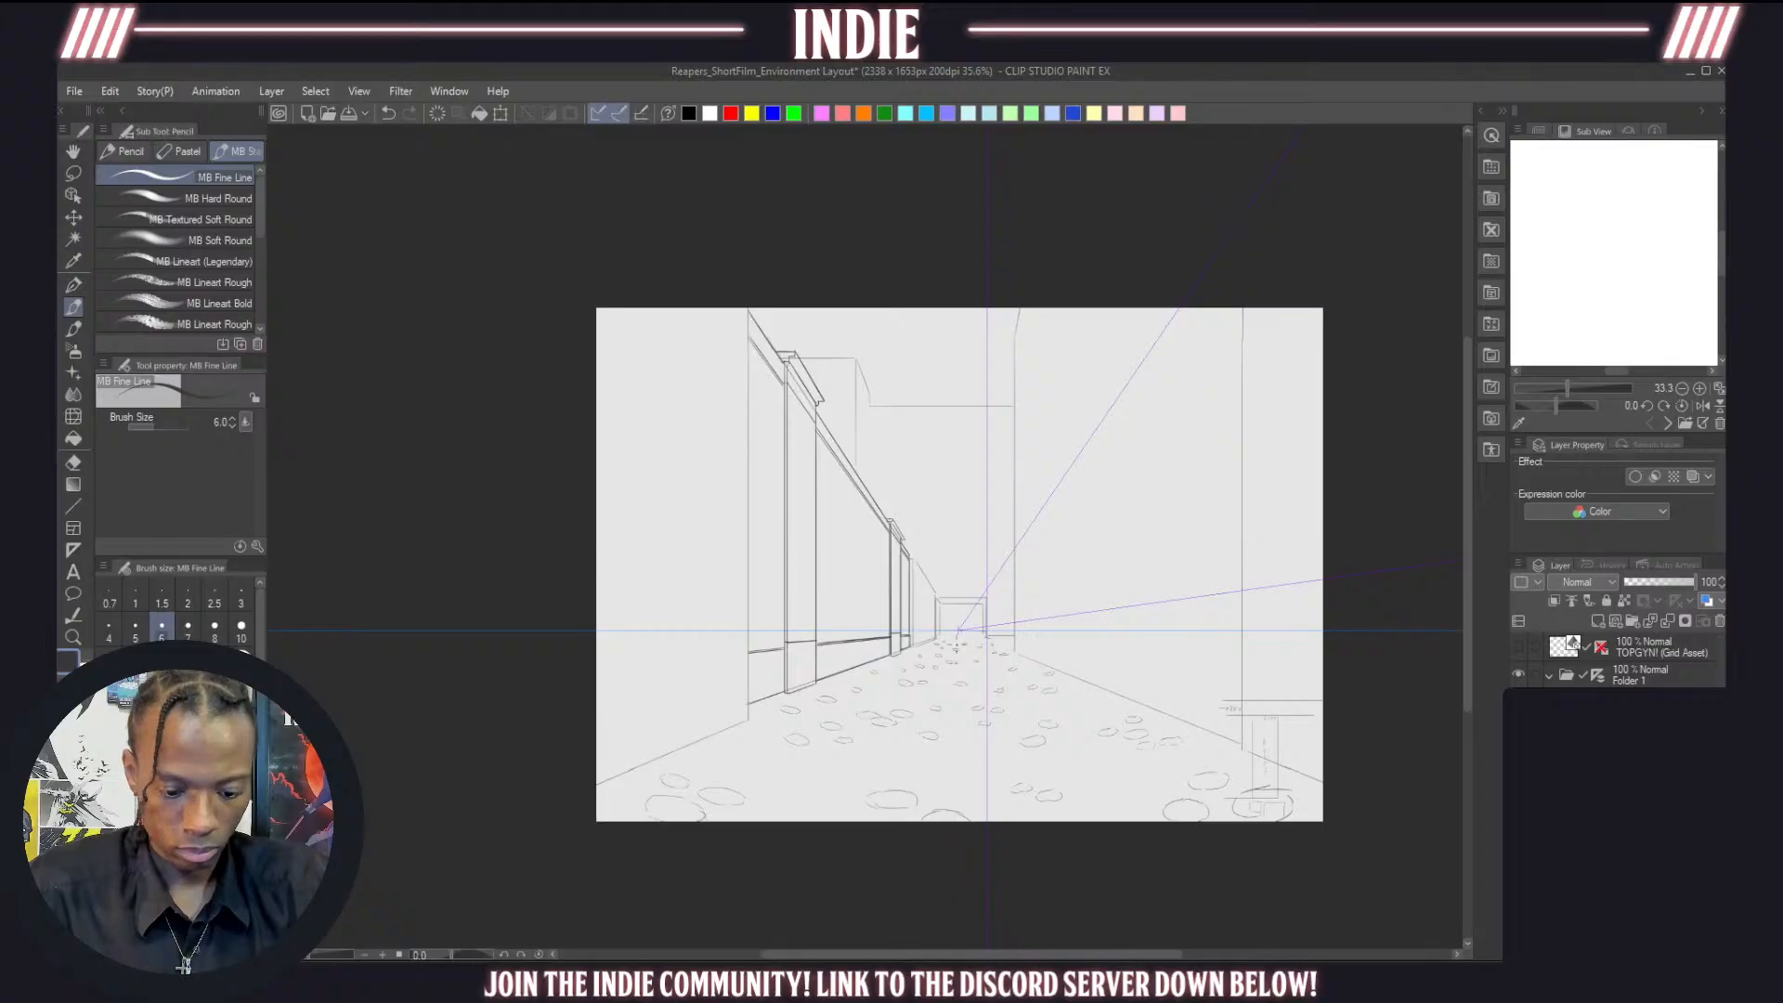
pyautogui.scroll(2, 957, 649)
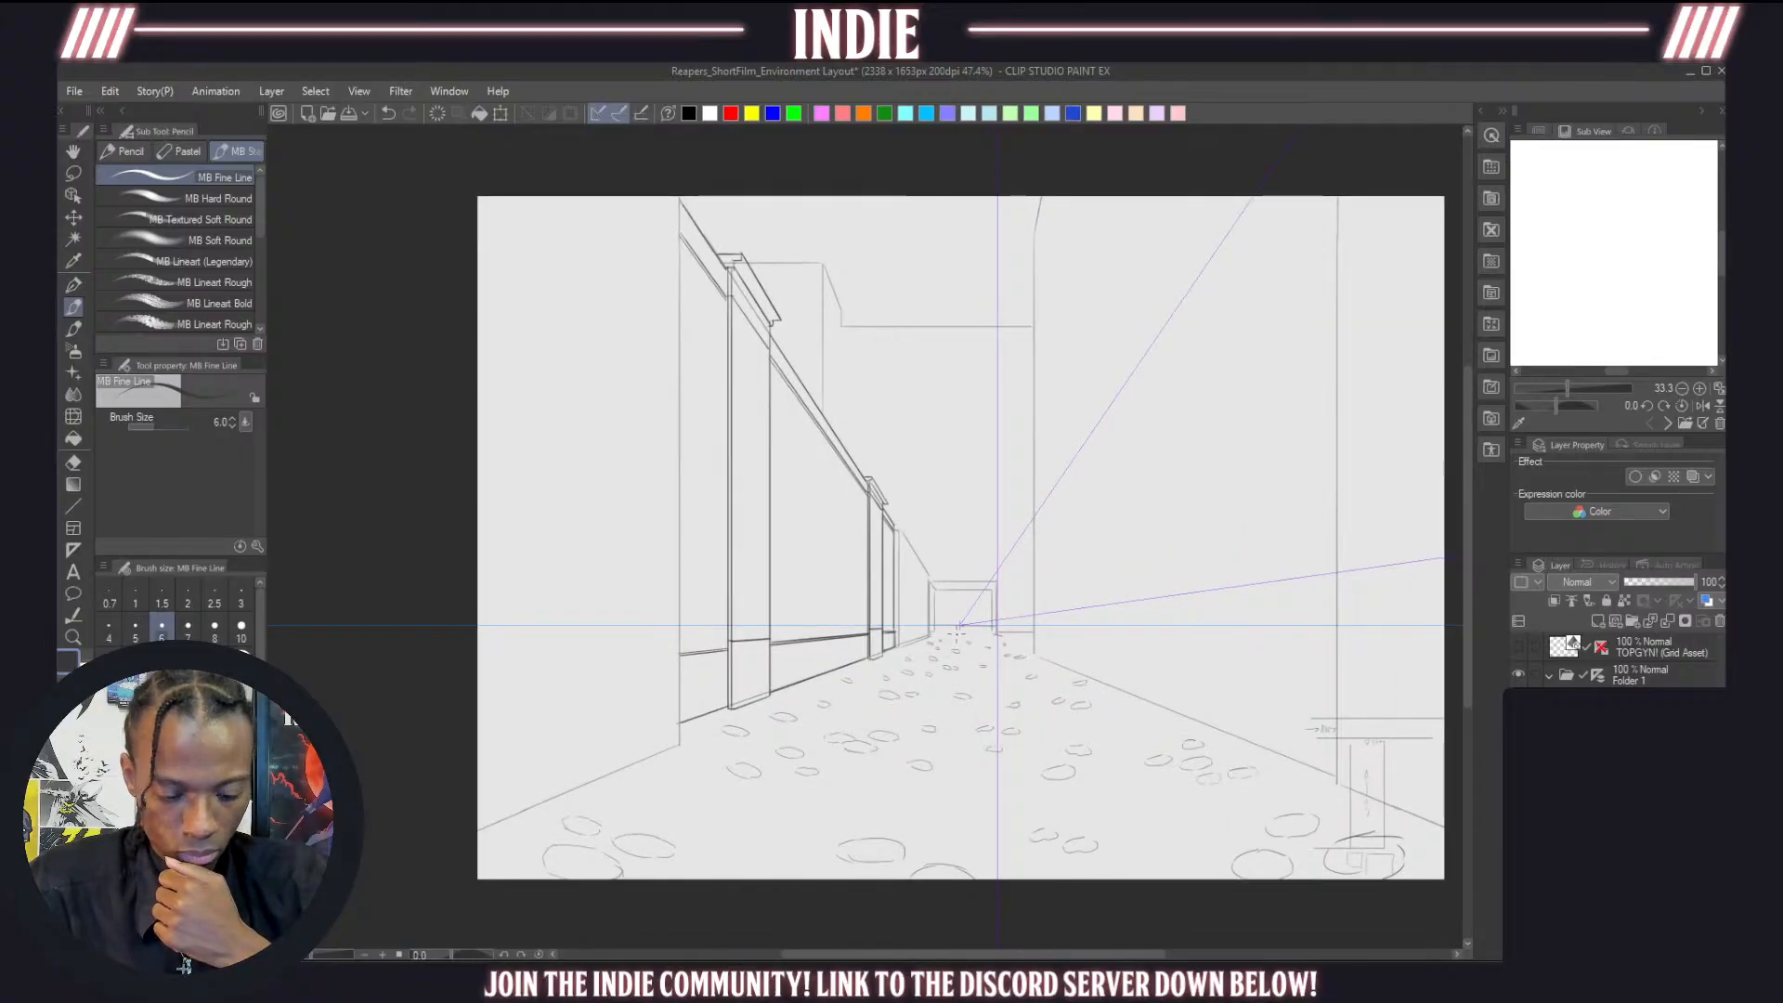
pyautogui.scroll(-2, 959, 627)
pyautogui.scroll(1, 870, 605)
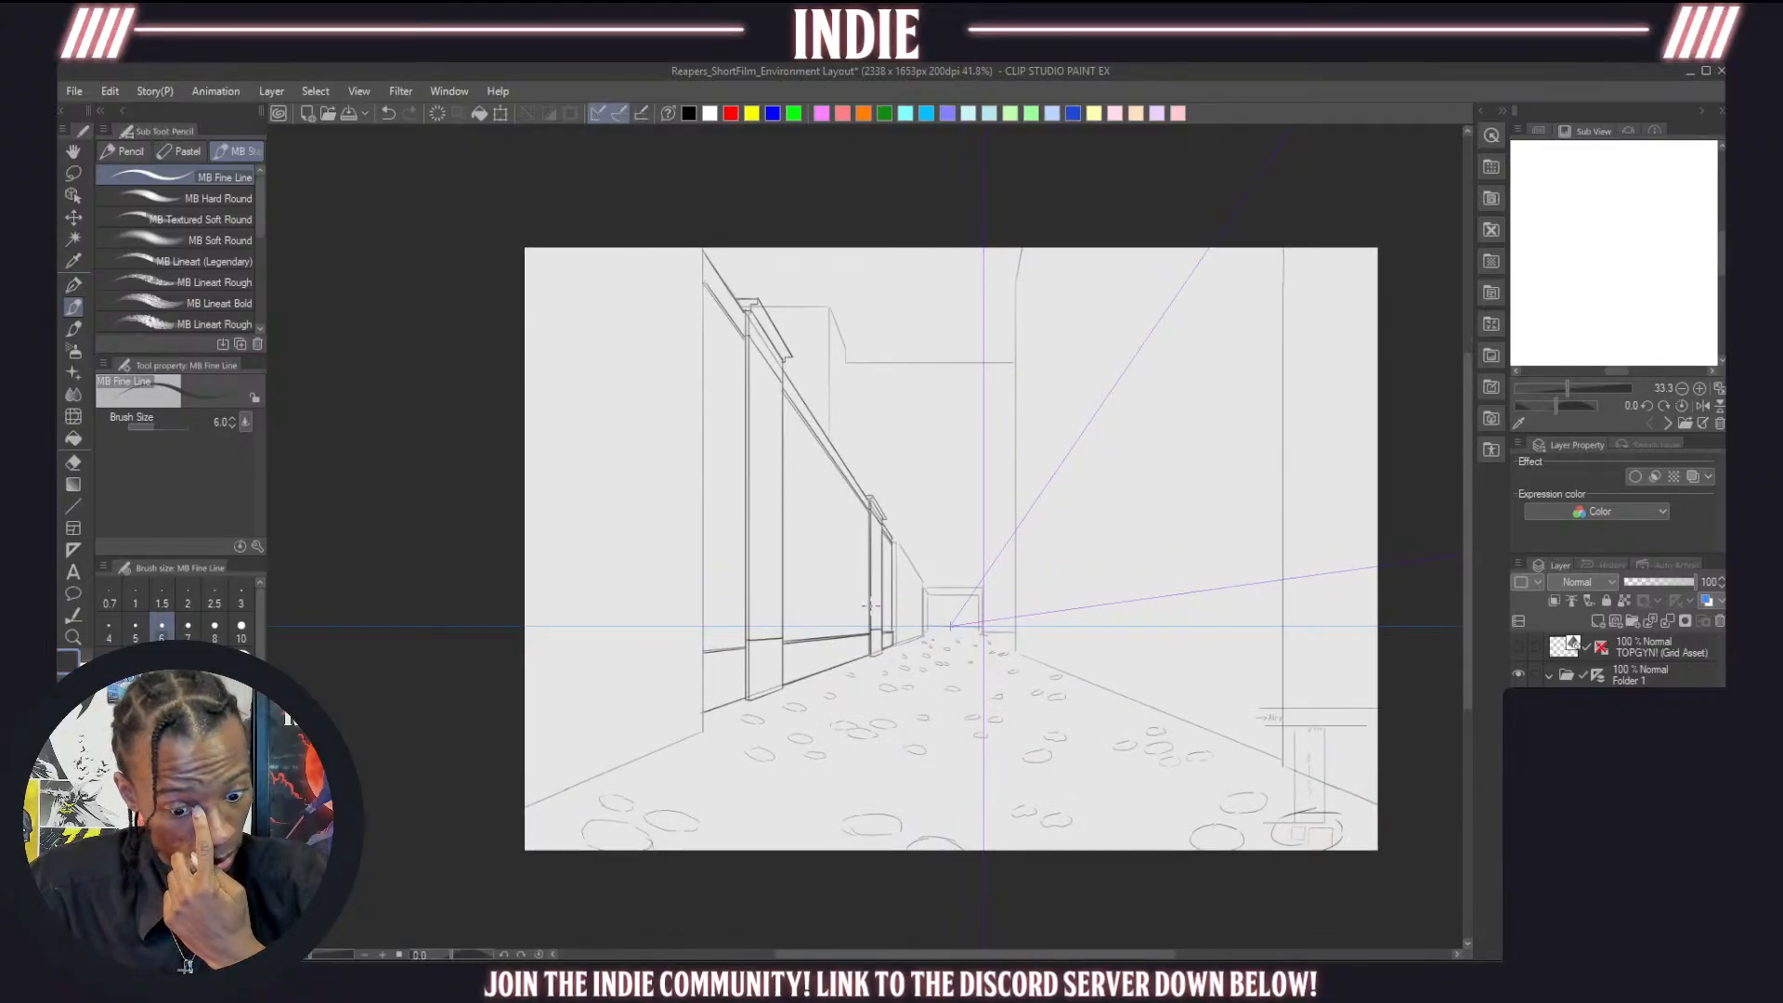
pyautogui.click(1519, 743)
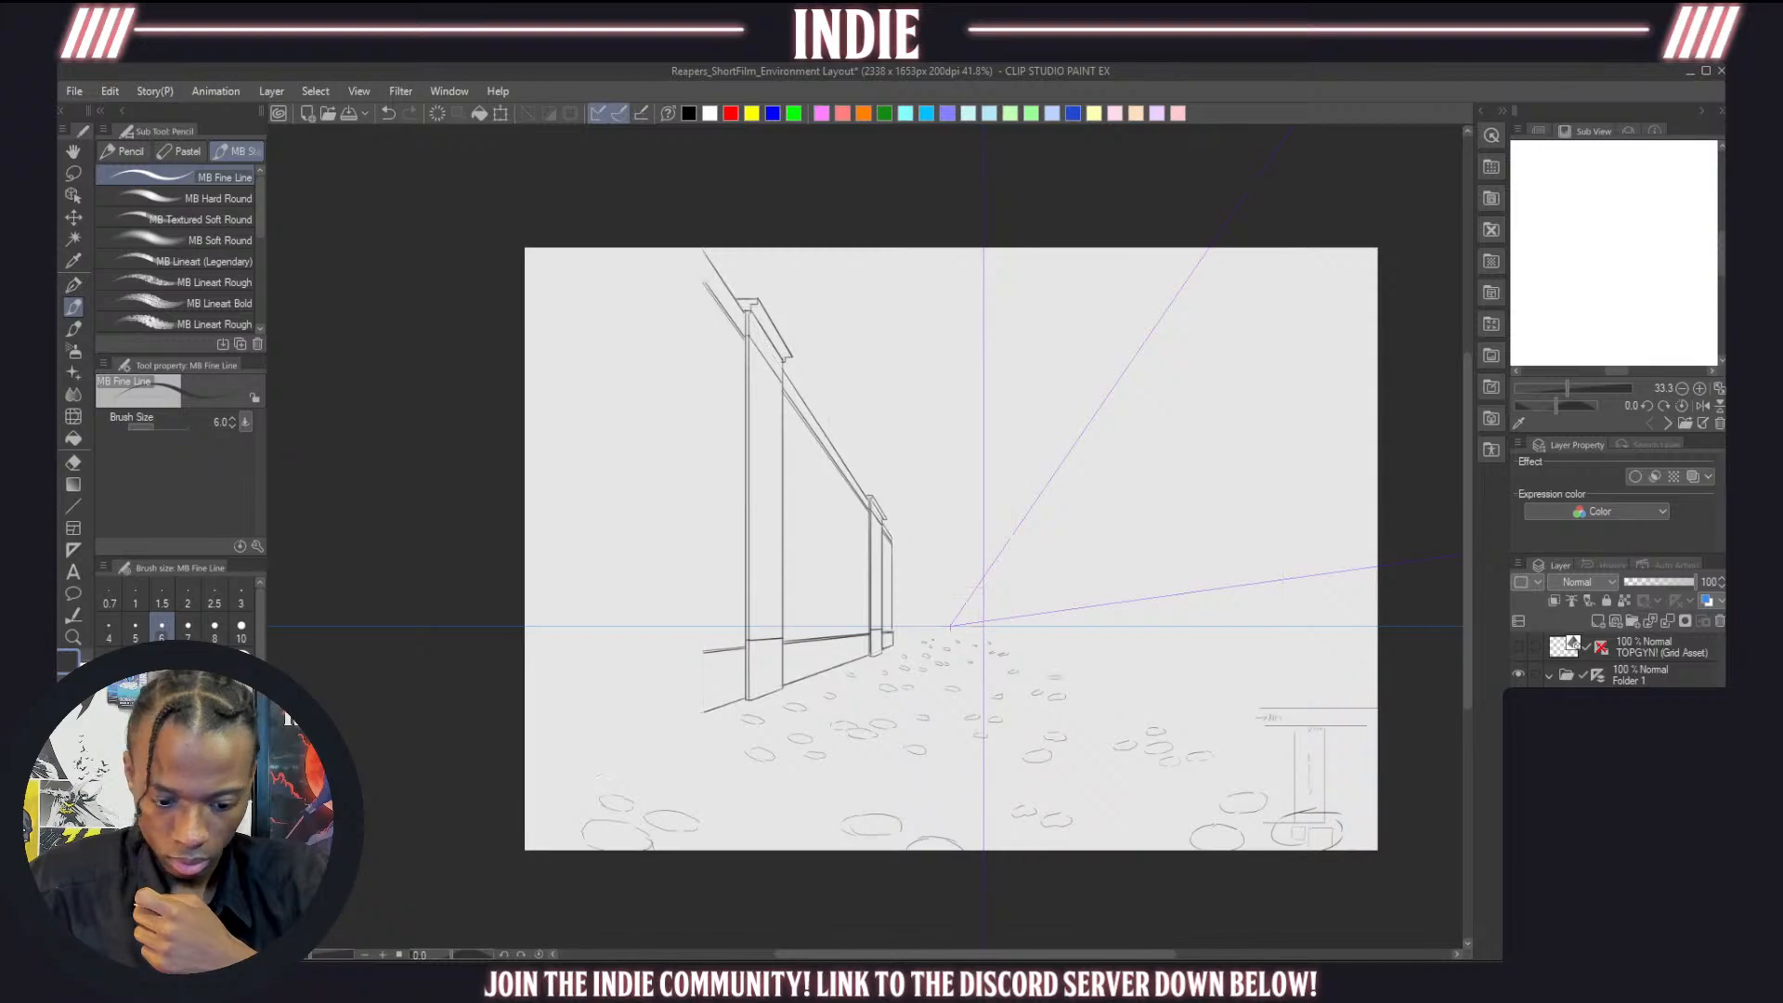
pyautogui.click(1519, 743)
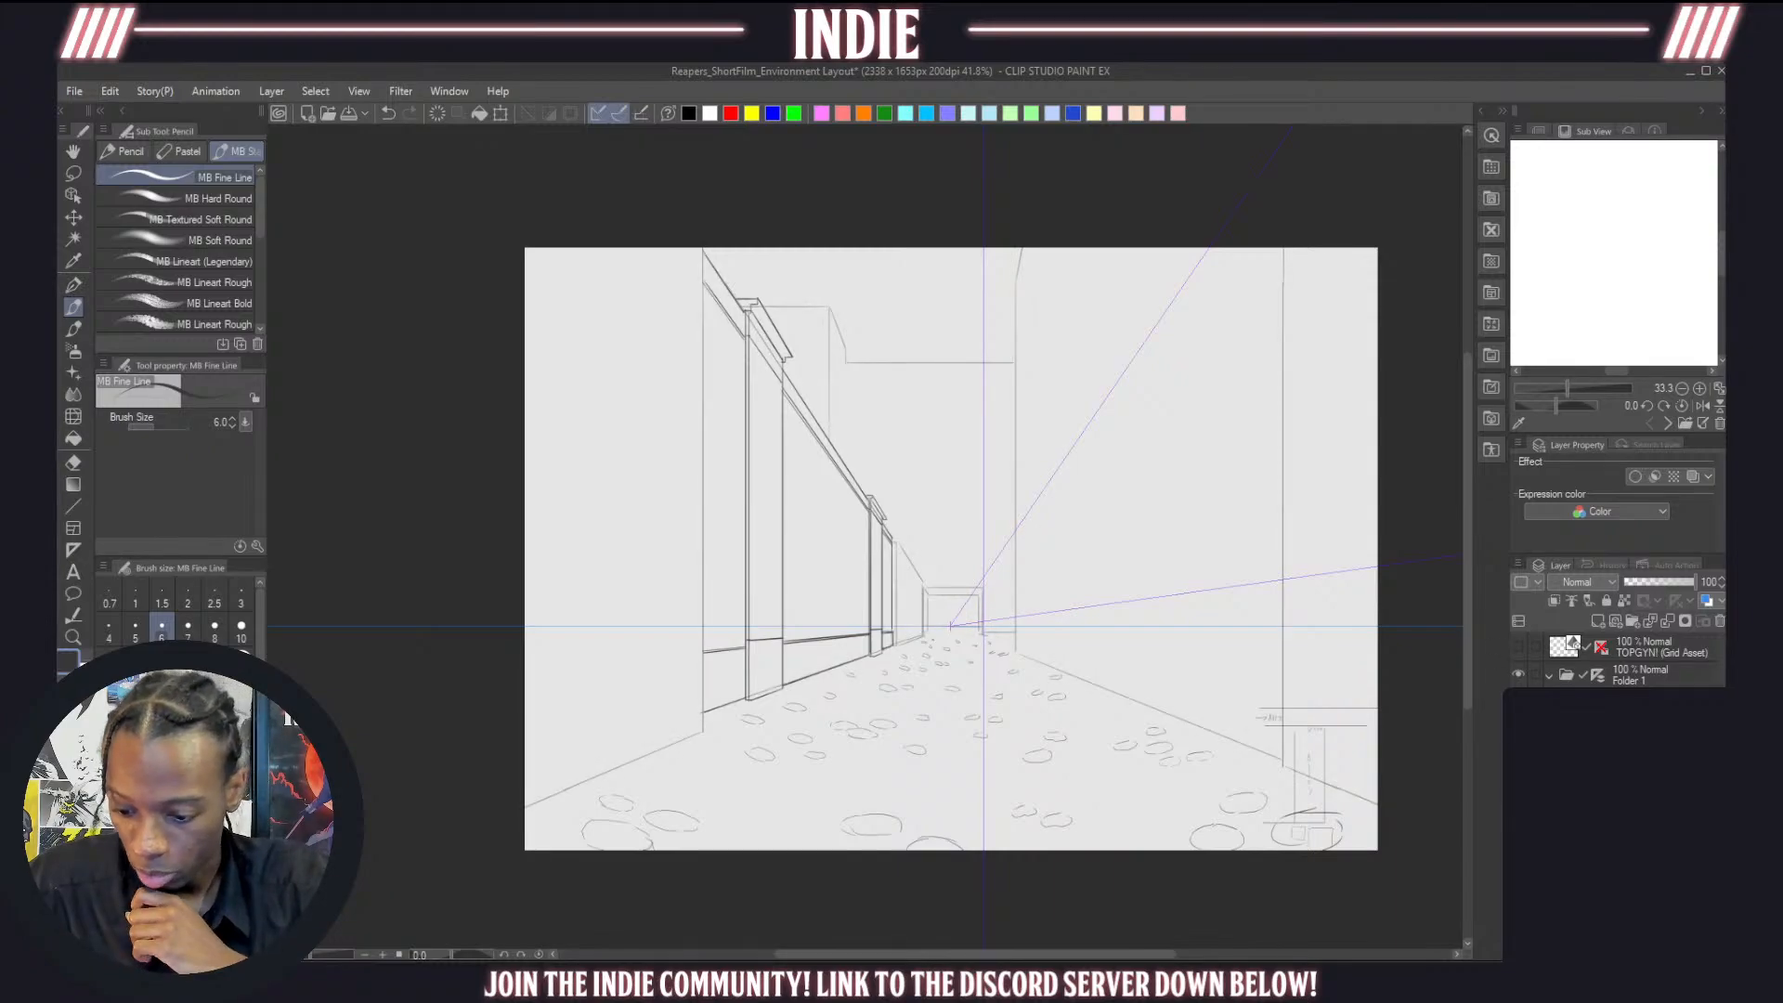
pyautogui.click(1519, 757)
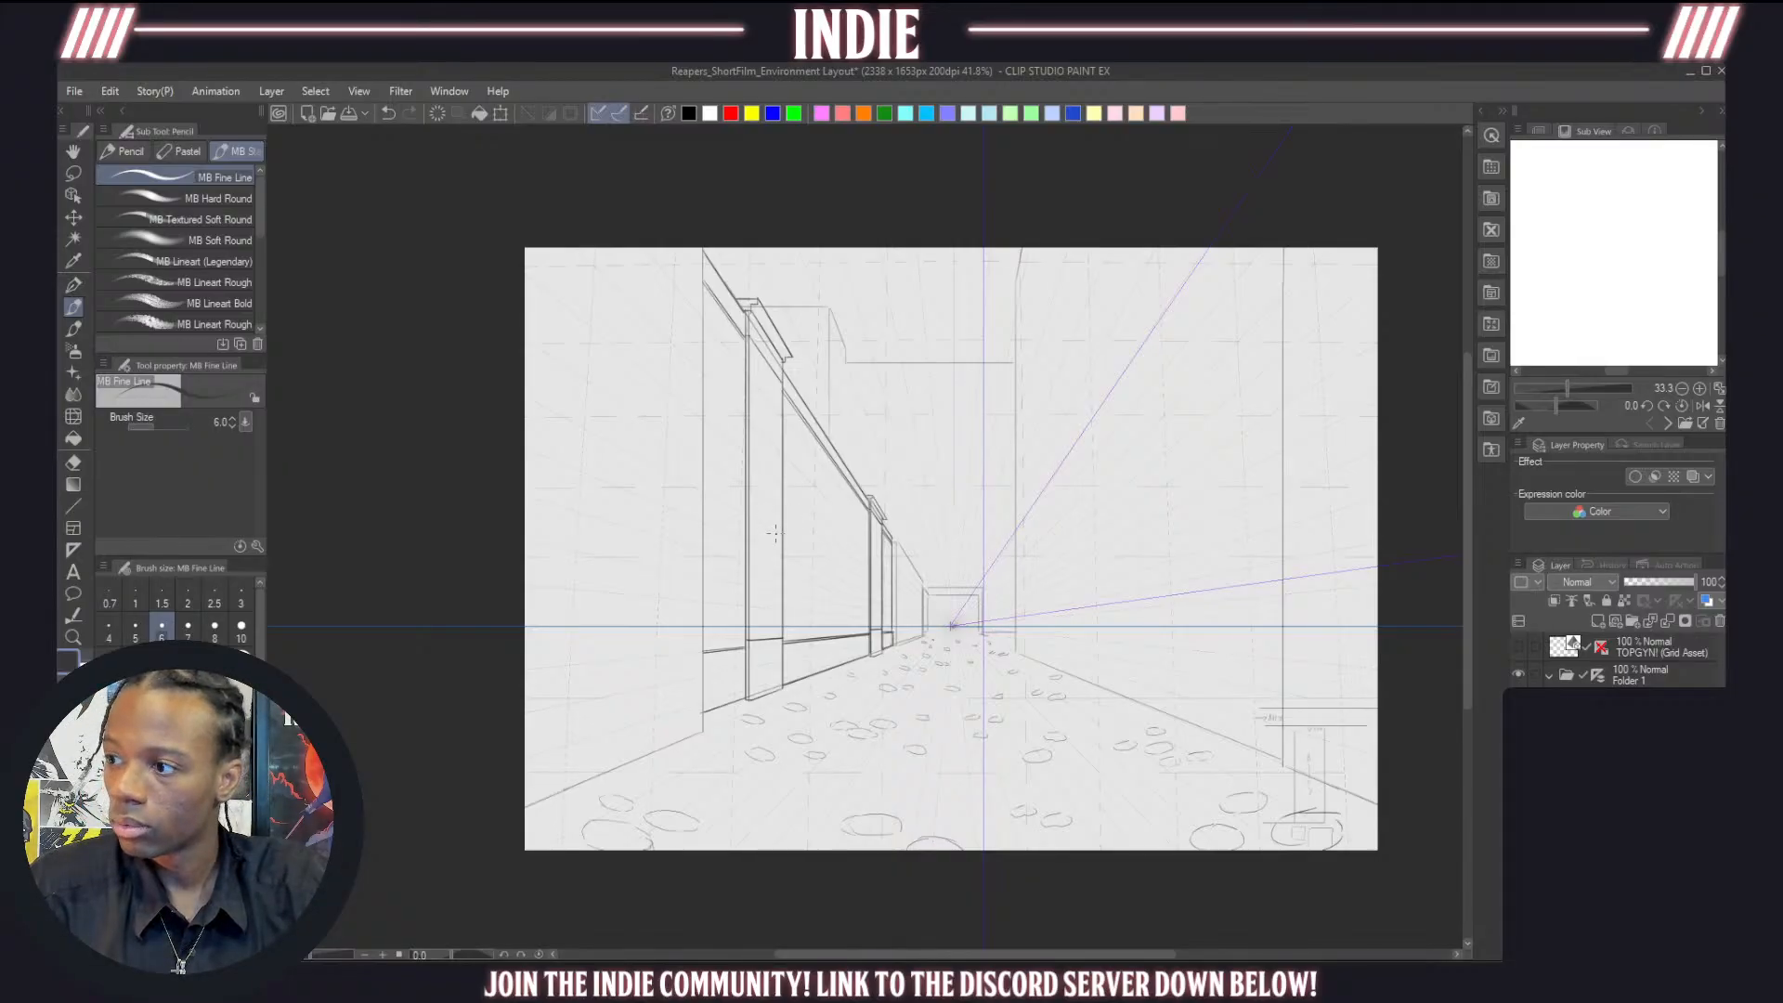
pyautogui.scroll(2, 775, 533)
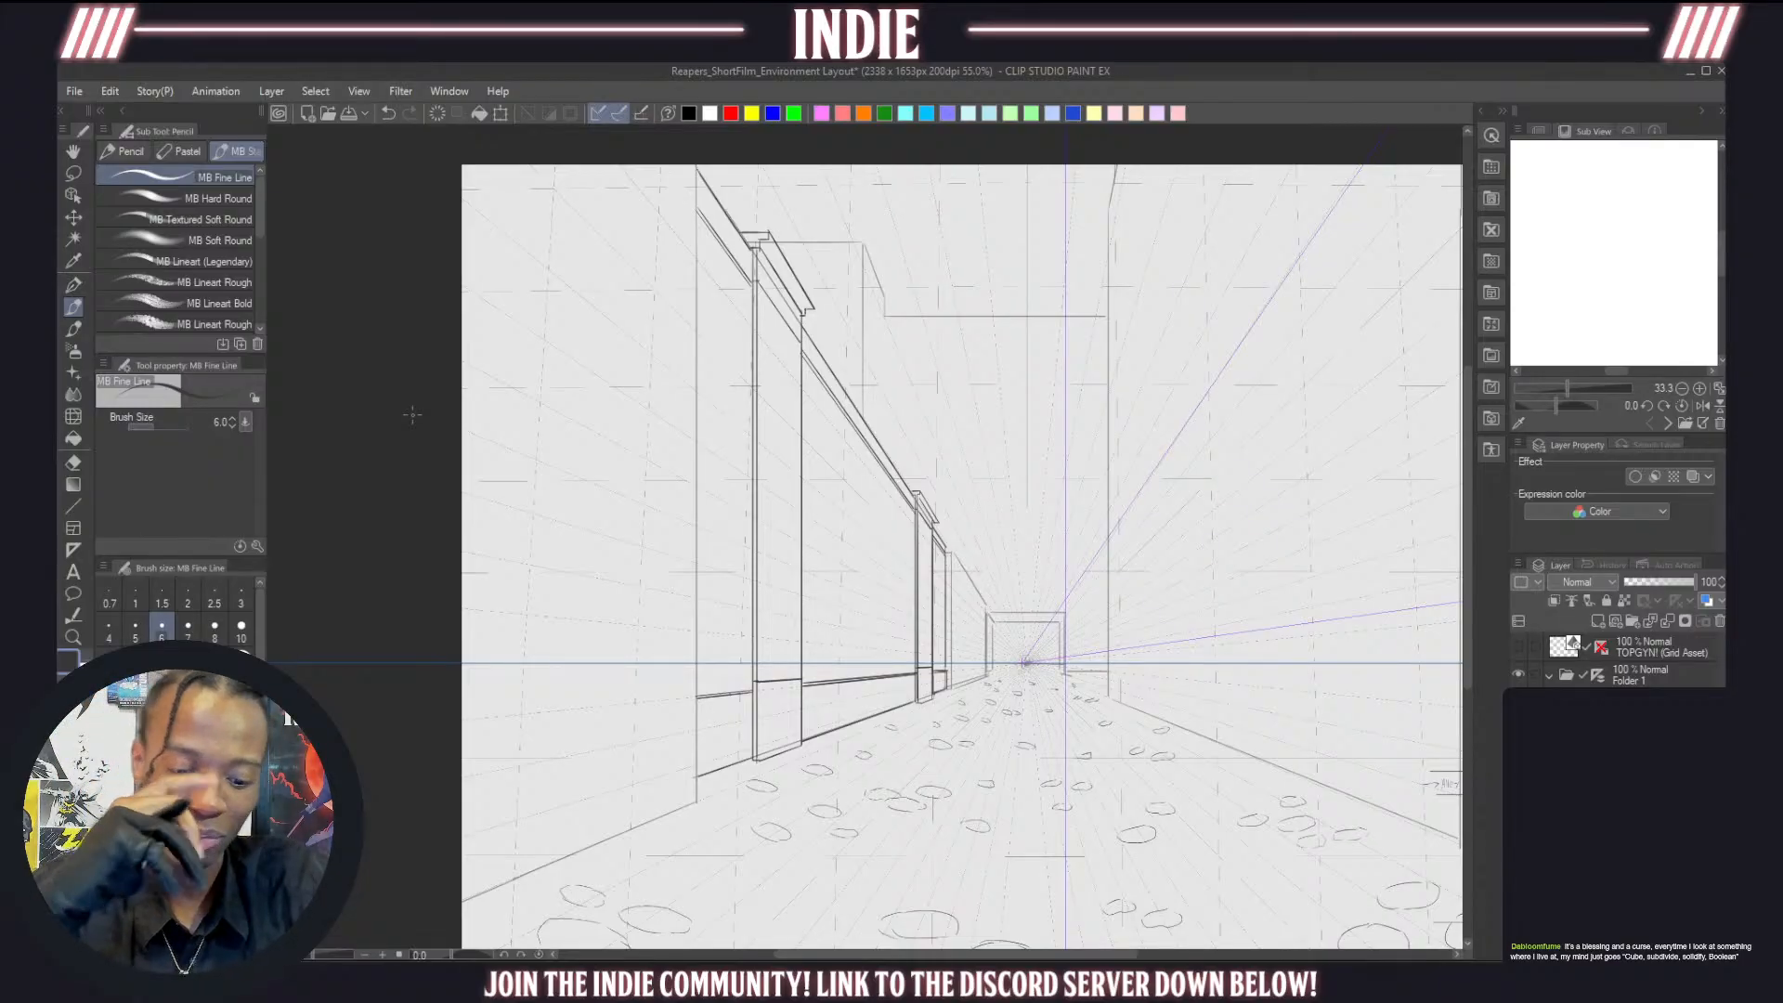
pyautogui.scroll(-2, 889, 511)
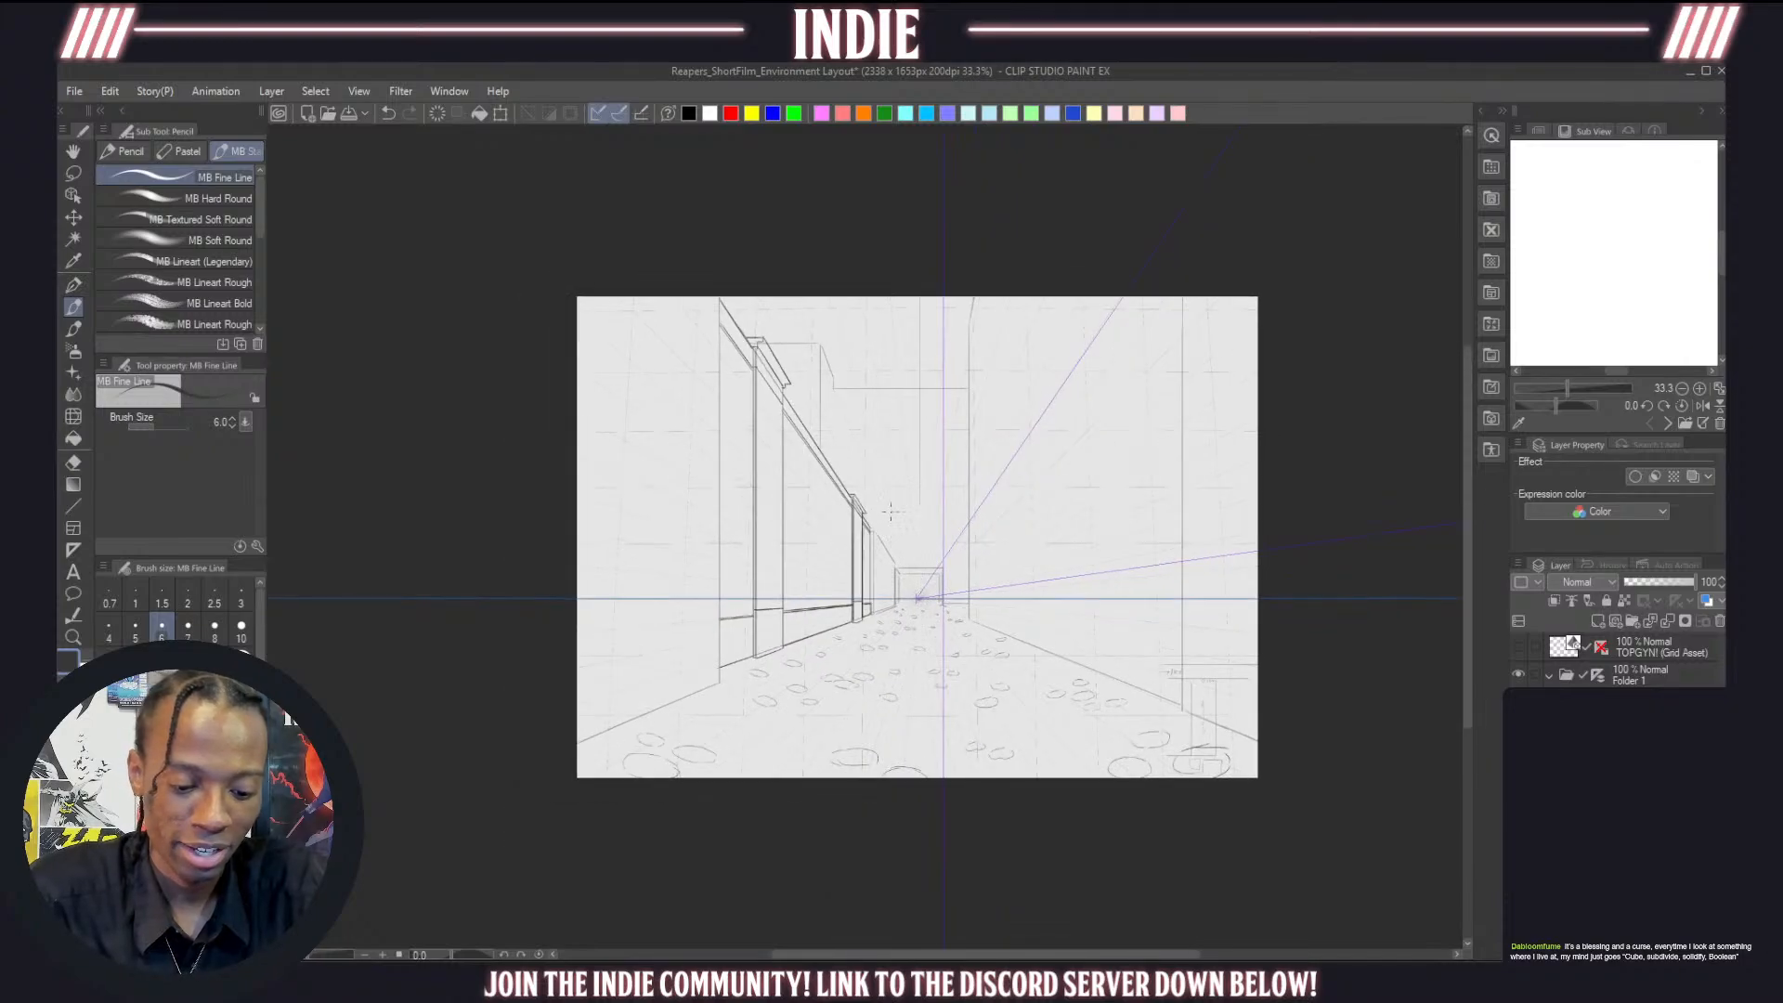
pyautogui.scroll(1, 890, 511)
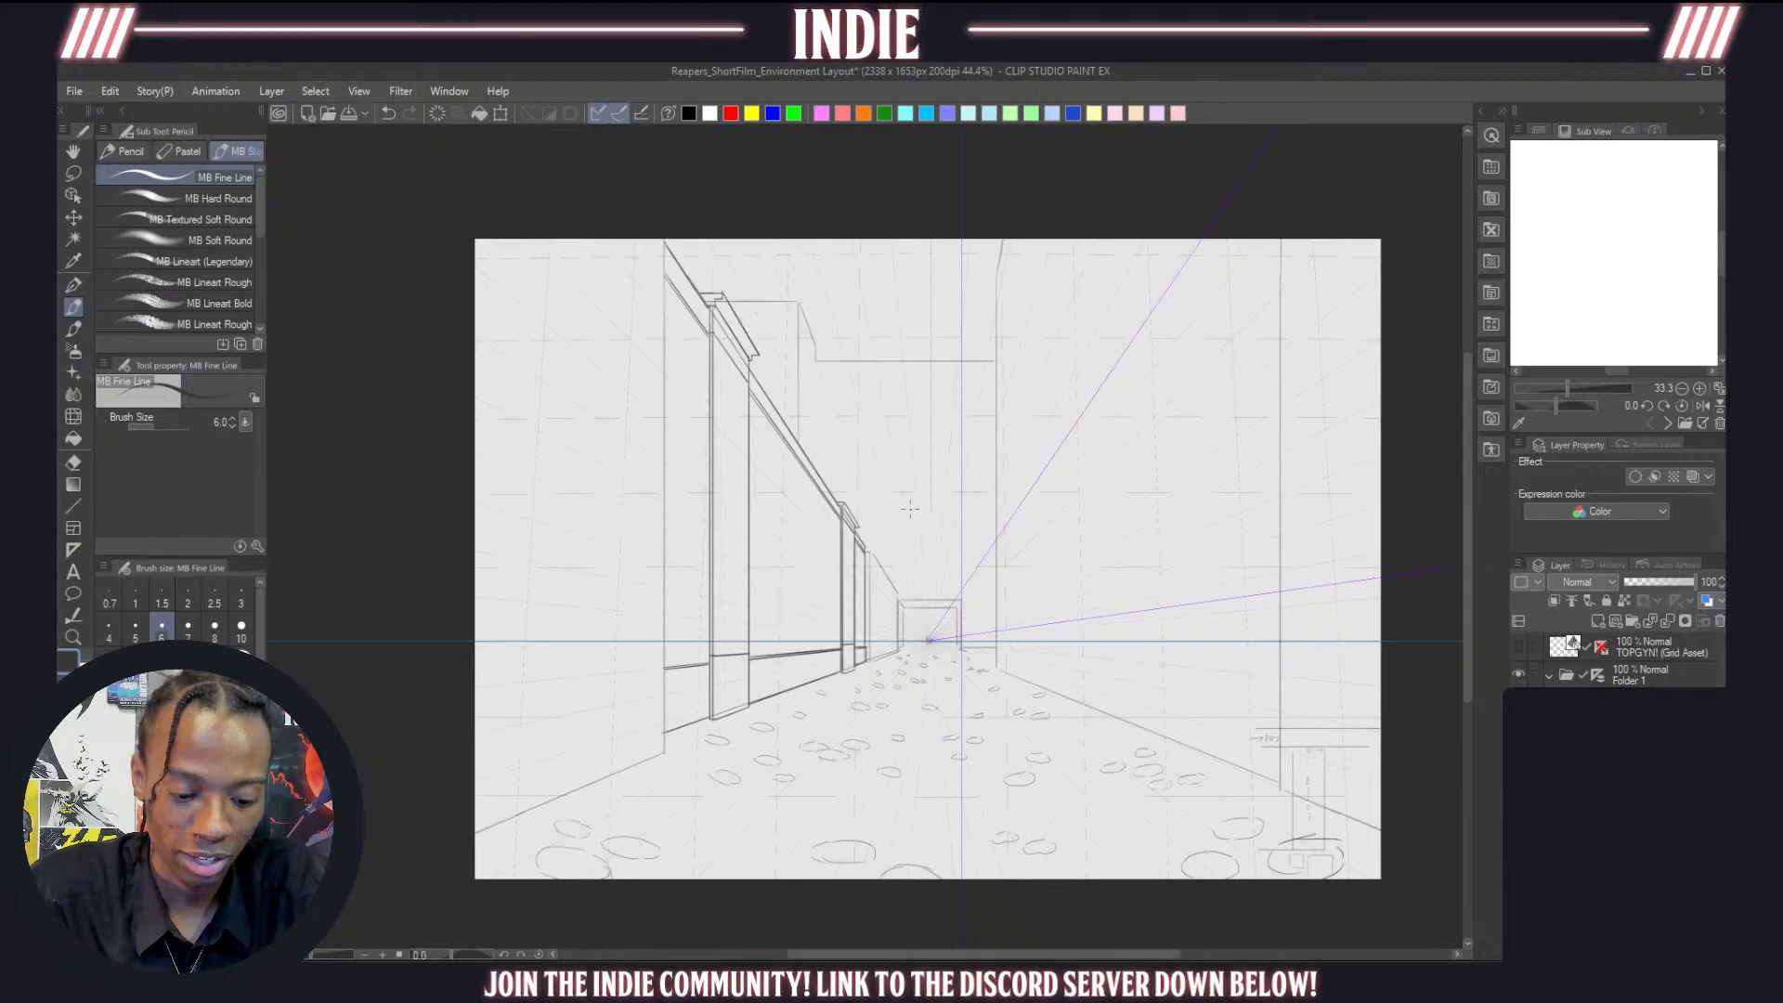
pyautogui.scroll(-2, 911, 509)
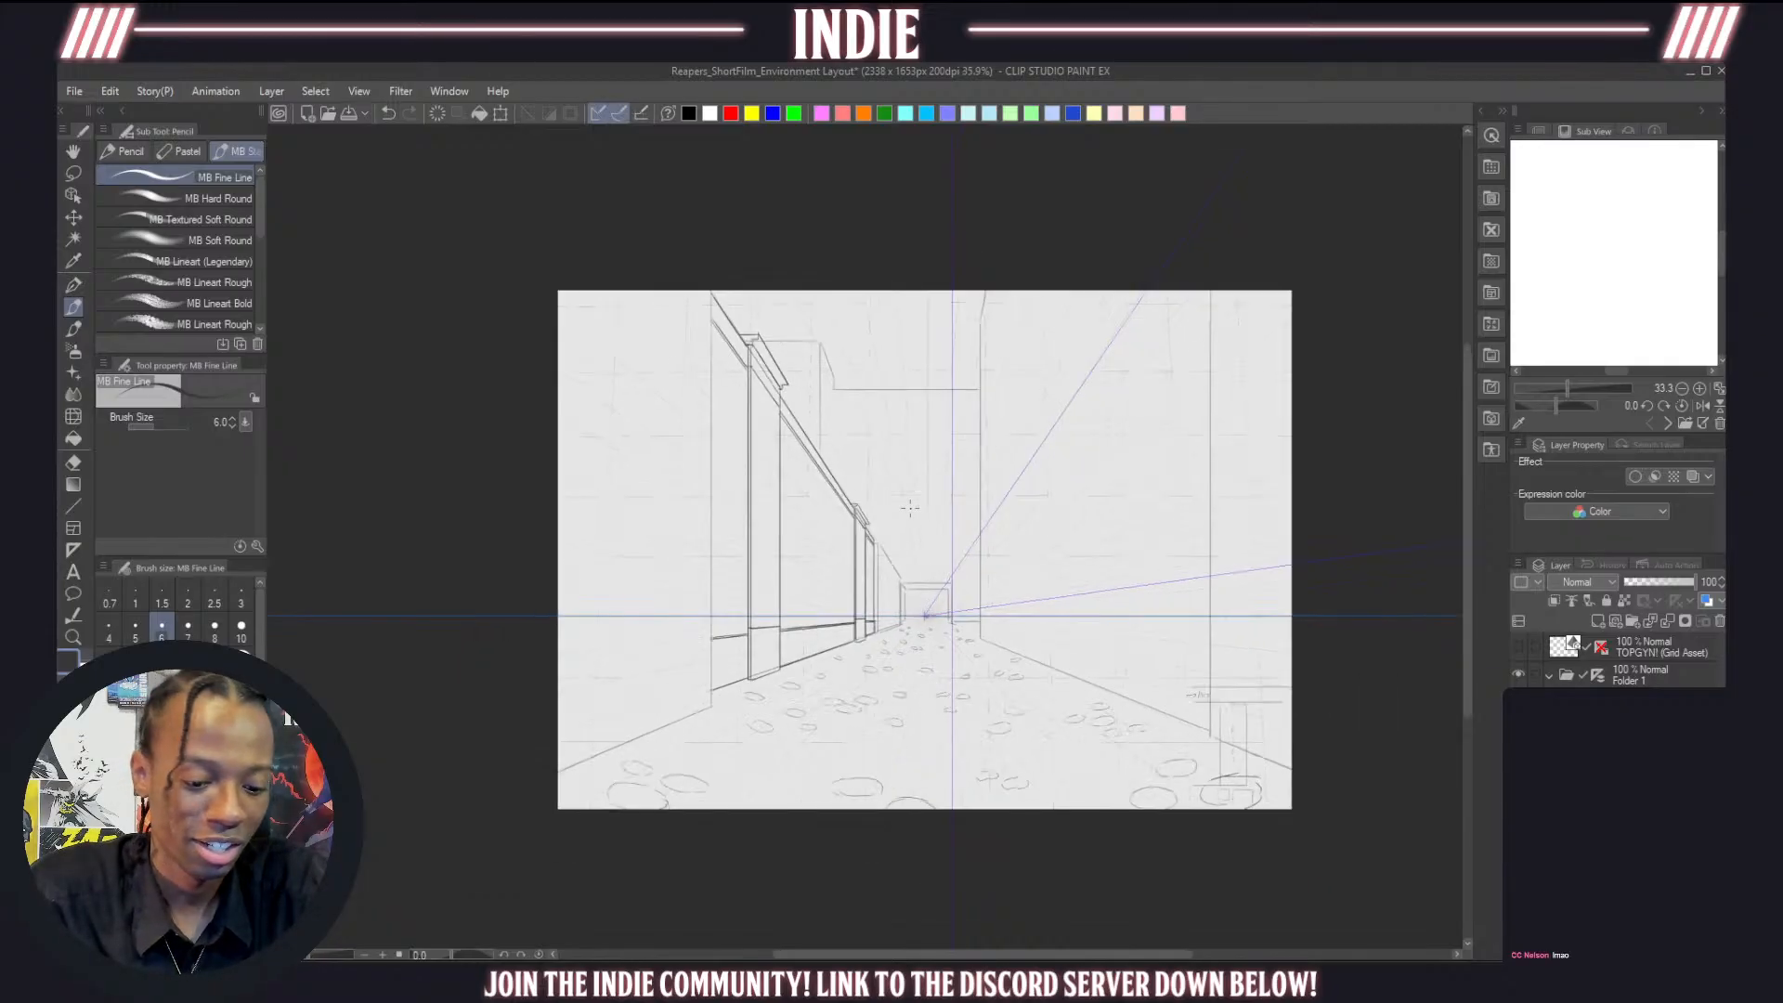
pyautogui.scroll(2, 730, 379)
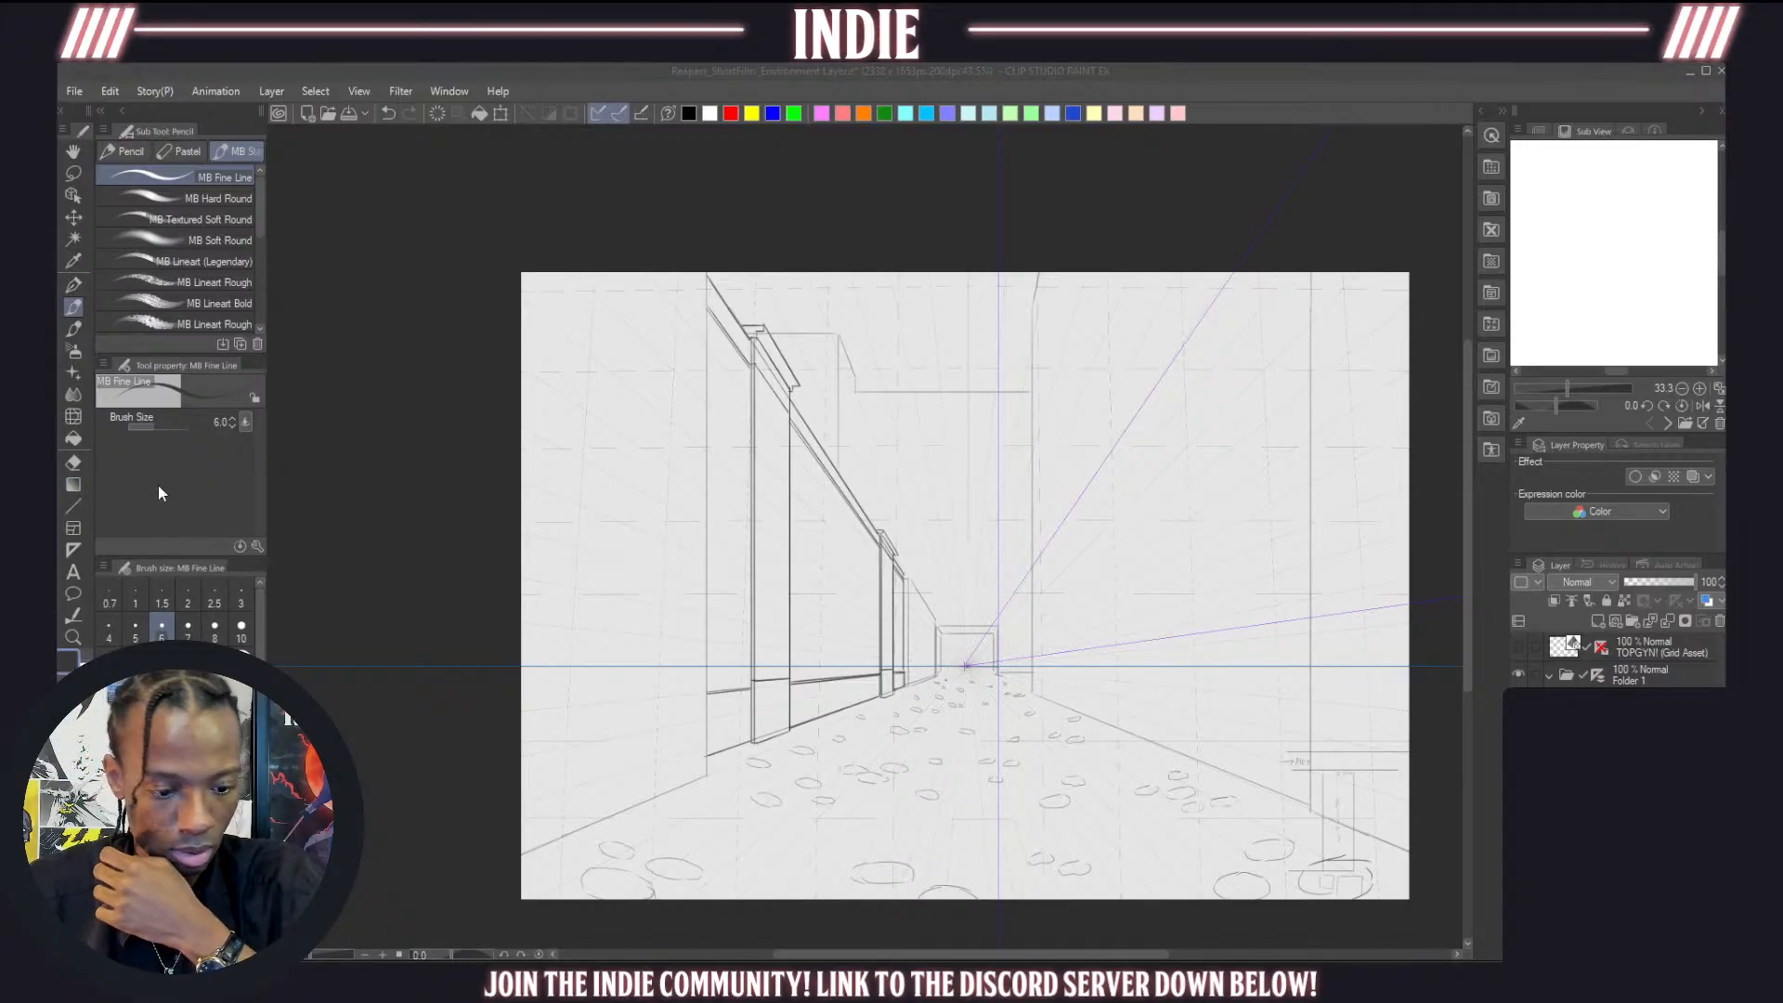
pyautogui.scroll(-1, 701, 553)
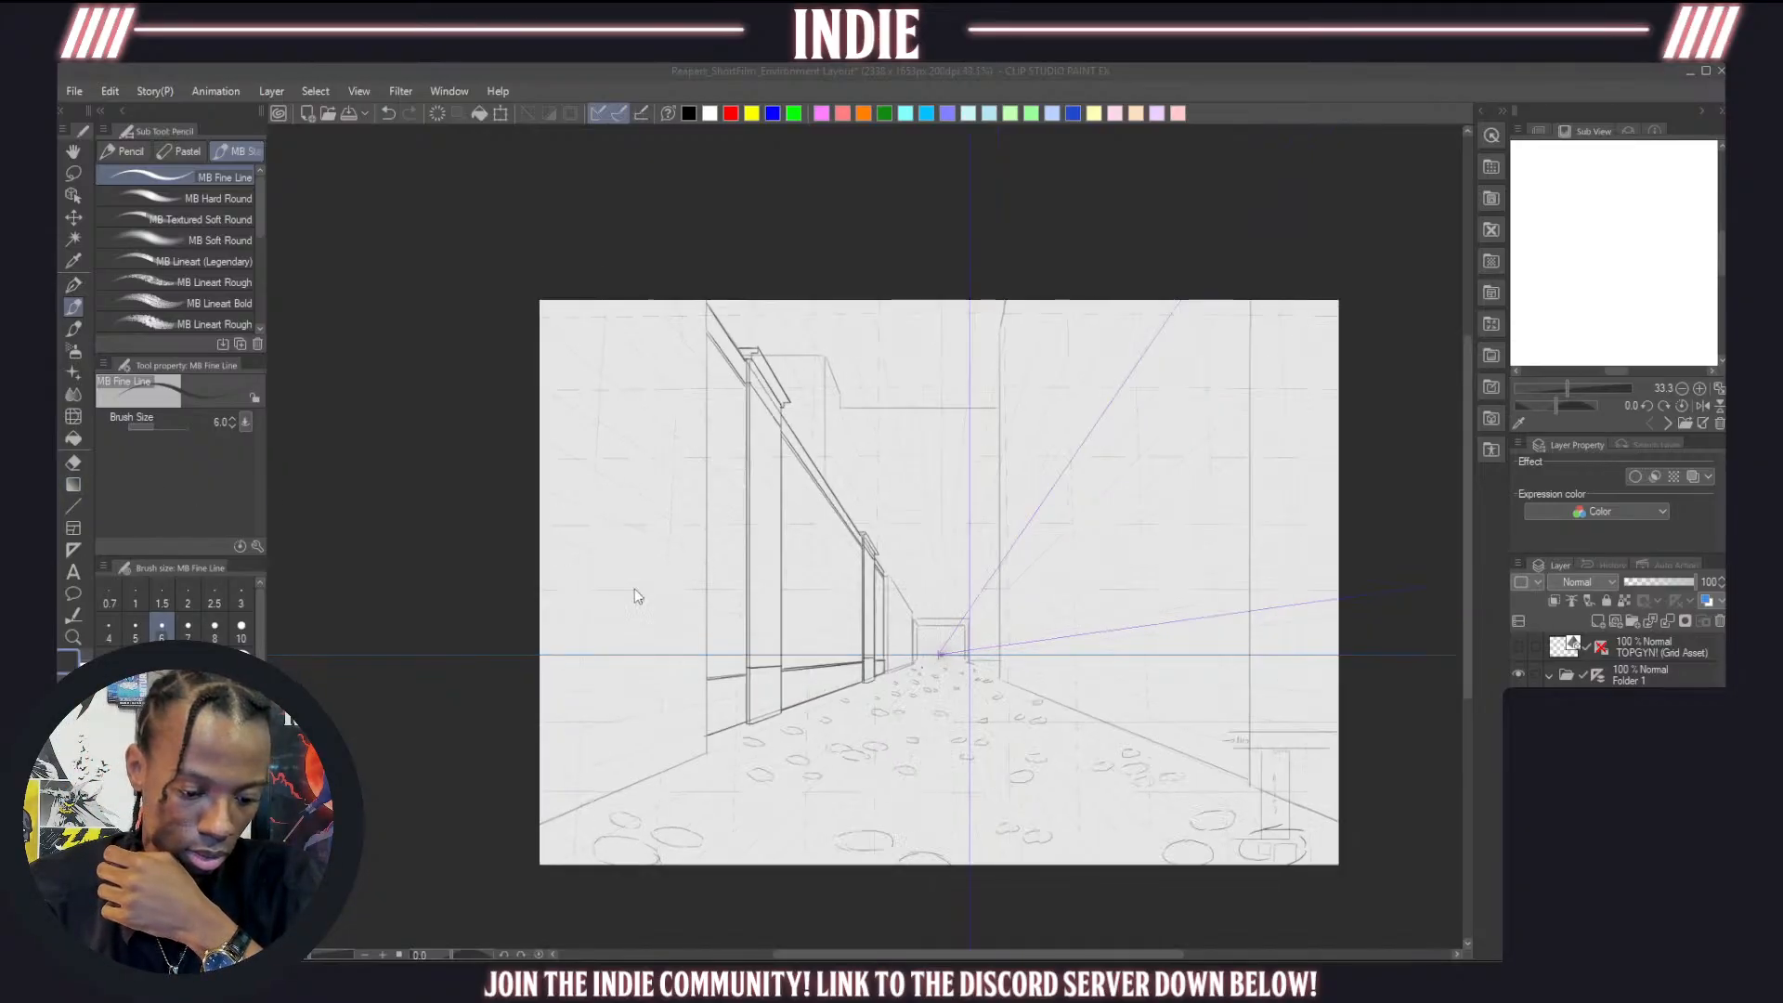
pyautogui.scroll(2, 599, 591)
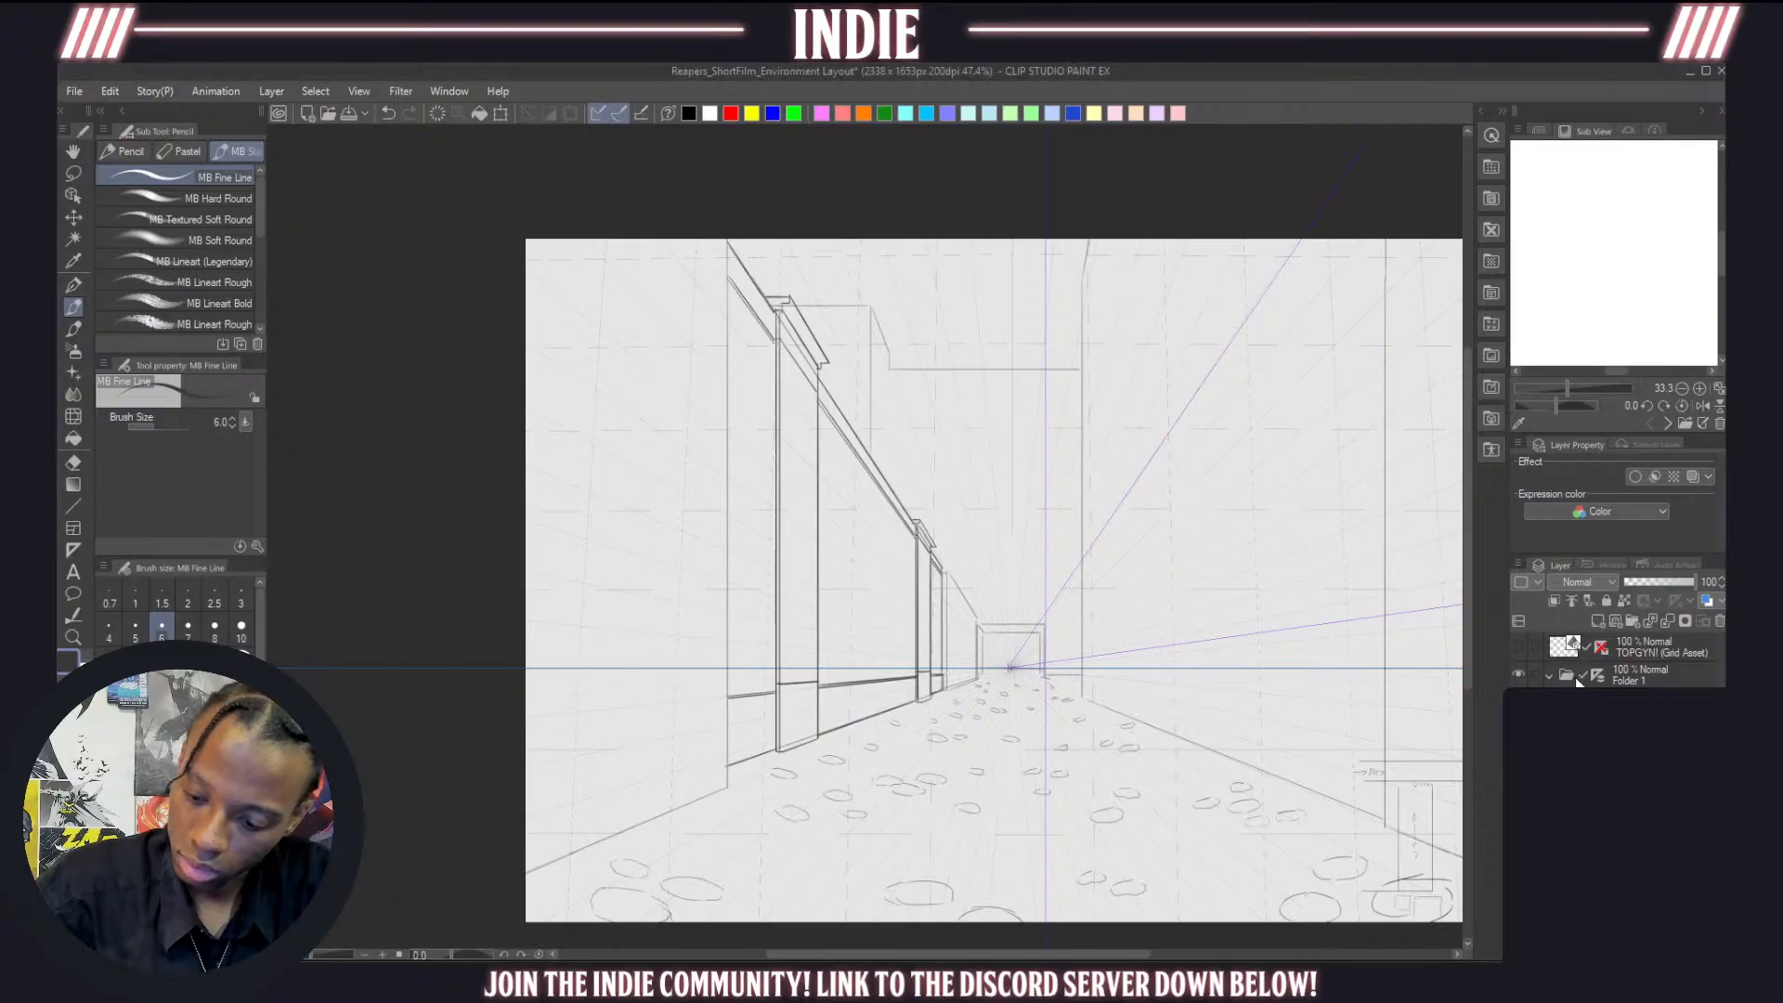
# Draw a new full-height vertical edge on the near pillar, slightly outside its existing near edge
pyautogui.click(1641, 675)
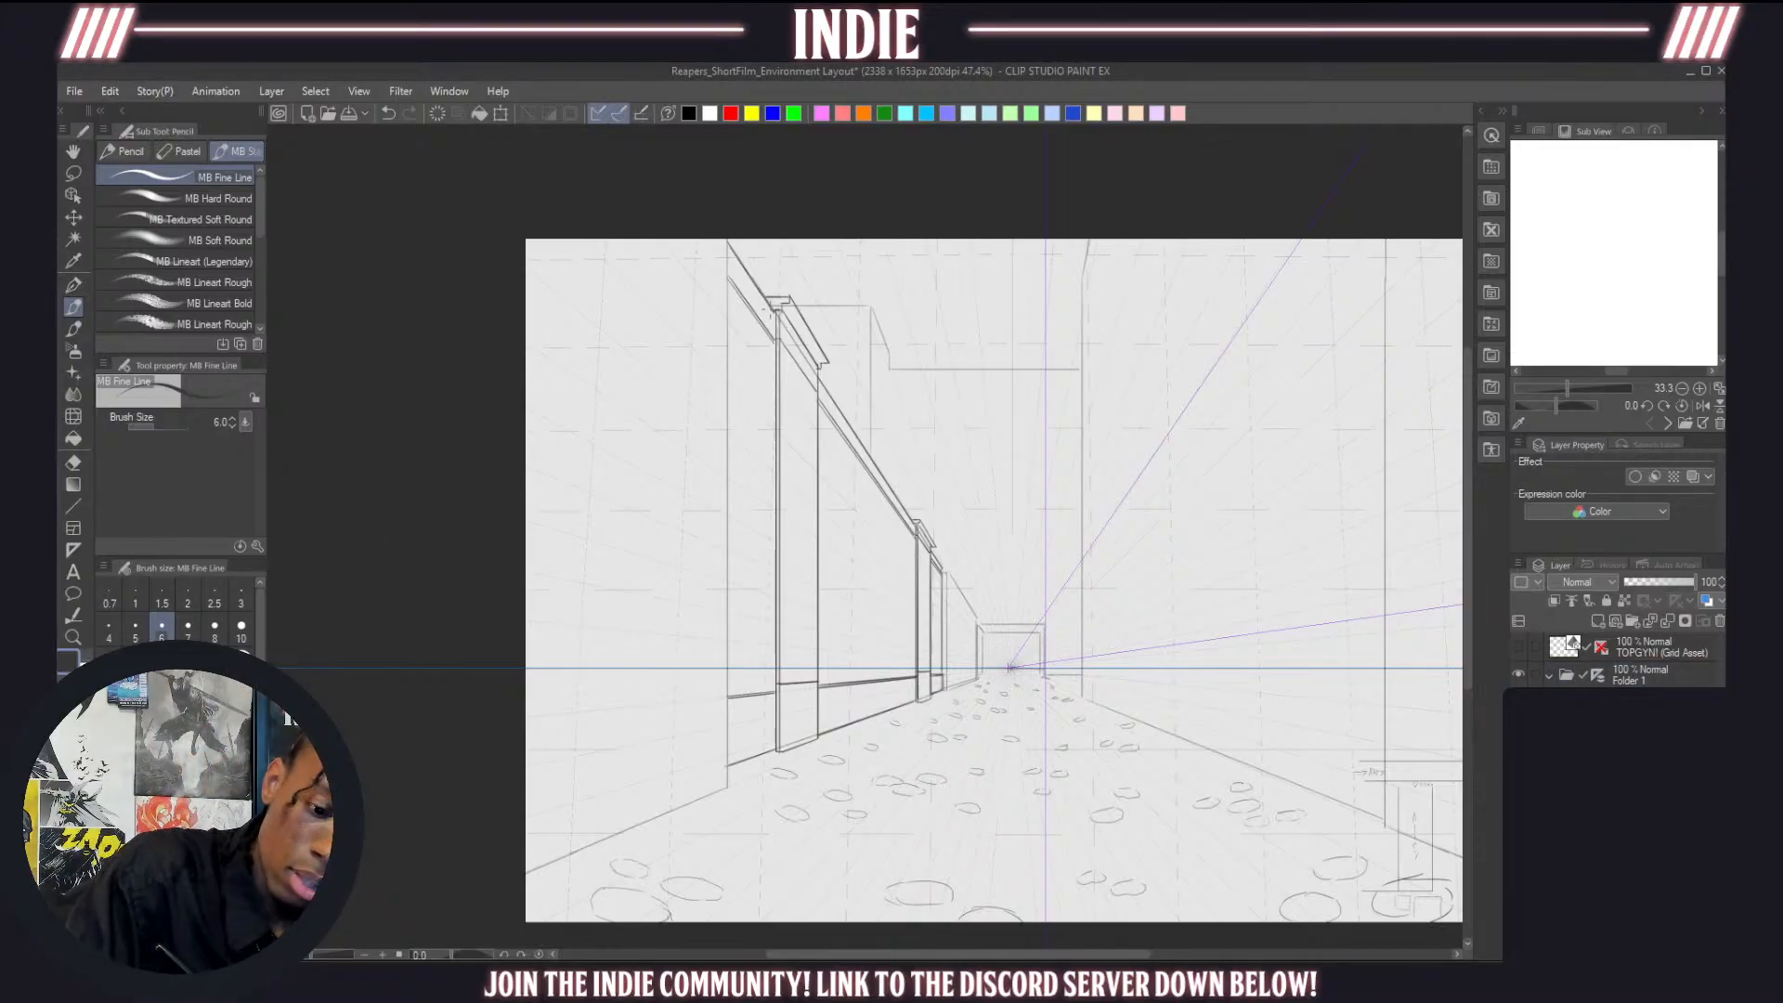
pyautogui.moveTo(762, 302); pyautogui.dragTo(769, 680)
pyautogui.hotkey('ctrl', 'z')
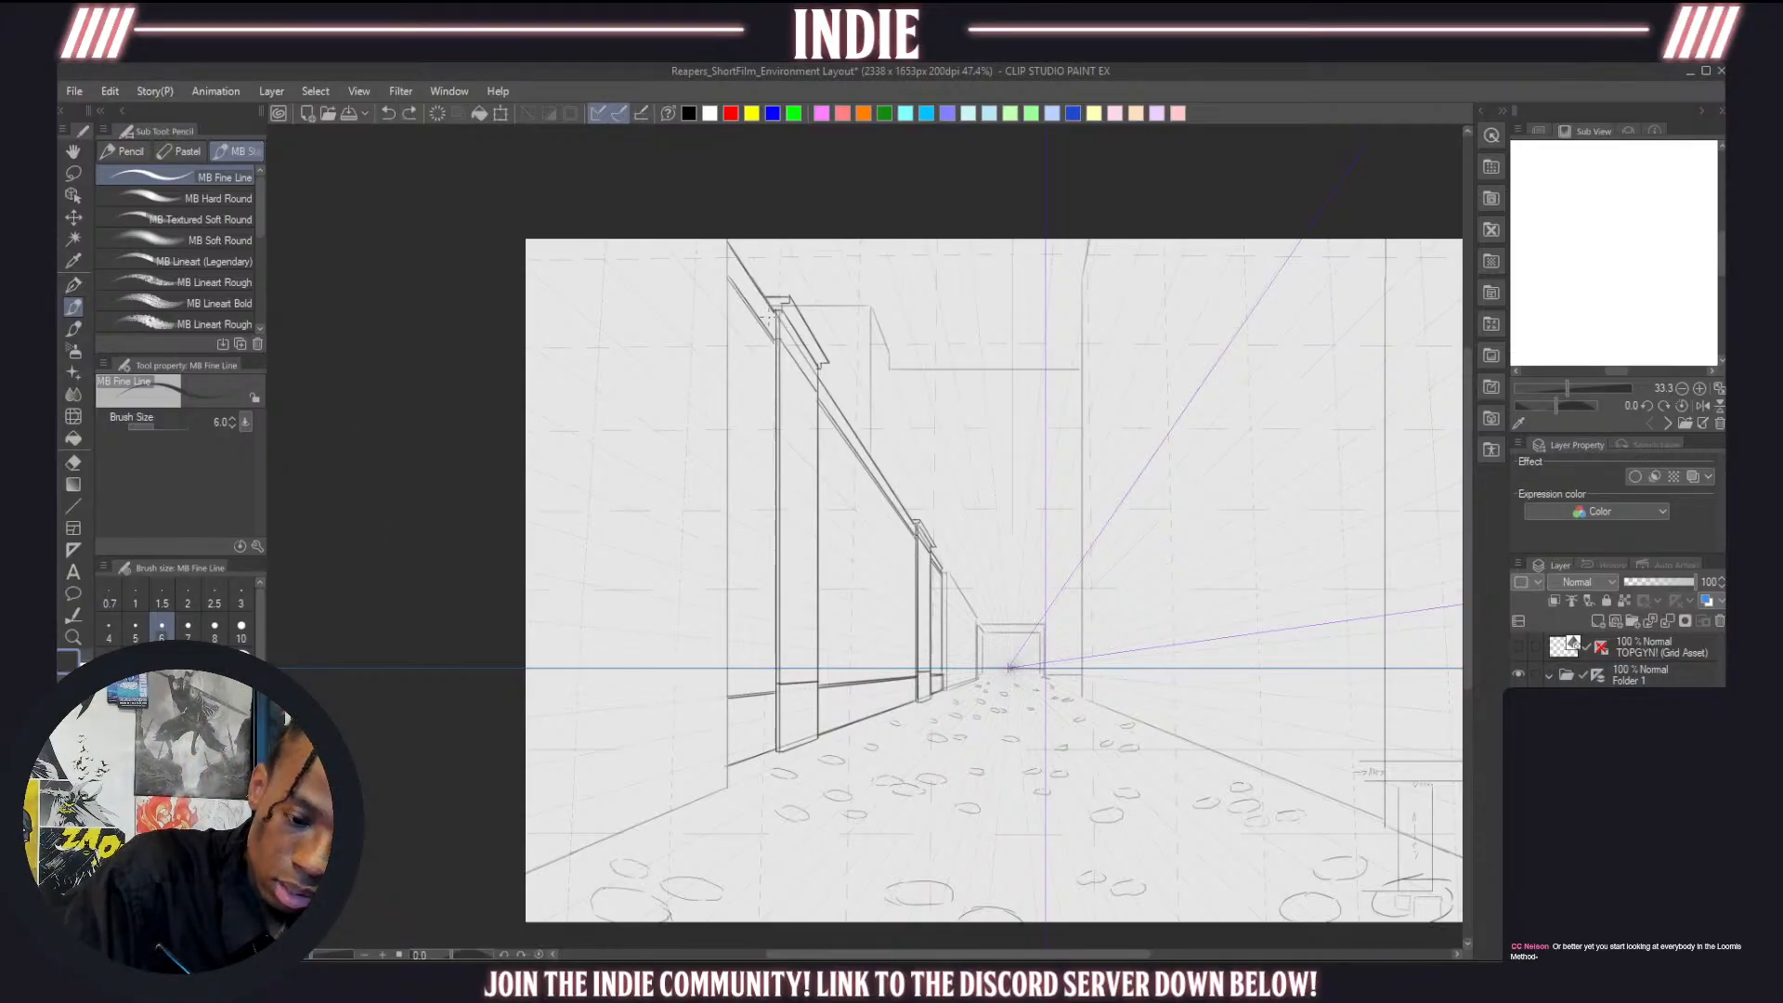
pyautogui.moveTo(771, 312); pyautogui.dragTo(774, 697)
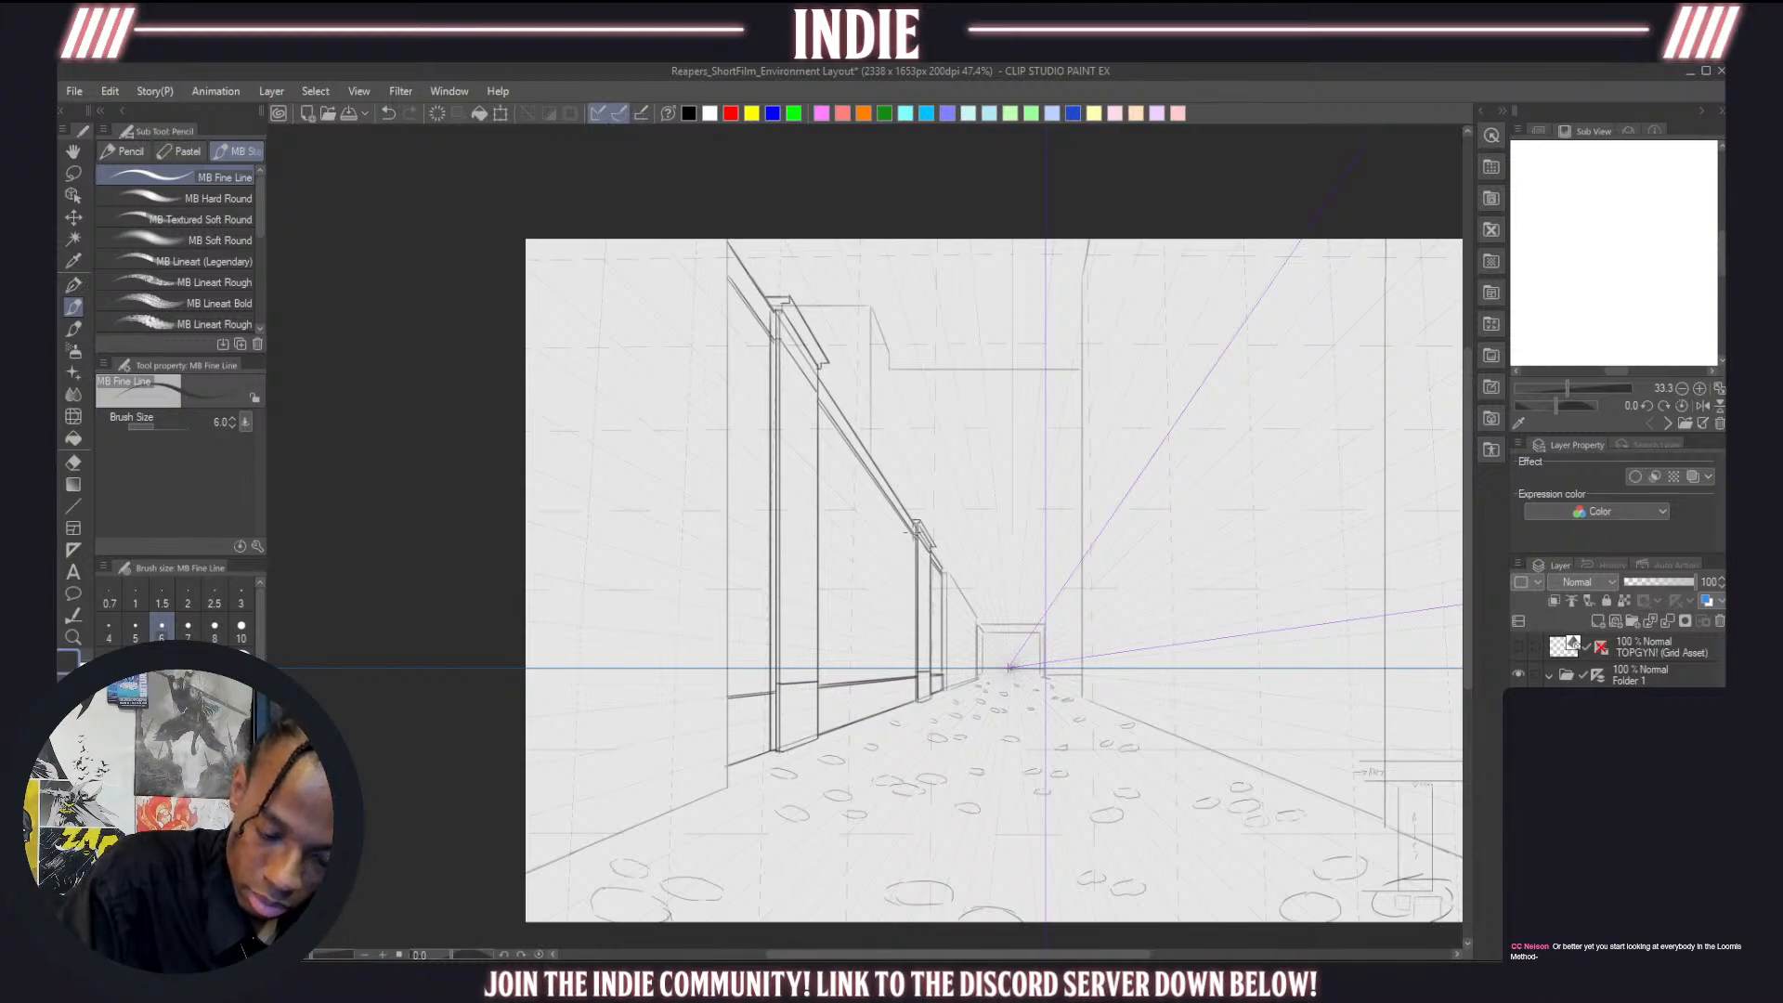
# Erase the near pillar's old vertical edge lines from the cap down to the base with the Hard eraser
pyautogui.click(73, 462)
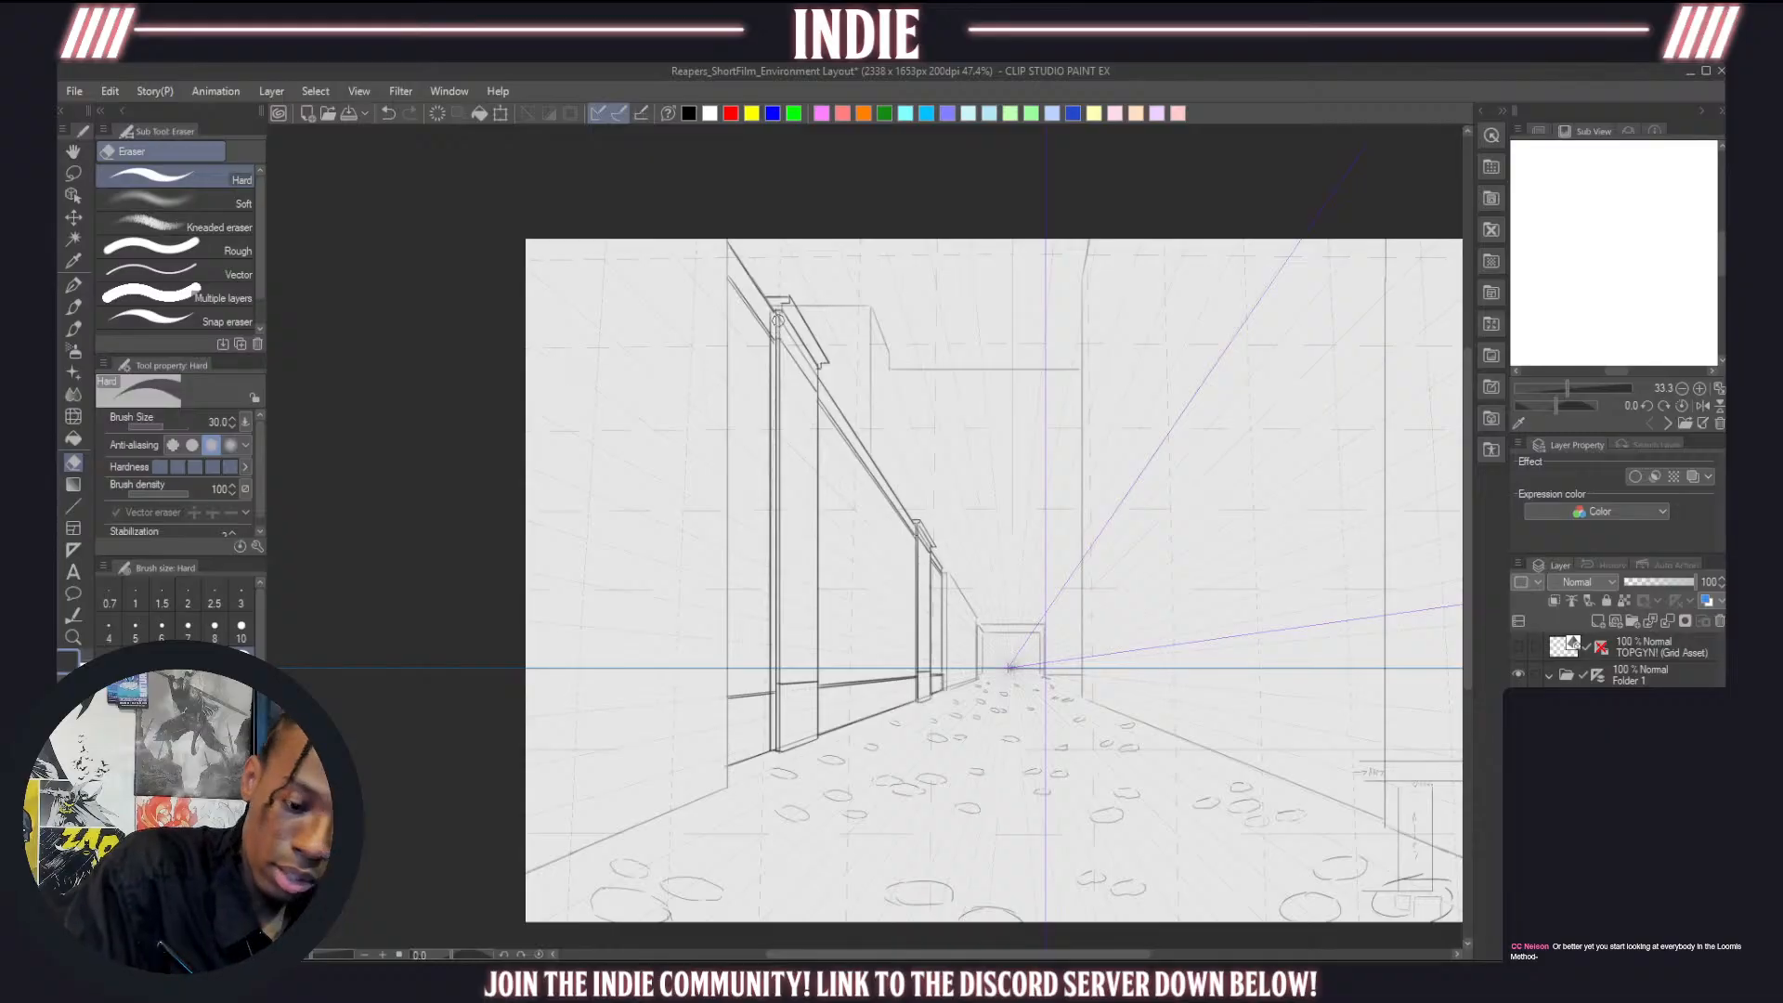
pyautogui.moveTo(780, 373); pyautogui.dragTo(781, 686)
pyautogui.hotkey('ctrl', 'z')
pyautogui.moveTo(778, 316); pyautogui.dragTo(780, 743)
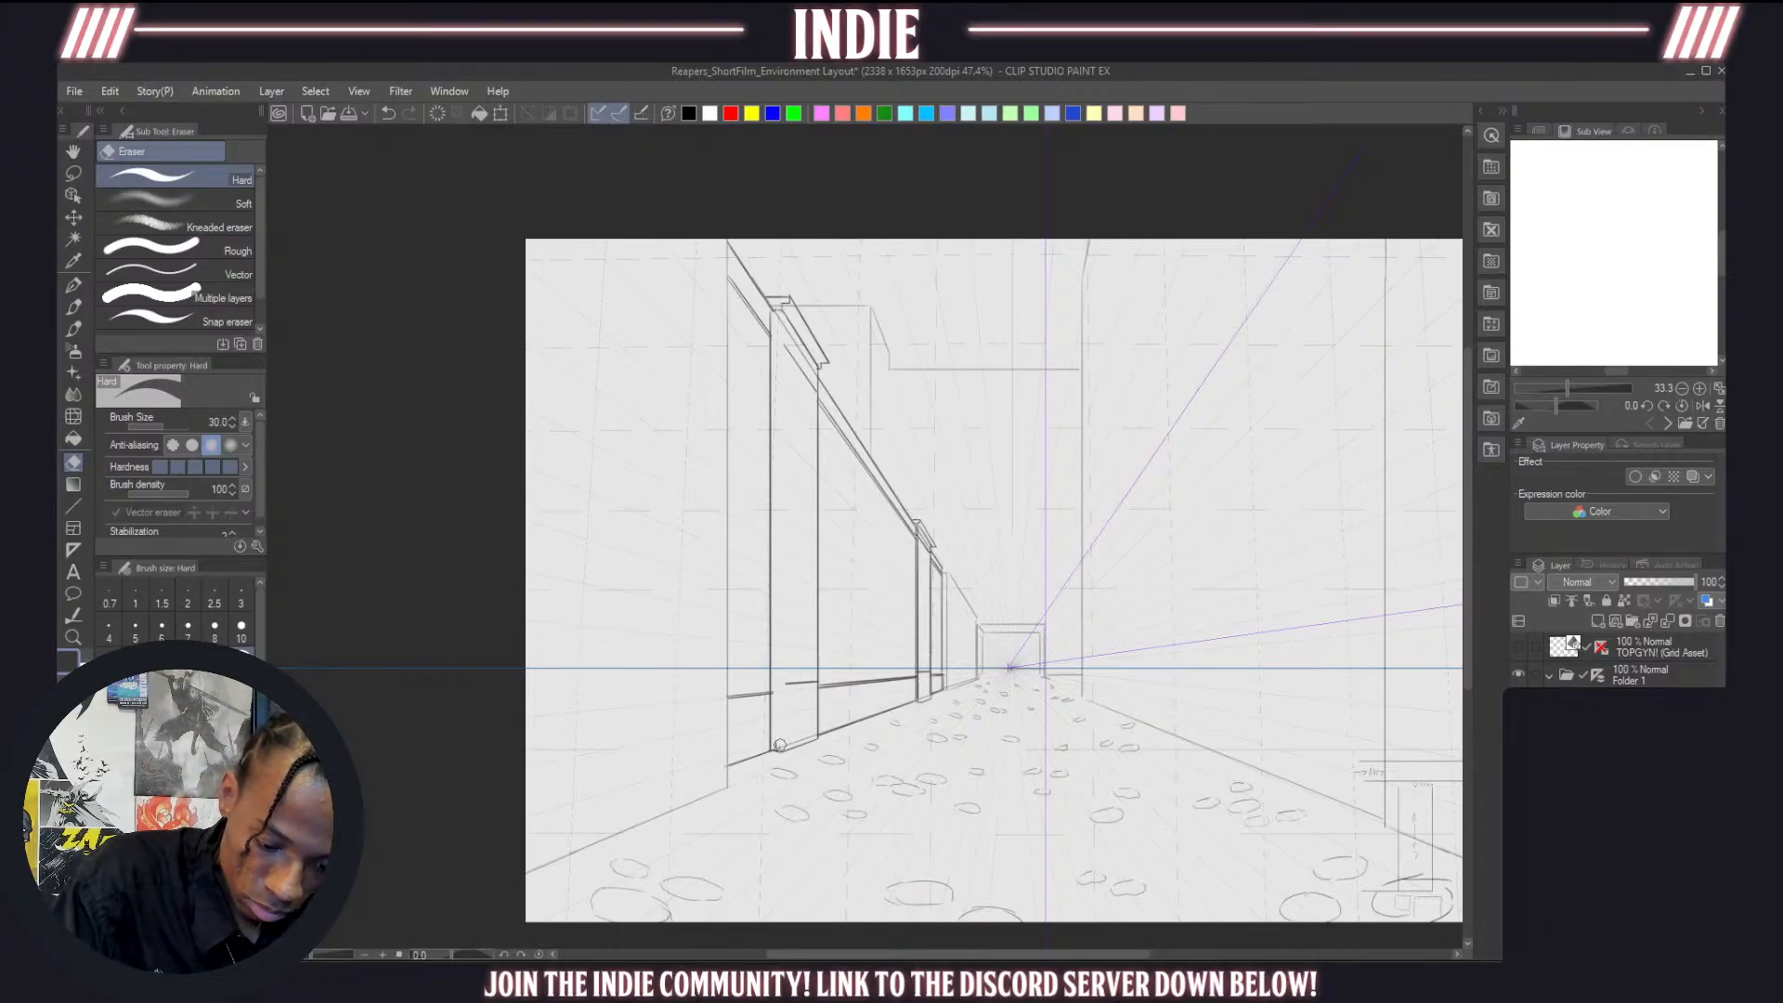
# Redraw the near pillar's inner vertical edge with MB Fine Line to give a wider front face, and darken the top of its outer edge
pyautogui.click(76, 333)
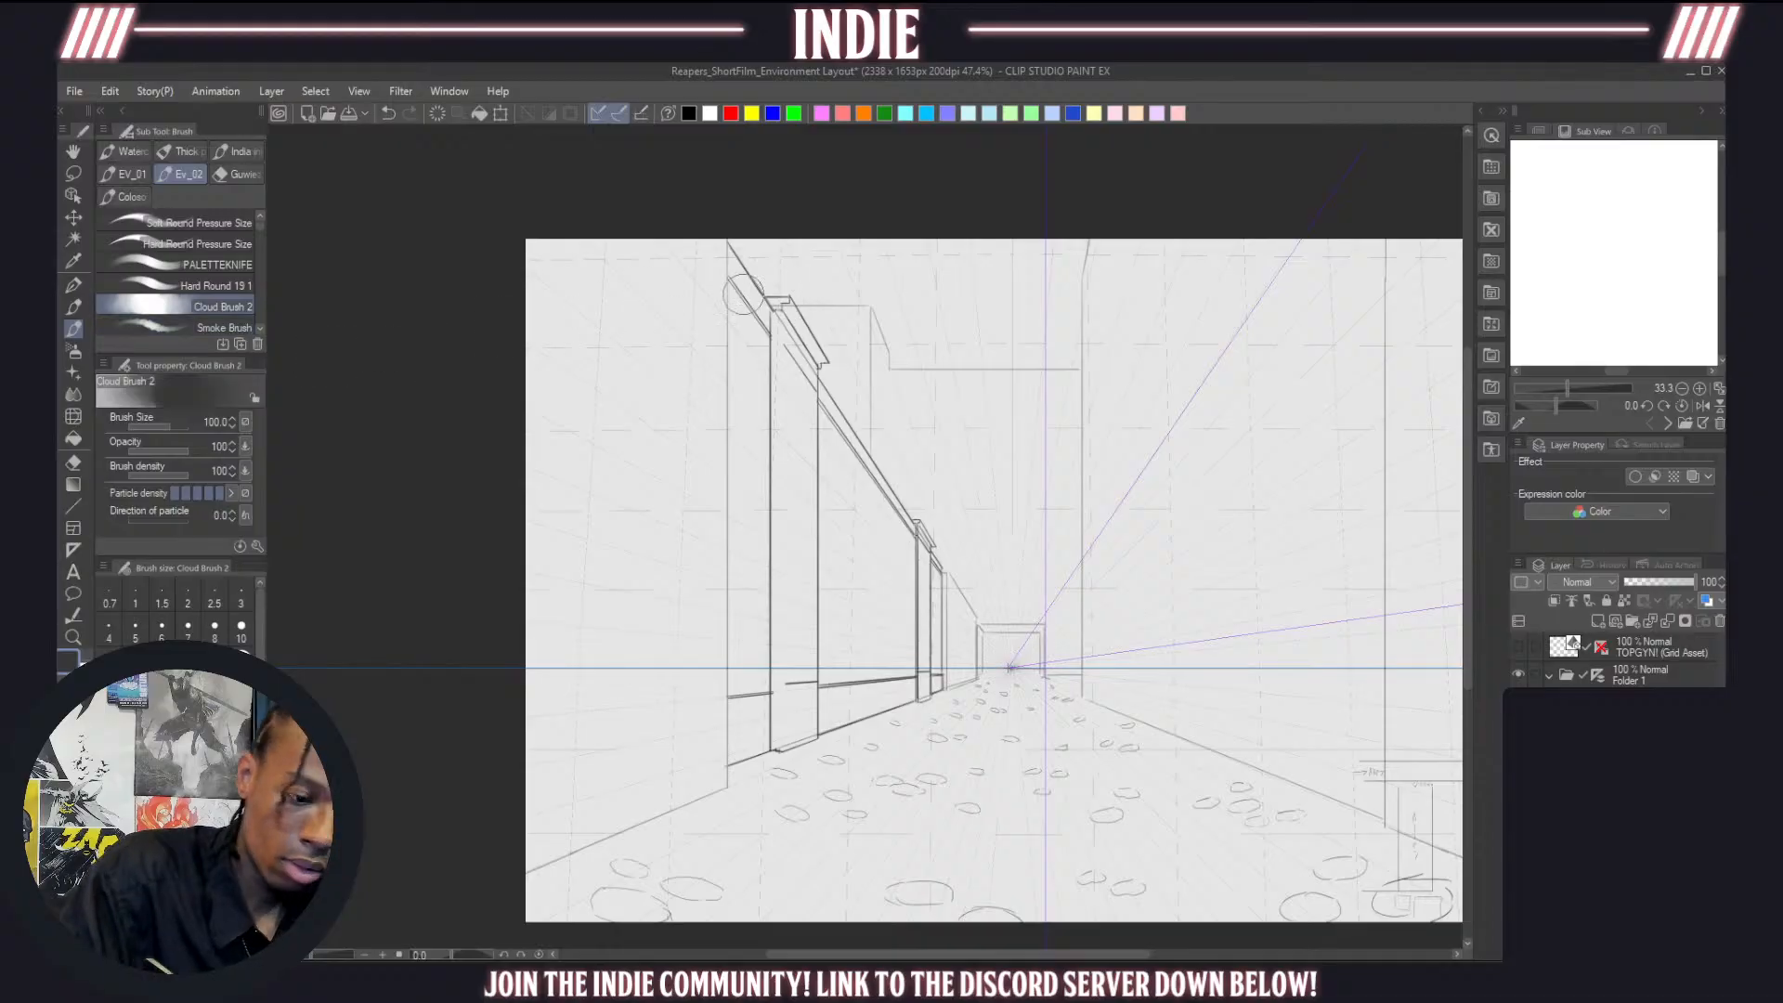
pyautogui.click(74, 306)
pyautogui.moveTo(776, 312); pyautogui.dragTo(776, 650)
pyautogui.hotkey('ctrl', 'z')
pyautogui.moveTo(782, 321); pyautogui.dragTo(781, 711)
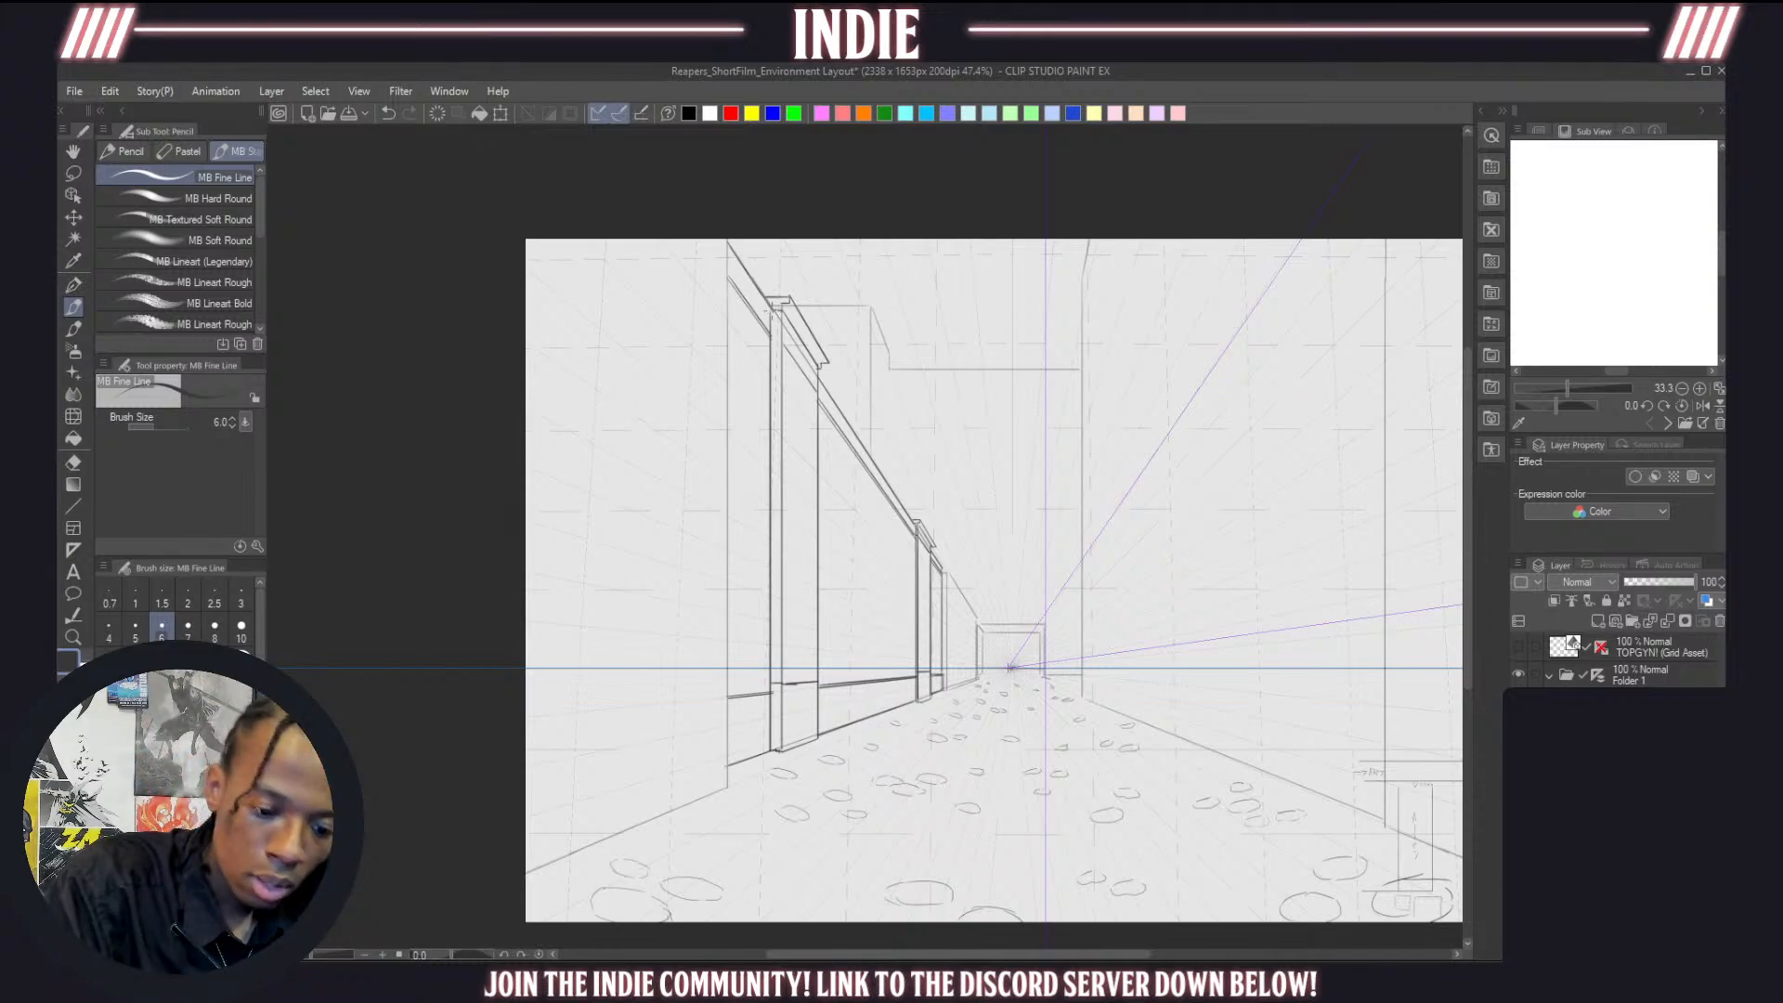
pyautogui.moveTo(773, 316); pyautogui.dragTo(771, 372)
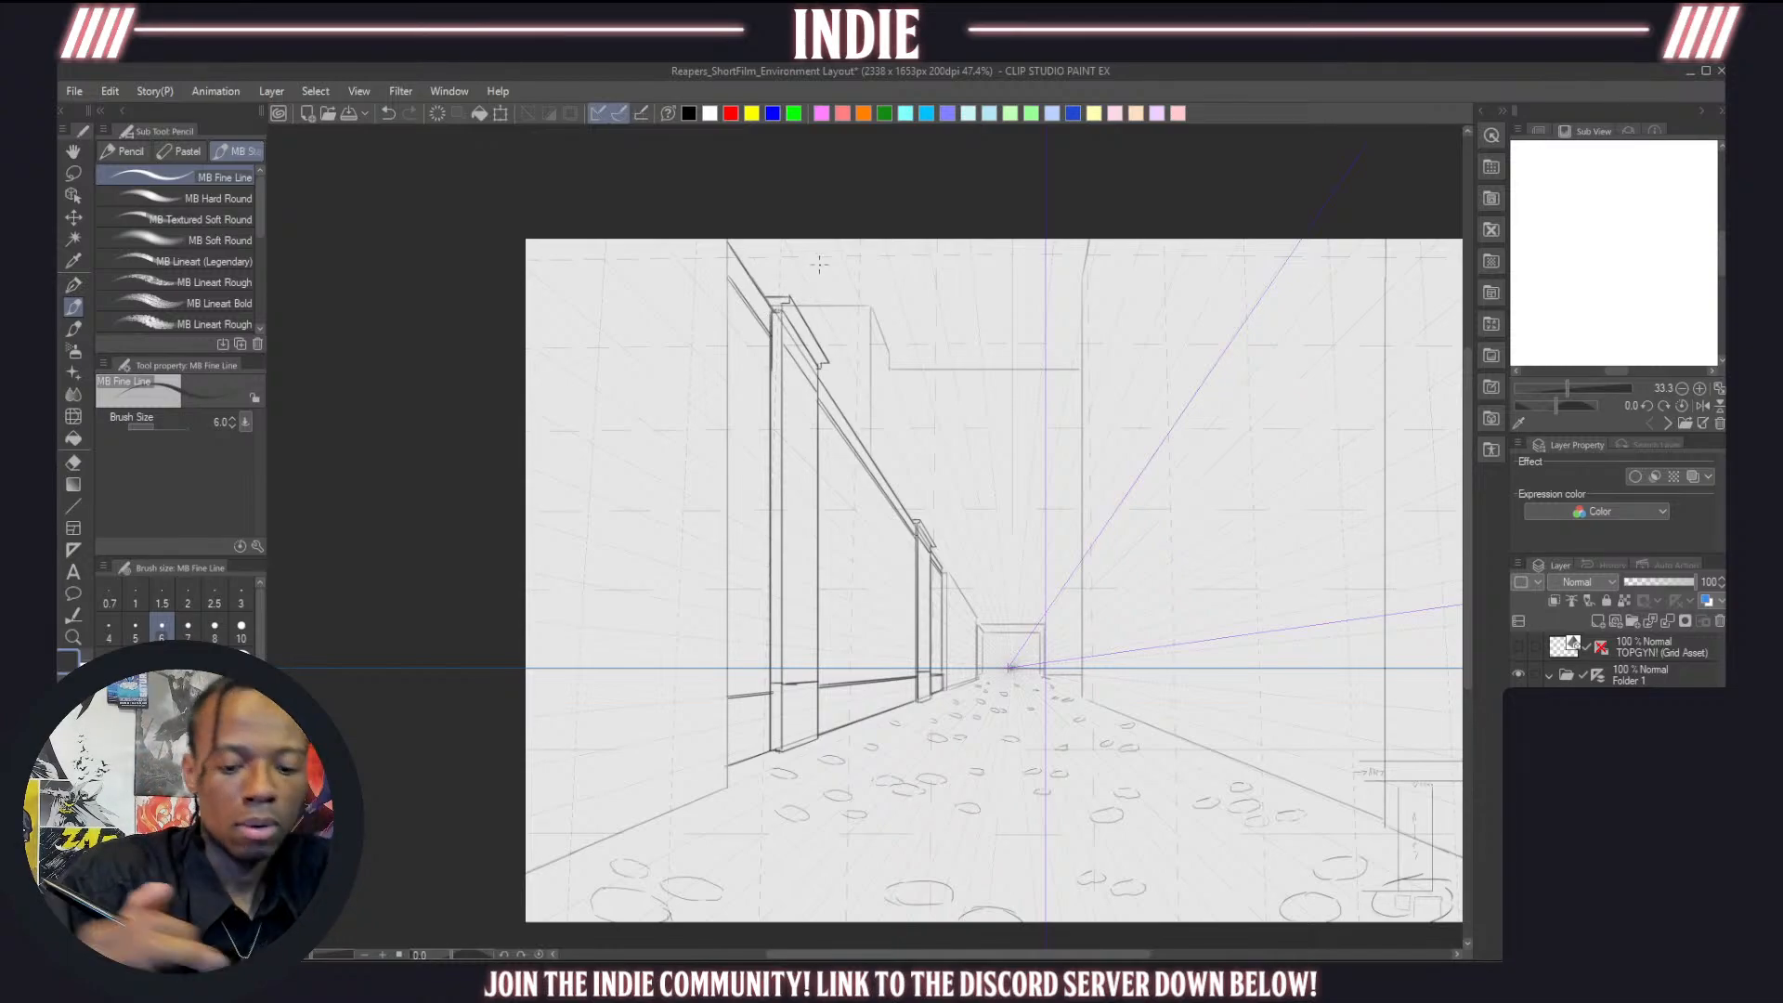
# Examine the widened near pillar up close and within the whole alley layout
pyautogui.scroll(-3, 820, 265)
pyautogui.scroll(1, 820, 265)
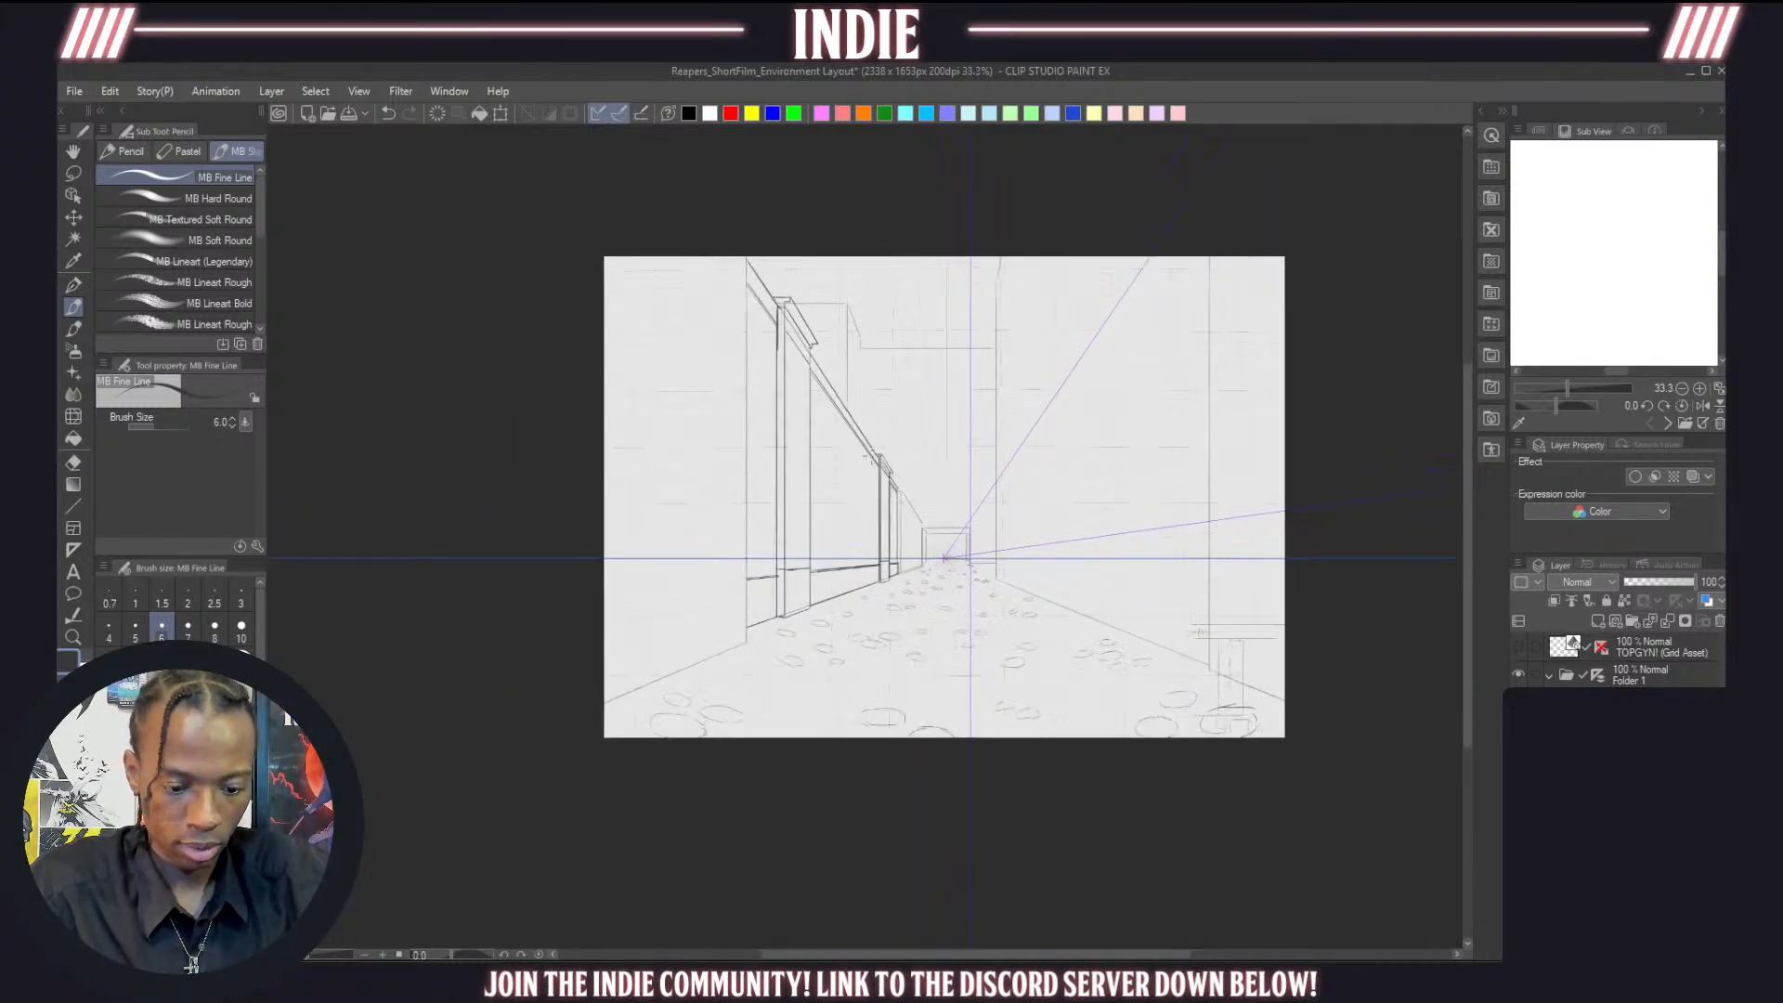
pyautogui.scroll(-1, 871, 521)
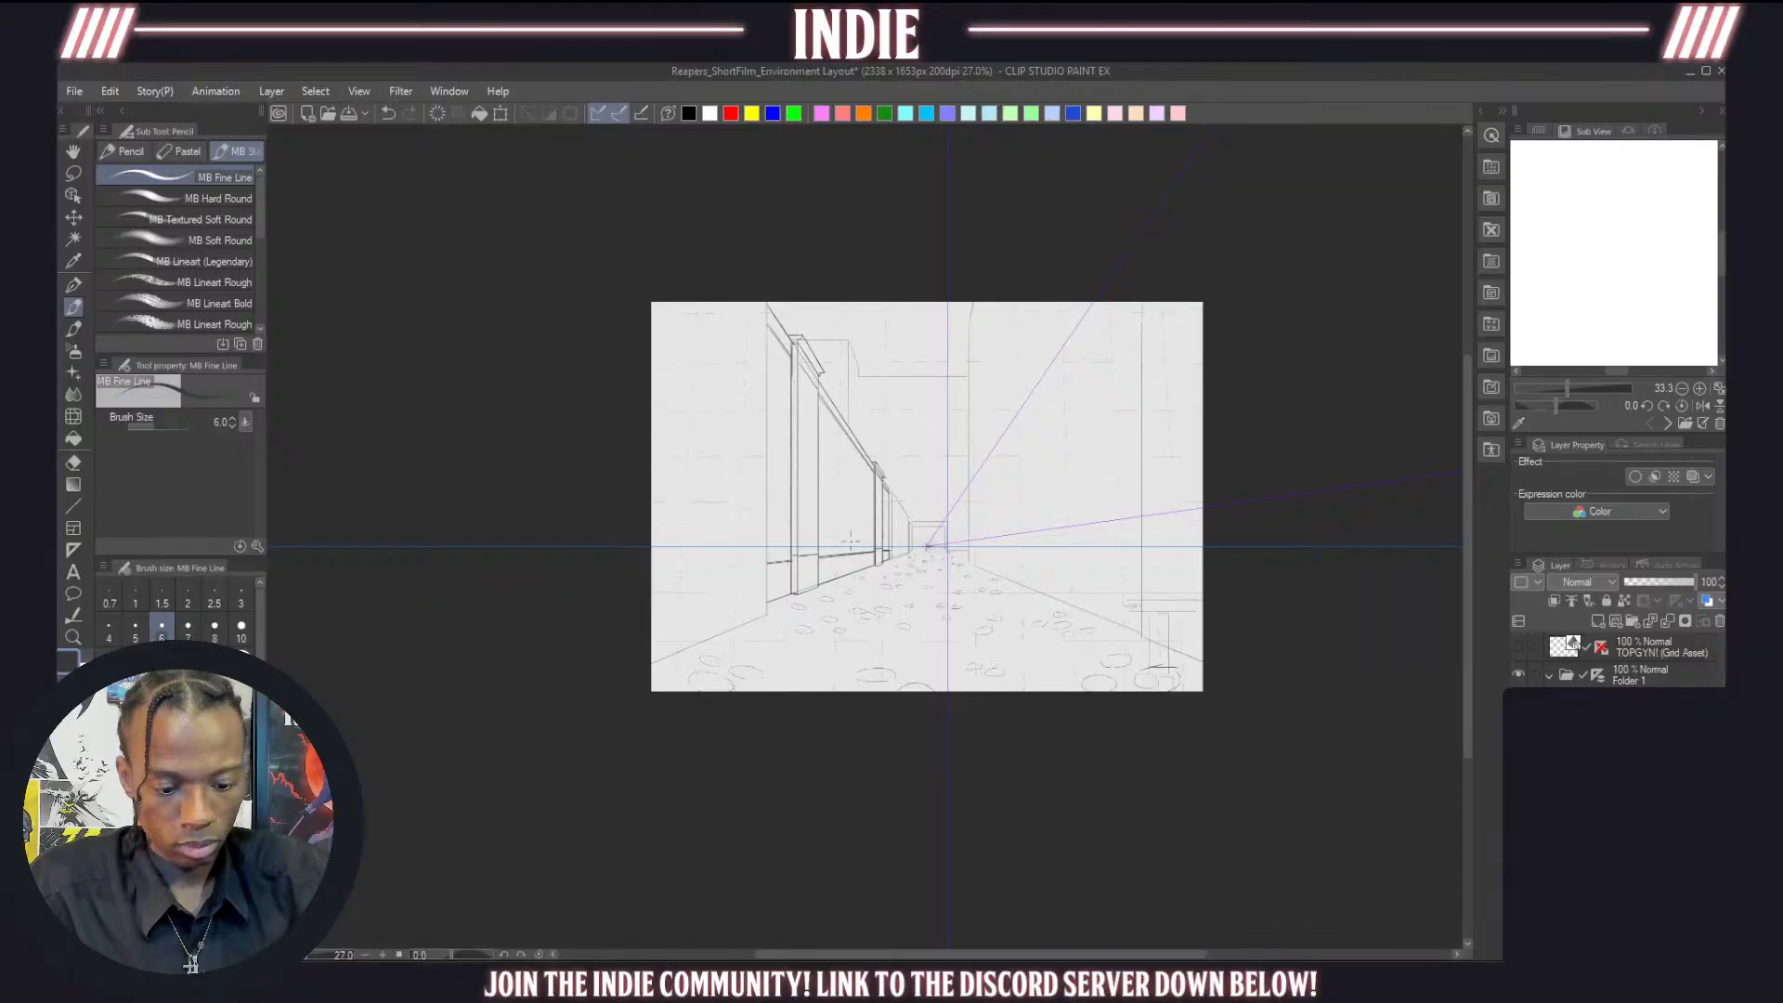
pyautogui.scroll(2, 851, 541)
pyautogui.scroll(4, 851, 540)
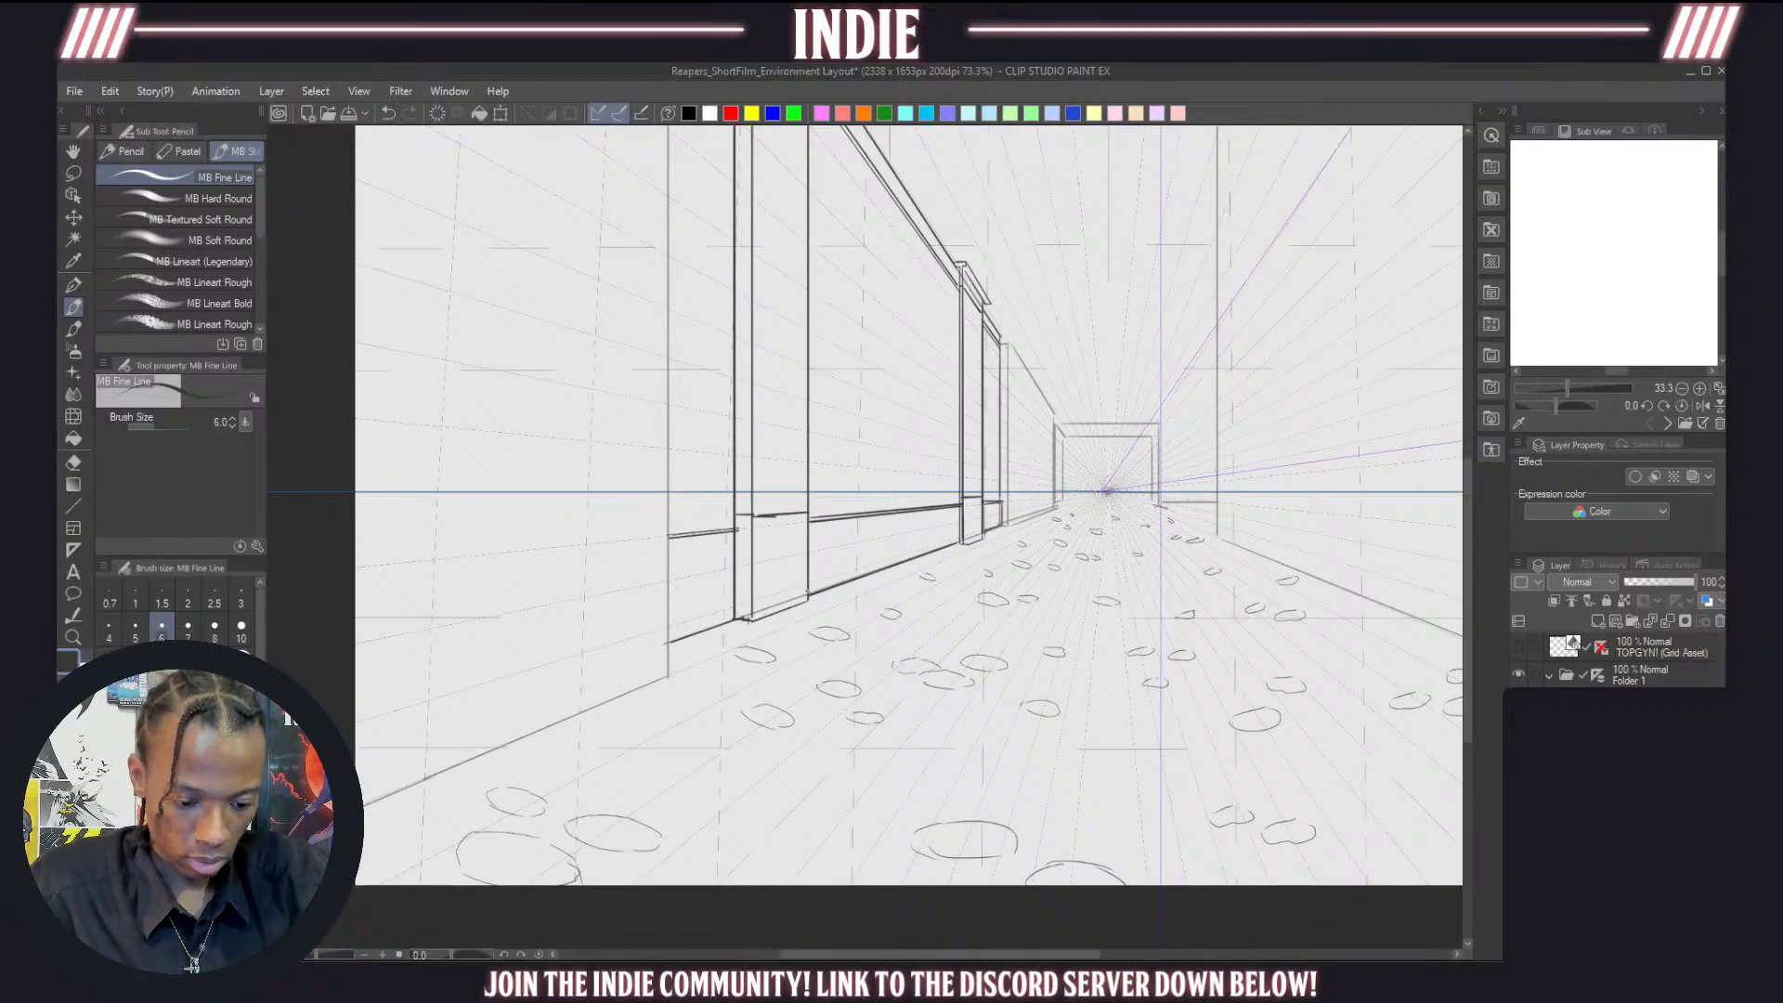
pyautogui.scroll(-2, 718, 525)
pyautogui.scroll(1, 718, 525)
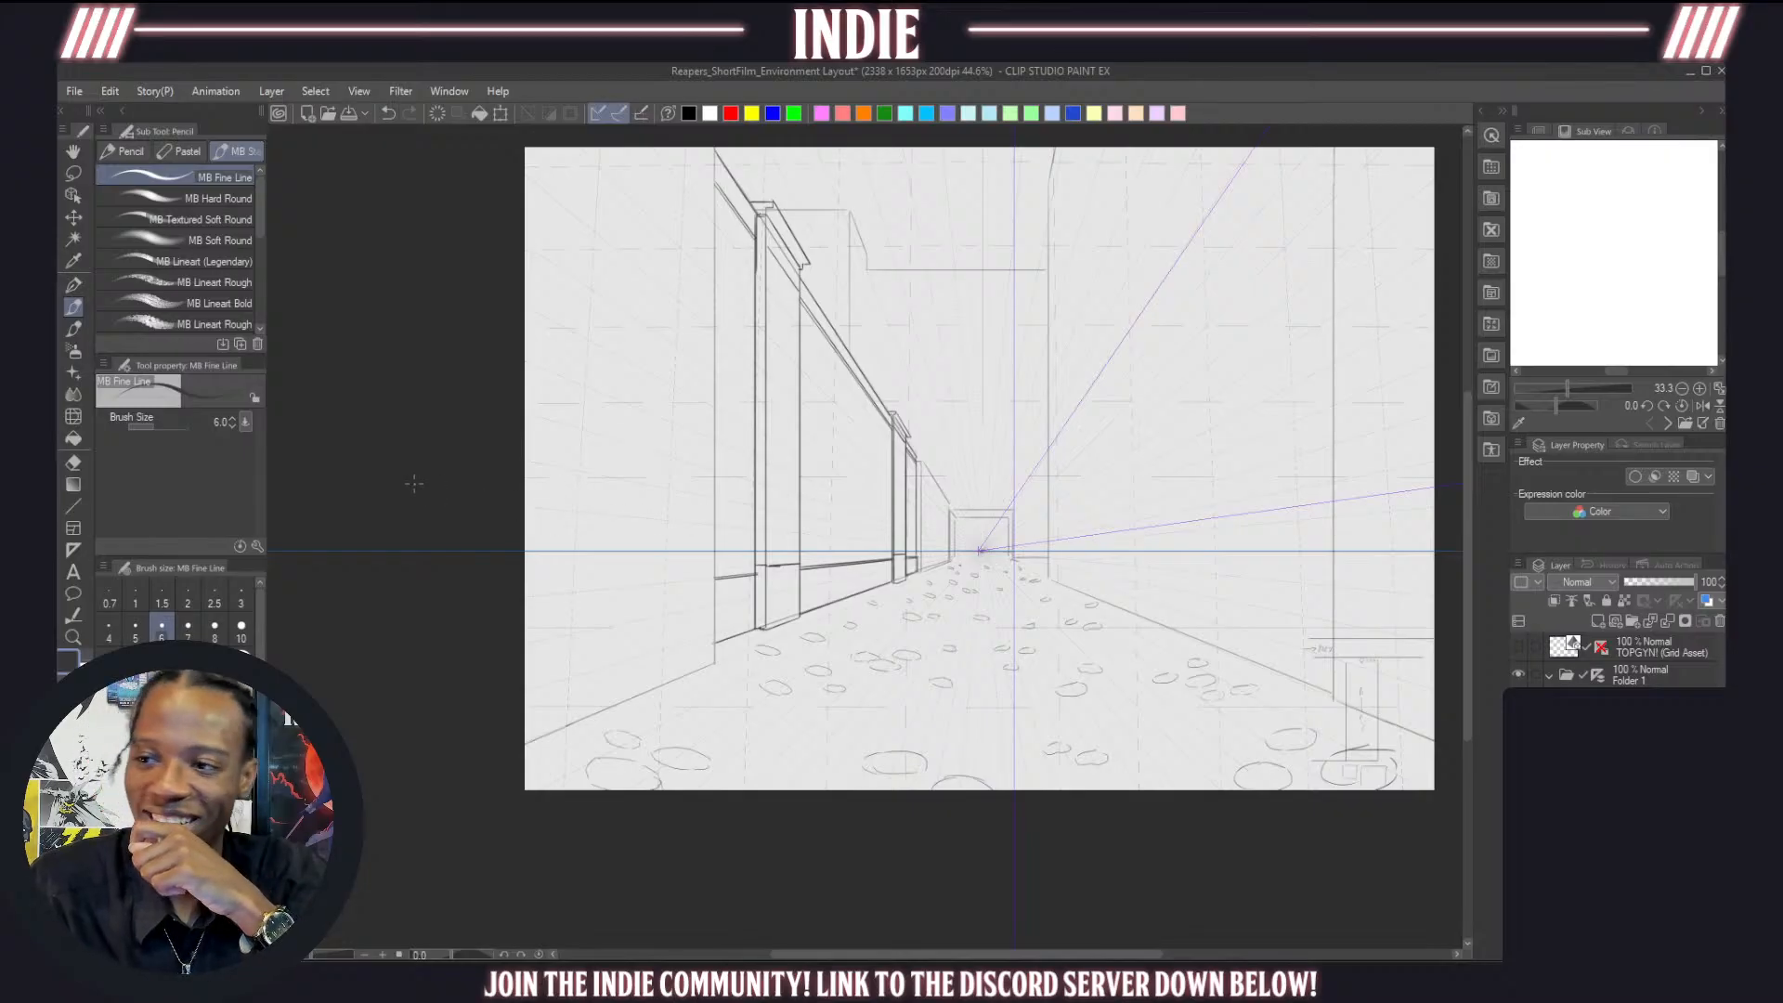
pyautogui.scroll(-1, 911, 539)
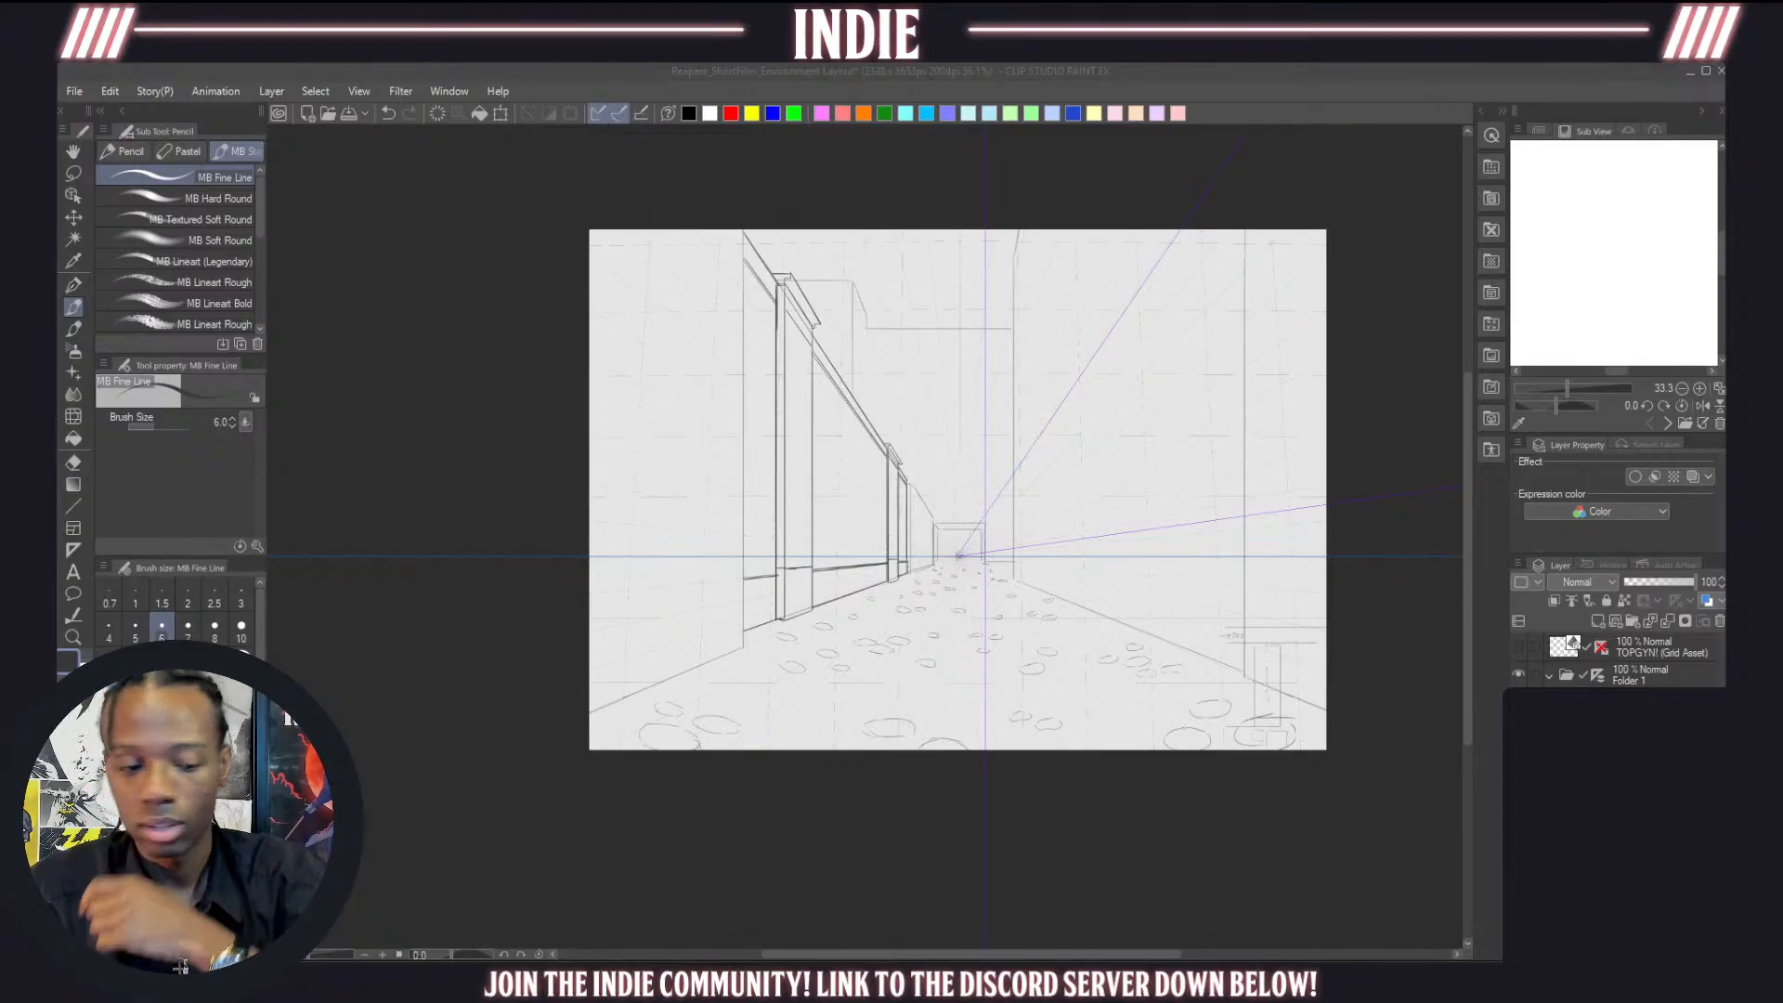
pyautogui.click(744, 246)
pyautogui.hotkey('ctrl', 'z')
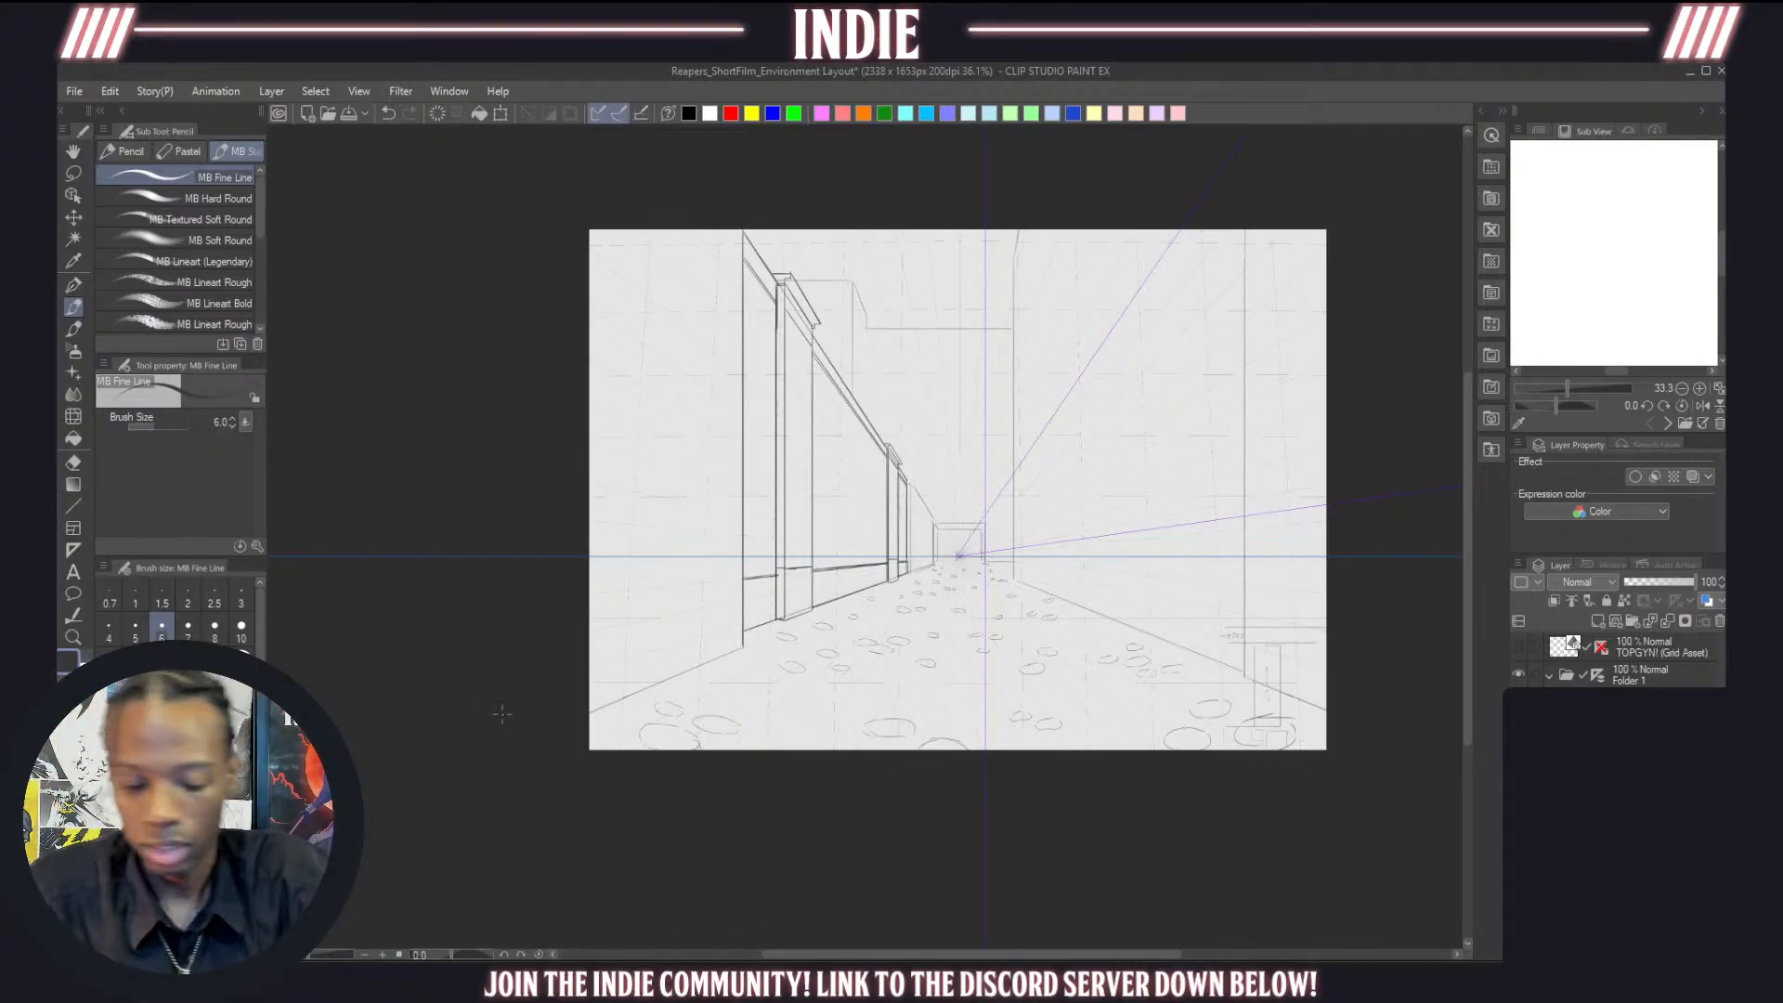
pyautogui.hotkey('ctrl', 'z')
pyautogui.moveTo(744, 647); pyautogui.dragTo(588, 712)
pyautogui.moveTo(744, 622); pyautogui.dragTo(588, 668)
pyautogui.hotkey('ctrl', 'z')
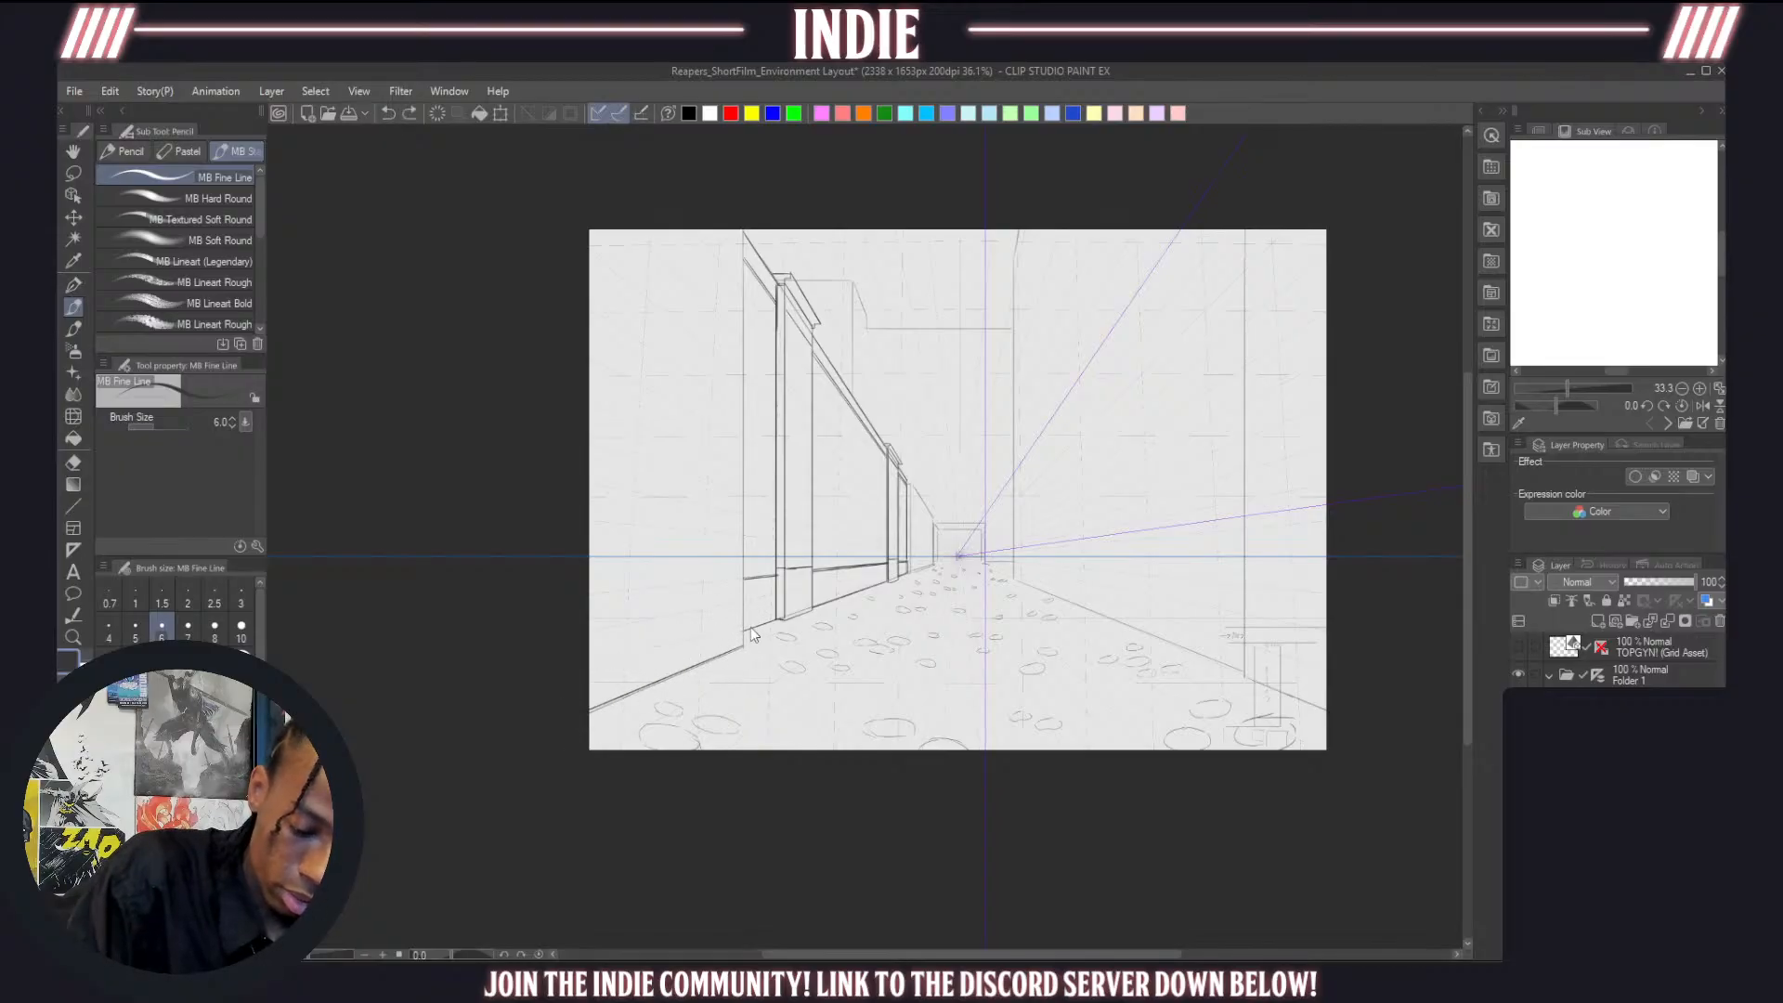
pyautogui.hotkey('ctrl', 'y')
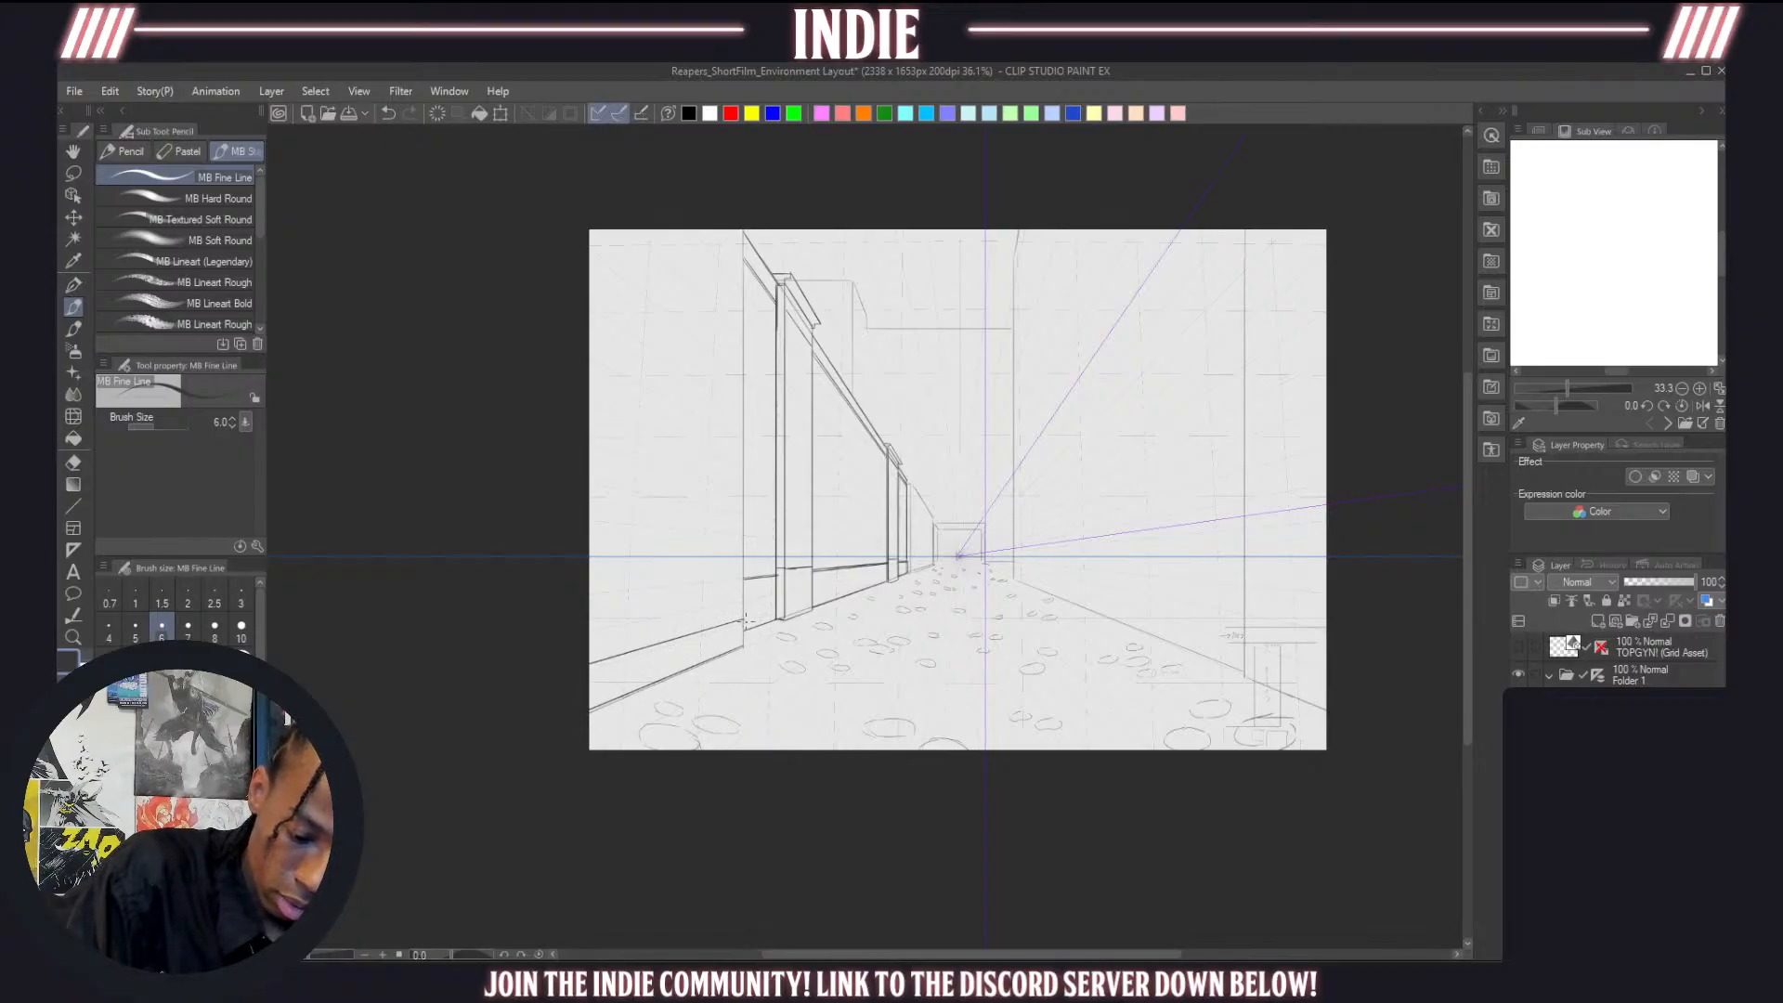
pyautogui.moveTo(744, 621); pyautogui.dragTo(744, 649)
pyautogui.hotkey('ctrl', 'z')
pyautogui.hotkey('ctrl', 'z')
pyautogui.hotkey('ctrl', 'z')
pyautogui.hotkey('ctrl', 'z')
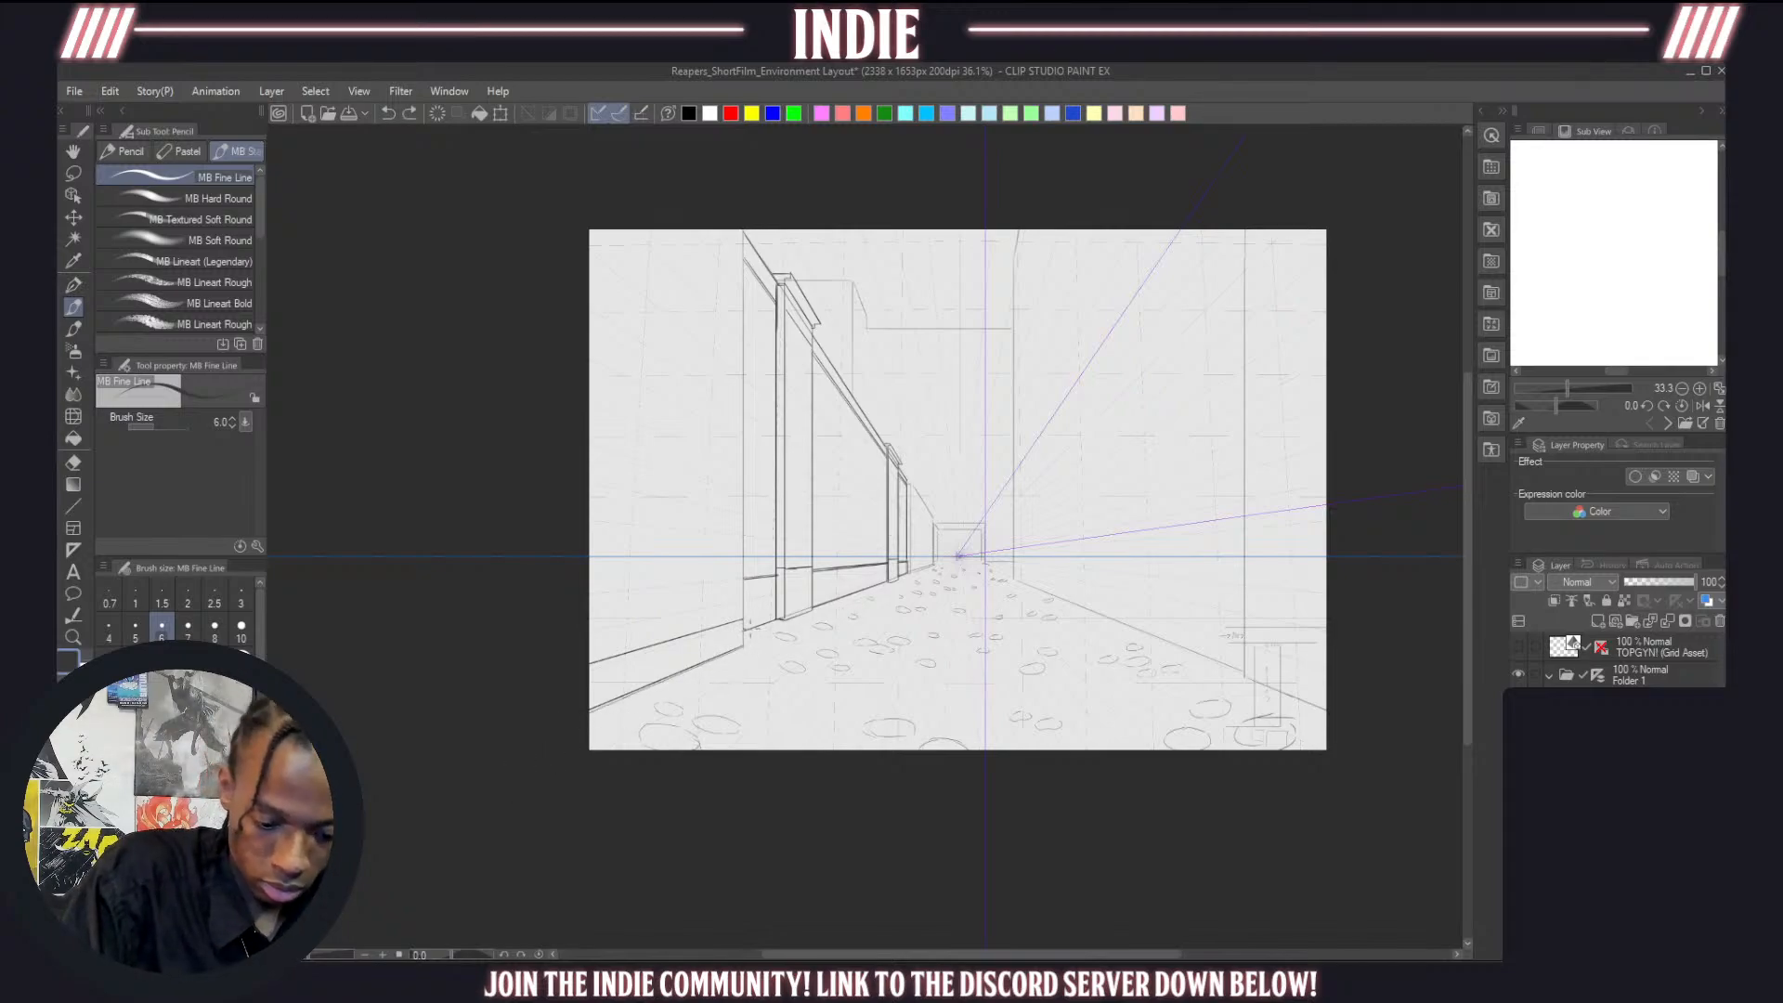
# Draw a protruding base along the nearest left building, with its end edge, ground line and top line, and darken the building's vertical corner above it
pyautogui.moveTo(746, 619)
pyautogui.mouseDown()
pyautogui.moveTo(746, 648)
pyautogui.moveTo(590, 716)
pyautogui.mouseUp()
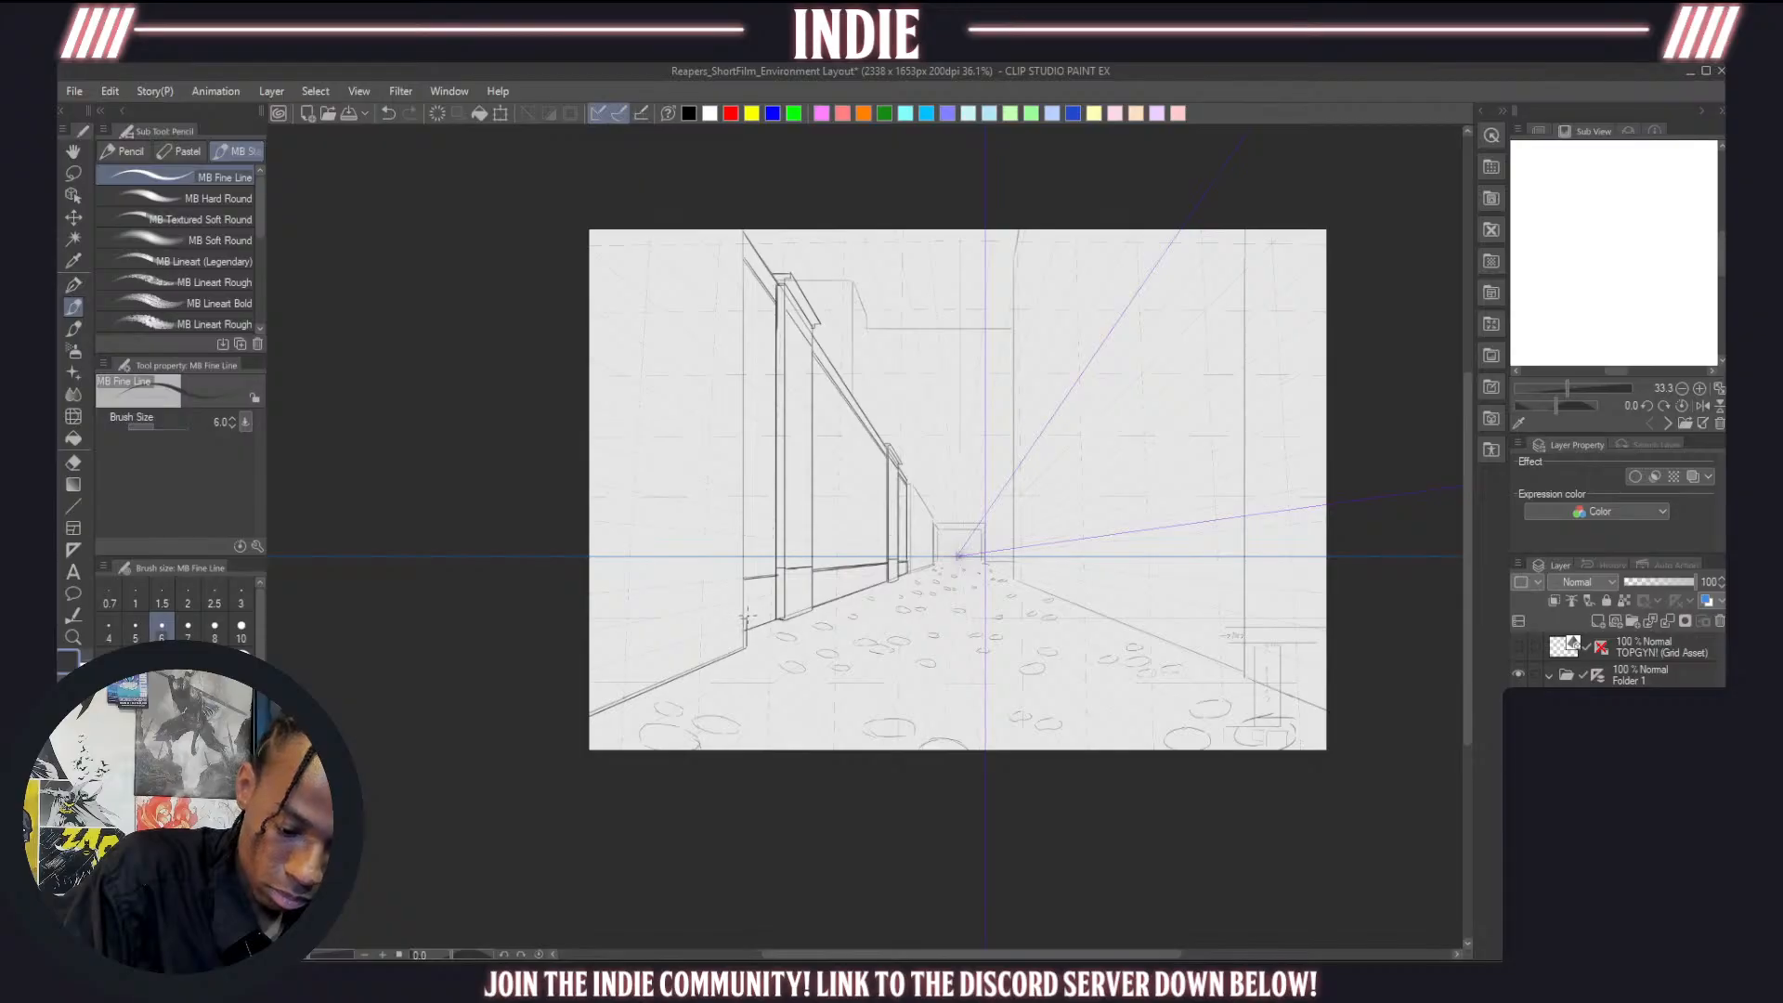
pyautogui.moveTo(744, 620); pyautogui.dragTo(591, 660)
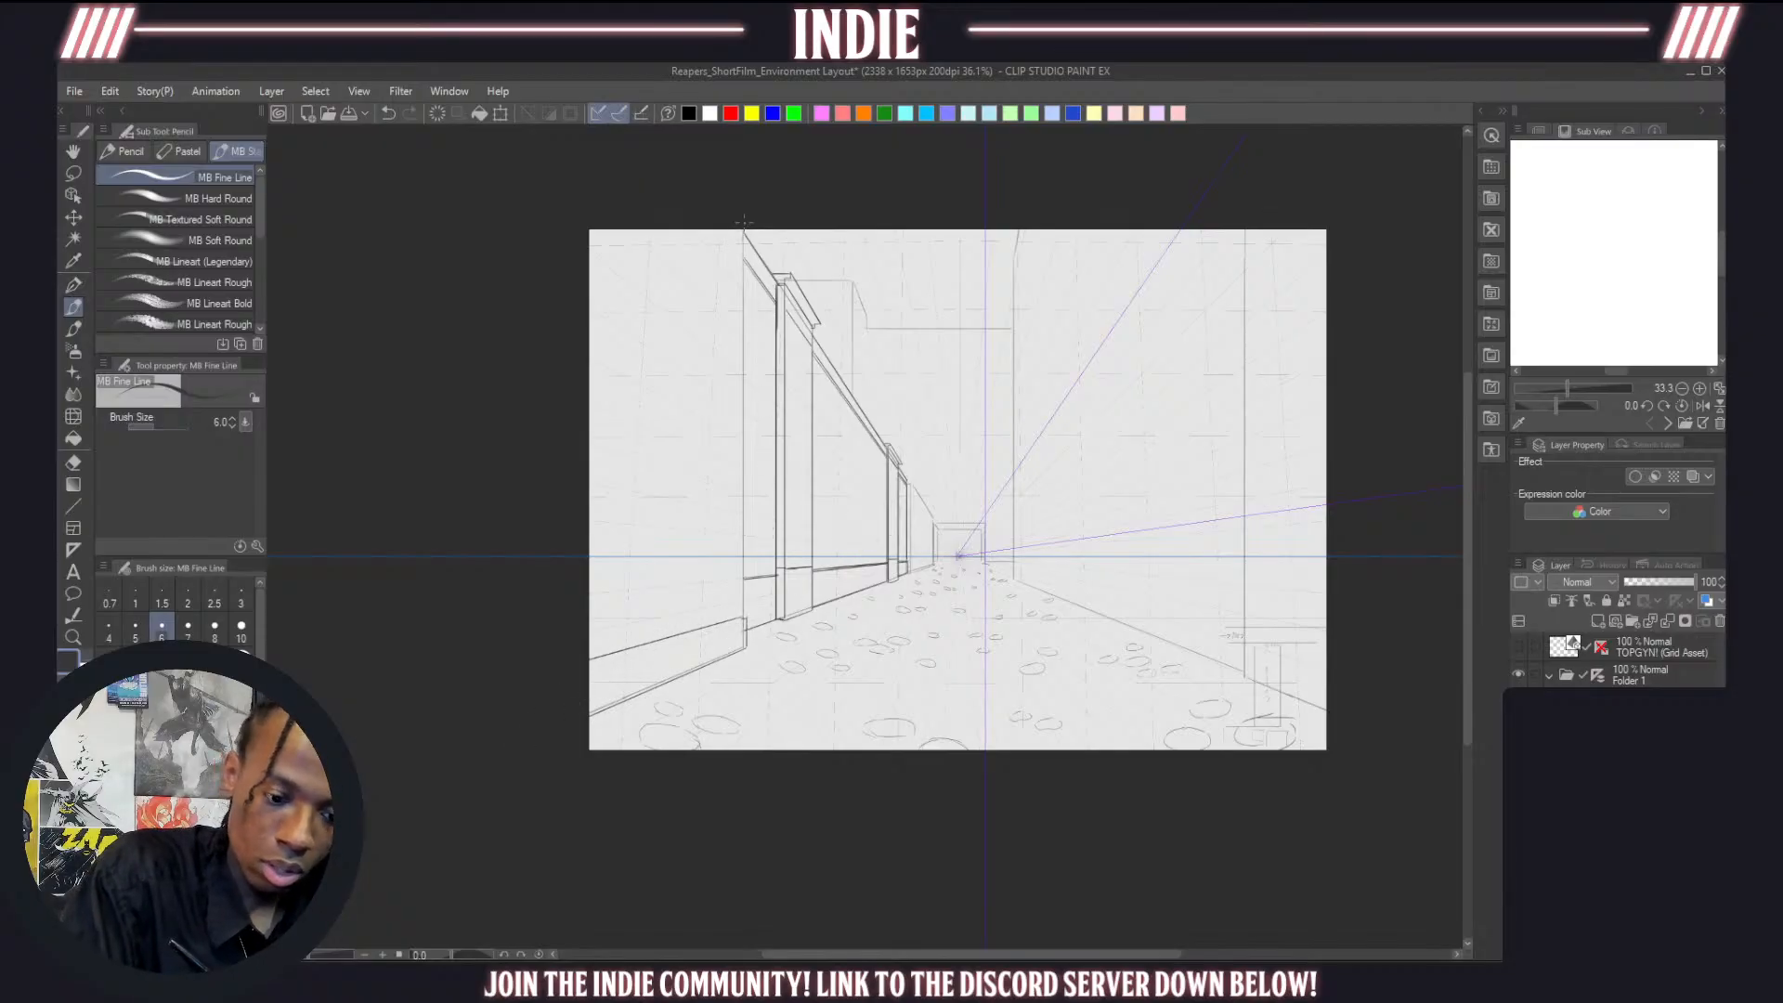
pyautogui.moveTo(744, 230); pyautogui.dragTo(744, 619)
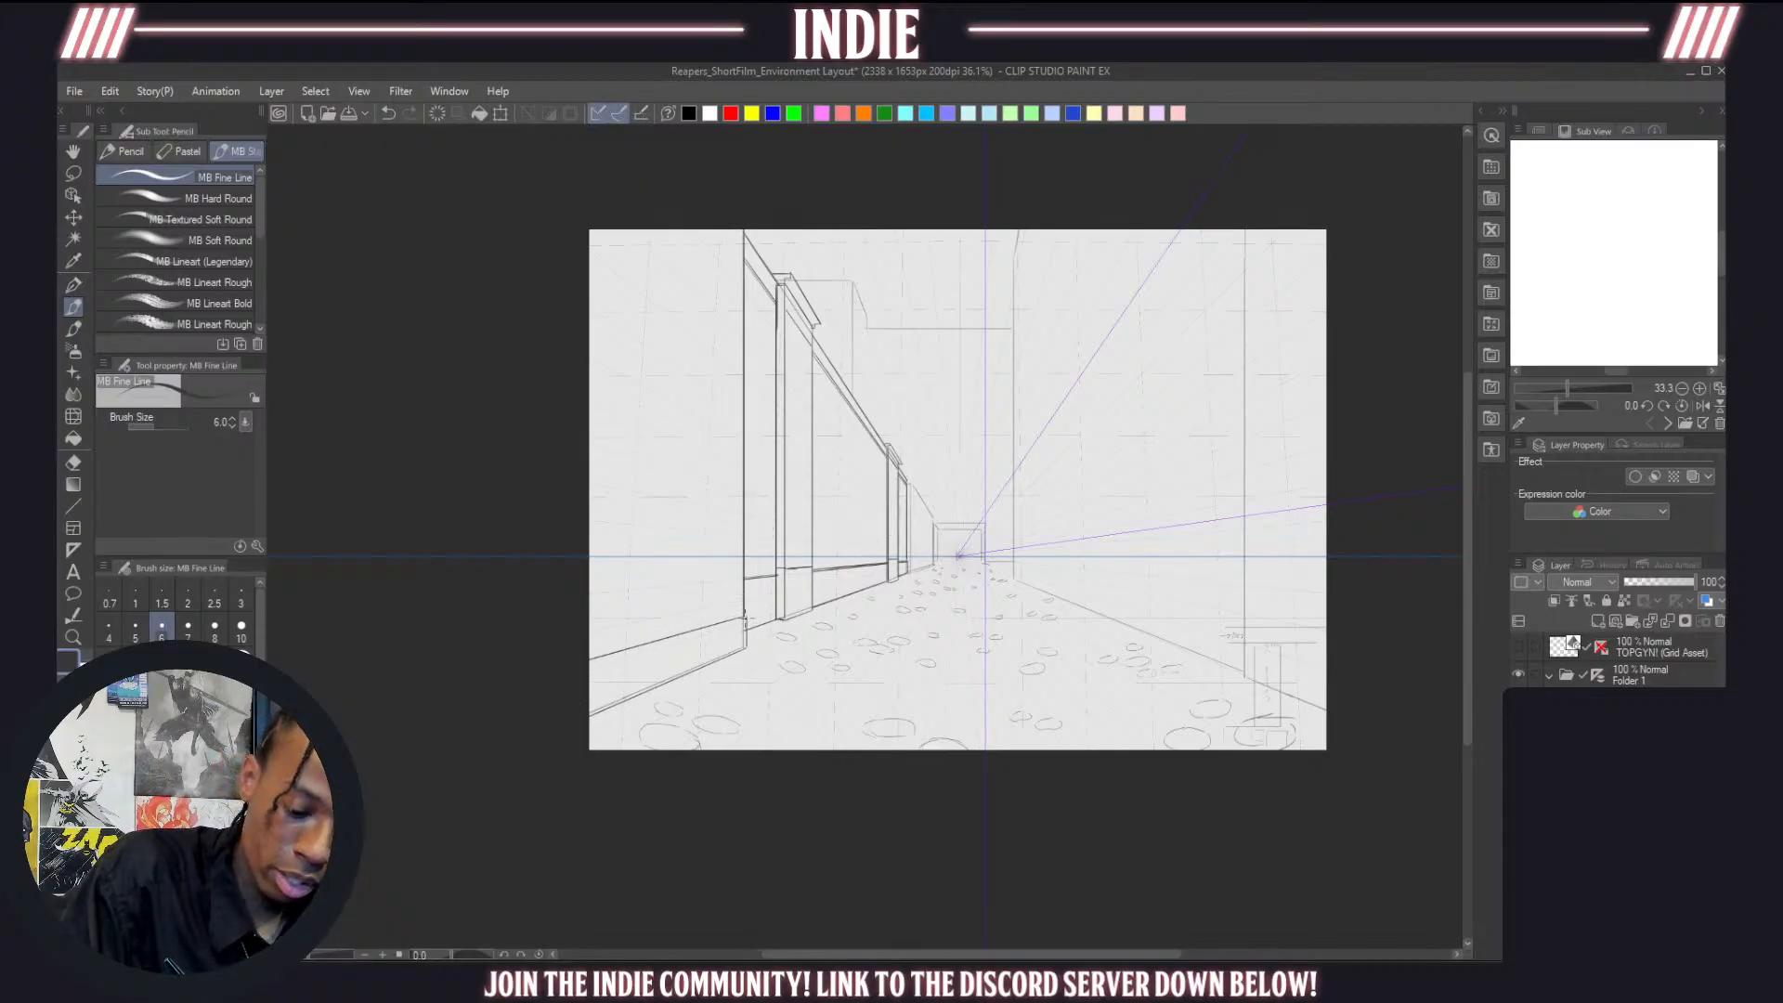
pyautogui.moveTo(745, 650); pyautogui.dragTo(590, 719)
pyautogui.hotkey('ctrl', 'z')
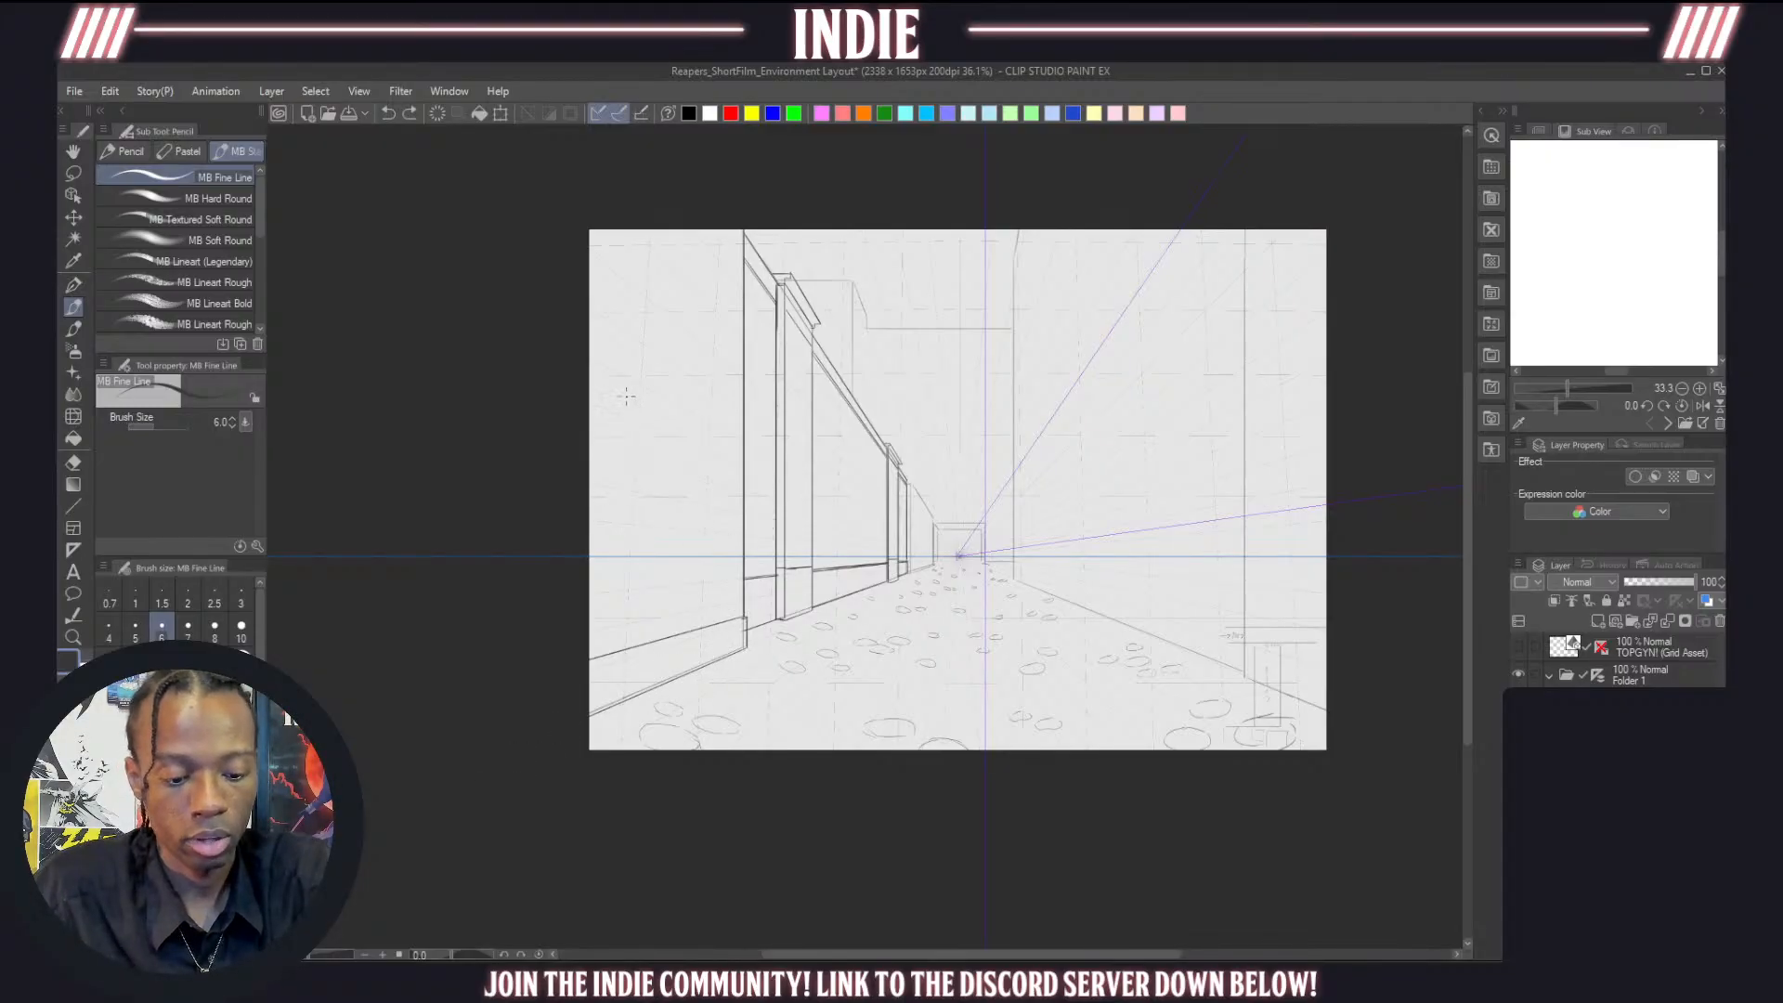
pyautogui.scroll(1, 597, 379)
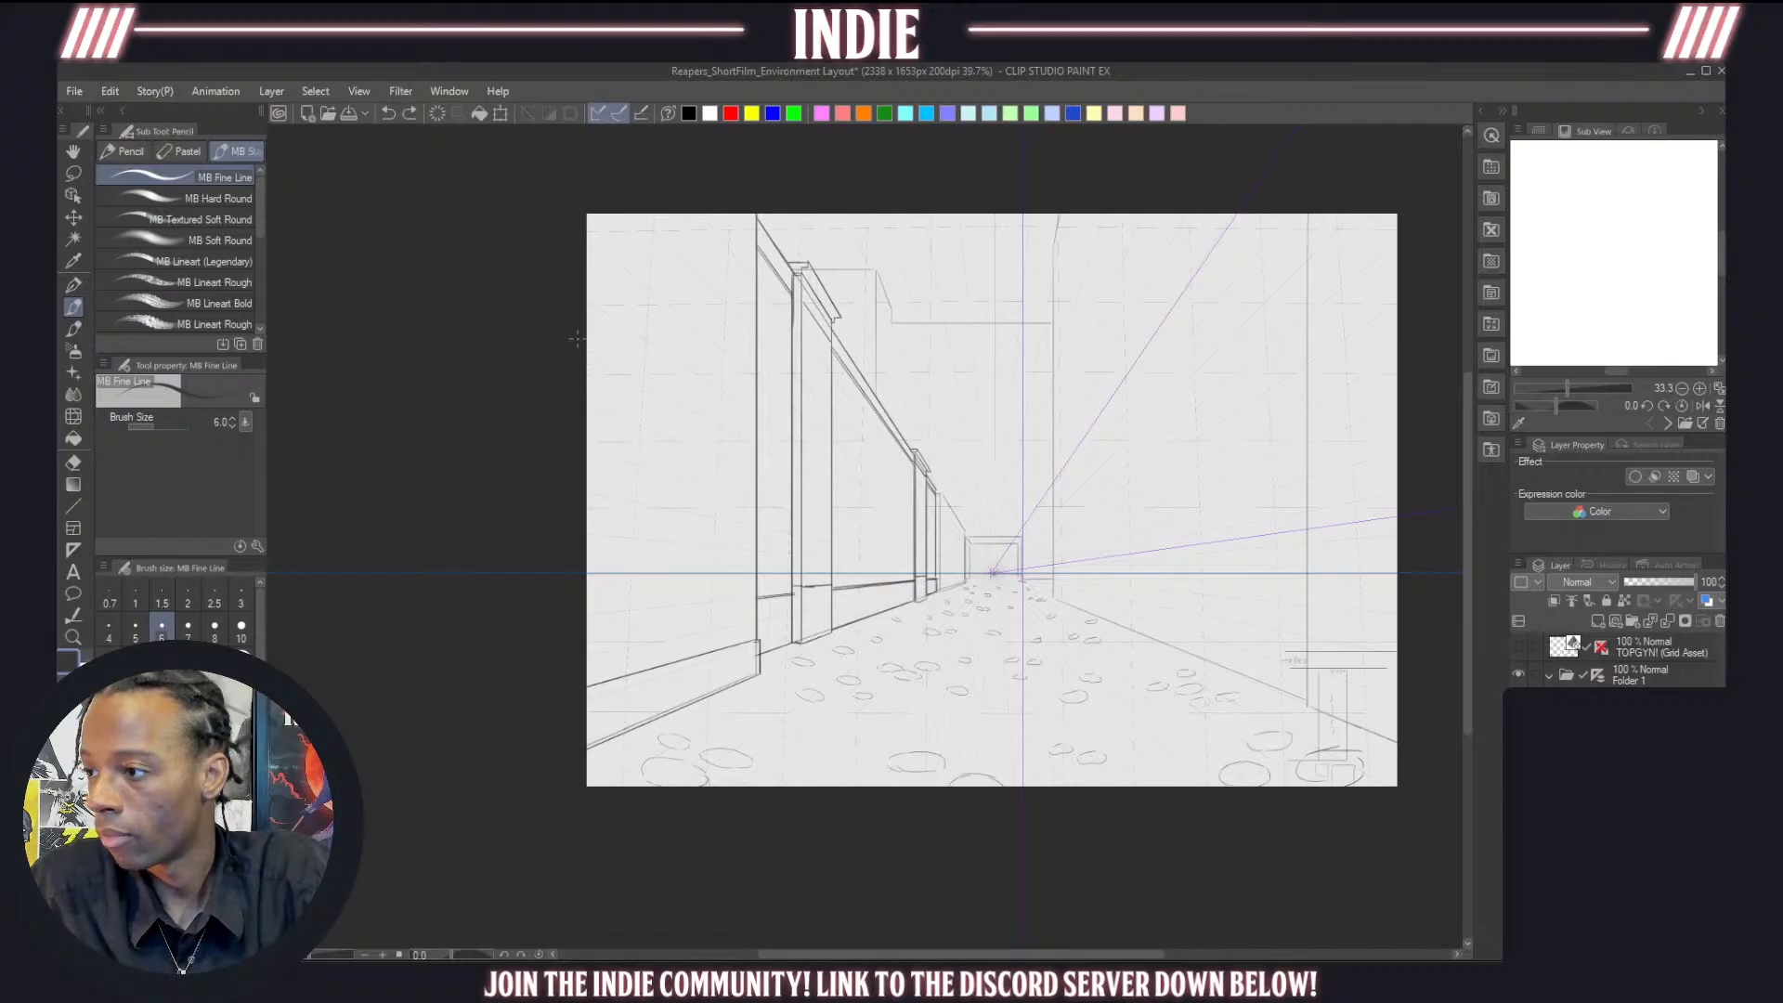
pyautogui.scroll(1, 576, 337)
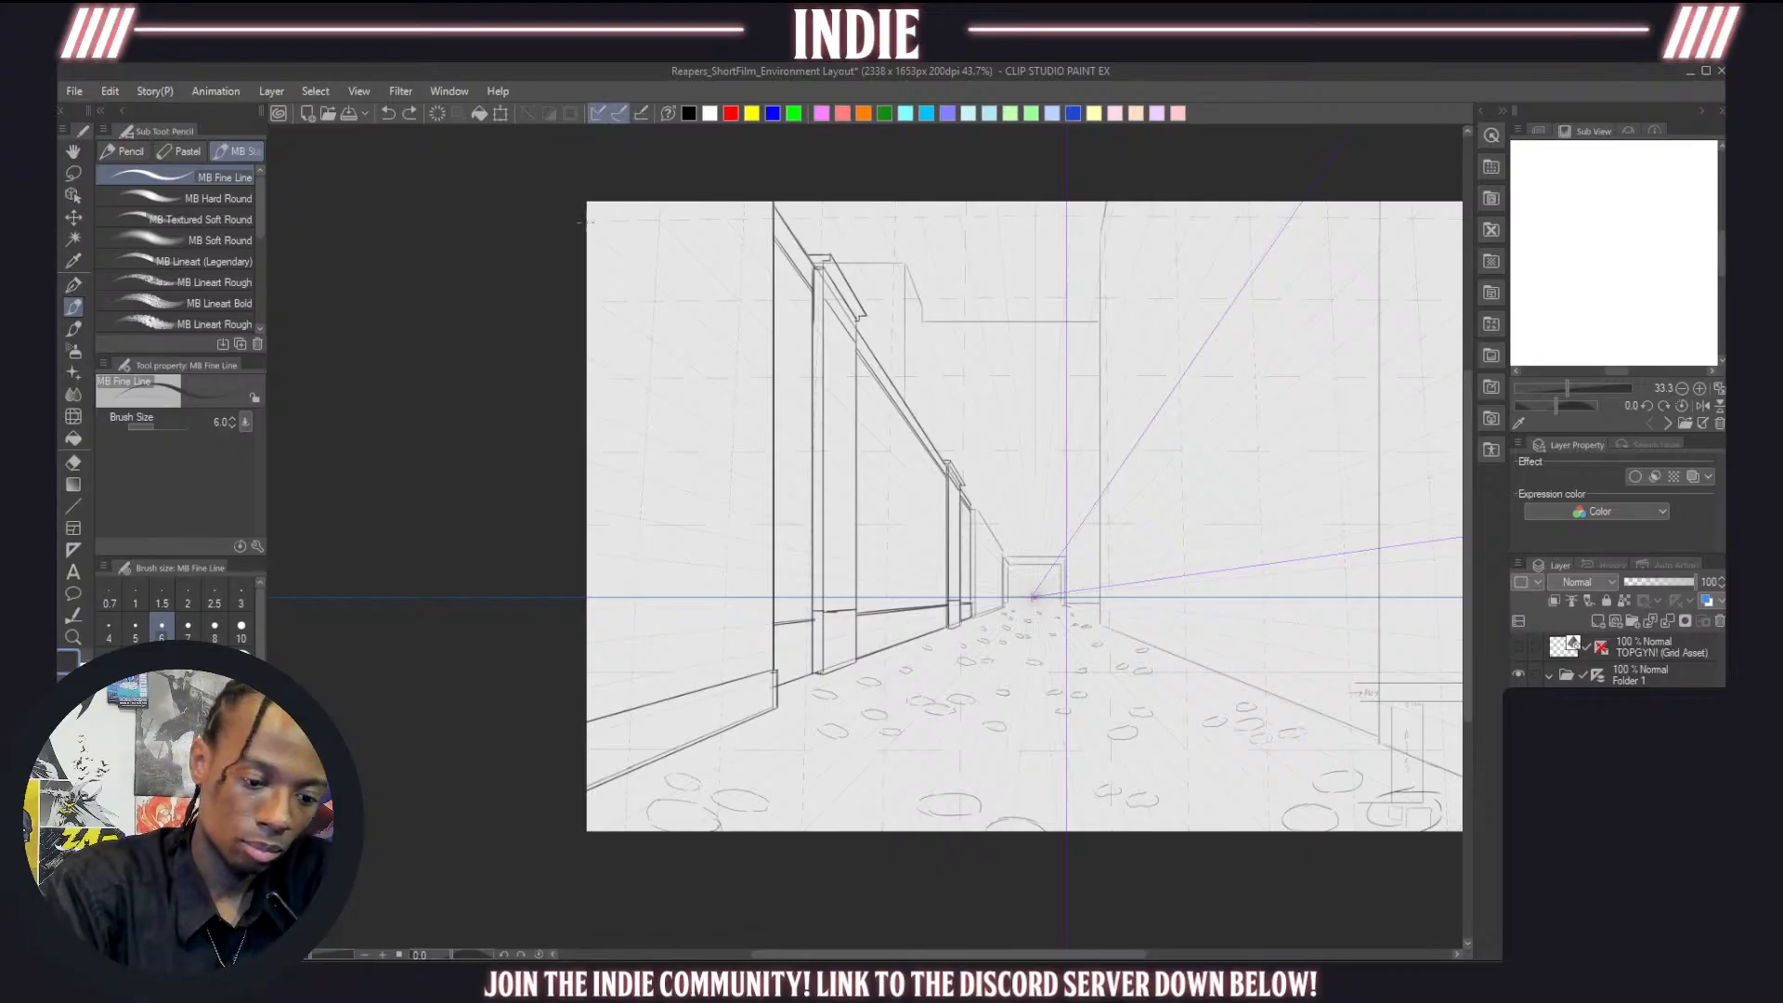
pyautogui.moveTo(588, 221)
pyautogui.mouseDown()
pyautogui.moveTo(665, 292)
pyautogui.moveTo(660, 446)
pyautogui.moveTo(588, 417)
pyautogui.mouseUp()
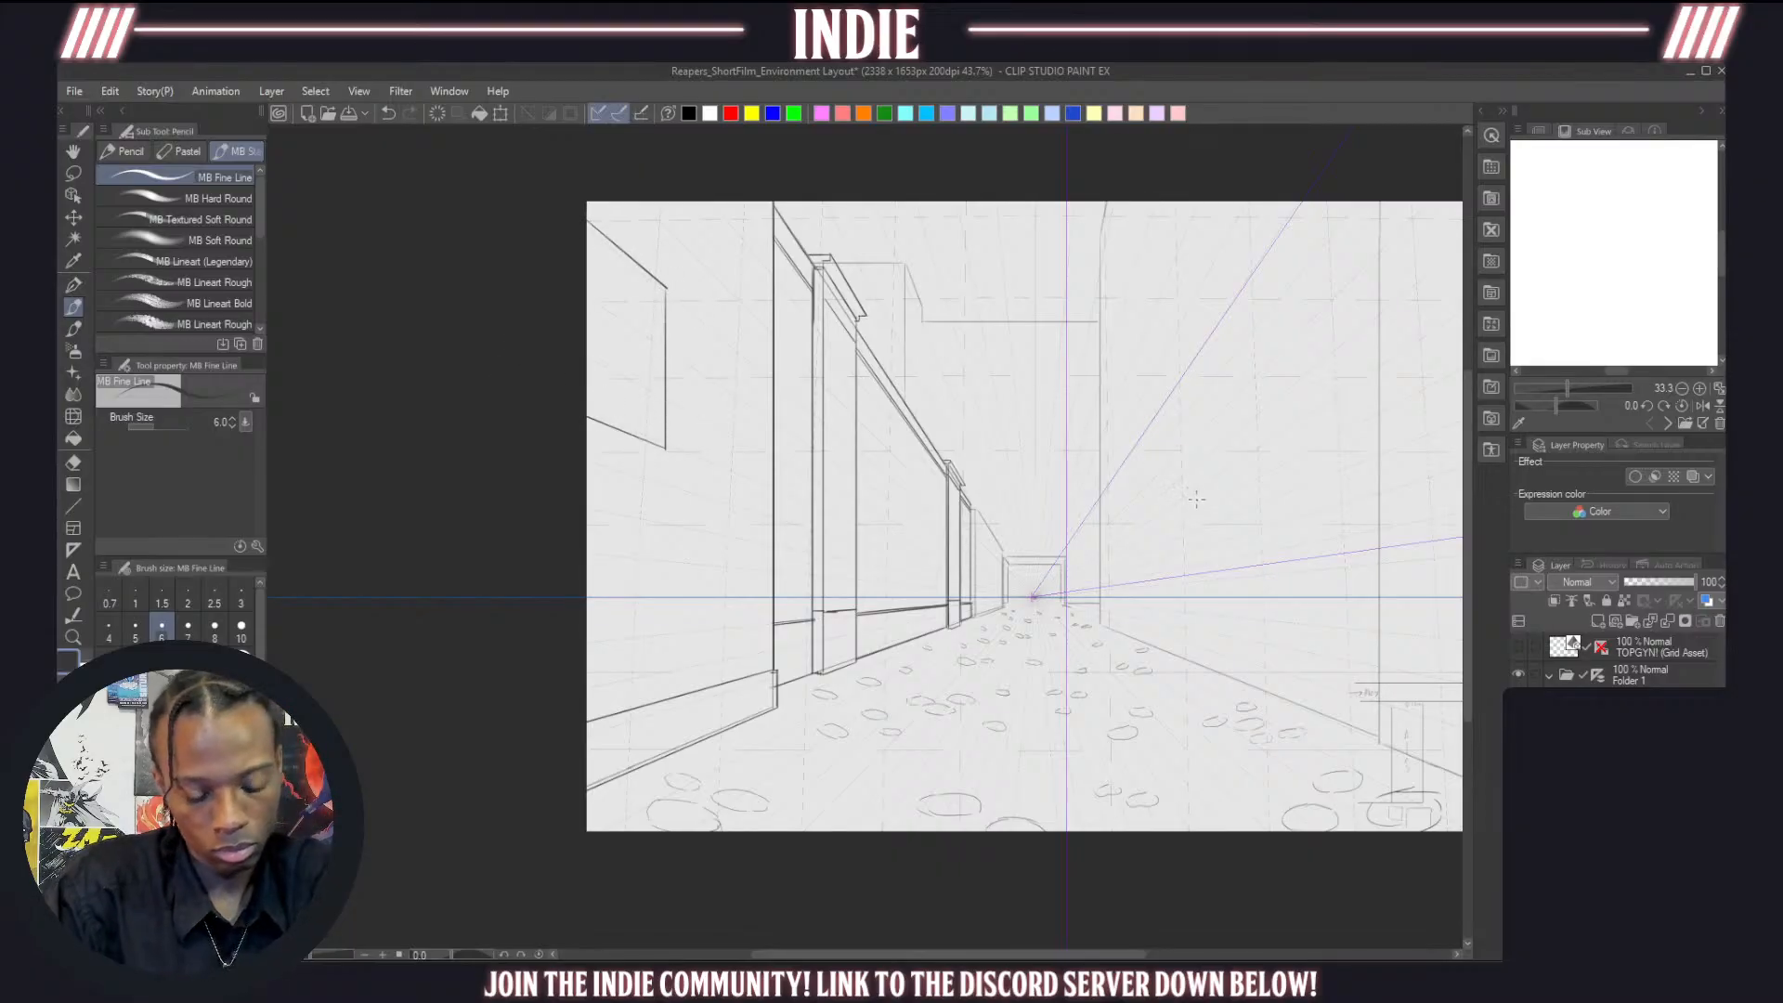
pyautogui.hotkey('ctrl', 'z')
pyautogui.hotkey('ctrl', 'z')
pyautogui.moveTo(589, 297)
pyautogui.mouseDown()
pyautogui.moveTo(657, 344)
pyautogui.moveTo(658, 483)
pyautogui.mouseUp()
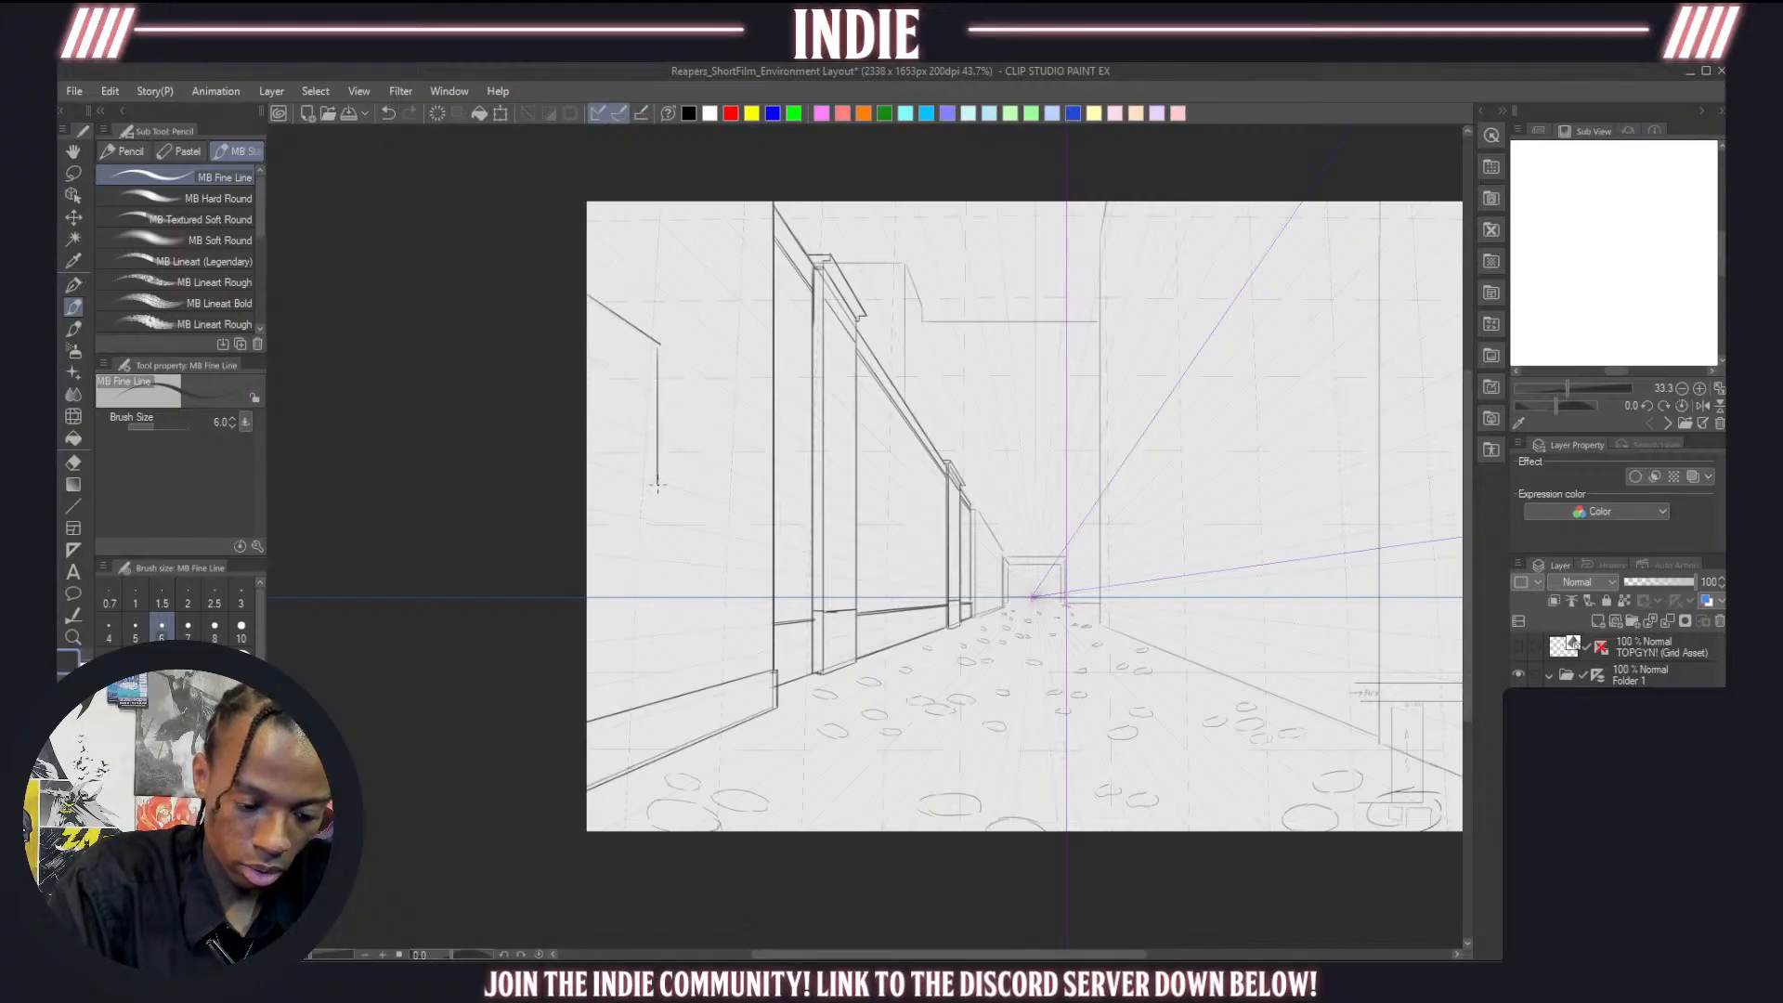
pyautogui.hotkey('ctrl', 'z')
pyautogui.hotkey('ctrl', 'z')
# Draw a window with a protruding sill and an outer frame line on the nearest left building, cropped by the canvas edge
pyautogui.moveTo(588, 356)
pyautogui.mouseDown()
pyautogui.moveTo(660, 400)
pyautogui.moveTo(663, 558)
pyautogui.moveTo(583, 556)
pyautogui.mouseUp()
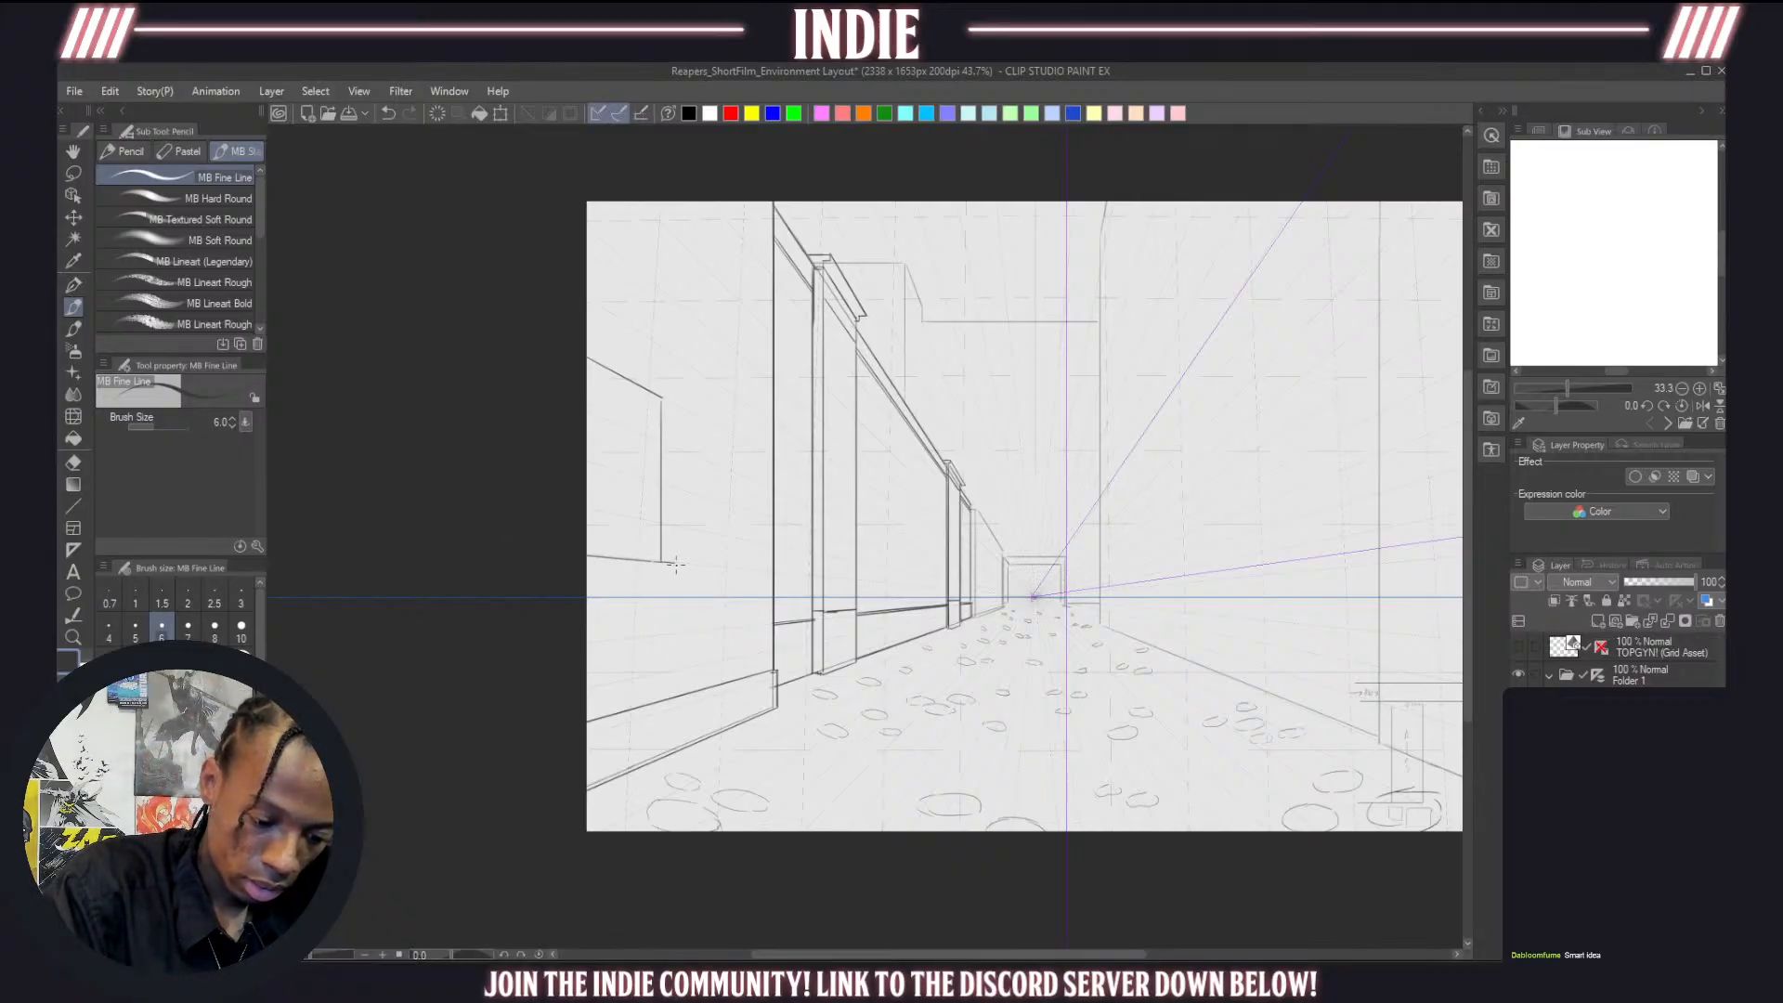
pyautogui.moveTo(674, 567); pyautogui.dragTo(586, 568)
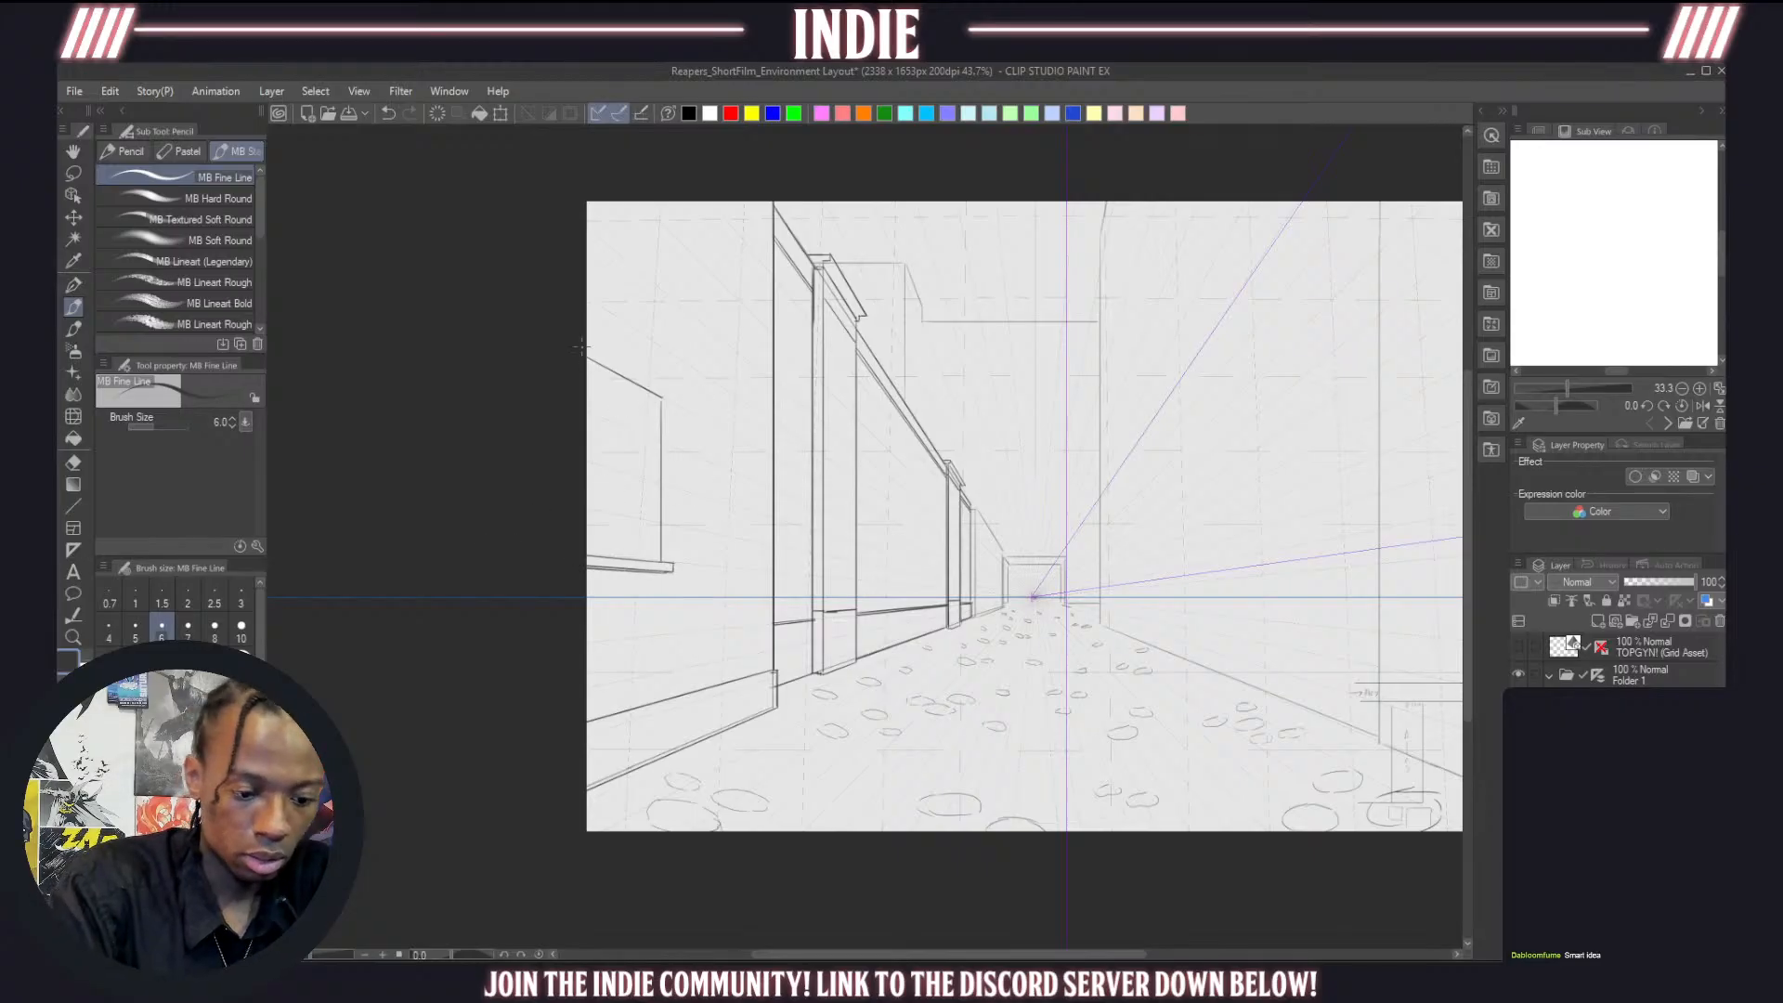
pyautogui.moveTo(583, 352); pyautogui.dragTo(666, 398)
pyautogui.hotkey('ctrl', 'z')
pyautogui.moveTo(585, 347)
pyautogui.mouseDown()
pyautogui.moveTo(671, 390)
pyautogui.moveTo(672, 558)
pyautogui.mouseUp()
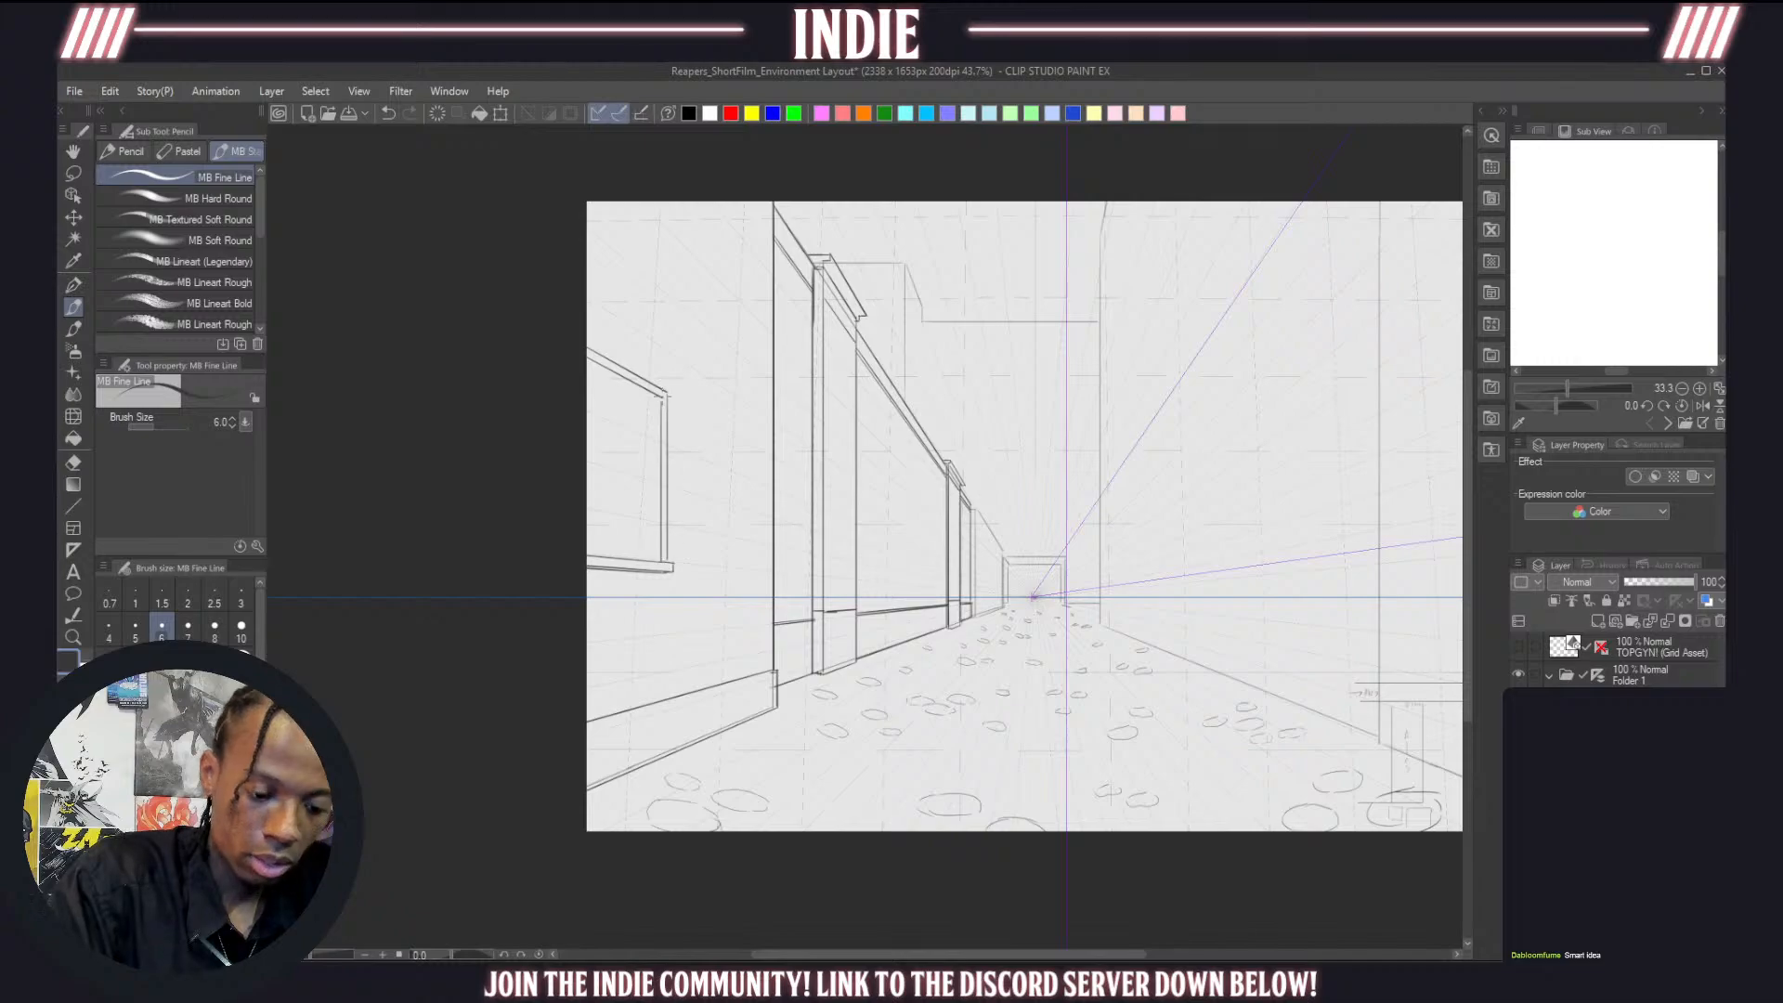
# Add an inner frame line parallel to the window's upper and far side edges
pyautogui.moveTo(585, 362)
pyautogui.mouseDown()
pyautogui.moveTo(656, 405)
pyautogui.moveTo(654, 563)
pyautogui.mouseUp()
pyautogui.hotkey('ctrl', 'z')
pyautogui.hotkey('ctrl', 'z')
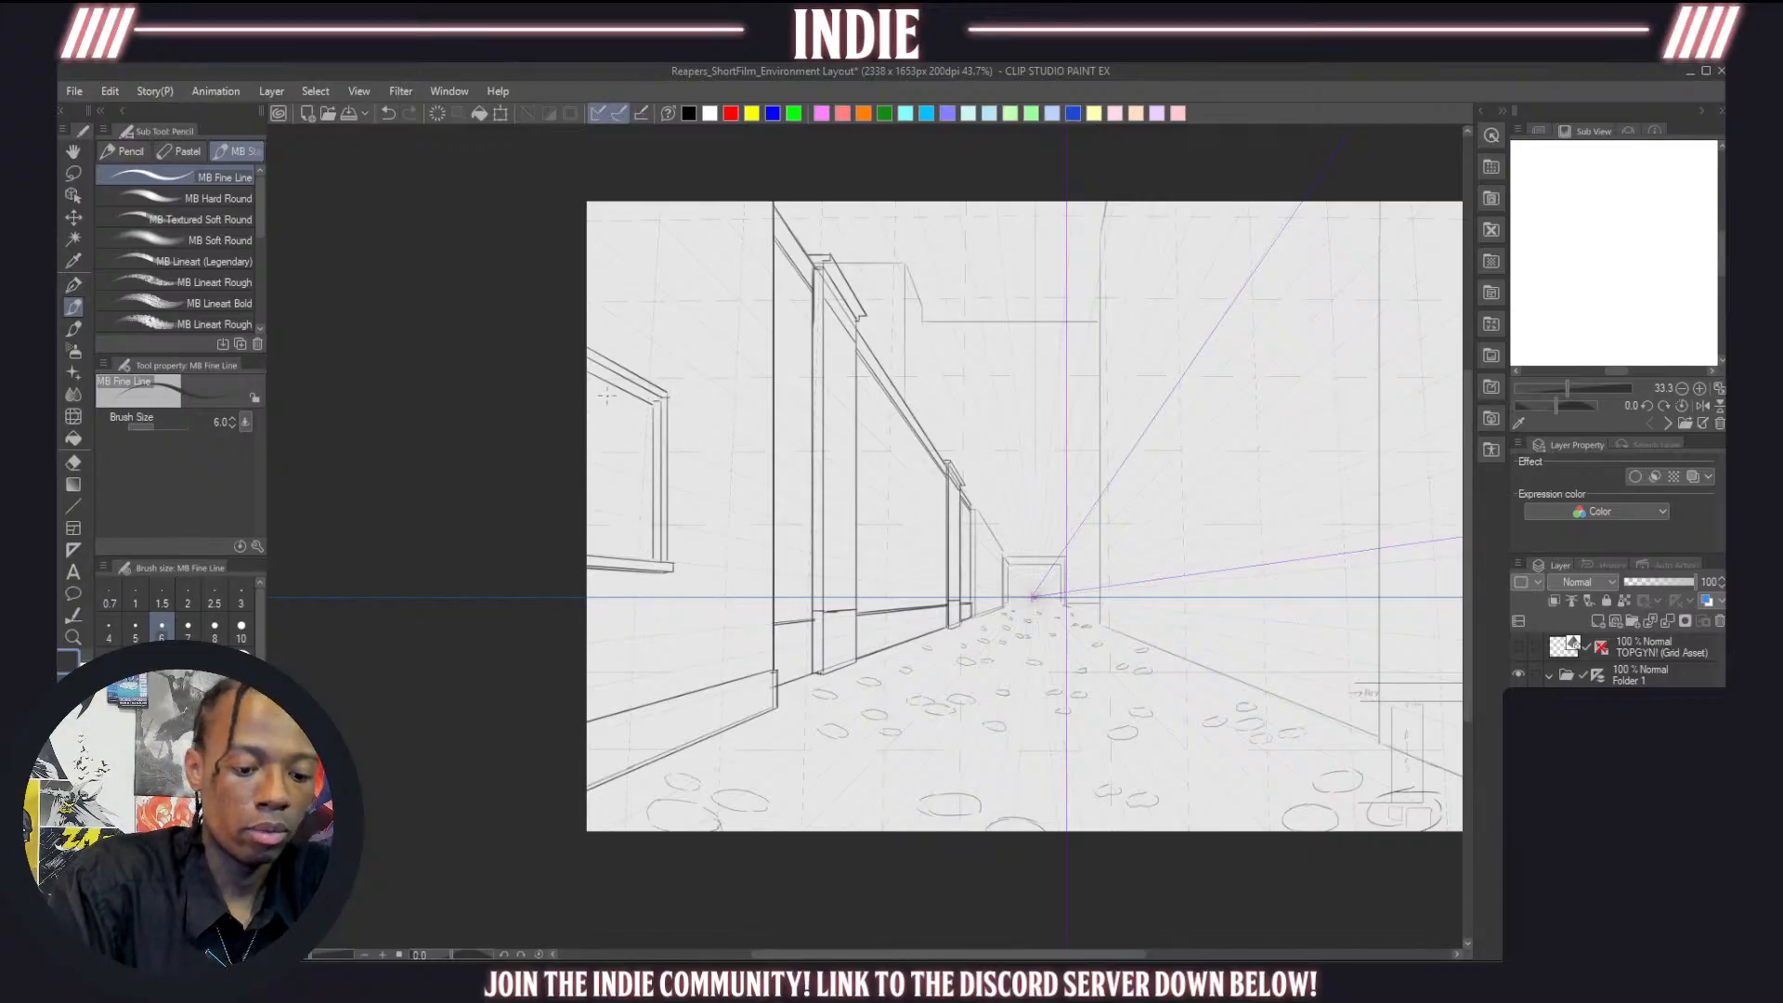
# Divide the nearest left building's window with a perspective crossbar and a double vertical mullion in its upper pane
pyautogui.hotkey('ctrl', 'z')
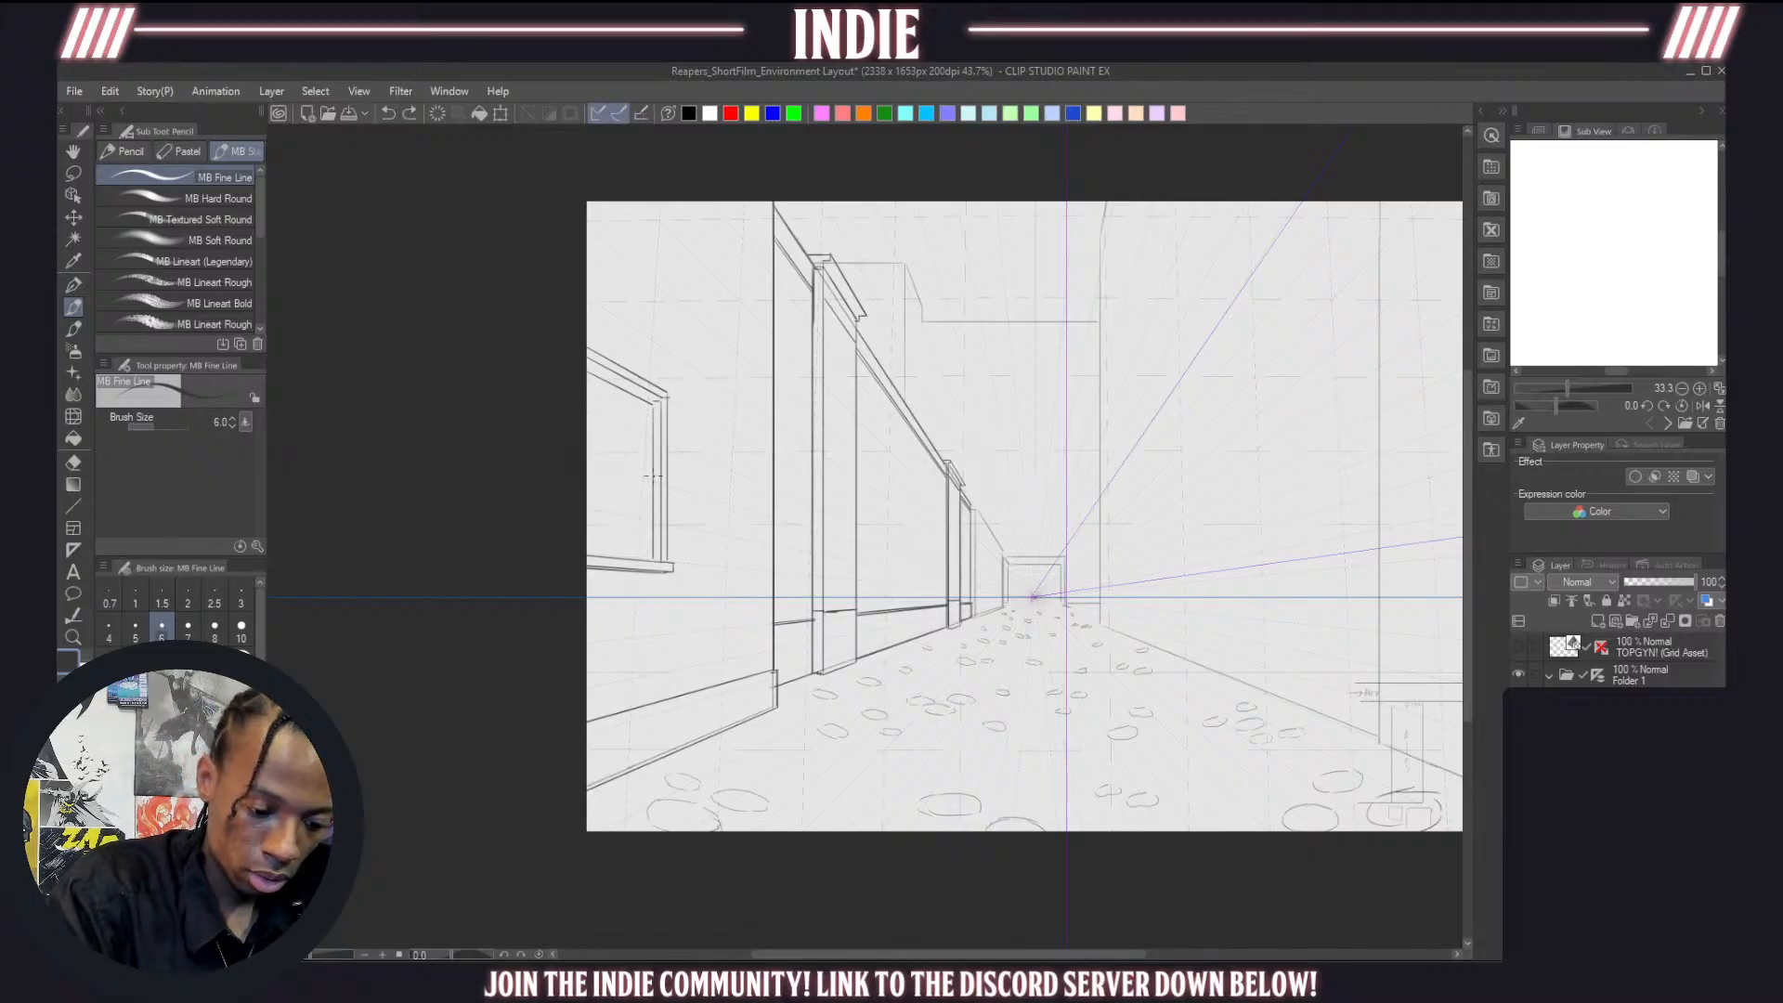
pyautogui.moveTo(585, 451)
pyautogui.mouseDown()
pyautogui.moveTo(656, 474)
pyautogui.moveTo(586, 461)
pyautogui.mouseUp()
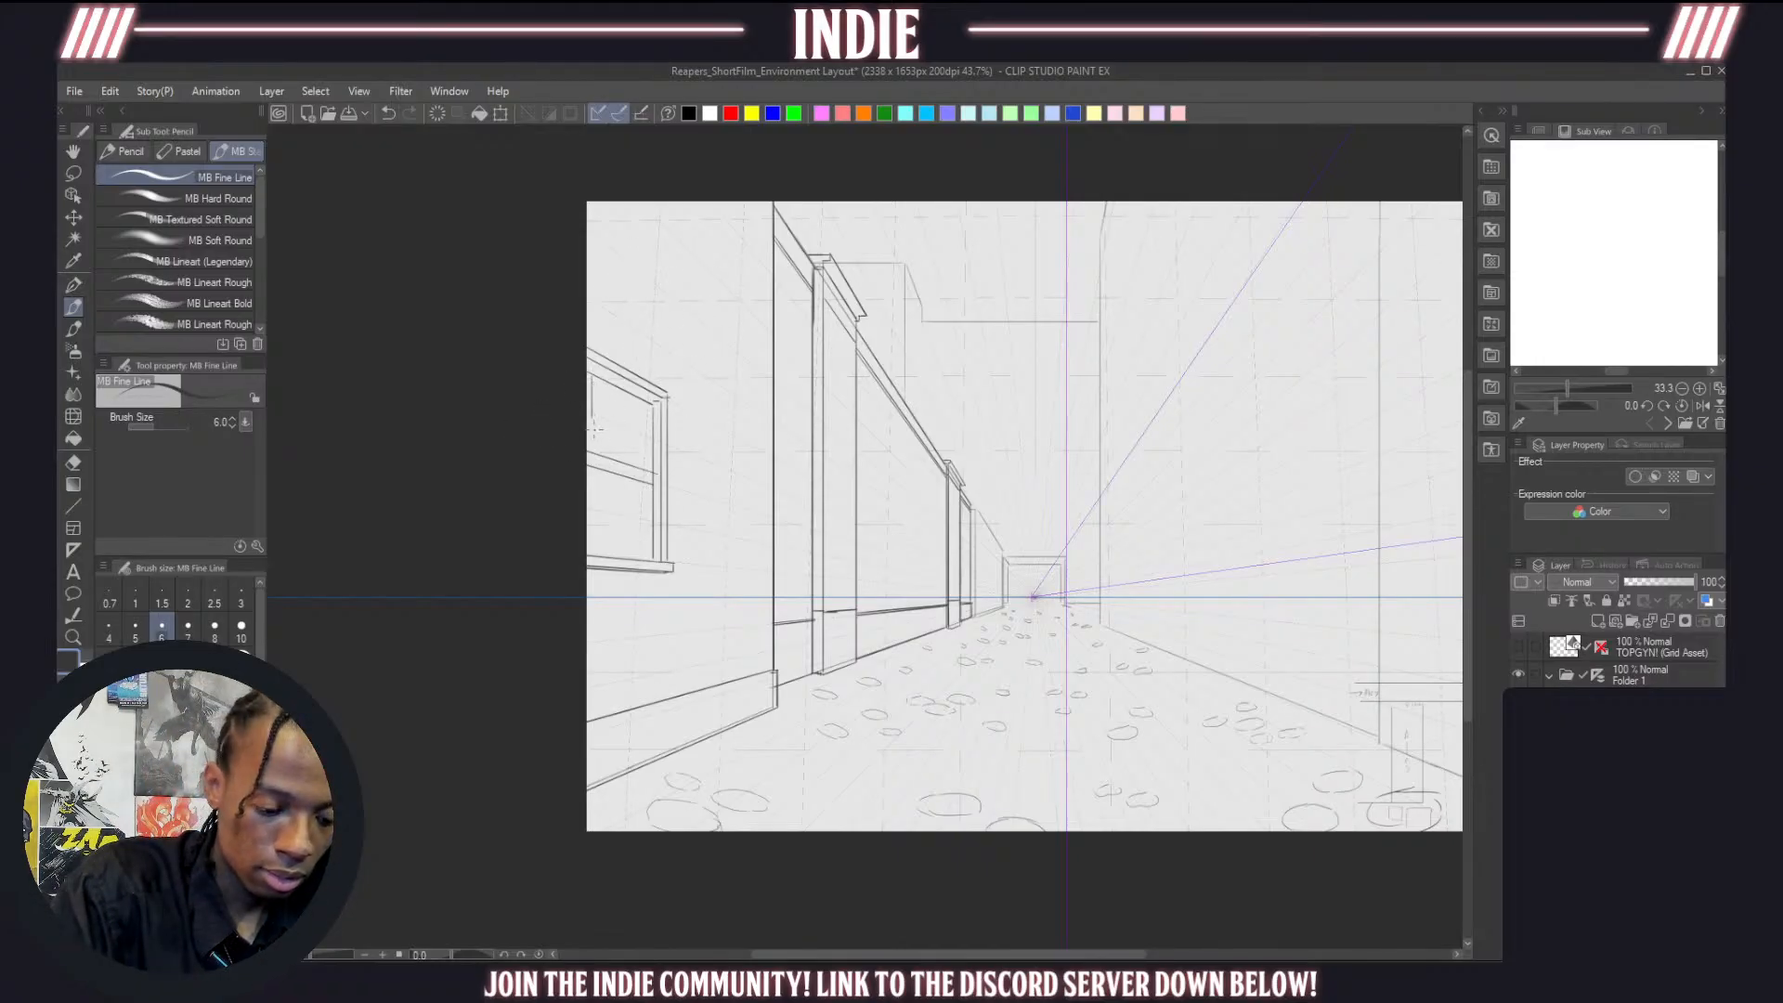
pyautogui.moveTo(613, 390); pyautogui.dragTo(613, 459)
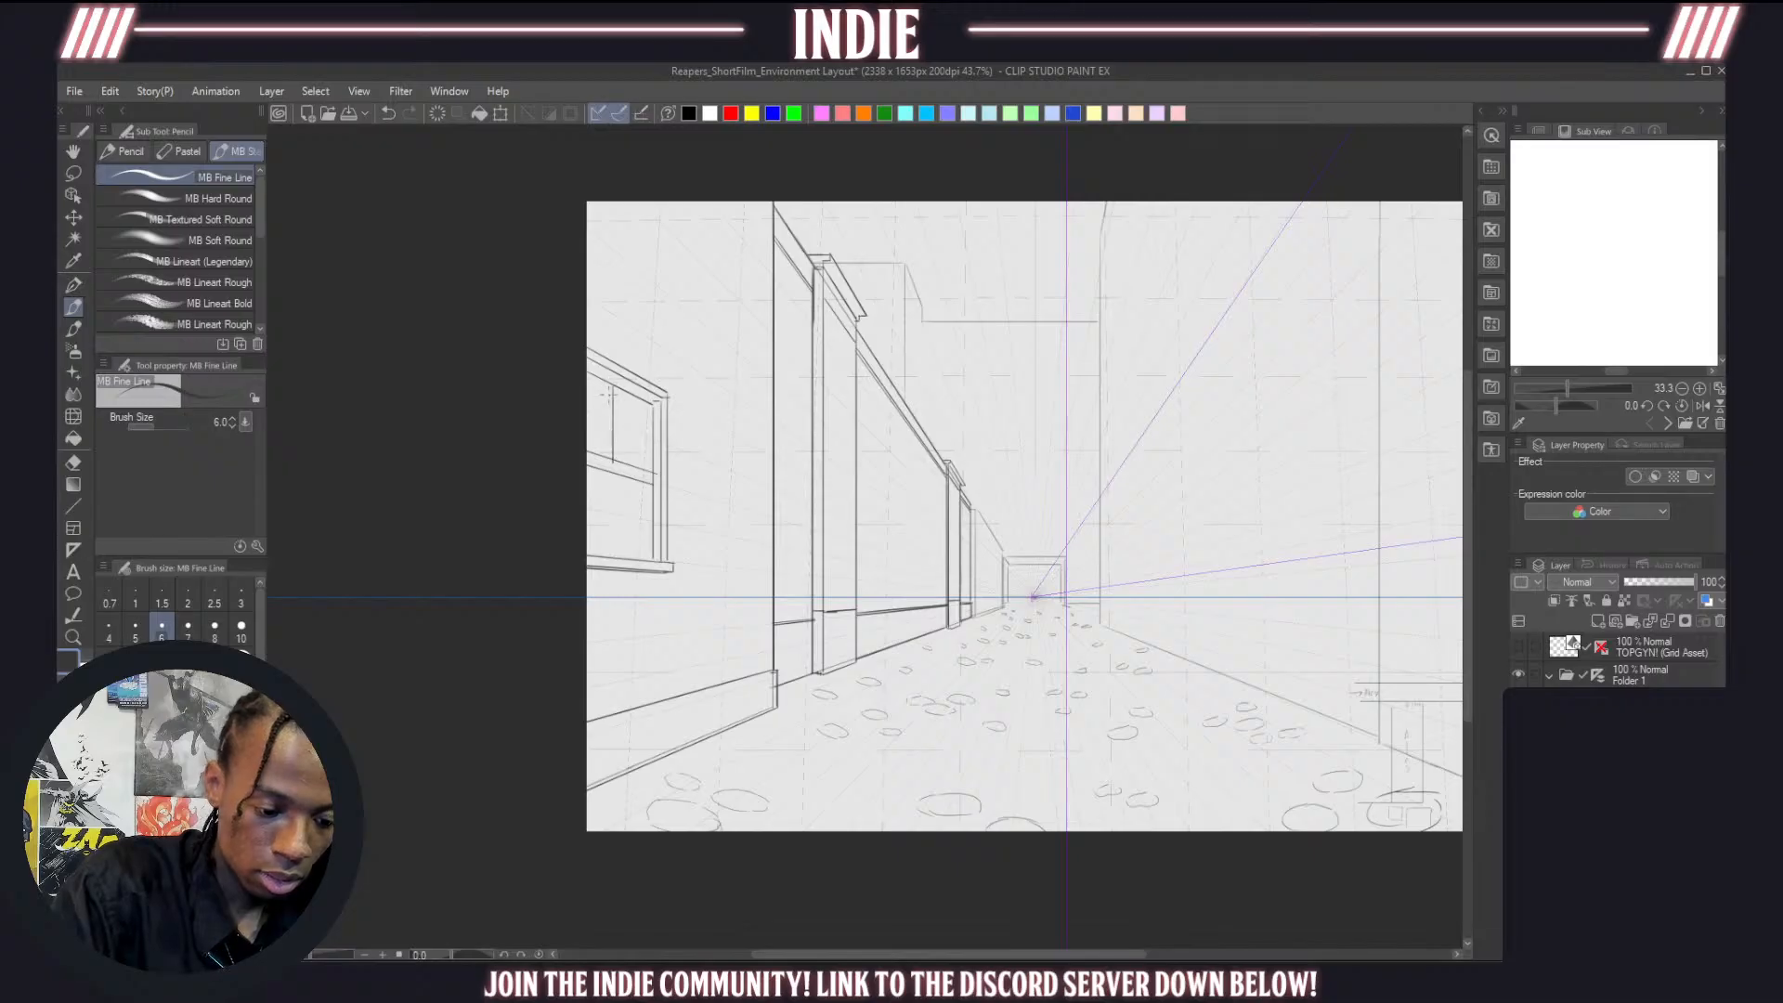
pyautogui.moveTo(618, 392); pyautogui.dragTo(617, 451)
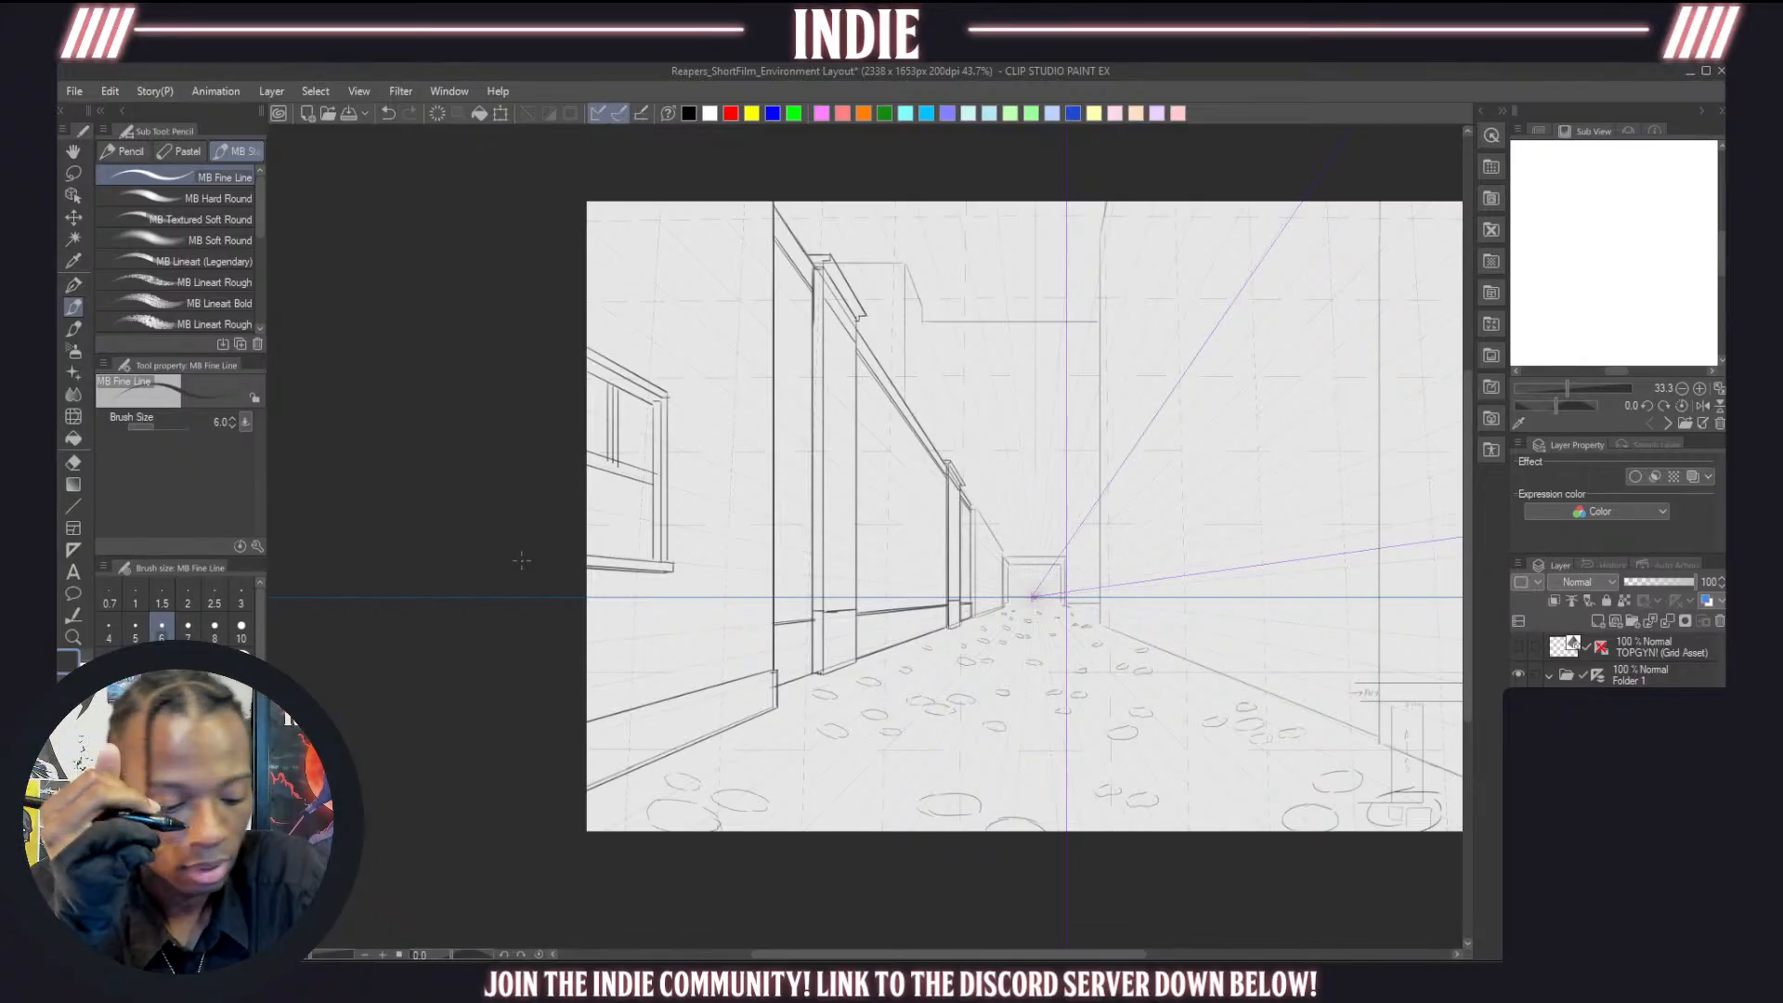
# Draw a second vertical line just beside the nearest left building's corner, from the canvas edge down to the base
pyautogui.press('e')
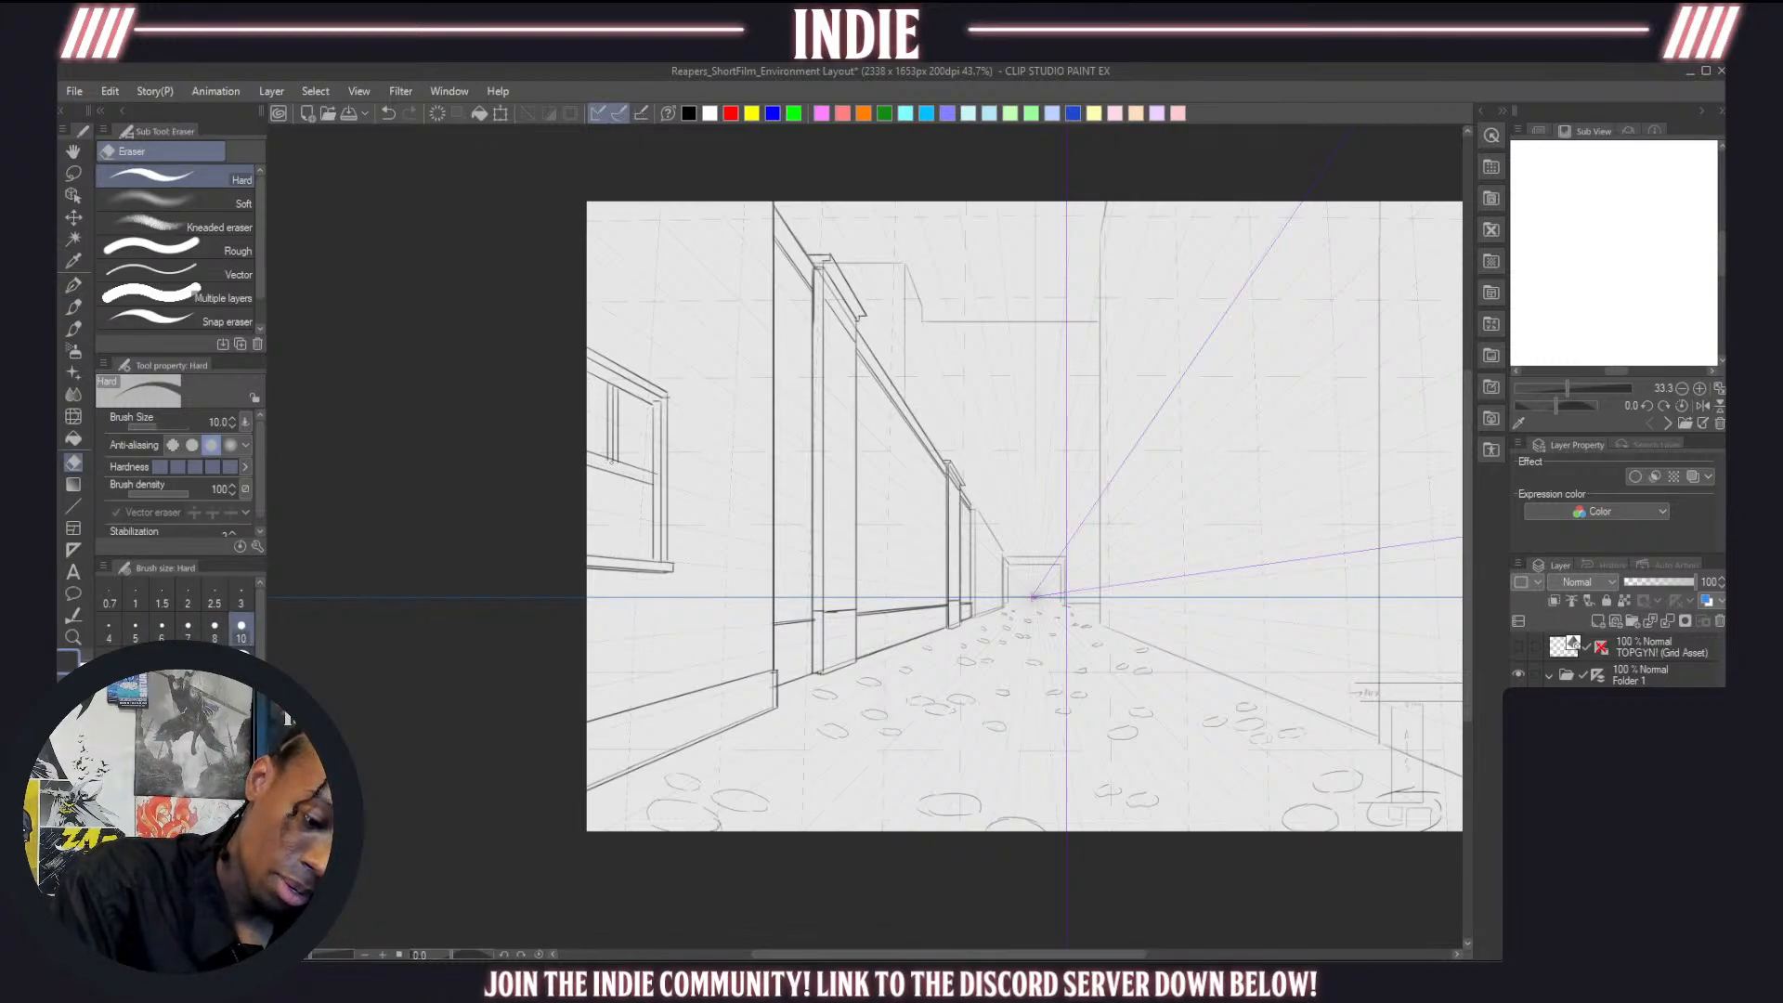
pyautogui.press('p')
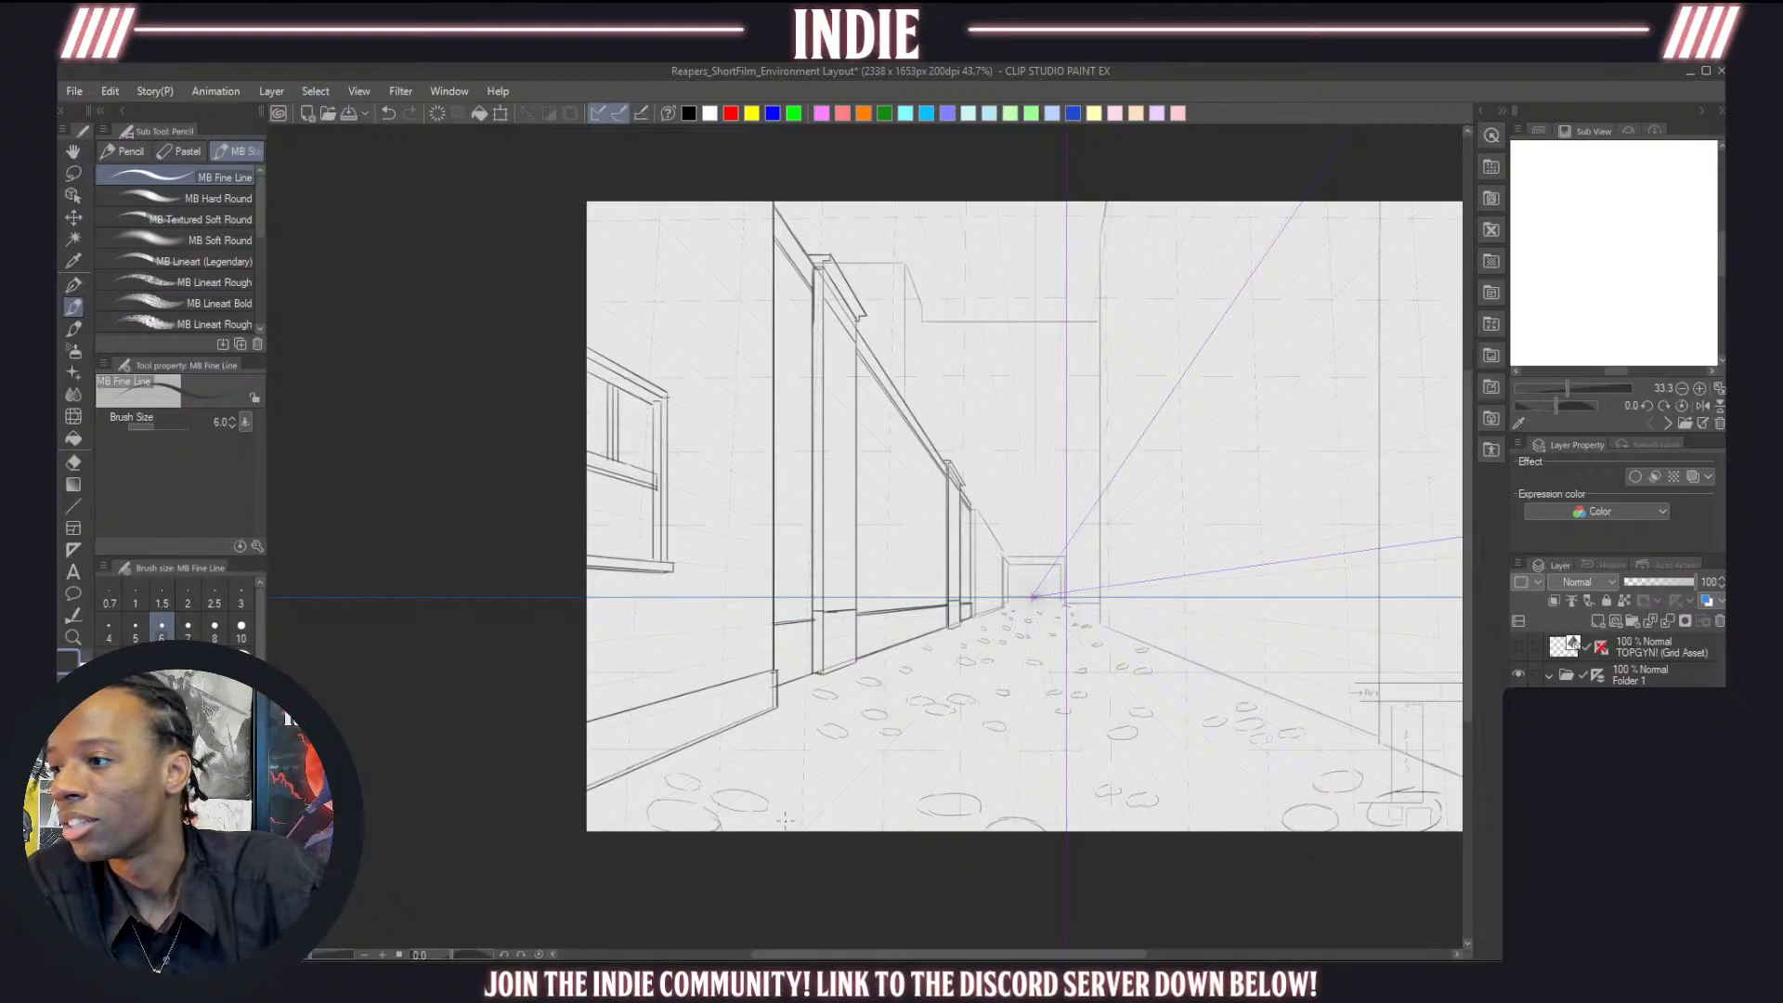
pyautogui.moveTo(766, 201); pyautogui.dragTo(765, 667)
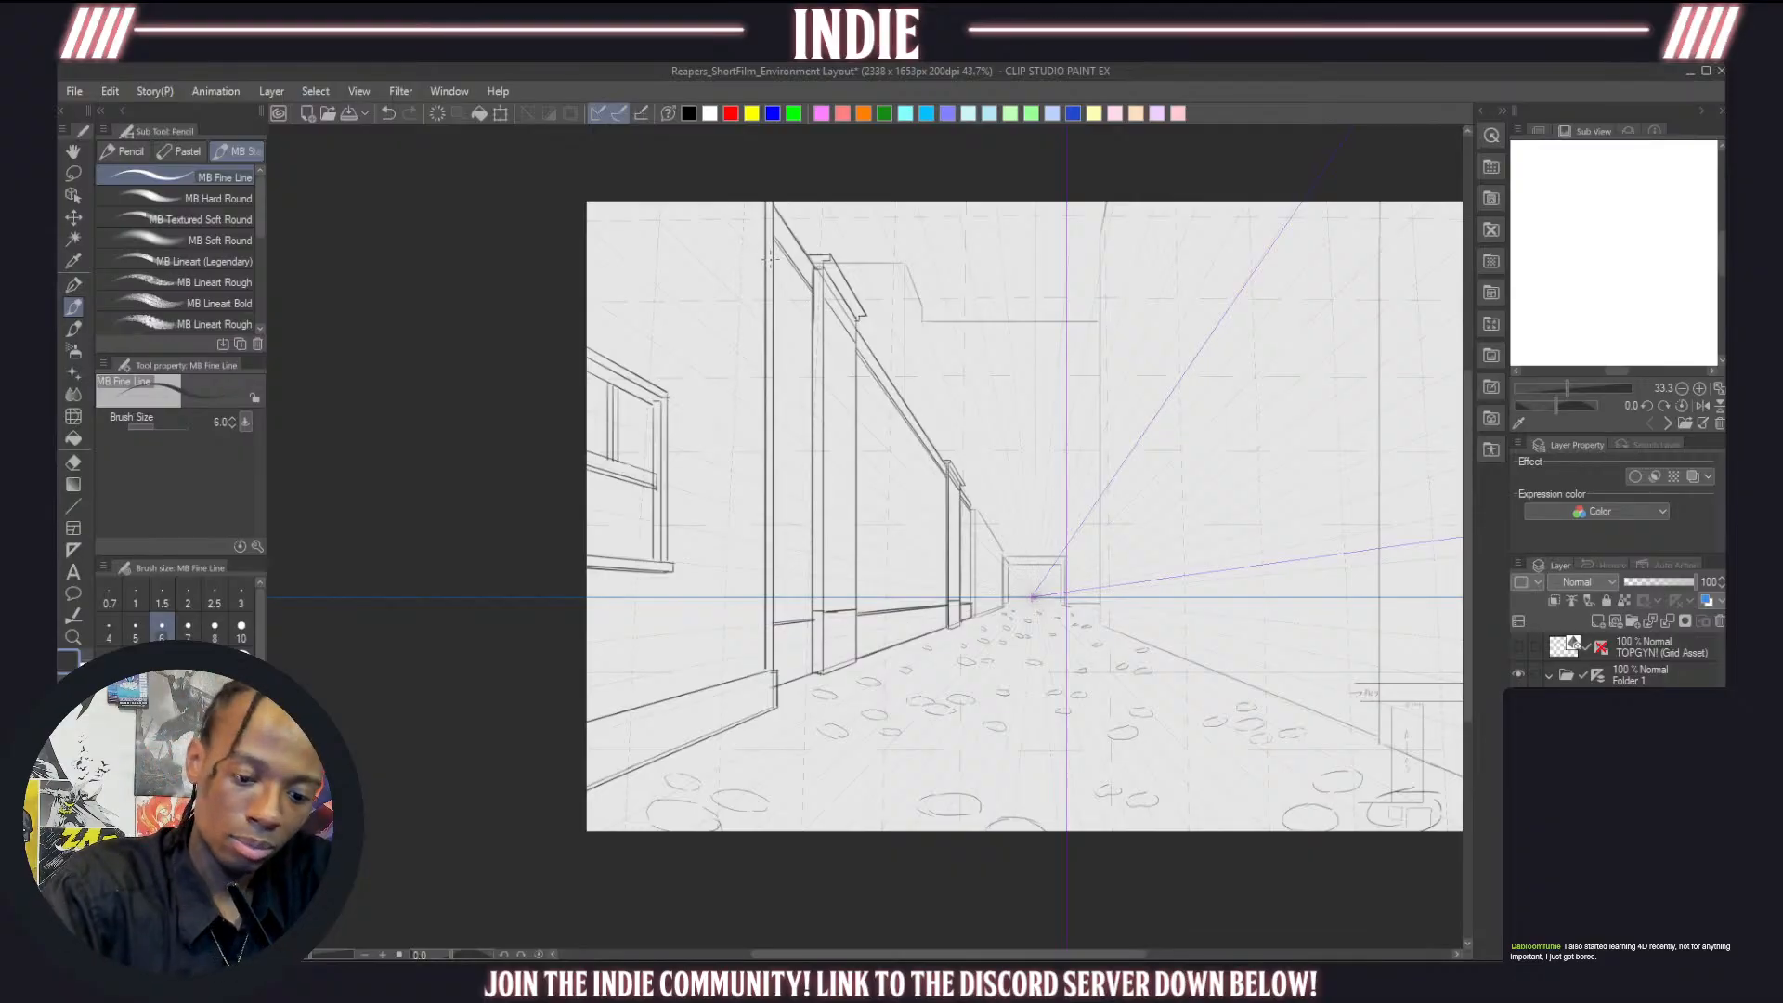
pyautogui.moveTo(774, 268); pyautogui.dragTo(523, 164)
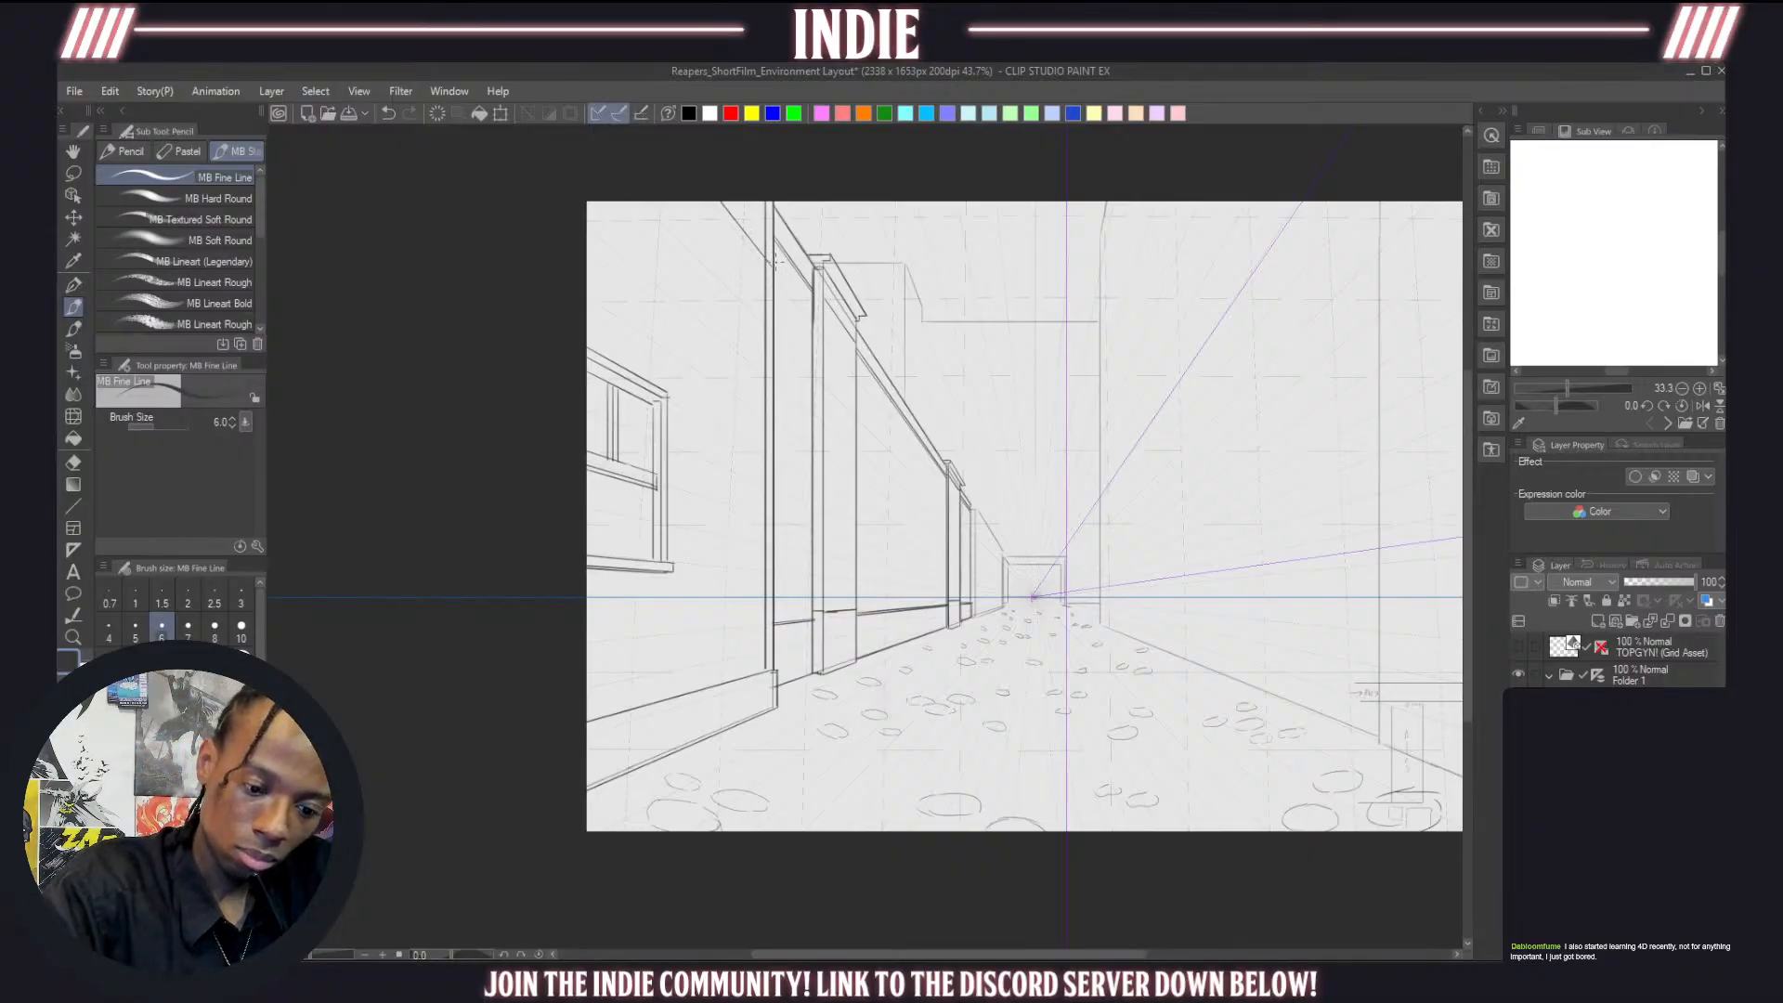
pyautogui.moveTo(777, 264); pyautogui.dragTo(730, 200)
pyautogui.hotkey('ctrl', 'z')
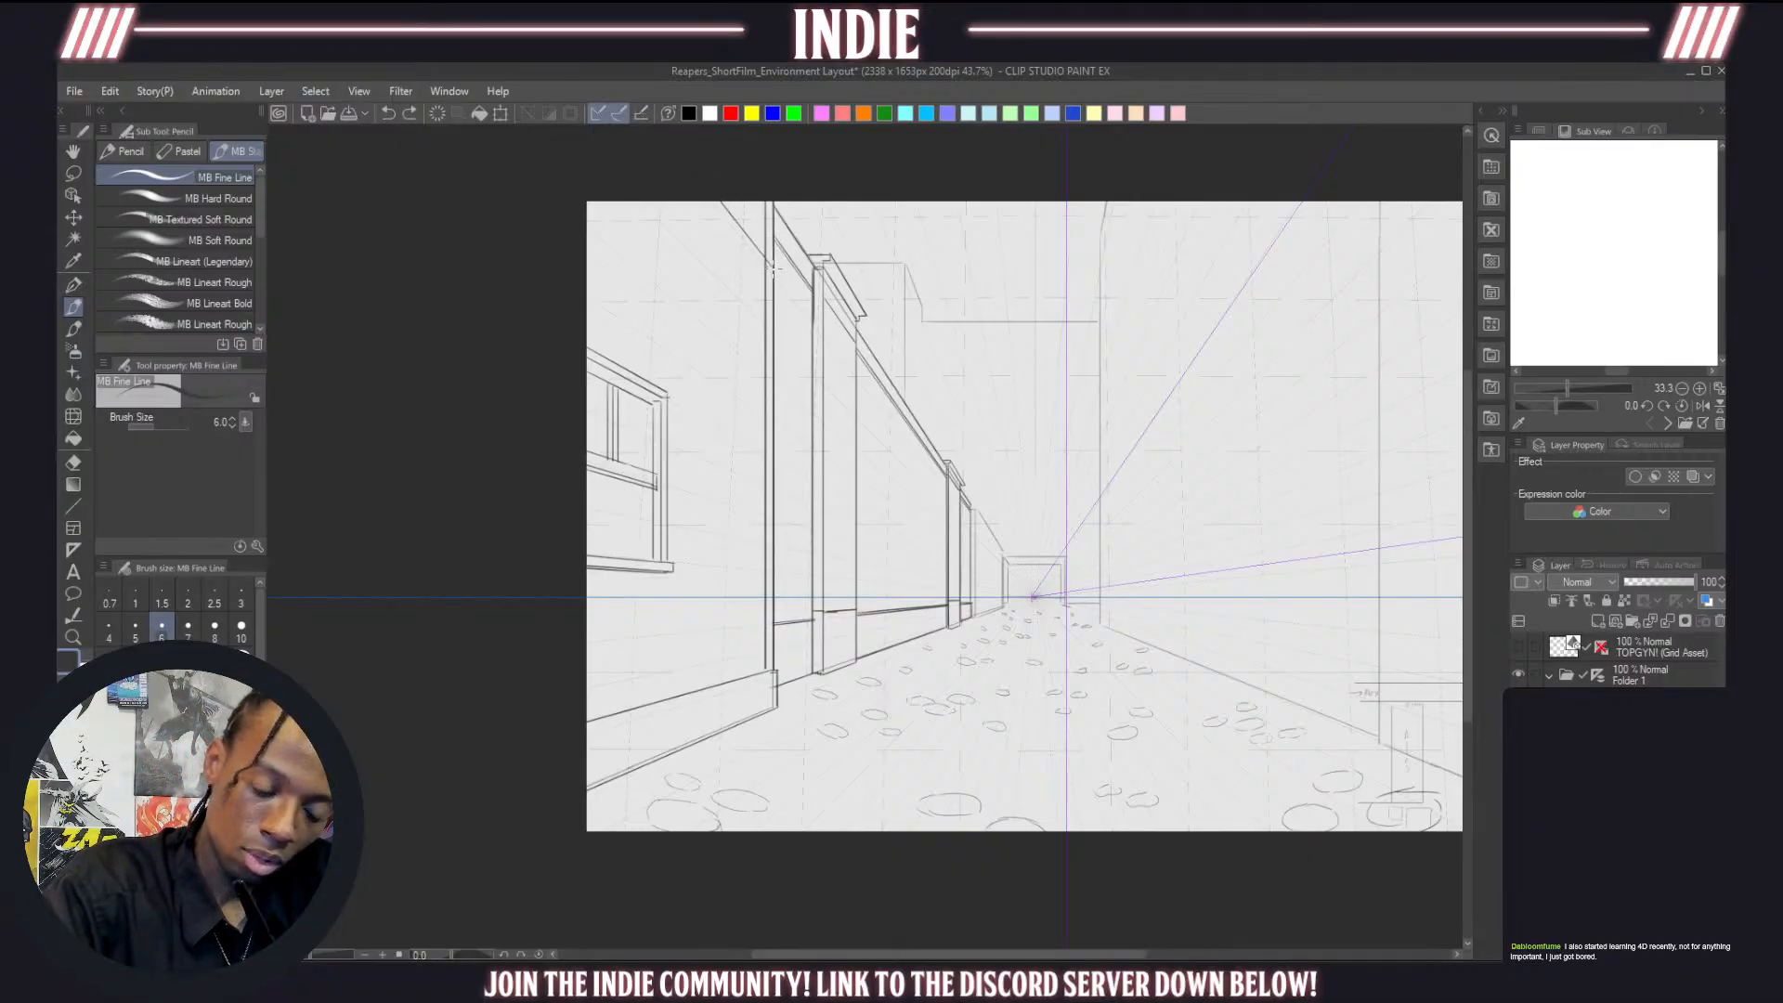
pyautogui.moveTo(774, 269)
pyautogui.mouseDown()
pyautogui.moveTo(752, 272)
pyautogui.moveTo(695, 201)
pyautogui.mouseUp()
pyautogui.hotkey('ctrl', 'z')
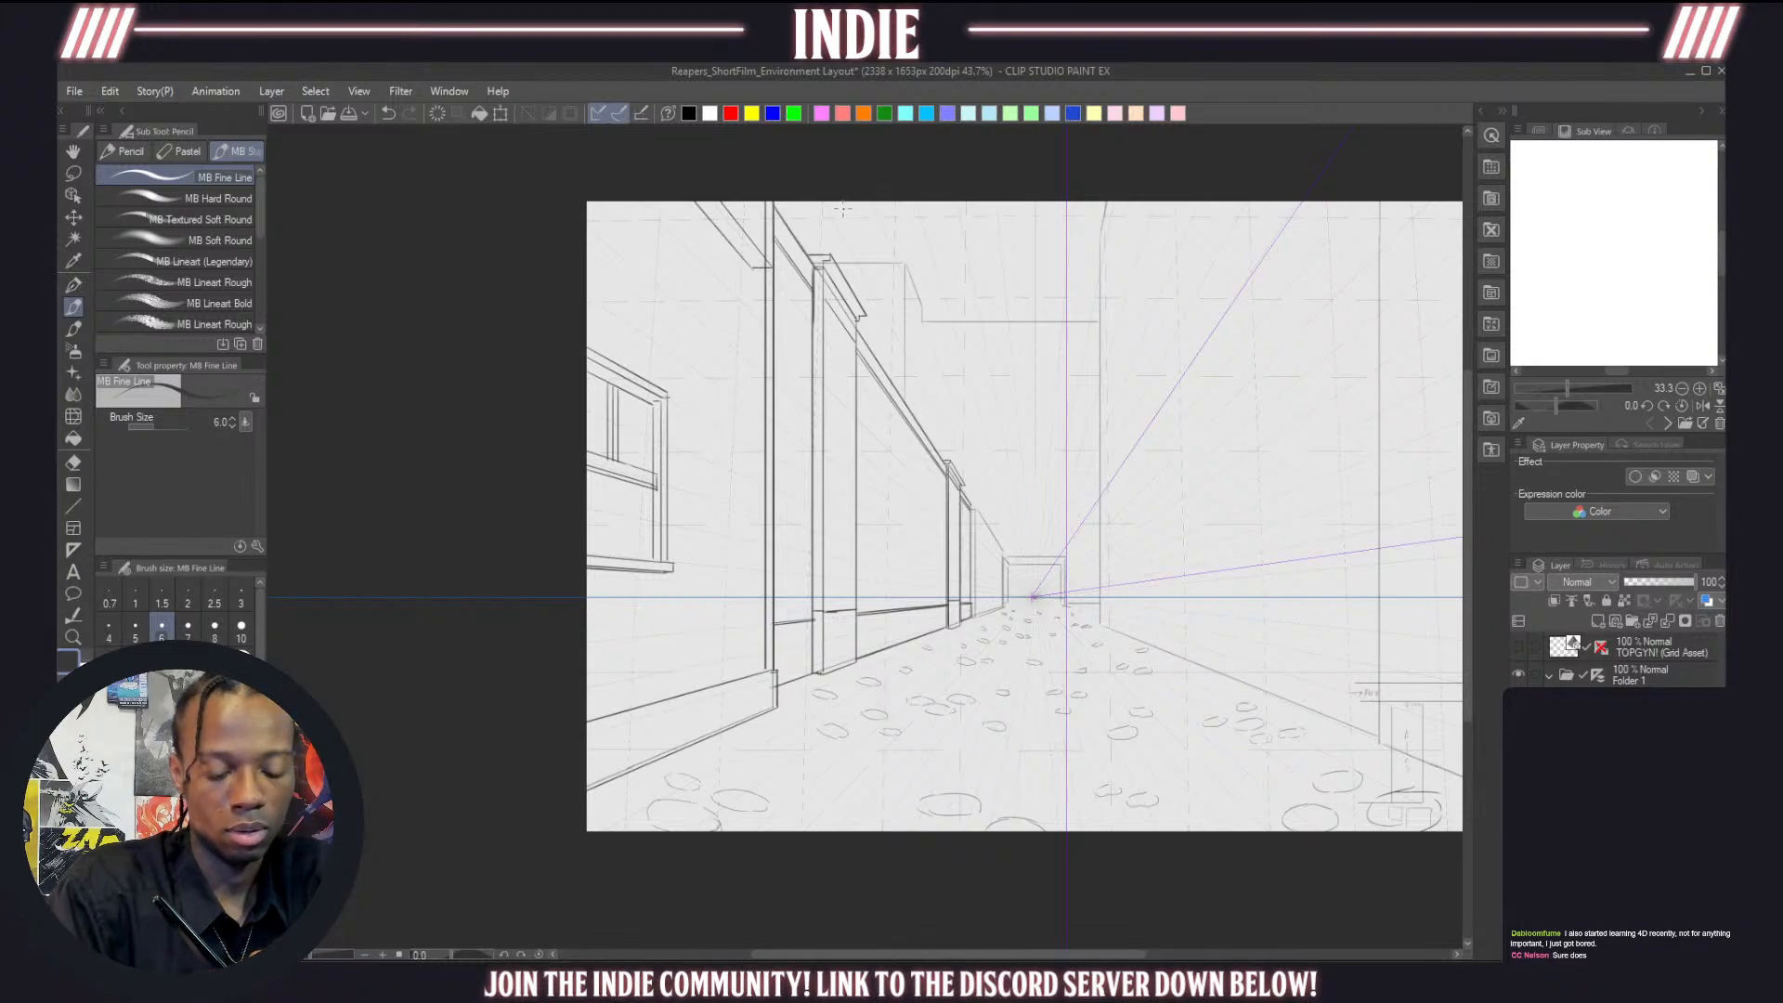
pyautogui.hotkey('ctrl', 'z')
pyautogui.hotkey('ctrl', 'z')
# Draw a protruding trim along the upper wall of the nearest left building, with parallel lines receding to the vanishing point and ending at its corner
pyautogui.moveTo(772, 299); pyautogui.dragTo(599, 174)
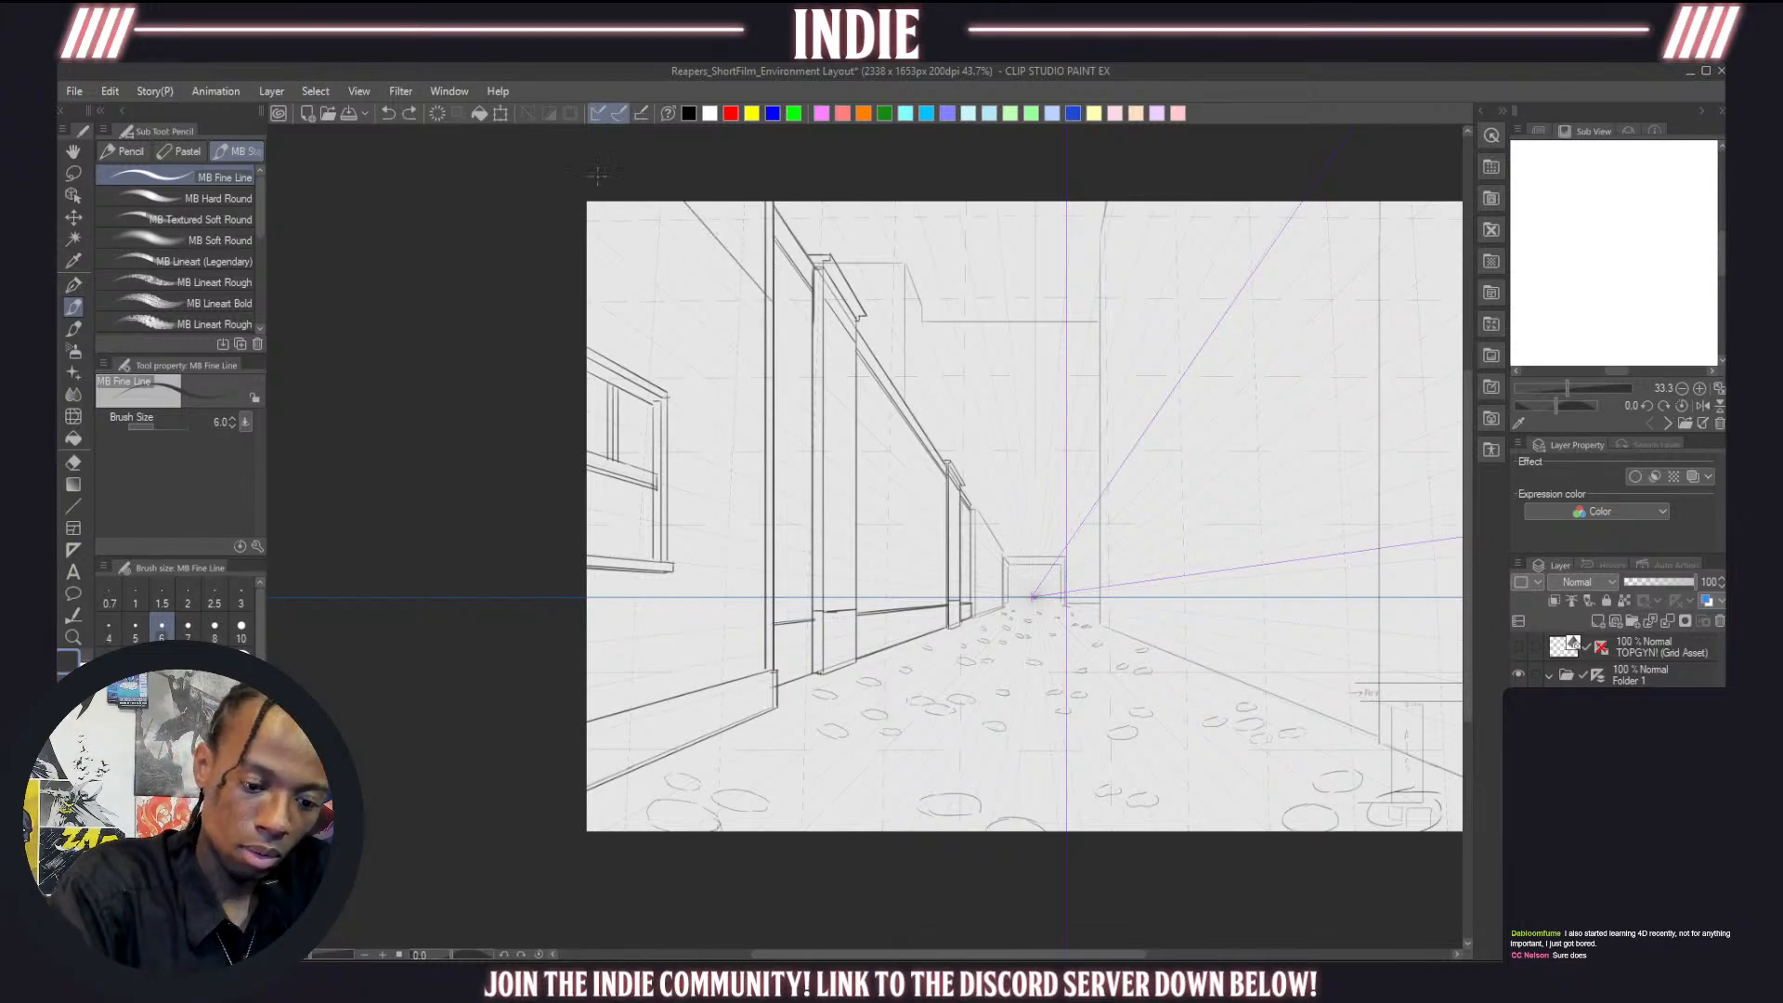
pyautogui.hotkey('ctrl', 'z')
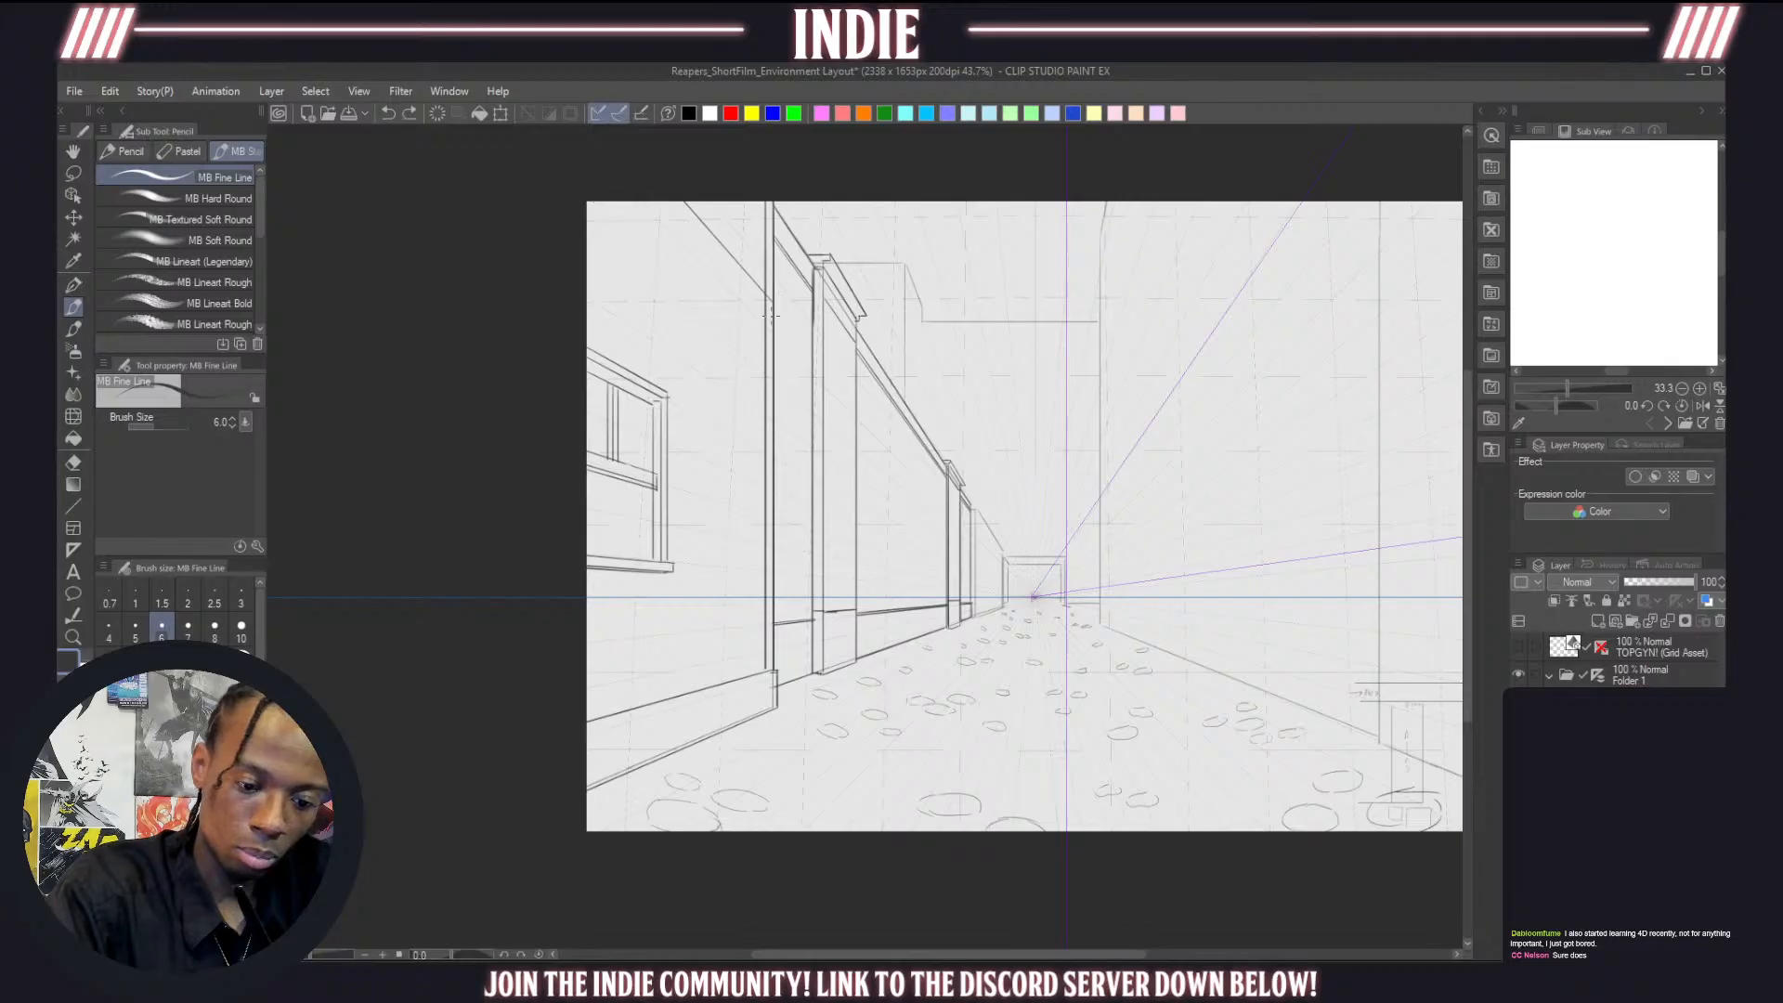
pyautogui.moveTo(772, 321); pyautogui.dragTo(615, 165)
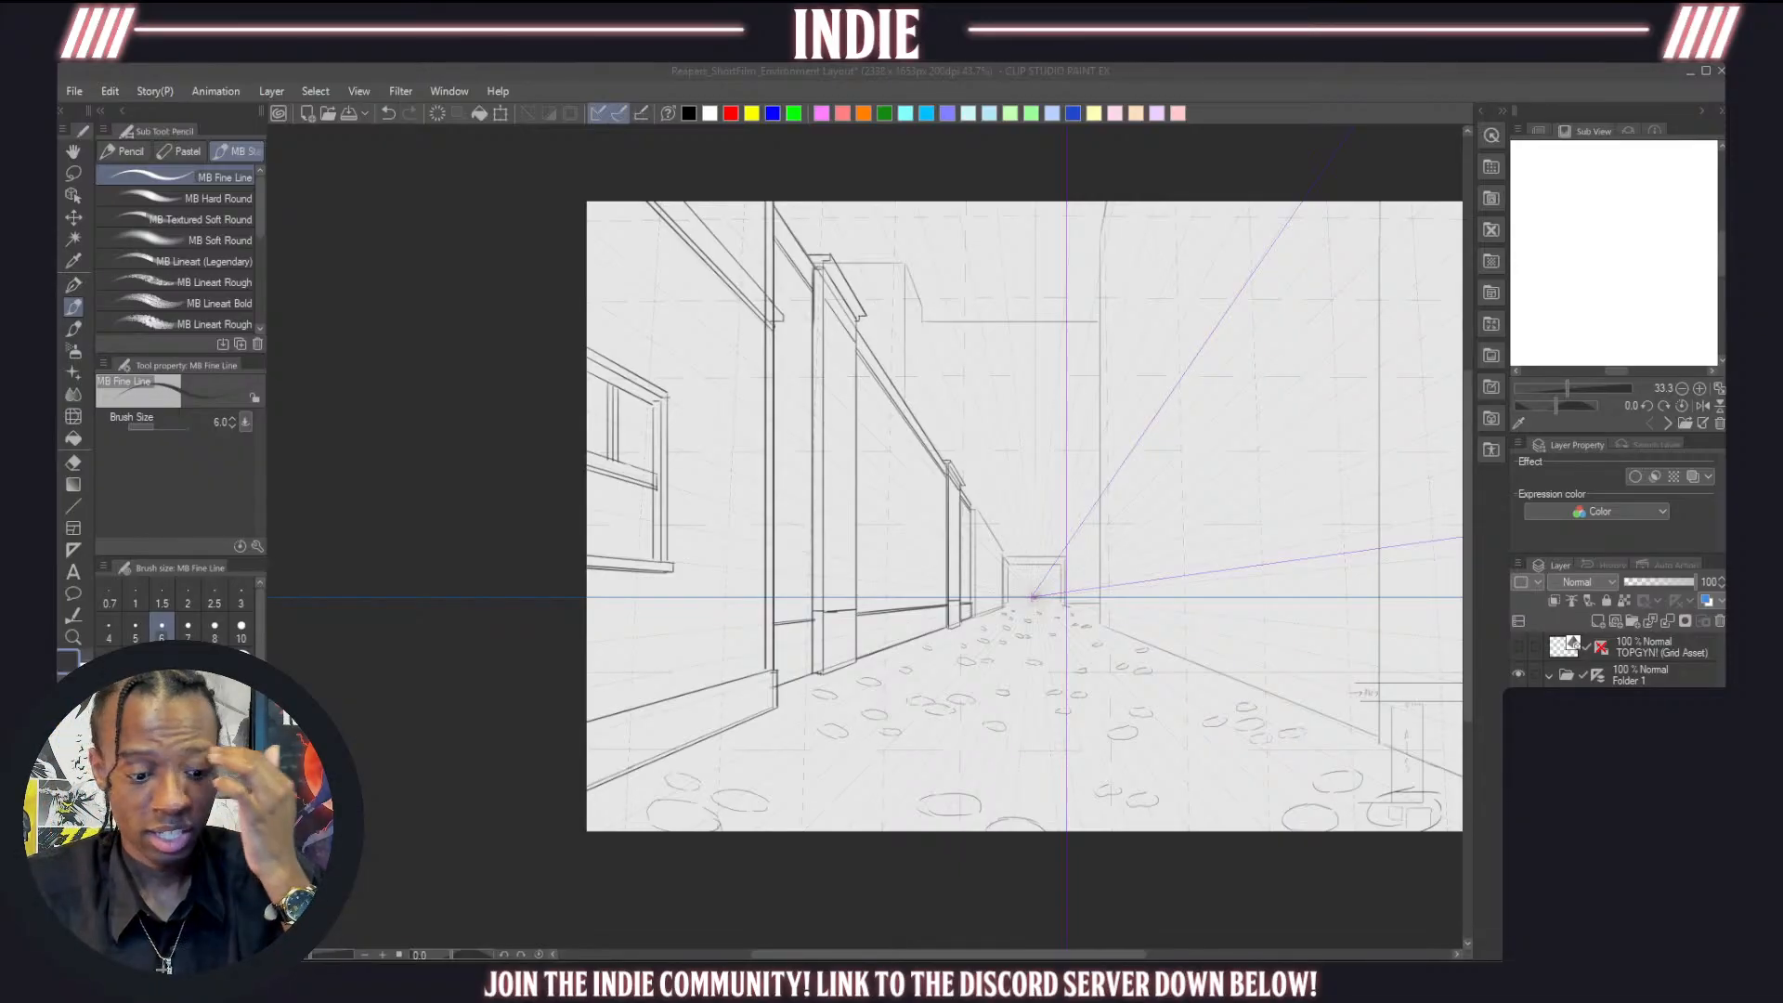
# Darken the lower part of the right building's far vertical corner down to the ground line
pyautogui.scroll(-1, 1055, 504)
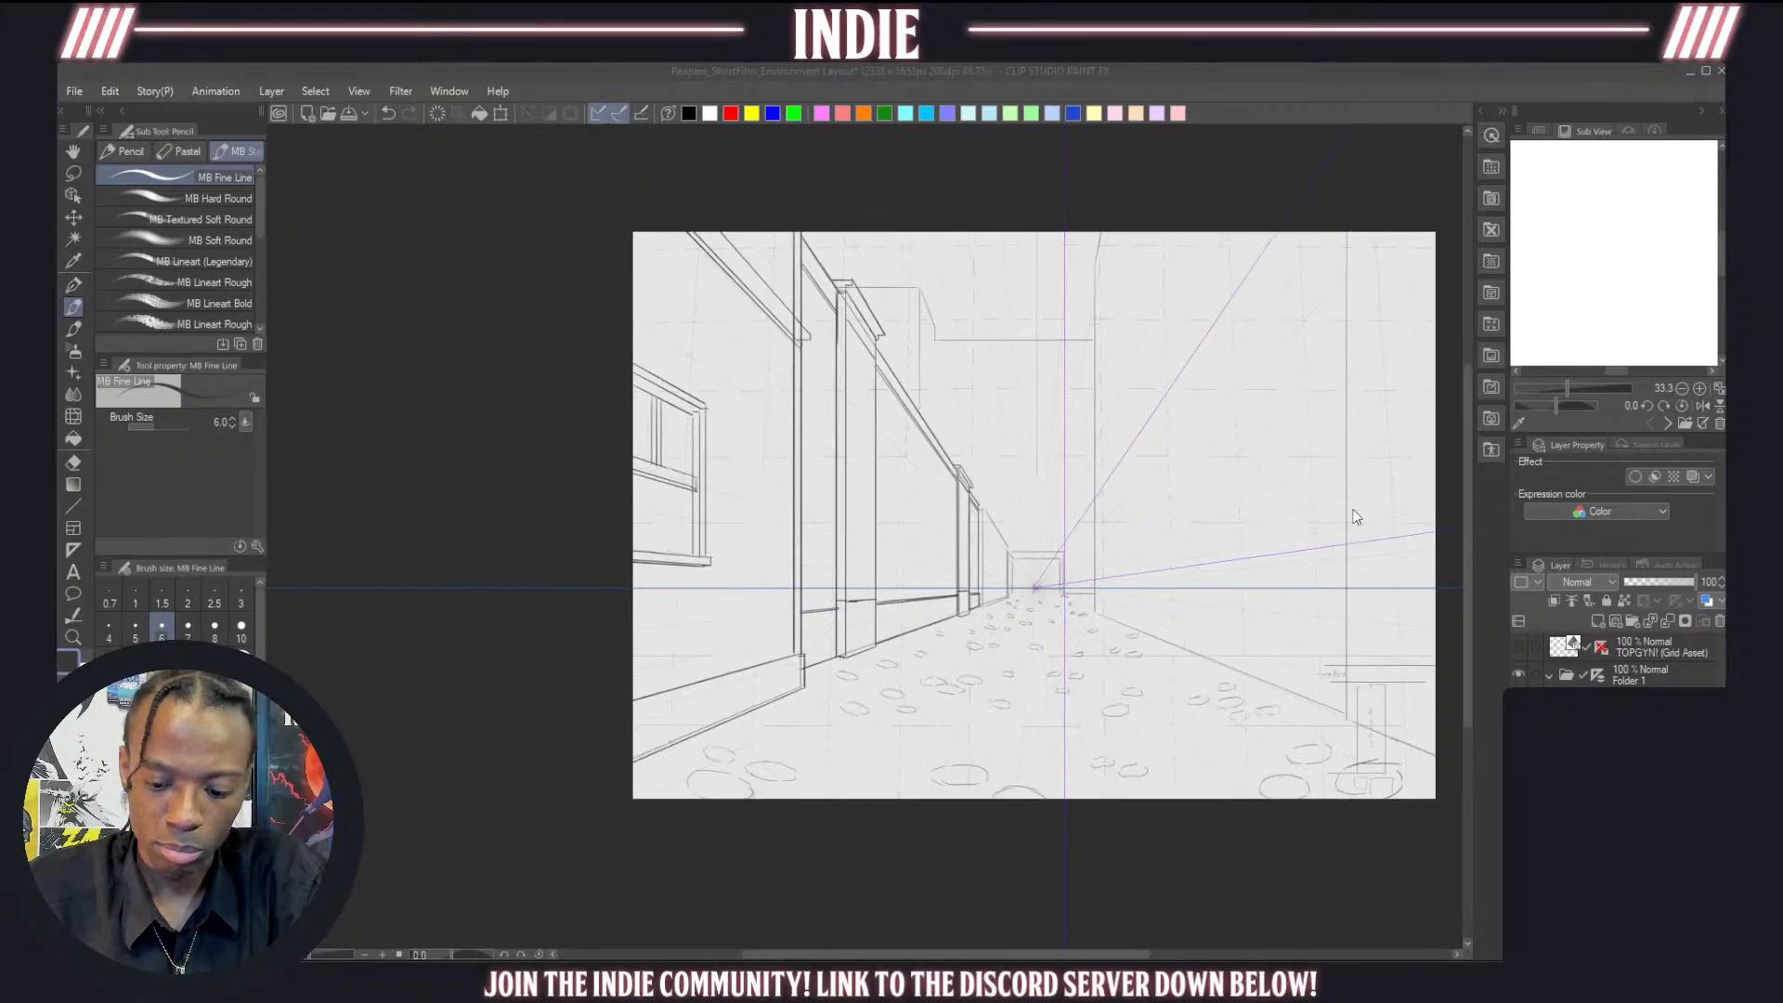
pyautogui.scroll(1, 1352, 511)
pyautogui.scroll(-2, 915, 530)
pyautogui.scroll(2, 1173, 497)
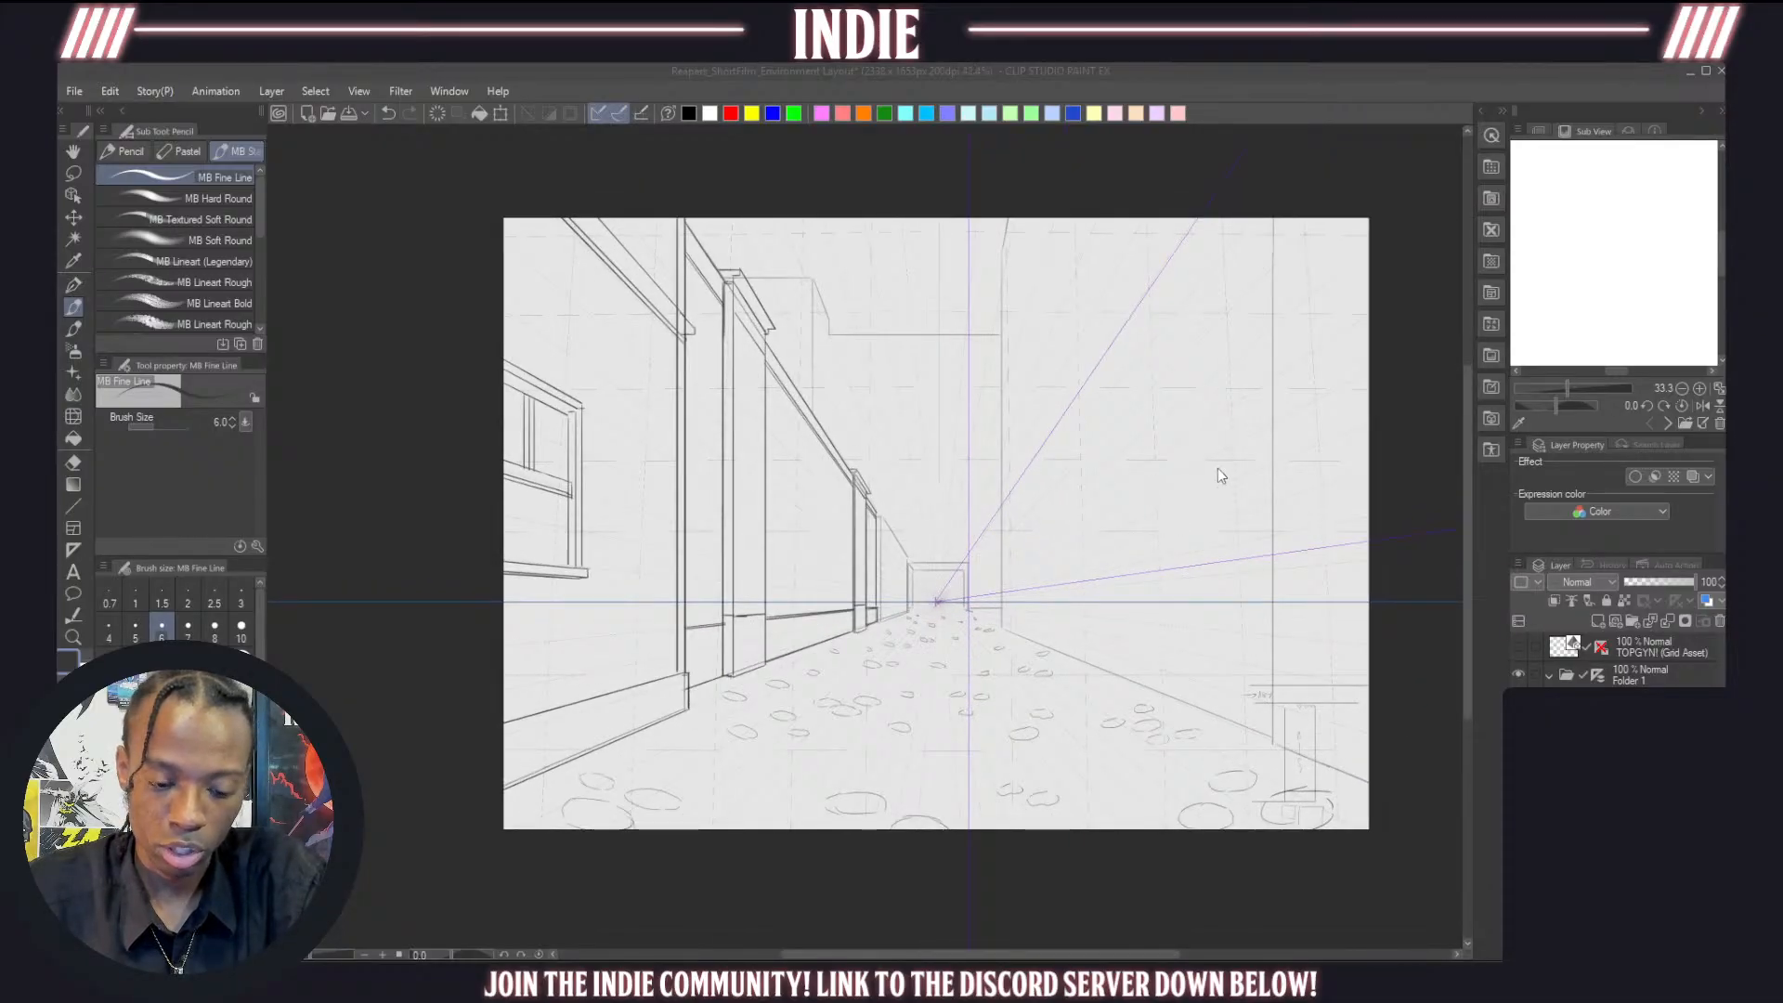
pyautogui.click(1168, 457)
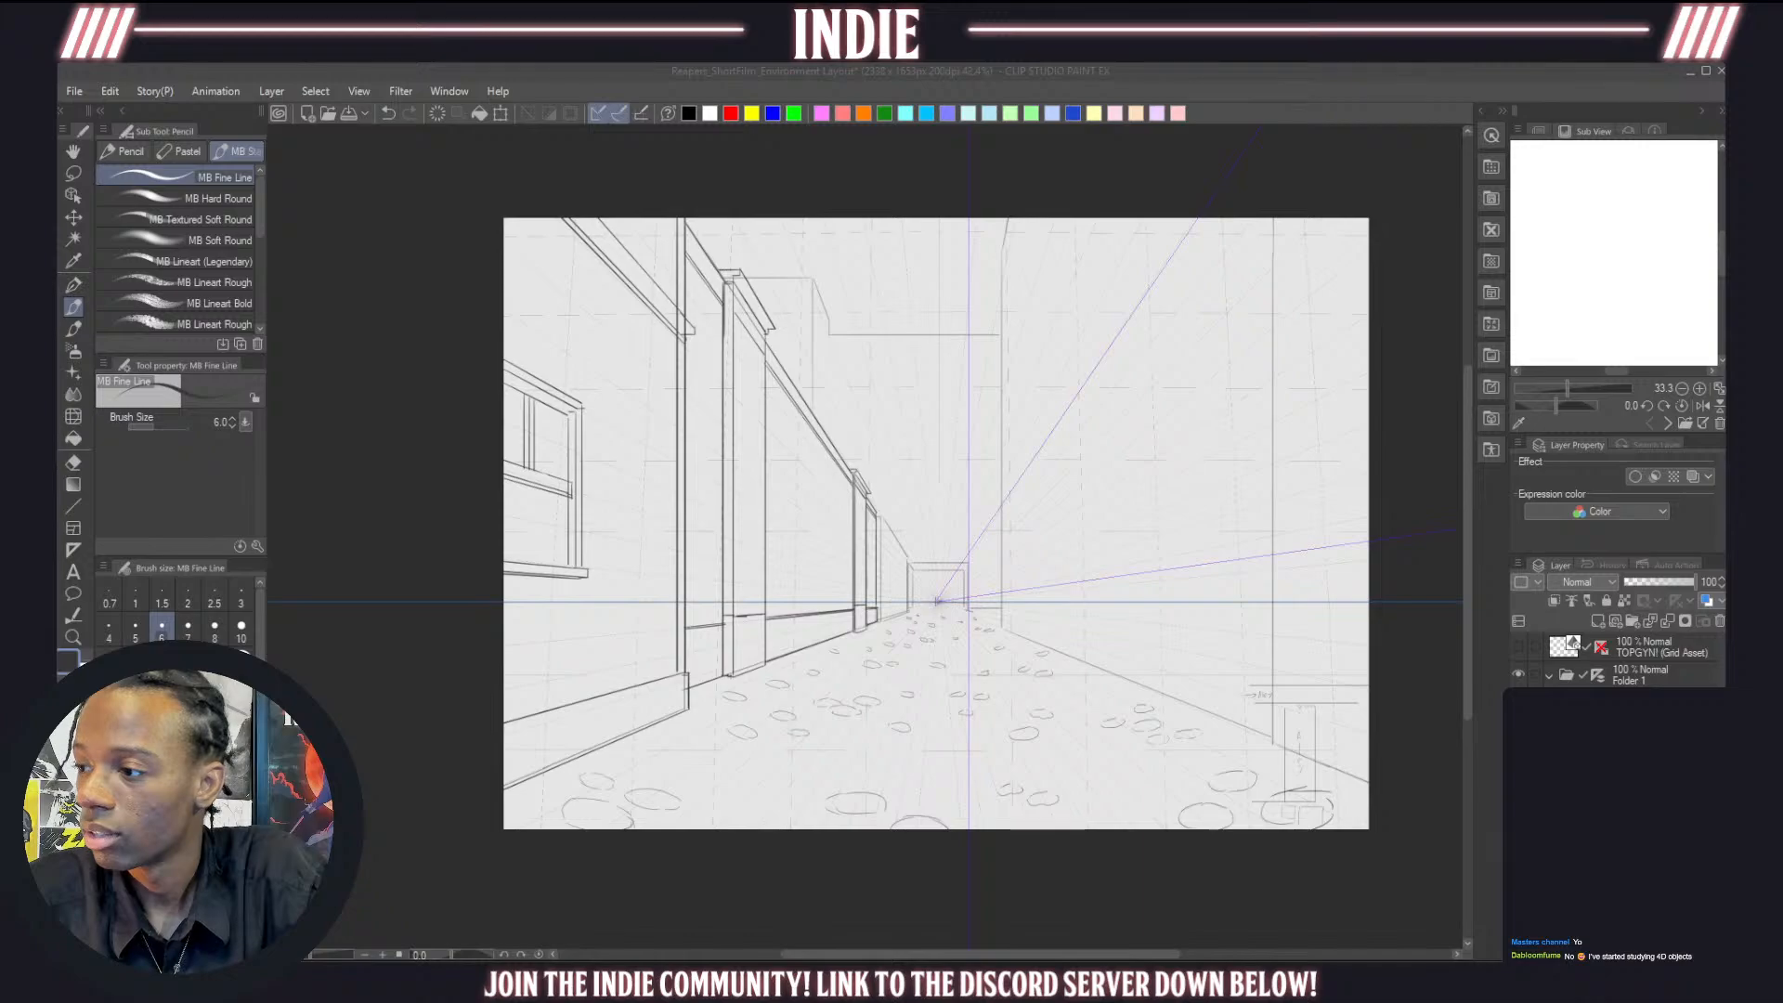
pyautogui.moveTo(1088, 481); pyautogui.dragTo(1089, 546)
pyautogui.hotkey('ctrl', 'z')
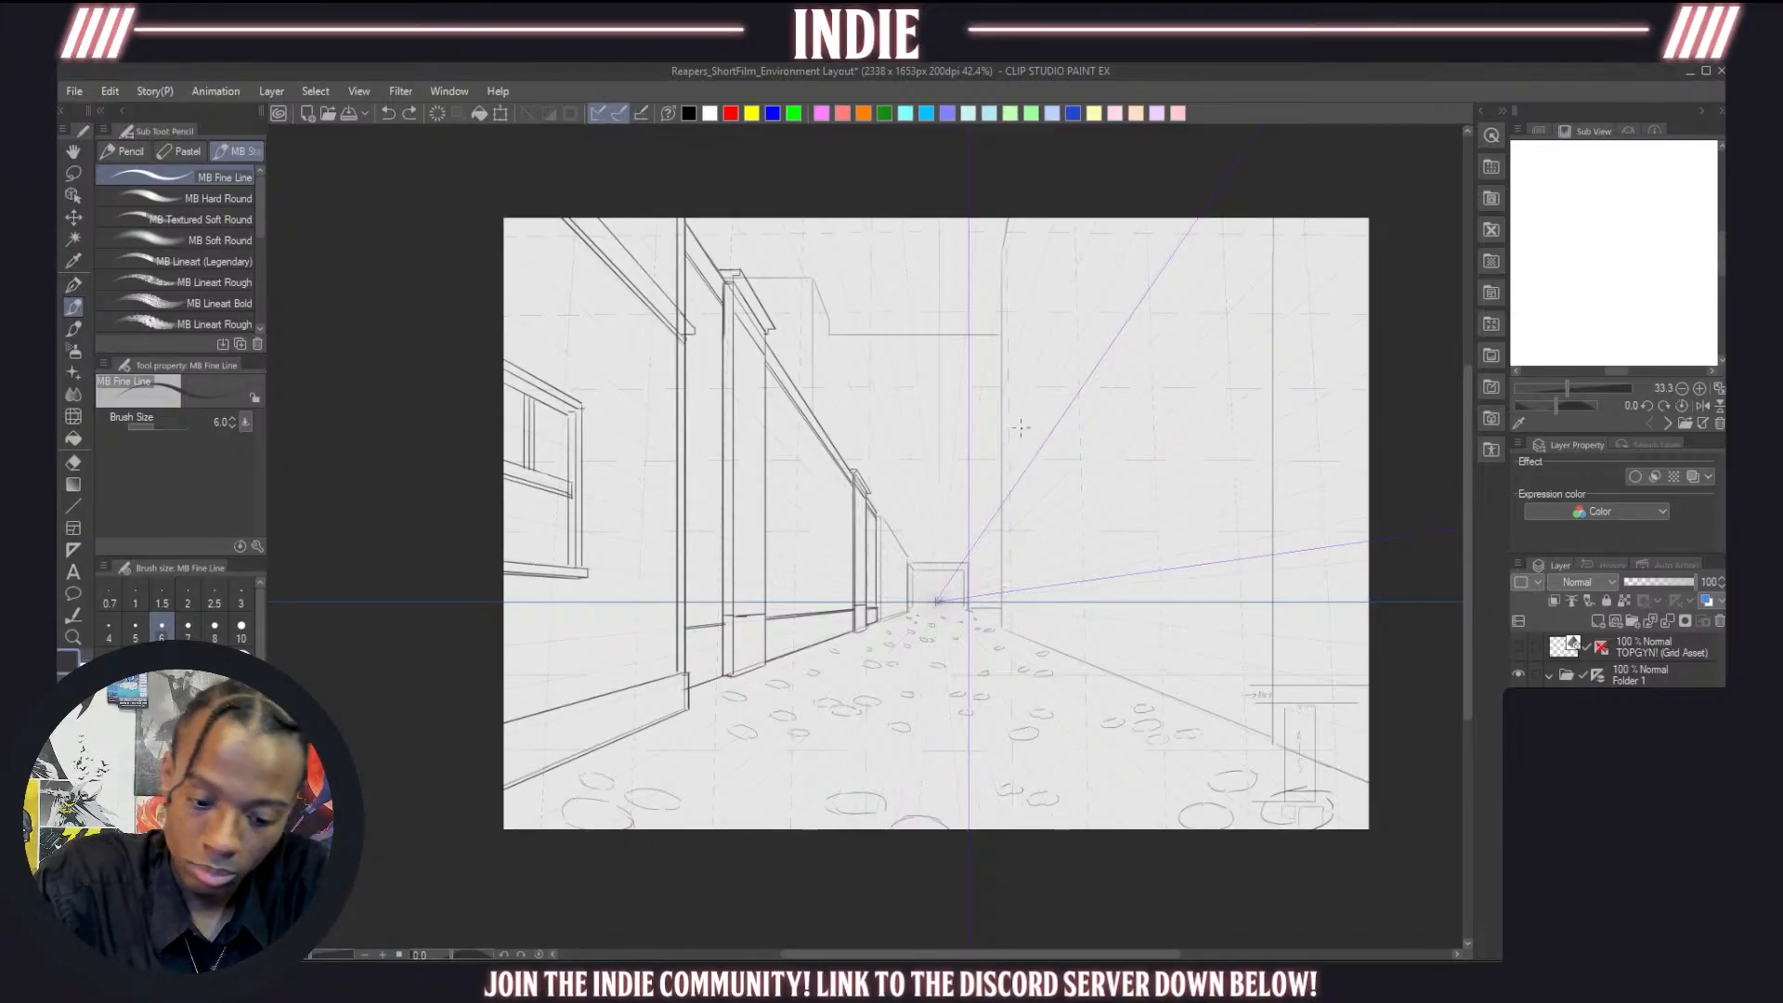
pyautogui.moveTo(1001, 484); pyautogui.dragTo(1001, 628)
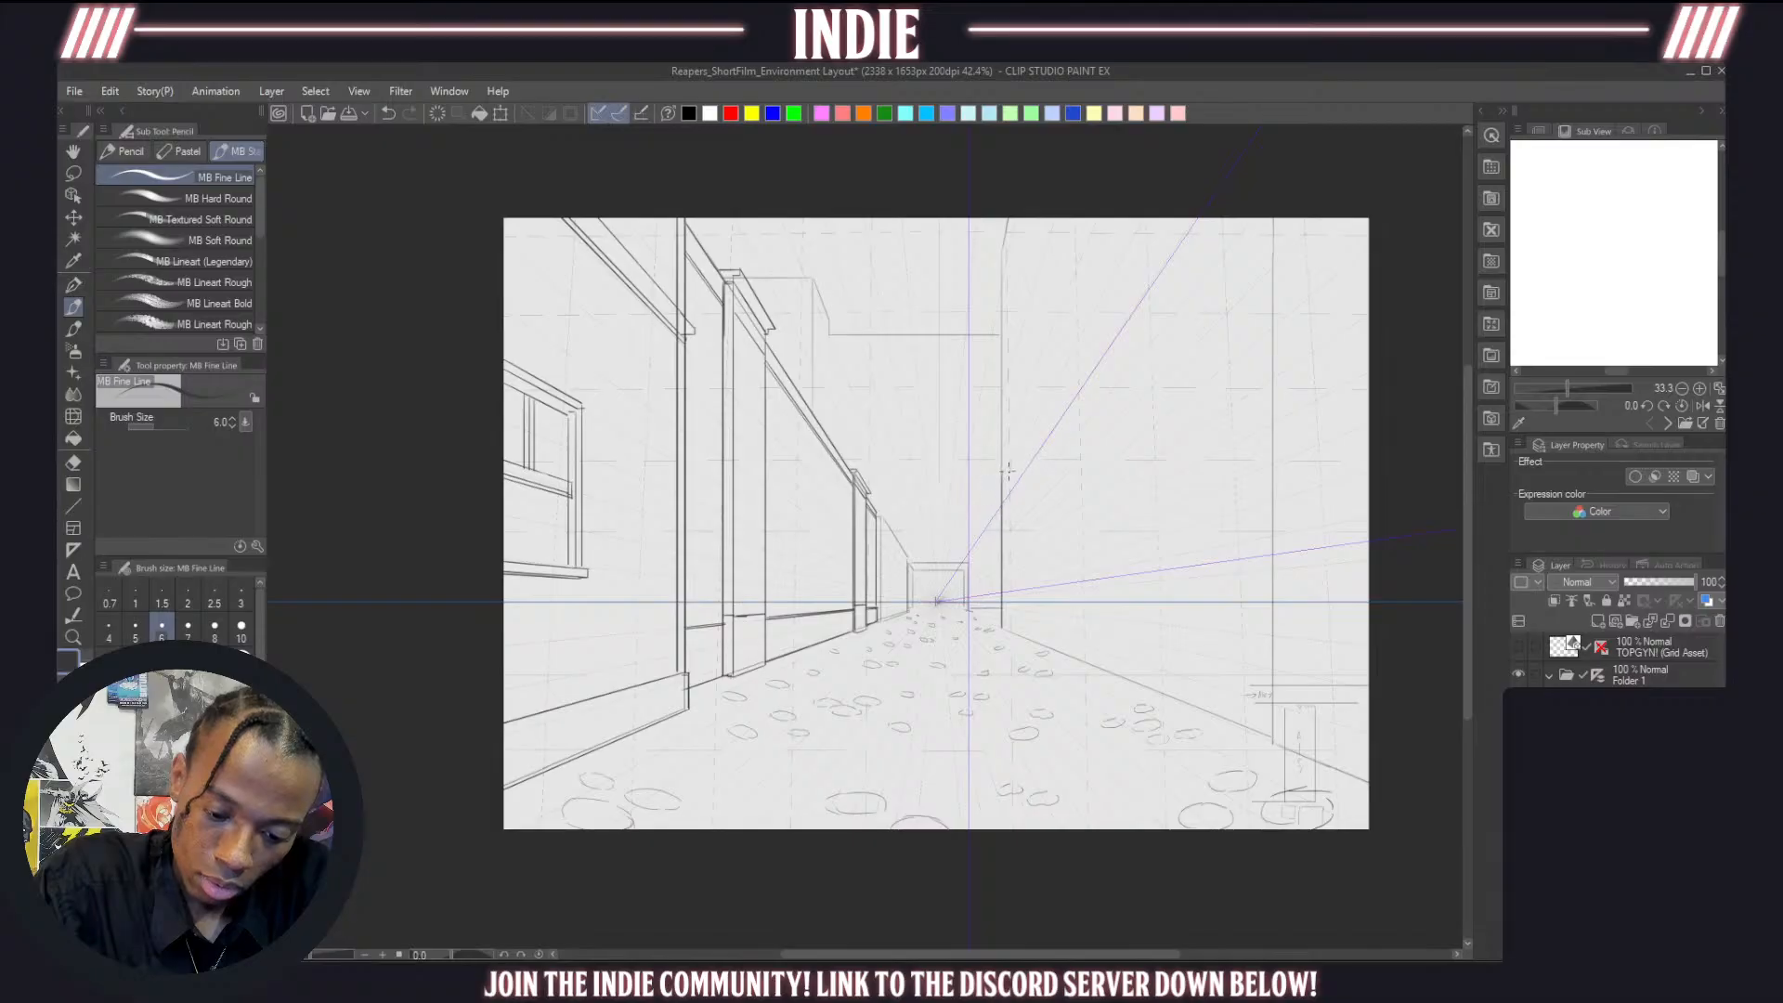
# Draw the vertical edges of the farthest doorway on the right-hand wall, redrawing strokes until they follow the perspective guides
pyautogui.hotkey('ctrl', 'z')
pyautogui.moveTo(1013, 483); pyautogui.dragTo(1013, 628)
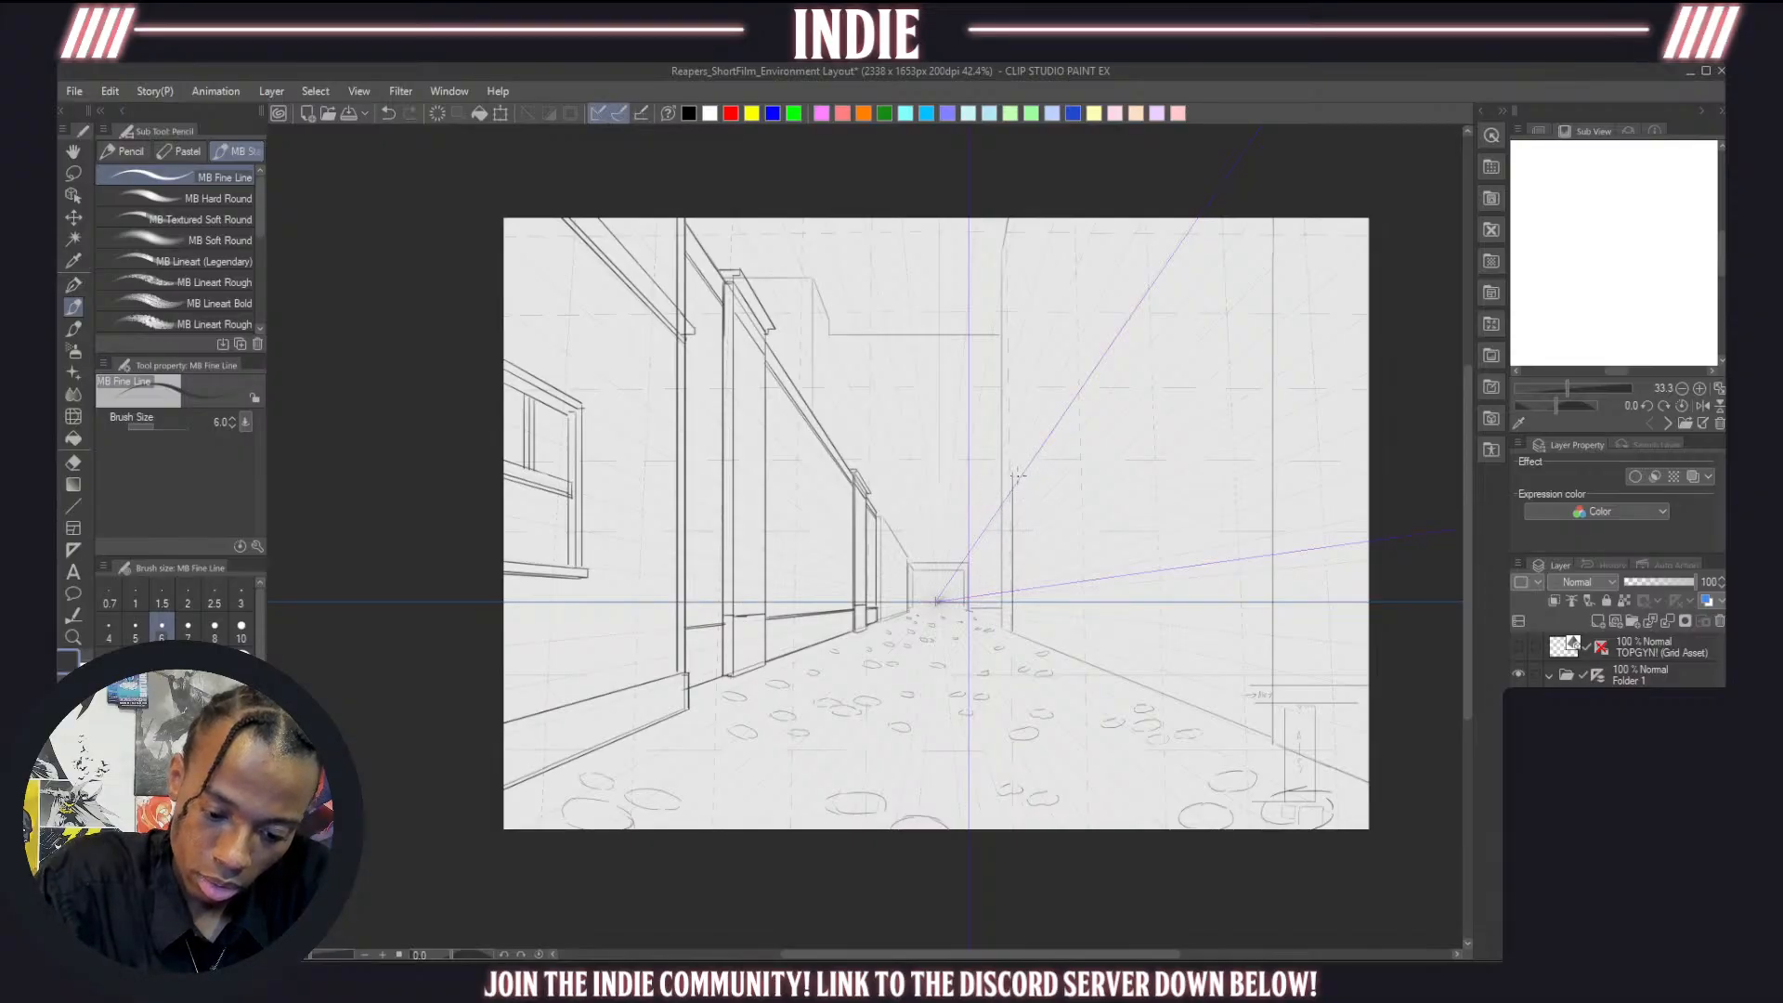
pyautogui.hotkey('ctrl', 'z')
pyautogui.moveTo(1011, 485); pyautogui.dragTo(1011, 632)
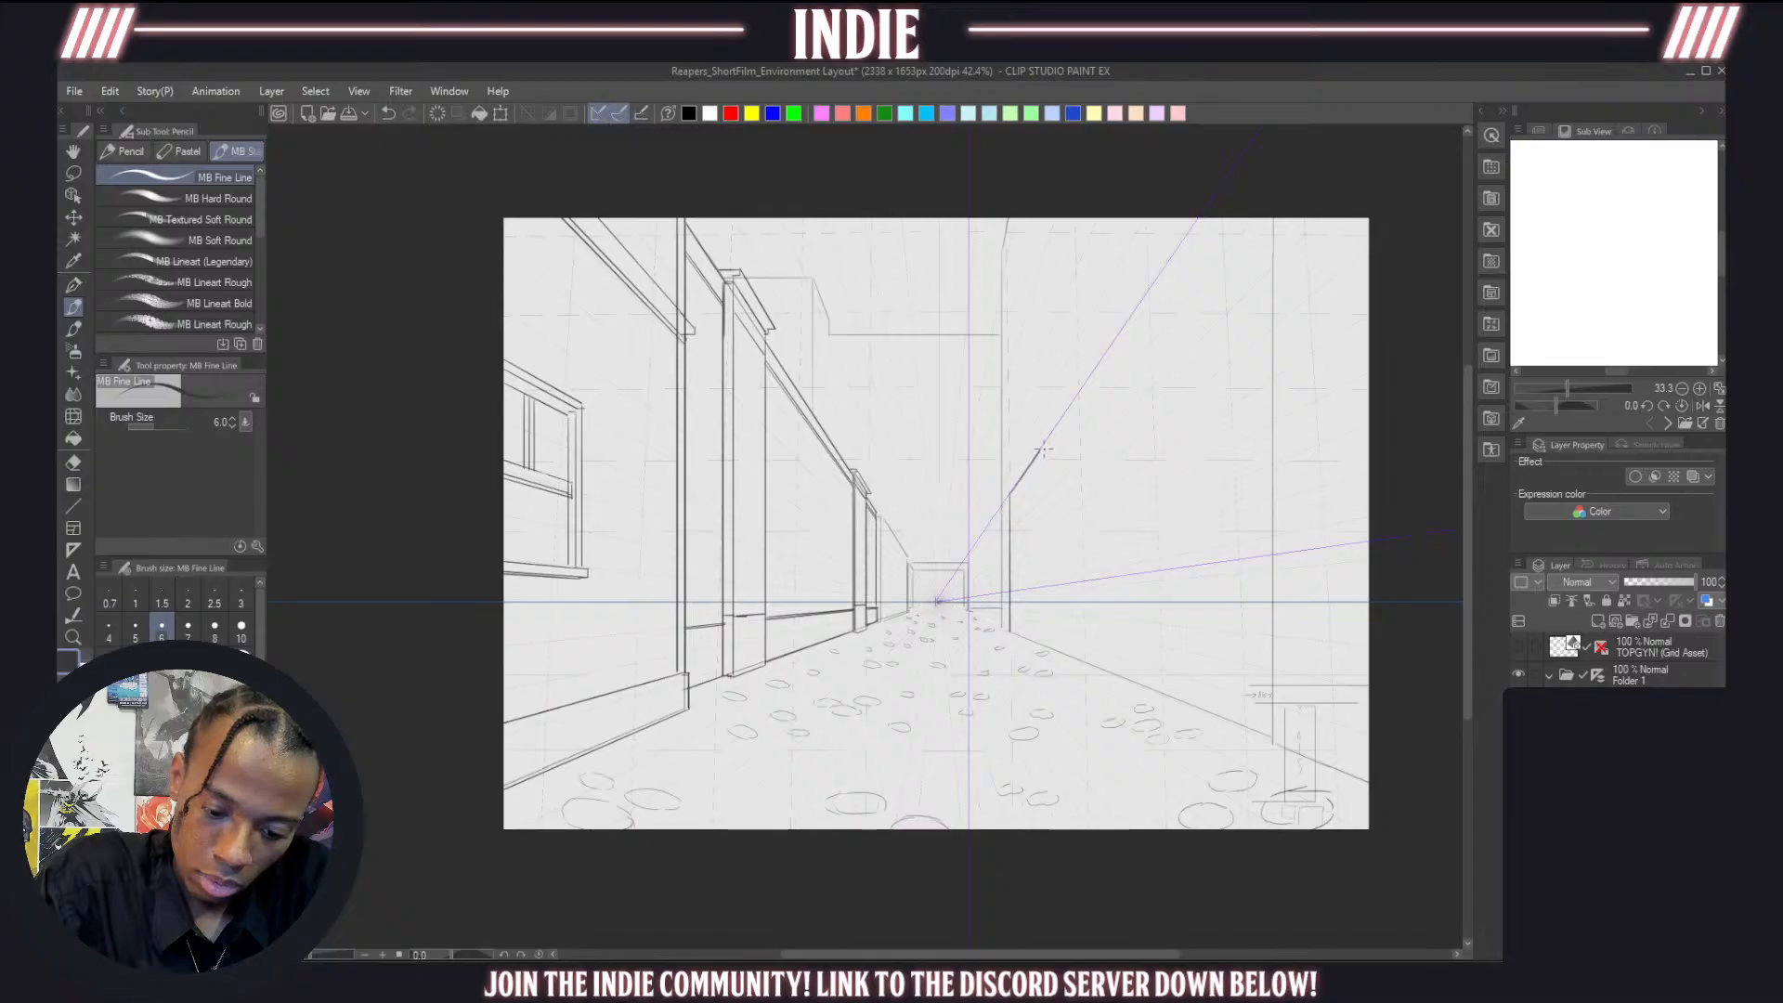
pyautogui.moveTo(1041, 440); pyautogui.dragTo(1041, 569)
pyautogui.hotkey('ctrl', 'z')
pyautogui.moveTo(1030, 468); pyautogui.dragTo(1031, 632)
pyautogui.hotkey('ctrl', 'z')
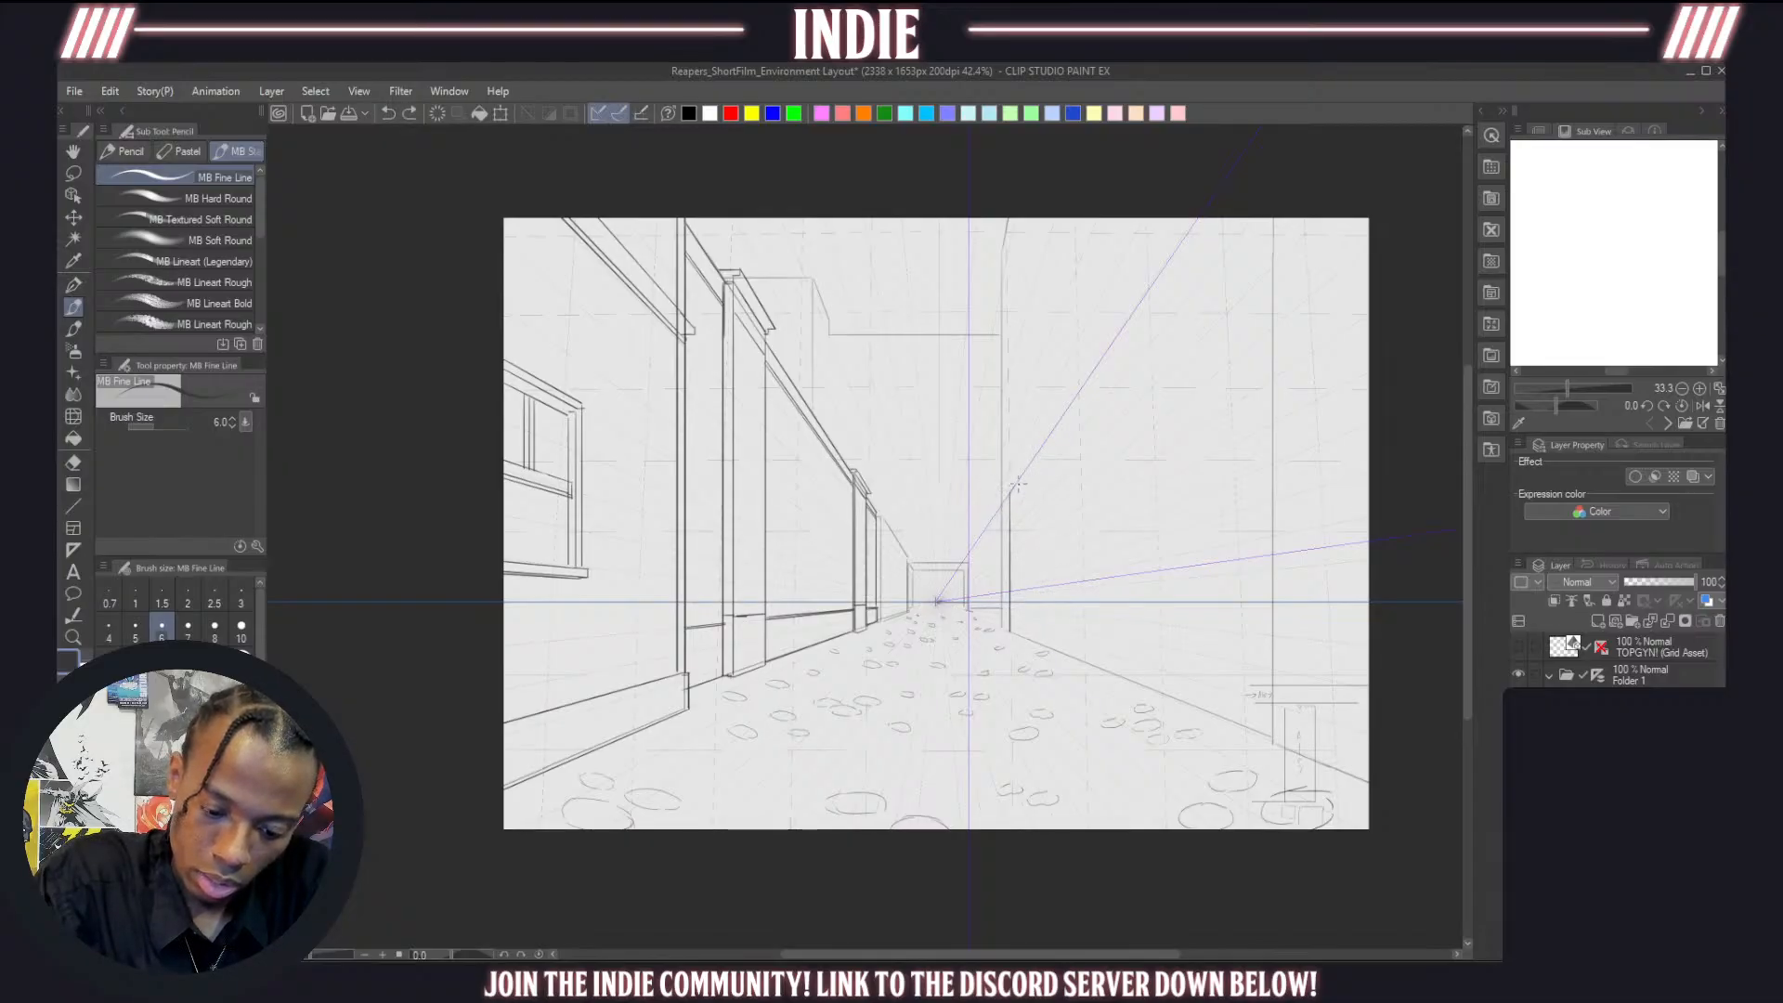
pyautogui.moveTo(1024, 480); pyautogui.dragTo(1033, 632)
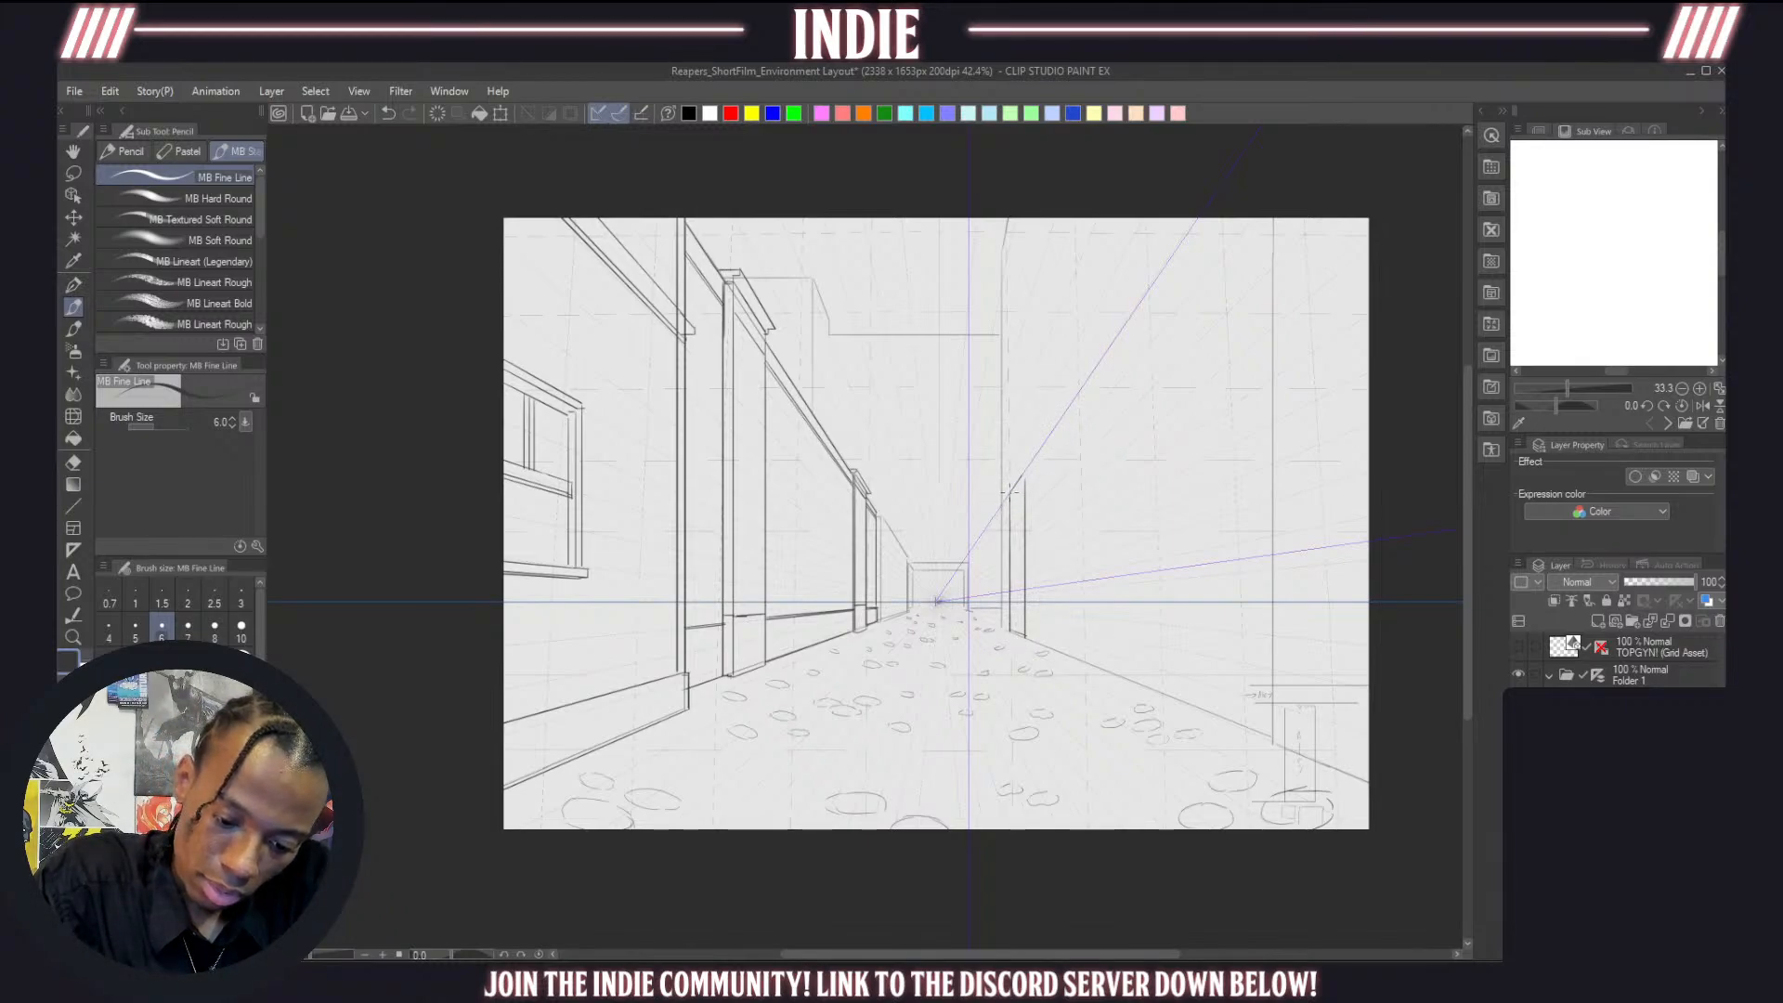
# Add the inner frame lines and the slanted outer top edge to the farthest doorway on the right-hand wall
pyautogui.moveTo(1014, 502); pyautogui.dragTo(1014, 630)
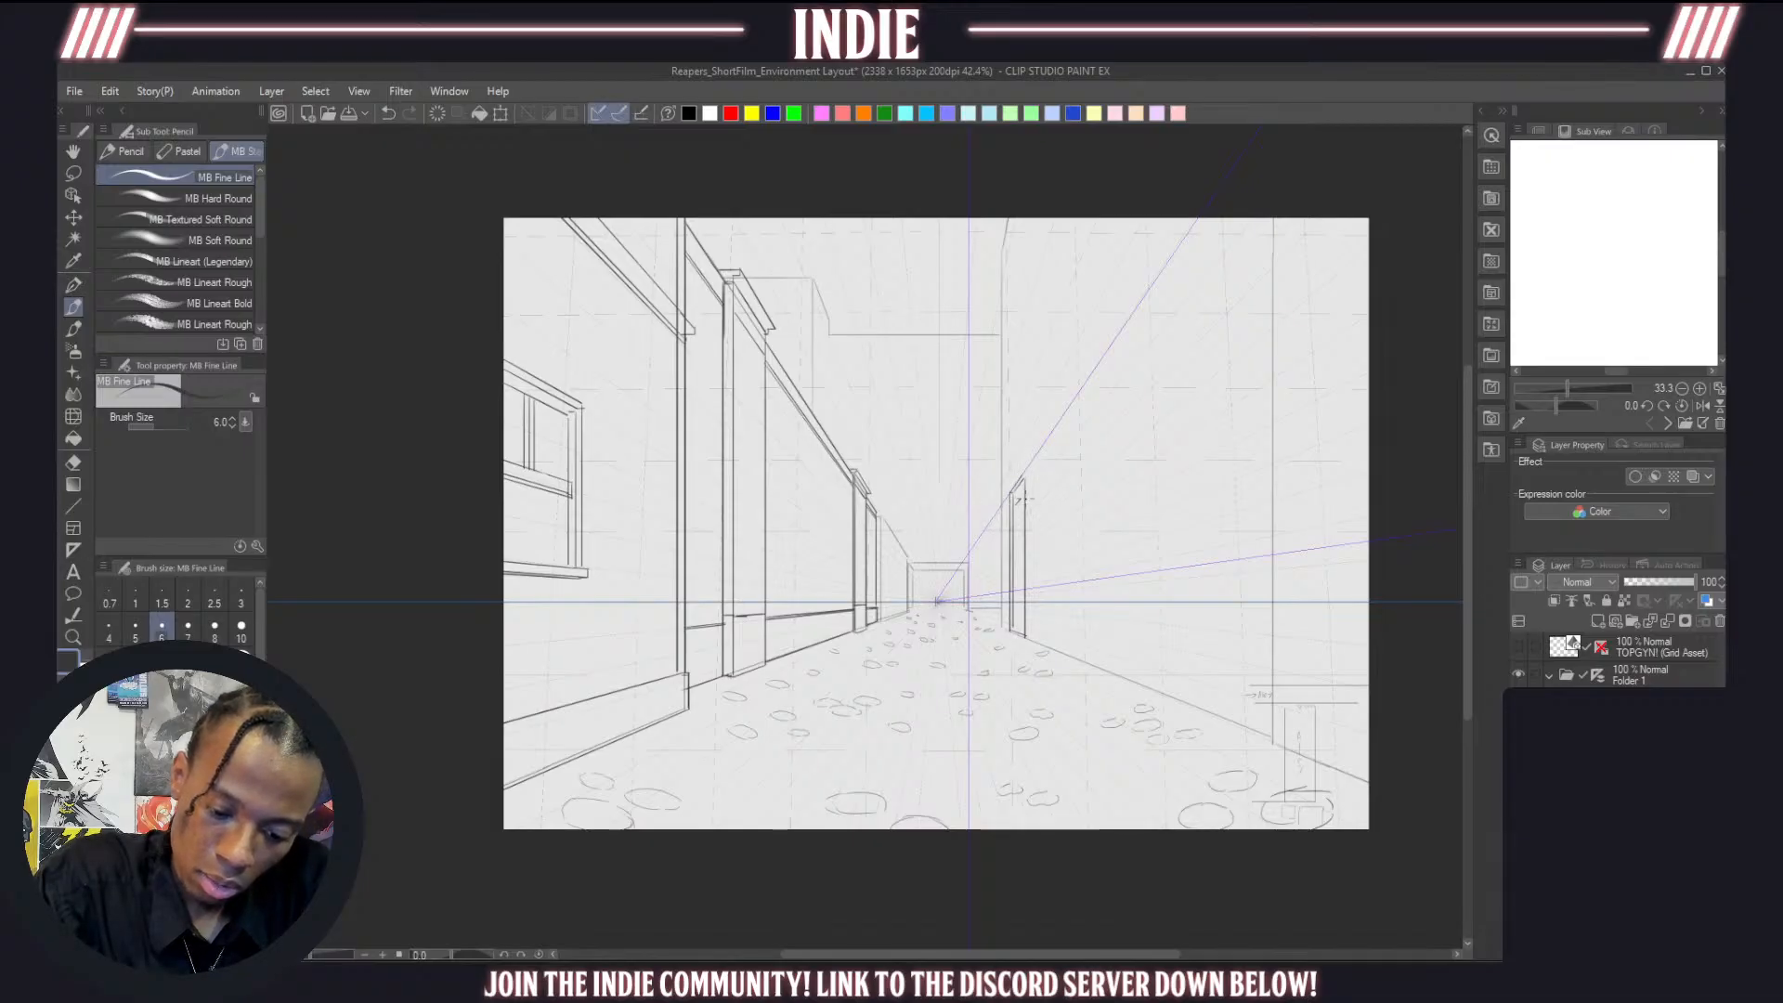
pyautogui.moveTo(1020, 506); pyautogui.dragTo(1022, 641)
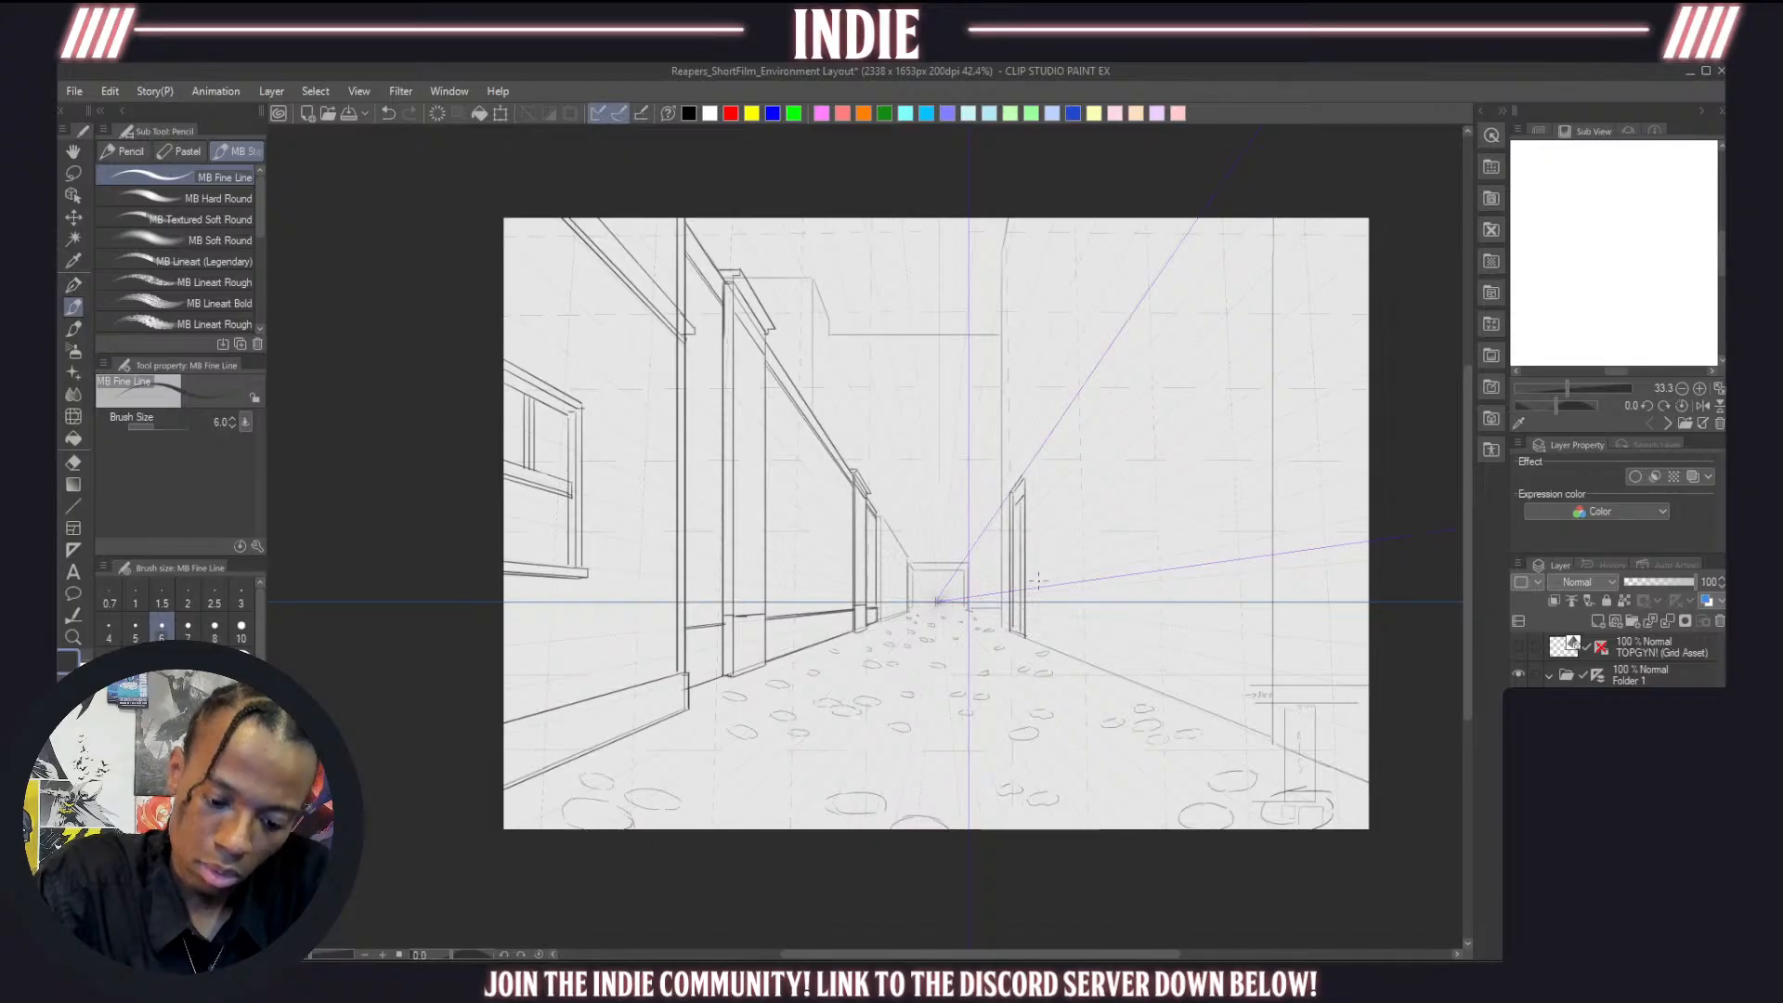
pyautogui.moveTo(1026, 468); pyautogui.dragTo(1006, 641)
pyautogui.moveTo(1028, 467); pyautogui.dragTo(1027, 641)
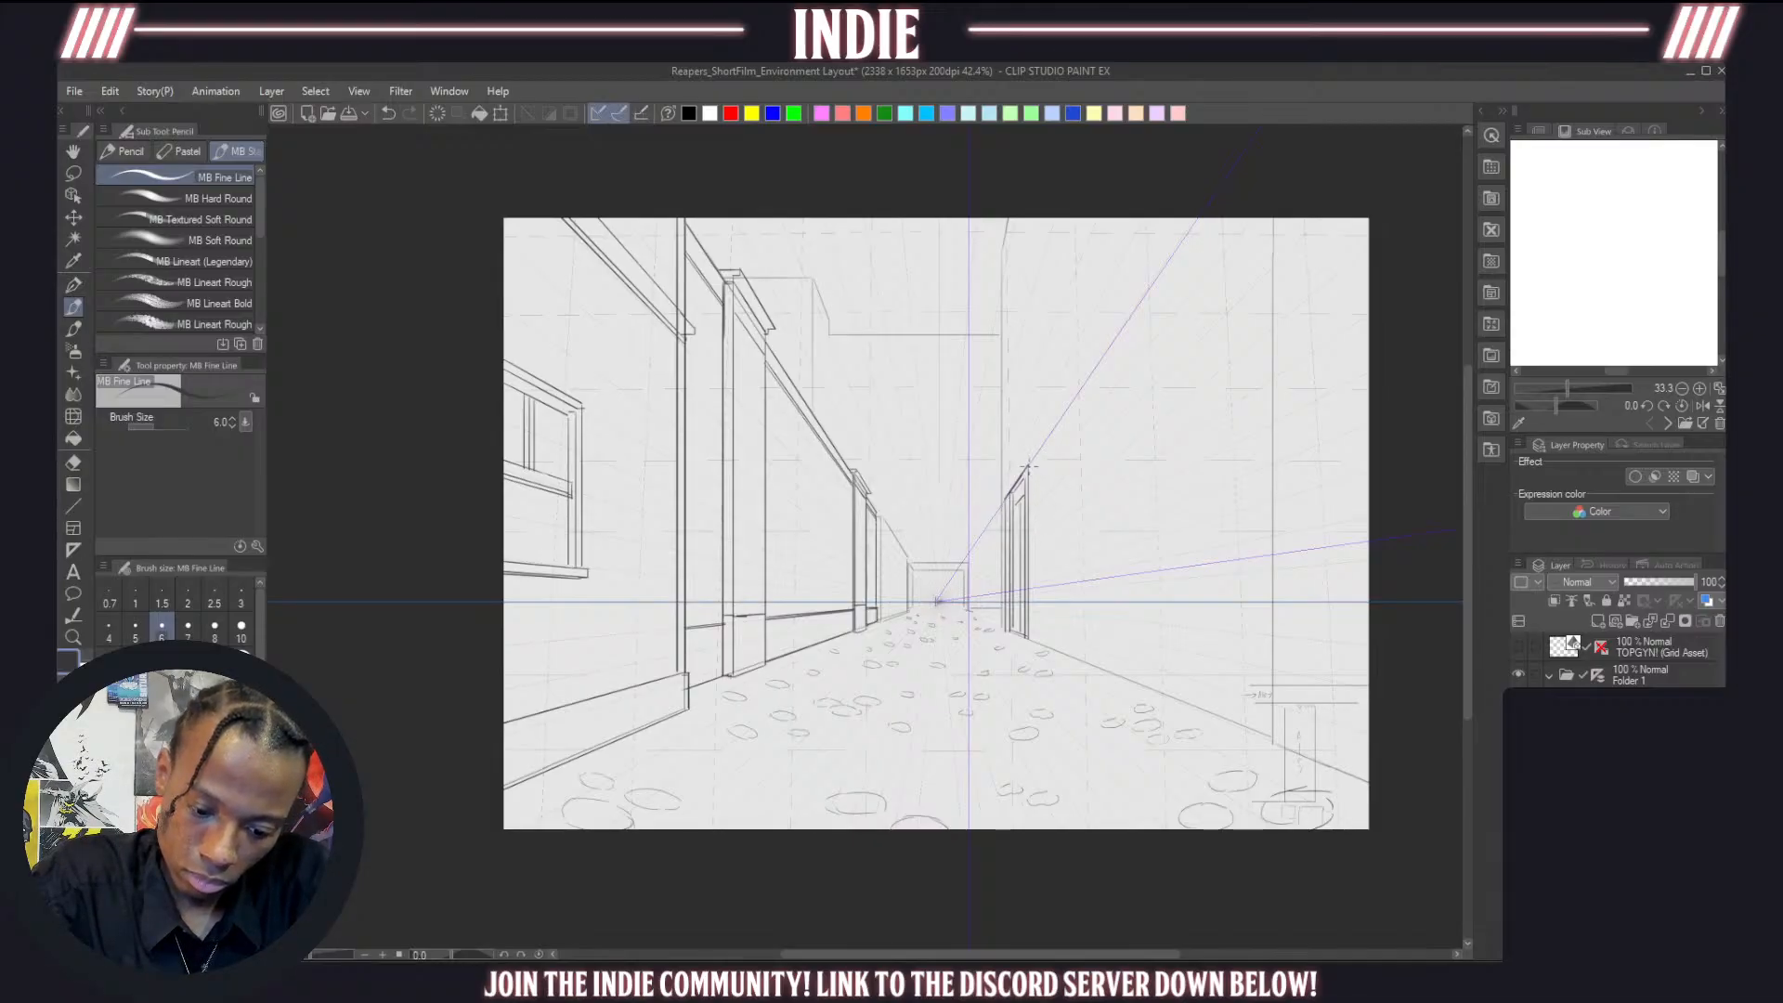
pyautogui.hotkey('ctrl', 'z')
pyautogui.moveTo(1032, 463); pyautogui.dragTo(1038, 647)
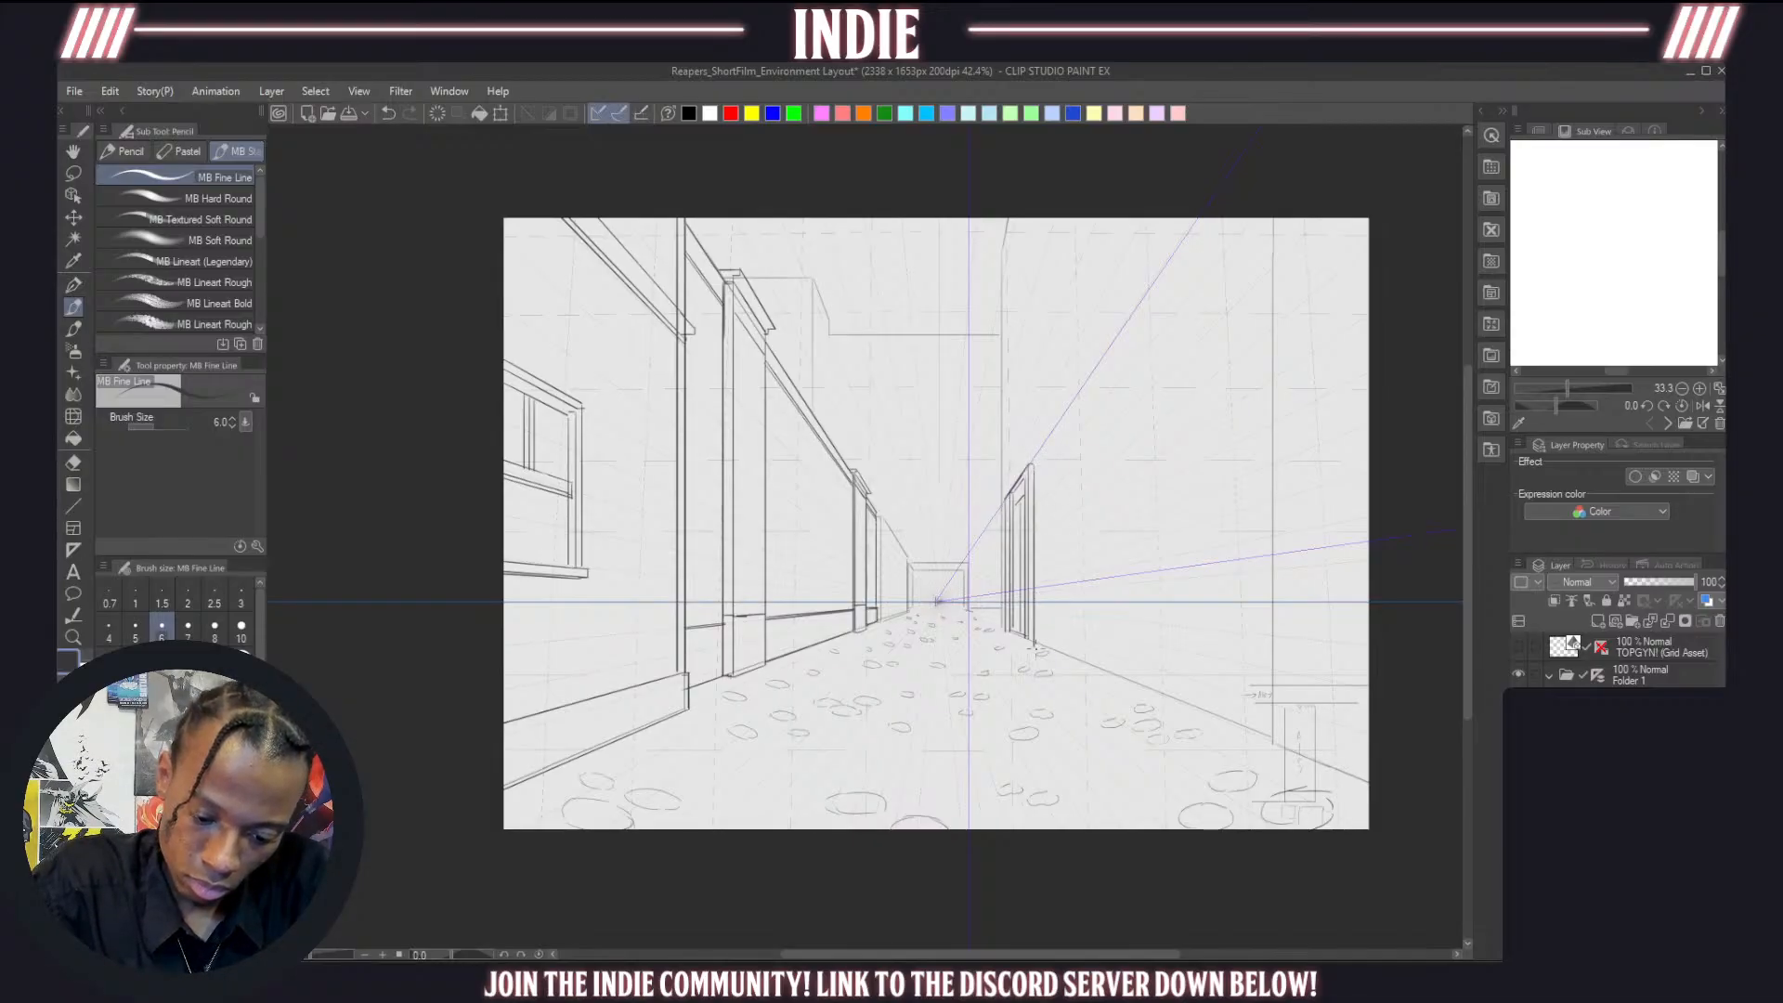
pyautogui.hotkey('ctrl', 'z')
pyautogui.moveTo(1032, 464); pyautogui.dragTo(1037, 645)
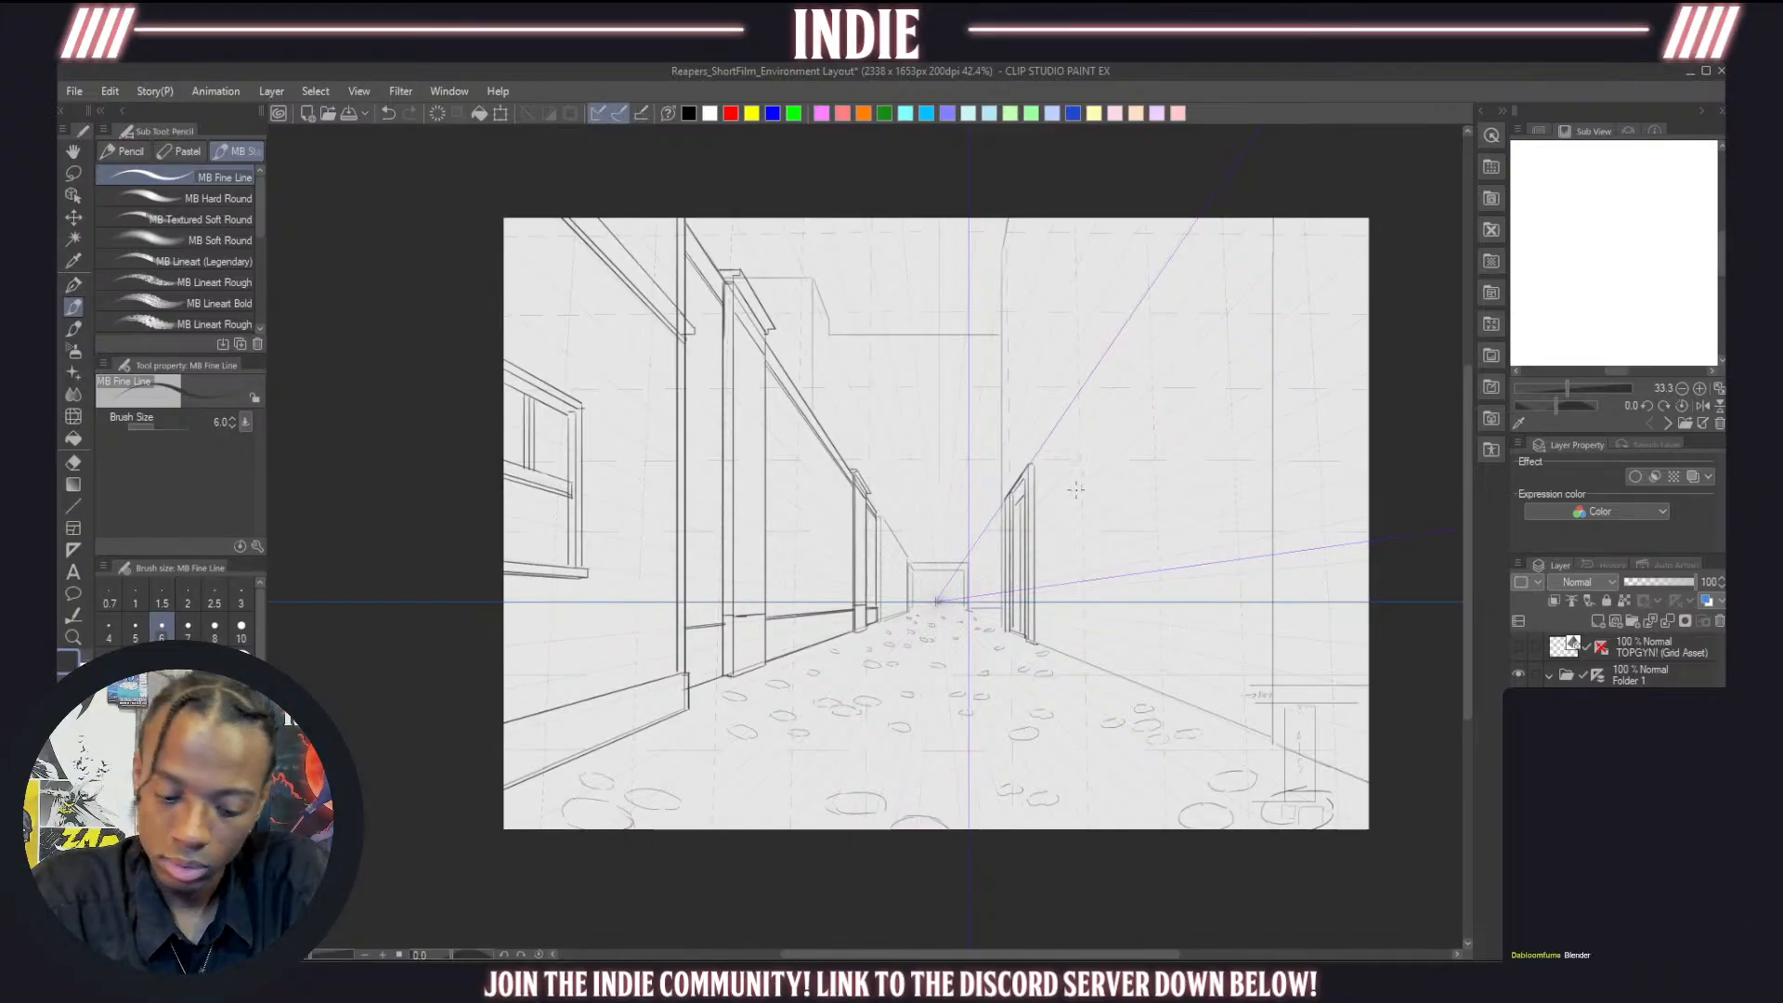
pyautogui.hotkey('ctrl', 'z')
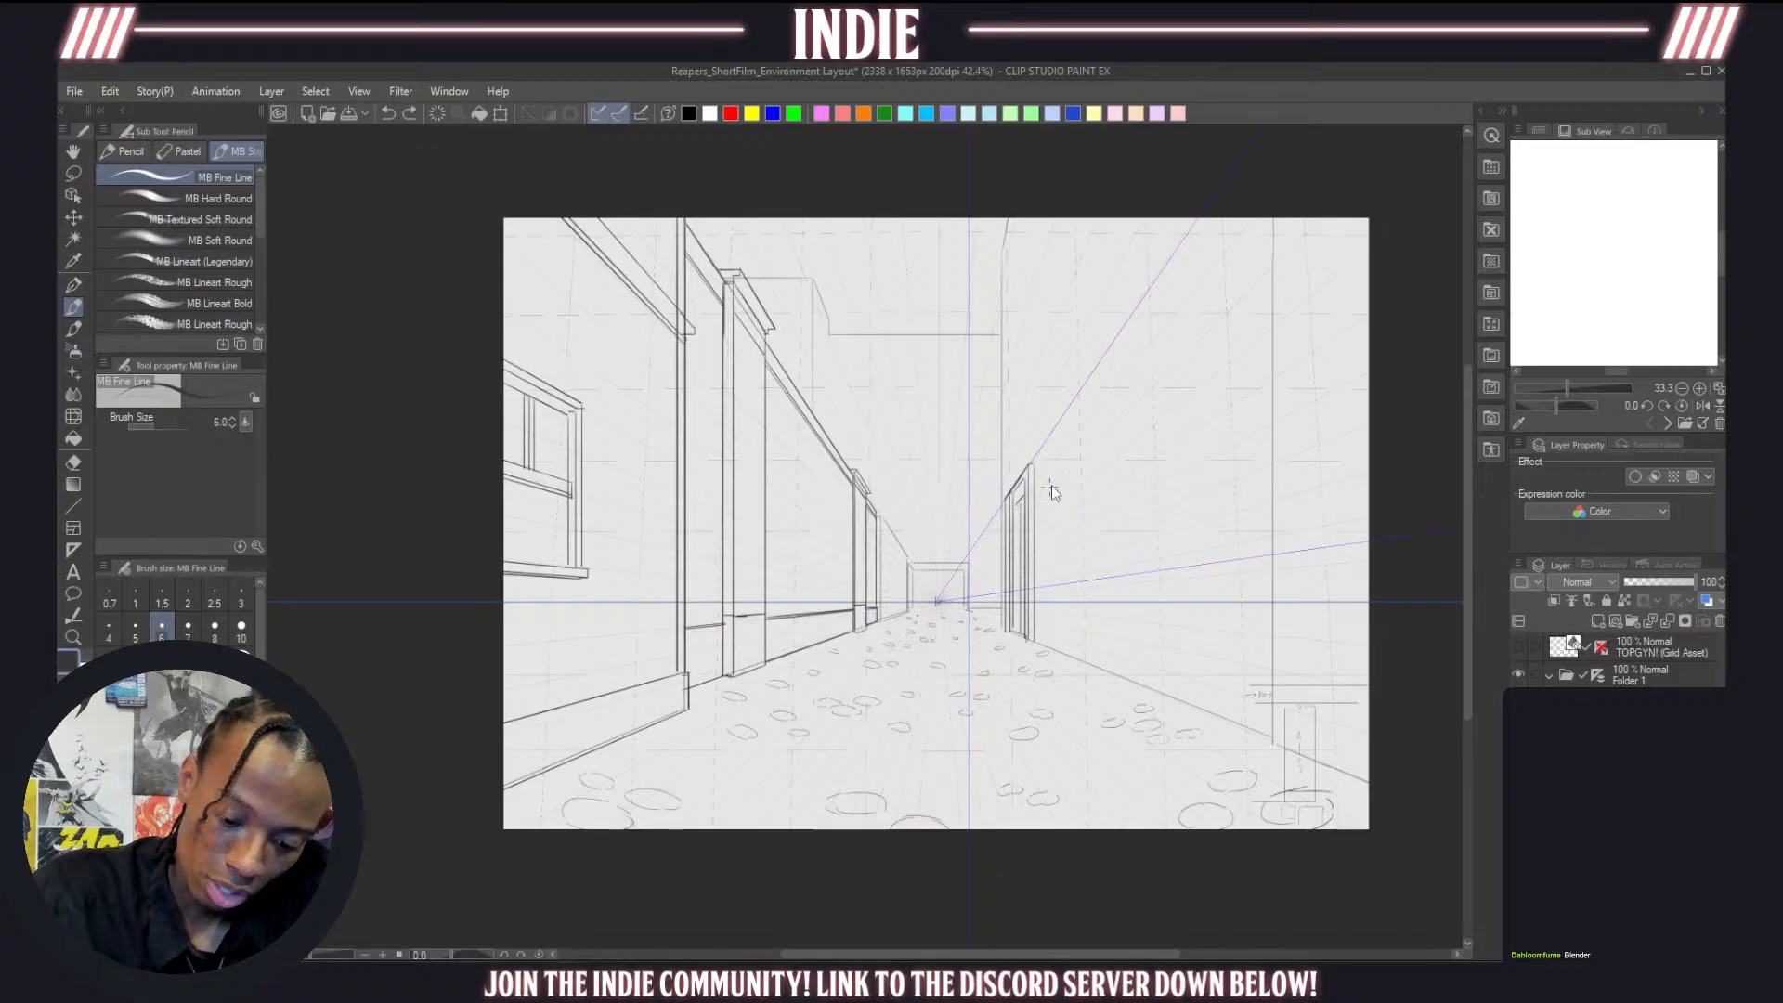
pyautogui.hotkey('ctrl', 'z')
pyautogui.hotkey('ctrl', 'z')
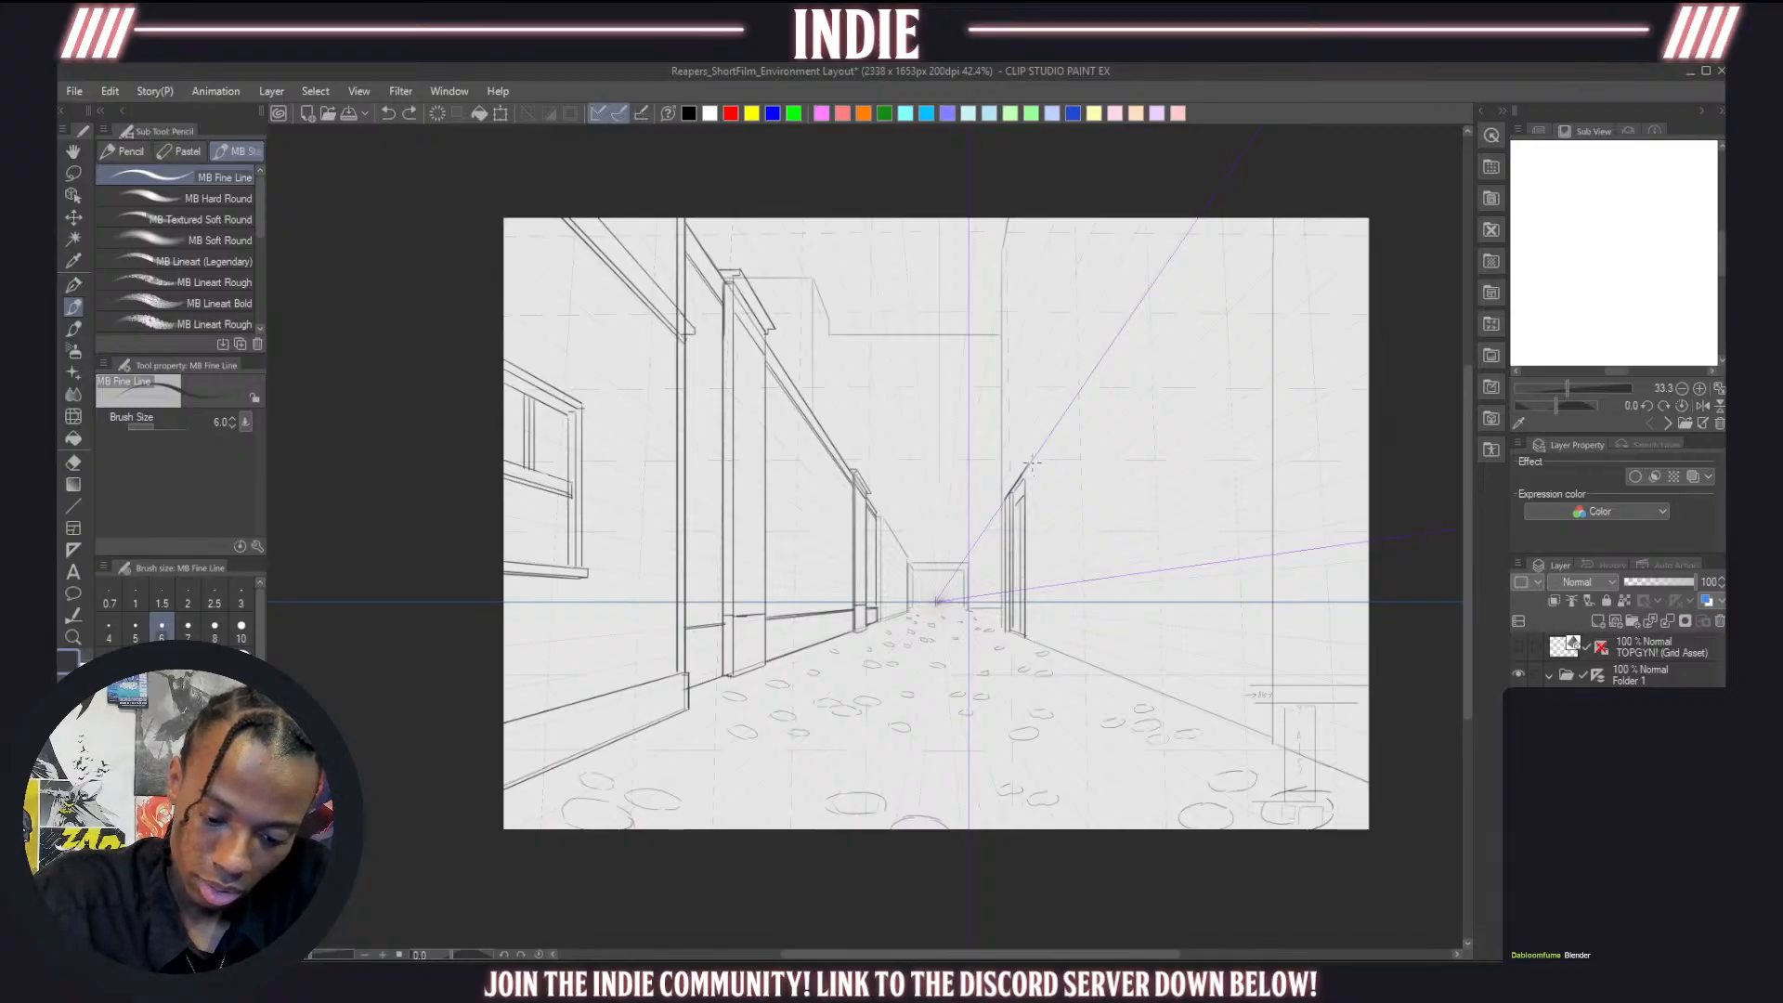
# Draw the doorway's outer vertical edge and the adjacent taller pillar with its slanted and flat top on the right-hand wall
pyautogui.moveTo(1031, 448); pyautogui.dragTo(1035, 627)
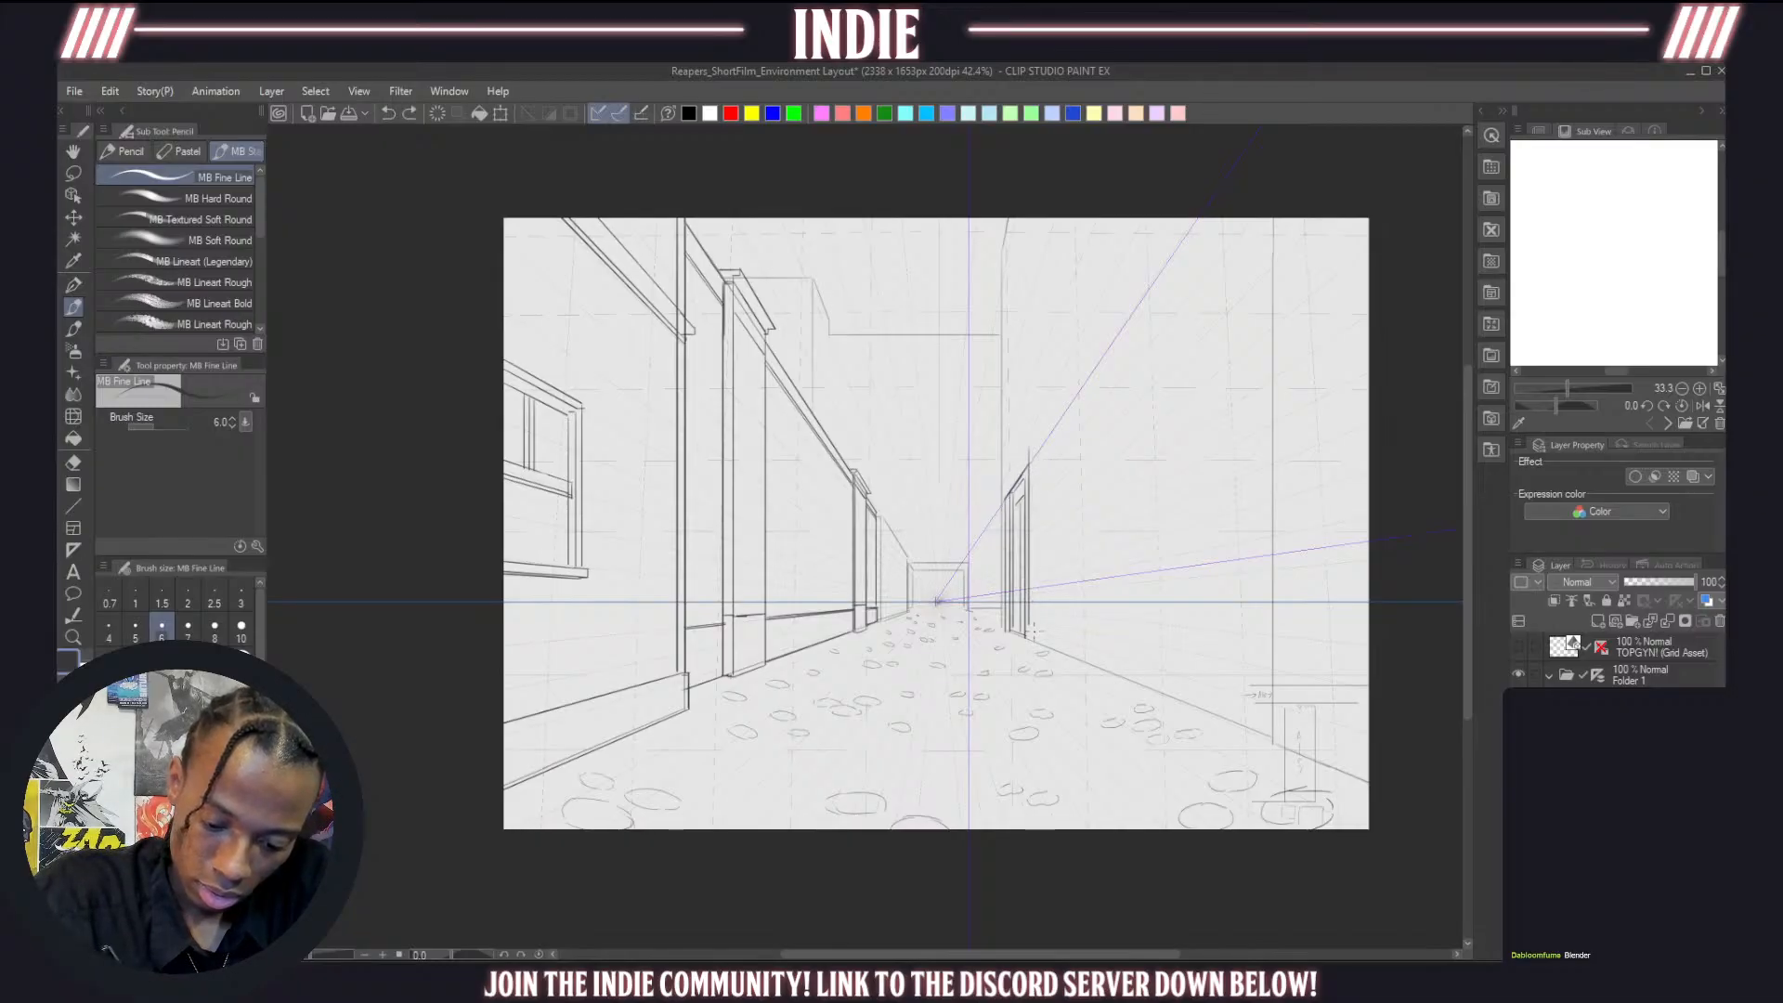
pyautogui.hotkey('ctrl', 'z')
pyautogui.moveTo(1033, 435); pyautogui.dragTo(1040, 639)
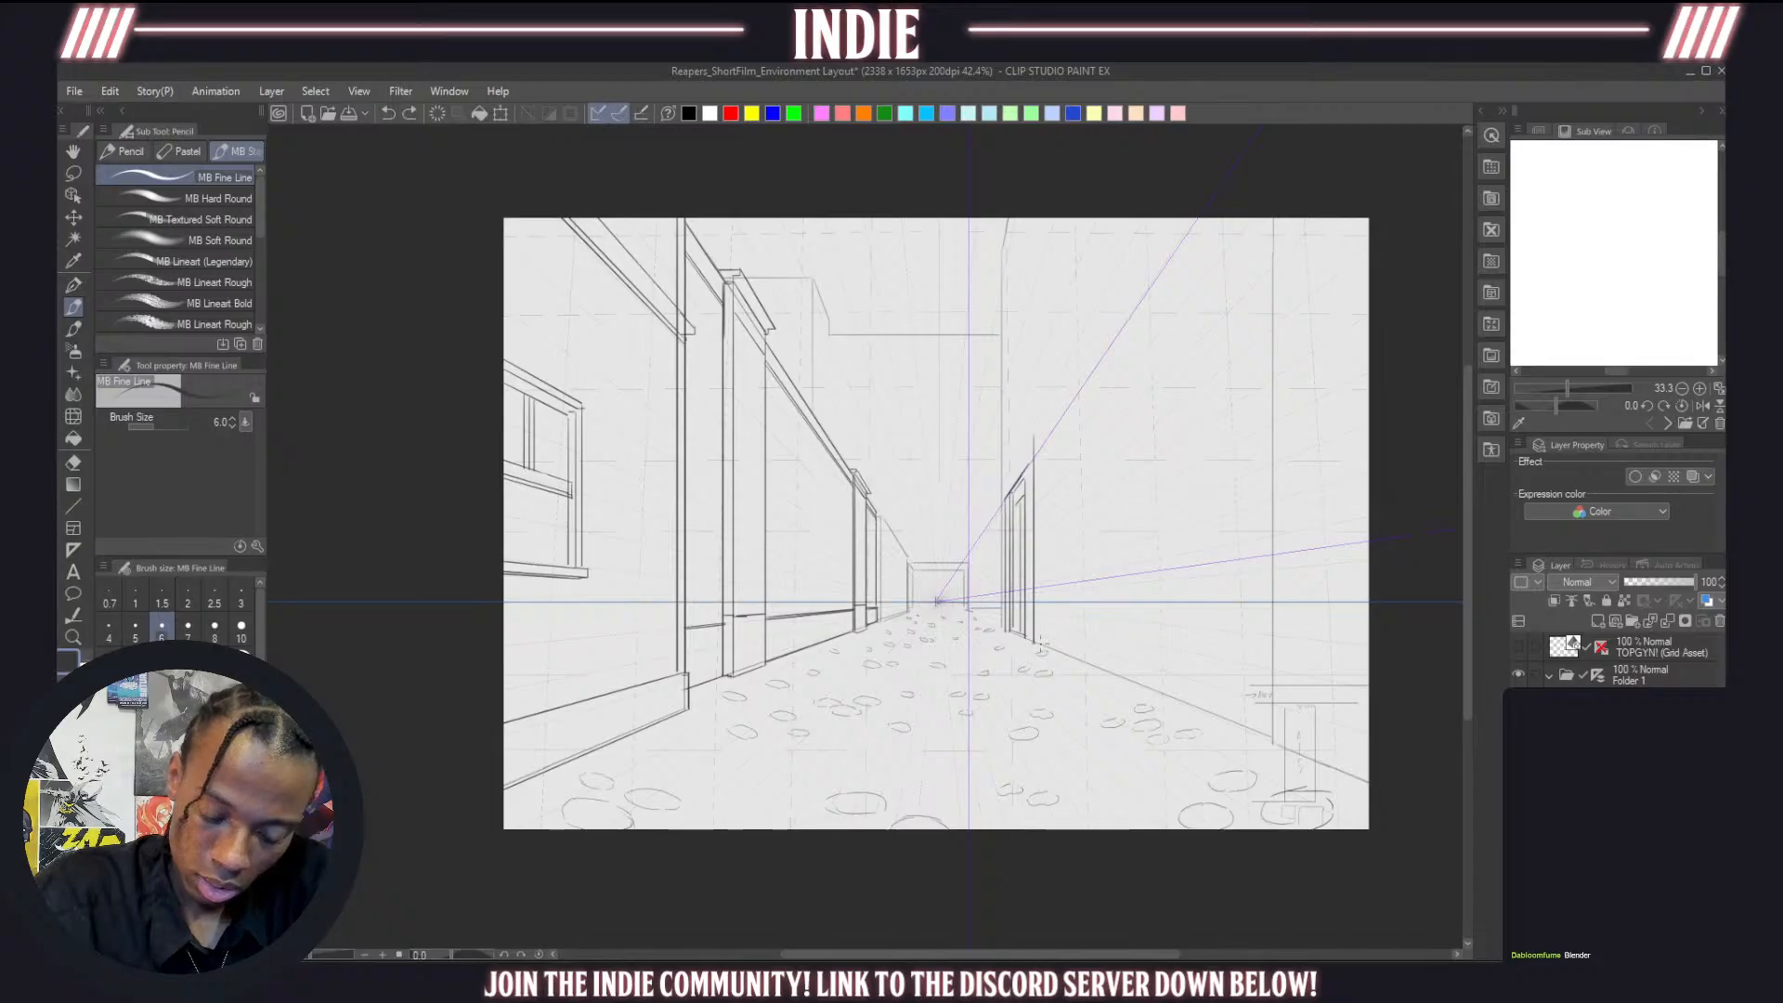
pyautogui.moveTo(1036, 436)
pyautogui.mouseDown()
pyautogui.moveTo(1049, 412)
pyautogui.moveTo(1050, 652)
pyautogui.mouseUp()
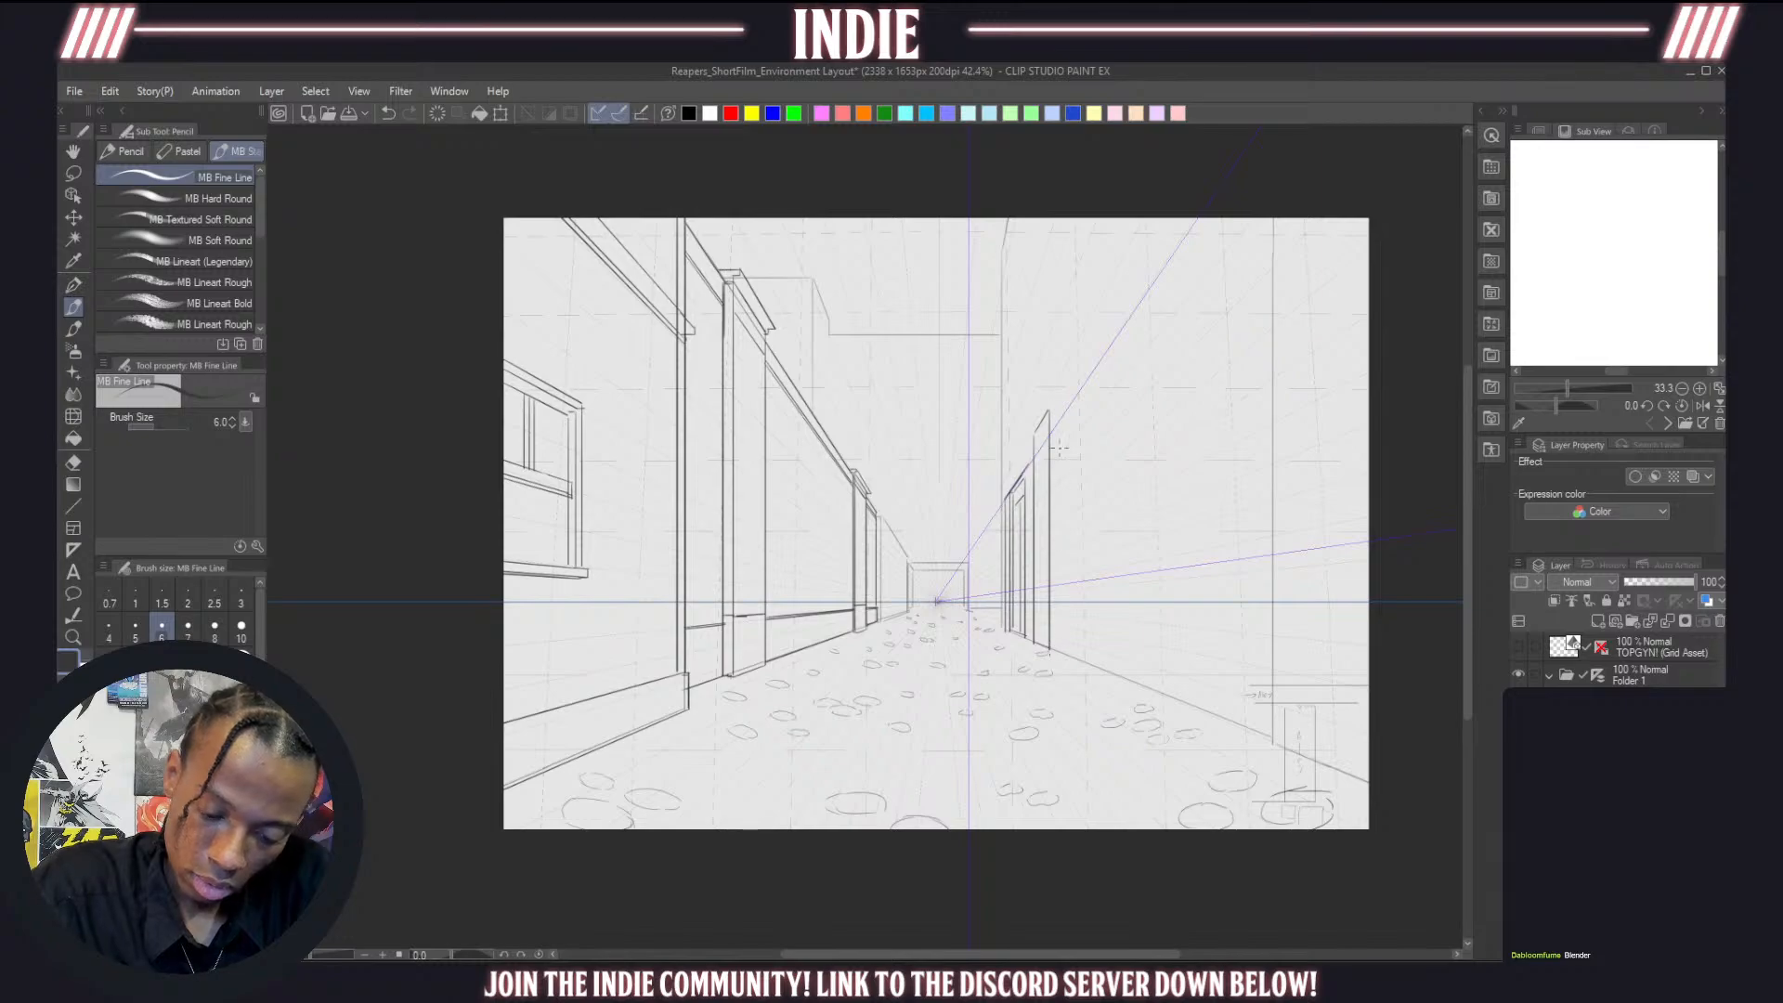
pyautogui.hotkey('ctrl', 'z')
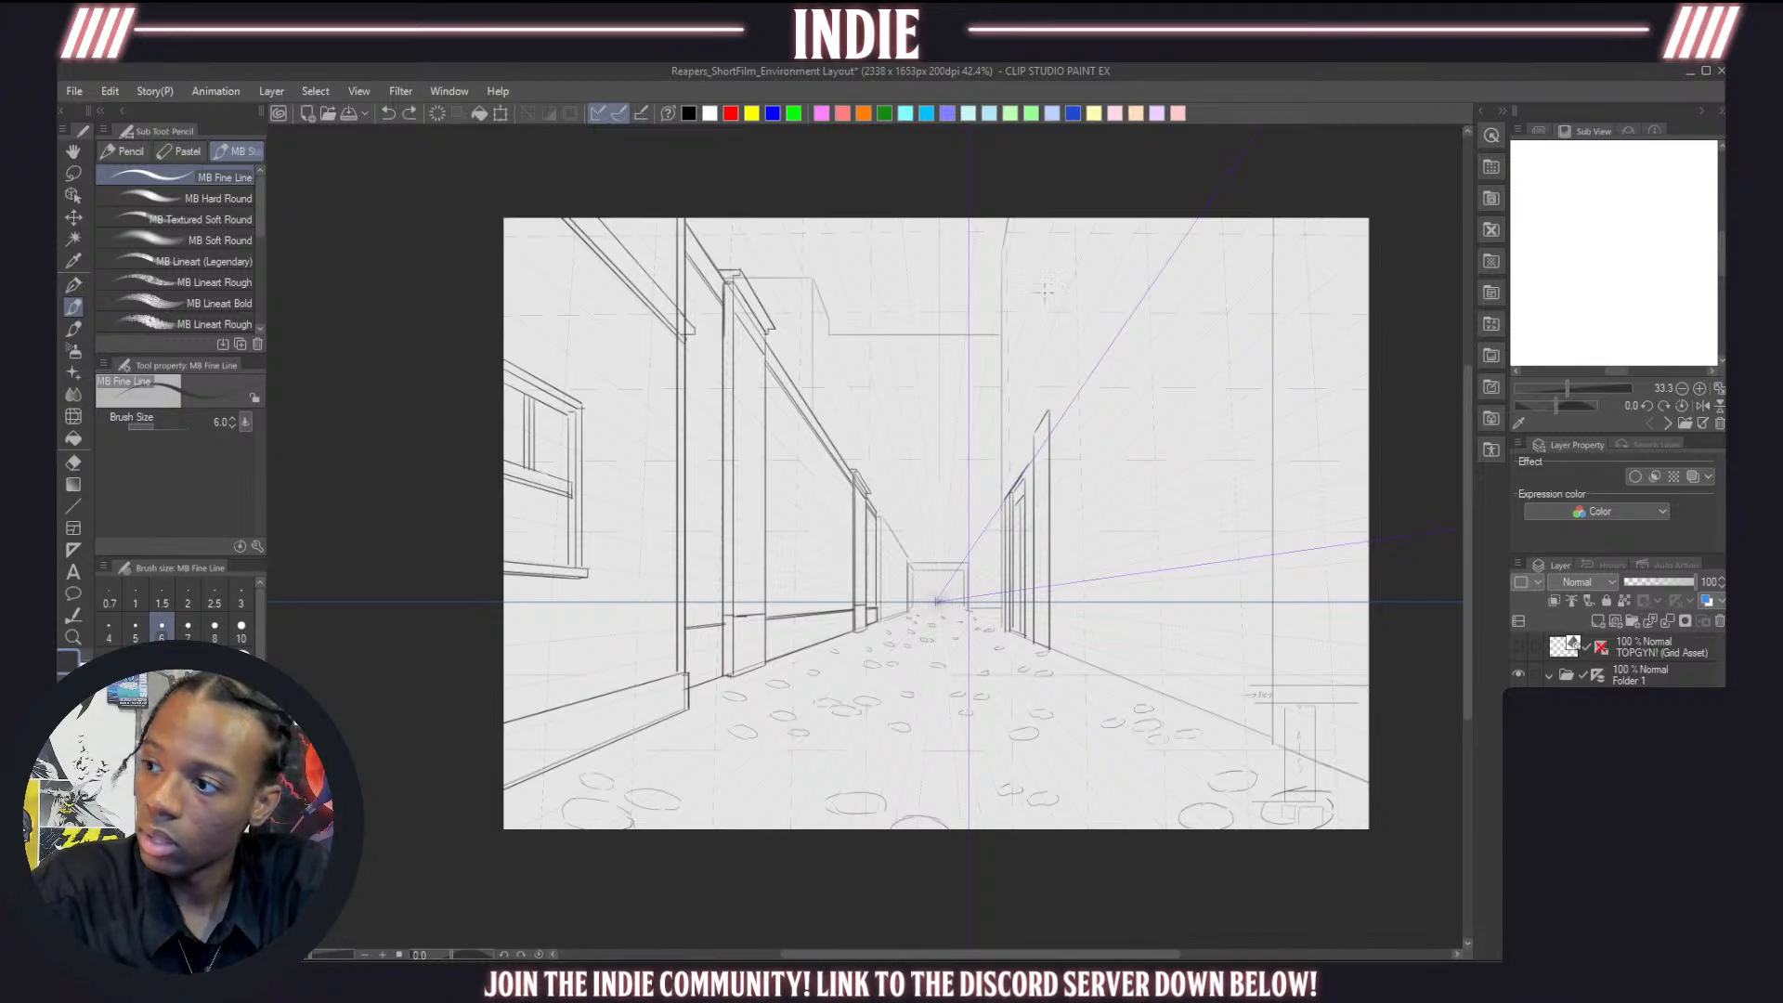
pyautogui.moveTo(1052, 410); pyautogui.dragTo(1059, 643)
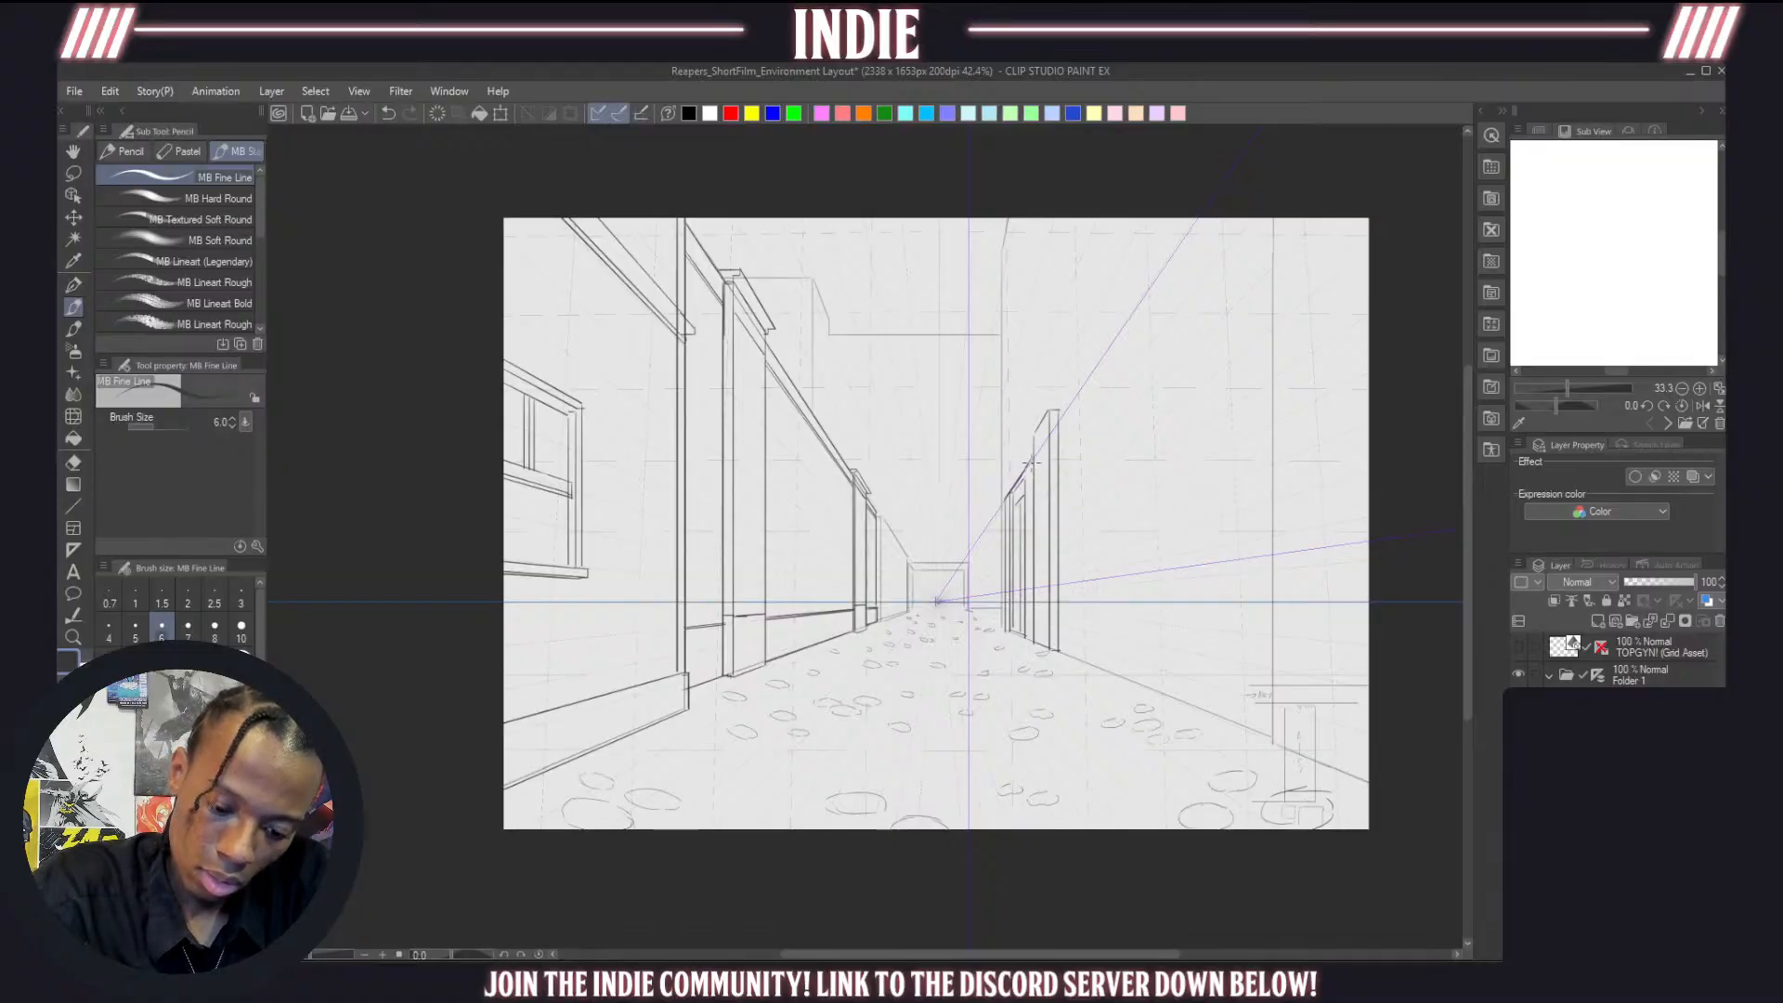
pyautogui.moveTo(1028, 464); pyautogui.dragTo(1031, 624)
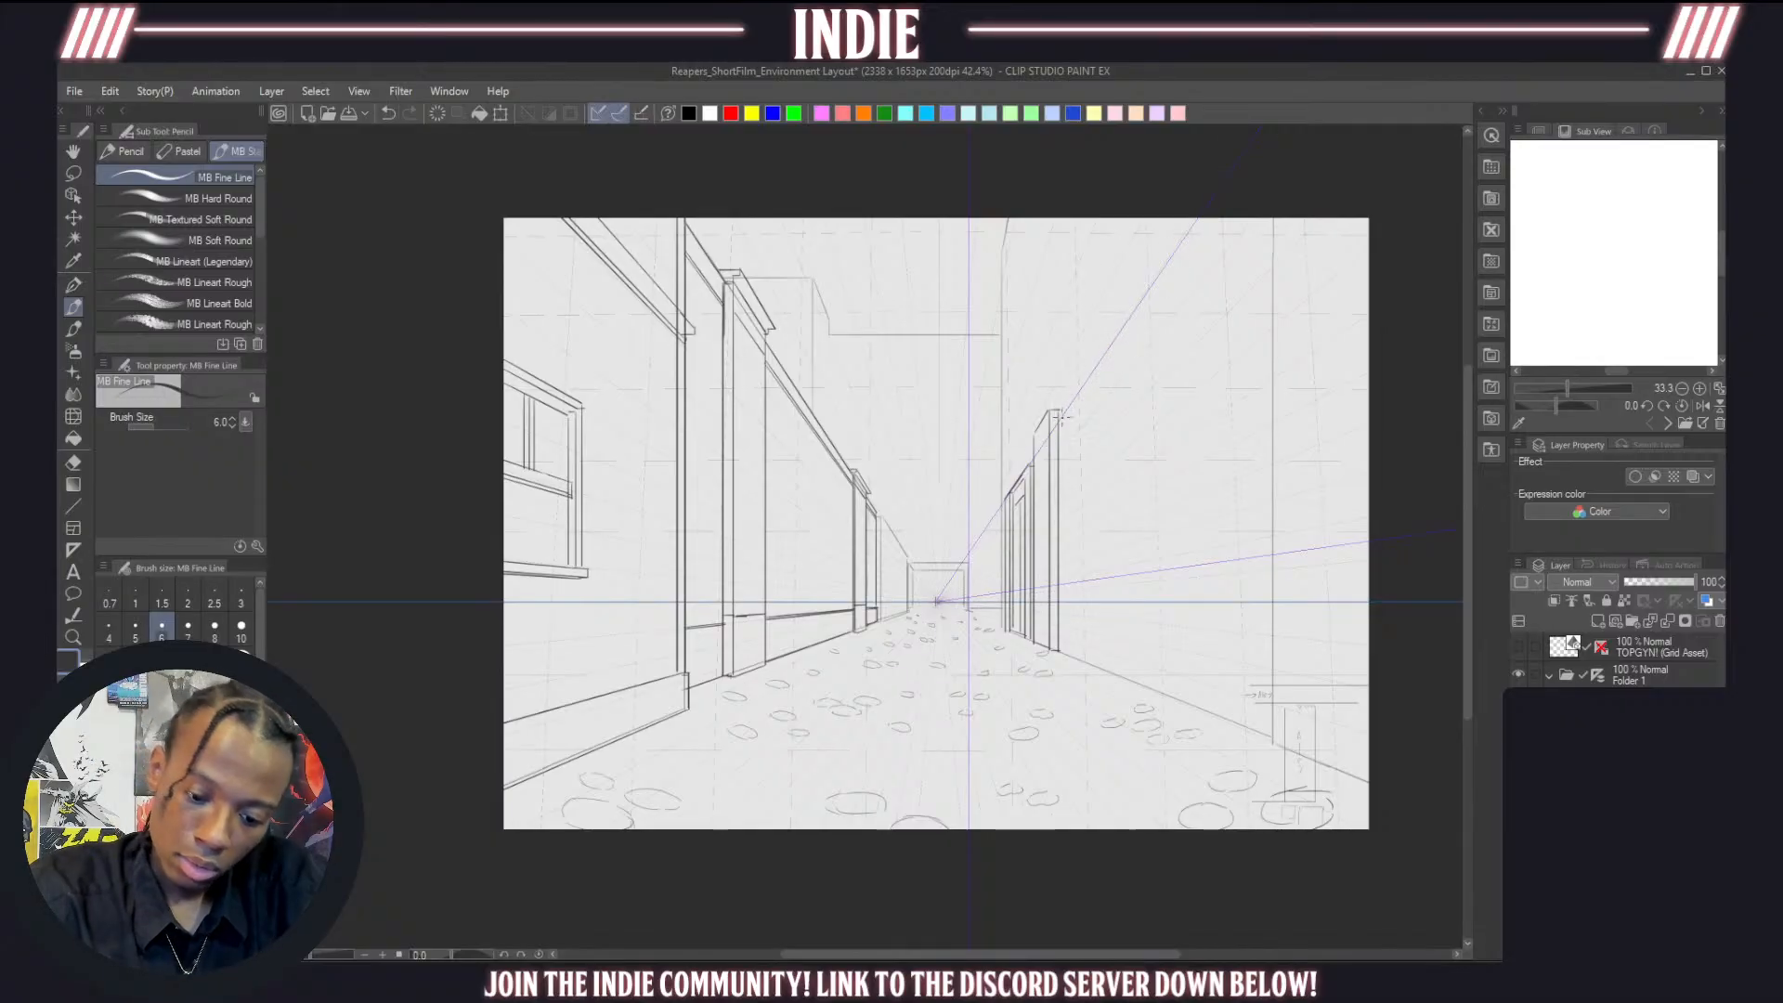
# Draw the next wall section beside the pillar, with a short receding top edge and a vertical edge down to the ground line
pyautogui.moveTo(1061, 421); pyautogui.dragTo(1103, 398)
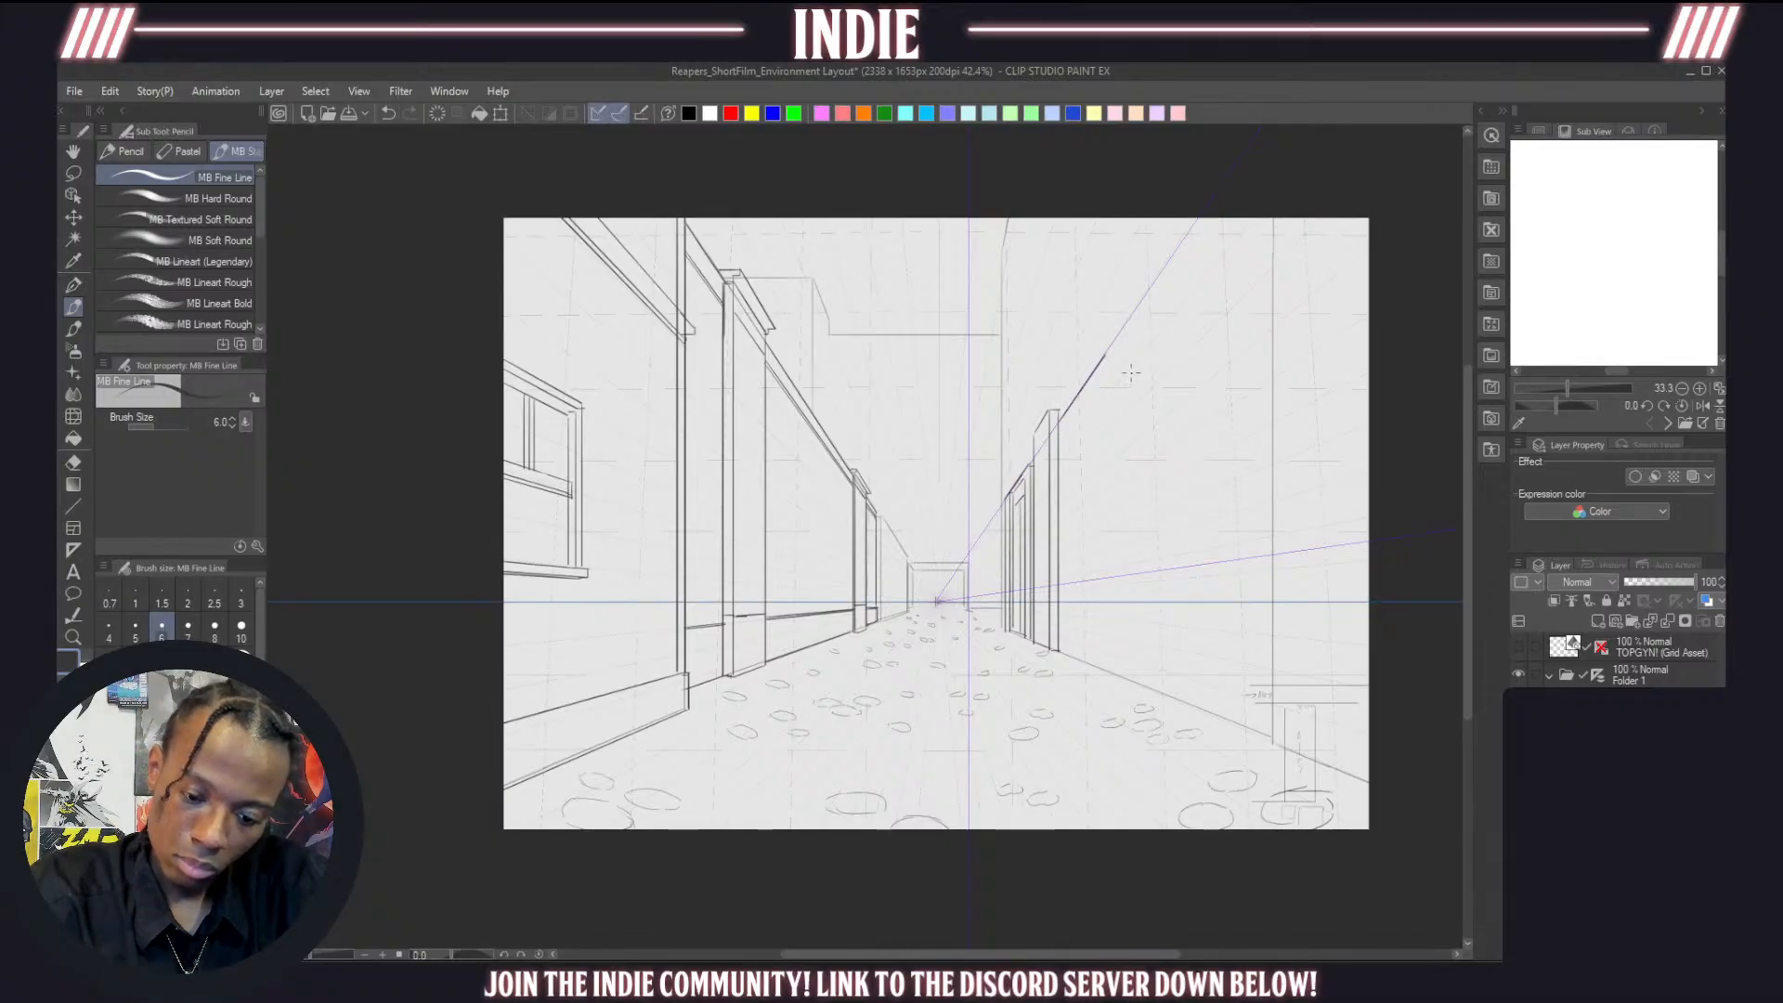
pyautogui.hotkey('ctrl', 'z')
pyautogui.moveTo(1061, 419)
pyautogui.mouseDown()
pyautogui.moveTo(1094, 392)
pyautogui.moveTo(1083, 662)
pyautogui.mouseUp()
pyautogui.hotkey('ctrl', 'z')
pyautogui.hotkey('ctrl', 'z')
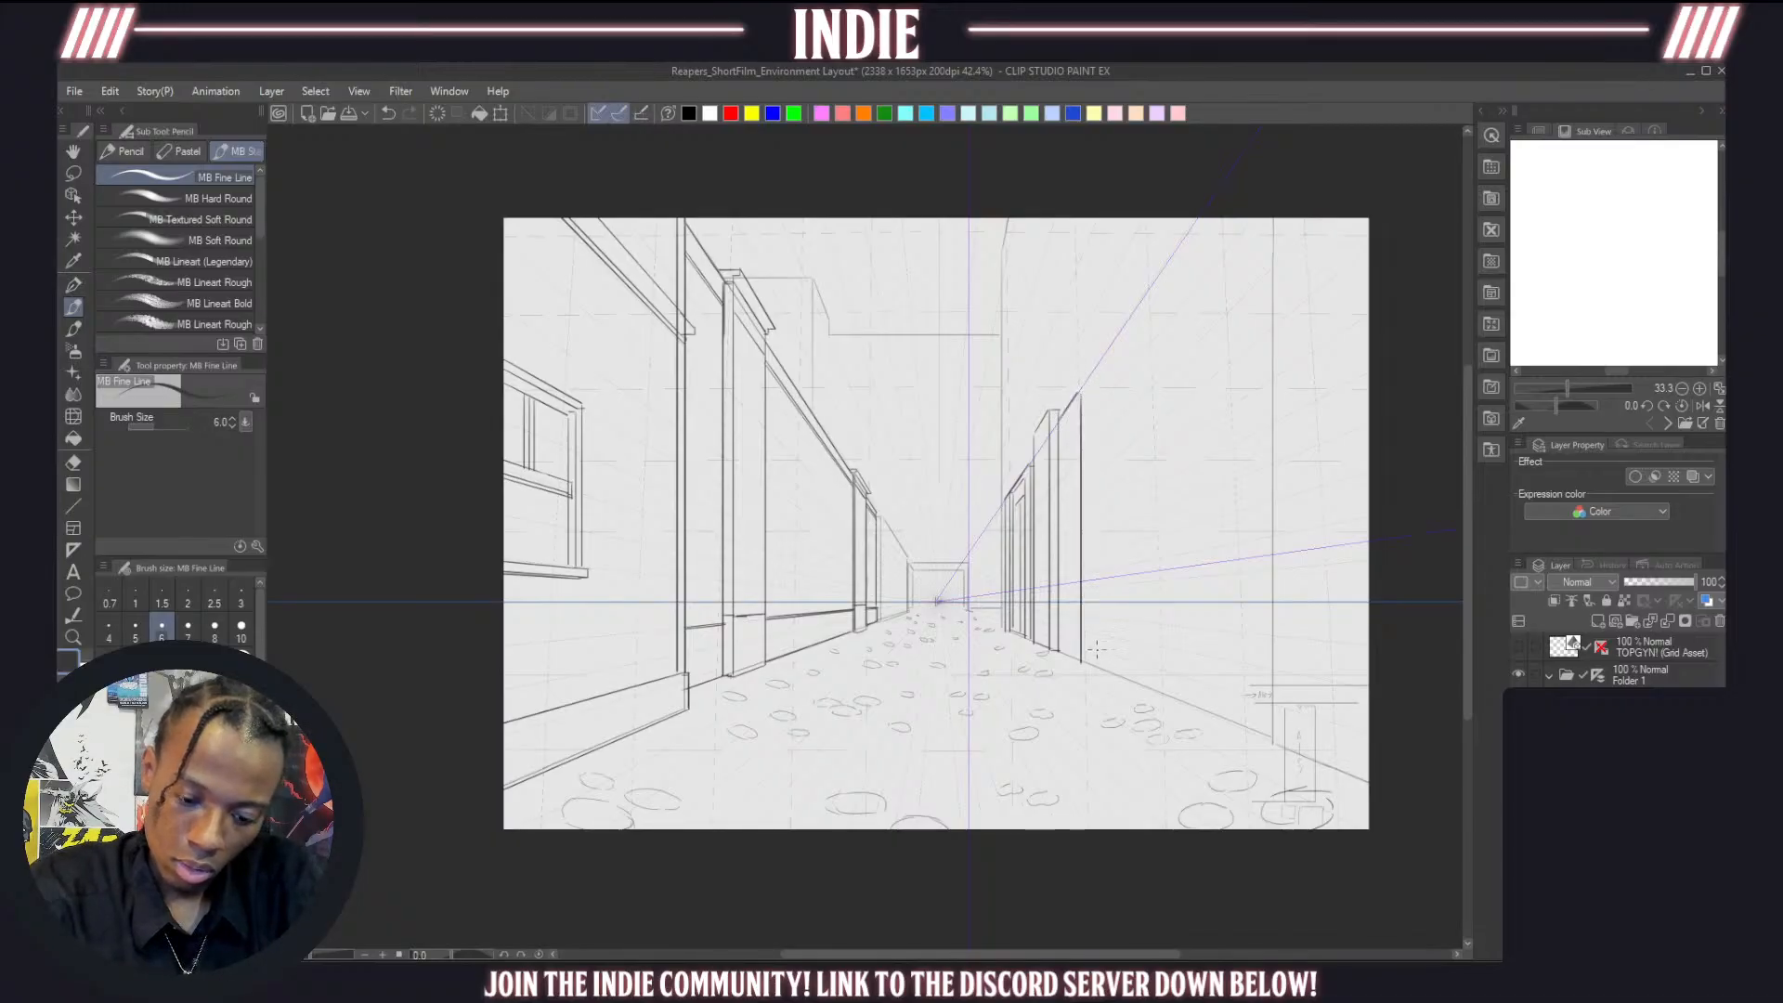
pyautogui.hotkey('ctrl', 'z')
pyautogui.moveTo(1081, 392); pyautogui.dragTo(1094, 662)
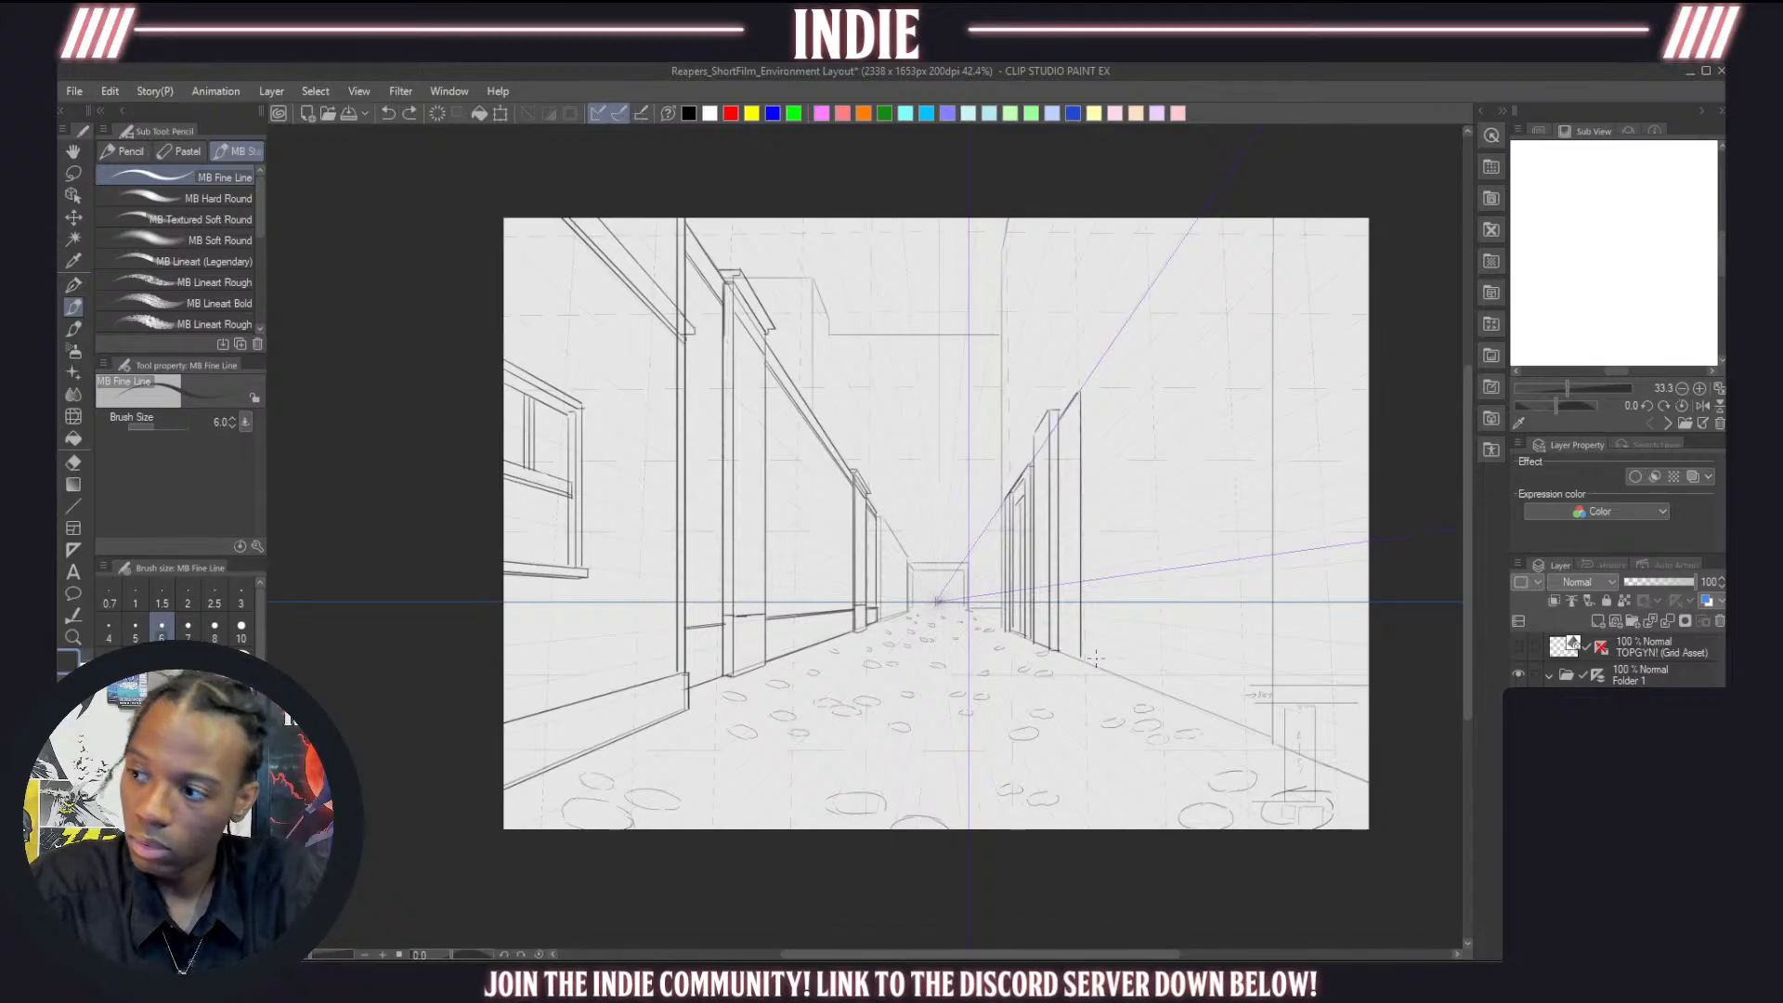
# Extend the right-hand wall's receding top edge toward the viewer and draw the tall nearest pillar's vertical edges down to the ground
pyautogui.moveTo(1081, 390); pyautogui.dragTo(1081, 295)
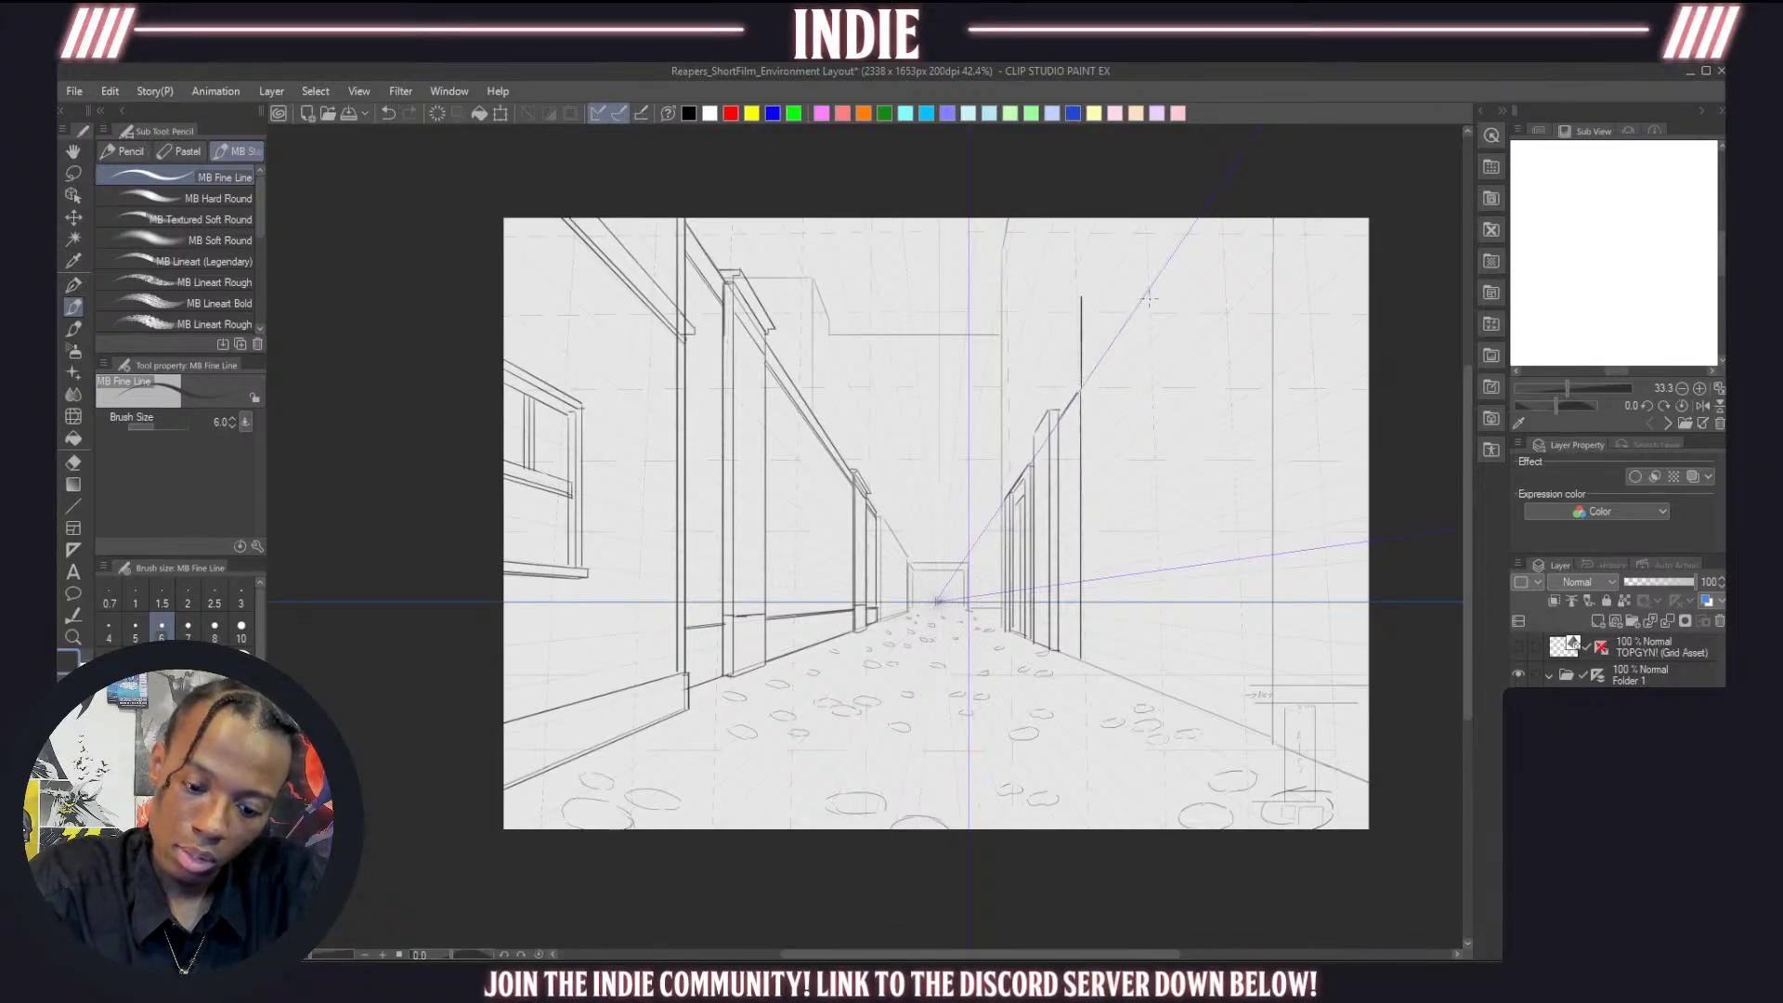
pyautogui.hotkey('ctrl', 'z')
pyautogui.moveTo(1080, 392)
pyautogui.mouseDown()
pyautogui.moveTo(1165, 299)
pyautogui.moveTo(1154, 227)
pyautogui.moveTo(1152, 691)
pyautogui.mouseUp()
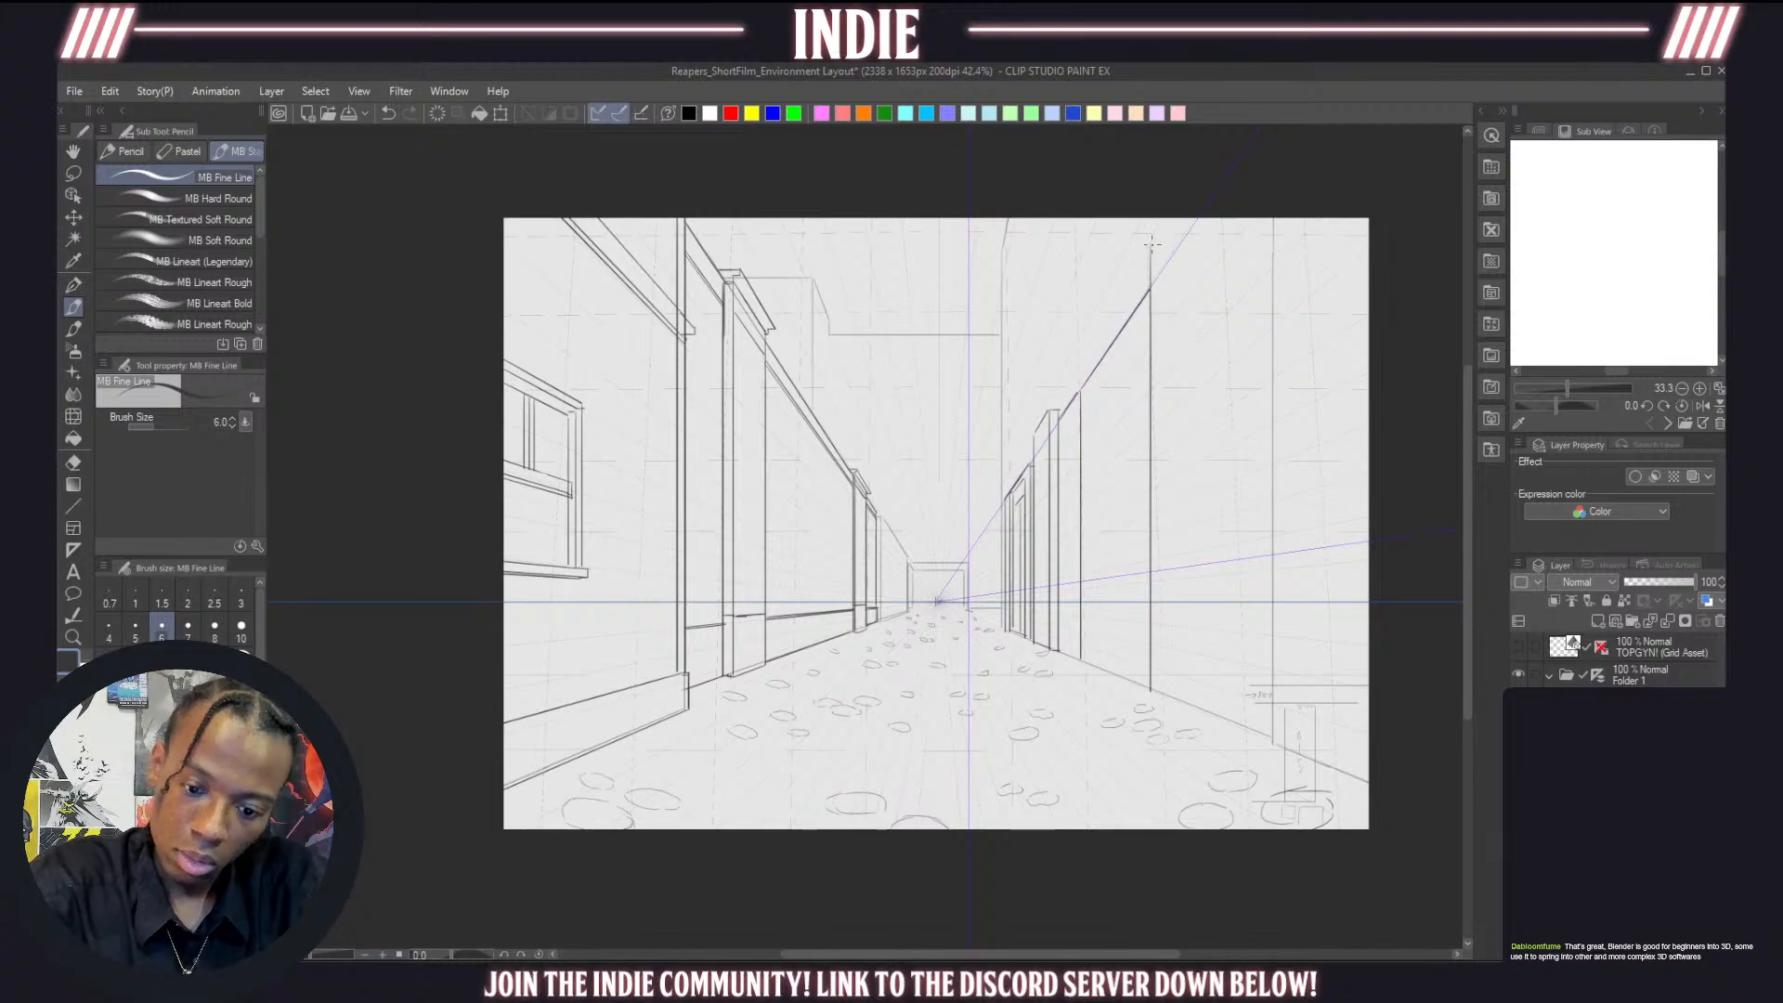
pyautogui.moveTo(1152, 249)
pyautogui.mouseDown()
pyautogui.moveTo(1167, 219)
pyautogui.moveTo(1205, 273)
pyautogui.moveTo(1205, 705)
pyautogui.mouseUp()
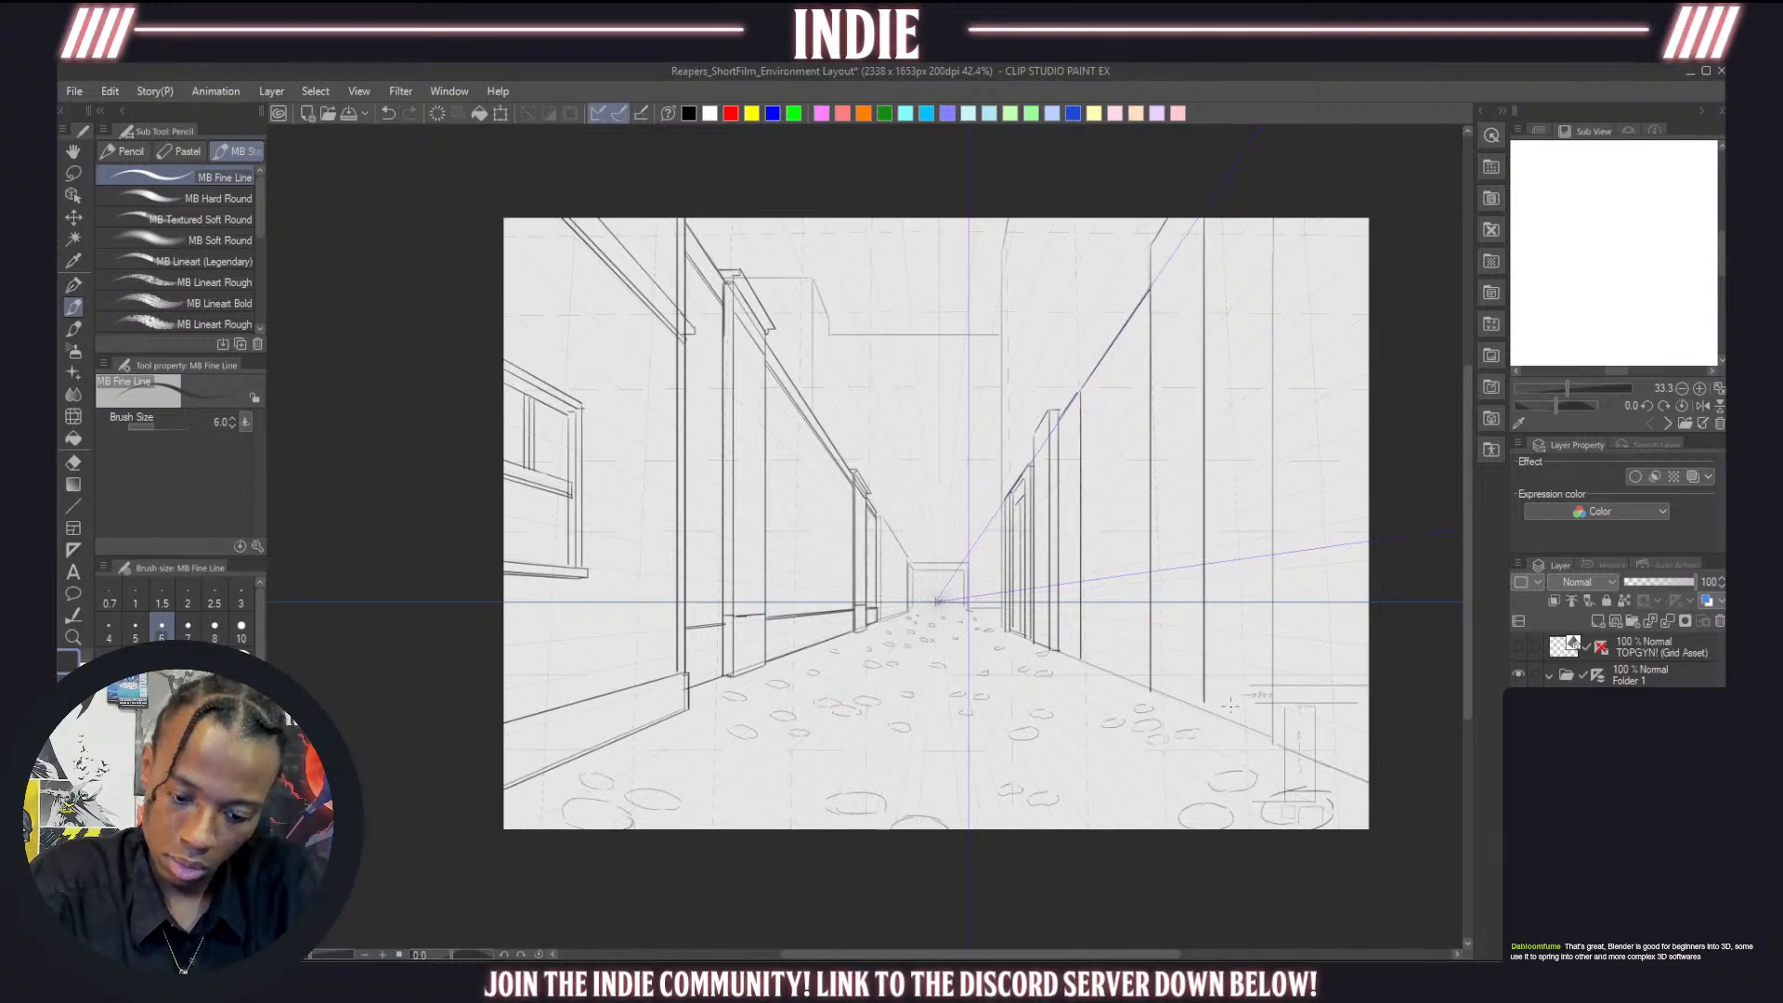
pyautogui.moveTo(1215, 212); pyautogui.dragTo(1216, 691)
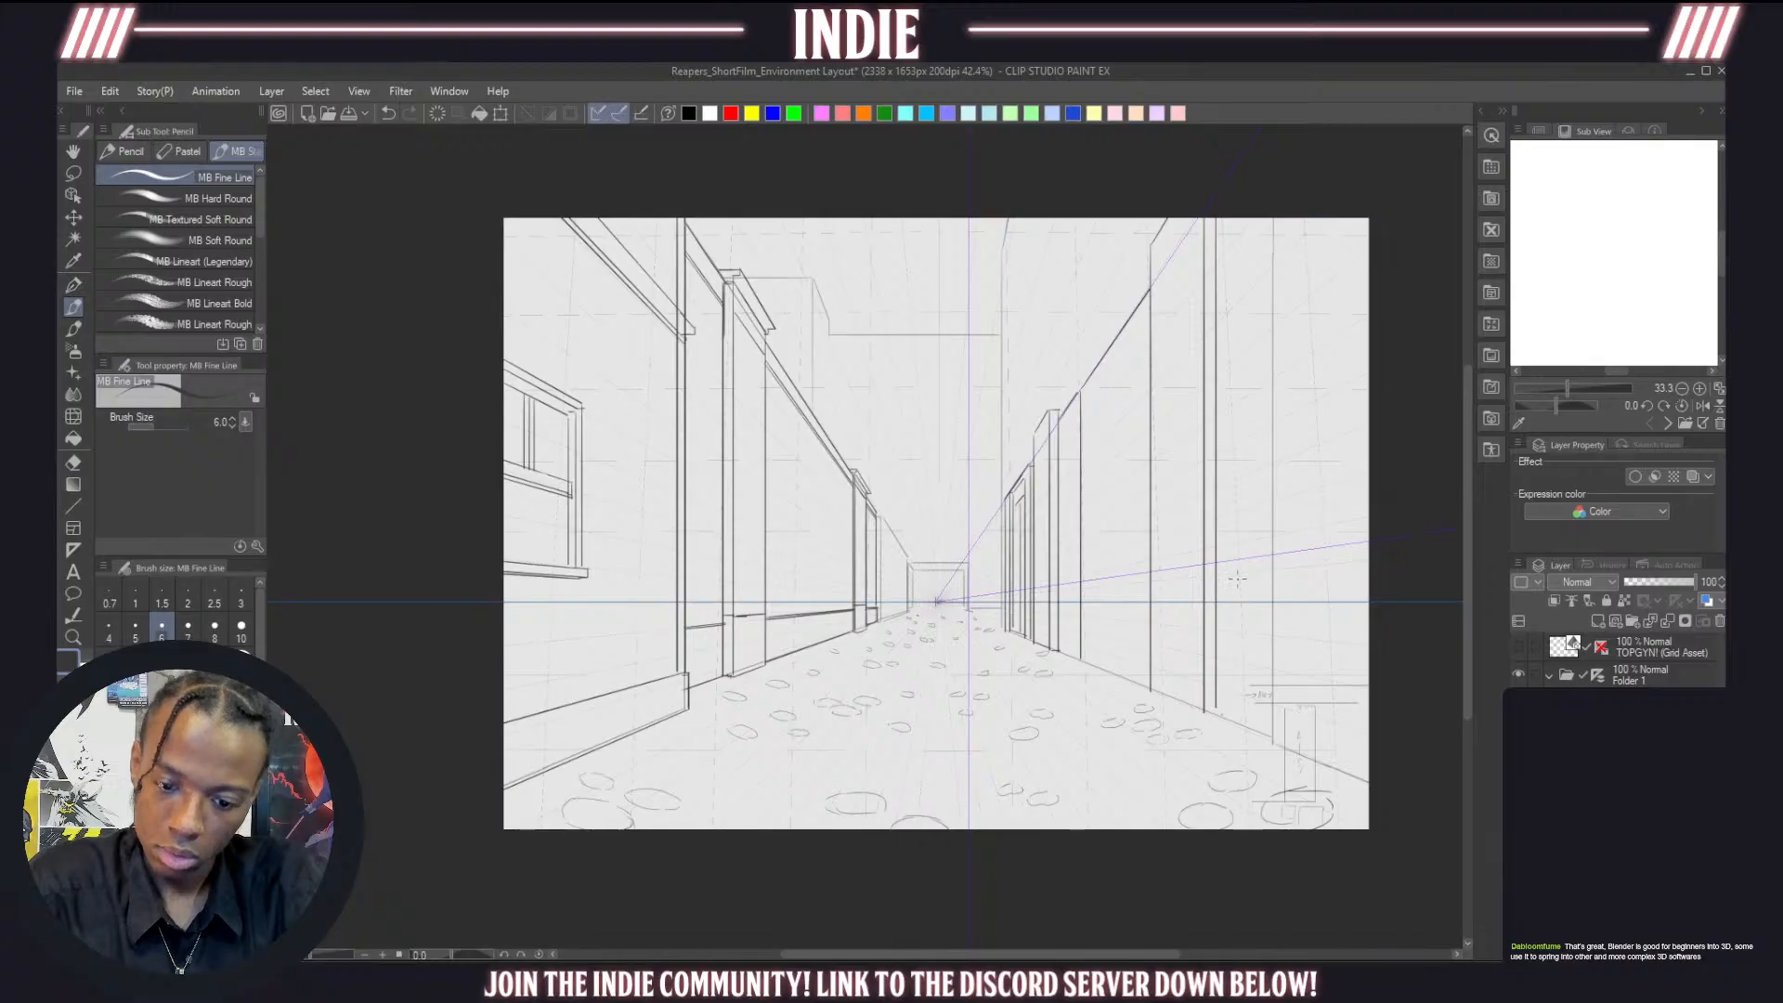
pyautogui.hotkey('ctrl', 'z')
pyautogui.moveTo(1226, 205); pyautogui.dragTo(1229, 717)
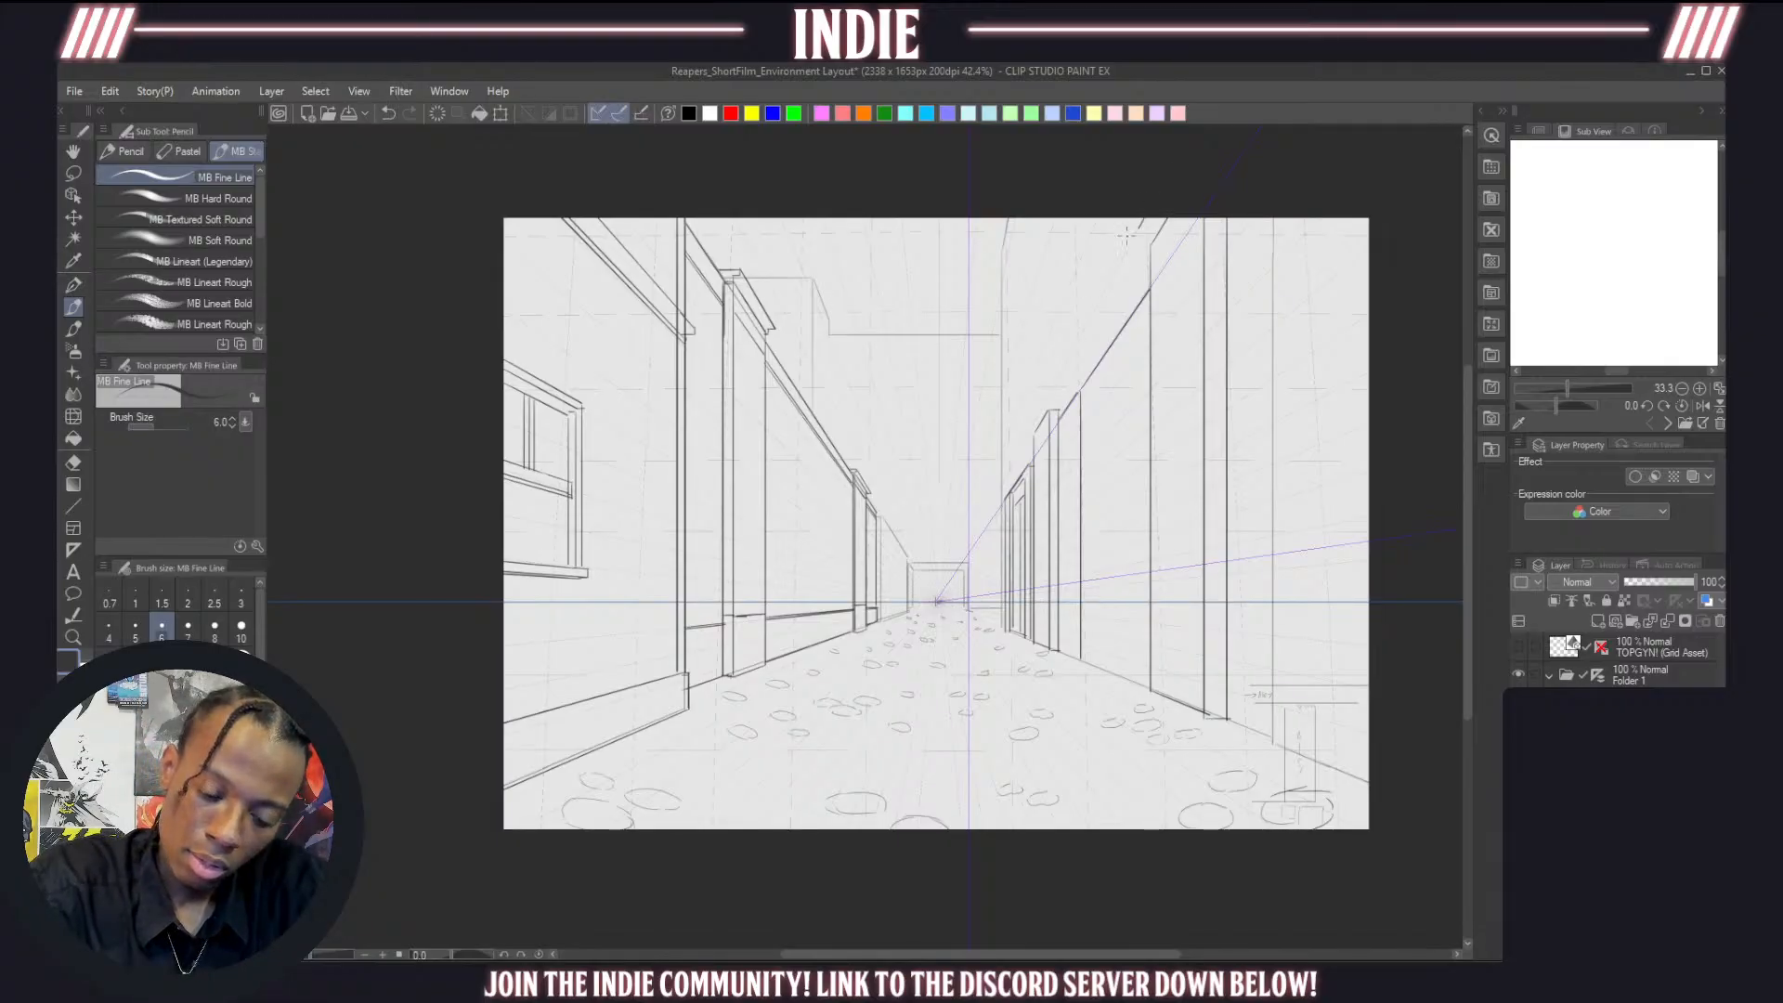
pyautogui.moveTo(1127, 236)
pyautogui.mouseDown()
pyautogui.moveTo(1020, 446)
pyautogui.moveTo(1100, 281)
pyautogui.moveTo(1177, 189)
pyautogui.mouseUp()
pyautogui.hotkey('ctrl', 'z')
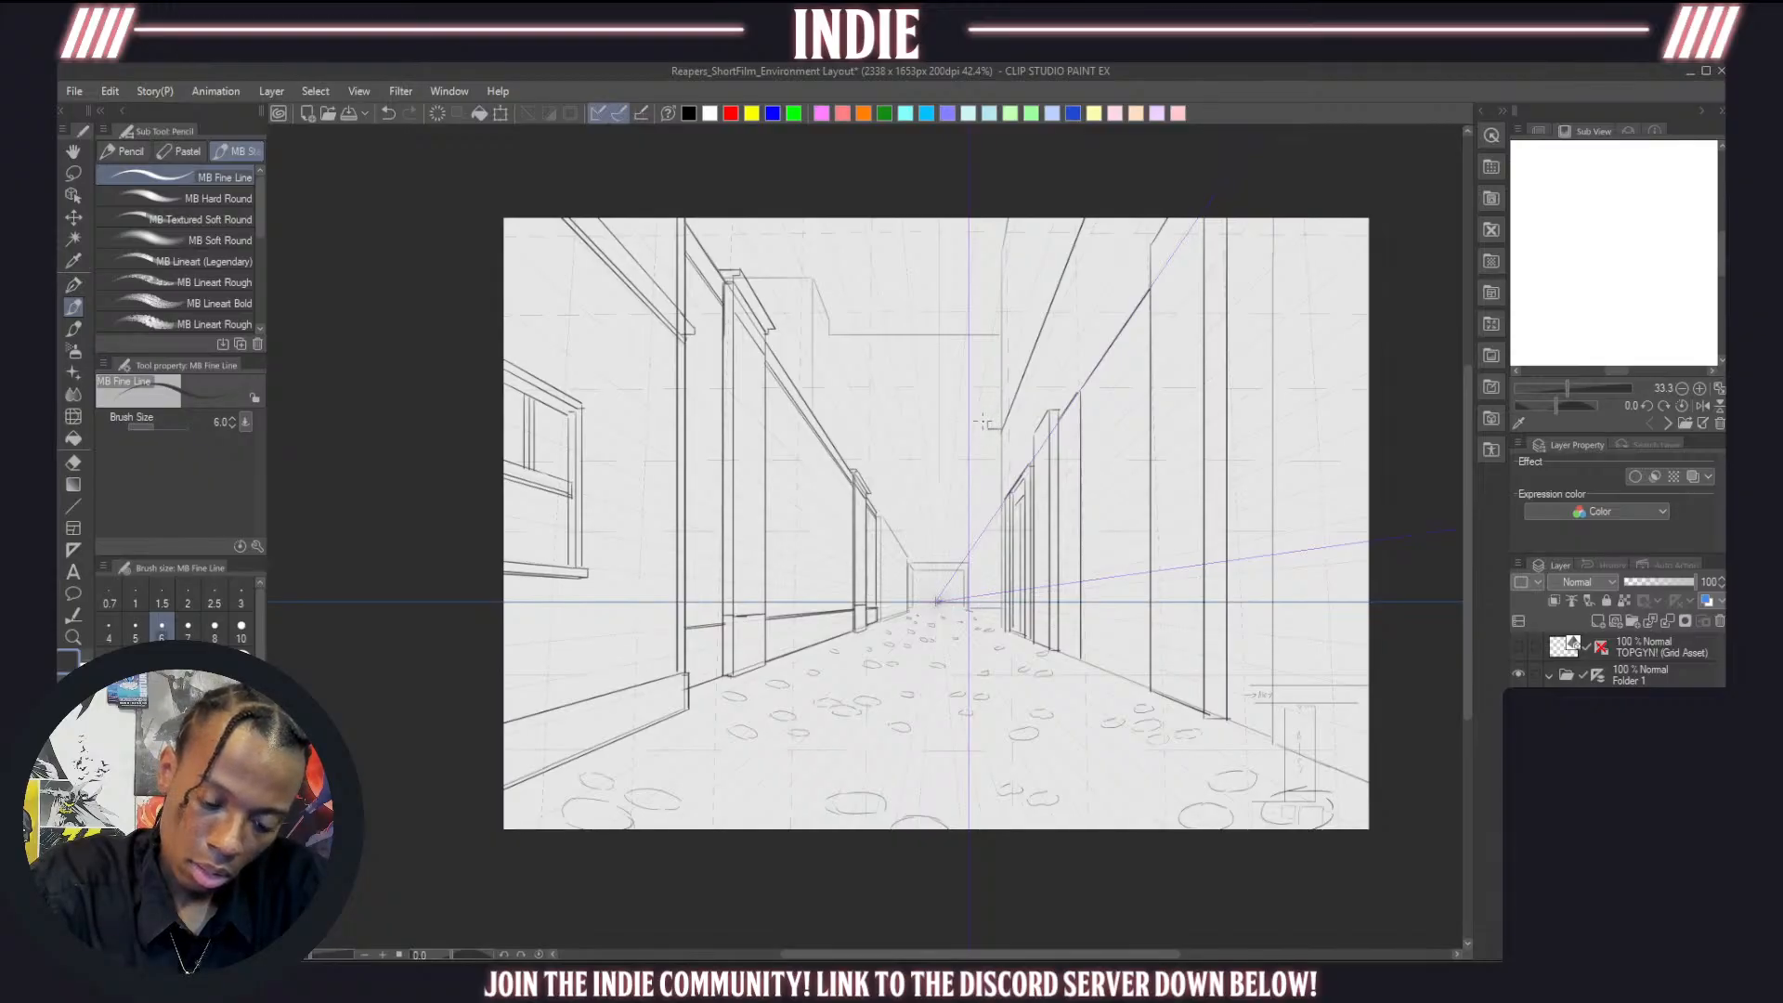
pyautogui.moveTo(983, 418); pyautogui.dragTo(1031, 215)
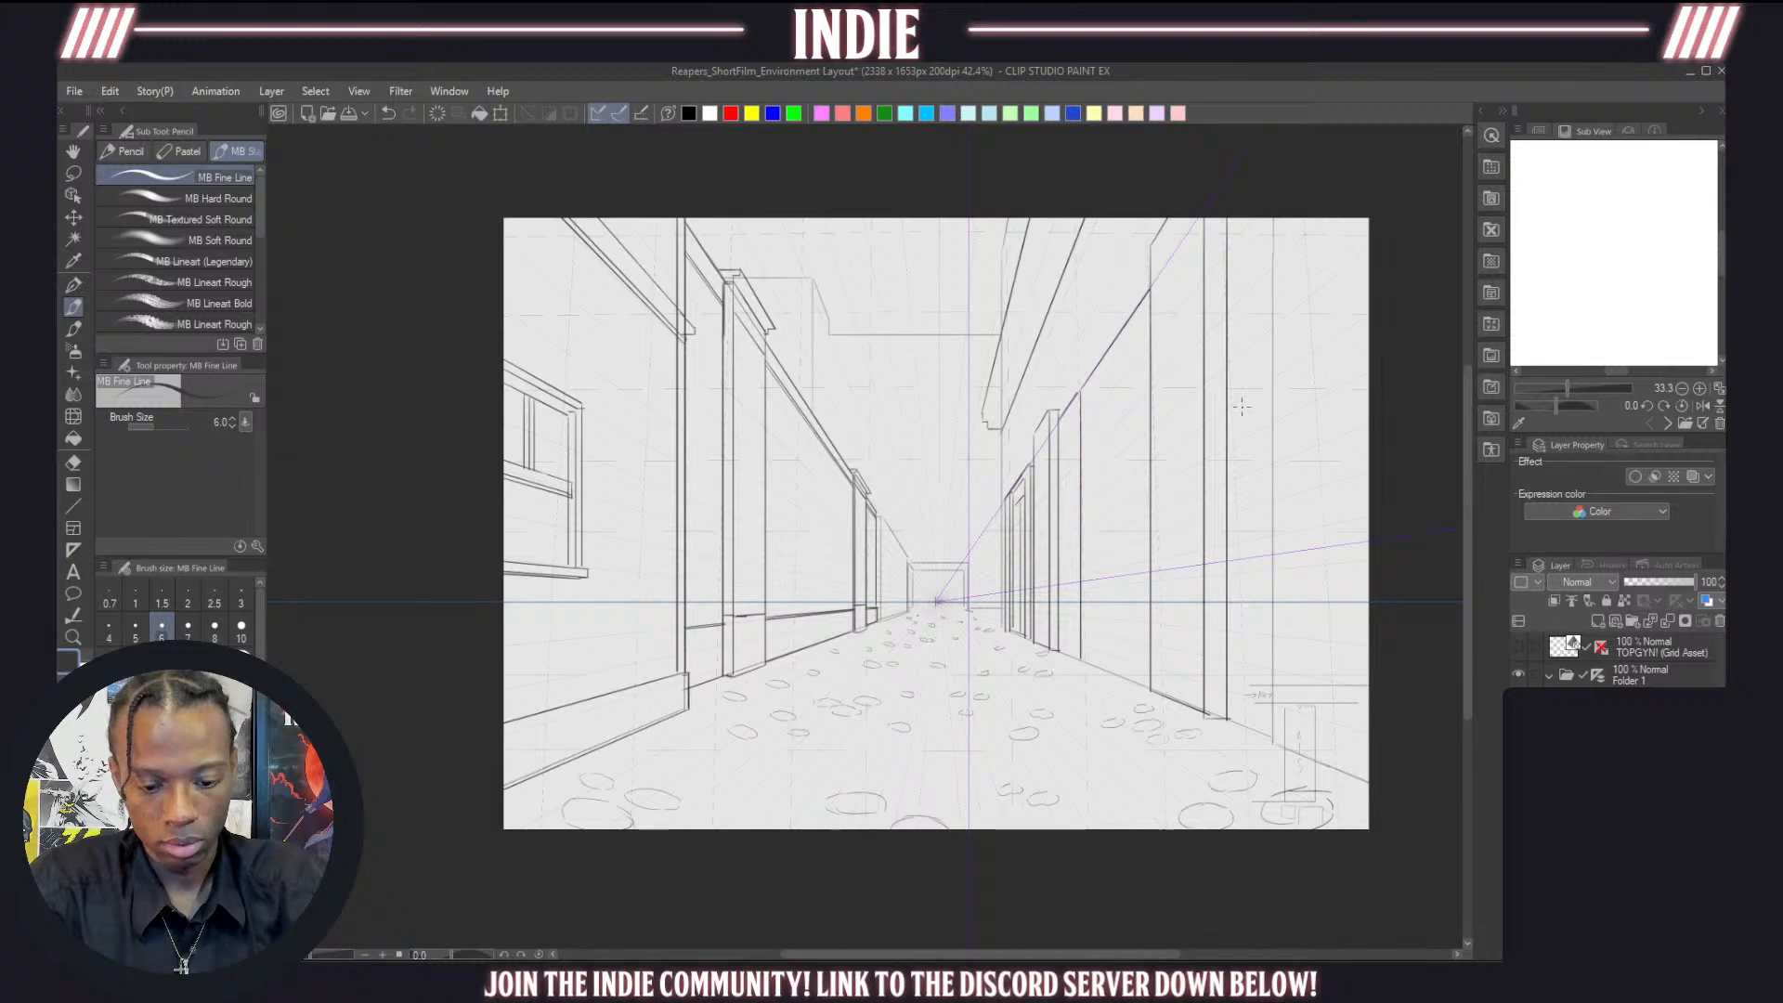
pyautogui.hotkey('ctrl', 'z')
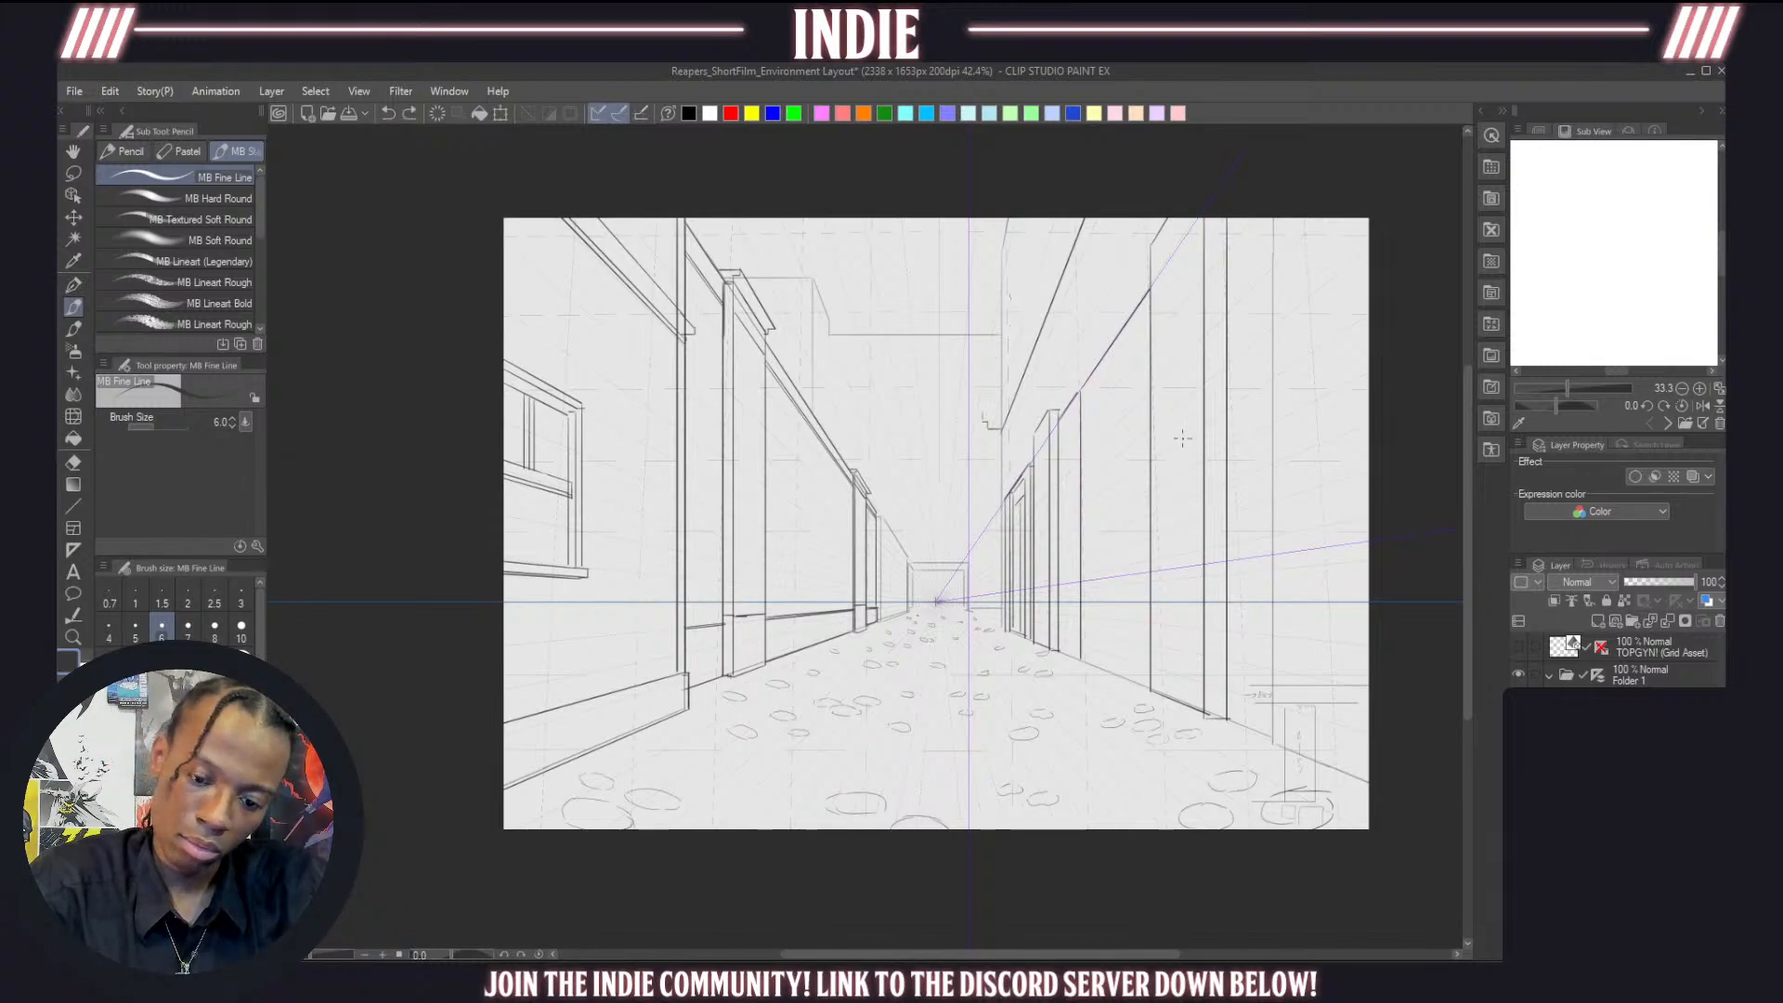
pyautogui.hotkey('ctrl', 'z')
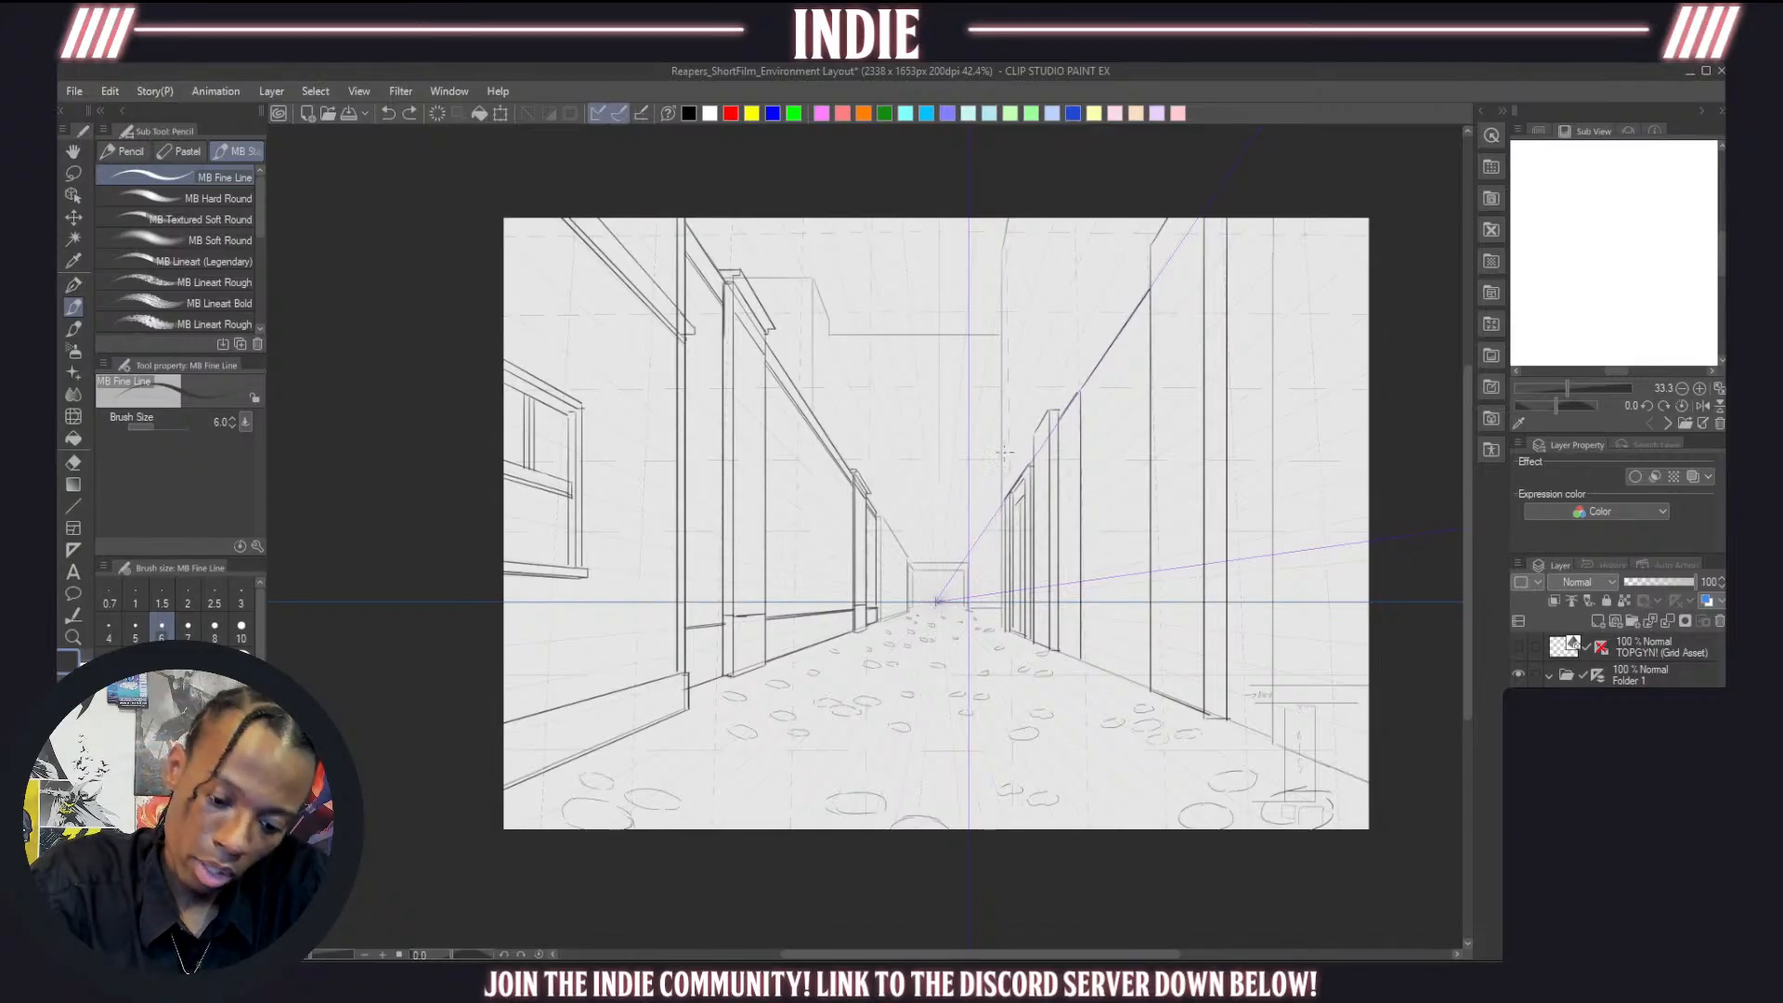
# Draw the right building's eave as parallel receding lines up to the canvas edge, and ink the wall's far vertical edge
pyautogui.moveTo(1003, 471); pyautogui.dragTo(1121, 220)
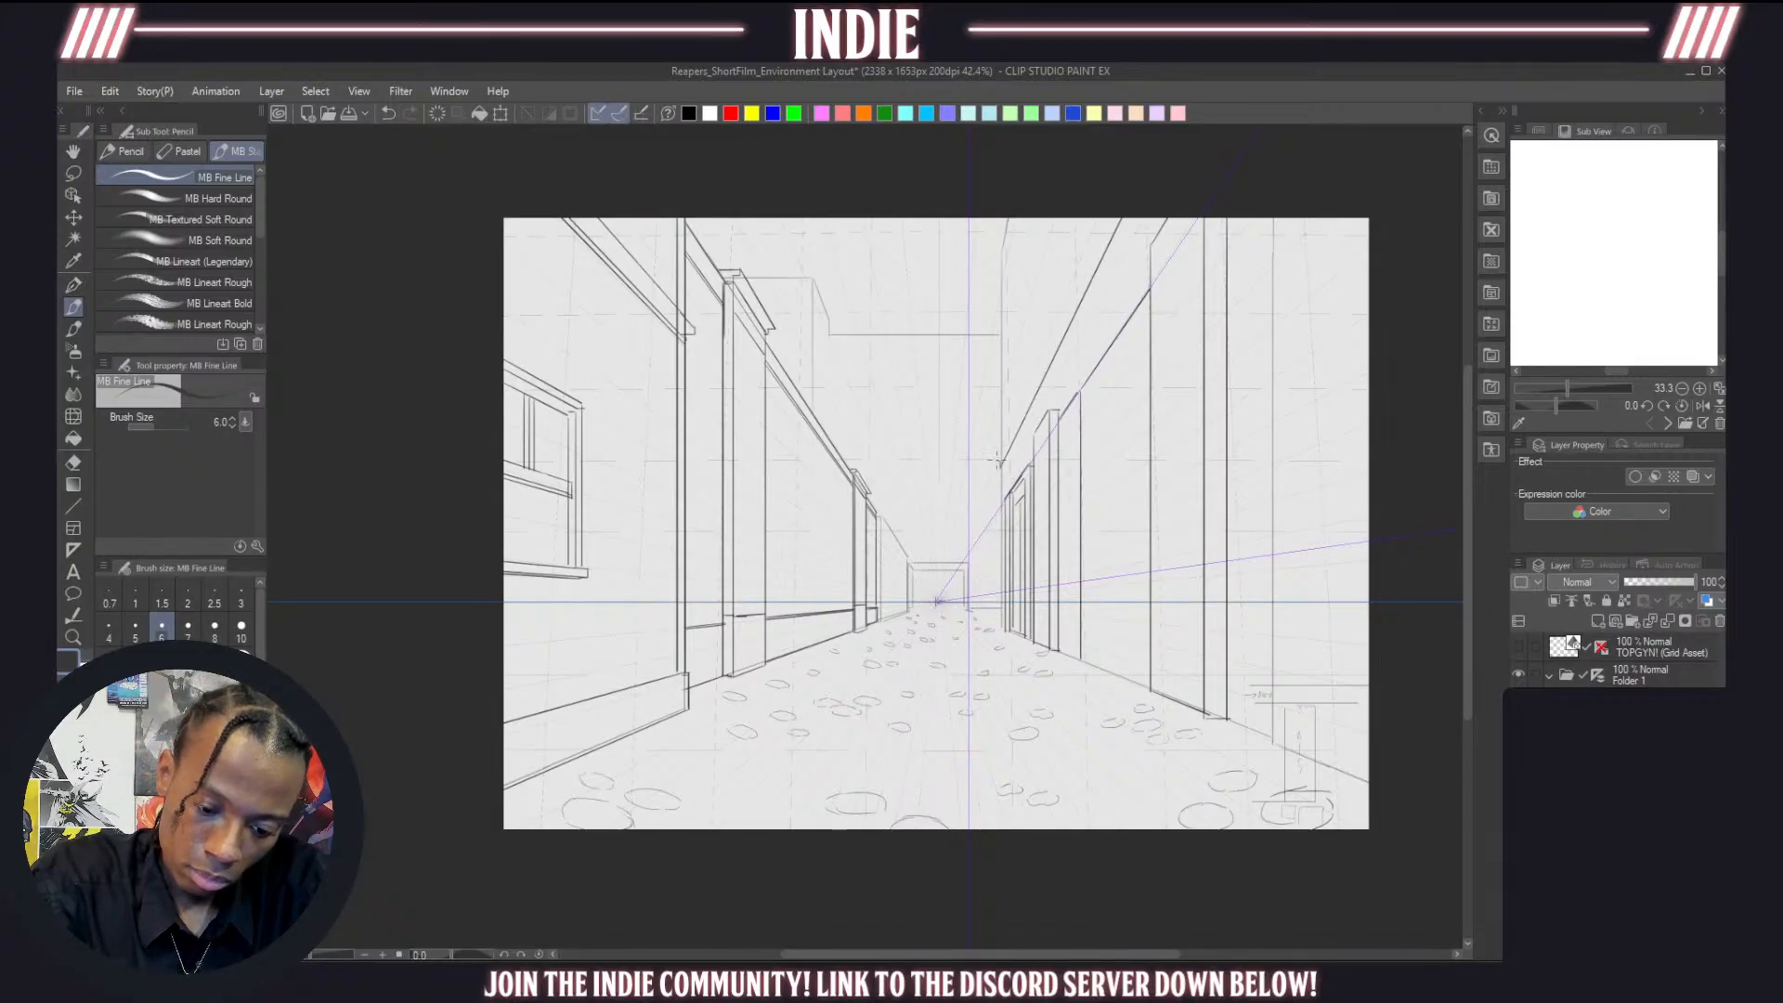
pyautogui.moveTo(996, 455); pyautogui.dragTo(1092, 218)
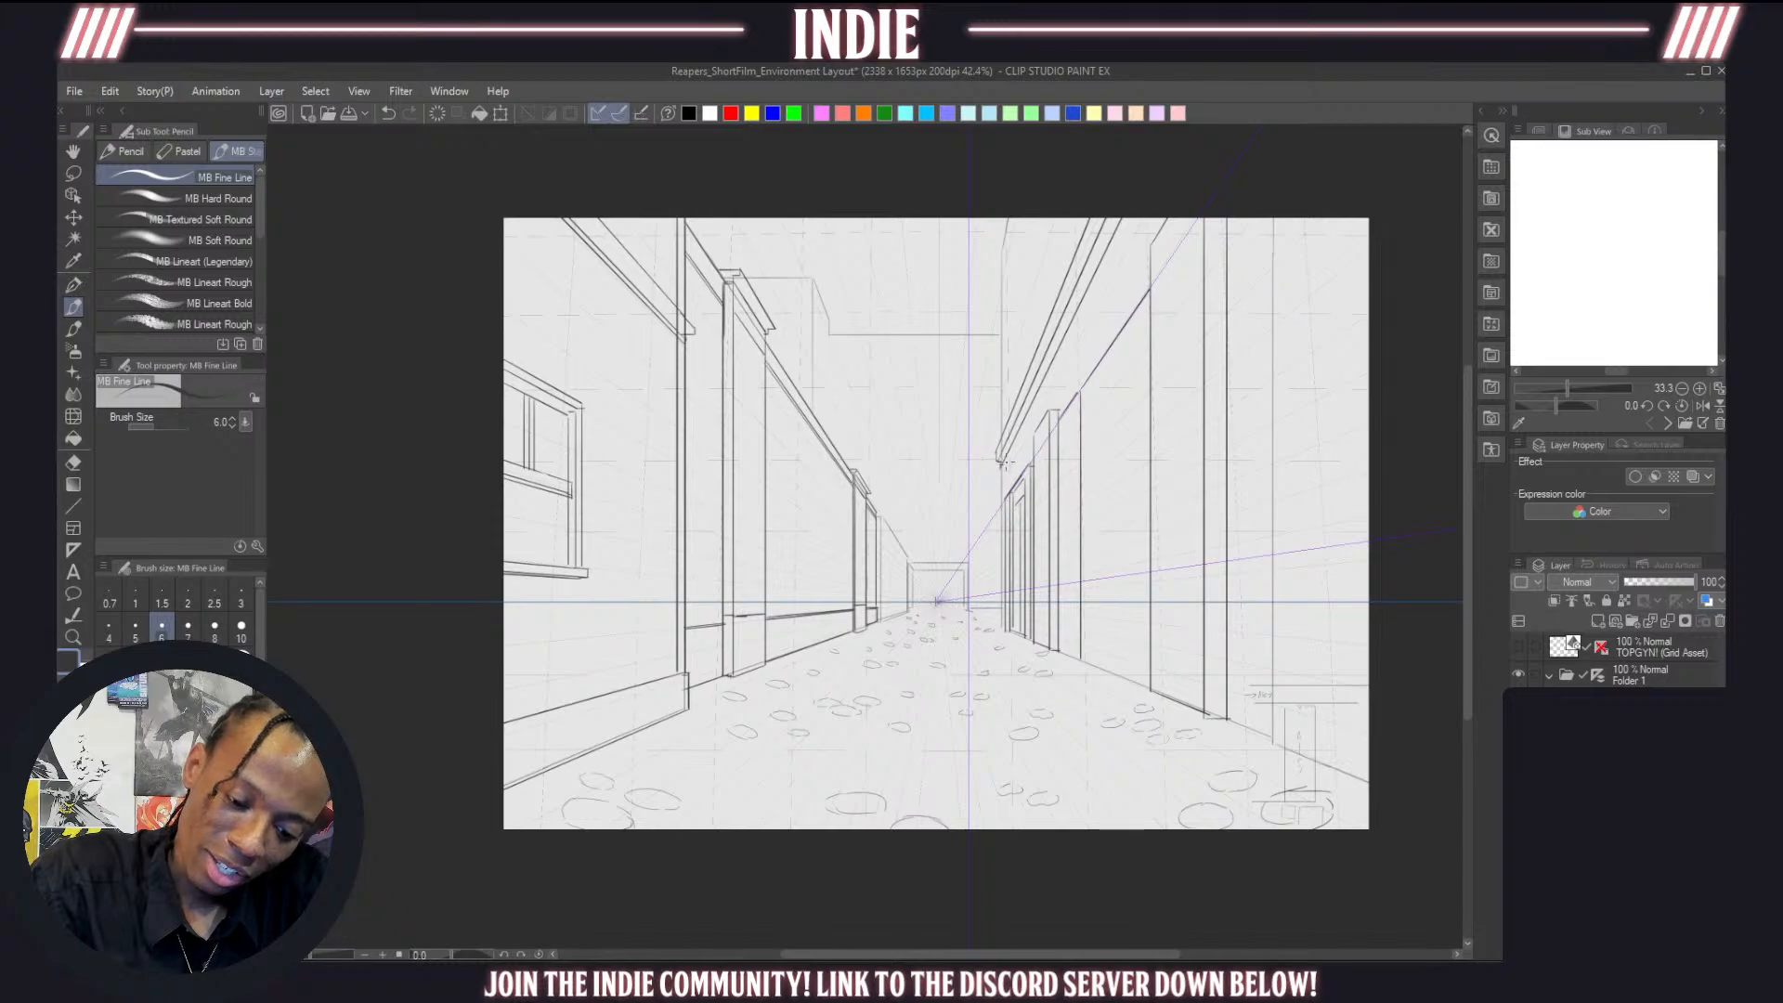
pyautogui.moveTo(1006, 462); pyautogui.dragTo(1190, 189)
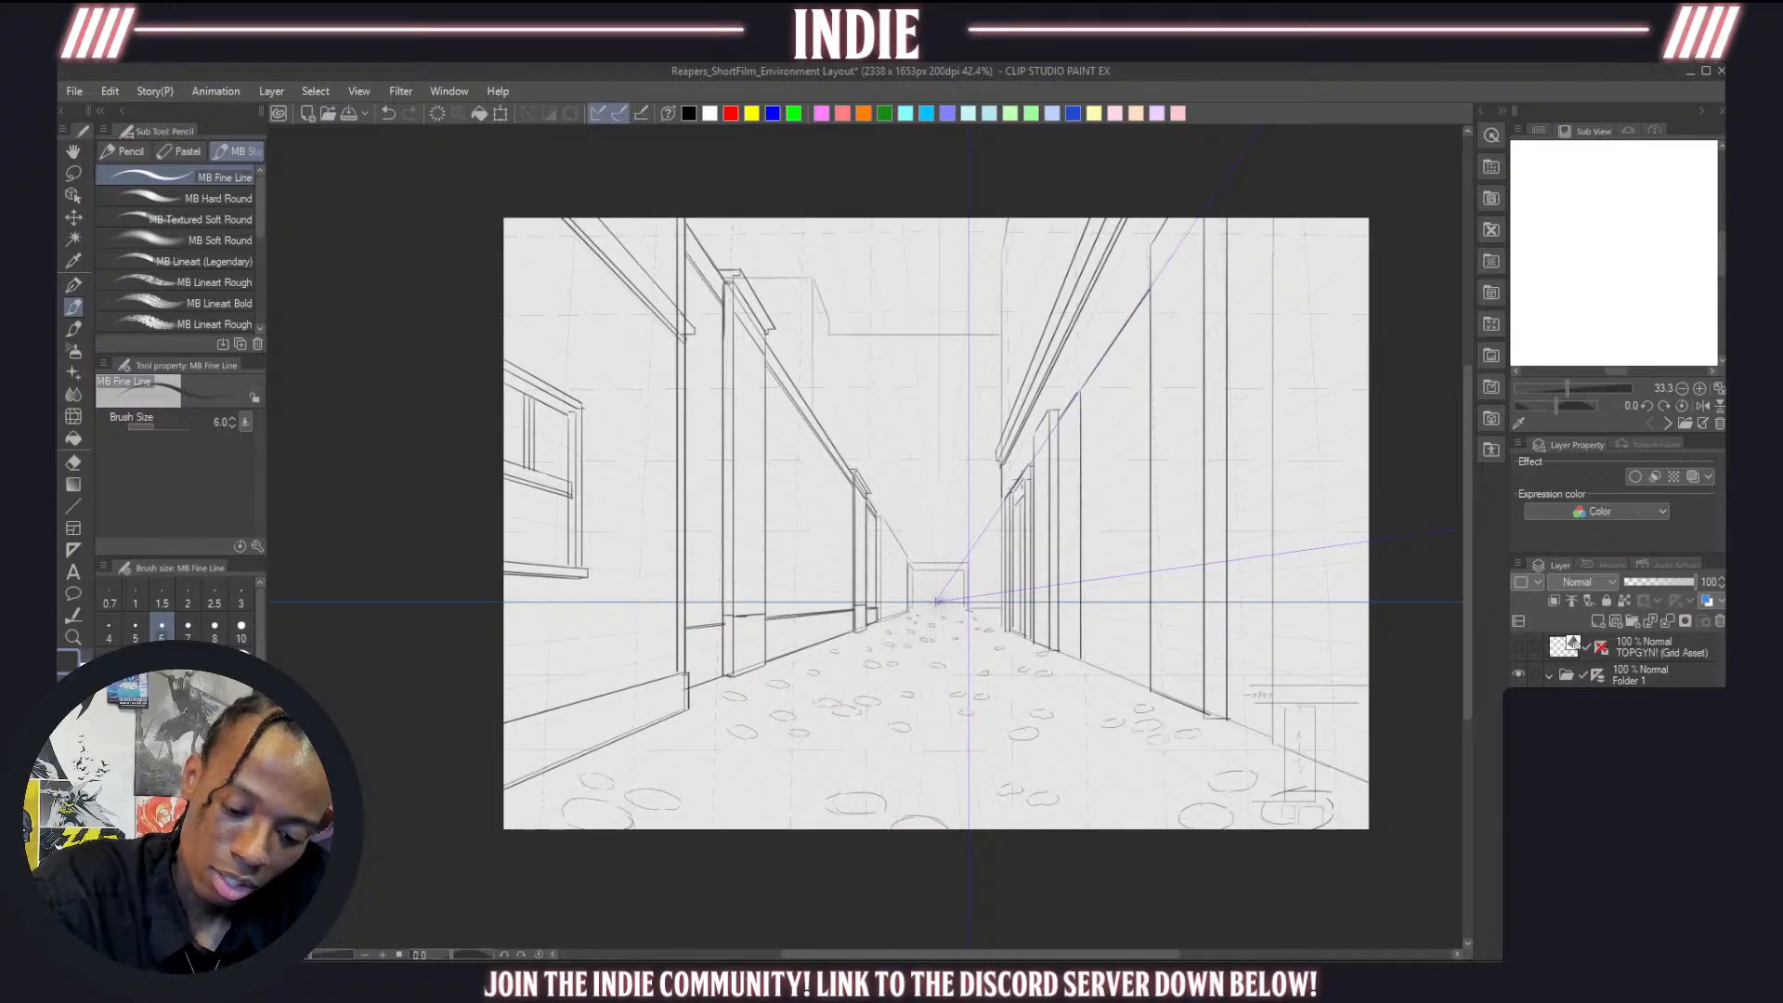
pyautogui.moveTo(1001, 469); pyautogui.dragTo(1004, 627)
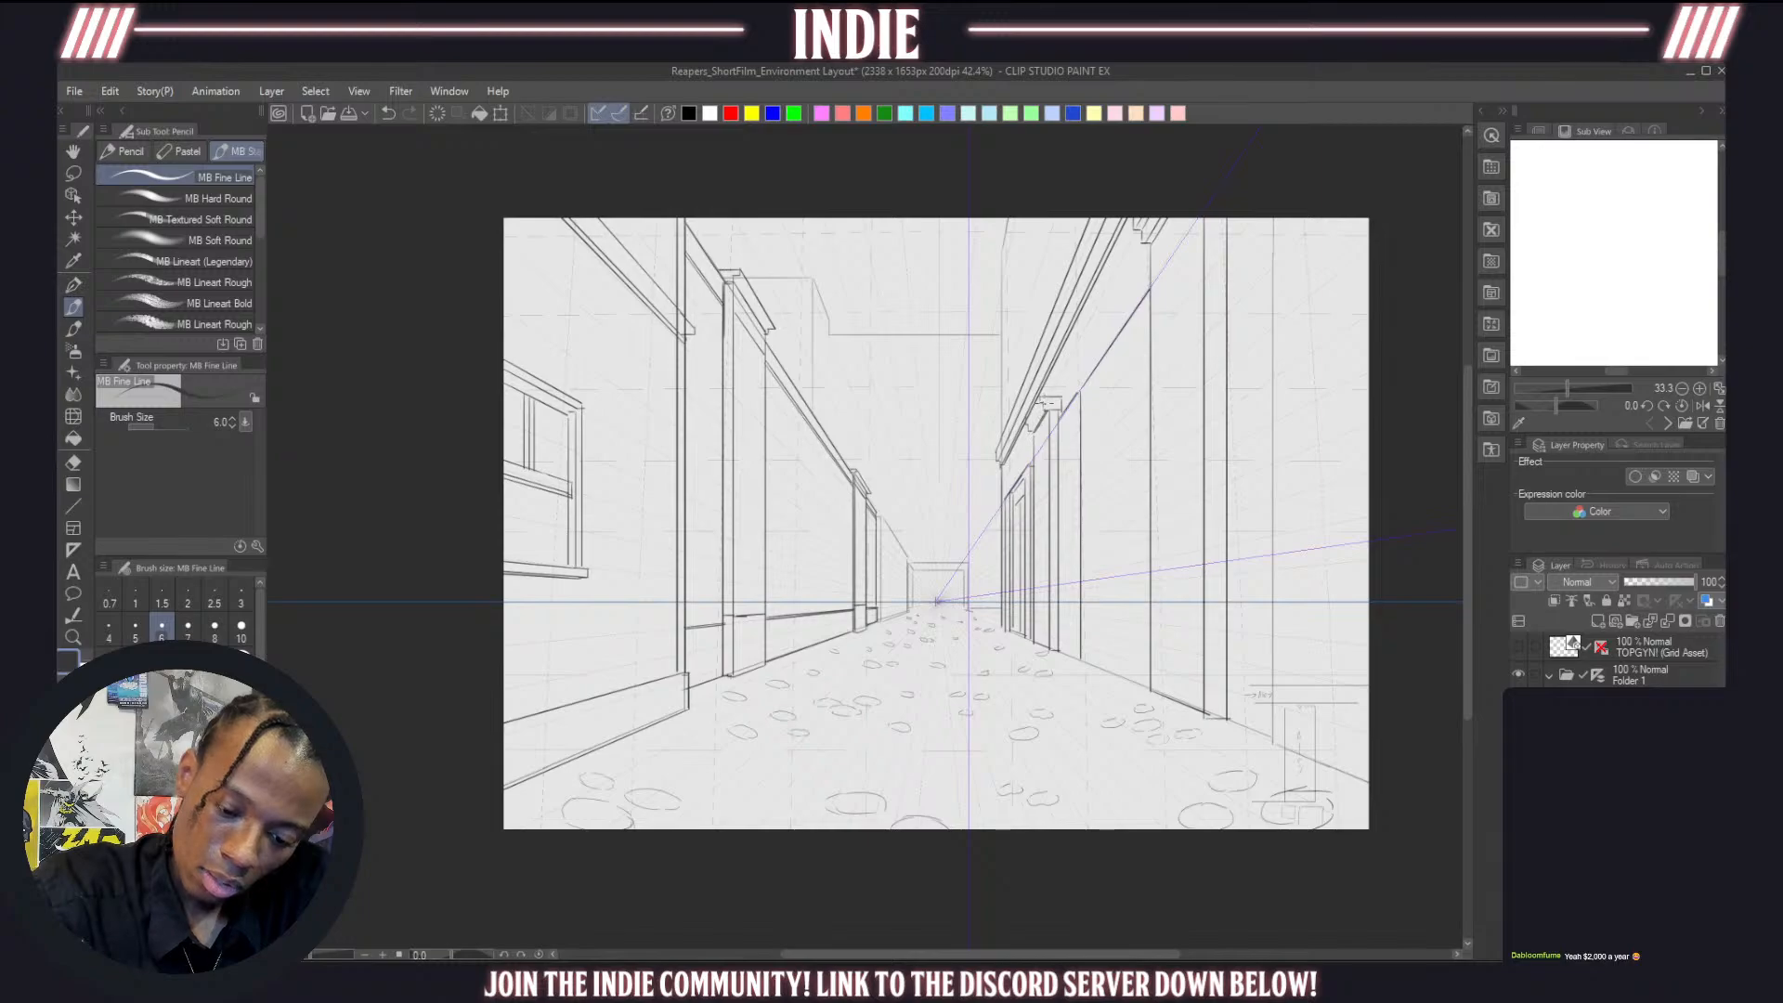
# Refine the cap of the middle pillar under the right-hand eave and add a short vertical line joining it to the roof edge
pyautogui.hotkey('ctrl', 'z')
pyautogui.moveTo(1044, 409)
pyautogui.mouseDown()
pyautogui.moveTo(1031, 428)
pyautogui.moveTo(1042, 403)
pyautogui.mouseUp()
pyautogui.hotkey('ctrl', 'z')
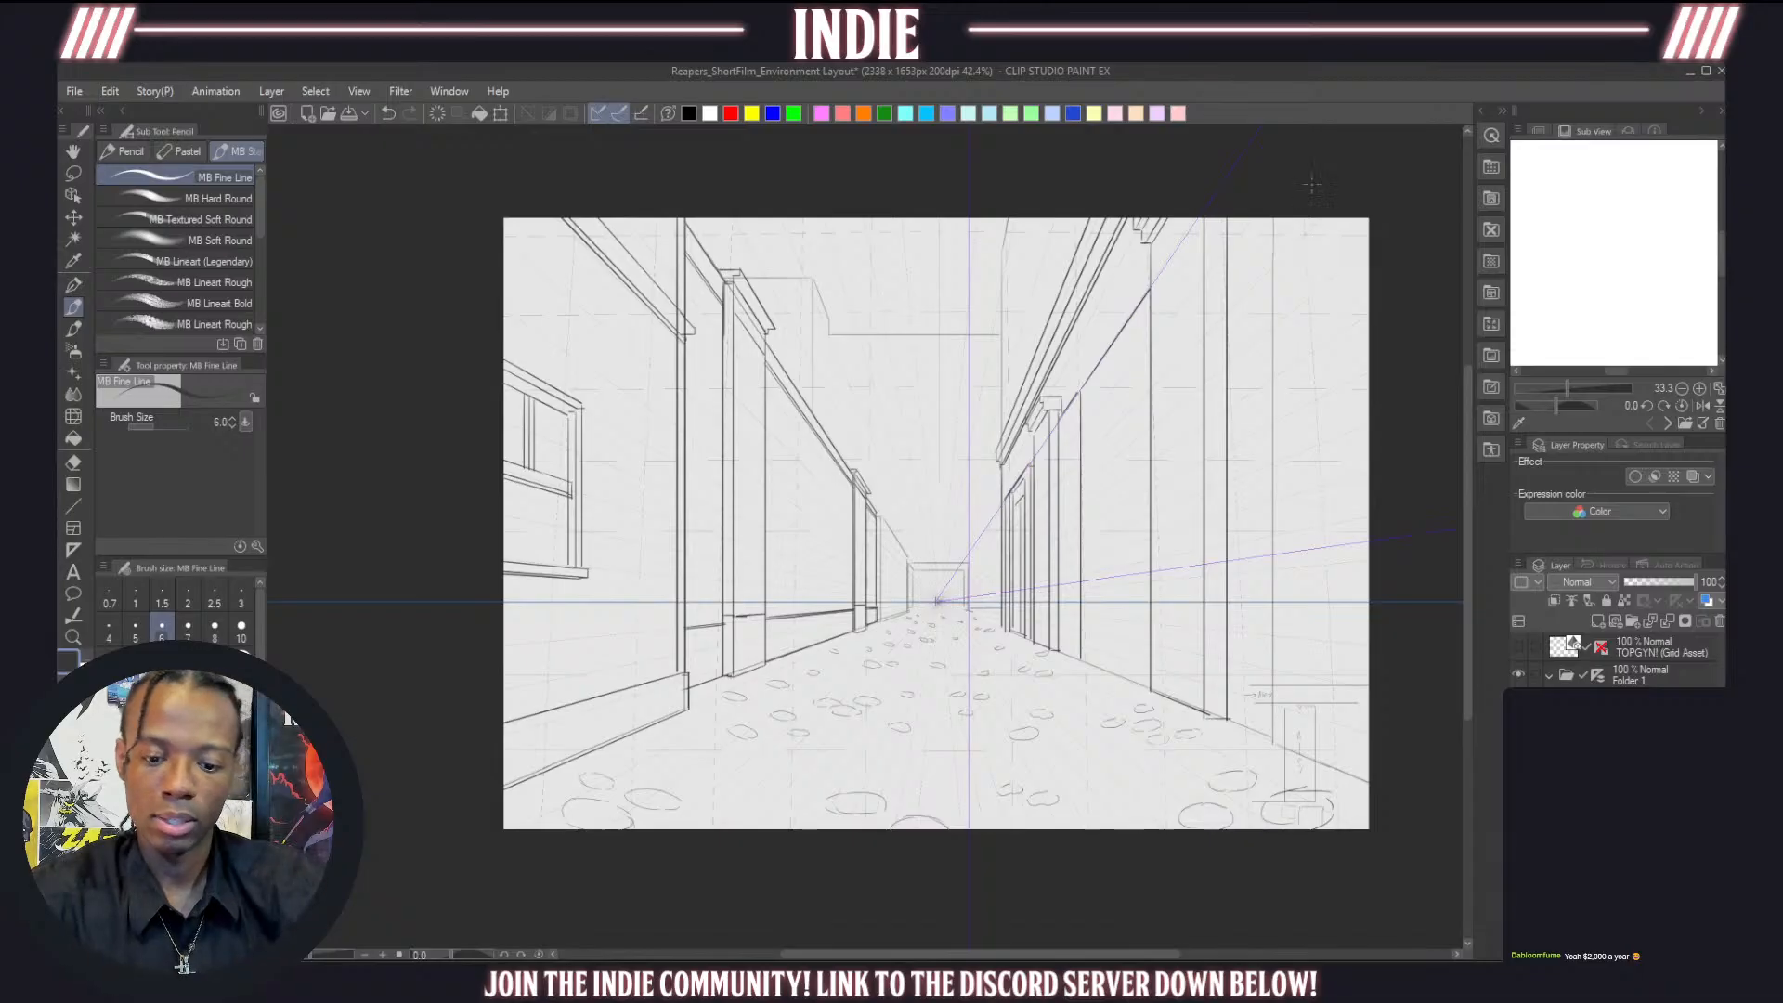
pyautogui.moveTo(1057, 403); pyautogui.dragTo(1065, 361)
pyautogui.hotkey('ctrl', 'z')
pyautogui.hotkey('ctrl', 'z')
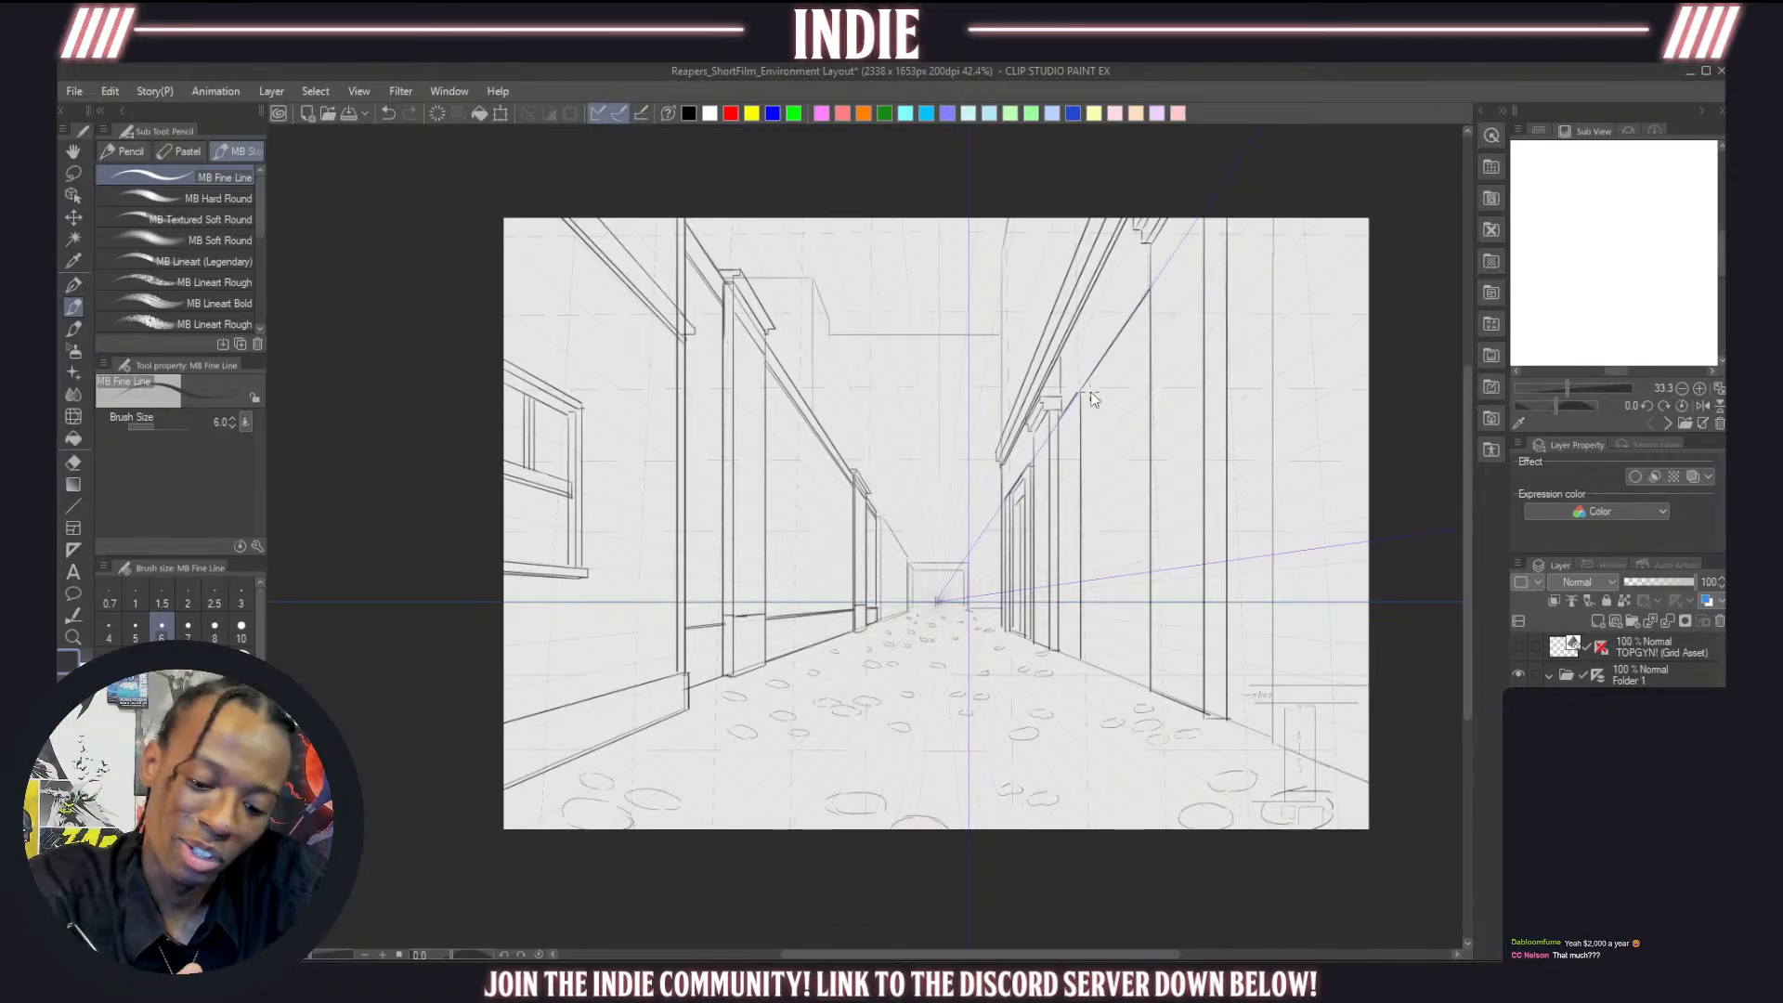
# Ink the far vertical edge of the right building's upper storey from near the canvas top down toward the eave
pyautogui.hotkey('ctrl', 'z')
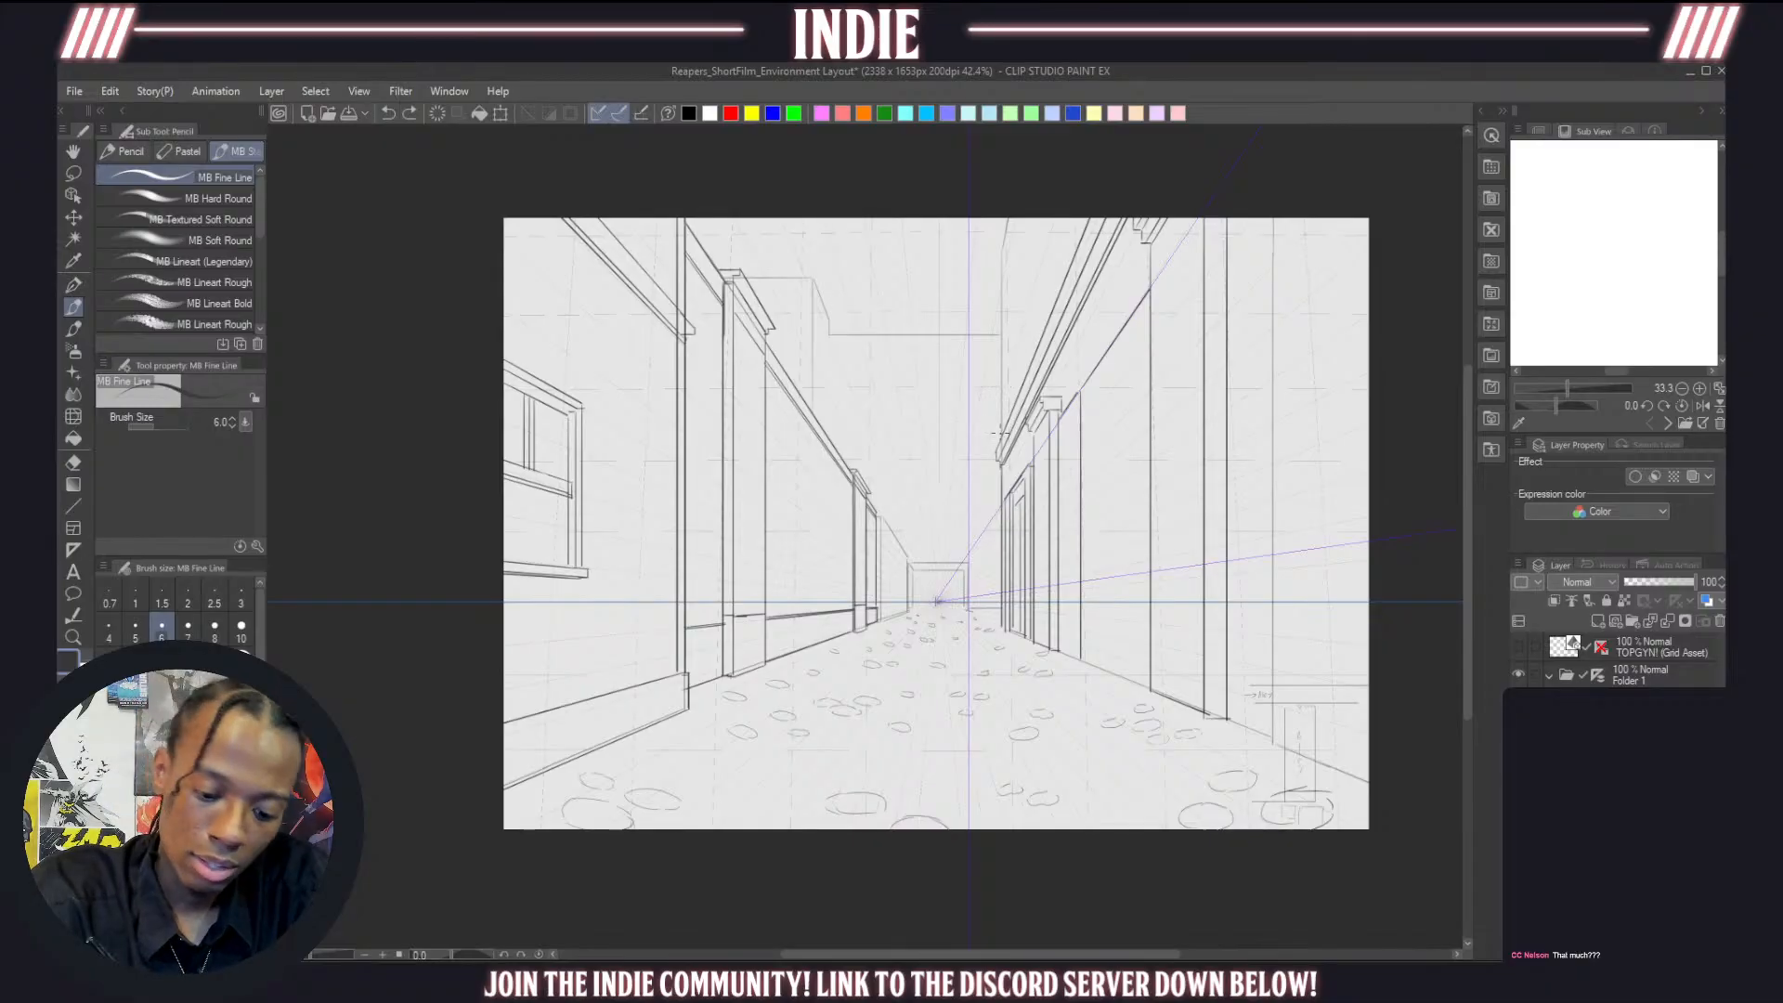
pyautogui.moveTo(1001, 433); pyautogui.dragTo(1004, 241)
pyautogui.hotkey('ctrl', 'z')
pyautogui.moveTo(1001, 416); pyautogui.dragTo(1007, 233)
pyautogui.hotkey('ctrl', 'z')
pyautogui.moveTo(1008, 238); pyautogui.dragTo(1010, 374)
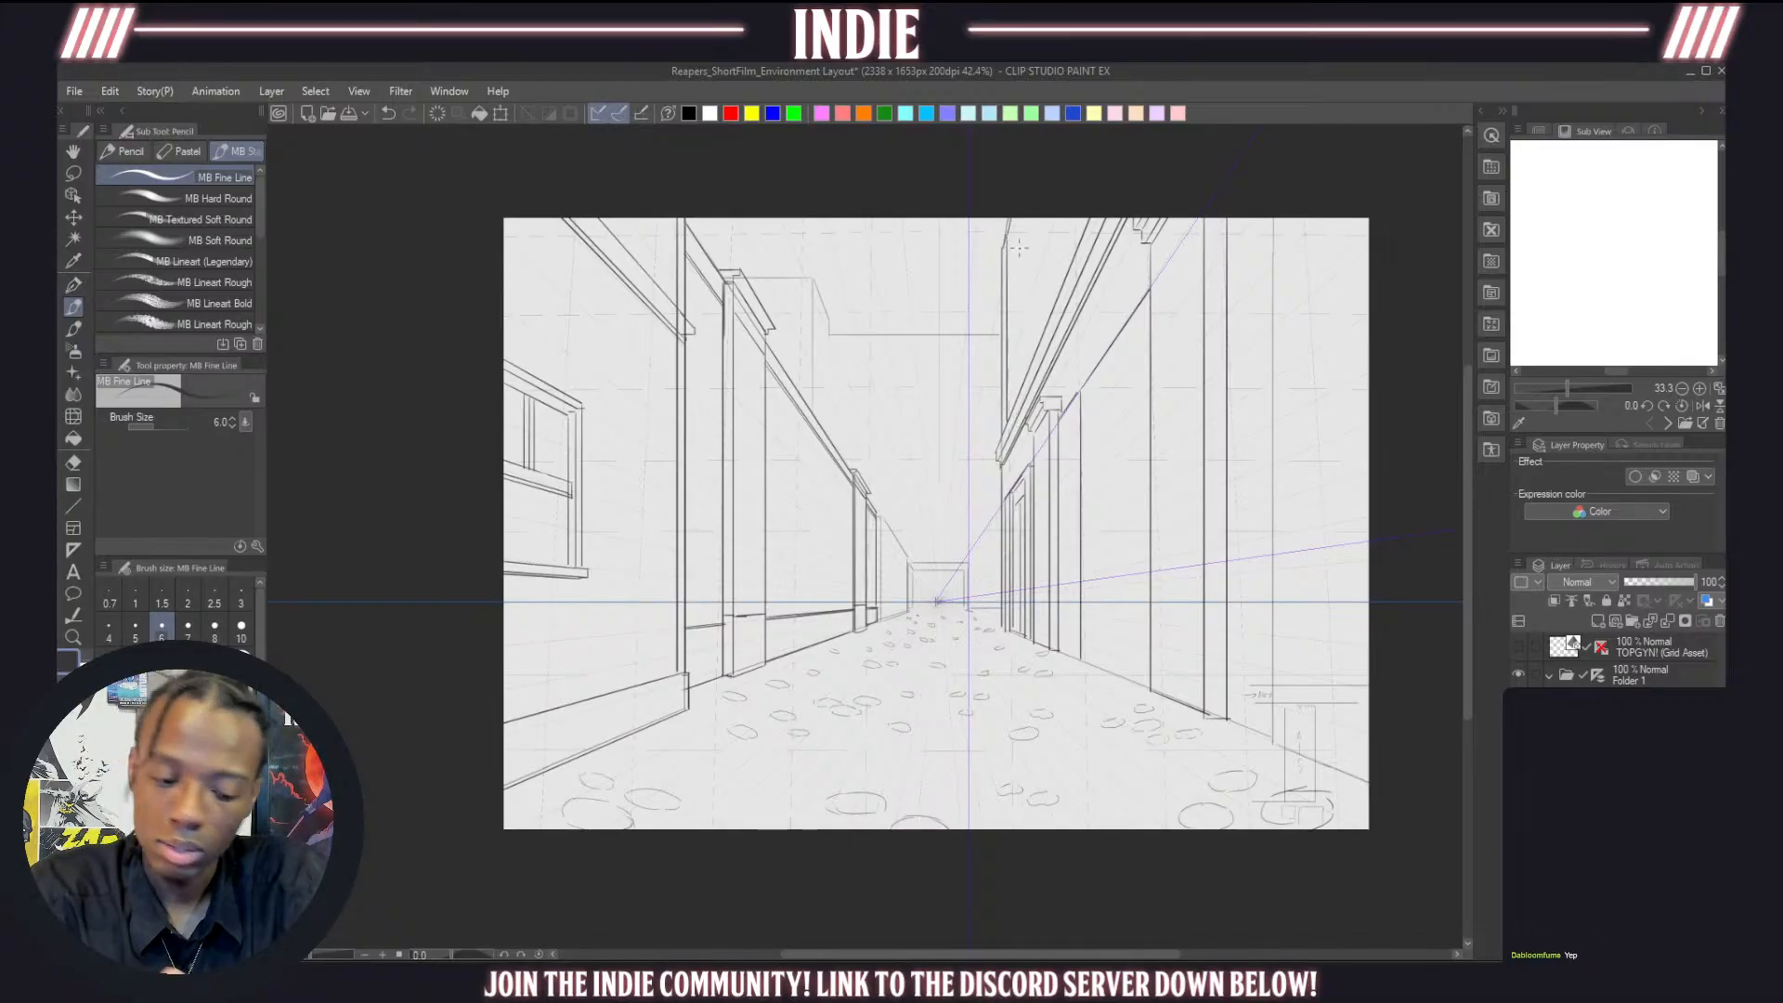
pyautogui.moveTo(1016, 276); pyautogui.dragTo(1017, 340)
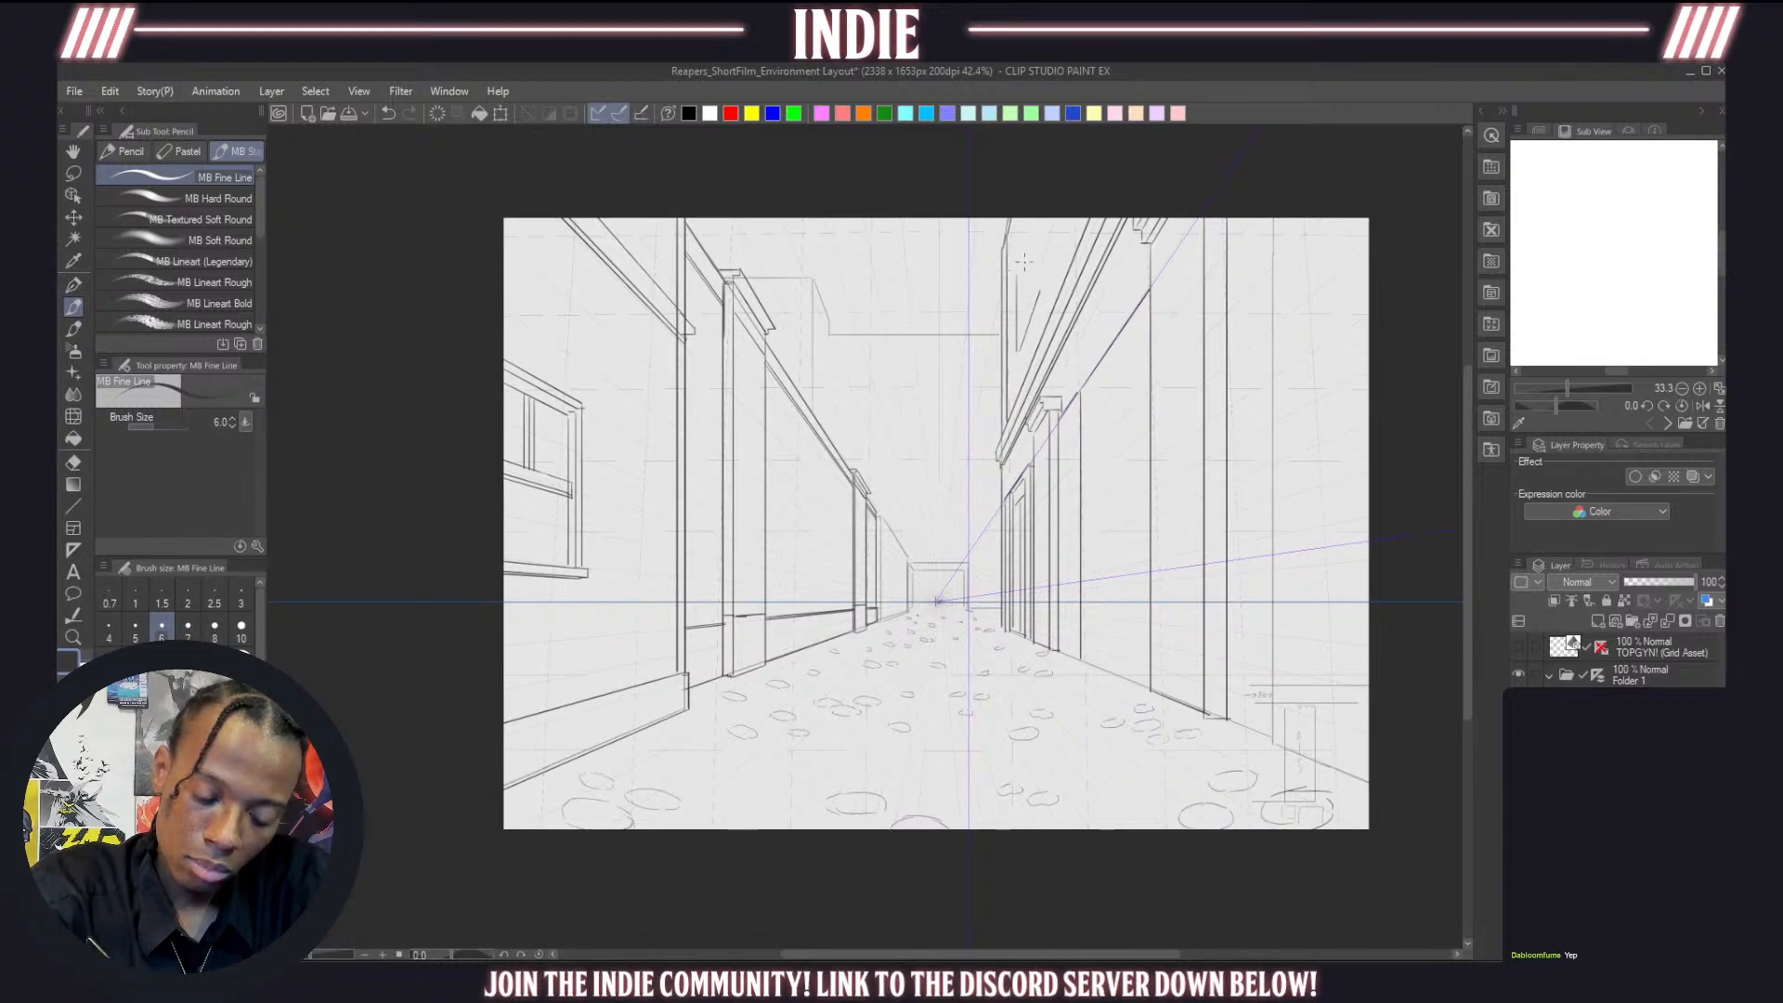
pyautogui.hotkey('ctrl', 'z')
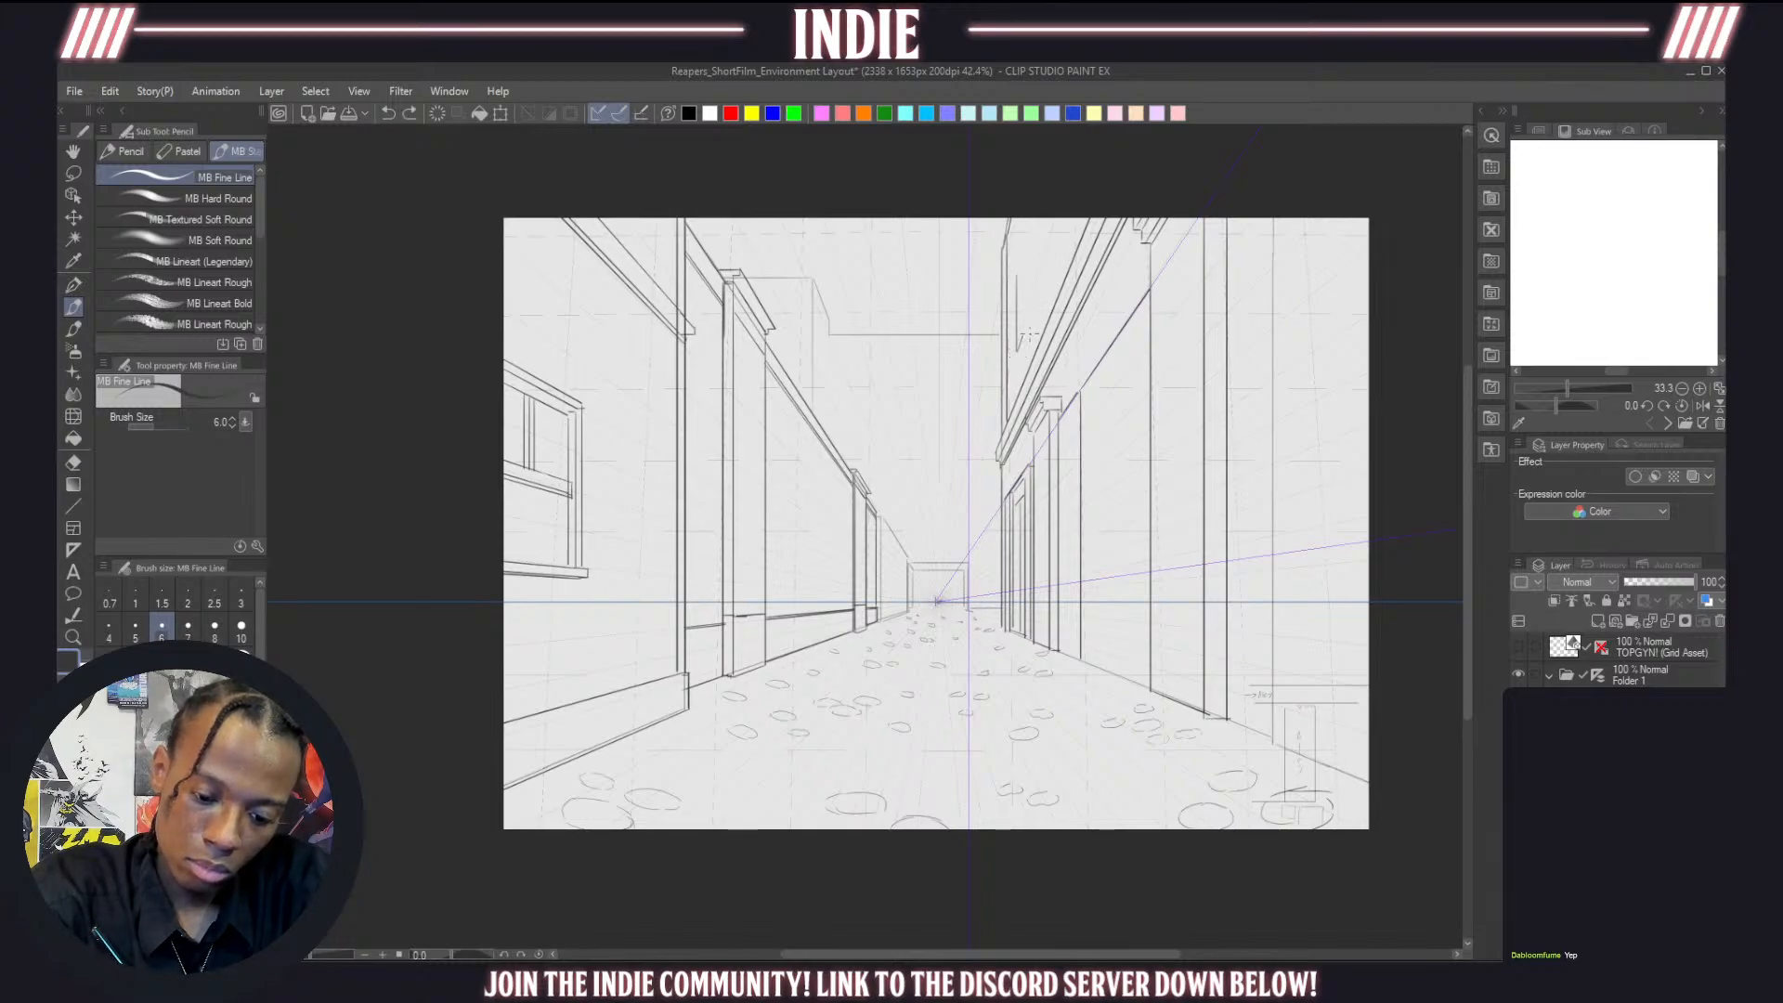
pyautogui.moveTo(1031, 334)
pyautogui.mouseDown()
pyautogui.moveTo(1019, 273)
pyautogui.moveTo(1026, 330)
pyautogui.mouseUp()
pyautogui.hotkey('ctrl', 'z')
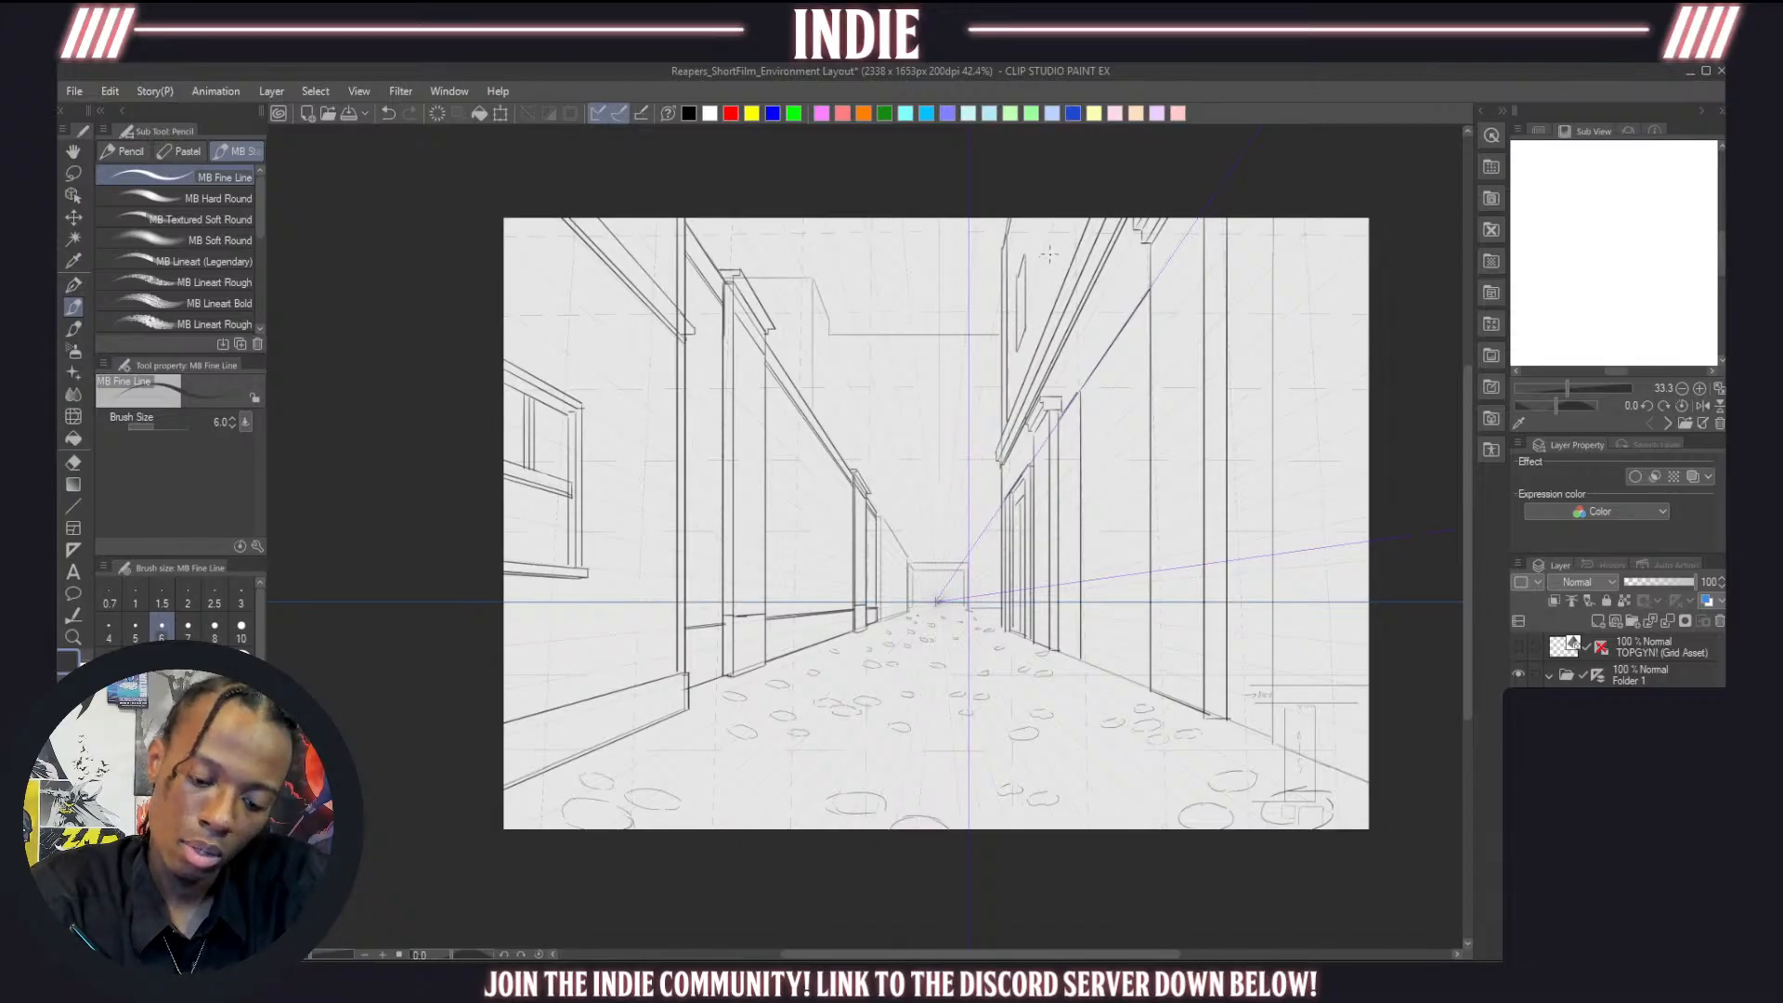
pyautogui.hotkey('ctrl', 'z')
pyautogui.hotkey('ctrl', 'z')
pyautogui.hotkey('ctrl', 'z')
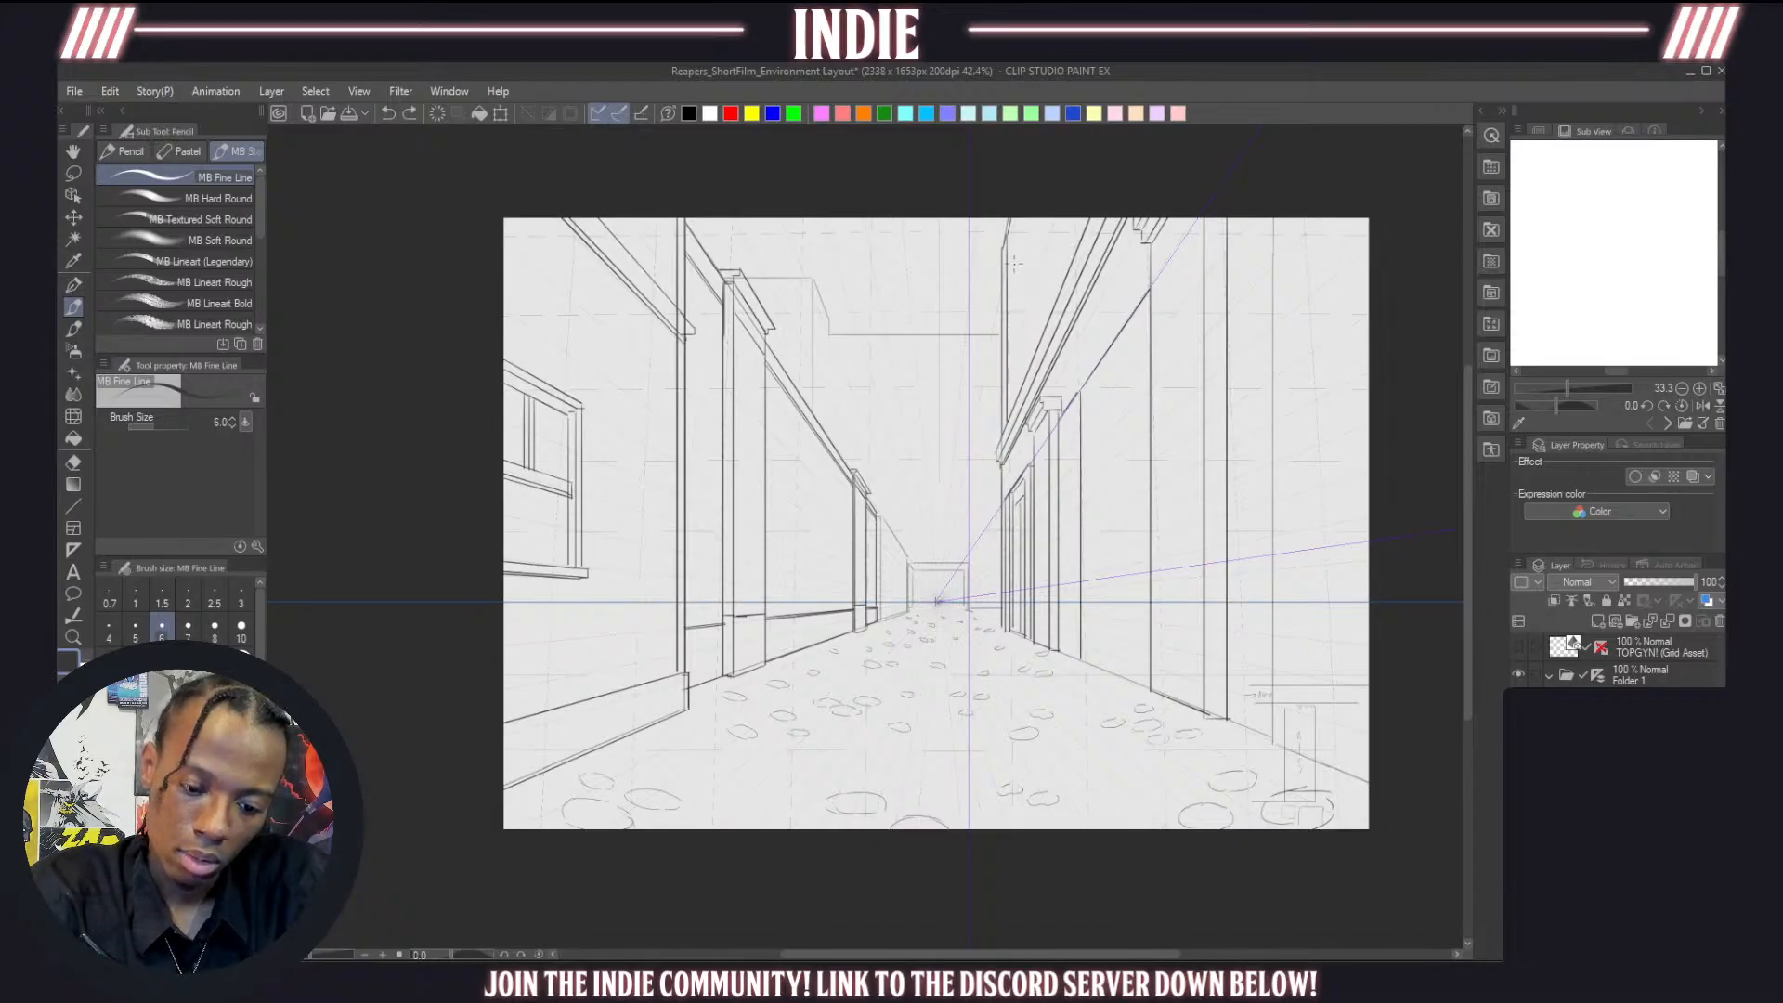
# Outline narrow foreshortened windows on the upper storey above the right-hand eave, with vertical sides and receding top and bottom edges
pyautogui.moveTo(1013, 261)
pyautogui.mouseDown()
pyautogui.moveTo(1016, 362)
pyautogui.moveTo(1014, 311)
pyautogui.moveTo(1025, 296)
pyautogui.moveTo(1026, 356)
pyautogui.moveTo(1037, 279)
pyautogui.moveTo(1040, 343)
pyautogui.mouseUp()
pyautogui.hotkey('ctrl', 'z')
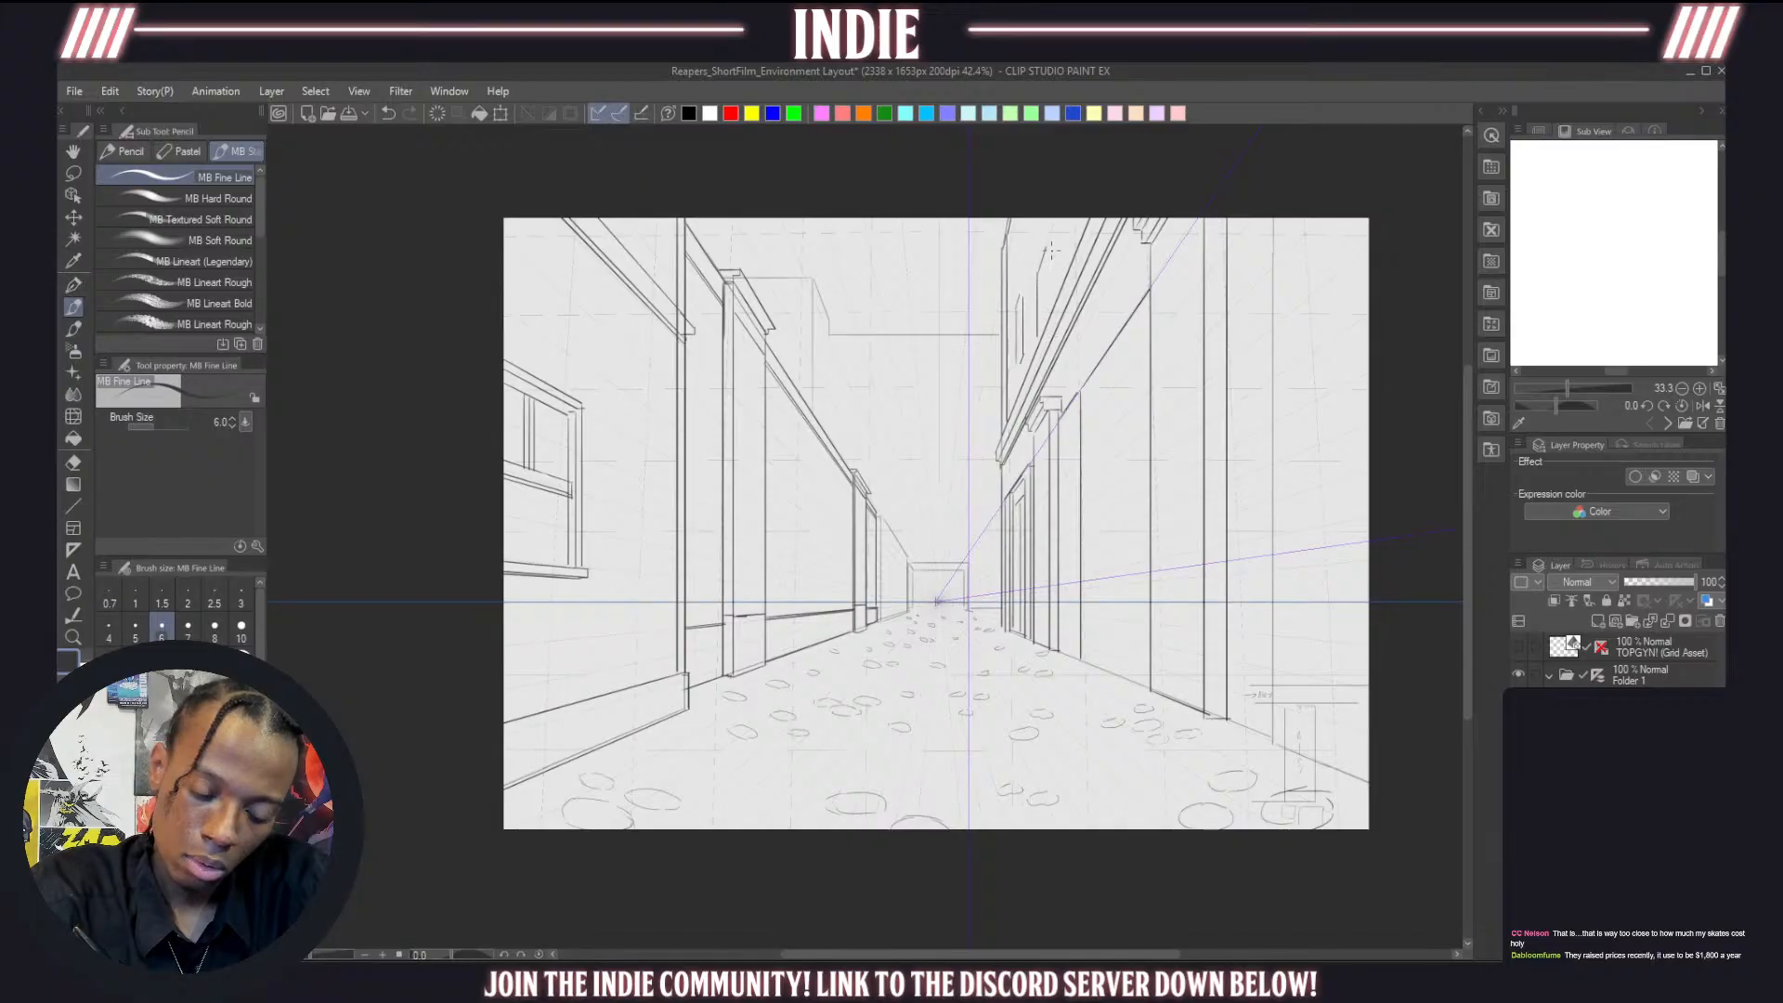
pyautogui.moveTo(1050, 251); pyautogui.dragTo(1052, 297)
pyautogui.hotkey('ctrl', 'z')
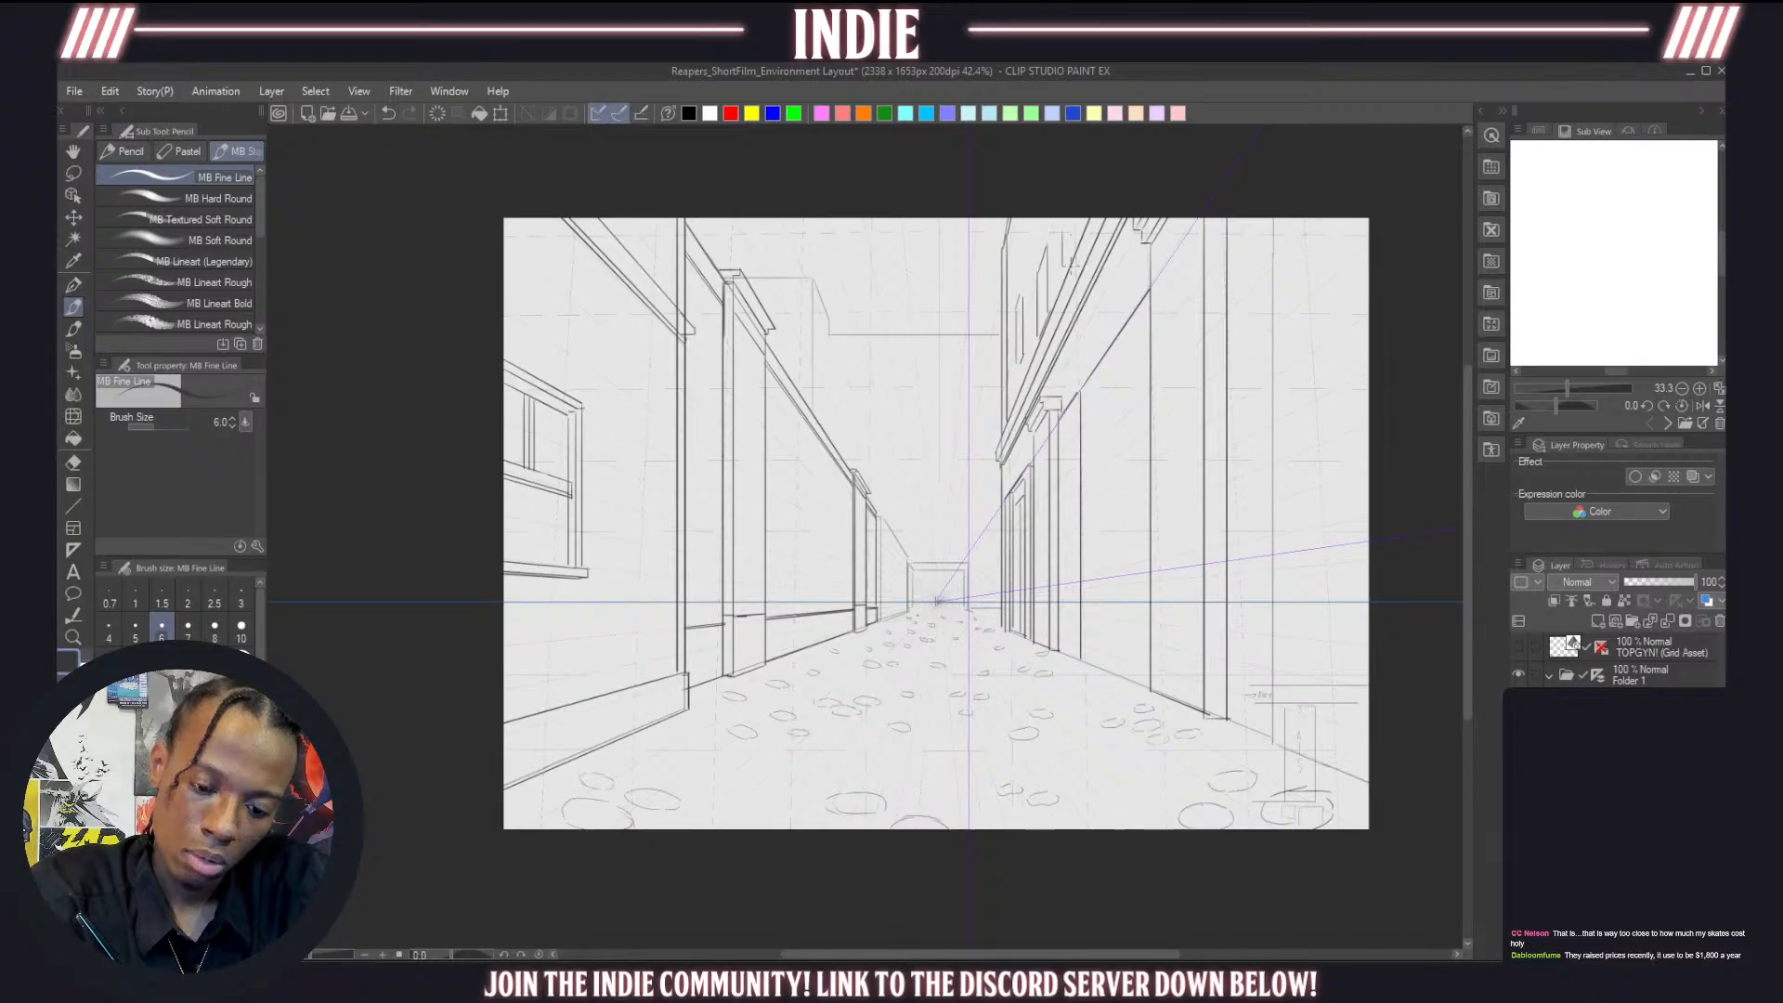
pyautogui.hotkey('ctrl', 'z')
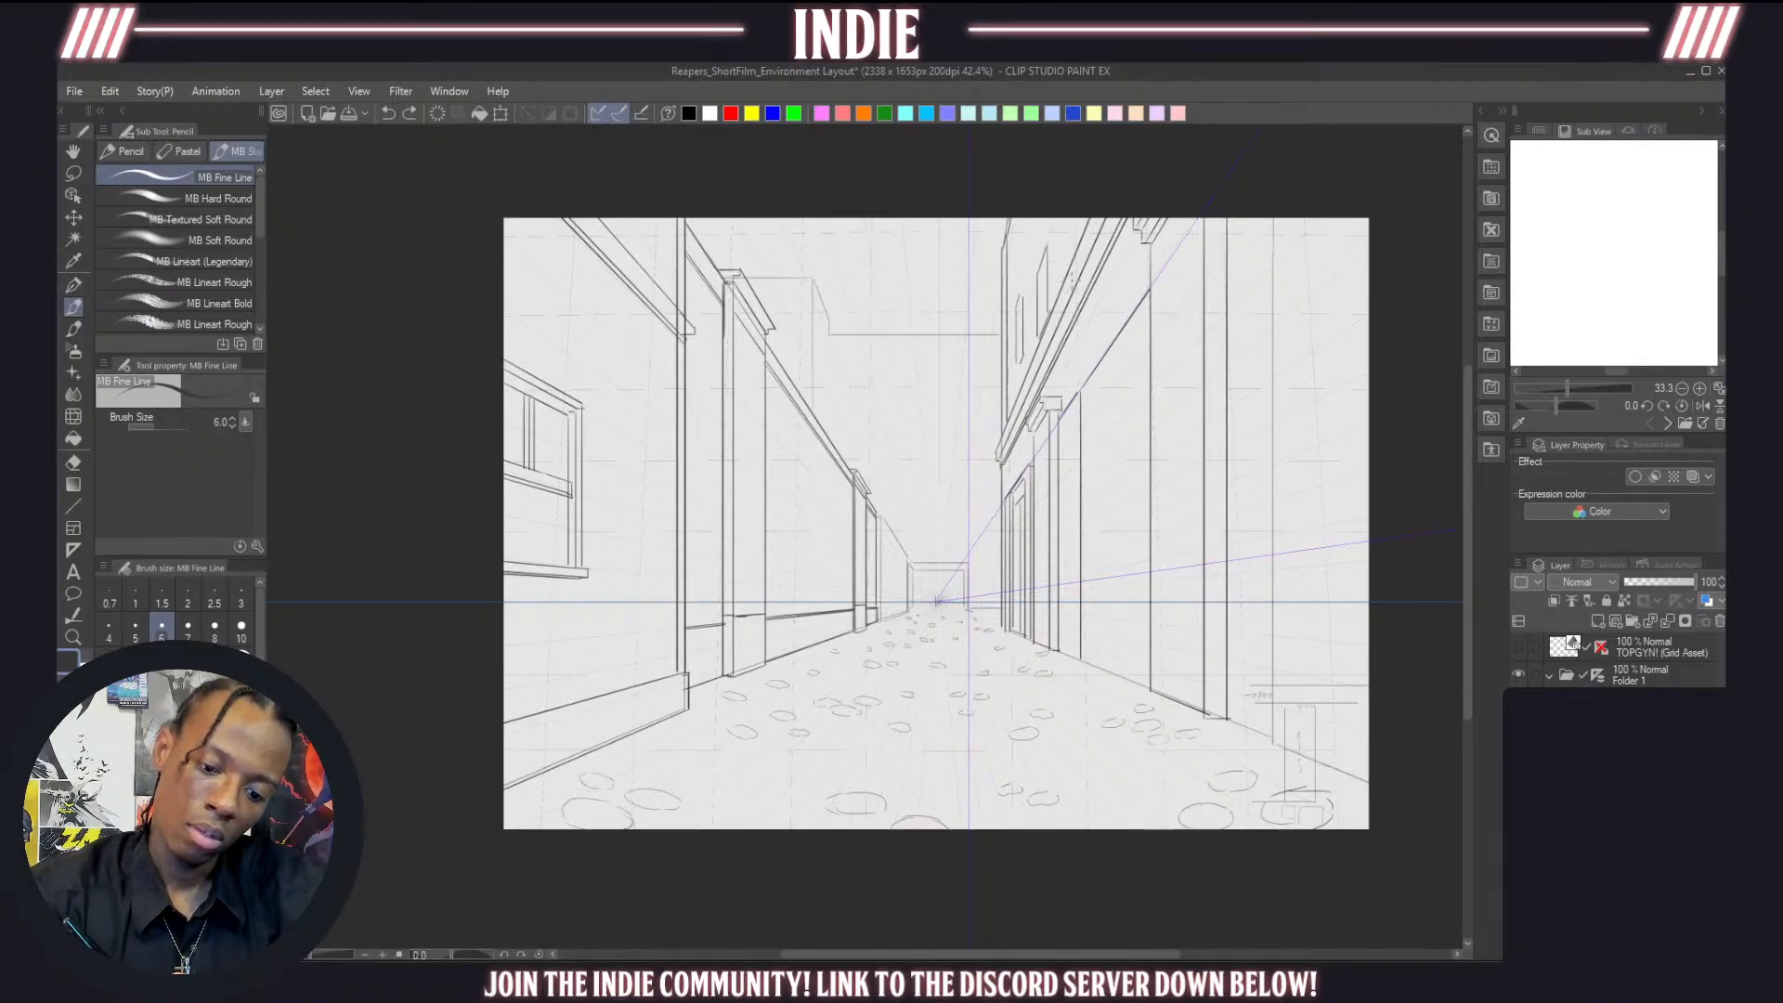
pyautogui.moveTo(1073, 266); pyautogui.dragTo(1070, 238)
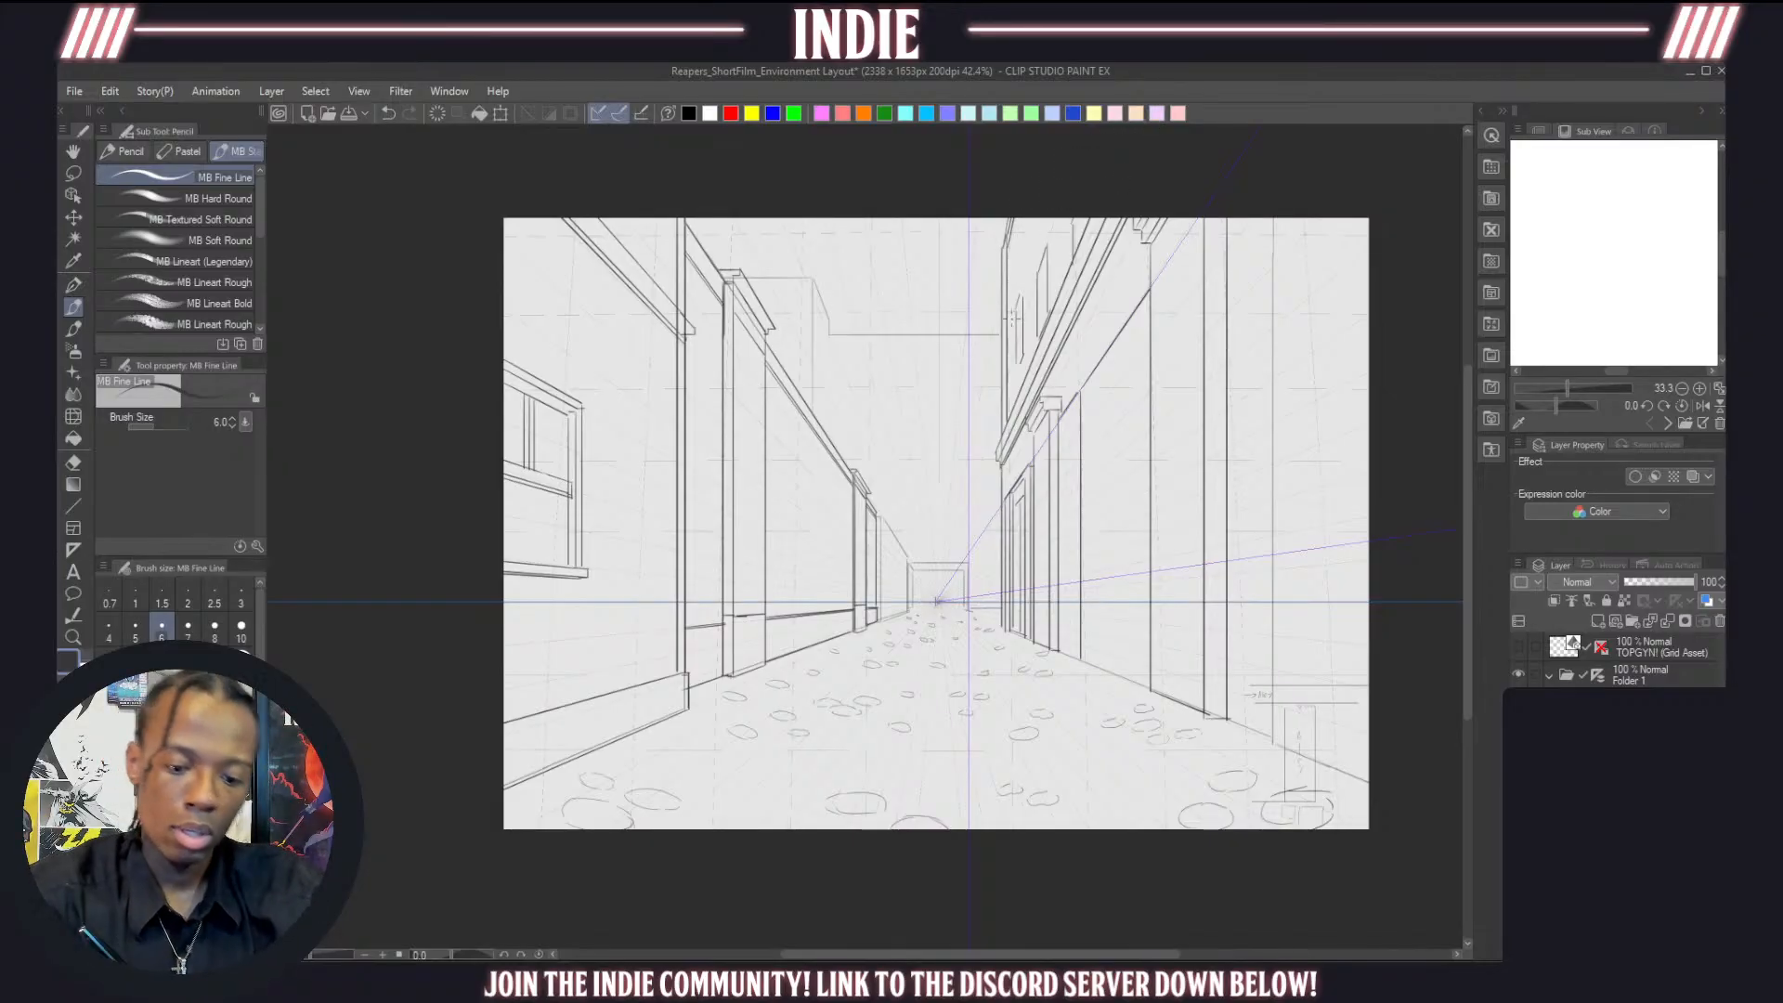
# Add a second vertical line just inside the far edge of the two farthest upper-storey windows
pyautogui.moveTo(1020, 310); pyautogui.dragTo(1018, 357)
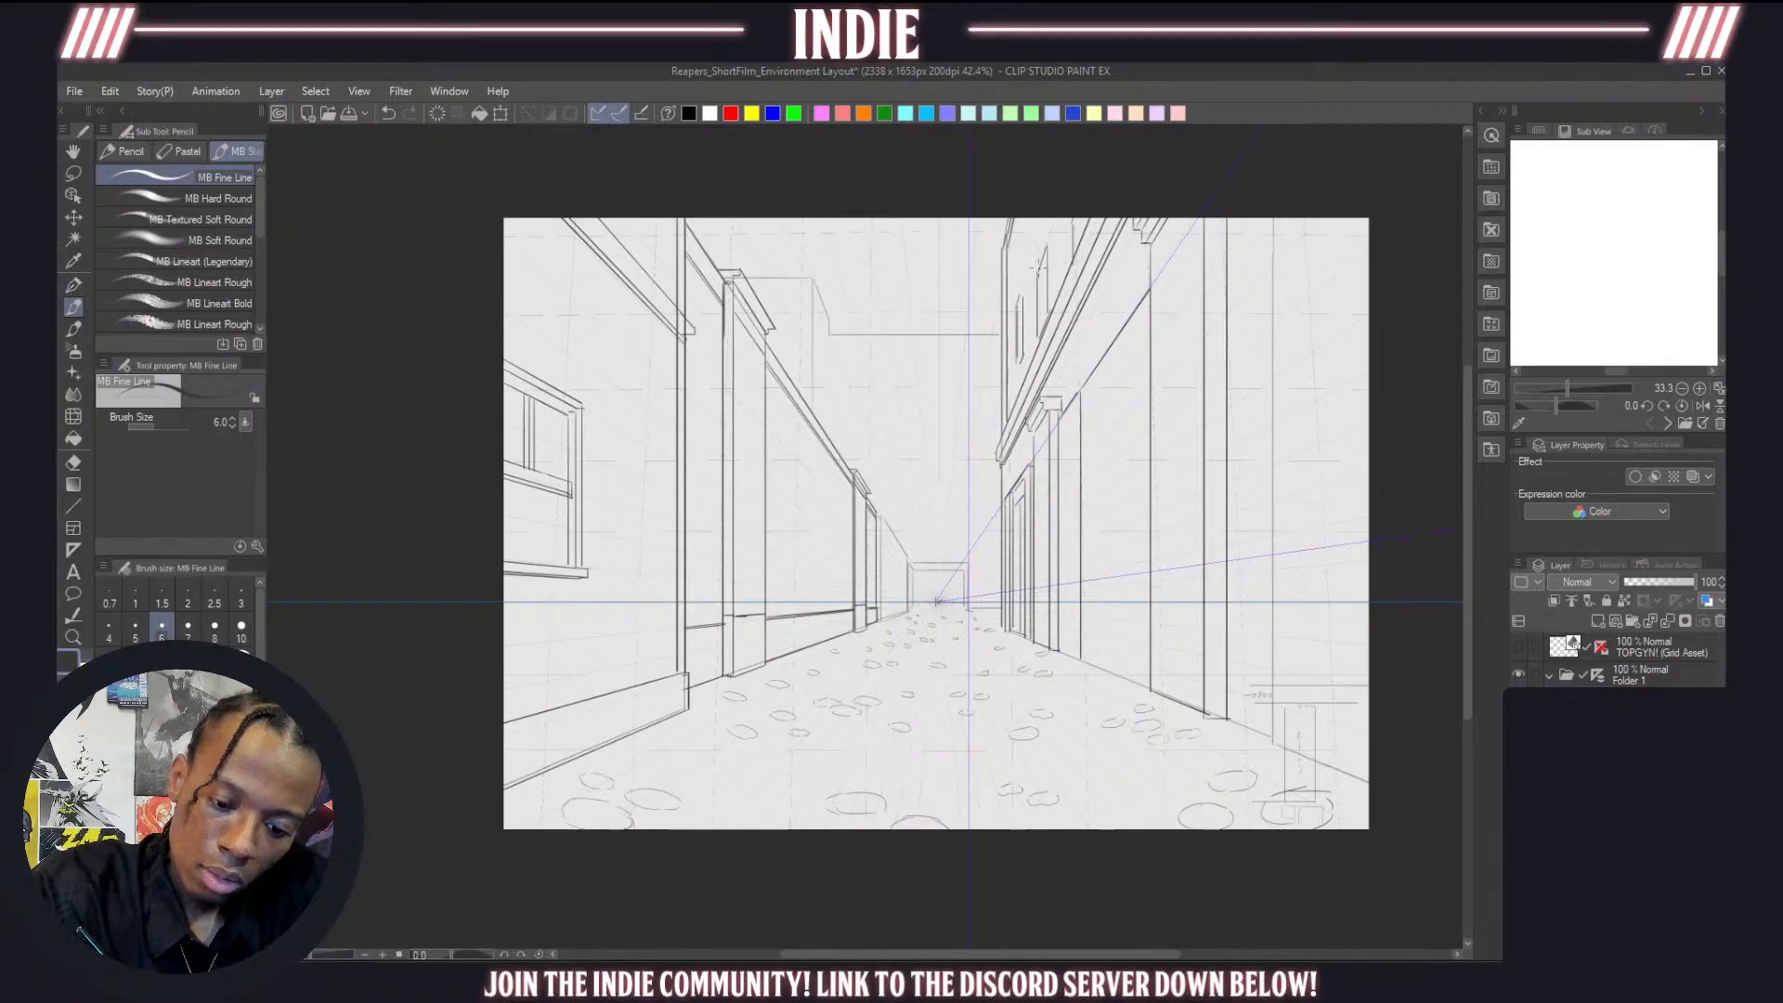
pyautogui.moveTo(1042, 267); pyautogui.dragTo(1042, 321)
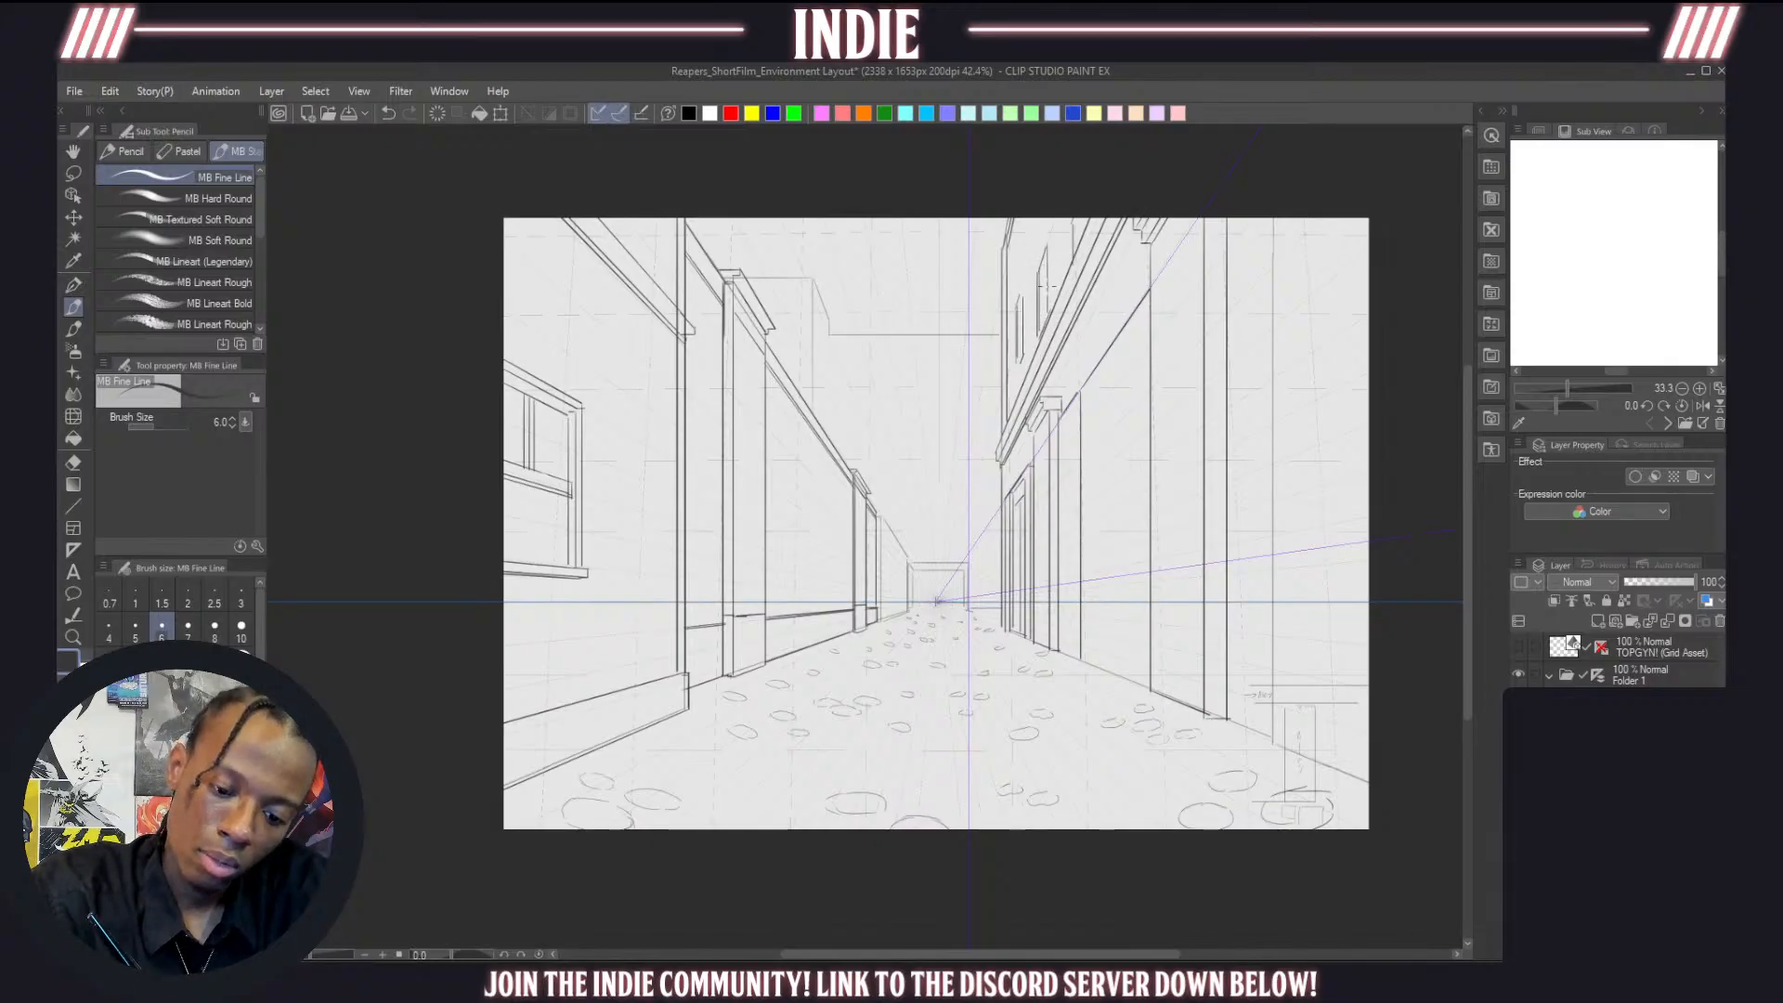
pyautogui.hotkey('ctrl', 'z')
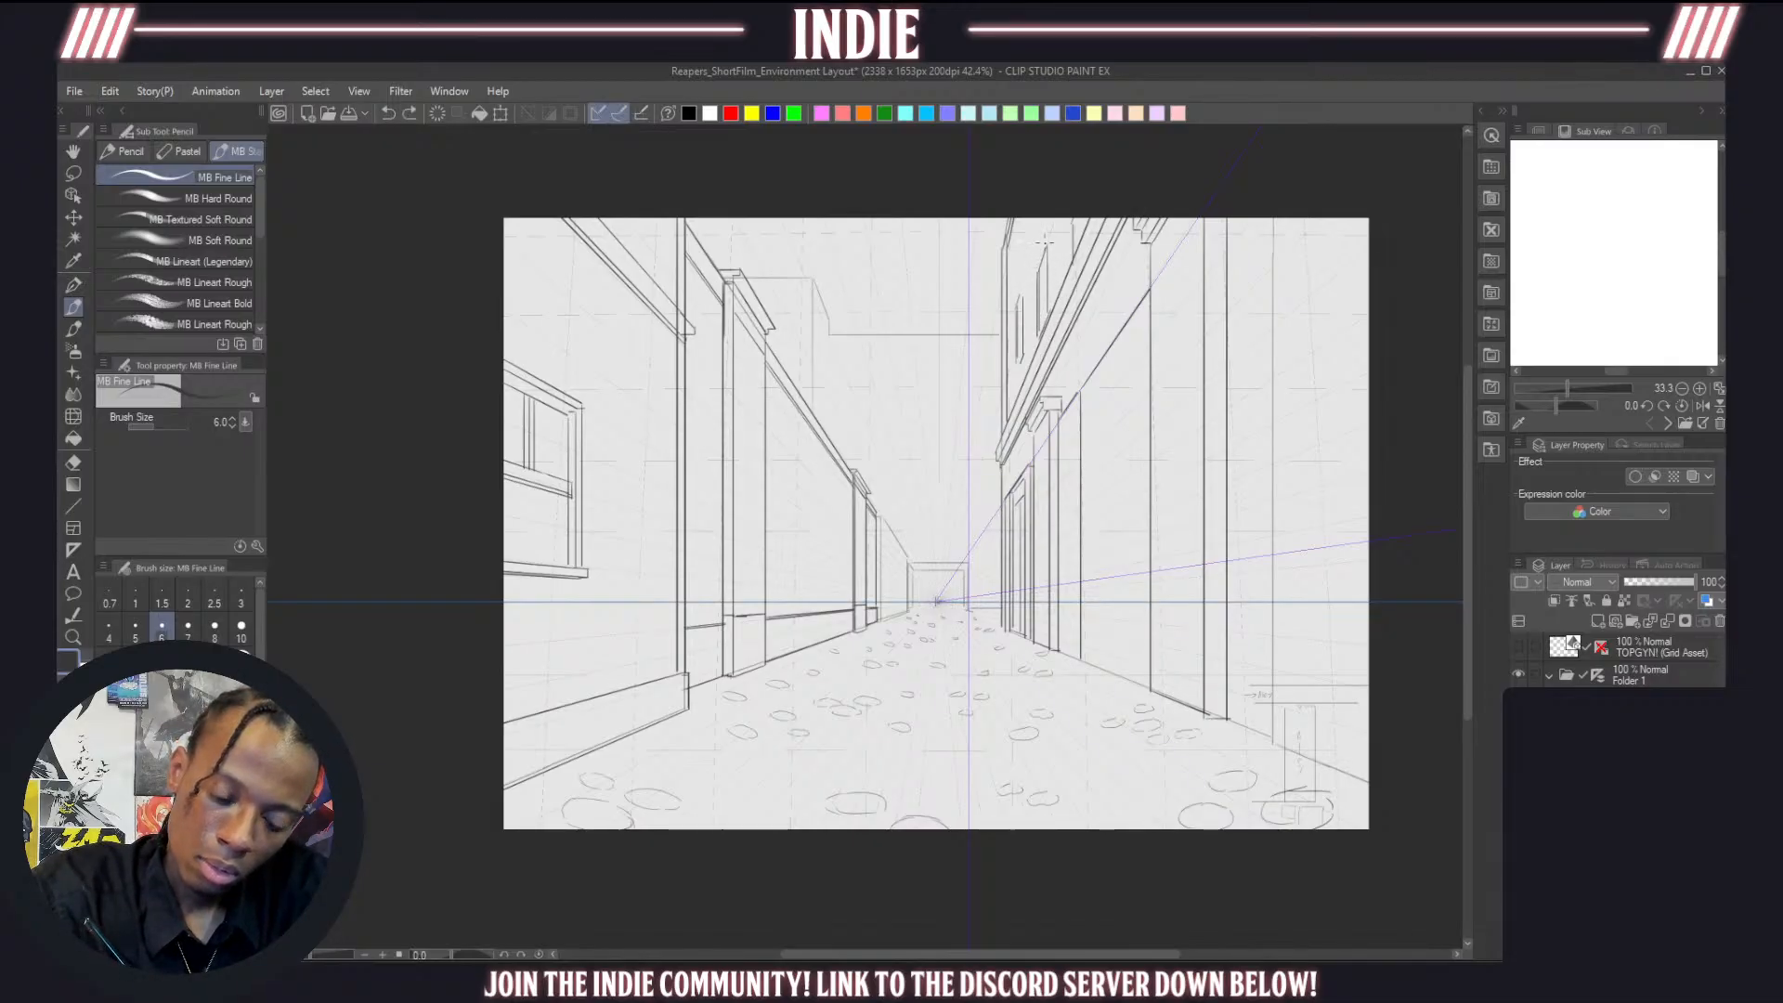
pyautogui.moveTo(1046, 244); pyautogui.dragTo(1036, 272)
pyautogui.hotkey('ctrl', 'z')
pyautogui.moveTo(1023, 354); pyautogui.dragTo(1014, 374)
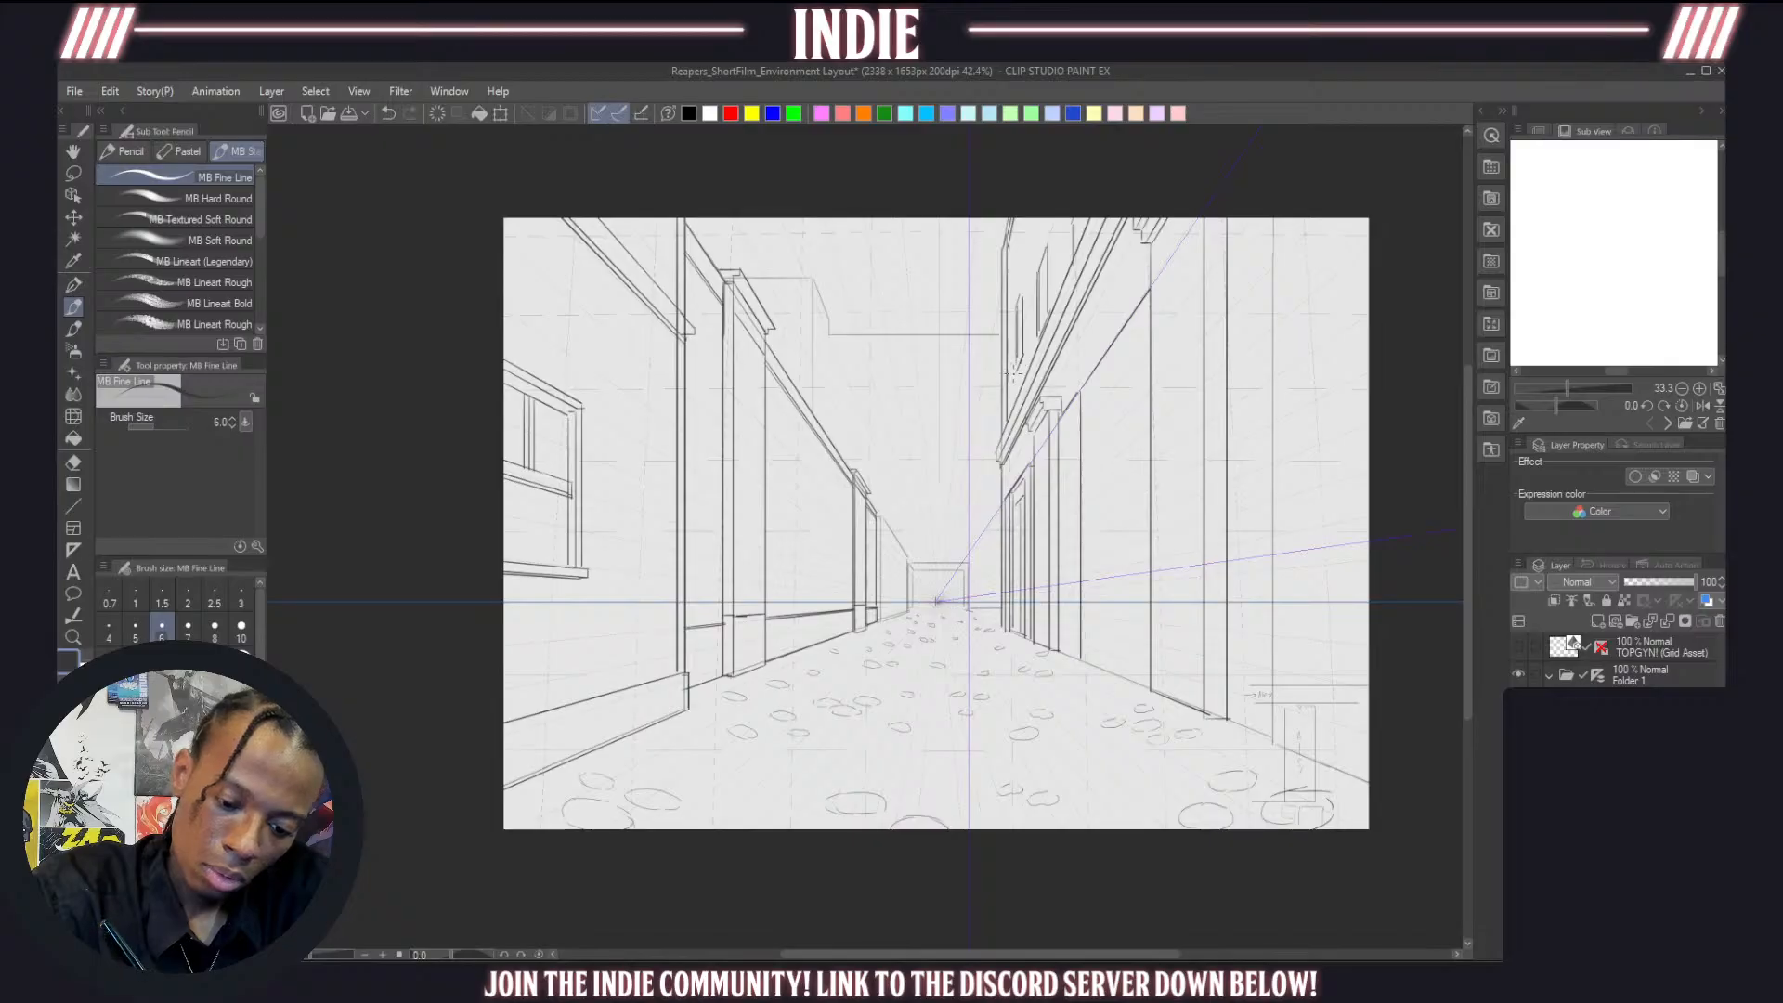
pyautogui.hotkey('ctrl', 'z')
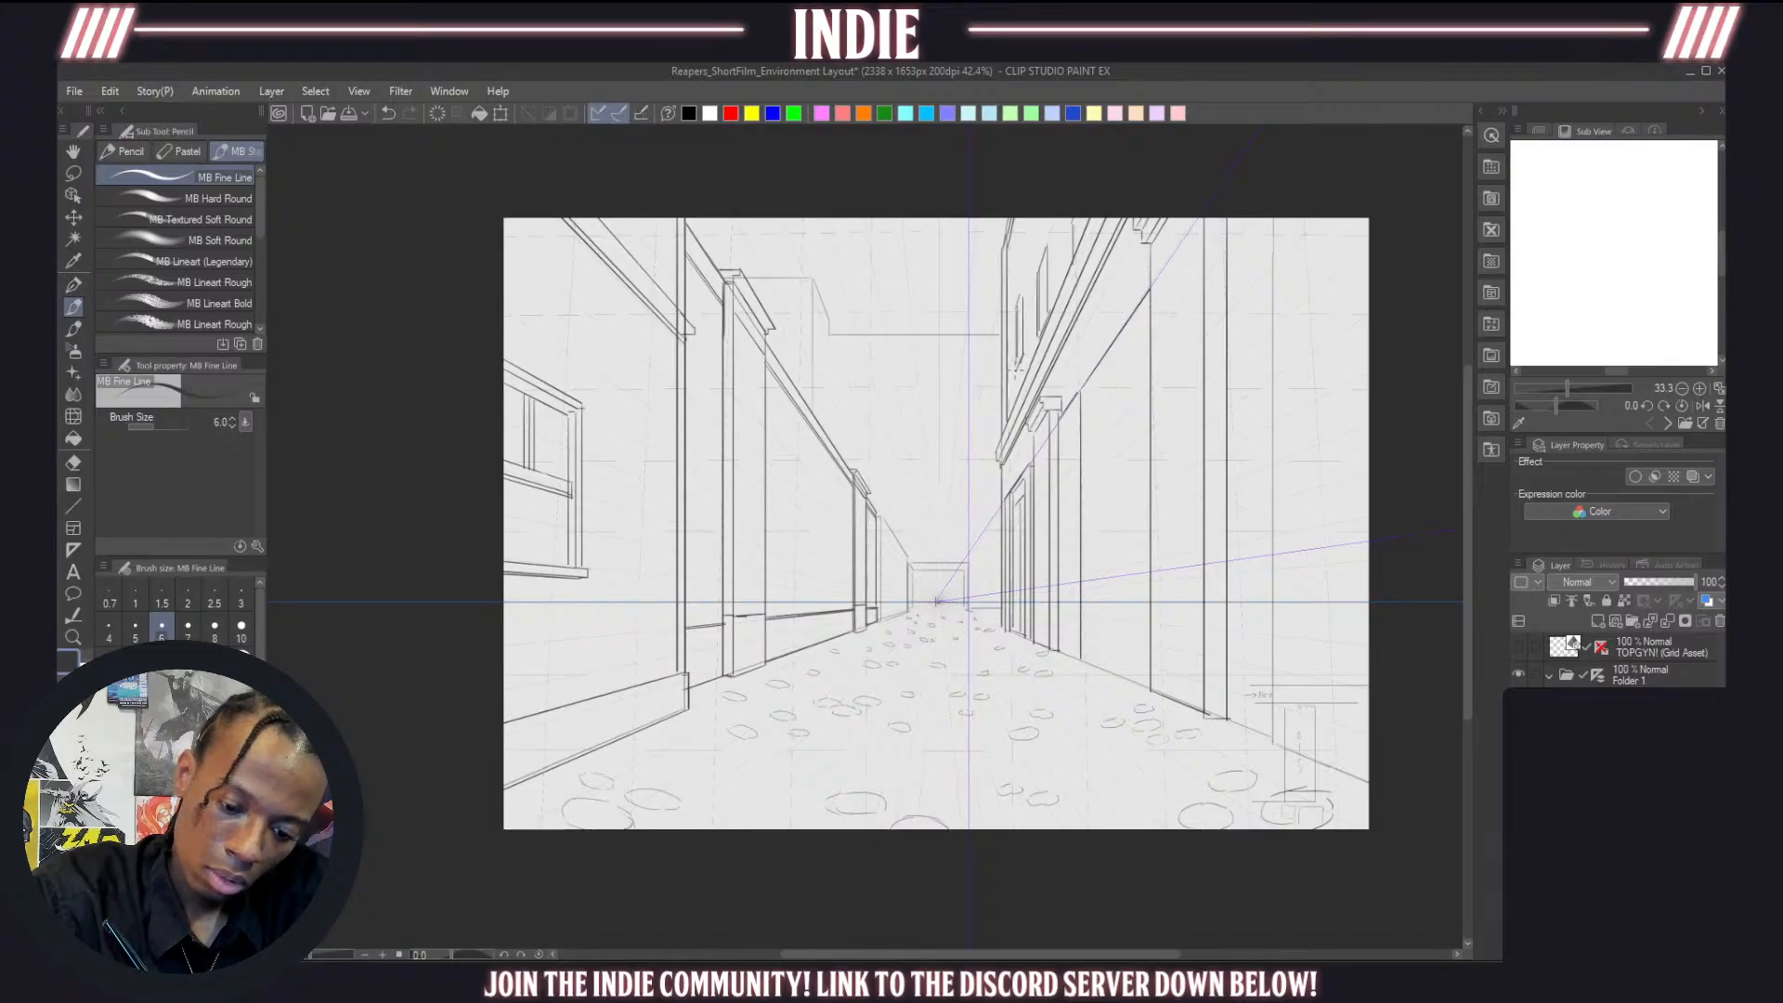
pyautogui.hotkey('ctrl', 'z')
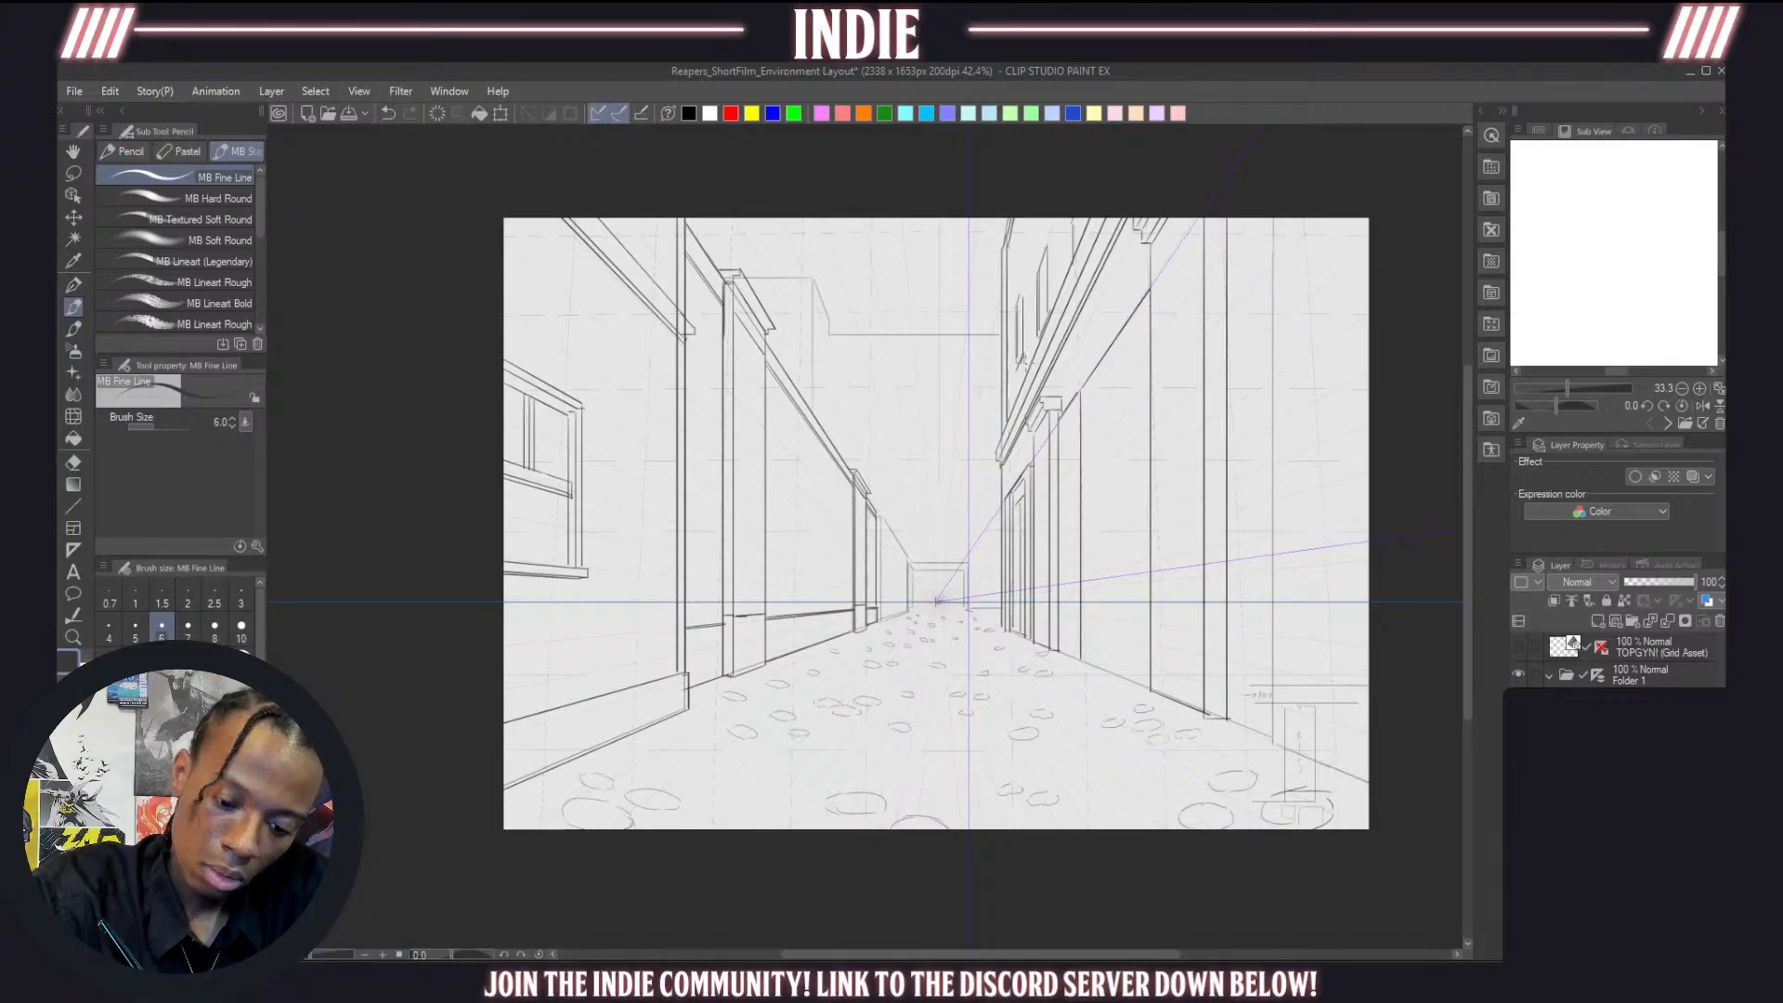
pyautogui.moveTo(1022, 362)
pyautogui.mouseDown()
pyautogui.moveTo(1017, 383)
pyautogui.moveTo(1037, 376)
pyautogui.moveTo(1027, 361)
pyautogui.mouseUp()
pyautogui.hotkey('ctrl', 'z')
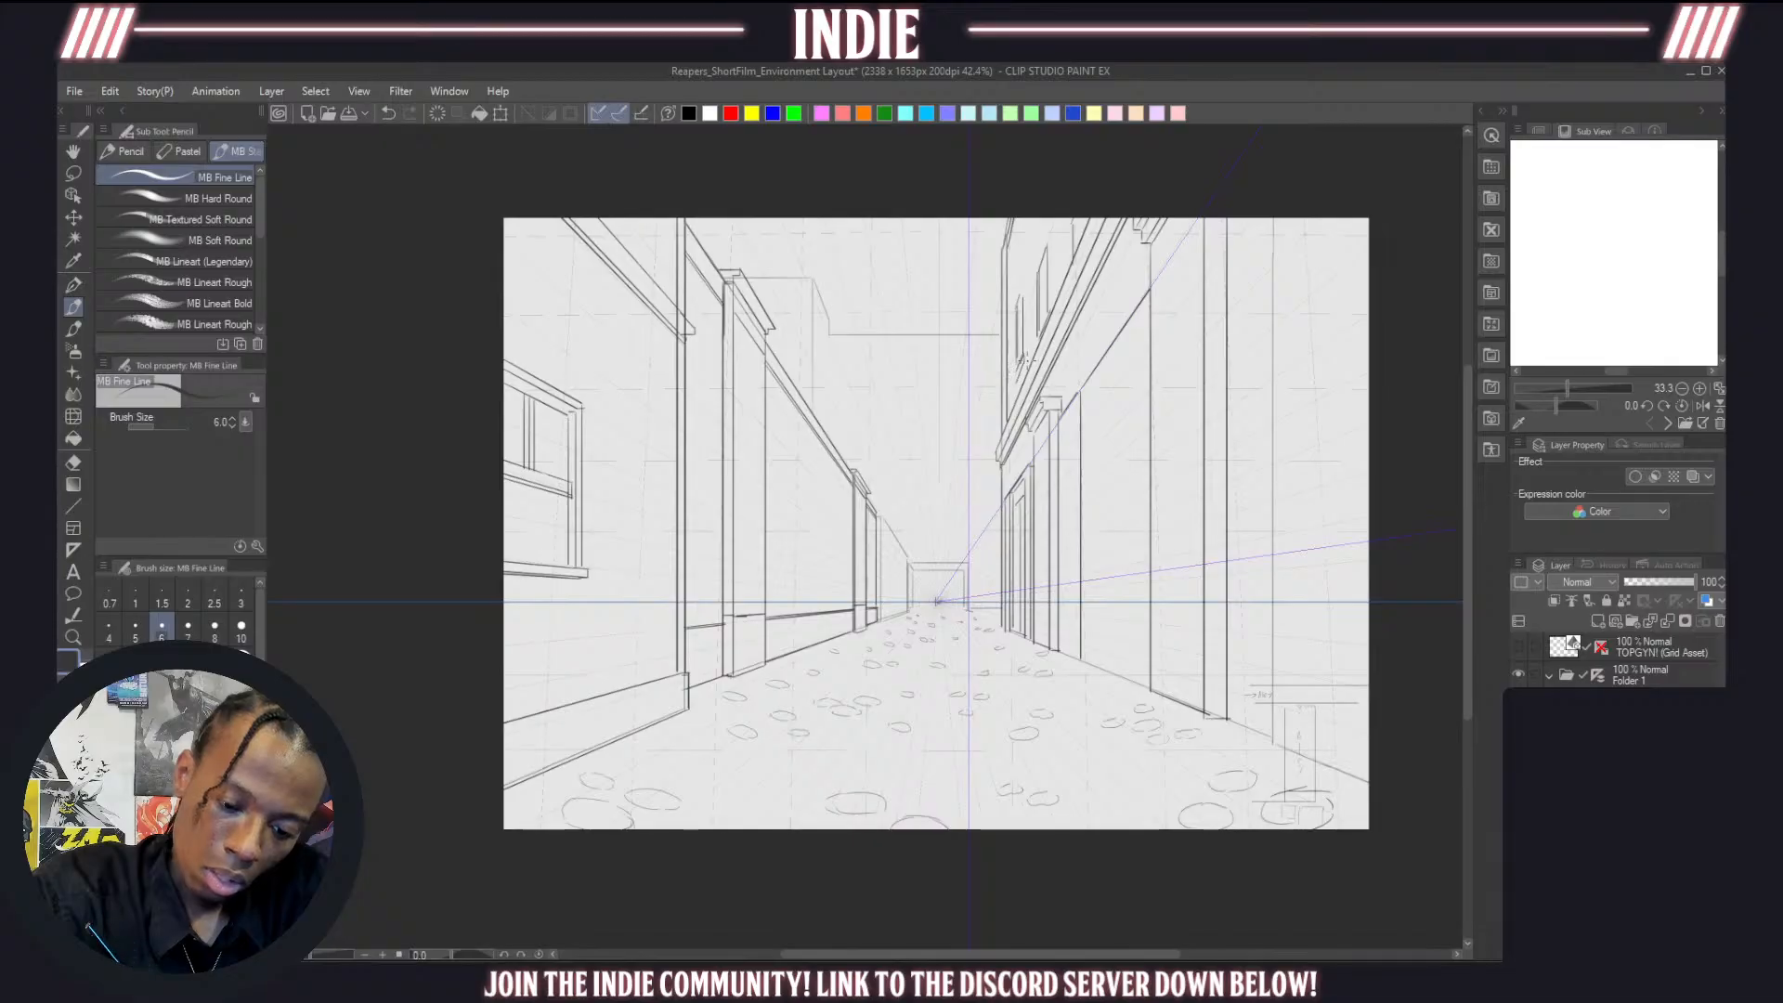
pyautogui.hotkey('ctrl', 'z')
# Lengthen the farthest upper-storey window's far vertical edge slightly downward and erase the rough sill strokes beneath the window
pyautogui.scroll(6, 1054, 345)
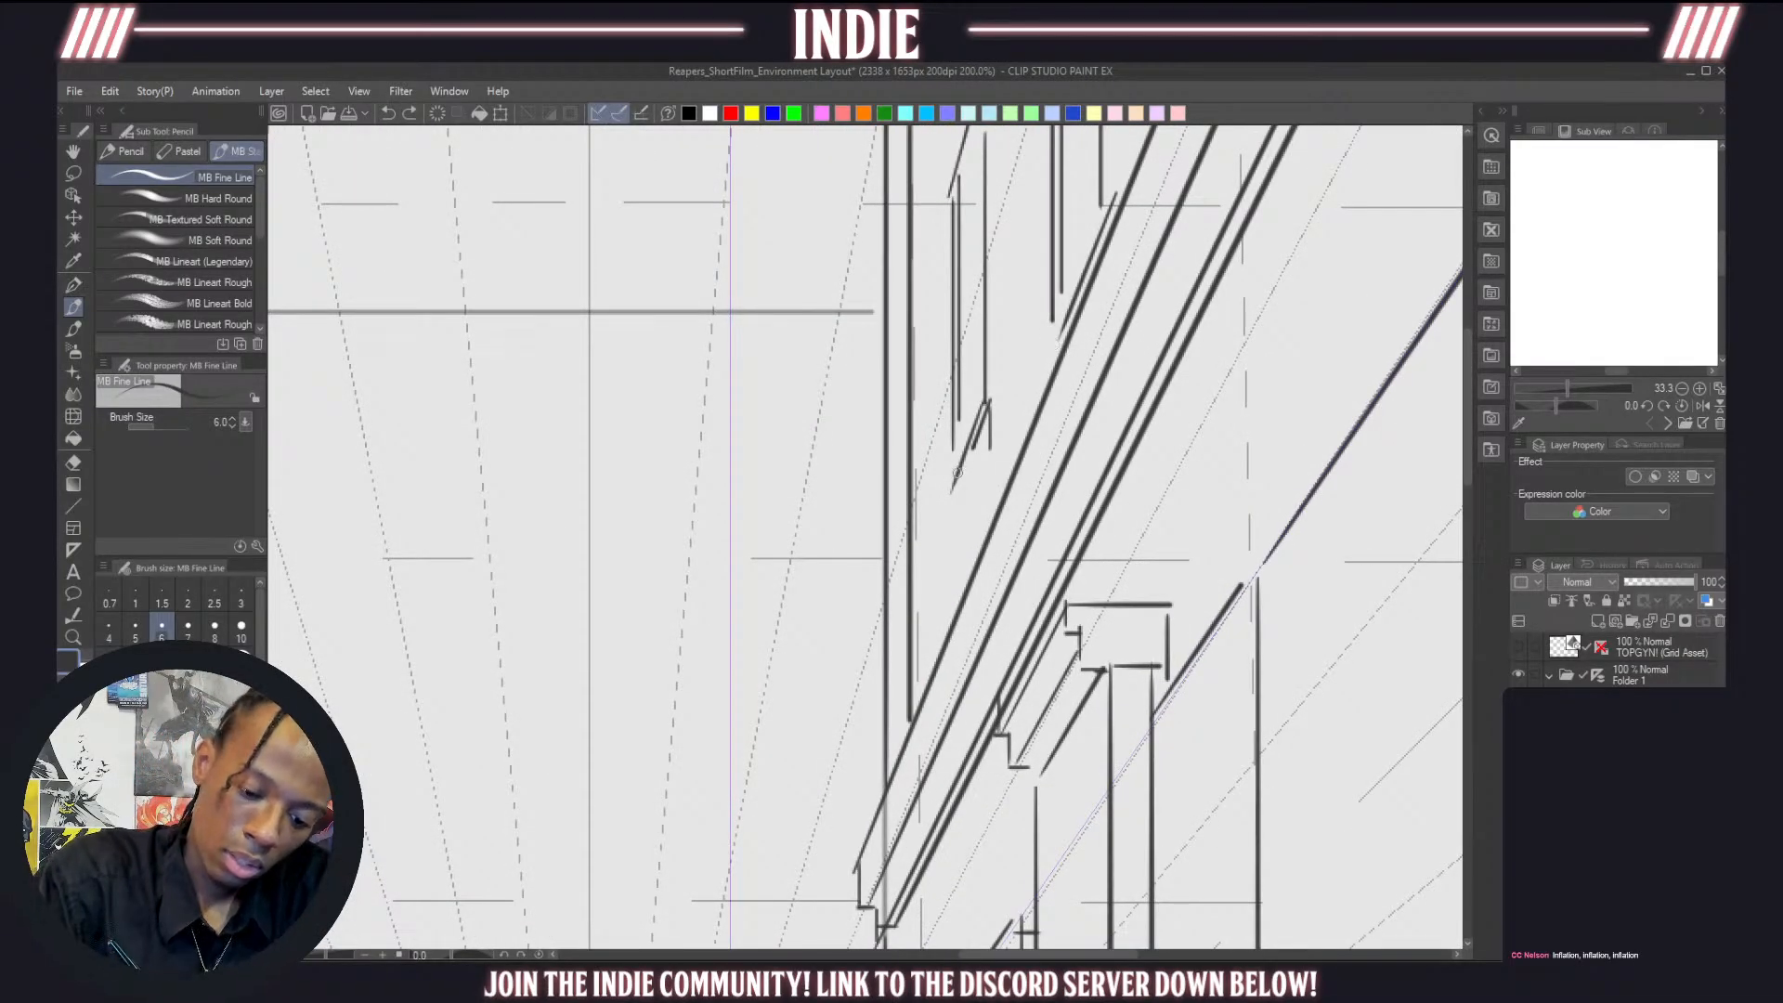
pyautogui.moveTo(956, 468); pyautogui.dragTo(956, 392)
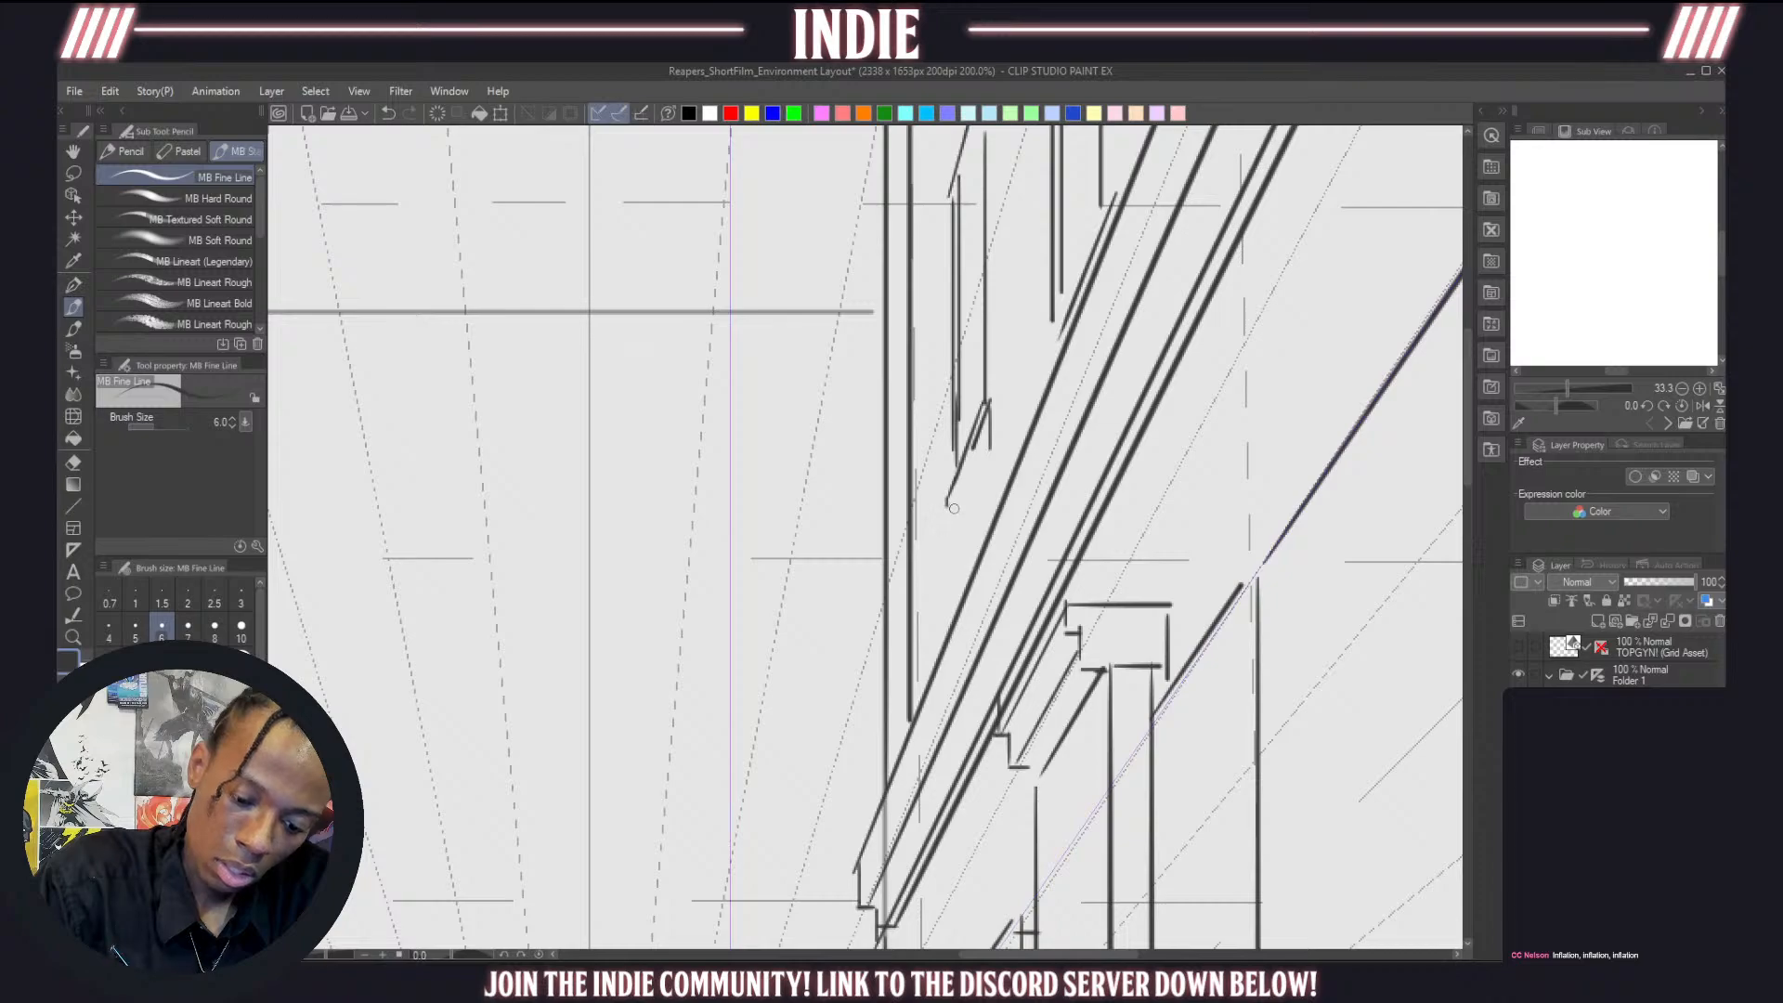
pyautogui.moveTo(947, 507); pyautogui.dragTo(988, 406)
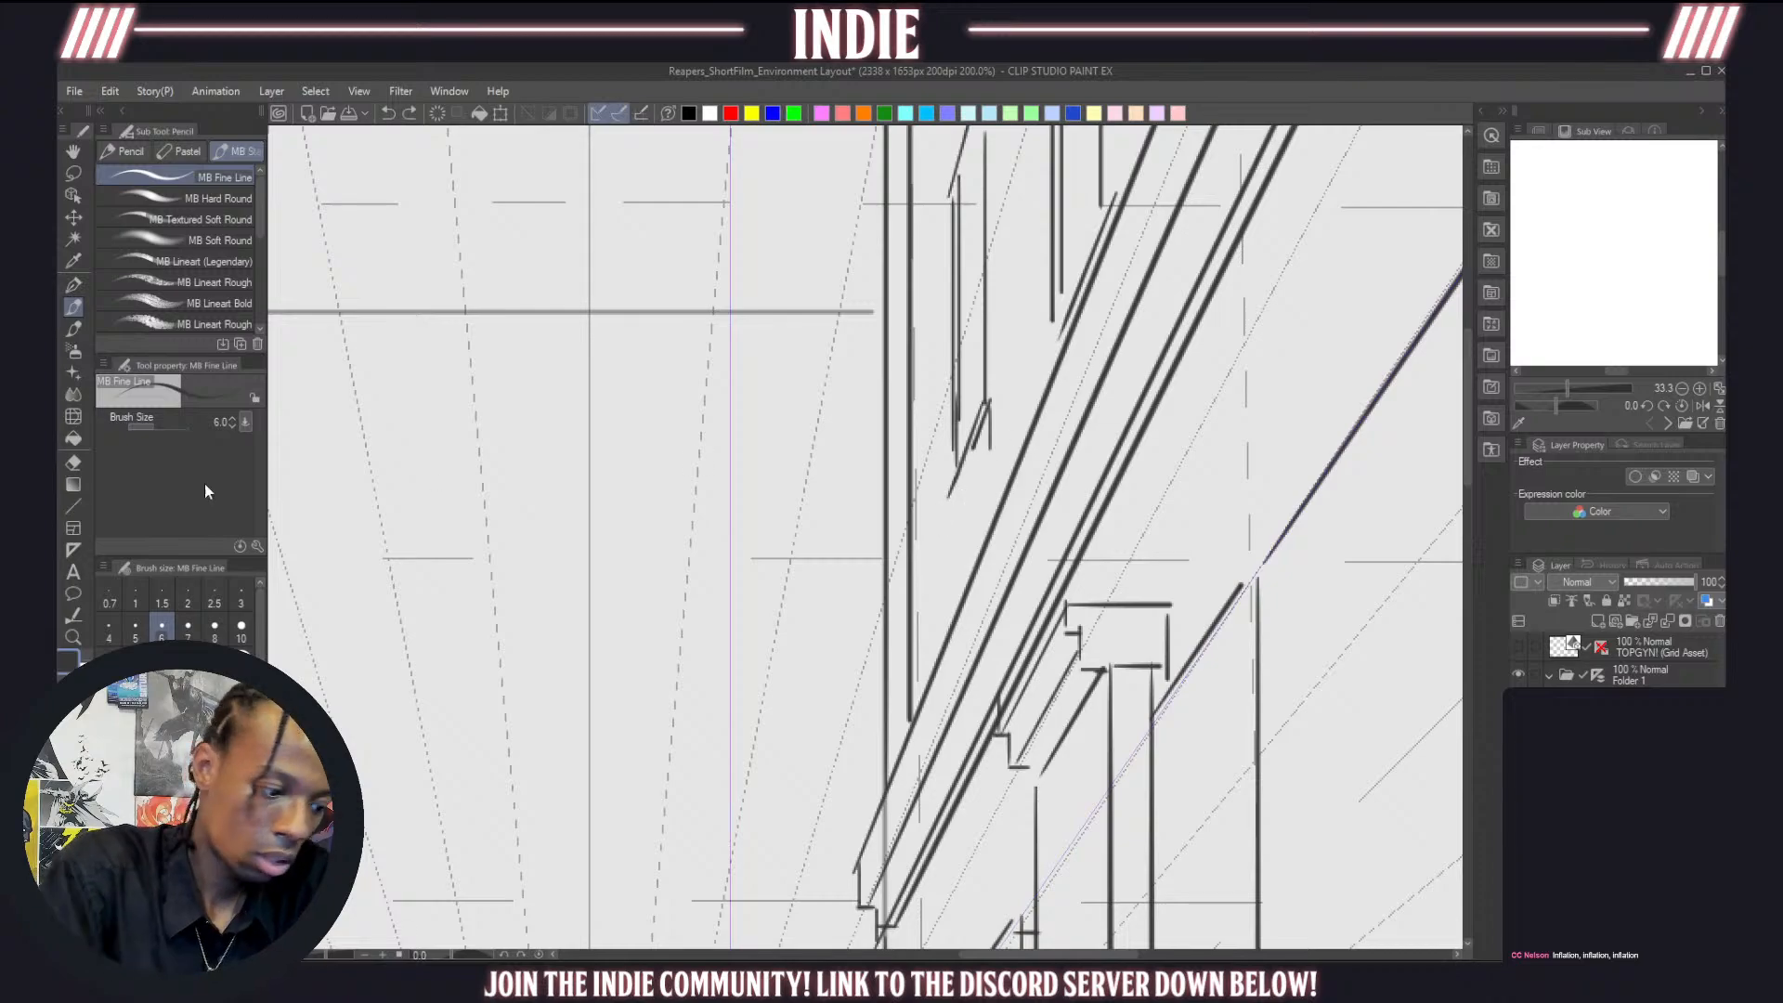
pyautogui.click(73, 462)
pyautogui.moveTo(993, 408); pyautogui.dragTo(940, 475)
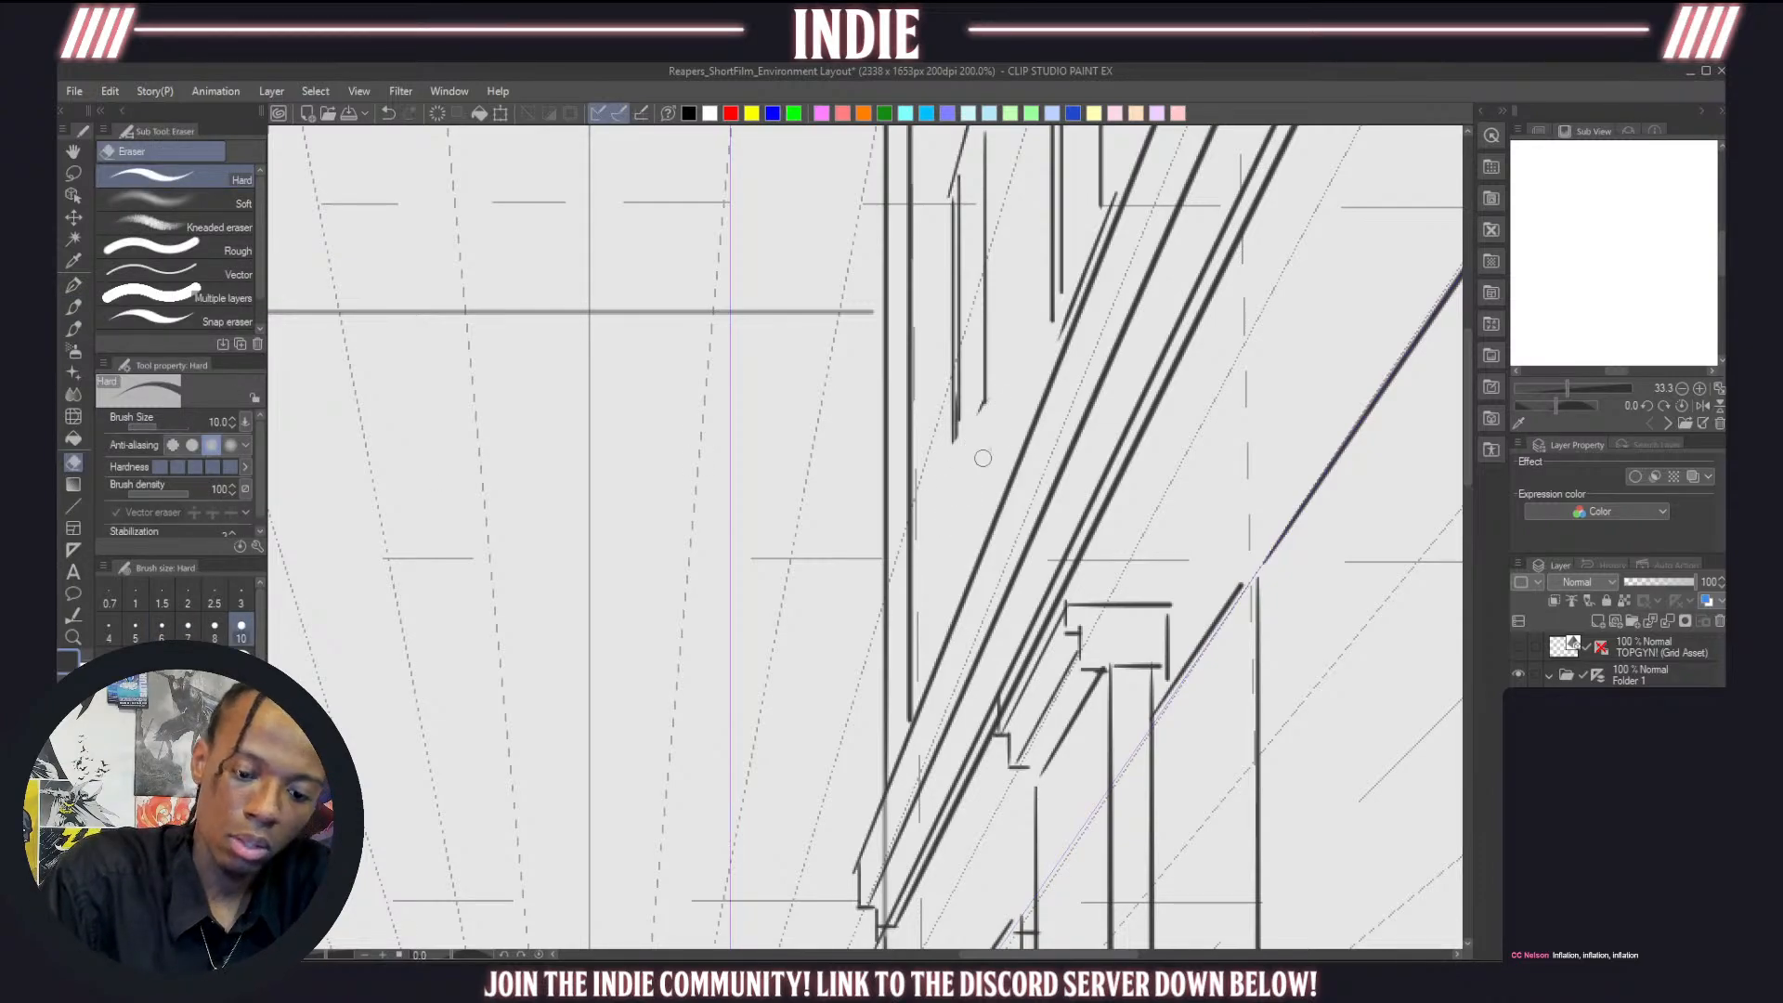
# Redraw the farthest window's receding bottom edge and trim the near vertical edge where it overshoots that line
pyautogui.click(75, 307)
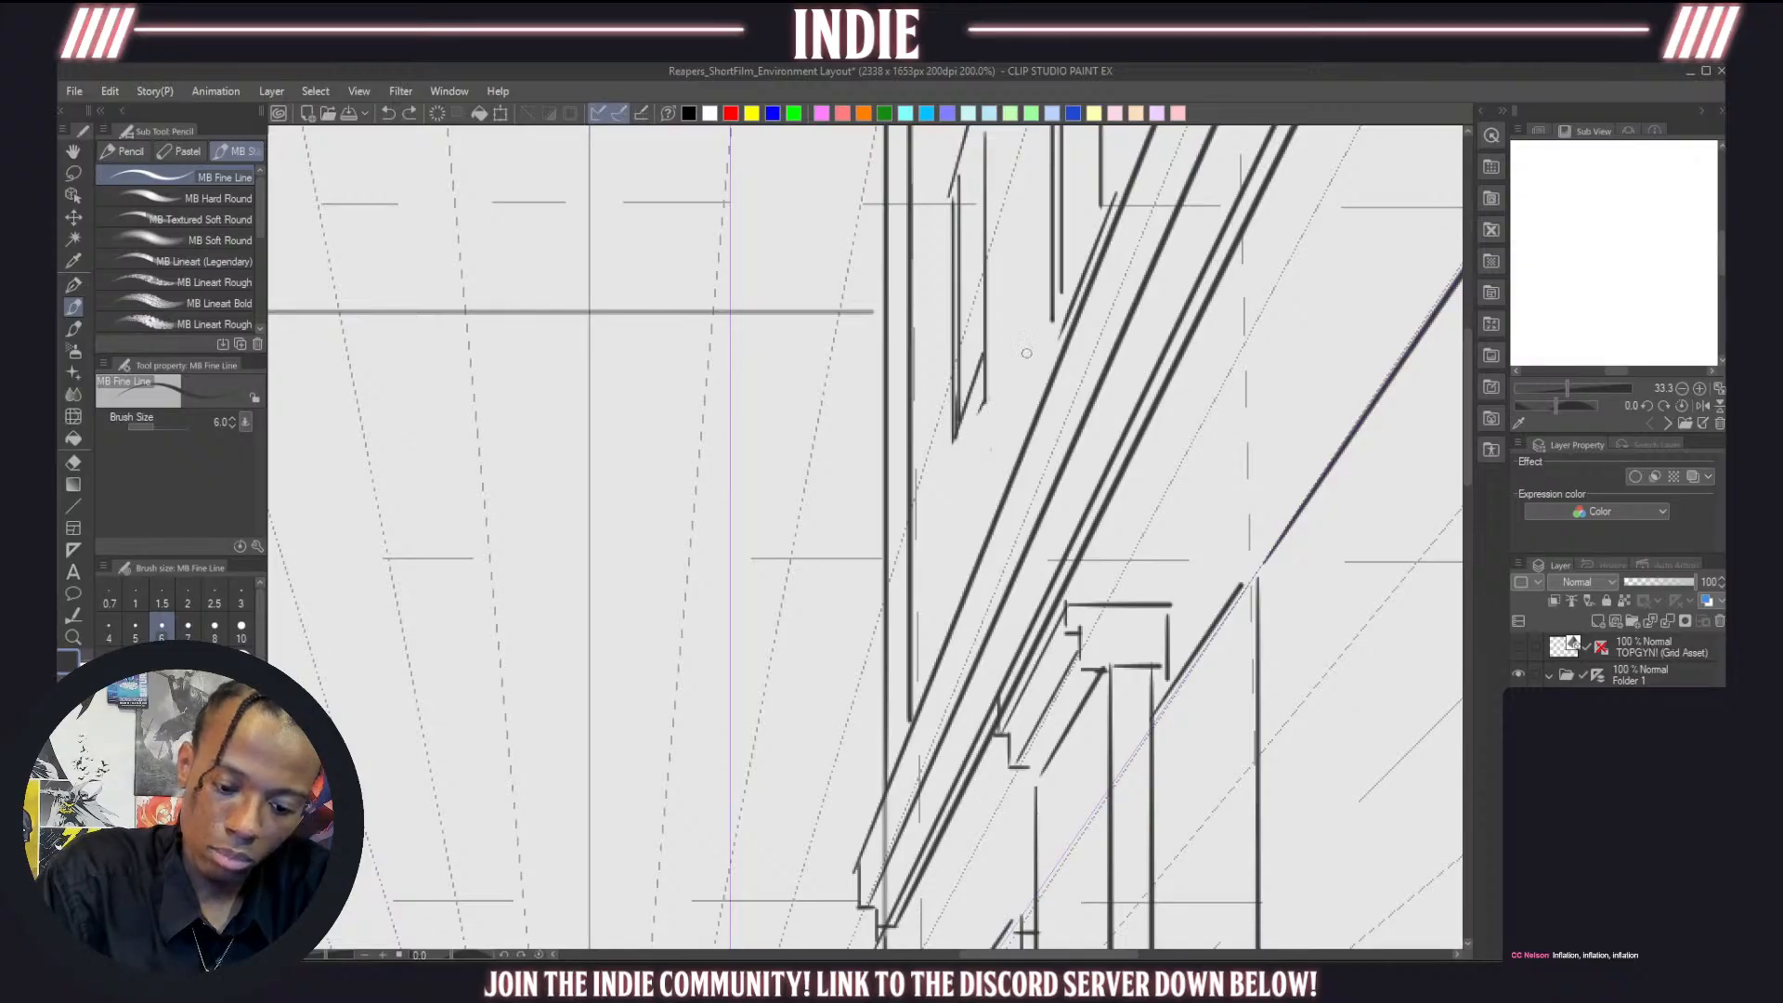
pyautogui.moveTo(957, 431)
pyautogui.mouseDown()
pyautogui.moveTo(1014, 352)
pyautogui.moveTo(968, 433)
pyautogui.mouseUp()
pyautogui.click(73, 478)
pyautogui.hotkey('ctrl', 'z')
pyautogui.press('e')
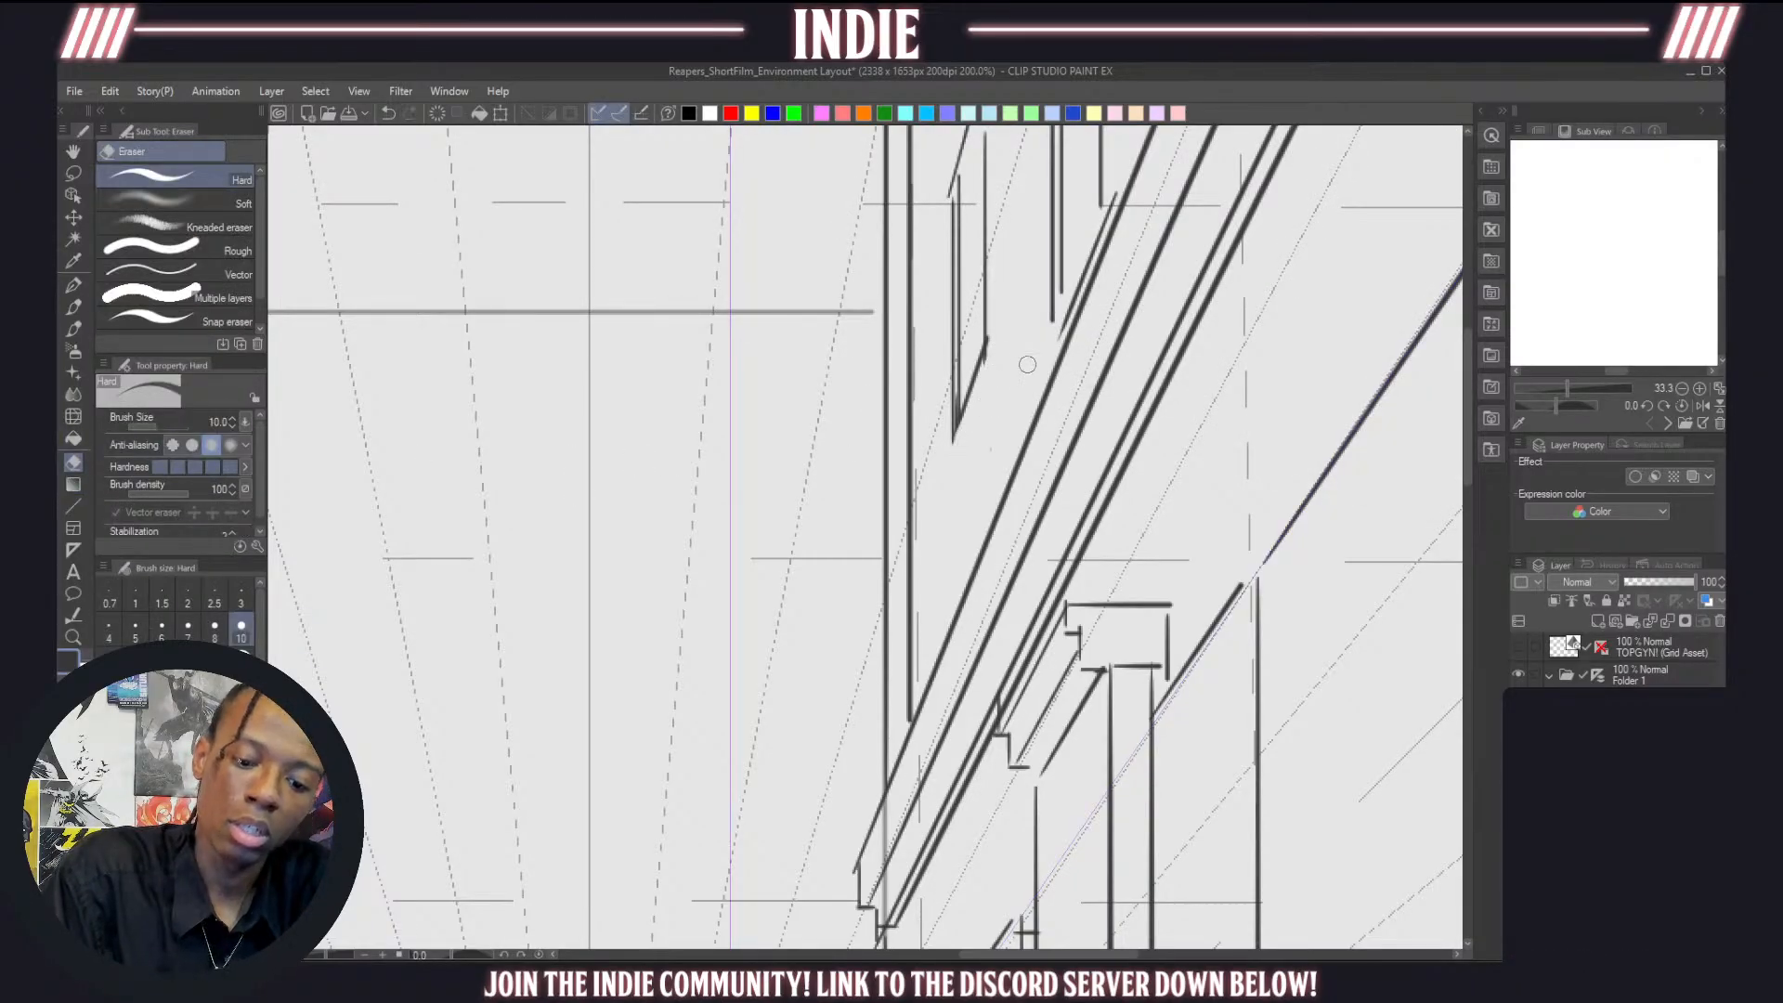
pyautogui.press('p')
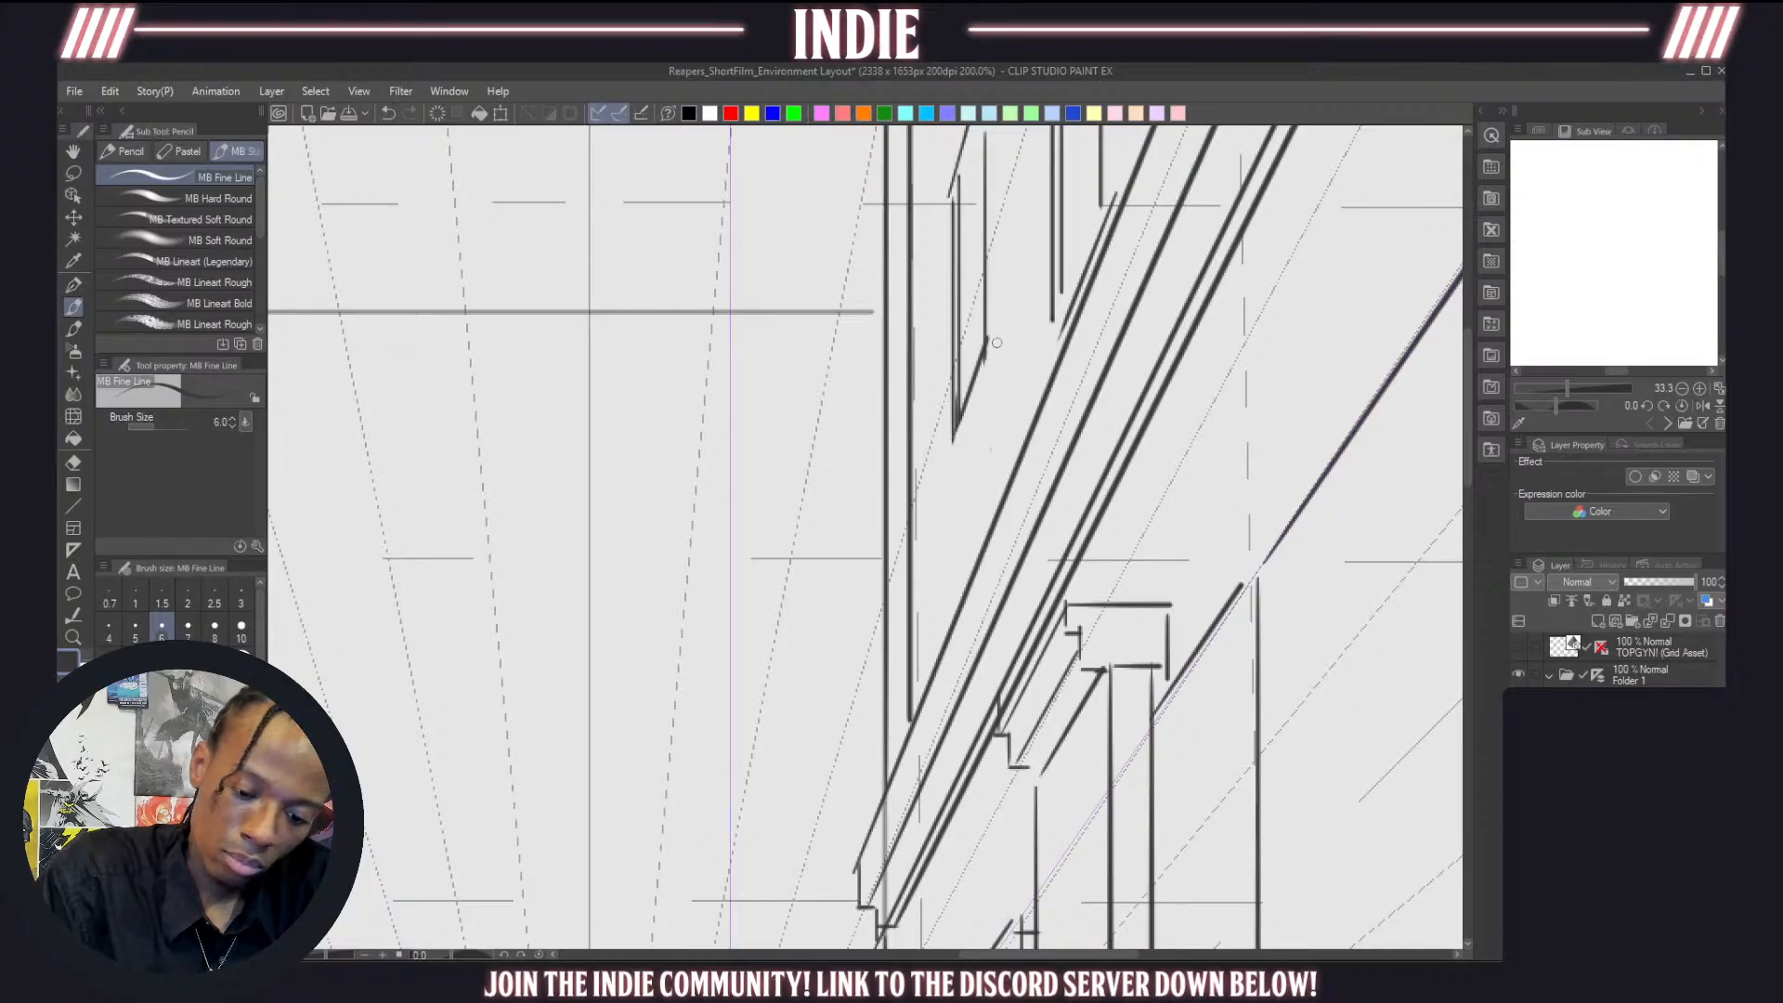
# Draw a thin projecting sill beneath the farthest window, with a short boxed near end and a parallel receding lower edge
pyautogui.moveTo(994, 324)
pyautogui.mouseDown()
pyautogui.moveTo(1000, 367)
pyautogui.moveTo(960, 460)
pyautogui.moveTo(954, 425)
pyautogui.moveTo(999, 372)
pyautogui.moveTo(955, 470)
pyautogui.moveTo(954, 397)
pyautogui.mouseUp()
pyautogui.hotkey('ctrl', 'z')
pyautogui.moveTo(994, 325); pyautogui.dragTo(1009, 358)
pyautogui.moveTo(1005, 358); pyautogui.dragTo(960, 471)
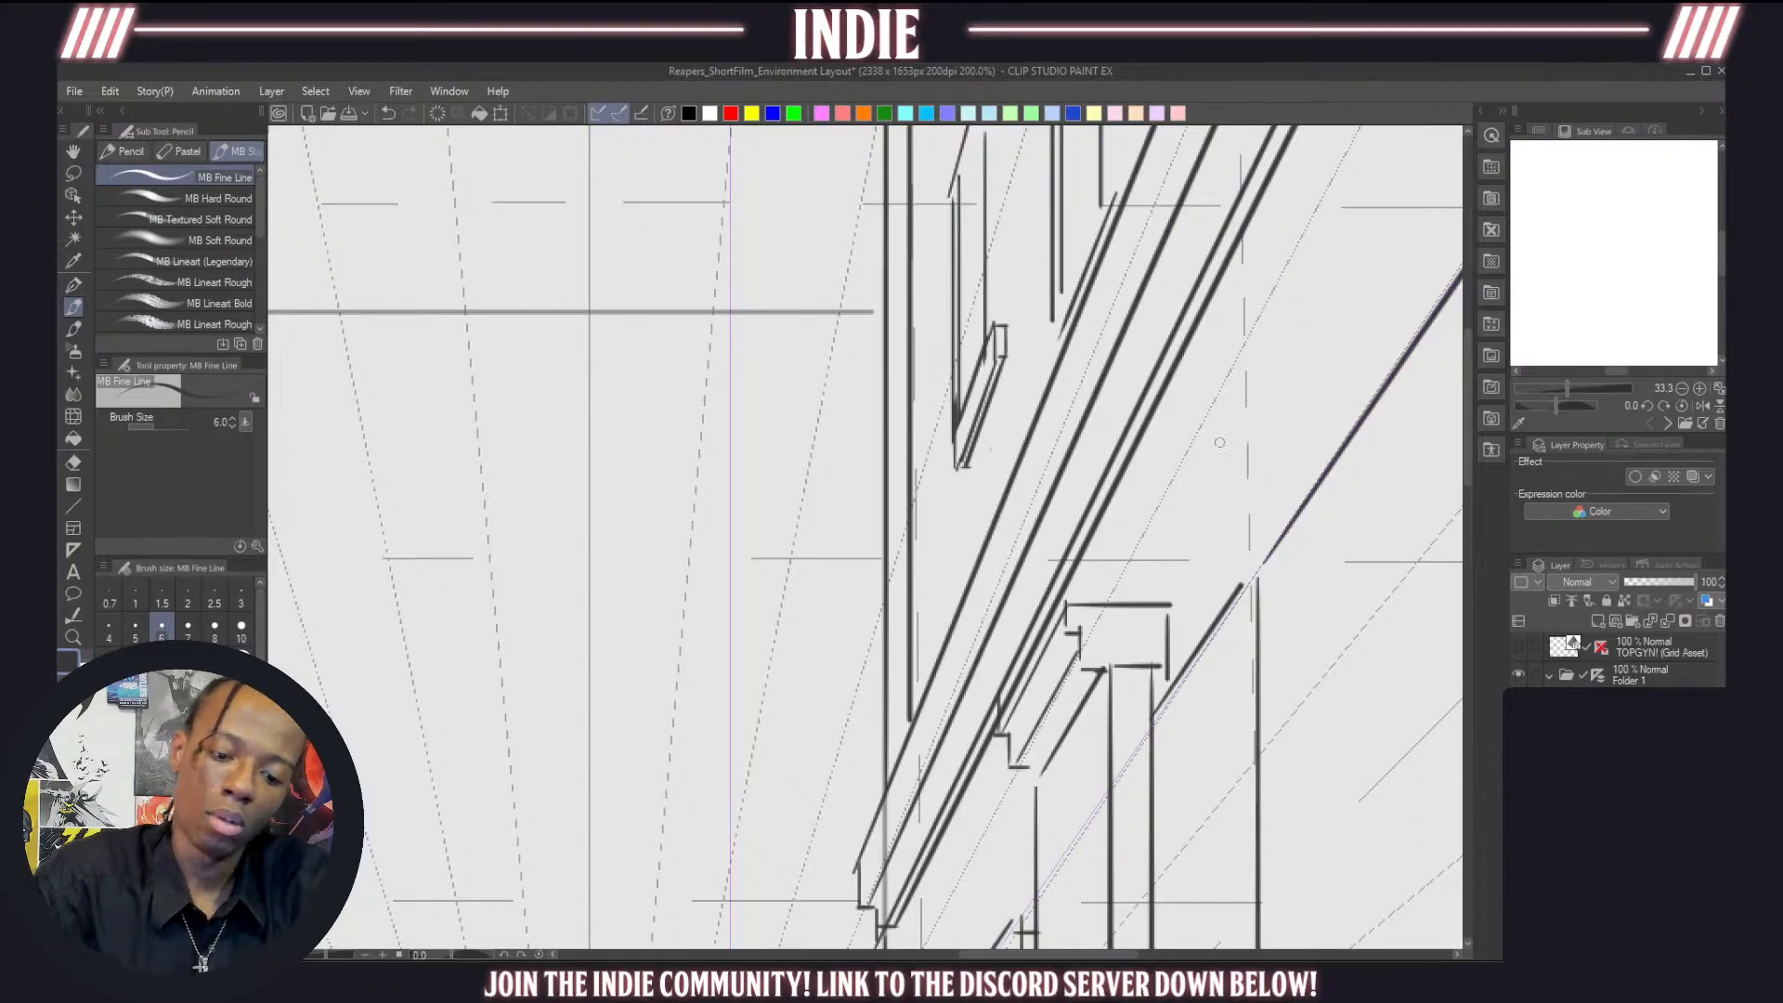
# Redraw the farthest window's near vertical edge and receding top edge a little further out, and erase the old side and top lines
pyautogui.moveTo(1468, 424); pyautogui.dragTo(1469, 376)
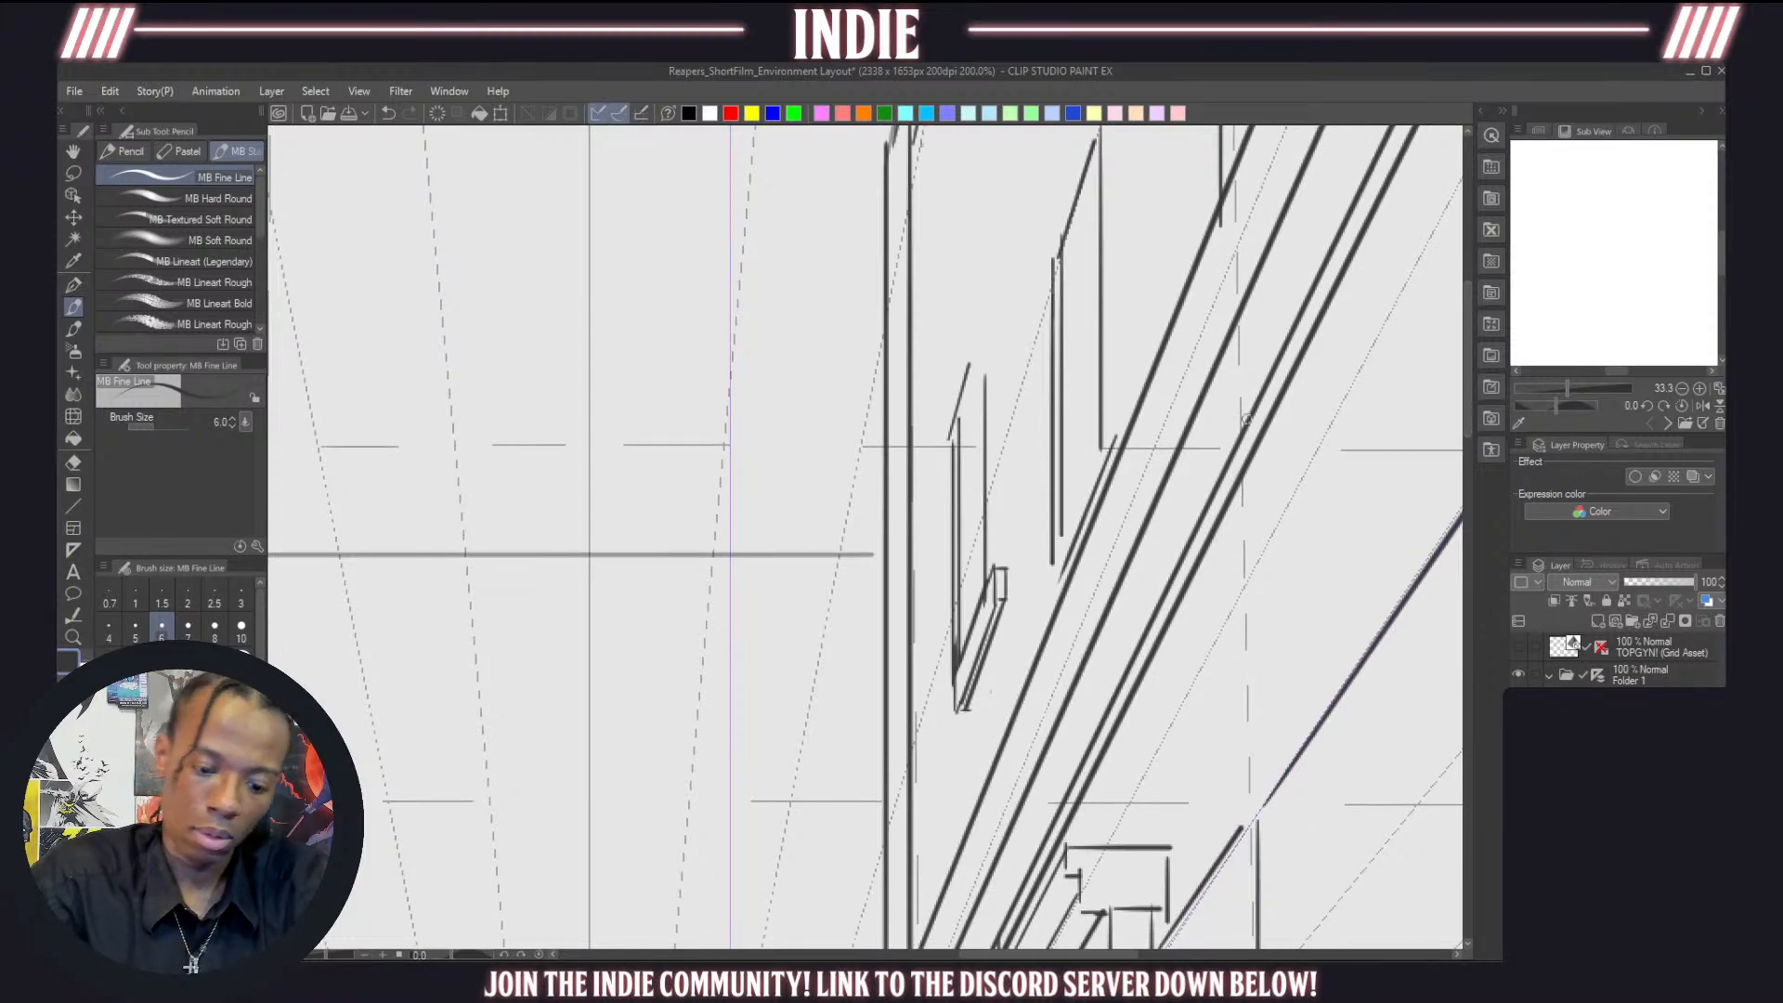
pyautogui.moveTo(994, 569)
pyautogui.mouseDown()
pyautogui.moveTo(994, 322)
pyautogui.moveTo(949, 453)
pyautogui.mouseUp()
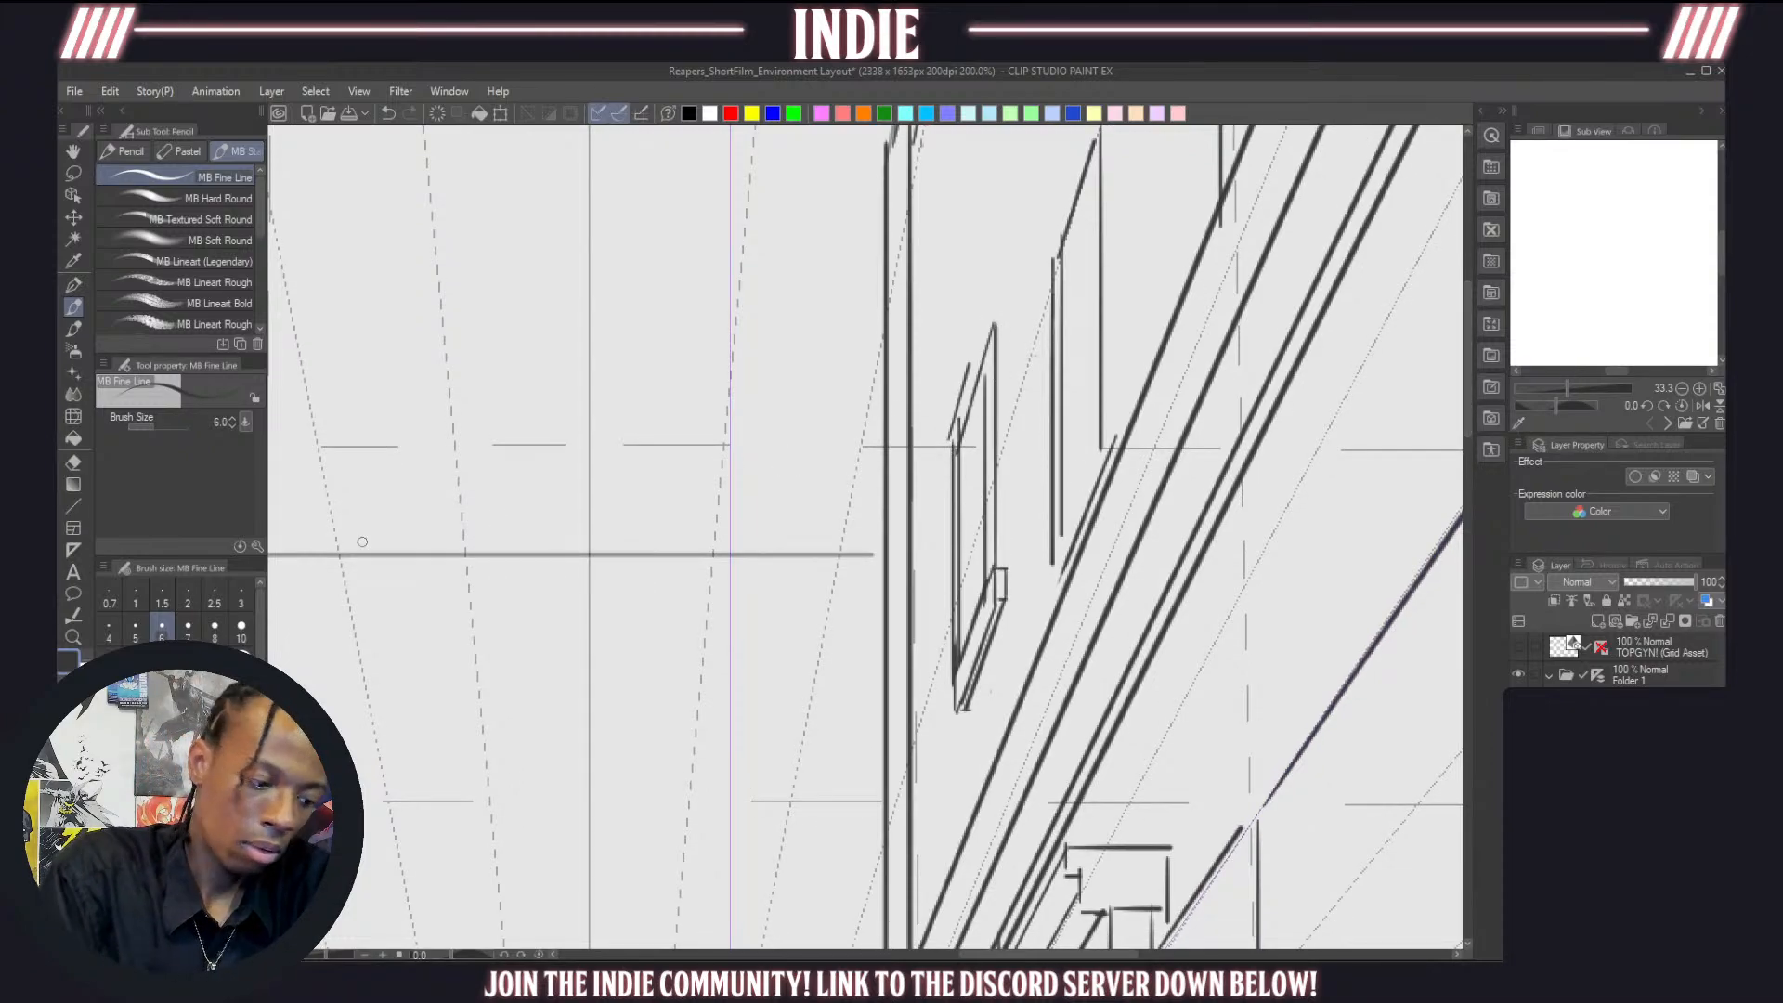
pyautogui.click(73, 462)
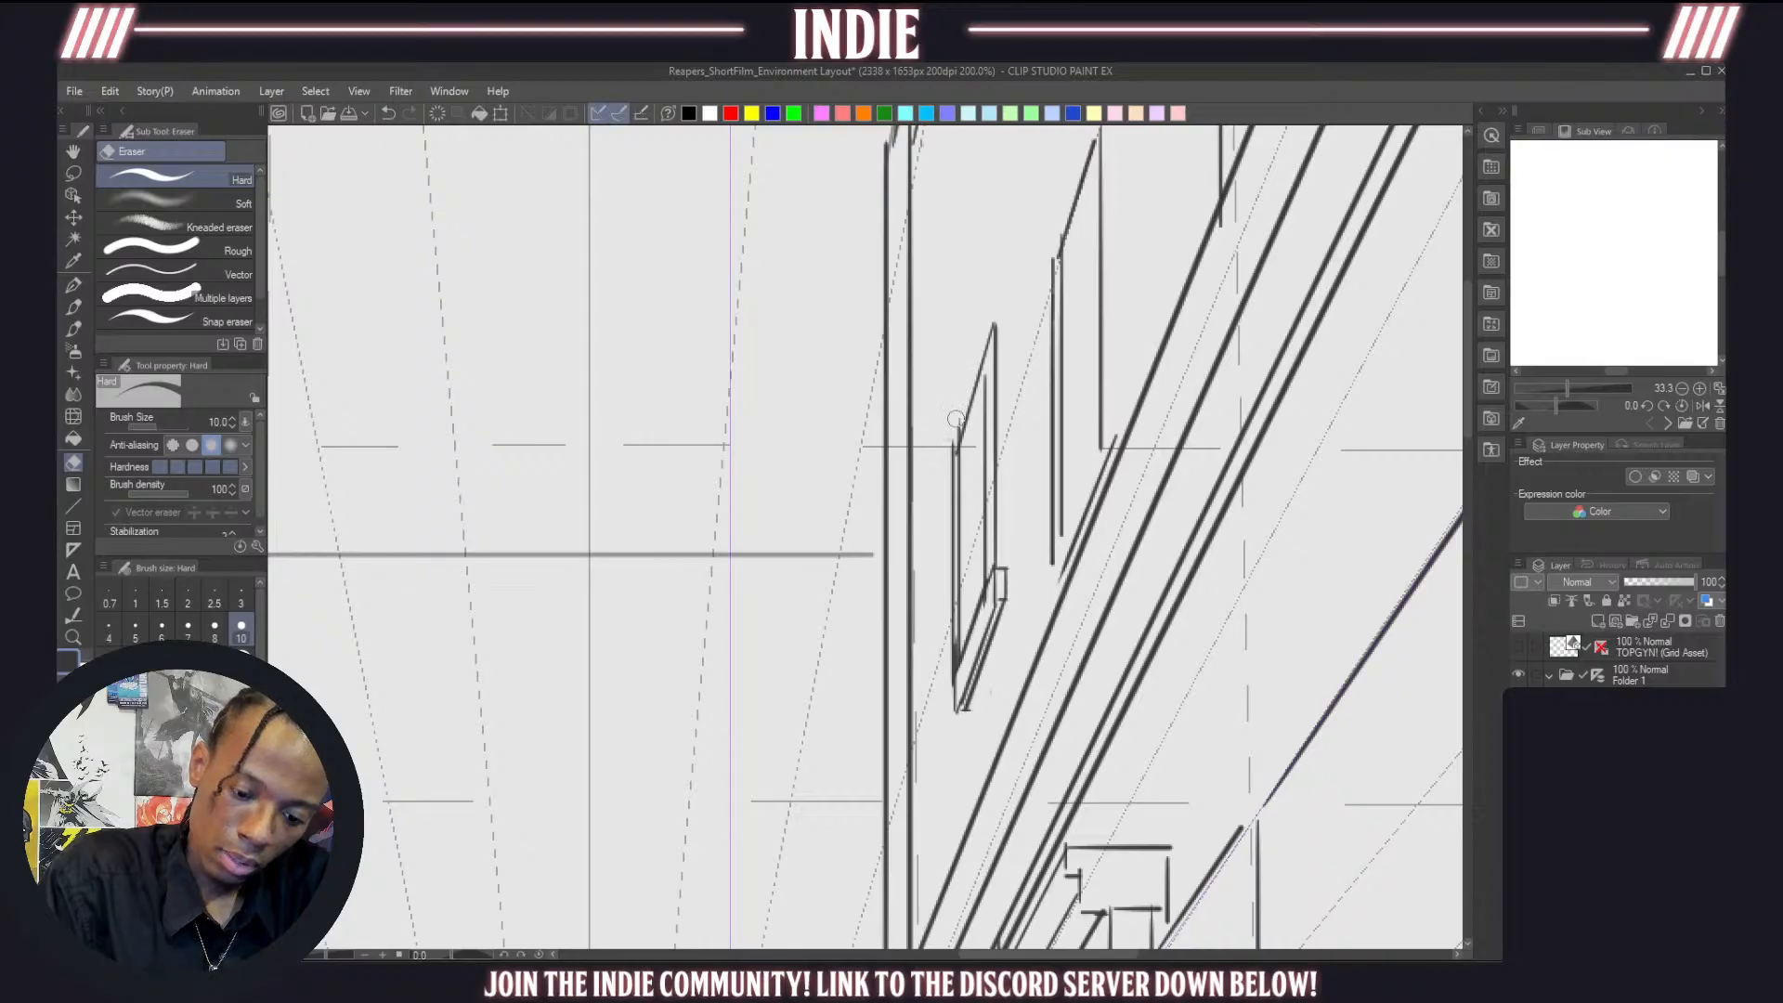
pyautogui.moveTo(988, 376); pyautogui.dragTo(985, 585)
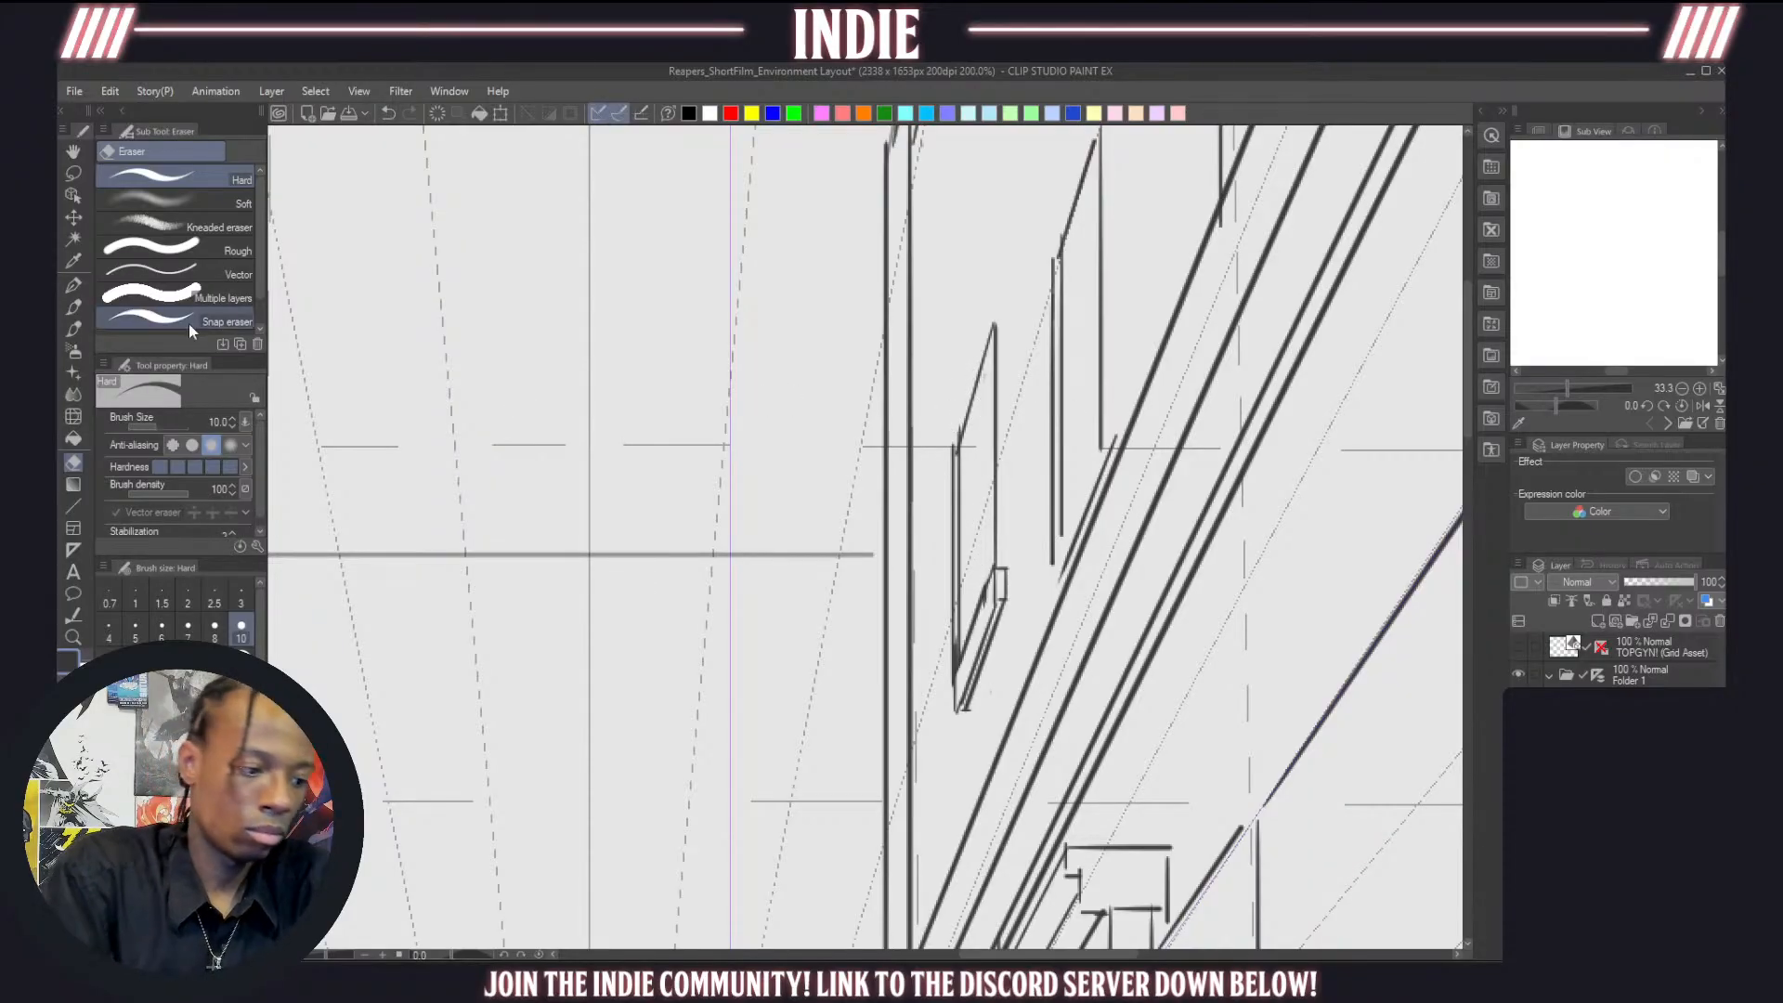
# Add an outer frame around the farthest window, with a parallel receding top edge and doubled near vertical lines down to the sill
pyautogui.press('p')
pyautogui.moveTo(954, 446)
pyautogui.mouseDown()
pyautogui.moveTo(1001, 277)
pyautogui.moveTo(1013, 562)
pyautogui.mouseUp()
pyautogui.moveTo(1000, 277); pyautogui.dragTo(1012, 577)
pyautogui.hotkey('ctrl', 'z')
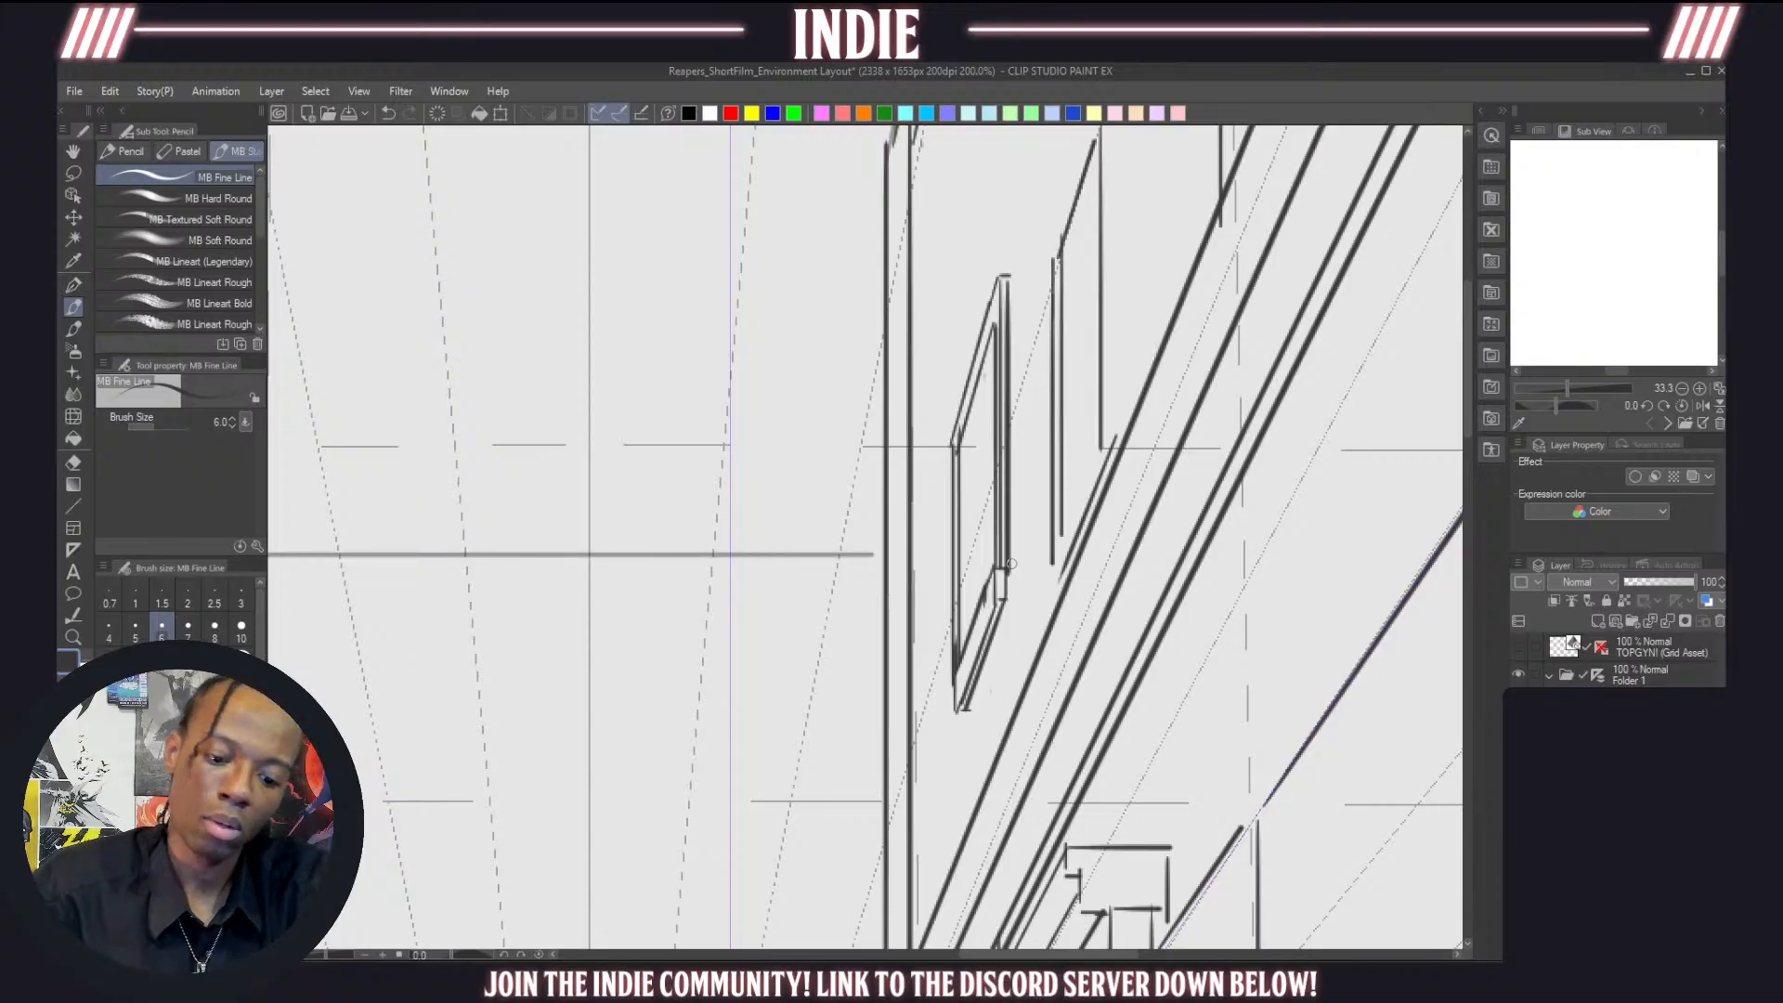
# Draw an outer frame line parallel to the receding top edge of the second farthest upper-storey window on the right-hand building
pyautogui.scroll(-2, 972, 550)
pyautogui.scroll(-5, 902, 524)
pyautogui.scroll(3, 969, 420)
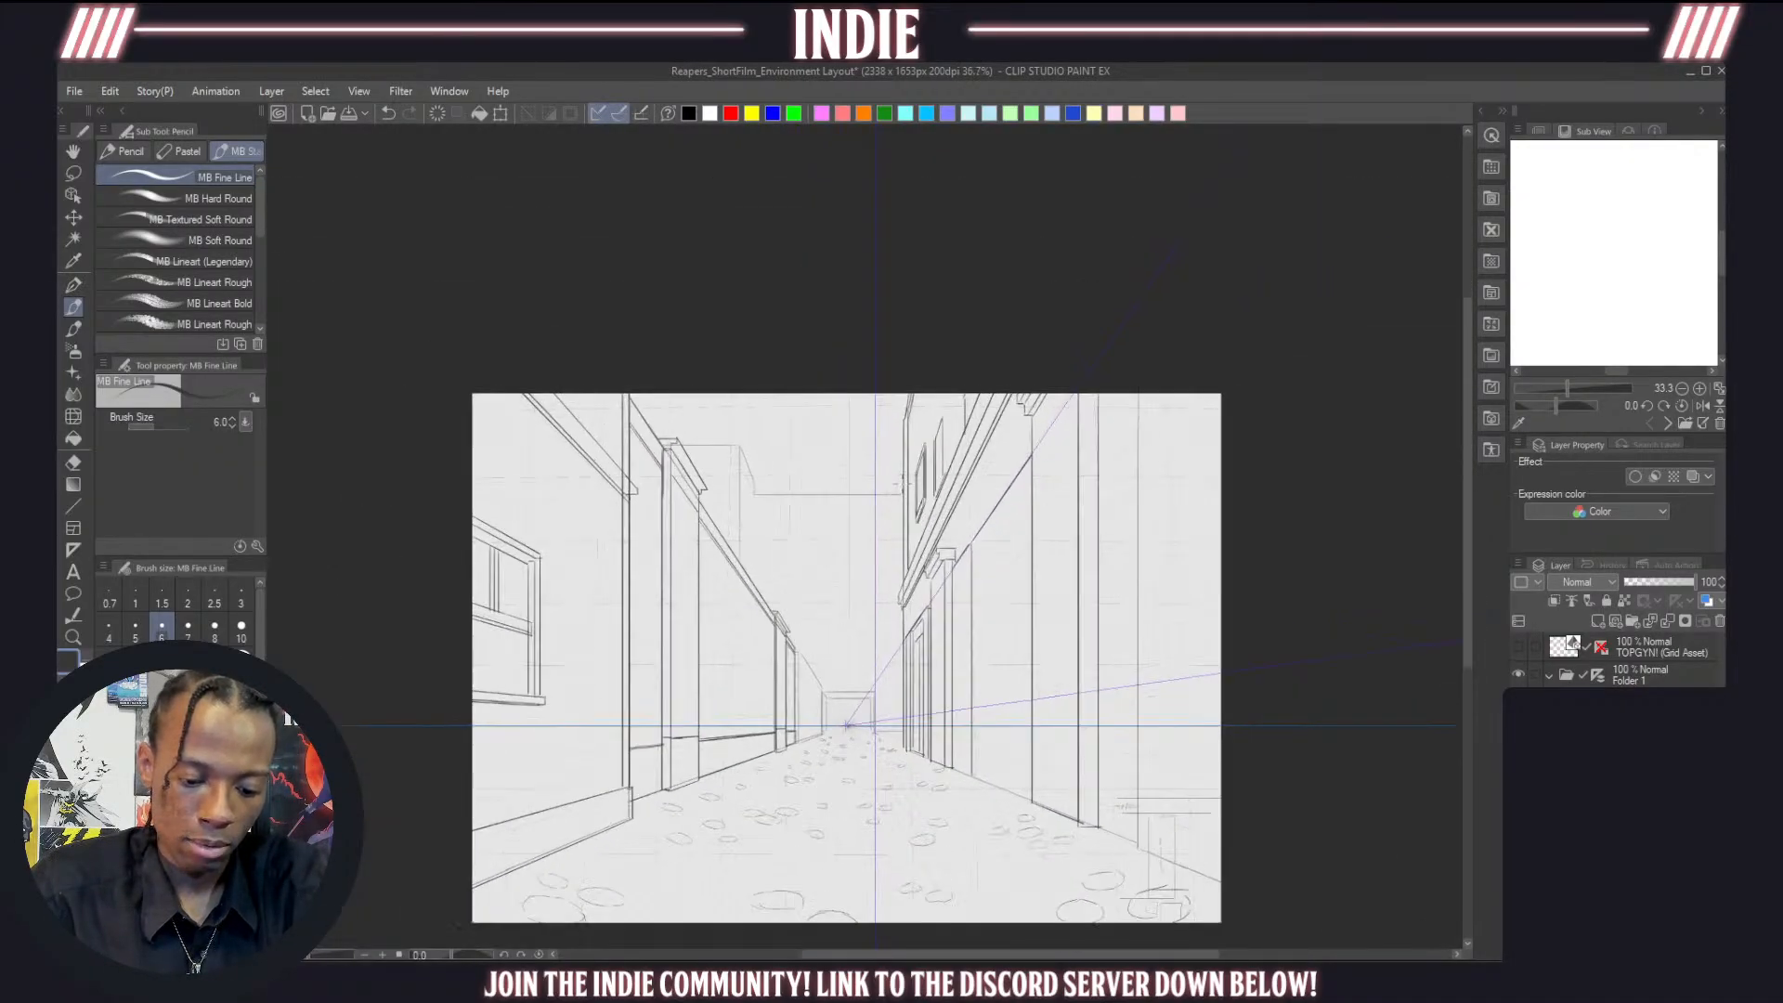
pyautogui.scroll(4, 969, 420)
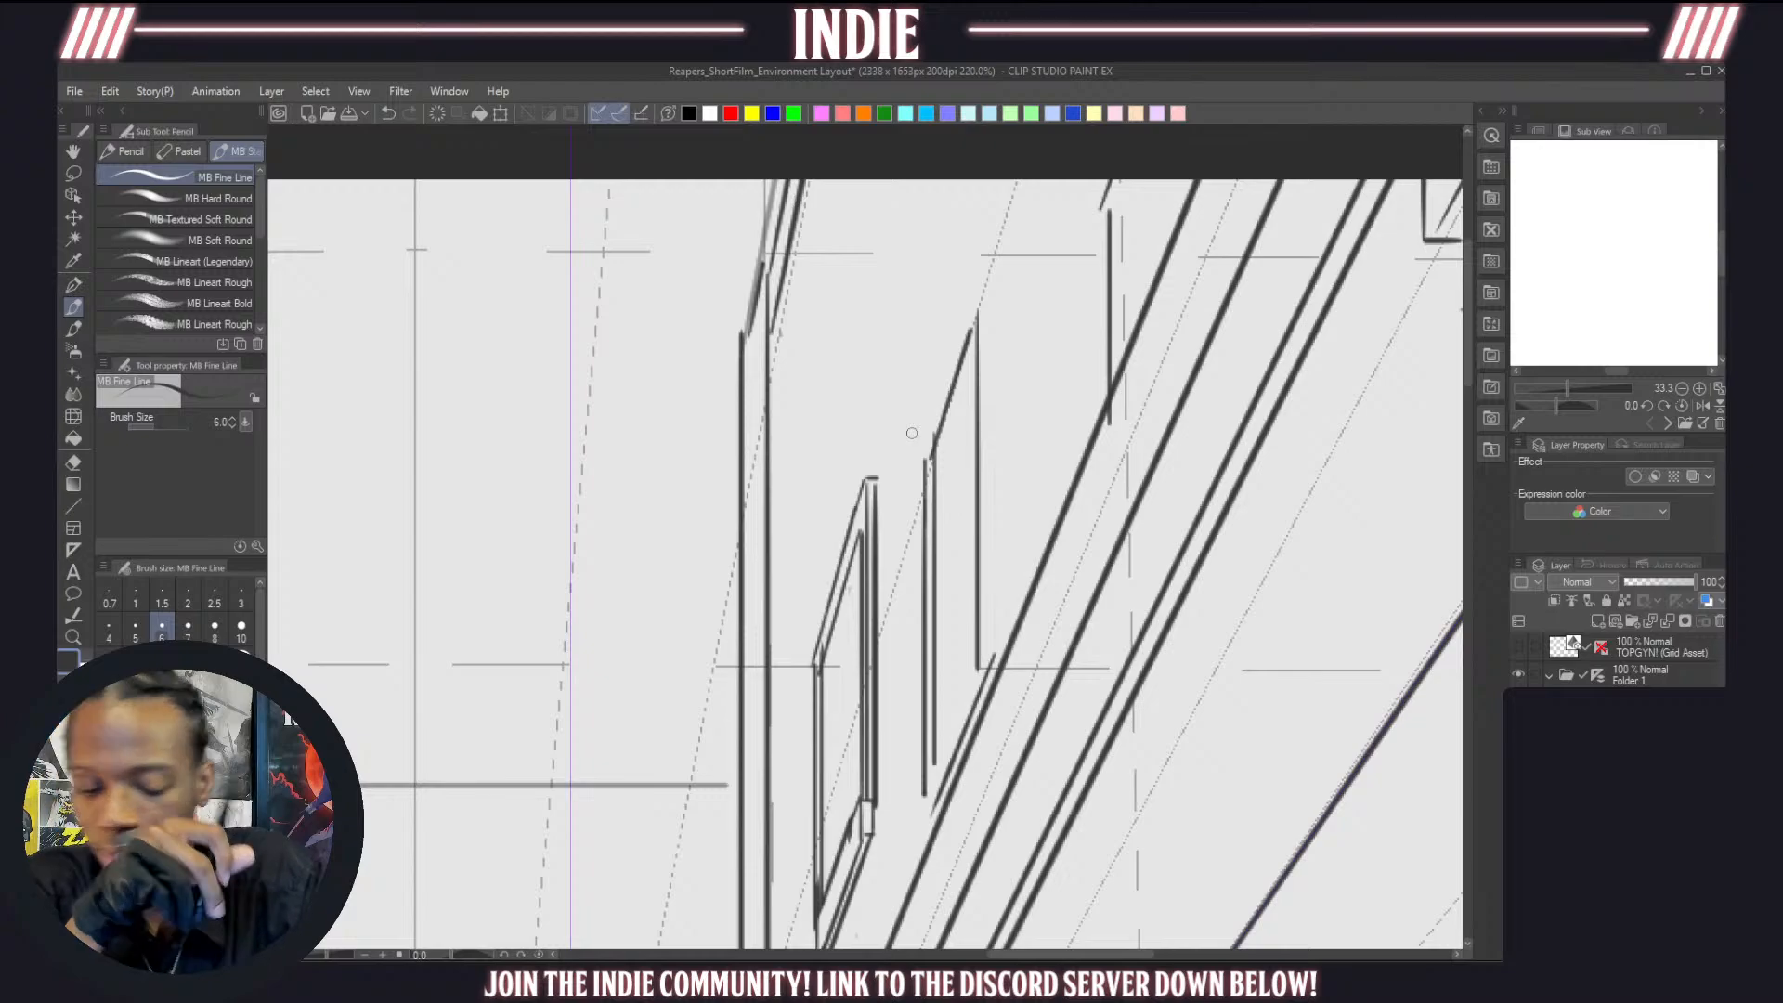
pyautogui.moveTo(918, 440)
pyautogui.mouseDown()
pyautogui.moveTo(948, 338)
pyautogui.moveTo(996, 305)
pyautogui.mouseUp()
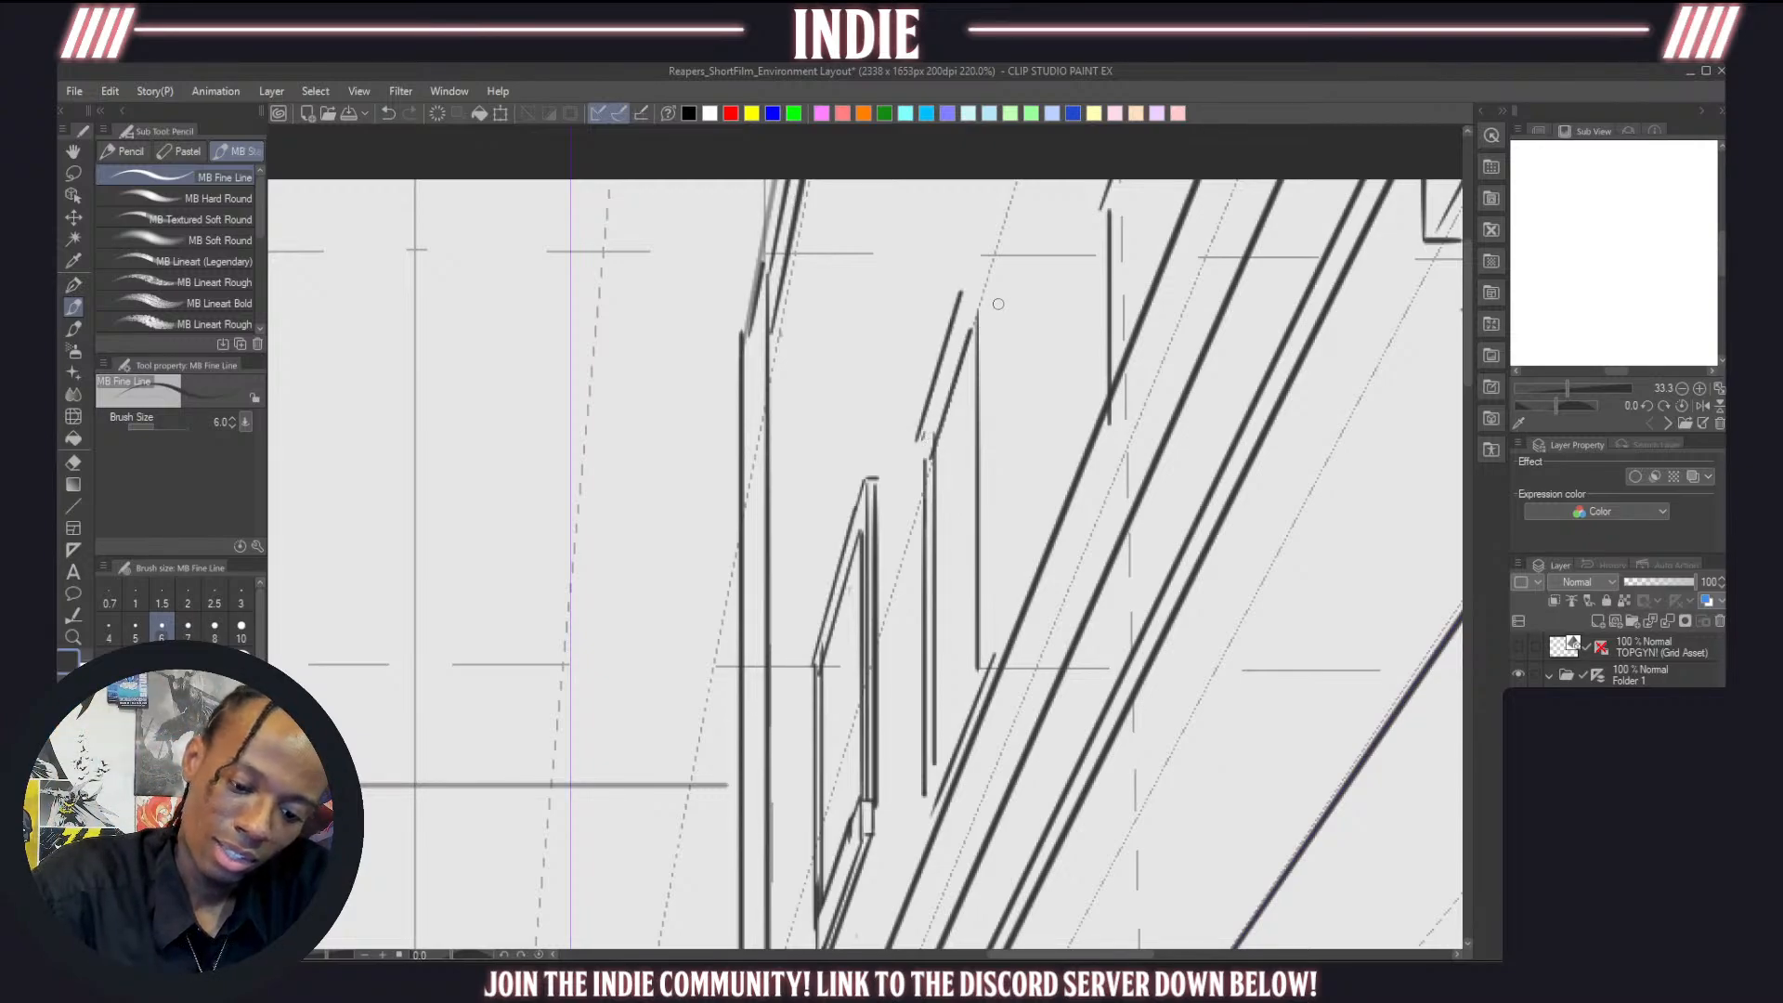
pyautogui.hotkey('ctrl', 'z')
pyautogui.moveTo(921, 448)
pyautogui.mouseDown()
pyautogui.moveTo(995, 292)
pyautogui.moveTo(976, 283)
pyautogui.moveTo(980, 378)
pyautogui.mouseUp()
pyautogui.hotkey('ctrl', 'z')
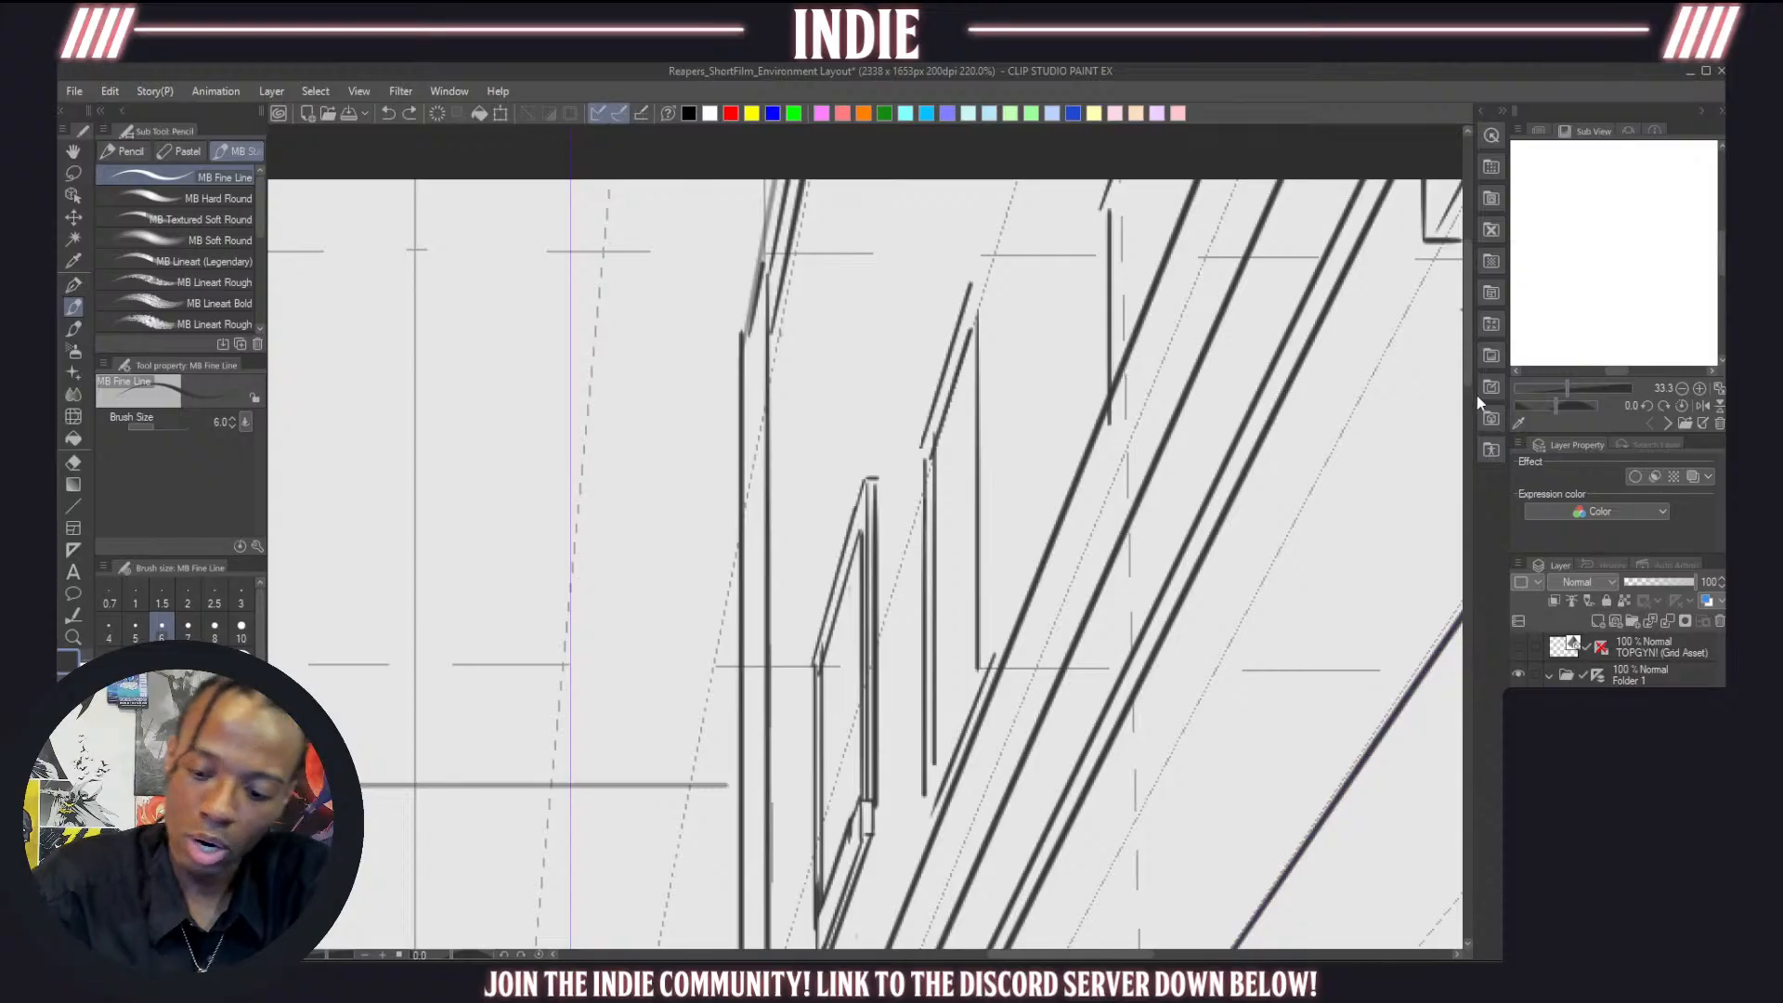
# Join the second window's outer top line to its far vertical side with a short vertical corner line
pyautogui.moveTo(1469, 356); pyautogui.dragTo(1469, 372)
pyautogui.moveTo(922, 358); pyautogui.dragTo(920, 395)
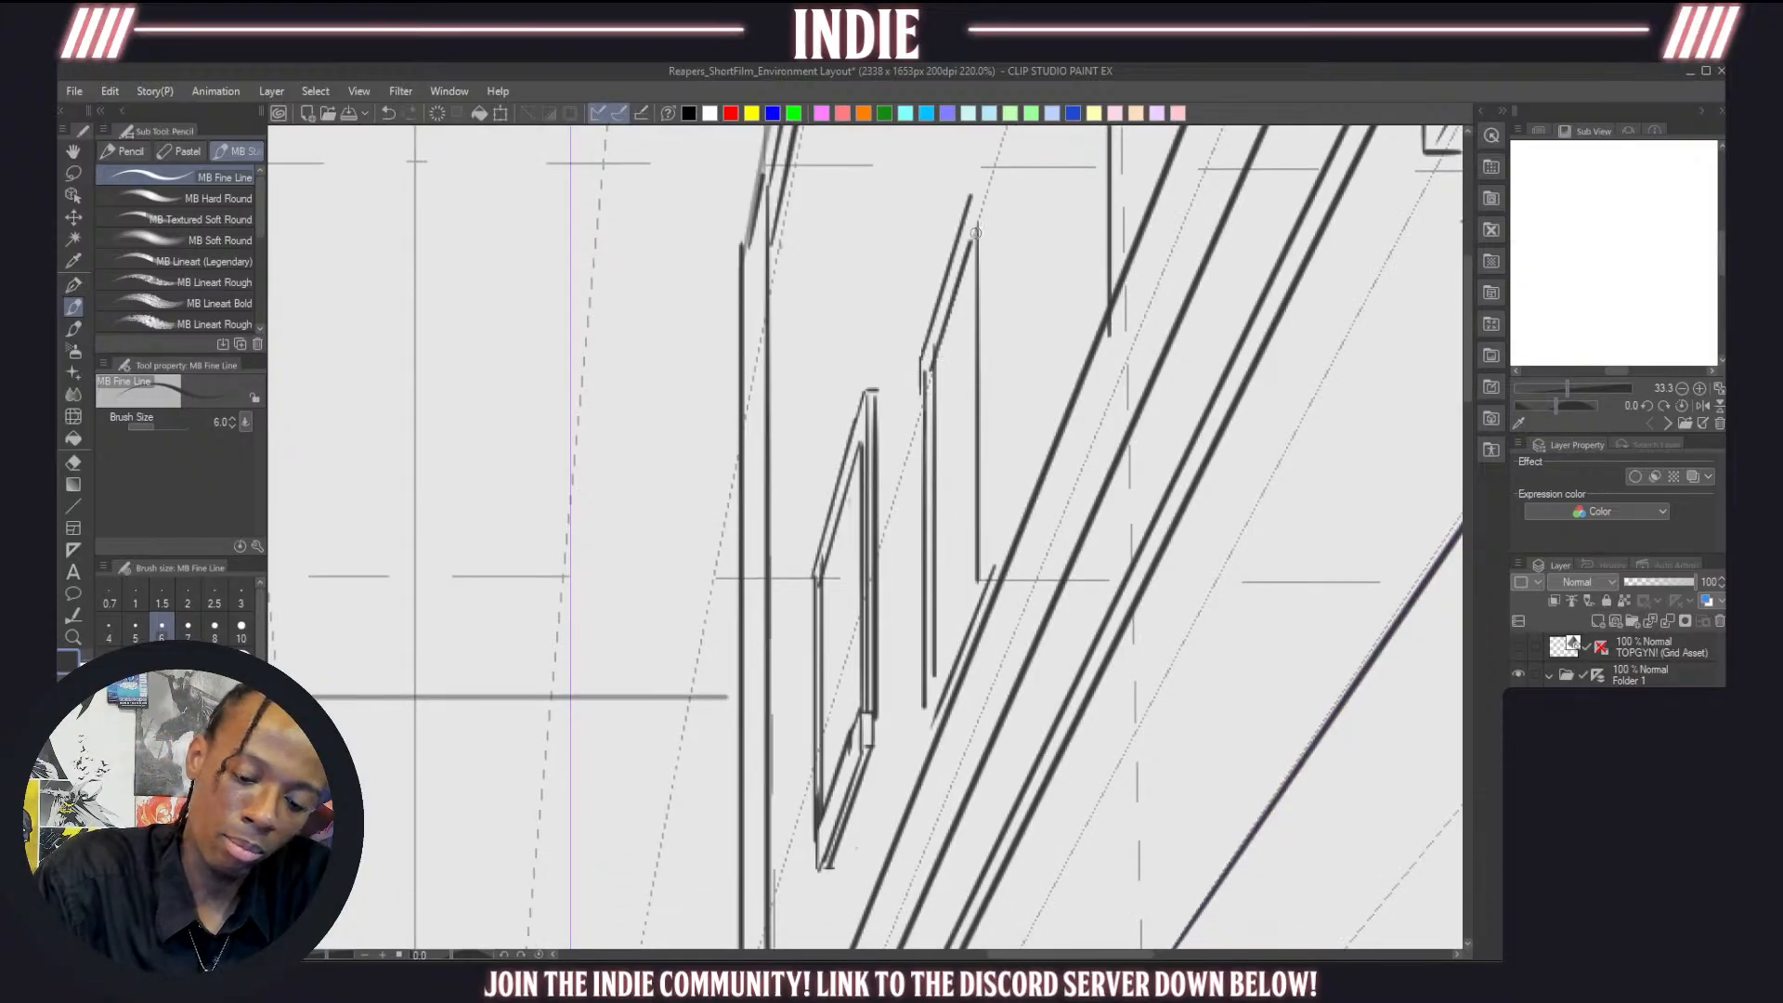
pyautogui.moveTo(973, 196); pyautogui.dragTo(977, 247)
pyautogui.hotkey('ctrl', 'z')
pyautogui.hotkey('ctrl', 'z')
pyautogui.moveTo(925, 356); pyautogui.dragTo(929, 431)
# Close the second window's outer top corner and draw a parallel outer line down its near vertical side
pyautogui.moveTo(976, 195); pyautogui.dragTo(982, 255)
pyautogui.hotkey('ctrl', 'z')
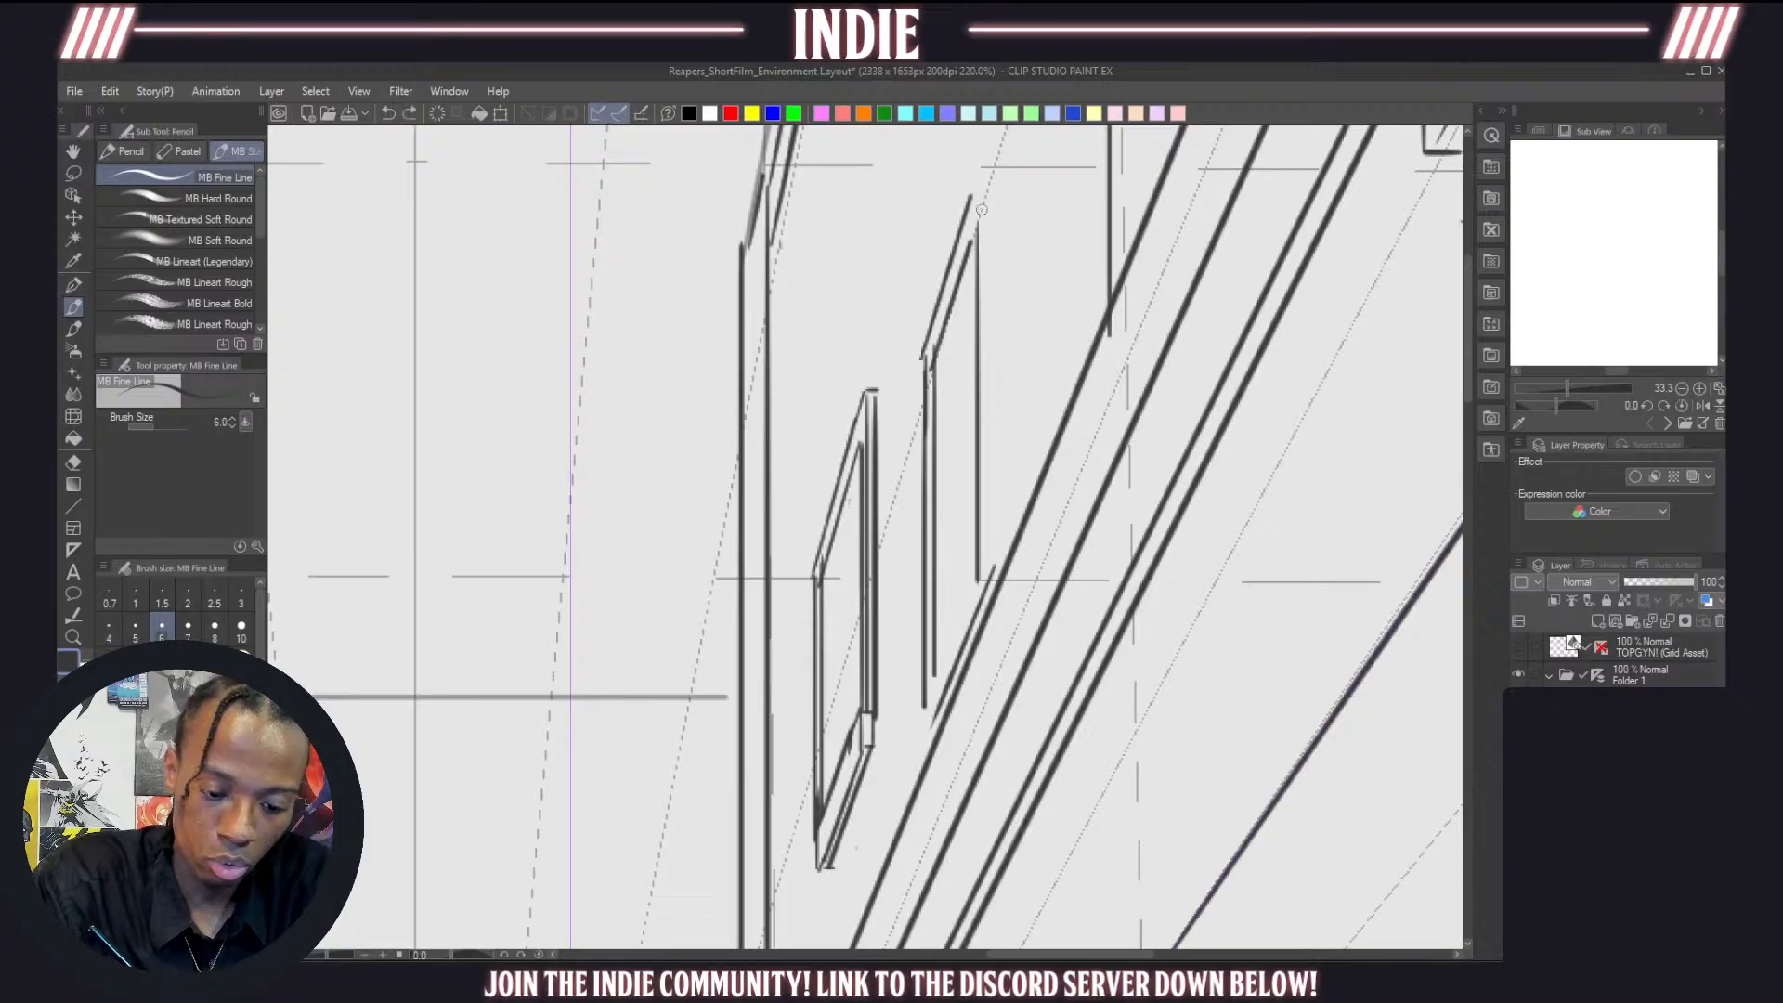
pyautogui.moveTo(978, 194); pyautogui.dragTo(994, 529)
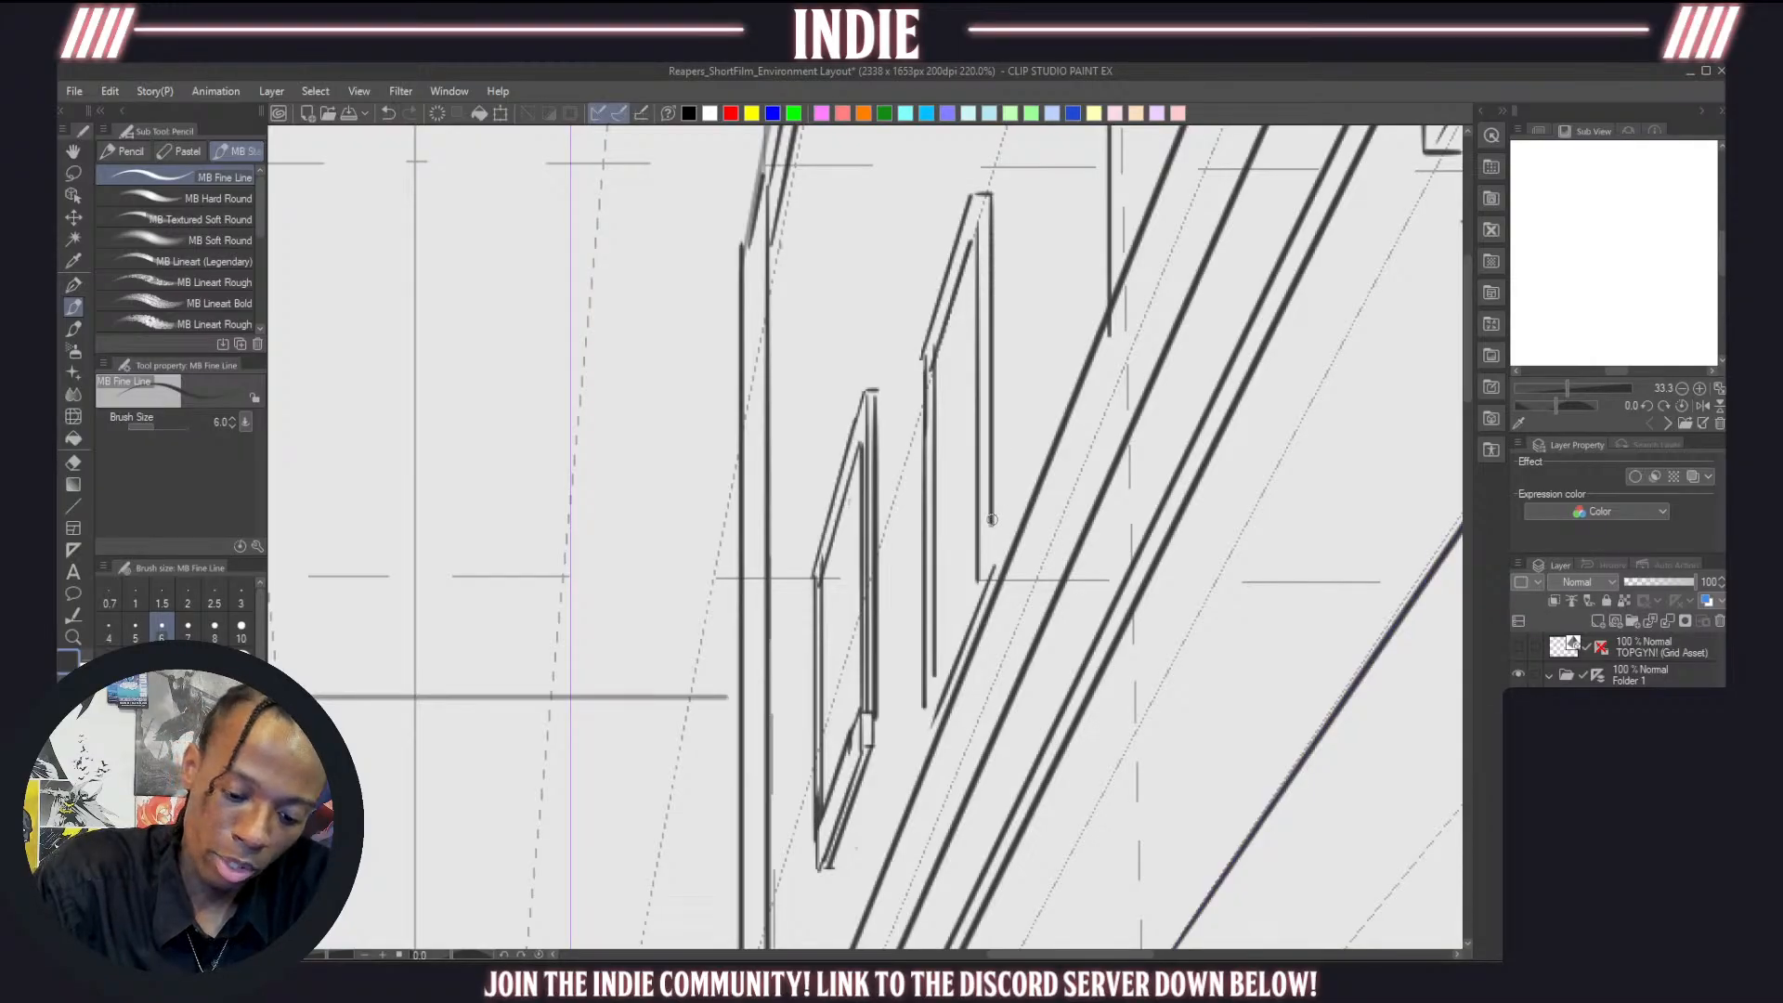
pyautogui.hotkey('ctrl', 'z')
pyautogui.moveTo(984, 196)
pyautogui.mouseDown()
pyautogui.moveTo(998, 584)
pyautogui.moveTo(988, 570)
pyautogui.moveTo(924, 704)
pyautogui.mouseUp()
pyautogui.hotkey('ctrl', 'z')
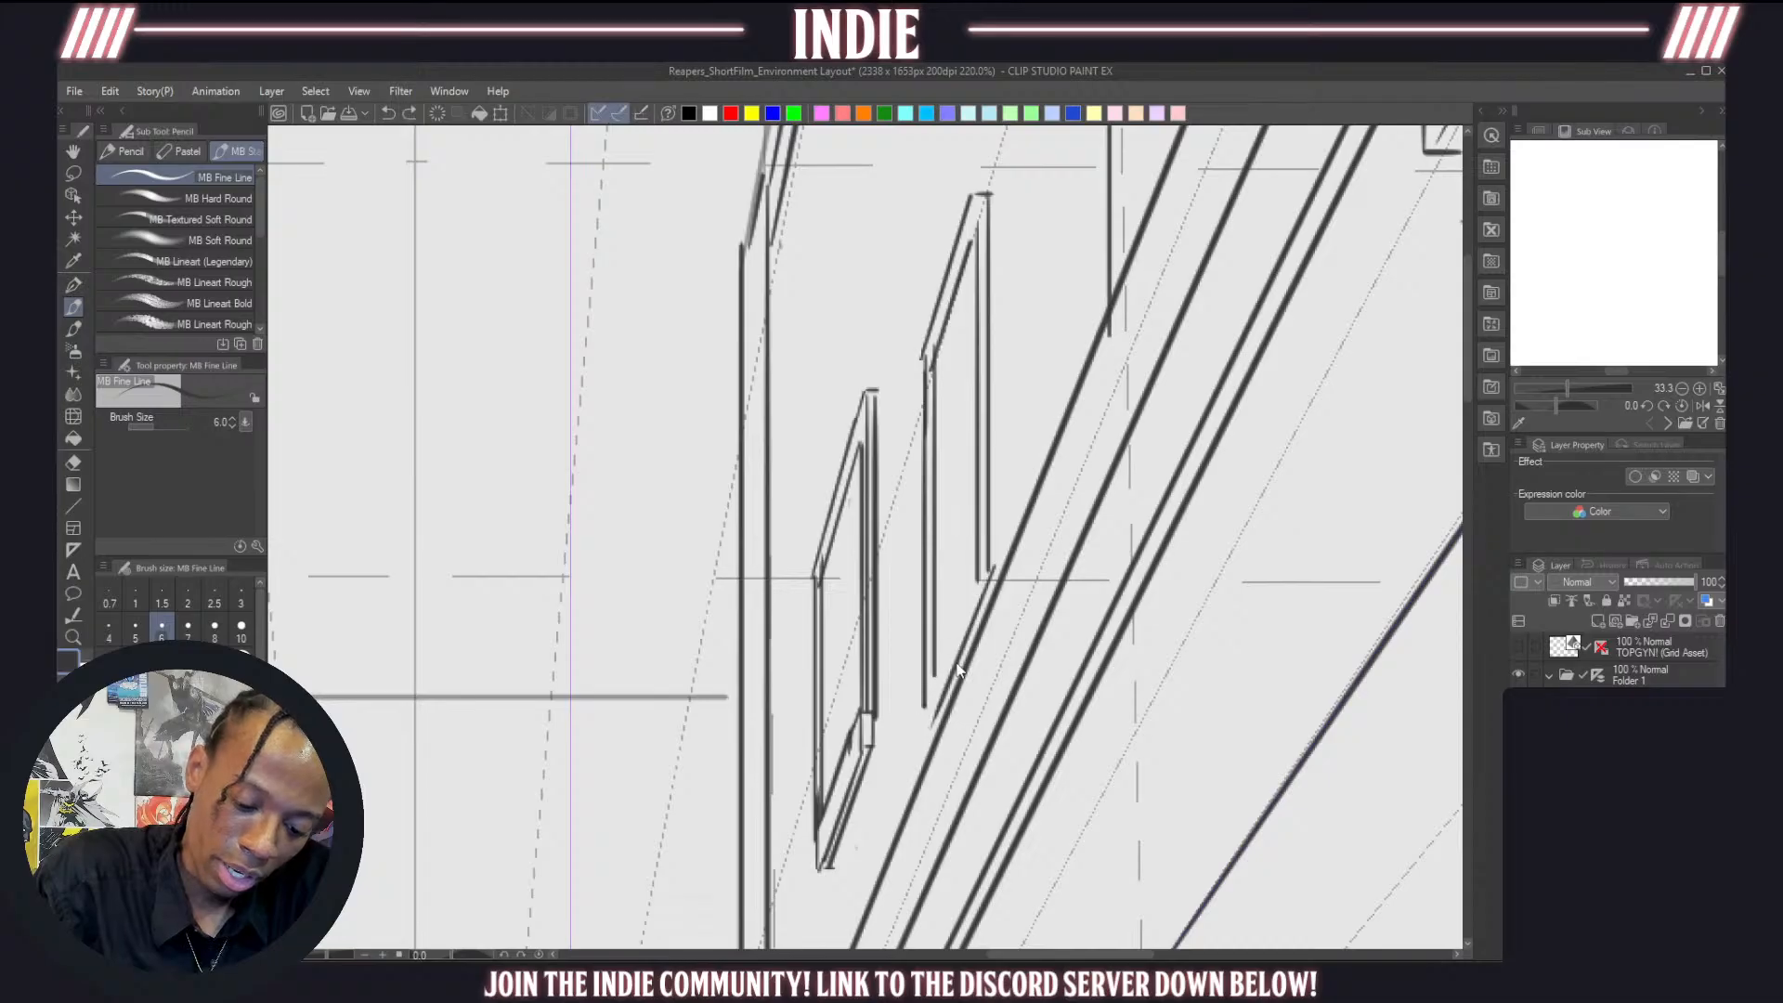
# Close the second window's bottom edge and add a thin projecting sill beneath it with a boxed near end
pyautogui.moveTo(977, 576)
pyautogui.mouseDown()
pyautogui.moveTo(927, 678)
pyautogui.moveTo(933, 726)
pyautogui.mouseUp()
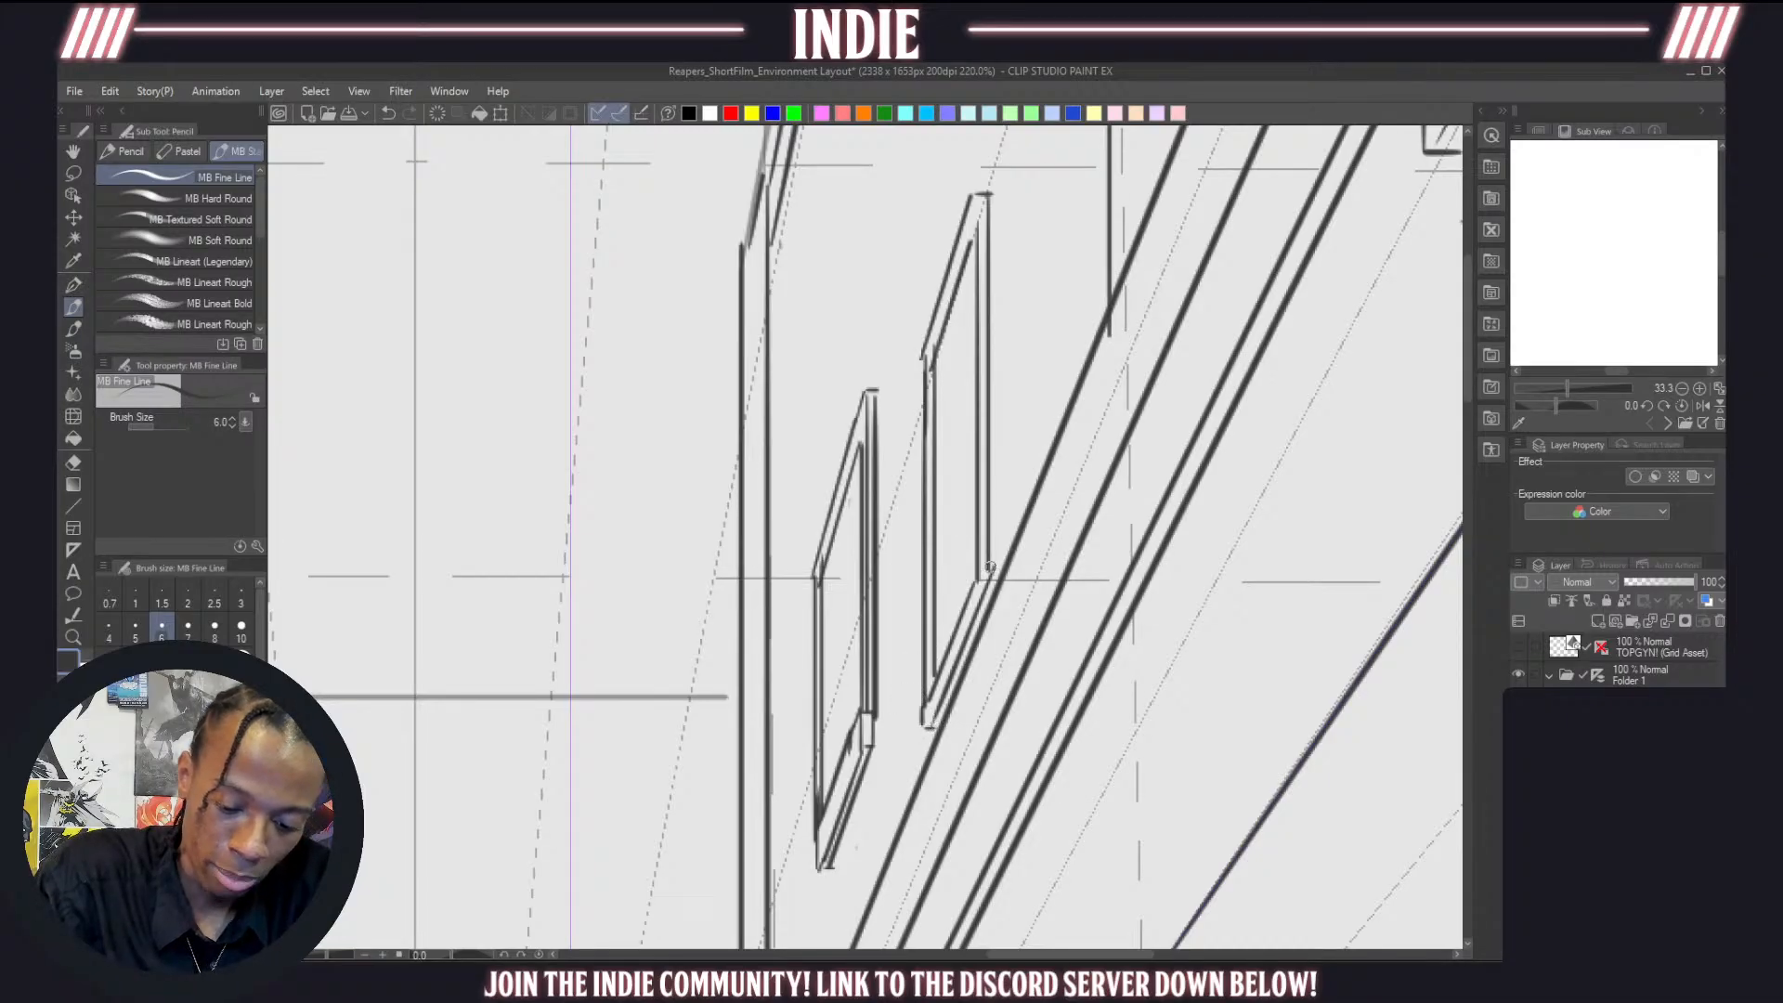
pyautogui.moveTo(977, 583)
pyautogui.mouseDown()
pyautogui.moveTo(999, 550)
pyautogui.moveTo(1004, 582)
pyautogui.moveTo(926, 751)
pyautogui.mouseUp()
pyautogui.scroll(-2, 963, 656)
pyautogui.scroll(-7, 963, 656)
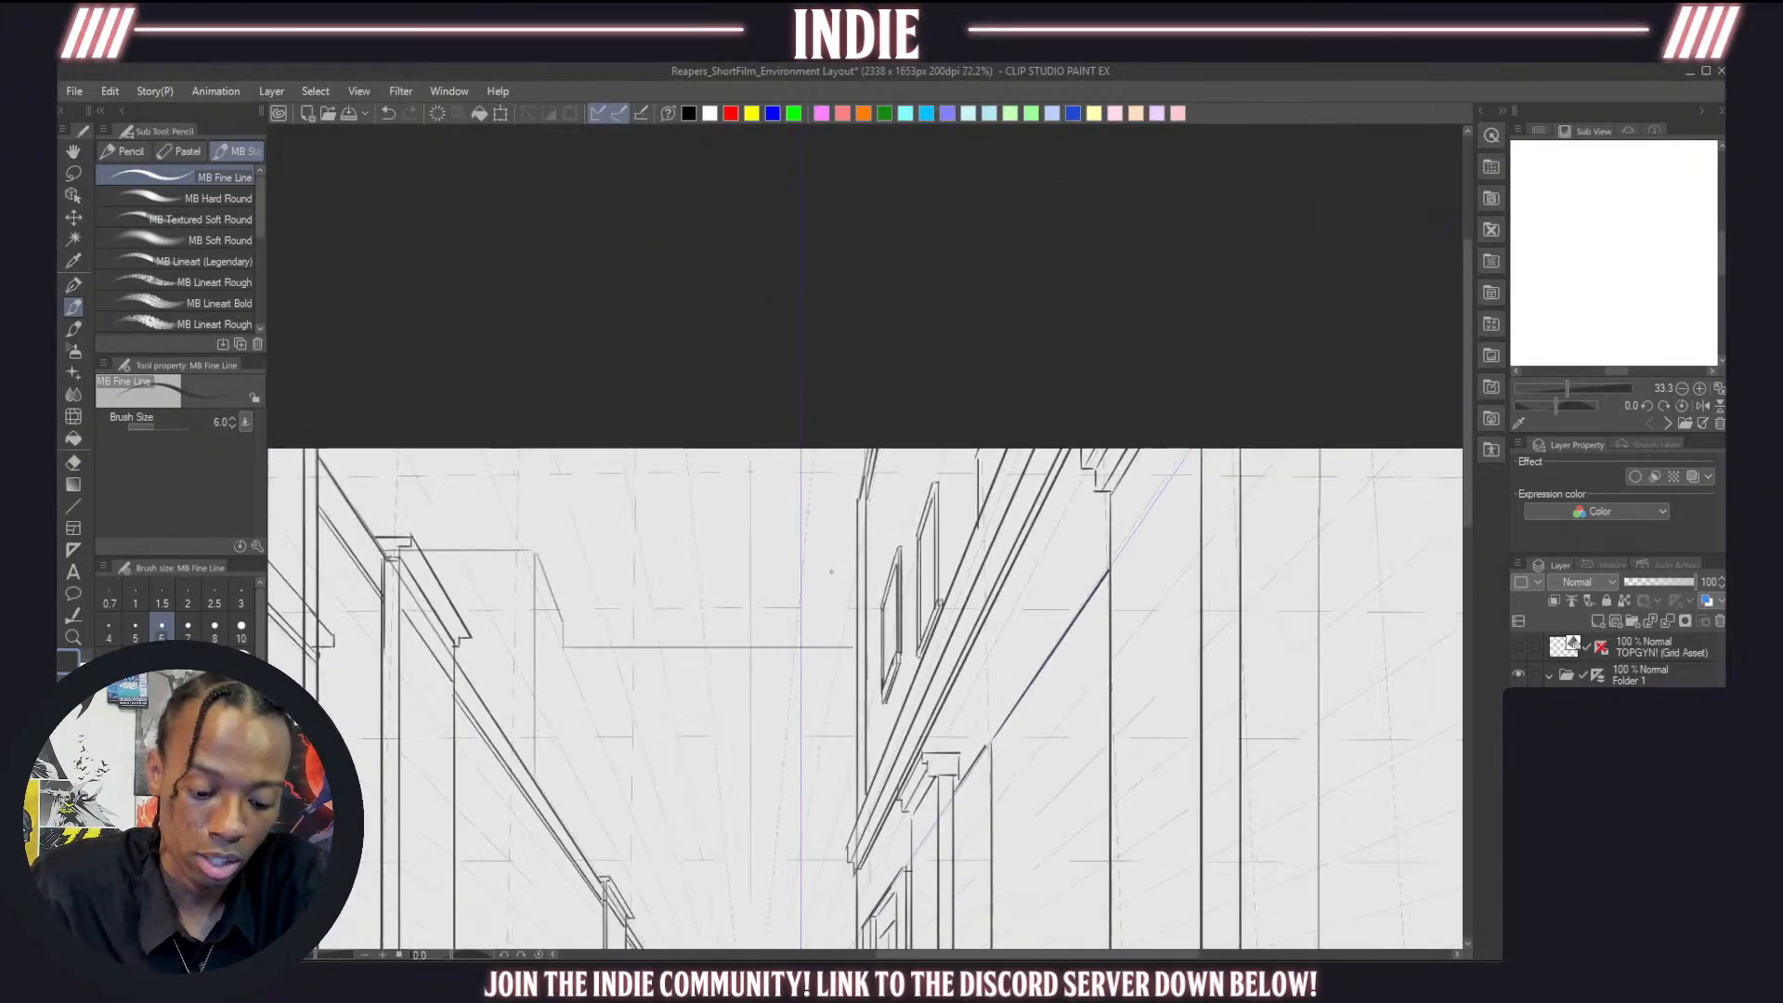
# Add outer and inner vertical frame lines to the nearest upper-storey window, cut off by the canvas's upper edge
pyautogui.scroll(9, 842, 483)
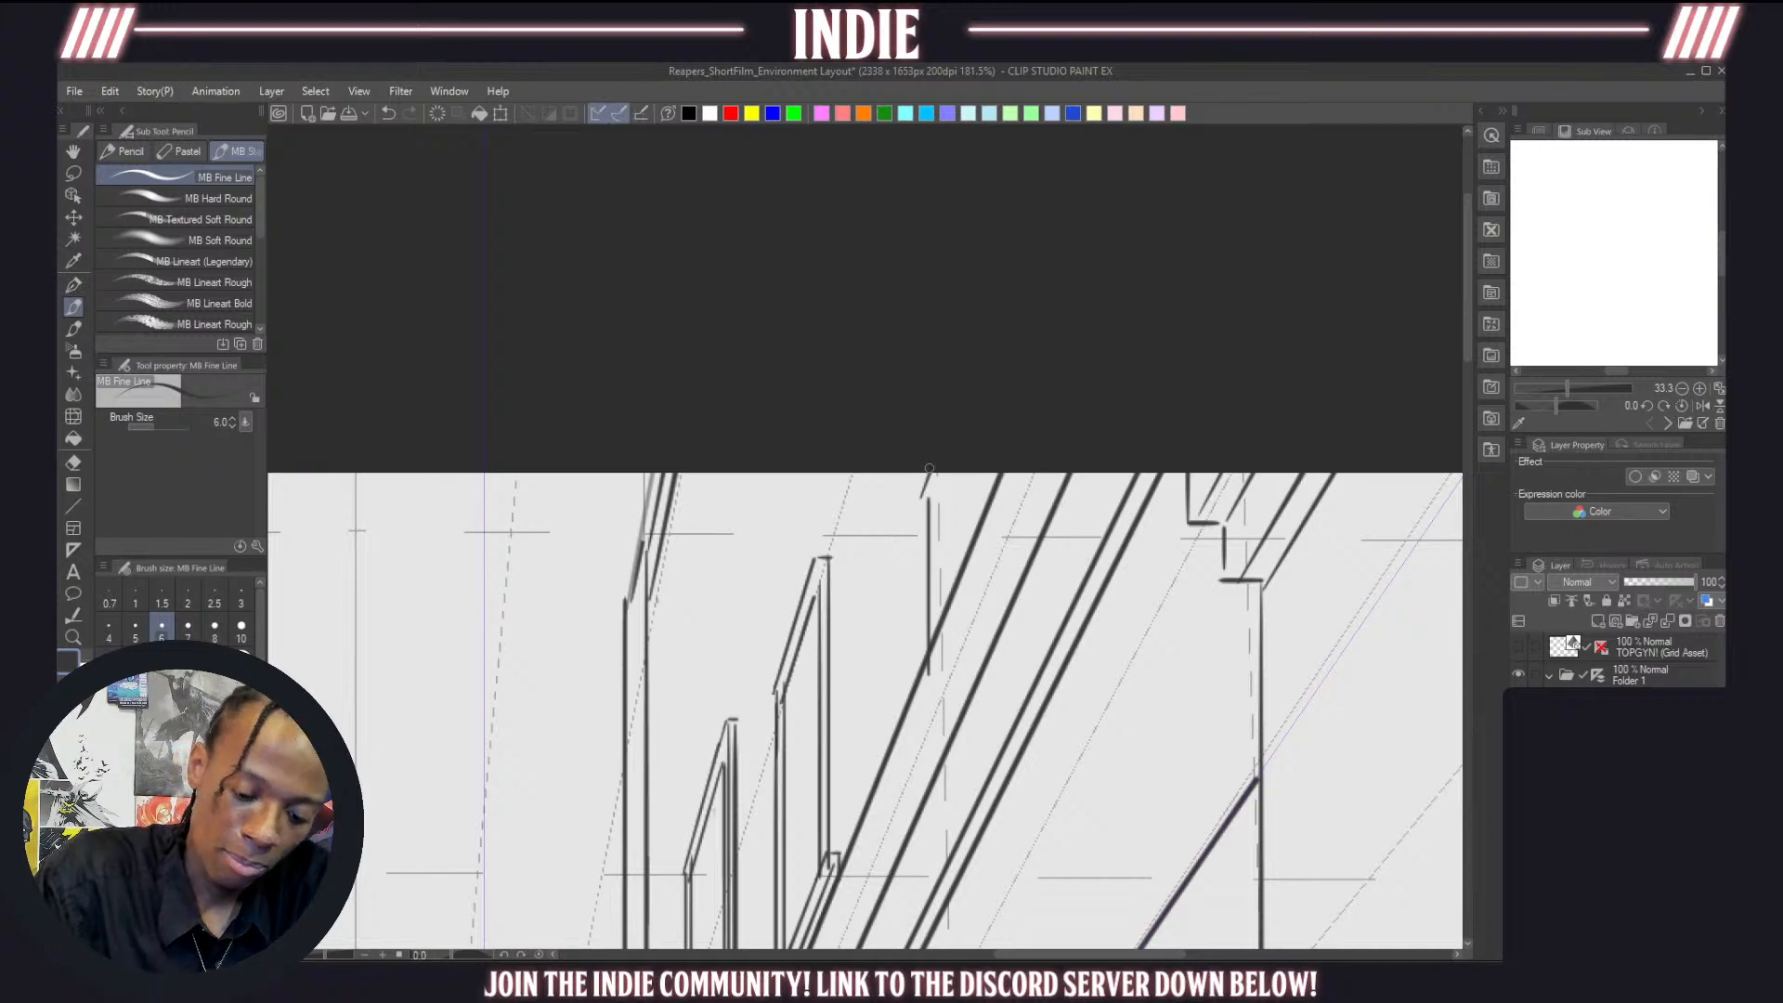
pyautogui.moveTo(923, 468); pyautogui.dragTo(912, 568)
pyautogui.hotkey('ctrl', 'z')
pyautogui.hotkey('ctrl', 'z')
pyautogui.moveTo(916, 487); pyautogui.dragTo(933, 678)
pyautogui.moveTo(935, 485); pyautogui.dragTo(941, 631)
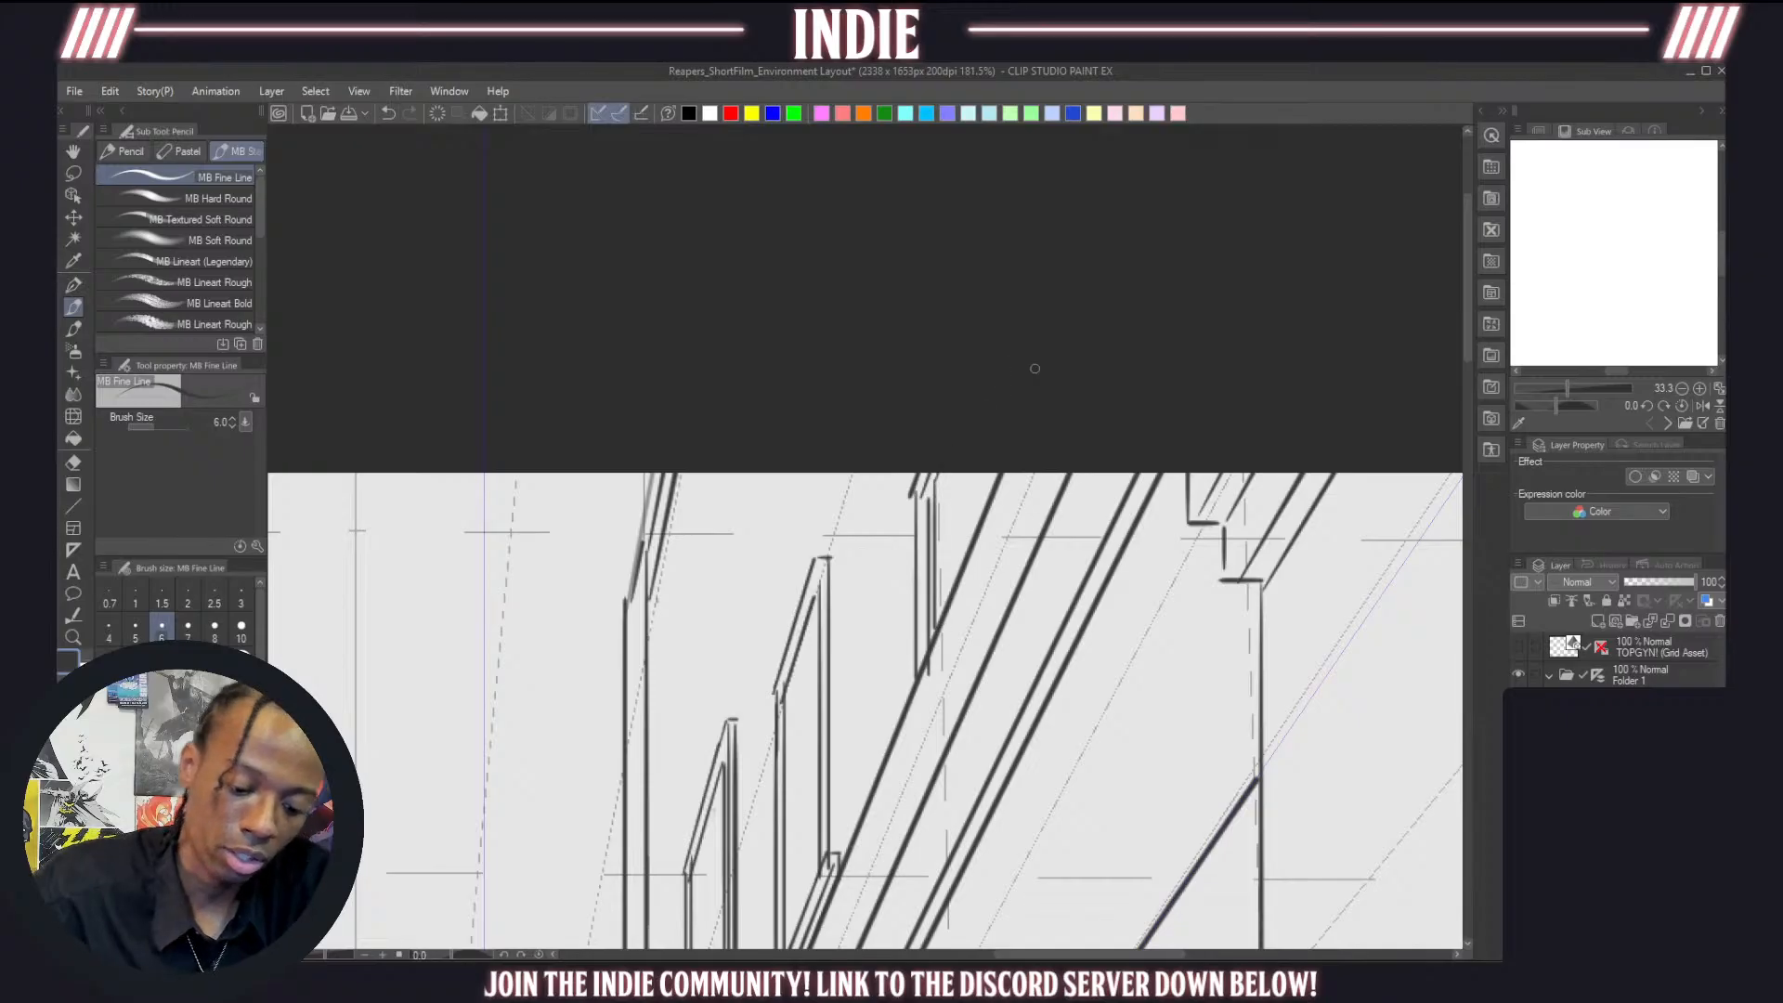
# Examine the whole alley composition, comparing the right-hand building's upper windows with its blank lower wall
pyautogui.scroll(-20, 955, 350)
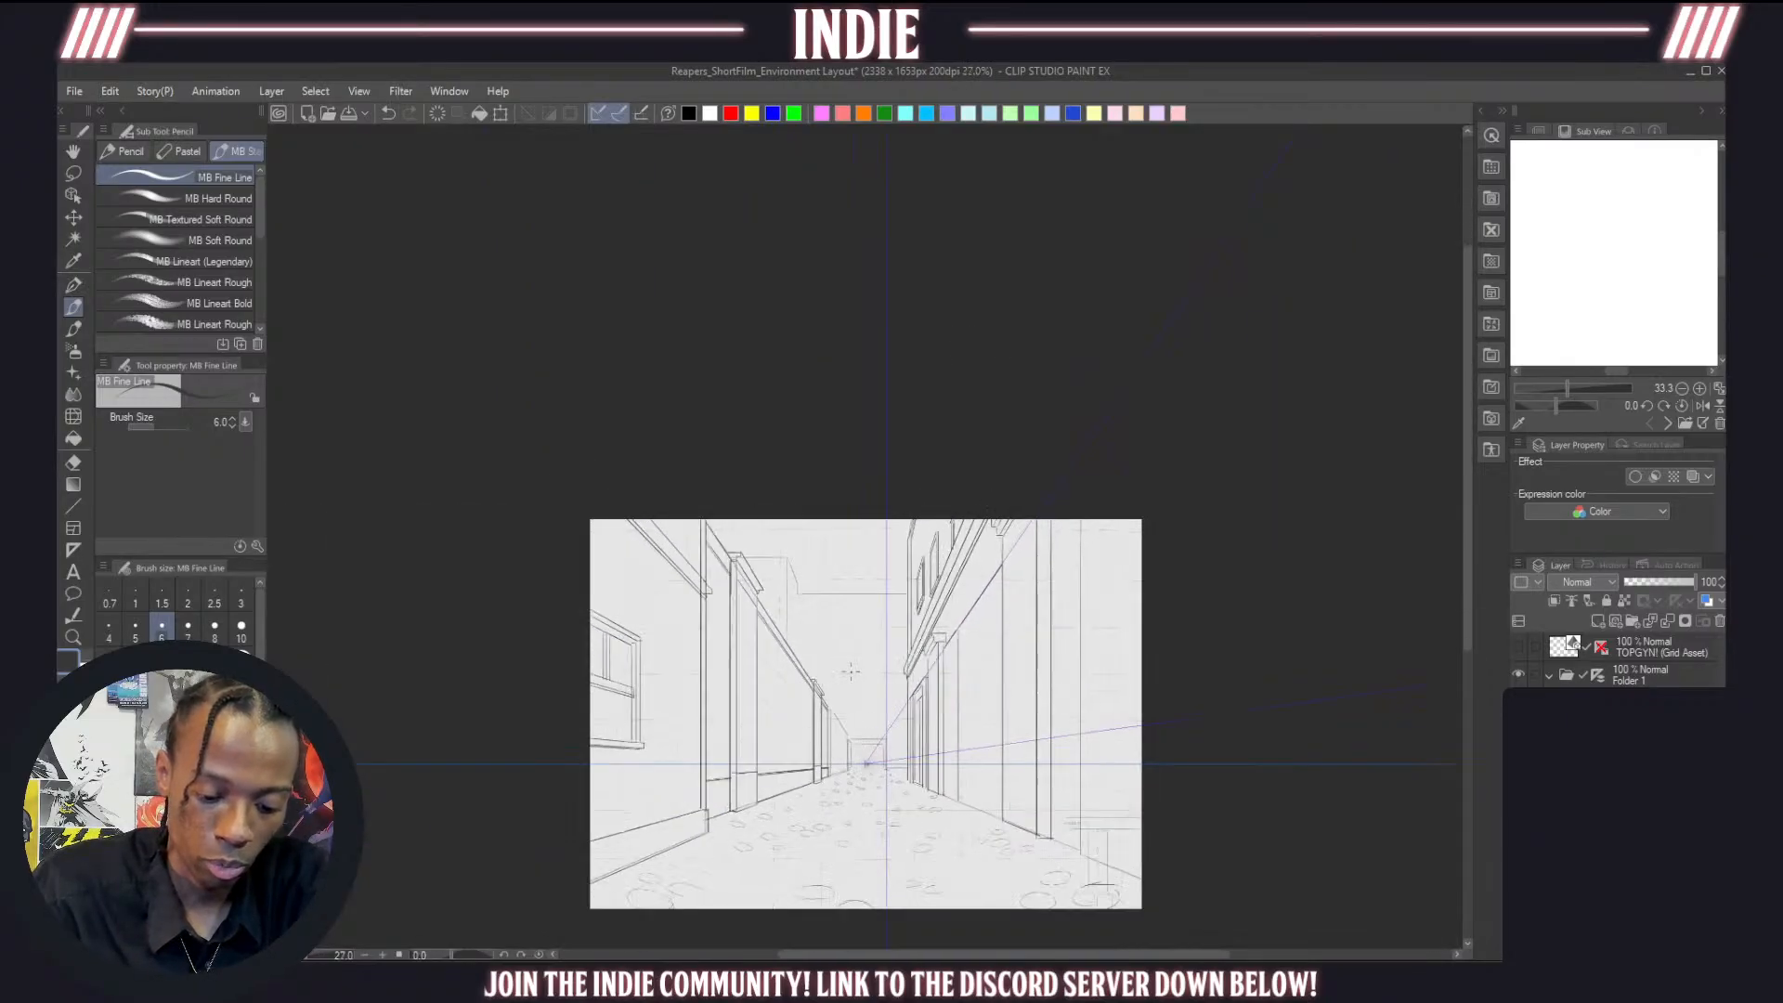
pyautogui.scroll(10, 851, 670)
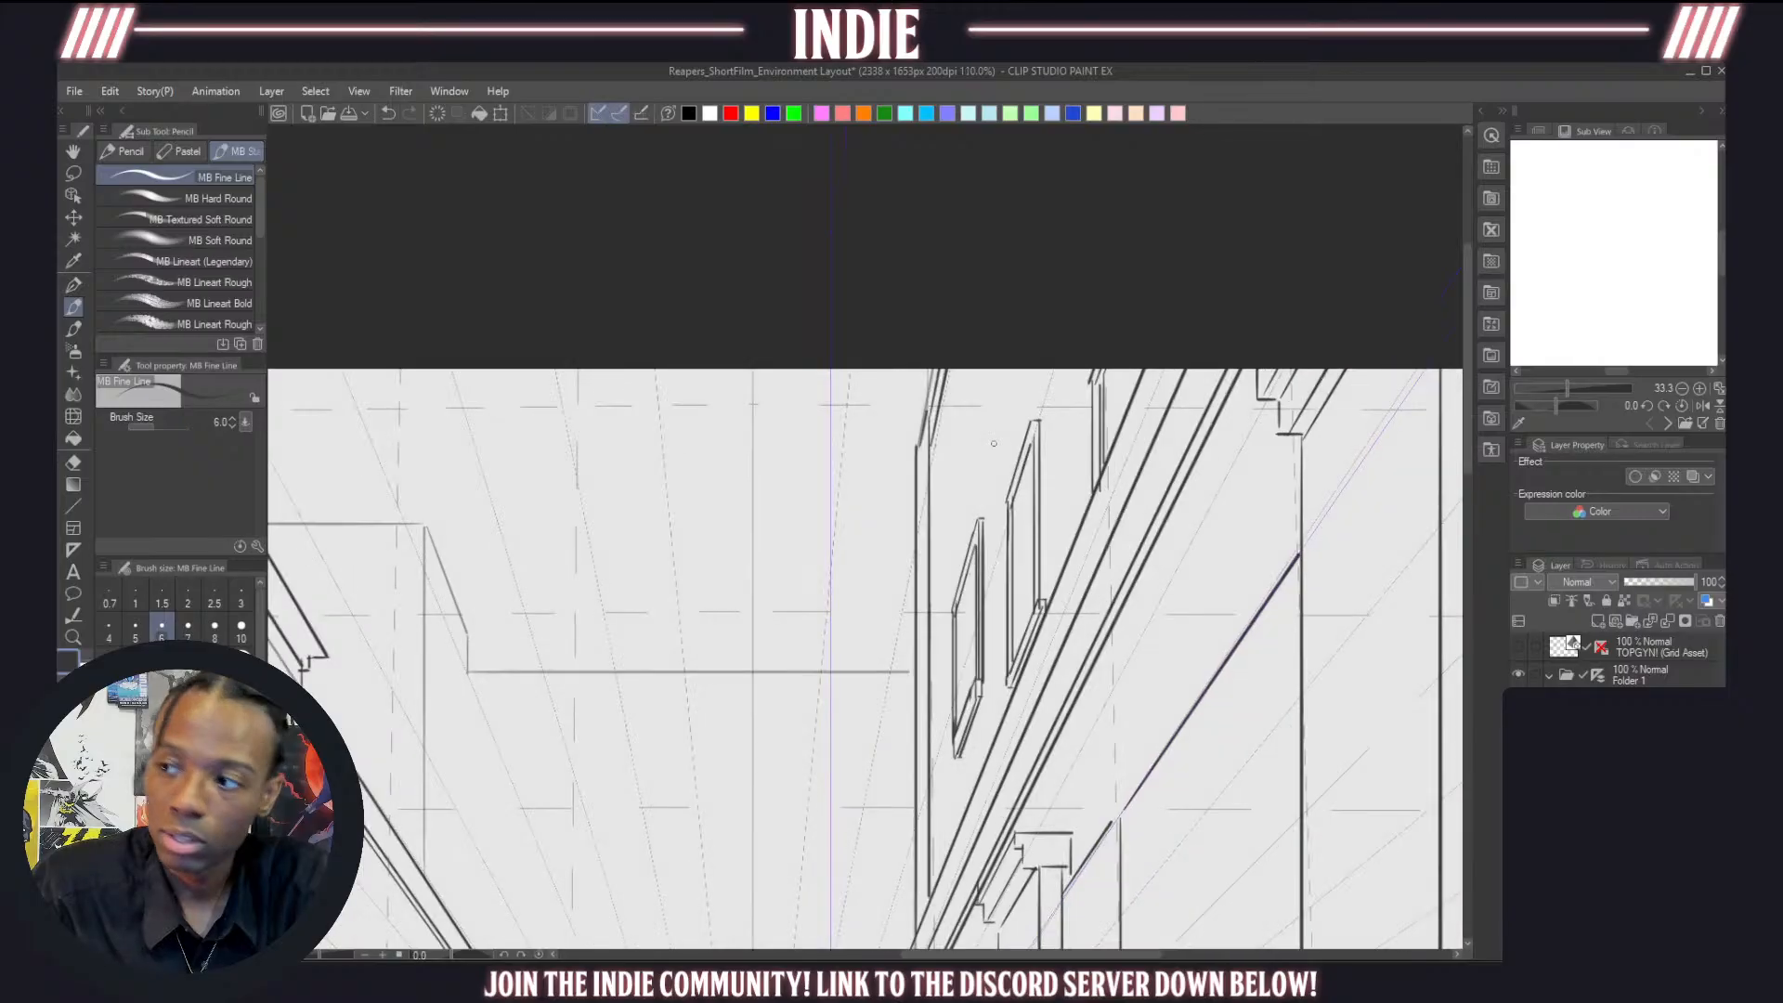
pyautogui.scroll(-8, 907, 535)
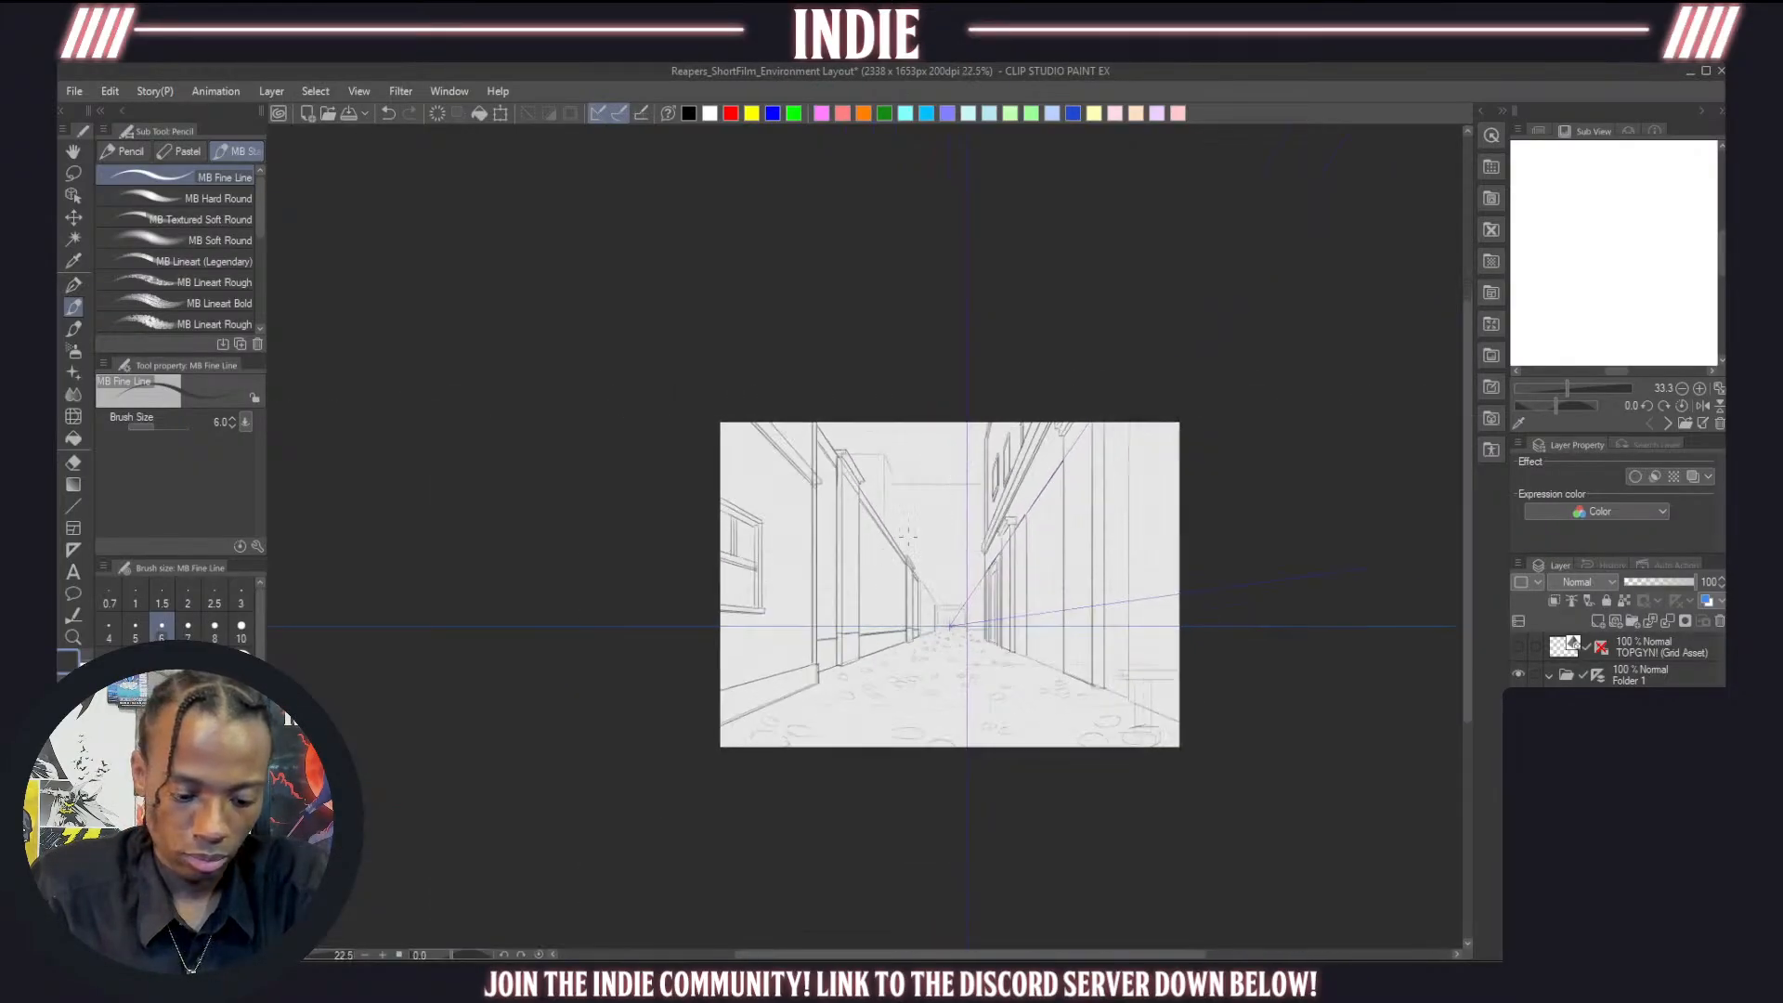
pyautogui.scroll(3, 907, 535)
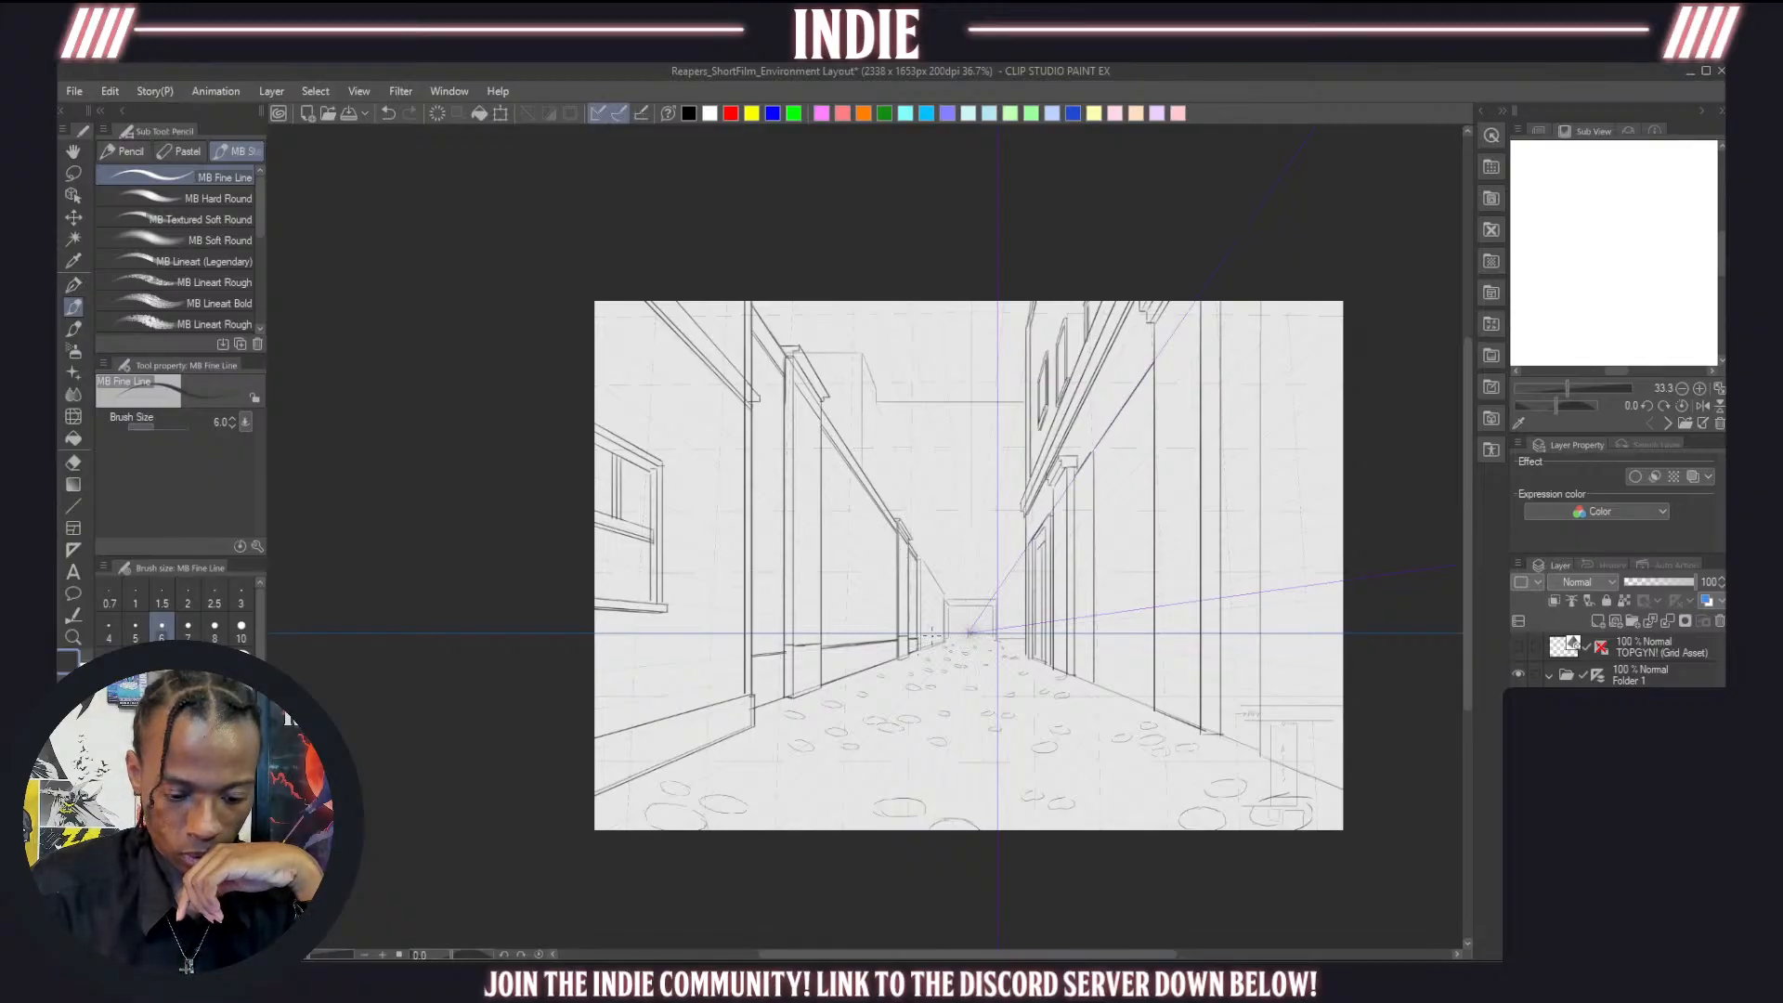
pyautogui.scroll(1, 931, 634)
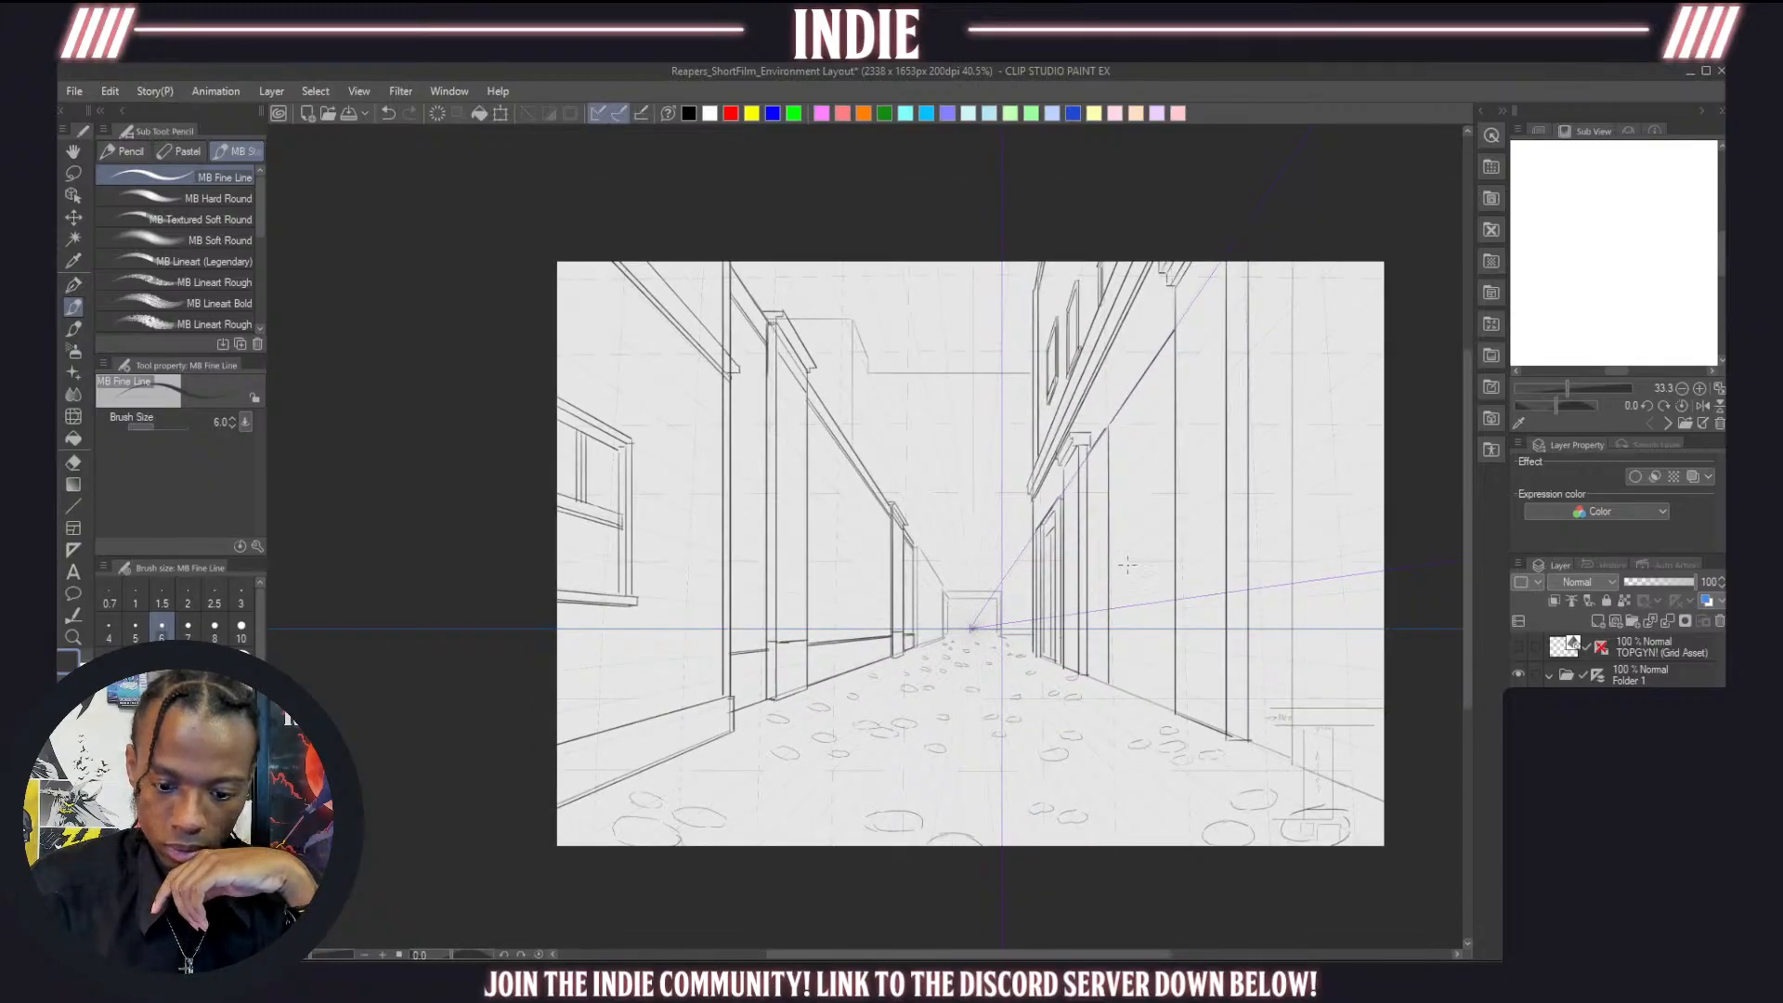
pyautogui.scroll(-1, 1128, 564)
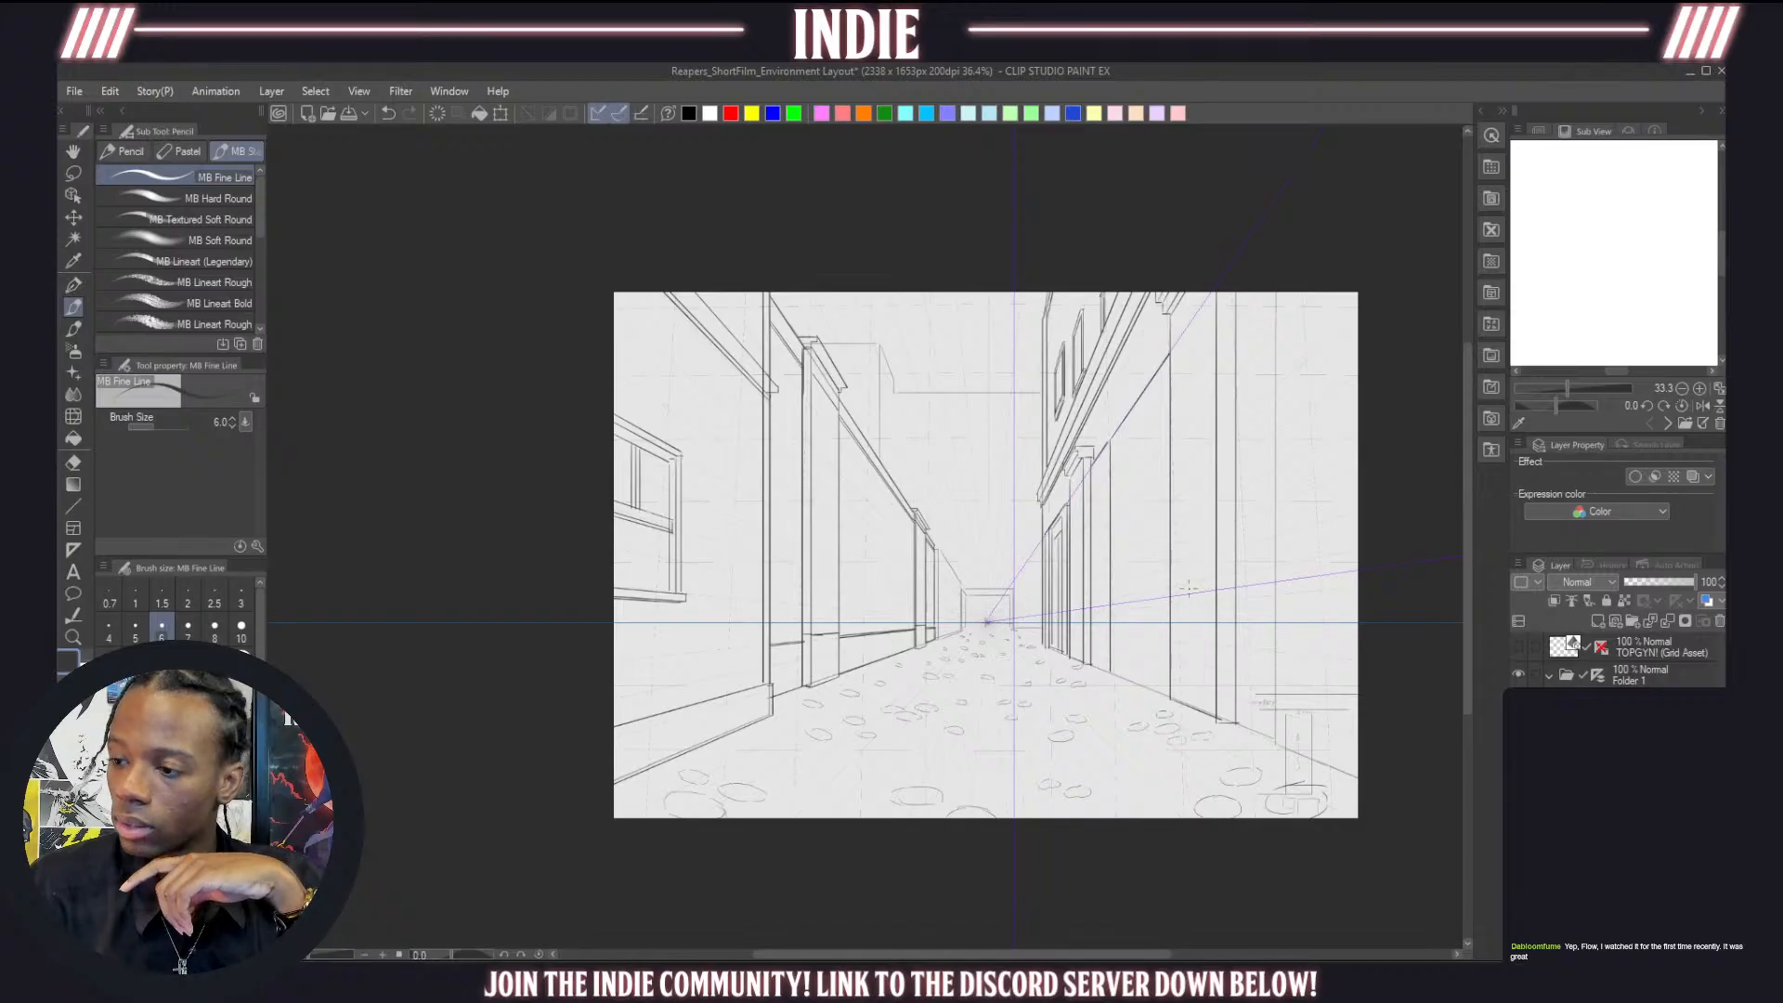
pyautogui.scroll(5, 1136, 621)
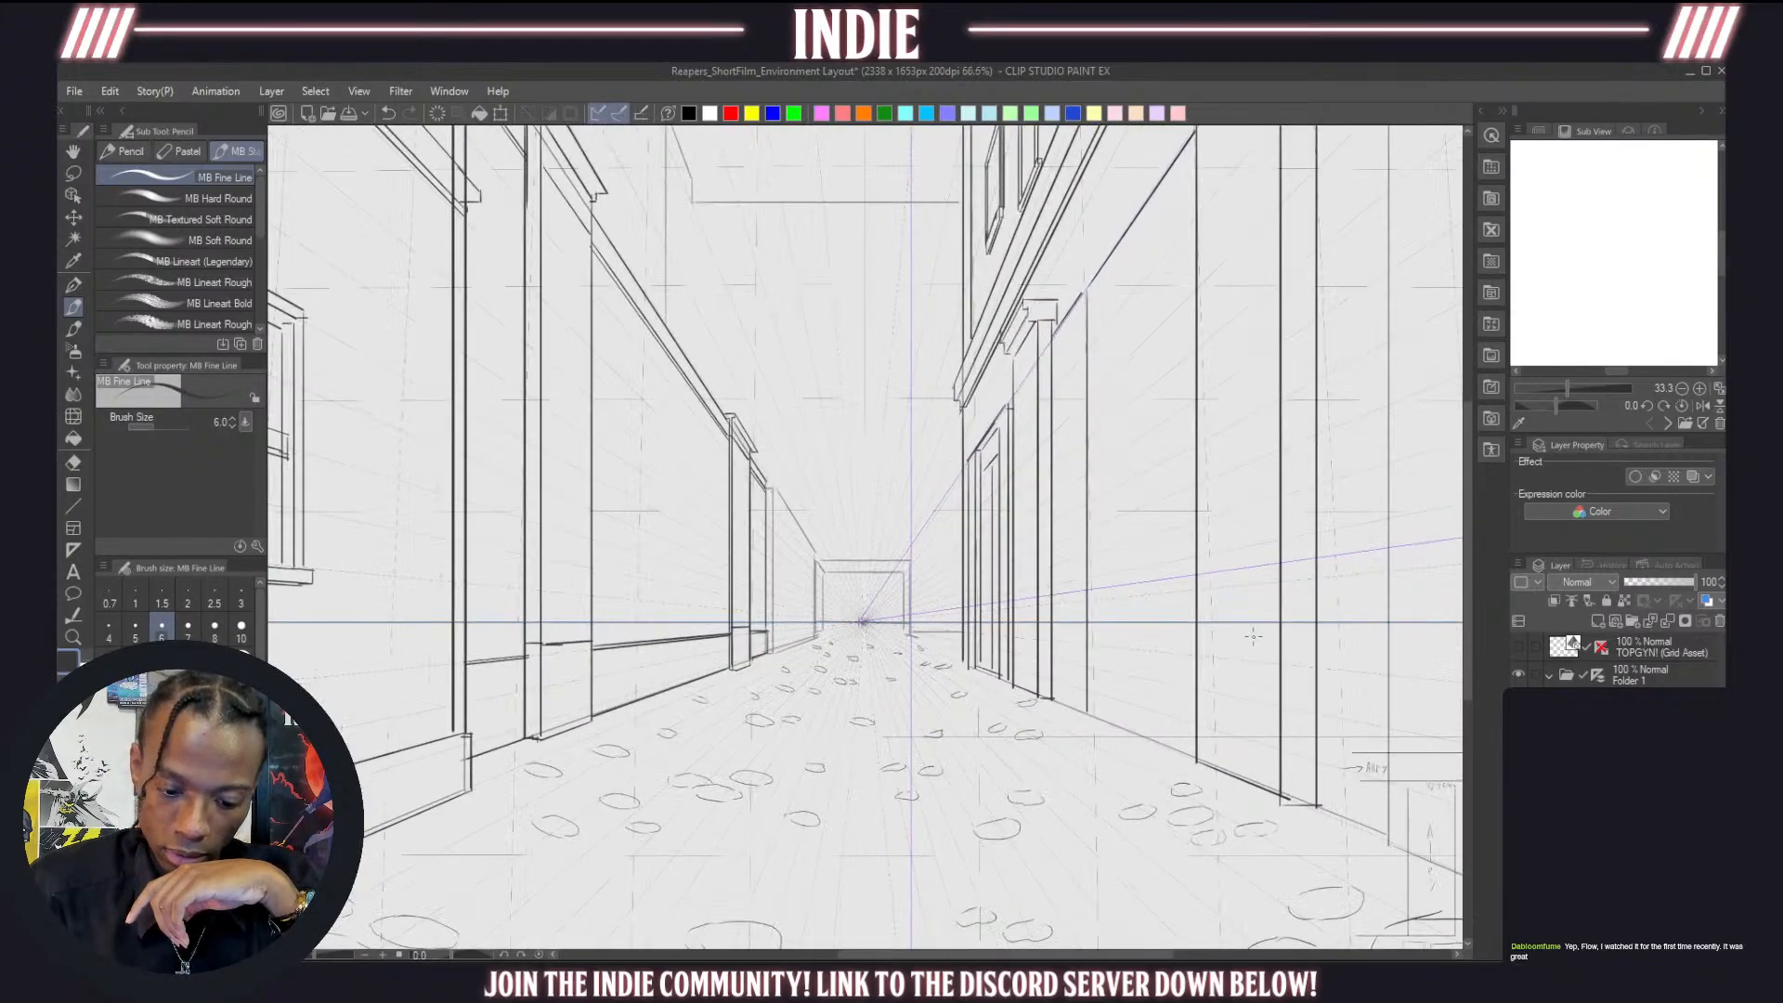
pyautogui.scroll(2, 1210, 633)
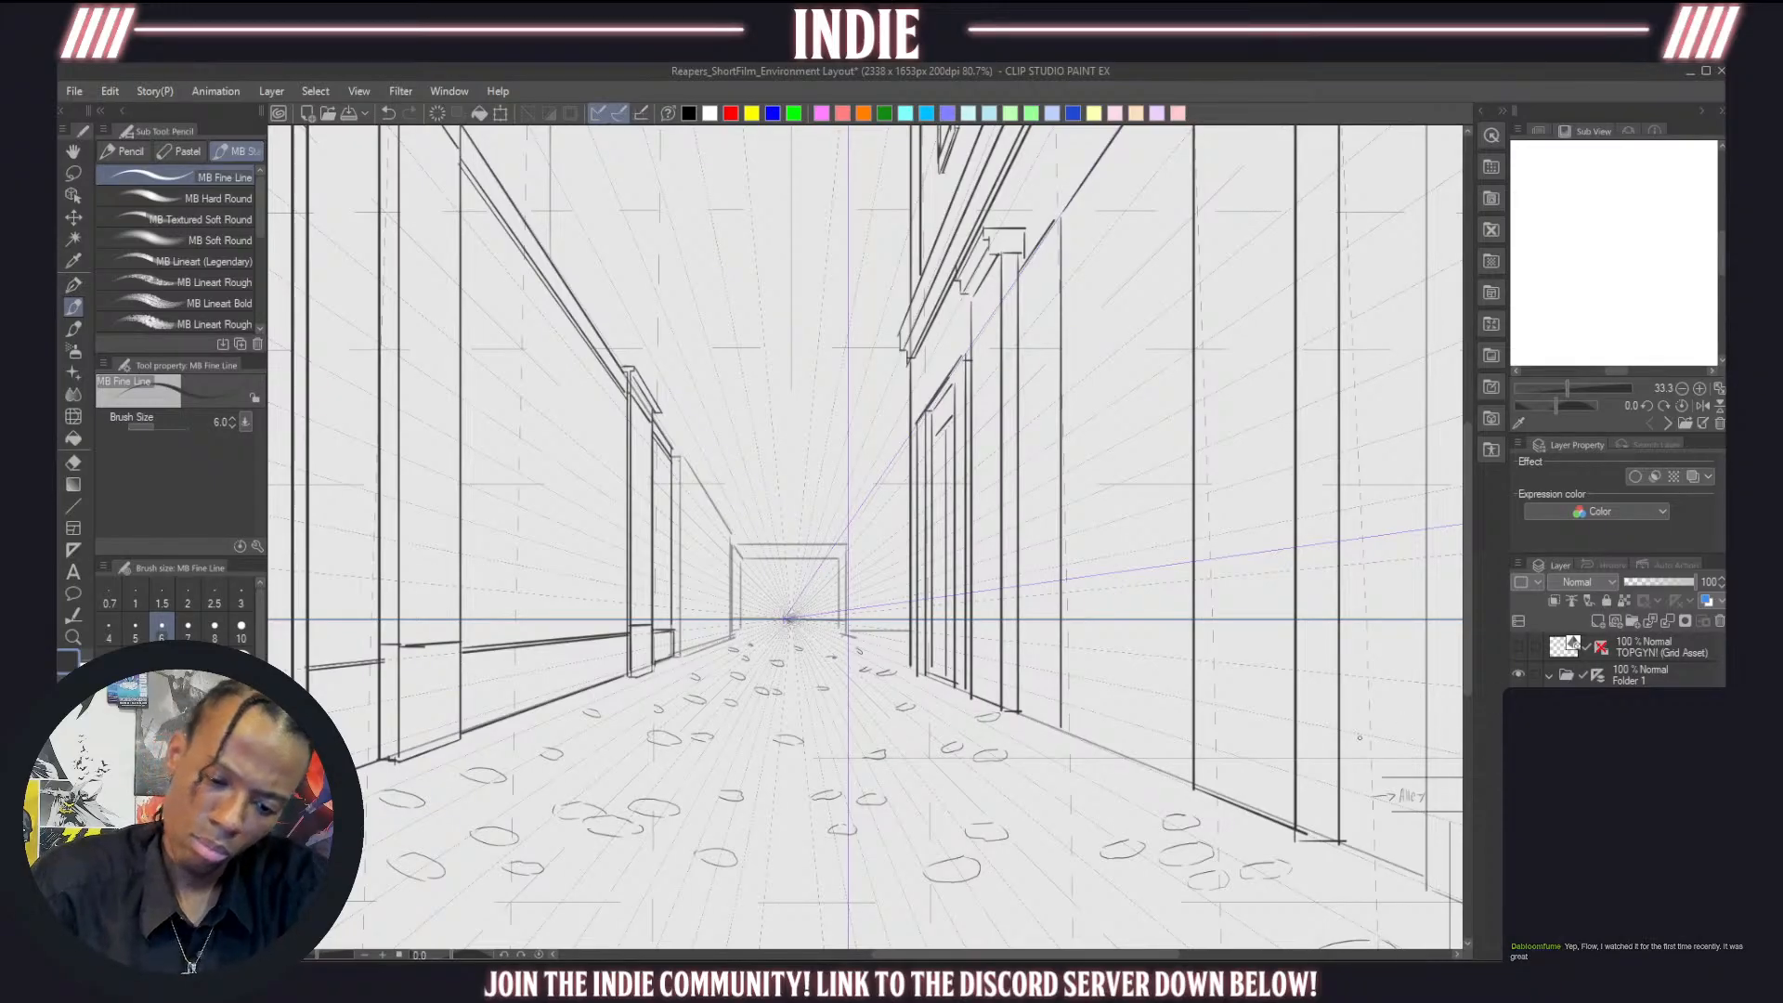
# Erase the thin vertical line on the right-hand wall just in front of the capped pillar, enlarging the hard eraser to 30
pyautogui.press('e')
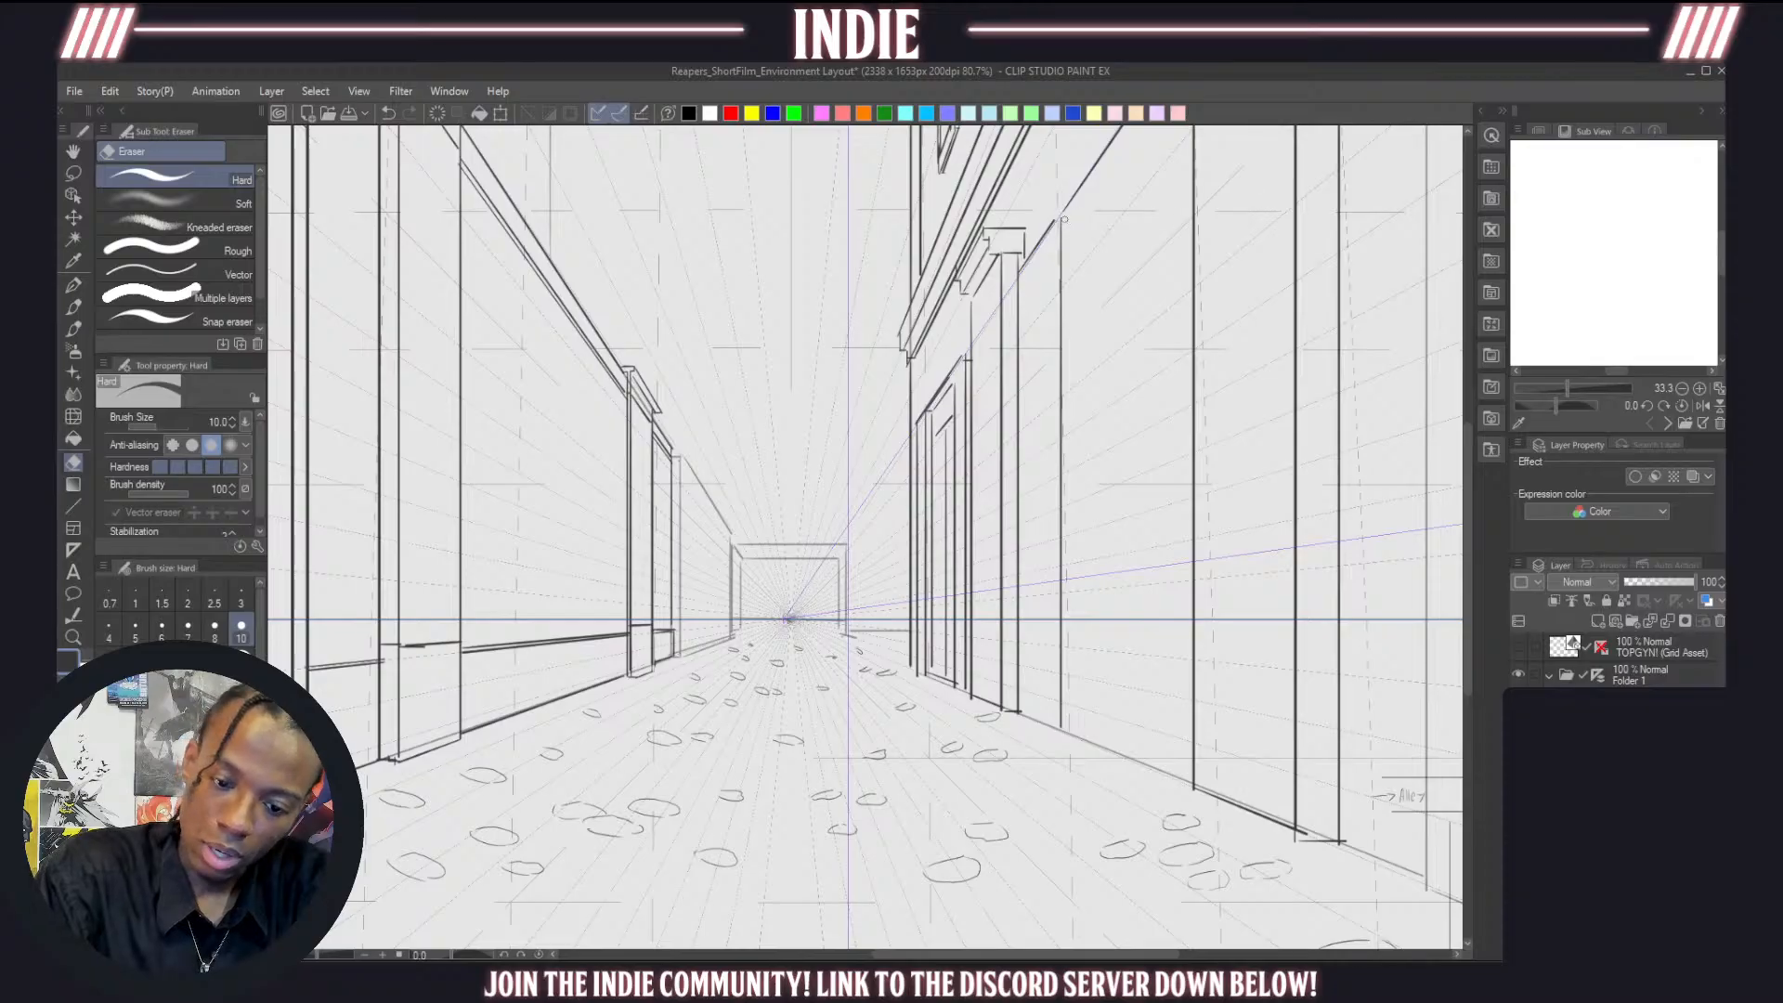
pyautogui.moveTo(1064, 219); pyautogui.dragTo(1061, 439)
pyautogui.hotkey('ctrl', 'z')
pyautogui.moveTo(1063, 219); pyautogui.dragTo(1066, 730)
pyautogui.press(']')
pyautogui.press(']')
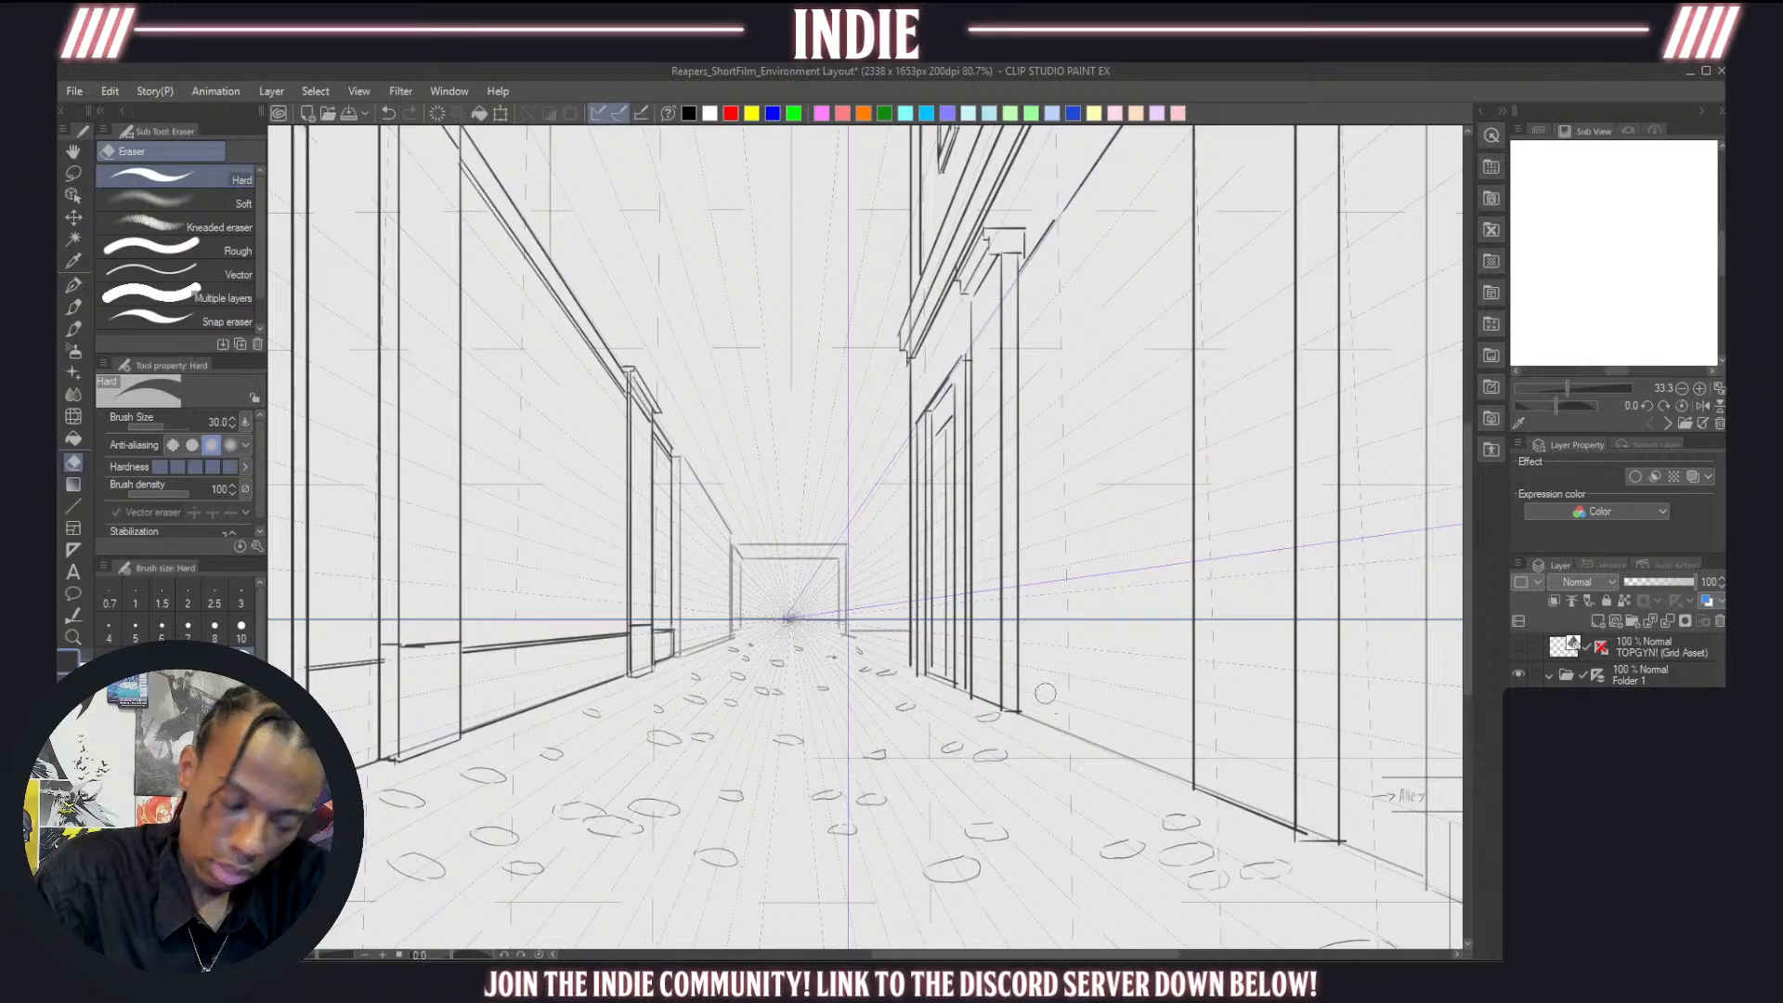
# With the MB Fine Line pencil, draw a receding ledge line across the right-hand wall from the near vertical edge to the capped pillar
pyautogui.press('p')
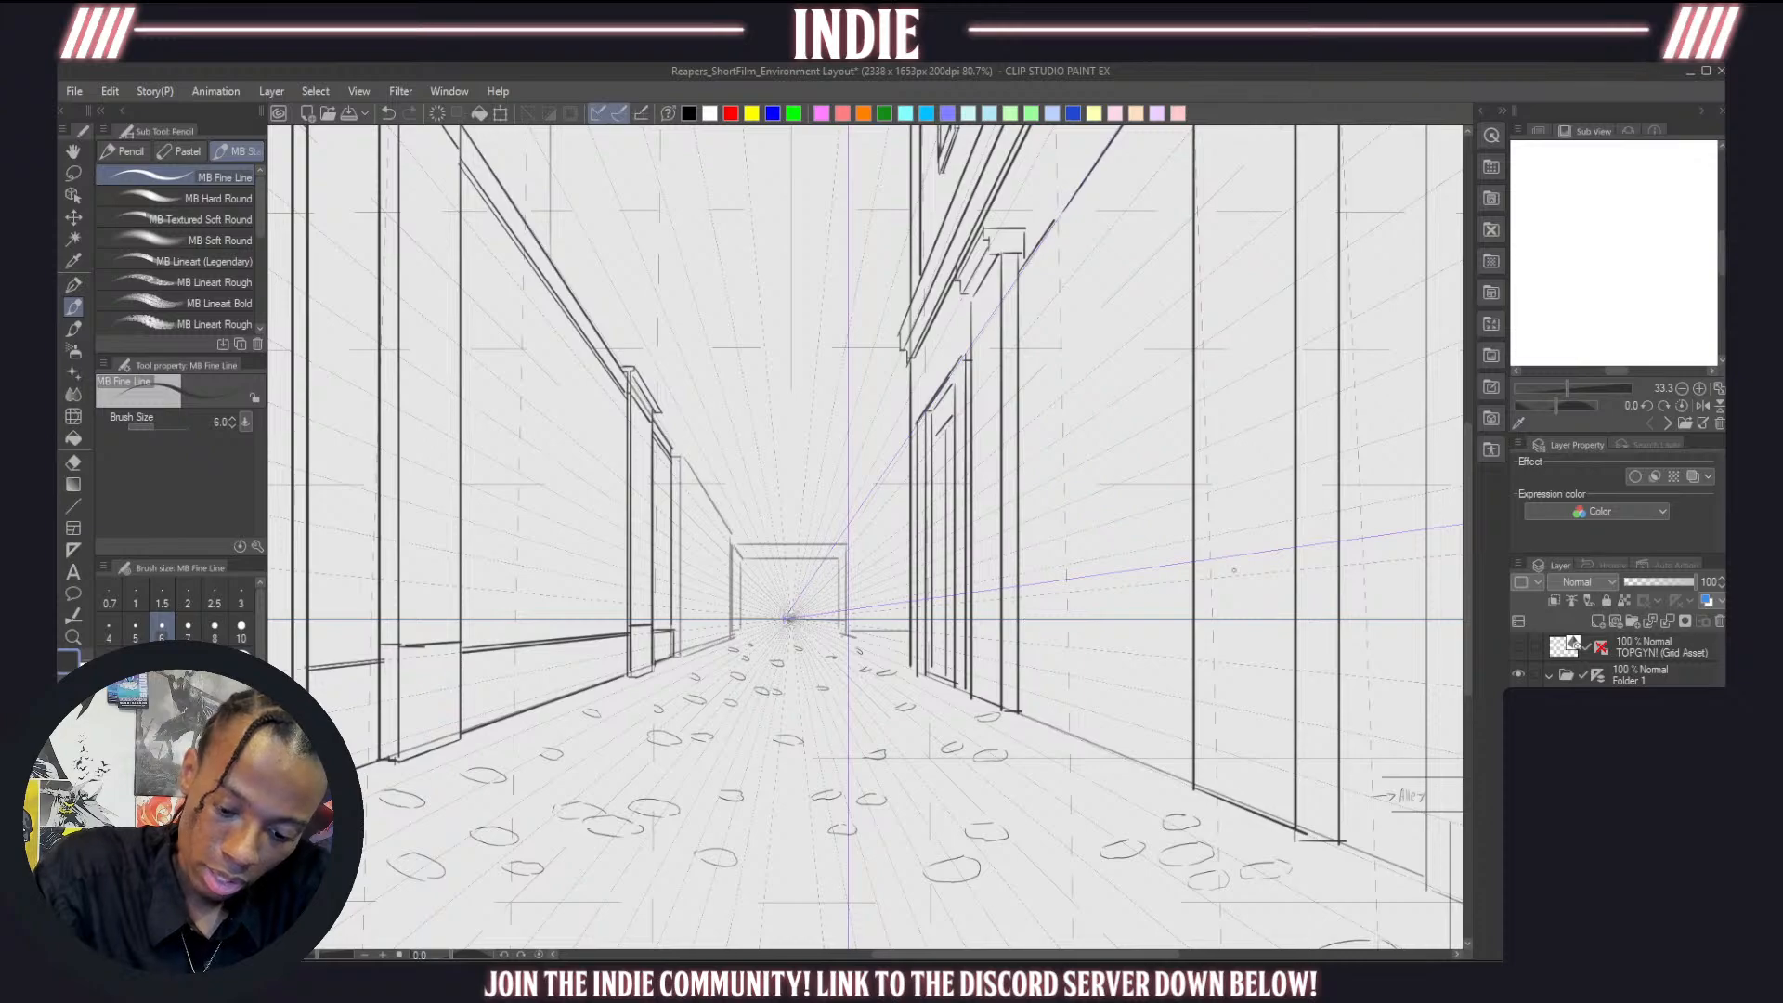
pyautogui.moveTo(1017, 599)
pyautogui.mouseDown()
pyautogui.moveTo(1191, 597)
pyautogui.moveTo(1015, 598)
pyautogui.mouseUp()
pyautogui.hotkey('ctrl', 'z')
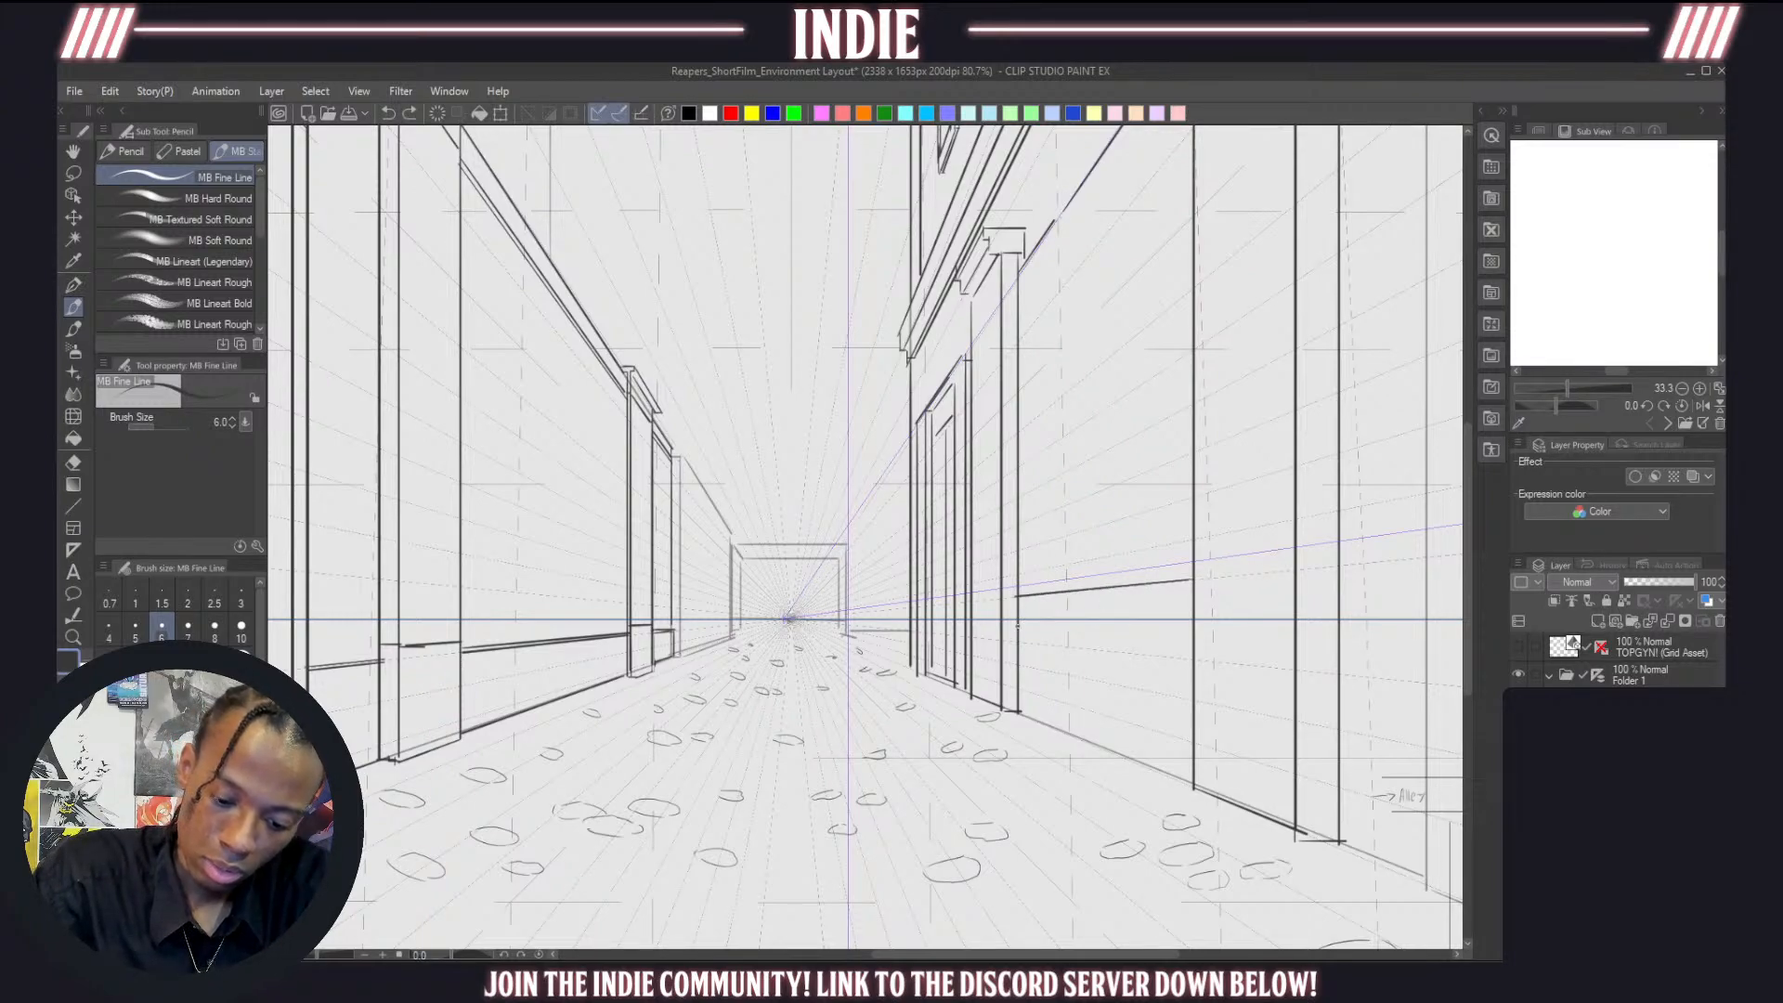
pyautogui.hotkey('ctrl', 'z')
pyautogui.moveTo(1191, 579); pyautogui.dragTo(1036, 610)
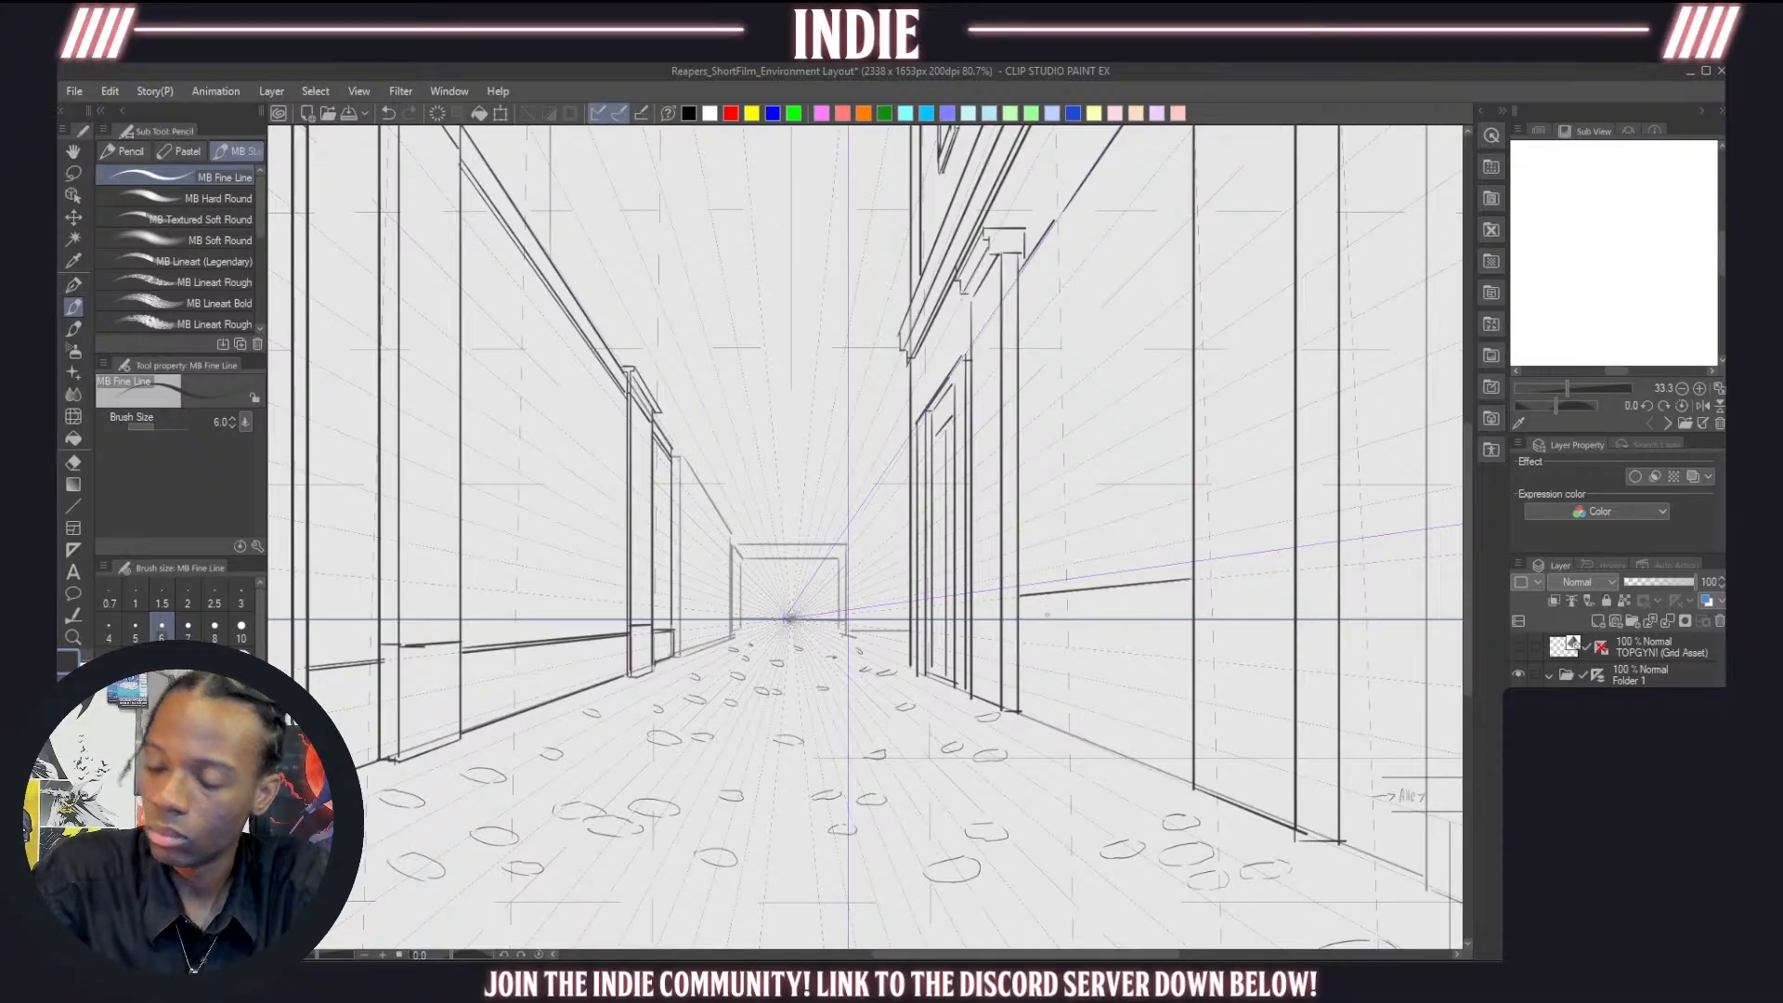
pyautogui.hotkey('ctrl', 'z')
pyautogui.moveTo(1192, 577); pyautogui.dragTo(1034, 579)
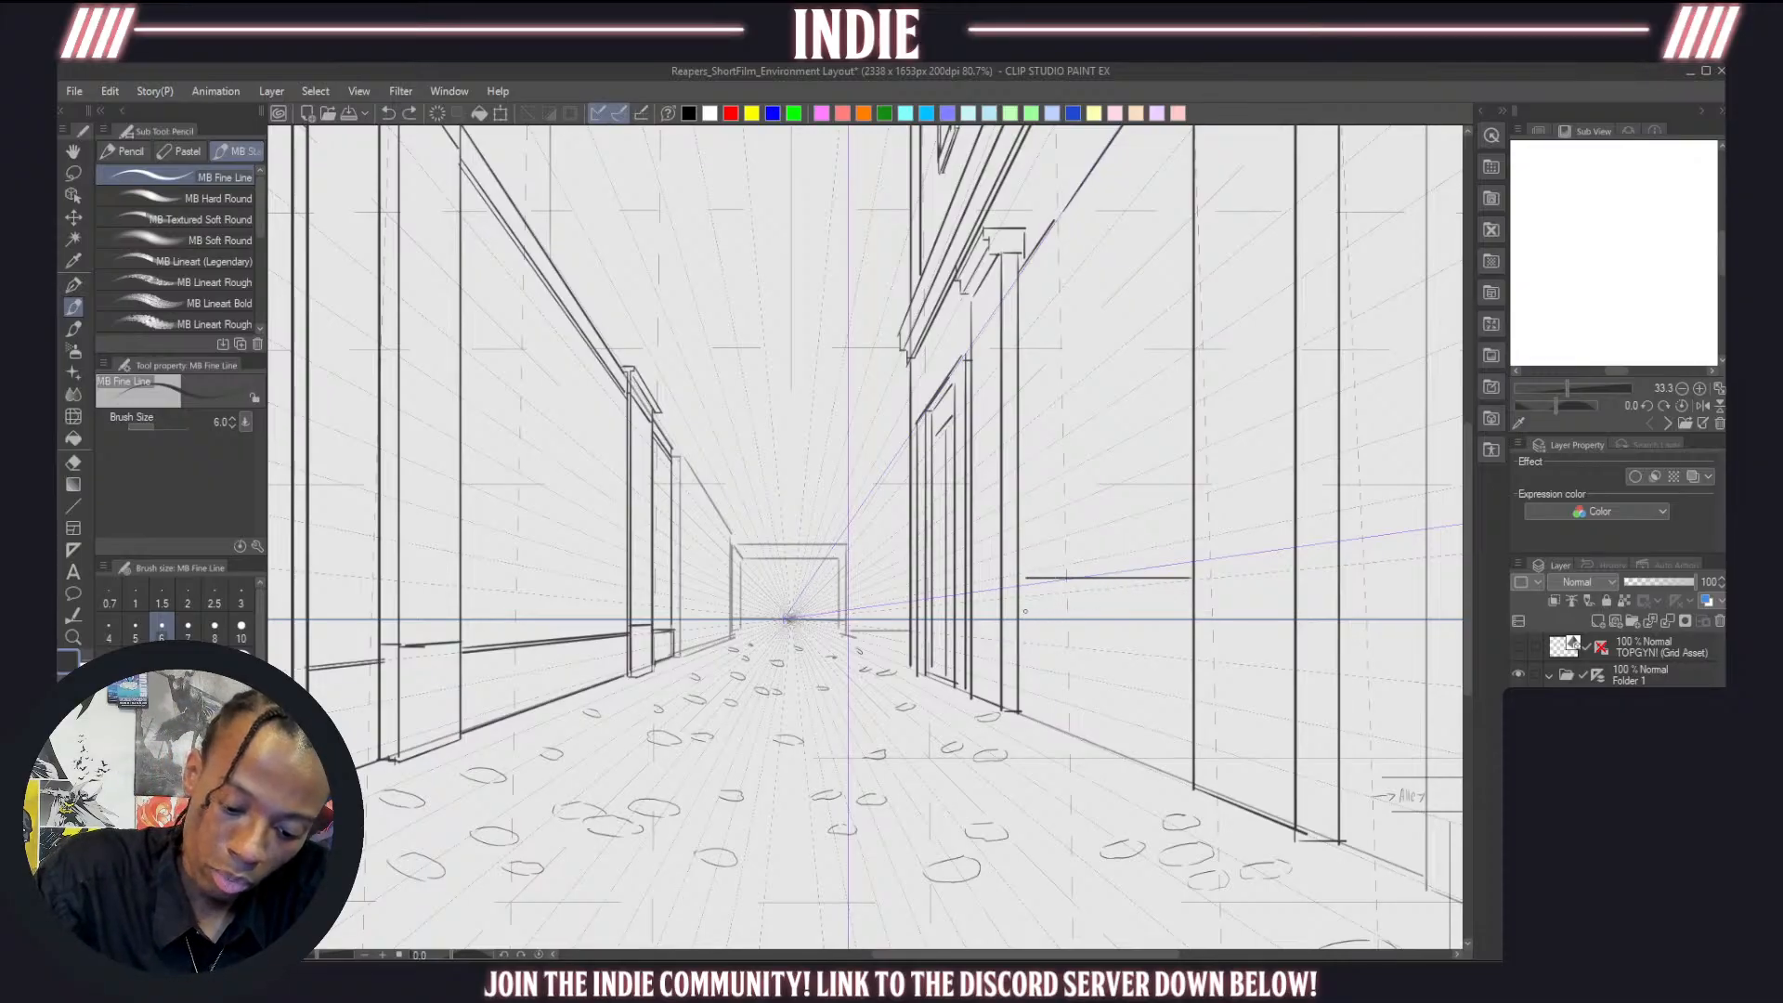
pyautogui.hotkey('ctrl', 'z')
pyautogui.moveTo(1191, 579); pyautogui.dragTo(1025, 594)
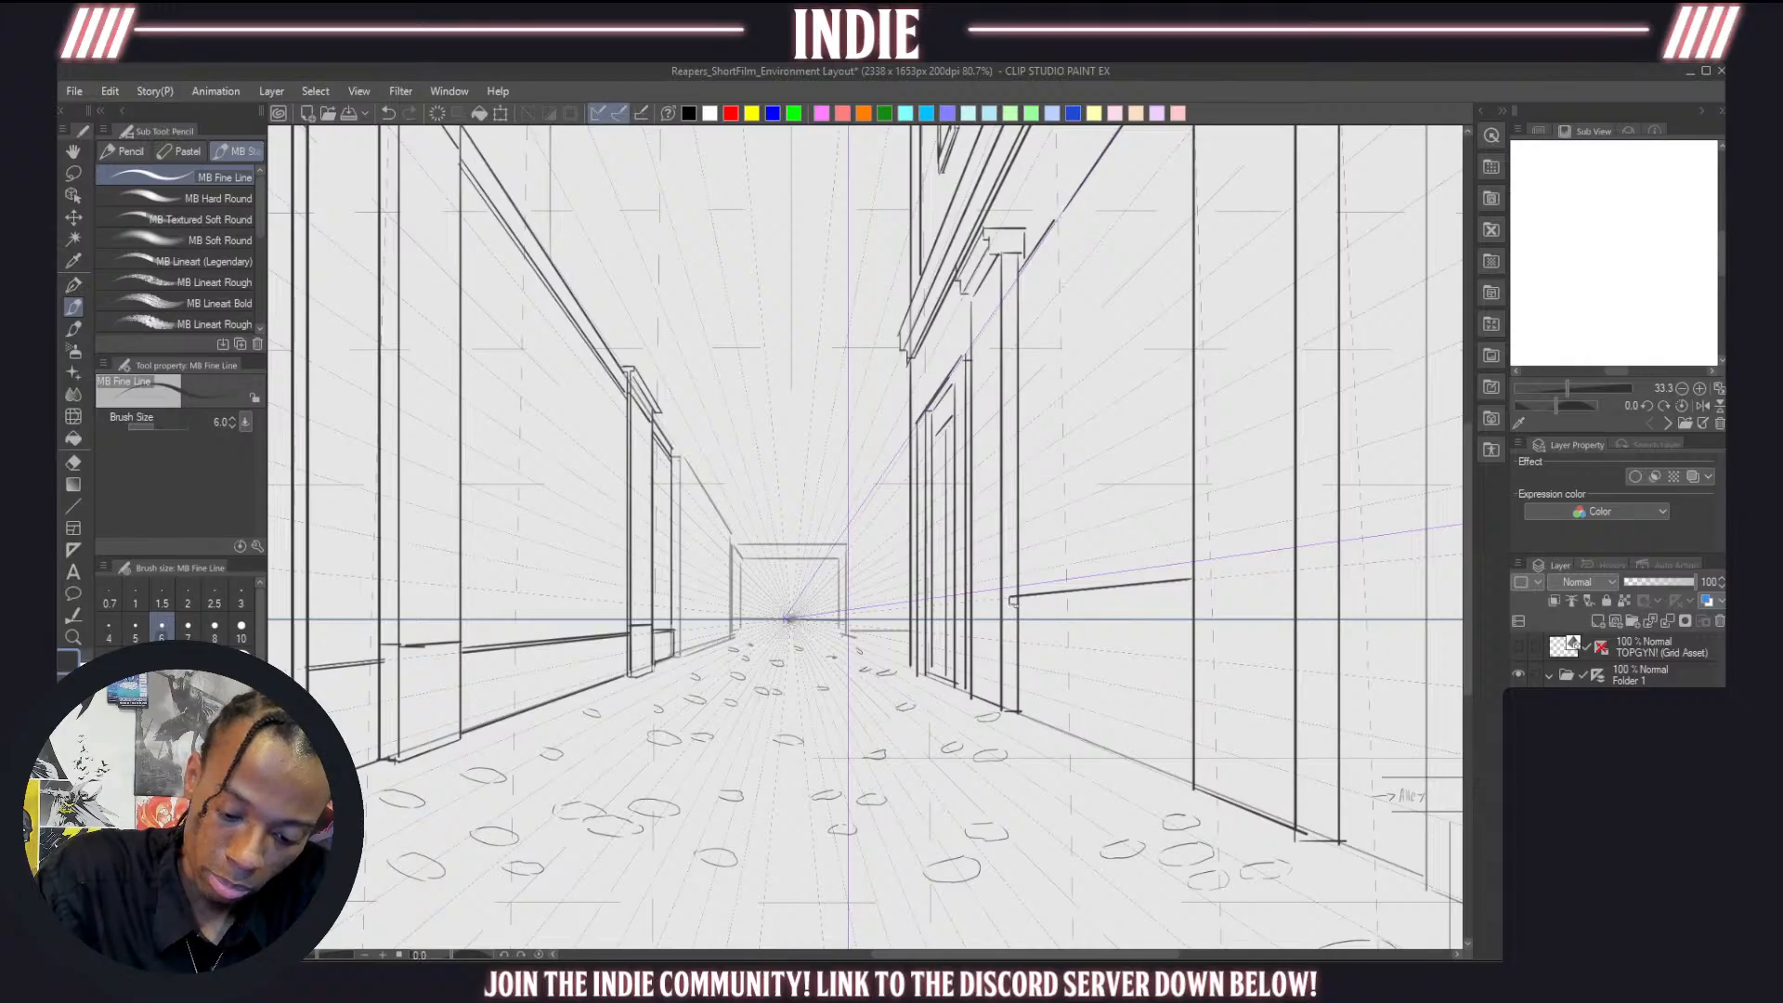
# Ink the wall section's receding base line and add a parallel lower line to complete the thin ledge
pyautogui.moveTo(1014, 602)
pyautogui.mouseDown()
pyautogui.moveTo(1019, 712)
pyautogui.moveTo(1196, 787)
pyautogui.mouseUp()
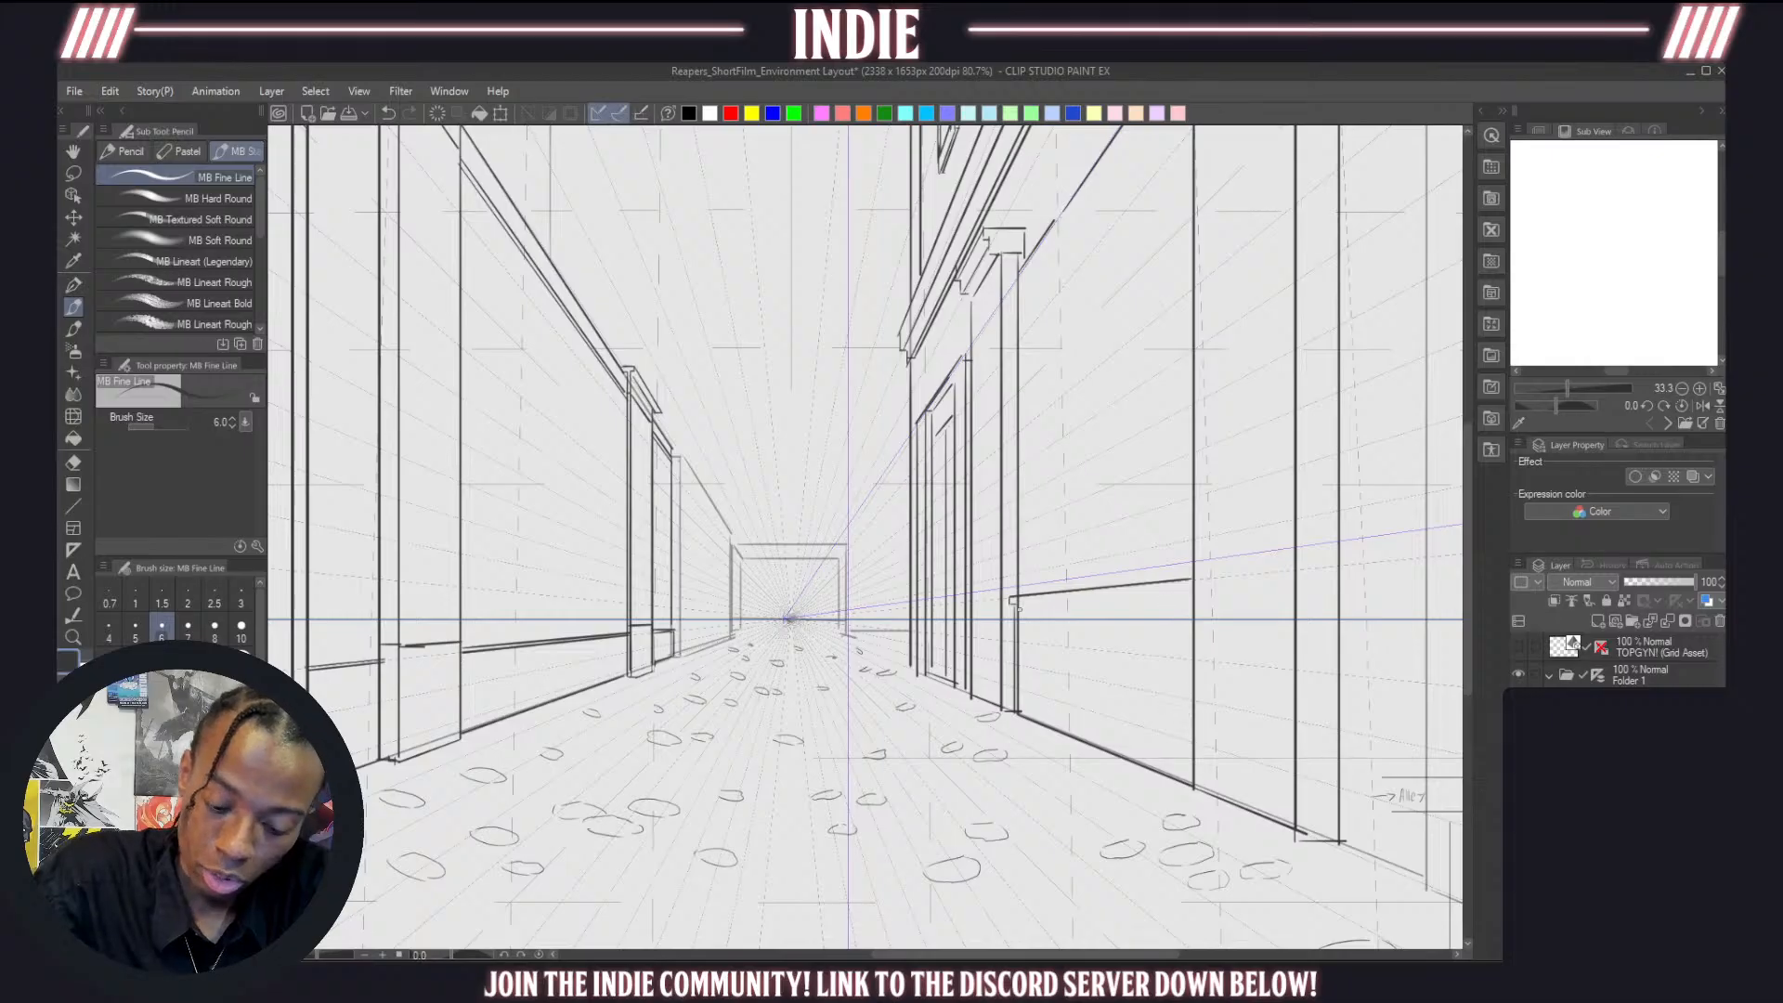
pyautogui.moveTo(1017, 607); pyautogui.dragTo(1168, 600)
pyautogui.hotkey('ctrl', 'z')
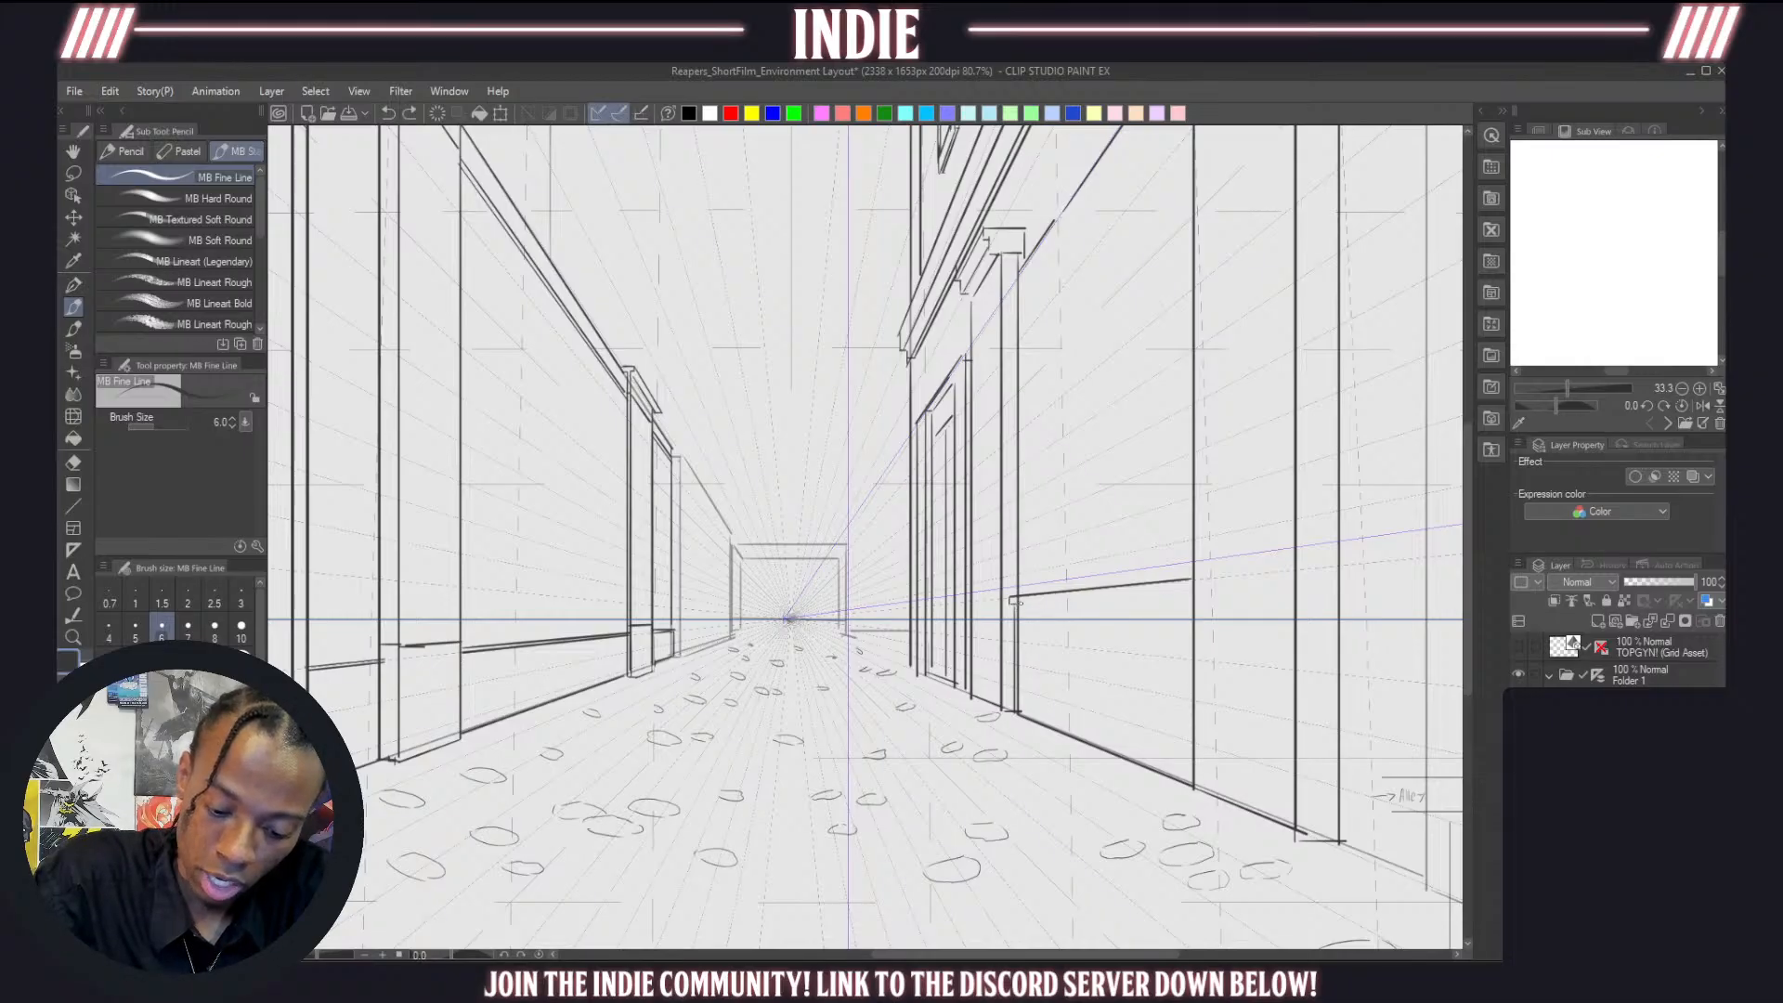
pyautogui.moveTo(1015, 603); pyautogui.dragTo(1177, 594)
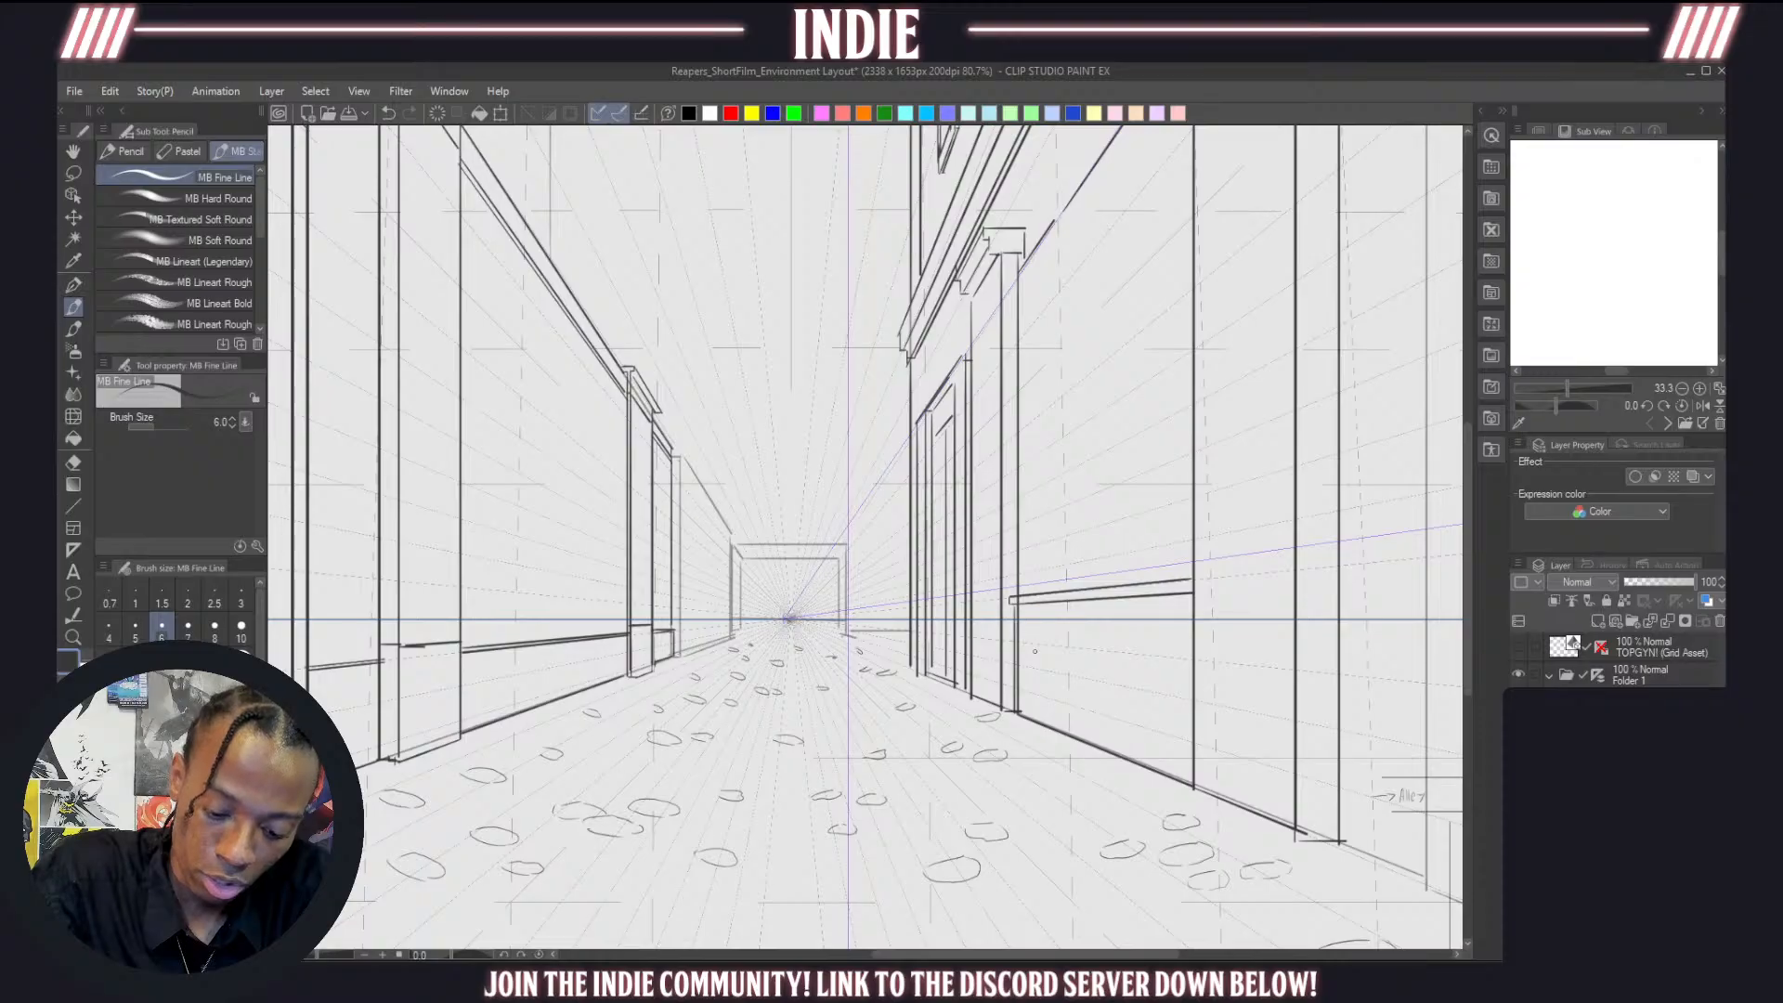
# Draw two upright panels in perspective on the right-hand wall between the ledge and the base line
pyautogui.moveTo(1035, 620); pyautogui.dragTo(1038, 703)
pyautogui.moveTo(1033, 620)
pyautogui.mouseDown()
pyautogui.moveTo(1076, 620)
pyautogui.moveTo(1064, 716)
pyautogui.mouseUp()
pyautogui.hotkey('ctrl', 'z')
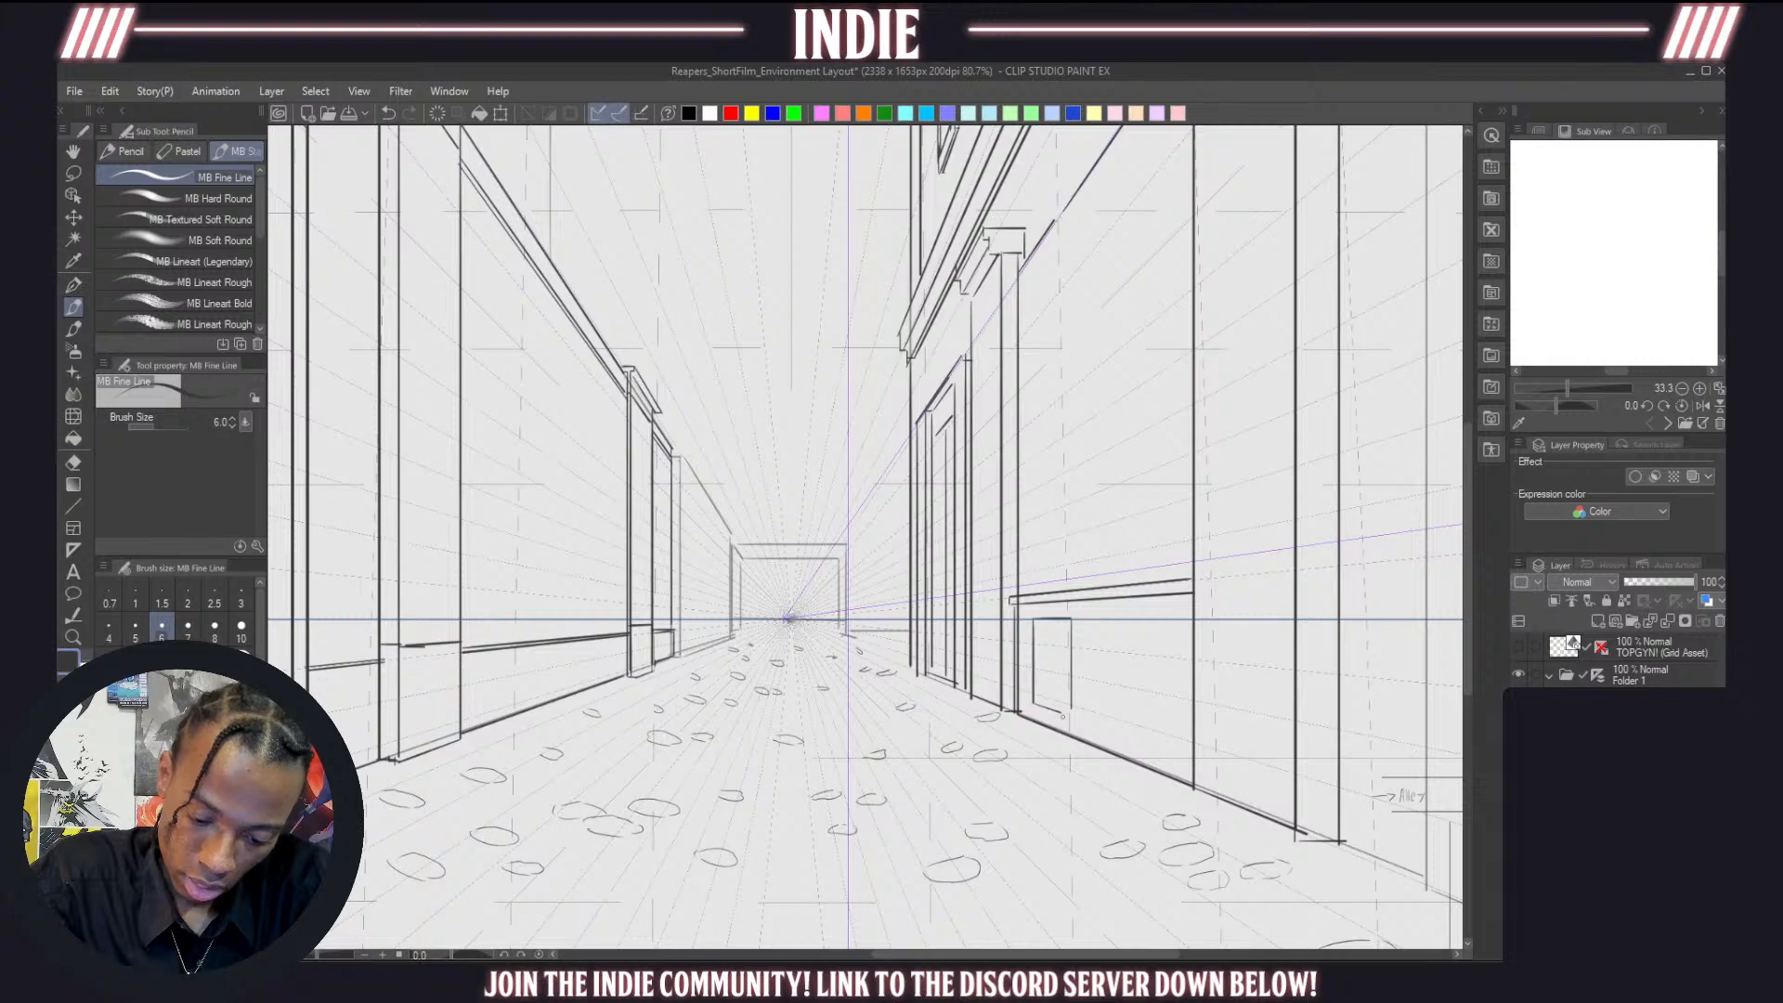
pyautogui.moveTo(1122, 619); pyautogui.dragTo(1123, 706)
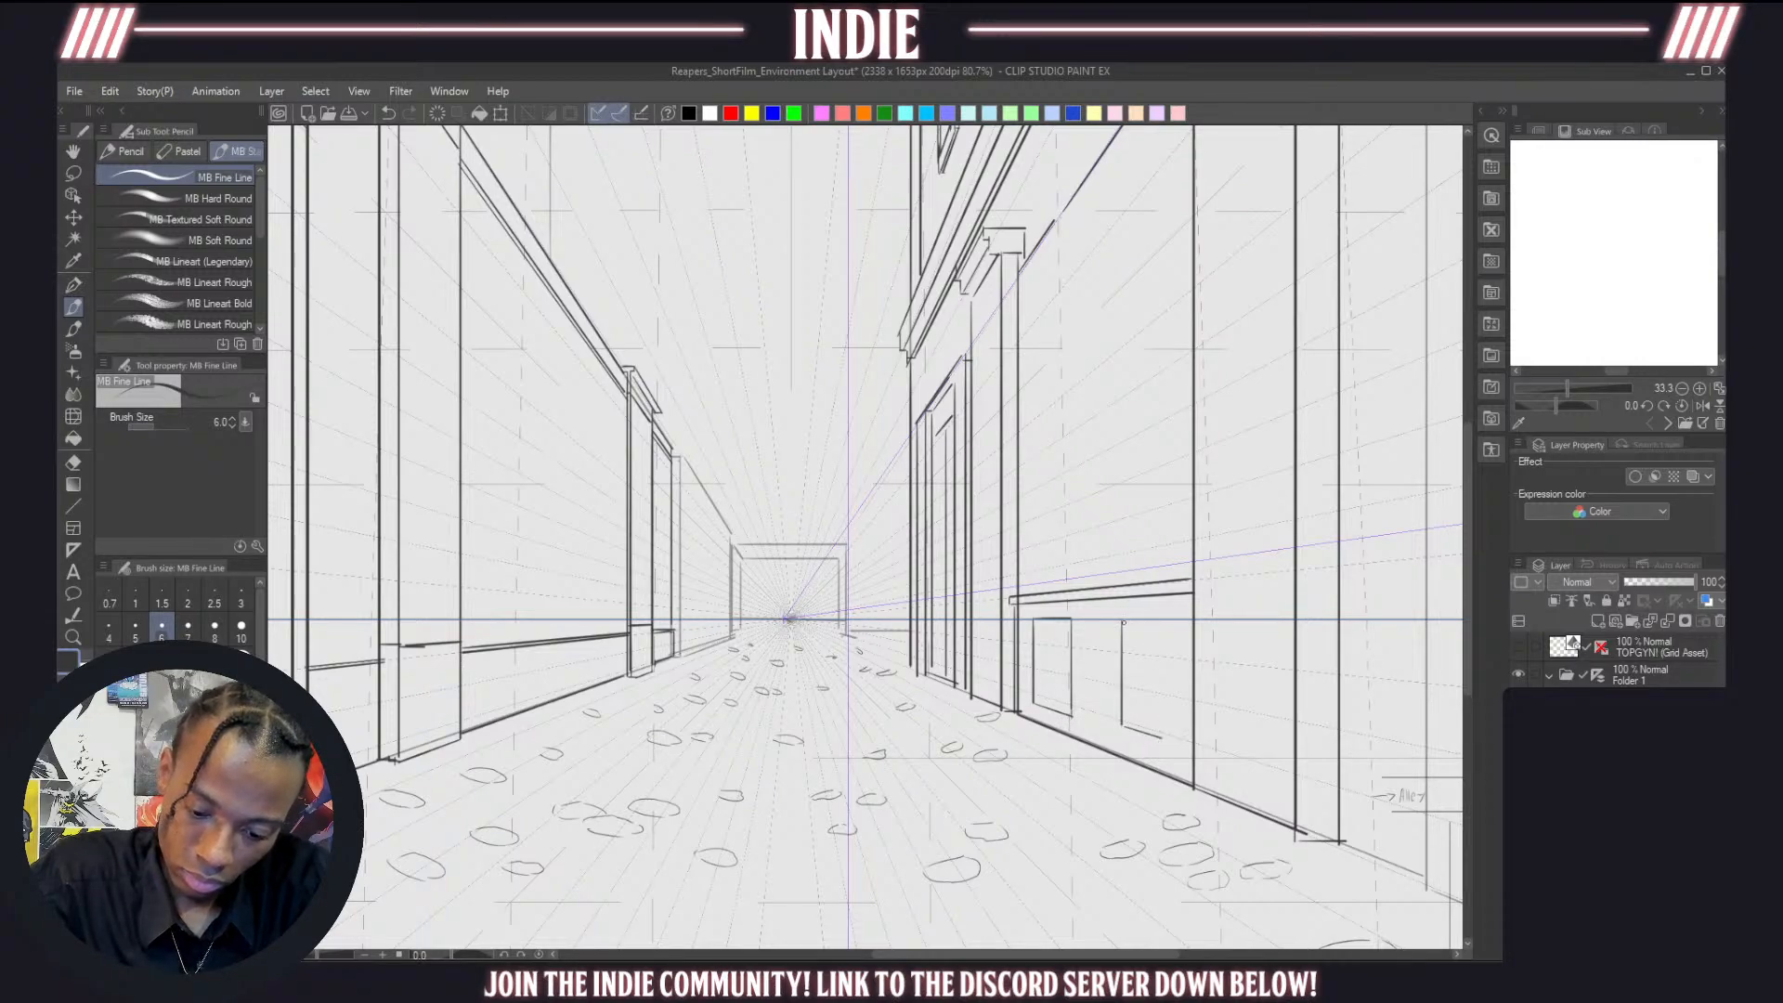
pyautogui.hotkey('ctrl', 'z')
pyautogui.moveTo(1123, 617)
pyautogui.mouseDown()
pyautogui.moveTo(1167, 617)
pyautogui.moveTo(1167, 733)
pyautogui.mouseUp()
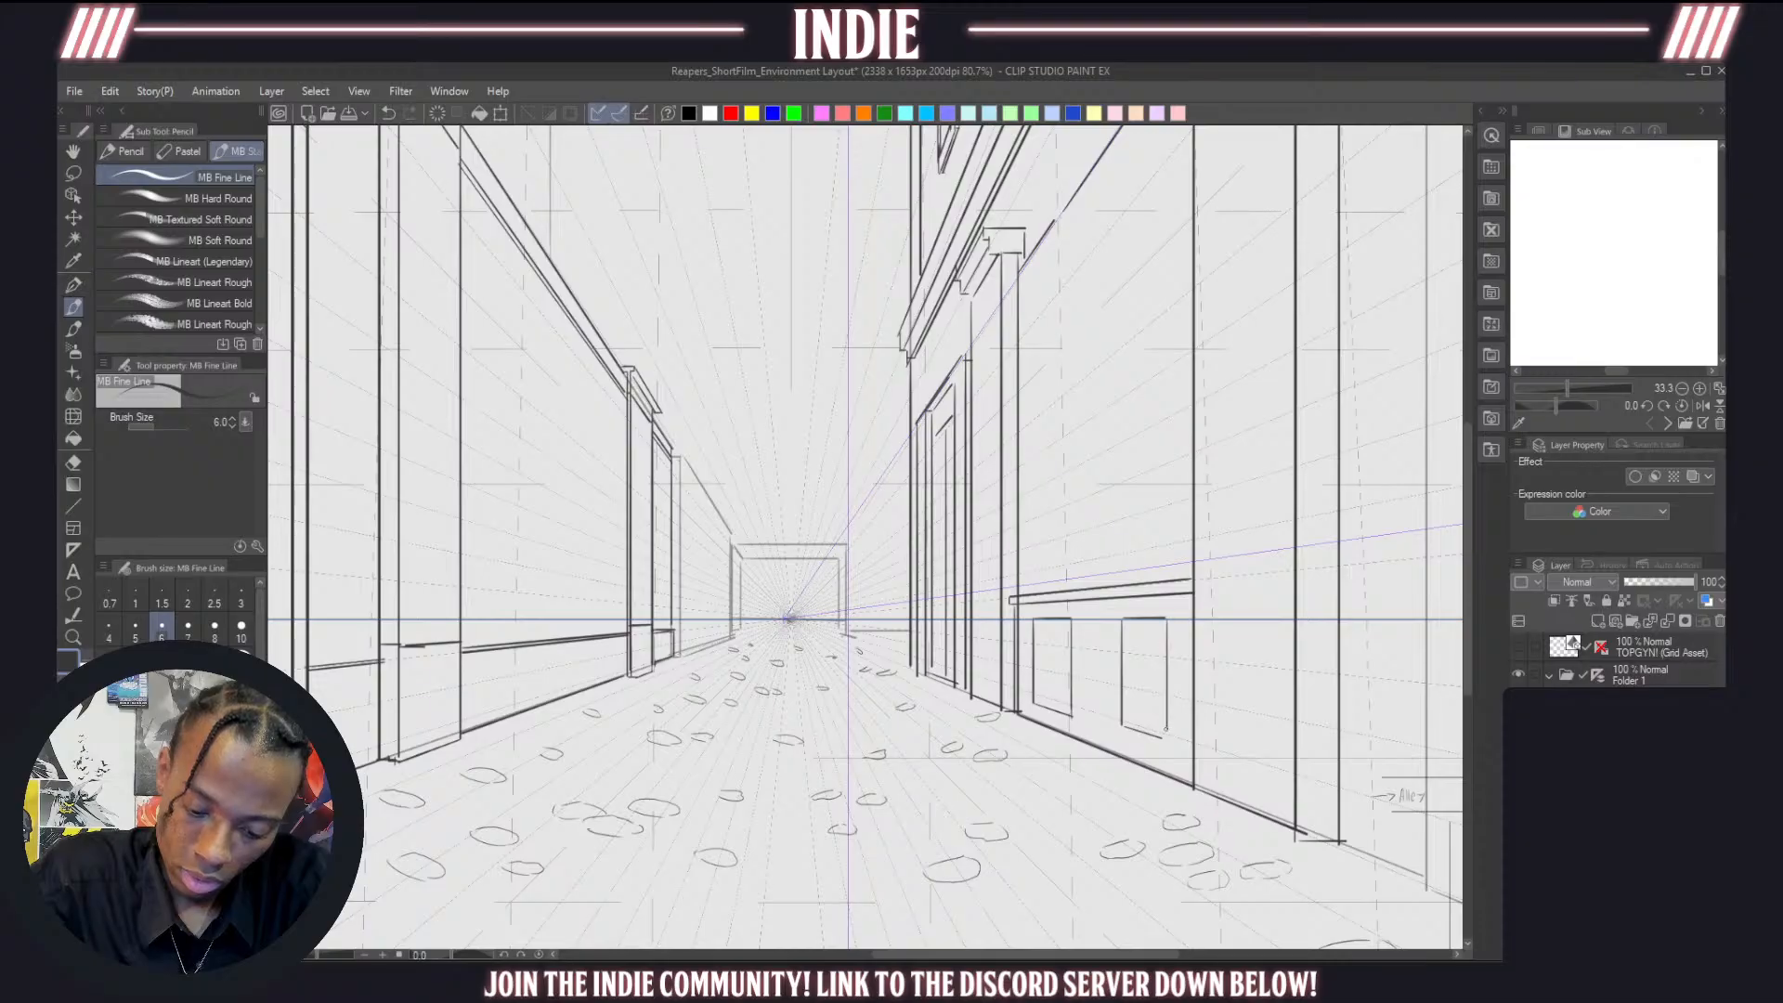
# Add inset lines along the far sides and bottom edges of both wall panels to give them depth
pyautogui.moveTo(1040, 620); pyautogui.dragTo(1045, 696)
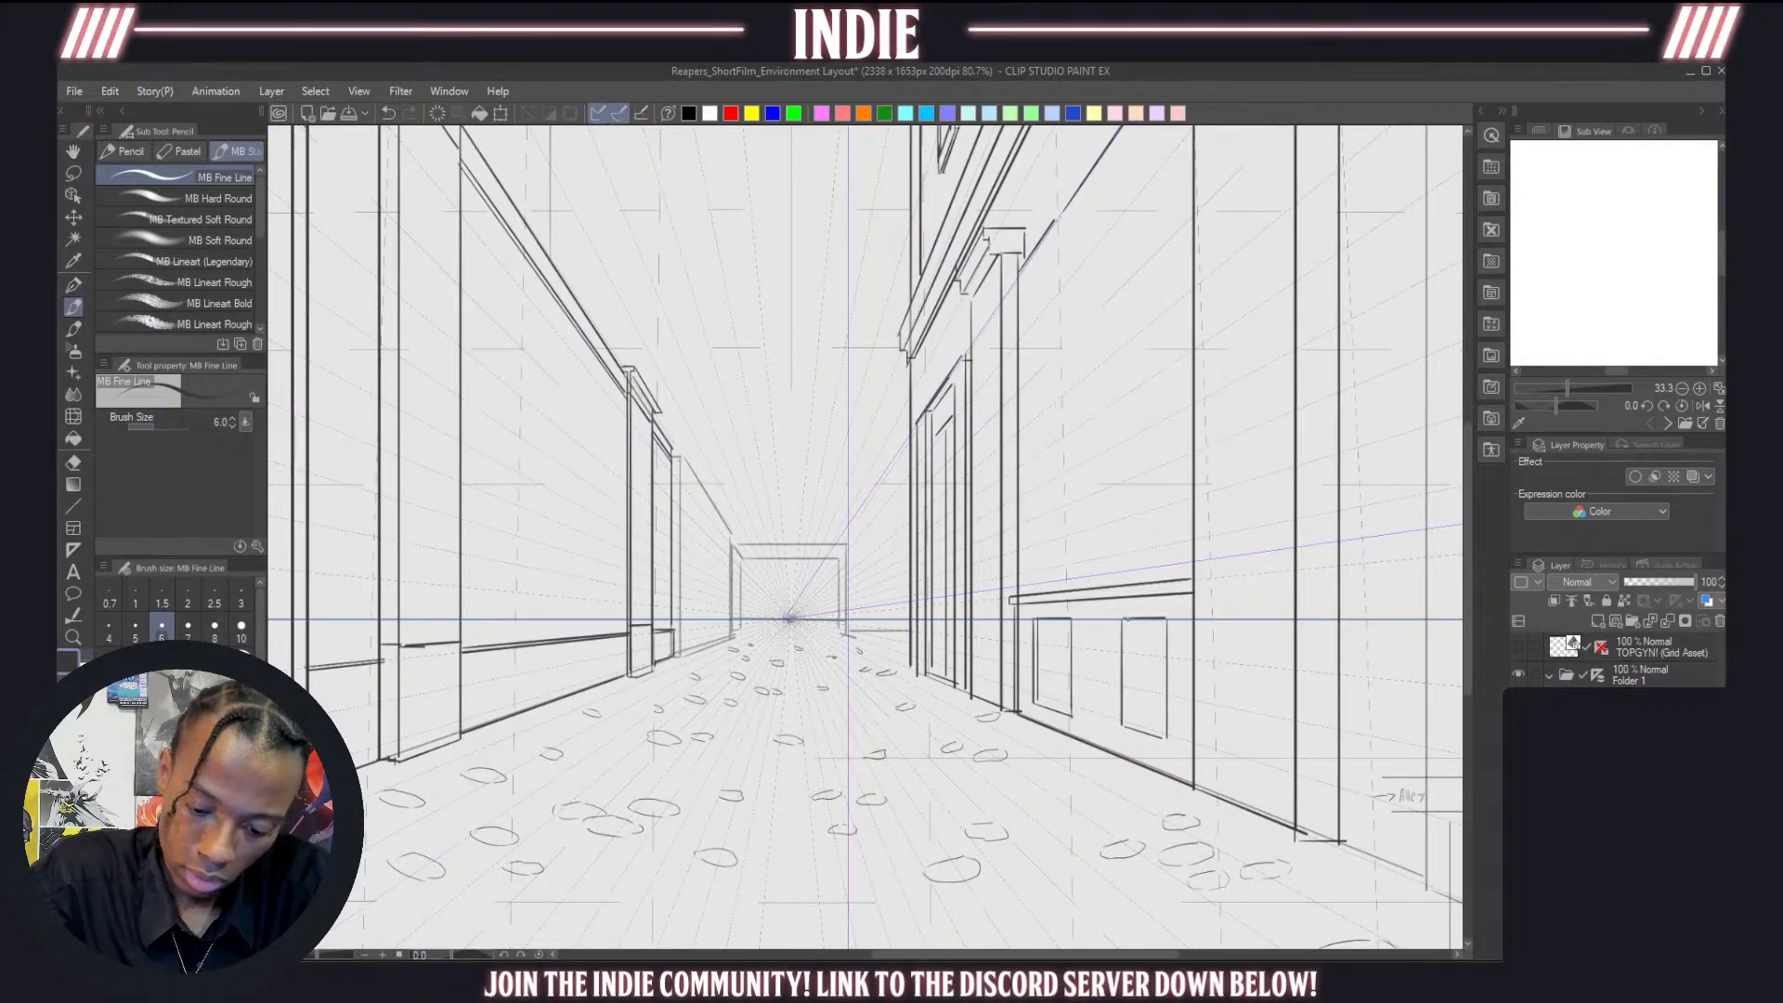
pyautogui.moveTo(1127, 617); pyautogui.dragTo(1128, 712)
pyautogui.hotkey('ctrl', 'z')
pyautogui.moveTo(1127, 619)
pyautogui.mouseDown()
pyautogui.moveTo(1127, 723)
pyautogui.moveTo(1075, 713)
pyautogui.moveTo(1166, 739)
pyautogui.mouseUp()
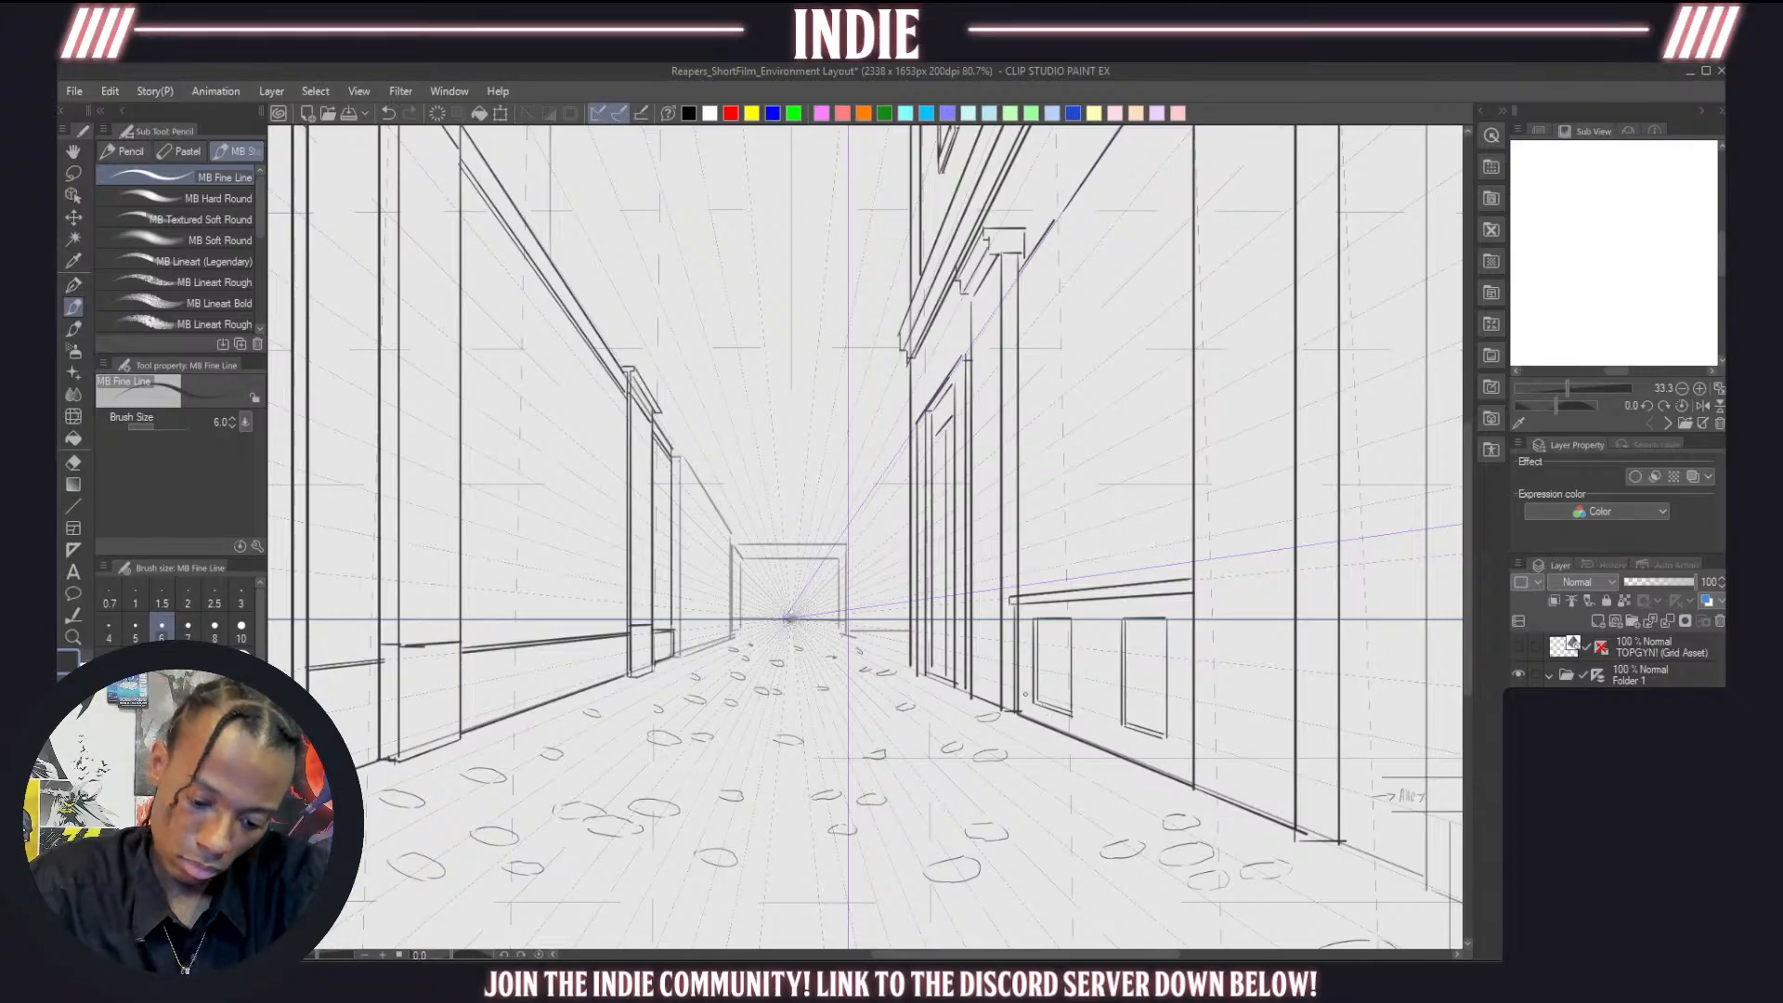
pyautogui.moveTo(1073, 713); pyautogui.dragTo(1200, 750)
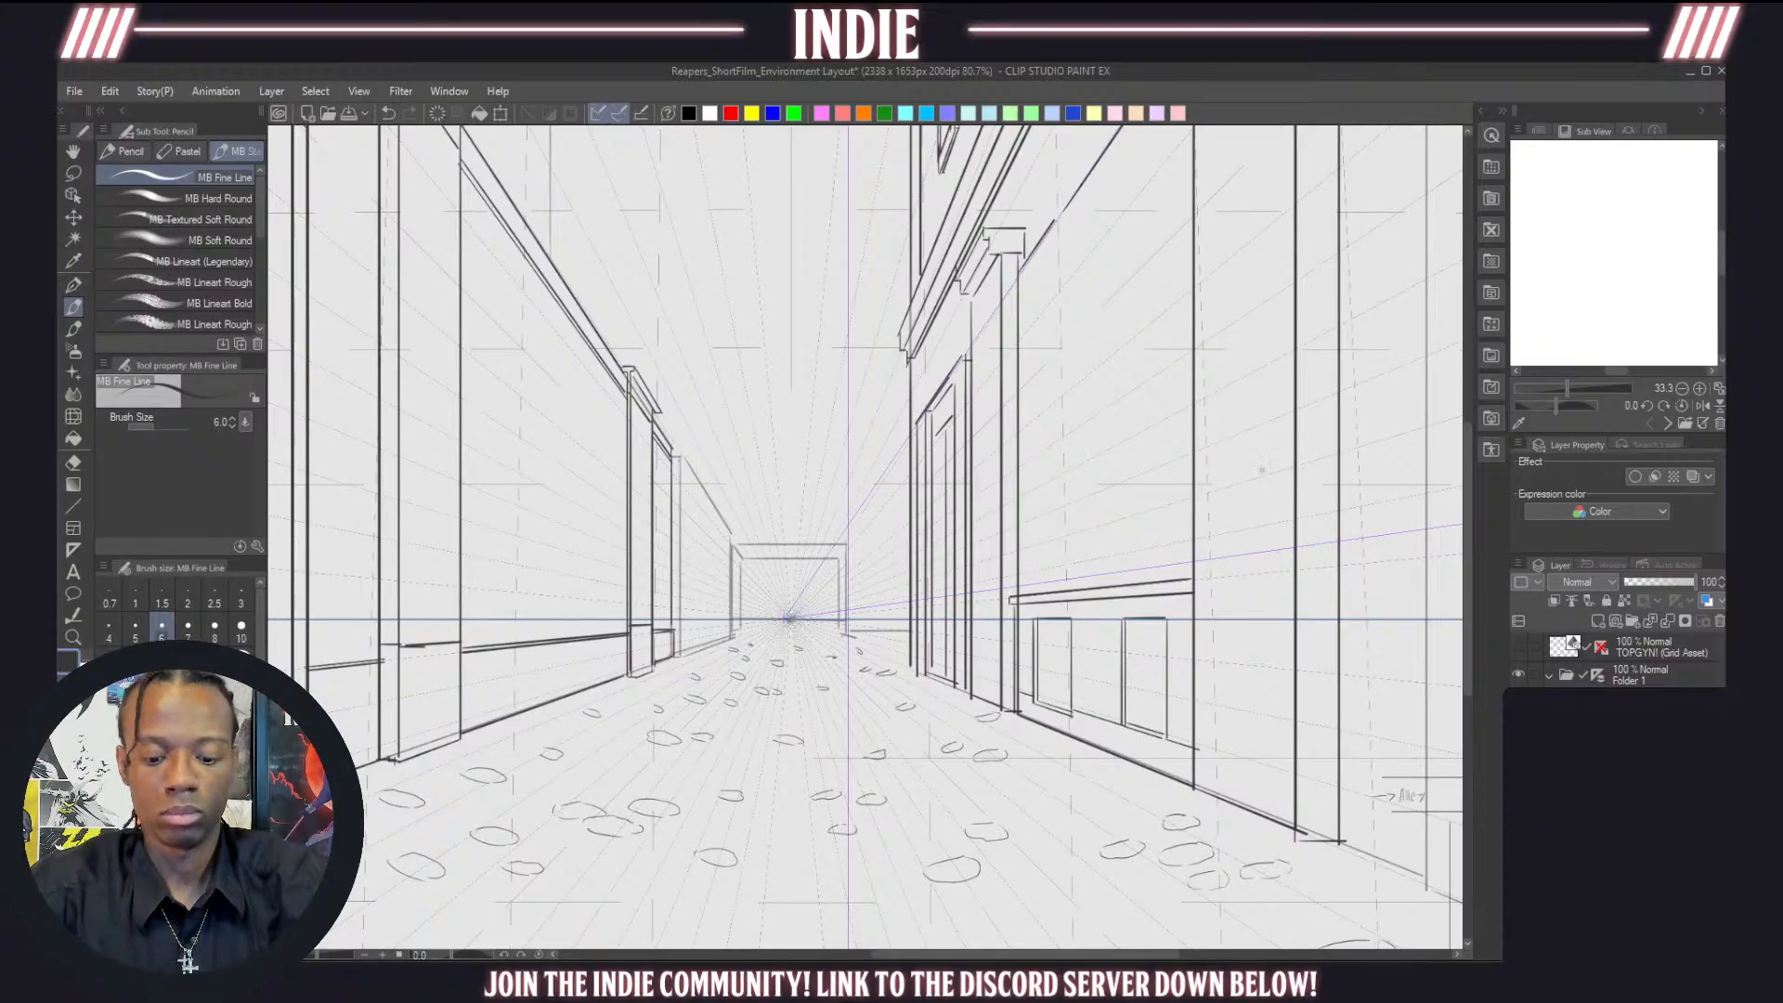
pyautogui.hotkey('ctrl', 'z')
pyautogui.hotkey('ctrl', 'z')
pyautogui.hotkey('ctrl', 'z')
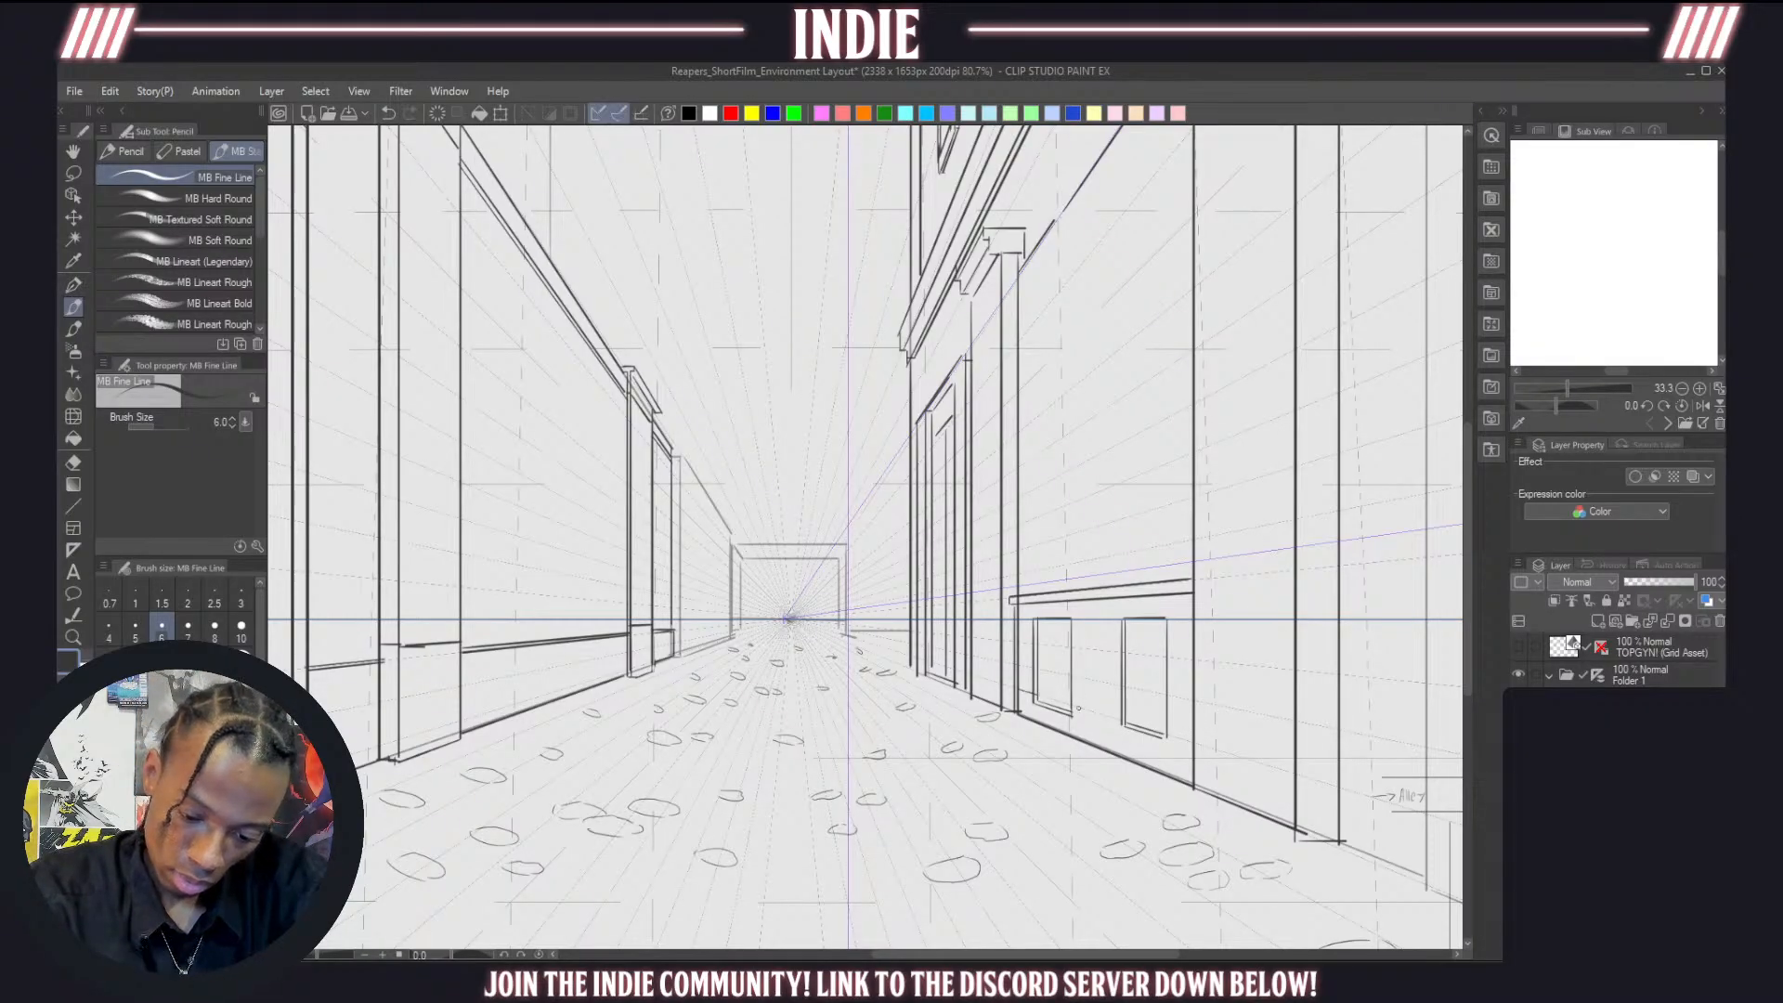
pyautogui.moveTo(1074, 706); pyautogui.dragTo(1201, 742)
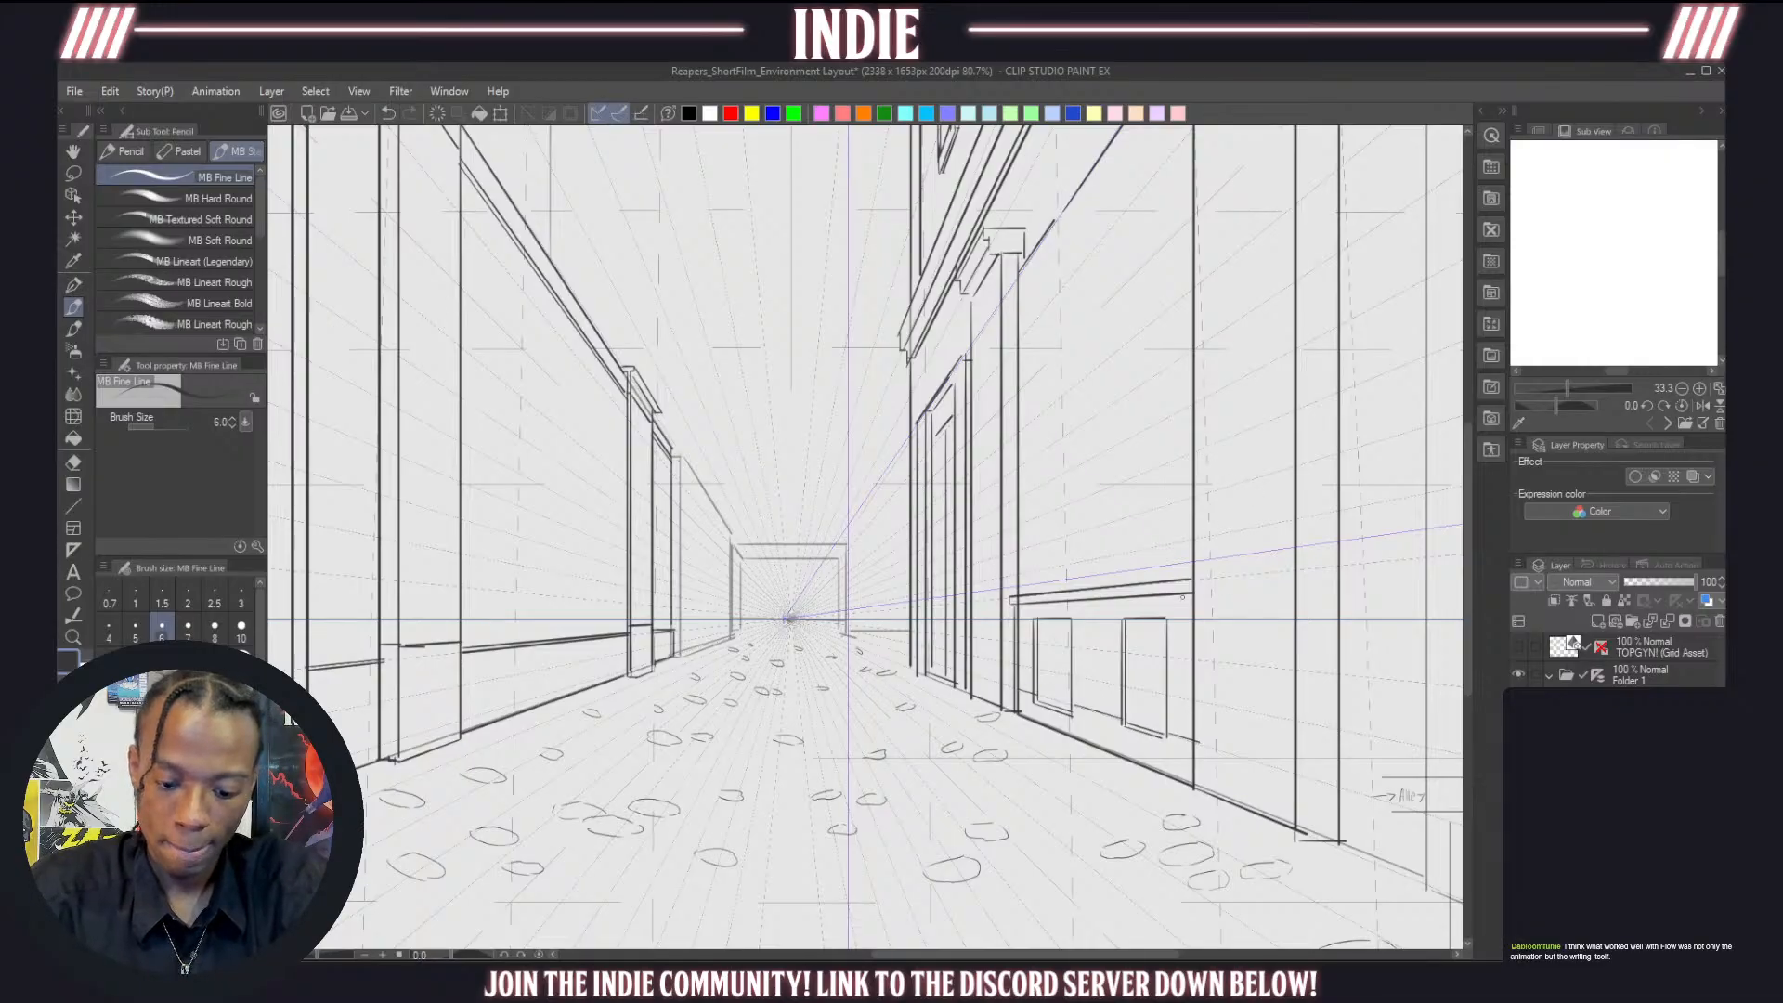
pyautogui.hotkey('ctrl', 'z')
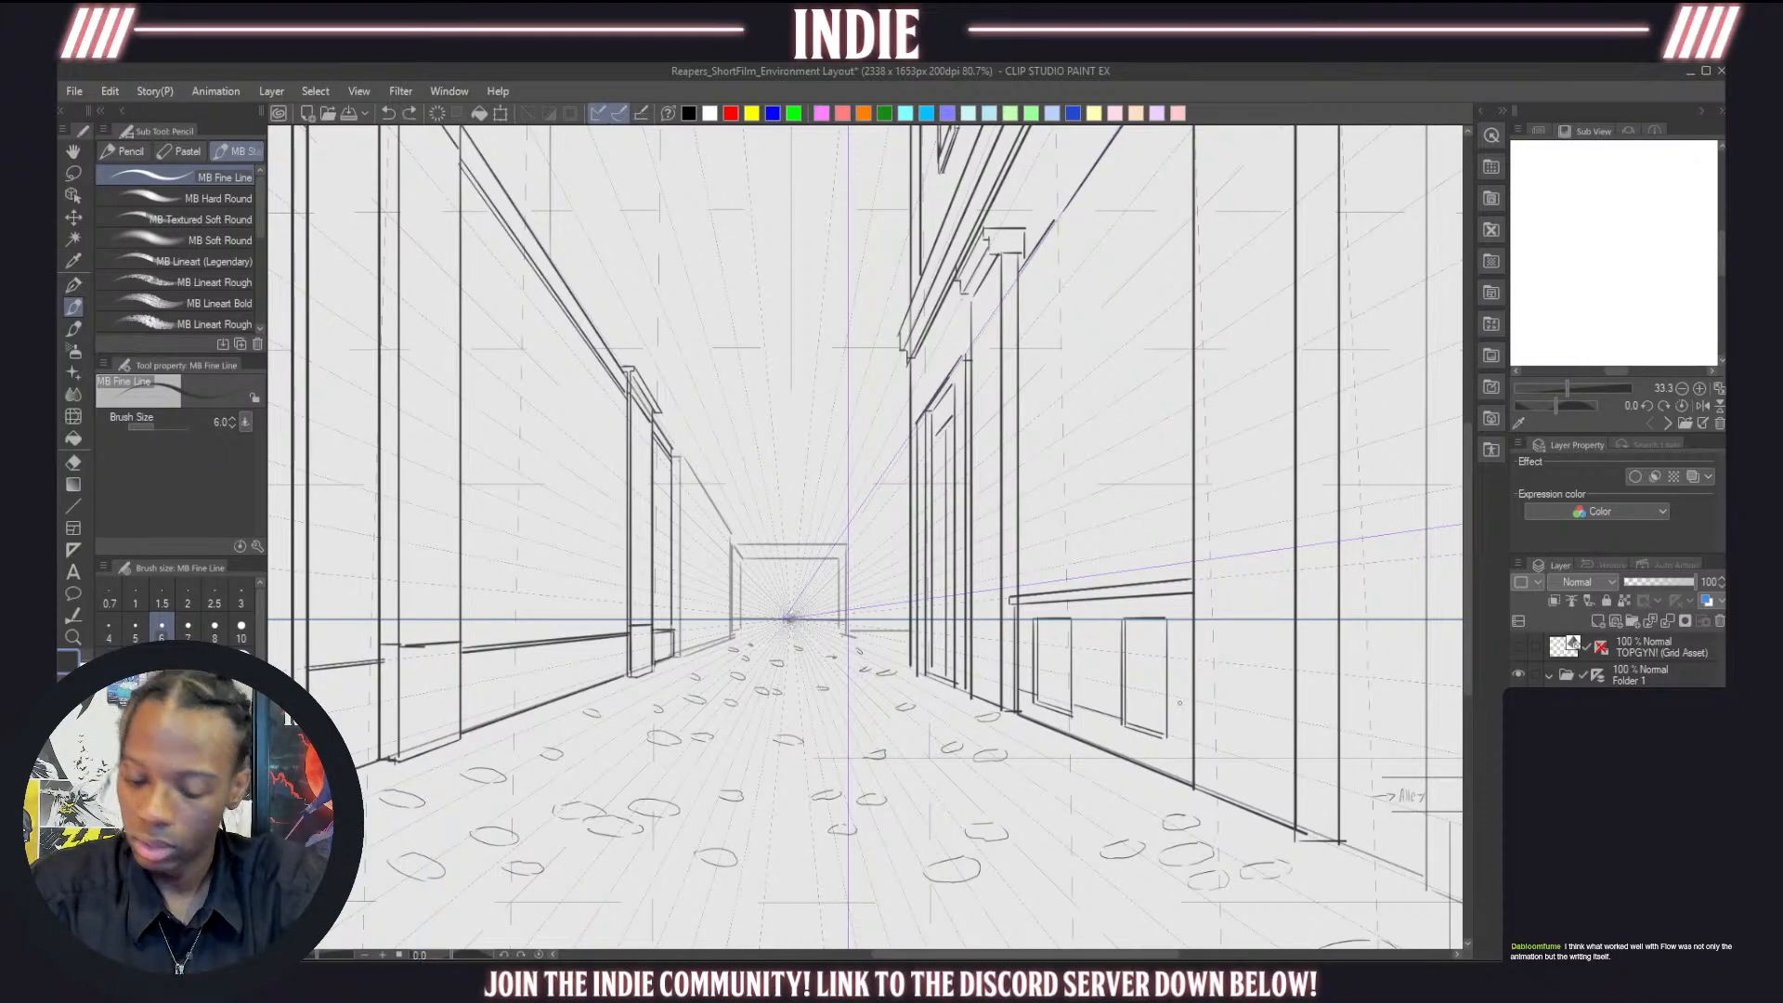
pyautogui.hotkey('ctrl', 'z')
# Draw a receding line just above the base line, beneath the two panels on the right-hand wall
pyautogui.moveTo(1017, 703); pyautogui.dragTo(1171, 760)
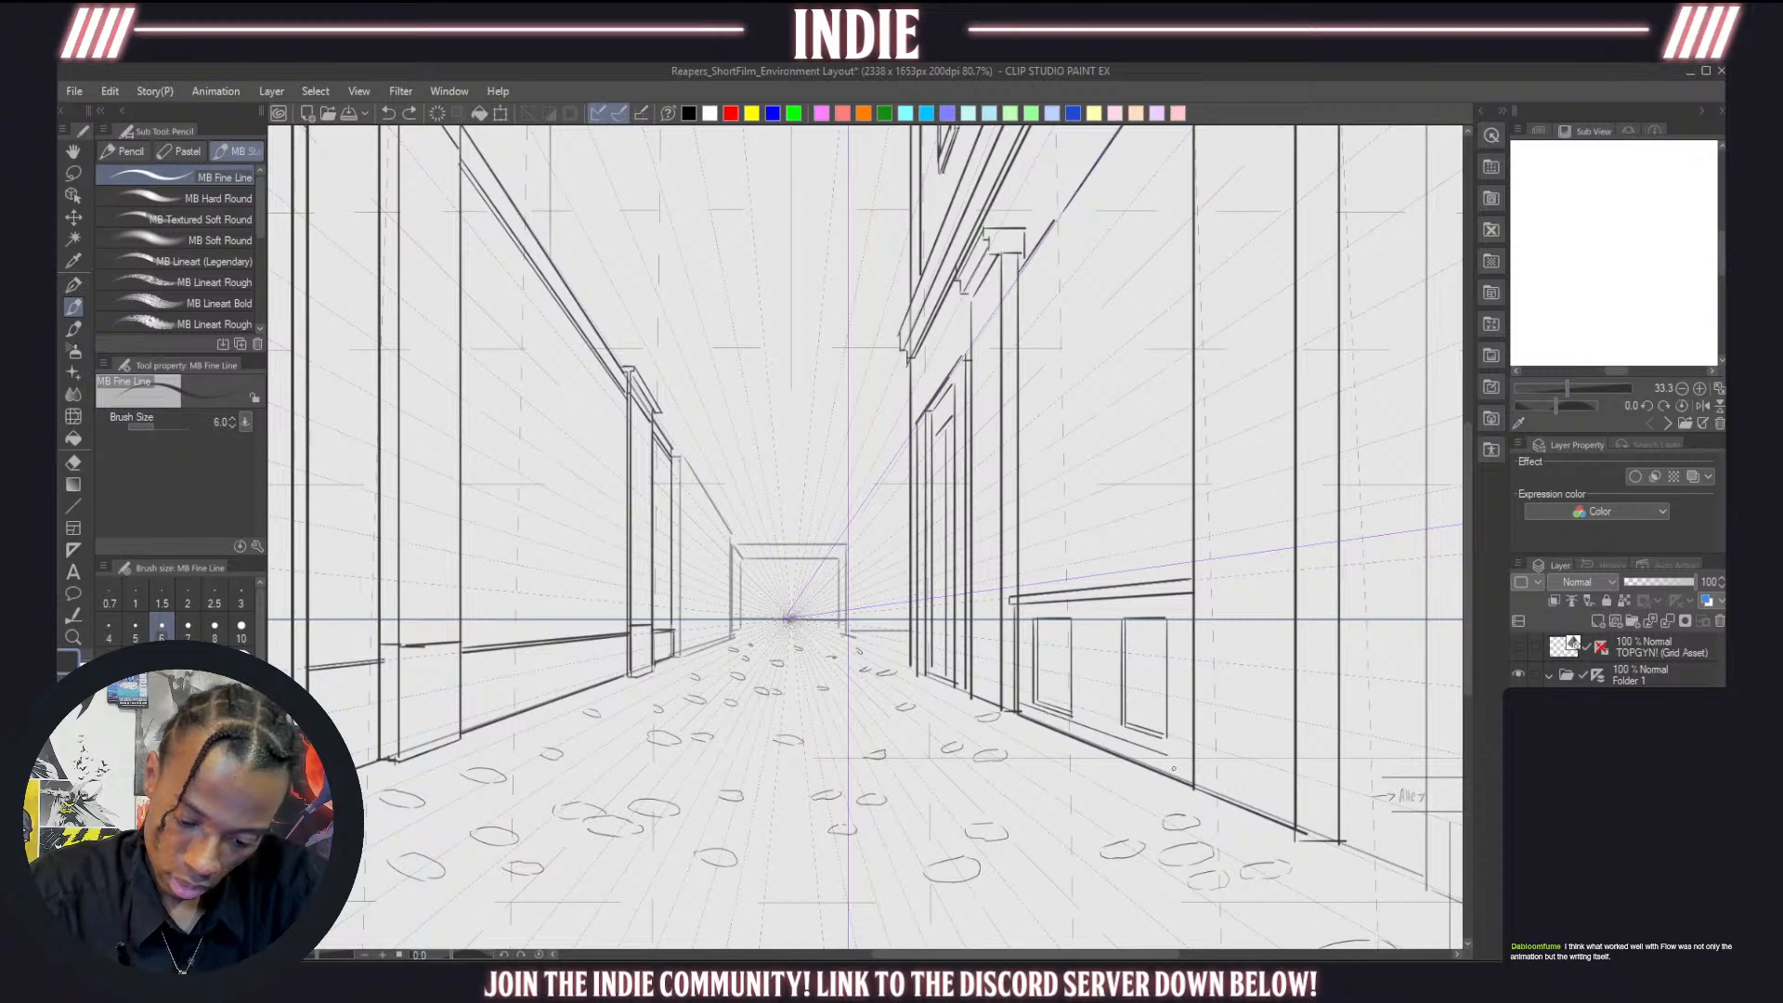
pyautogui.hotkey('ctrl', 'z')
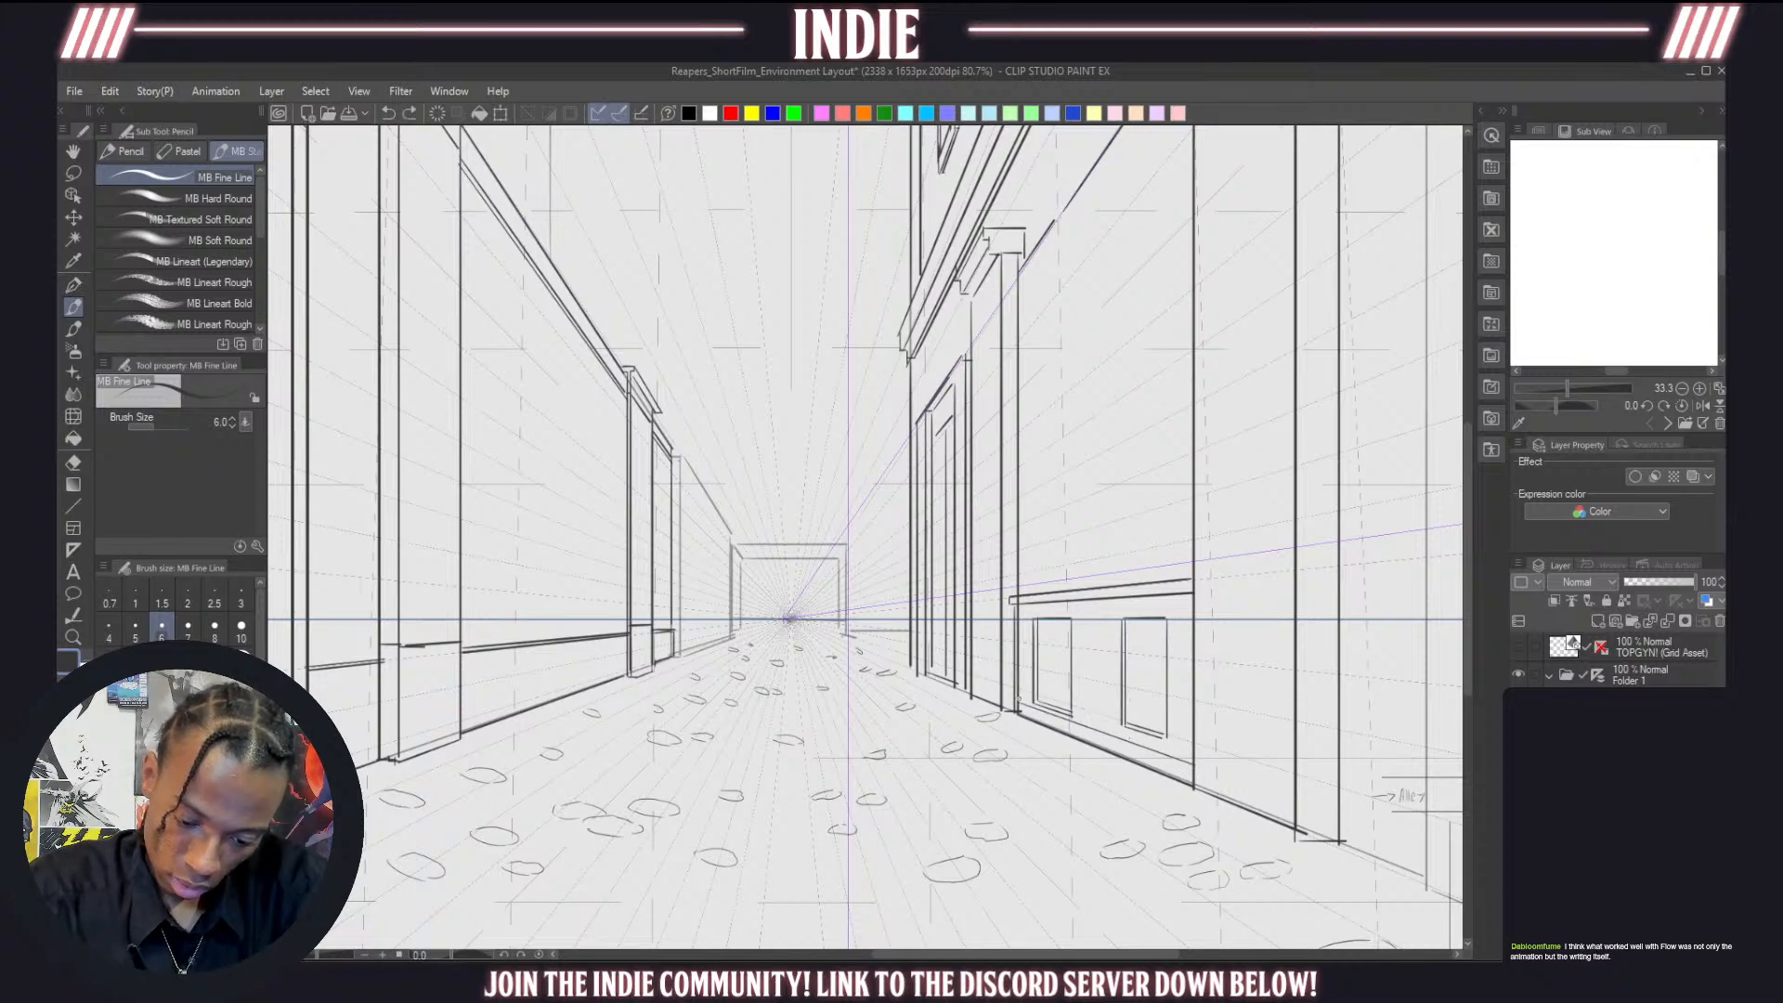
pyautogui.moveTo(1017, 698)
pyautogui.mouseDown()
pyautogui.moveTo(1201, 764)
pyautogui.moveTo(1050, 699)
pyautogui.mouseUp()
pyautogui.hotkey('ctrl', 'z')
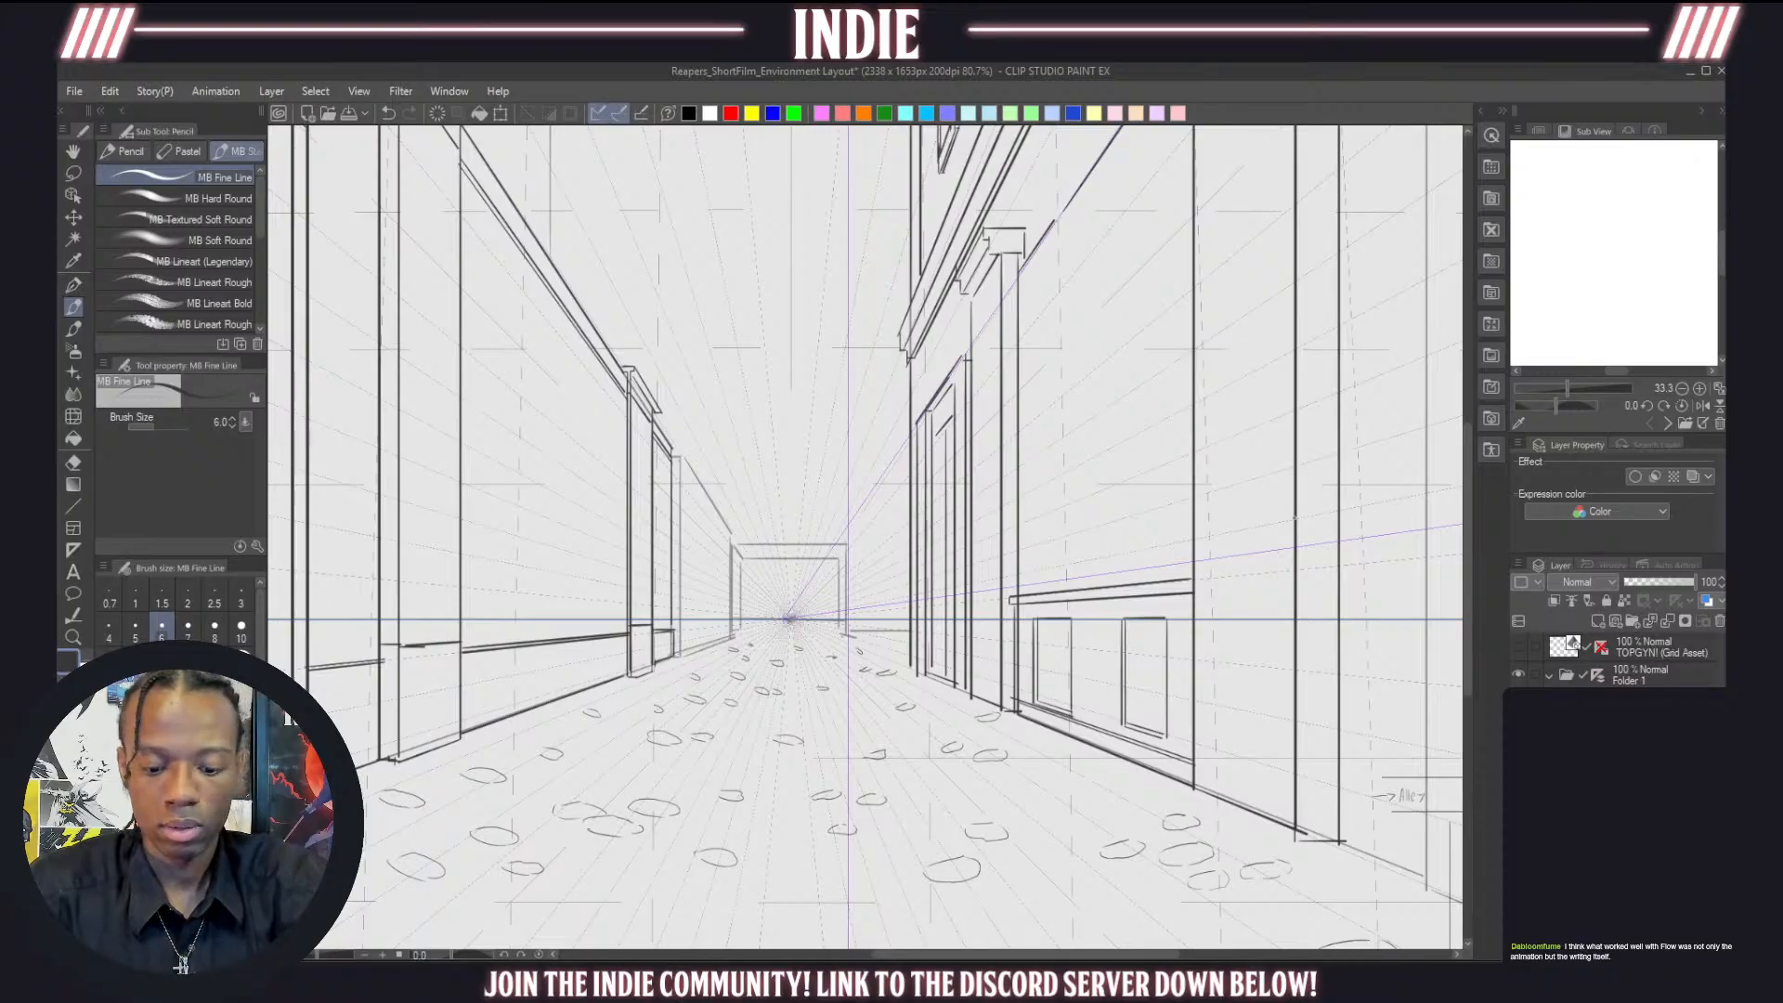
pyautogui.moveTo(1015, 604)
pyautogui.mouseDown()
pyautogui.moveTo(1182, 613)
pyautogui.moveTo(1192, 584)
pyautogui.moveTo(1020, 606)
pyautogui.mouseUp()
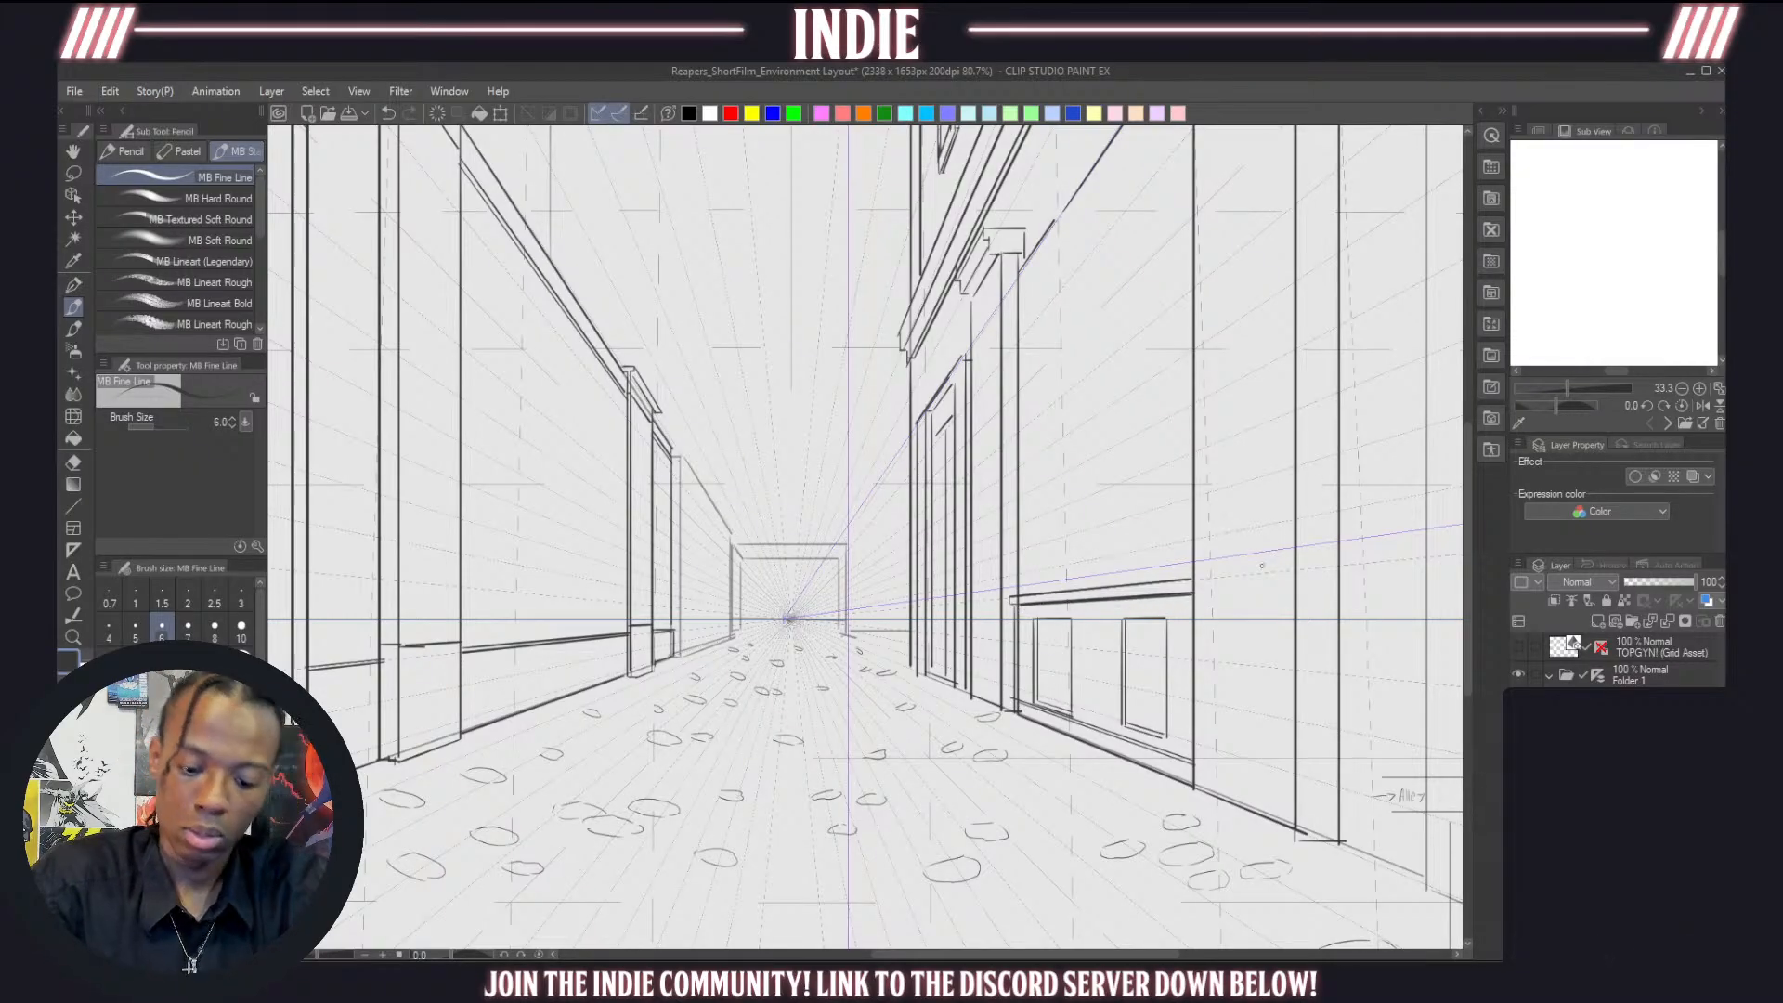
pyautogui.hotkey('ctrl', 'z')
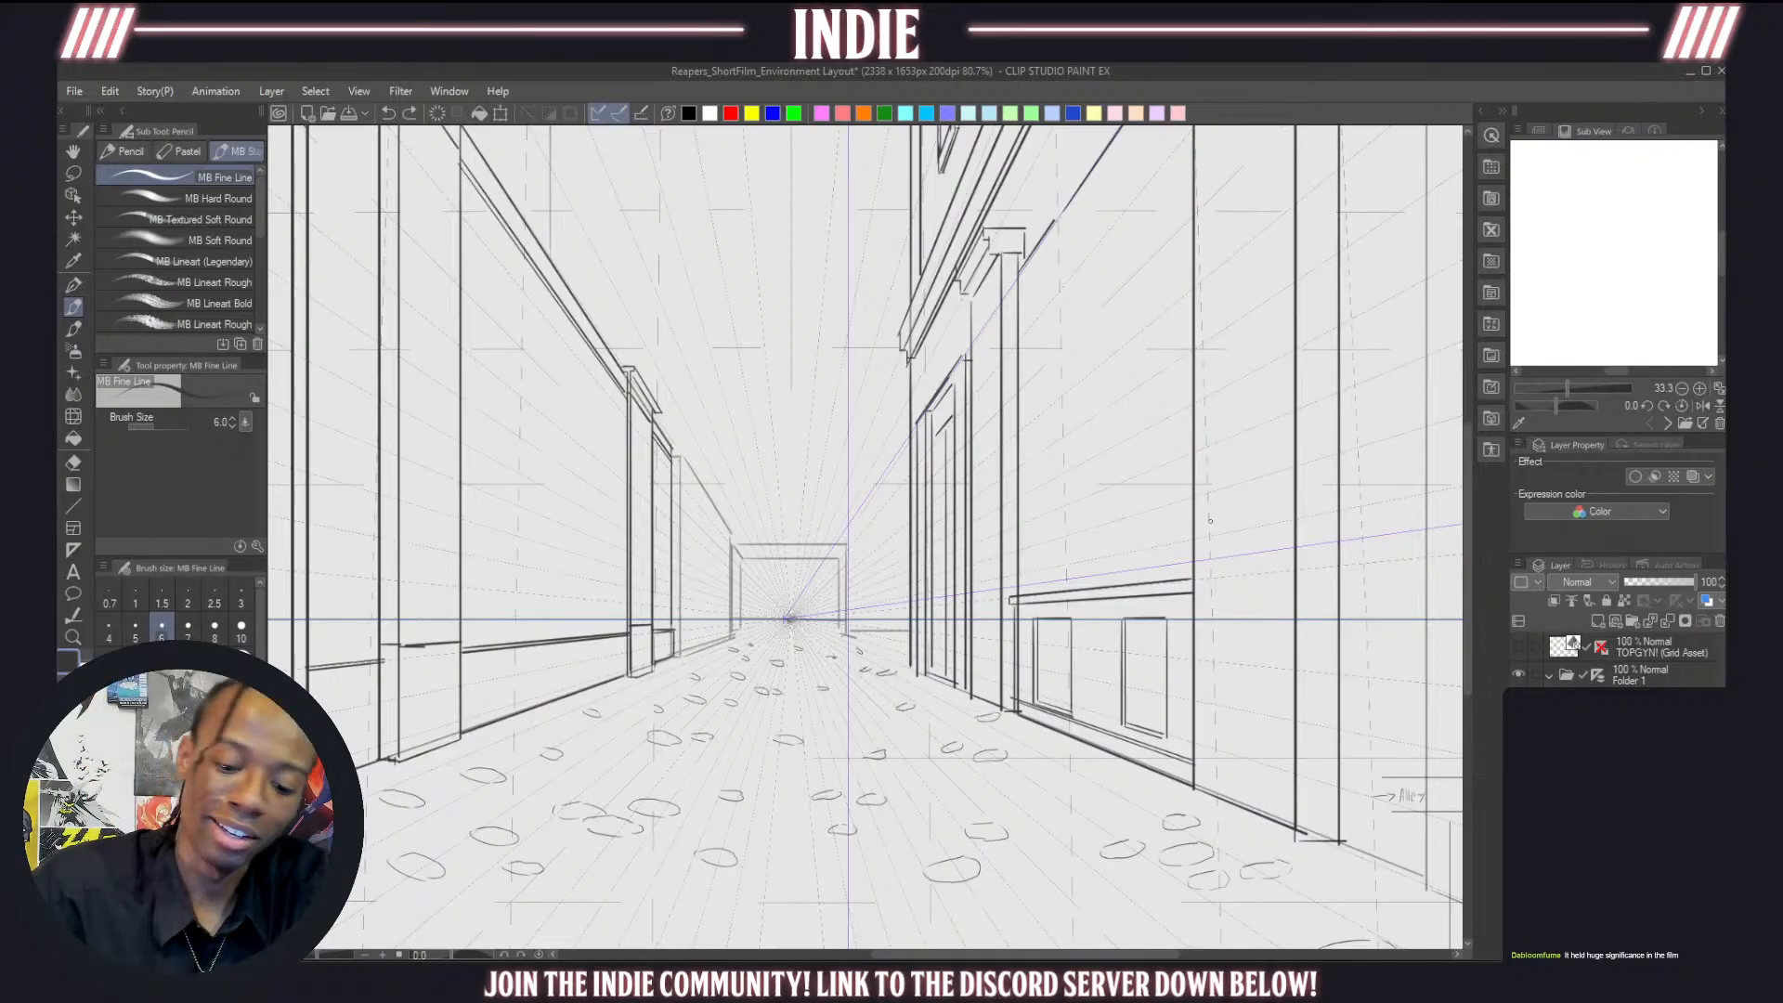
# Draw the outer frame of a large window above the ledge, following the capped pillar, the ledge and the receding top line
pyautogui.scroll(-8, 952, 606)
pyautogui.scroll(6, 954, 554)
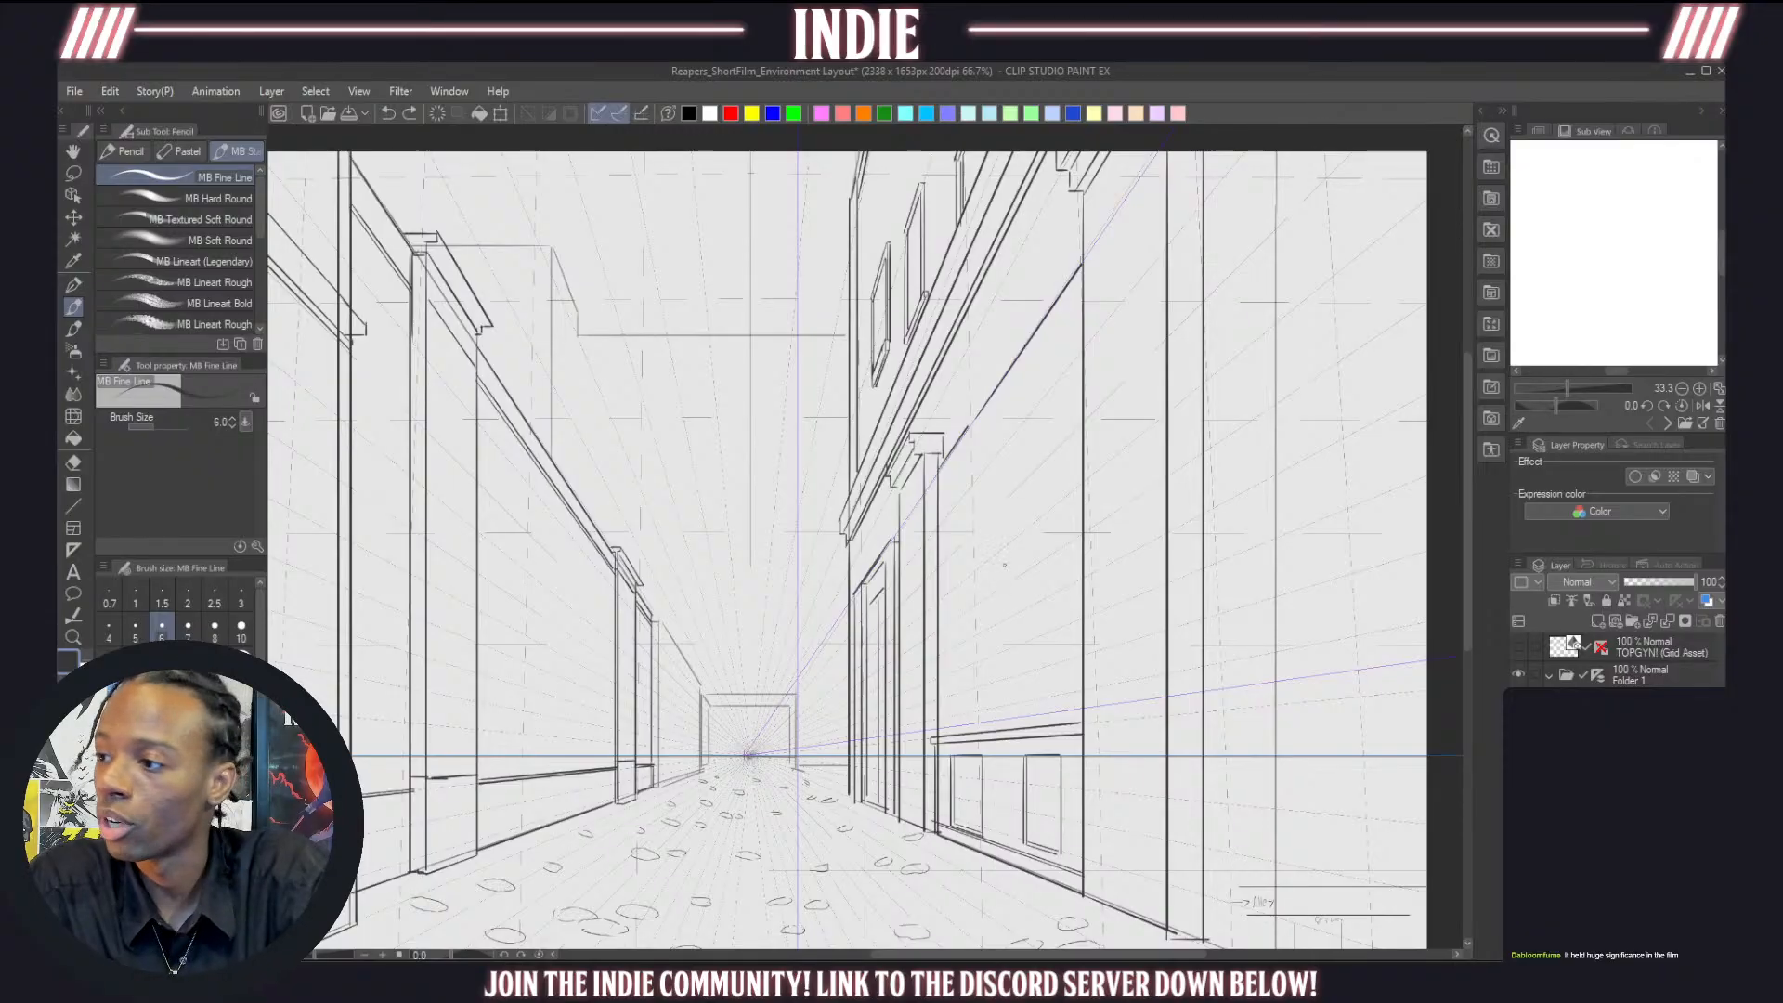
pyautogui.moveTo(943, 469); pyautogui.dragTo(950, 624)
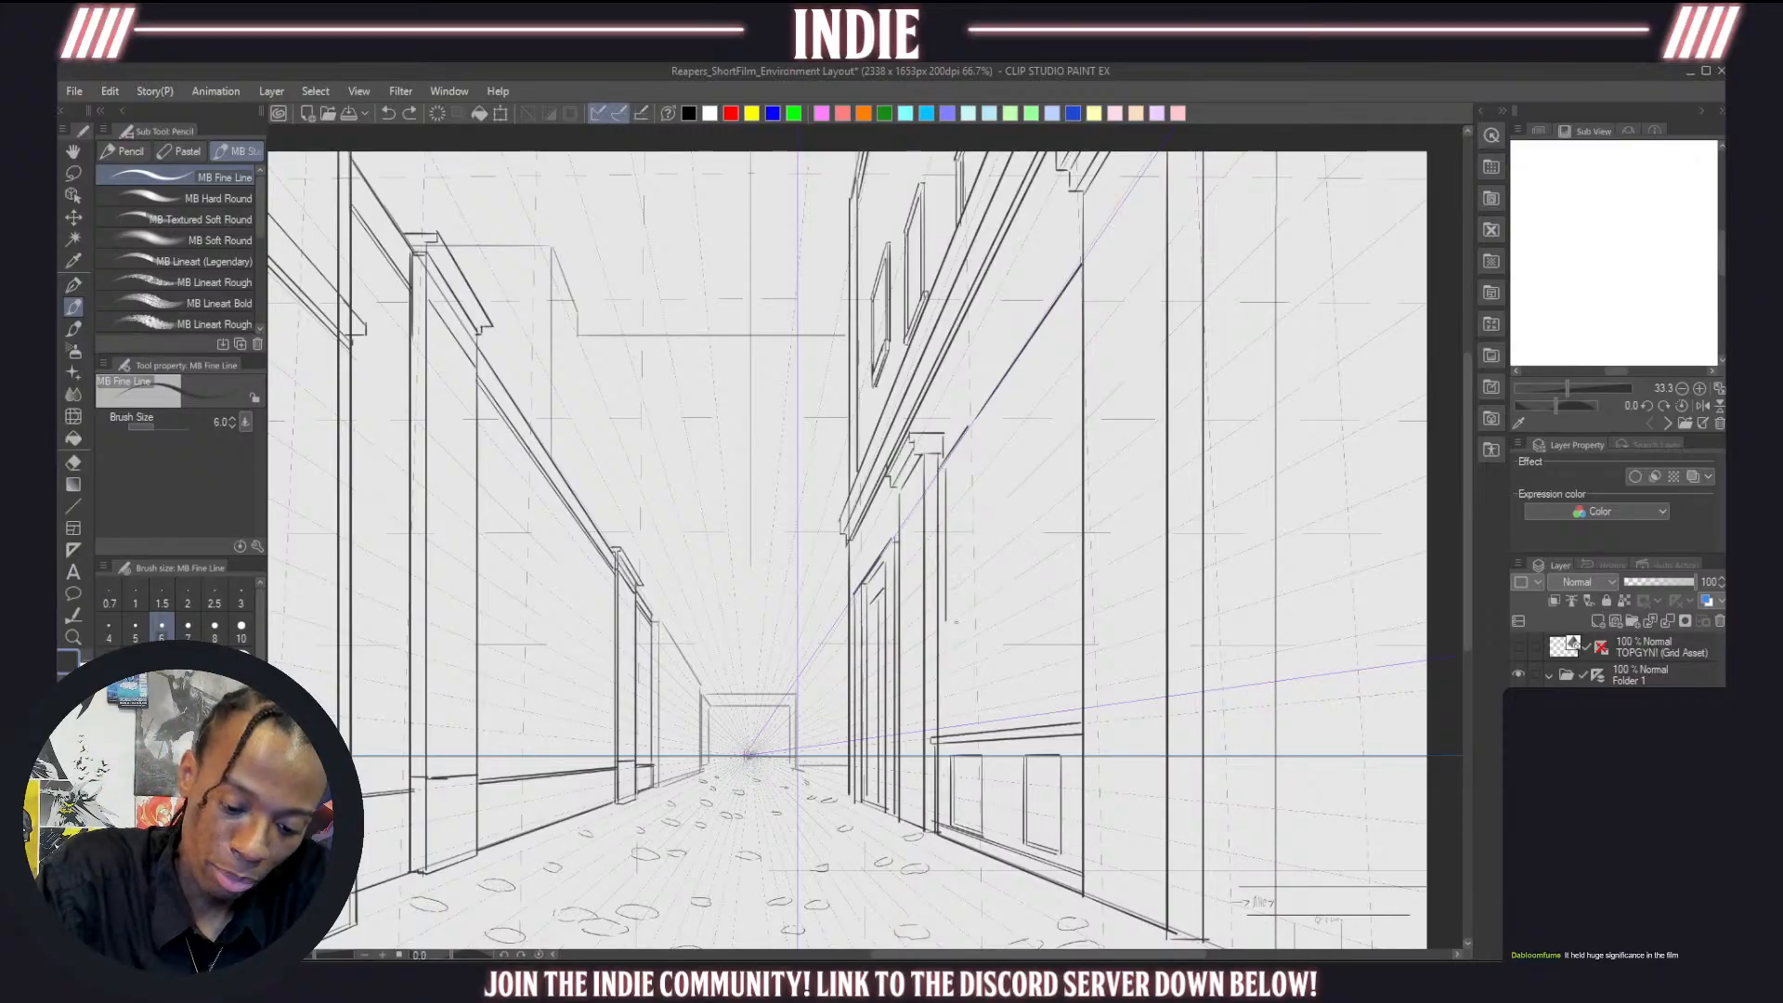
pyautogui.moveTo(962, 721); pyautogui.dragTo(1078, 710)
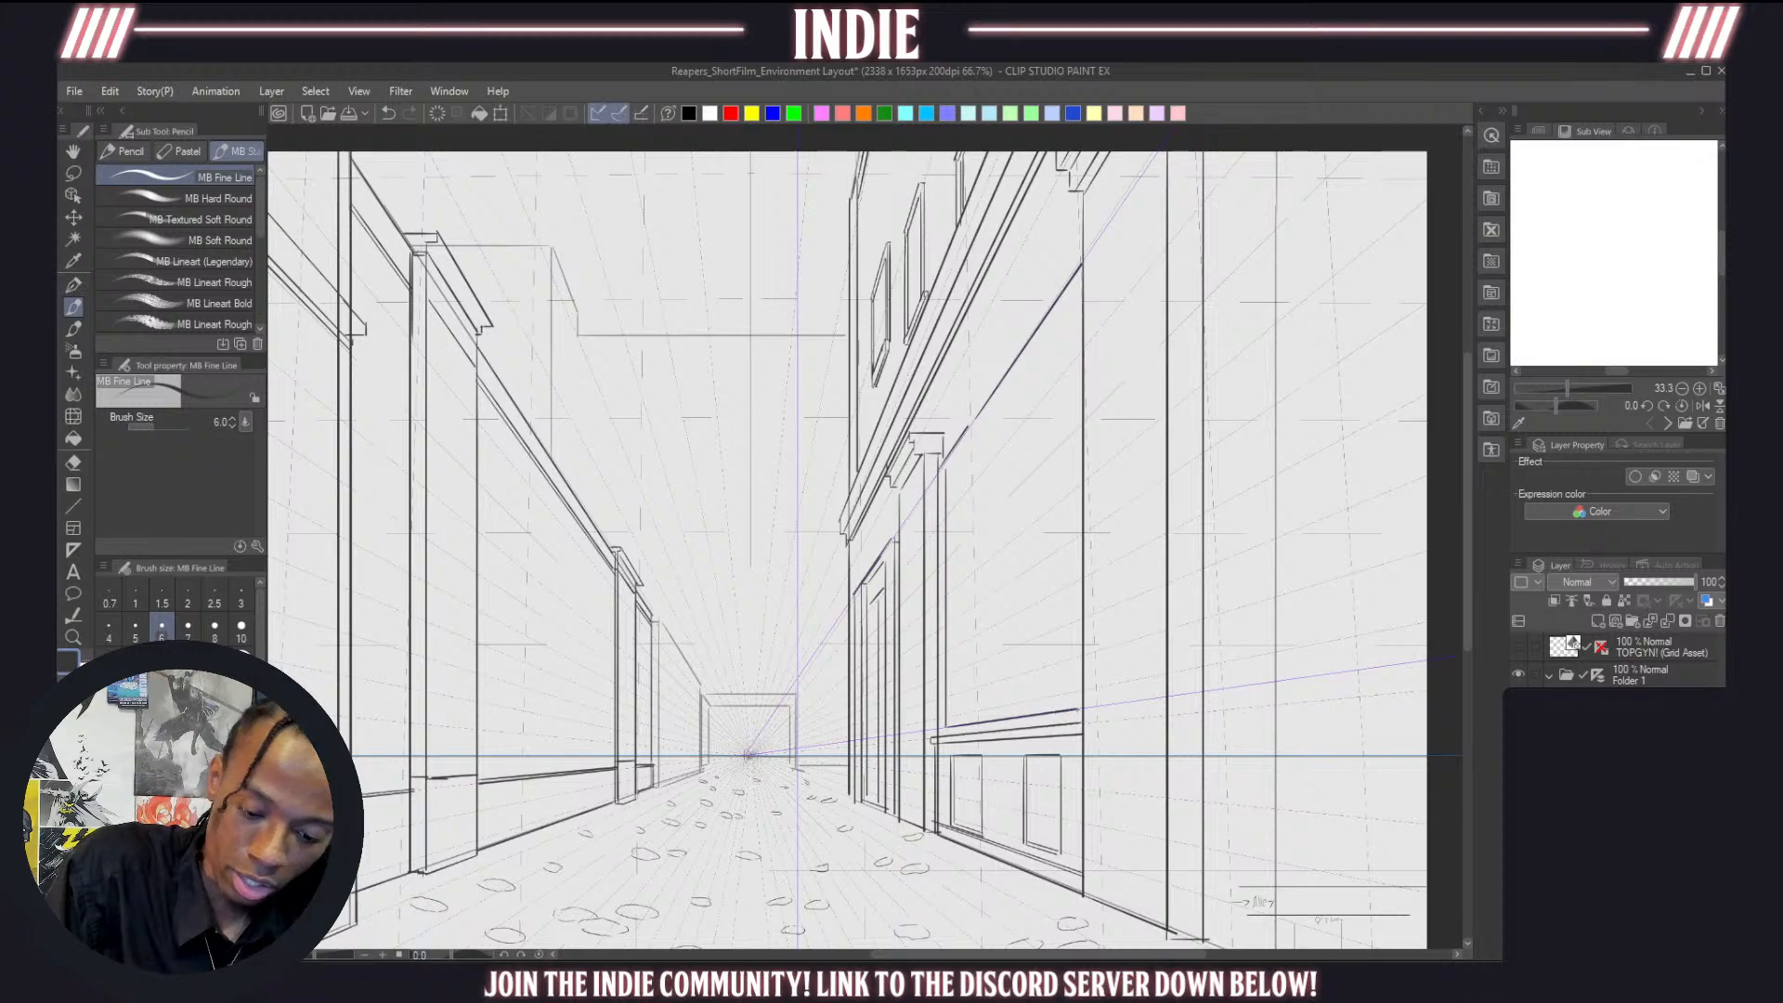
pyautogui.moveTo(955, 463)
pyautogui.mouseDown()
pyautogui.moveTo(1095, 305)
pyautogui.moveTo(1076, 323)
pyautogui.moveTo(1085, 278)
pyautogui.moveTo(974, 481)
pyautogui.moveTo(954, 475)
pyautogui.moveTo(952, 688)
pyautogui.mouseUp()
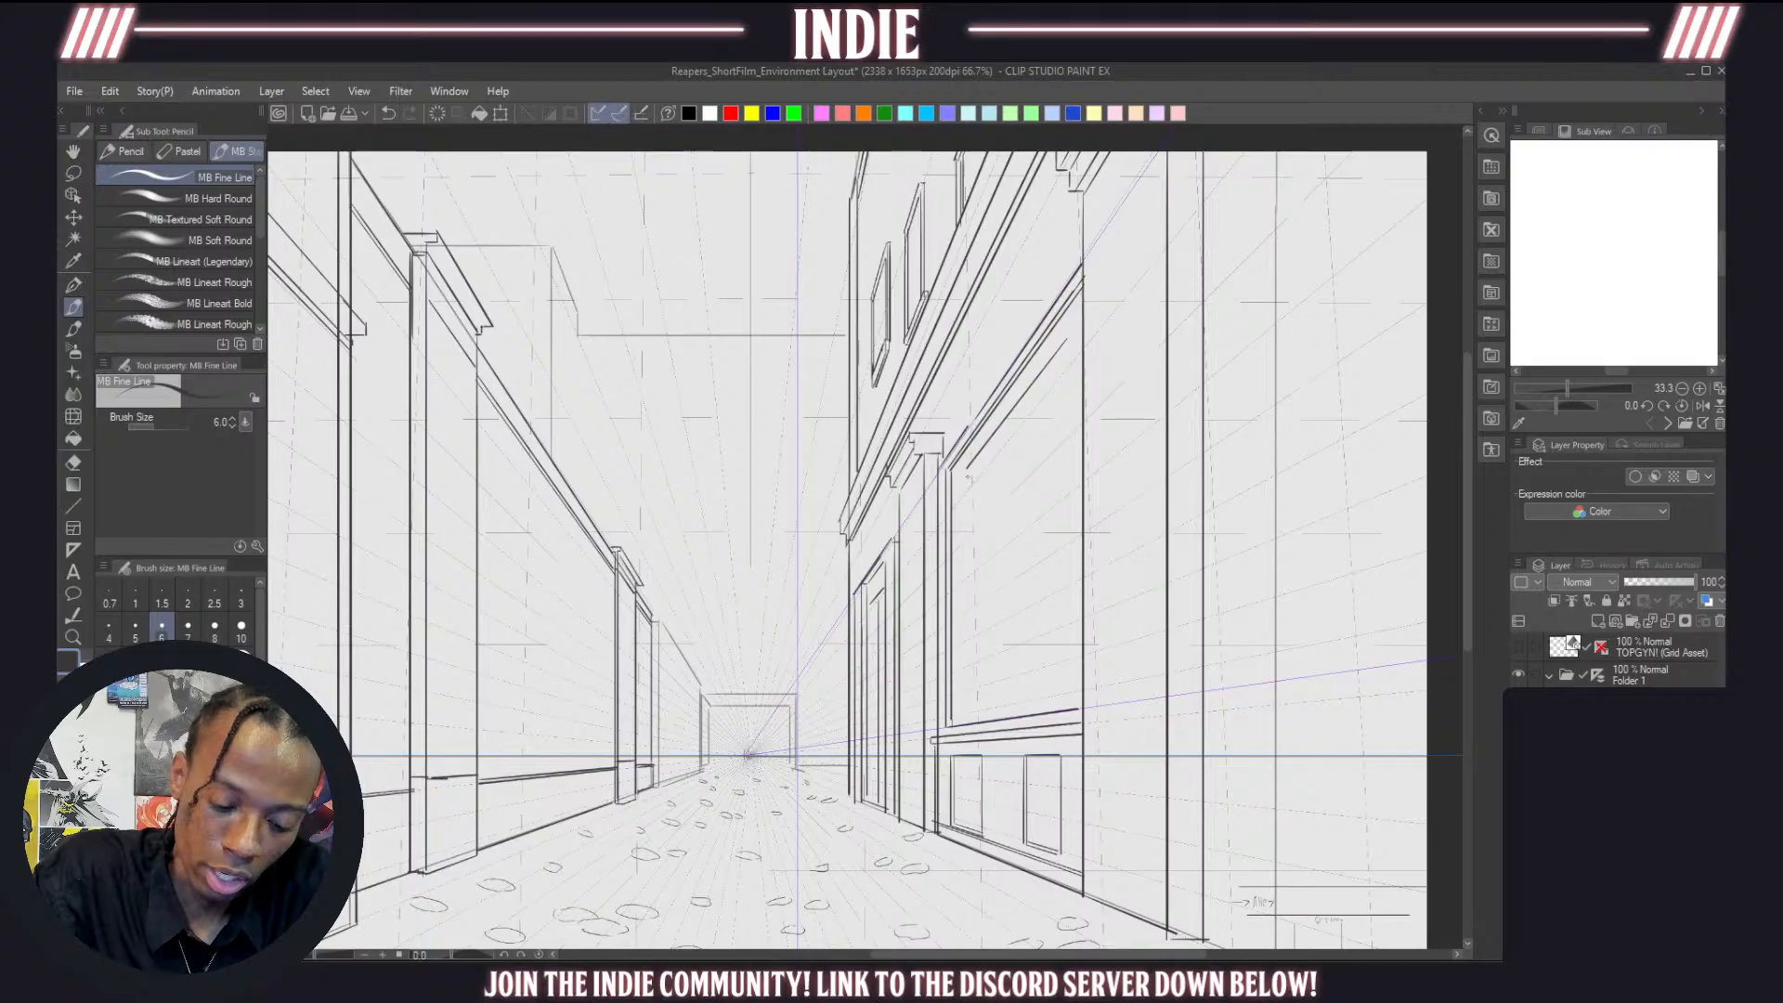
# Draw the large window's inner pane outline in perspective and add inset lines along its far side and bottom edge
pyautogui.moveTo(982, 470); pyautogui.dragTo(976, 667)
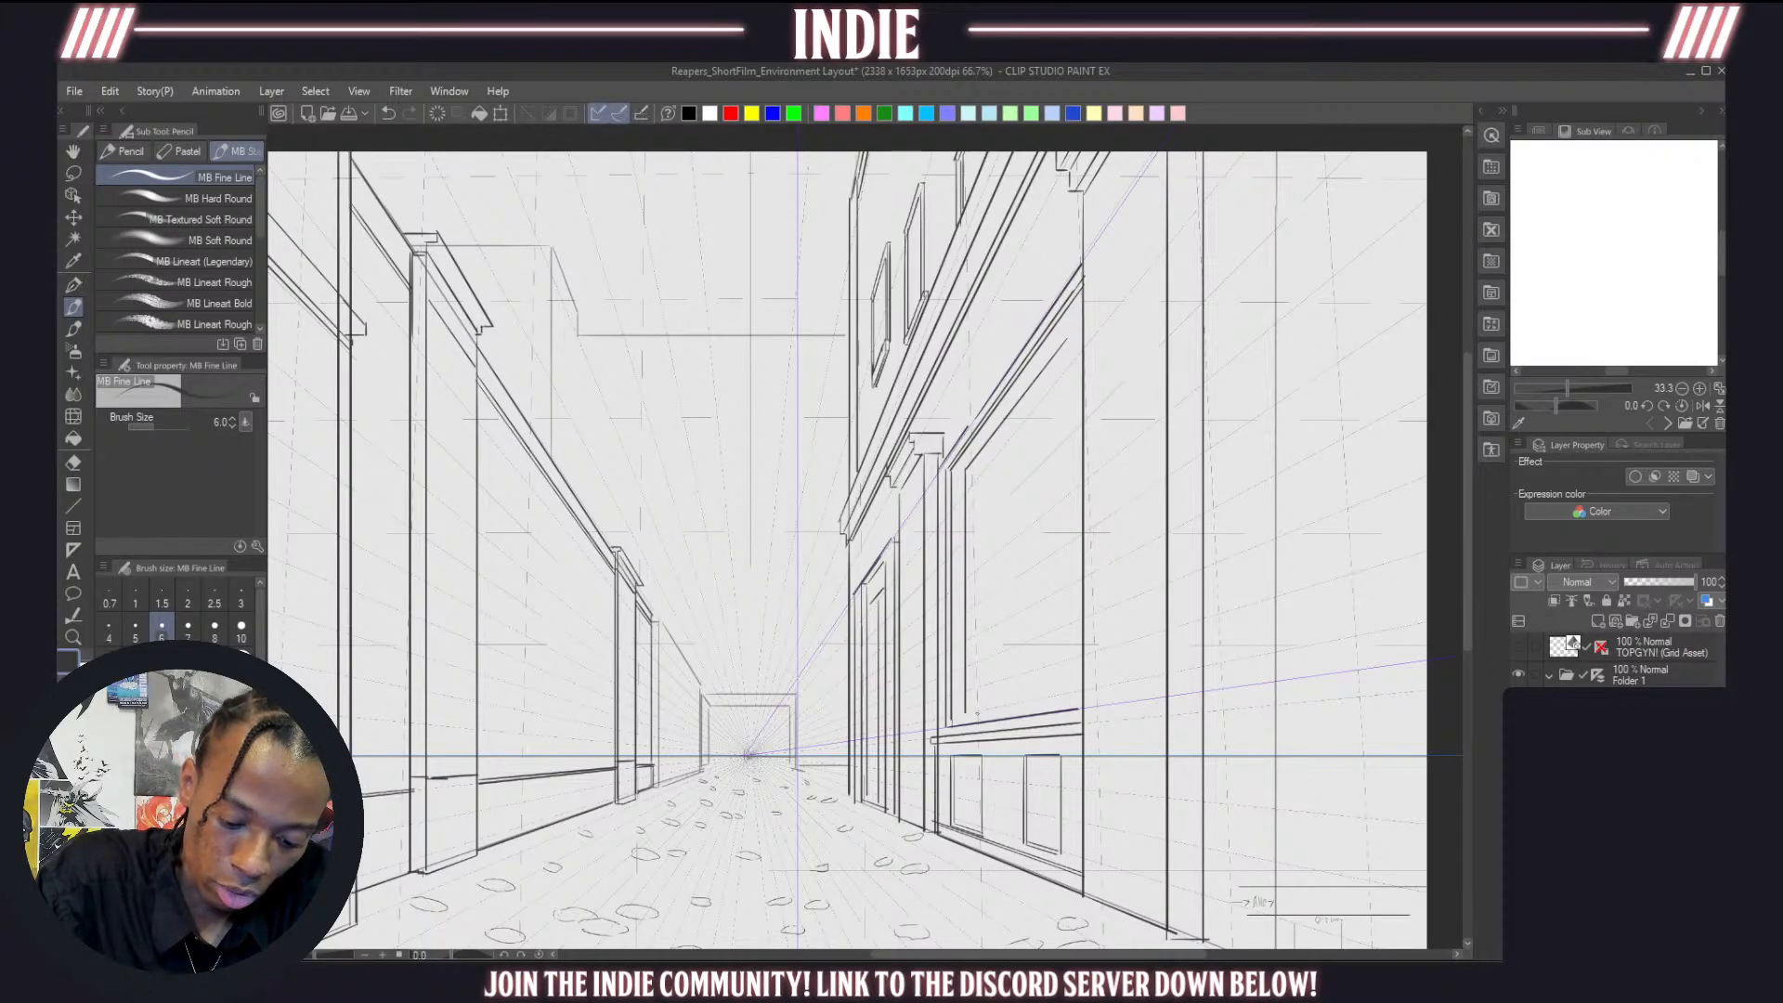
pyautogui.moveTo(969, 712); pyautogui.dragTo(1067, 687)
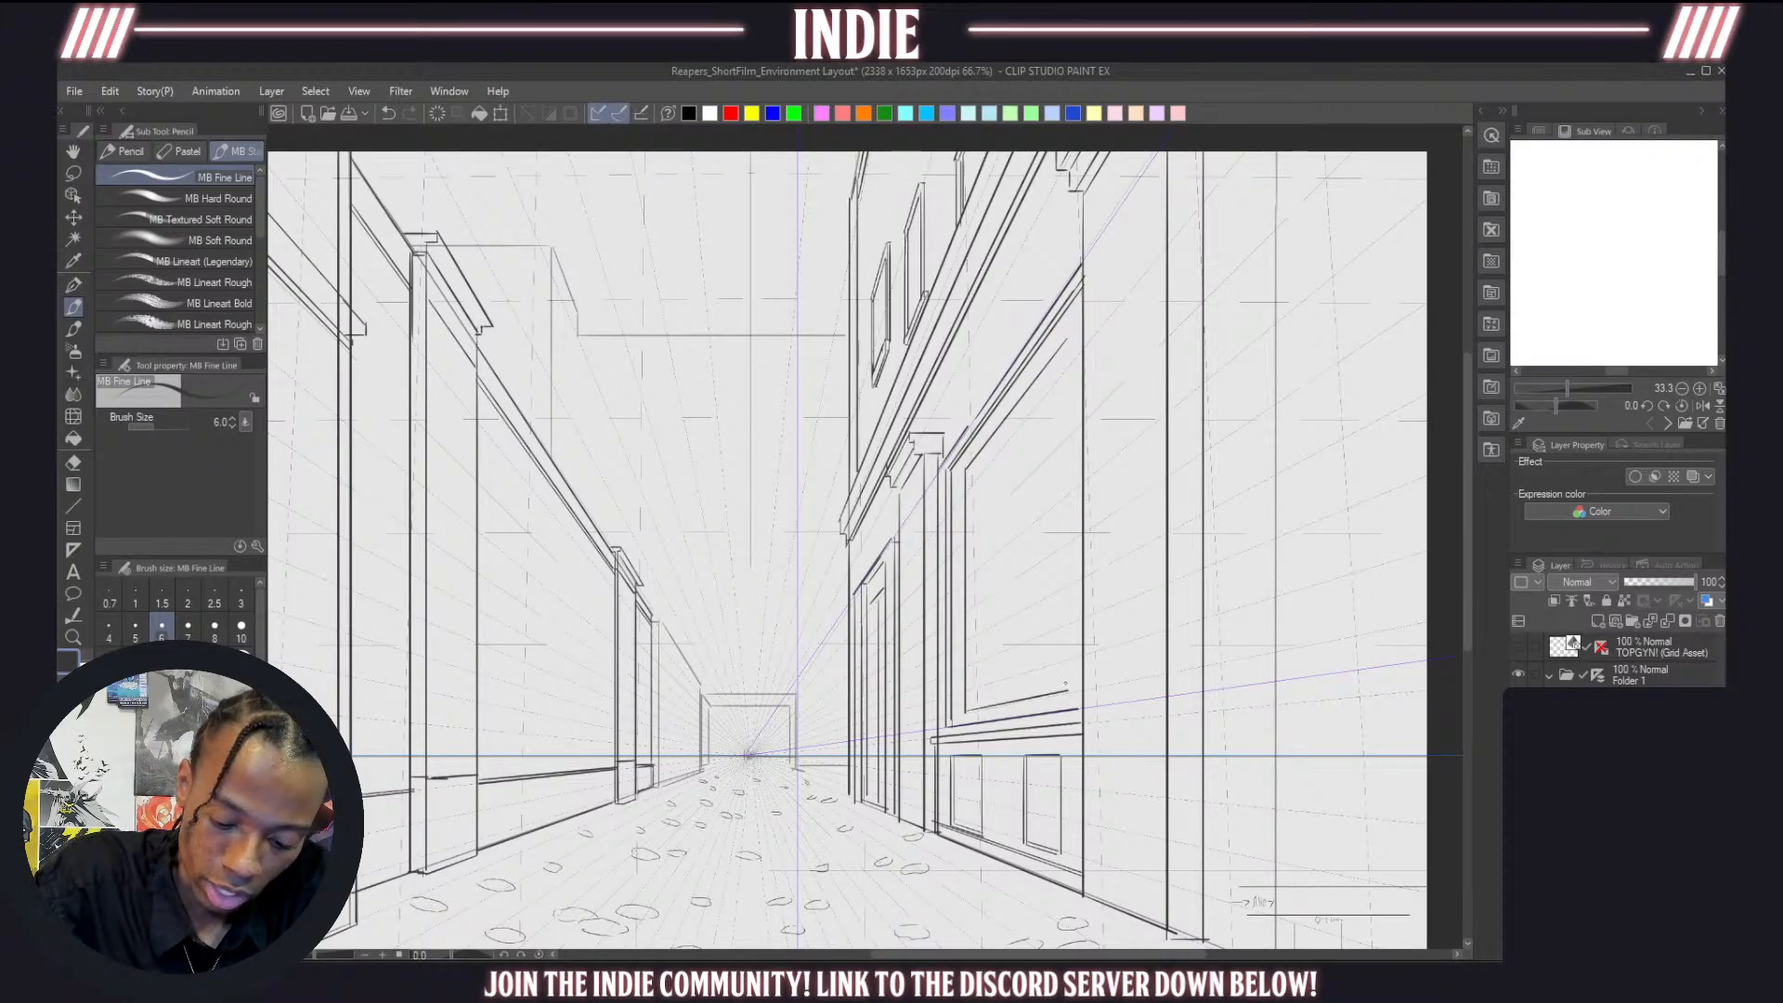
pyautogui.moveTo(1071, 337); pyautogui.dragTo(1068, 615)
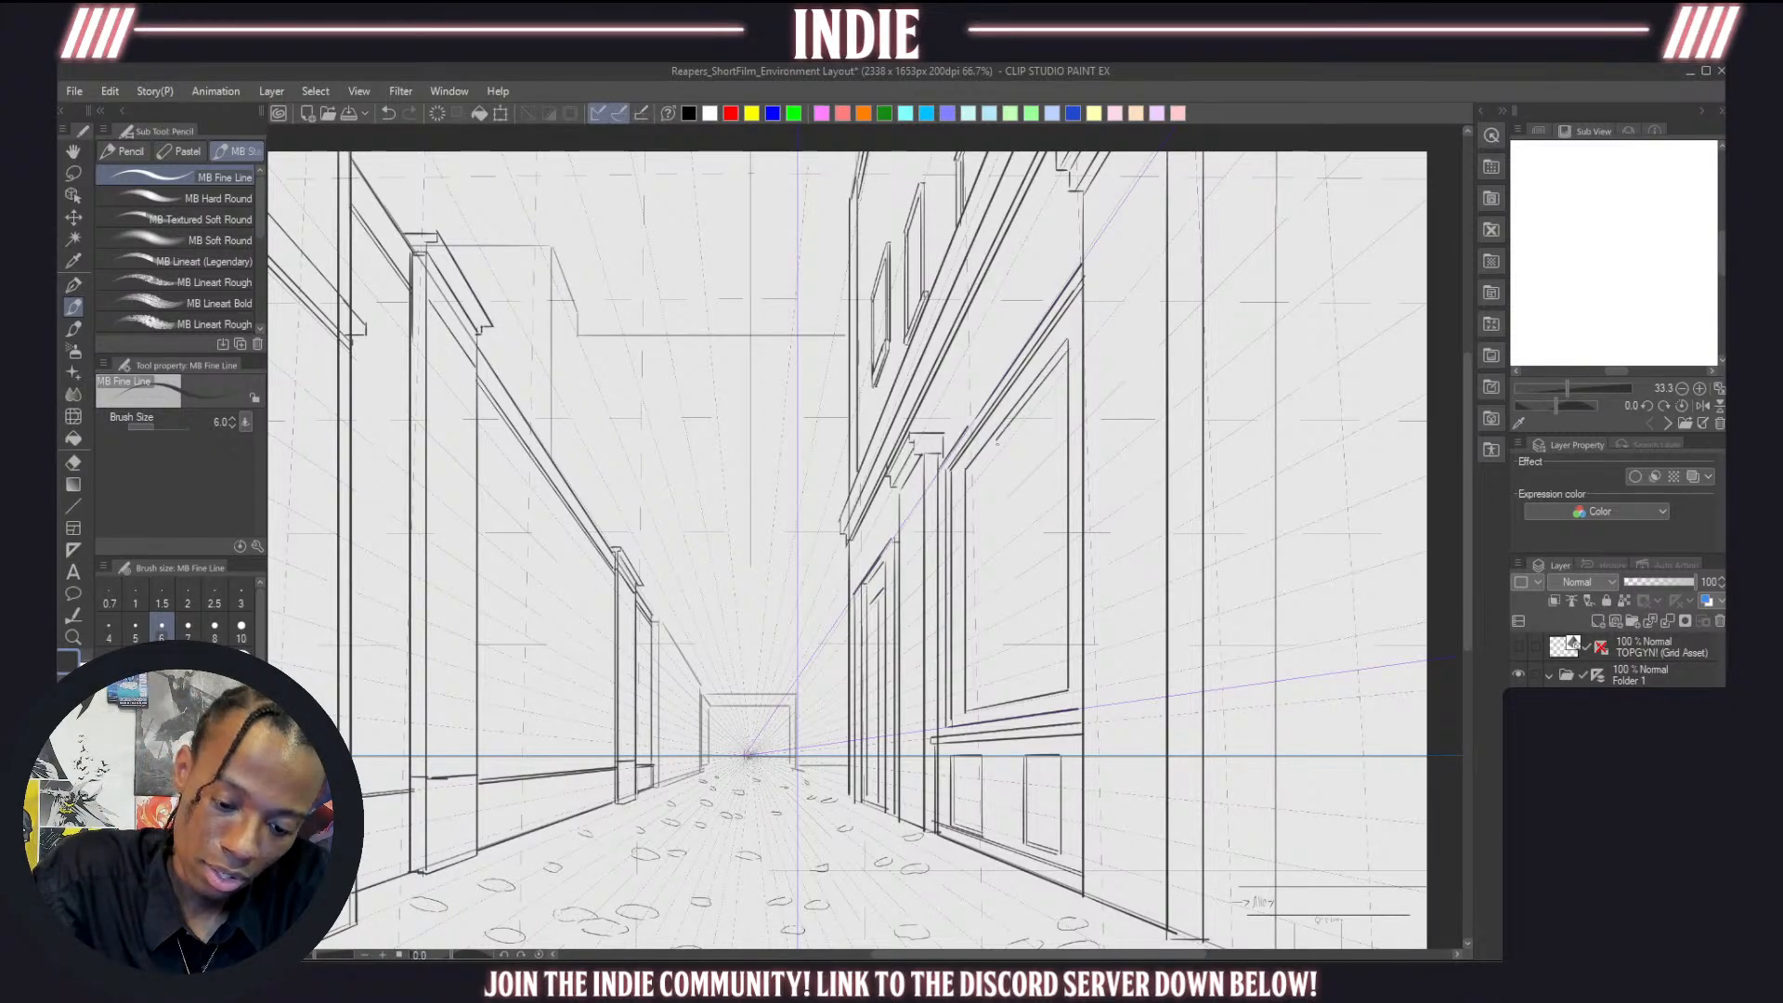
pyautogui.moveTo(973, 474); pyautogui.dragTo(979, 694)
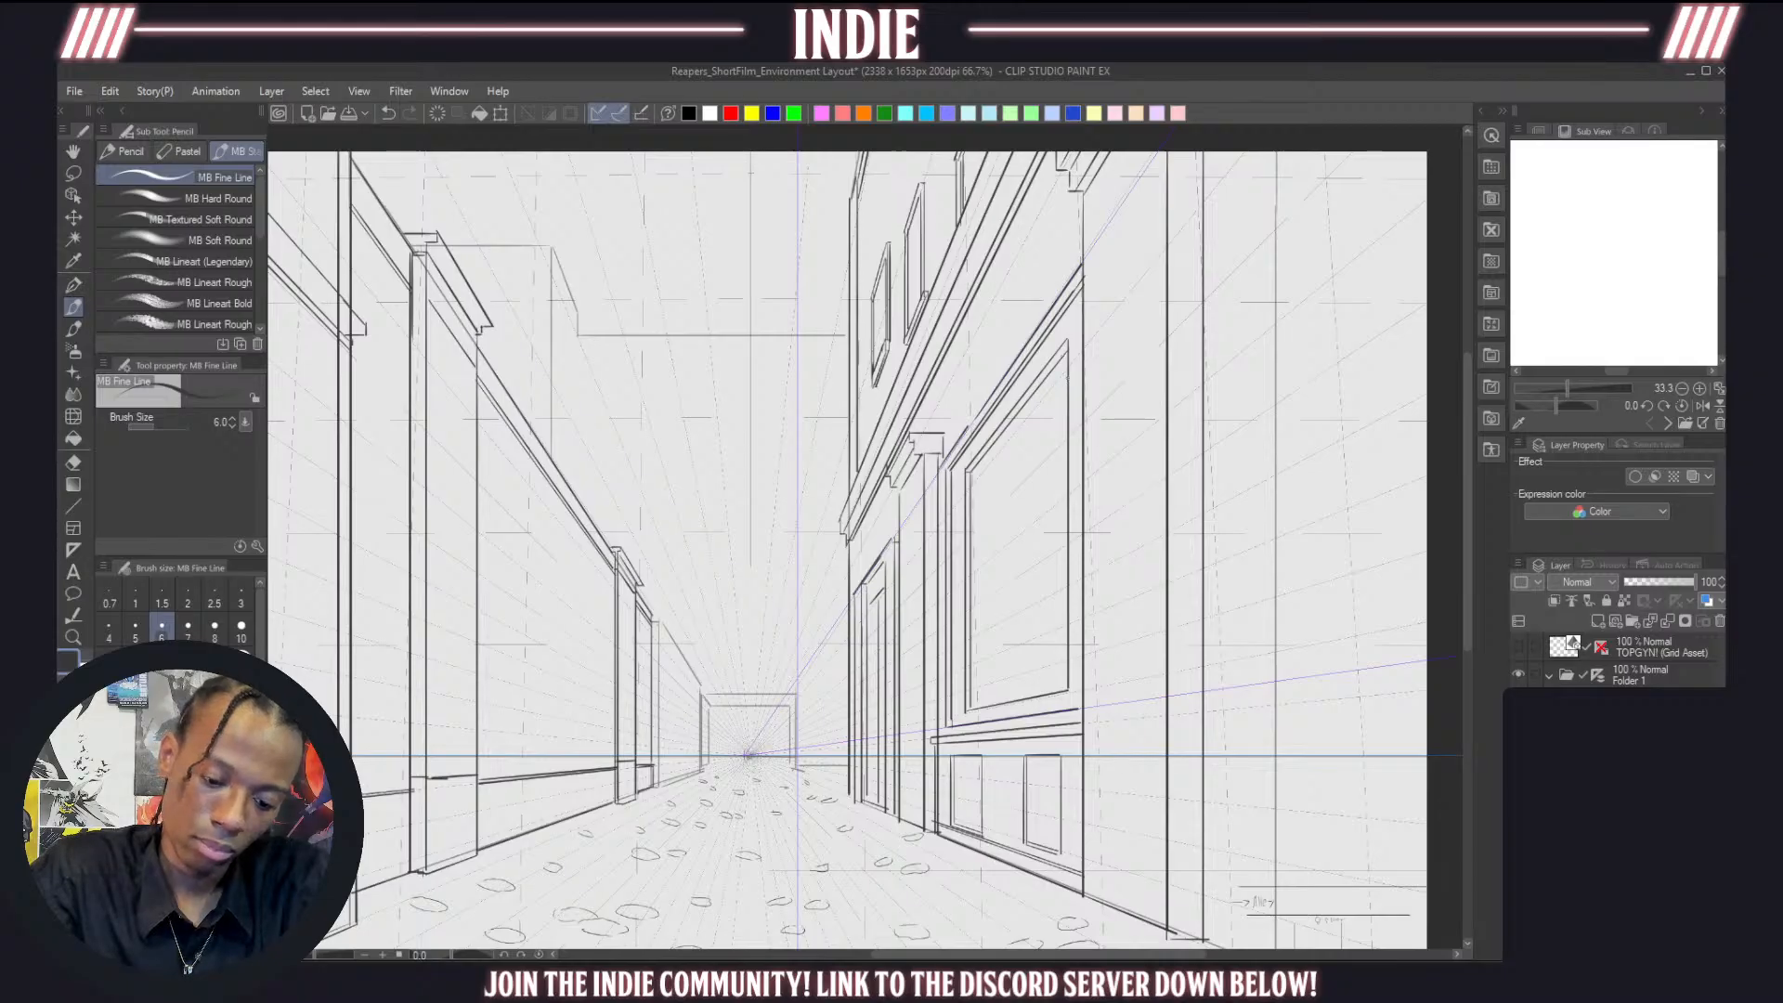
pyautogui.moveTo(1071, 354)
pyautogui.mouseDown()
pyautogui.moveTo(982, 476)
pyautogui.moveTo(975, 705)
pyautogui.mouseUp()
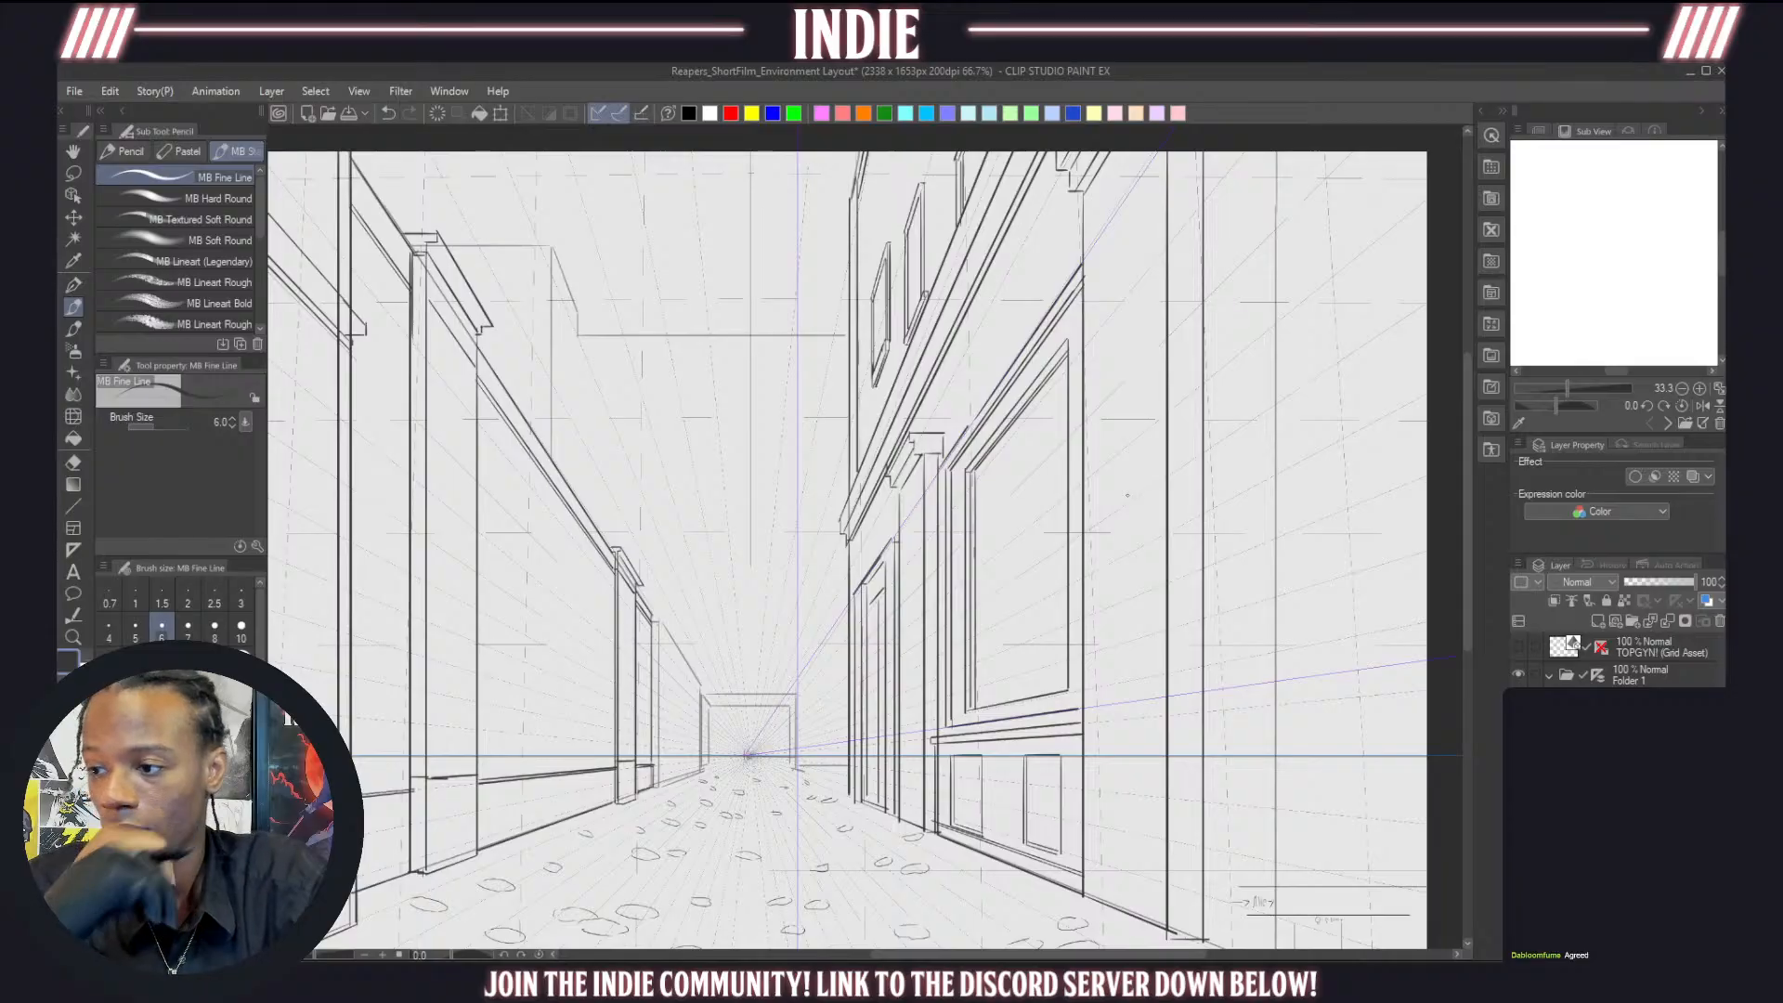
# Examine the whole alley composition and the right-hand building's upper section
pyautogui.scroll(-4, 1128, 495)
pyautogui.scroll(3, 994, 500)
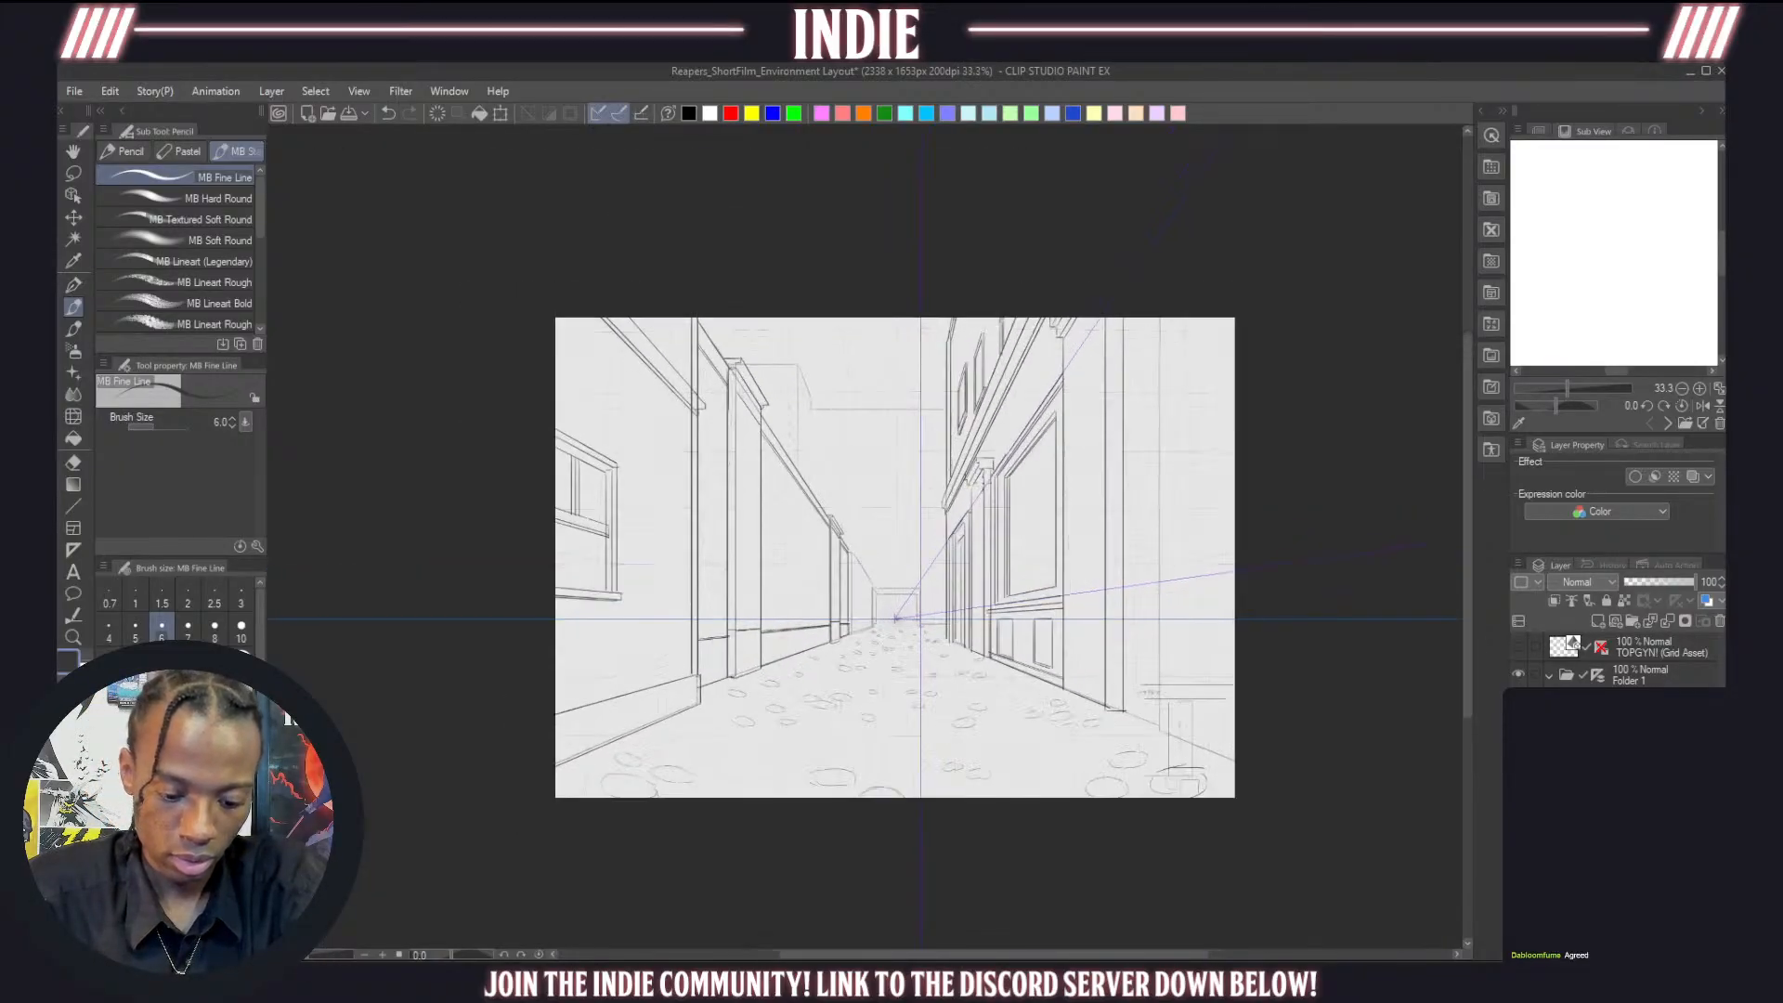
pyautogui.scroll(-2, 995, 502)
pyautogui.scroll(3, 994, 379)
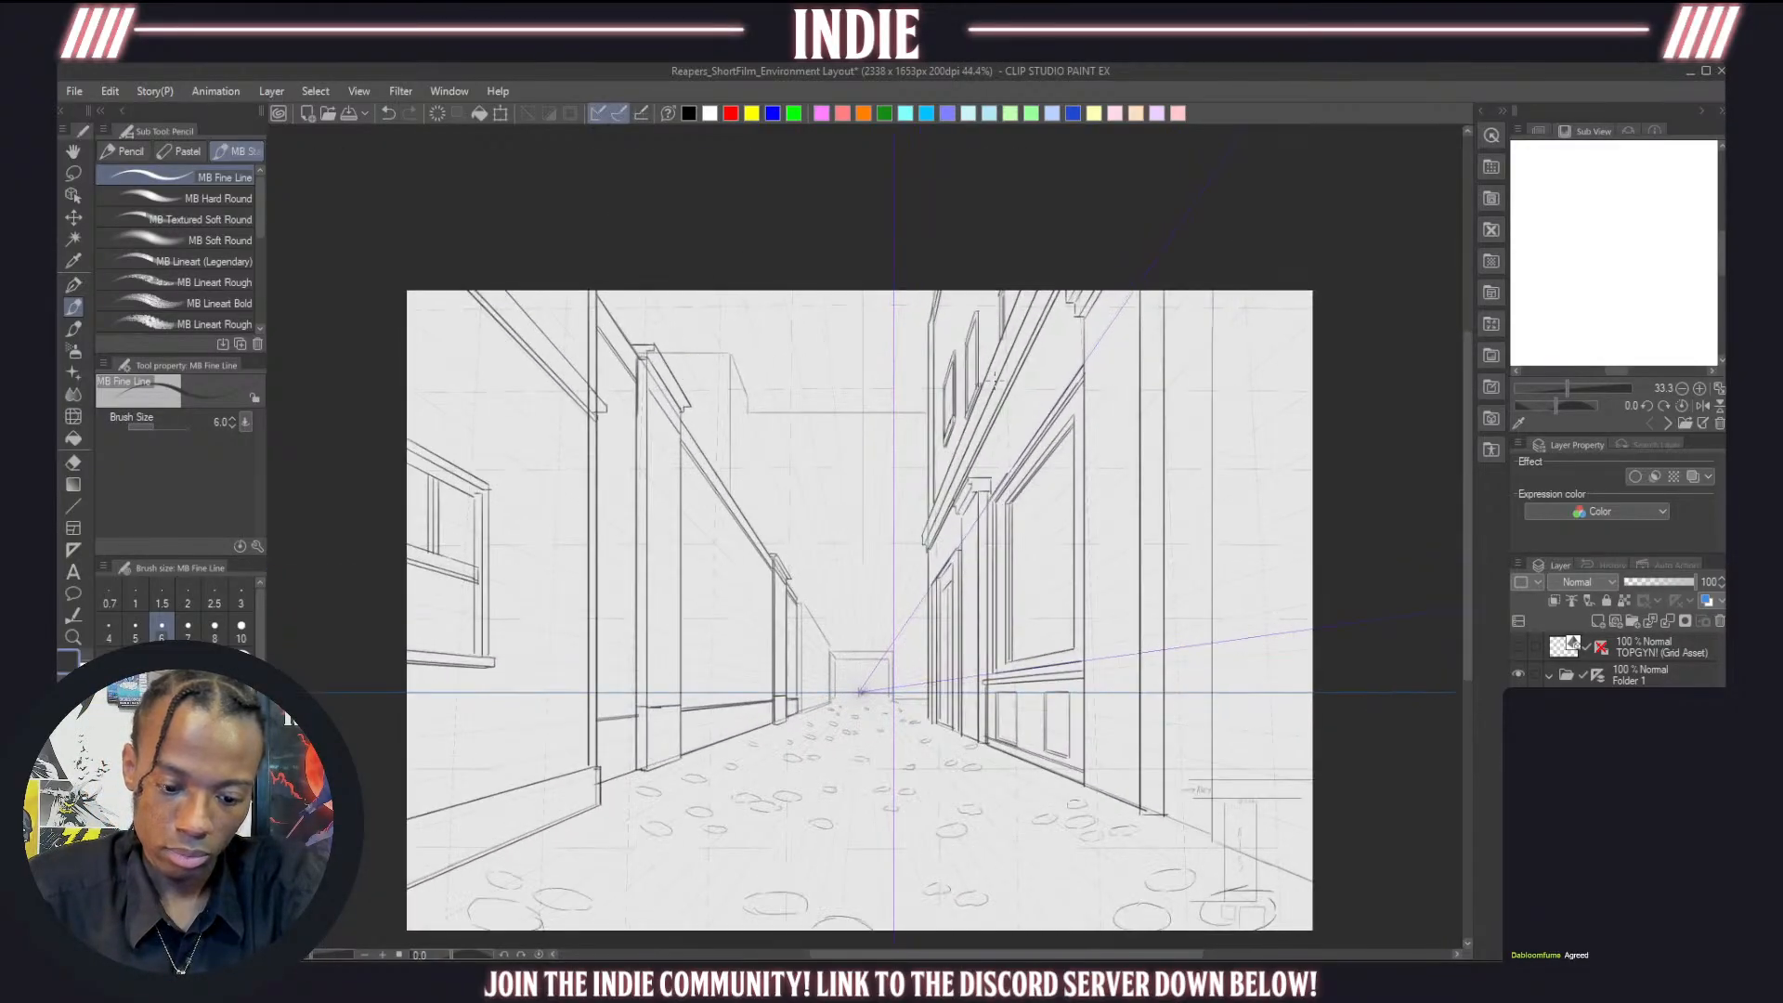
pyautogui.scroll(2, 992, 376)
pyautogui.scroll(-3, 987, 371)
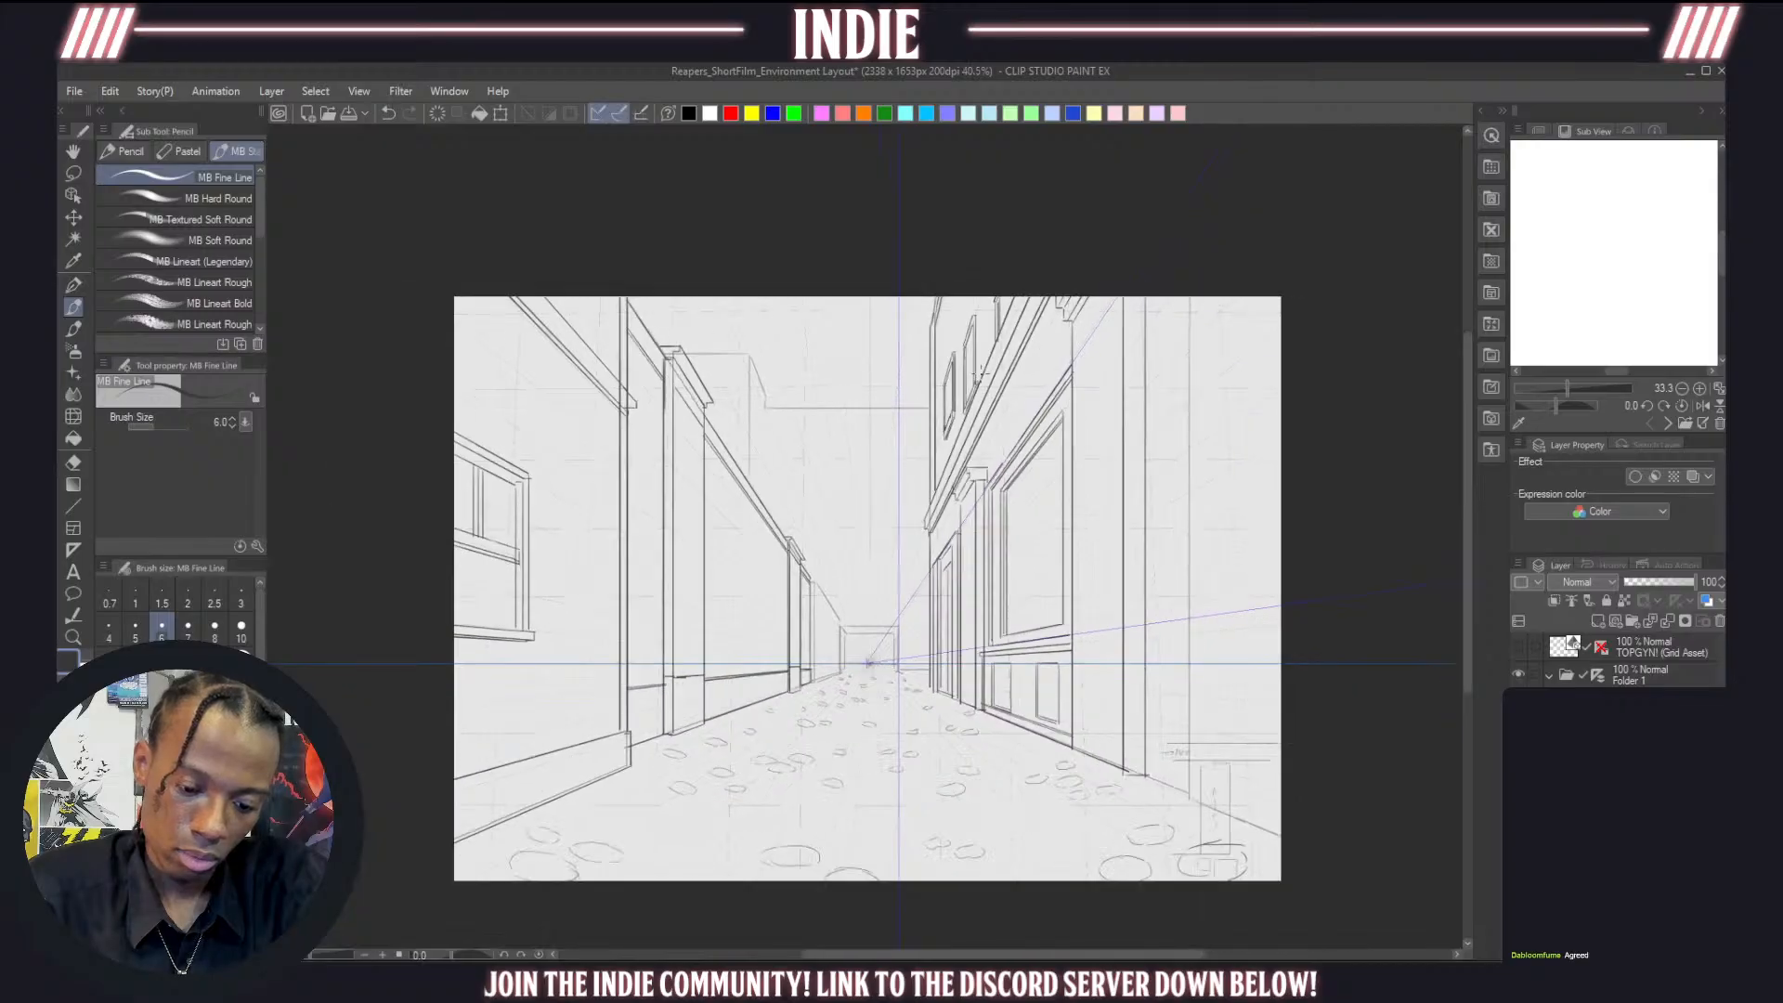
pyautogui.scroll(2, 985, 371)
pyautogui.scroll(-1, 992, 371)
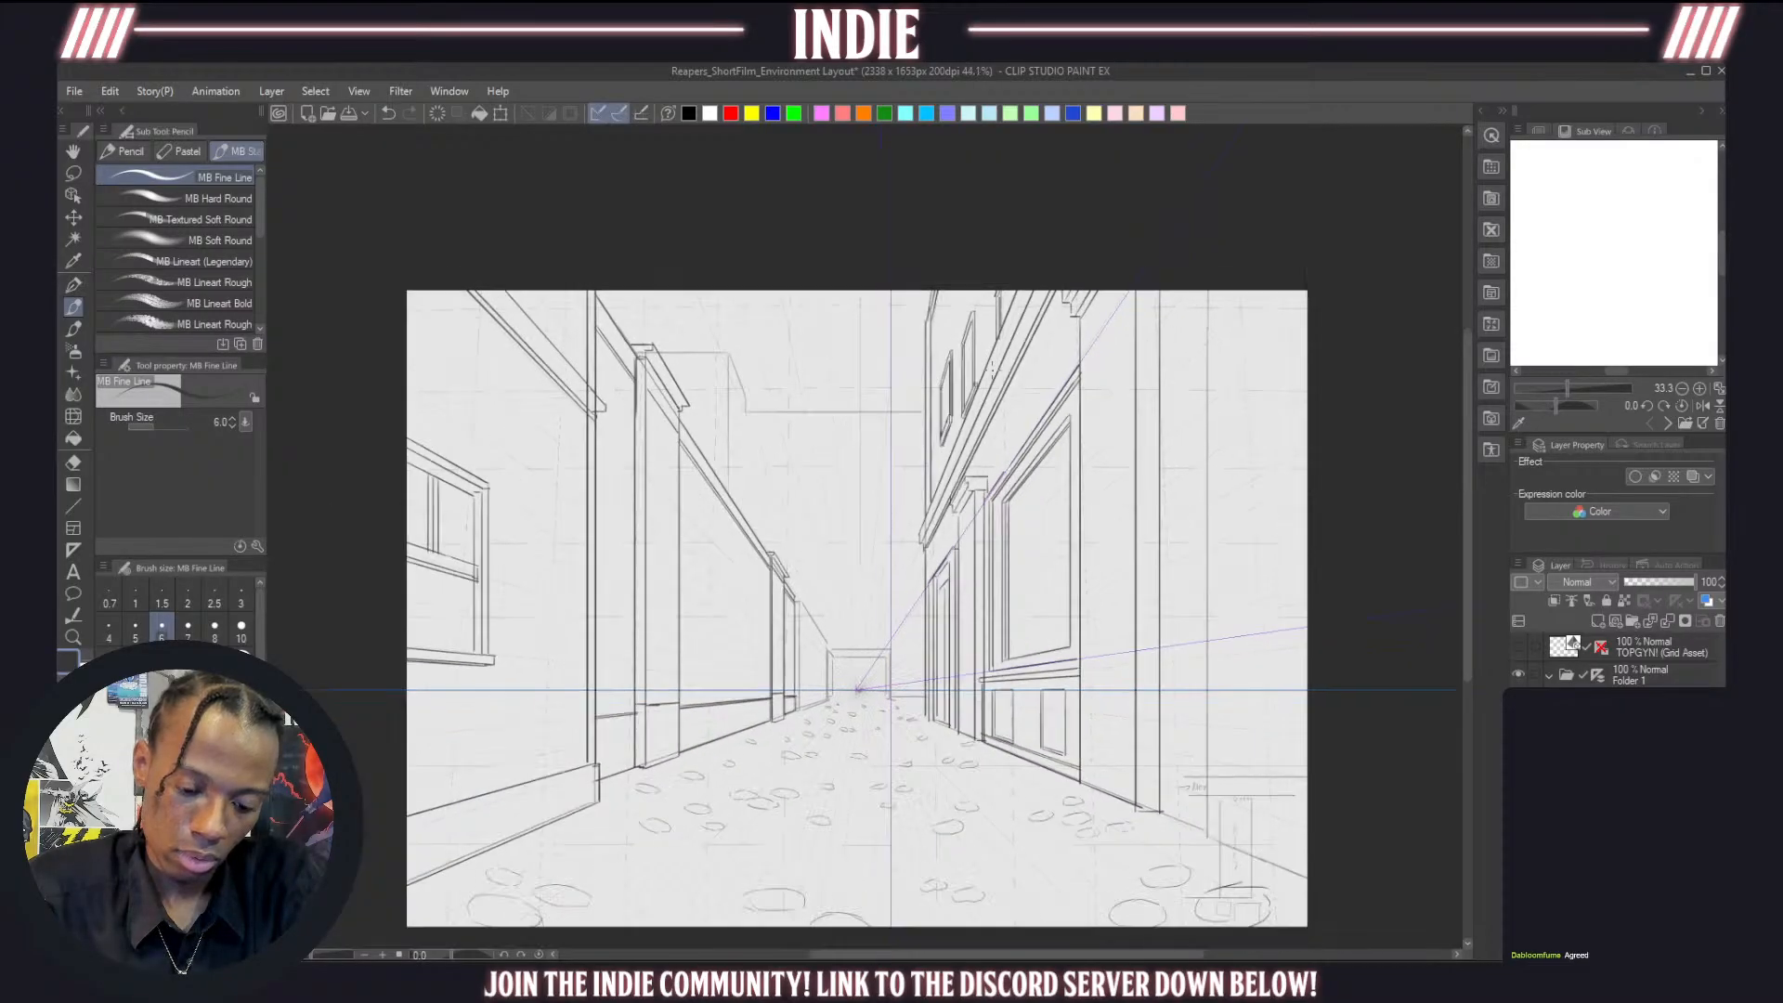
pyautogui.scroll(-1, 1001, 372)
pyautogui.scroll(4, 1003, 374)
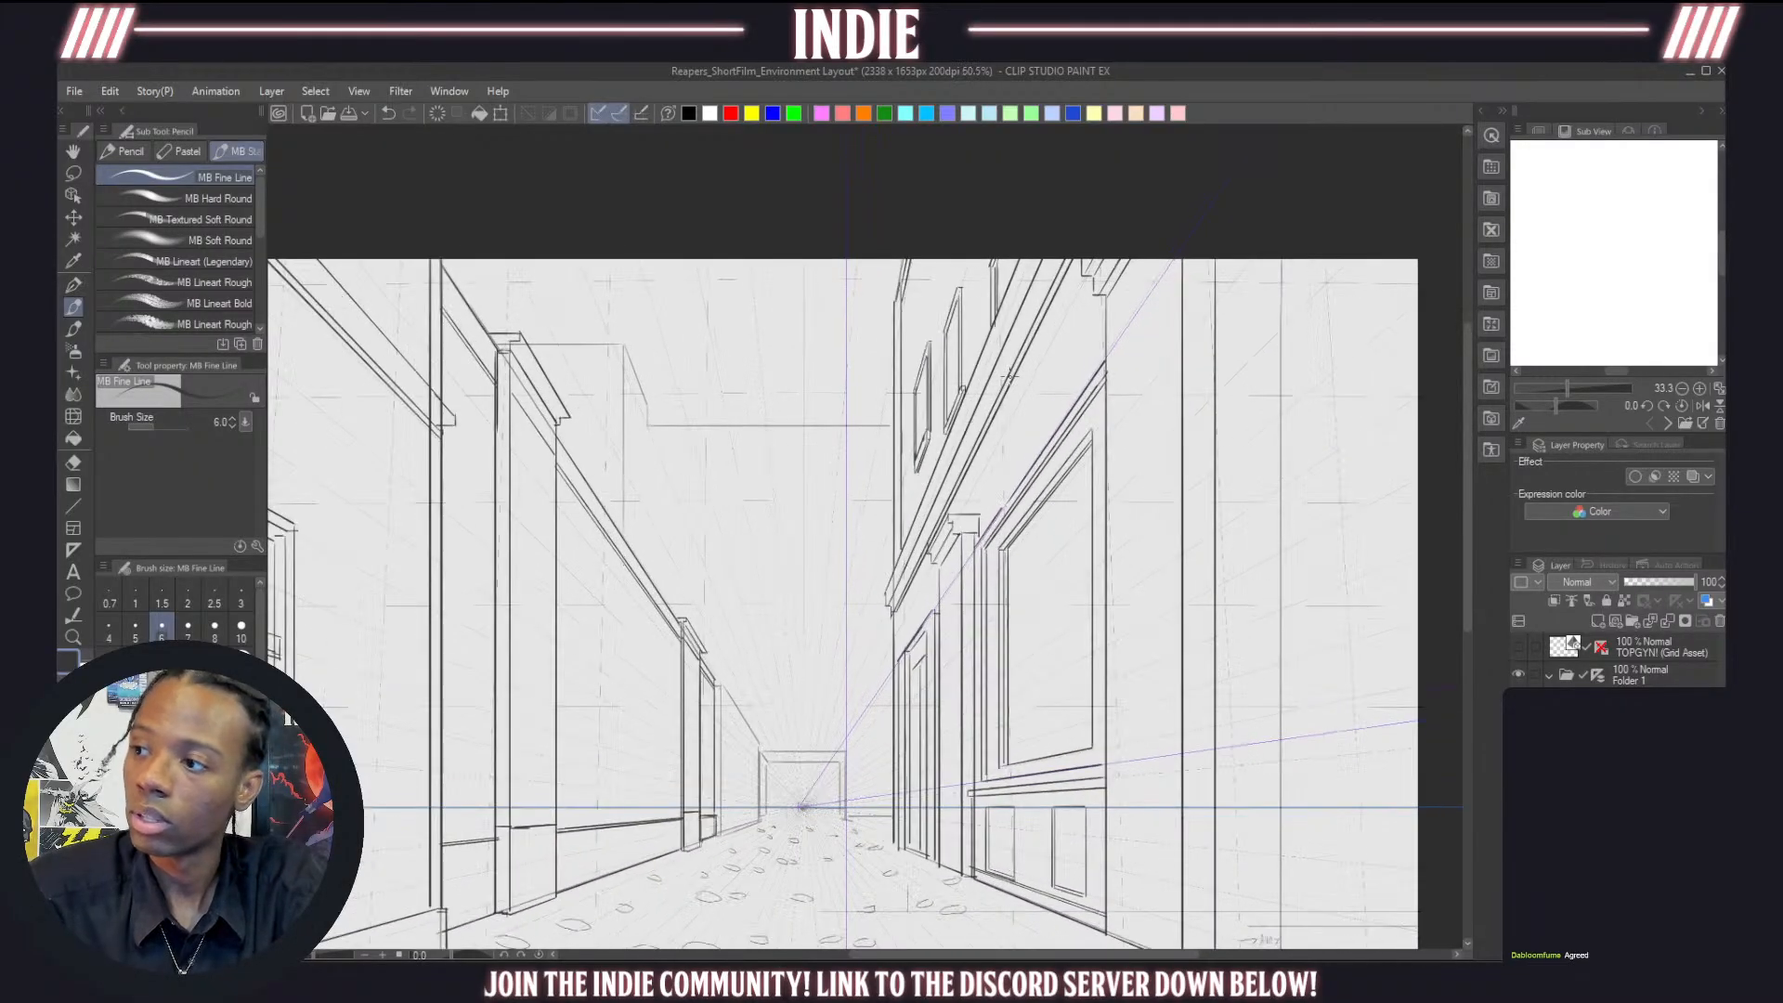
# Outline a long receding fascia panel above the large window, from the capped pillar to the wall's near vertical edge
pyautogui.moveTo(983, 513); pyautogui.dragTo(1101, 318)
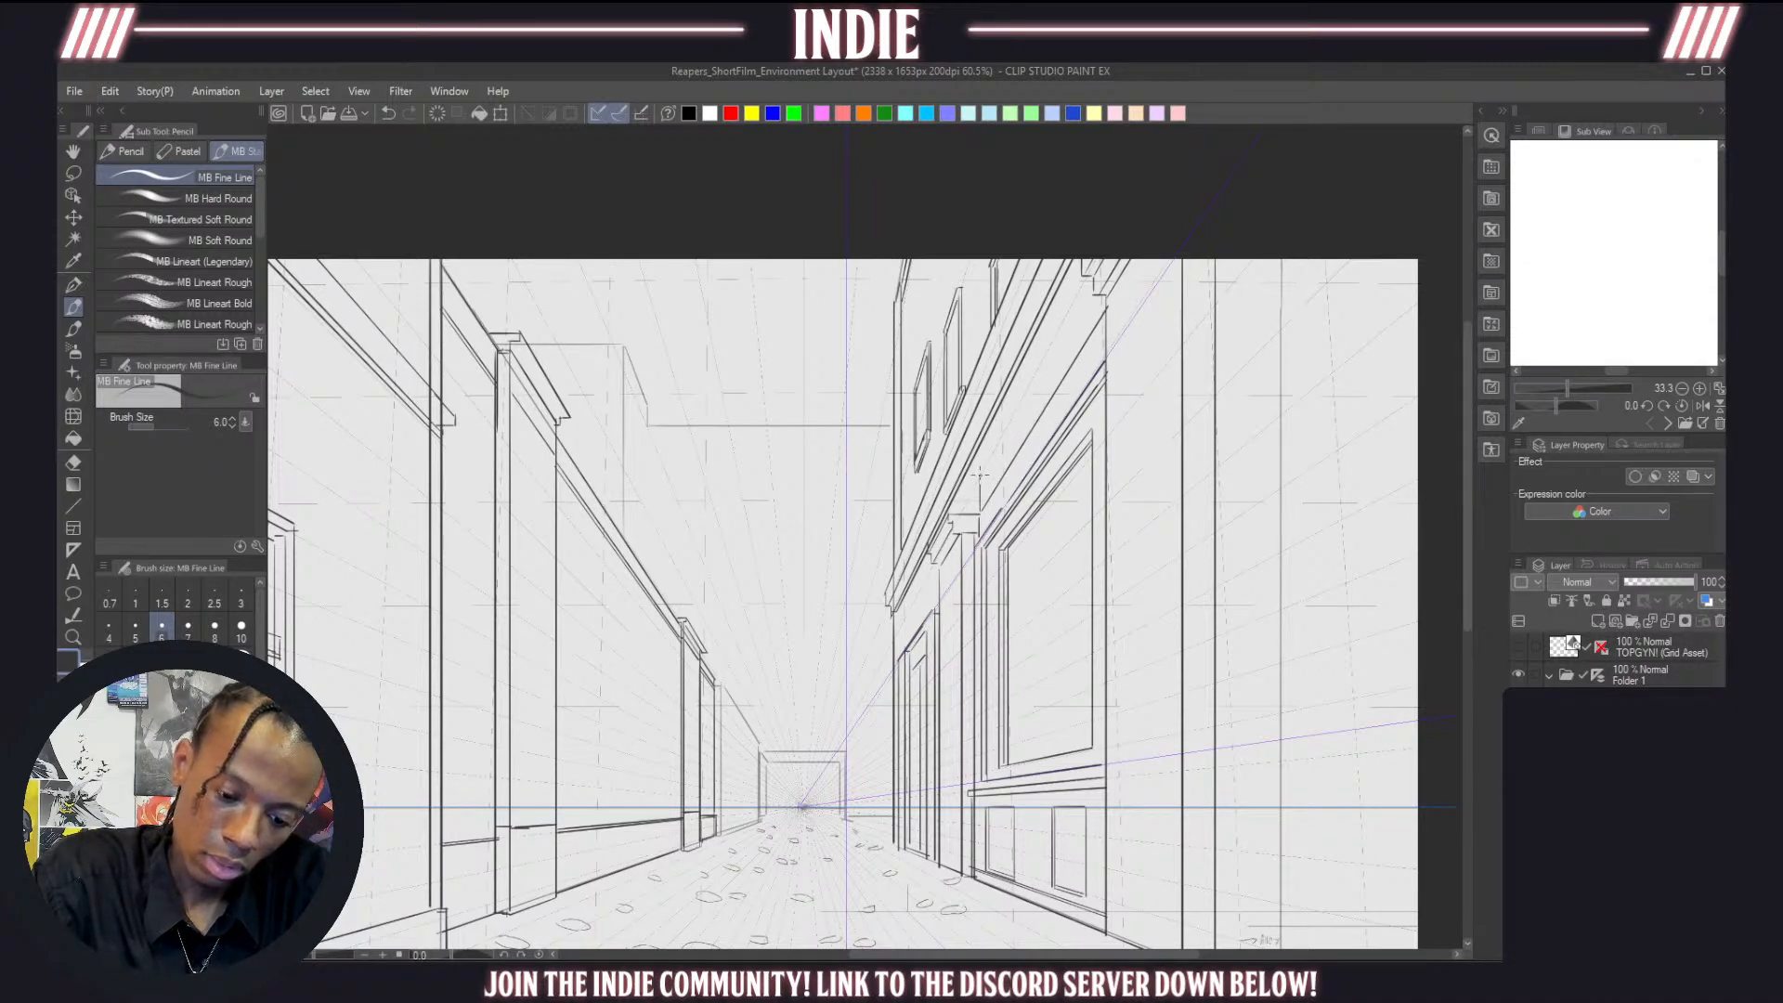
pyautogui.moveTo(981, 474); pyautogui.dragTo(1074, 313)
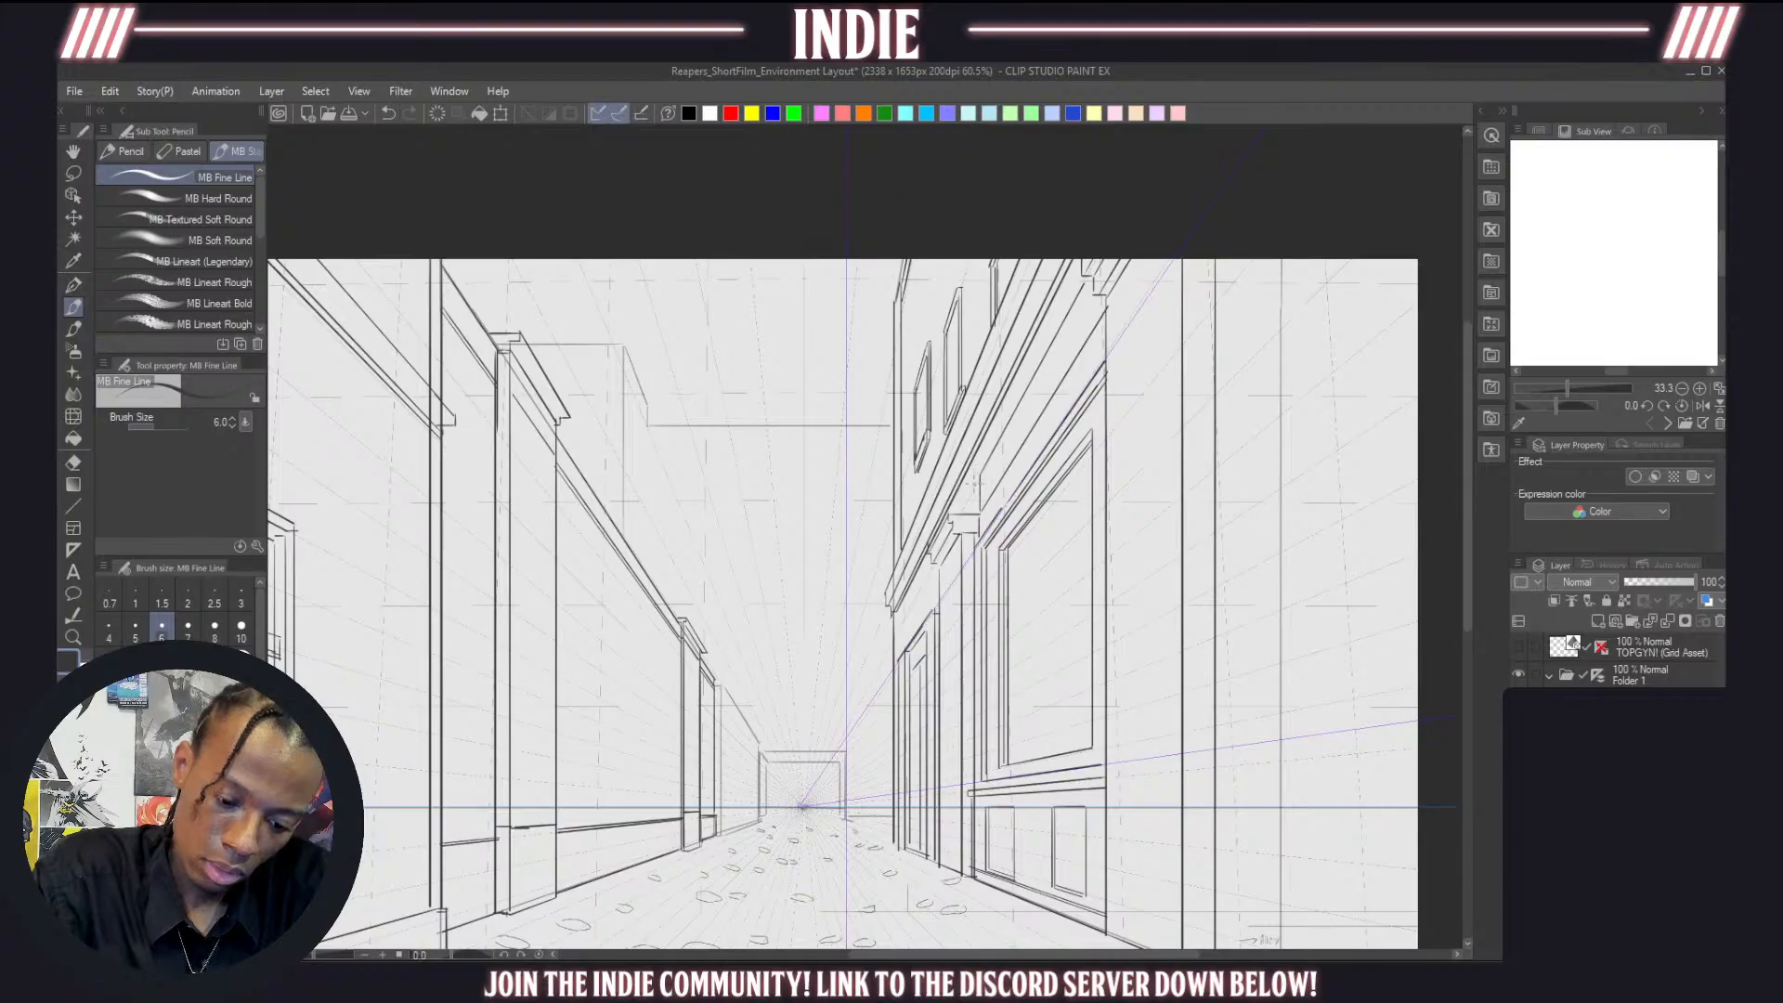
pyautogui.moveTo(972, 465)
pyautogui.mouseDown()
pyautogui.moveTo(979, 519)
pyautogui.moveTo(979, 456)
pyautogui.moveTo(984, 519)
pyautogui.moveTo(980, 462)
pyautogui.mouseUp()
pyautogui.hotkey('ctrl', 'z')
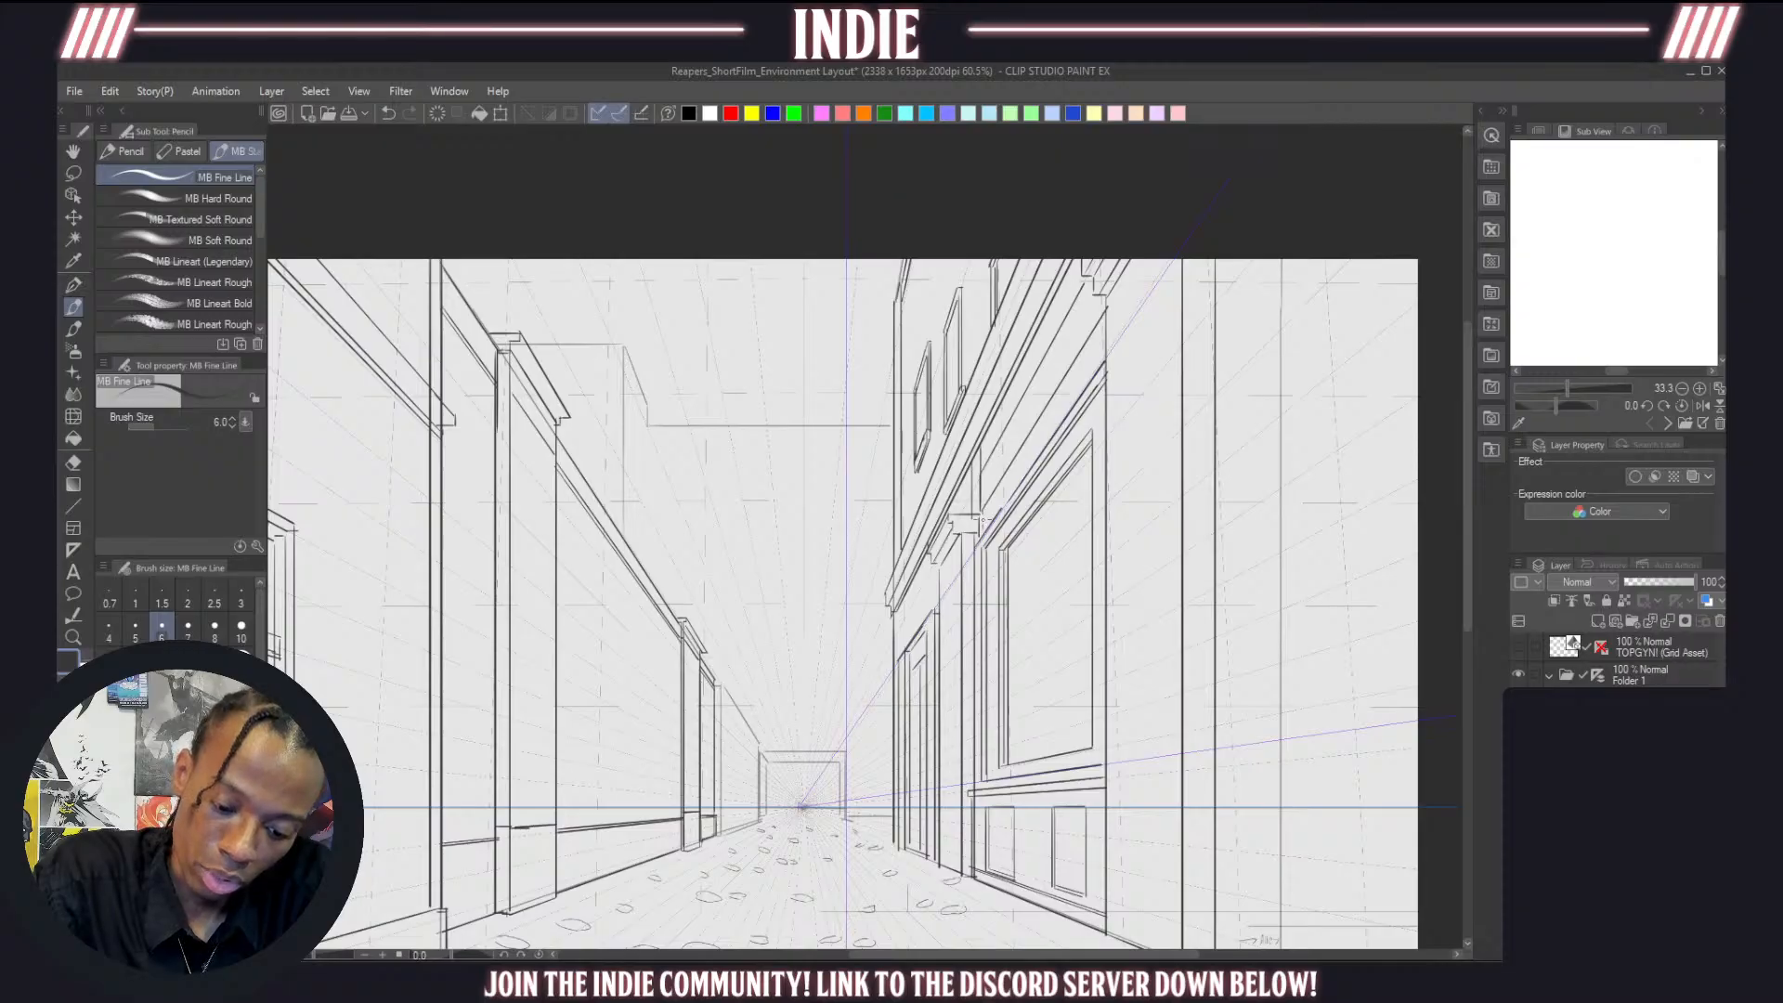
pyautogui.moveTo(983, 514); pyautogui.dragTo(1119, 316)
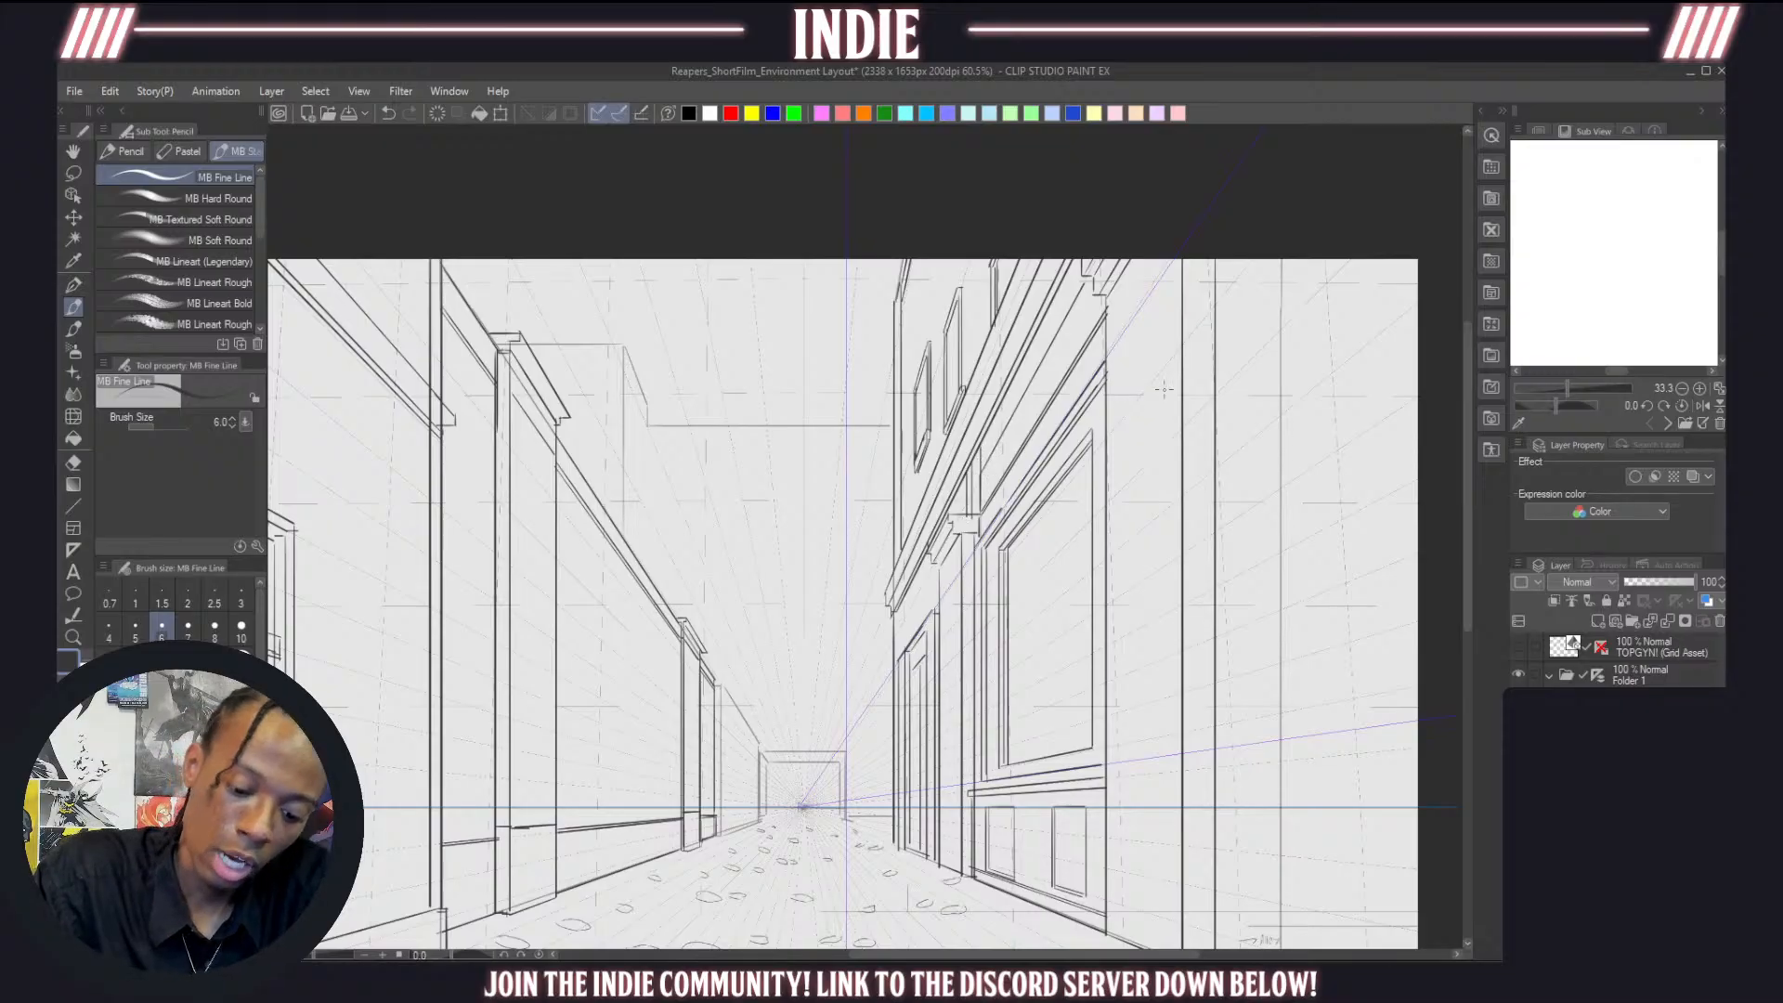
pyautogui.hotkey('ctrl', 'z')
pyautogui.moveTo(969, 485); pyautogui.dragTo(971, 506)
pyautogui.hotkey('ctrl', 'z')
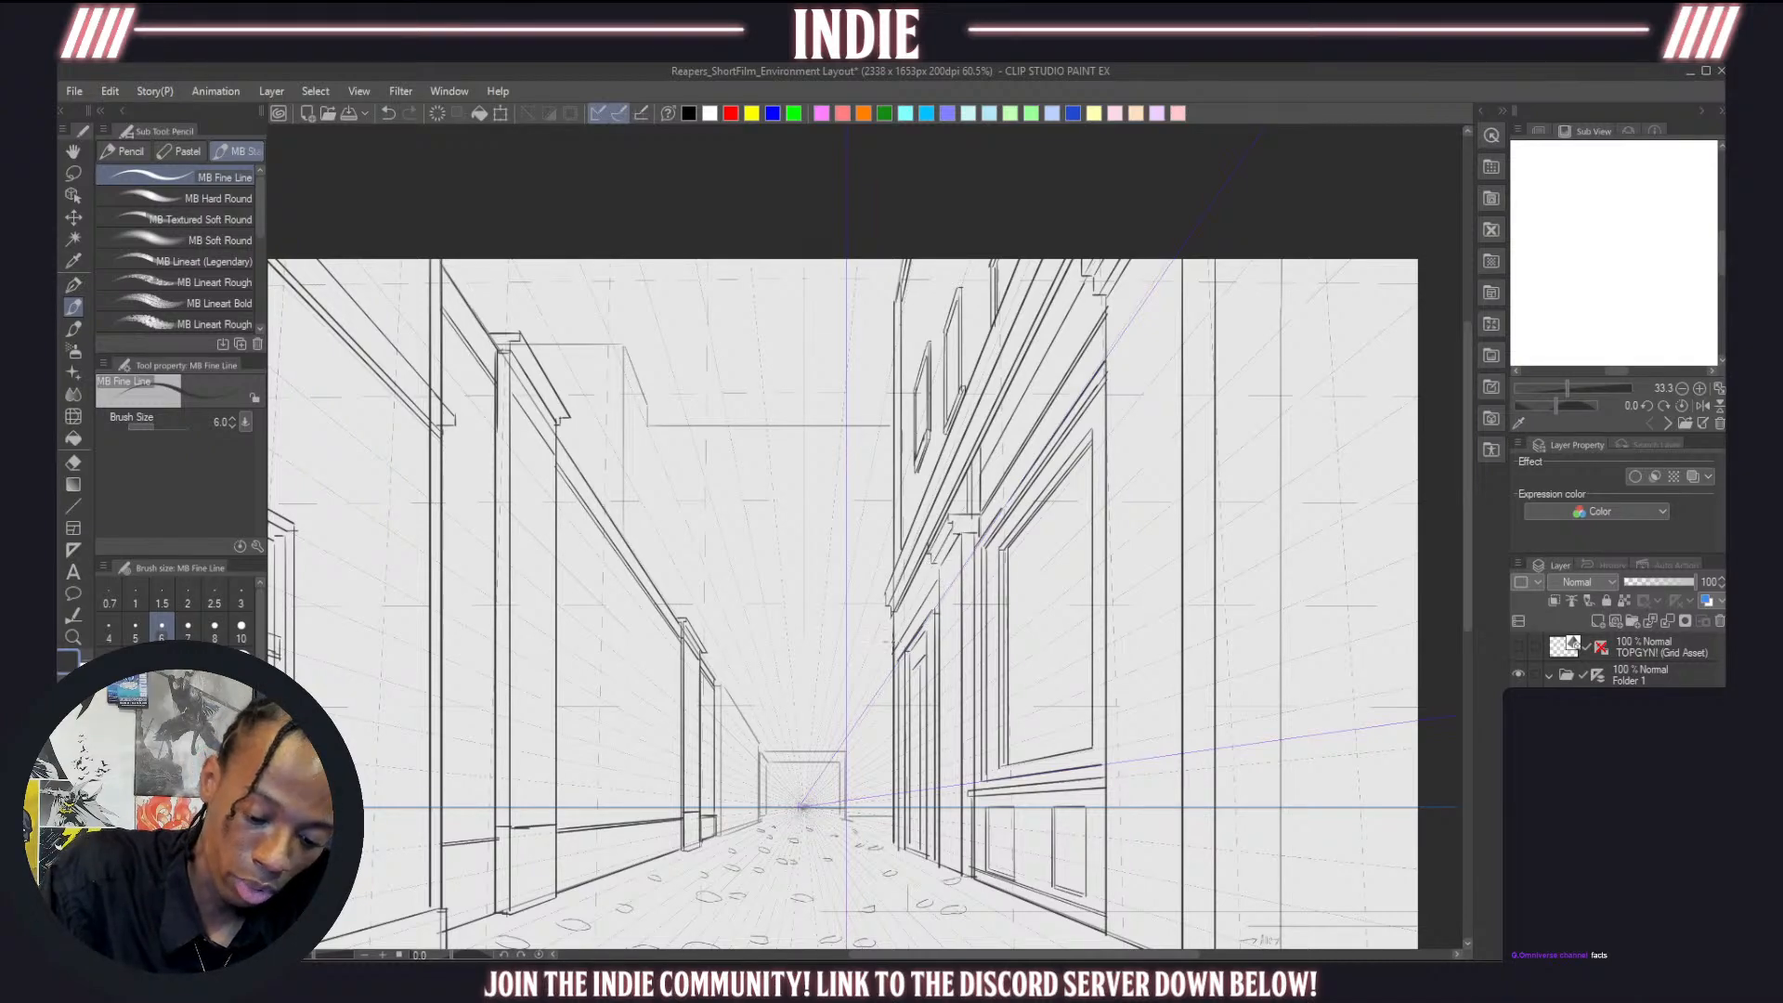
# Ink a tall vertical edge on the nearest part of the right-hand building, from the canvas top down to the ground line
pyautogui.scroll(-4, 990, 537)
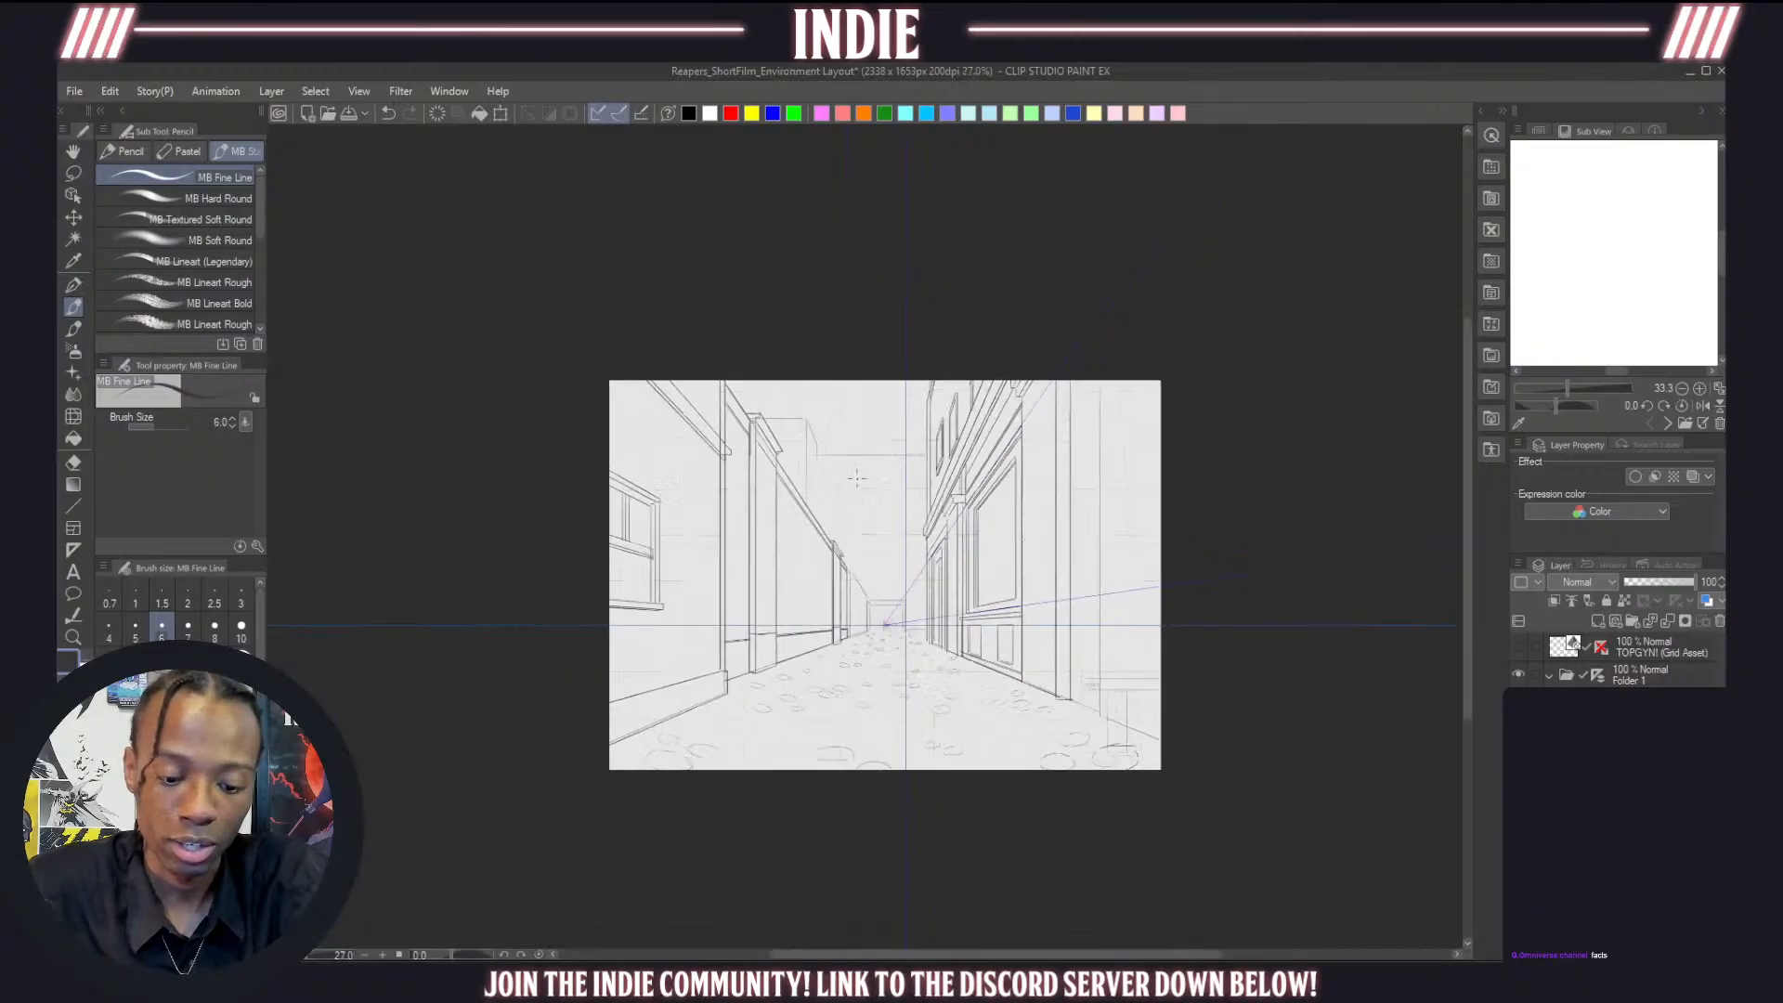
pyautogui.scroll(1, 989, 538)
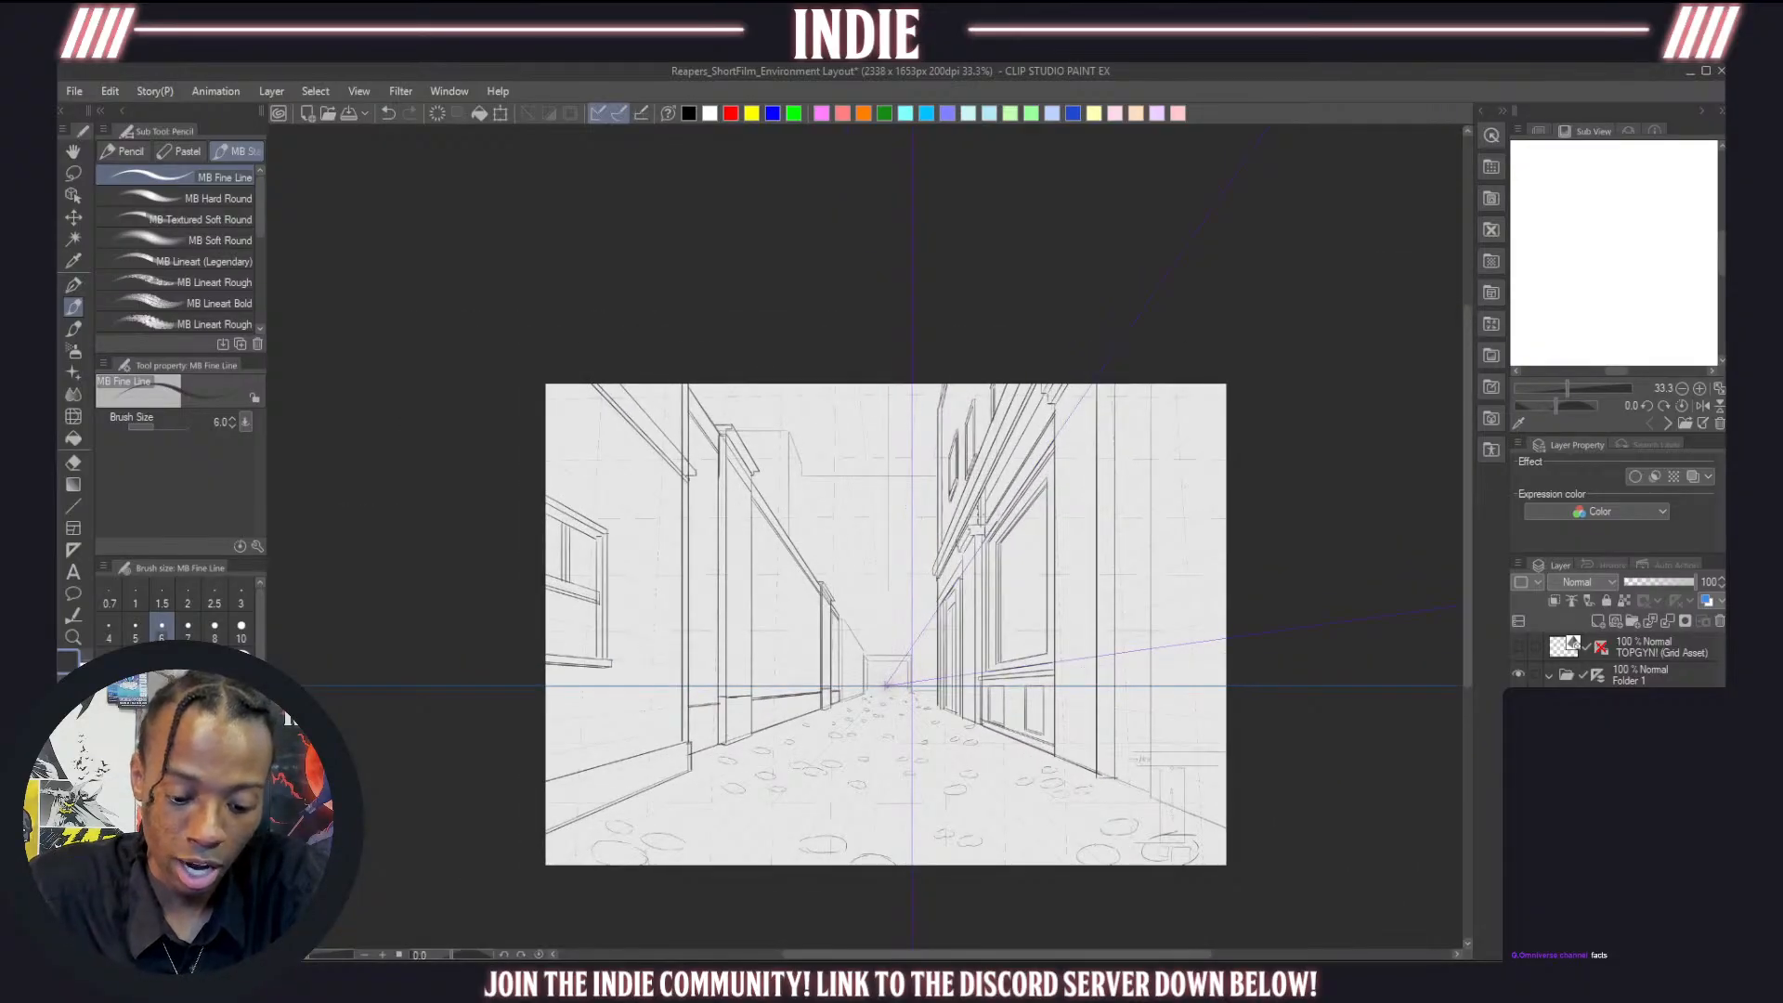
pyautogui.scroll(1, 1053, 492)
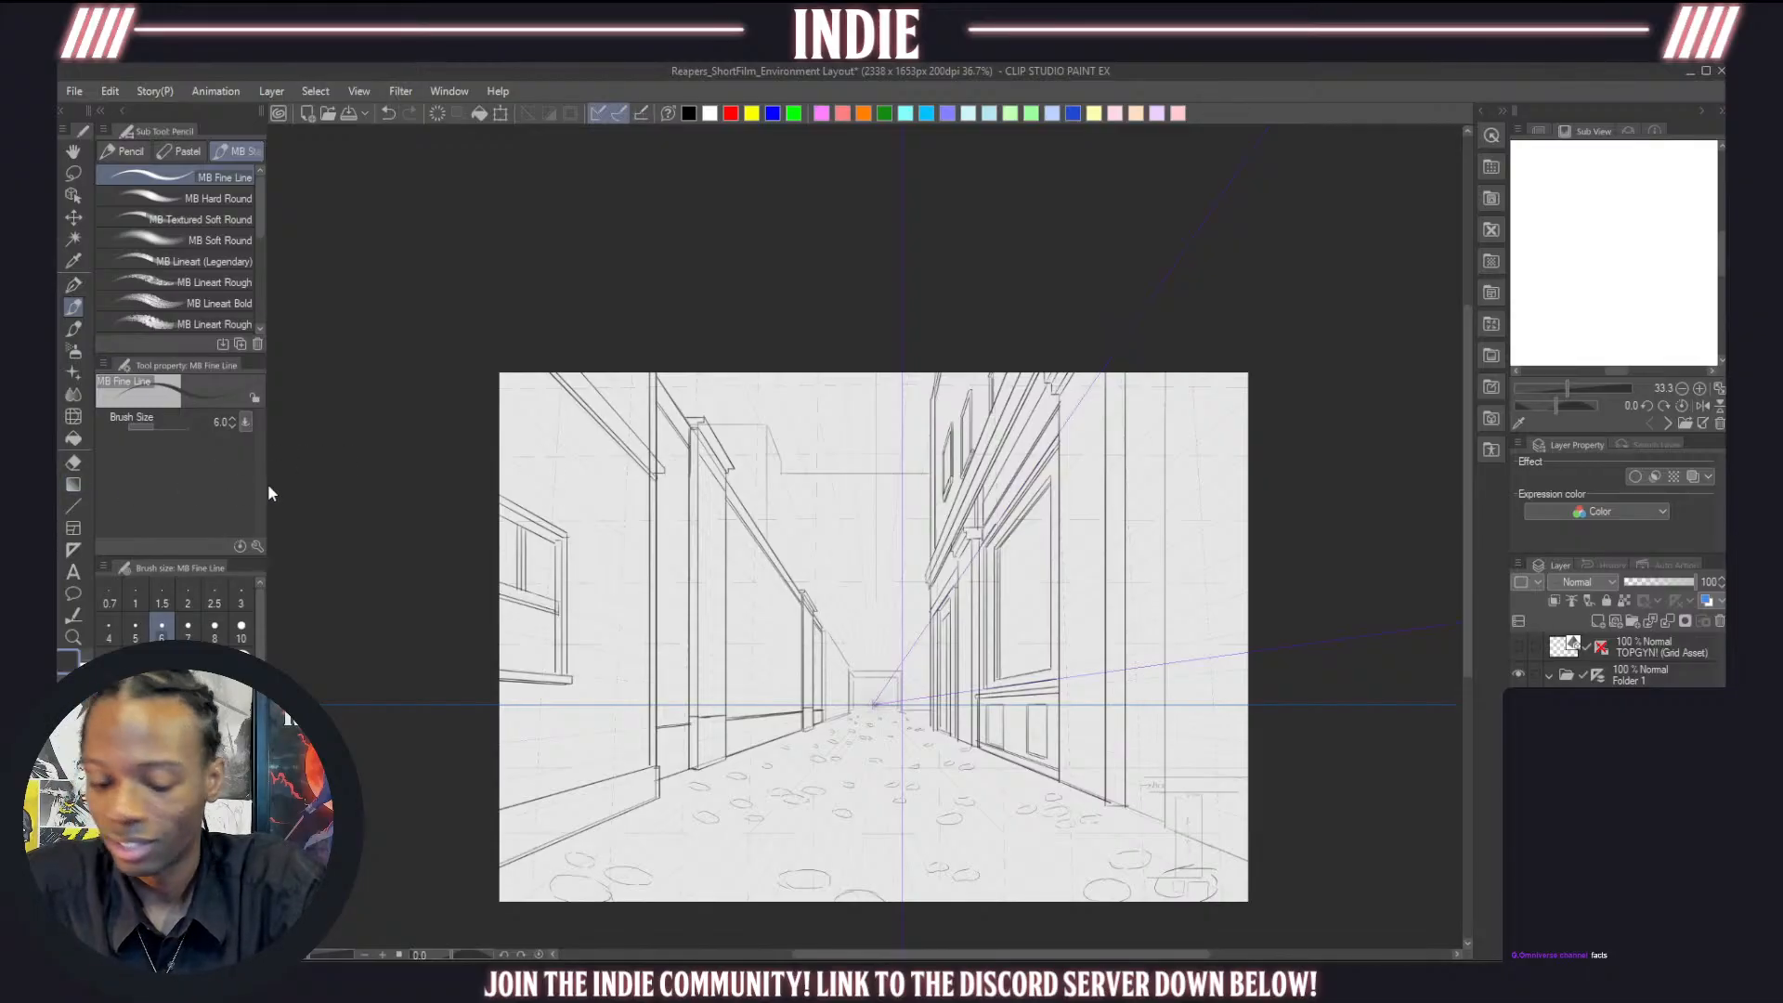
pyautogui.scroll(-3, 1151, 552)
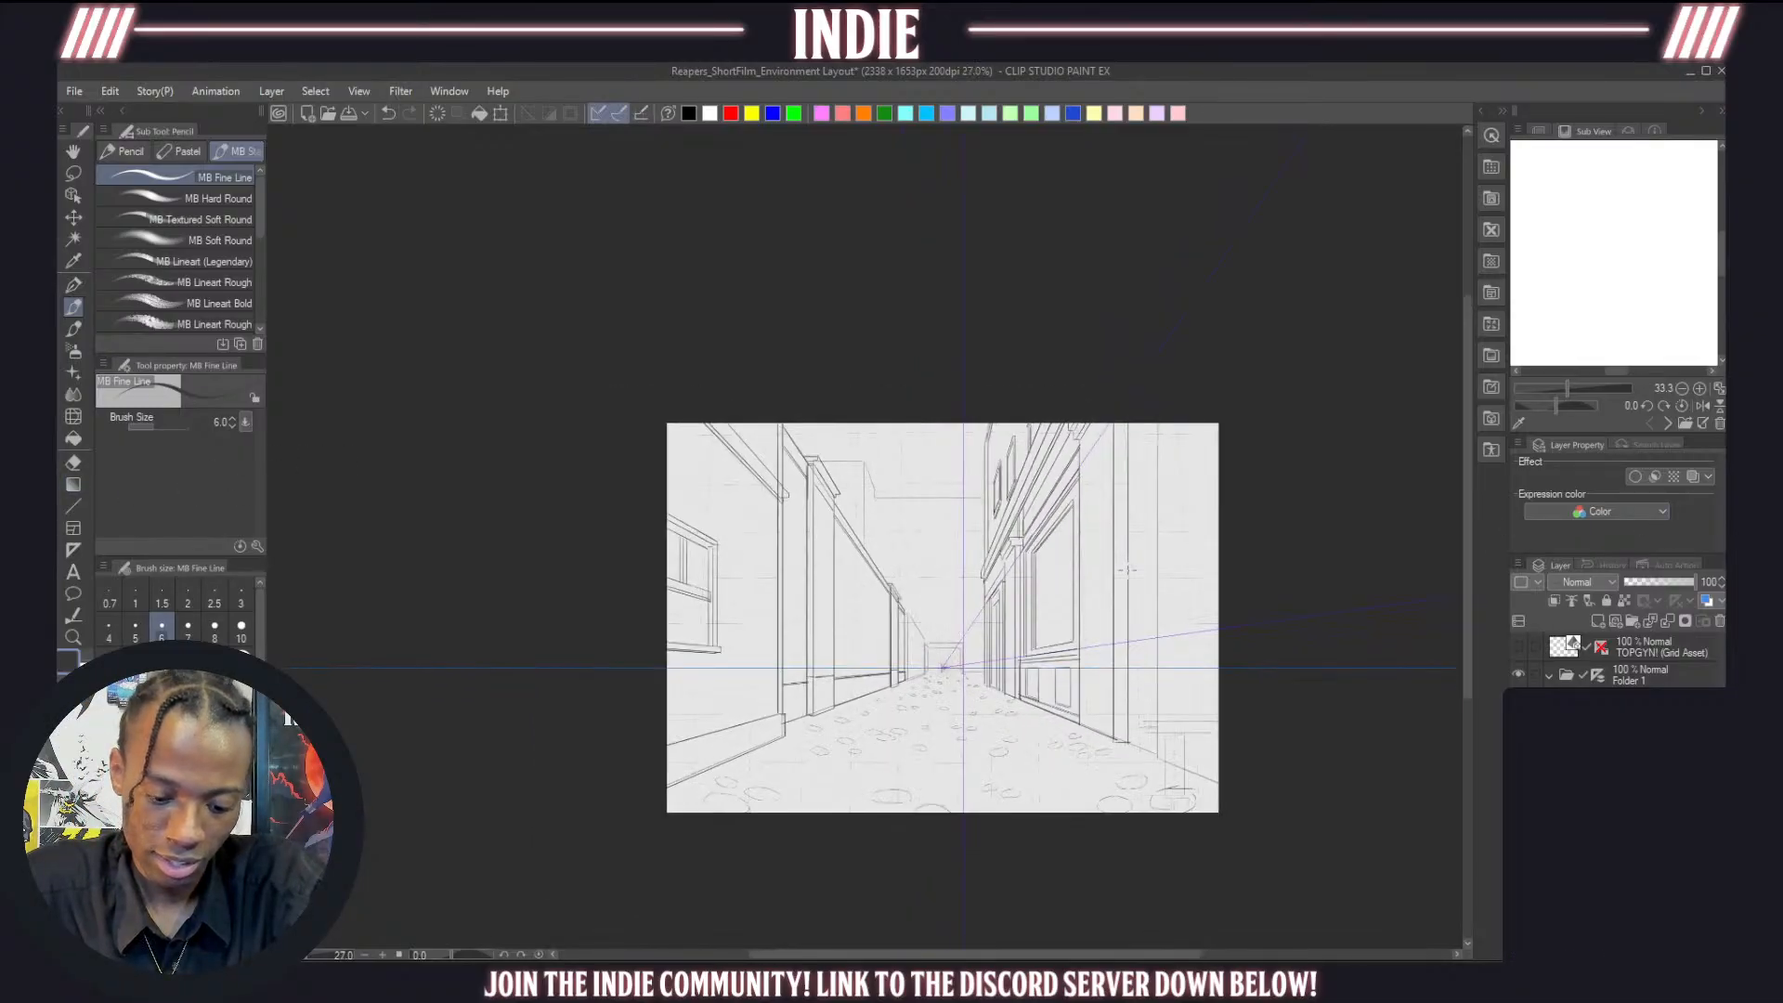
pyautogui.scroll(1, 1128, 568)
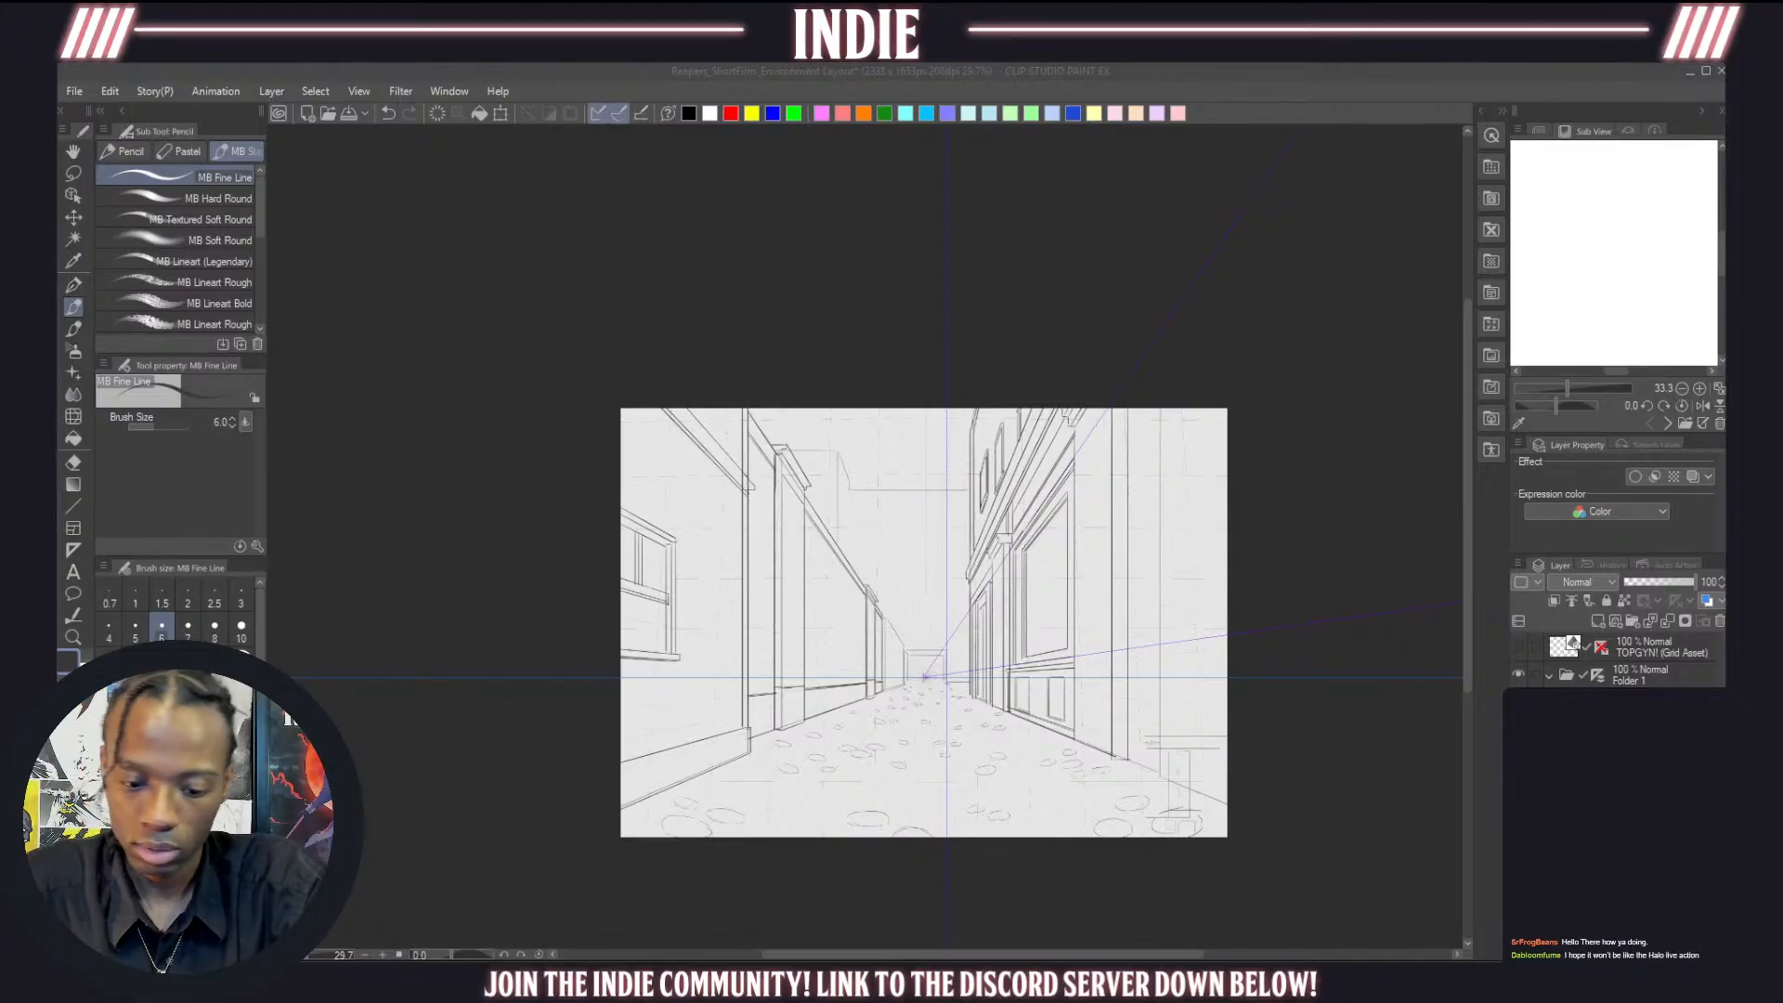
pyautogui.click(1138, 692)
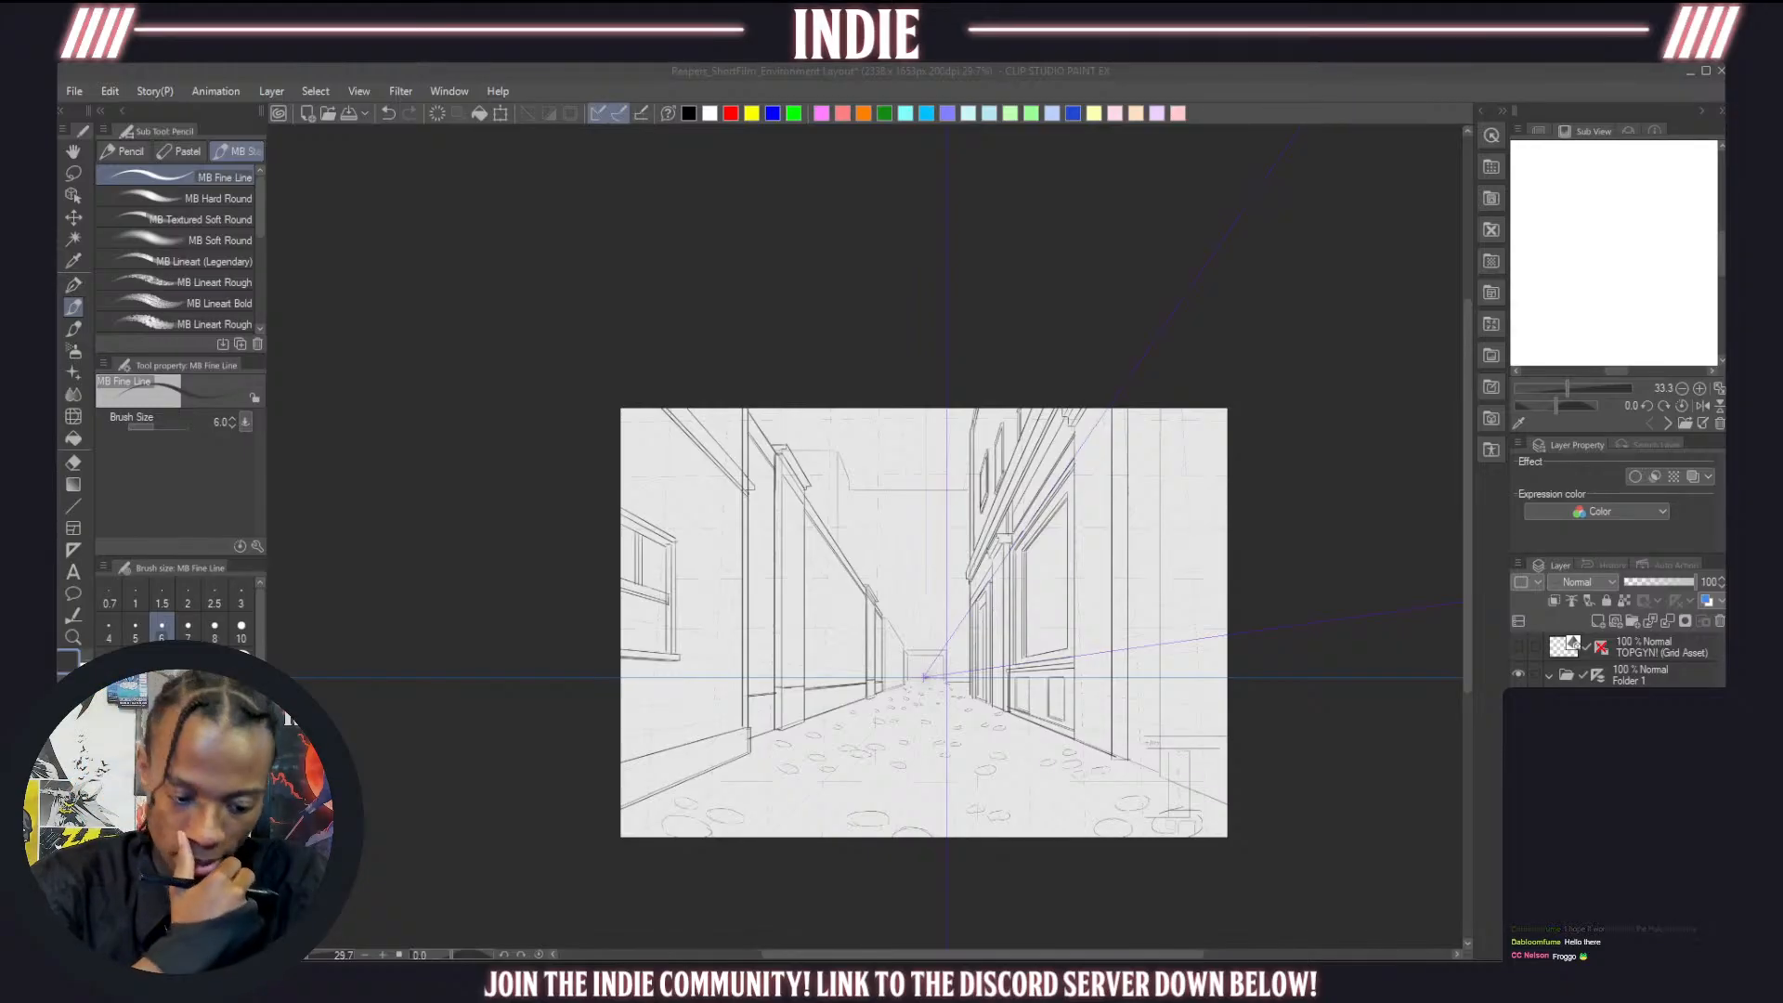
pyautogui.click(1161, 403)
pyautogui.moveTo(1161, 404); pyautogui.dragTo(1165, 786)
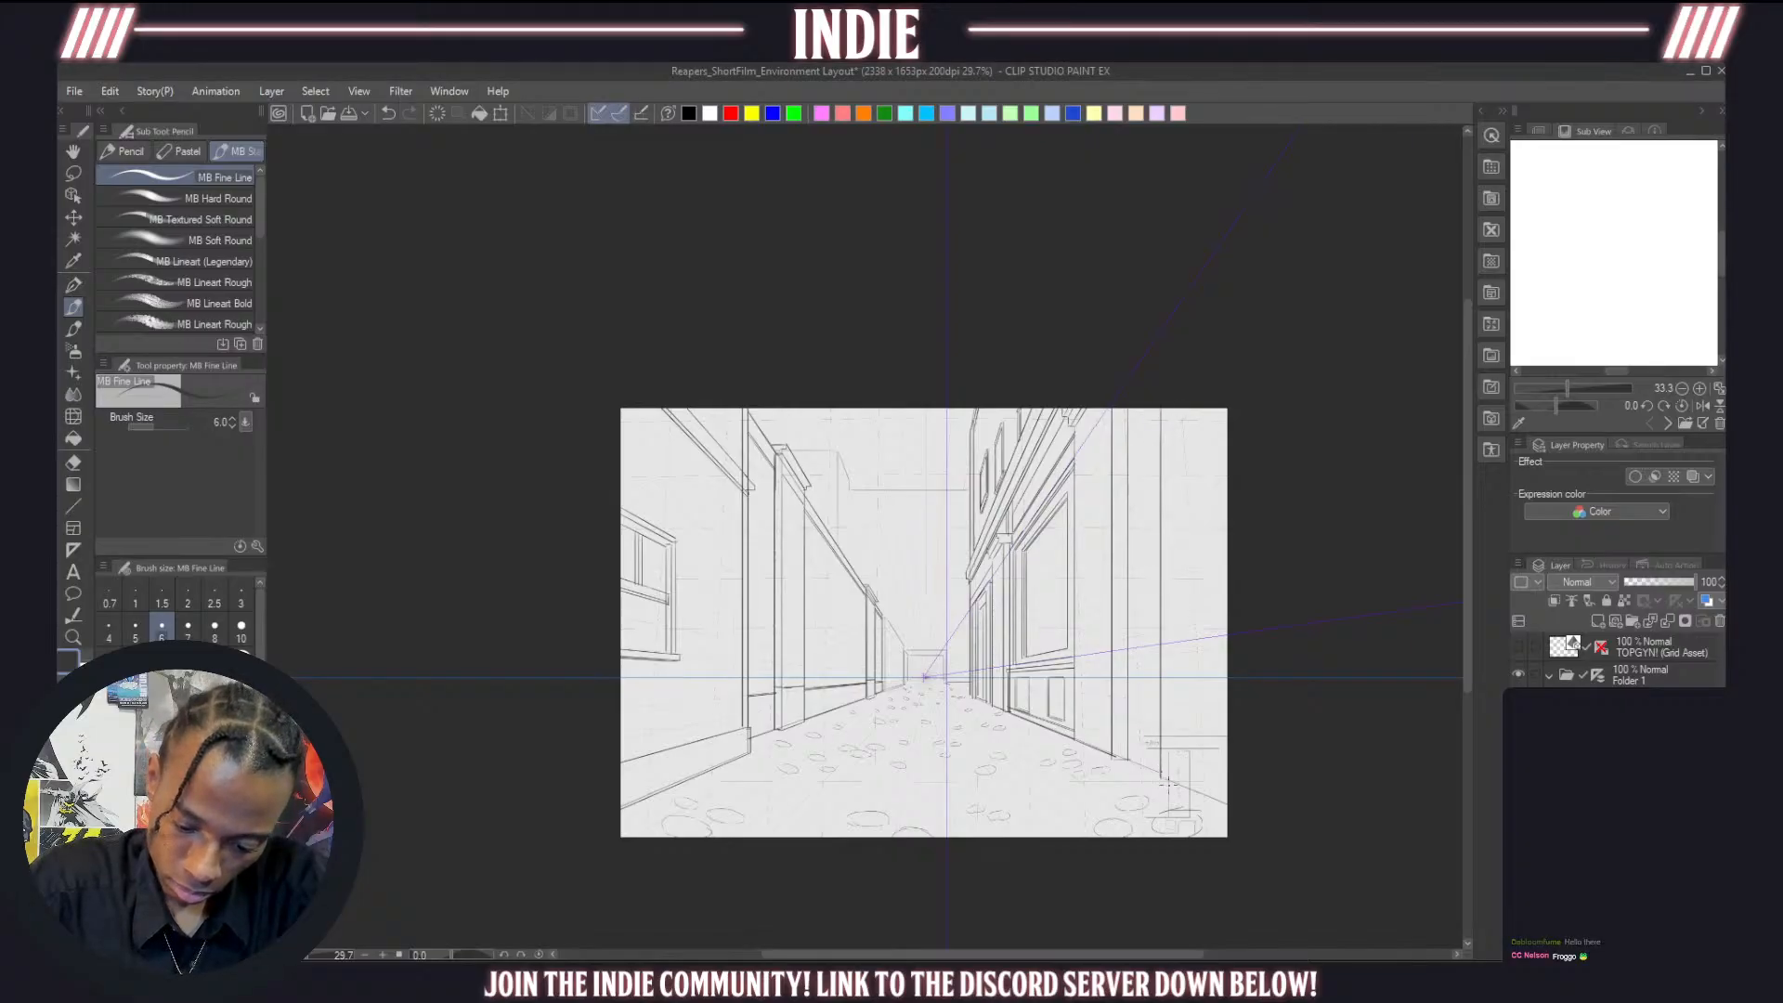
# Redraw the vertical edge of the nearest right-hand wall and its ground line so the base reaches further down
pyautogui.hotkey('ctrl', 'z')
pyautogui.moveTo(1160, 406)
pyautogui.mouseDown()
pyautogui.moveTo(1162, 777)
pyautogui.moveTo(1303, 862)
pyautogui.mouseUp()
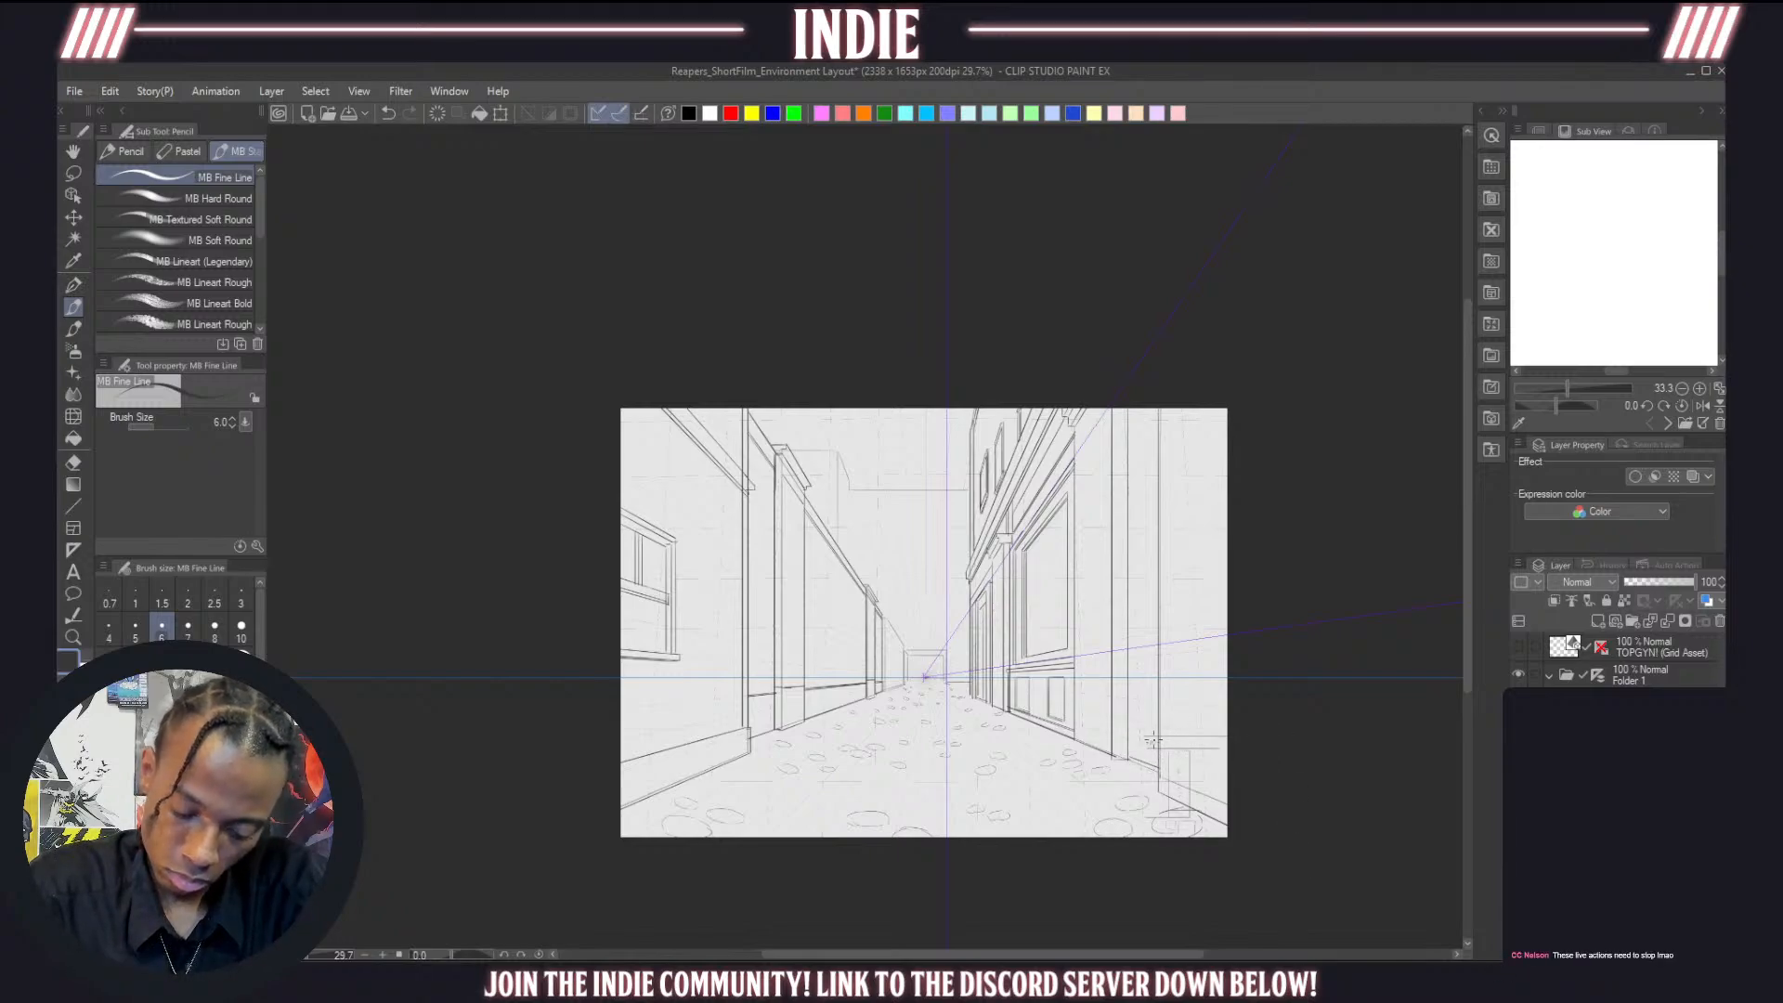
pyautogui.hotkey('ctrl', 'z')
pyautogui.moveTo(1162, 771); pyautogui.dragTo(1169, 772)
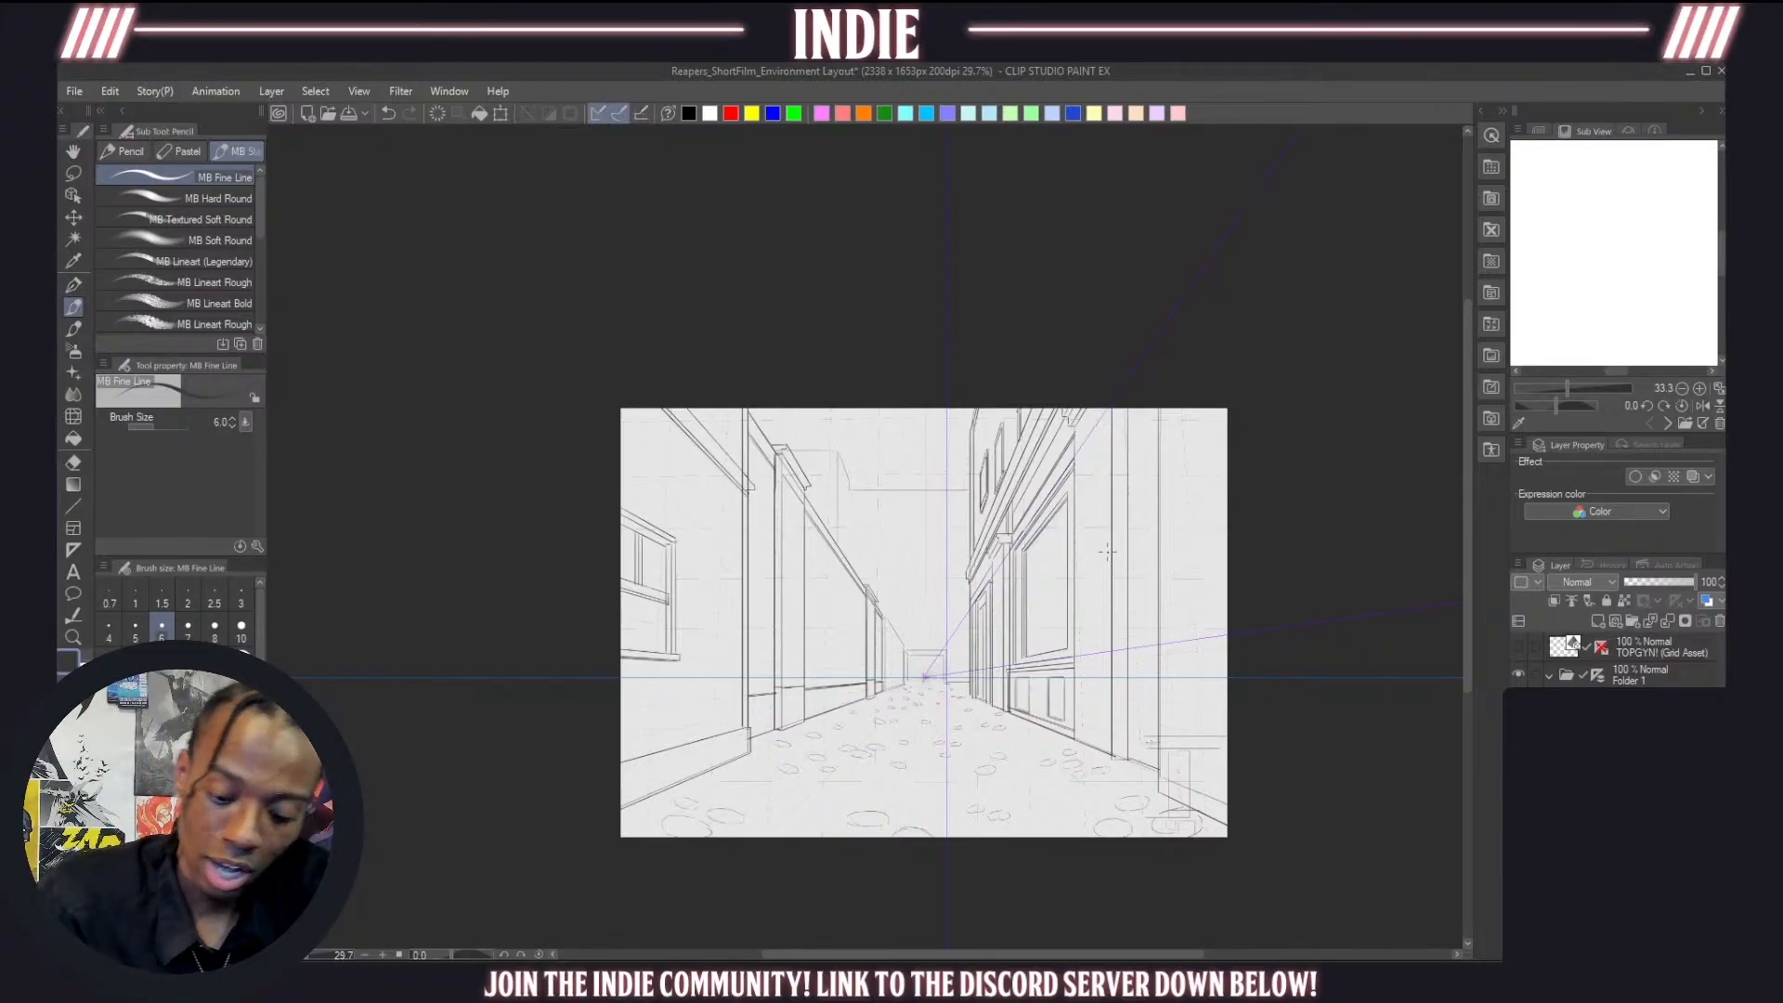
# Continue the large window's sill as double ledge lines across the adjoining pillar on the right-hand building
pyautogui.scroll(3, 1203, 729)
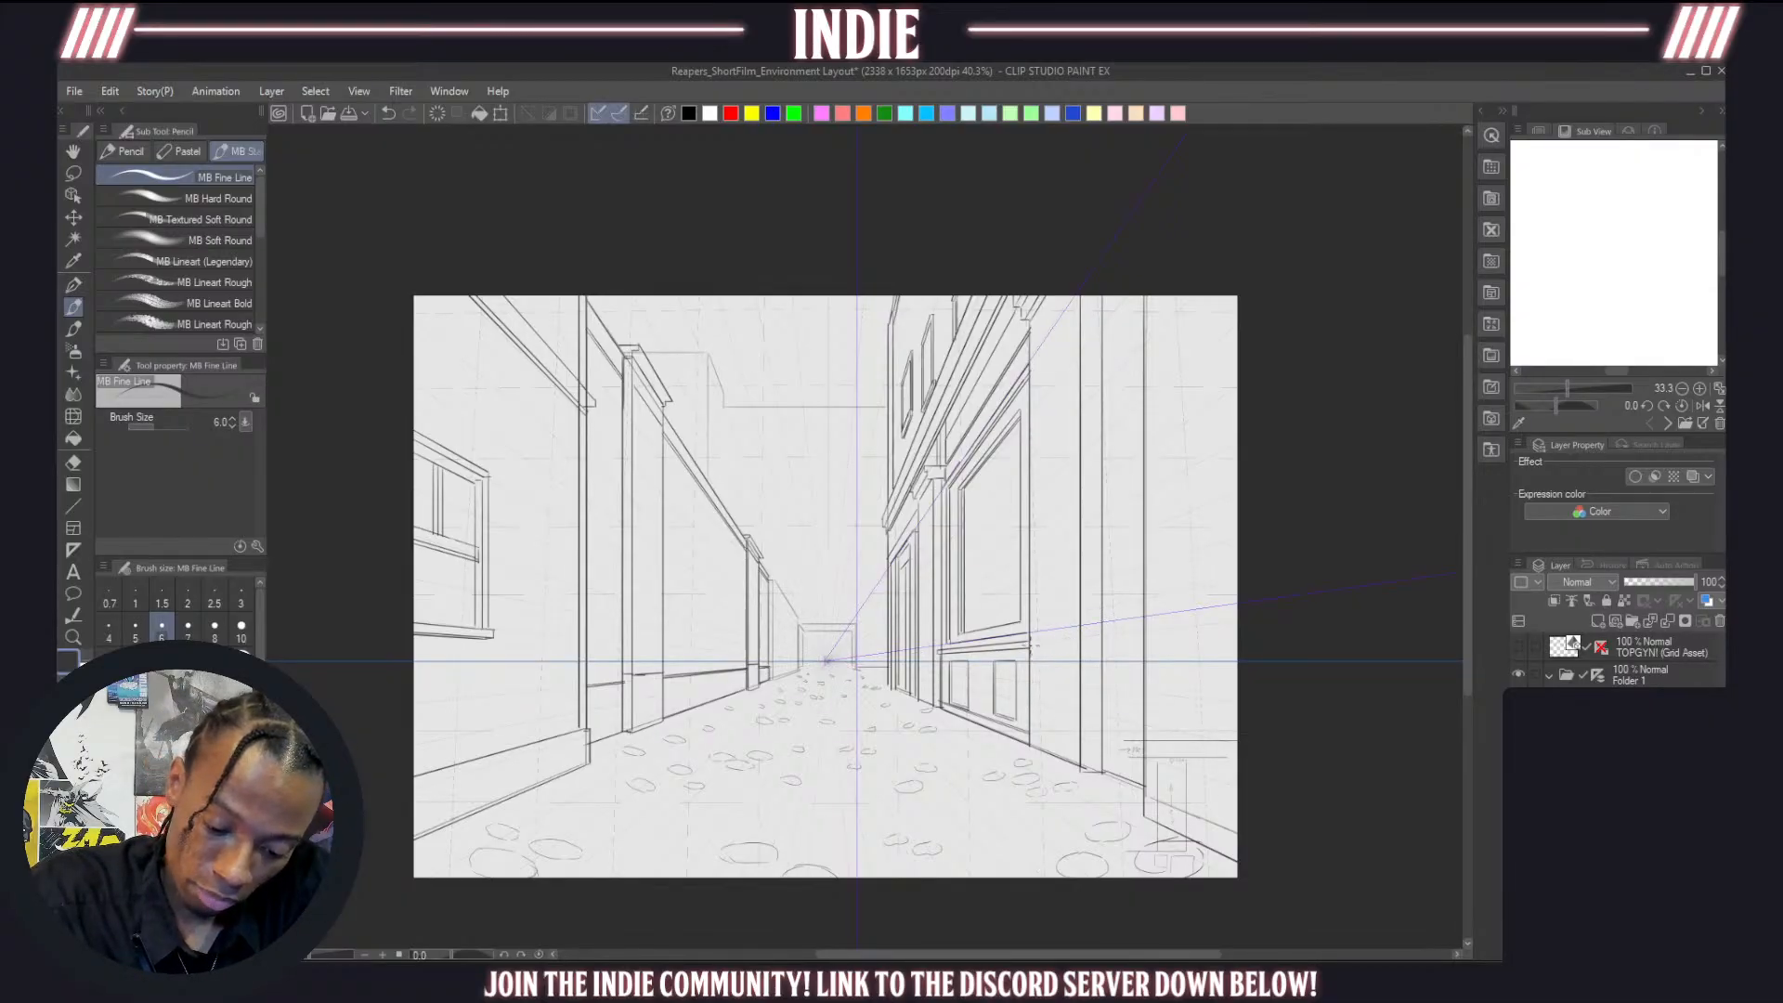
pyautogui.moveTo(1021, 643); pyautogui.dragTo(1106, 640)
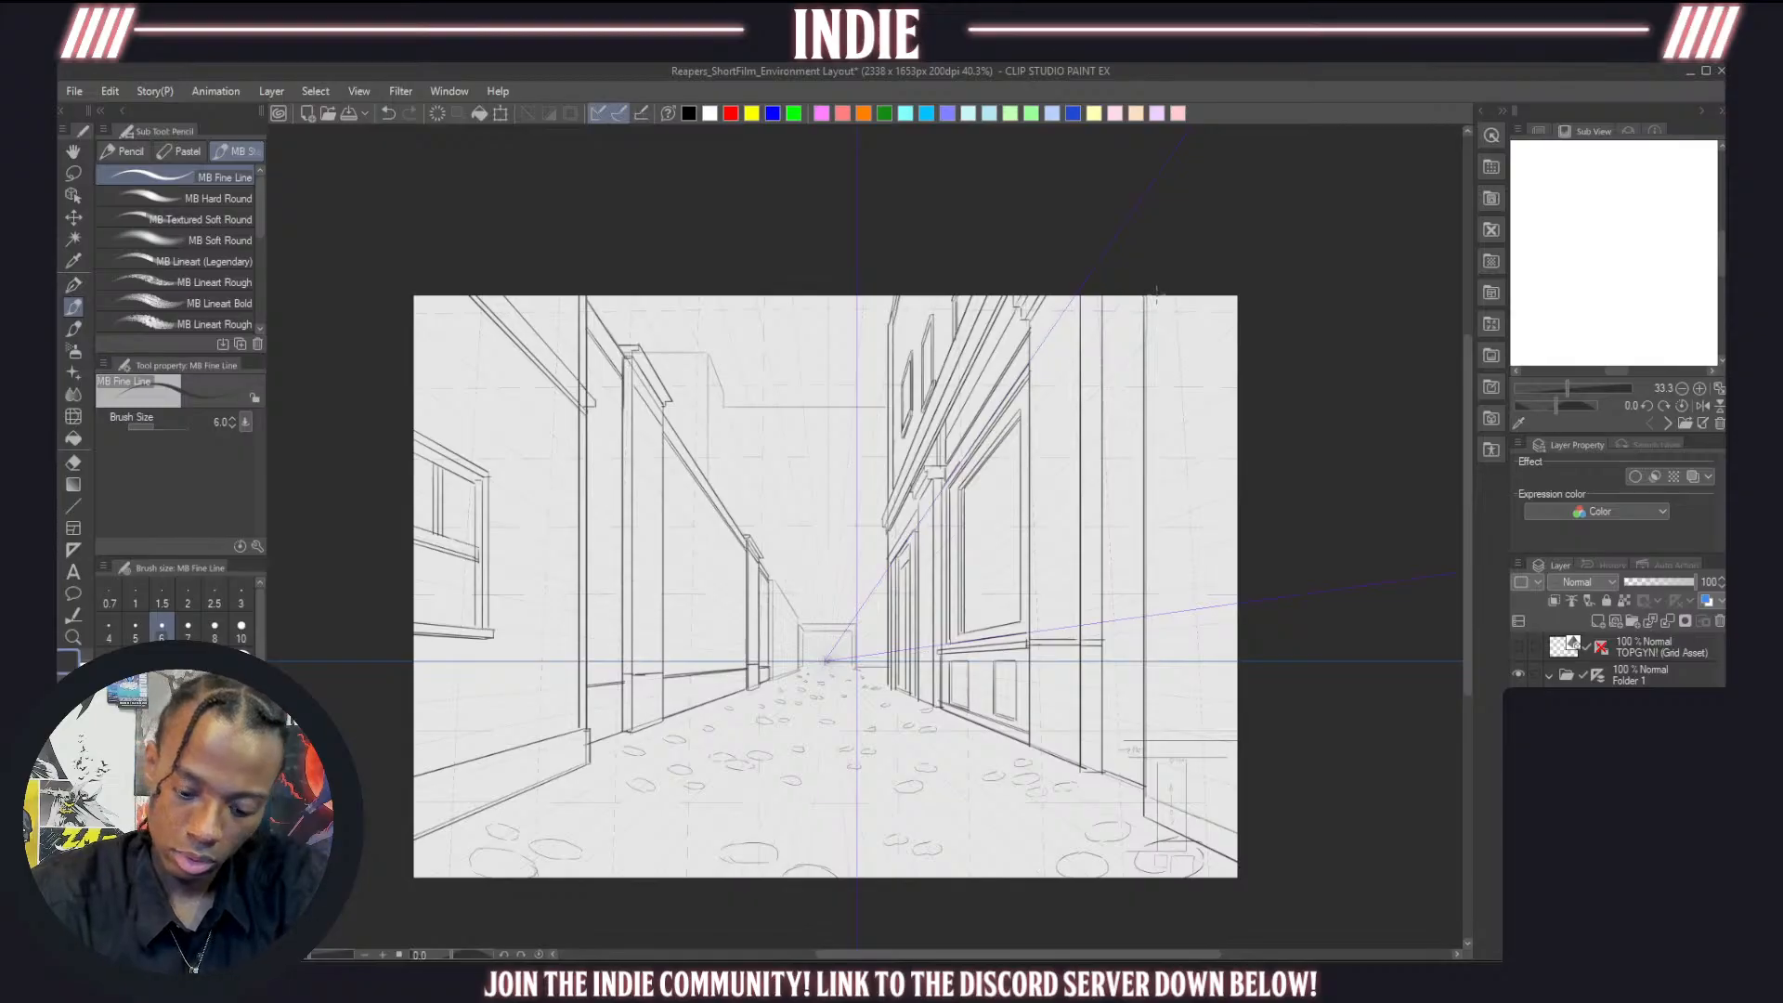
# Draw the receding top edge of the nearest wall's base and a second vertical line beside the wall edge
pyautogui.moveTo(1142, 716); pyautogui.dragTo(1272, 743)
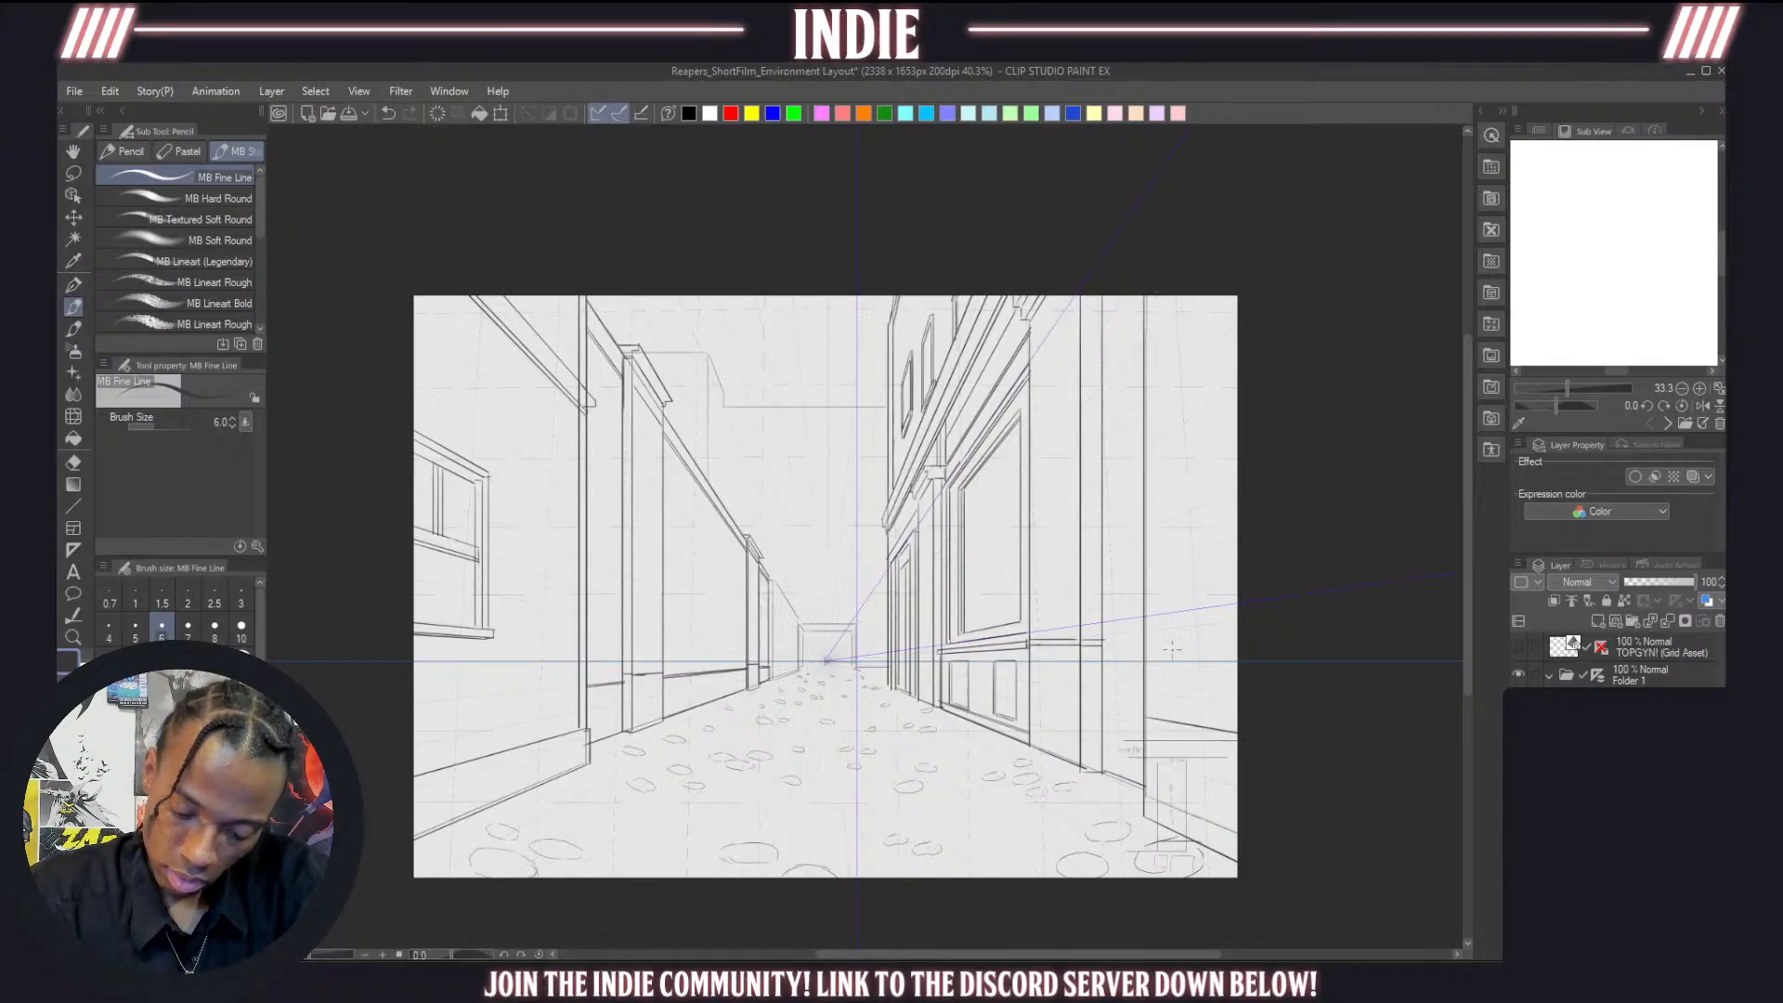
pyautogui.moveTo(1152, 300); pyautogui.dragTo(1162, 712)
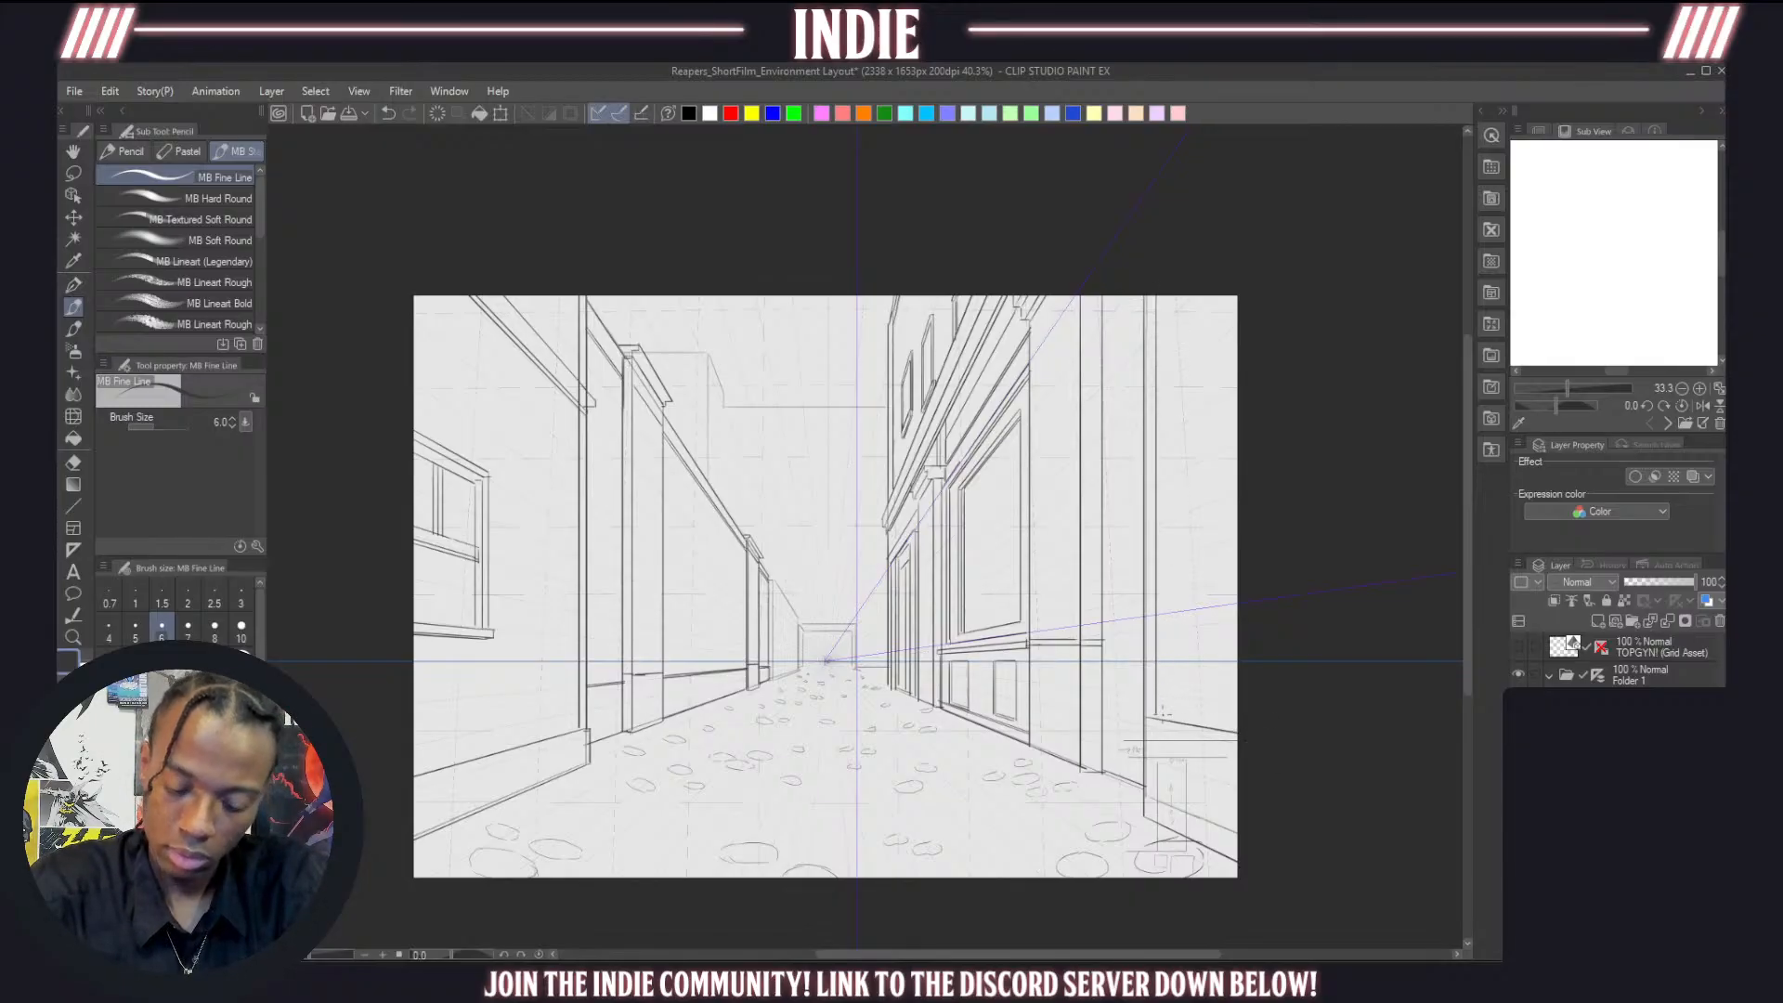
pyautogui.moveTo(1163, 286)
pyautogui.mouseDown()
pyautogui.moveTo(1162, 683)
pyautogui.moveTo(1173, 209)
pyautogui.mouseUp()
pyautogui.hotkey('ctrl', 'z')
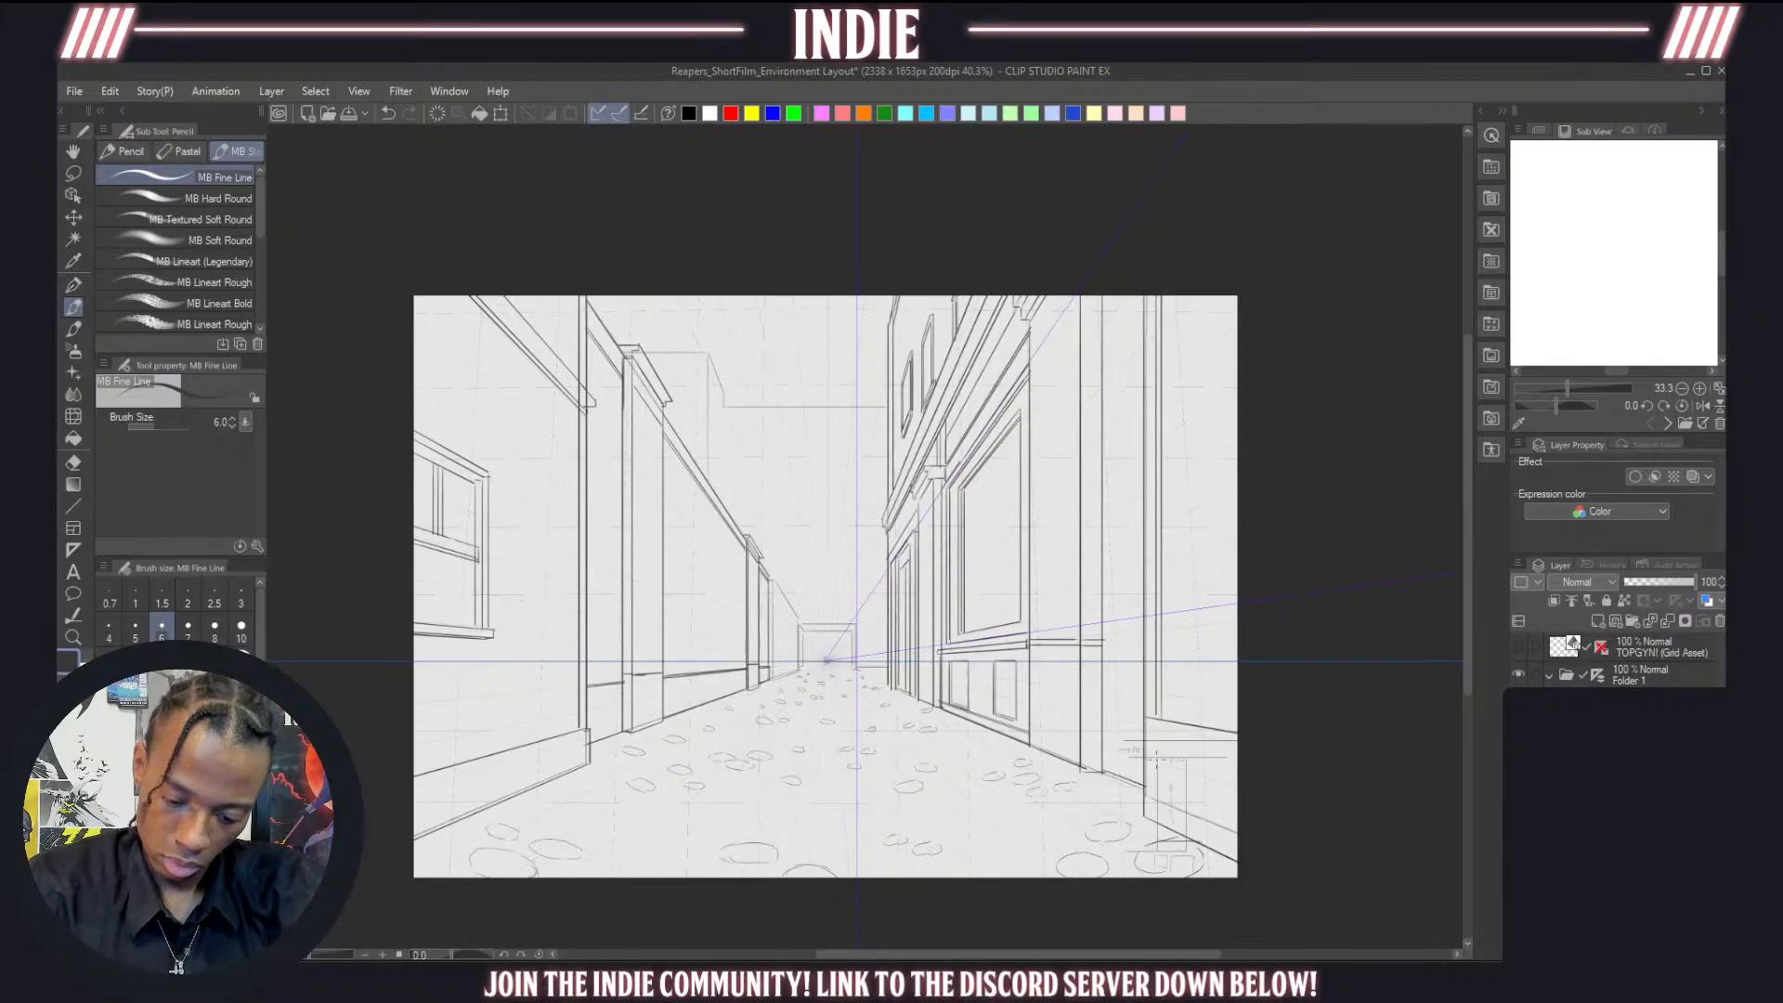
# Add inset border lines inside the nearest wall's base panel, parallel to its top, side and bottom edges
pyautogui.moveTo(1155, 728)
pyautogui.mouseDown()
pyautogui.moveTo(1157, 798)
pyautogui.moveTo(1234, 829)
pyautogui.mouseUp()
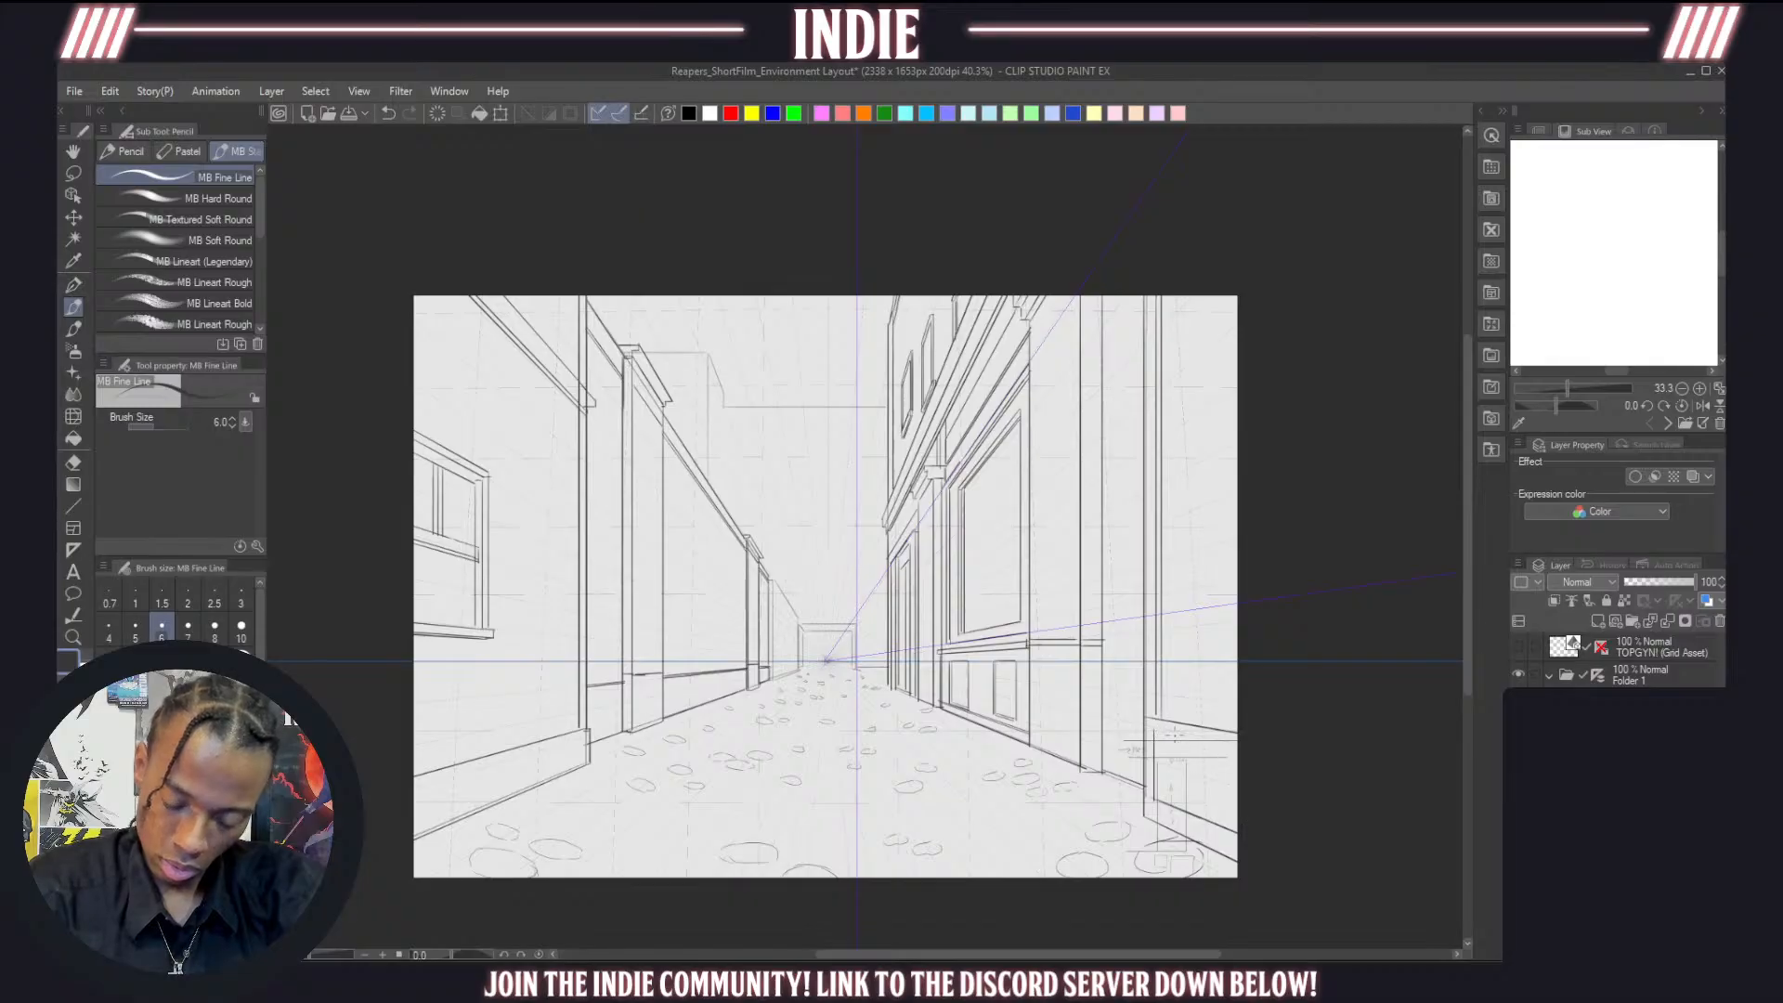
pyautogui.moveTo(1158, 729)
pyautogui.mouseDown()
pyautogui.moveTo(1237, 746)
pyautogui.moveTo(1159, 769)
pyautogui.mouseUp()
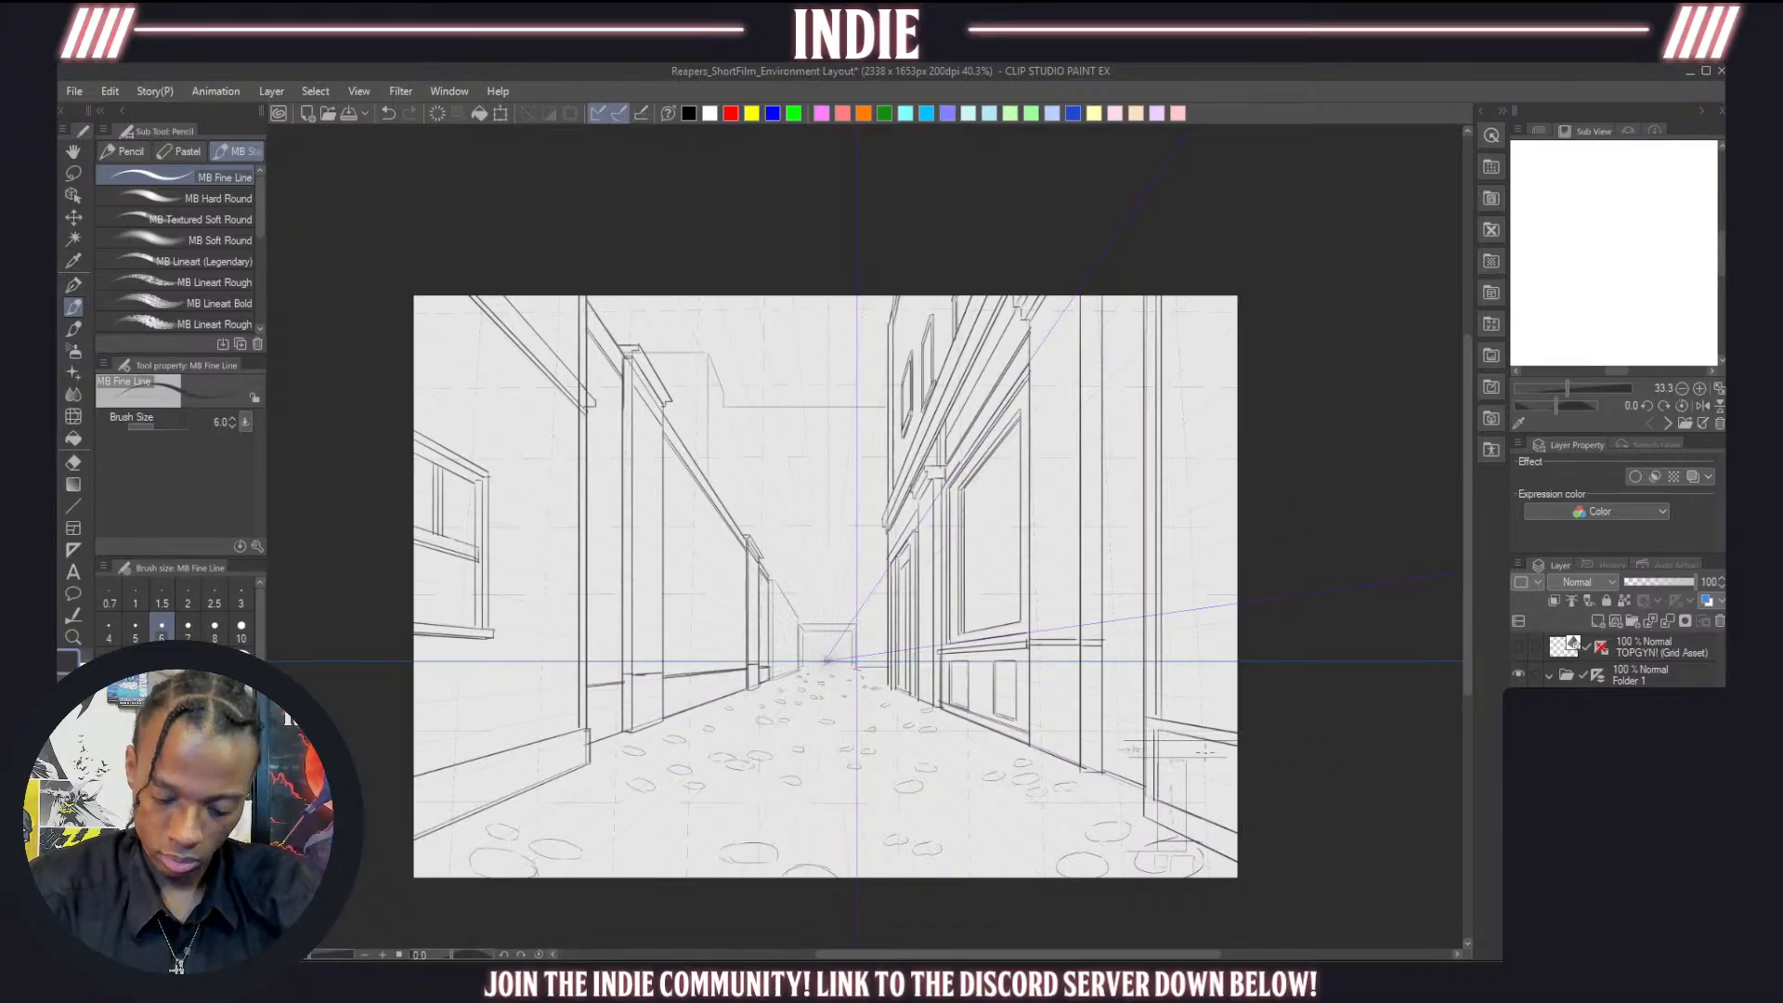
pyautogui.moveTo(1160, 721)
pyautogui.mouseDown()
pyautogui.moveTo(1237, 732)
pyautogui.moveTo(1153, 785)
pyautogui.moveTo(1237, 840)
pyautogui.mouseUp()
pyautogui.hotkey('ctrl', 'z')
pyautogui.hotkey('ctrl', 'z')
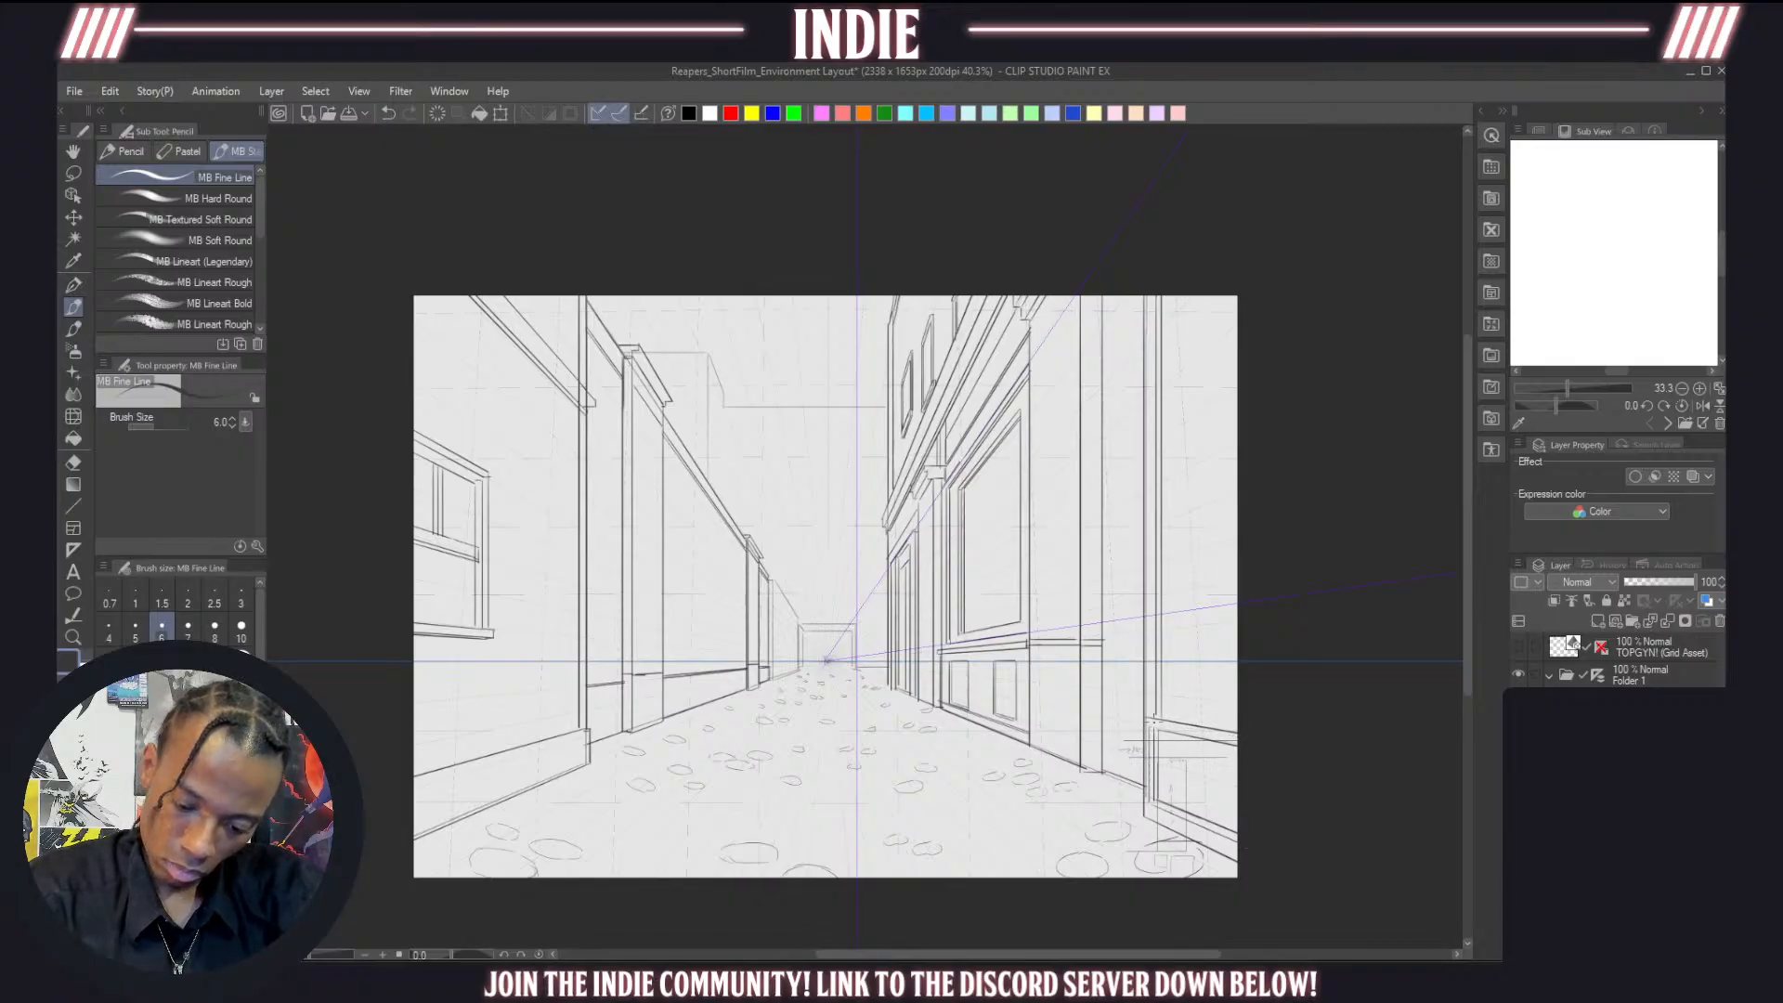
pyautogui.moveTo(1150, 721); pyautogui.dragTo(1239, 738)
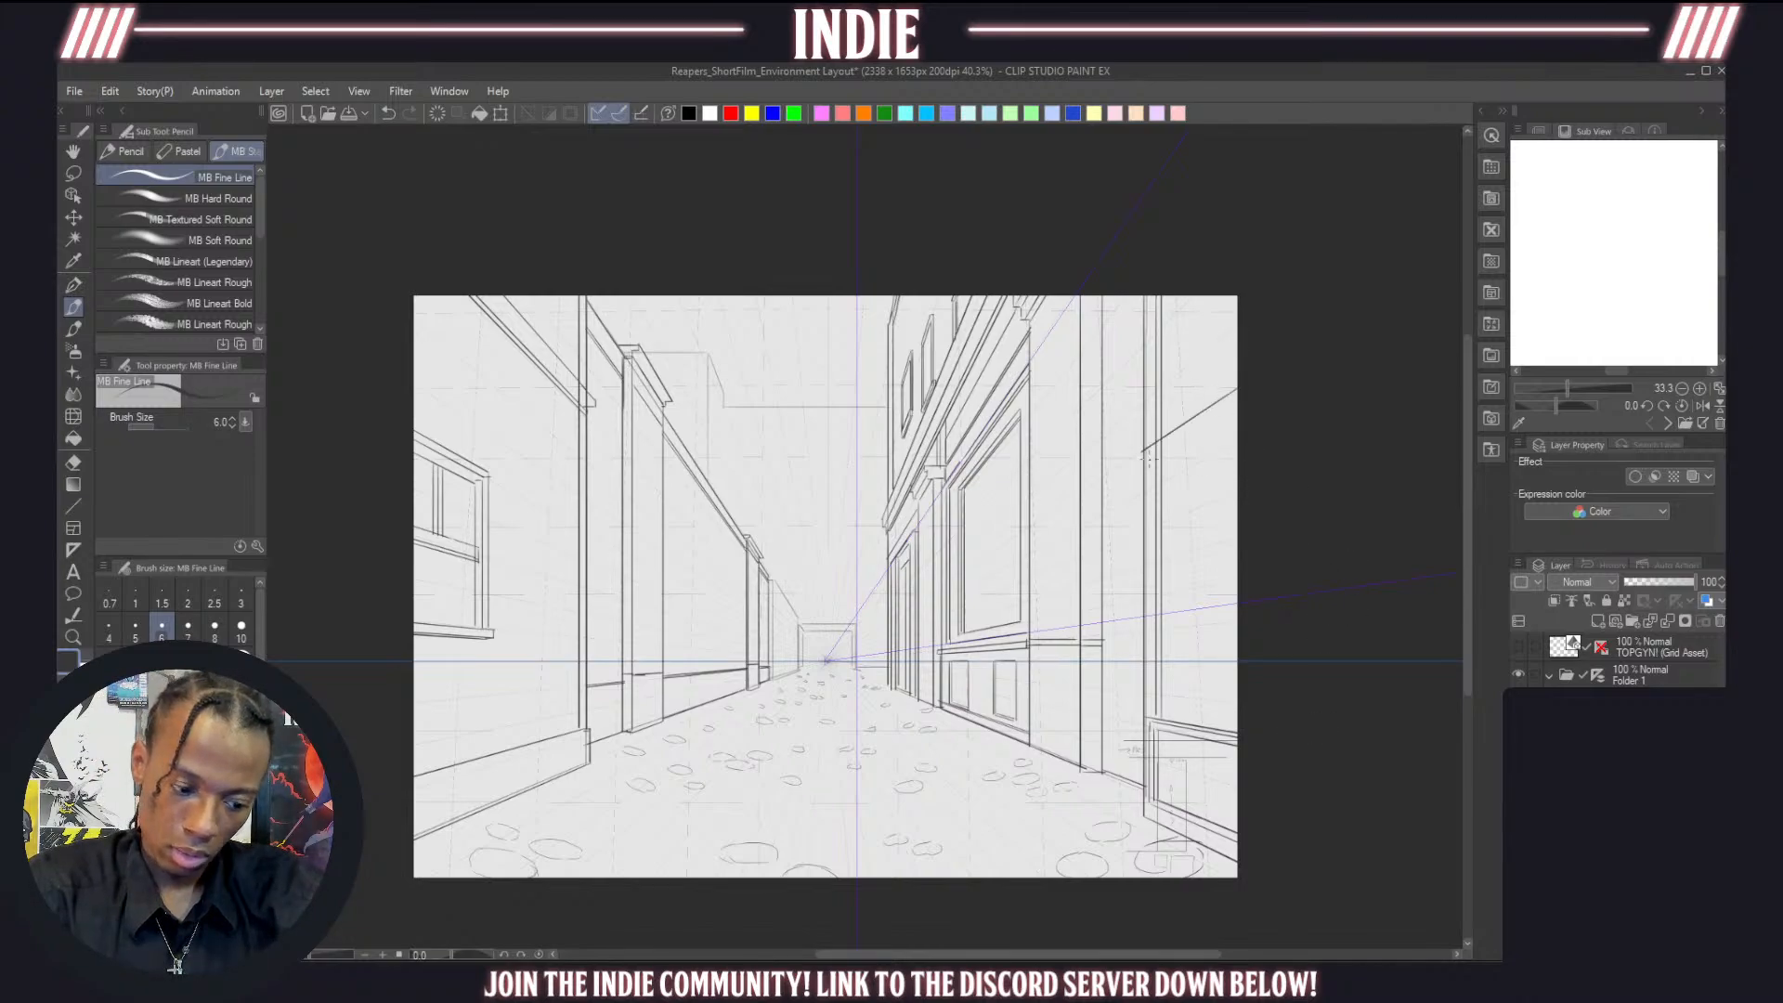
# Outline a window with a sill on the nearest right-hand wall, cropped by the canvas edge, with a parallel inner frame line
pyautogui.moveTo(1238, 379)
pyautogui.mouseDown()
pyautogui.moveTo(1180, 418)
pyautogui.moveTo(1199, 608)
pyautogui.moveTo(1182, 609)
pyautogui.moveTo(1268, 594)
pyautogui.moveTo(1184, 609)
pyautogui.mouseUp()
pyautogui.hotkey('ctrl', 'z')
pyautogui.hotkey('ctrl', 'z')
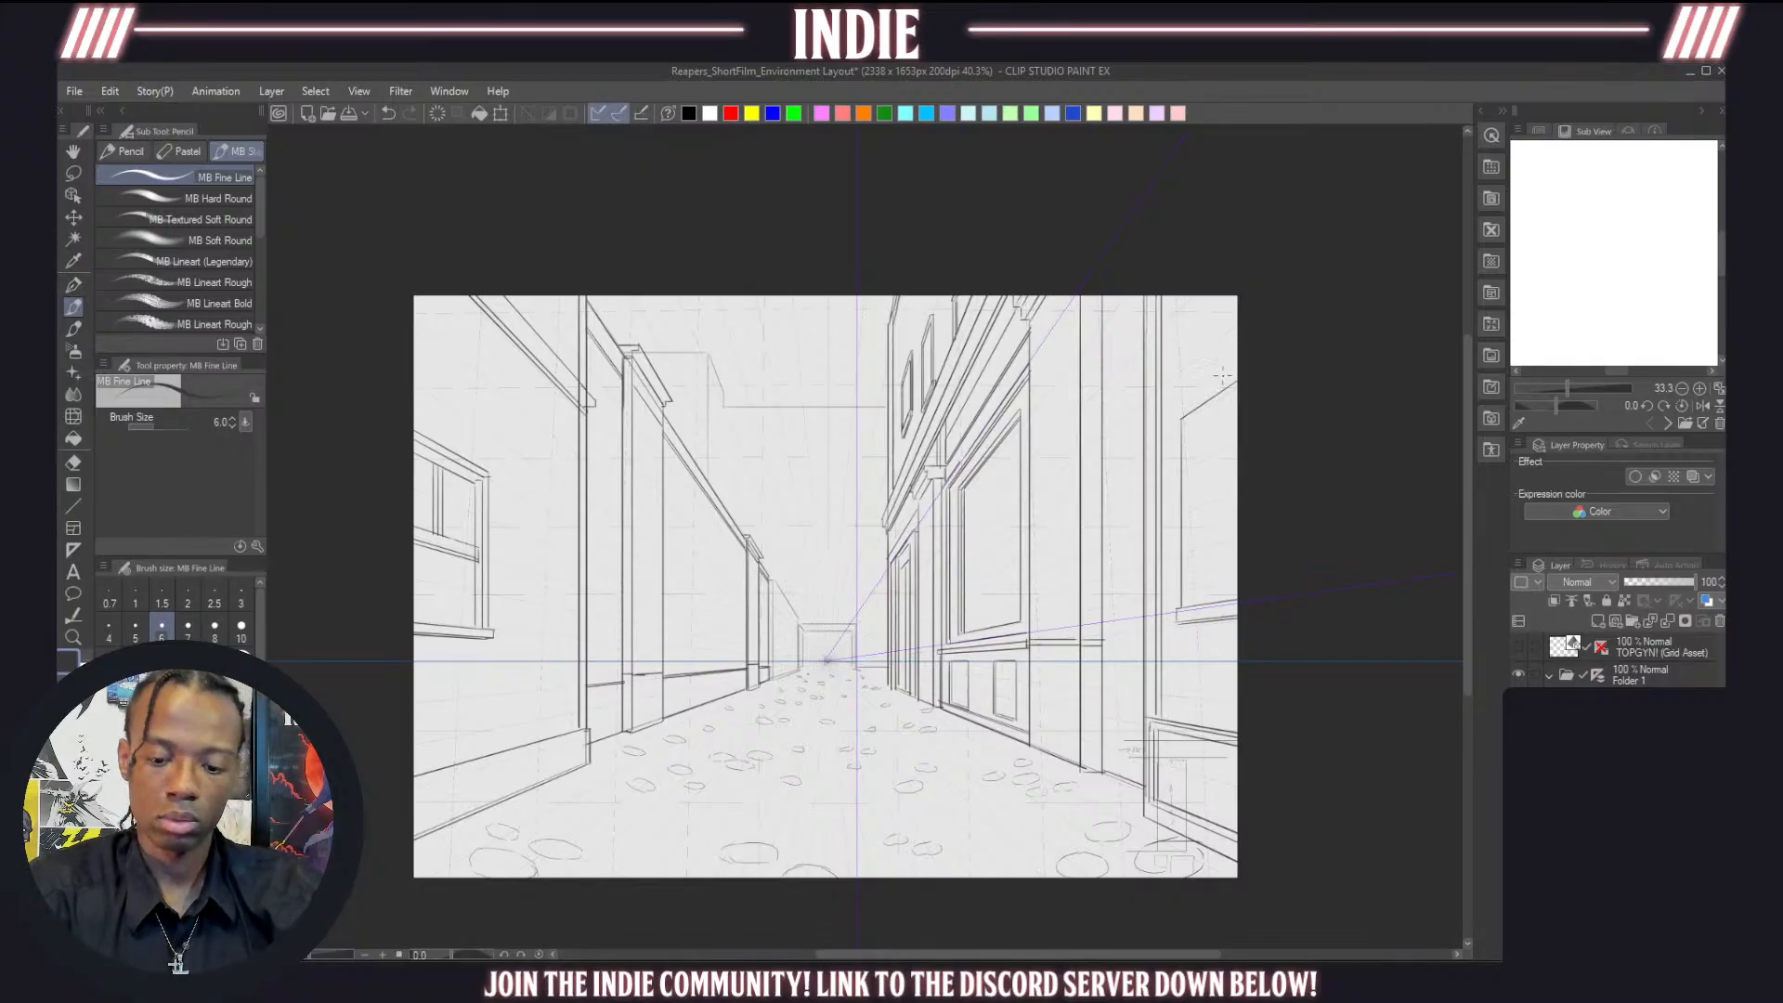
pyautogui.hotkey('ctrl', 'z')
pyautogui.moveTo(1242, 368)
pyautogui.mouseDown()
pyautogui.moveTo(1187, 425)
pyautogui.moveTo(1187, 595)
pyautogui.mouseUp()
pyautogui.moveTo(1212, 422)
pyautogui.mouseDown()
pyautogui.moveTo(1195, 485)
pyautogui.moveTo(1205, 595)
pyautogui.mouseUp()
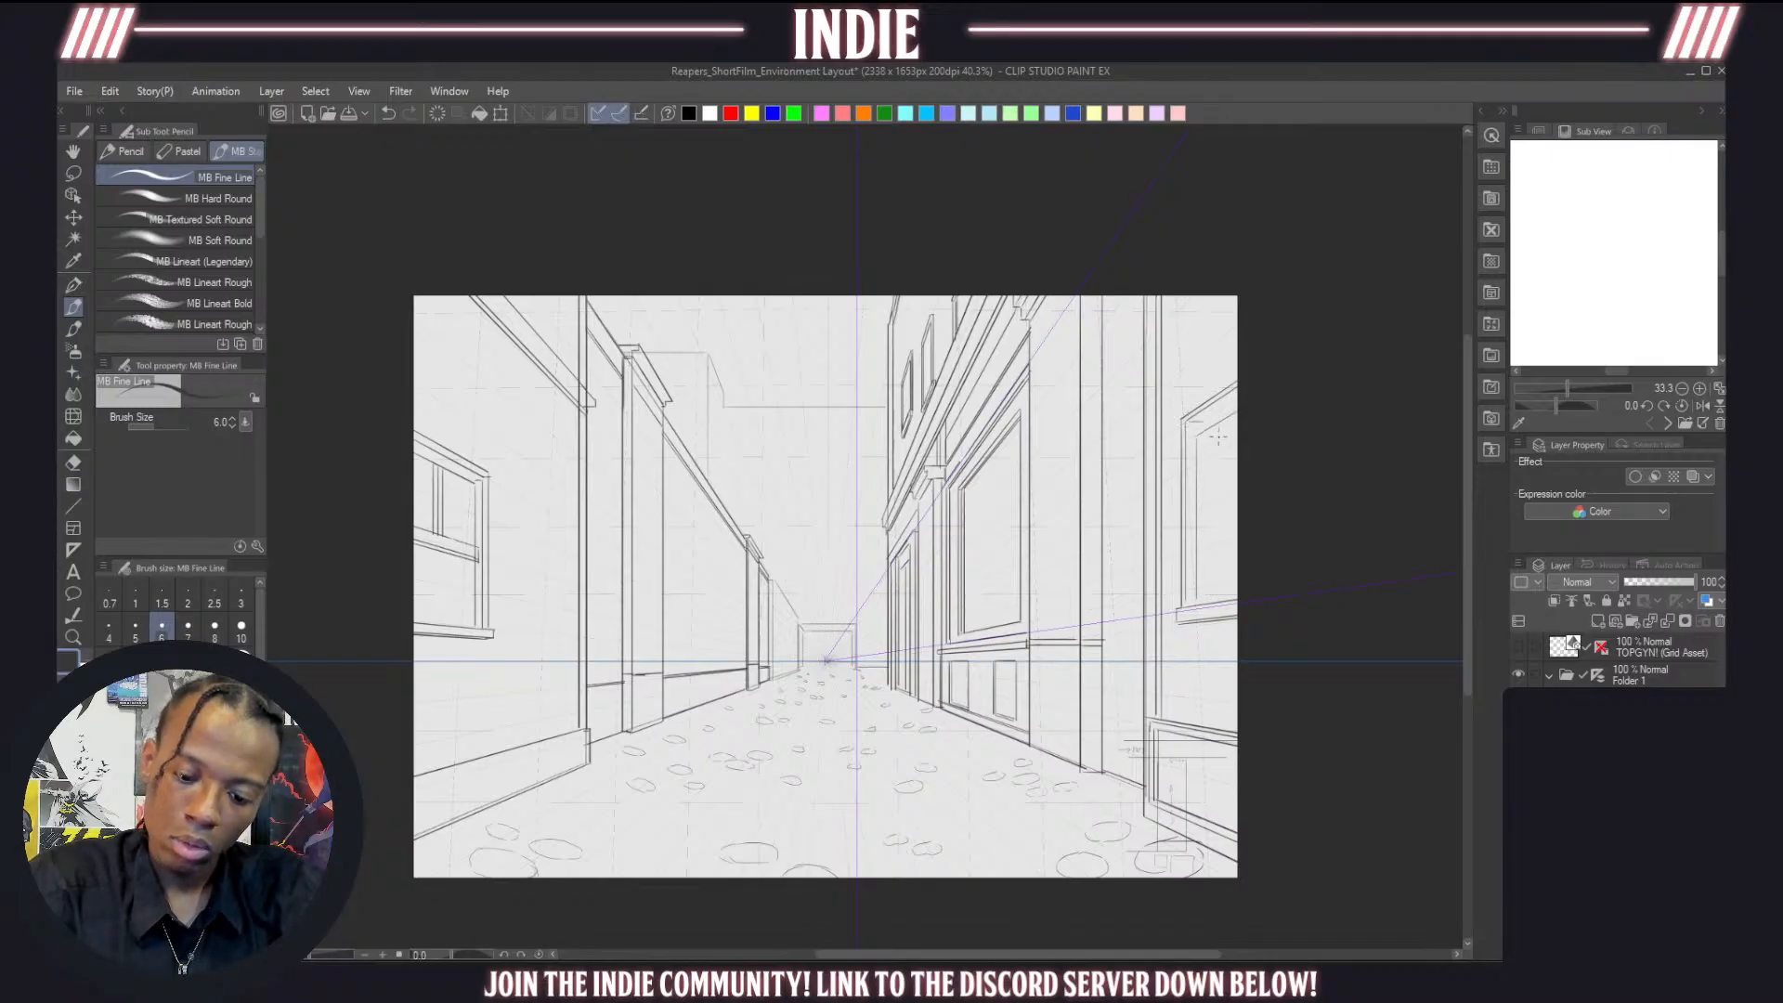
# Draw the cropped window's inner pane outline in perspective and add a double crossbar across its middle
pyautogui.hotkey('ctrl', 'z')
pyautogui.moveTo(1186, 420)
pyautogui.mouseDown()
pyautogui.moveTo(1223, 410)
pyautogui.moveTo(1194, 593)
pyautogui.moveTo(1241, 419)
pyautogui.moveTo(1202, 442)
pyautogui.moveTo(1209, 576)
pyautogui.mouseUp()
pyautogui.hotkey('ctrl', 'z')
pyautogui.hotkey('ctrl', 'z')
pyautogui.hotkey('ctrl', 'z')
pyautogui.hotkey('ctrl', 'z')
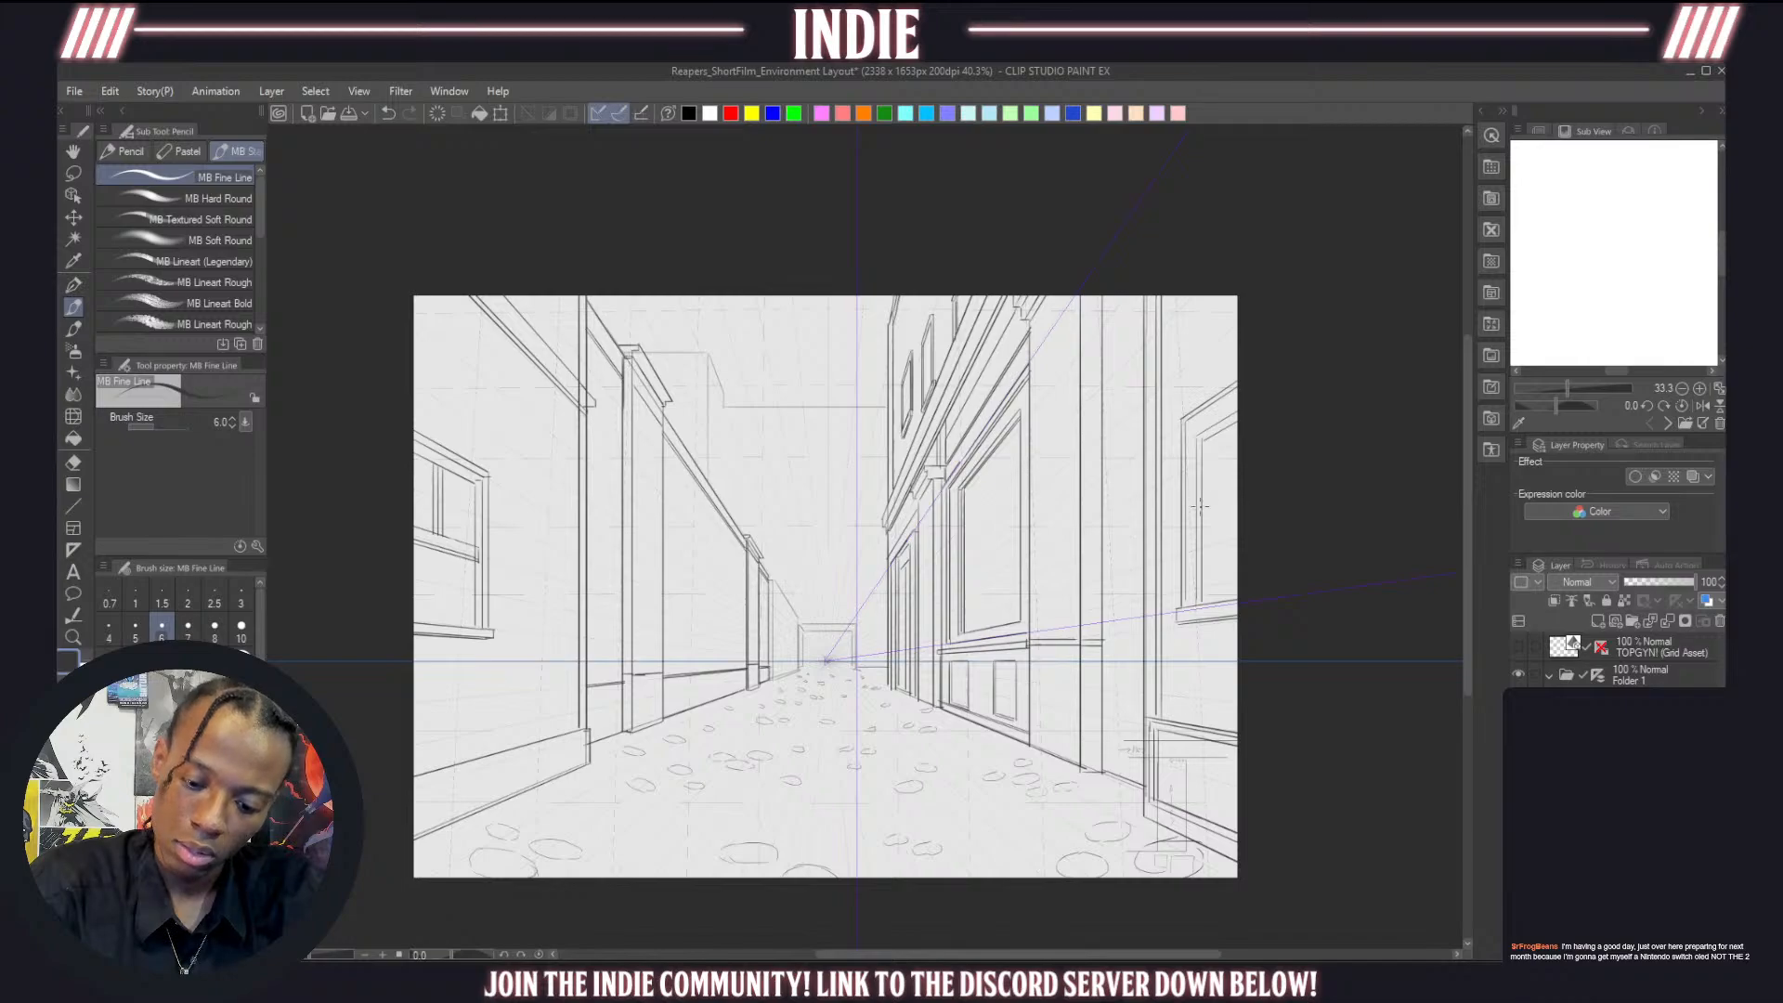
pyautogui.moveTo(1197, 508); pyautogui.dragTo(1240, 499)
pyautogui.hotkey('ctrl', 'z')
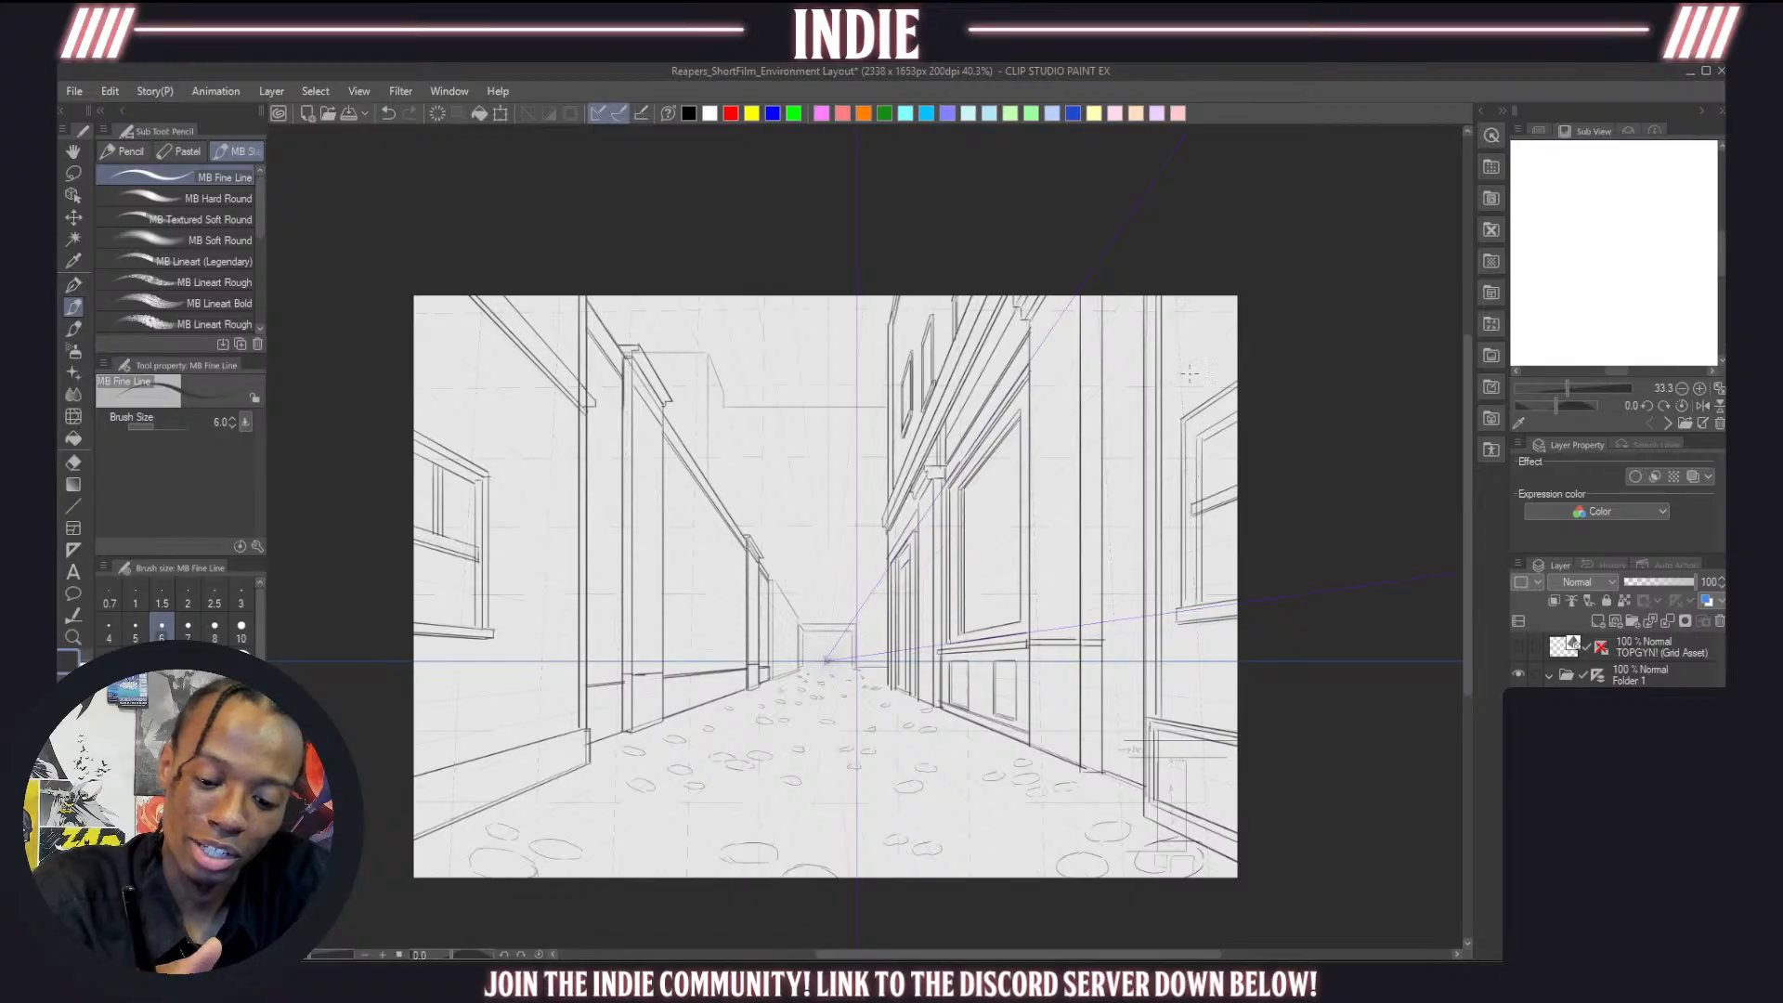
# Add an outer trim line around the cropped window and double lower edge lines for the opening above it
pyautogui.moveTo(1241, 366)
pyautogui.mouseDown()
pyautogui.moveTo(1175, 411)
pyautogui.moveTo(1176, 594)
pyautogui.mouseUp()
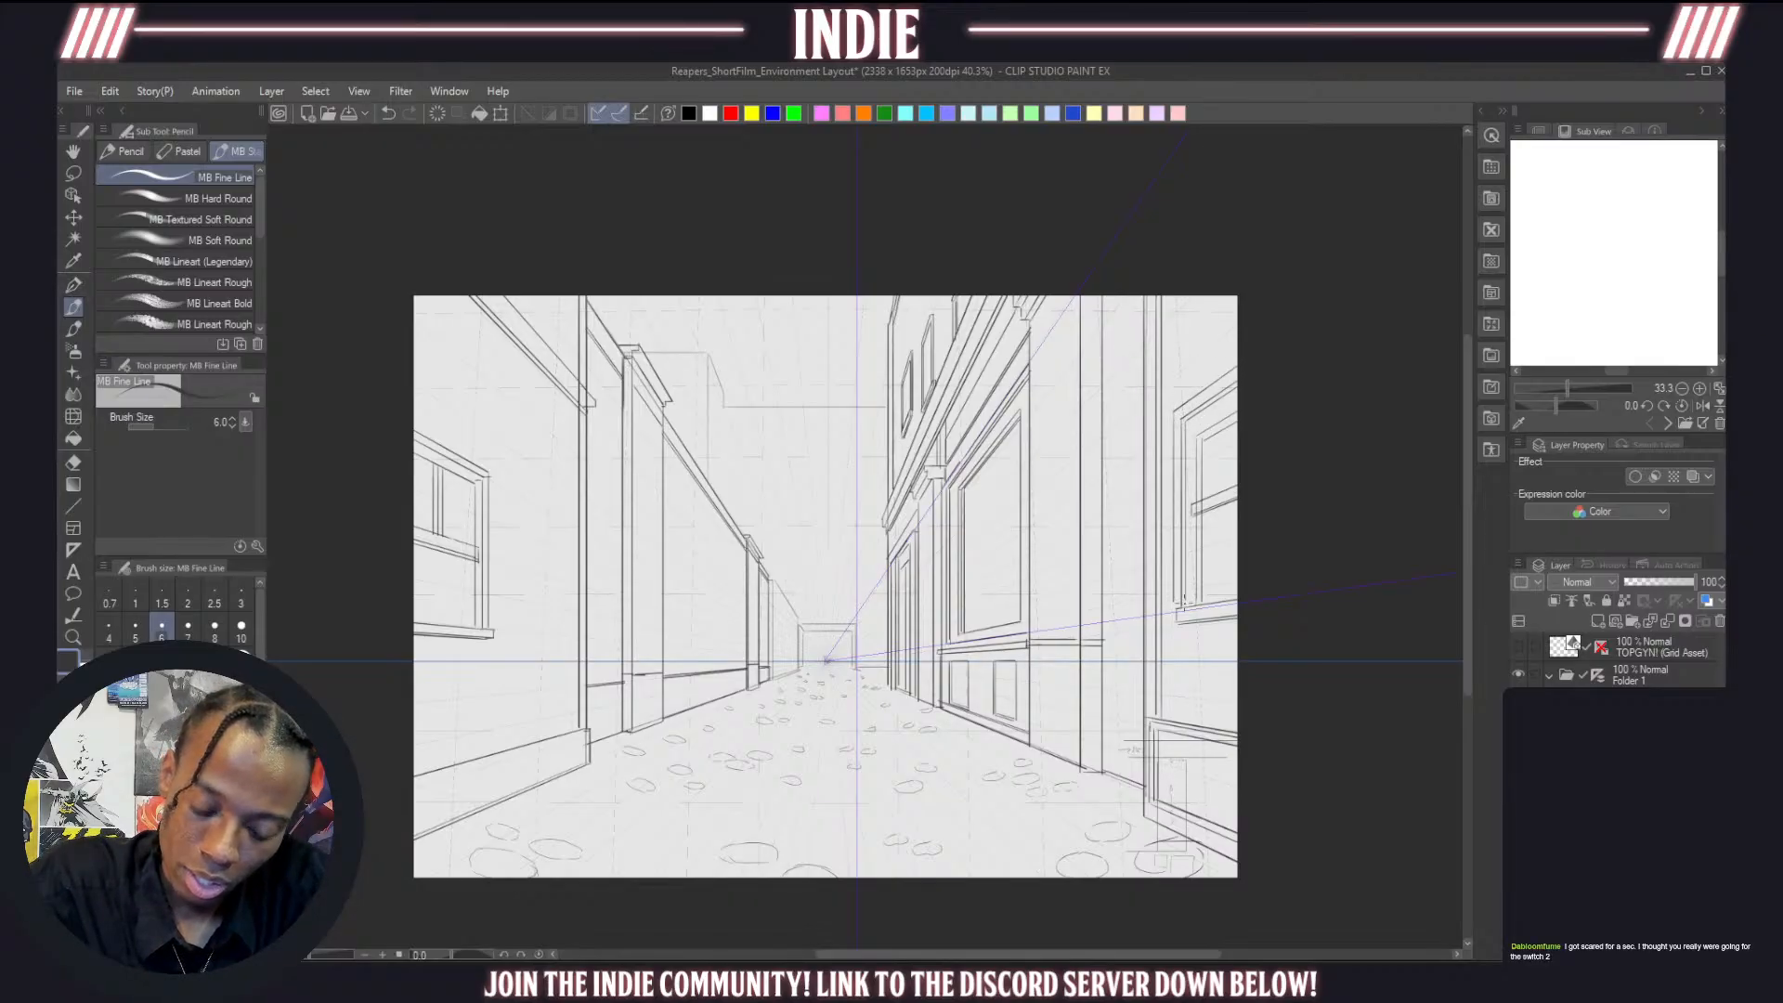
pyautogui.hotkey('ctrl', 'z')
pyautogui.hotkey('ctrl', 'z')
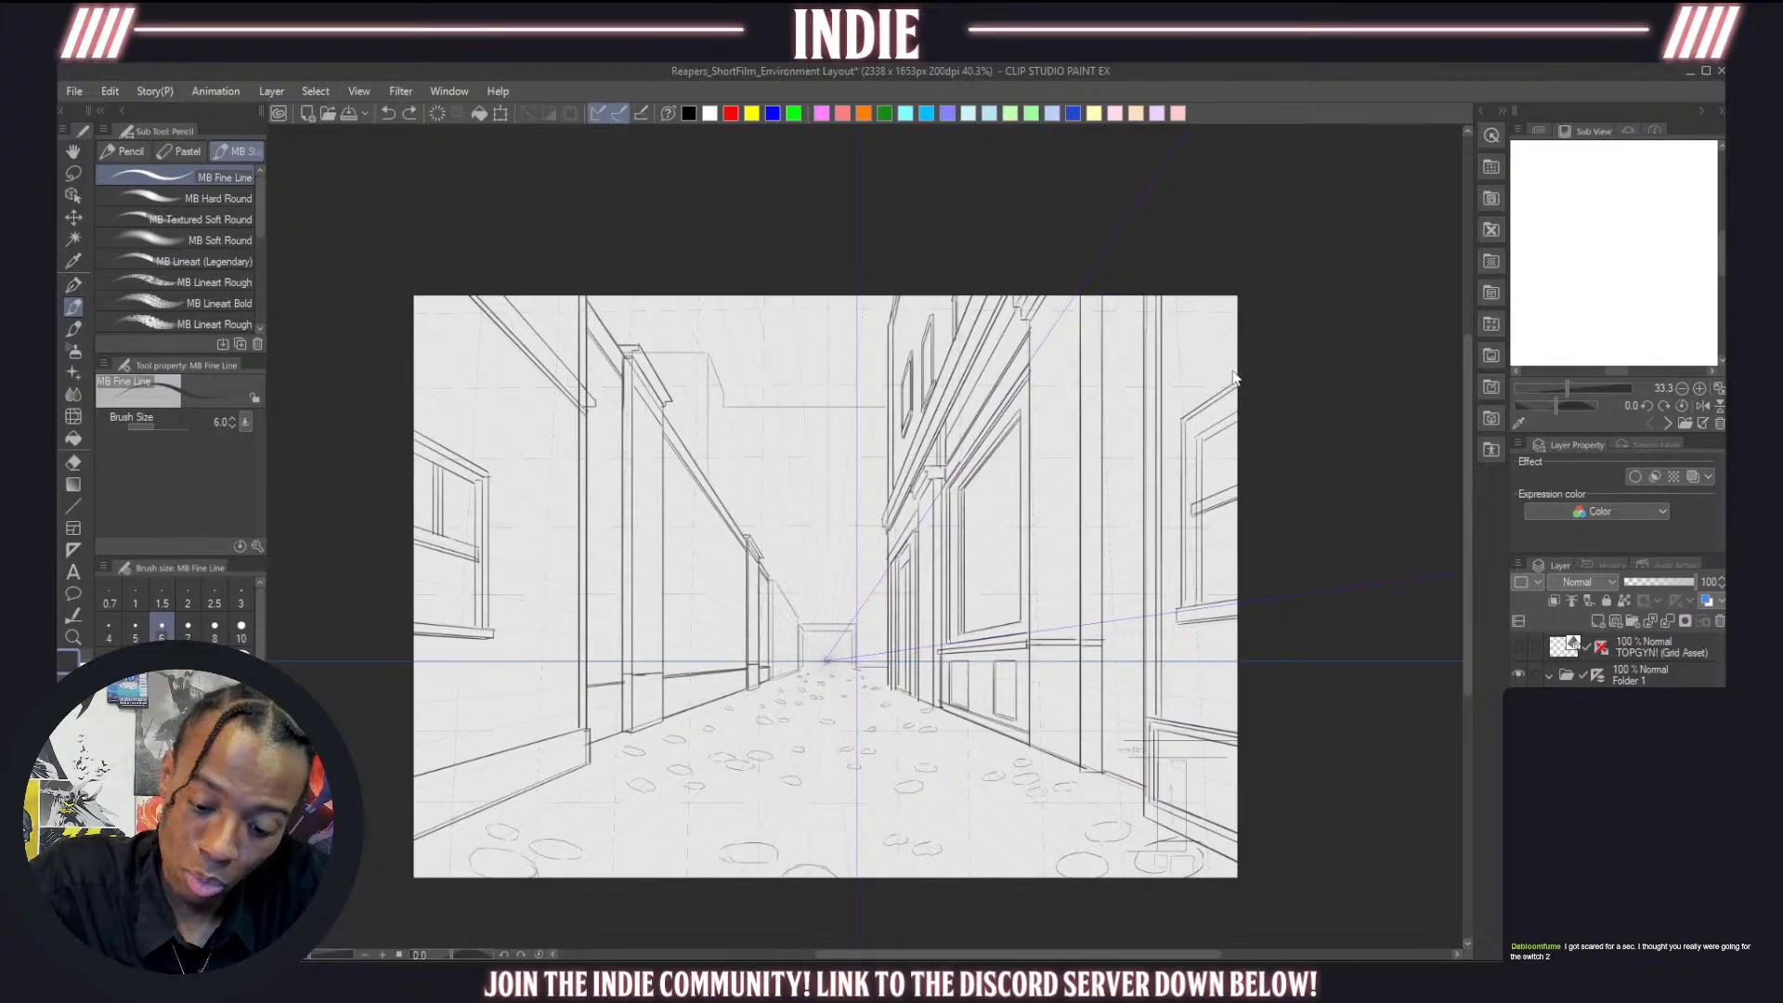
pyautogui.moveTo(1238, 362)
pyautogui.mouseDown()
pyautogui.moveTo(1178, 405)
pyautogui.moveTo(1177, 599)
pyautogui.mouseUp()
pyautogui.hotkey('ctrl', 'z')
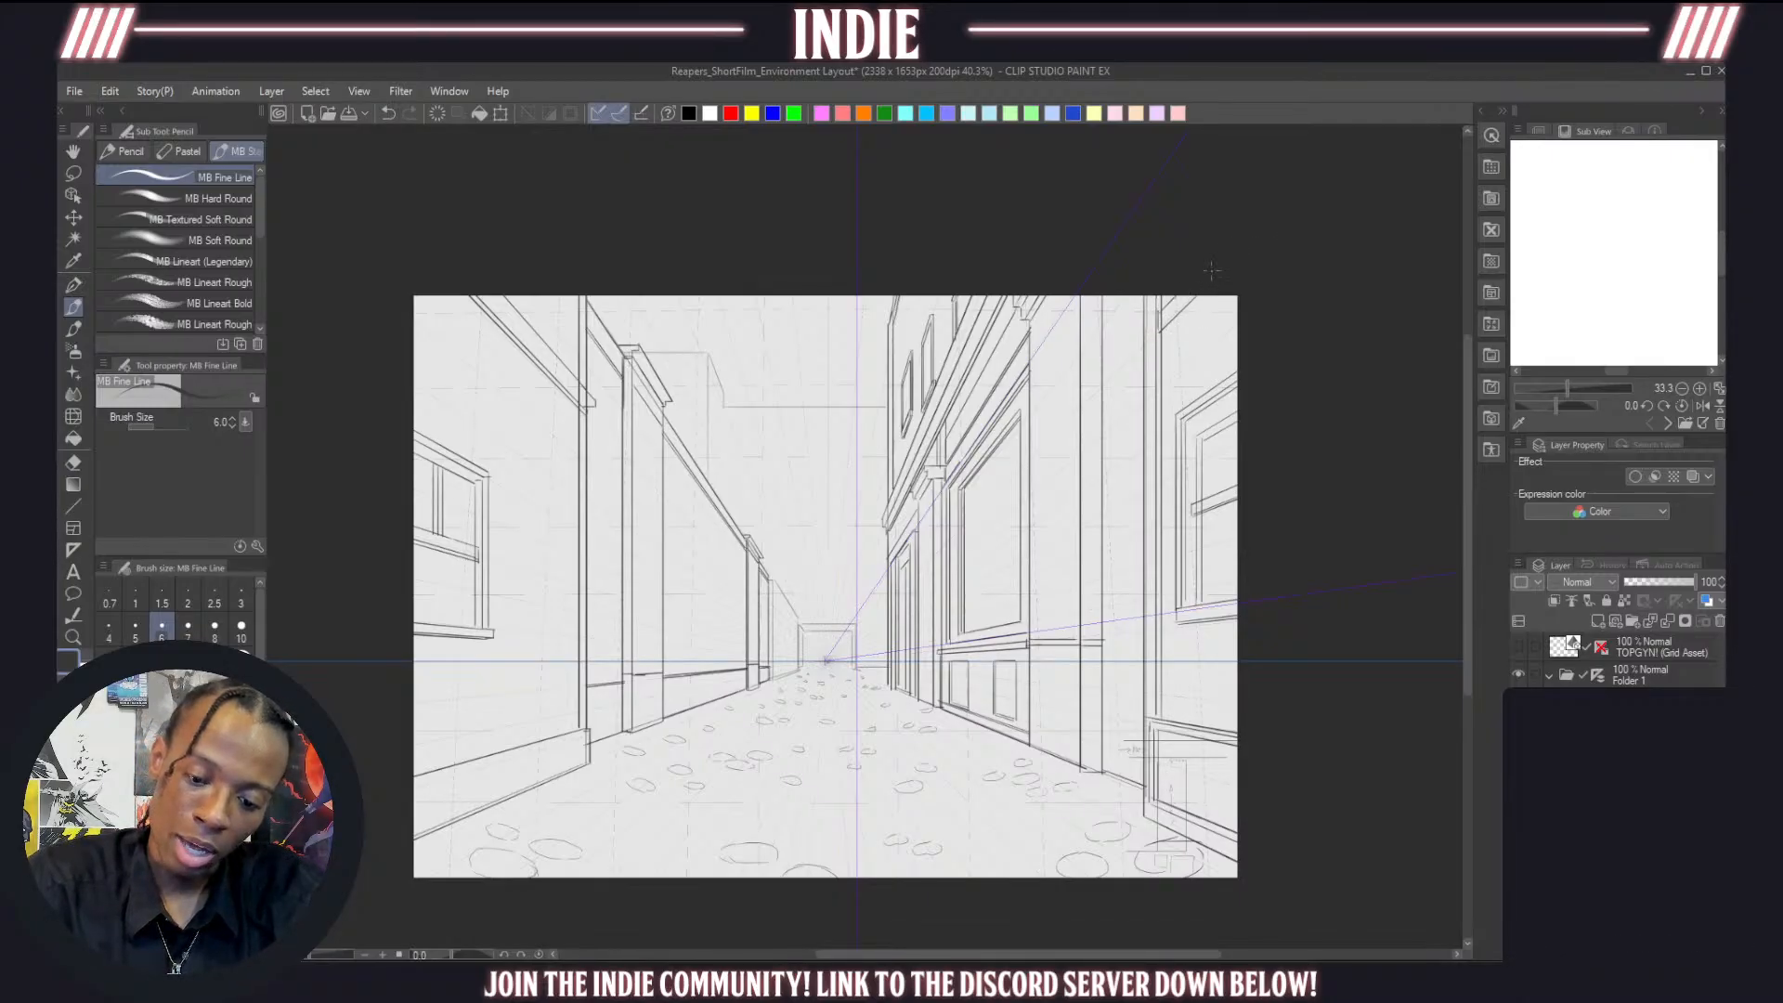
pyautogui.moveTo(1166, 332); pyautogui.dragTo(1200, 297)
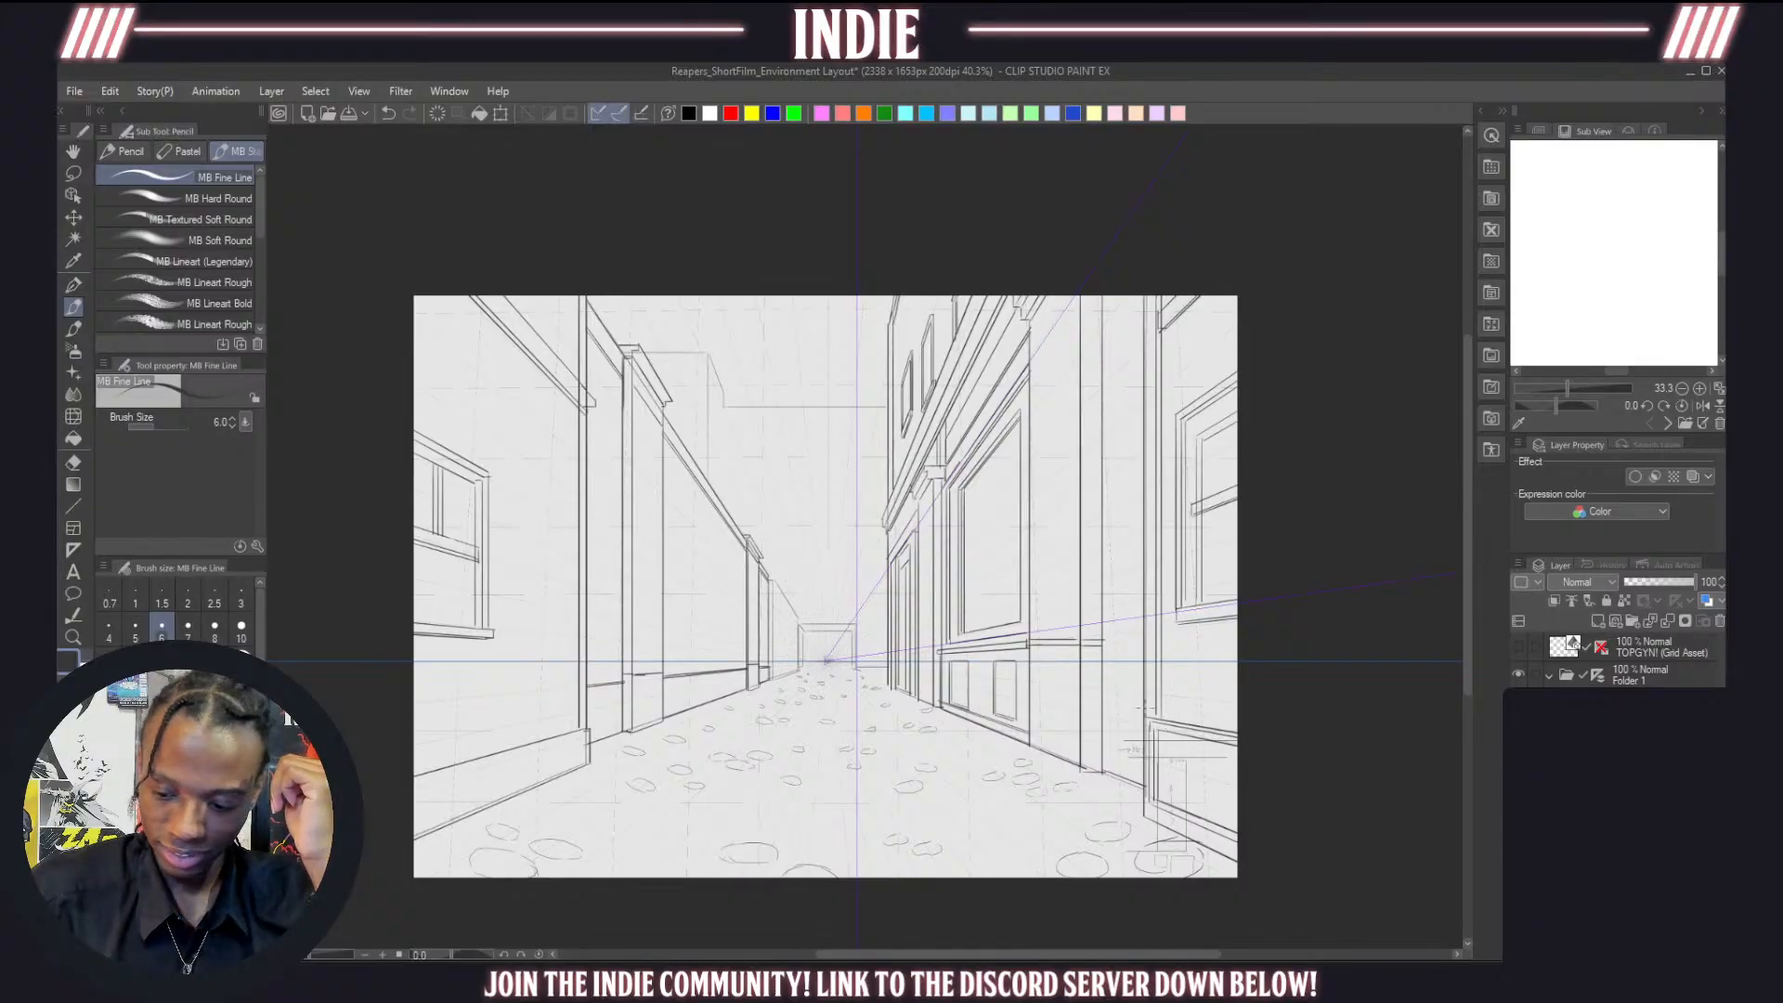
# Hide the perspective grid and ruler belonging to Folder 1
pyautogui.scroll(-2, 949, 713)
pyautogui.scroll(2, 766, 692)
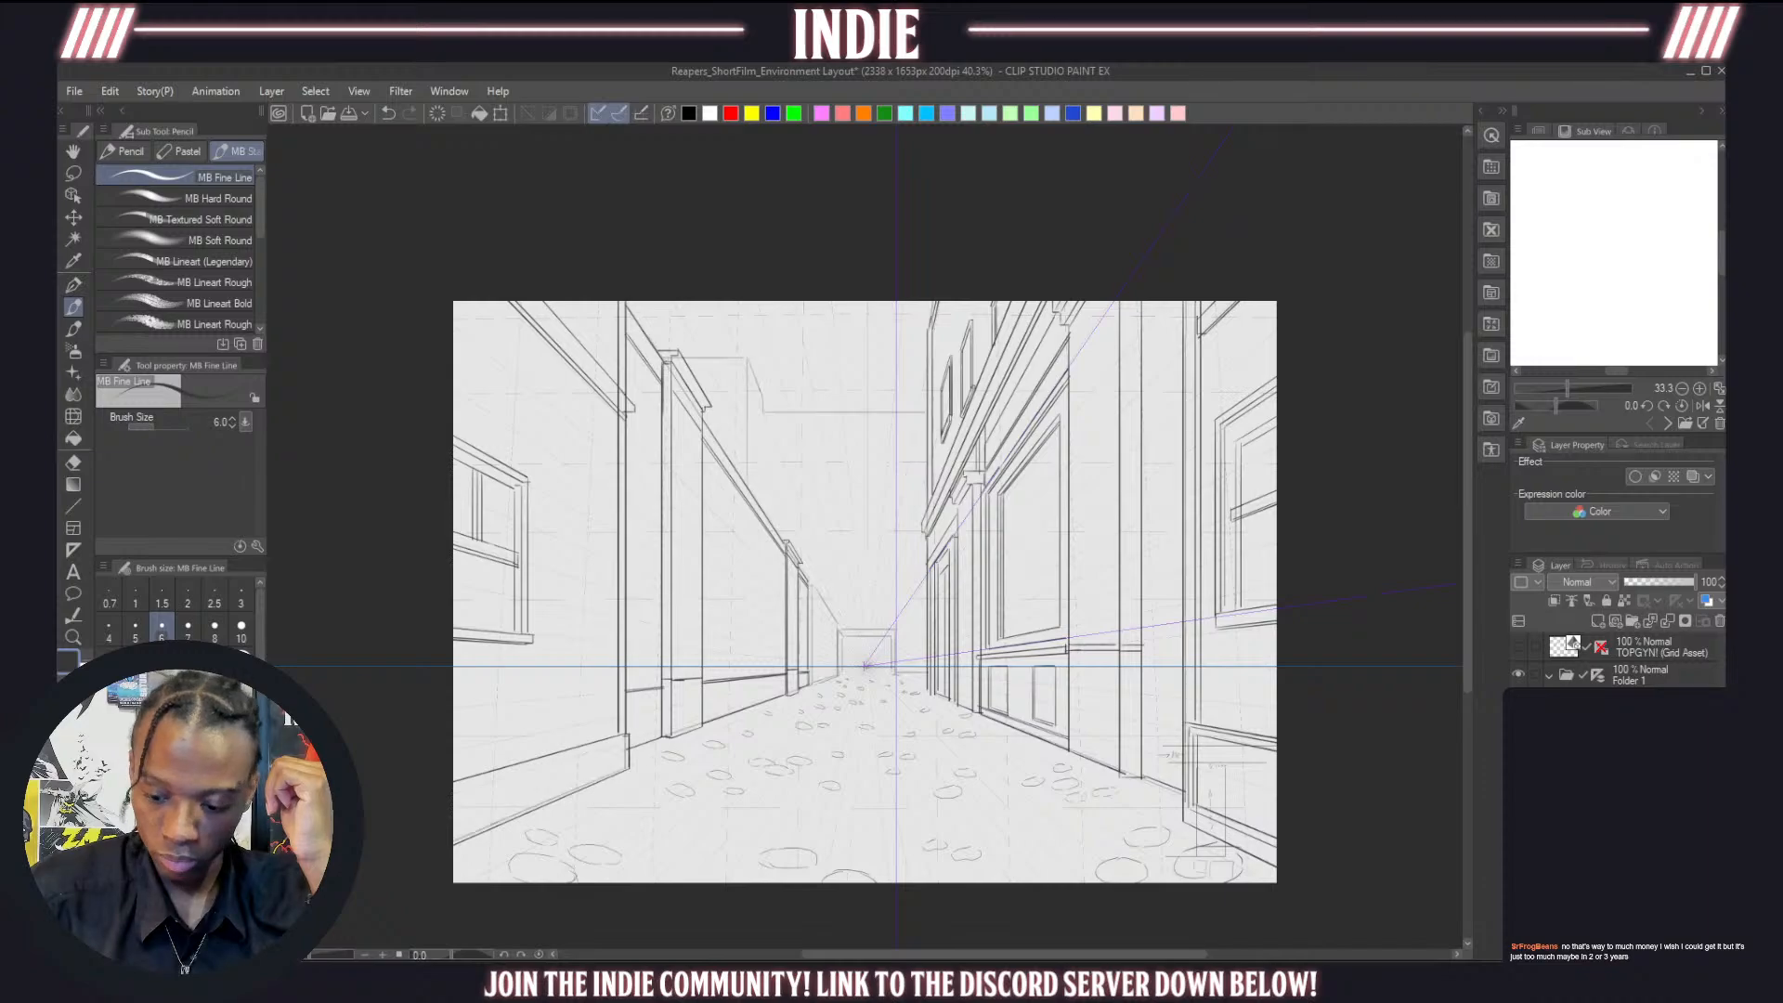
pyautogui.click(1595, 680)
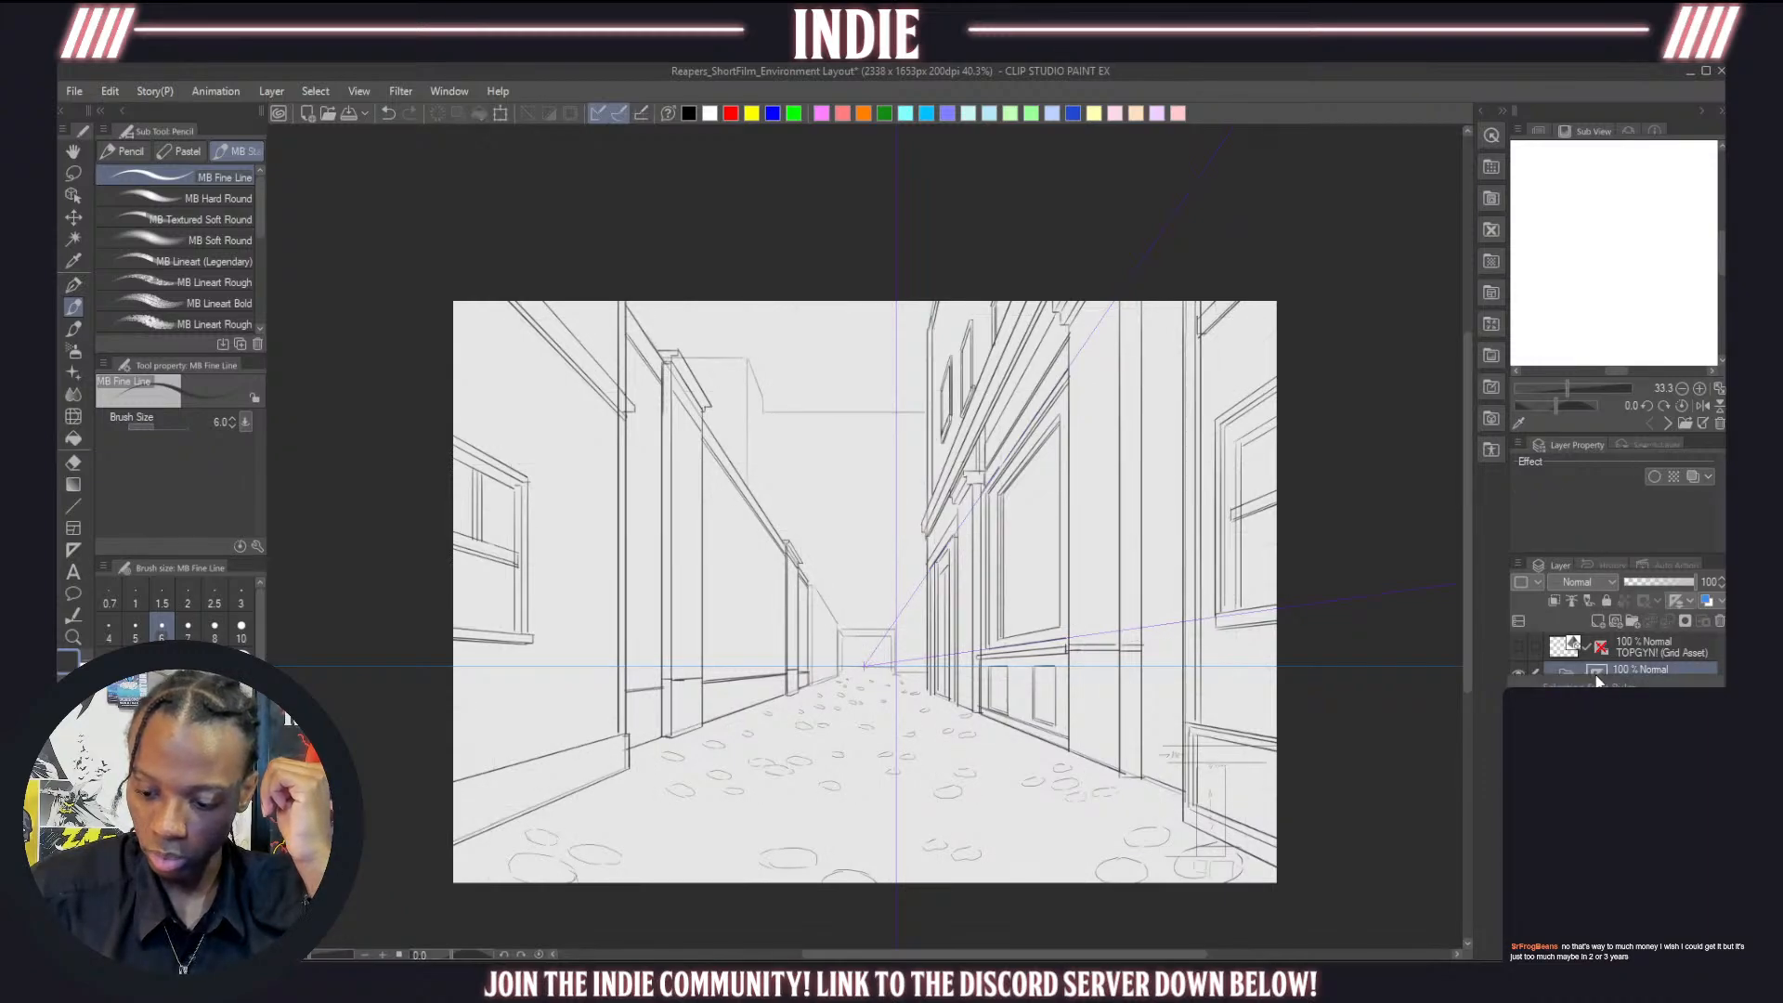
pyautogui.scroll(-1, 812, 644)
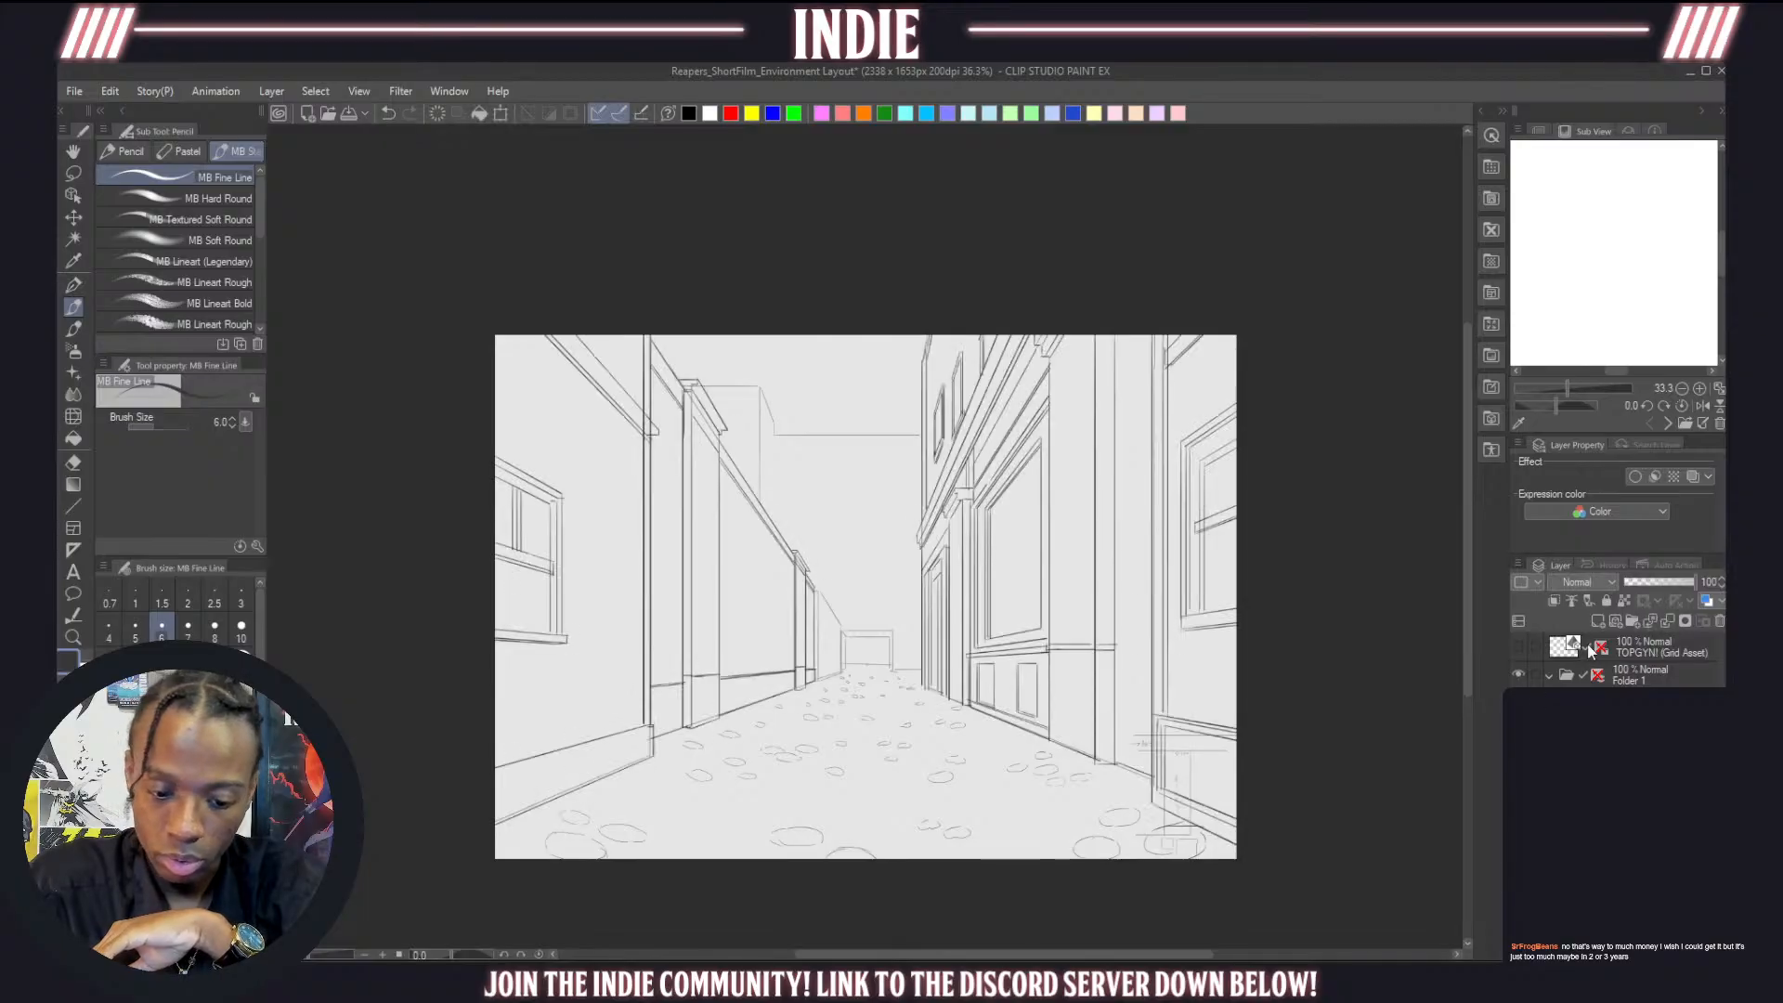
# Enclose the right-hand building's small upper-storey windows in a Polyline selection, delete them and clear the selection
pyautogui.scroll(3, 1187, 194)
pyautogui.scroll(3, 1013, 335)
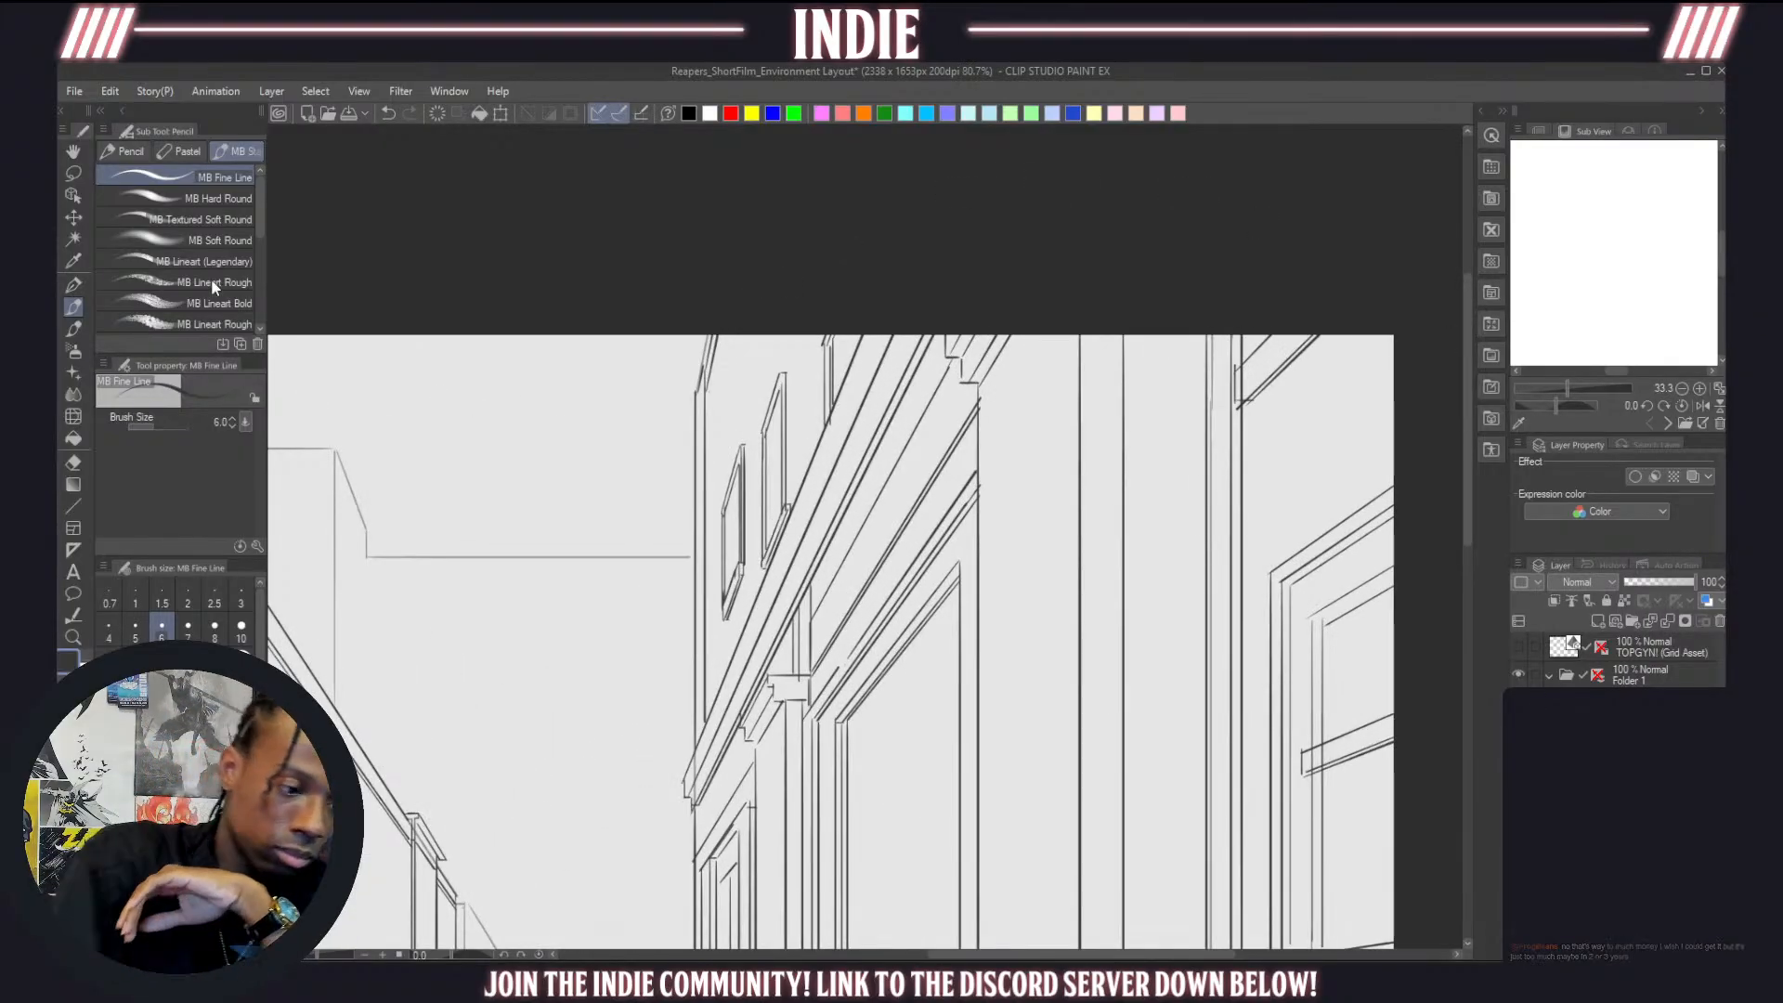
pyautogui.press('m')
pyautogui.click(203, 248)
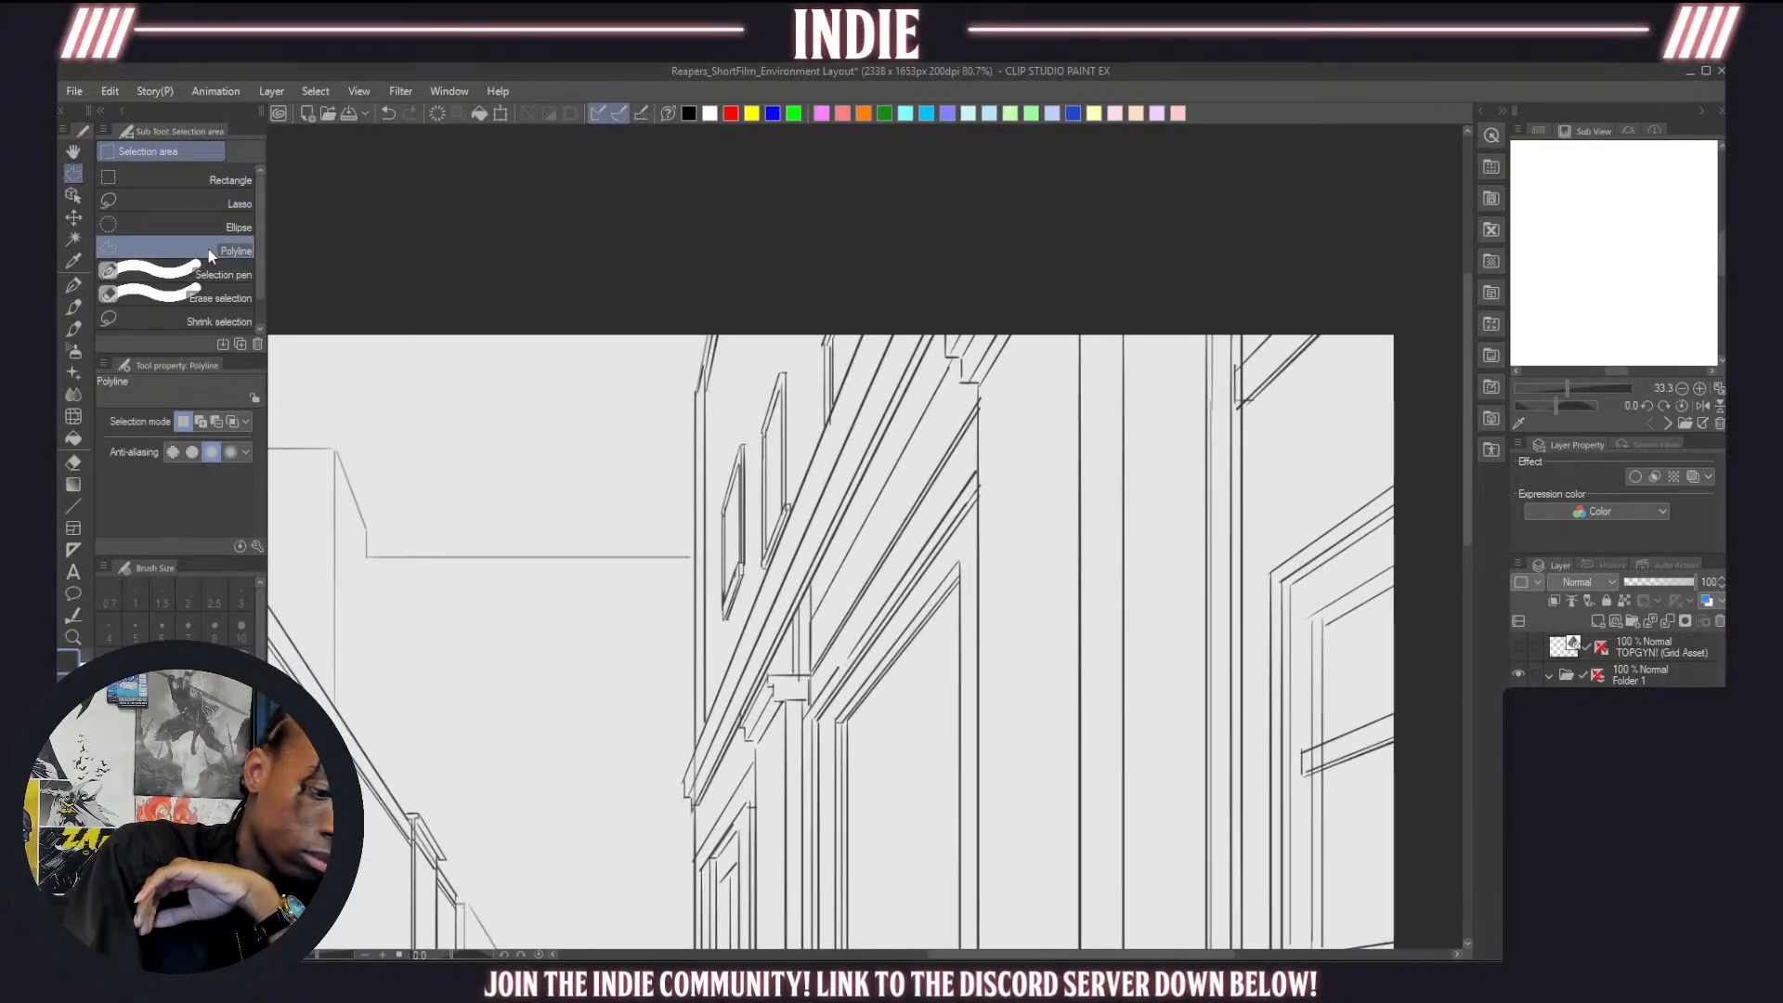
pyautogui.click(861, 321)
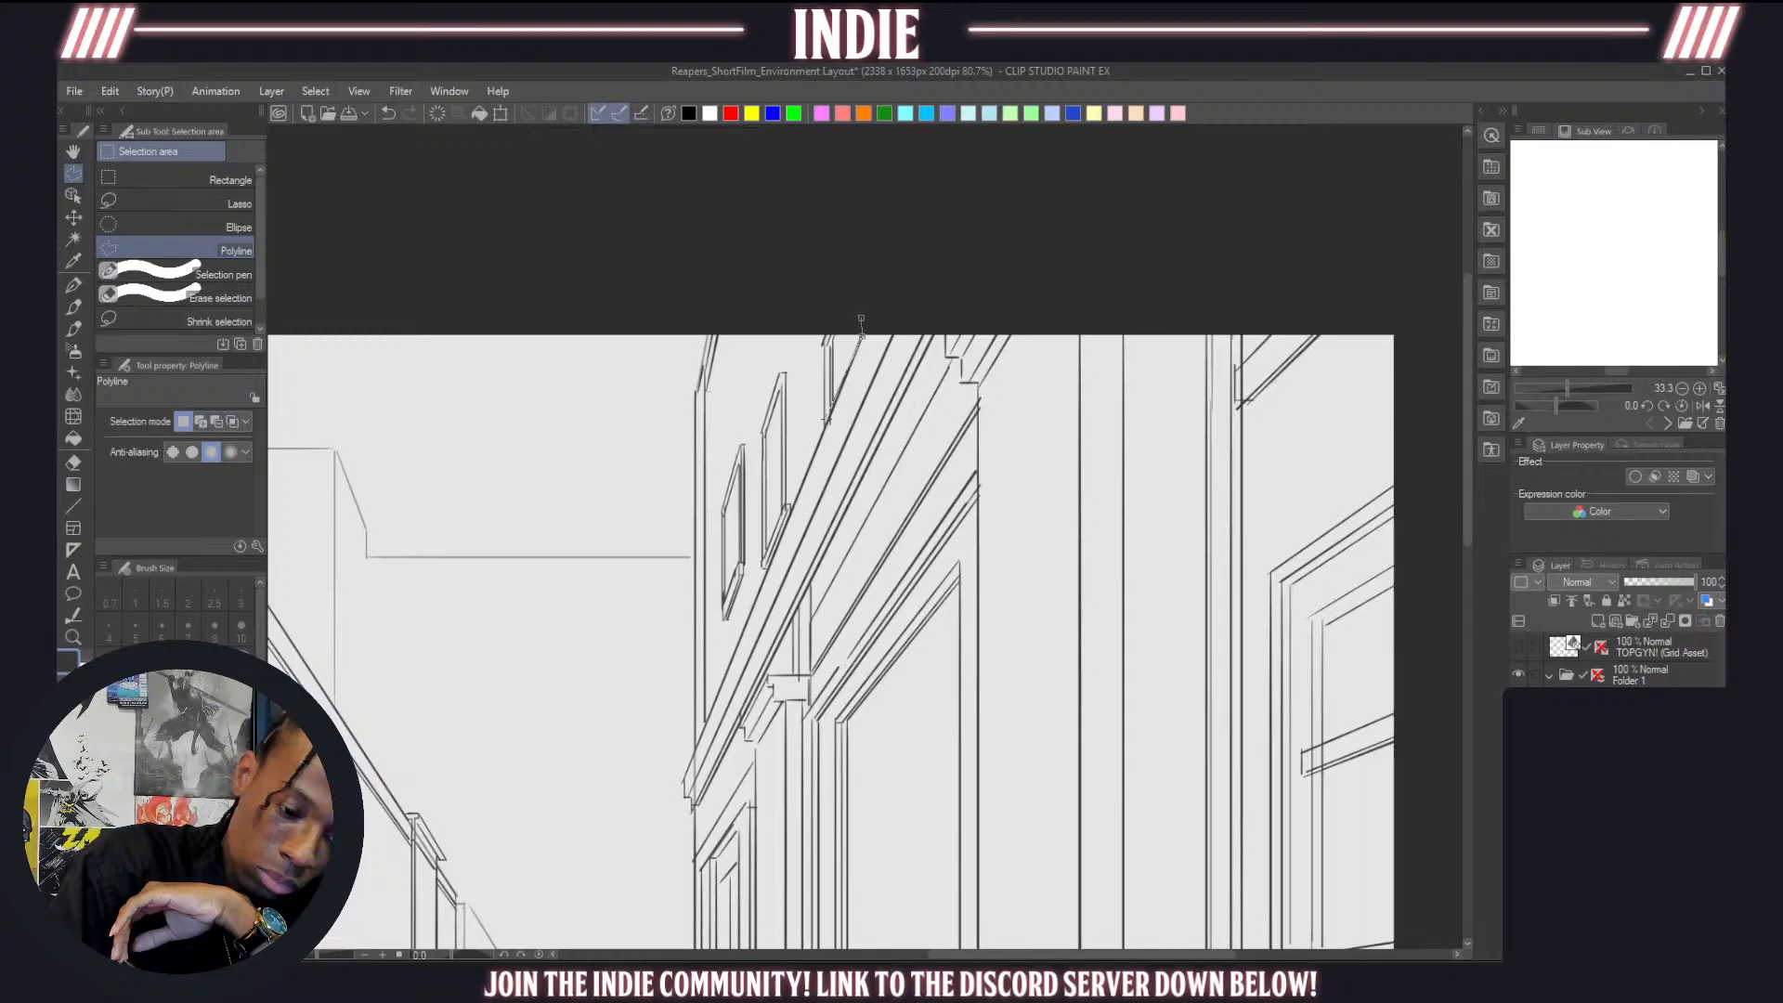
pyautogui.click(754, 602)
pyautogui.click(719, 642)
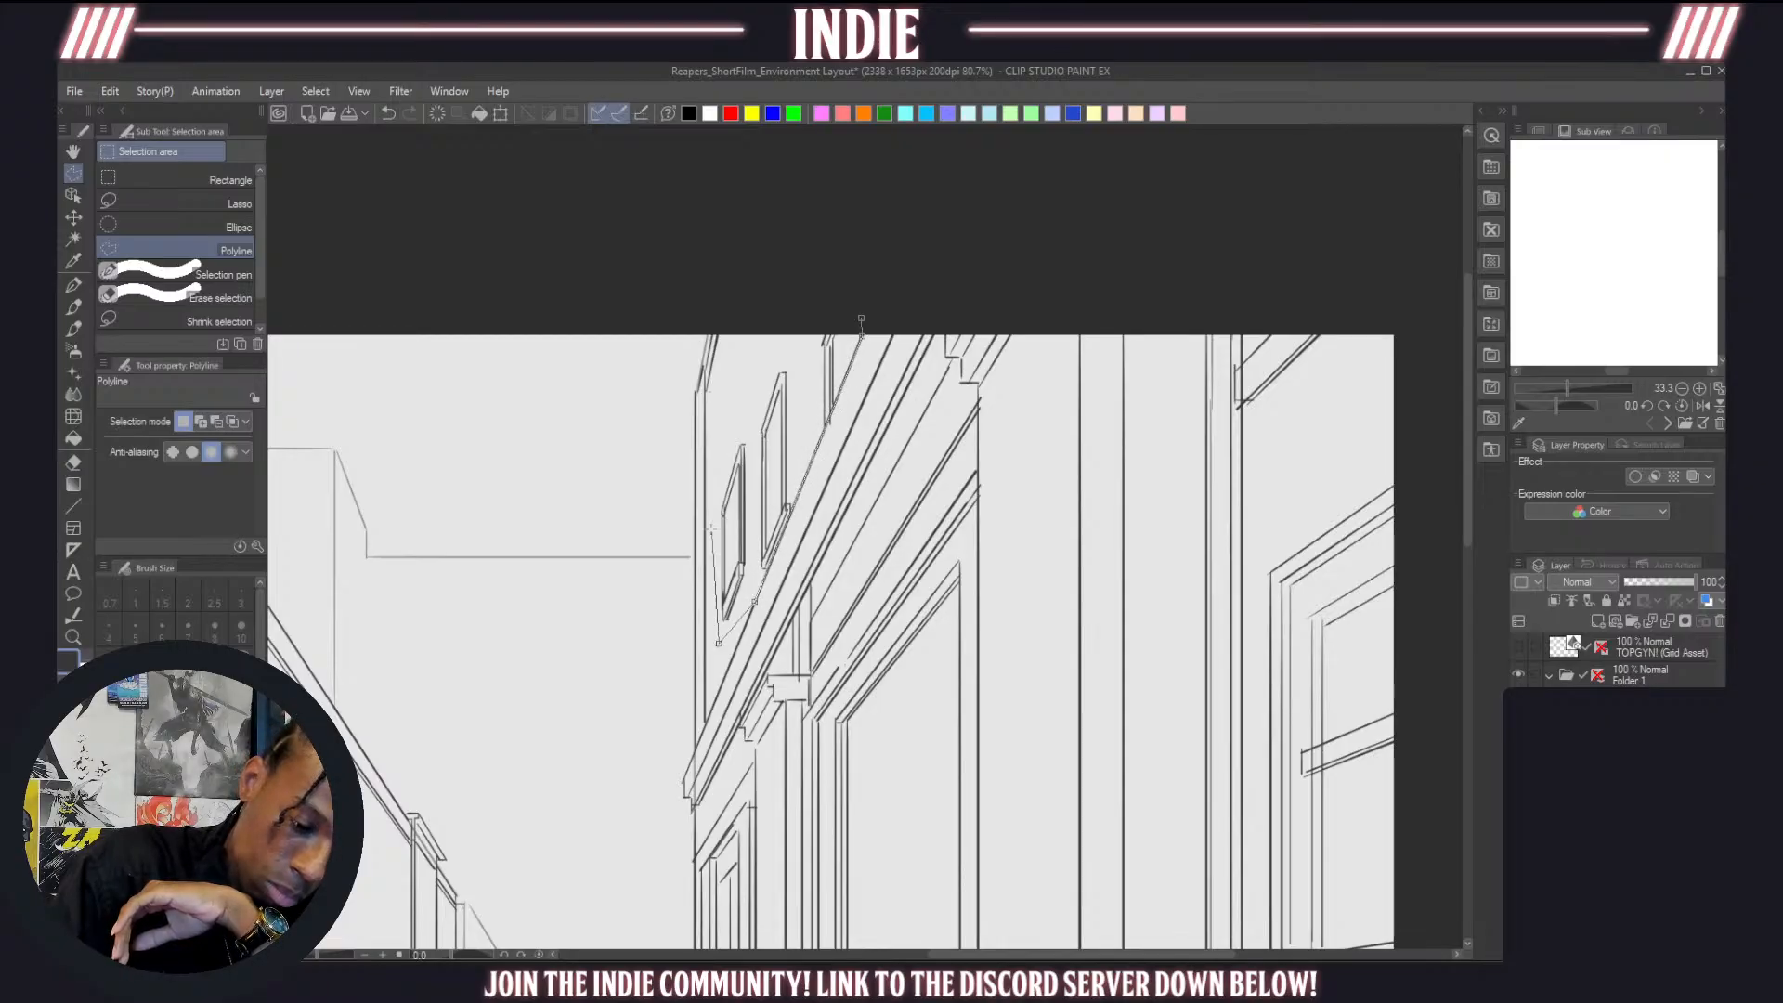
pyautogui.click(712, 470)
pyautogui.click(805, 308)
pyautogui.doubleClick(861, 308)
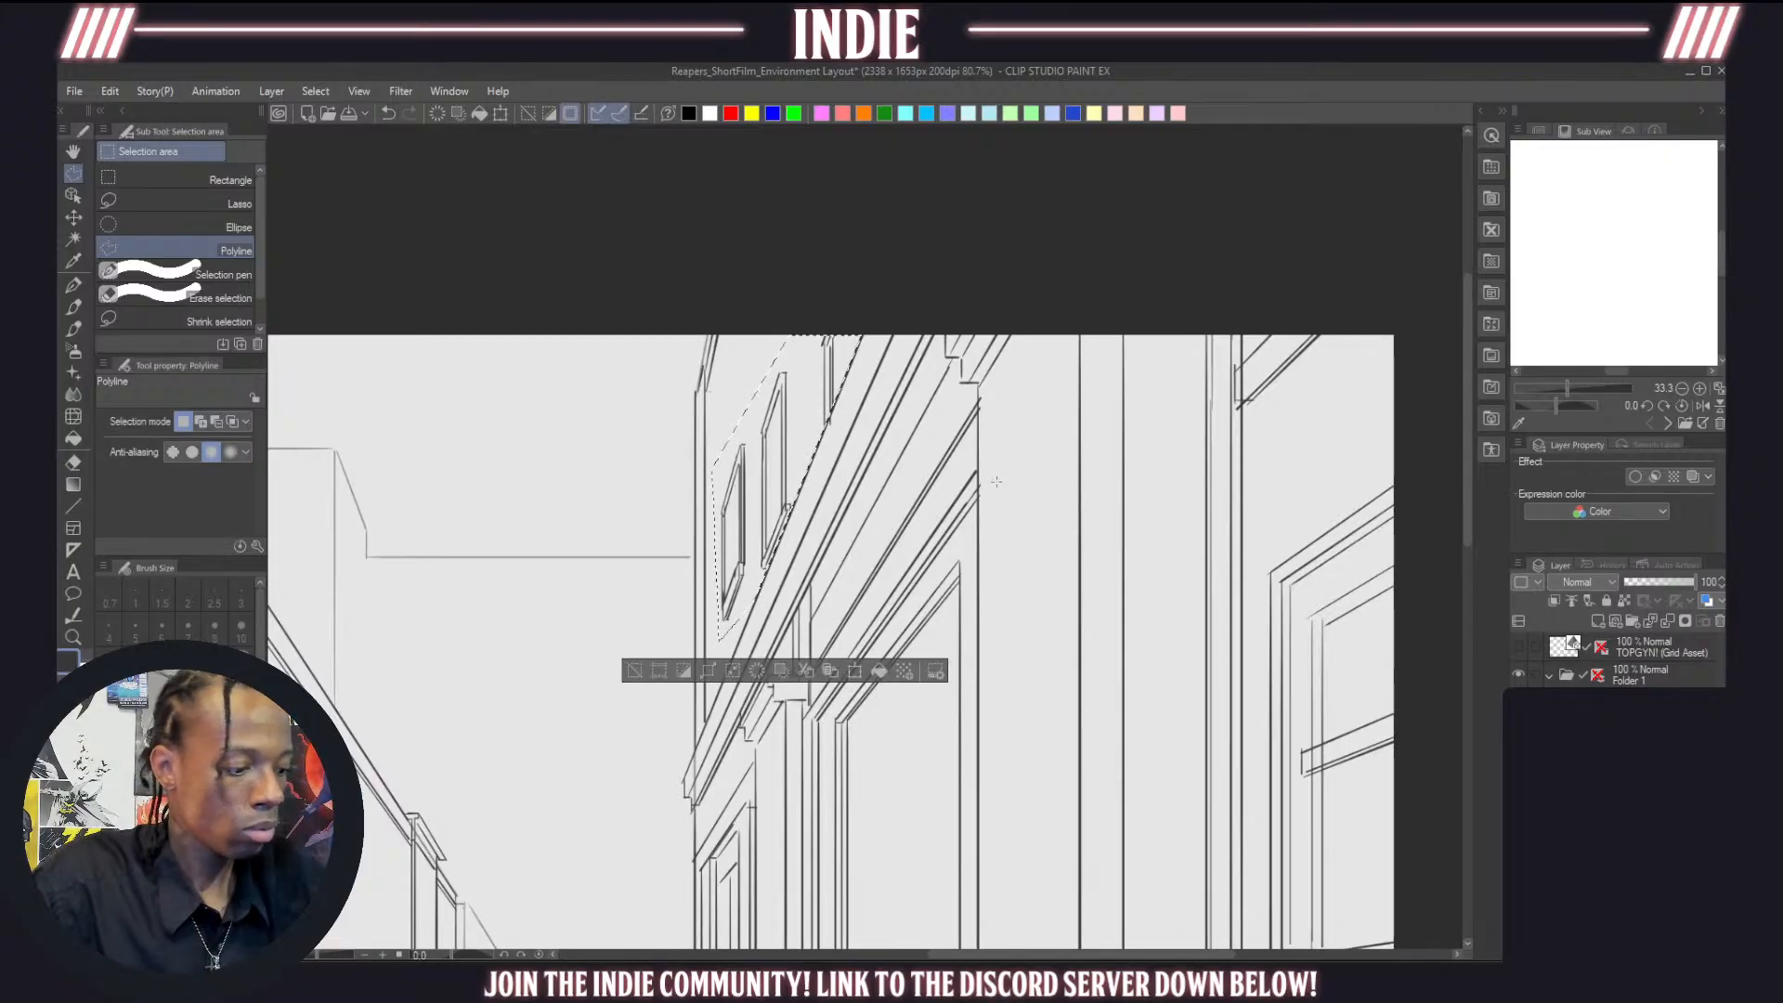
pyautogui.click(636, 670)
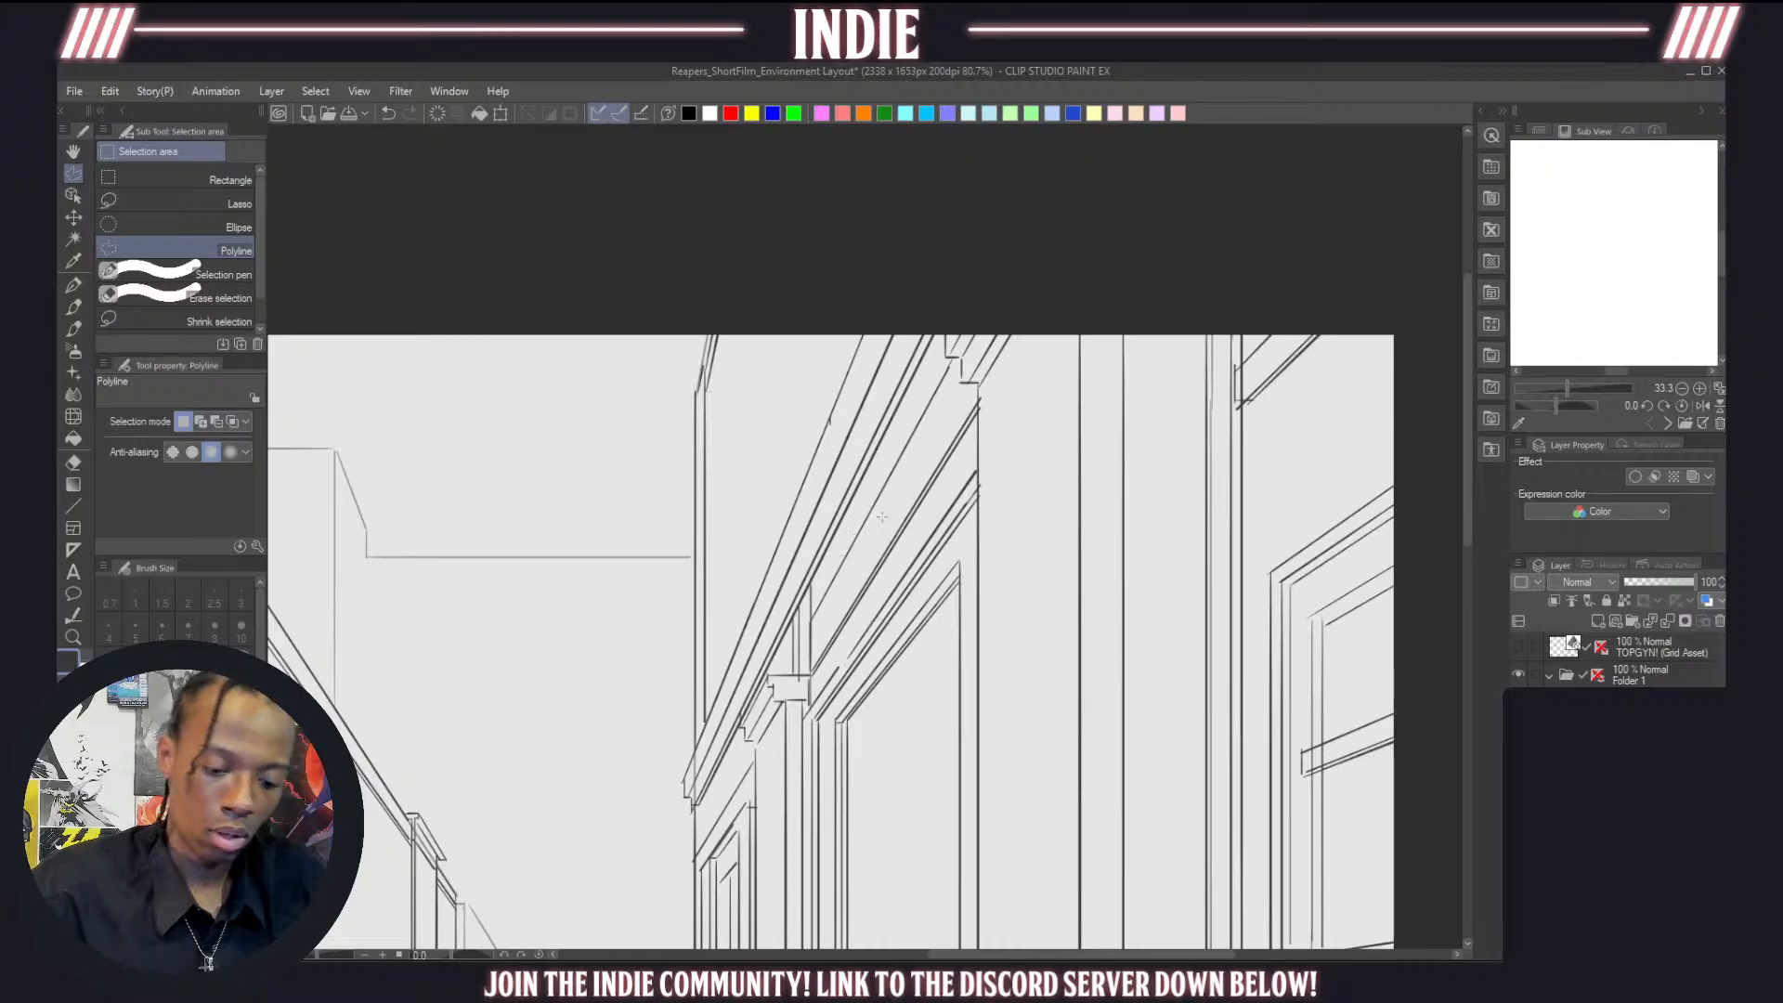
pyautogui.scroll(-10, 882, 517)
pyautogui.scroll(3, 706, 654)
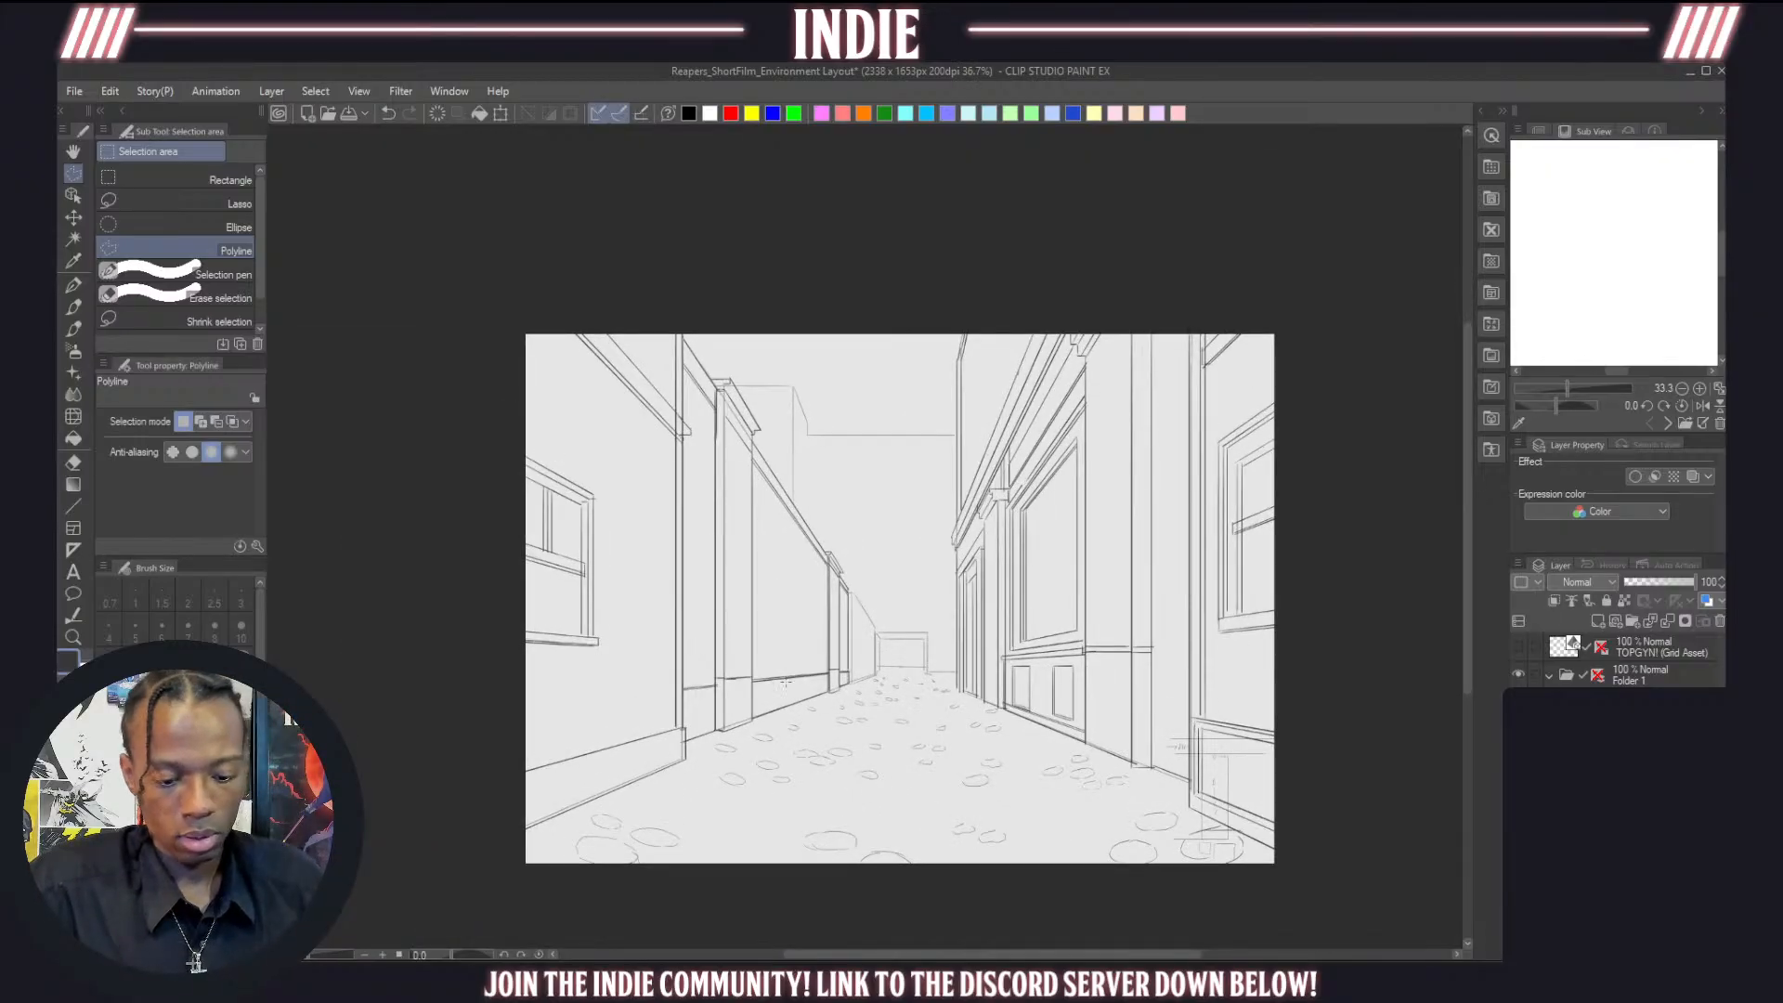
pyautogui.scroll(1, 784, 683)
pyautogui.scroll(-1, 818, 758)
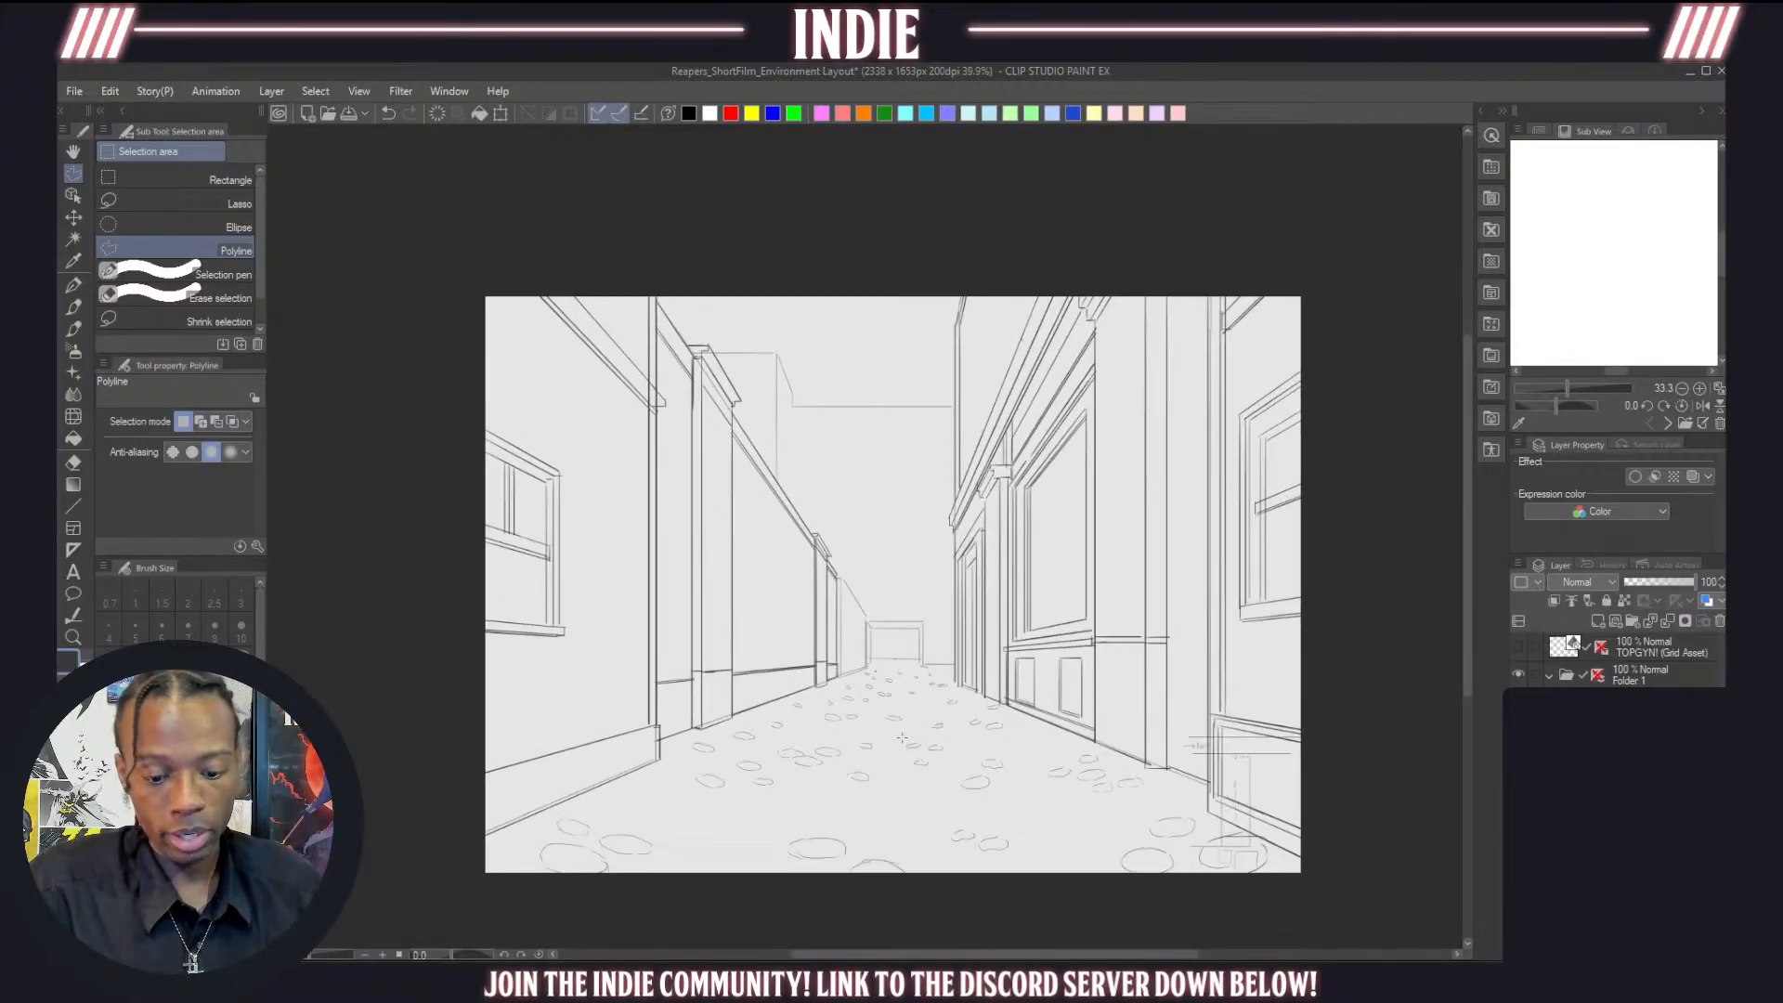
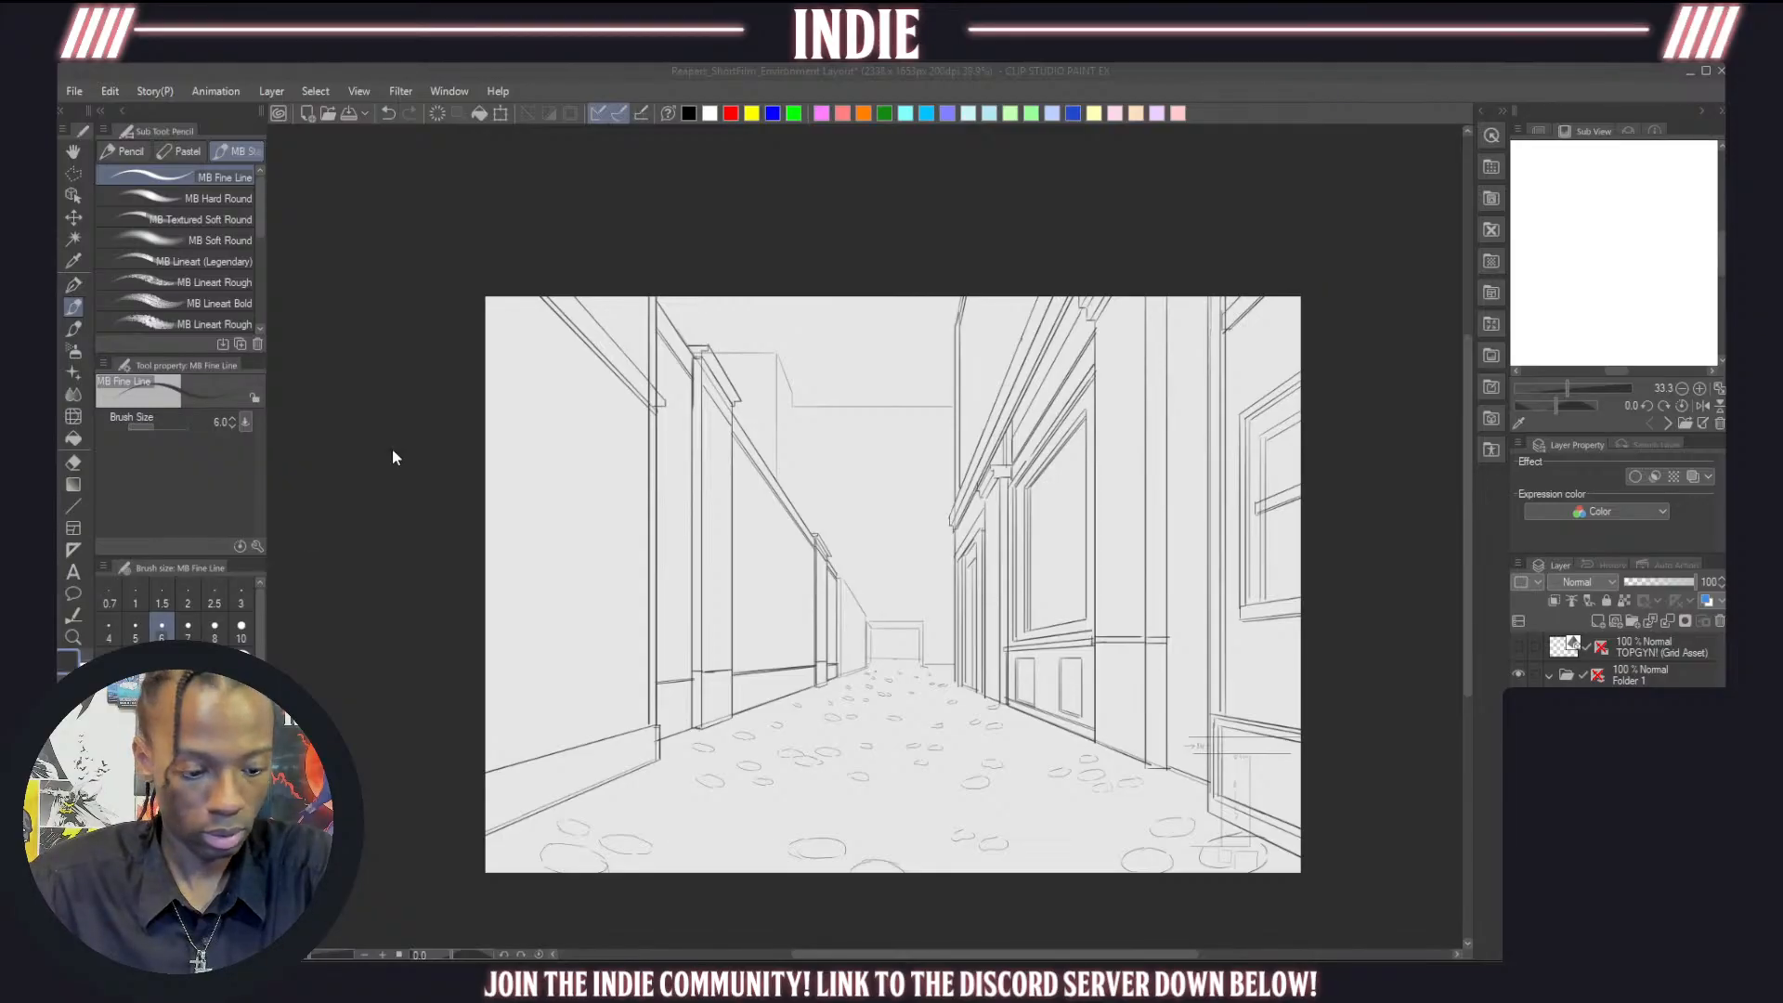
# Show the perspective grid and ruler of Folder 1 again and return to the line-art layer for the upper storey
pyautogui.click(995, 321)
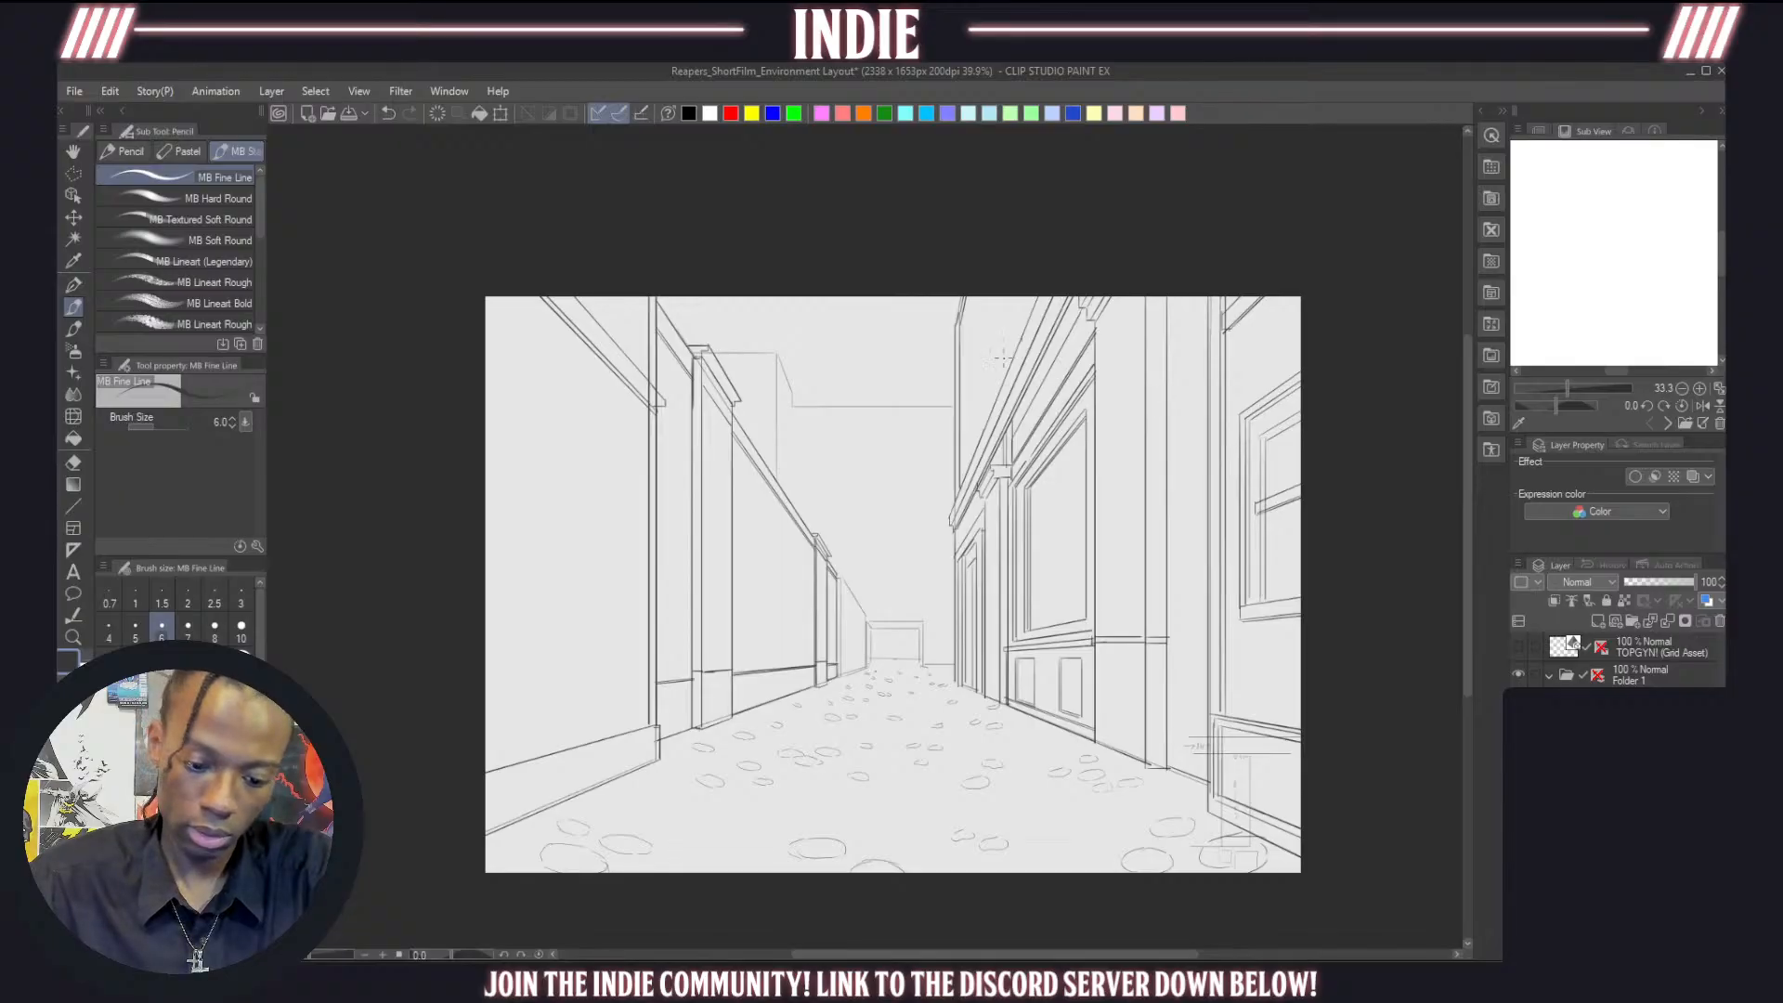
pyautogui.click(1591, 678)
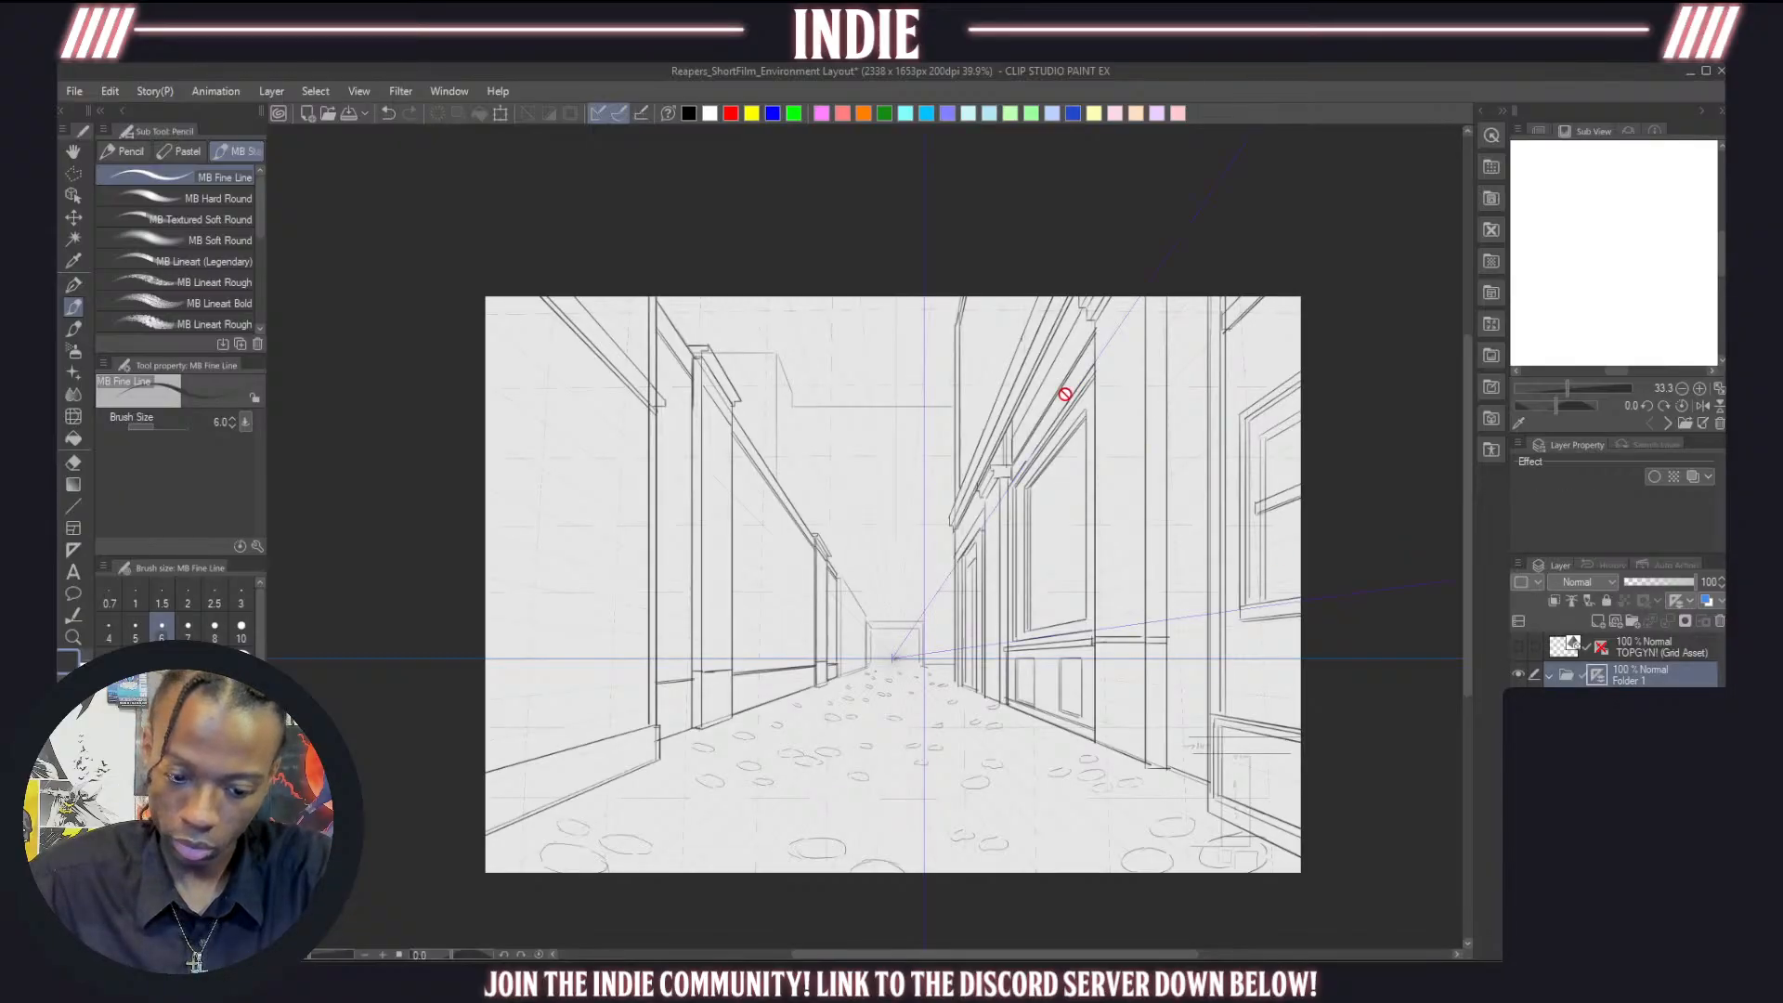
pyautogui.click(1573, 642)
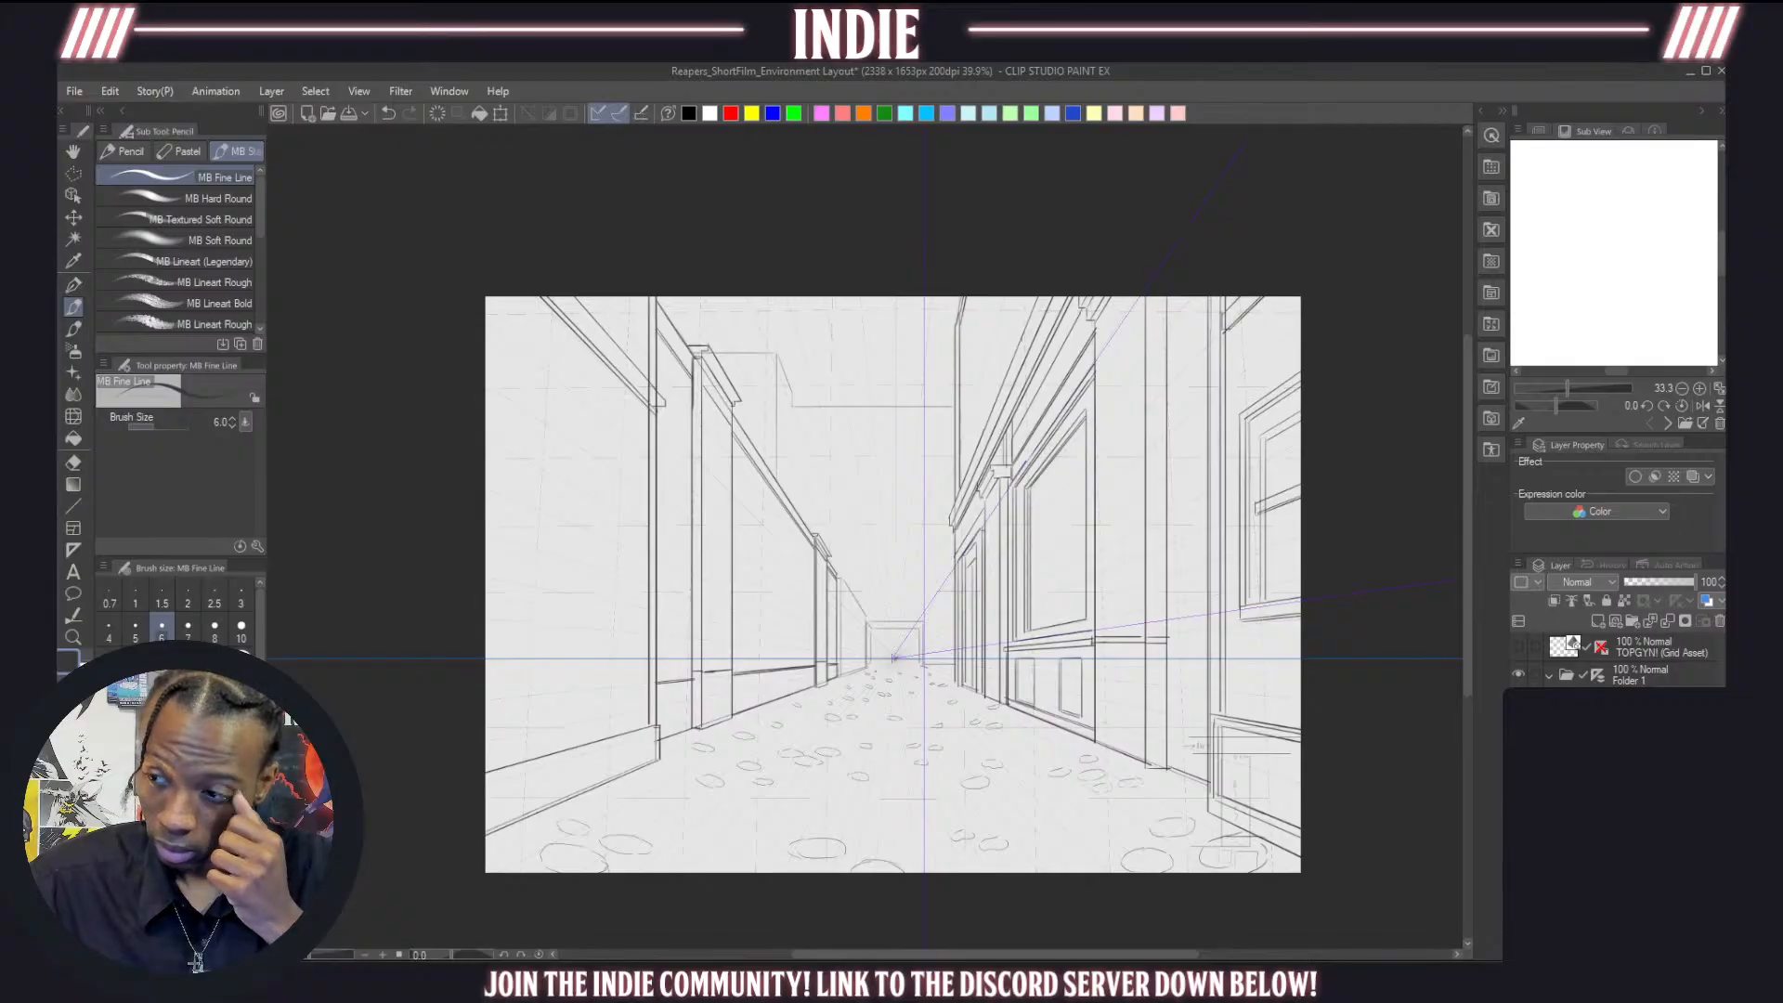
pyautogui.scroll(5, 1038, 401)
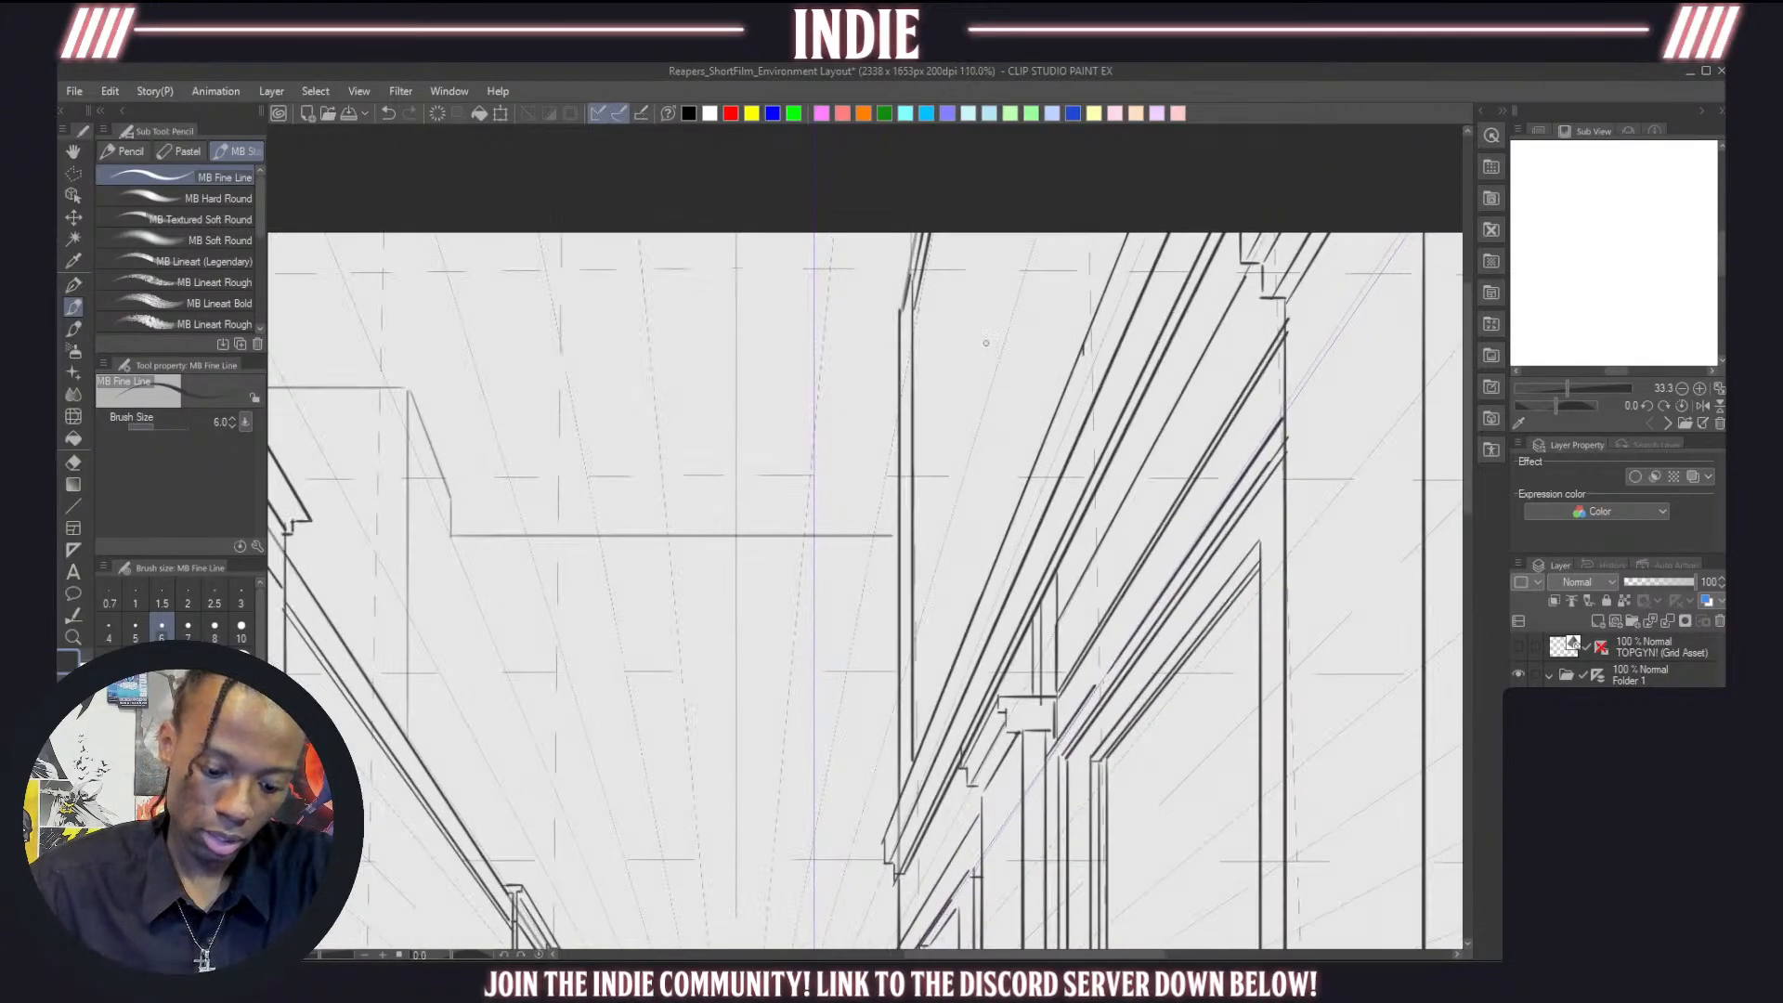
# Draw the outlines of the two farthest lower-row windows above the right-hand building's cornice, following the perspective grid
pyautogui.moveTo(936, 708)
pyautogui.mouseDown()
pyautogui.moveTo(932, 583)
pyautogui.moveTo(958, 515)
pyautogui.mouseUp()
pyautogui.hotkey('ctrl', 'z')
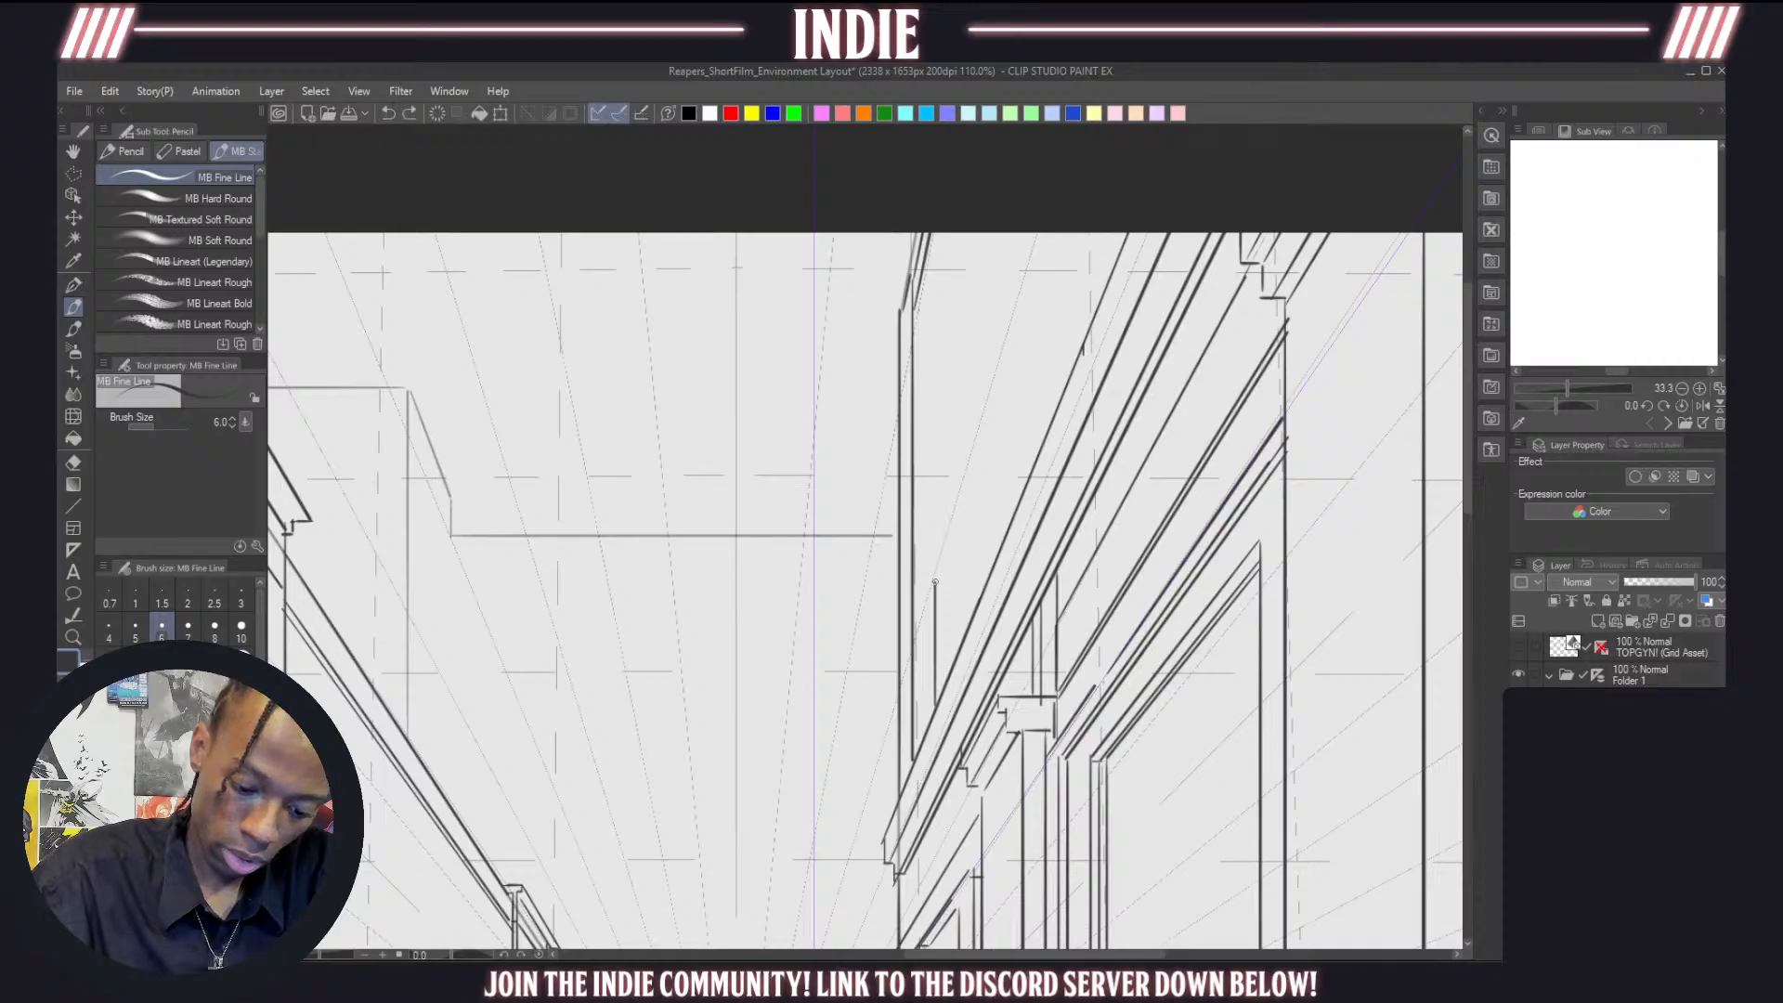
pyautogui.moveTo(935, 582)
pyautogui.mouseDown()
pyautogui.moveTo(950, 534)
pyautogui.moveTo(950, 624)
pyautogui.mouseUp()
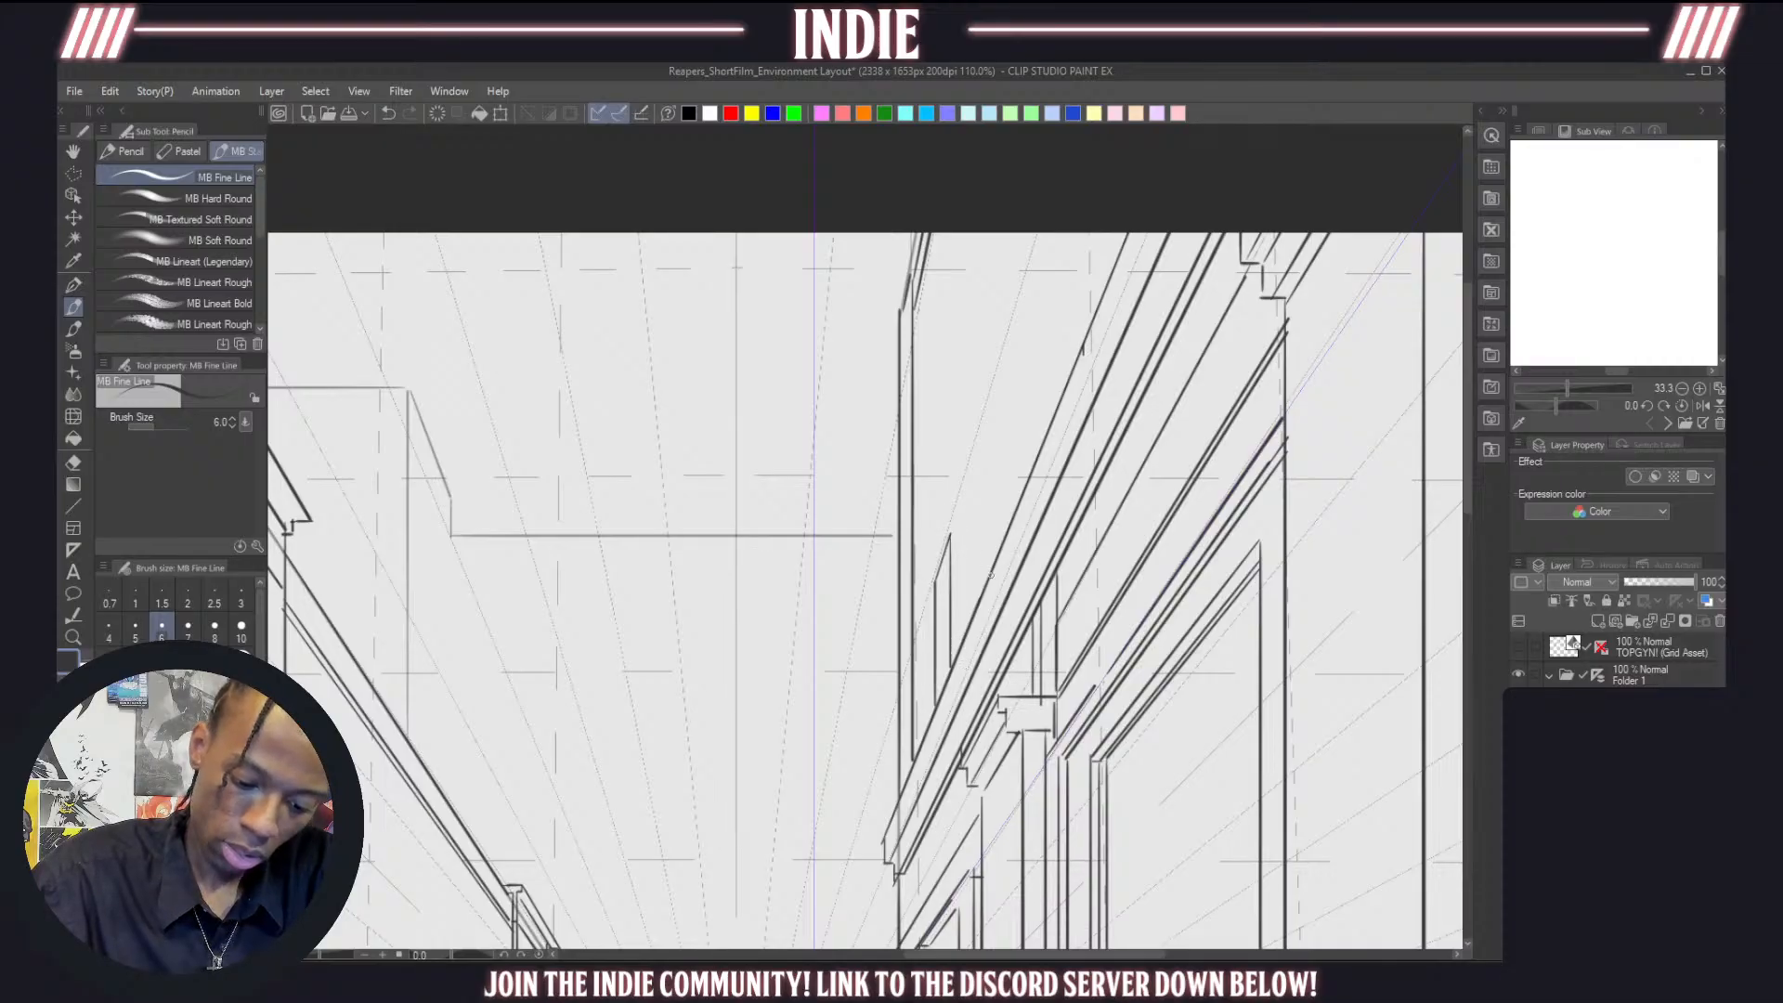
pyautogui.moveTo(997, 560); pyautogui.dragTo(998, 474)
pyautogui.hotkey('ctrl', 'z')
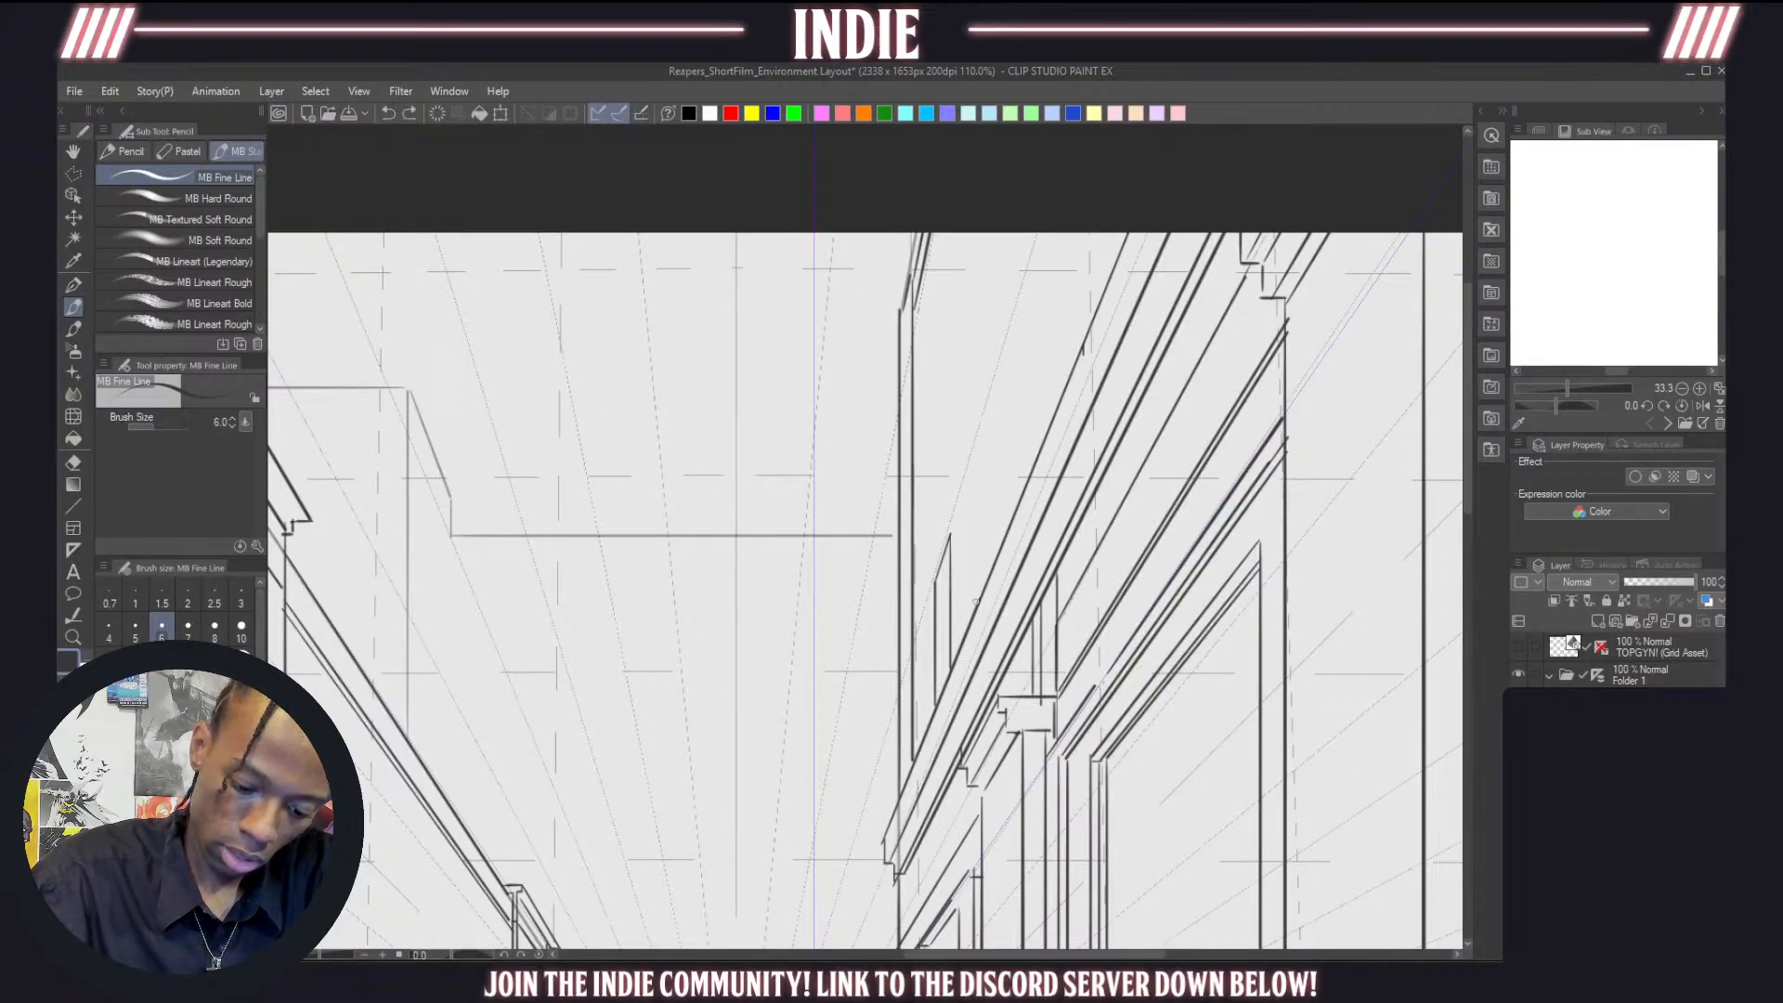
pyautogui.moveTo(978, 602)
pyautogui.mouseDown()
pyautogui.moveTo(972, 433)
pyautogui.moveTo(1001, 362)
pyautogui.moveTo(1000, 509)
pyautogui.mouseUp()
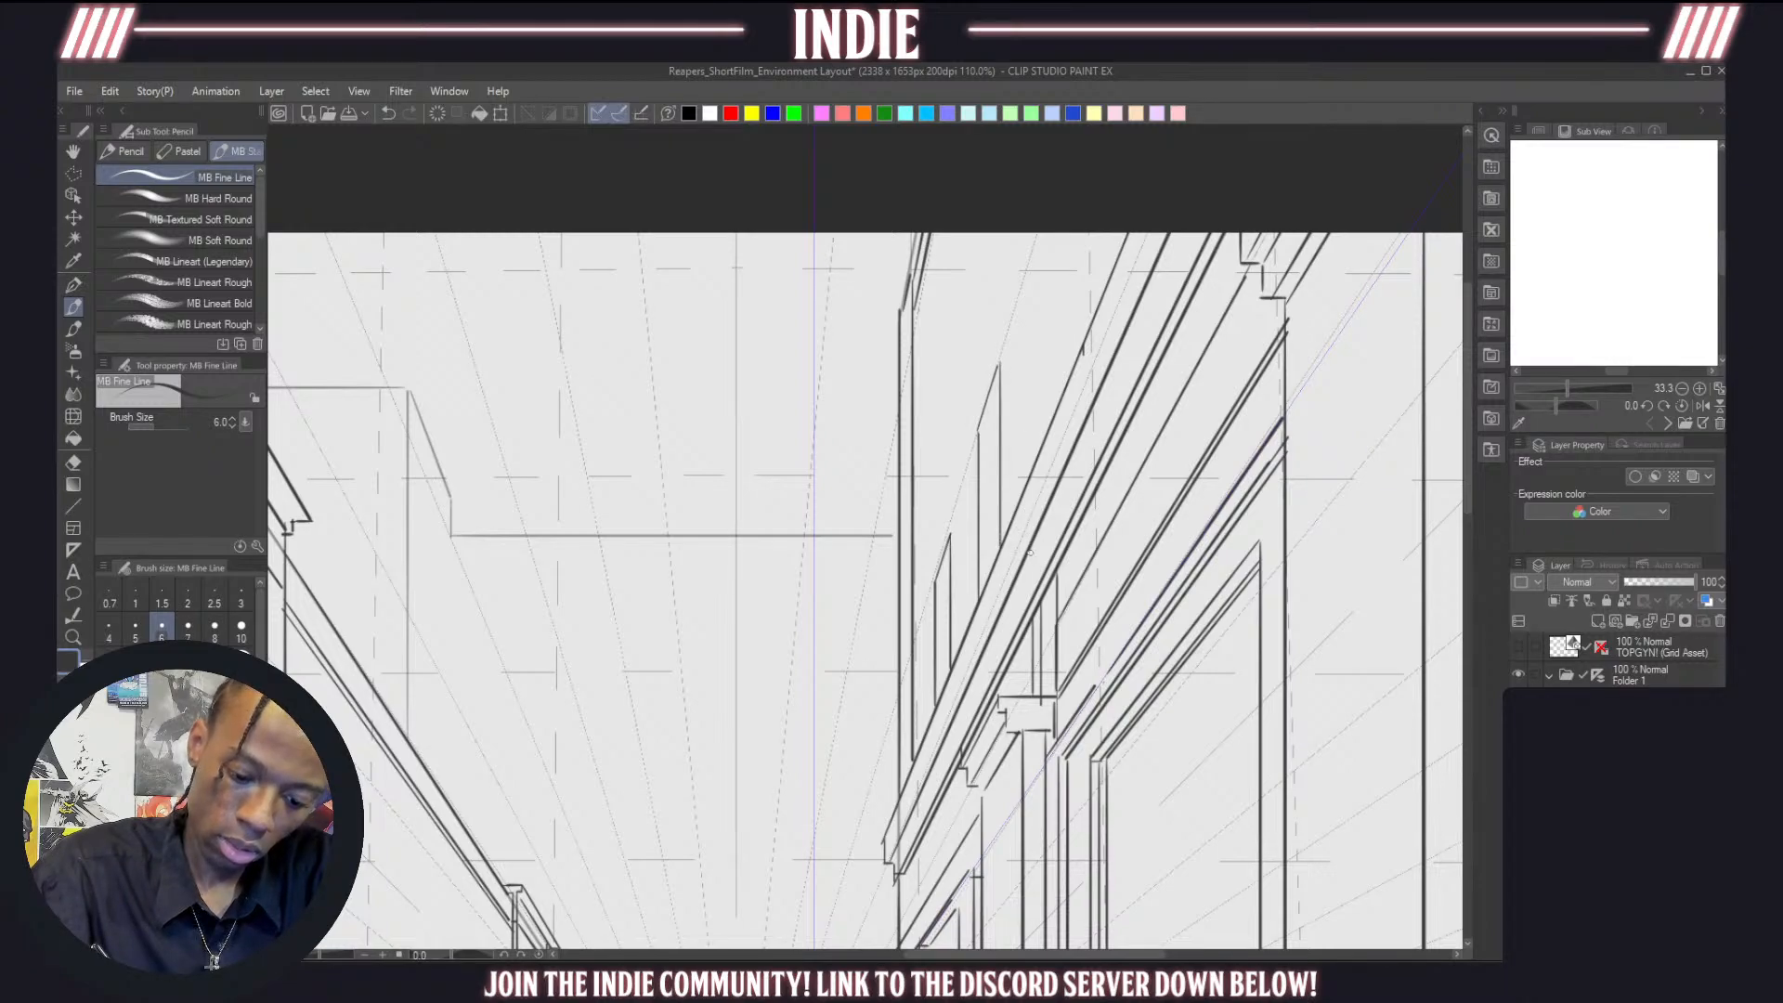
# Draw the vertical sides of the nearest window in the same row, cropped by the canvas edge
pyautogui.moveTo(1086, 348); pyautogui.dragTo(1086, 232)
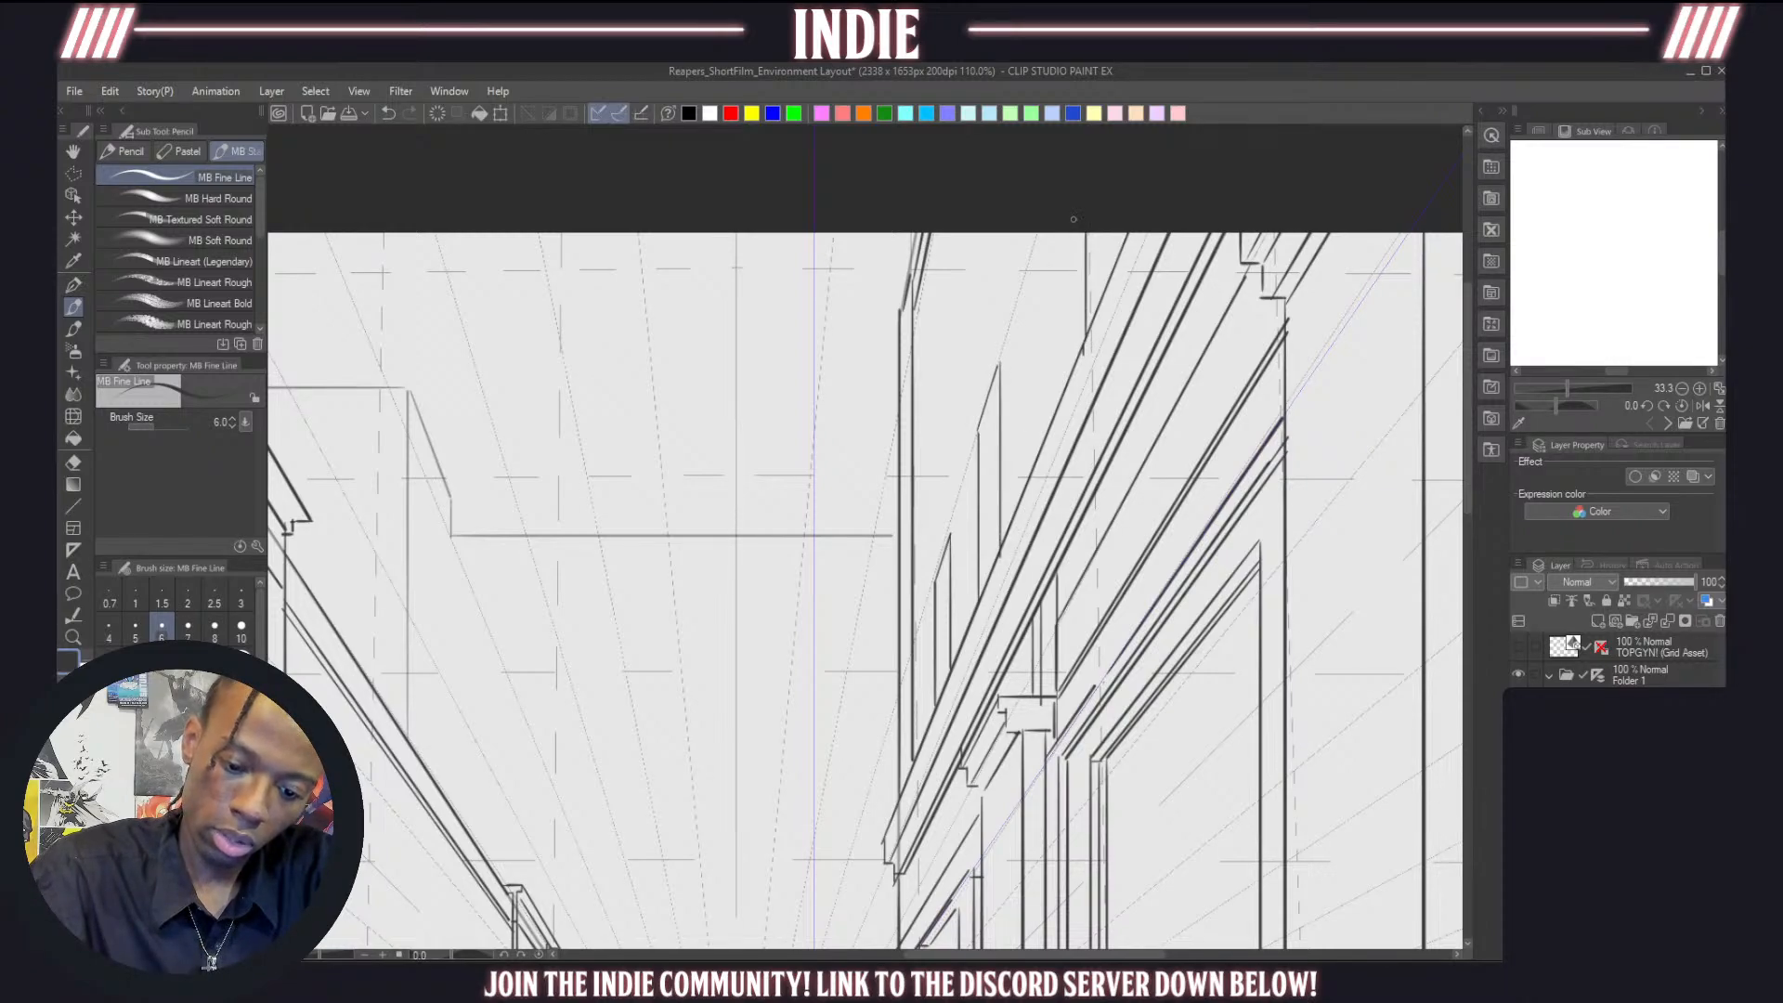
pyautogui.hotkey('ctrl', 'z')
pyautogui.moveTo(1061, 400)
pyautogui.mouseDown()
pyautogui.moveTo(1057, 214)
pyautogui.moveTo(1111, 273)
pyautogui.moveTo(1113, 229)
pyautogui.mouseUp()
pyautogui.hotkey('ctrl', 'z')
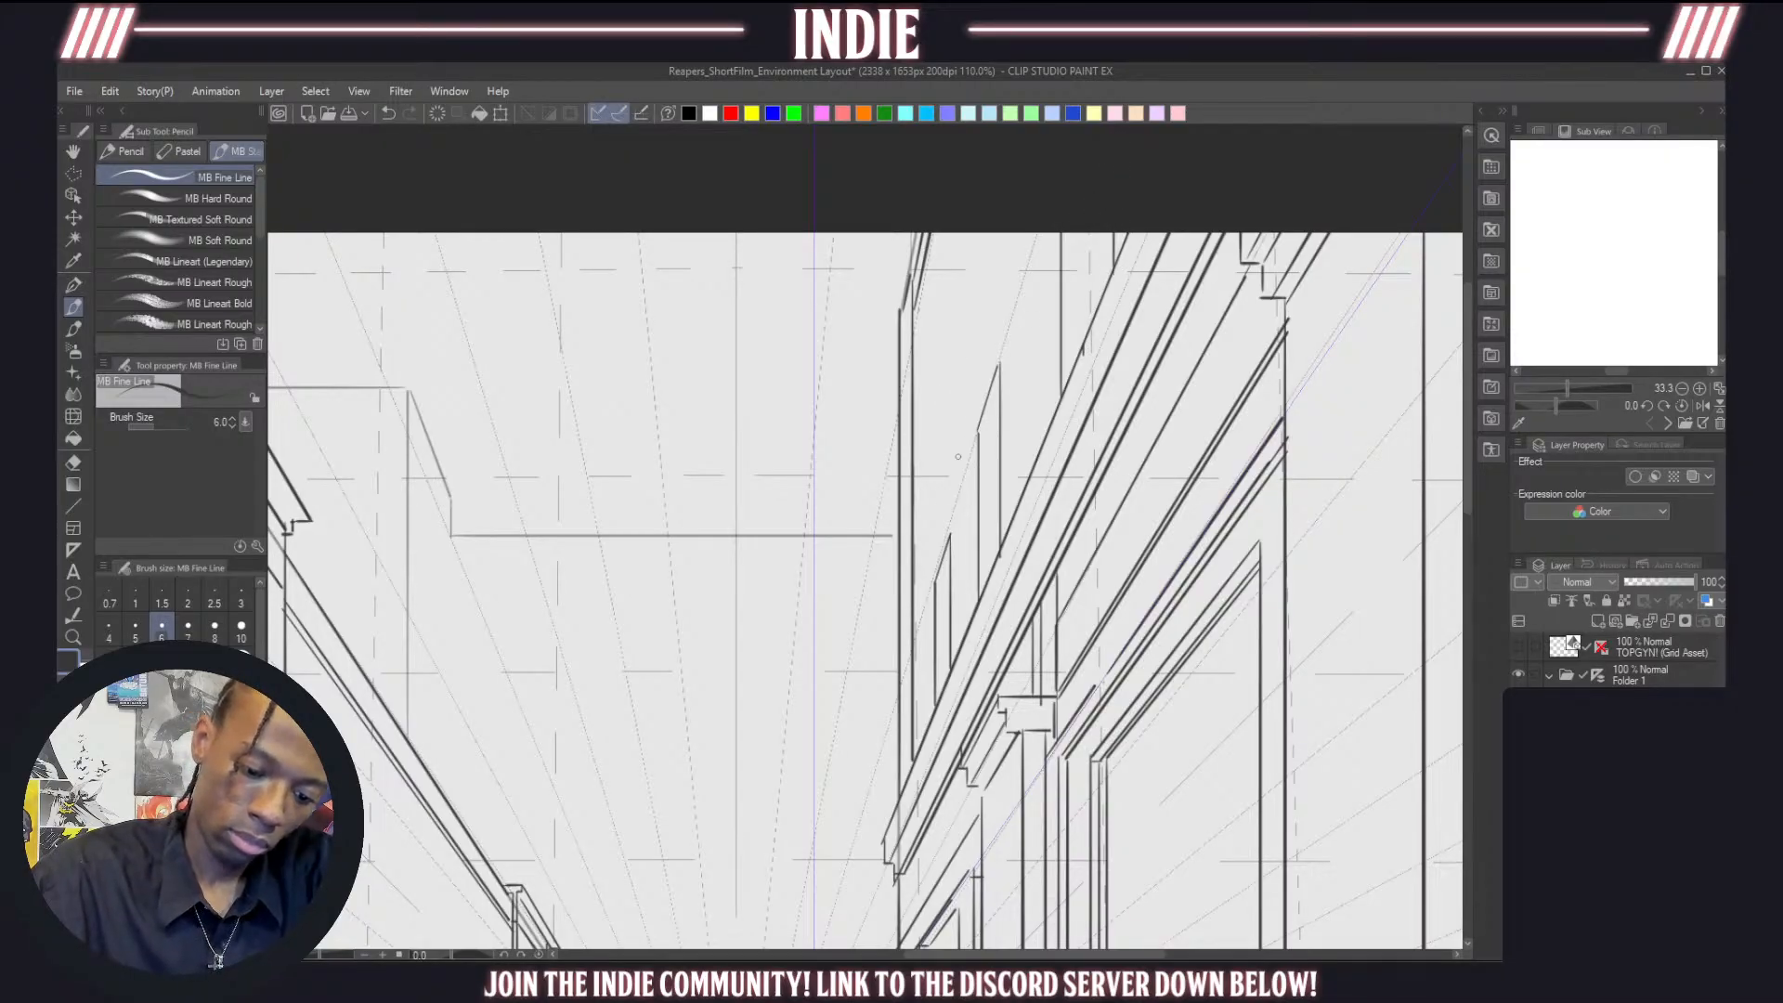
# Add inner frame lines inside the three windows above the right-hand building's cornice
pyautogui.moveTo(938, 578); pyautogui.dragTo(942, 695)
pyautogui.moveTo(938, 577)
pyautogui.mouseDown()
pyautogui.moveTo(954, 538)
pyautogui.moveTo(941, 579)
pyautogui.mouseUp()
pyautogui.hotkey('ctrl', 'z')
pyautogui.hotkey('ctrl', 'z')
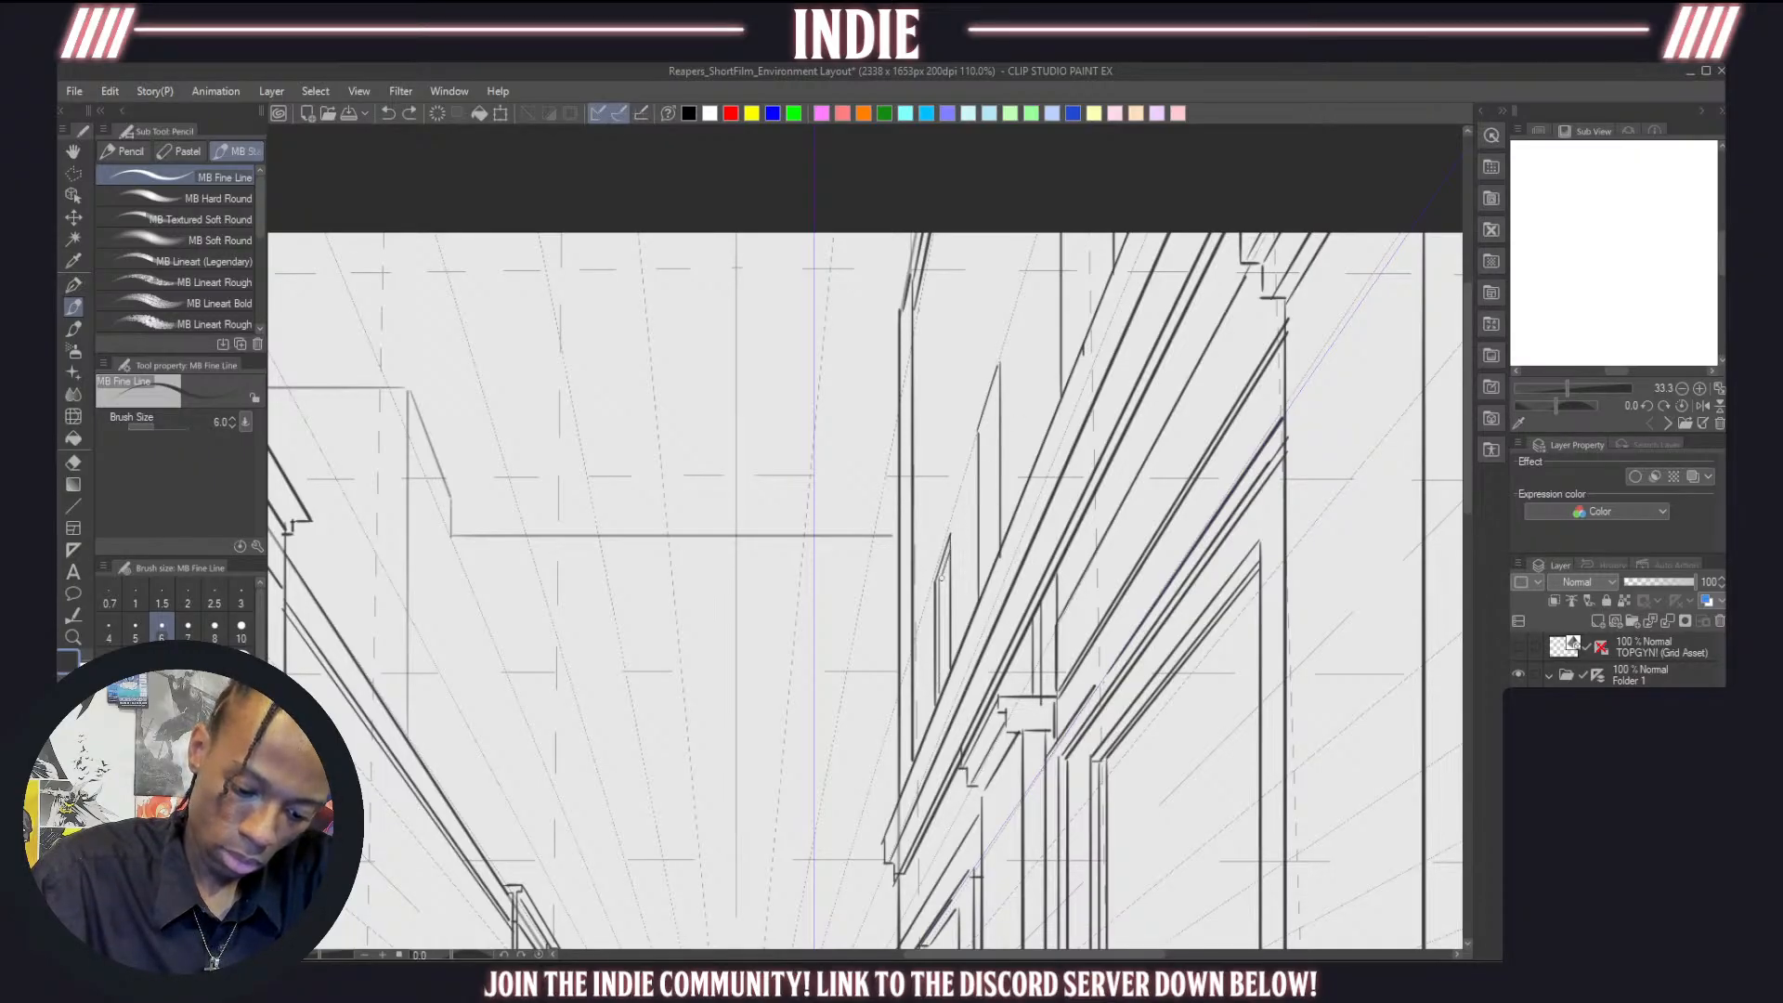
pyautogui.moveTo(999, 390); pyautogui.dragTo(987, 588)
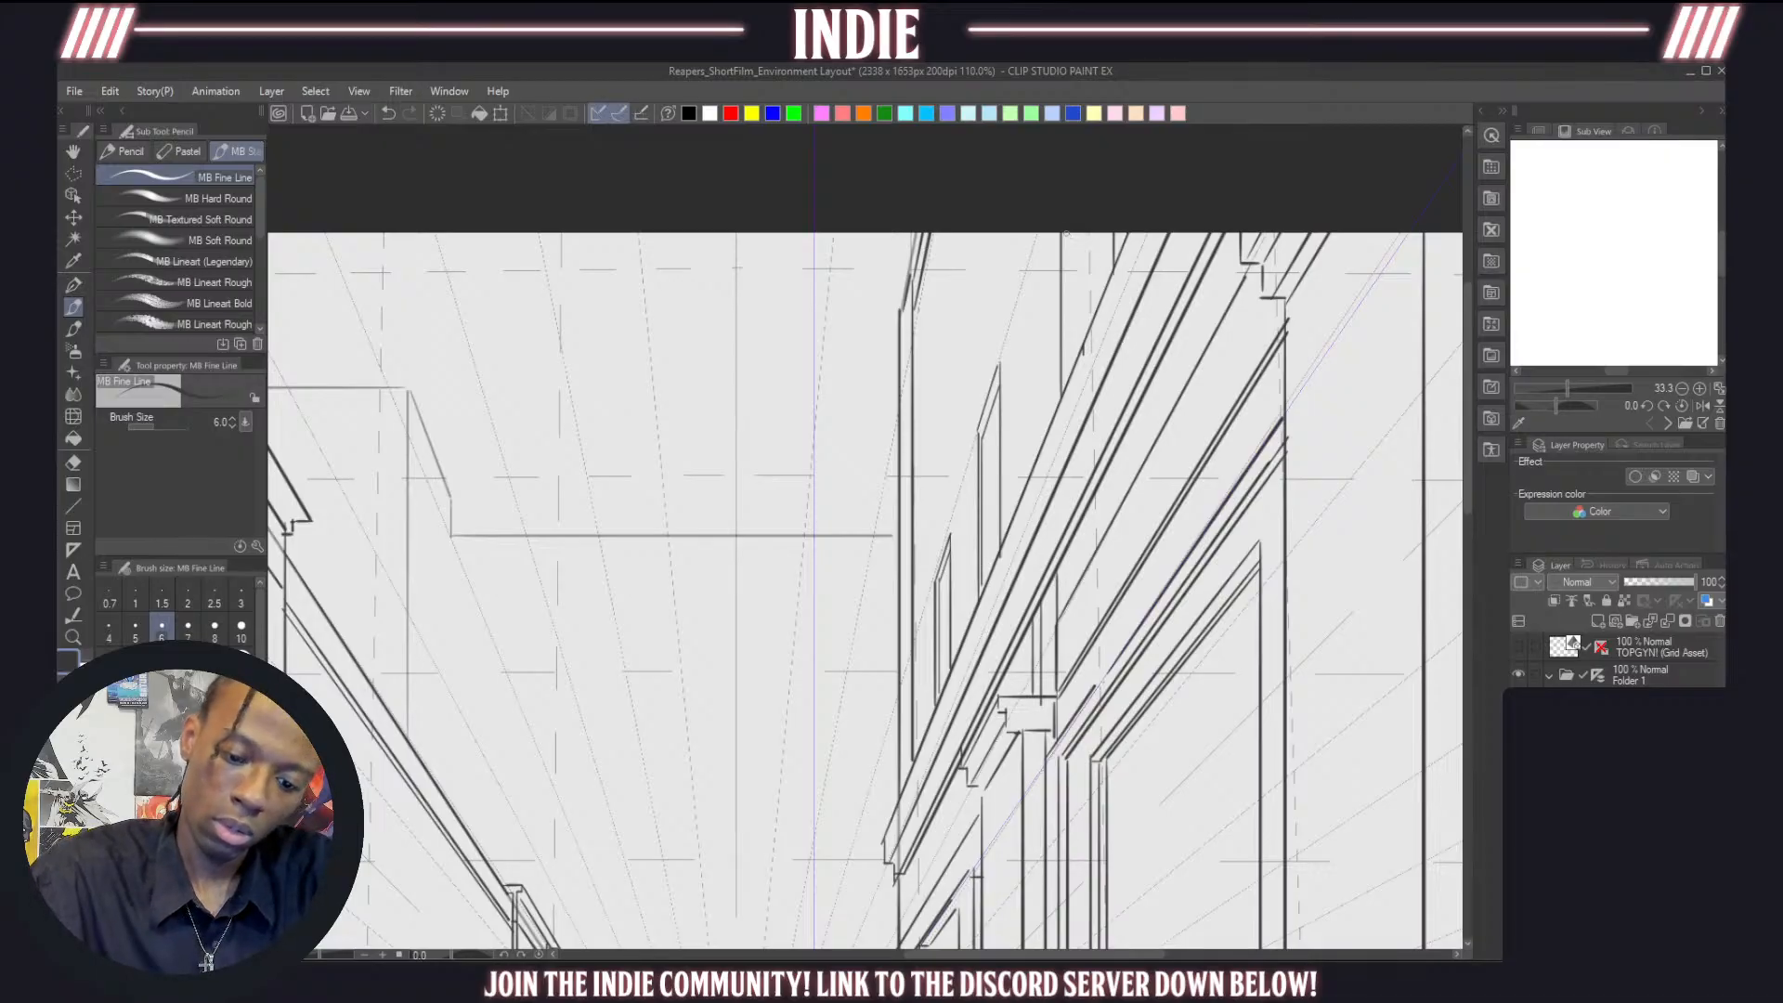
pyautogui.moveTo(1065, 232); pyautogui.dragTo(1072, 378)
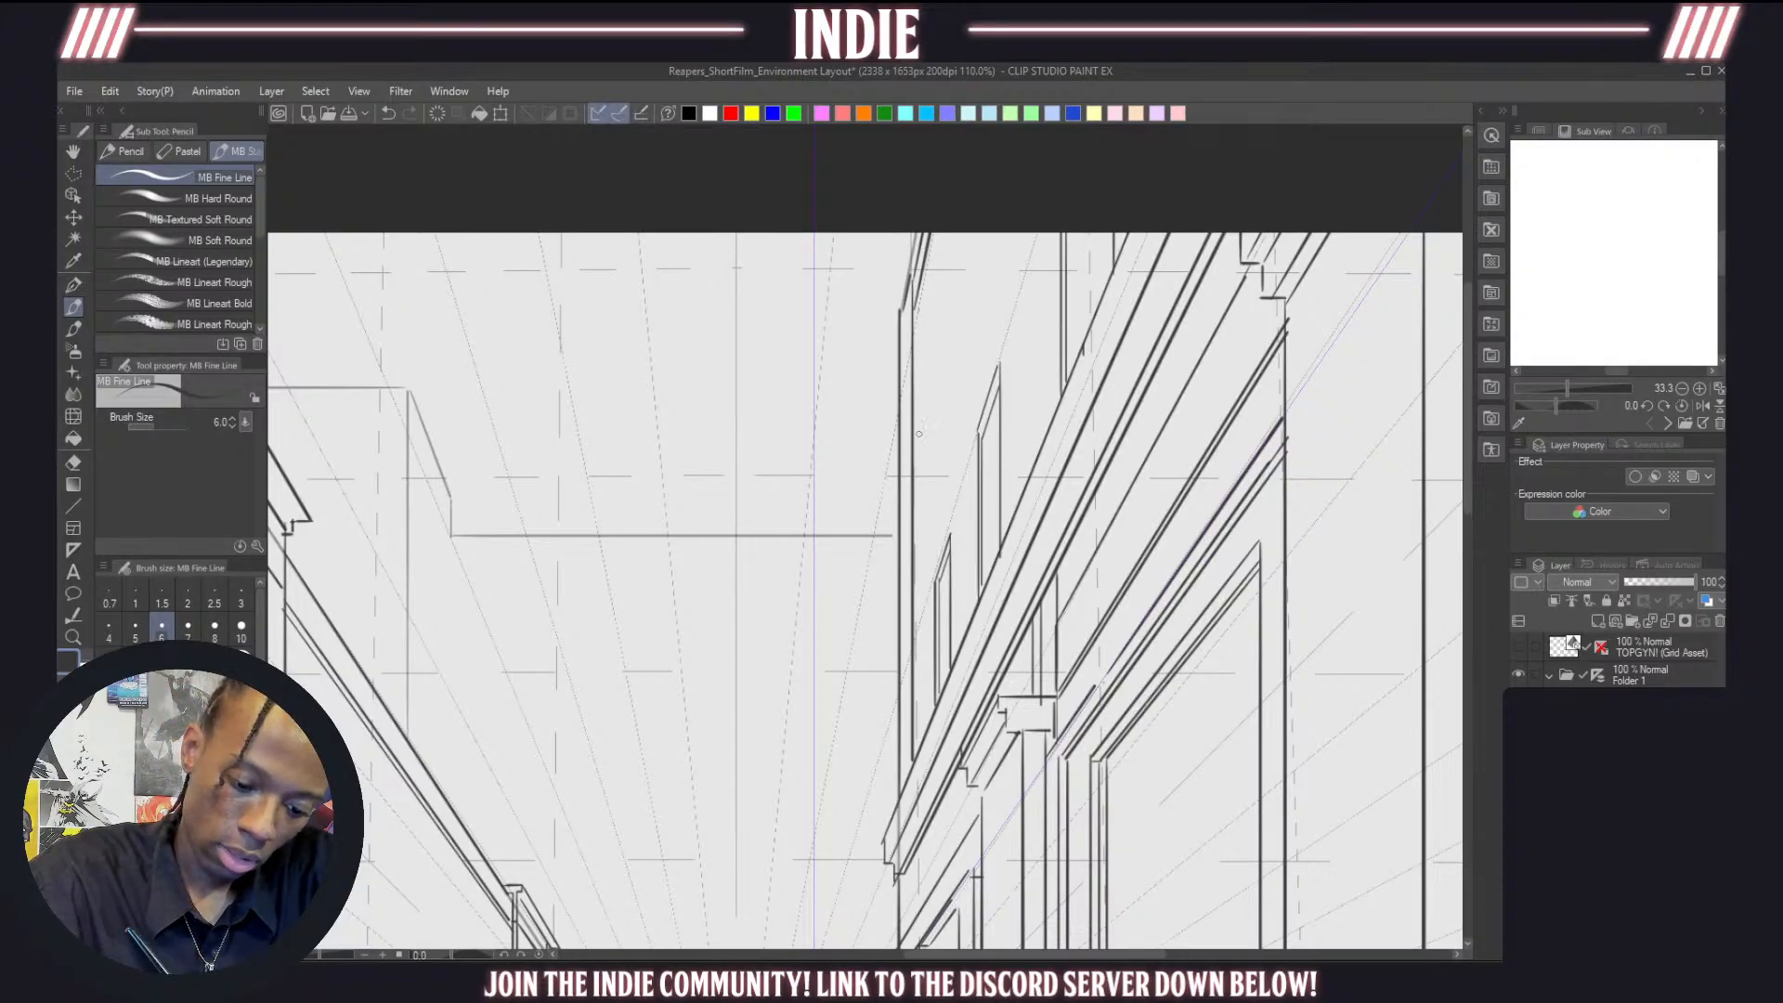
pyautogui.moveTo(922, 421)
pyautogui.mouseDown()
pyautogui.moveTo(932, 317)
pyautogui.moveTo(924, 412)
pyautogui.moveTo(921, 348)
pyautogui.mouseUp()
pyautogui.hotkey('ctrl', 'z')
pyautogui.hotkey('ctrl', 'z')
pyautogui.hotkey('ctrl', 'z')
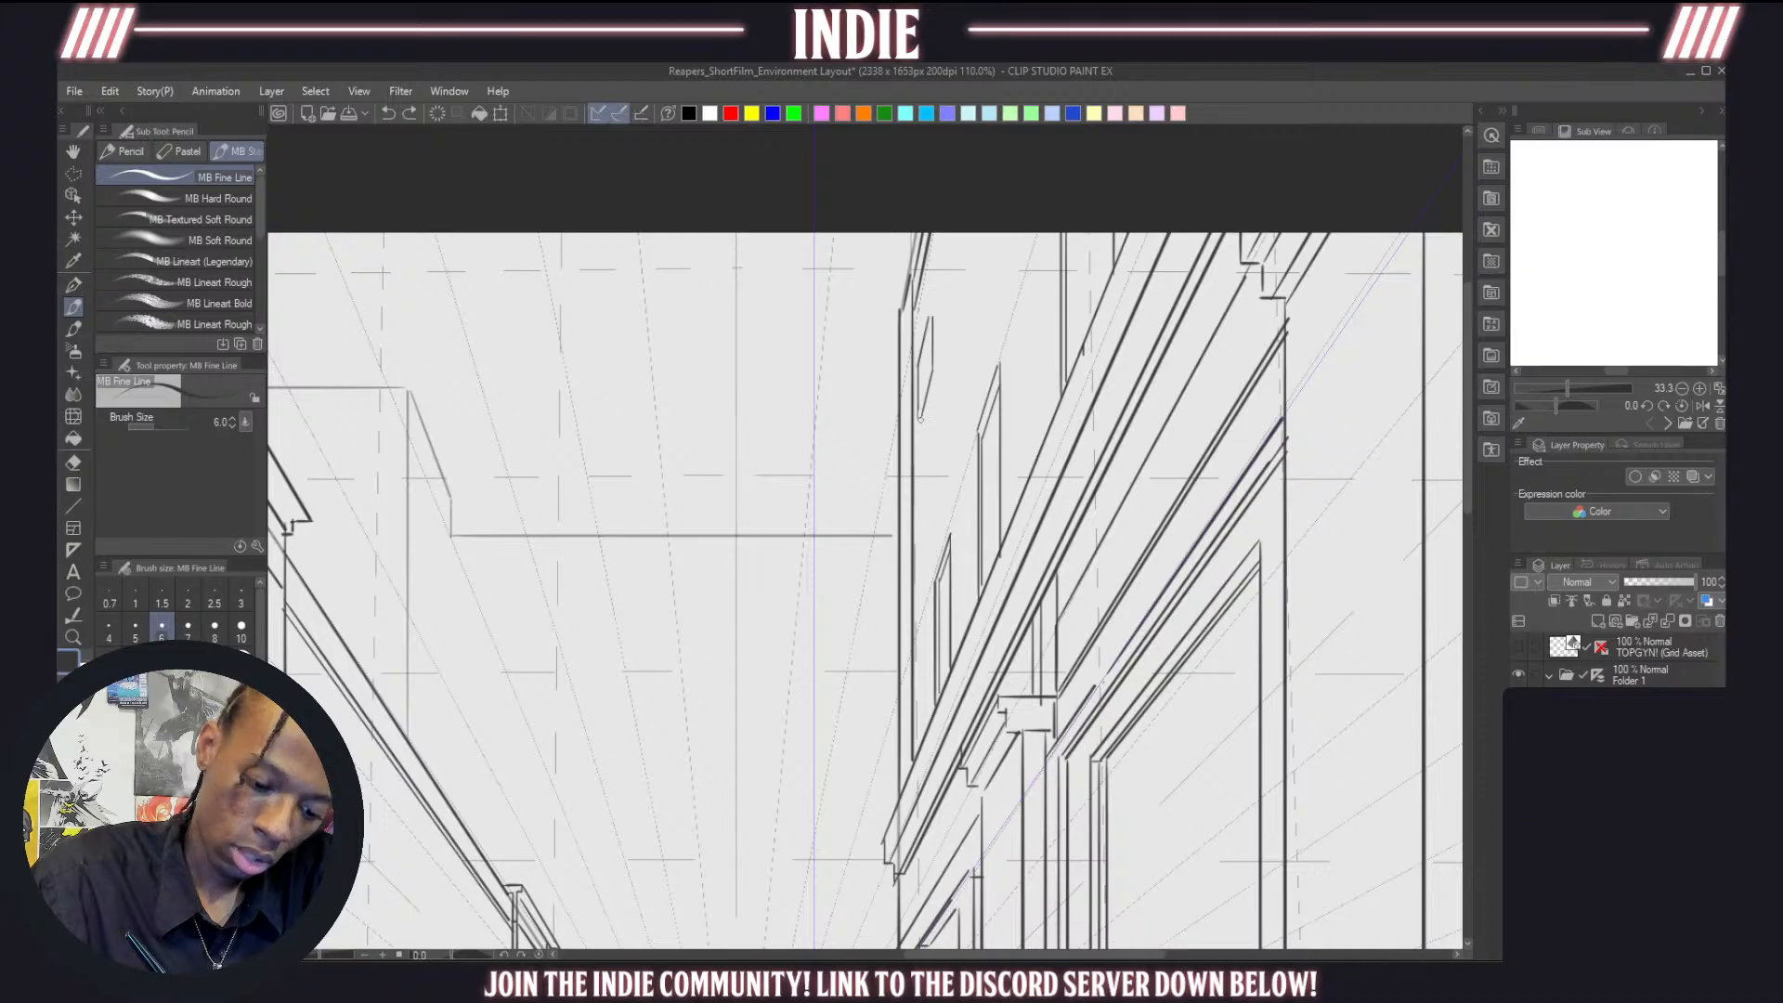
pyautogui.moveTo(920, 420); pyautogui.dragTo(933, 372)
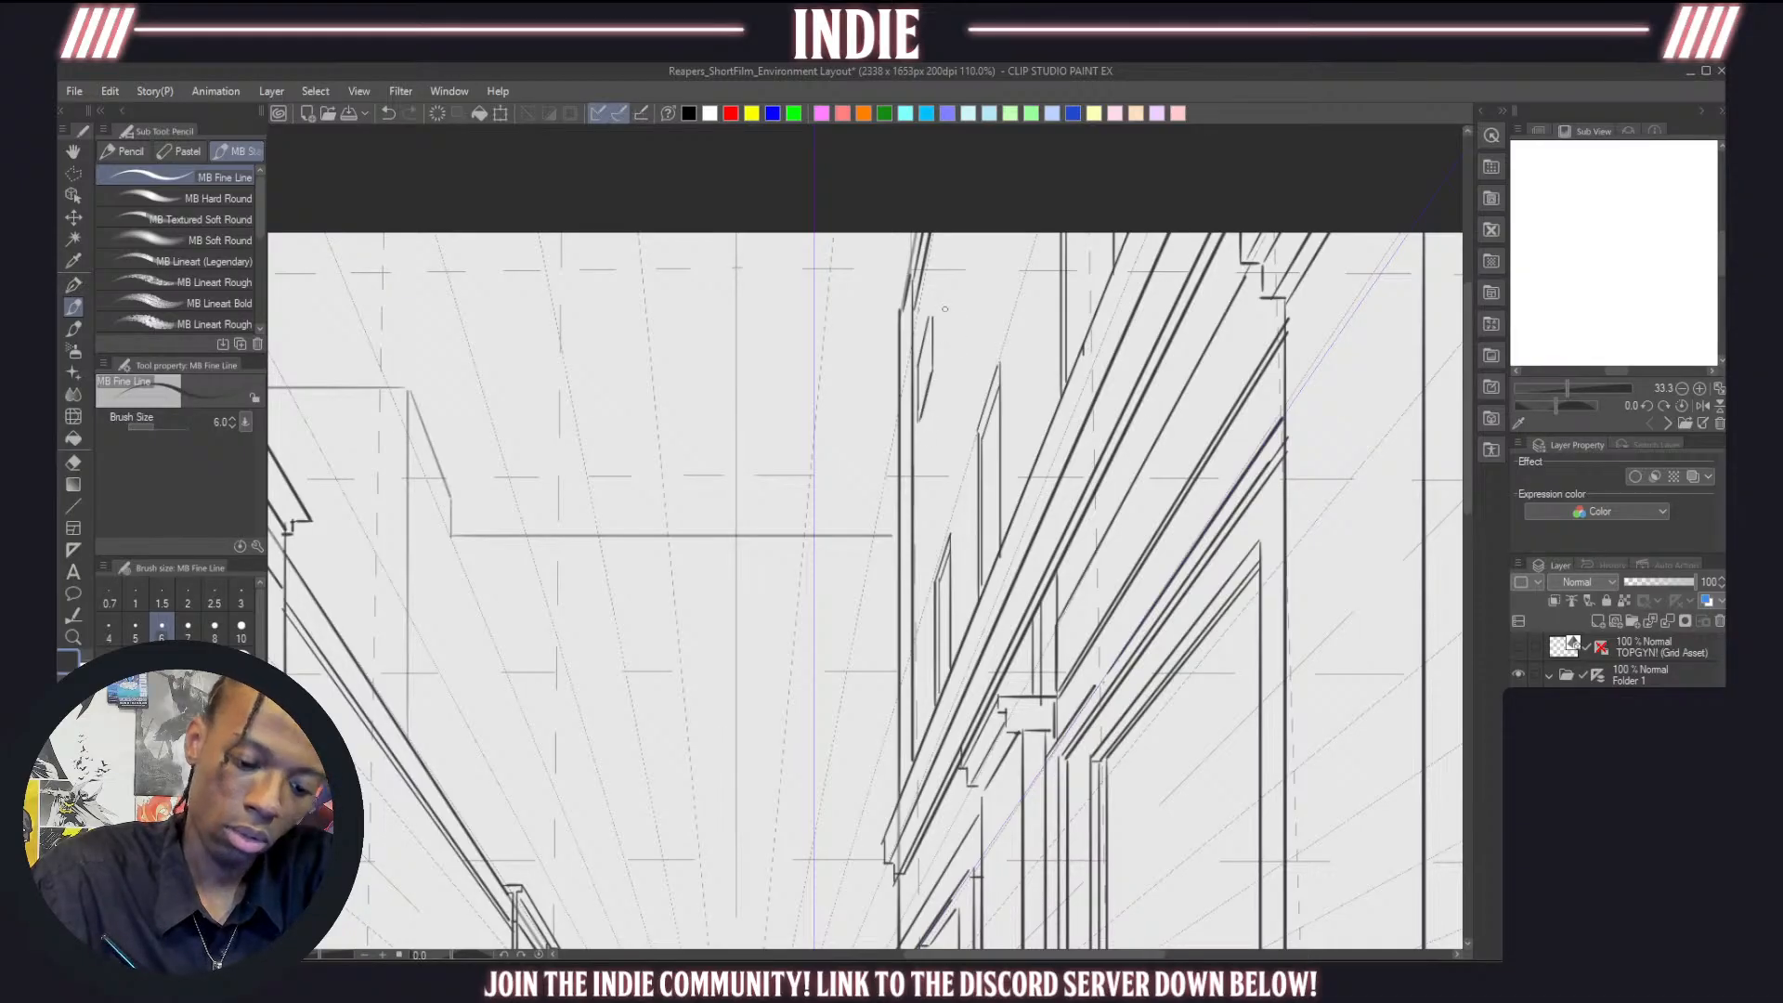
pyautogui.hotkey('ctrl', 'z')
pyautogui.hotkey('ctrl', 'z')
pyautogui.hotkey('ctrl', 'z')
pyautogui.hotkey('ctrl', 'z')
pyautogui.hotkey('ctrl', 'z')
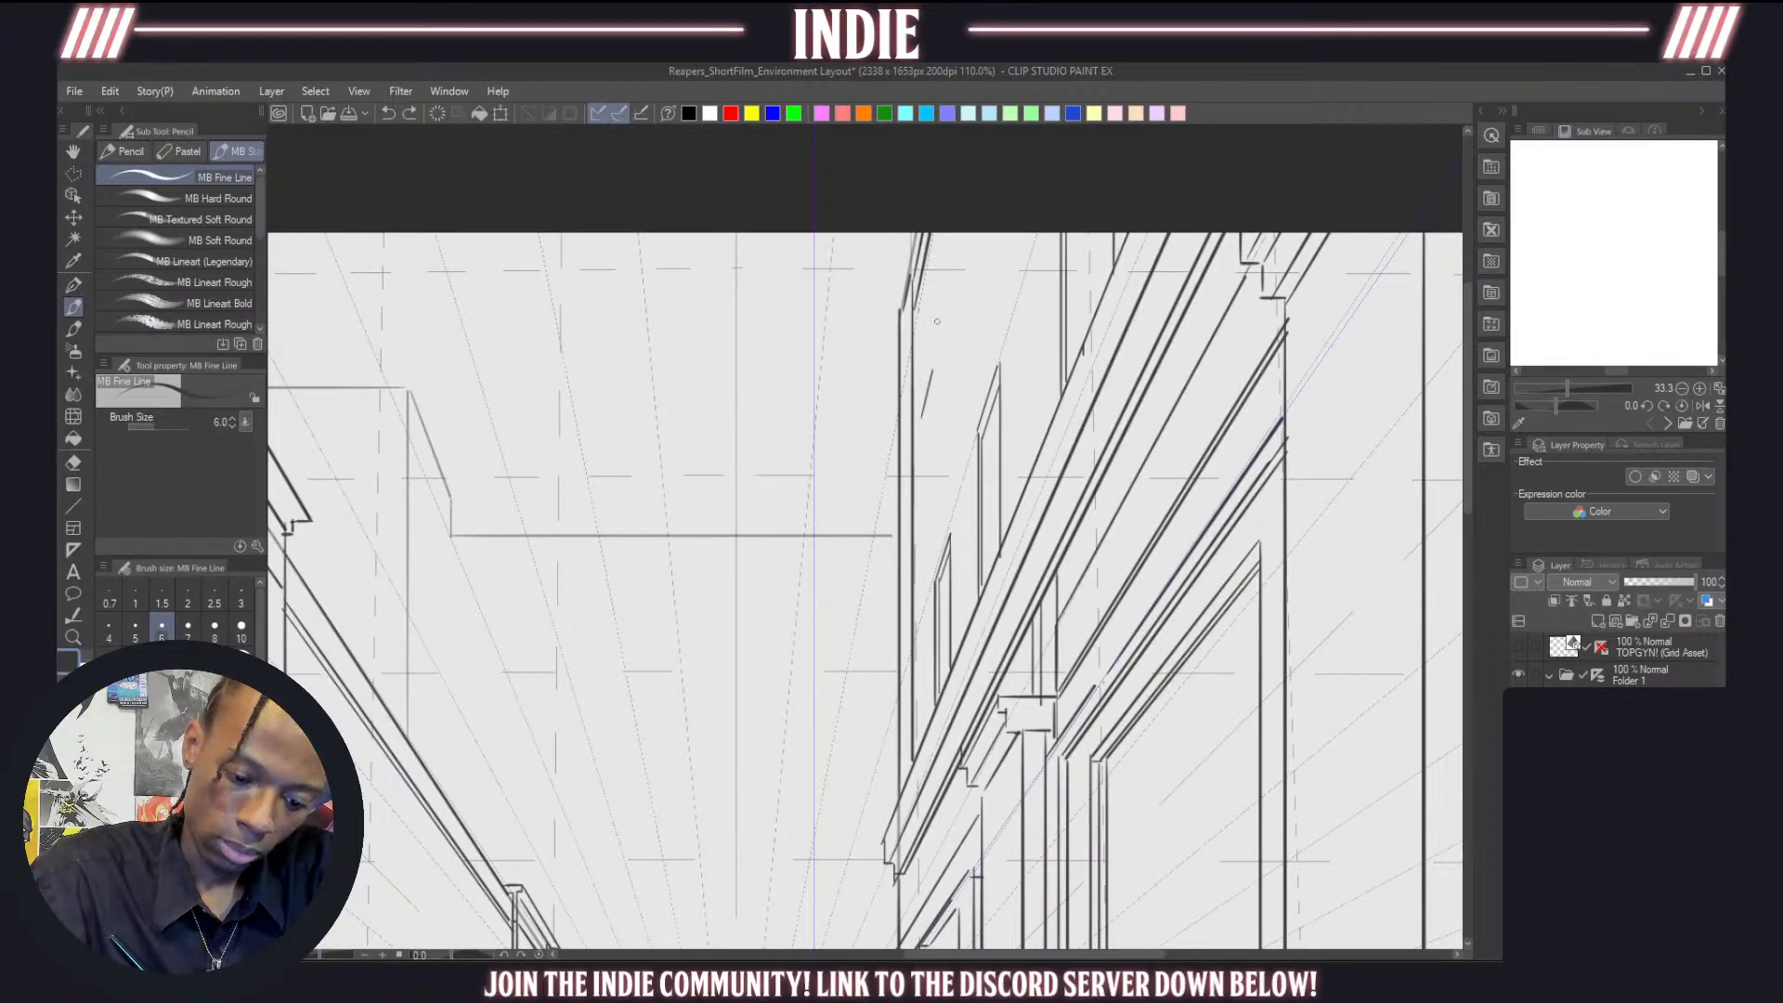
# Draw a tall, narrow window outline in perspective above the farthest lower-row window, near the building's far corner
pyautogui.moveTo(935, 325); pyautogui.dragTo(936, 407)
pyautogui.moveTo(932, 324)
pyautogui.mouseDown()
pyautogui.moveTo(917, 460)
pyautogui.moveTo(943, 350)
pyautogui.moveTo(942, 401)
pyautogui.moveTo(918, 464)
pyautogui.moveTo(916, 342)
pyautogui.moveTo(939, 284)
pyautogui.moveTo(937, 353)
pyautogui.mouseUp()
pyautogui.hotkey('ctrl', 'z')
pyautogui.hotkey('ctrl', 'z')
pyautogui.hotkey('ctrl', 'z')
pyautogui.hotkey('ctrl', 'z')
pyautogui.hotkey('ctrl', 'z')
# Draw the second upper-row window beside it, with a slanted lower edge and sides running off the canvas
pyautogui.moveTo(952, 271)
pyautogui.mouseDown()
pyautogui.moveTo(969, 370)
pyautogui.moveTo(970, 268)
pyautogui.mouseUp()
pyautogui.hotkey('ctrl', 'z')
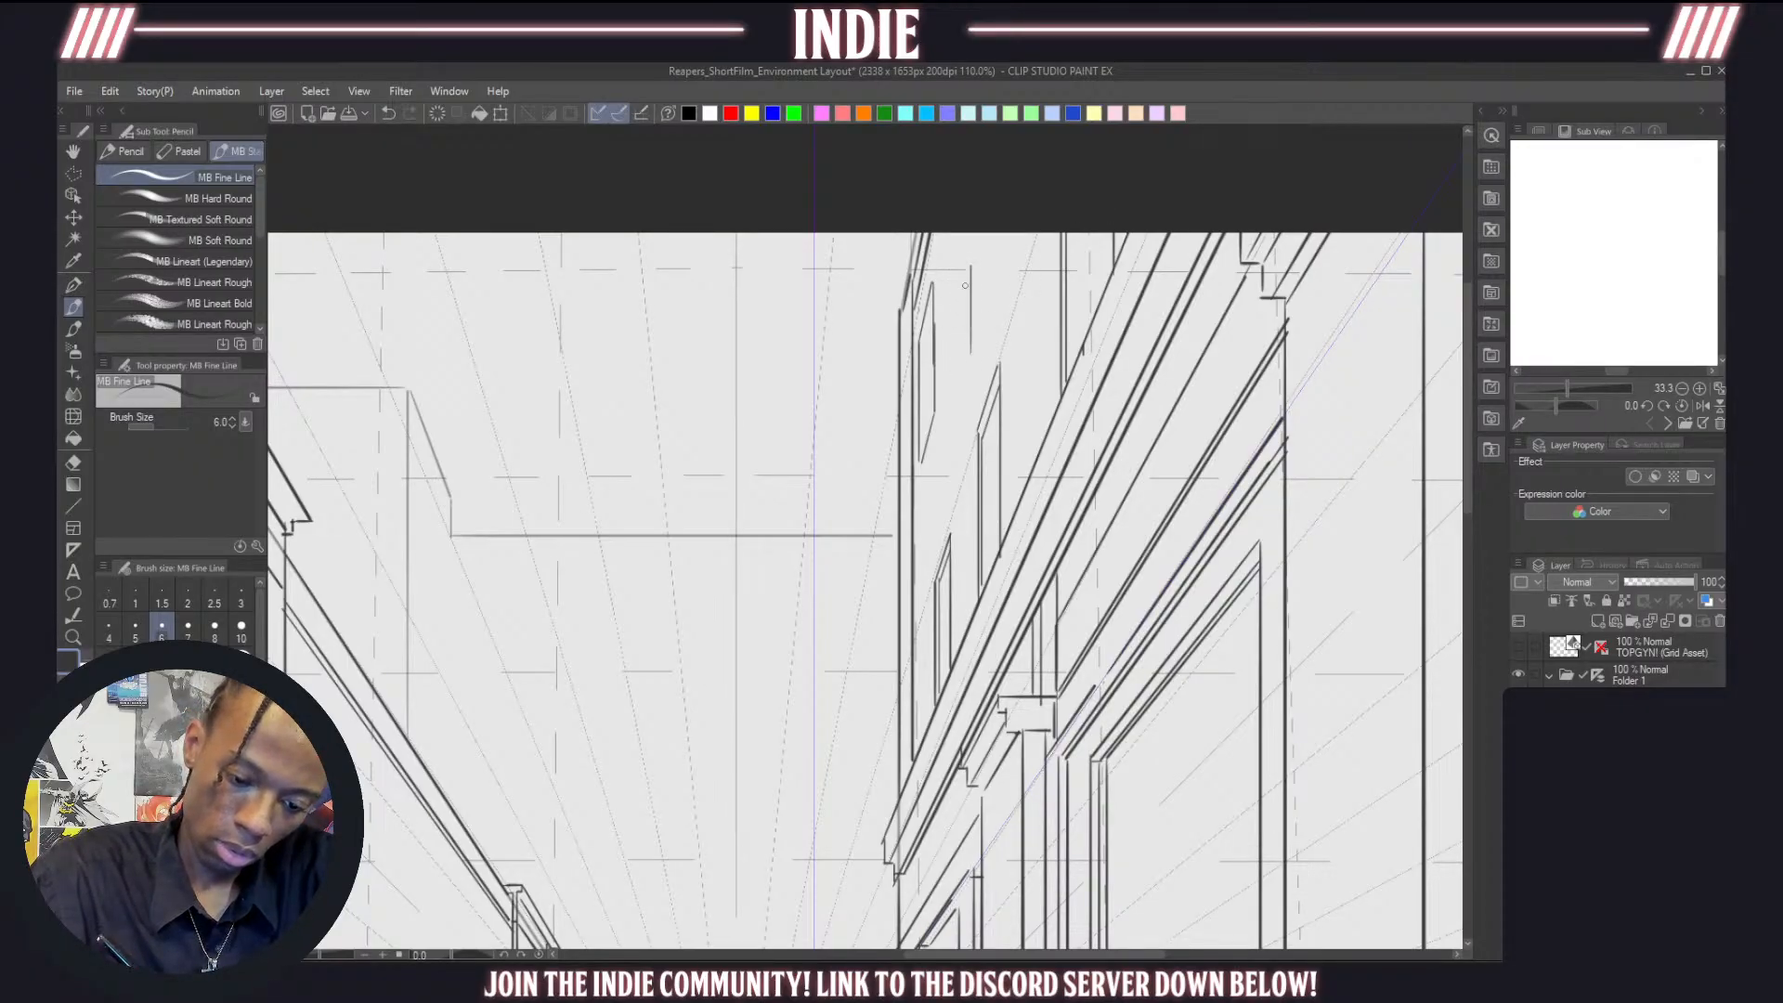
pyautogui.hotkey('ctrl', 'z')
pyautogui.moveTo(969, 387); pyautogui.dragTo(976, 233)
pyautogui.moveTo(972, 384); pyautogui.dragTo(990, 327)
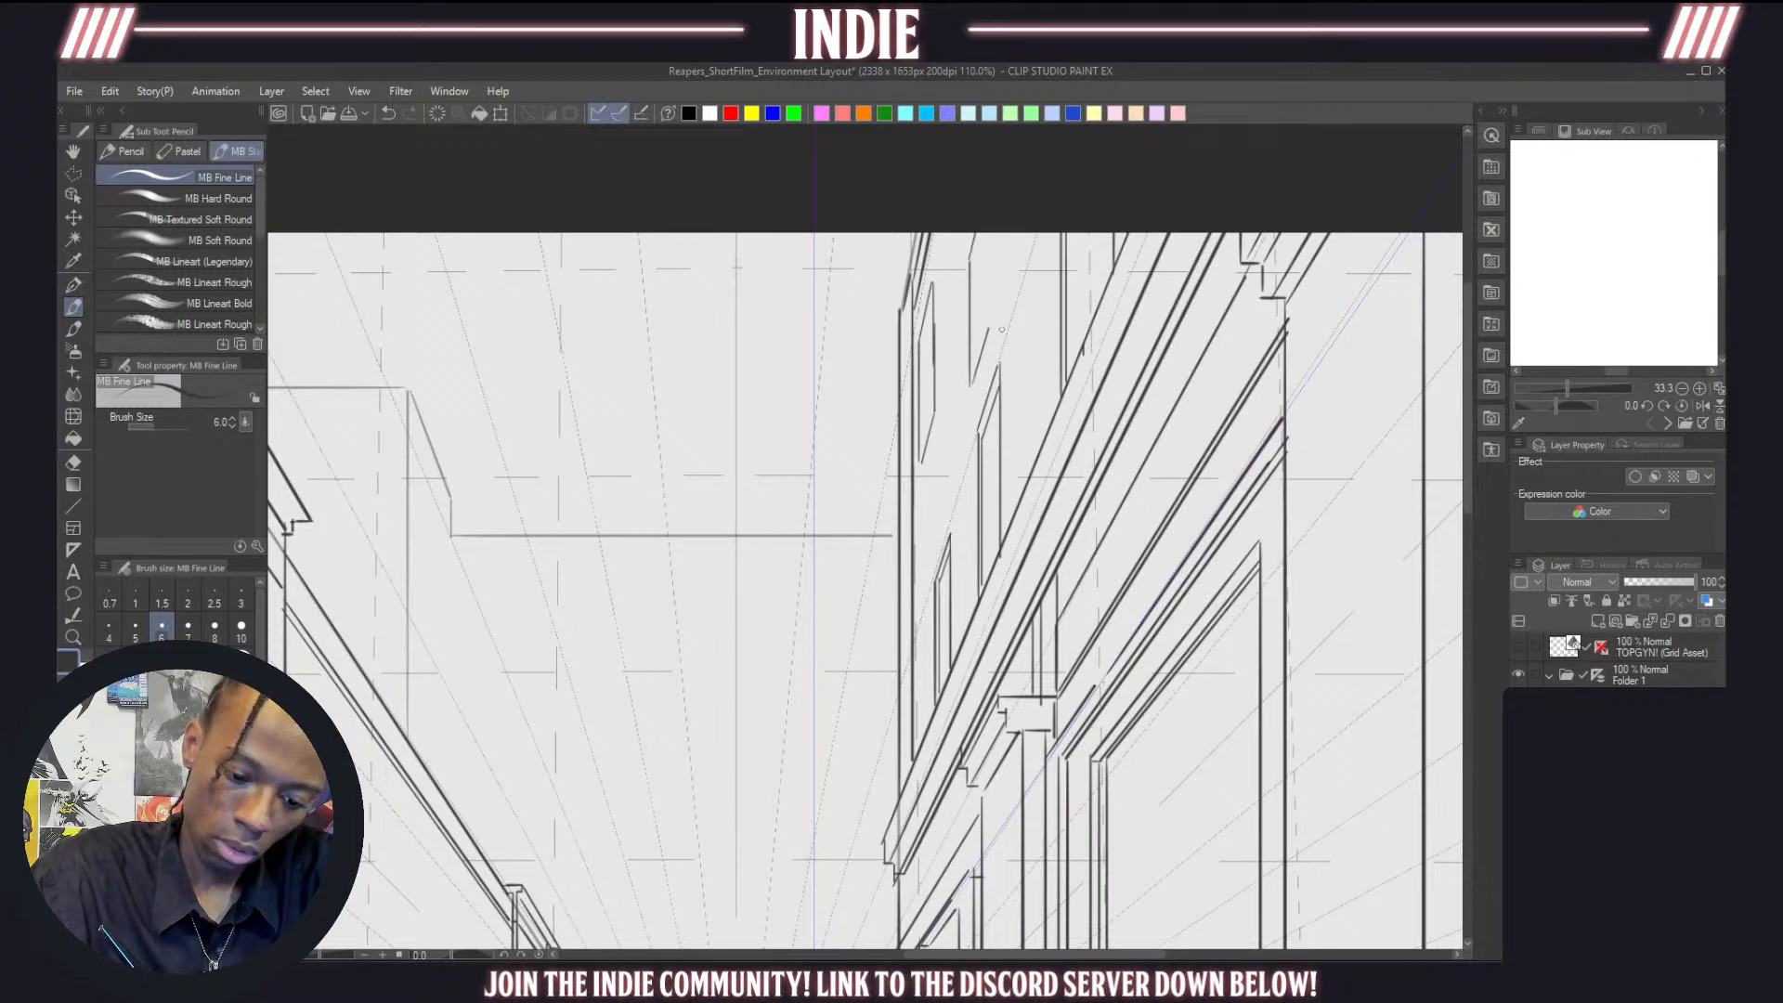
pyautogui.moveTo(992, 232); pyautogui.dragTo(985, 315)
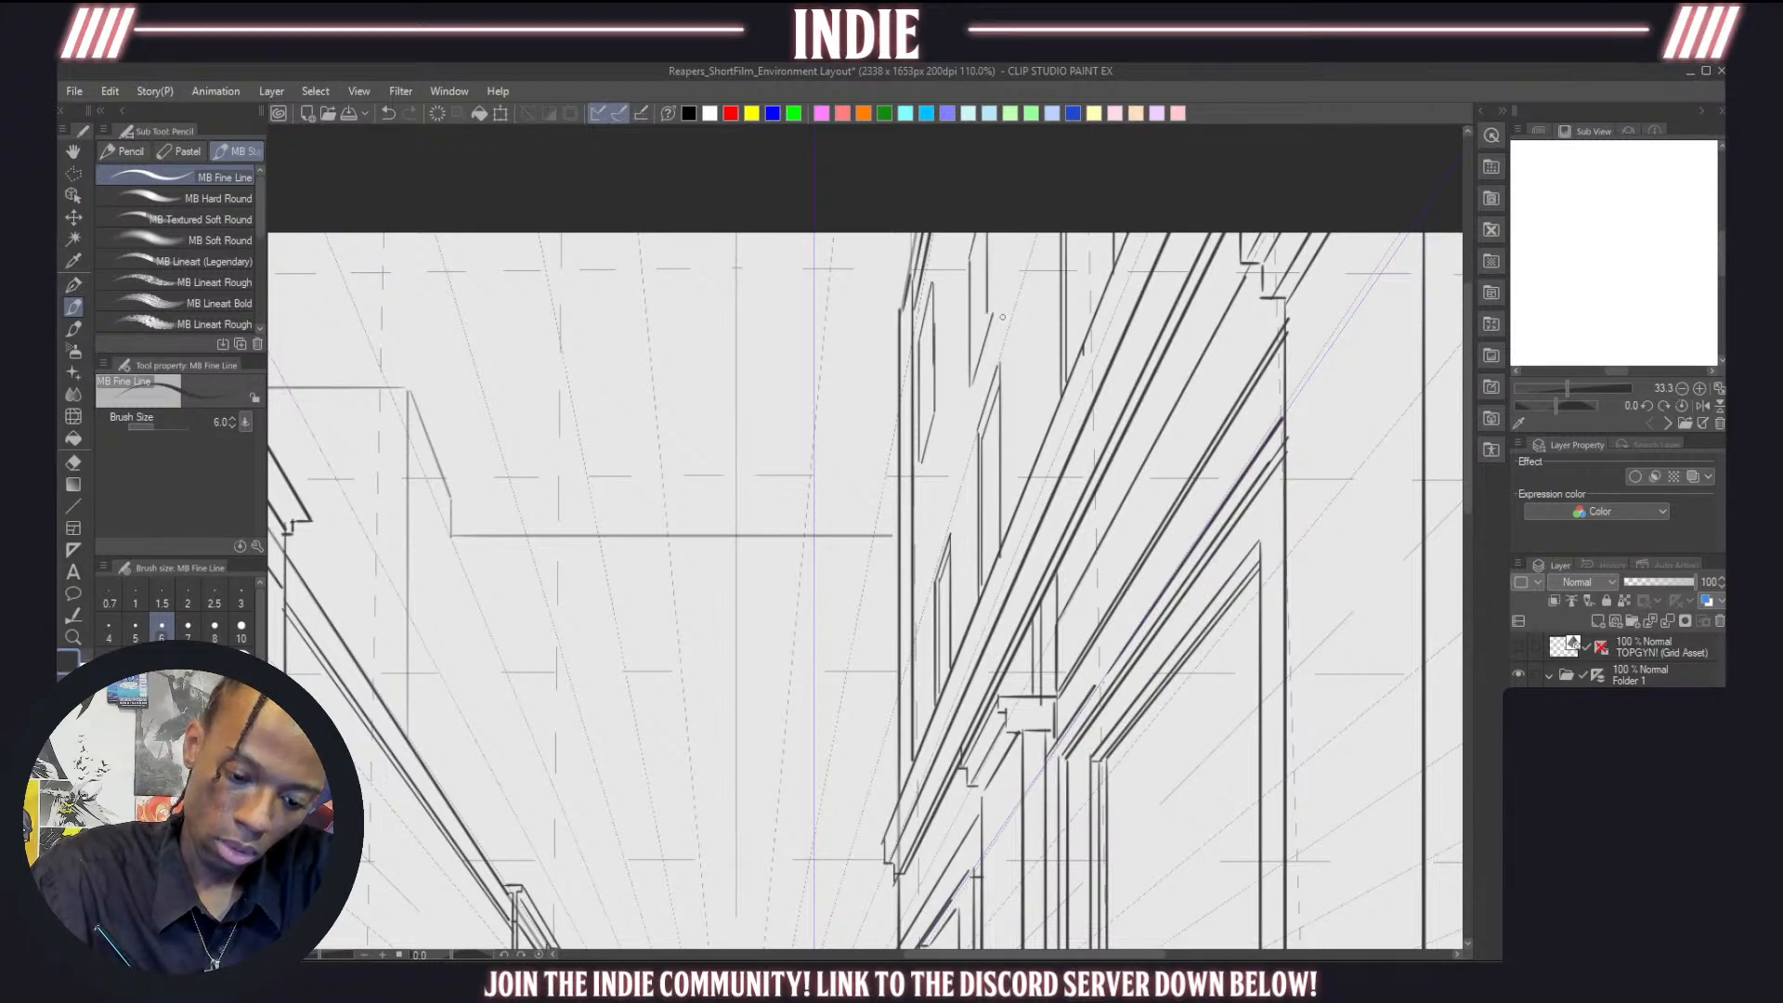
pyautogui.hotkey('ctrl', 'z')
pyautogui.moveTo(1000, 232); pyautogui.dragTo(994, 312)
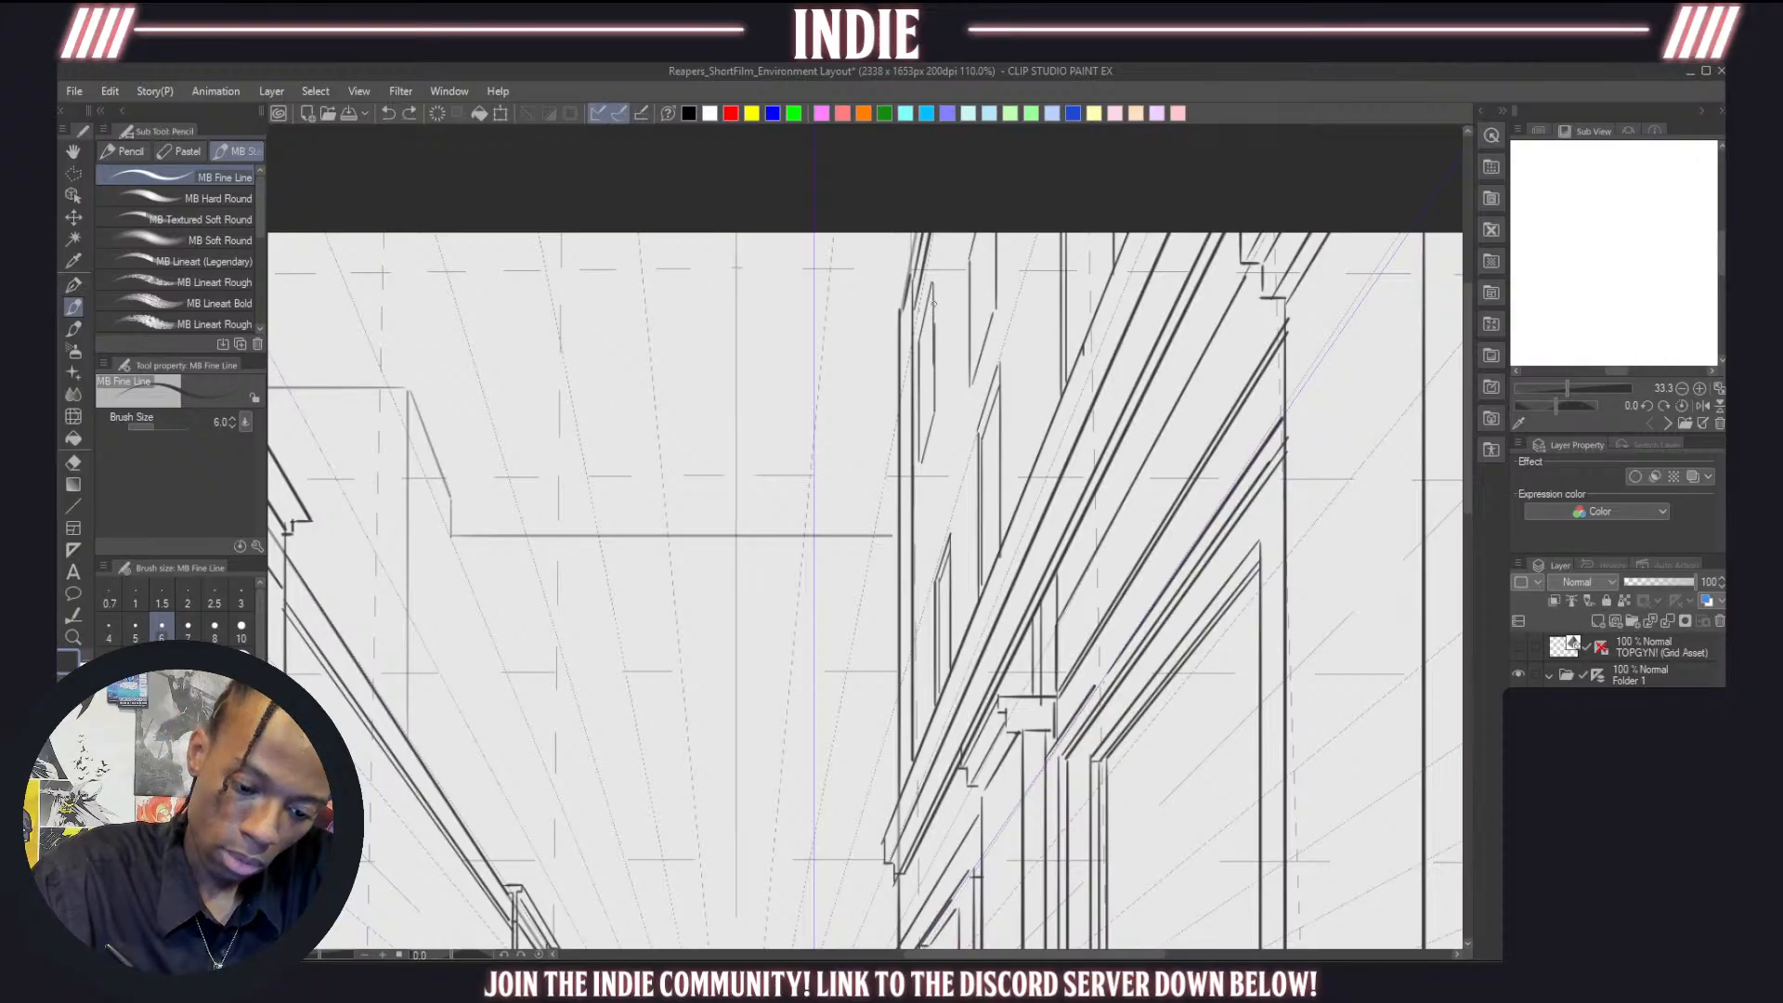
# Add inner frame lines inside both upper-row windows of the right-hand building
pyautogui.moveTo(922, 346); pyautogui.dragTo(929, 446)
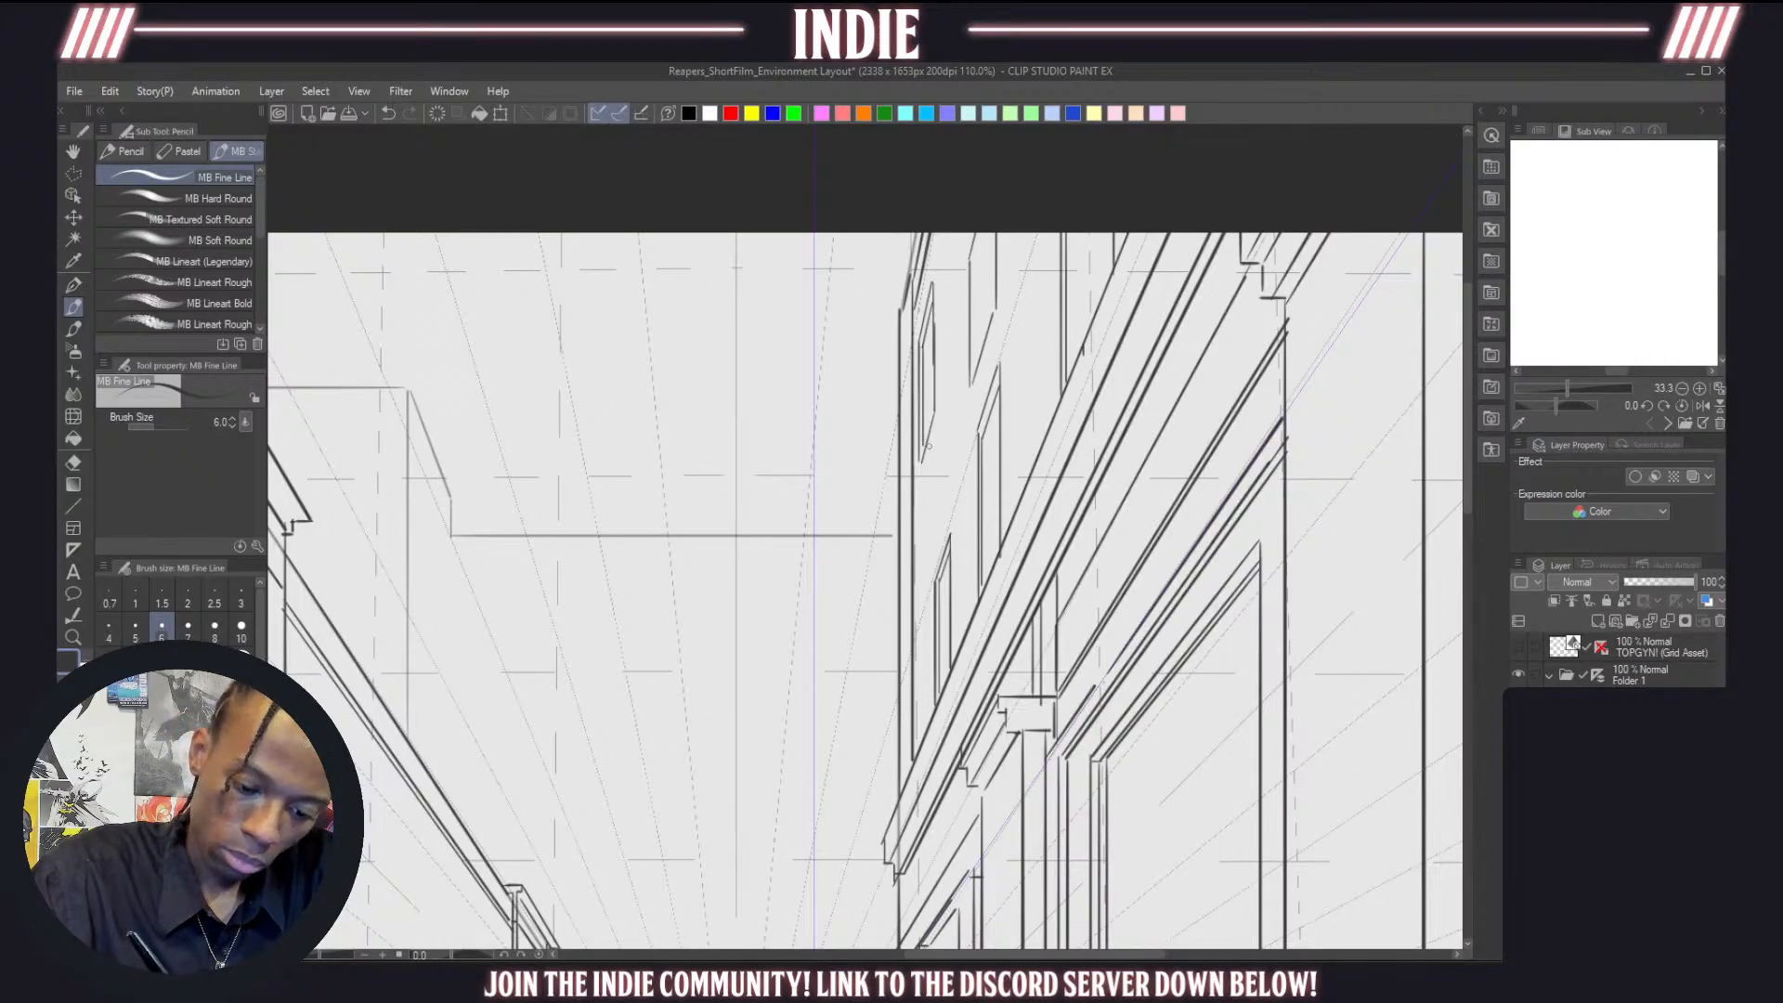
pyautogui.moveTo(986, 232); pyautogui.dragTo(979, 362)
pyautogui.hotkey('ctrl', 'z')
pyautogui.hotkey('ctrl', 'z')
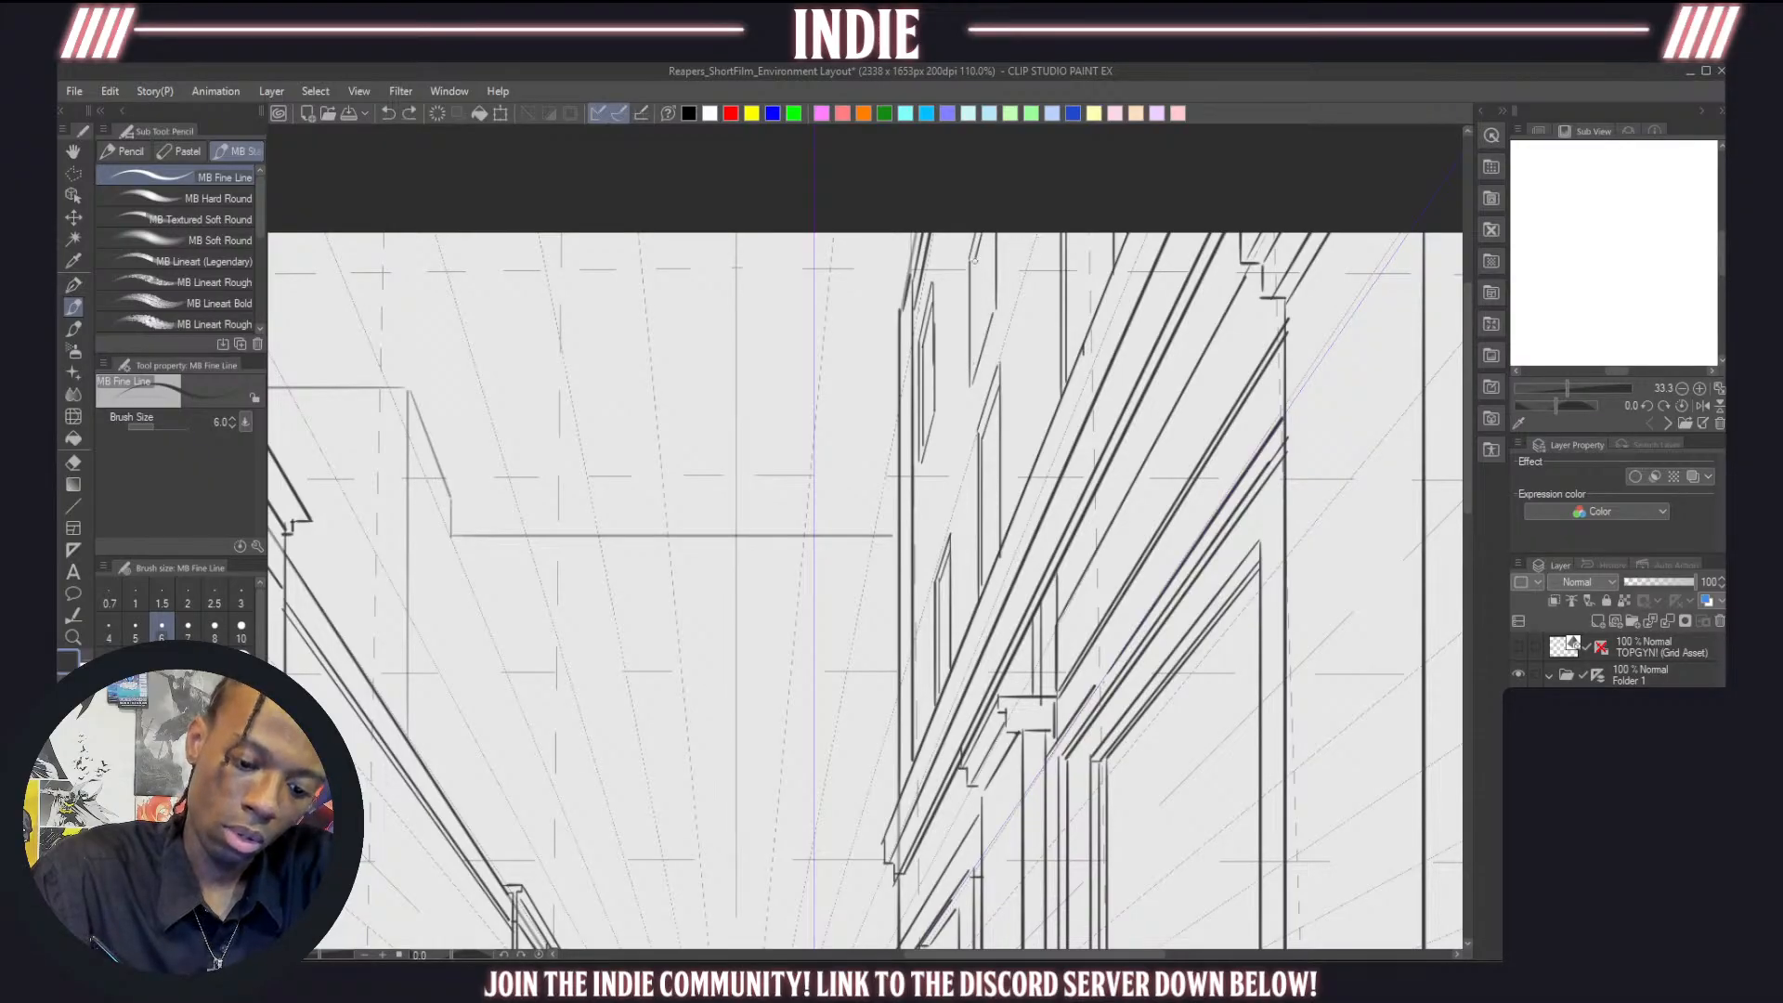
pyautogui.moveTo(973, 259); pyautogui.dragTo(978, 366)
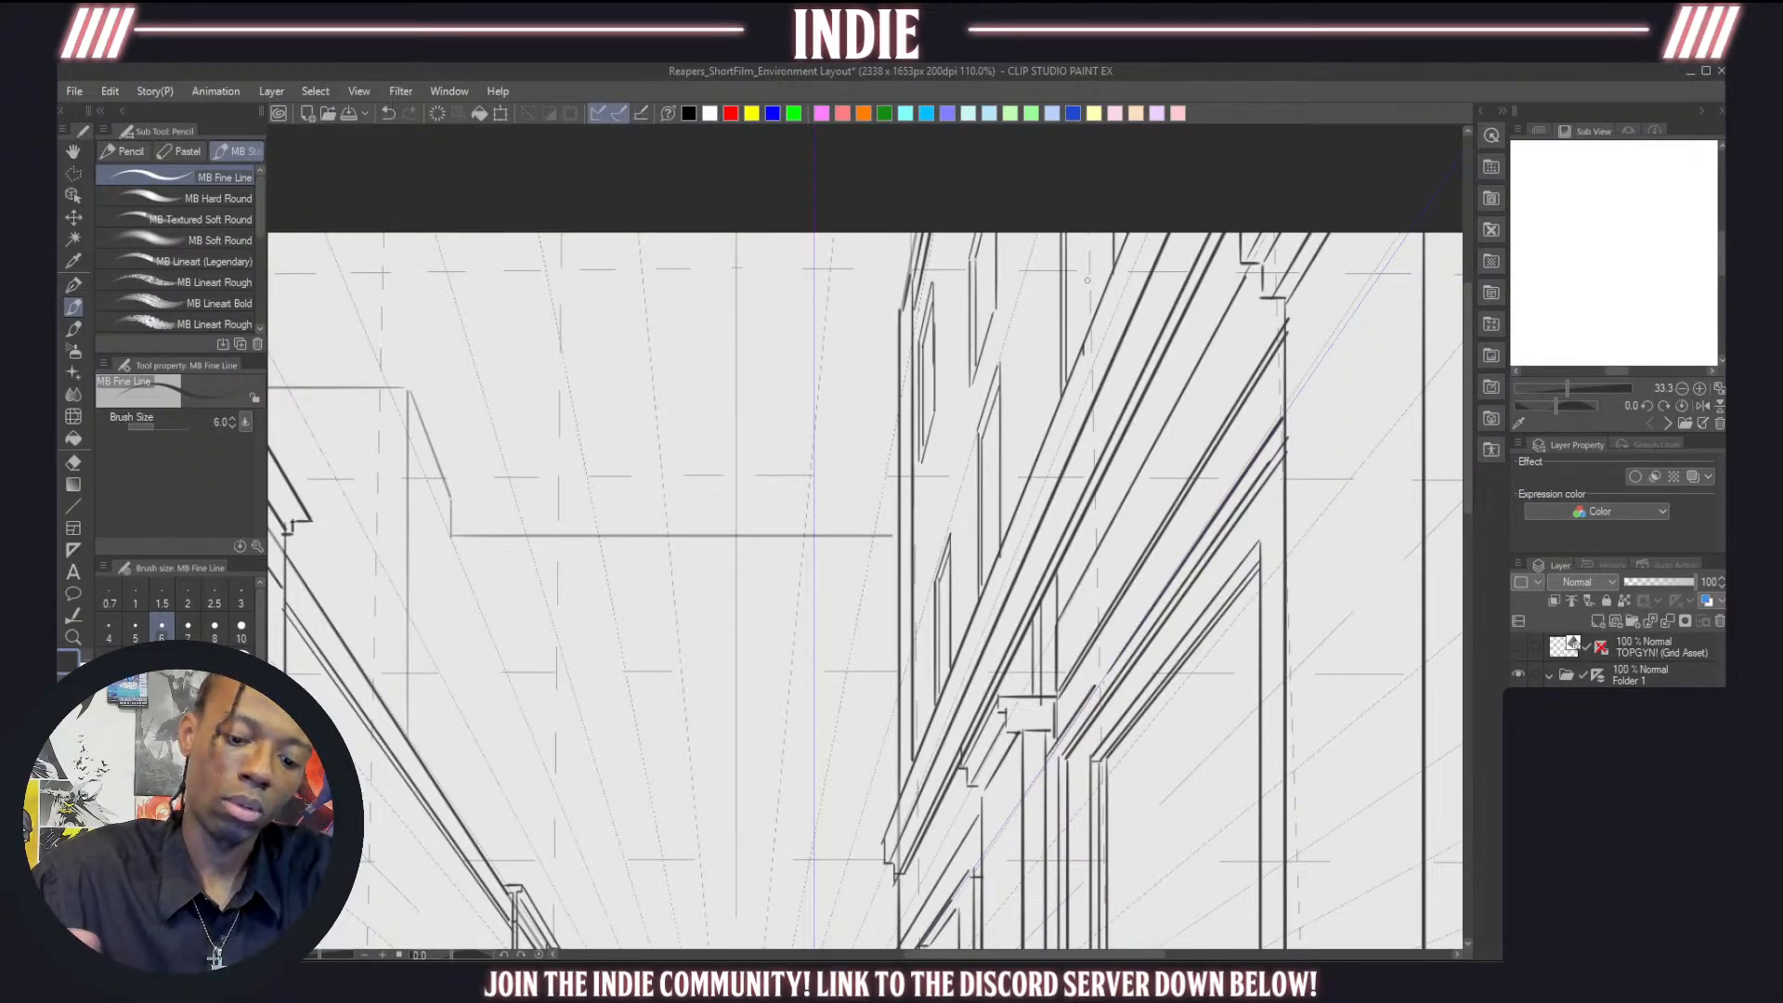
# Draw slanted double-line sills in perspective beneath the two upper-row windows
pyautogui.scroll(-8, 938, 337)
pyautogui.scroll(8, 904, 417)
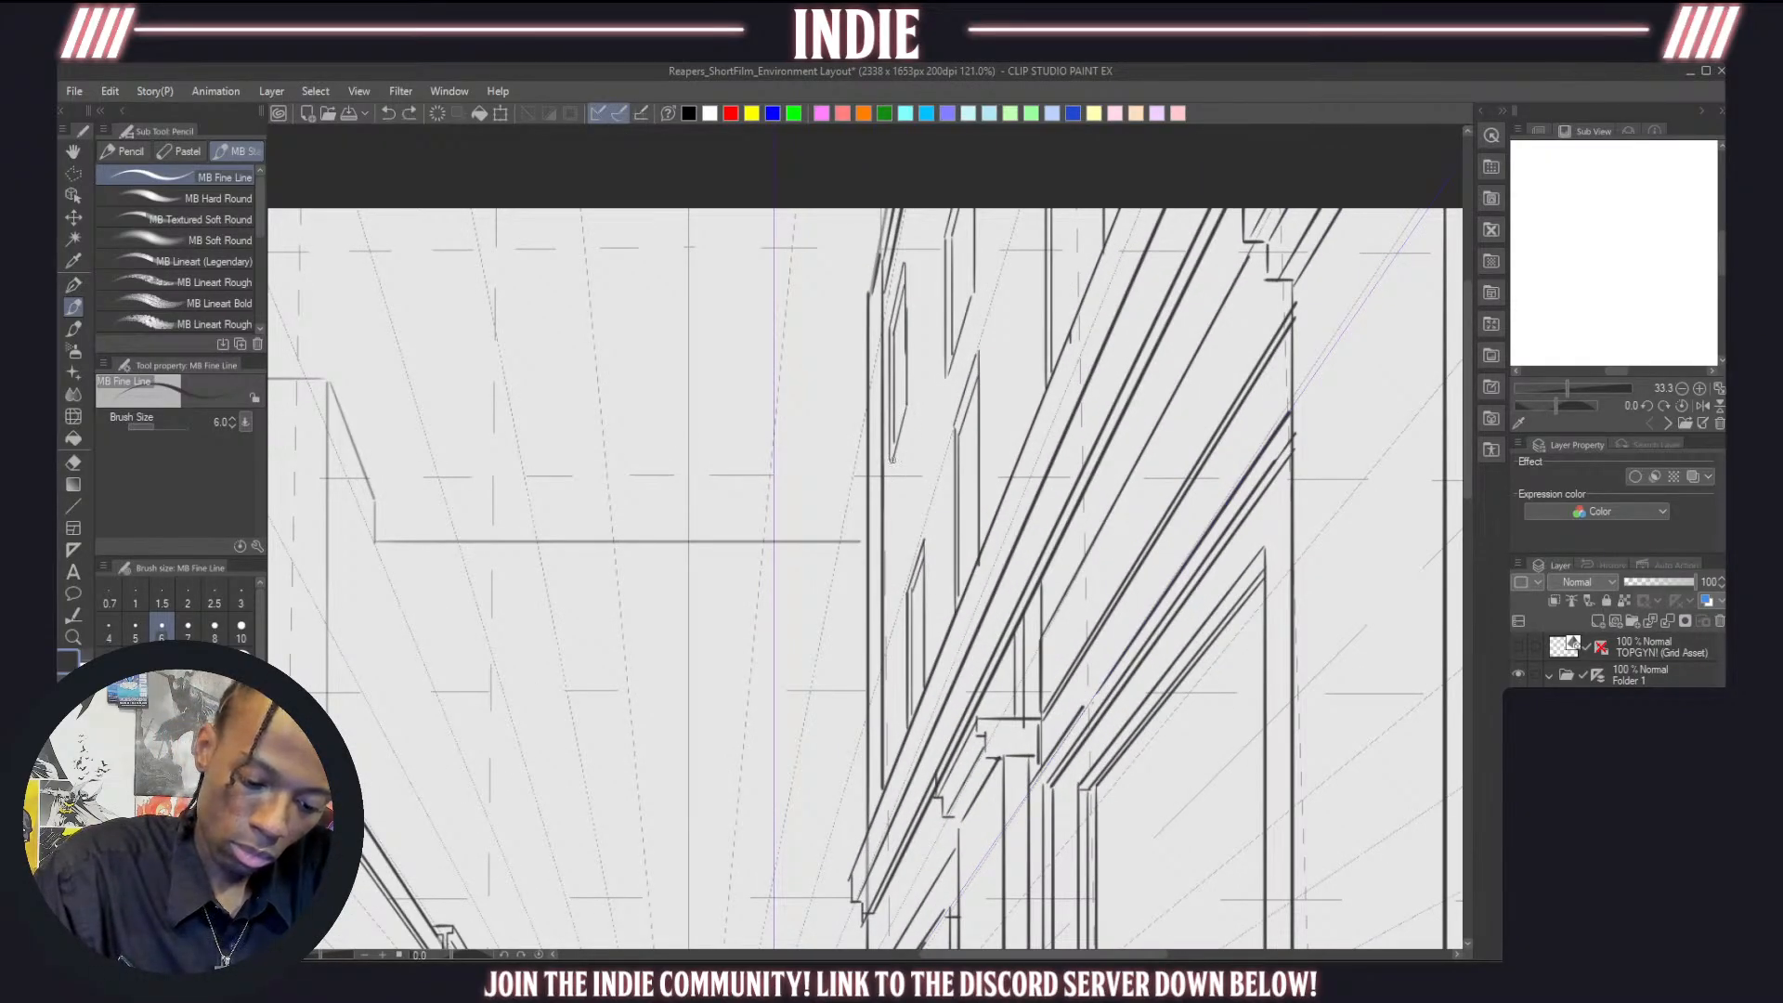
pyautogui.moveTo(889, 477); pyautogui.dragTo(909, 418)
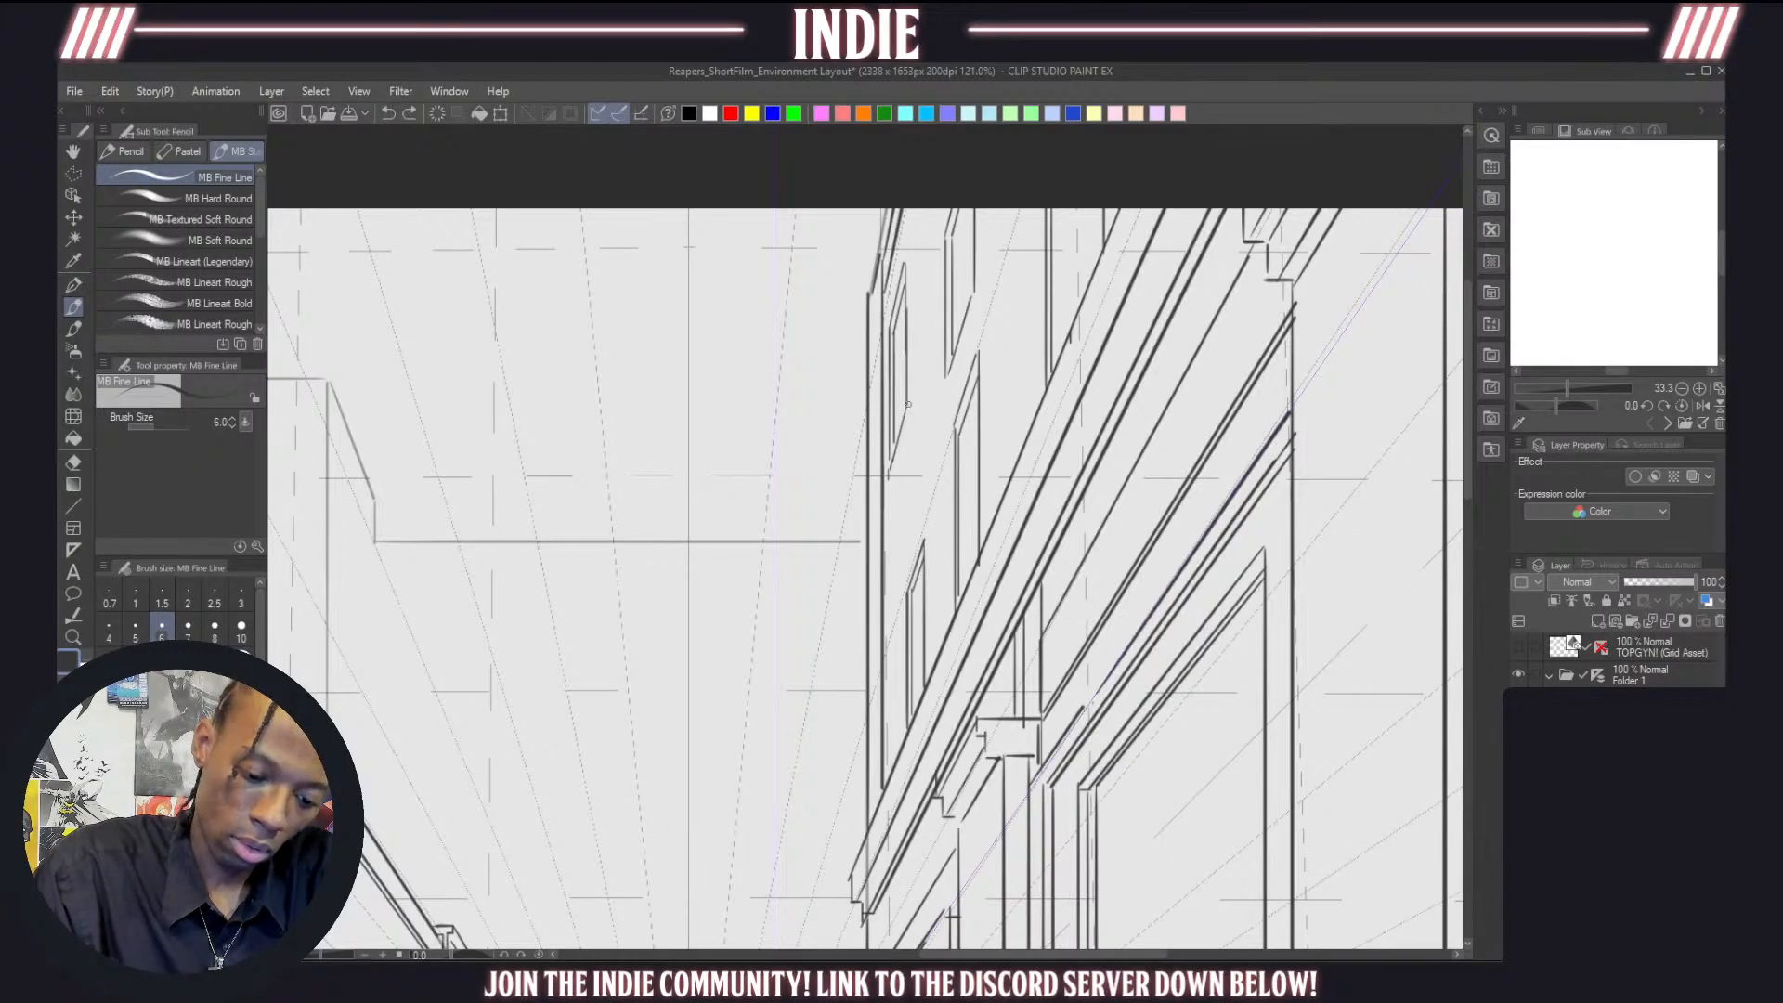
pyautogui.moveTo(889, 477); pyautogui.dragTo(909, 419)
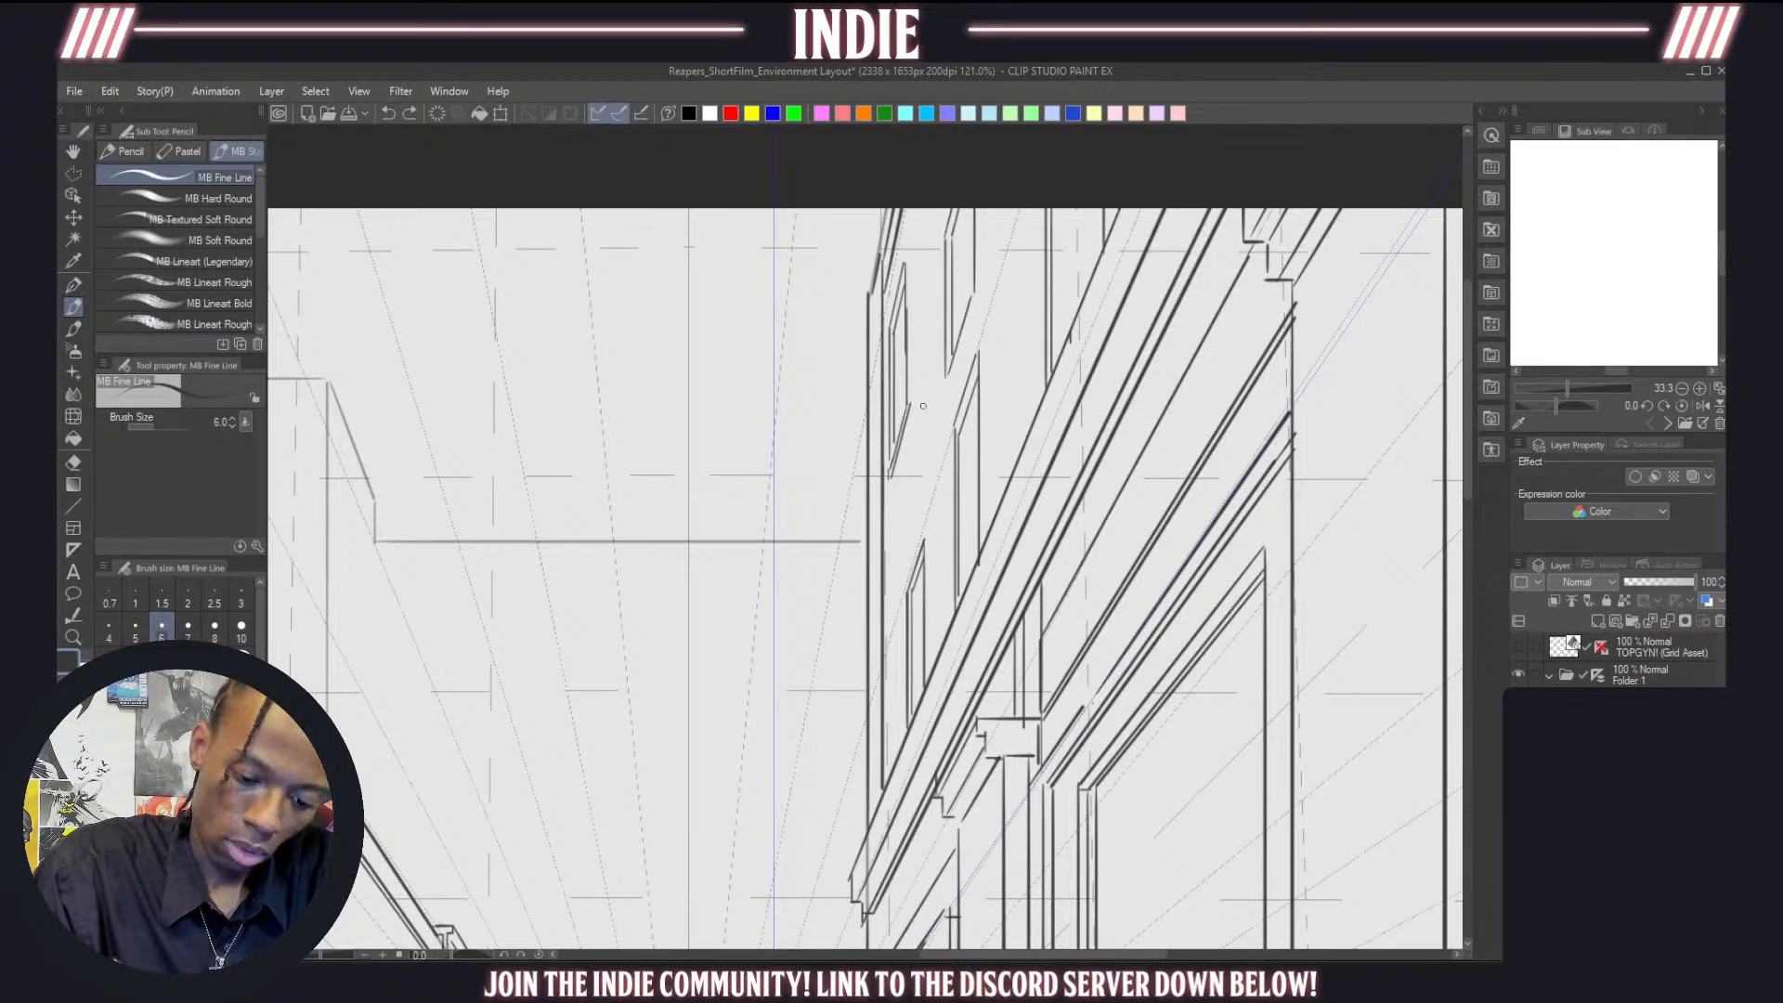
pyautogui.hotkey('ctrl', 'z')
pyautogui.moveTo(890, 479); pyautogui.dragTo(910, 418)
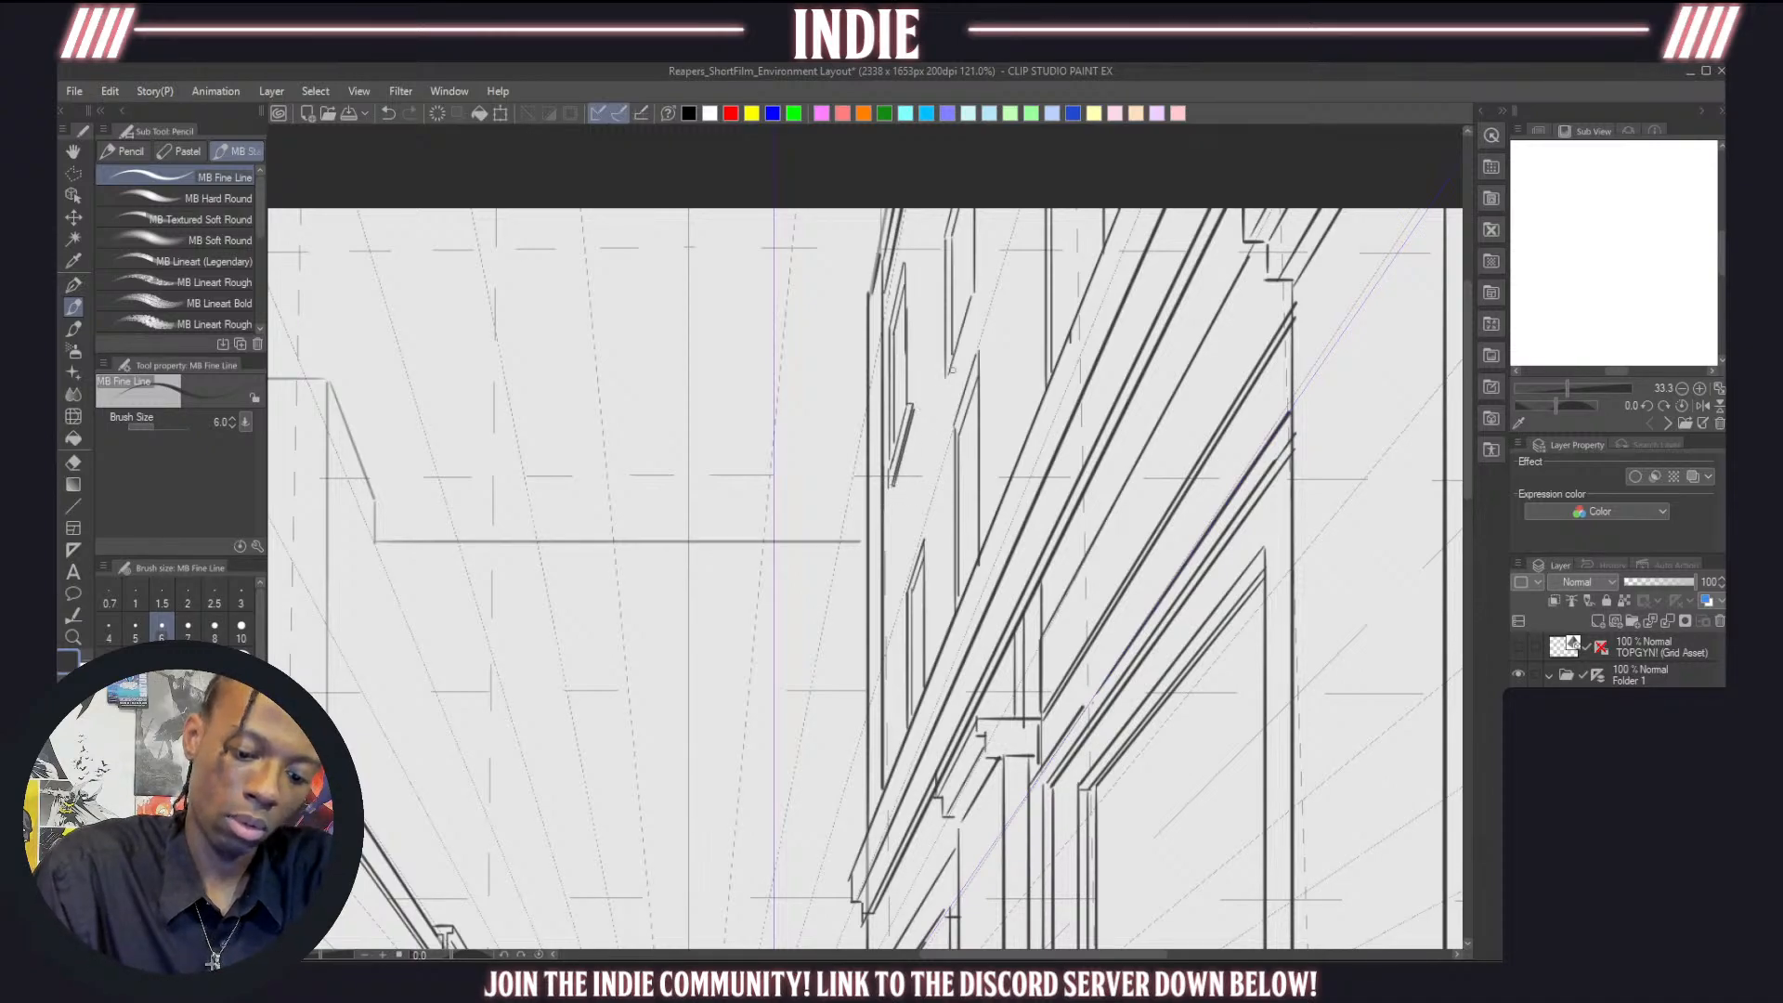
pyautogui.moveTo(947, 390); pyautogui.dragTo(996, 292)
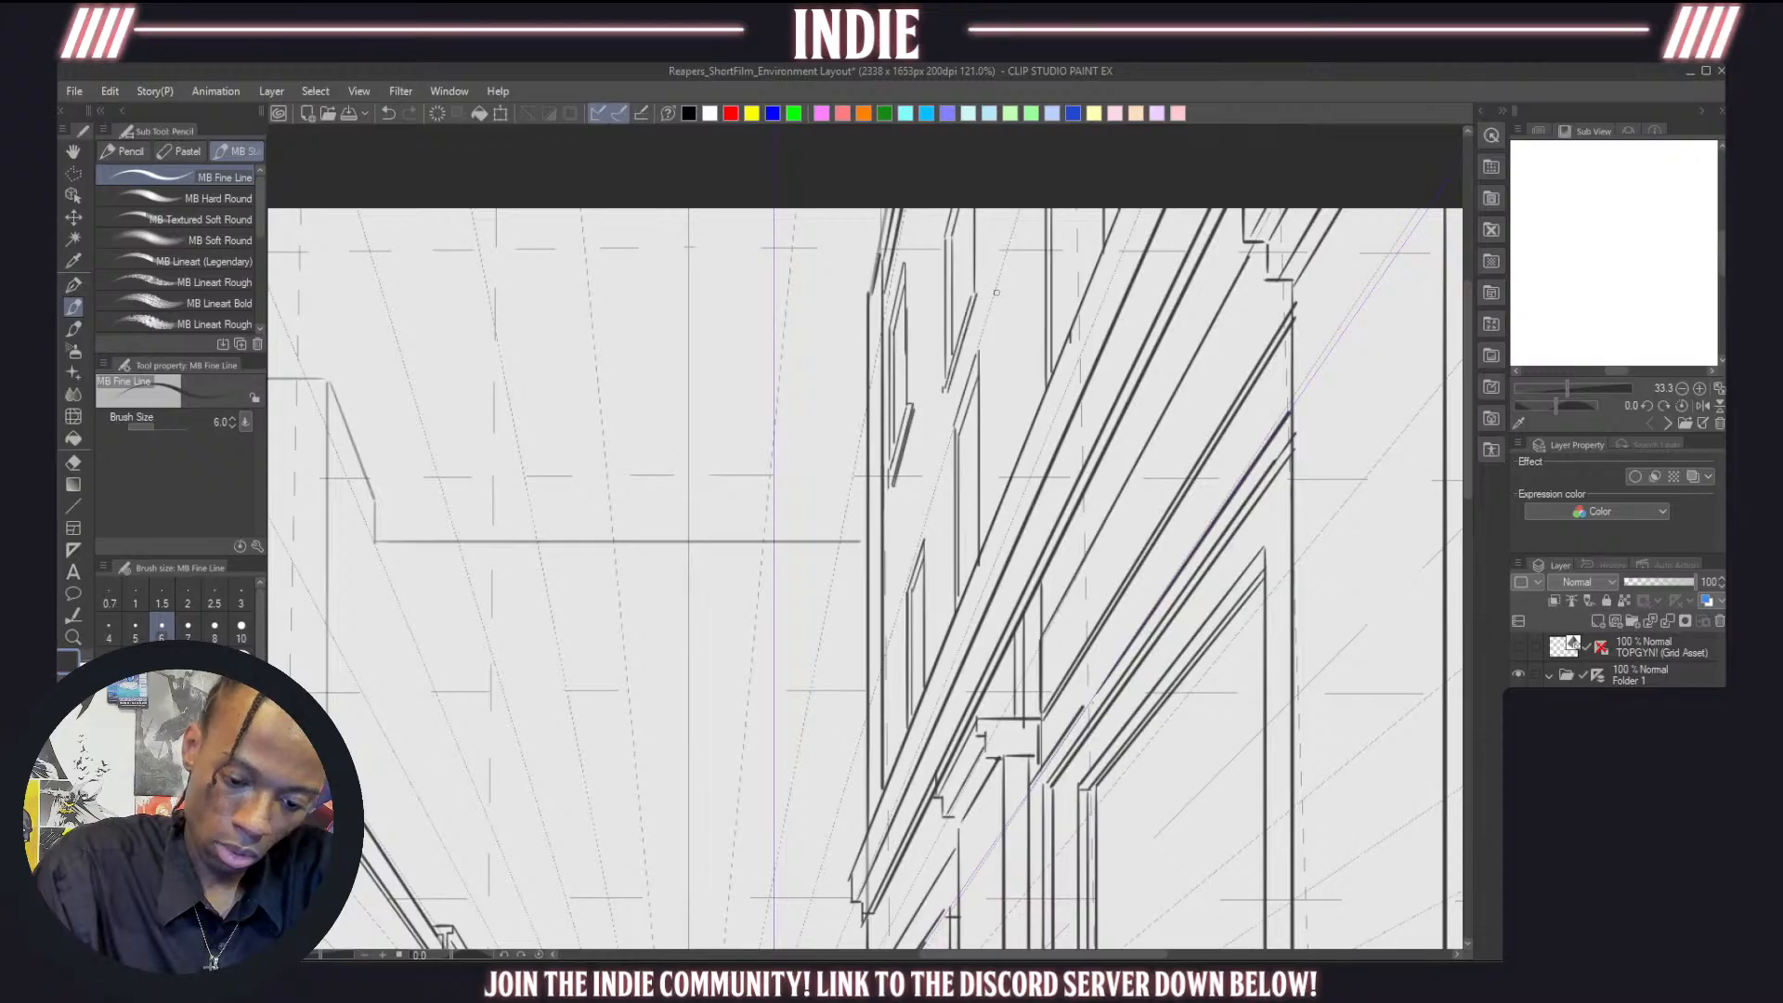
pyautogui.hotkey('ctrl', 'z')
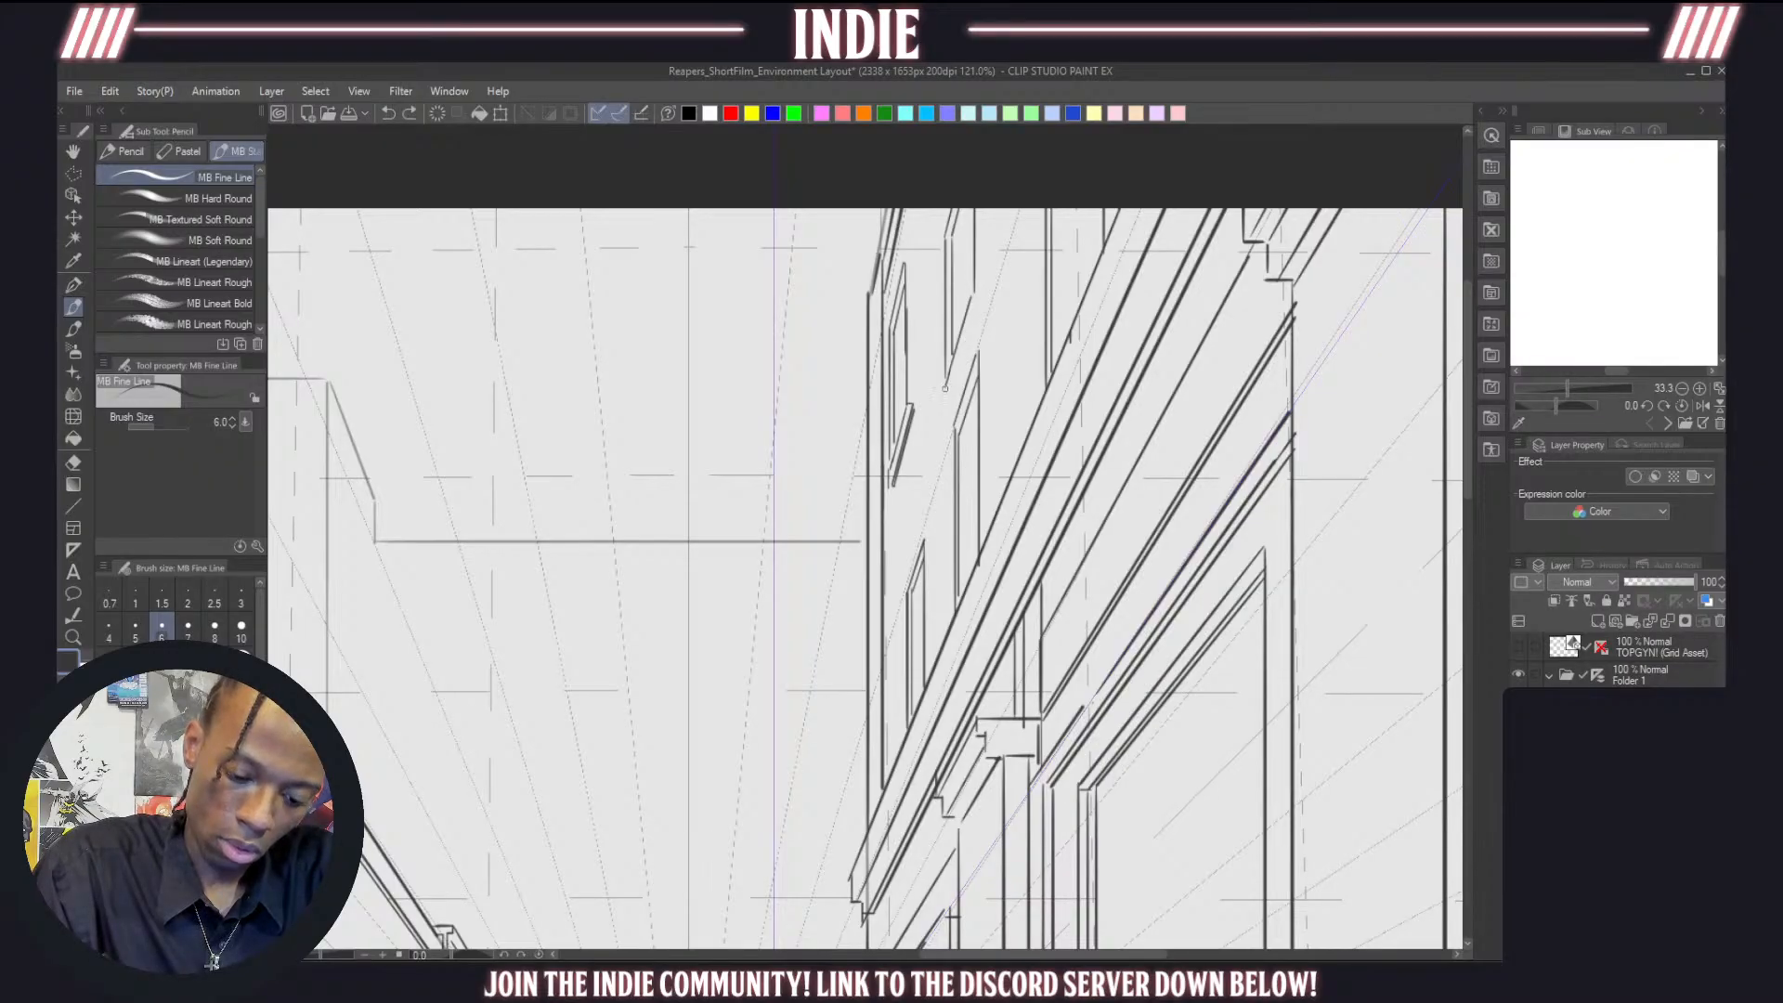
pyautogui.moveTo(946, 399); pyautogui.dragTo(991, 299)
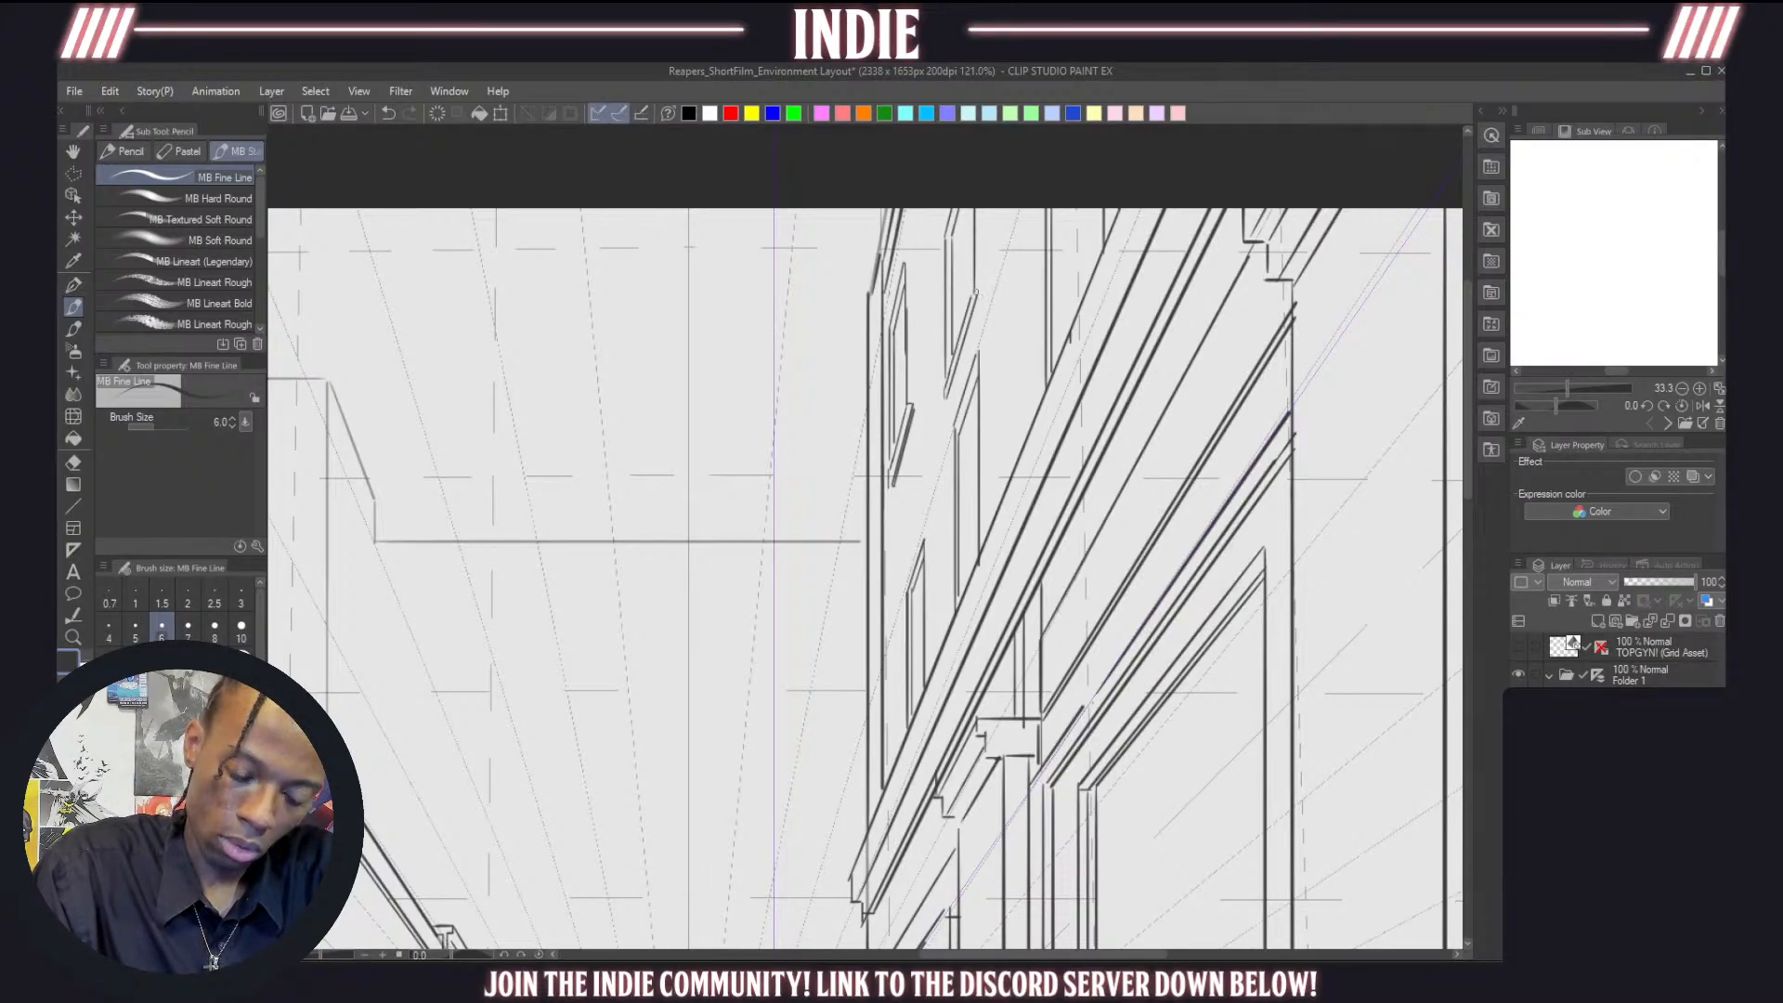
pyautogui.moveTo(951, 394); pyautogui.dragTo(986, 298)
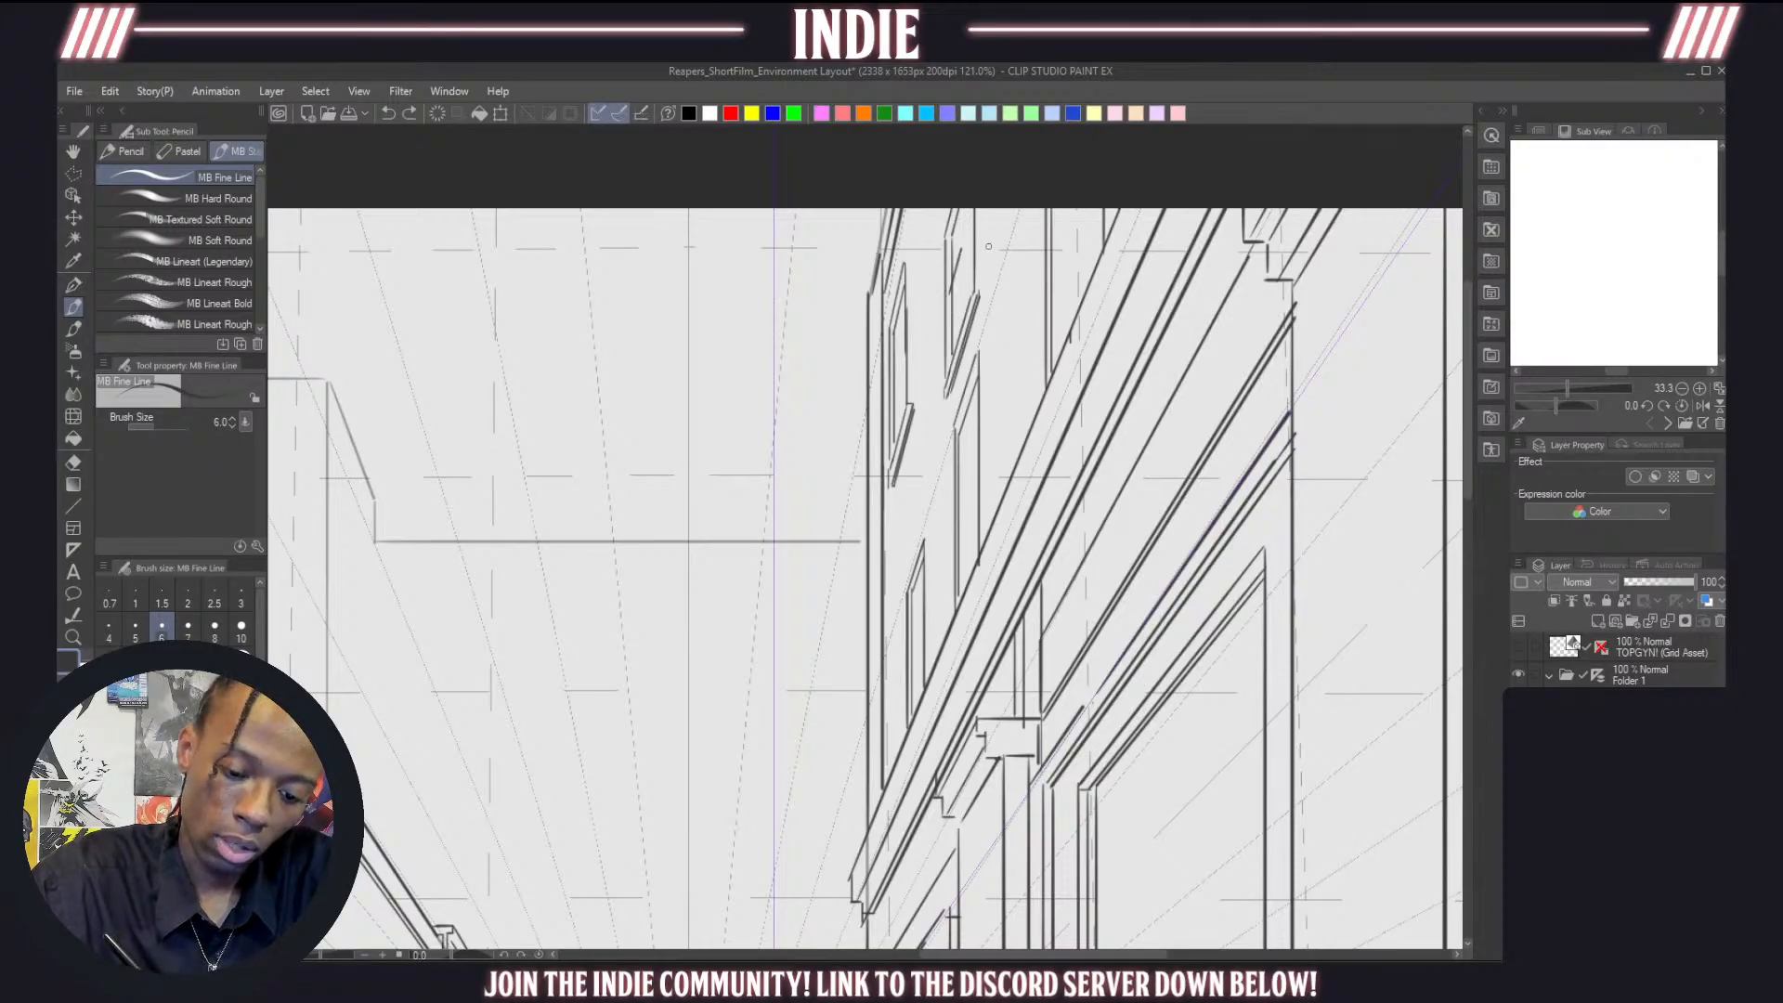
# Add slanted crossbars in perspective across the panes of the two upper-row windows
pyautogui.moveTo(951, 300)
pyautogui.mouseDown()
pyautogui.moveTo(977, 268)
pyautogui.moveTo(978, 211)
pyautogui.mouseUp()
pyautogui.hotkey('ctrl', 'z')
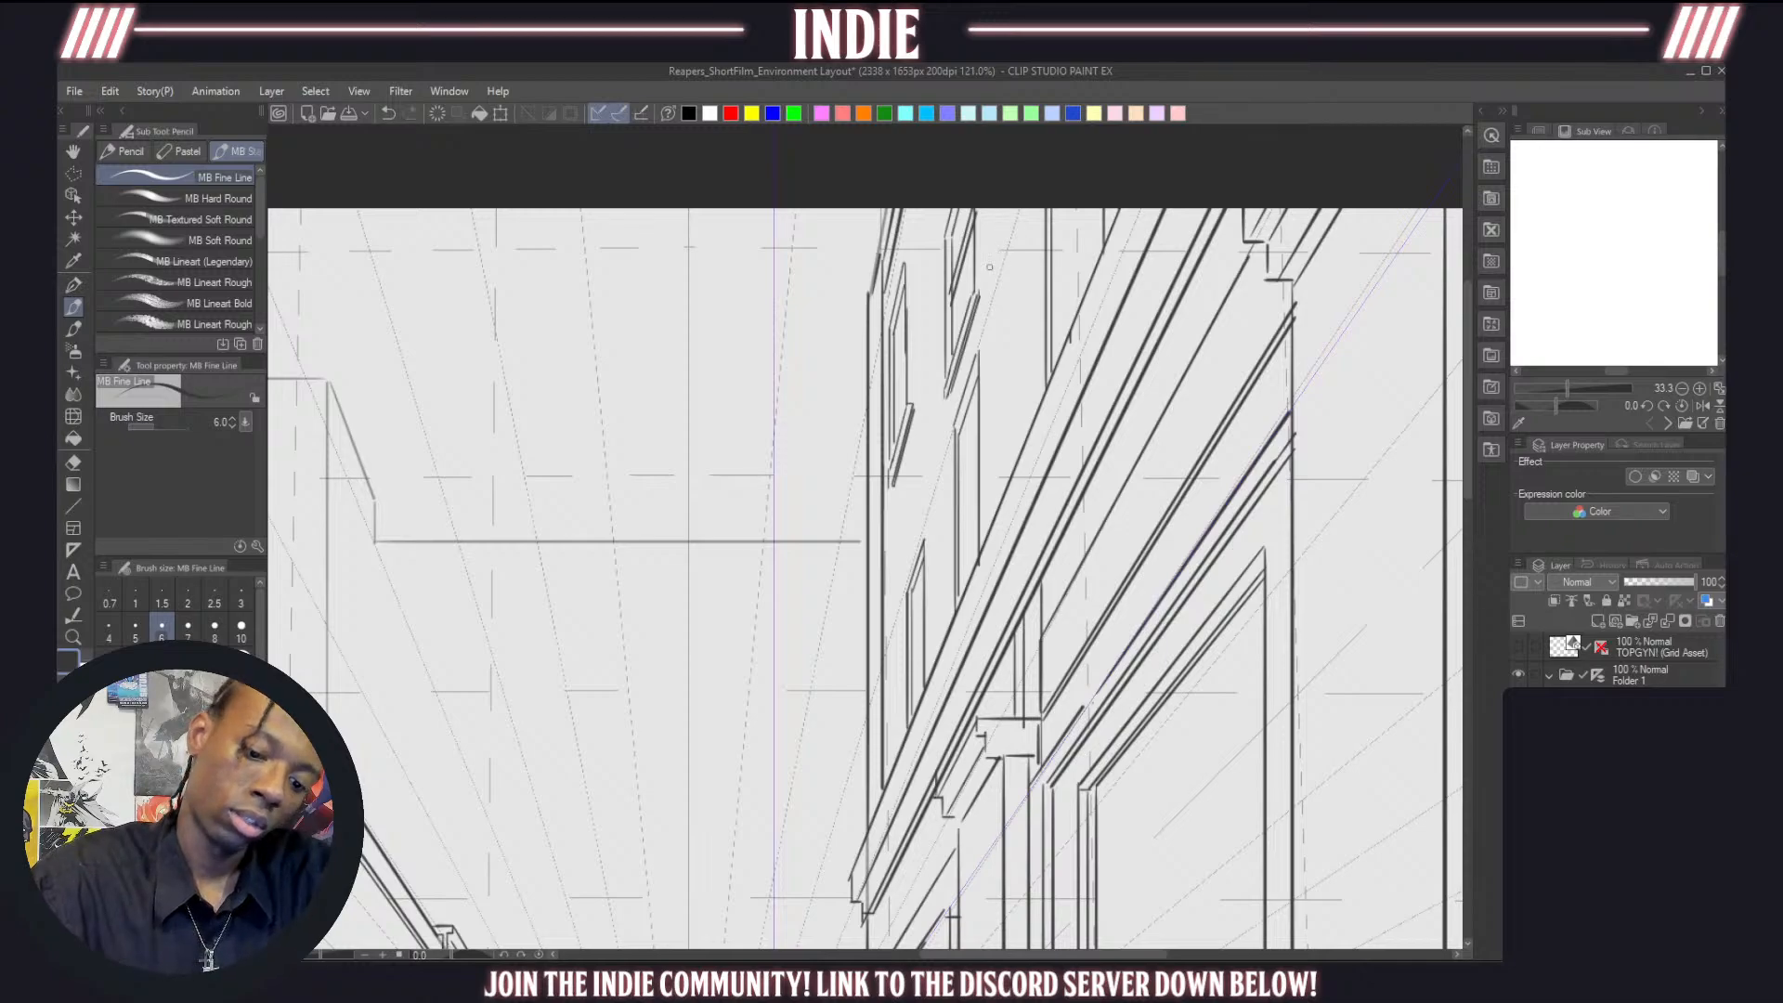
pyautogui.moveTo(896, 375)
pyautogui.mouseDown()
pyautogui.moveTo(918, 333)
pyautogui.moveTo(916, 386)
pyautogui.moveTo(908, 358)
pyautogui.moveTo(893, 398)
pyautogui.mouseUp()
pyautogui.hotkey('ctrl', 'z')
pyautogui.hotkey('ctrl', 'z')
pyautogui.hotkey('ctrl', 'z')
pyautogui.hotkey('ctrl', 'z')
pyautogui.hotkey('ctrl', 'z')
pyautogui.hotkey('ctrl', 'z')
pyautogui.hotkey('ctrl', 'z')
pyautogui.hotkey('ctrl', 'z')
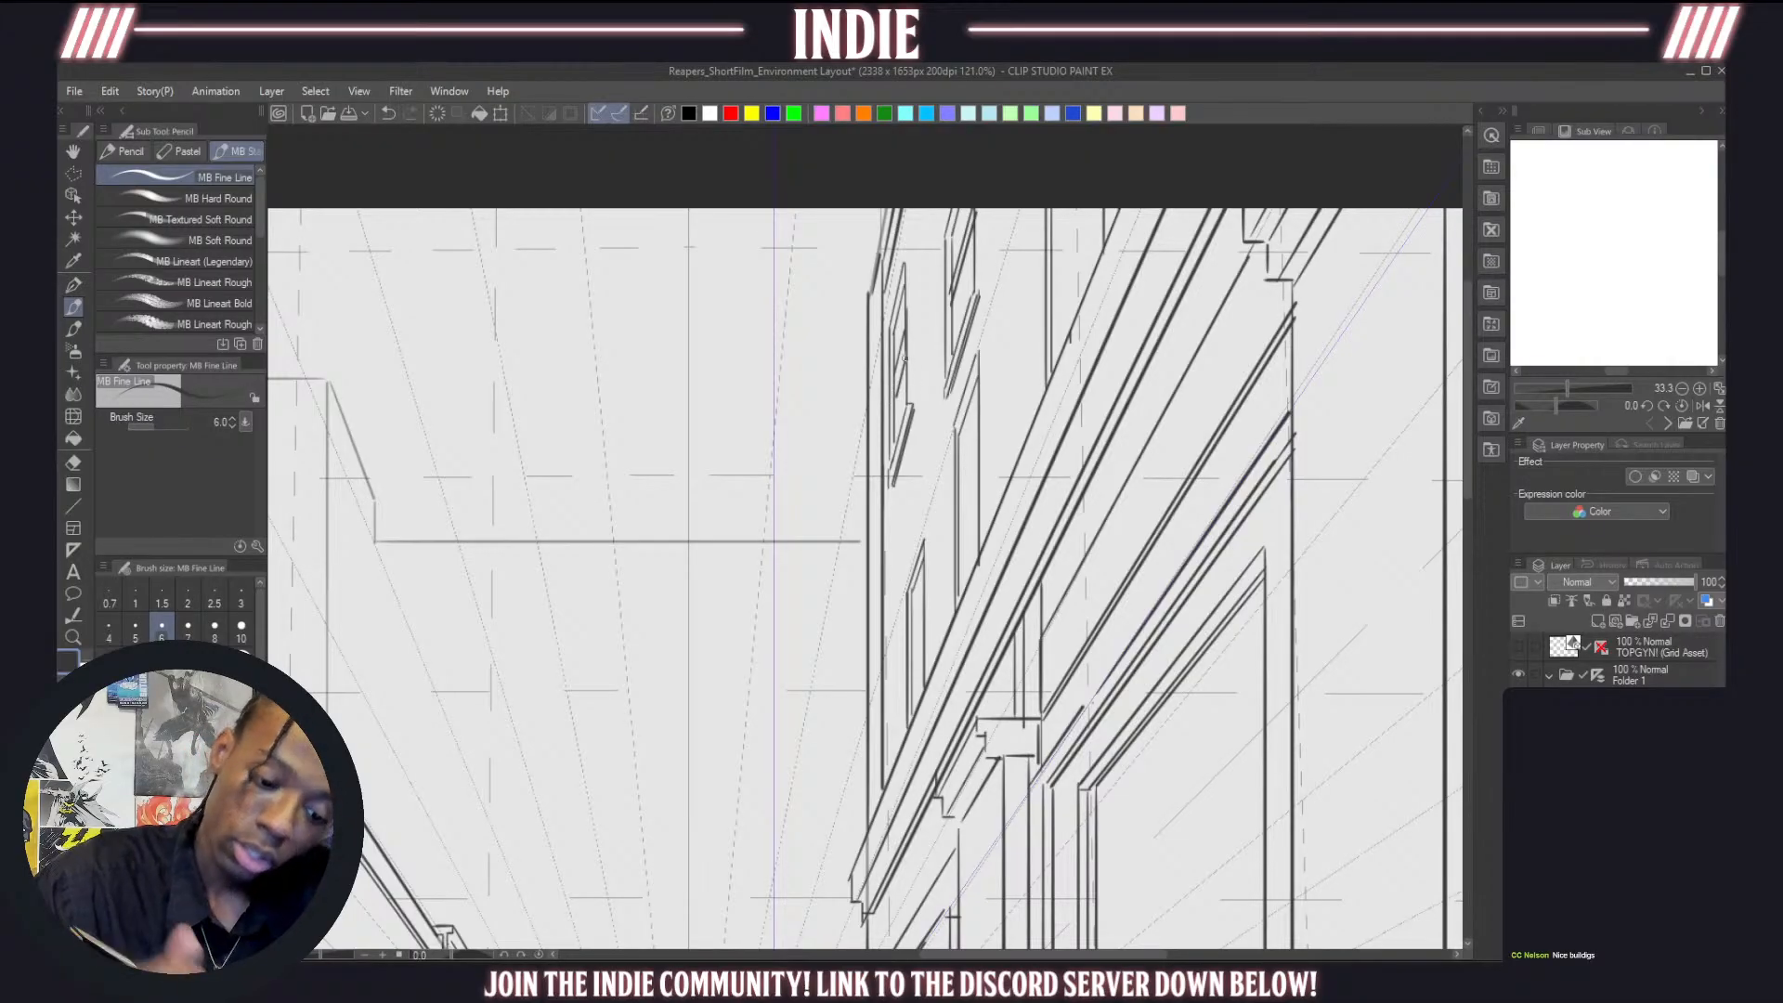
pyautogui.hotkey('ctrl', 'z')
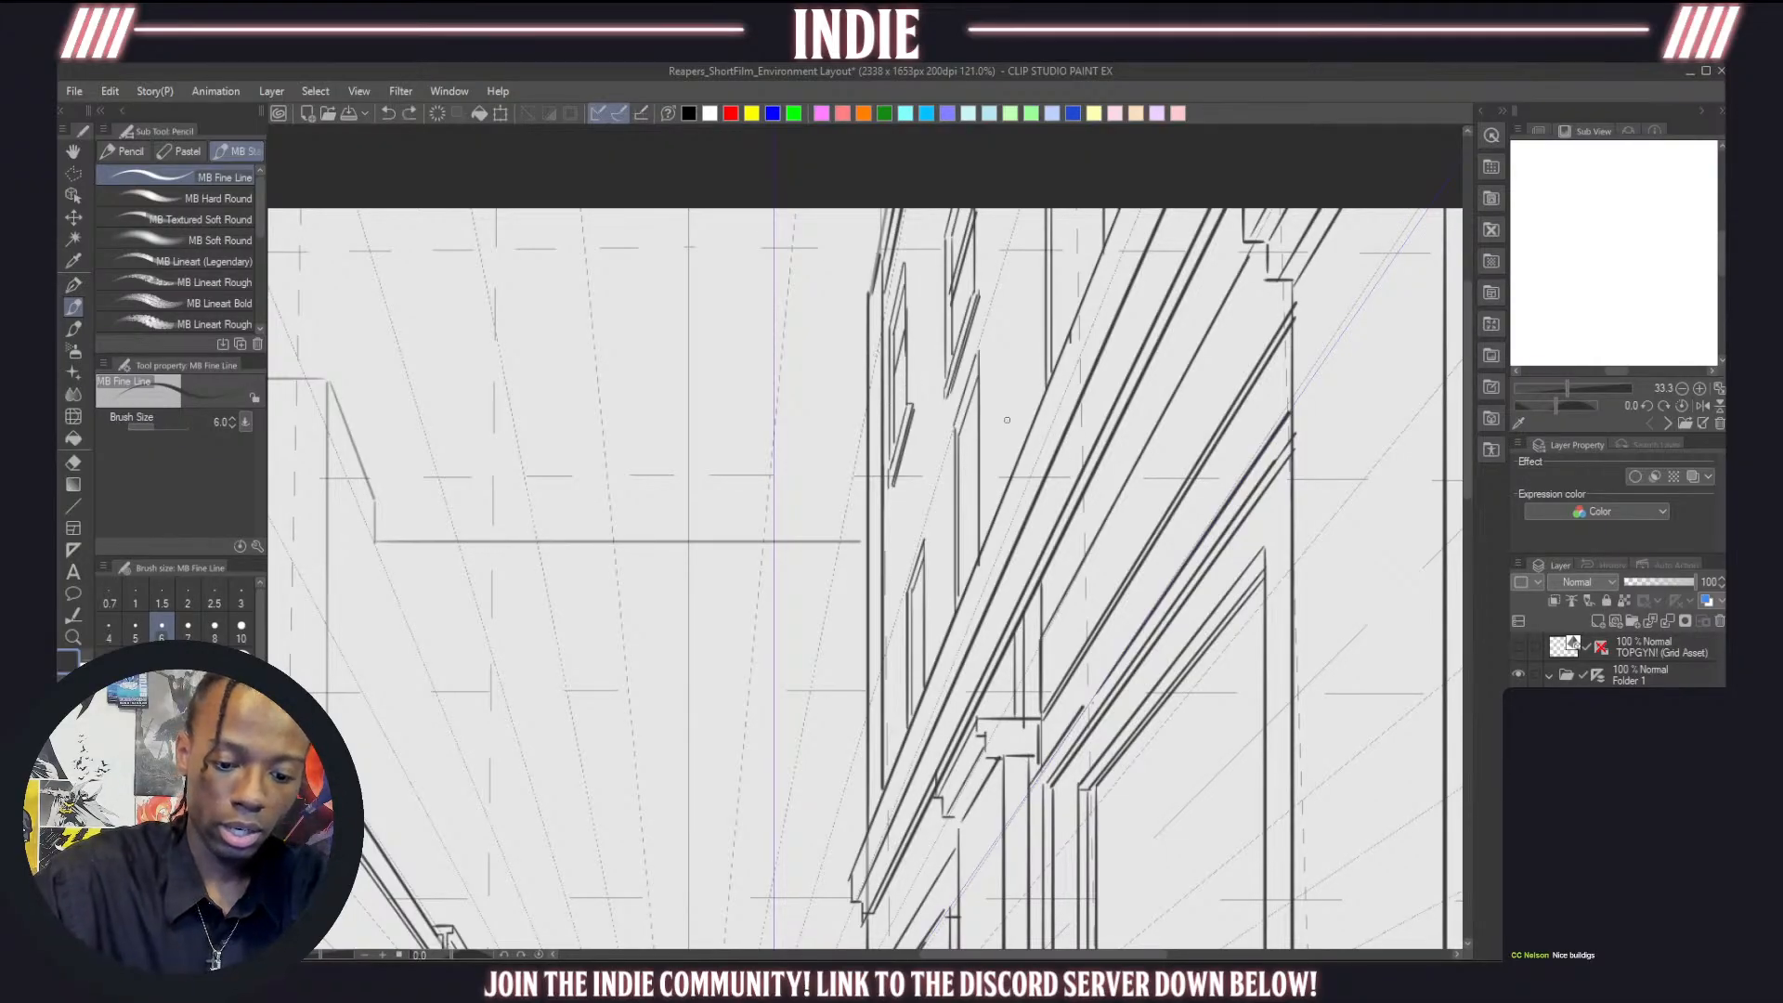
pyautogui.moveTo(905, 323); pyautogui.dragTo(893, 363)
pyautogui.hotkey('ctrl', 'z')
pyautogui.hotkey('ctrl', 'z')
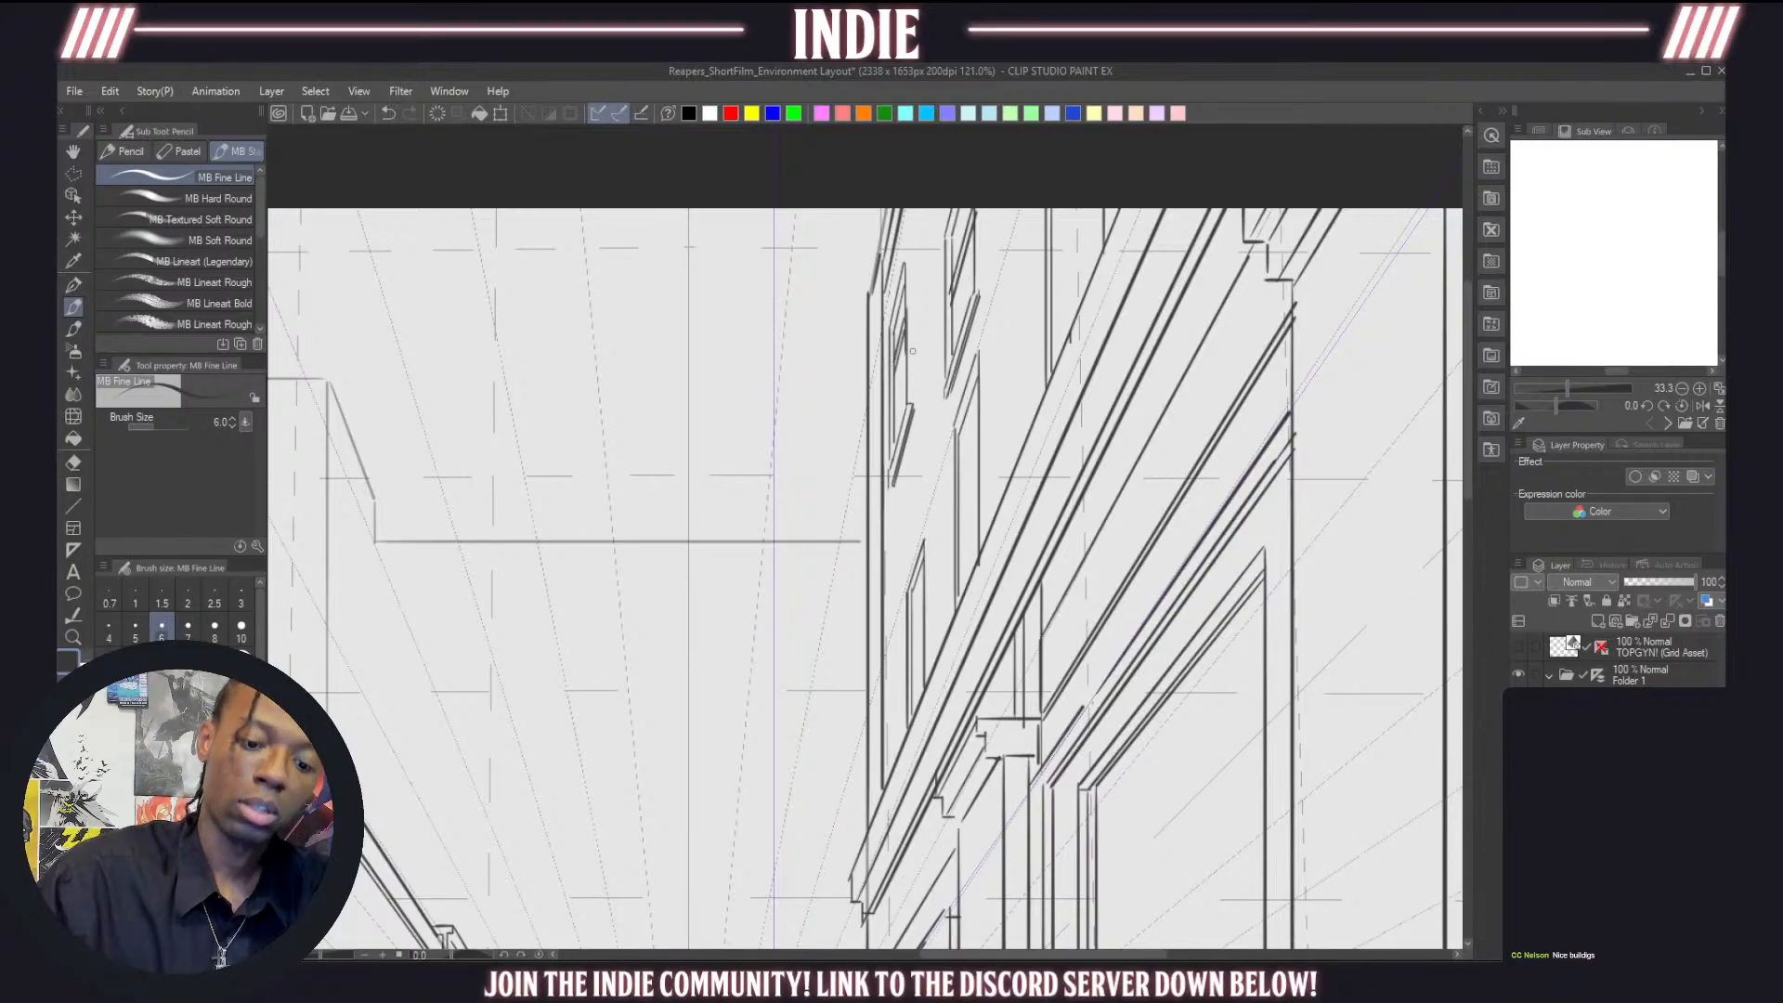
# Add outer frame lines around the slanted top and both sides of the farthest lower-row window on the right-hand building
pyautogui.scroll(-6, 912, 351)
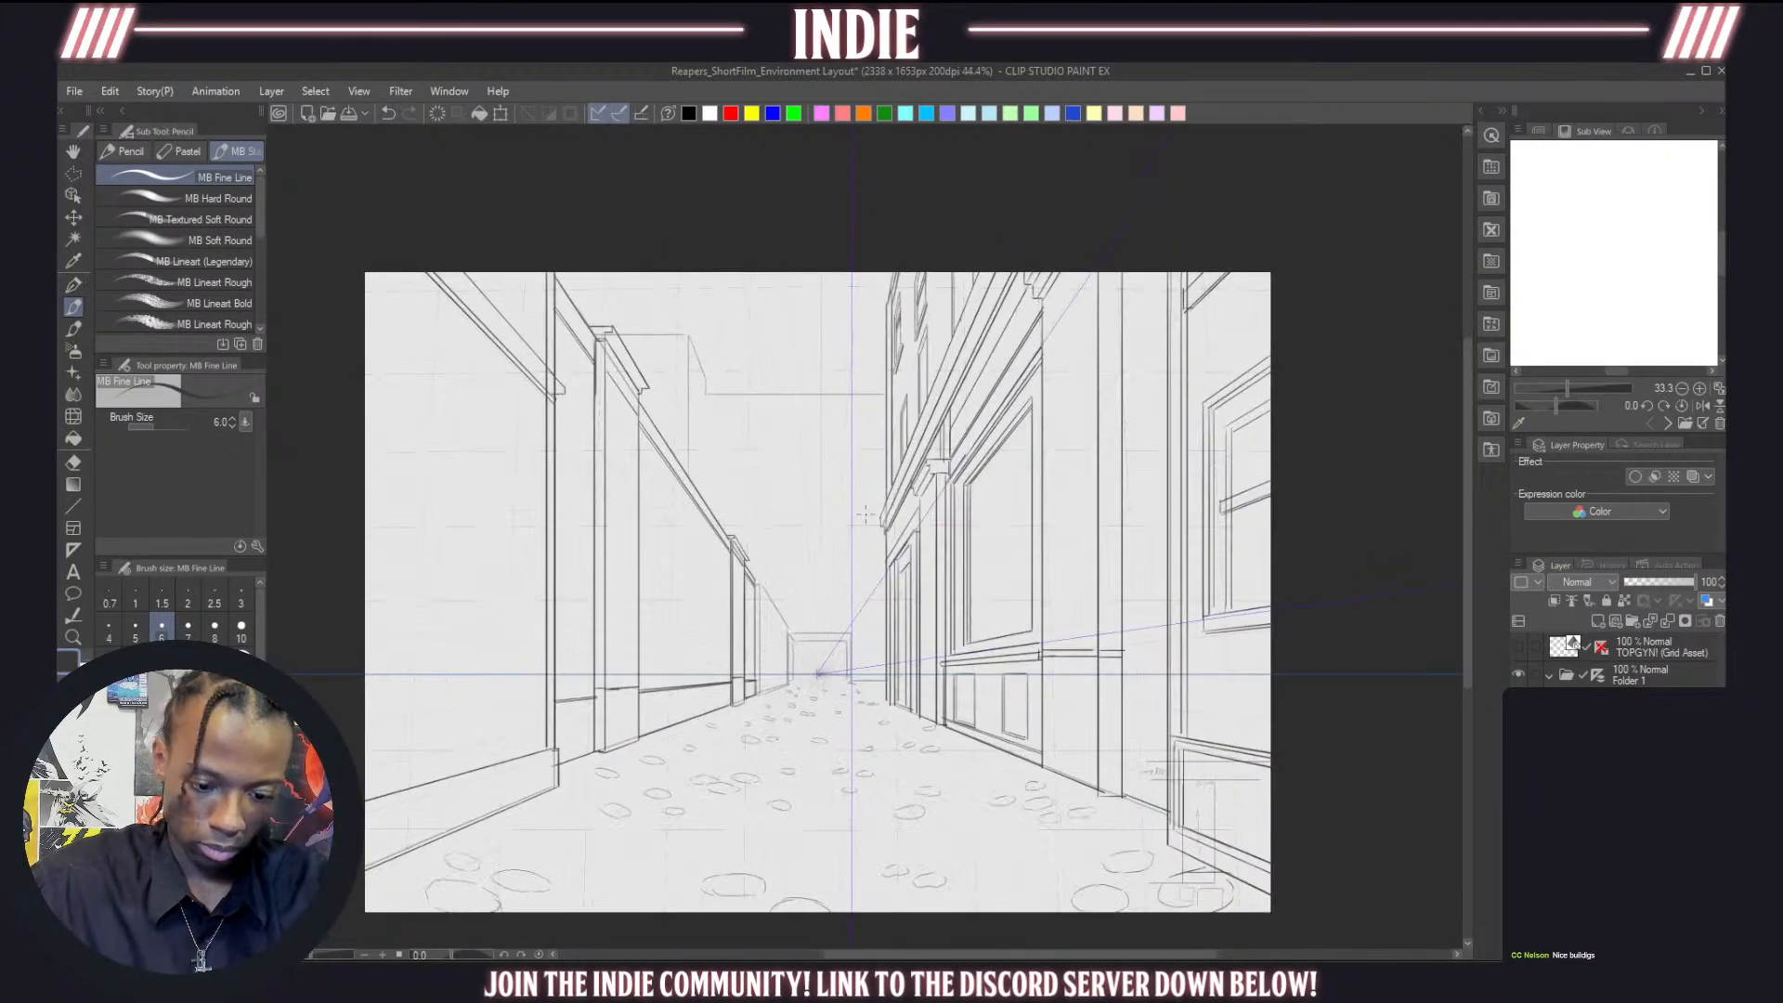
pyautogui.scroll(6, 865, 514)
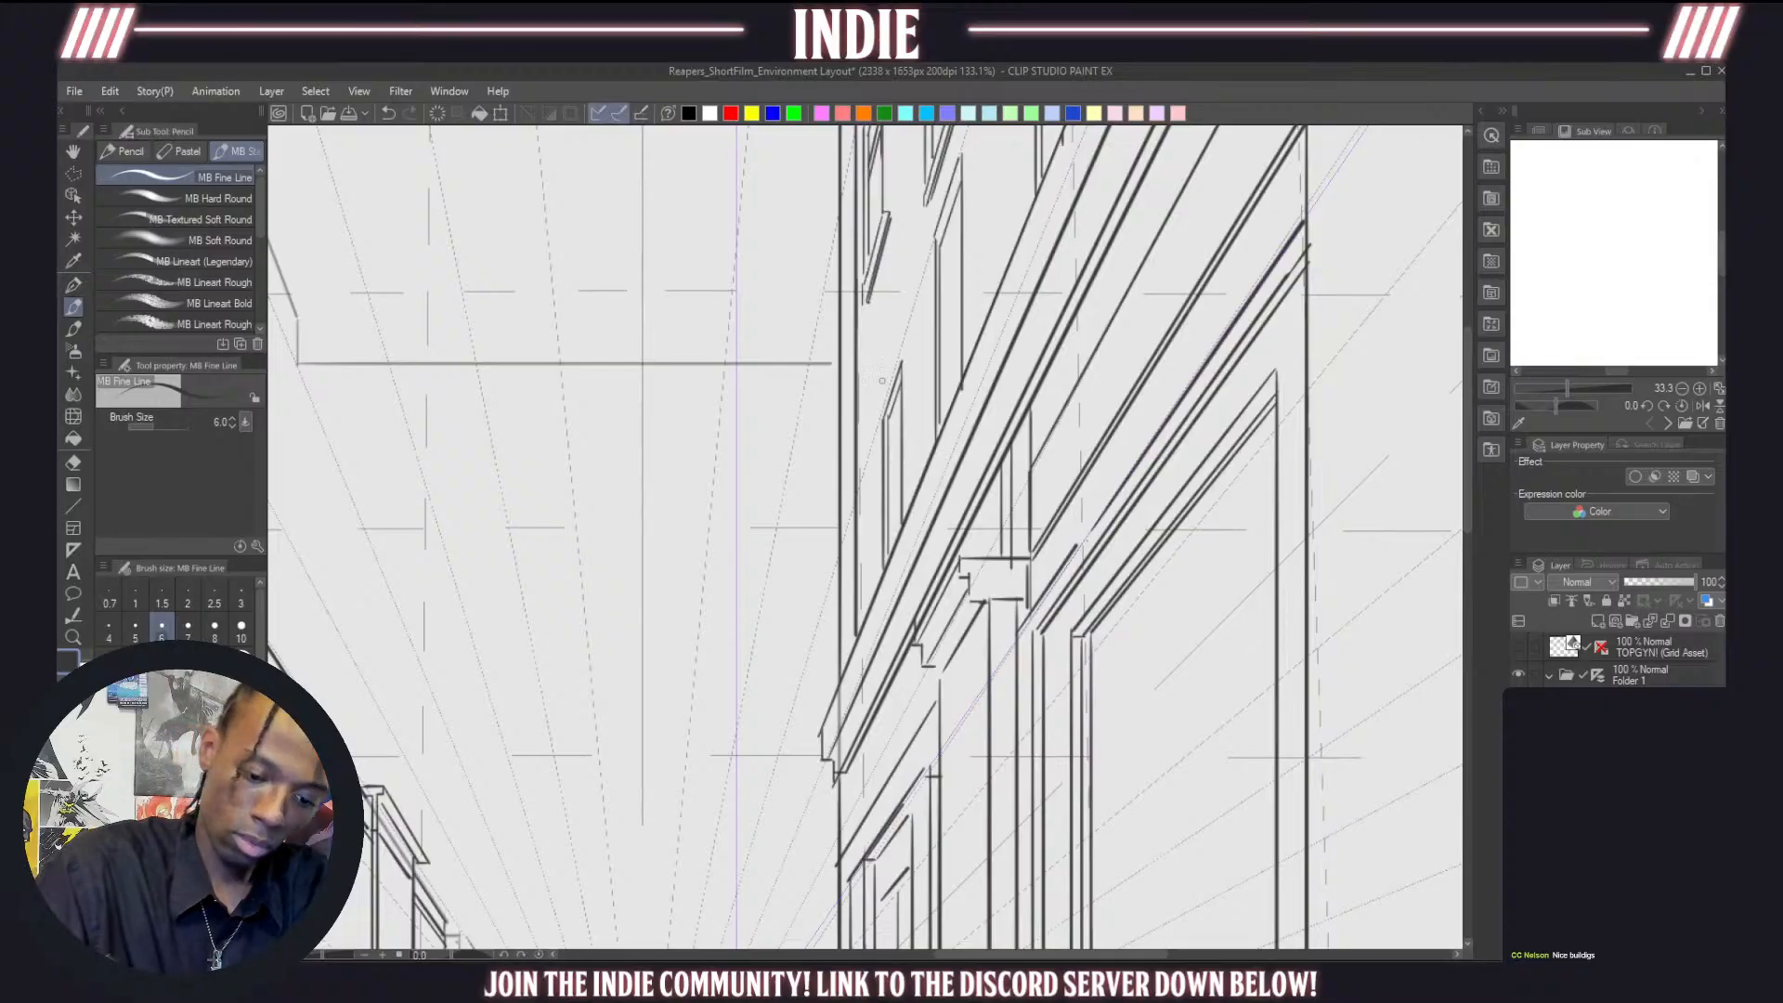
pyautogui.moveTo(898, 354); pyautogui.dragTo(877, 422)
pyautogui.moveTo(899, 350); pyautogui.dragTo(909, 508)
pyautogui.moveTo(878, 423); pyautogui.dragTo(881, 569)
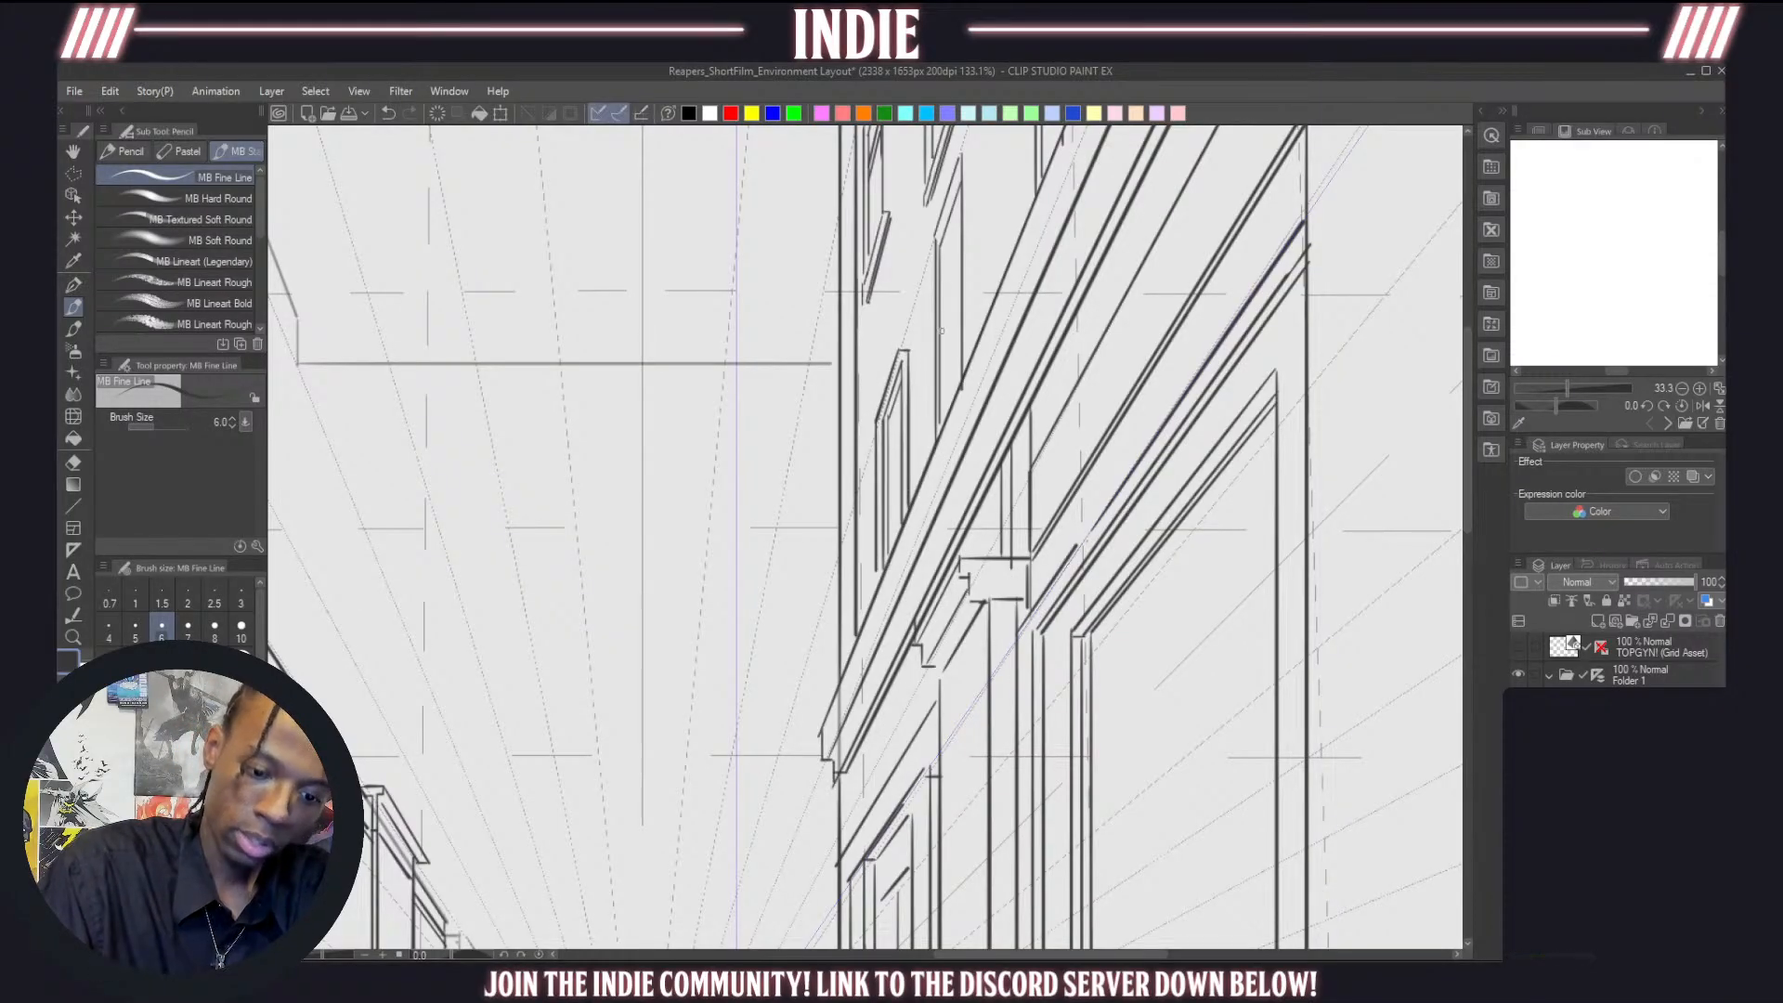
# Add outer frame lines along the slanted top and far side of the second lower-row window on the right-hand building
pyautogui.moveTo(960, 147); pyautogui.dragTo(933, 232)
pyautogui.hotkey('ctrl', 'z')
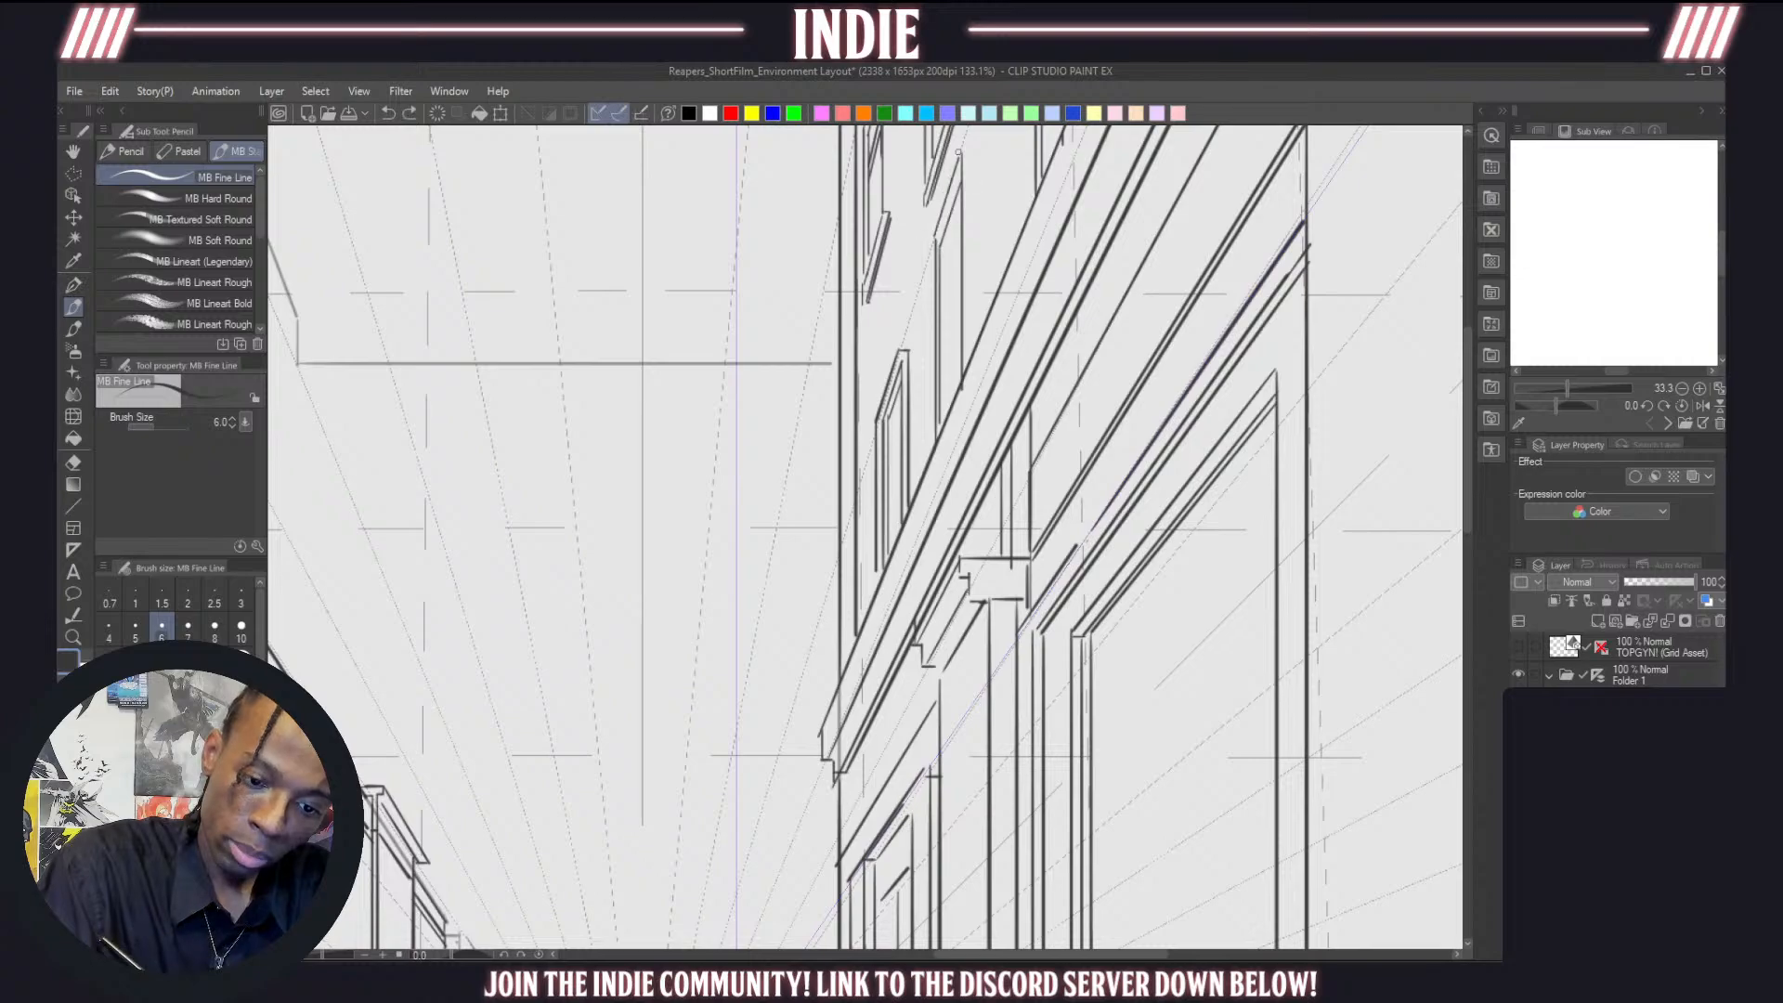
pyautogui.moveTo(959, 147); pyautogui.dragTo(931, 238)
pyautogui.hotkey('ctrl', 'z')
pyautogui.moveTo(960, 141)
pyautogui.mouseDown()
pyautogui.moveTo(927, 239)
pyautogui.moveTo(925, 426)
pyautogui.mouseUp()
pyautogui.hotkey('ctrl', 'z')
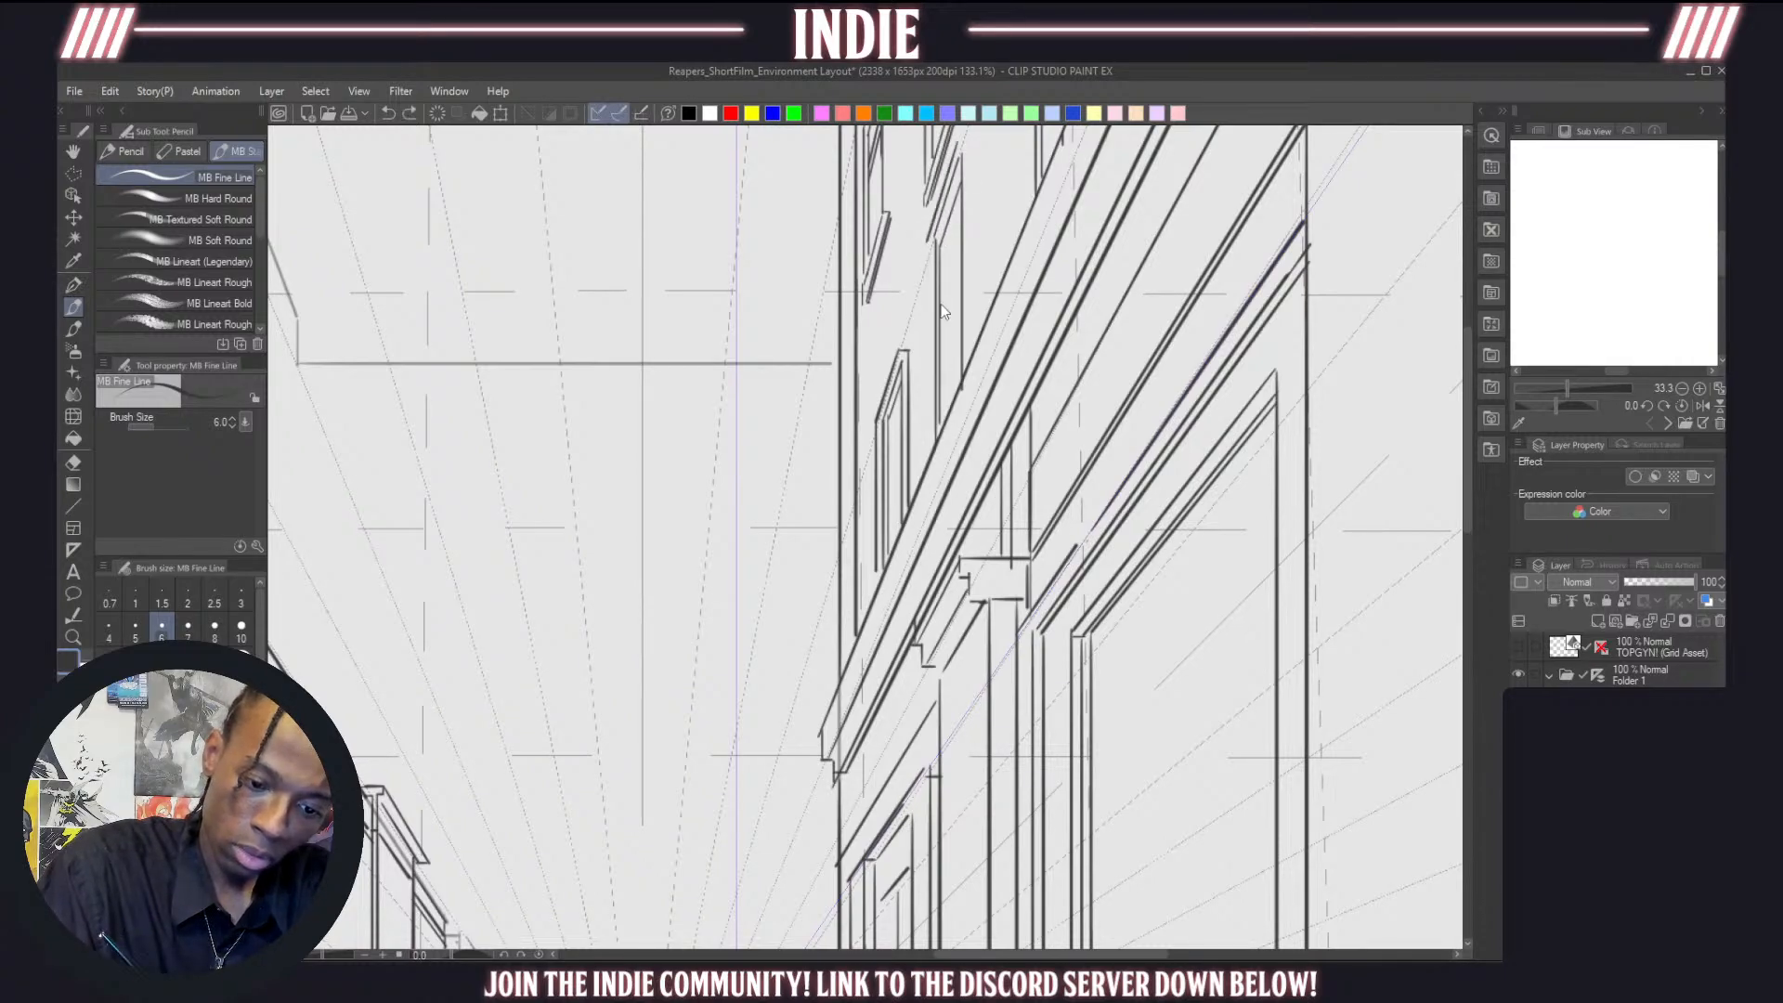
pyautogui.moveTo(930, 240); pyautogui.dragTo(927, 437)
pyautogui.moveTo(966, 137); pyautogui.dragTo(984, 362)
pyautogui.hotkey('ctrl', 'z')
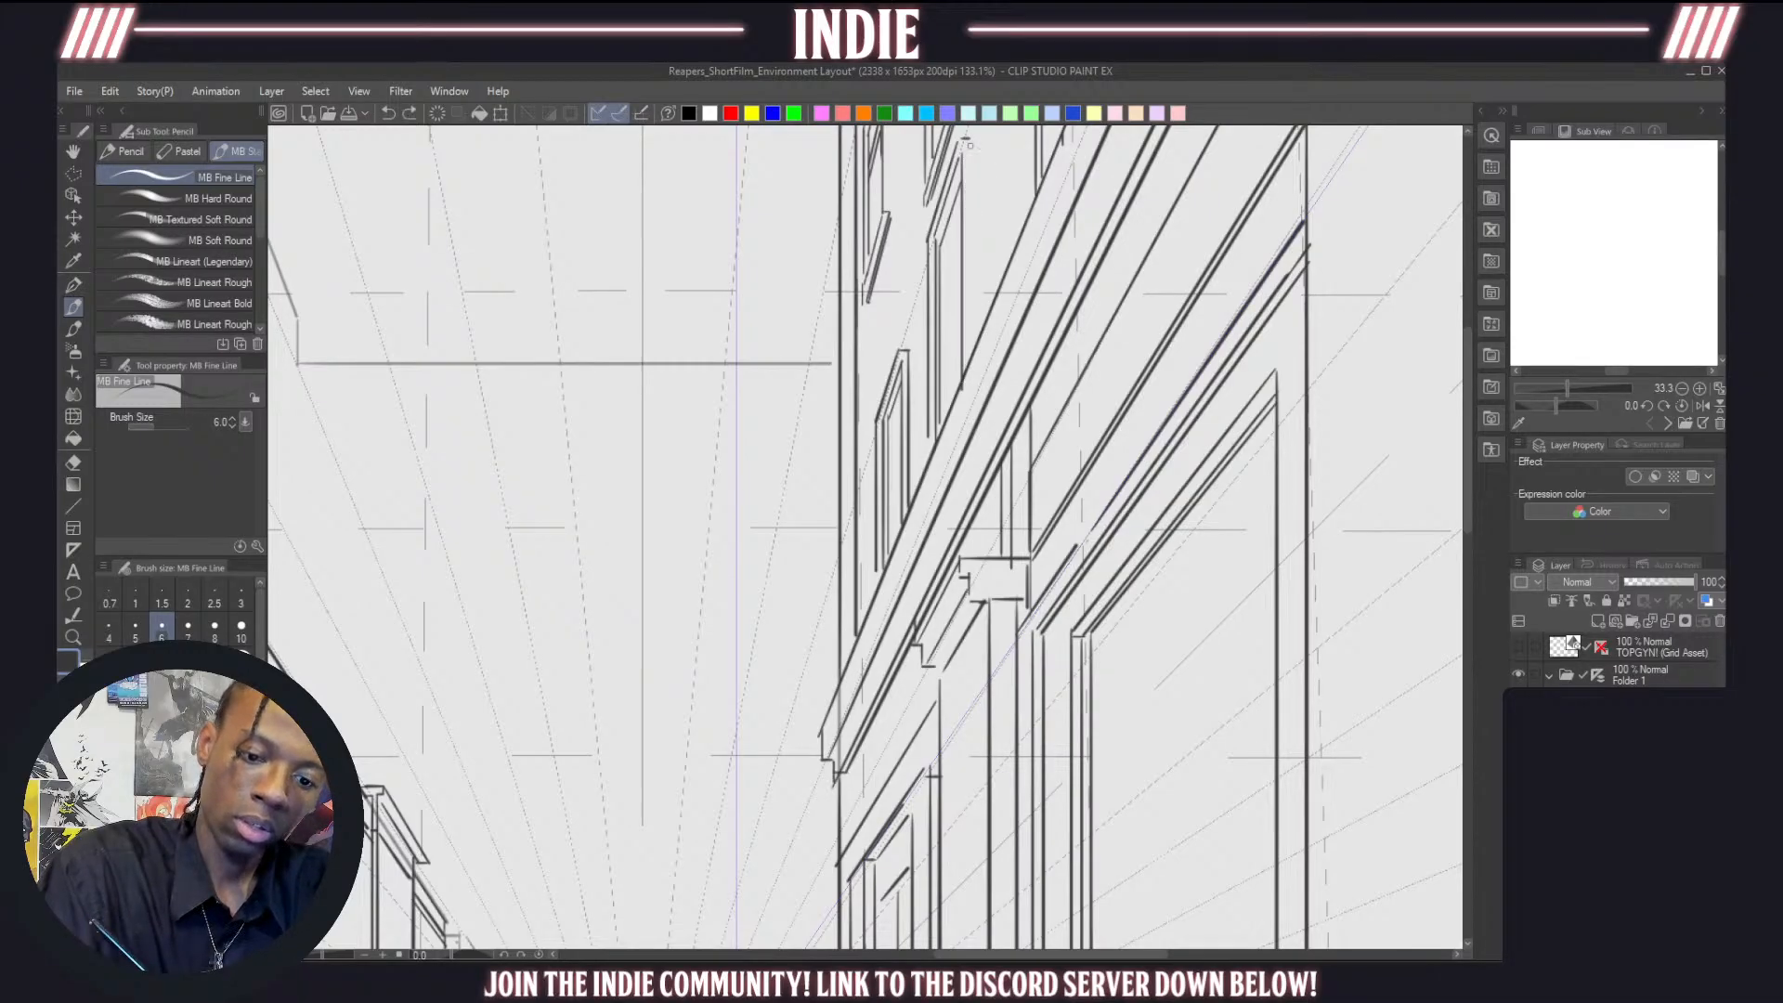
pyautogui.moveTo(975, 140)
pyautogui.mouseDown()
pyautogui.moveTo(988, 365)
pyautogui.moveTo(929, 453)
pyautogui.mouseUp()
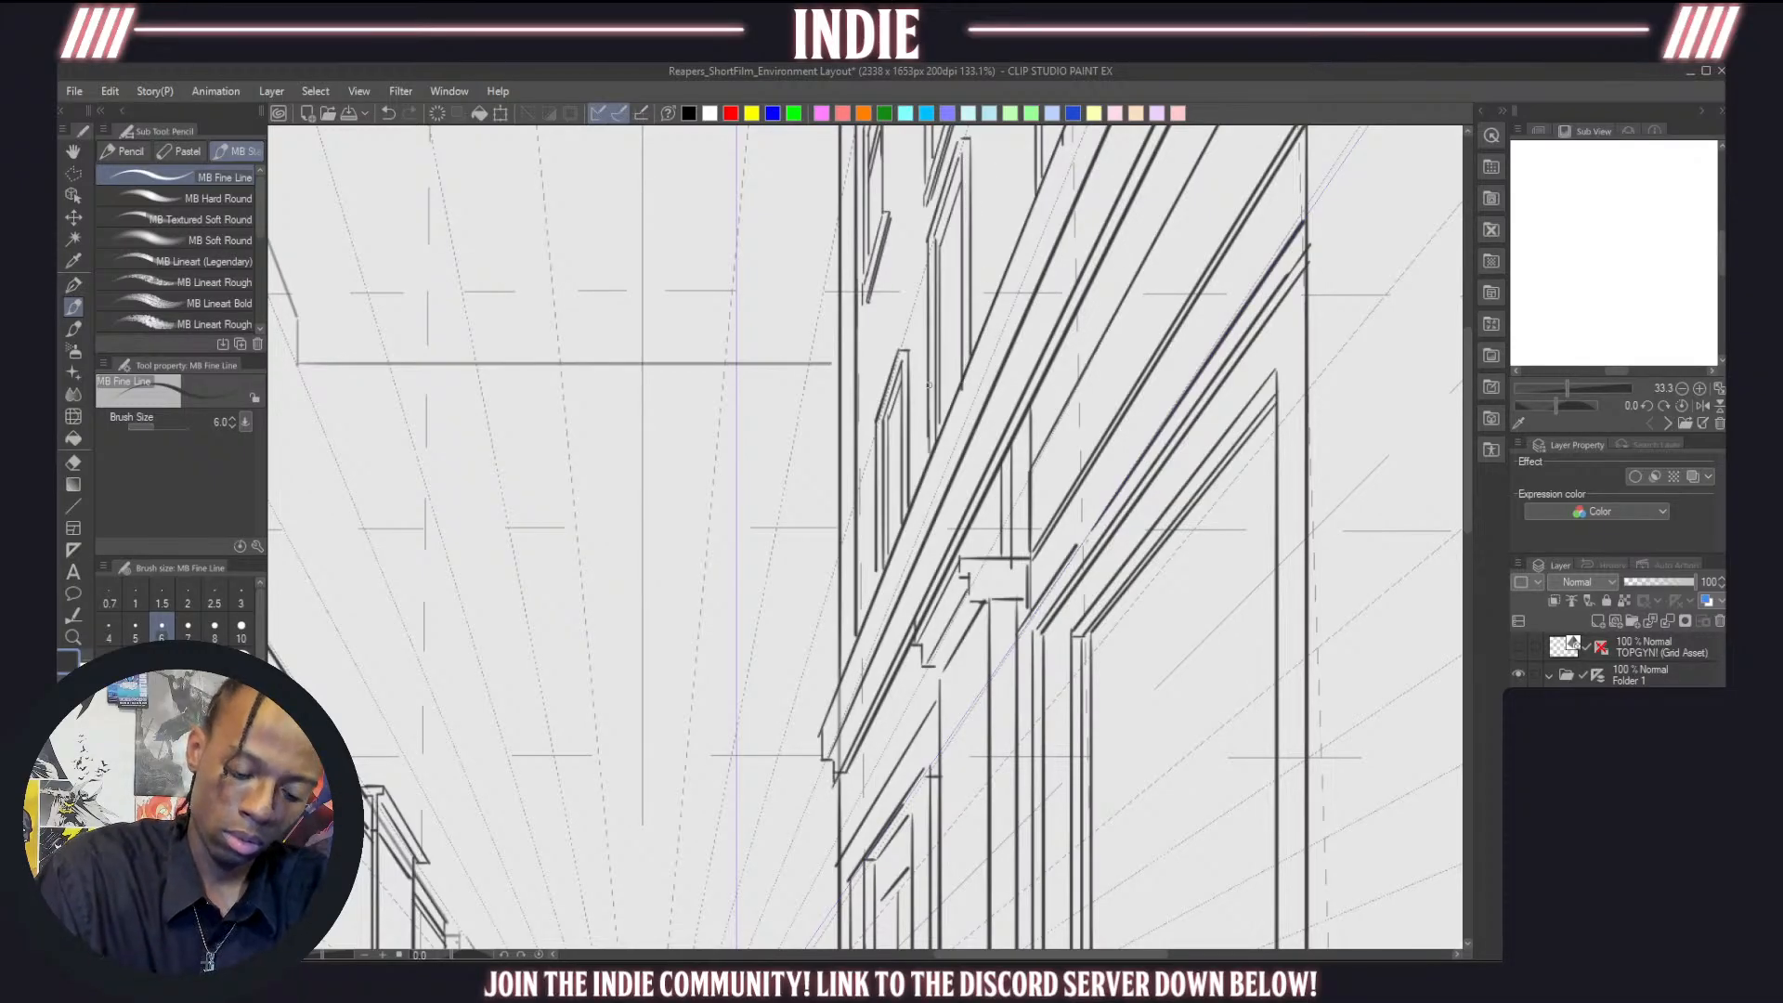
# Add a parallel frame line along the side of the right-hand building's nearest upper-storey window, running off the canvas
pyautogui.scroll(-8, 906, 557)
pyautogui.scroll(4, 1011, 432)
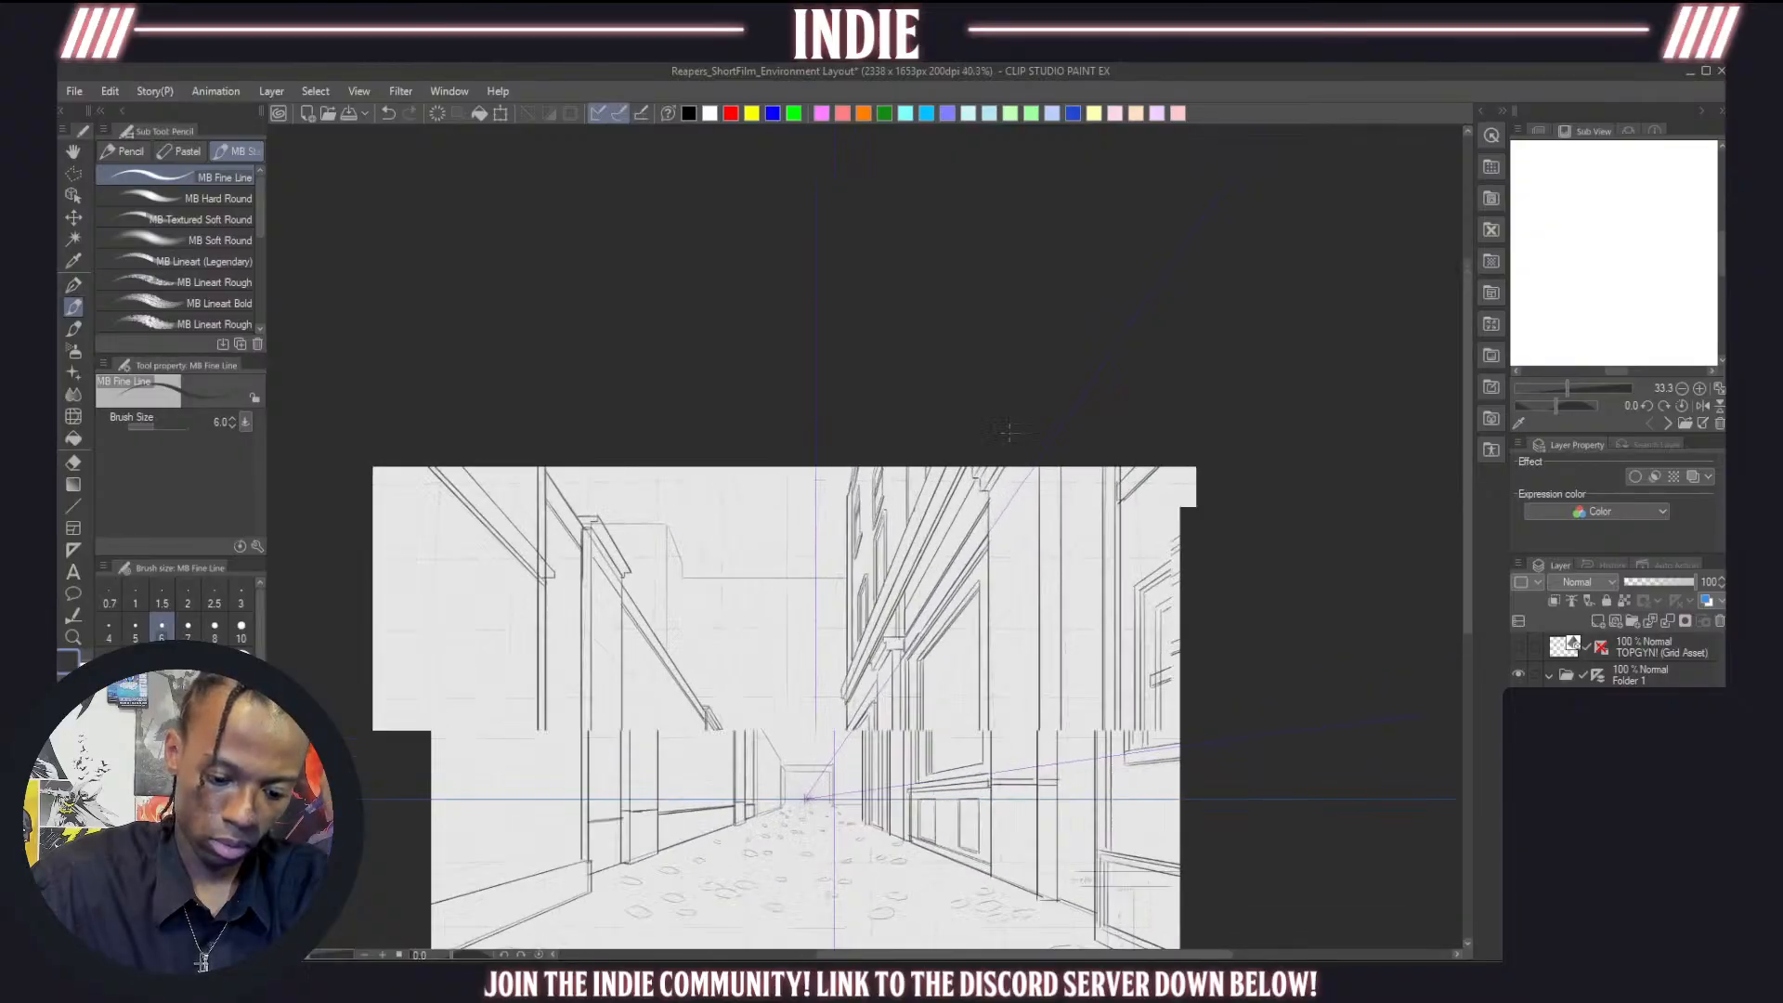
pyautogui.scroll(3, 869, 455)
pyautogui.moveTo(898, 461); pyautogui.dragTo(908, 633)
pyautogui.scroll(-6, 910, 654)
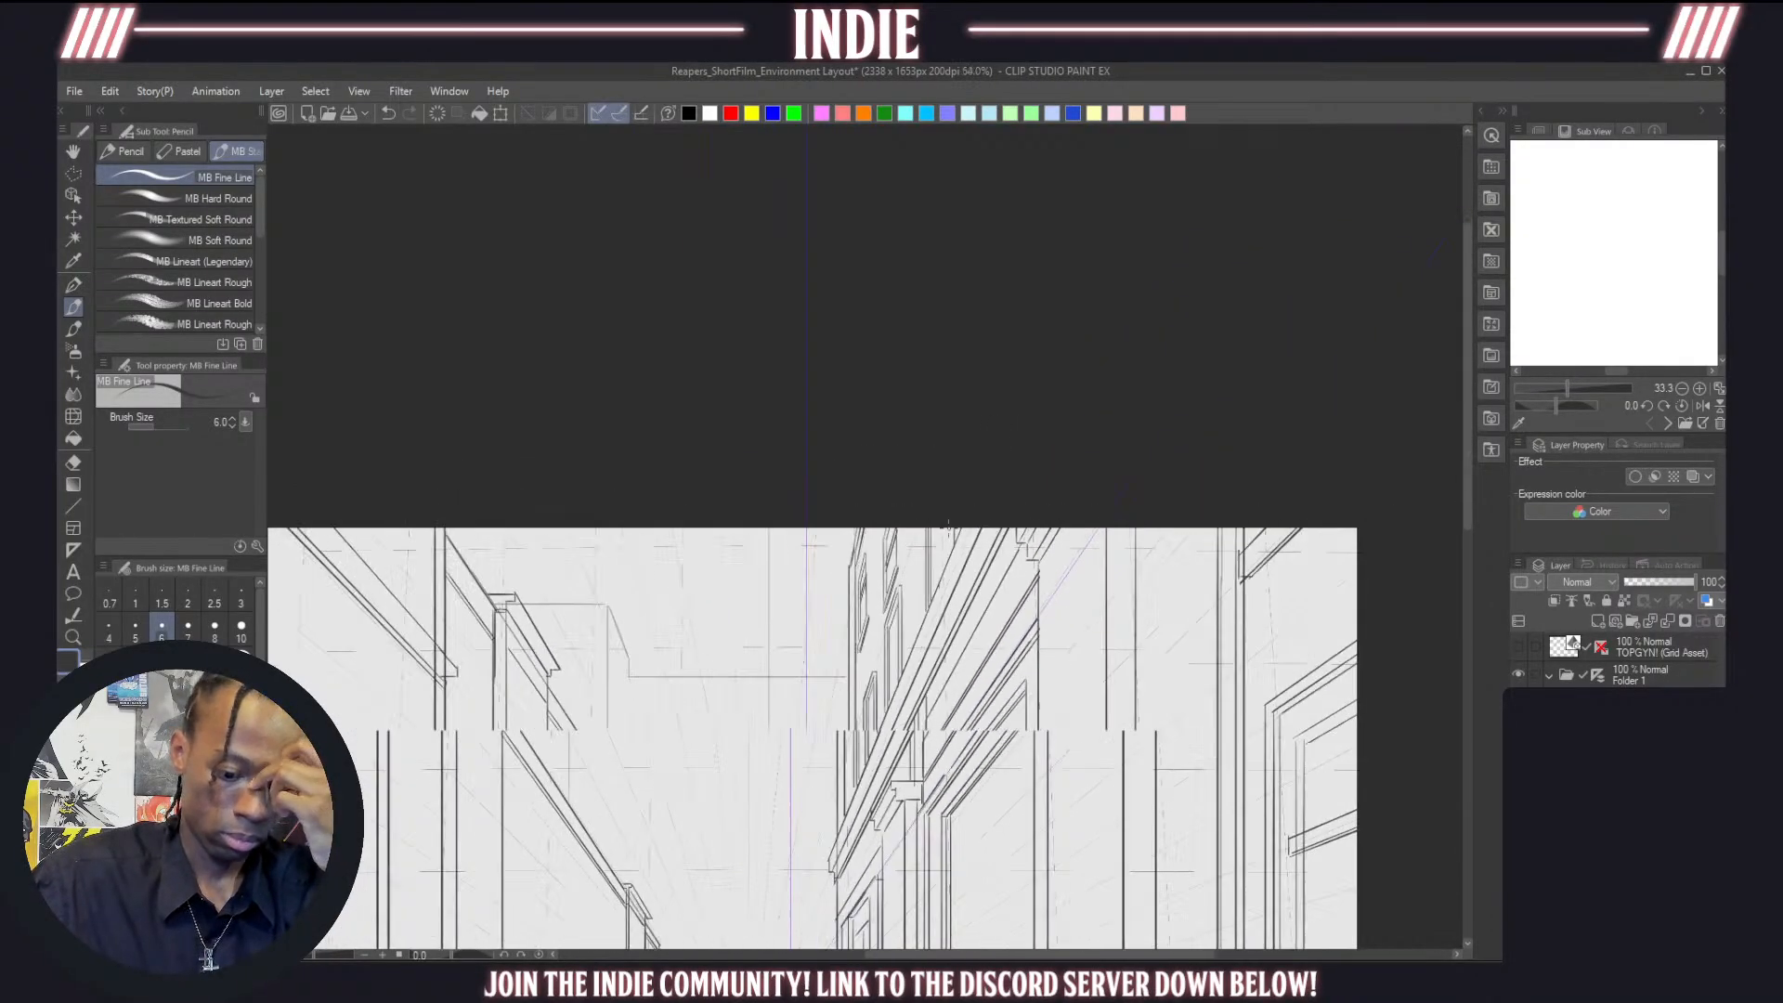
# Draw a stepped cornice in perspective at the far upper corner of the right-hand building, running off the canvas
pyautogui.scroll(5, 939, 521)
pyautogui.scroll(1, 939, 520)
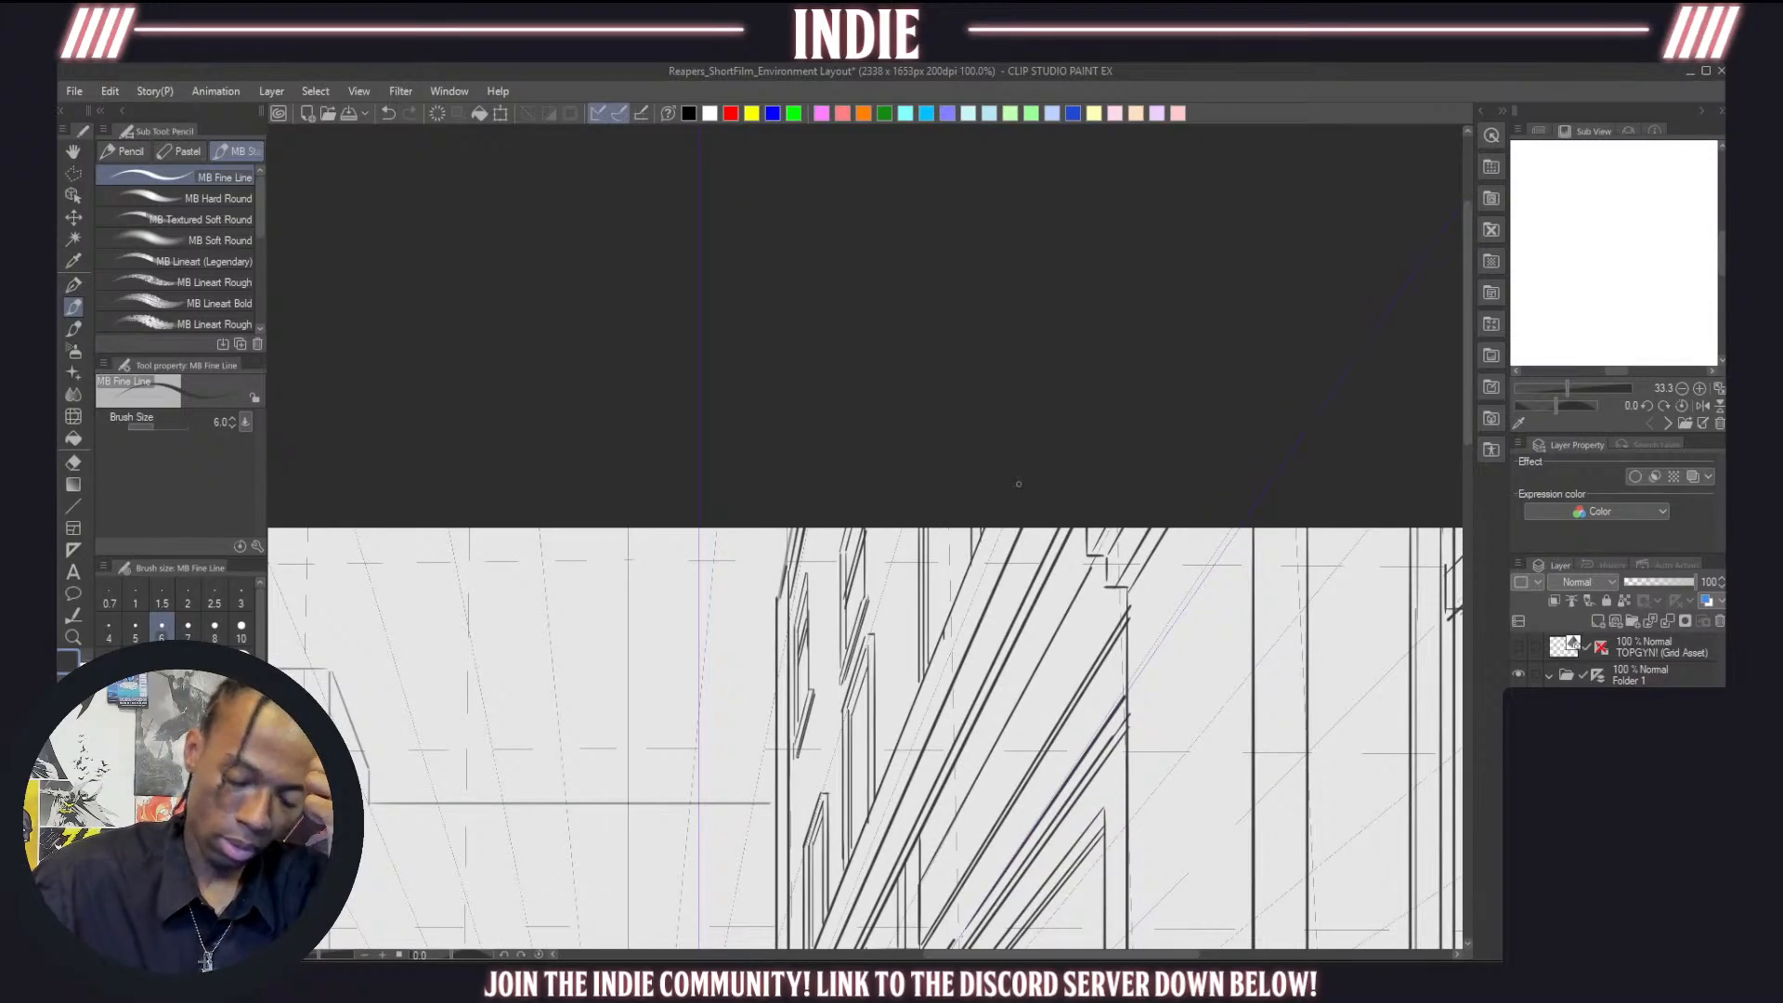
pyautogui.scroll(-5, 1015, 485)
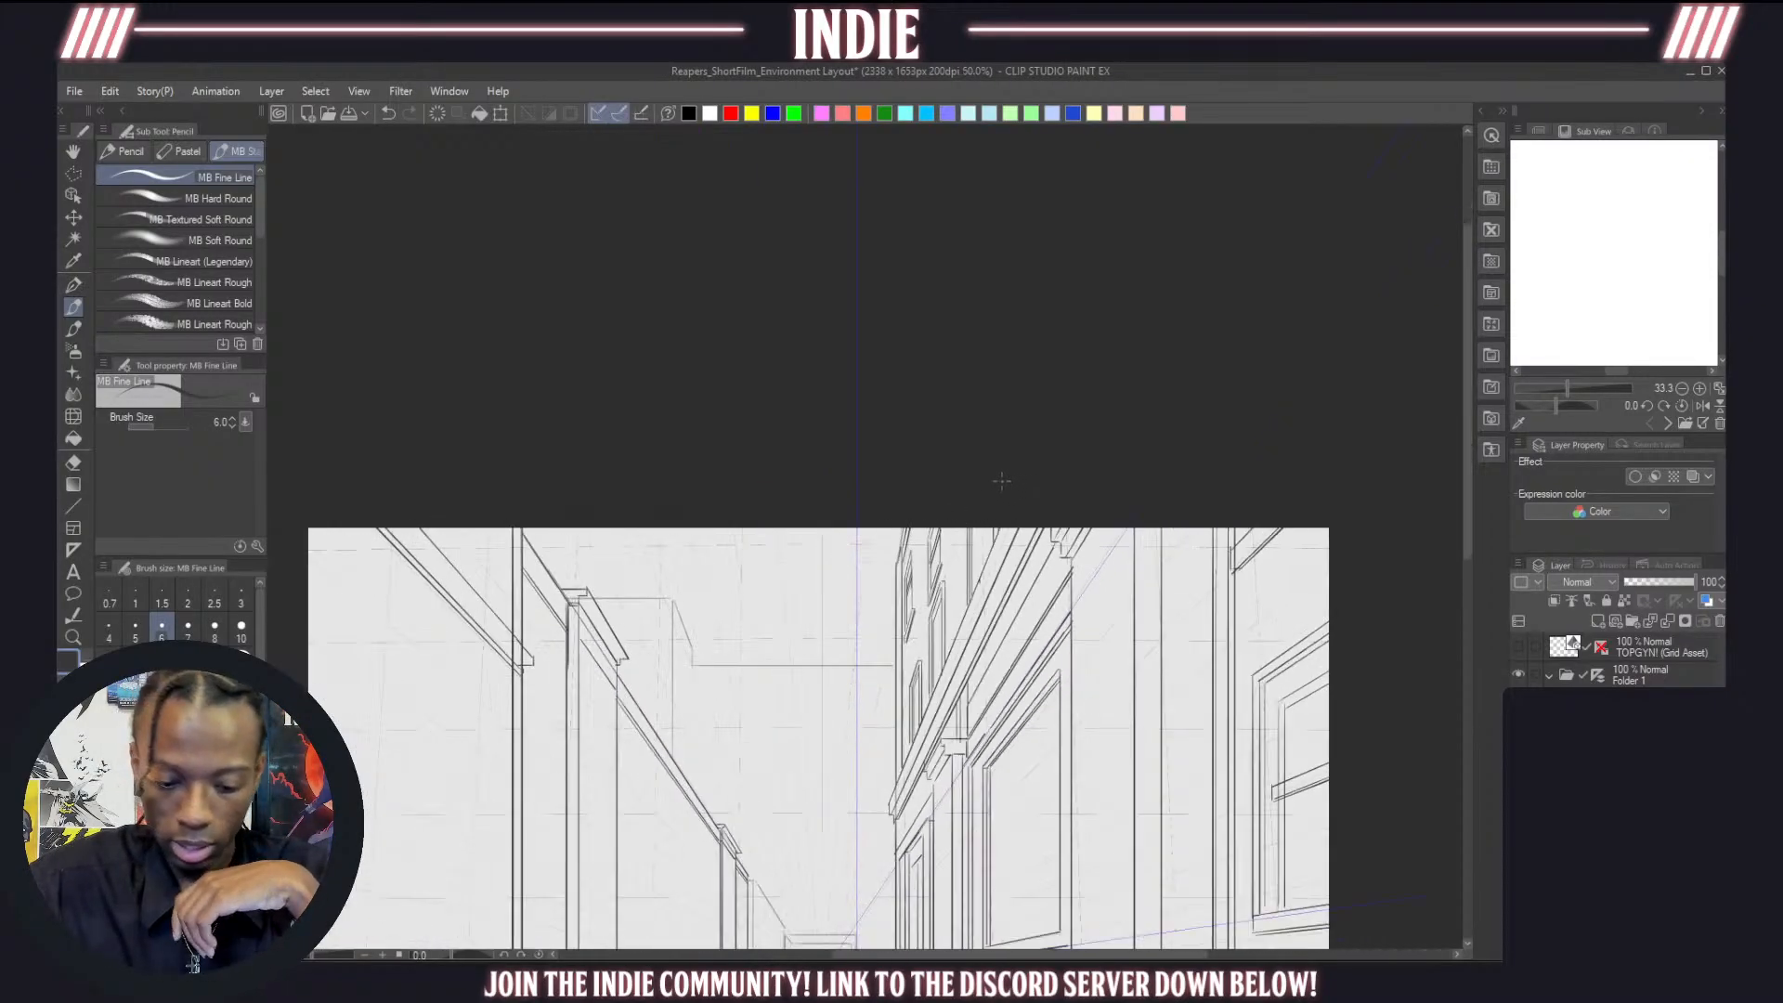
pyautogui.scroll(2, 890, 797)
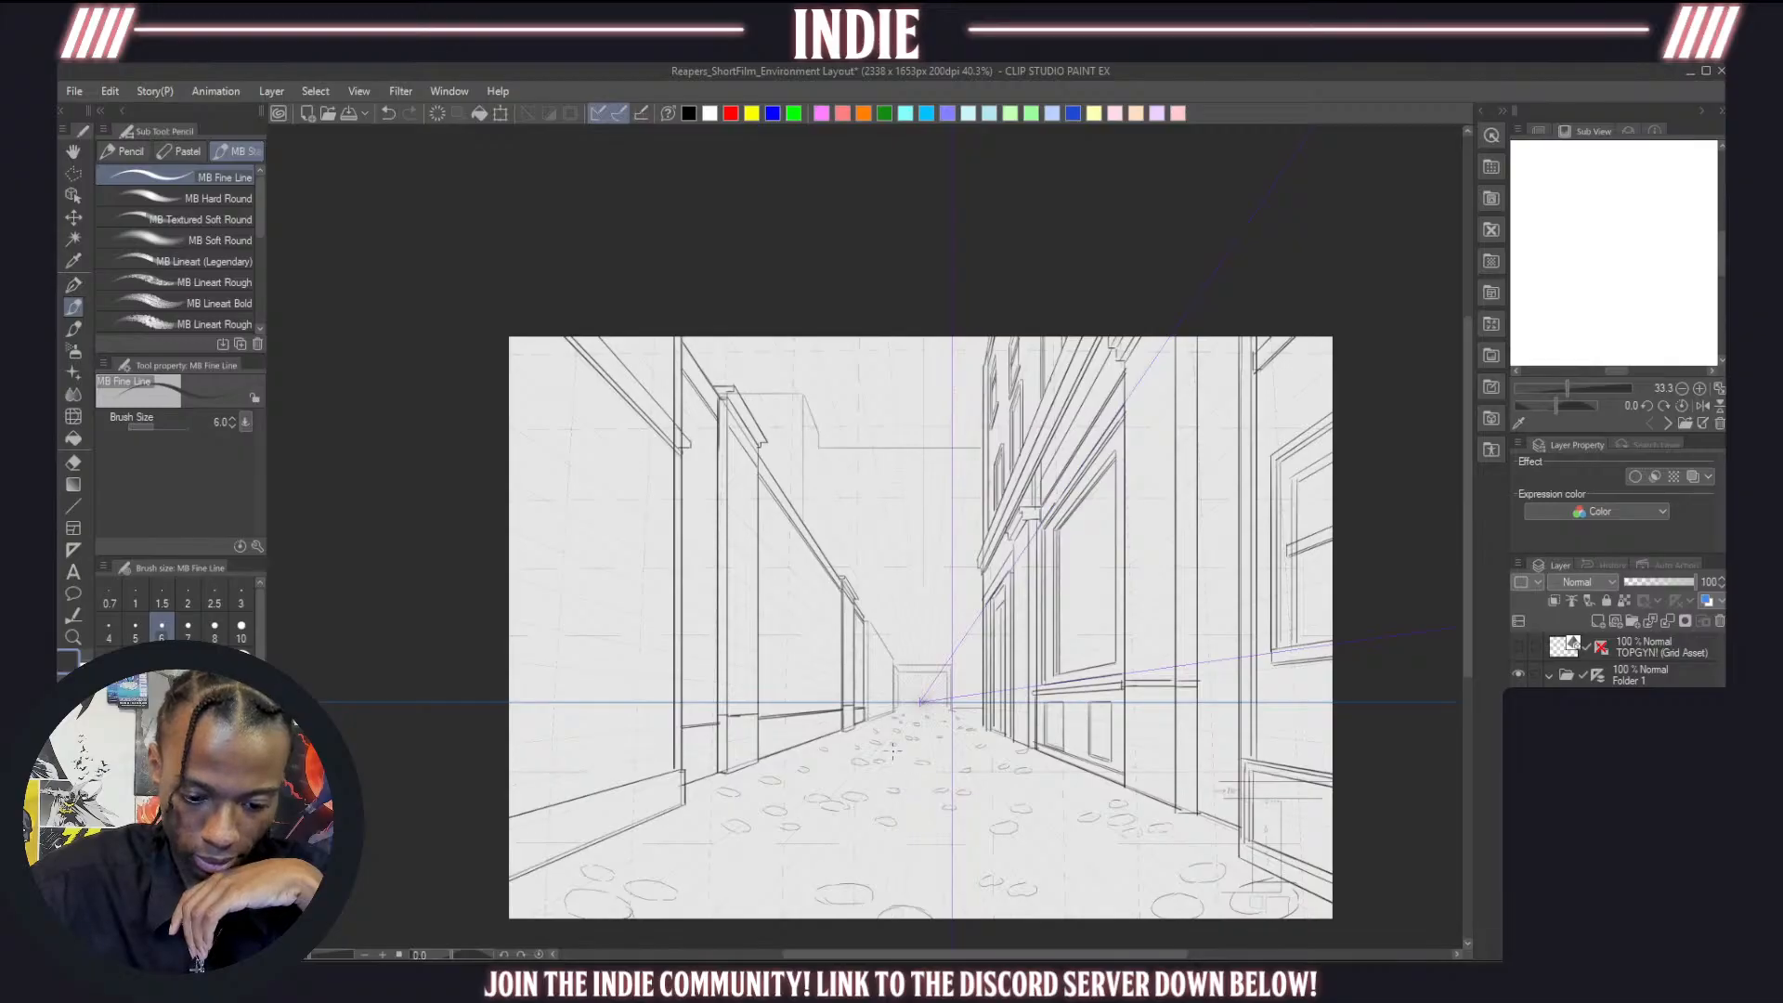
pyautogui.scroll(-1, 892, 749)
pyautogui.scroll(5, 1001, 361)
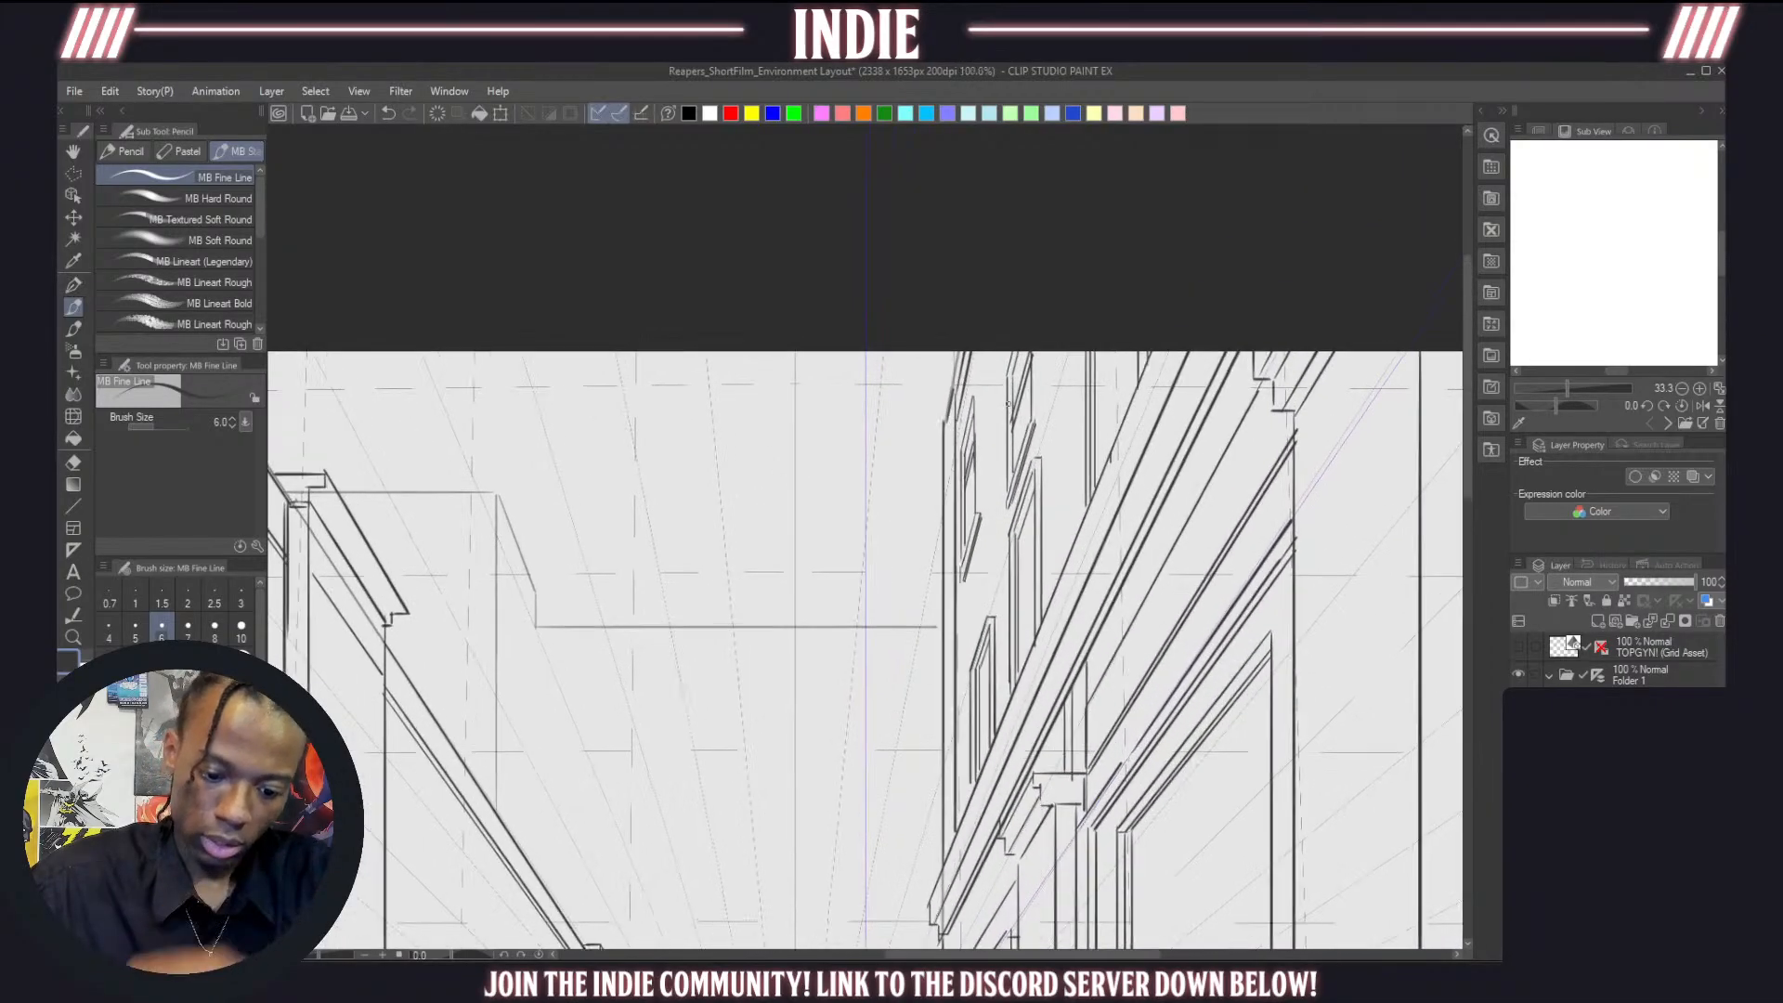
pyautogui.moveTo(928, 419)
pyautogui.mouseDown()
pyautogui.moveTo(892, 339)
pyautogui.moveTo(891, 371)
pyautogui.moveTo(983, 261)
pyautogui.moveTo(910, 386)
pyautogui.moveTo(890, 386)
pyautogui.moveTo(981, 255)
pyautogui.moveTo(910, 387)
pyautogui.moveTo(934, 346)
pyautogui.mouseUp()
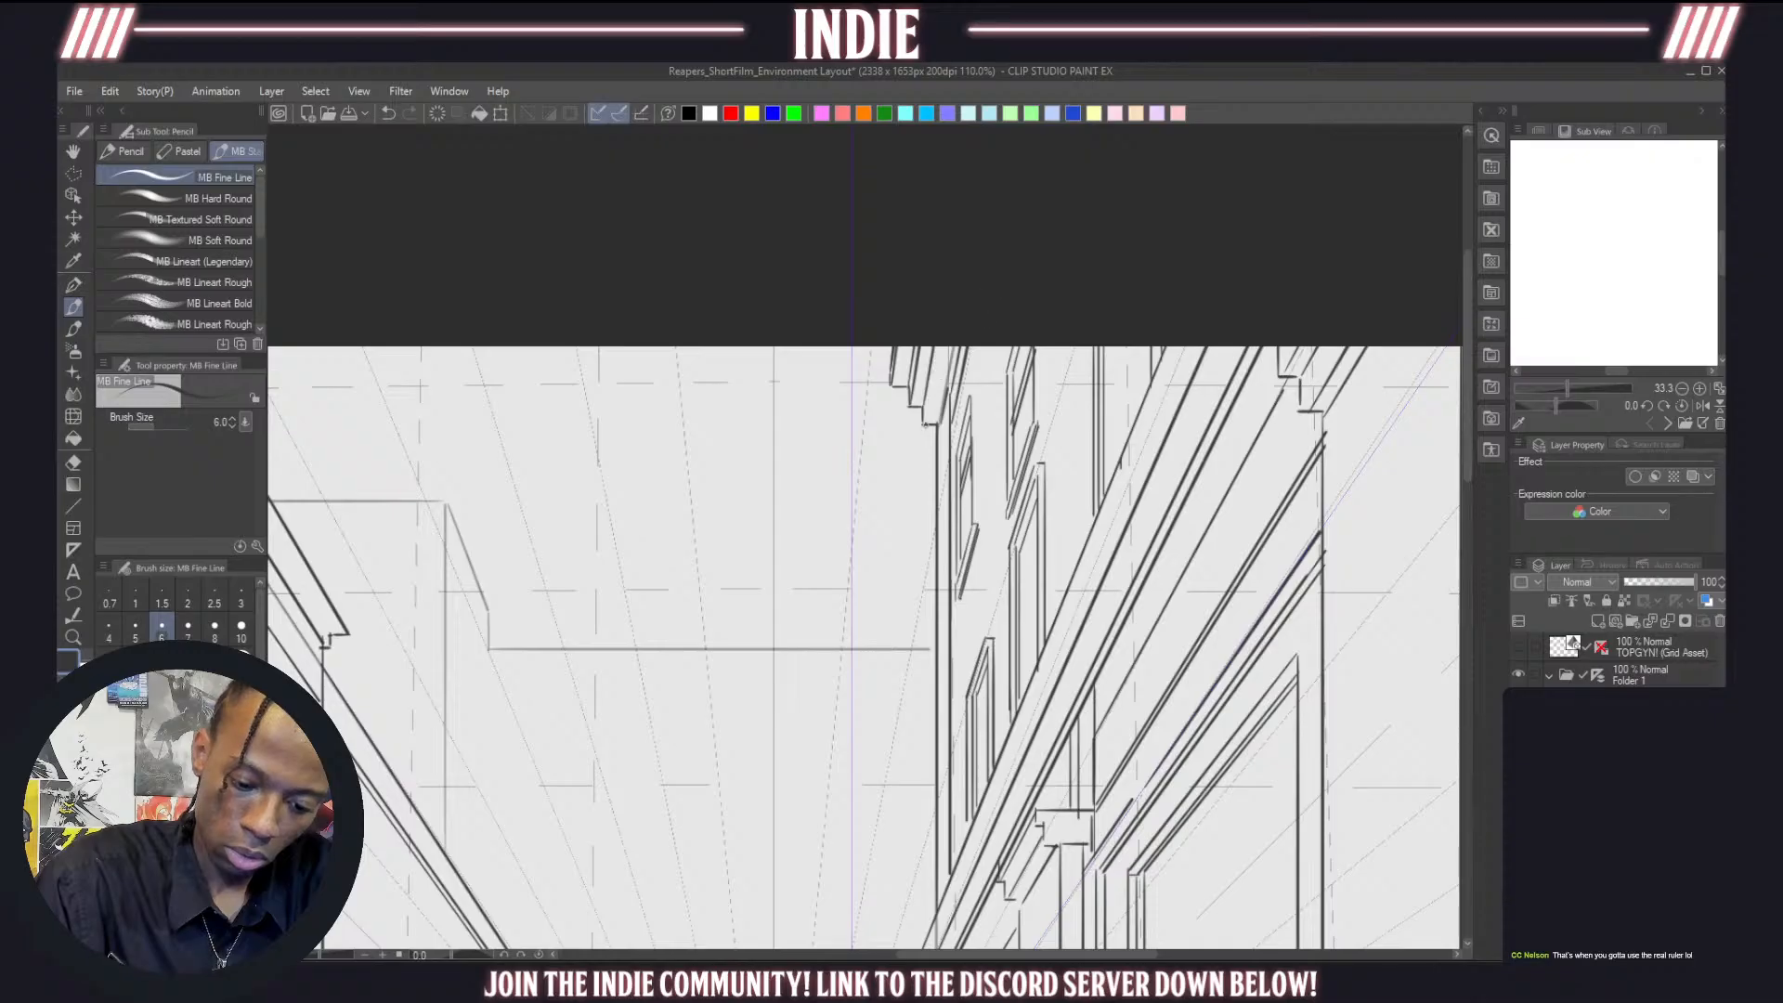
pyautogui.scroll(-14, 1001, 352)
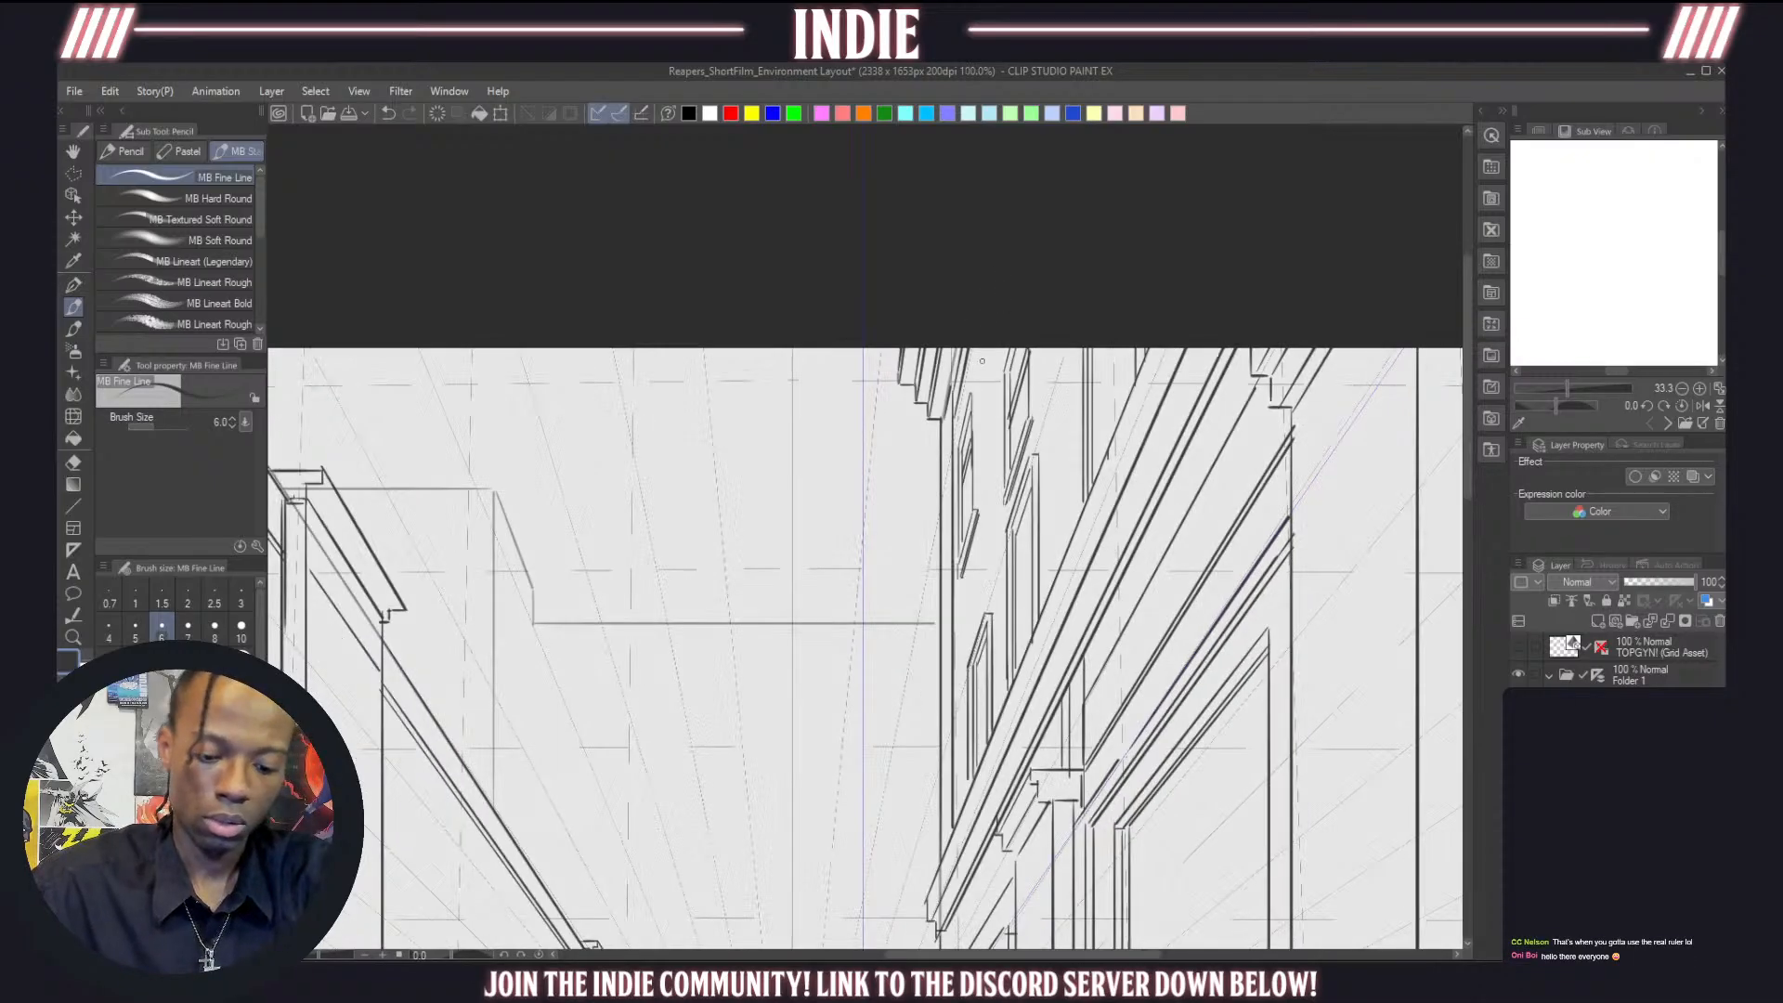
# Continue the ledge line across the narrow wall section beside the large pillar of the right-hand building
pyautogui.scroll(2, 1026, 433)
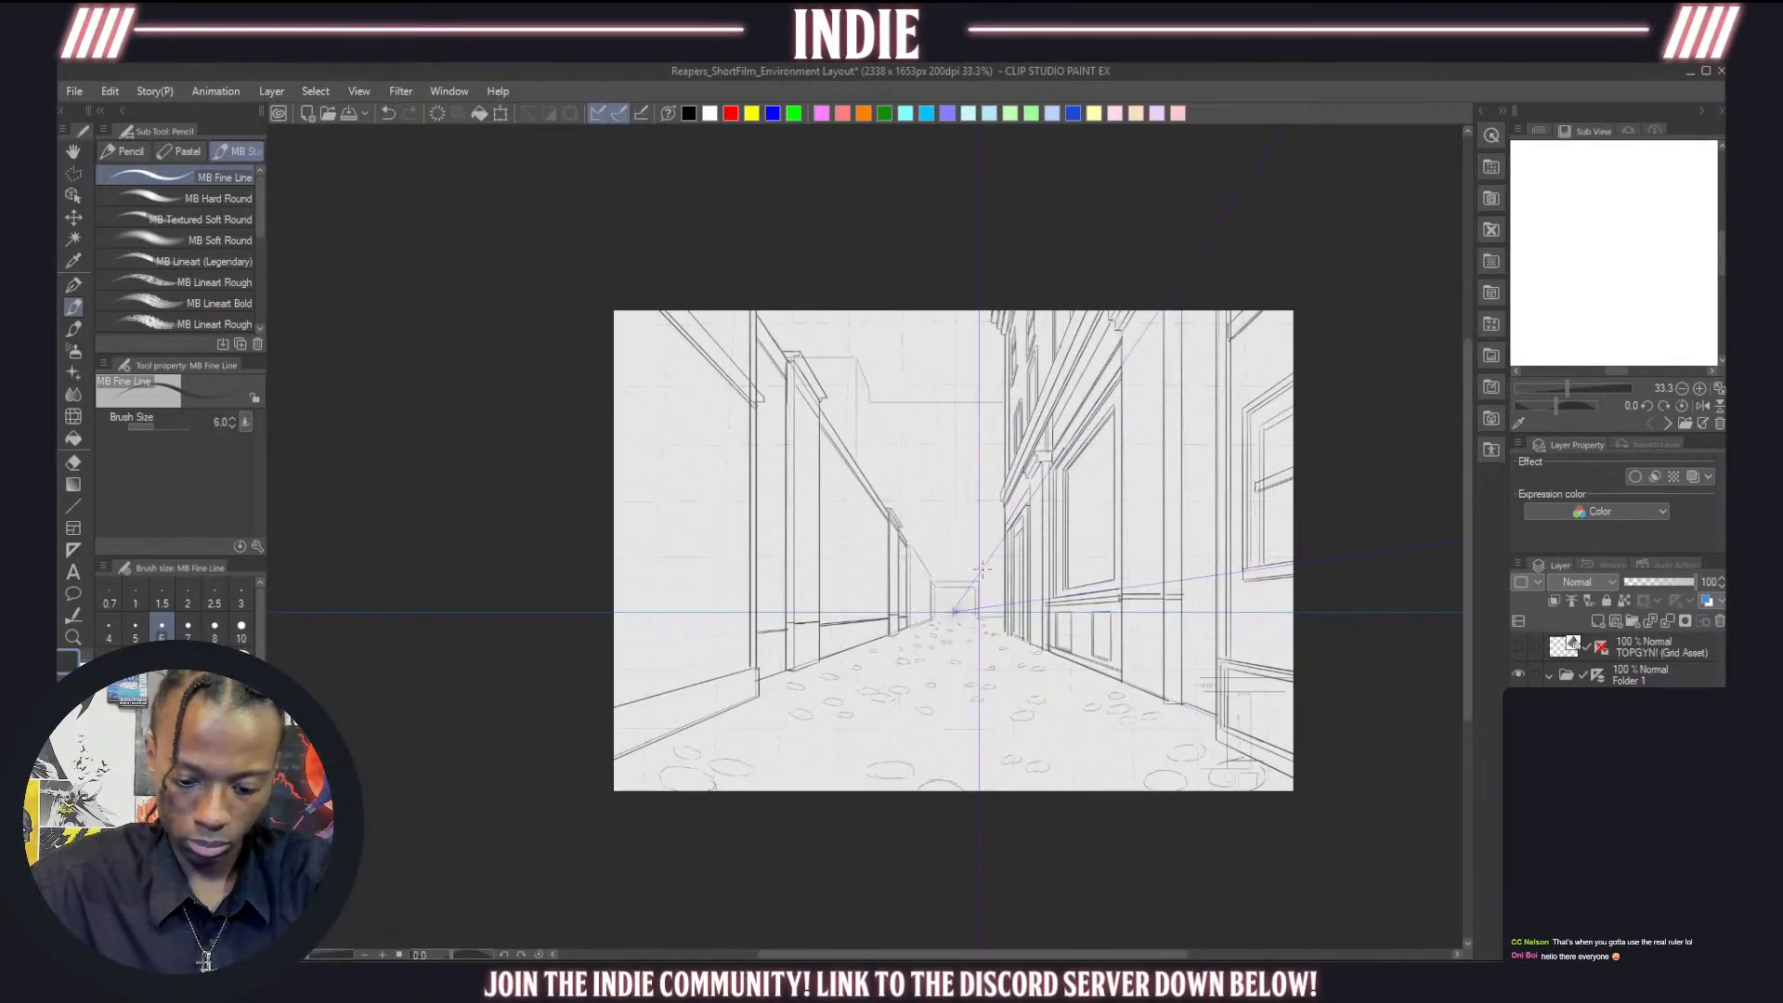
pyautogui.scroll(1, 982, 570)
pyautogui.scroll(2, 1216, 669)
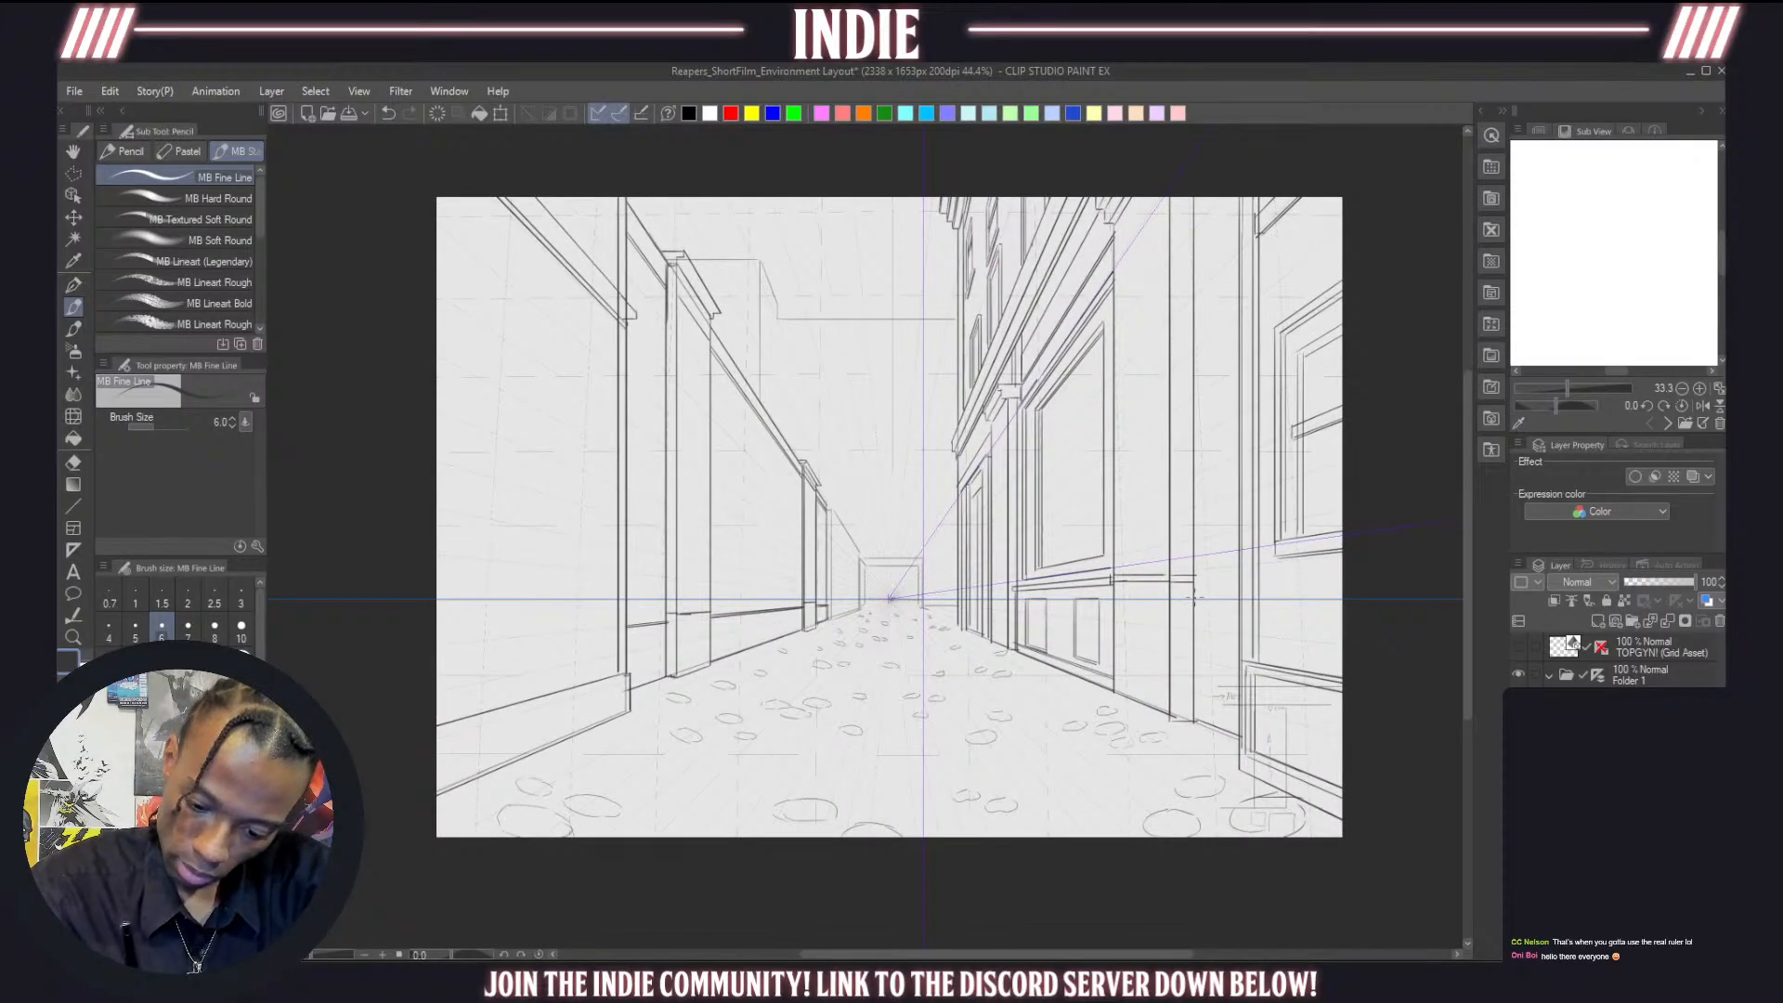
pyautogui.hotkey('ctrl', 'z')
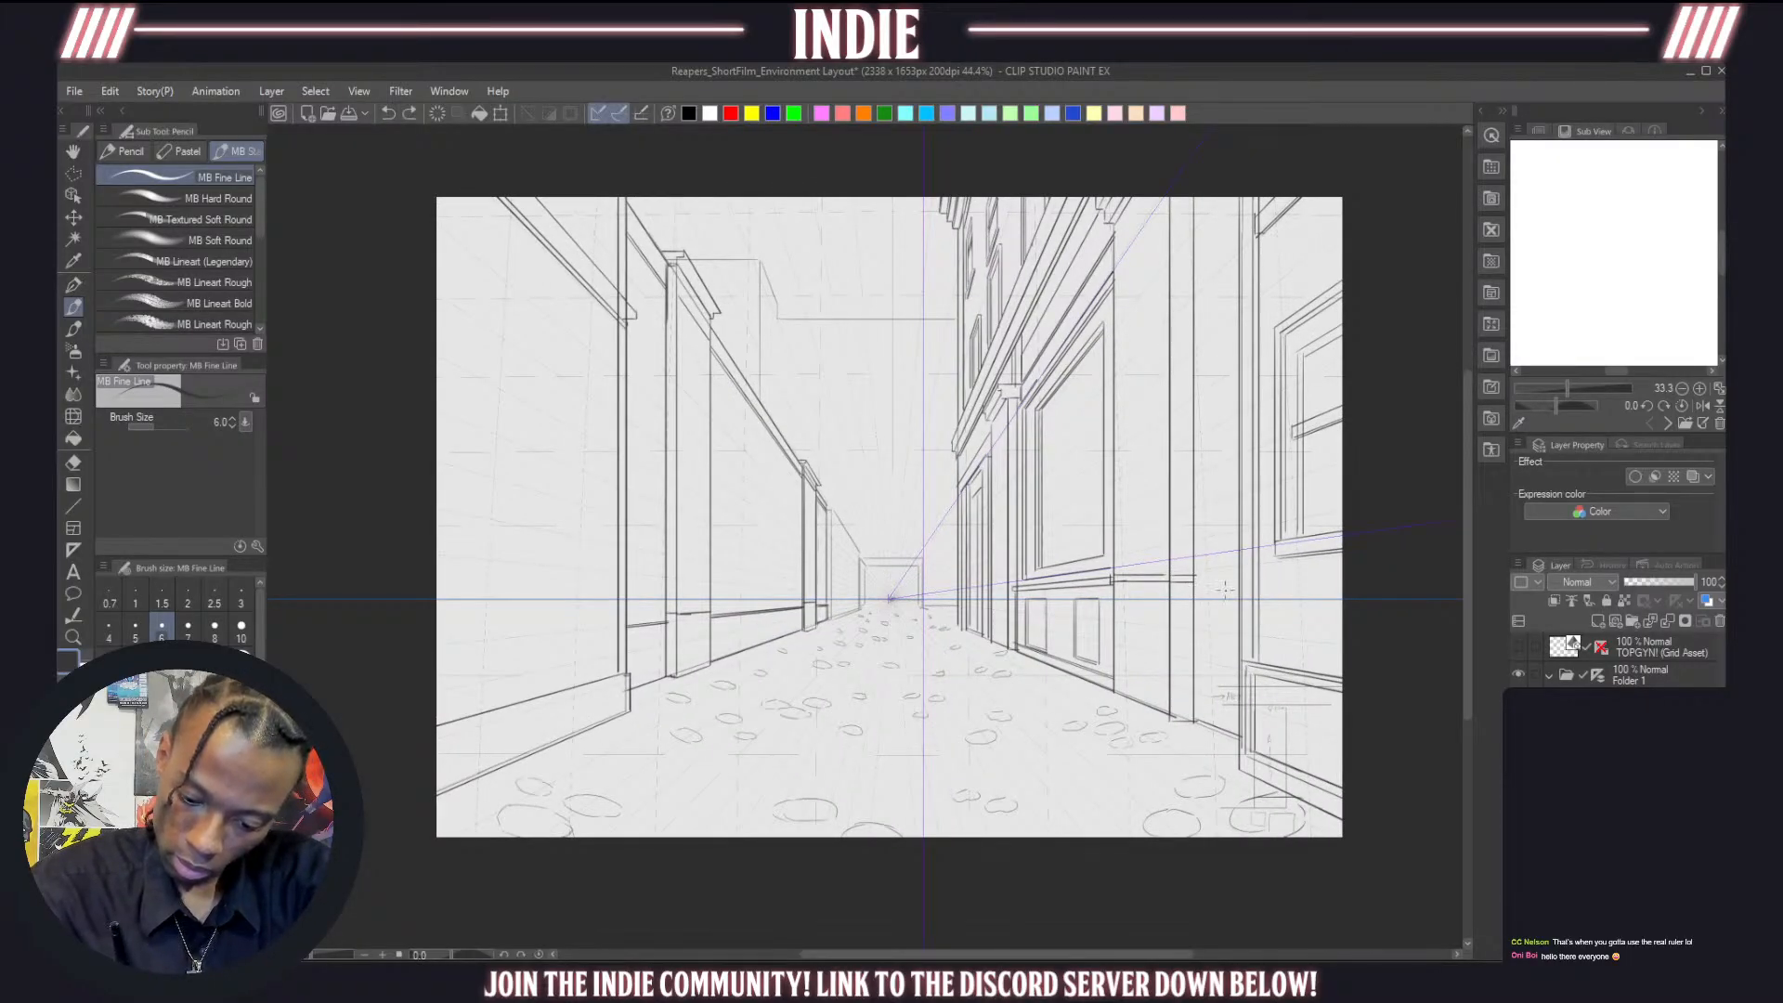
pyautogui.moveTo(1196, 588); pyautogui.dragTo(1242, 587)
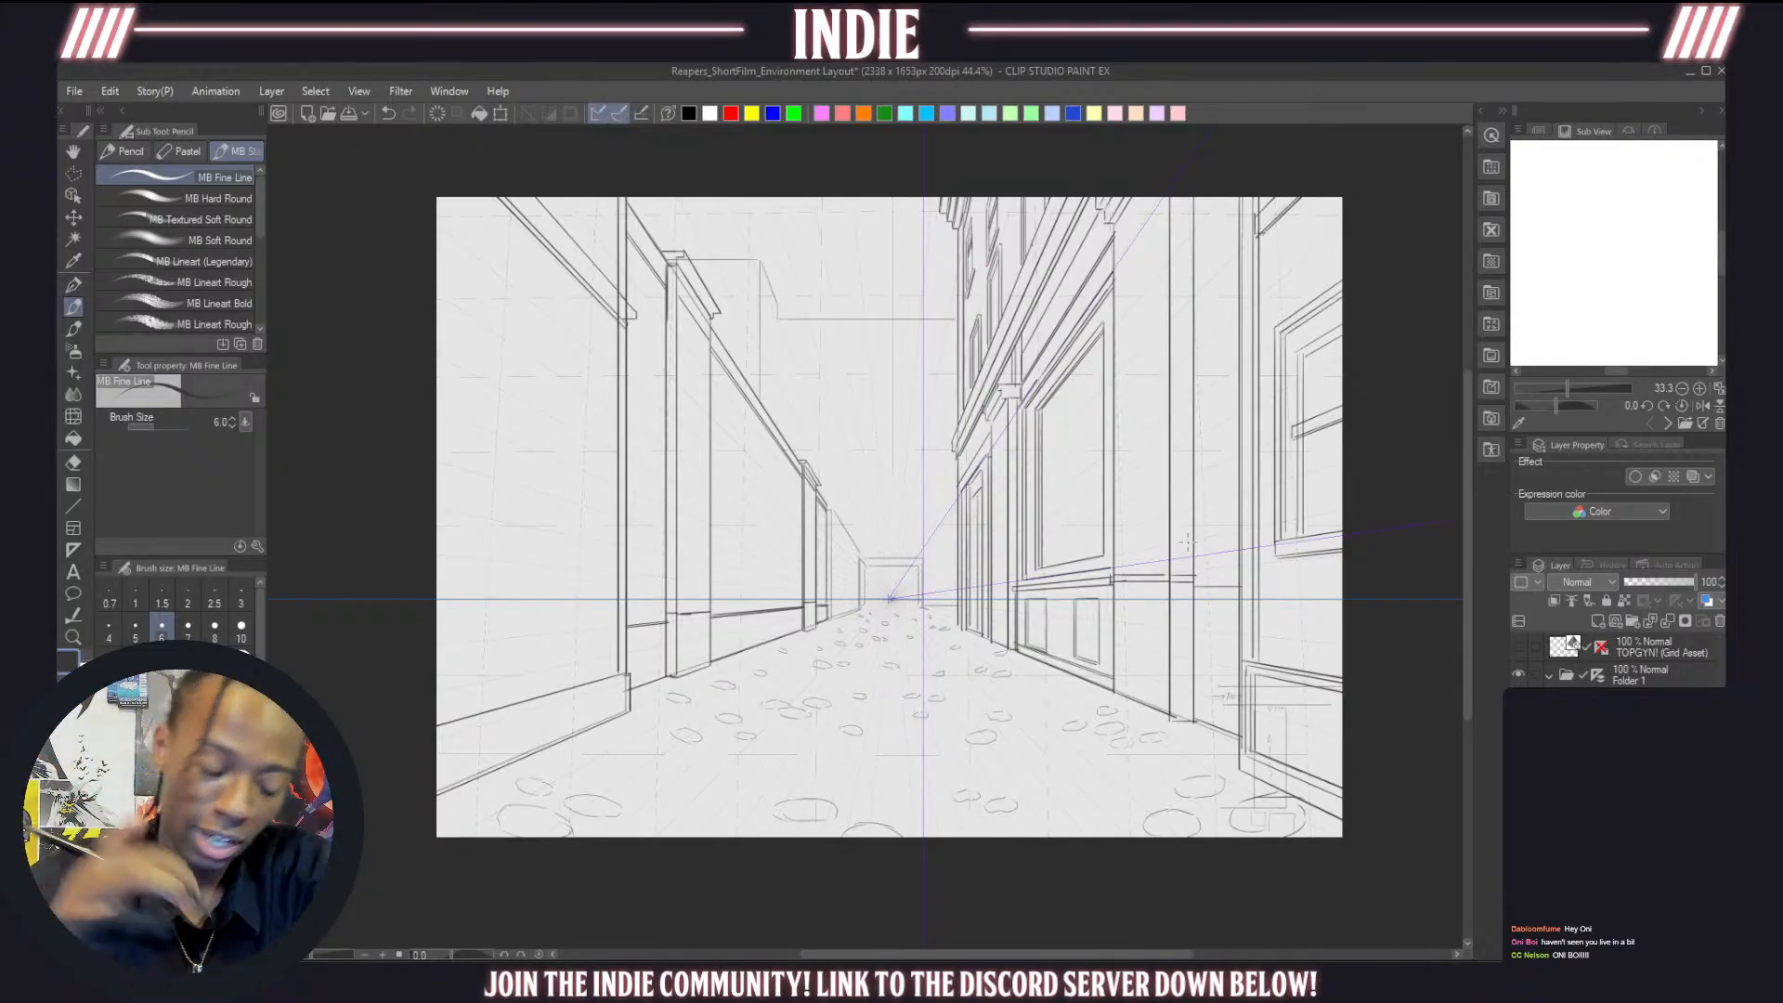
pyautogui.press('e')
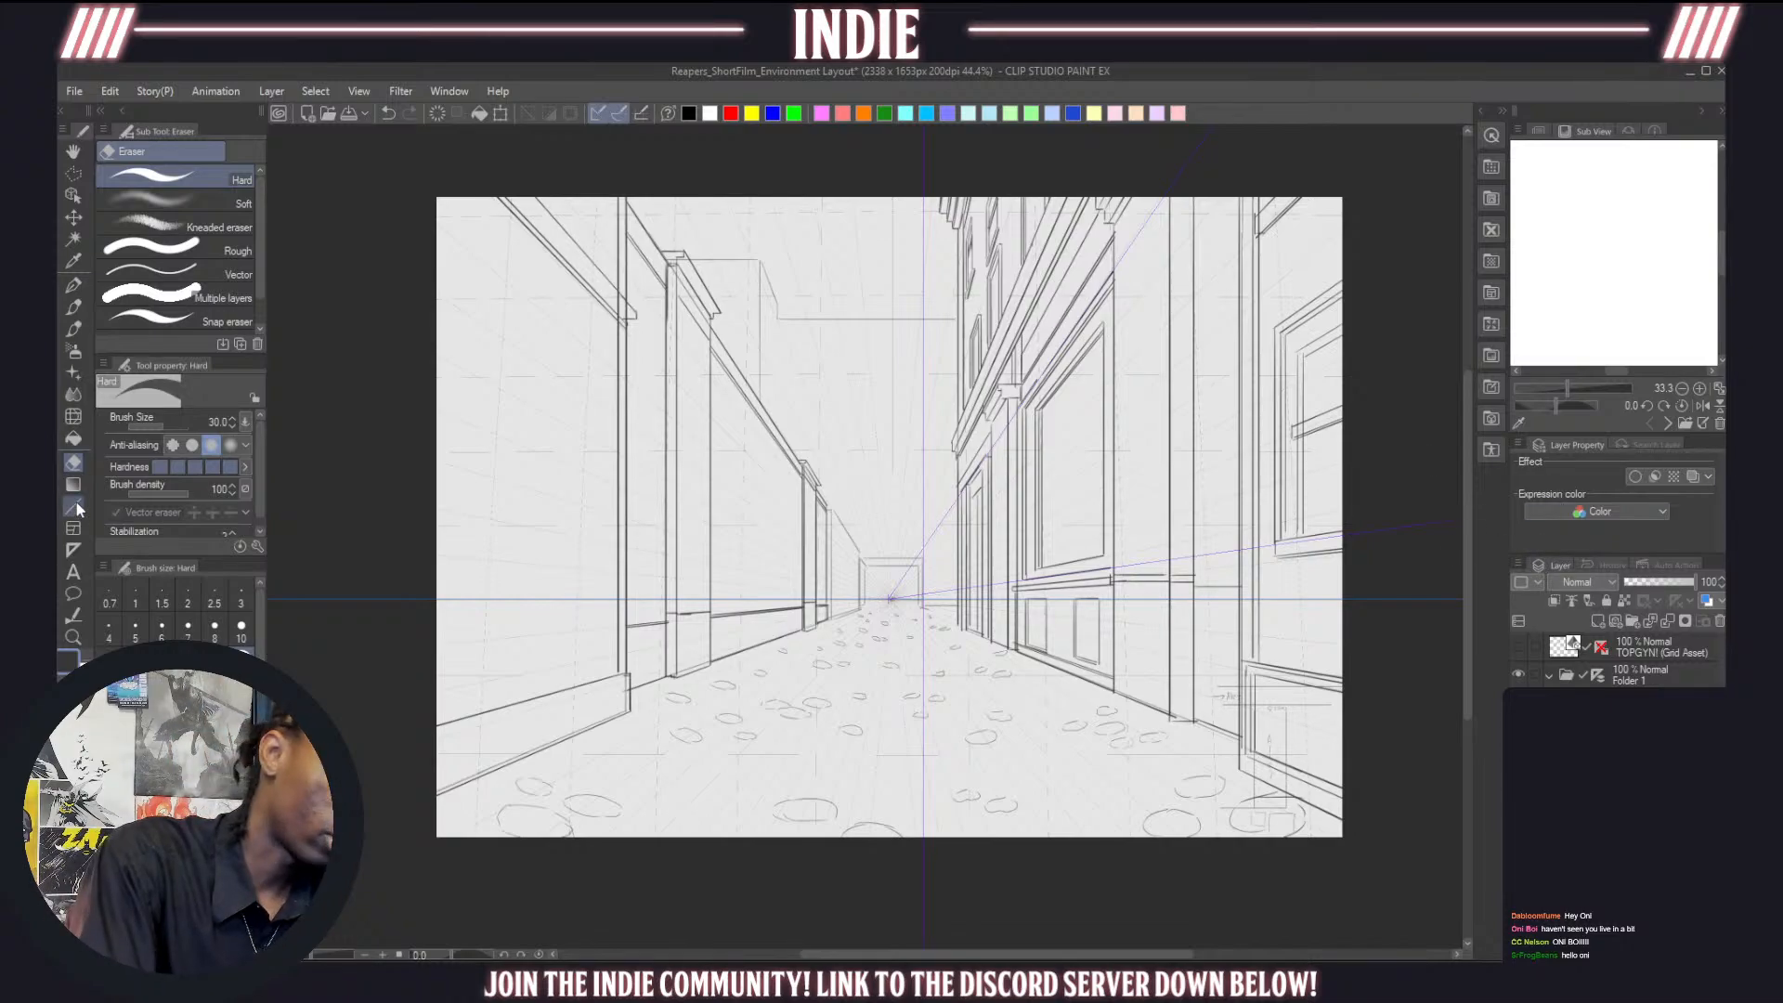
pyautogui.click(74, 307)
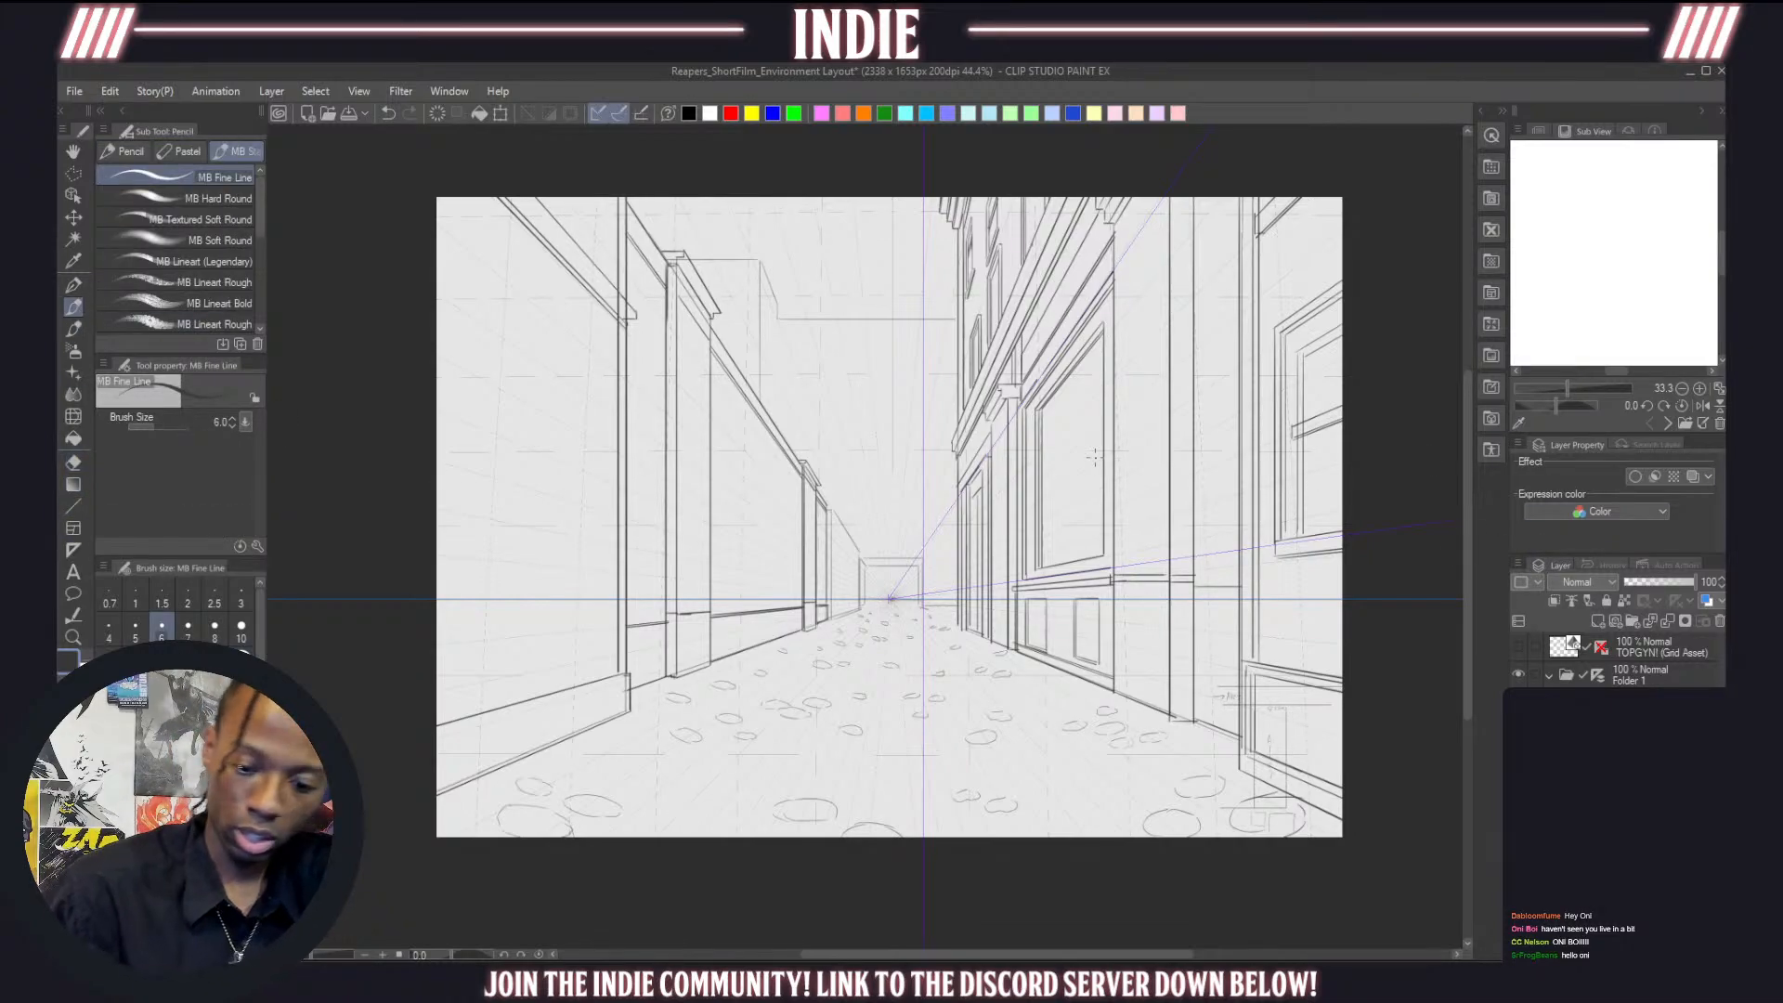
# Toggle the visibility of the cobblestone, perspective grid and neighbouring layers to review the whole alley layout
pyautogui.scroll(-1, 894, 550)
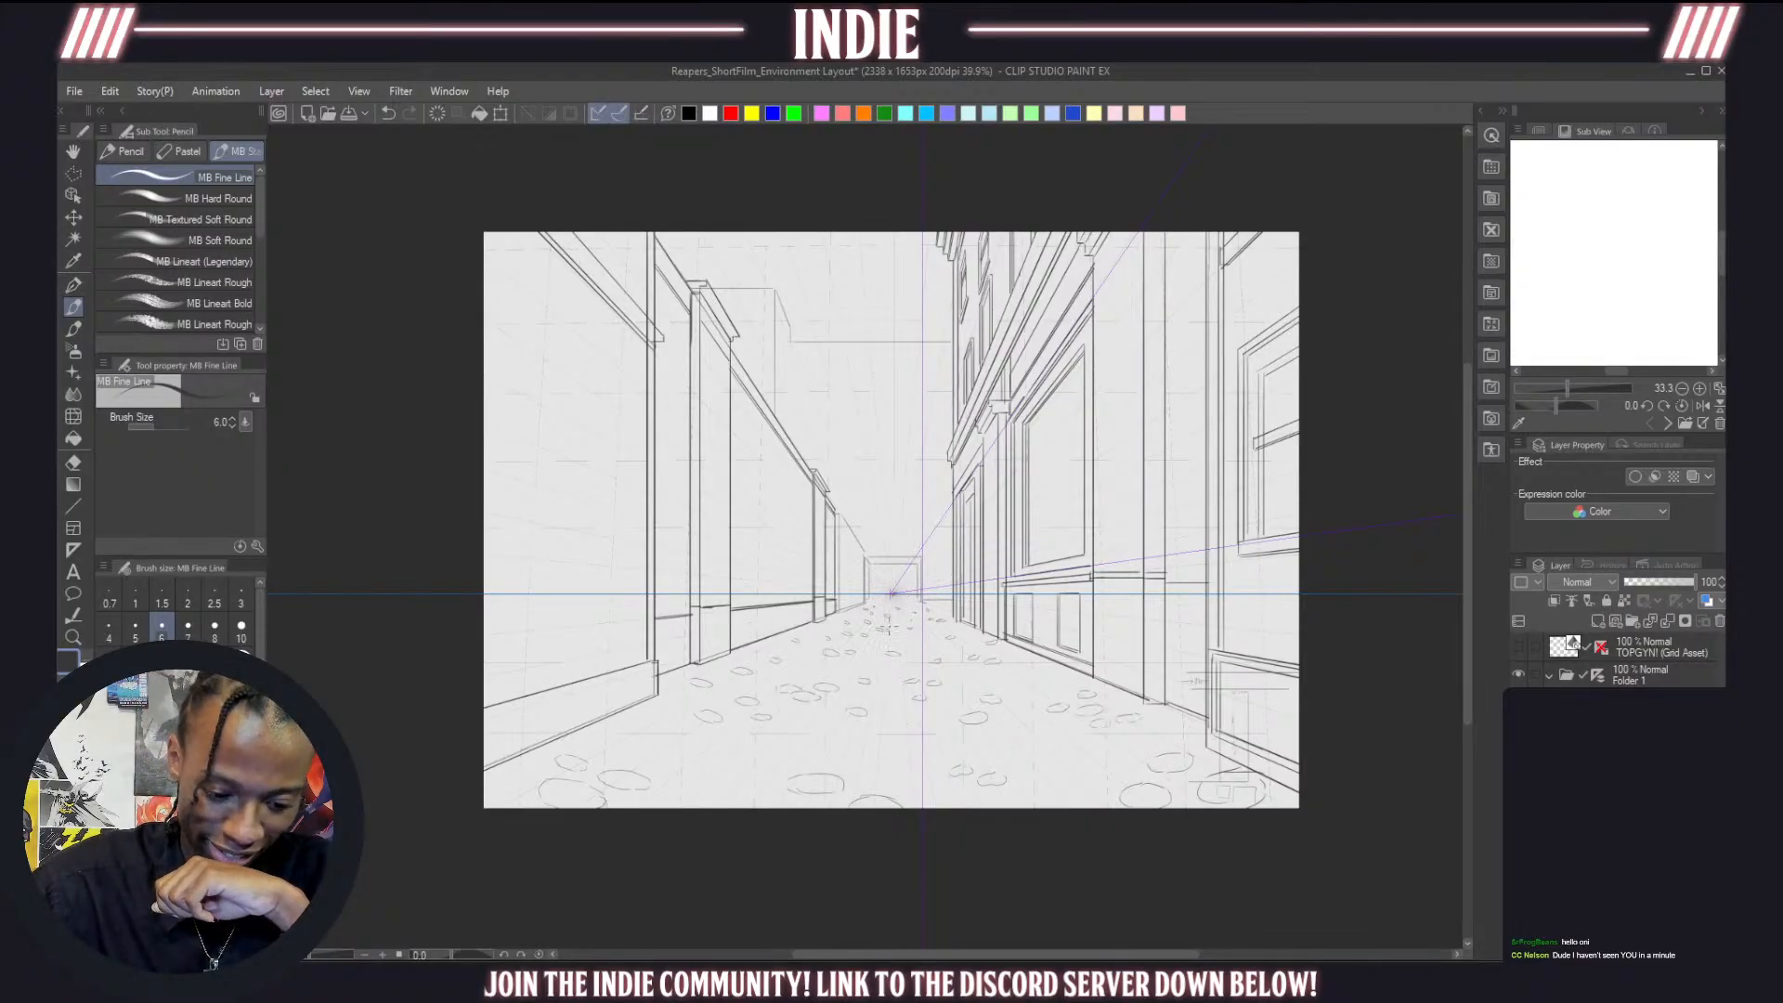
pyautogui.scroll(-2, 879, 611)
pyautogui.scroll(2, 848, 411)
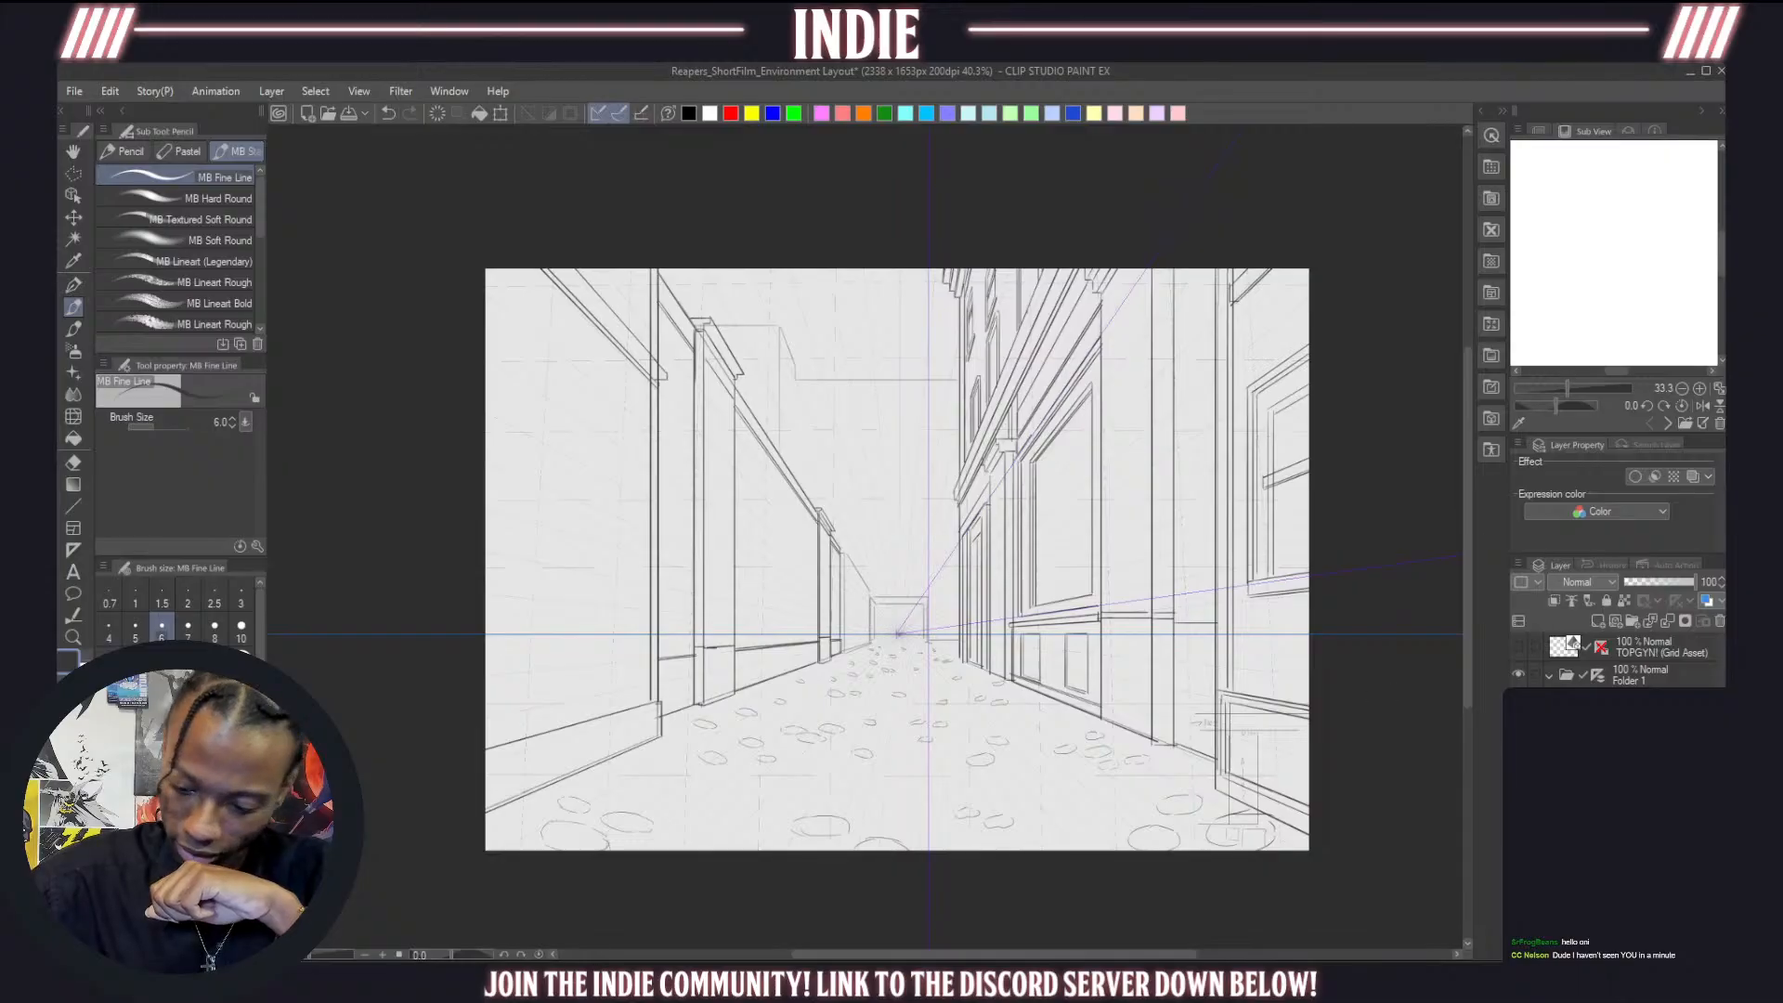
pyautogui.click(1519, 731)
pyautogui.click(1519, 731)
pyautogui.click(1518, 731)
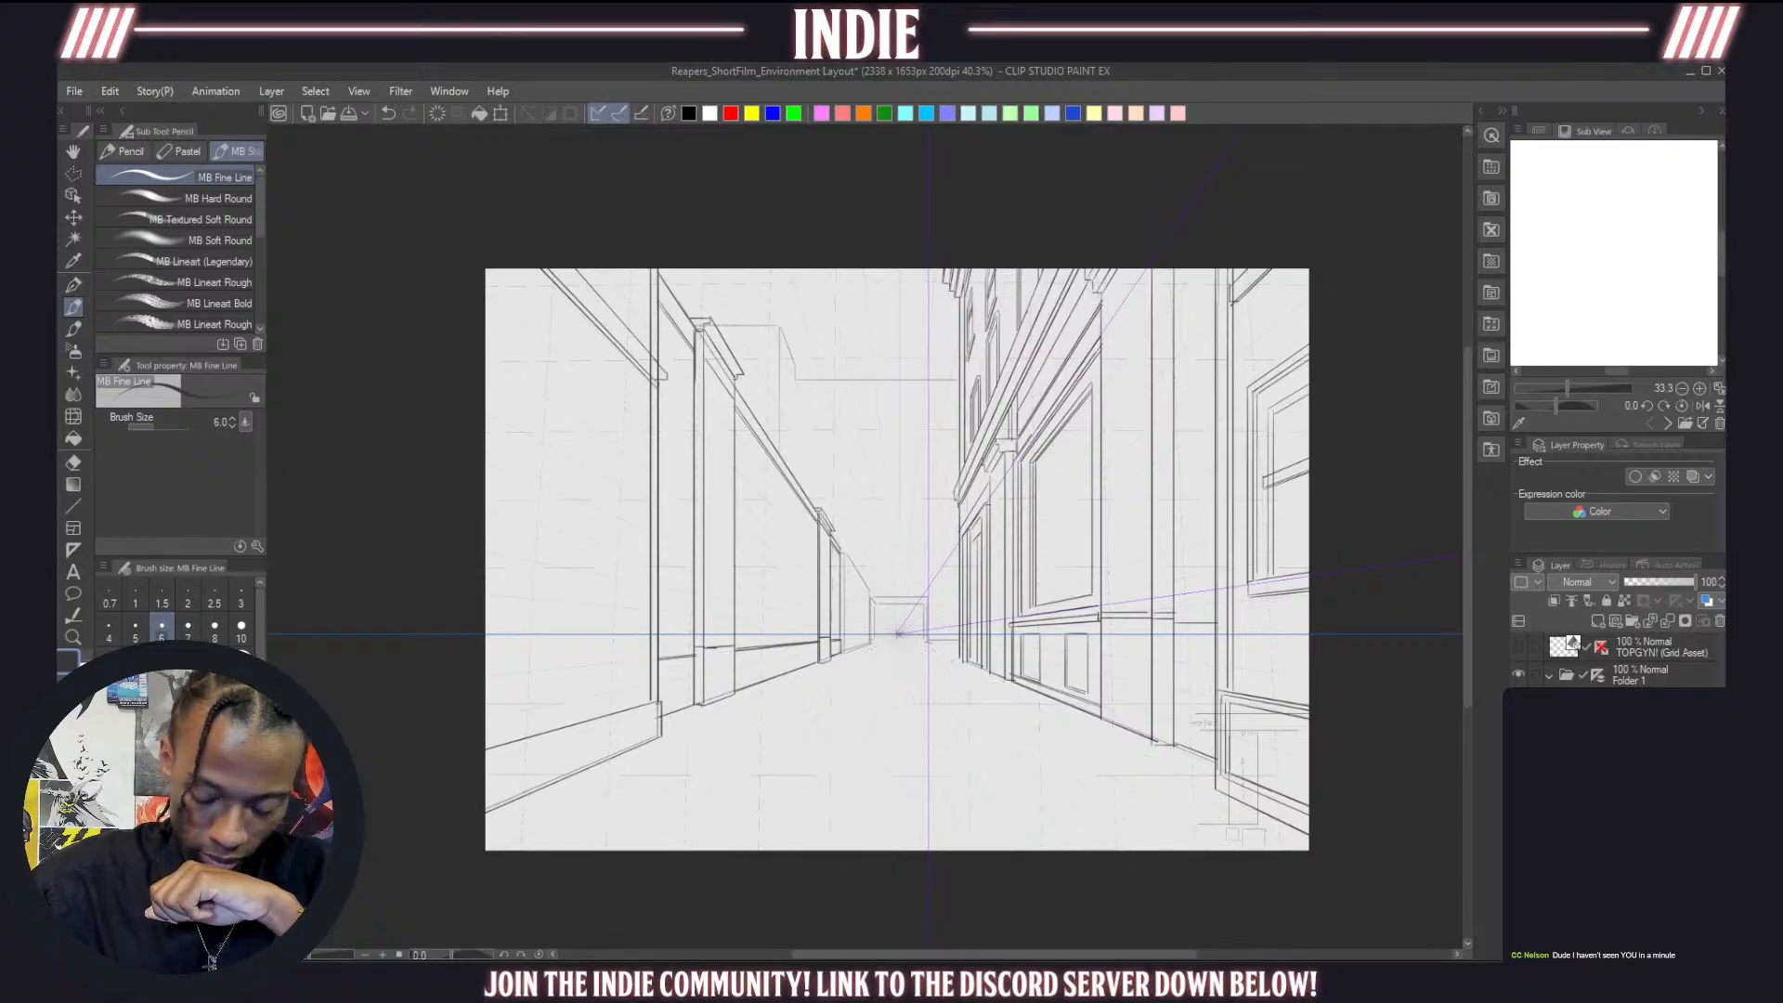
pyautogui.click(1518, 731)
pyautogui.click(1519, 759)
pyautogui.click(1519, 759)
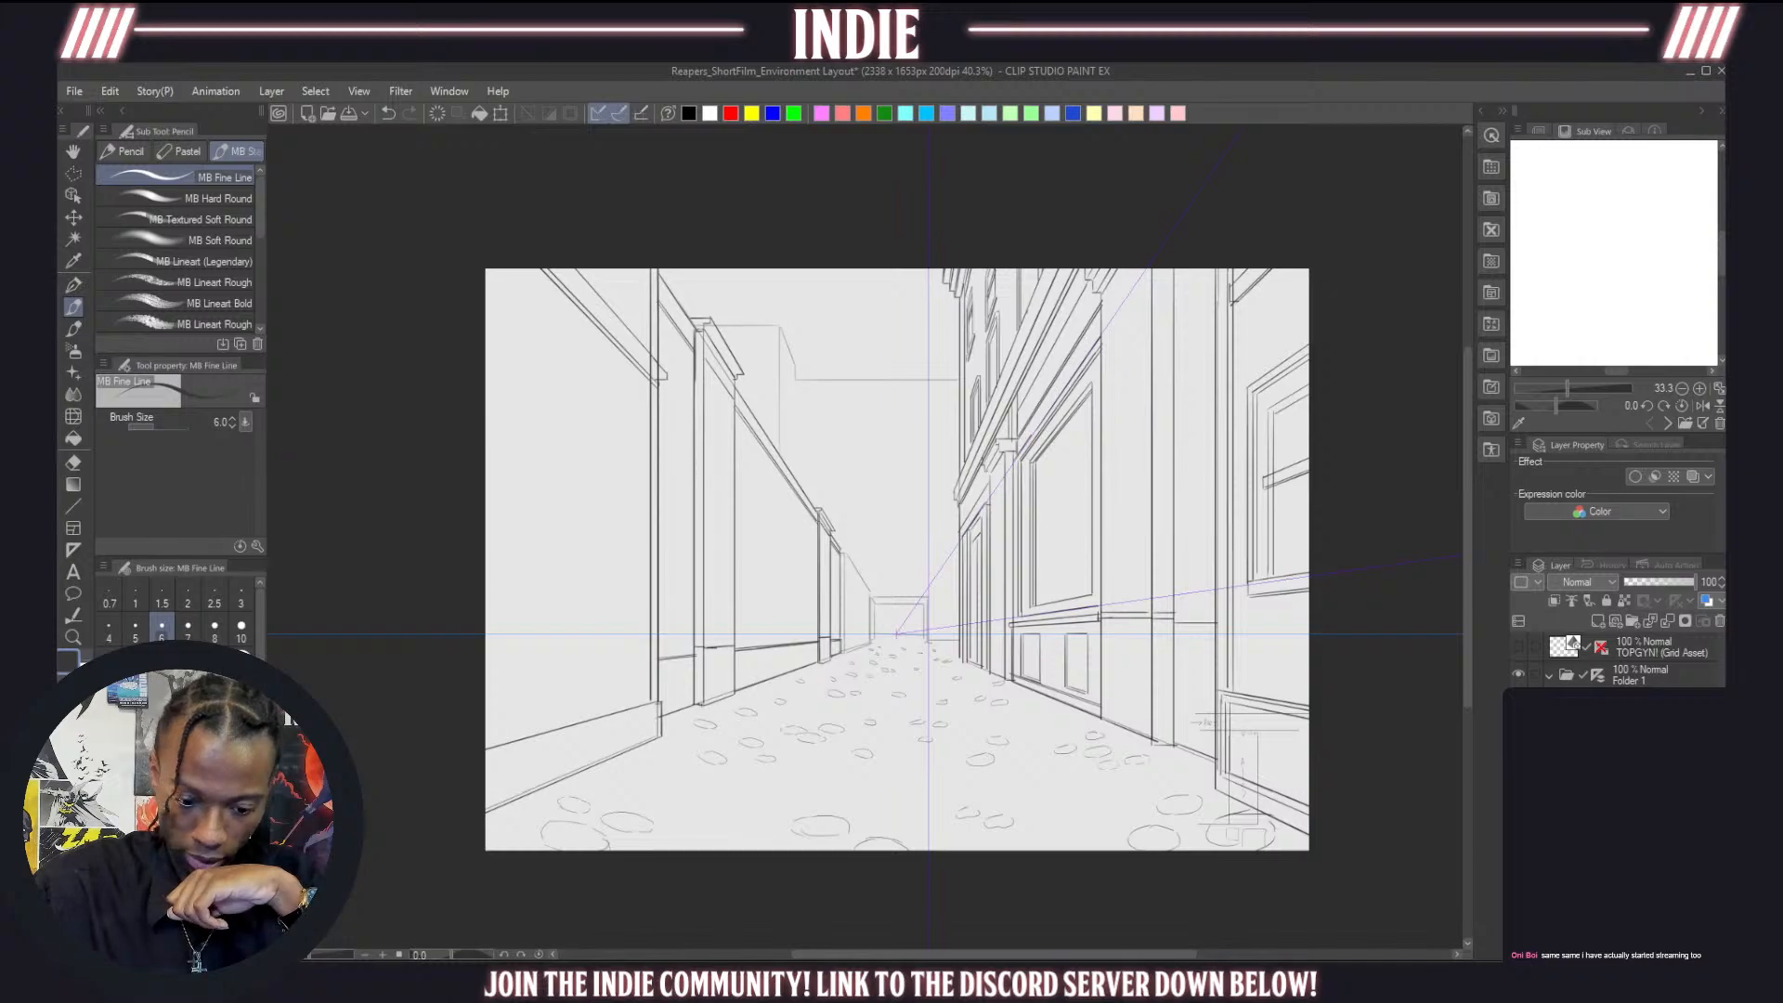
pyautogui.click(1519, 705)
pyautogui.click(1519, 705)
pyautogui.click(1519, 733)
pyautogui.click(1519, 732)
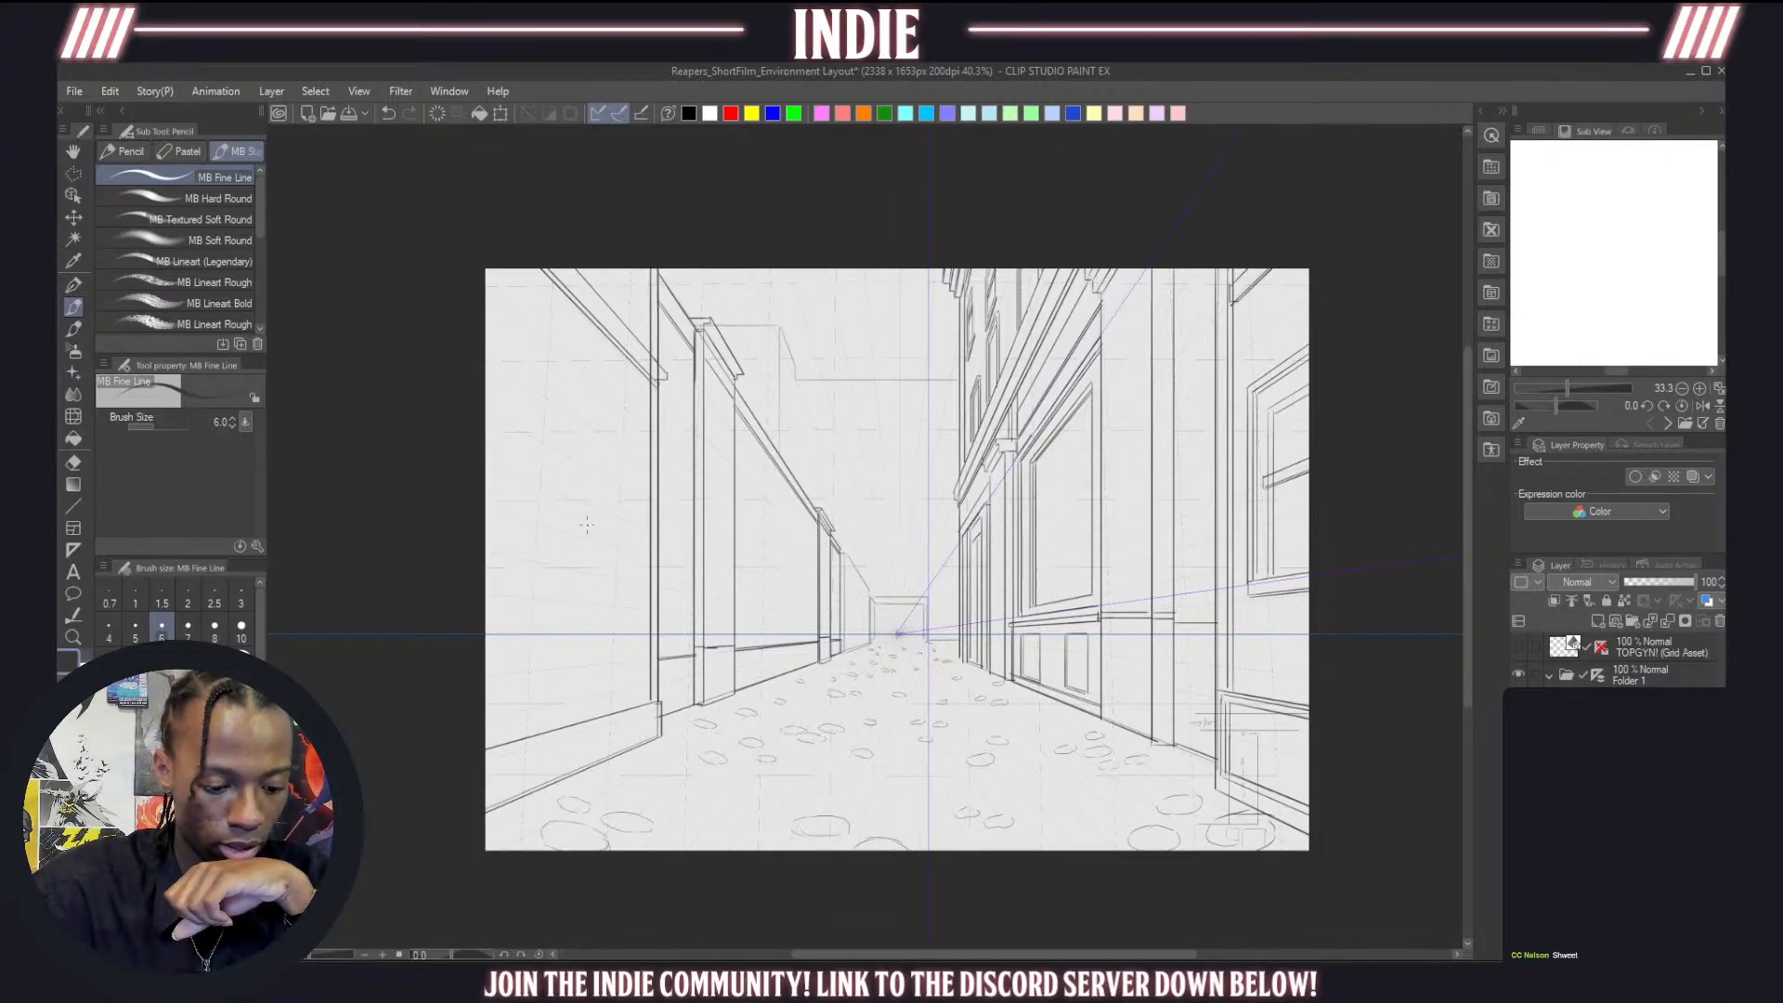
# Draw a large window outline in perspective on the nearest left-hand wall, running off the canvas edge
pyautogui.scroll(1, 609, 524)
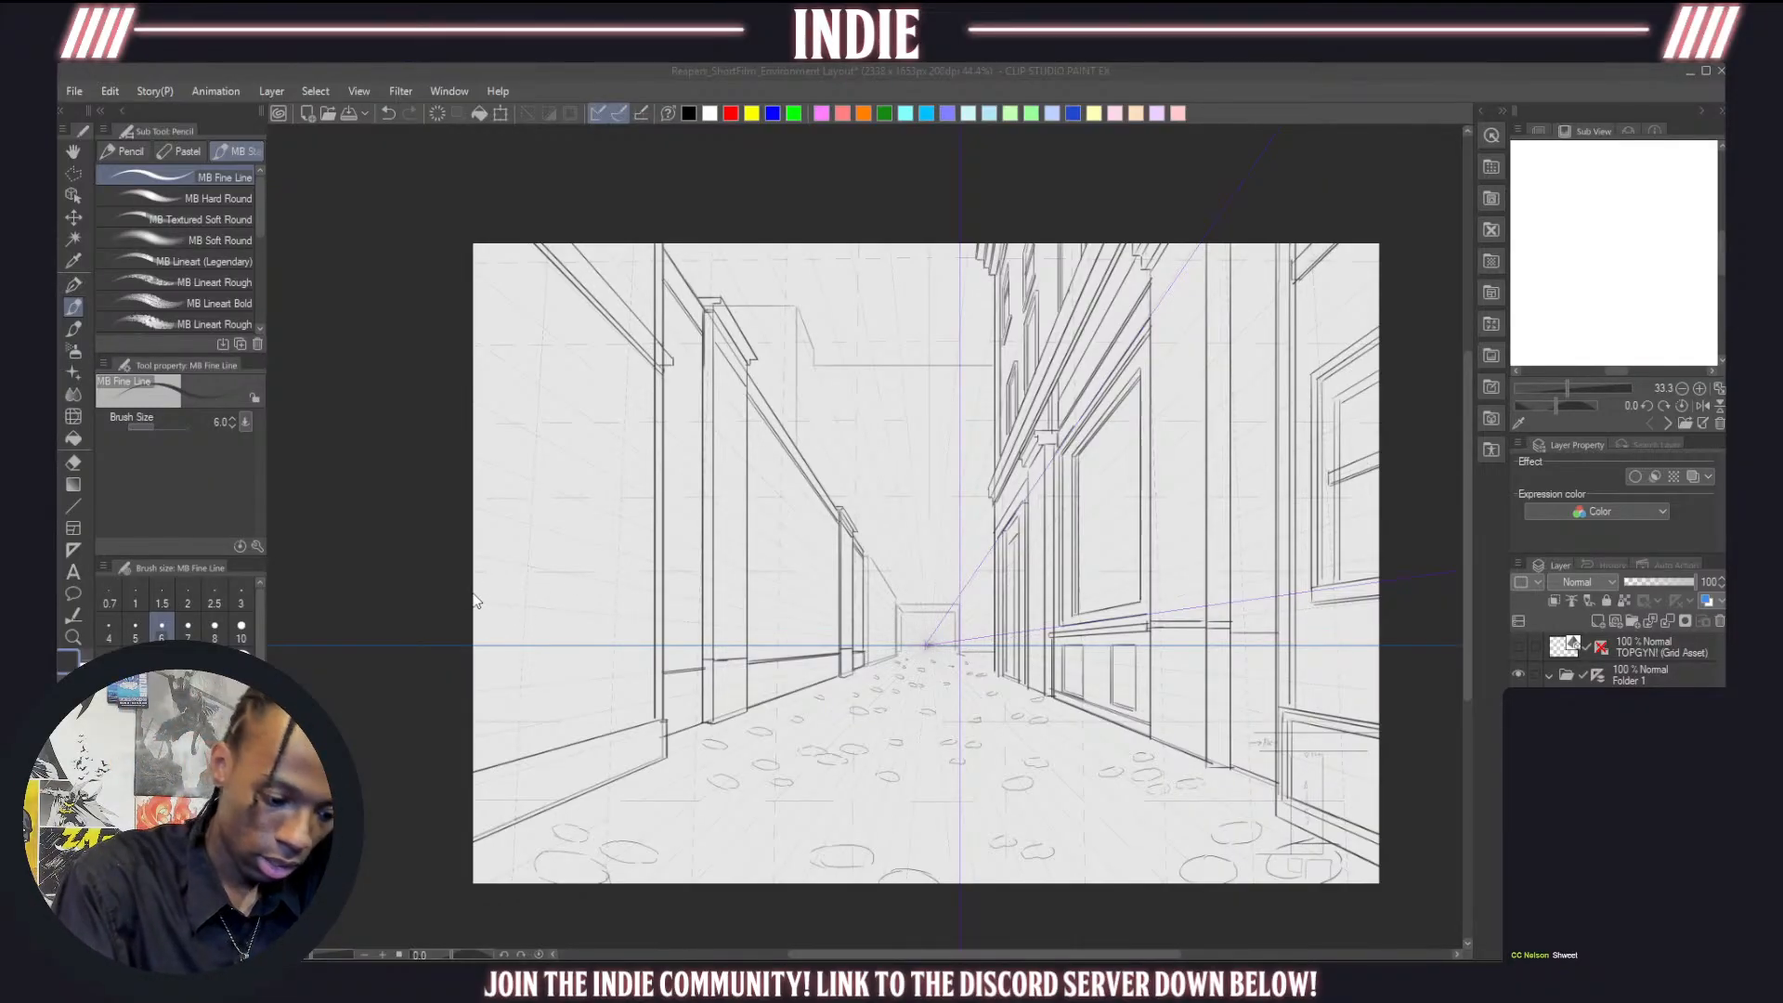
pyautogui.moveTo(474, 602); pyautogui.dragTo(595, 613)
pyautogui.hotkey('ctrl', 'z')
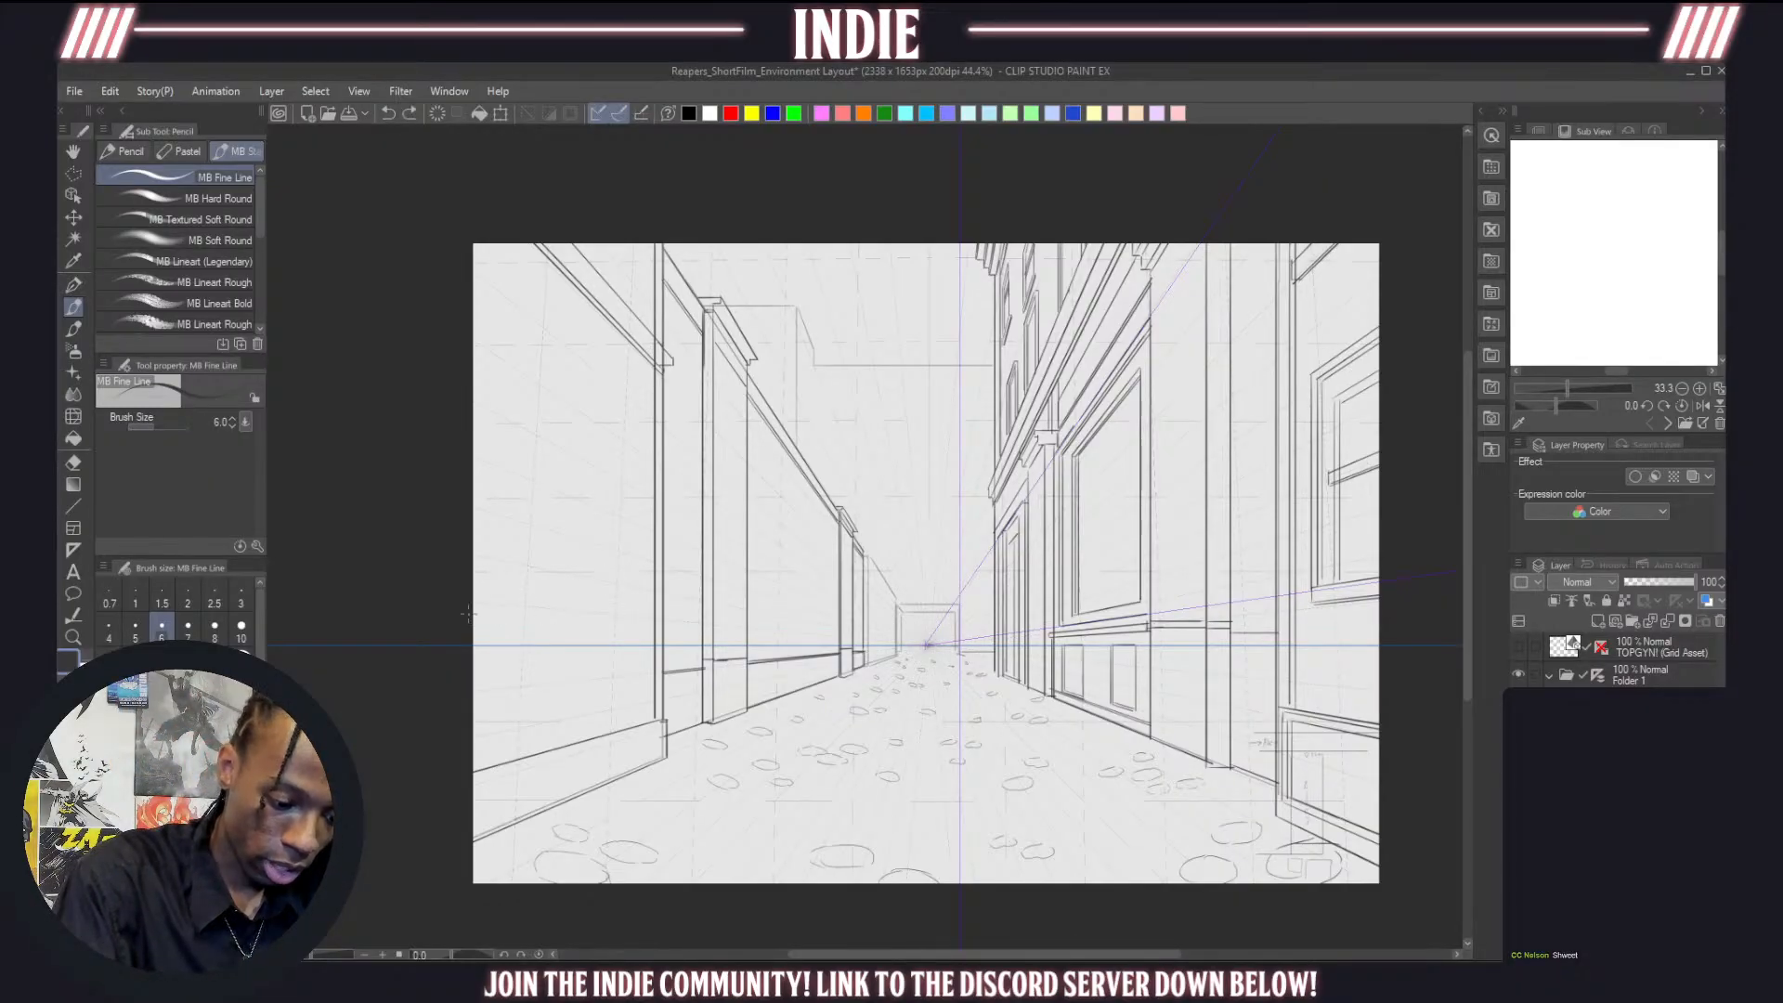
pyautogui.moveTo(474, 603)
pyautogui.mouseDown()
pyautogui.moveTo(616, 626)
pyautogui.moveTo(639, 422)
pyautogui.moveTo(421, 282)
pyautogui.mouseUp()
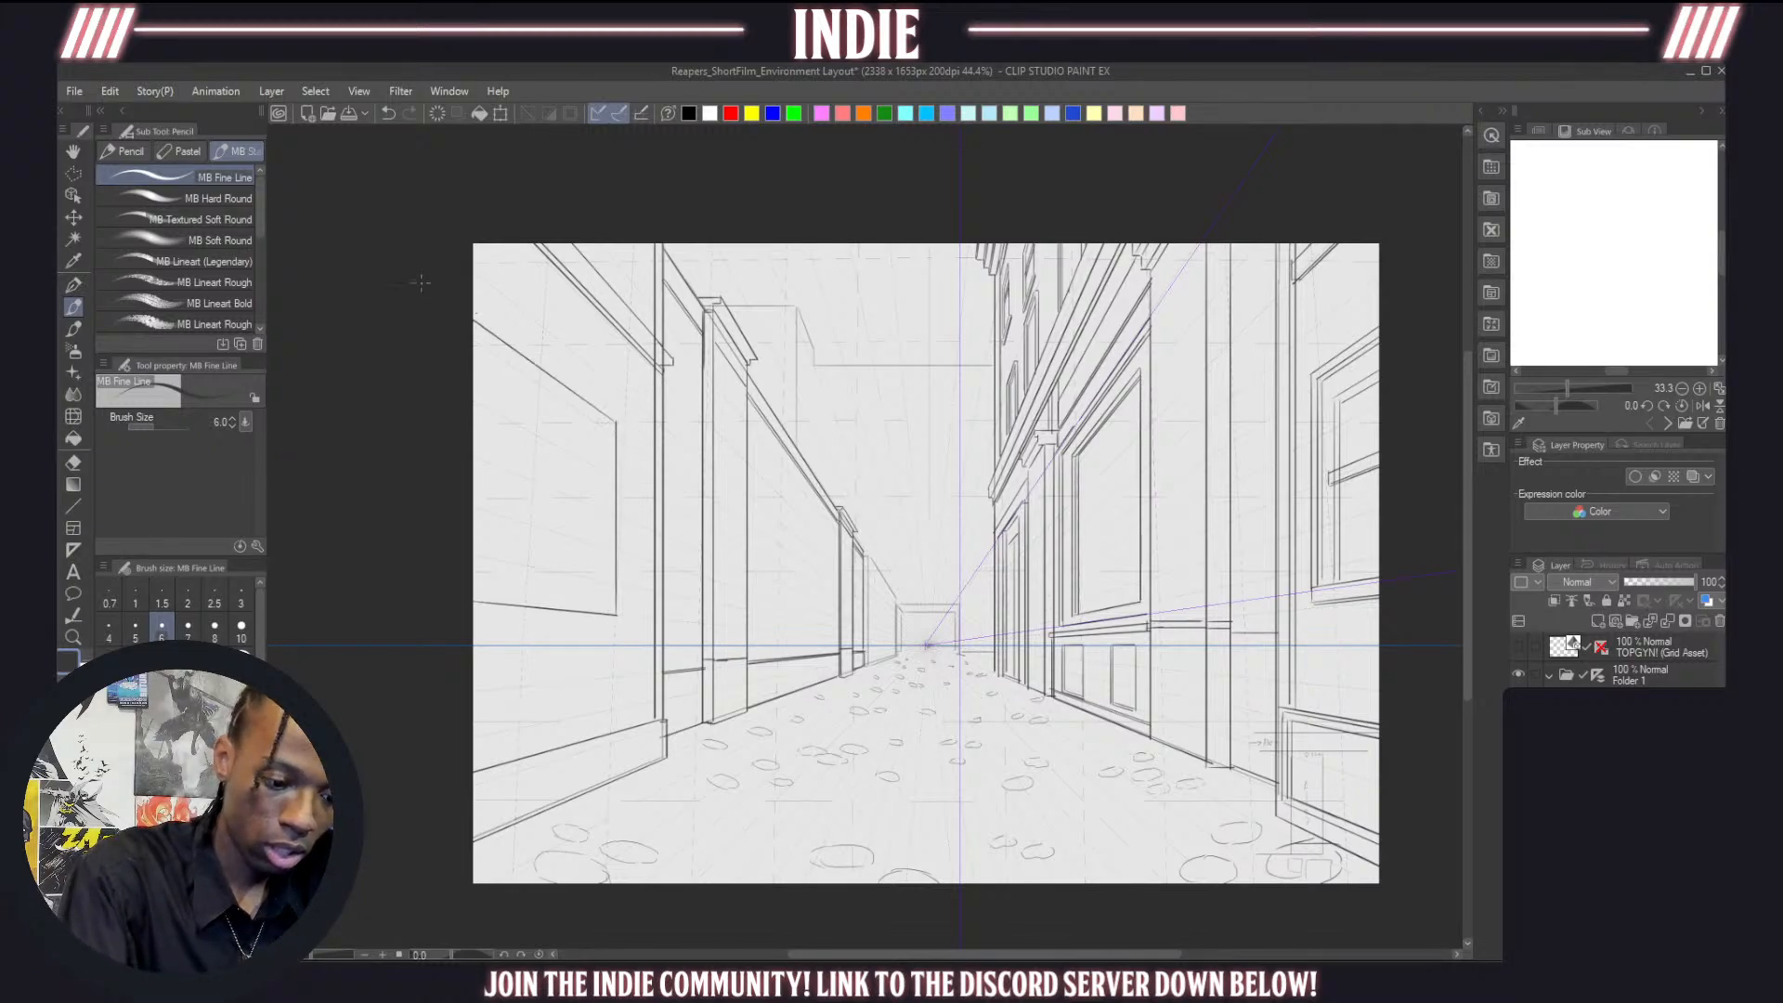
# Draw a projecting sill in perspective beneath the large window on the left-hand wall
pyautogui.moveTo(474, 613); pyautogui.dragTo(622, 624)
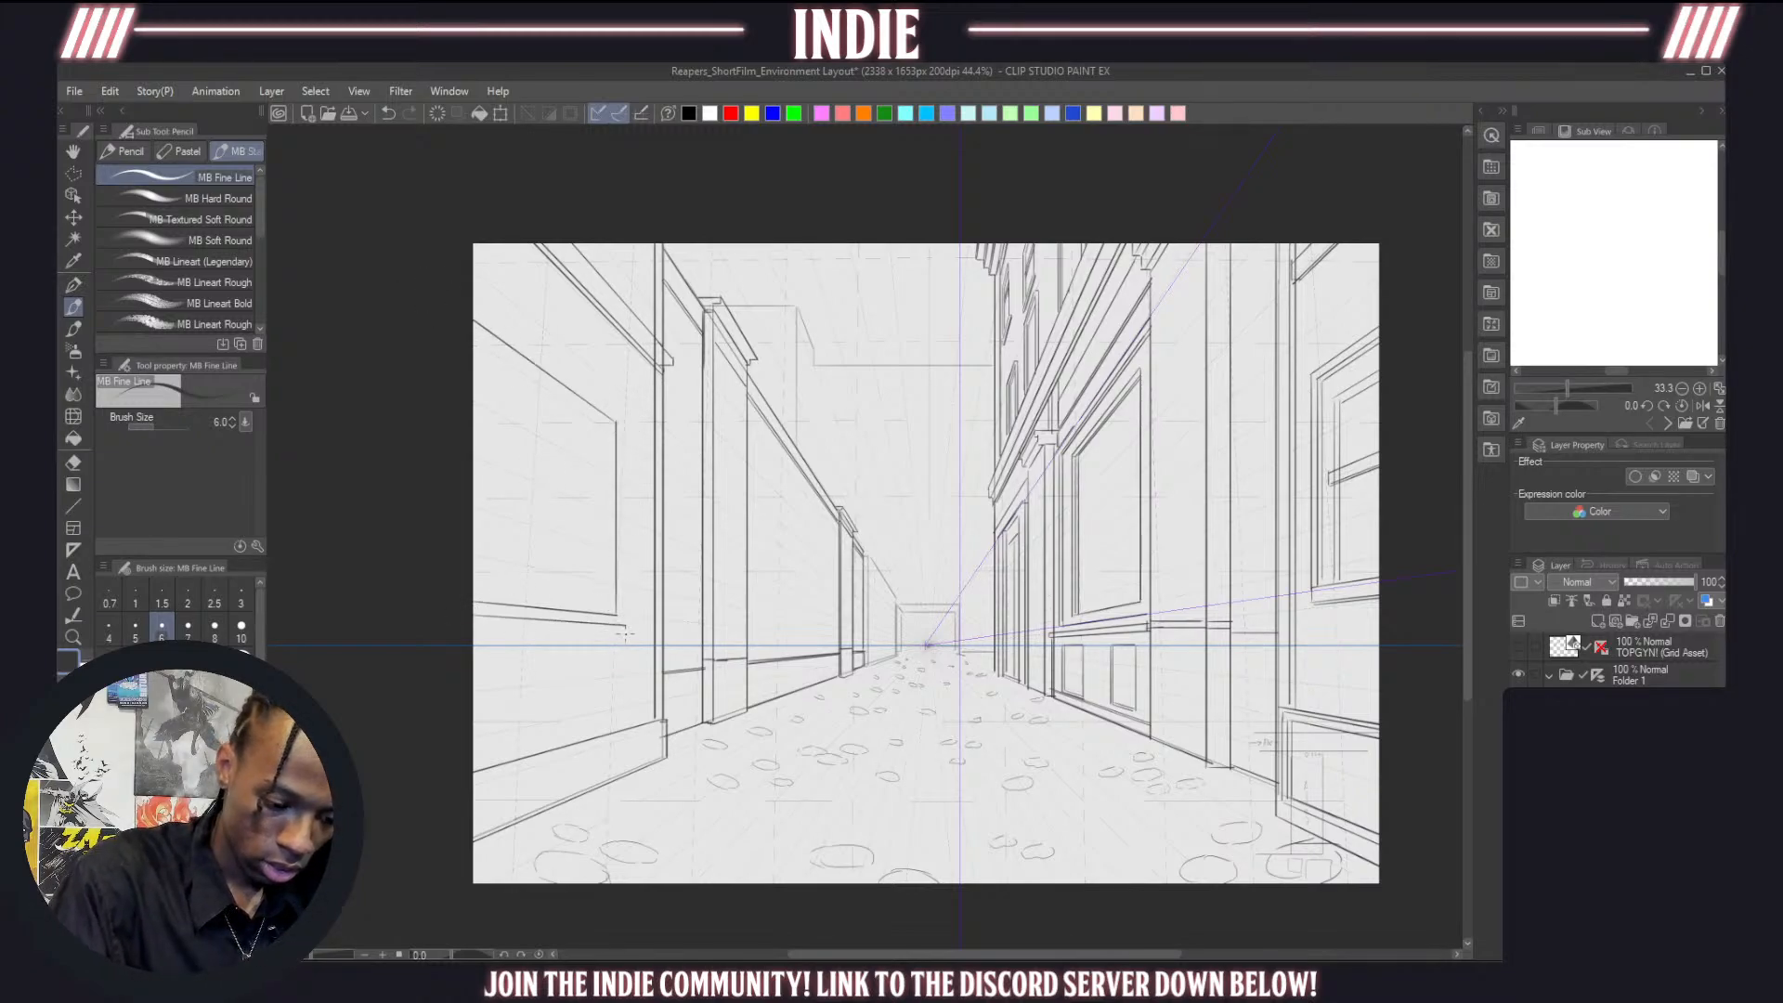
pyautogui.hotkey('ctrl', 'z')
pyautogui.moveTo(472, 628)
pyautogui.mouseDown()
pyautogui.moveTo(628, 639)
pyautogui.moveTo(614, 617)
pyautogui.moveTo(630, 618)
pyautogui.moveTo(635, 641)
pyautogui.moveTo(473, 640)
pyautogui.mouseUp()
pyautogui.hotkey('ctrl', 'z')
pyautogui.hotkey('ctrl', 'z')
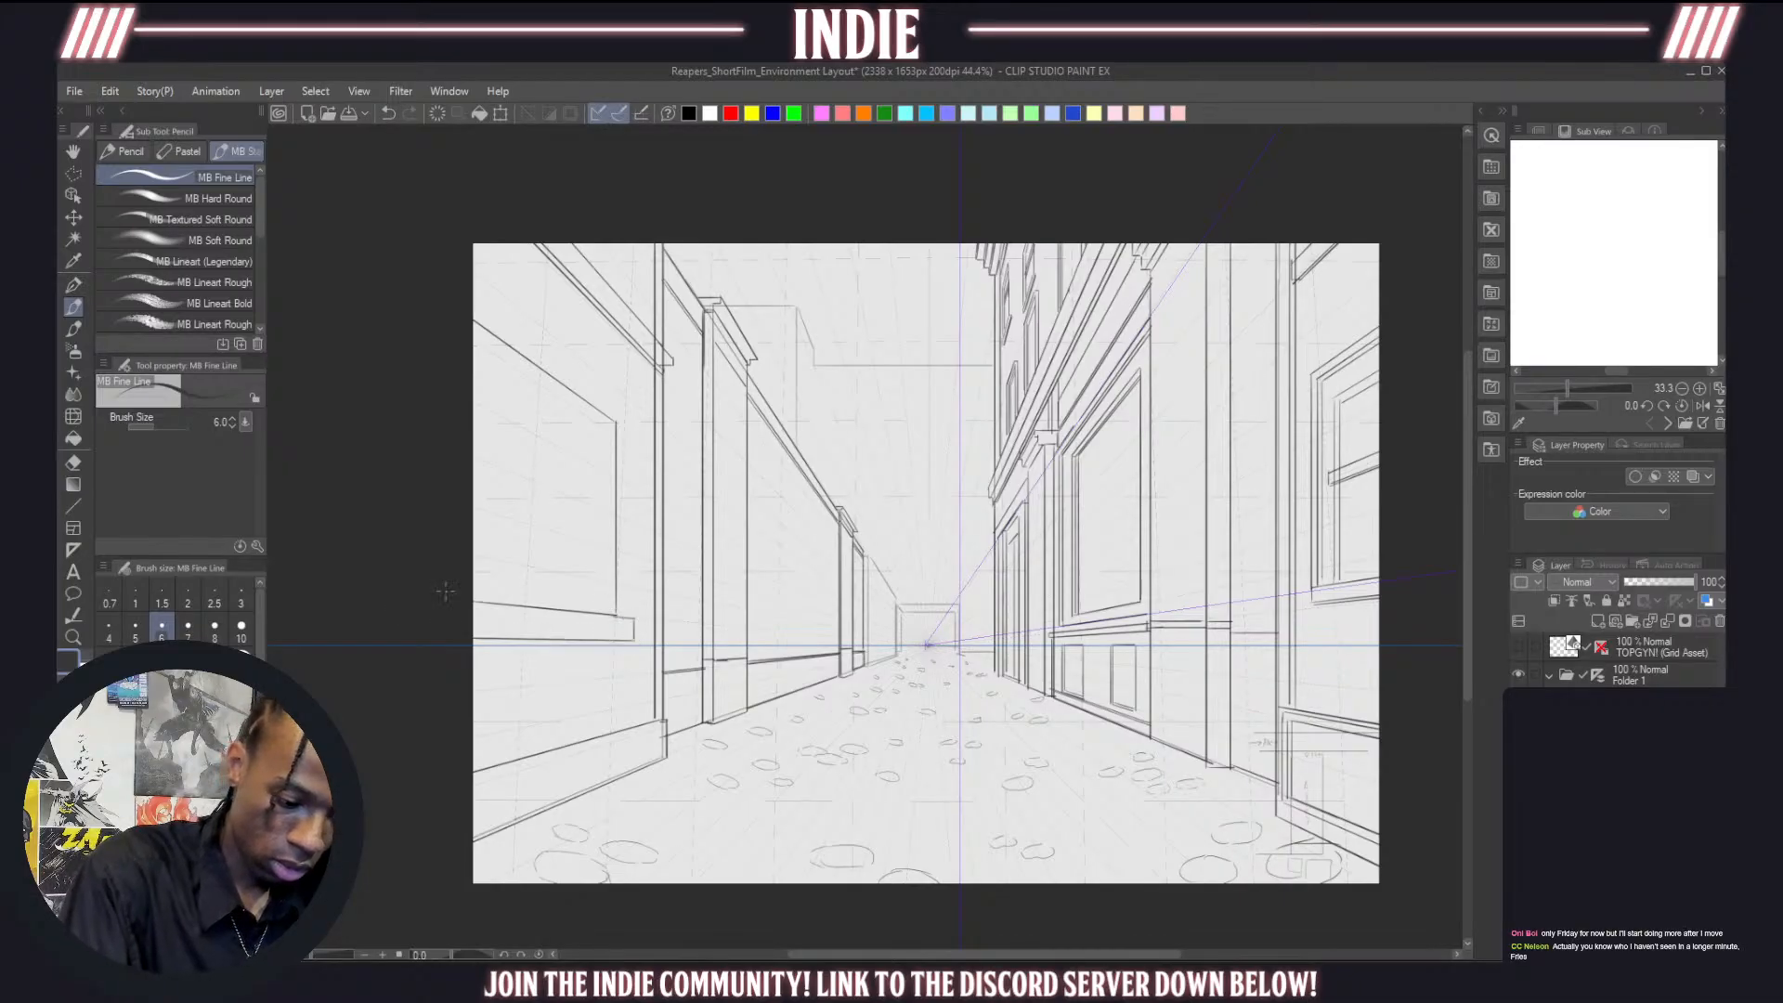
pyautogui.moveTo(636, 642)
pyautogui.mouseDown()
pyautogui.moveTo(471, 640)
pyautogui.moveTo(641, 636)
pyautogui.mouseUp()
pyautogui.hotkey('ctrl', 'z')
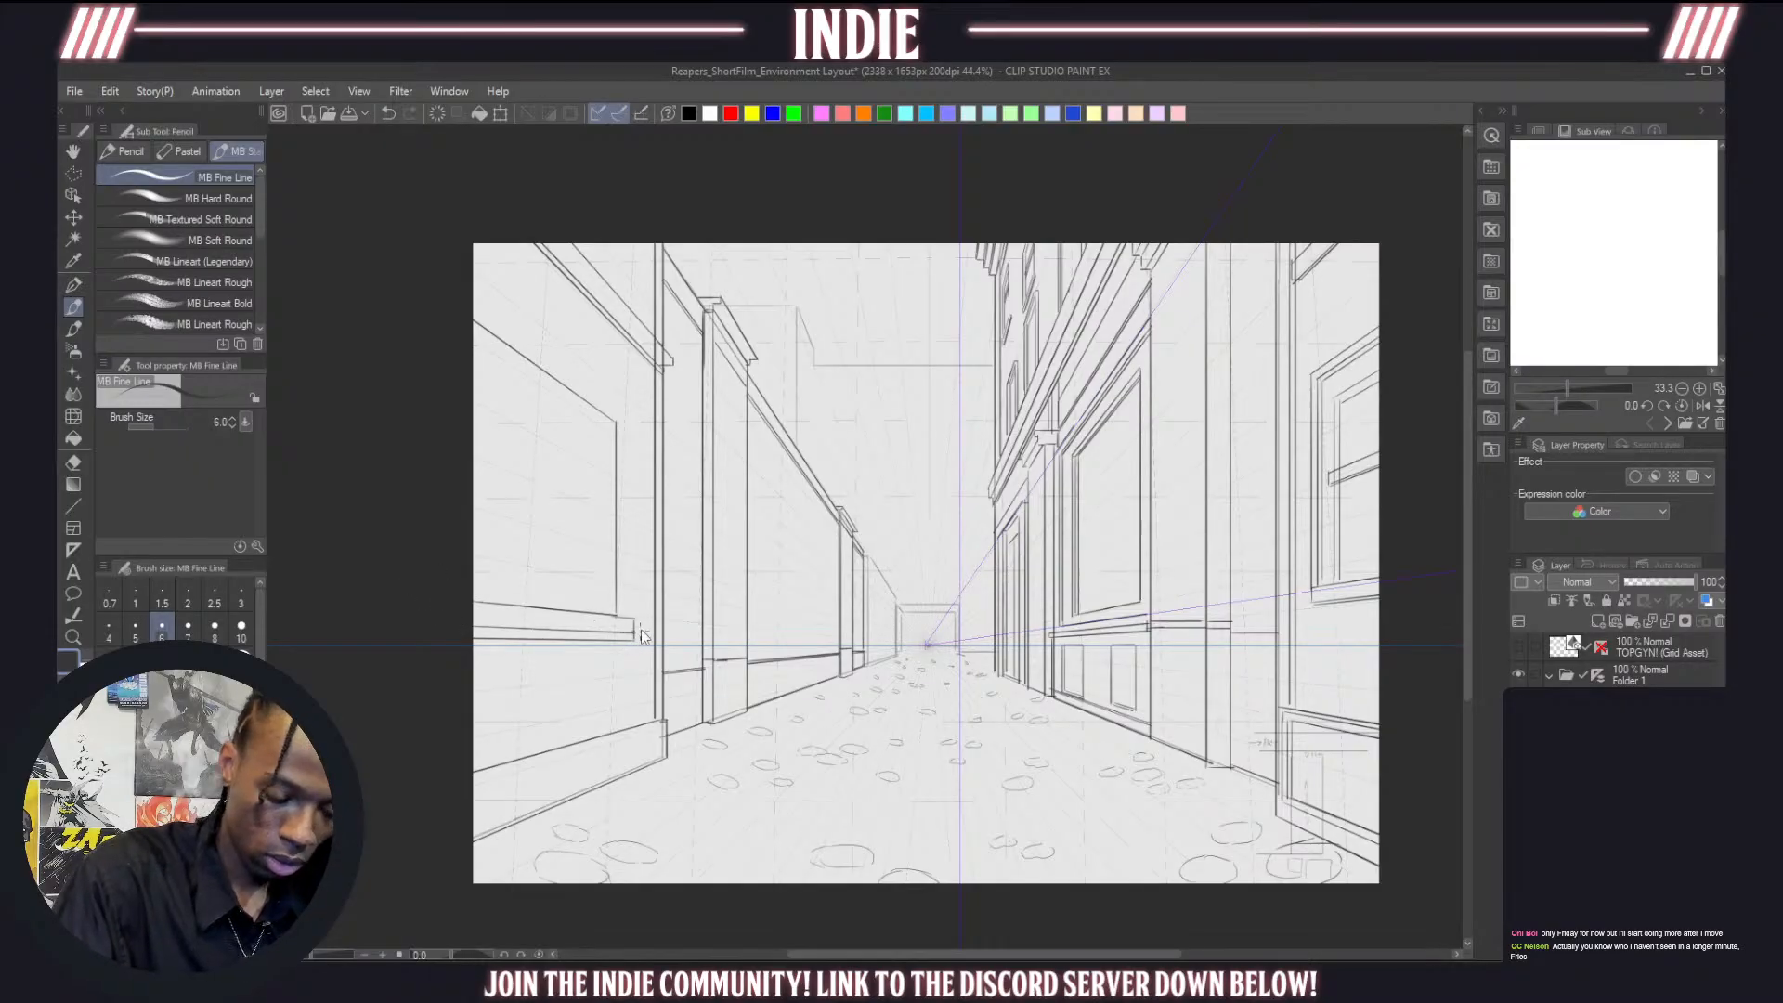
pyautogui.hotkey('ctrl', 'z')
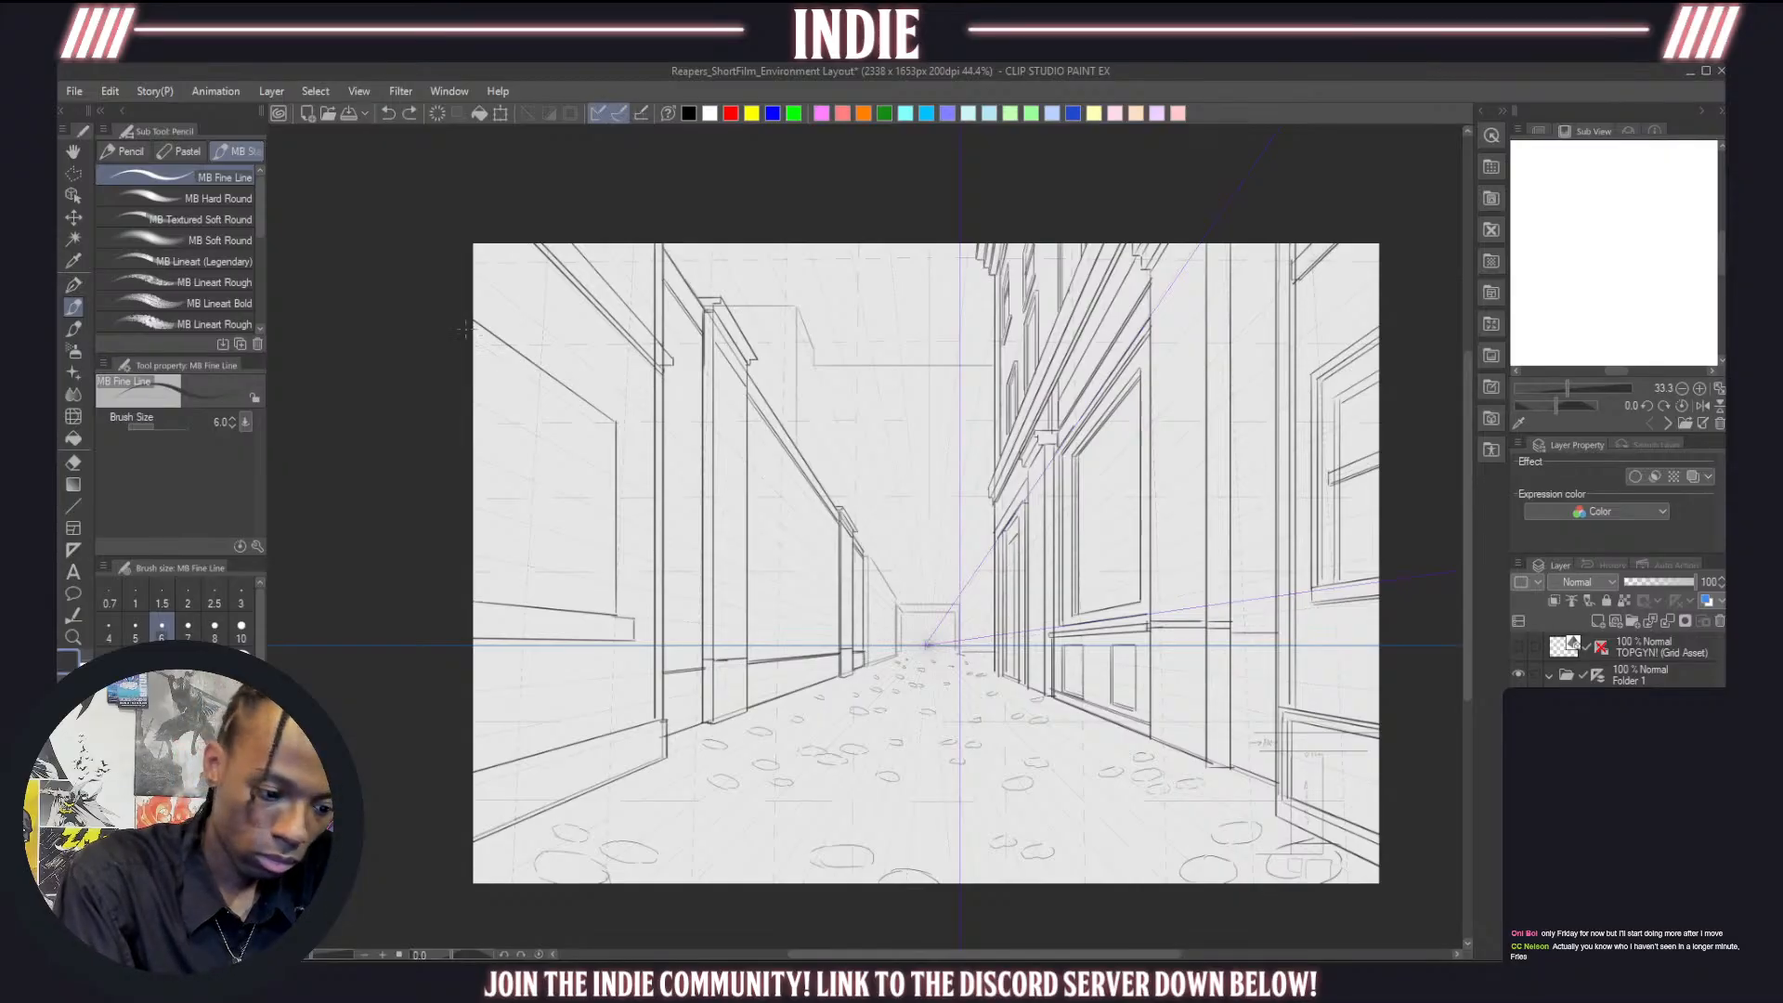
# Add inner and outer frame lines along the slanted top and the far side of the large left-hand window
pyautogui.moveTo(465, 330)
pyautogui.mouseDown()
pyautogui.moveTo(612, 427)
pyautogui.moveTo(612, 618)
pyautogui.mouseUp()
pyautogui.moveTo(464, 317); pyautogui.dragTo(632, 418)
pyautogui.hotkey('ctrl', 'z')
pyautogui.hotkey('ctrl', 'z')
pyautogui.moveTo(472, 309); pyautogui.dragTo(629, 426)
pyautogui.hotkey('ctrl', 'z')
pyautogui.moveTo(477, 302)
pyautogui.mouseDown()
pyautogui.moveTo(631, 411)
pyautogui.moveTo(630, 620)
pyautogui.mouseUp()
pyautogui.hotkey('ctrl', 'z')
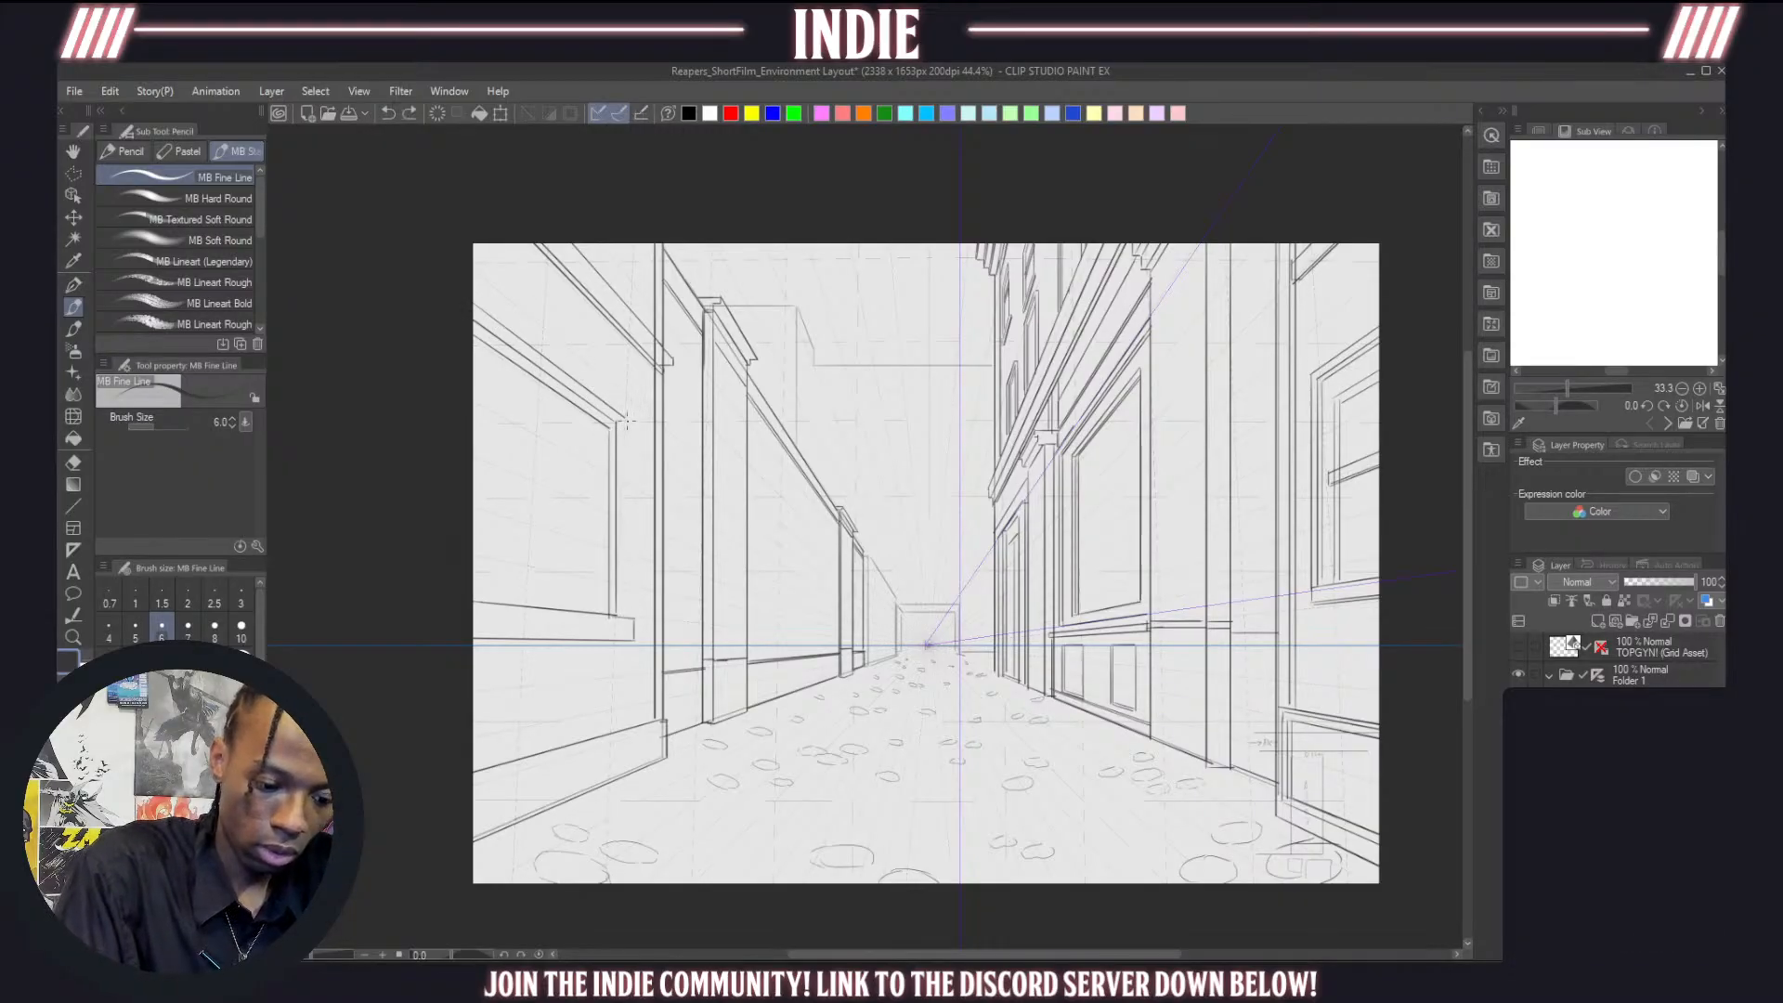
pyautogui.moveTo(620, 414); pyautogui.dragTo(641, 616)
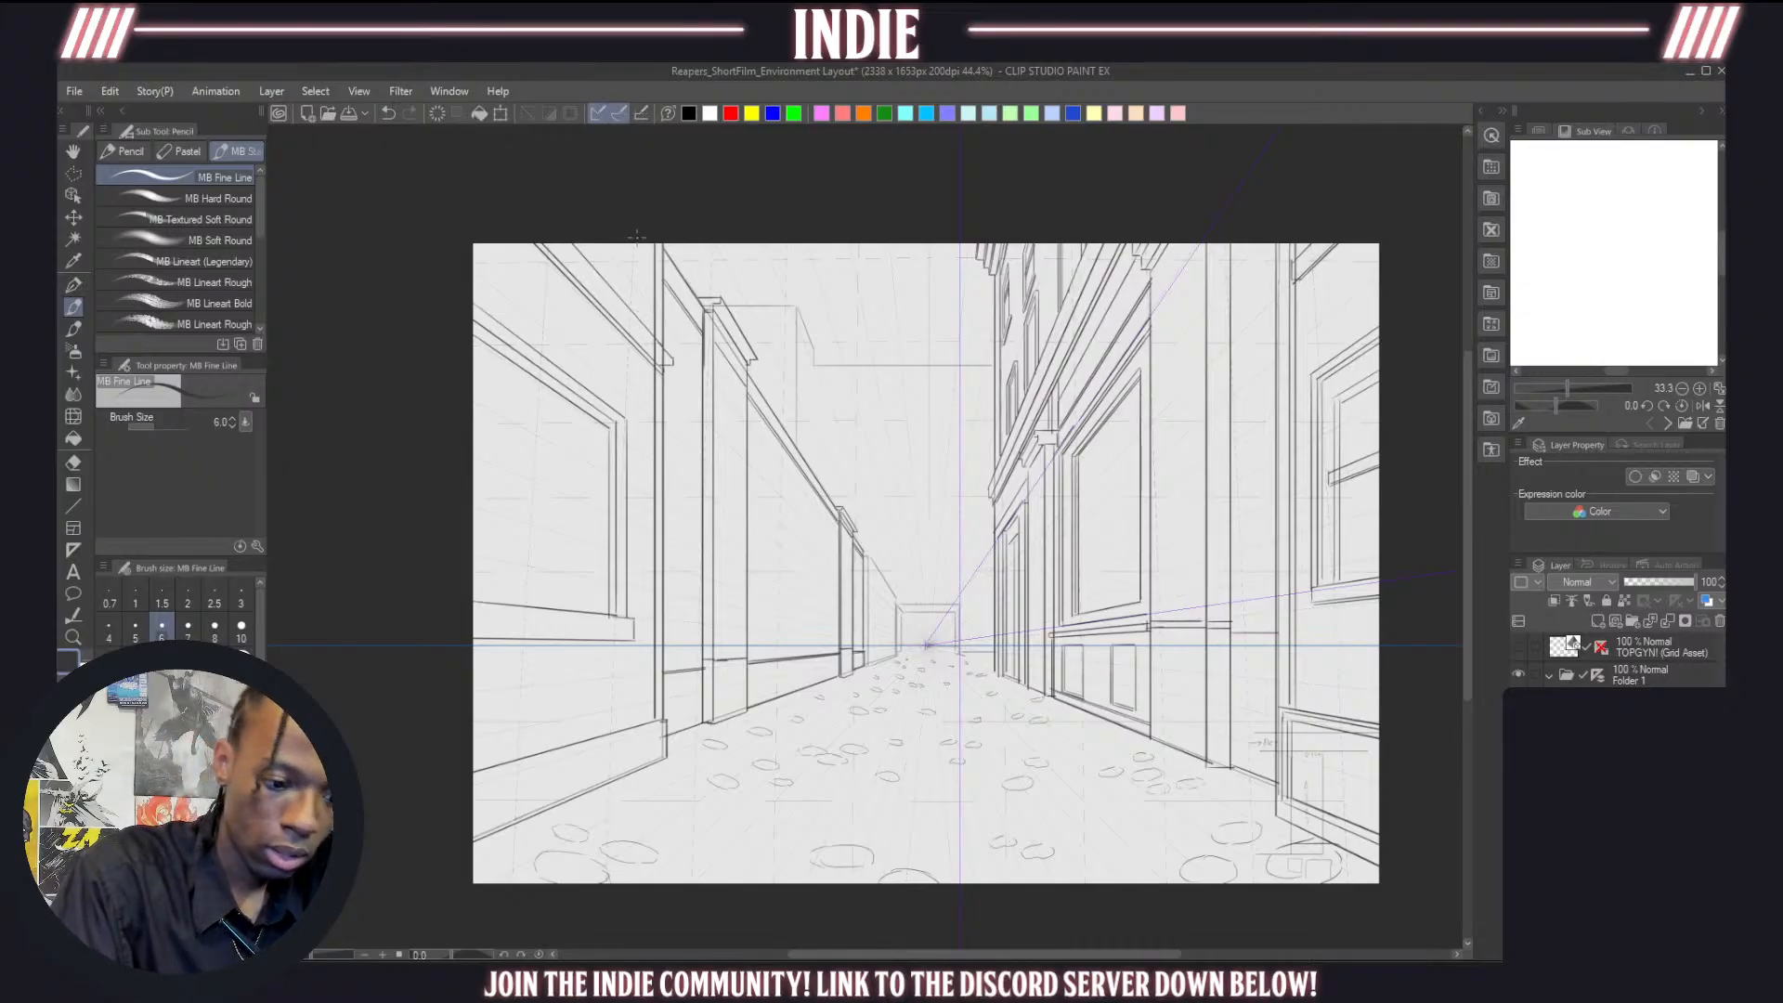
# Draw the outer and inner frame lines of the upper-storey window above the ledge on the nearest left-hand building
pyautogui.moveTo(636, 244)
pyautogui.mouseDown()
pyautogui.moveTo(638, 270)
pyautogui.moveTo(576, 221)
pyautogui.mouseUp()
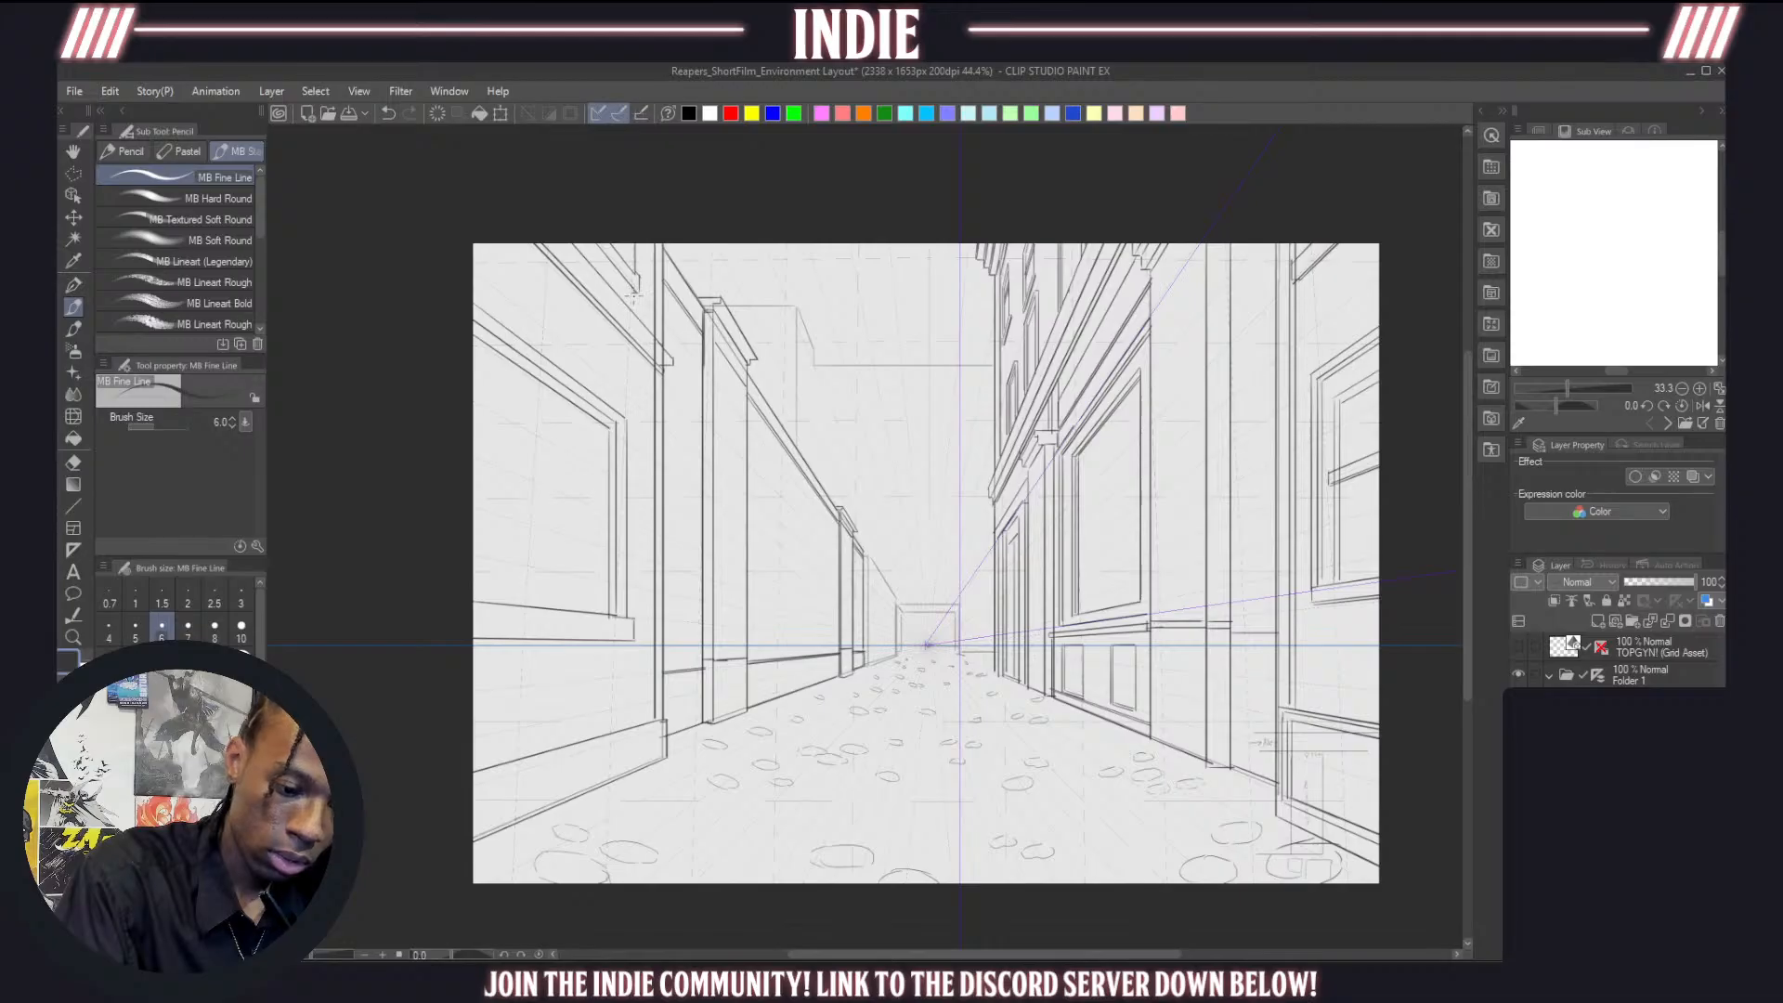
pyautogui.moveTo(636, 293); pyautogui.dragTo(584, 234)
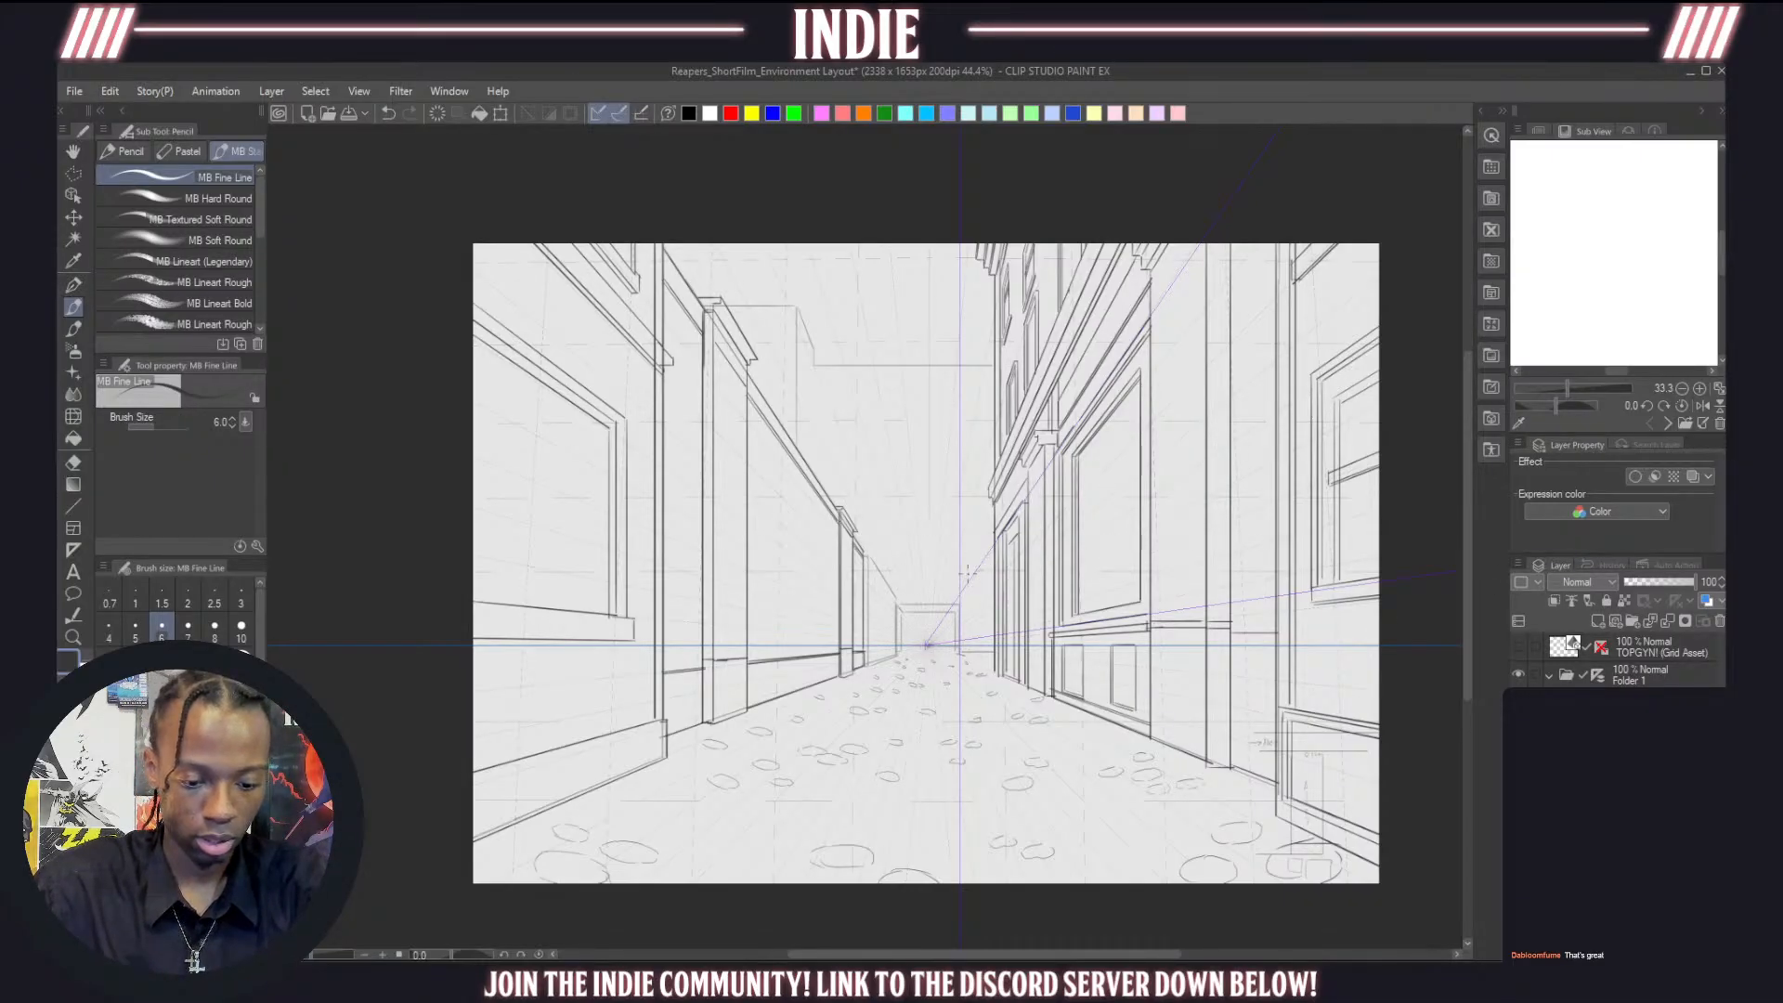
pyautogui.scroll(7, 890, 582)
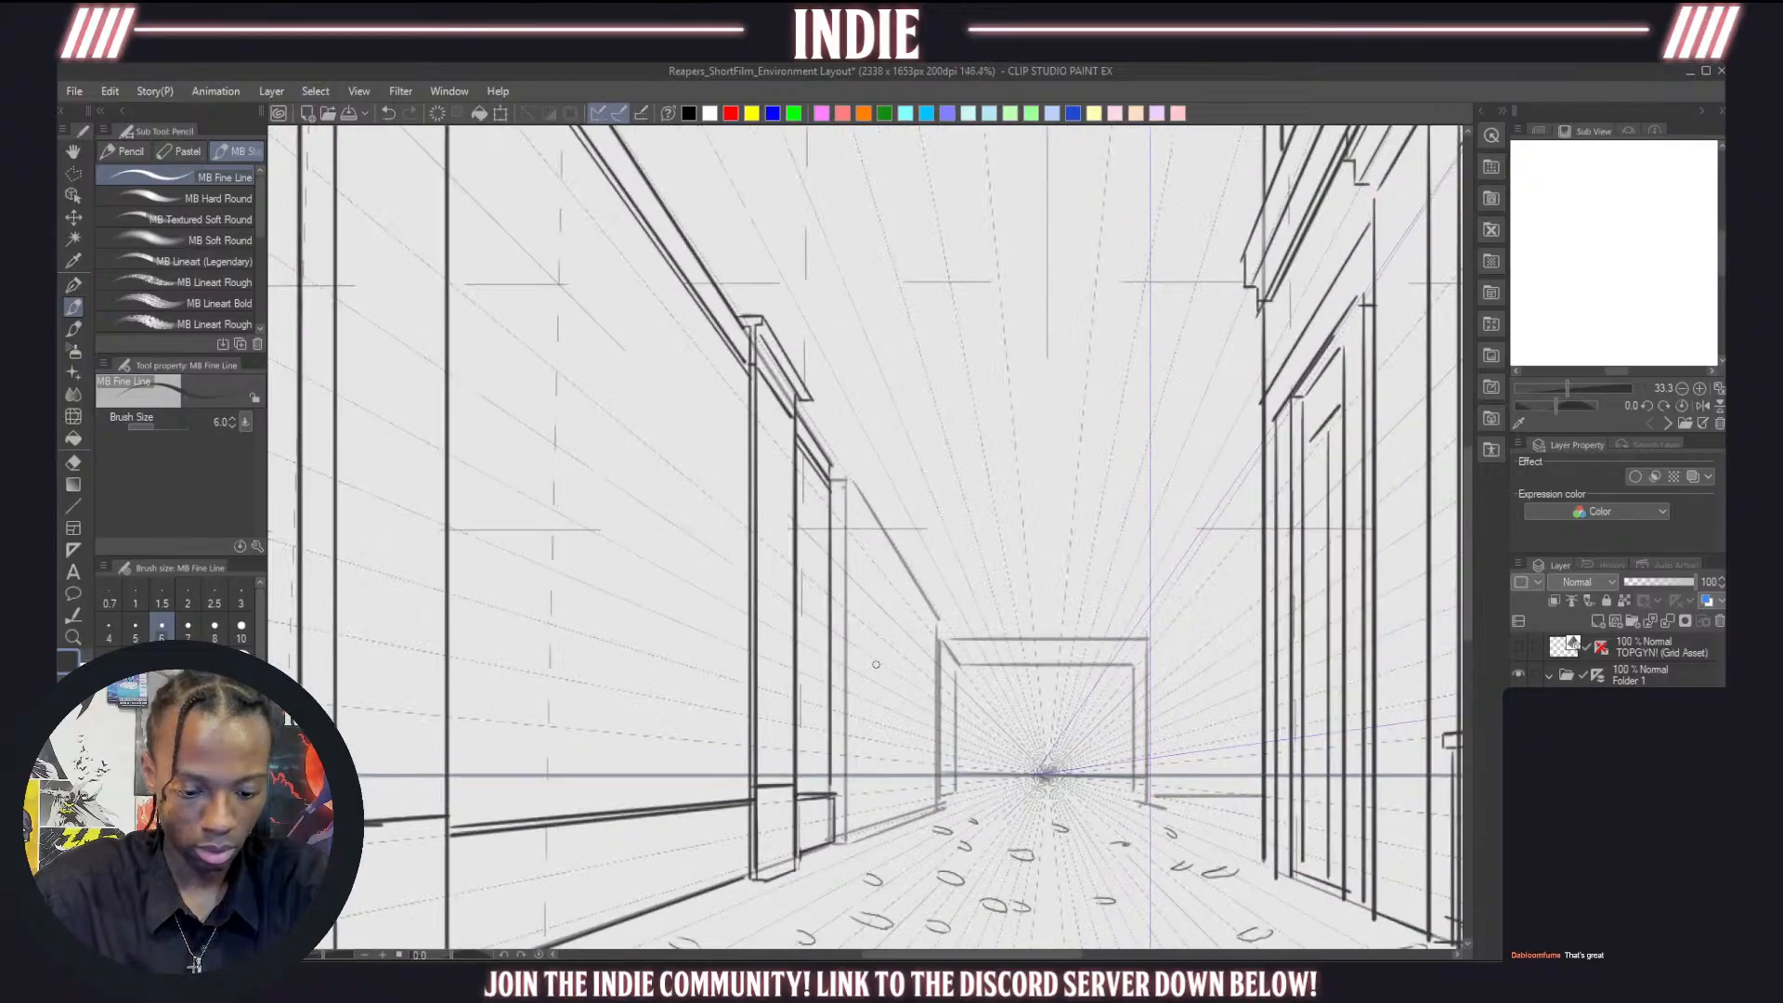
pyautogui.scroll(-5, 884, 663)
pyautogui.scroll(3, 922, 695)
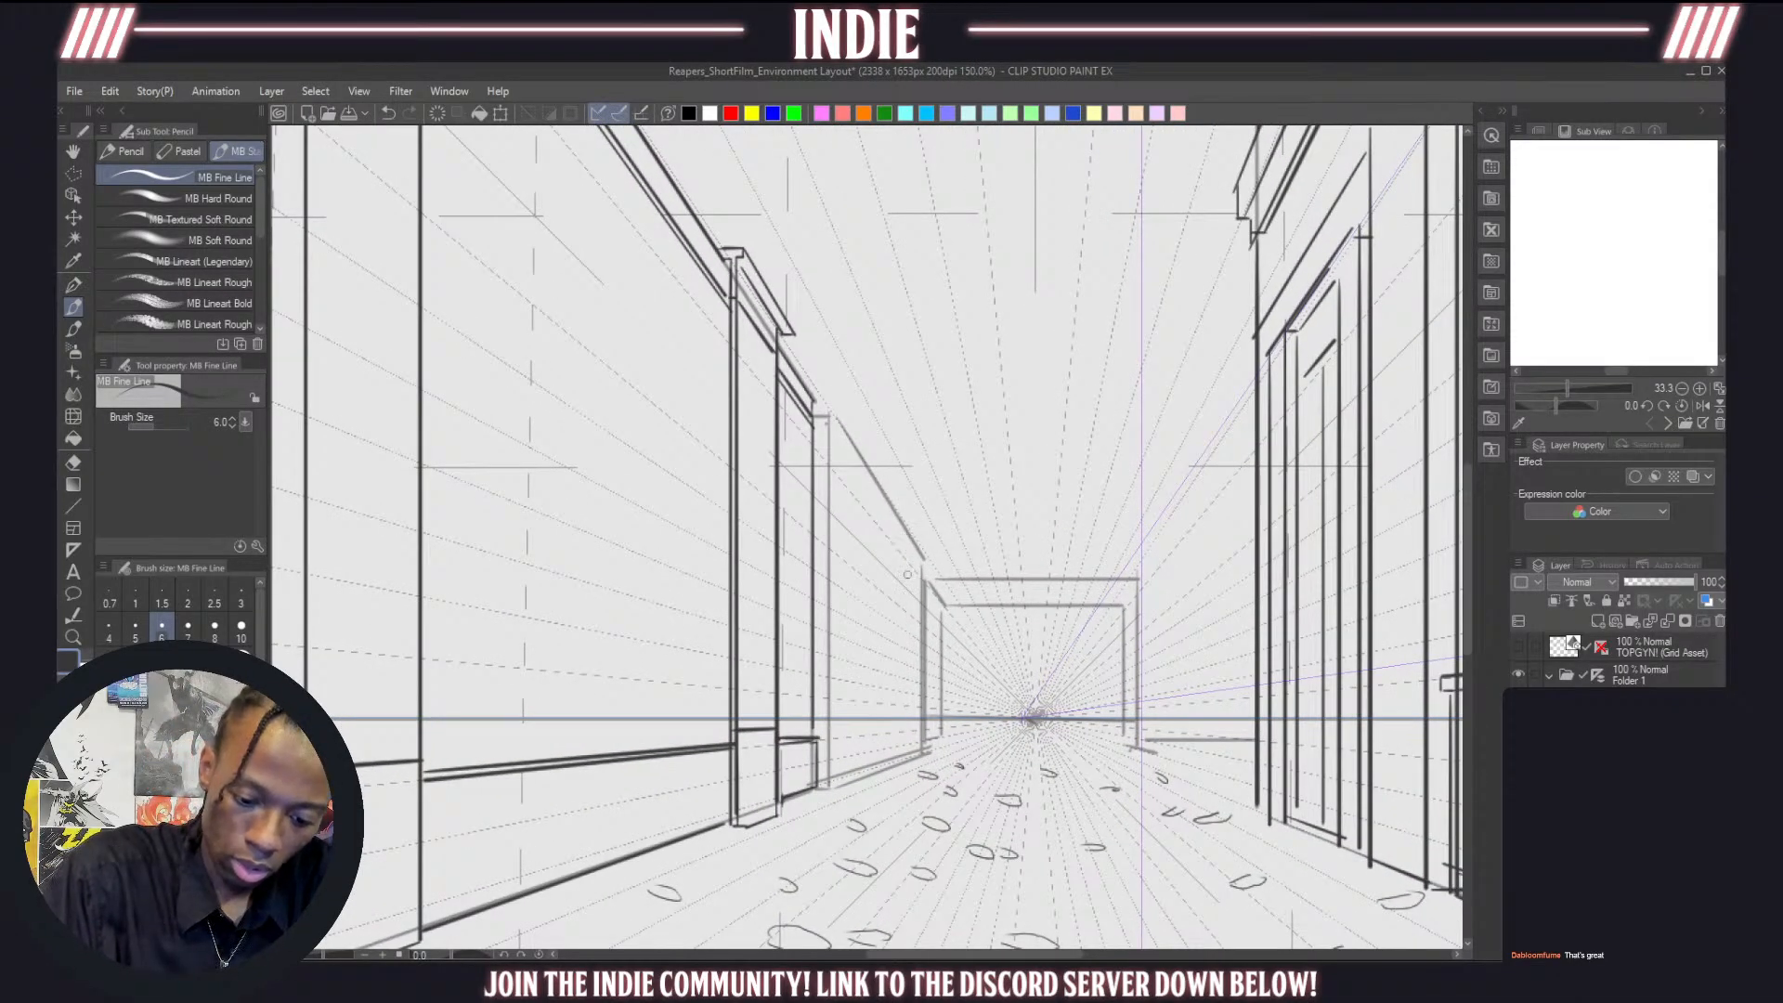
pyautogui.moveTo(909, 539); pyautogui.dragTo(912, 750)
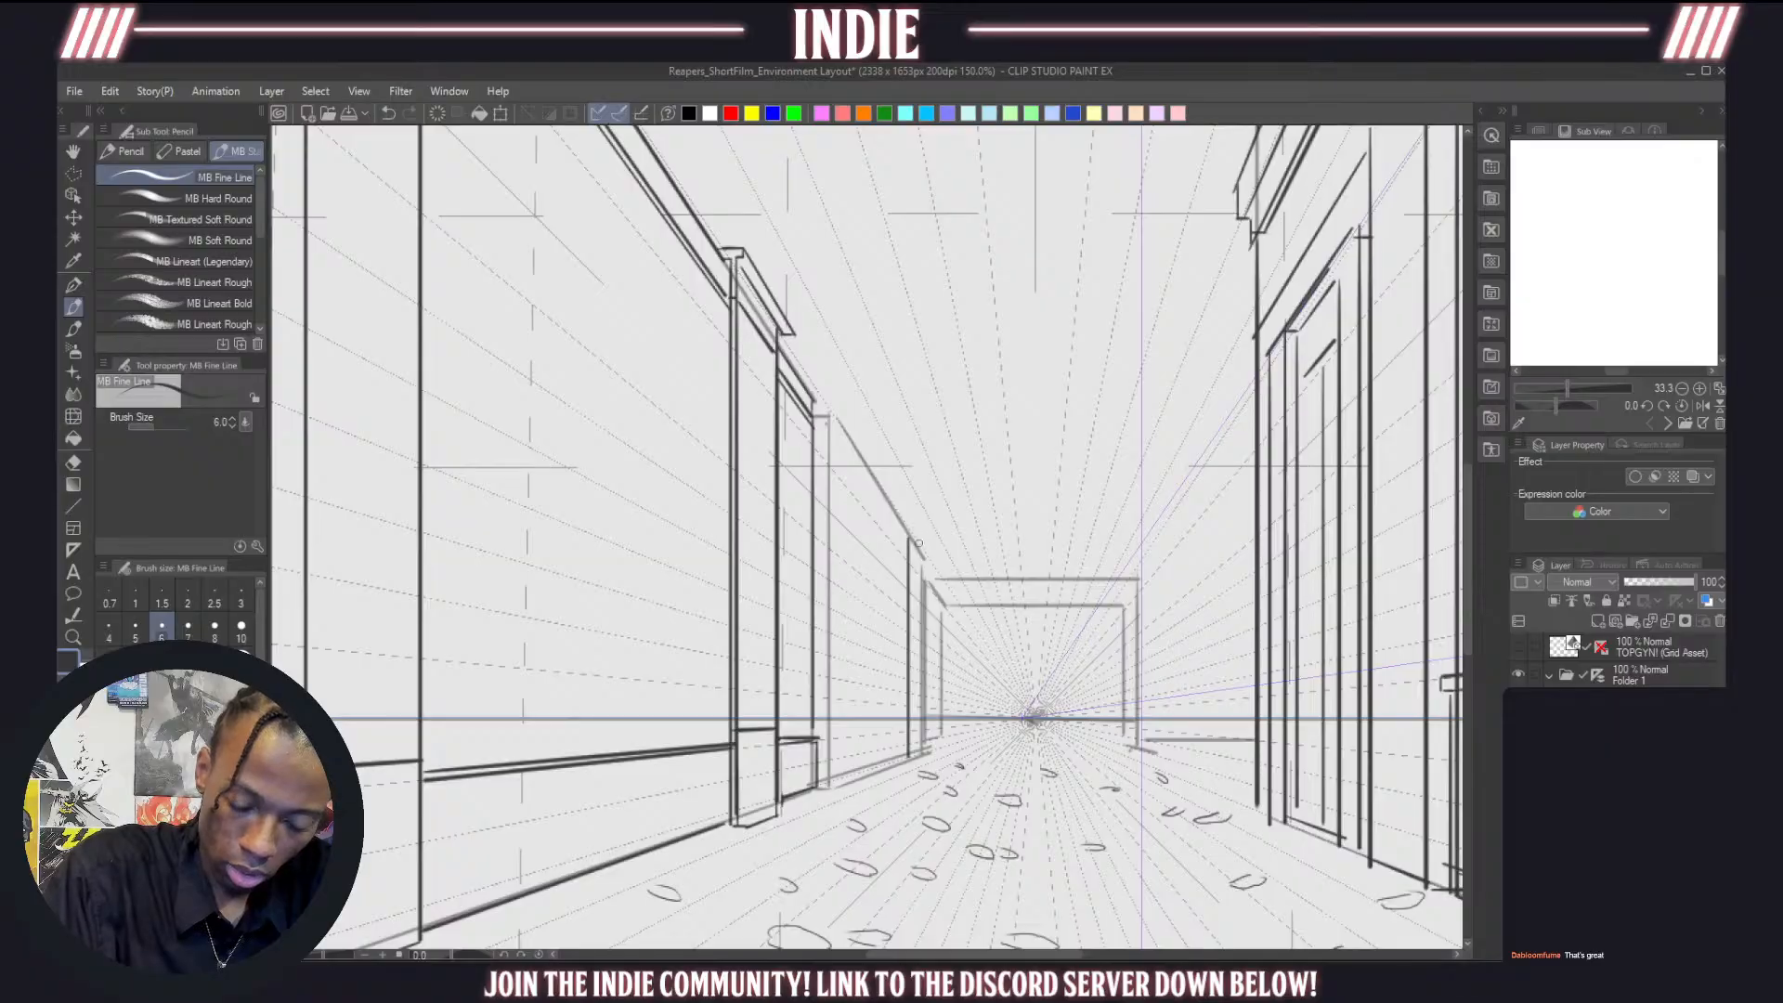
pyautogui.moveTo(924, 562); pyautogui.dragTo(931, 745)
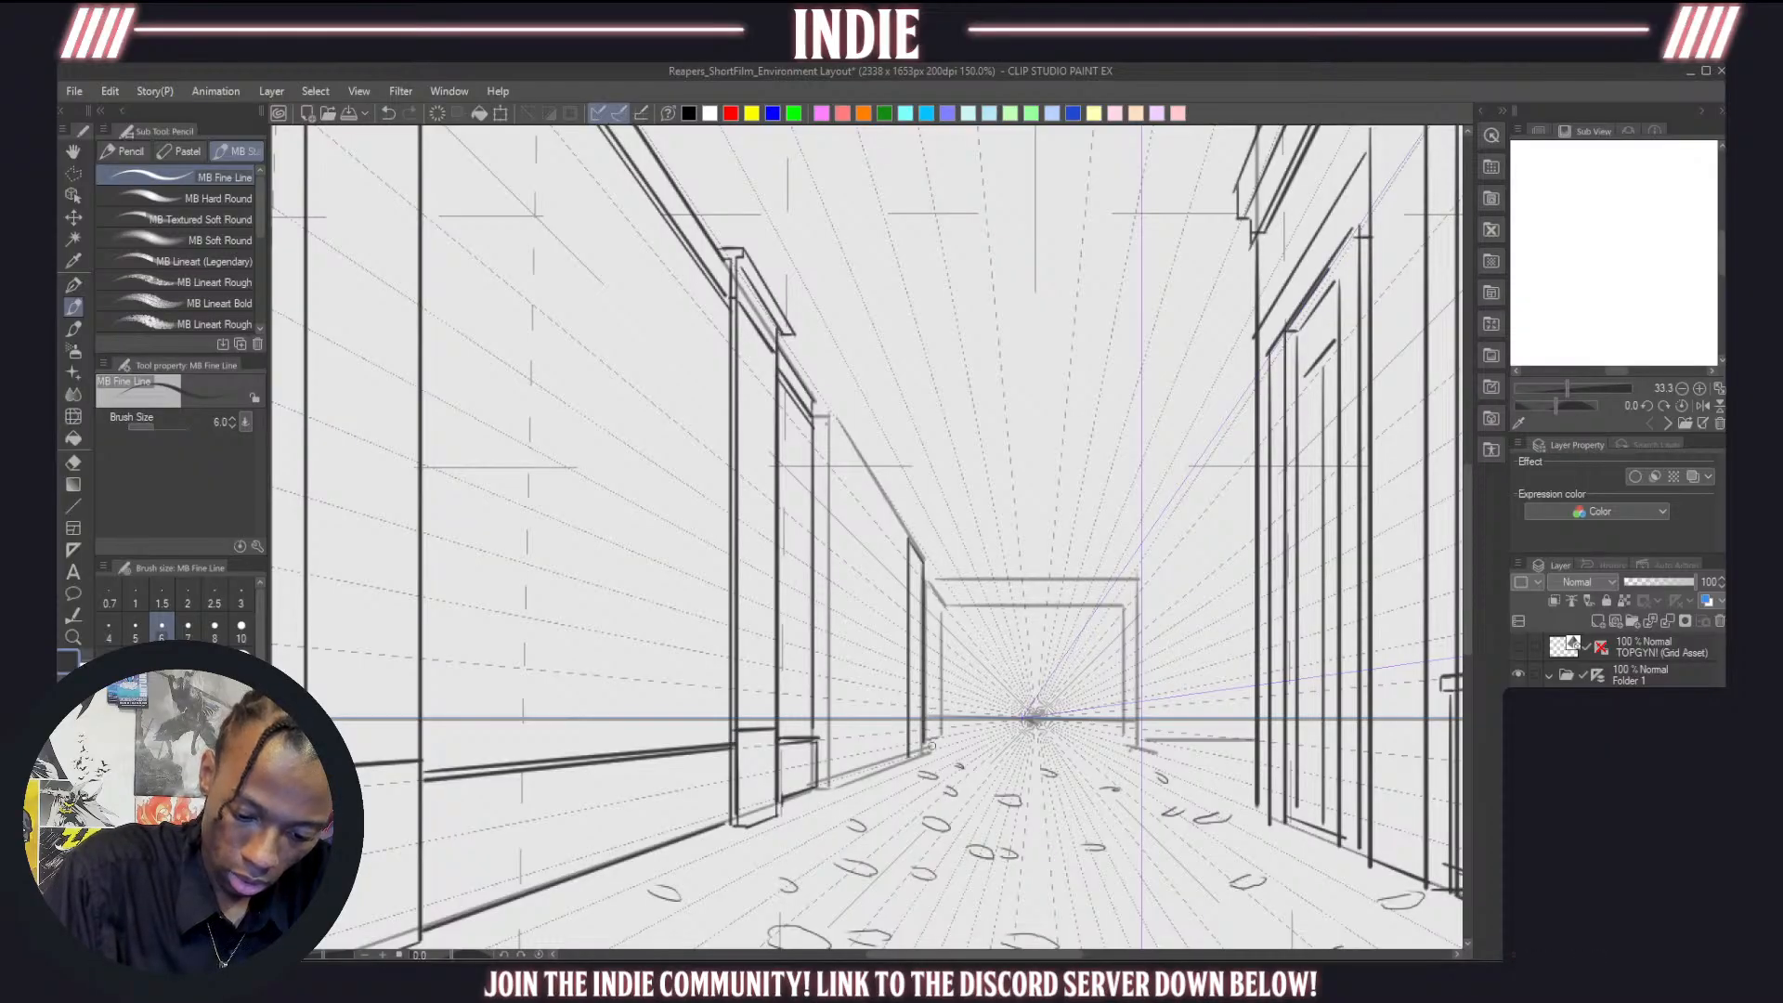
pyautogui.hotkey('ctrl', 'z')
pyautogui.hotkey('ctrl', 'z')
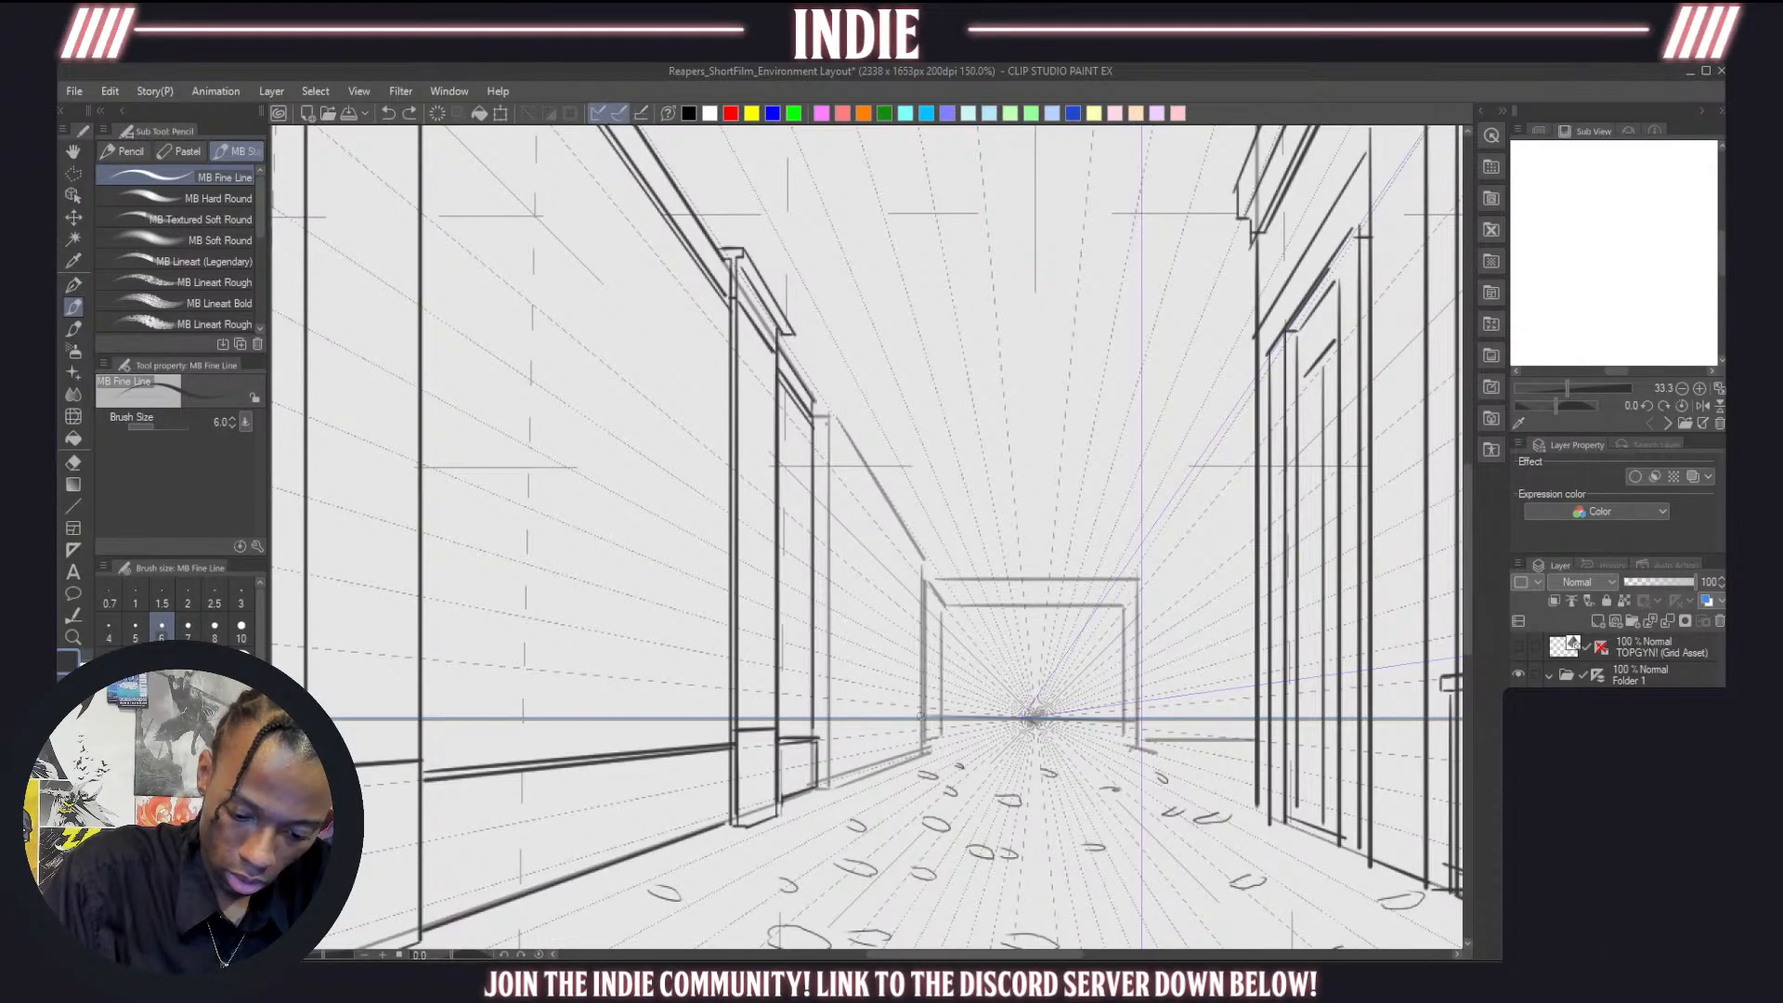
# Draw the farthest pillar on the left-hand wall with its vertical edges, small cap and inner side line
pyautogui.moveTo(907, 537); pyautogui.dragTo(910, 728)
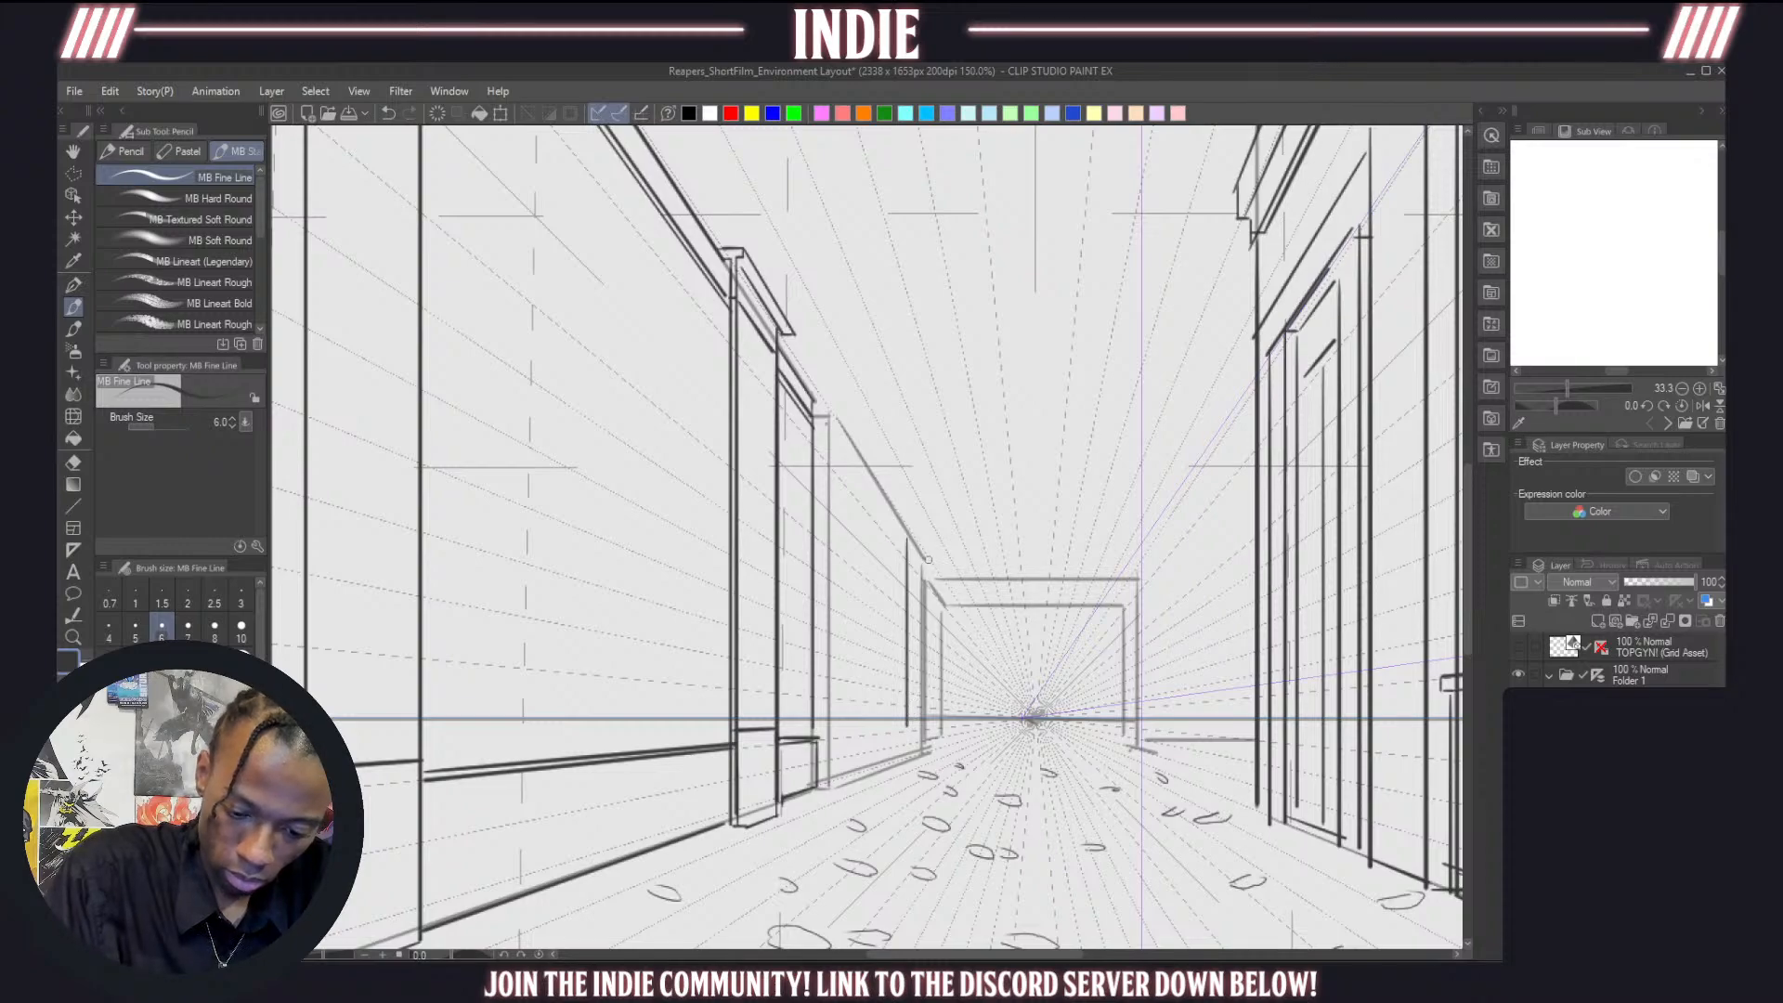
pyautogui.moveTo(926, 554)
pyautogui.mouseDown()
pyautogui.moveTo(926, 724)
pyautogui.moveTo(831, 723)
pyautogui.moveTo(828, 789)
pyautogui.moveTo(927, 757)
pyautogui.mouseUp()
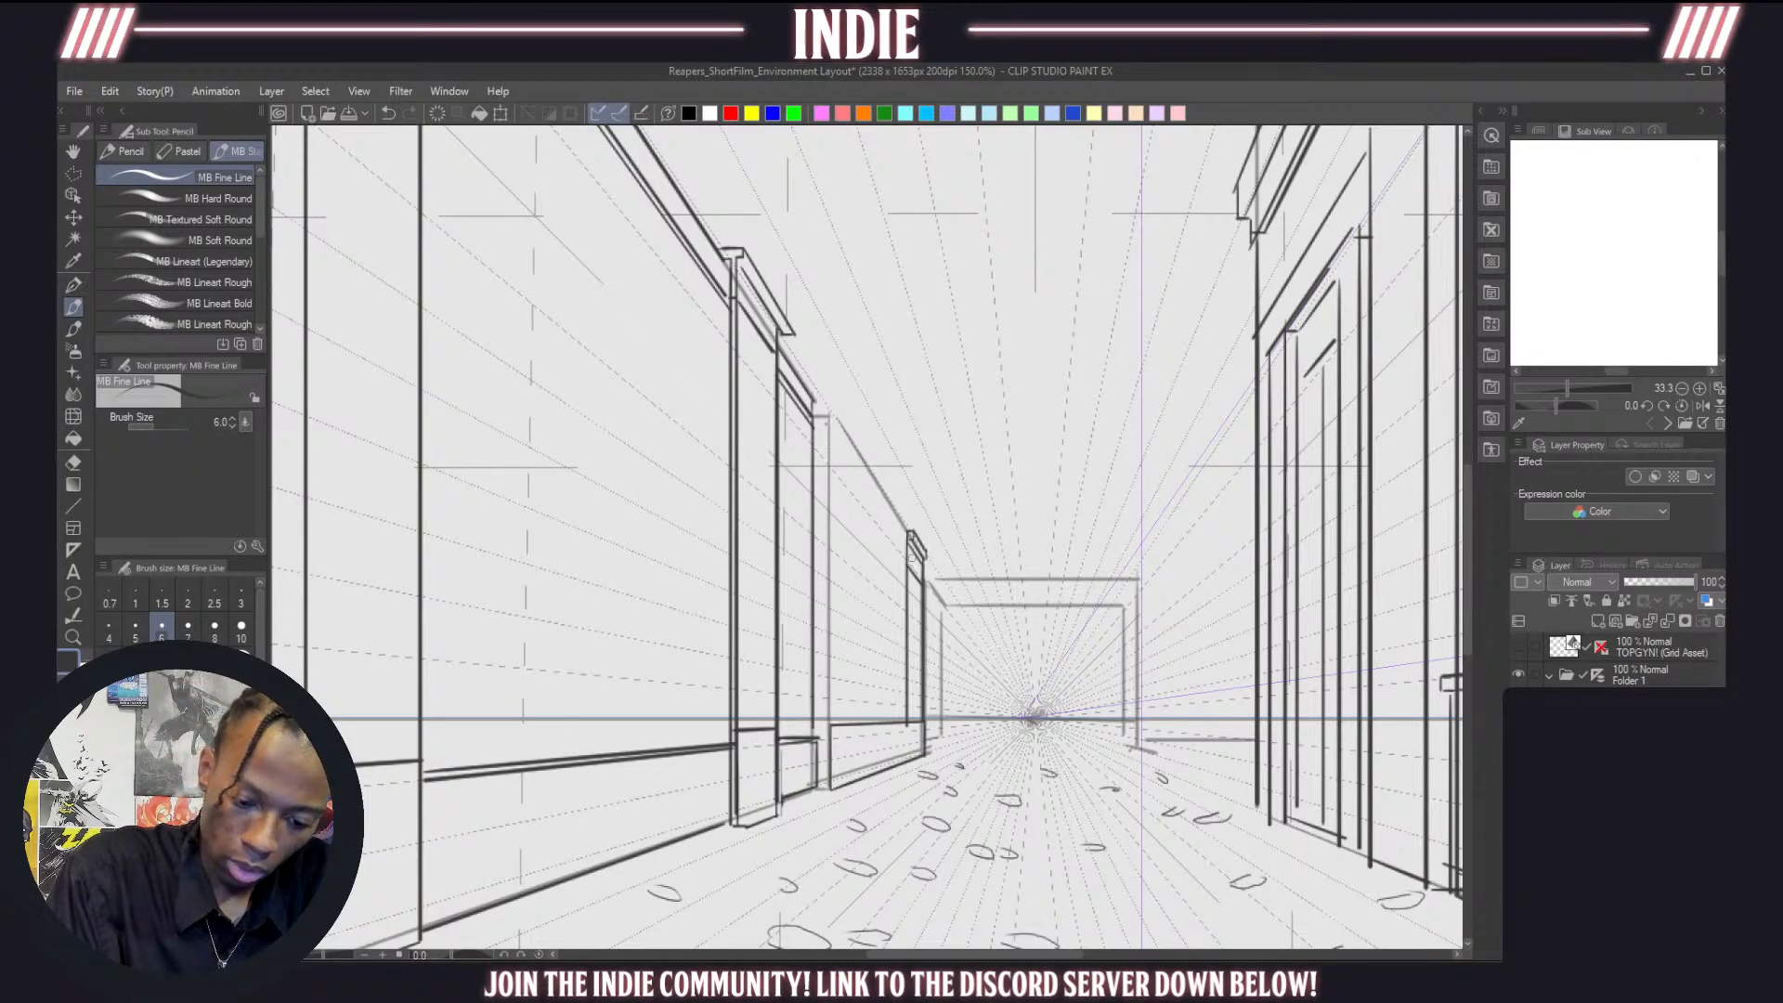
pyautogui.click(74, 462)
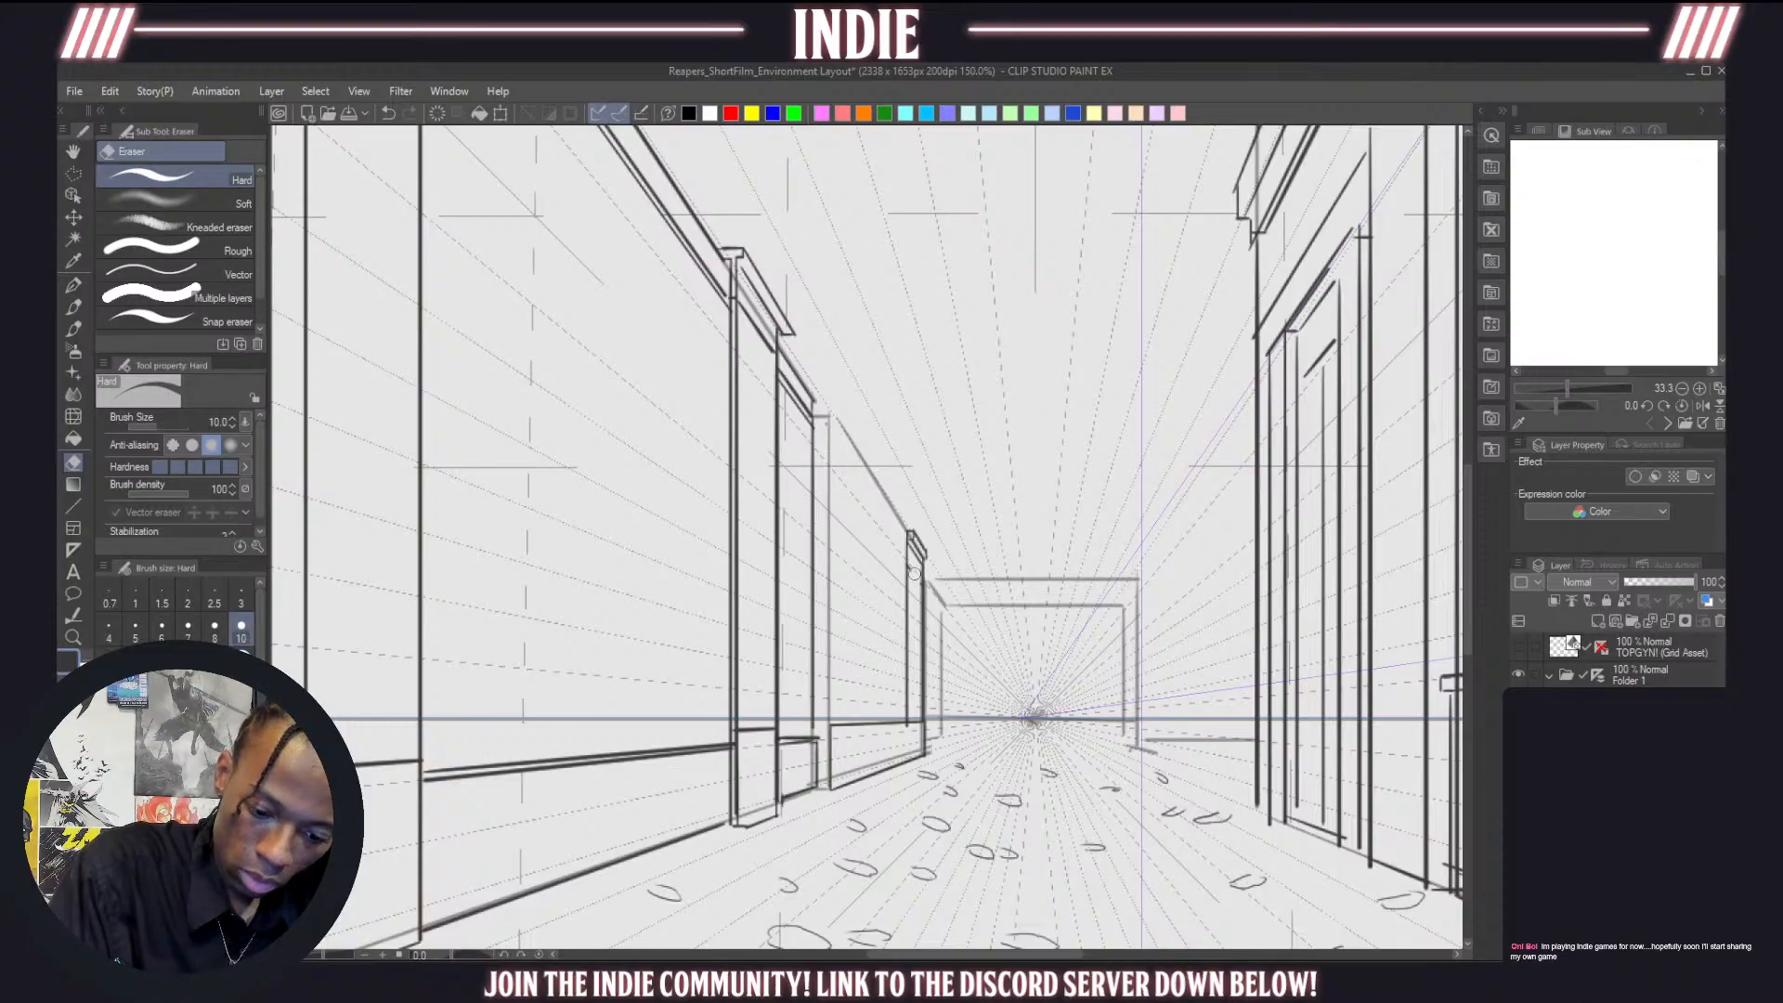
pyautogui.click(73, 306)
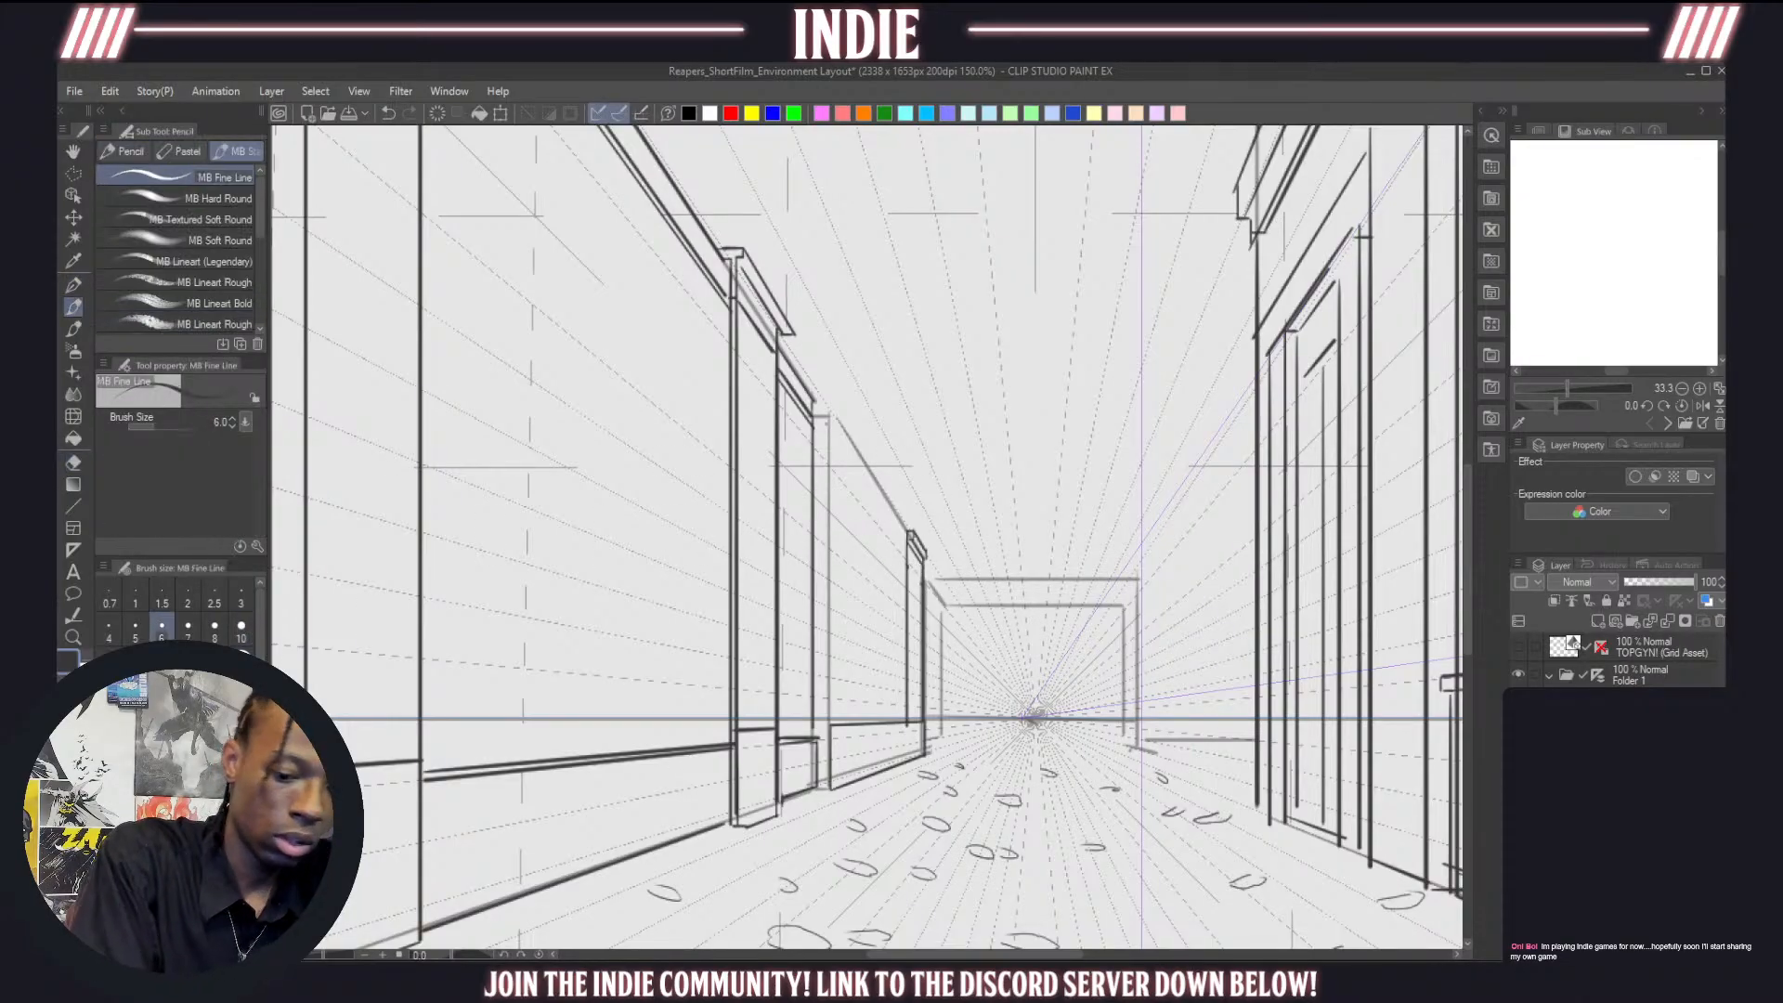
pyautogui.moveTo(911, 546); pyautogui.dragTo(916, 723)
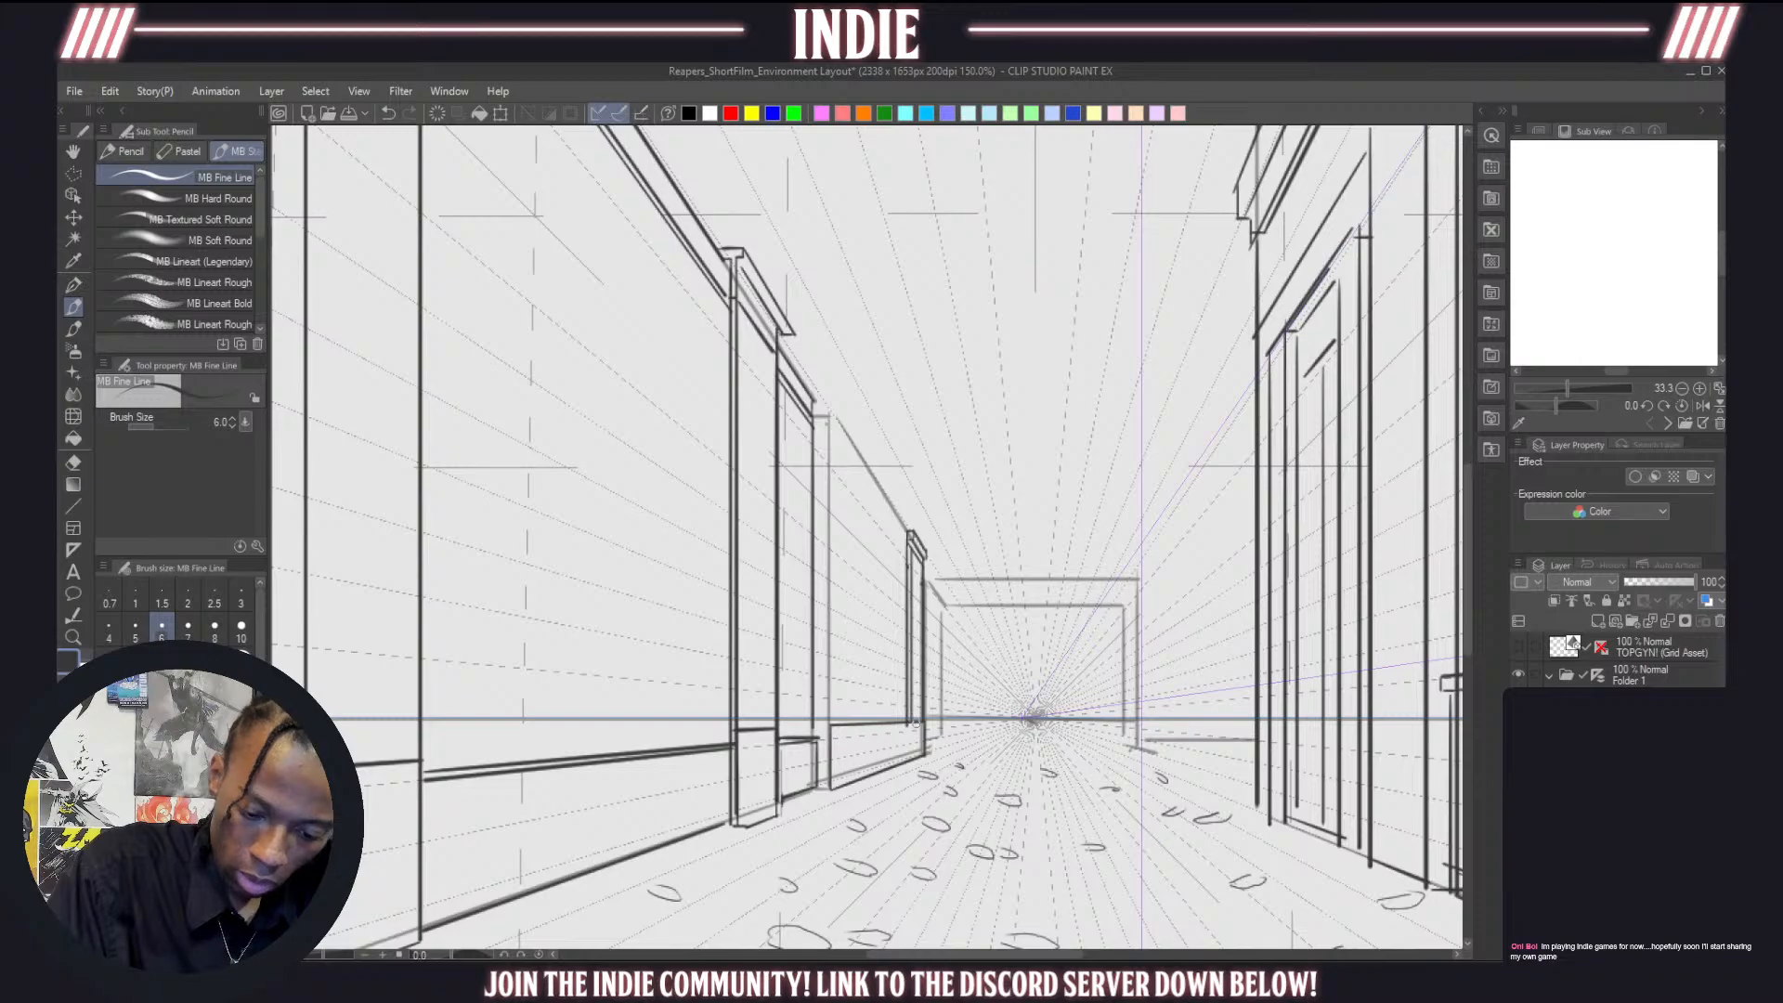
# Draw the next pillar forward on the left-hand wall with front and side verticals and a projecting cap in perspective
pyautogui.moveTo(832, 421); pyautogui.dragTo(833, 723)
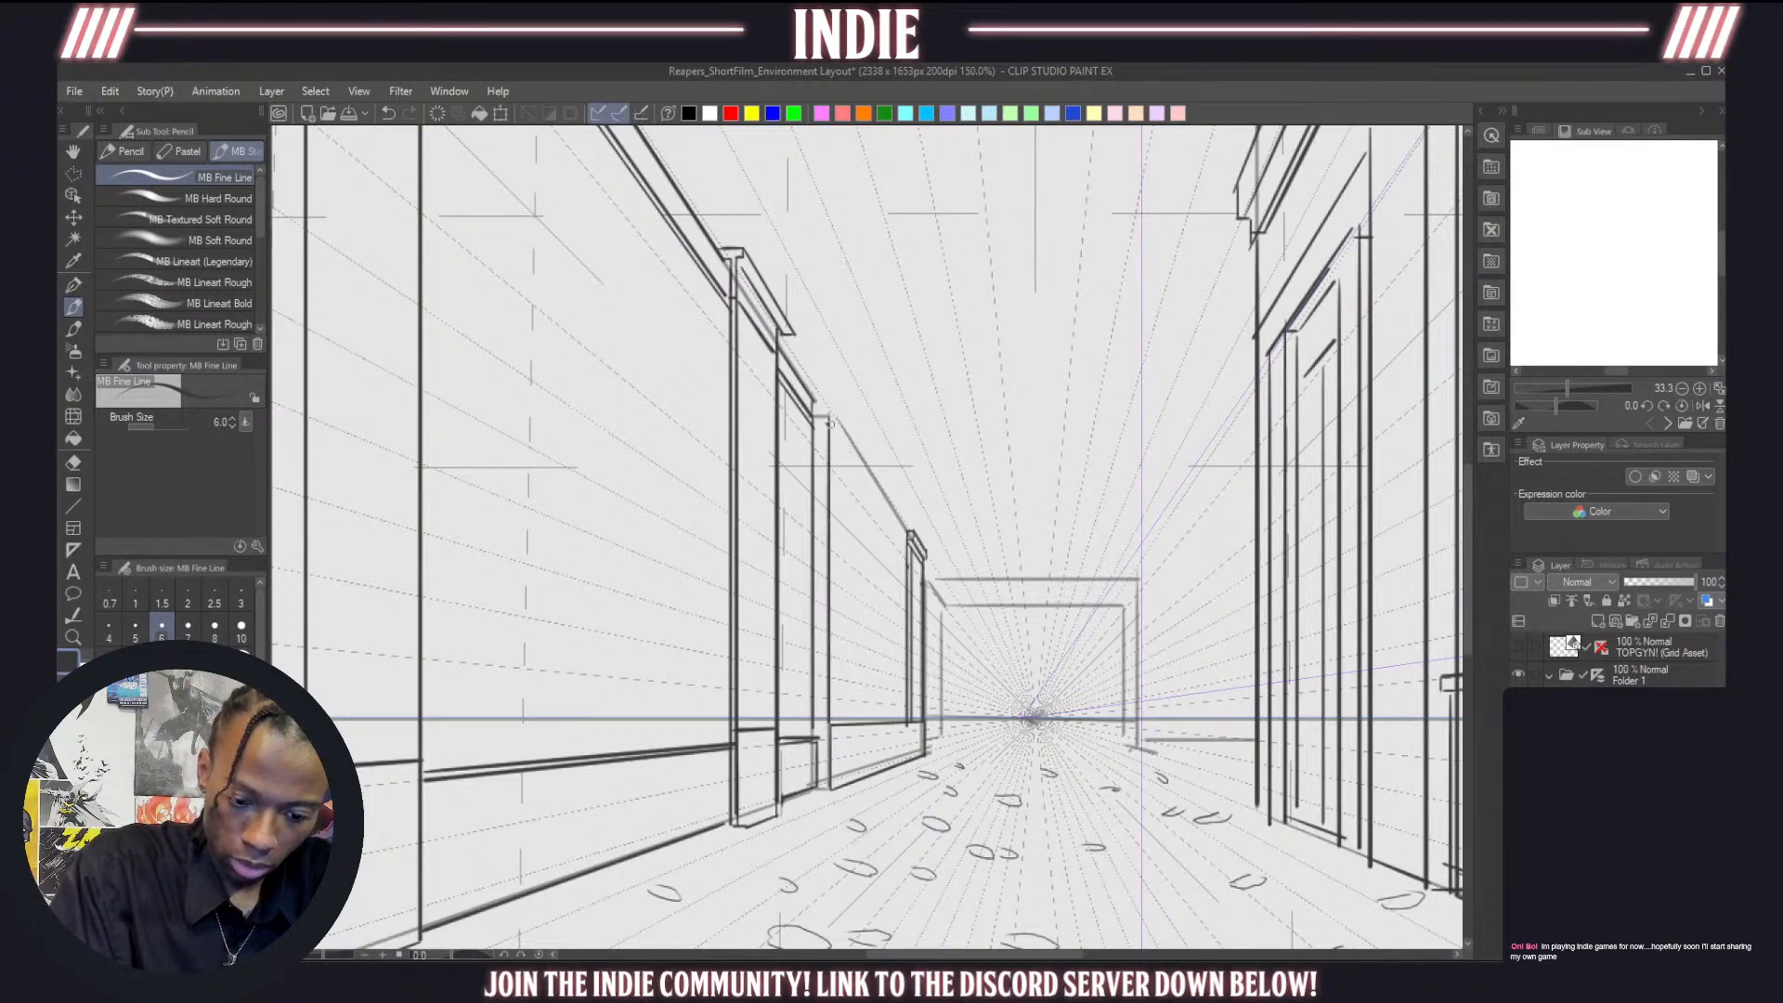
pyautogui.moveTo(836, 416); pyautogui.dragTo(840, 724)
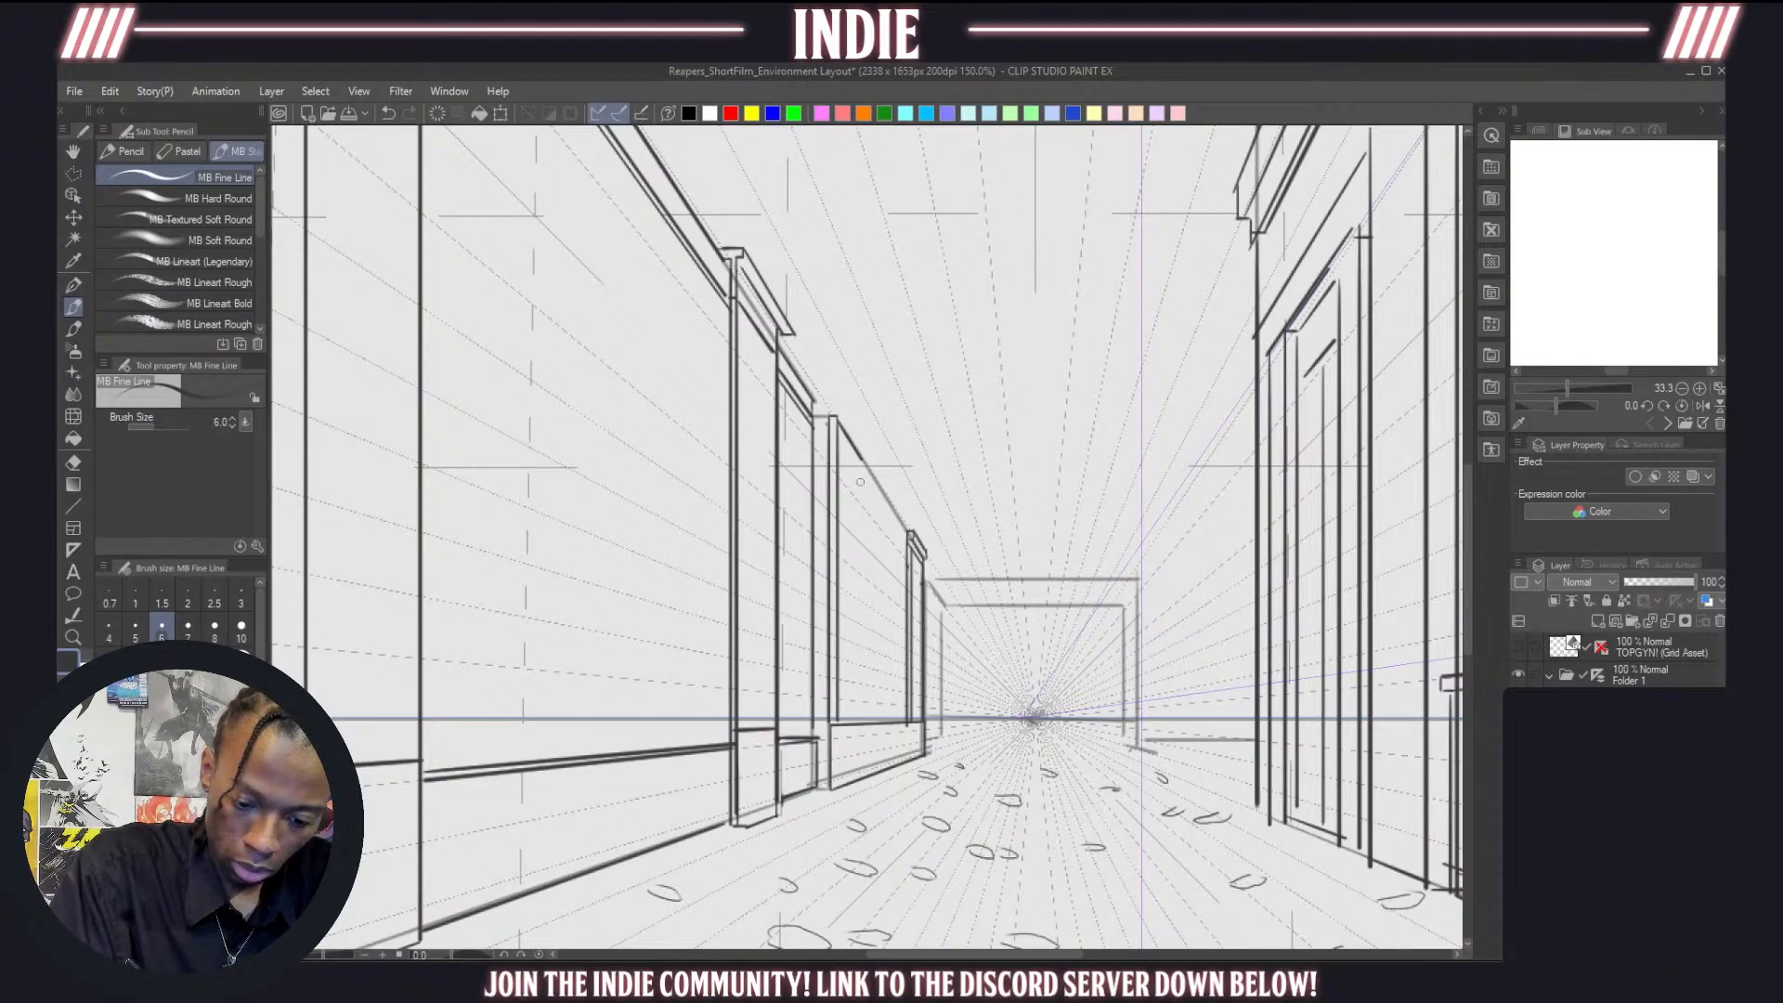
pyautogui.moveTo(859, 462); pyautogui.dragTo(859, 725)
pyautogui.hotkey('ctrl', 'z')
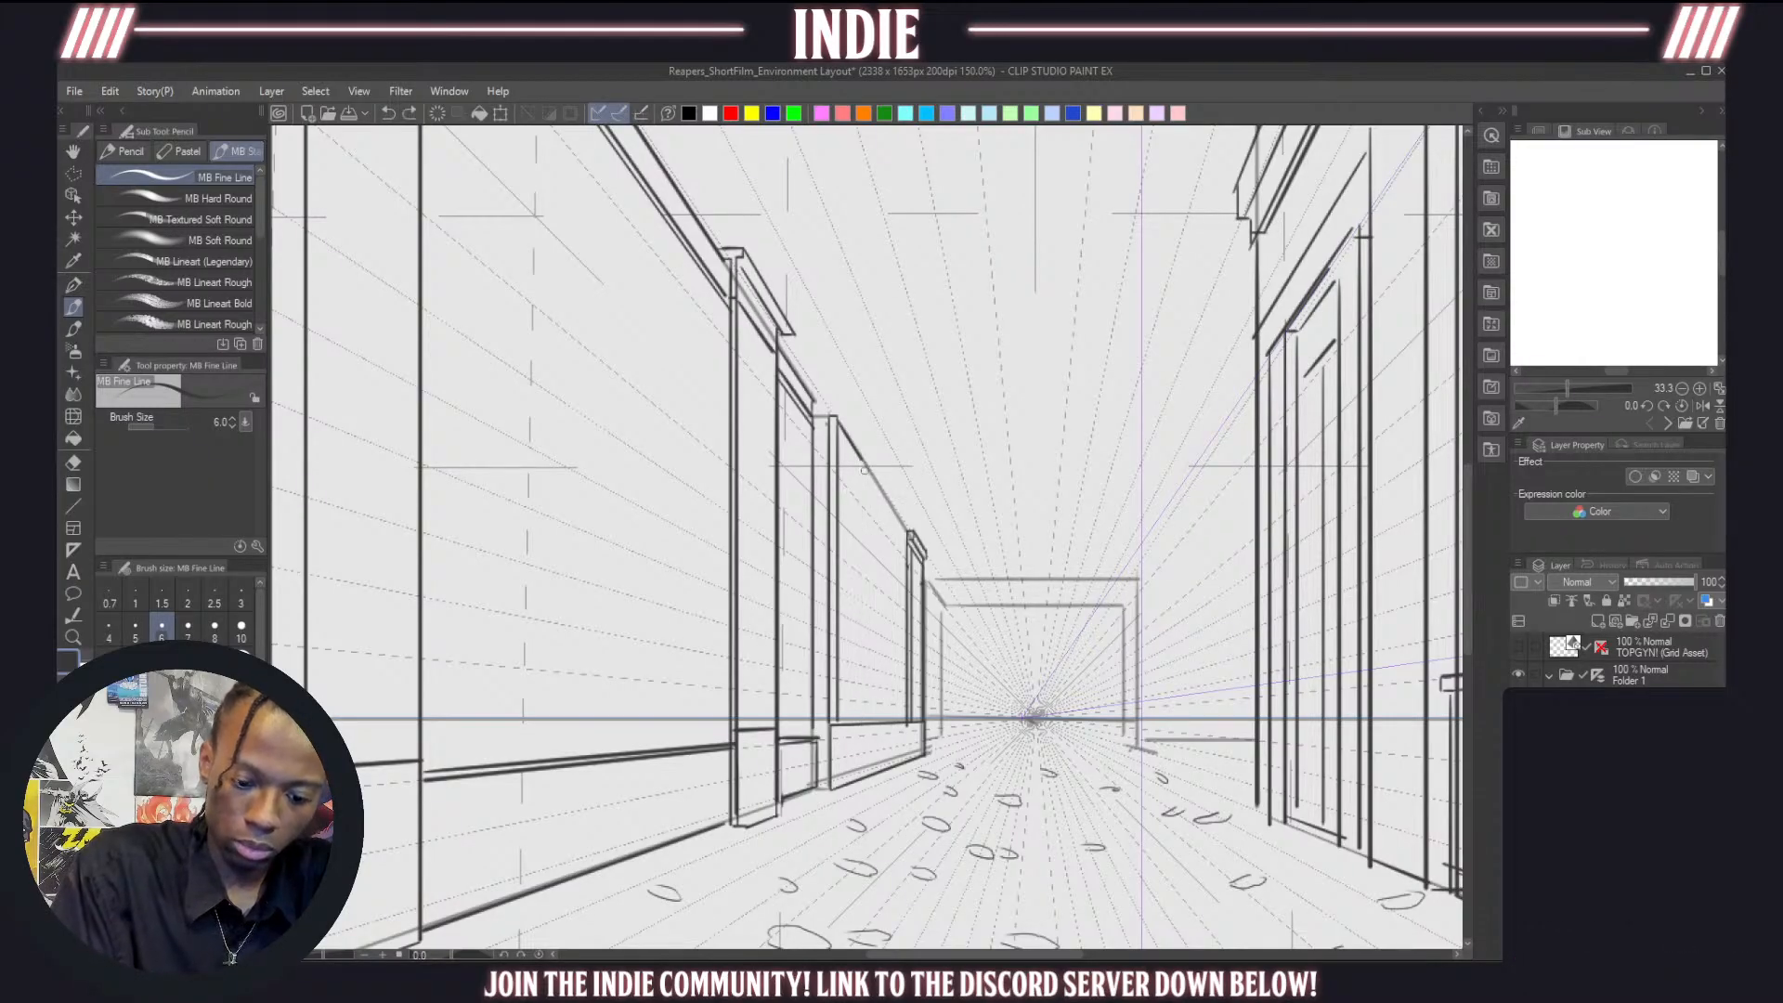
pyautogui.moveTo(859, 456); pyautogui.dragTo(861, 722)
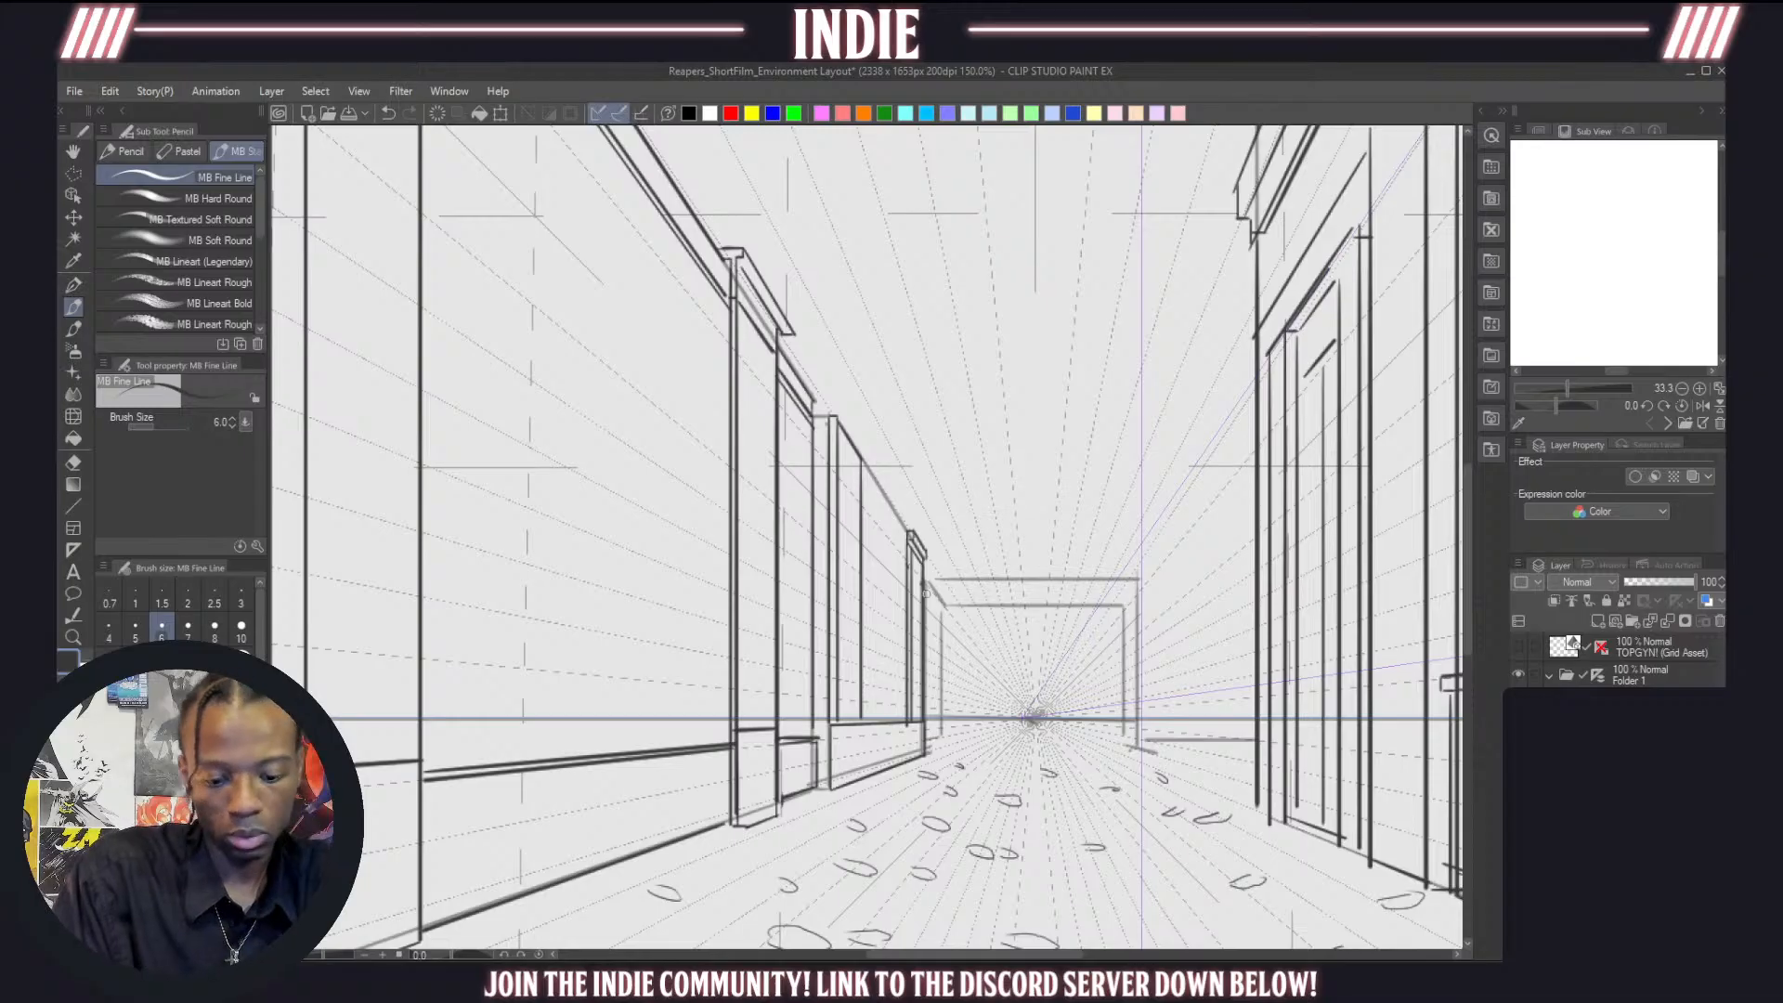
pyautogui.hotkey('ctrl', 'z')
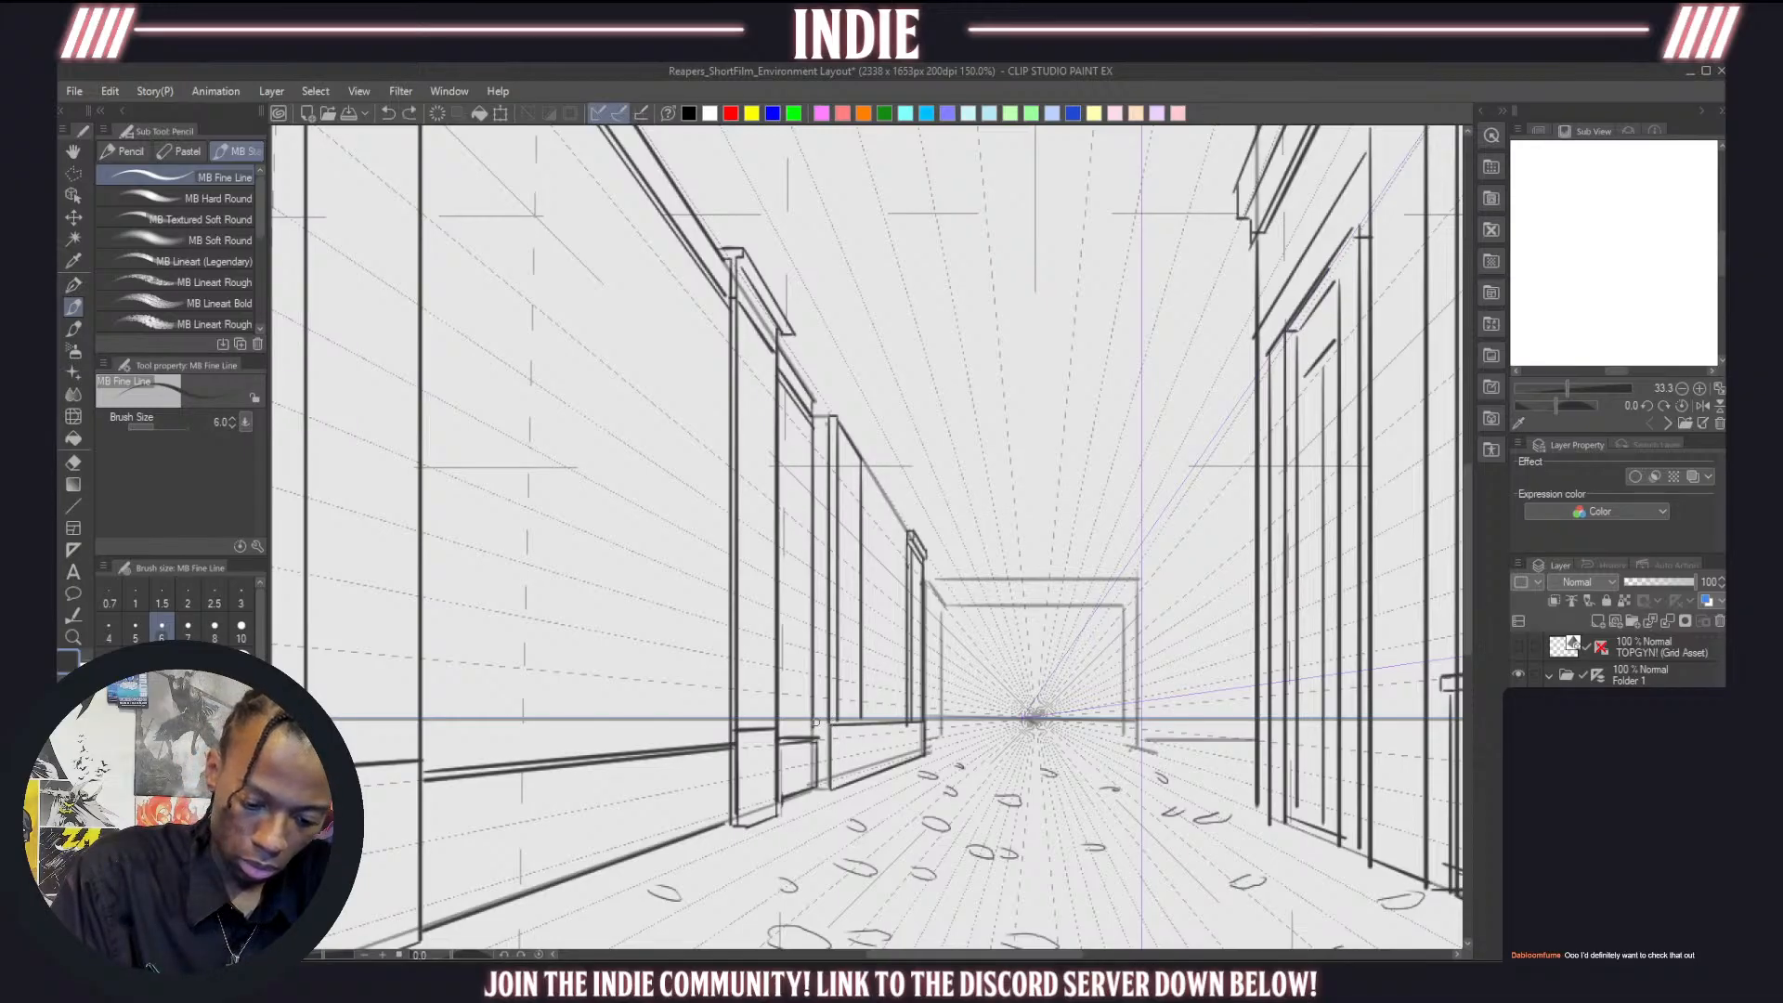
pyautogui.moveTo(815, 725); pyautogui.dragTo(832, 724)
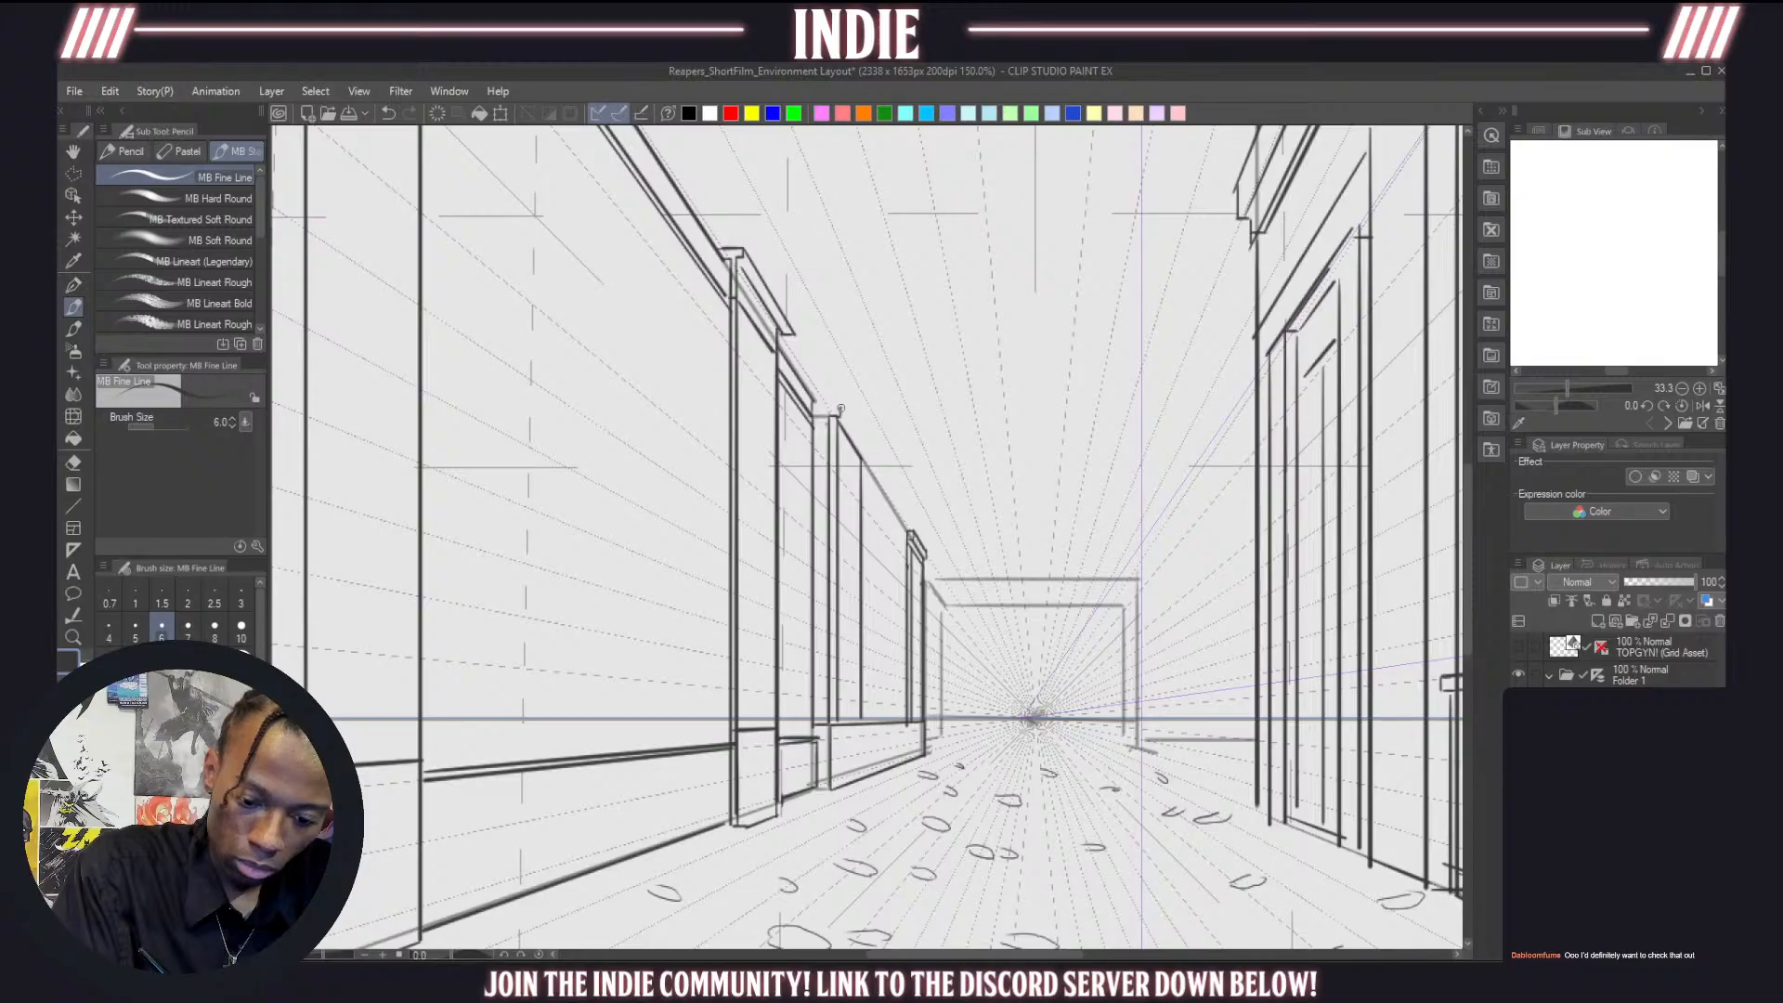
pyautogui.moveTo(841, 410); pyautogui.dragTo(814, 412)
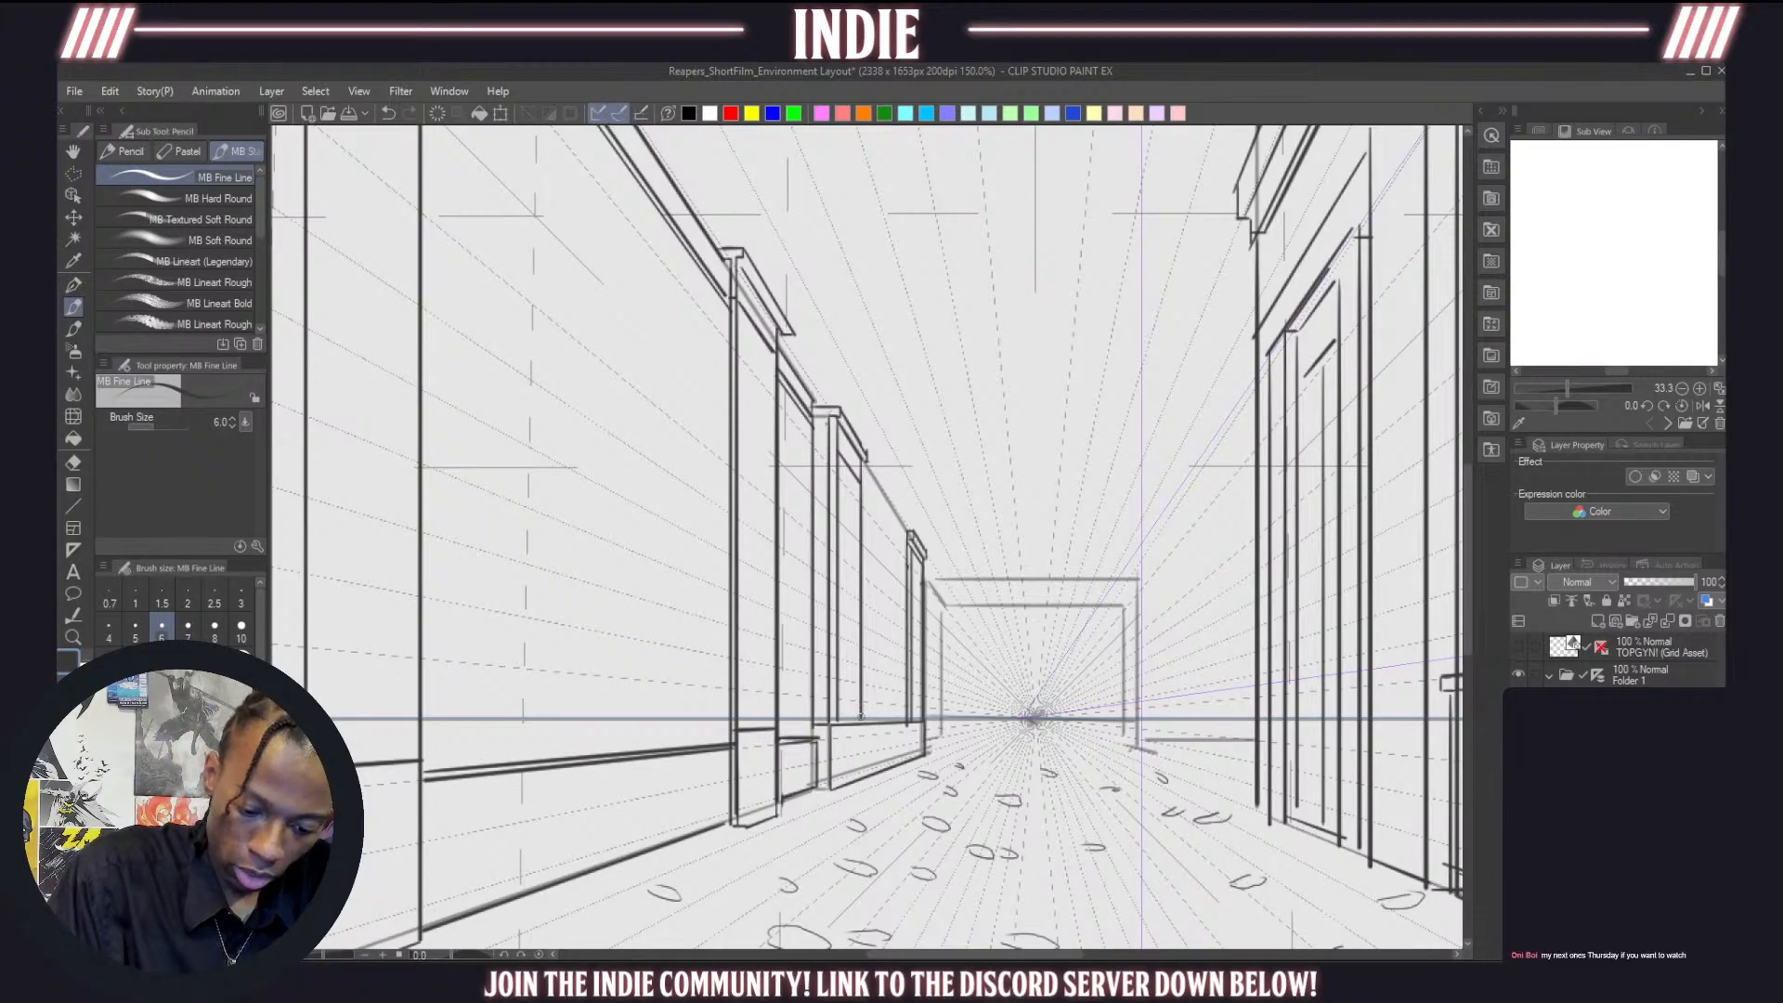
# Extend the vertical edges of the two far left-hand pillars down to the ground to form their bases
pyautogui.moveTo(862, 712); pyautogui.dragTo(863, 783)
pyautogui.moveTo(839, 711); pyautogui.dragTo(840, 794)
pyautogui.moveTo(826, 716); pyautogui.dragTo(826, 785)
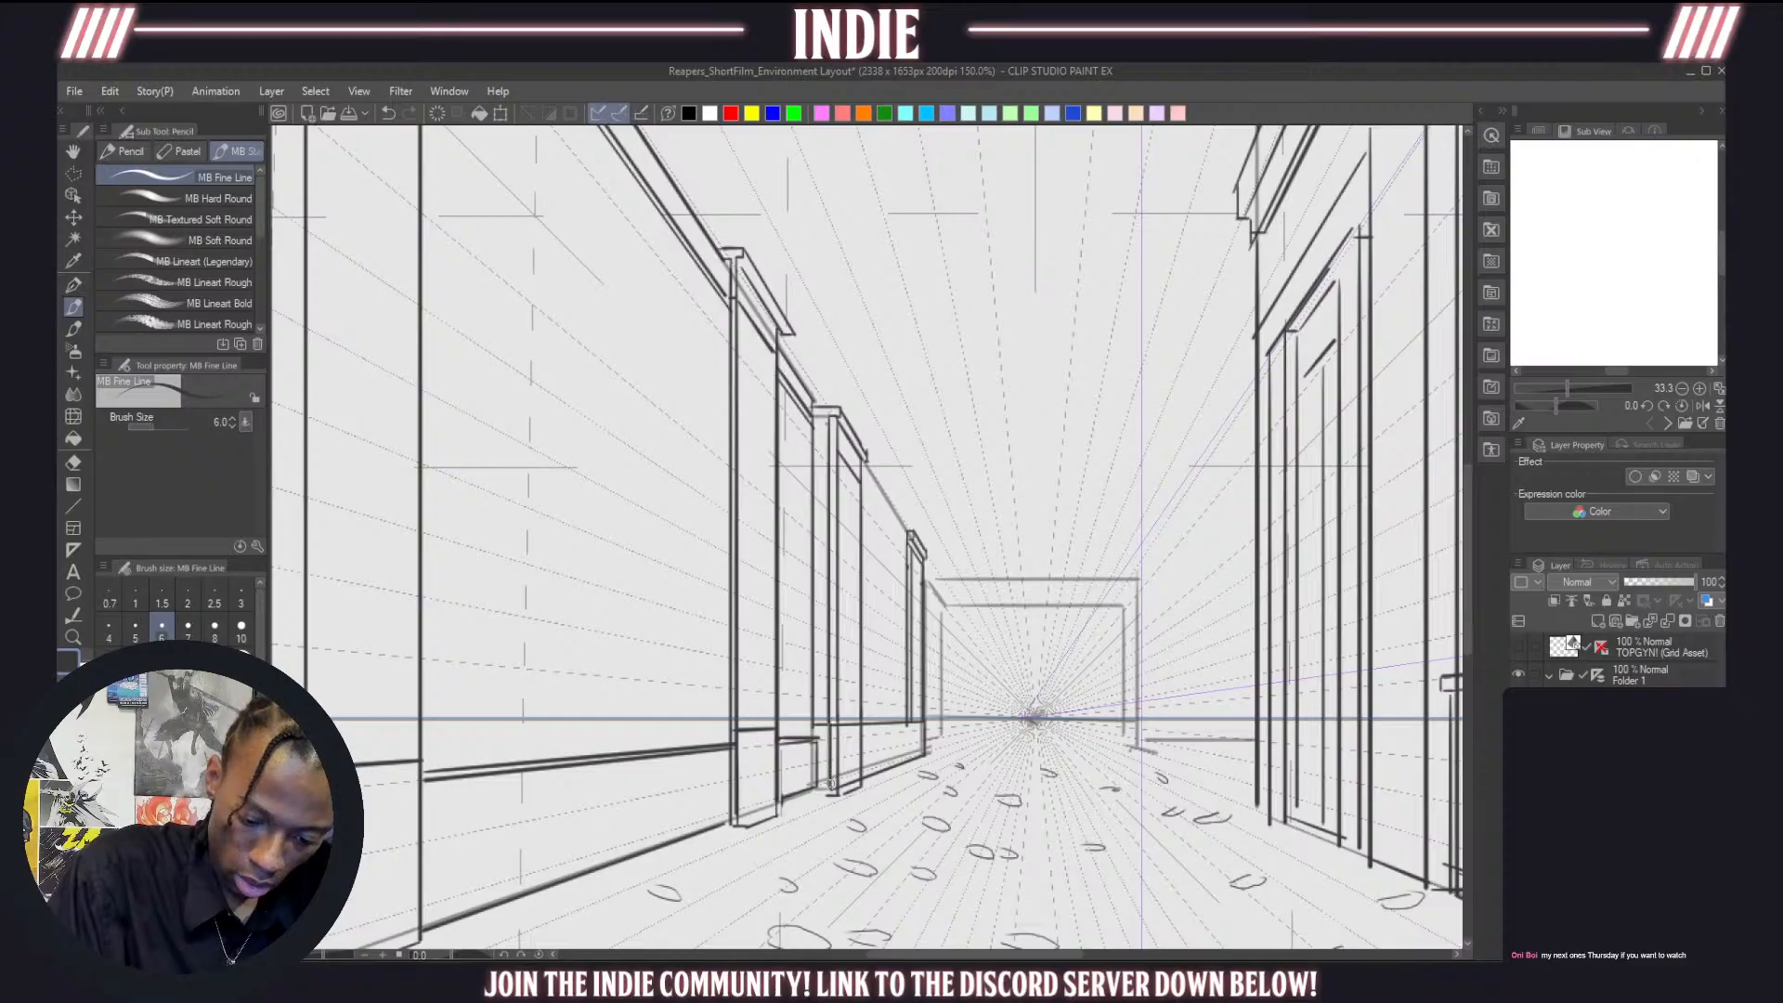
pyautogui.moveTo(914, 721); pyautogui.dragTo(909, 765)
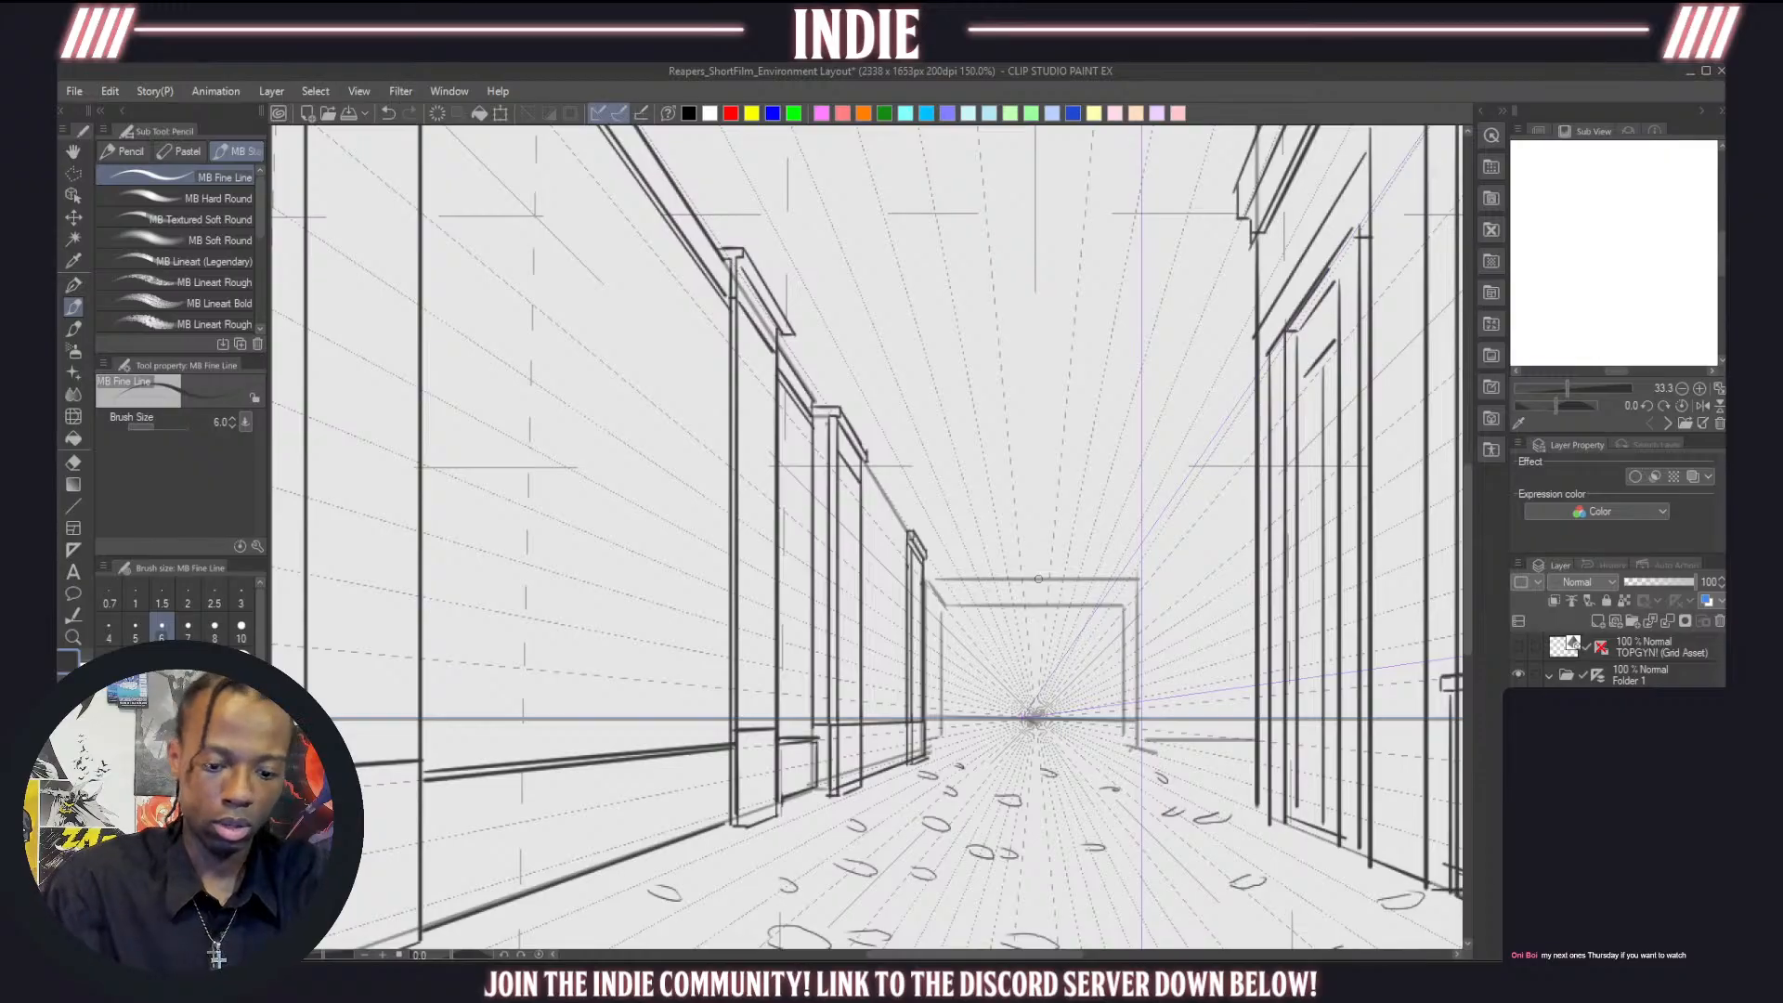
# Draw the receding cornice lines along the wall top between the two farthest left-hand pillars
pyautogui.scroll(-6, 1039, 578)
pyautogui.scroll(4, 867, 490)
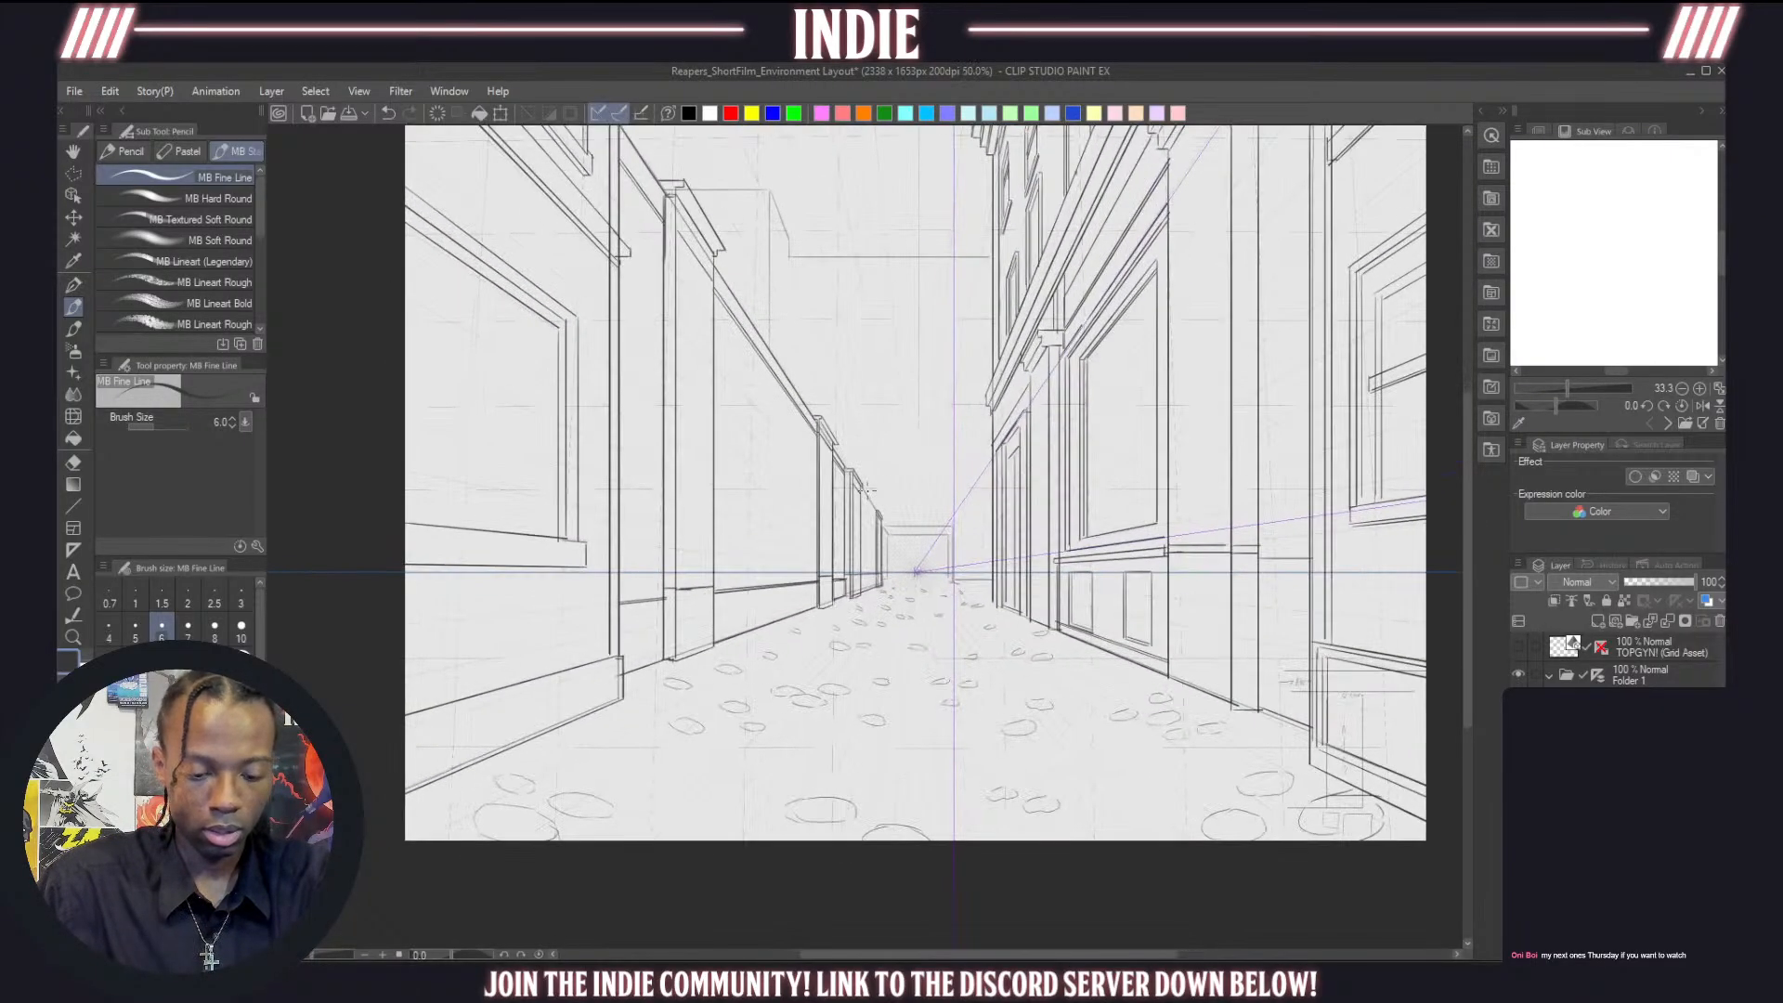
pyautogui.scroll(3, 866, 485)
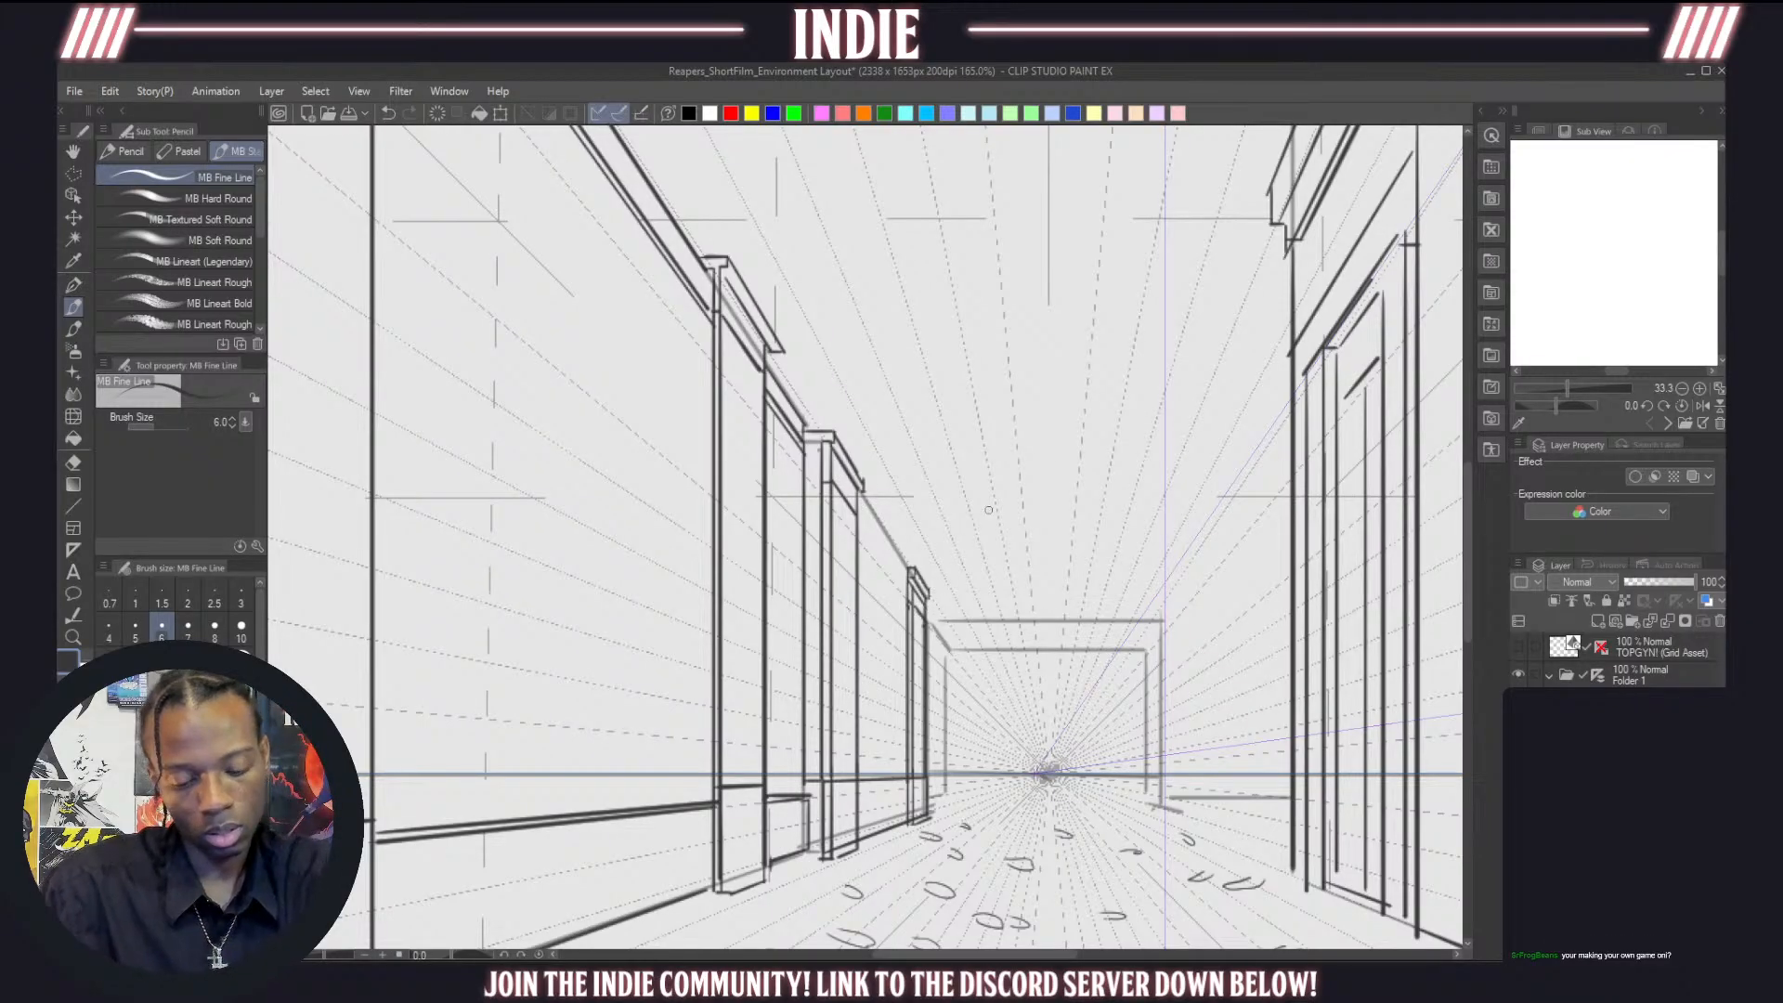
pyautogui.scroll(-6, 989, 510)
pyautogui.scroll(2, 888, 489)
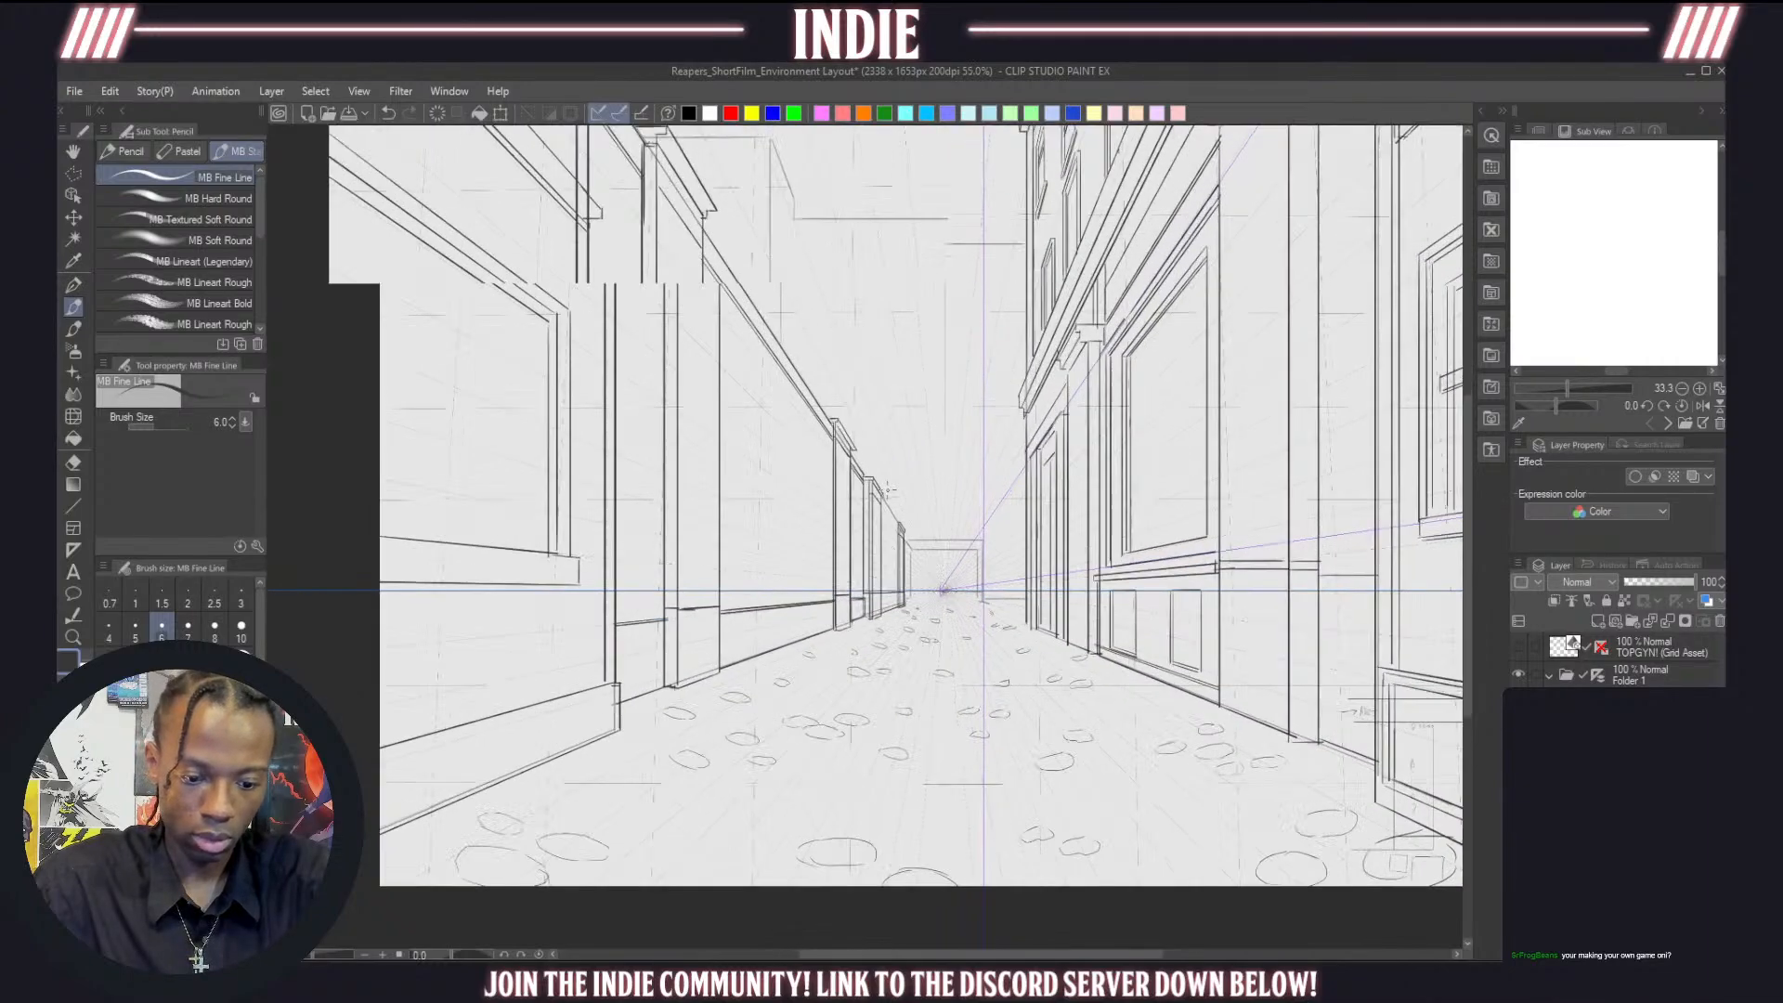
pyautogui.scroll(5, 888, 489)
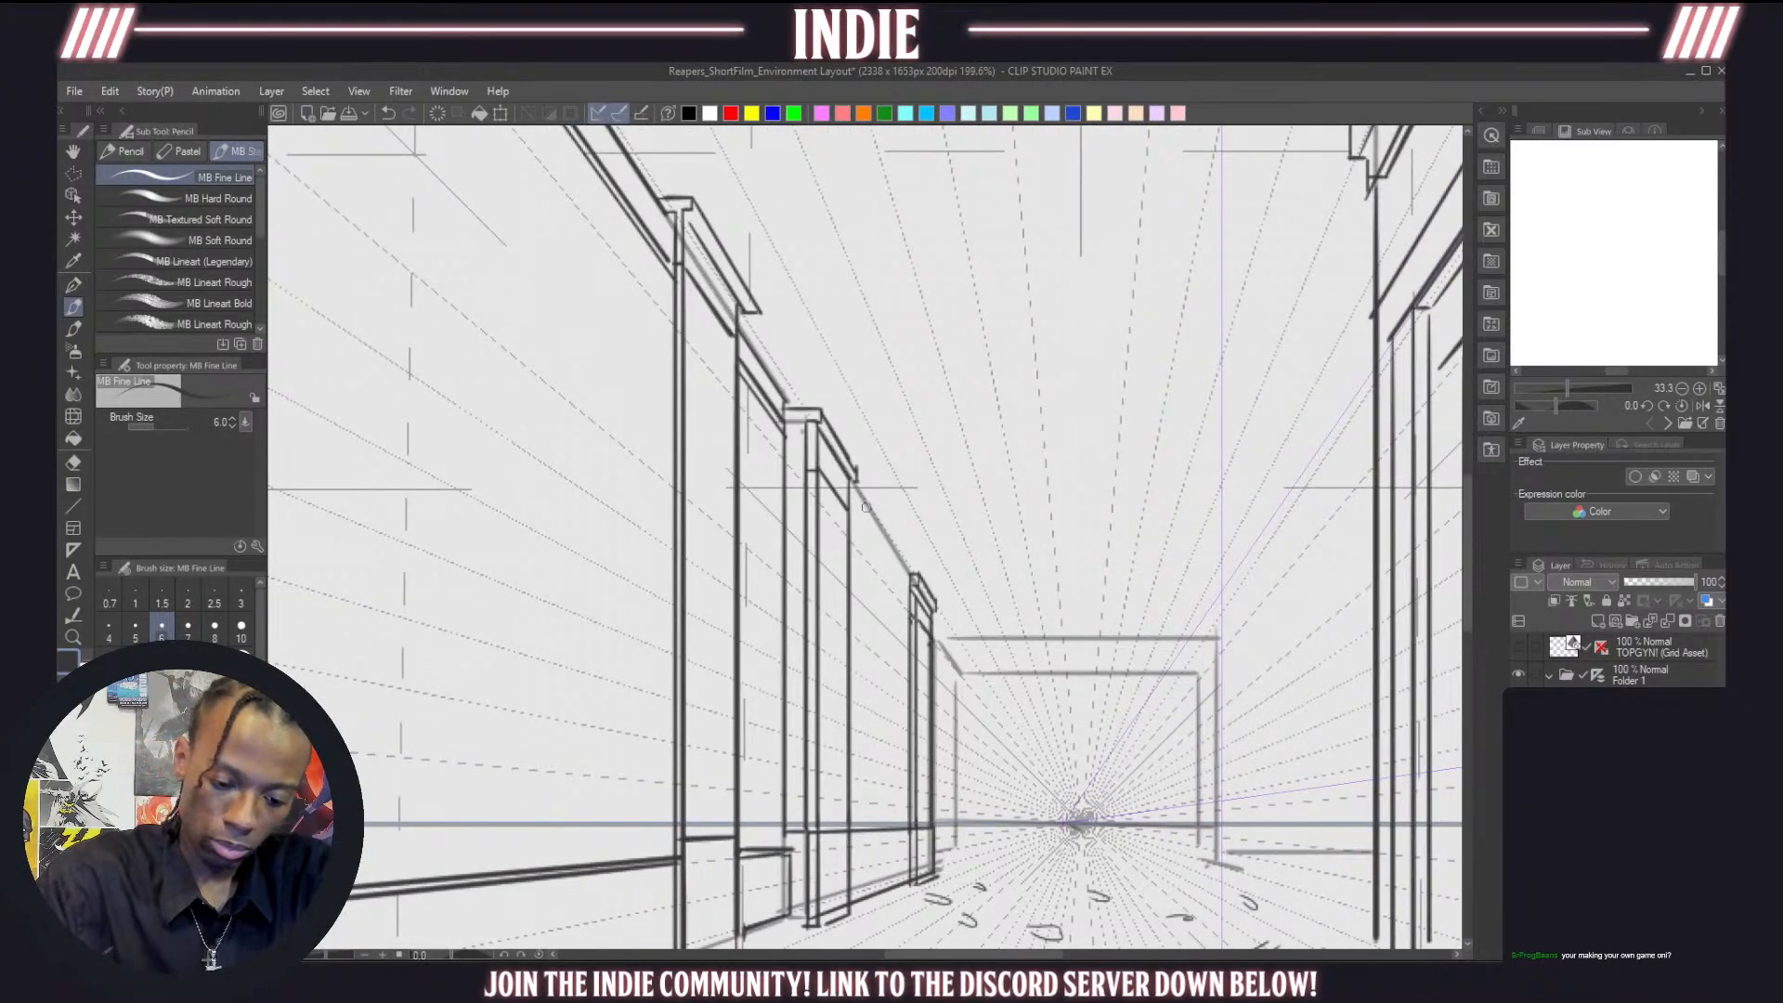
pyautogui.moveTo(852, 485); pyautogui.dragTo(911, 573)
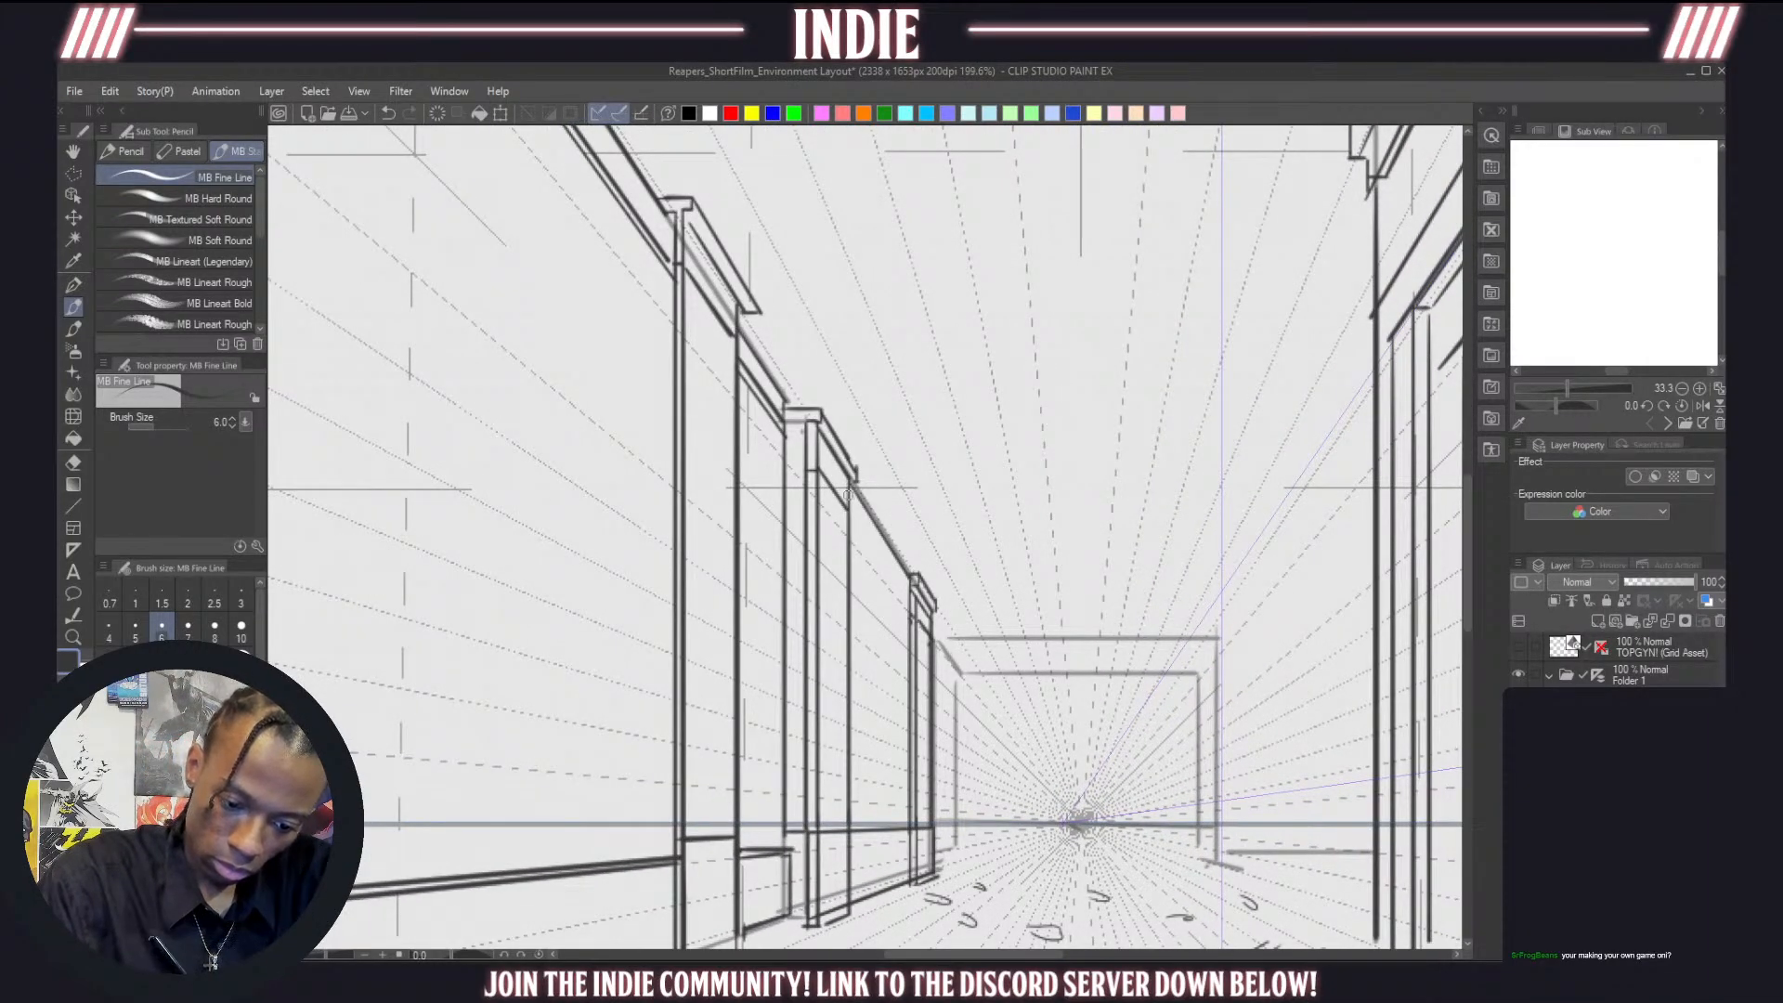
pyautogui.moveTo(849, 494); pyautogui.dragTo(912, 581)
pyautogui.moveTo(852, 484); pyautogui.dragTo(916, 575)
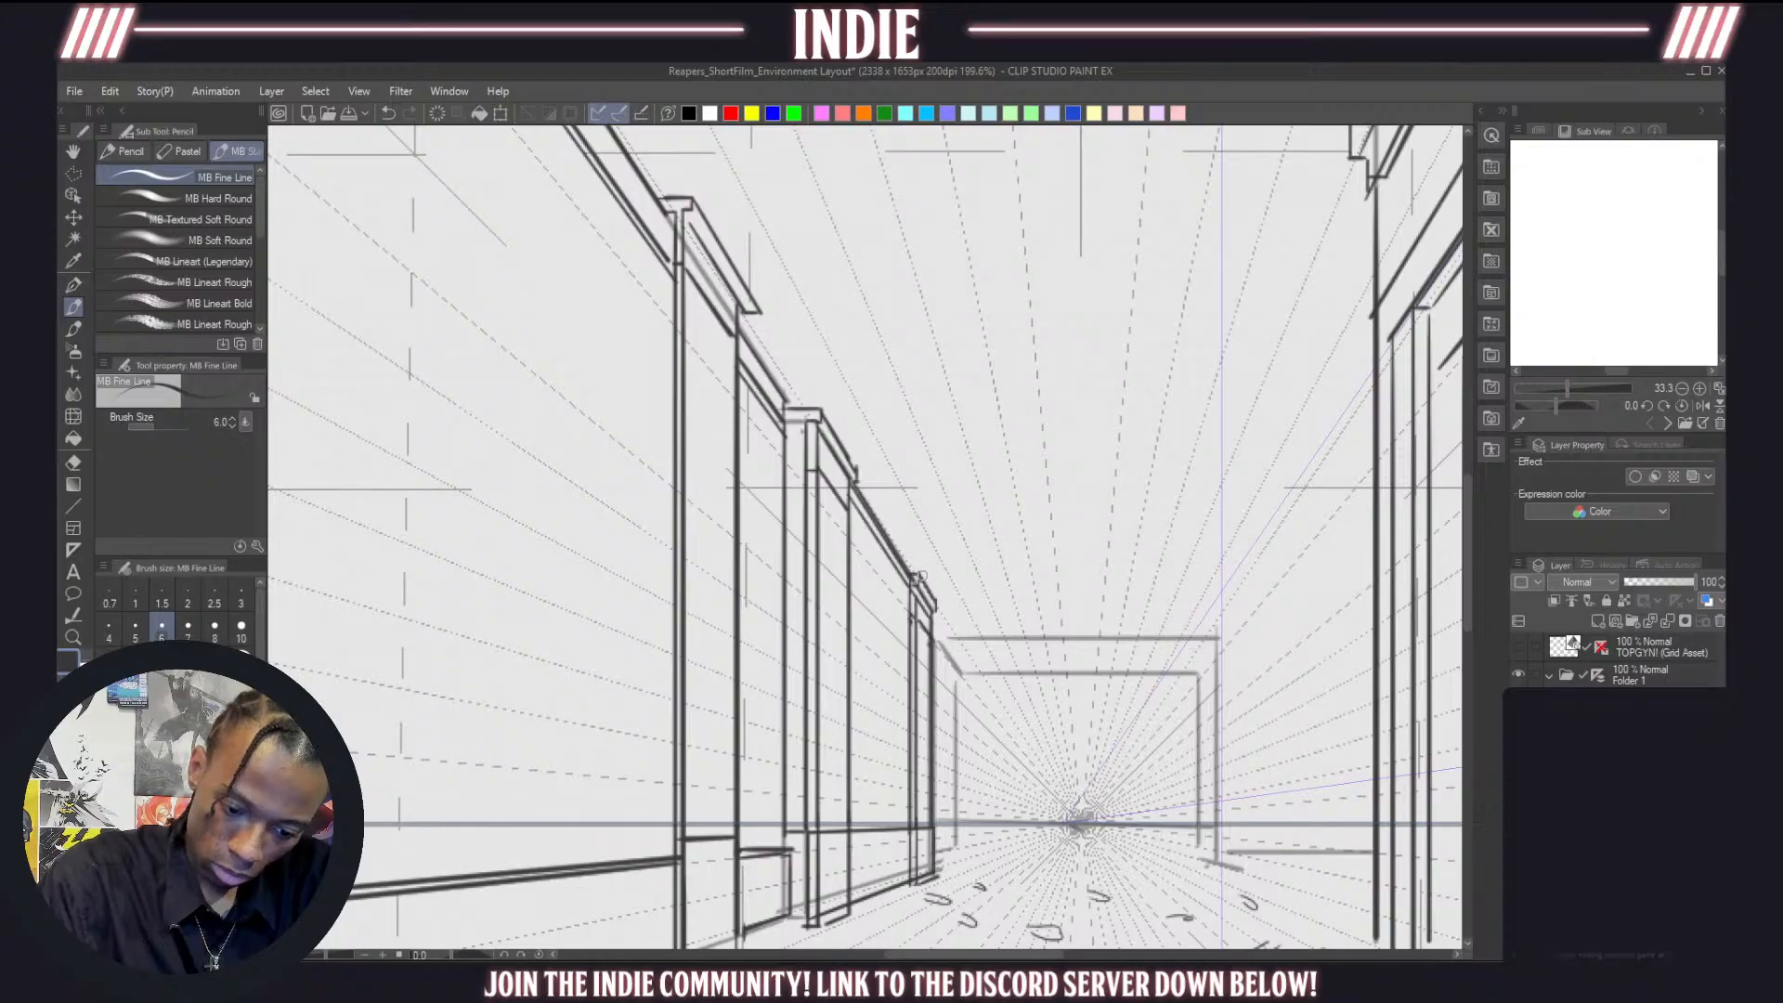
pyautogui.hotkey('ctrl', 'z')
pyautogui.moveTo(846, 505); pyautogui.dragTo(914, 593)
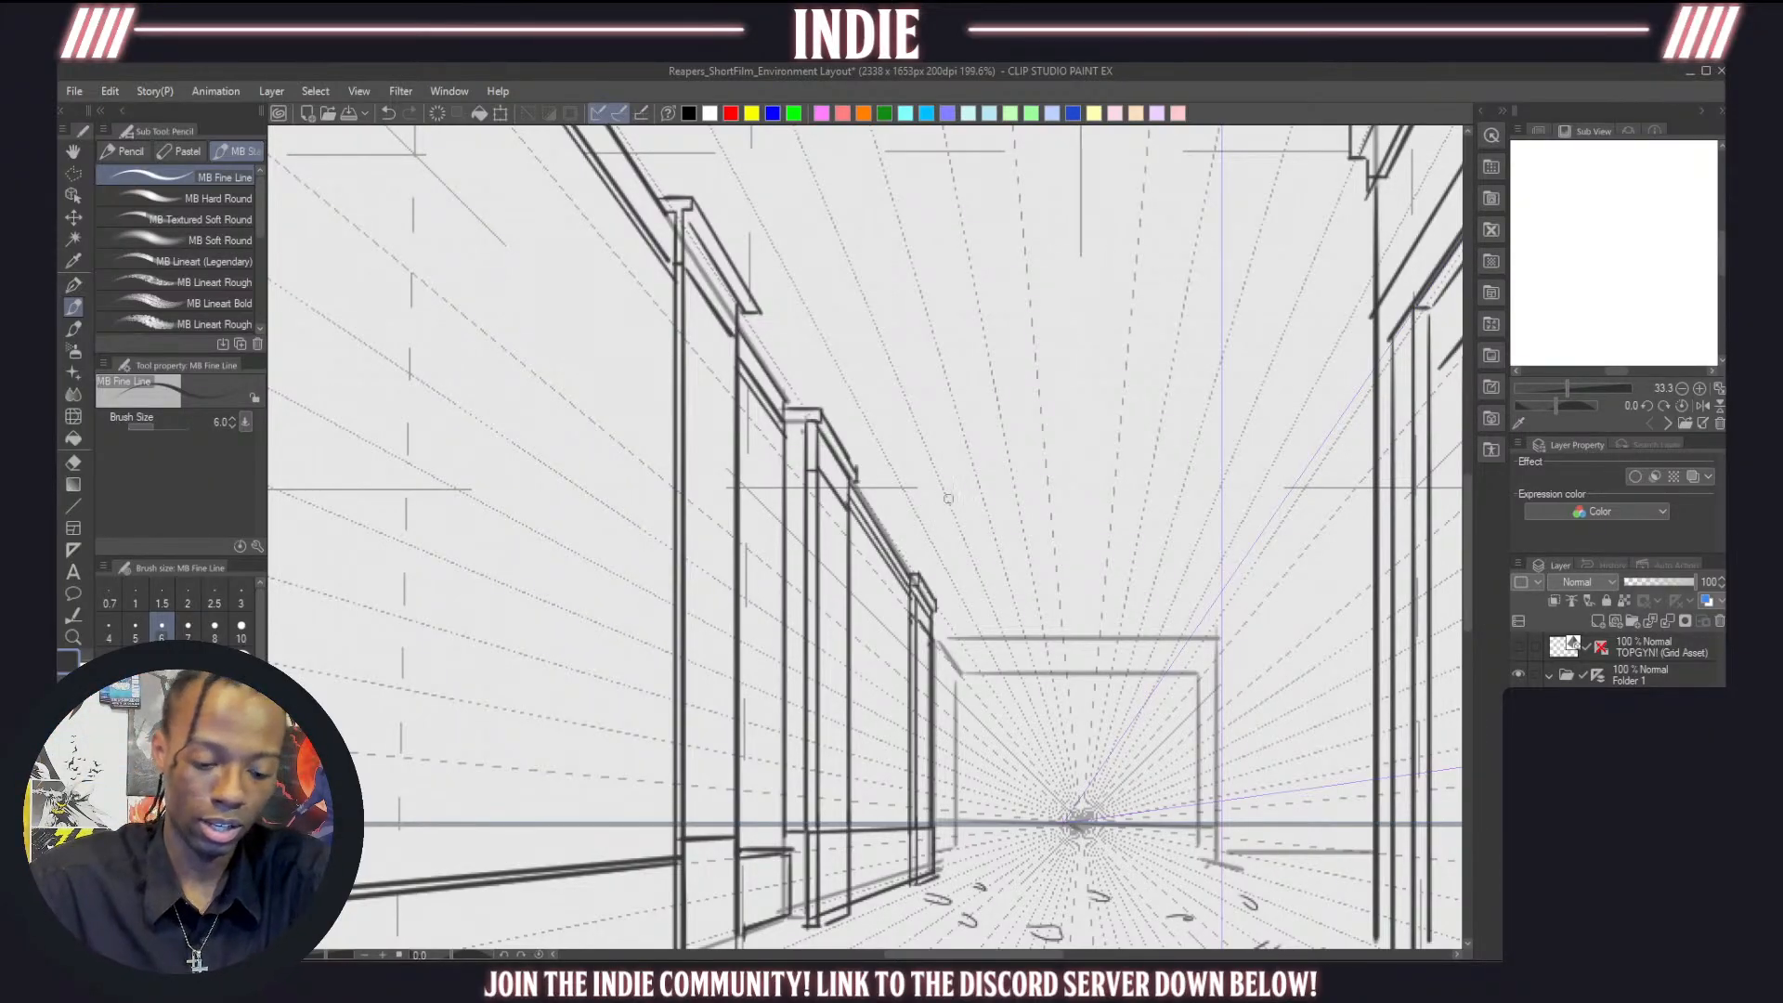
# Examine the whole alley layout at different zoom levels, comparing the left-hand and right-hand buildings
pyautogui.scroll(-8, 949, 499)
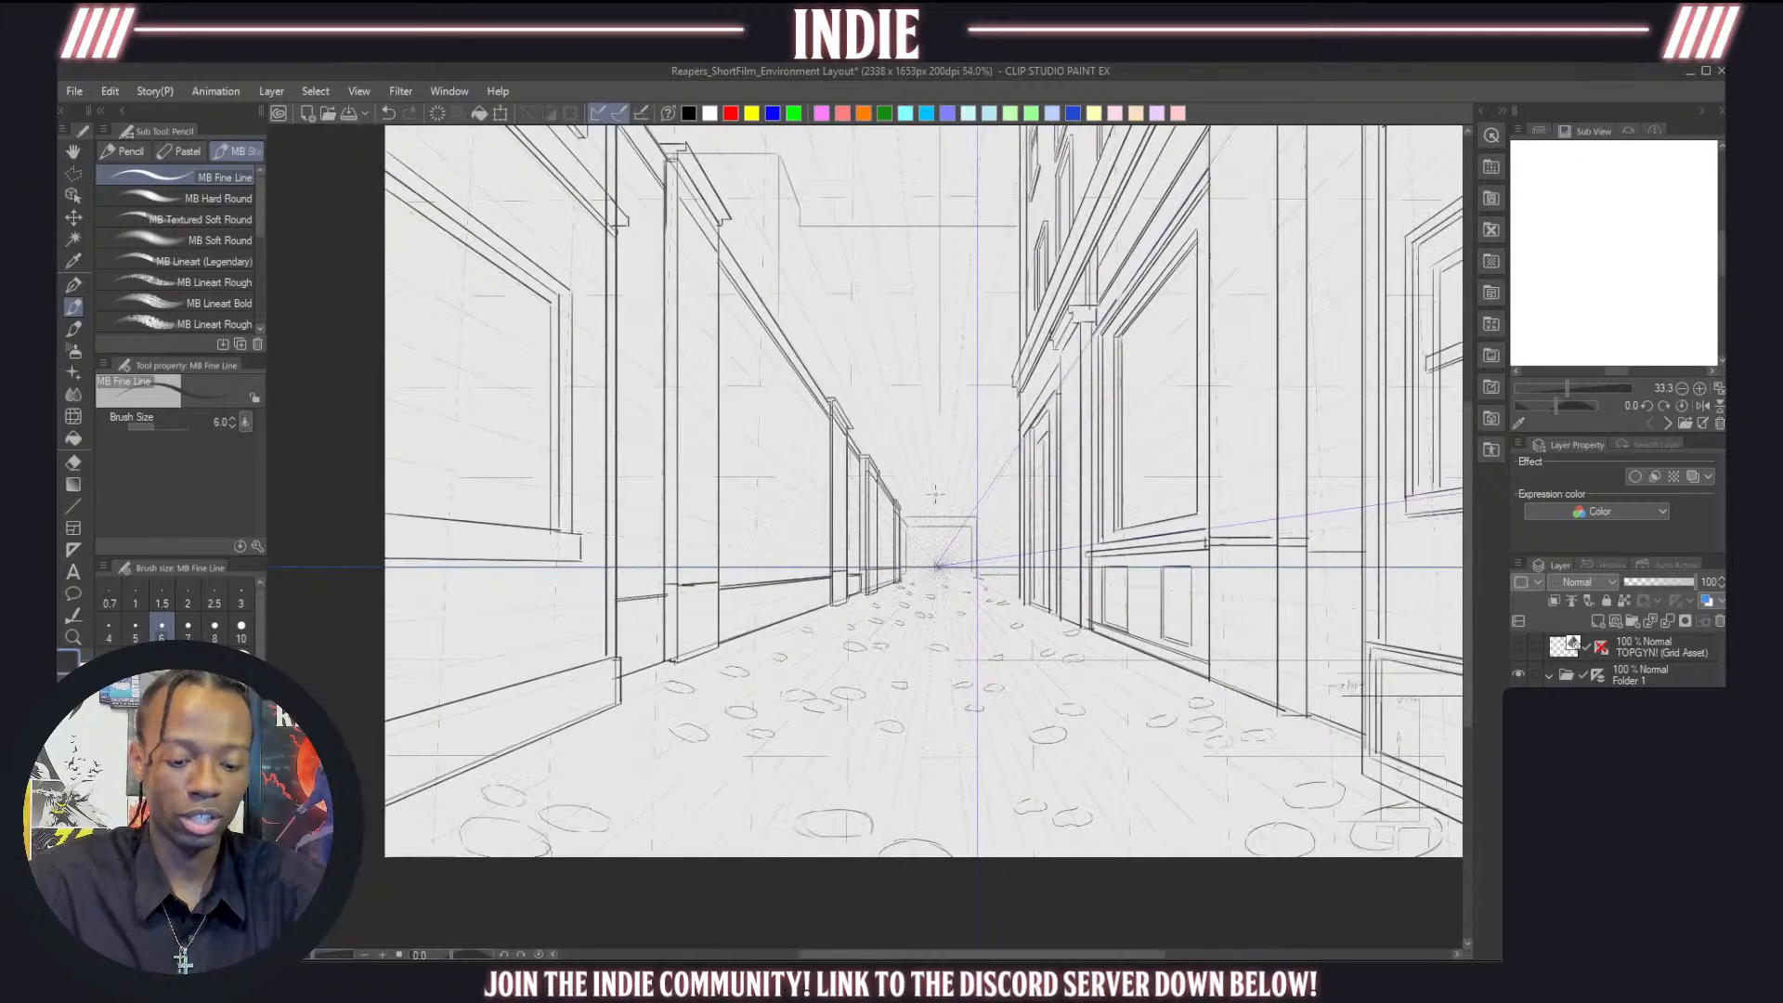
pyautogui.scroll(-2, 878, 244)
pyautogui.scroll(3, 879, 244)
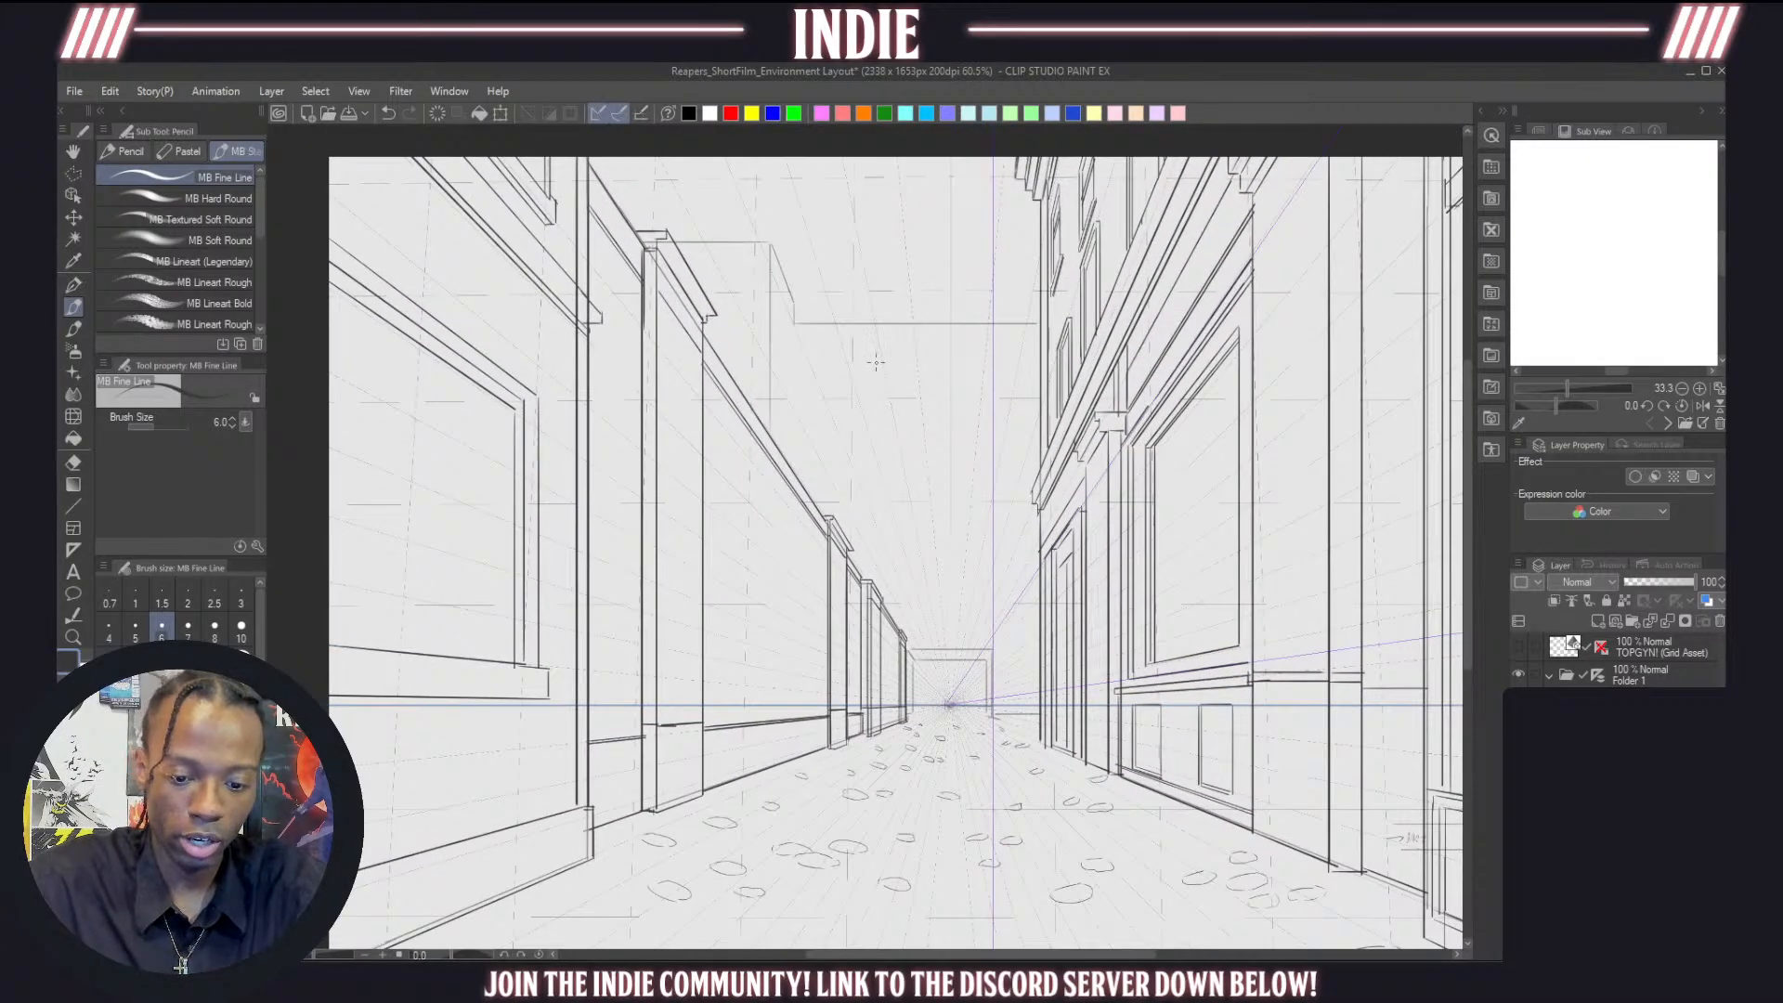
pyautogui.scroll(-2, 876, 363)
pyautogui.scroll(1, 874, 388)
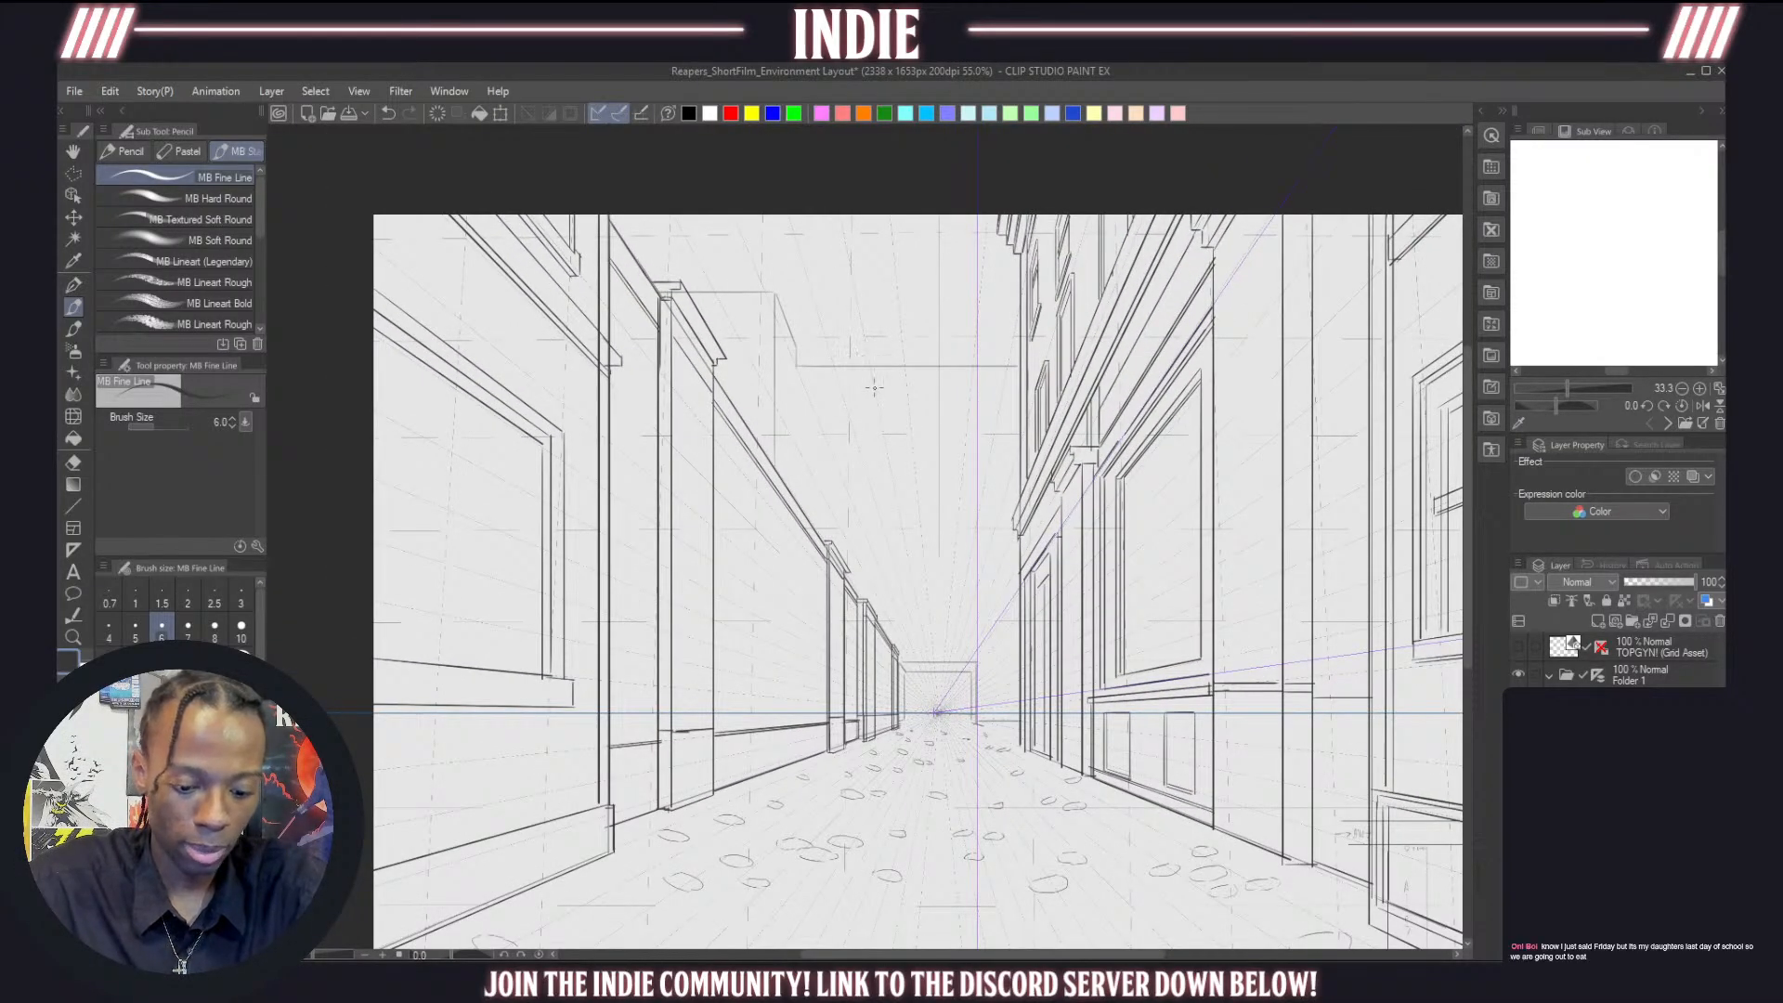
pyautogui.scroll(-3, 876, 390)
pyautogui.scroll(2, 903, 536)
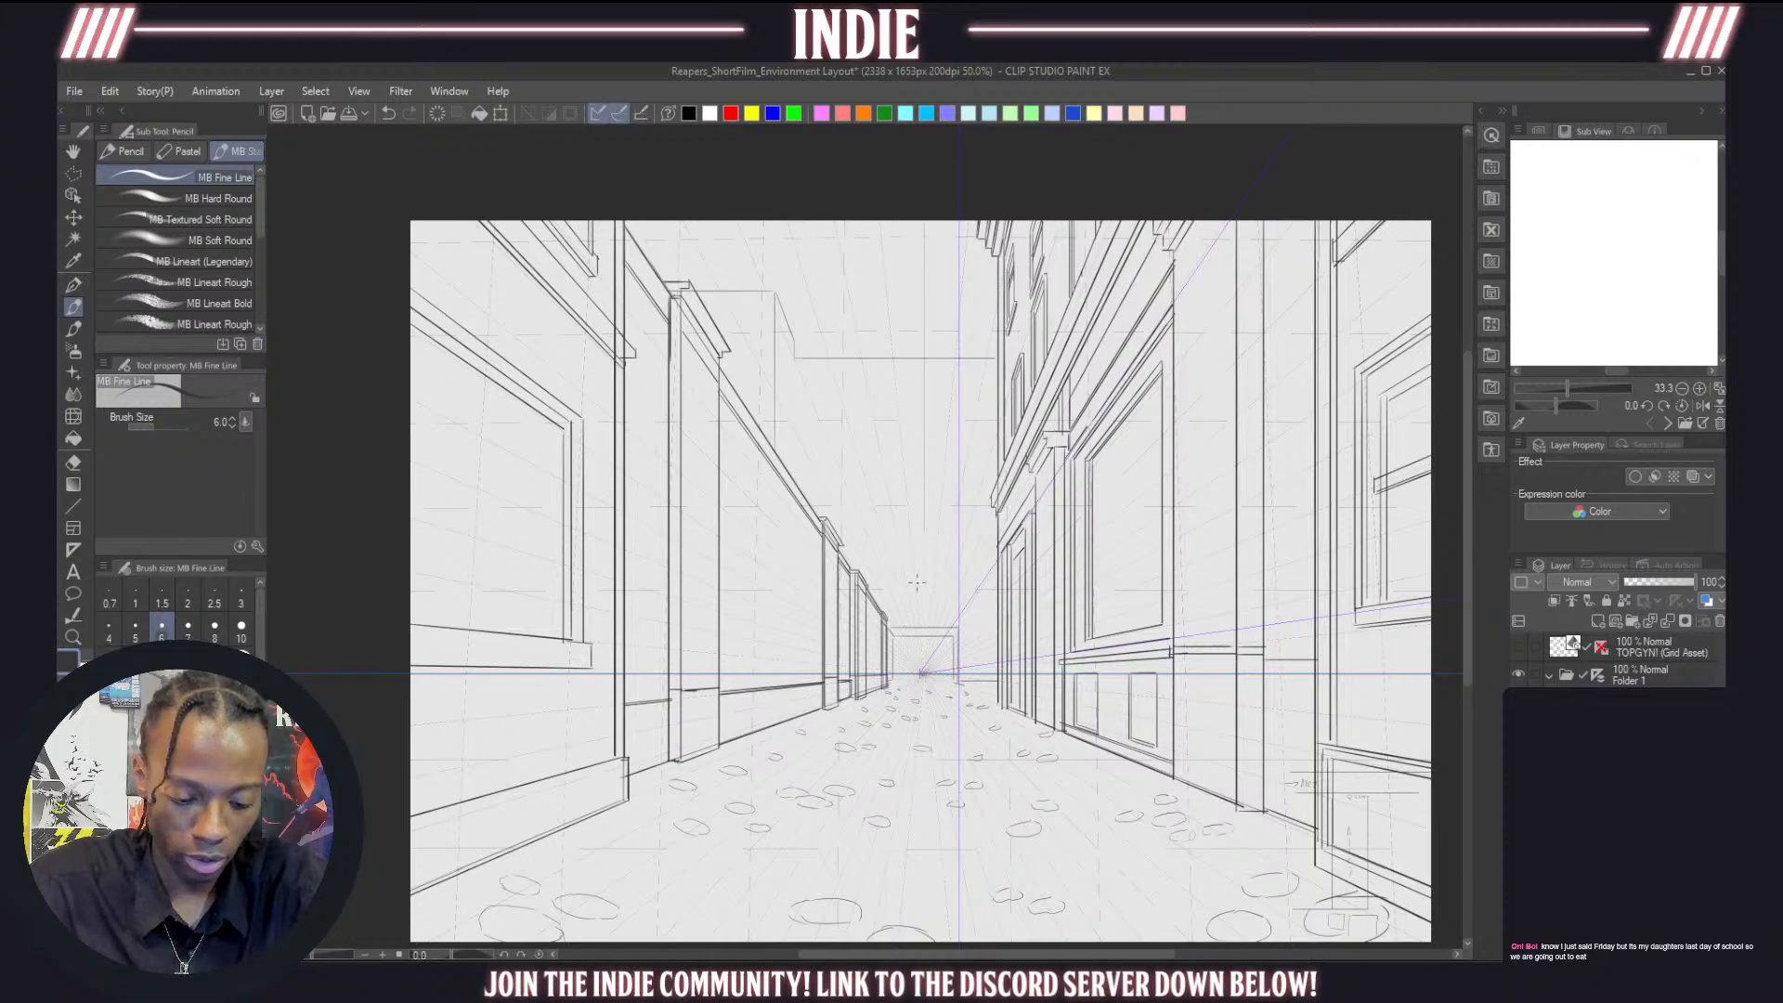
pyautogui.scroll(-2, 924, 571)
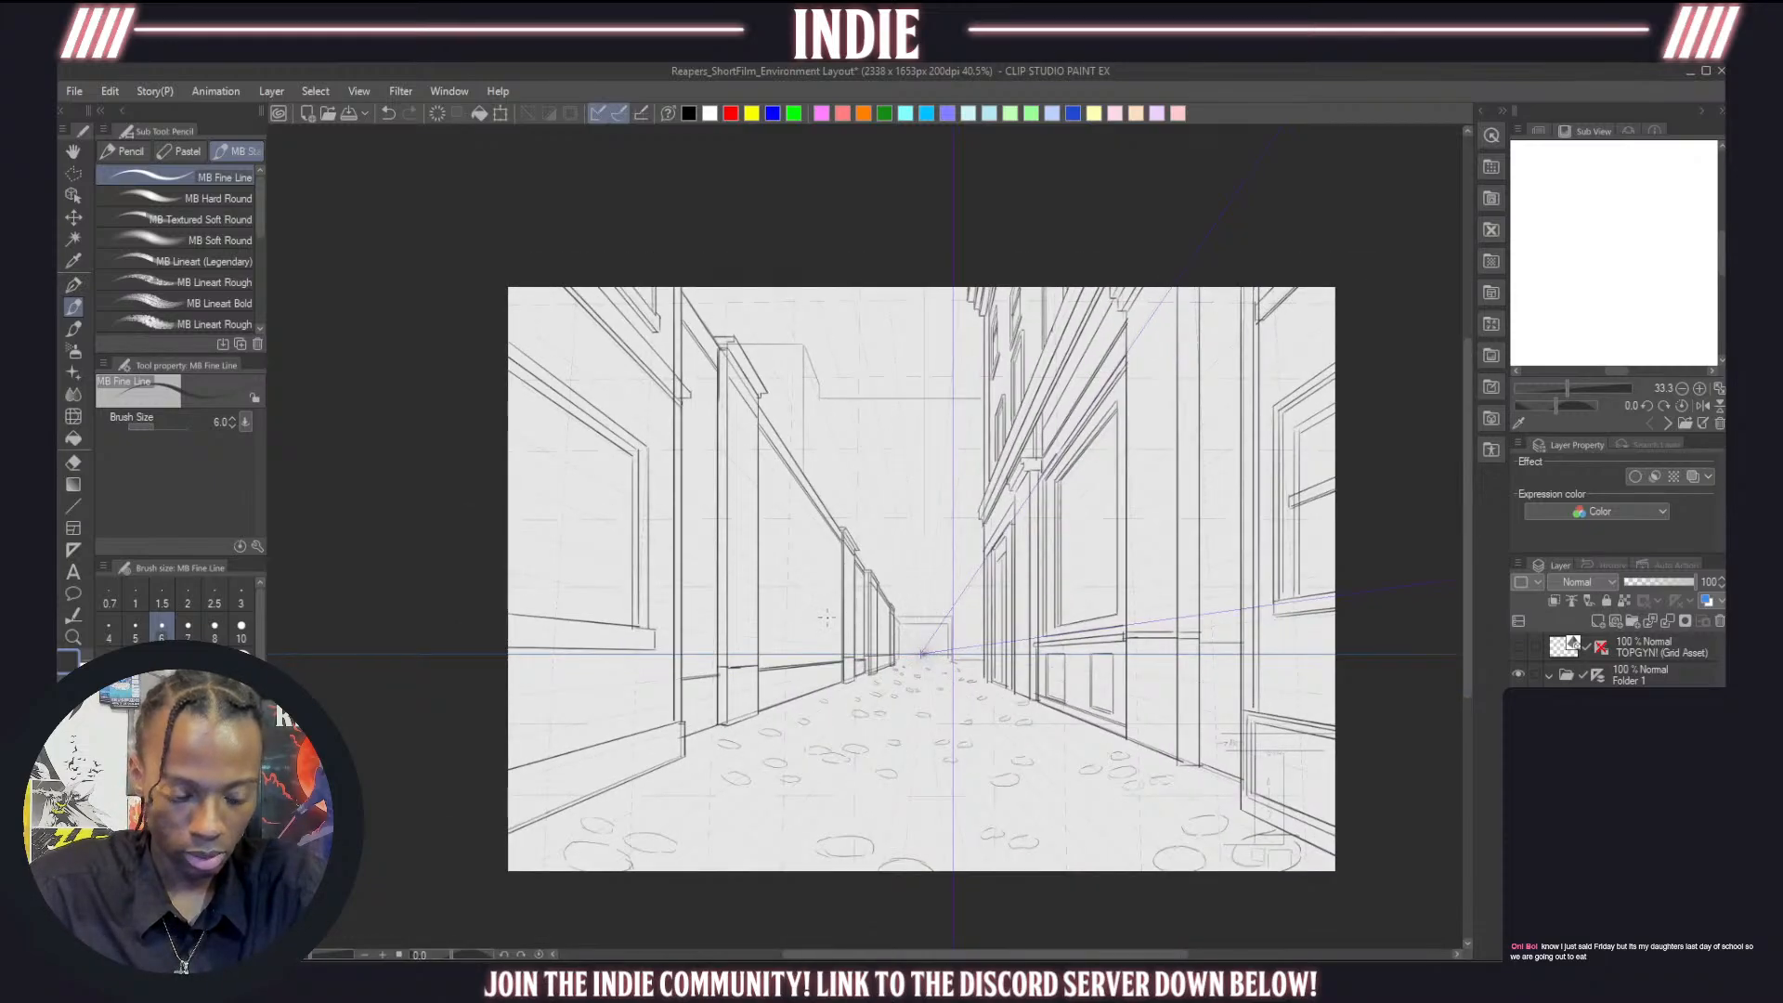
pyautogui.scroll(4, 828, 582)
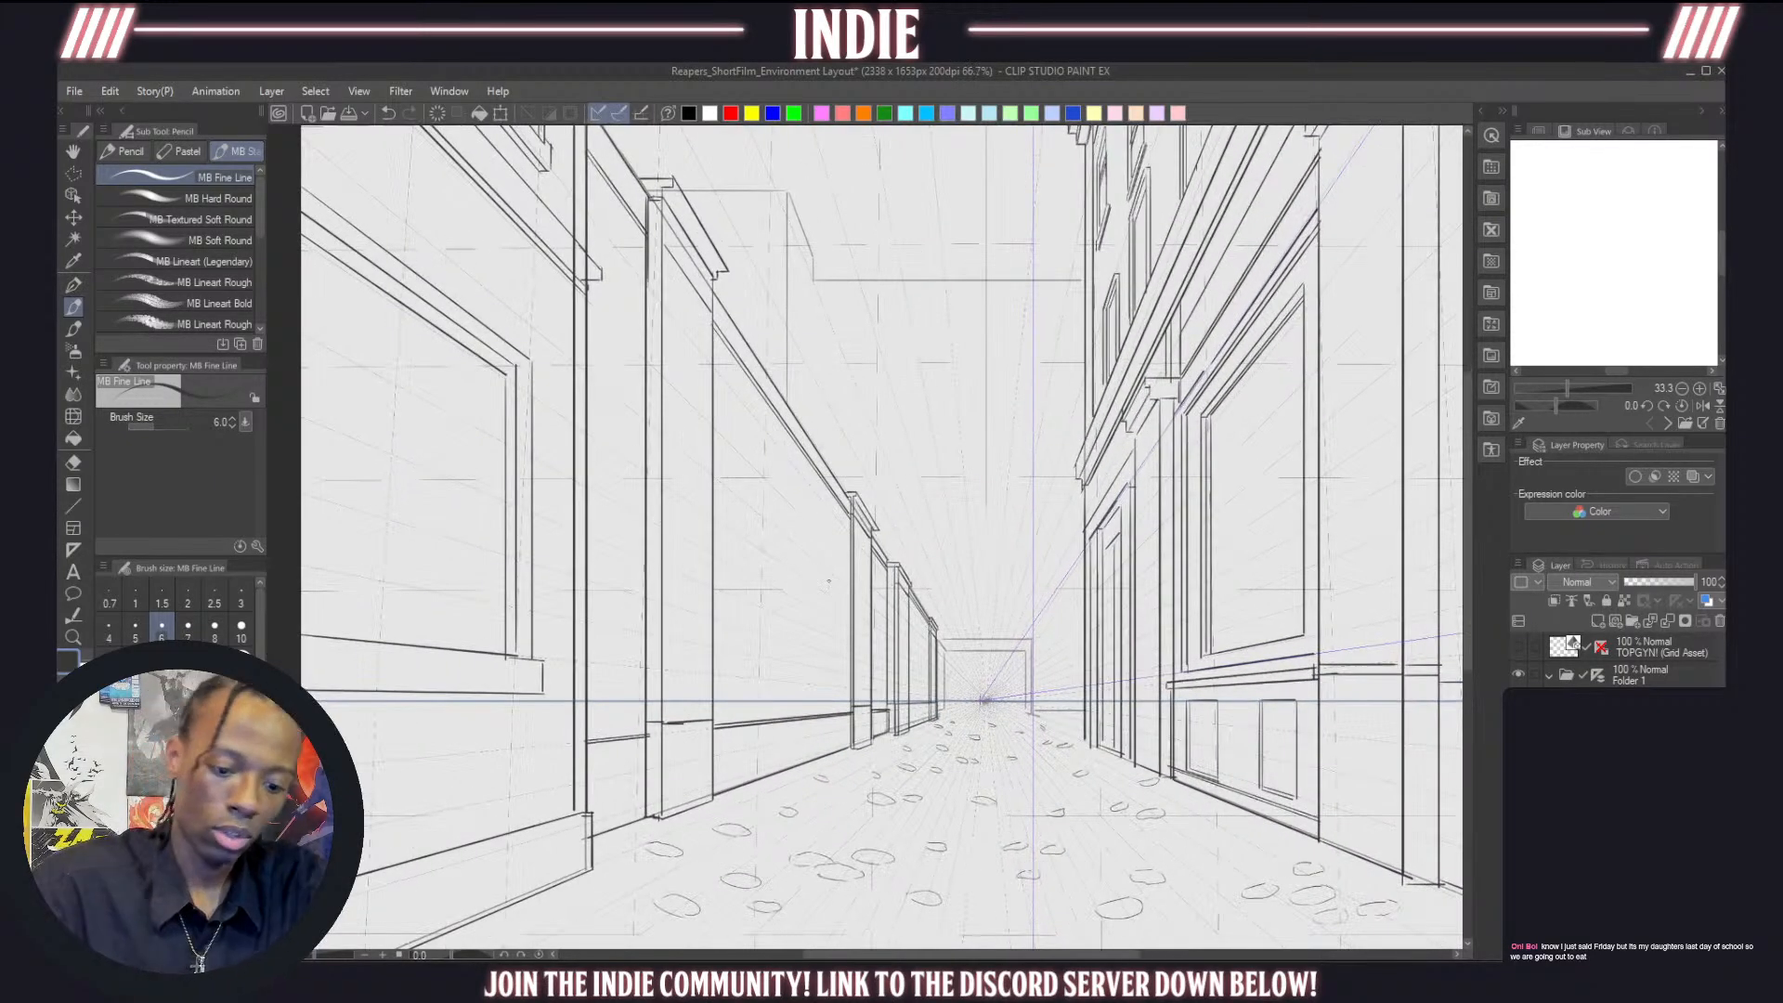
# Draw scattered receding brick lines across the long left-hand wall section and the narrow section in front of it
pyautogui.moveTo(718, 432); pyautogui.dragTo(766, 479)
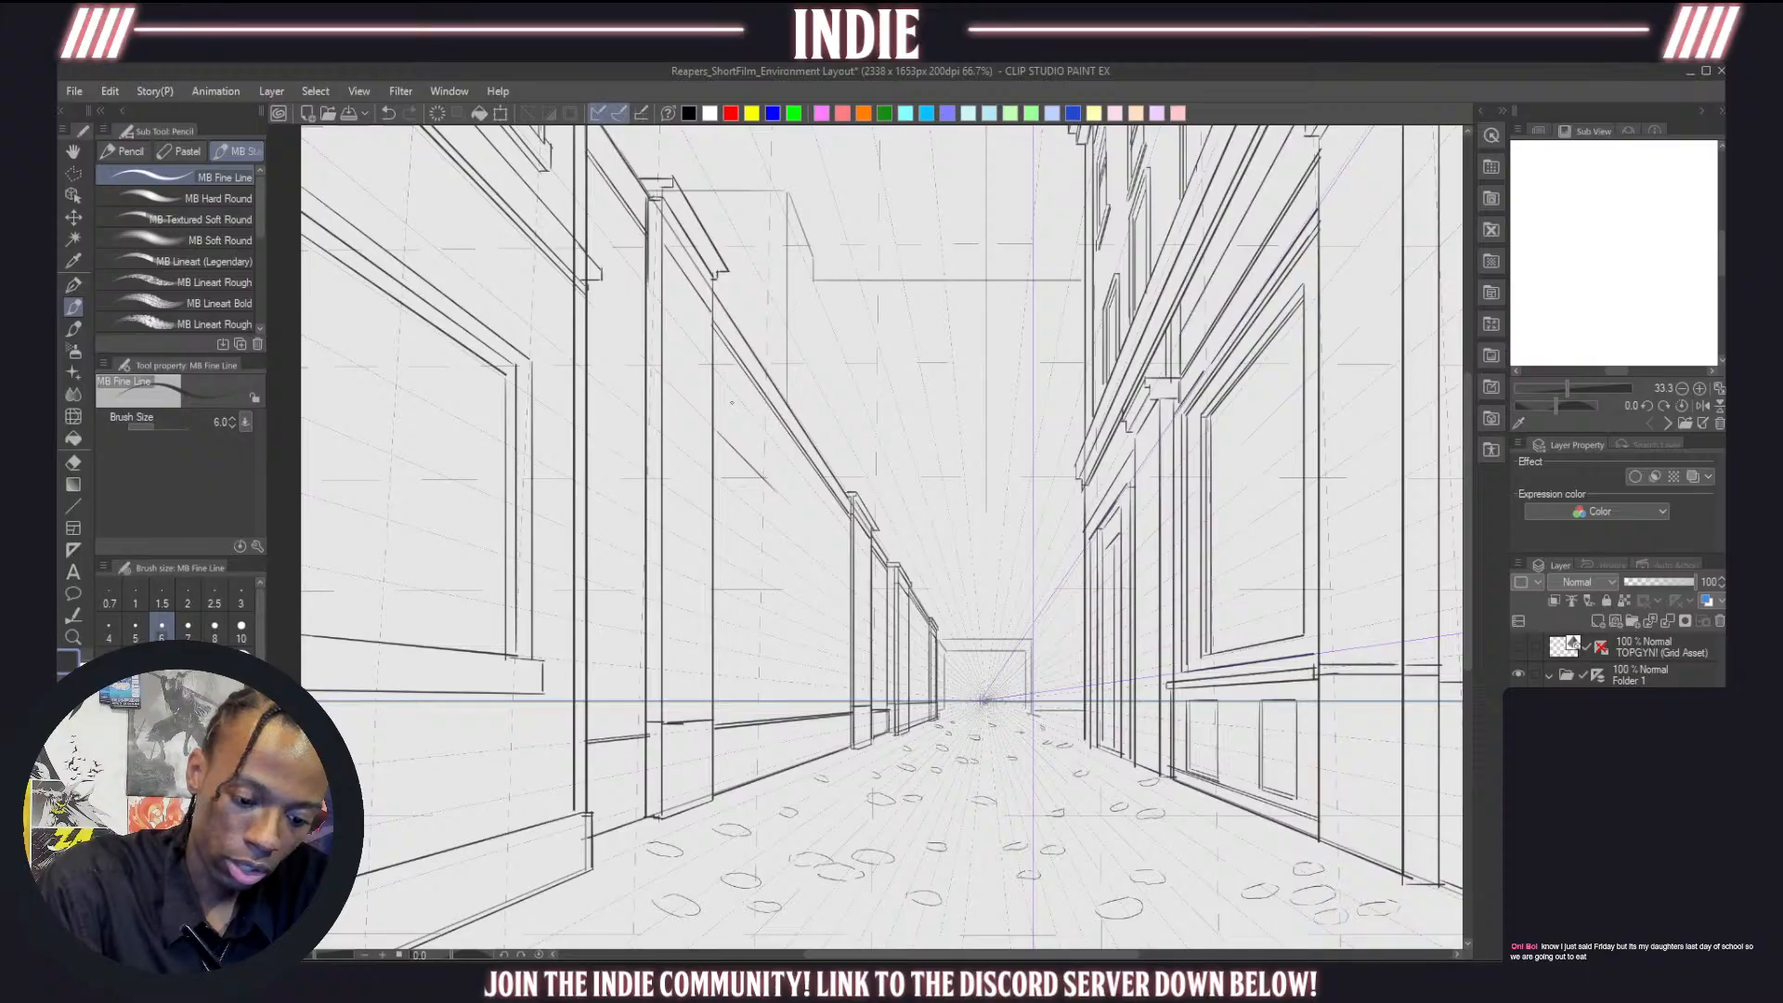
pyautogui.moveTo(730, 399); pyautogui.dragTo(788, 461)
pyautogui.moveTo(737, 520)
pyautogui.mouseDown()
pyautogui.moveTo(787, 582)
pyautogui.moveTo(733, 562)
pyautogui.moveTo(792, 613)
pyautogui.moveTo(728, 619)
pyautogui.moveTo(789, 656)
pyautogui.moveTo(845, 629)
pyautogui.mouseUp()
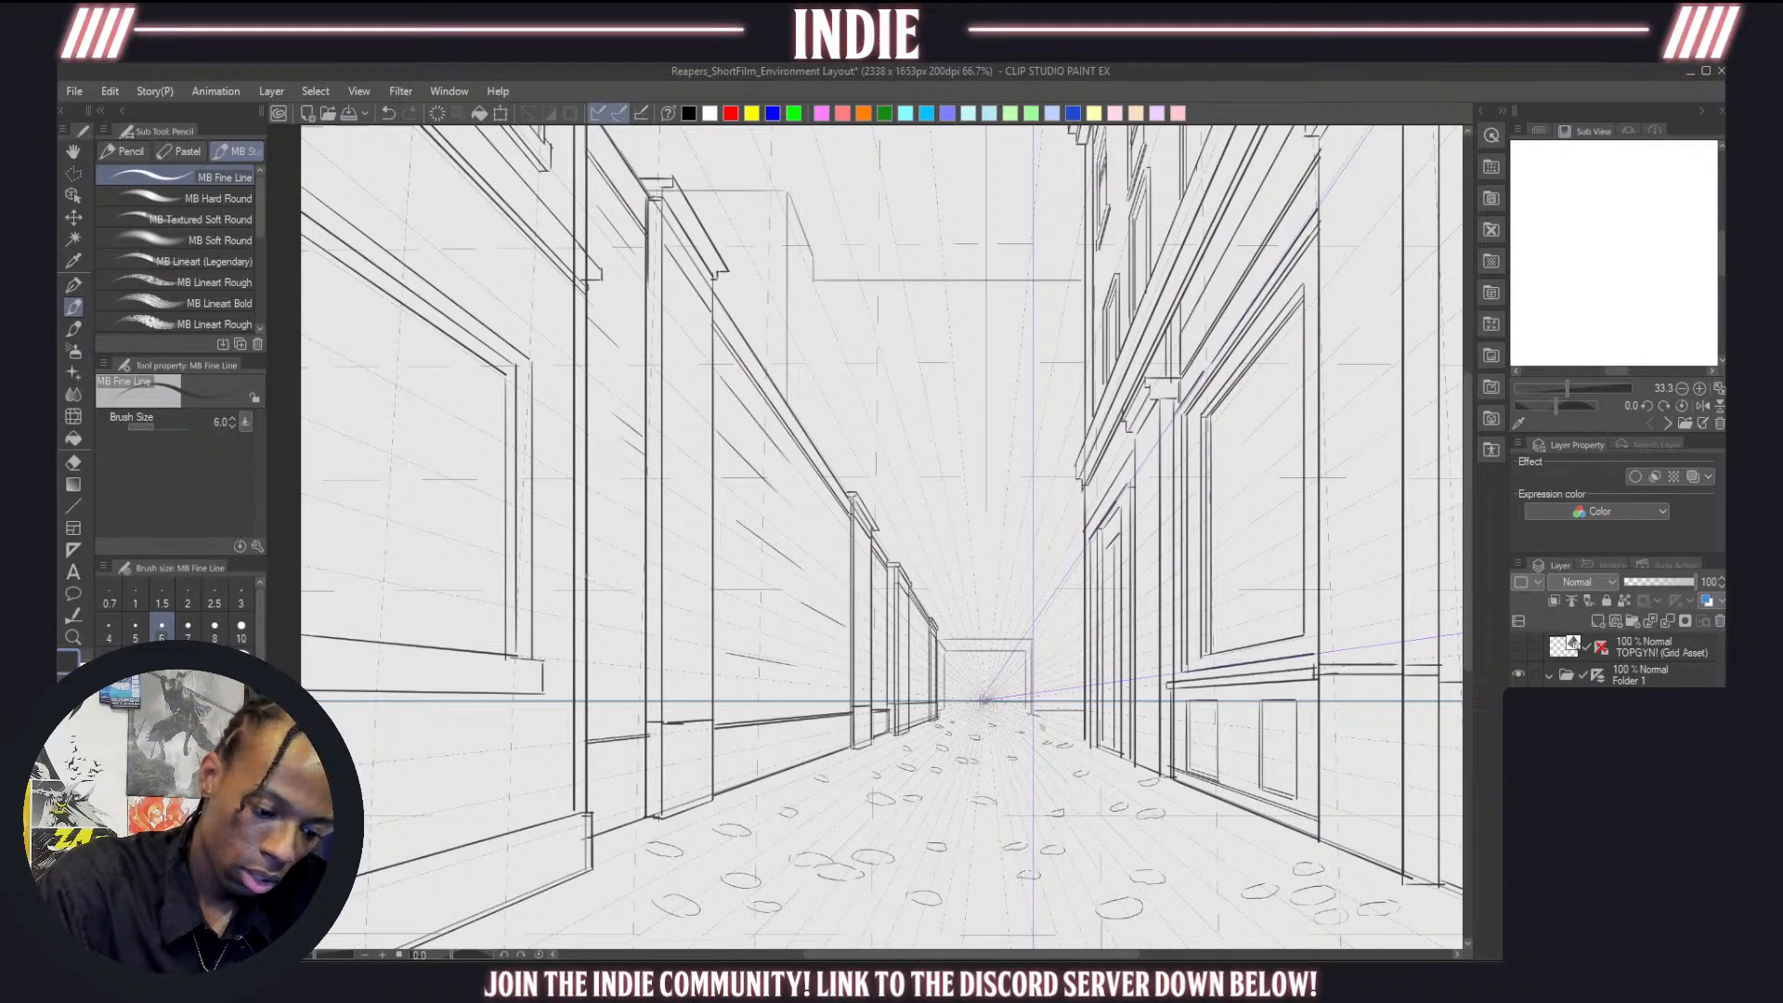
pyautogui.moveTo(588, 575)
pyautogui.mouseDown()
pyautogui.moveTo(636, 590)
pyautogui.moveTo(623, 616)
pyautogui.mouseUp()
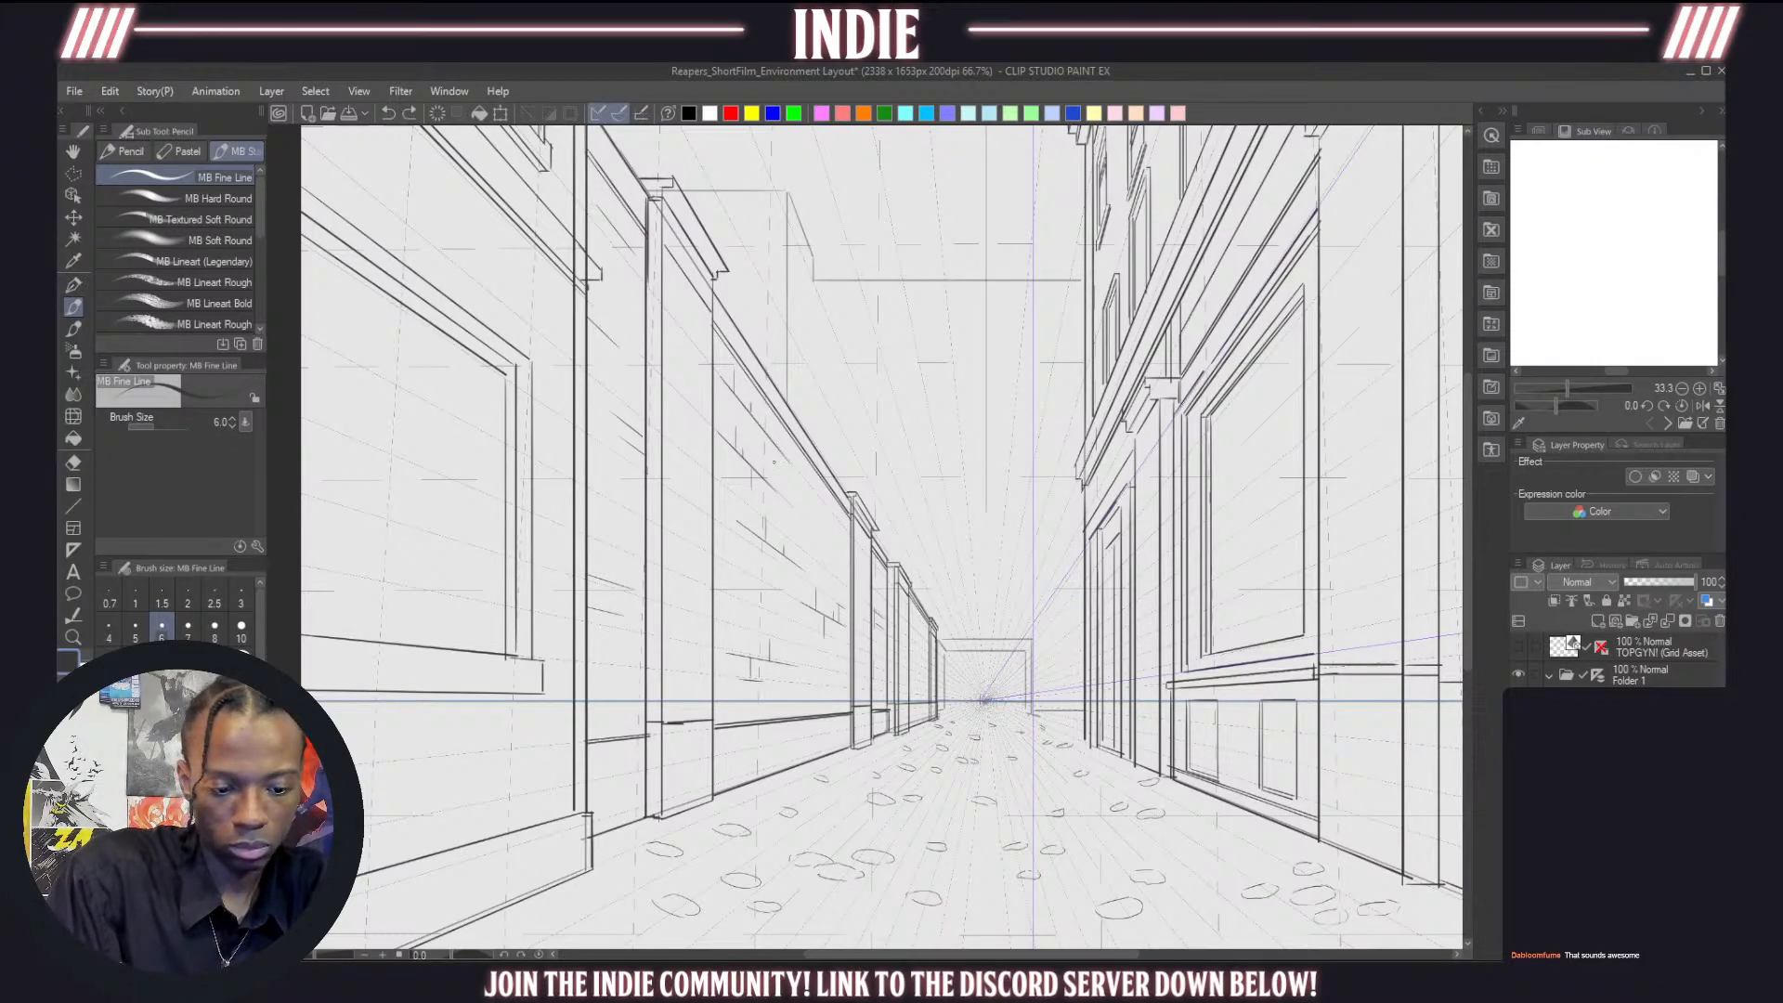
# Add short vertical joints and extra brick lines on the narrow left-hand wall section beside the nearest building
pyautogui.moveTo(602, 312); pyautogui.dragTo(616, 330)
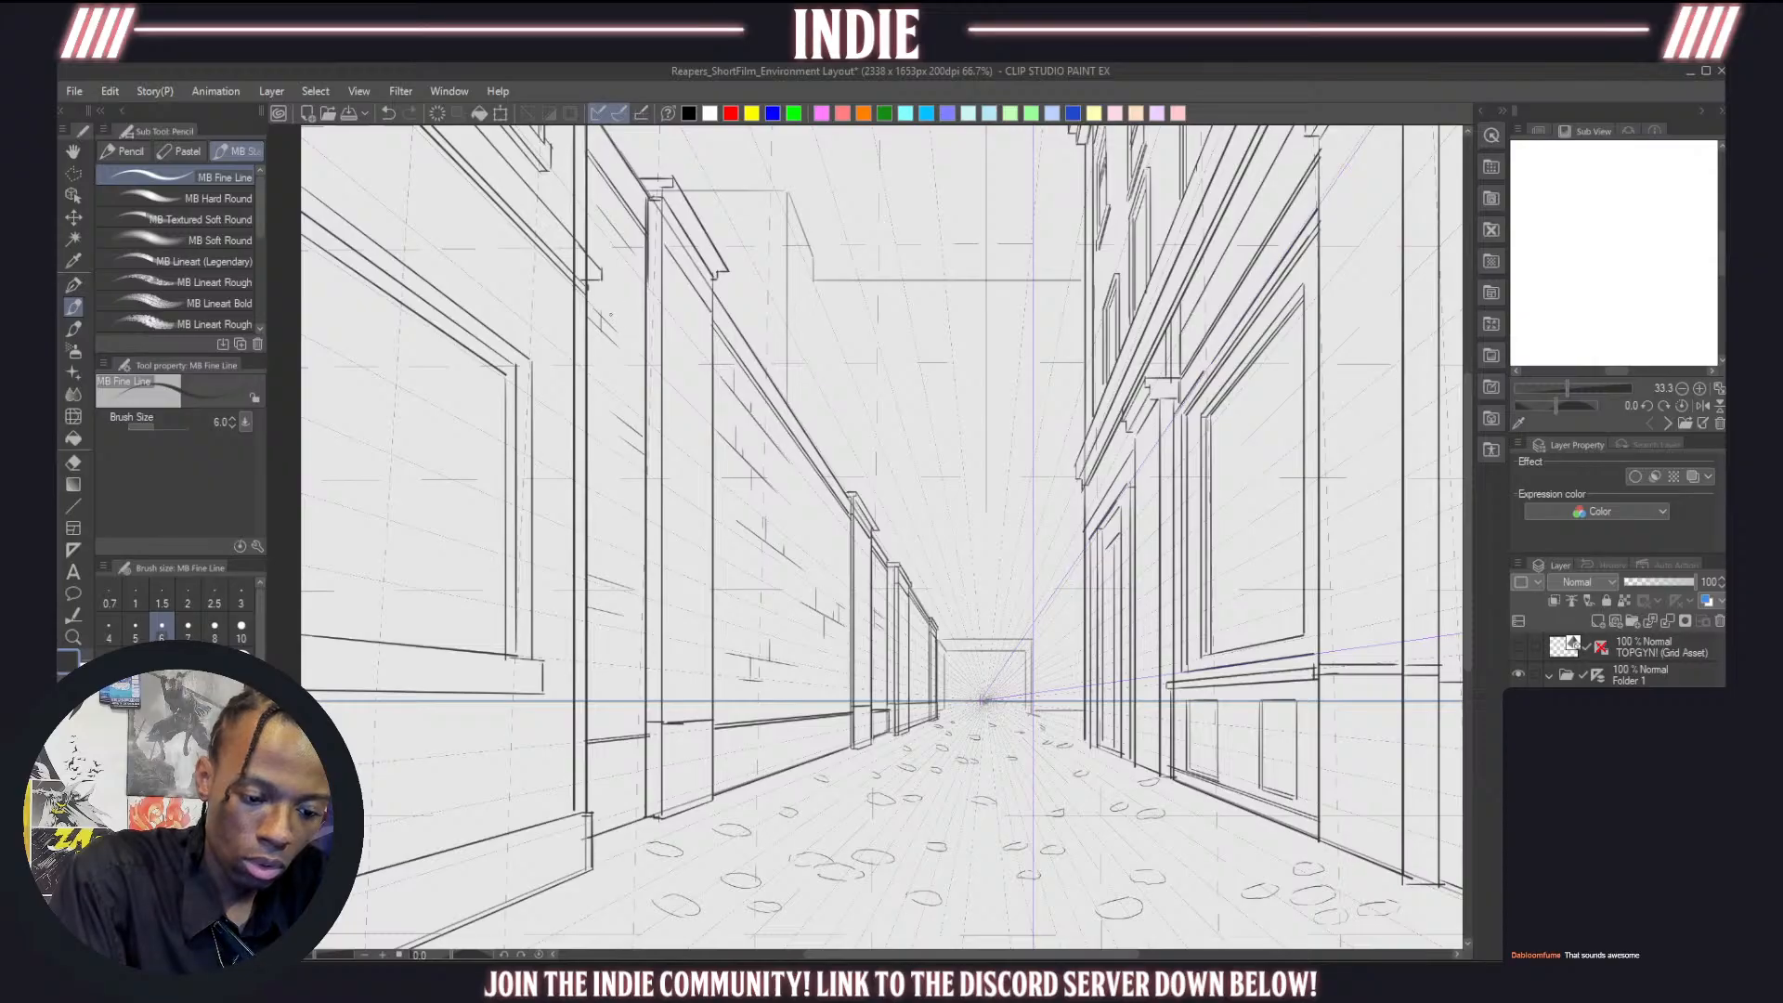
pyautogui.moveTo(632, 409)
pyautogui.mouseDown()
pyautogui.moveTo(636, 428)
pyautogui.moveTo(609, 392)
pyautogui.mouseUp()
pyautogui.hotkey('ctrl', 'z')
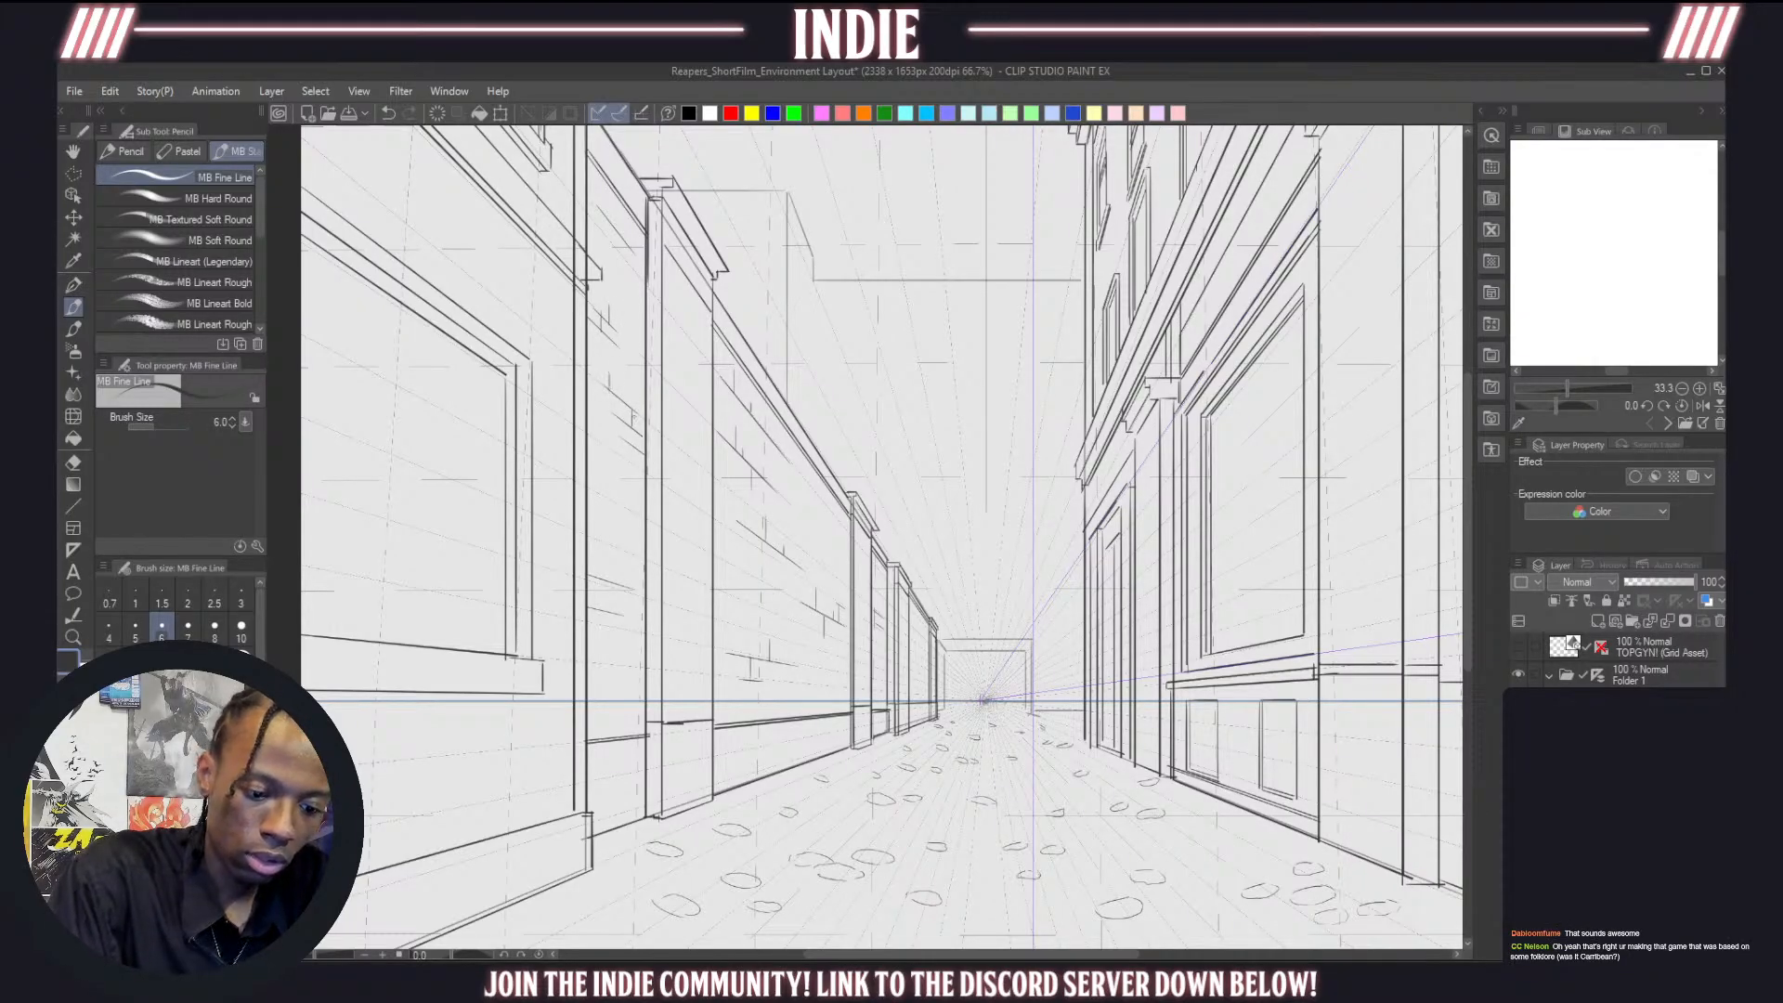
pyautogui.moveTo(637, 450)
pyautogui.mouseDown()
pyautogui.moveTo(675, 457)
pyautogui.moveTo(625, 561)
pyautogui.moveTo(619, 472)
pyautogui.mouseUp()
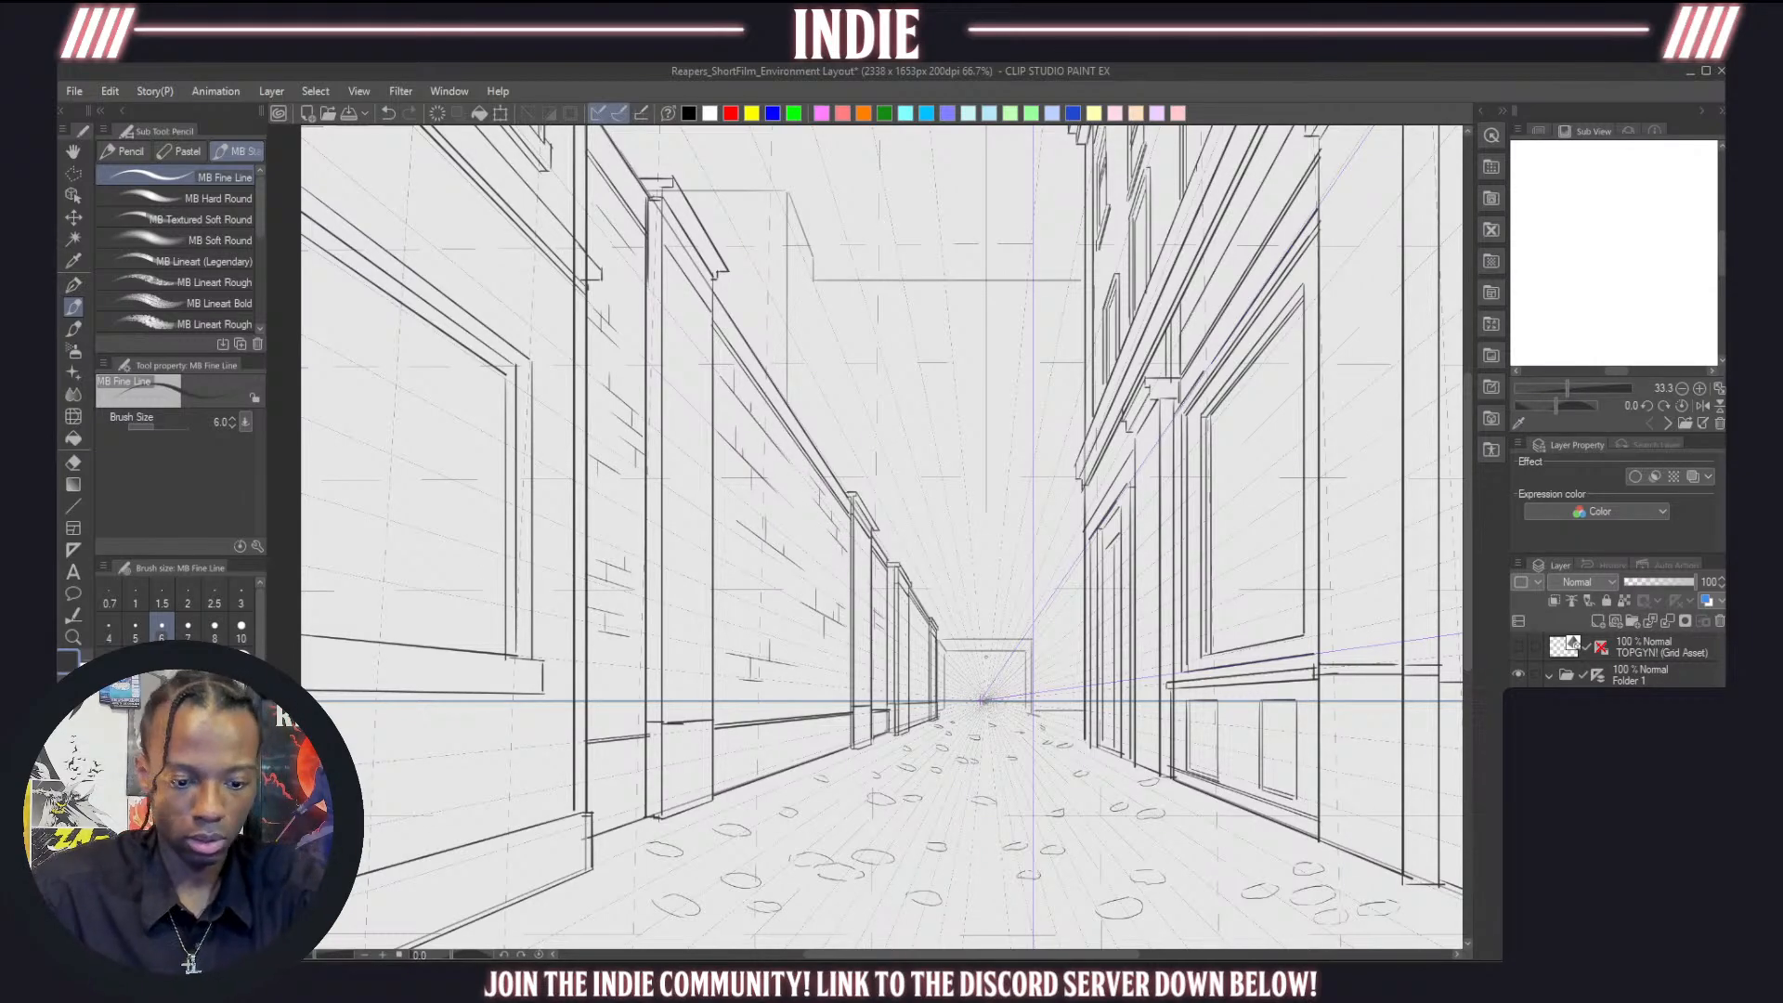
# Sketch small brick marks low on the long left-hand wall's far end and between the distant pillars
pyautogui.scroll(-10, 987, 657)
pyautogui.scroll(13, 876, 658)
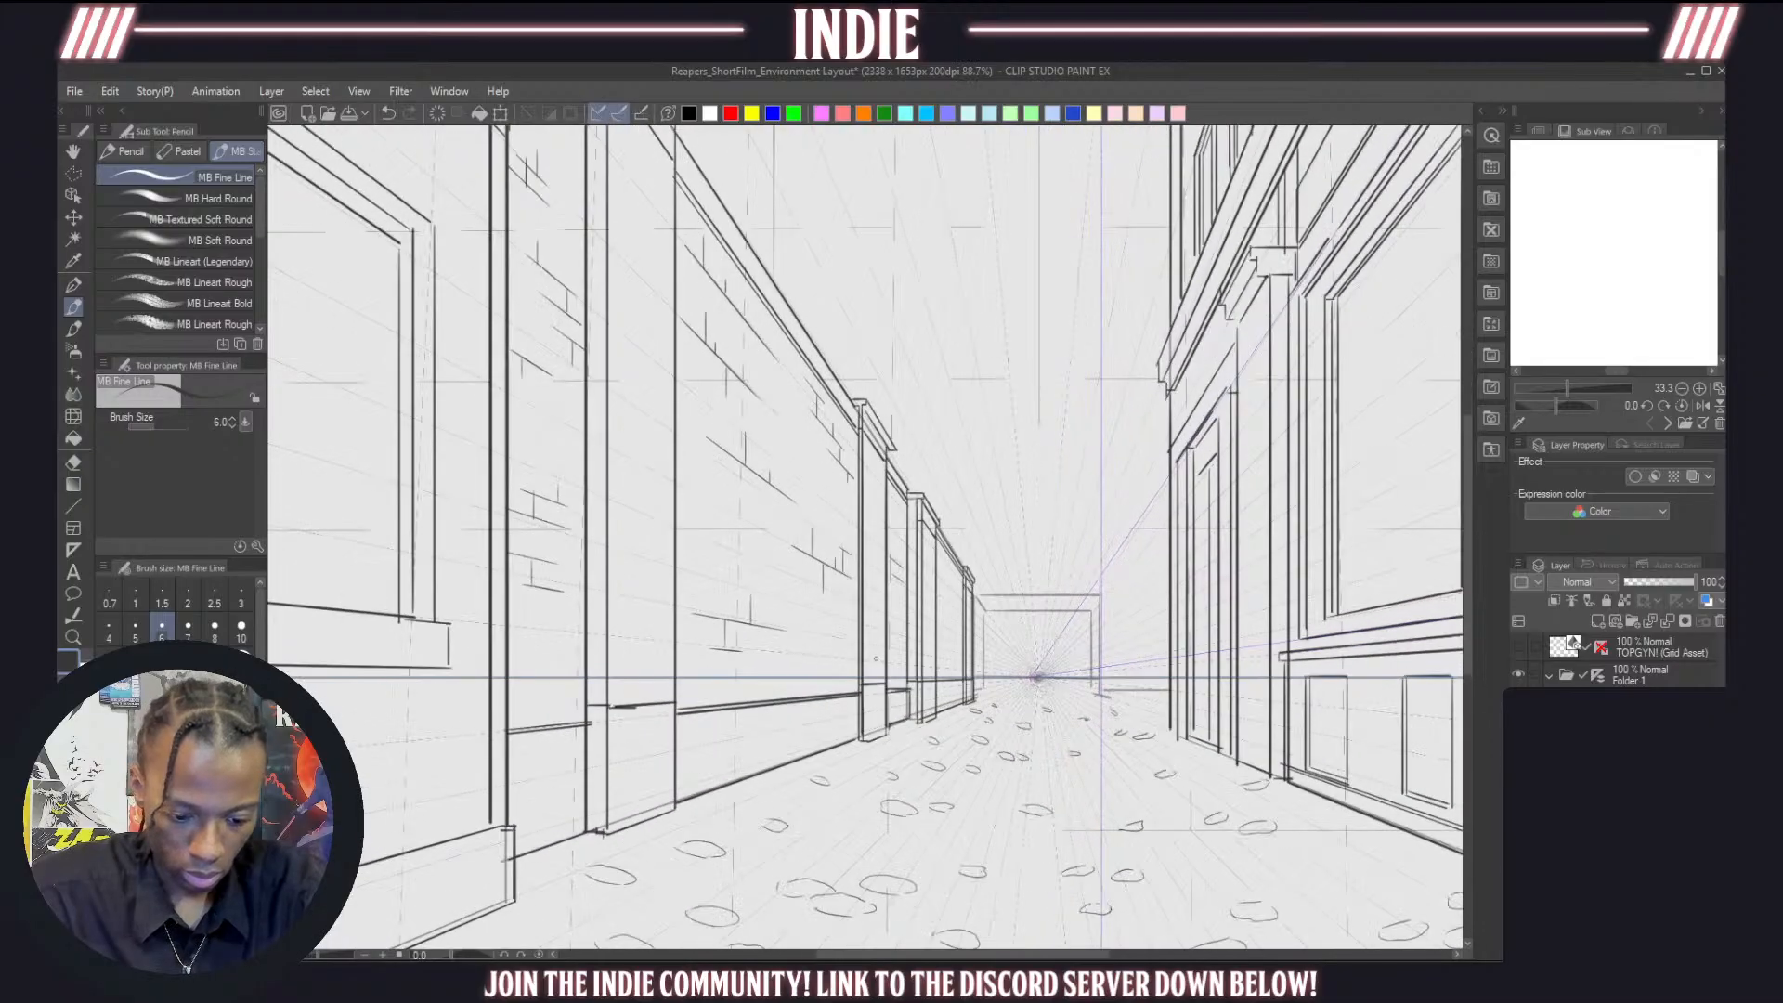
pyautogui.scroll(2, 876, 659)
pyautogui.moveTo(852, 662)
pyautogui.mouseDown()
pyautogui.moveTo(799, 624)
pyautogui.moveTo(834, 685)
pyautogui.moveTo(787, 680)
pyautogui.mouseUp()
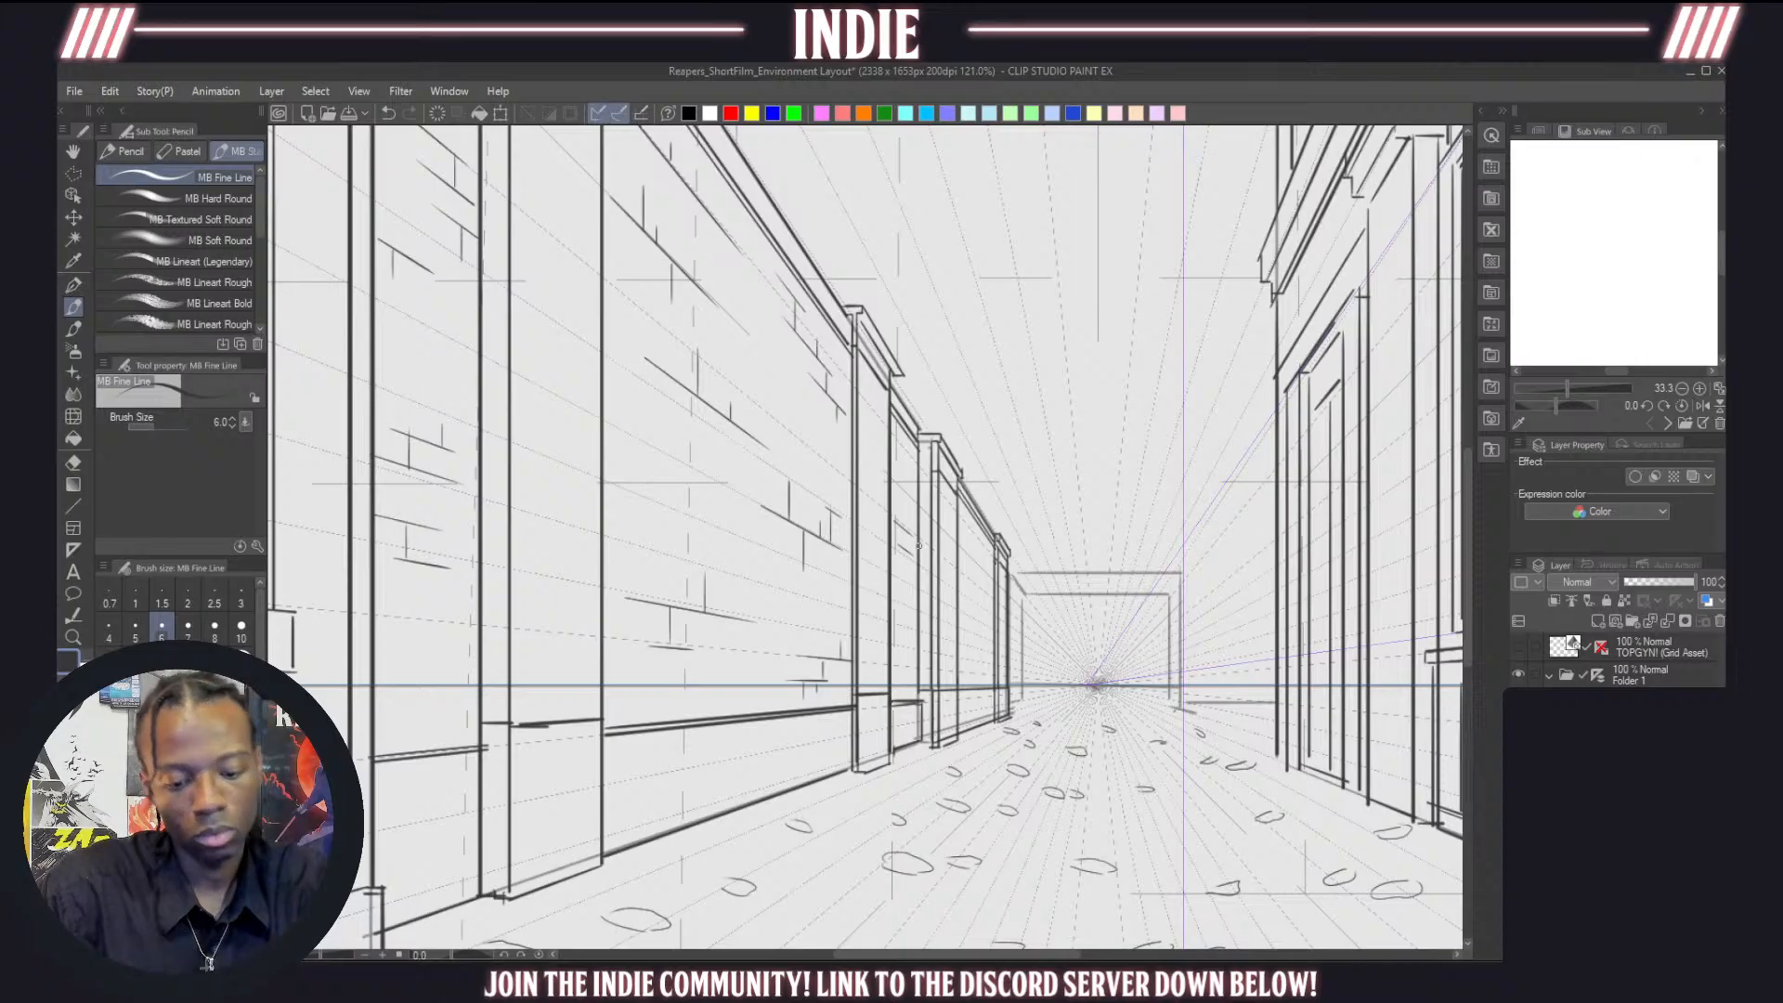
pyautogui.moveTo(815, 693)
pyautogui.mouseDown()
pyautogui.moveTo(843, 694)
pyautogui.moveTo(772, 704)
pyautogui.mouseUp()
pyautogui.hotkey('ctrl', 'z')
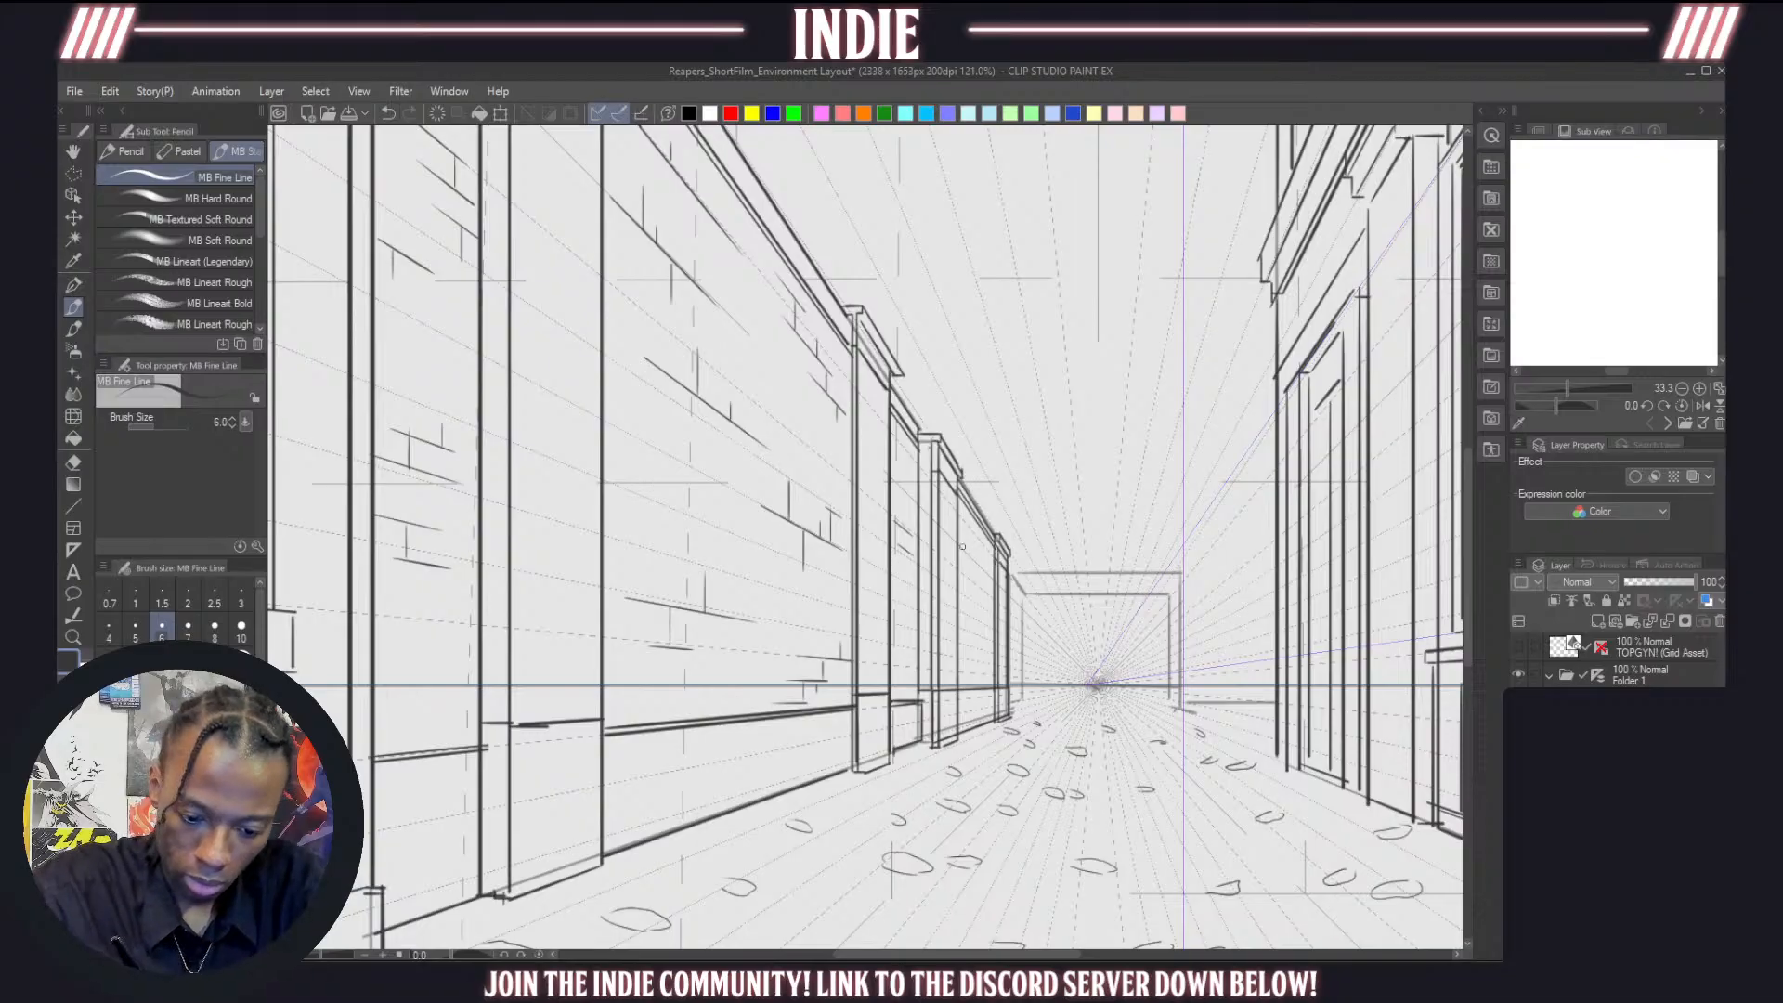
# Examine the brick detailing and the far end of the alley at different zoom levels
pyautogui.scroll(-6, 994, 429)
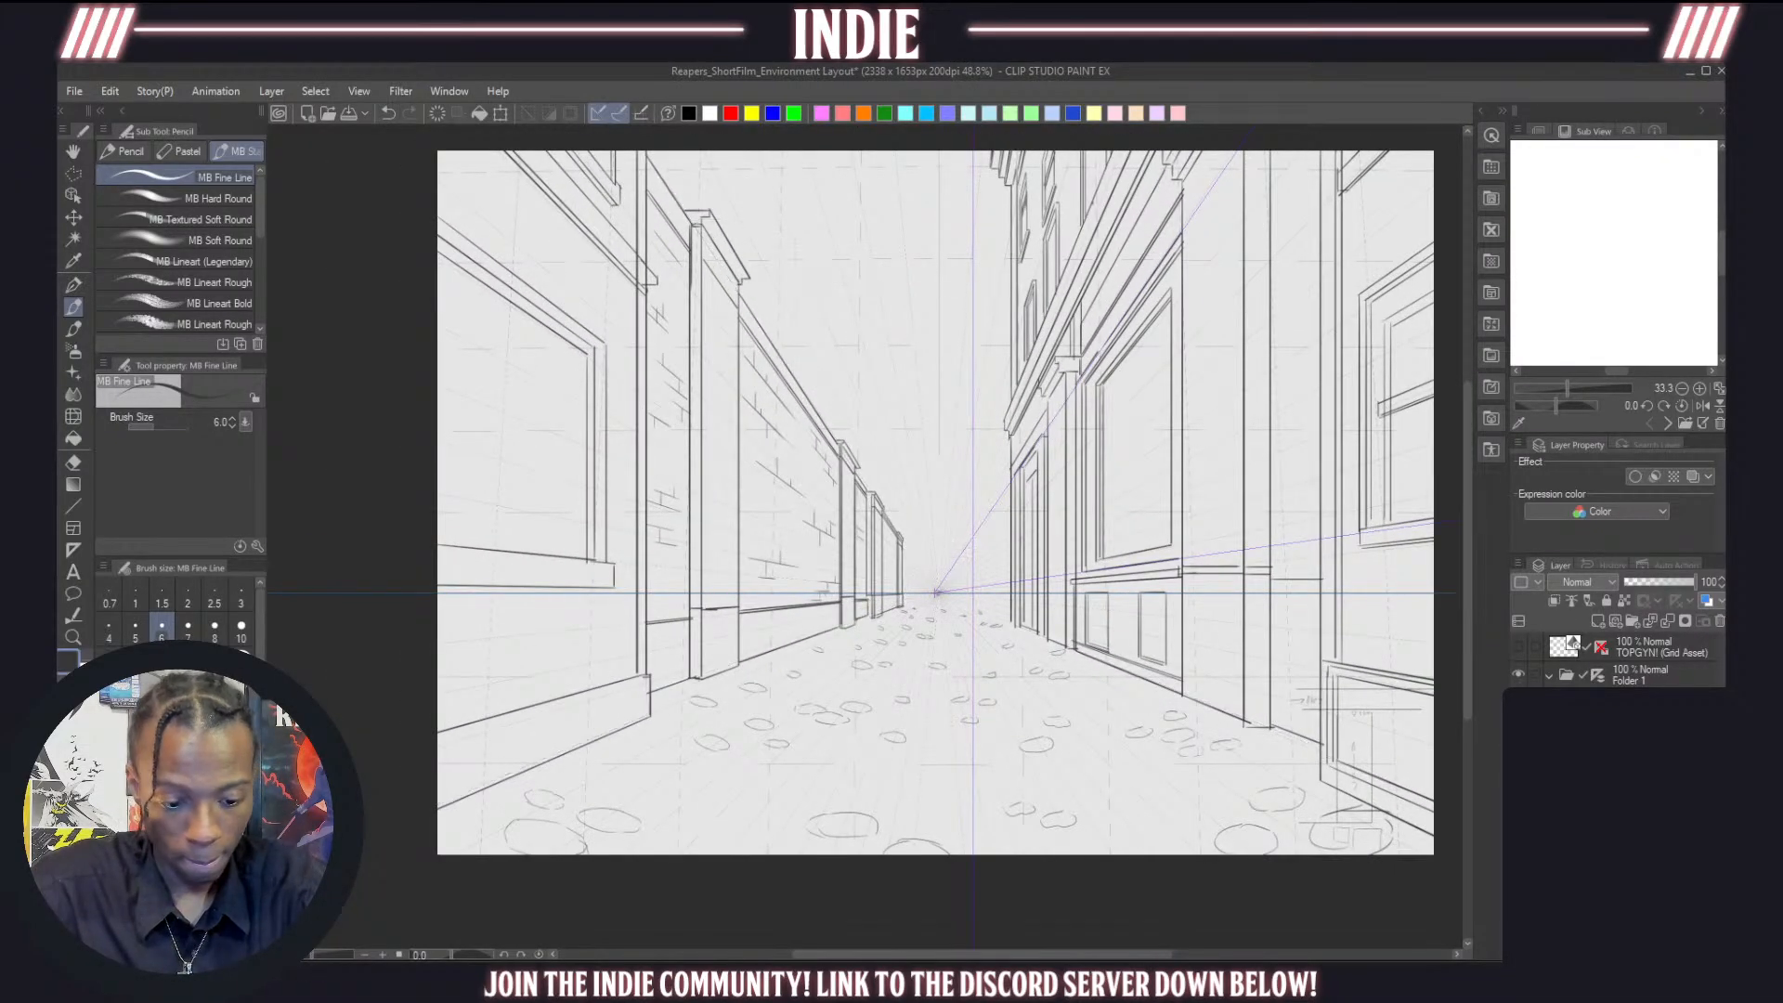
pyautogui.scroll(-1, 1002, 574)
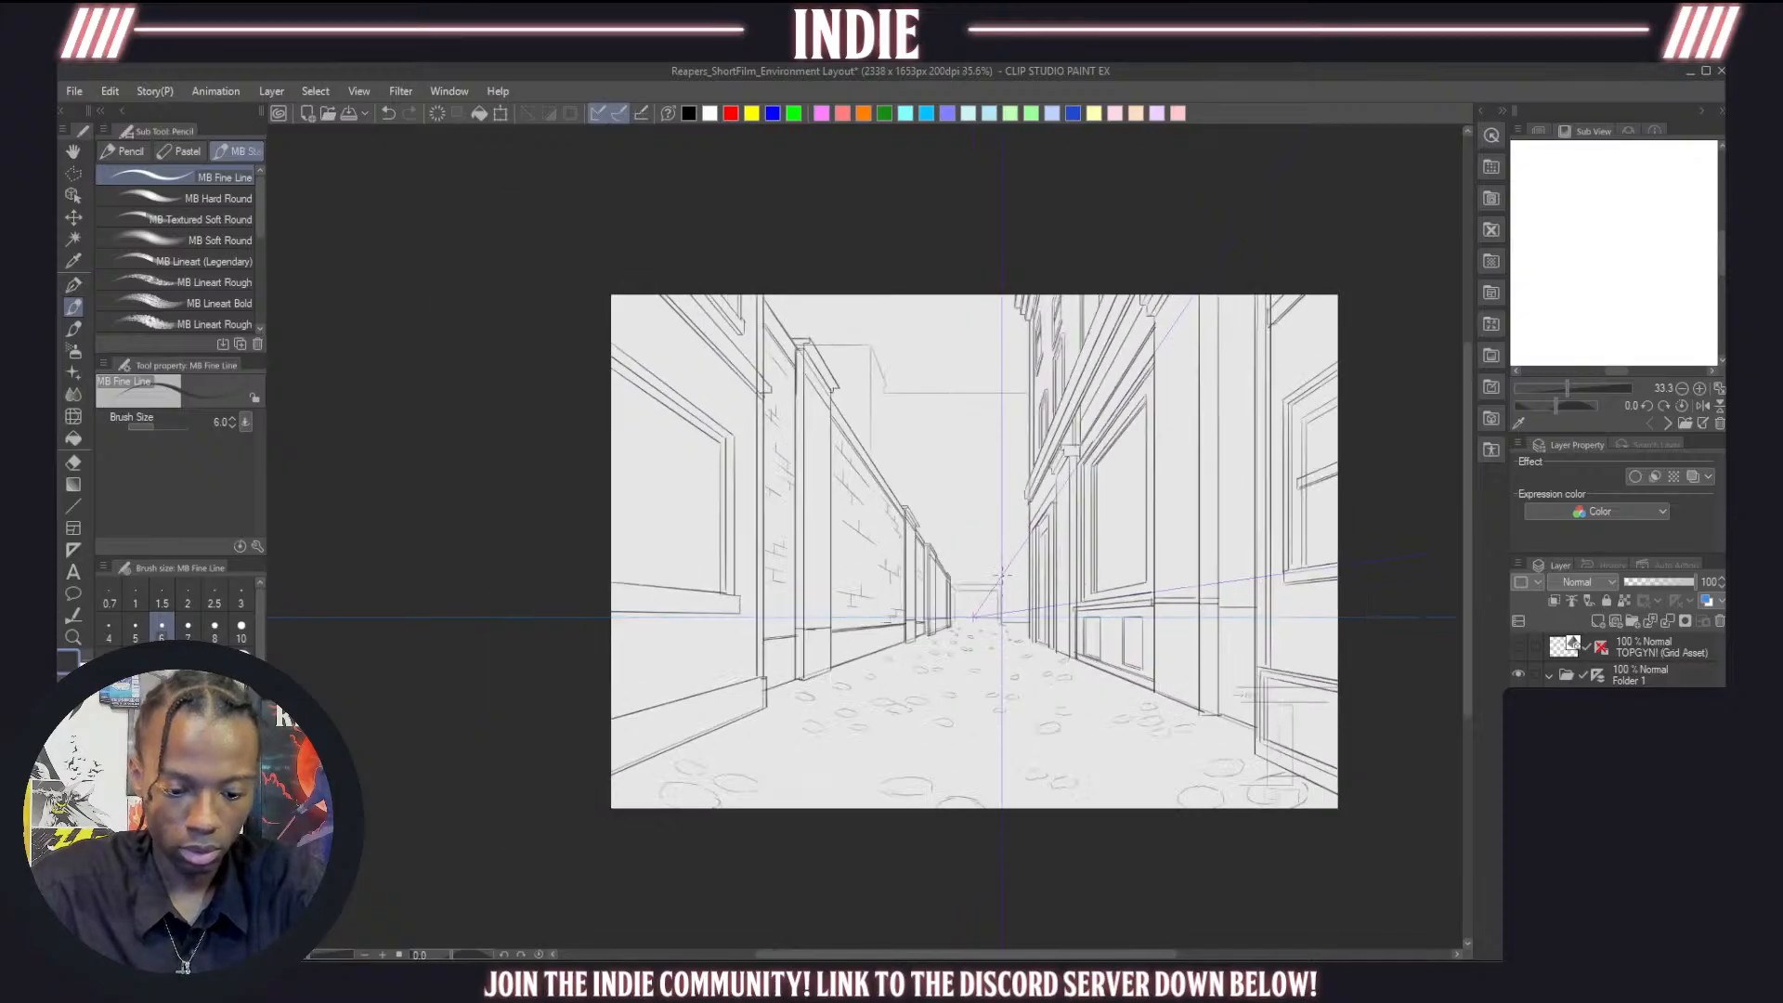
pyautogui.scroll(1, 985, 567)
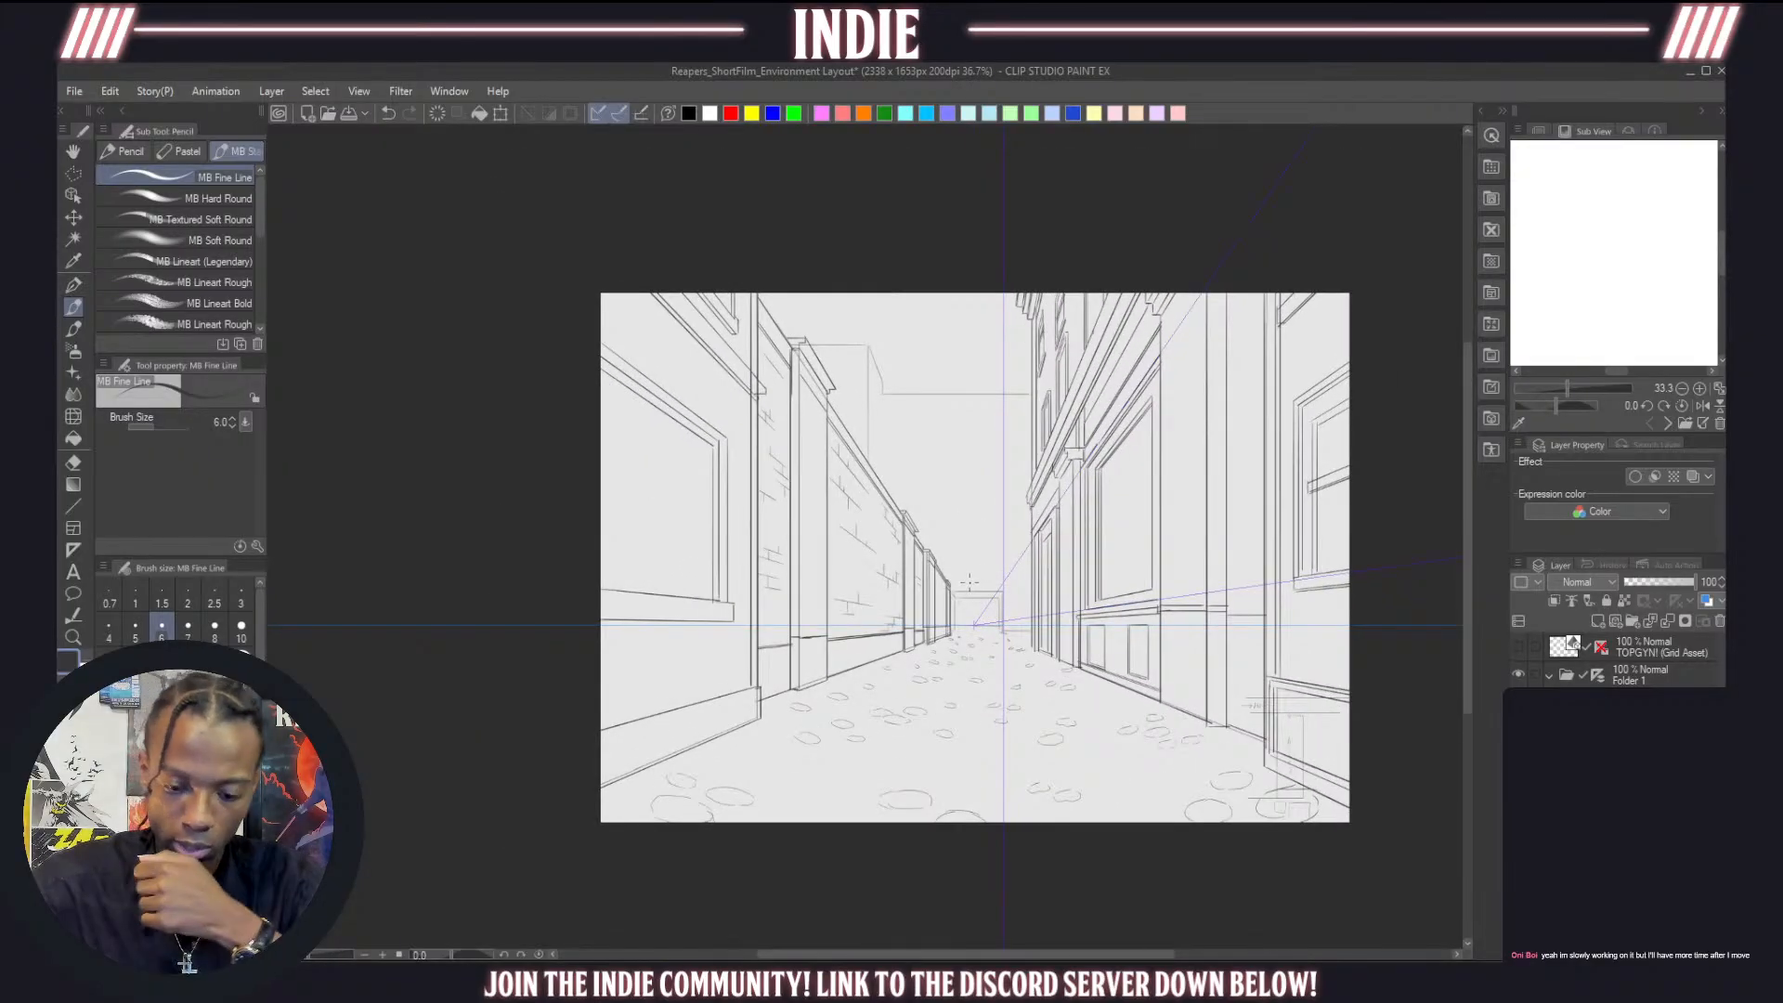
pyautogui.scroll(-1, 984, 576)
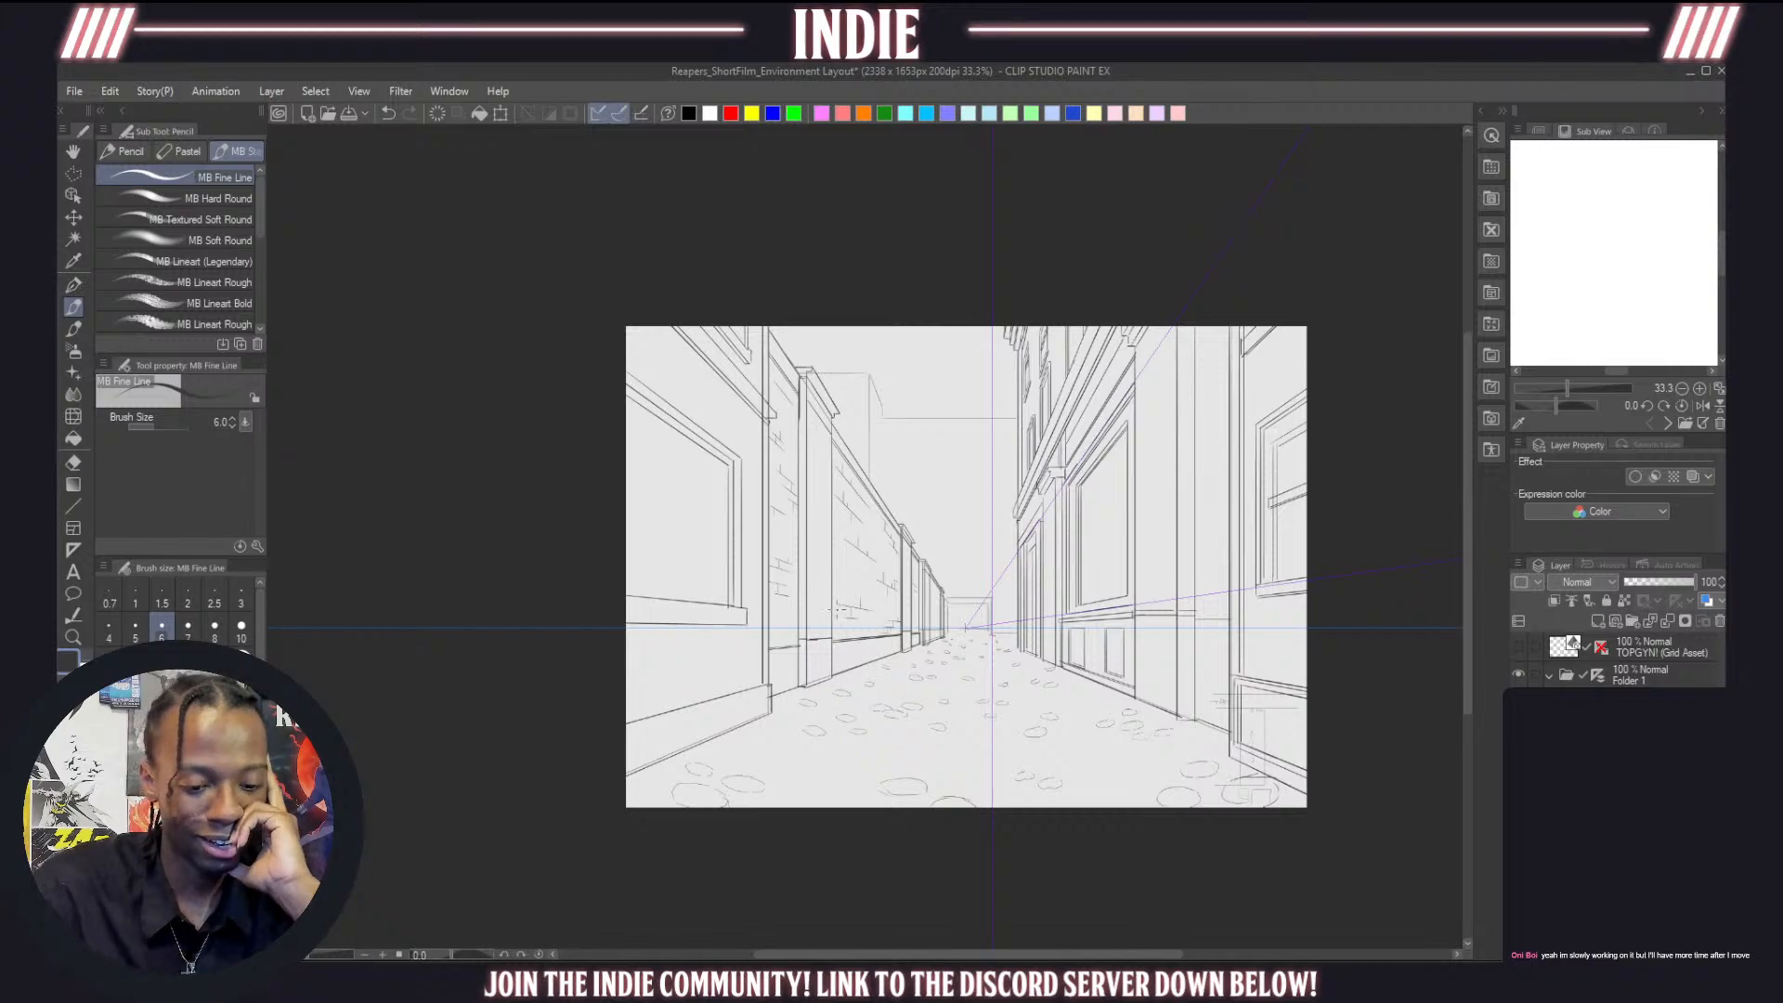
pyautogui.scroll(6, 837, 608)
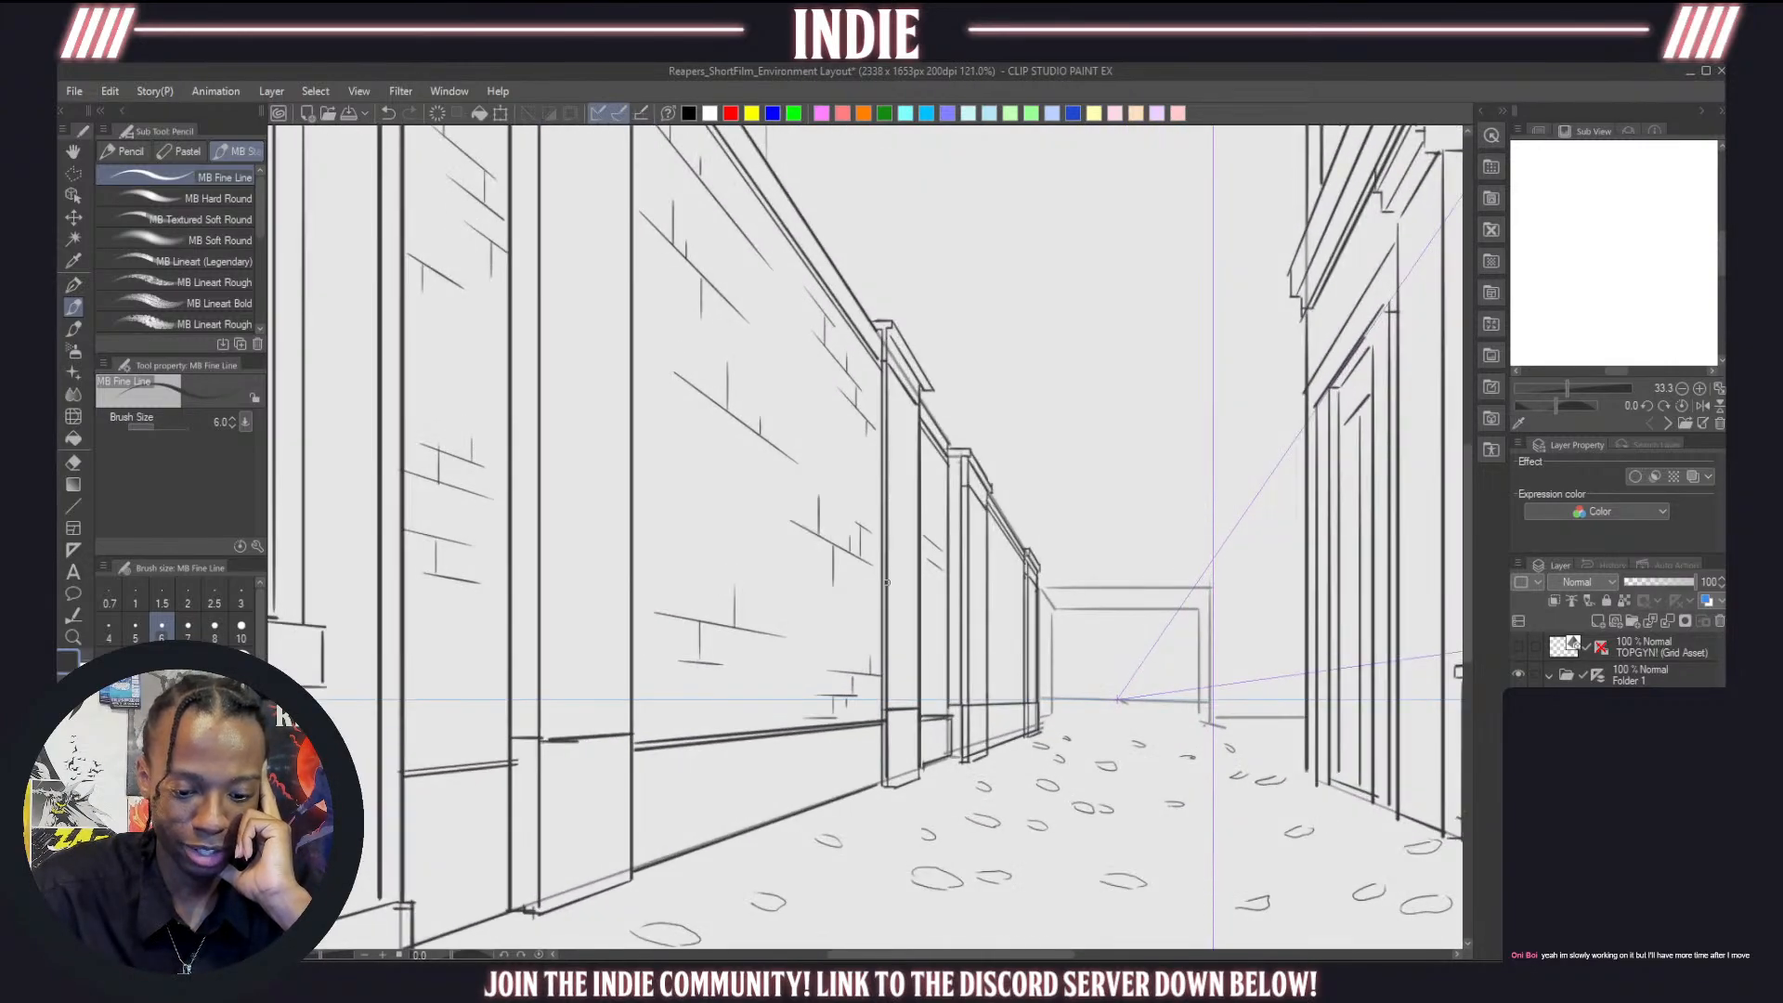
pyautogui.scroll(-3, 887, 582)
pyautogui.scroll(4, 937, 581)
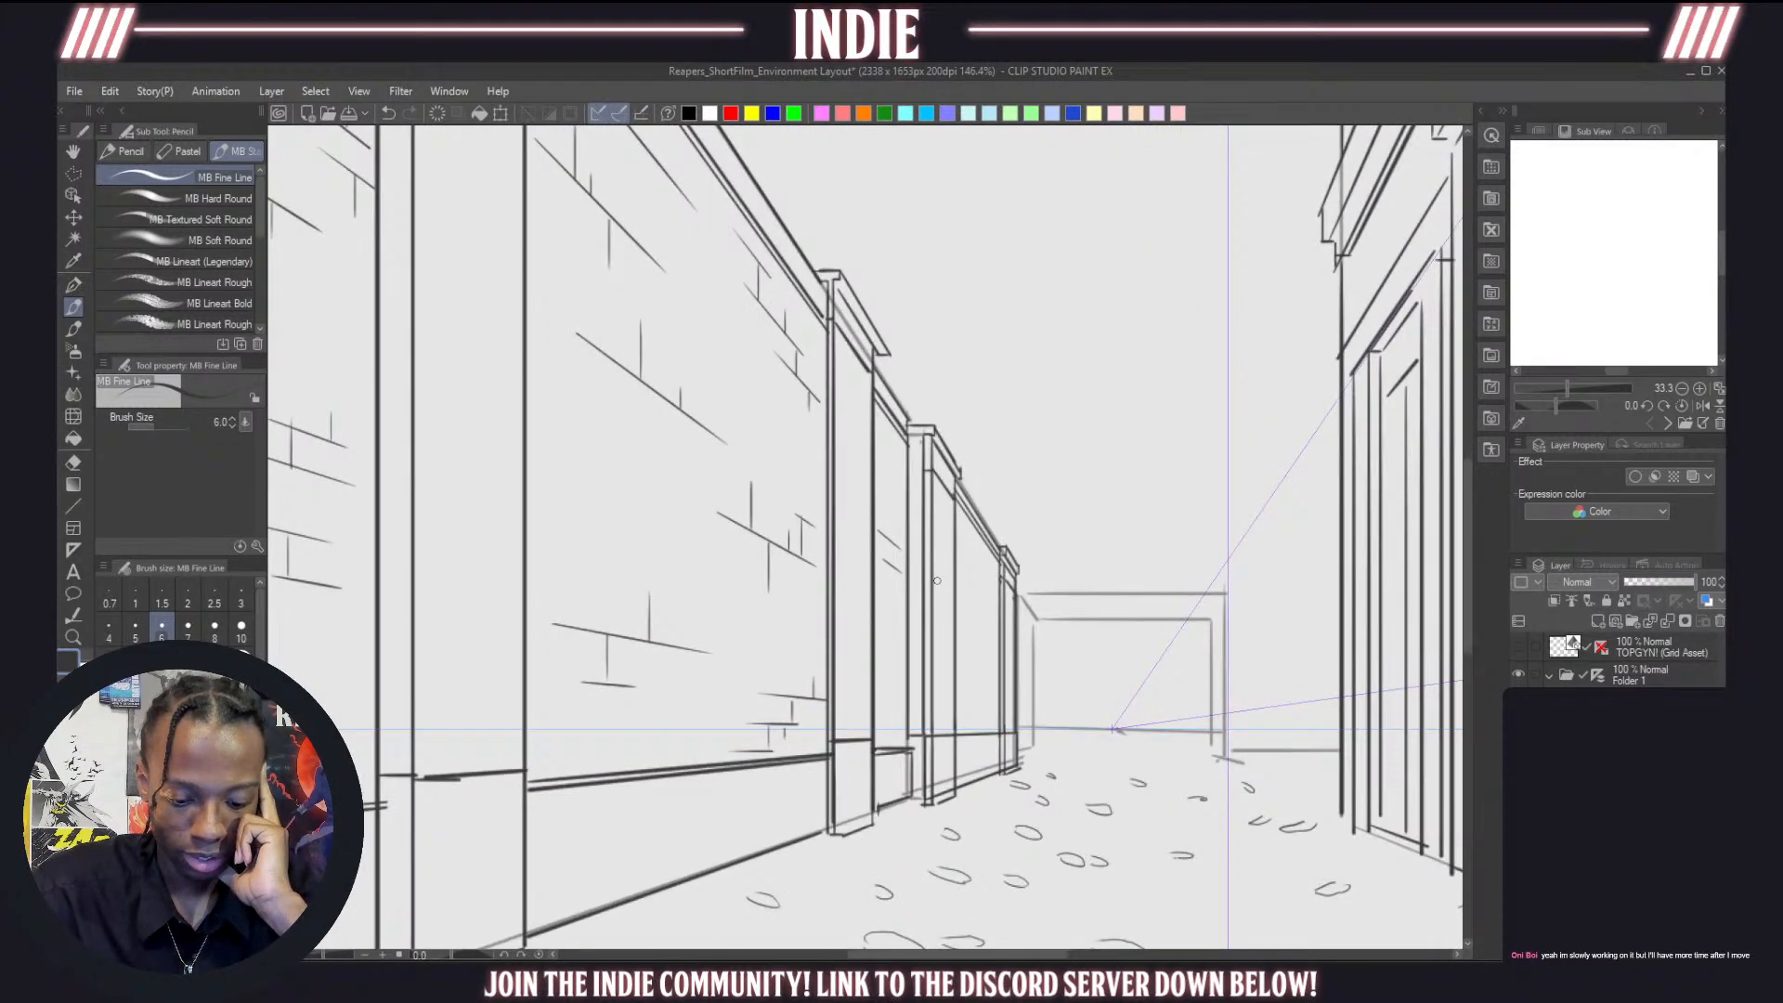
pyautogui.scroll(-6, 937, 580)
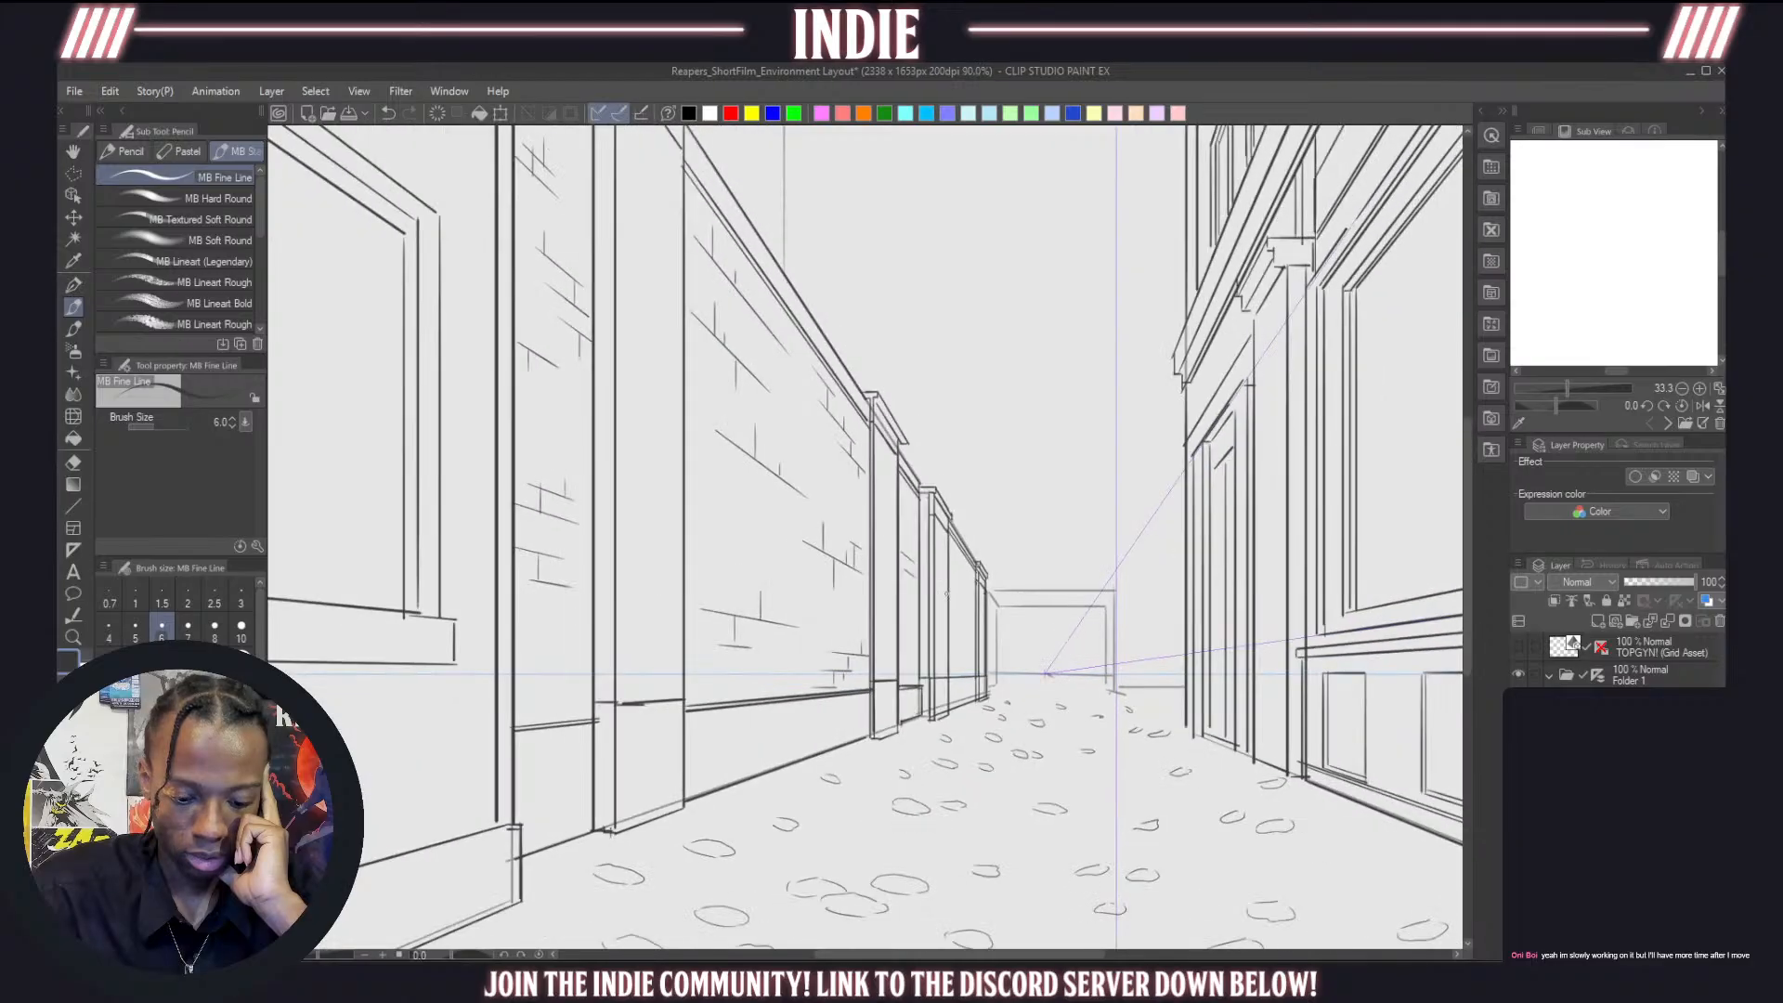
pyautogui.scroll(-1, 844, 580)
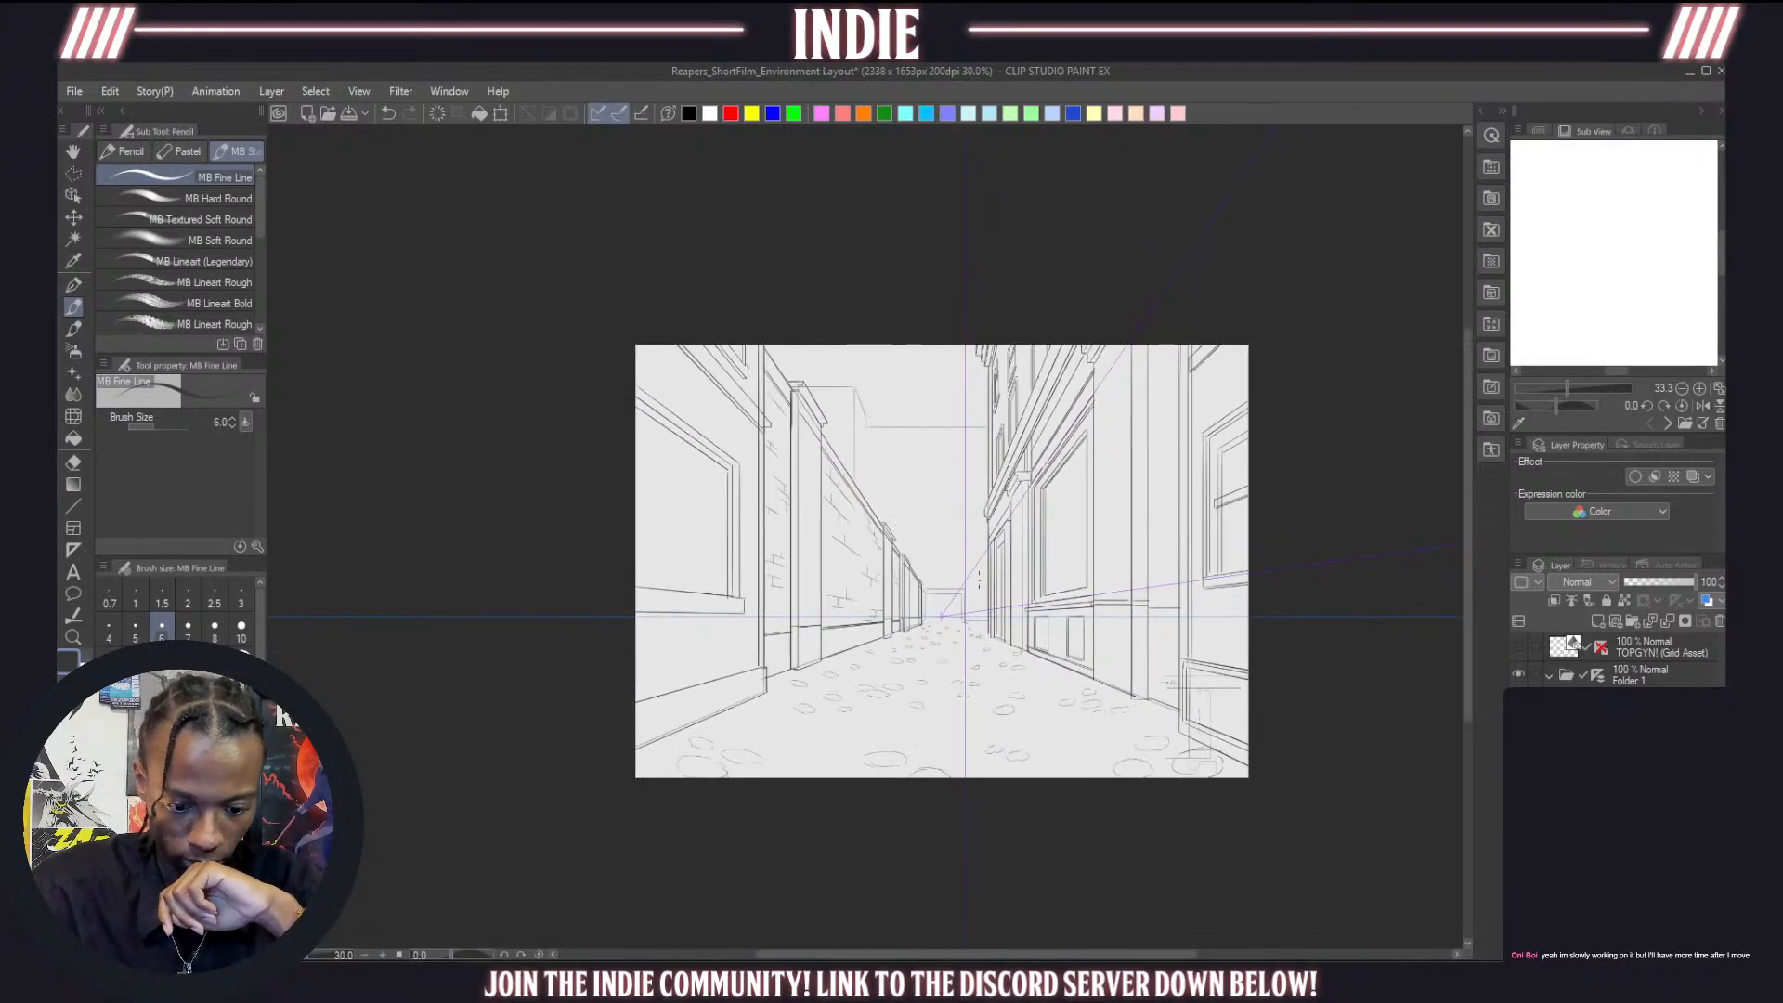
pyautogui.scroll(2, 979, 581)
pyautogui.scroll(-1, 937, 580)
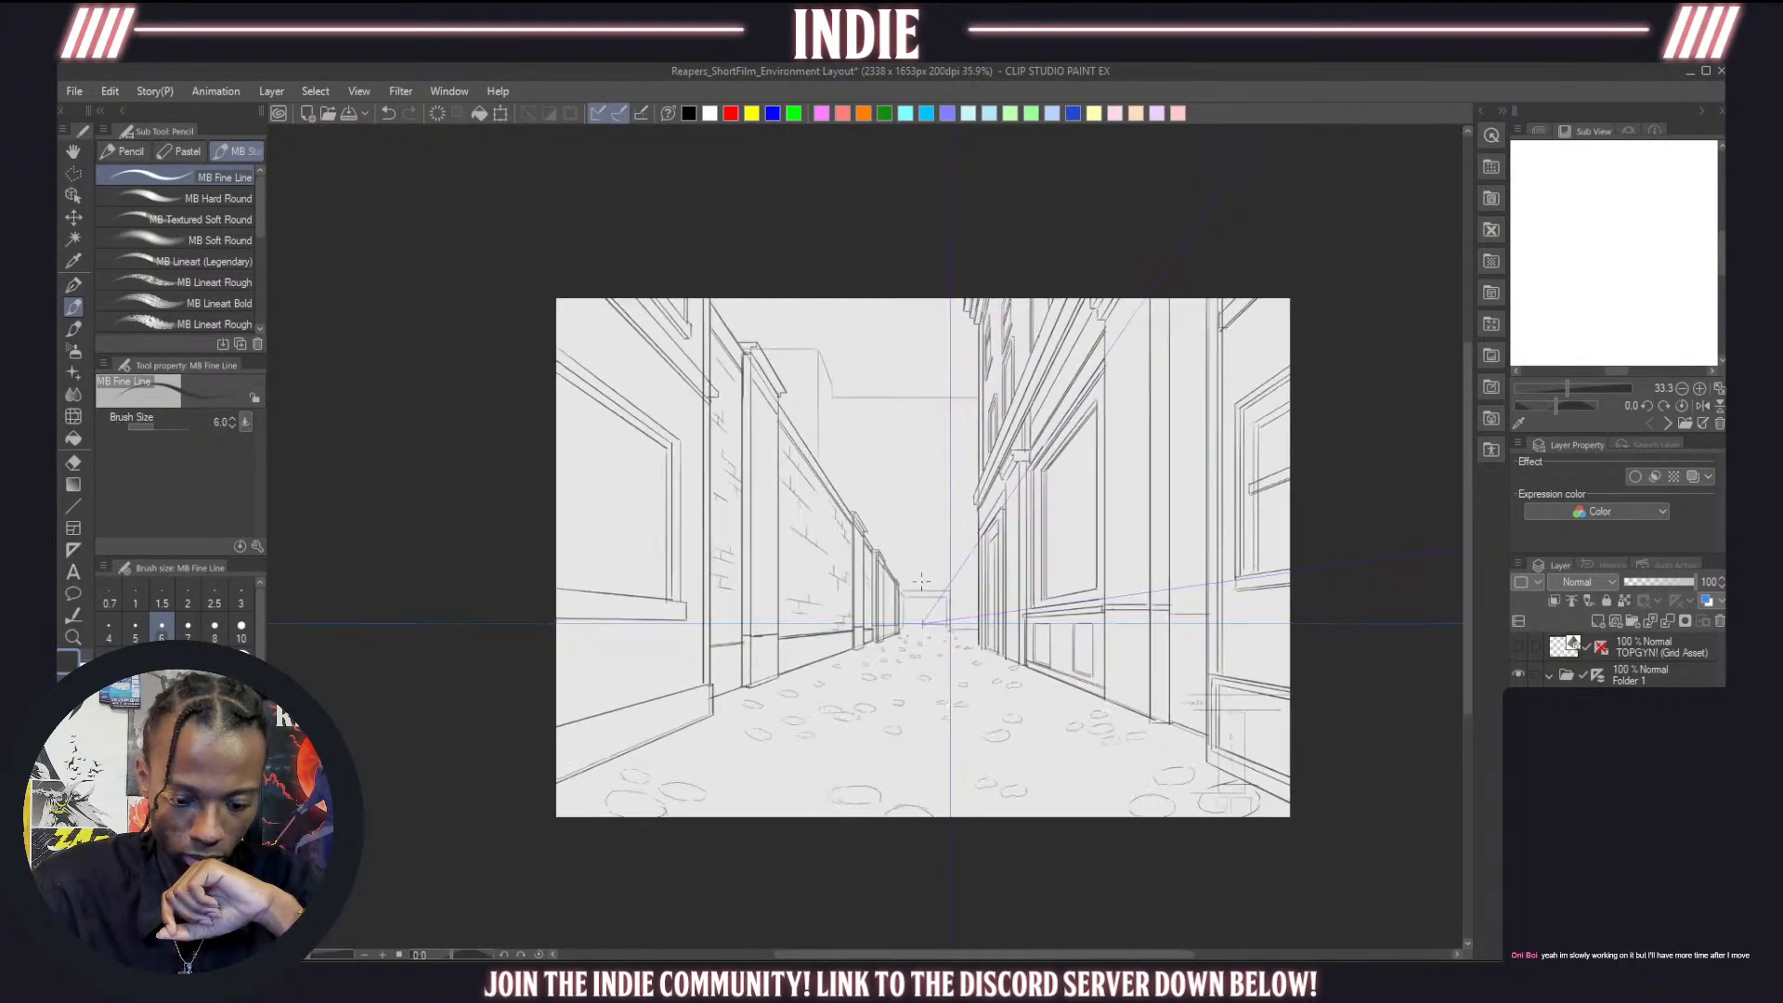
pyautogui.scroll(2, 945, 569)
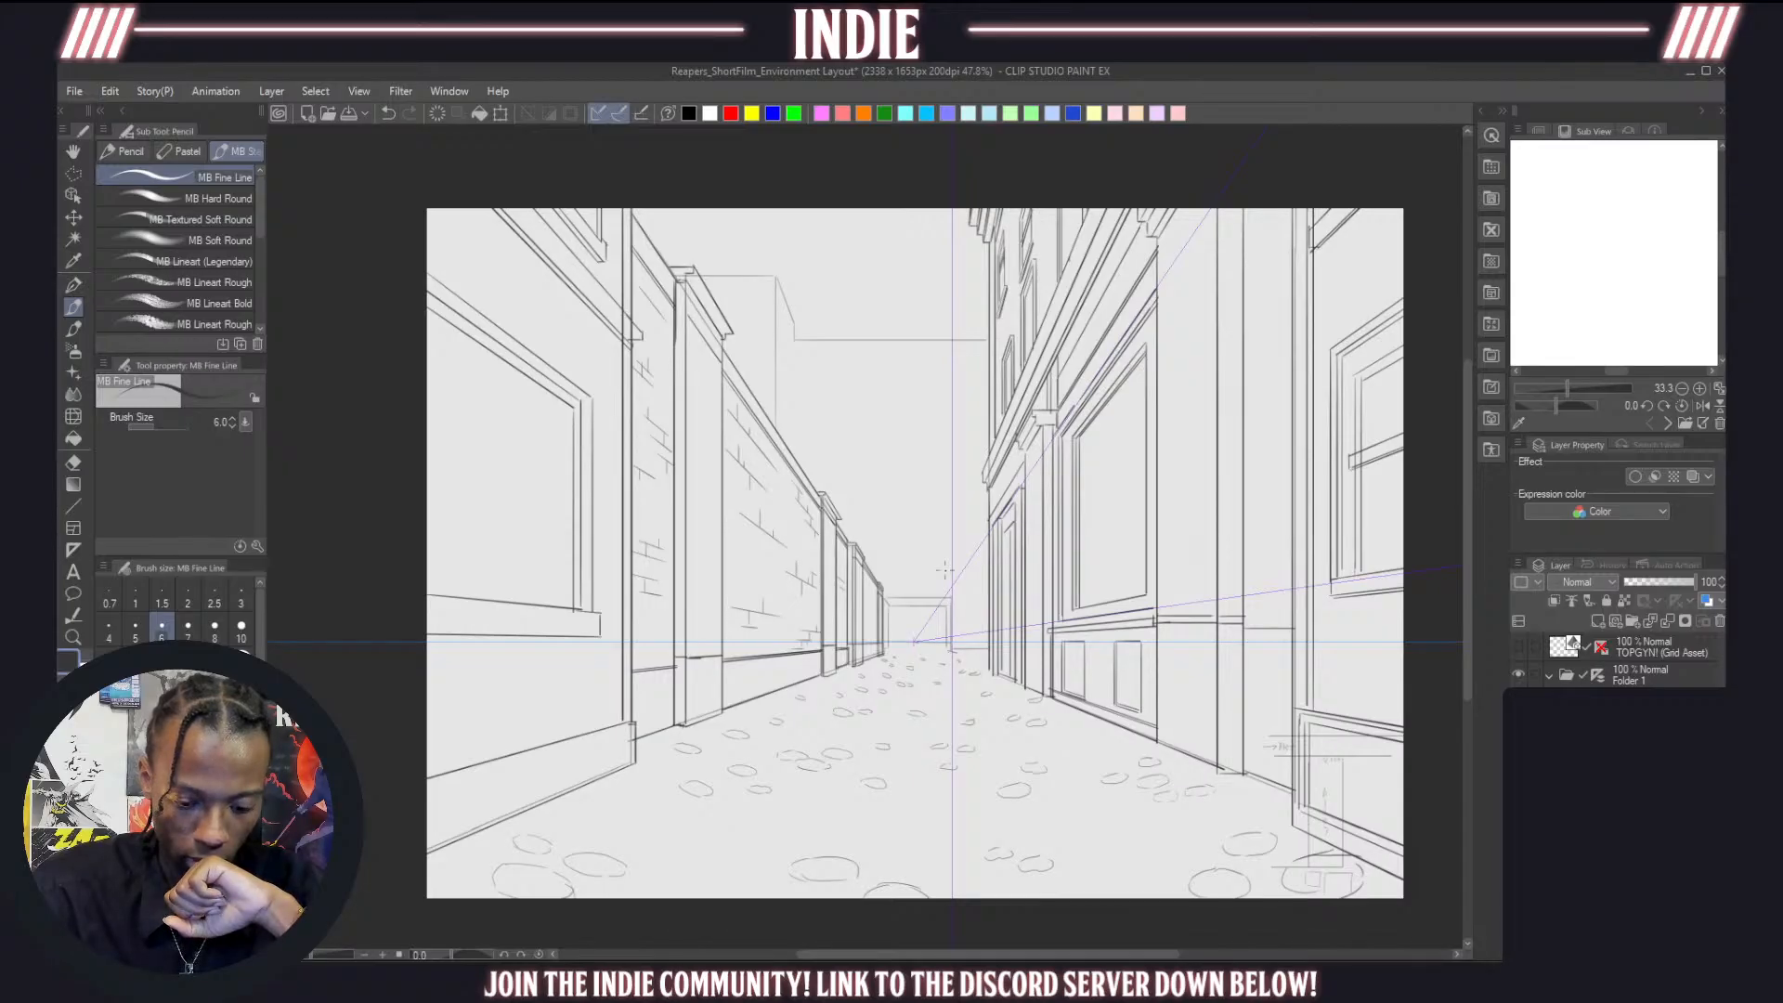
pyautogui.scroll(1, 957, 572)
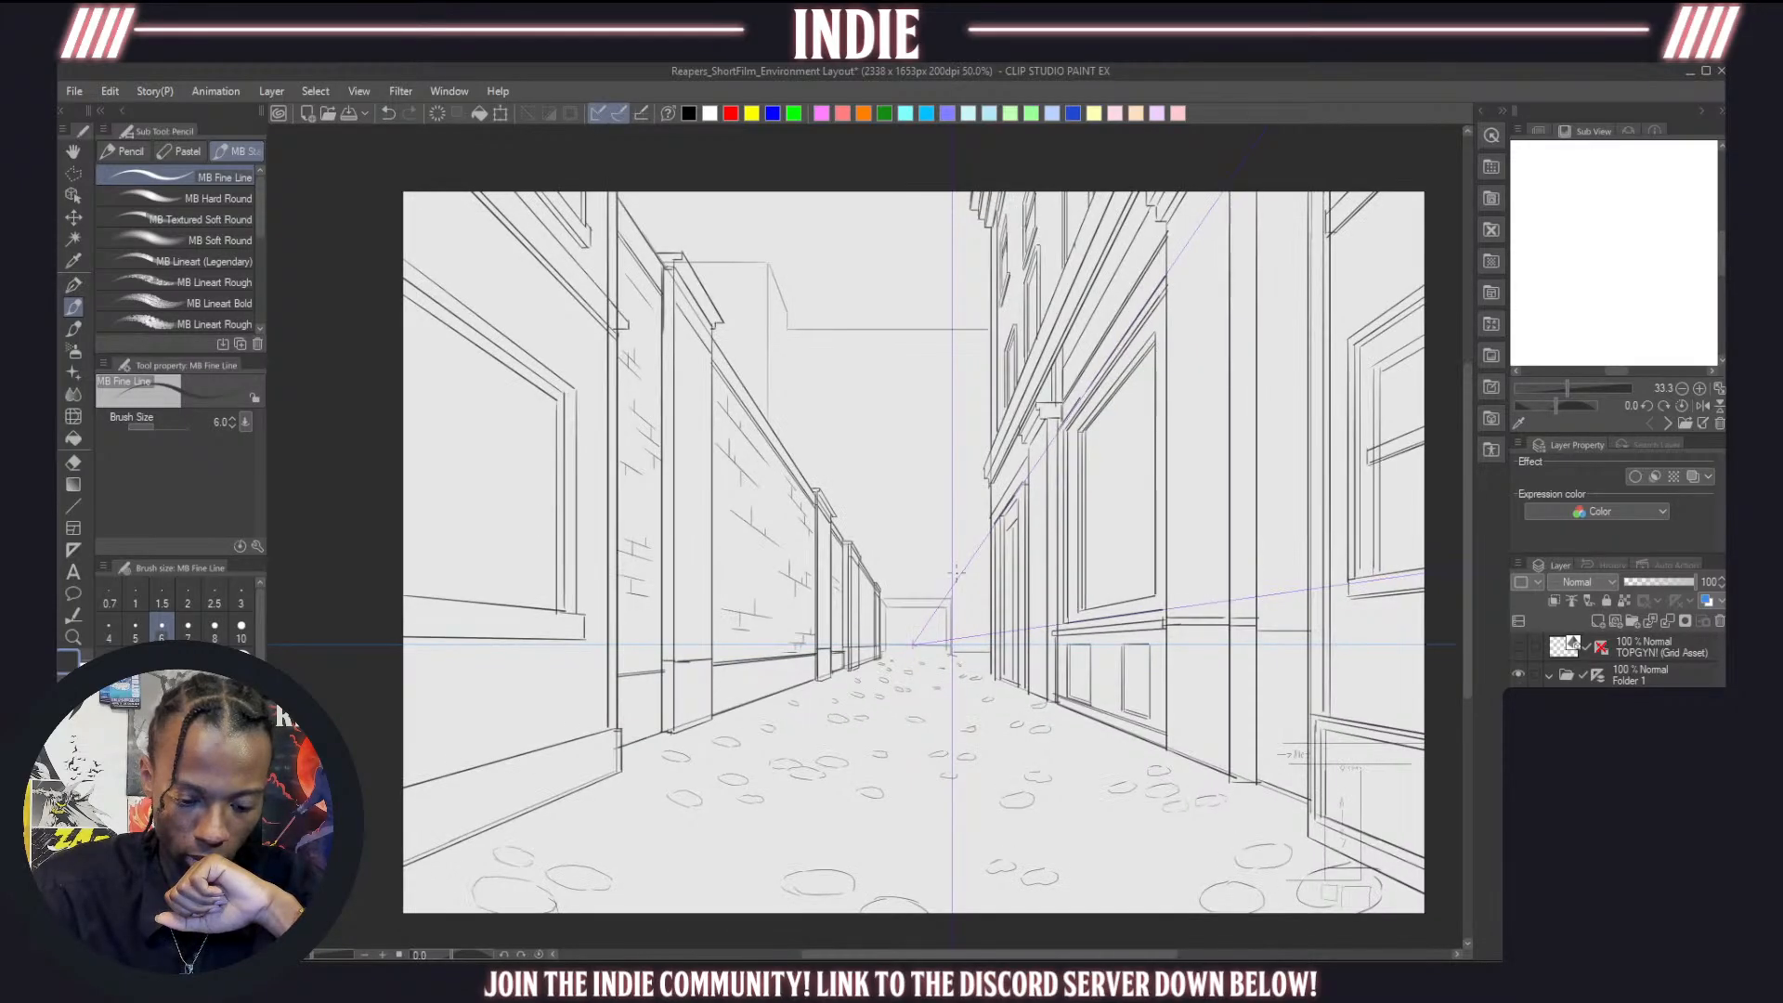
# Draw the distant right-hand wall beyond the door, with a doubled receding top edge, far vertical edge and base ledge
pyautogui.scroll(2, 957, 572)
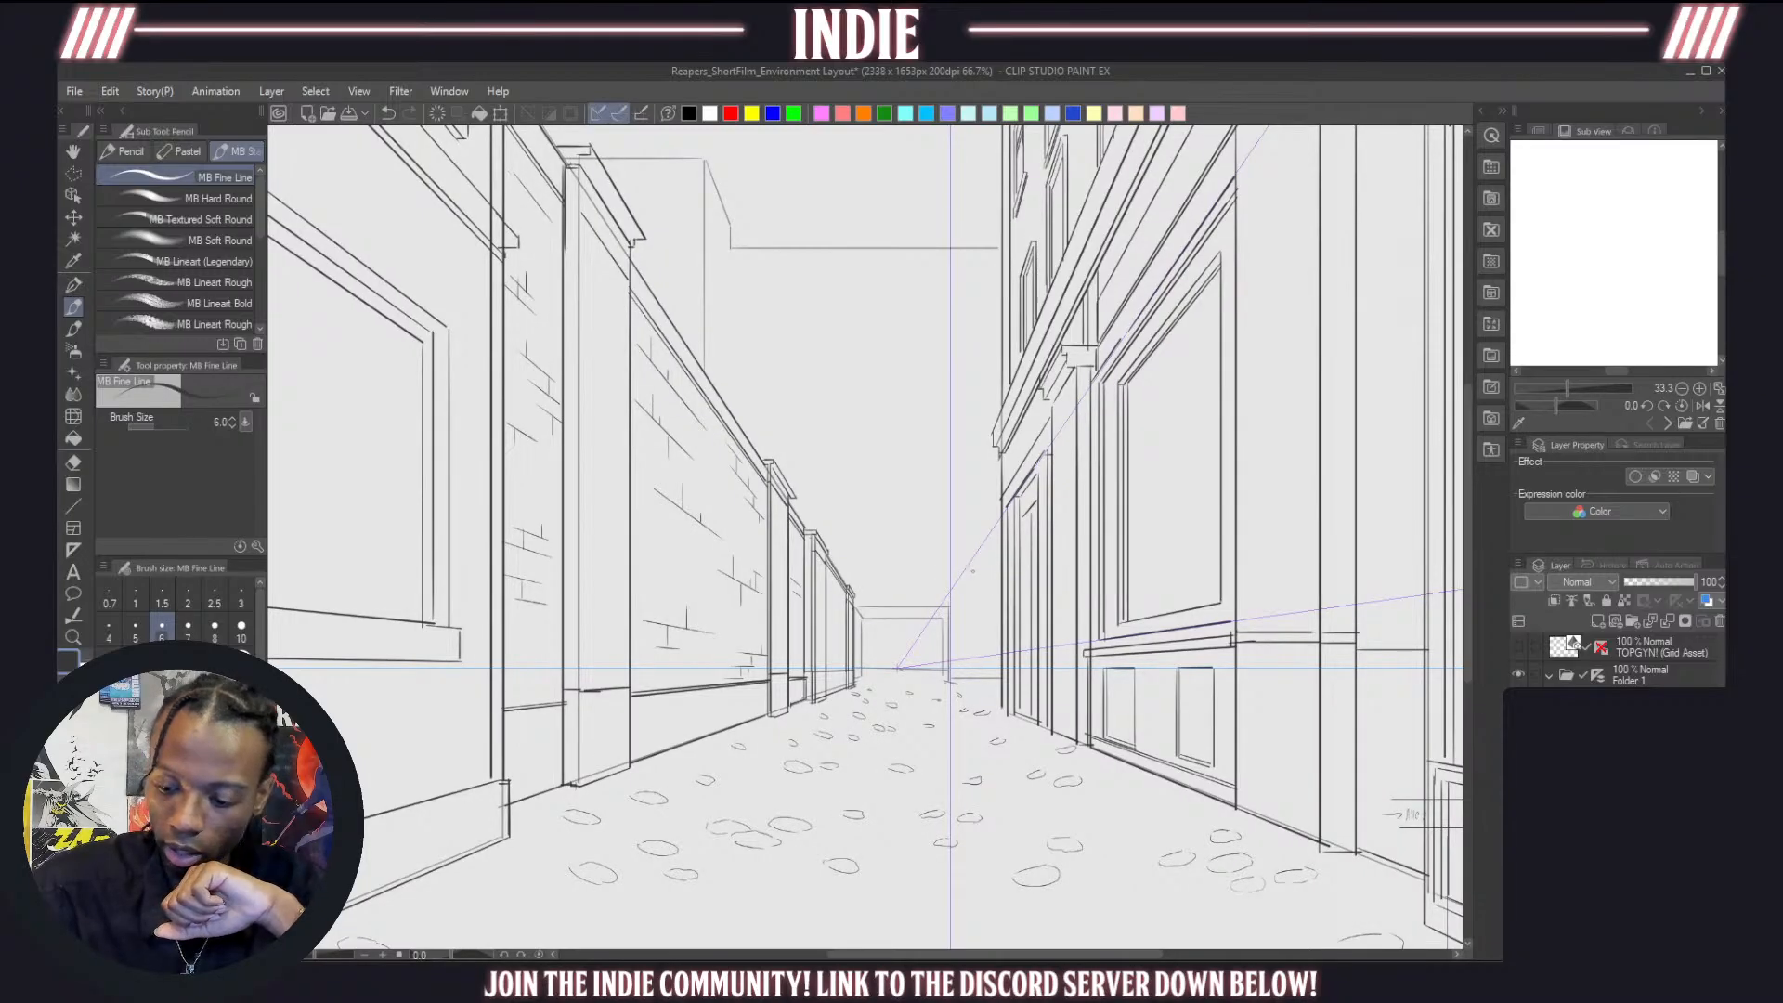
pyautogui.moveTo(1000, 539)
pyautogui.mouseDown()
pyautogui.moveTo(958, 592)
pyautogui.moveTo(953, 669)
pyautogui.moveTo(1000, 694)
pyautogui.mouseUp()
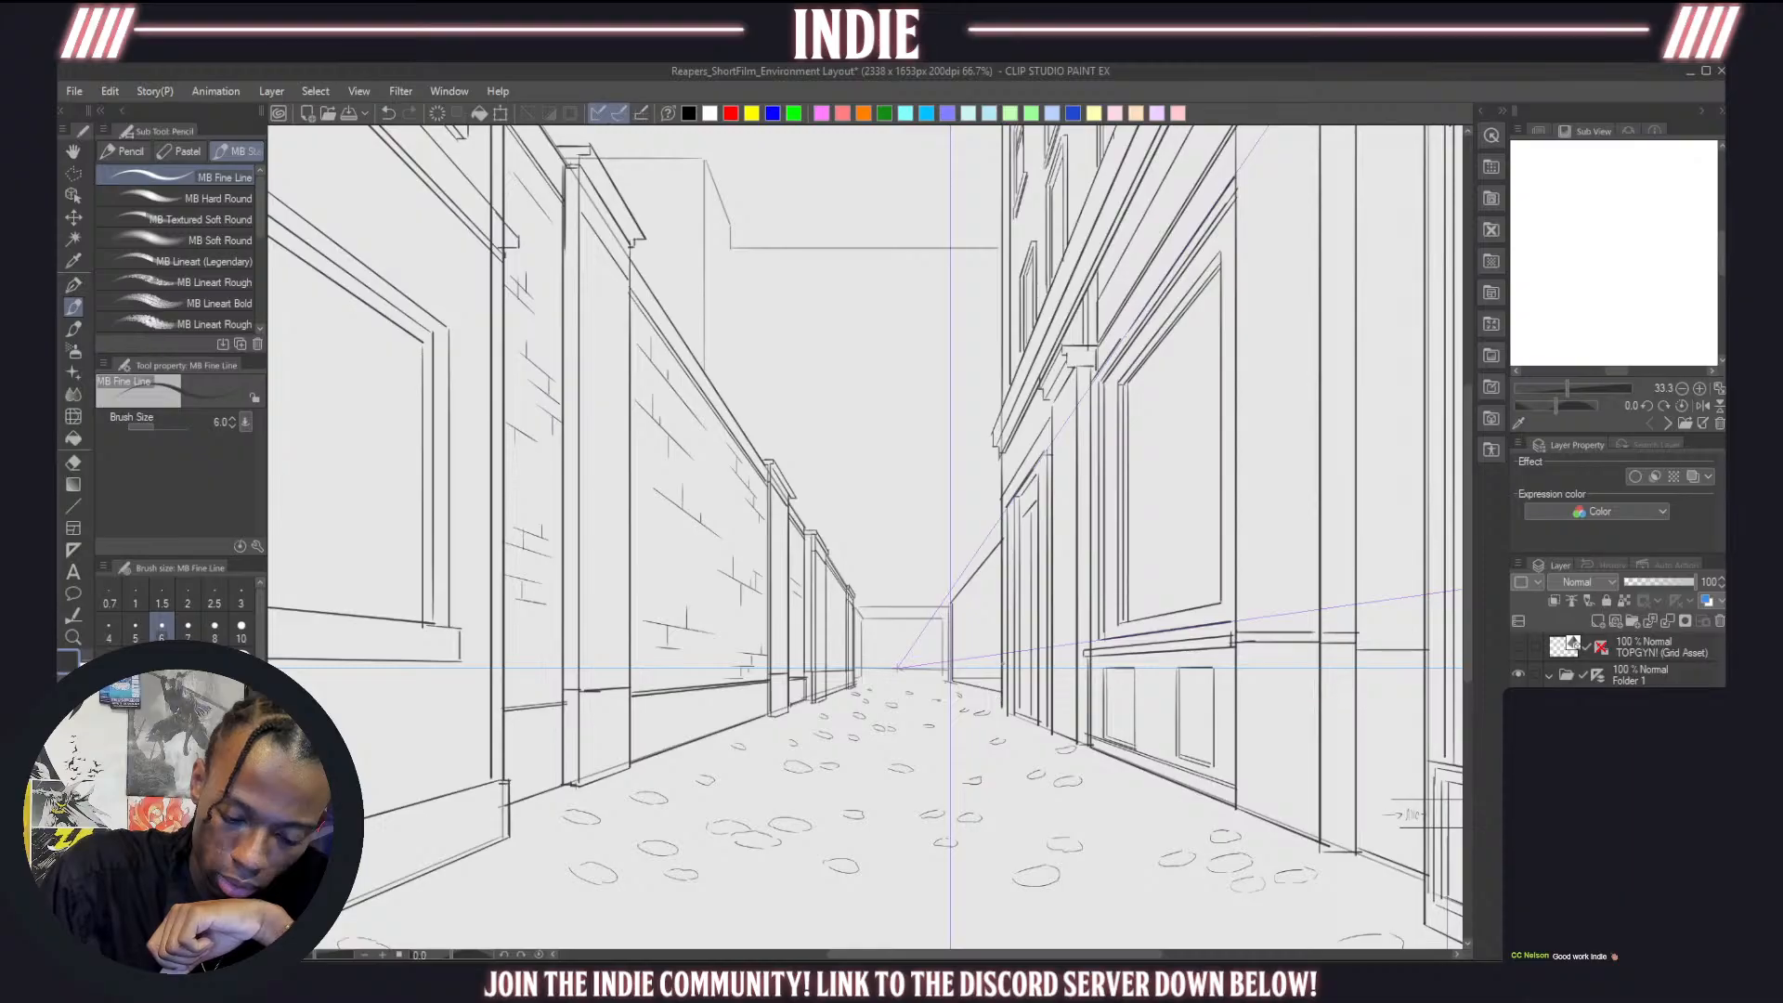
pyautogui.moveTo(1003, 548); pyautogui.dragTo(954, 612)
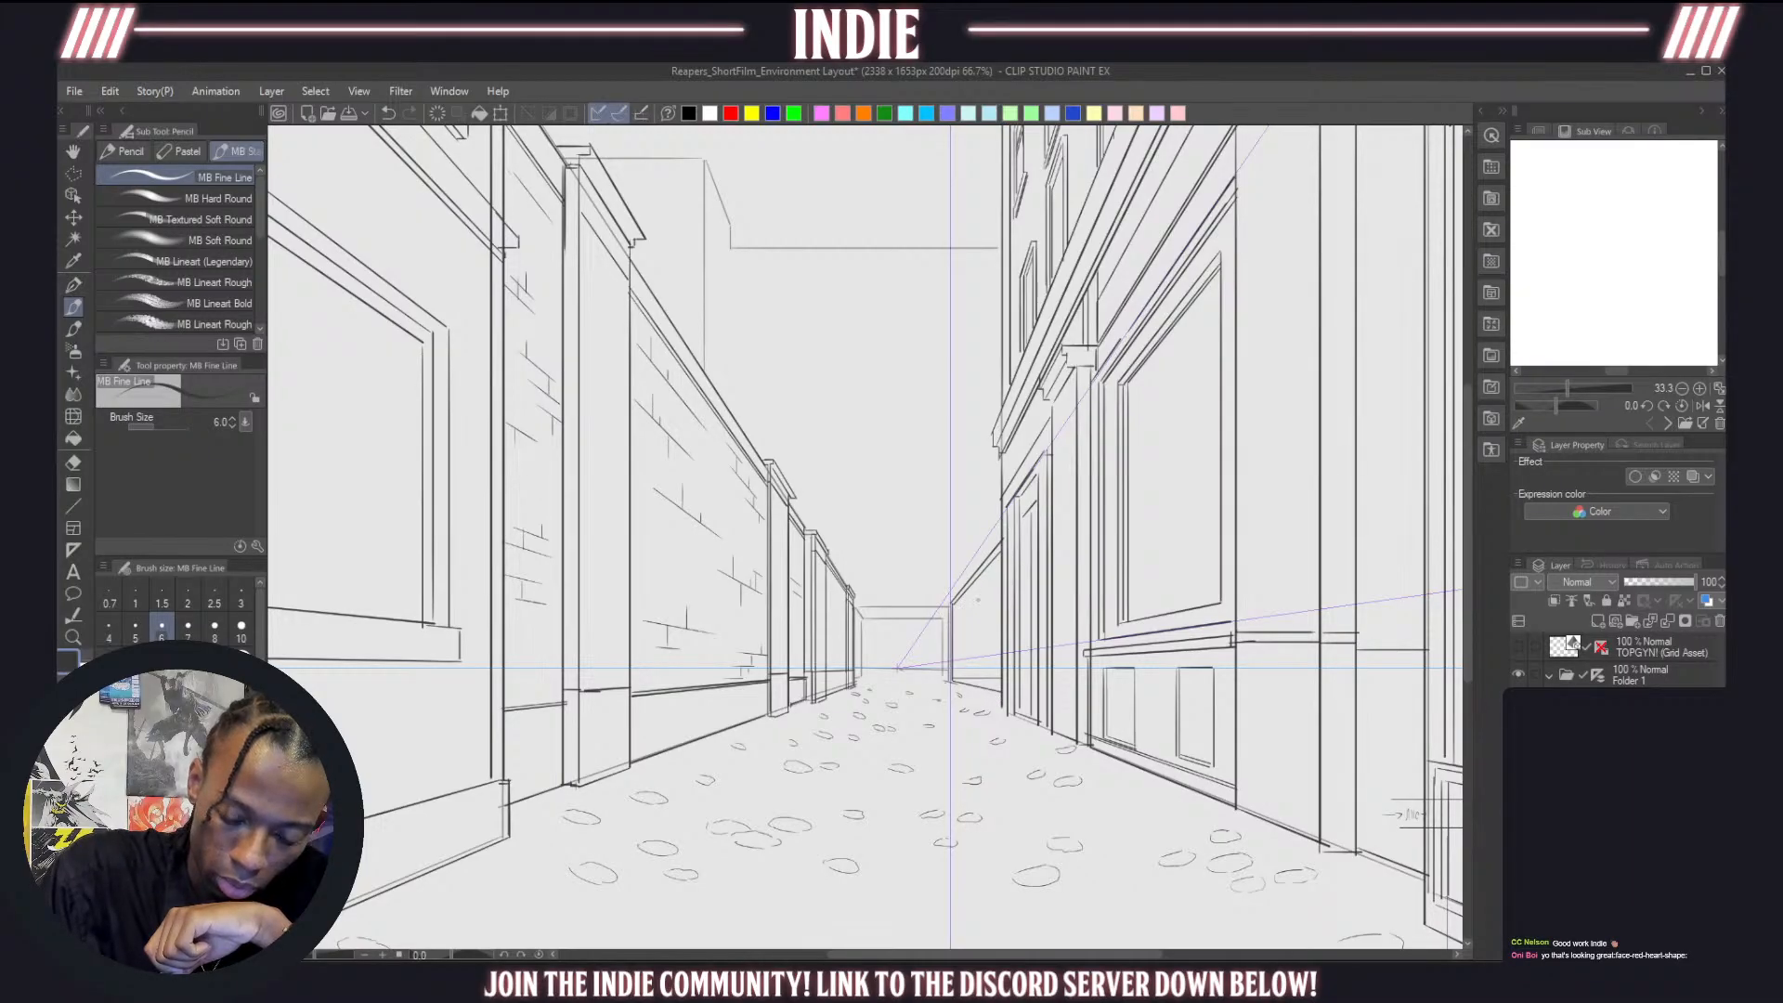
pyautogui.moveTo(1003, 555)
pyautogui.mouseDown()
pyautogui.moveTo(953, 611)
pyautogui.moveTo(955, 669)
pyautogui.moveTo(1003, 670)
pyautogui.mouseUp()
pyautogui.hotkey('ctrl', 'z')
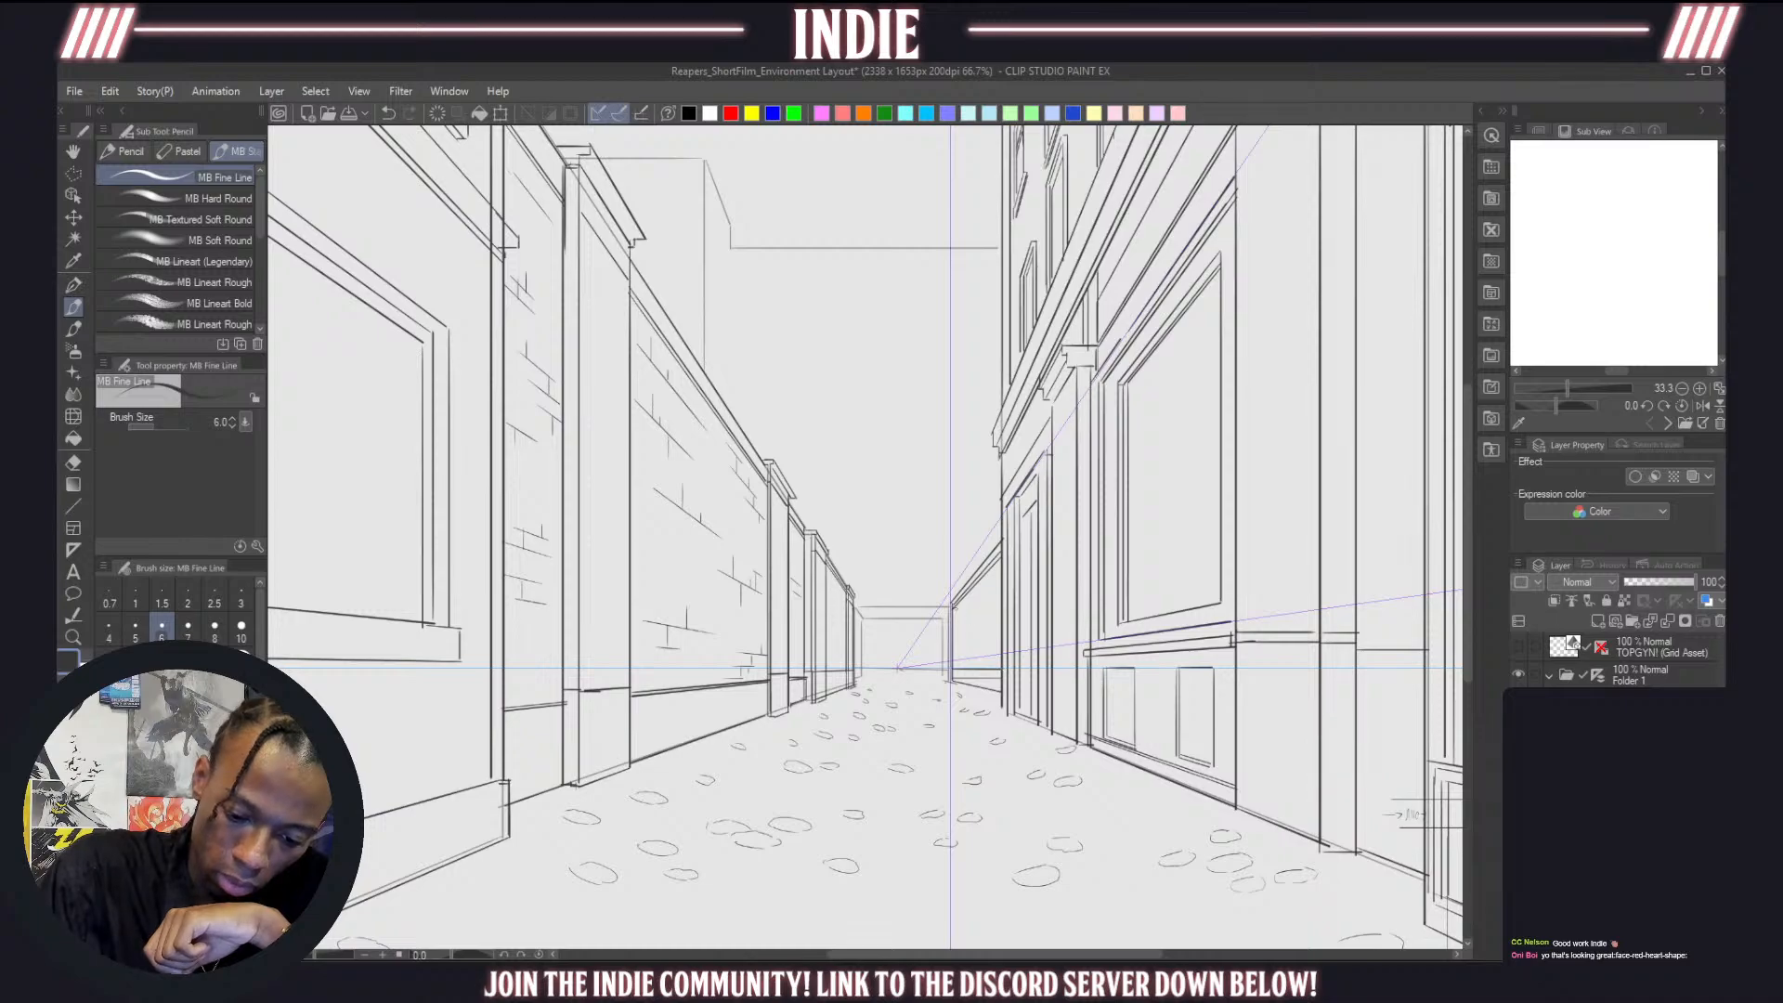
pyautogui.moveTo(956, 607); pyautogui.dragTo(957, 671)
pyautogui.hotkey('ctrl', 'z')
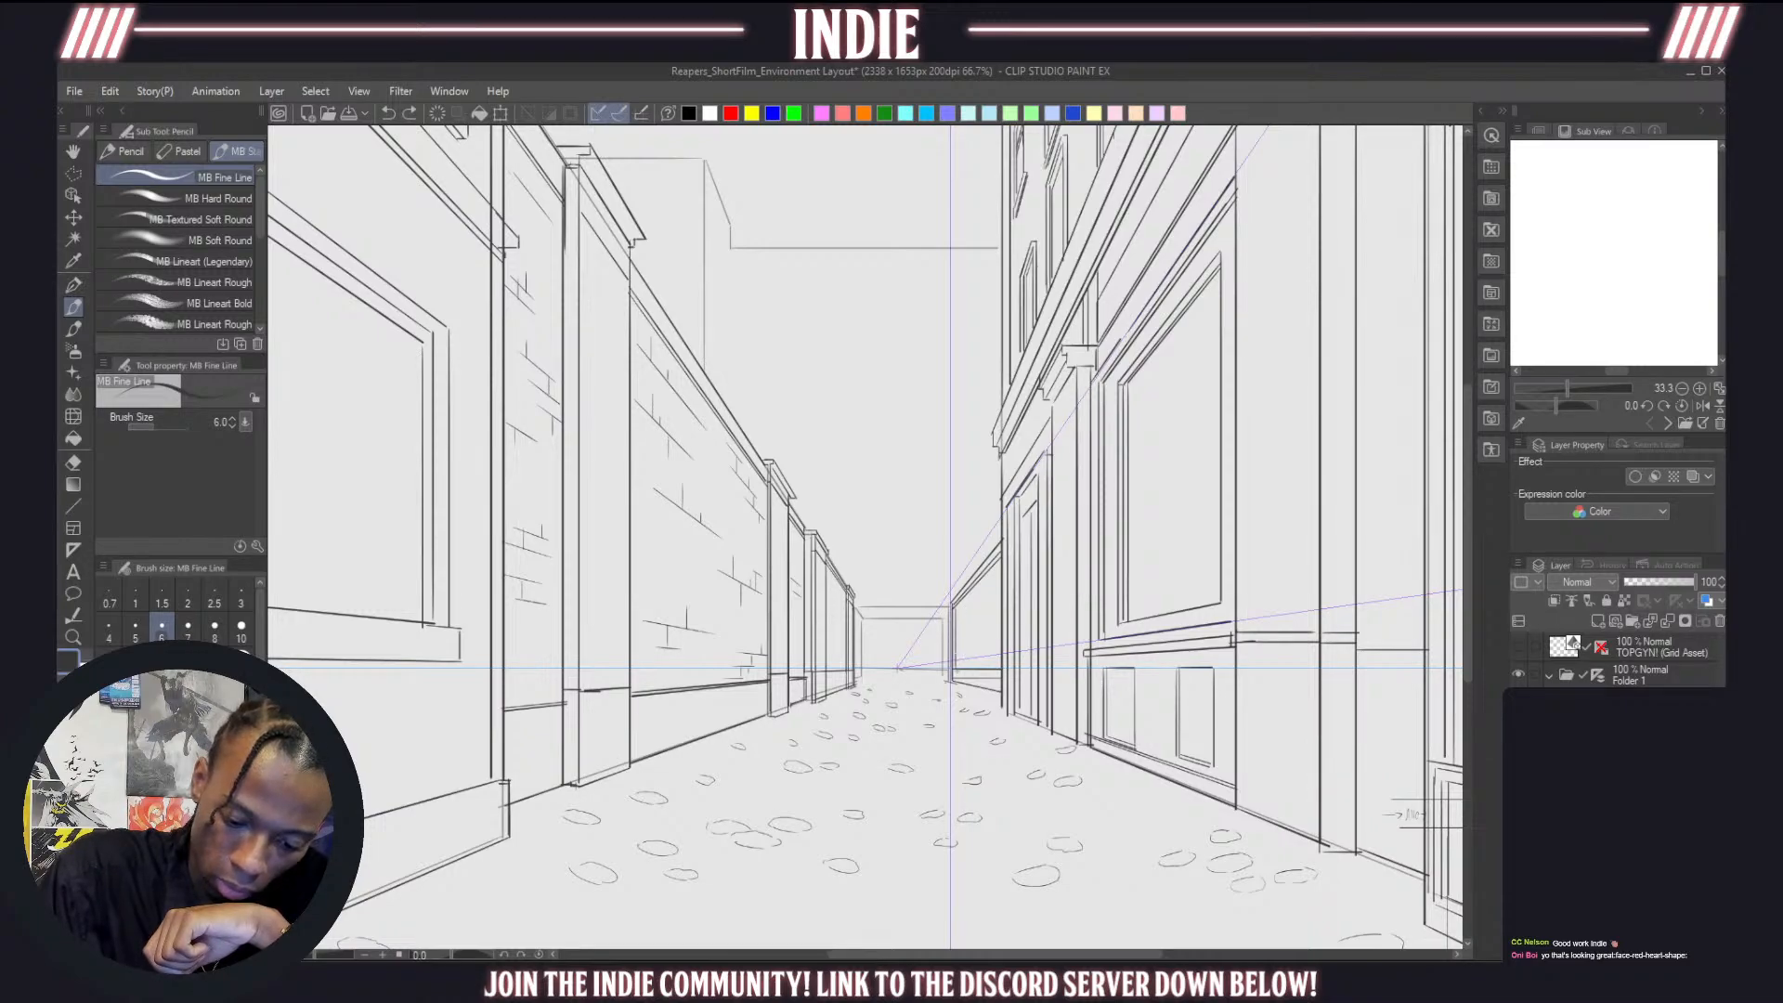
pyautogui.moveTo(958, 606); pyautogui.dragTo(959, 665)
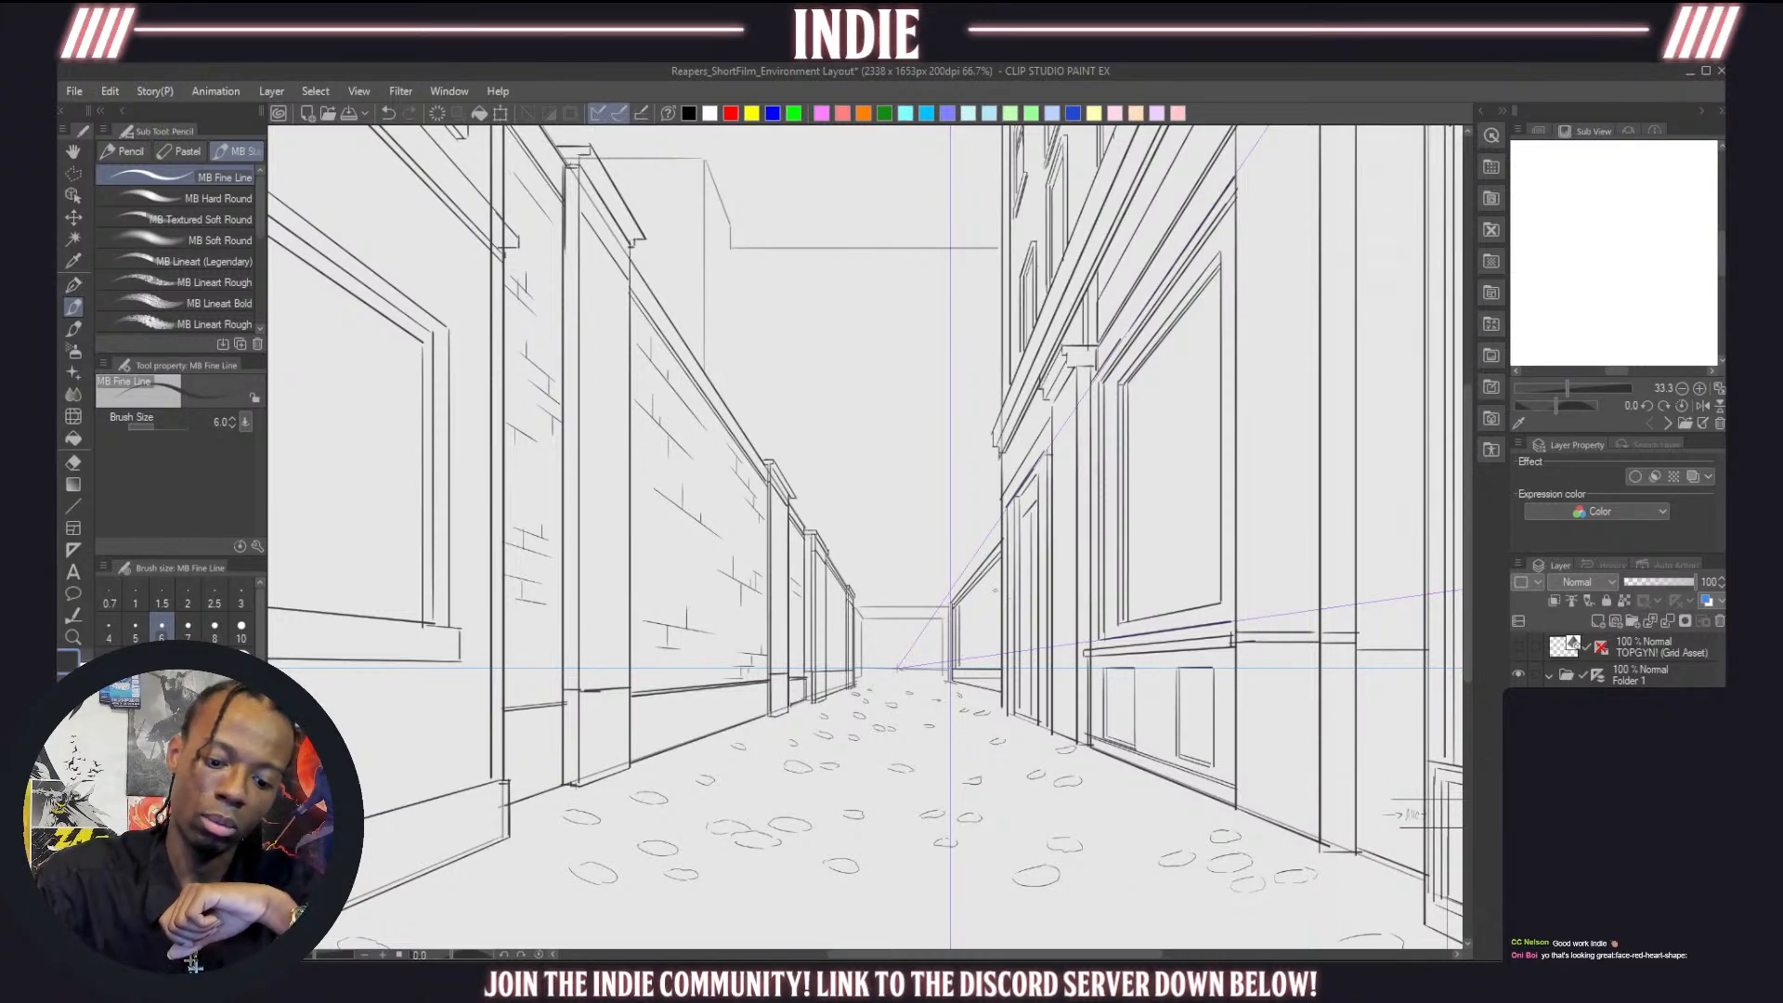
pyautogui.hotkey('ctrl', 'z')
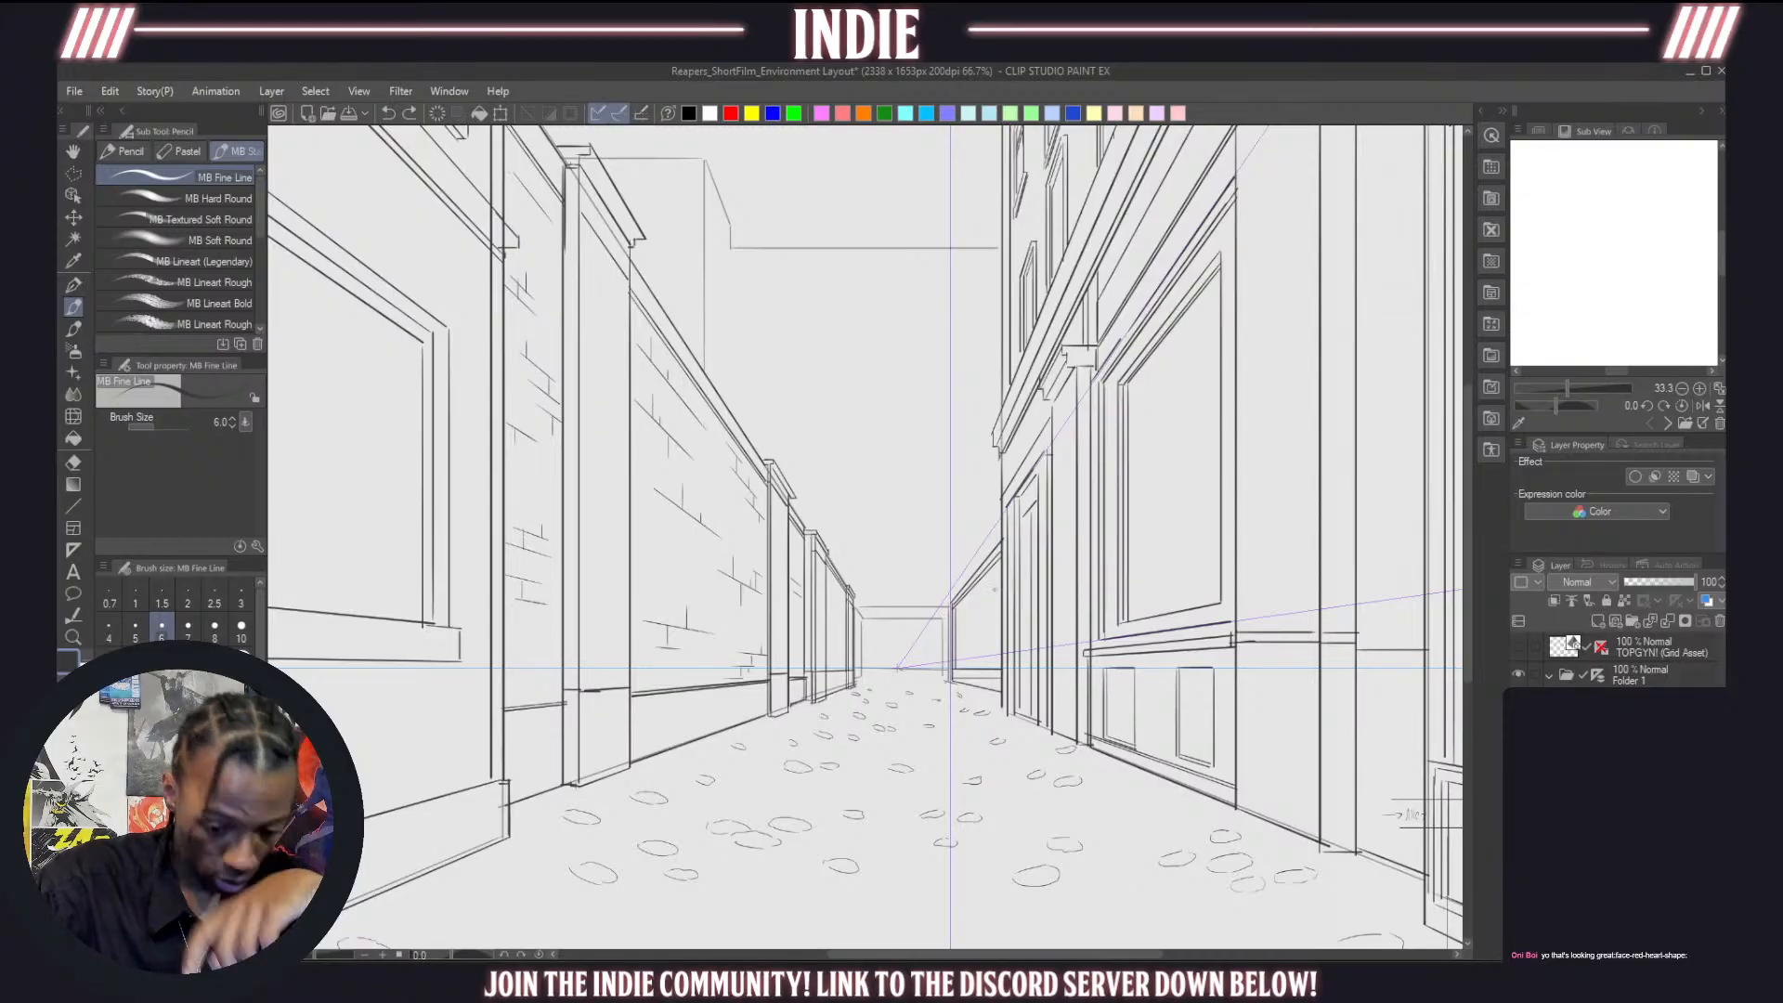
# Draw a receding line above the distant right-hand wall's top edge and join the two with short upright strokes
pyautogui.moveTo(963, 581); pyautogui.dragTo(1002, 522)
pyautogui.hotkey('ctrl', 'z')
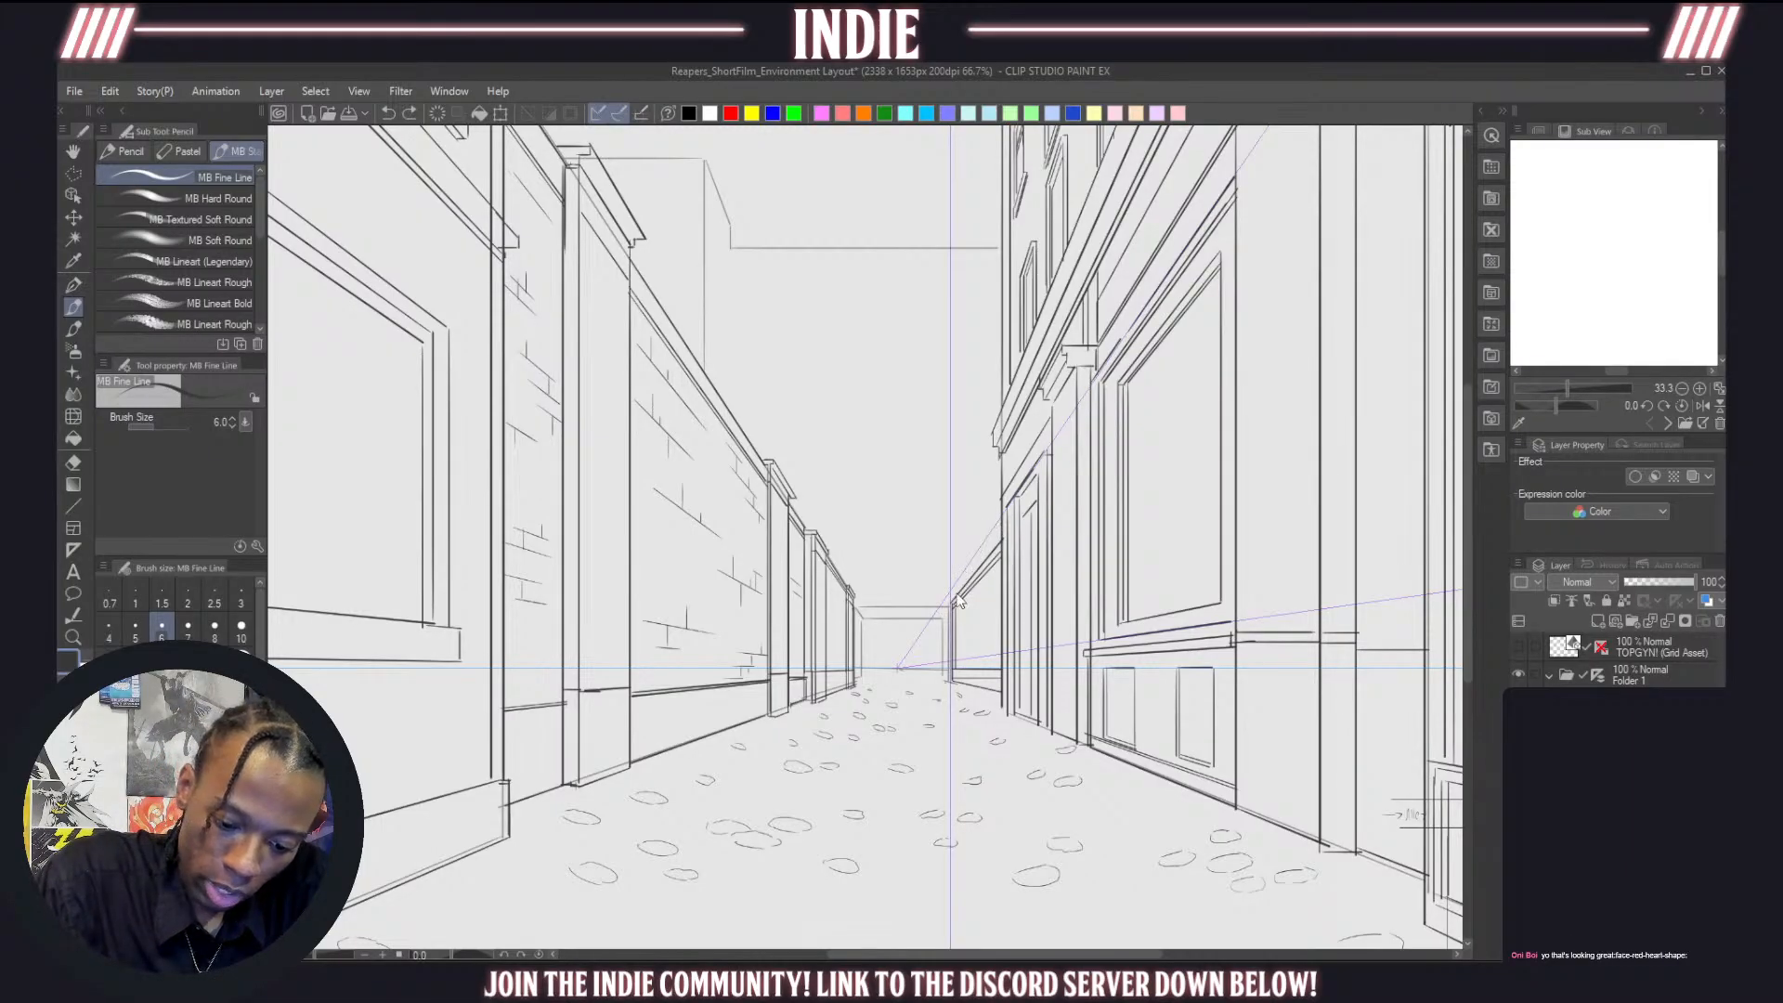
pyautogui.moveTo(952, 587); pyautogui.dragTo(999, 516)
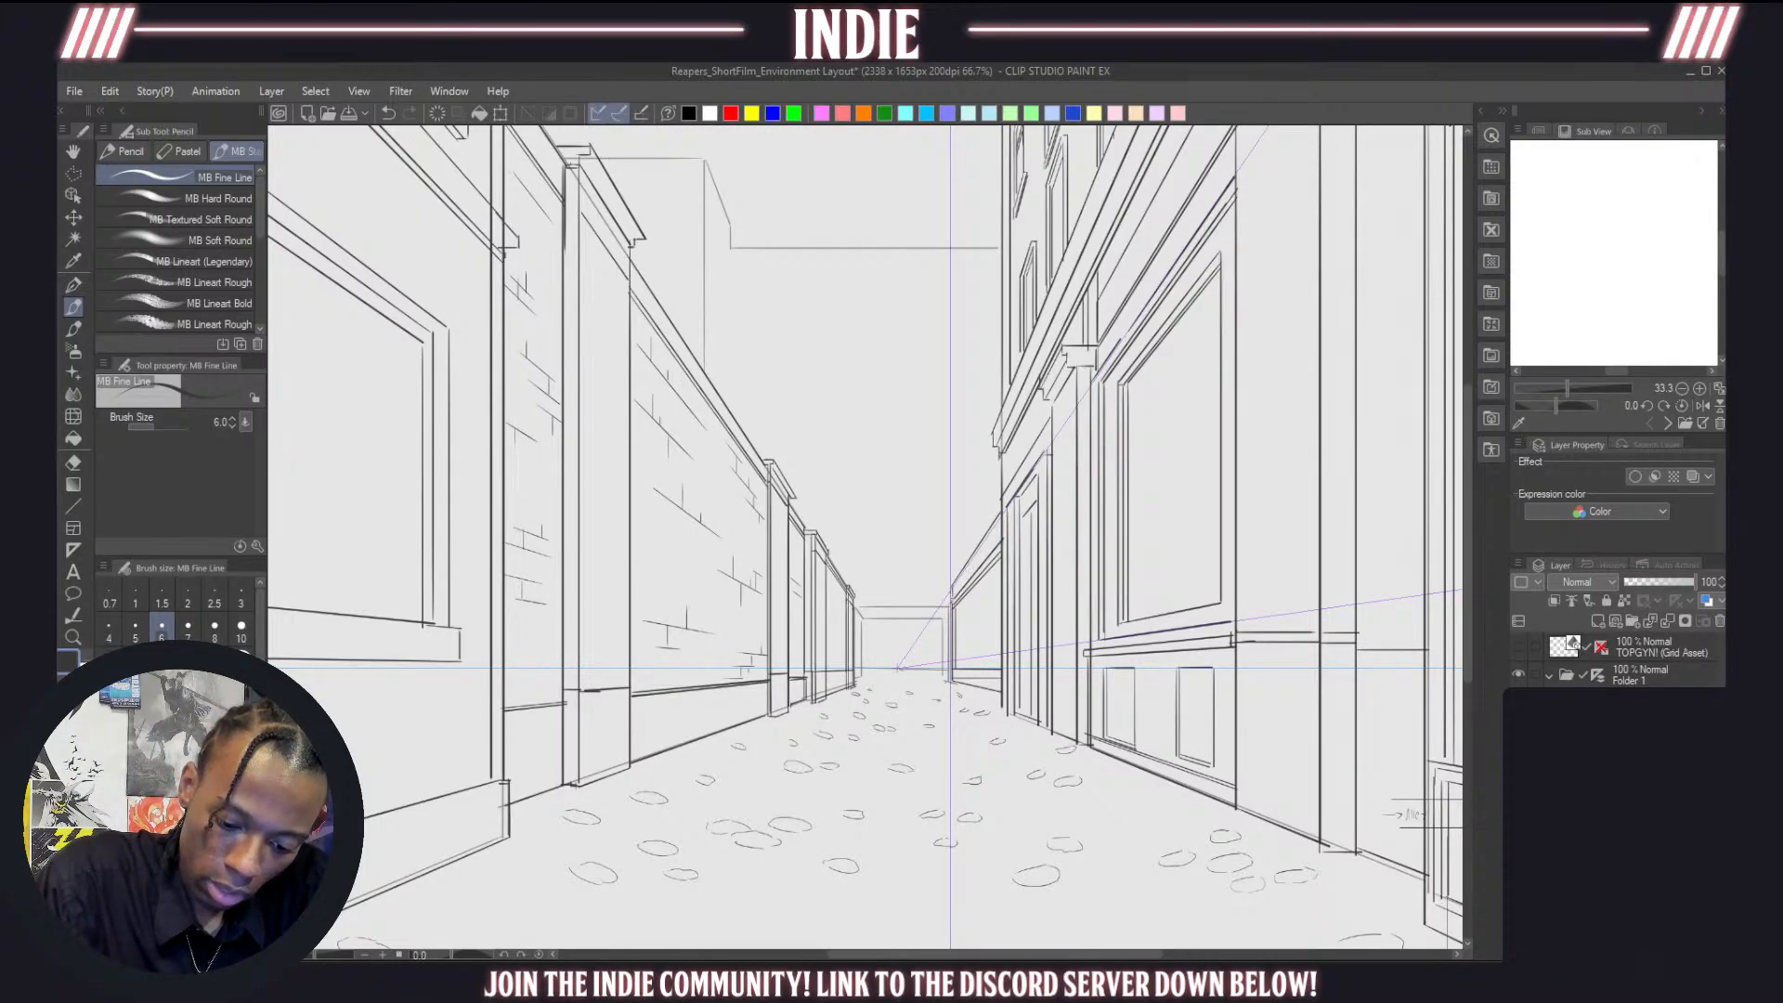
pyautogui.moveTo(956, 593)
pyautogui.mouseDown()
pyautogui.moveTo(998, 516)
pyautogui.moveTo(956, 587)
pyautogui.mouseUp()
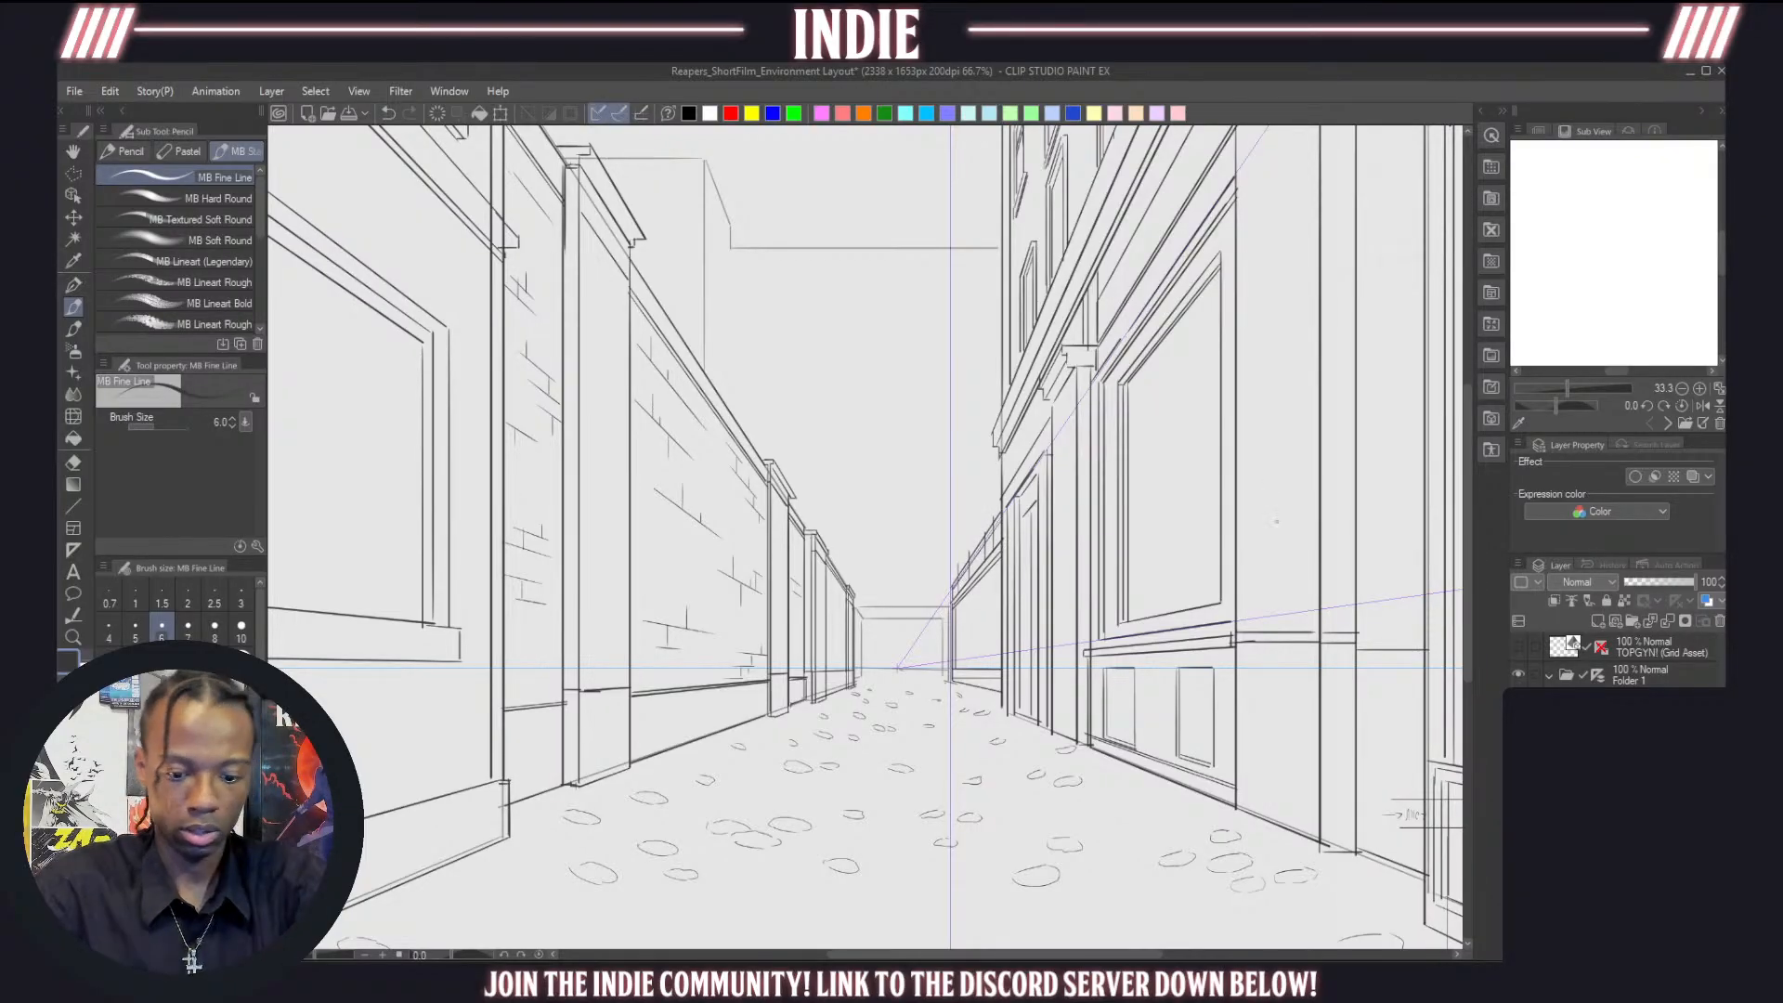
# Examine the whole alley composition at different zoom levels, checking the new distant right-hand wall against the left-hand side
pyautogui.scroll(-8, 934, 552)
pyautogui.scroll(4, 868, 540)
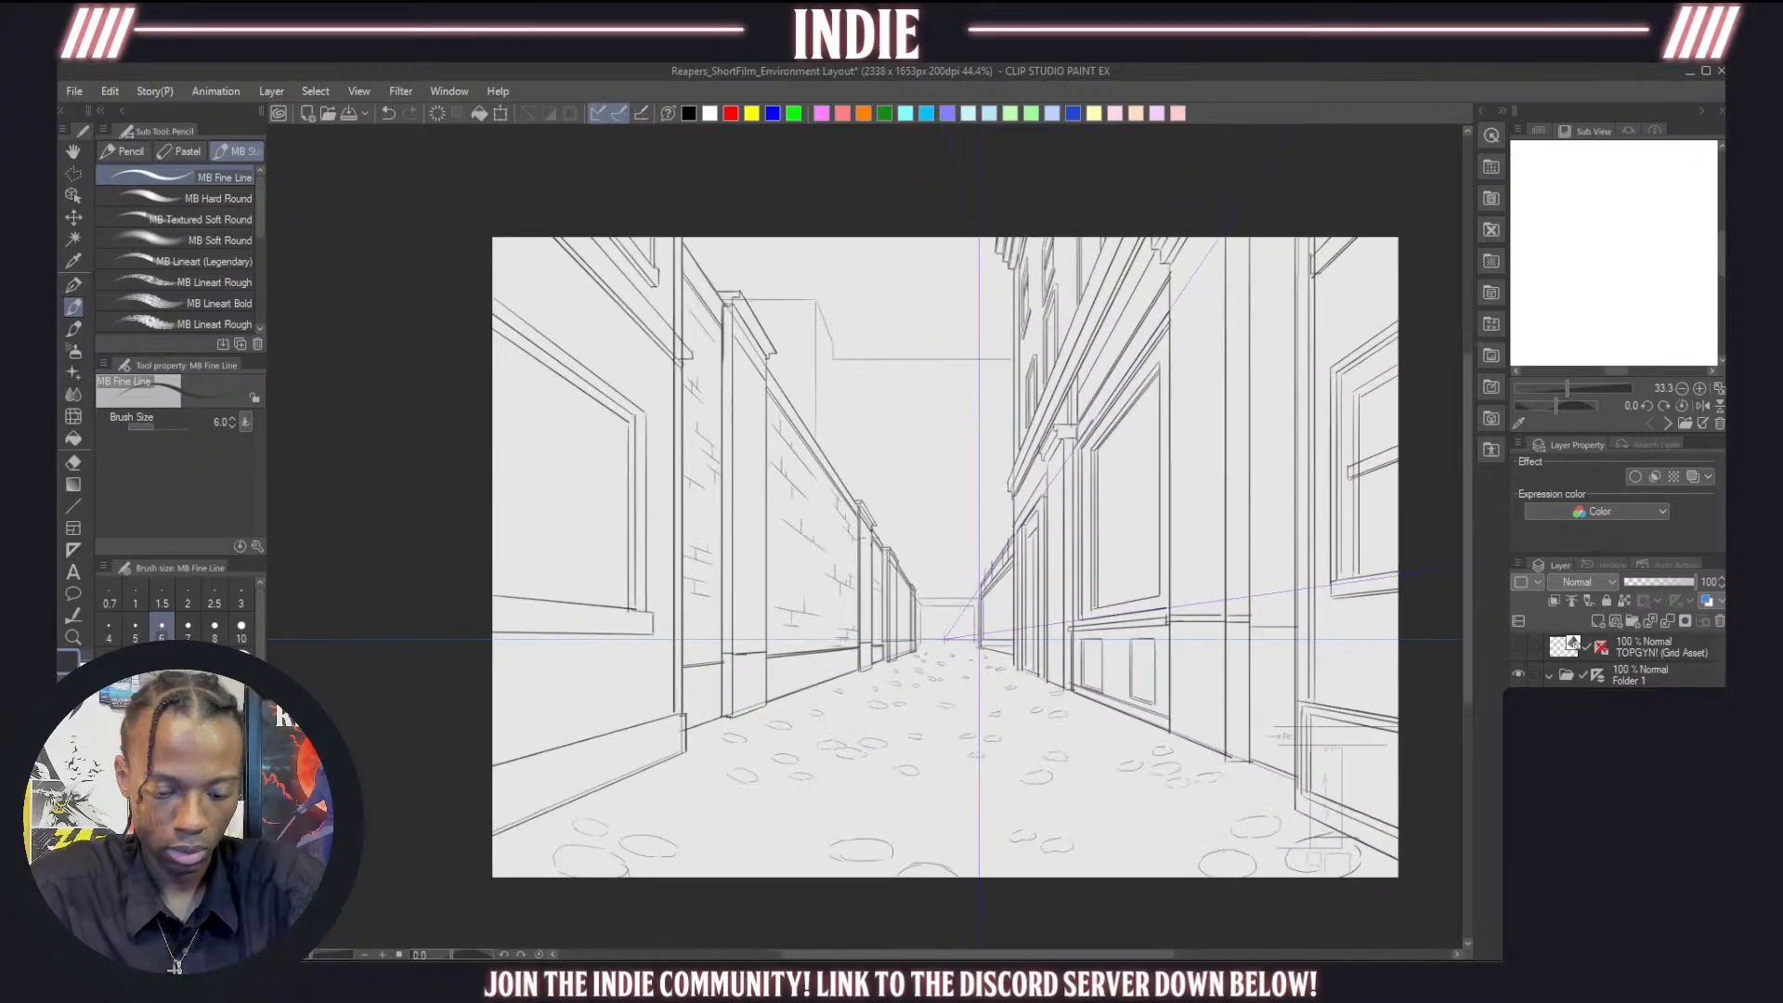
pyautogui.scroll(-2, 917, 534)
pyautogui.scroll(2, 925, 525)
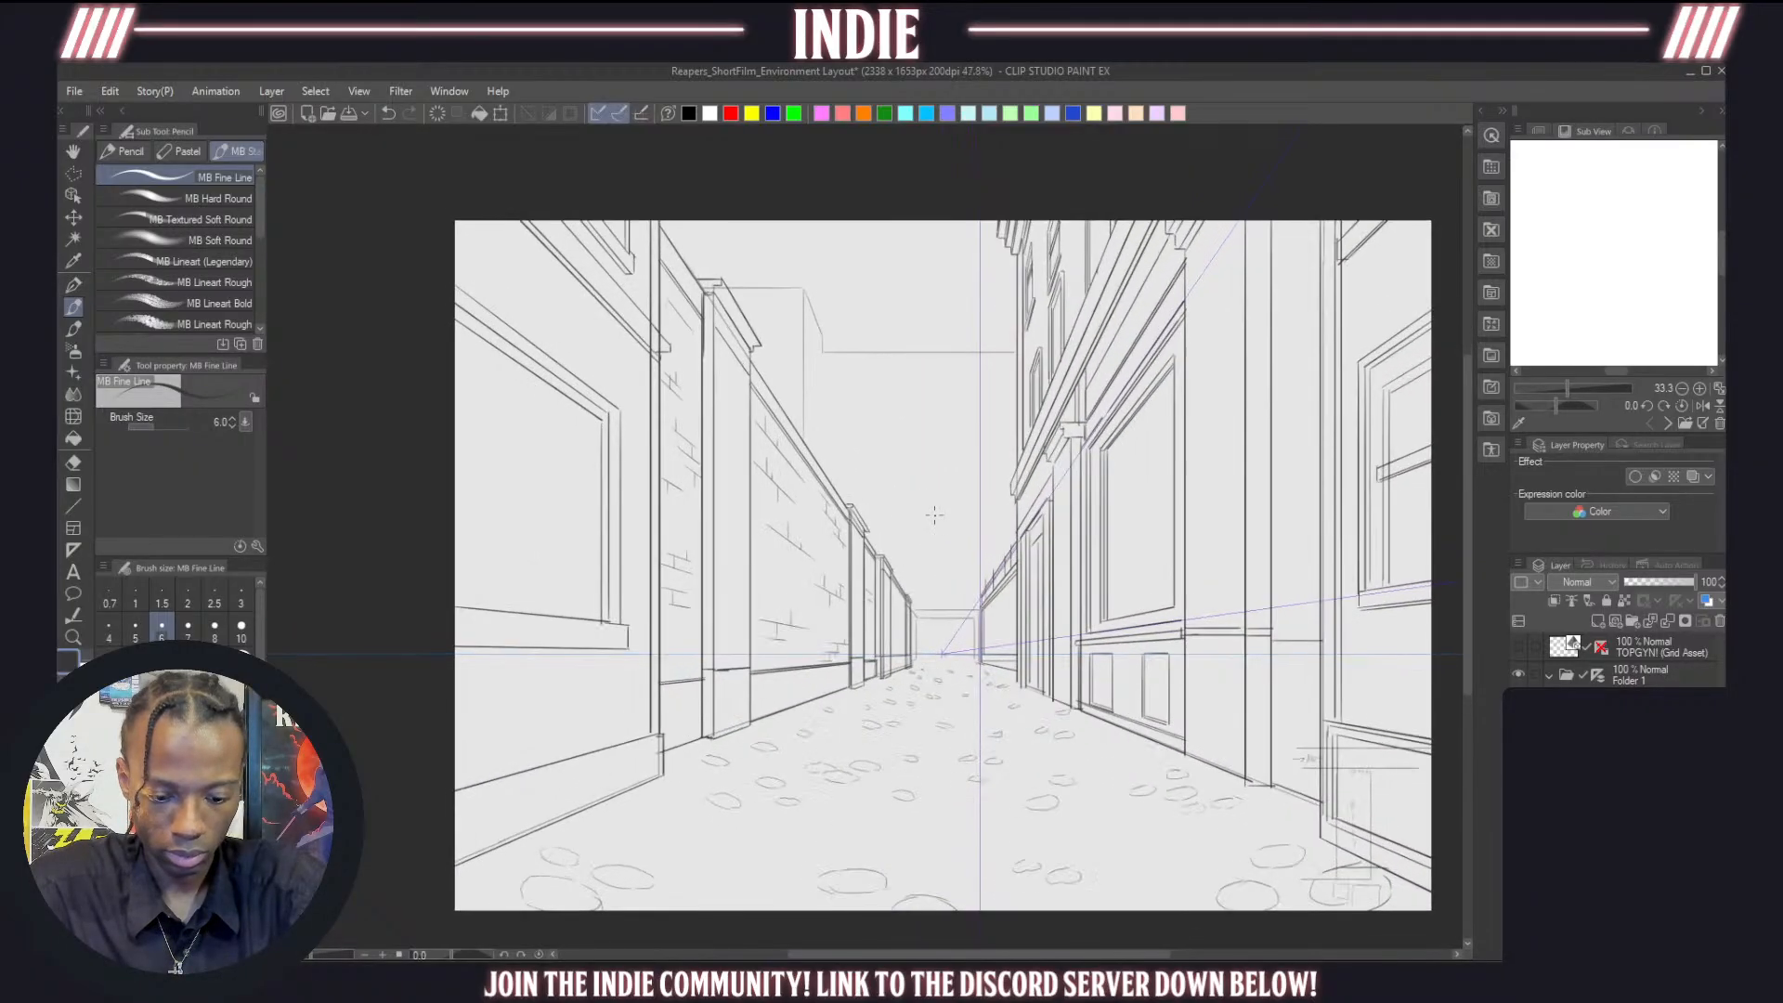
pyautogui.scroll(-2, 934, 518)
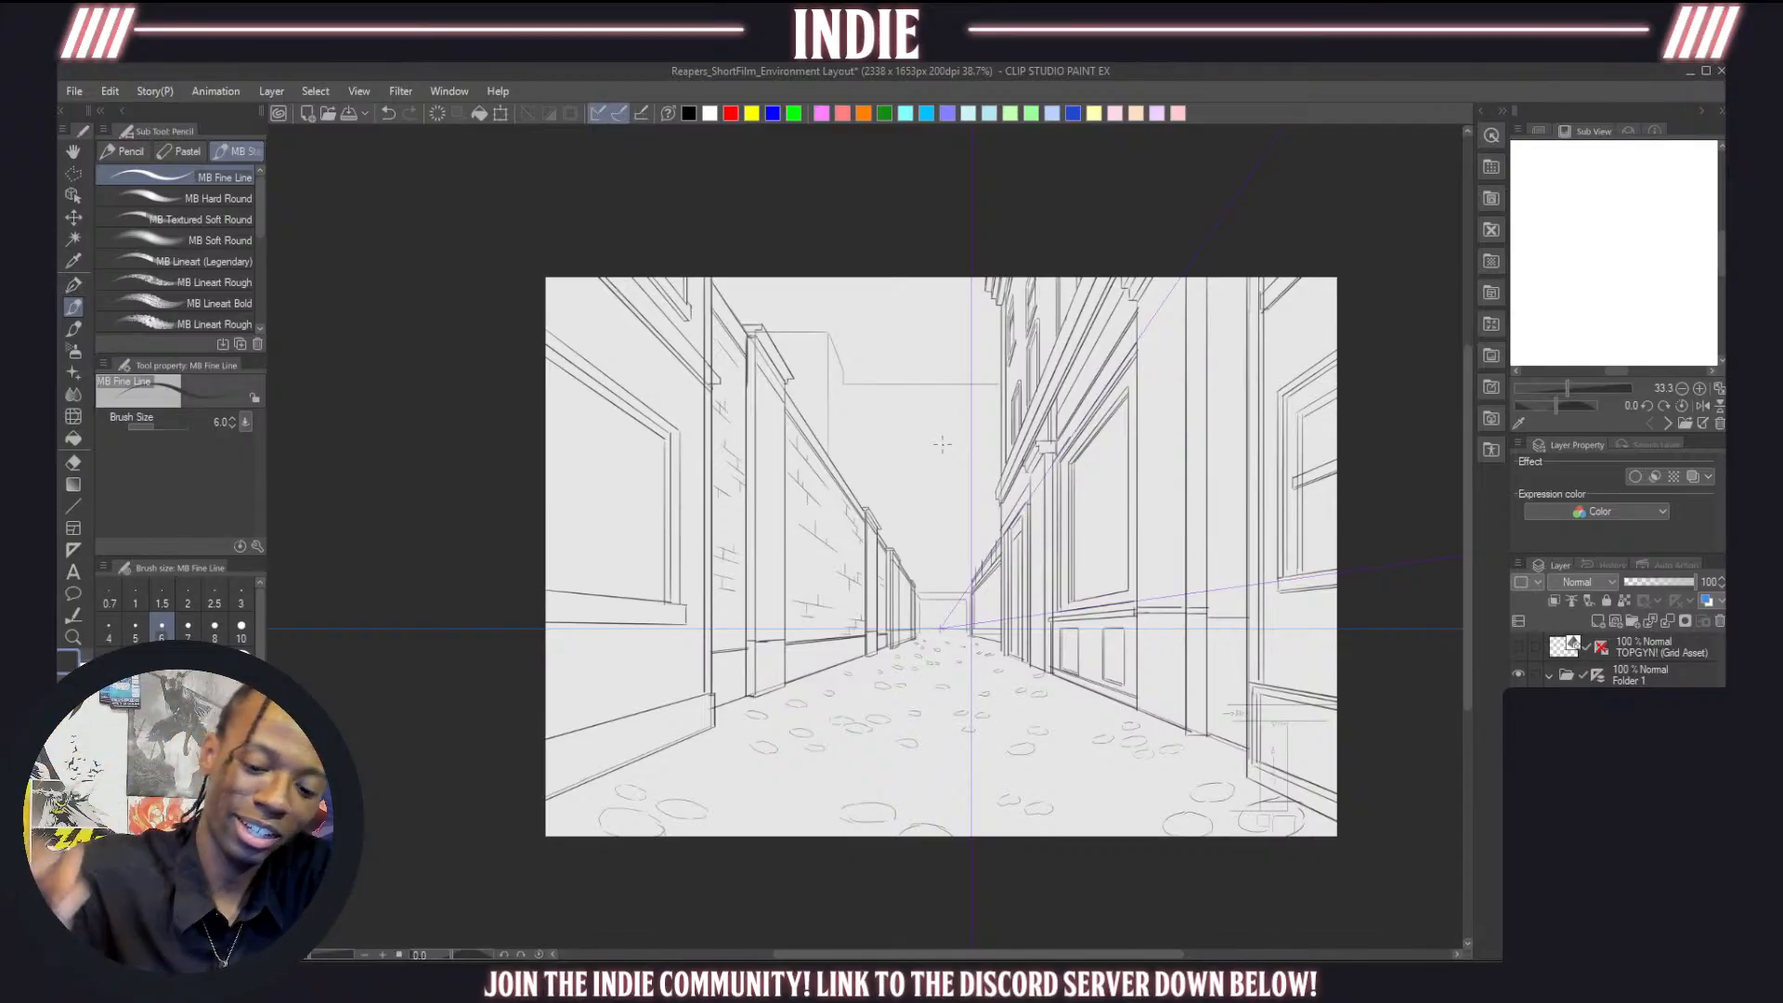
pyautogui.scroll(1, 940, 557)
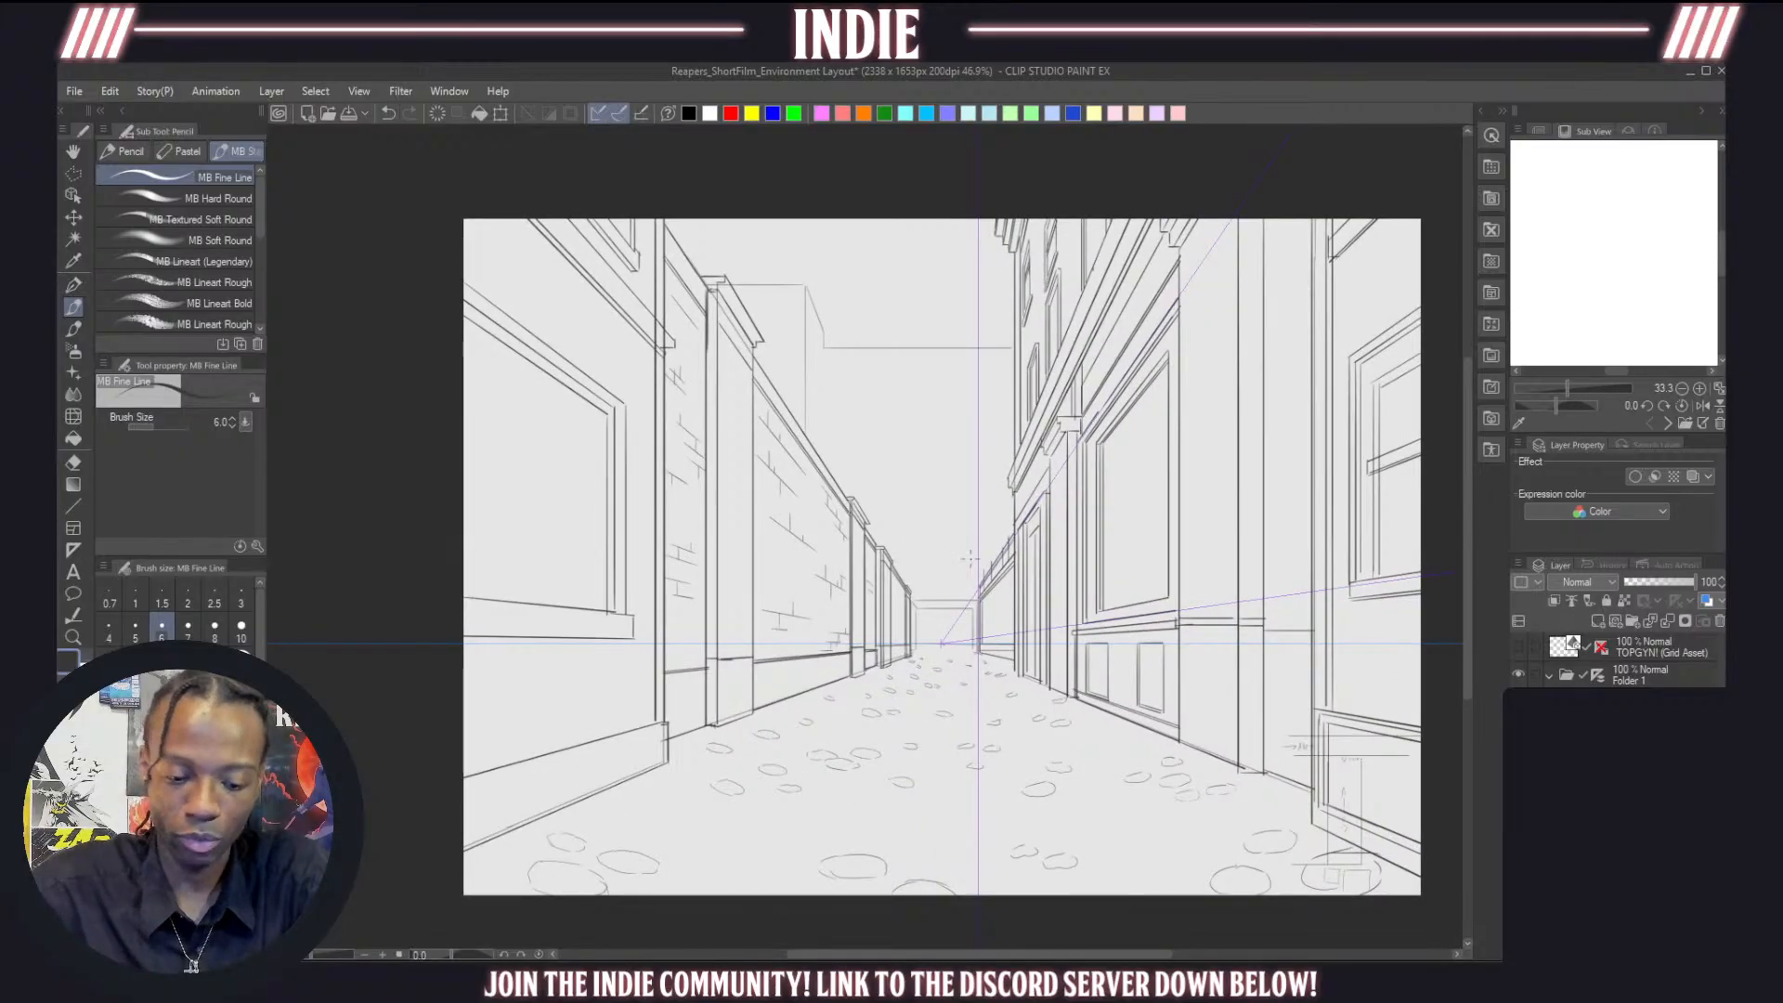
pyautogui.scroll(-2, 968, 559)
pyautogui.scroll(4, 947, 578)
pyautogui.scroll(-1, 935, 587)
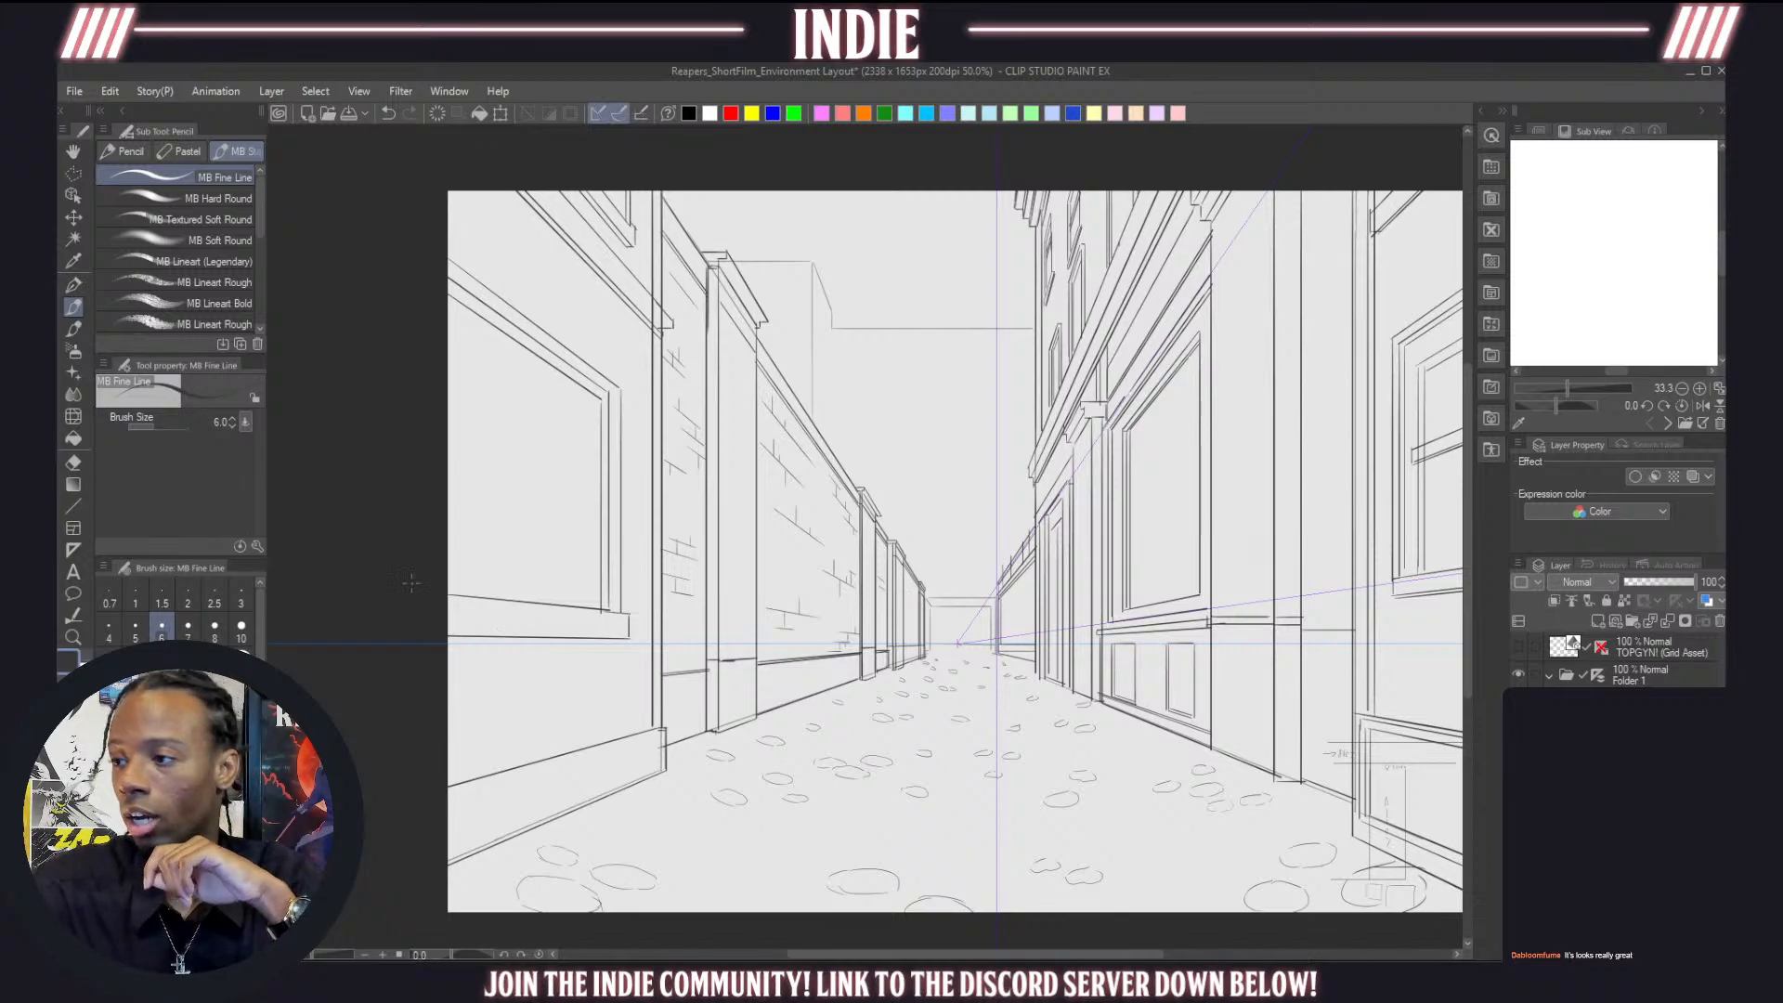
pyautogui.scroll(-2, 958, 613)
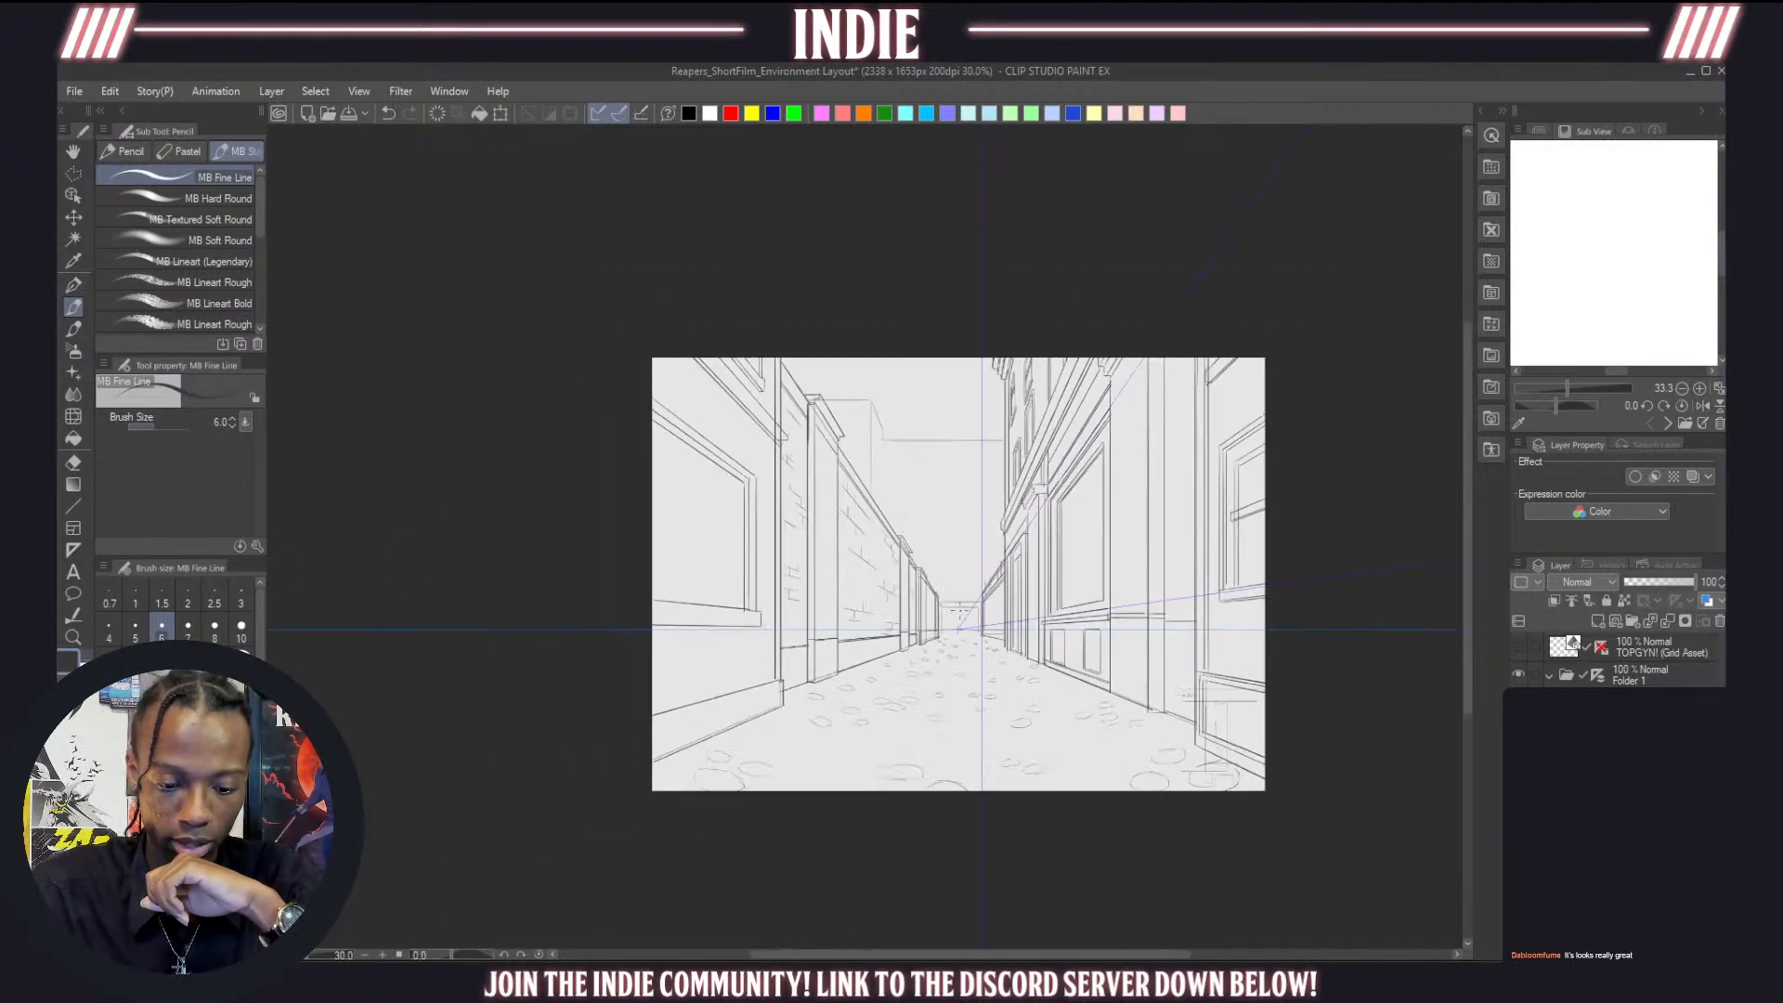
pyautogui.scroll(2, 997, 517)
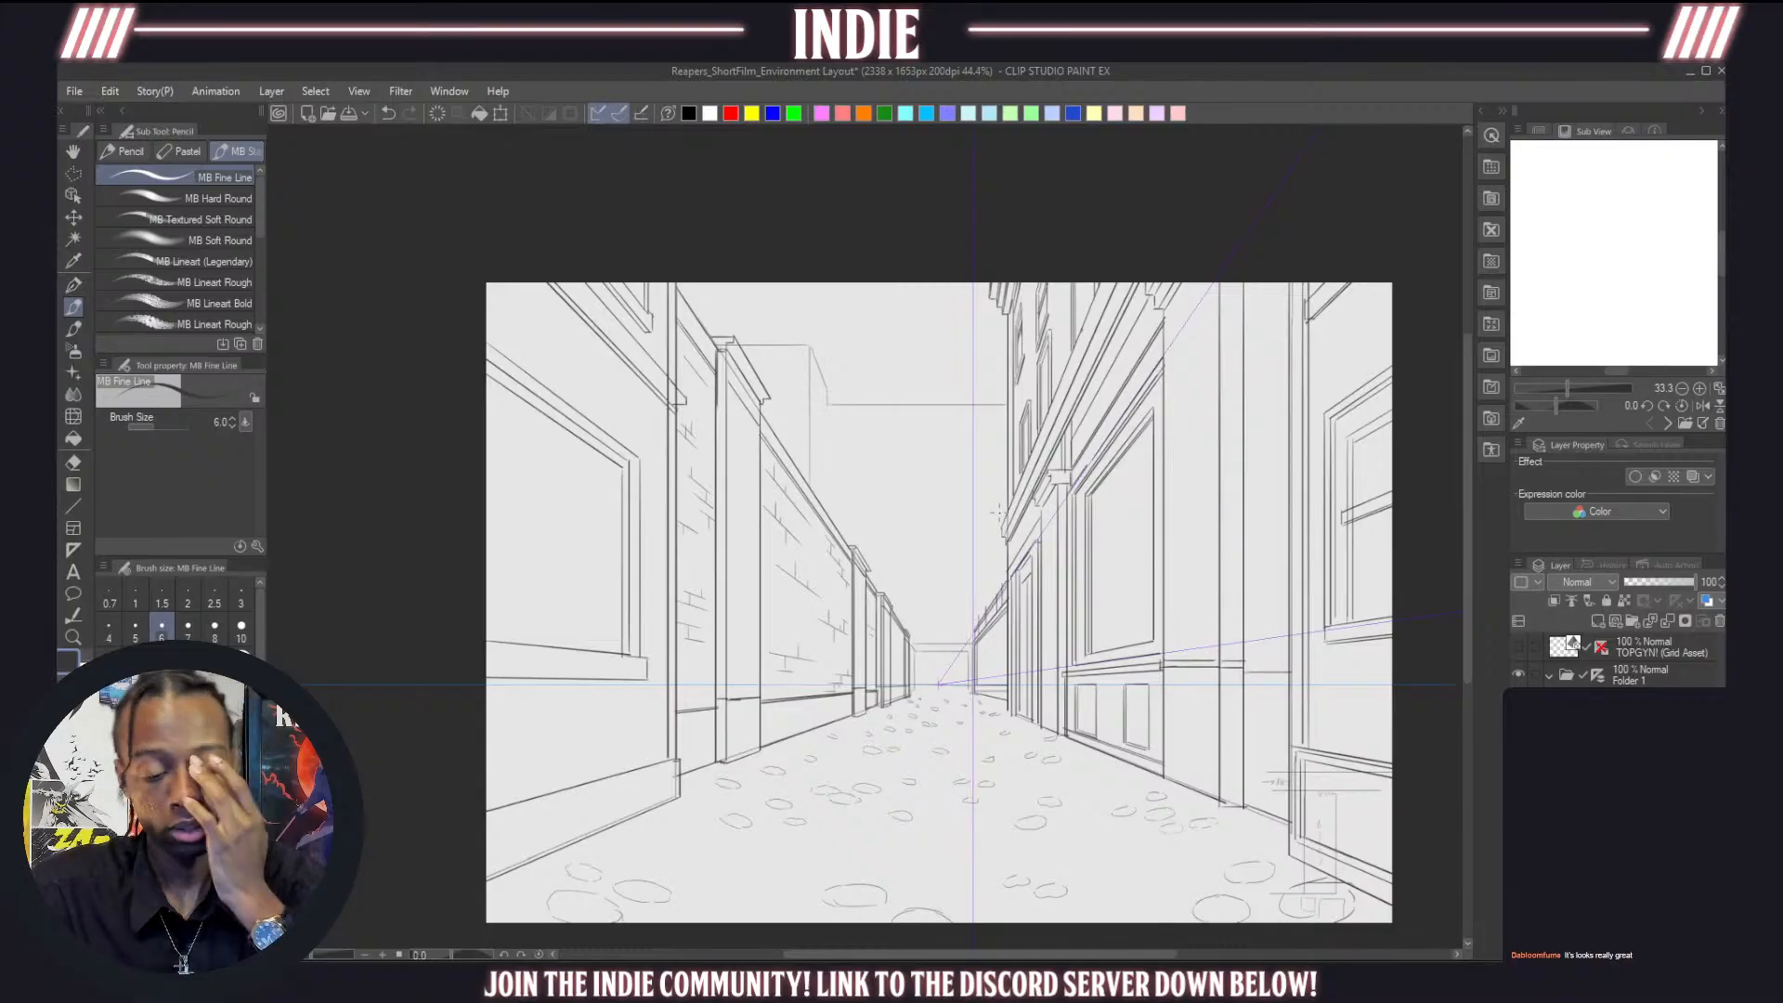
pyautogui.scroll(2, 912, 512)
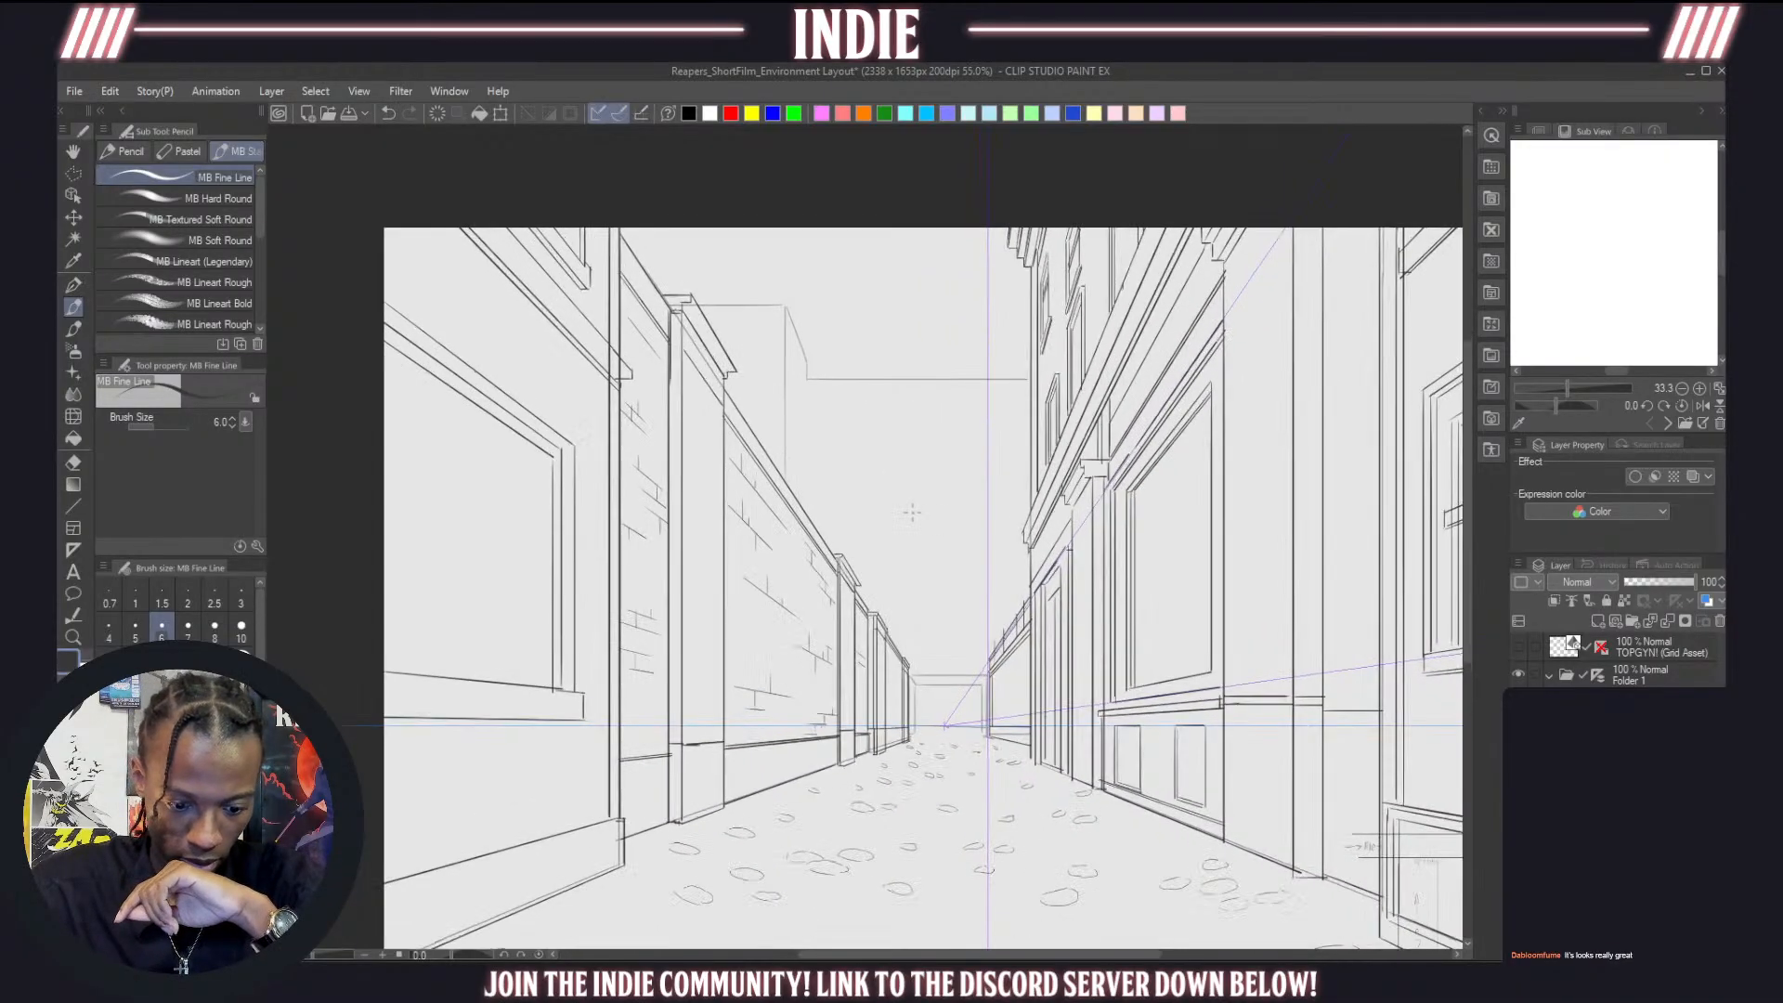
pyautogui.scroll(-1, 912, 511)
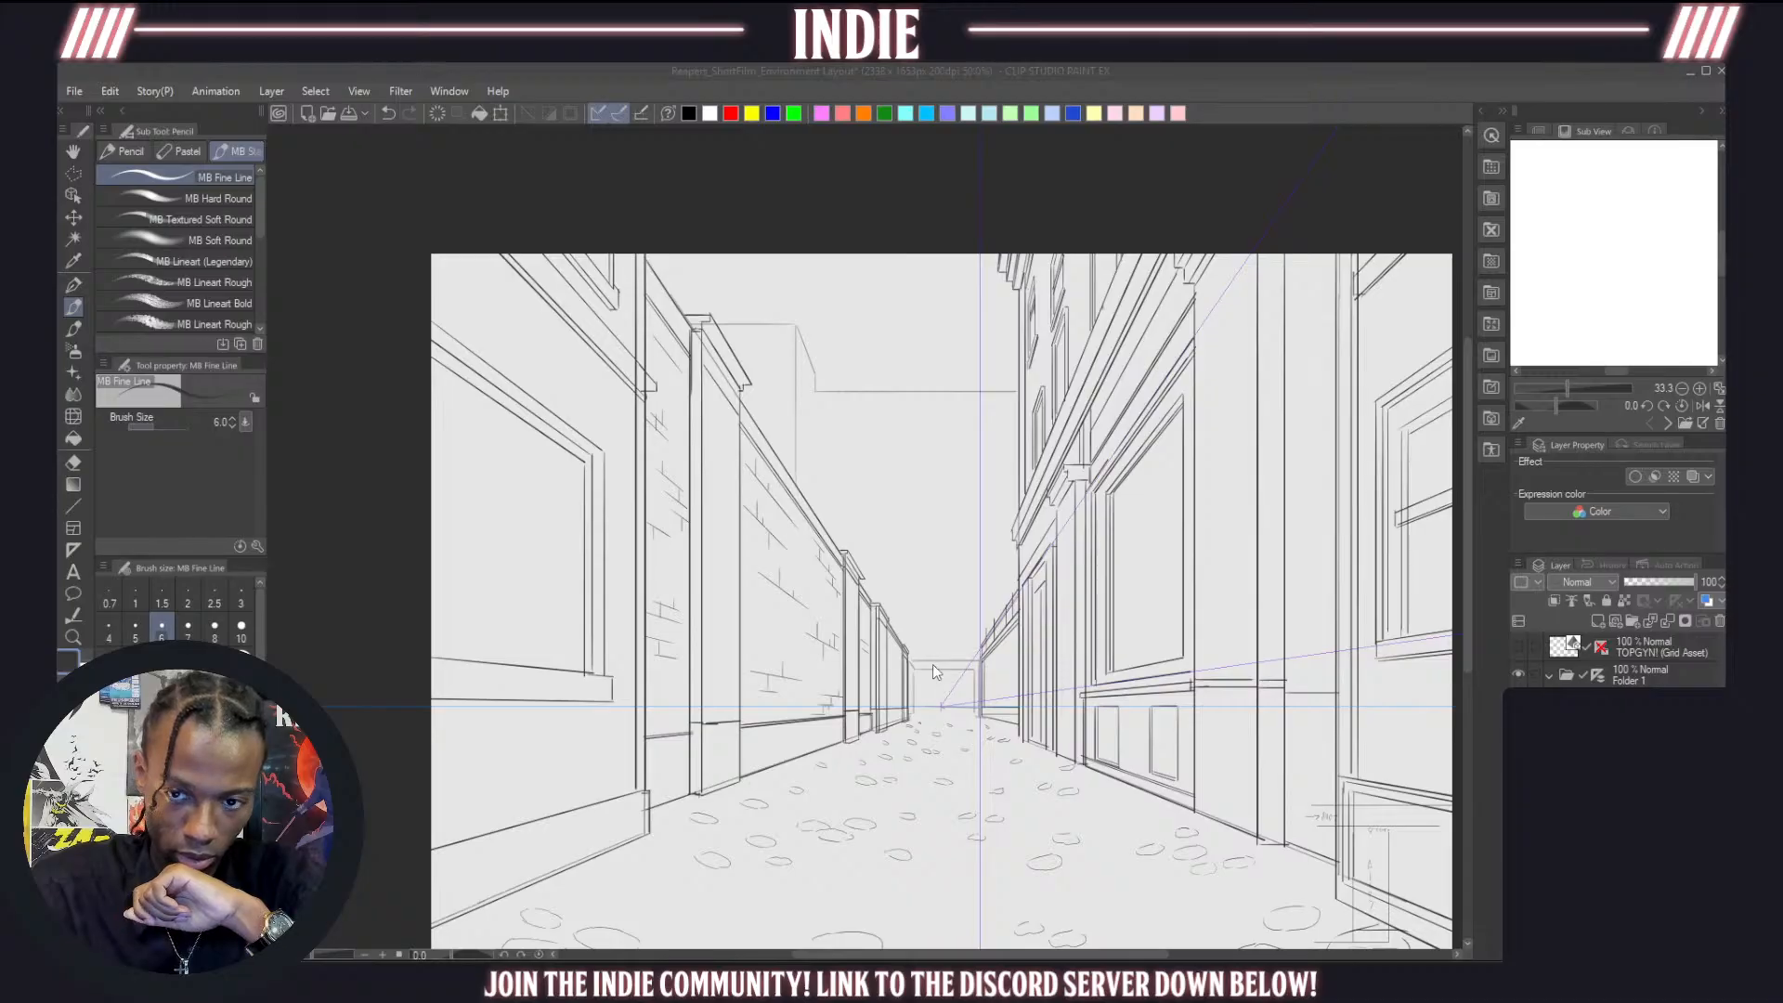
# Ink the far-end passage opening's outer top edge, its left slanted corner and the left inner vertical edge over the rough sketch
pyautogui.scroll(5, 933, 663)
pyautogui.scroll(4, 949, 756)
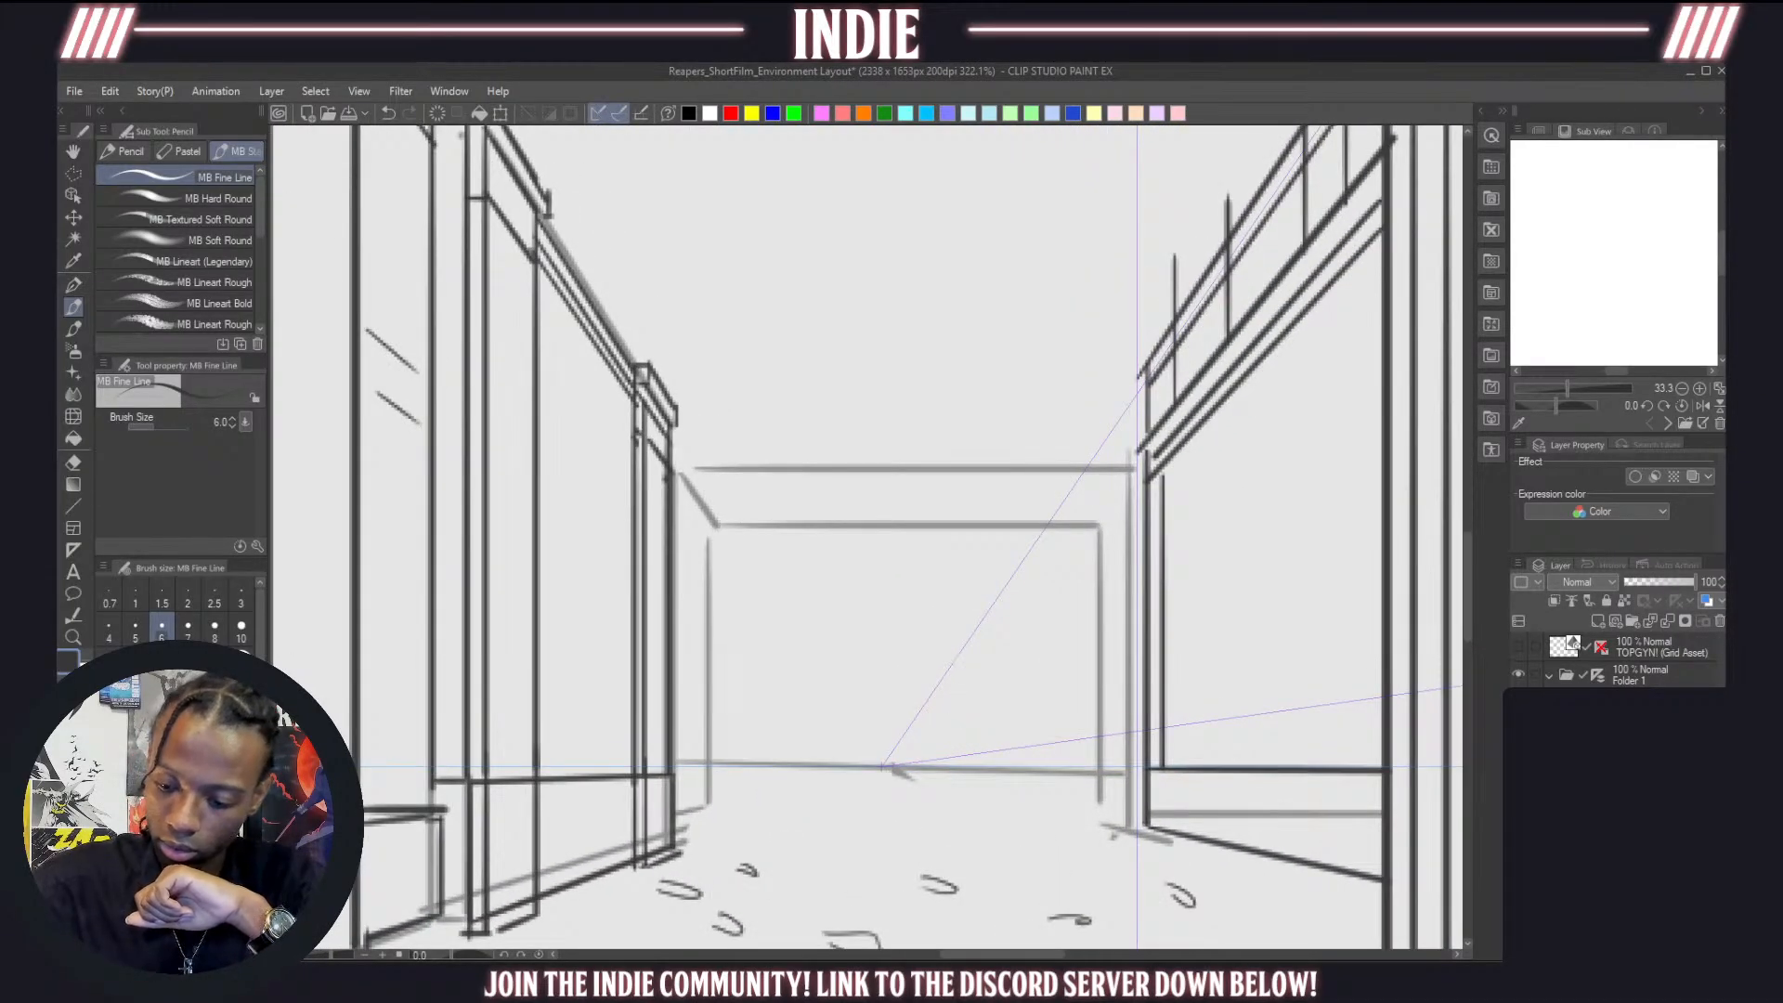
pyautogui.click(1519, 743)
pyautogui.click(1519, 743)
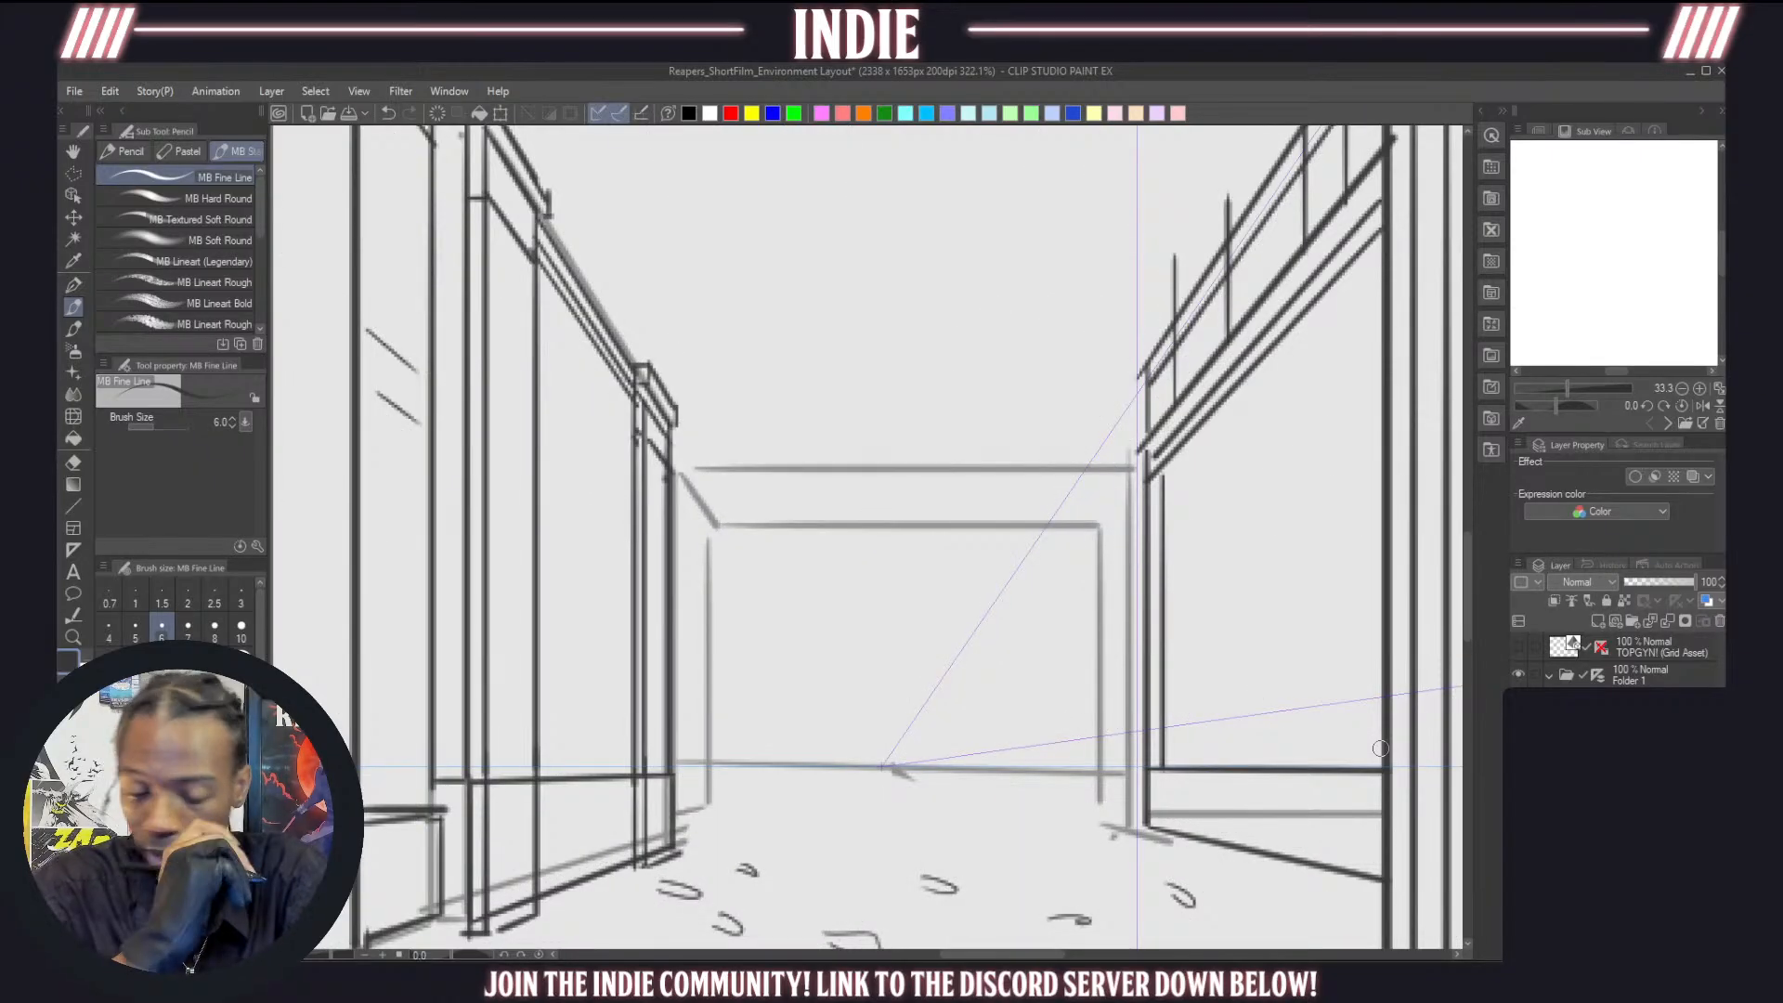
pyautogui.moveTo(677, 466); pyautogui.dragTo(1137, 466)
pyautogui.moveTo(676, 468)
pyautogui.mouseDown()
pyautogui.moveTo(716, 530)
pyautogui.moveTo(712, 813)
pyautogui.mouseUp()
pyautogui.hotkey('ctrl', 'z')
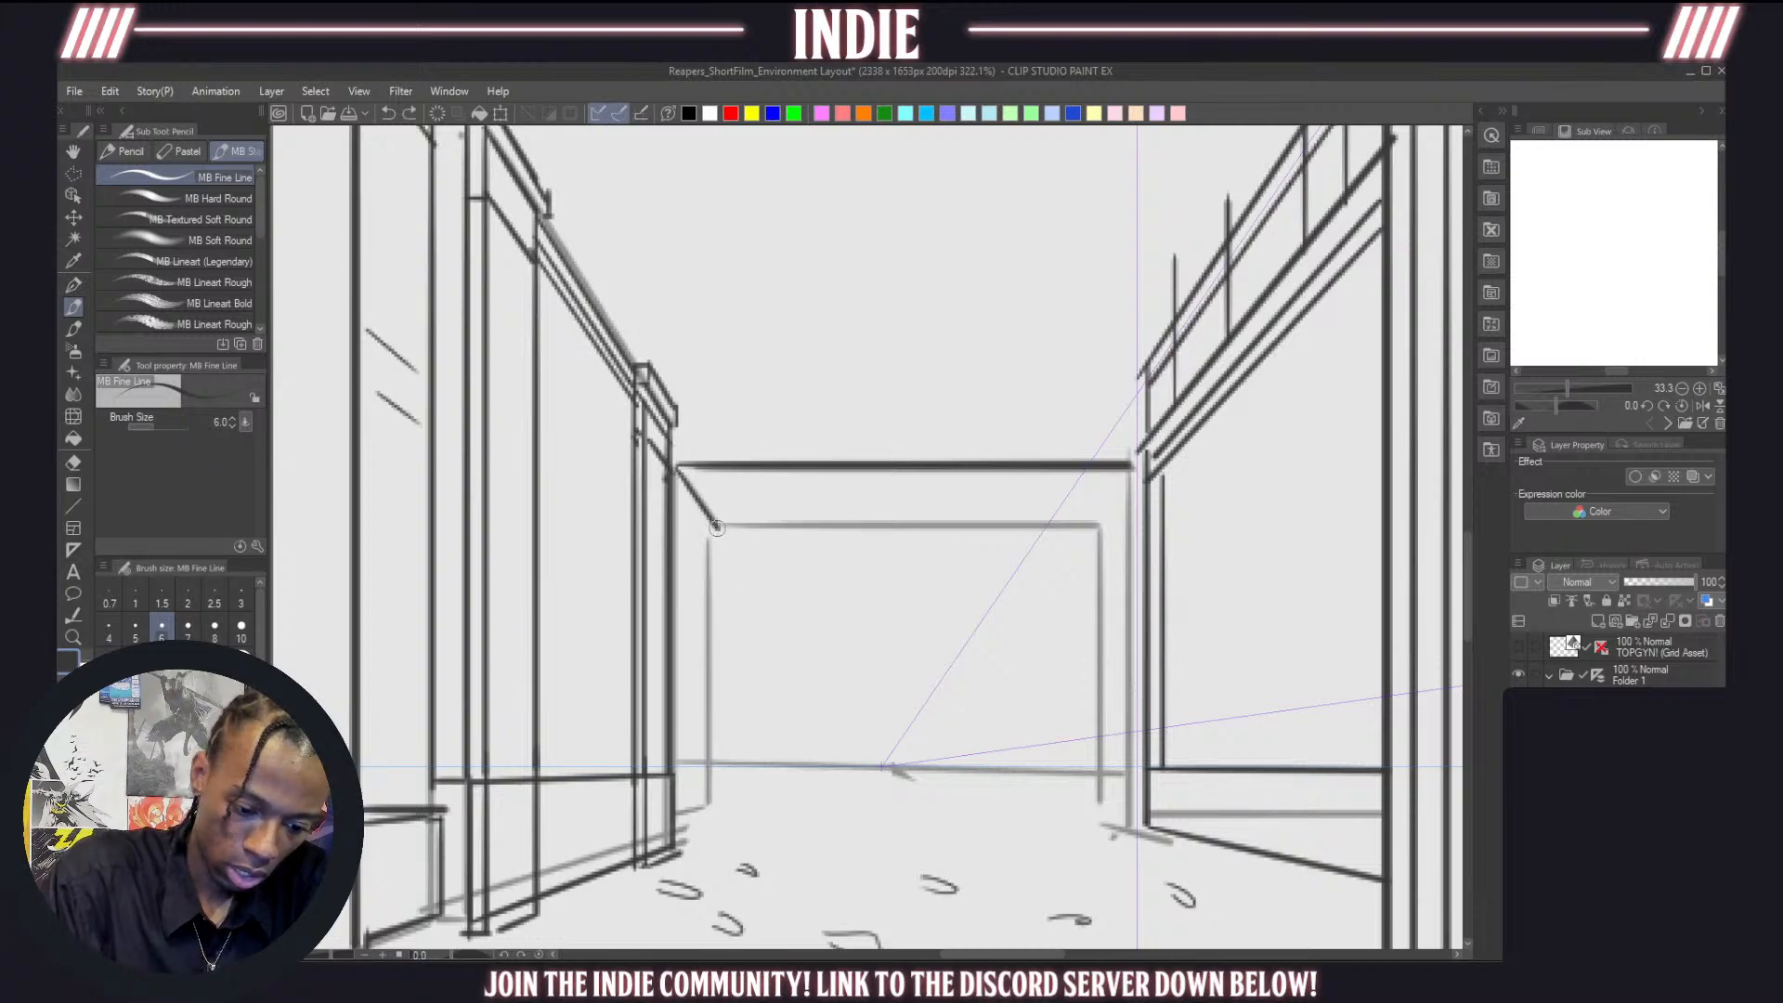
pyautogui.moveTo(717, 527); pyautogui.dragTo(711, 805)
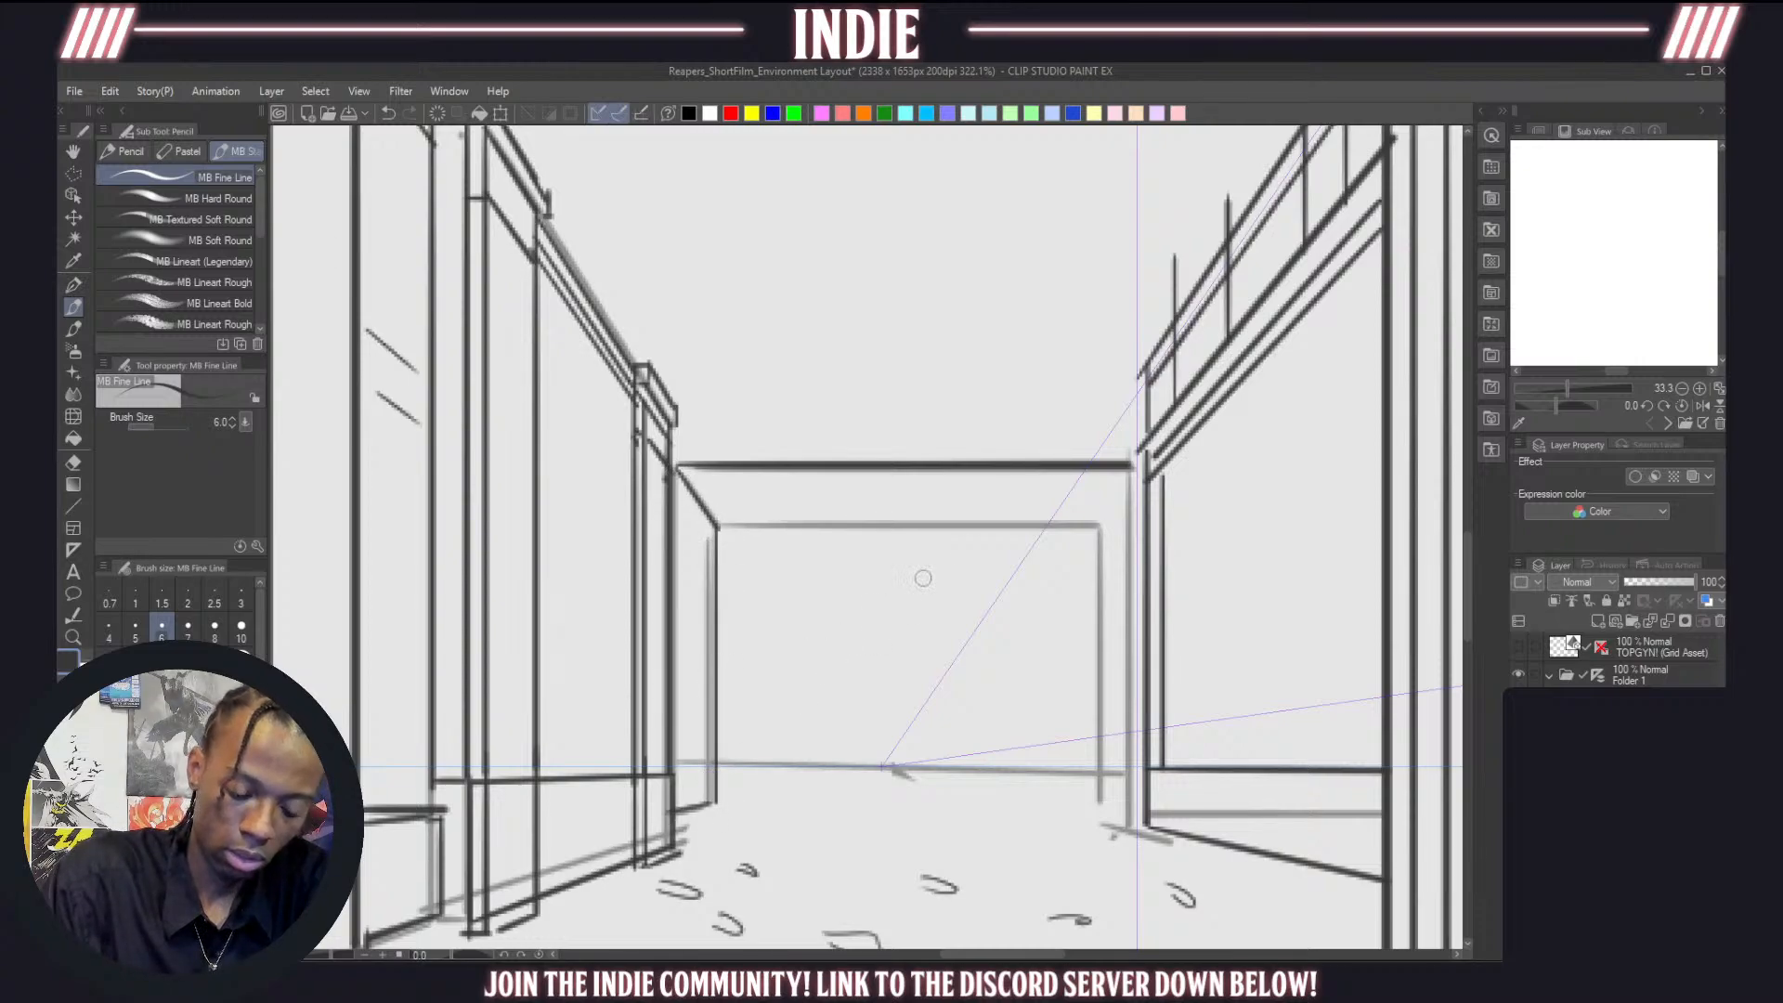
# Ink the passage opening's inner top edge, right vertical edge with its short base line, and right slanted corner
pyautogui.moveTo(718, 527)
pyautogui.mouseDown()
pyautogui.moveTo(1099, 526)
pyautogui.moveTo(1100, 799)
pyautogui.moveTo(1148, 820)
pyautogui.moveTo(1101, 814)
pyautogui.moveTo(1161, 830)
pyautogui.mouseUp()
pyautogui.hotkey('ctrl', 'z')
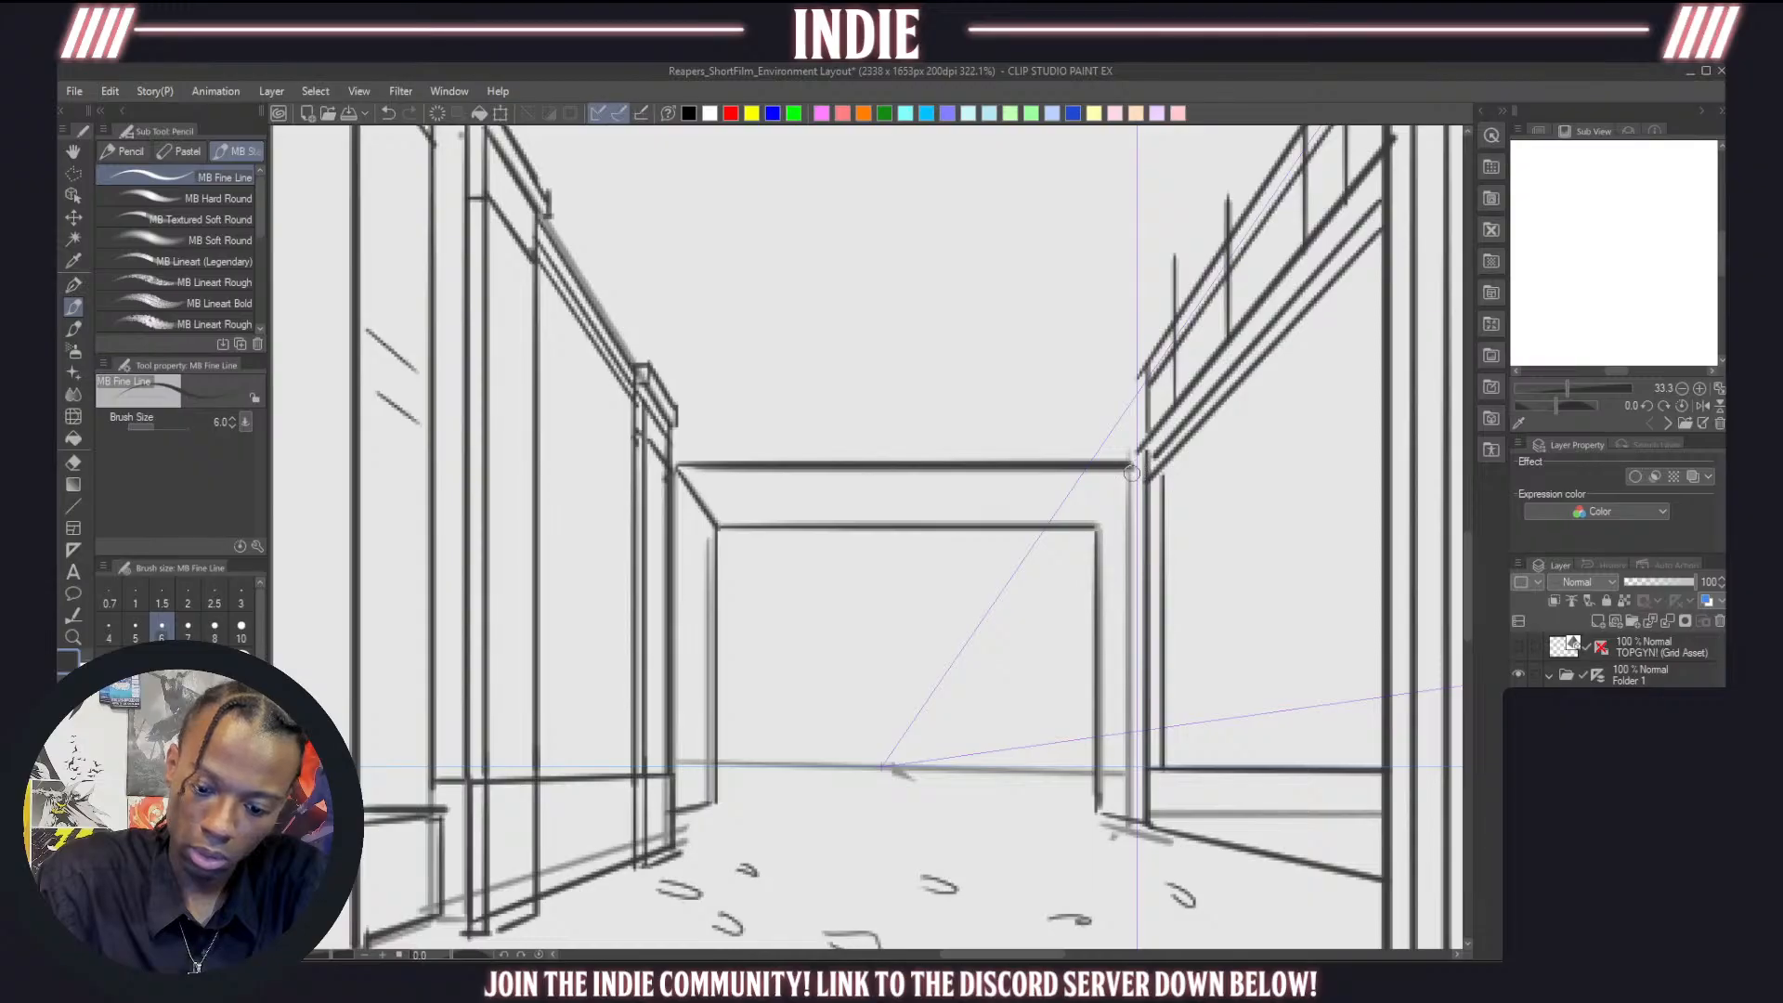
pyautogui.moveTo(1133, 472); pyautogui.dragTo(1097, 527)
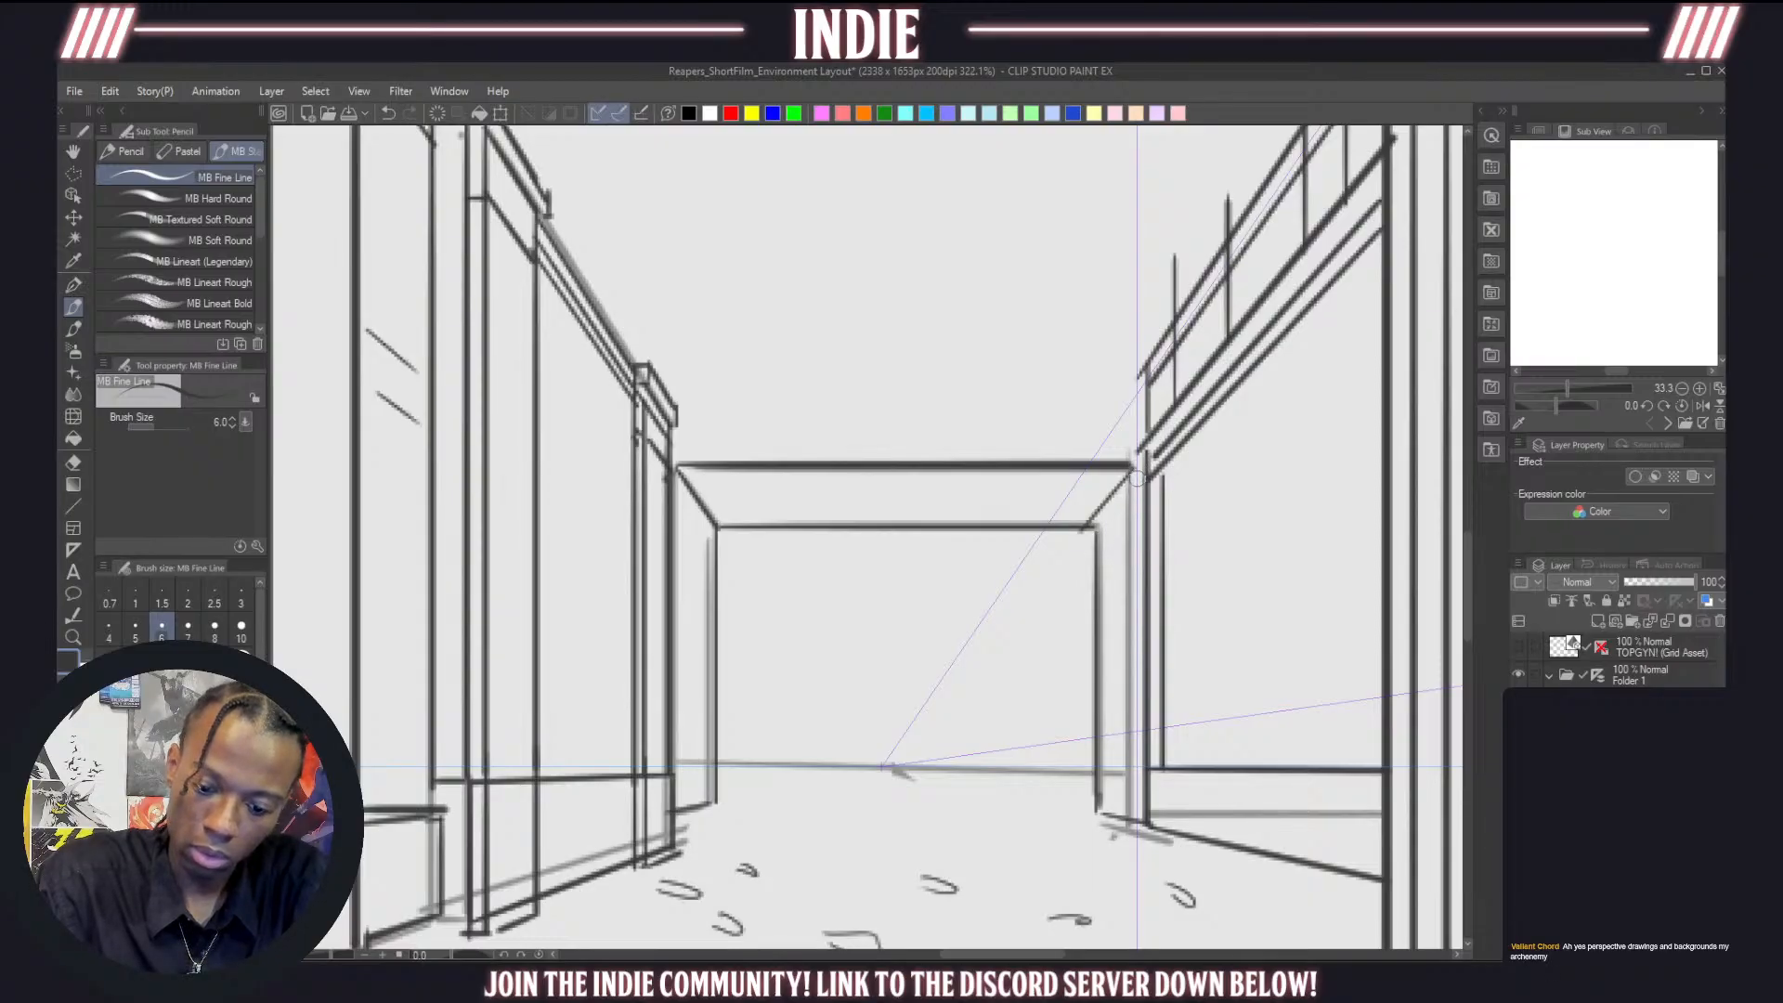
pyautogui.hotkey('ctrl', 'z')
pyautogui.moveTo(1131, 464)
pyautogui.mouseDown()
pyautogui.moveTo(1150, 466)
pyautogui.moveTo(1097, 528)
pyautogui.mouseUp()
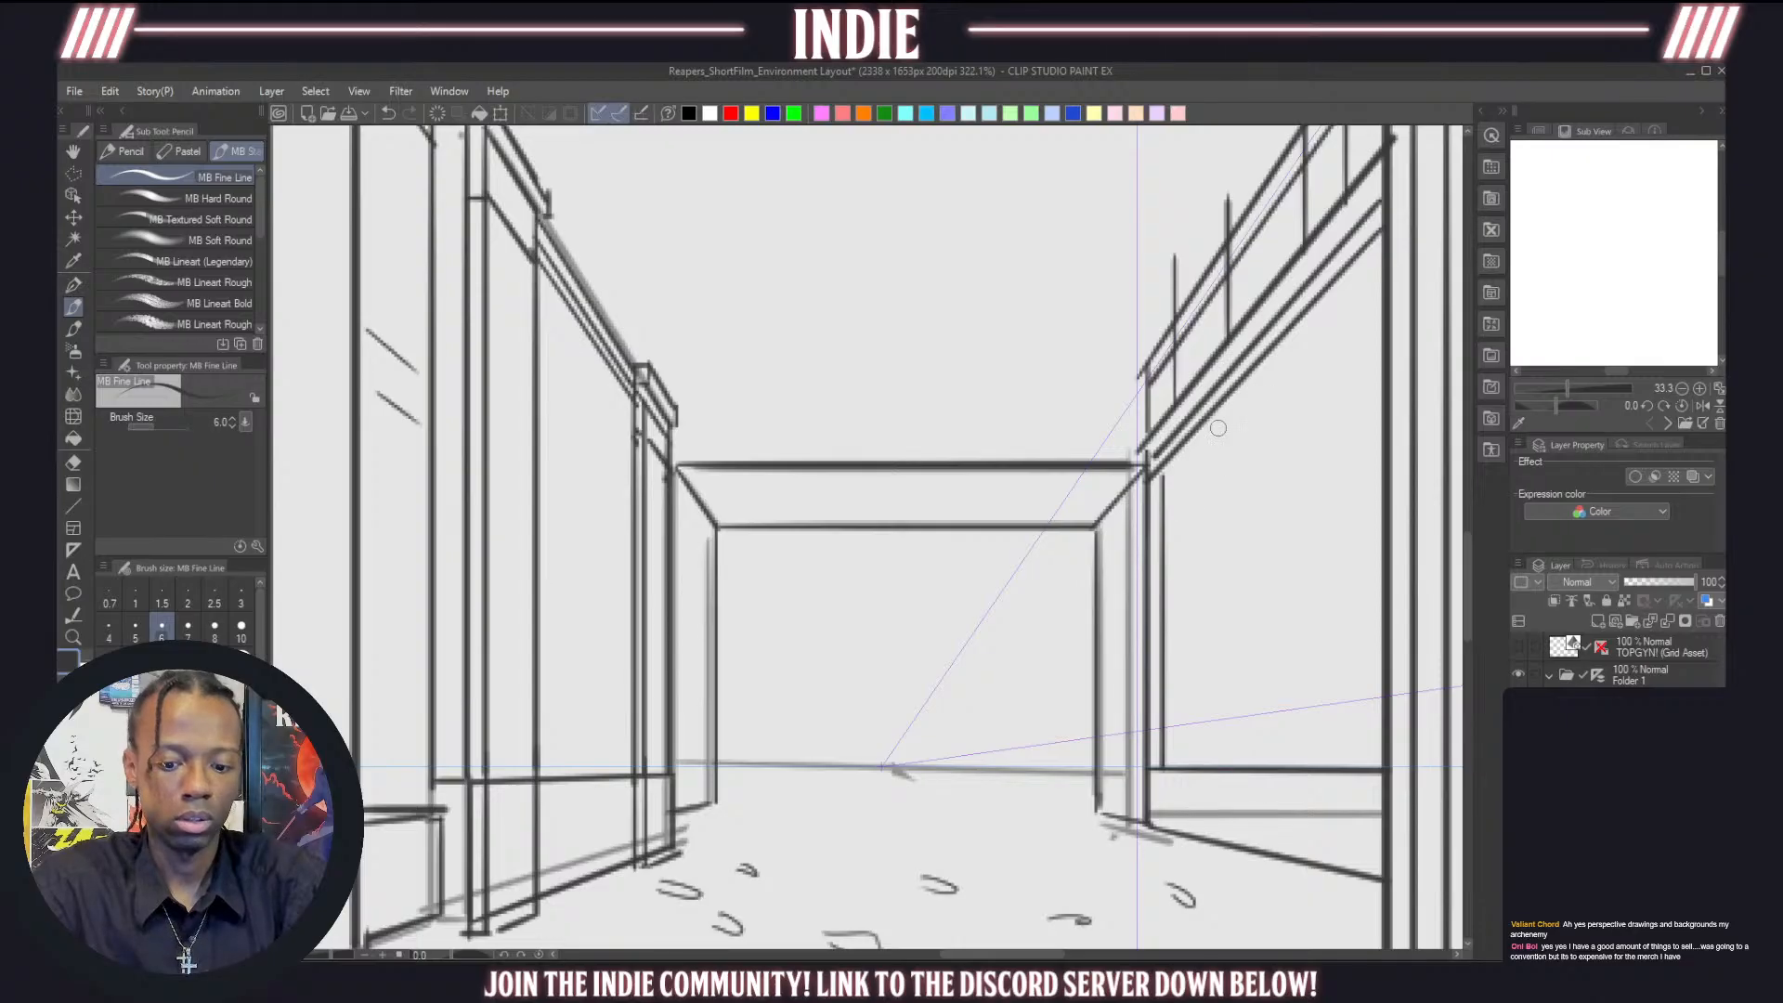
# Draw short base ledge lines on the left and right side walls of the far-end passage
pyautogui.moveTo(677, 760)
pyautogui.mouseDown()
pyautogui.moveTo(722, 744)
pyautogui.moveTo(681, 777)
pyautogui.mouseUp()
pyautogui.hotkey('ctrl', 'z')
pyautogui.hotkey('ctrl', 'z')
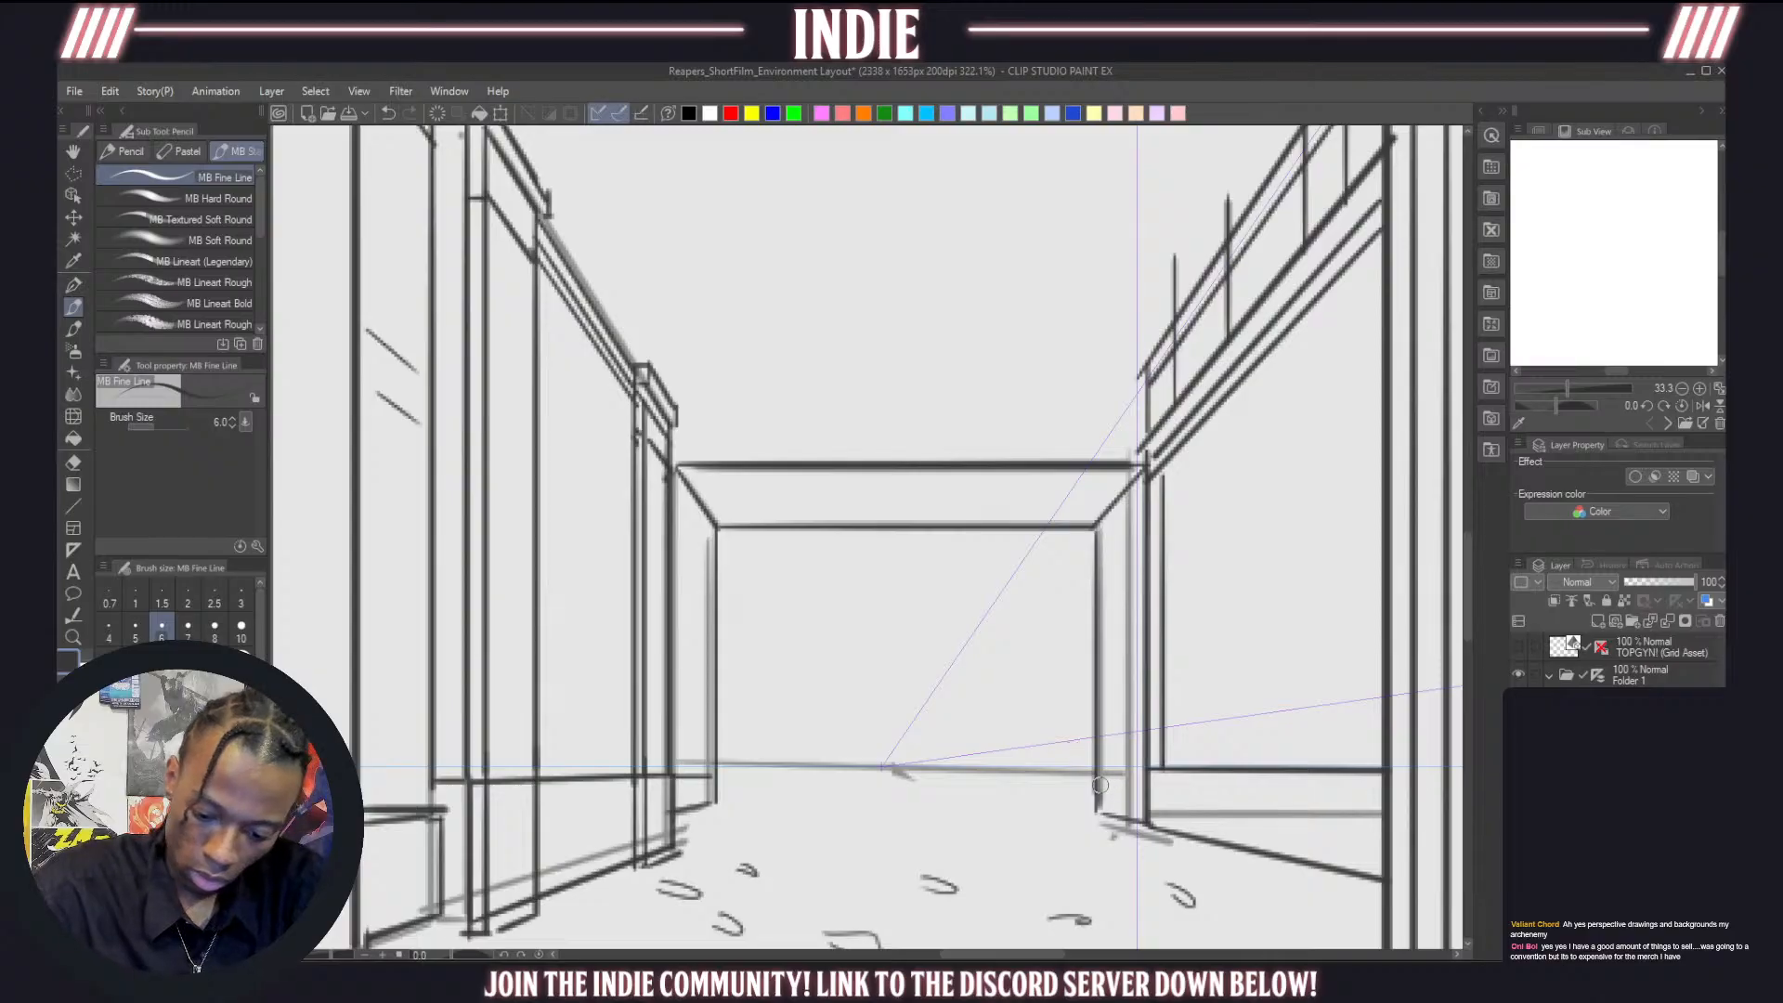
pyautogui.moveTo(1102, 787); pyautogui.dragTo(1146, 789)
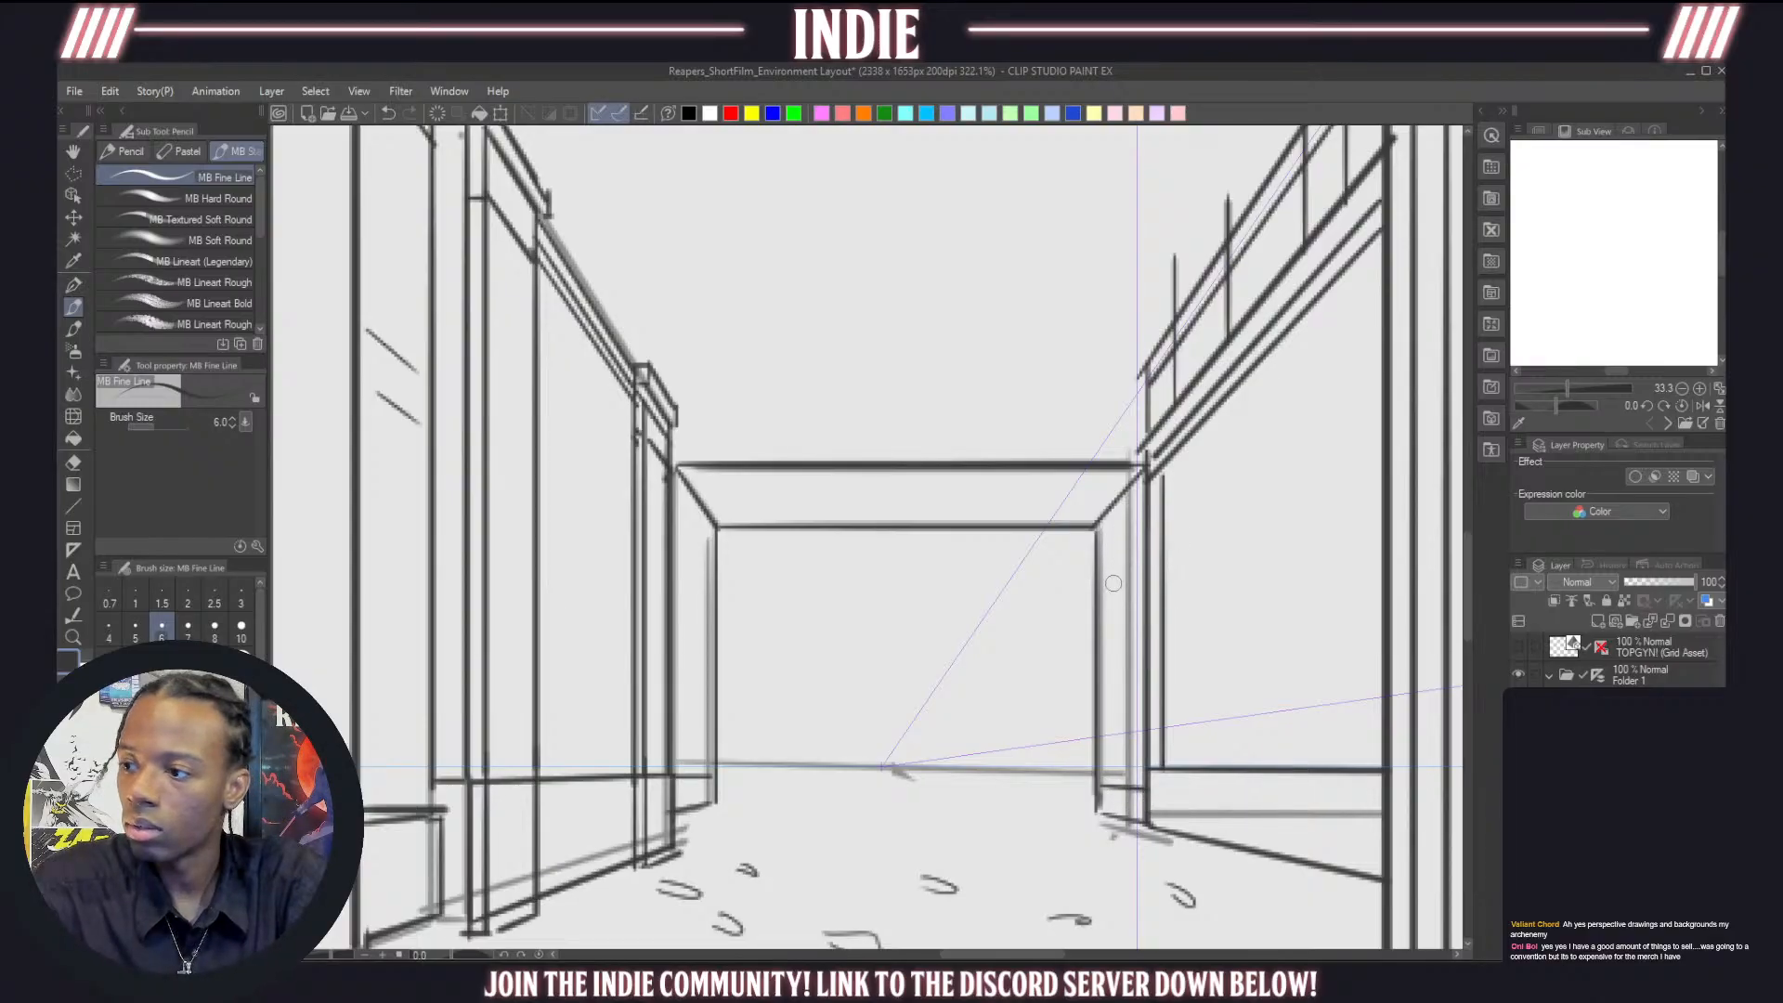
# Double the slanted corner lines at both upper ends of the far-end passage opening
pyautogui.moveTo(690, 470); pyautogui.dragTo(733, 527)
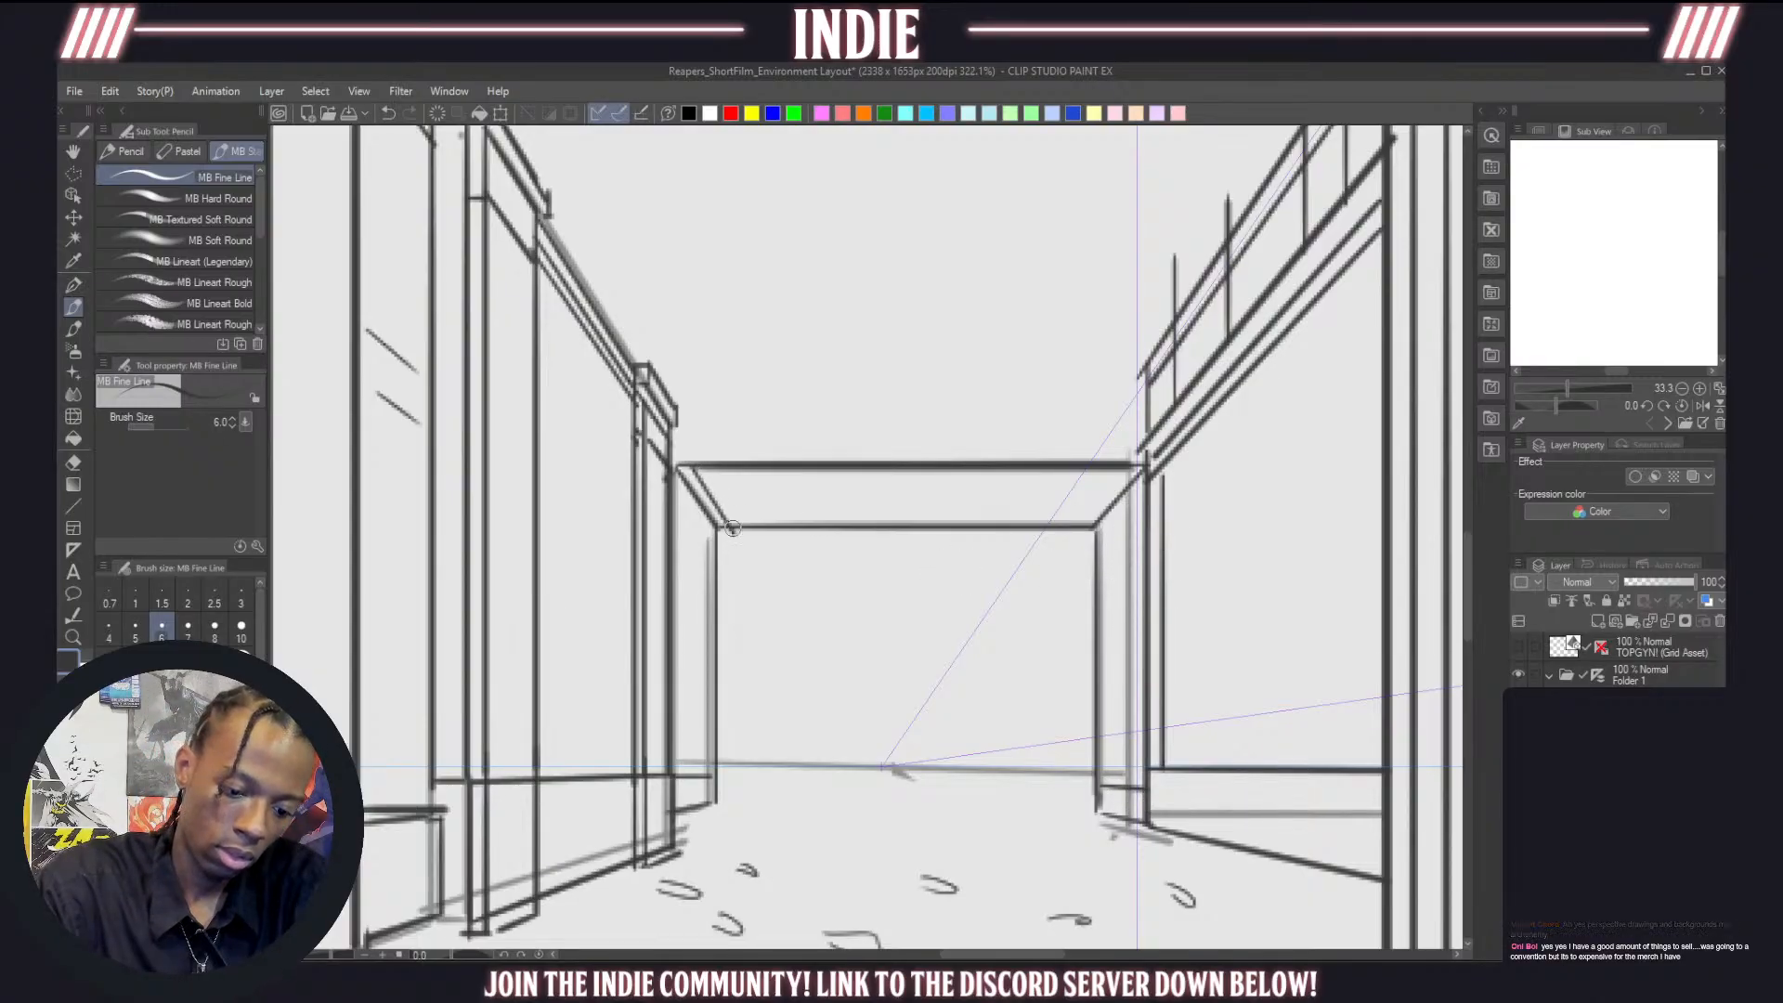
pyautogui.hotkey('ctrl', 'z')
pyautogui.moveTo(690, 470); pyautogui.dragTo(729, 528)
pyautogui.moveTo(678, 470); pyautogui.dragTo(721, 533)
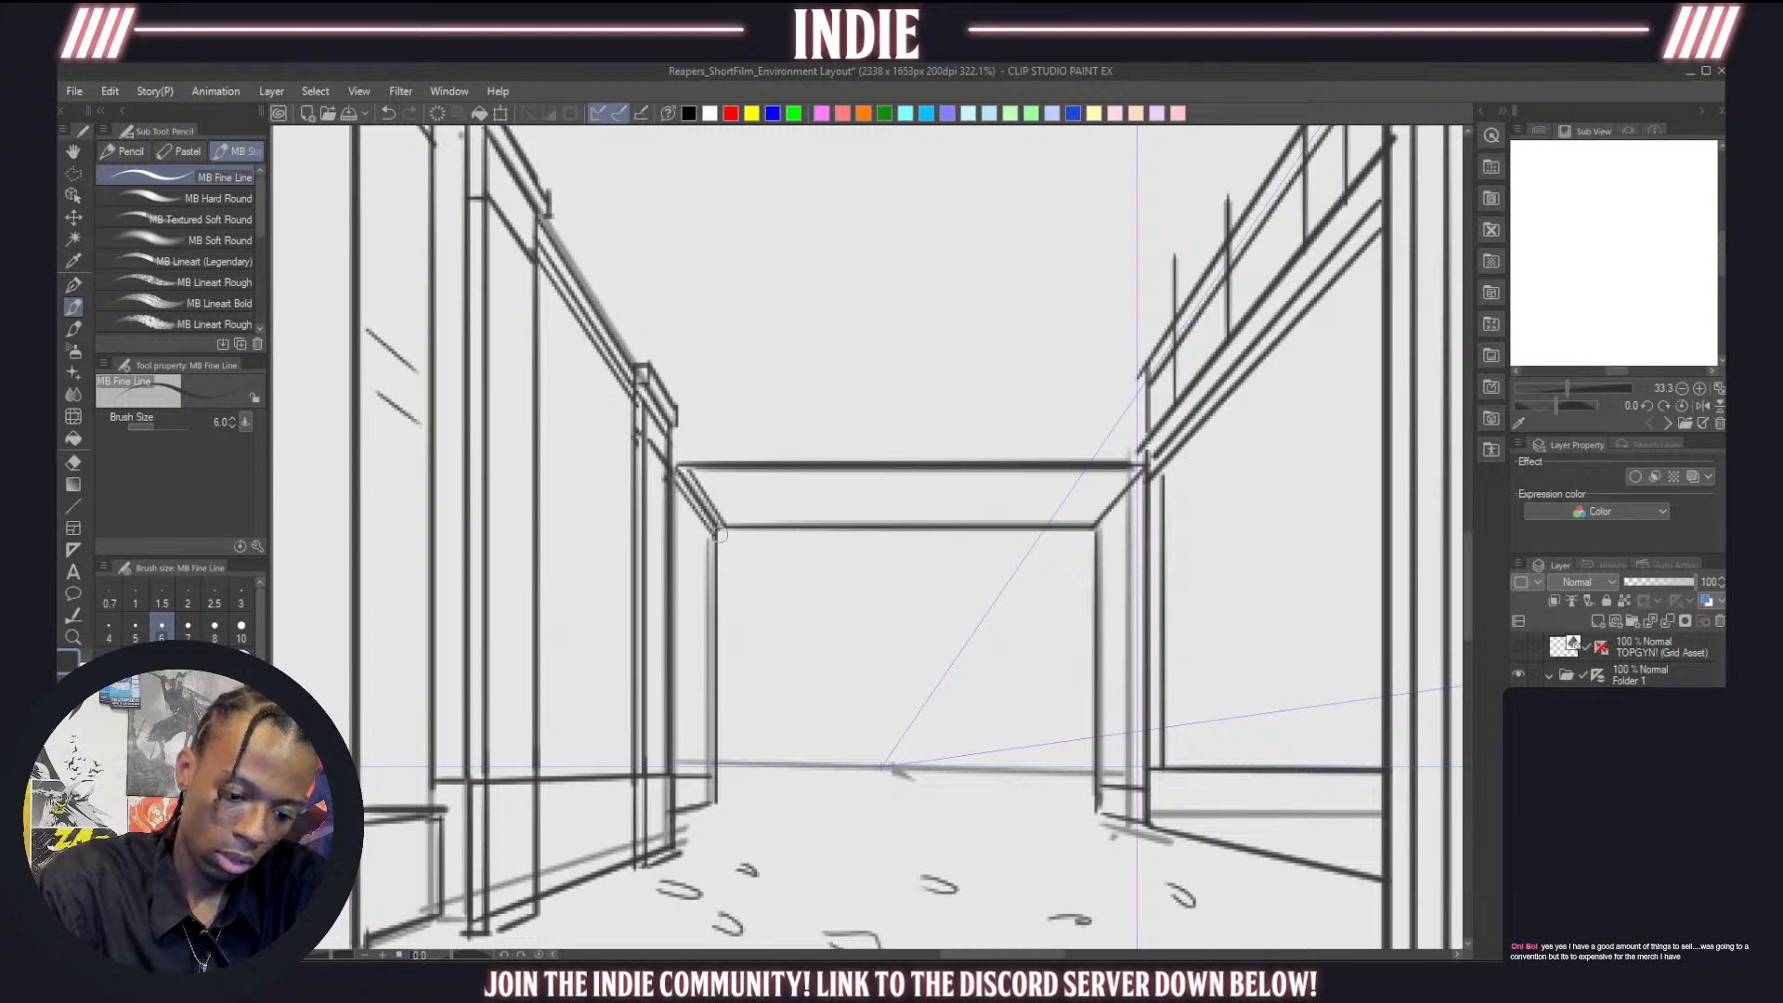
pyautogui.moveTo(1094, 526); pyautogui.dragTo(1148, 458)
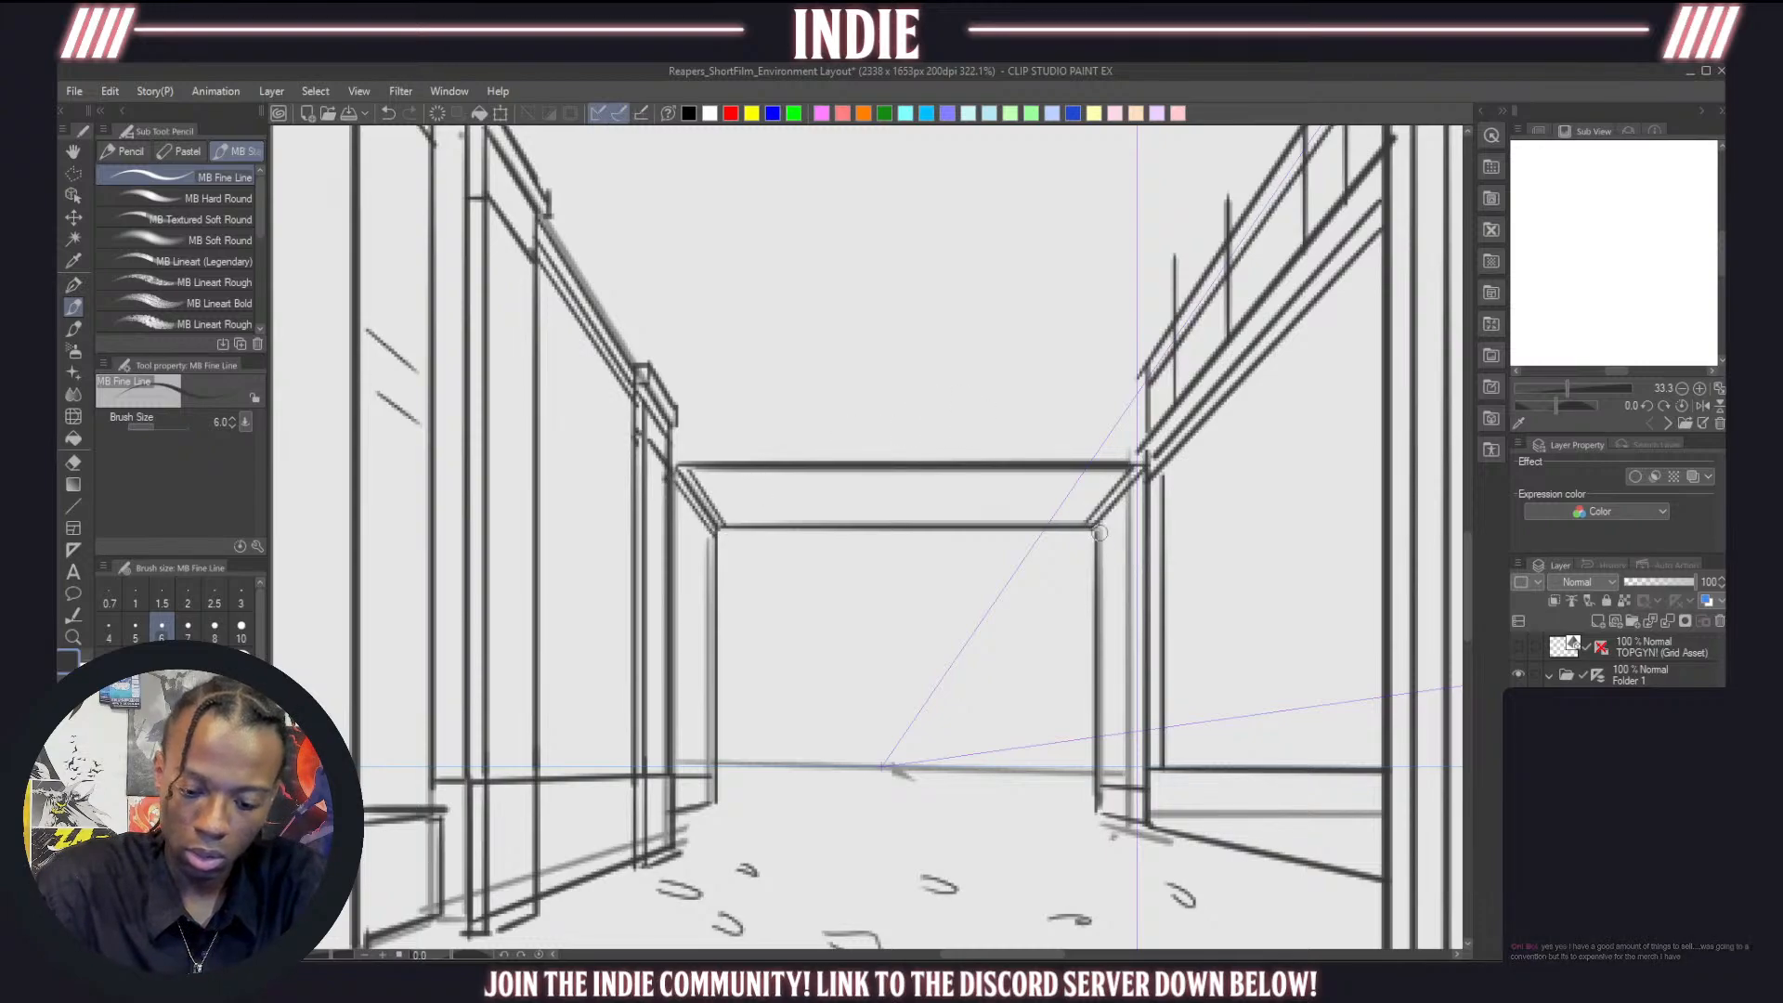
# Draw additional vertical lines beside the passage opening's right and left edges, running from the slanted corners down to the base ledges
pyautogui.moveTo(1107, 532); pyautogui.dragTo(1112, 779)
pyautogui.moveTo(1114, 521); pyautogui.dragTo(1115, 777)
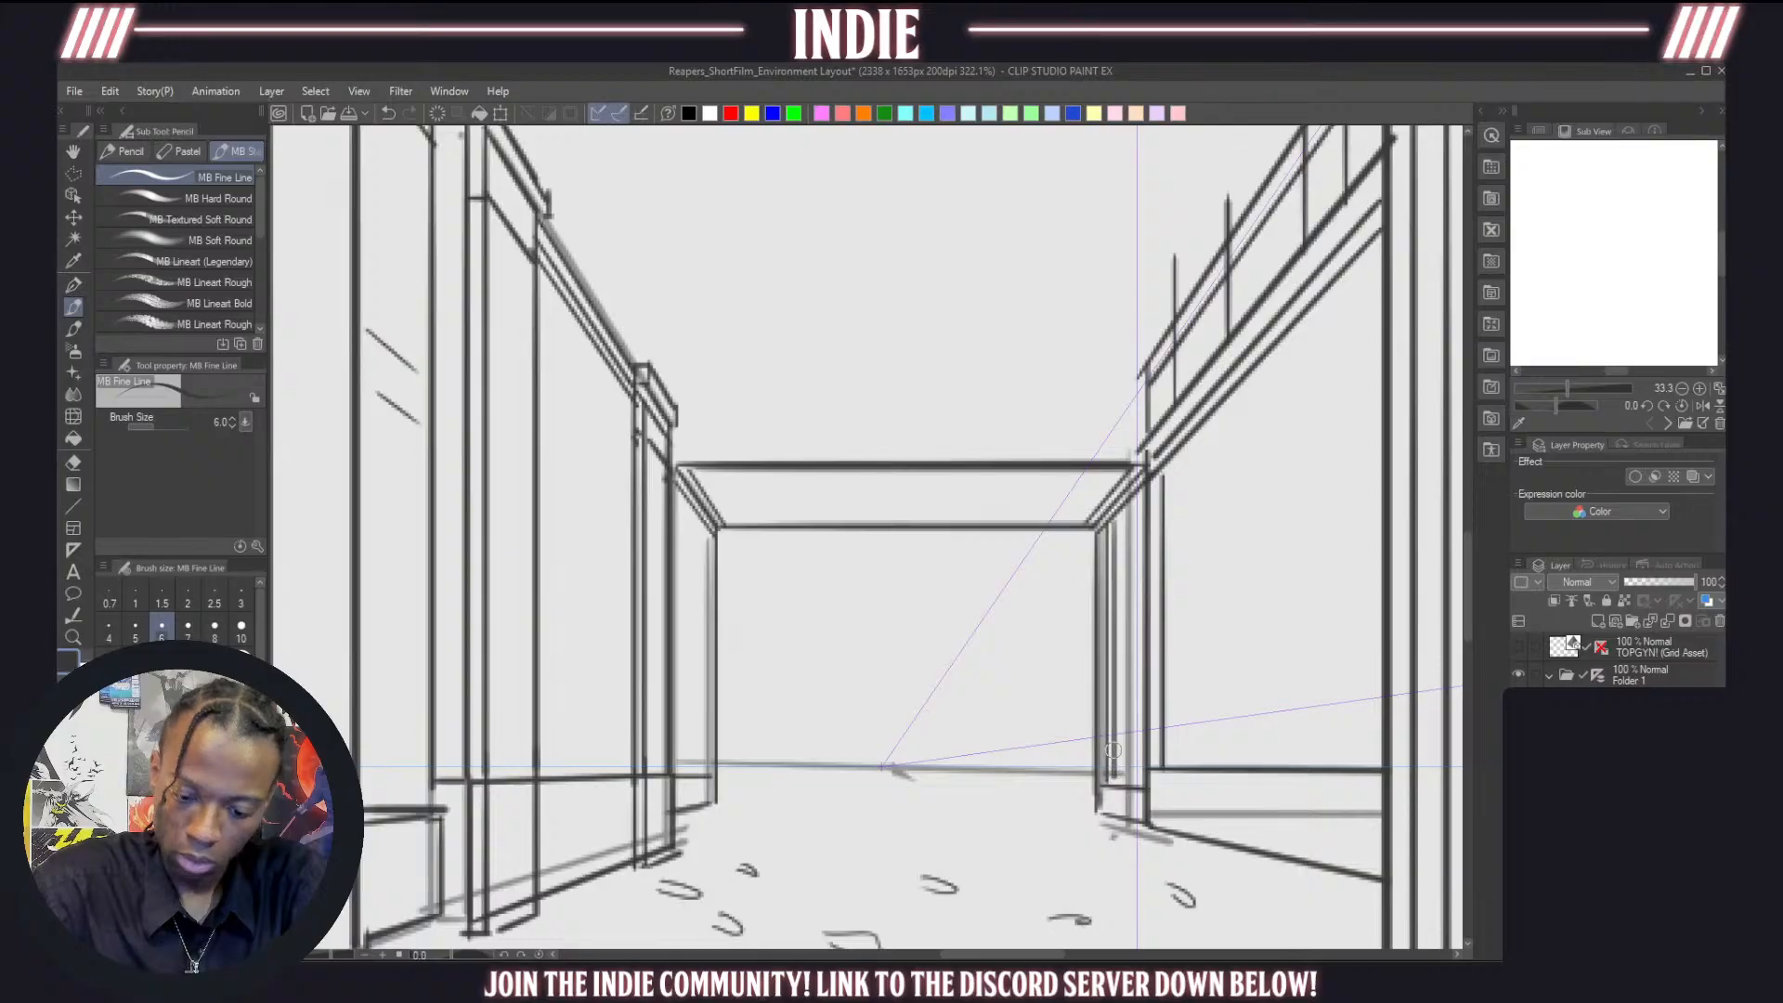
pyautogui.moveTo(710, 525); pyautogui.dragTo(710, 770)
pyautogui.hotkey('ctrl', 'z')
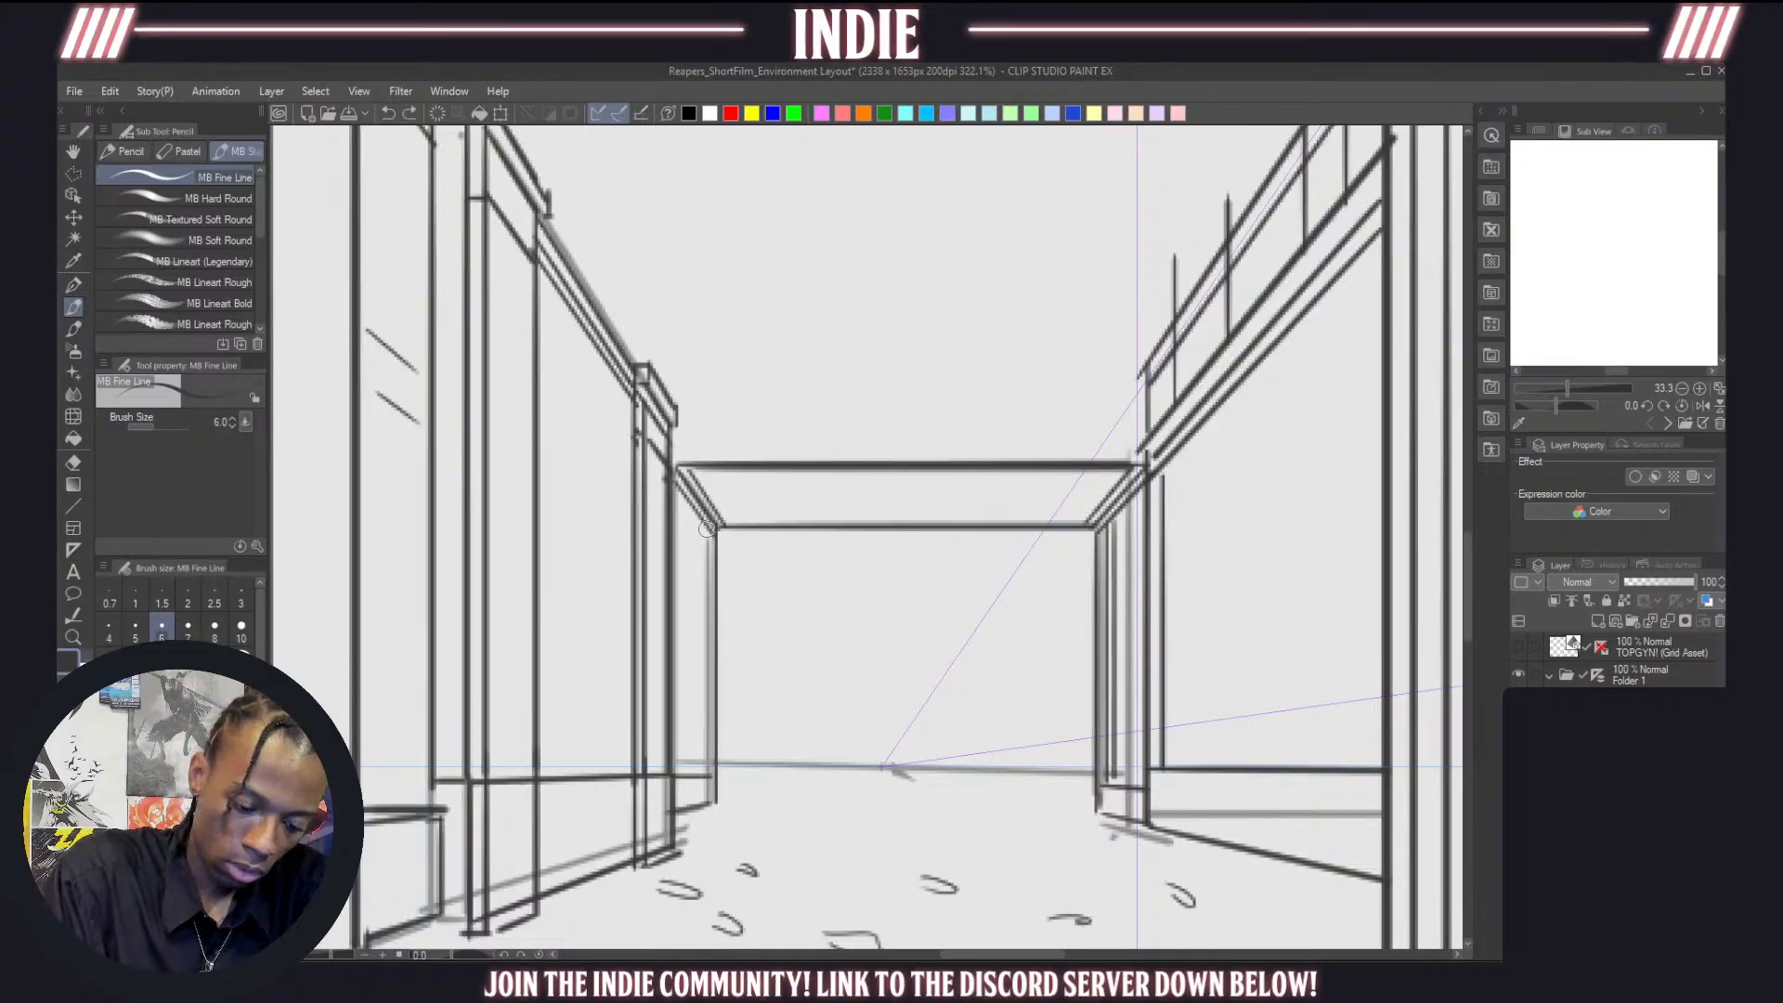
pyautogui.moveTo(706, 526); pyautogui.dragTo(707, 772)
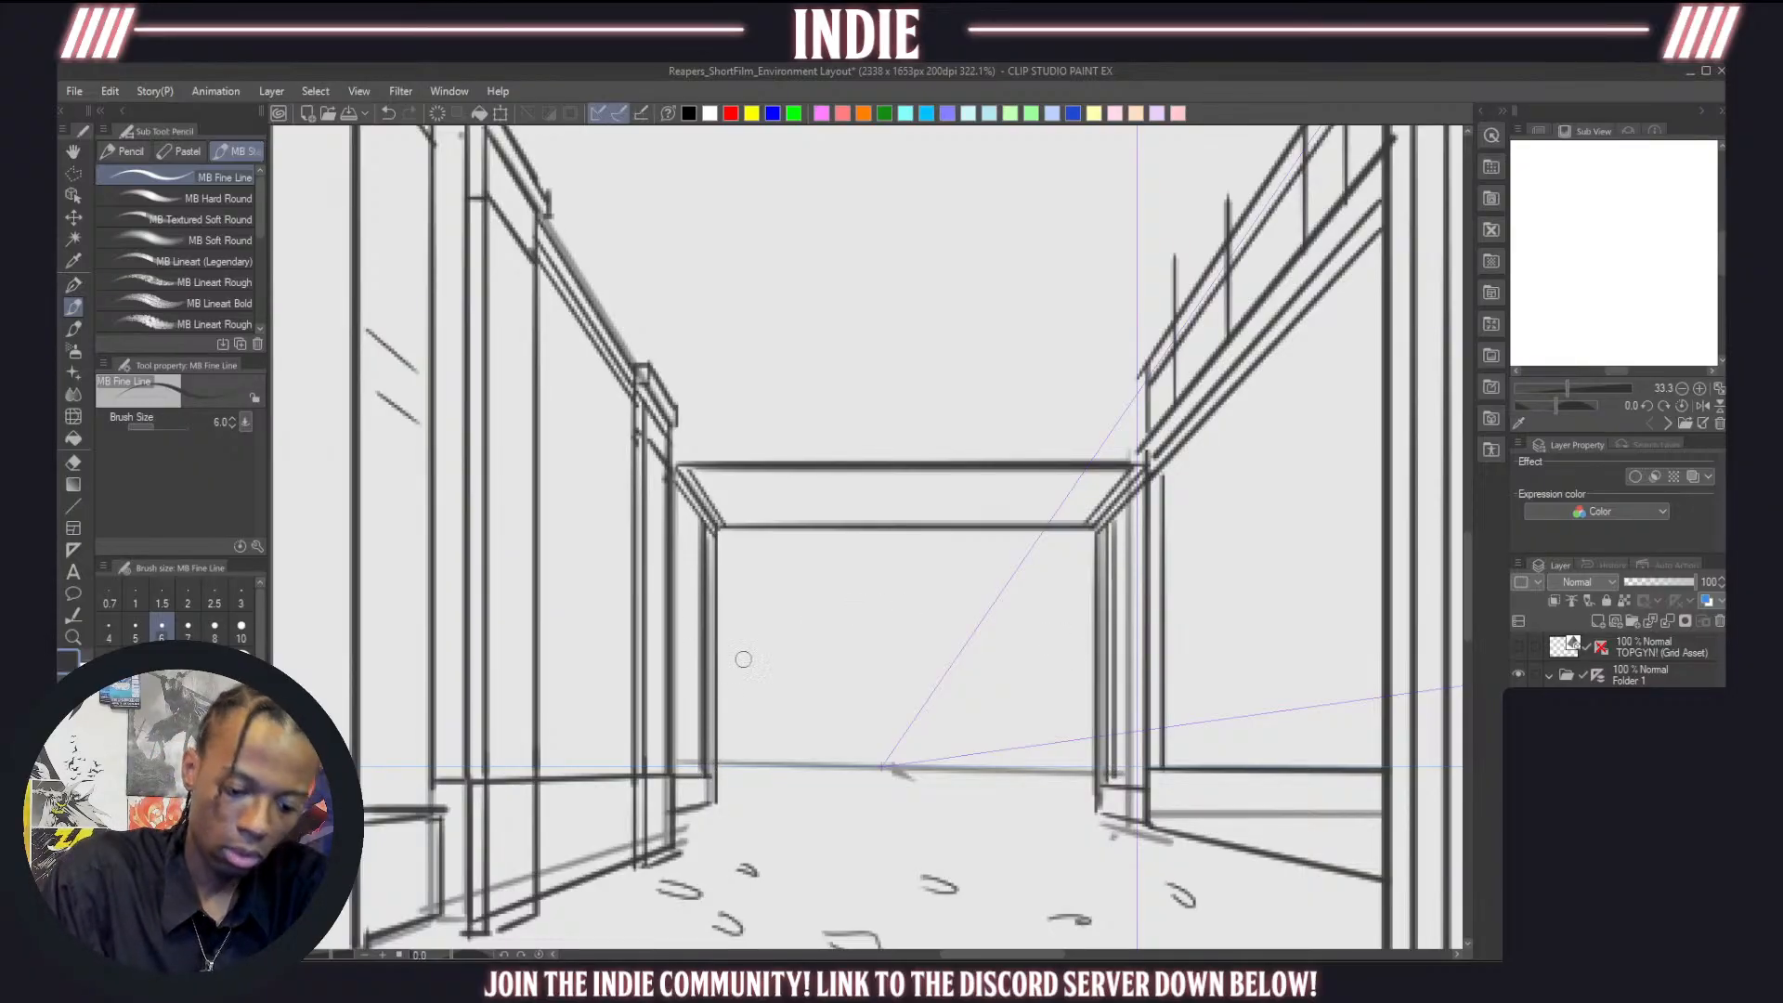
pyautogui.hotkey('ctrl', 'z')
pyautogui.moveTo(701, 512); pyautogui.dragTo(707, 779)
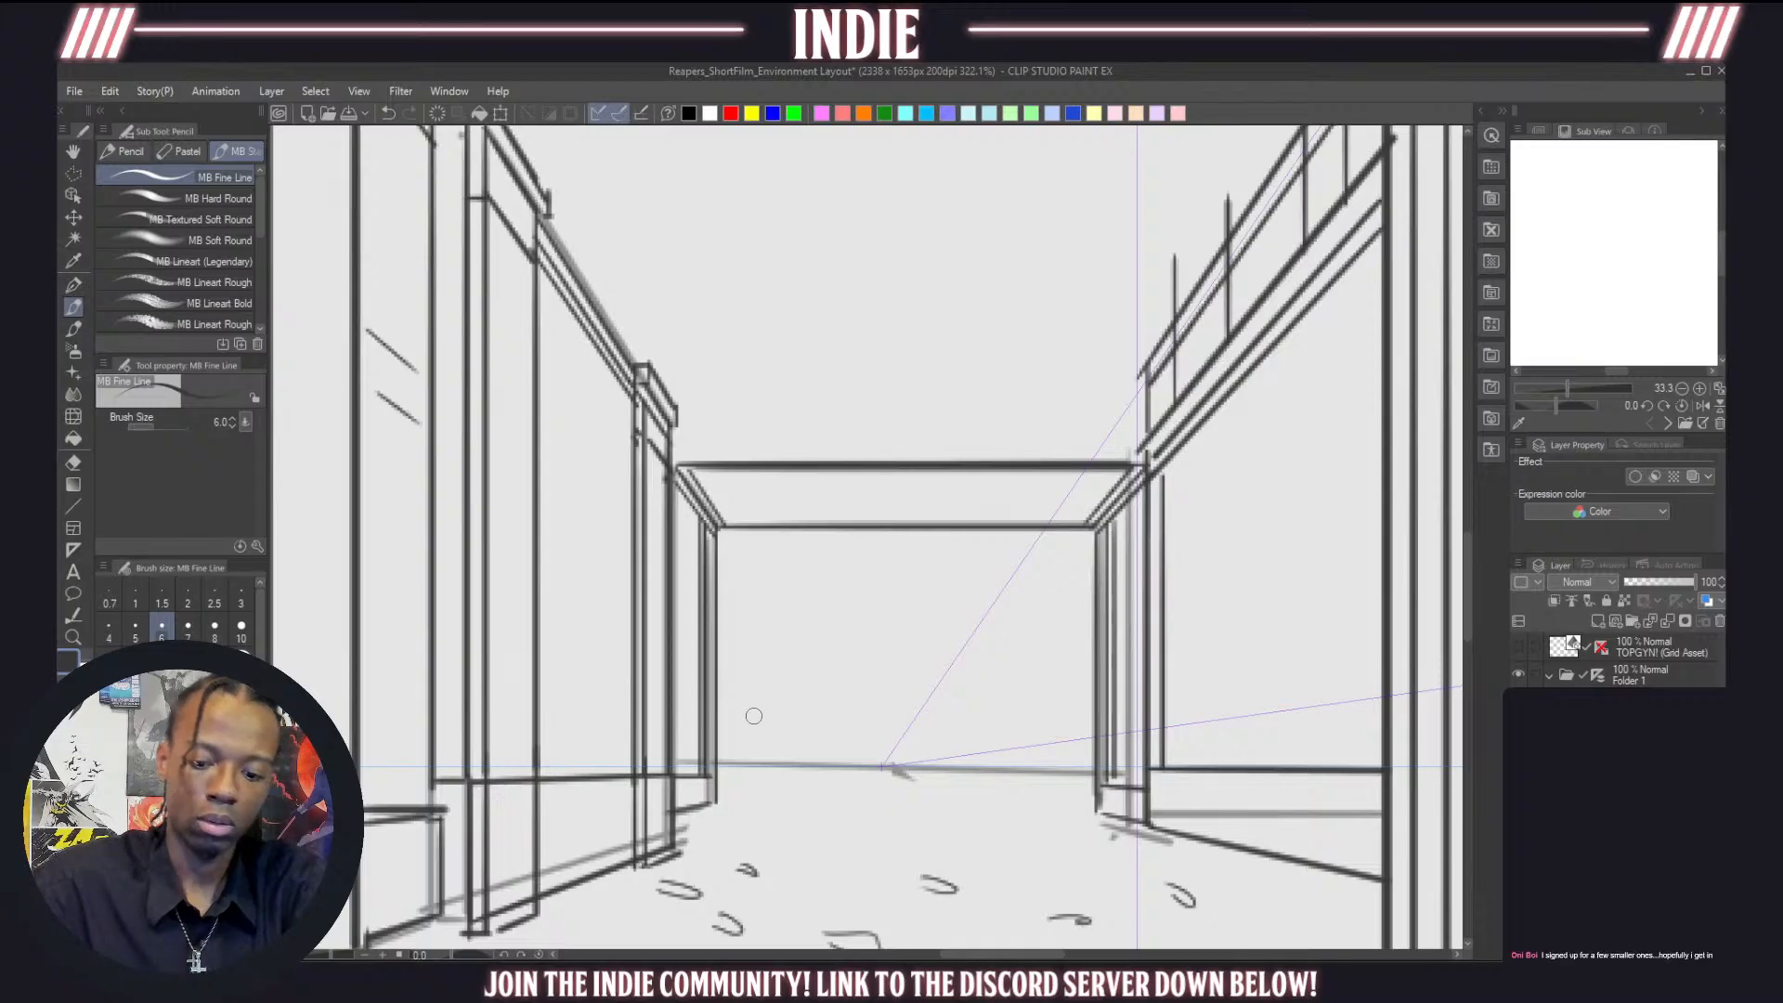
# Draw a railing with a doubled top line and short upright strokes above the far-end passage, and double the beam line beneath it
pyautogui.scroll(-11, 902, 637)
pyautogui.scroll(-5, 928, 600)
pyautogui.scroll(7, 881, 567)
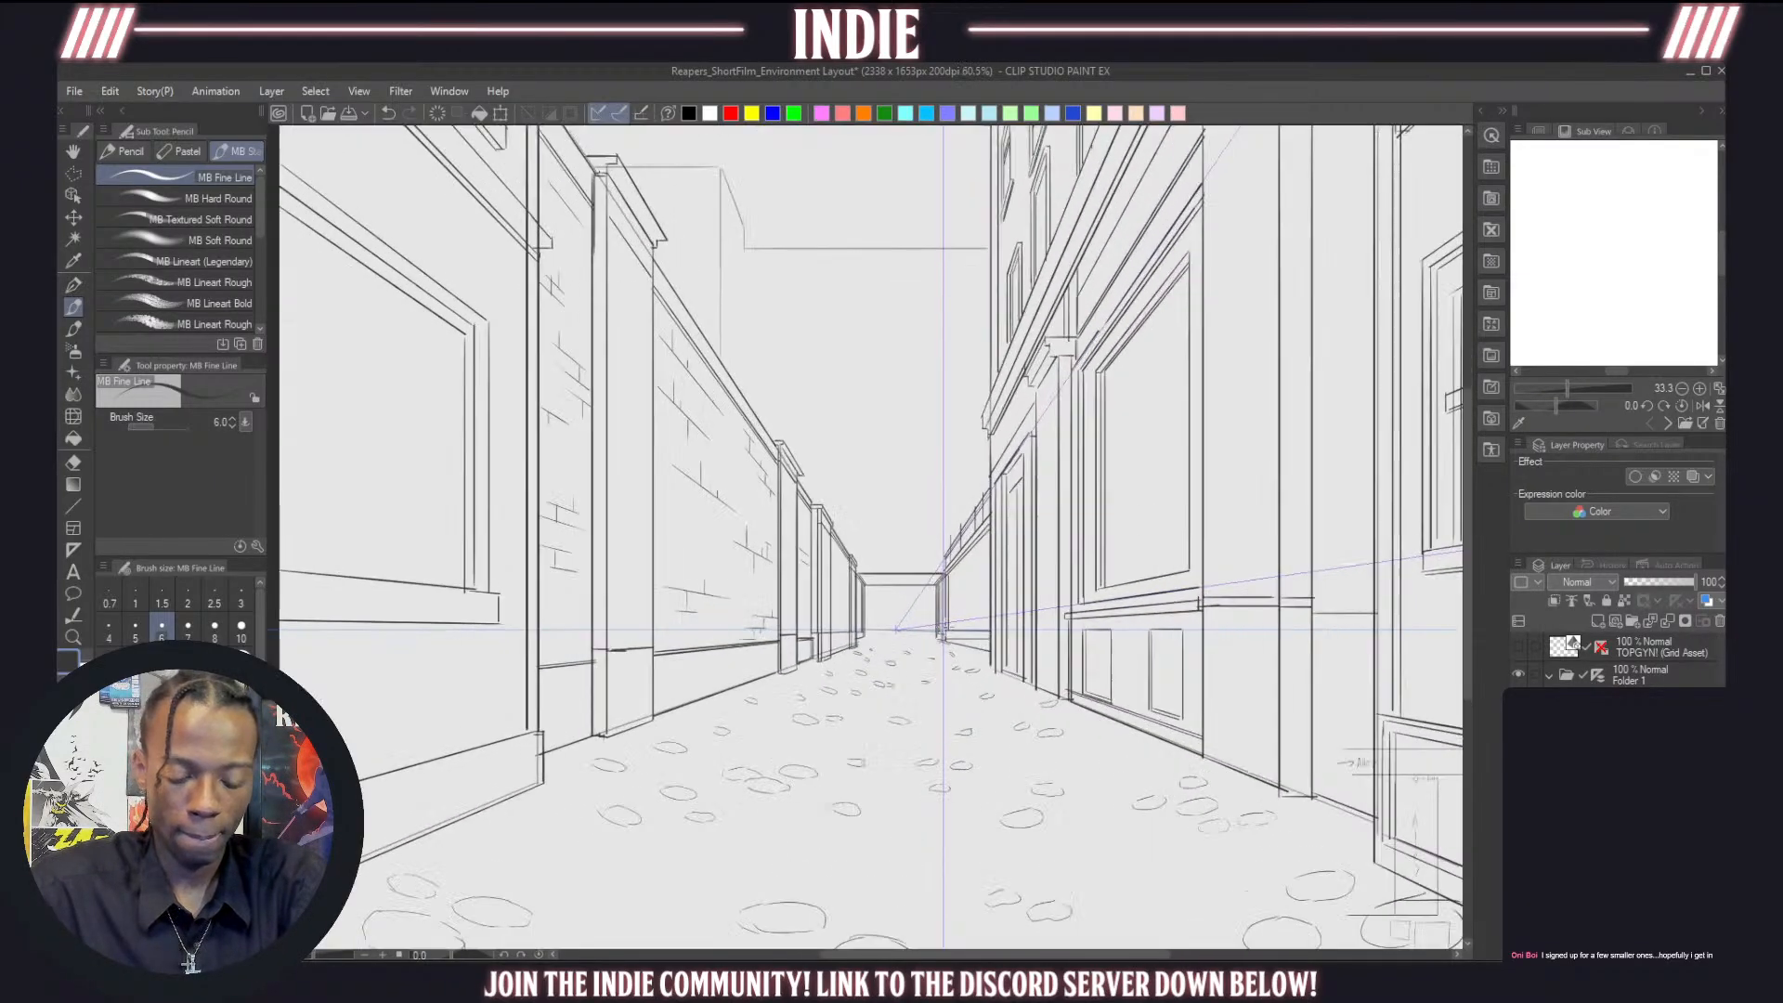
pyautogui.scroll(4, 881, 567)
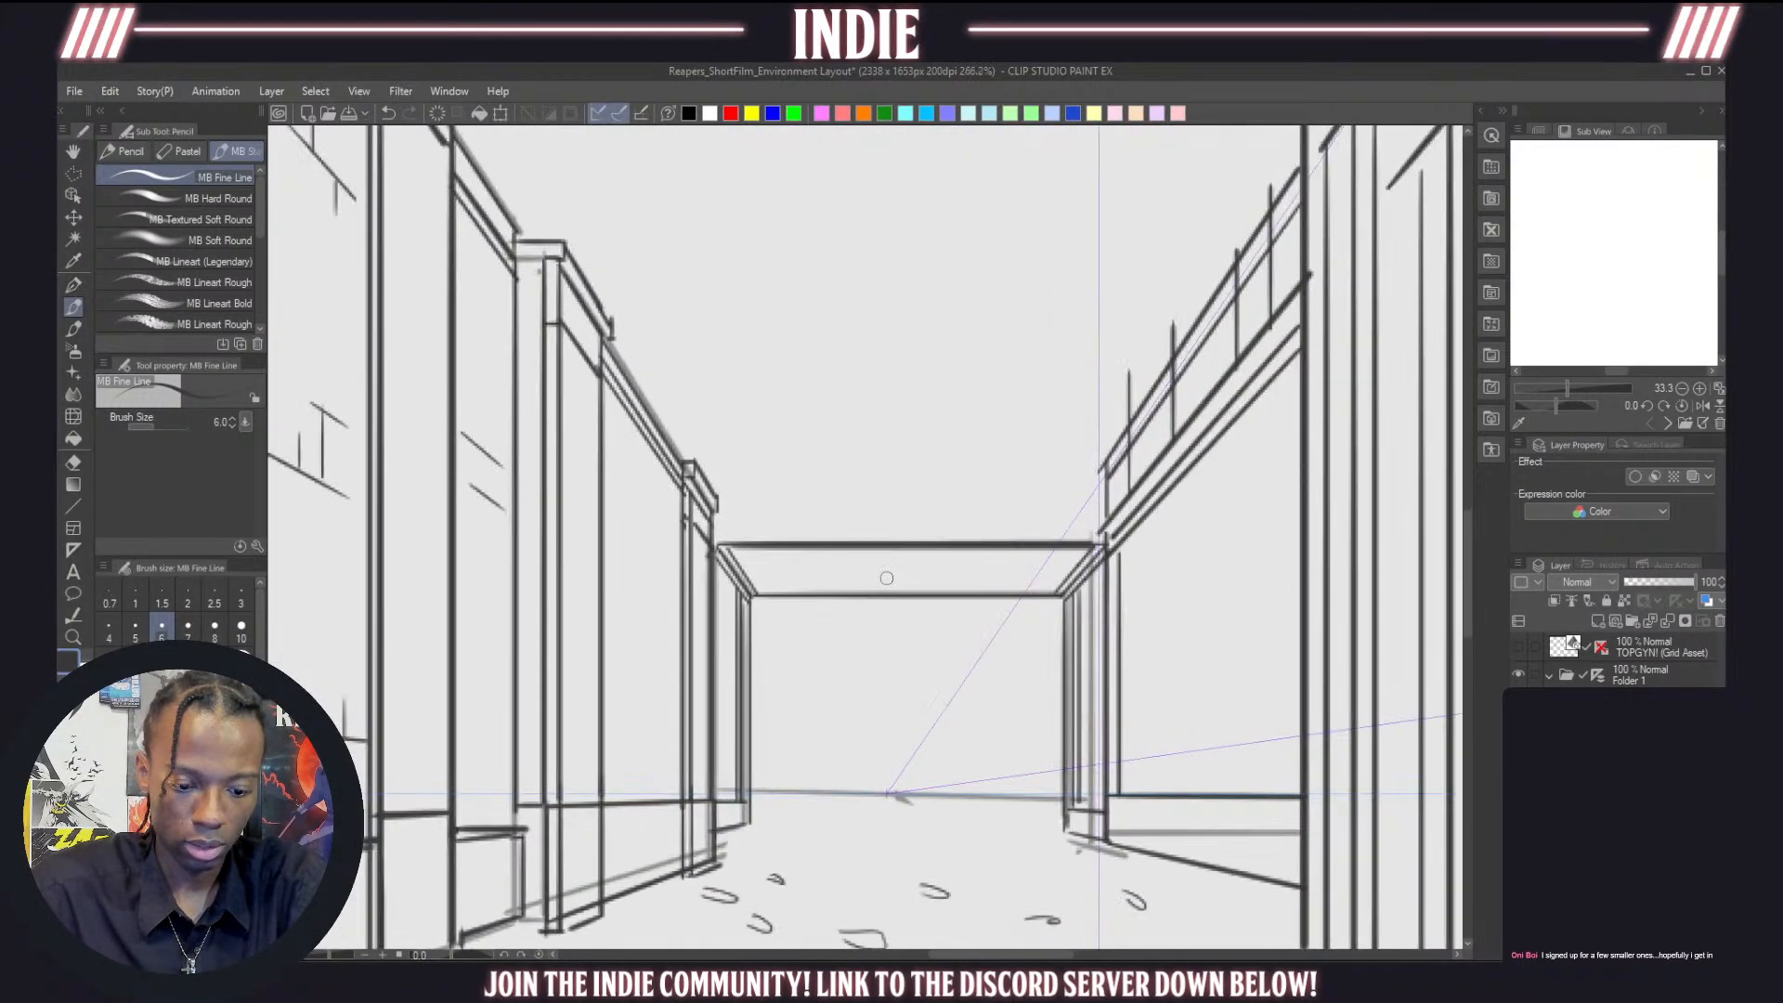
pyautogui.scroll(-2, 882, 557)
pyautogui.scroll(3, 888, 557)
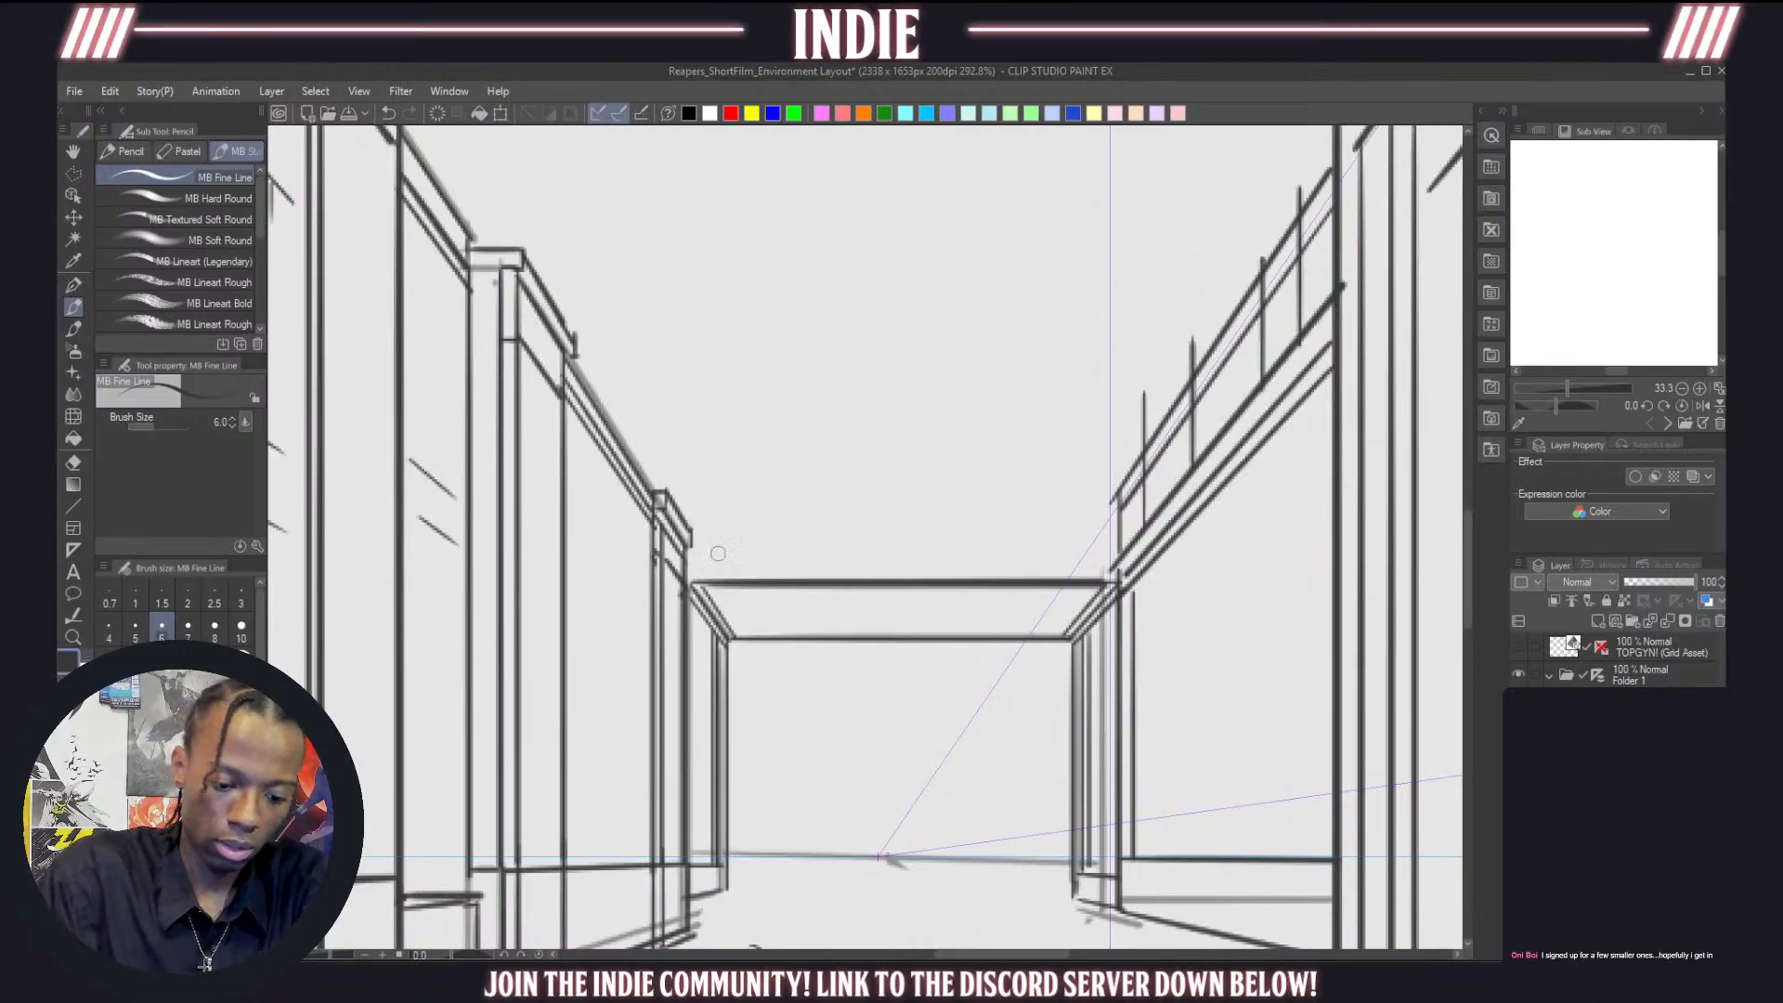
pyautogui.moveTo(705, 537); pyautogui.dragTo(1115, 537)
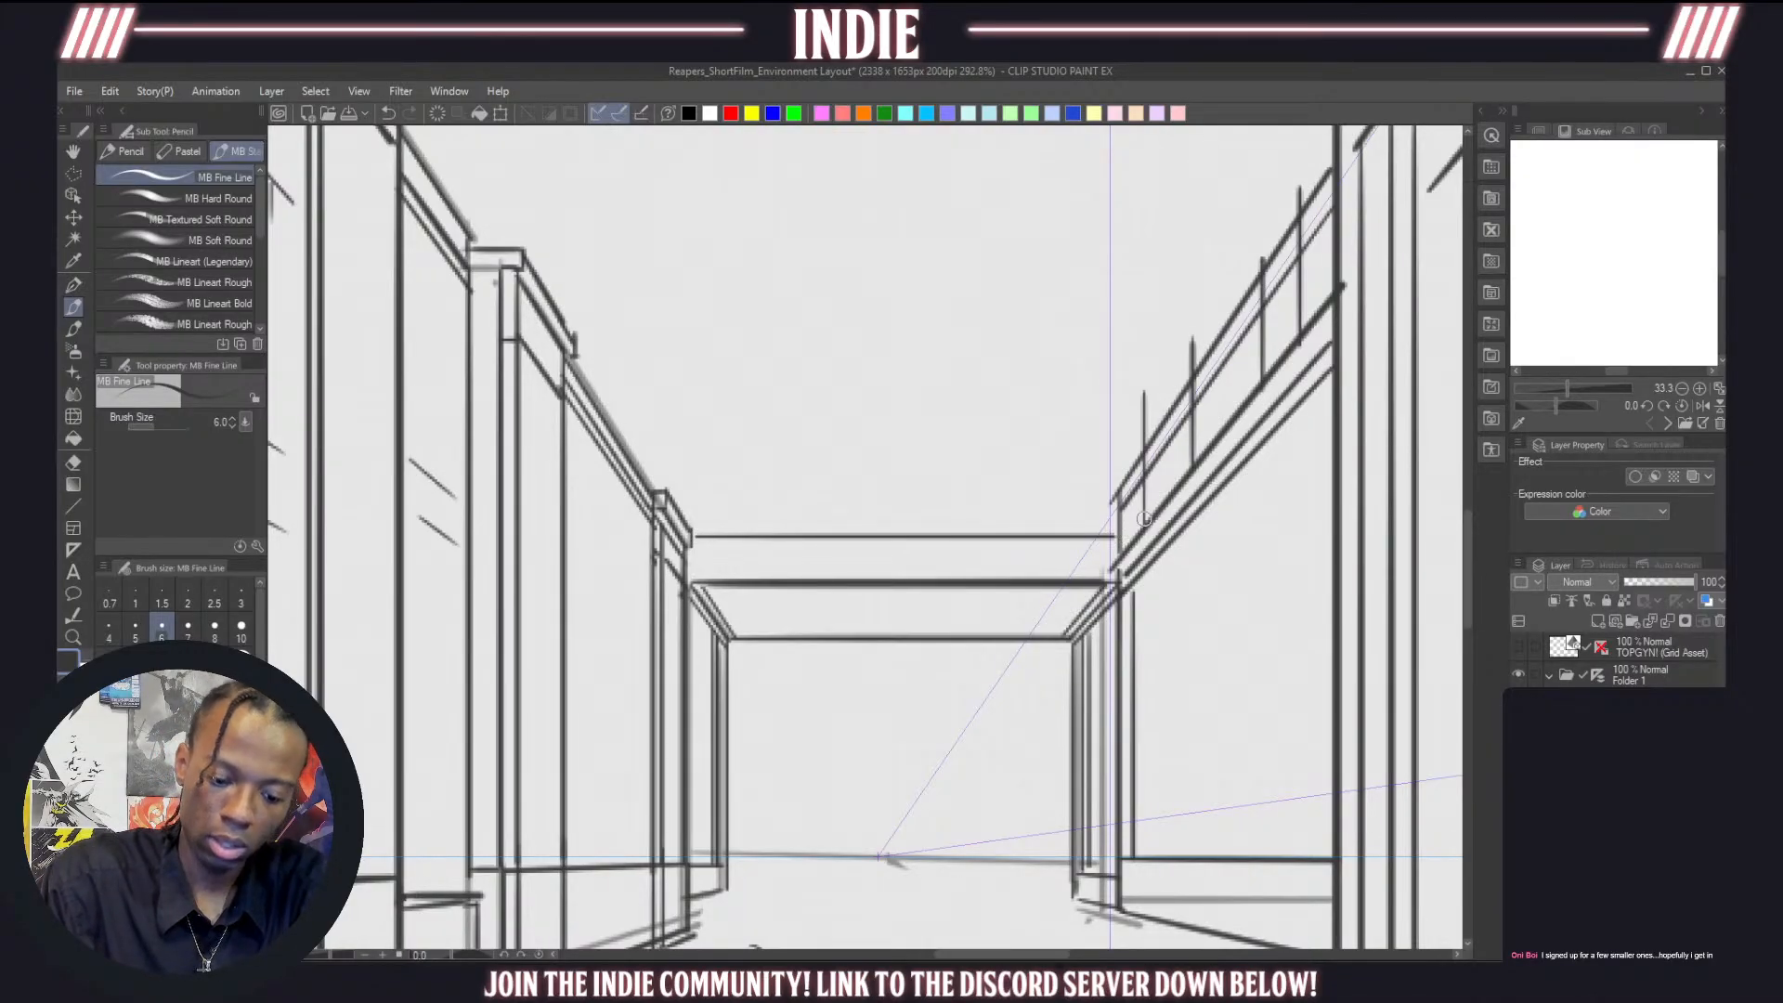
pyautogui.moveTo(719, 541)
pyautogui.mouseDown()
pyautogui.moveTo(720, 580)
pyautogui.moveTo(866, 577)
pyautogui.moveTo(839, 539)
pyautogui.moveTo(1034, 539)
pyautogui.mouseUp()
pyautogui.hotkey('ctrl', 'z')
pyautogui.hotkey('ctrl', 'z')
pyautogui.moveTo(695, 530); pyautogui.dragTo(1115, 528)
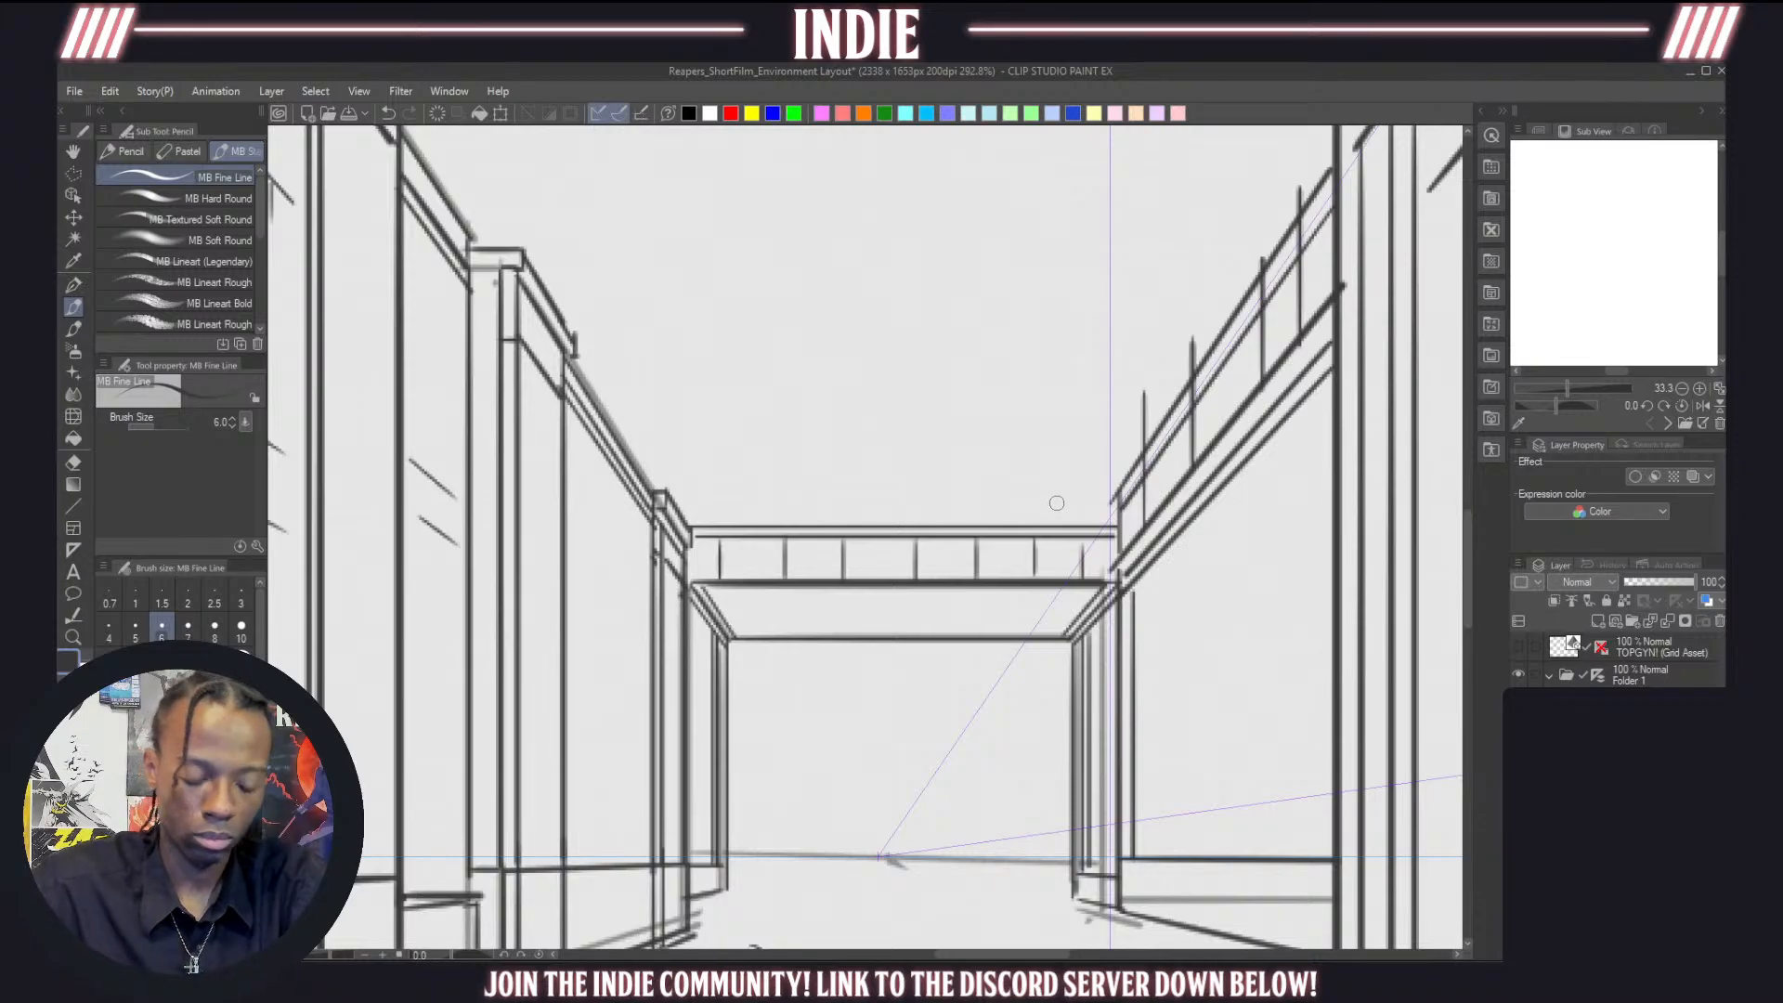
pyautogui.moveTo(711, 595)
pyautogui.mouseDown()
pyautogui.moveTo(1001, 606)
pyautogui.moveTo(1105, 583)
pyautogui.mouseUp()
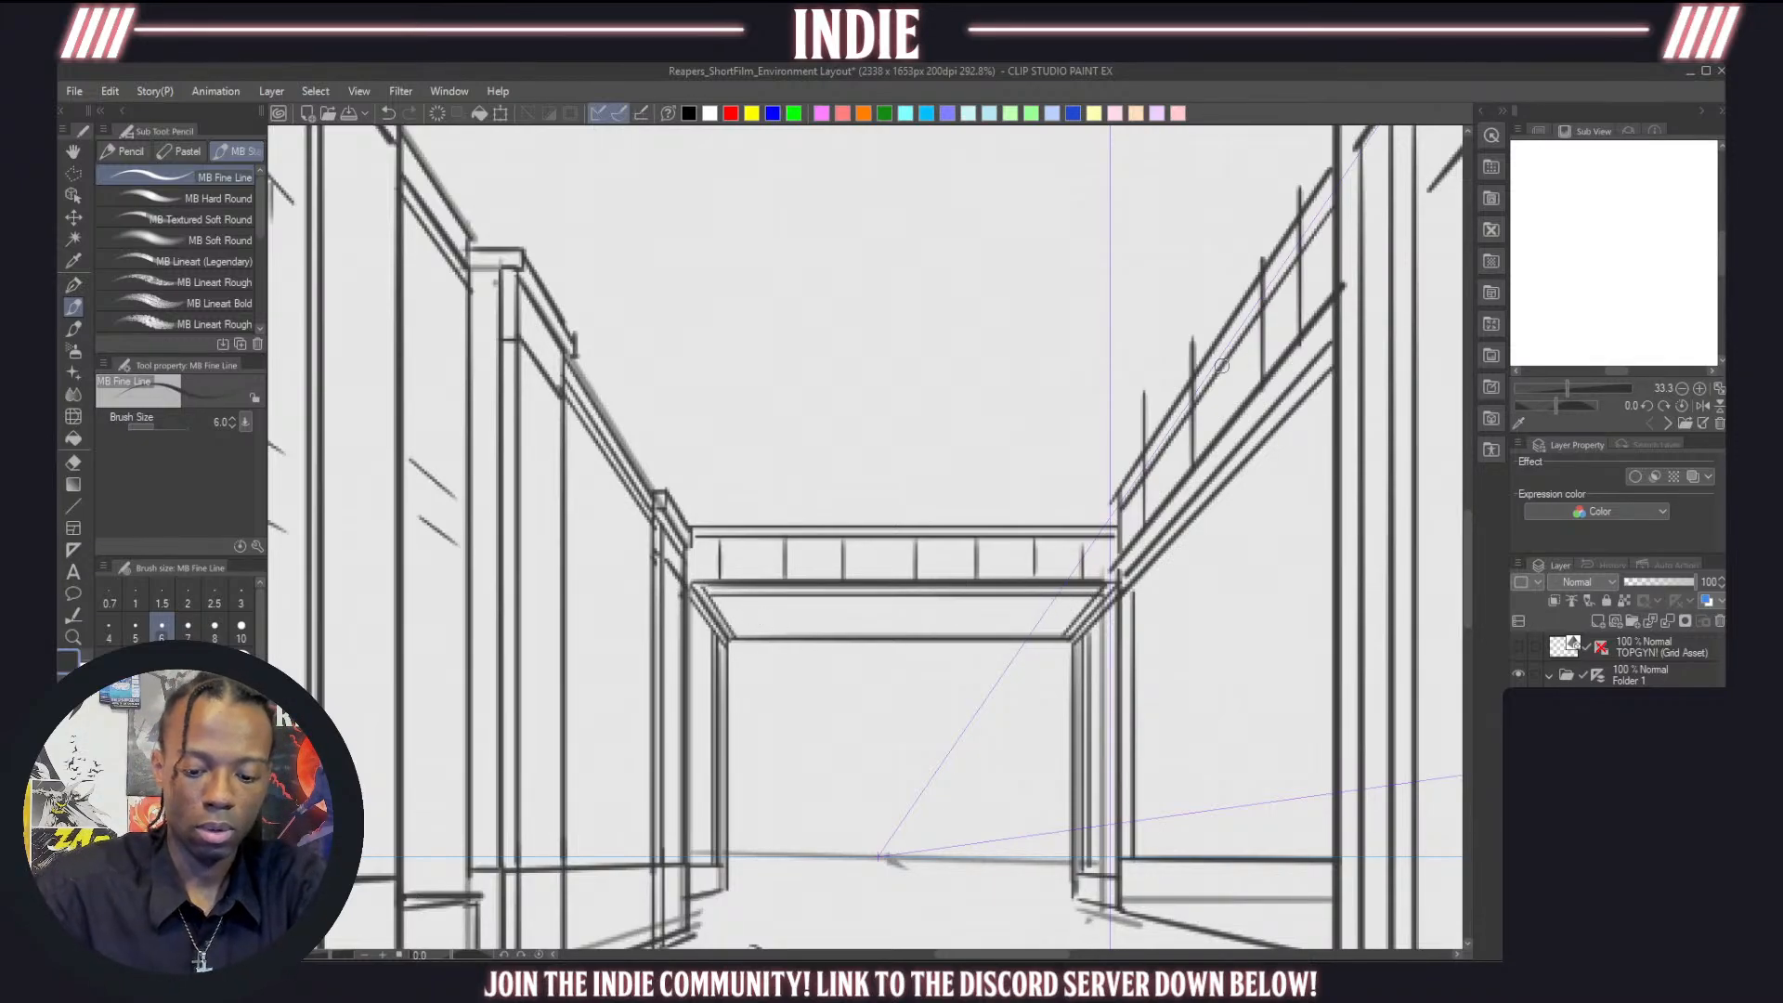
# Examine the alley at different zoom levels, checking how the railed far-end passage fits between the two sides
pyautogui.scroll(-10, 1055, 414)
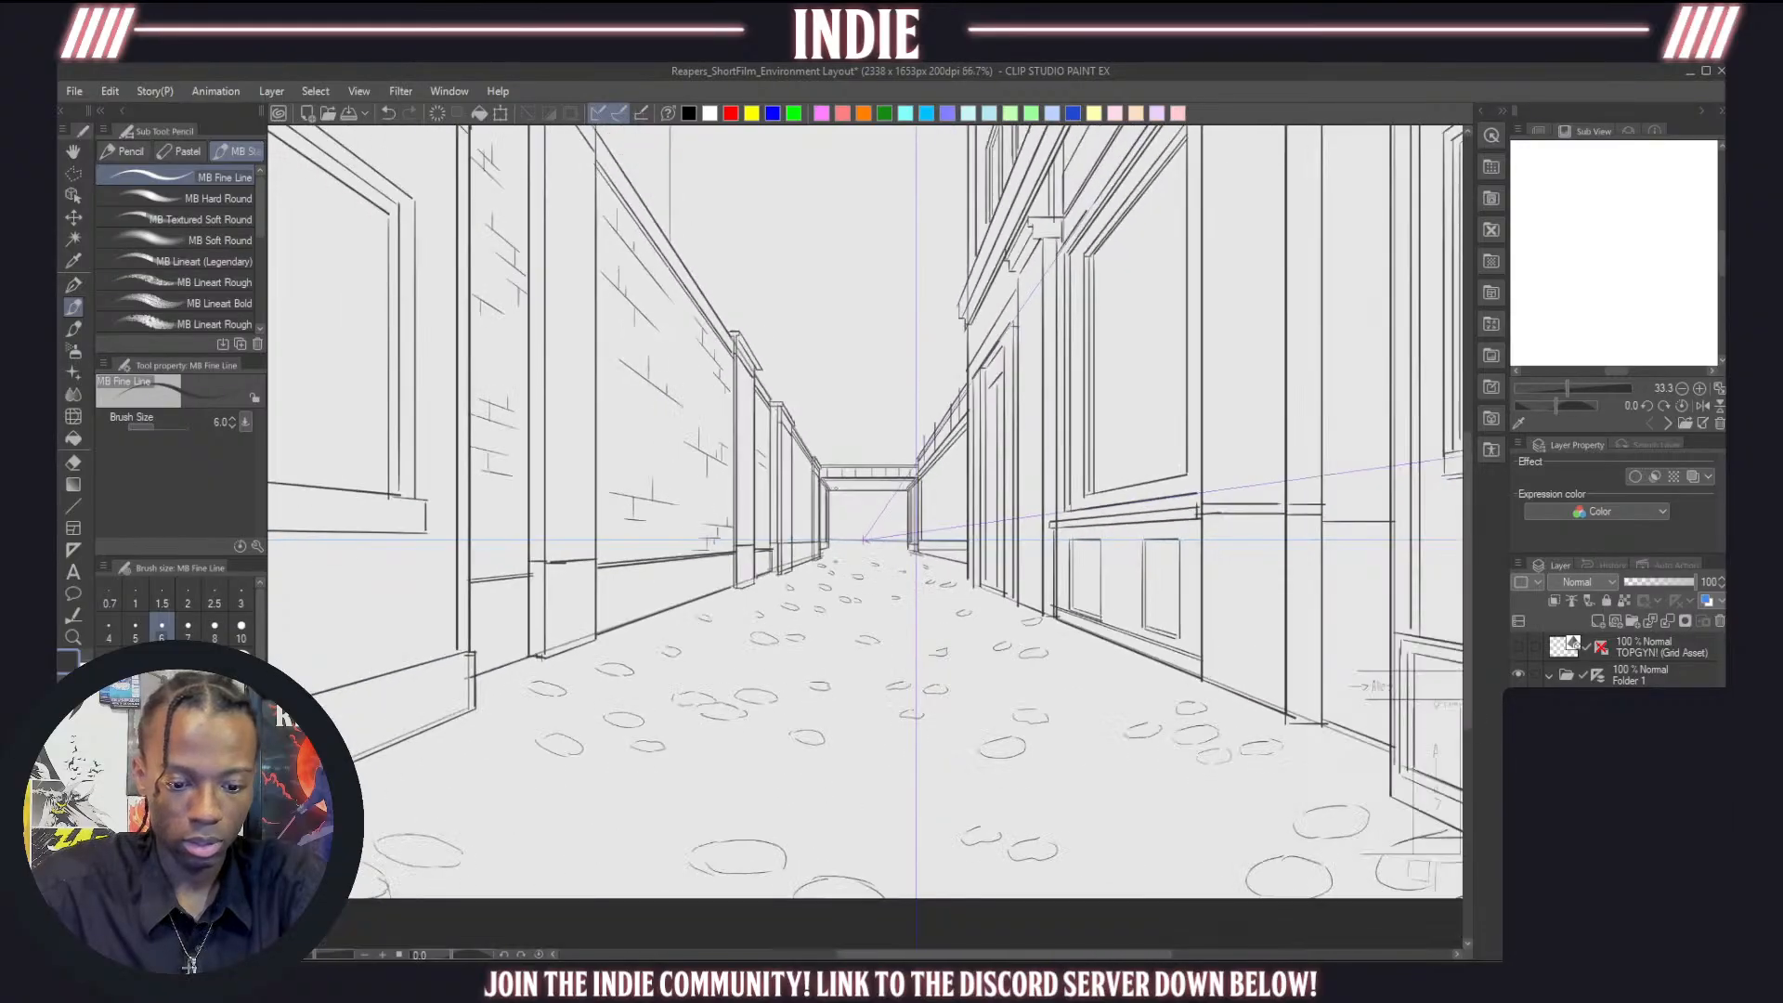
pyautogui.scroll(-2, 875, 400)
pyautogui.scroll(3, 831, 331)
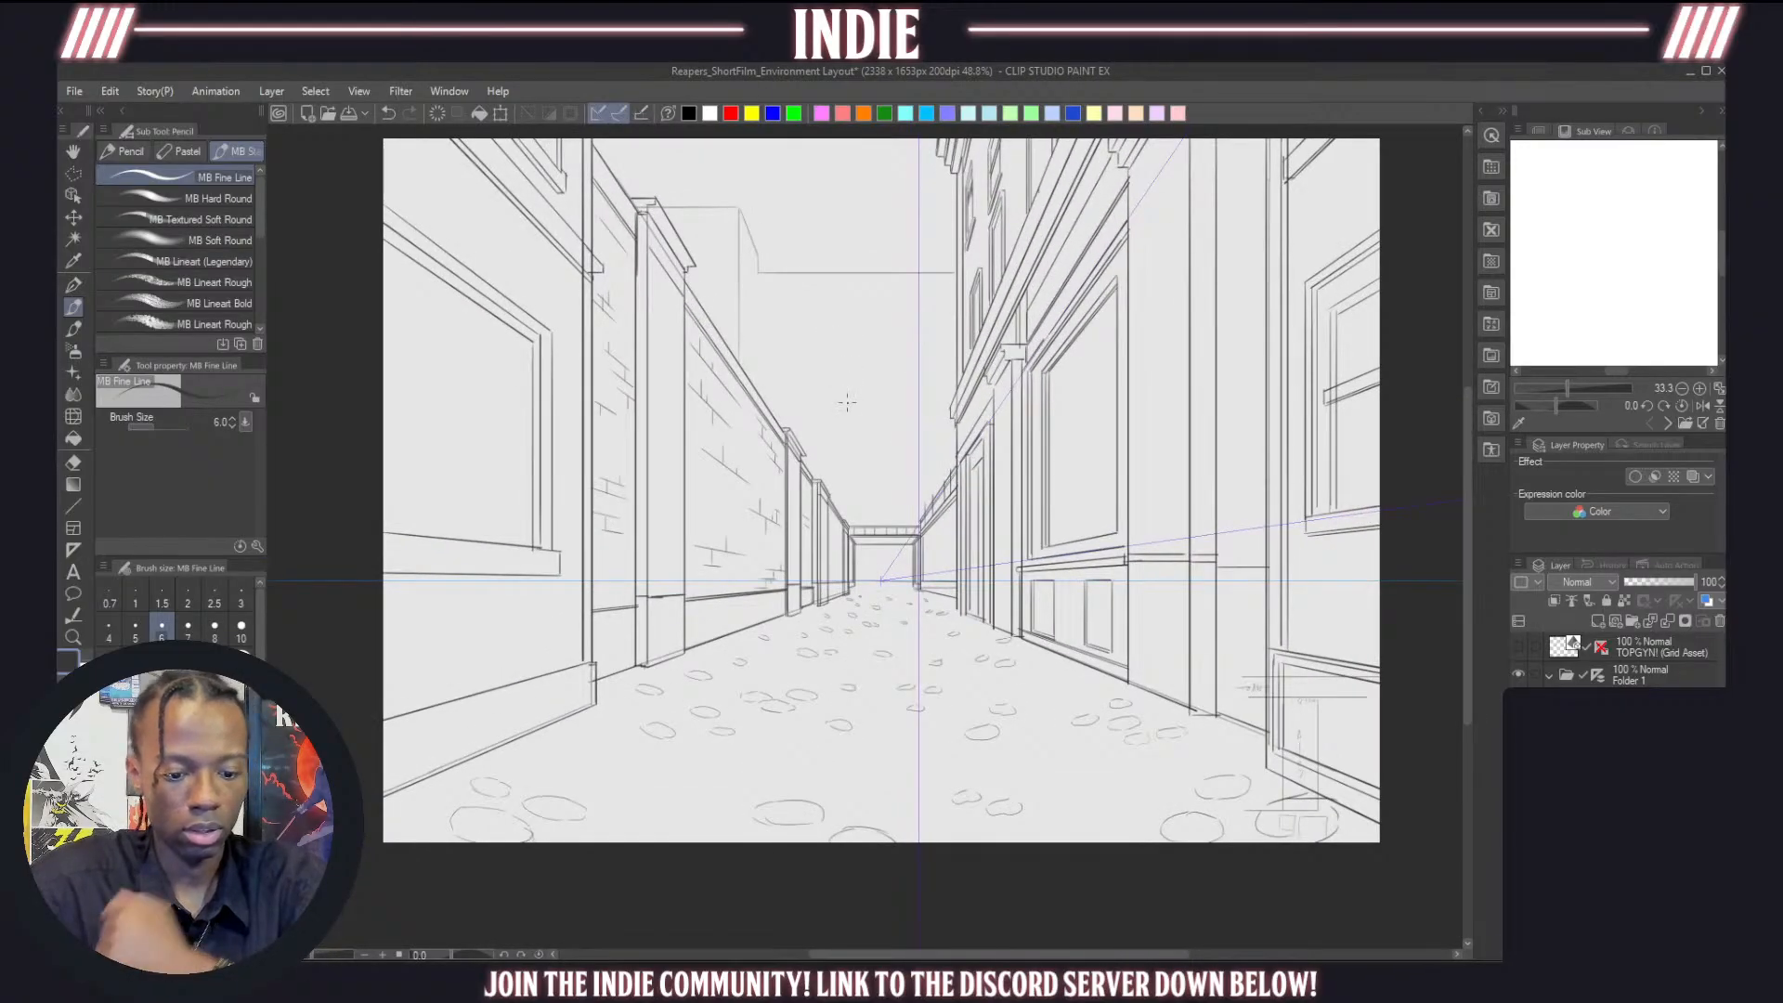
pyautogui.scroll(-1, 875, 474)
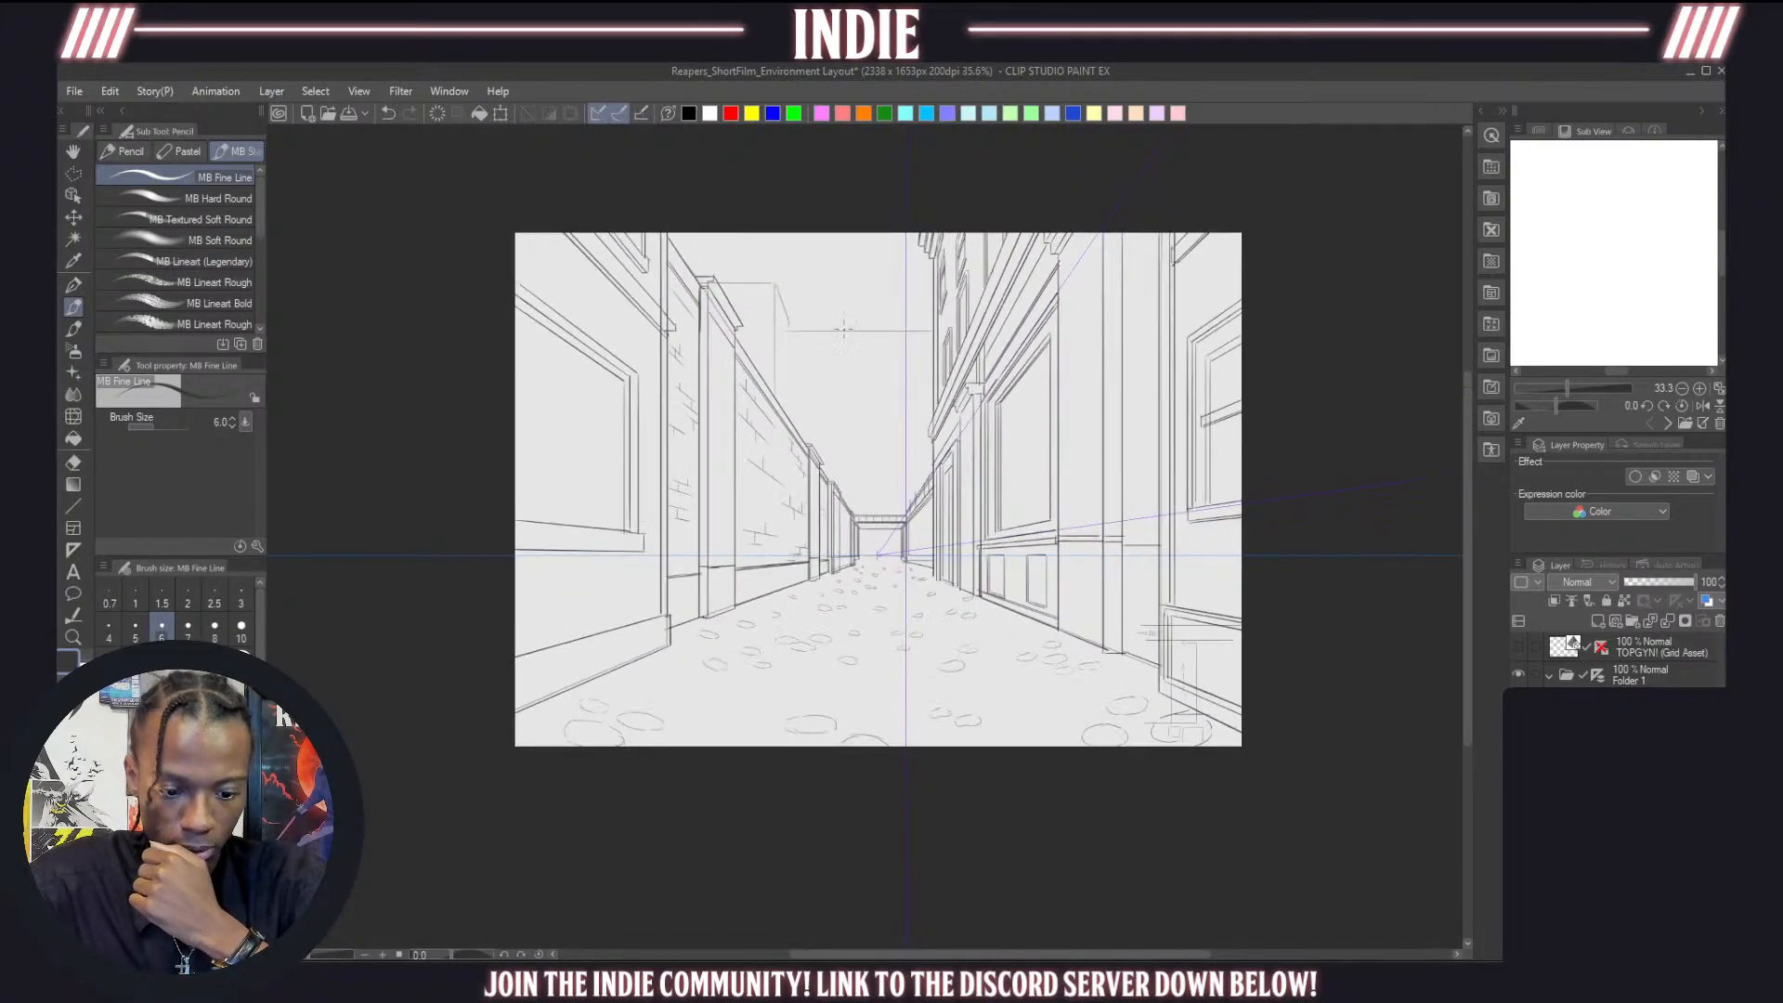
pyautogui.scroll(2, 818, 306)
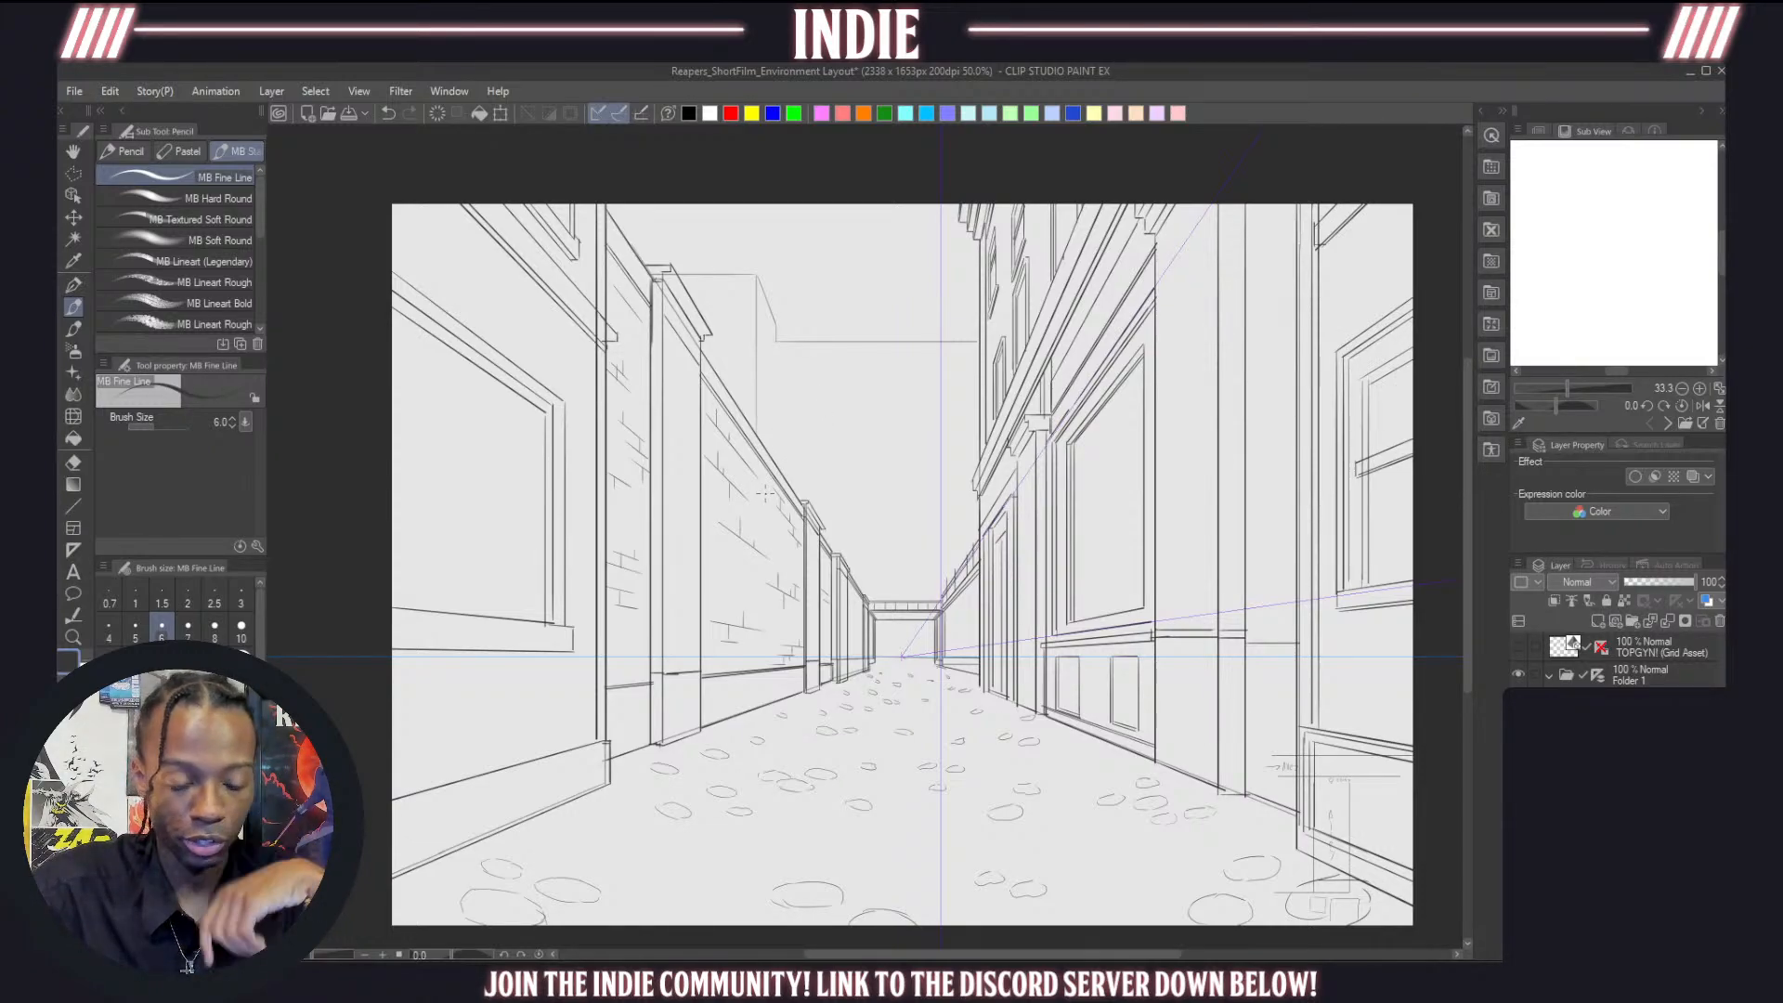
pyautogui.scroll(-1, 765, 493)
pyautogui.scroll(2, 836, 360)
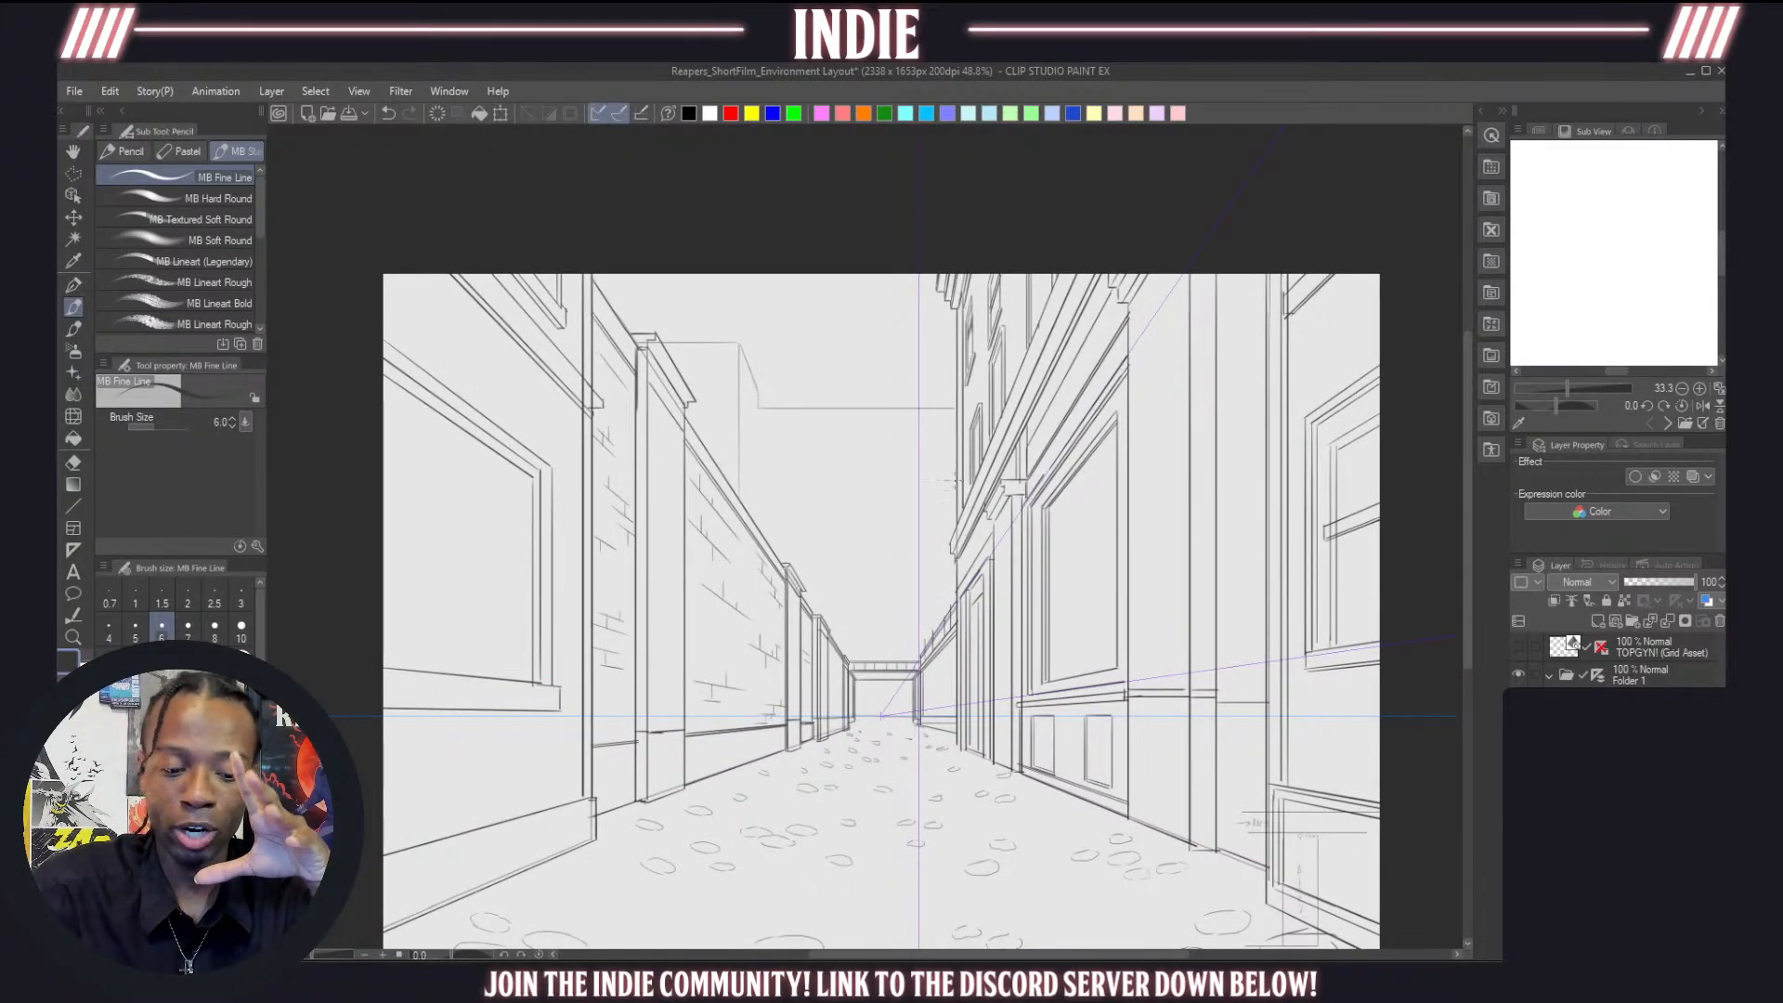
pyautogui.scroll(-2, 908, 486)
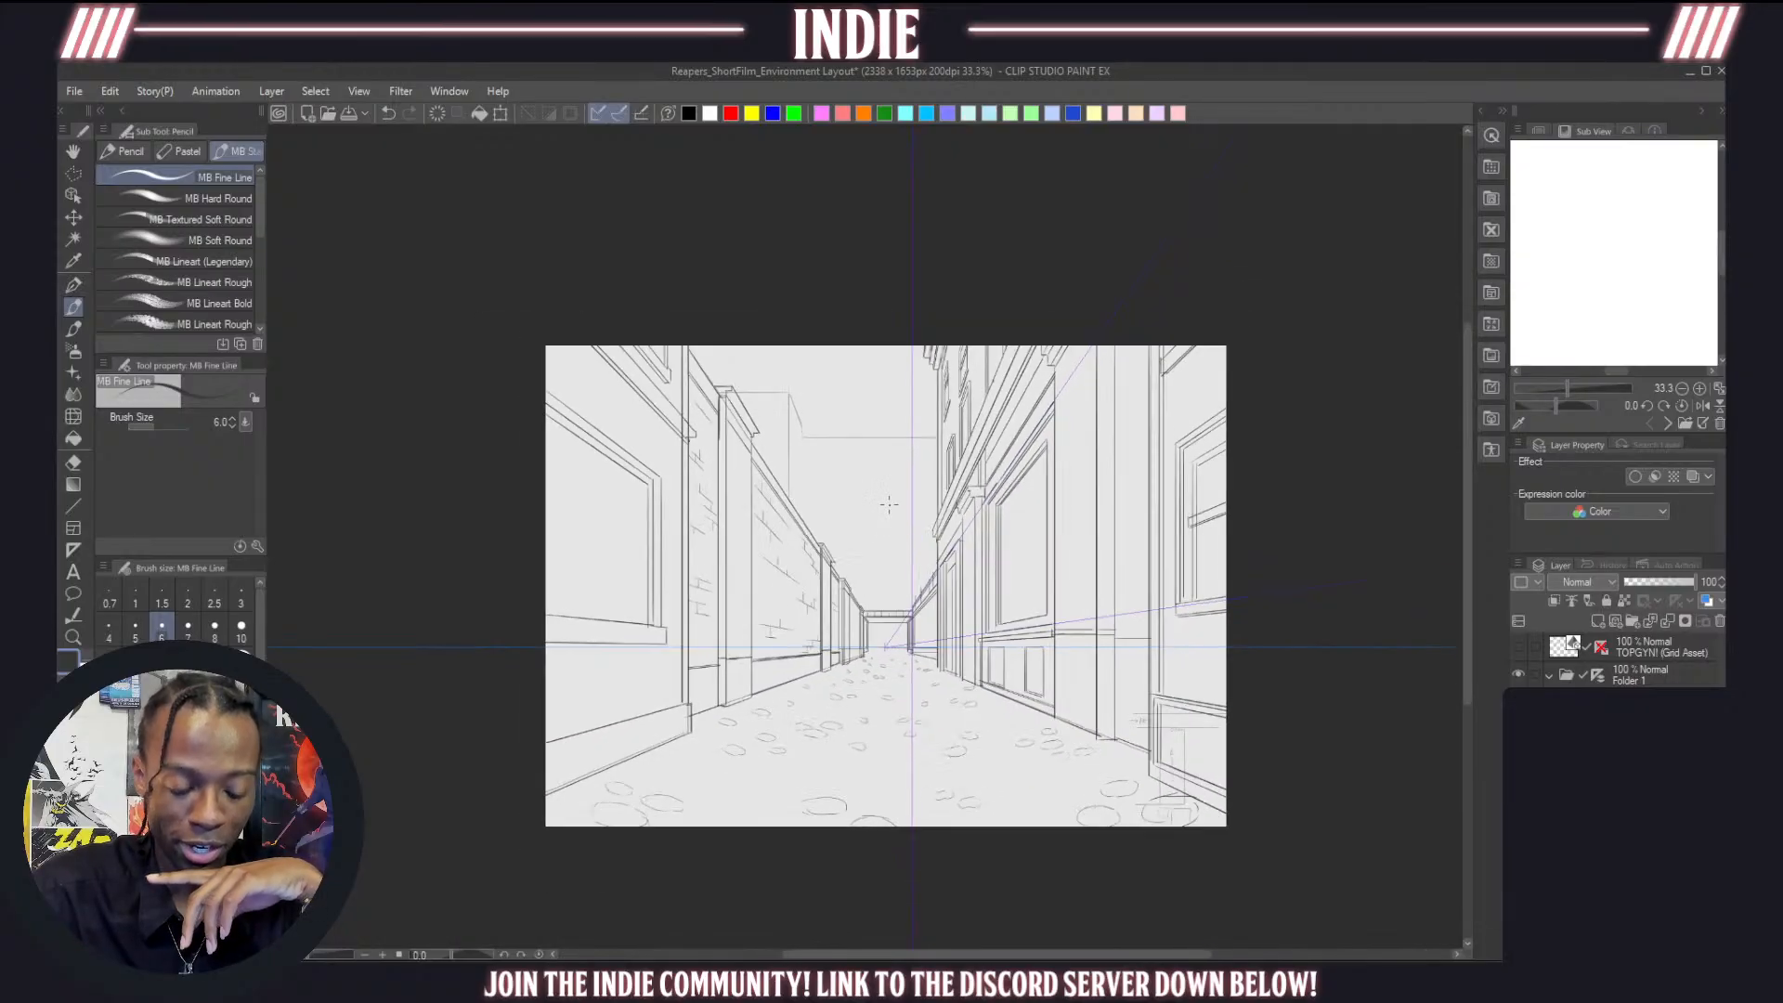
pyautogui.scroll(1, 889, 504)
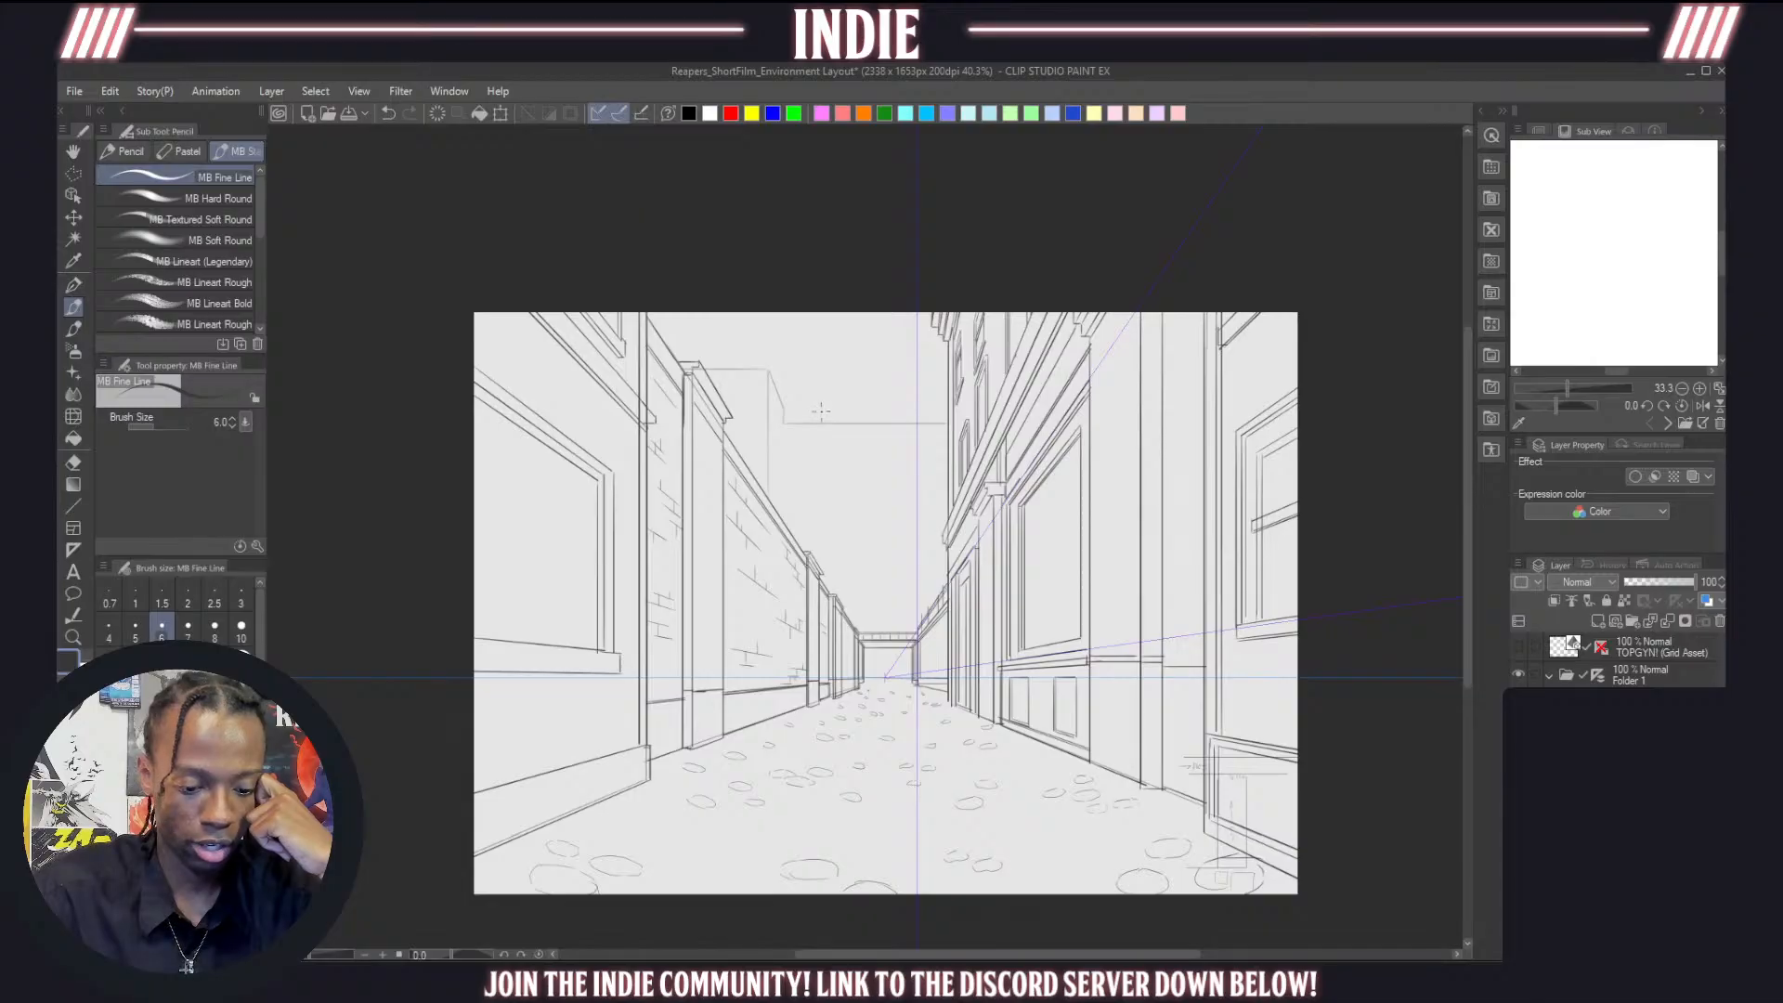
pyautogui.scroll(10, 904, 704)
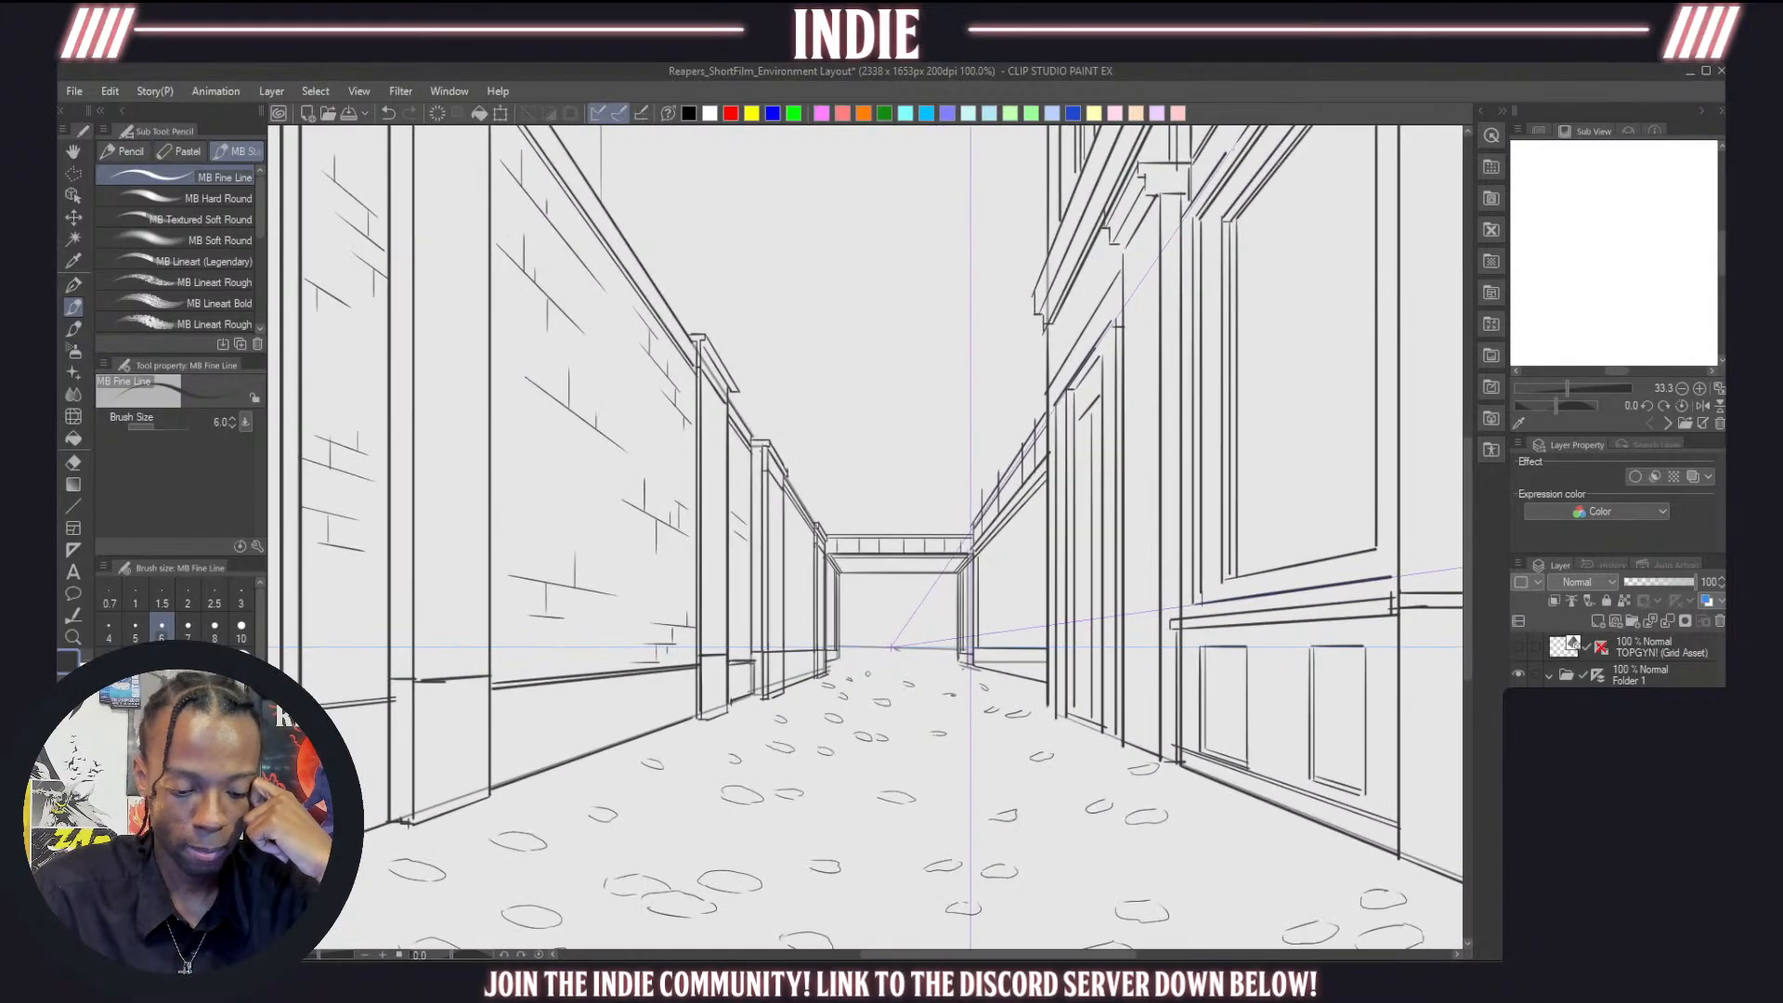
pyautogui.scroll(2, 892, 647)
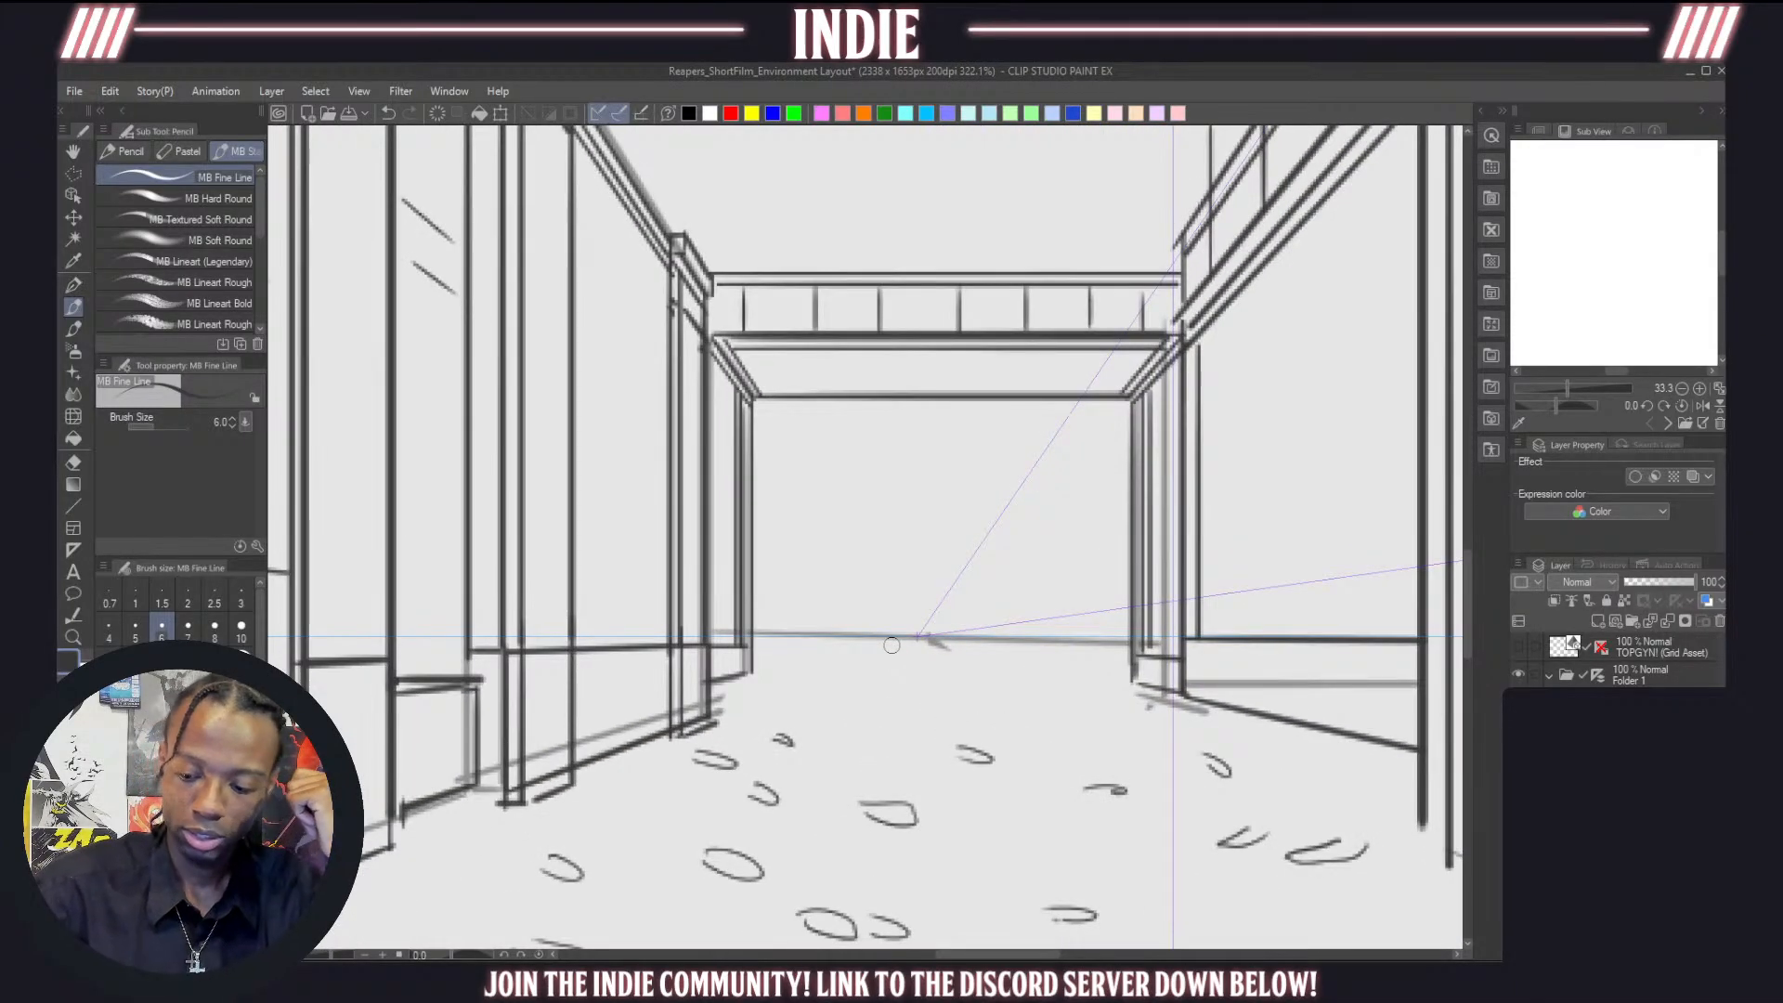
# Draw a doubled horizontal ground line across the base of the far-end passage opening, between its two side edges
pyautogui.moveTo(743, 637)
pyautogui.mouseDown()
pyautogui.moveTo(1124, 639)
pyautogui.moveTo(1133, 619)
pyautogui.mouseUp()
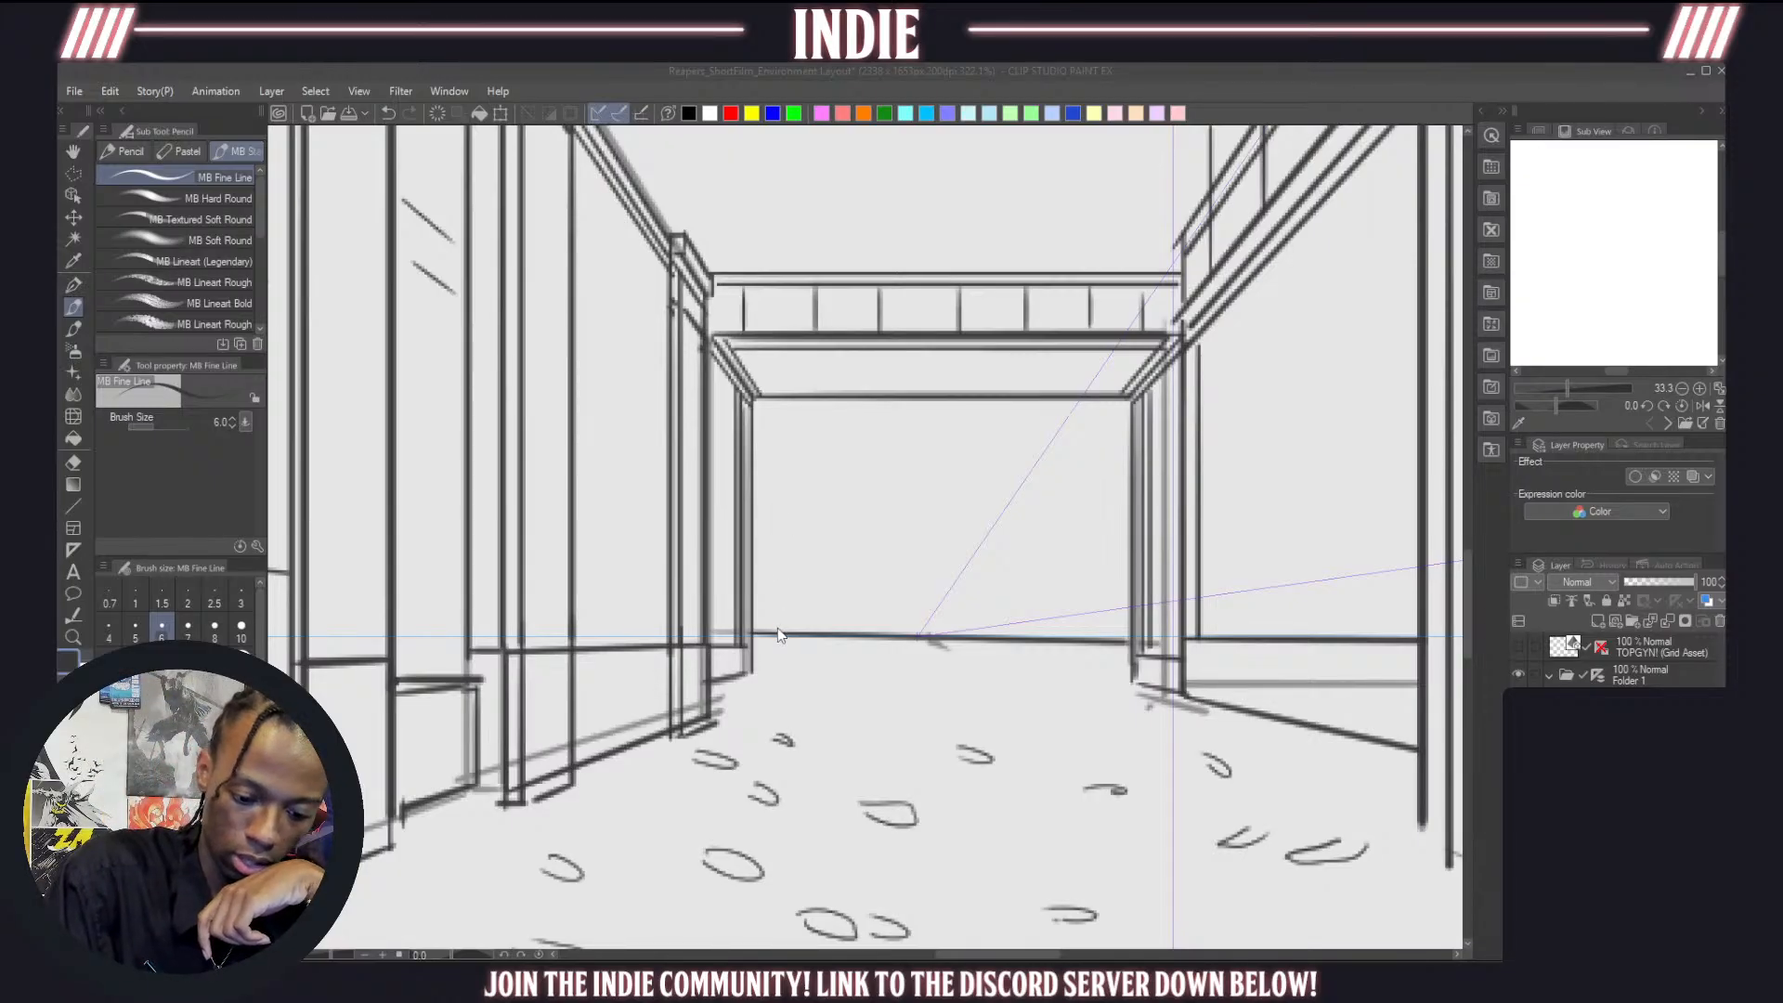
pyautogui.moveTo(757, 620); pyautogui.dragTo(1100, 620)
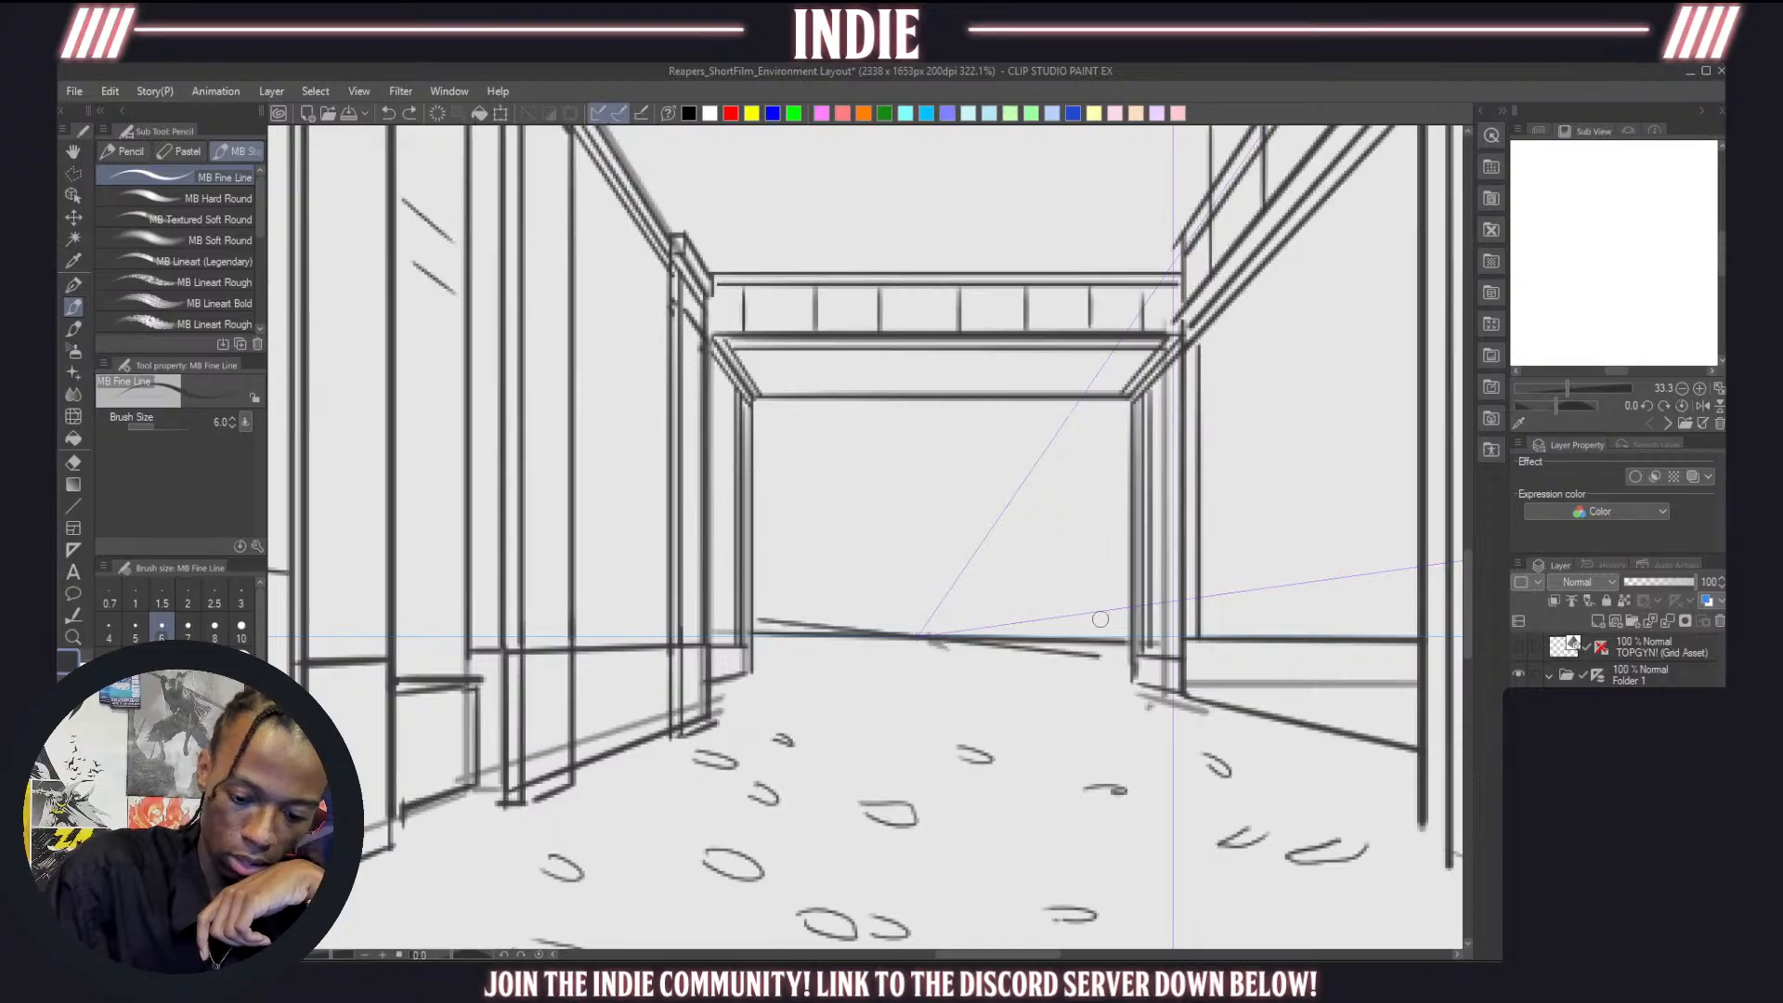
pyautogui.hotkey('ctrl', 'z')
pyautogui.moveTo(755, 634); pyautogui.dragTo(1132, 636)
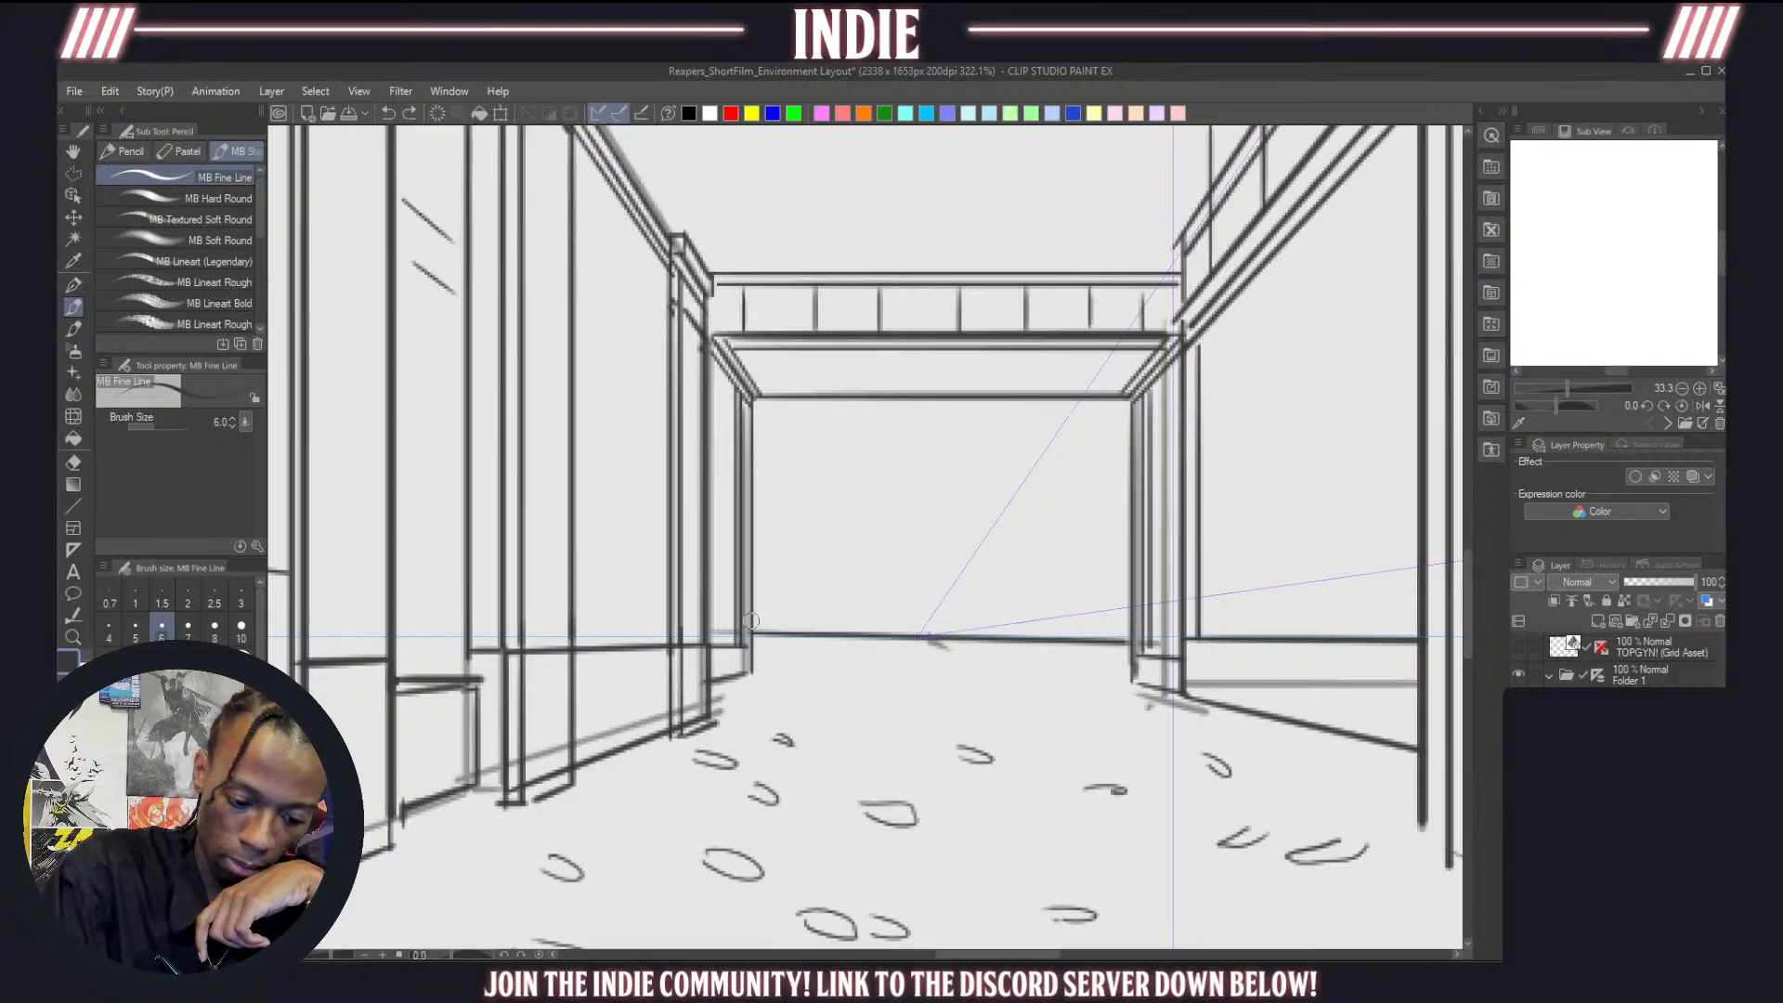
pyautogui.moveTo(750, 621); pyautogui.dragTo(1135, 624)
pyautogui.hotkey('ctrl', 'z')
pyautogui.moveTo(754, 628); pyautogui.dragTo(1134, 627)
pyautogui.moveTo(791, 622); pyautogui.dragTo(796, 532)
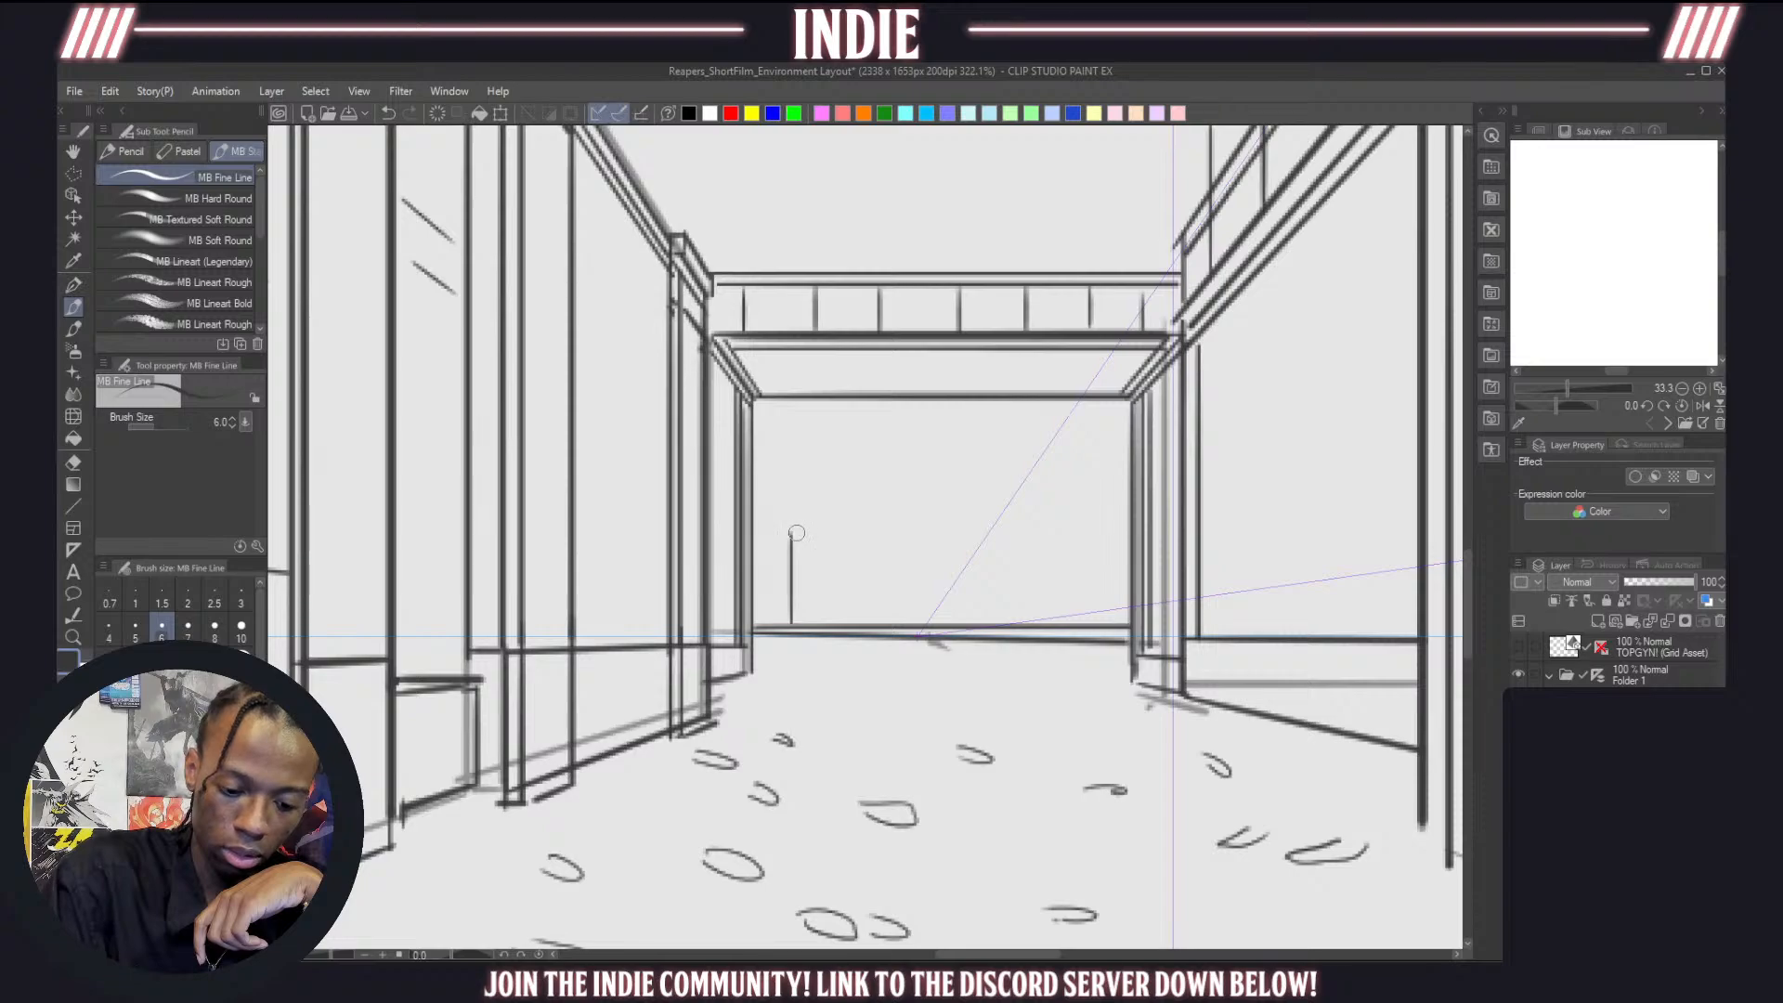
pyautogui.hotkey('ctrl', 'z')
pyautogui.moveTo(836, 622)
pyautogui.mouseDown()
pyautogui.moveTo(843, 557)
pyautogui.moveTo(875, 561)
pyautogui.moveTo(873, 622)
pyautogui.mouseUp()
pyautogui.moveTo(989, 621); pyautogui.dragTo(989, 558)
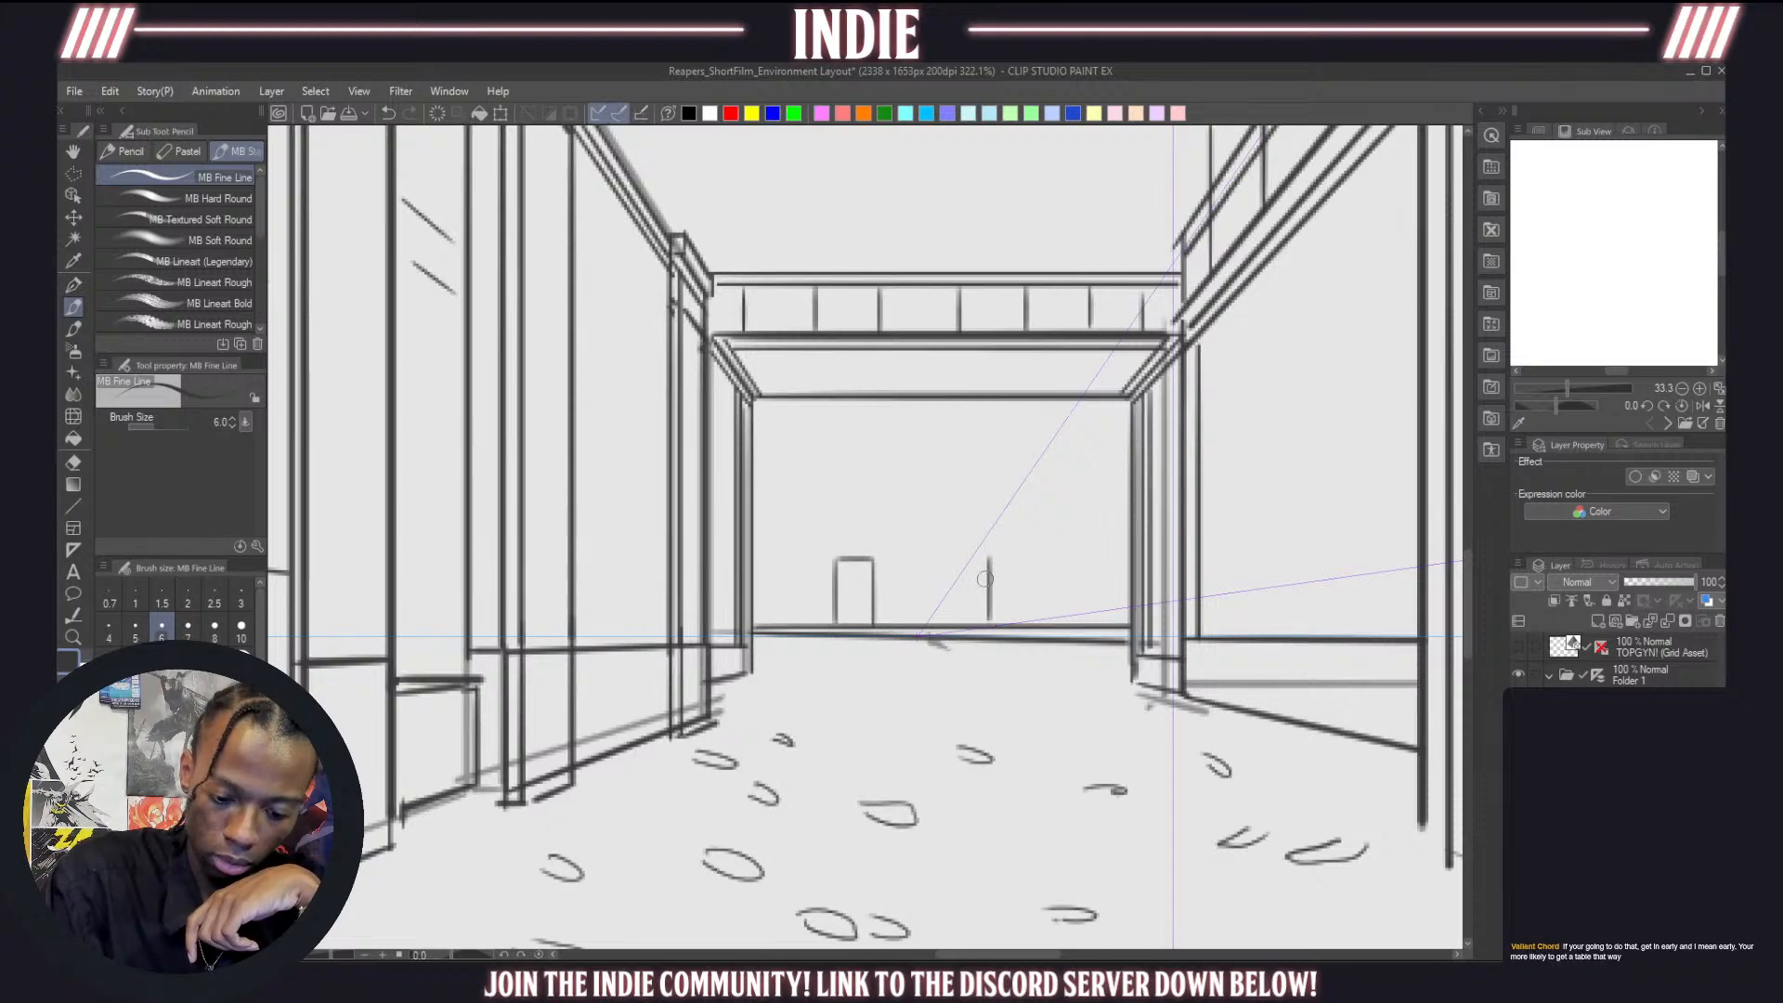
pyautogui.hotkey('ctrl', 'z')
pyautogui.hotkey('ctrl', 'z')
pyautogui.hotkey('ctrl', 'z')
pyautogui.hotkey('ctrl', 'z')
# Draw a partly hidden doorway against the left edge of the back wall inside the far-end passage
pyautogui.moveTo(758, 548)
pyautogui.mouseDown()
pyautogui.moveTo(785, 552)
pyautogui.moveTo(785, 624)
pyautogui.mouseUp()
pyautogui.moveTo(898, 624)
pyautogui.mouseDown()
pyautogui.moveTo(910, 549)
pyautogui.moveTo(932, 555)
pyautogui.moveTo(935, 623)
pyautogui.mouseUp()
pyautogui.hotkey('ctrl', 'z')
pyautogui.hotkey('ctrl', 'z')
pyautogui.moveTo(906, 549)
pyautogui.mouseDown()
pyautogui.moveTo(949, 553)
pyautogui.moveTo(952, 630)
pyautogui.moveTo(1042, 551)
pyautogui.moveTo(1083, 553)
pyautogui.moveTo(1082, 624)
pyautogui.mouseUp()
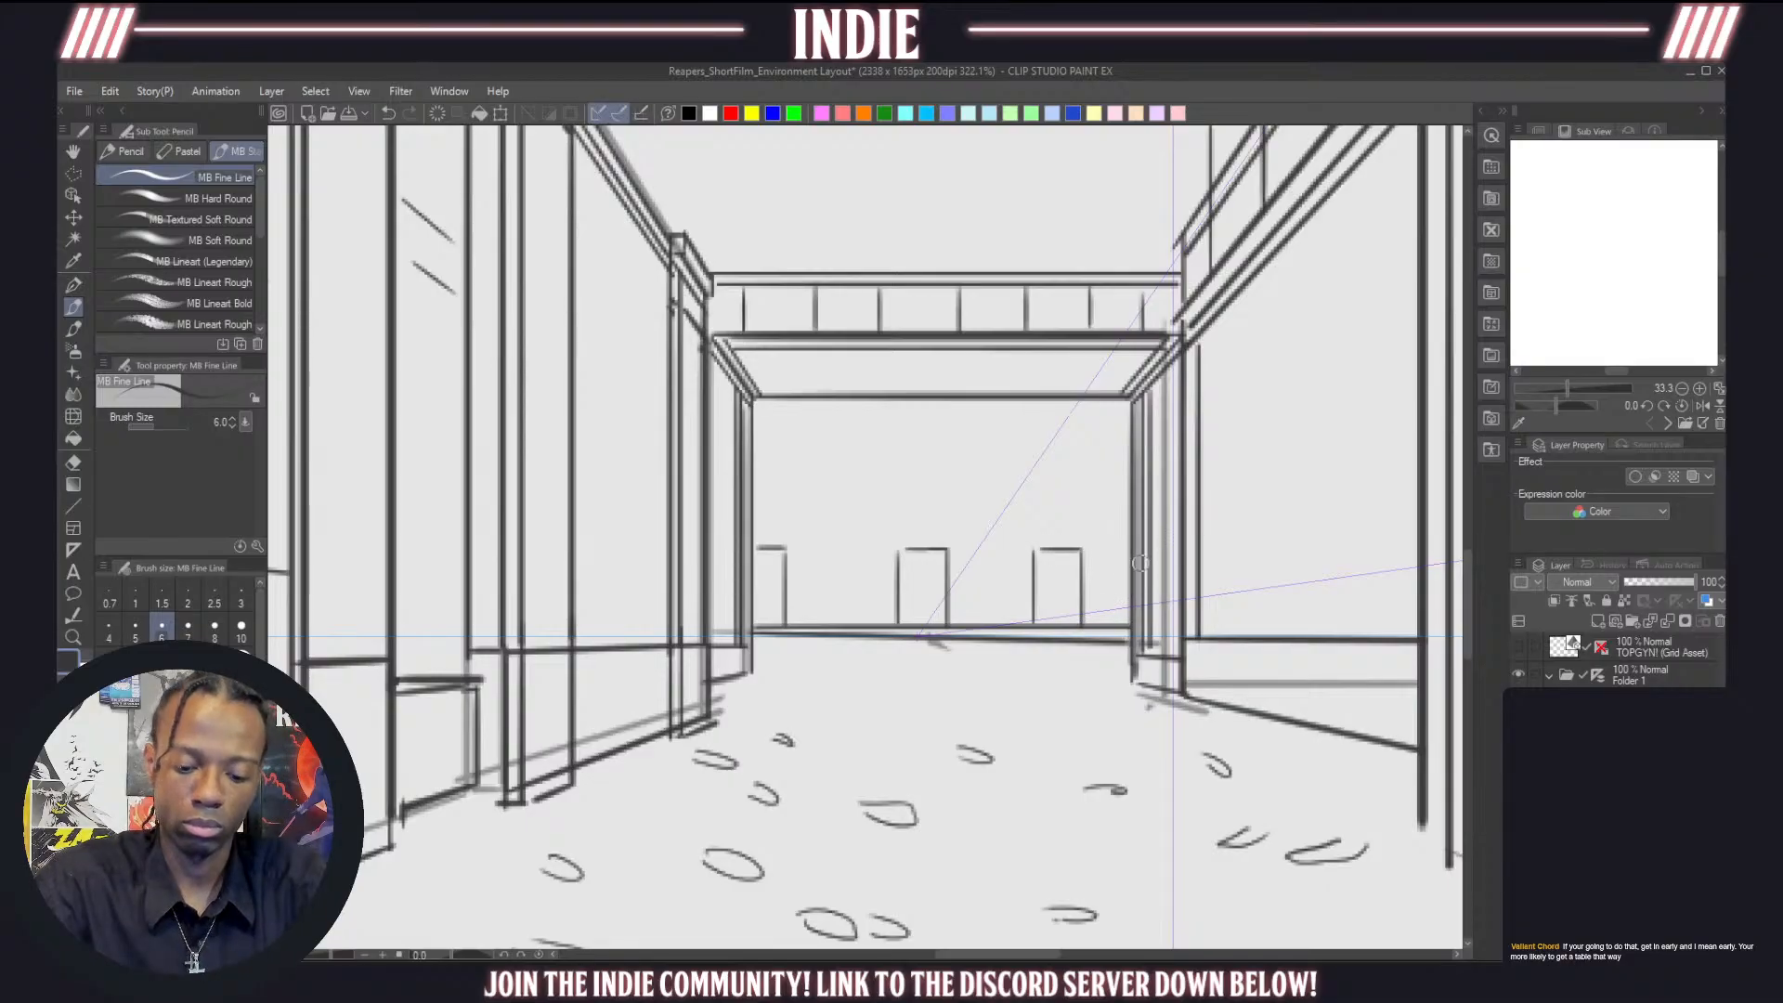
pyautogui.moveTo(1132, 548); pyautogui.dragTo(1123, 625)
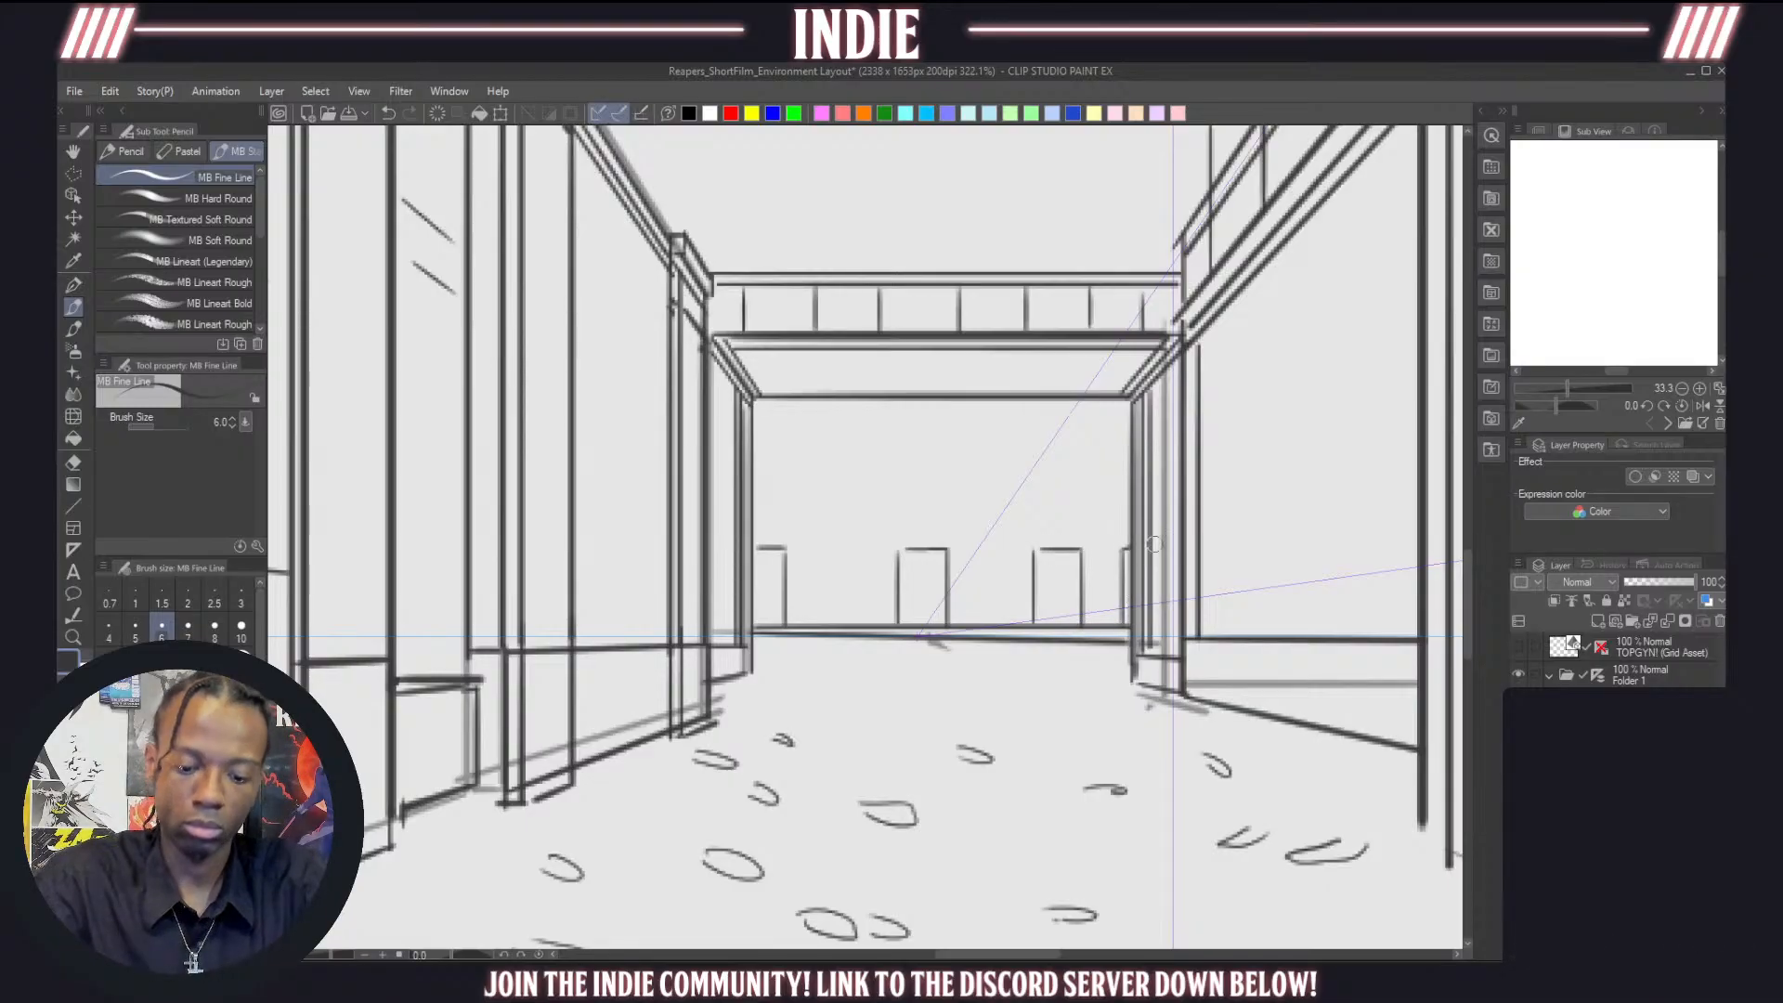
pyautogui.hotkey('ctrl', 'z')
pyautogui.hotkey('ctrl', 'z')
pyautogui.hotkey('ctrl', 'z')
pyautogui.hotkey('ctrl', 'z')
pyautogui.hotkey('ctrl', 'z')
pyautogui.hotkey('ctrl', 'z')
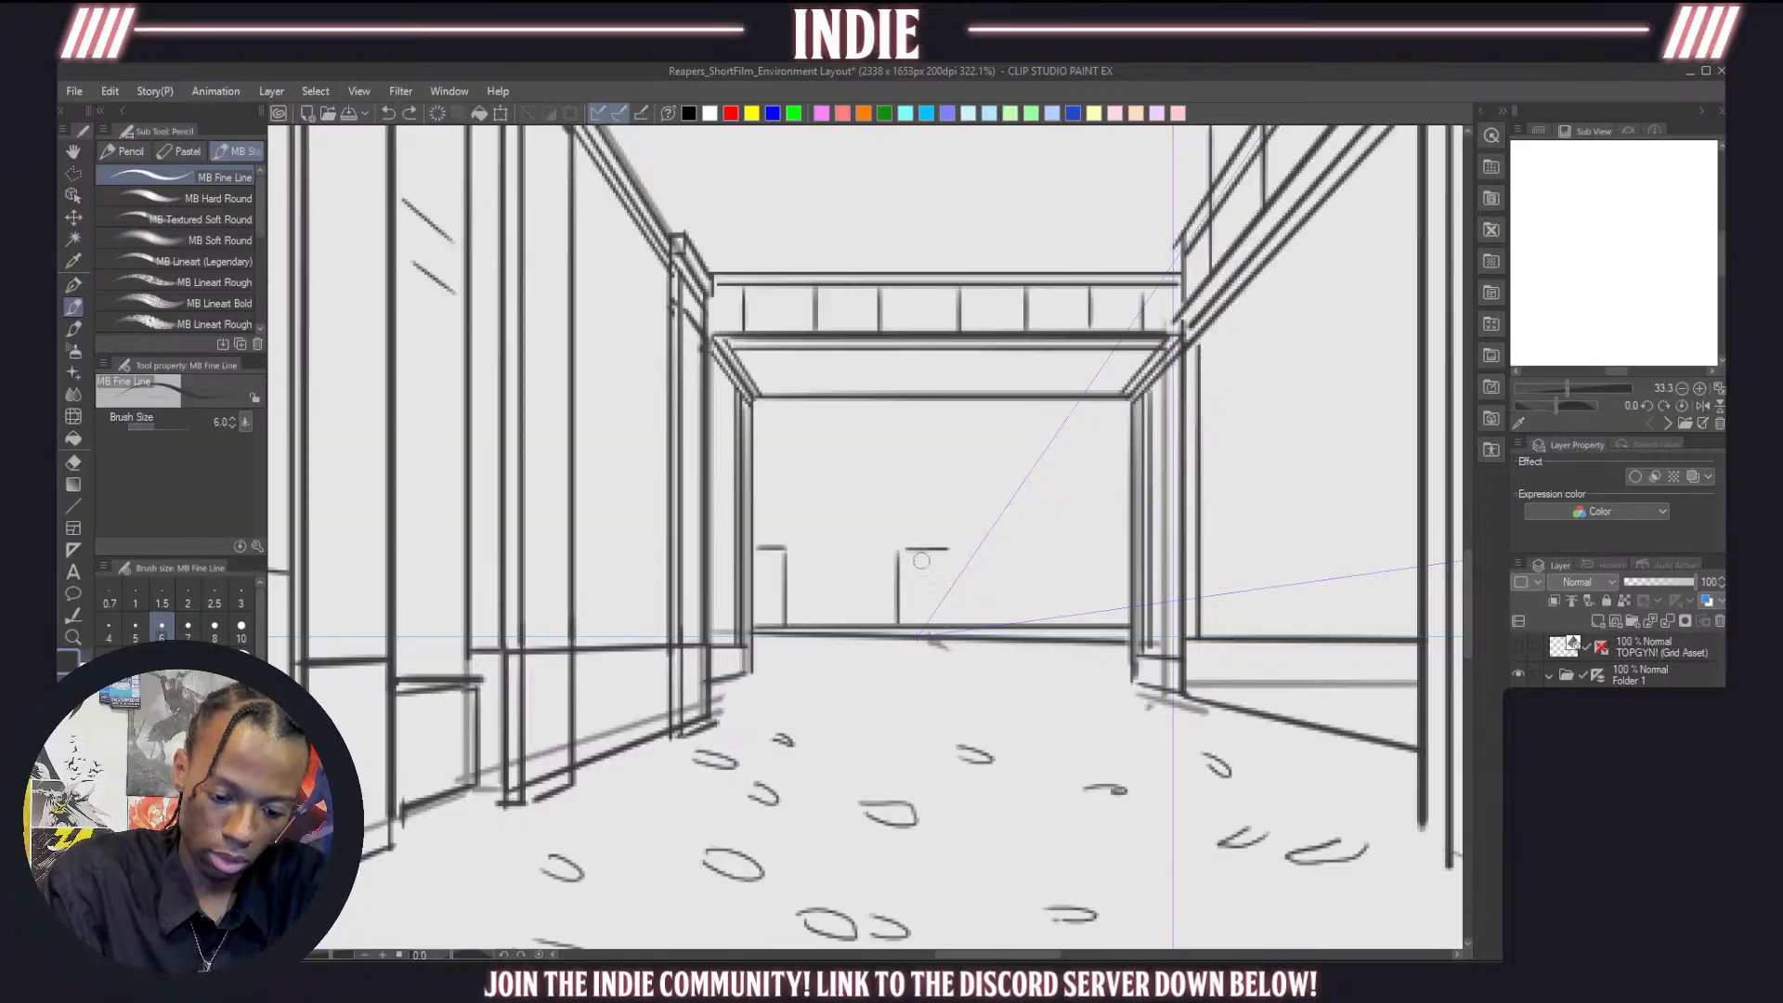
pyautogui.hotkey('ctrl', 'z')
pyautogui.hotkey('ctrl', 'z')
pyautogui.moveTo(862, 618); pyautogui.dragTo(867, 548)
pyautogui.hotkey('ctrl', 'z')
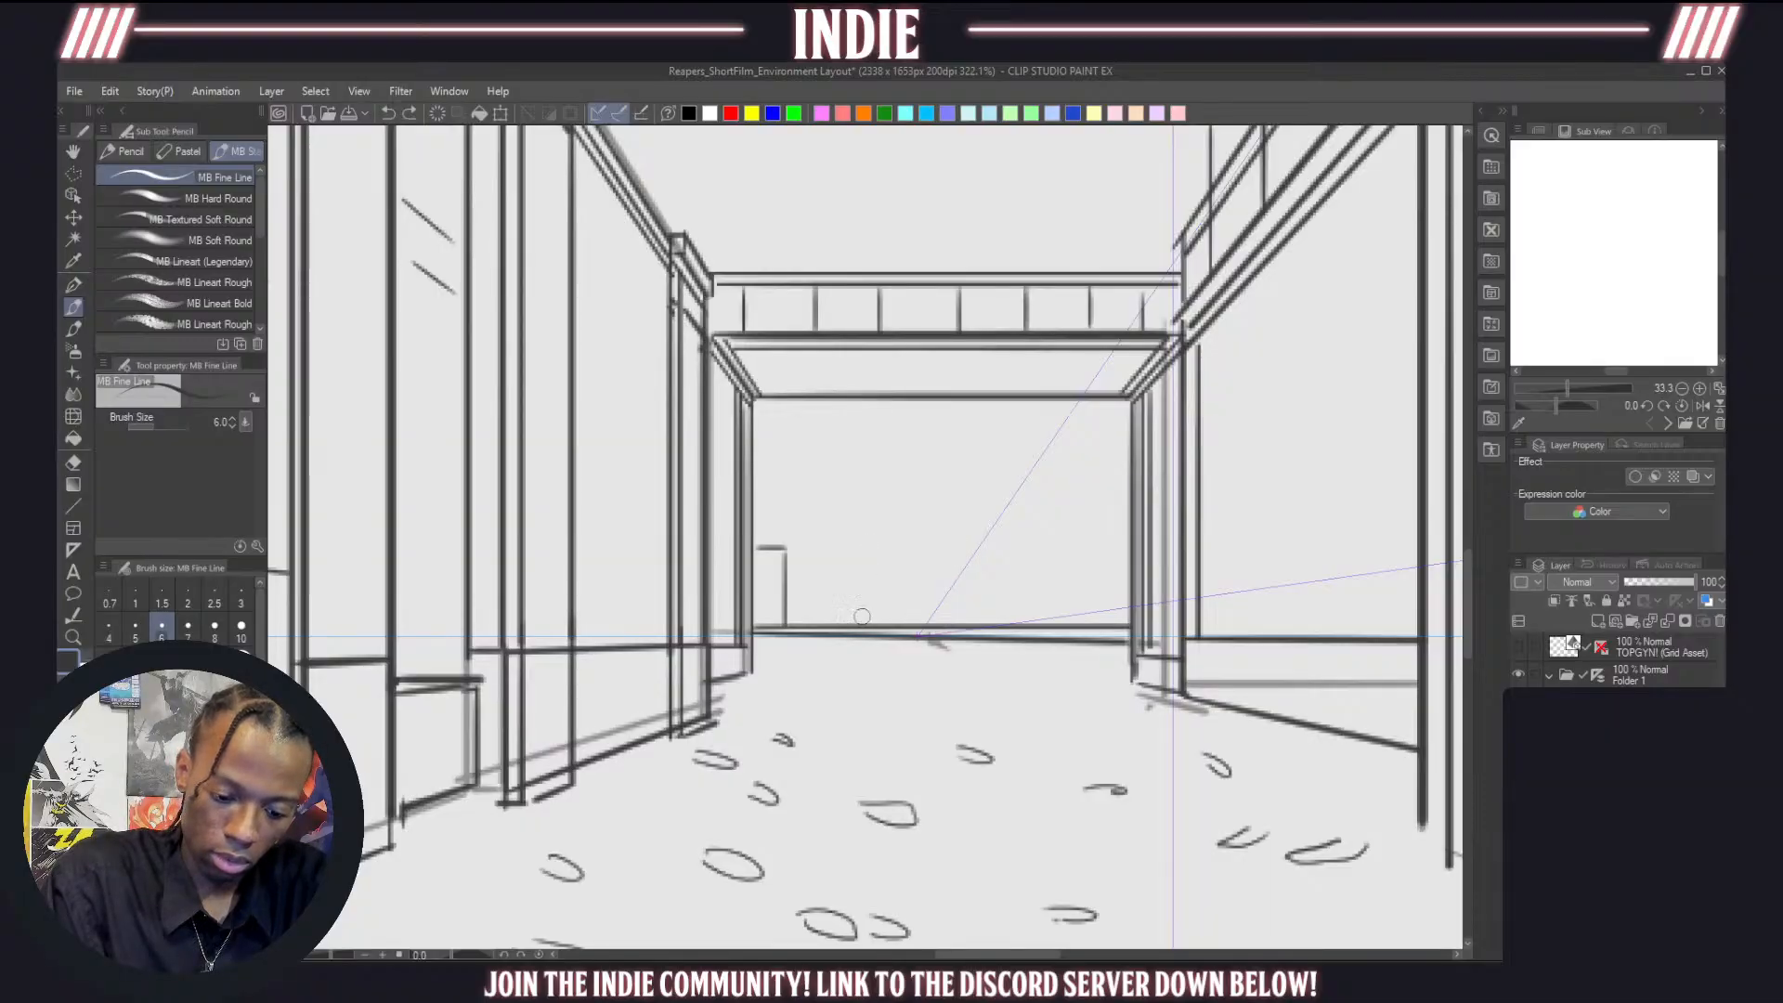
# Draw two full doorways and a cut-off one at the right edge of the back wall, and outline all the doorways with outer frames
pyautogui.moveTo(862, 618)
pyautogui.mouseDown()
pyautogui.moveTo(862, 546)
pyautogui.moveTo(904, 550)
pyautogui.moveTo(906, 579)
pyautogui.moveTo(975, 621)
pyautogui.moveTo(976, 546)
pyautogui.moveTo(1027, 547)
pyautogui.moveTo(1031, 620)
pyautogui.moveTo(1101, 559)
pyautogui.moveTo(1096, 596)
pyautogui.moveTo(1131, 547)
pyautogui.mouseUp()
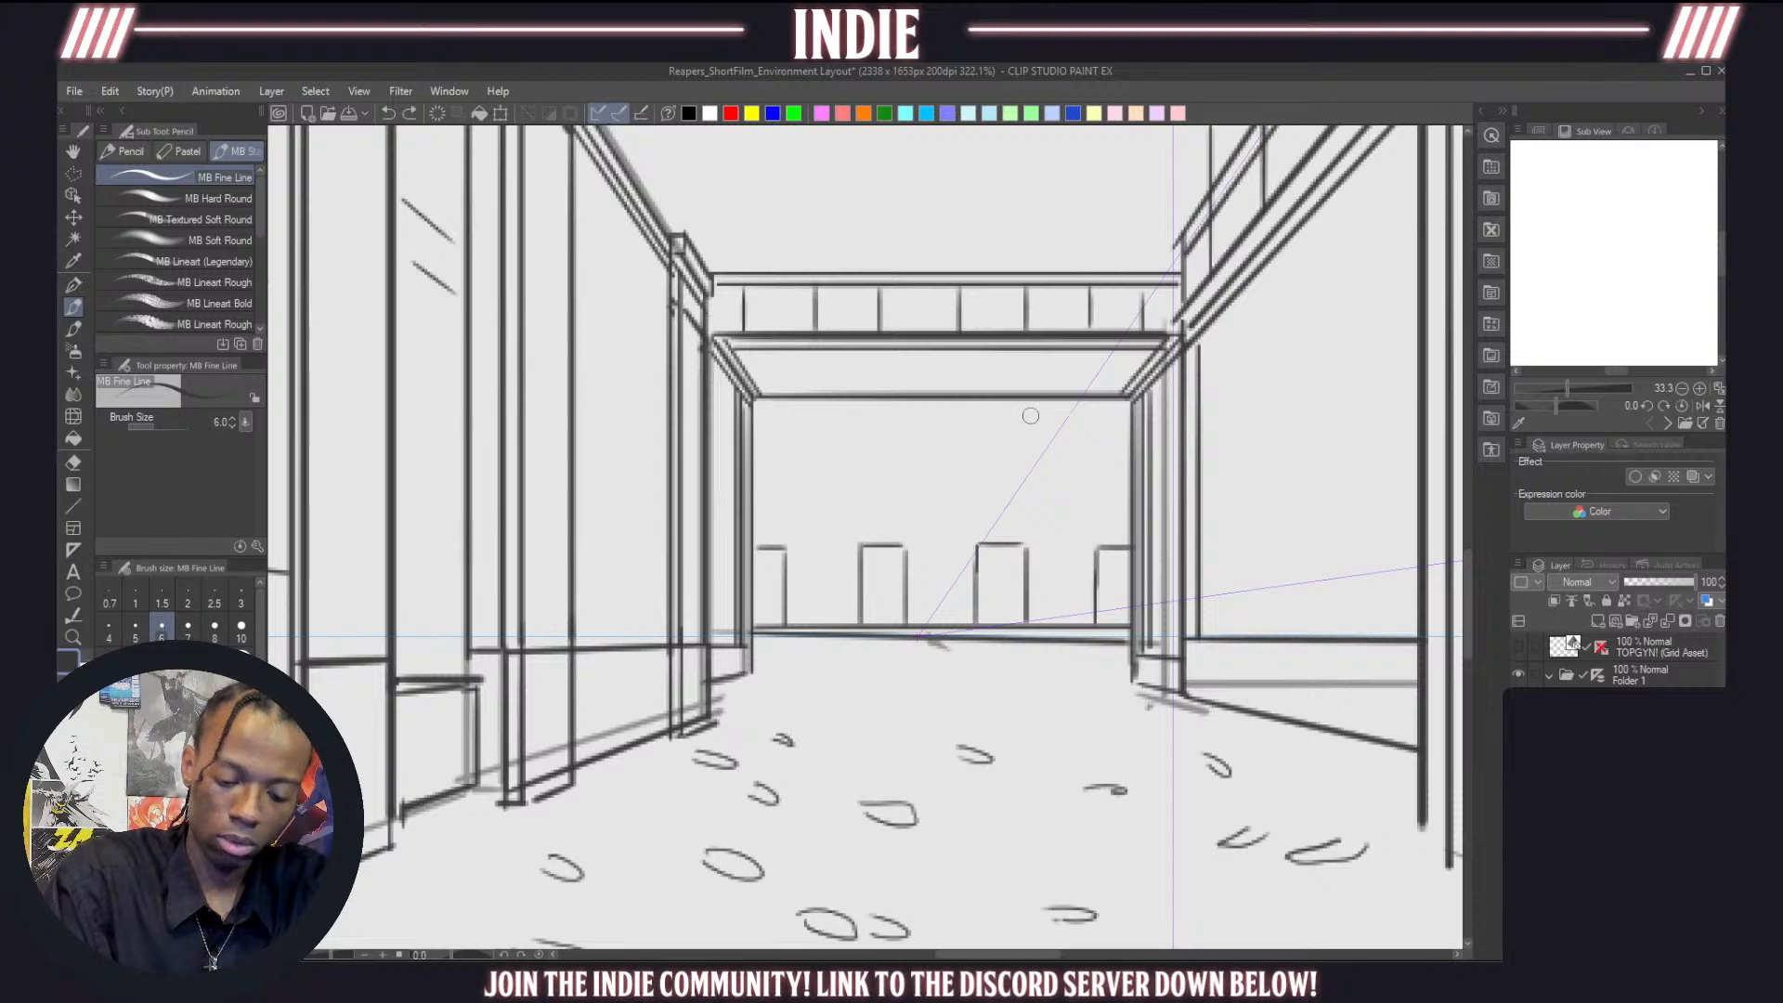
pyautogui.moveTo(753, 538)
pyautogui.mouseDown()
pyautogui.moveTo(797, 542)
pyautogui.moveTo(794, 635)
pyautogui.moveTo(851, 622)
pyautogui.moveTo(860, 533)
pyautogui.mouseUp()
pyautogui.hotkey('ctrl', 'z')
pyautogui.moveTo(855, 623)
pyautogui.mouseDown()
pyautogui.moveTo(858, 534)
pyautogui.moveTo(919, 538)
pyautogui.moveTo(915, 592)
pyautogui.moveTo(966, 568)
pyautogui.moveTo(967, 623)
pyautogui.moveTo(970, 536)
pyautogui.moveTo(1032, 542)
pyautogui.moveTo(1090, 627)
pyautogui.moveTo(1092, 535)
pyautogui.mouseUp()
pyautogui.hotkey('ctrl', 'z')
pyautogui.moveTo(1090, 626)
pyautogui.mouseDown()
pyautogui.moveTo(1091, 536)
pyautogui.moveTo(1136, 536)
pyautogui.mouseUp()
# Draw three closely spaced horizontal trim lines across the back wall above the doorways
pyautogui.moveTo(757, 483); pyautogui.dragTo(1124, 484)
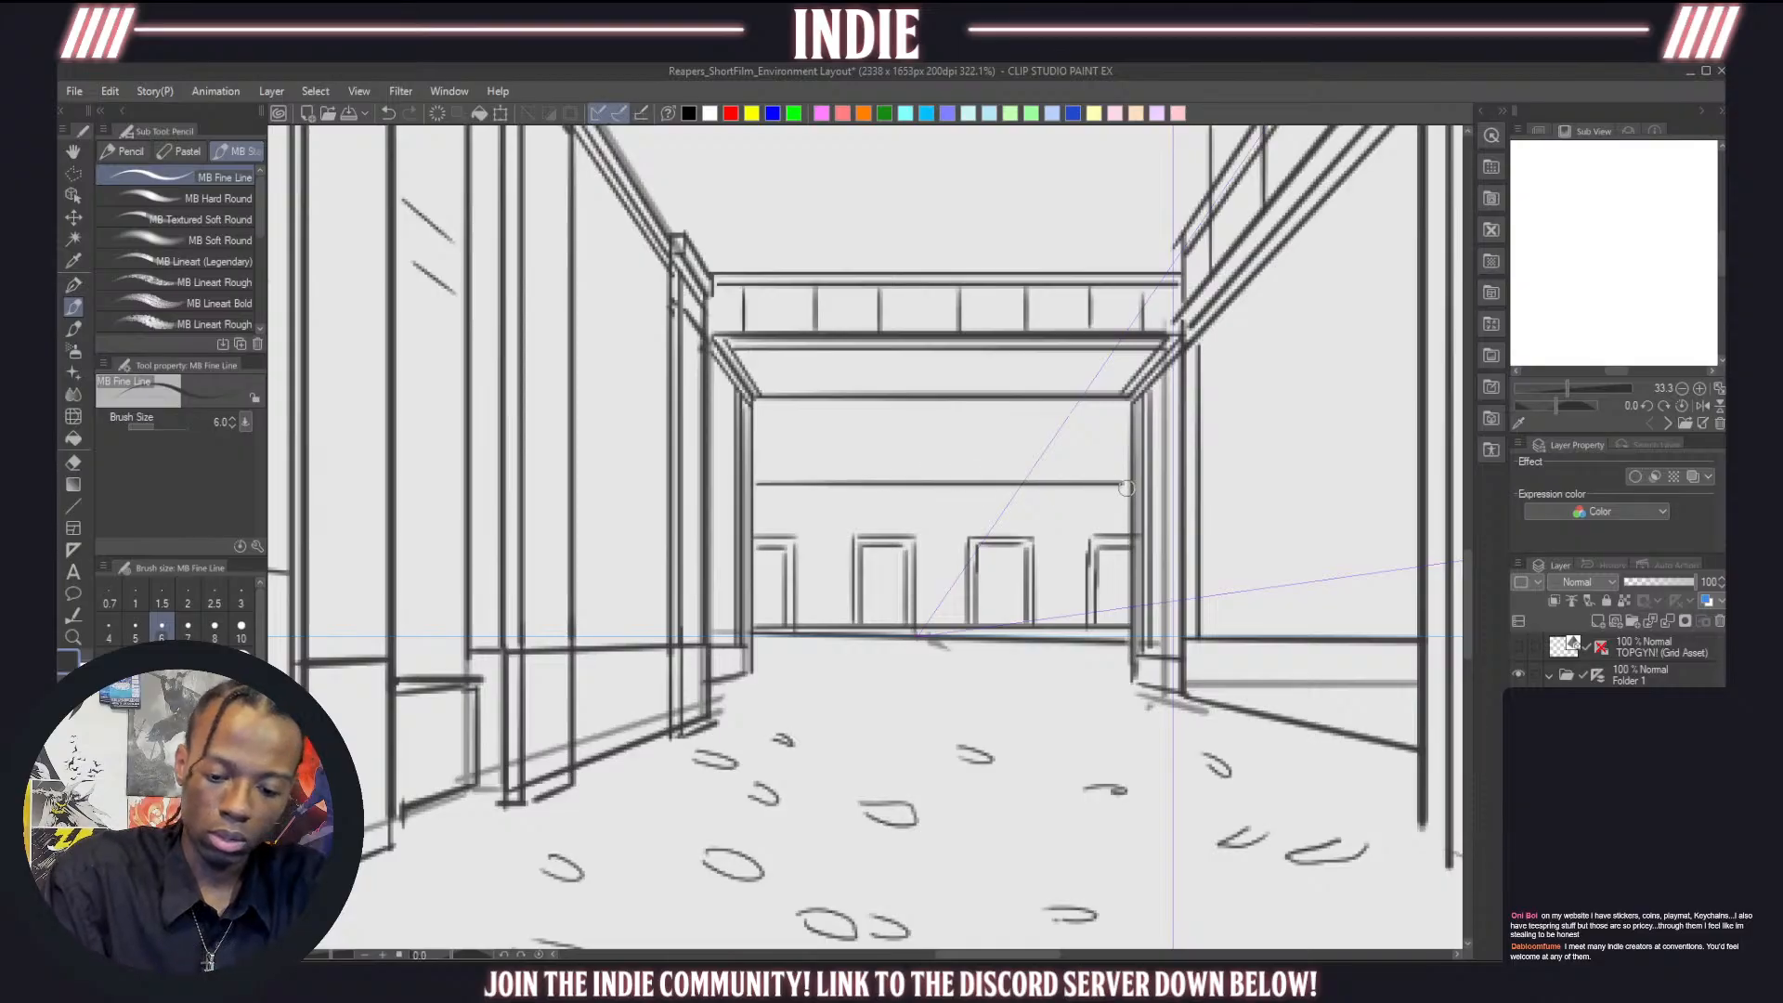
pyautogui.moveTo(754, 490); pyautogui.dragTo(1135, 489)
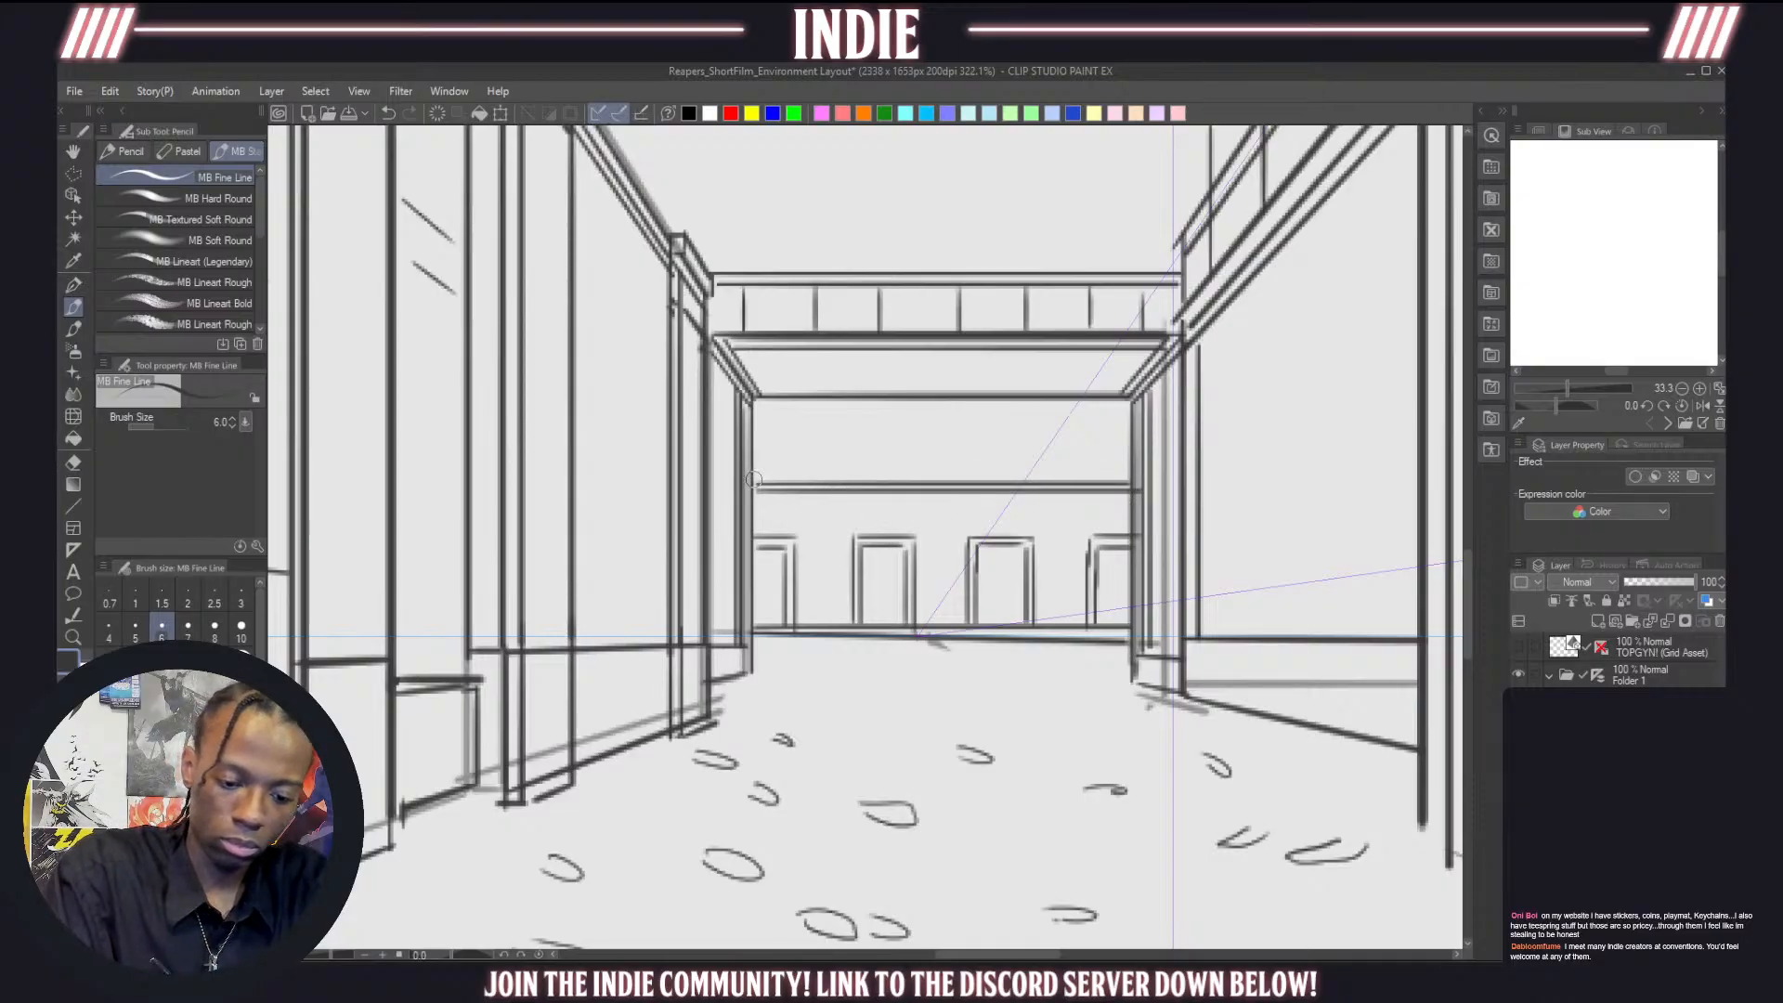
pyautogui.moveTo(754, 480); pyautogui.dragTo(1133, 478)
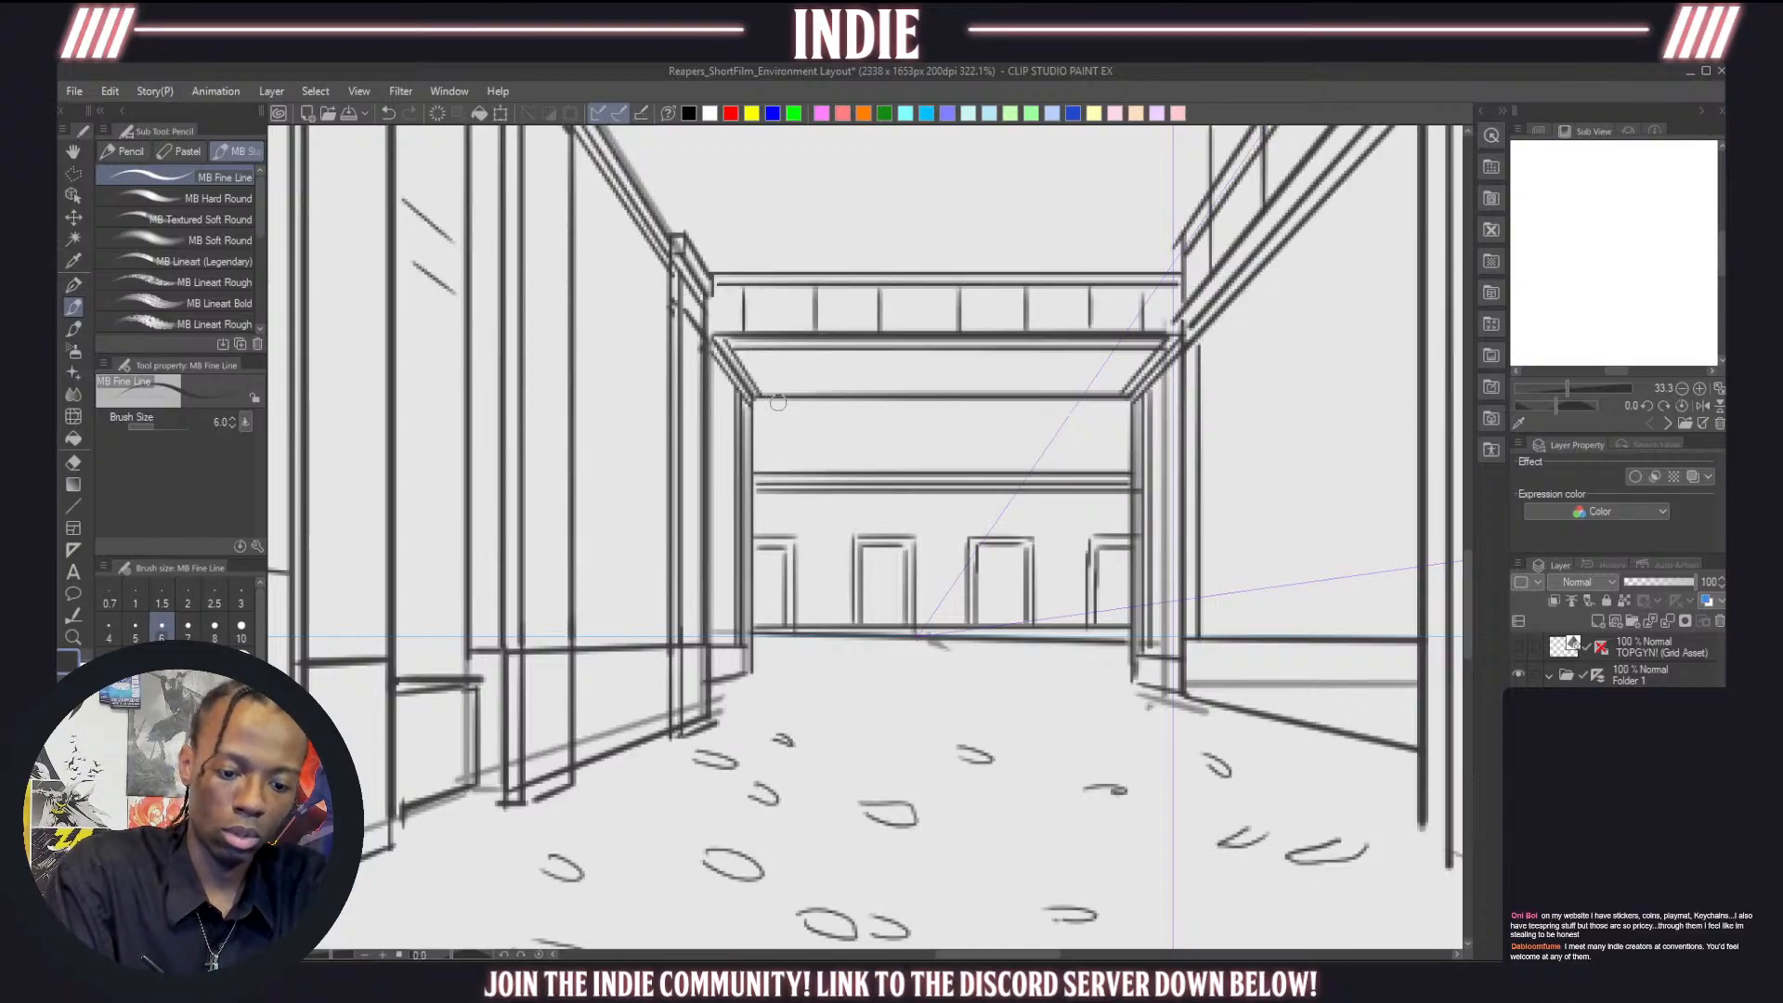
# Draw two wide, shallow windows with doubled frames under the upper edge of the passage's back wall
pyautogui.moveTo(779, 402)
pyautogui.mouseDown()
pyautogui.moveTo(780, 433)
pyautogui.moveTo(754, 433)
pyautogui.moveTo(864, 429)
pyautogui.moveTo(868, 404)
pyautogui.moveTo(976, 428)
pyautogui.moveTo(1096, 422)
pyautogui.moveTo(1096, 401)
pyautogui.mouseUp()
pyautogui.hotkey('ctrl', 'z')
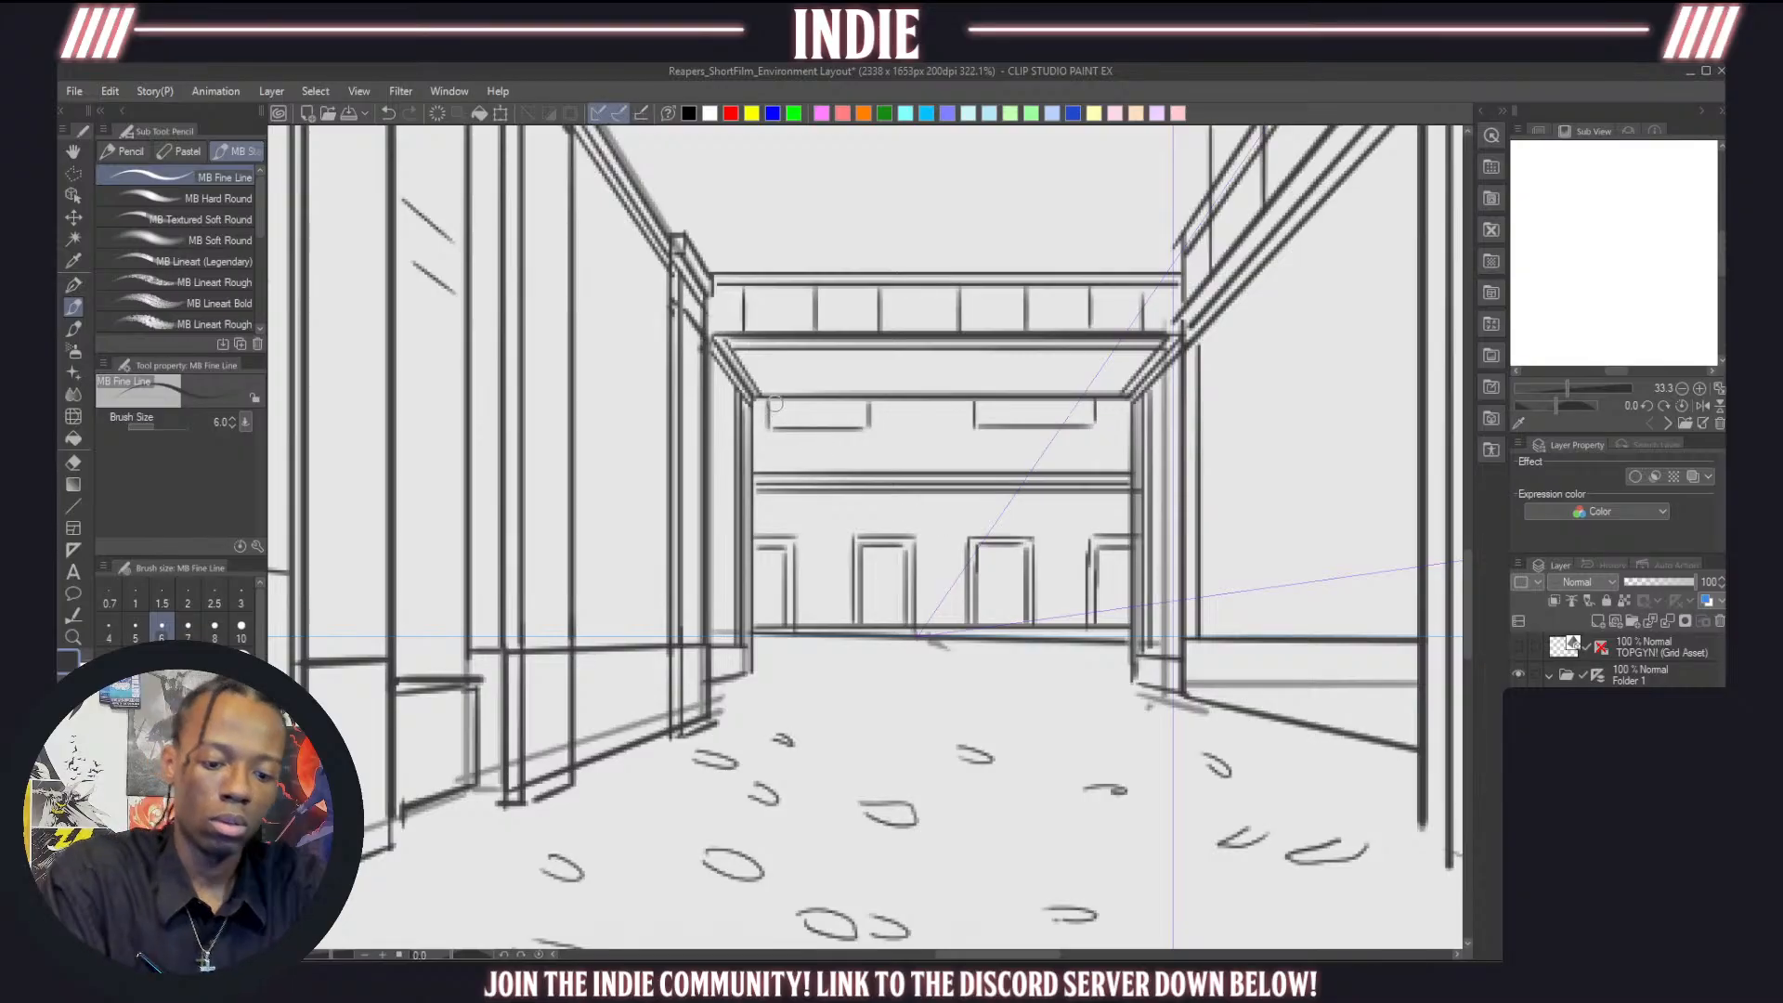
pyautogui.moveTo(775, 404); pyautogui.dragTo(861, 403)
pyautogui.moveTo(987, 402); pyautogui.dragTo(1088, 417)
pyautogui.moveTo(1090, 416); pyautogui.dragTo(1091, 404)
pyautogui.scroll(-4, 951, 617)
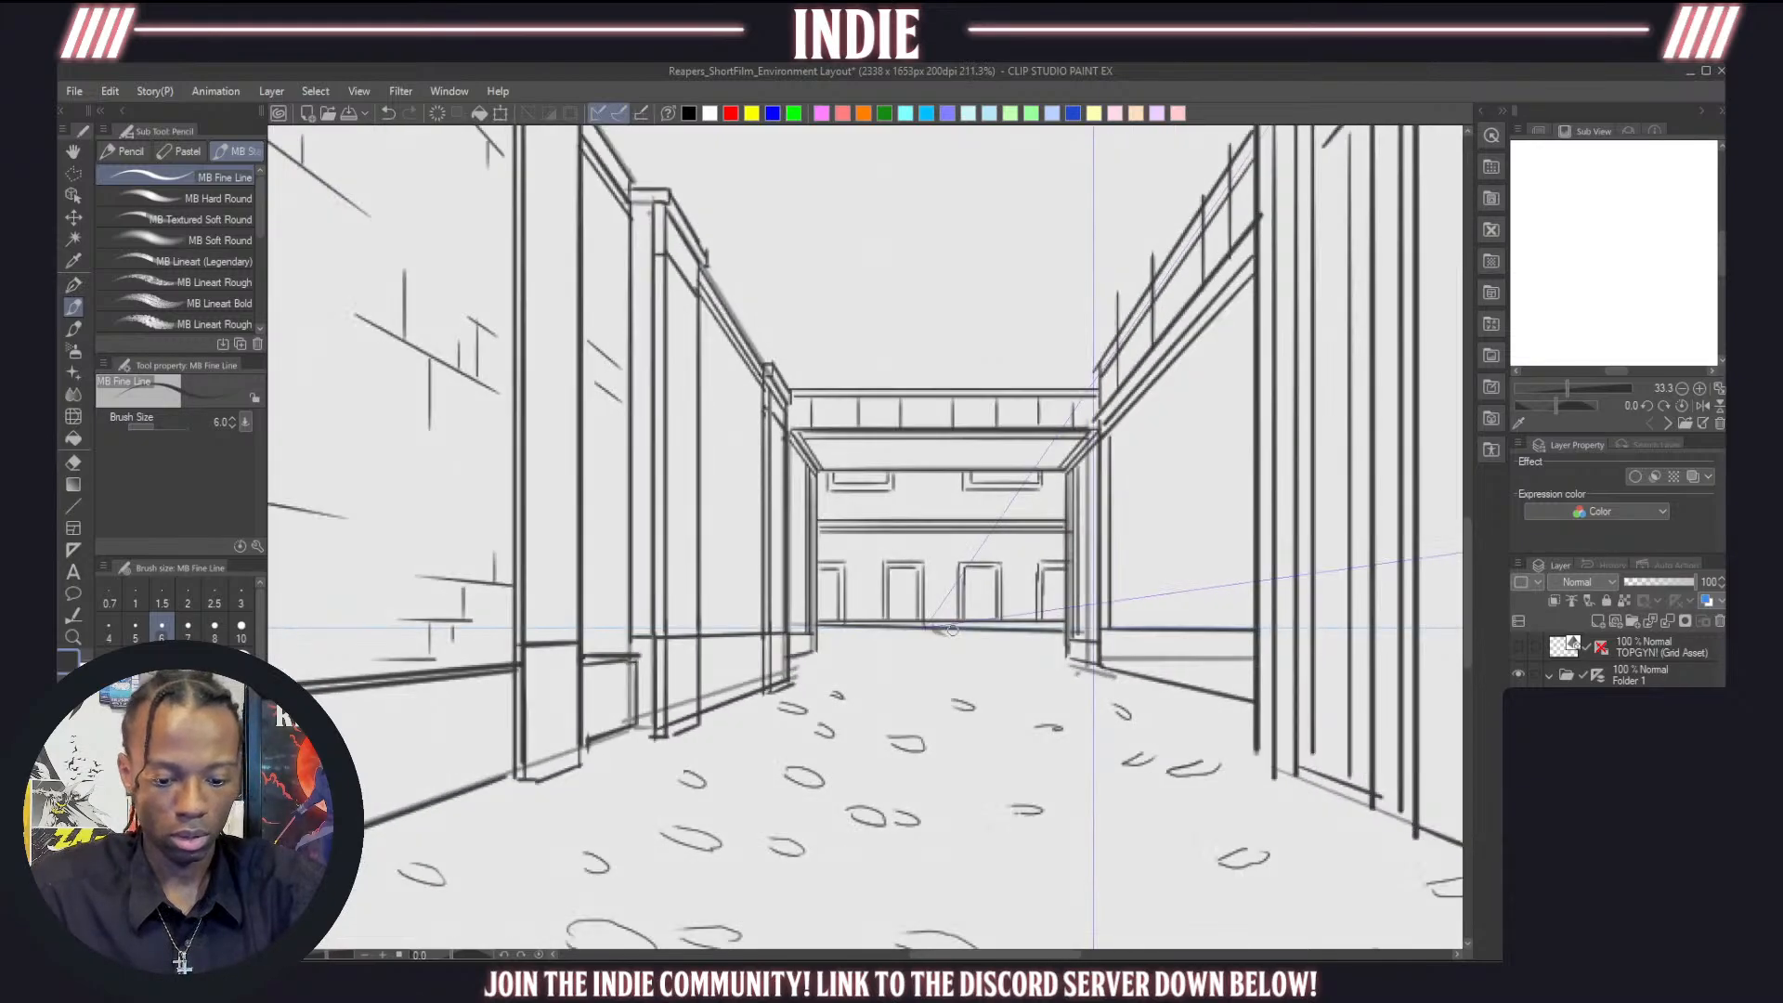
pyautogui.scroll(-15, 951, 630)
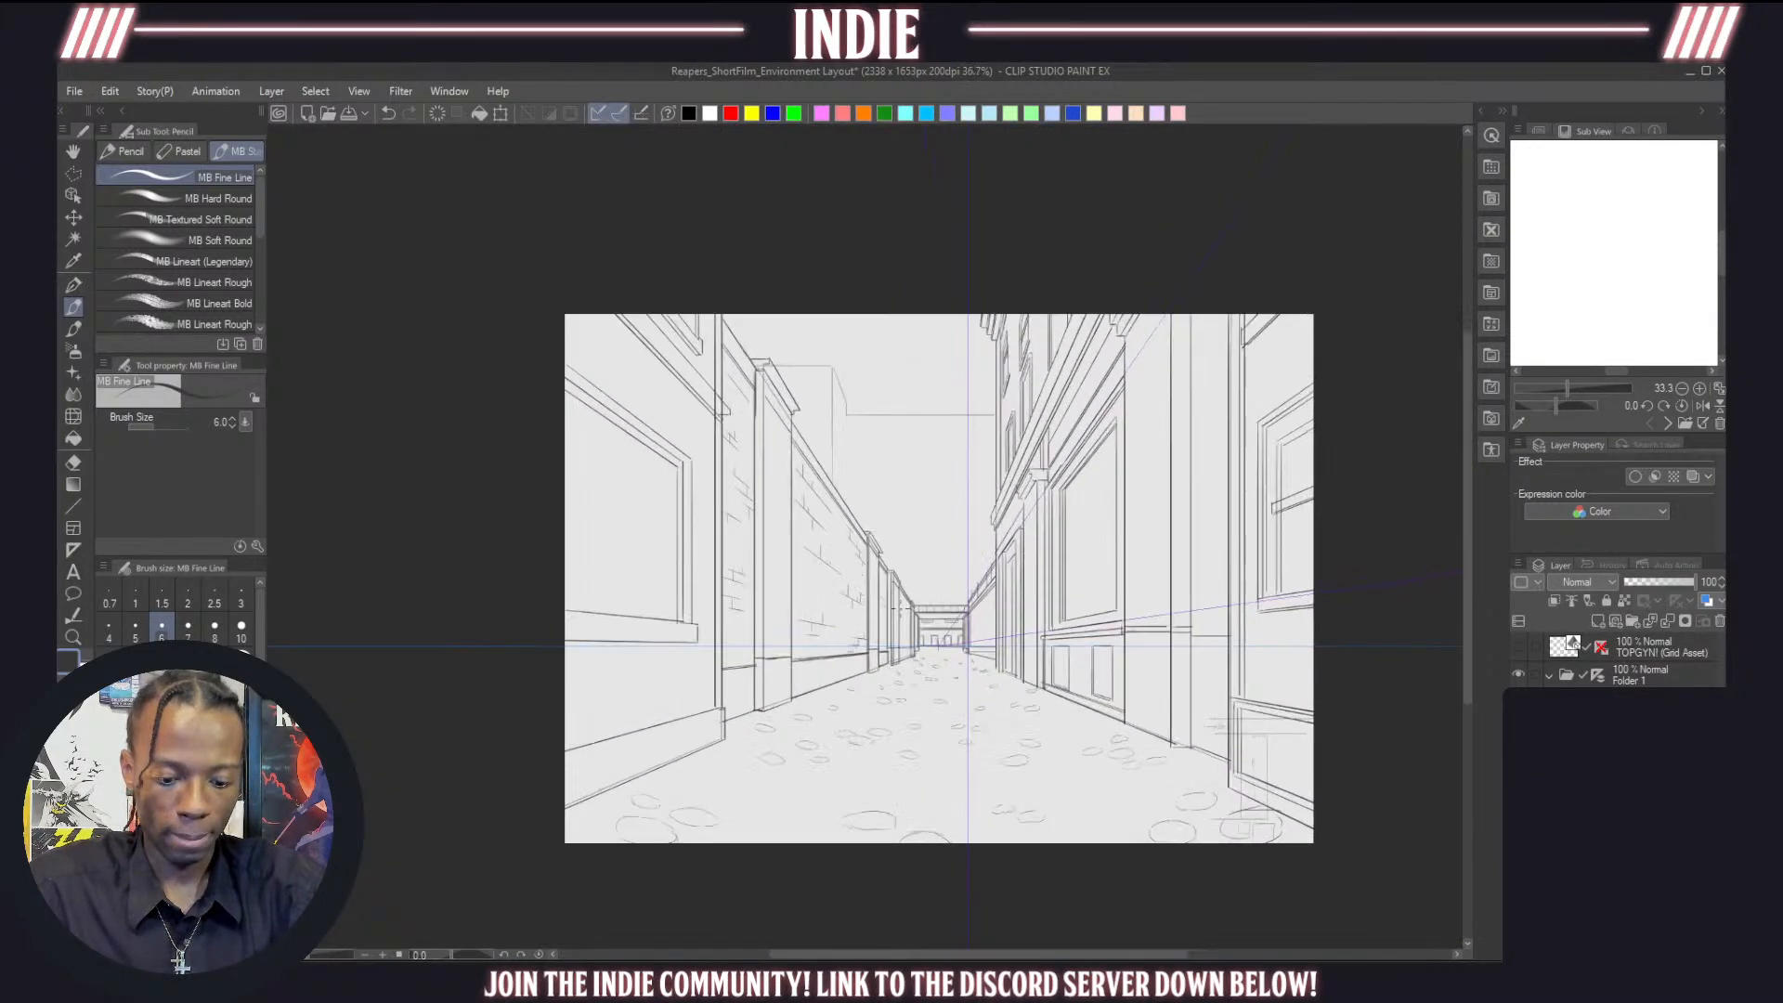
pyautogui.scroll(1, 990, 631)
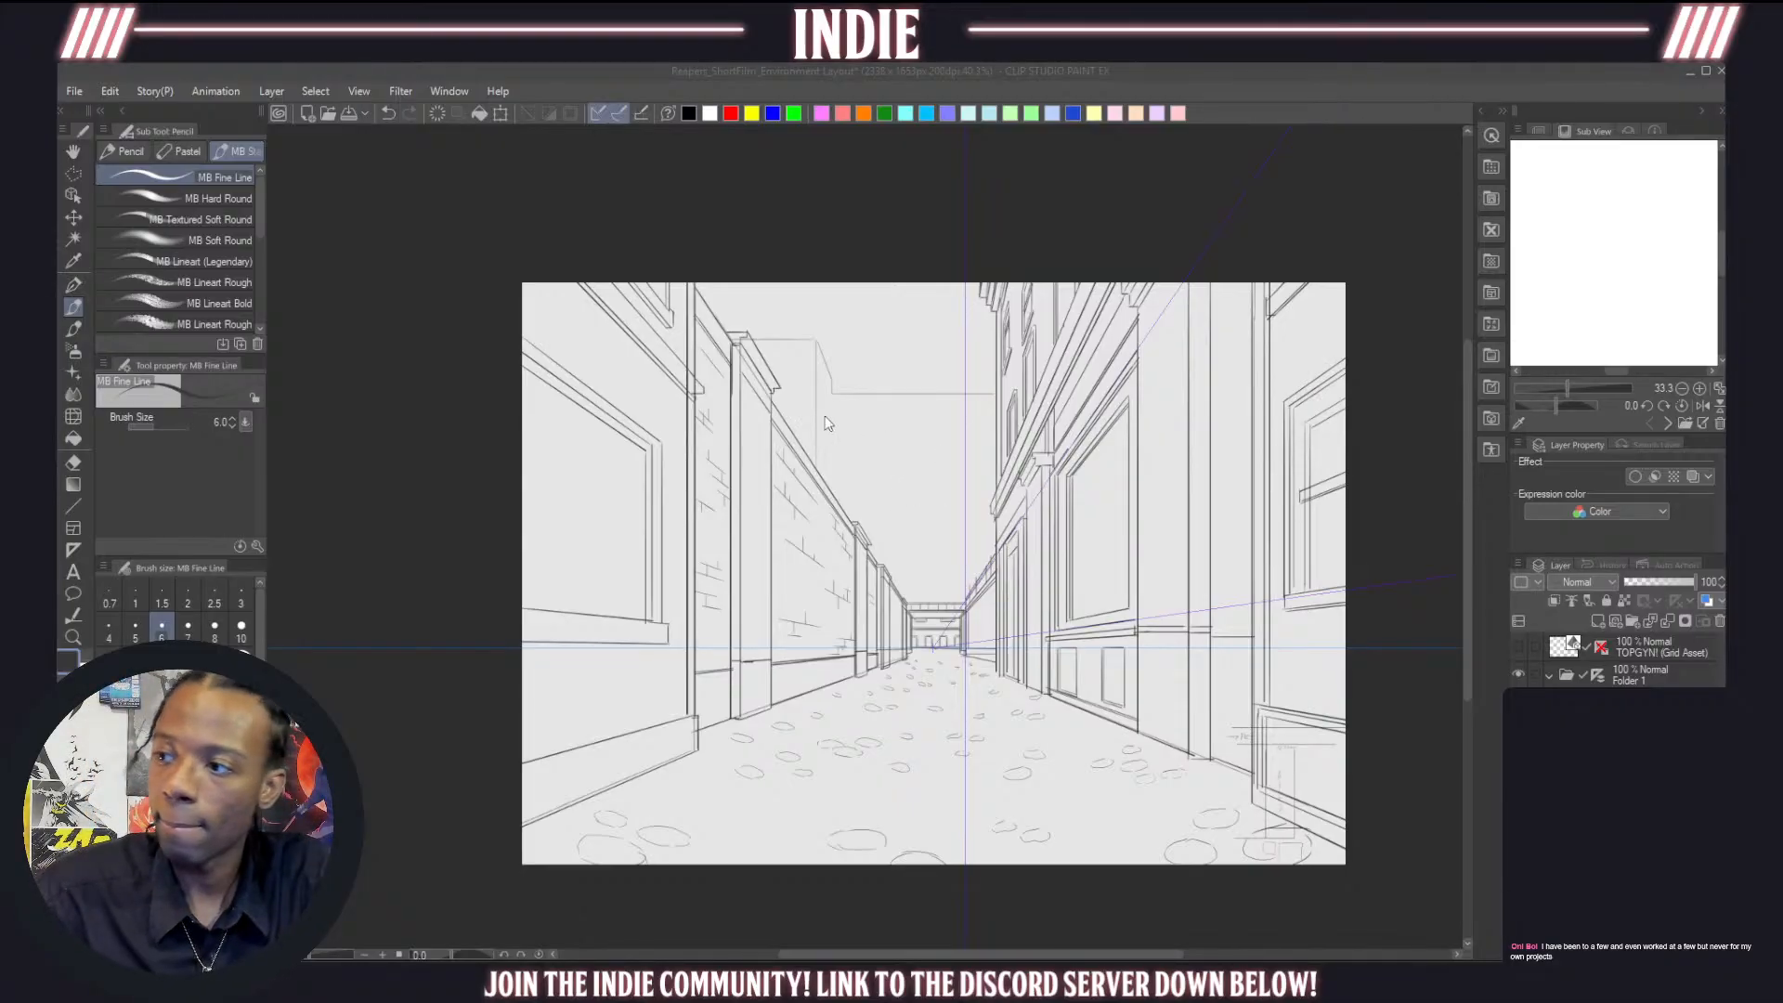
pyautogui.click(965, 474)
pyautogui.scroll(2, 965, 474)
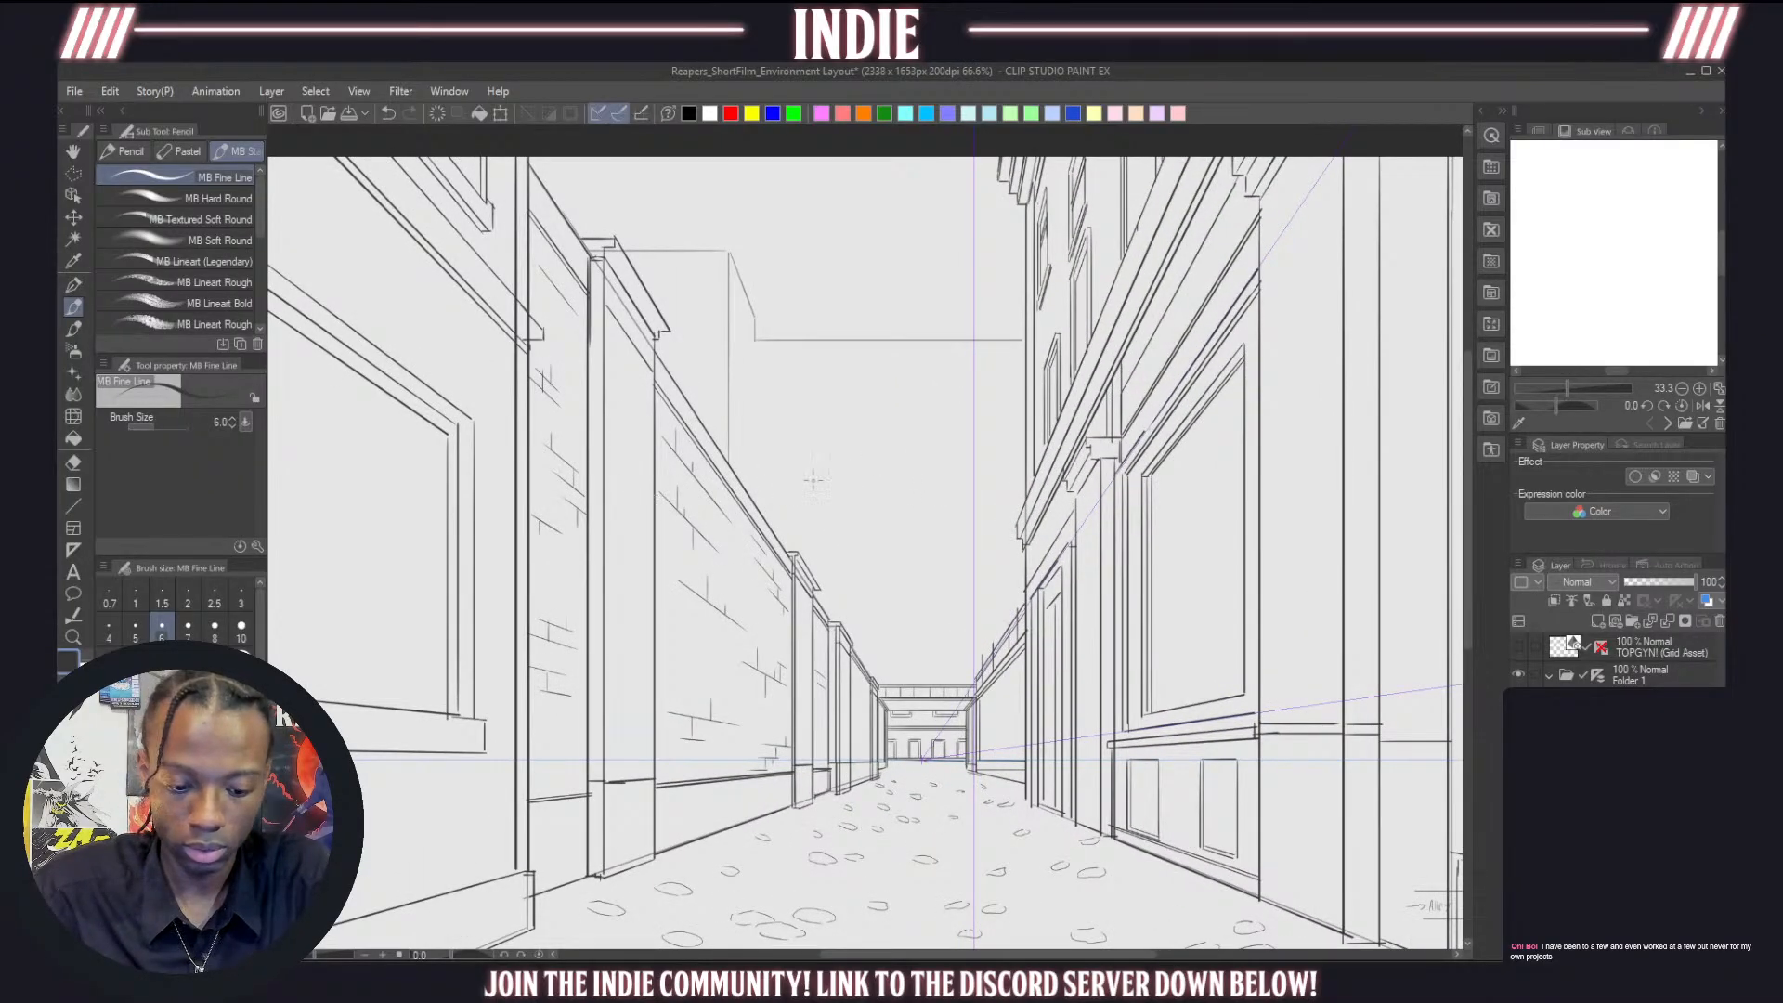
pyautogui.scroll(-2, 989, 464)
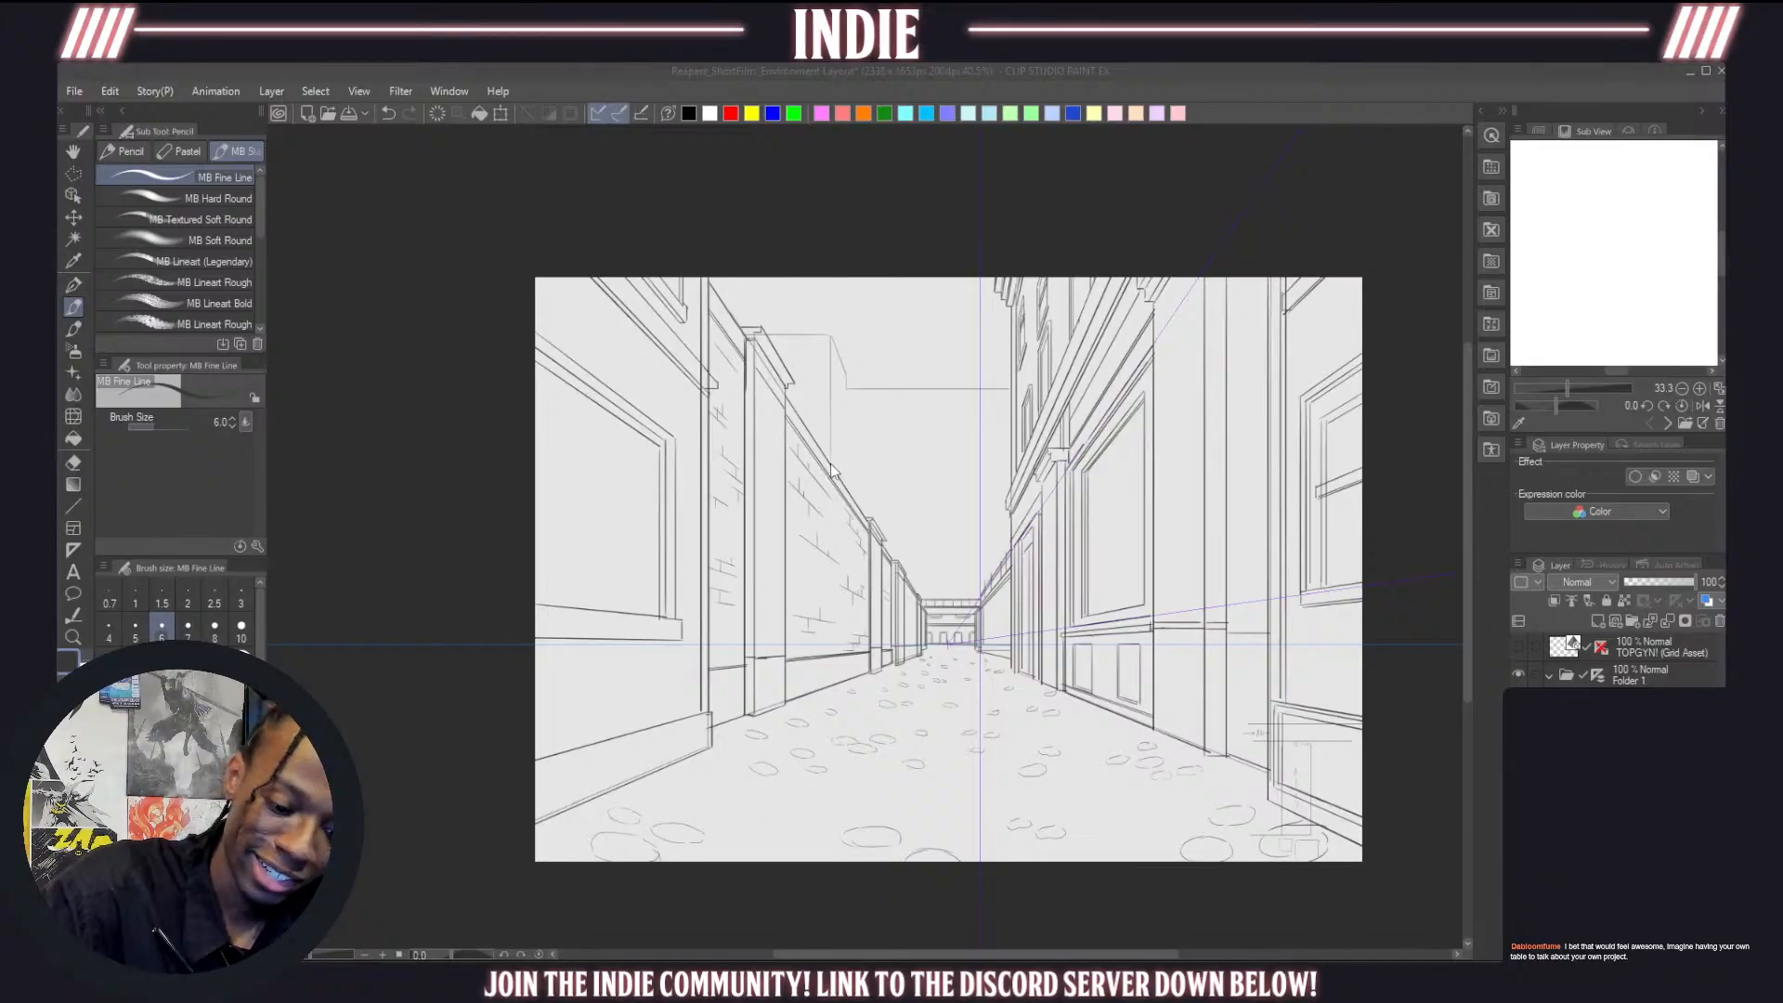
# Outline the background building above the left wall with a vertical edge, roofline and slanted side, and ink the distant horizontal roofline across to the right buildings
pyautogui.moveTo(831, 465); pyautogui.dragTo(833, 330)
pyautogui.hotkey('ctrl', 'z')
pyautogui.scroll(2, 971, 365)
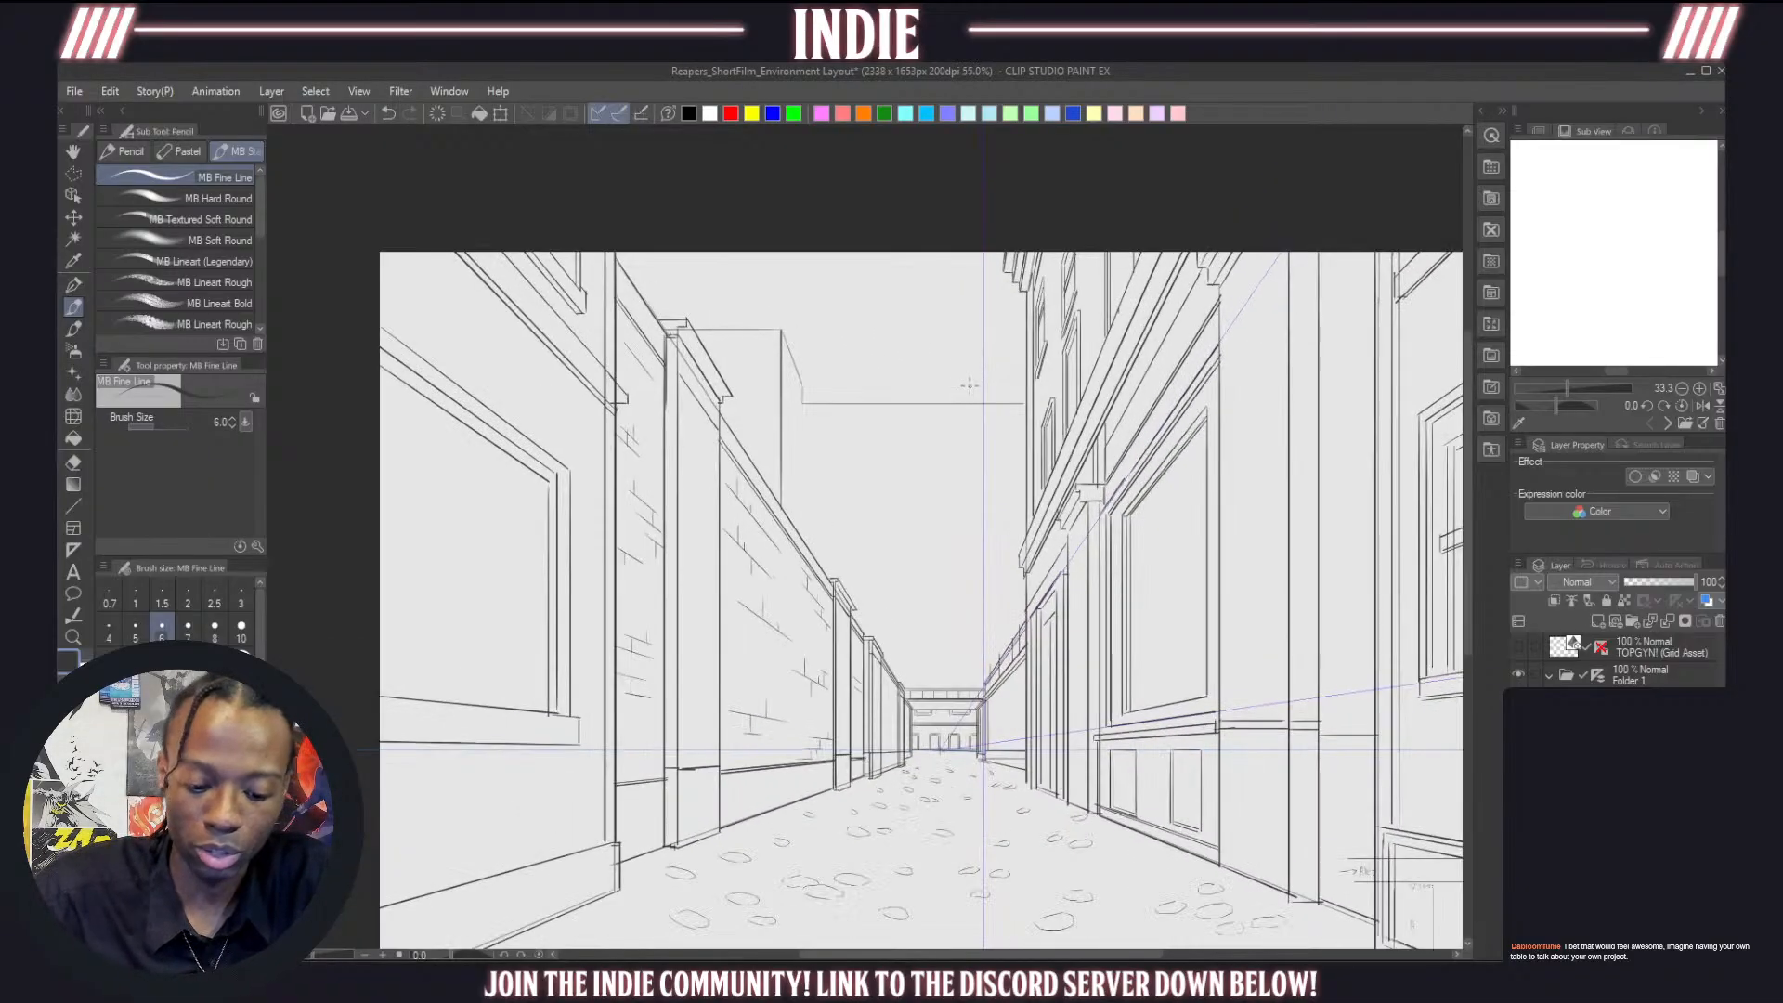
pyautogui.scroll(1, 885, 462)
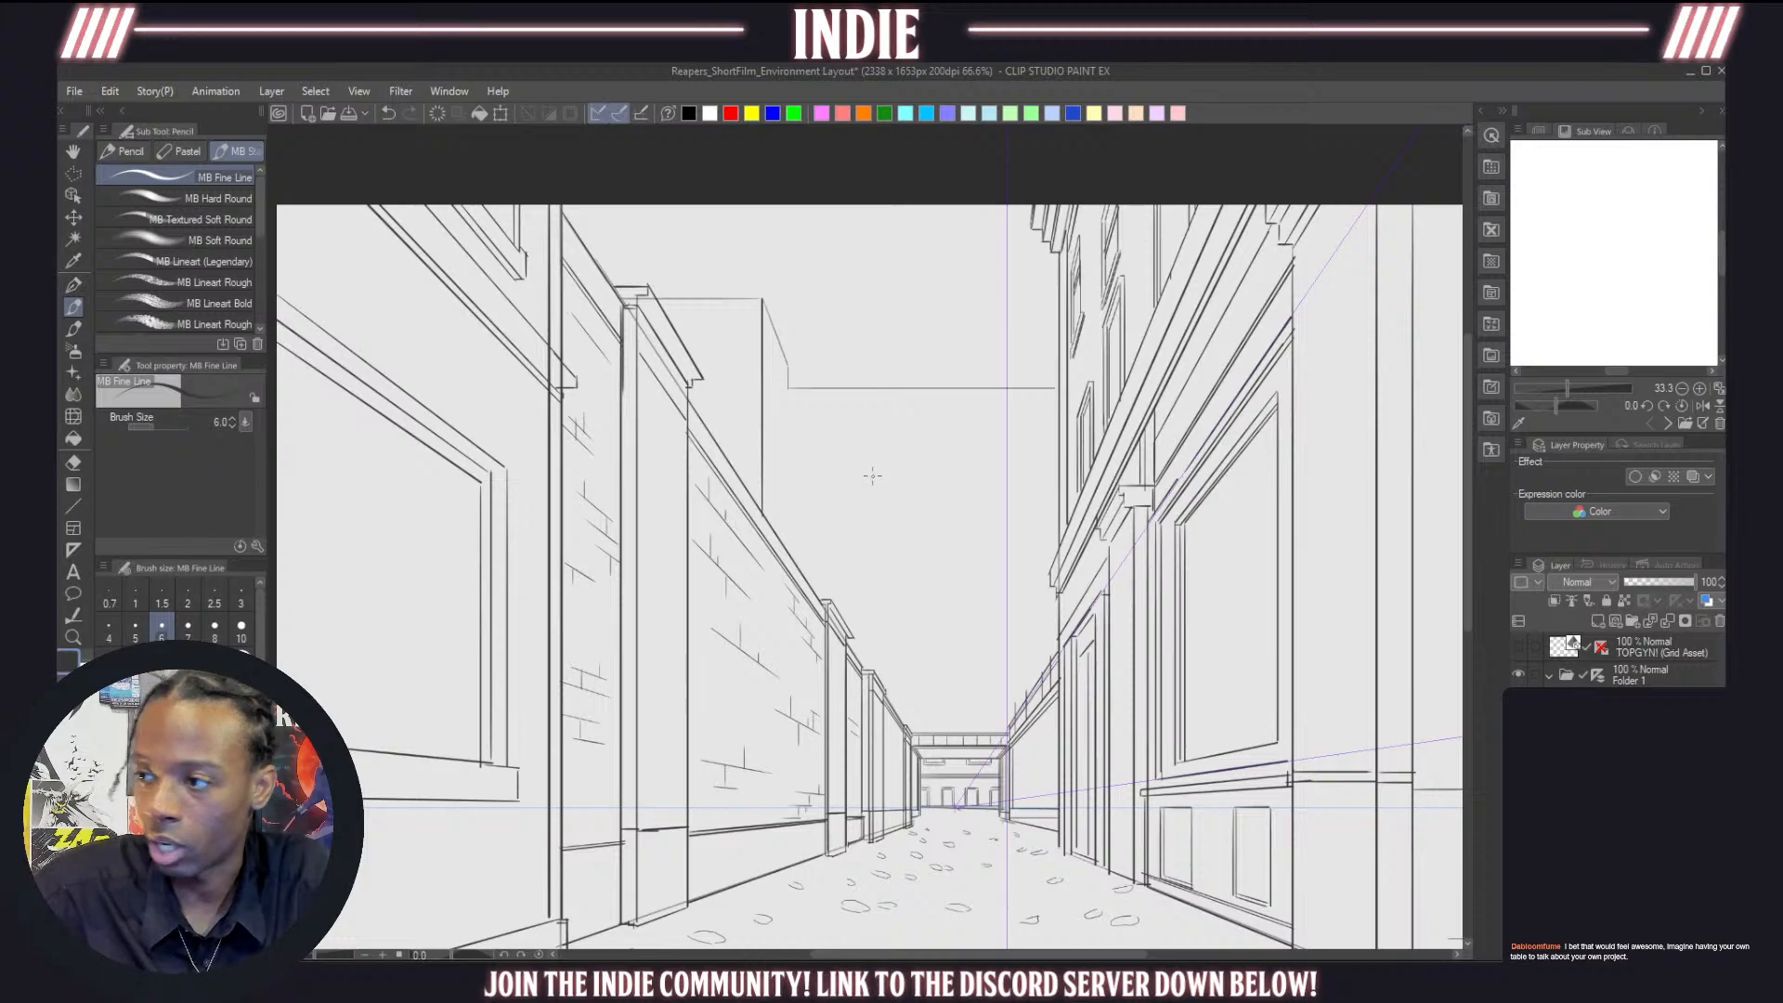
pyautogui.hotkey('ctrl', 'z')
pyautogui.moveTo(762, 514)
pyautogui.mouseDown()
pyautogui.moveTo(770, 294)
pyautogui.moveTo(649, 289)
pyautogui.mouseUp()
pyautogui.moveTo(761, 293)
pyautogui.mouseDown()
pyautogui.moveTo(791, 386)
pyautogui.moveTo(1059, 384)
pyautogui.mouseUp()
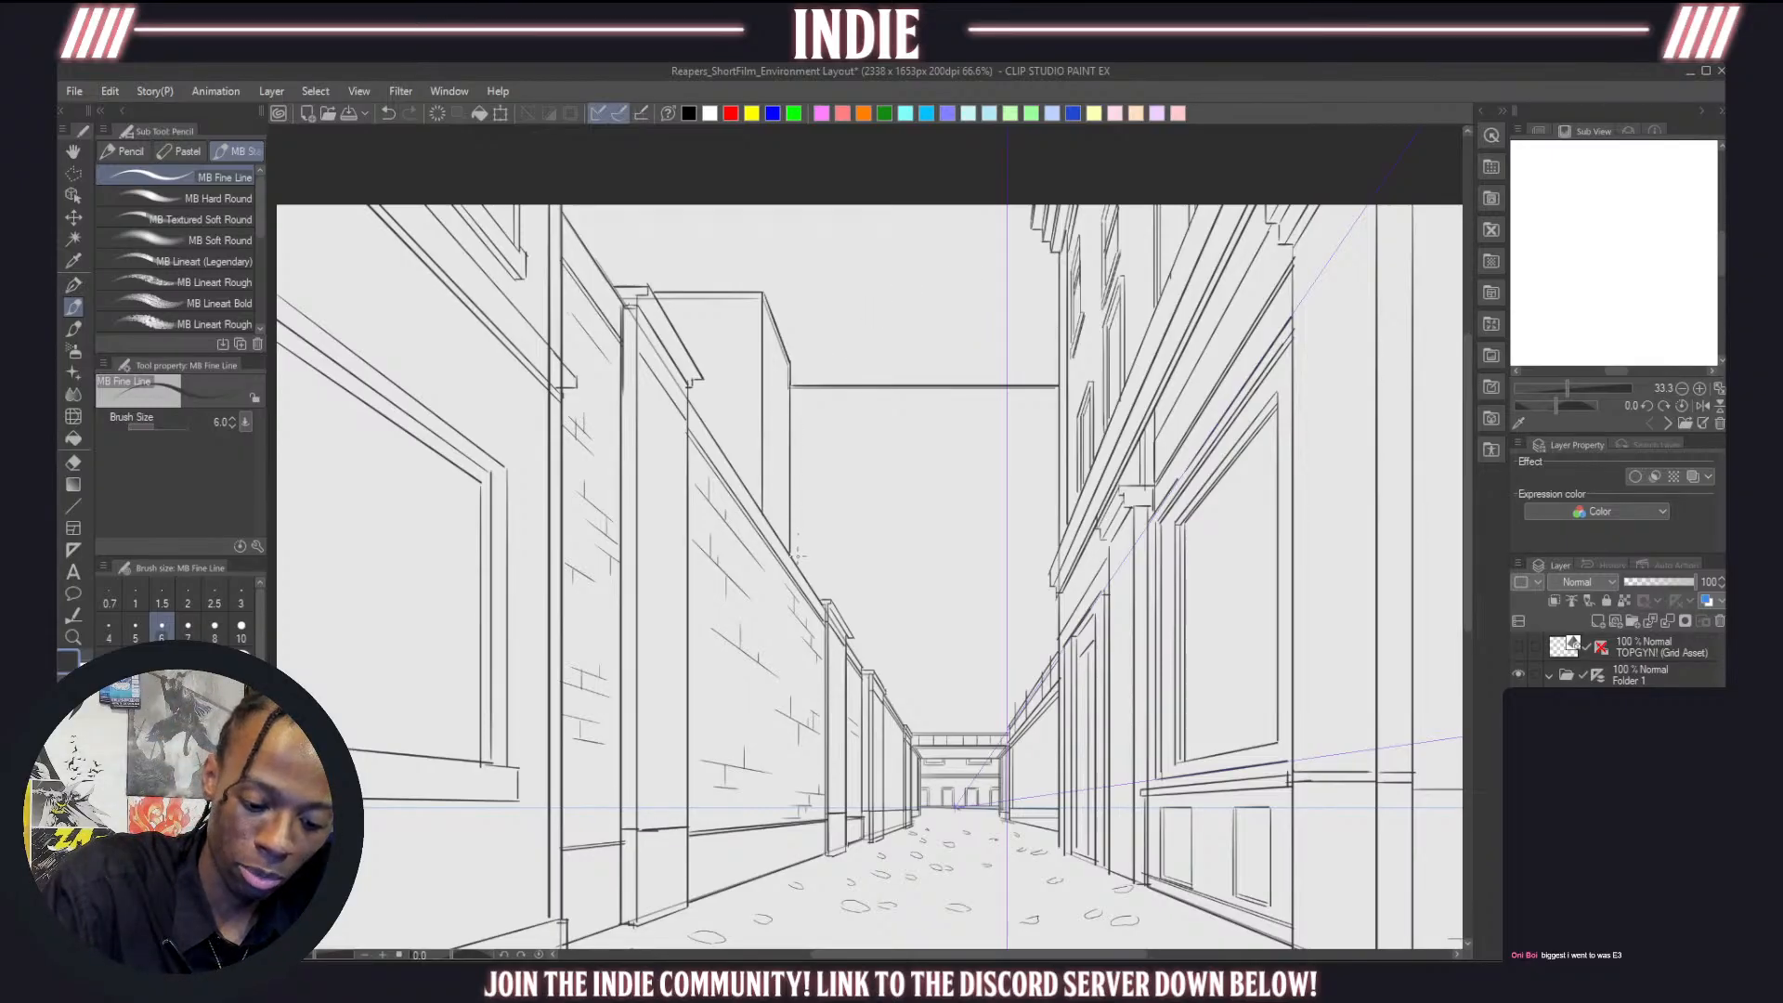
# Add a second line beneath the rooflines of the background buildings, across the far facade, slanted side and left front face
pyautogui.moveTo(795, 387); pyautogui.dragTo(796, 546)
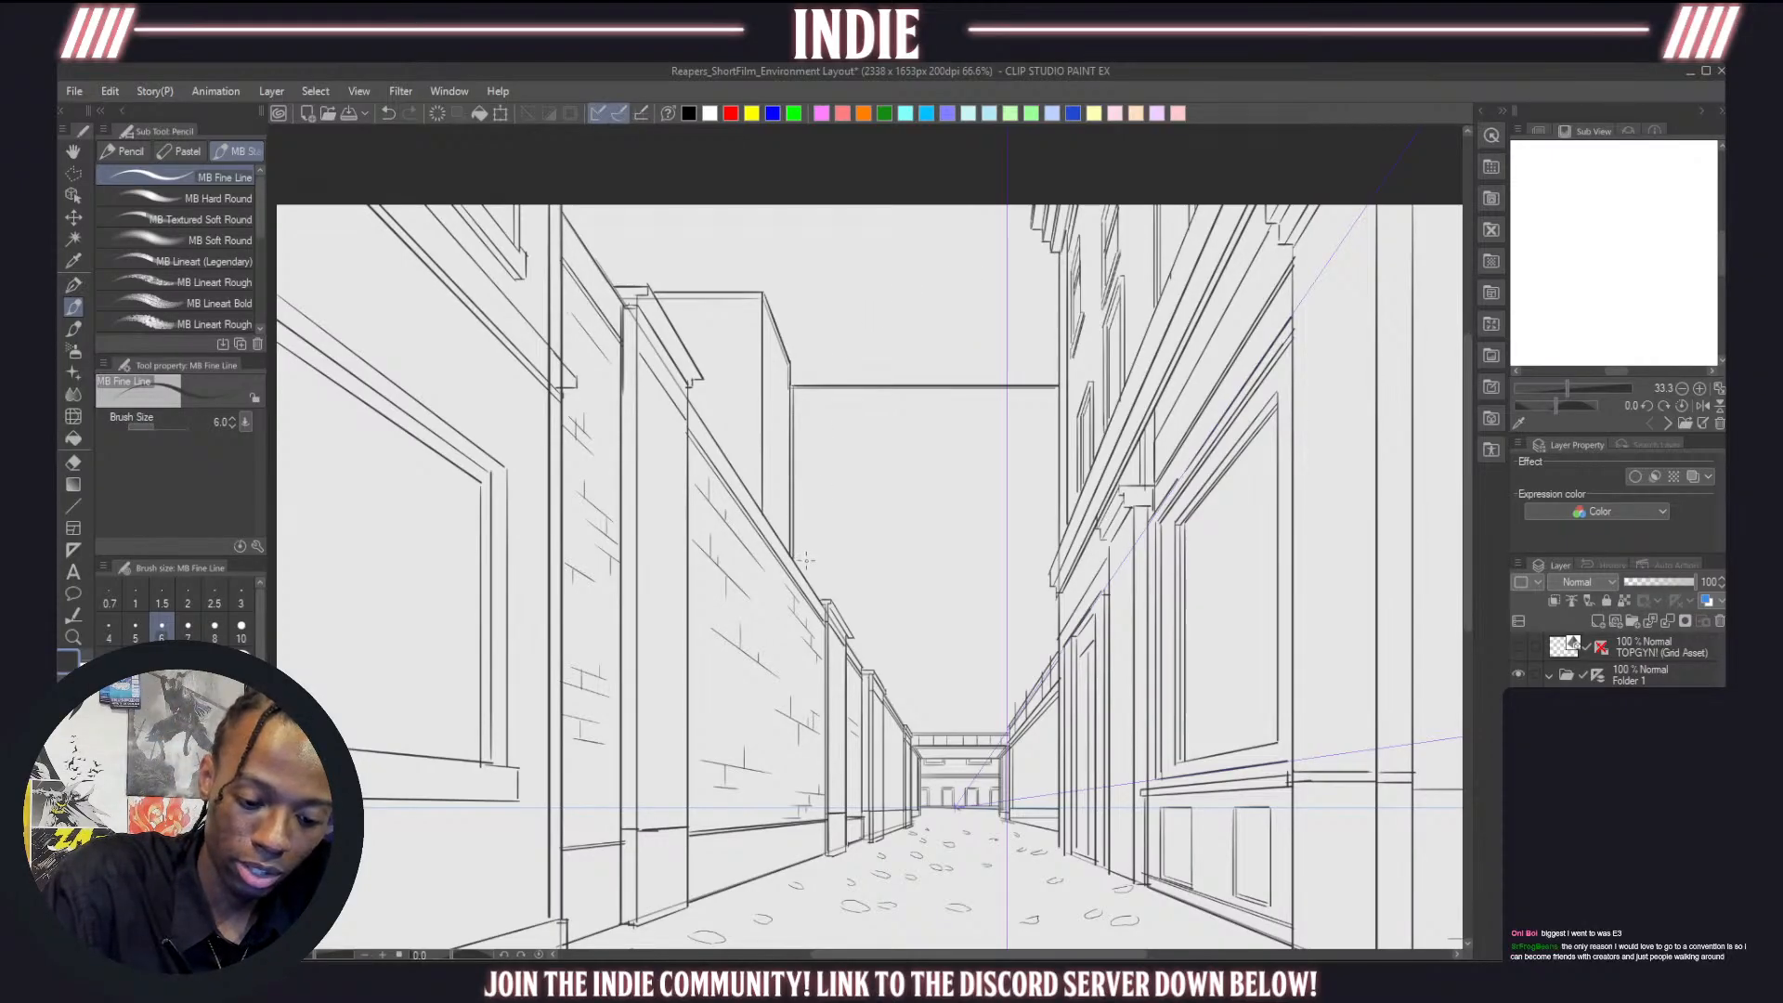
pyautogui.hotkey('ctrl', 'z')
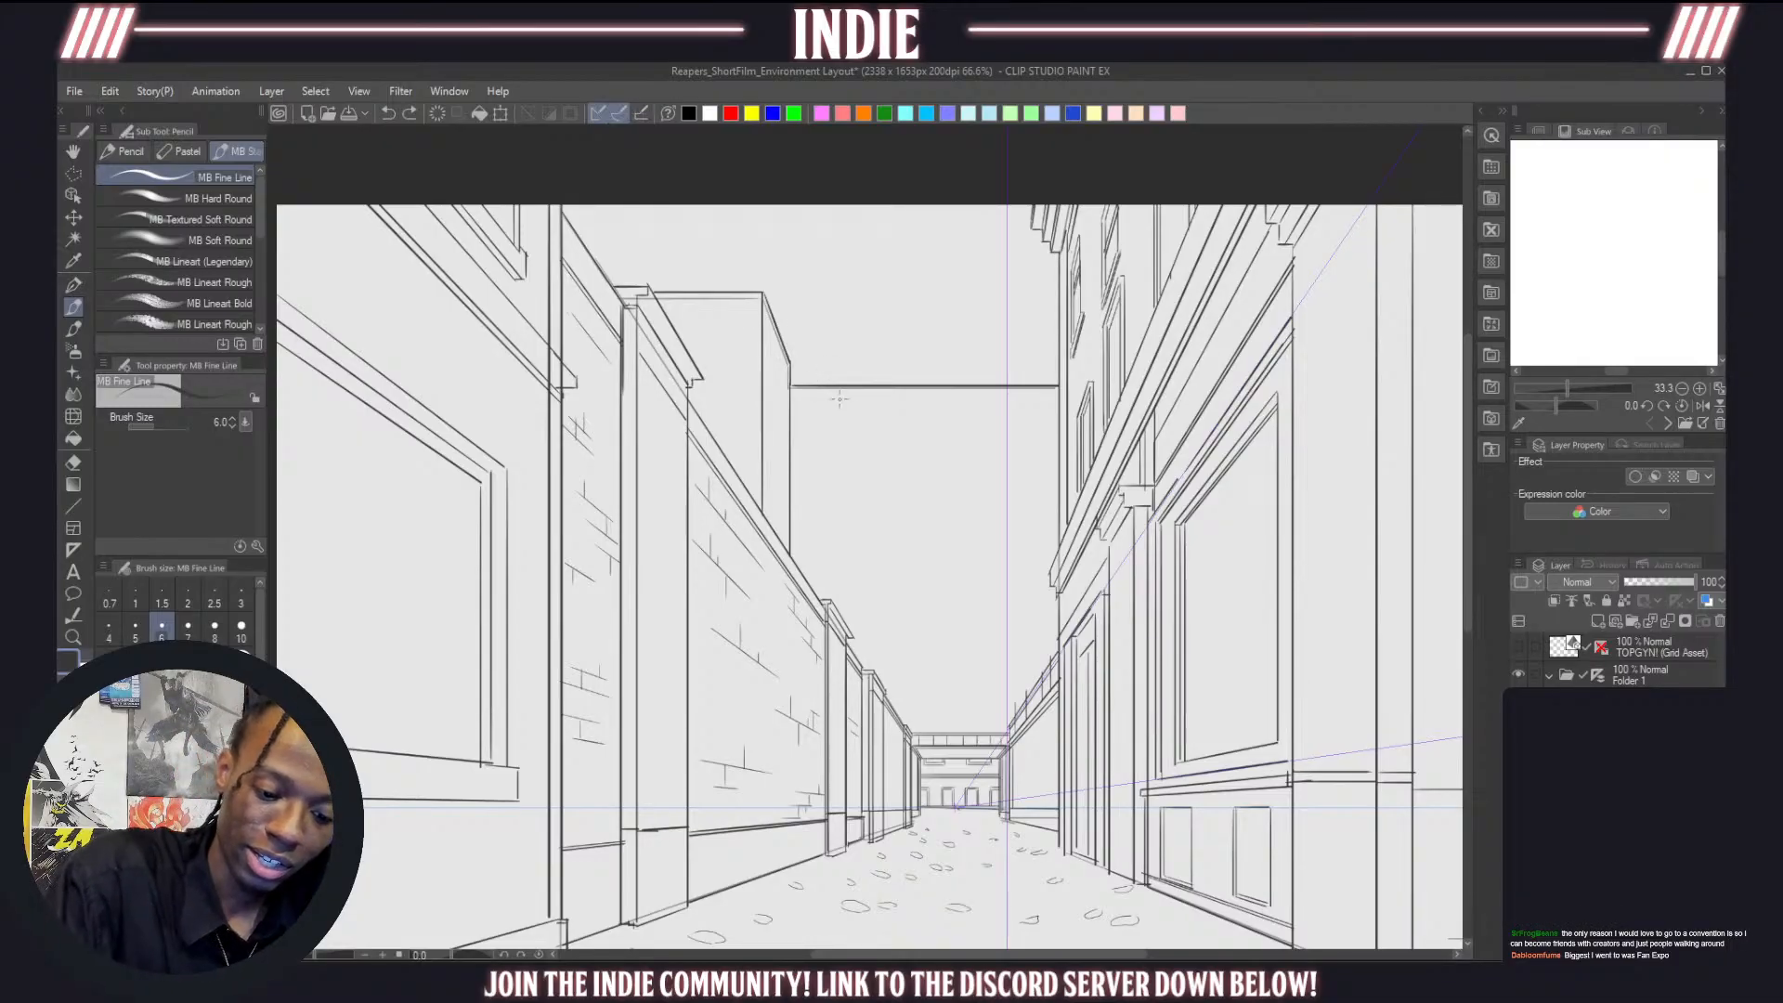
pyautogui.moveTo(792, 403); pyautogui.dragTo(1057, 403)
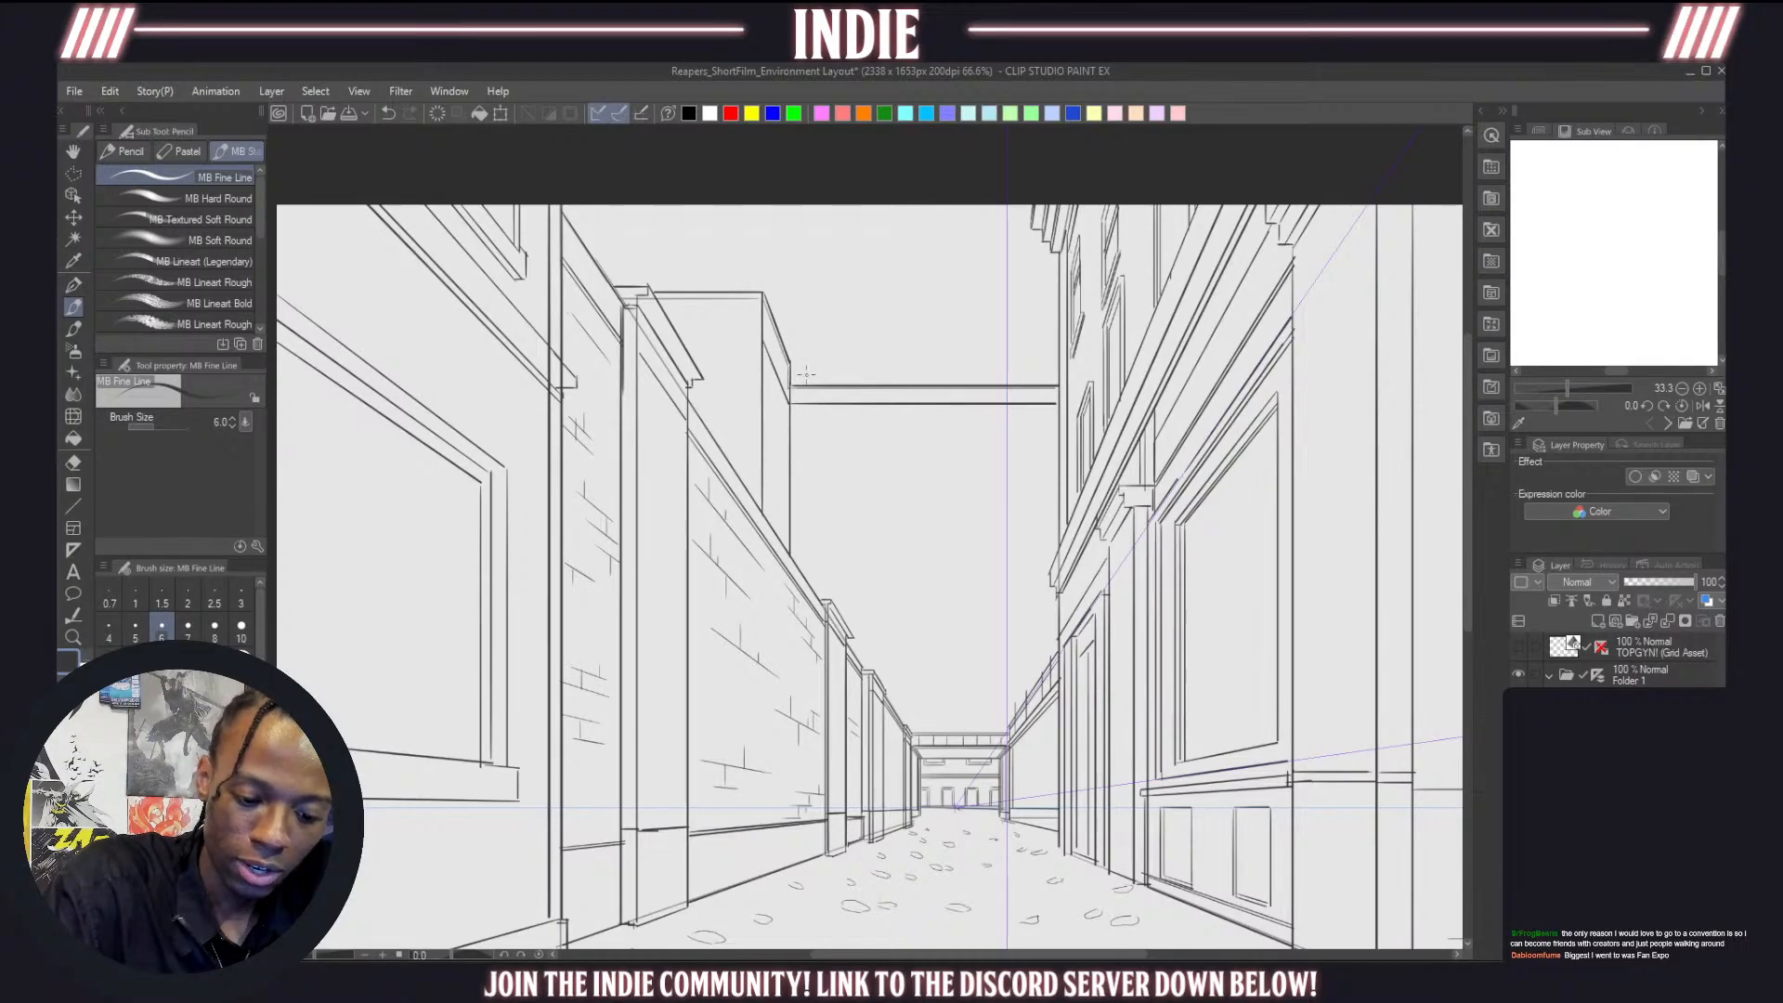
pyautogui.moveTo(762, 344); pyautogui.dragTo(681, 340)
pyautogui.hotkey('ctrl', 'z')
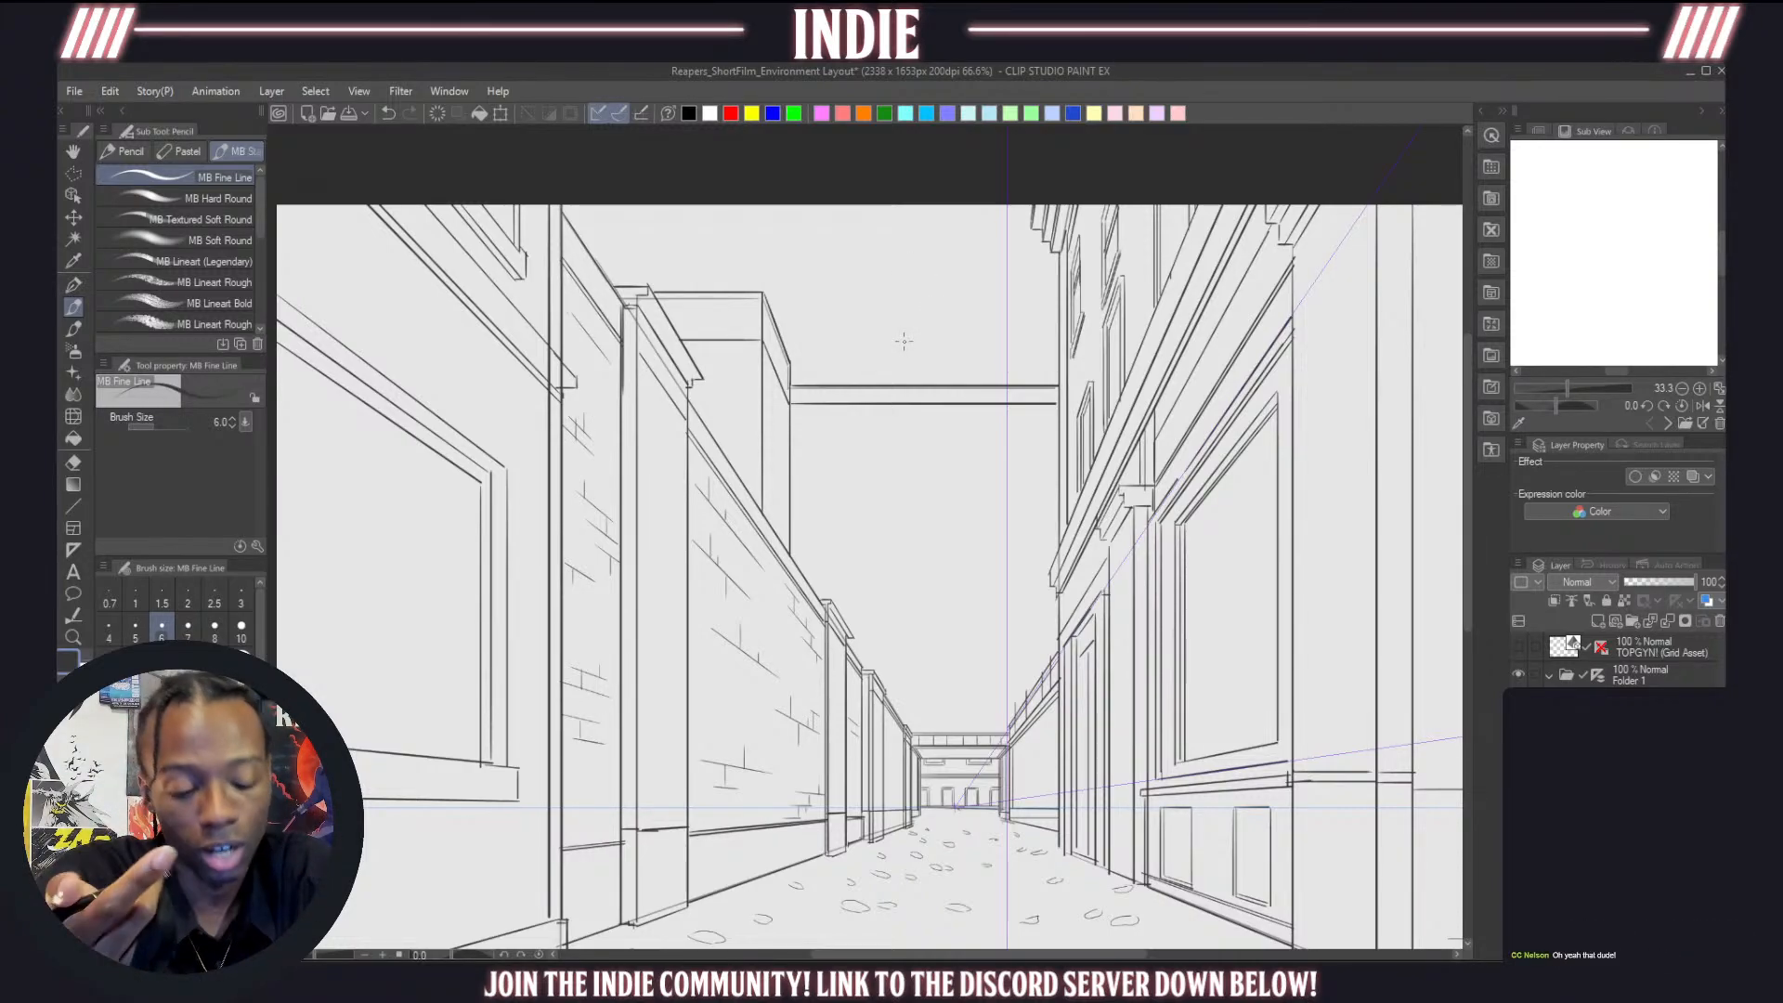
pyautogui.moveTo(680, 342)
pyautogui.mouseDown()
pyautogui.moveTo(763, 348)
pyautogui.moveTo(772, 327)
pyautogui.moveTo(760, 352)
pyautogui.moveTo(789, 397)
pyautogui.moveTo(757, 352)
pyautogui.moveTo(794, 405)
pyautogui.moveTo(1040, 410)
pyautogui.mouseUp()
pyautogui.hotkey('ctrl', 'z')
pyautogui.hotkey('ctrl', 'z')
pyautogui.hotkey('ctrl', 'z')
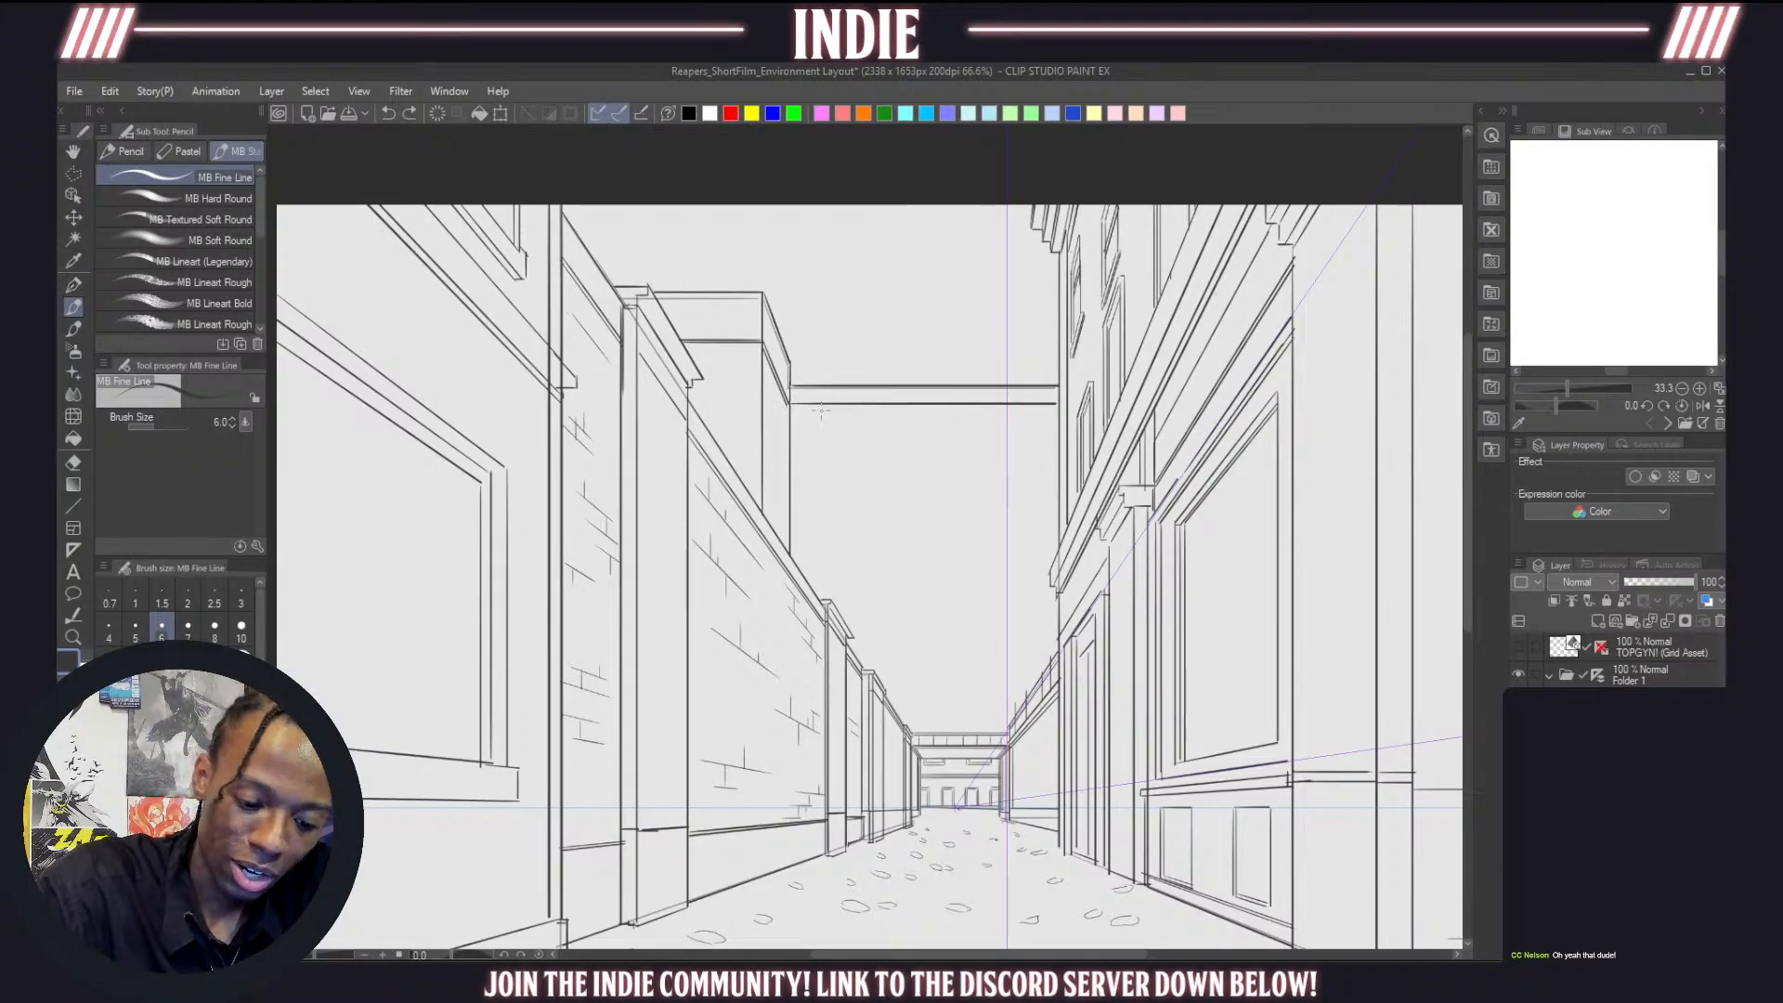
# Reinforce the lower line of the horizontal band spanning the alley and draw vertical trim lines at the corners of the distant left tower
pyautogui.moveTo(791, 405); pyautogui.dragTo(1059, 406)
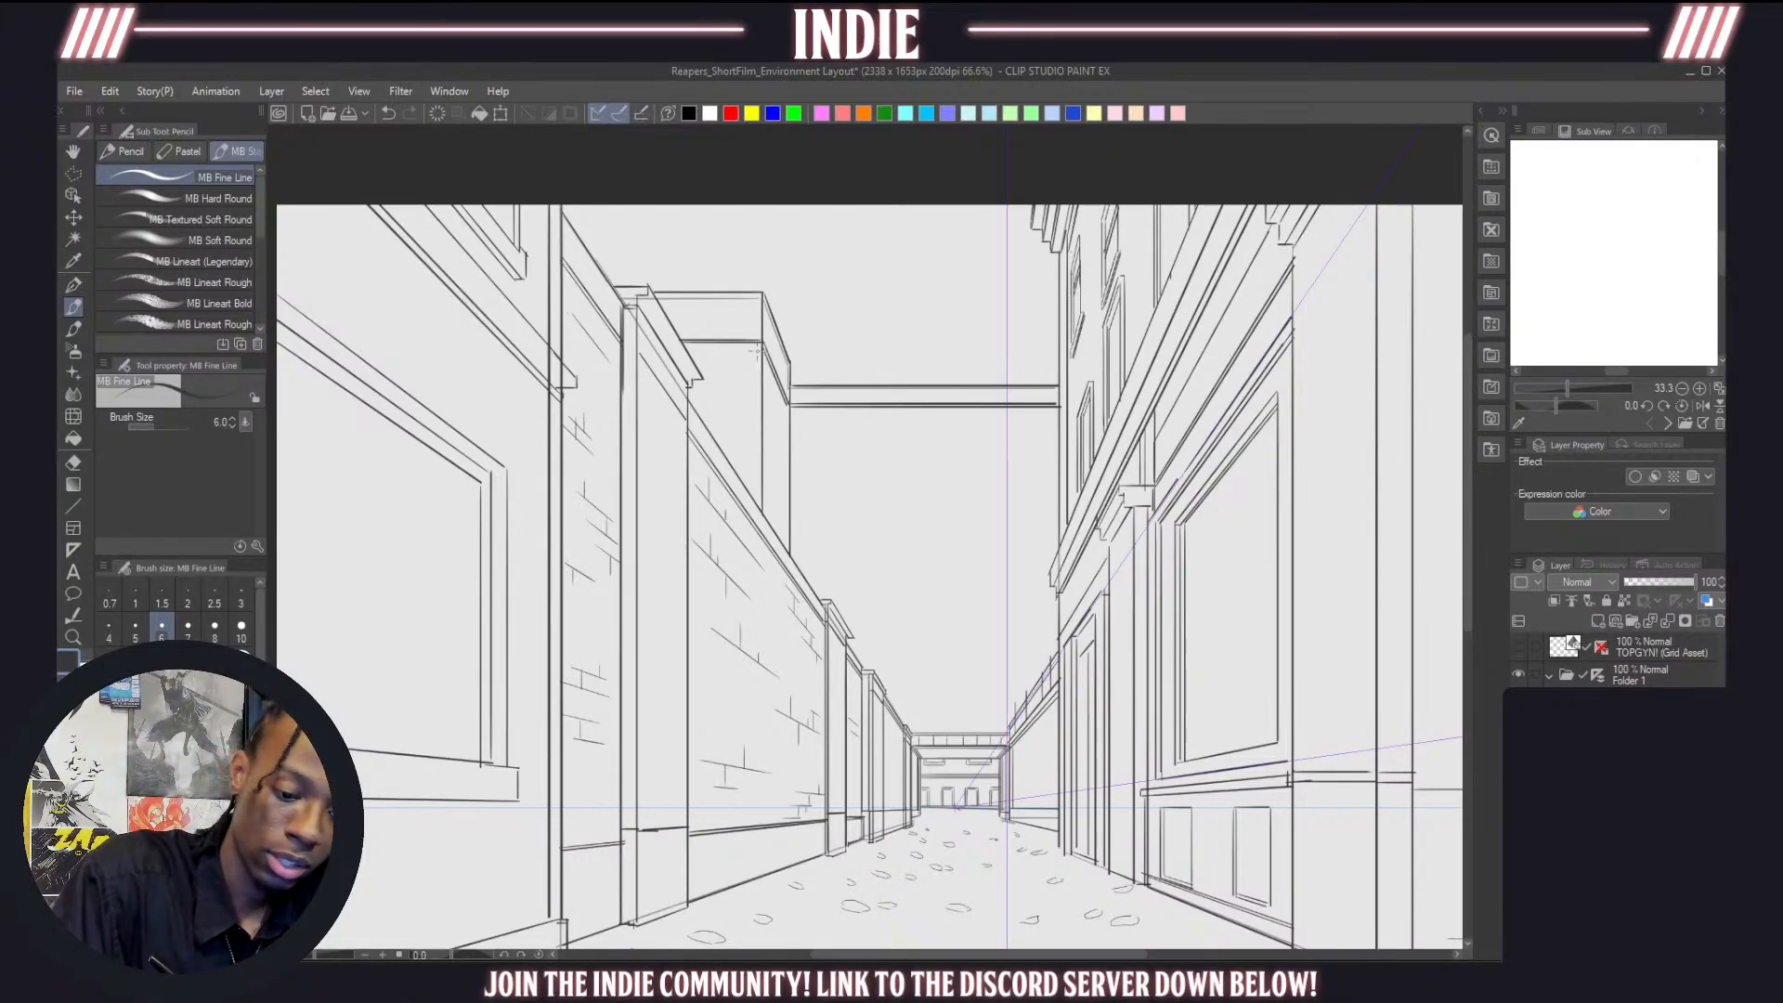
pyautogui.moveTo(758, 348); pyautogui.dragTo(756, 484)
pyautogui.hotkey('ctrl', 'z')
pyautogui.moveTo(755, 347)
pyautogui.mouseDown()
pyautogui.moveTo(752, 503)
pyautogui.moveTo(764, 440)
pyautogui.moveTo(768, 524)
pyautogui.mouseUp()
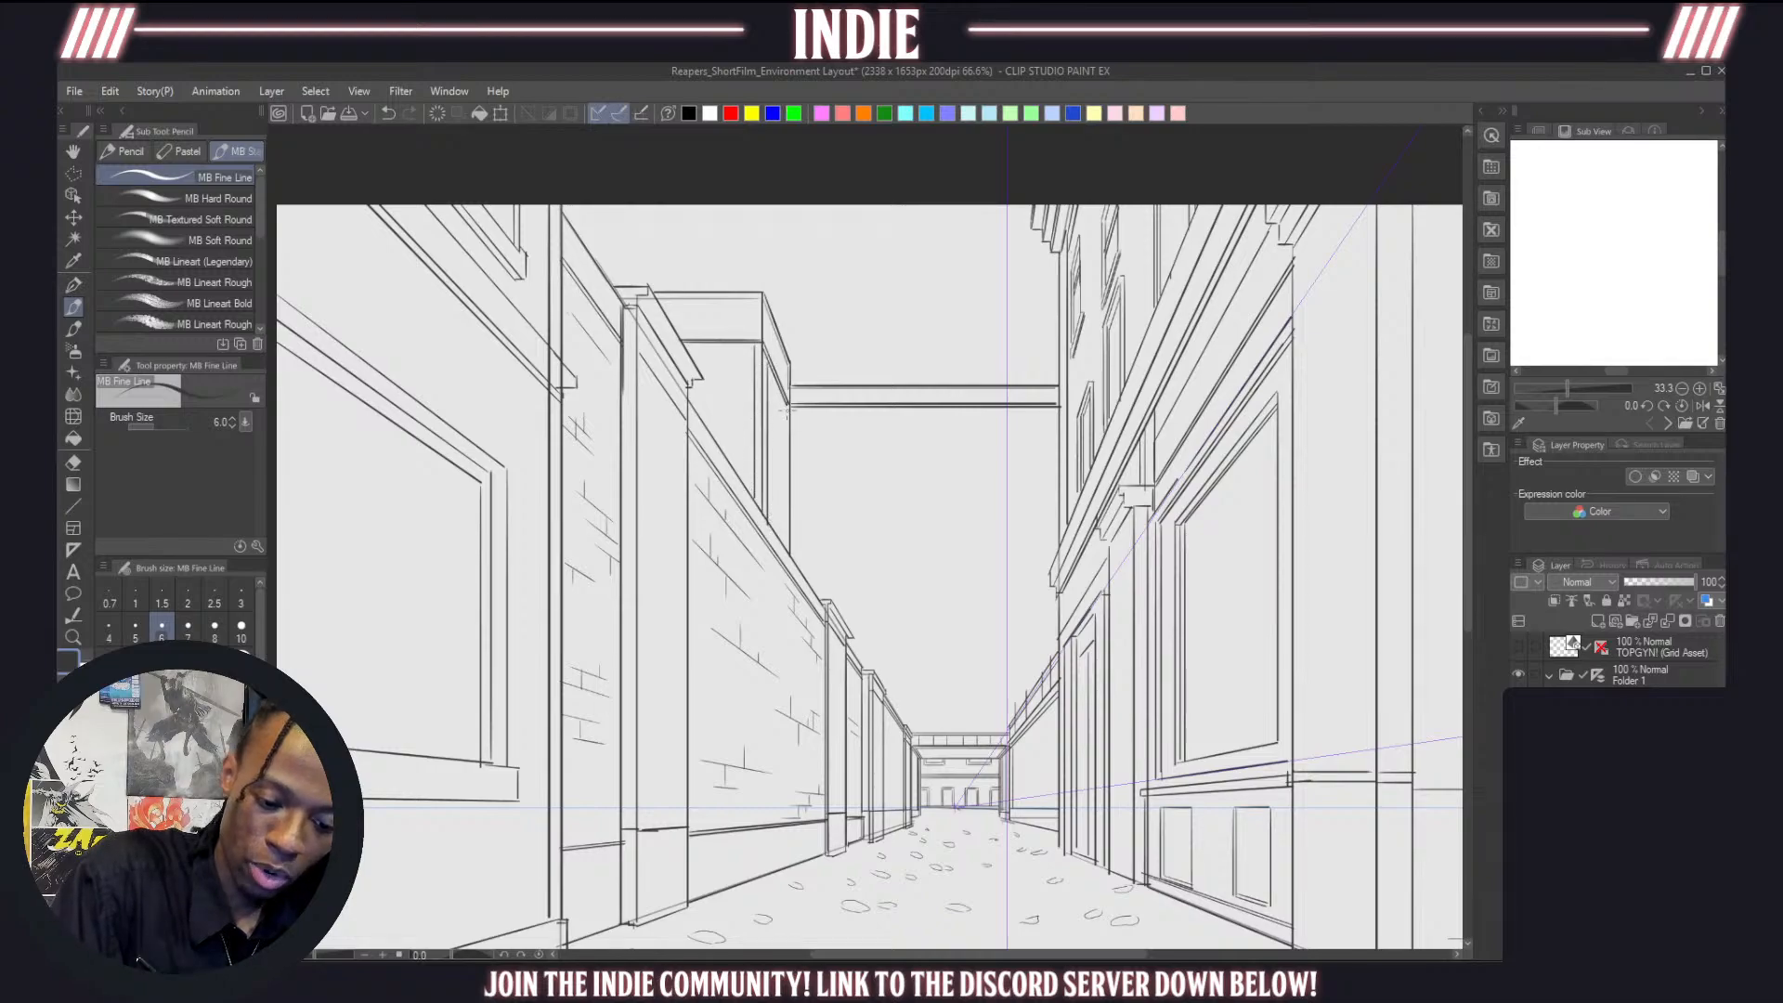
pyautogui.moveTo(788, 406); pyautogui.dragTo(786, 545)
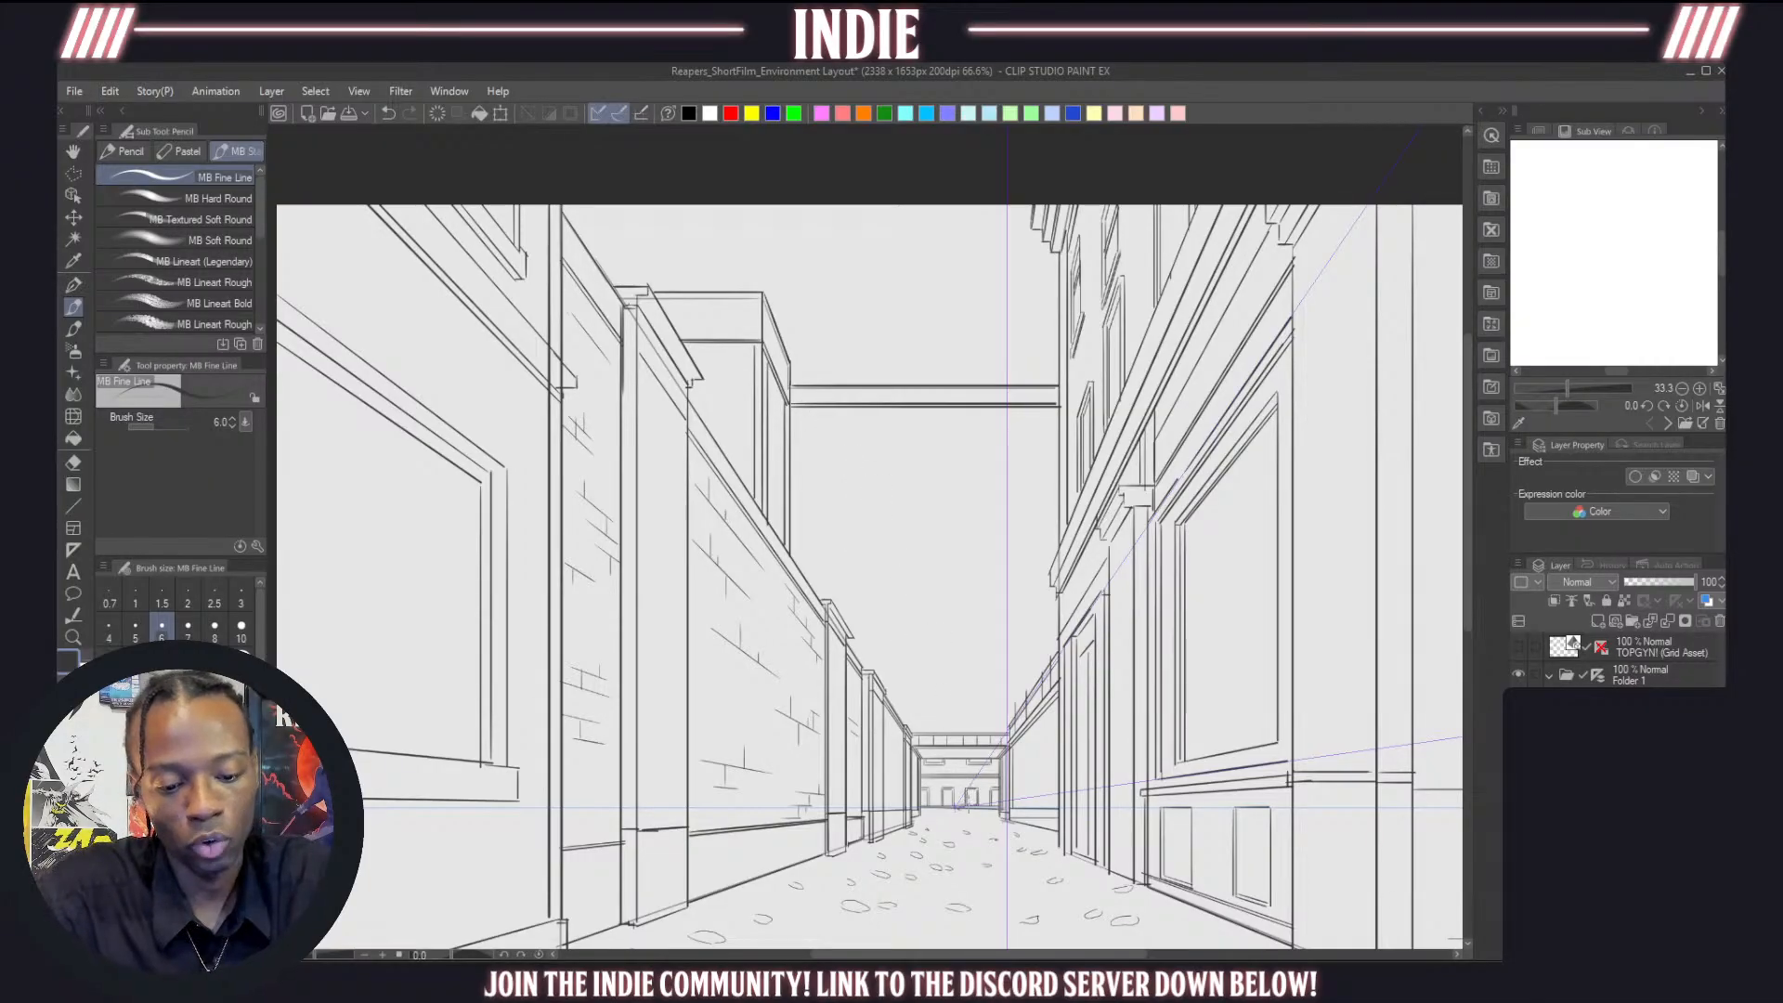
pyautogui.scroll(-3, 1464, 483)
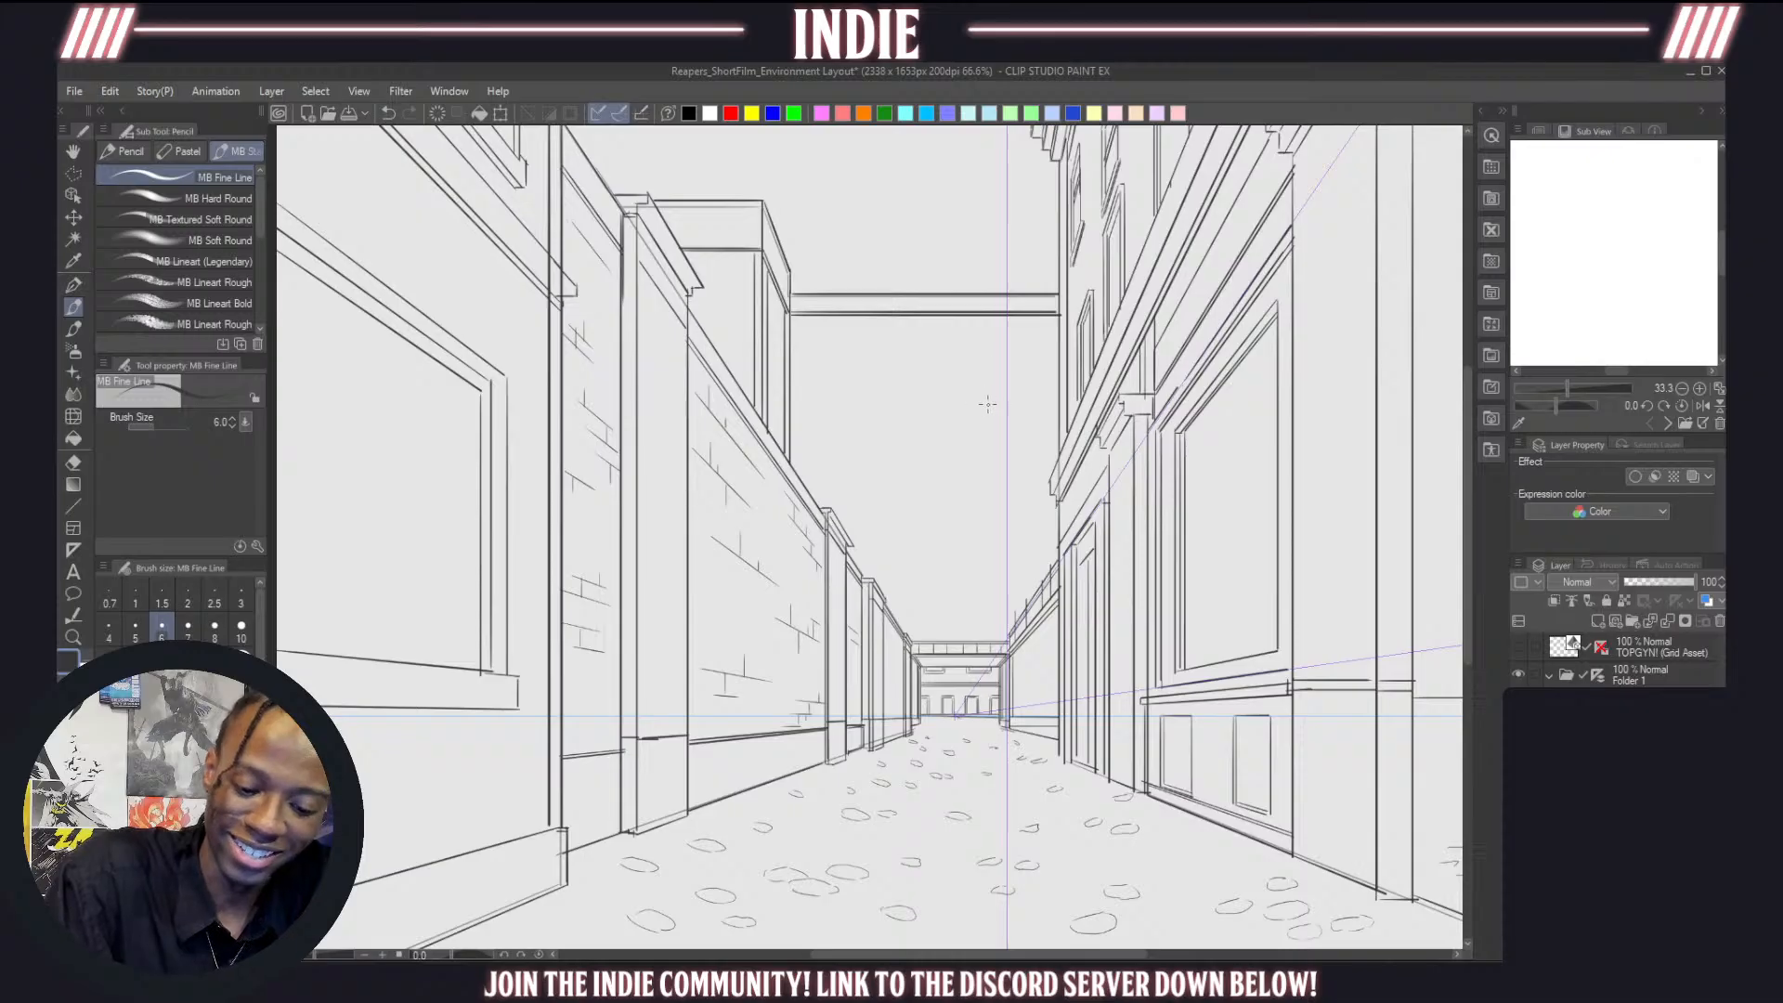
pyautogui.moveTo(791, 438); pyautogui.dragTo(1059, 437)
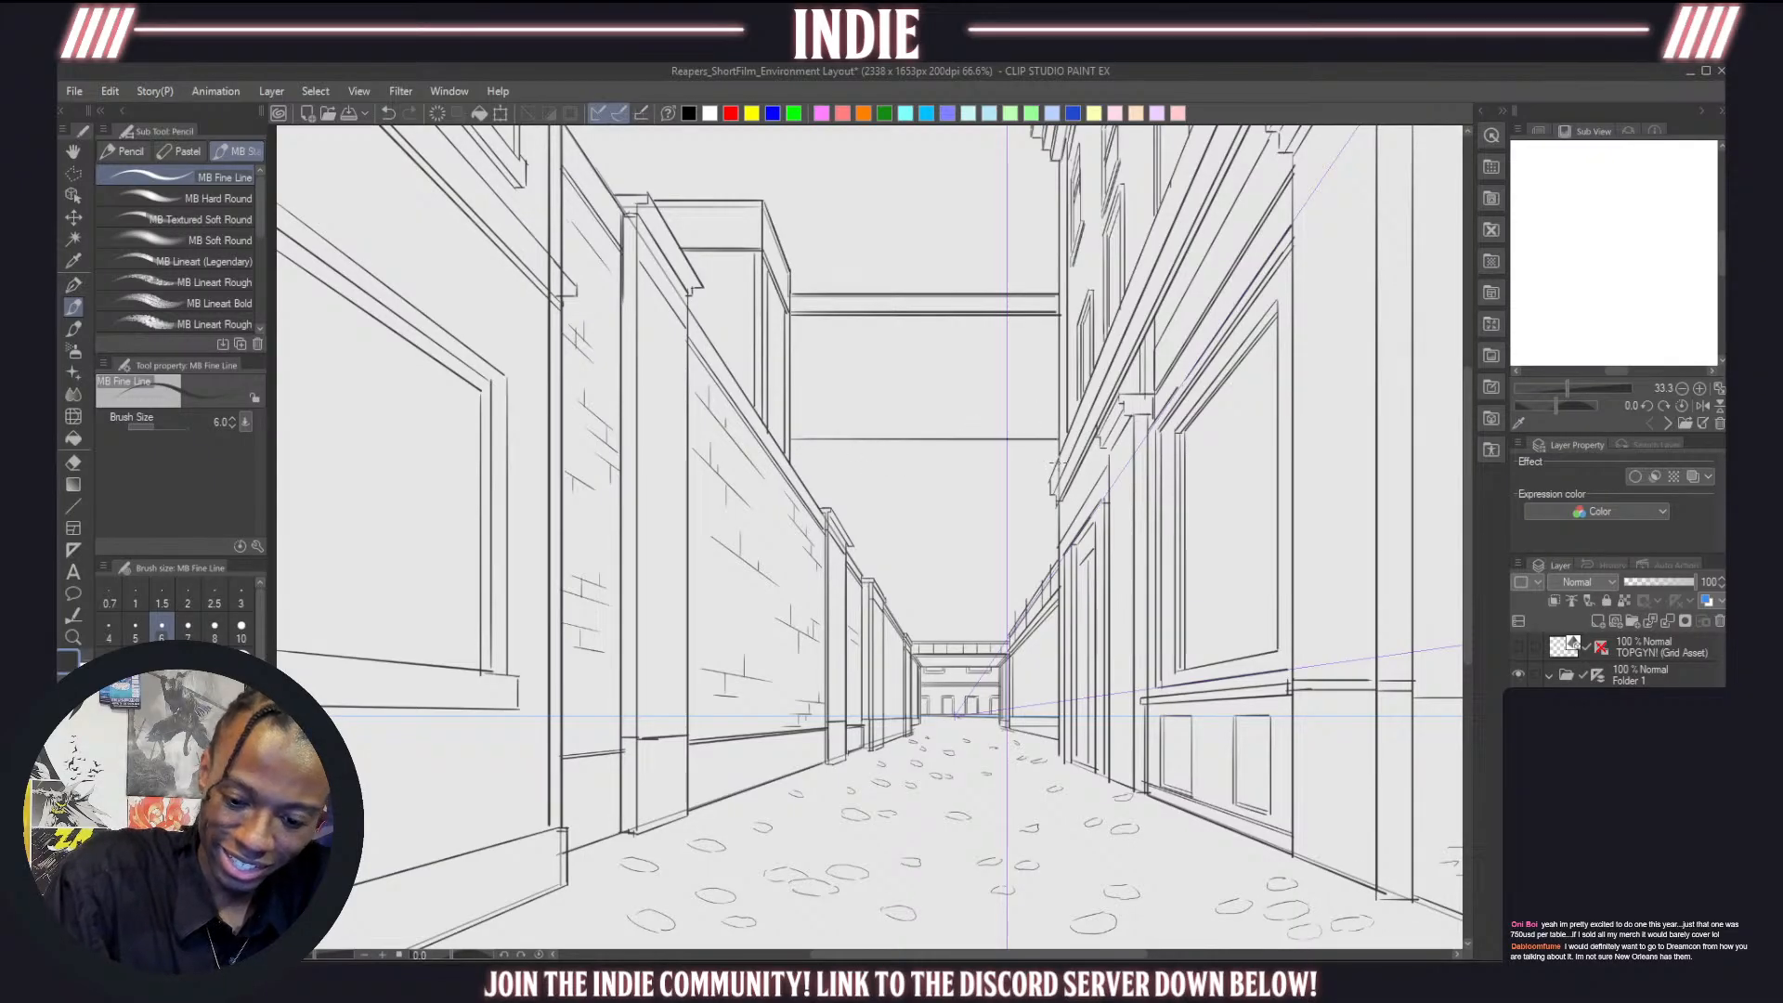
pyautogui.moveTo(793, 444); pyautogui.dragTo(1053, 446)
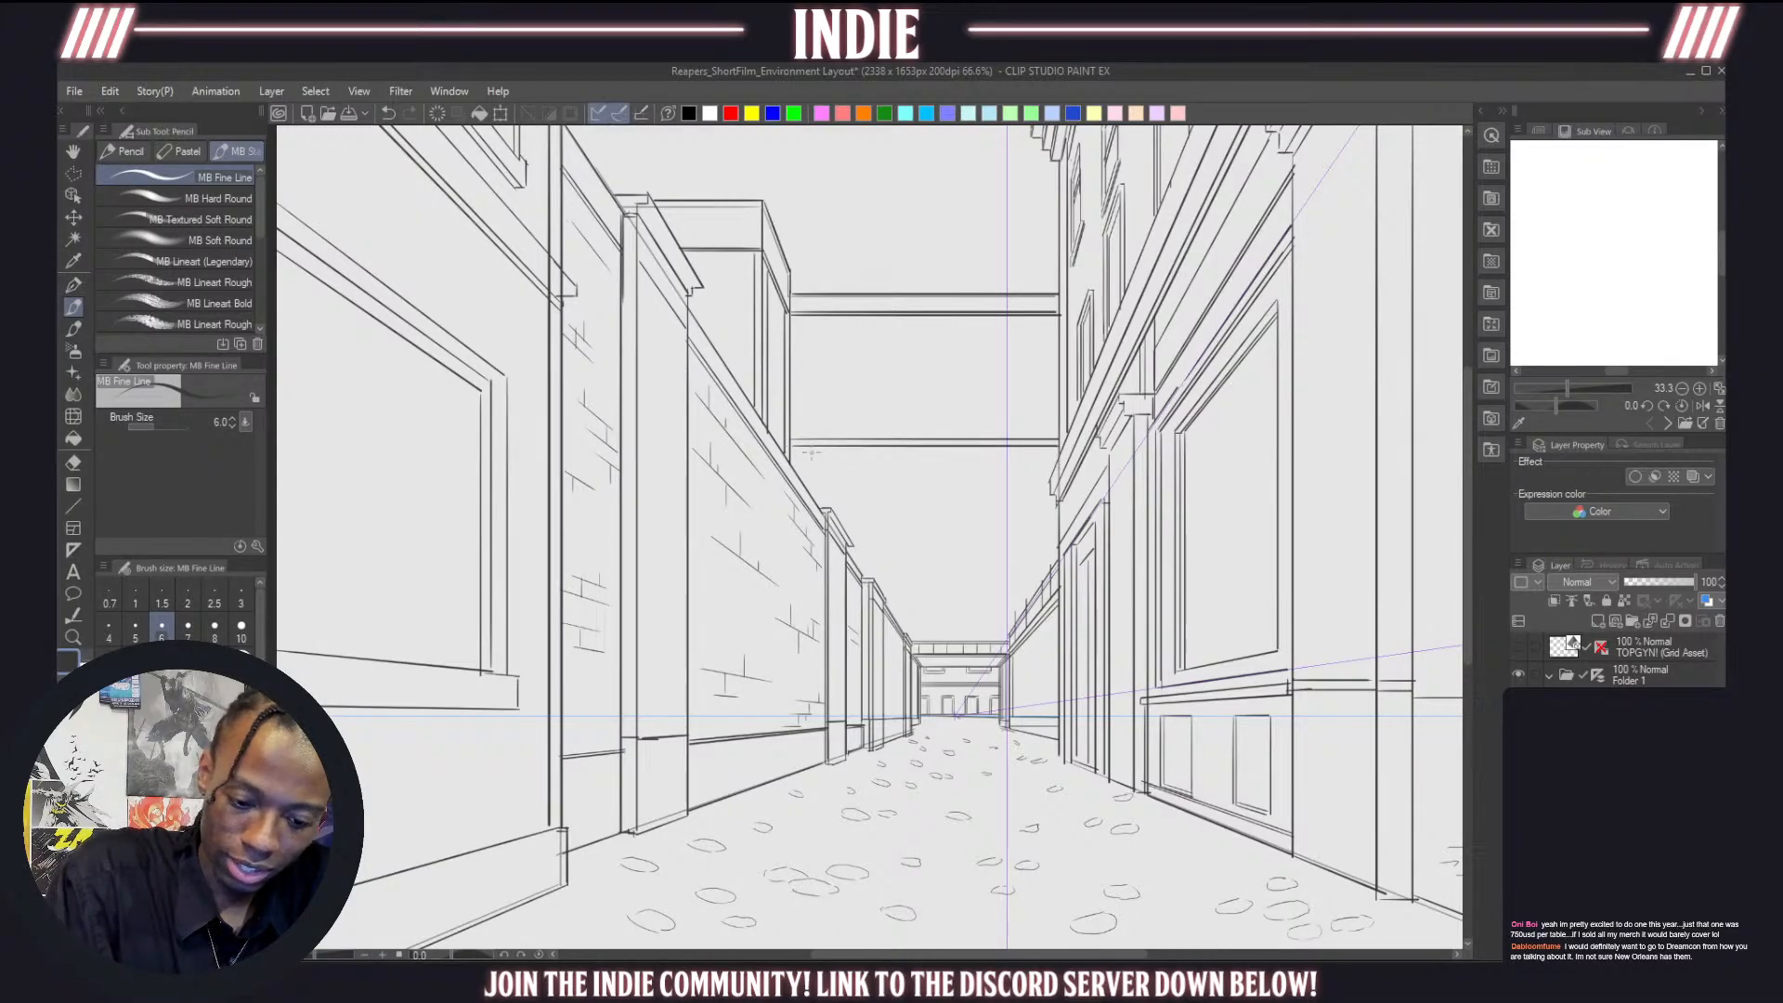
pyautogui.moveTo(792, 451); pyautogui.dragTo(1059, 471)
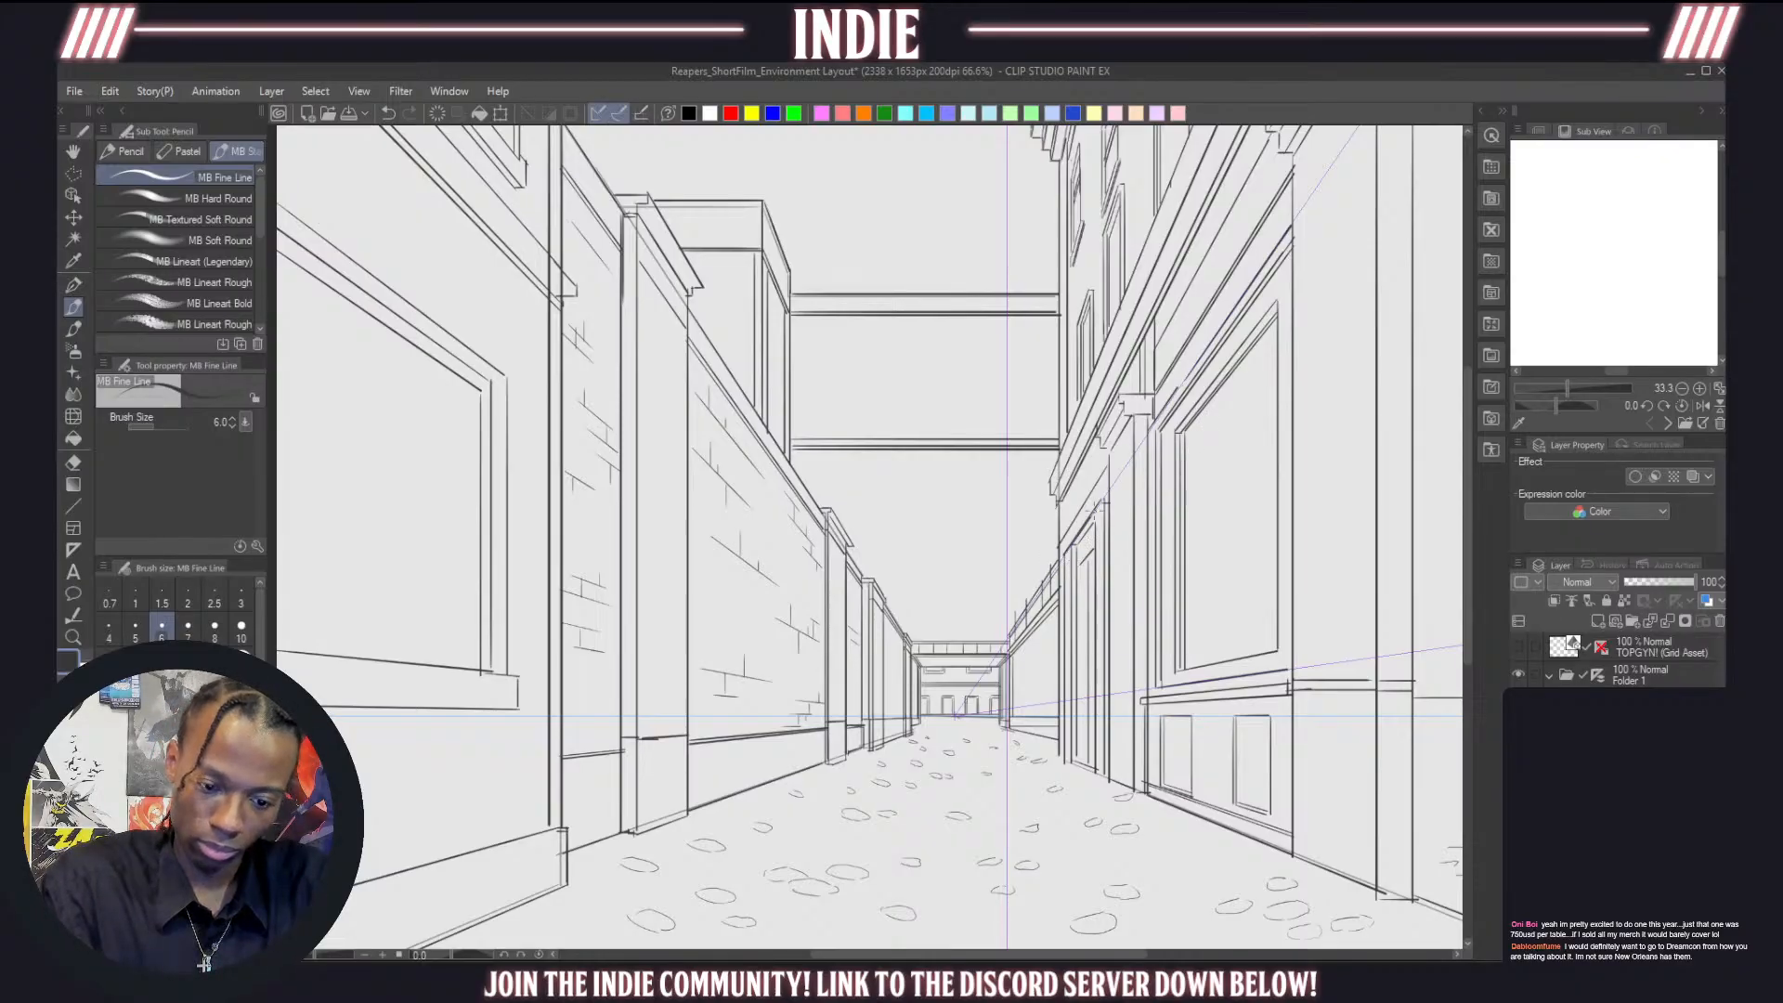
pyautogui.hotkey('ctrl', 'z')
# Draw two closely spaced horizontal lines between the left wall and right building as the overhead bridge's bottom edge
pyautogui.moveTo(792, 466); pyautogui.dragTo(1051, 467)
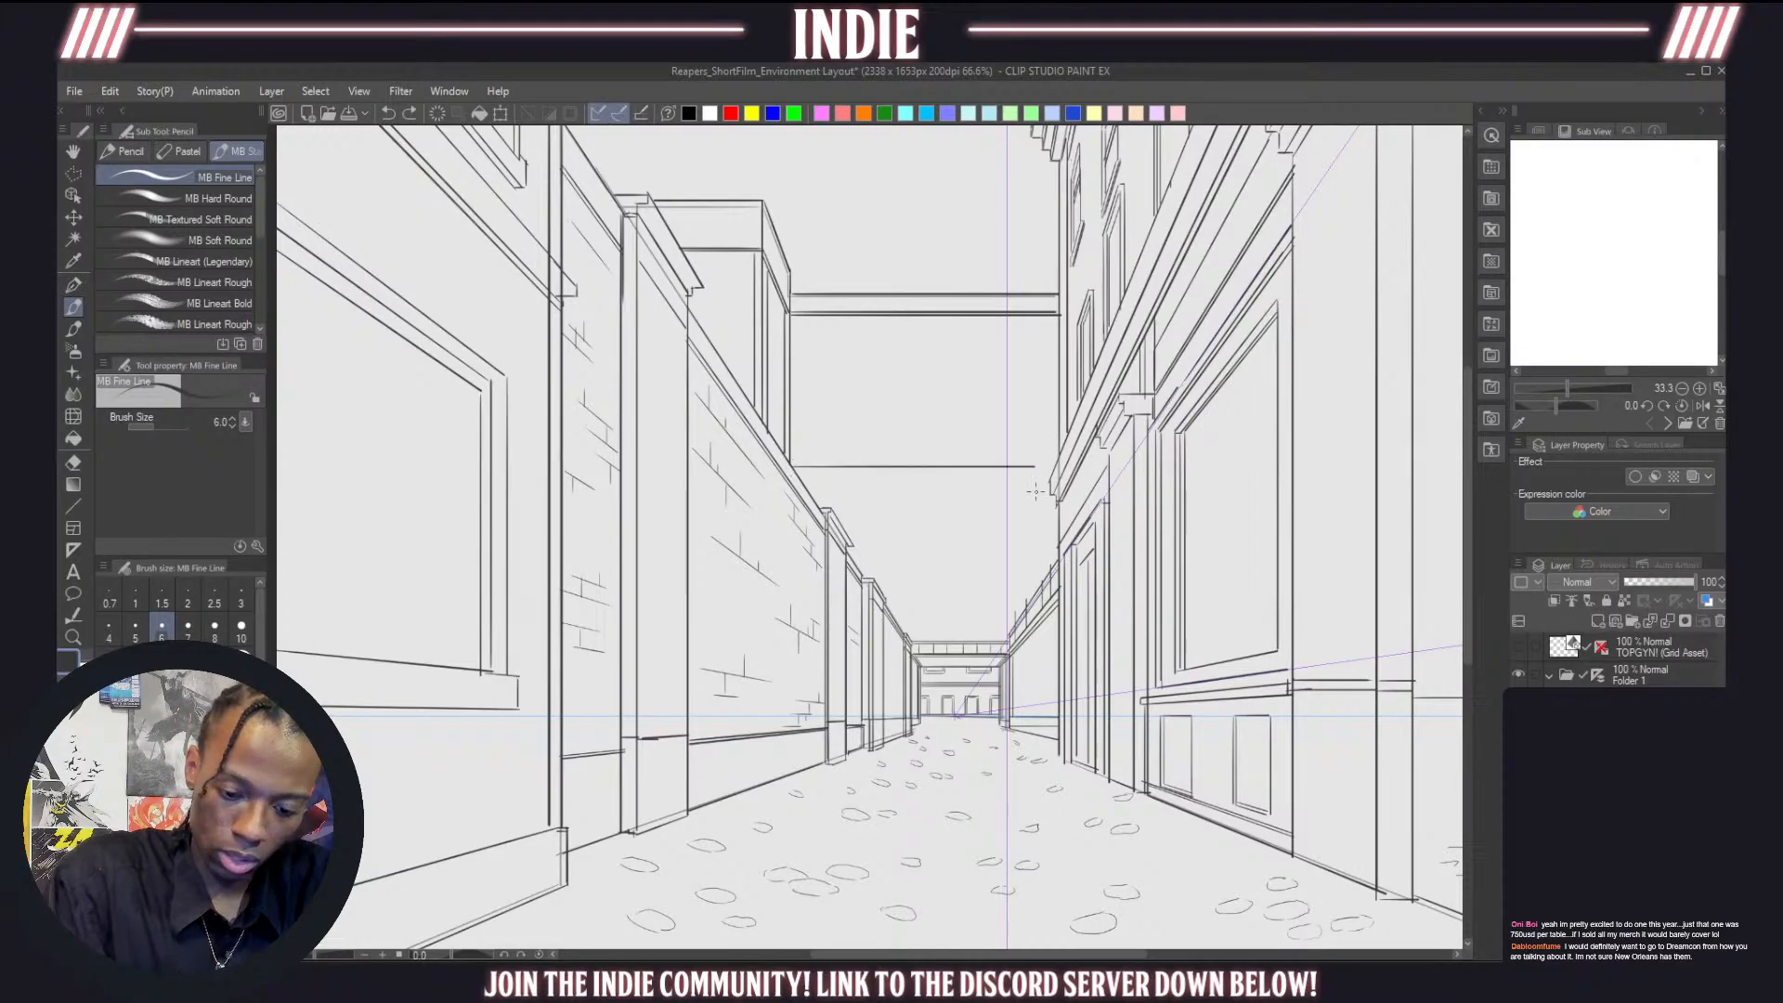
pyautogui.moveTo(795, 476); pyautogui.dragTo(1033, 476)
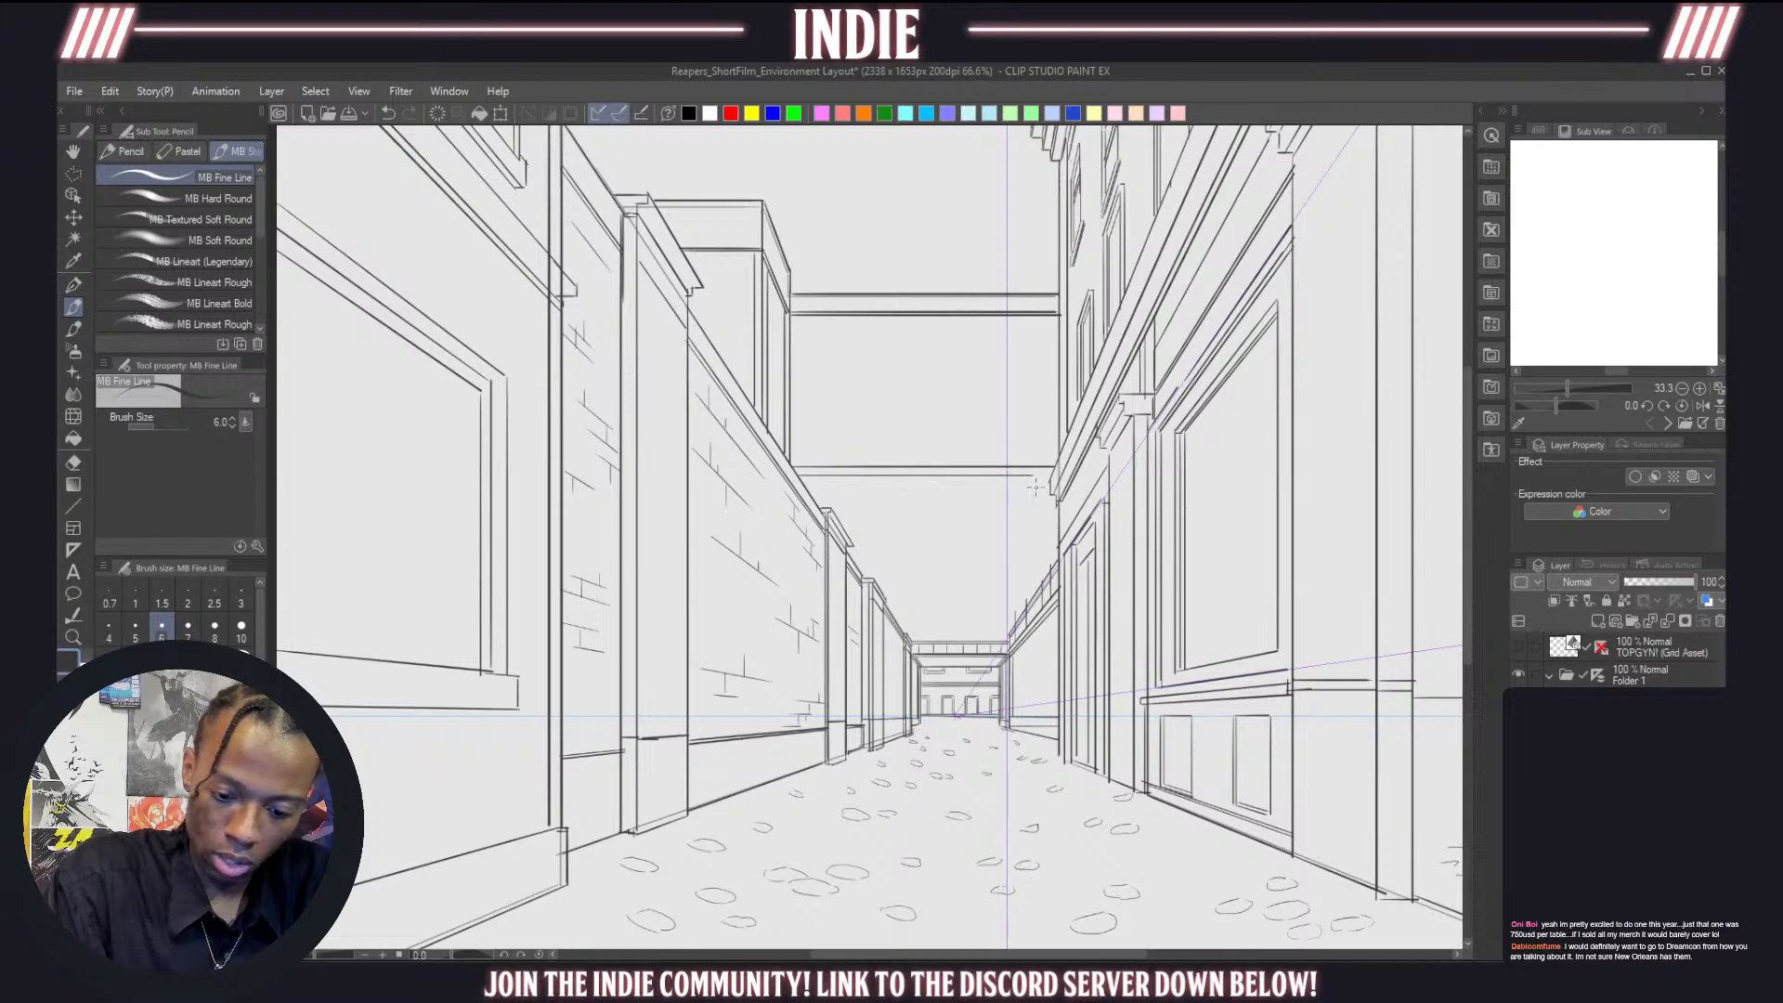
pyautogui.moveTo(789, 484); pyautogui.dragTo(1050, 483)
pyautogui.hotkey('ctrl', 'z')
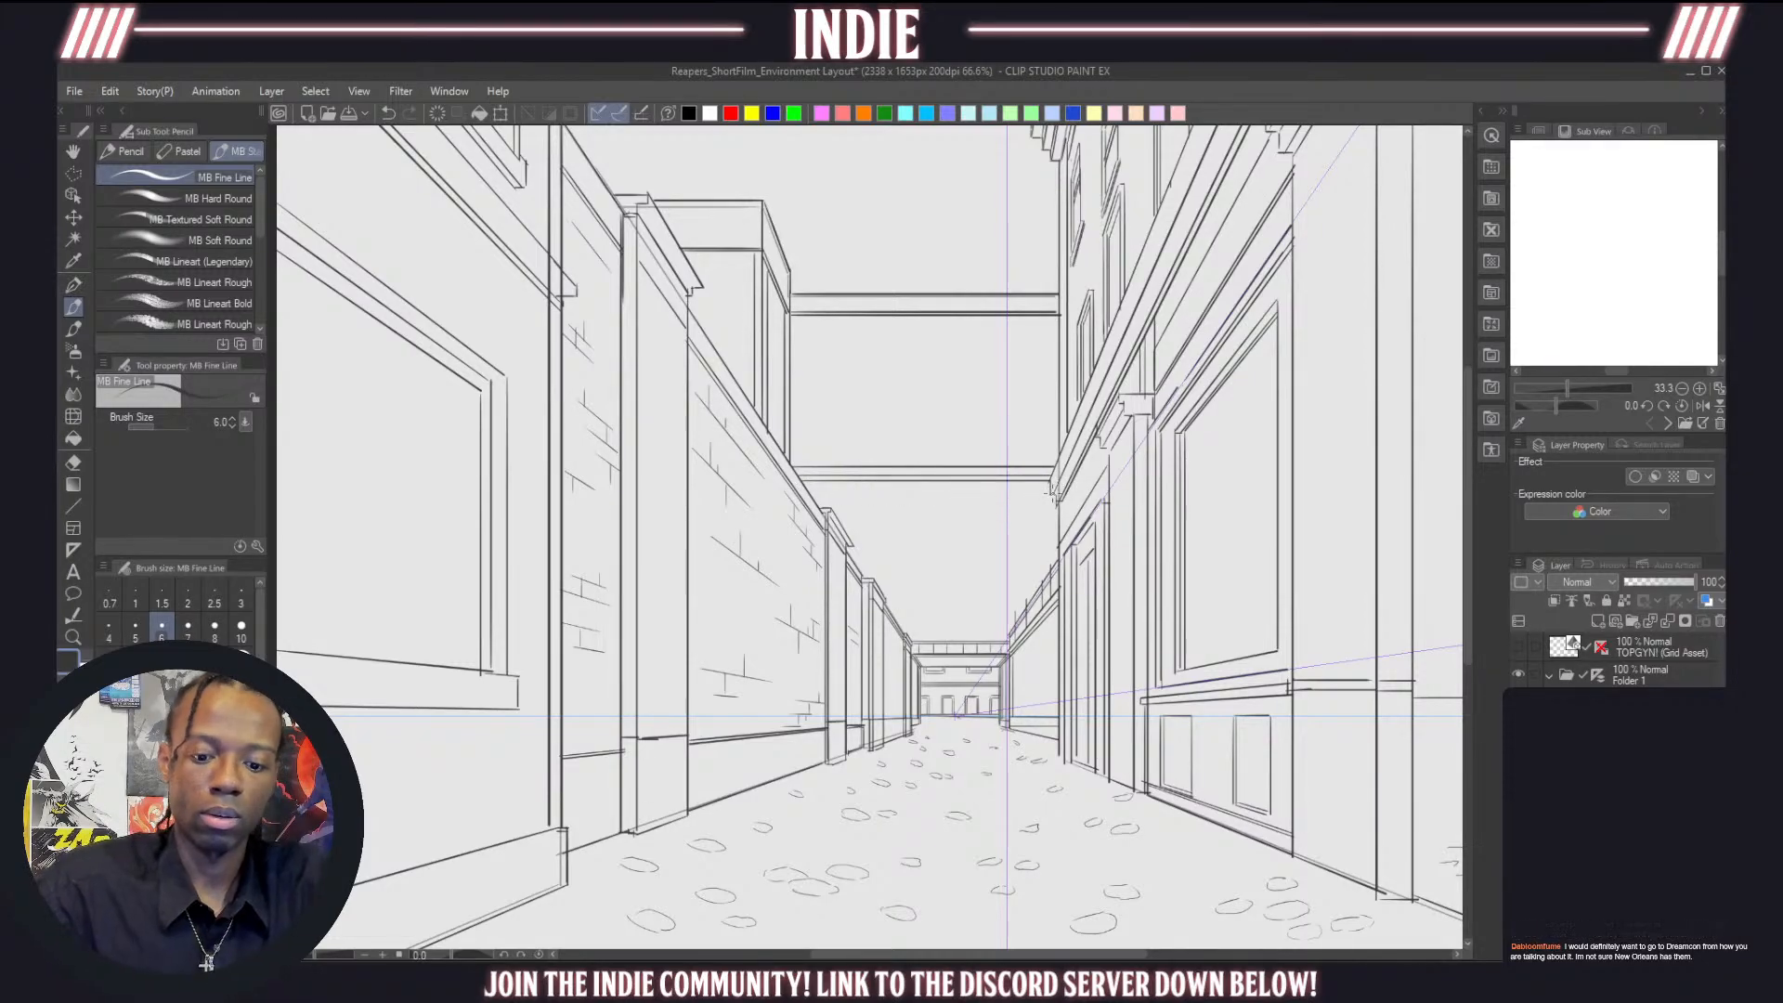
# Examine the alley composition and the overhead bridge both as a whole and up close
pyautogui.scroll(-2, 818, 443)
pyautogui.scroll(-2, 817, 443)
pyautogui.scroll(4, 819, 422)
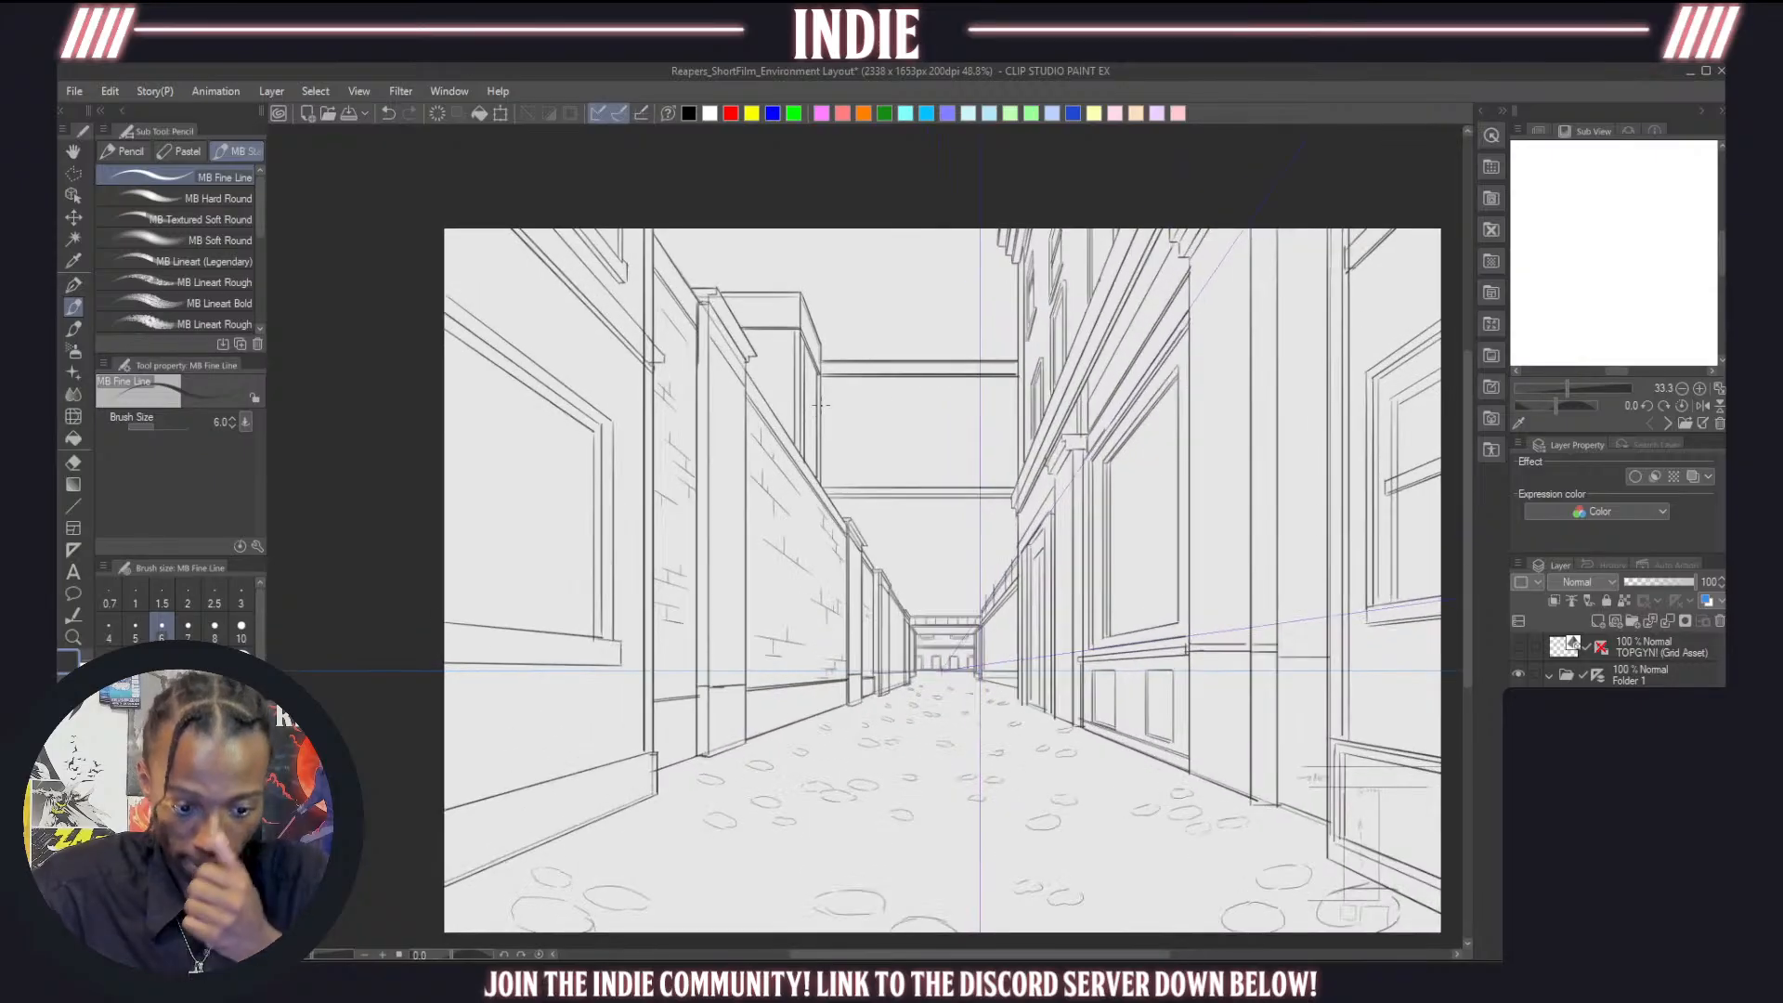
pyautogui.scroll(-2, 821, 401)
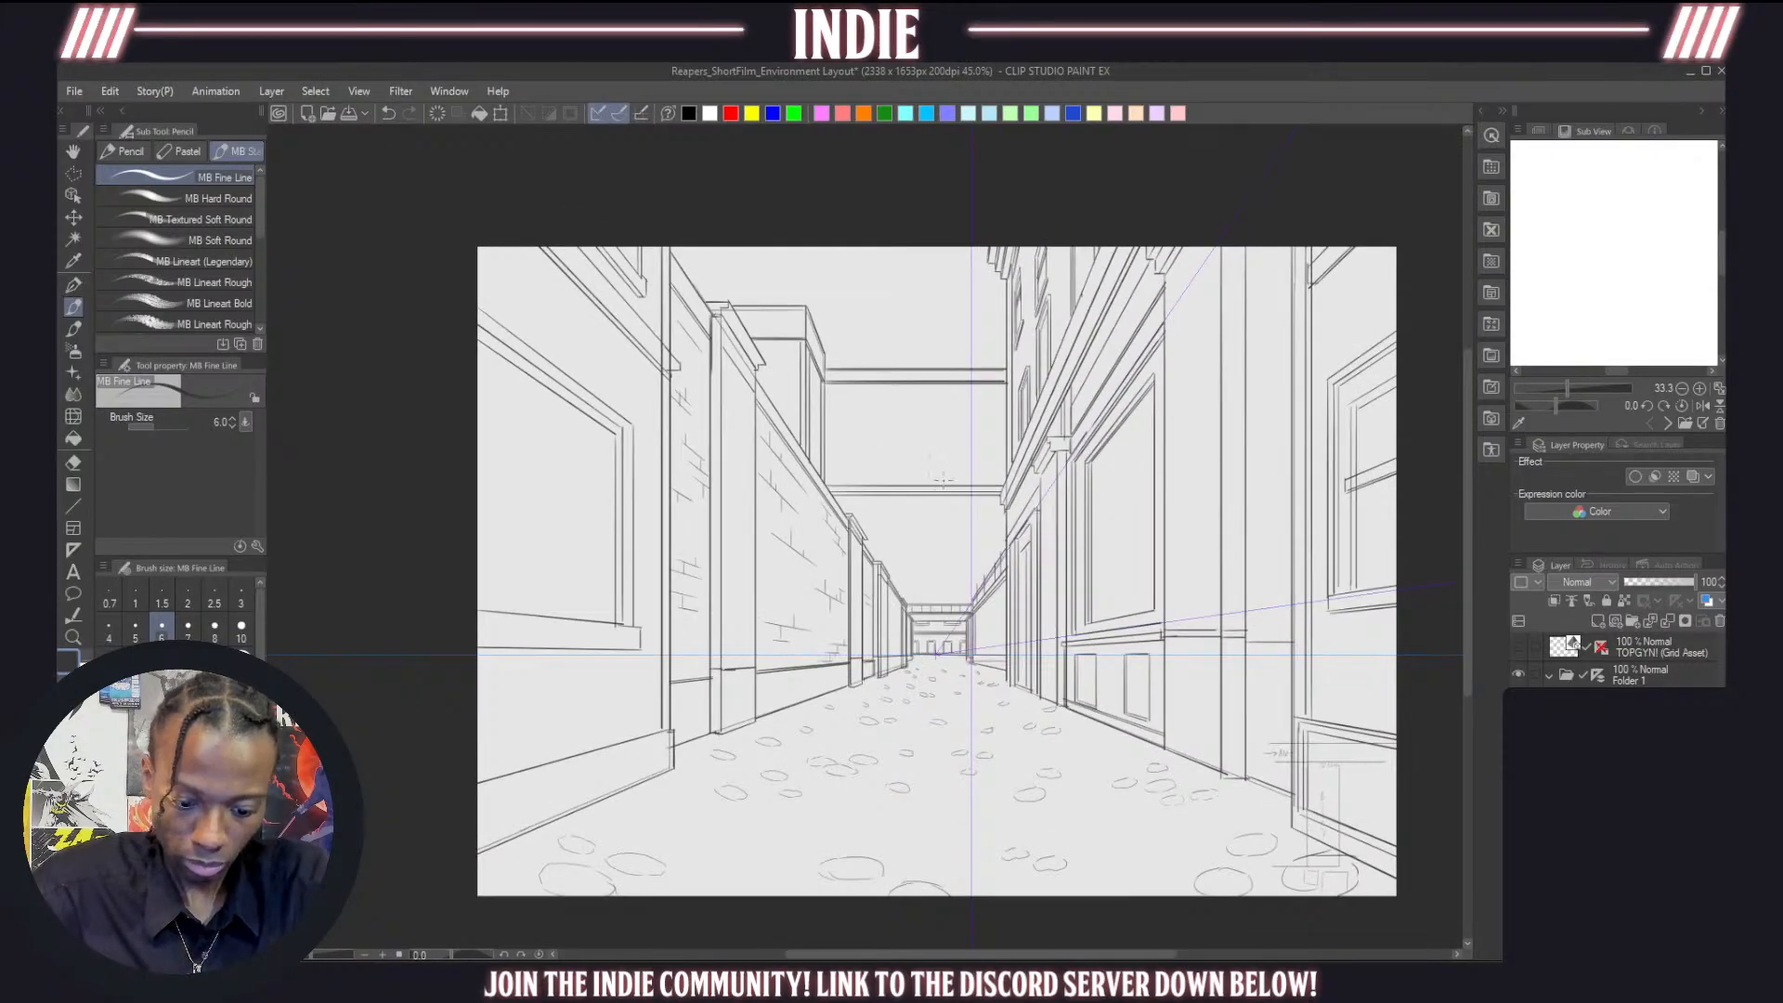
pyautogui.scroll(-1, 939, 514)
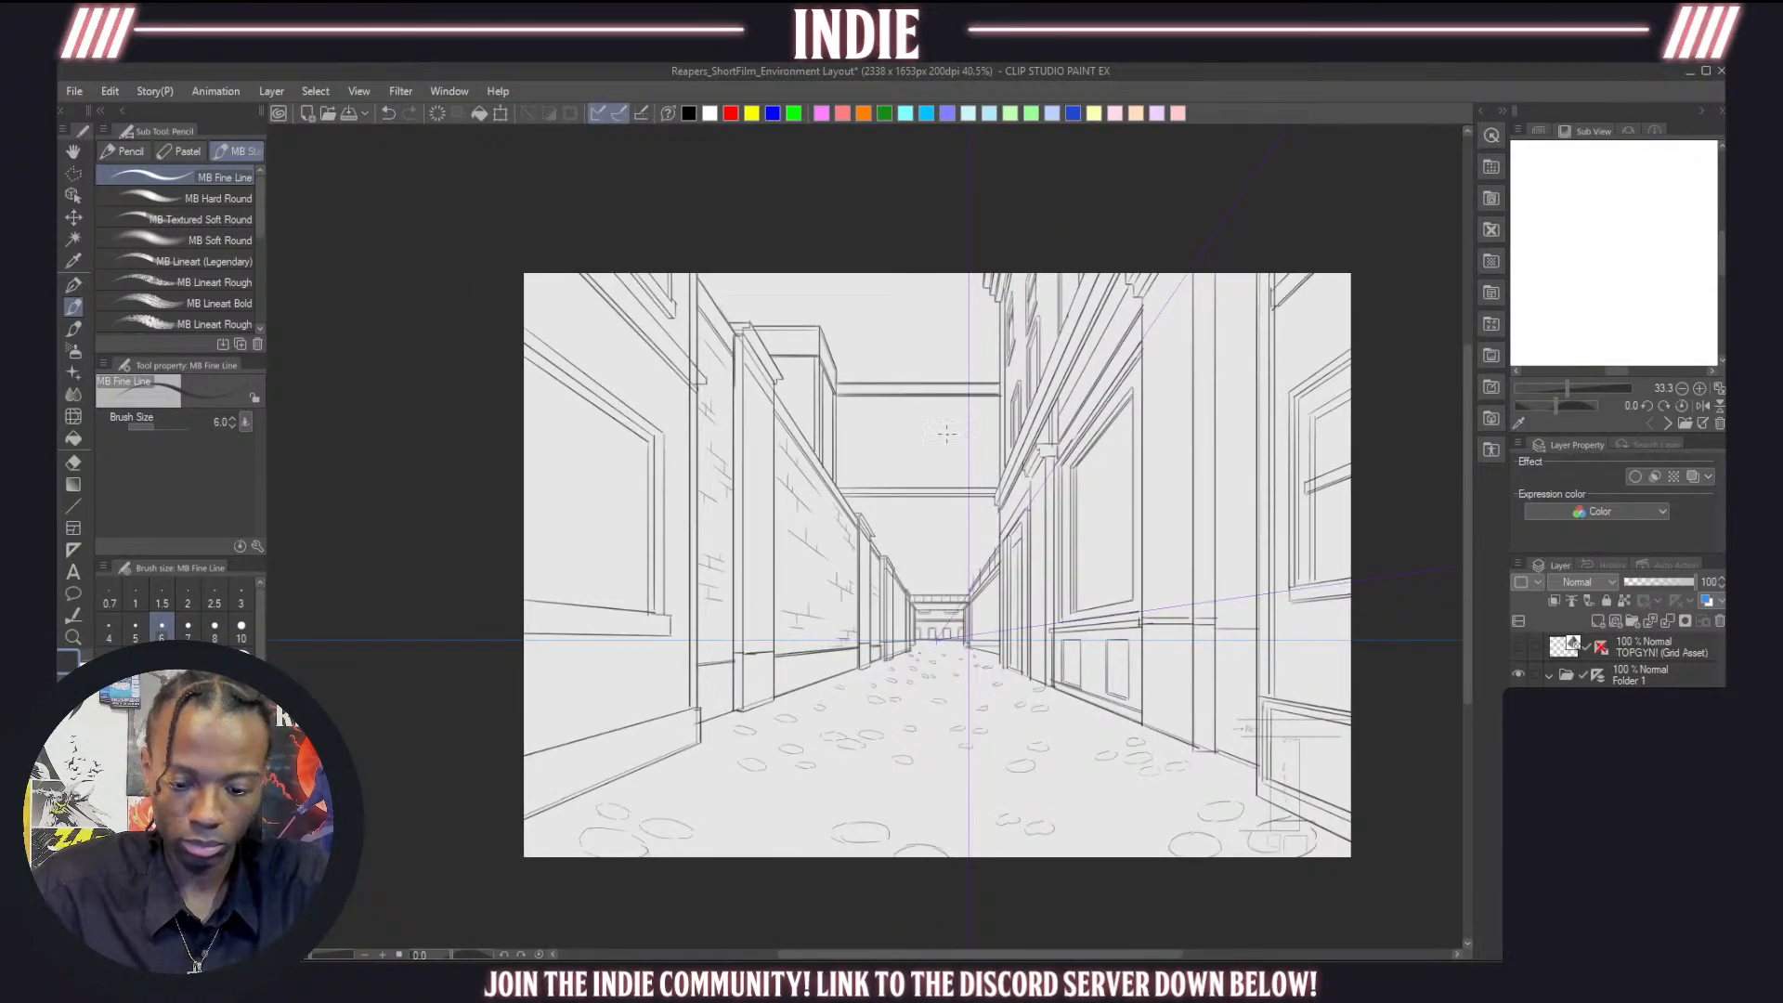
pyautogui.scroll(1, 942, 421)
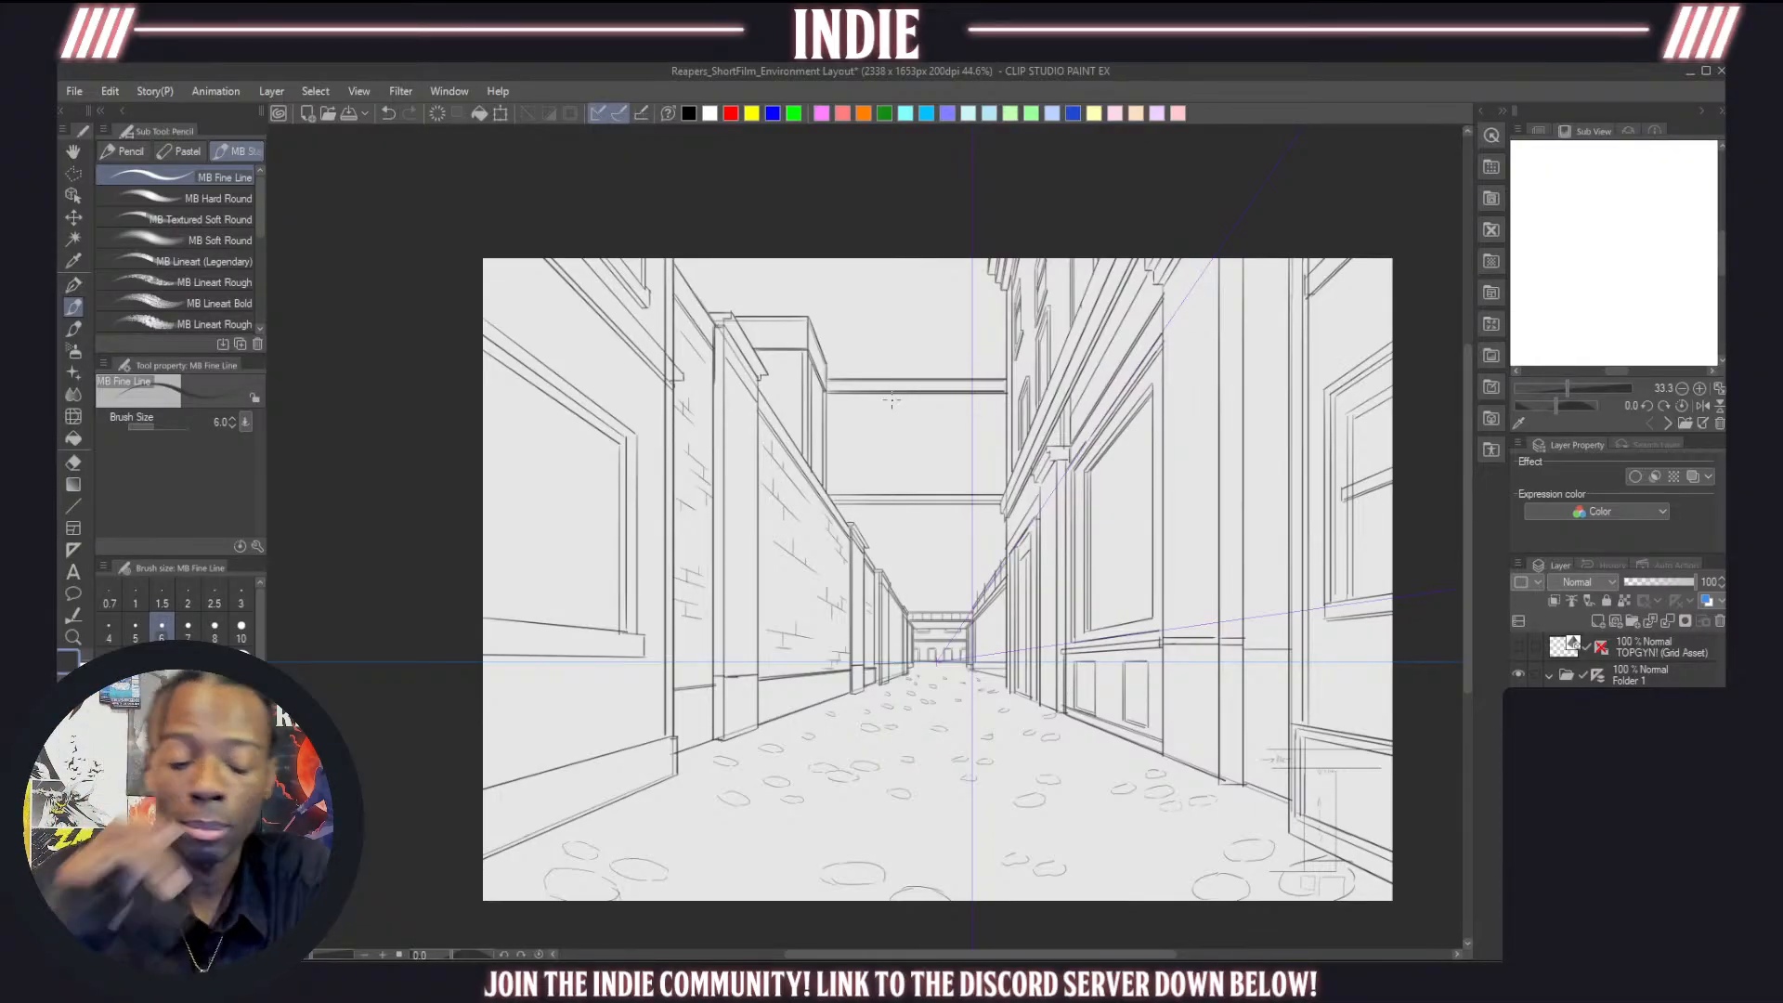
pyautogui.scroll(6, 860, 392)
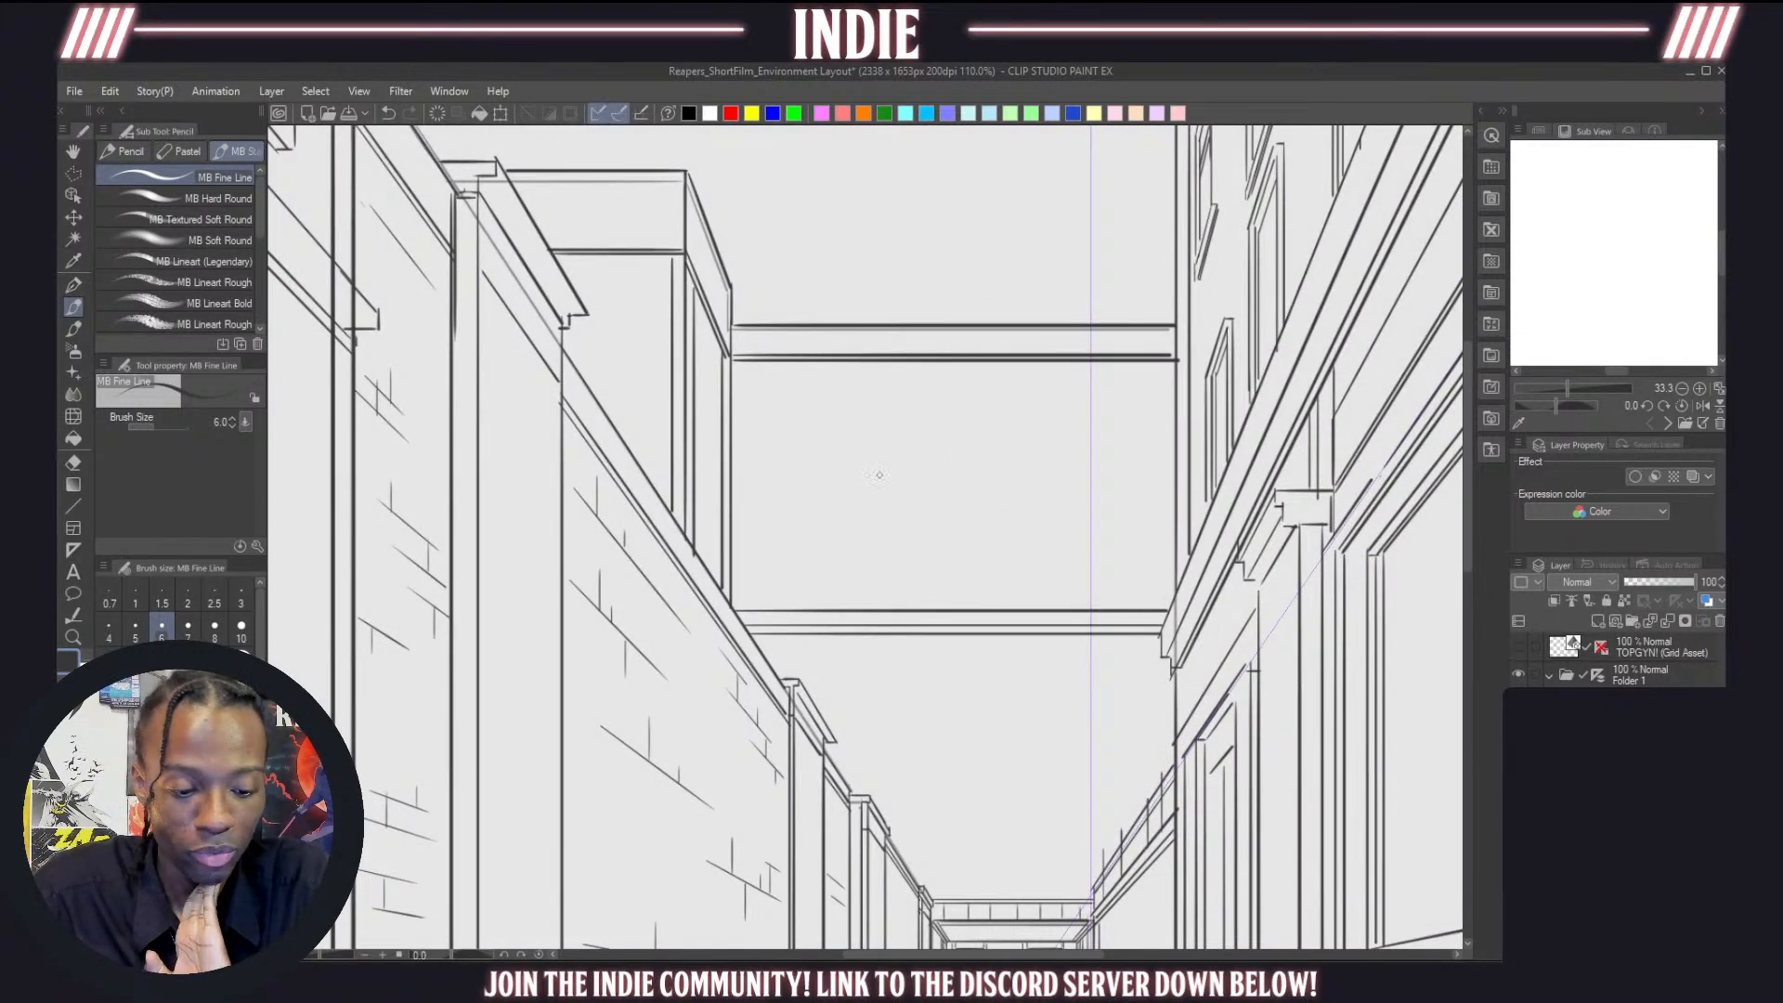
pyautogui.scroll(1, 993, 506)
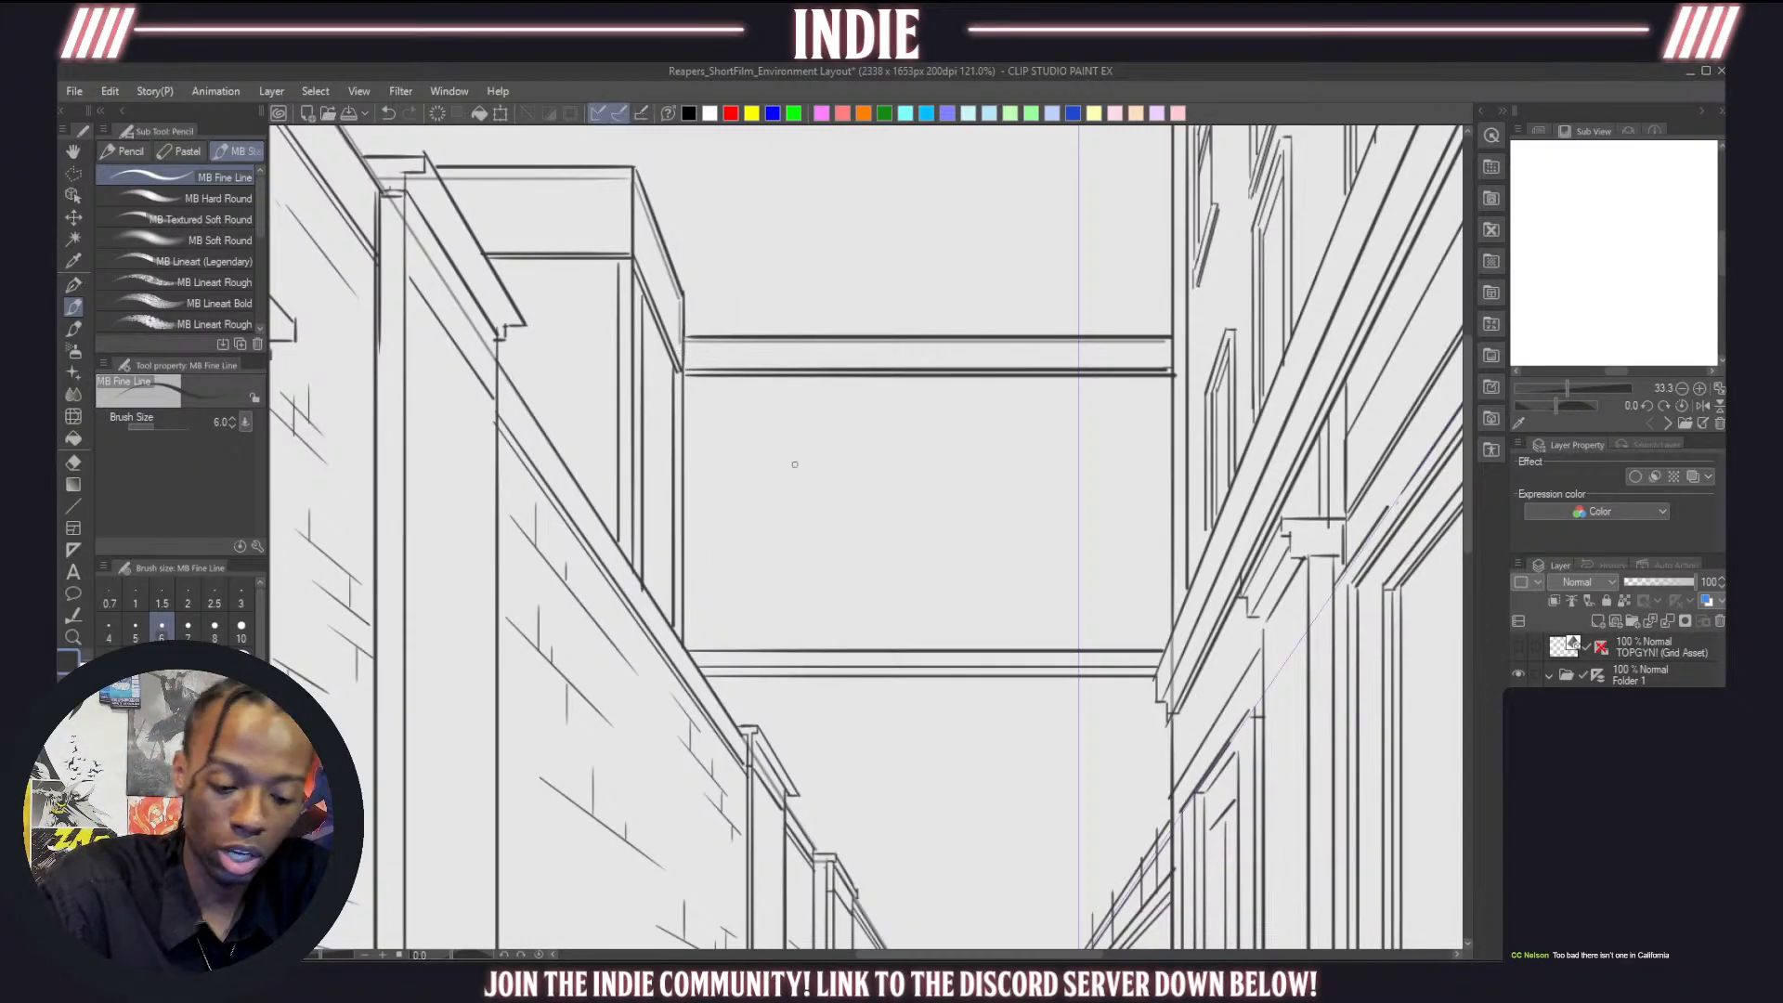
pyautogui.scroll(-6, 1126, 344)
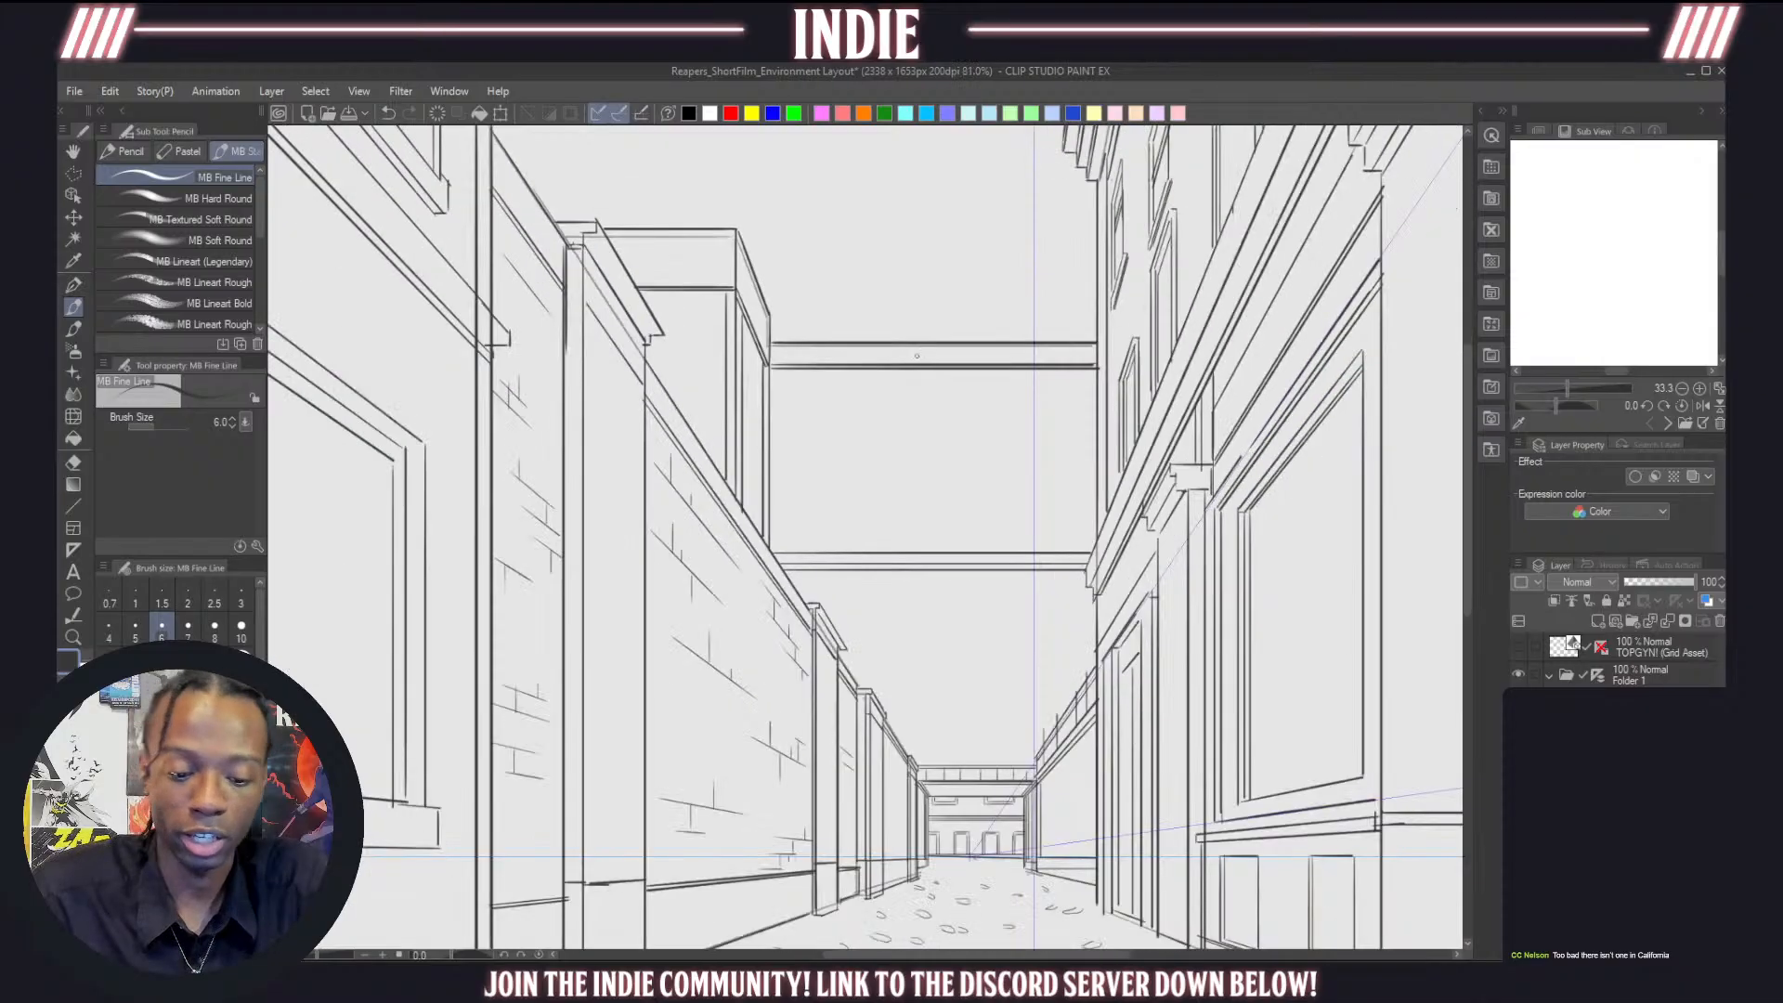
# Draw a narrow perspective window with an inner frame and sill on the tower's side face beside the bridge
pyautogui.scroll(6, 891, 406)
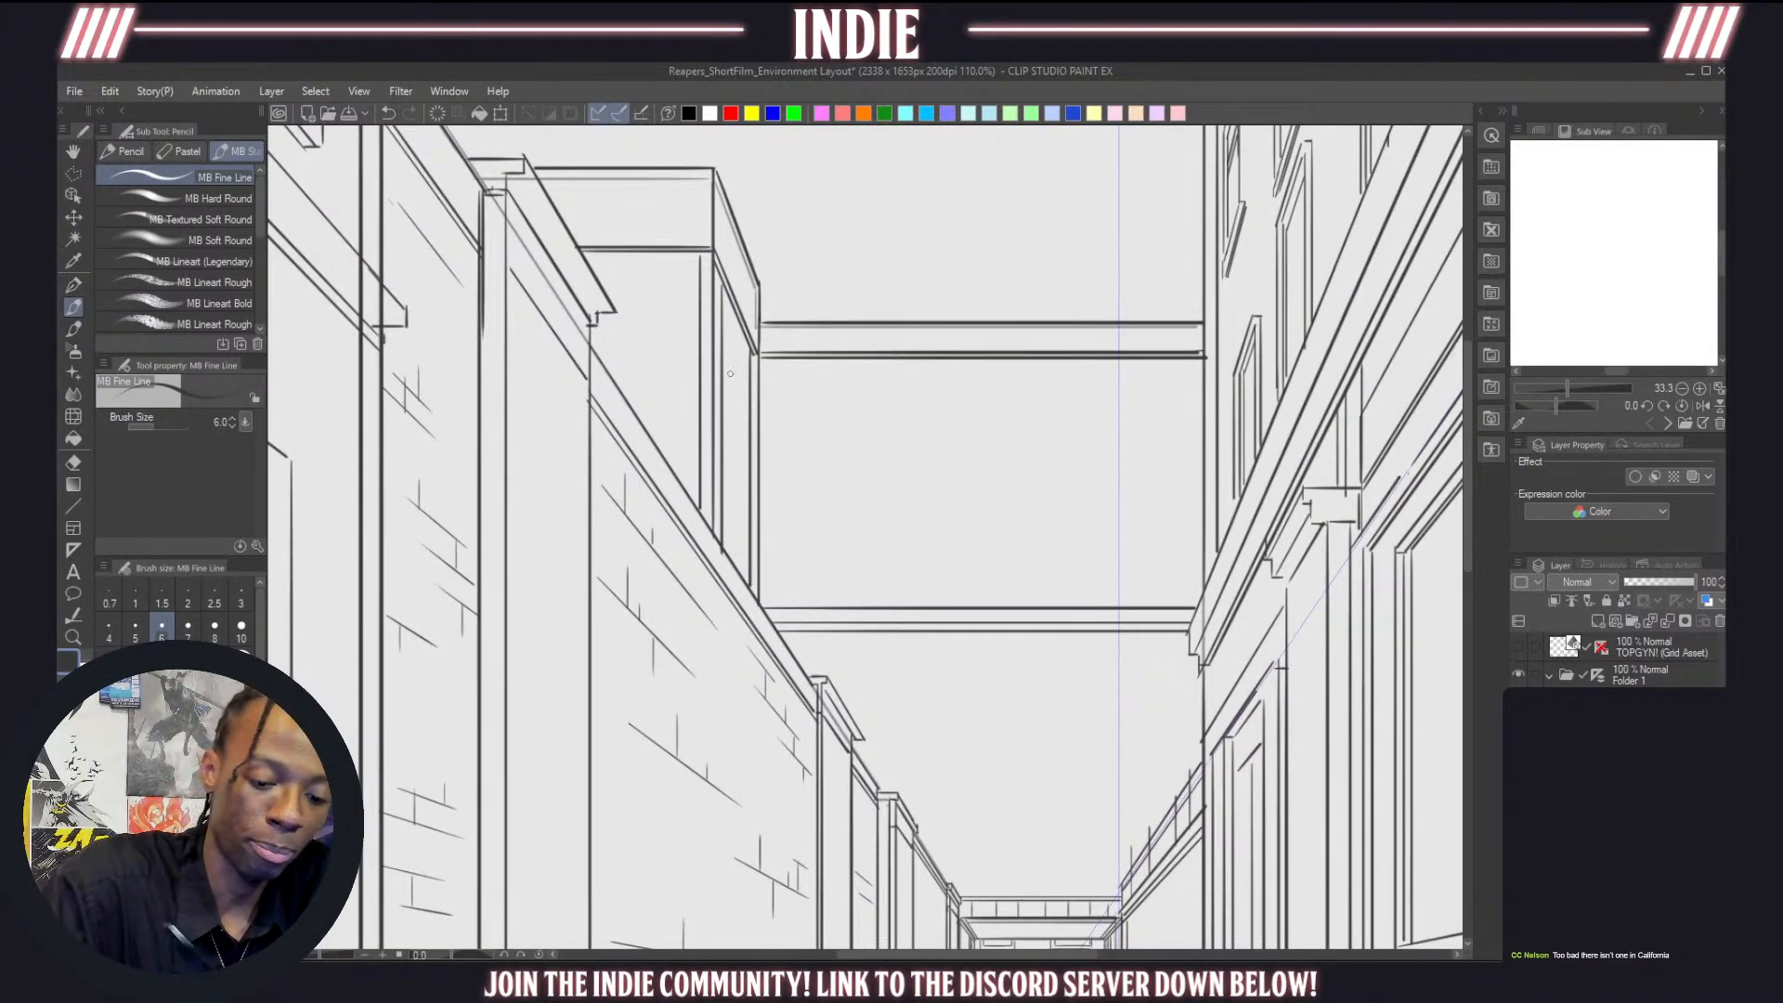
pyautogui.moveTo(727, 353); pyautogui.dragTo(742, 453)
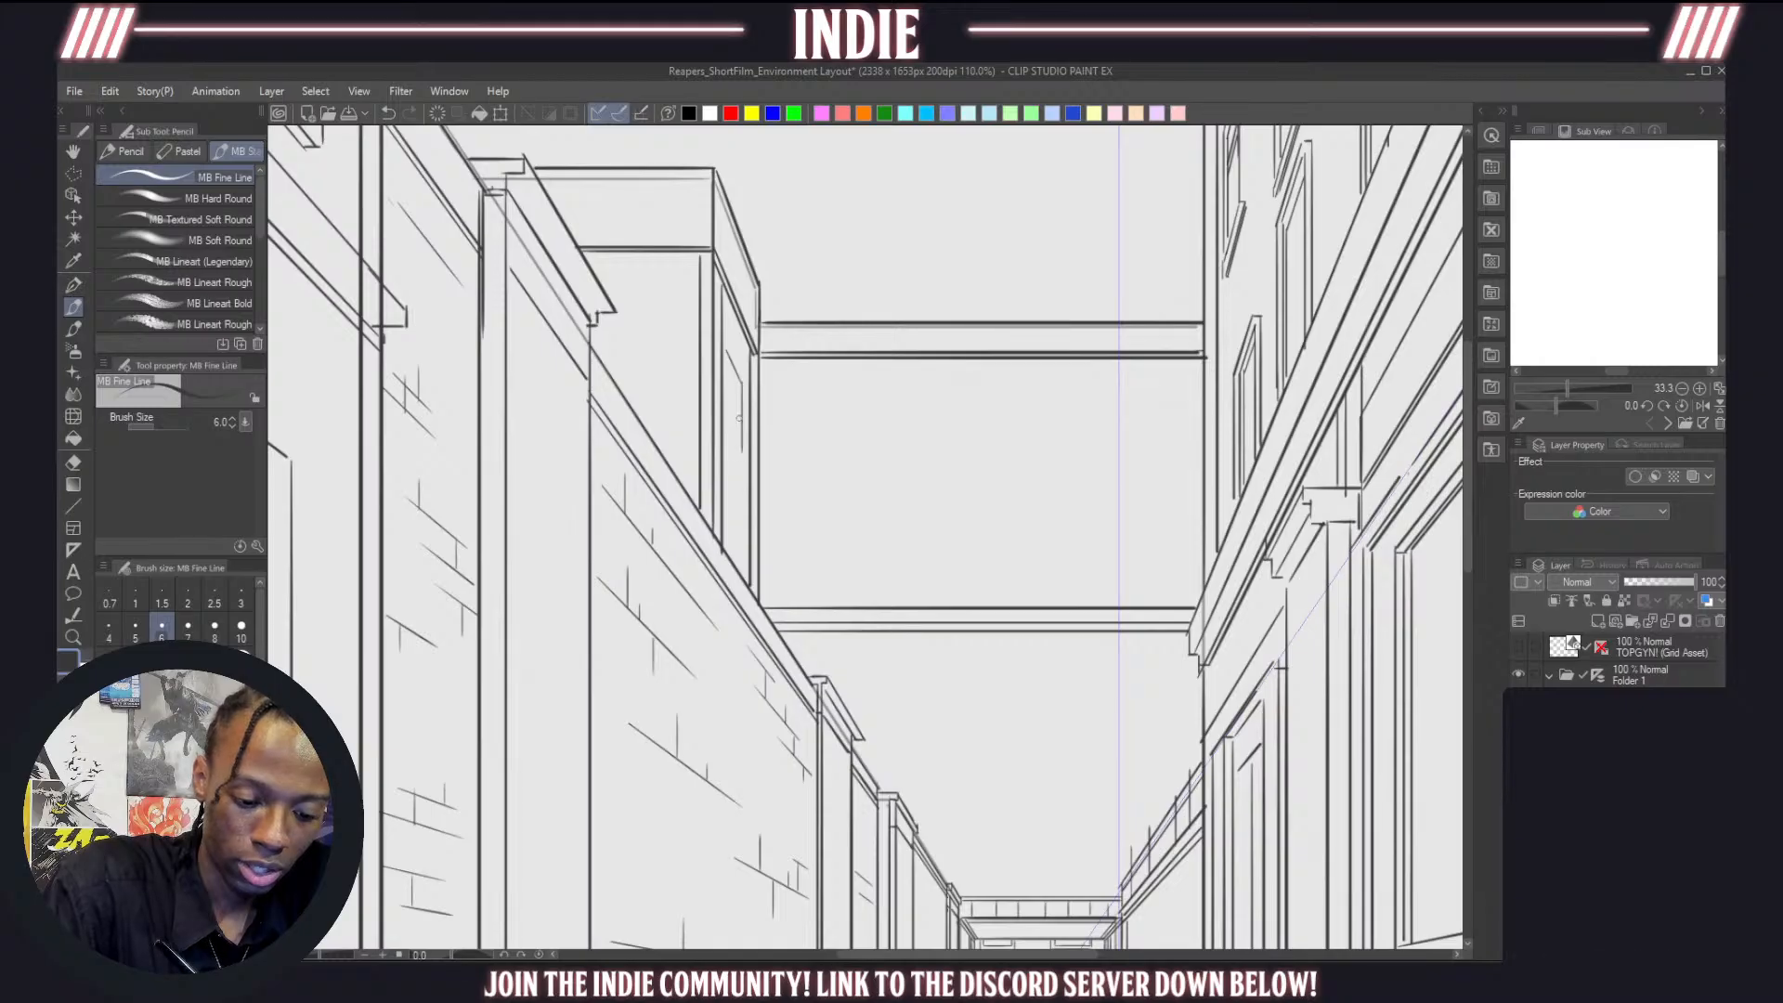
pyautogui.moveTo(726, 353); pyautogui.dragTo(726, 456)
pyautogui.hotkey('ctrl', 'z')
pyautogui.moveTo(726, 357); pyautogui.dragTo(743, 479)
pyautogui.hotkey('ctrl', 'z')
pyautogui.hotkey('ctrl', 'z')
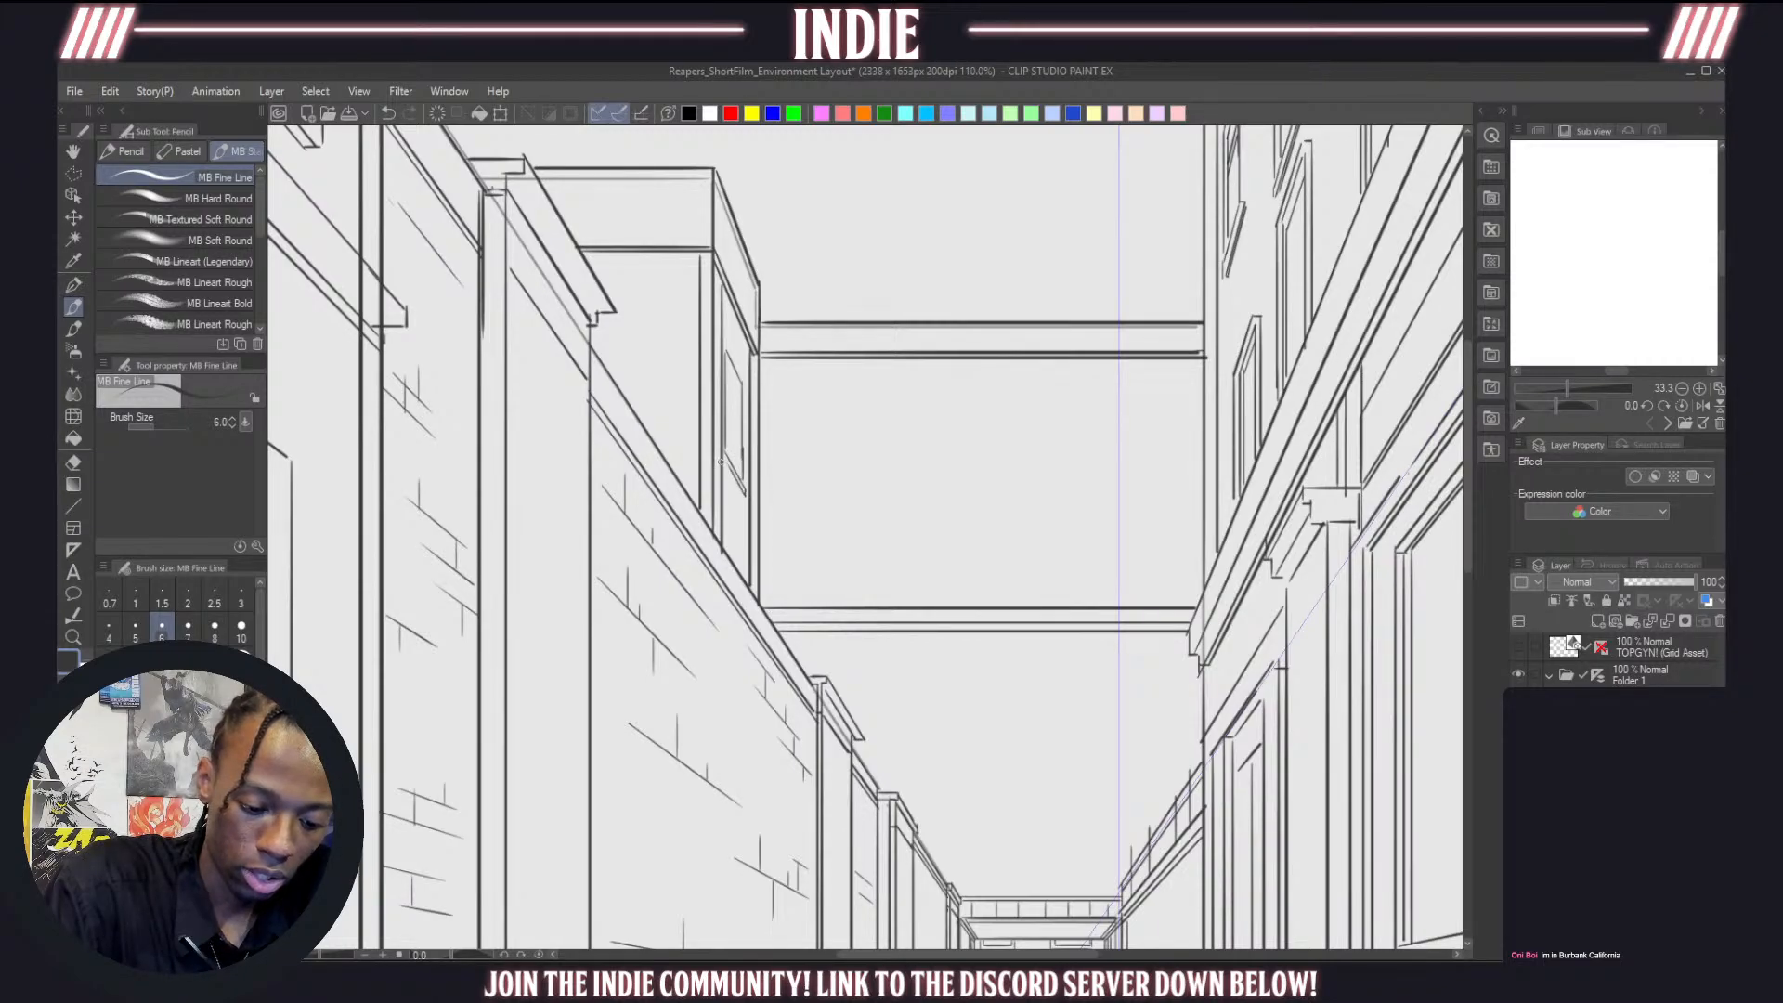
pyautogui.hotkey('ctrl', 'z')
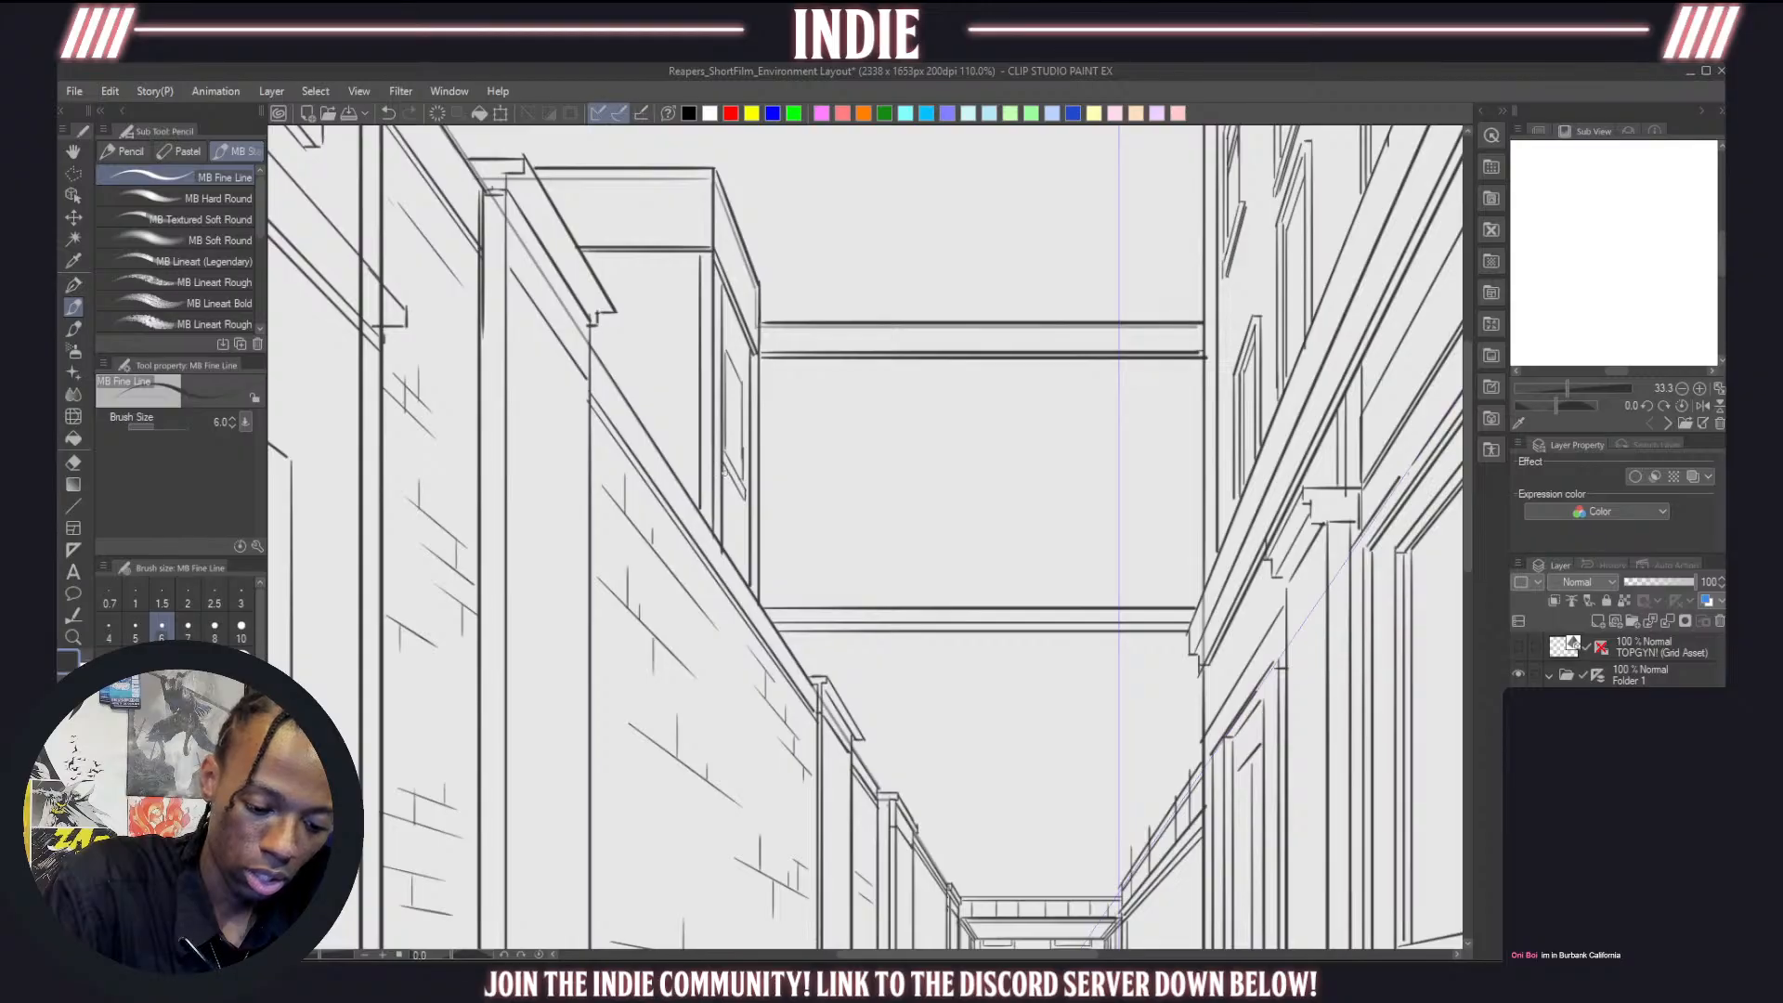
pyautogui.moveTo(718, 461); pyautogui.dragTo(742, 500)
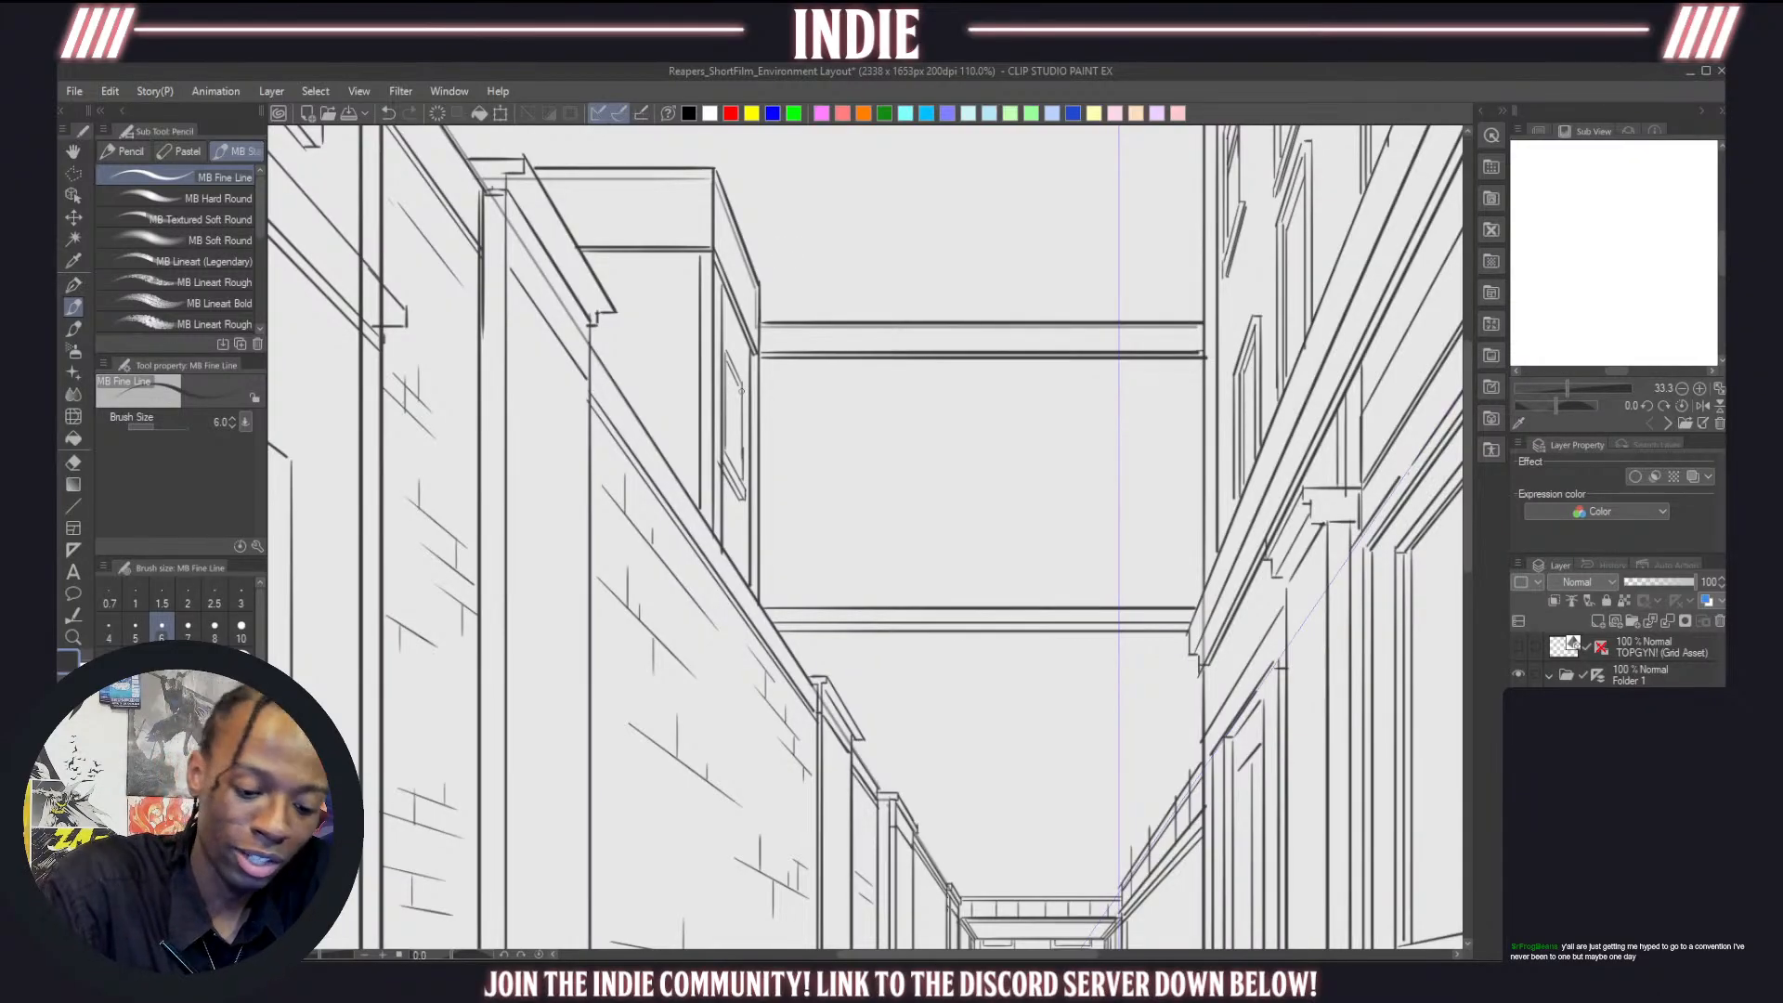
pyautogui.moveTo(742, 391); pyautogui.dragTo(744, 479)
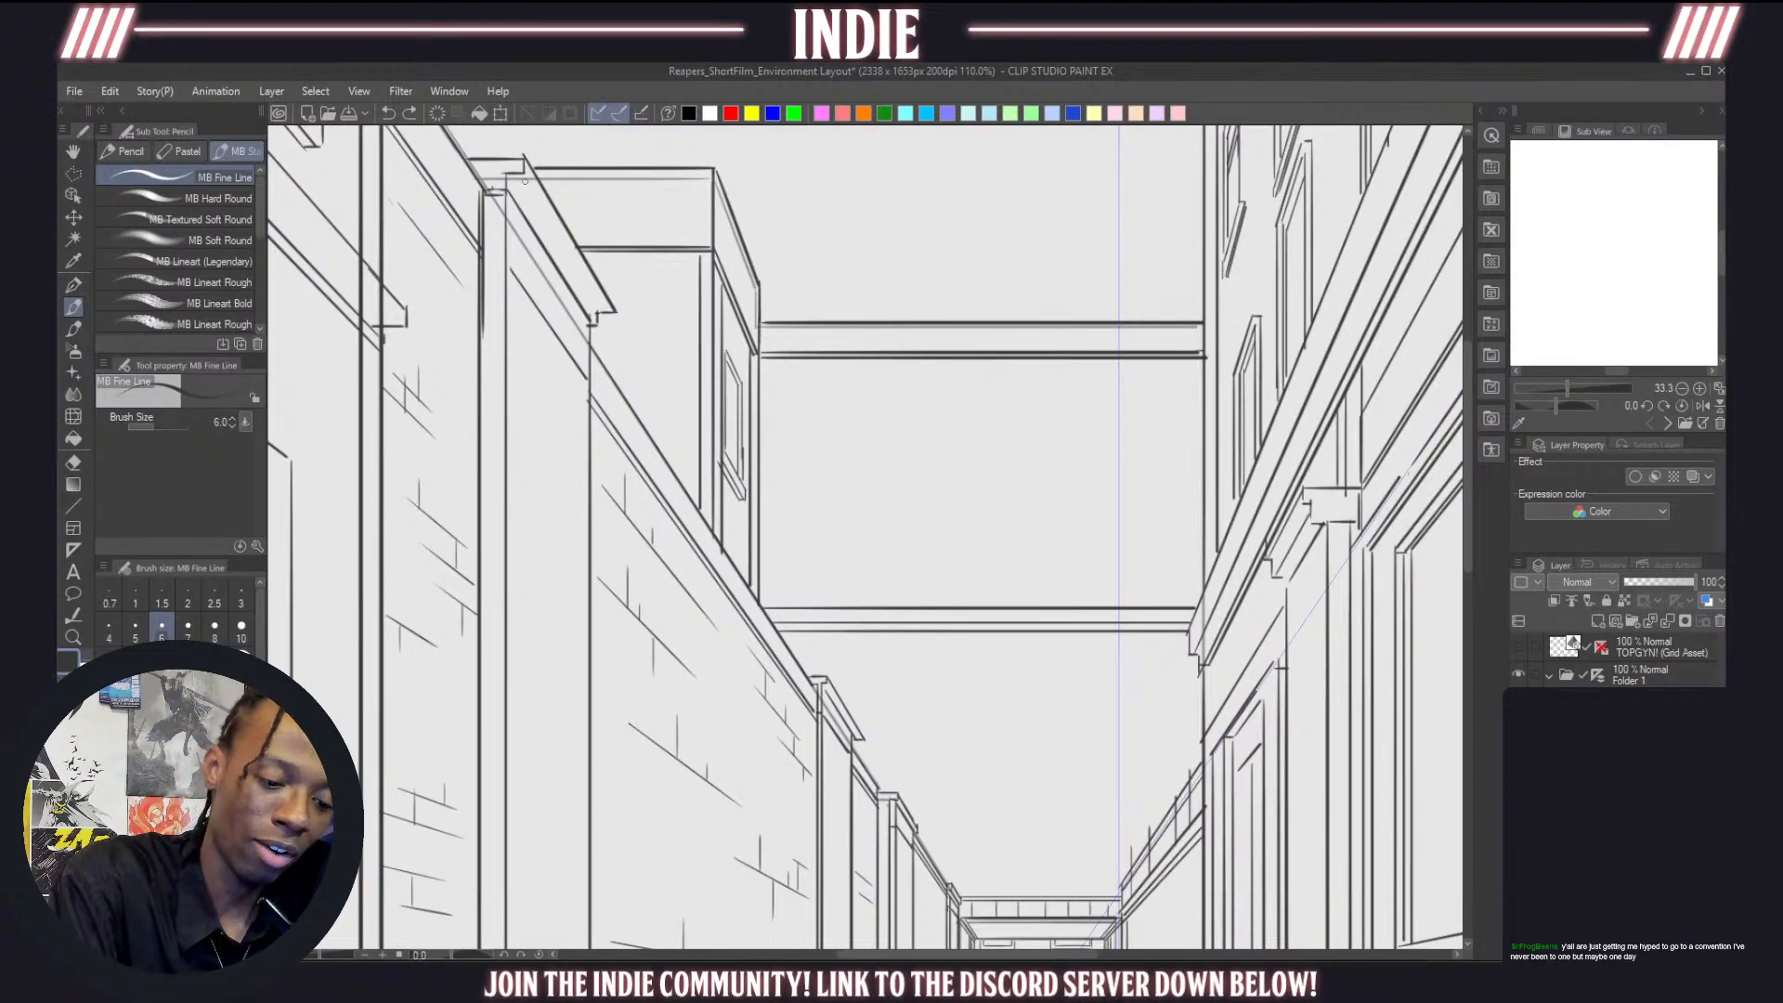
pyautogui.moveTo(521, 176); pyautogui.dragTo(612, 316)
pyautogui.hotkey('ctrl', 'z')
pyautogui.moveTo(521, 178)
pyautogui.mouseDown()
pyautogui.moveTo(598, 318)
pyautogui.moveTo(583, 238)
pyautogui.moveTo(593, 315)
pyautogui.moveTo(532, 167)
pyautogui.moveTo(668, 356)
pyautogui.moveTo(662, 402)
pyautogui.mouseUp()
pyautogui.hotkey('ctrl', 'z')
pyautogui.hotkey('ctrl', 'z')
pyautogui.hotkey('ctrl', 'z')
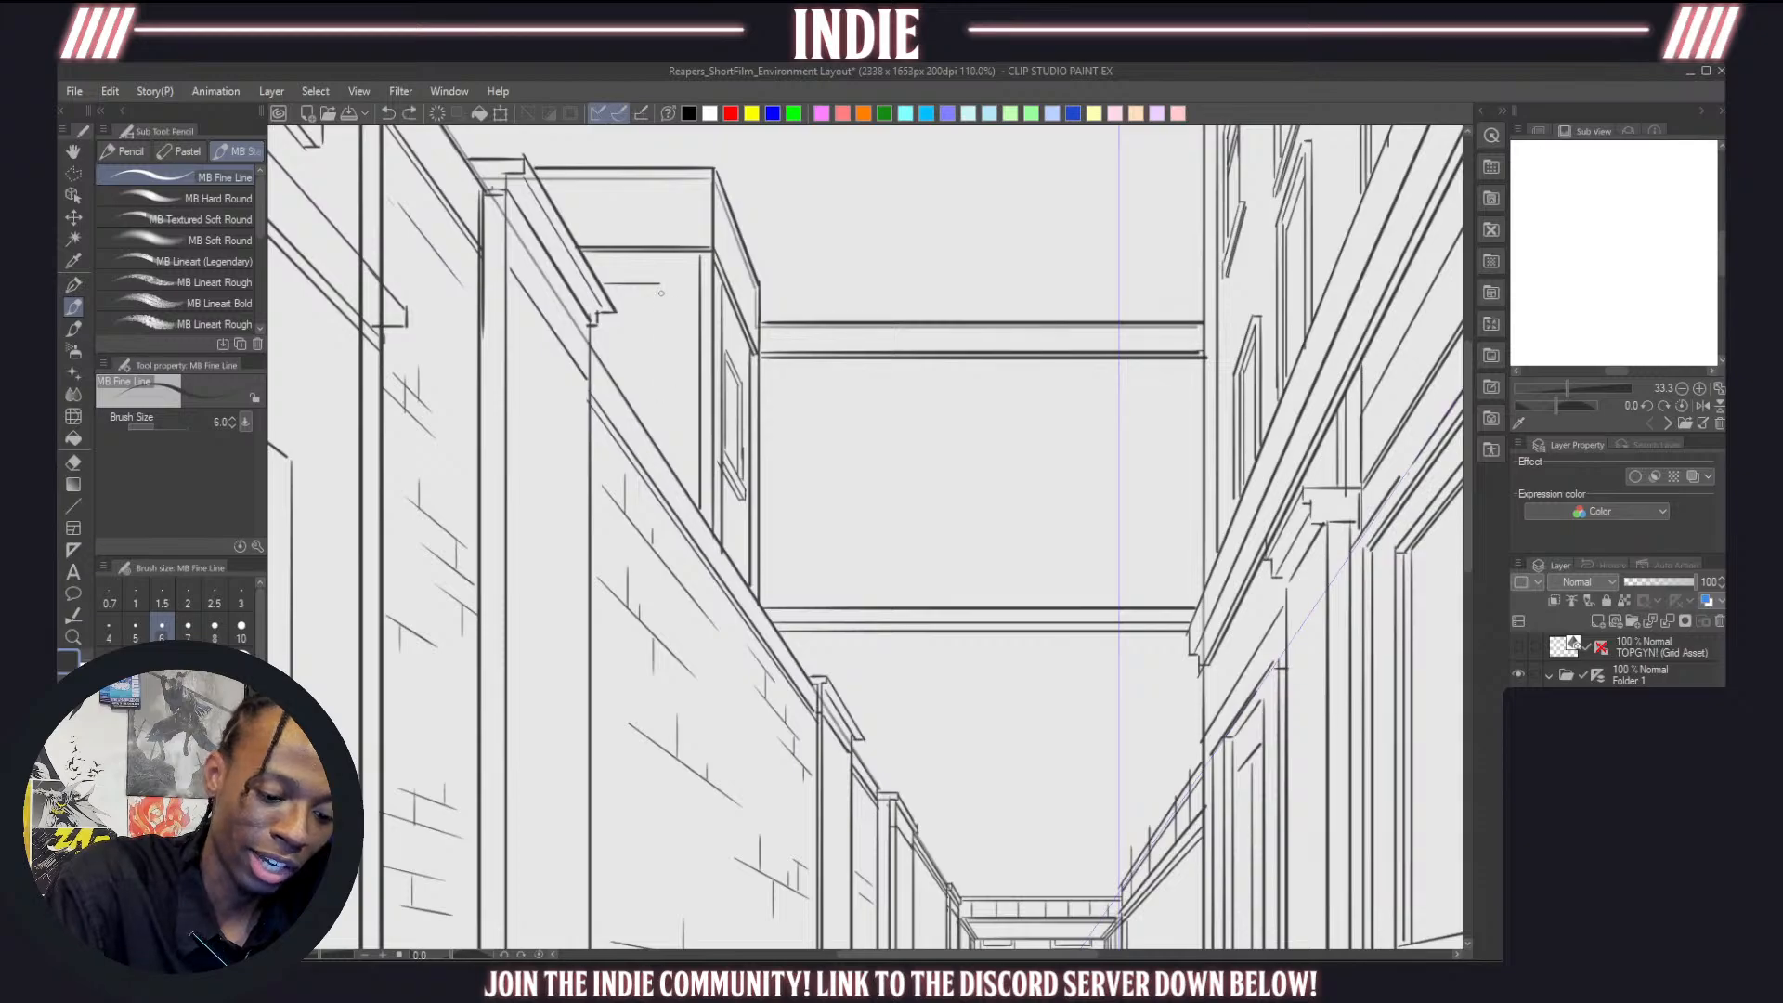
# Draw a partly hidden window with a sill and inner frame line on the tower's front face
pyautogui.moveTo(662, 284); pyautogui.dragTo(668, 418)
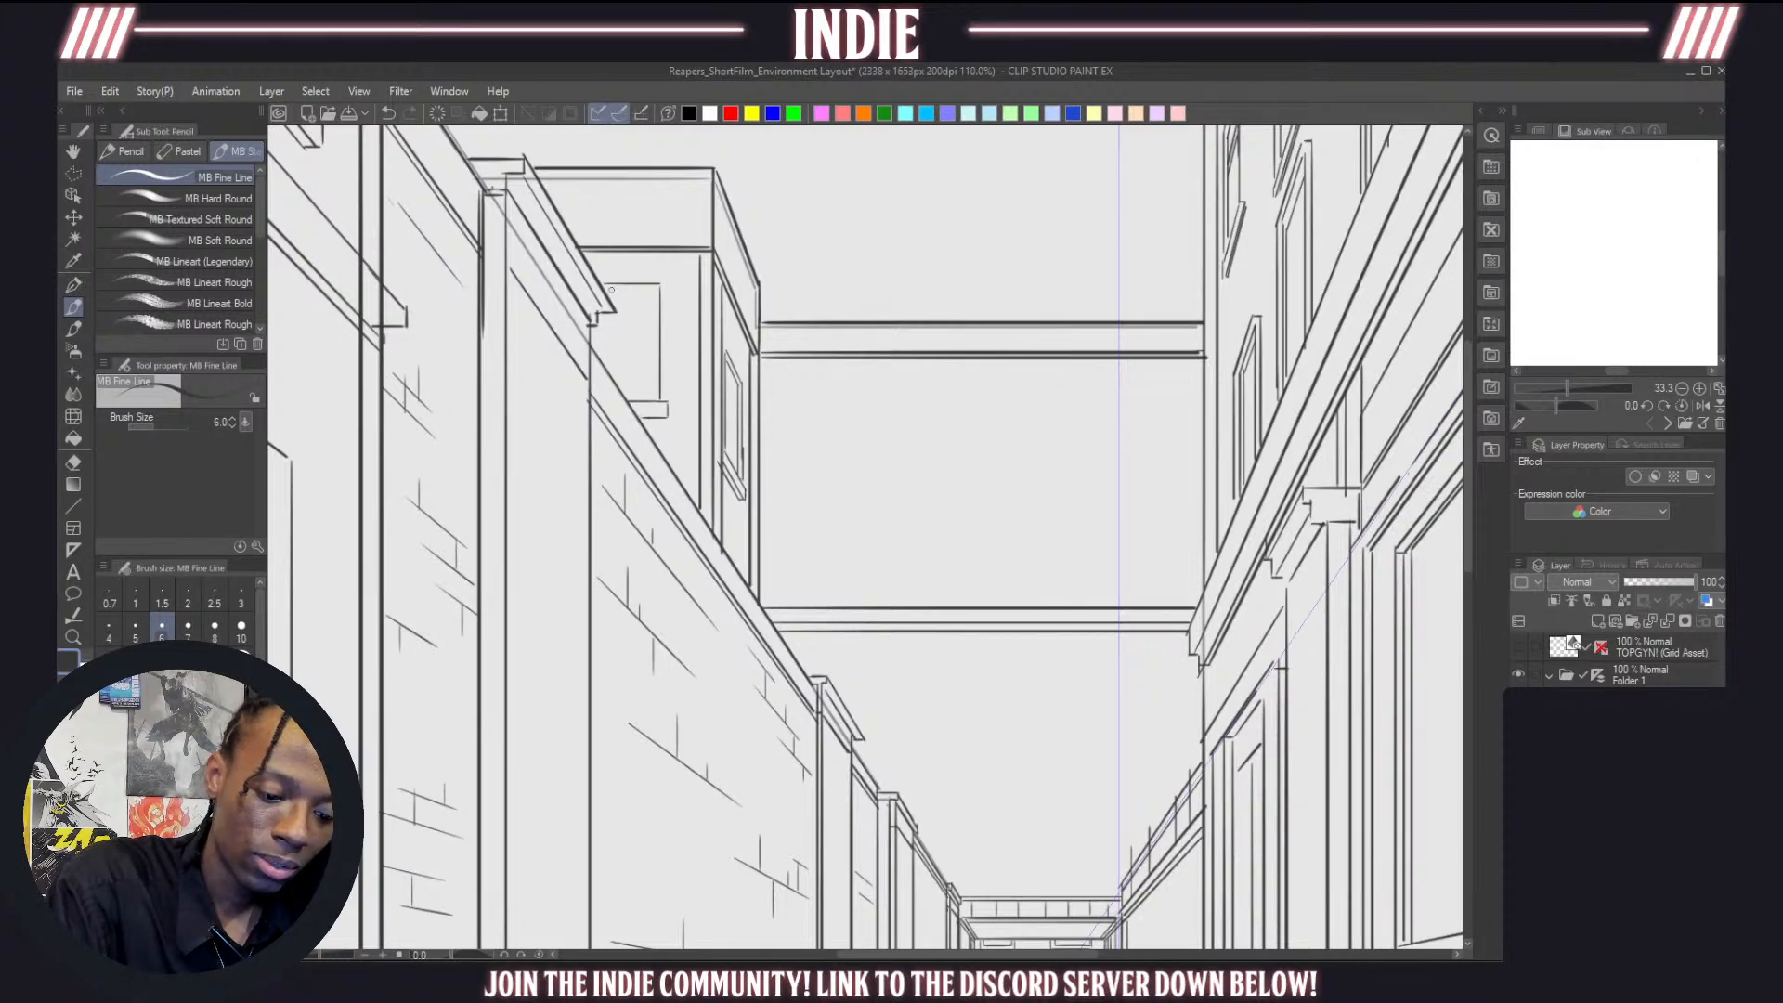
pyautogui.moveTo(611, 290)
pyautogui.mouseDown()
pyautogui.moveTo(656, 299)
pyautogui.moveTo(653, 399)
pyautogui.mouseUp()
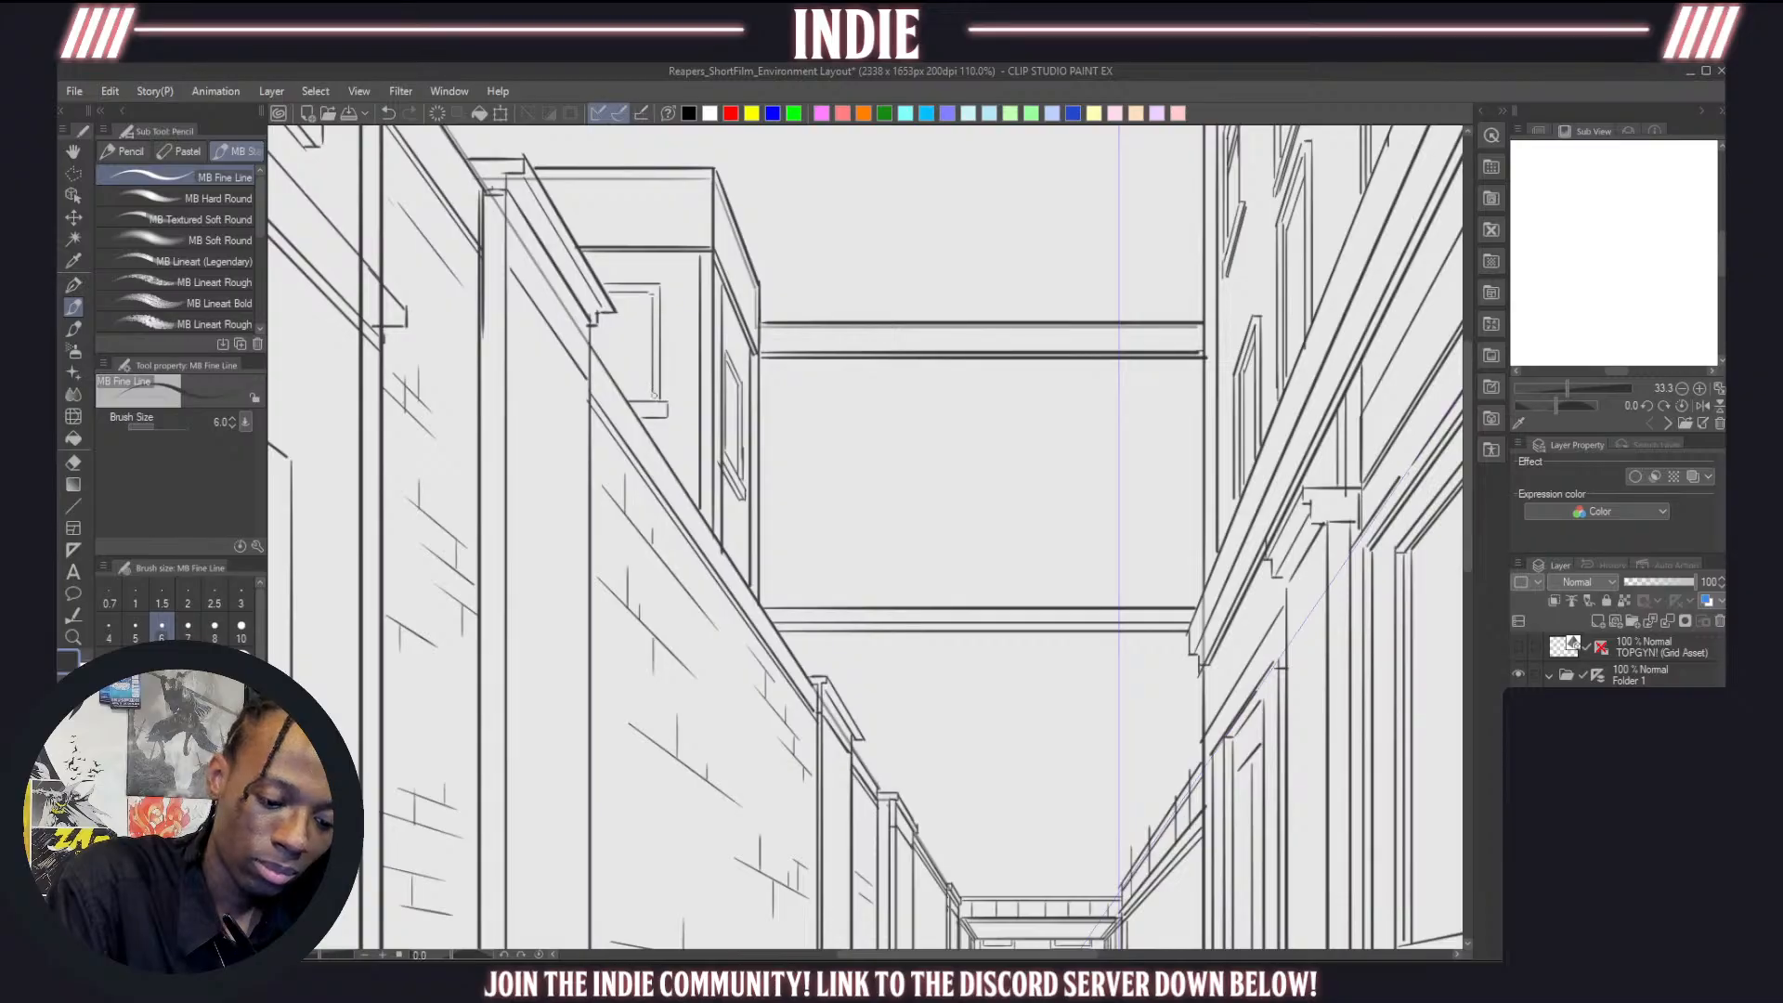
pyautogui.moveTo(653, 295); pyautogui.dragTo(660, 287)
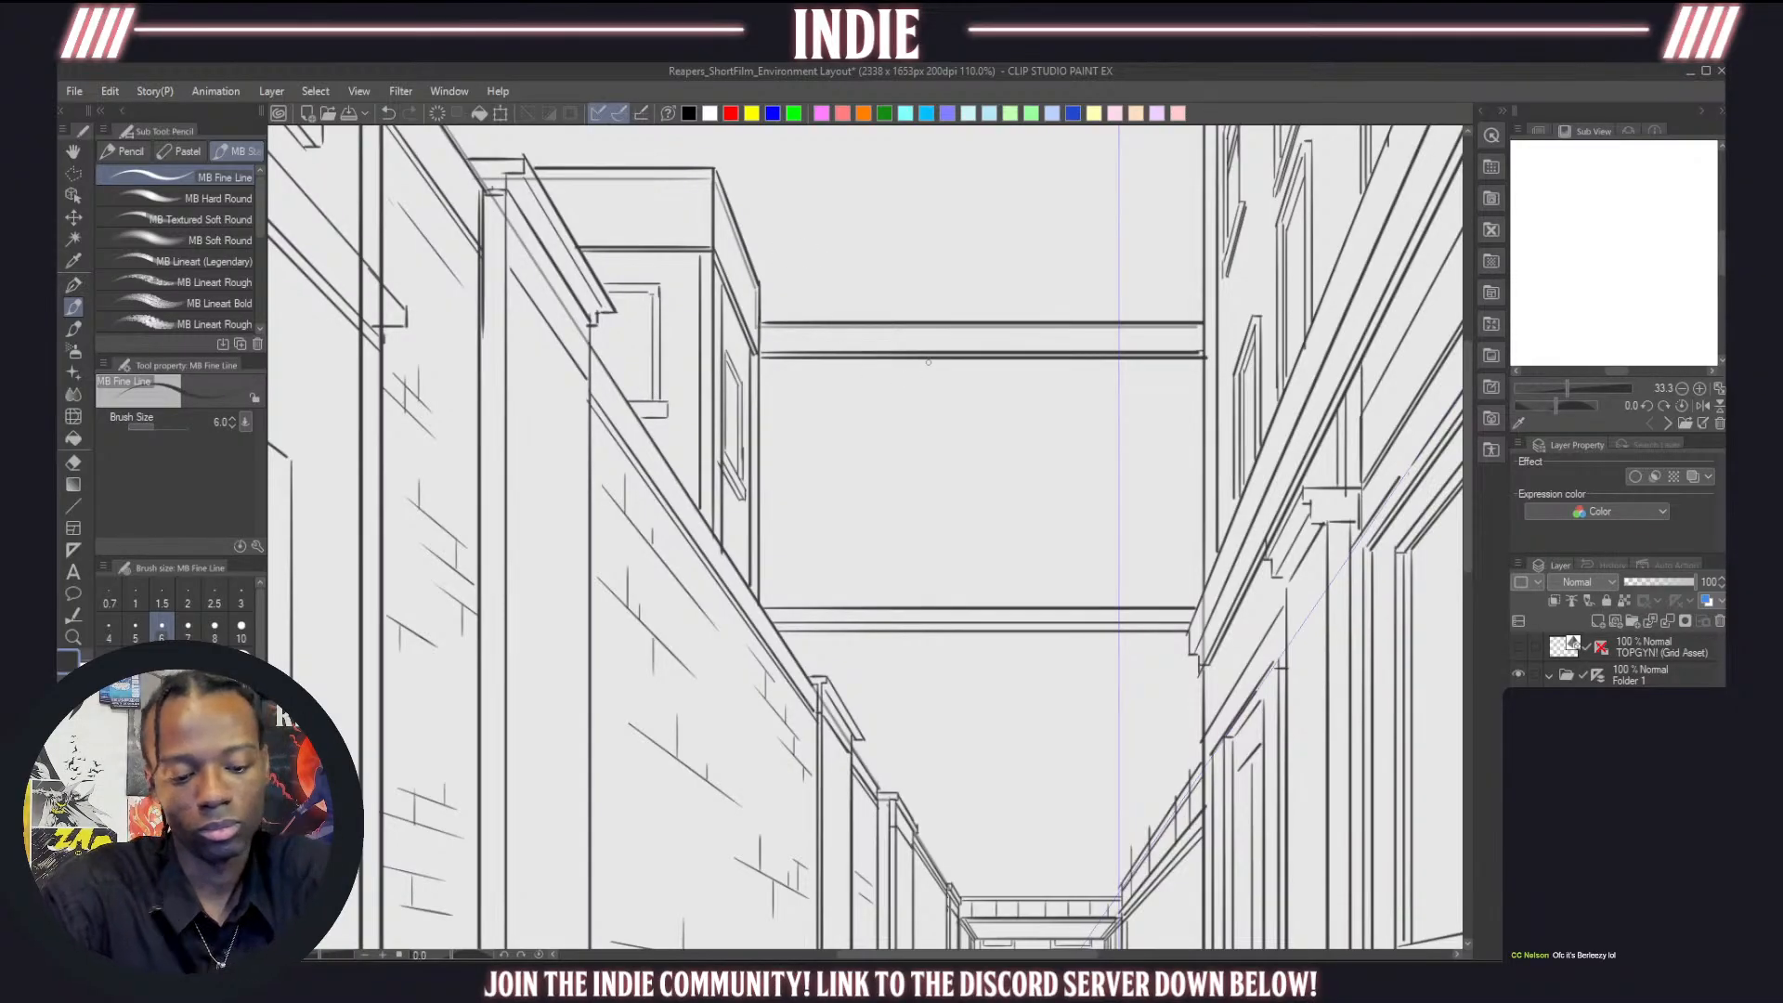
pyautogui.moveTo(792, 391); pyautogui.dragTo(793, 565)
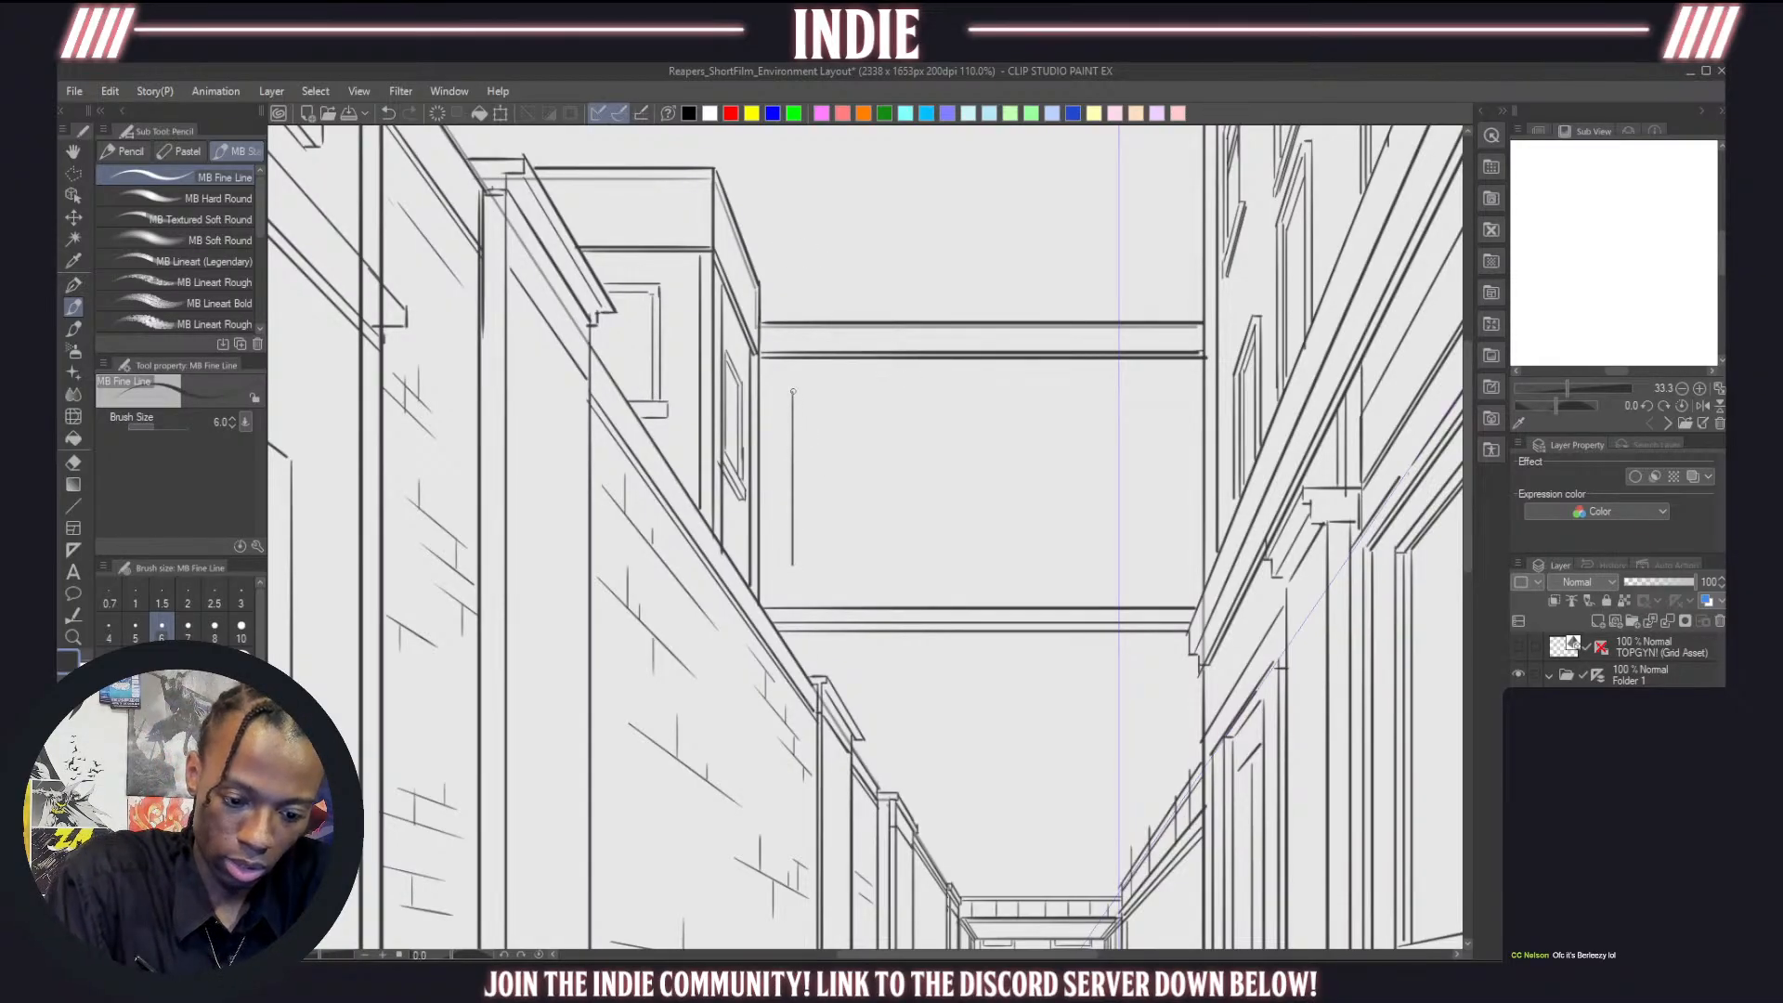
pyautogui.moveTo(790, 390)
pyautogui.mouseDown()
pyautogui.moveTo(889, 390)
pyautogui.moveTo(794, 506)
pyautogui.mouseUp()
pyautogui.hotkey('ctrl', 'z')
pyautogui.hotkey('ctrl', 'z')
pyautogui.hotkey('ctrl', 'z')
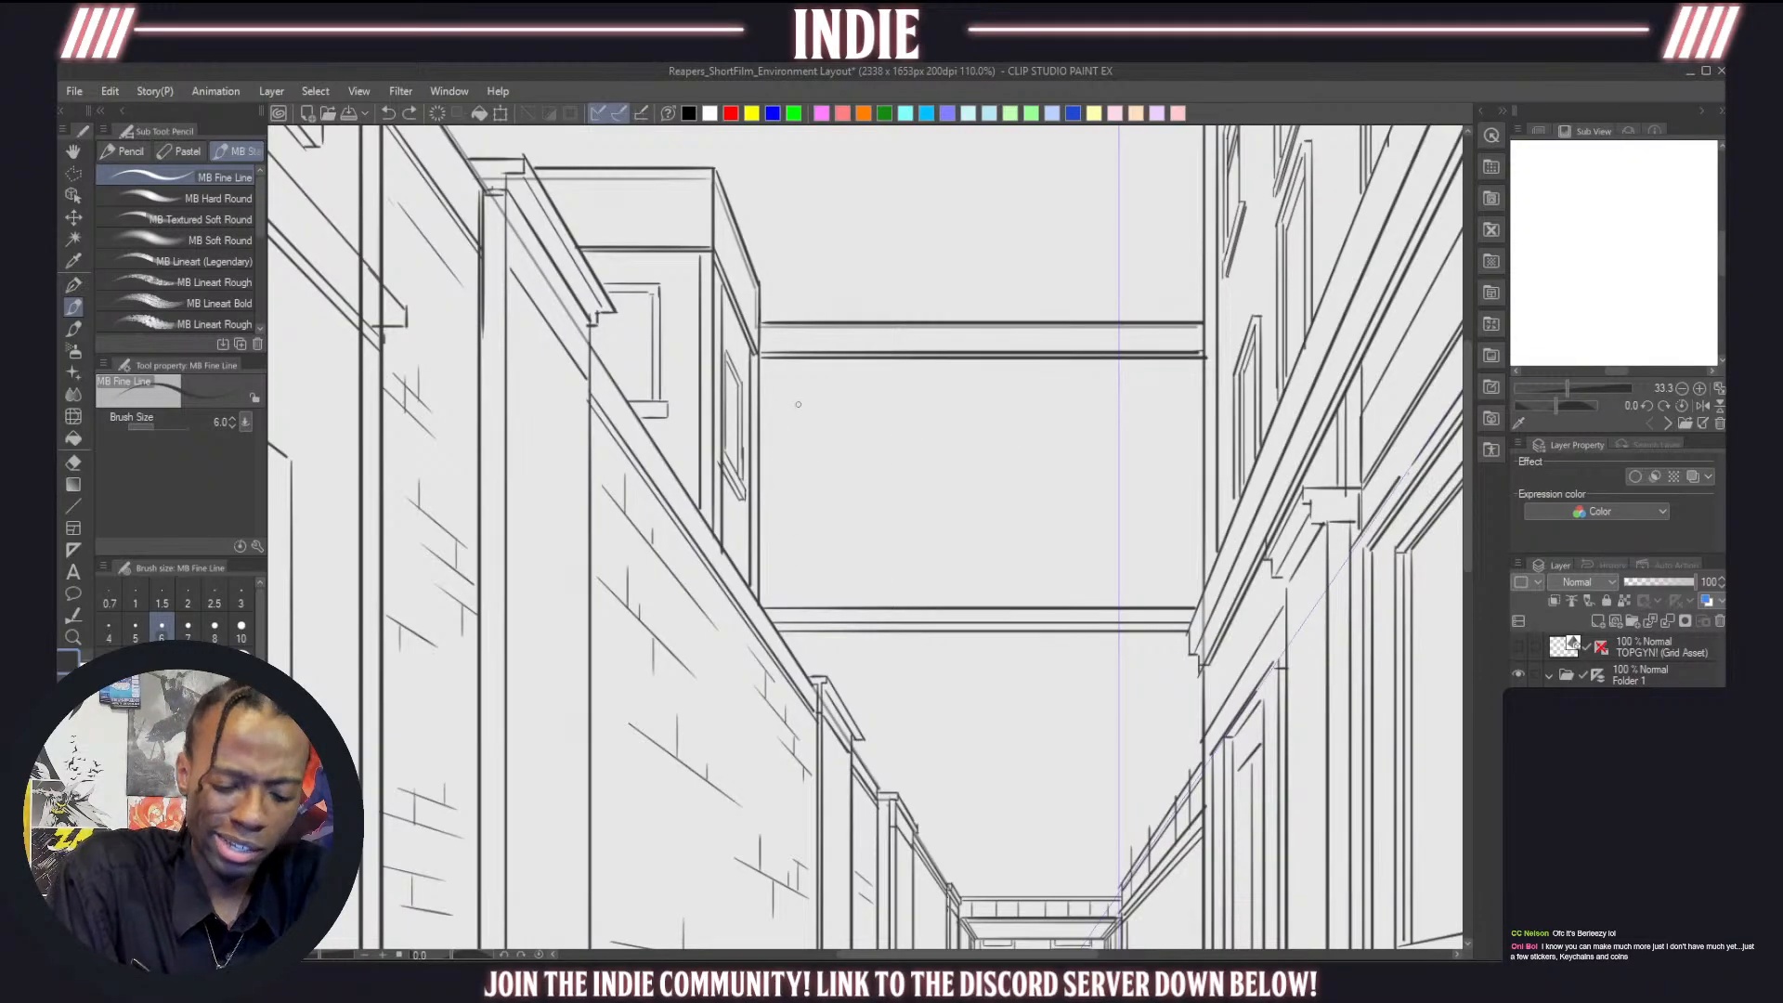
pyautogui.moveTo(791, 385); pyautogui.dragTo(794, 542)
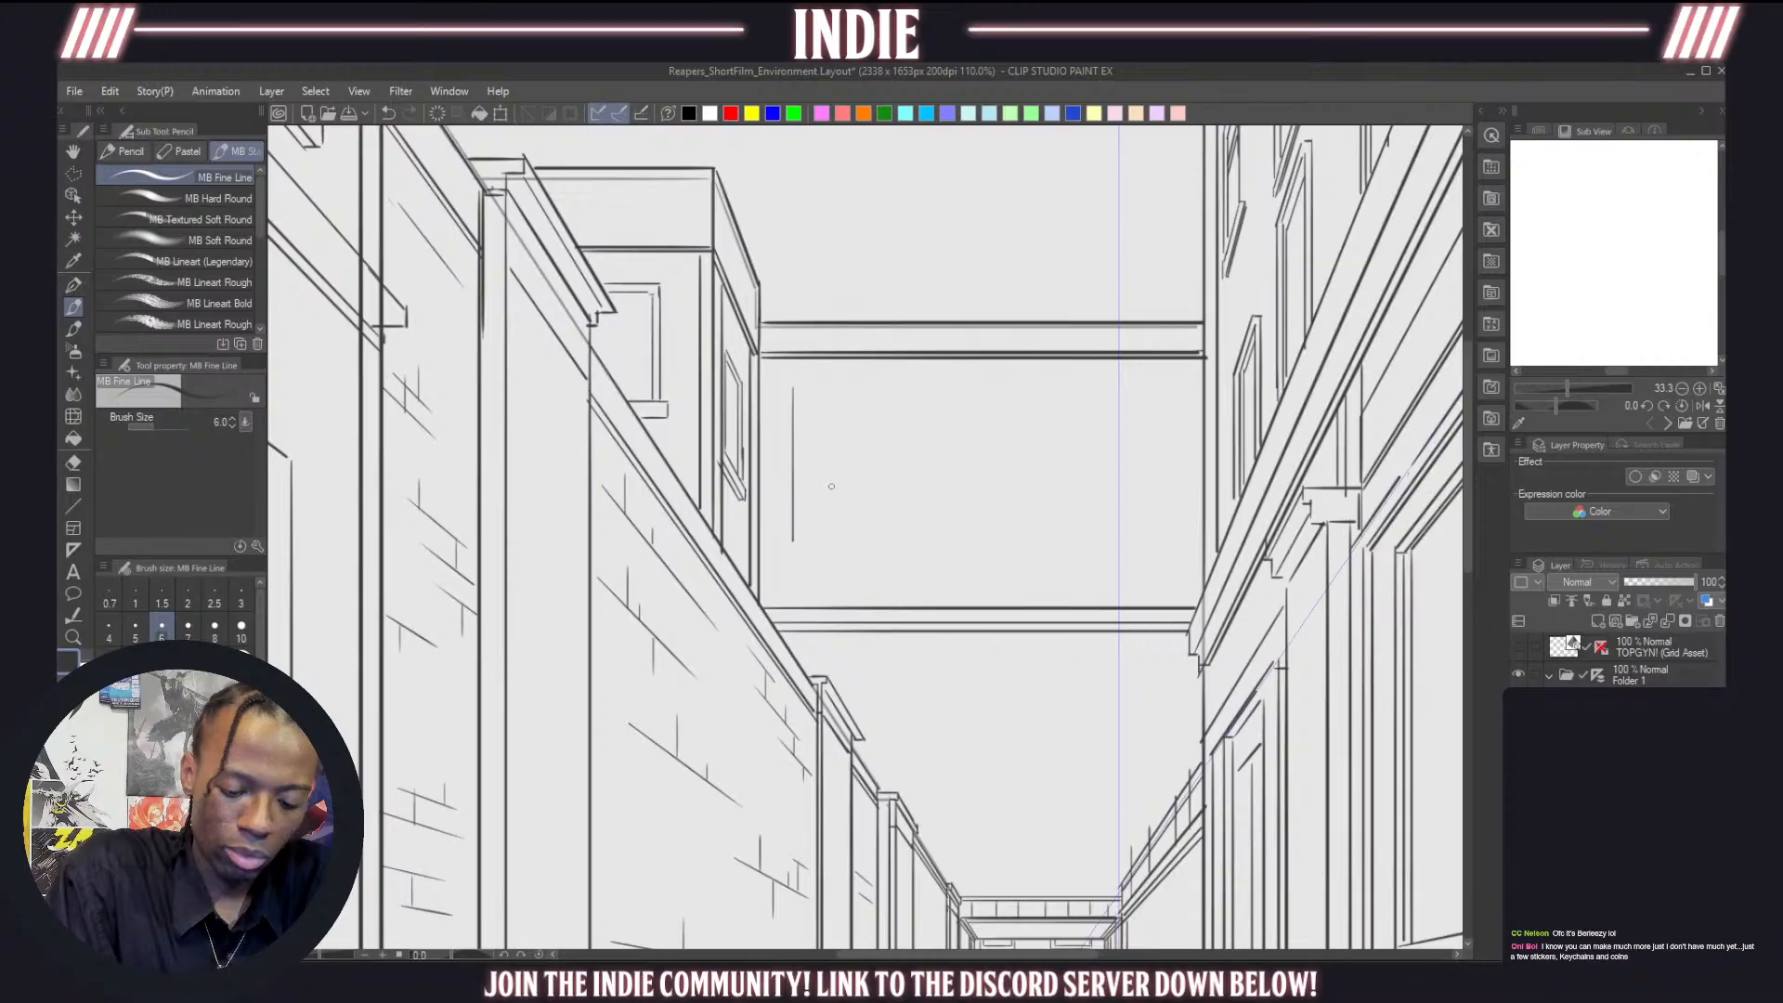
pyautogui.hotkey('ctrl', 'z')
# Draw a pair of horizontal ledge lines across the middle of the overhead bridge and a vertical frame line at its tower end
pyautogui.scroll(-6, 862, 497)
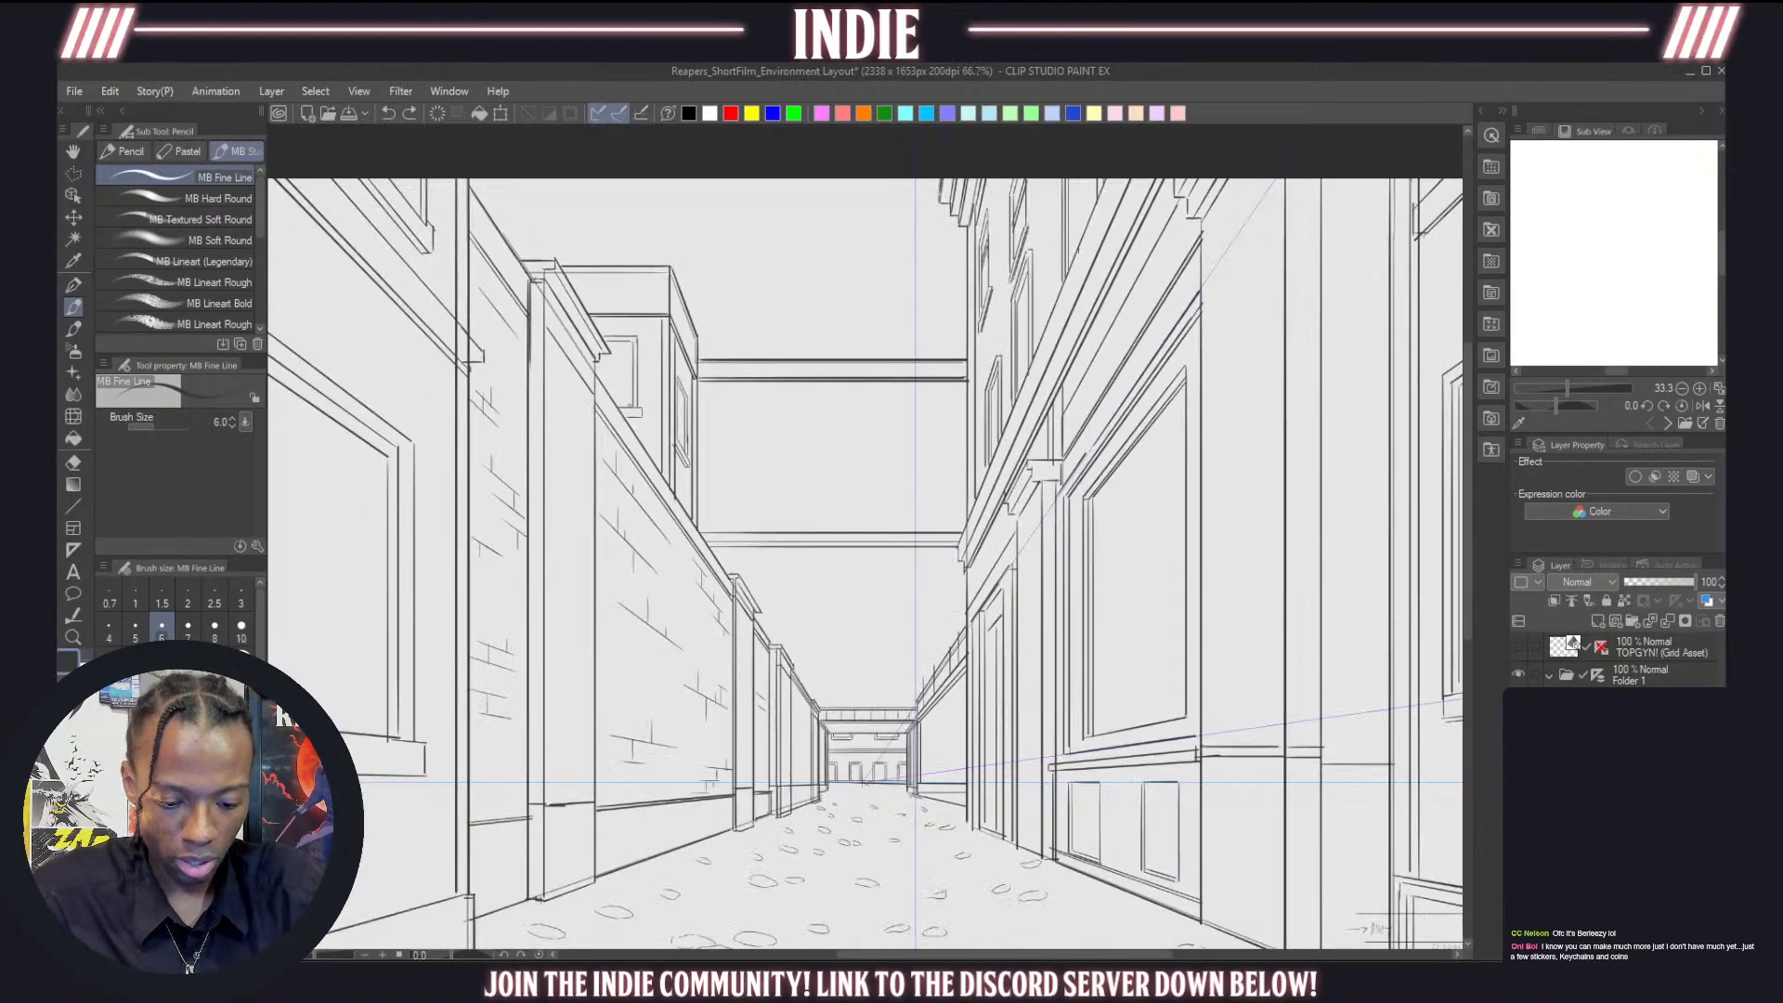
pyautogui.scroll(4, 685, 431)
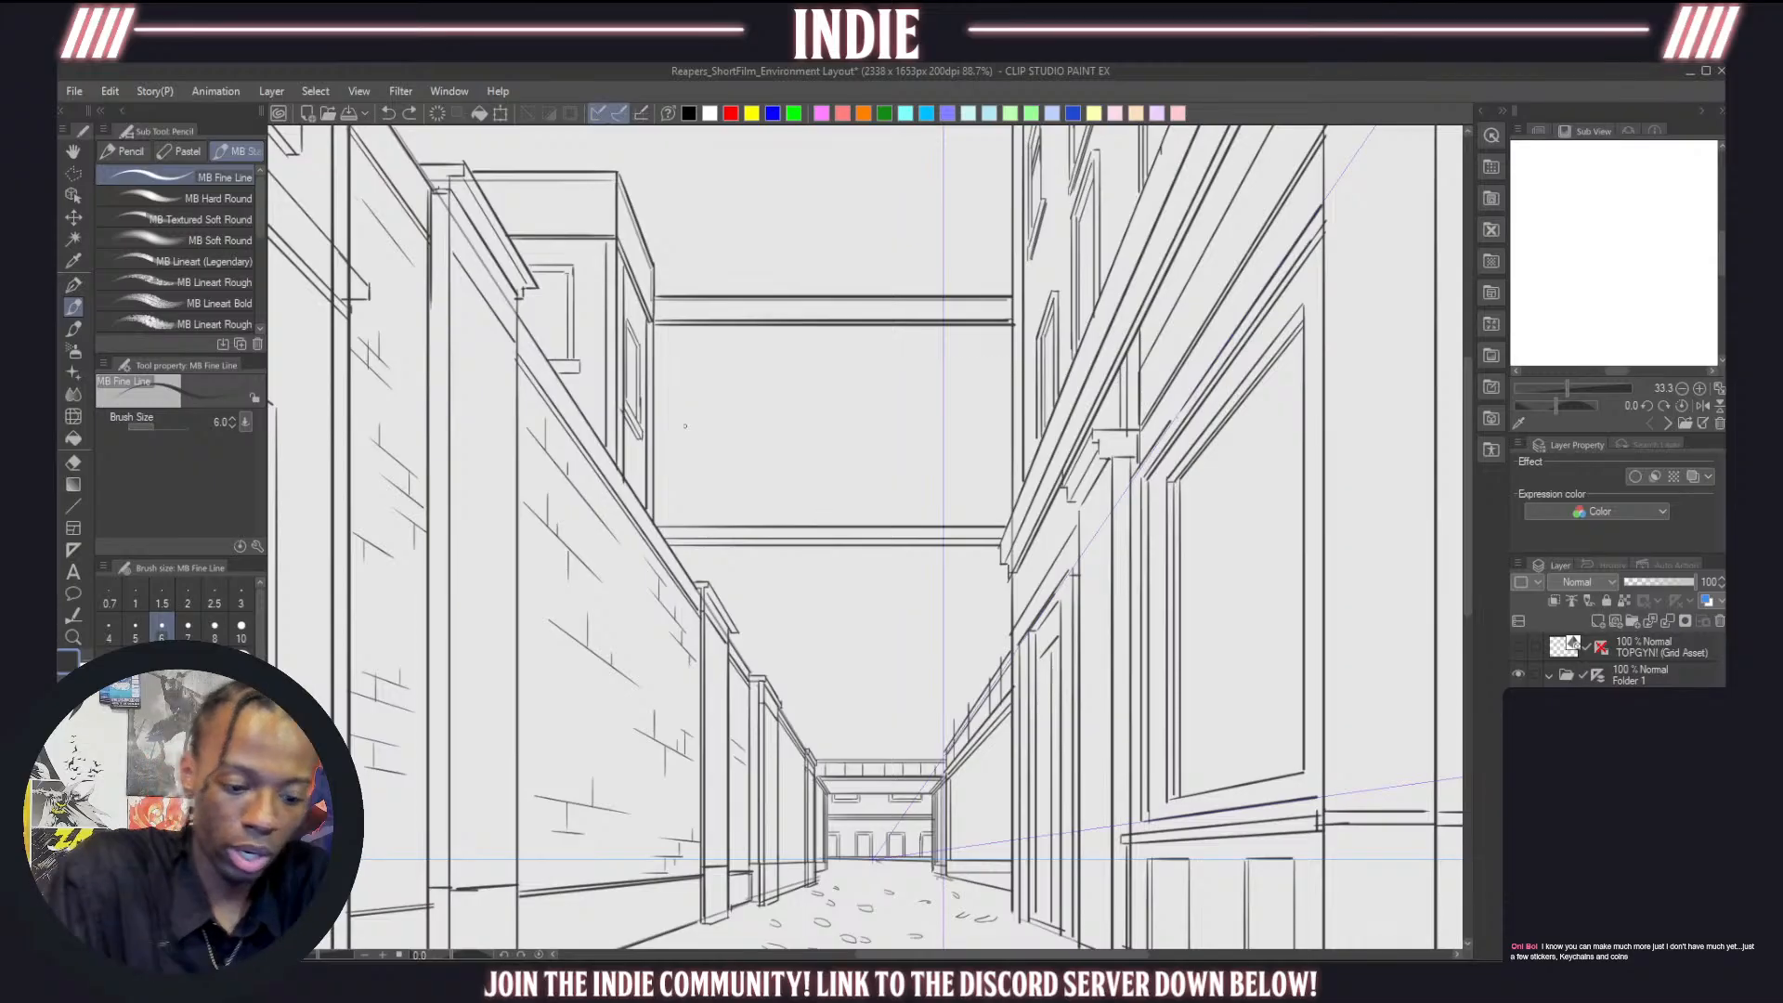
pyautogui.moveTo(654, 455); pyautogui.dragTo(1010, 454)
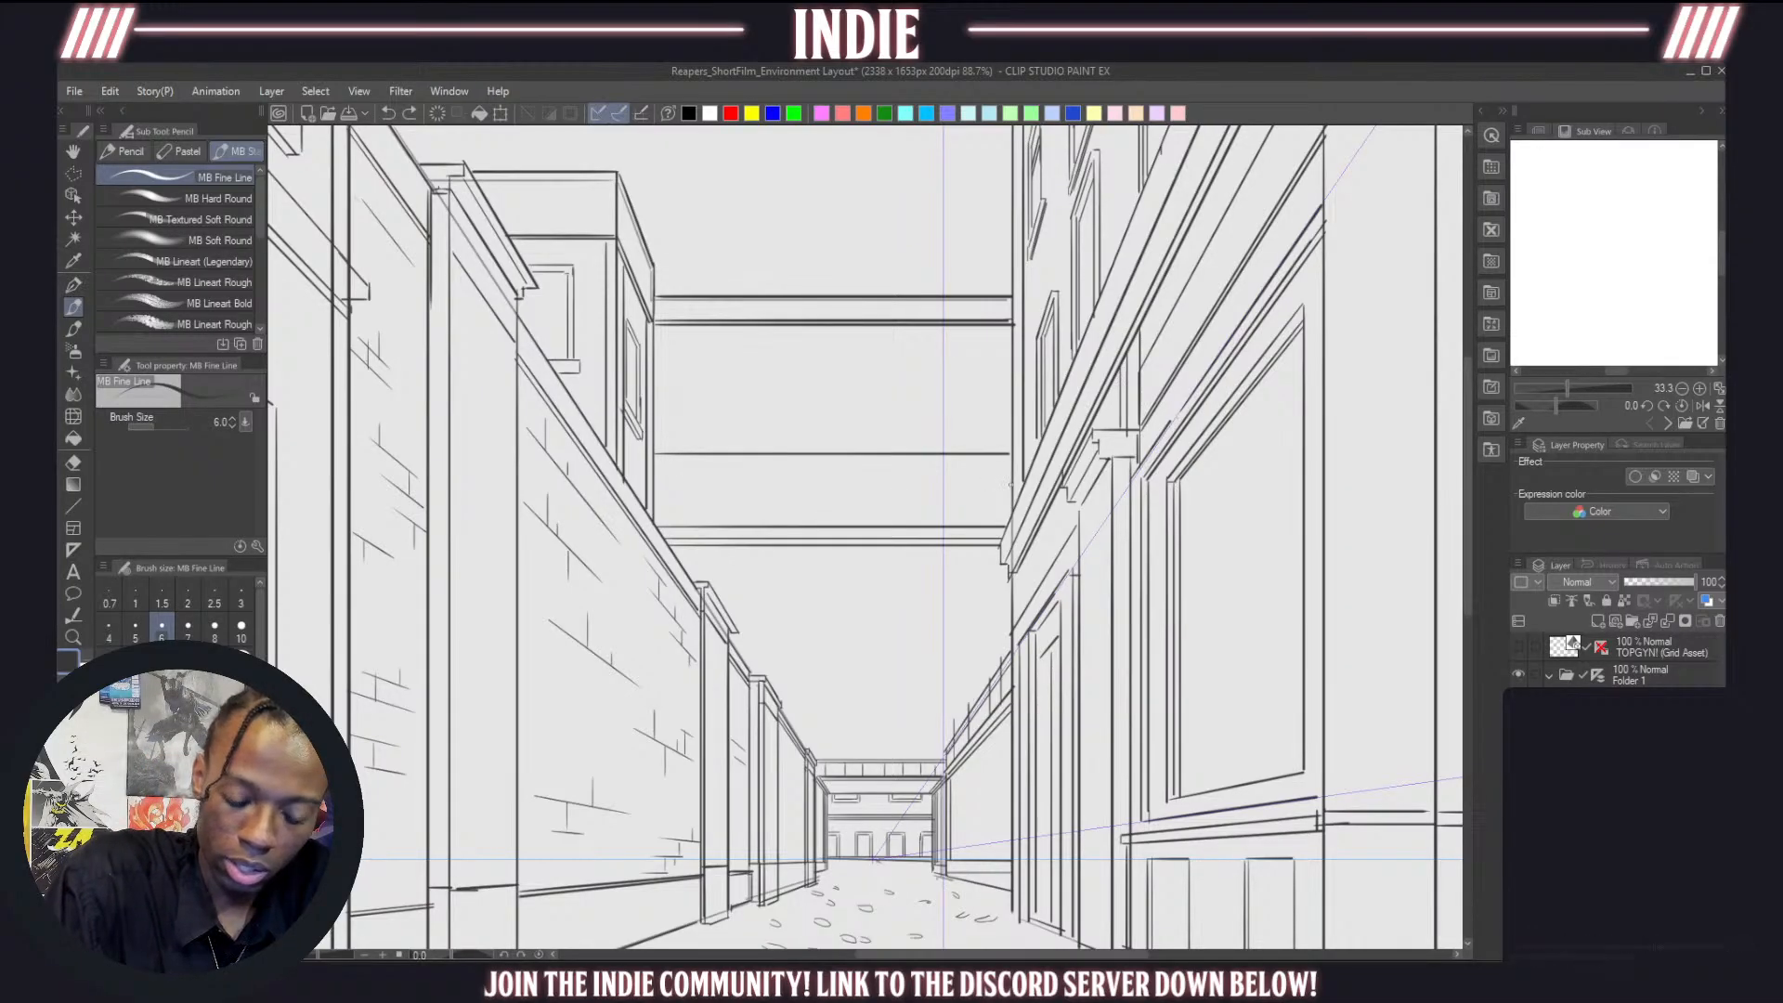
pyautogui.moveTo(663, 325); pyautogui.dragTo(664, 453)
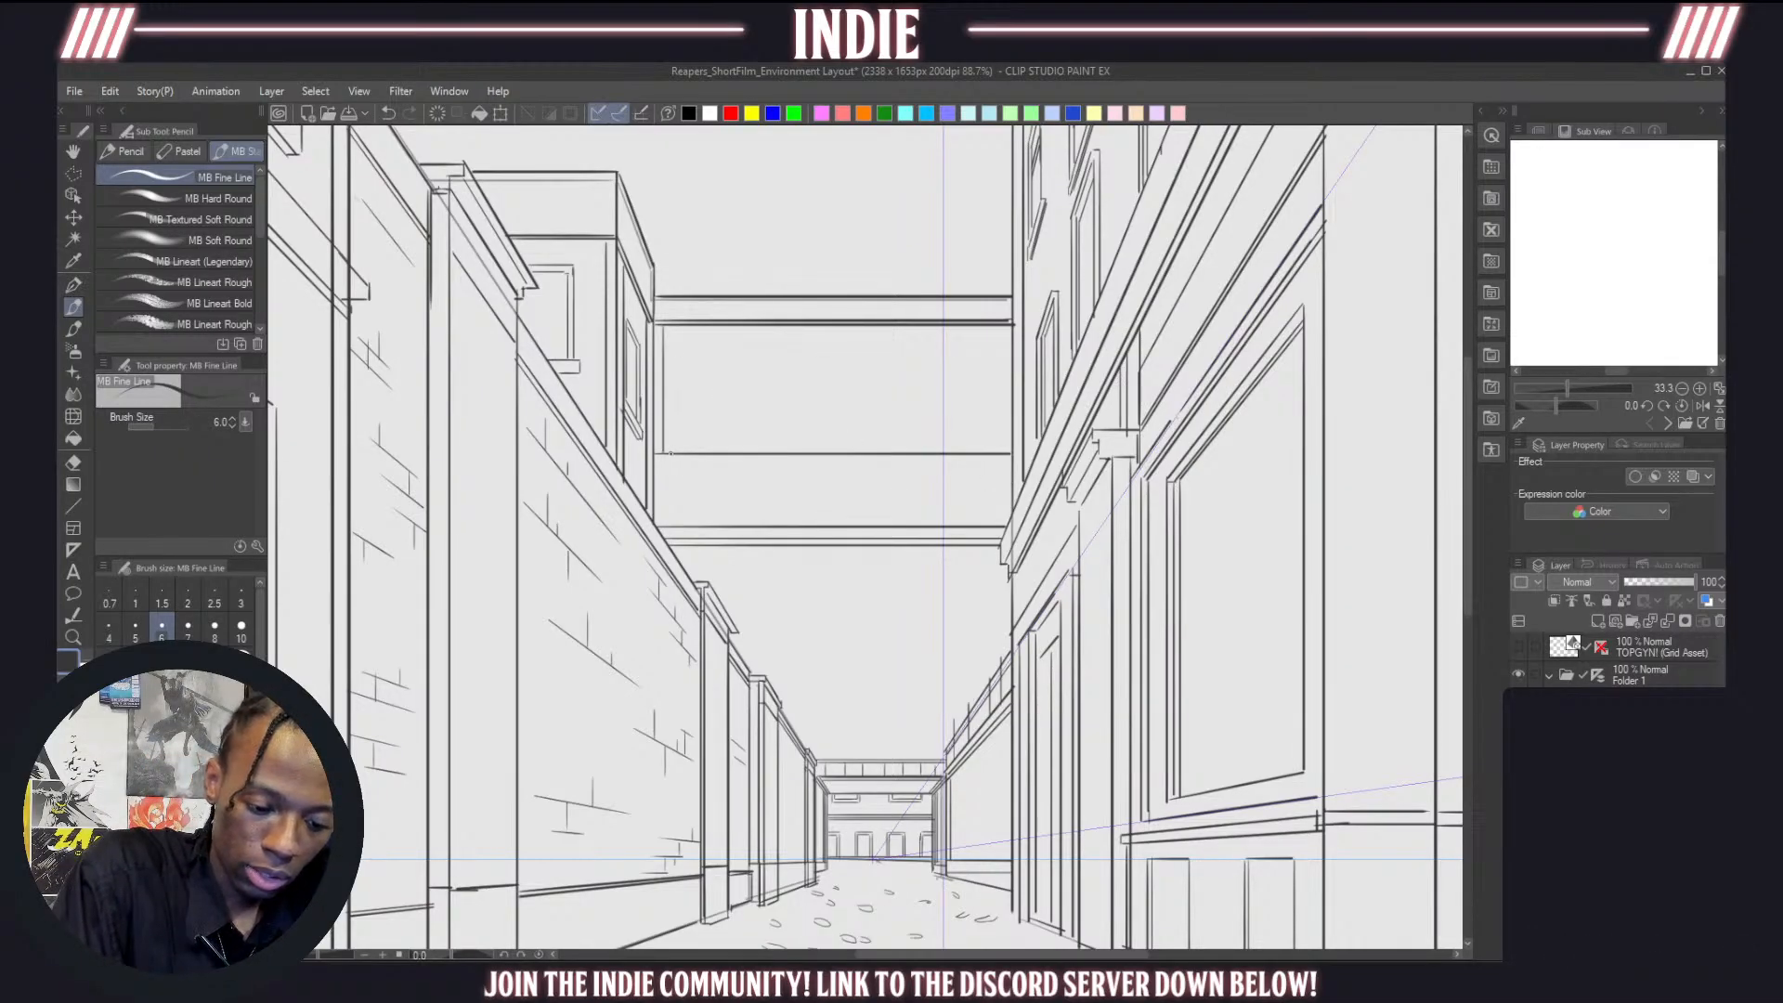
pyautogui.hotkey('ctrl', 'z')
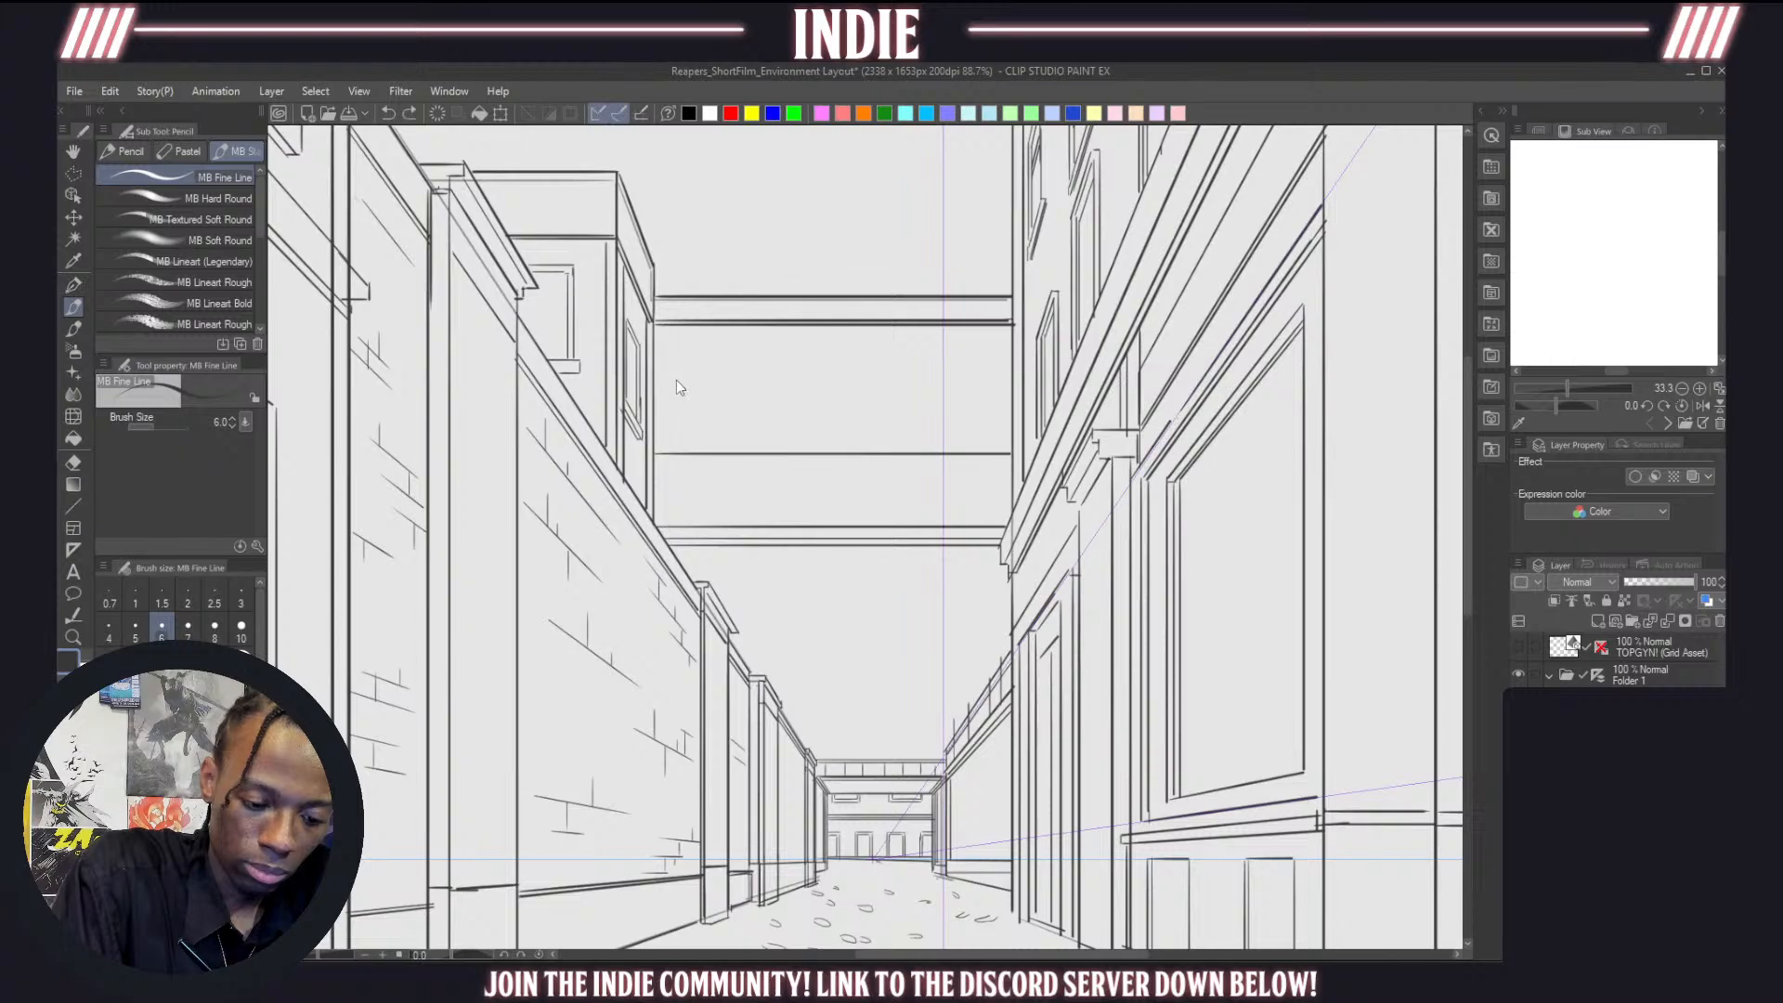
pyautogui.moveTo(664, 330)
pyautogui.mouseDown()
pyautogui.moveTo(671, 448)
pyautogui.moveTo(1027, 446)
pyautogui.mouseUp()
pyautogui.hotkey('ctrl', 'z')
pyautogui.moveTo(663, 446); pyautogui.dragTo(1004, 446)
pyautogui.moveTo(650, 464); pyautogui.dragTo(998, 464)
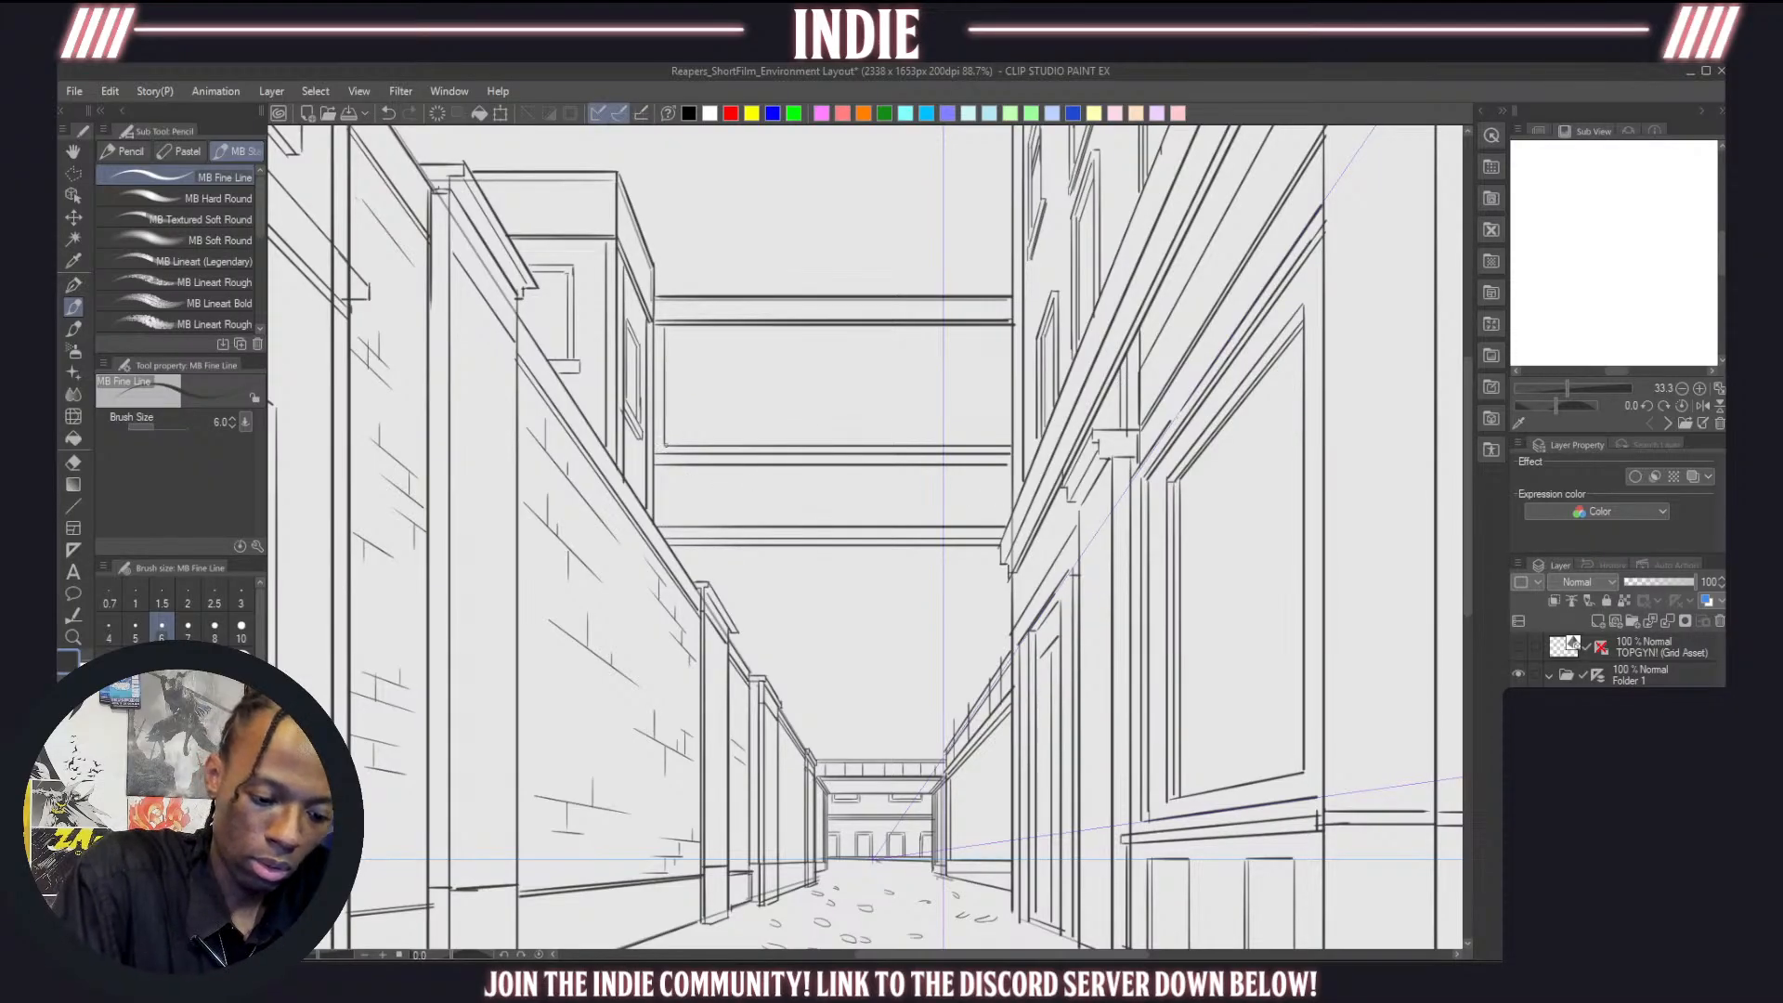
pyautogui.hotkey('ctrl', 'z')
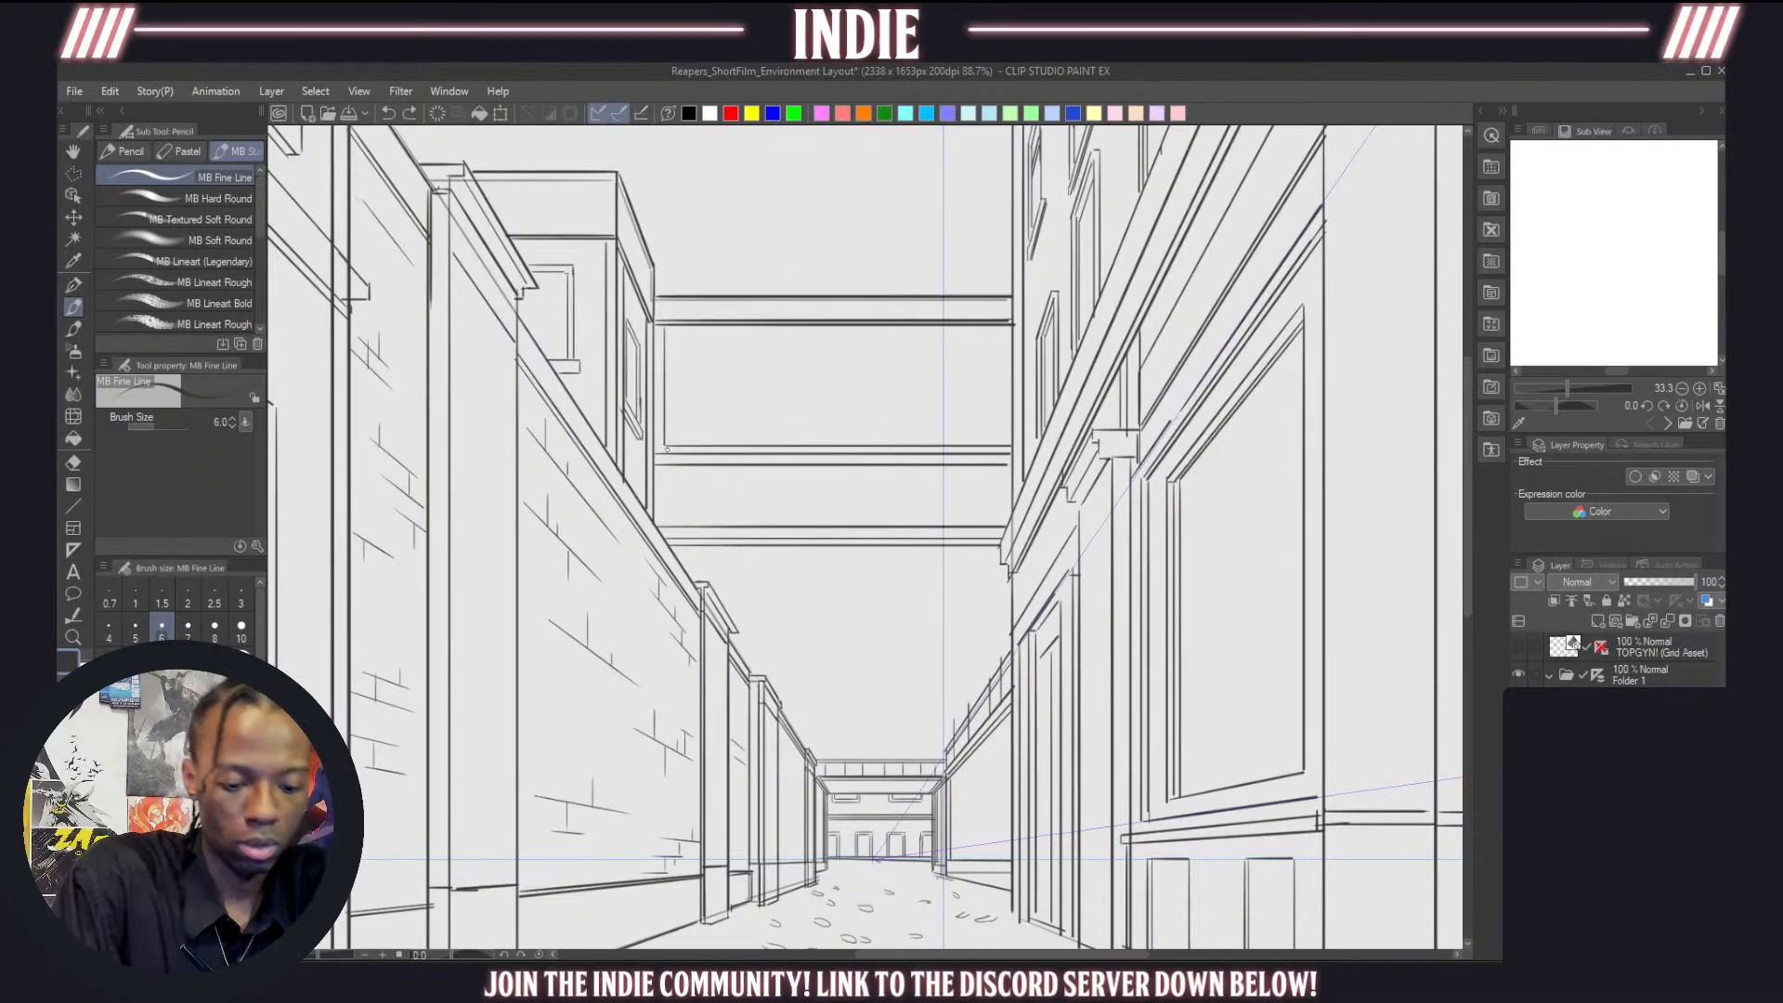
pyautogui.moveTo(666, 434); pyautogui.dragTo(666, 453)
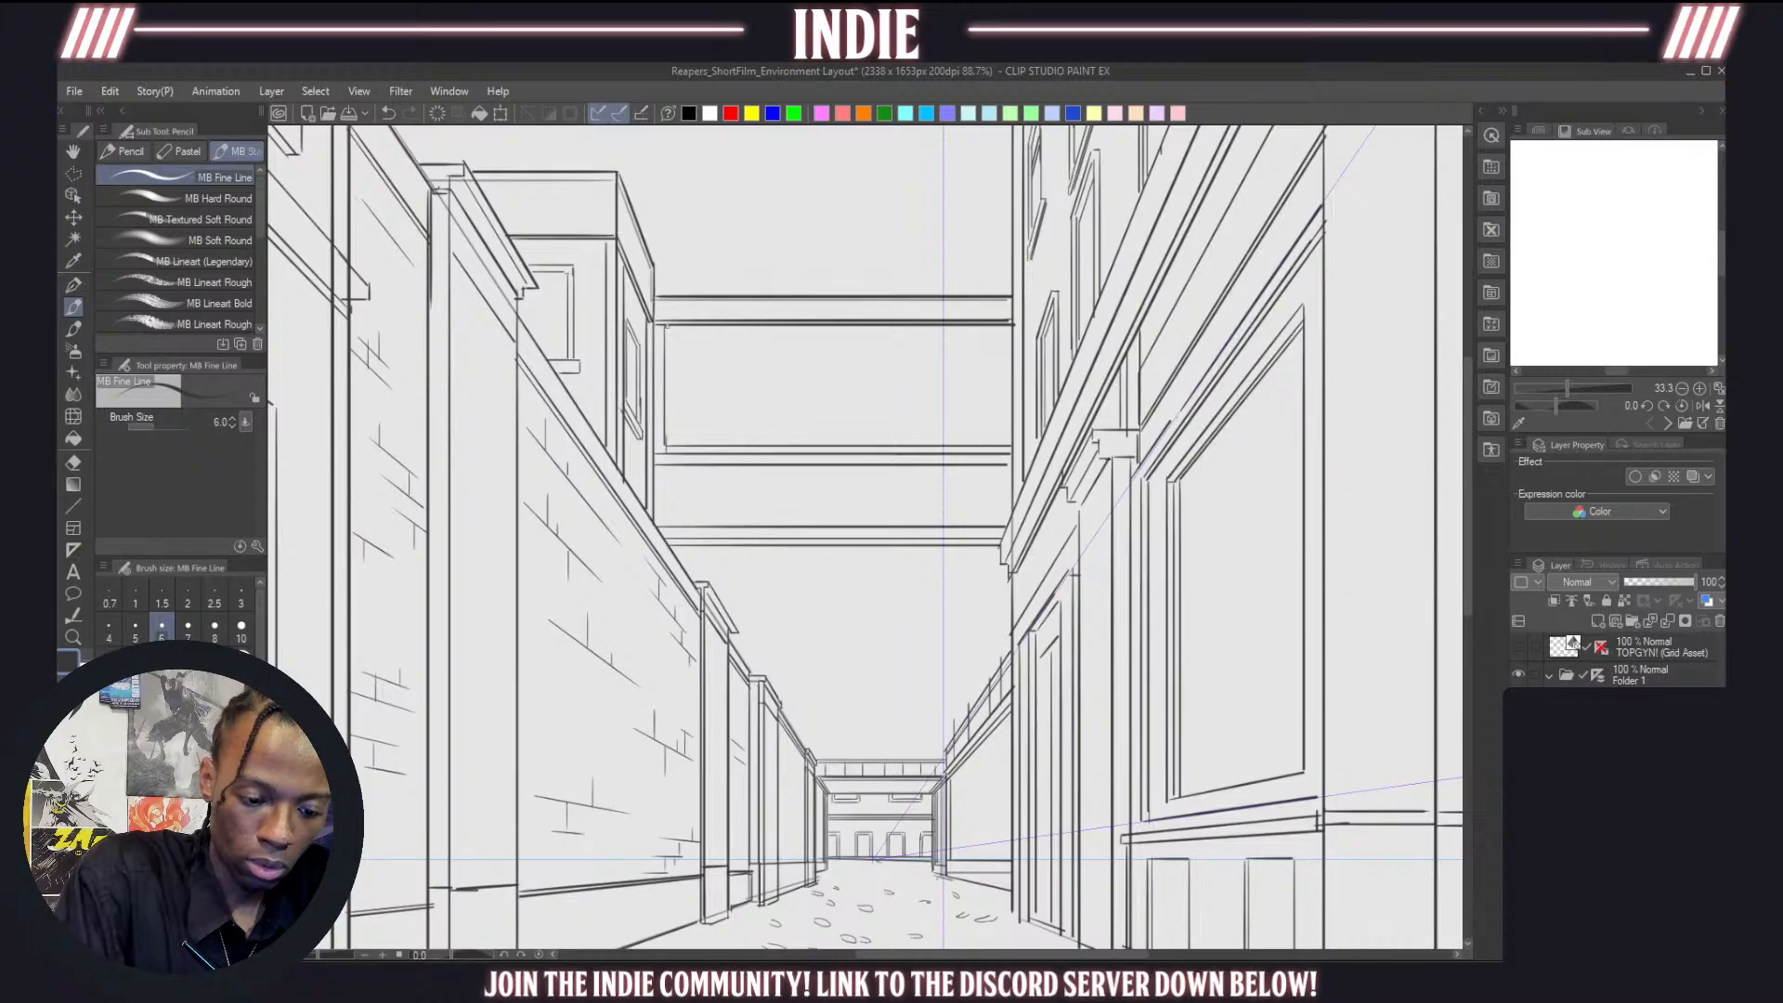
# Draw an inner vertical line at the tower end and a horizontal line under the bridge's upper beam to frame its window opening
pyautogui.moveTo(672, 337); pyautogui.dragTo(678, 431)
pyautogui.moveTo(672, 338); pyautogui.dragTo(1013, 341)
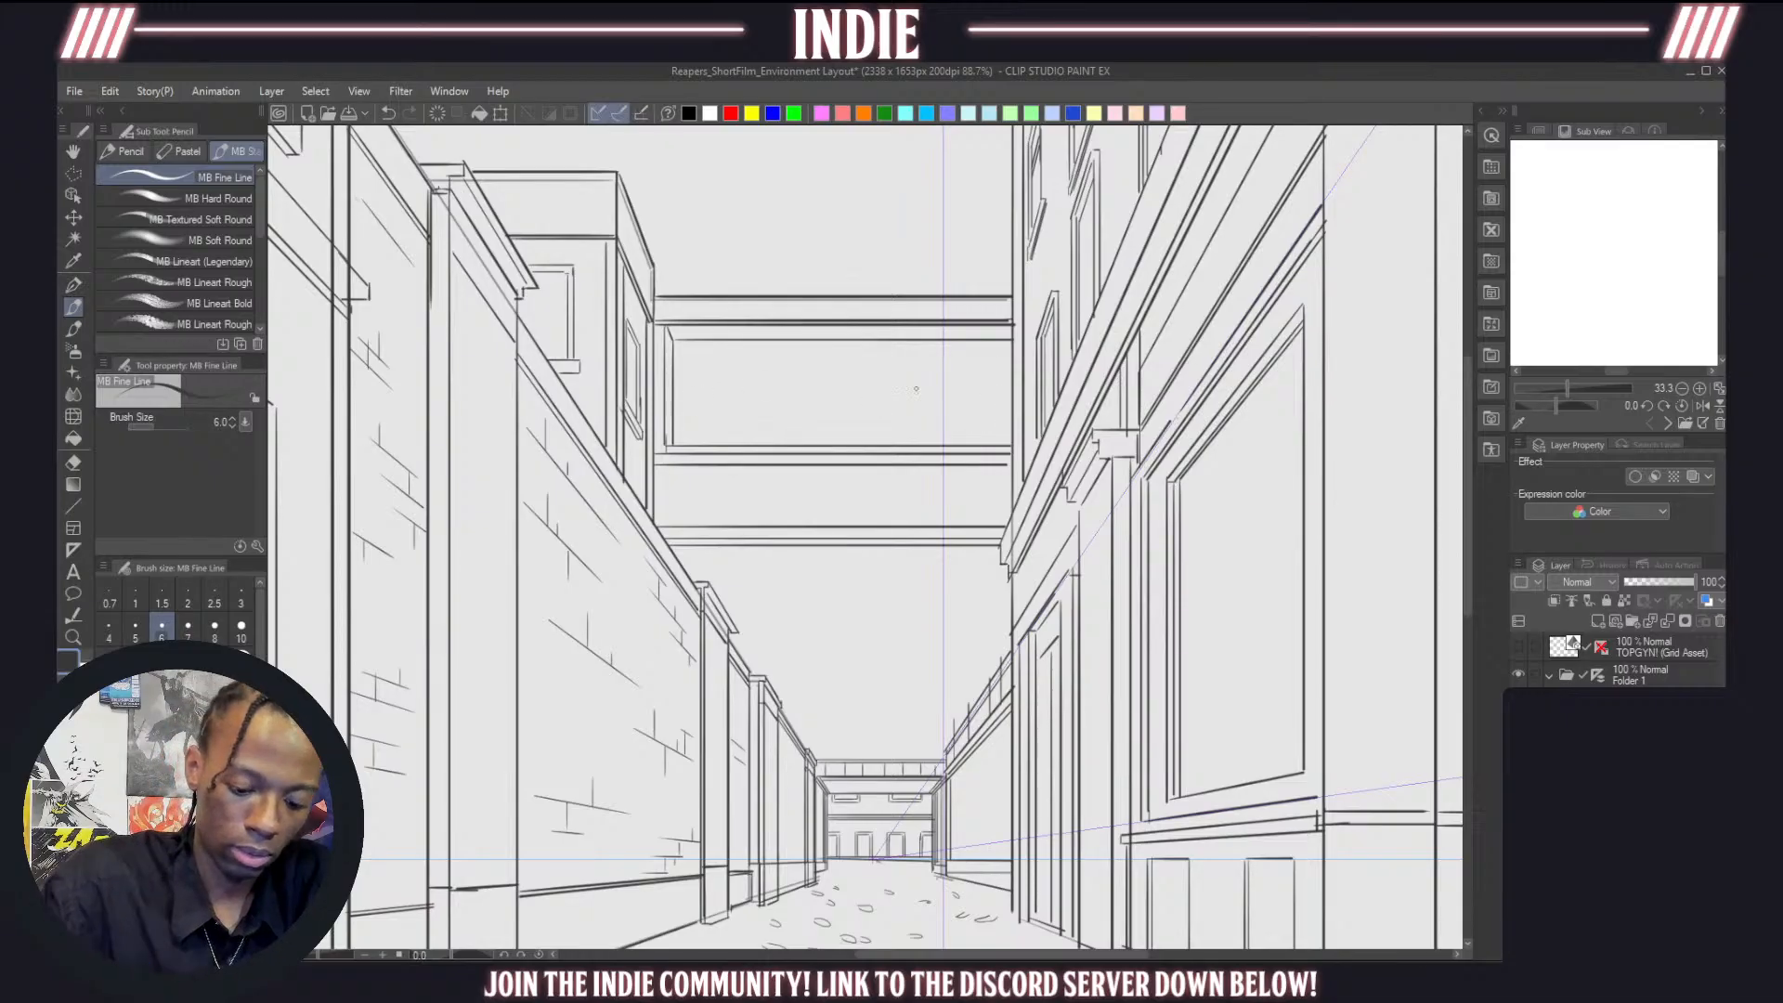
pyautogui.scroll(-5, 916, 389)
pyautogui.scroll(5, 910, 474)
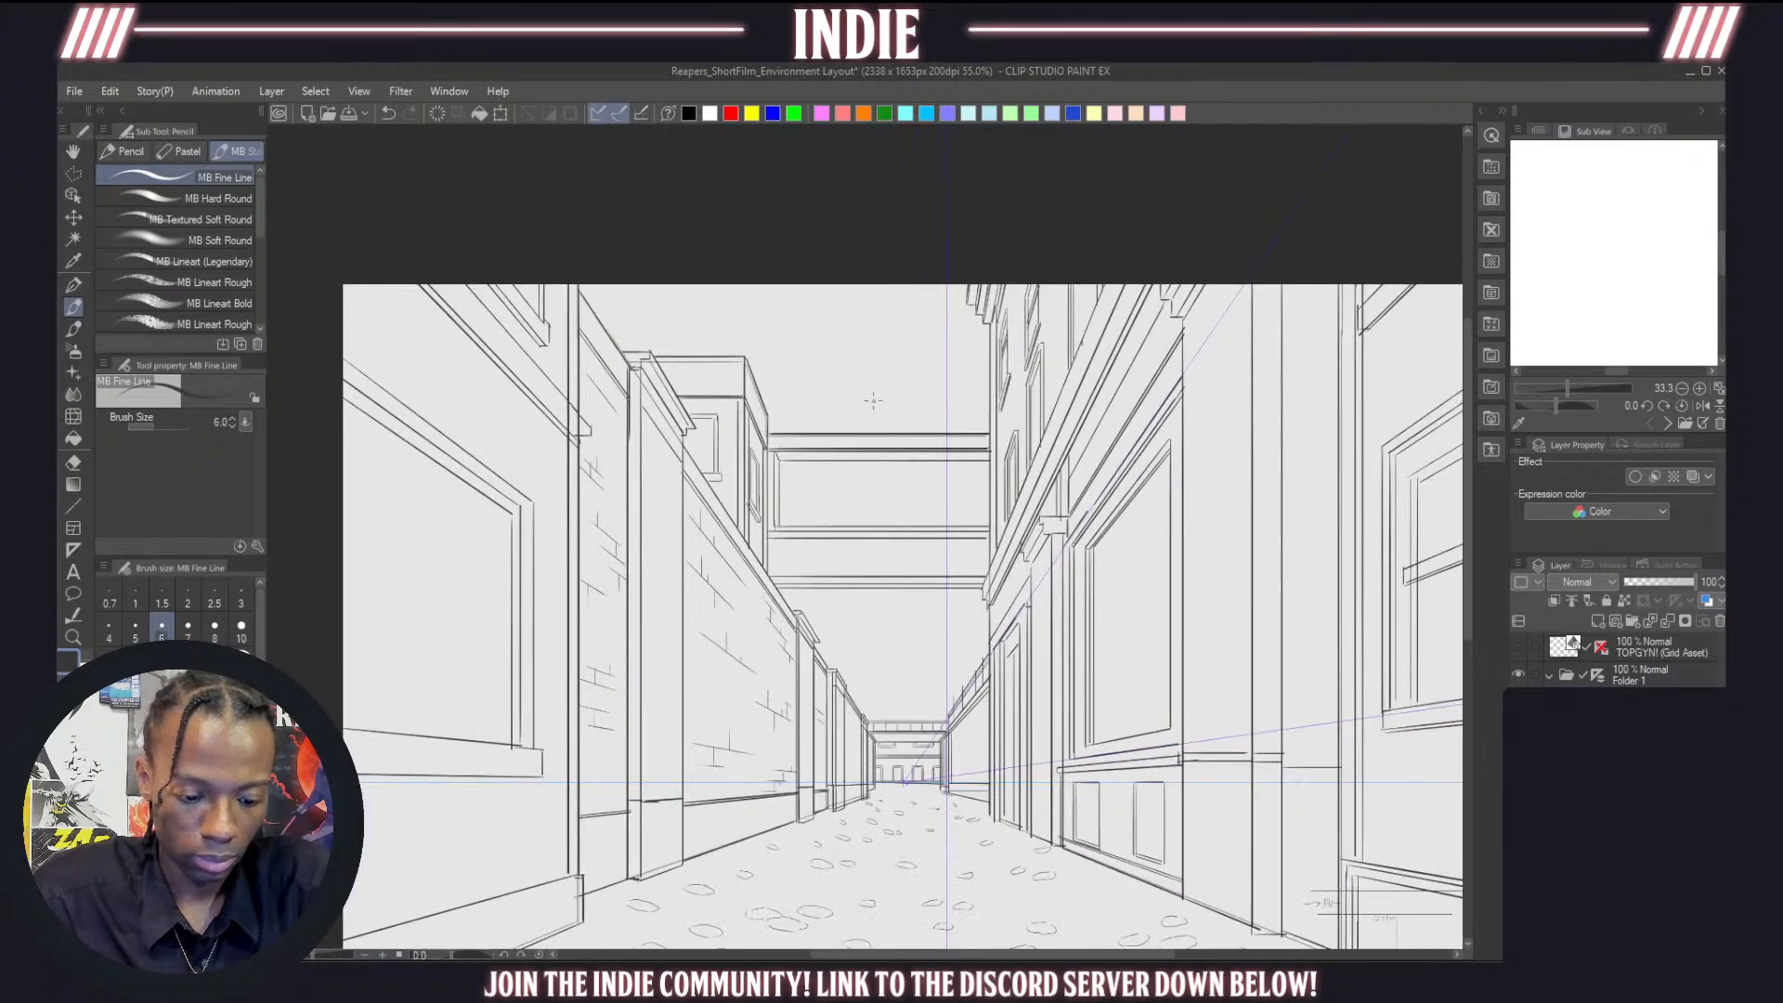
pyautogui.scroll(2, 910, 473)
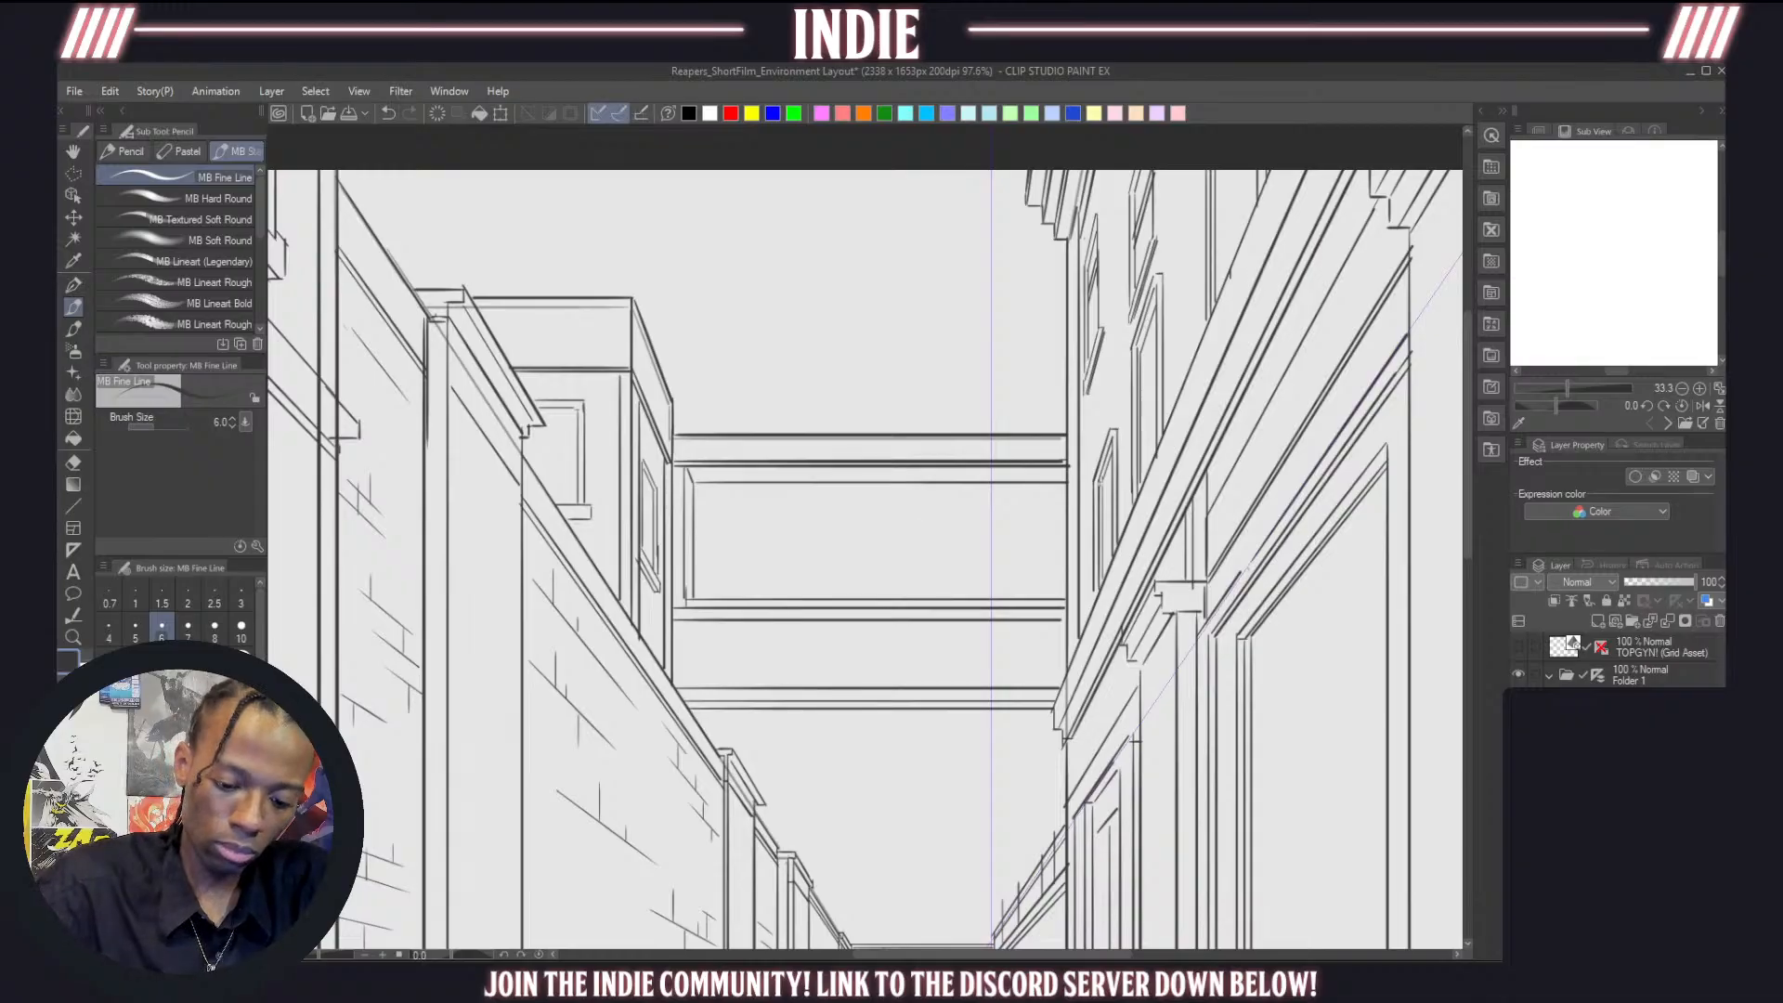
pyautogui.moveTo(699, 592); pyautogui.dragTo(1065, 595)
pyautogui.hotkey('ctrl', 'z')
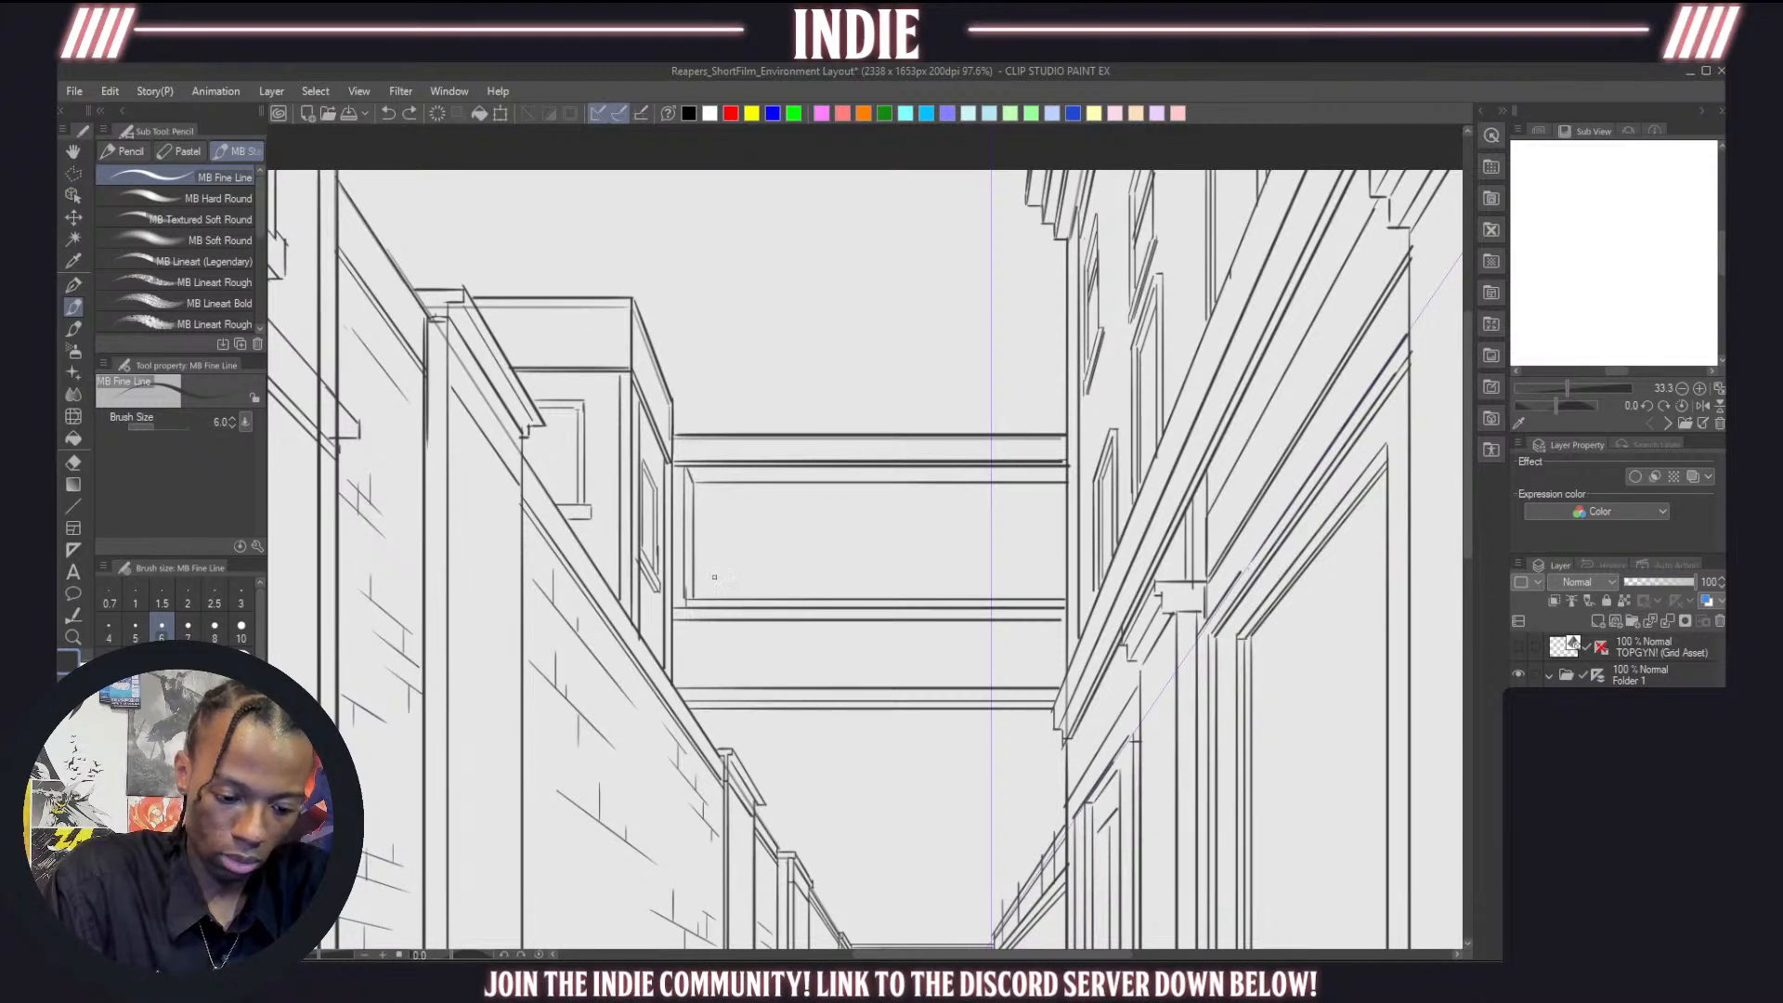
# Divide the bridge's window opening into three bays with two pairs of vertical post lines and a closing line beside the opposite building
pyautogui.moveTo(792, 482); pyautogui.dragTo(793, 599)
pyautogui.moveTo(829, 482); pyautogui.dragTo(828, 599)
pyautogui.hotkey('ctrl', 'z')
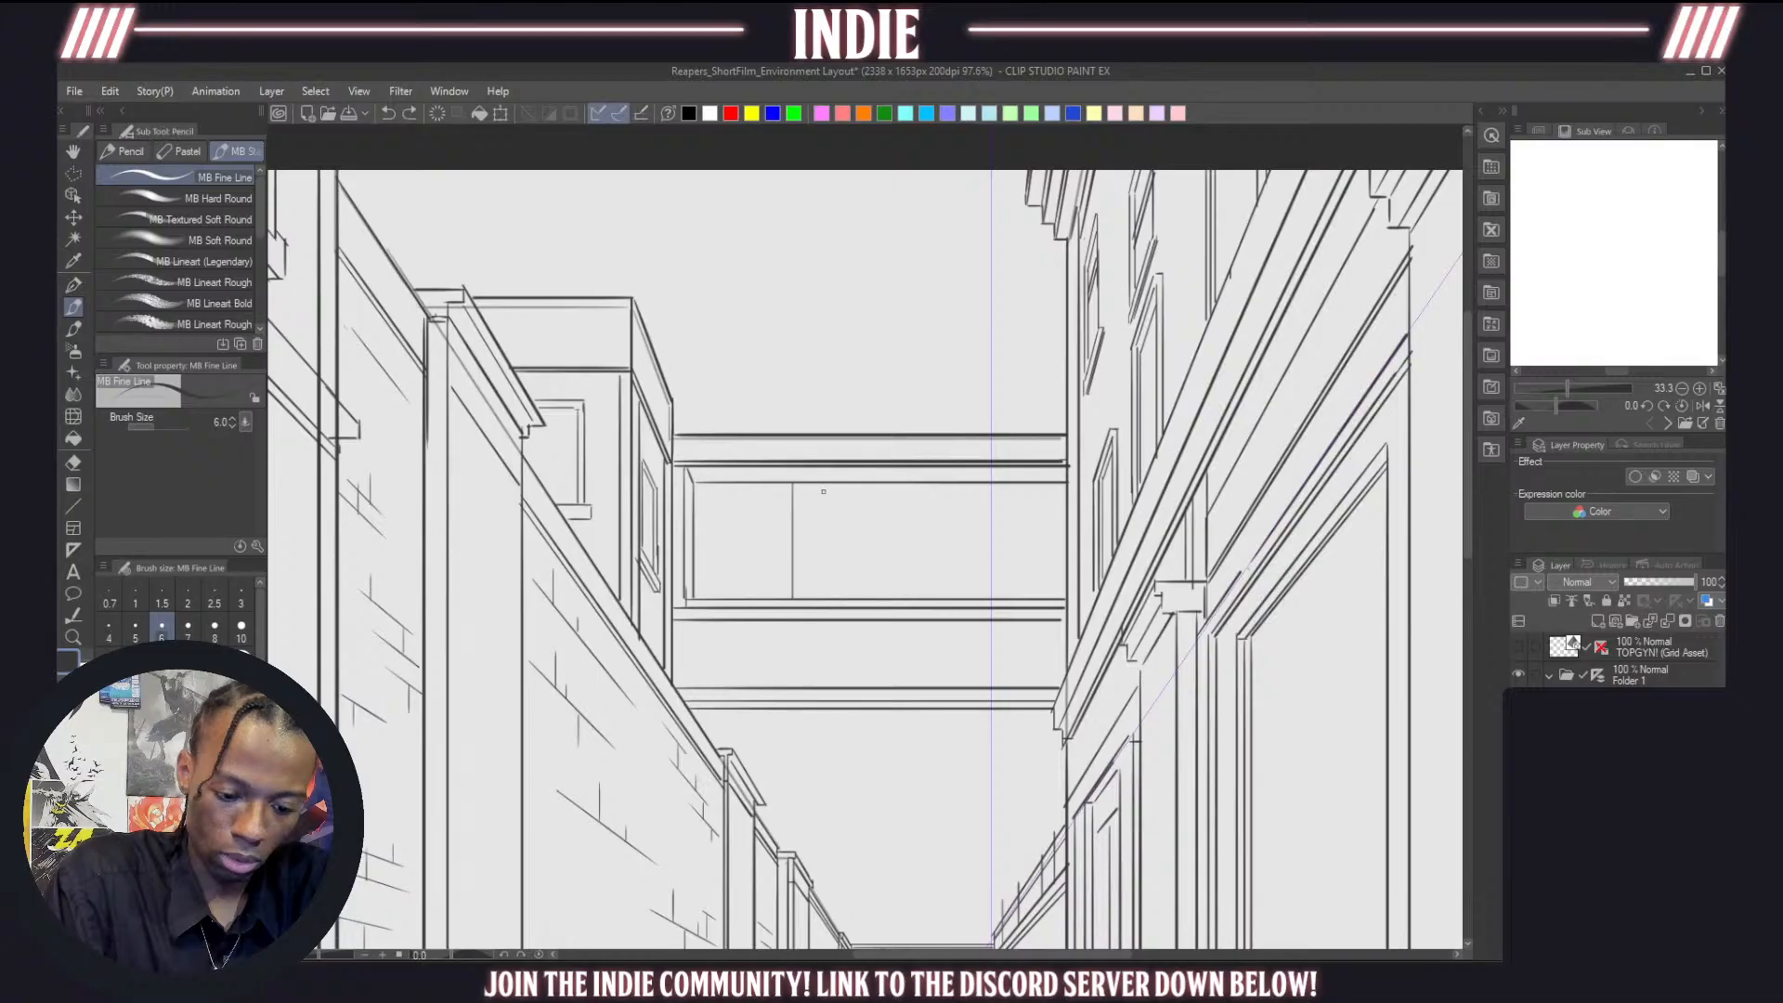
pyautogui.moveTo(825, 481); pyautogui.dragTo(826, 599)
pyautogui.moveTo(943, 482); pyautogui.dragTo(944, 599)
pyautogui.moveTo(973, 483); pyautogui.dragTo(975, 599)
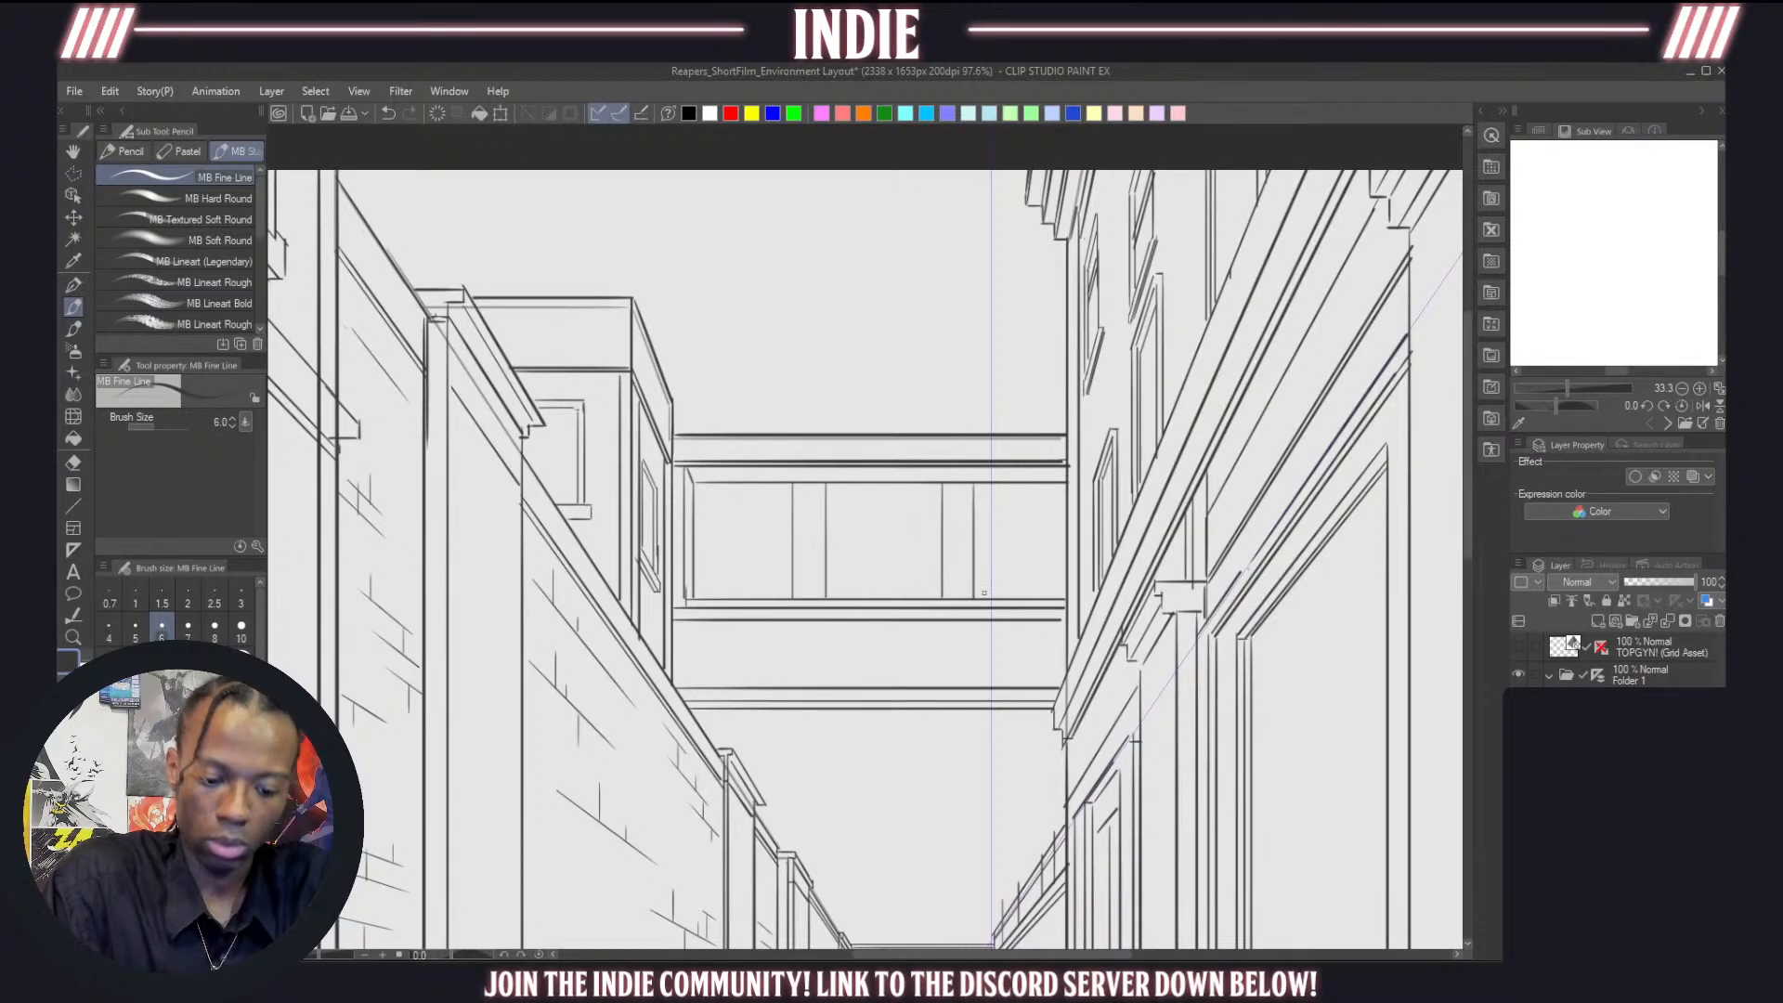
pyautogui.moveTo(1057, 483); pyautogui.dragTo(1060, 598)
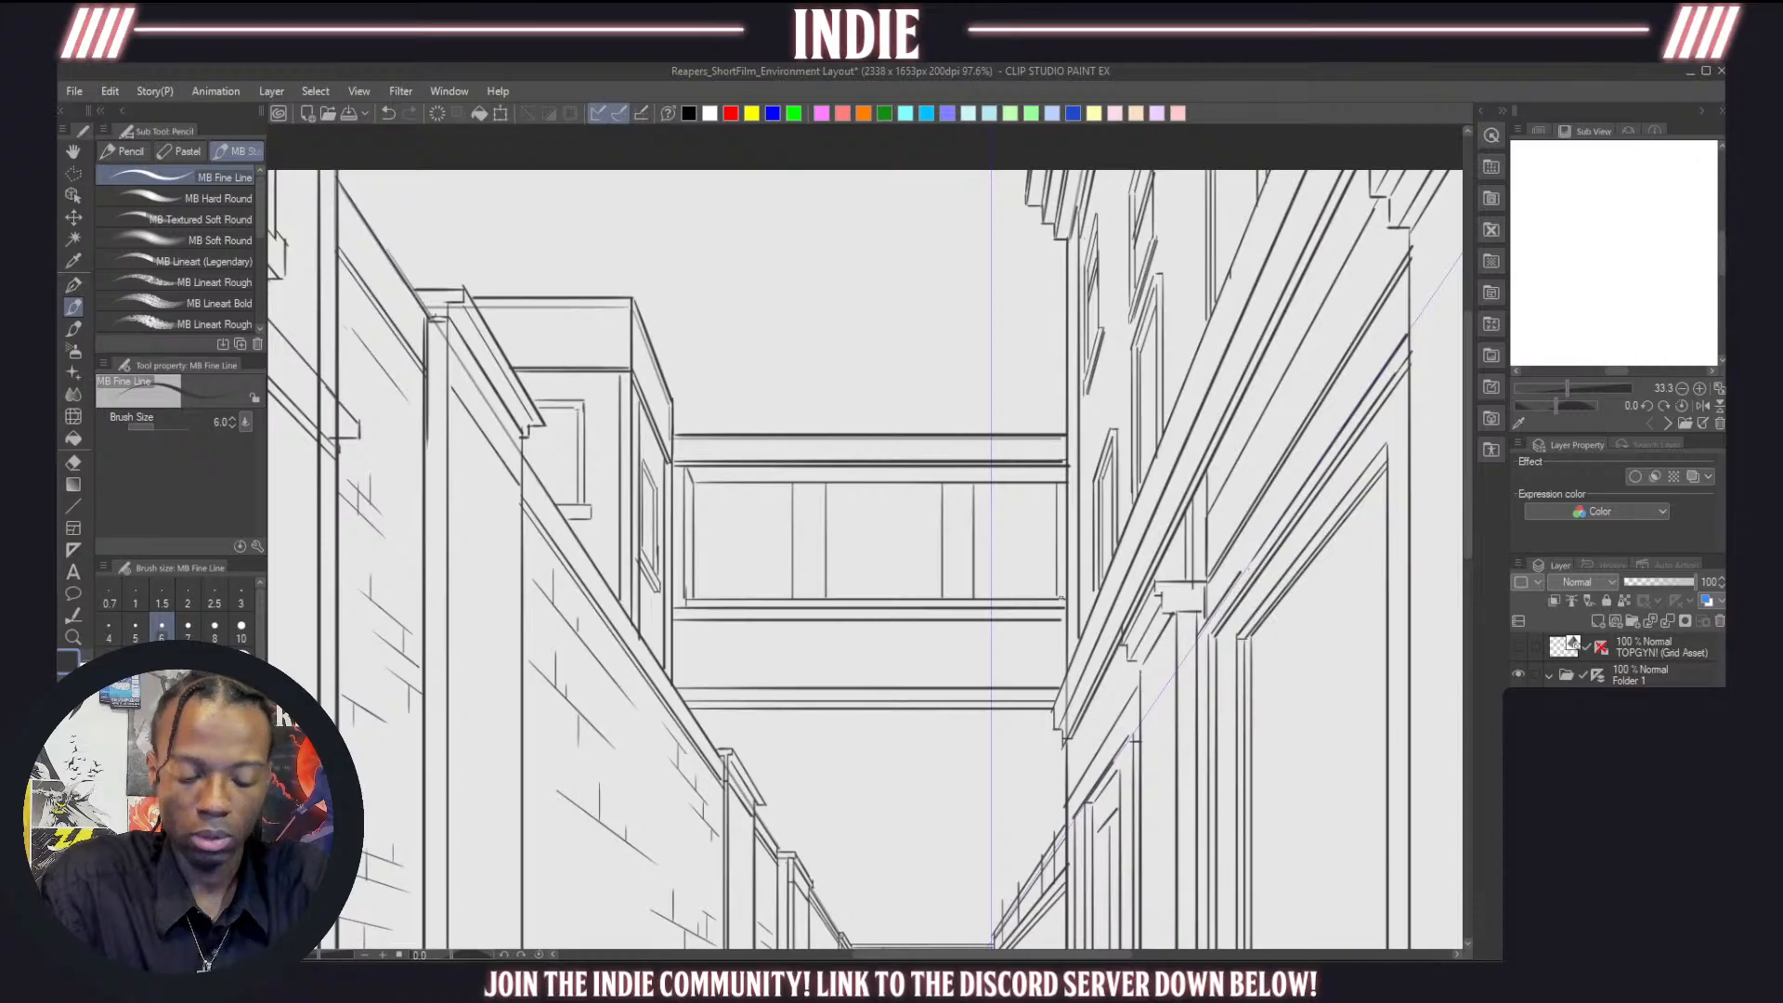
# Add second vertical lines along the bridge's window posts and end frames to give their edges thickness
pyautogui.moveTo(703, 483); pyautogui.dragTo(704, 602)
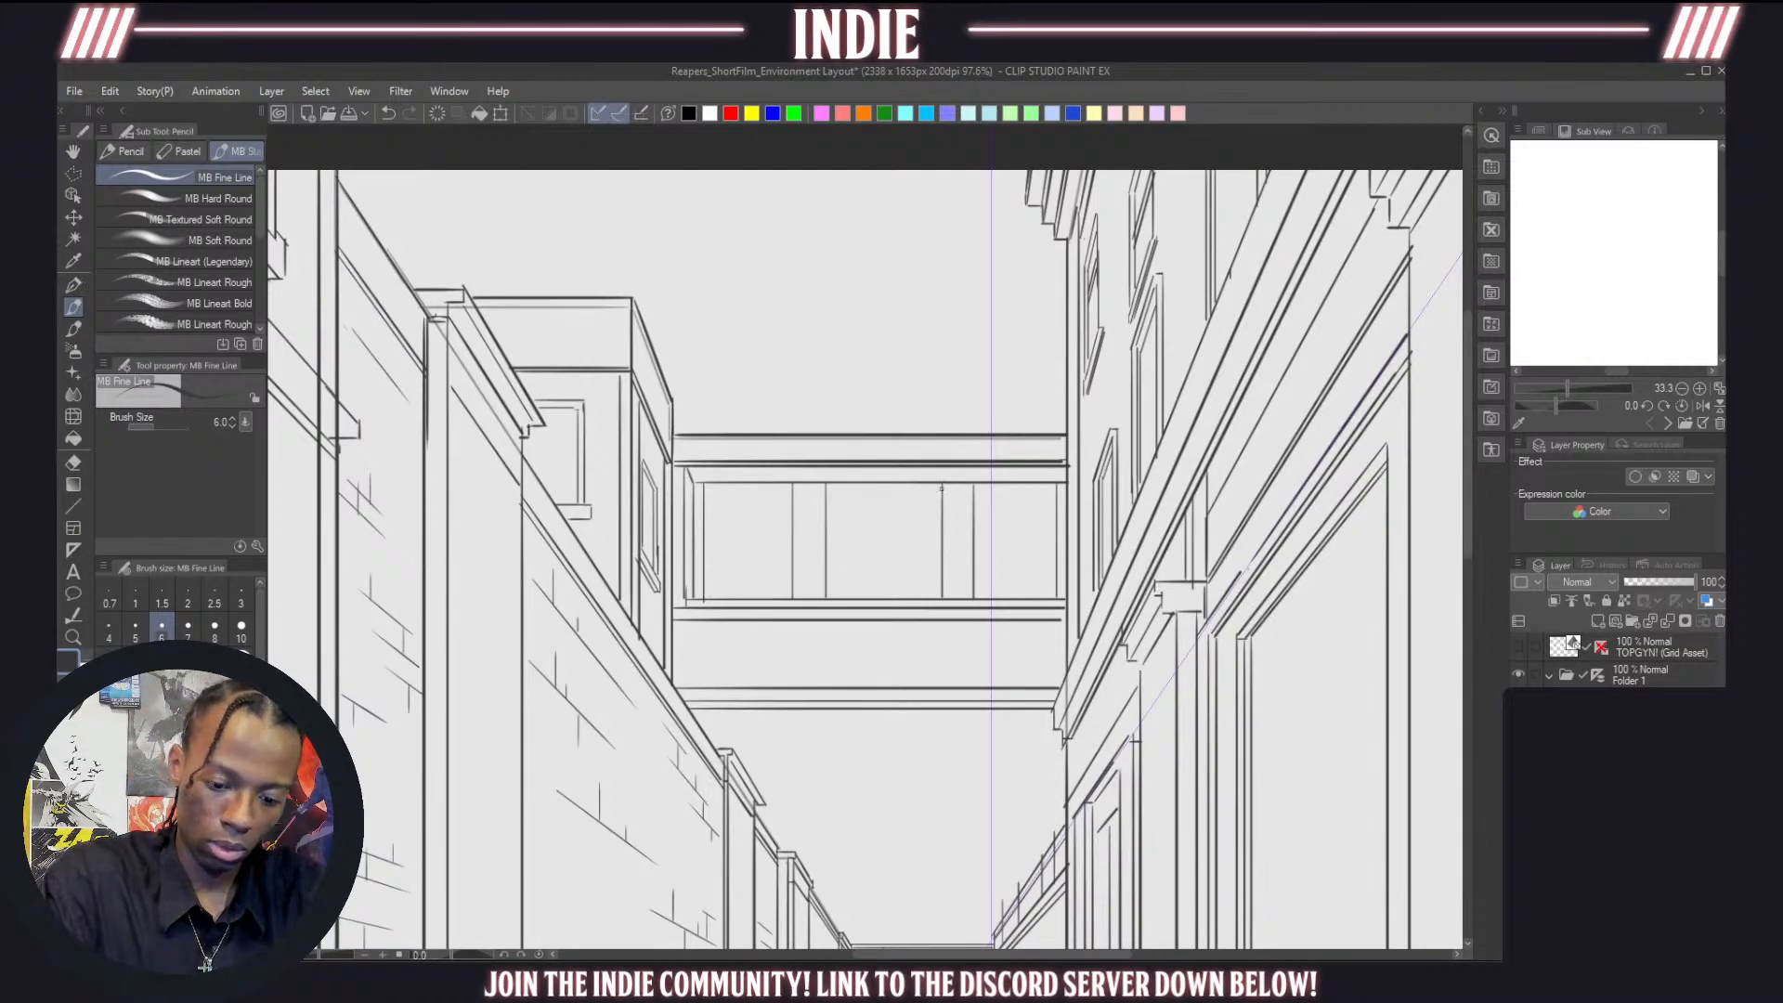
pyautogui.moveTo(940, 483); pyautogui.dragTo(941, 591)
pyautogui.hotkey('ctrl', 'z')
pyautogui.moveTo(939, 483); pyautogui.dragTo(939, 597)
pyautogui.moveTo(1054, 484); pyautogui.dragTo(1055, 591)
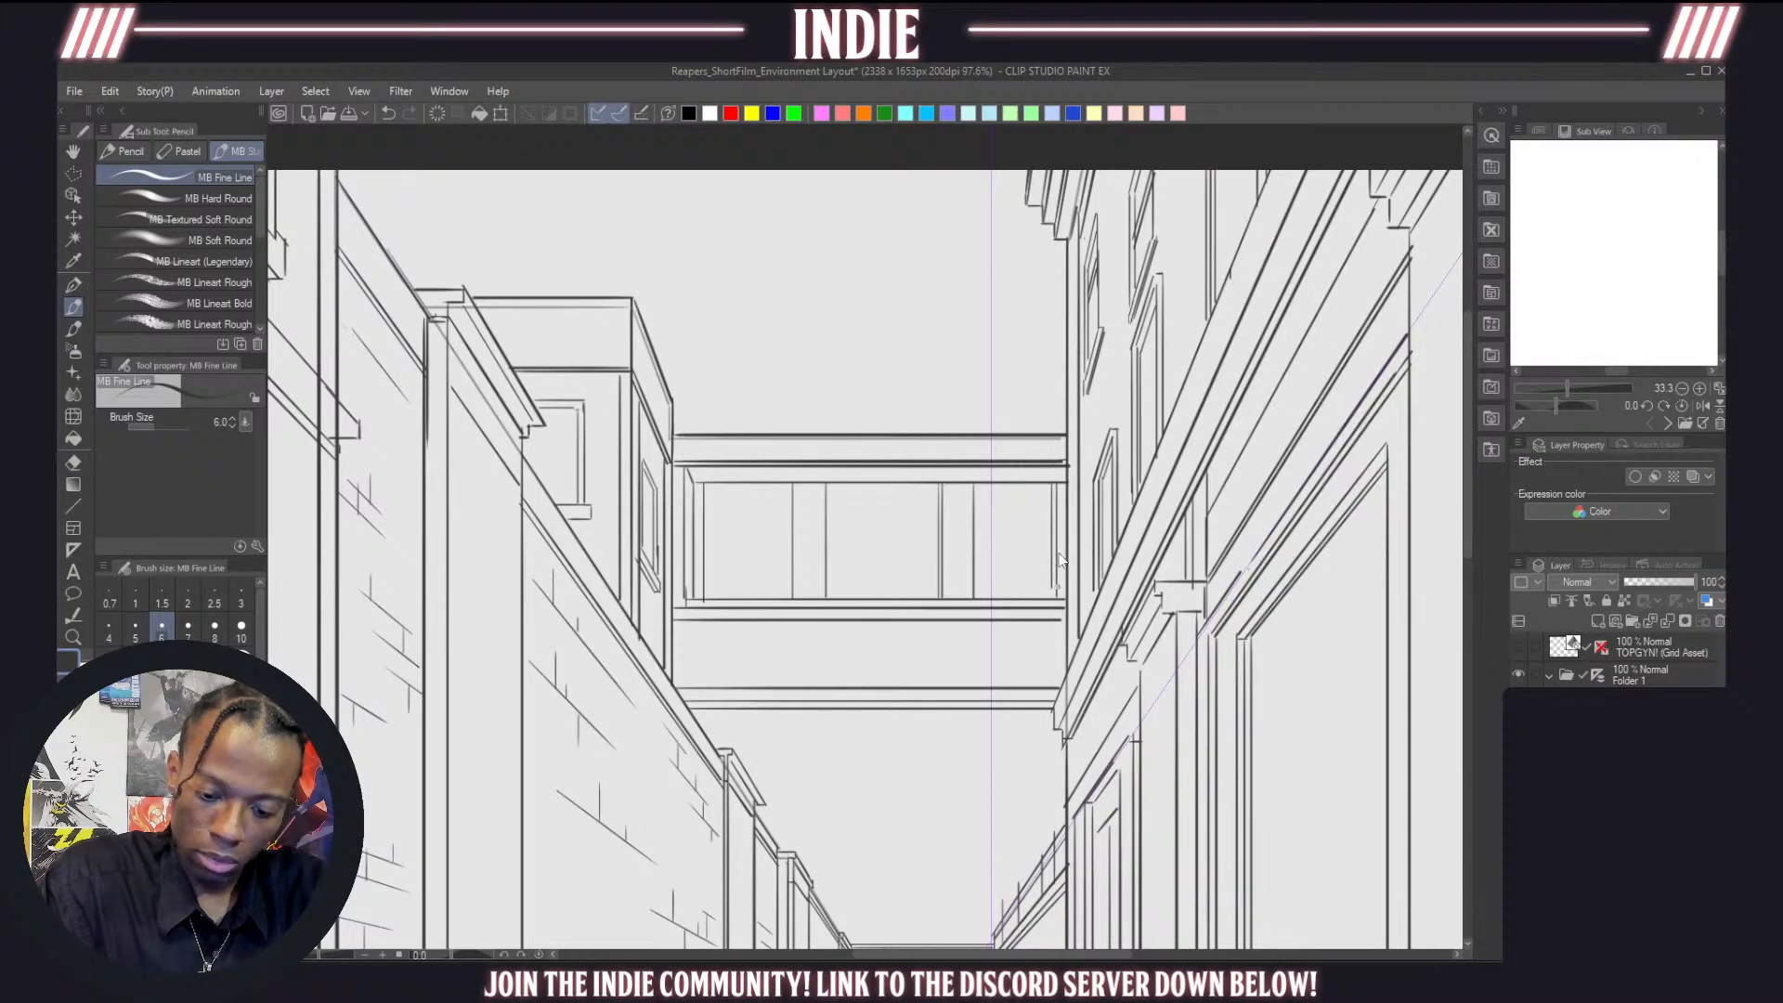
pyautogui.hotkey('ctrl', 'z')
pyautogui.moveTo(1054, 483); pyautogui.dragTo(1055, 594)
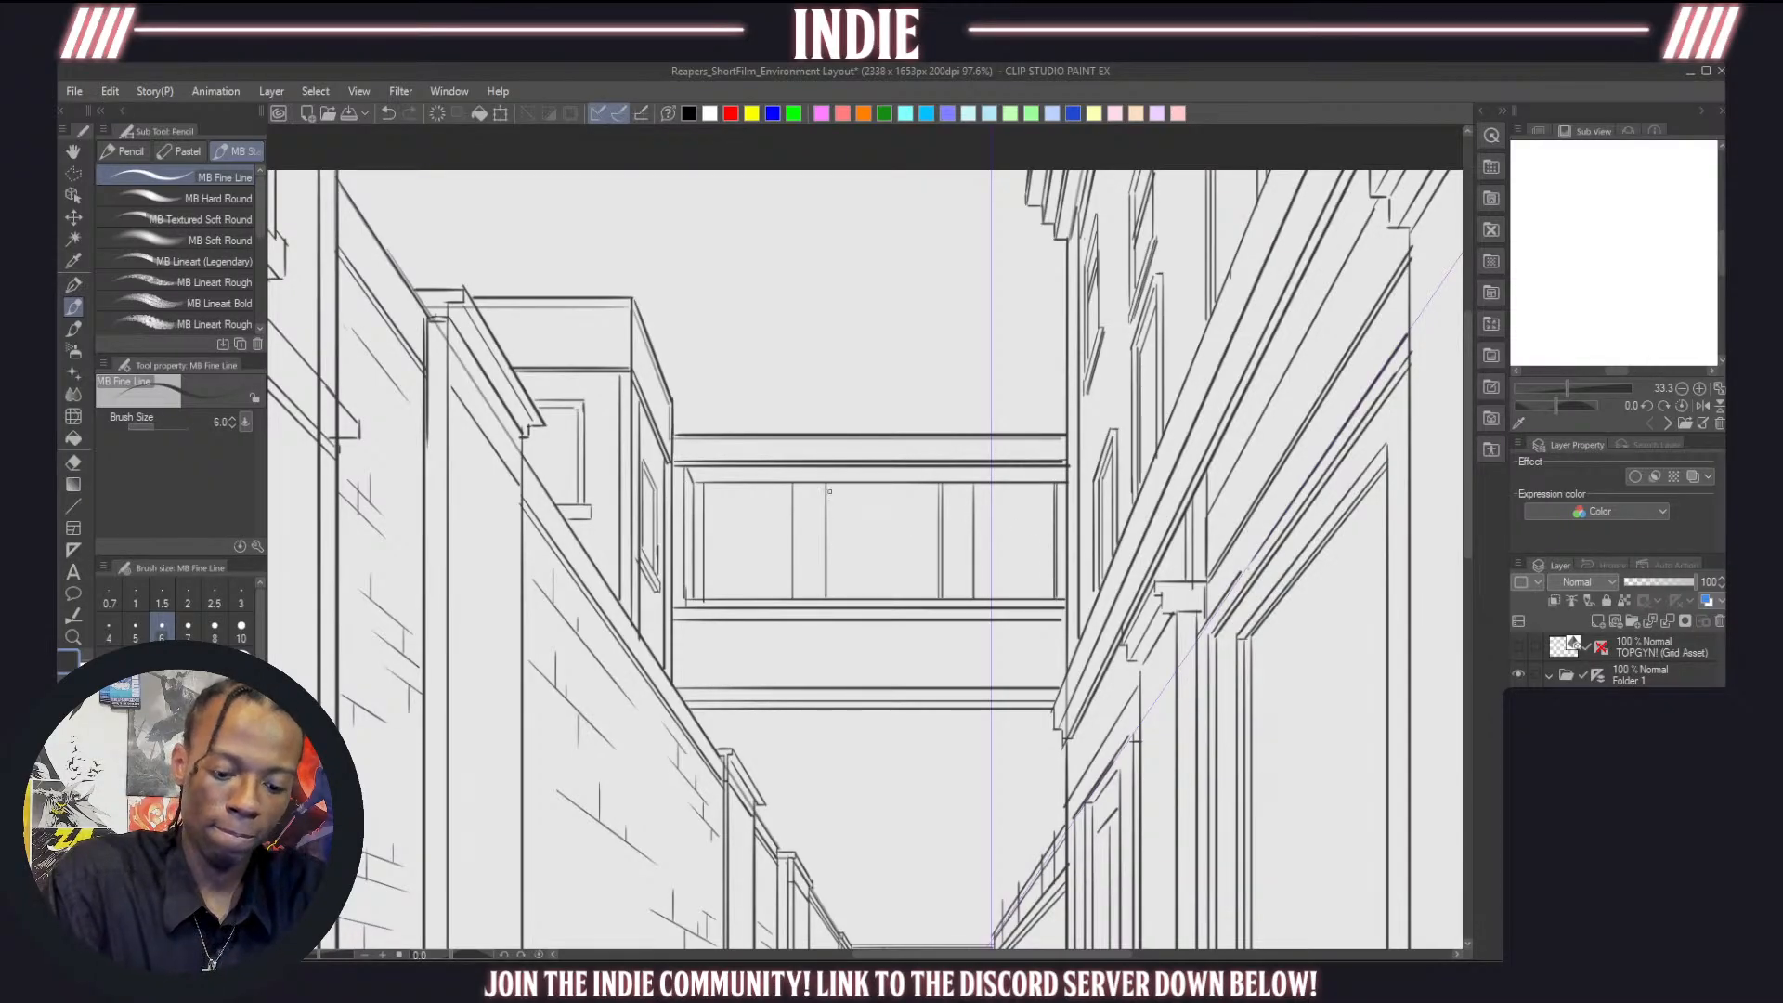
pyautogui.moveTo(829, 481); pyautogui.dragTo(830, 599)
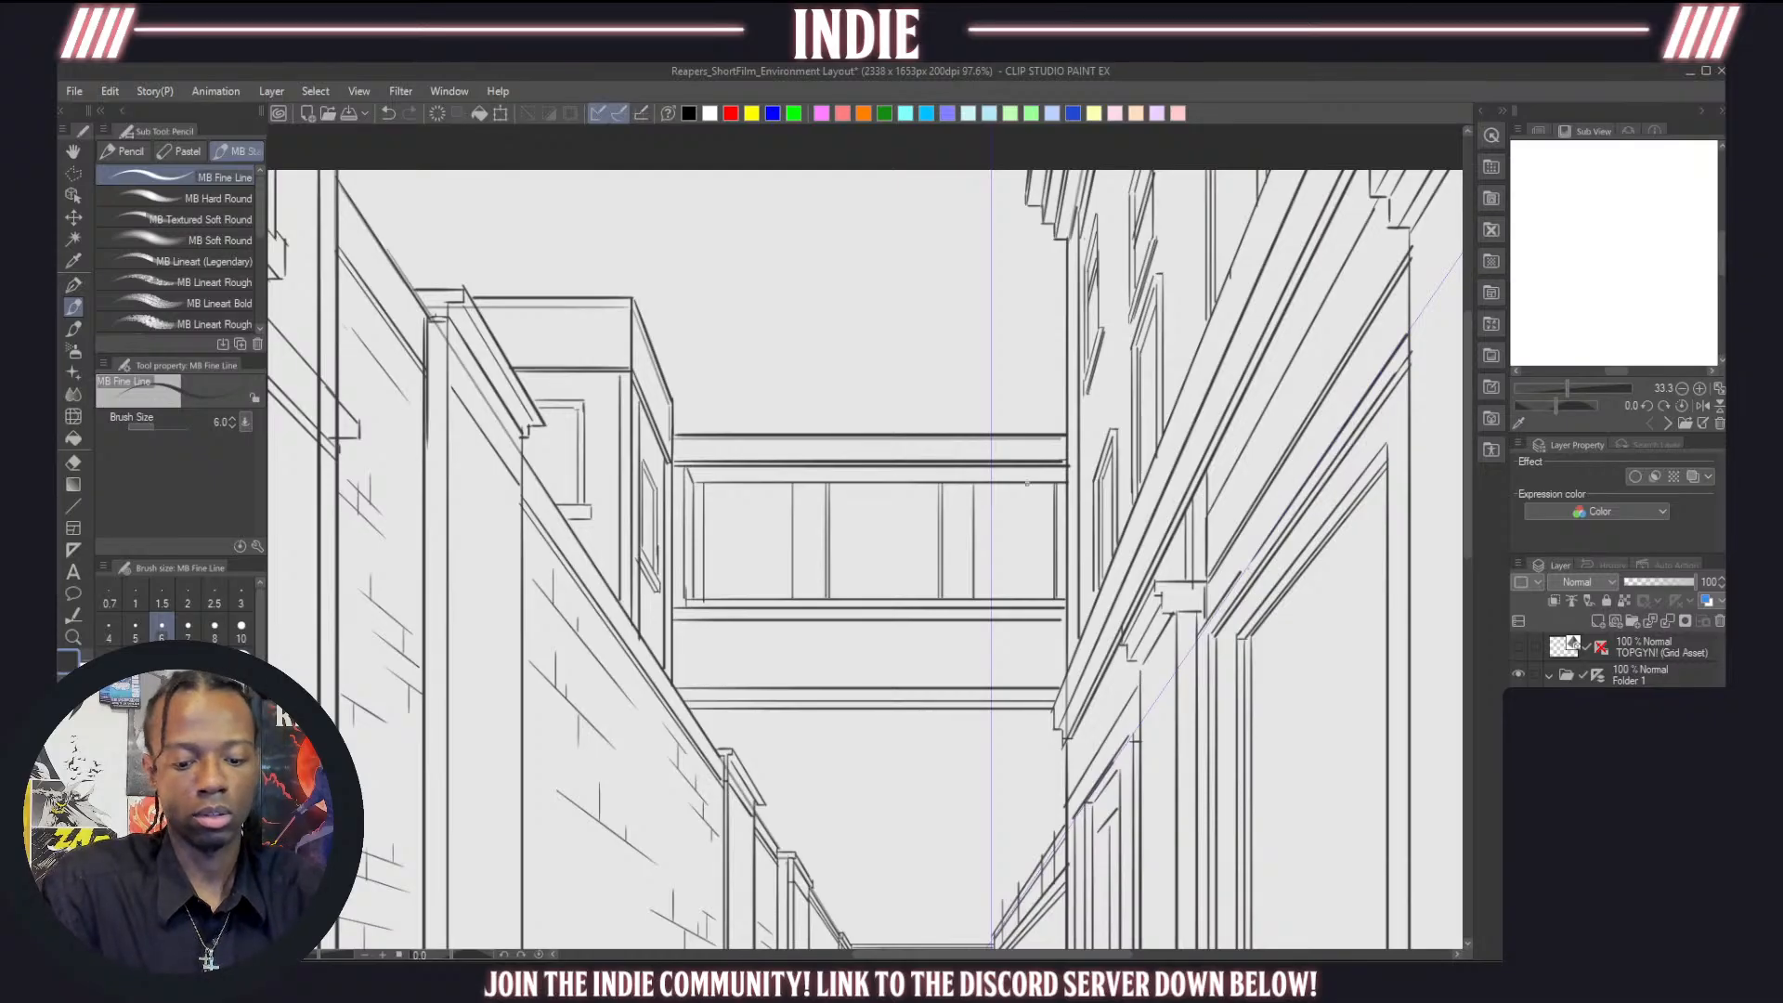
pyautogui.moveTo(706, 519); pyautogui.dragTo(708, 604)
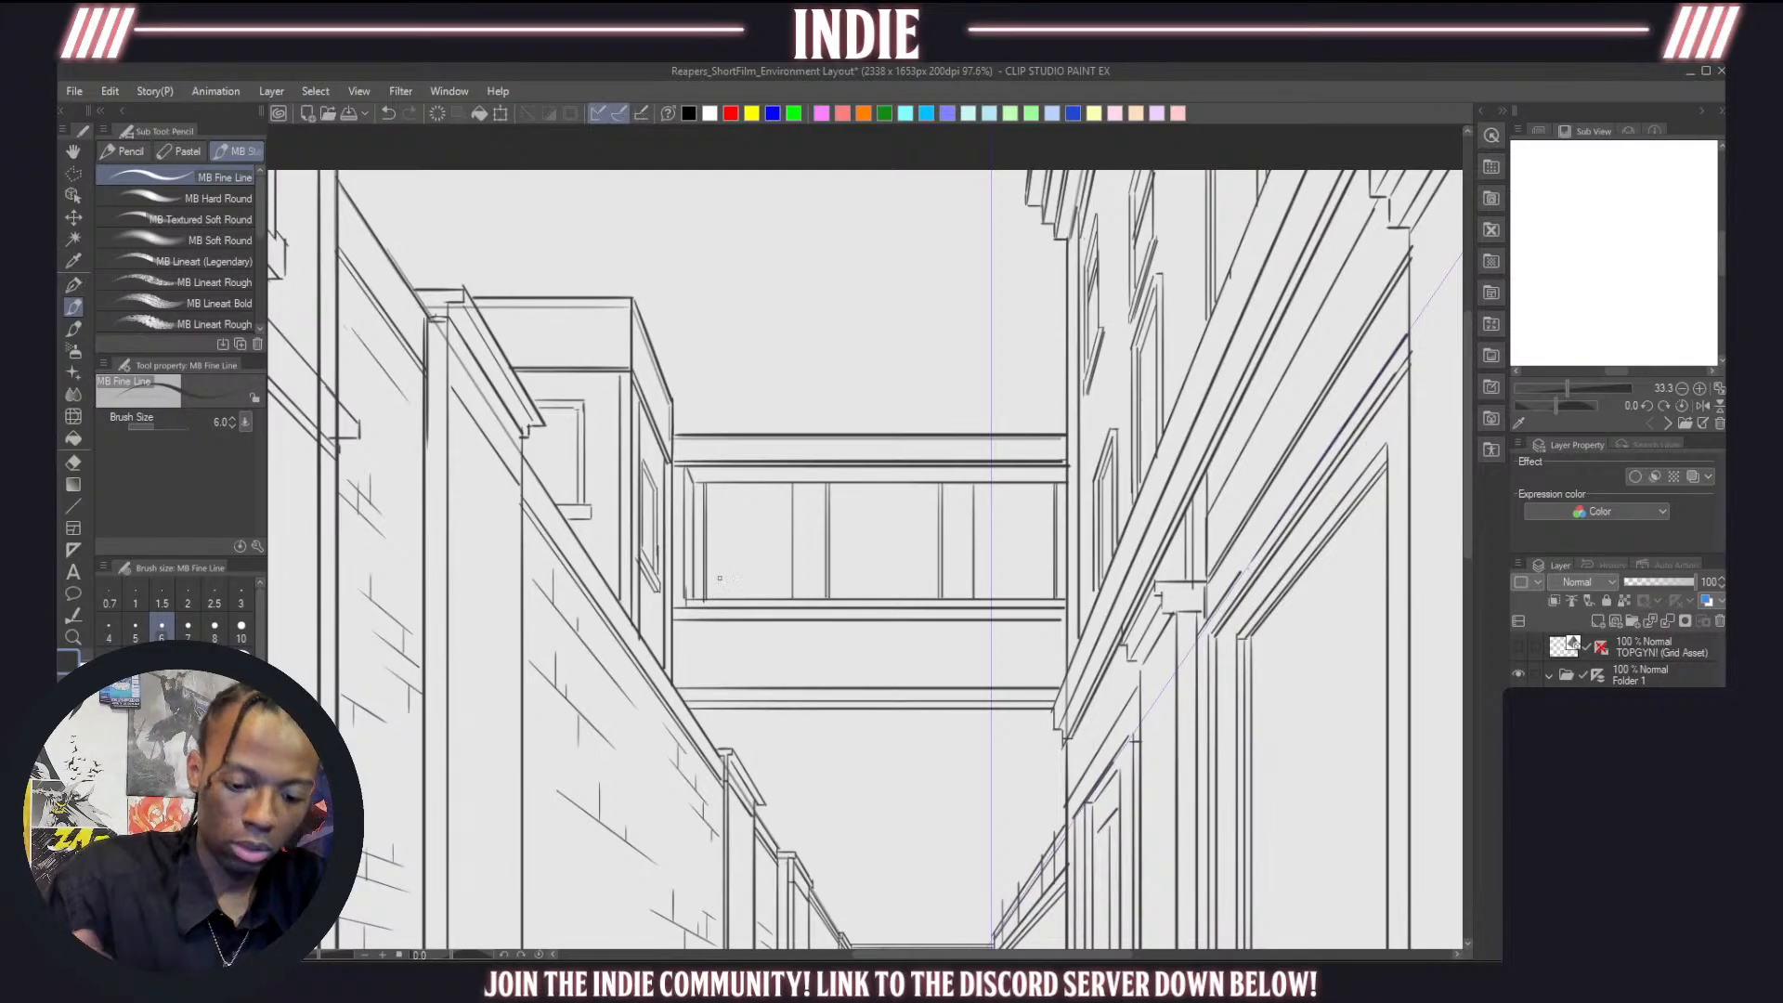
# Draw two horizontal rectangular panels side by side on the bridge's lower wall, beneath the window ledge
pyautogui.scroll(-14, 808, 455)
pyautogui.scroll(8, 815, 481)
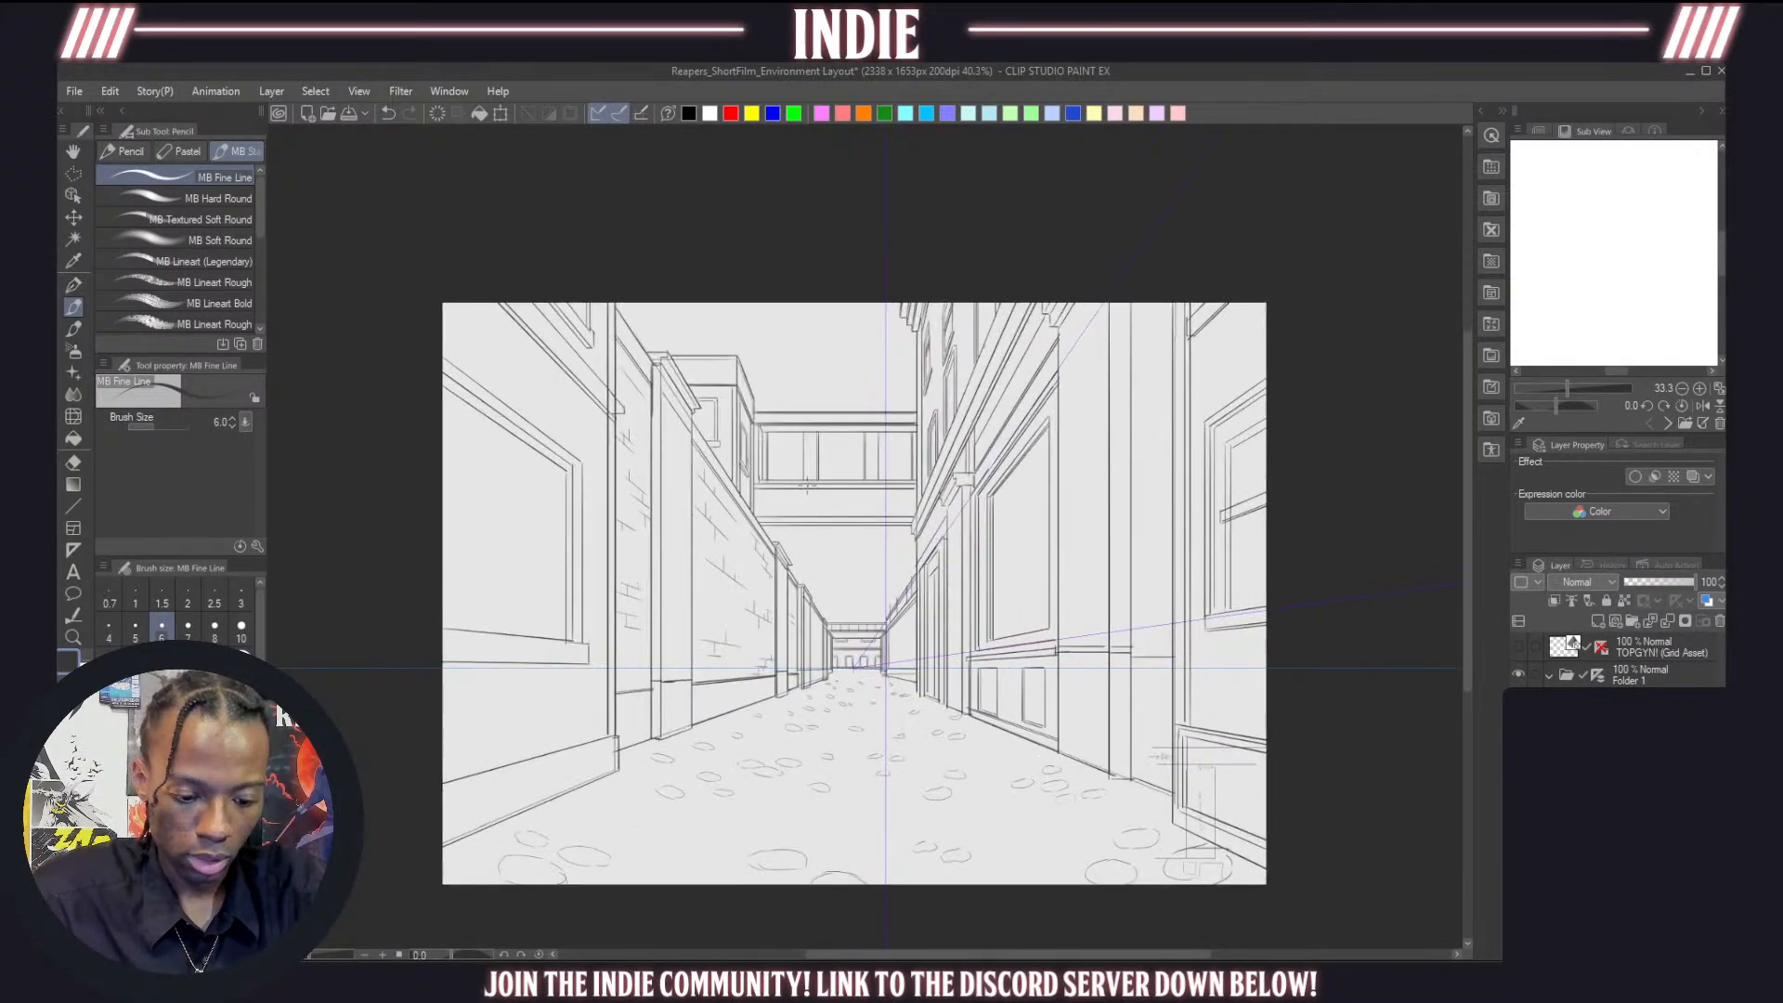
pyautogui.scroll(-2, 835, 498)
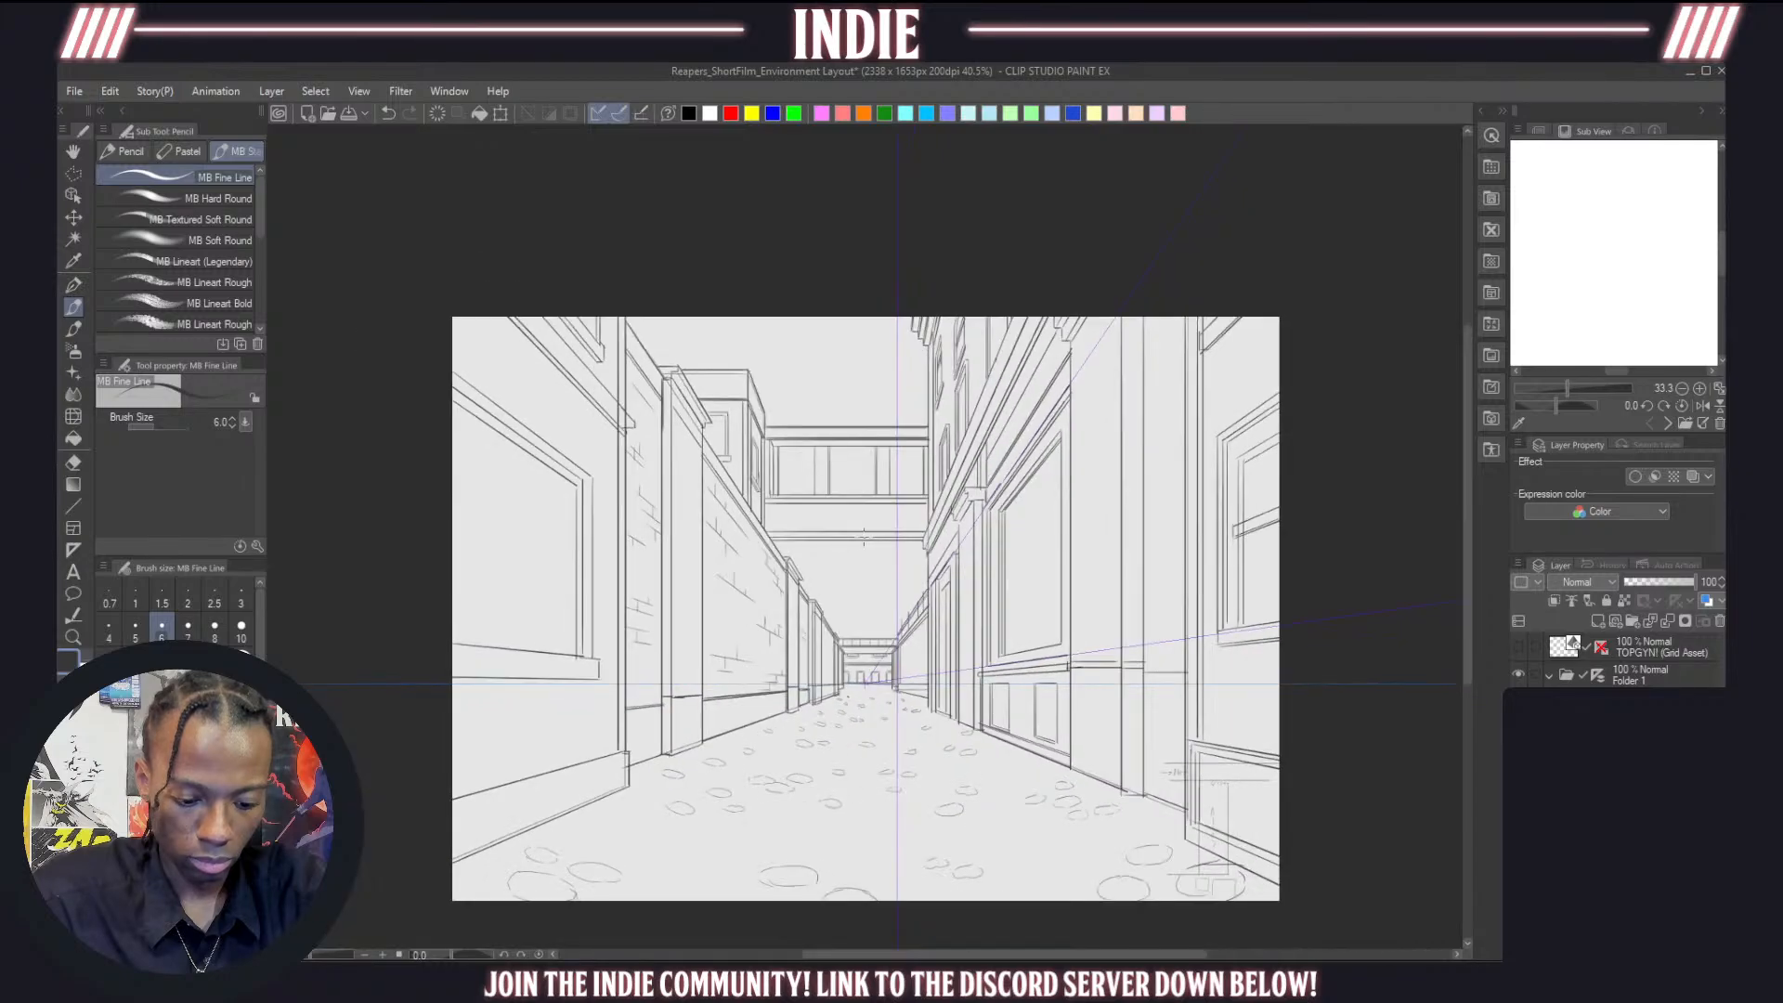
pyautogui.scroll(3, 850, 557)
pyautogui.scroll(2, 822, 619)
pyautogui.scroll(1, 822, 619)
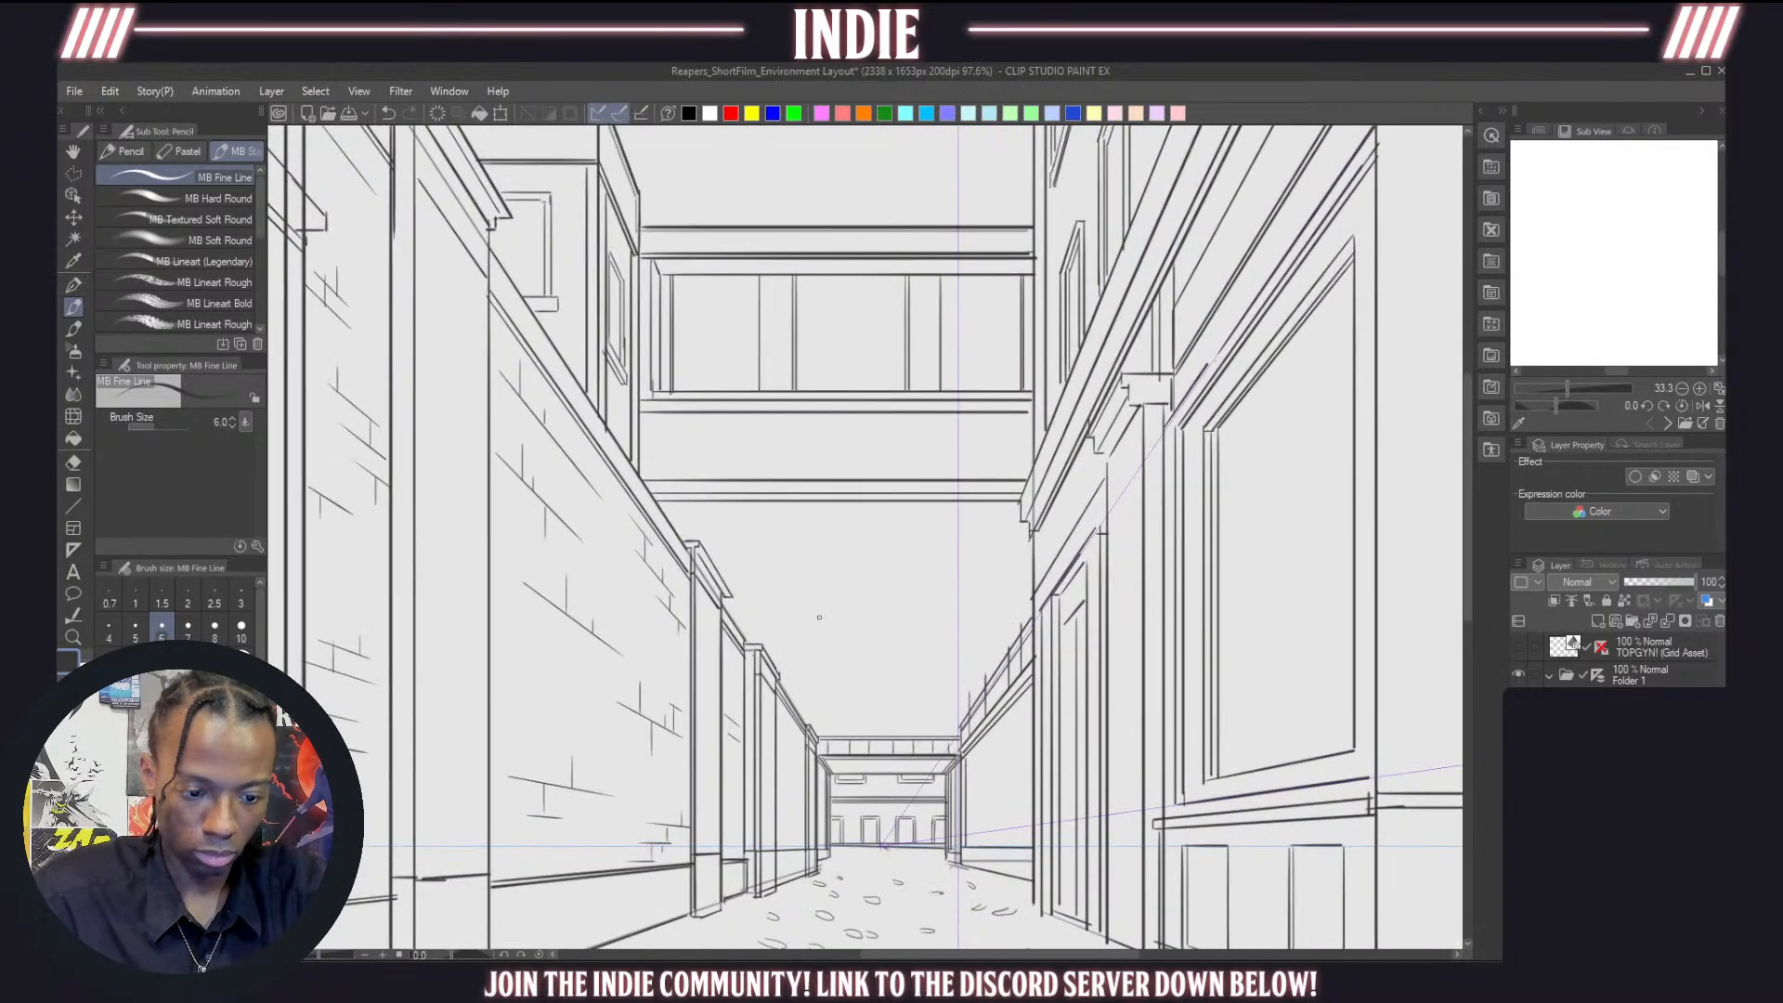
pyautogui.scroll(-1, 819, 615)
pyautogui.scroll(1, 817, 612)
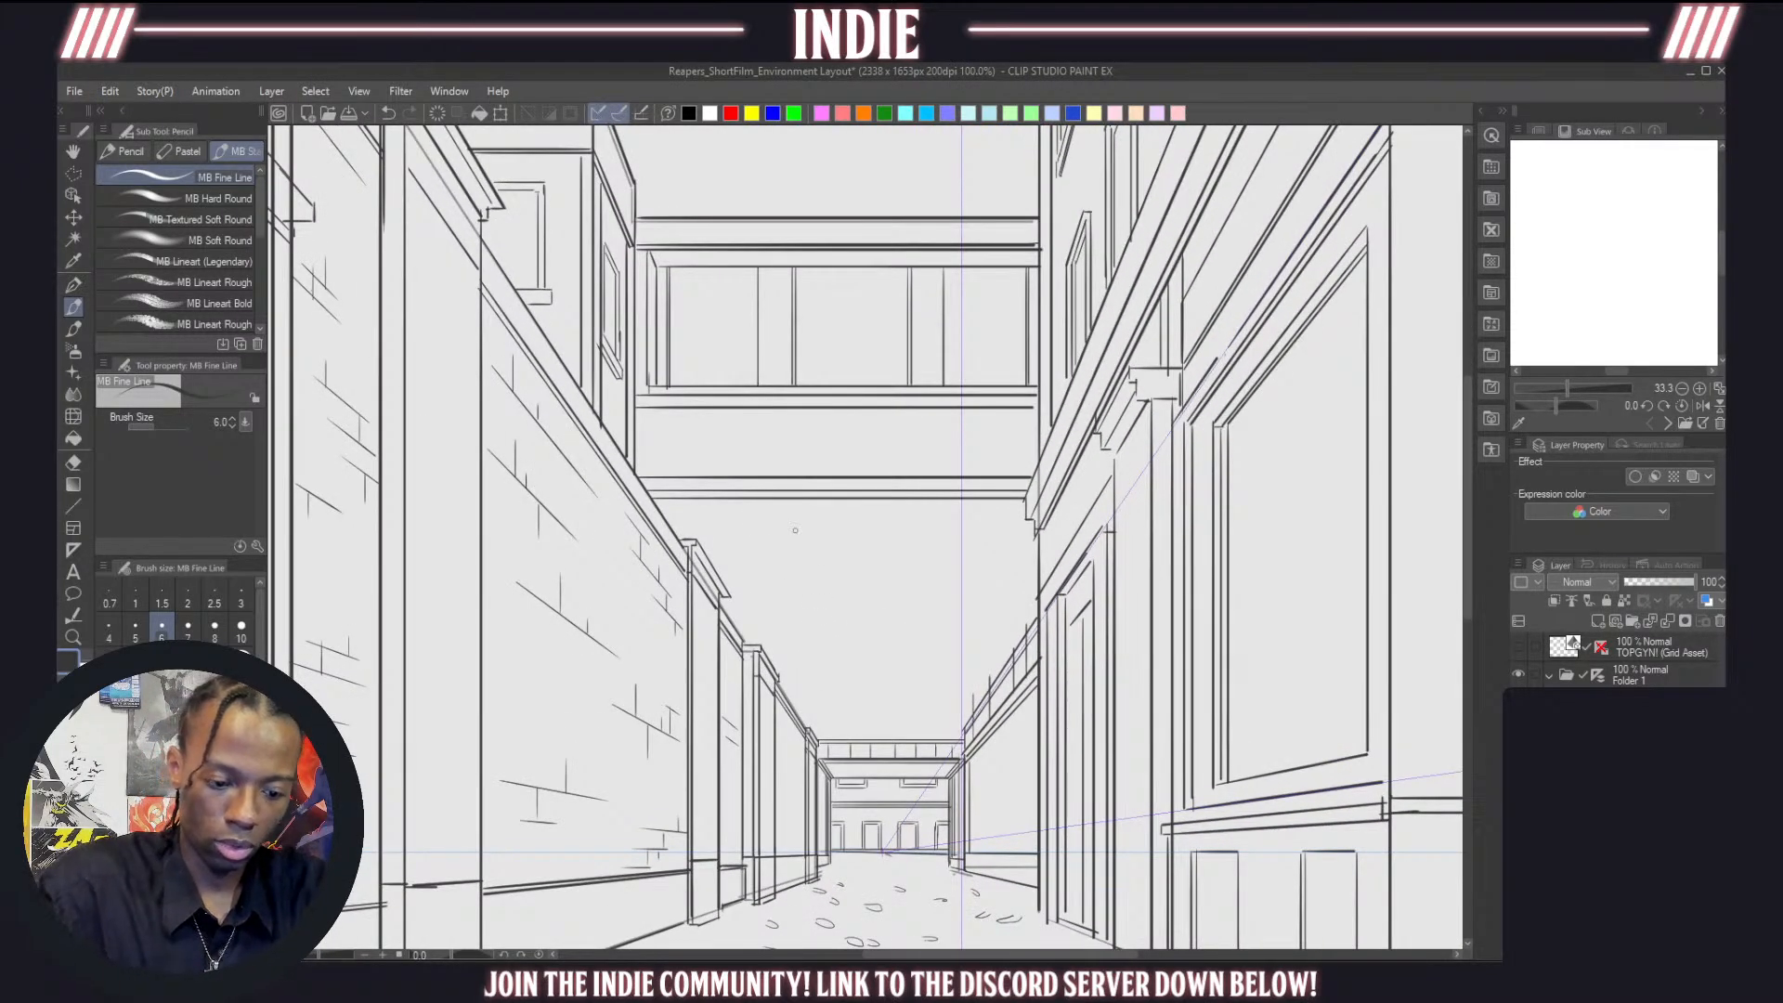
pyautogui.moveTo(677, 429)
pyautogui.mouseDown()
pyautogui.moveTo(677, 462)
pyautogui.moveTo(812, 430)
pyautogui.moveTo(811, 465)
pyautogui.moveTo(677, 464)
pyautogui.mouseUp()
pyautogui.moveTo(877, 415)
pyautogui.mouseDown()
pyautogui.moveTo(880, 466)
pyautogui.moveTo(1012, 465)
pyautogui.mouseUp()
pyautogui.moveTo(877, 415)
pyautogui.mouseDown()
pyautogui.moveTo(1019, 417)
pyautogui.moveTo(1012, 465)
pyautogui.mouseUp()
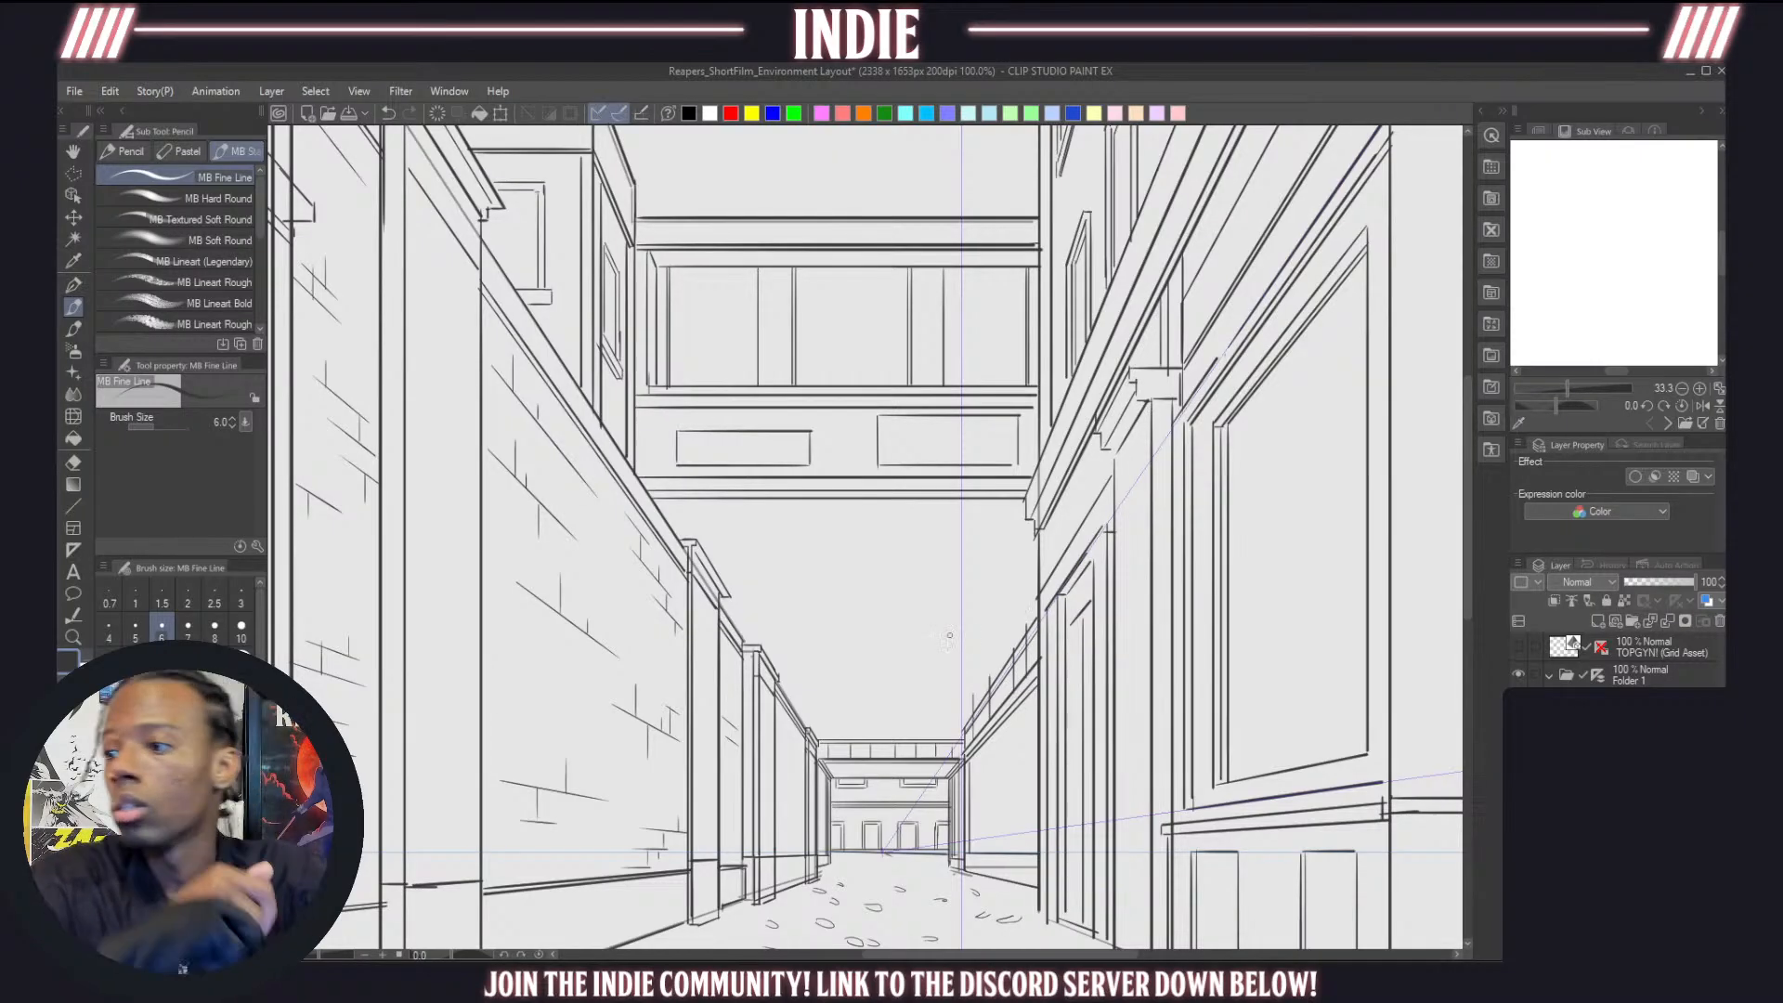
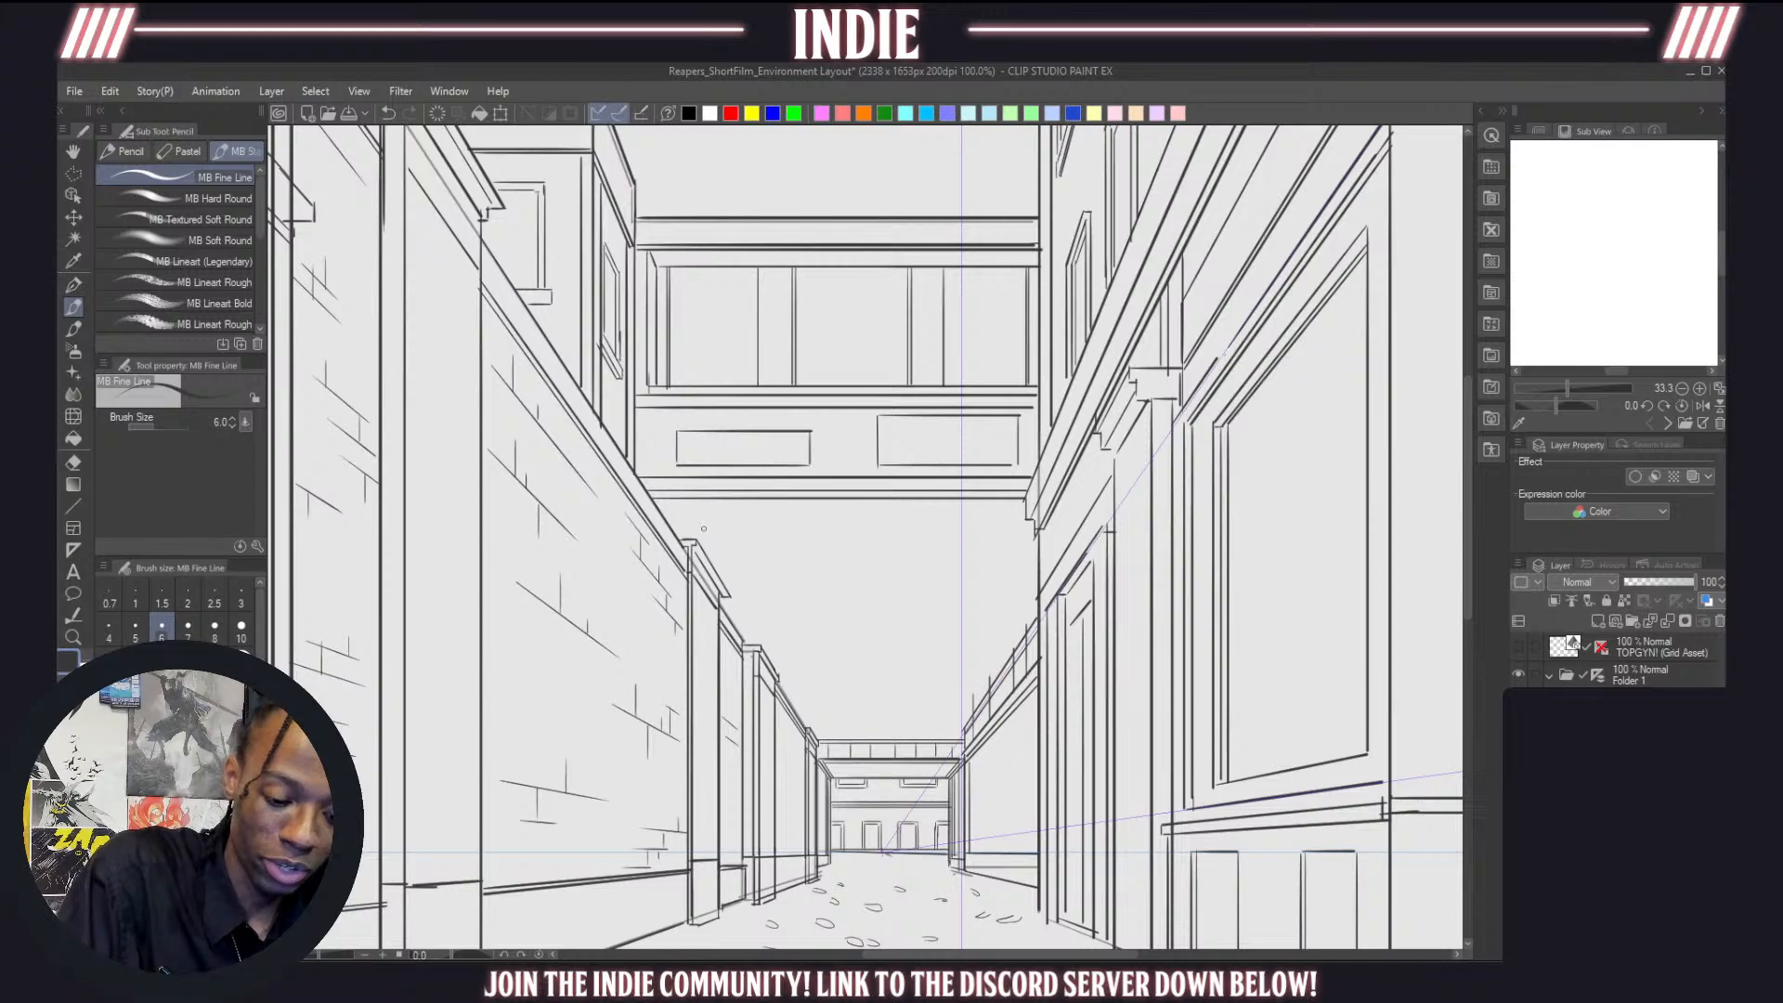
# Draw a row of three squarish windows on the wall below the bridge, the first partly hidden behind the brick wall's pillar
pyautogui.hotkey('ctrl', 'z')
pyautogui.moveTo(691, 524)
pyautogui.mouseDown()
pyautogui.moveTo(764, 527)
pyautogui.moveTo(764, 611)
pyautogui.mouseUp()
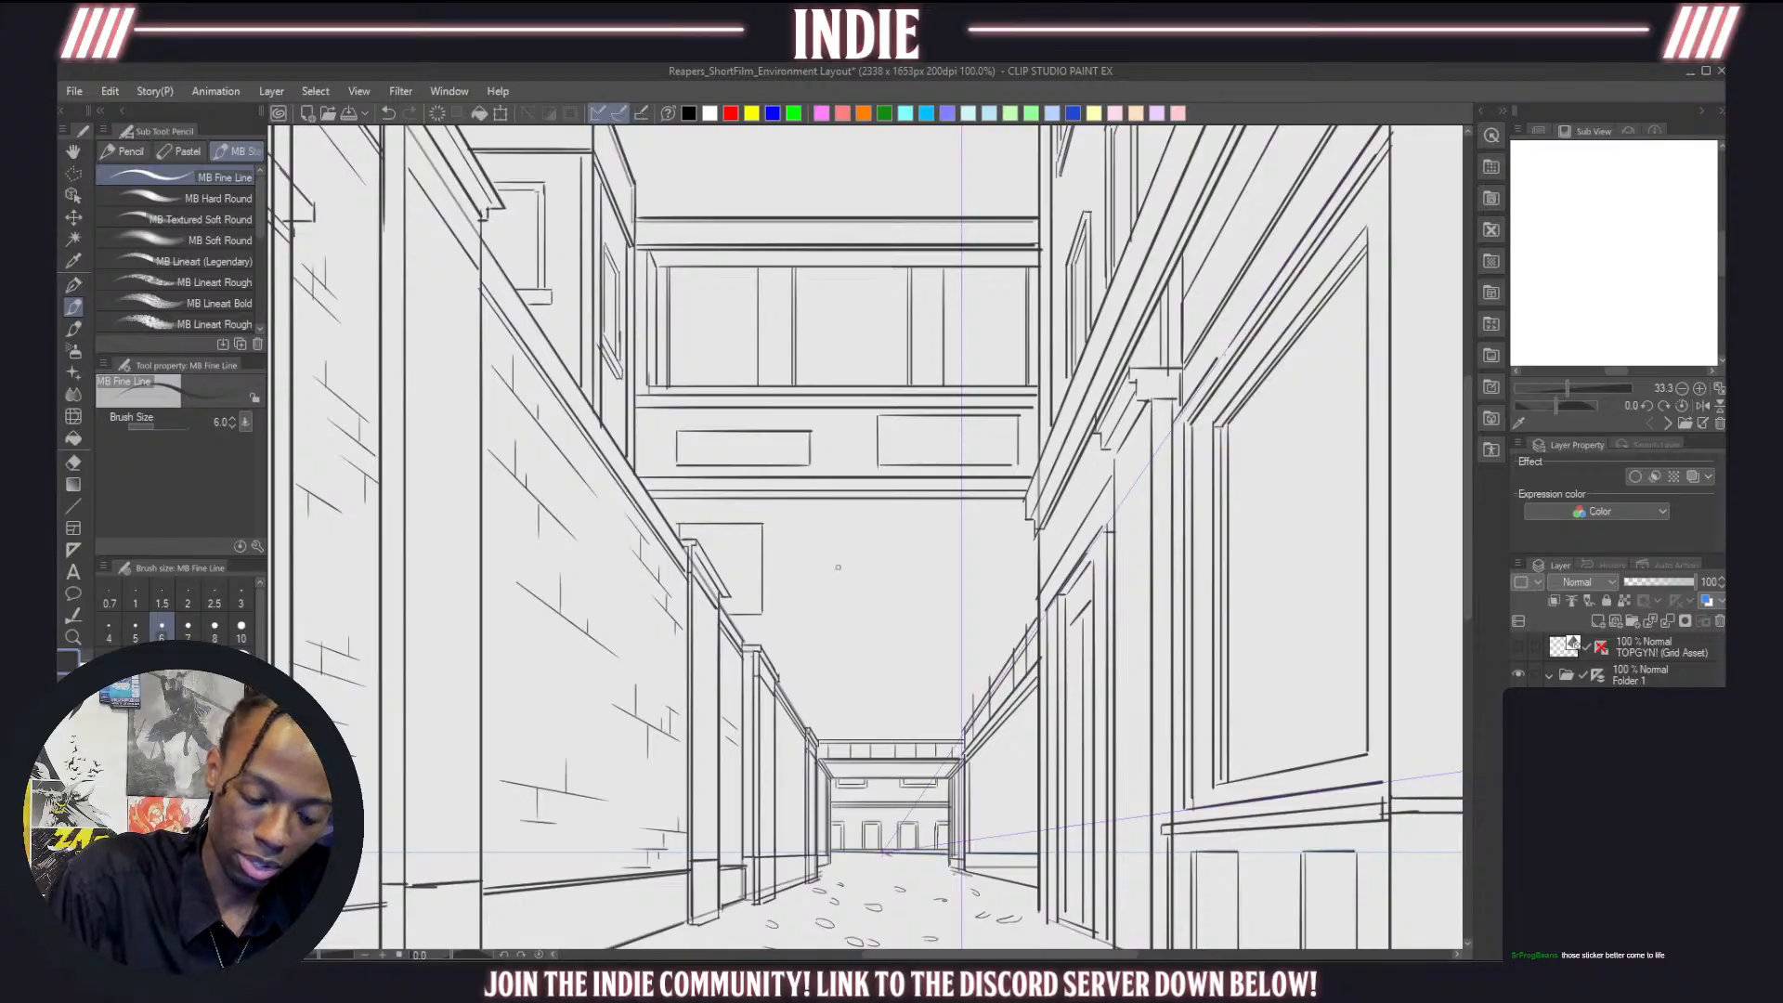
pyautogui.moveTo(801, 526)
pyautogui.mouseDown()
pyautogui.moveTo(802, 613)
pyautogui.moveTo(891, 611)
pyautogui.mouseUp()
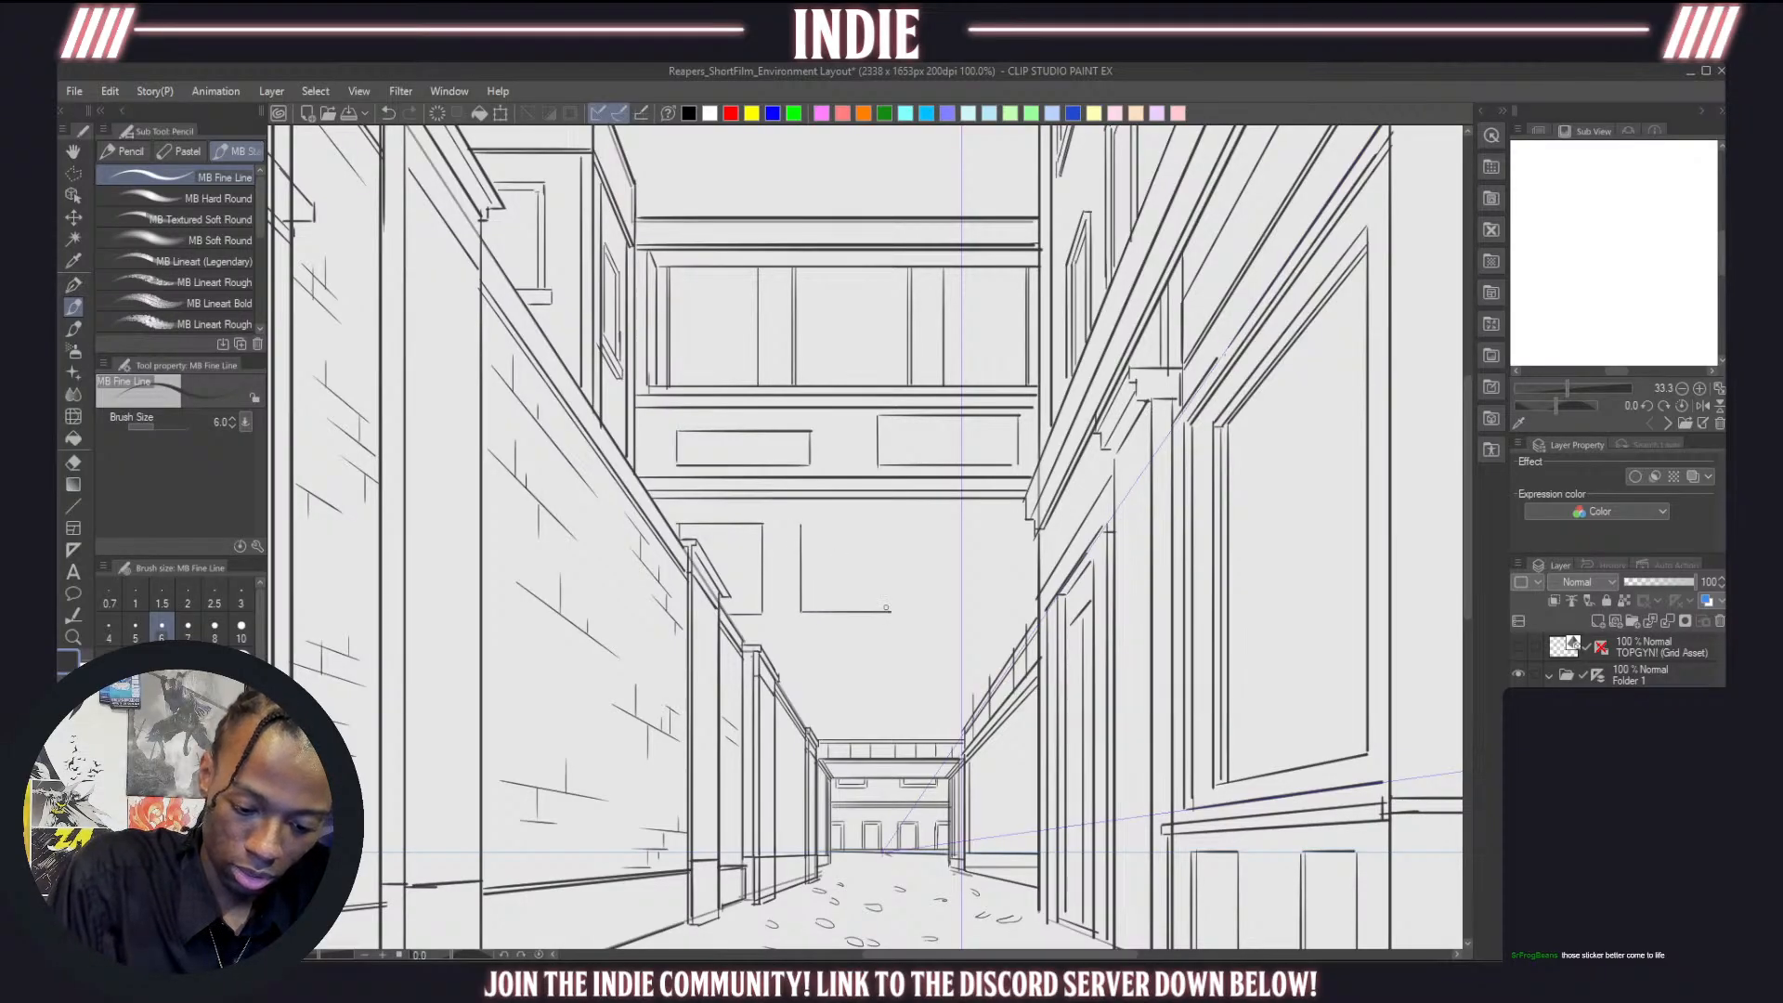
pyautogui.moveTo(801, 525)
pyautogui.mouseDown()
pyautogui.moveTo(893, 523)
pyautogui.moveTo(892, 611)
pyautogui.mouseUp()
pyautogui.moveTo(922, 524)
pyautogui.mouseDown()
pyautogui.moveTo(924, 608)
pyautogui.moveTo(1011, 607)
pyautogui.mouseUp()
pyautogui.moveTo(923, 525)
pyautogui.mouseDown()
pyautogui.moveTo(1014, 527)
pyautogui.moveTo(1012, 608)
pyautogui.mouseUp()
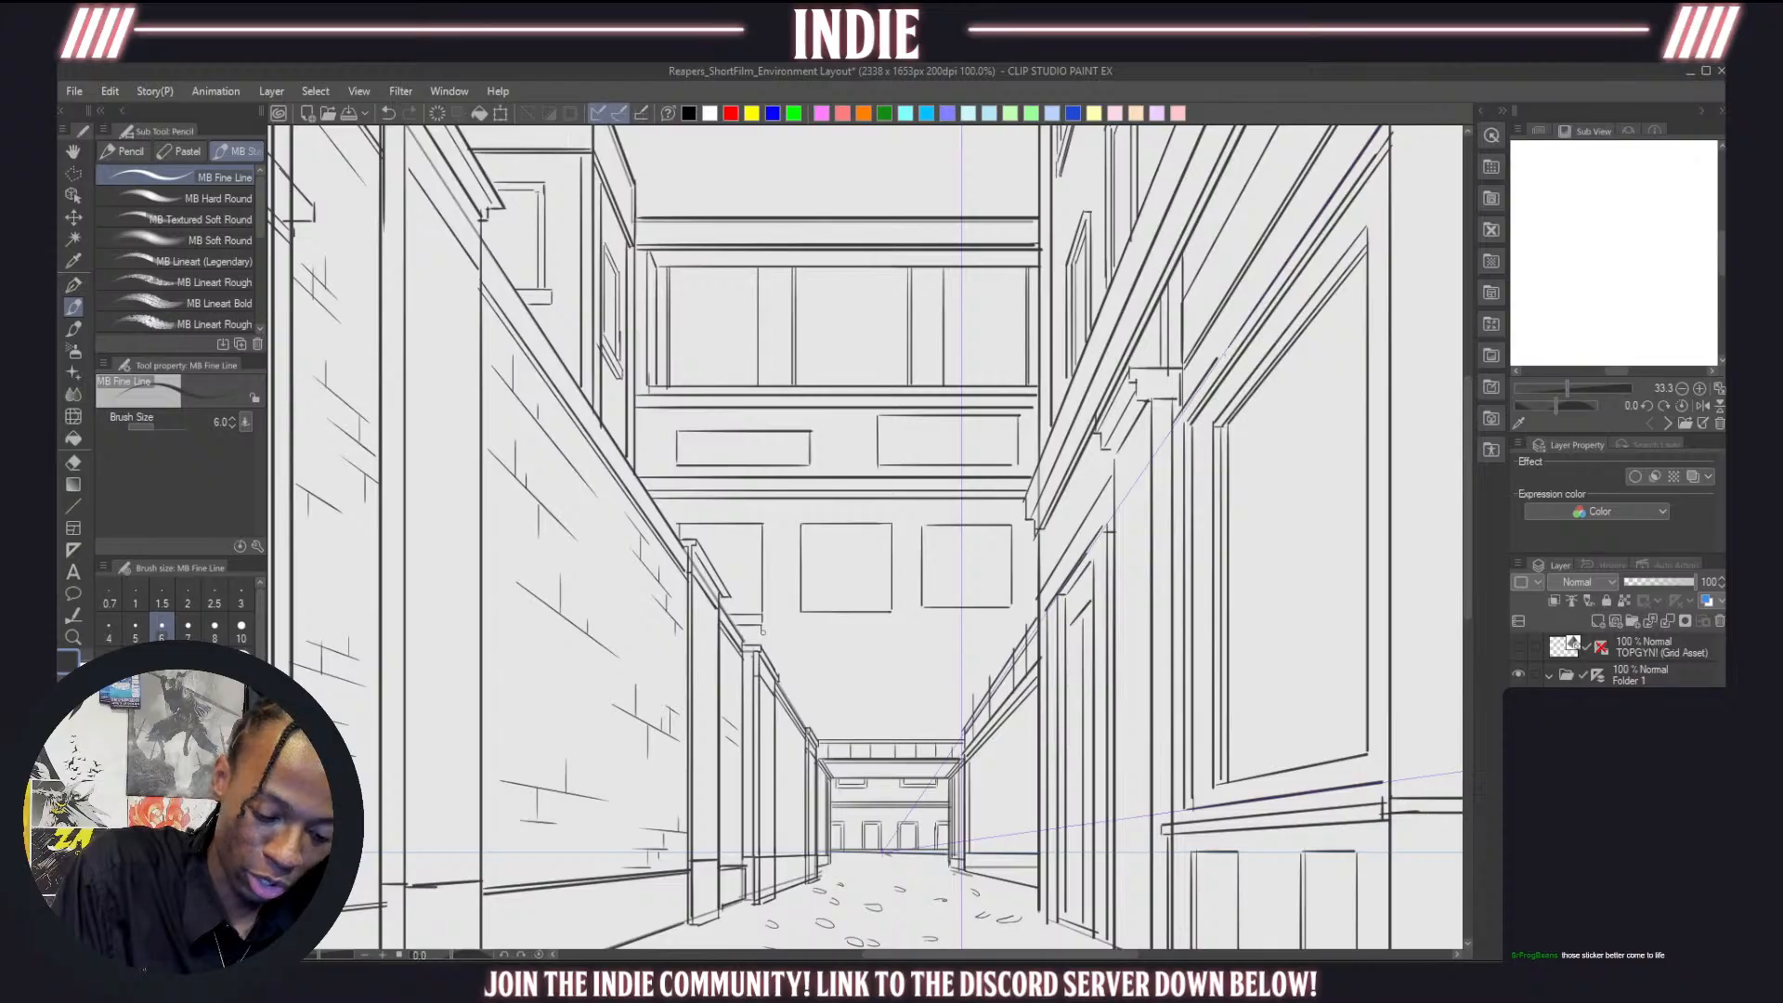
# Add narrow sills beneath the windows in the row below the bridge
pyautogui.hotkey('ctrl', 'z')
pyautogui.moveTo(800, 615); pyautogui.dragTo(892, 618)
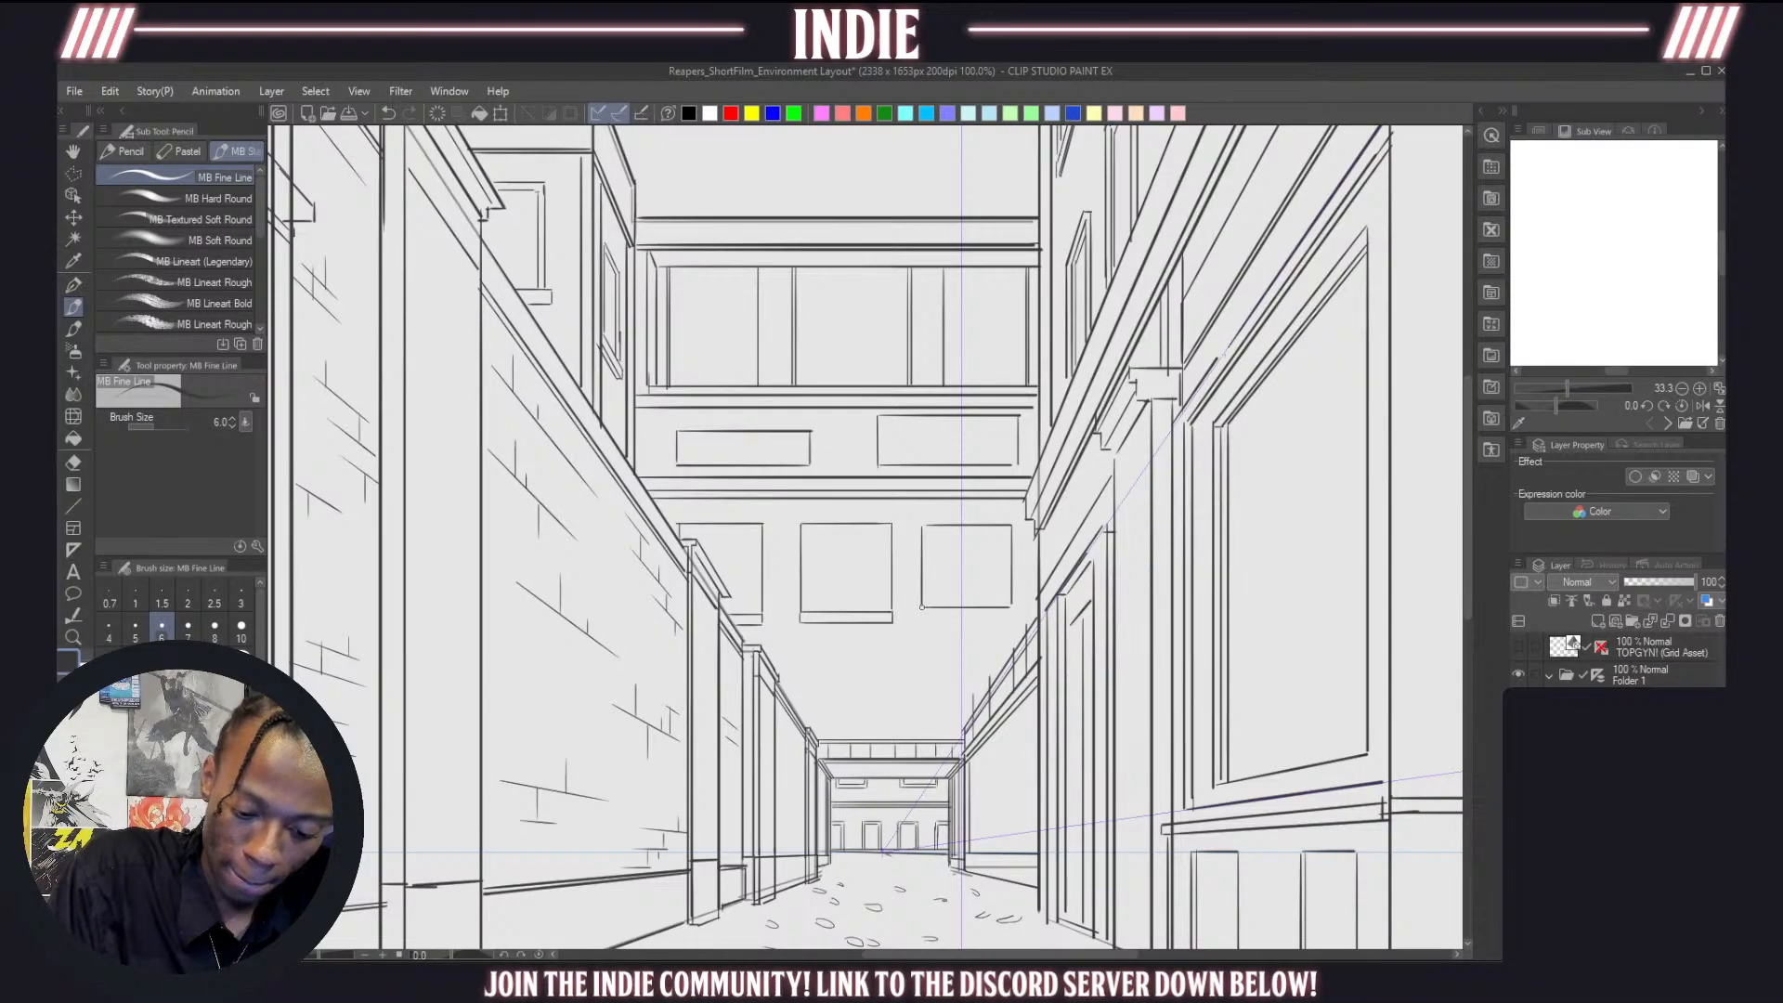
pyautogui.moveTo(920, 616); pyautogui.dragTo(1014, 622)
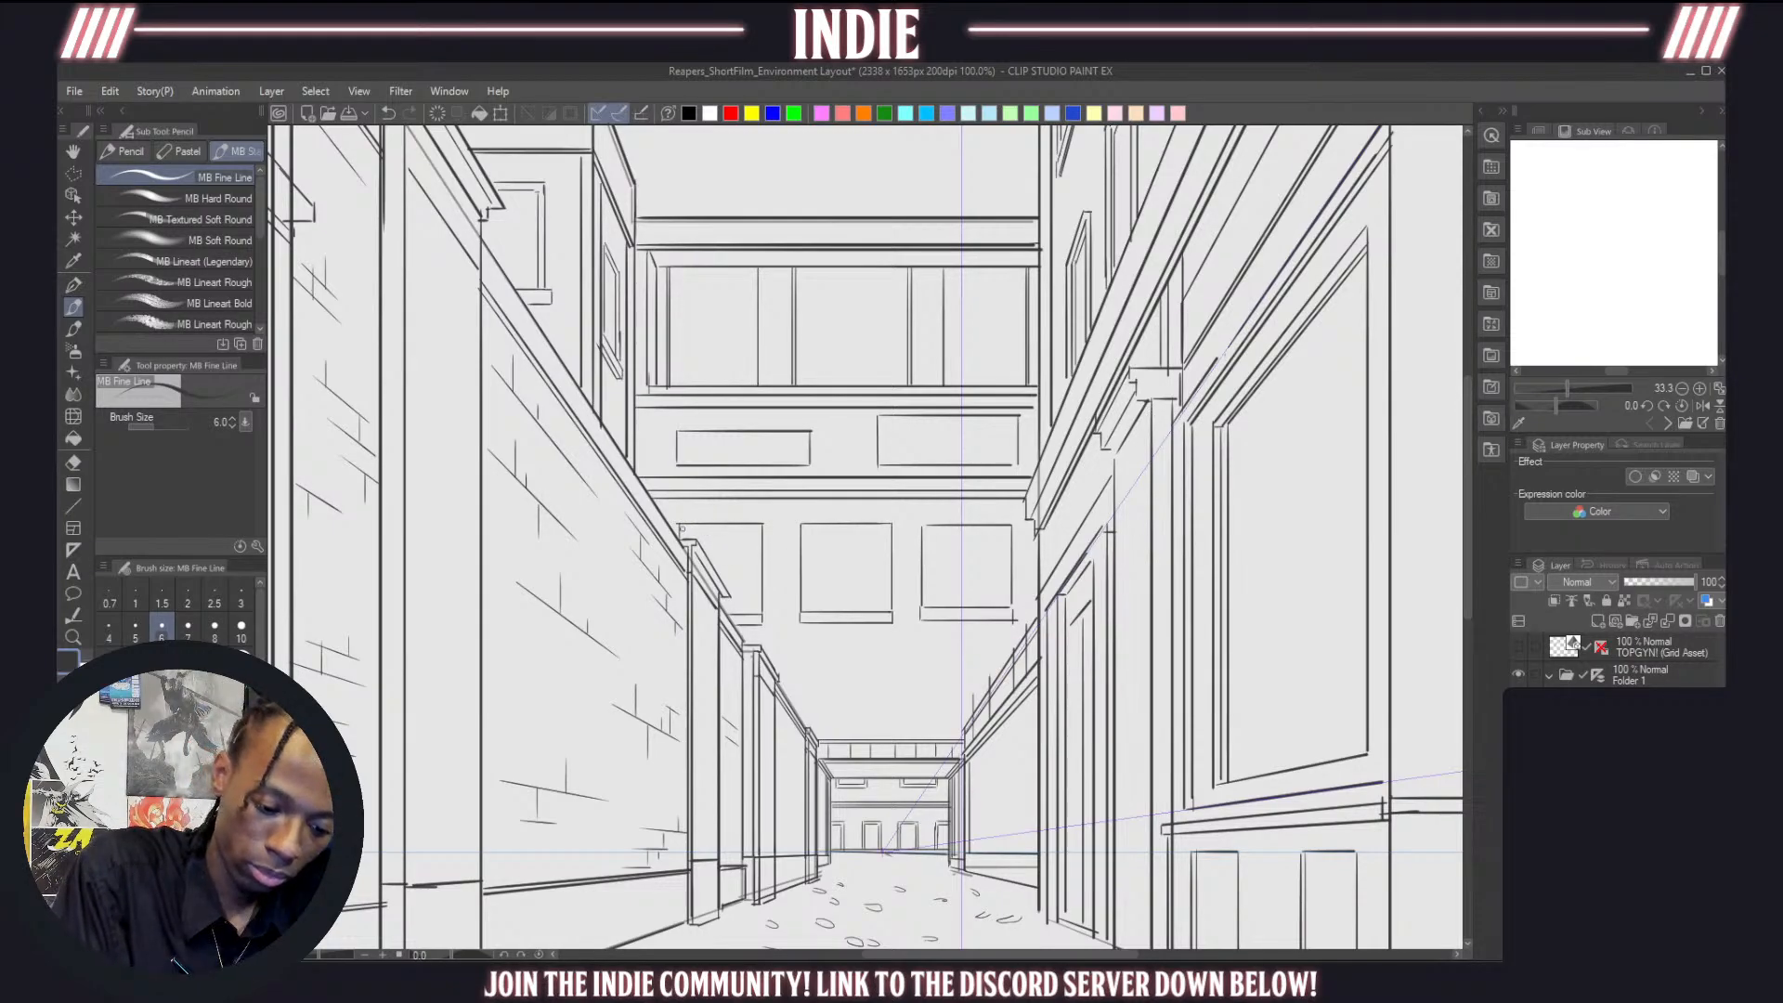
# Draw inner frame lines inside each of the three windows below the bridge
pyautogui.moveTo(686, 529)
pyautogui.mouseDown()
pyautogui.moveTo(756, 534)
pyautogui.moveTo(760, 617)
pyautogui.mouseUp()
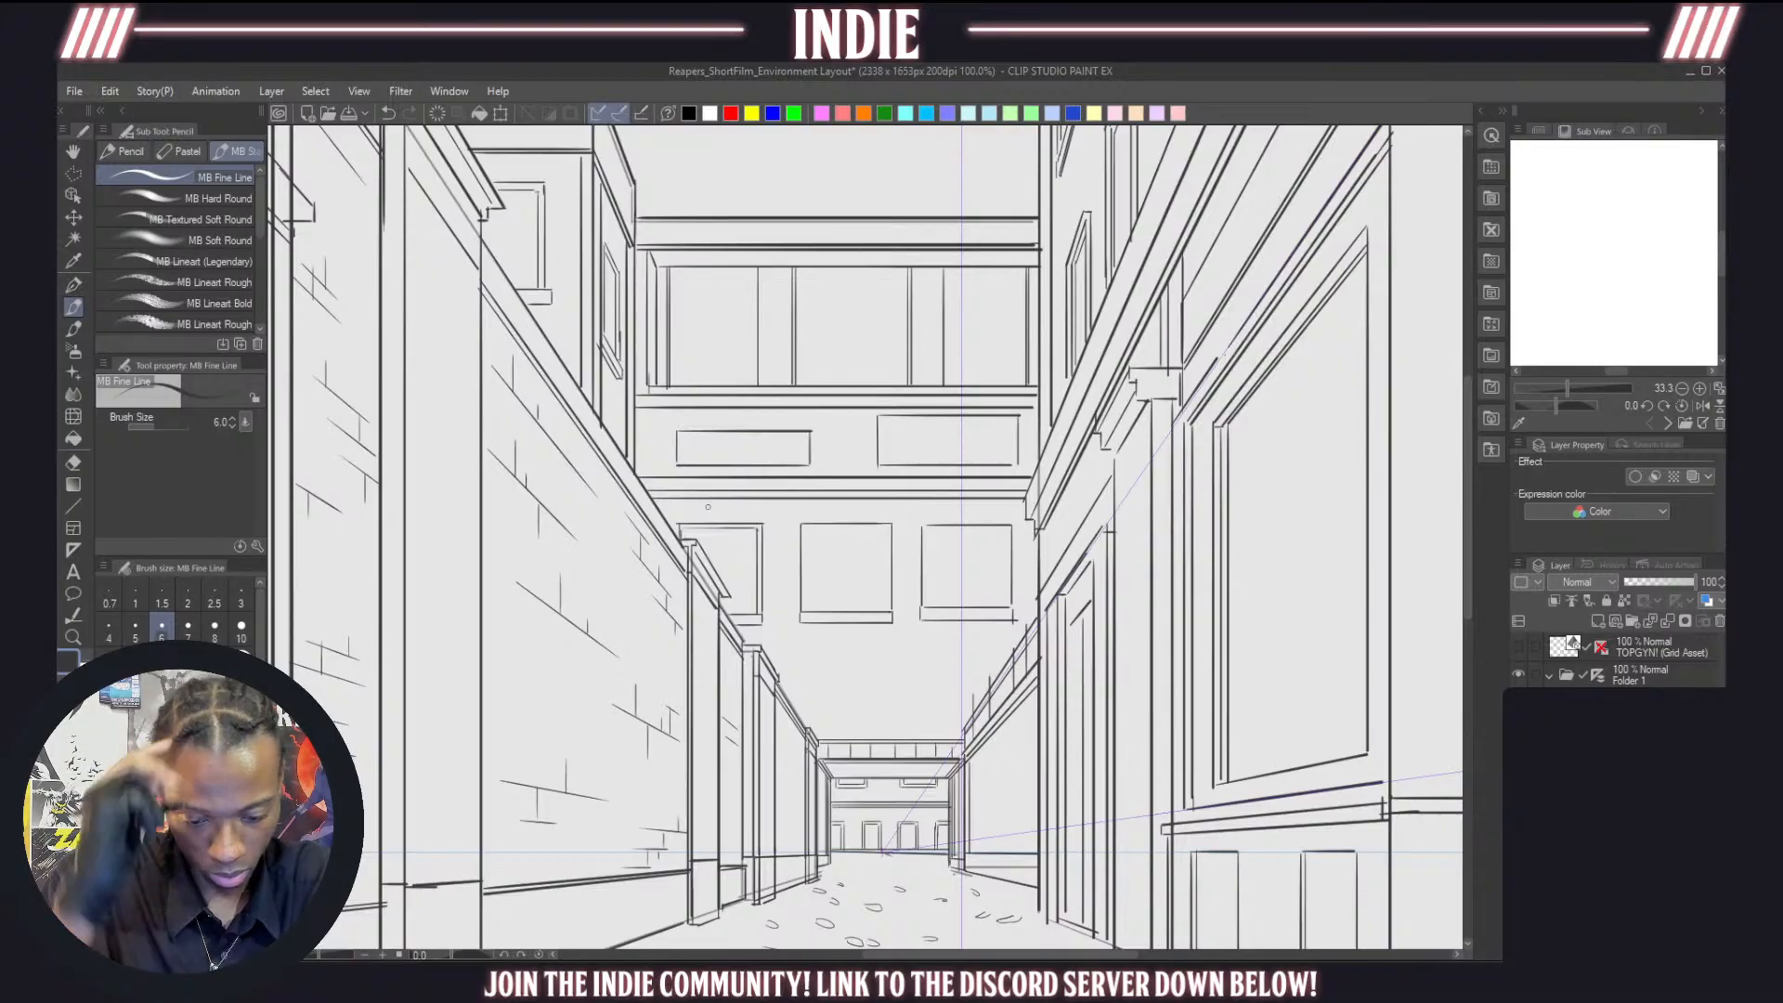
pyautogui.moveTo(804, 529); pyautogui.dragTo(811, 608)
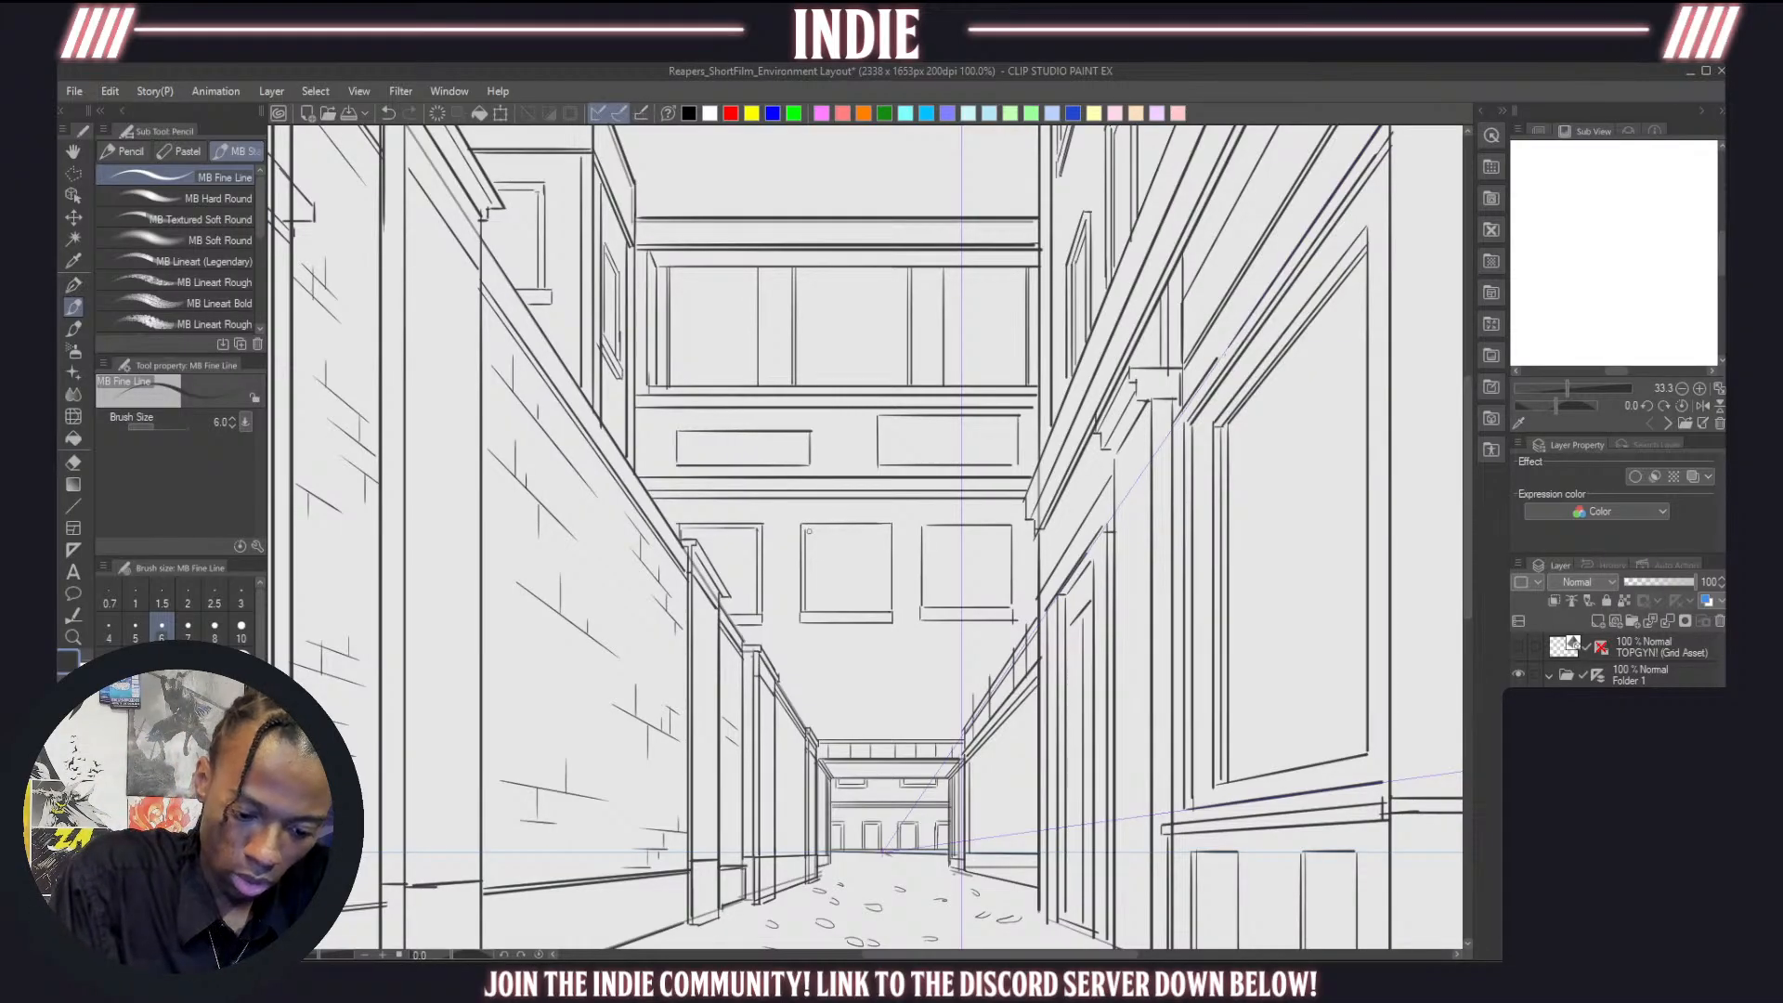
pyautogui.moveTo(809, 531)
pyautogui.mouseDown()
pyautogui.moveTo(888, 532)
pyautogui.moveTo(890, 607)
pyautogui.mouseUp()
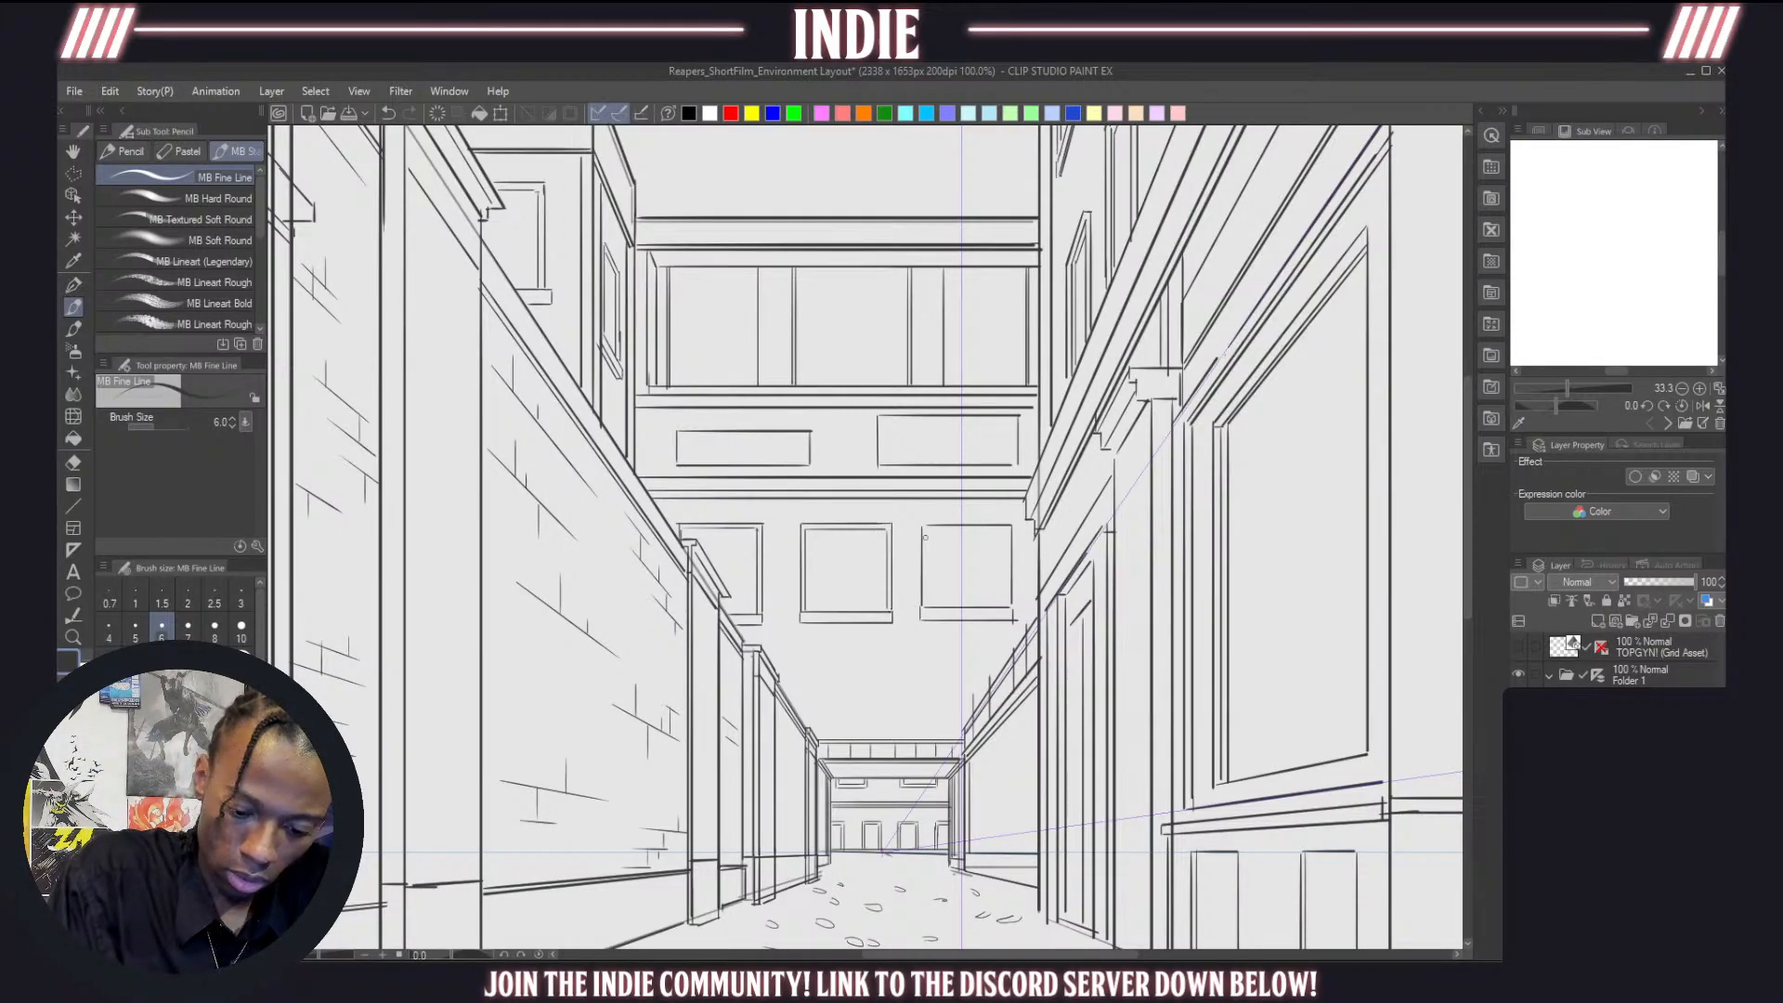
pyautogui.moveTo(925, 537); pyautogui.dragTo(928, 602)
pyautogui.moveTo(928, 535)
pyautogui.mouseDown()
pyautogui.moveTo(1006, 532)
pyautogui.moveTo(1008, 597)
pyautogui.mouseUp()
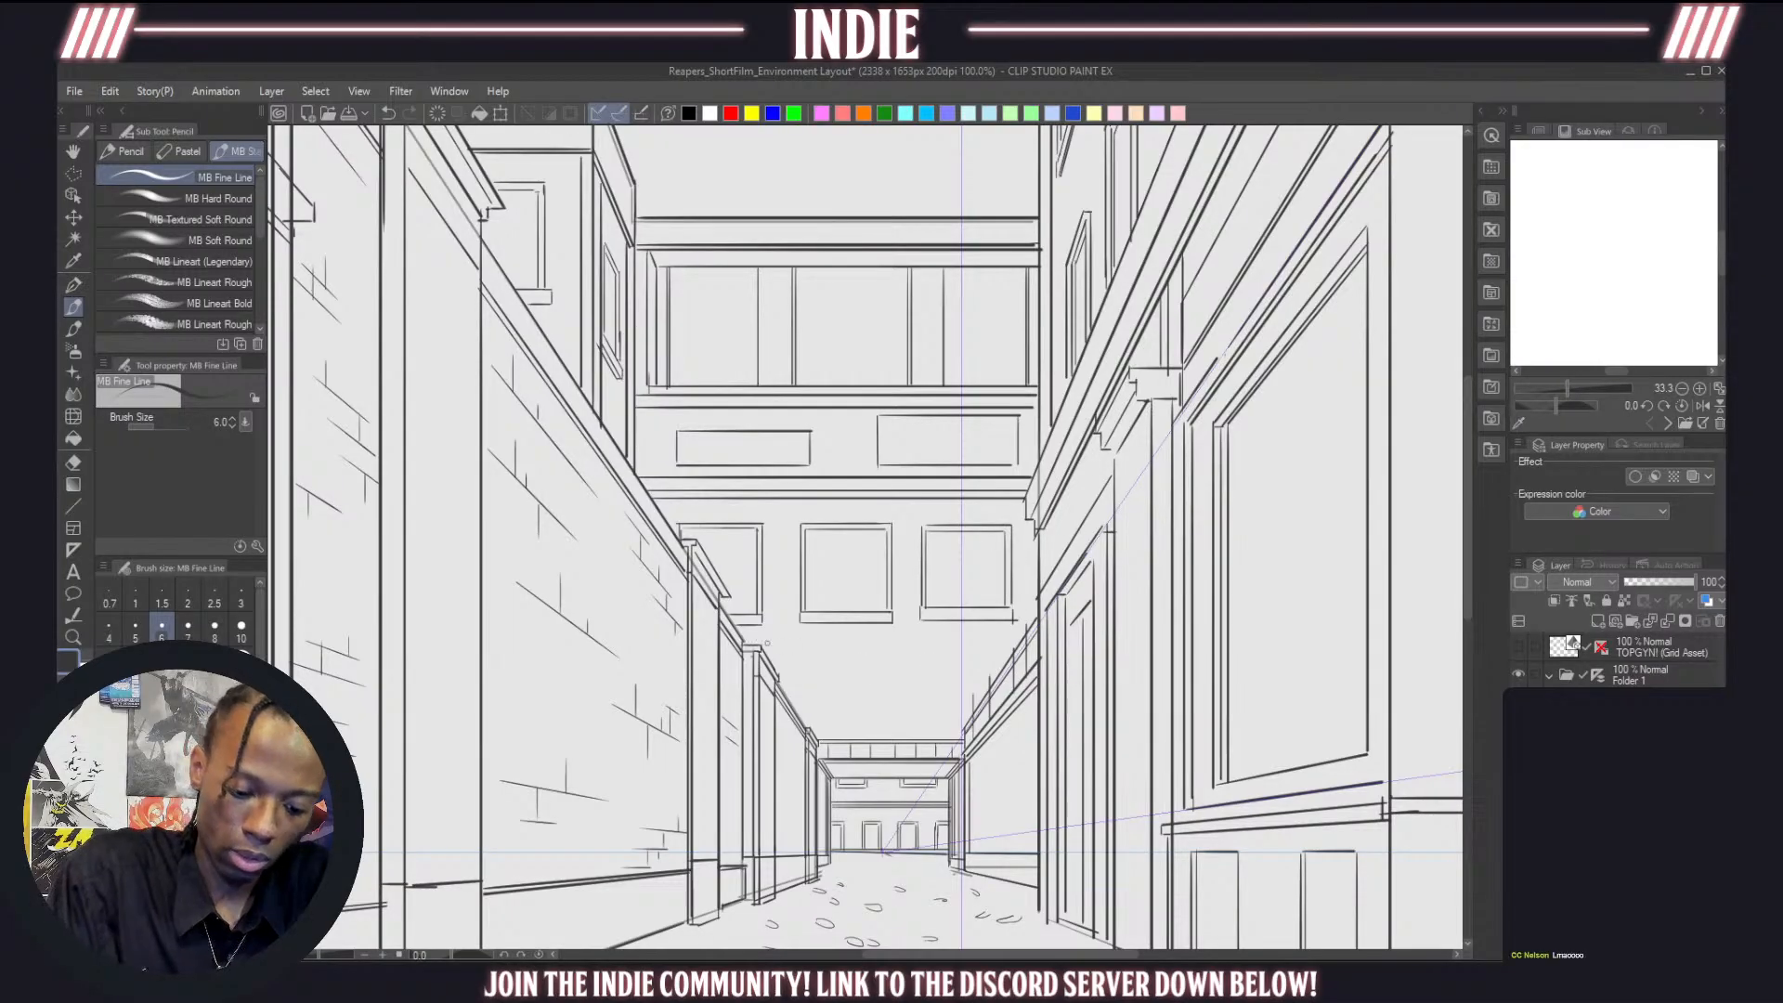
# Draw closely spaced horizontal ledge lines across the wall beneath the row of three windows below the bridge
pyautogui.moveTo(762, 653); pyautogui.dragTo(996, 654)
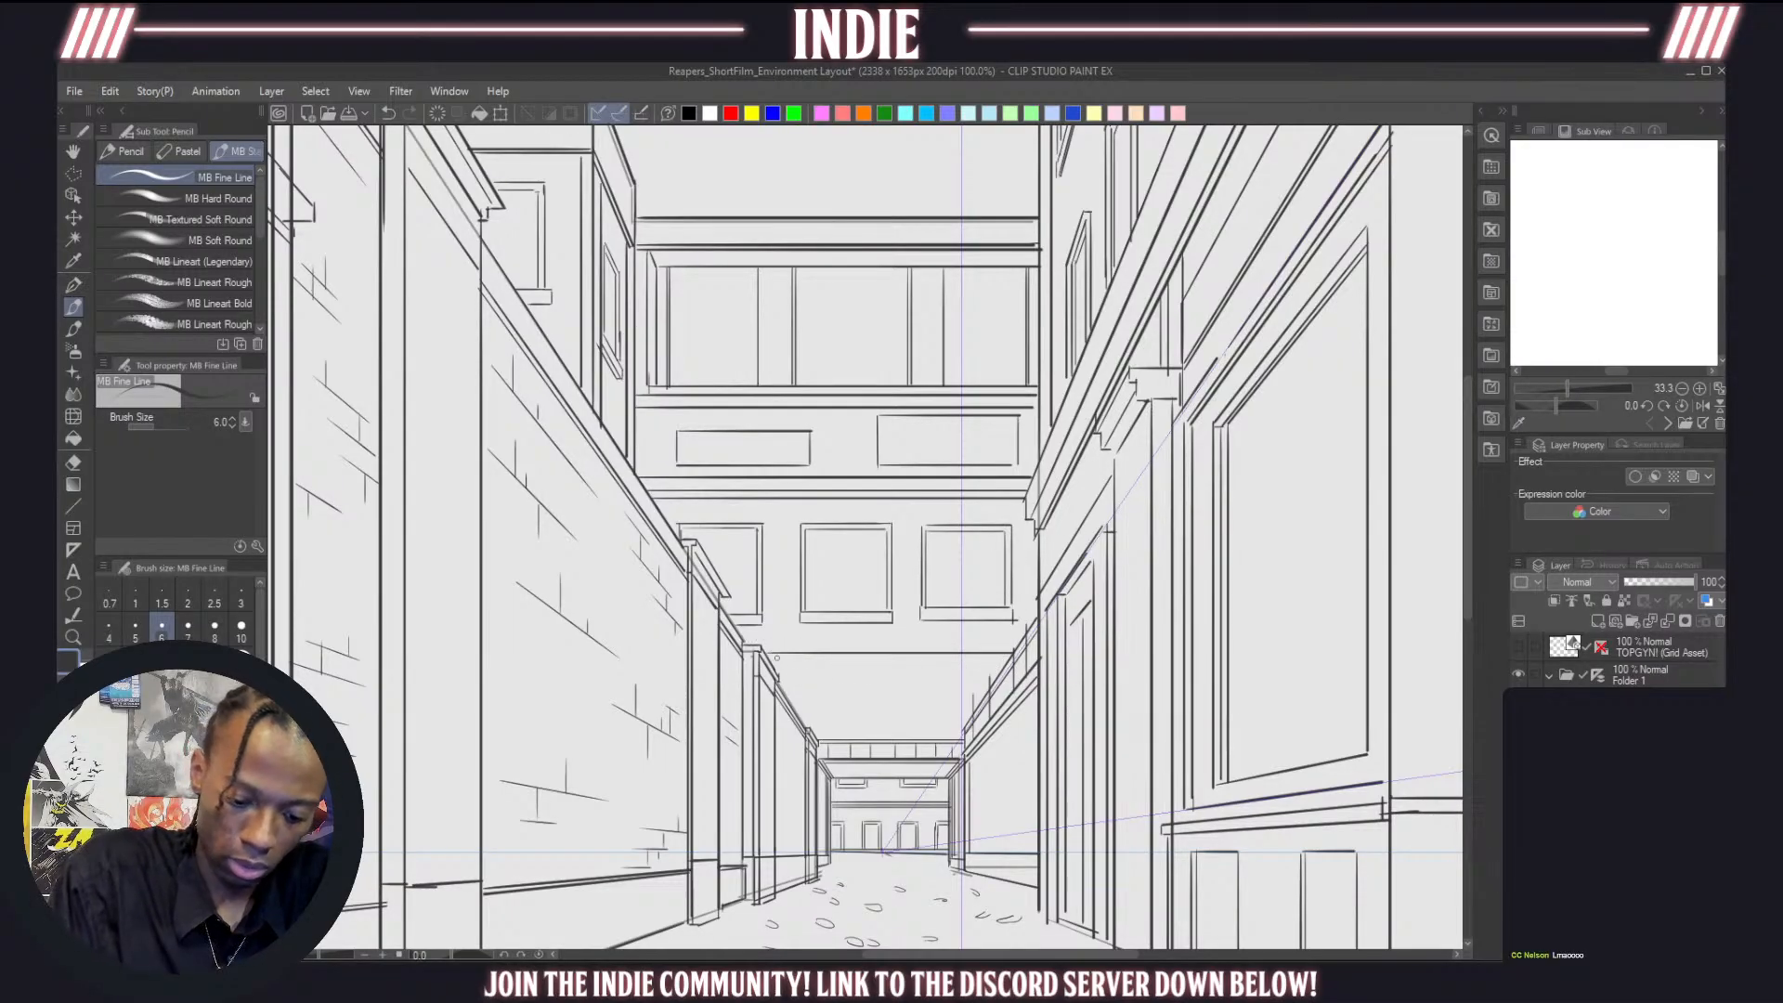
pyautogui.moveTo(777, 660); pyautogui.dragTo(995, 664)
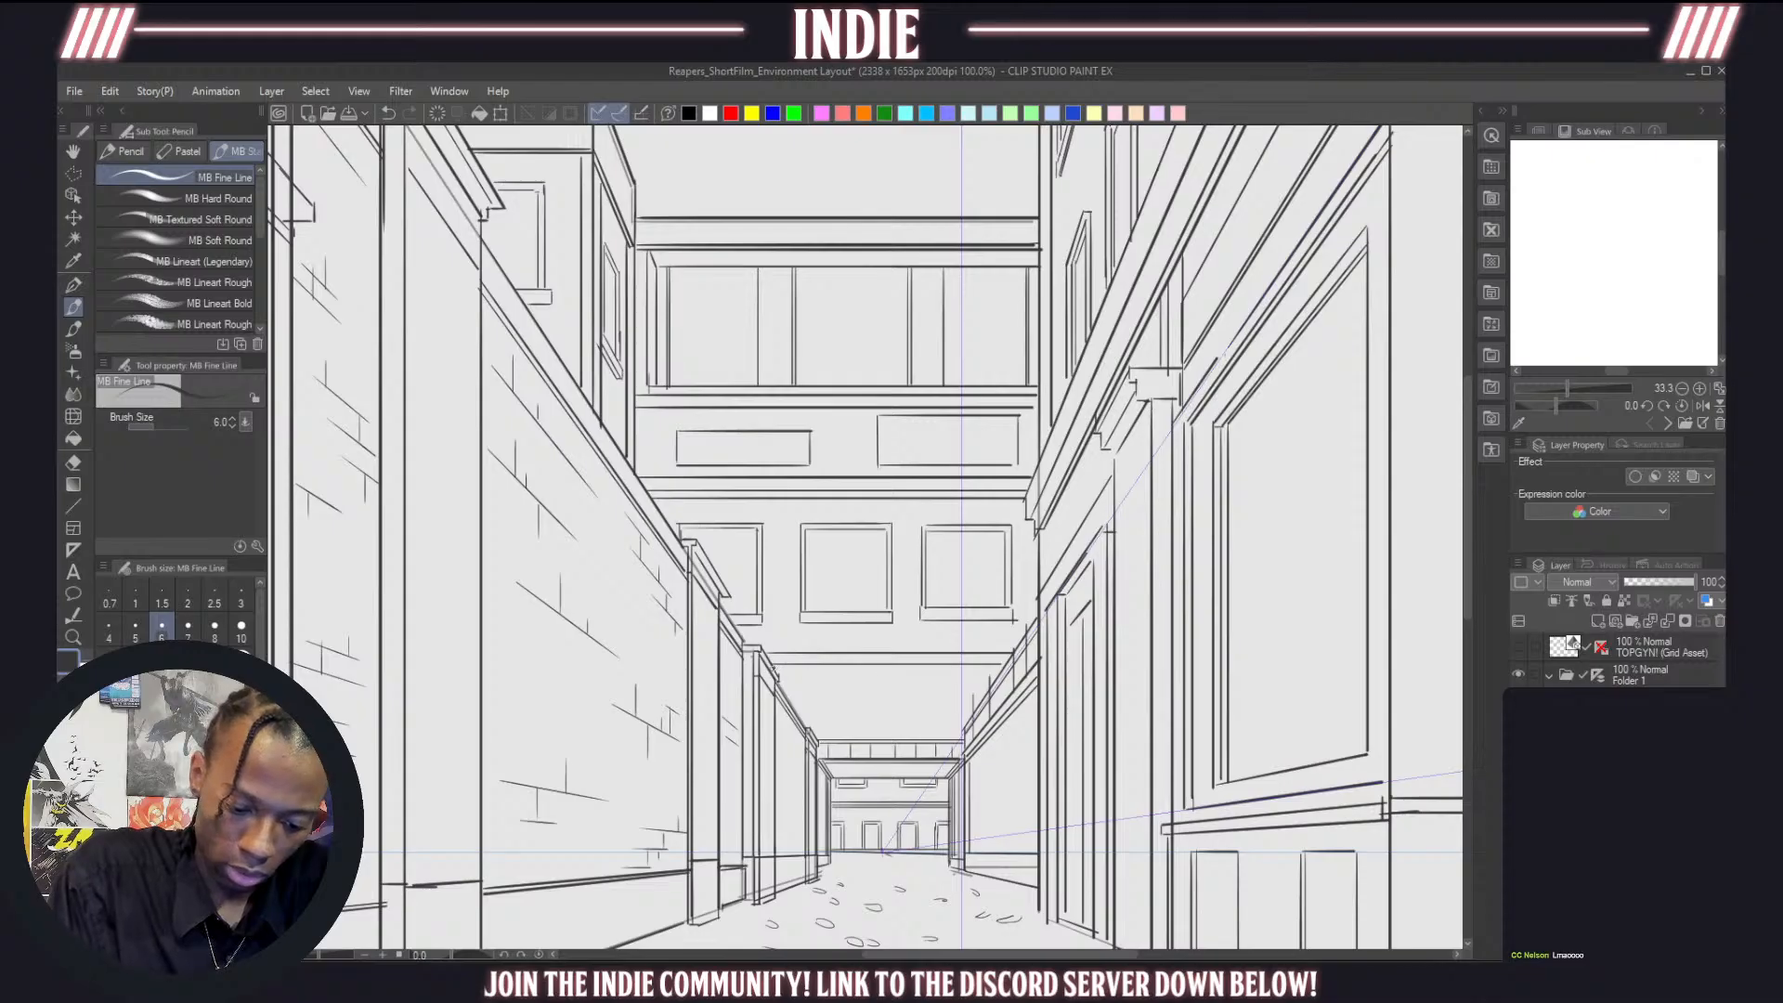
pyautogui.moveTo(769, 667); pyautogui.dragTo(995, 670)
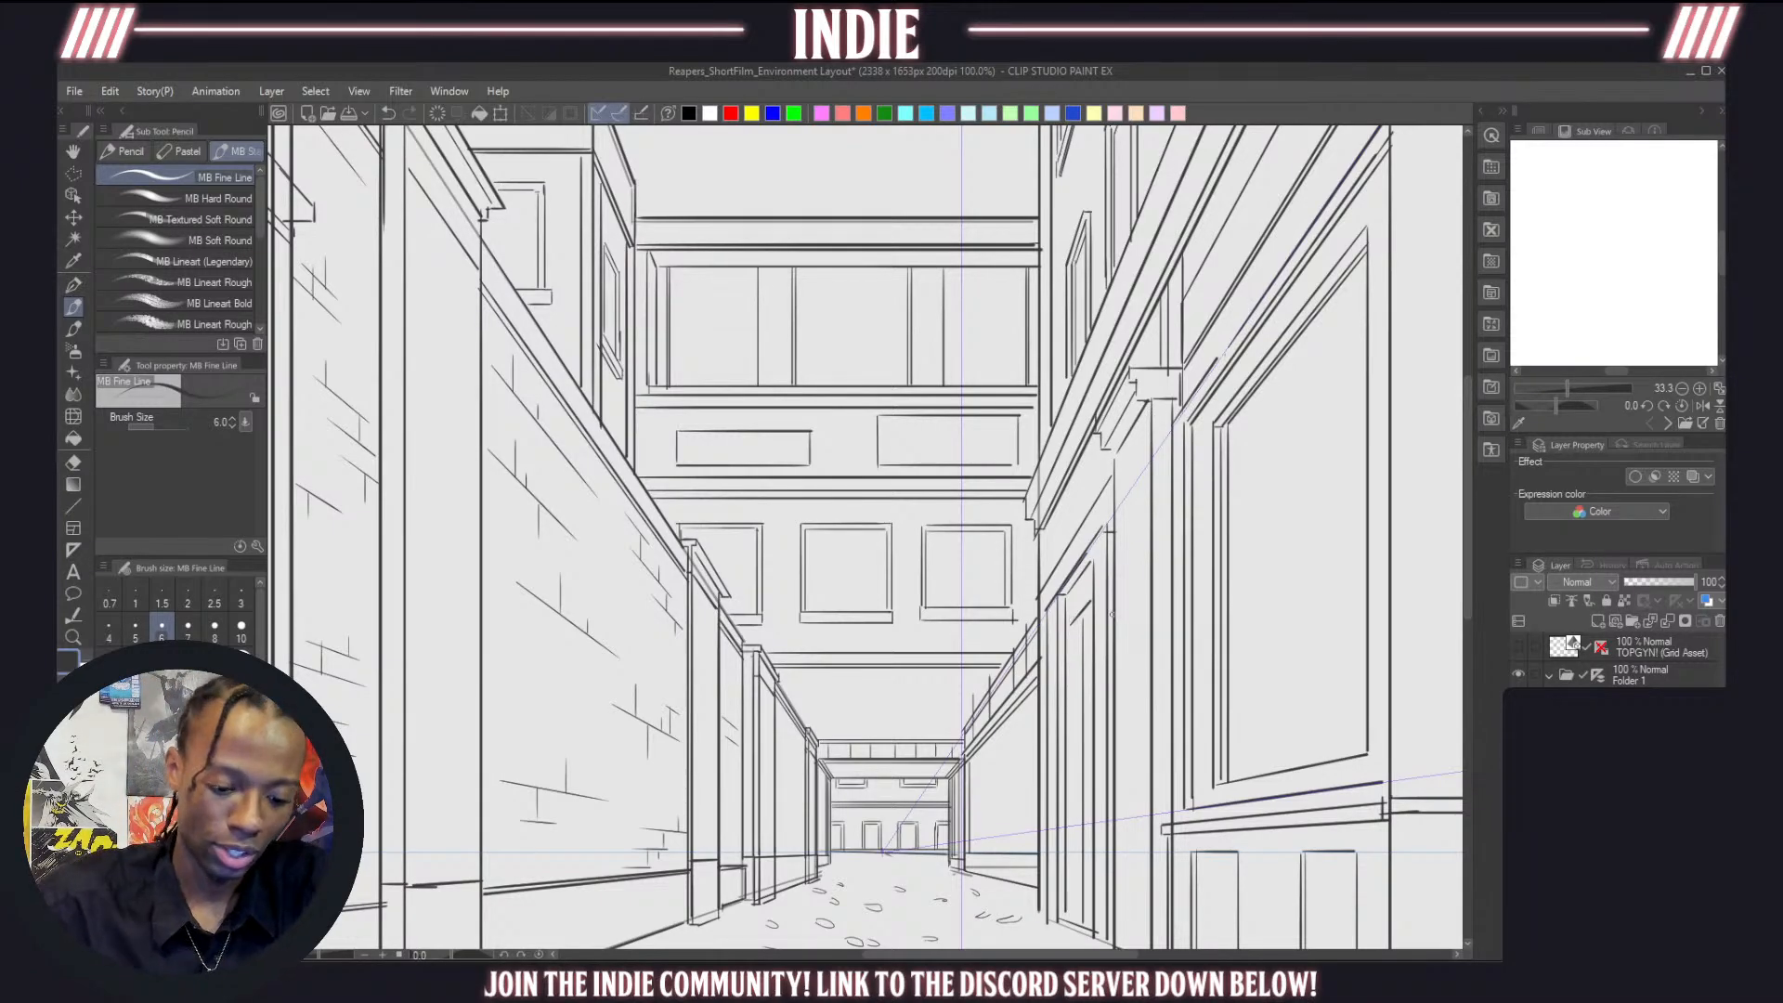
# Draw a double horizontal rail across the lower part of the bridge's windows and simple interior shapes in its two outer panes
pyautogui.scroll(-5, 969, 522)
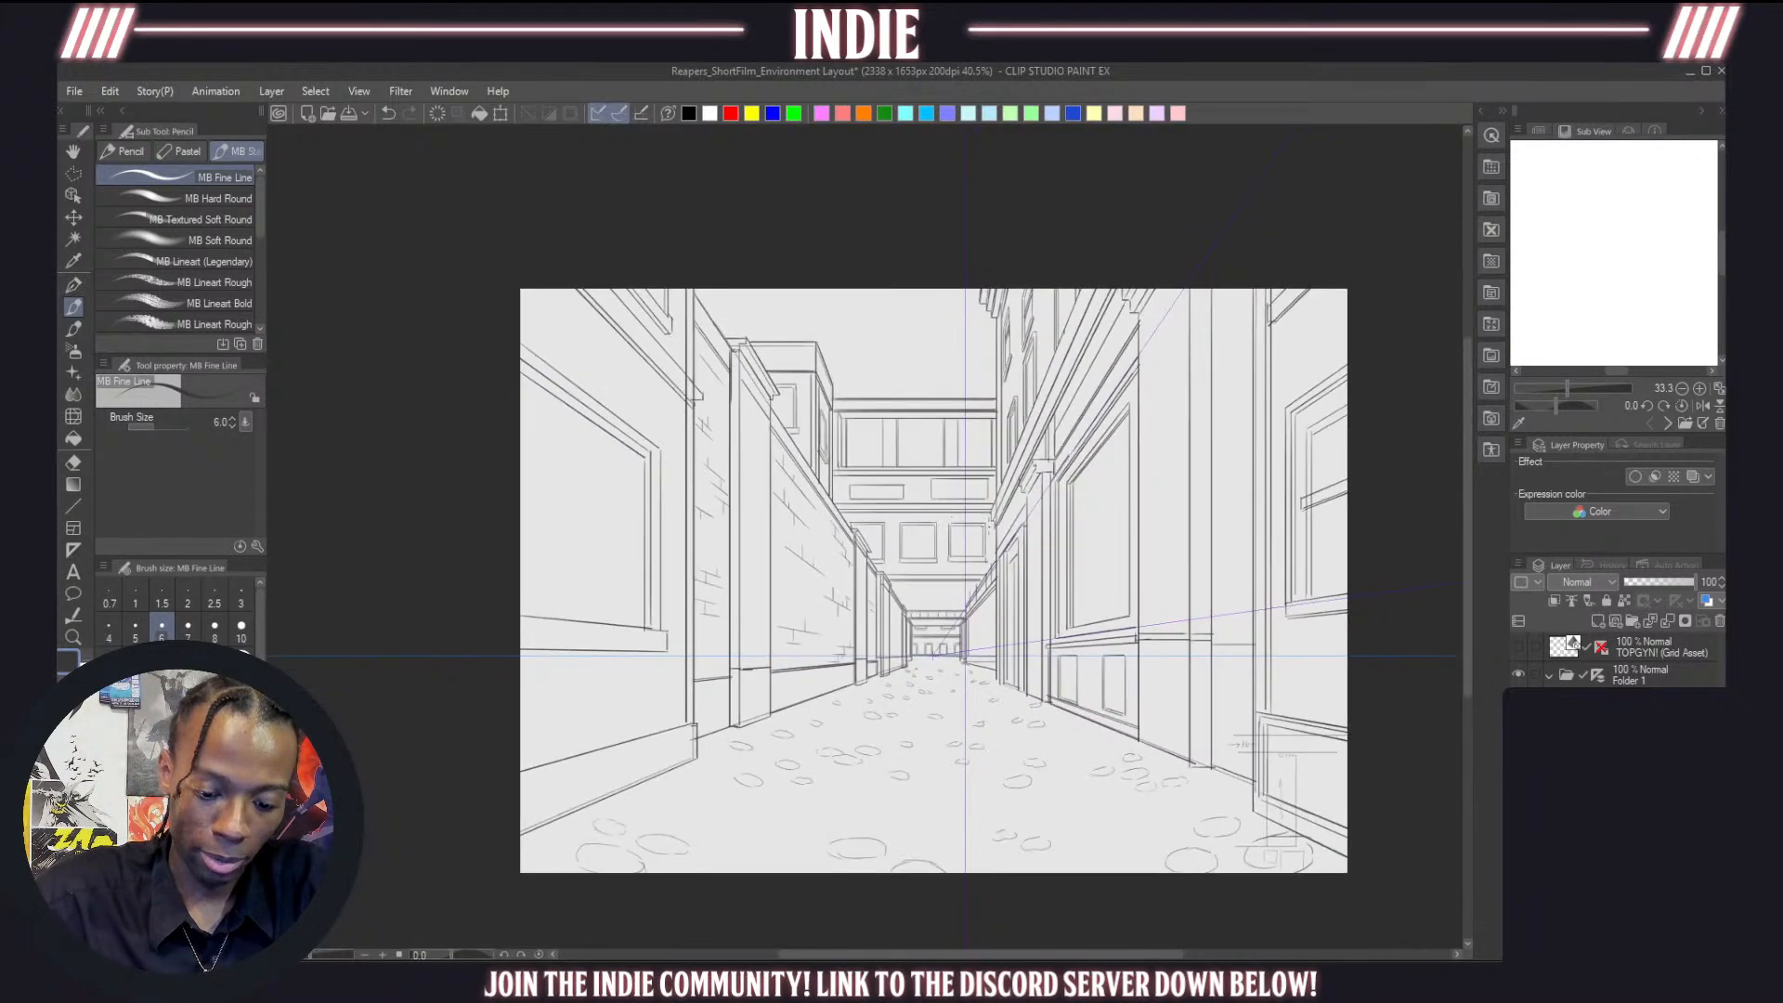
pyautogui.scroll(5, 888, 610)
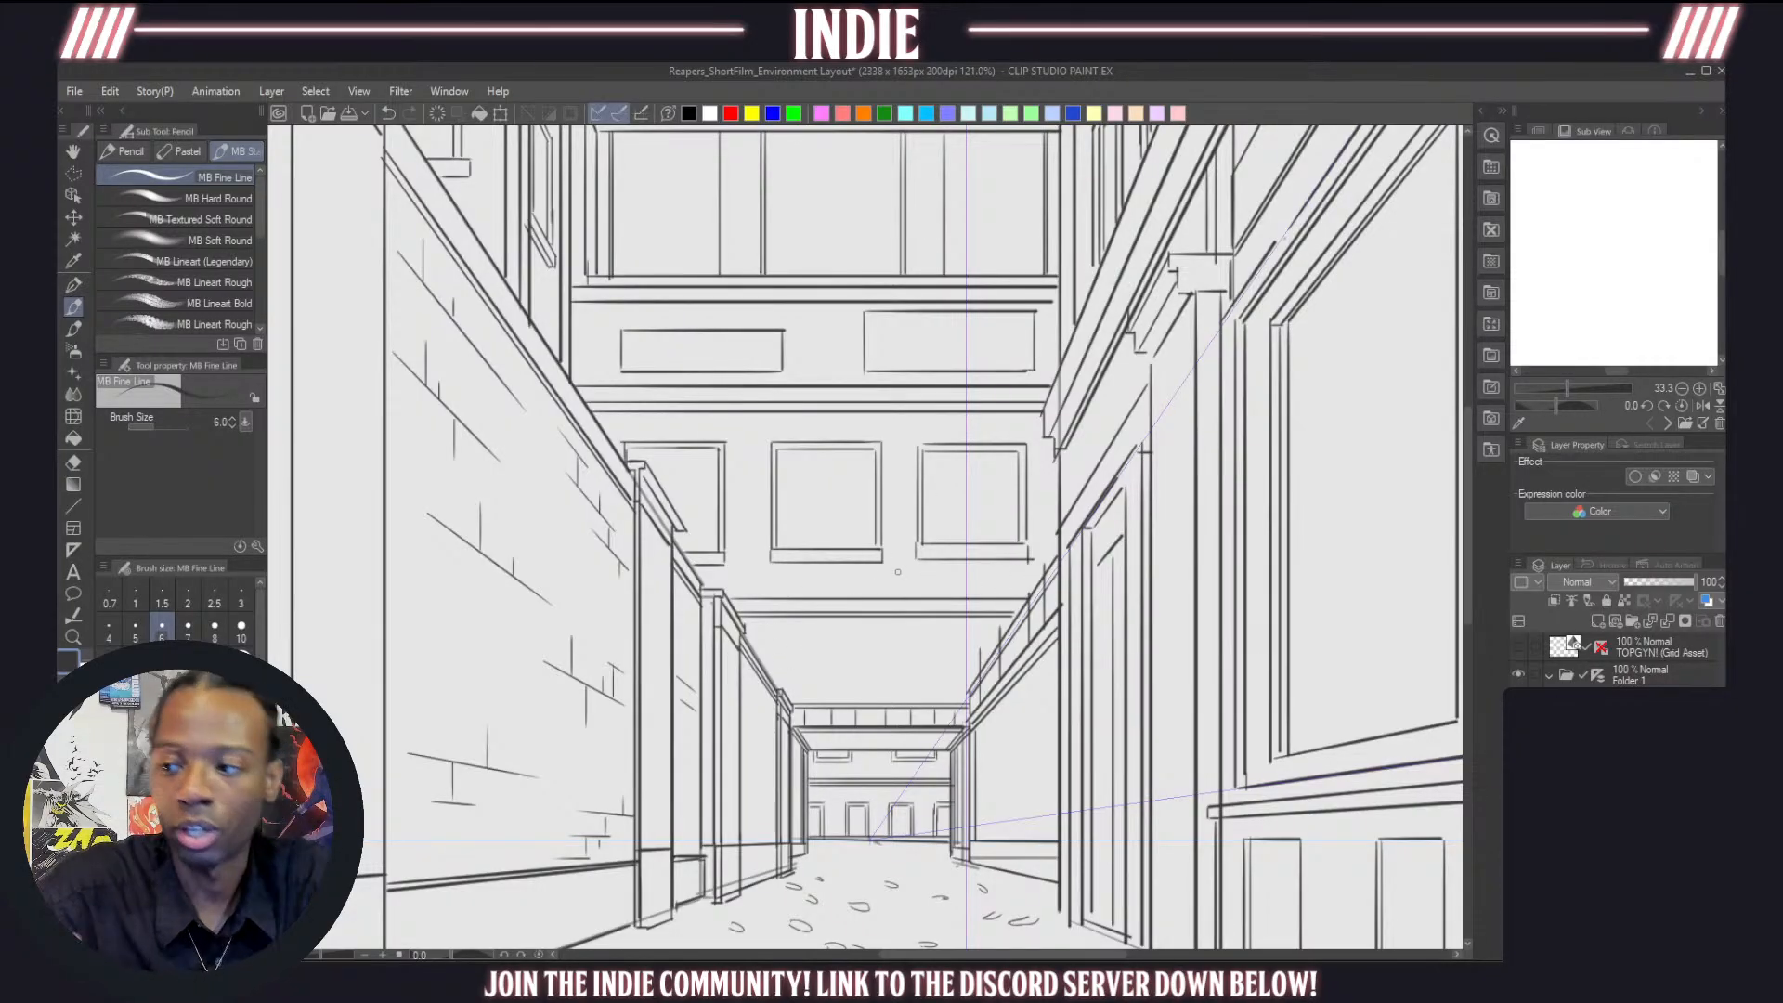
pyautogui.scroll(-5, 904, 553)
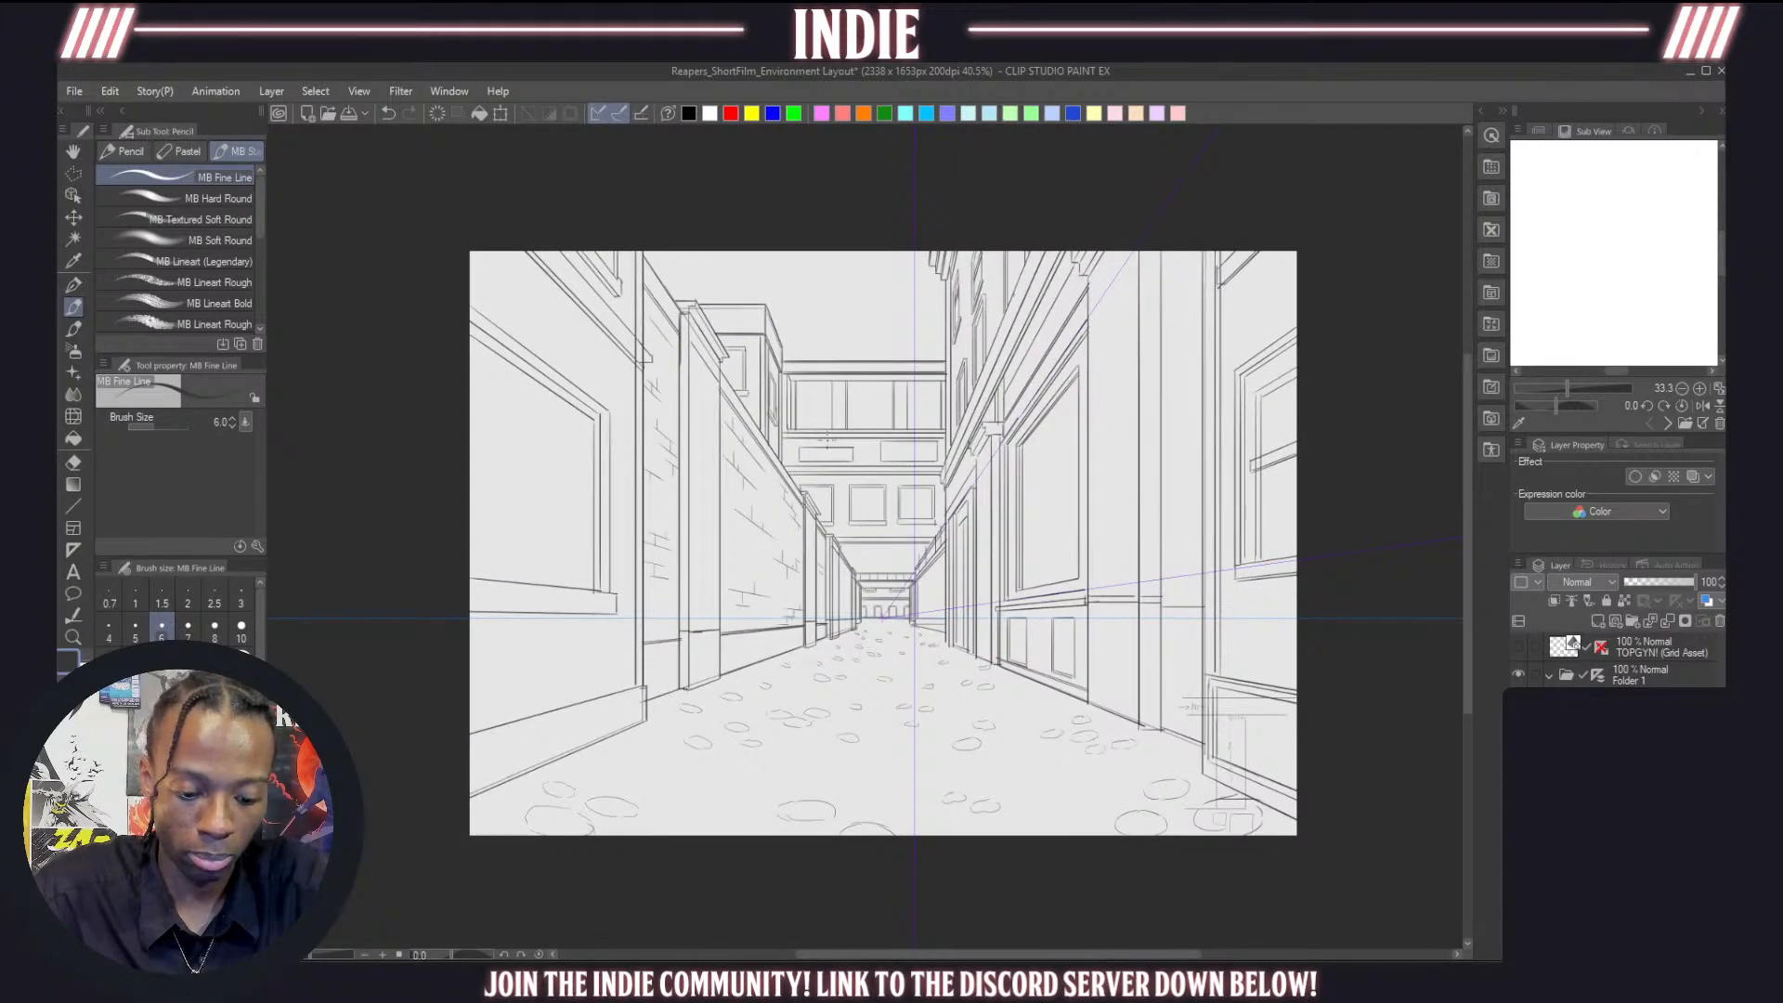
pyautogui.scroll(4, 813, 387)
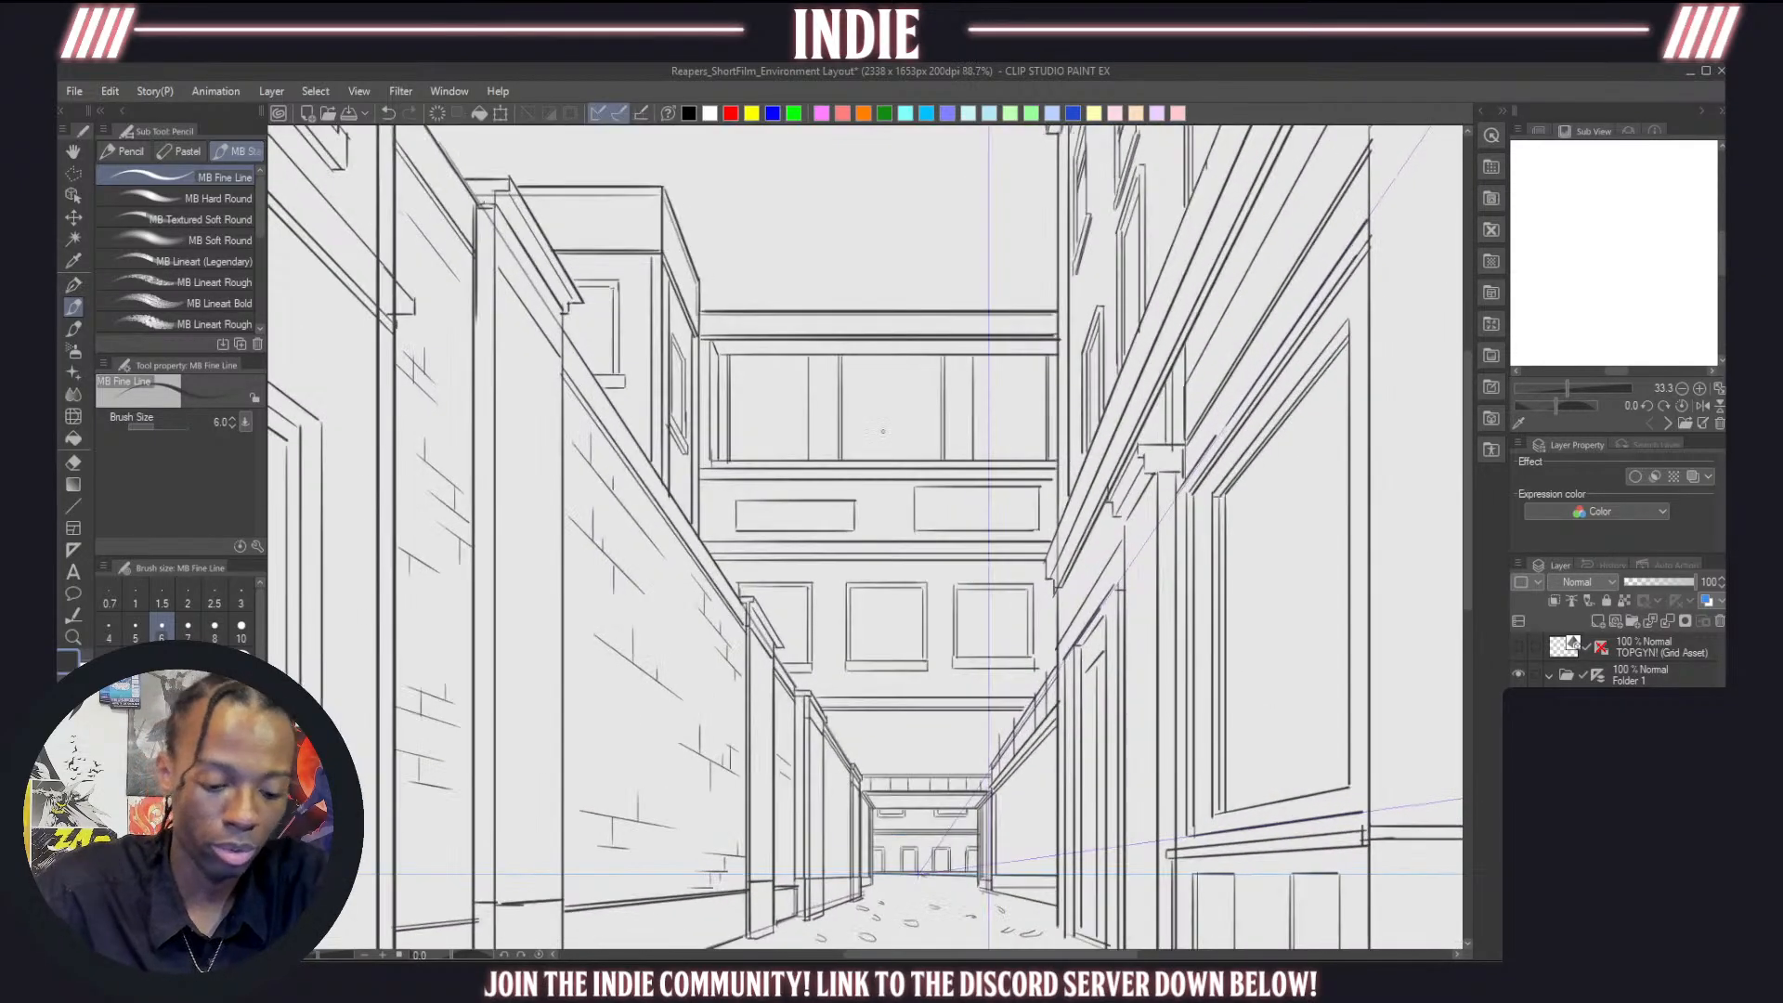
pyautogui.moveTo(730, 437); pyautogui.dragTo(1043, 439)
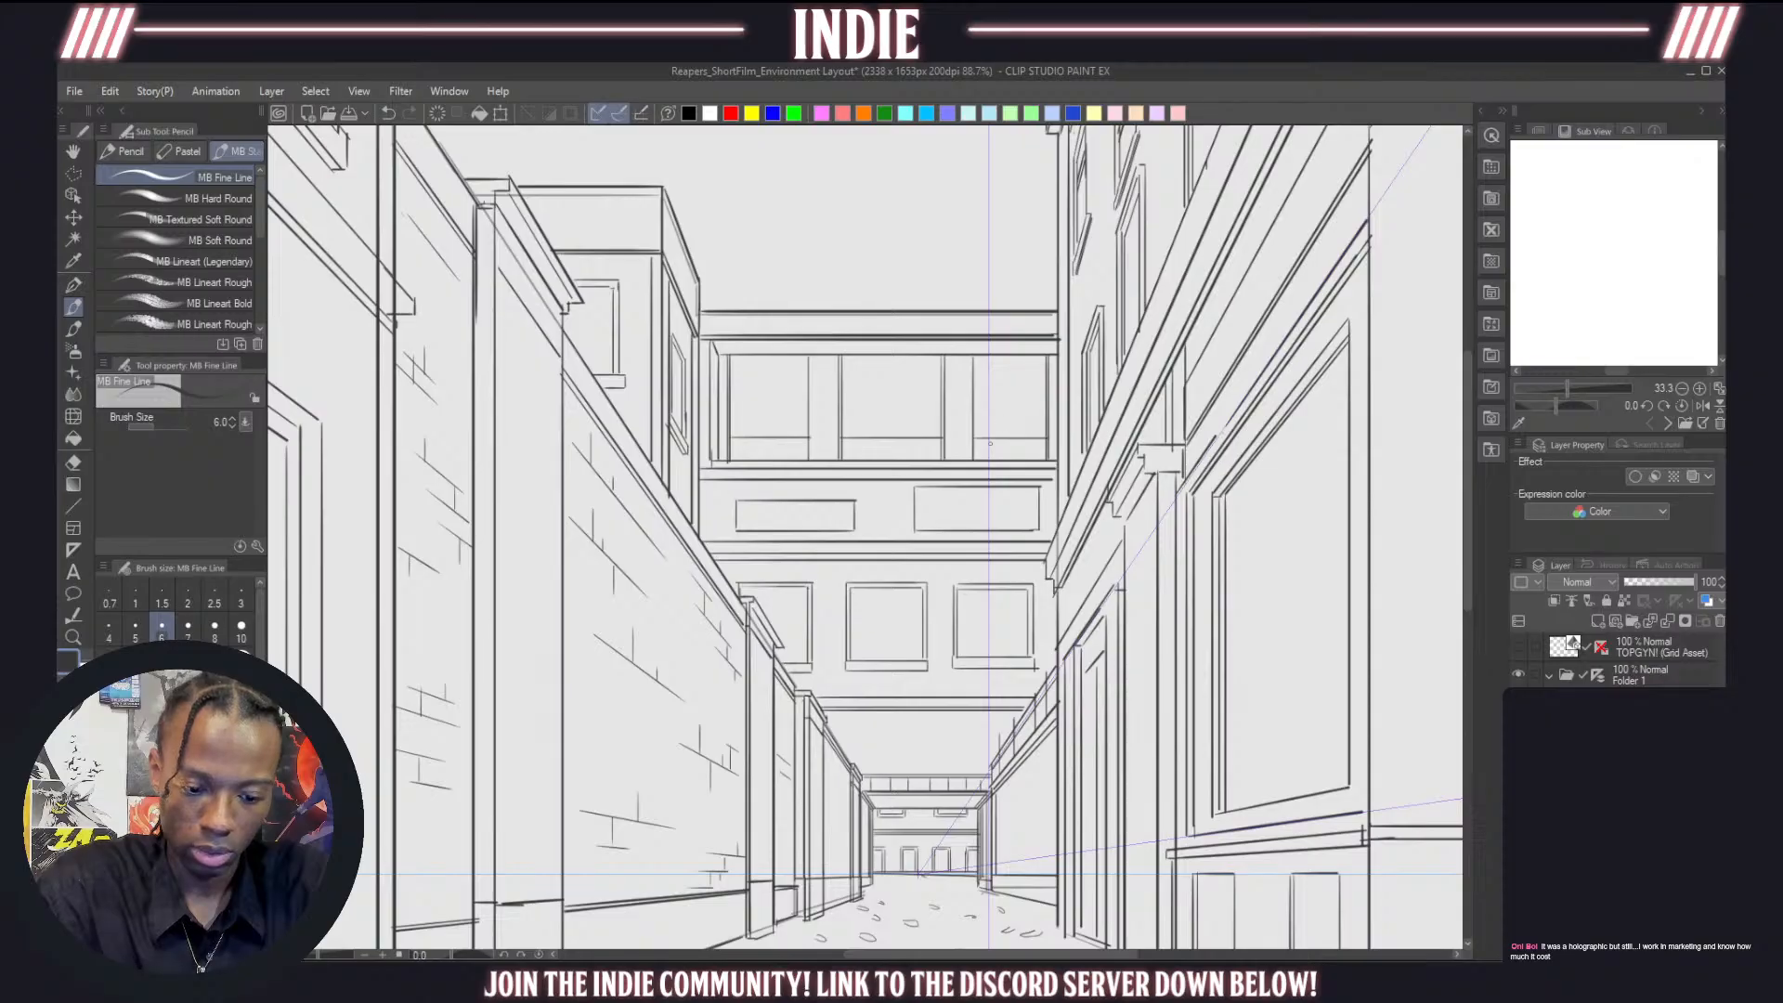
pyautogui.moveTo(732, 430)
pyautogui.mouseDown()
pyautogui.moveTo(1053, 431)
pyautogui.moveTo(1010, 394)
pyautogui.moveTo(1051, 381)
pyautogui.moveTo(1000, 399)
pyautogui.mouseUp()
pyautogui.hotkey('ctrl', 'z')
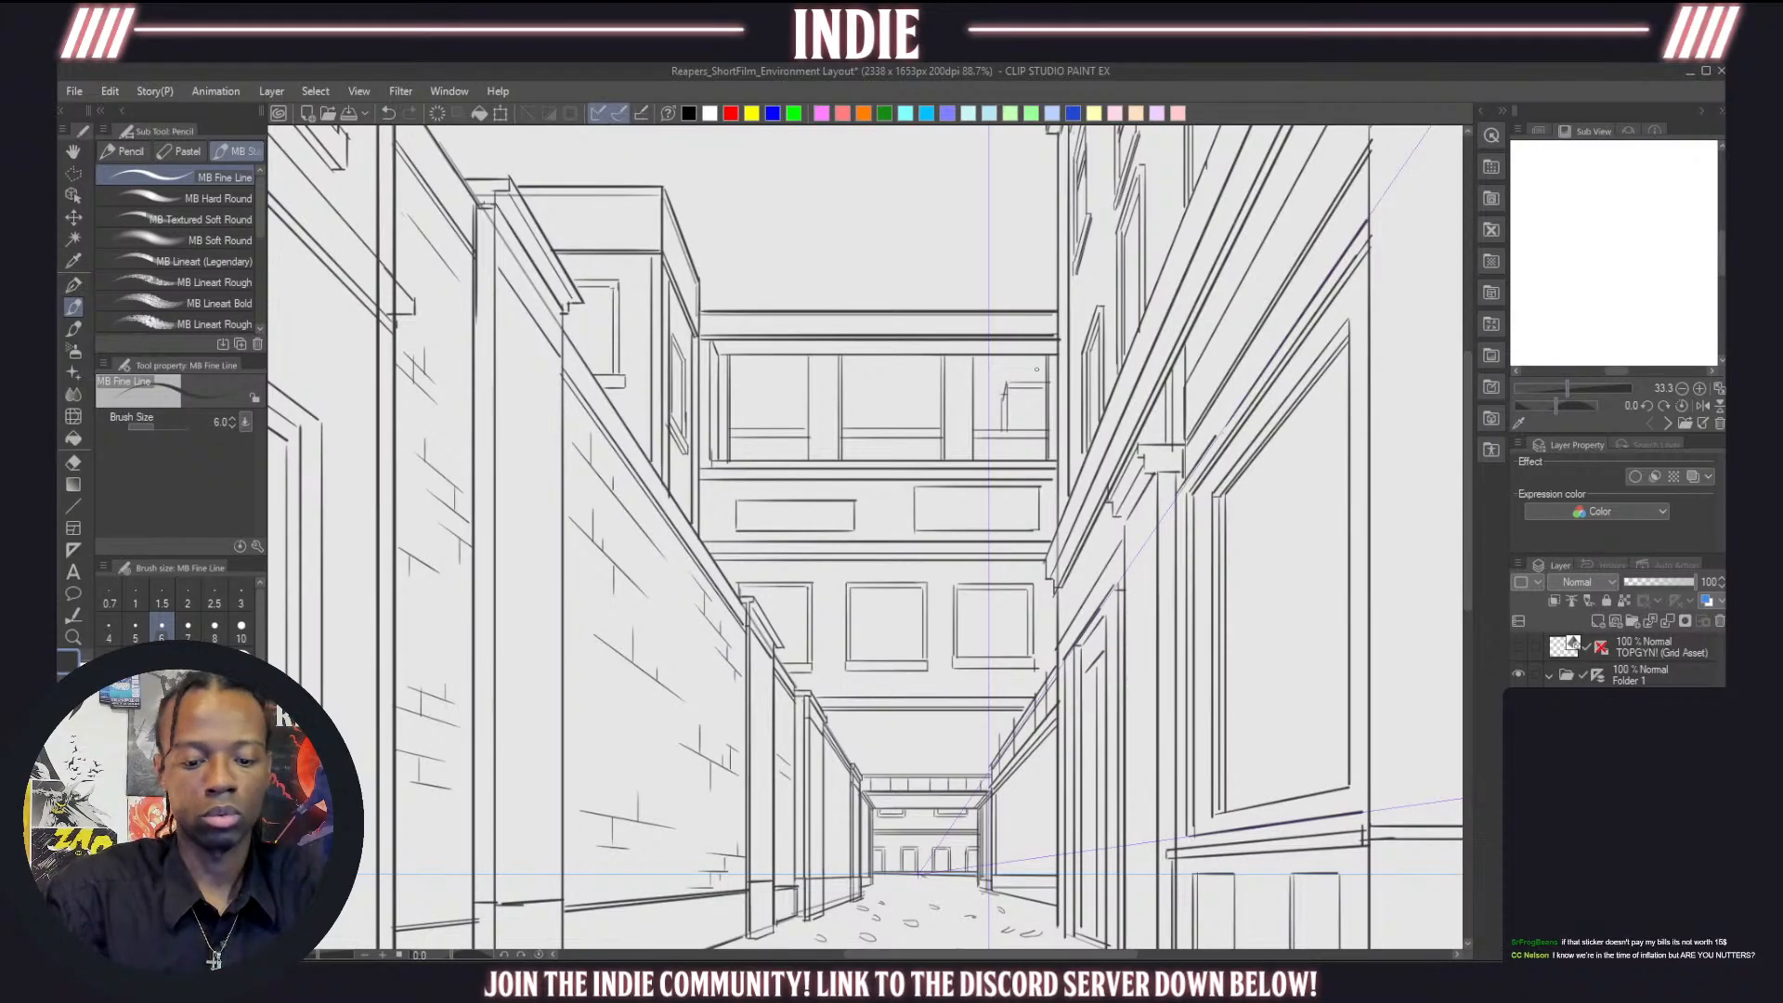
pyautogui.moveTo(733, 371)
pyautogui.mouseDown()
pyautogui.moveTo(799, 401)
pyautogui.moveTo(800, 427)
pyautogui.moveTo(728, 370)
pyautogui.moveTo(776, 379)
pyautogui.moveTo(796, 431)
pyautogui.mouseUp()
pyautogui.hotkey('ctrl', 'z')
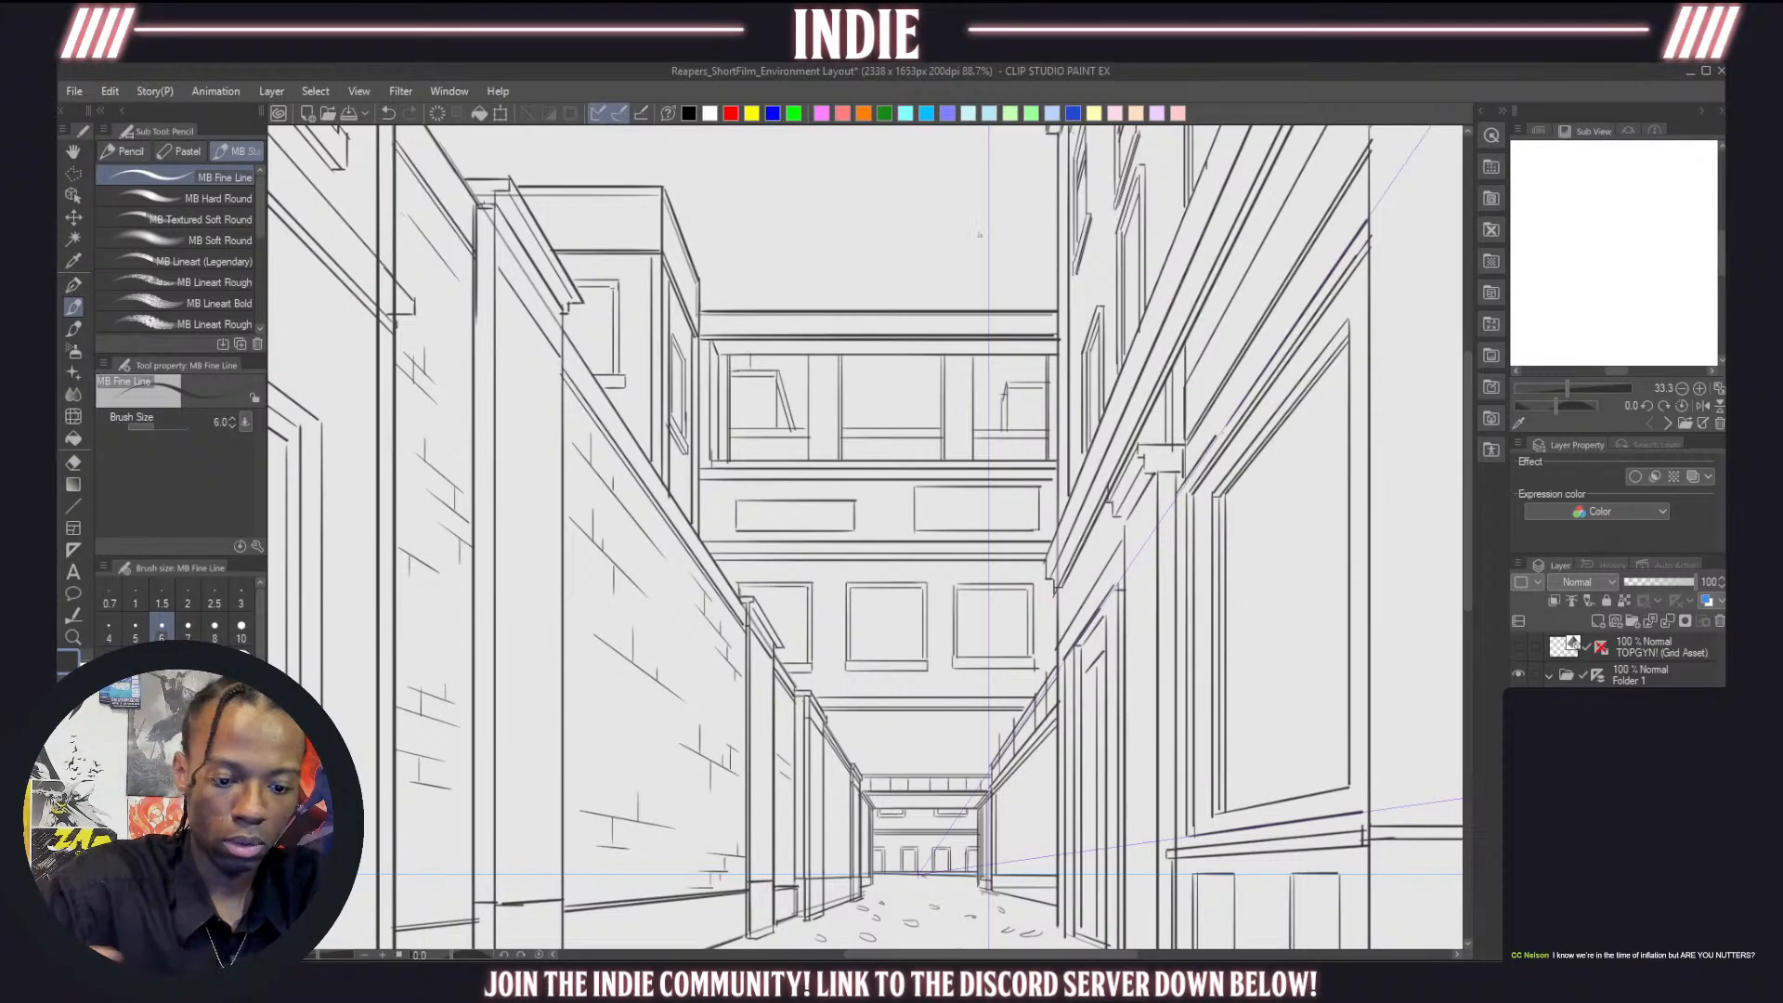
# Draw a small box-shaped rooftop structure with front and side faces behind the bridge's left end
pyautogui.scroll(-4, 924, 399)
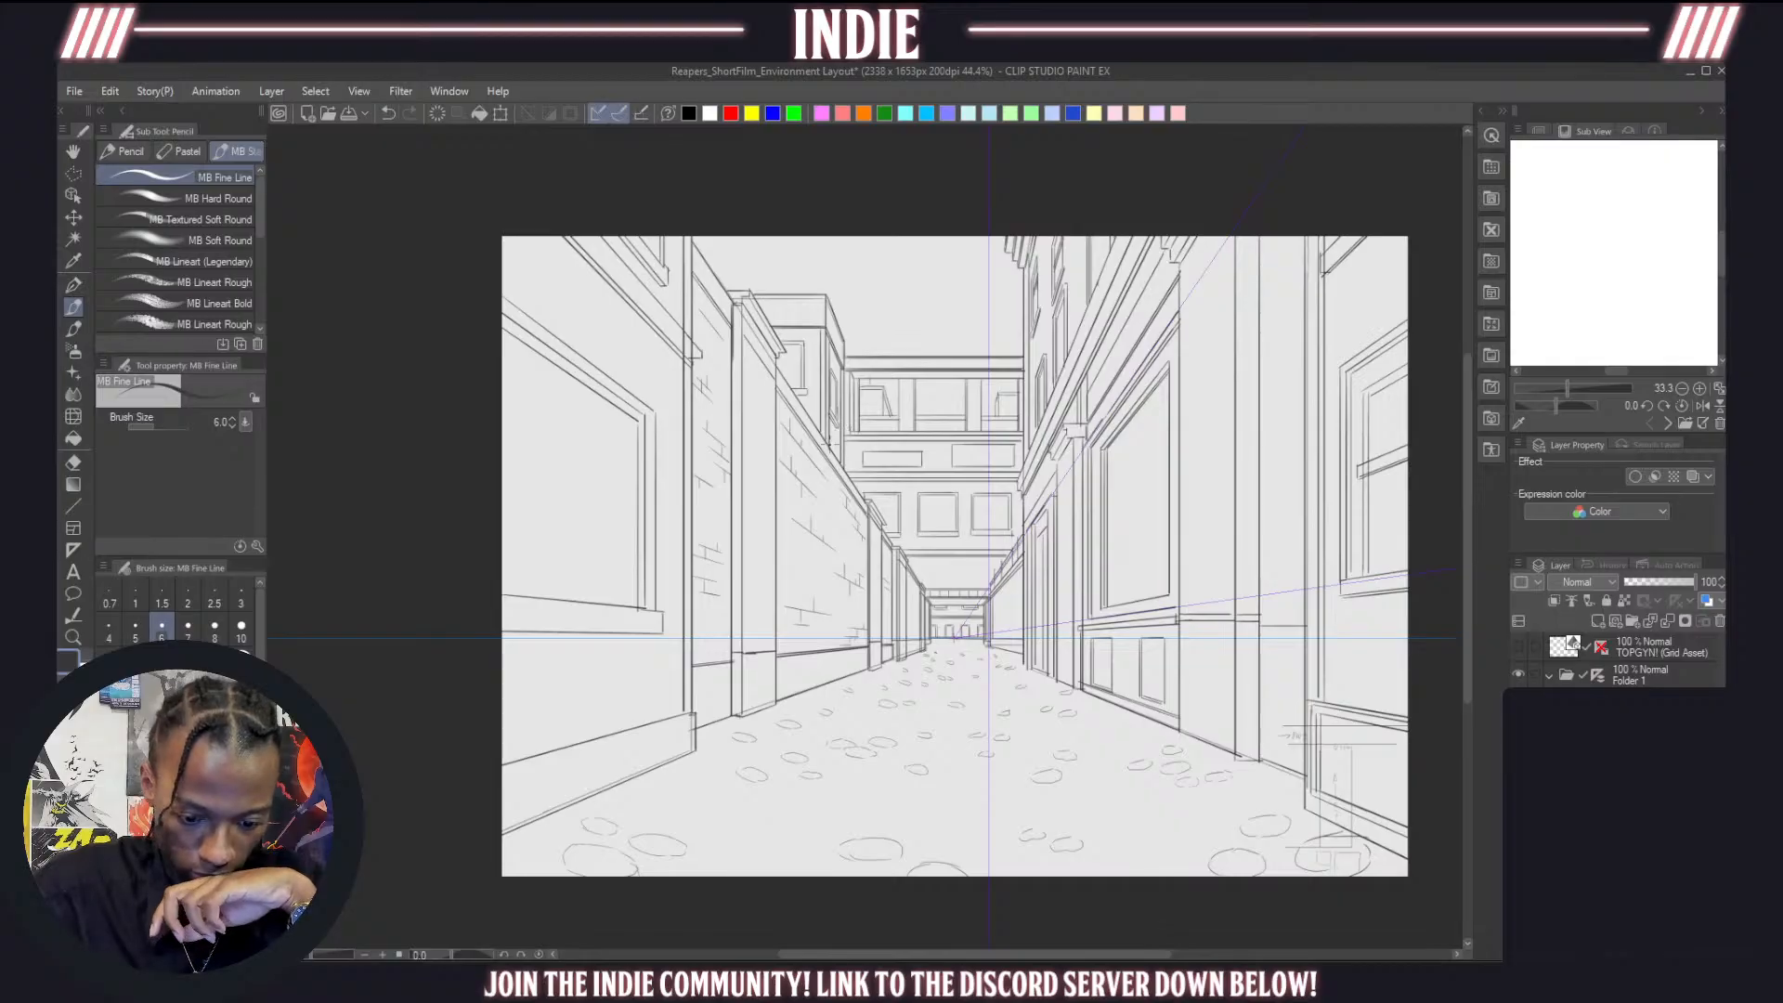
pyautogui.scroll(-1, 945, 351)
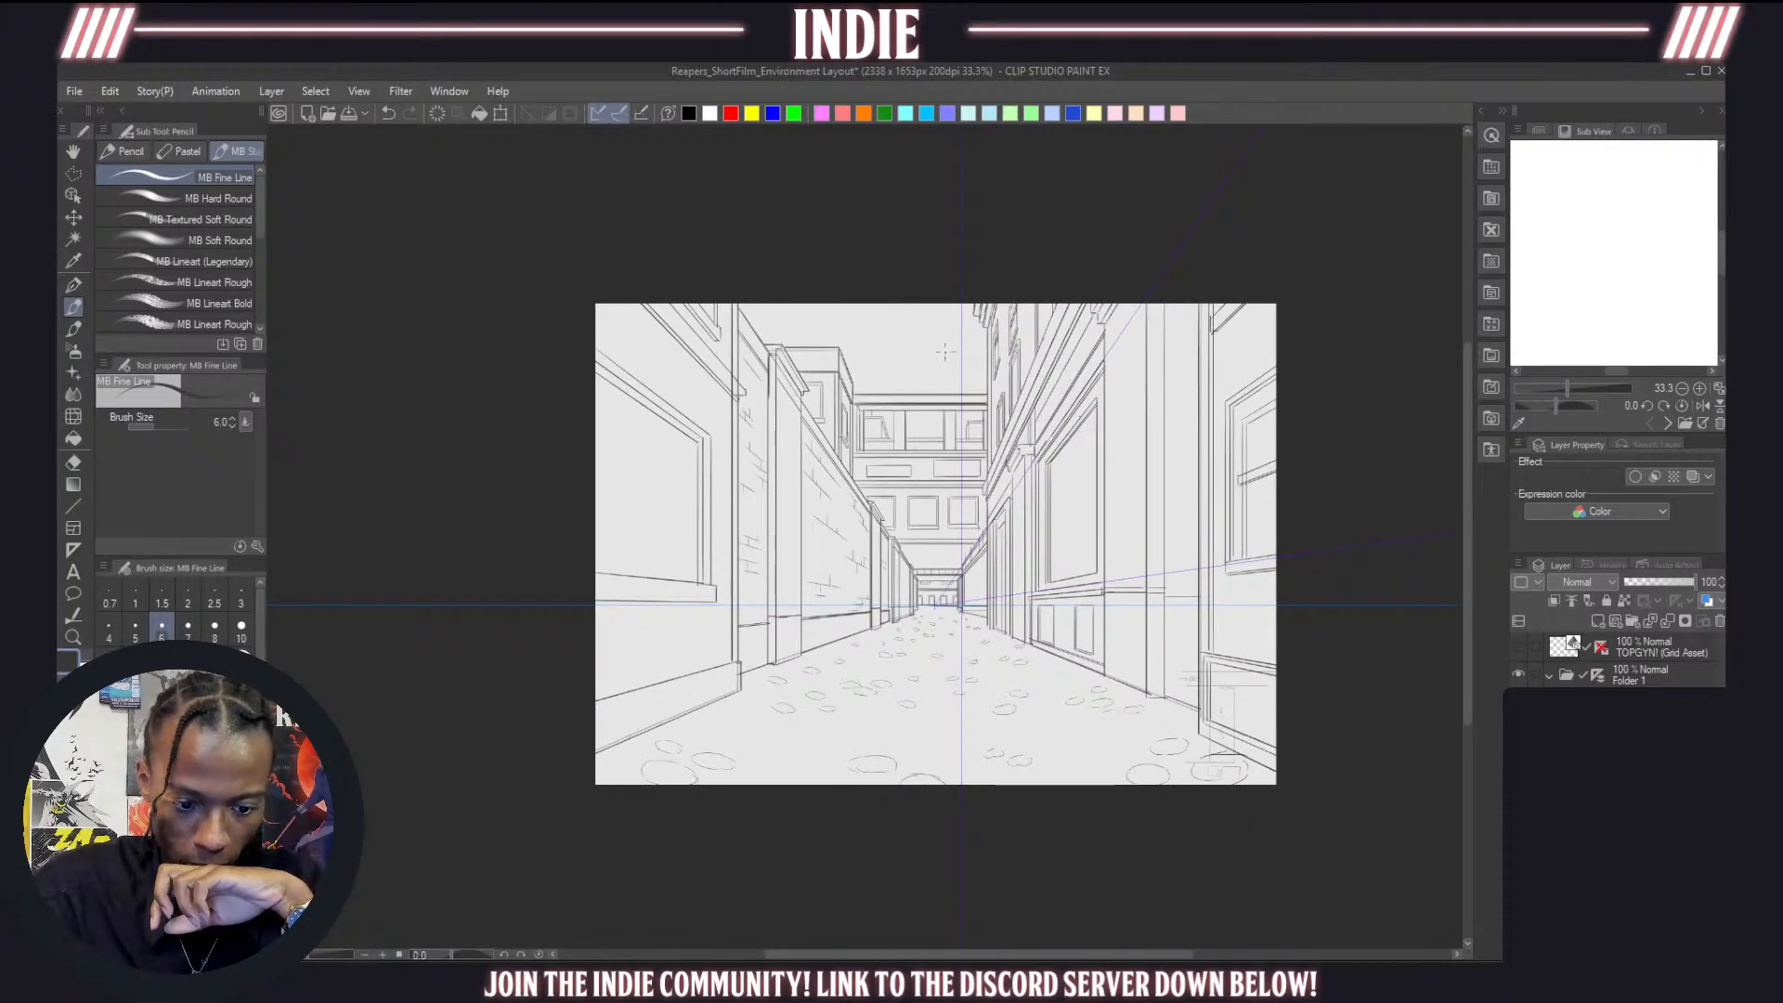
pyautogui.scroll(-1, 946, 336)
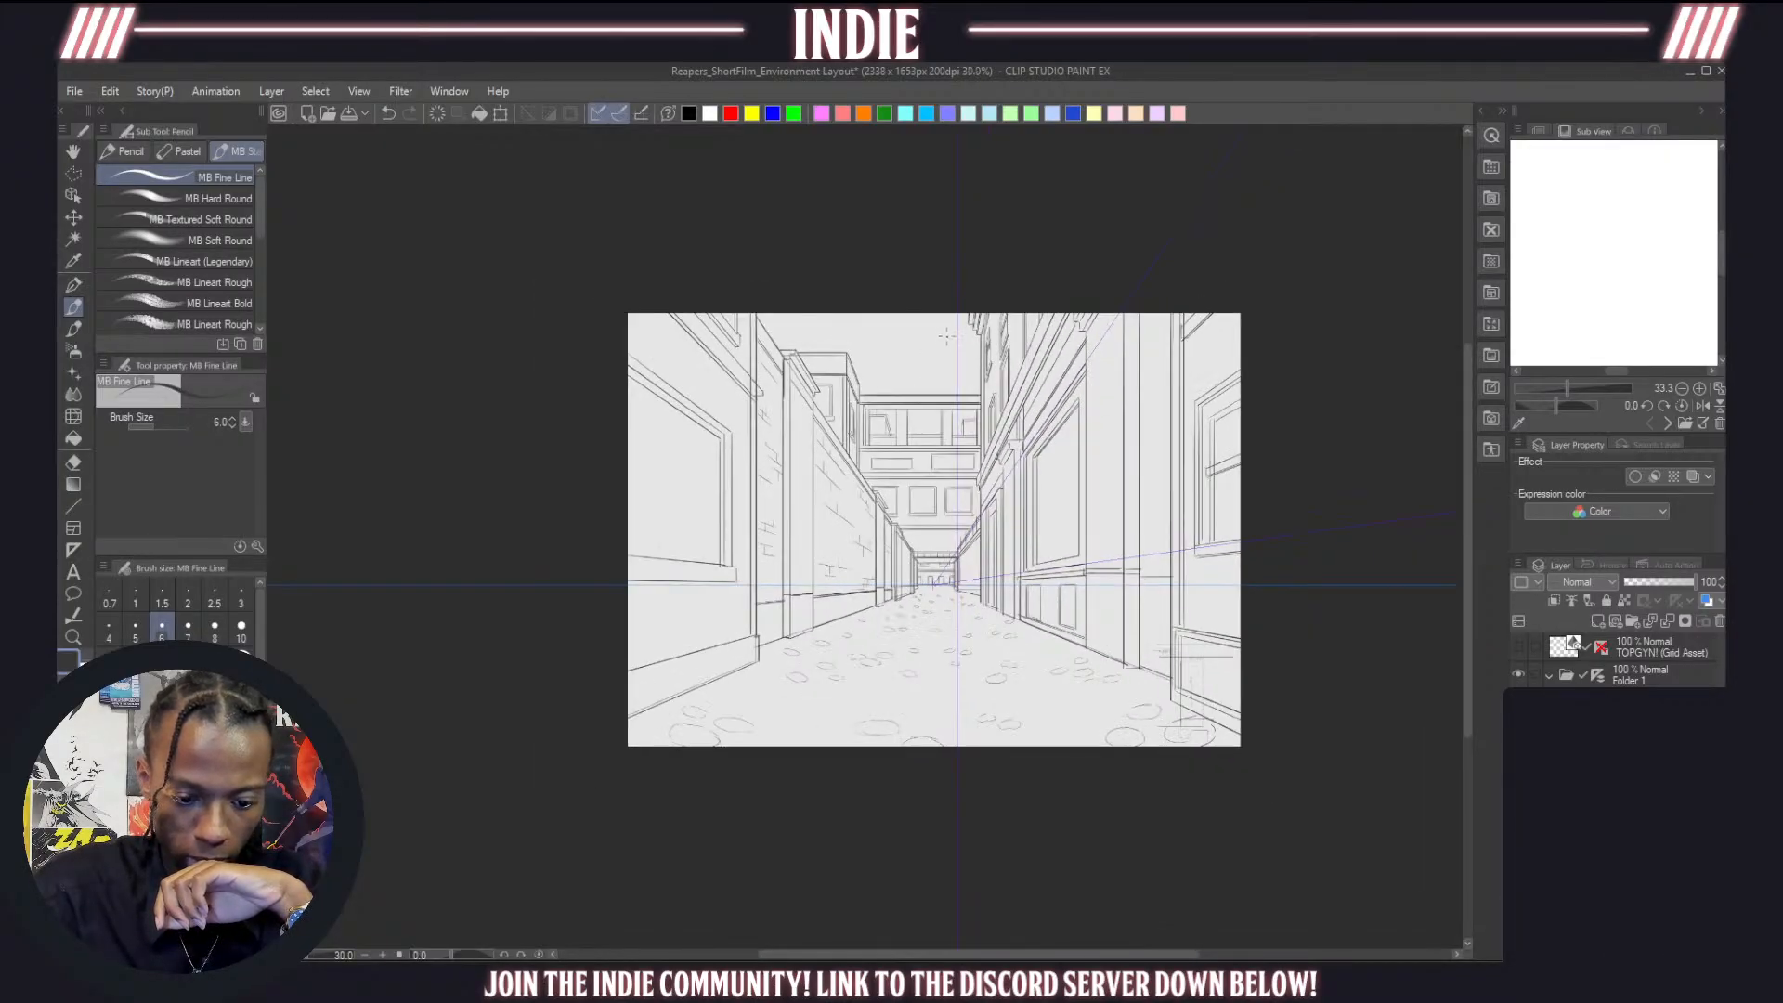
pyautogui.scroll(2, 947, 333)
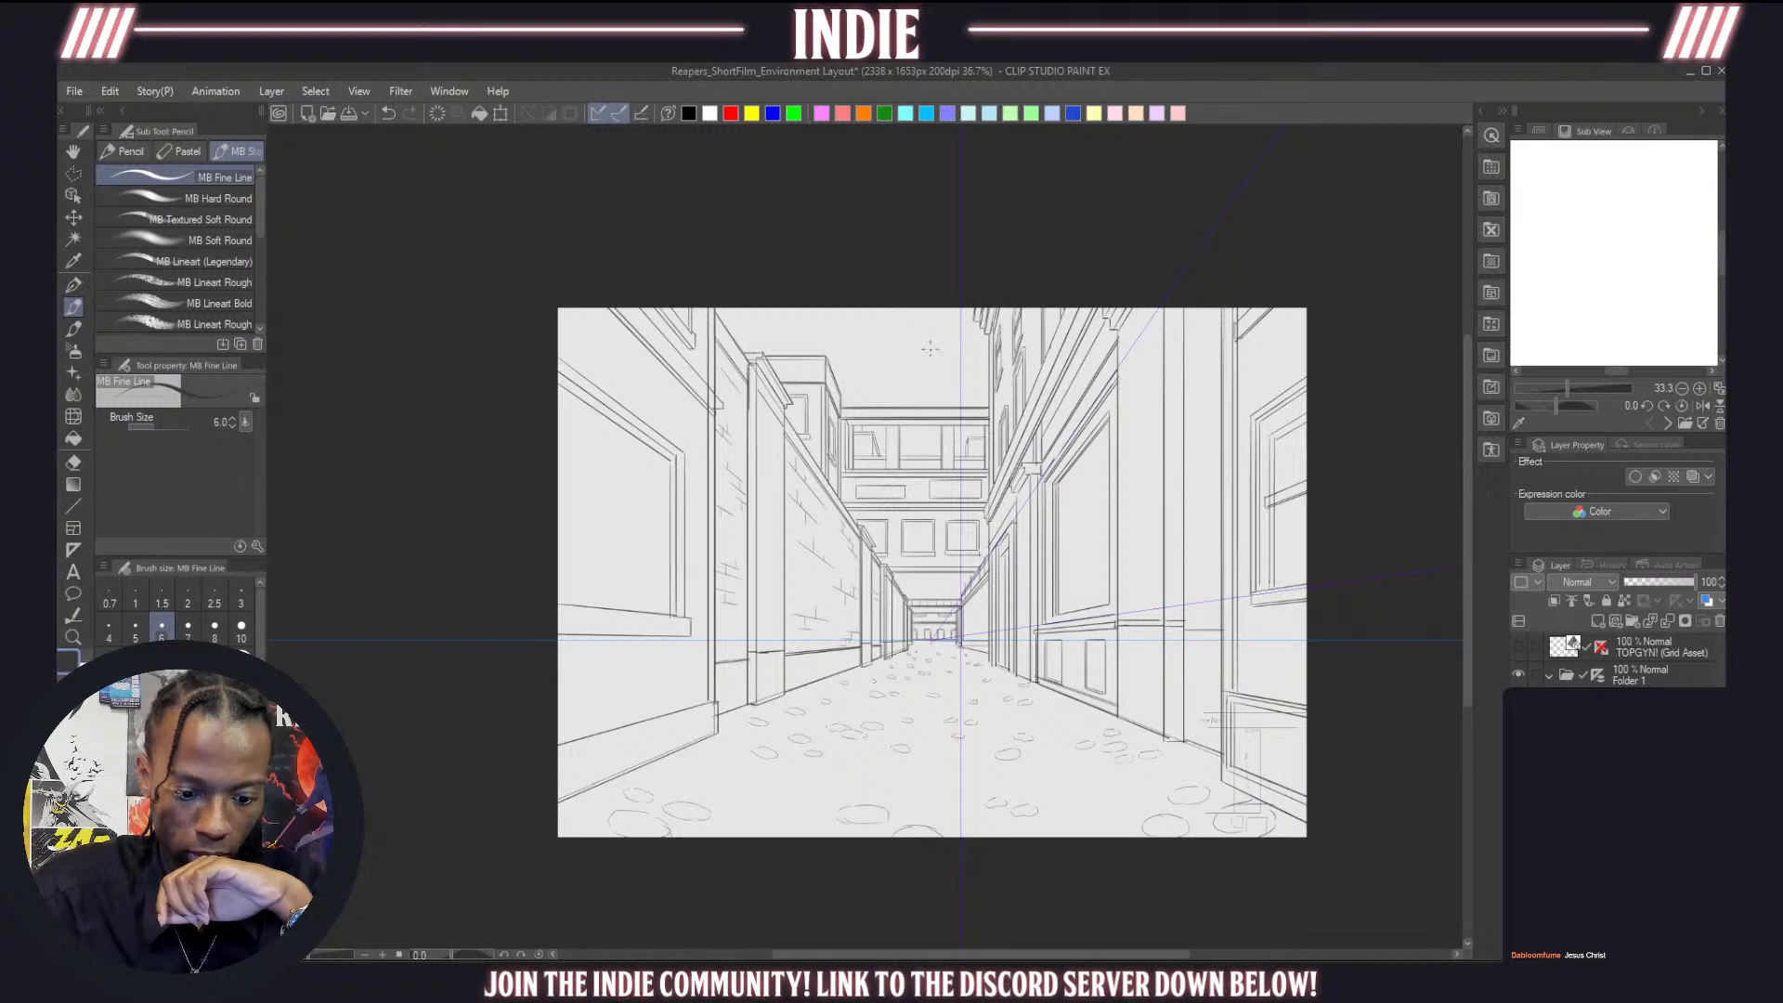
pyautogui.scroll(2, 930, 350)
pyautogui.scroll(2, 930, 350)
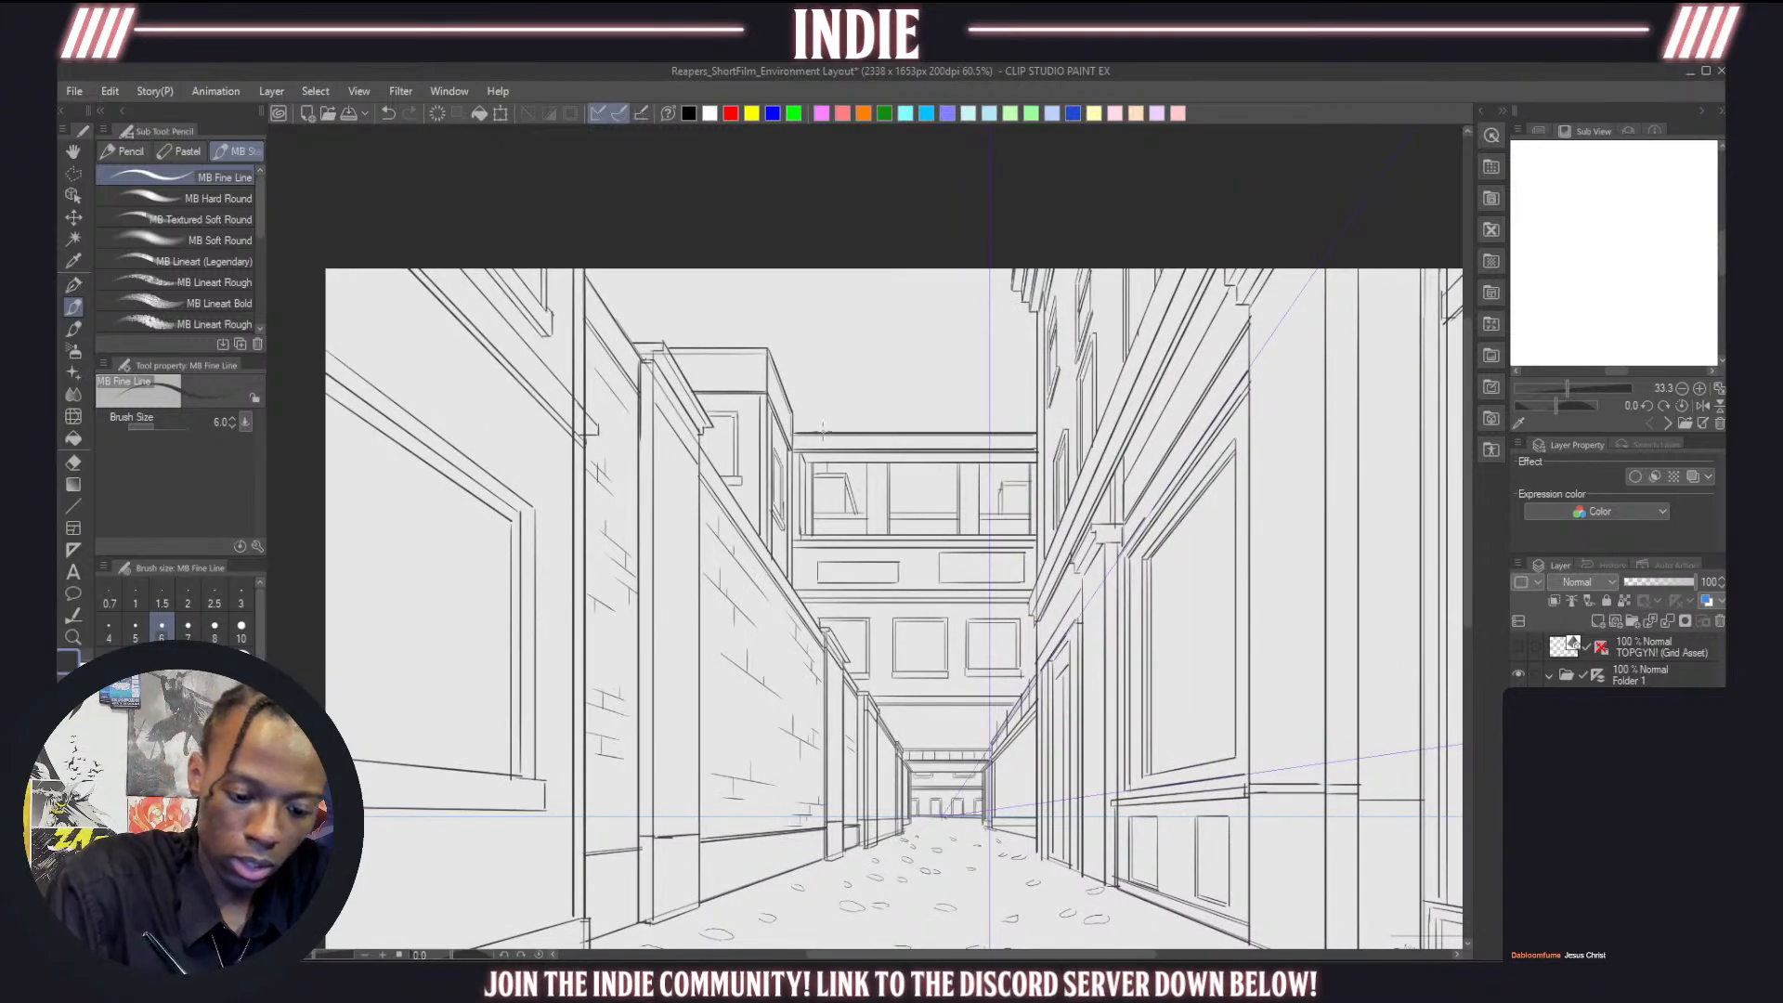
pyautogui.moveTo(823, 368)
pyautogui.mouseDown()
pyautogui.moveTo(780, 364)
pyautogui.moveTo(837, 392)
pyautogui.moveTo(833, 474)
pyautogui.mouseUp()
pyautogui.hotkey('ctrl', 'z')
pyautogui.hotkey('ctrl', 'z')
pyautogui.hotkey('ctrl', 'z')
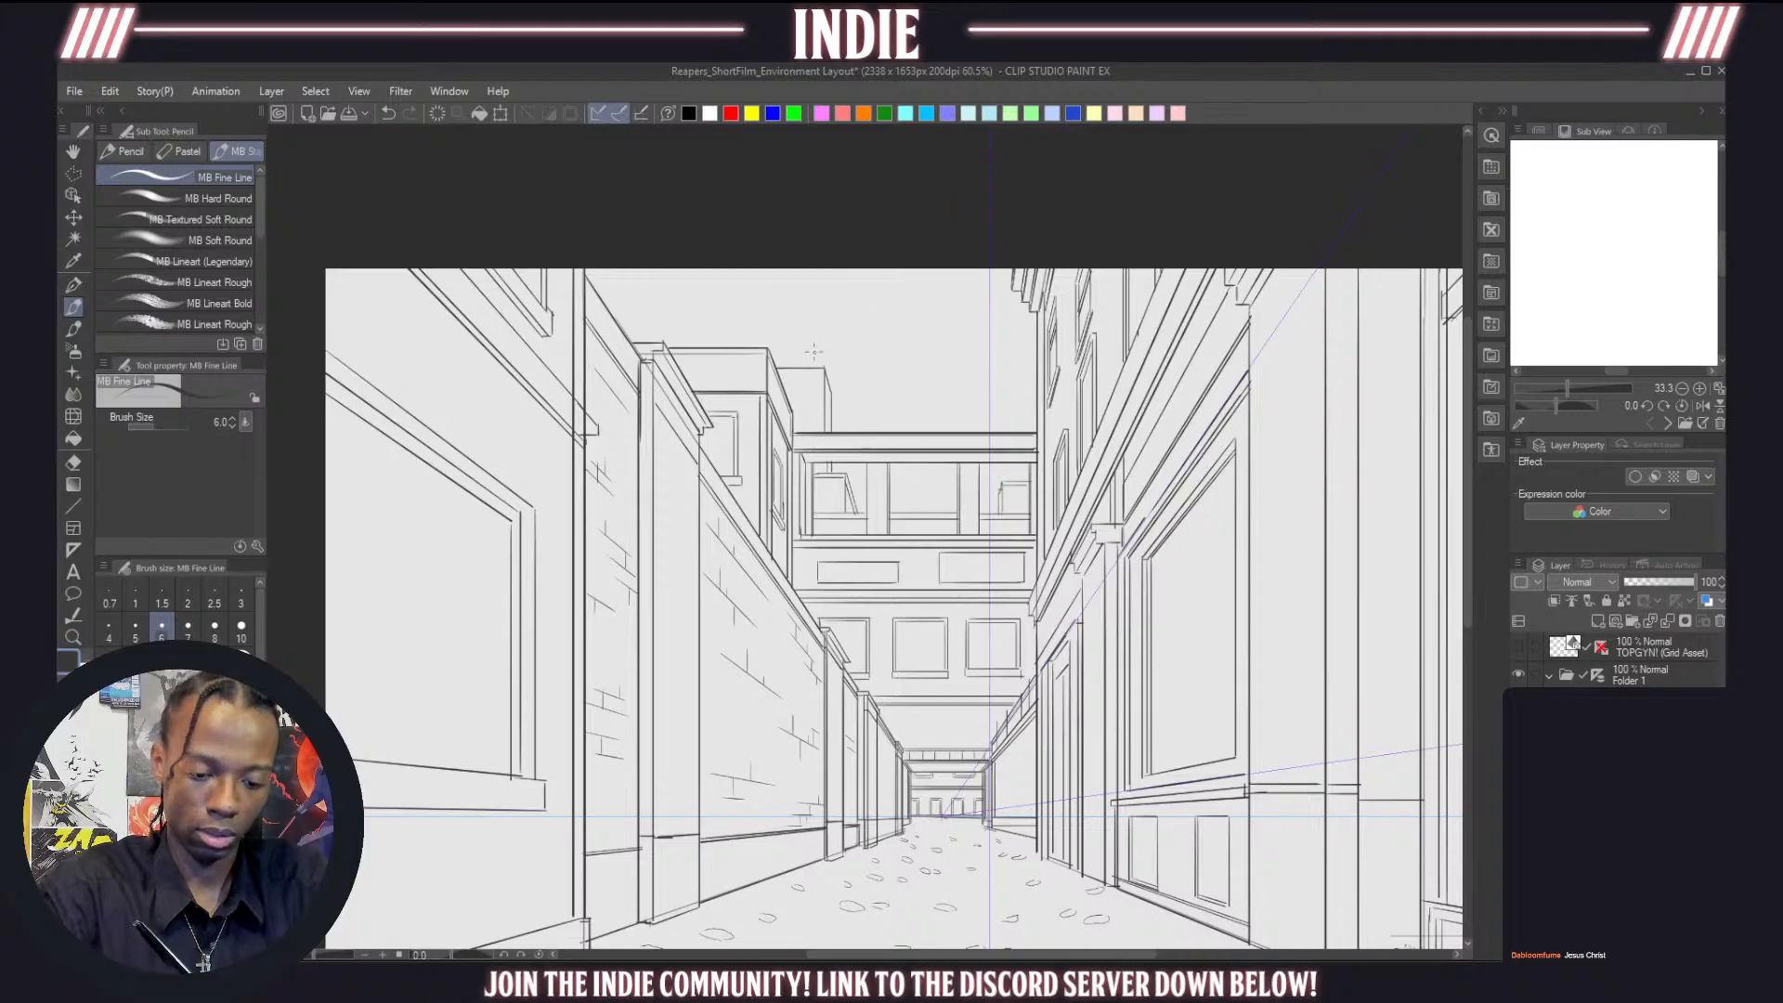
pyautogui.moveTo(783, 368)
pyautogui.mouseDown()
pyautogui.moveTo(825, 429)
pyautogui.moveTo(827, 368)
pyautogui.moveTo(831, 433)
pyautogui.moveTo(780, 374)
pyautogui.mouseUp()
pyautogui.hotkey('ctrl', 'z')
pyautogui.hotkey('ctrl', 'z')
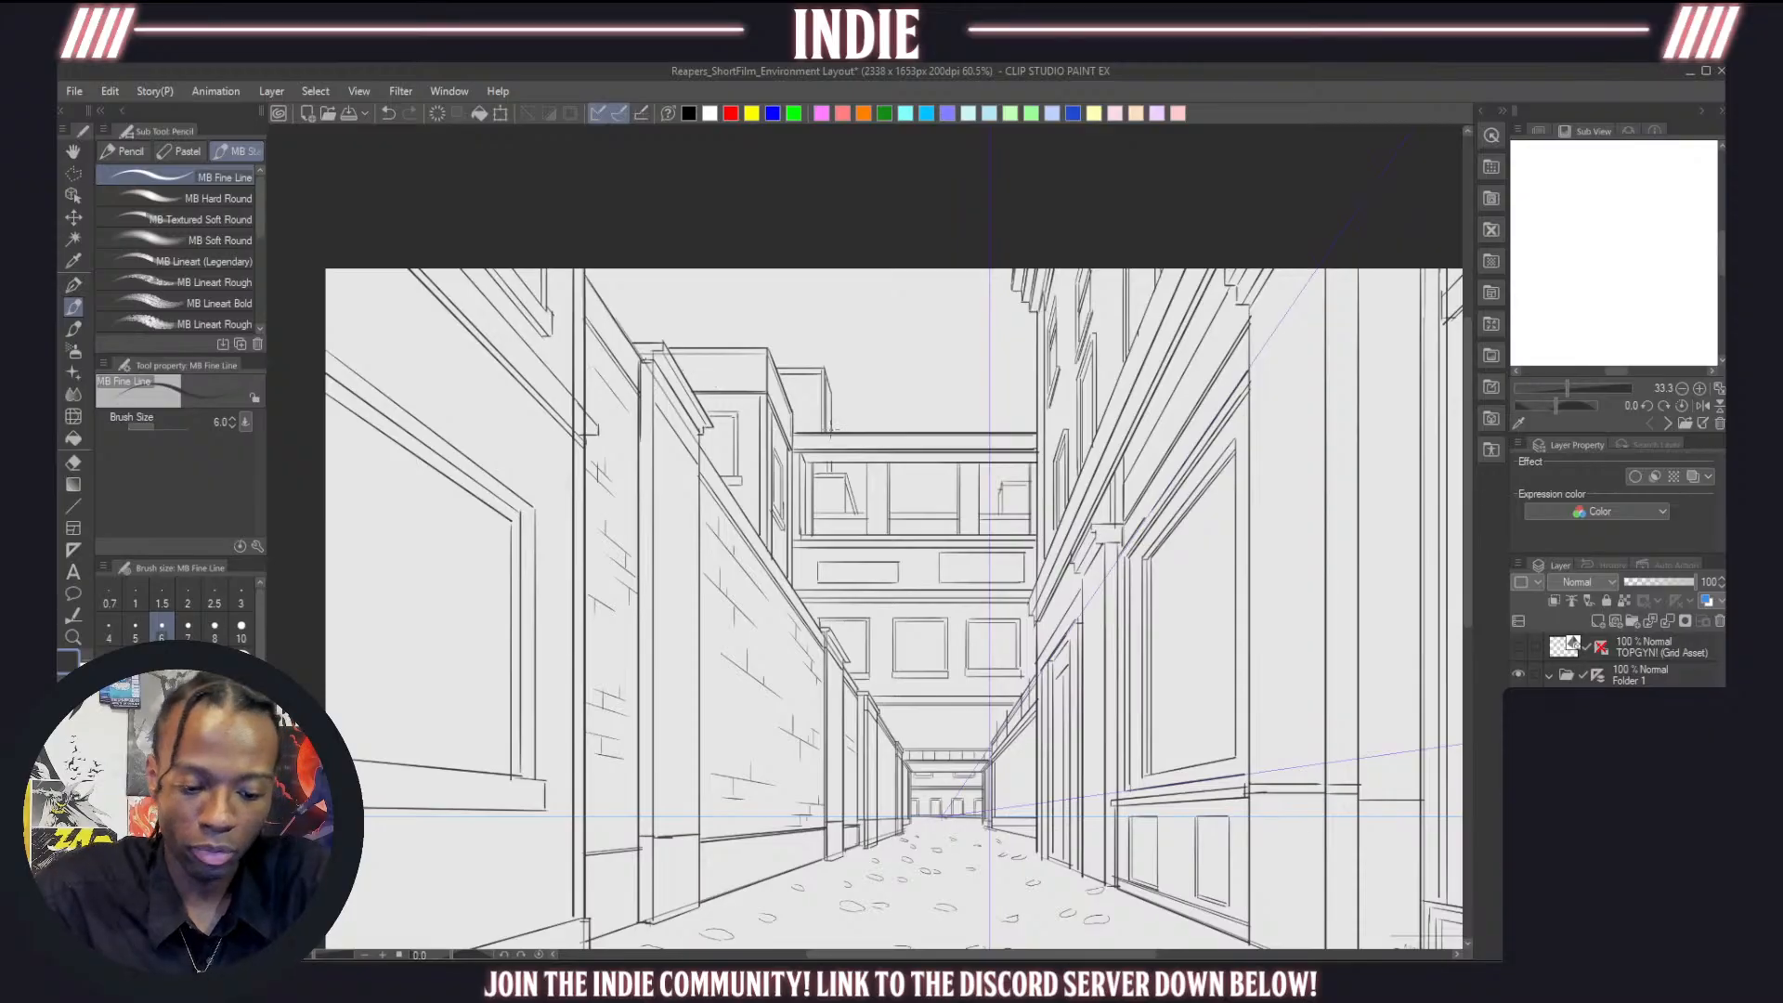
# Hide the perspective ruler attached to Folder 1 and reselect the line layer inside it
pyautogui.scroll(-3, 833, 430)
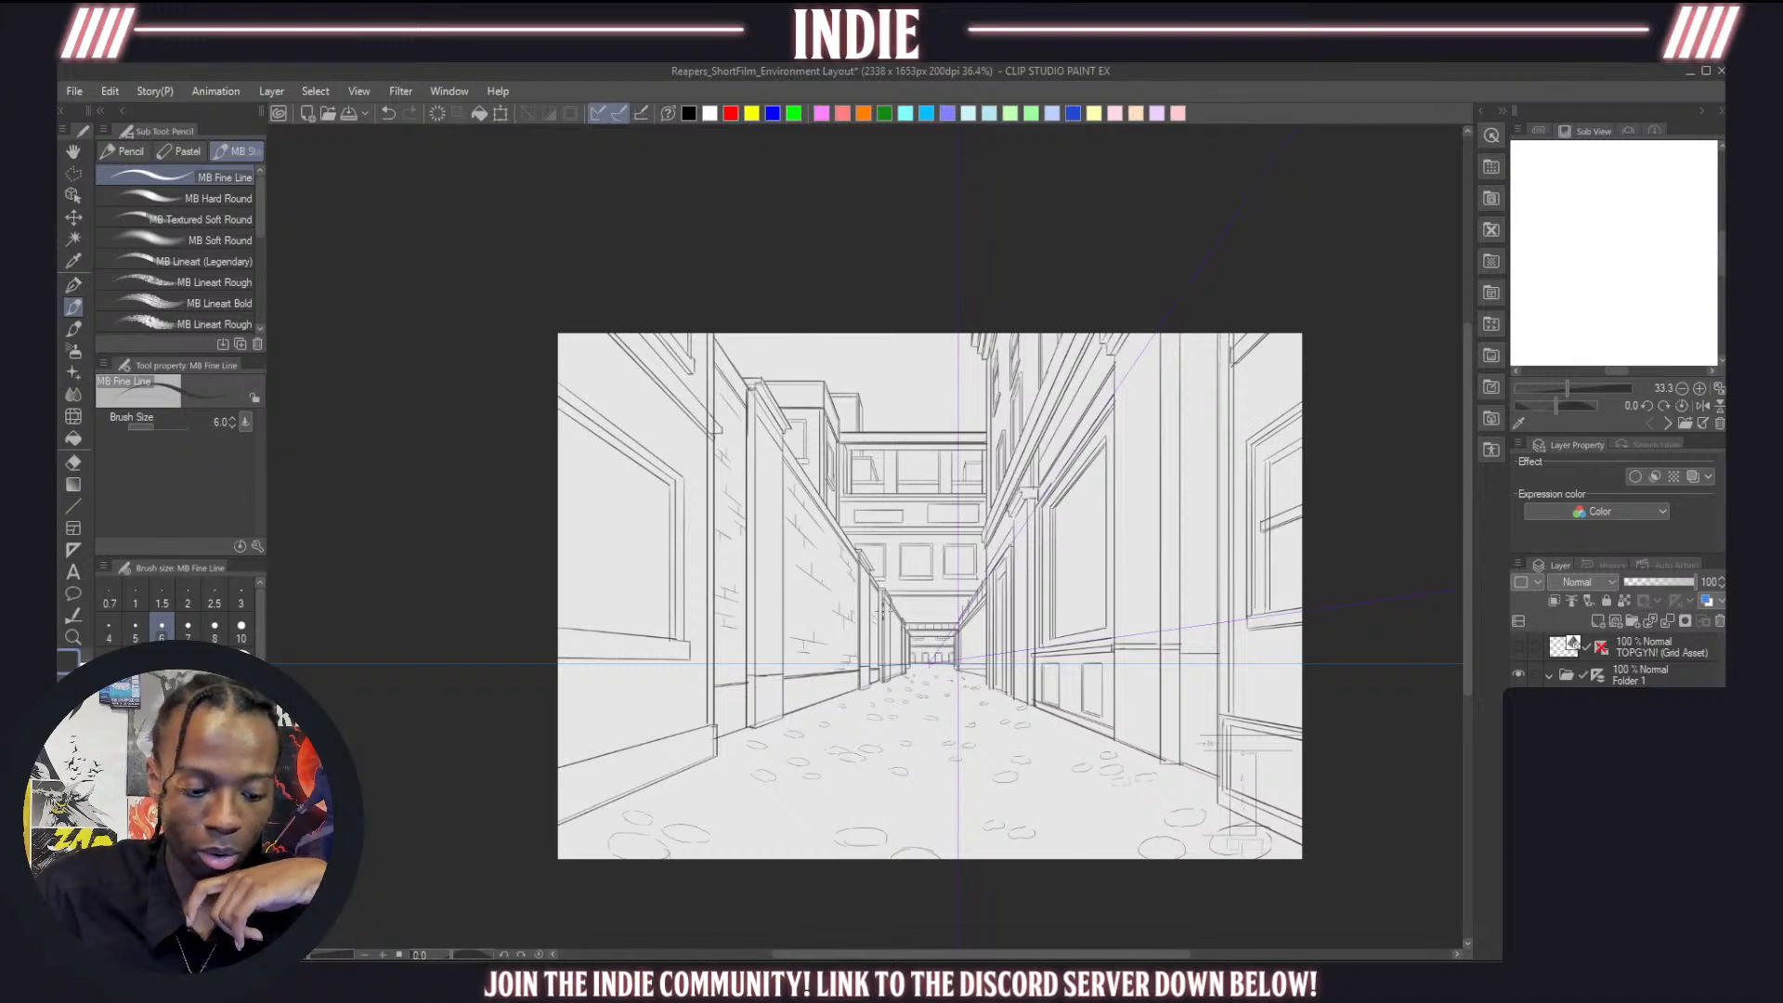
pyautogui.scroll(2, 880, 609)
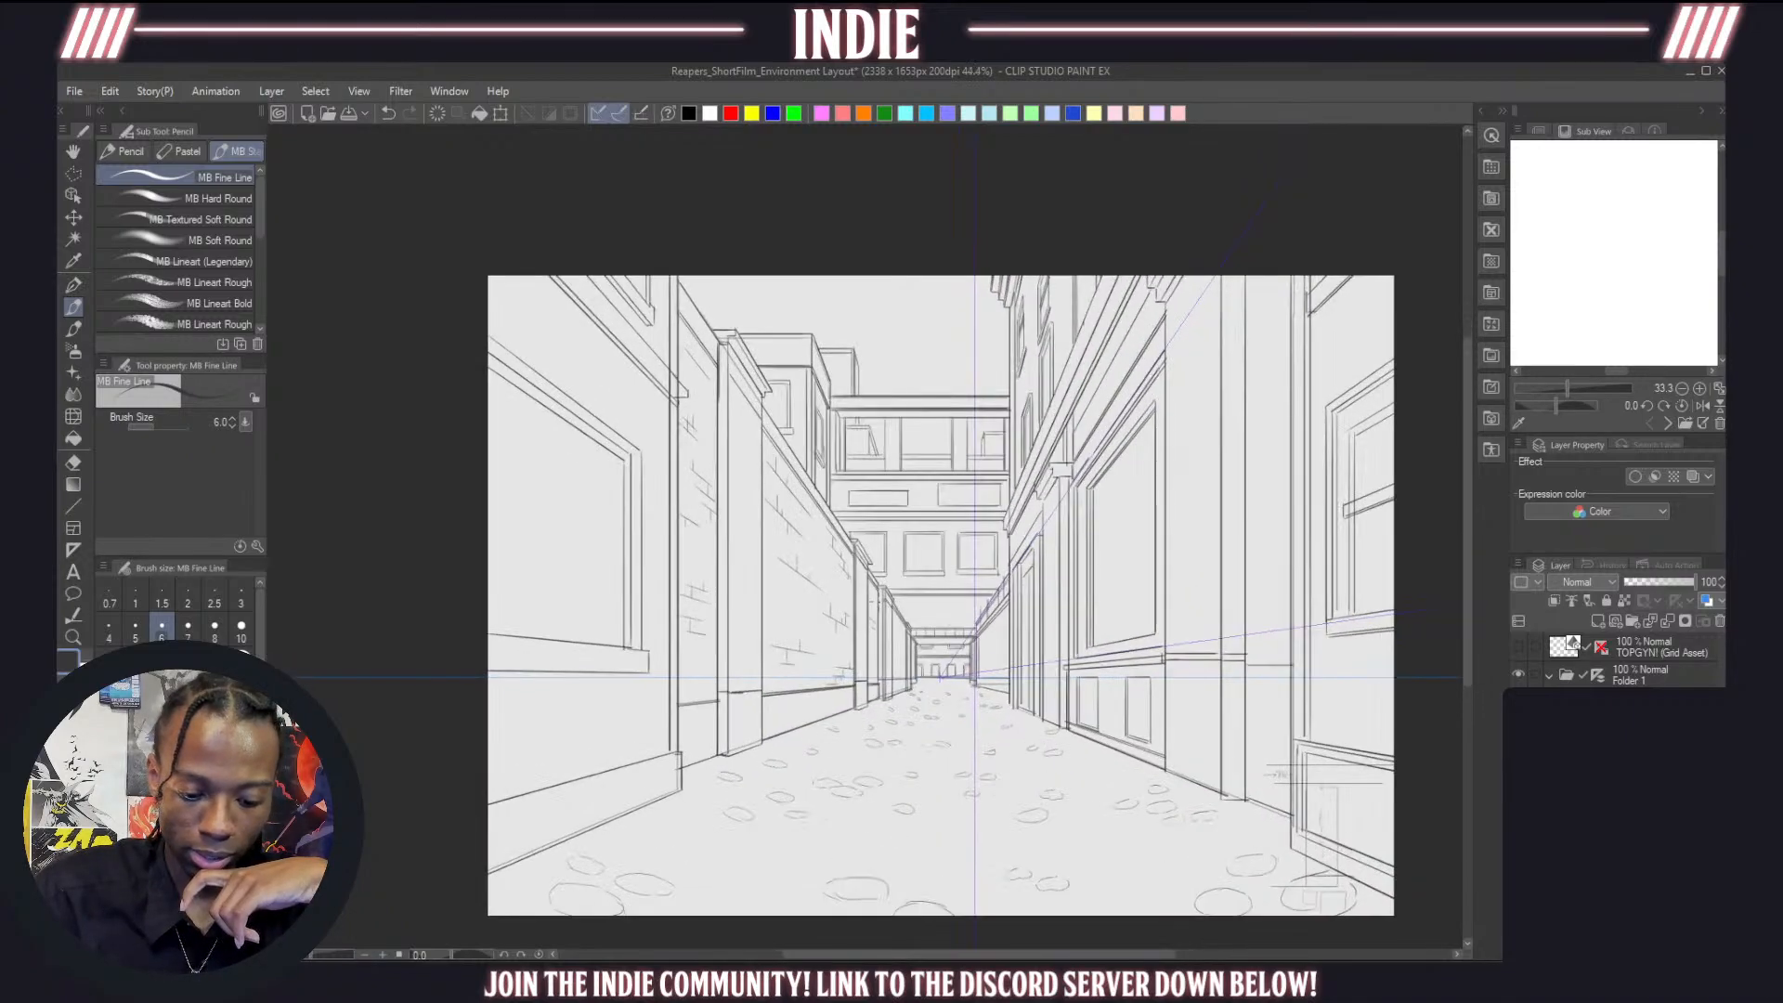
pyautogui.scroll(-1, 941, 599)
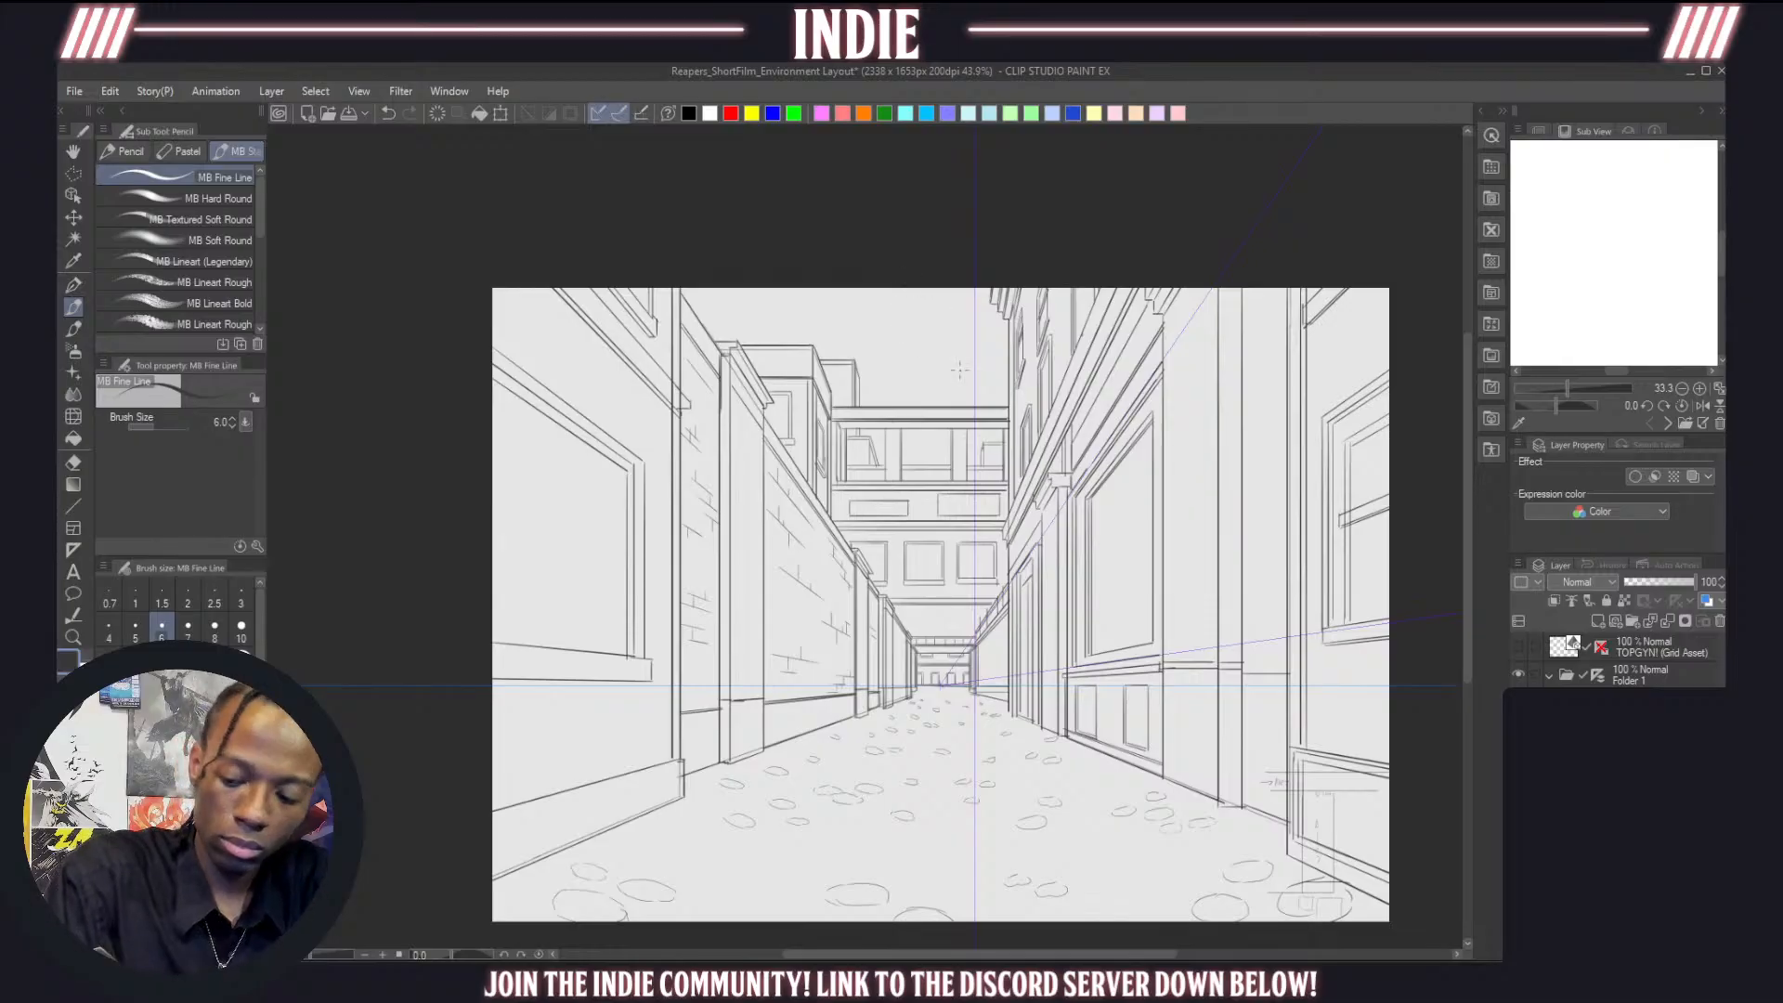
pyautogui.click(1604, 681)
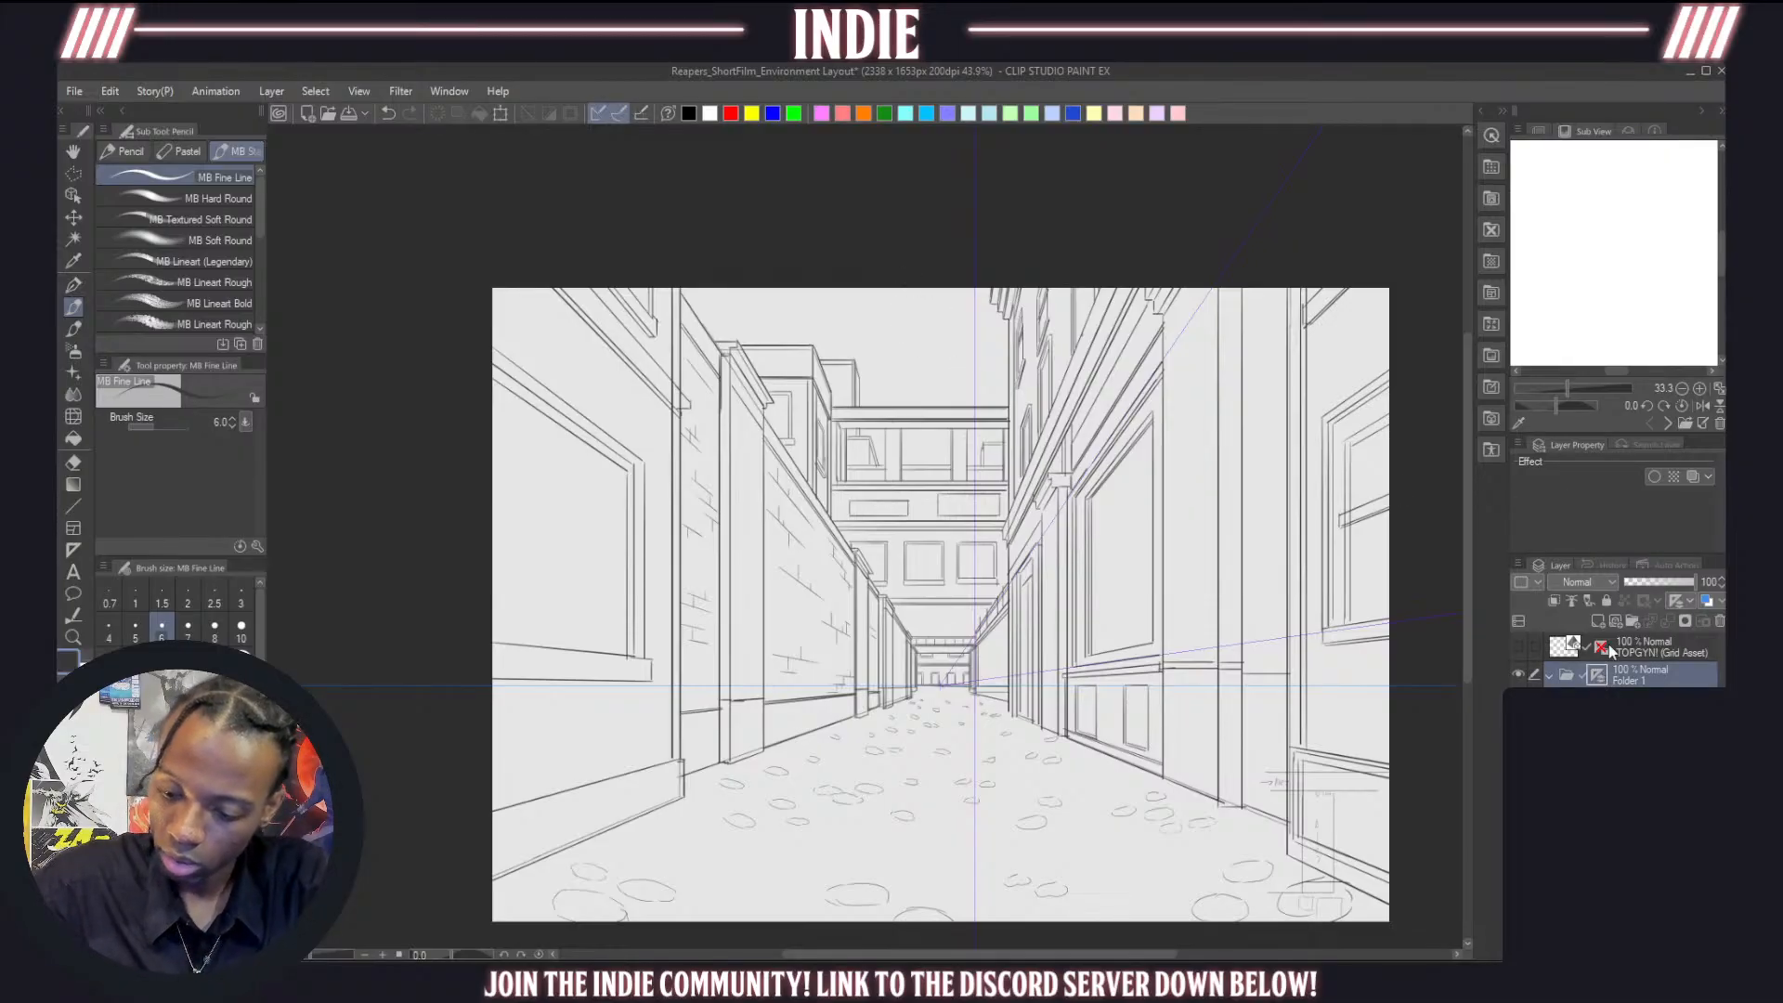
pyautogui.click(1598, 676)
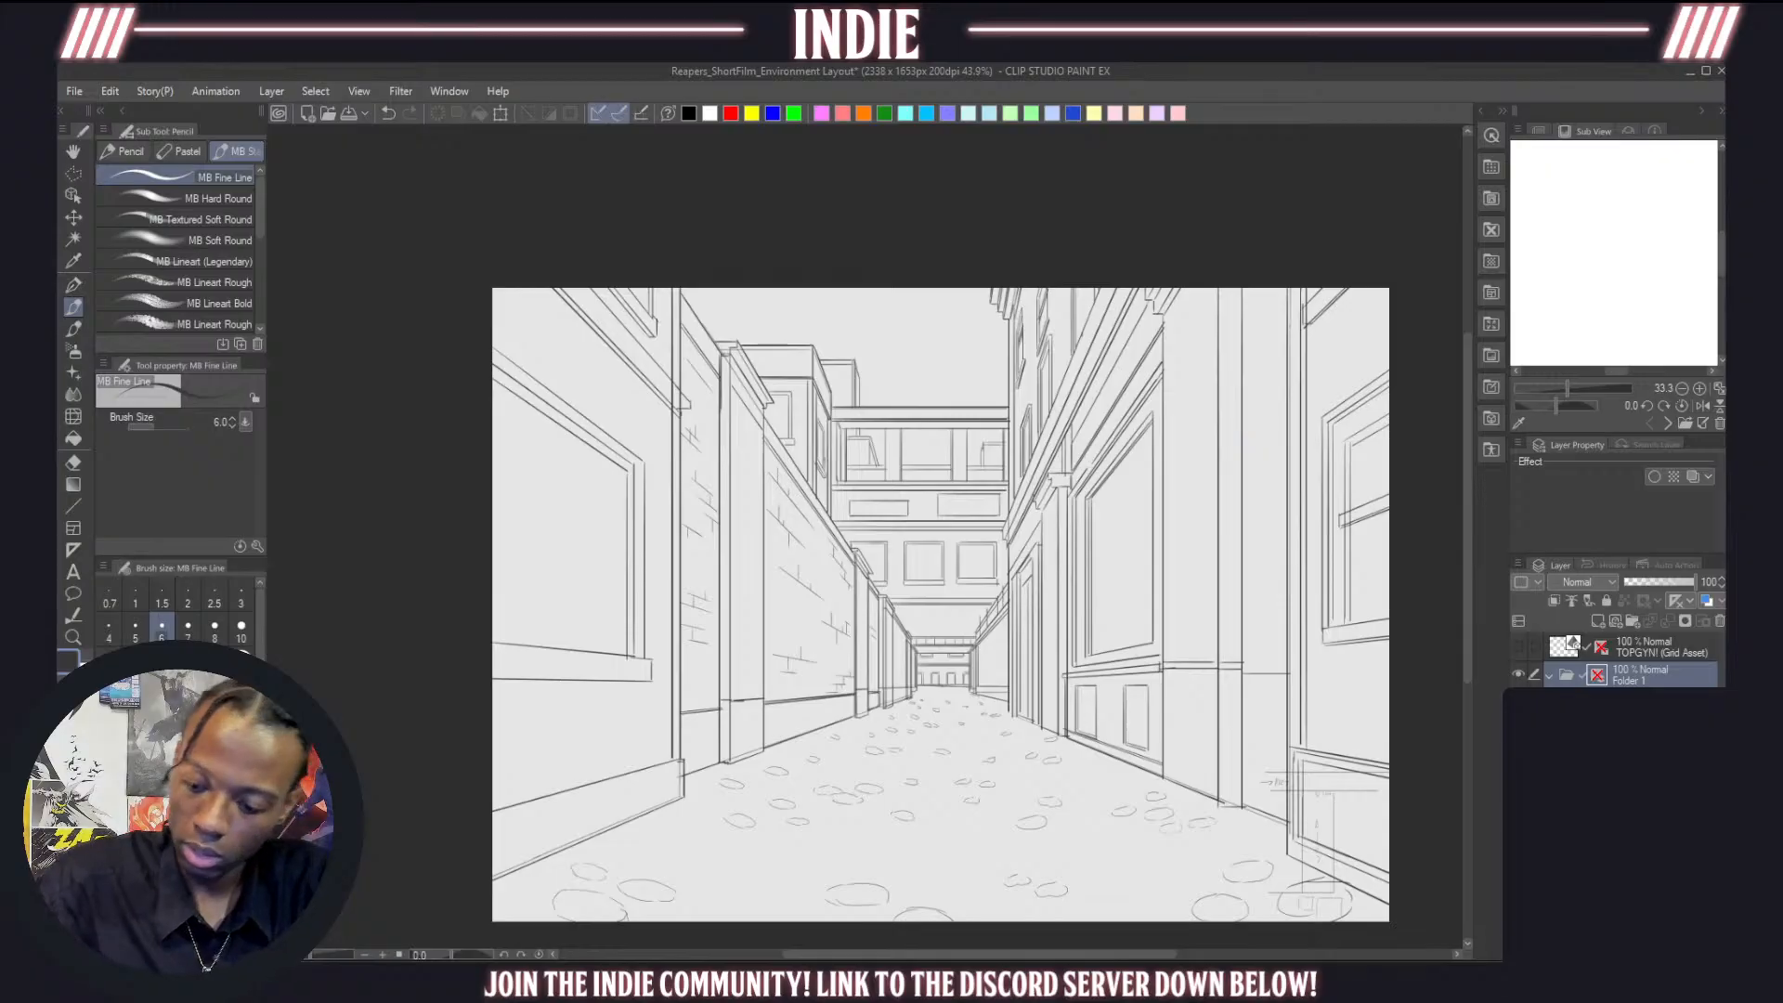
pyautogui.click(1642, 706)
pyautogui.moveTo(911, 313)
pyautogui.mouseDown()
pyautogui.moveTo(880, 342)
pyautogui.moveTo(894, 323)
pyautogui.moveTo(905, 386)
pyautogui.moveTo(948, 383)
pyautogui.moveTo(951, 358)
pyautogui.moveTo(895, 377)
pyautogui.moveTo(934, 392)
pyautogui.mouseUp()
pyautogui.hotkey('ctrl', 'z')
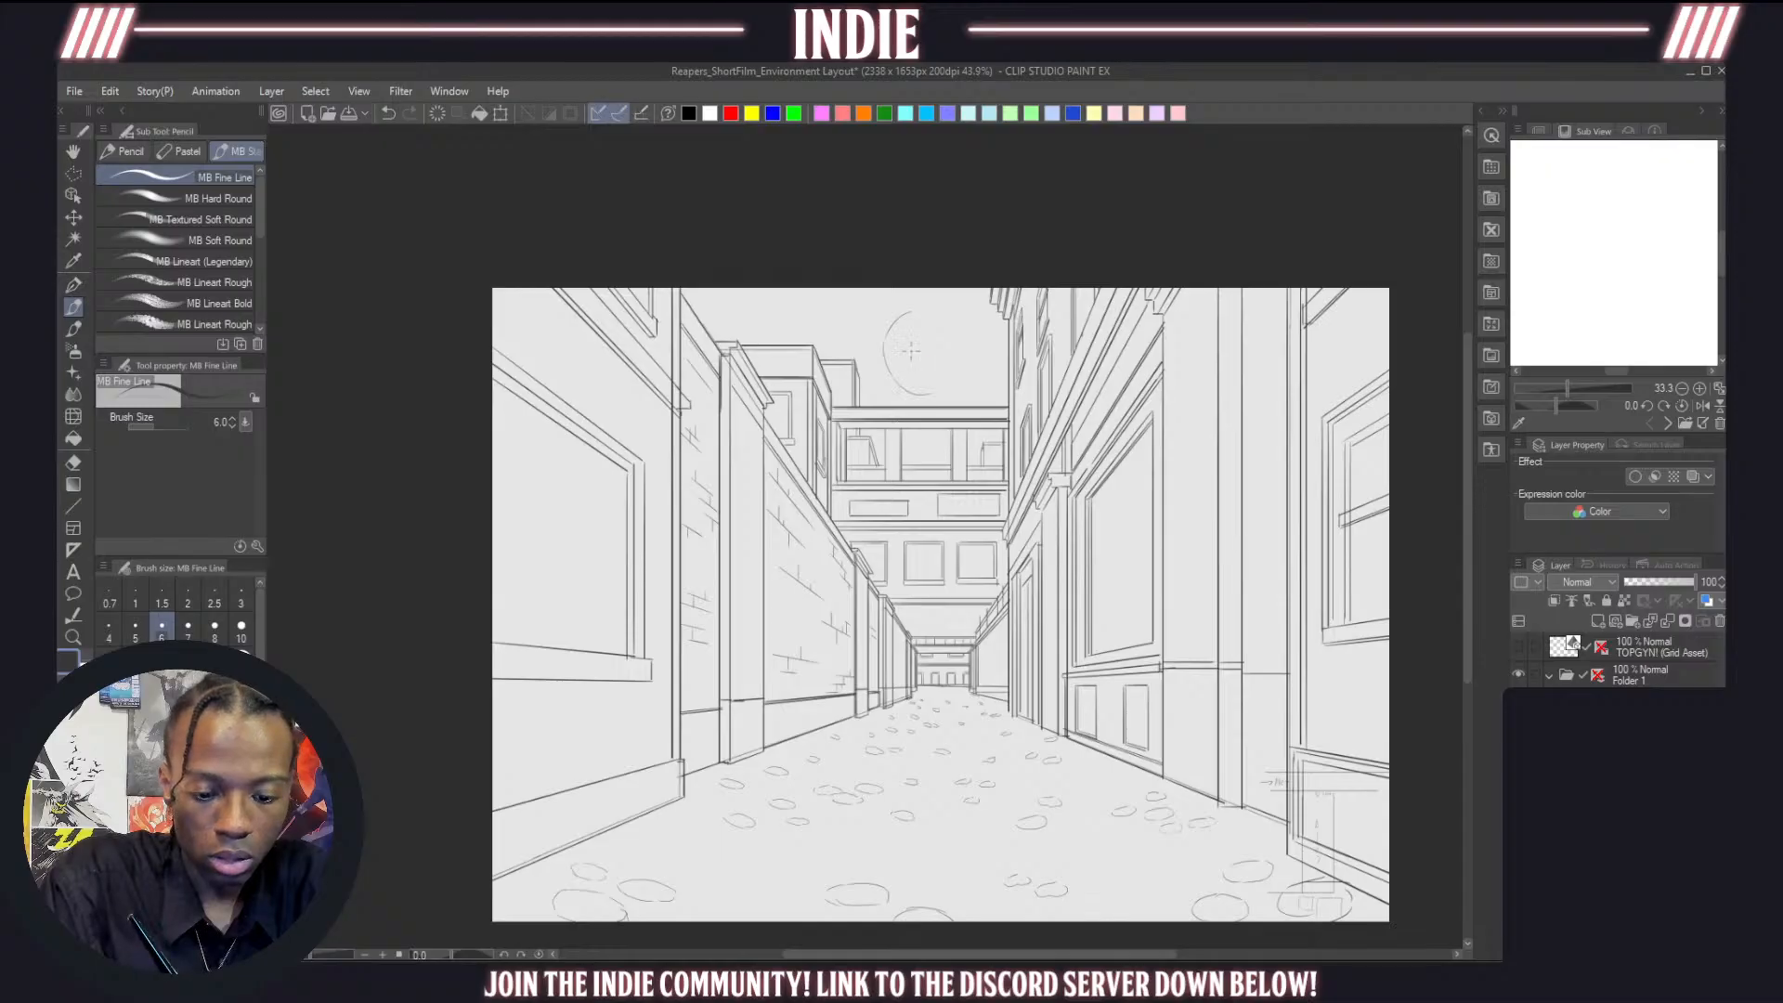
pyautogui.moveTo(900, 318)
pyautogui.mouseDown()
pyautogui.moveTo(943, 307)
pyautogui.moveTo(969, 346)
pyautogui.mouseUp()
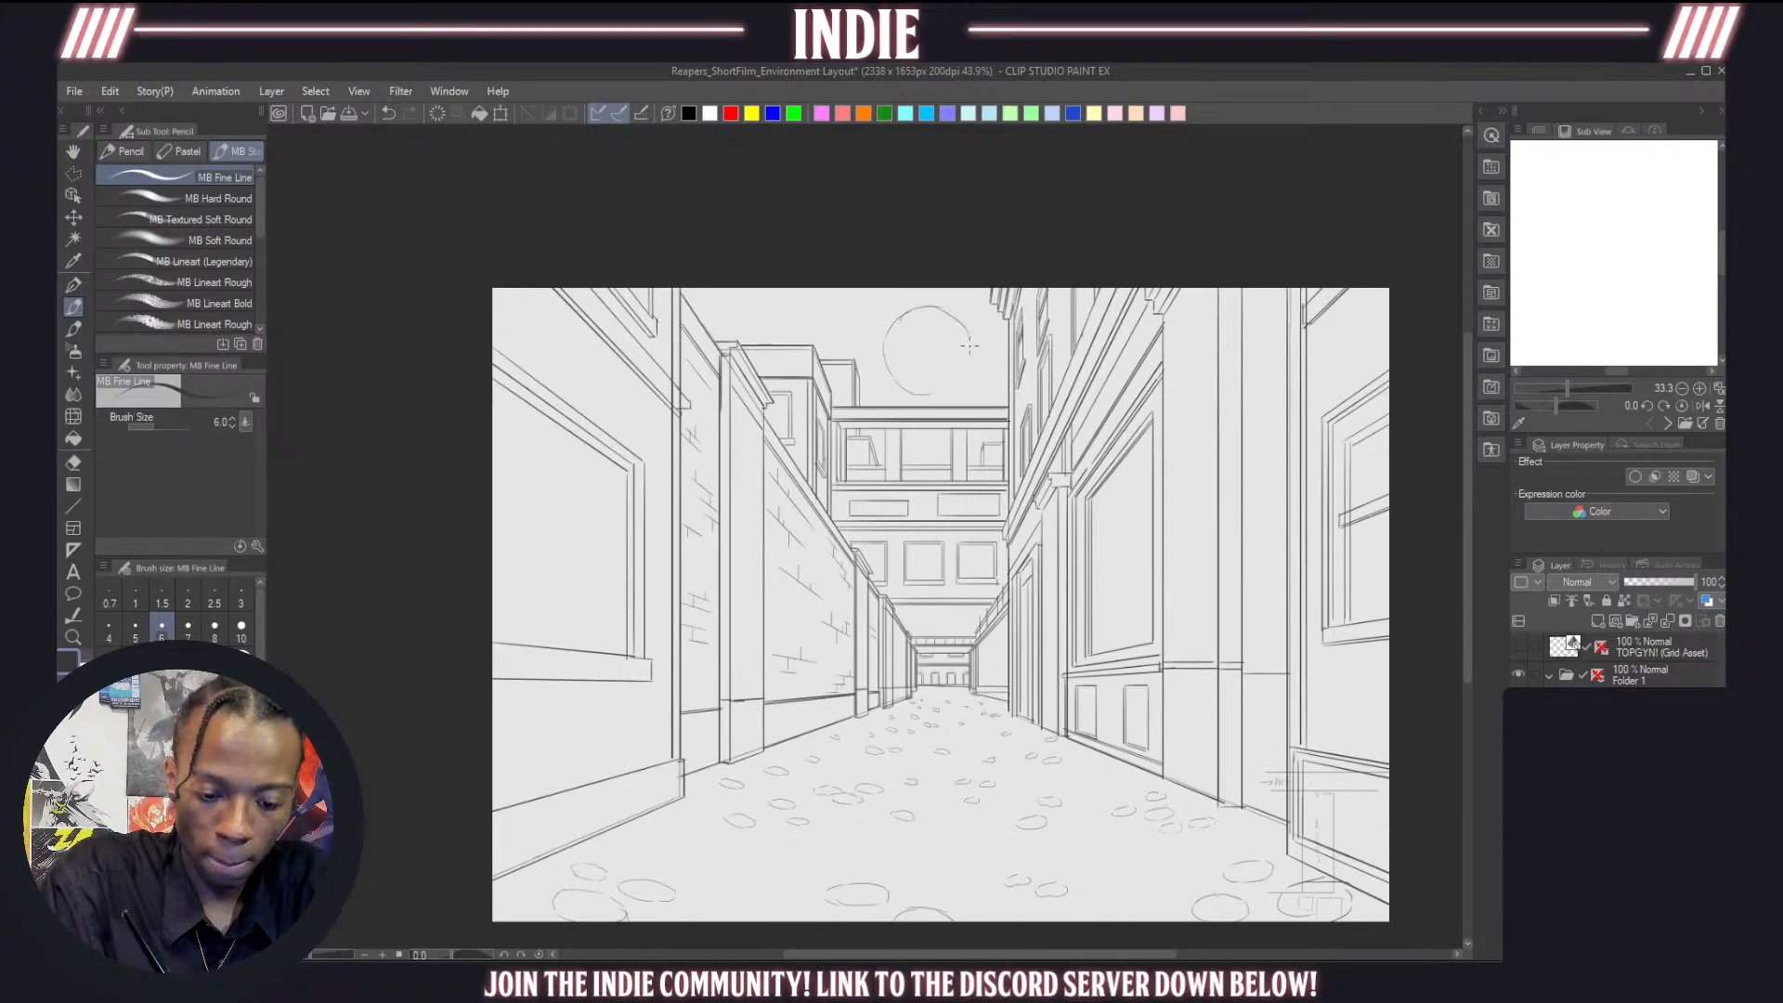
pyautogui.hotkey('ctrl', 'z')
pyautogui.hotkey('ctrl', 'z')
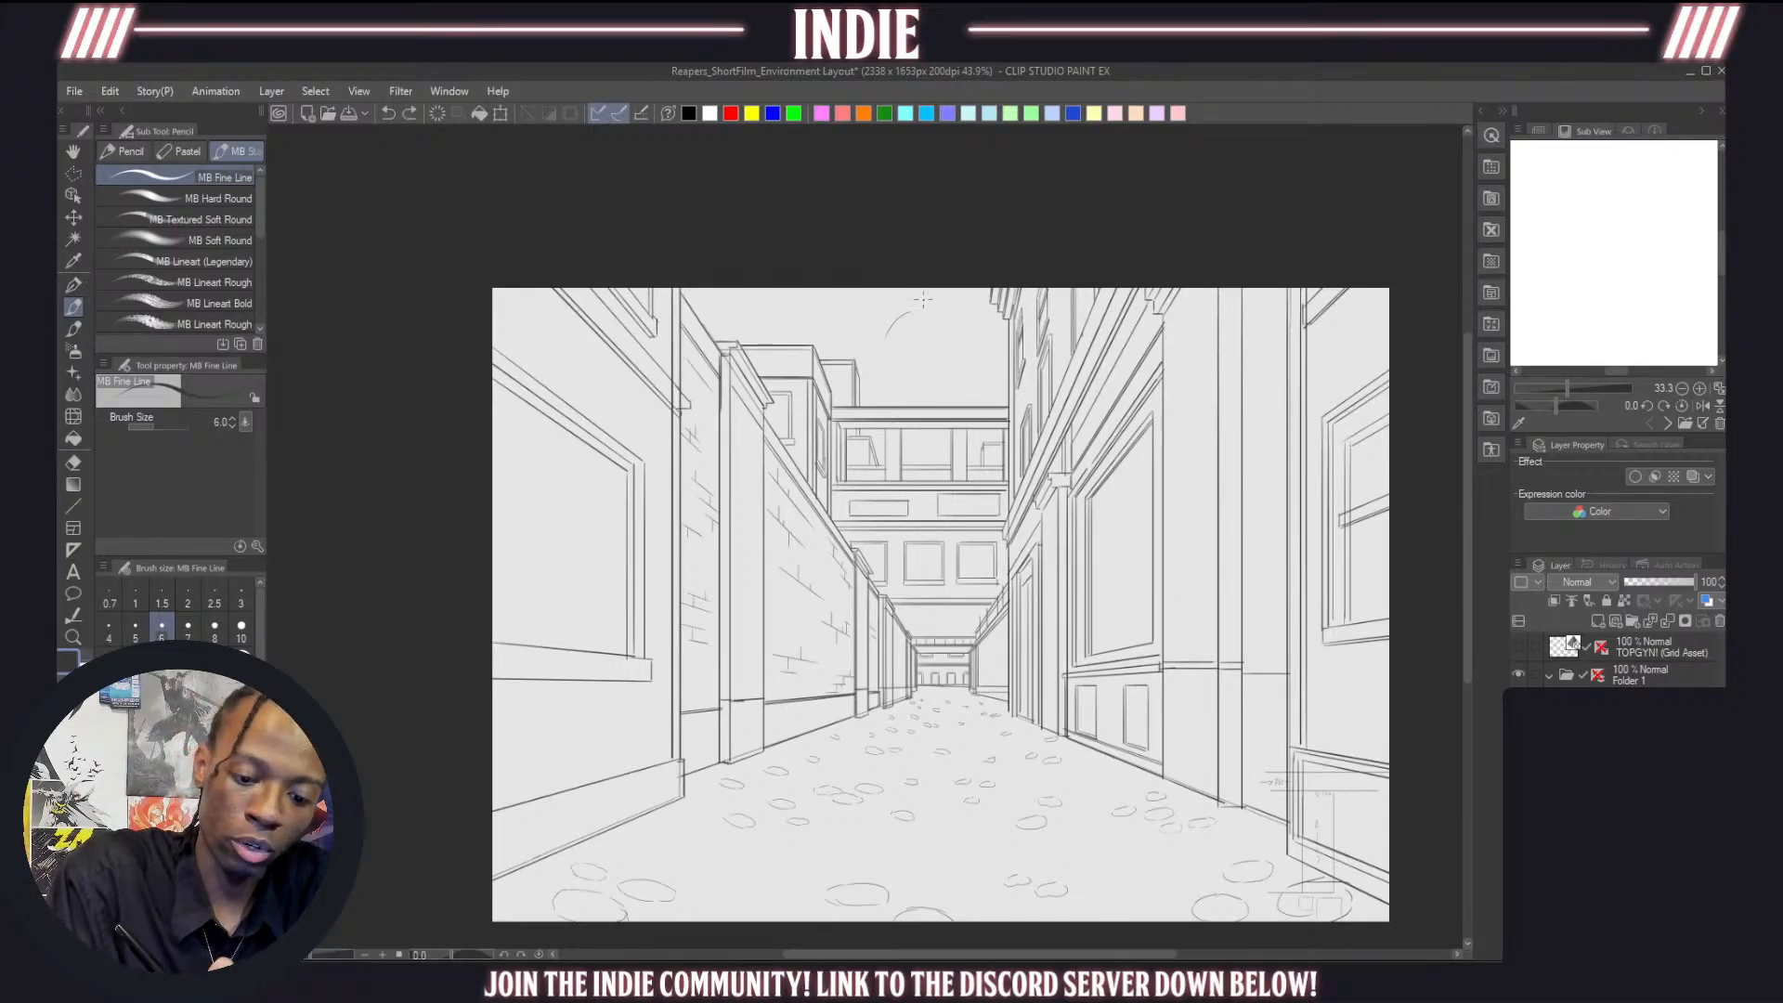
# Draw a freehand circle for the moon in the open sky above the bridge
pyautogui.moveTo(899, 312)
pyautogui.mouseDown()
pyautogui.moveTo(918, 393)
pyautogui.moveTo(960, 327)
pyautogui.moveTo(889, 318)
pyautogui.moveTo(884, 367)
pyautogui.moveTo(942, 380)
pyautogui.moveTo(931, 320)
pyautogui.moveTo(885, 341)
pyautogui.moveTo(897, 320)
pyautogui.moveTo(953, 341)
pyautogui.moveTo(907, 389)
pyautogui.moveTo(886, 362)
pyautogui.moveTo(943, 376)
pyautogui.mouseUp()
pyautogui.hotkey('ctrl', 'z')
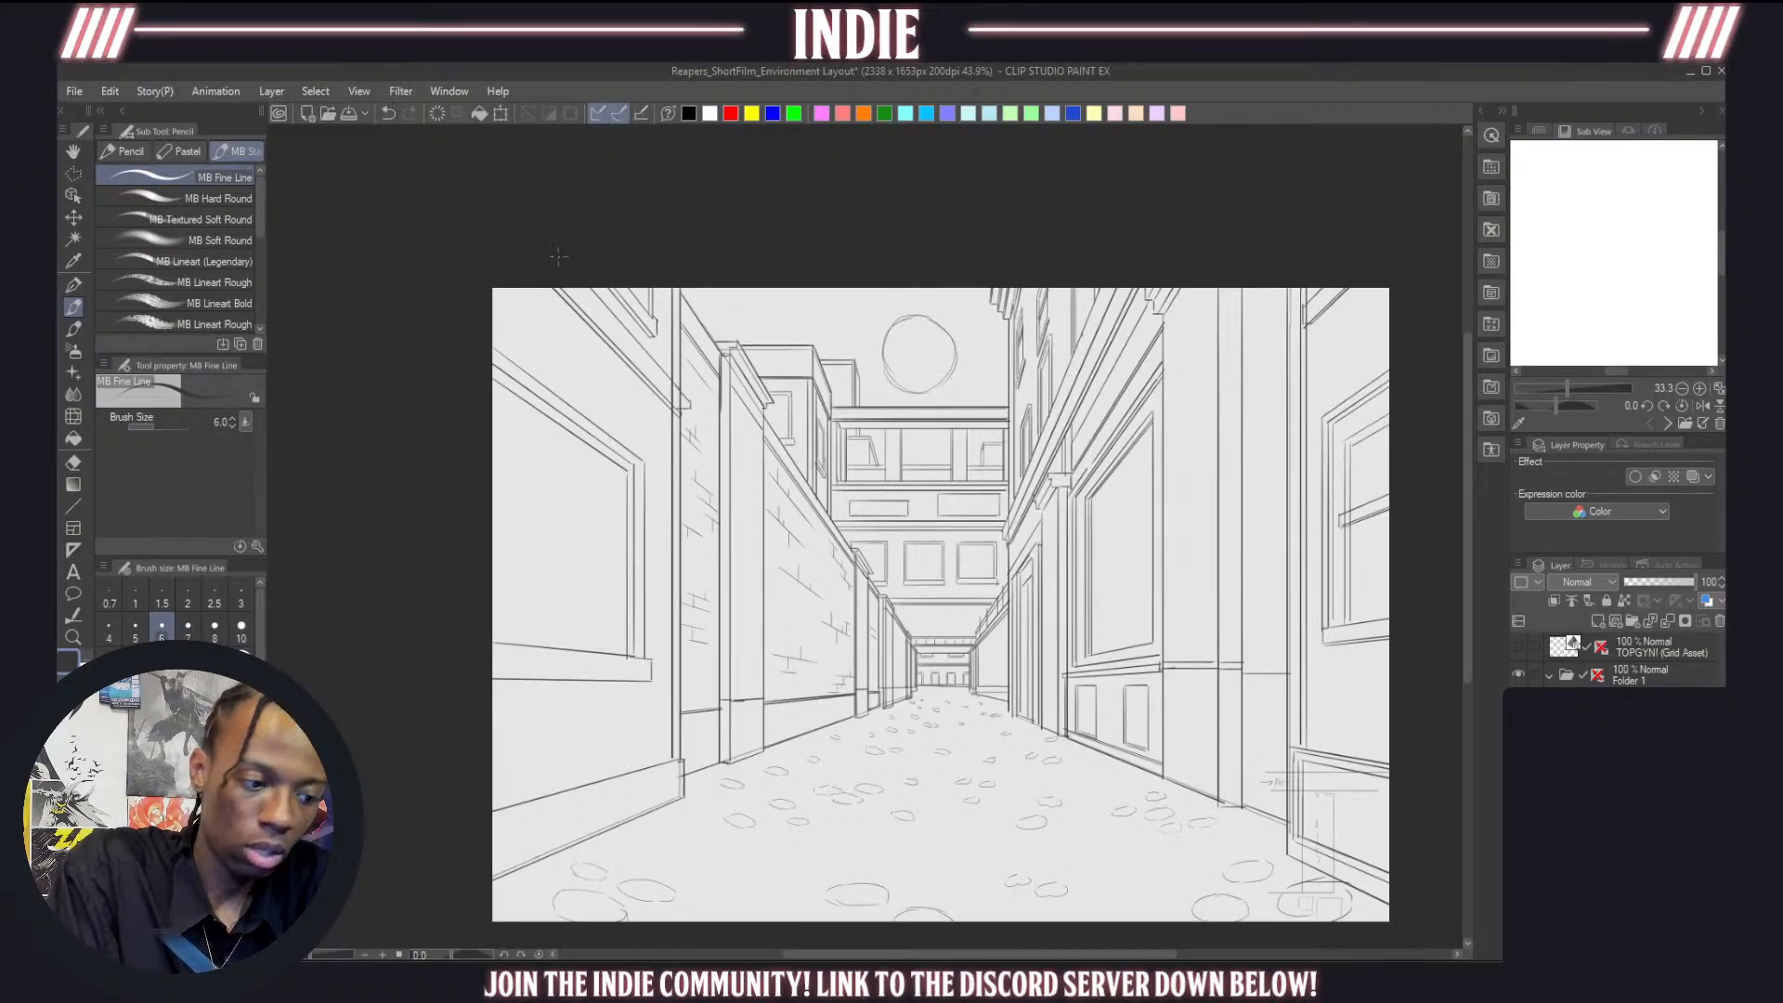
# Lasso the moon circle and shift it slightly up and right, then clean up the displaced piece of the bridge's top edge
pyautogui.press('m')
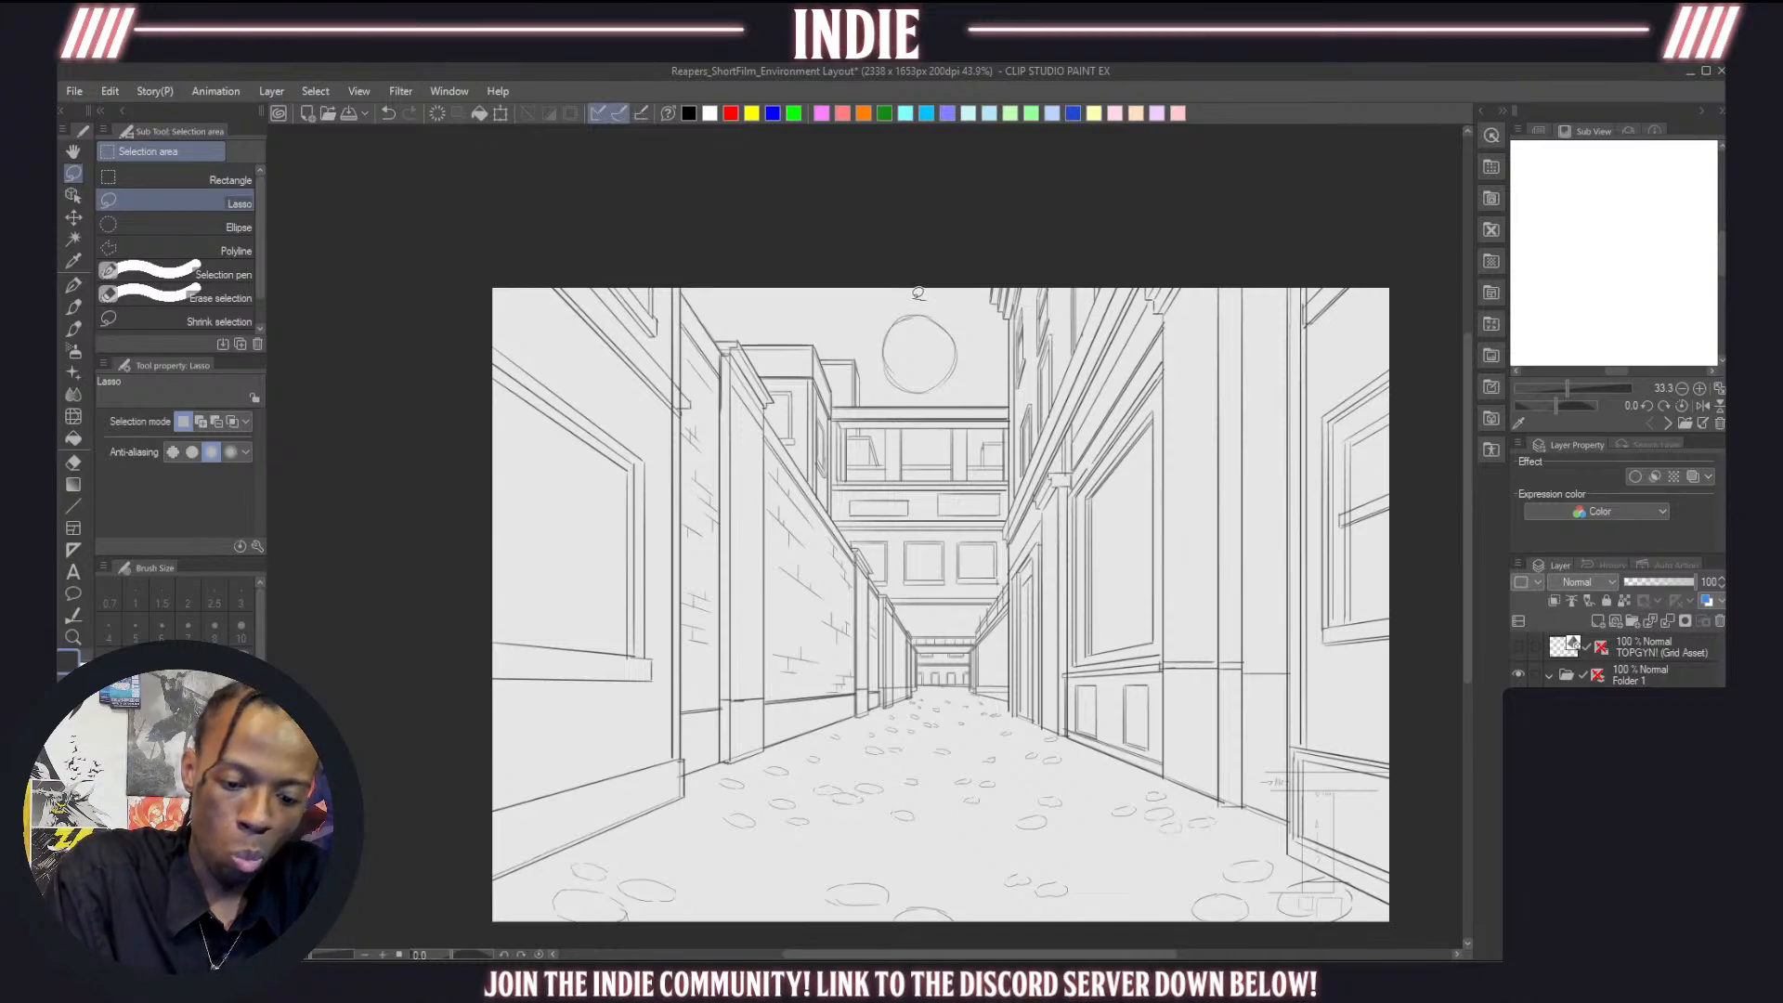
pyautogui.moveTo(918, 297)
pyautogui.mouseDown()
pyautogui.moveTo(915, 407)
pyautogui.moveTo(955, 300)
pyautogui.mouseUp()
pyautogui.click(992, 438)
pyautogui.moveTo(936, 399); pyautogui.dragTo(944, 381)
pyautogui.click(900, 419)
pyautogui.click(786, 420)
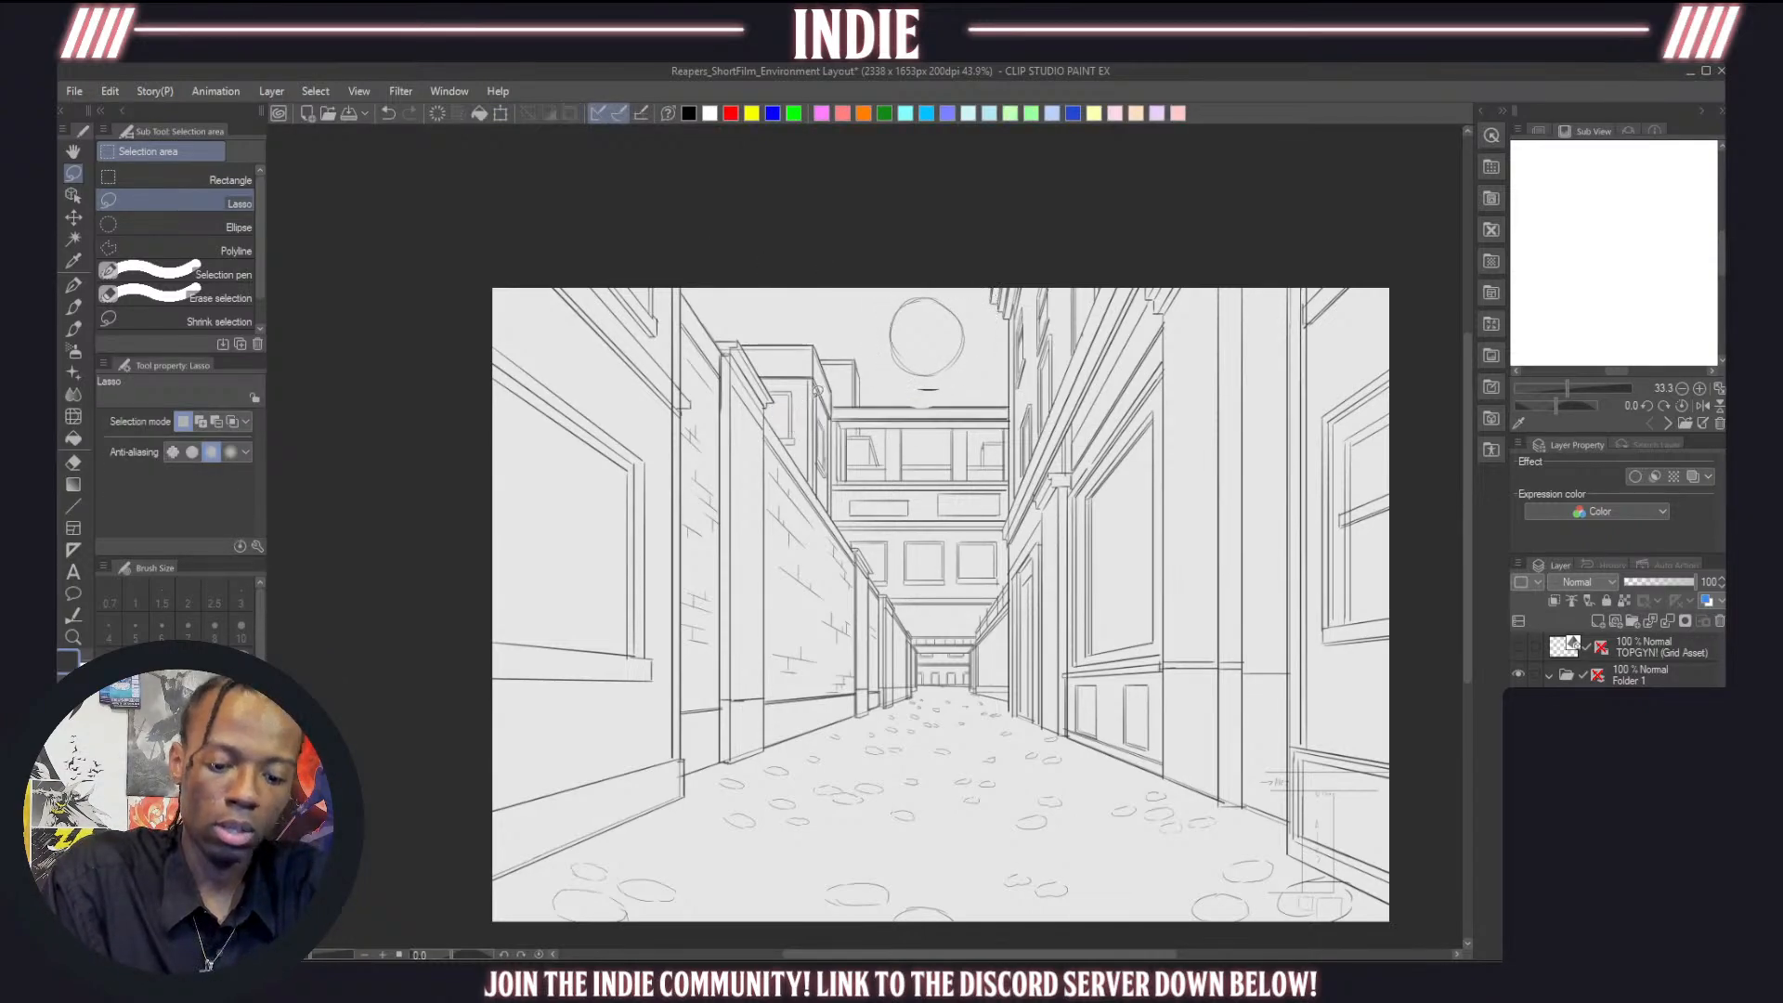
pyautogui.click(75, 464)
pyautogui.press('p')
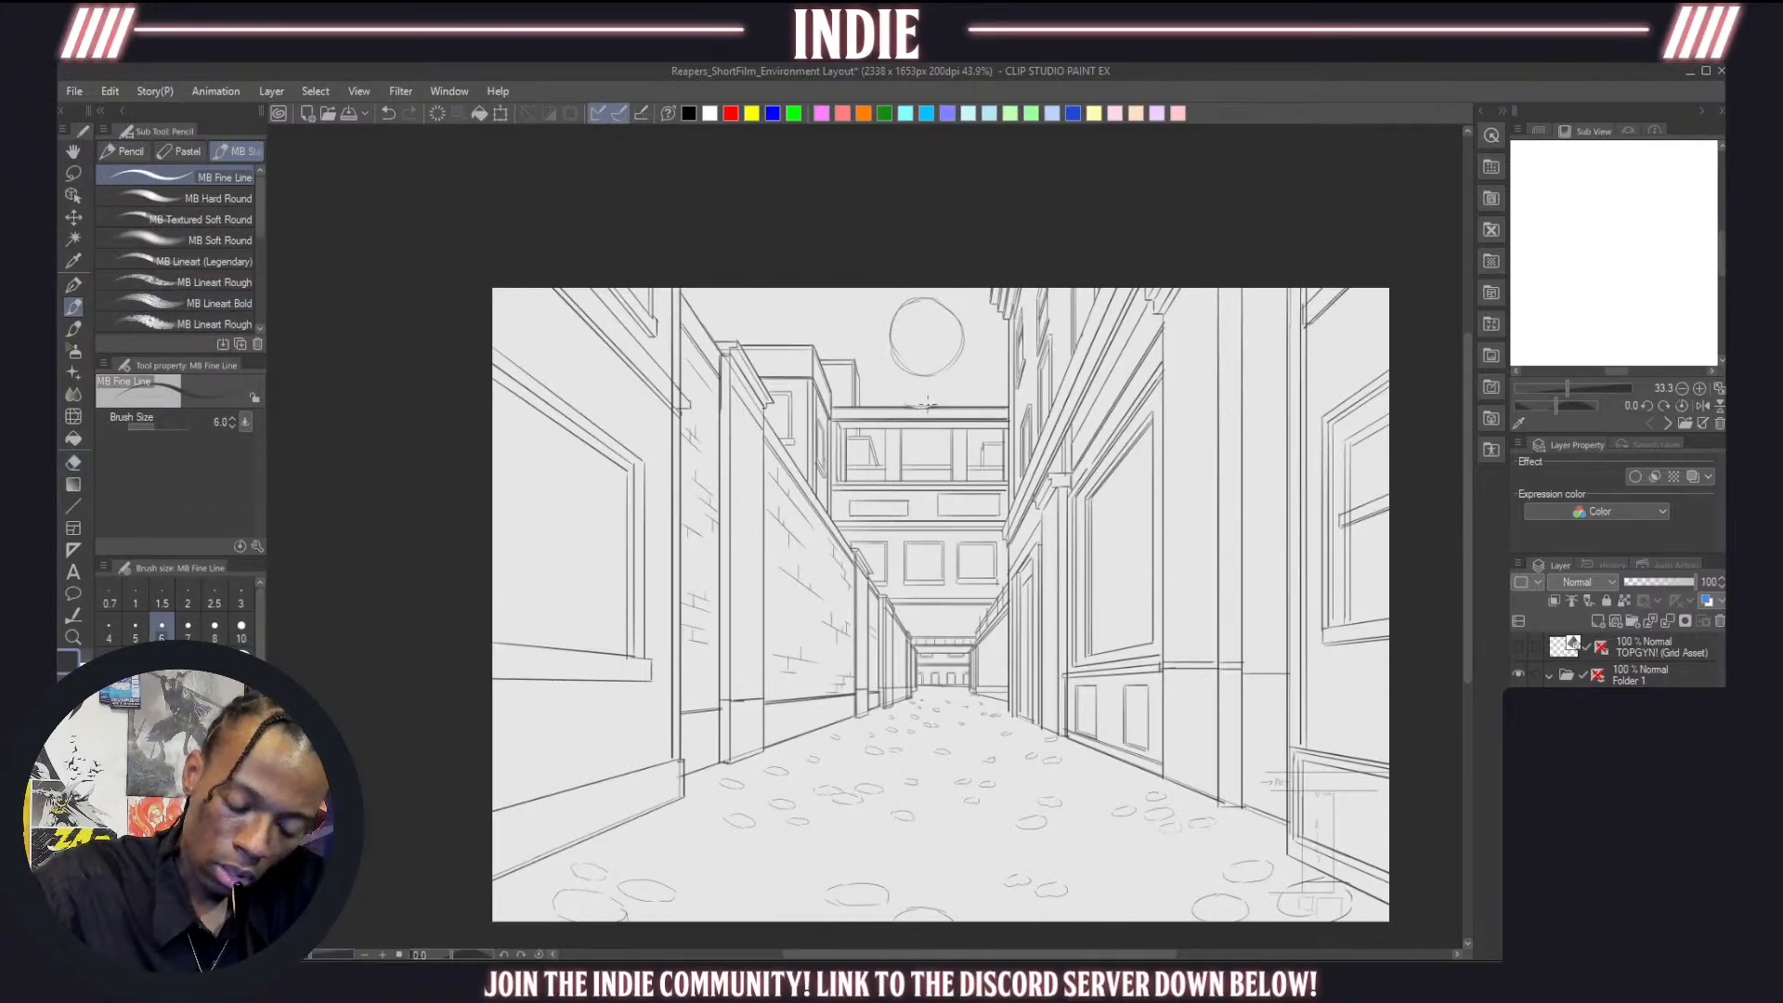
pyautogui.scroll(-5, 908, 338)
pyautogui.scroll(2, 908, 337)
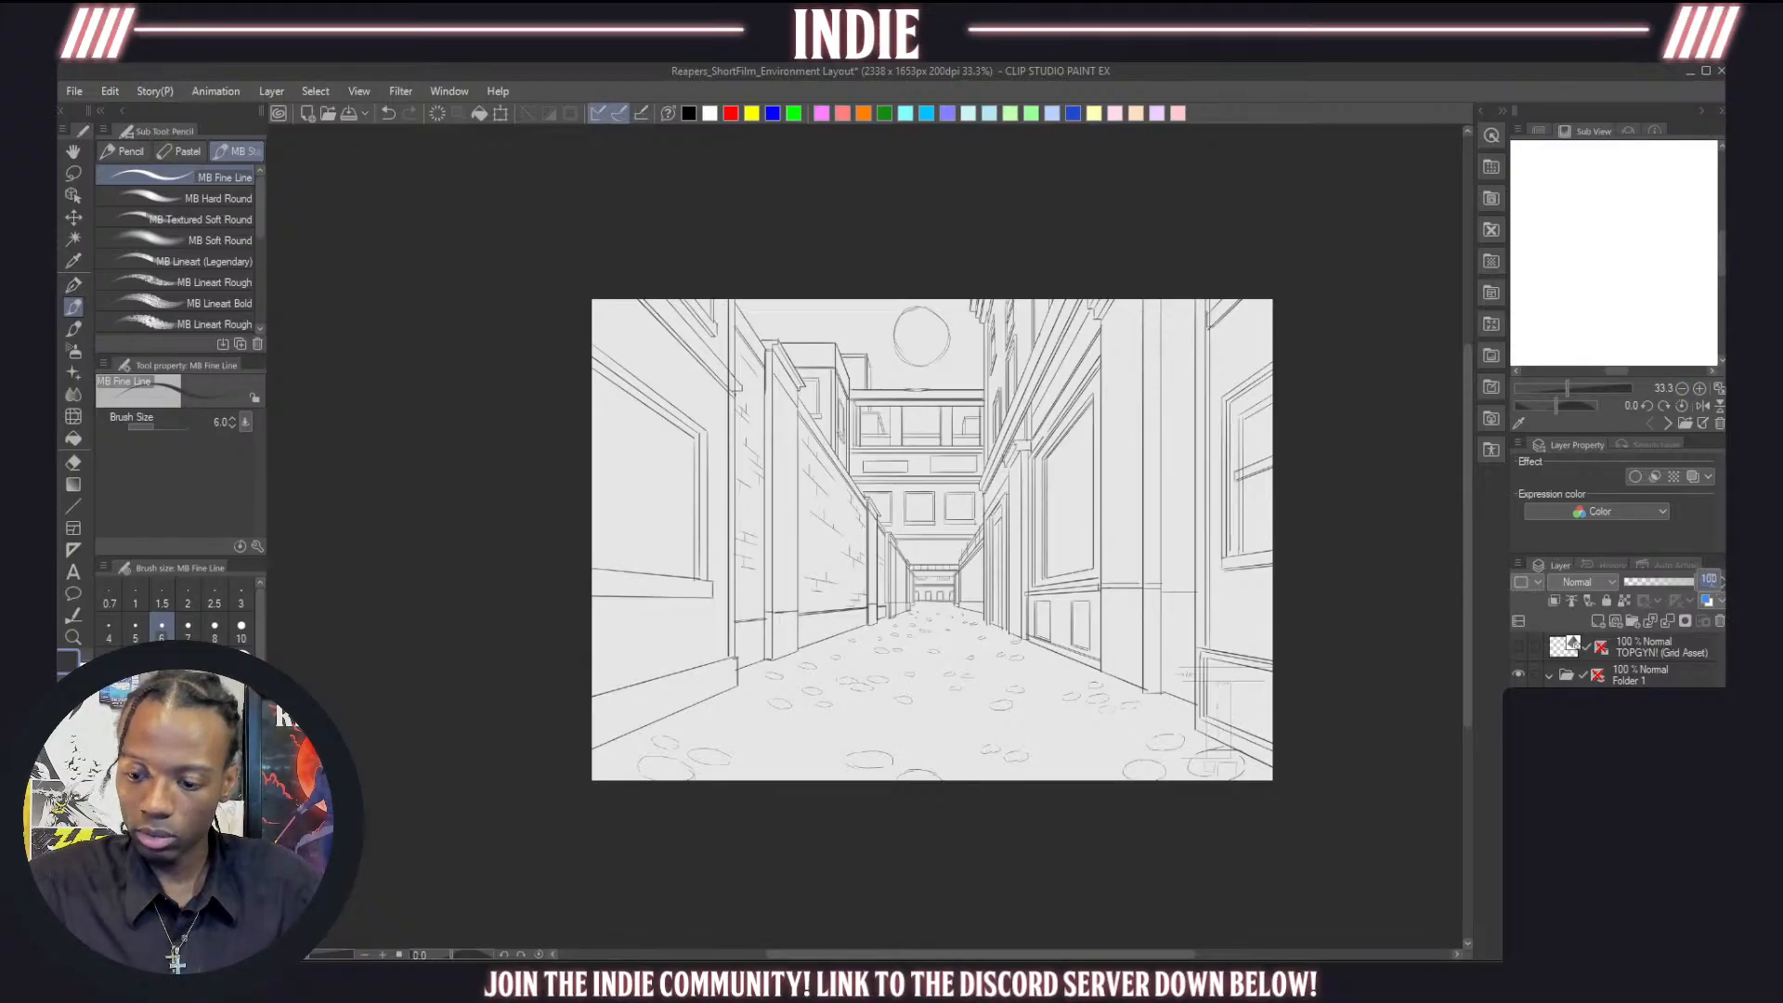
pyautogui.write('30')
pyautogui.press('Return')
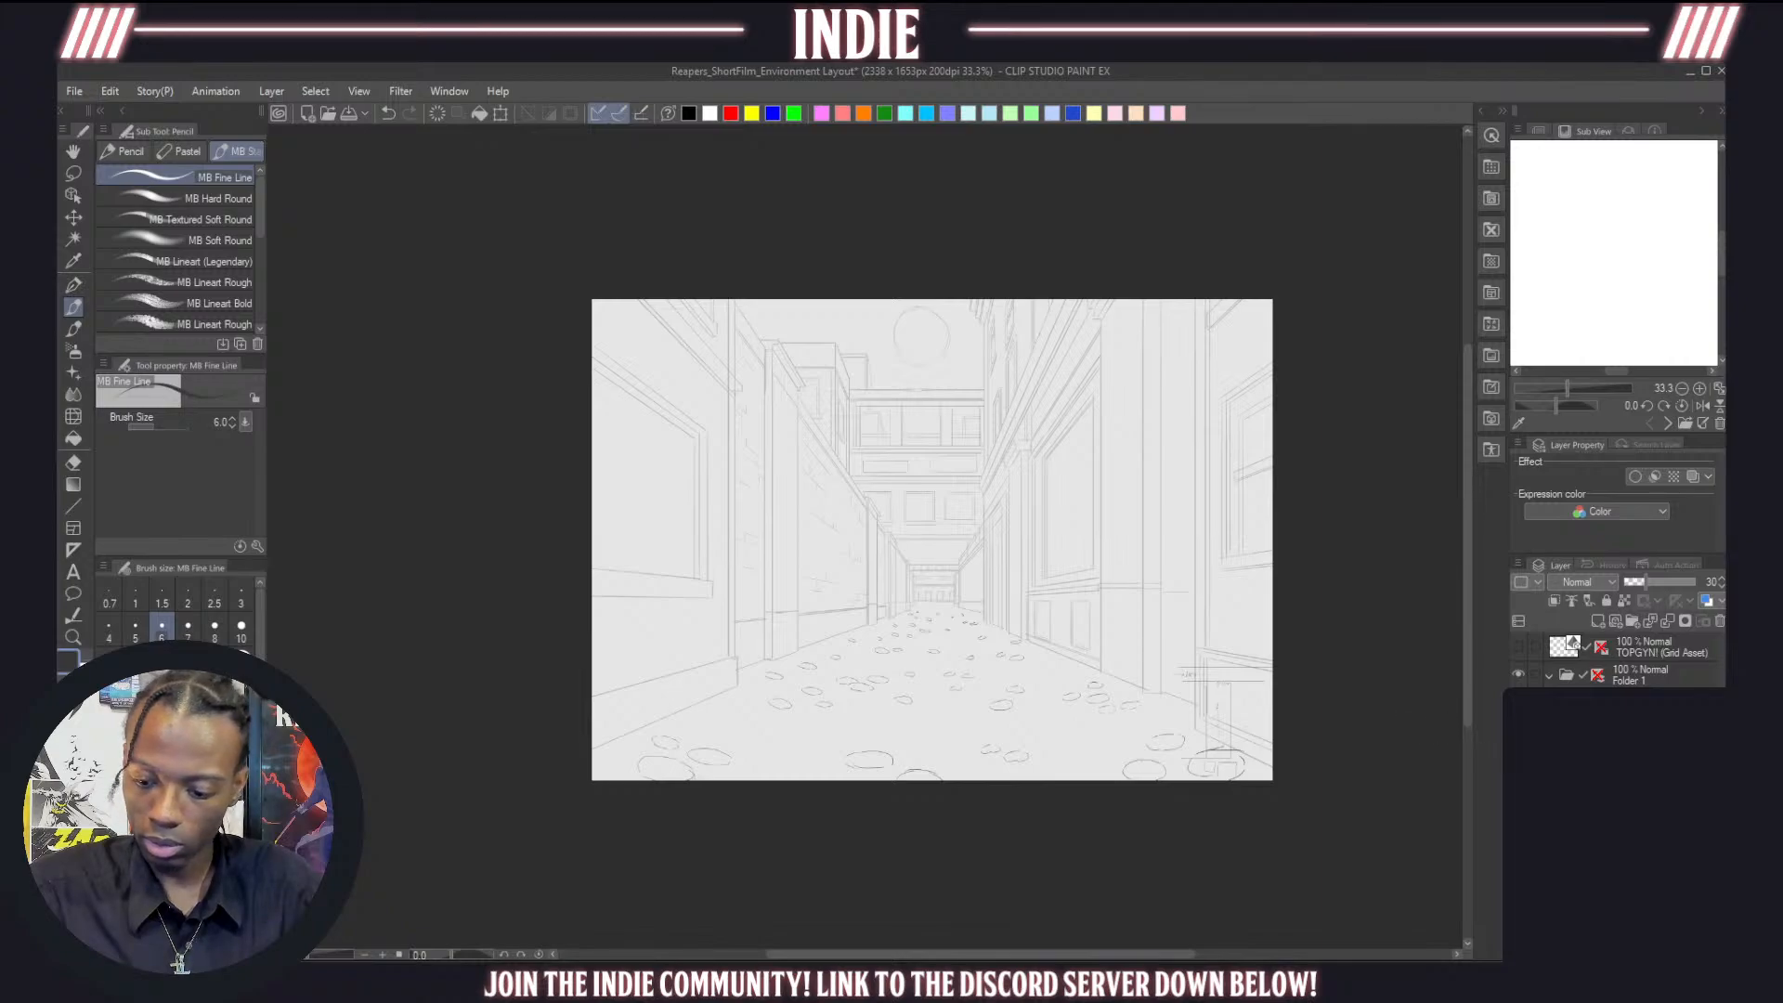
pyautogui.hotkey('ctrl', 'z')
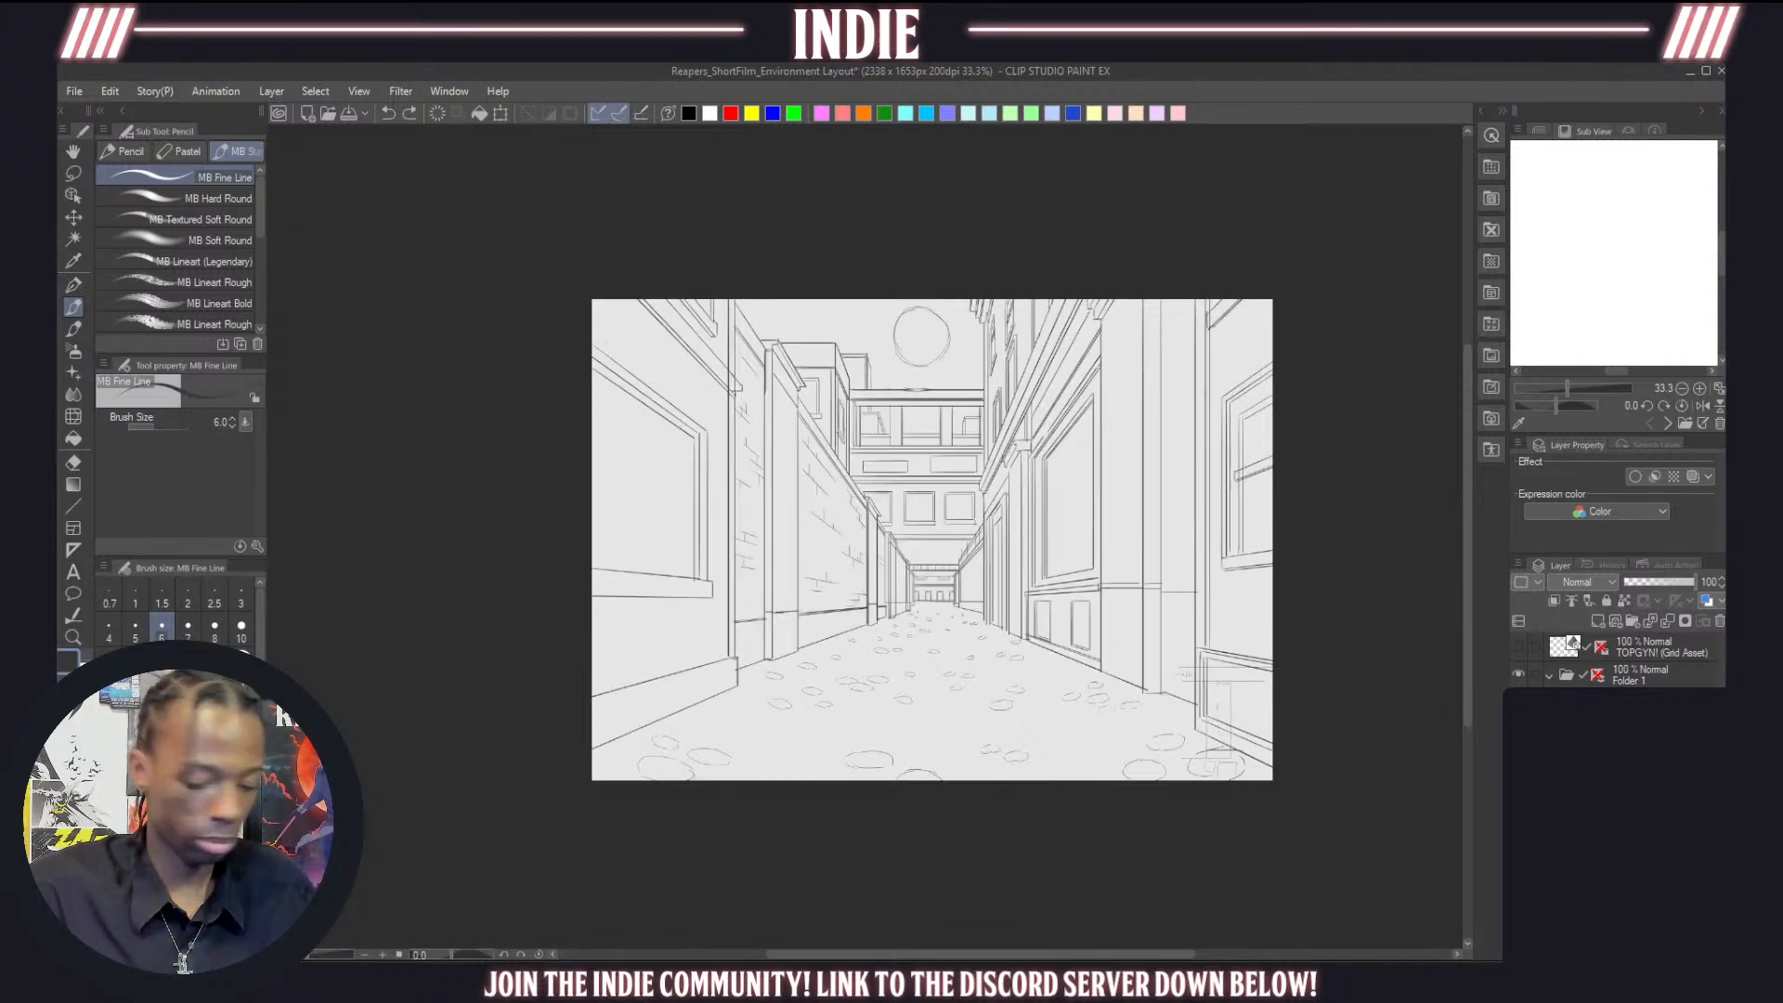
# Set the opacity of Folder 1 to 30% and collapse the folder
pyautogui.click(1644, 675)
pyautogui.click(1713, 583)
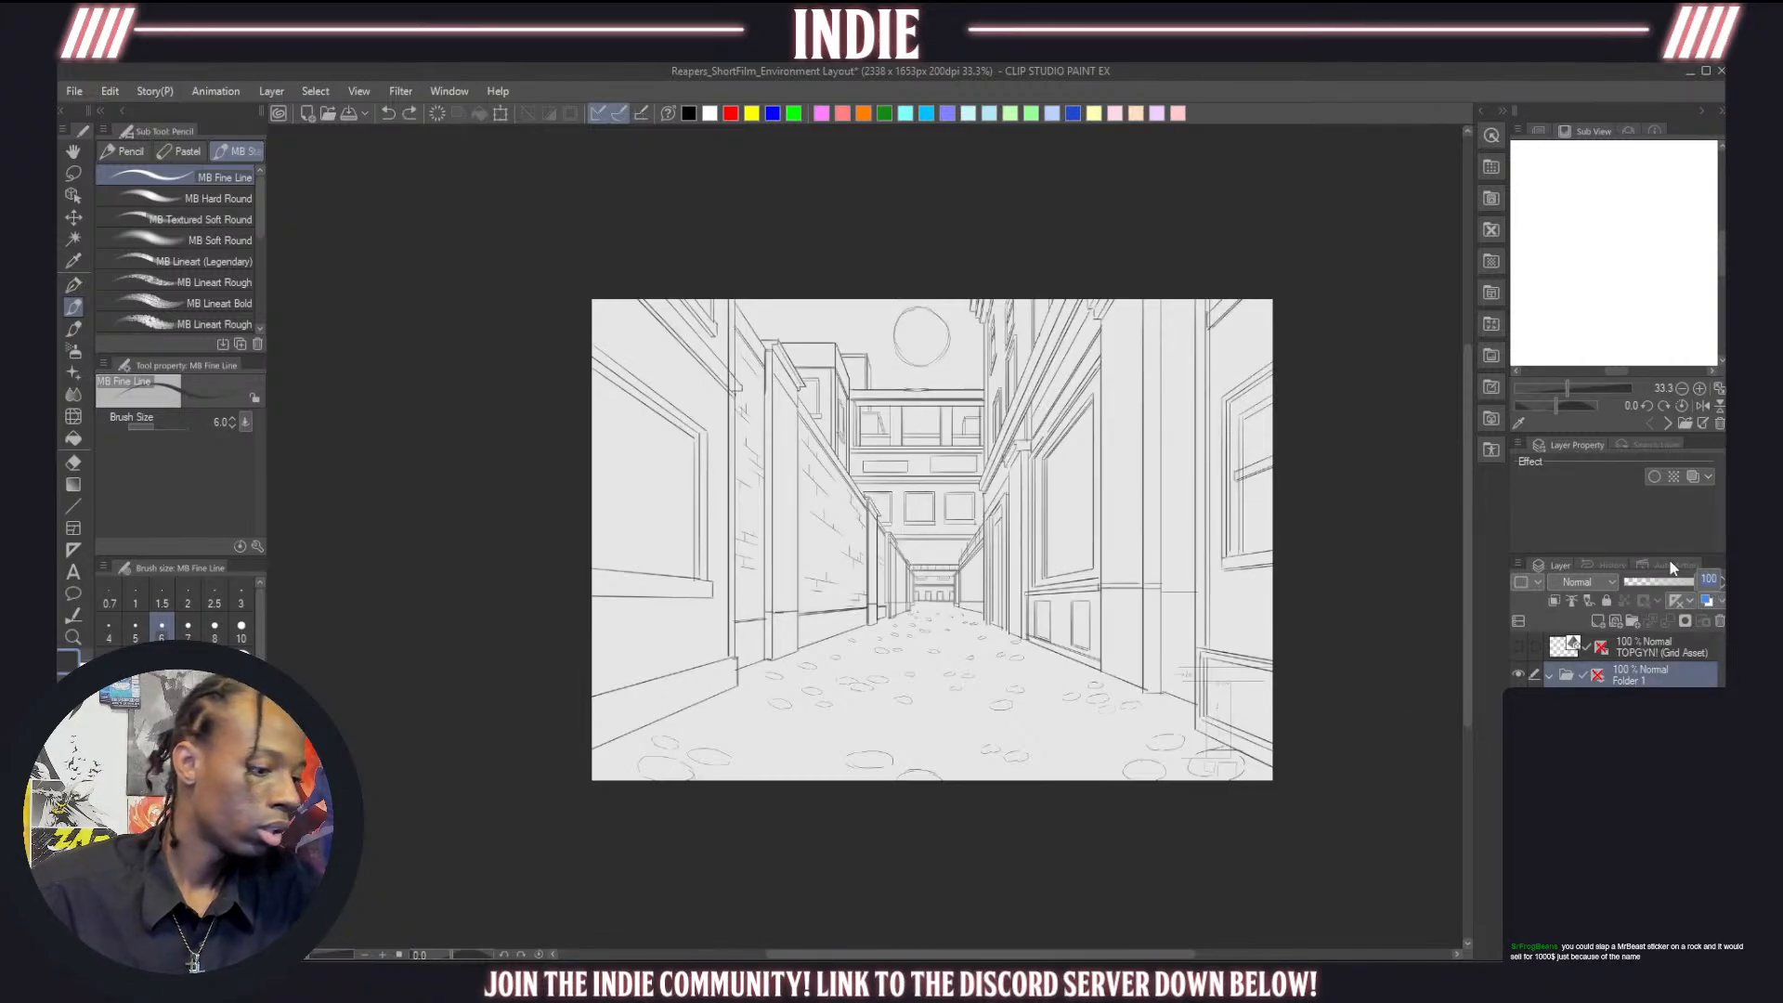
pyautogui.write('30')
pyautogui.press('Return')
pyautogui.click(1549, 674)
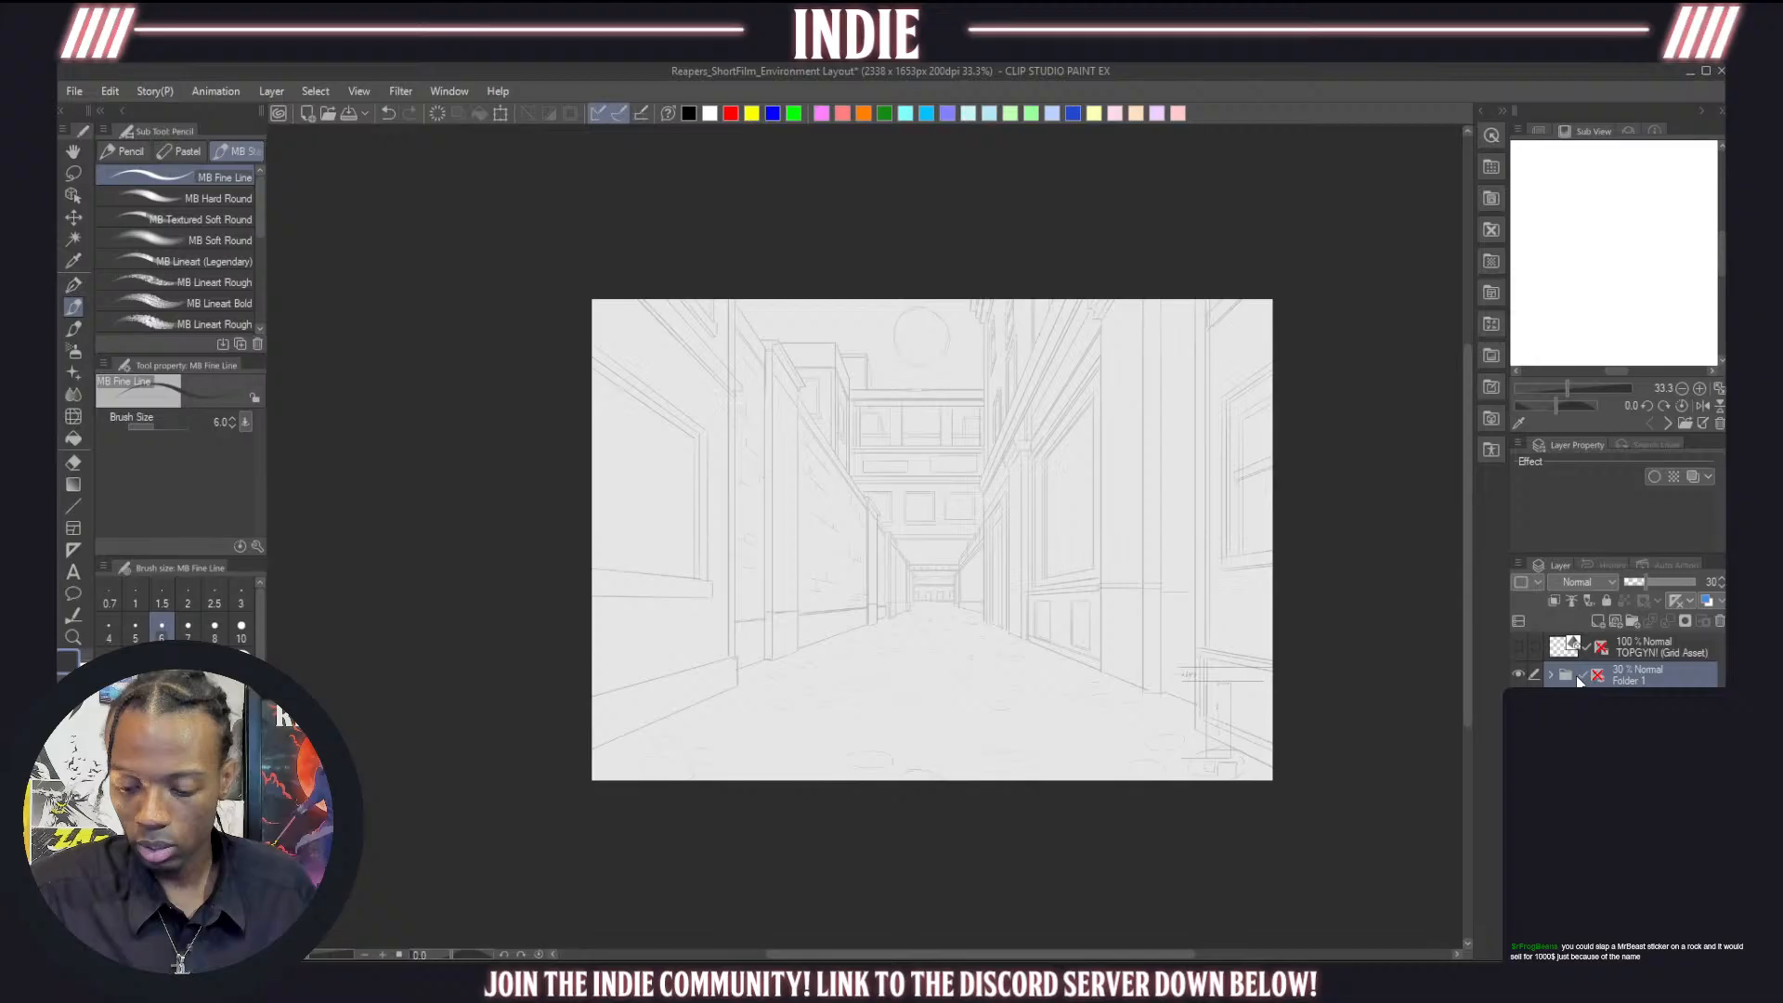
# Rename the faded line-art folder as Base
pyautogui.doubleClick(1633, 678)
pyautogui.write('Ba')
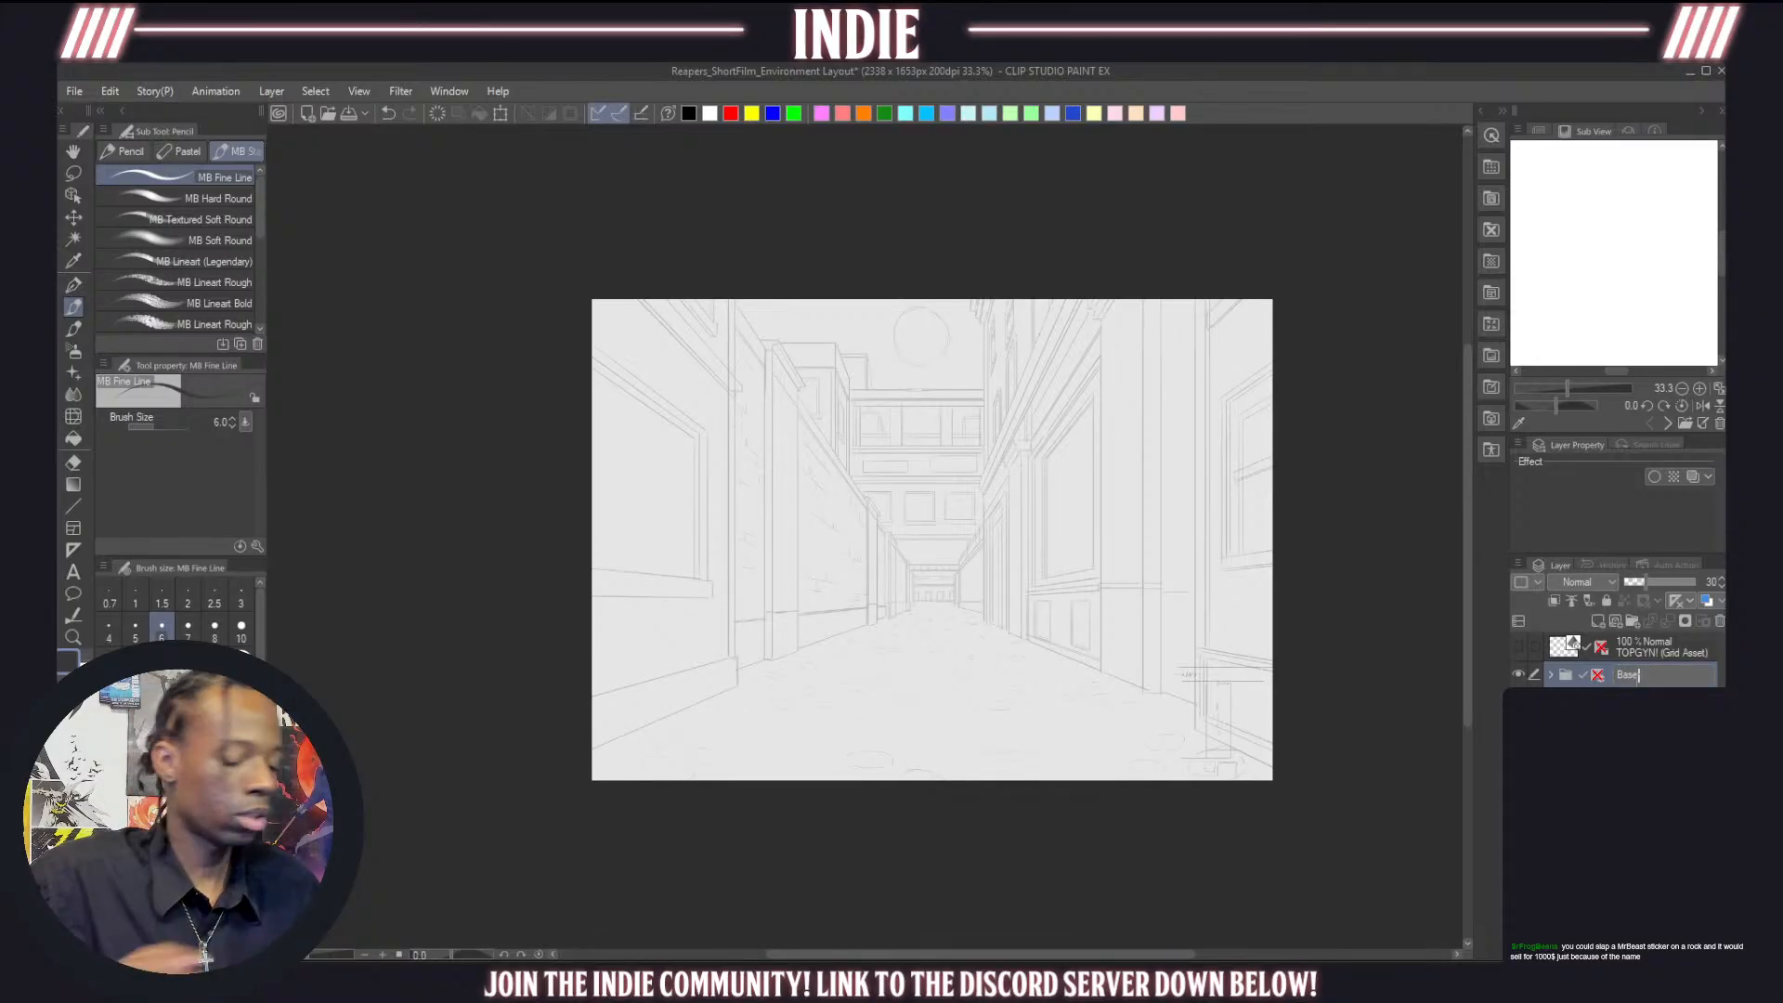
pyautogui.write('se')
pyautogui.press('Return')
# Add a new folder above the Base folder and create a new raster layer inside it
pyautogui.click(1632, 622)
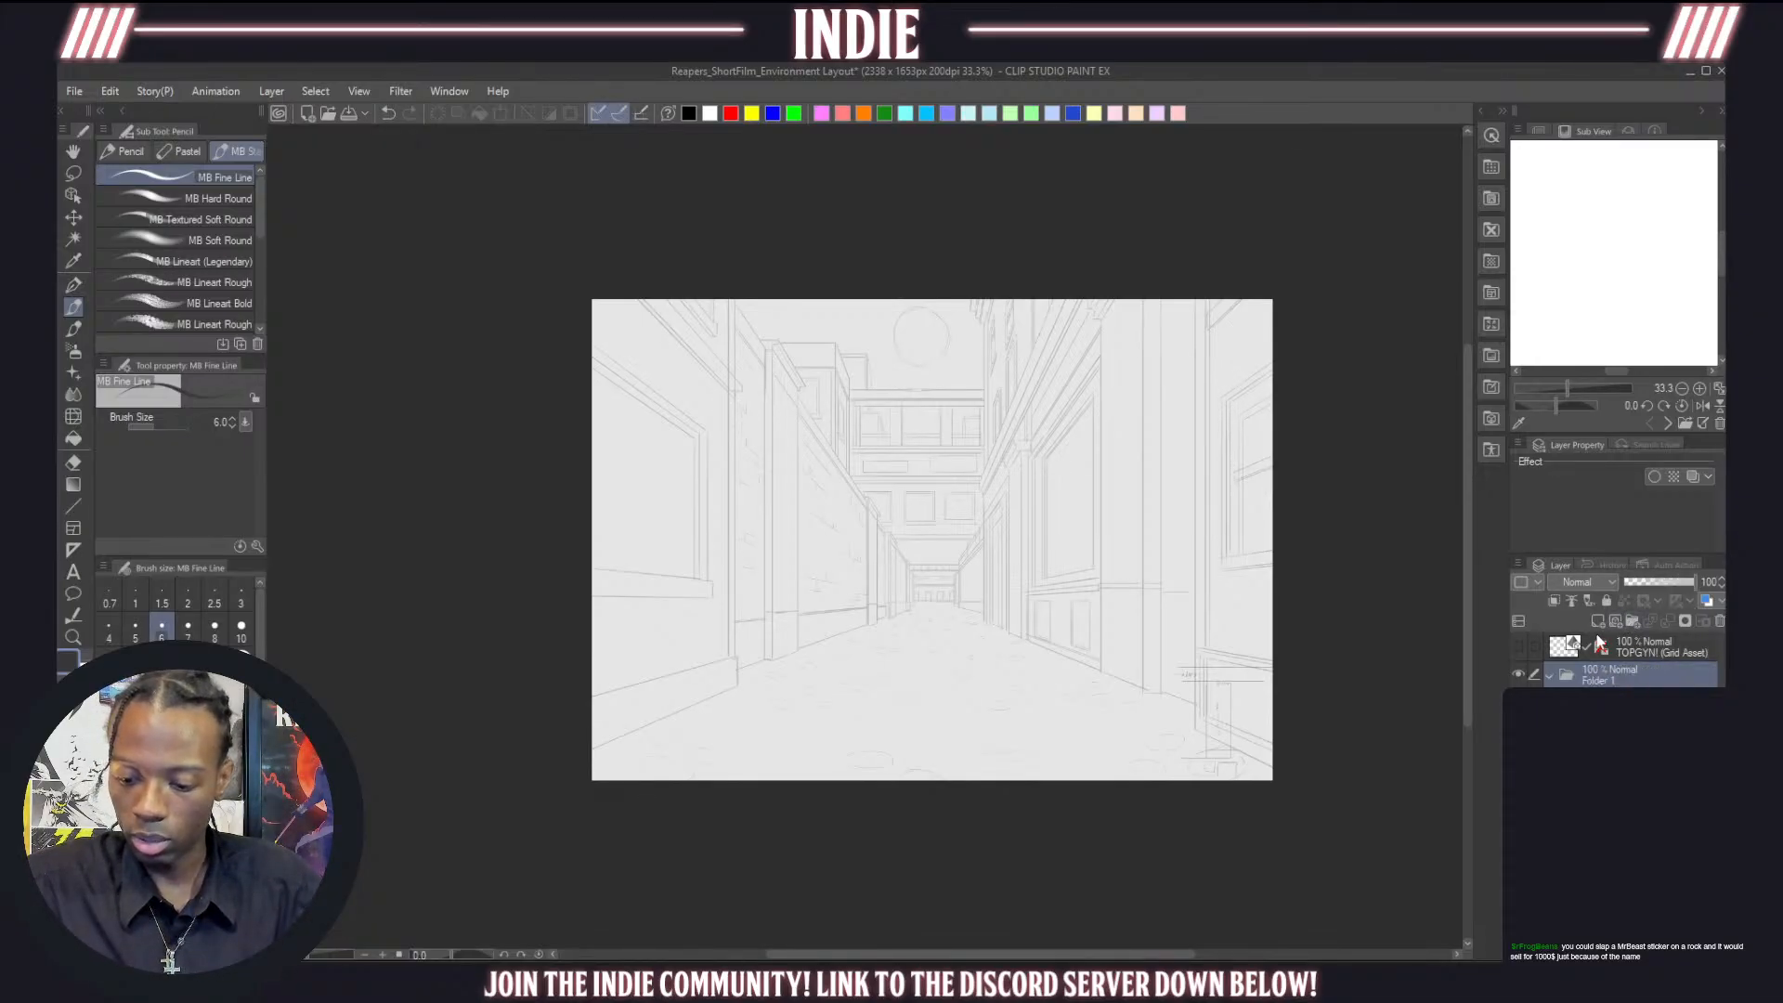
pyautogui.click(1598, 622)
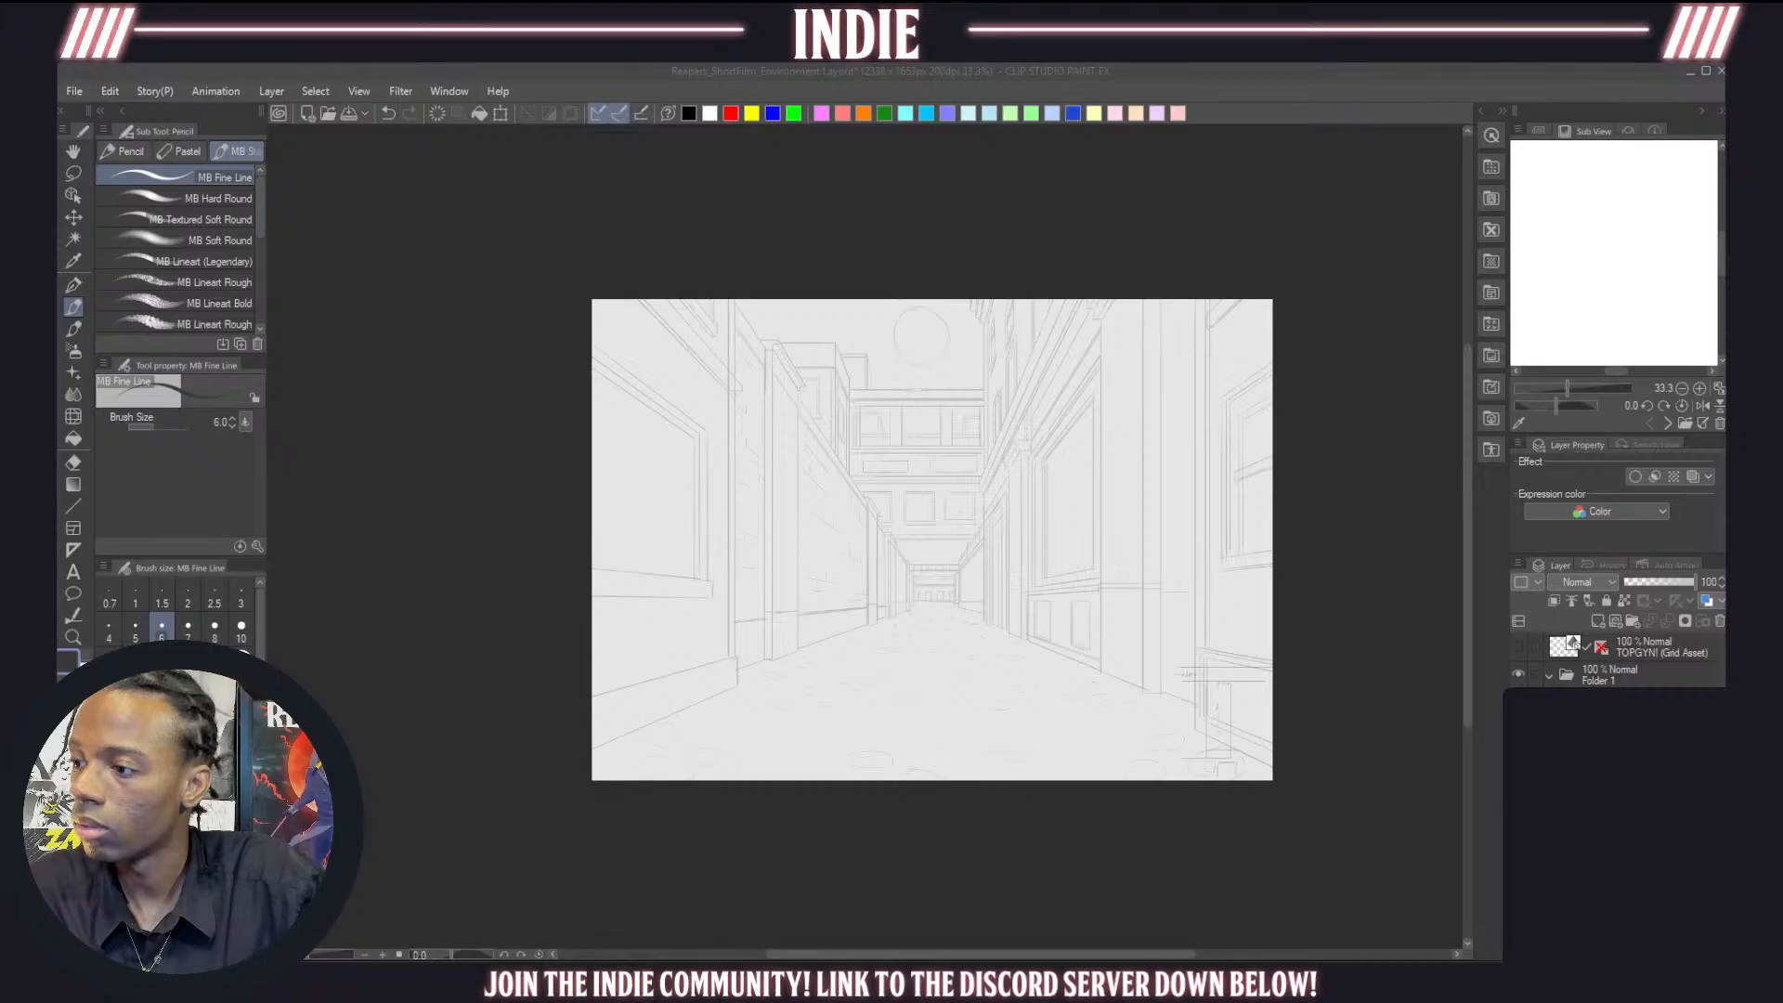
pyautogui.click(901, 385)
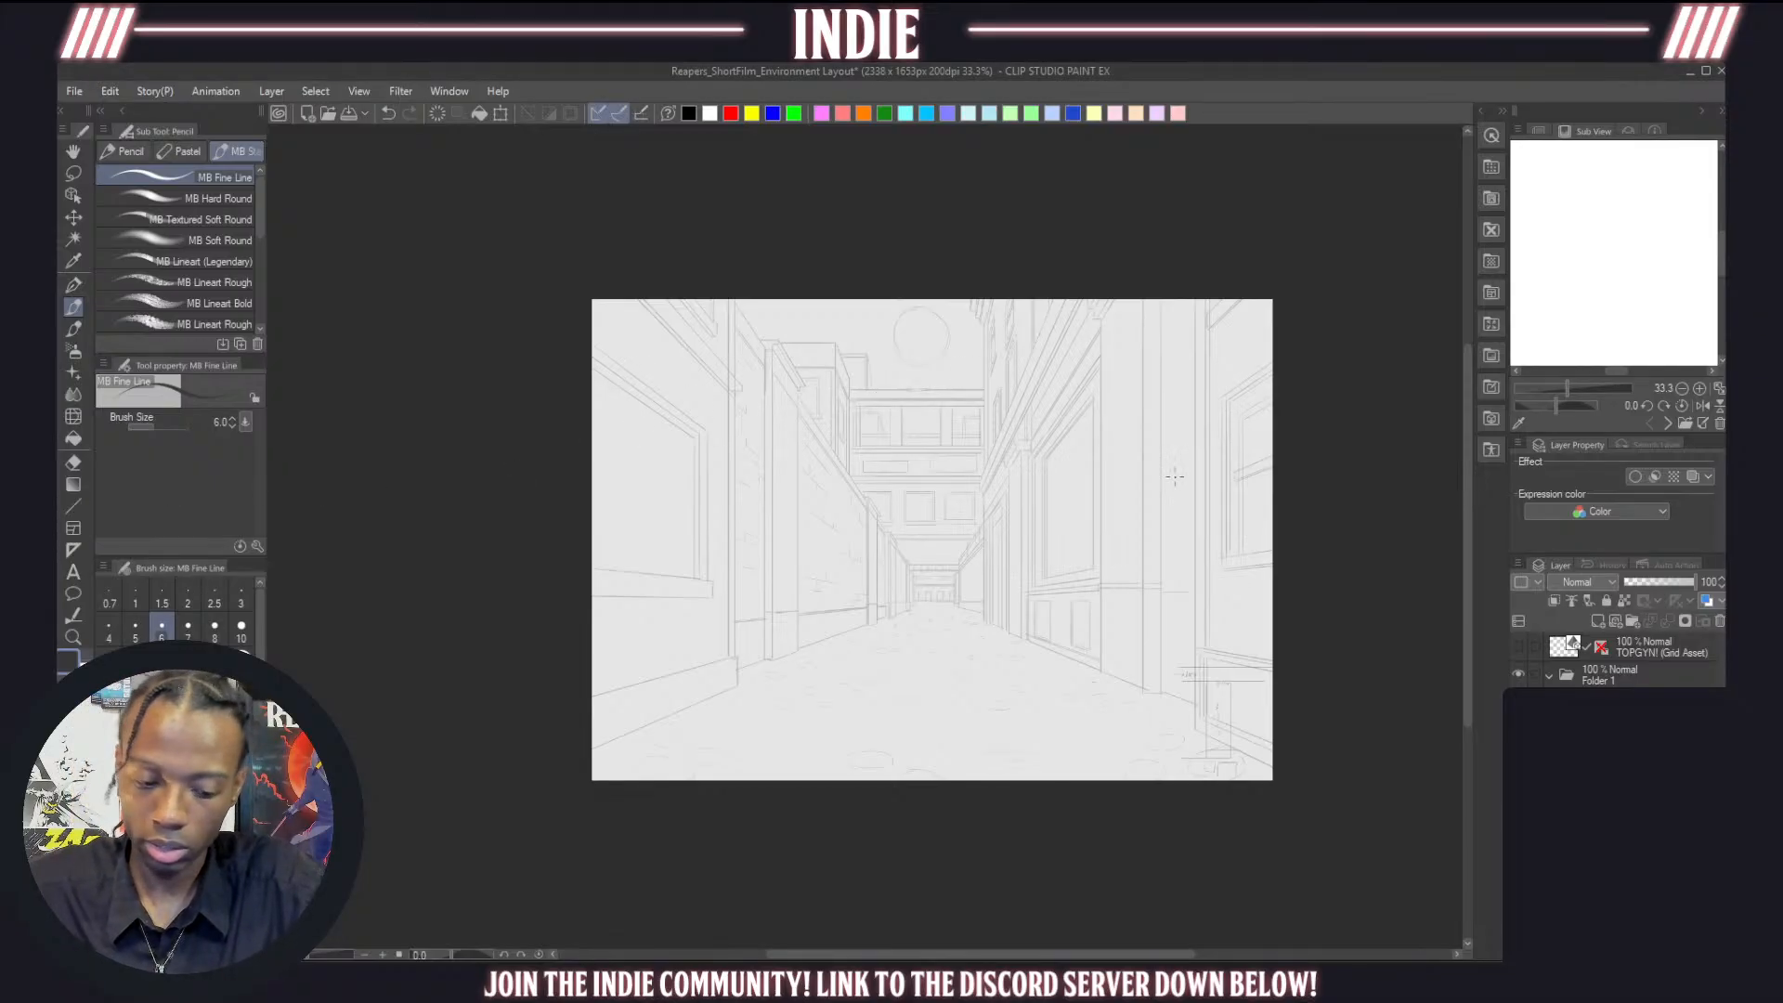
# Try the MB Lineart (Legendary) brush at its default size and at size 10 with test strokes, undoing each stroke
pyautogui.scroll(2, 1009, 414)
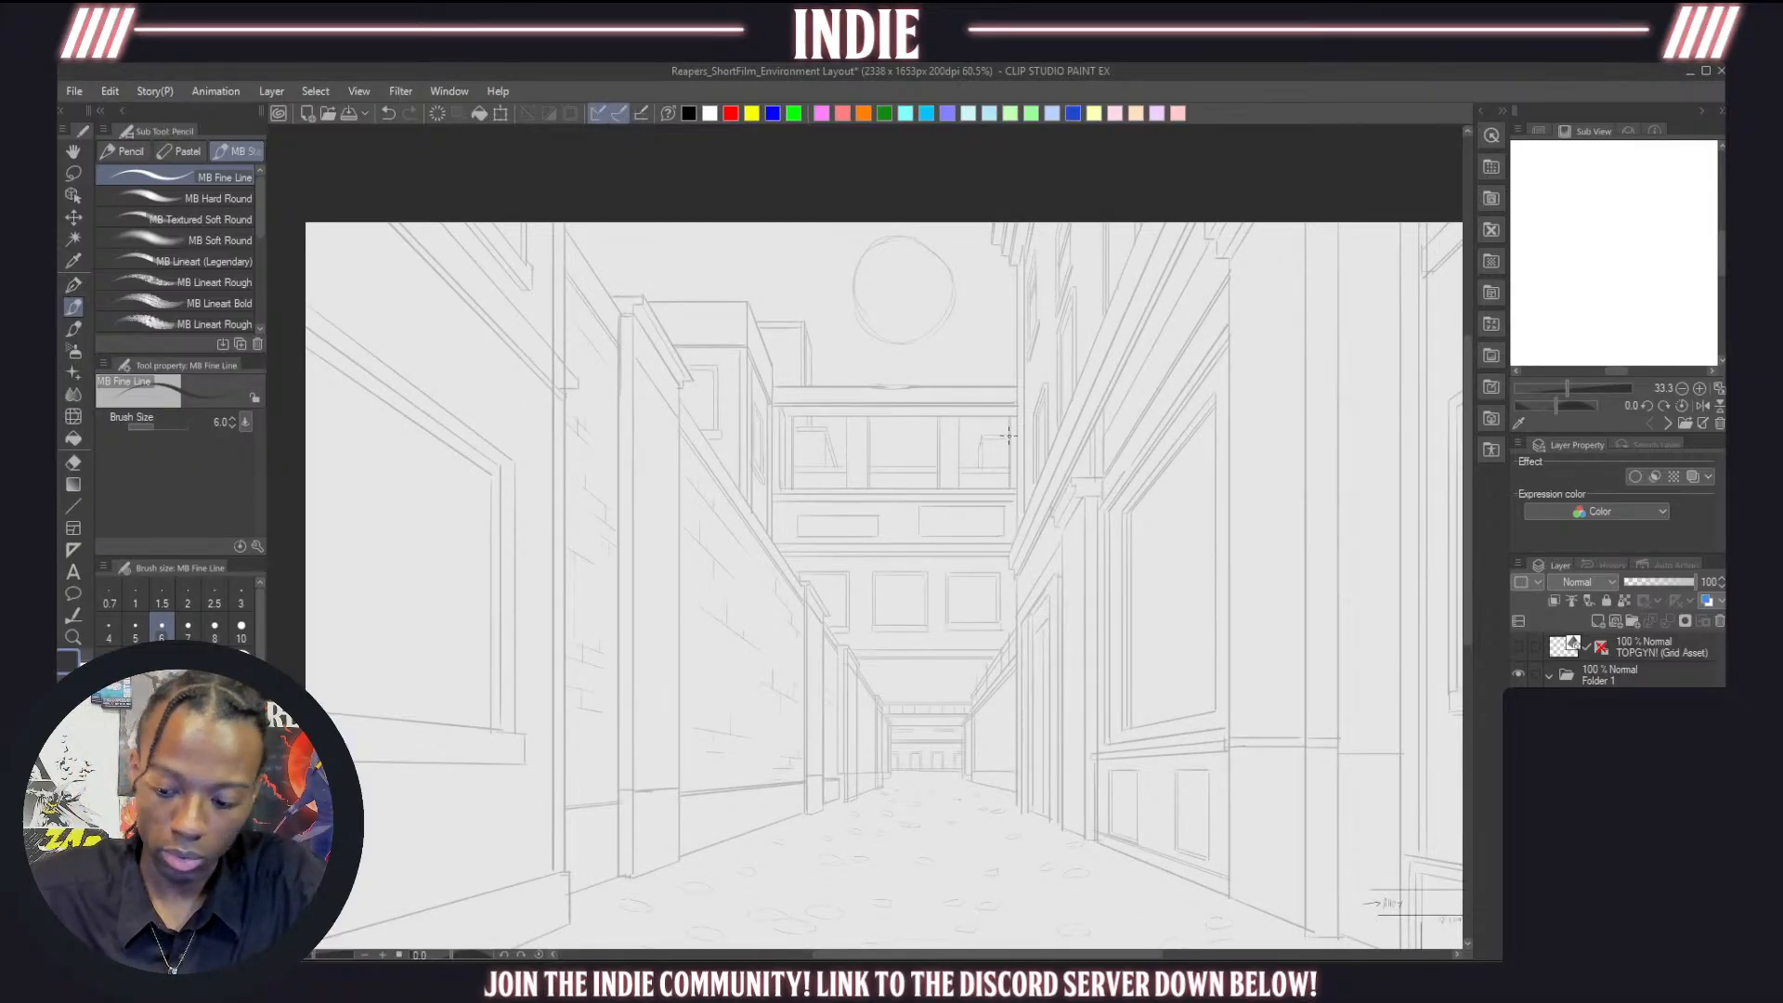
pyautogui.click(124, 148)
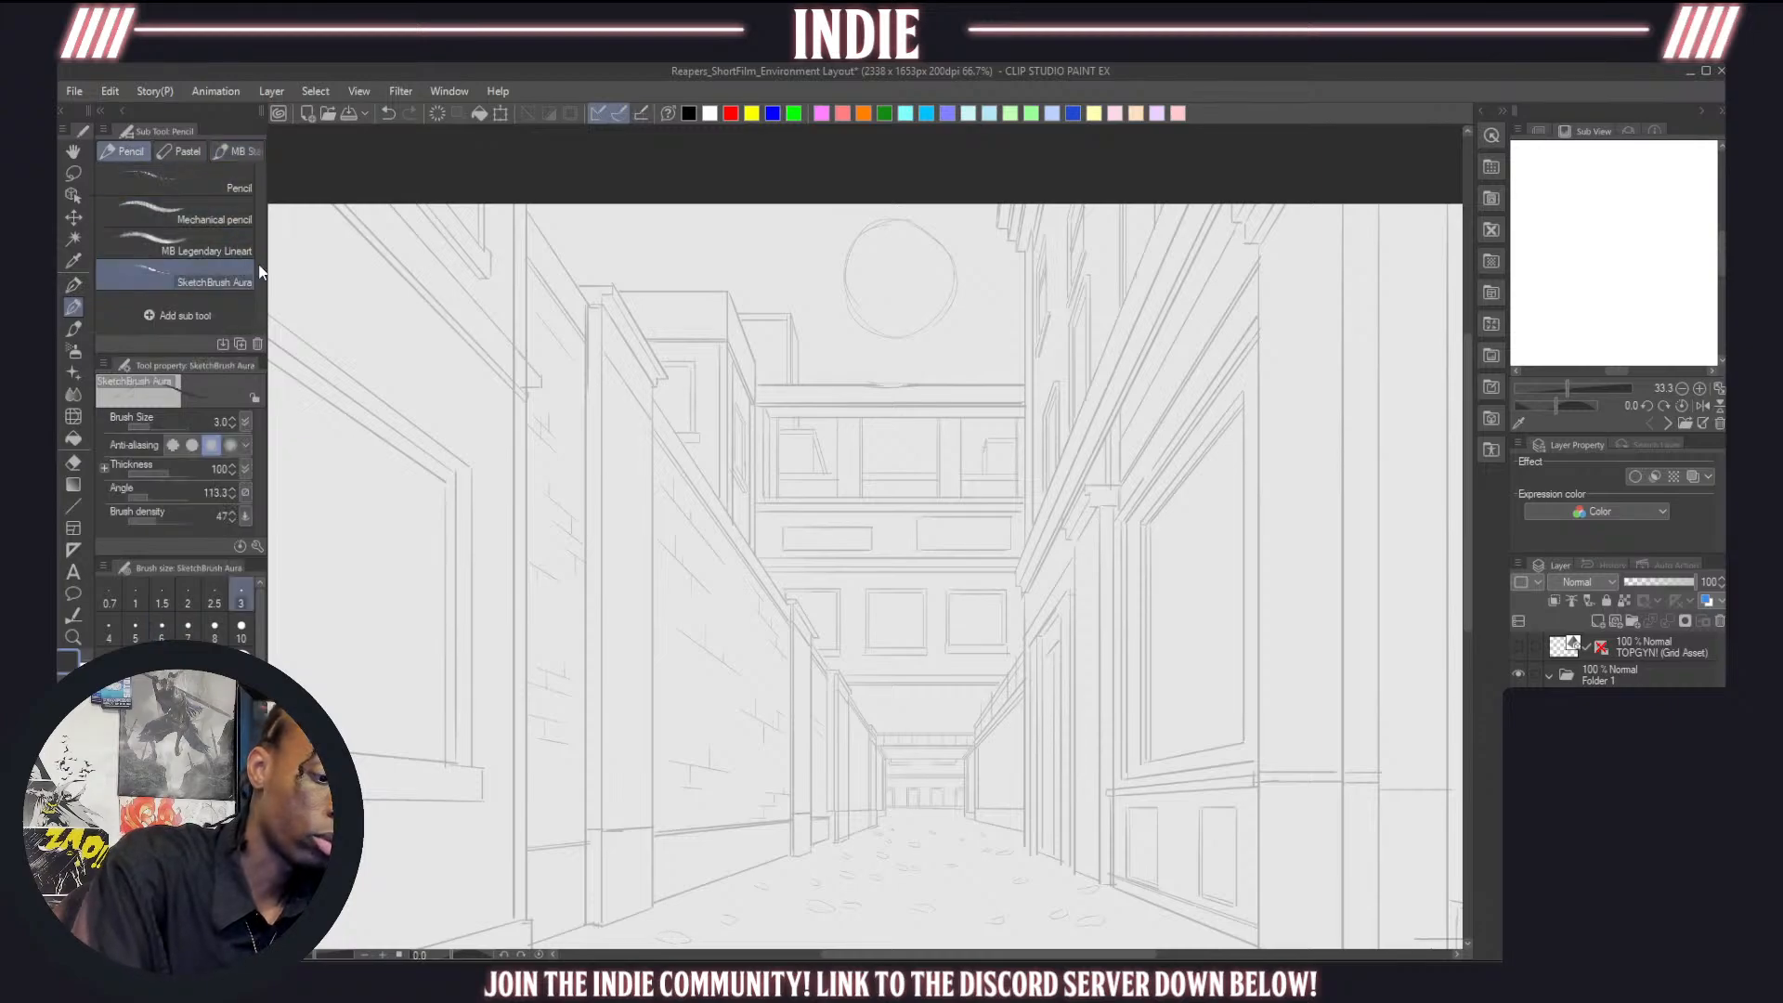
pyautogui.click(240, 154)
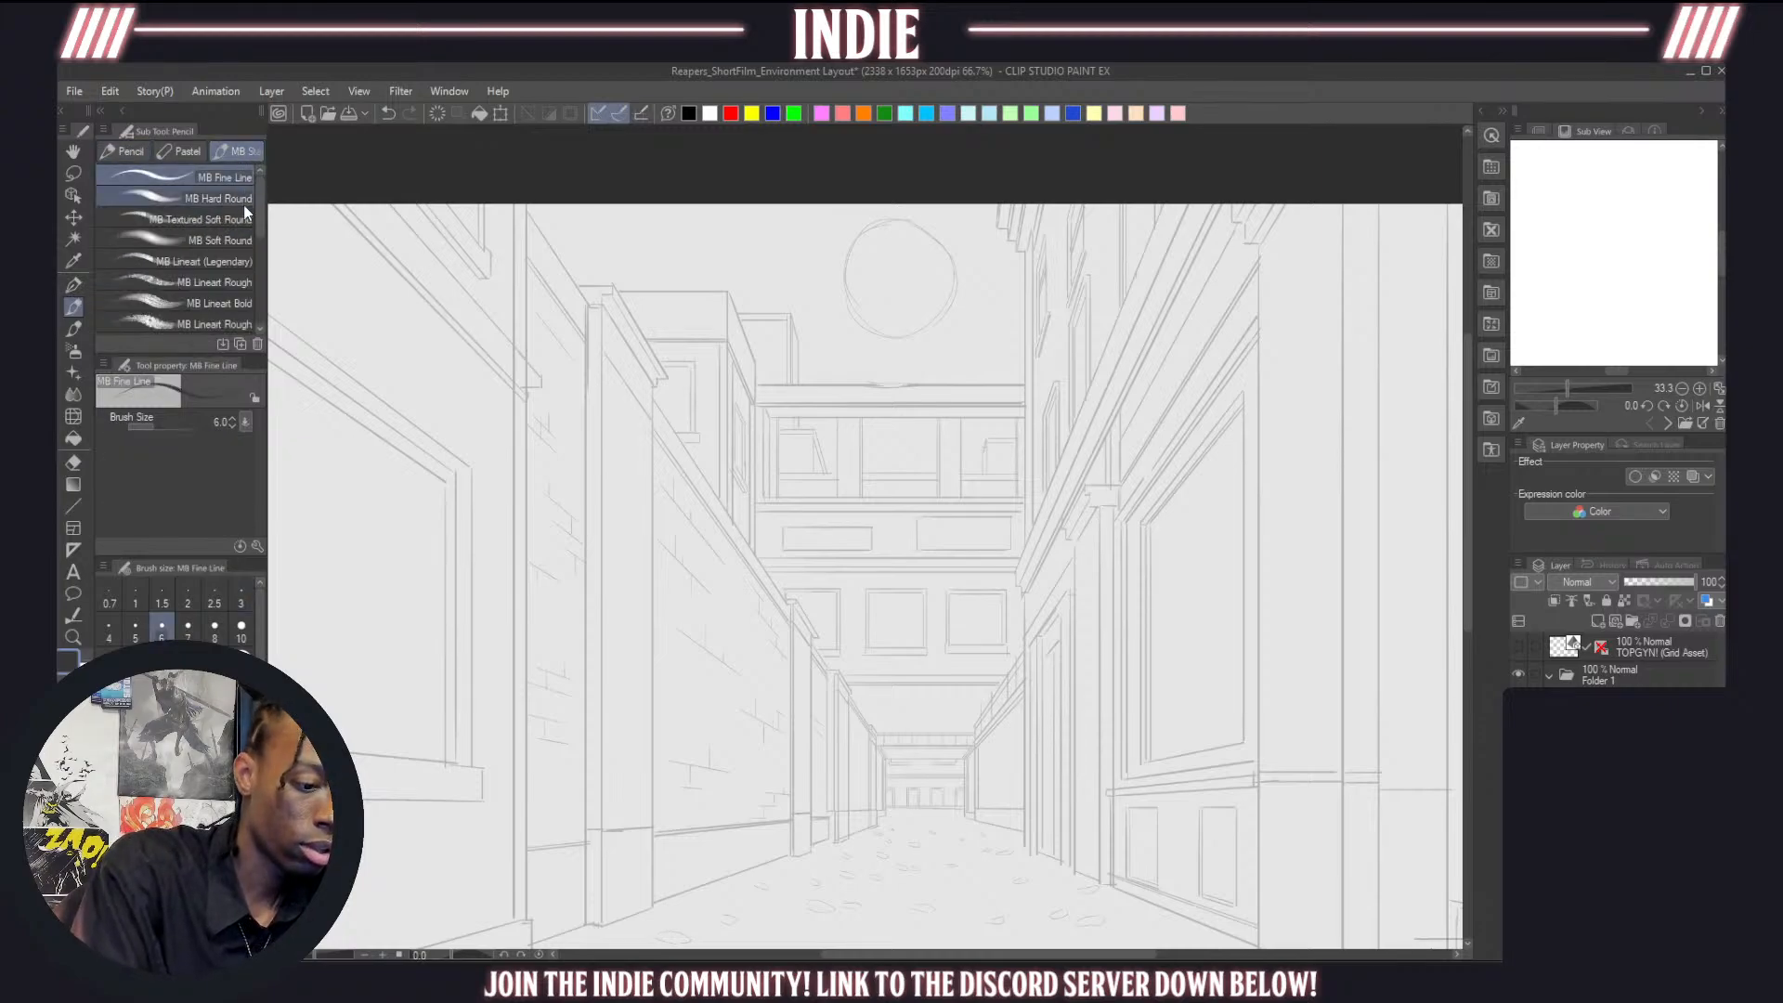
pyautogui.click(245, 265)
pyautogui.moveTo(631, 546); pyautogui.dragTo(788, 449)
pyautogui.hotkey('ctrl', 'z')
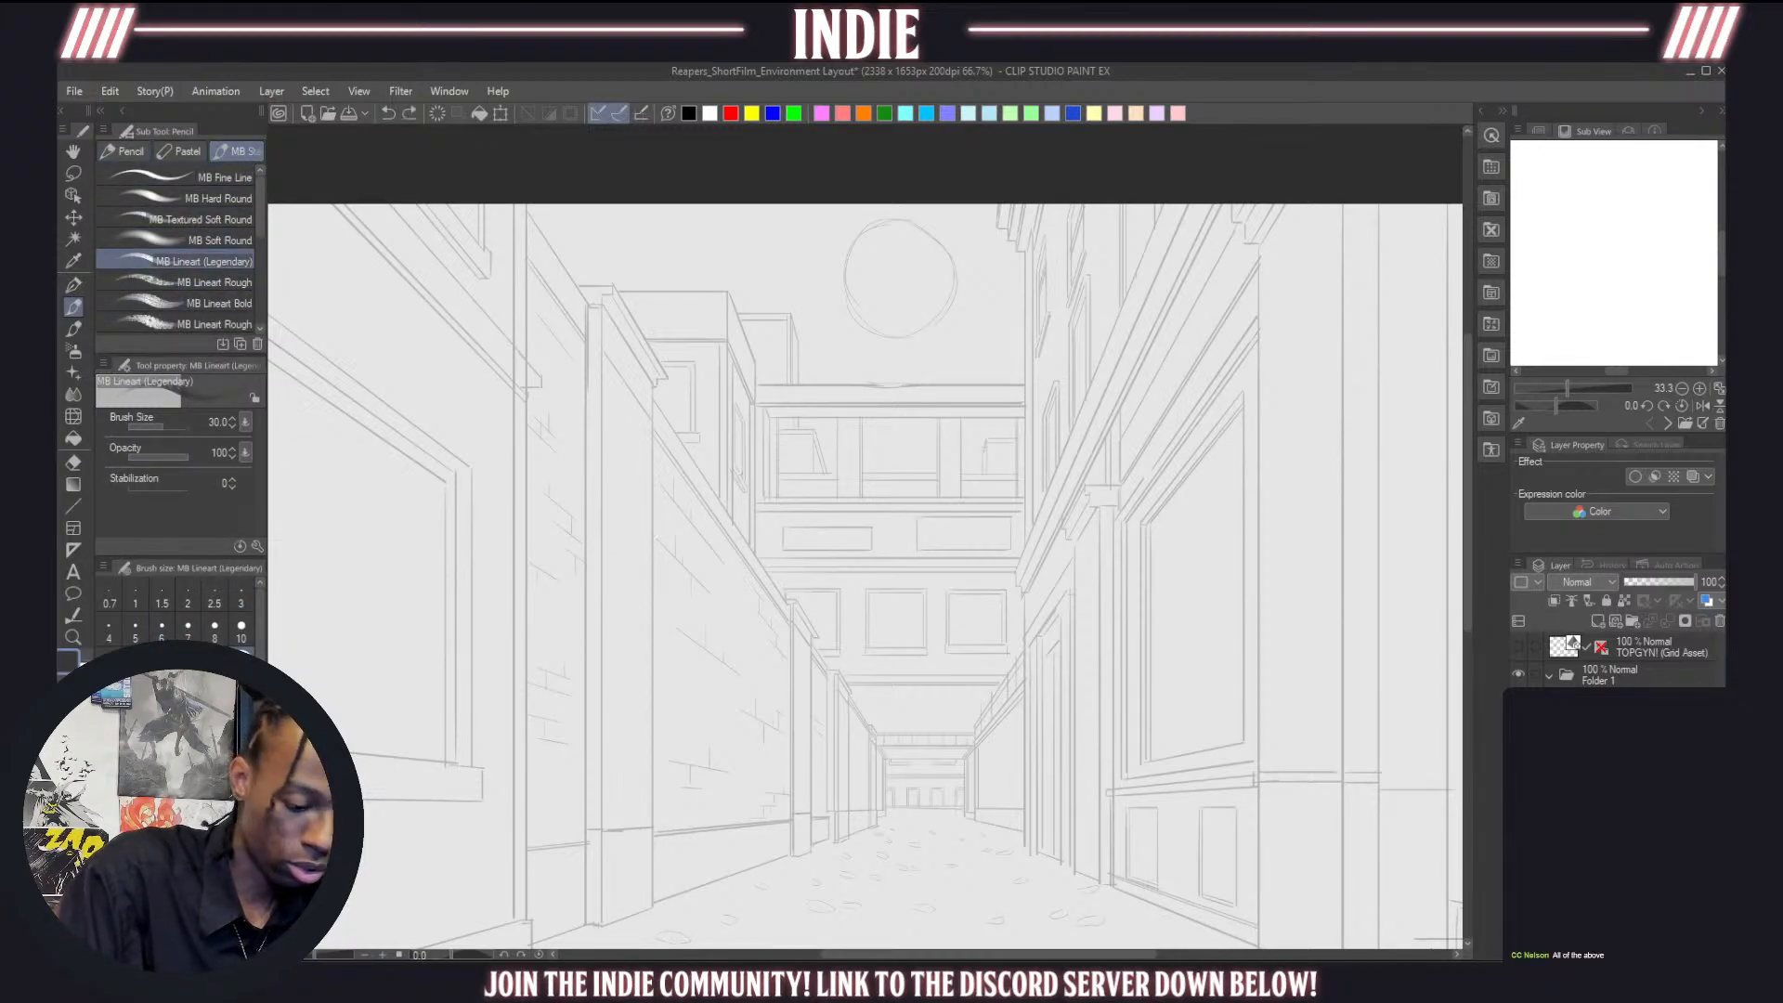
pyautogui.click(139, 883)
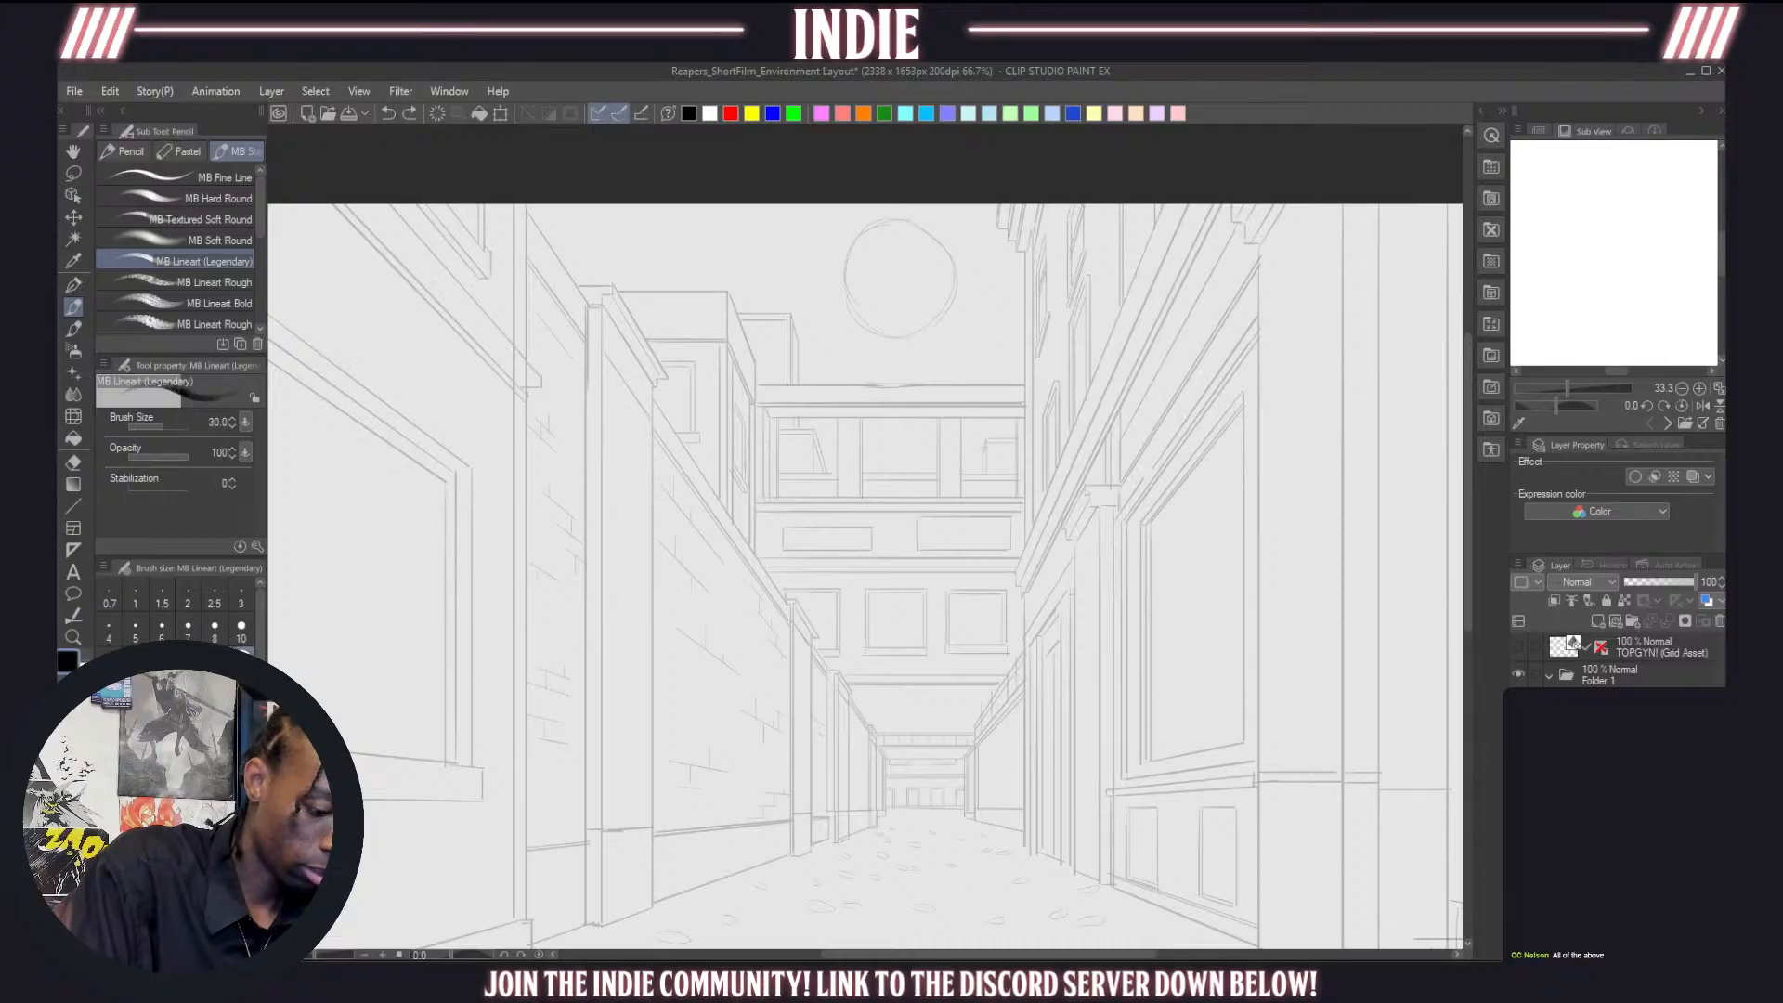
pyautogui.click(242, 630)
pyautogui.moveTo(585, 576); pyautogui.dragTo(755, 493)
pyautogui.hotkey('ctrl', 'z')
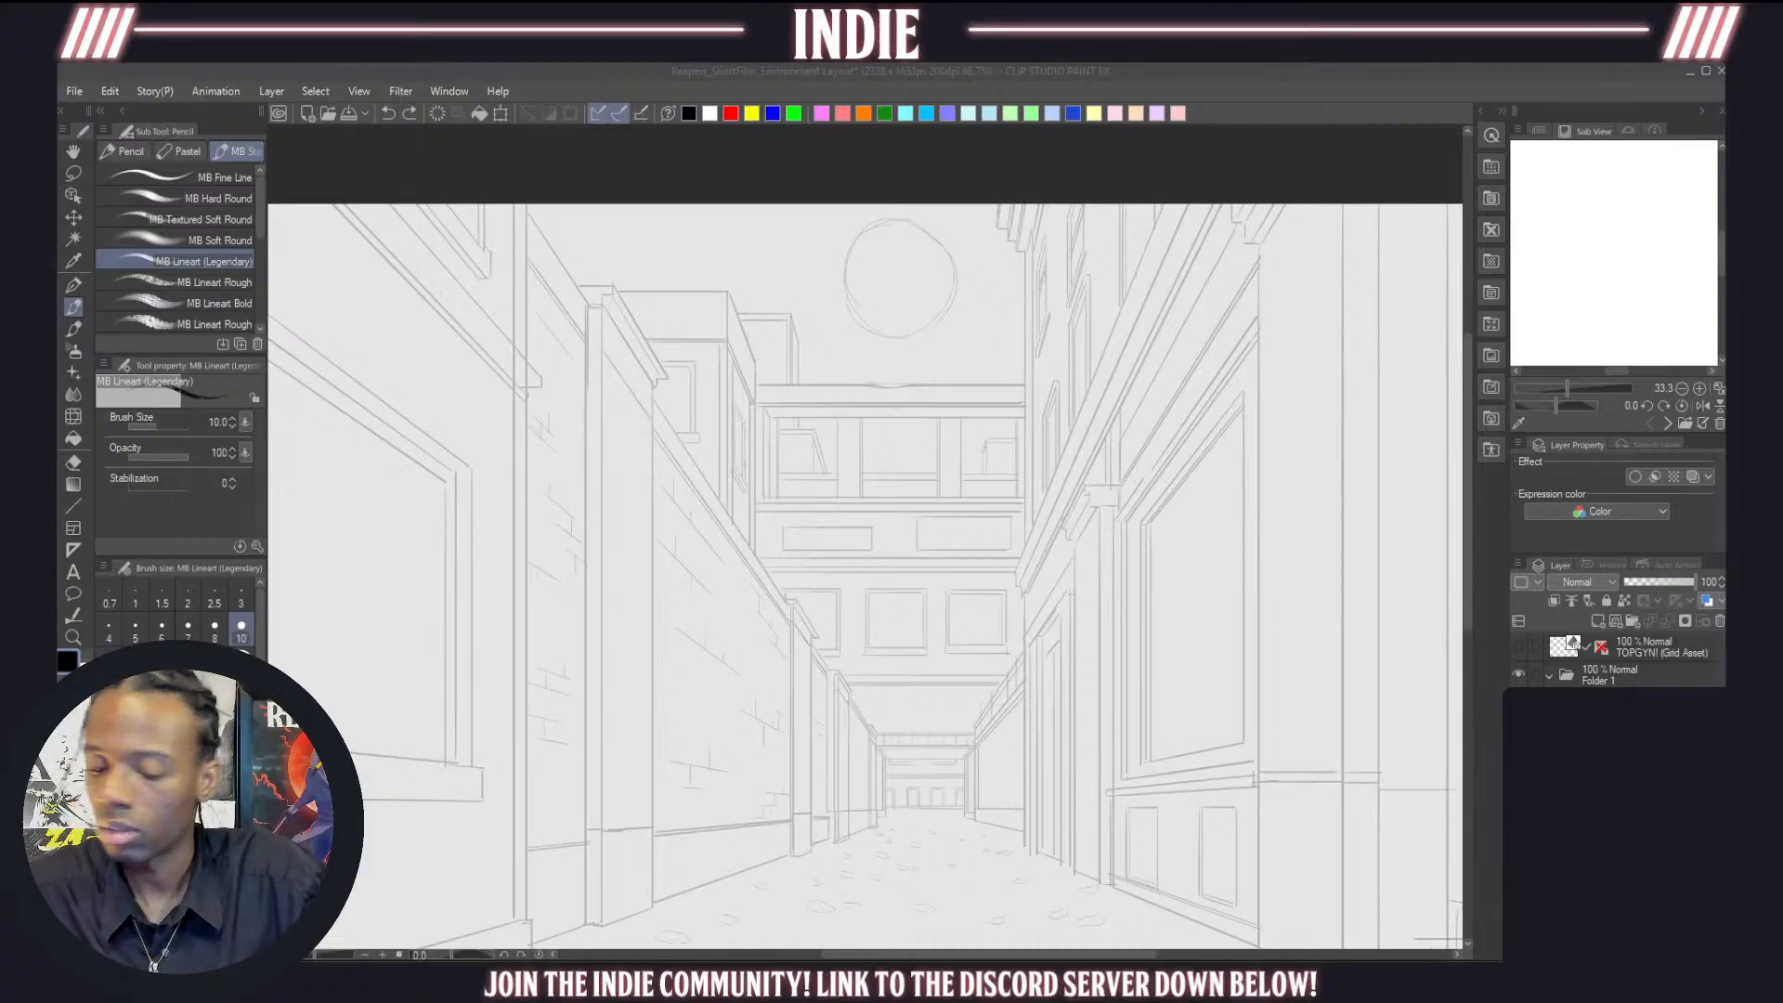
pyautogui.scroll(-2, 929, 409)
pyautogui.scroll(4, 883, 418)
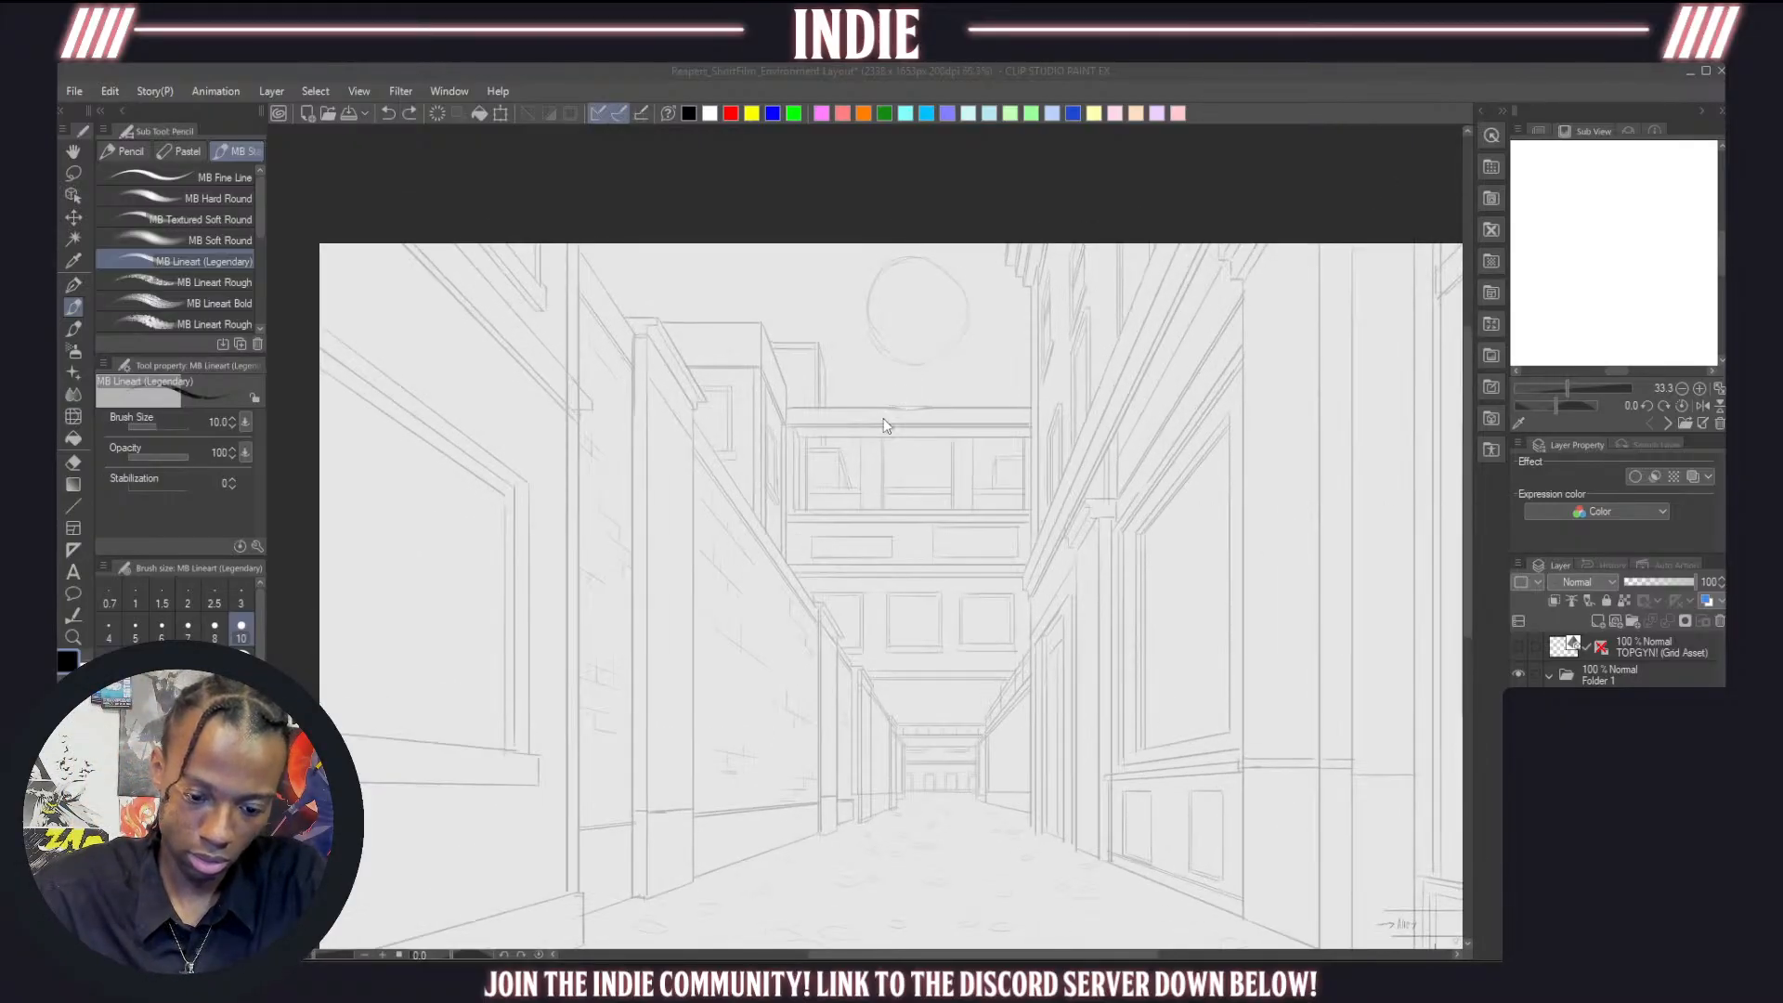
pyautogui.scroll(-4, 866, 432)
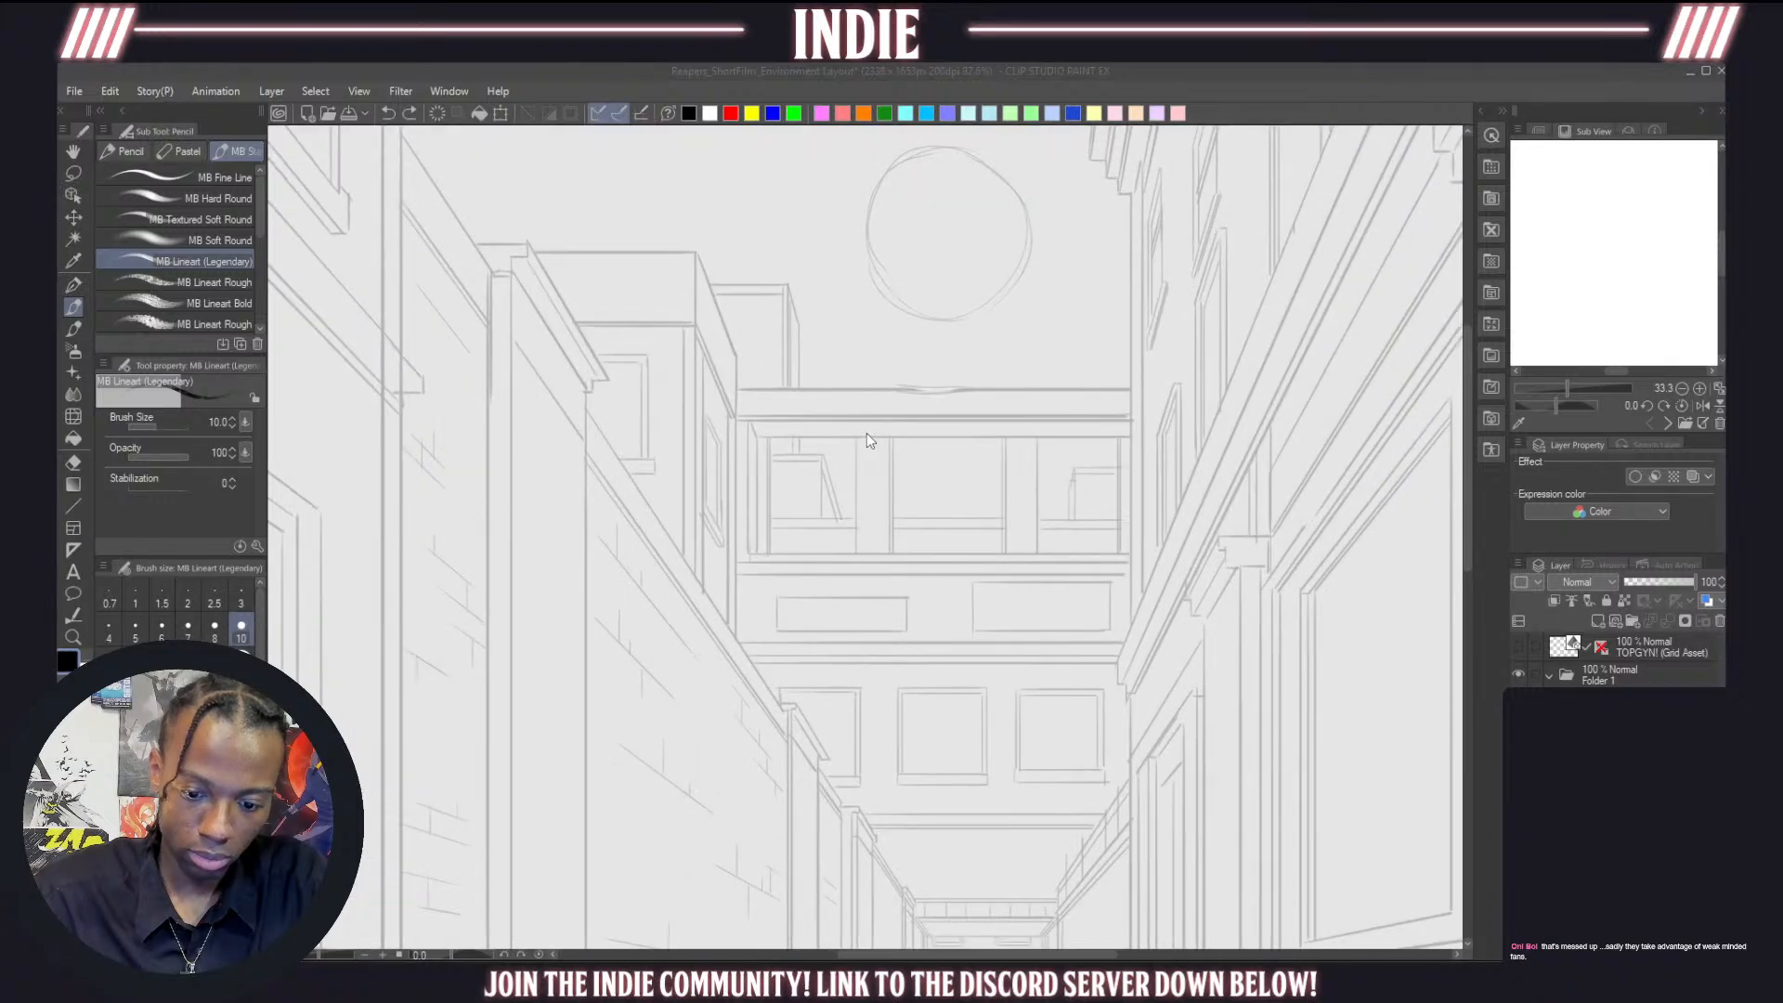
pyautogui.scroll(-1, 883, 442)
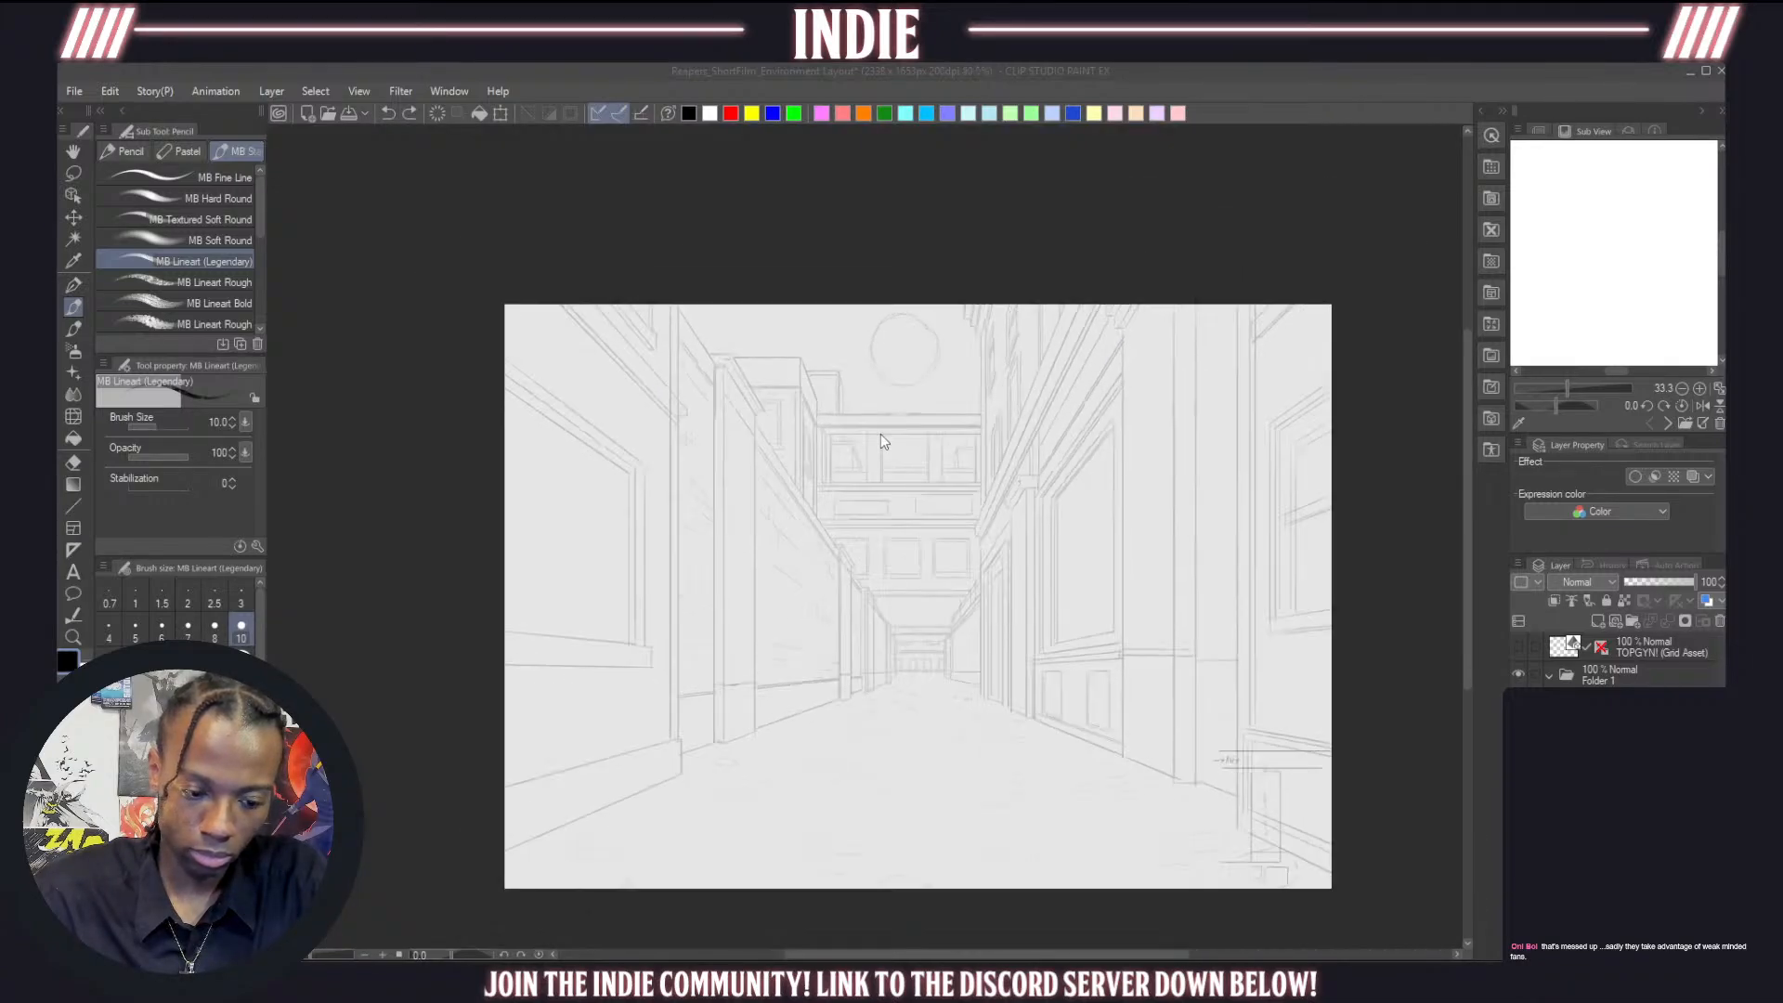
pyautogui.scroll(-2, 851, 463)
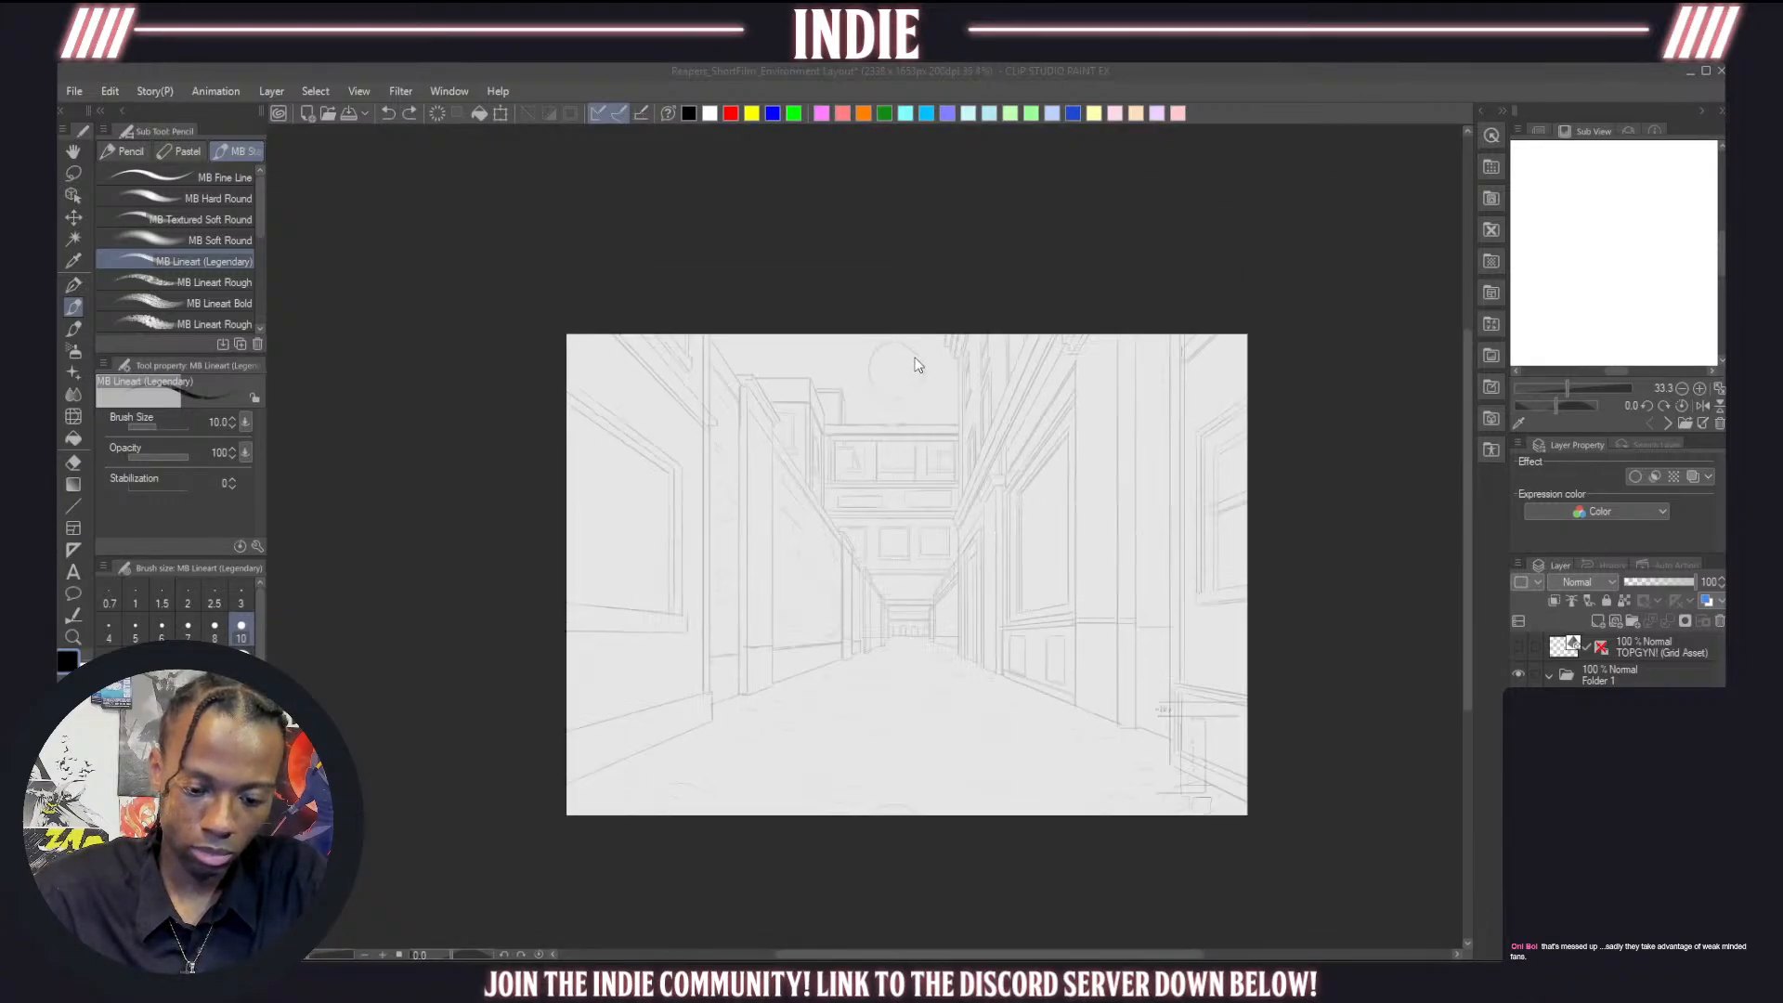
pyautogui.scroll(3, 877, 451)
pyautogui.scroll(1, 877, 452)
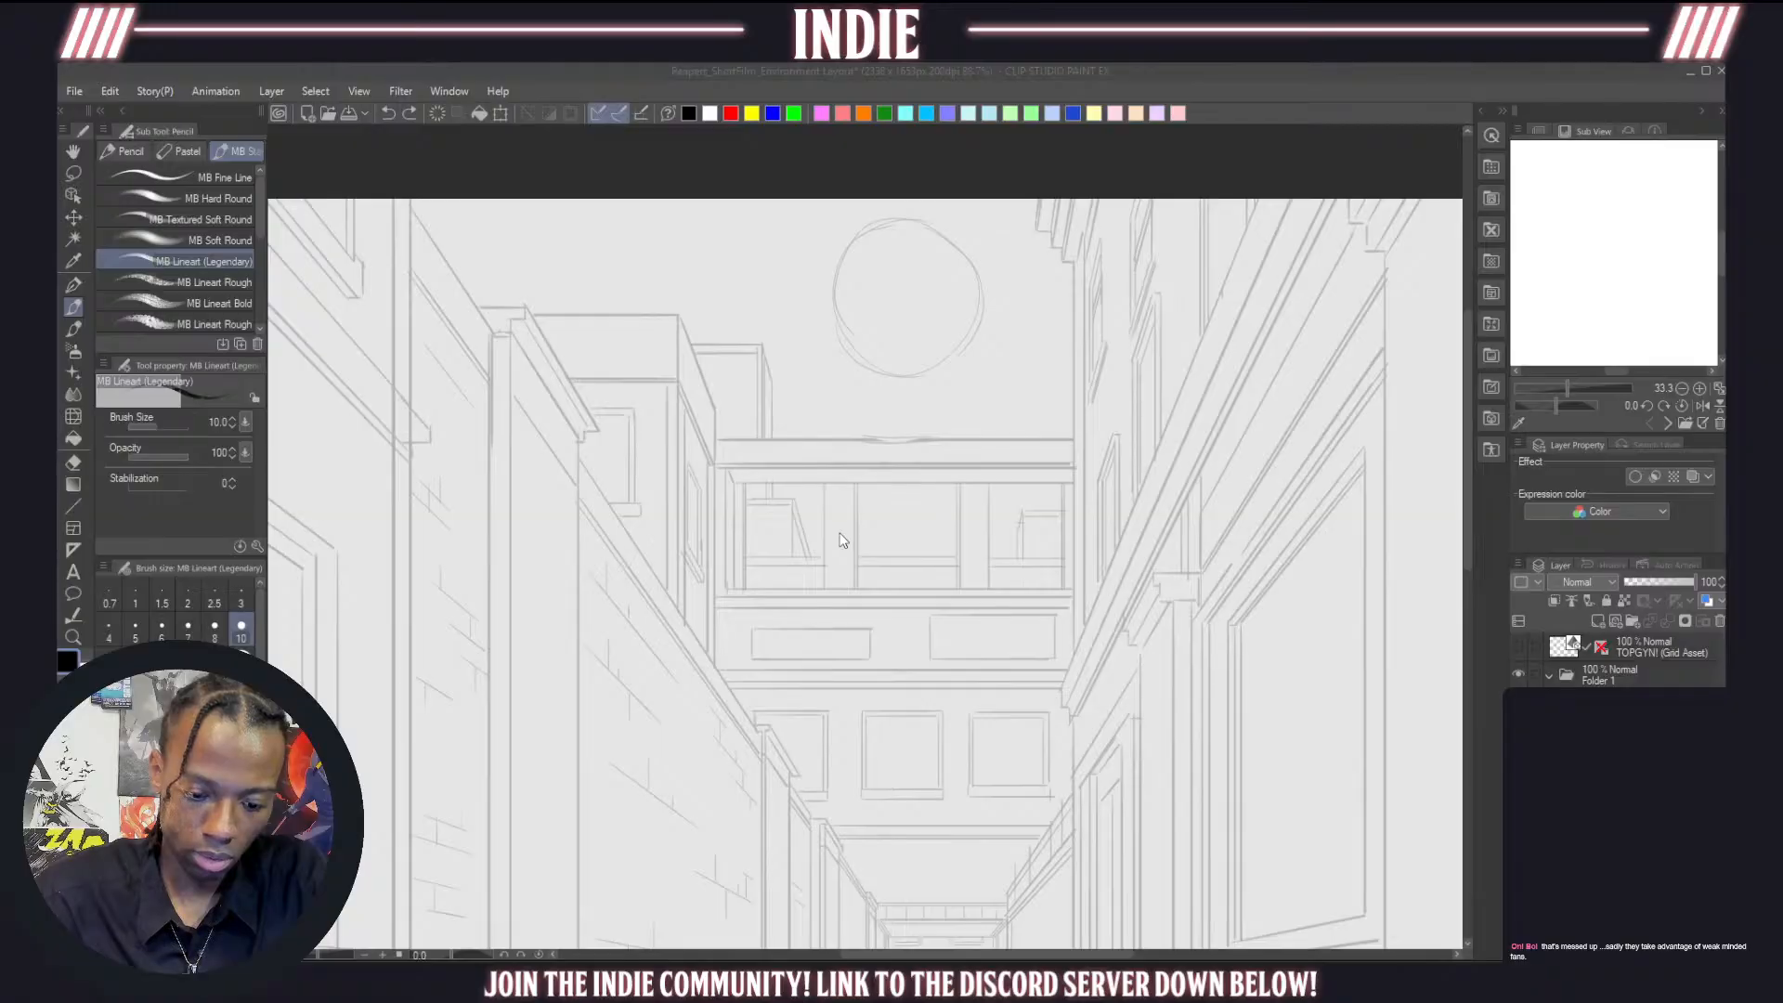
pyautogui.click(858, 494)
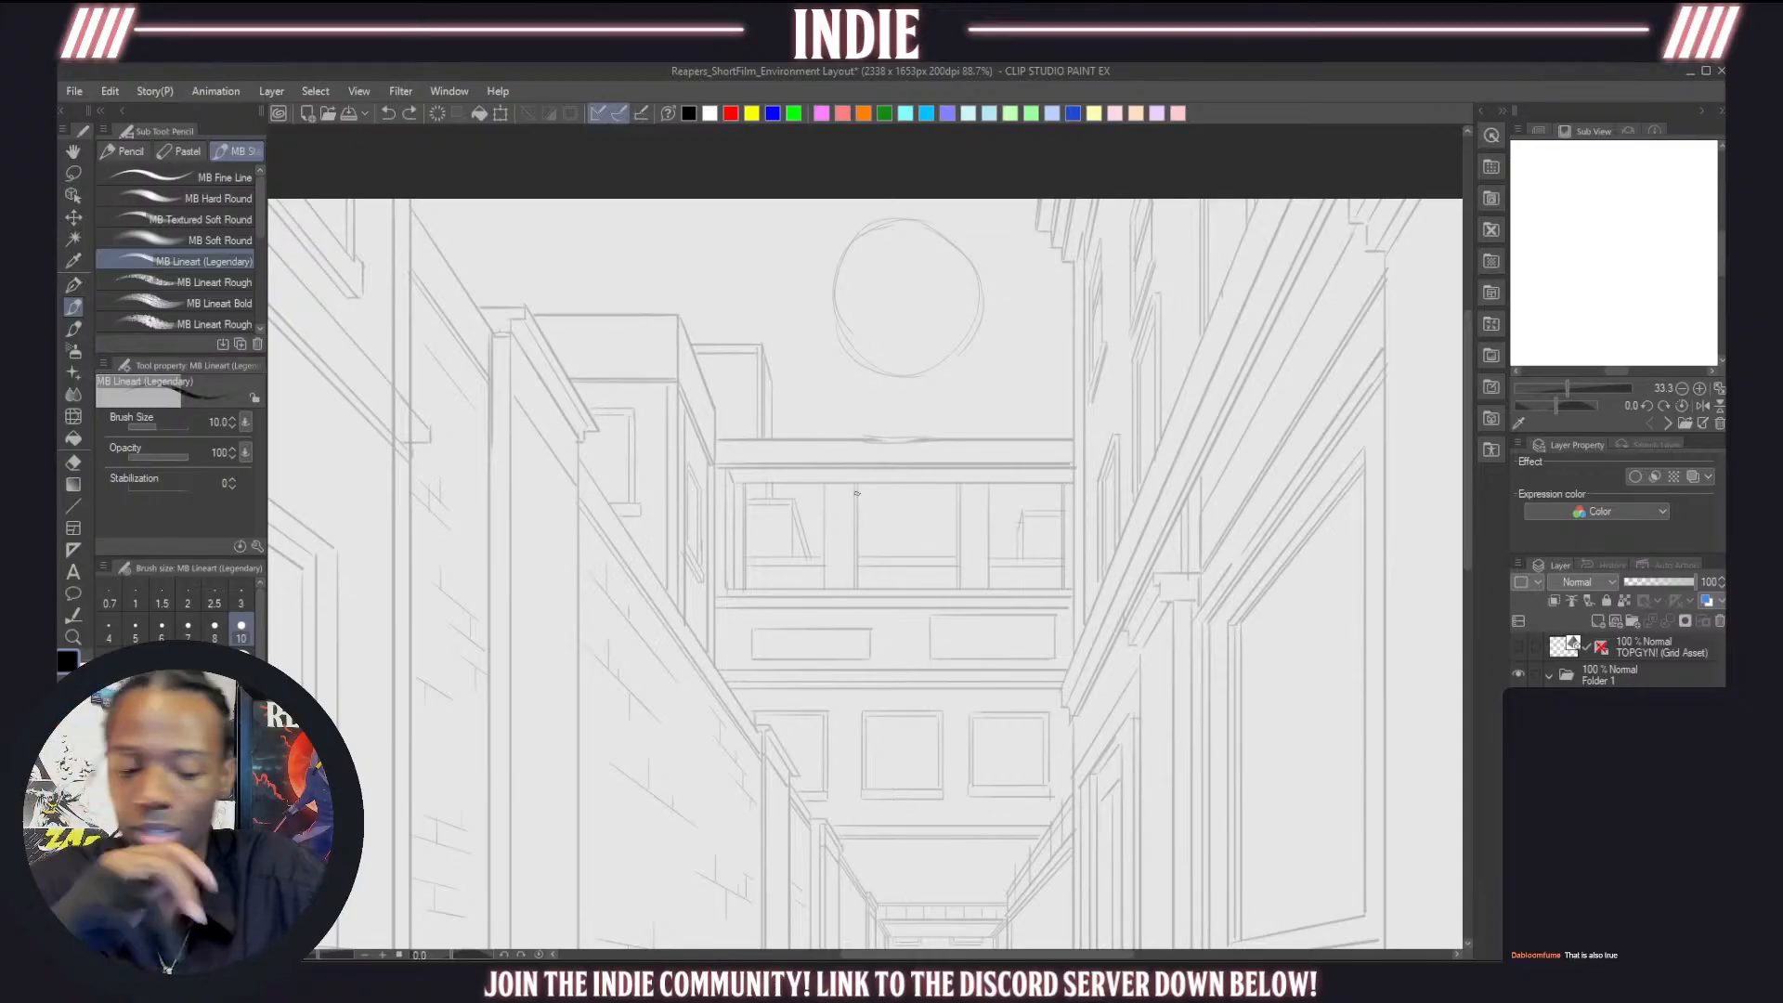
pyautogui.scroll(-3, 856, 493)
pyautogui.scroll(-1, 862, 480)
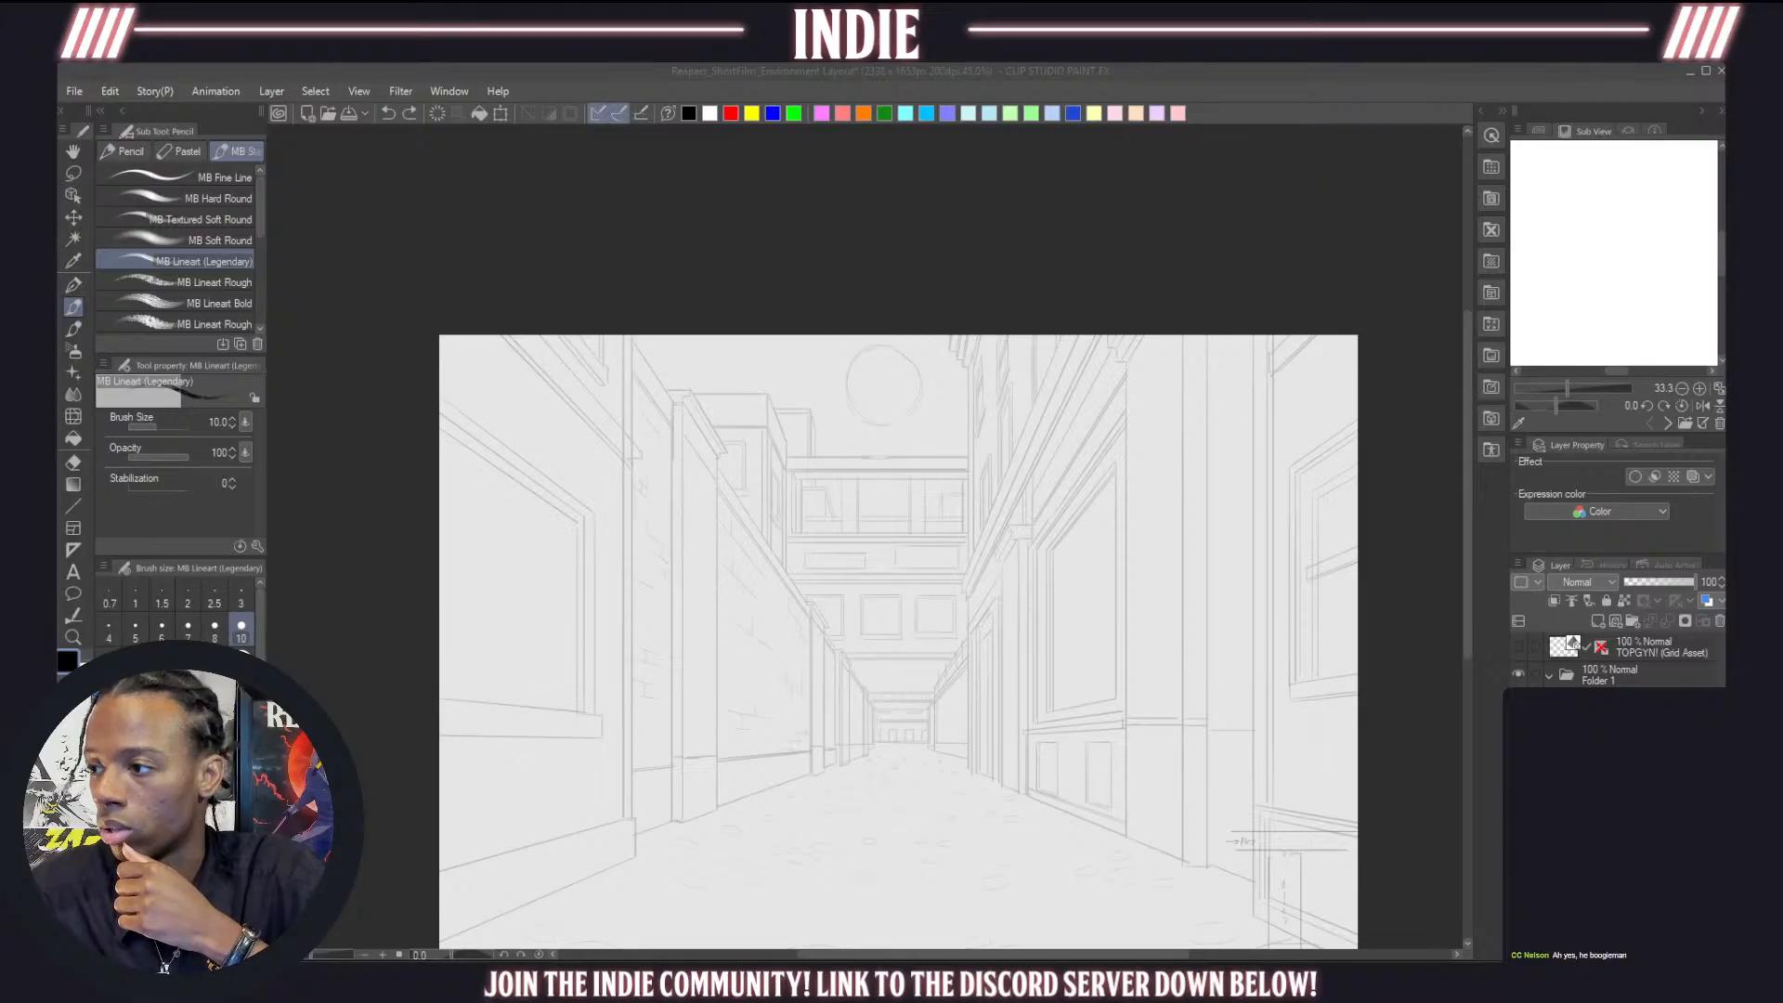
# Transfer the perspective ruler from the Base folder to the new Folder 1 for drawing on the large right-hand window
pyautogui.scroll(5, 1096, 608)
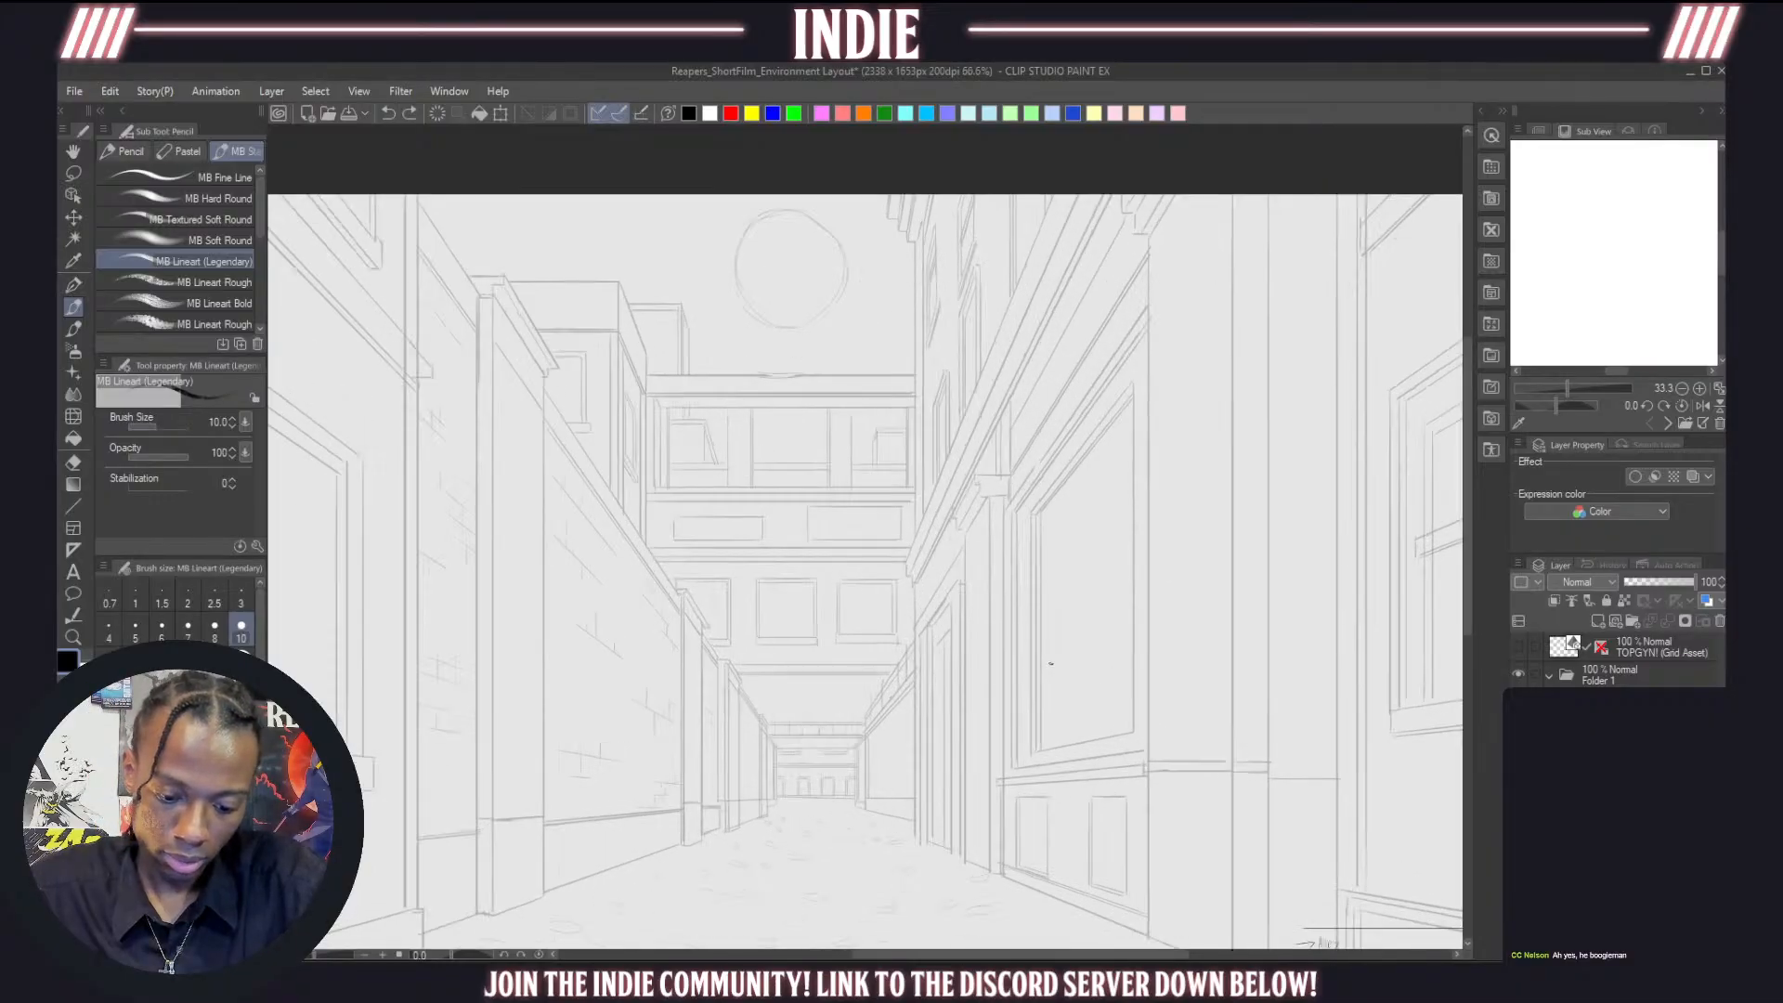
pyautogui.scroll(-4, 1124, 509)
pyautogui.scroll(5, 1120, 522)
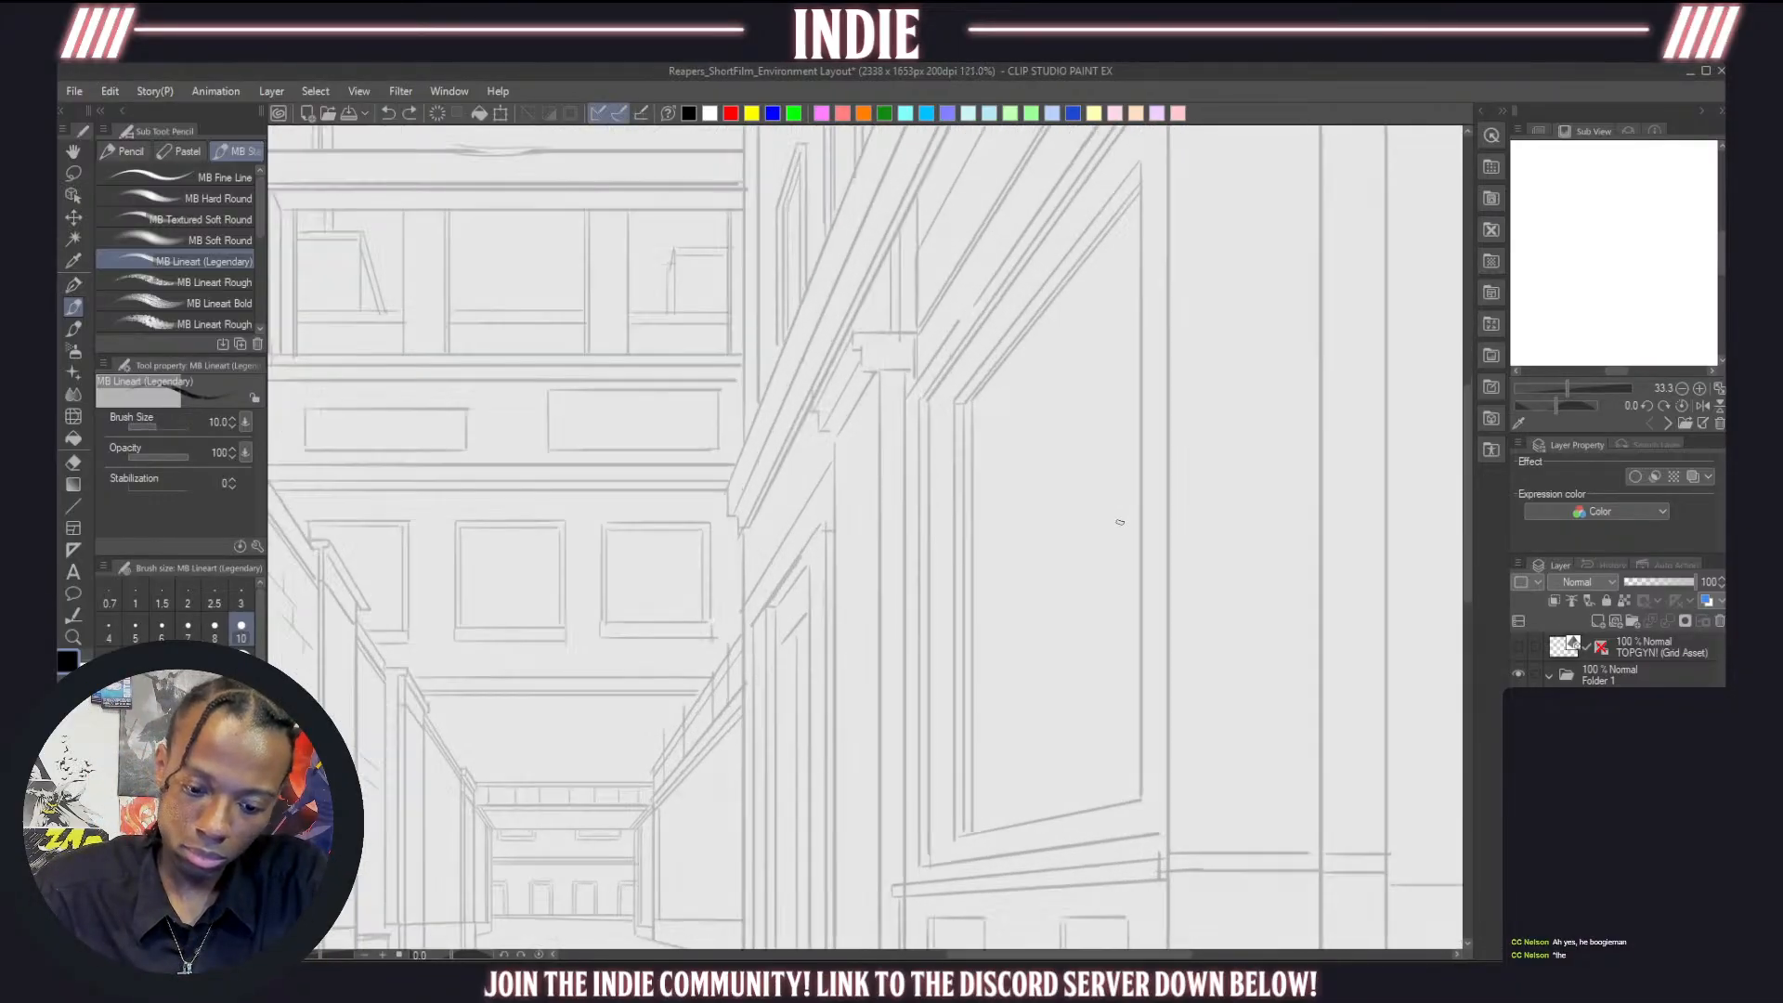
pyautogui.scroll(-4, 1120, 522)
pyautogui.scroll(4, 1041, 568)
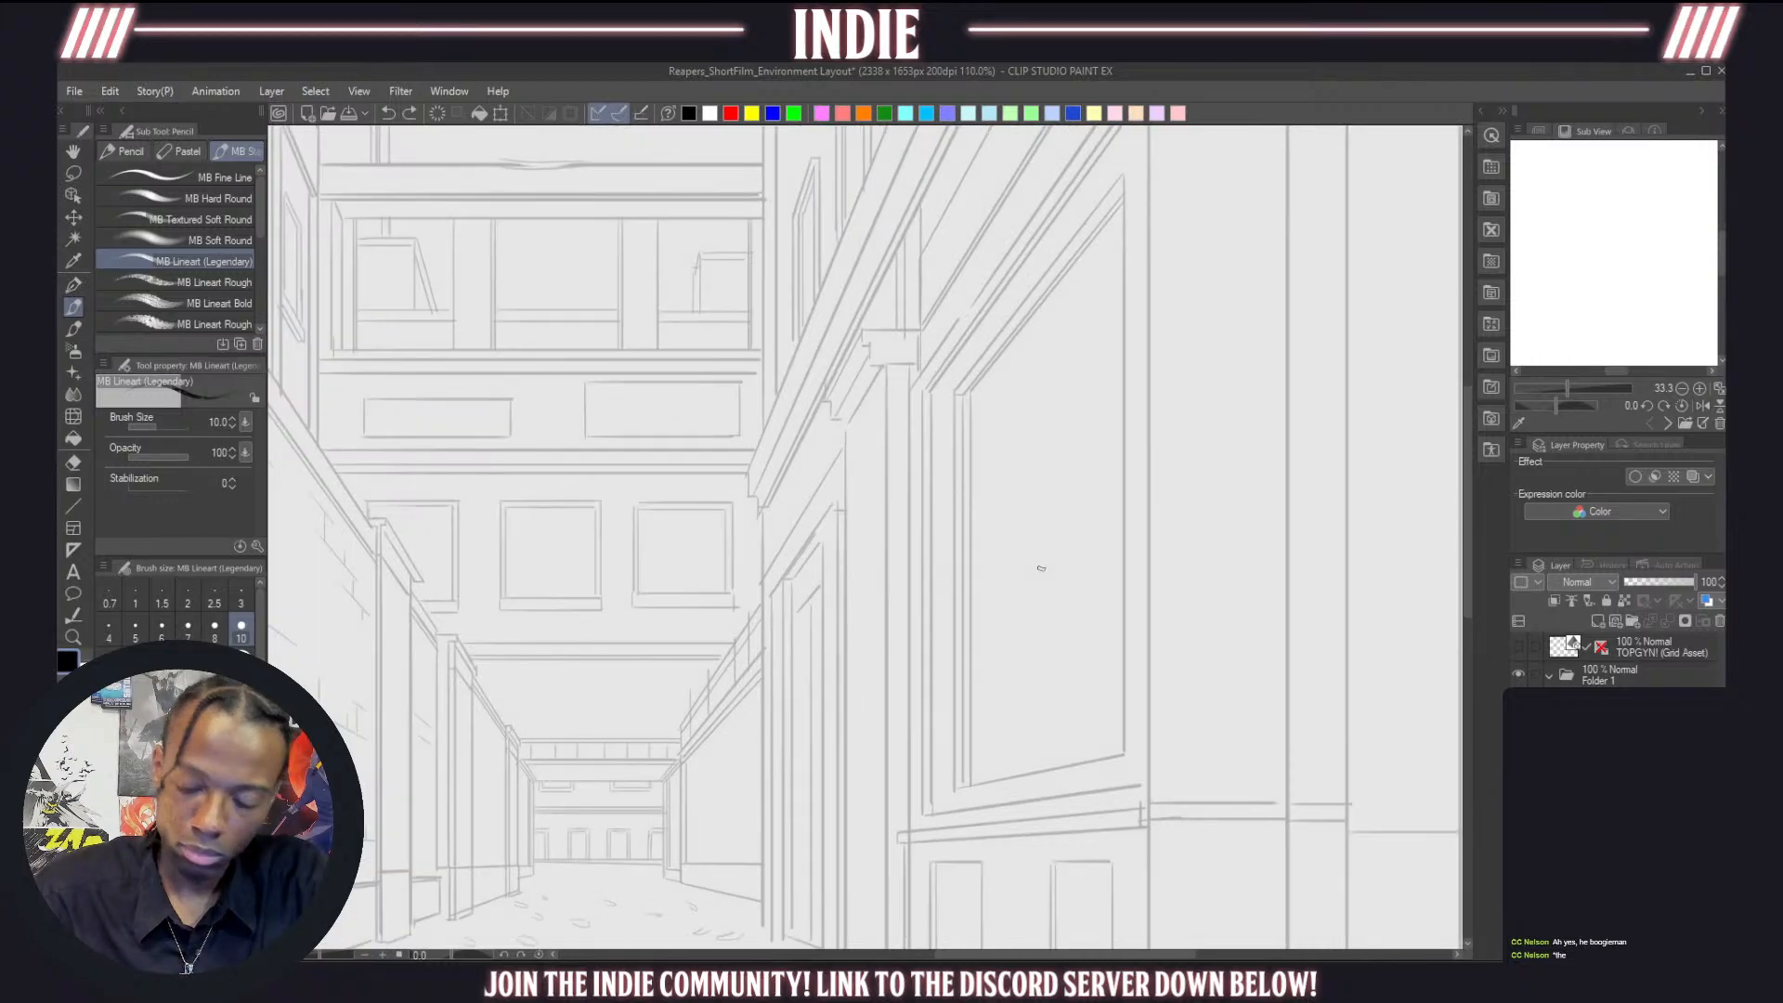
pyautogui.scroll(1, 1041, 568)
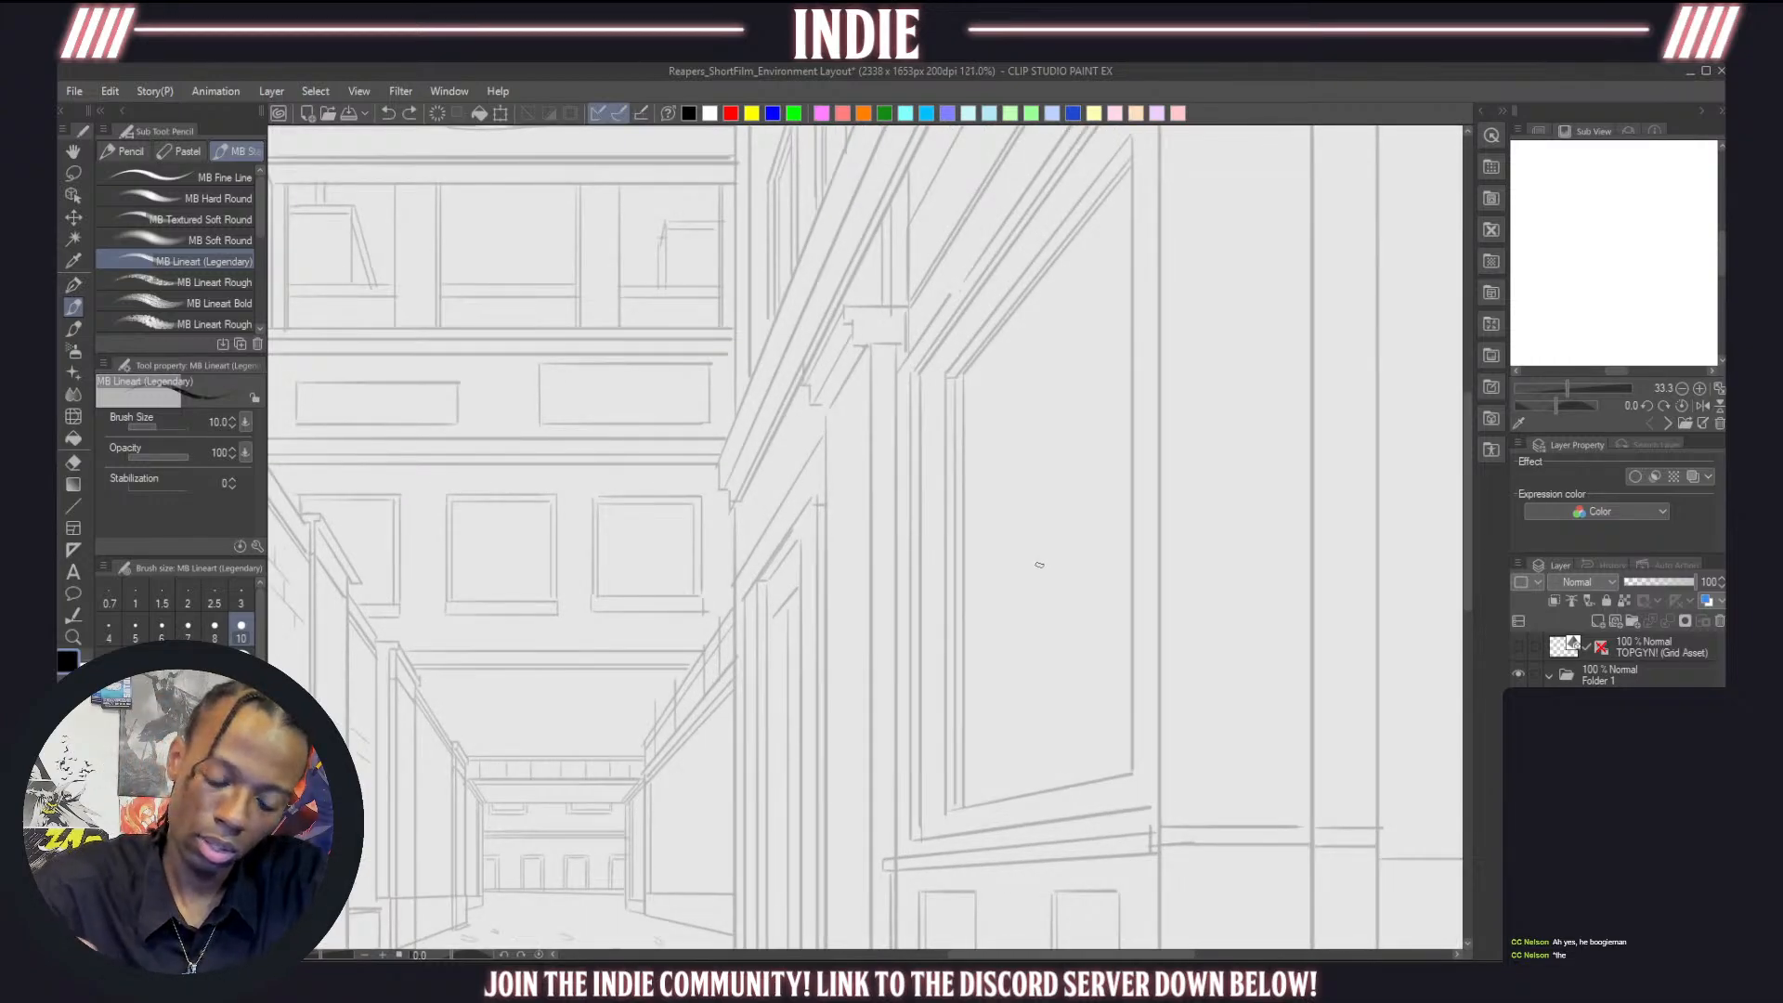
pyautogui.moveTo(1614, 734); pyautogui.dragTo(1606, 678)
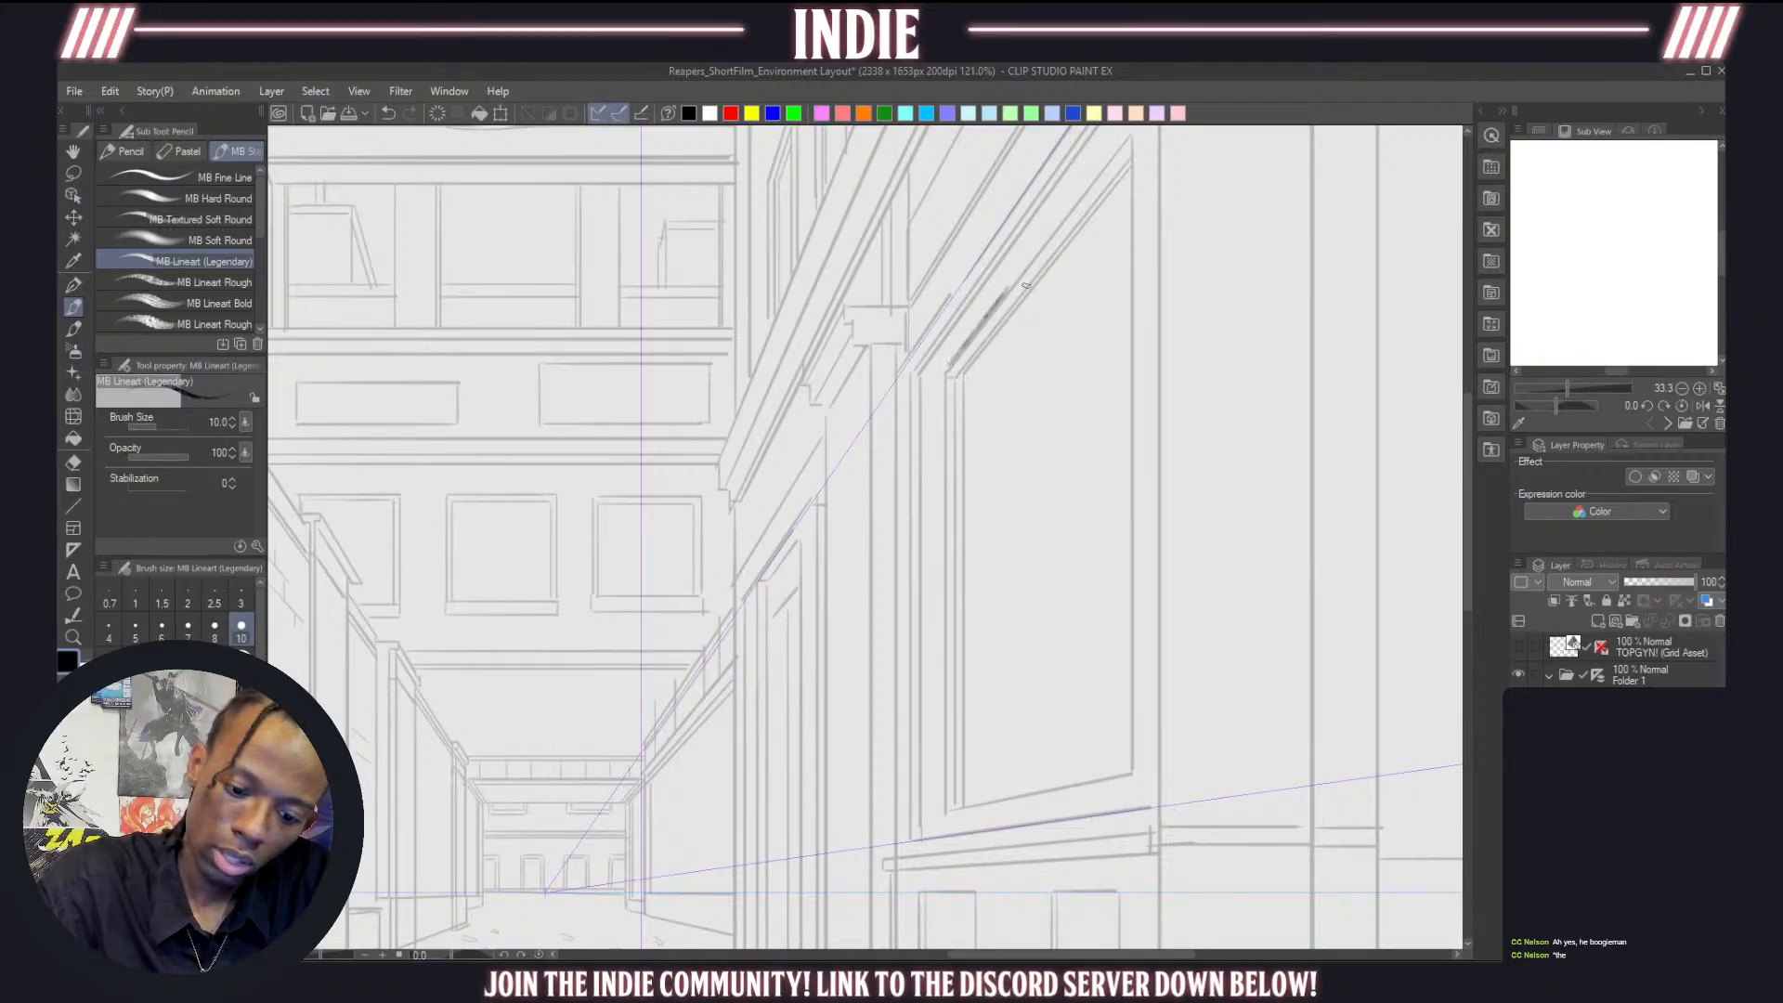
# Switch to the MB Fine Line brush at size 5, testing it along the large window's upper frame and undoing the test strokes
pyautogui.click(238, 174)
pyautogui.moveTo(966, 388); pyautogui.dragTo(1031, 293)
pyautogui.hotkey('ctrl', 'z')
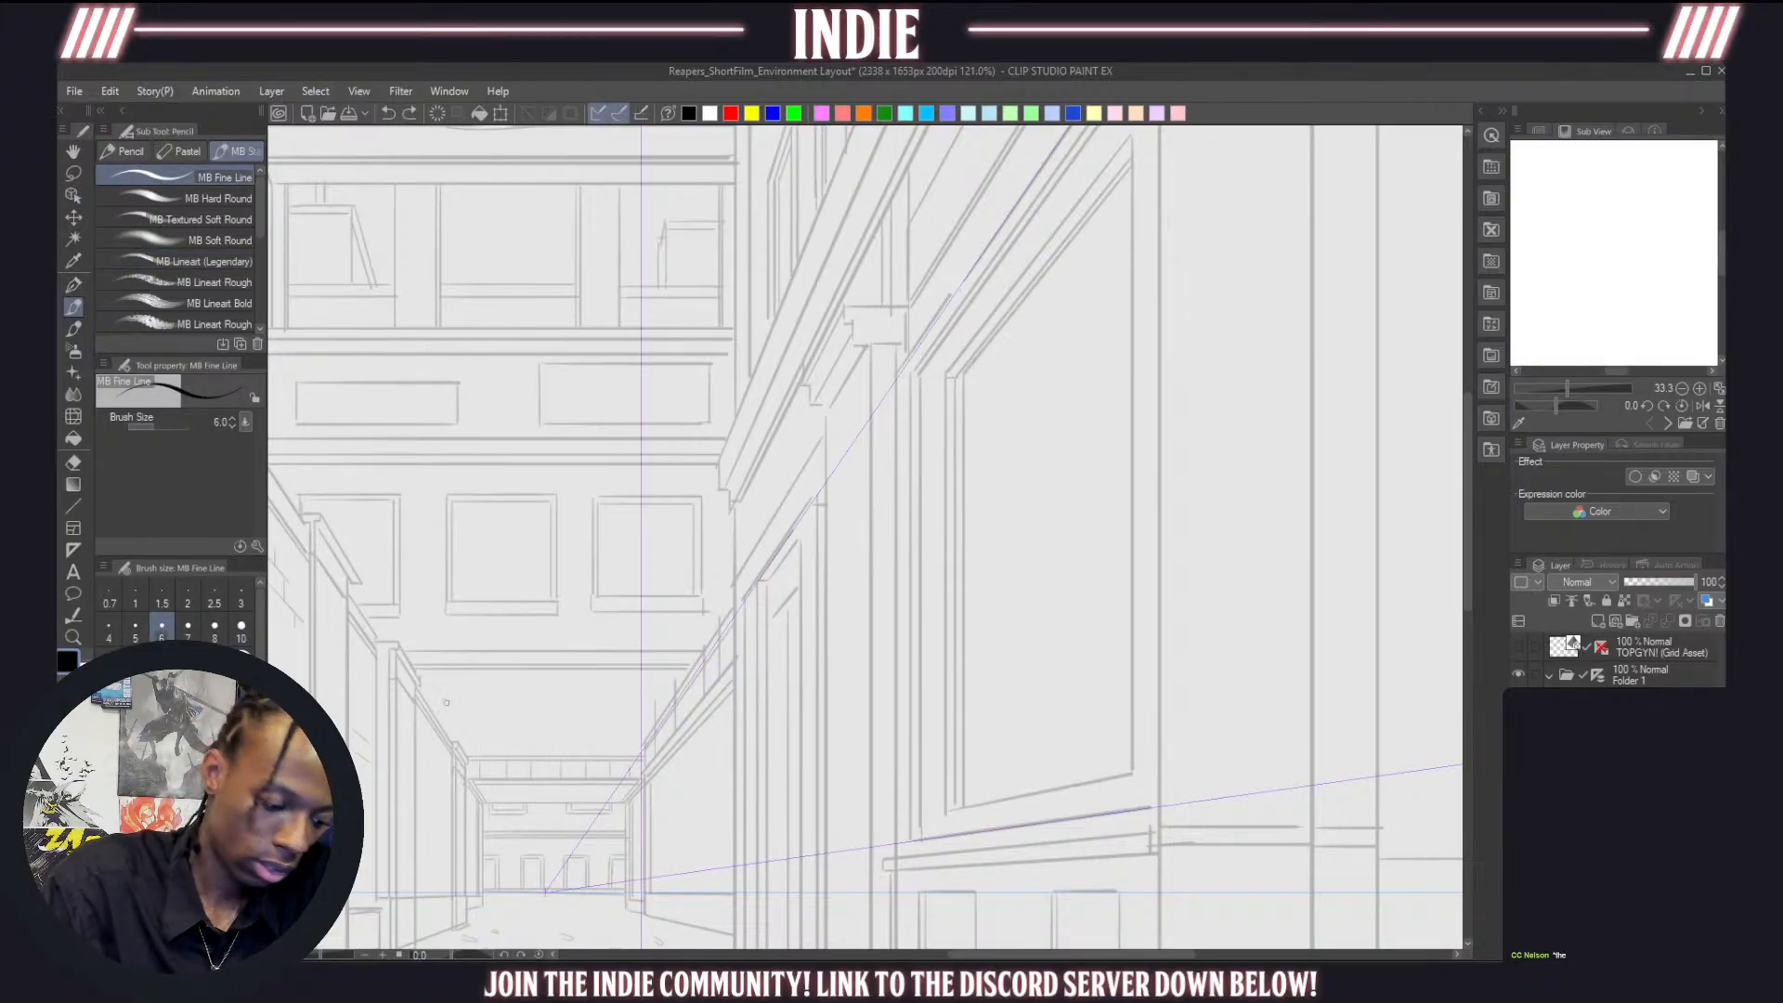
pyautogui.click(136, 632)
pyautogui.moveTo(935, 376); pyautogui.dragTo(1030, 254)
pyautogui.hotkey('ctrl', 'z')
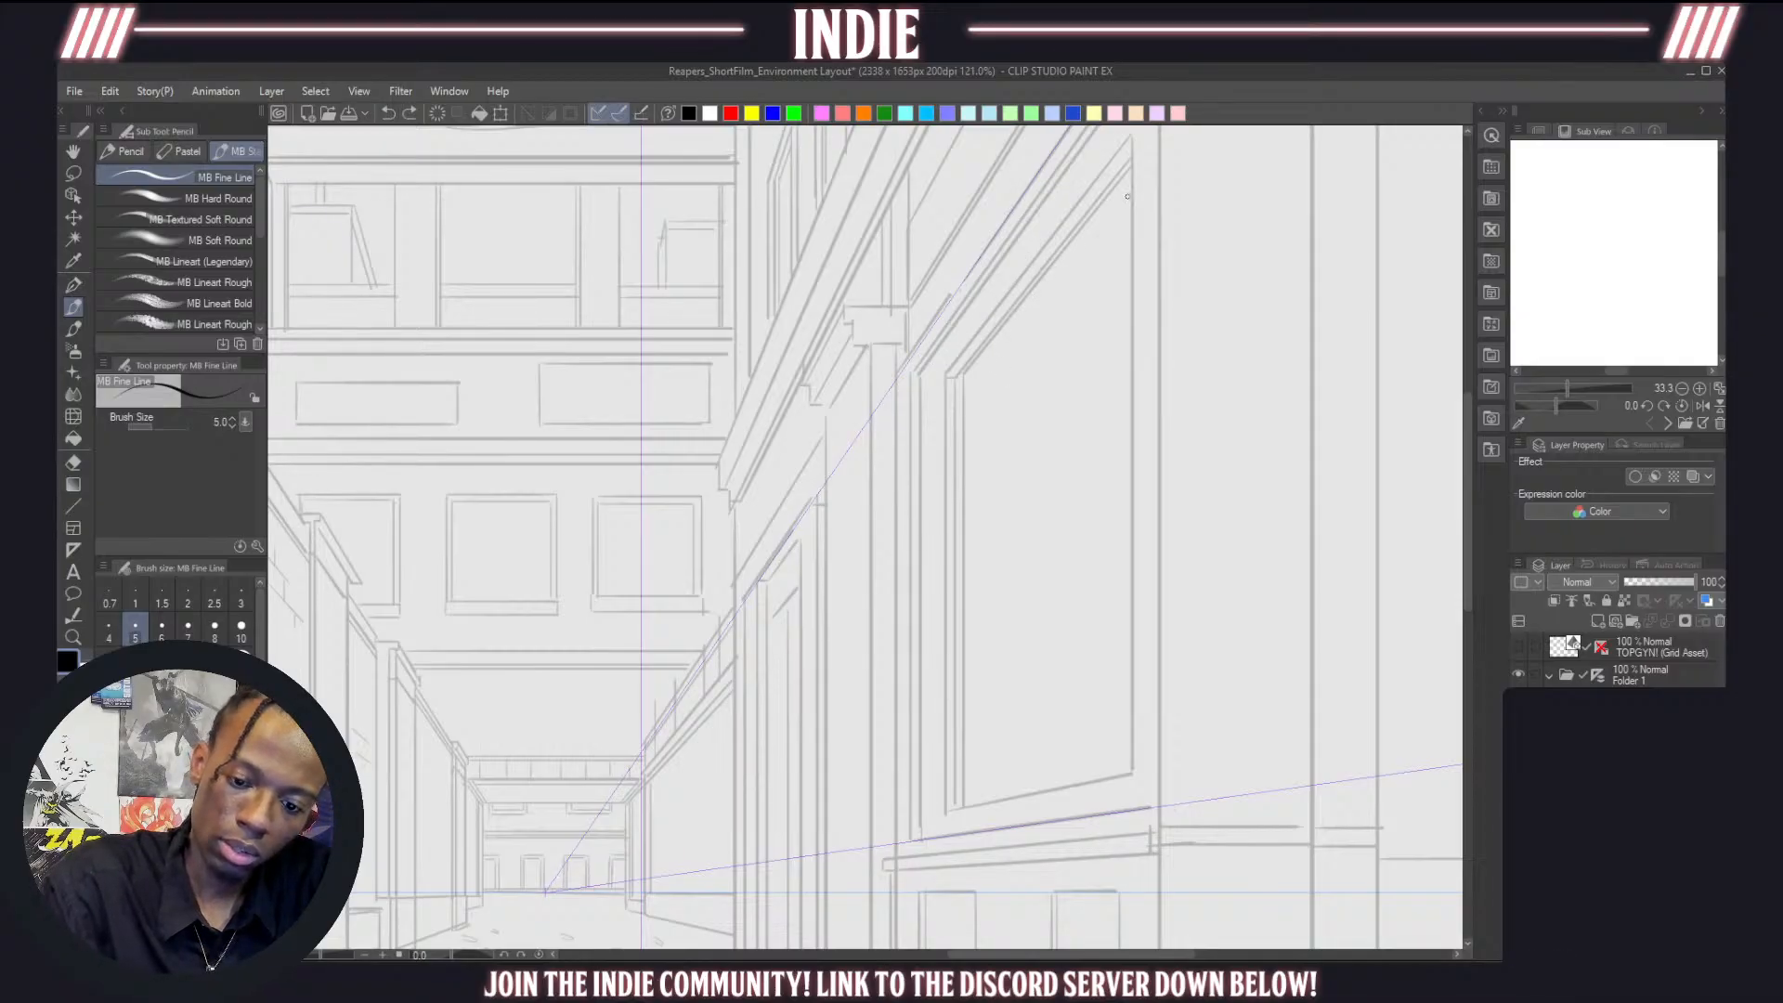
# Draw a slanted perspective band with a closed far end across the large right-hand window, redoing its lower edge for a wider band
pyautogui.moveTo(1465, 435); pyautogui.dragTo(1464, 435)
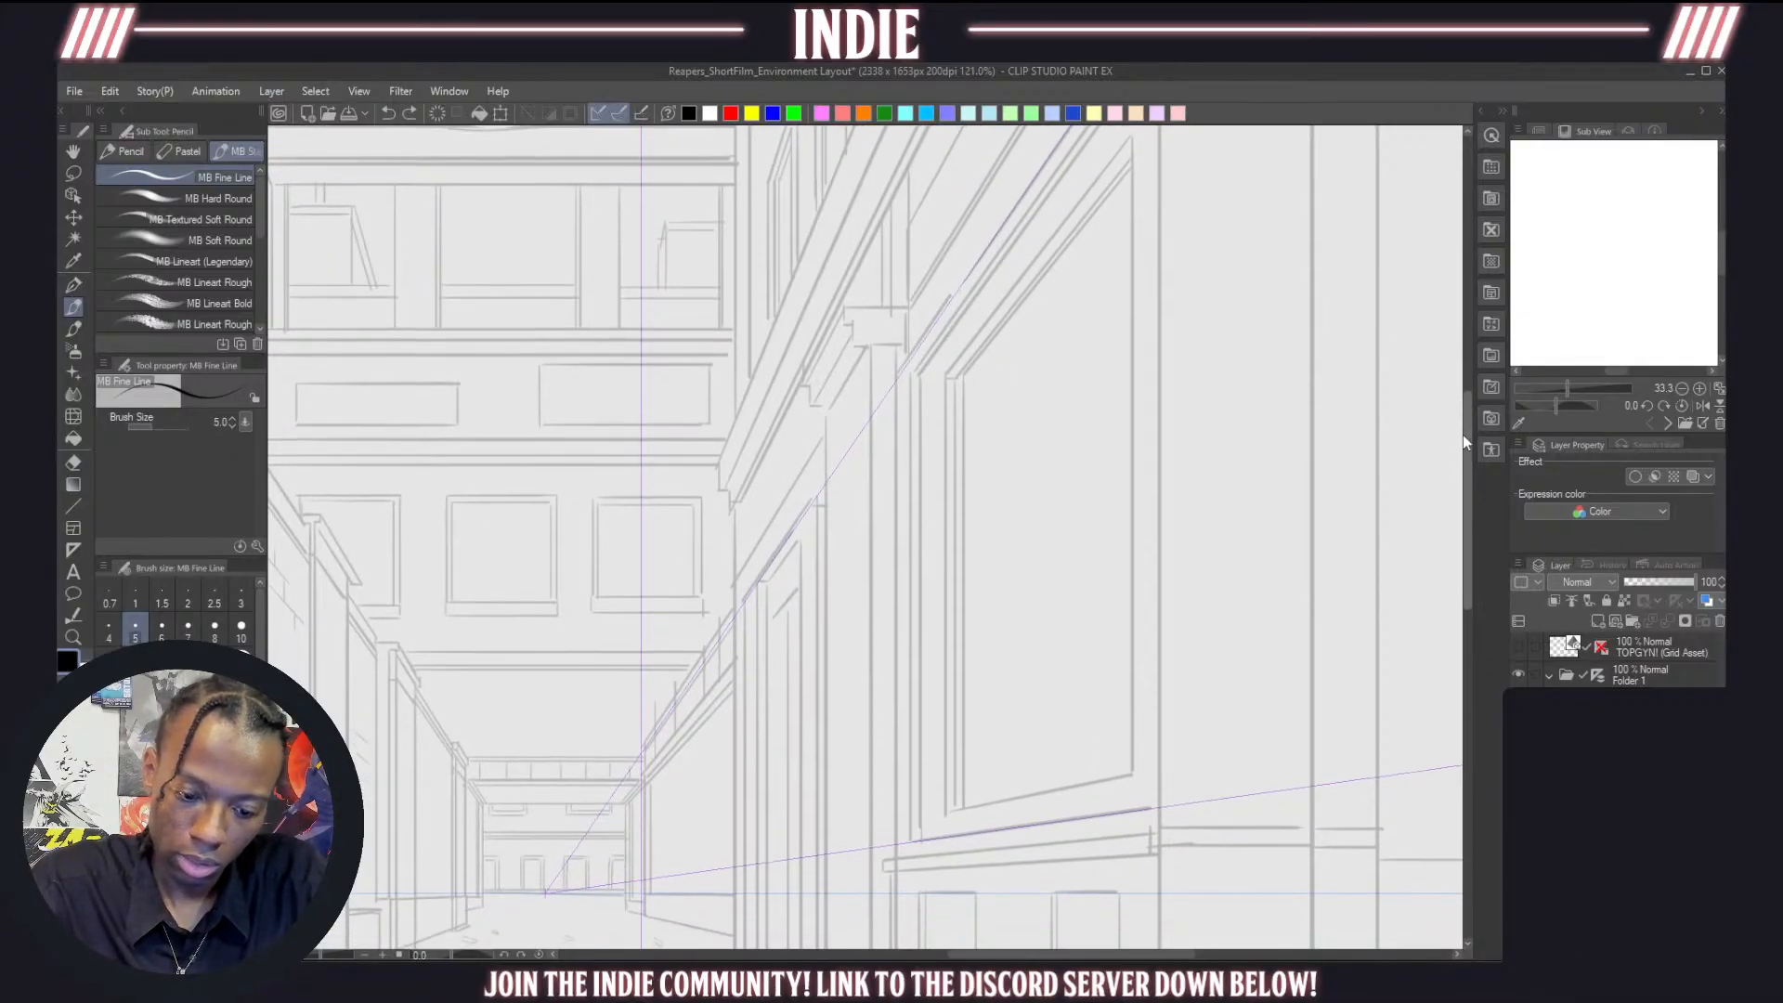
pyautogui.moveTo(1131, 313)
pyautogui.mouseDown()
pyautogui.moveTo(960, 485)
pyautogui.moveTo(1123, 361)
pyautogui.mouseUp()
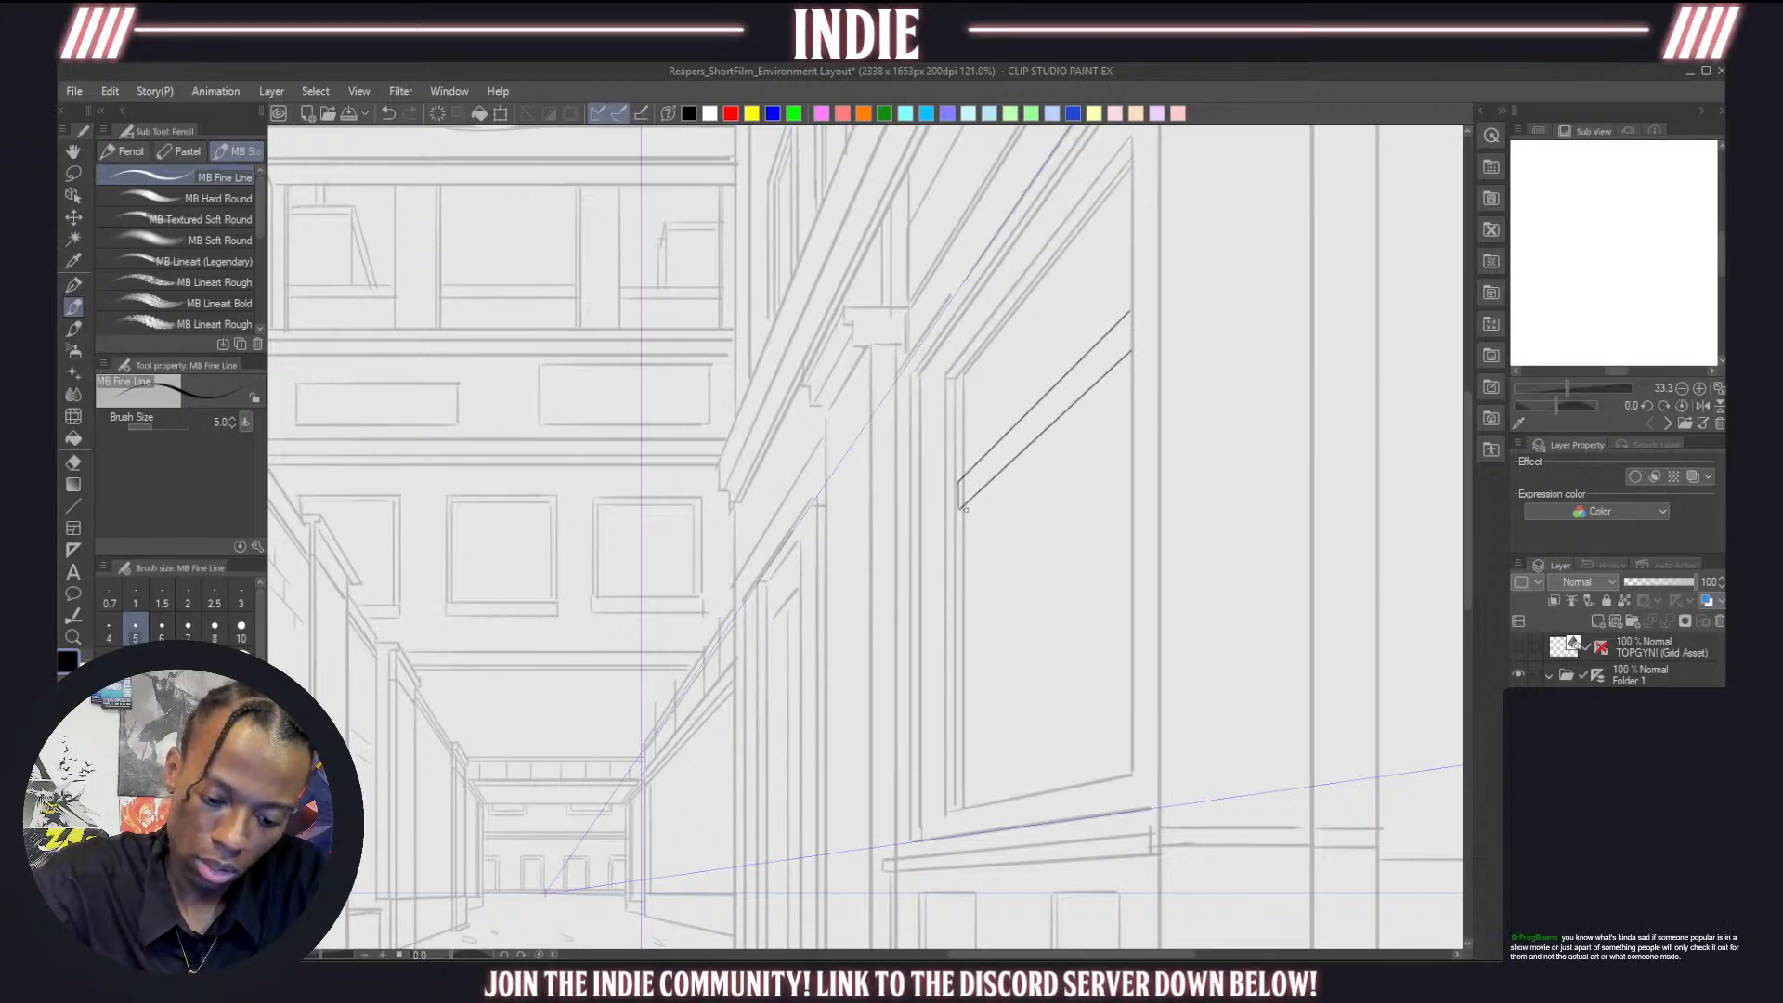
pyautogui.hotkey('ctrl', 'z')
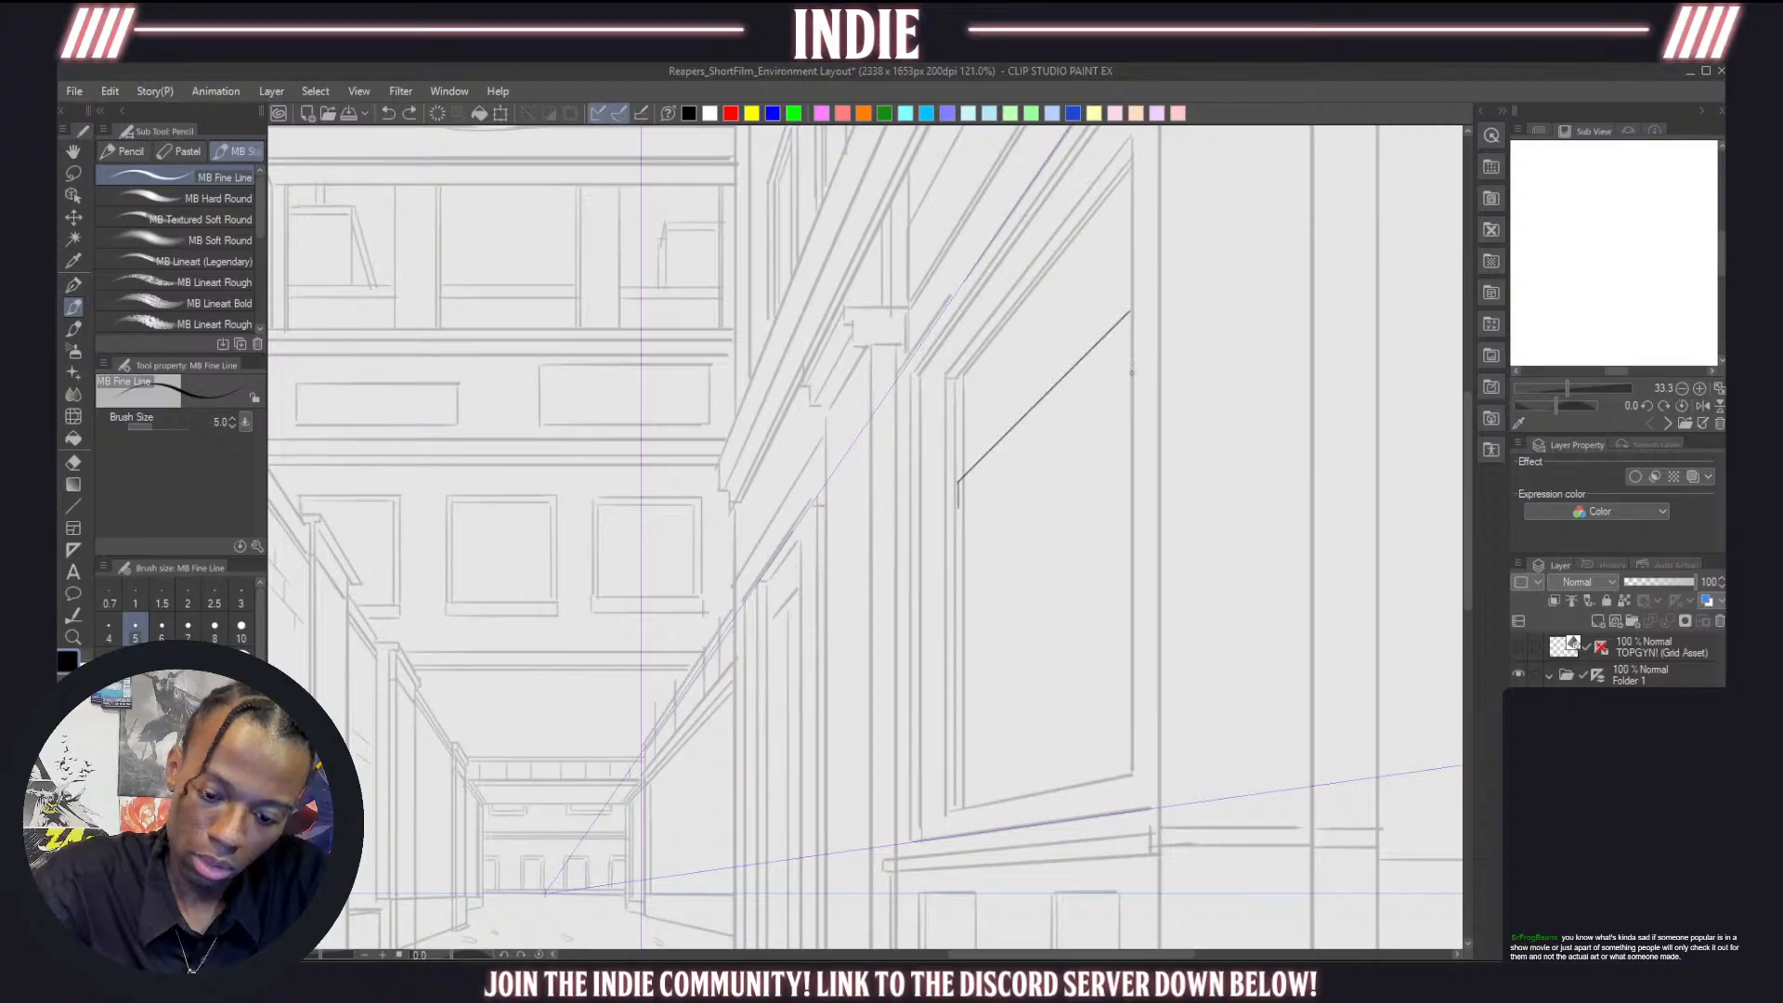
pyautogui.hotkey('ctrl', 'z')
pyautogui.hotkey('ctrl', 'z')
pyautogui.moveTo(1119, 326)
pyautogui.mouseDown()
pyautogui.moveTo(975, 501)
pyautogui.moveTo(958, 482)
pyautogui.moveTo(959, 537)
pyautogui.moveTo(1127, 394)
pyautogui.mouseUp()
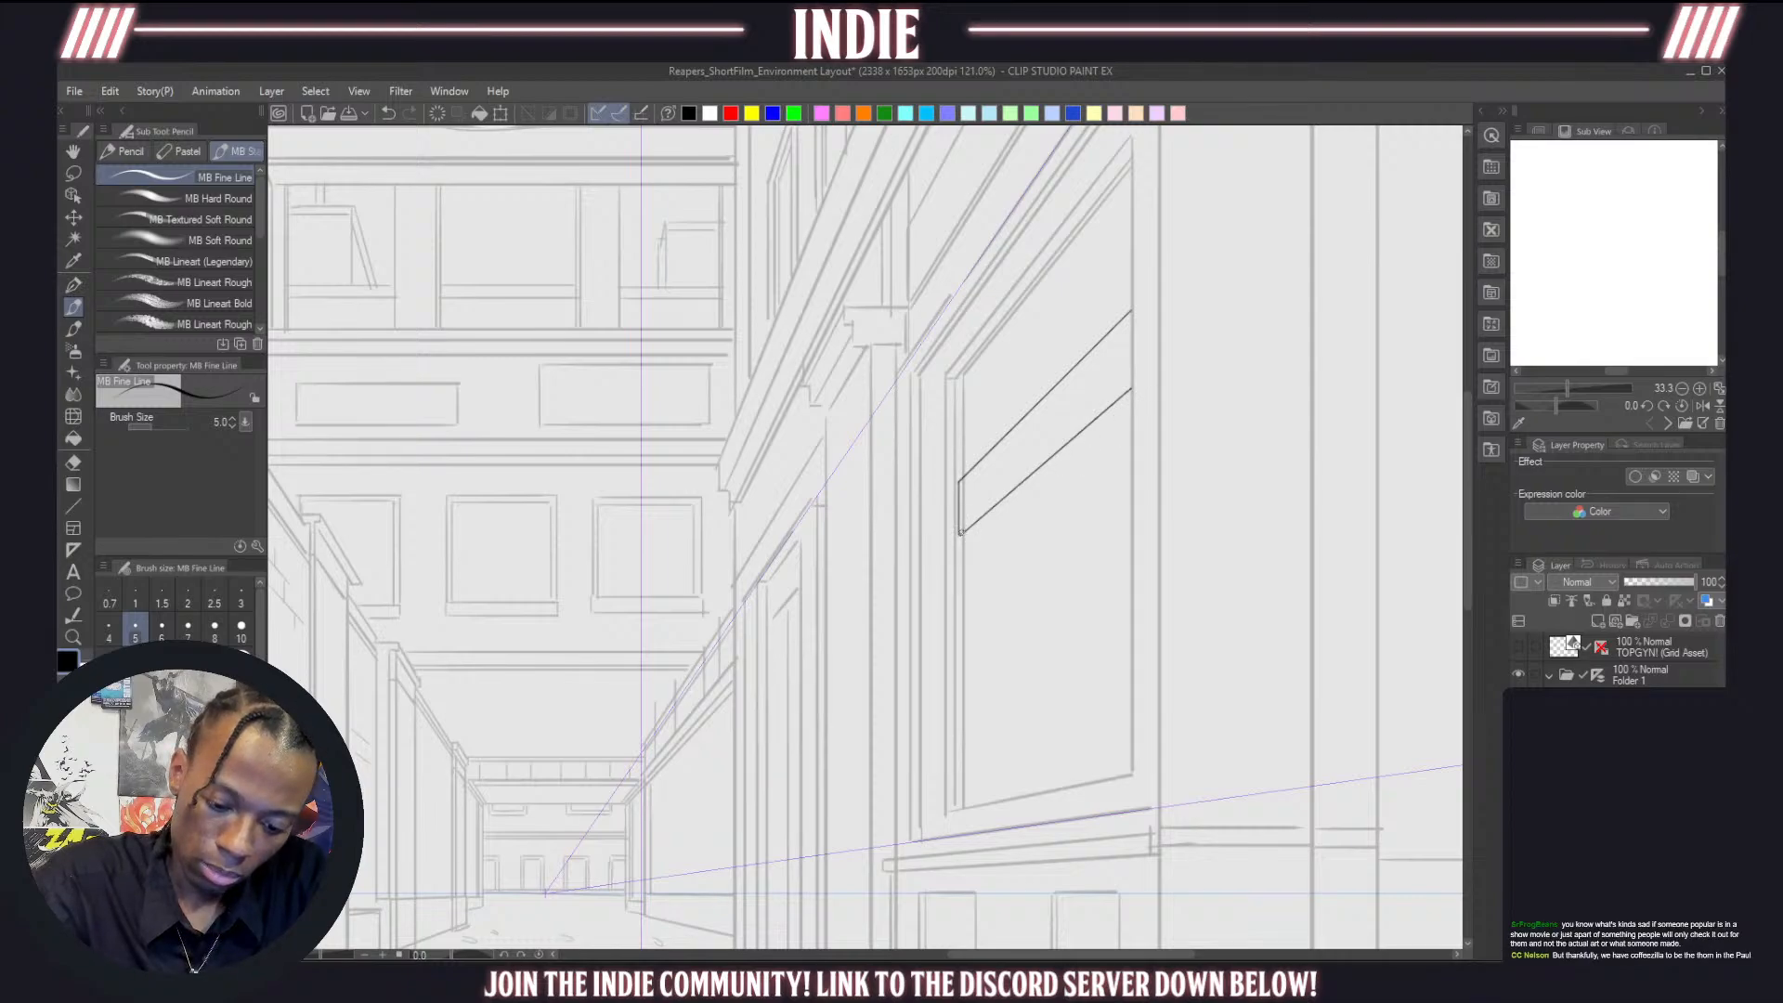
# Add a second perspective line just below the slanted band's lower edge to give it thickness, redrawing it until the spacing fits
pyautogui.moveTo(961, 532); pyautogui.dragTo(1133, 379)
pyautogui.hotkey('ctrl', 'z')
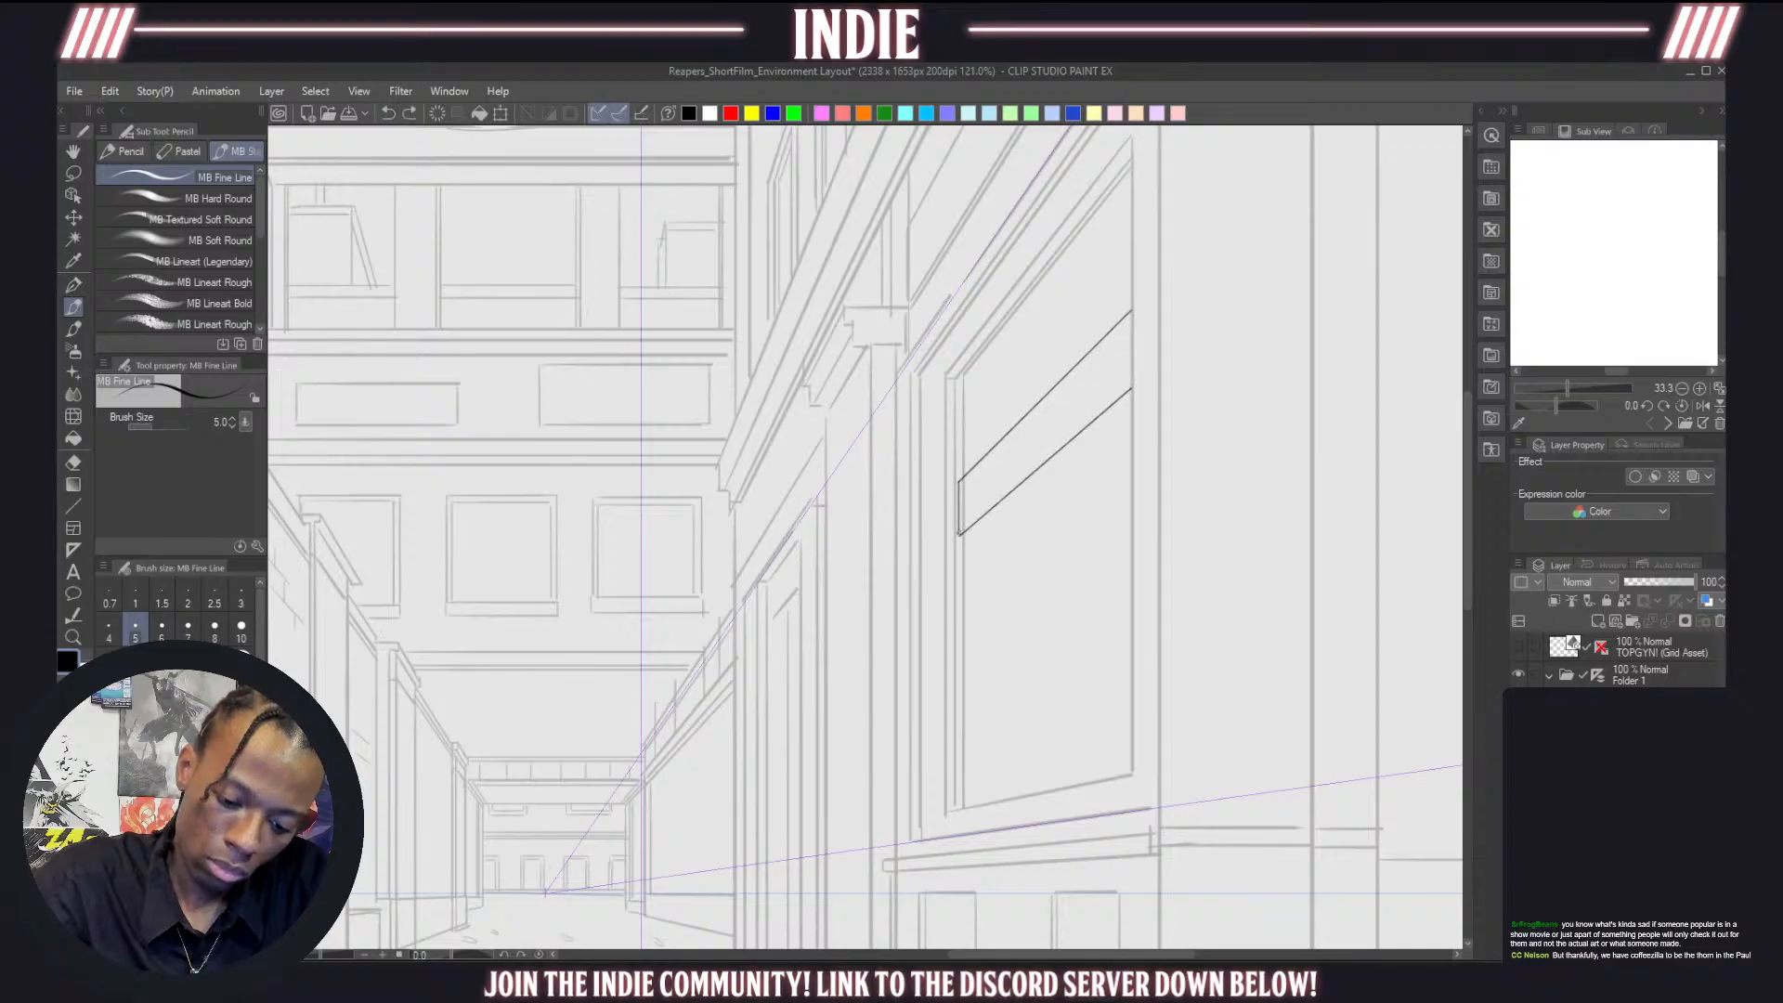
pyautogui.moveTo(961, 531); pyautogui.dragTo(1129, 384)
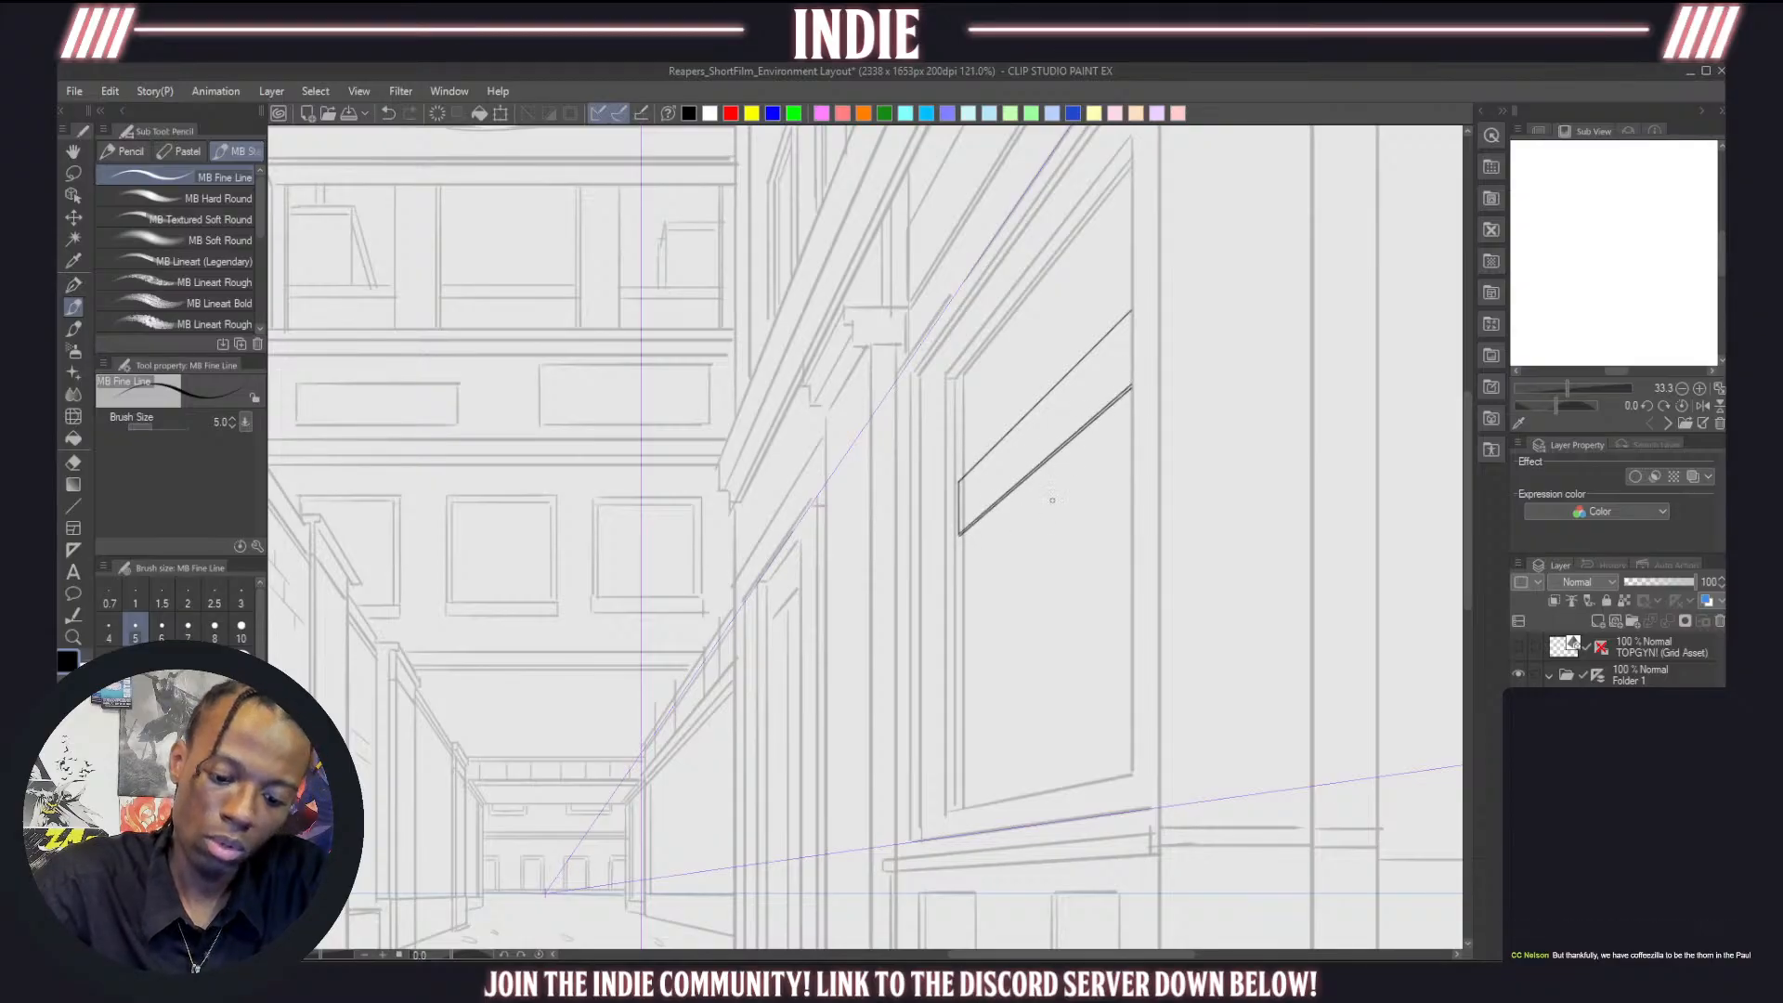
pyautogui.hotkey('ctrl', 'z')
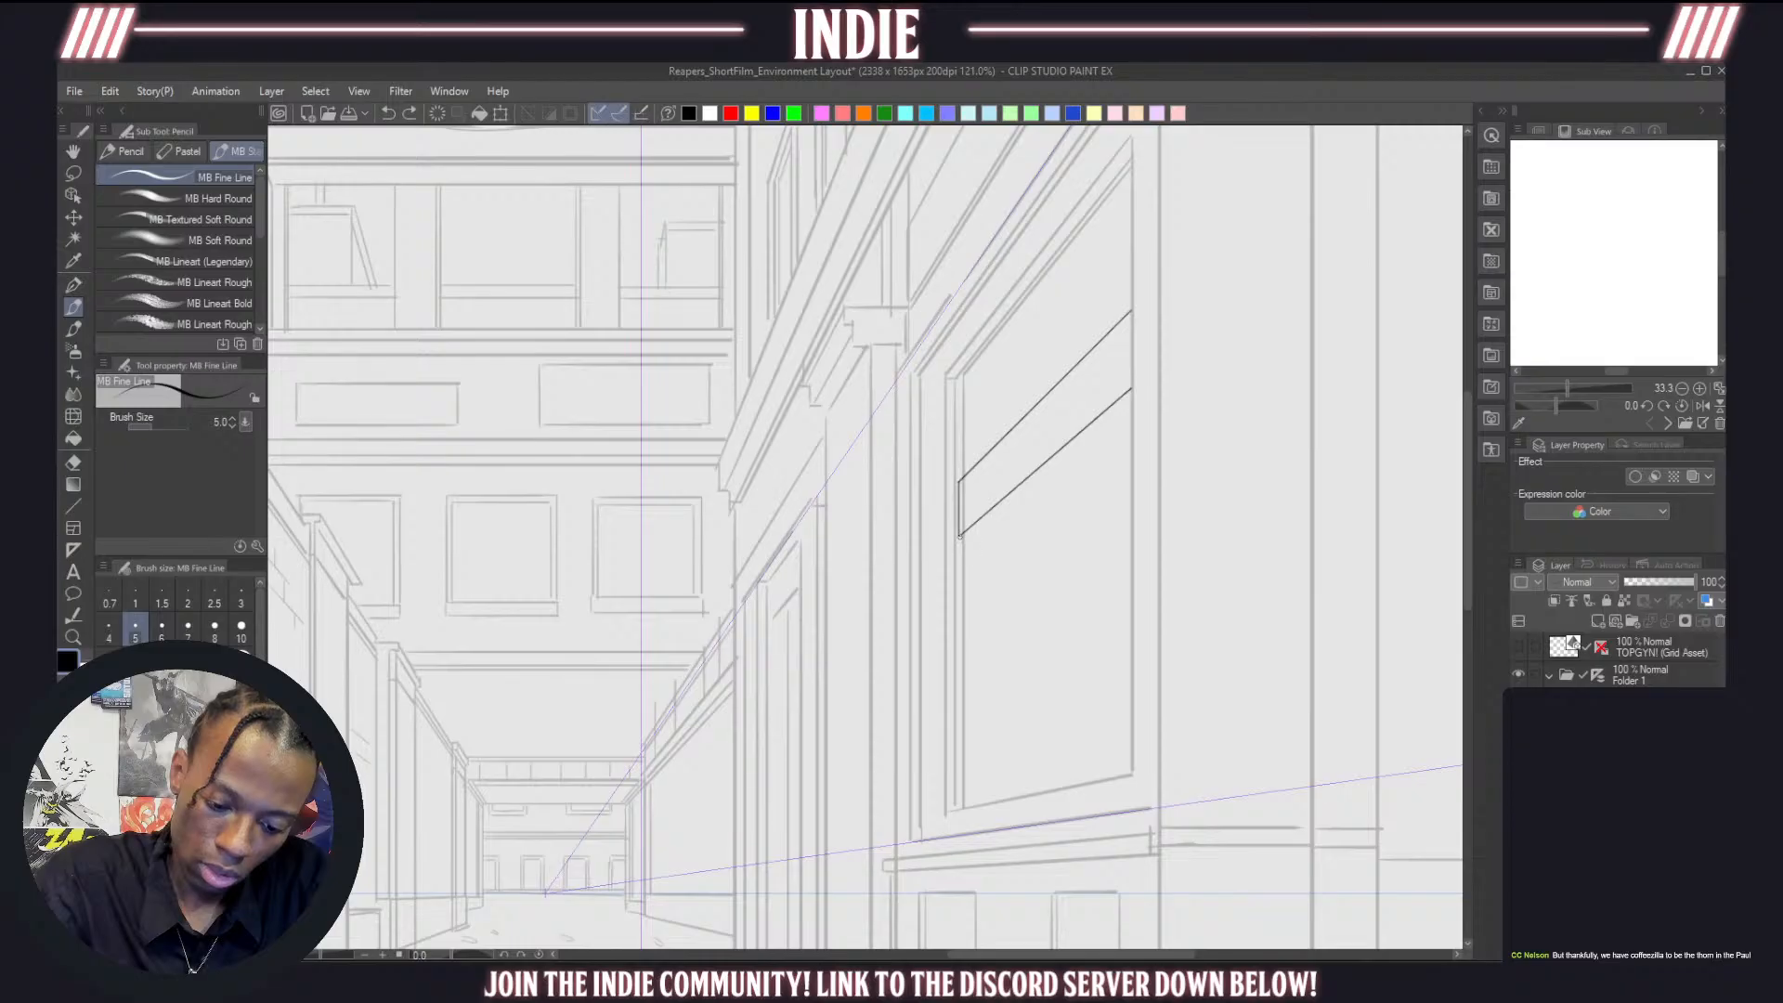
pyautogui.moveTo(964, 537); pyautogui.dragTo(1135, 405)
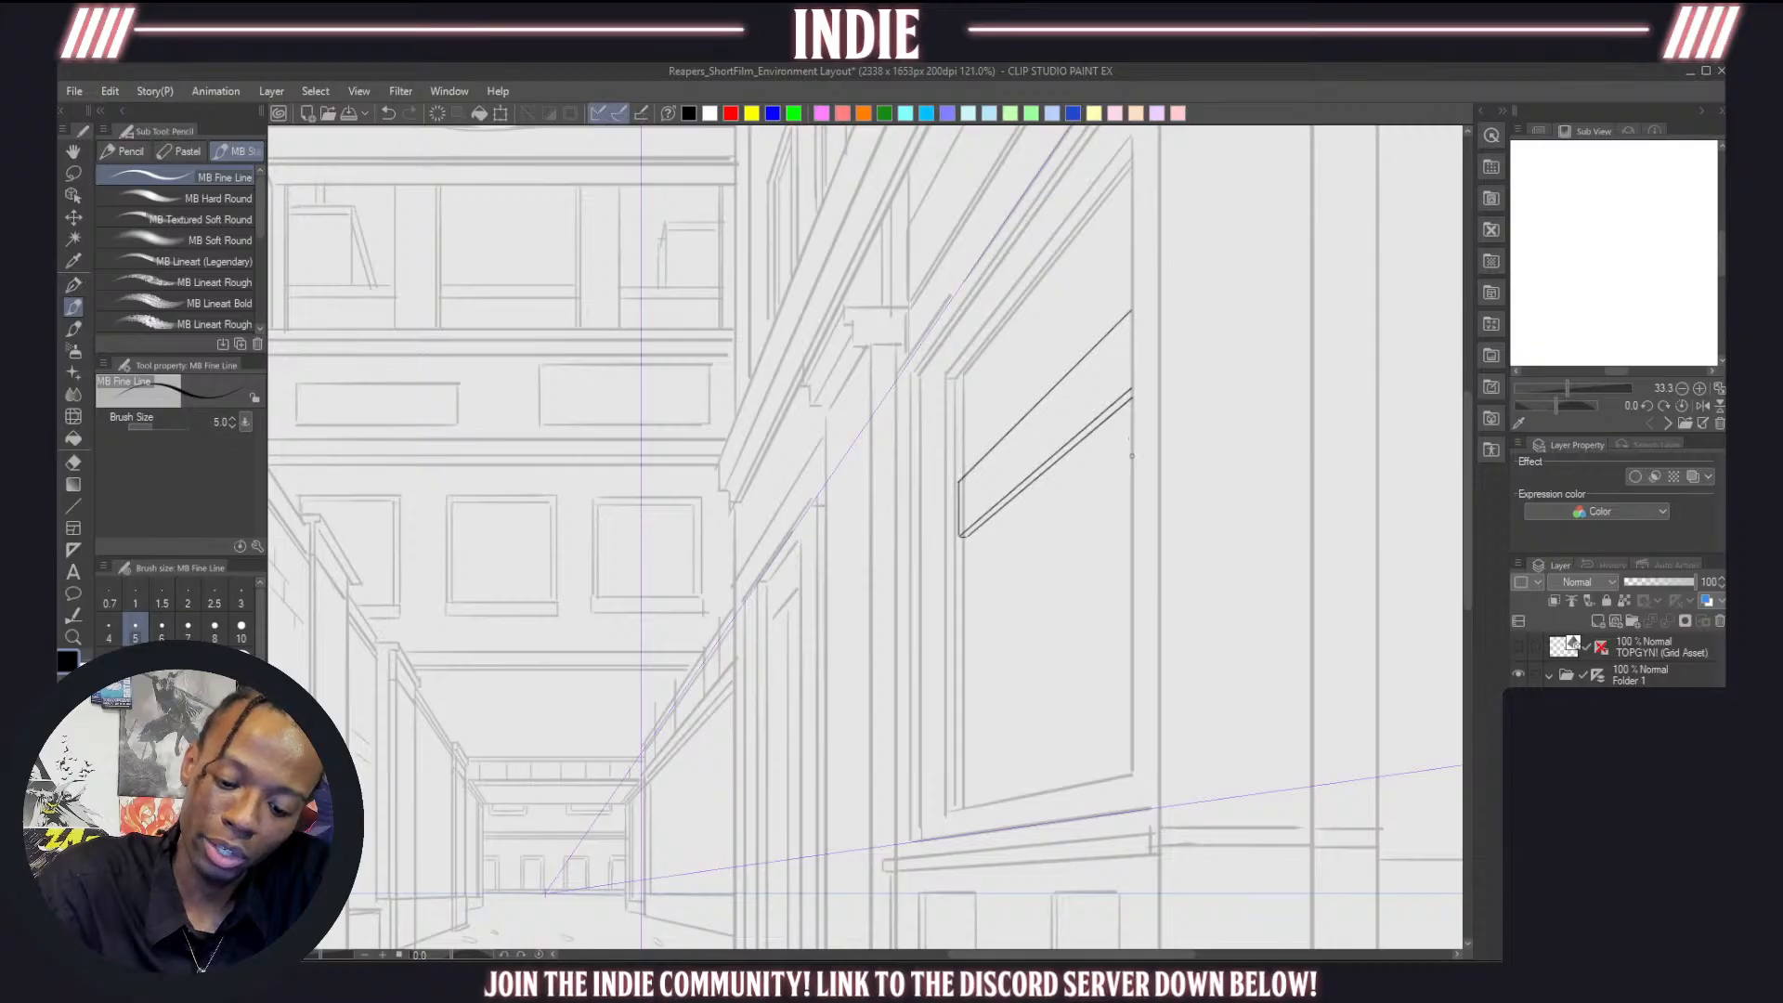
# Draw a second slanted perspective plank below the first across the large window, with a closed far end and a doubled lower edge for thickness
pyautogui.moveTo(1131, 455); pyautogui.dragTo(964, 581)
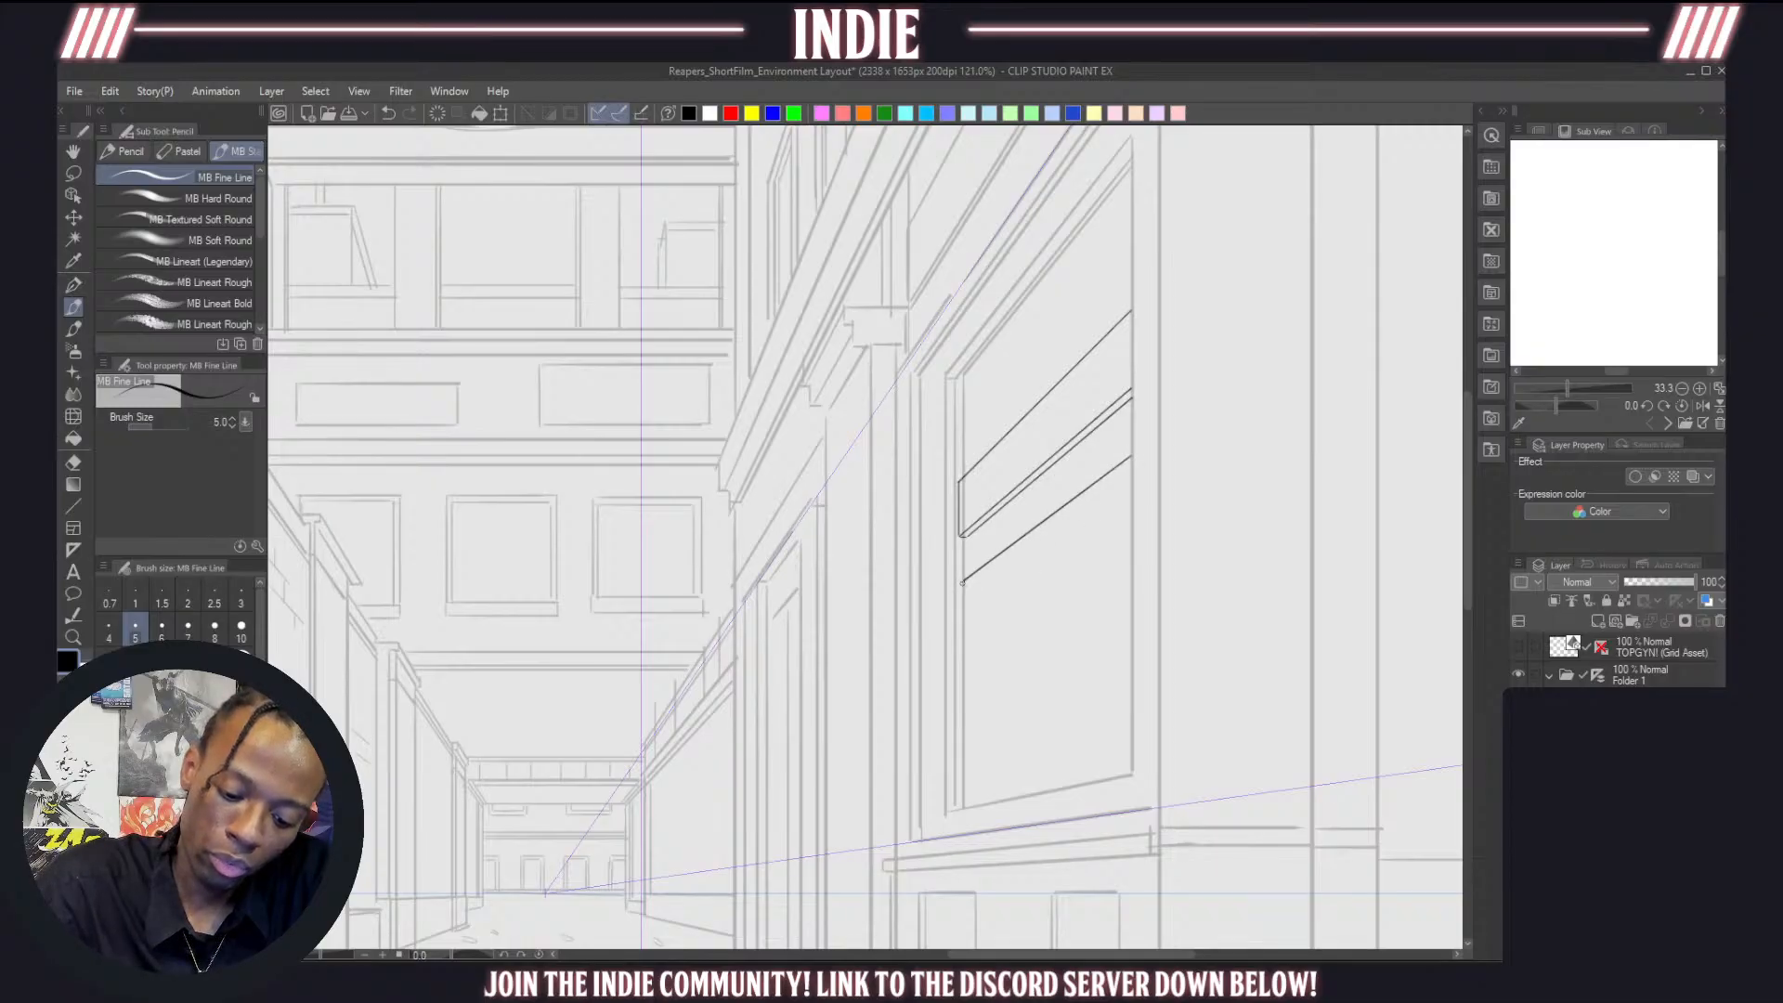
pyautogui.hotkey('ctrl', 'z')
pyautogui.moveTo(1131, 462)
pyautogui.mouseDown()
pyautogui.moveTo(982, 614)
pyautogui.moveTo(961, 590)
pyautogui.moveTo(959, 639)
pyautogui.mouseUp()
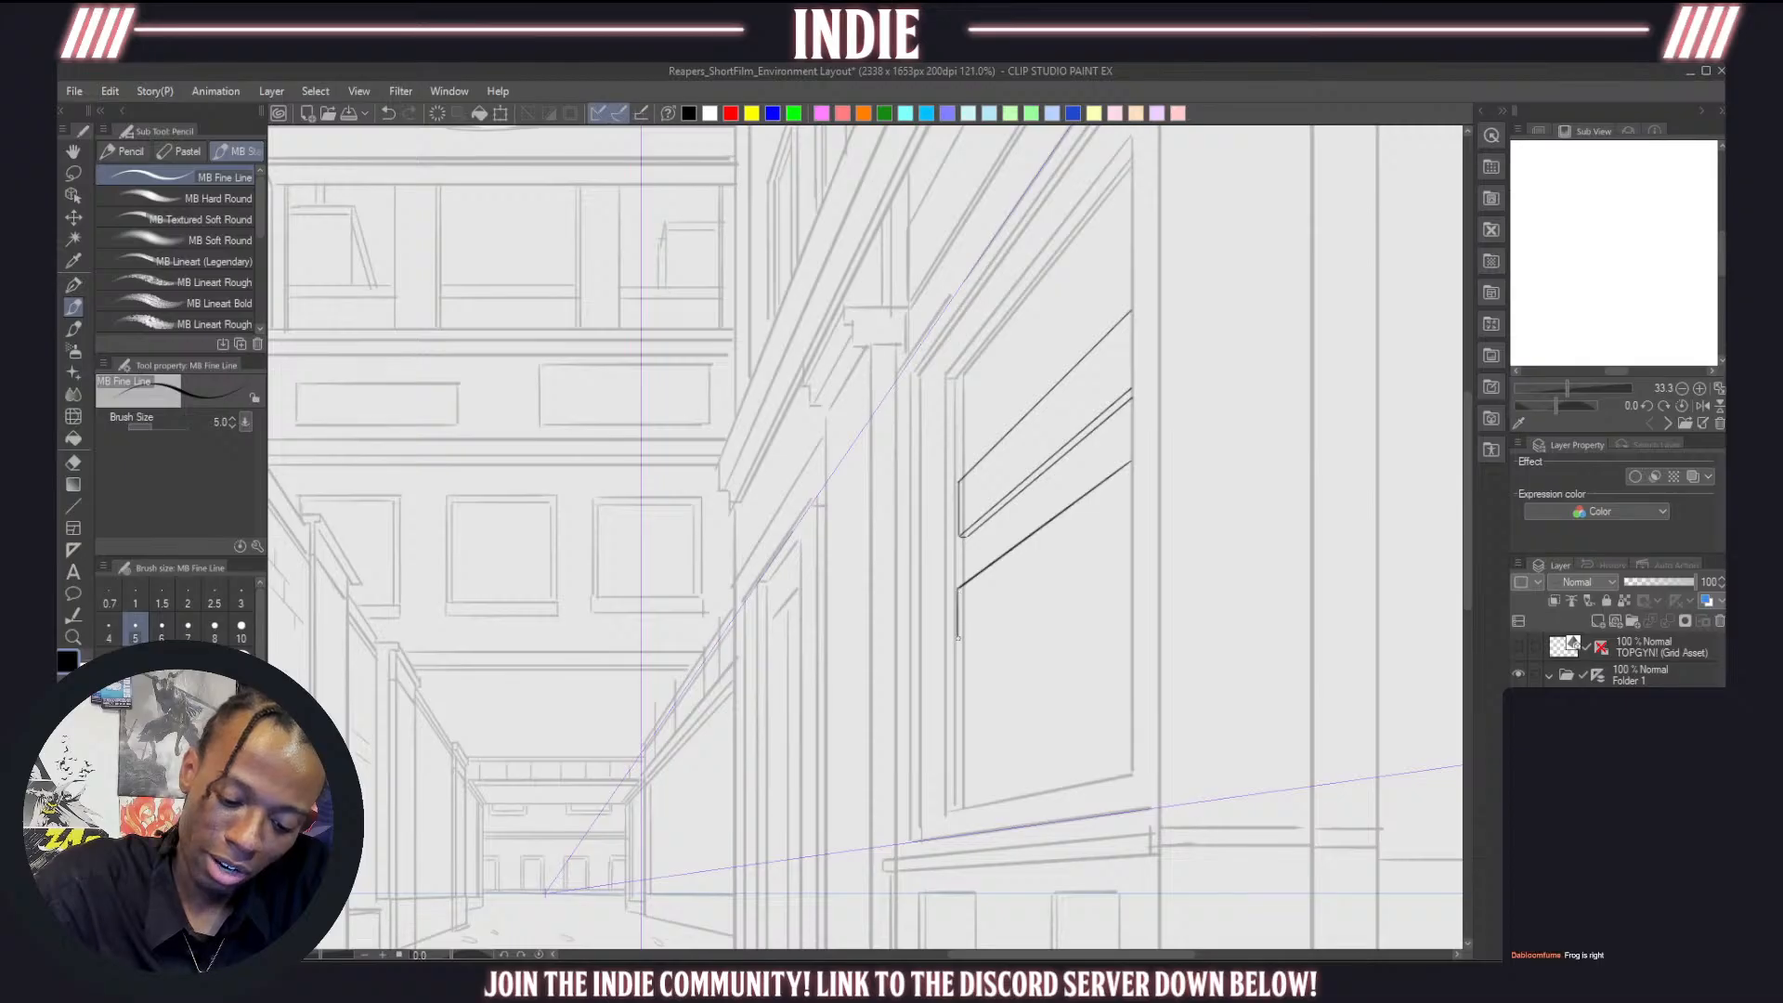
pyautogui.hotkey('ctrl', 'z')
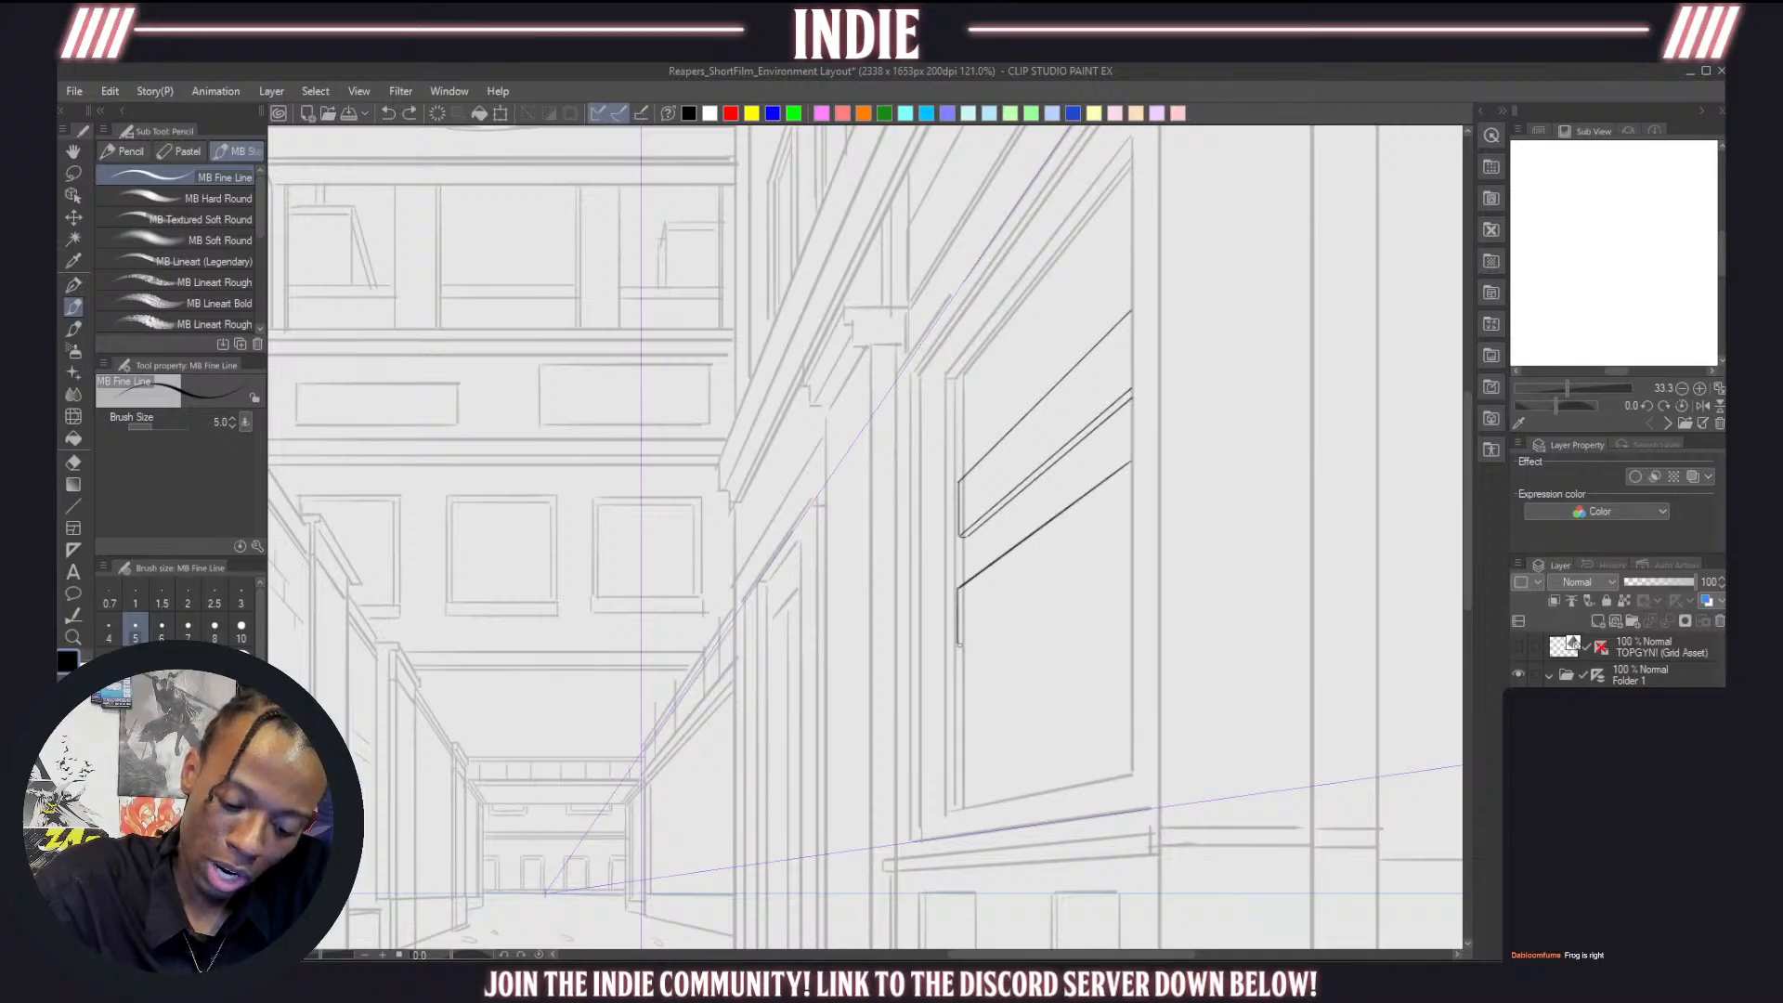
pyautogui.moveTo(959, 641); pyautogui.dragTo(1132, 539)
pyautogui.moveTo(960, 643); pyautogui.dragTo(1135, 528)
pyautogui.hotkey('ctrl', 'z')
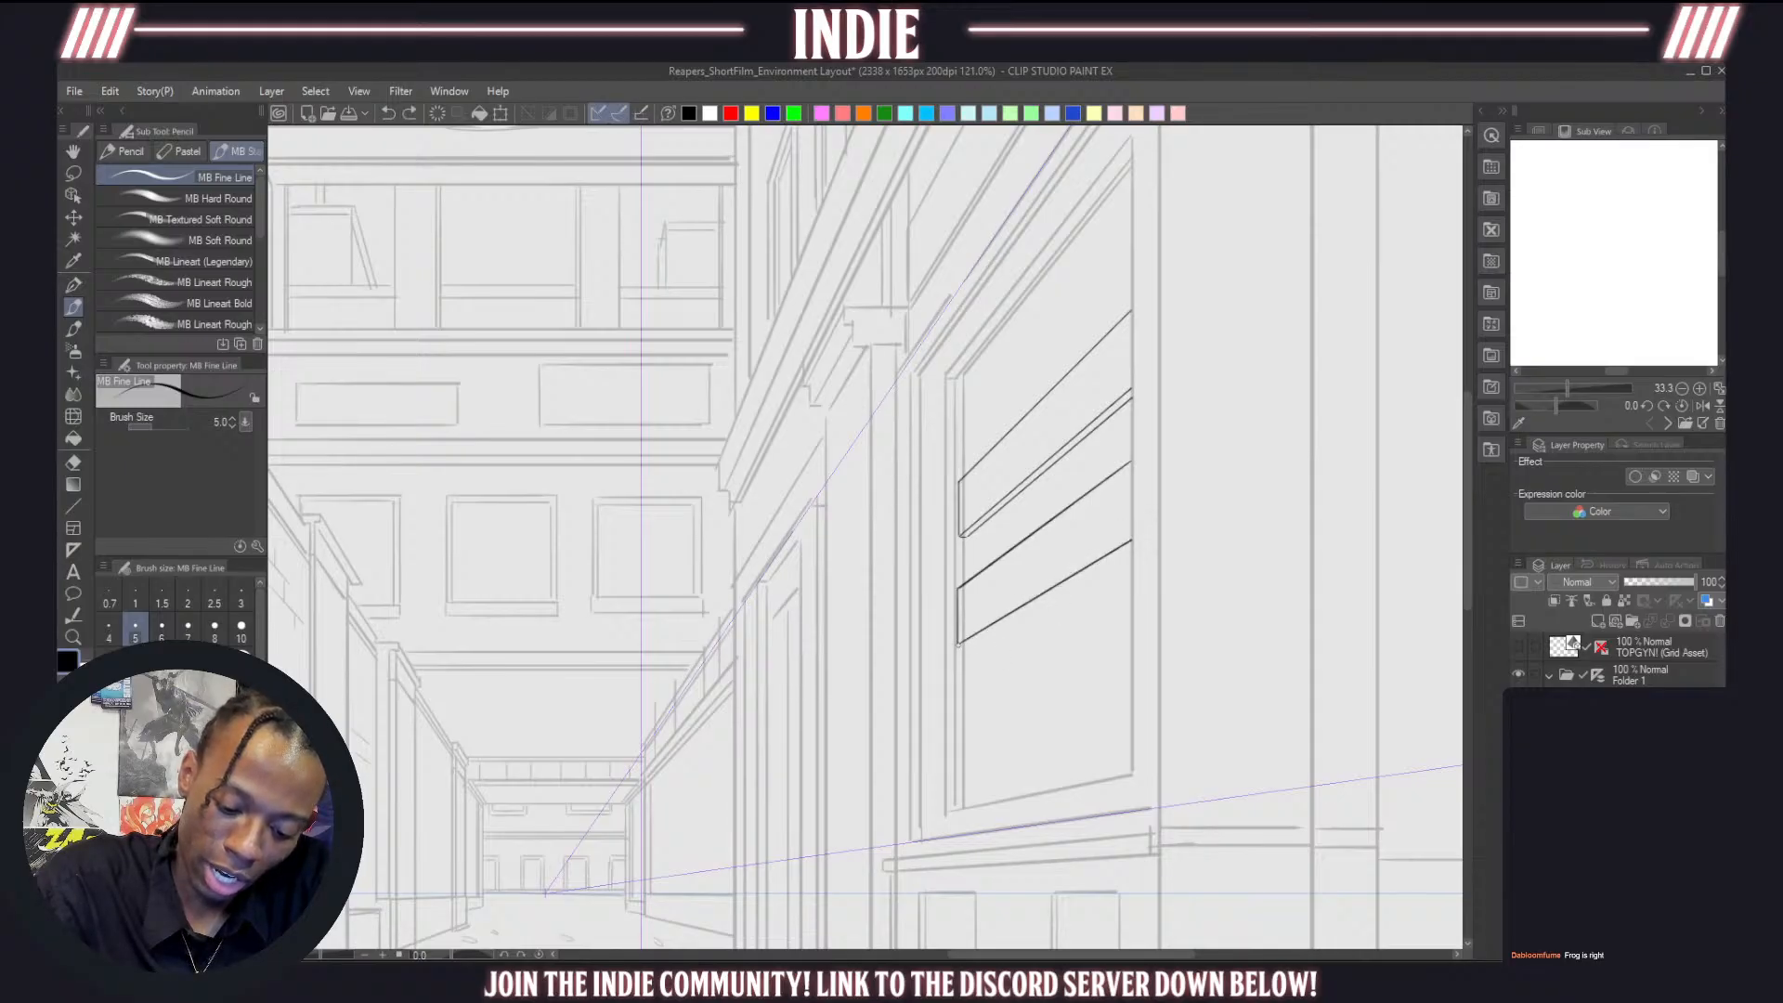
pyautogui.moveTo(959, 644); pyautogui.dragTo(1134, 533)
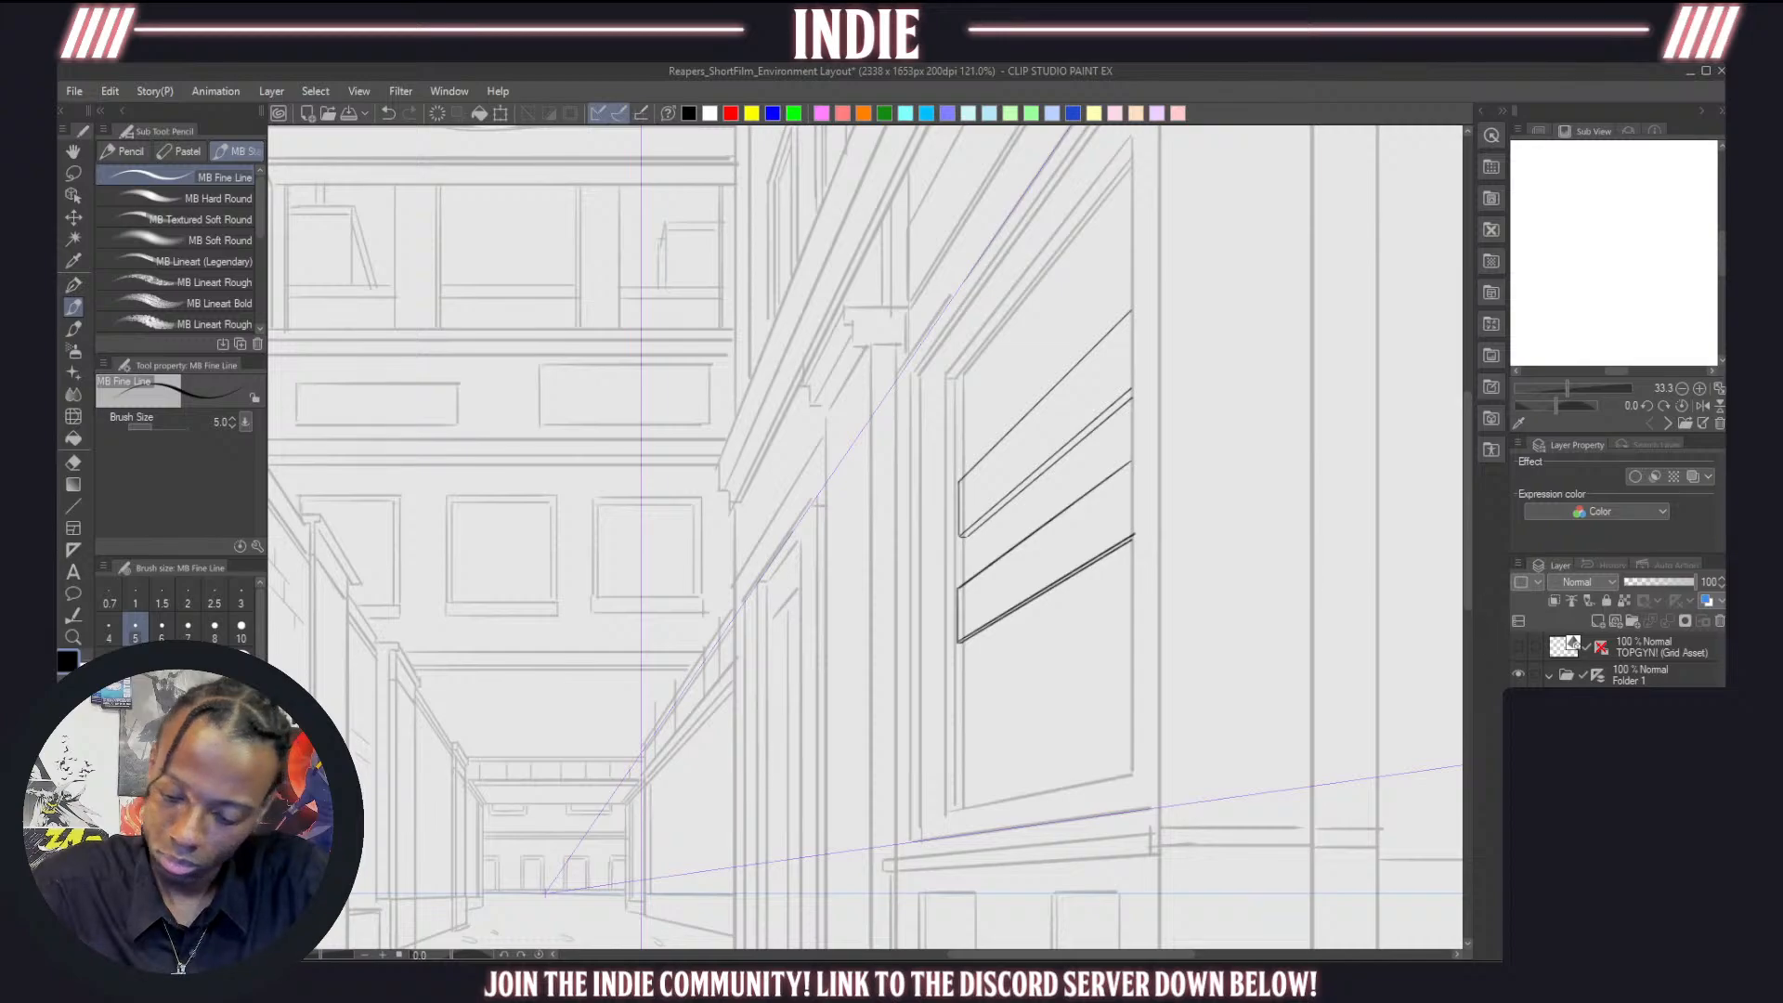
# Transfer the perspective ruler from Folder 1 back to the faded Base folder, testing strokes across the window and undoing them
pyautogui.click(1599, 678)
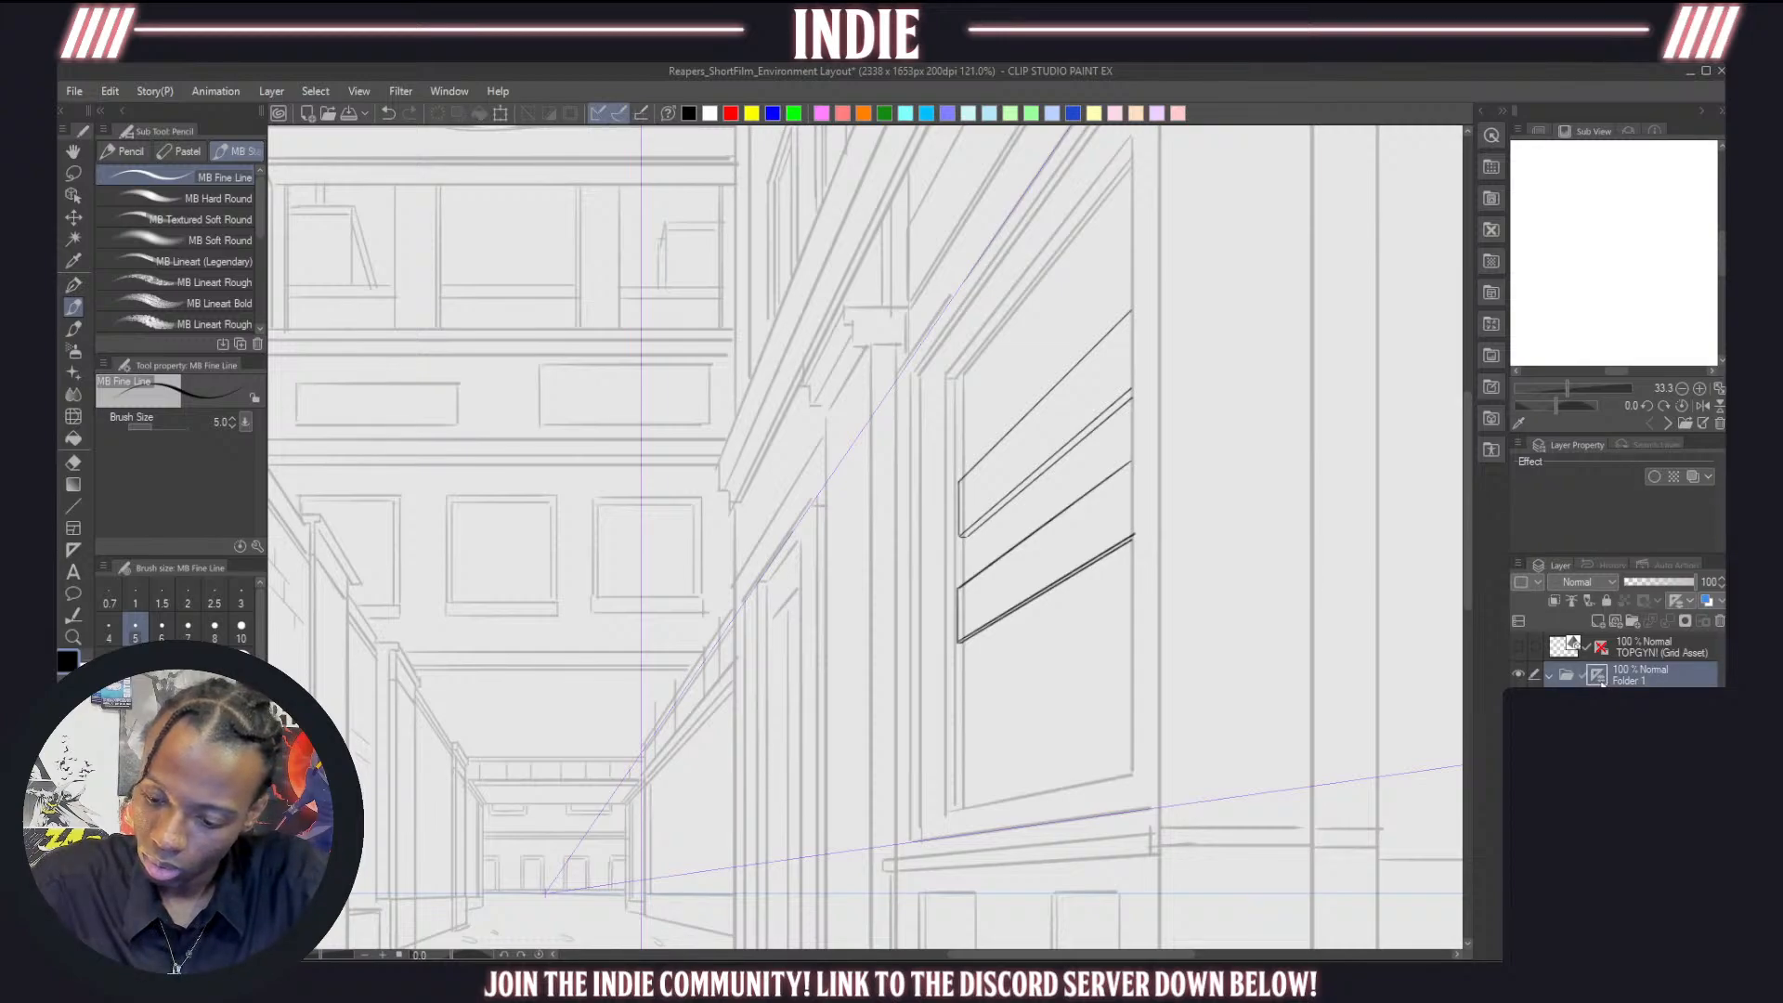
pyautogui.moveTo(1598, 677); pyautogui.dragTo(1599, 706)
pyautogui.click(1639, 734)
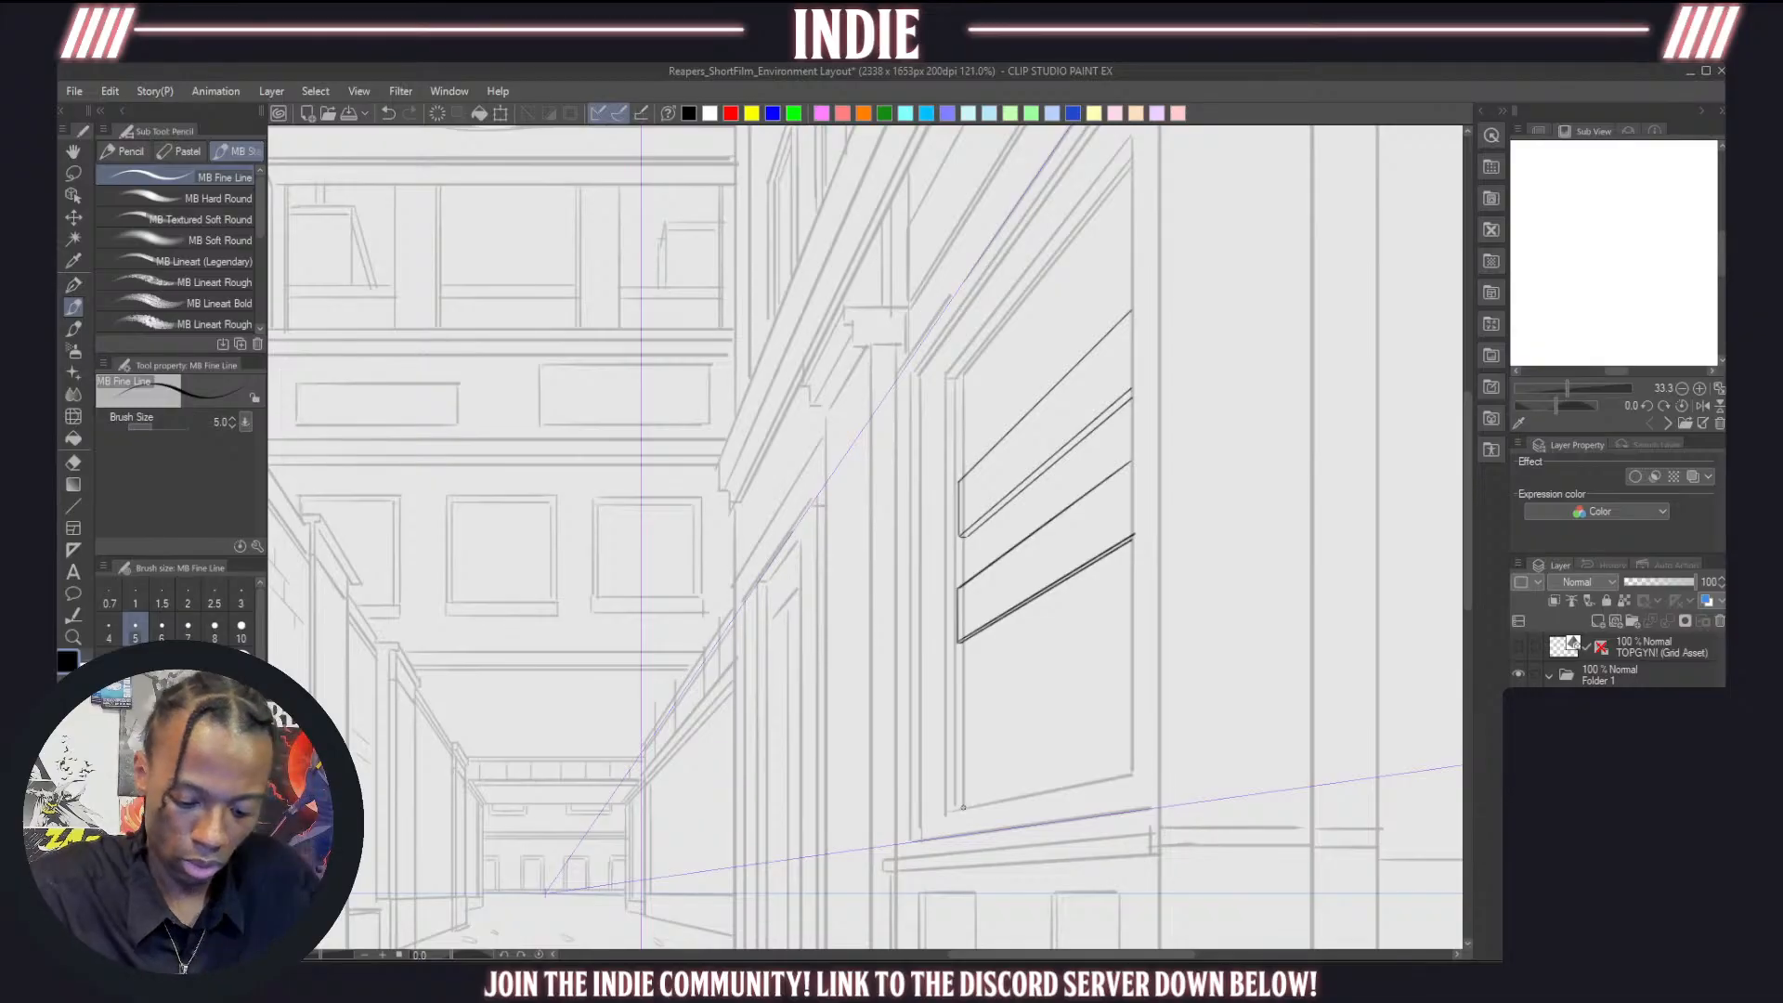
pyautogui.keyDown('shift'); pyautogui.click(1133, 539); pyautogui.keyUp('shift')
pyautogui.hotkey('ctrl', 'z')
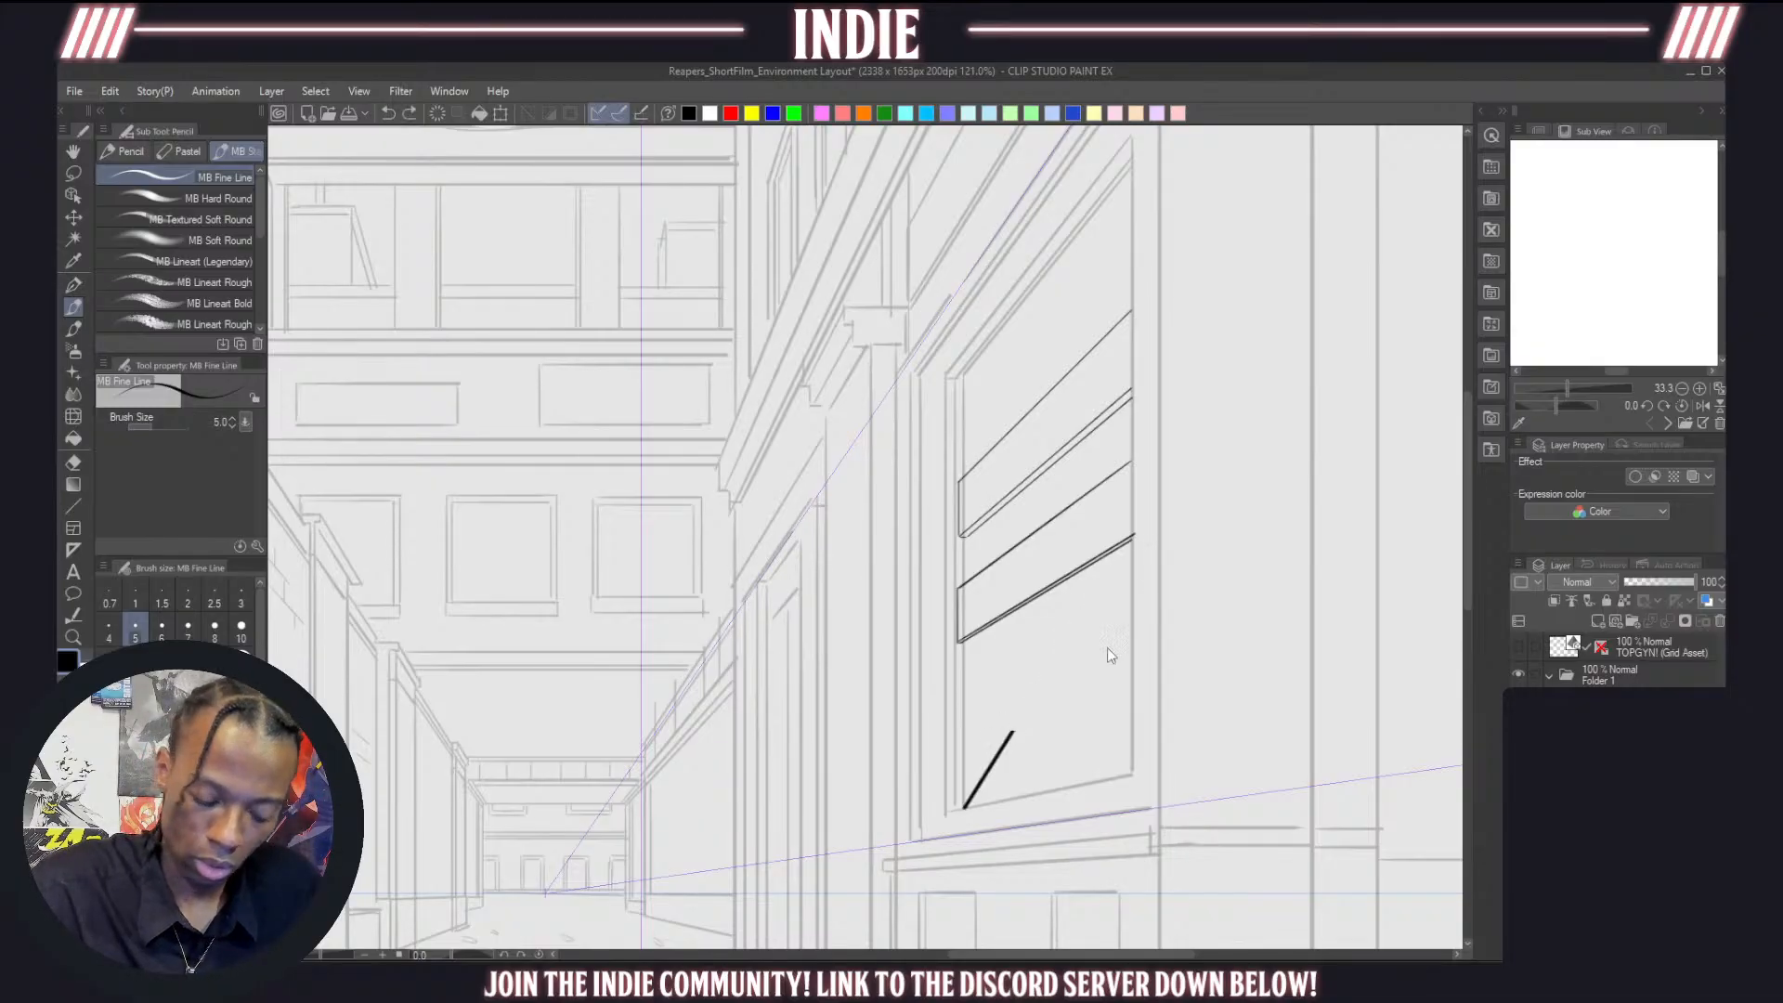
pyautogui.moveTo(1133, 539); pyautogui.dragTo(899, 682)
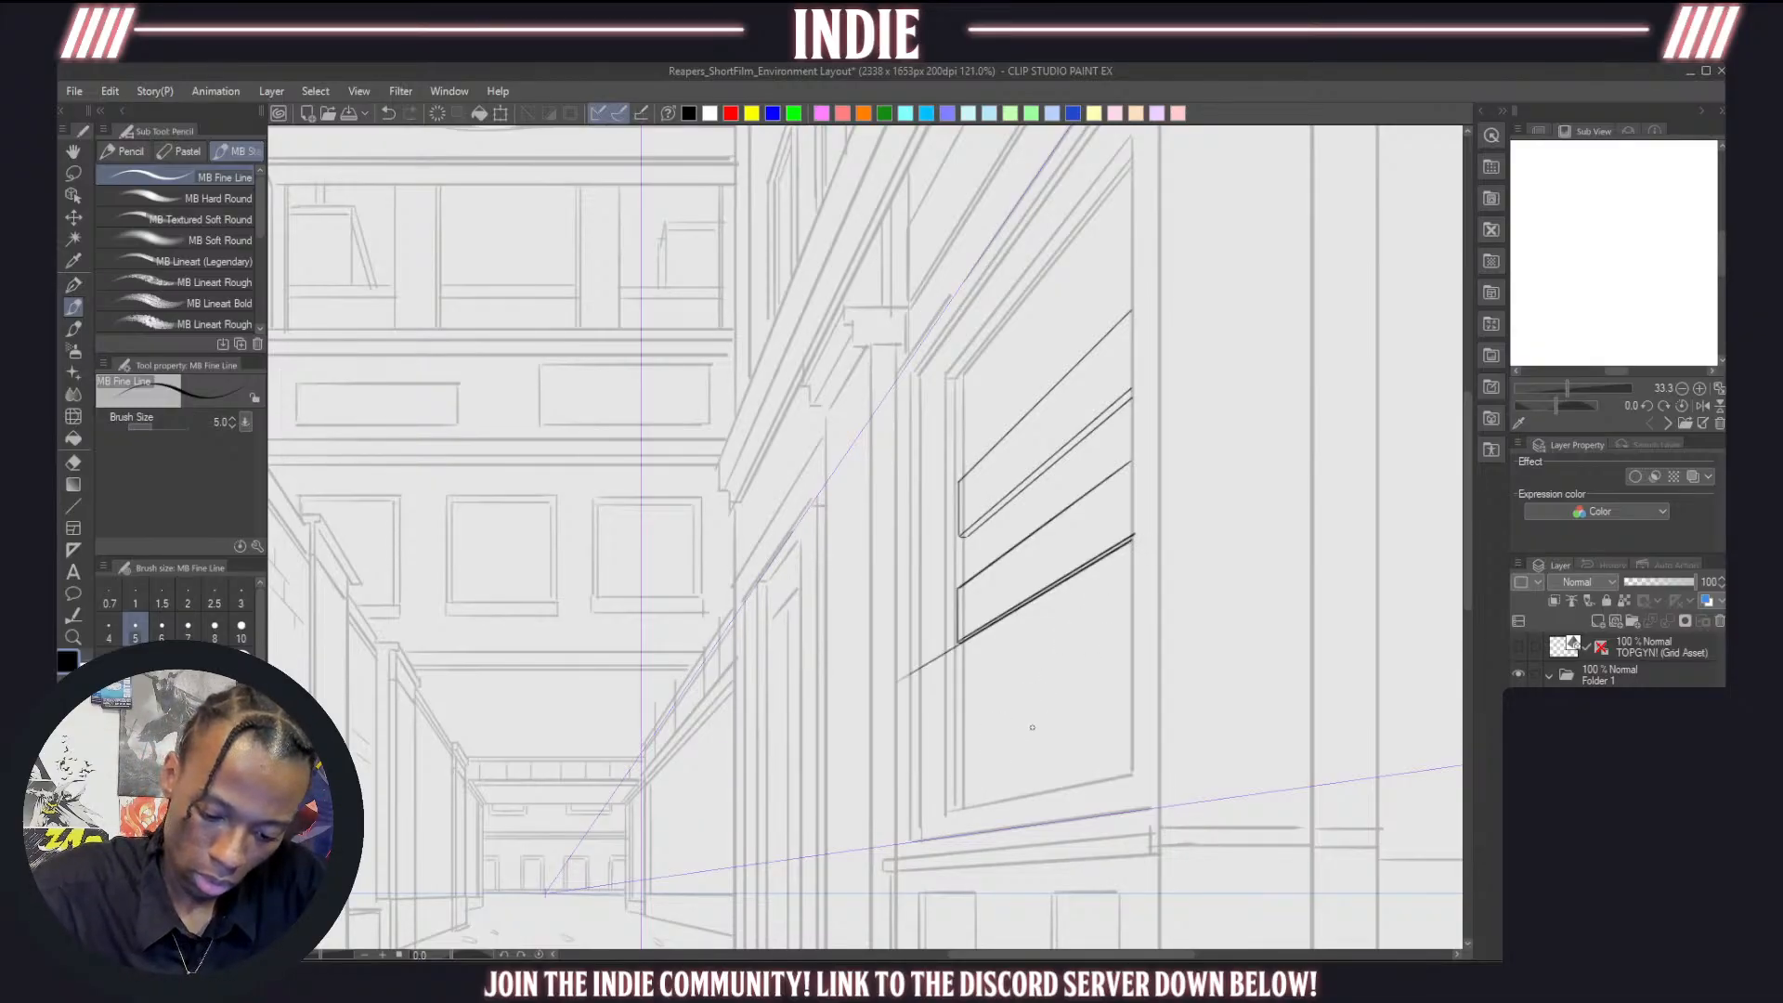
pyautogui.hotkey('ctrl', 'z')
# Change the display setting of the Base folder's ruler so it stops guiding strokes on the line art layer, and return to that layer
pyautogui.click(1639, 734)
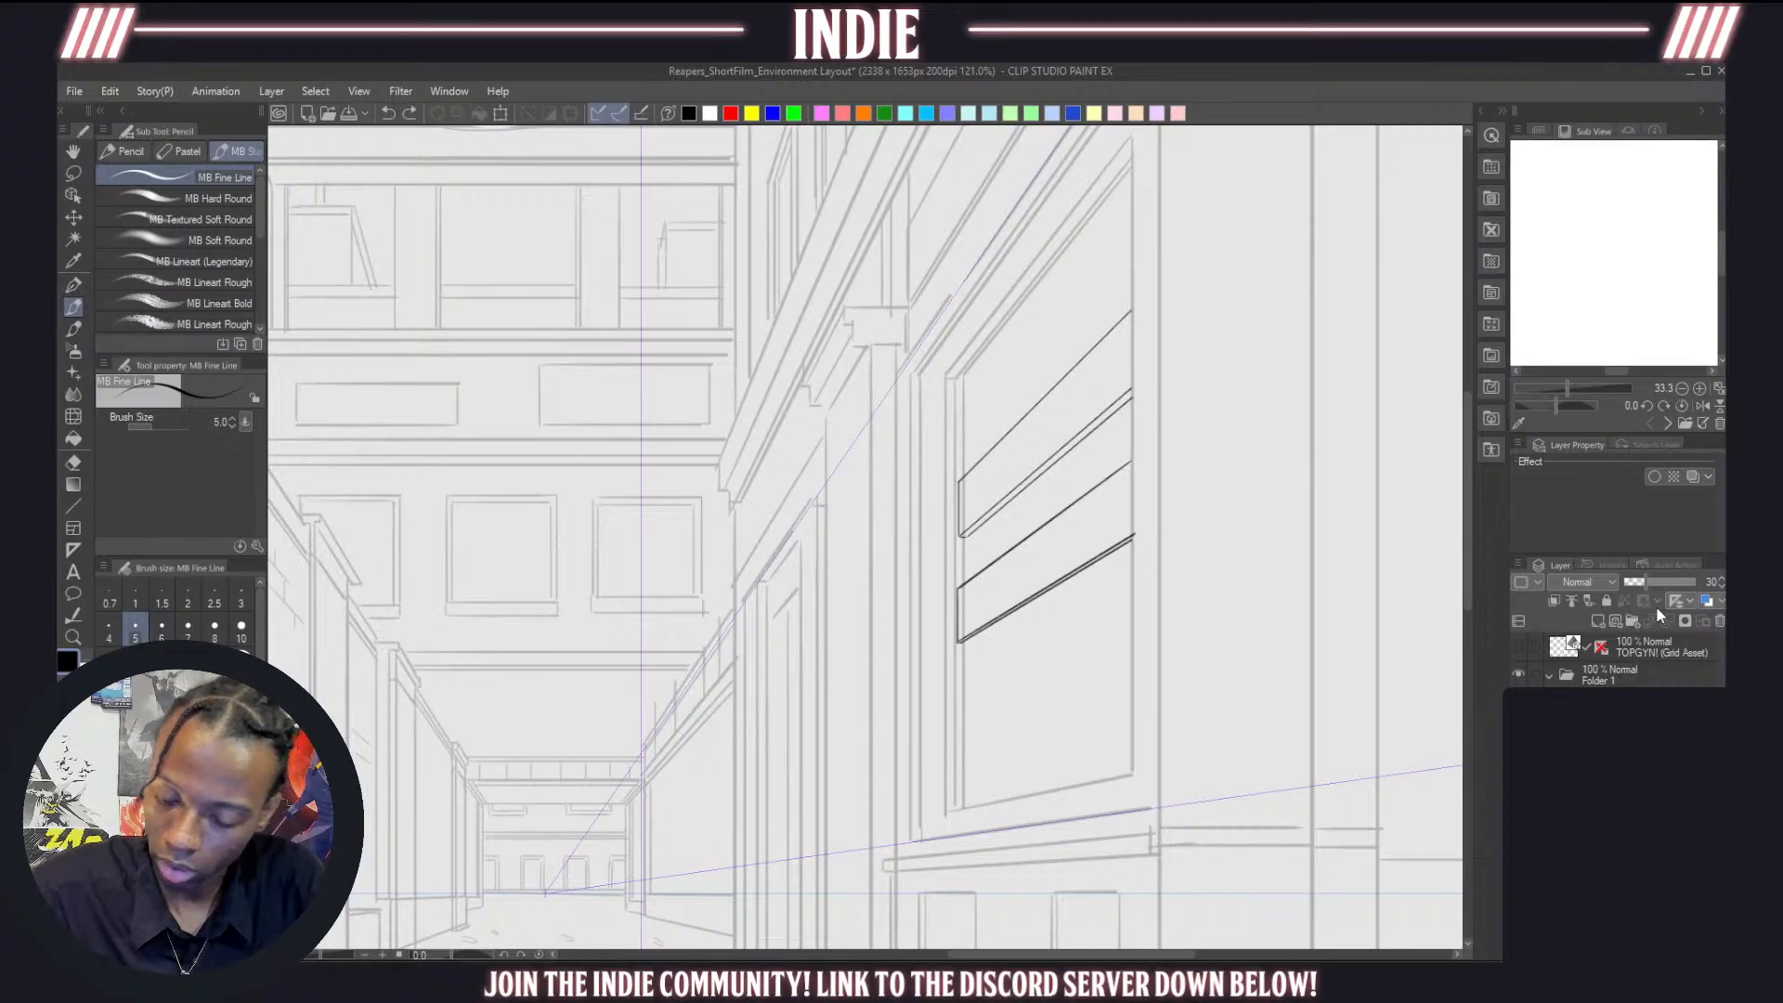
pyautogui.rightClick(1602, 734)
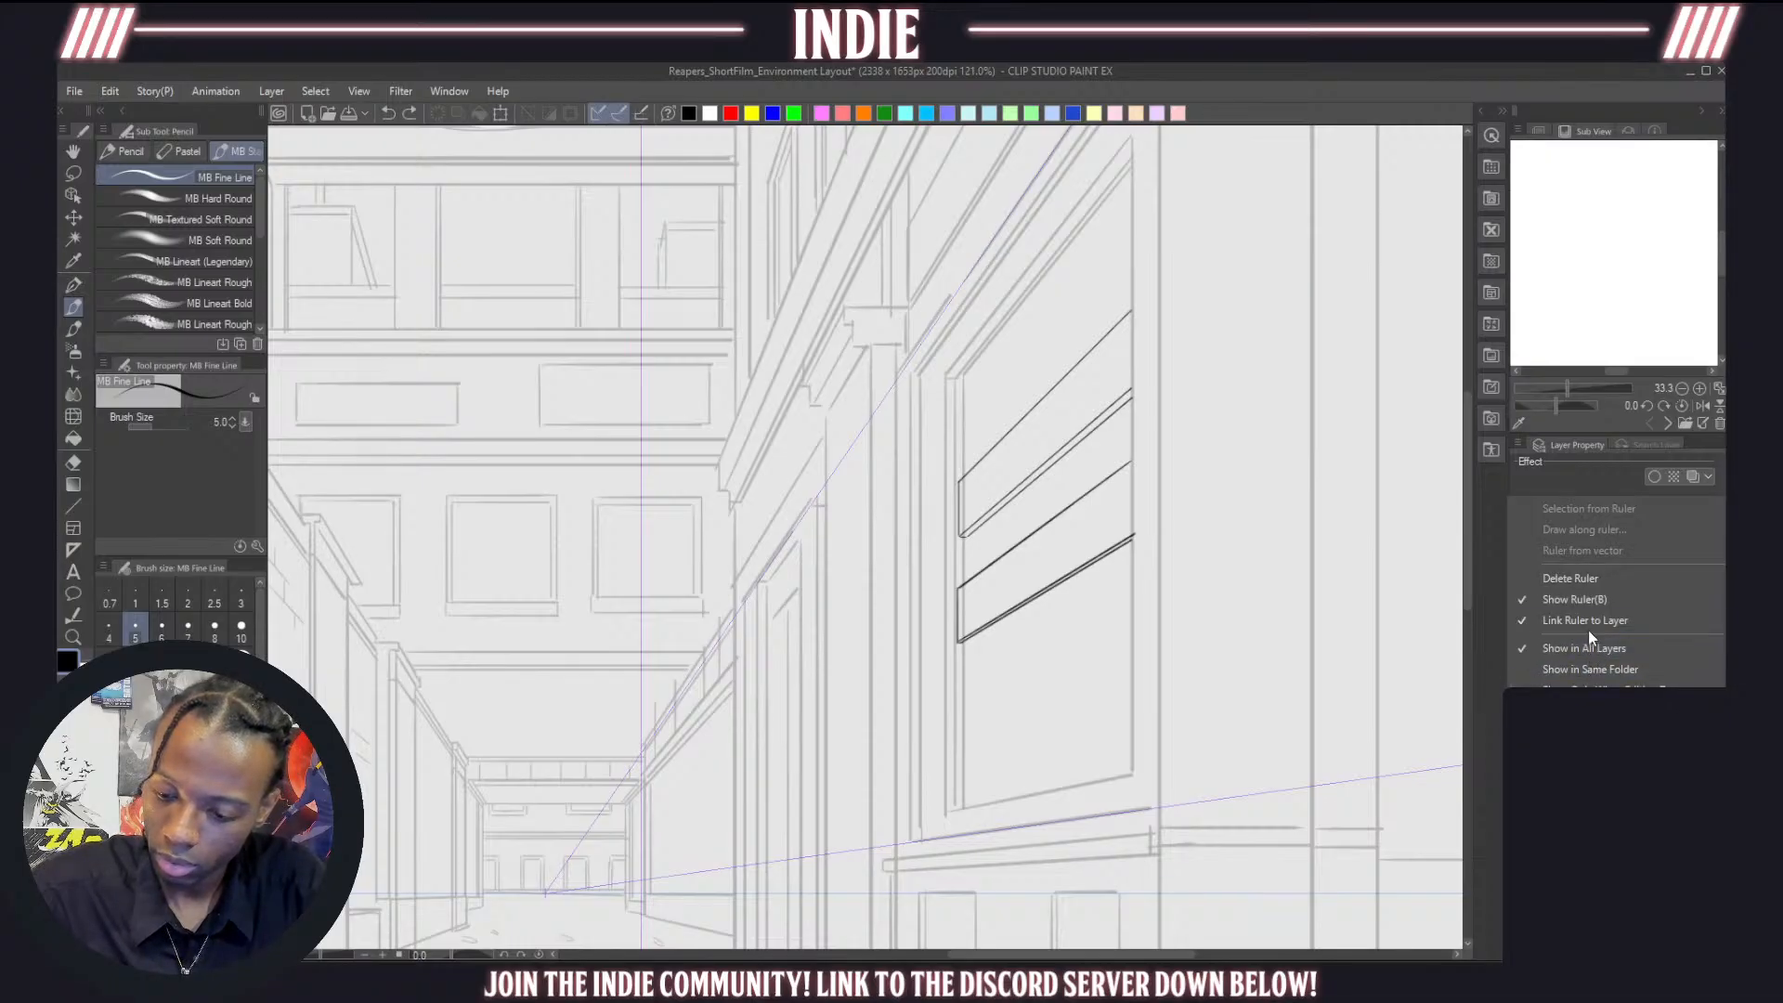
pyautogui.click(1585, 598)
pyautogui.click(1640, 706)
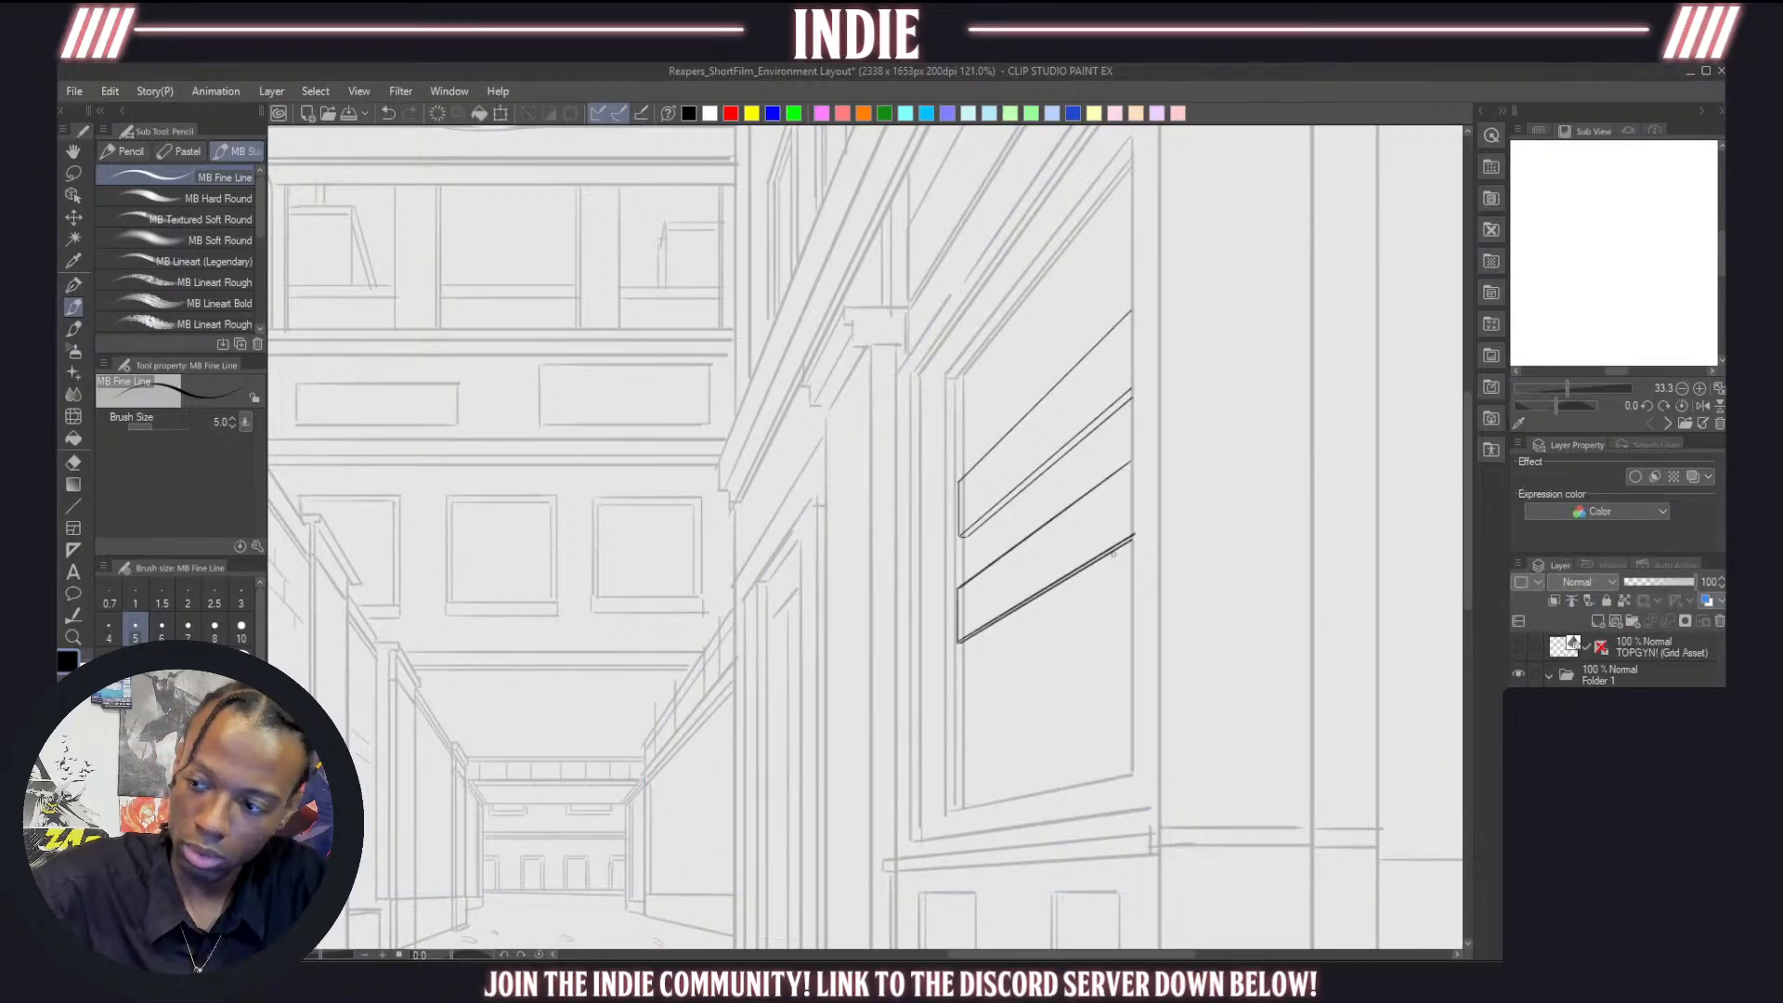
pyautogui.moveTo(966, 806)
pyautogui.mouseDown()
pyautogui.moveTo(1097, 593)
pyautogui.moveTo(959, 808)
pyautogui.mouseUp()
pyautogui.hotkey('ctrl', 'z')
pyautogui.hotkey('ctrl', 'z')
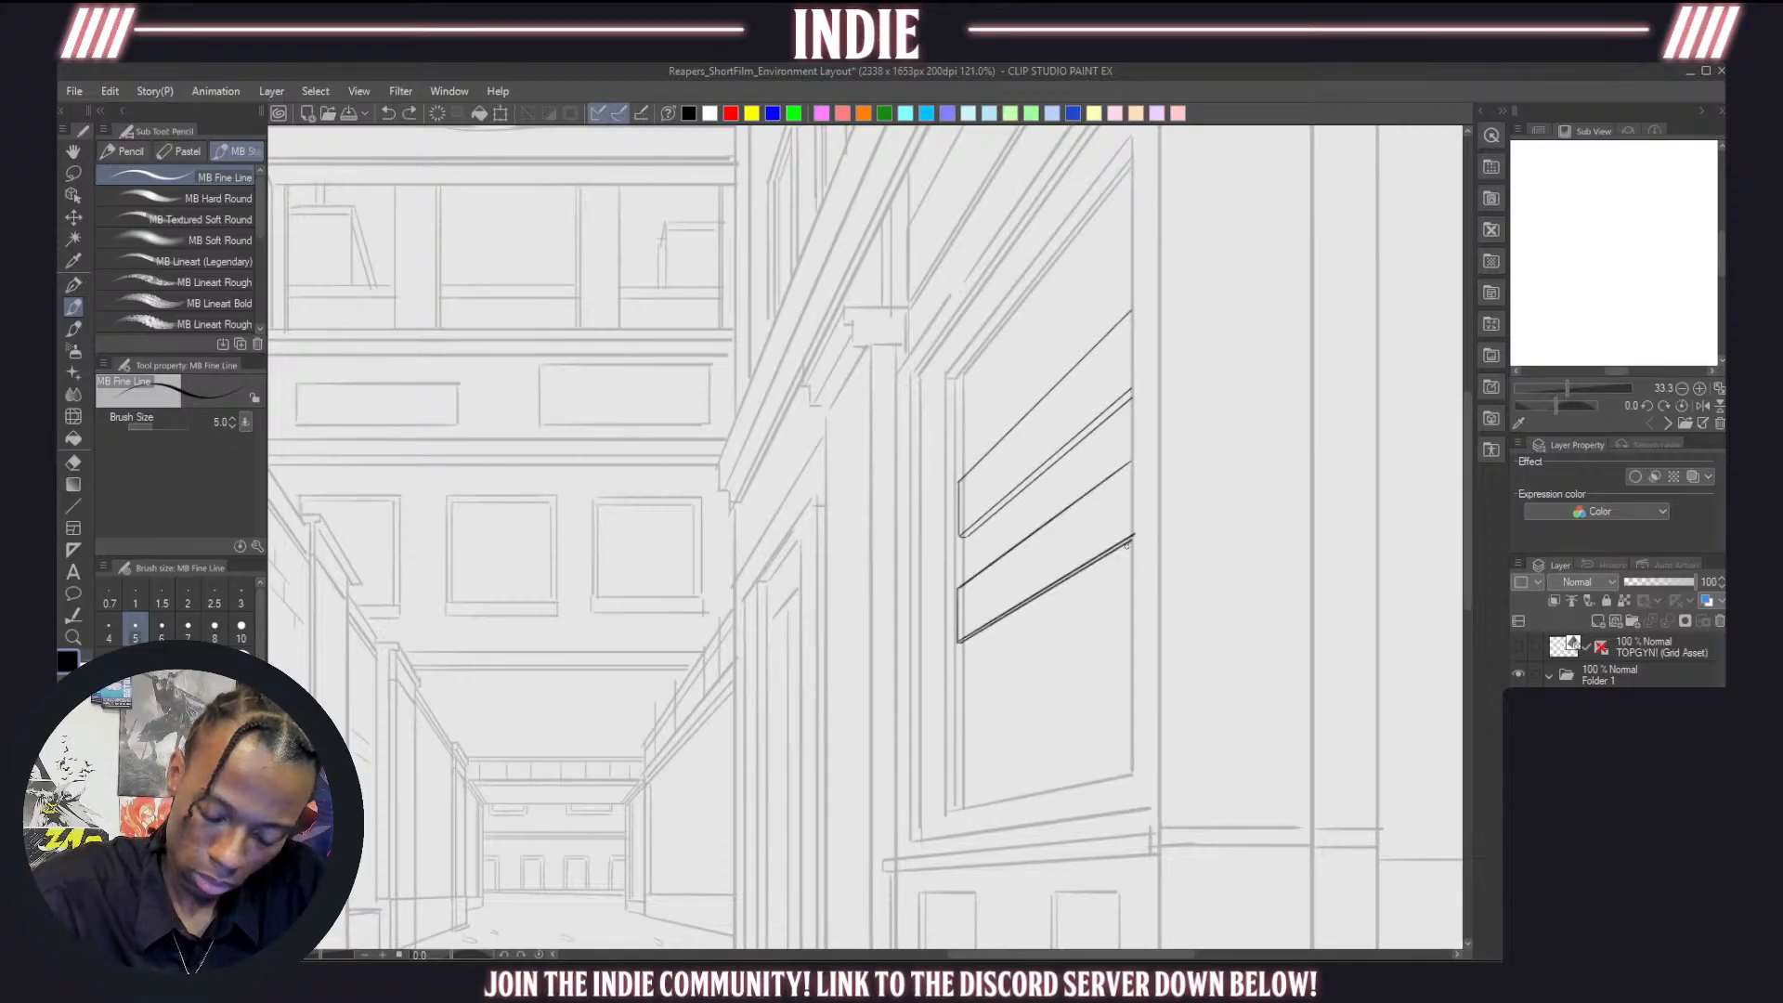
pyautogui.moveTo(1129, 545); pyautogui.dragTo(981, 785)
pyautogui.hotkey('ctrl', 'z')
pyautogui.moveTo(1130, 545); pyautogui.dragTo(966, 804)
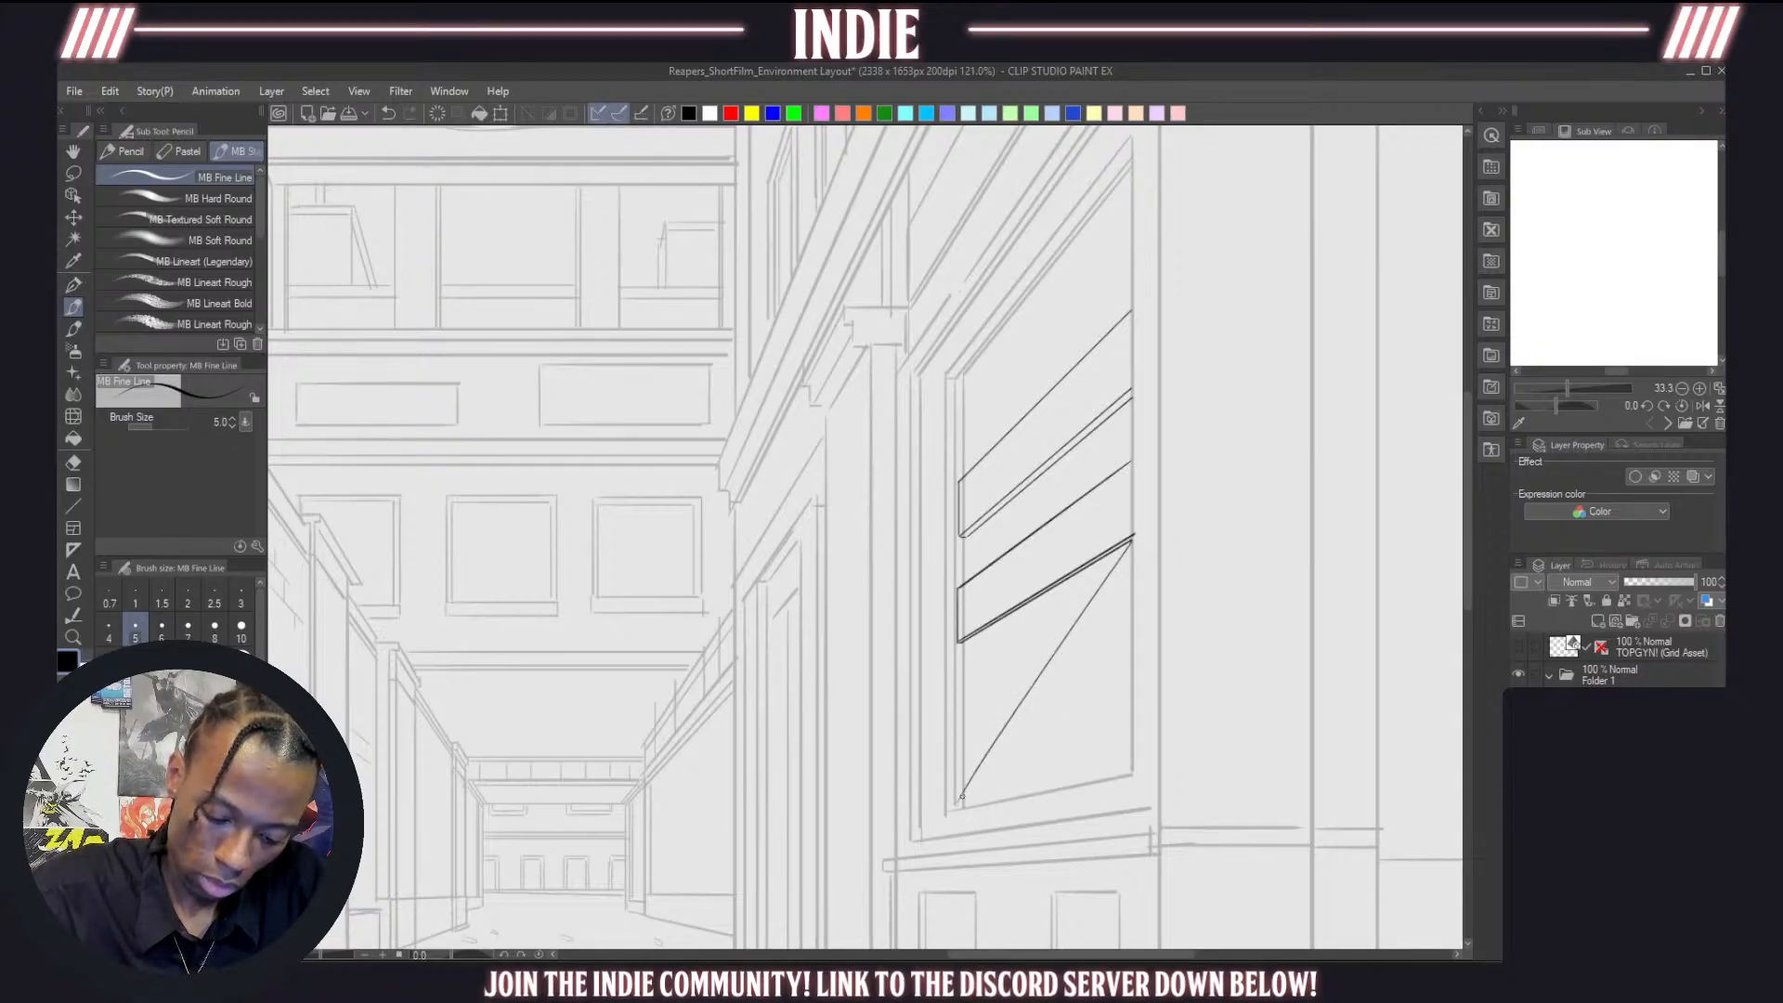
pyautogui.hotkey('ctrl', 'z')
pyautogui.moveTo(1132, 541)
pyautogui.mouseDown()
pyautogui.moveTo(964, 810)
pyautogui.moveTo(1022, 747)
pyautogui.moveTo(979, 796)
pyautogui.mouseUp()
pyautogui.hotkey('ctrl', 'z')
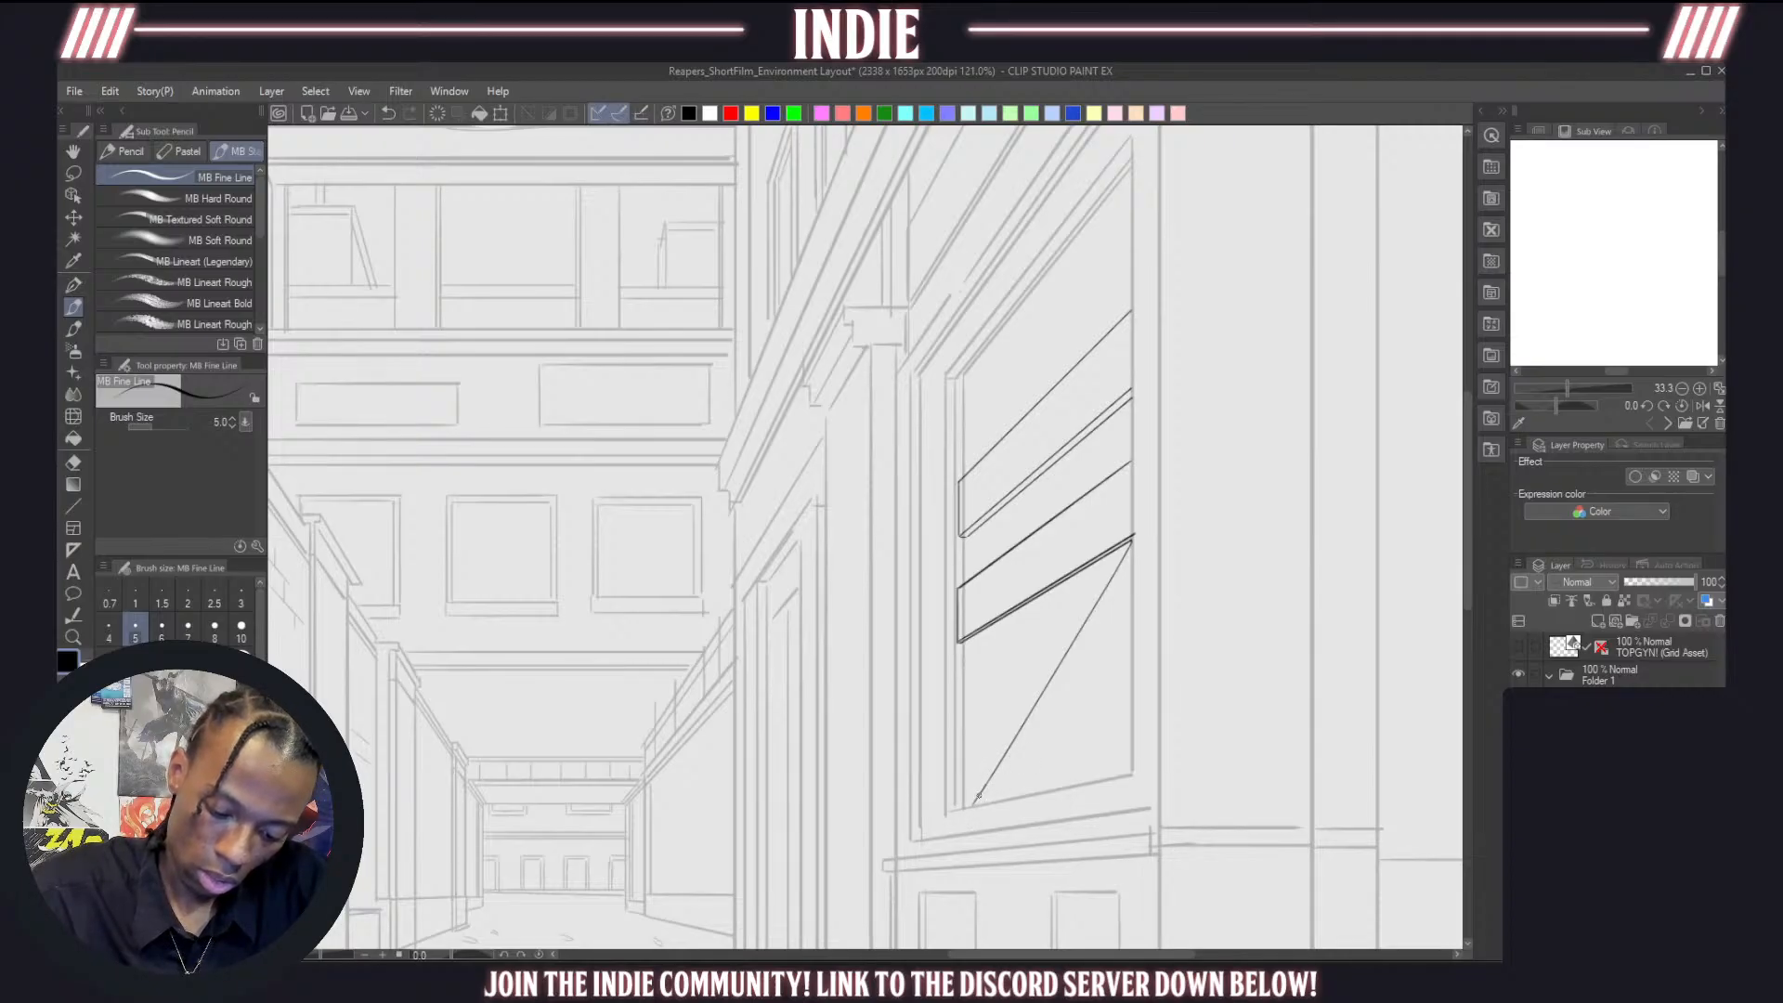
pyautogui.hotkey('ctrl', 'z')
pyautogui.hotkey('ctrl', 'z')
pyautogui.moveTo(1131, 544)
pyautogui.mouseDown()
pyautogui.moveTo(960, 808)
pyautogui.moveTo(1133, 542)
pyautogui.mouseUp()
pyautogui.hotkey('ctrl', 'z')
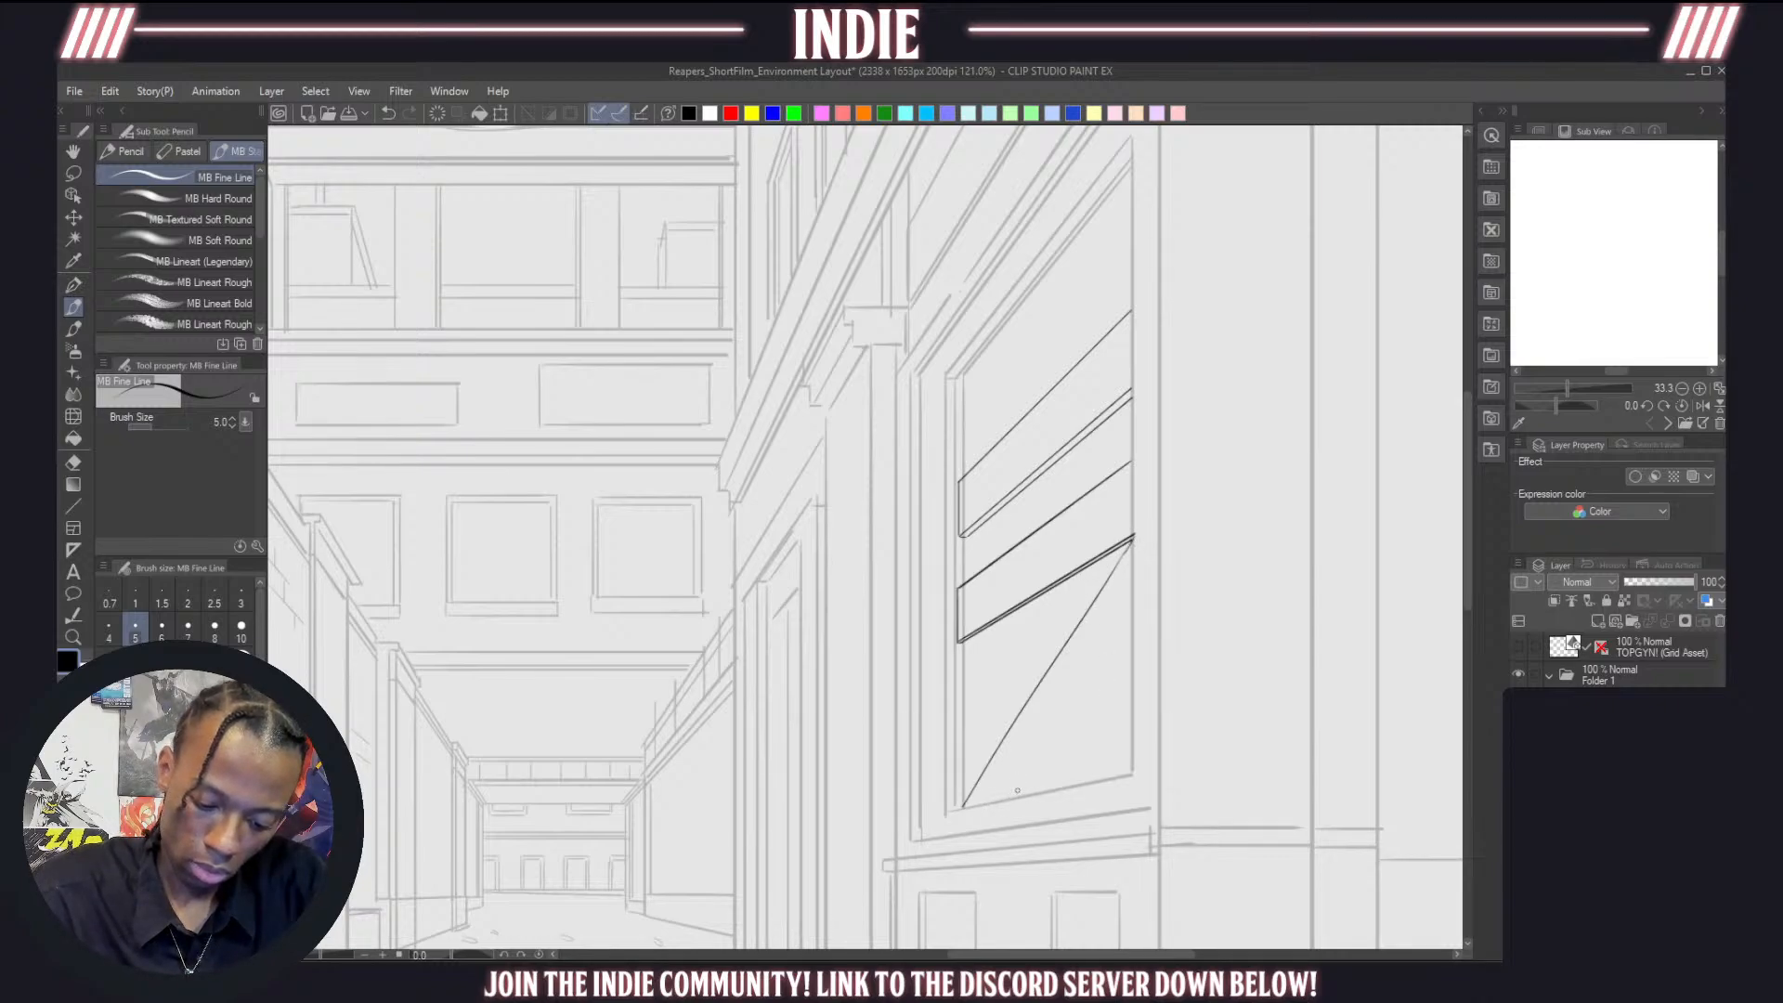
pyautogui.hotkey('ctrl', 'z')
# Draw a freehand diagonal from the second plank's near lower corner down to the window's far side as the third plank's upper edge, redrawing until it fits
pyautogui.moveTo(1133, 541); pyautogui.dragTo(968, 715)
pyautogui.hotkey('ctrl', 'z')
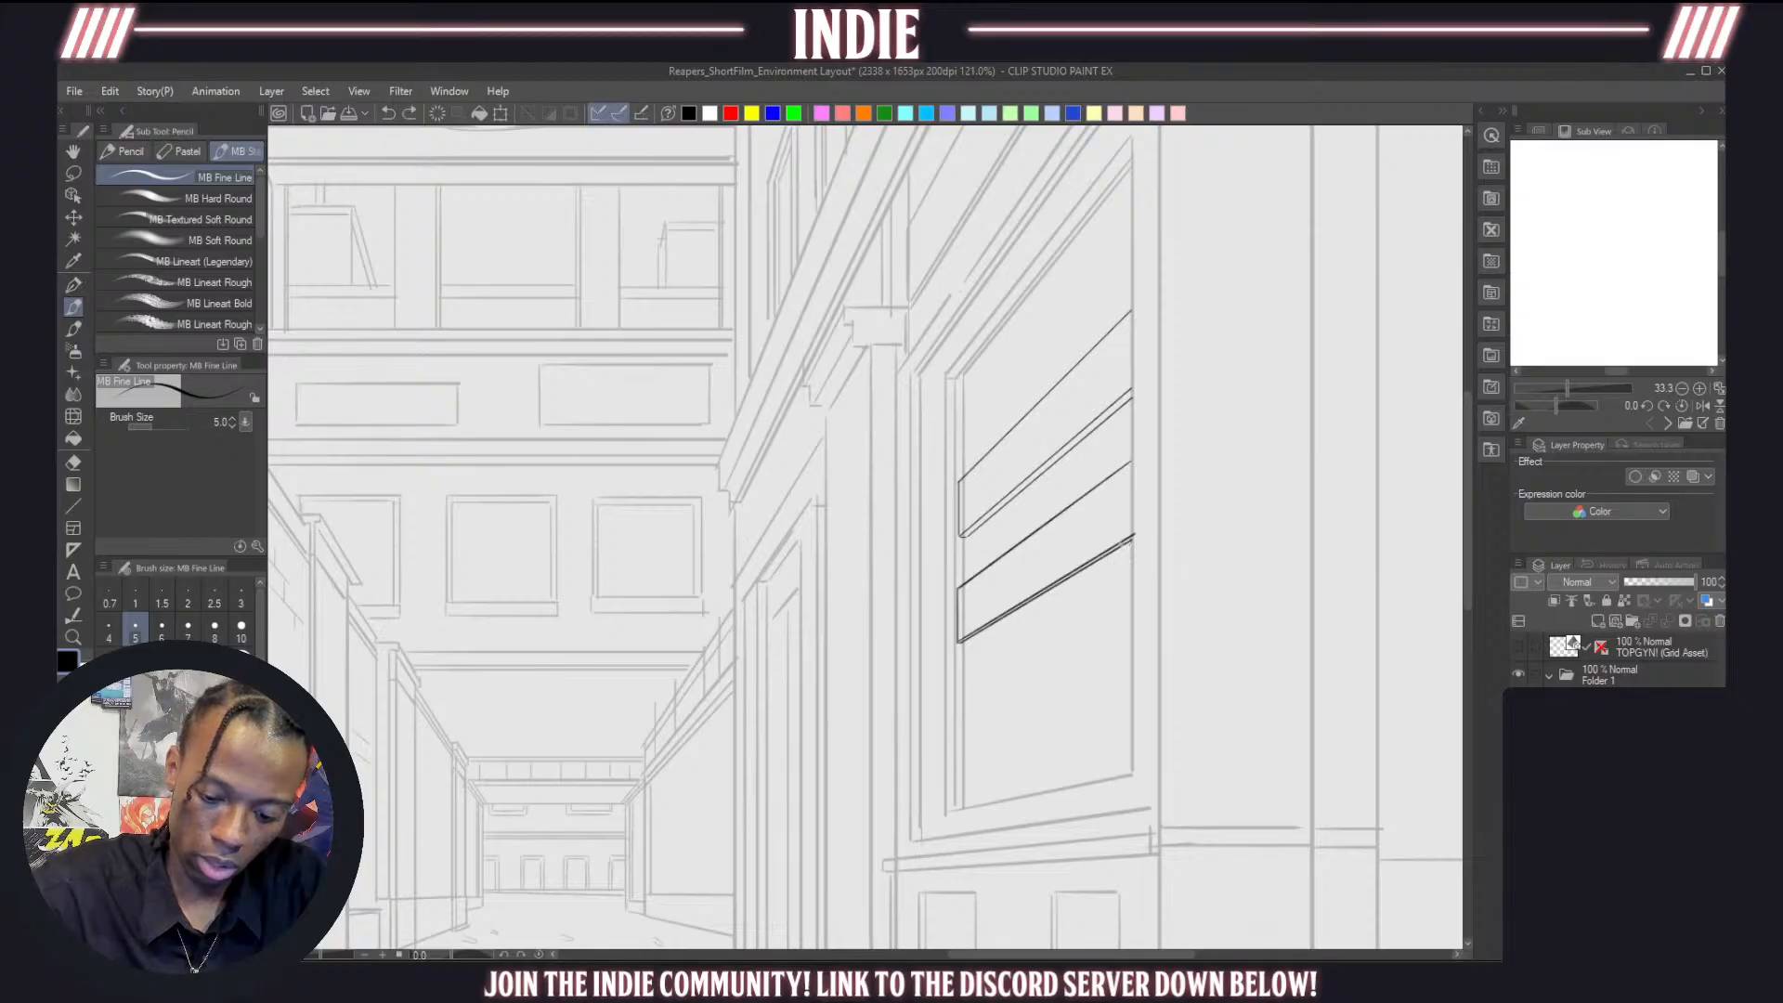
pyautogui.moveTo(1132, 541); pyautogui.dragTo(966, 717)
pyautogui.hotkey('ctrl', 'z')
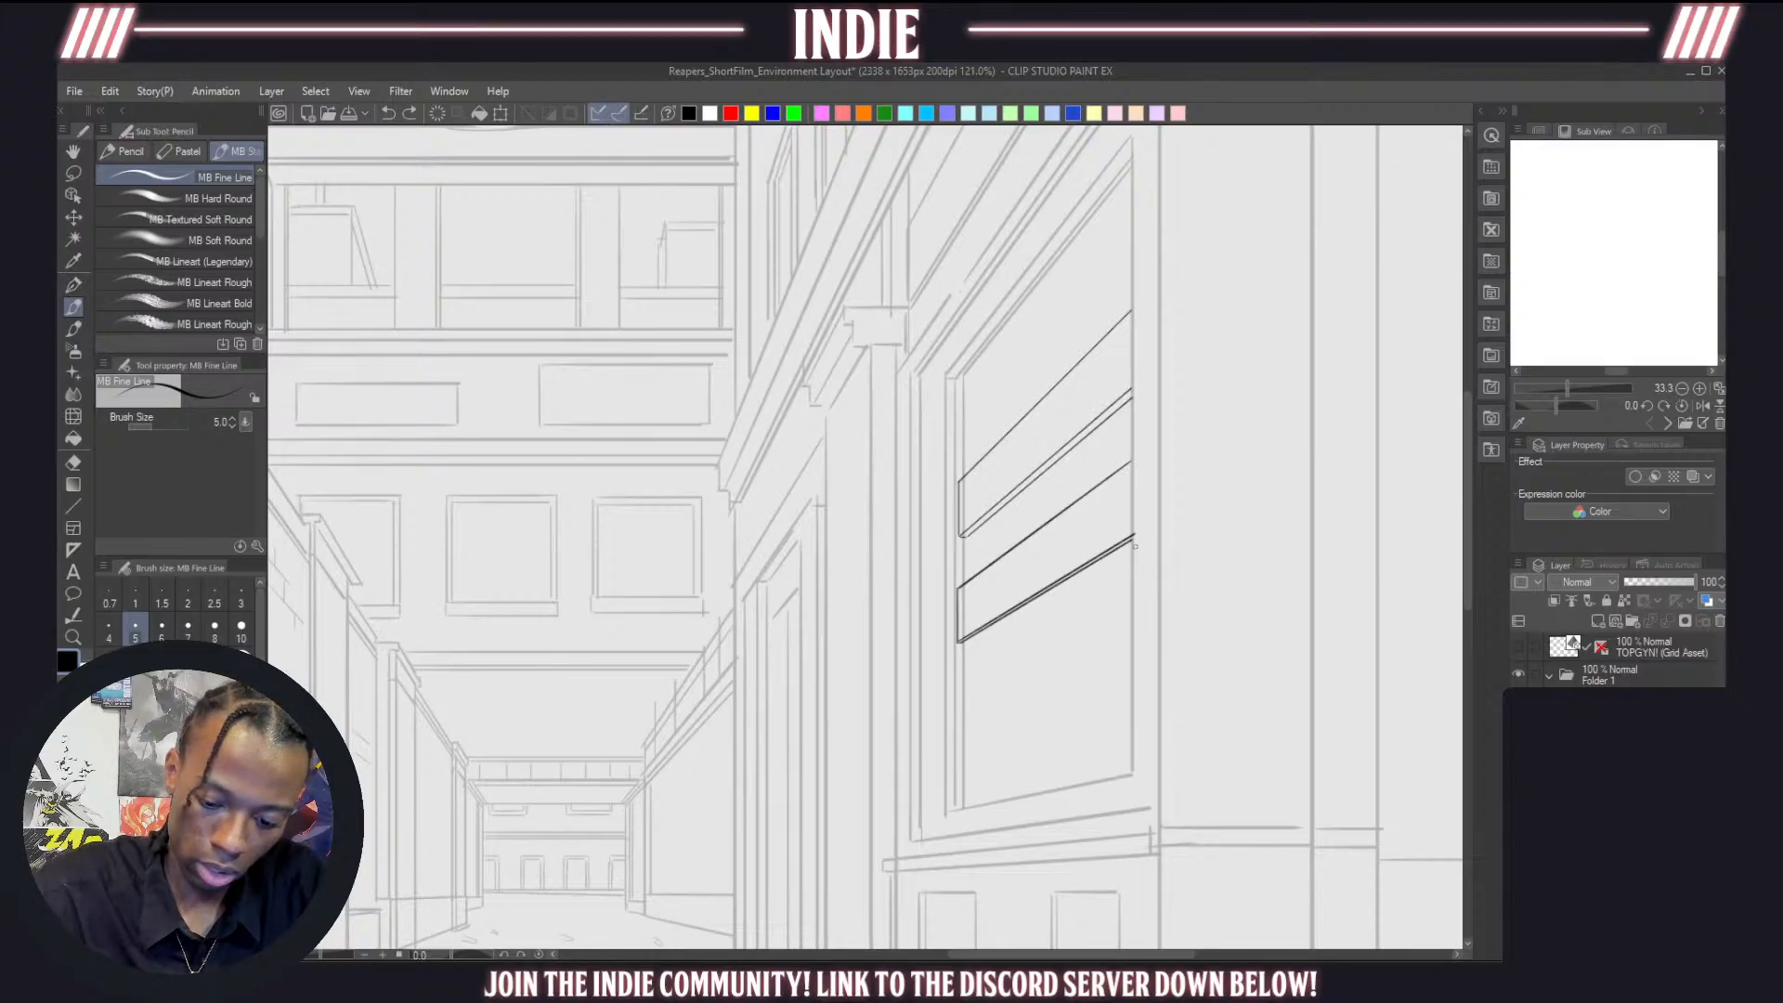
pyautogui.moveTo(1134, 540)
pyautogui.mouseDown()
pyautogui.moveTo(971, 714)
pyautogui.moveTo(1135, 541)
pyautogui.mouseUp()
pyautogui.hotkey('ctrl', 'z')
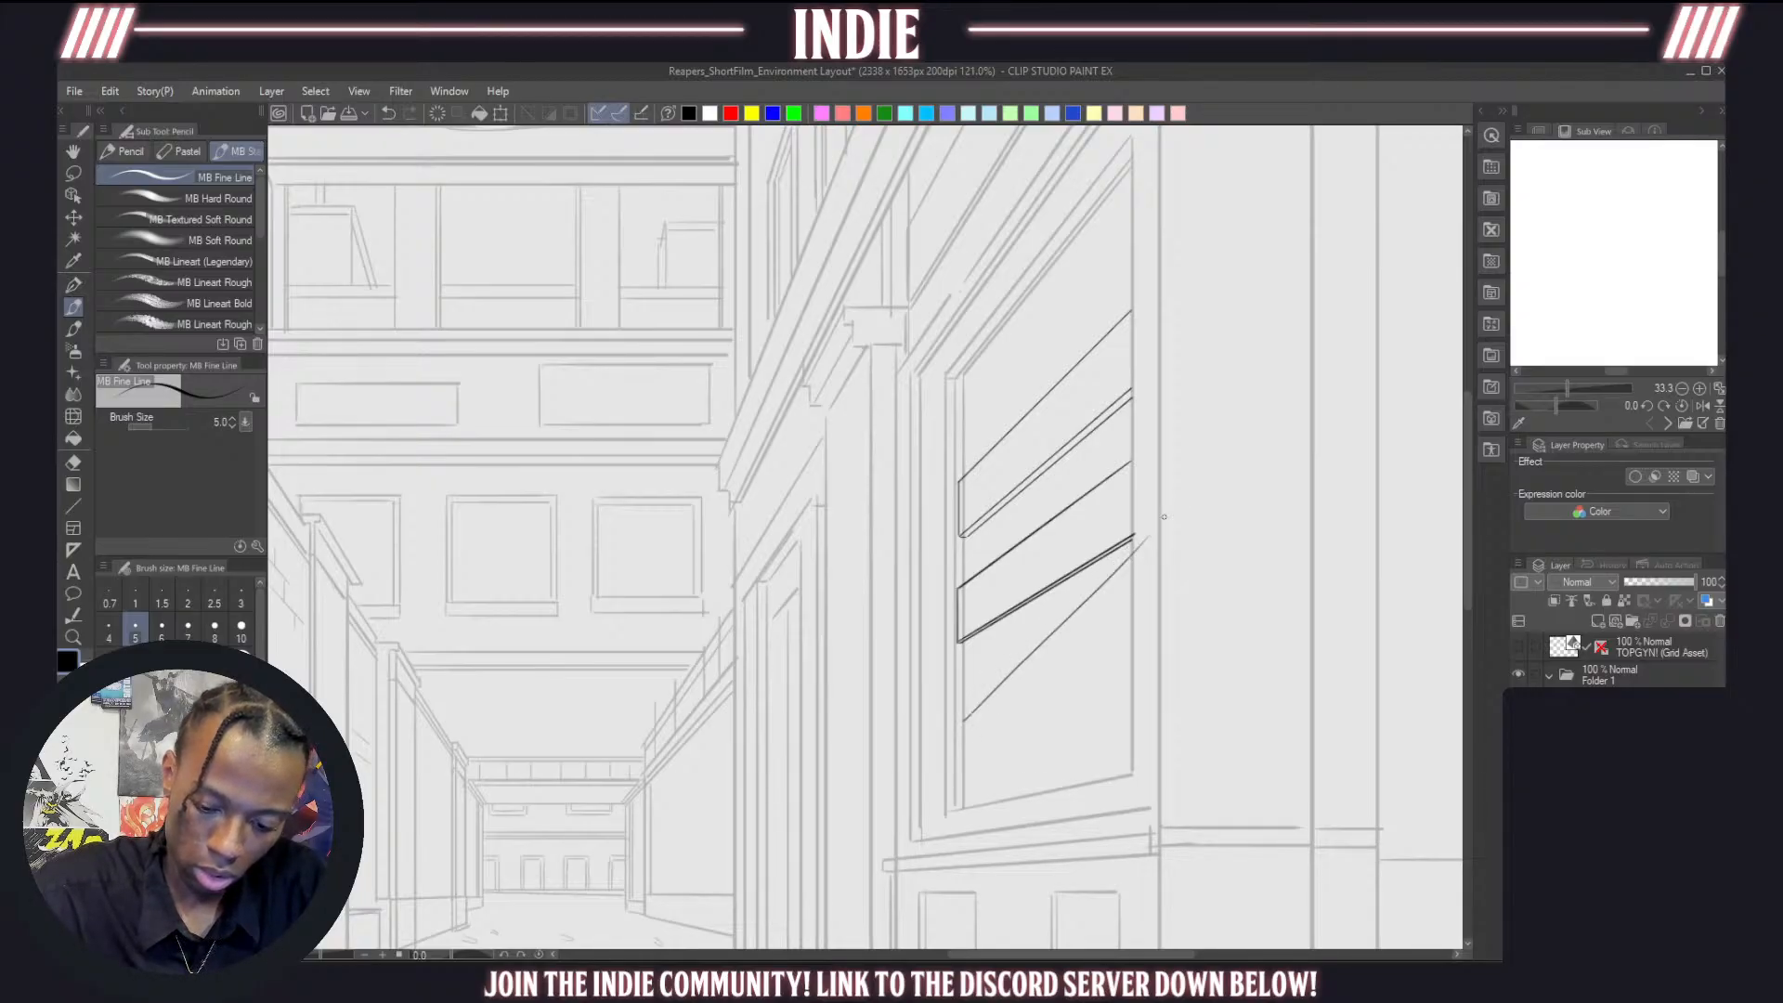
pyautogui.hotkey('ctrl', 'z')
pyautogui.moveTo(967, 710); pyautogui.dragTo(1133, 541)
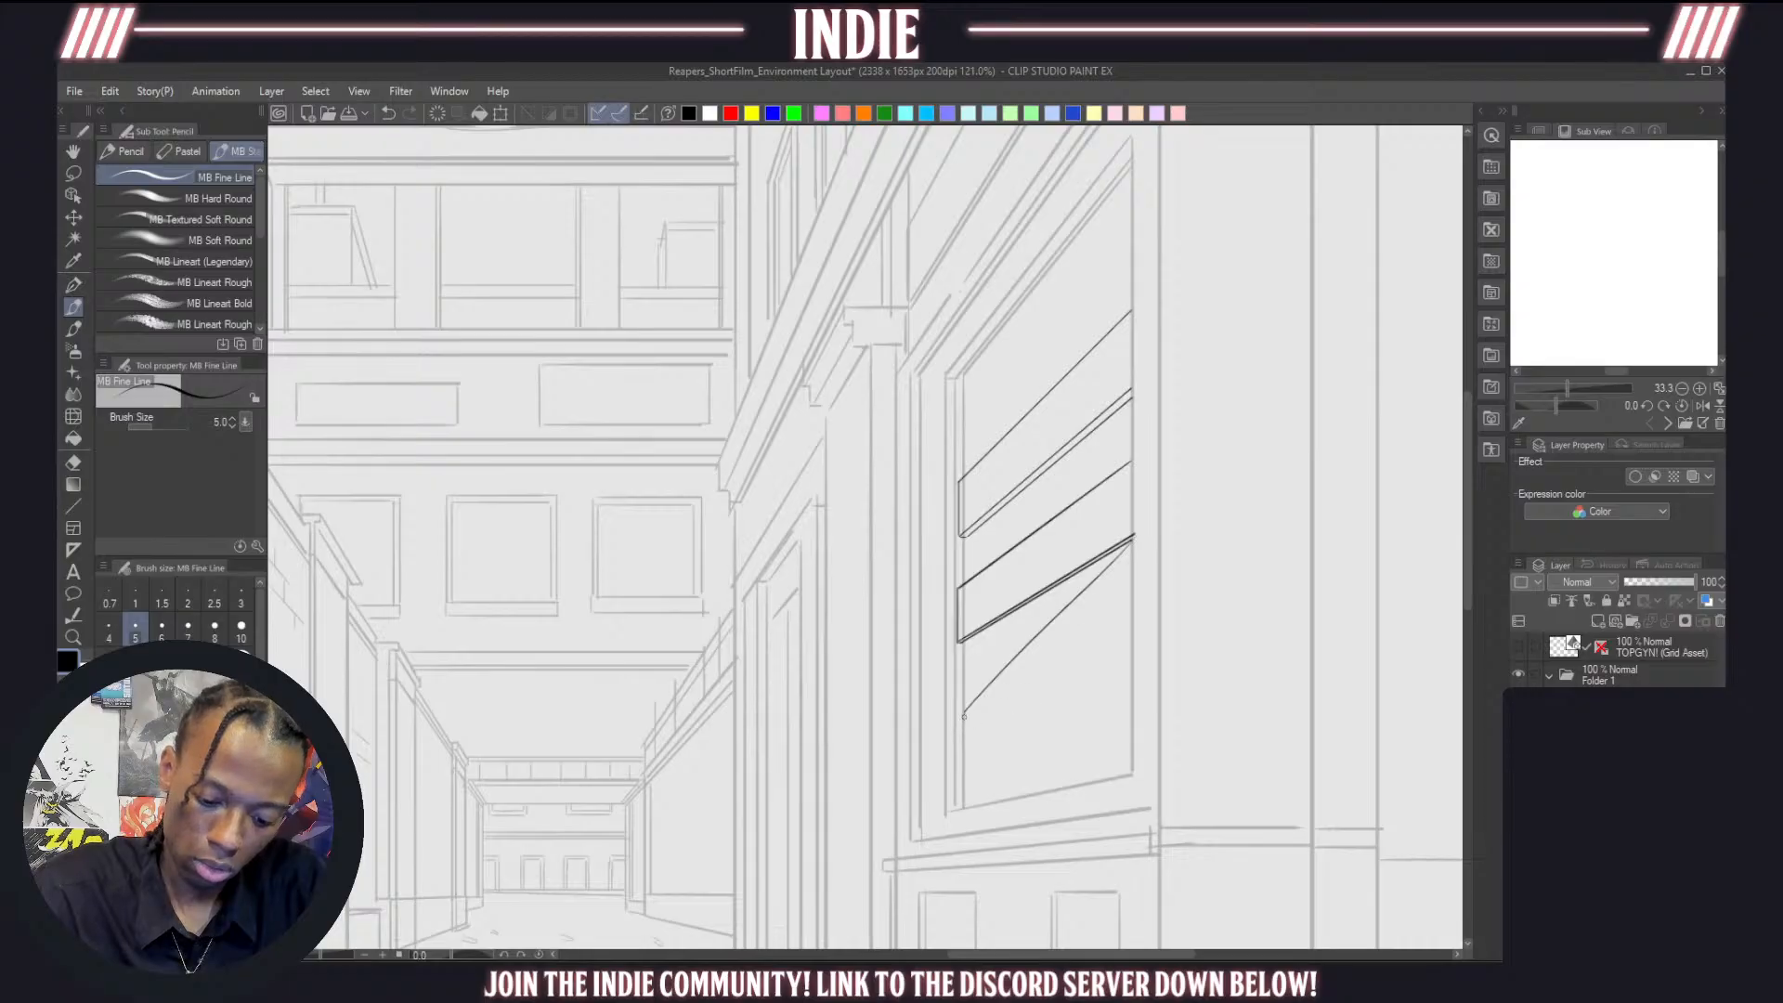
# Close the third plank's far and near ends with short vertical lines and draw its lower edge, redoing strokes until it runs cleanly
pyautogui.moveTo(964, 711)
pyautogui.mouseDown()
pyautogui.moveTo(966, 769)
pyautogui.moveTo(1130, 608)
pyautogui.mouseUp()
pyautogui.hotkey('ctrl', 'z')
pyautogui.hotkey('ctrl', 'z')
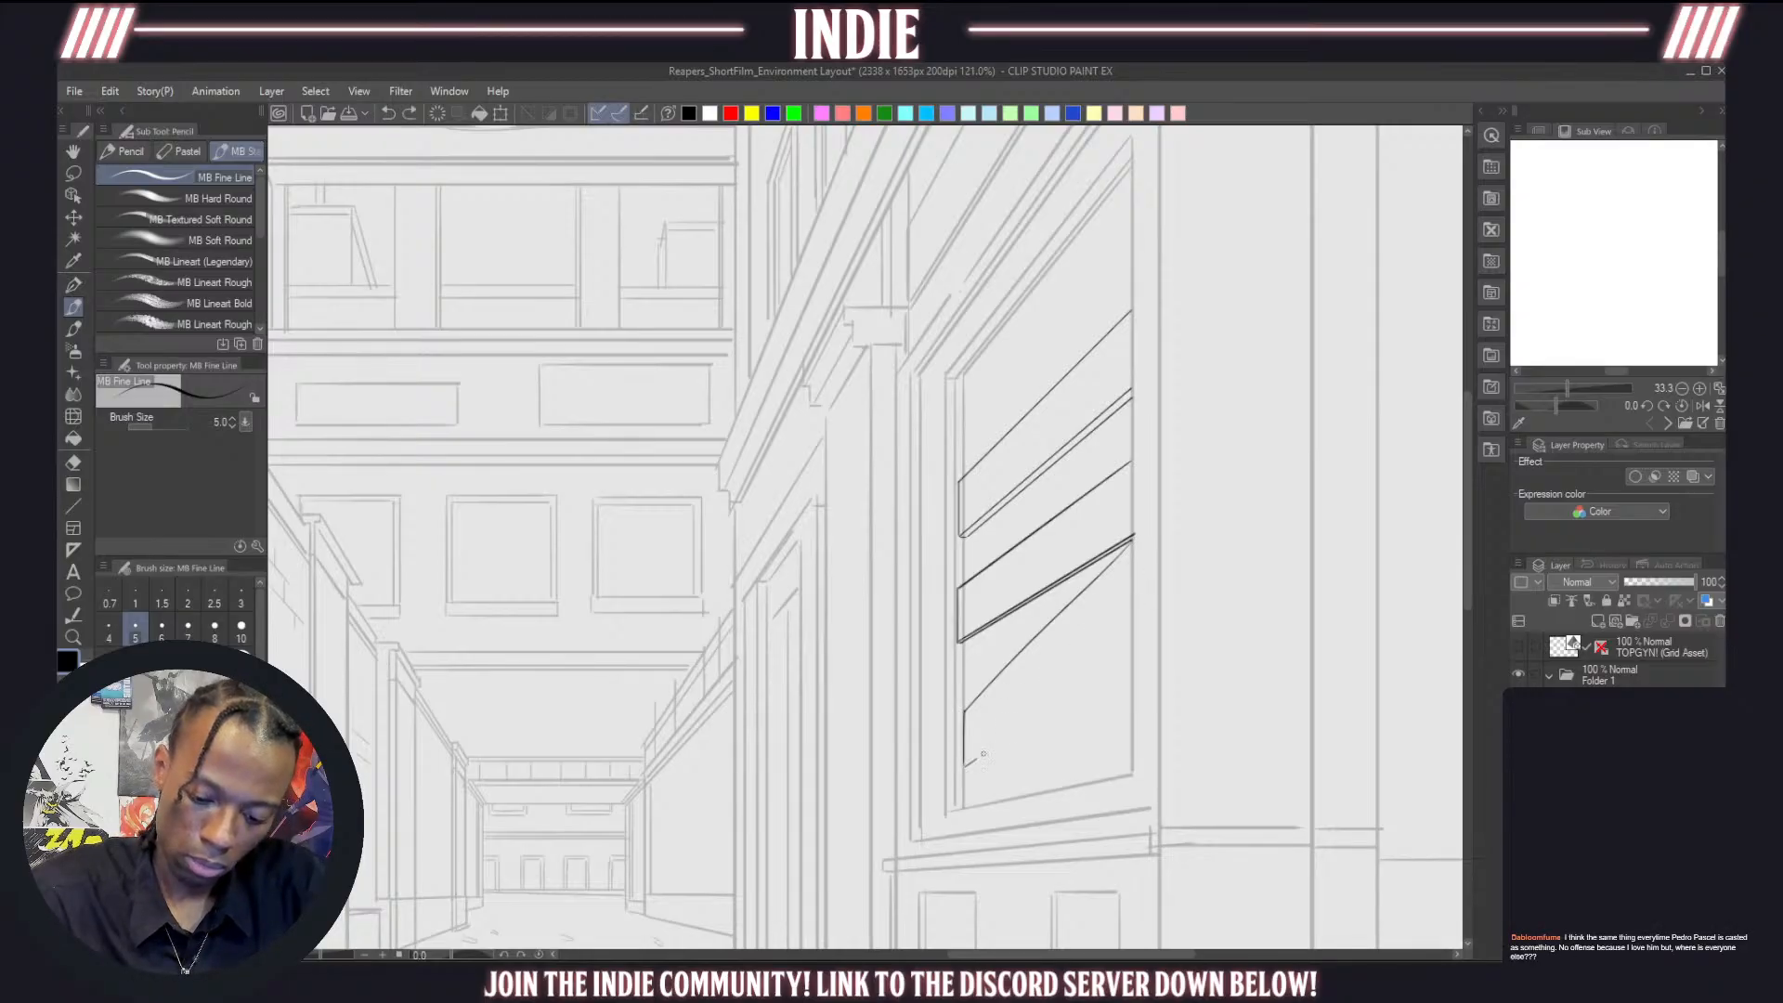
pyautogui.moveTo(967, 762); pyautogui.dragTo(1130, 609)
pyautogui.hotkey('ctrl', 'z')
pyautogui.moveTo(964, 762); pyautogui.dragTo(1131, 608)
pyautogui.hotkey('ctrl', 'z')
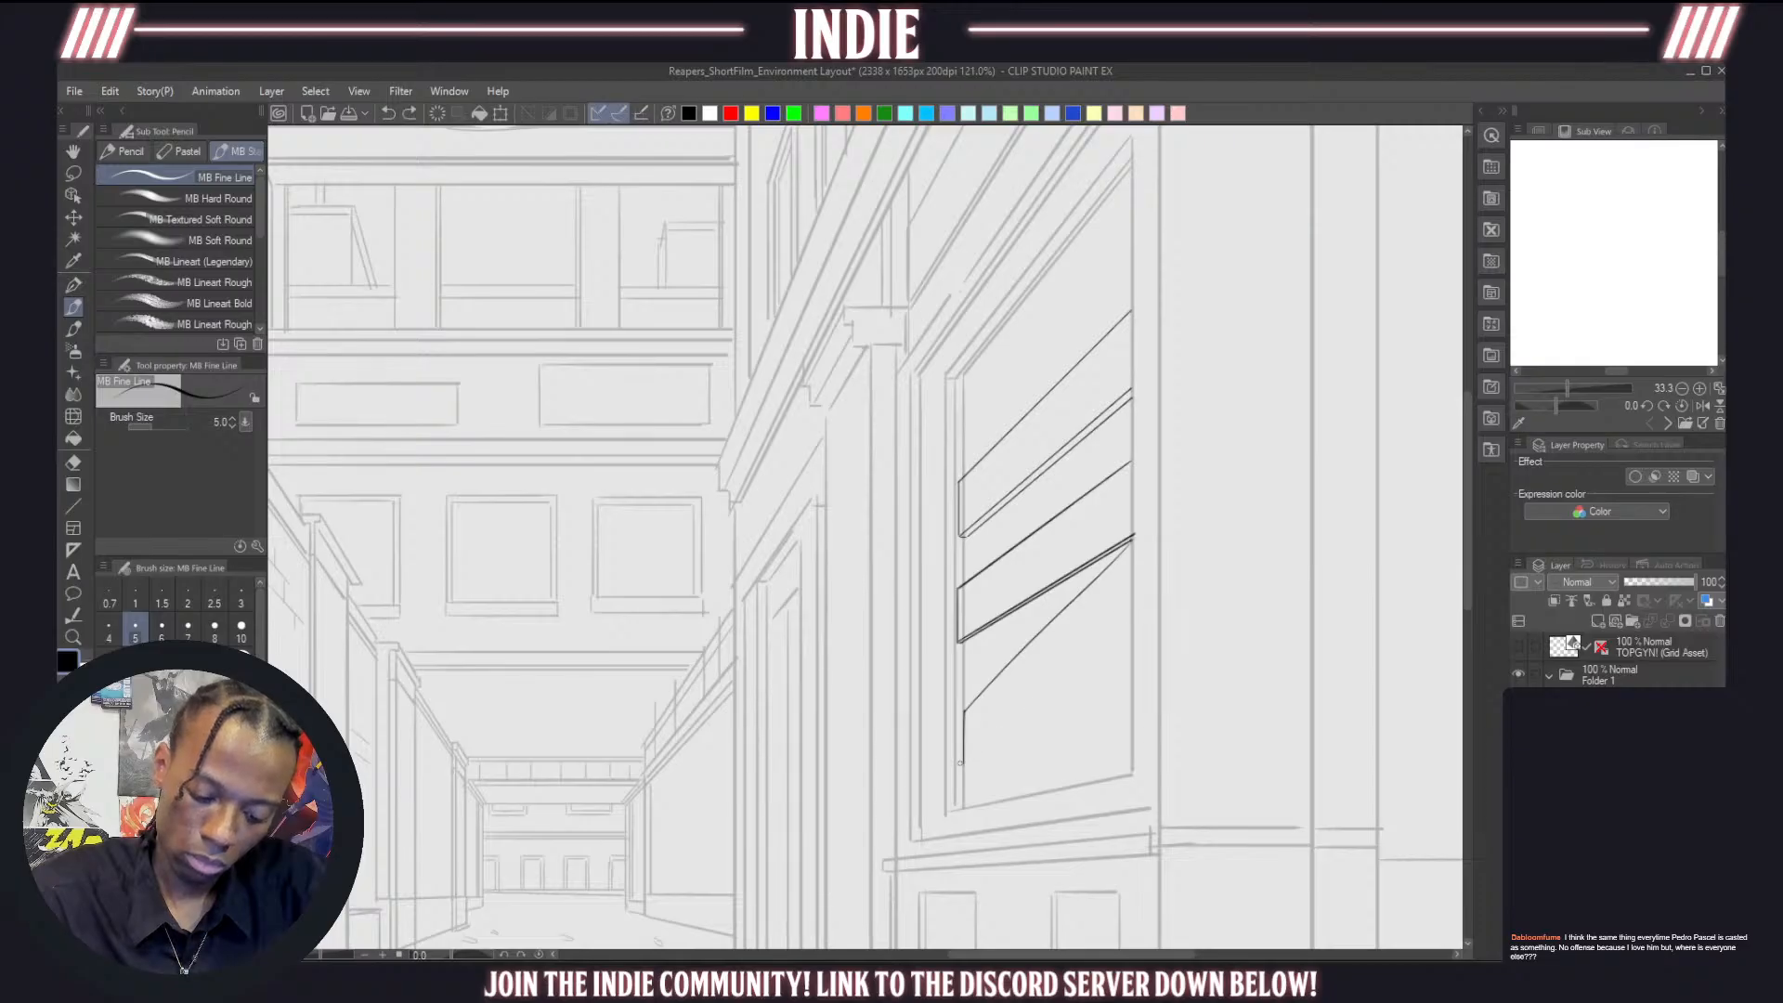
pyautogui.moveTo(965, 762); pyautogui.dragTo(1131, 608)
pyautogui.moveTo(1133, 539); pyautogui.dragTo(1132, 613)
pyautogui.hotkey('ctrl', 'z')
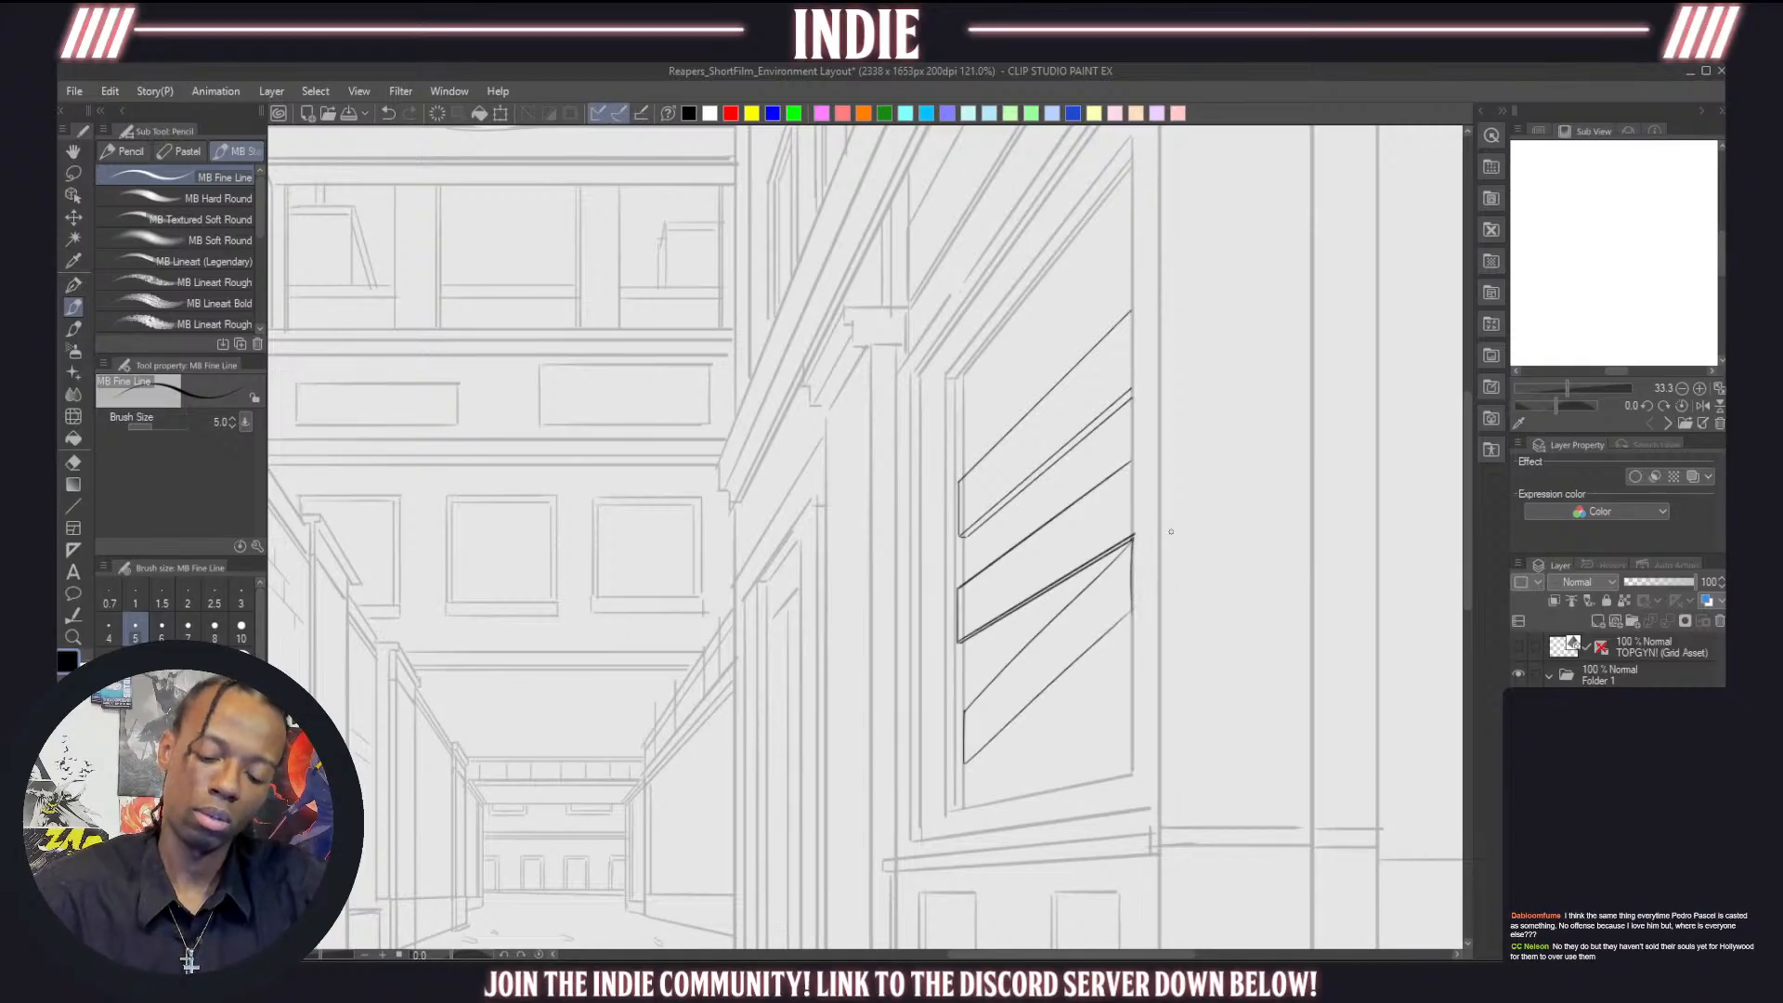
# Double the third plank's lower edge with a second line just inside it to give it thickness
pyautogui.moveTo(966, 761); pyautogui.dragTo(1127, 610)
pyautogui.hotkey('ctrl', 'z')
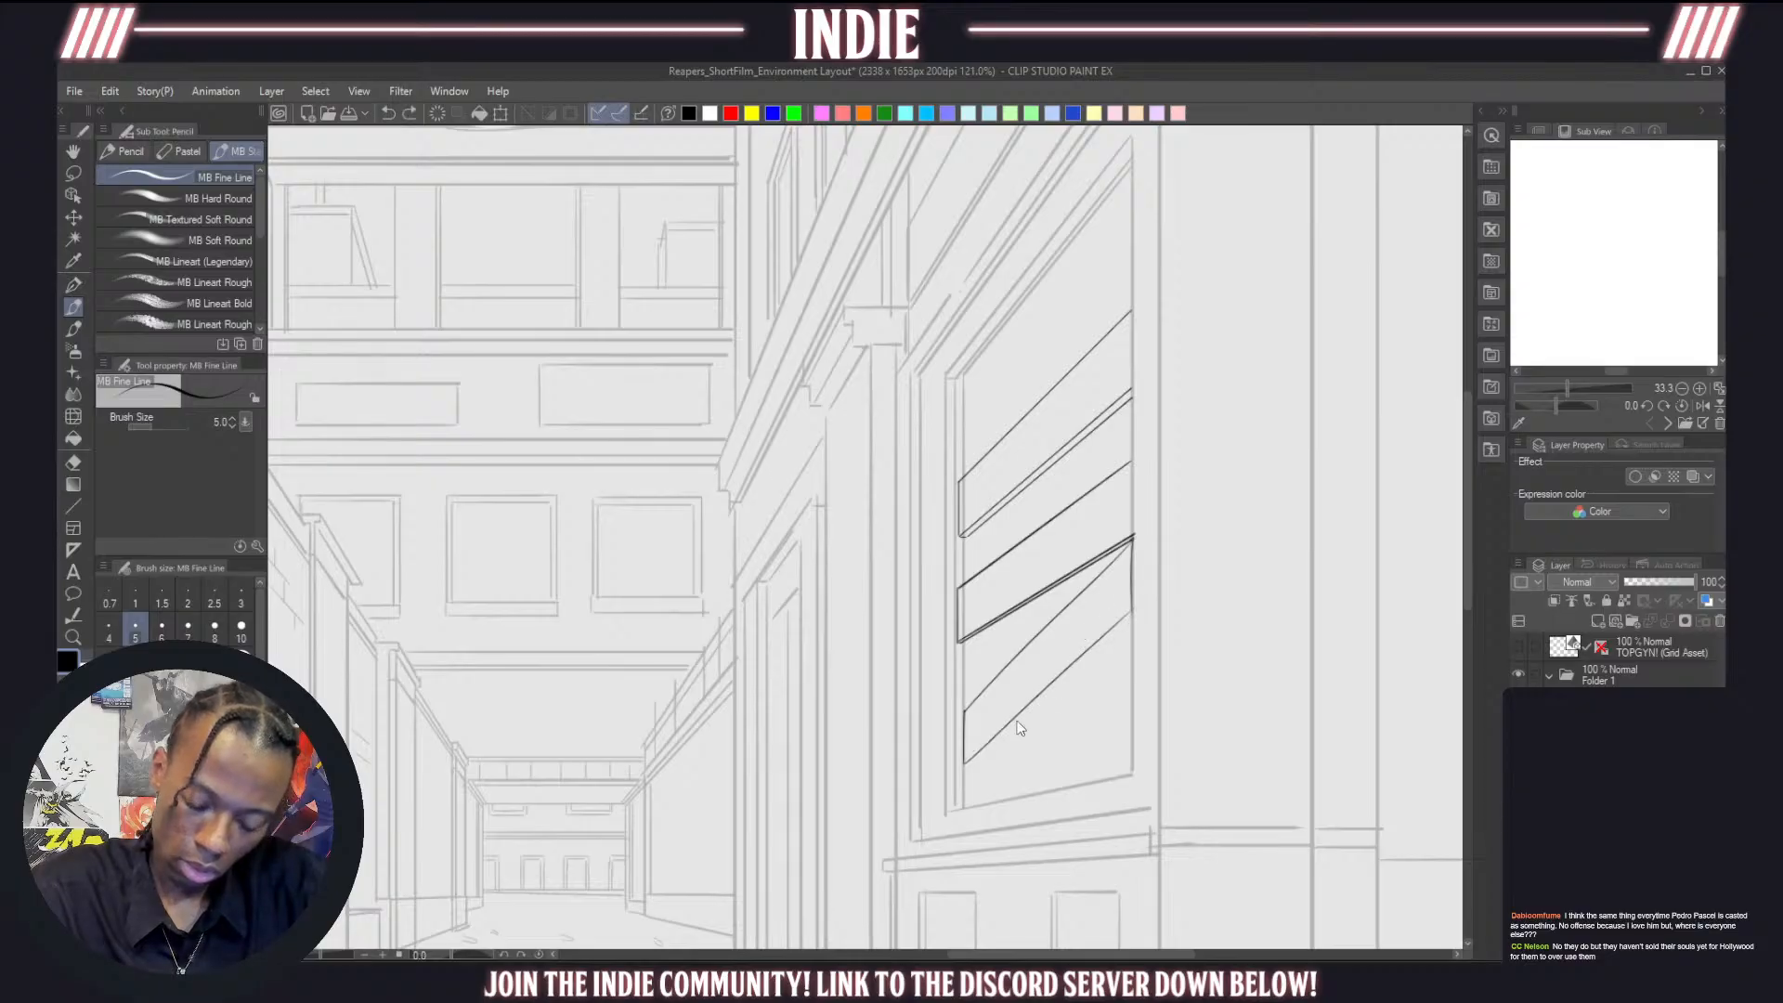
pyautogui.moveTo(964, 761); pyautogui.dragTo(1126, 609)
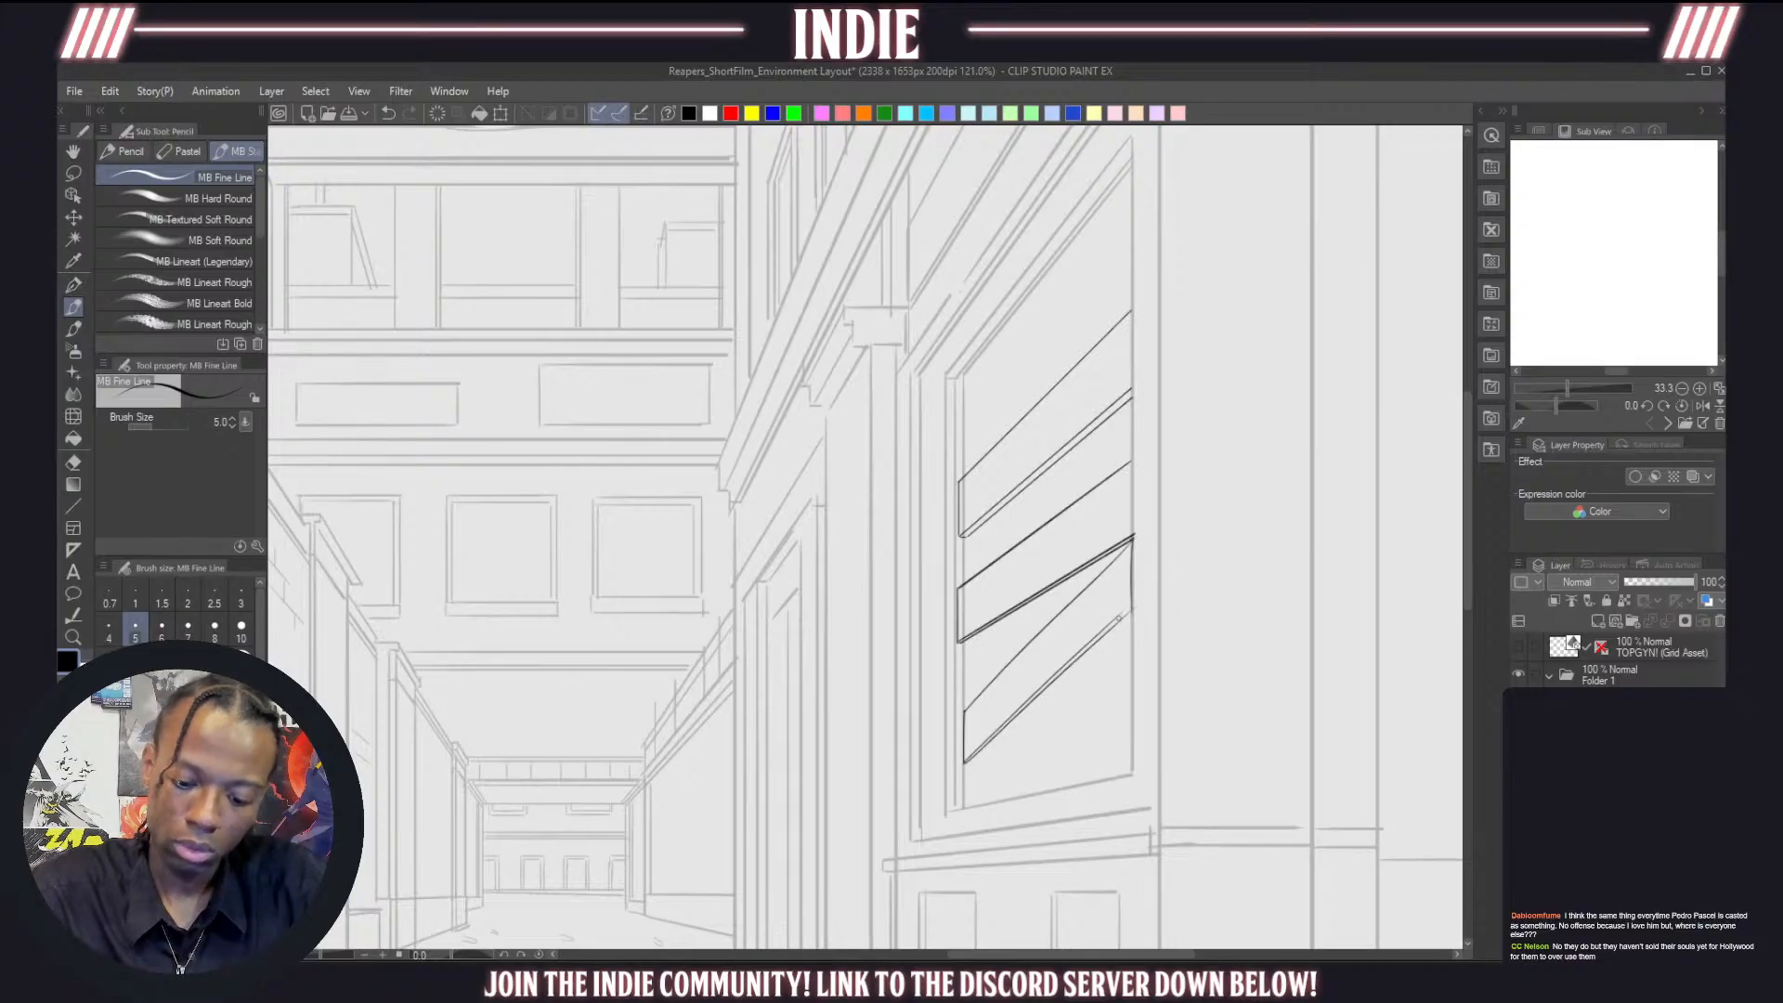
pyautogui.moveTo(1123, 615); pyautogui.dragTo(1133, 605)
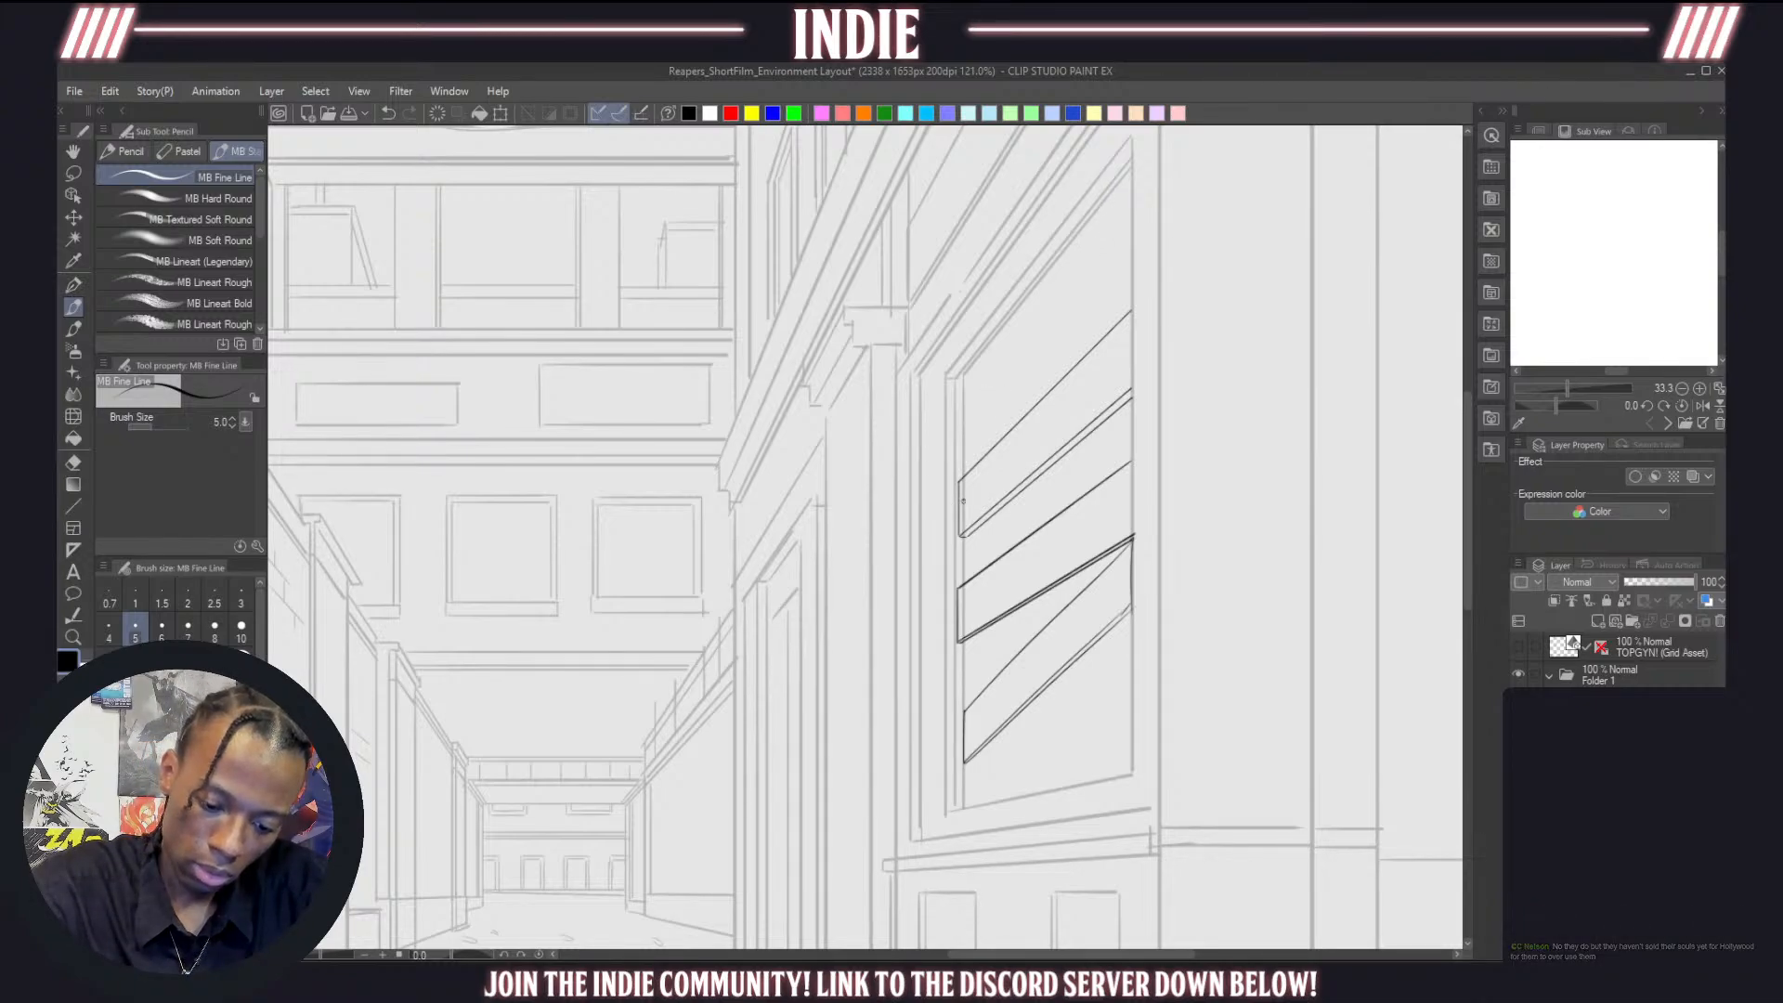
# Draw a small nail head at the far end of each of the three planks
pyautogui.moveTo(966, 498); pyautogui.dragTo(965, 504)
pyautogui.moveTo(963, 605); pyautogui.dragTo(963, 615)
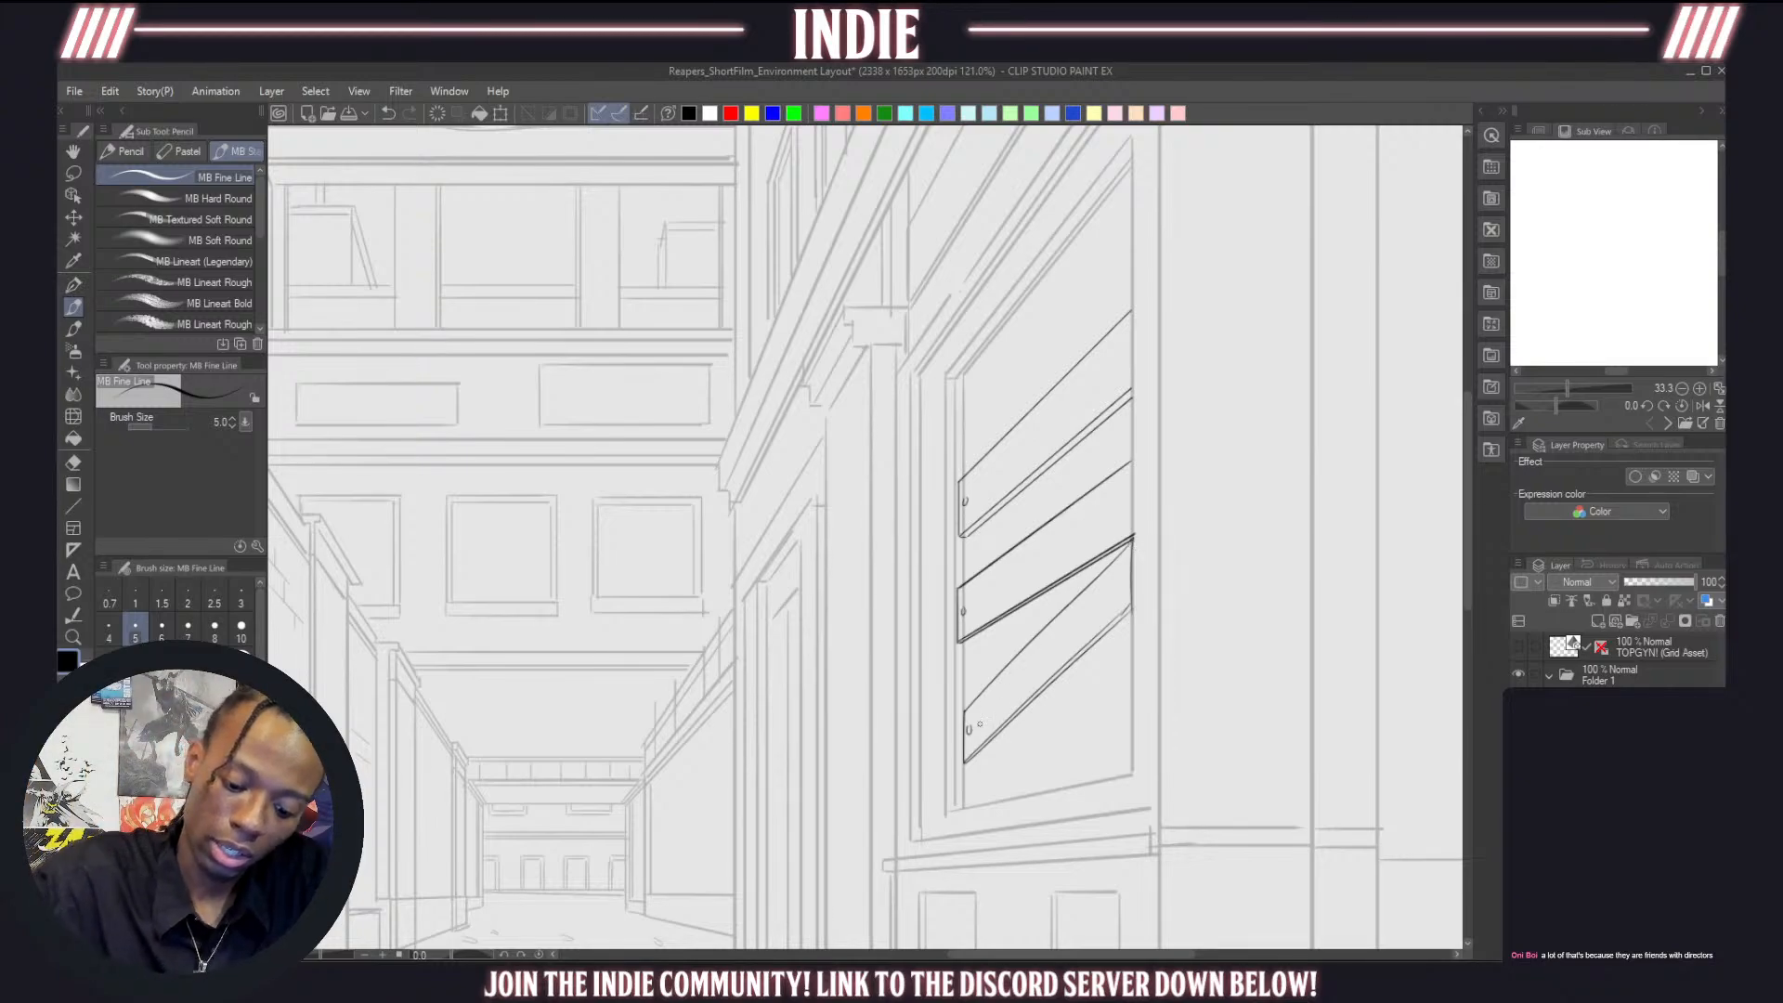
pyautogui.moveTo(967, 761); pyautogui.dragTo(1121, 715)
pyautogui.hotkey('ctrl', 'z')
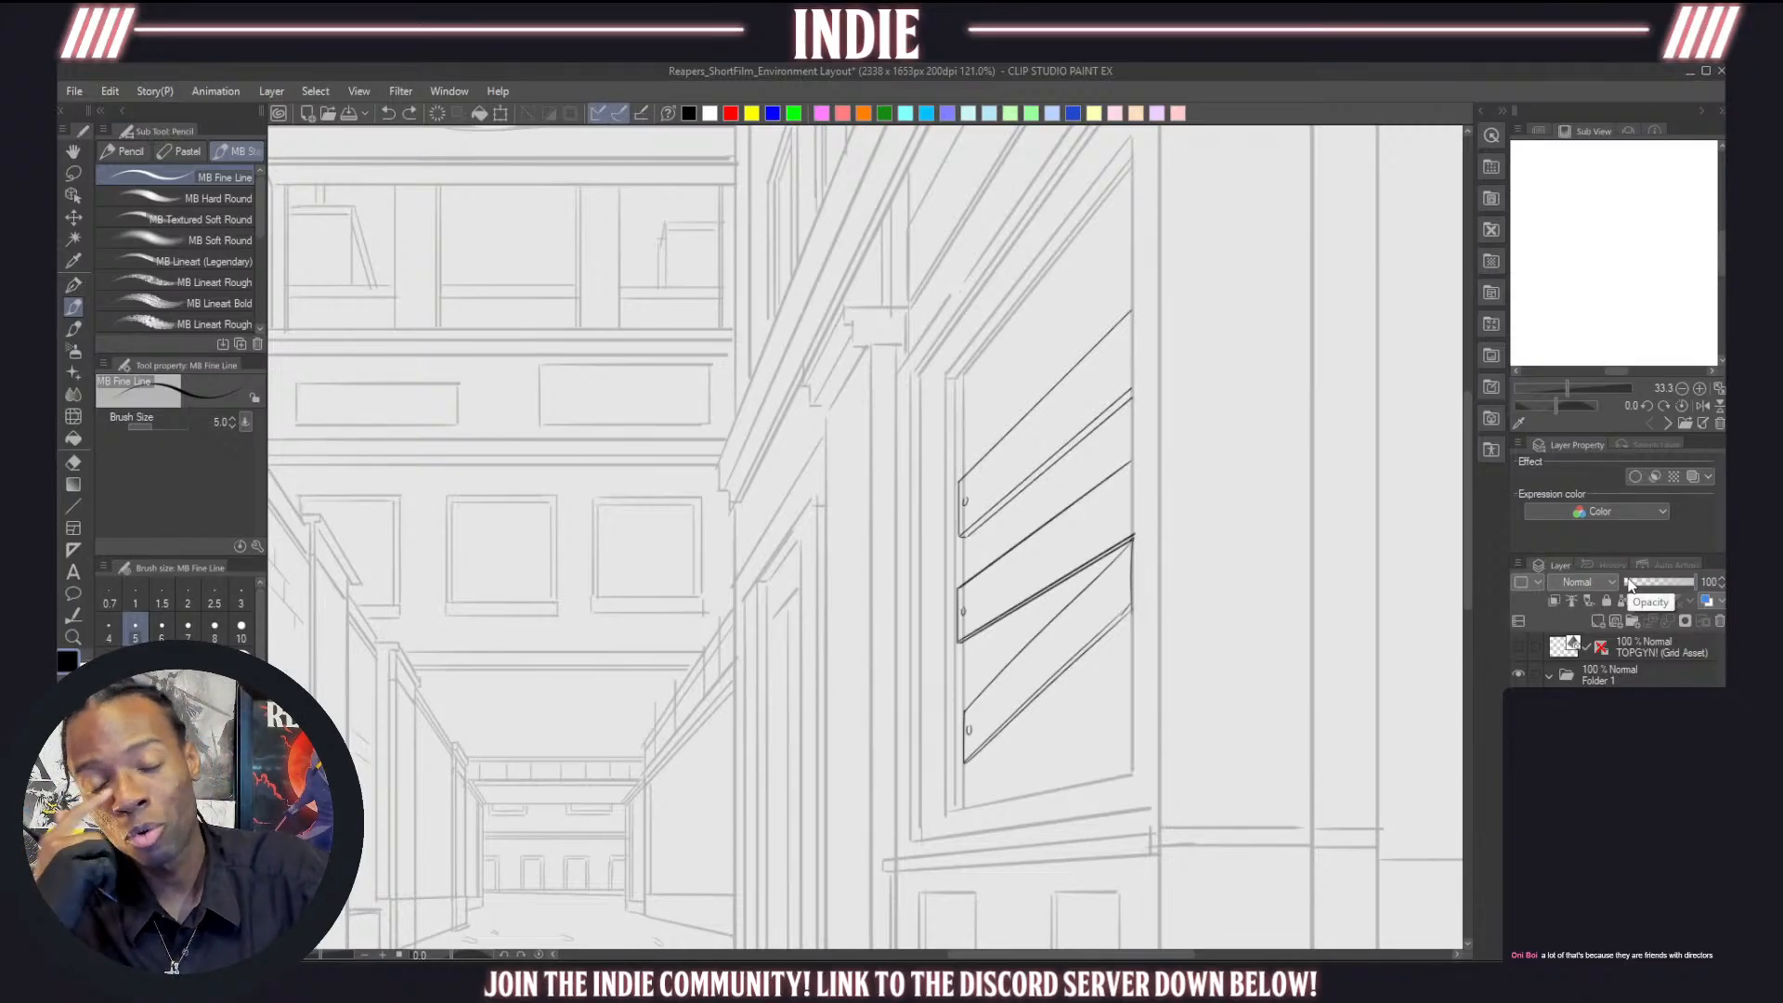
# Transfer the perspective ruler from the Base folder to Folder 1 and reselect the line art layer
pyautogui.click(1628, 757)
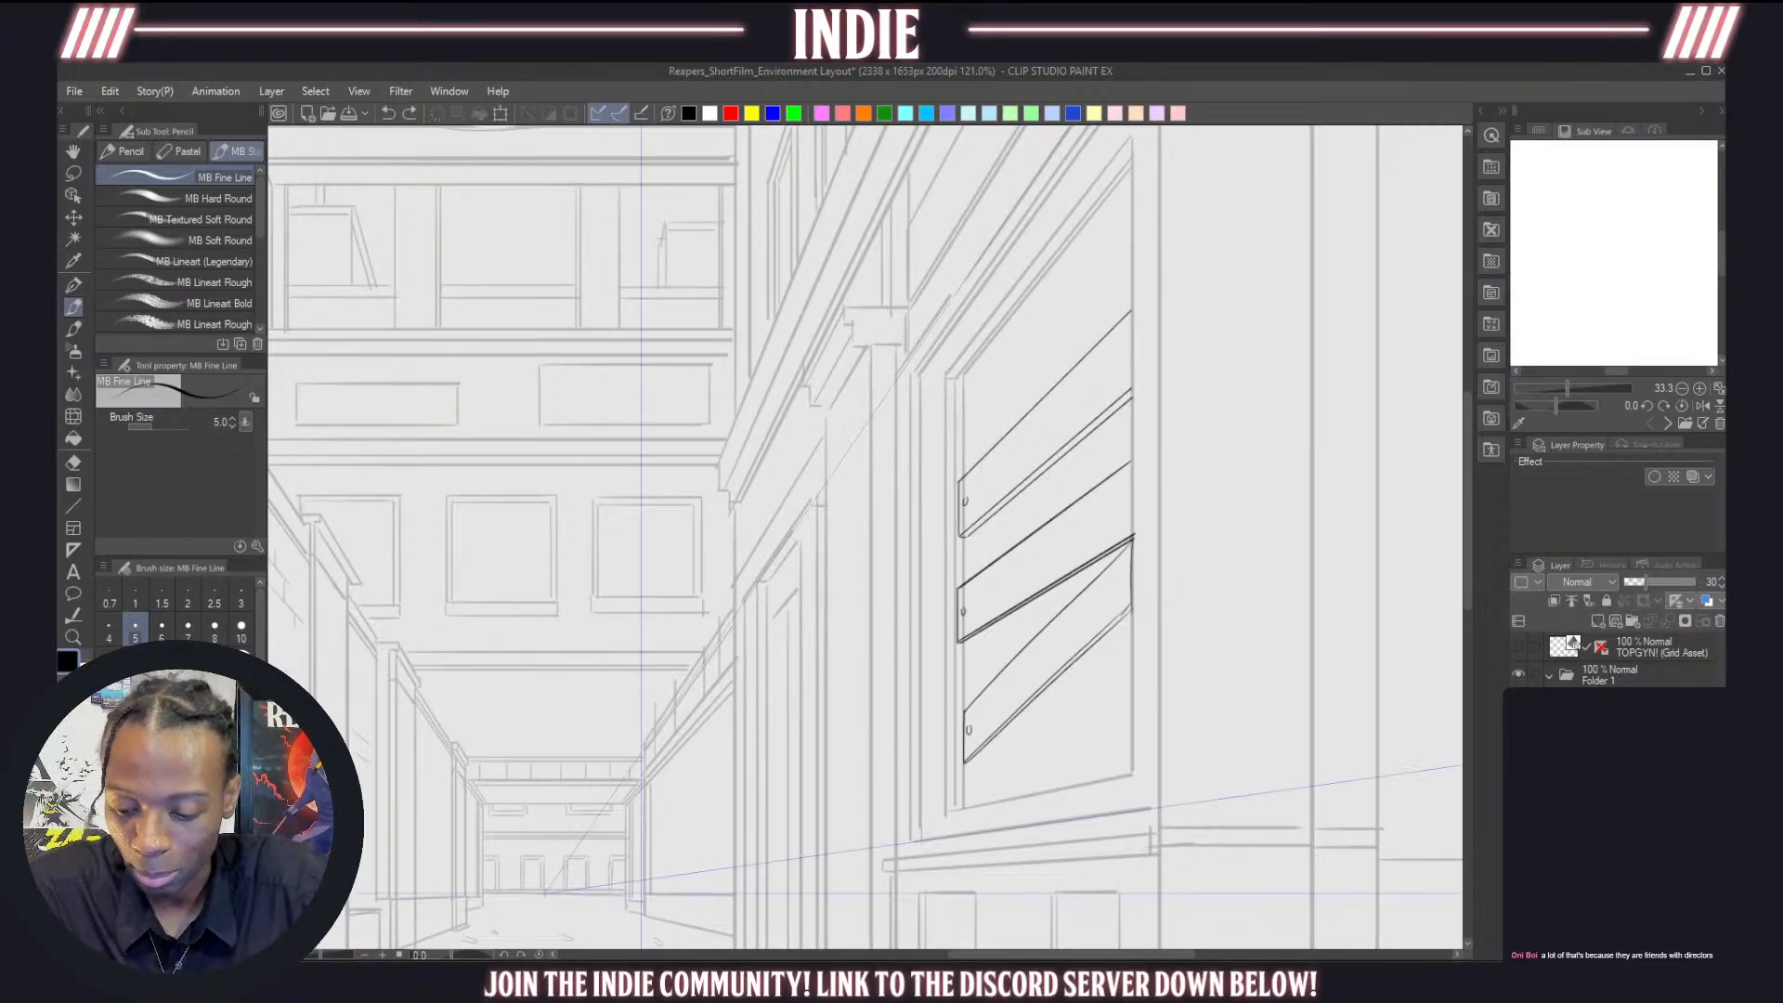
pyautogui.moveTo(1613, 757); pyautogui.dragTo(1612, 678)
pyautogui.click(1618, 729)
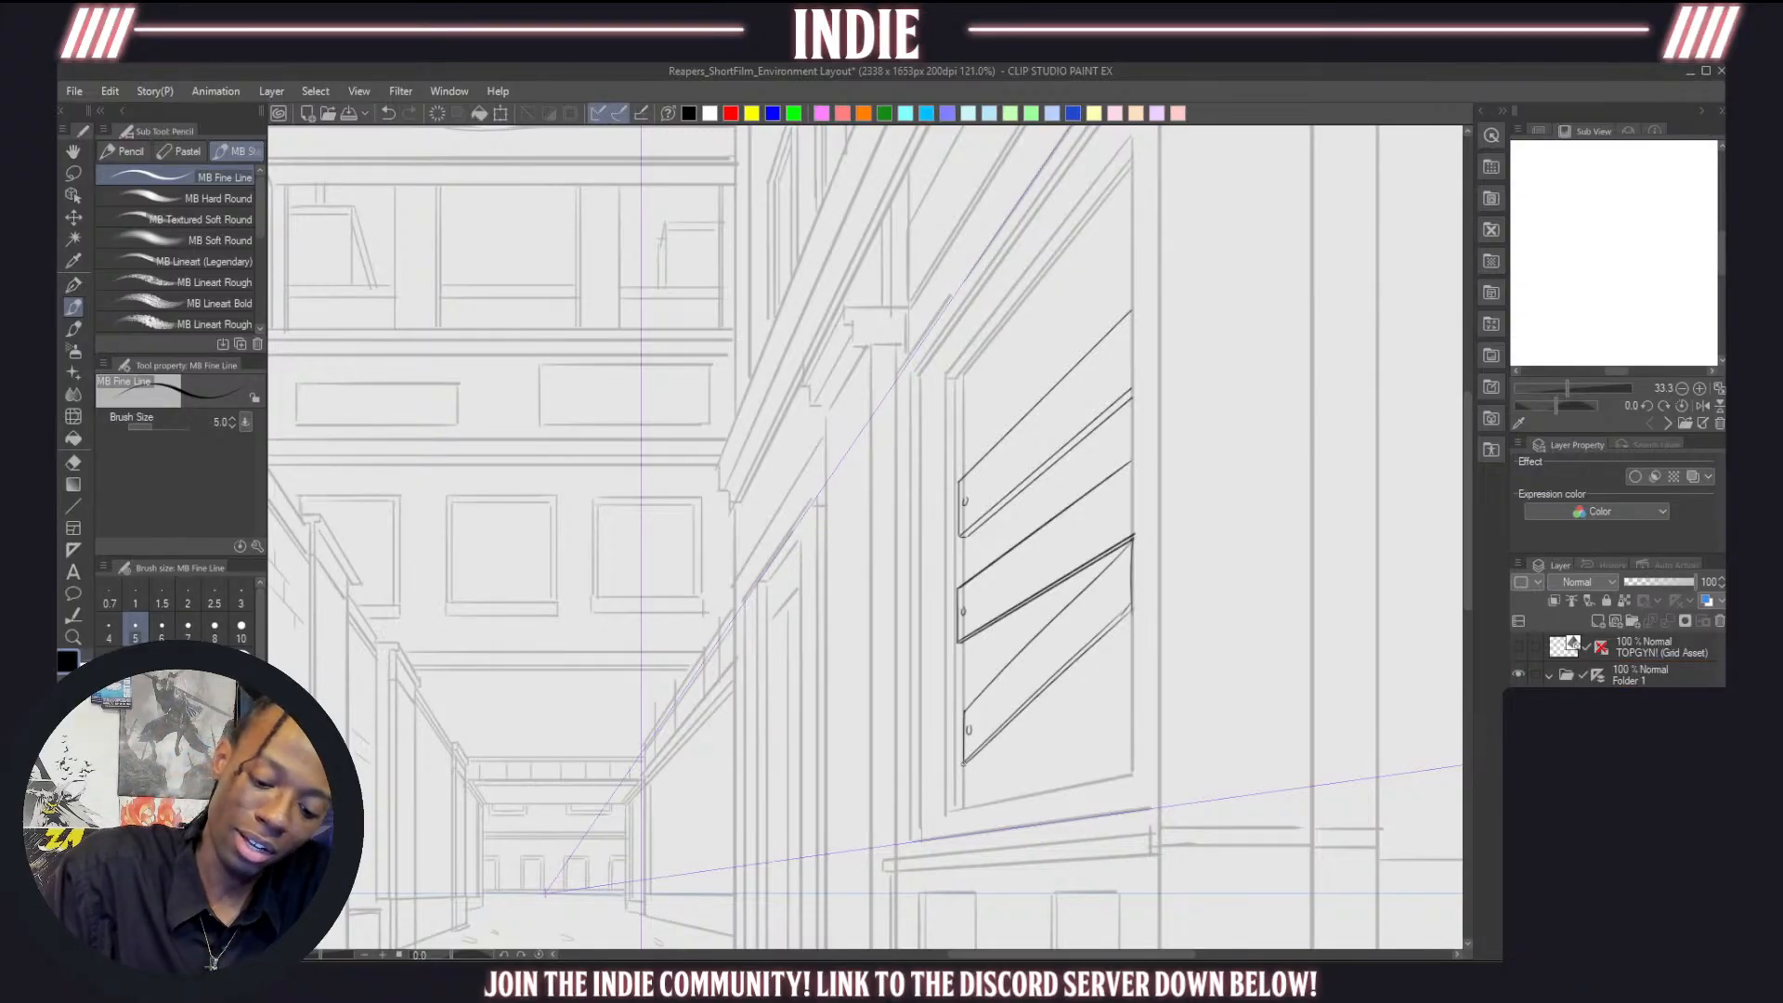
# Draw a fourth perspective plank along the window's bottom, with an upper edge, a closed far end and a doubled lower edge
pyautogui.moveTo(964, 763); pyautogui.dragTo(1122, 716)
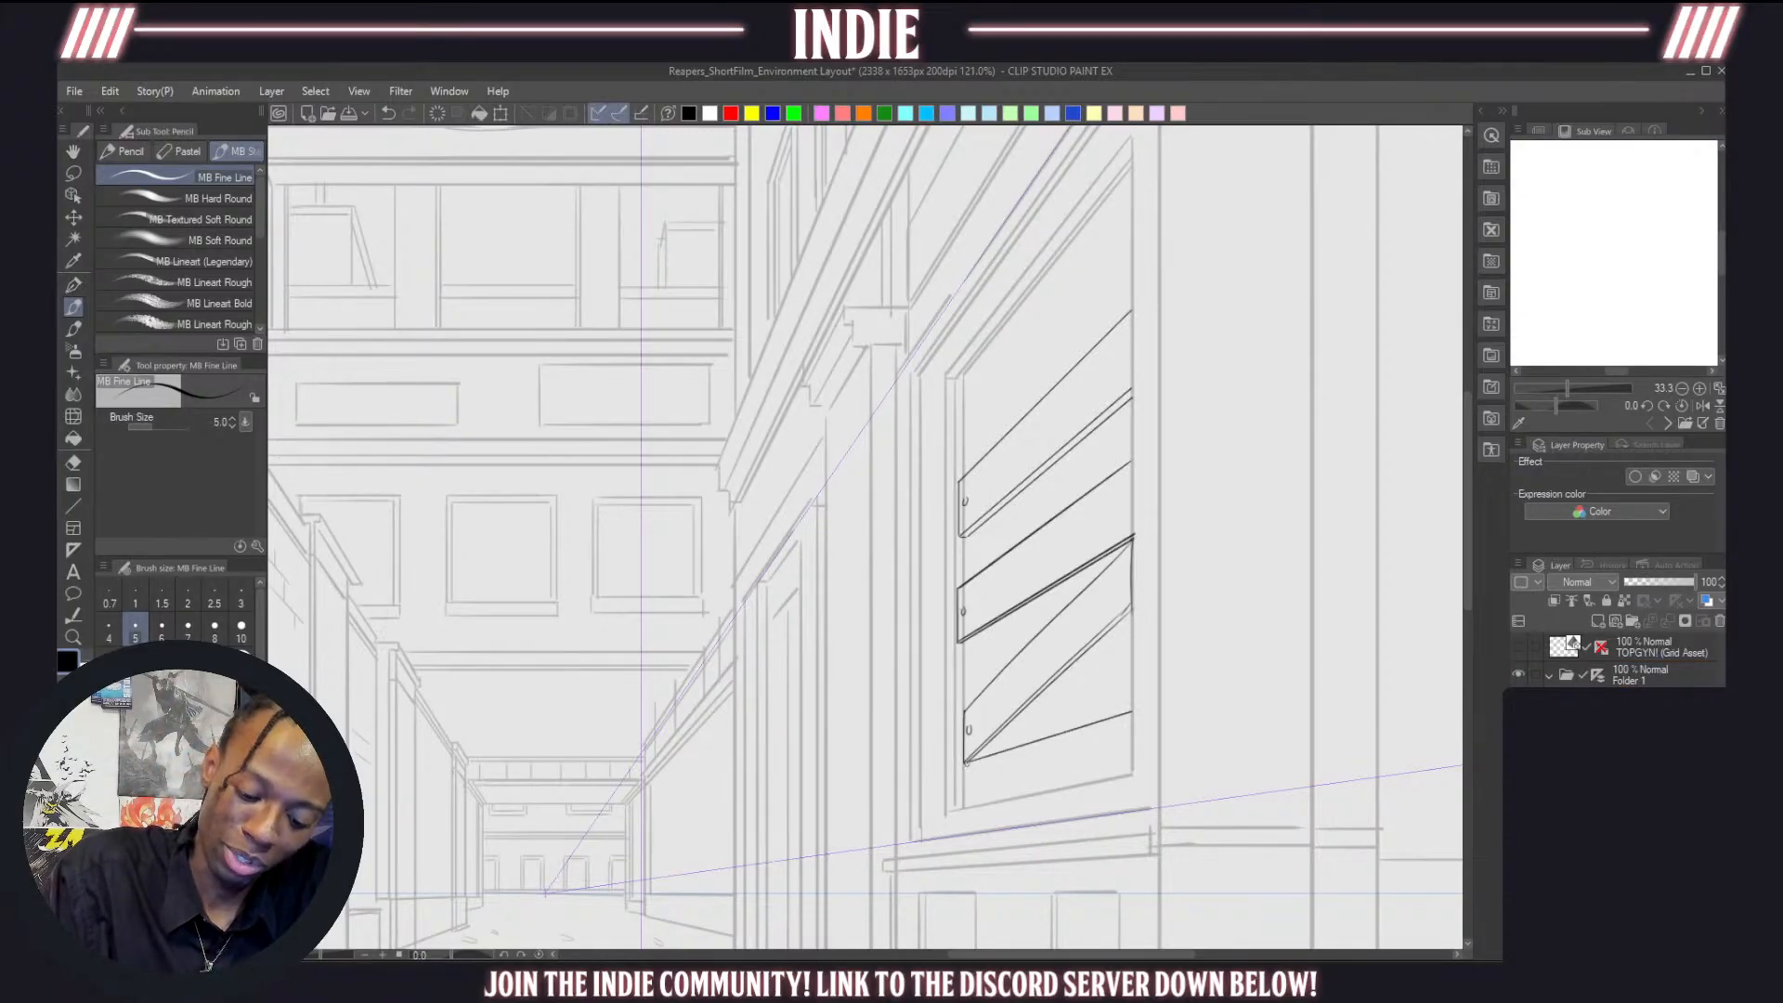
pyautogui.moveTo(966, 764)
pyautogui.mouseDown()
pyautogui.moveTo(963, 806)
pyautogui.moveTo(1065, 809)
pyautogui.moveTo(1134, 774)
pyautogui.mouseUp()
pyautogui.hotkey('ctrl', 'z')
pyautogui.hotkey('ctrl', 'z')
pyautogui.hotkey('ctrl', 'z')
pyautogui.hotkey('ctrl', 'z')
pyautogui.hotkey('ctrl', 'z')
pyautogui.hotkey('ctrl', 'z')
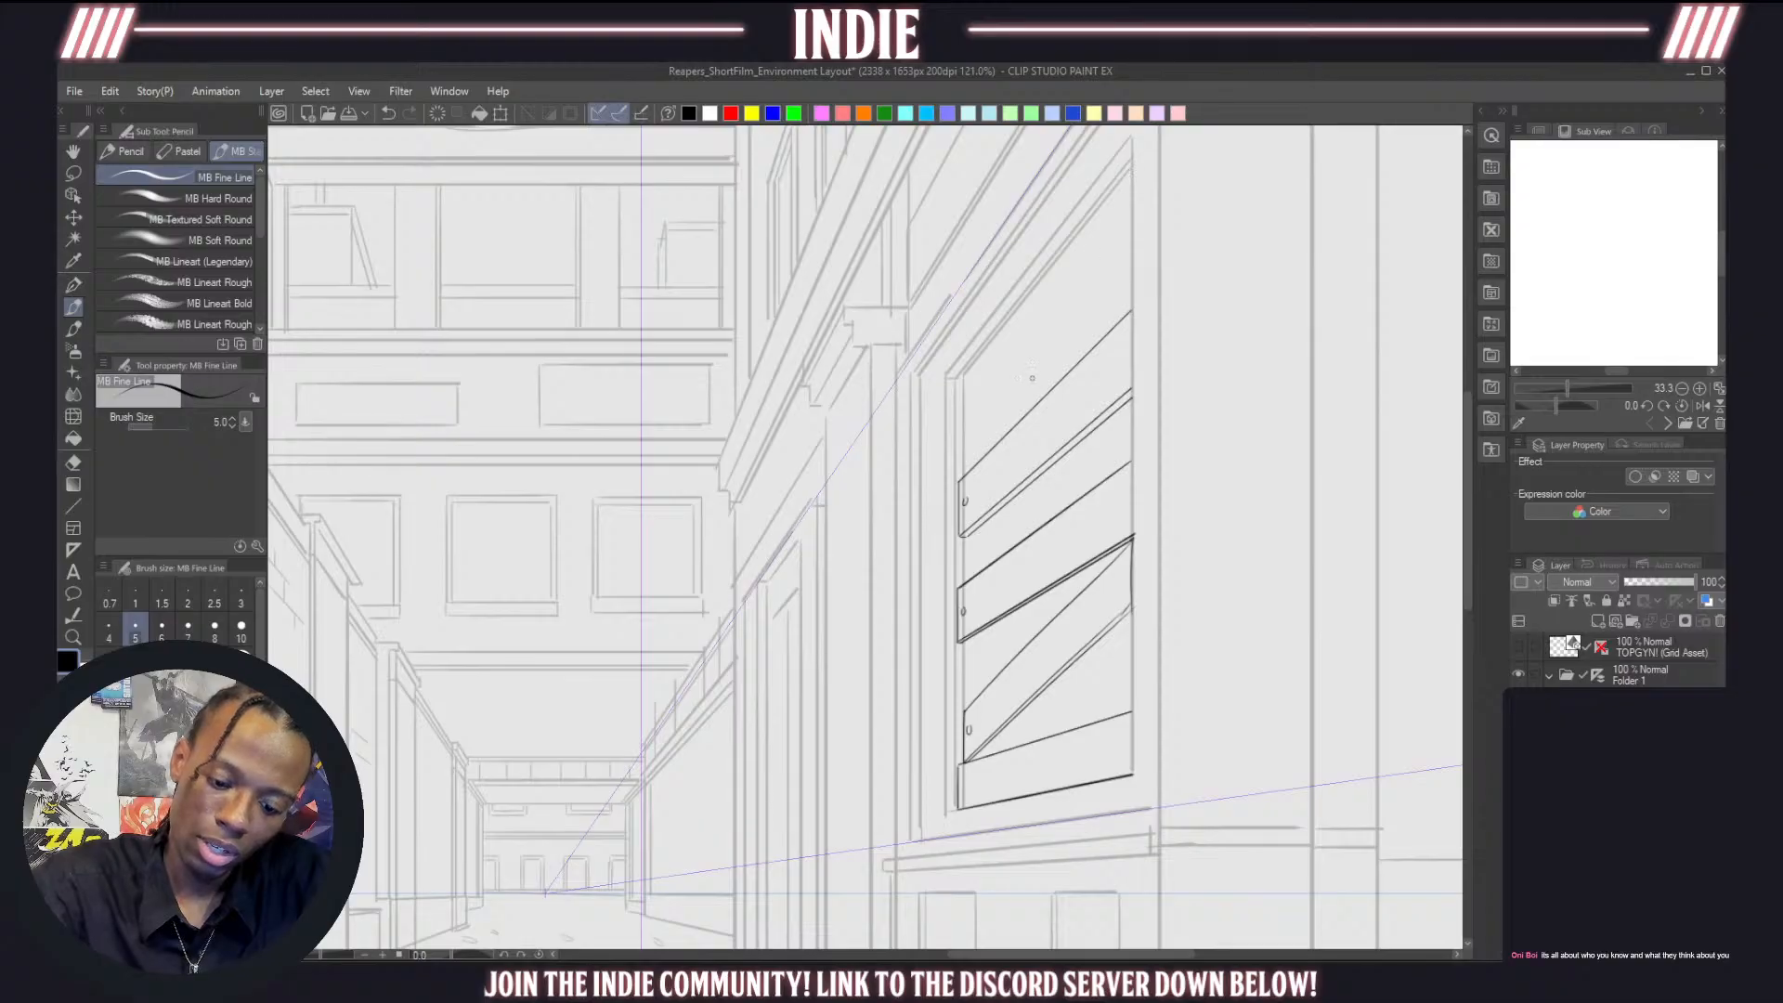
pyautogui.moveTo(961, 479); pyautogui.dragTo(1096, 279)
pyautogui.hotkey('ctrl', 'z')
pyautogui.moveTo(1133, 164); pyautogui.dragTo(1055, 389)
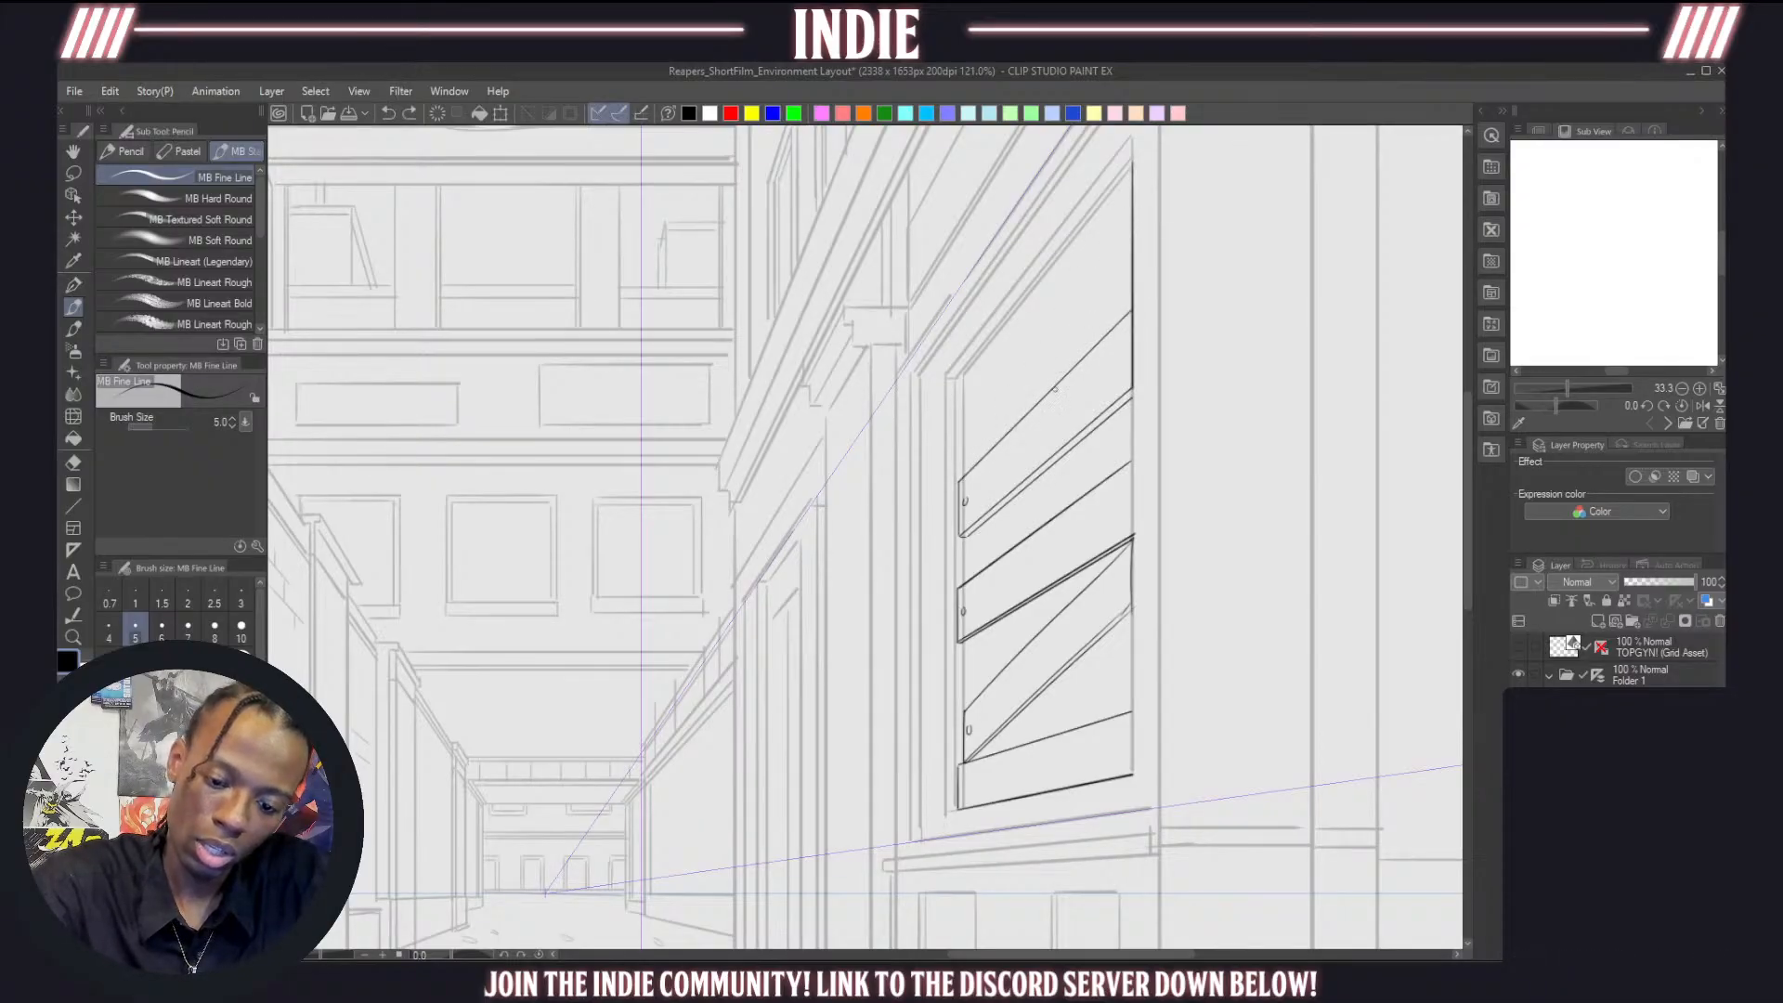
pyautogui.hotkey('ctrl', 'z')
pyautogui.scroll(-4, 841, 663)
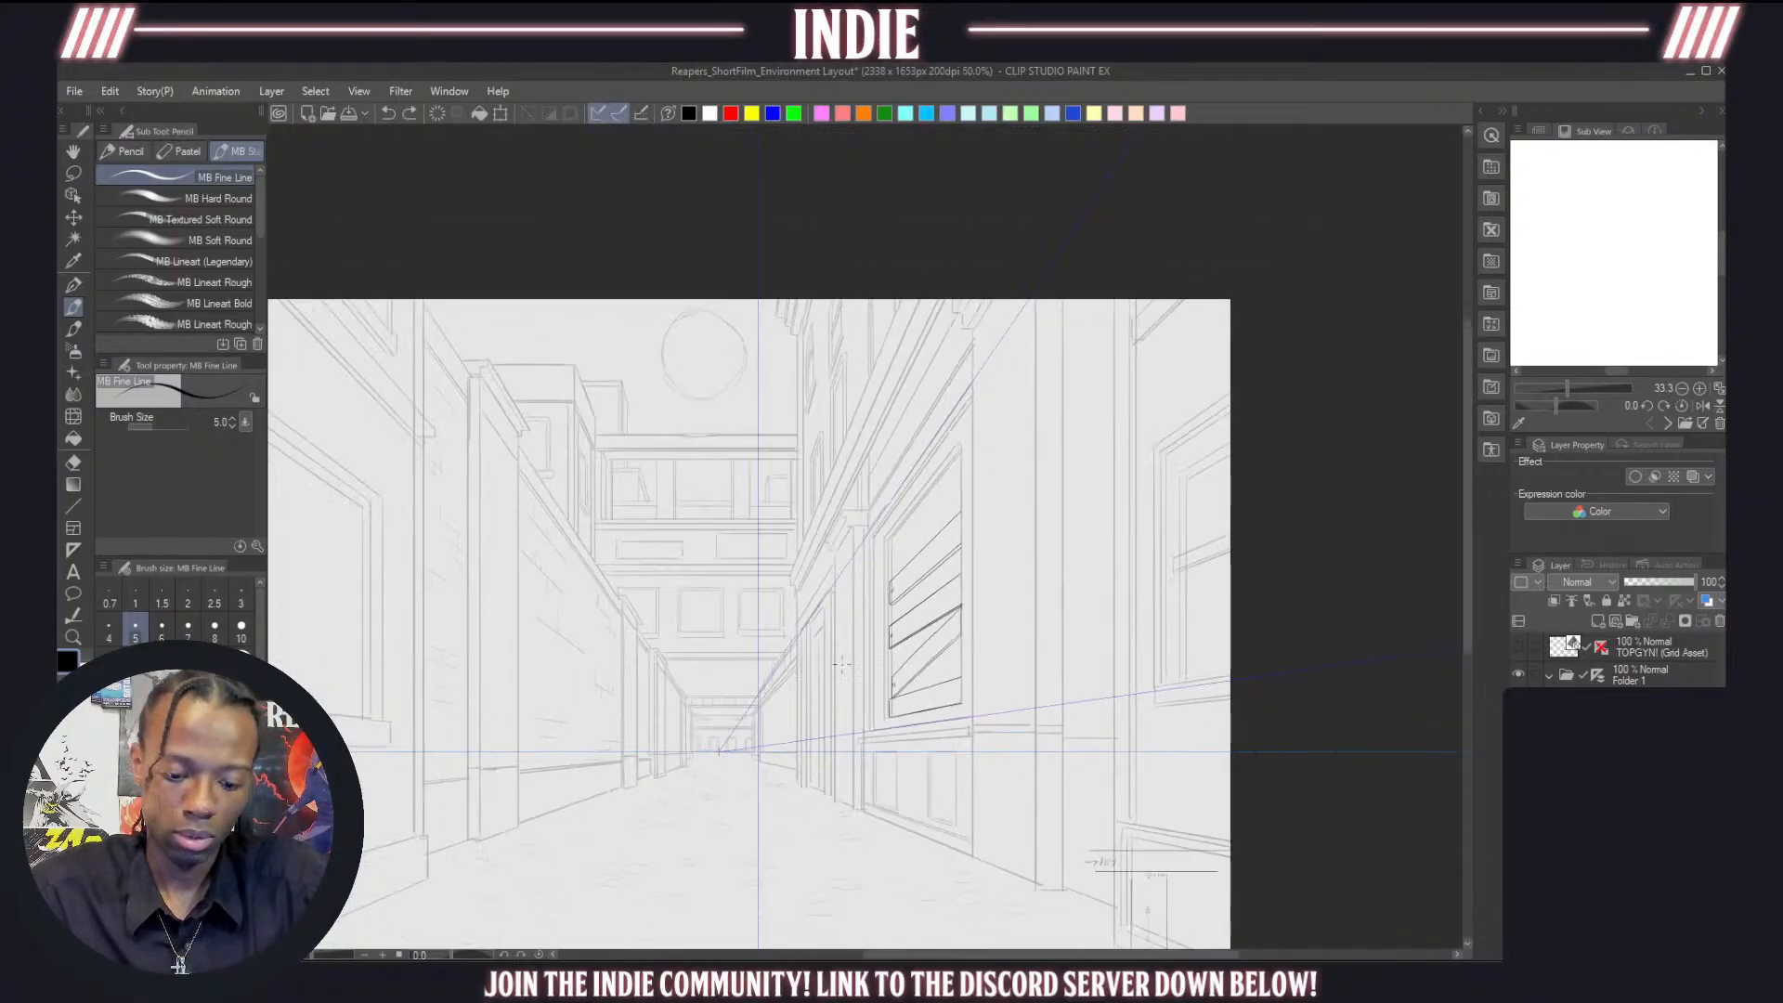
pyautogui.scroll(-2, 842, 663)
pyautogui.scroll(6, 842, 651)
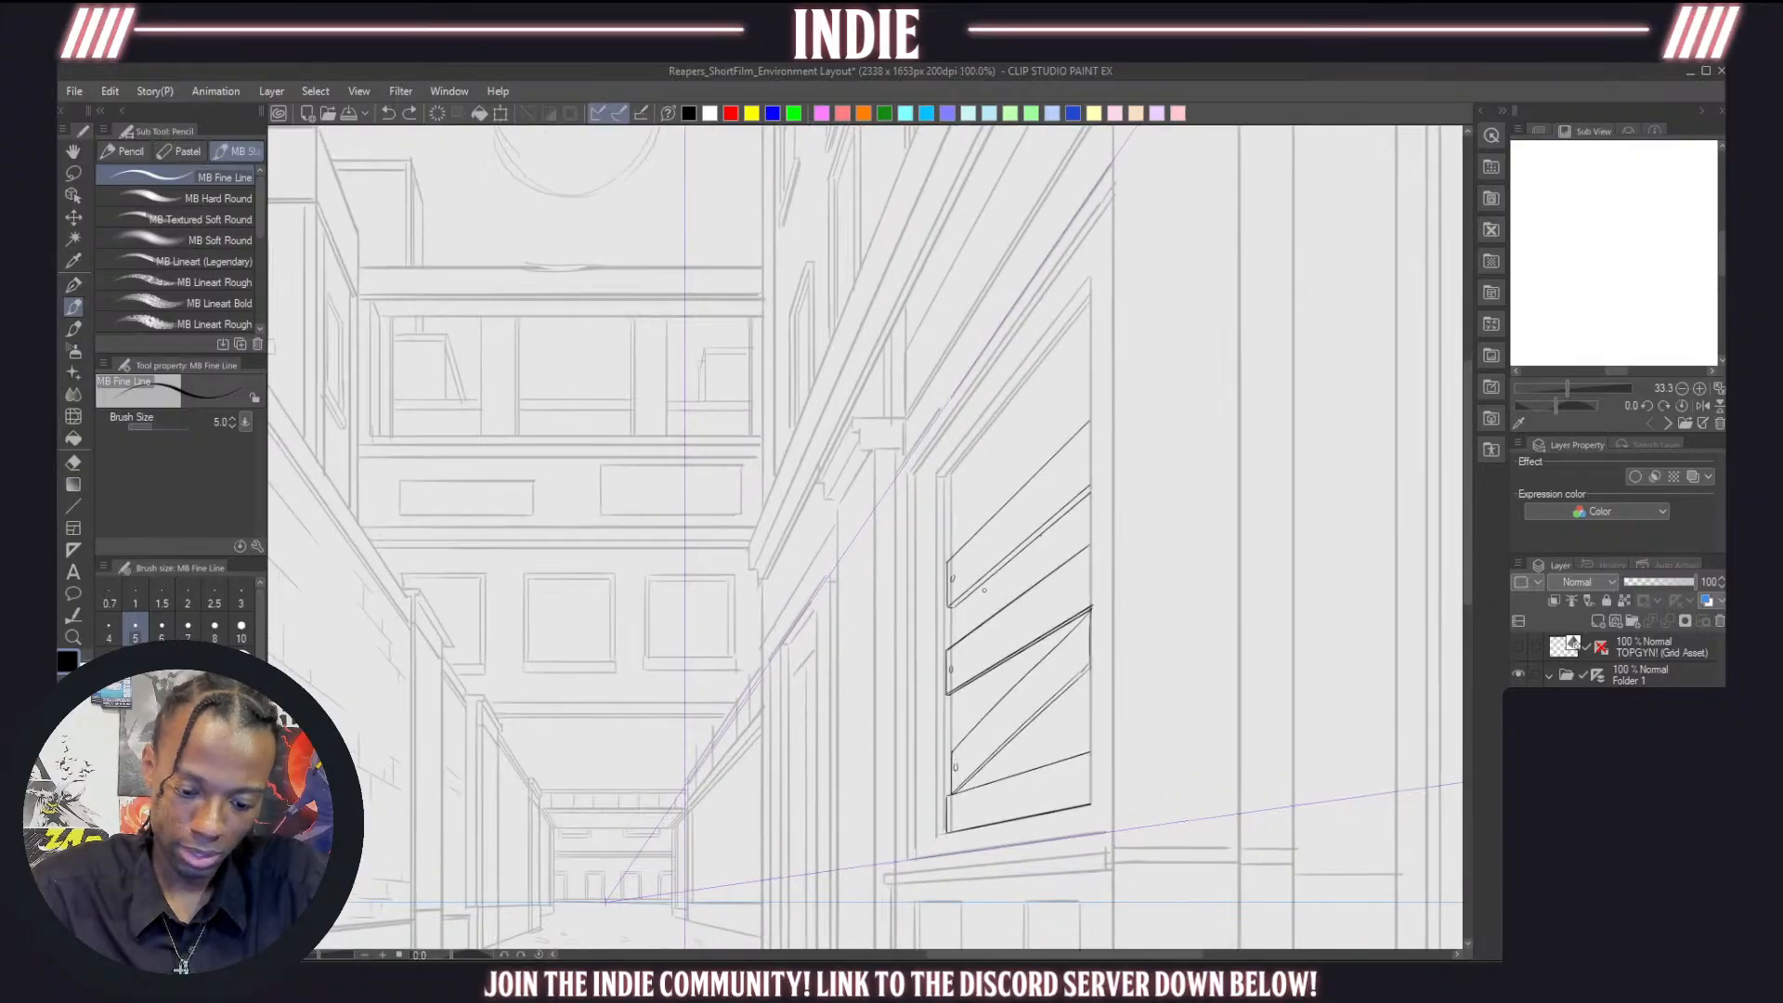
pyautogui.scroll(1, 984, 590)
pyautogui.moveTo(951, 476); pyautogui.dragTo(951, 644)
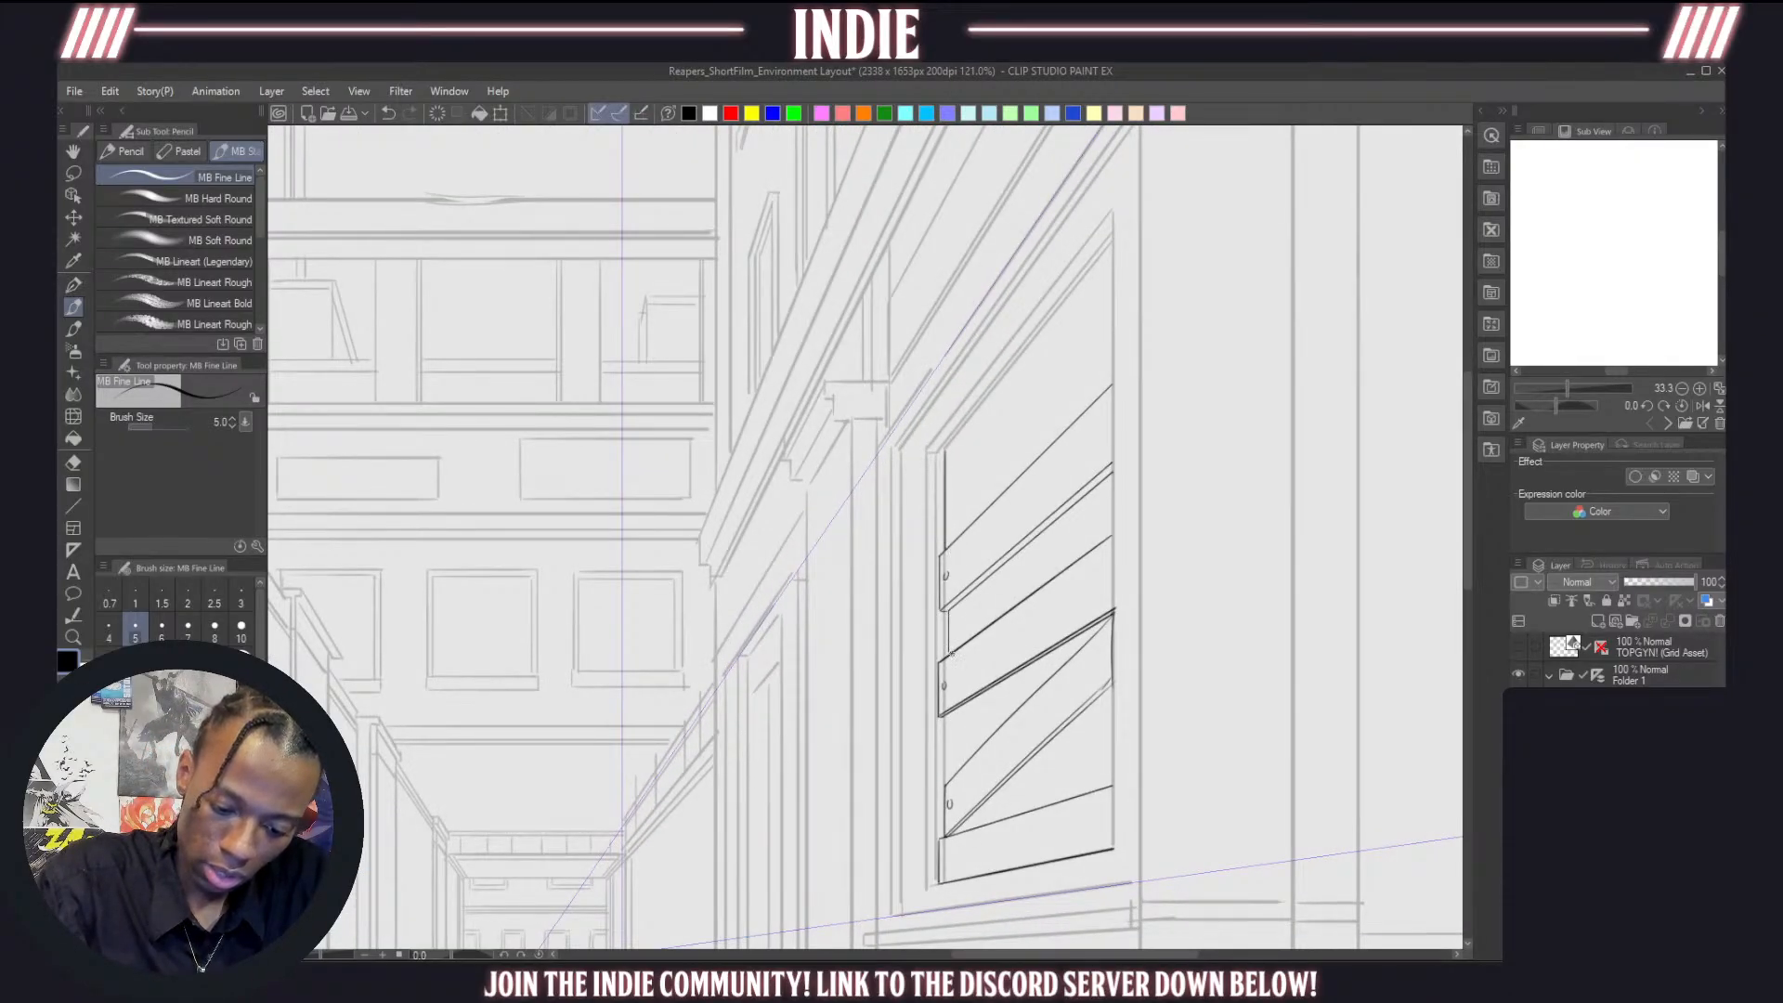
pyautogui.hotkey('ctrl', 'z')
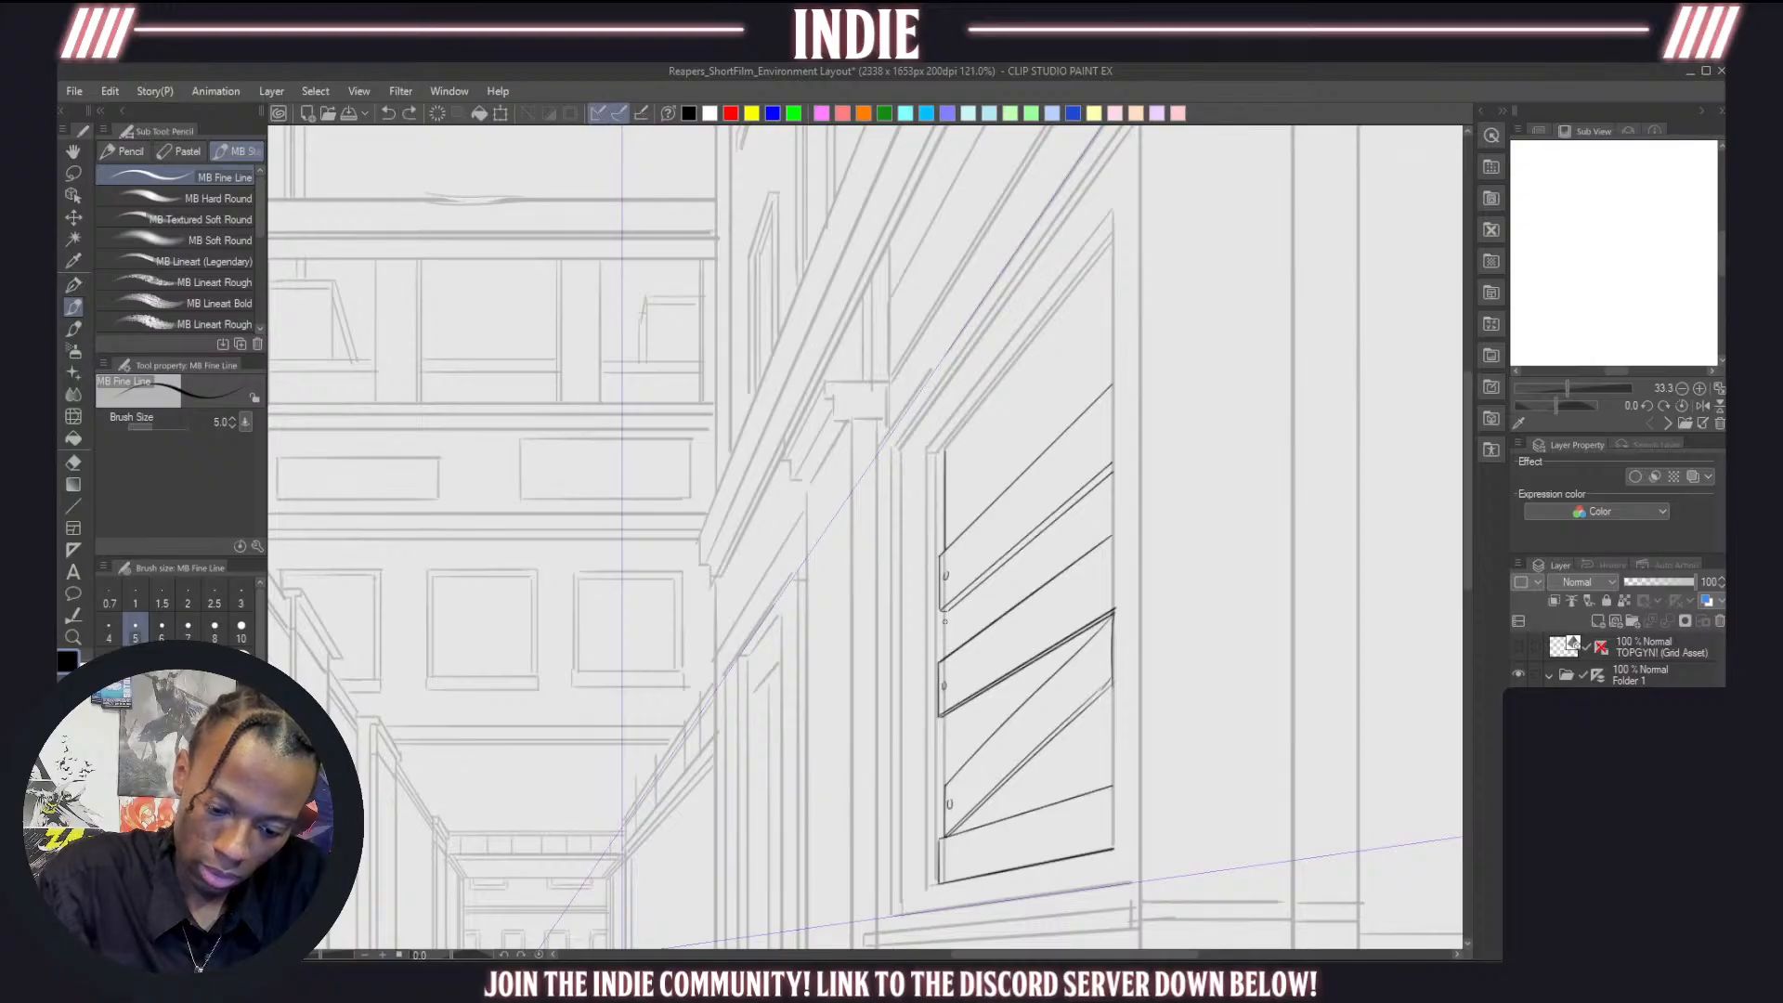
pyautogui.moveTo(947, 613); pyautogui.dragTo(949, 779)
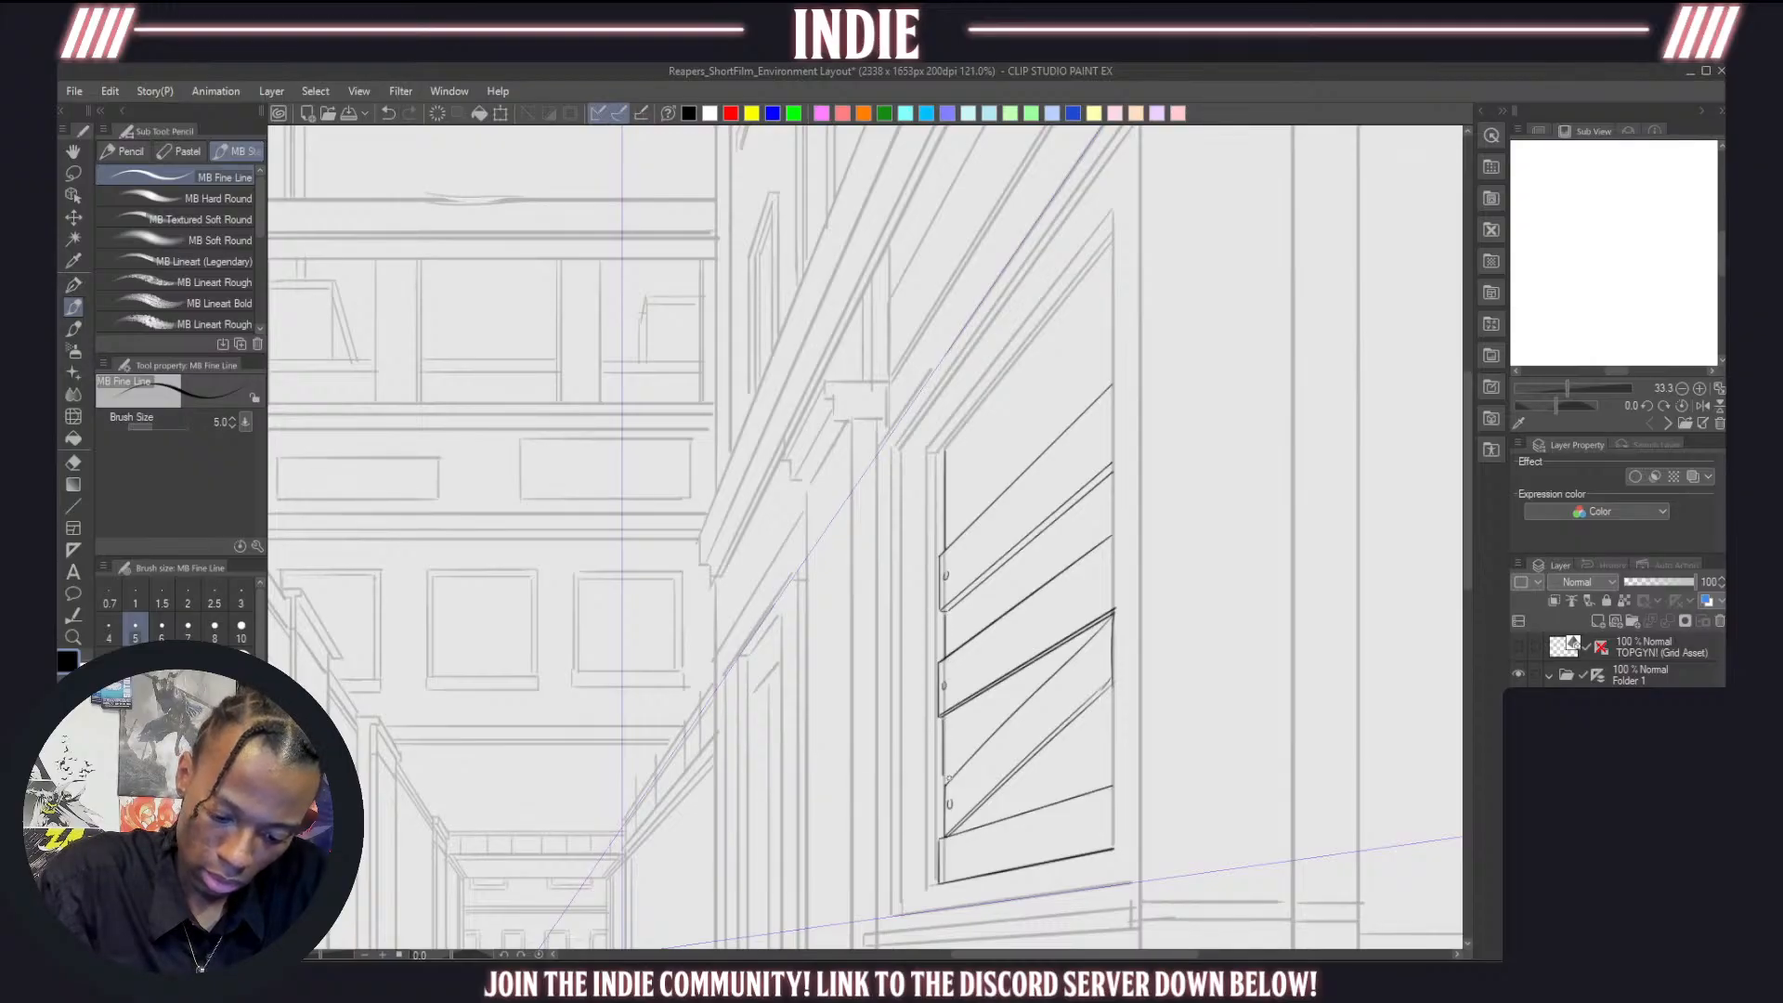
pyautogui.hotkey('ctrl', 'z')
pyautogui.hotkey('ctrl', 'z')
pyautogui.hotkey('ctrl', 'z')
# Draw the window recess's inner far edge in the gaps between the planks, then outline the opening's far, upper and near sides
pyautogui.moveTo(950, 442); pyautogui.dragTo(959, 637)
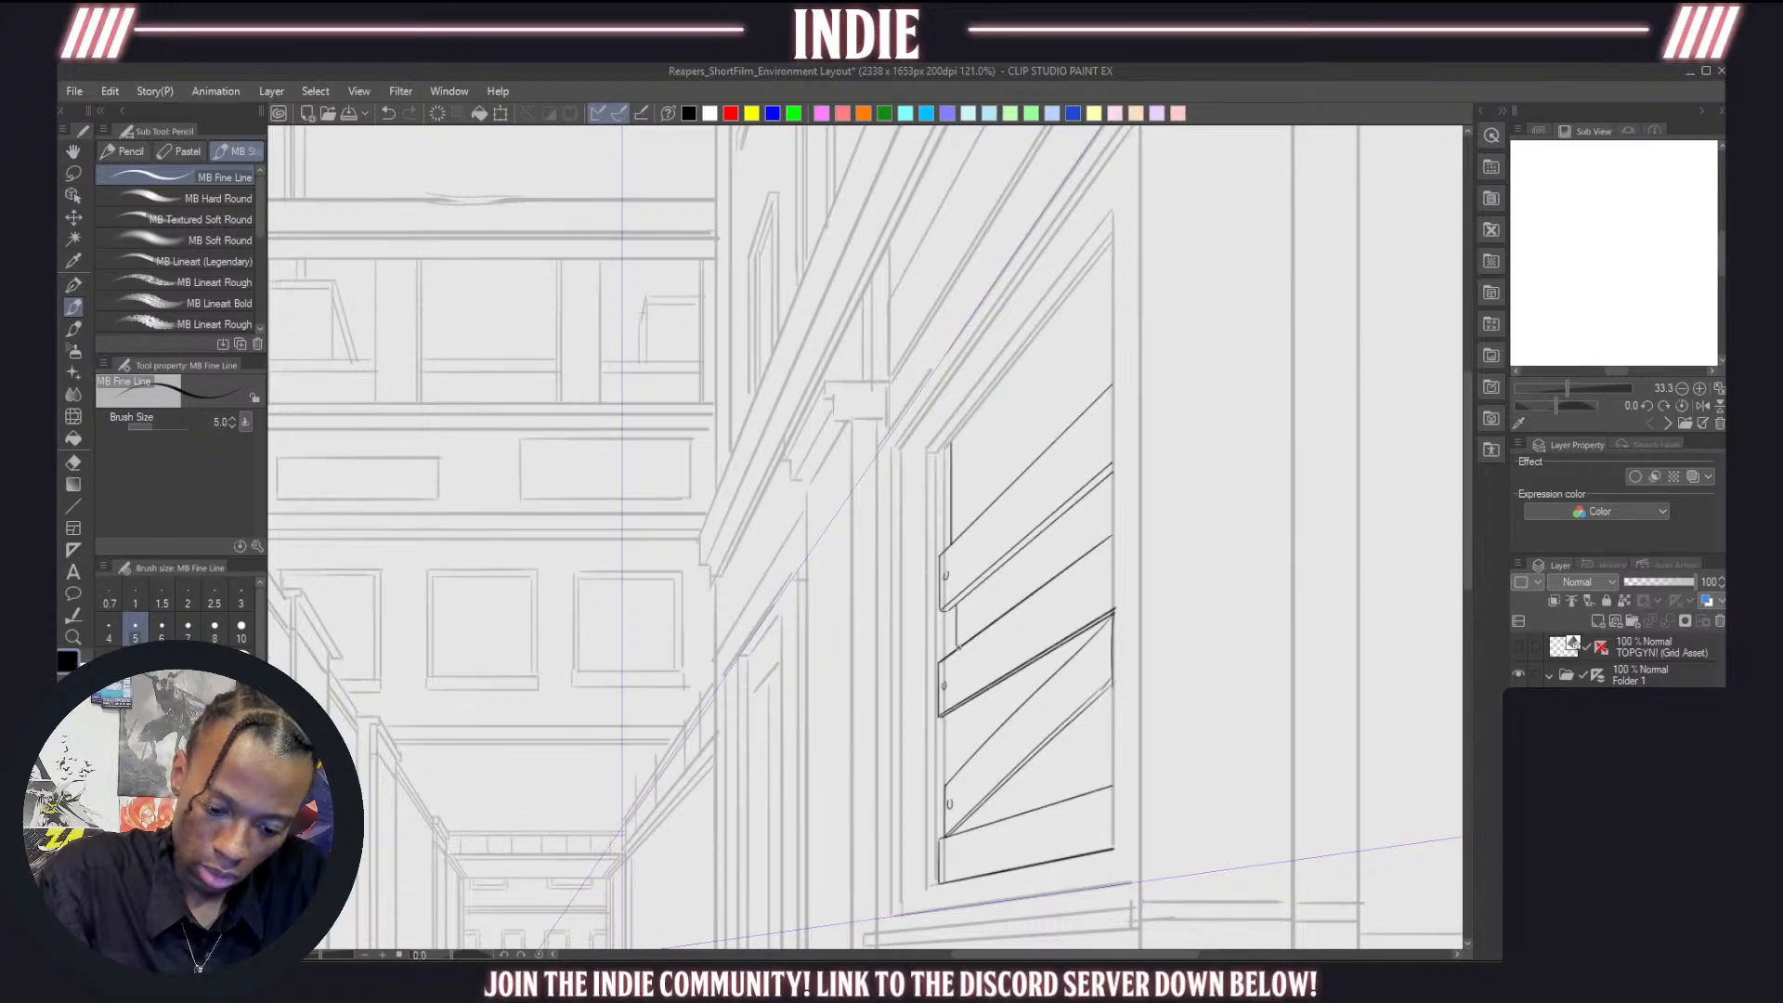
pyautogui.moveTo(960, 703); pyautogui.dragTo(966, 770)
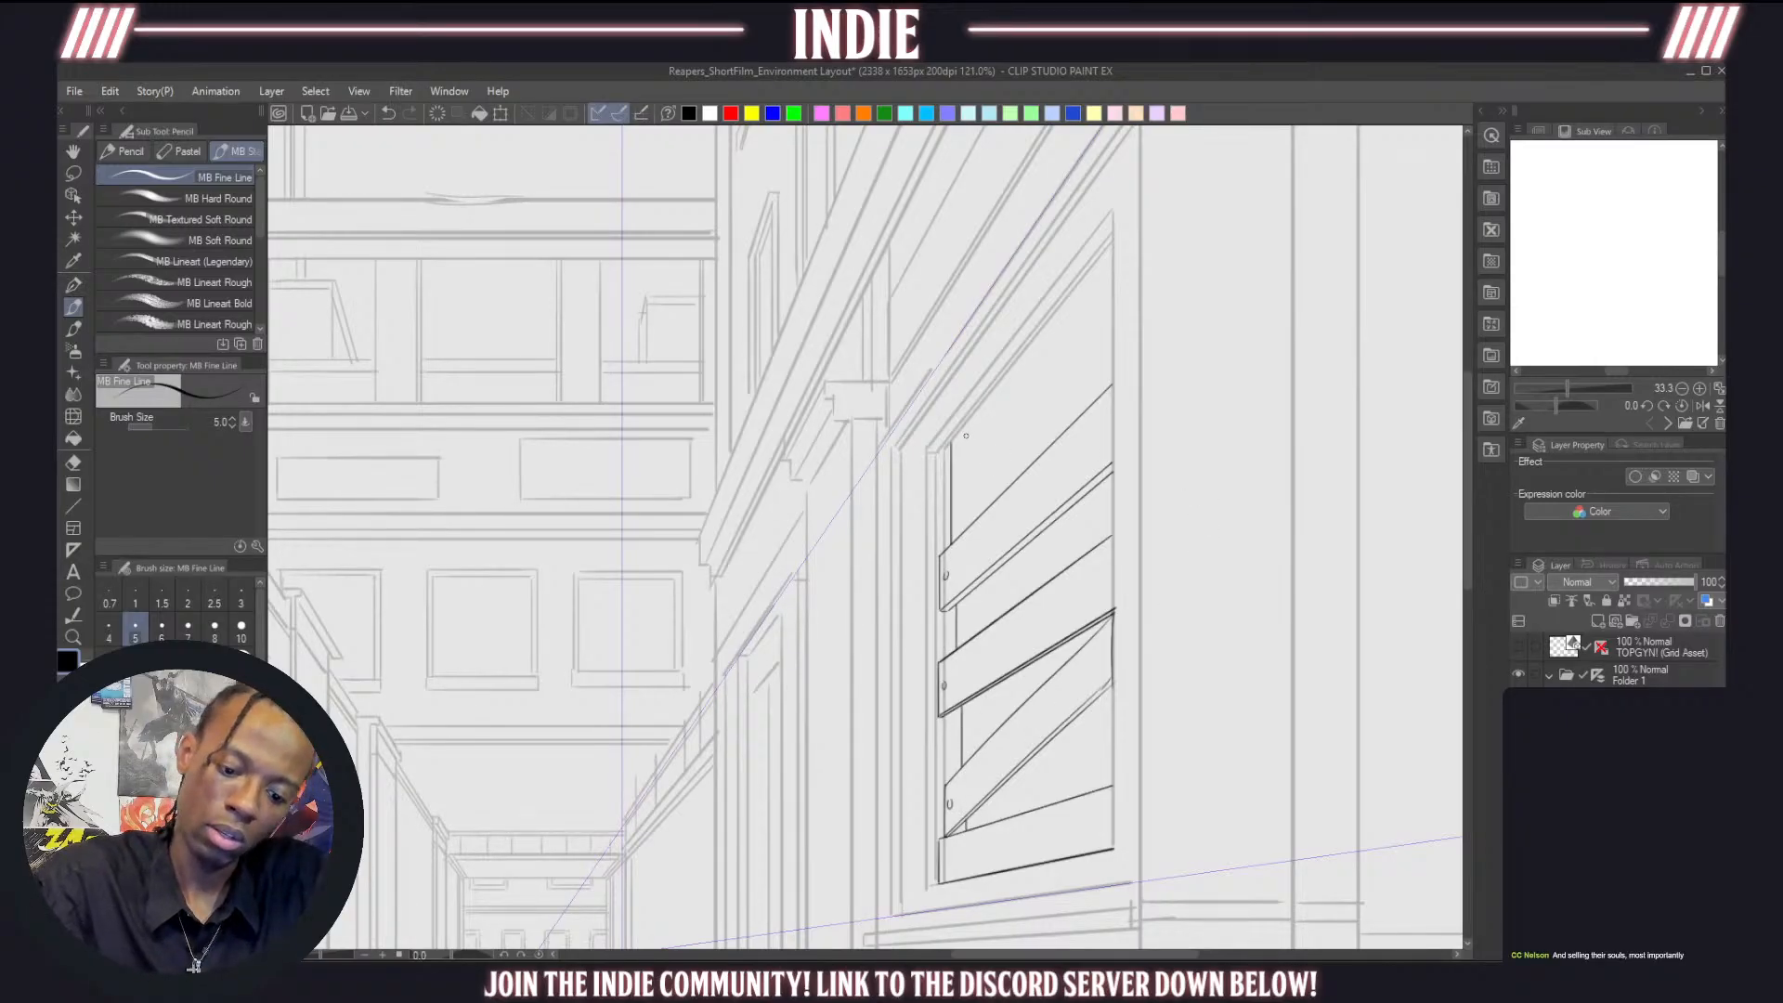
pyautogui.moveTo(951, 444)
pyautogui.mouseDown()
pyautogui.moveTo(1117, 250)
pyautogui.moveTo(1098, 228)
pyautogui.moveTo(941, 459)
pyautogui.moveTo(930, 447)
pyautogui.moveTo(929, 870)
pyautogui.mouseUp()
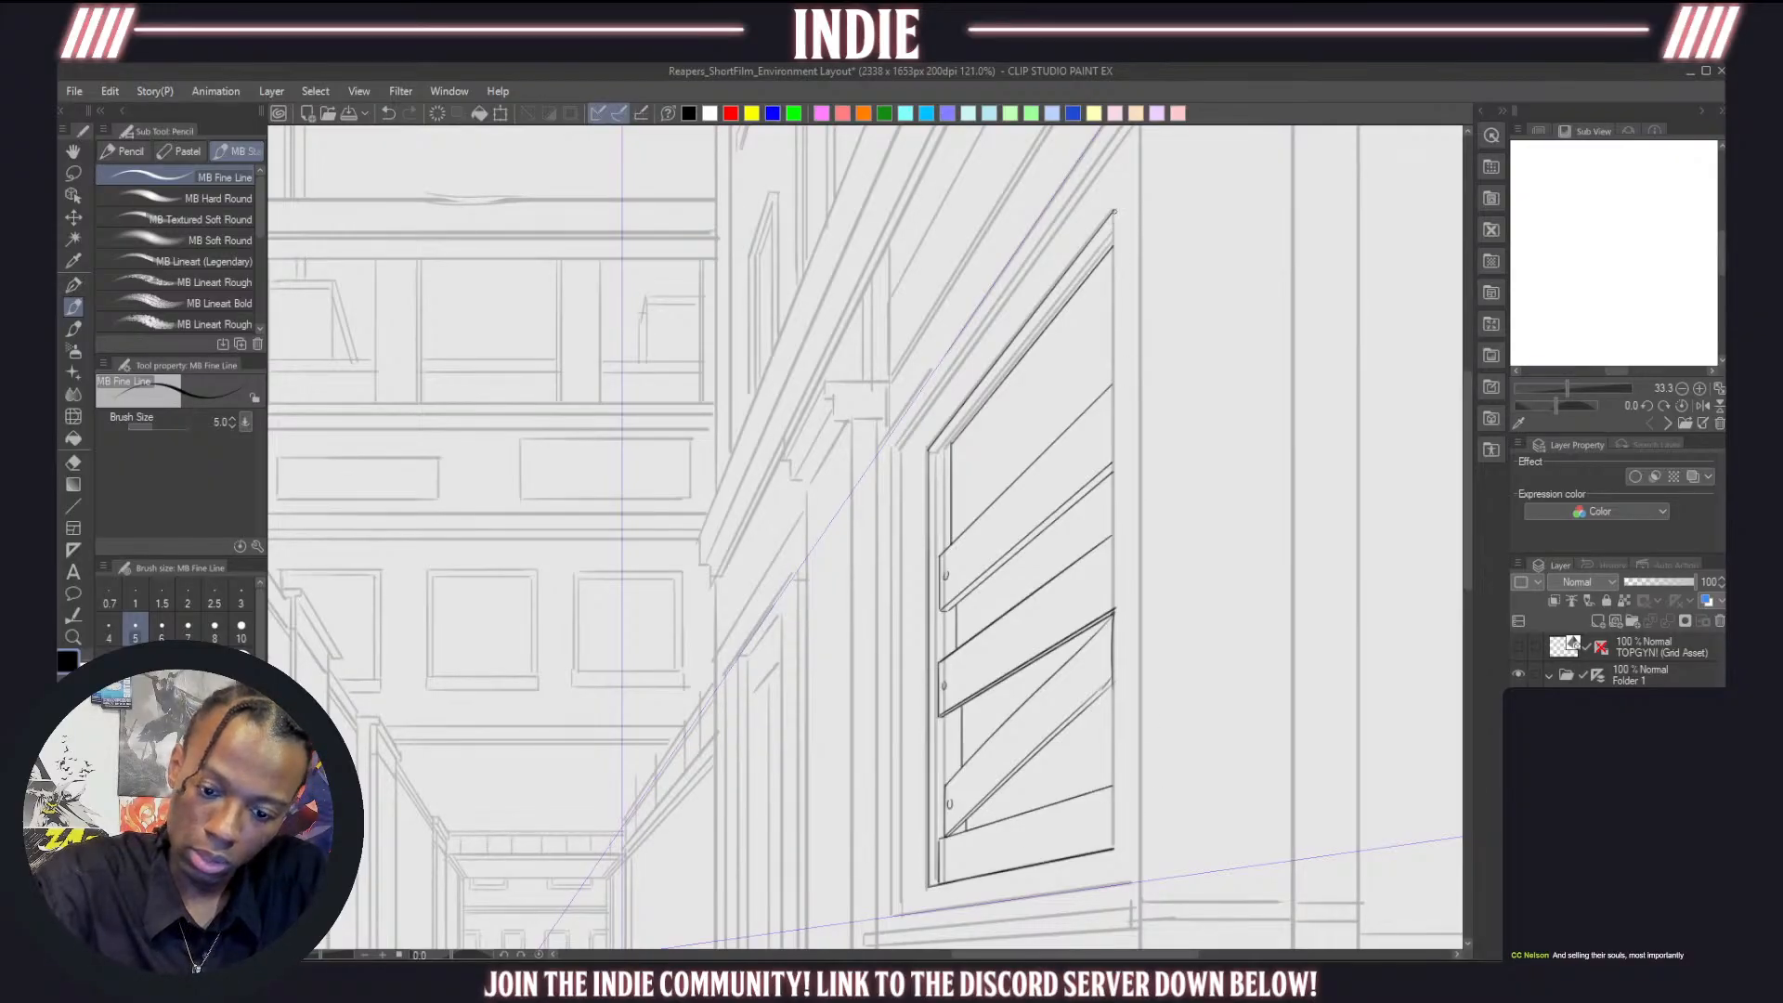
pyautogui.moveTo(1115, 209); pyautogui.dragTo(1115, 847)
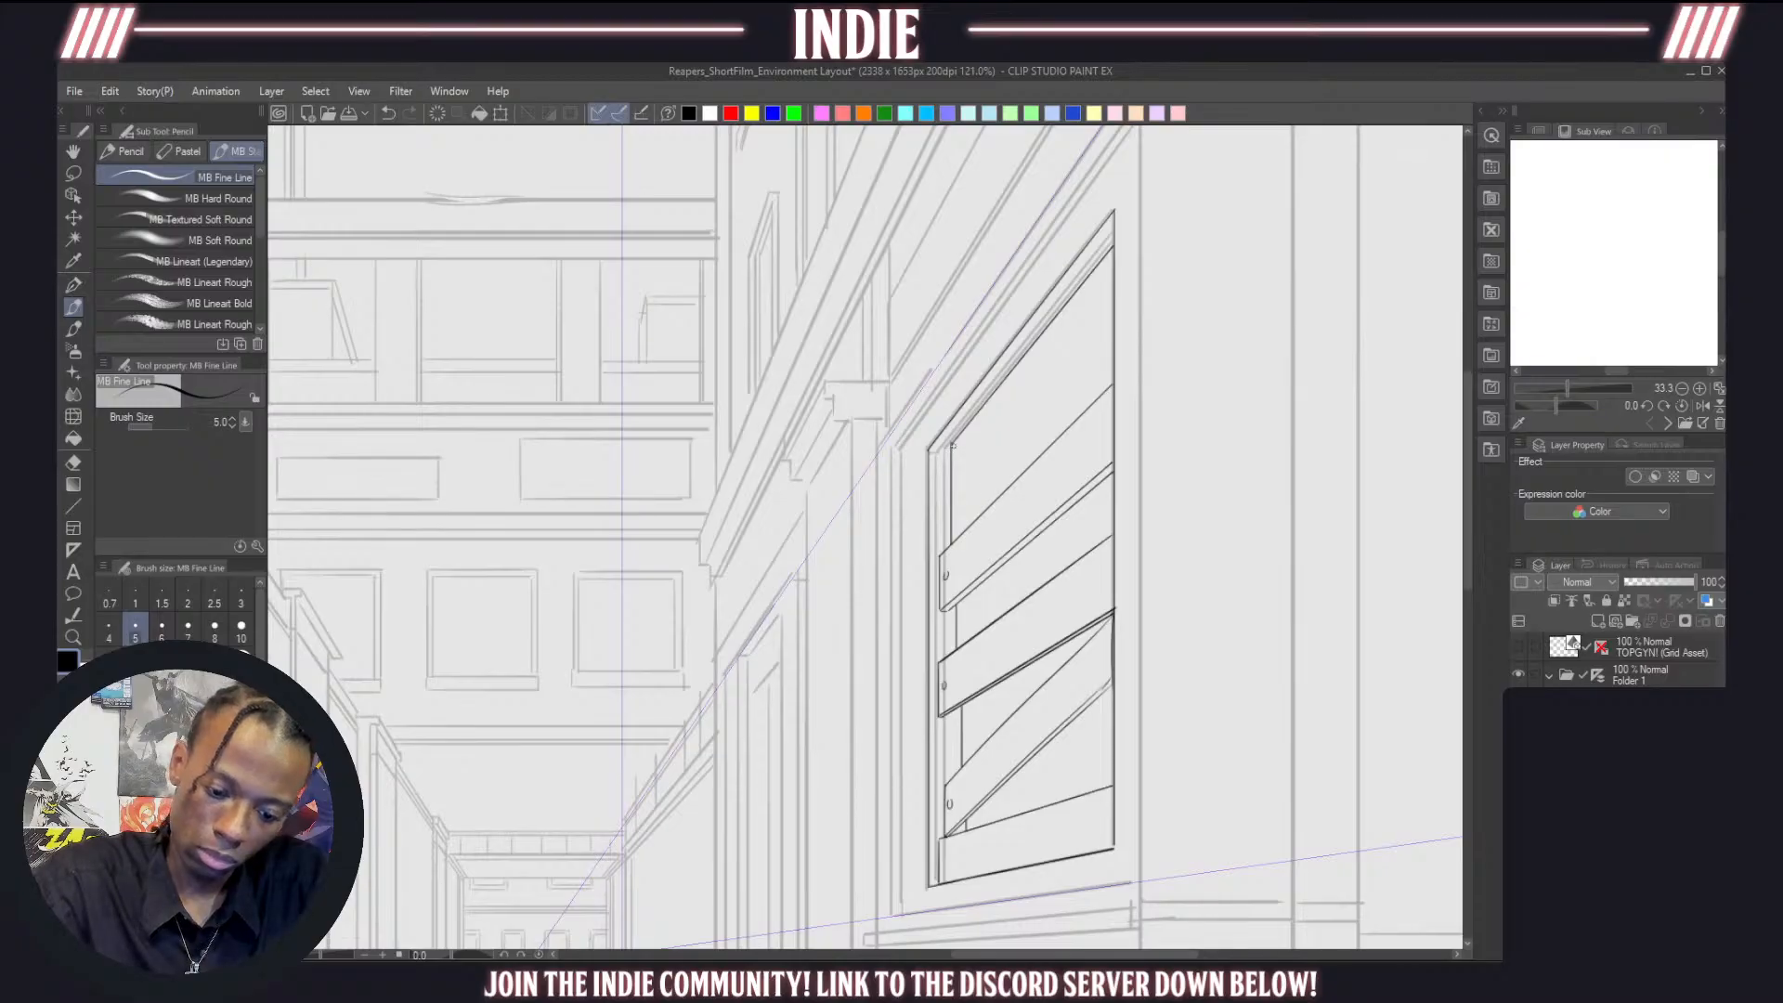
# Draw the recess's inner upper edge parallel to the opening's slanted top, from the far corner to the near side
pyautogui.moveTo(929, 449)
pyautogui.mouseDown()
pyautogui.moveTo(930, 450)
pyautogui.moveTo(953, 456)
pyautogui.moveTo(1114, 249)
pyautogui.mouseUp()
pyautogui.hotkey('ctrl', 'z')
pyautogui.hotkey('ctrl', 'z')
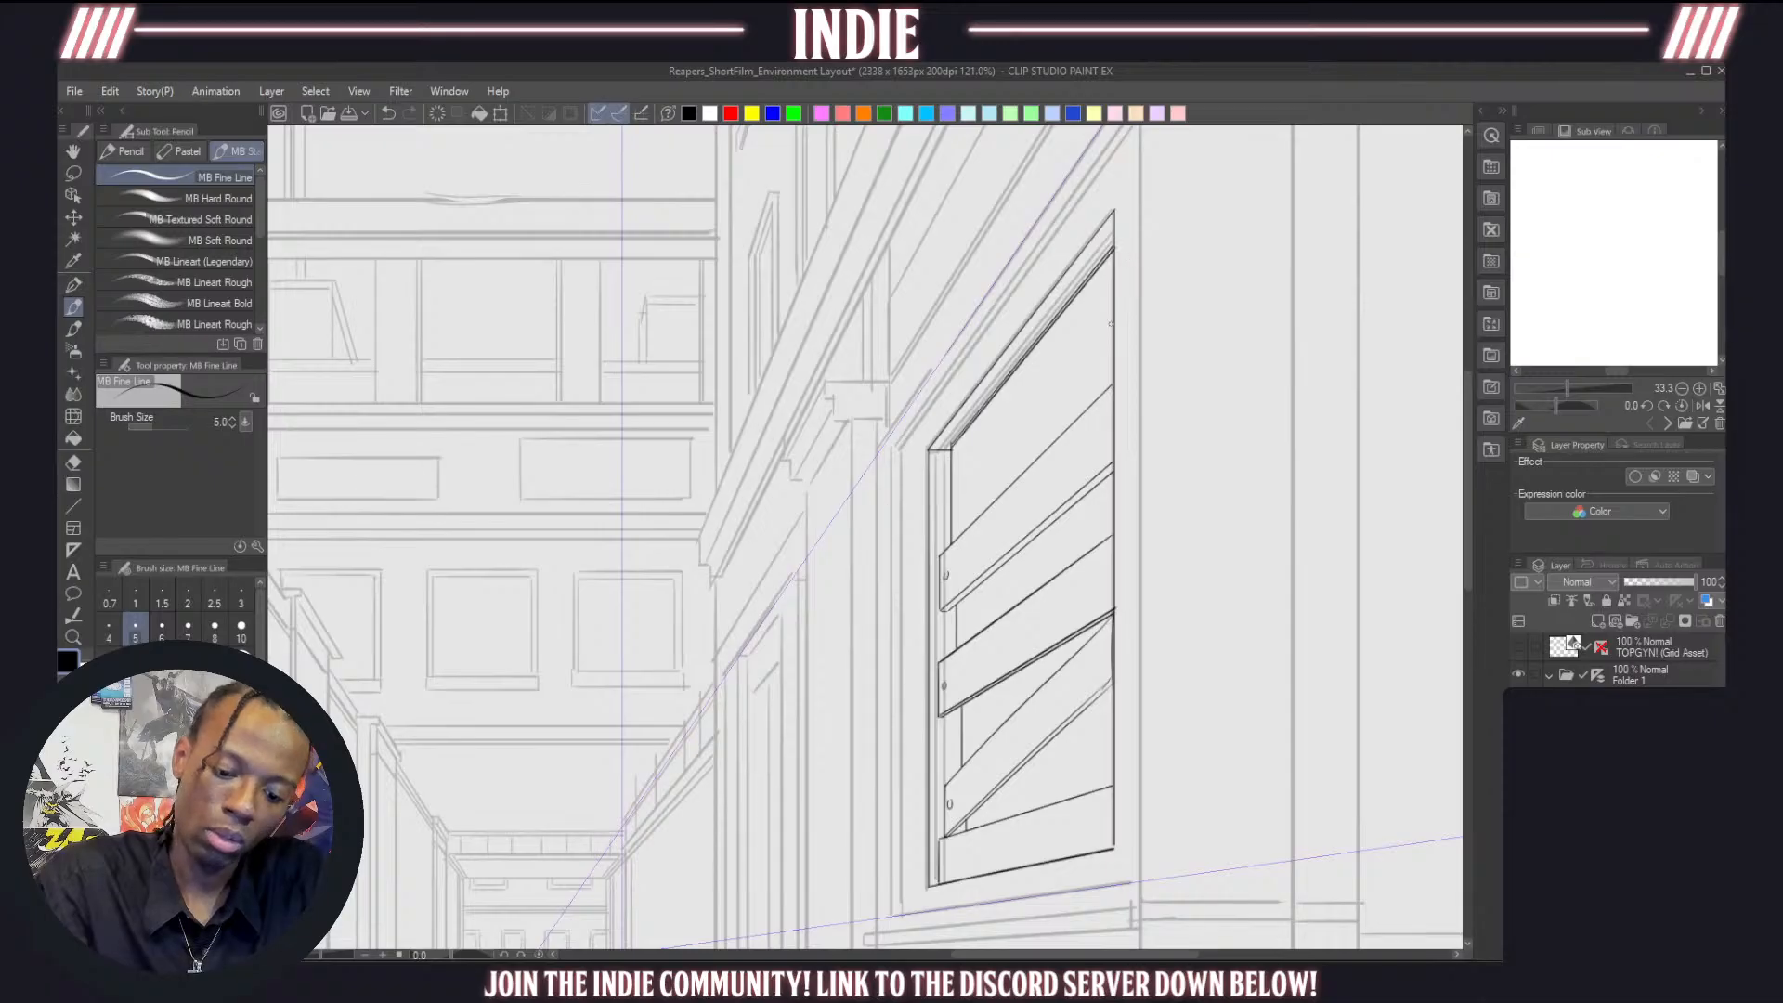
pyautogui.hotkey('ctrl', 'z')
pyautogui.moveTo(952, 450)
pyautogui.mouseDown()
pyautogui.moveTo(1086, 337)
pyautogui.moveTo(1115, 249)
pyautogui.mouseUp()
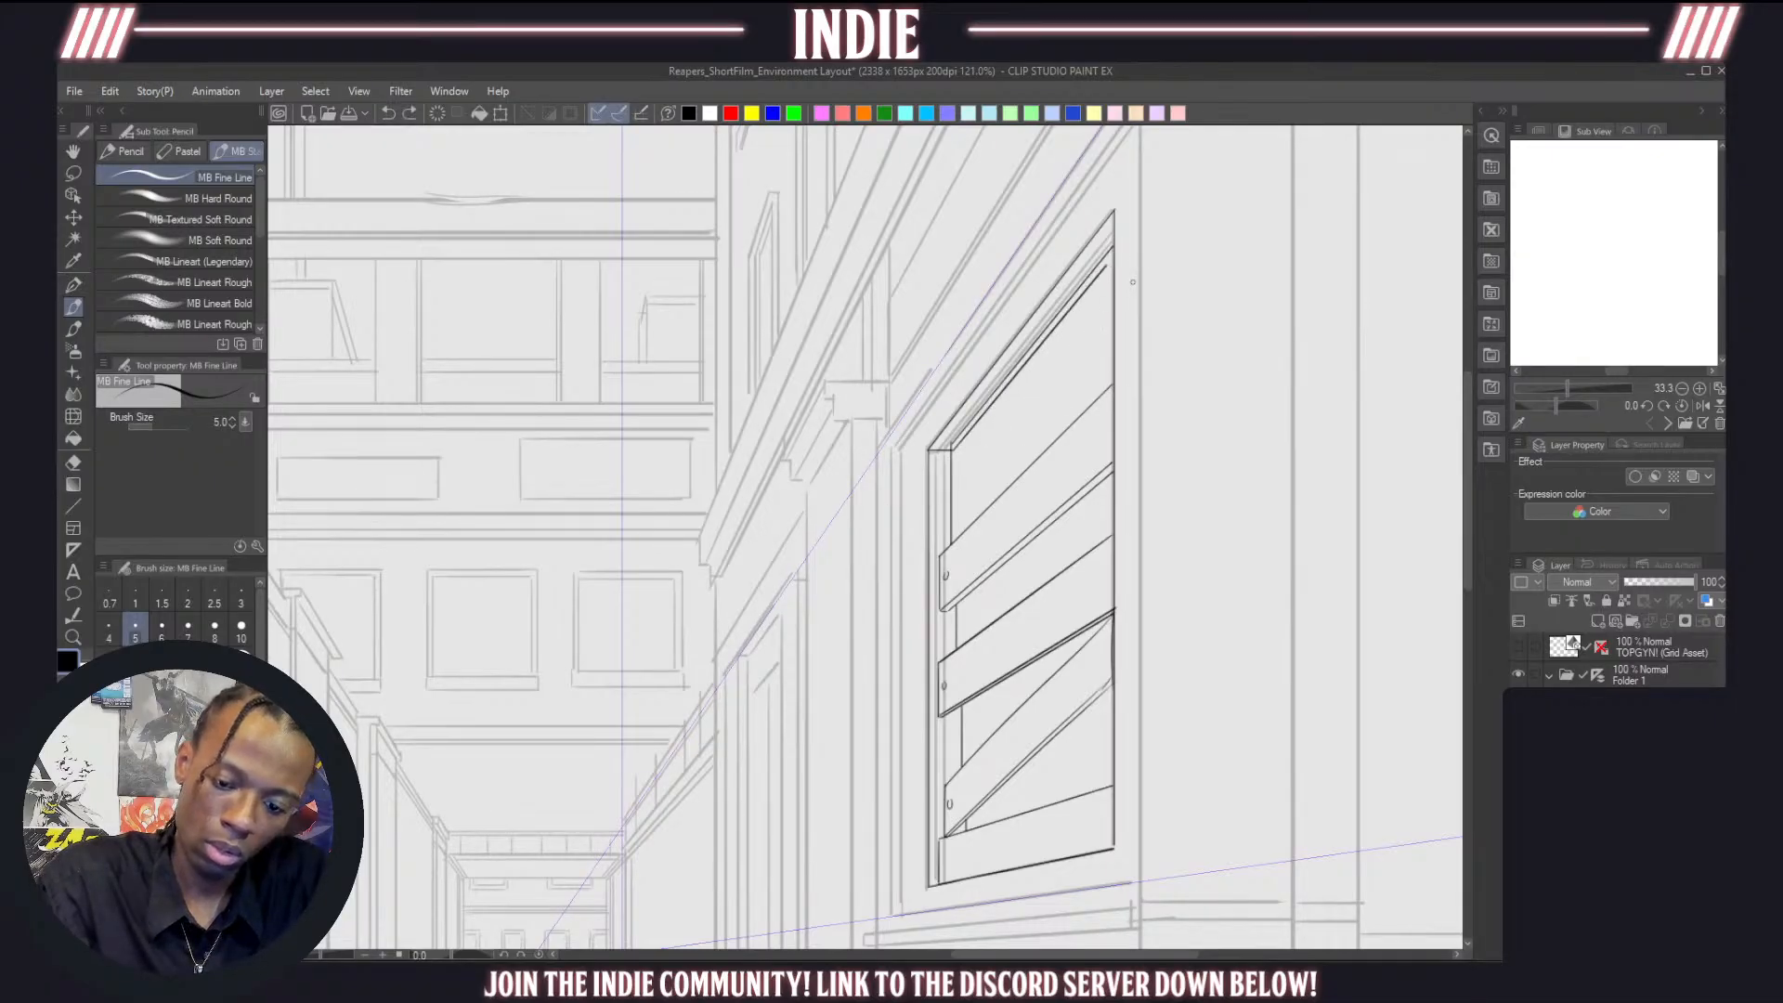
# Erase the stray doubled line along the recess's inner upper edge with the Hard eraser, then return to the MB Fine Line brush
pyautogui.click(72, 464)
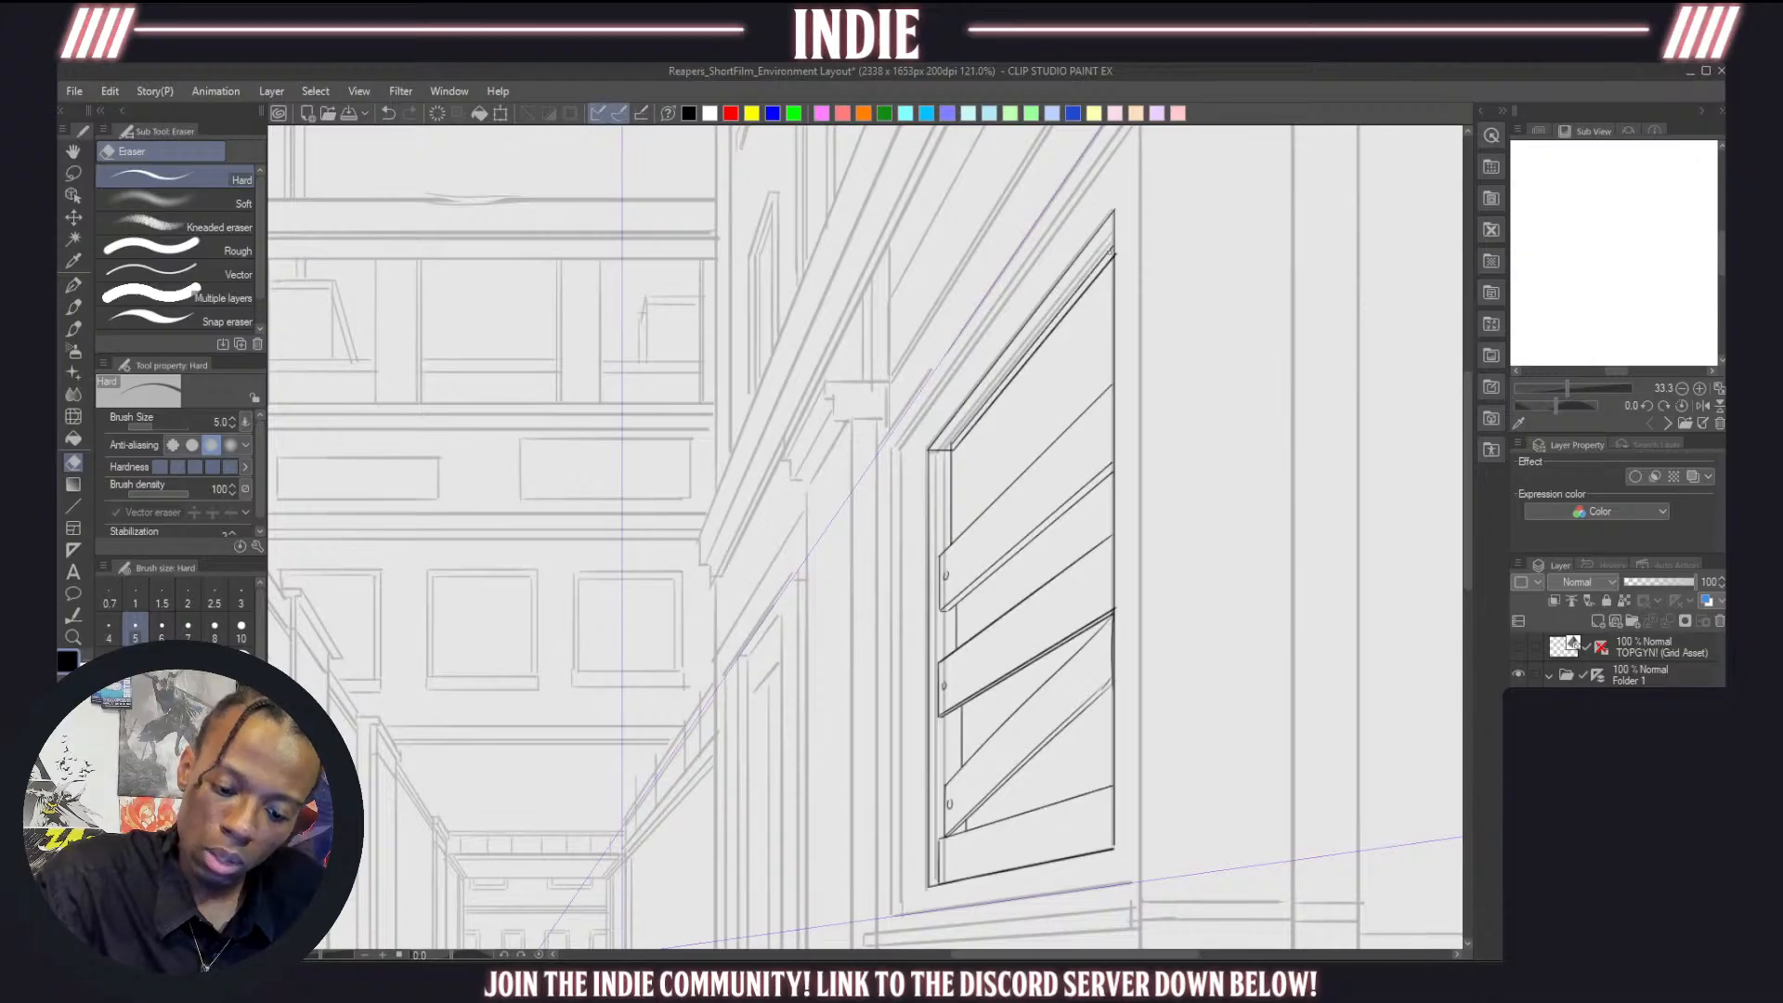
pyautogui.moveTo(1112, 249); pyautogui.dragTo(952, 444)
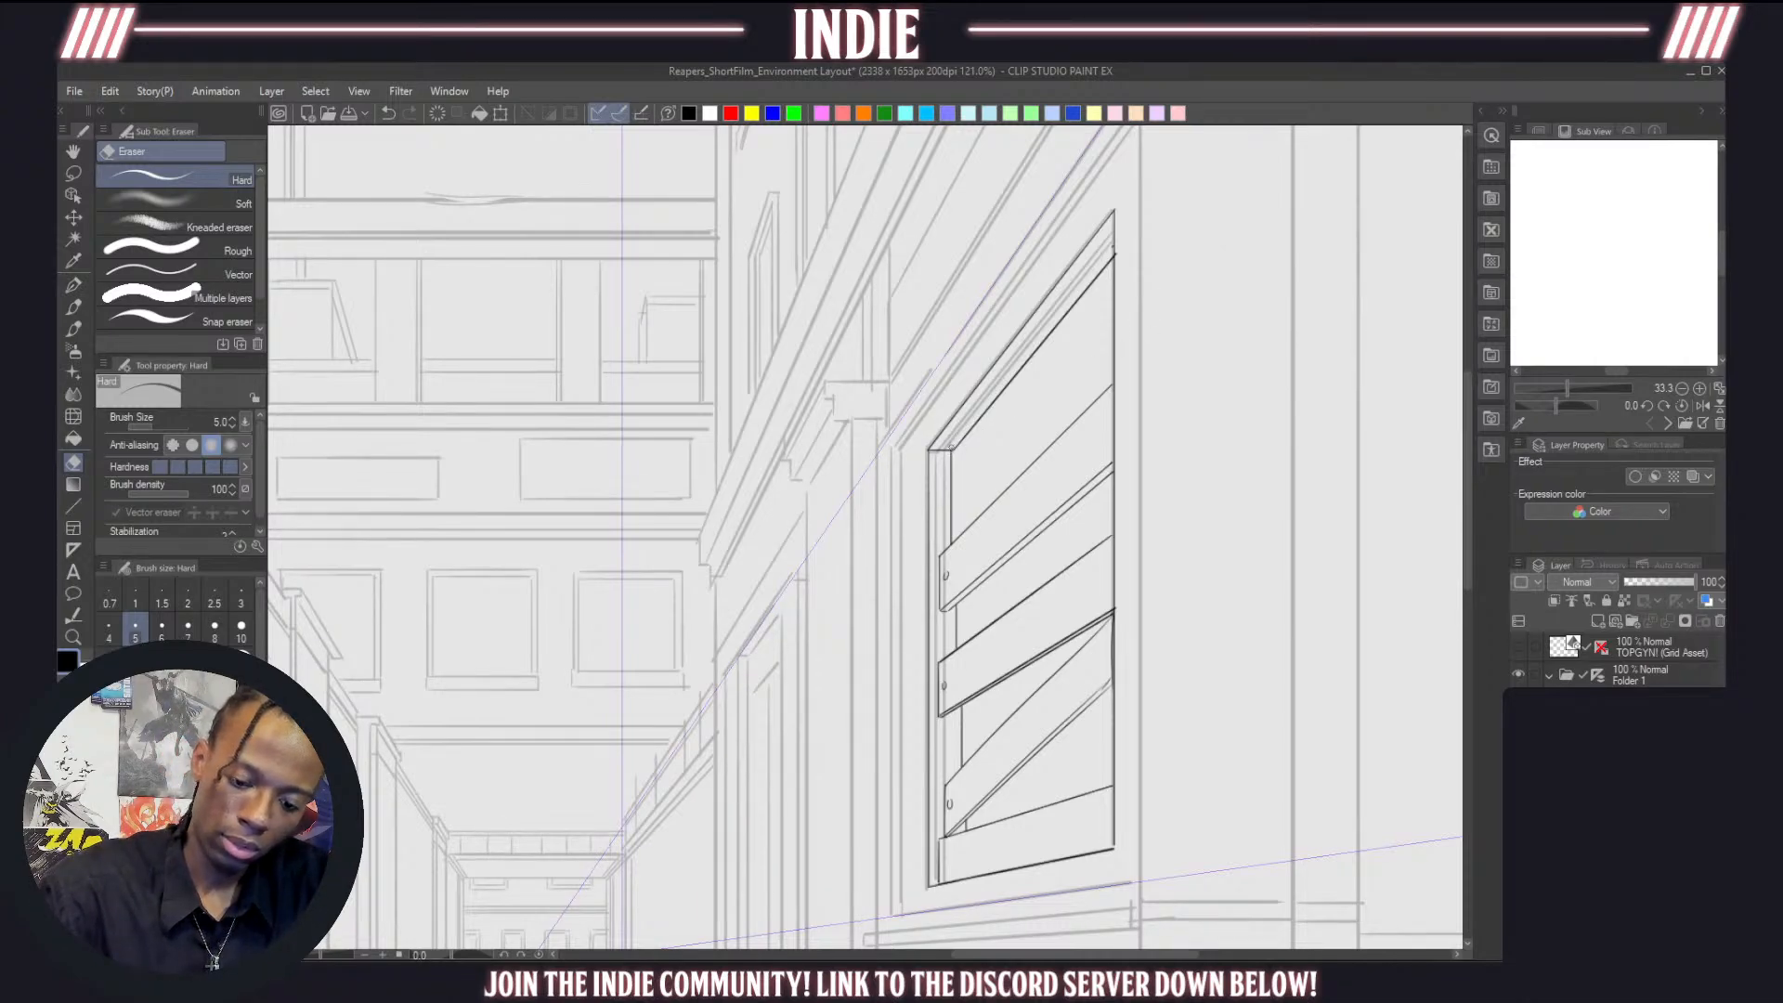
pyautogui.press('p')
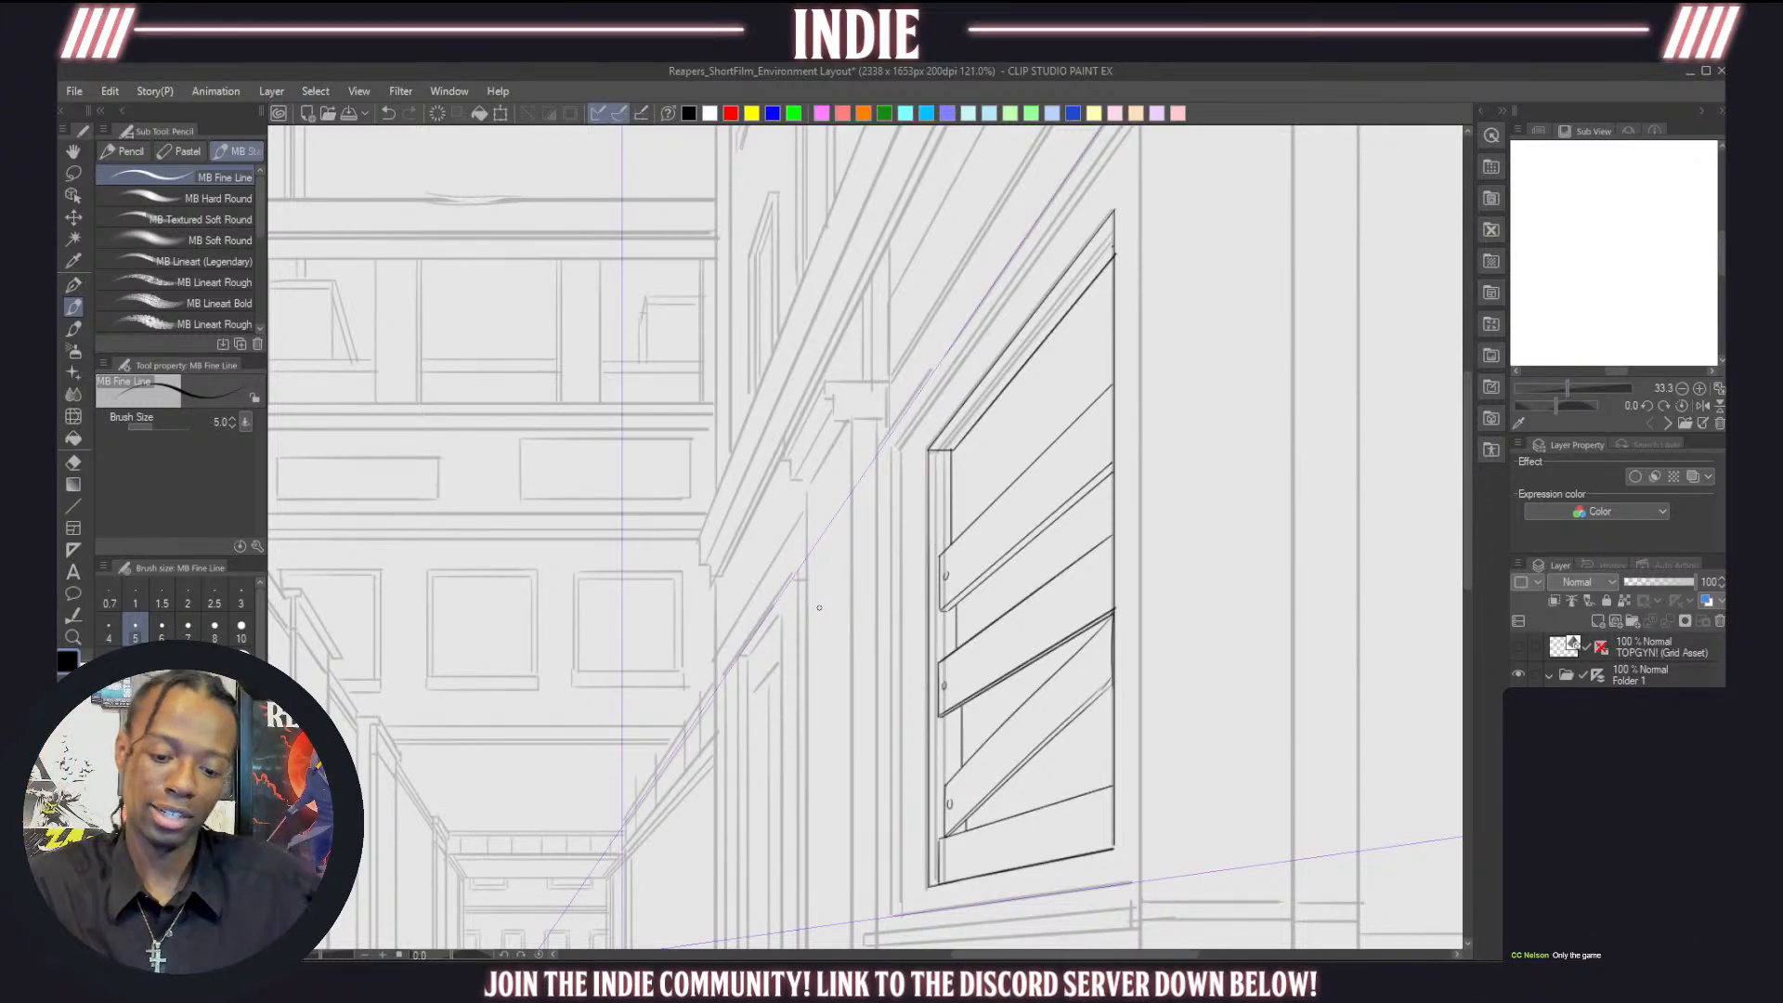
# Draw the window frame's outer upper edge in perspective and its vertical outer edge on the near side
pyautogui.scroll(-5, 869, 578)
pyautogui.scroll(4, 884, 720)
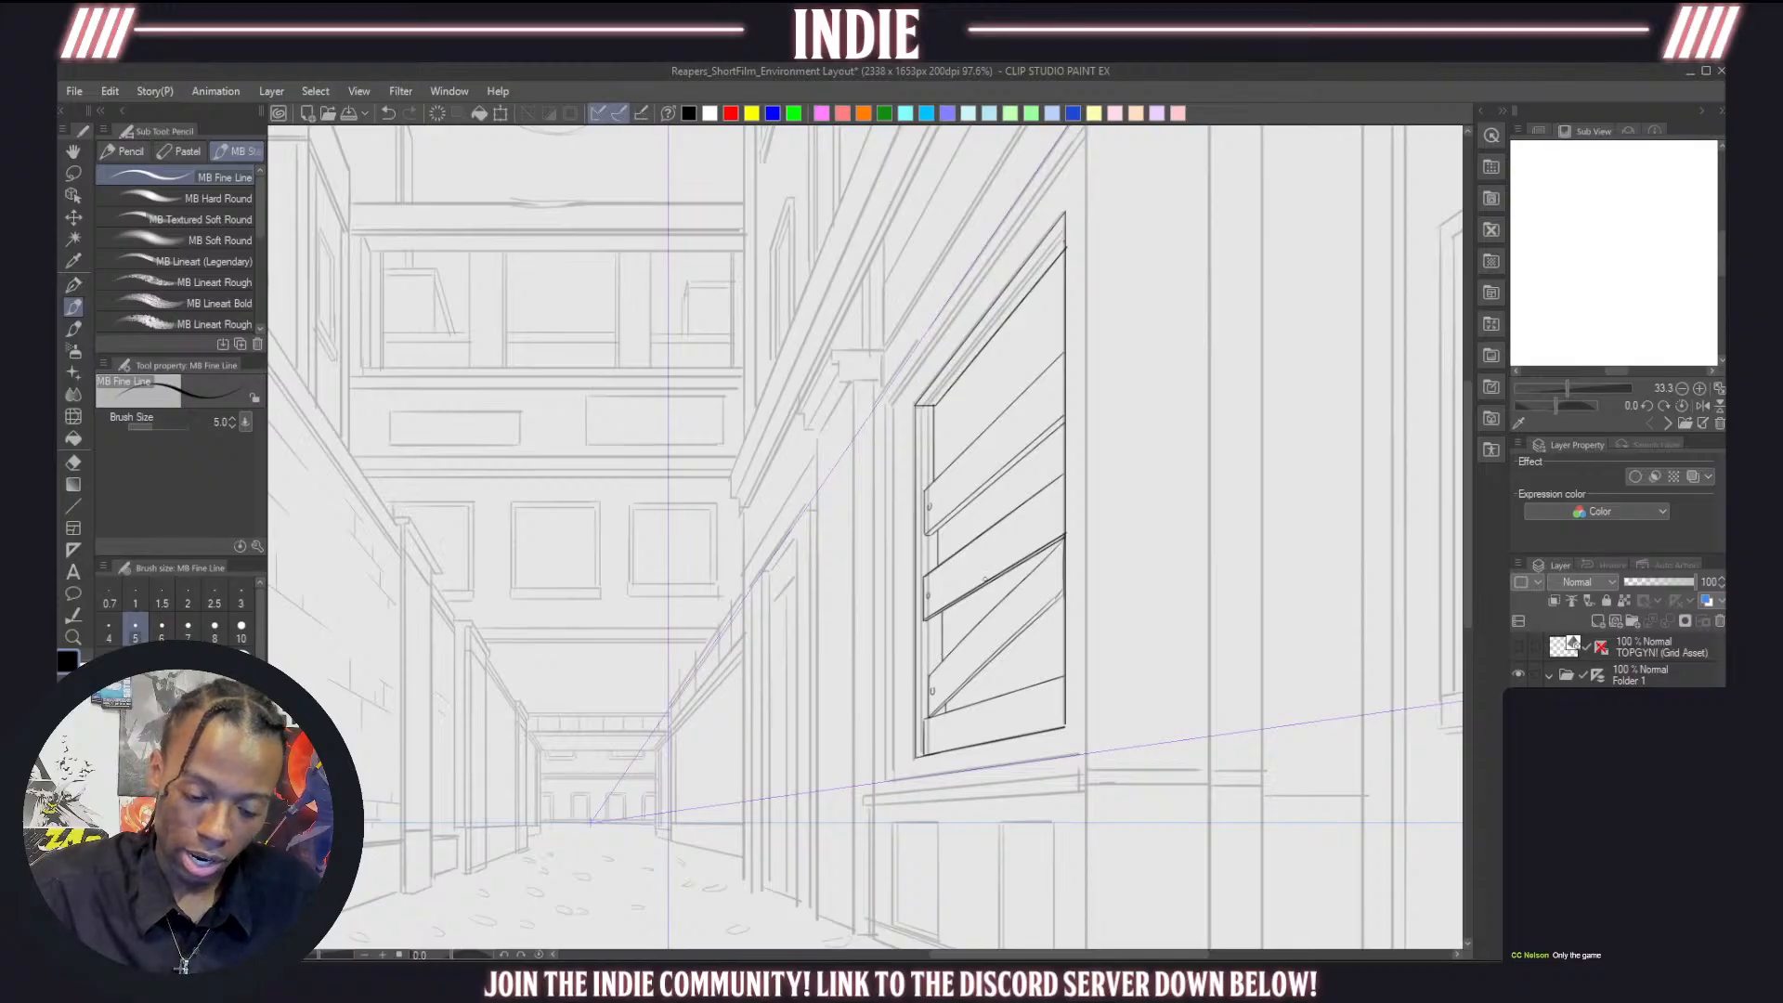
pyautogui.scroll(-1, 993, 584)
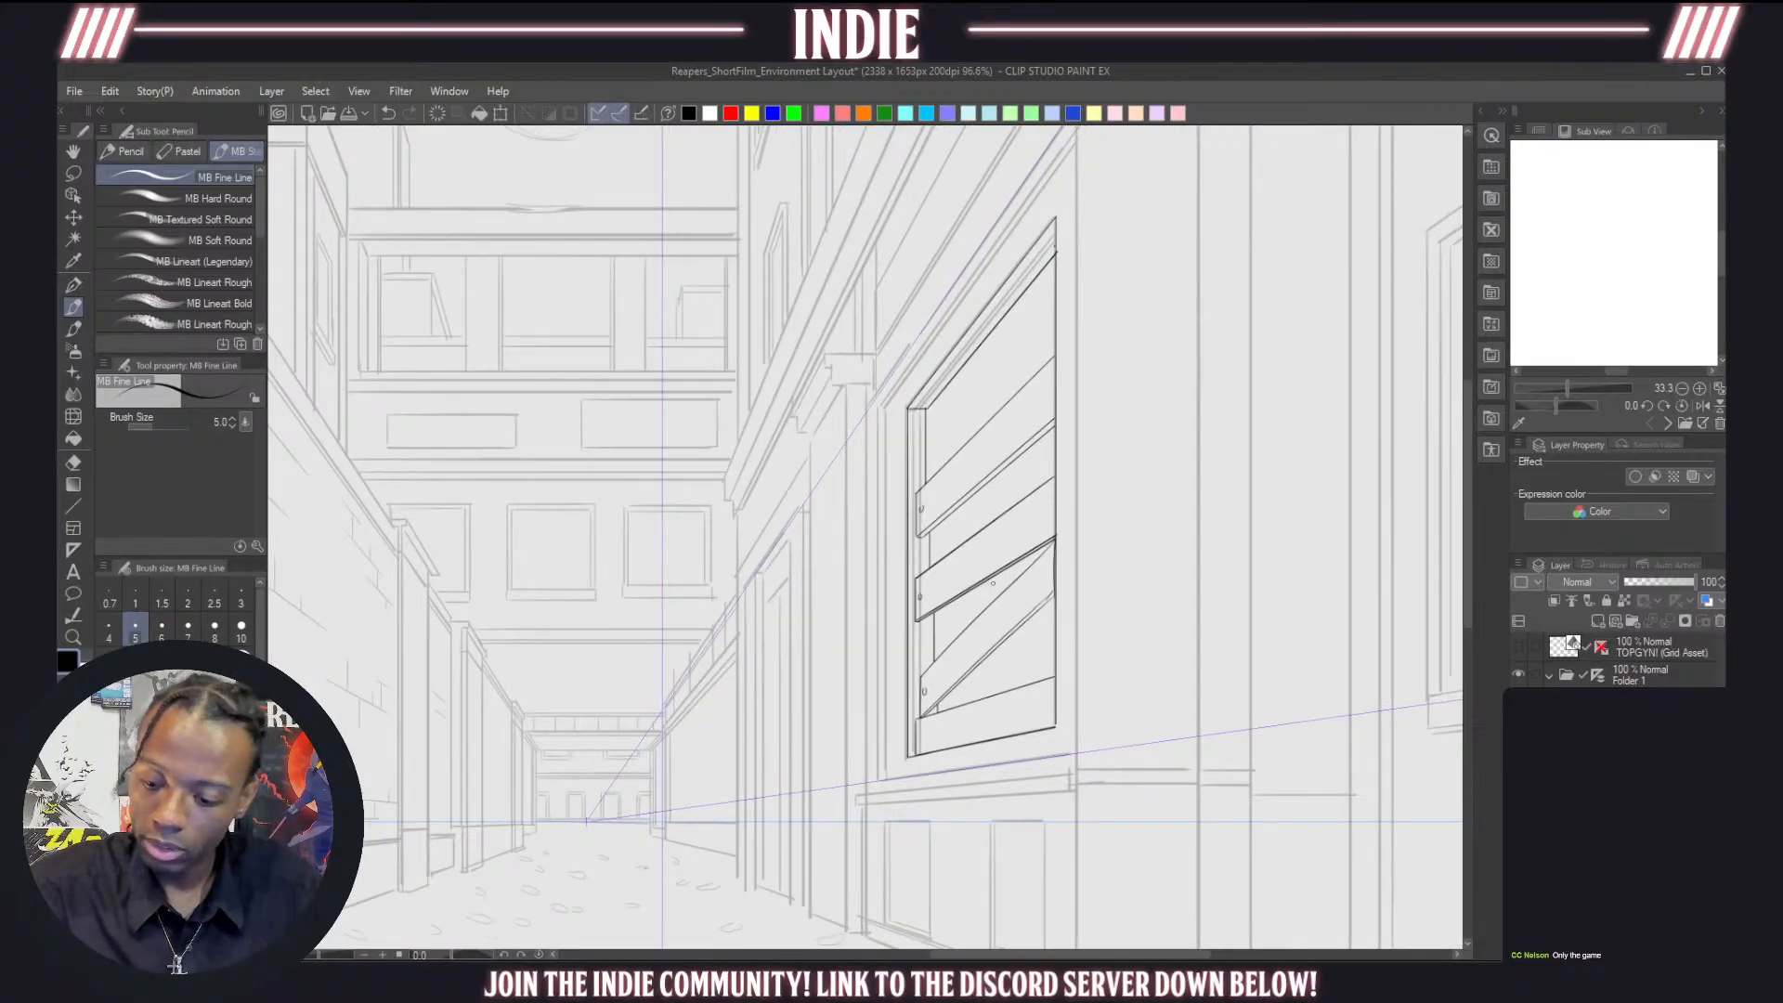
pyautogui.moveTo(908, 395); pyautogui.dragTo(1026, 228)
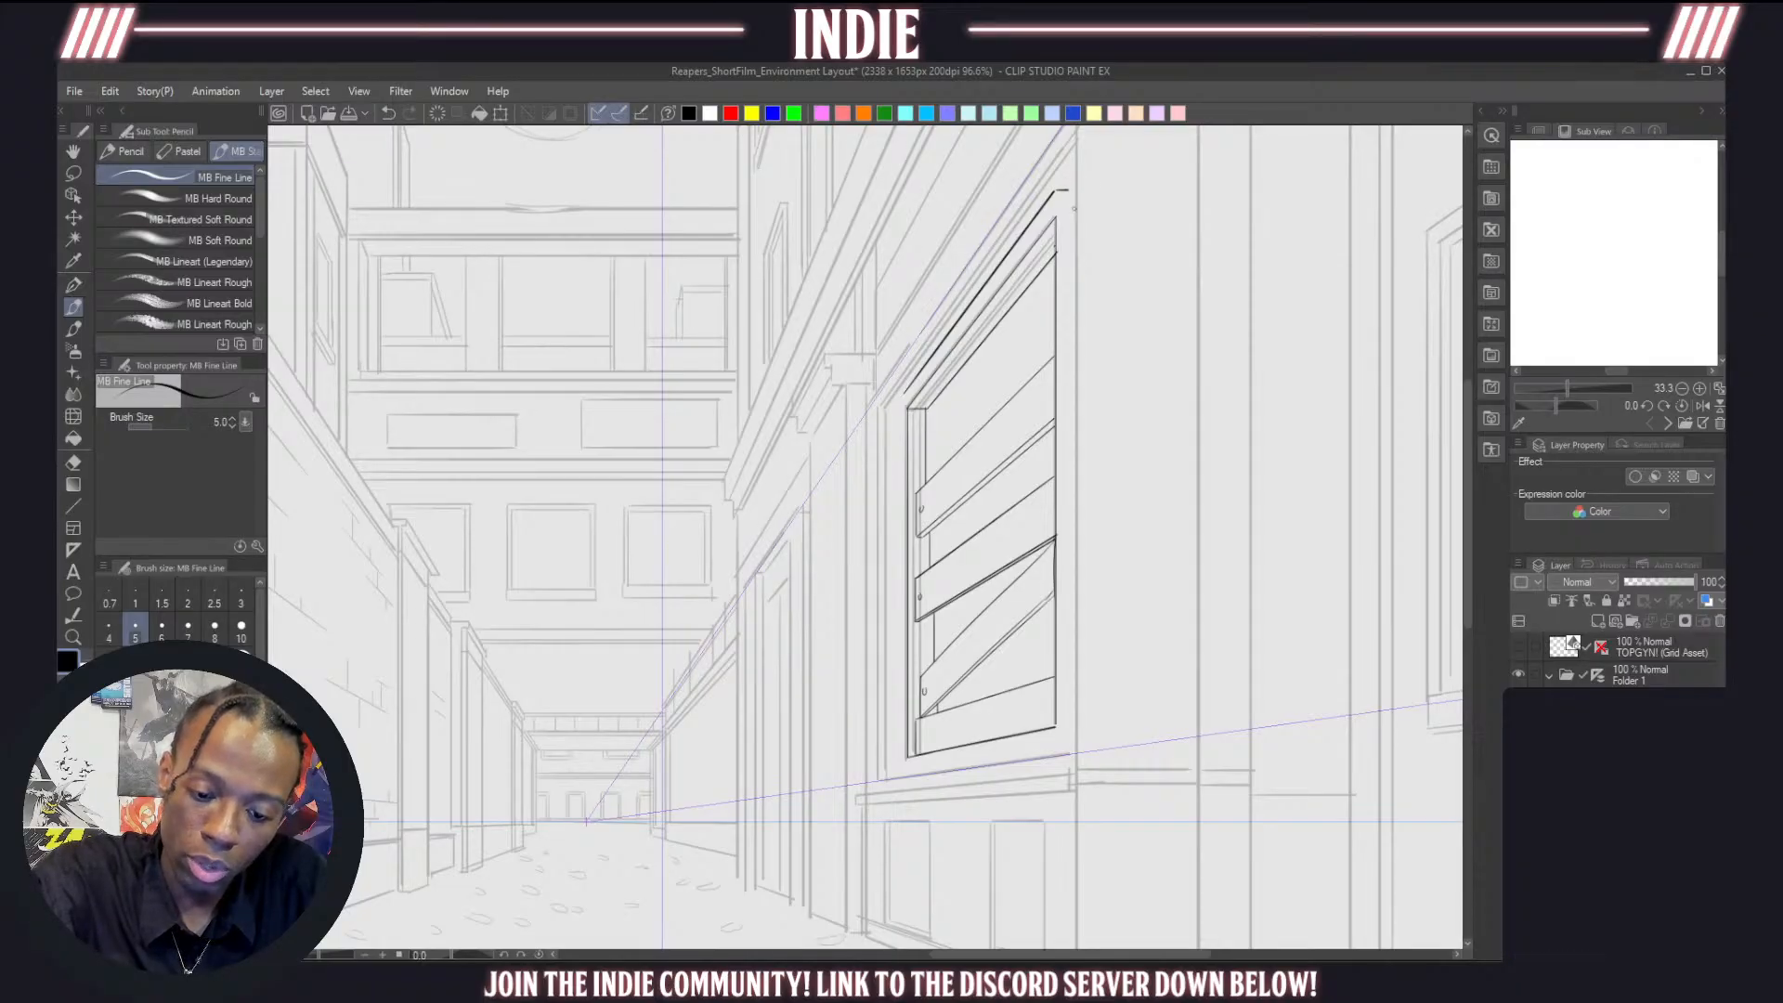
pyautogui.moveTo(1069, 194); pyautogui.dragTo(1071, 723)
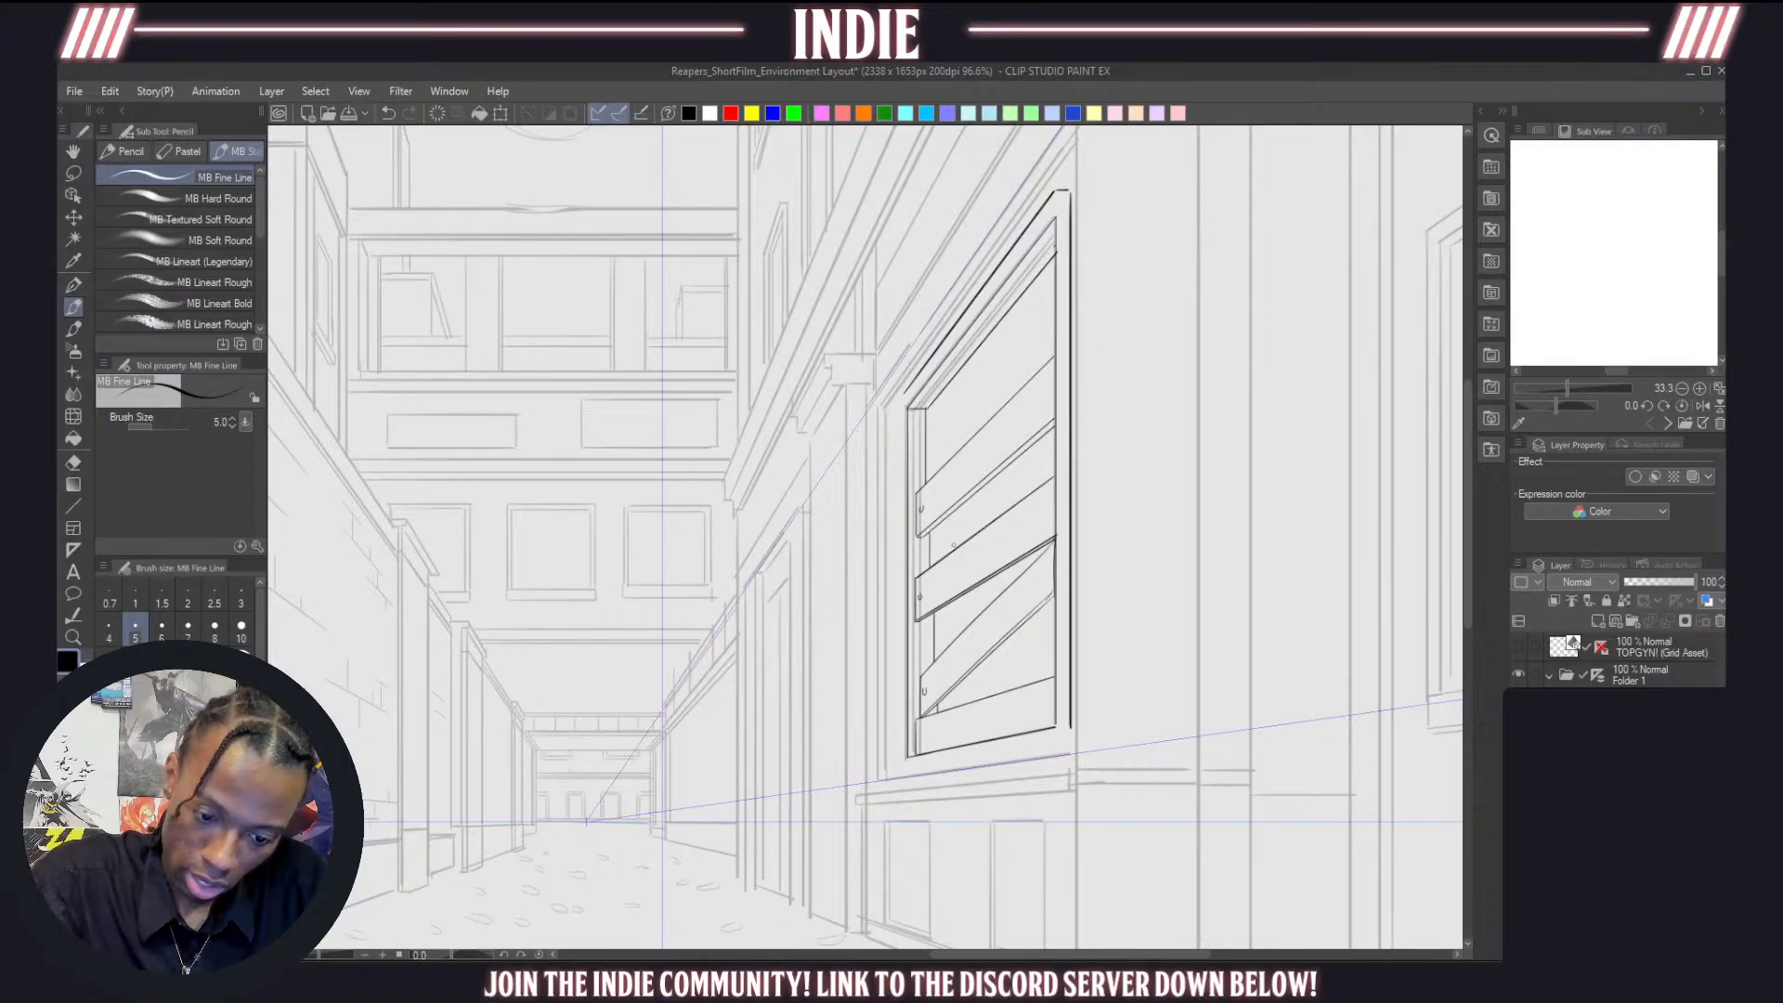
pyautogui.moveTo(905, 393); pyautogui.dragTo(907, 557)
pyautogui.hotkey('ctrl', 'z')
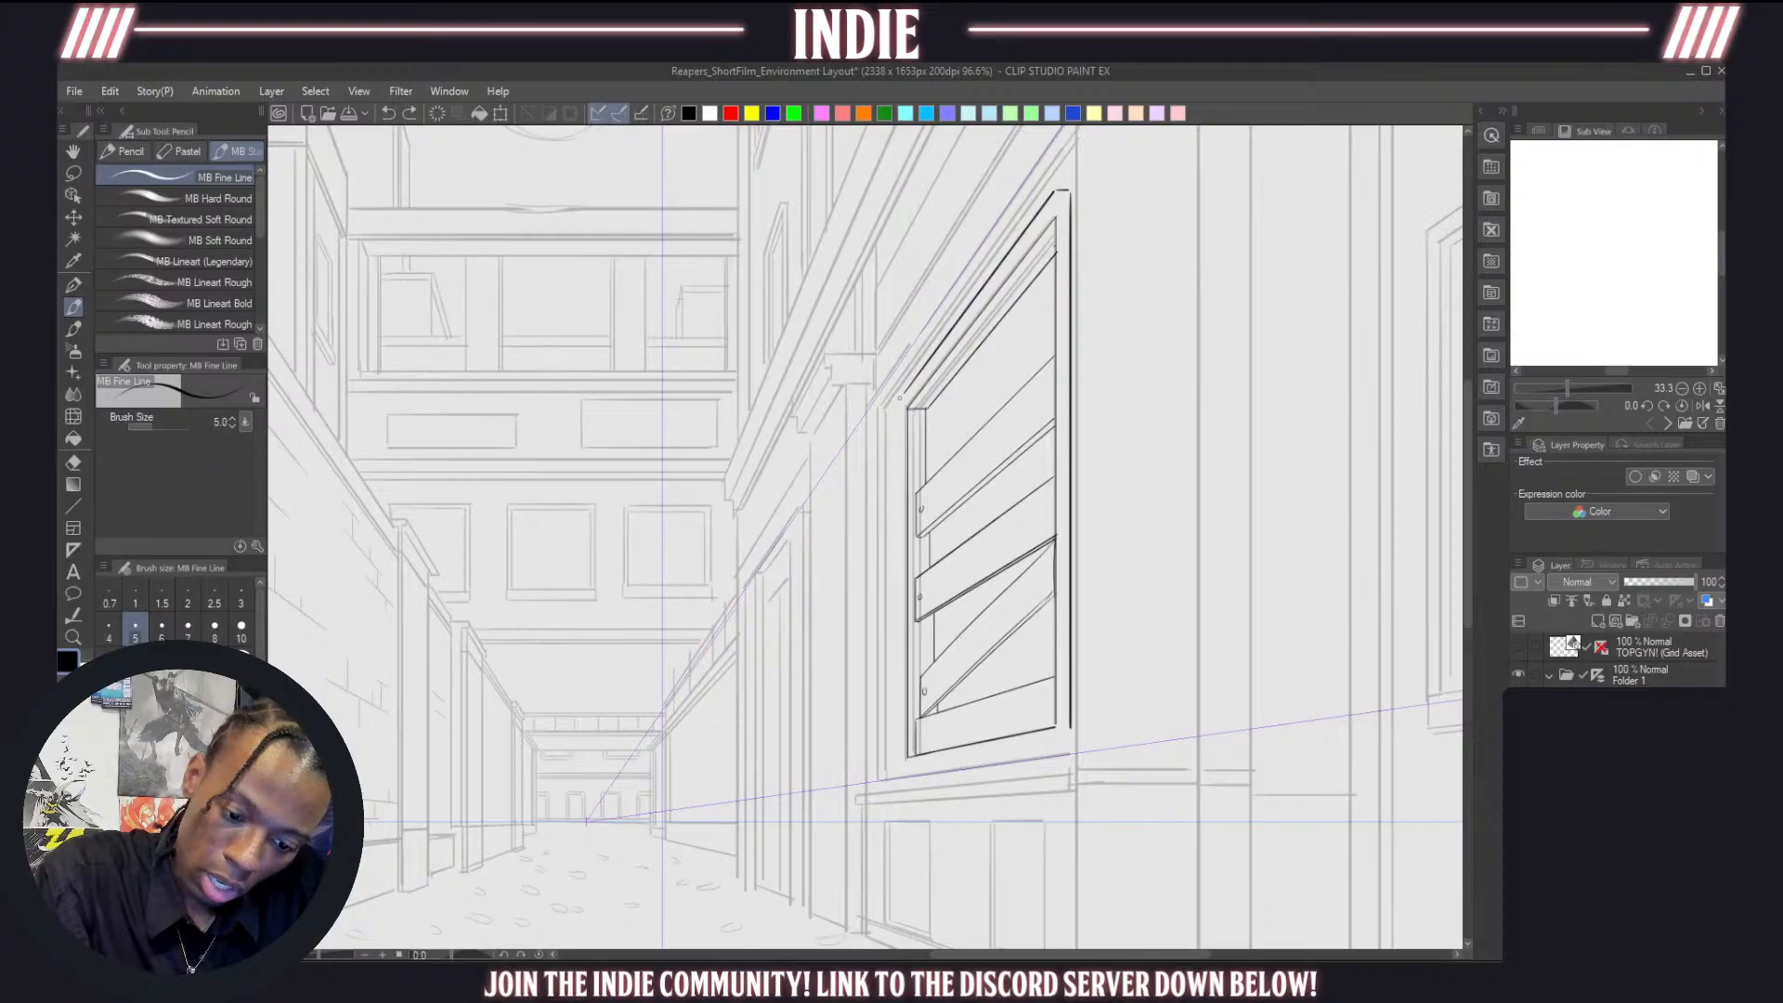
# Draw the frame's vertical outer far edge and a perspective line under the window for the top of the sill
pyautogui.moveTo(899, 398)
pyautogui.mouseDown()
pyautogui.moveTo(910, 386)
pyautogui.moveTo(903, 748)
pyautogui.moveTo(1075, 723)
pyautogui.mouseUp()
pyautogui.hotkey('ctrl', 'z')
pyautogui.hotkey('ctrl', 'z')
pyautogui.hotkey('ctrl', 'z')
pyautogui.hotkey('ctrl', 'z')
pyautogui.hotkey('ctrl', 'z')
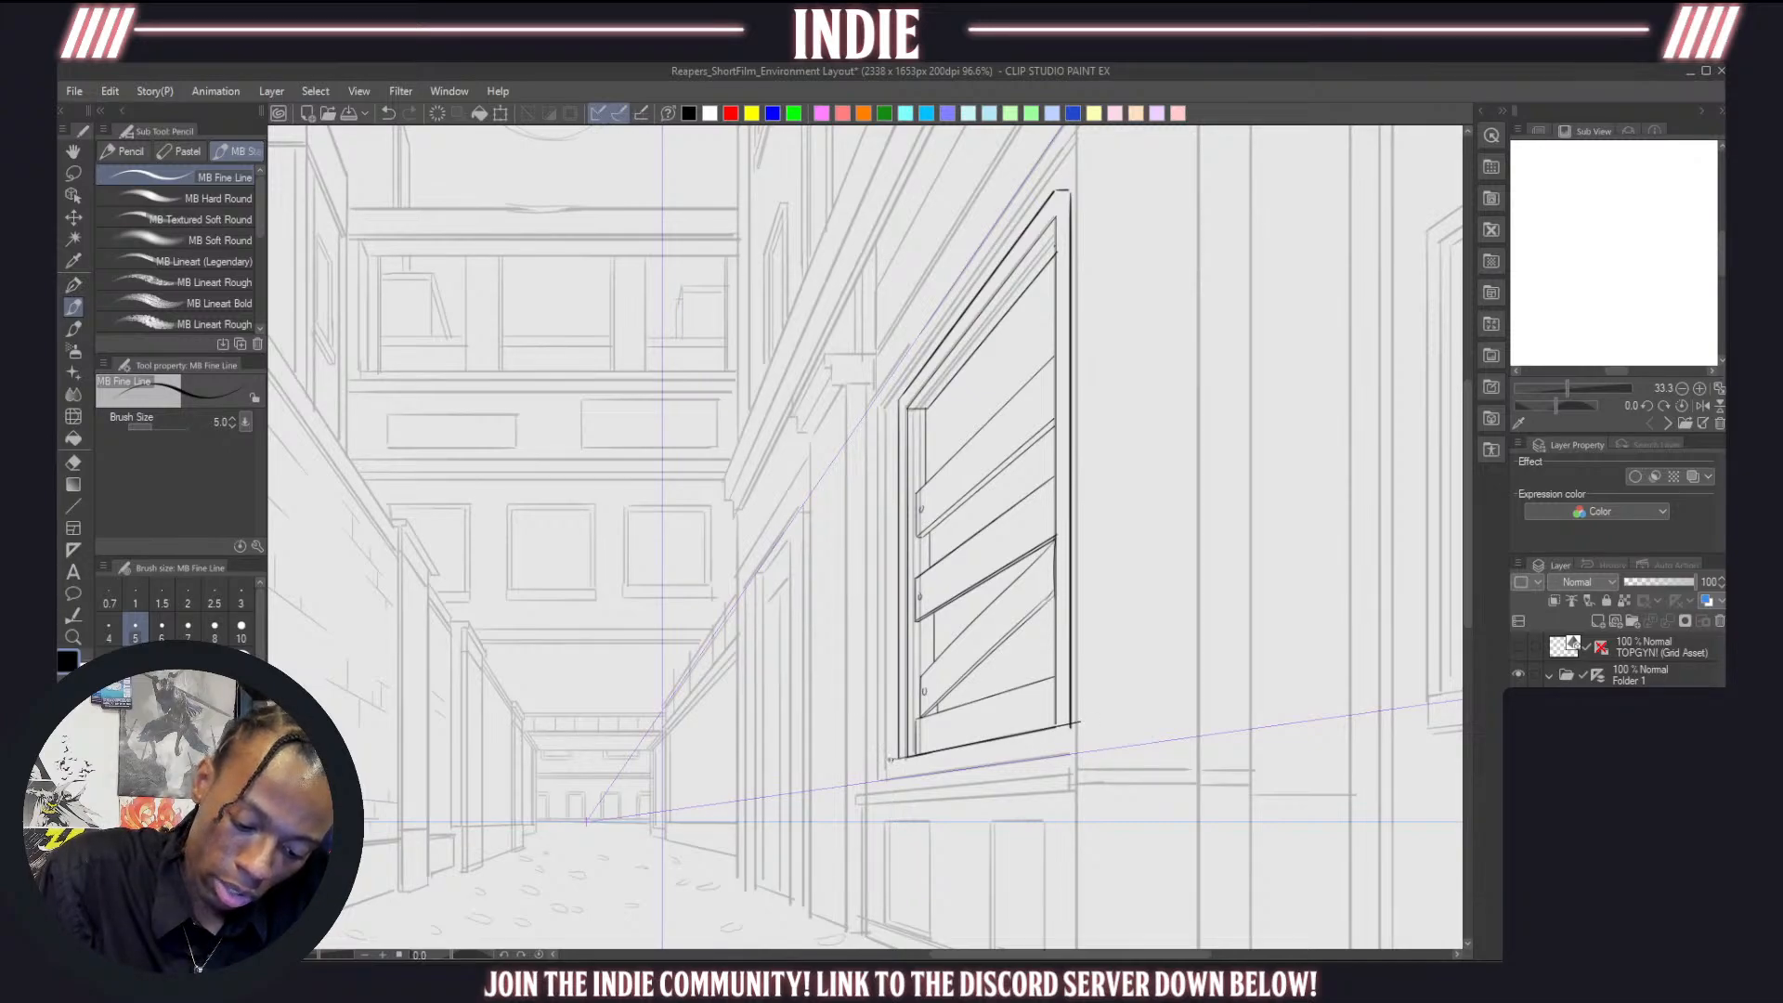
# Draw the windowsill as a thin perspective ledge with closed far end, boxed near end and a doubled lower edge
pyautogui.moveTo(893, 760); pyautogui.dragTo(906, 757)
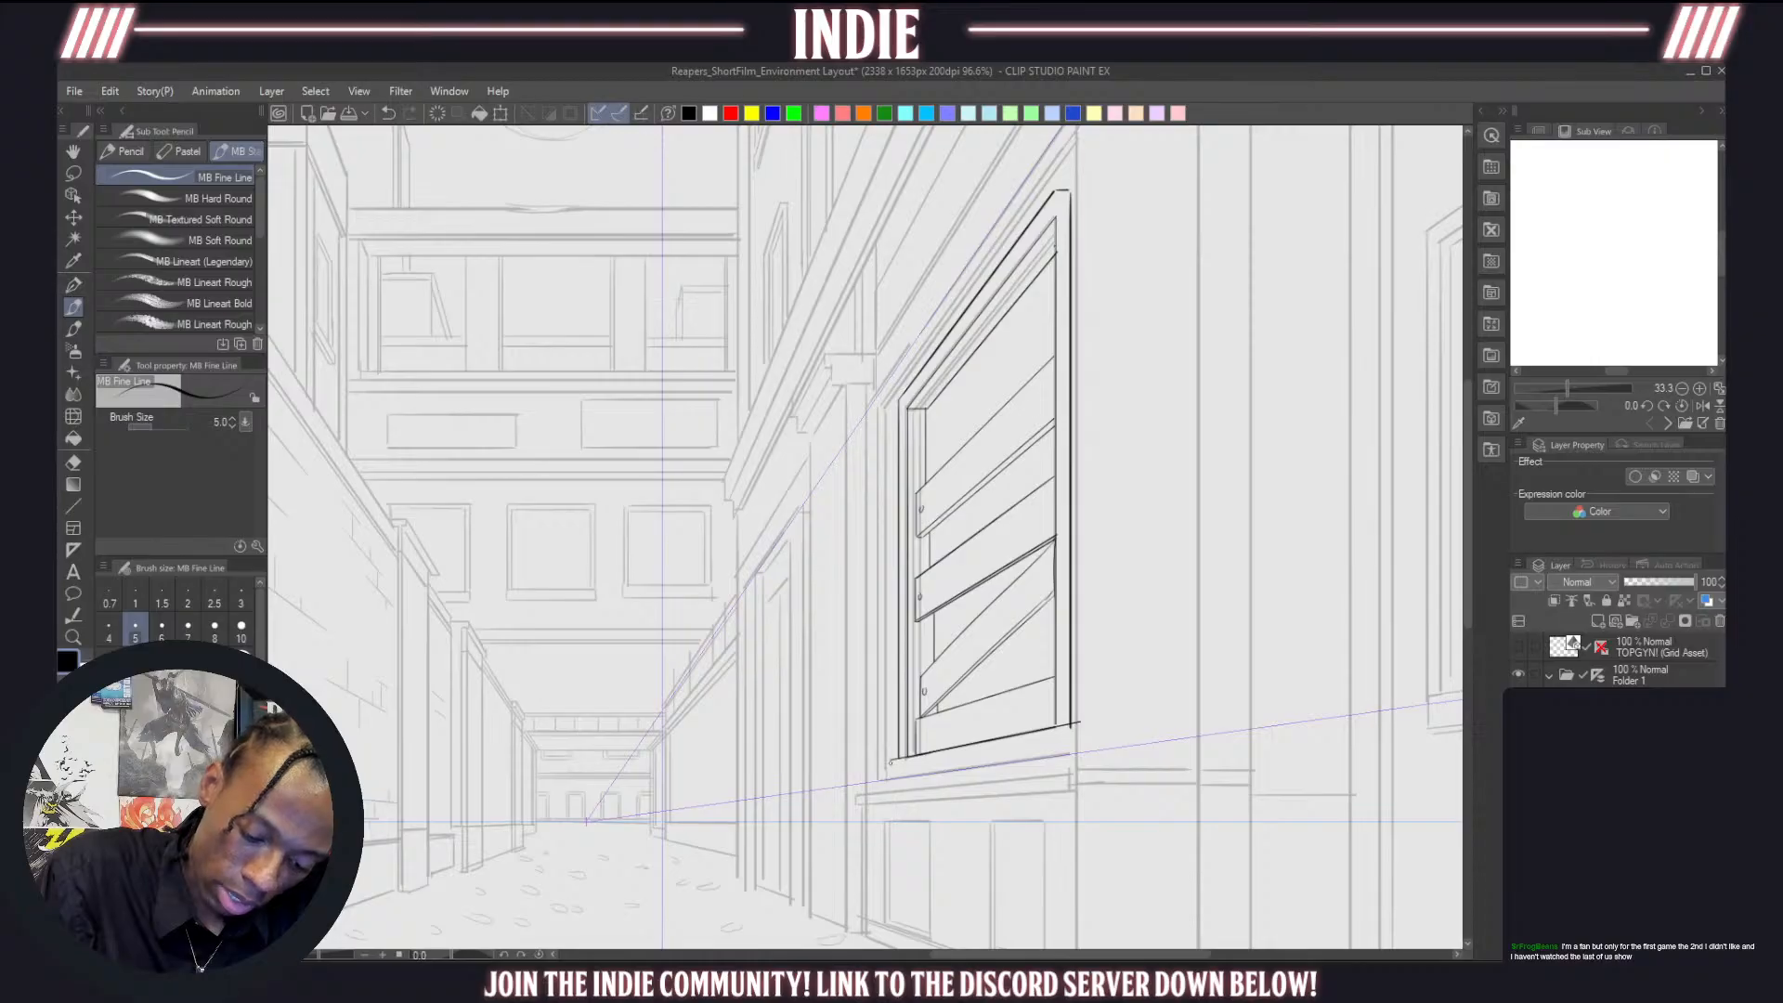
pyautogui.moveTo(894, 773)
pyautogui.mouseDown()
pyautogui.moveTo(1068, 752)
pyautogui.moveTo(1081, 729)
pyautogui.moveTo(1083, 747)
pyautogui.mouseUp()
pyautogui.hotkey('ctrl', 'z')
pyautogui.hotkey('ctrl', 'z')
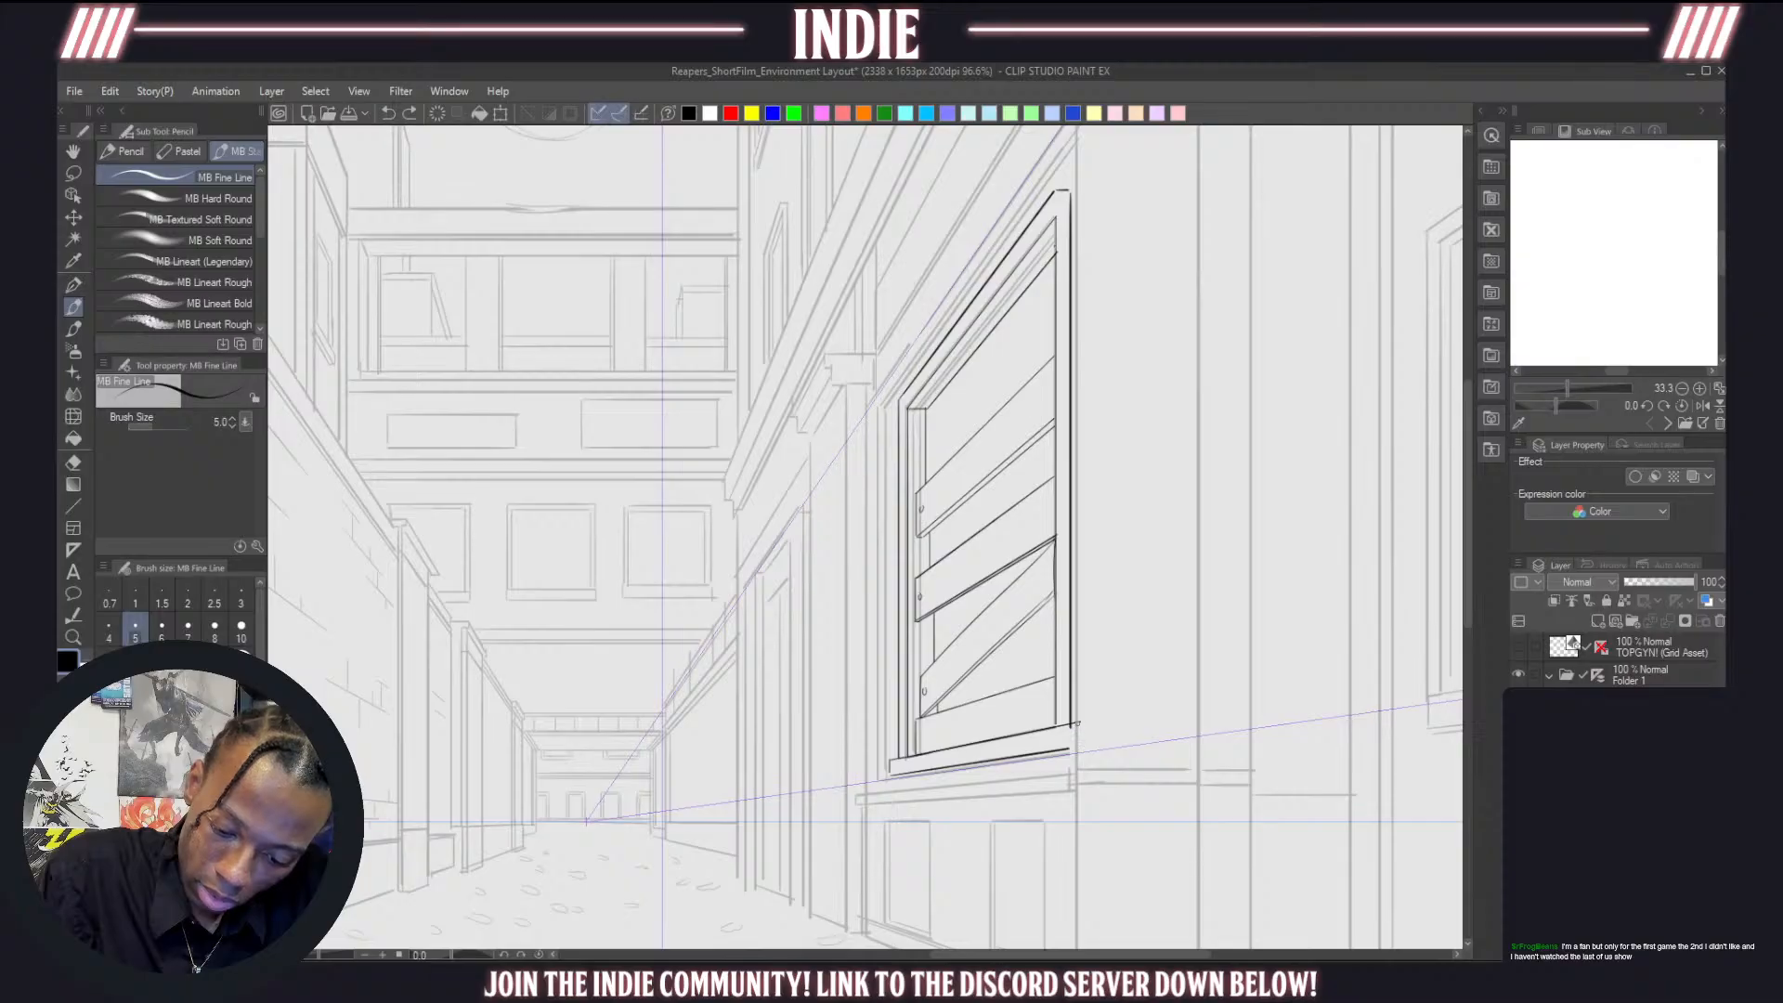
pyautogui.hotkey('ctrl', 'z')
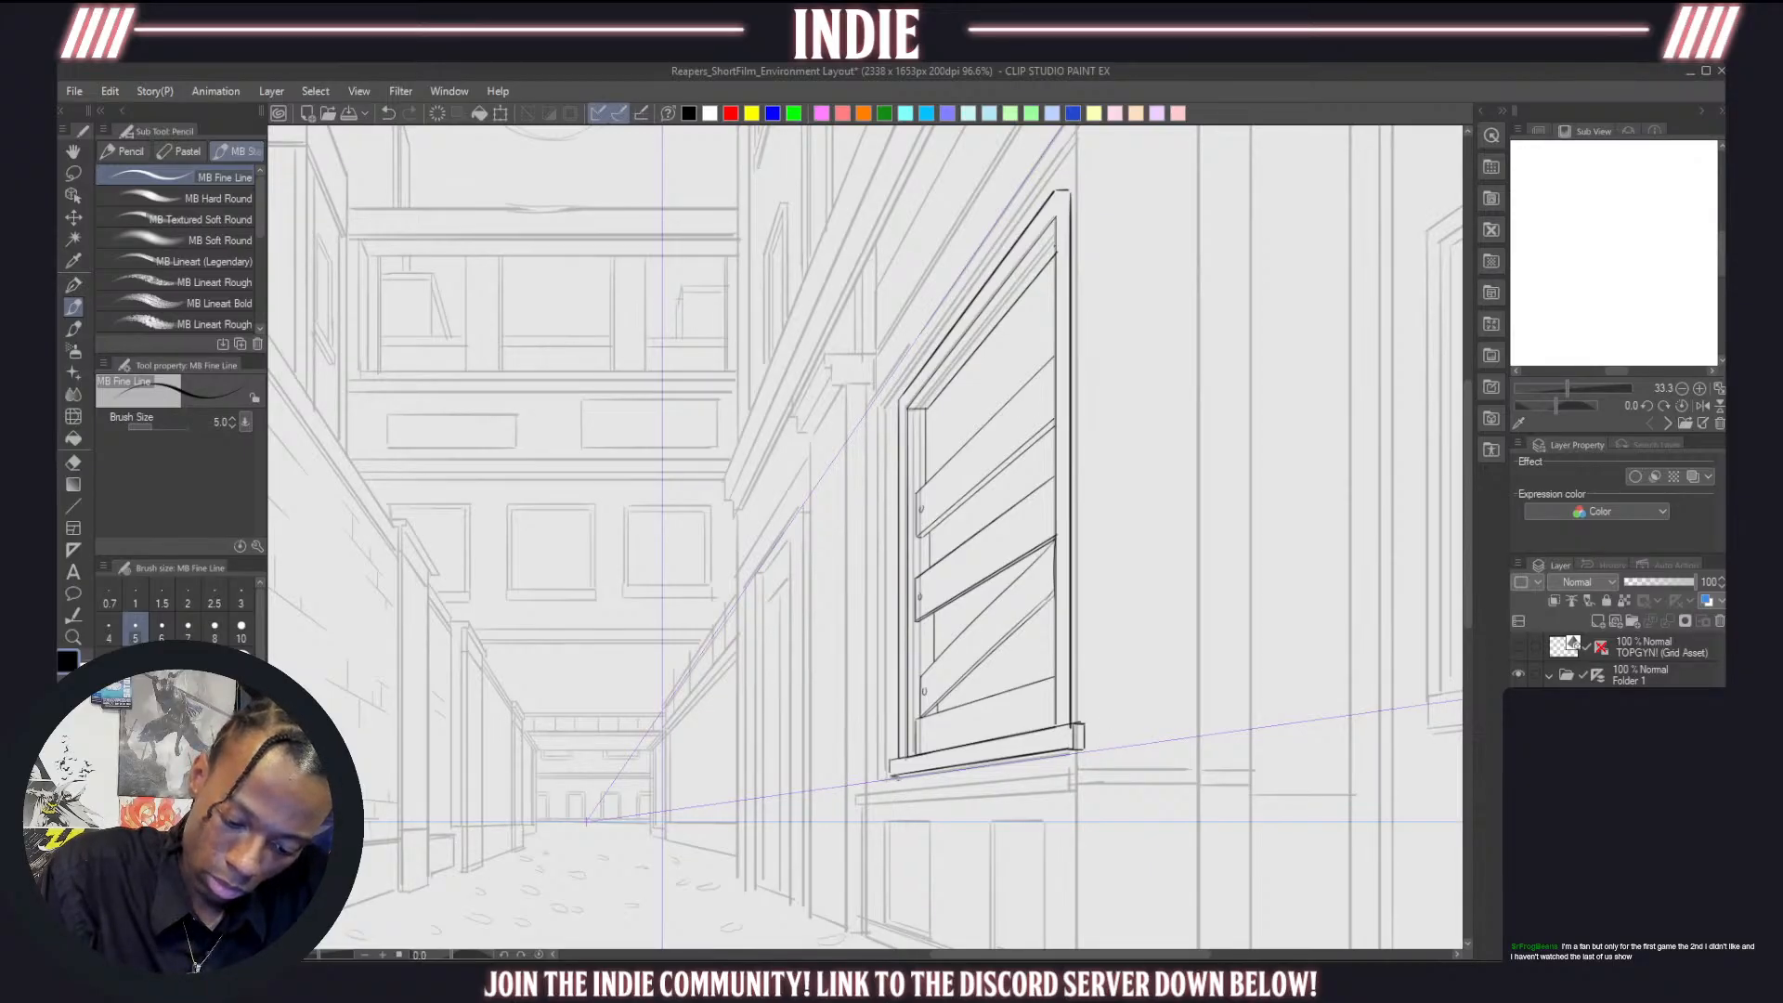
pyautogui.moveTo(897, 777); pyautogui.dragTo(1068, 757)
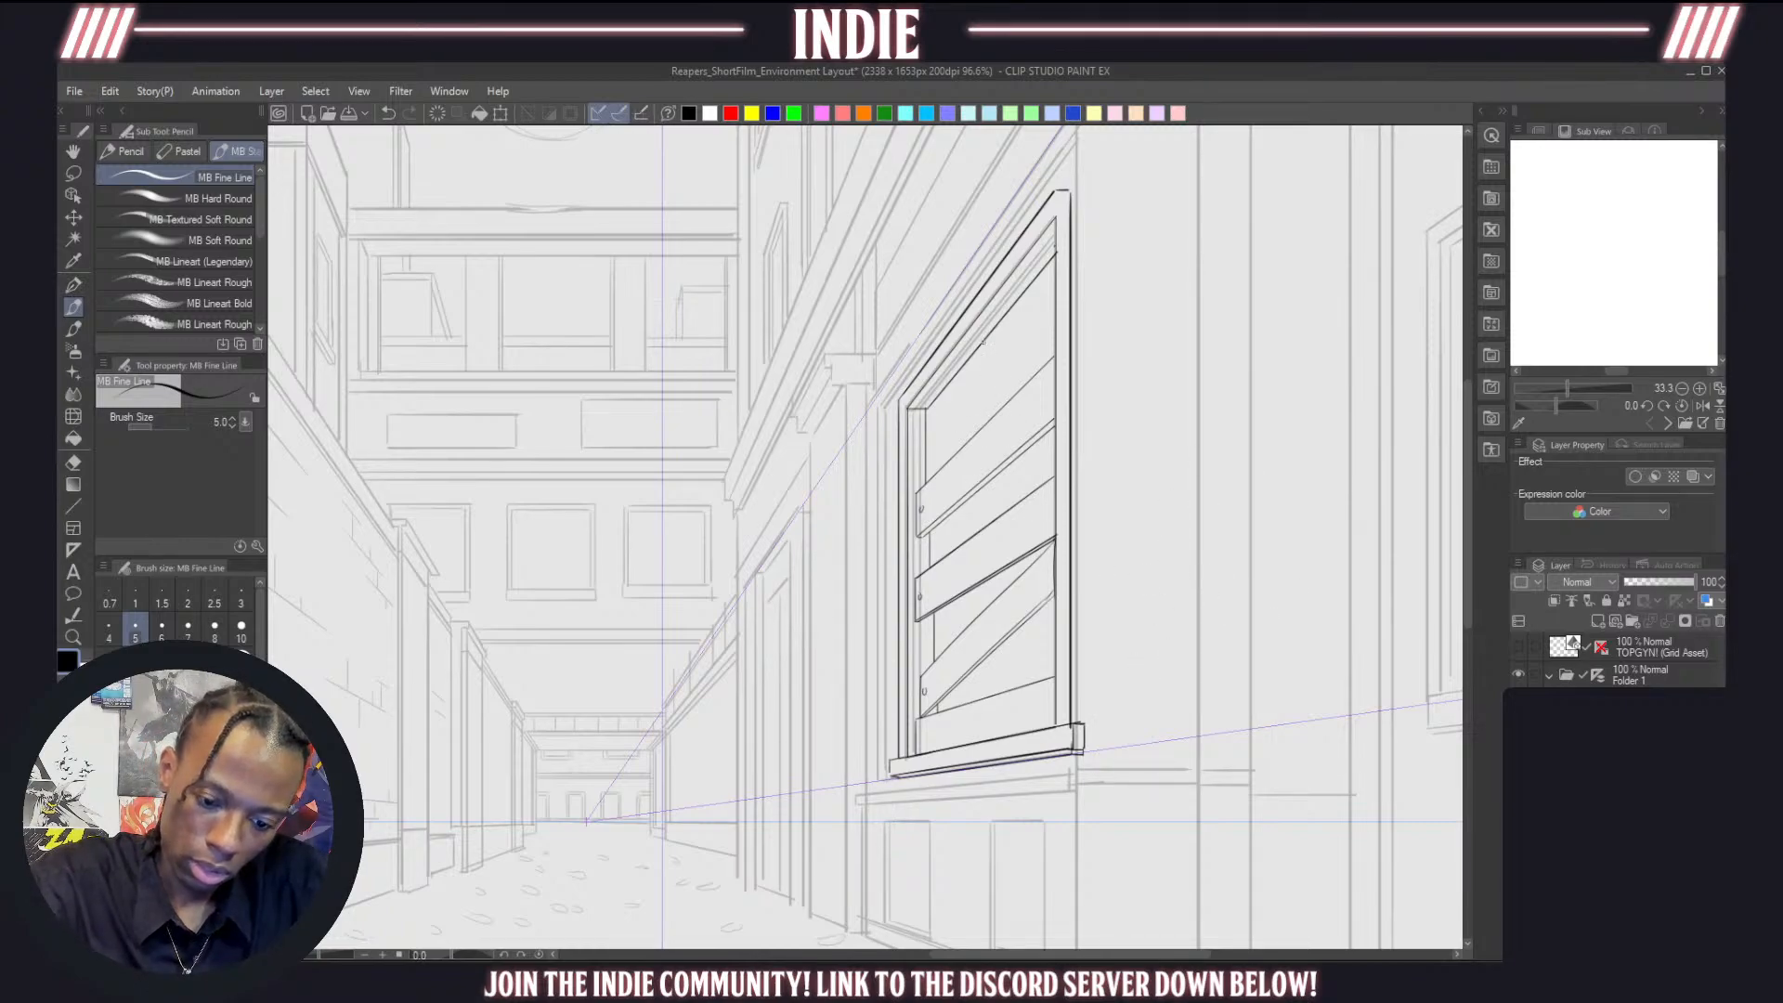
# Draw a vertical window bar as two parallel lines showing in the upper two gaps between the planks
pyautogui.moveTo(986, 339); pyautogui.dragTo(992, 397)
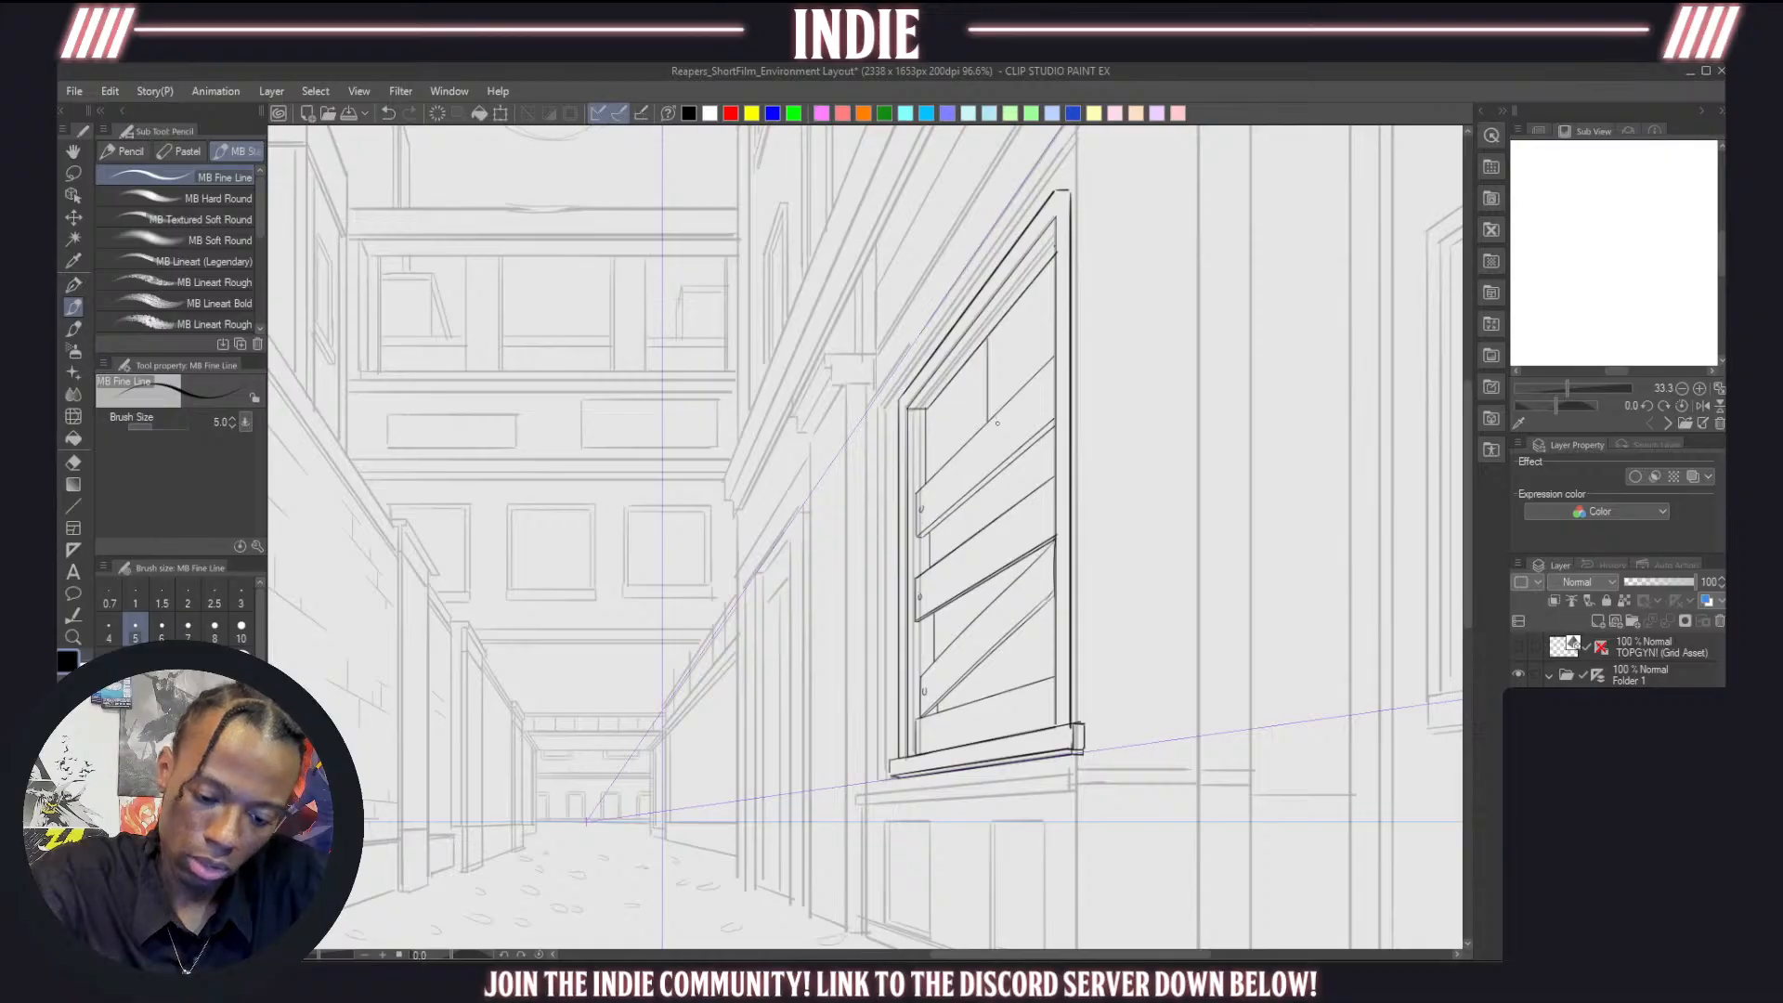
pyautogui.moveTo(994, 328); pyautogui.dragTo(1003, 412)
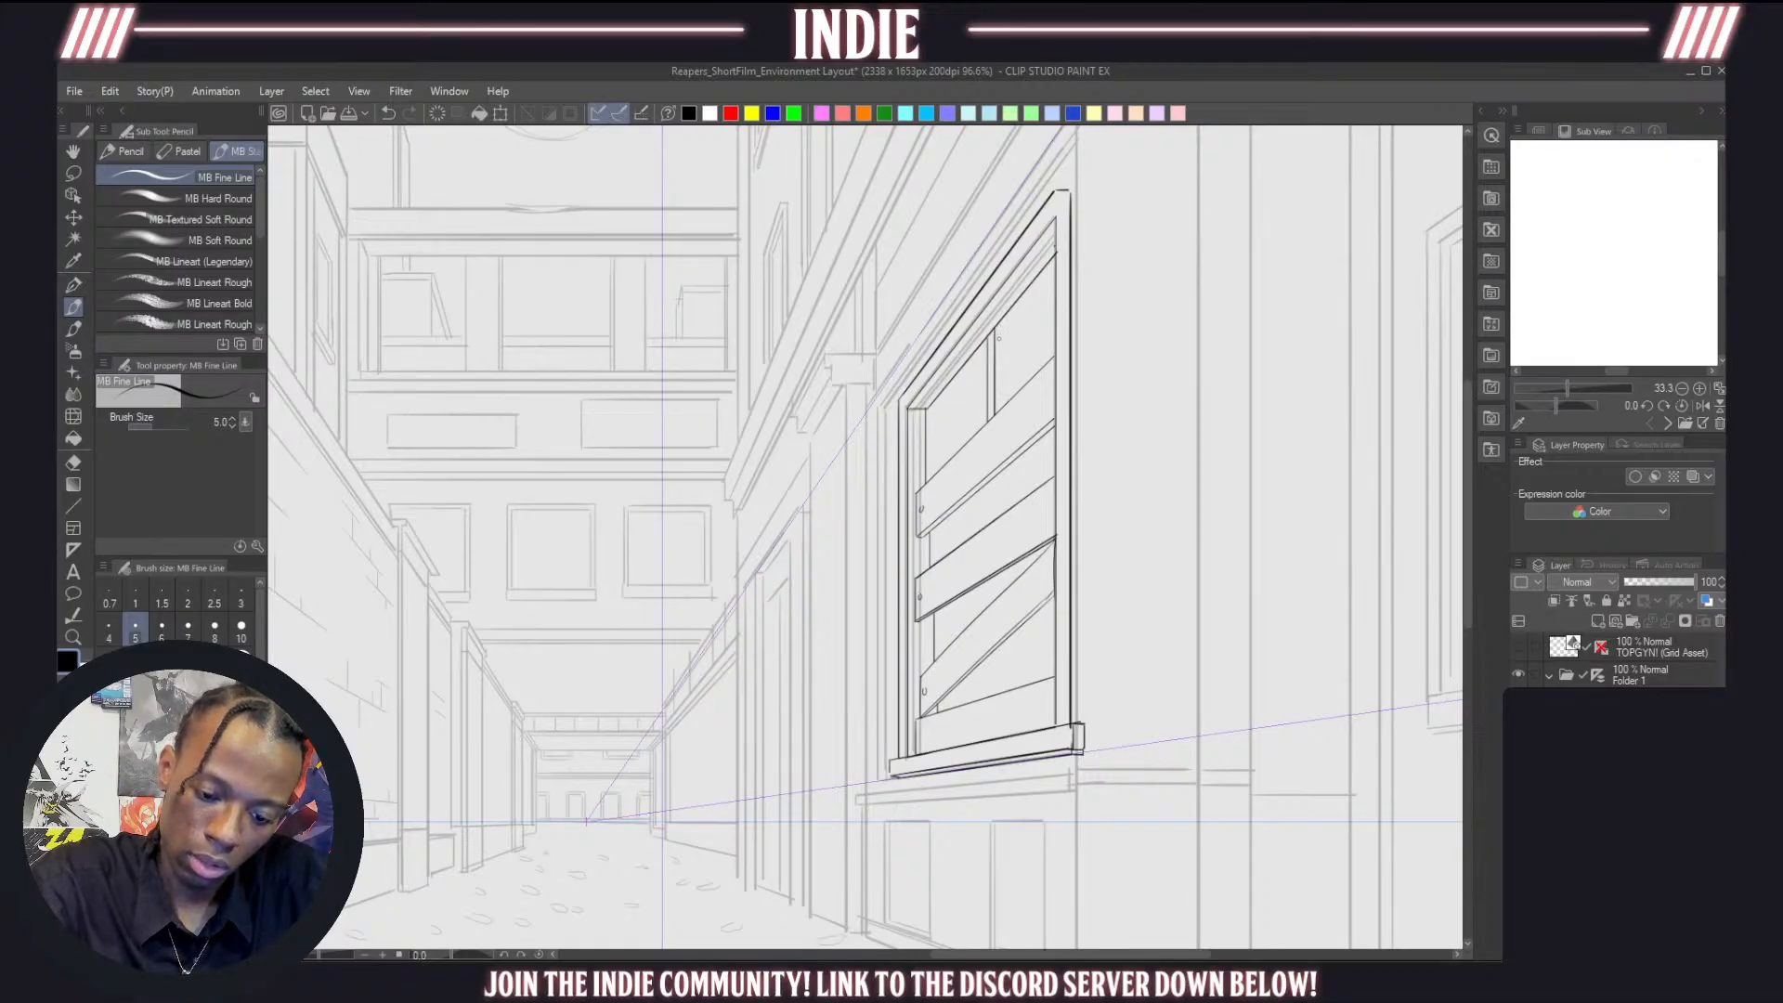
pyautogui.moveTo(989, 483)
pyautogui.mouseDown()
pyautogui.moveTo(994, 524)
pyautogui.moveTo(1005, 511)
pyautogui.mouseUp()
pyautogui.hotkey('ctrl', 'z')
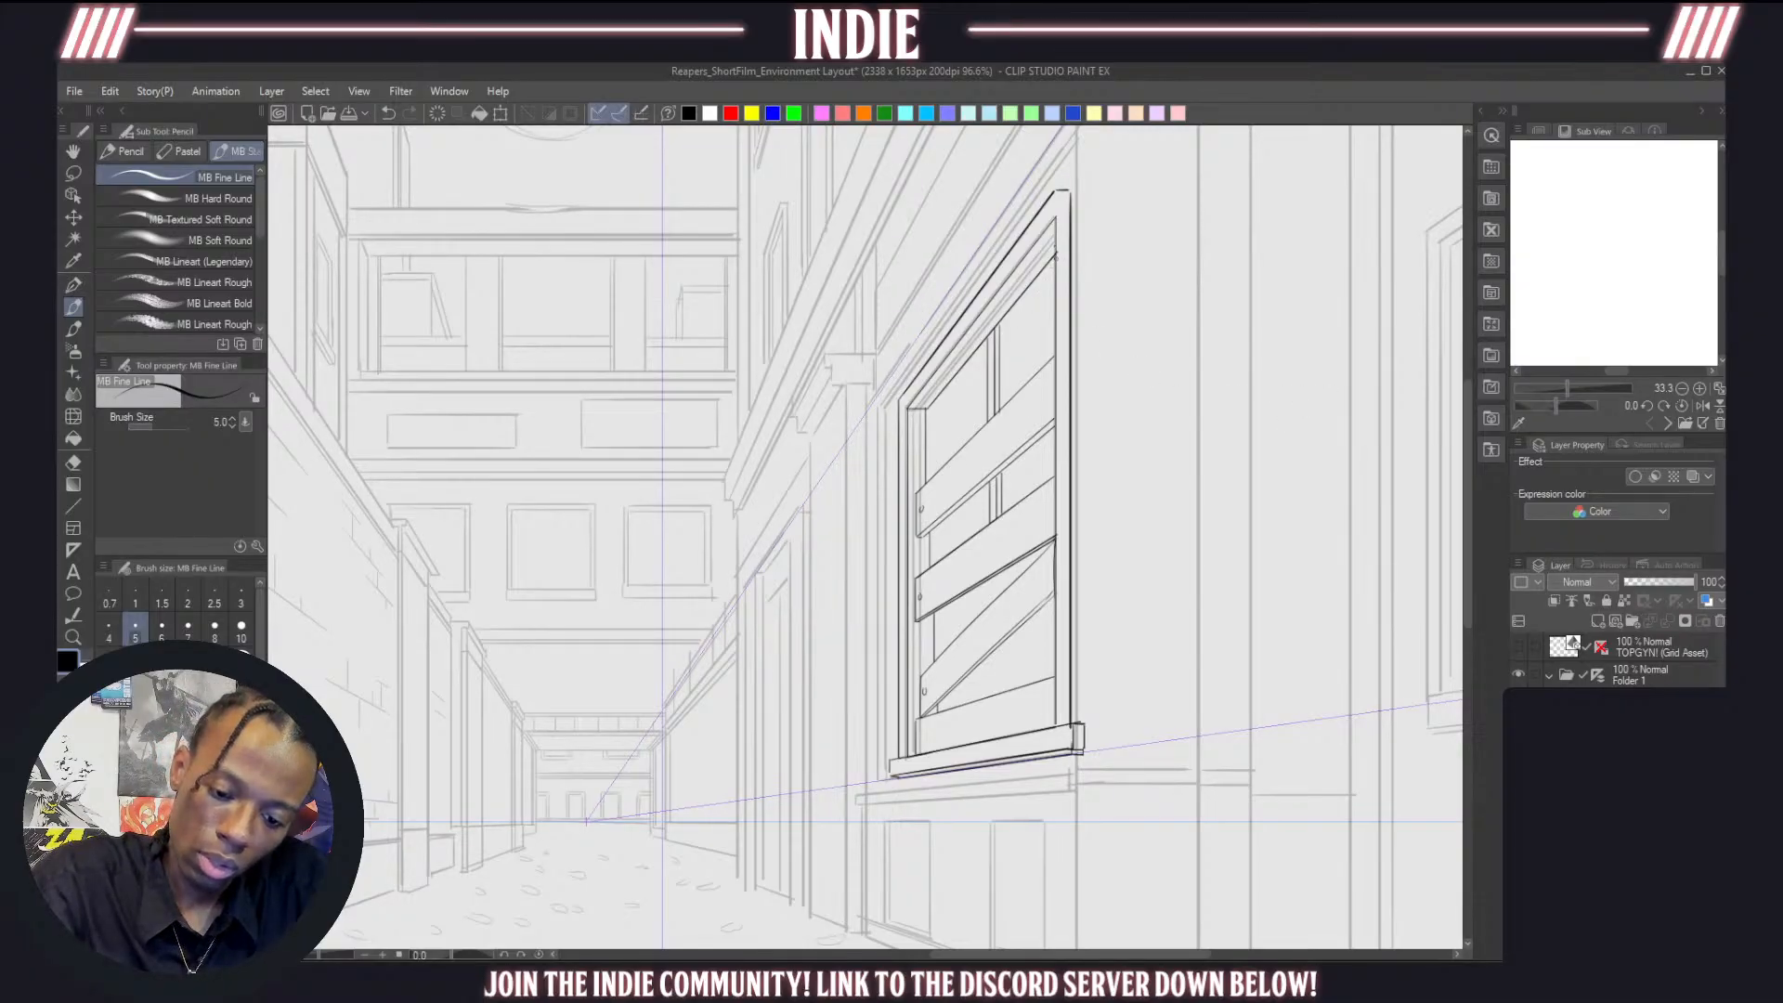
# Add a second line just inside the recess's upper edge, running from the near corner to the far corner
pyautogui.moveTo(1055, 259); pyautogui.dragTo(936, 404)
pyautogui.hotkey('ctrl', 'z')
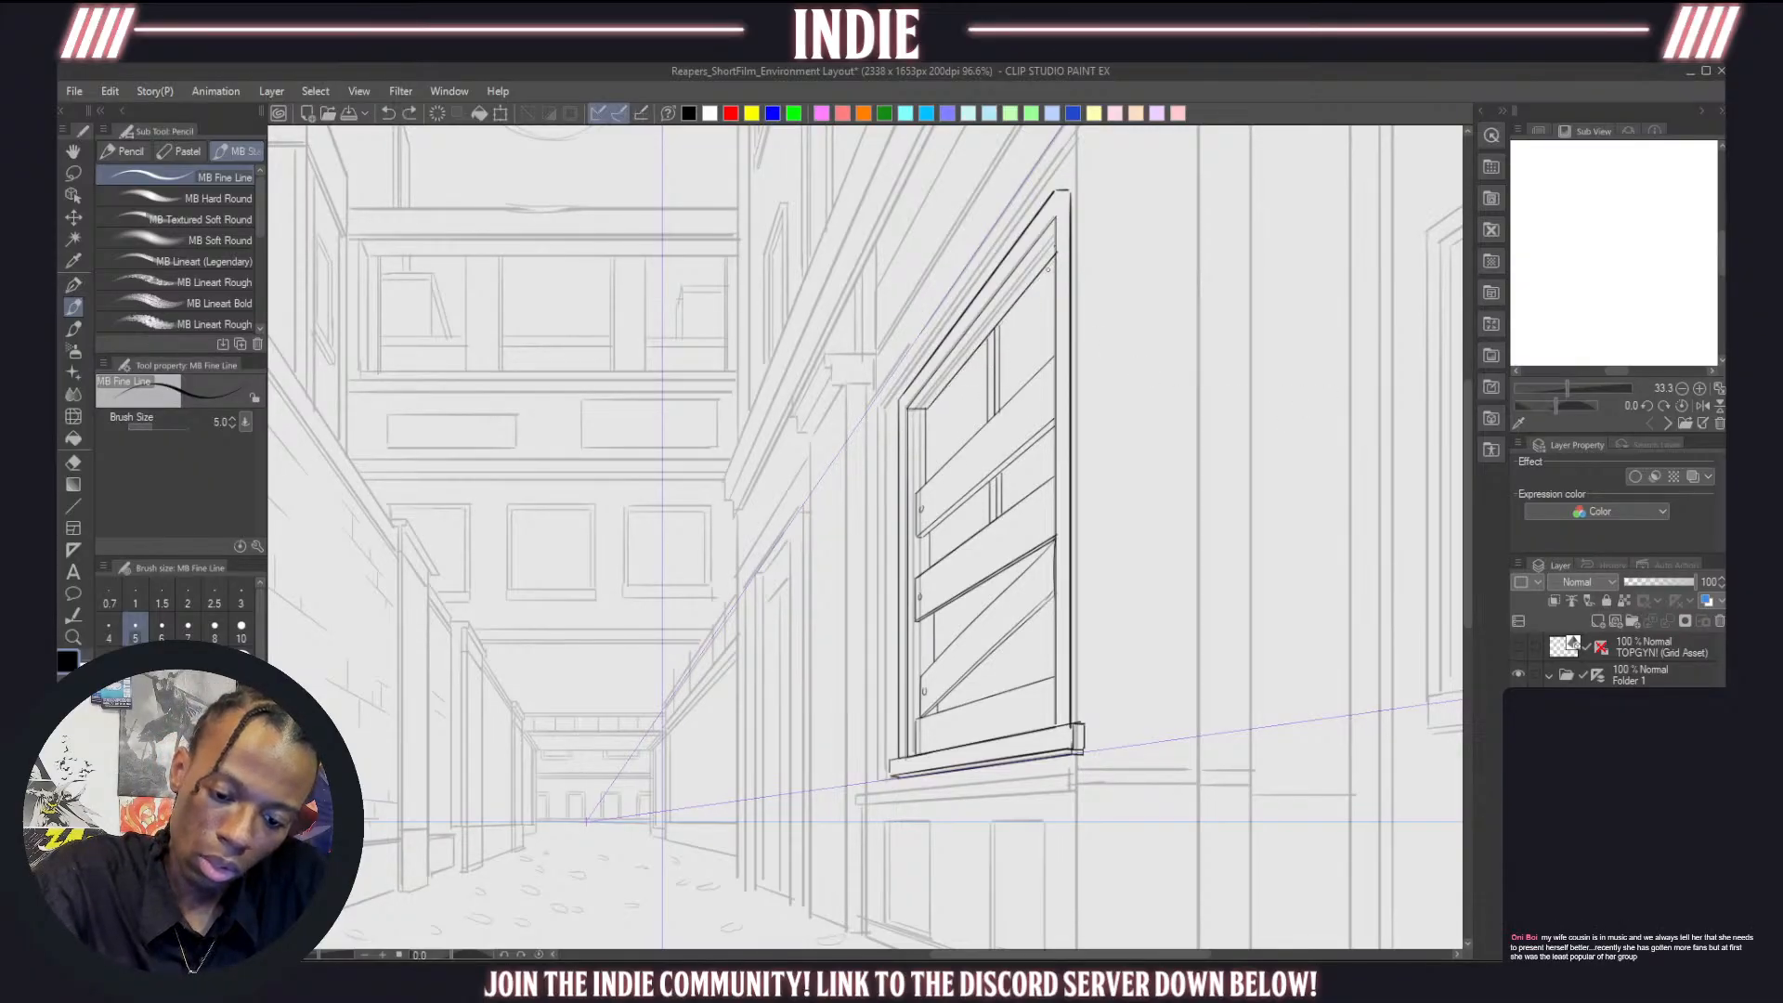
pyautogui.moveTo(1056, 260); pyautogui.dragTo(934, 407)
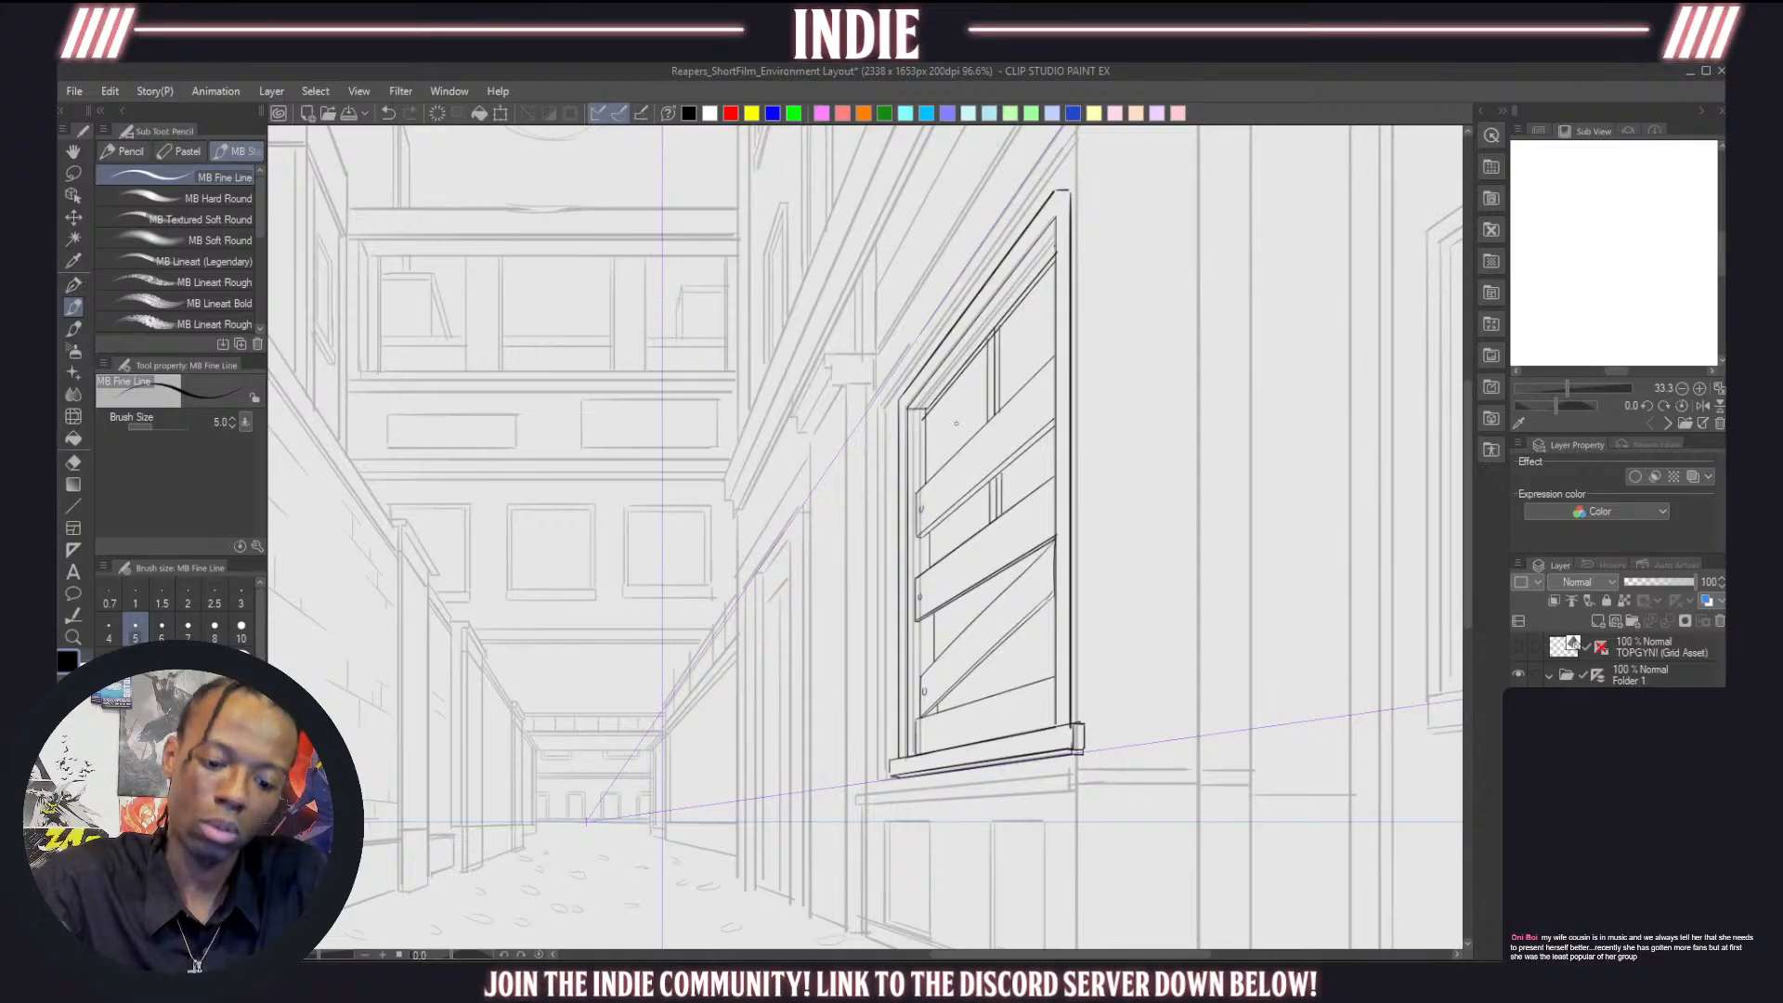
# Double the recess's far vertical edge with short lines in the gaps between the planks
pyautogui.scroll(-7, 929, 463)
pyautogui.scroll(5, 919, 465)
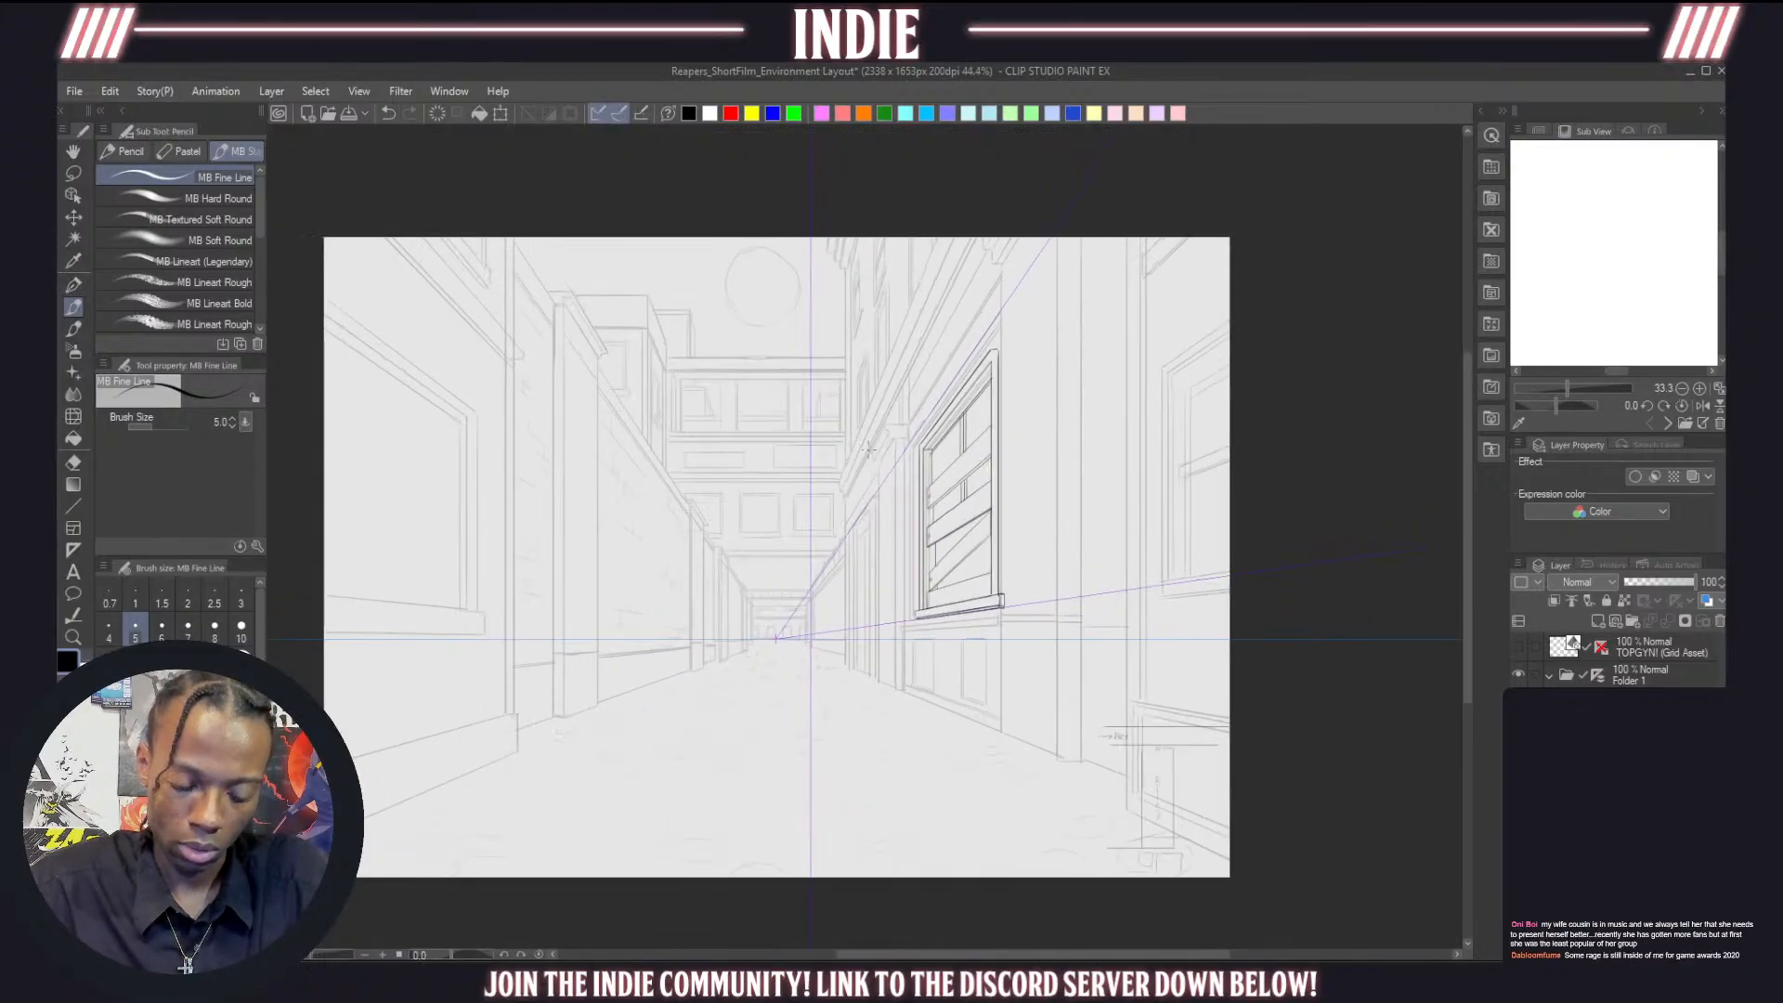
pyautogui.scroll(2, 915, 467)
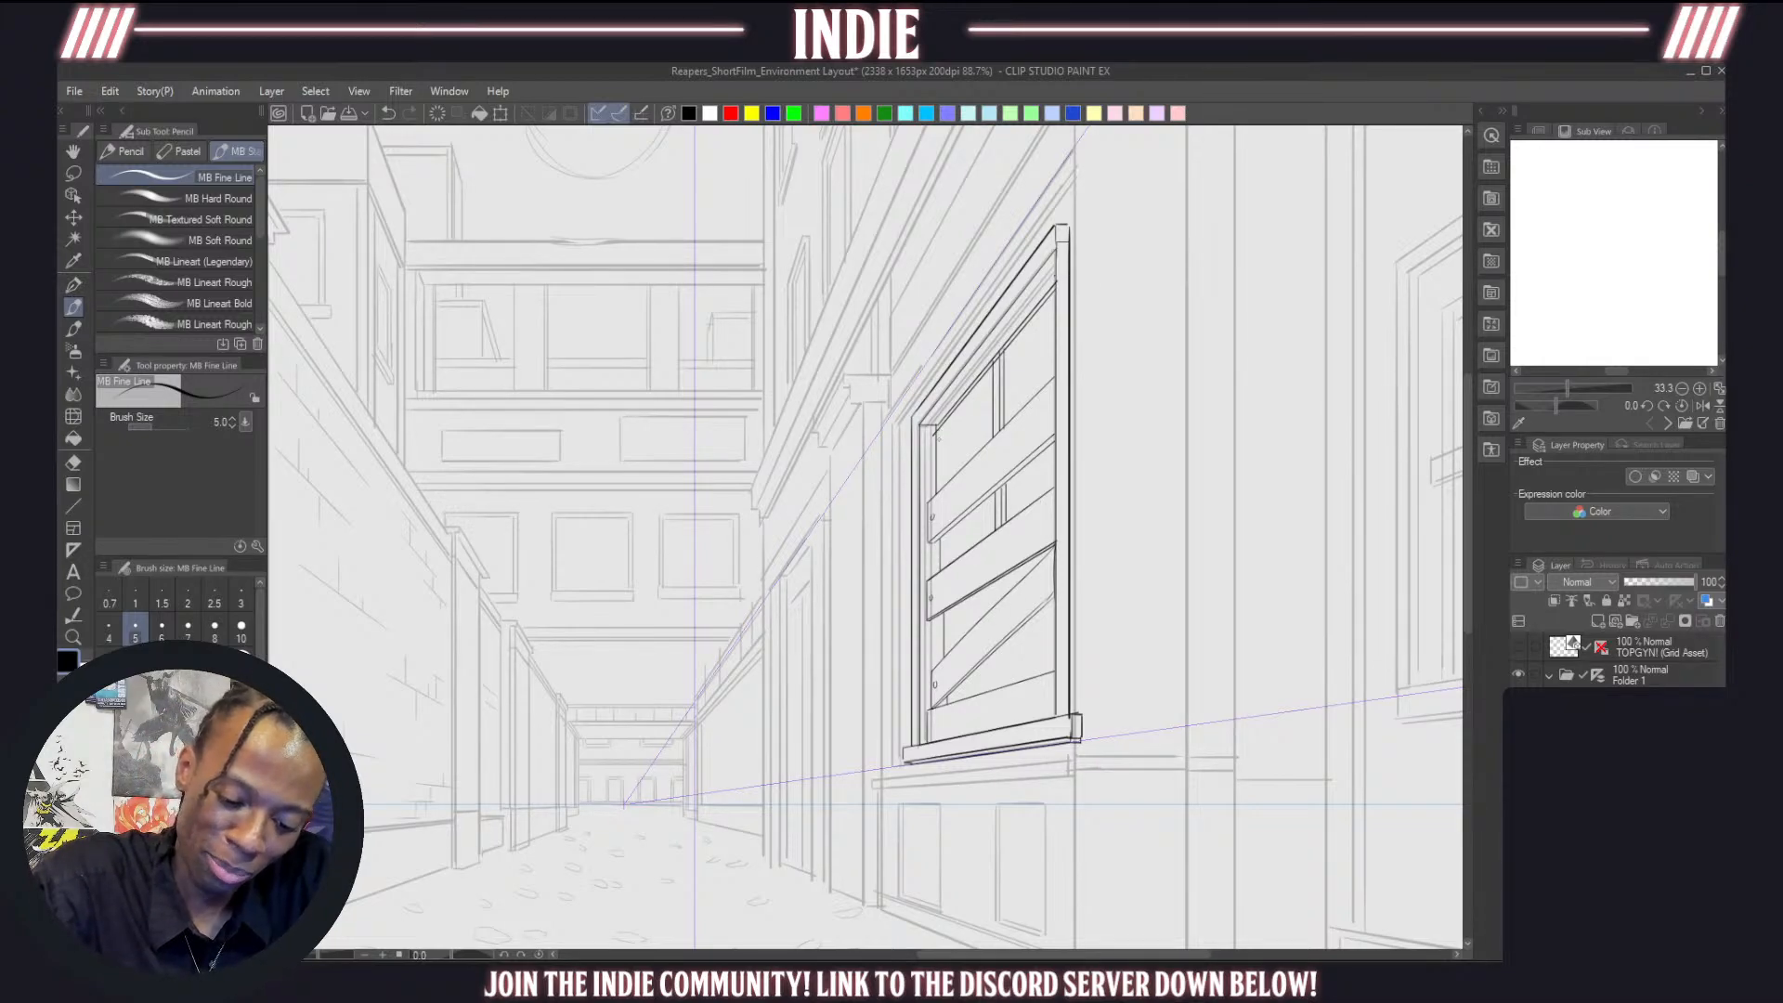
pyautogui.moveTo(940, 431); pyautogui.dragTo(938, 487)
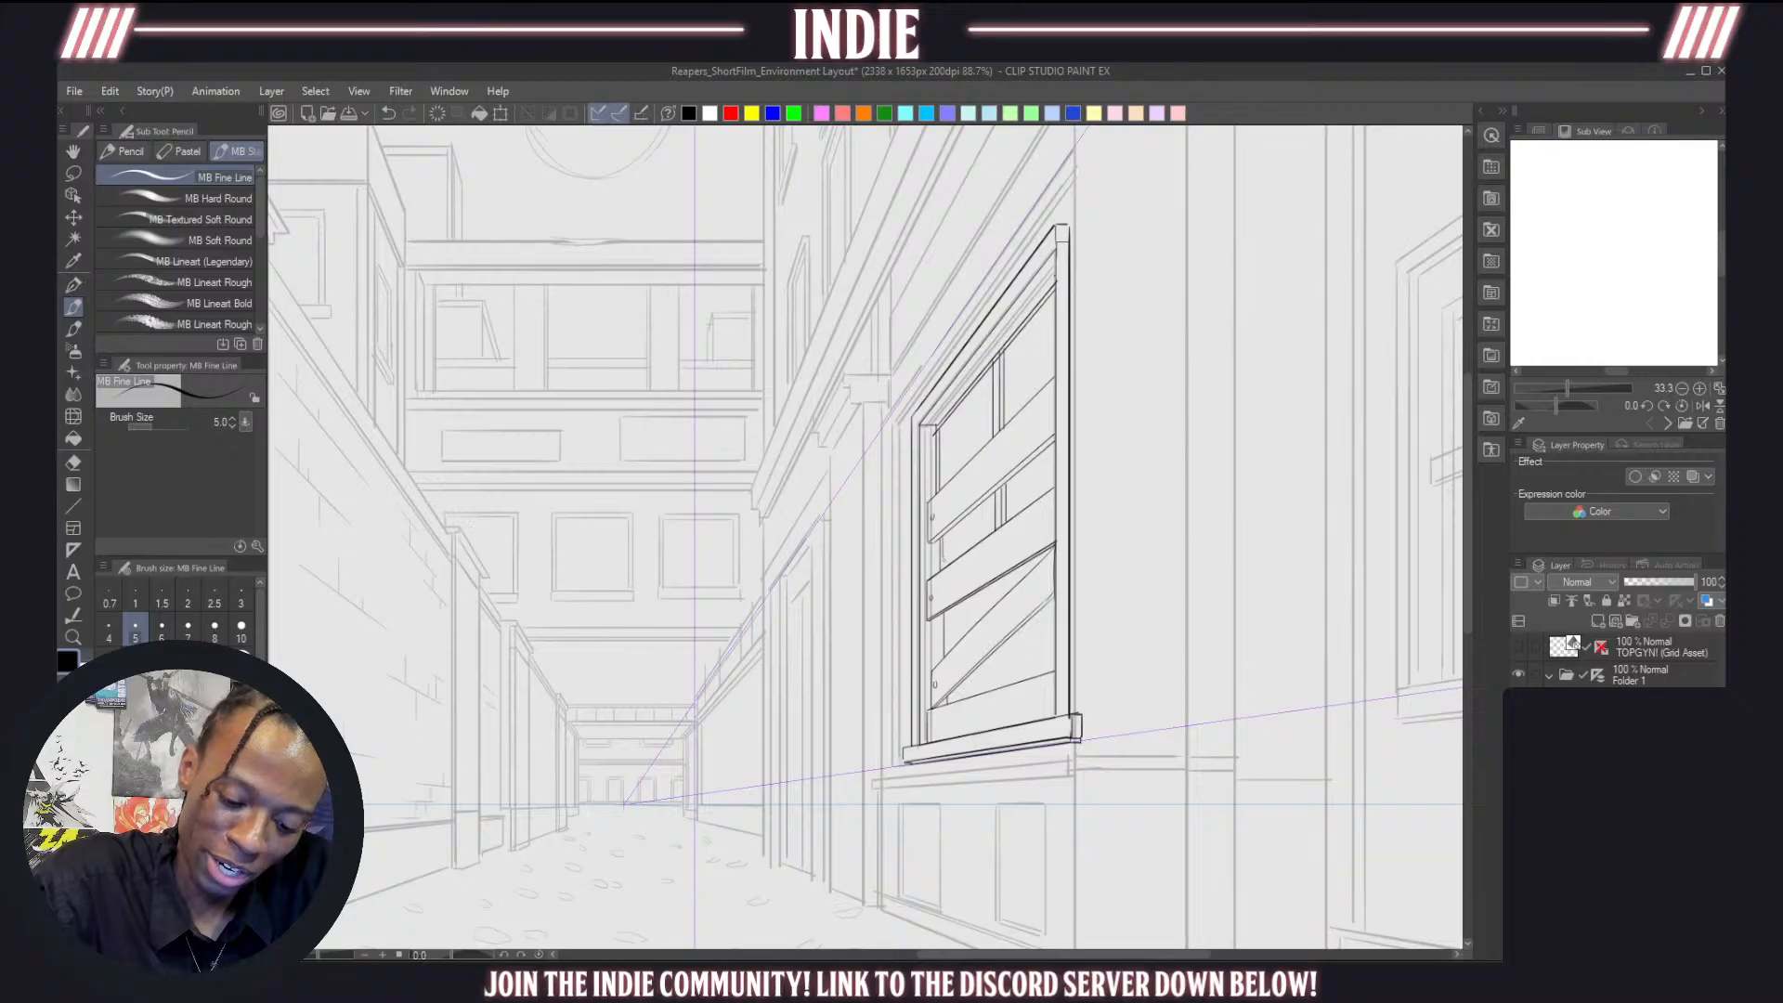
pyautogui.moveTo(950, 611); pyautogui.dragTo(947, 656)
pyautogui.hotkey('ctrl', 'z')
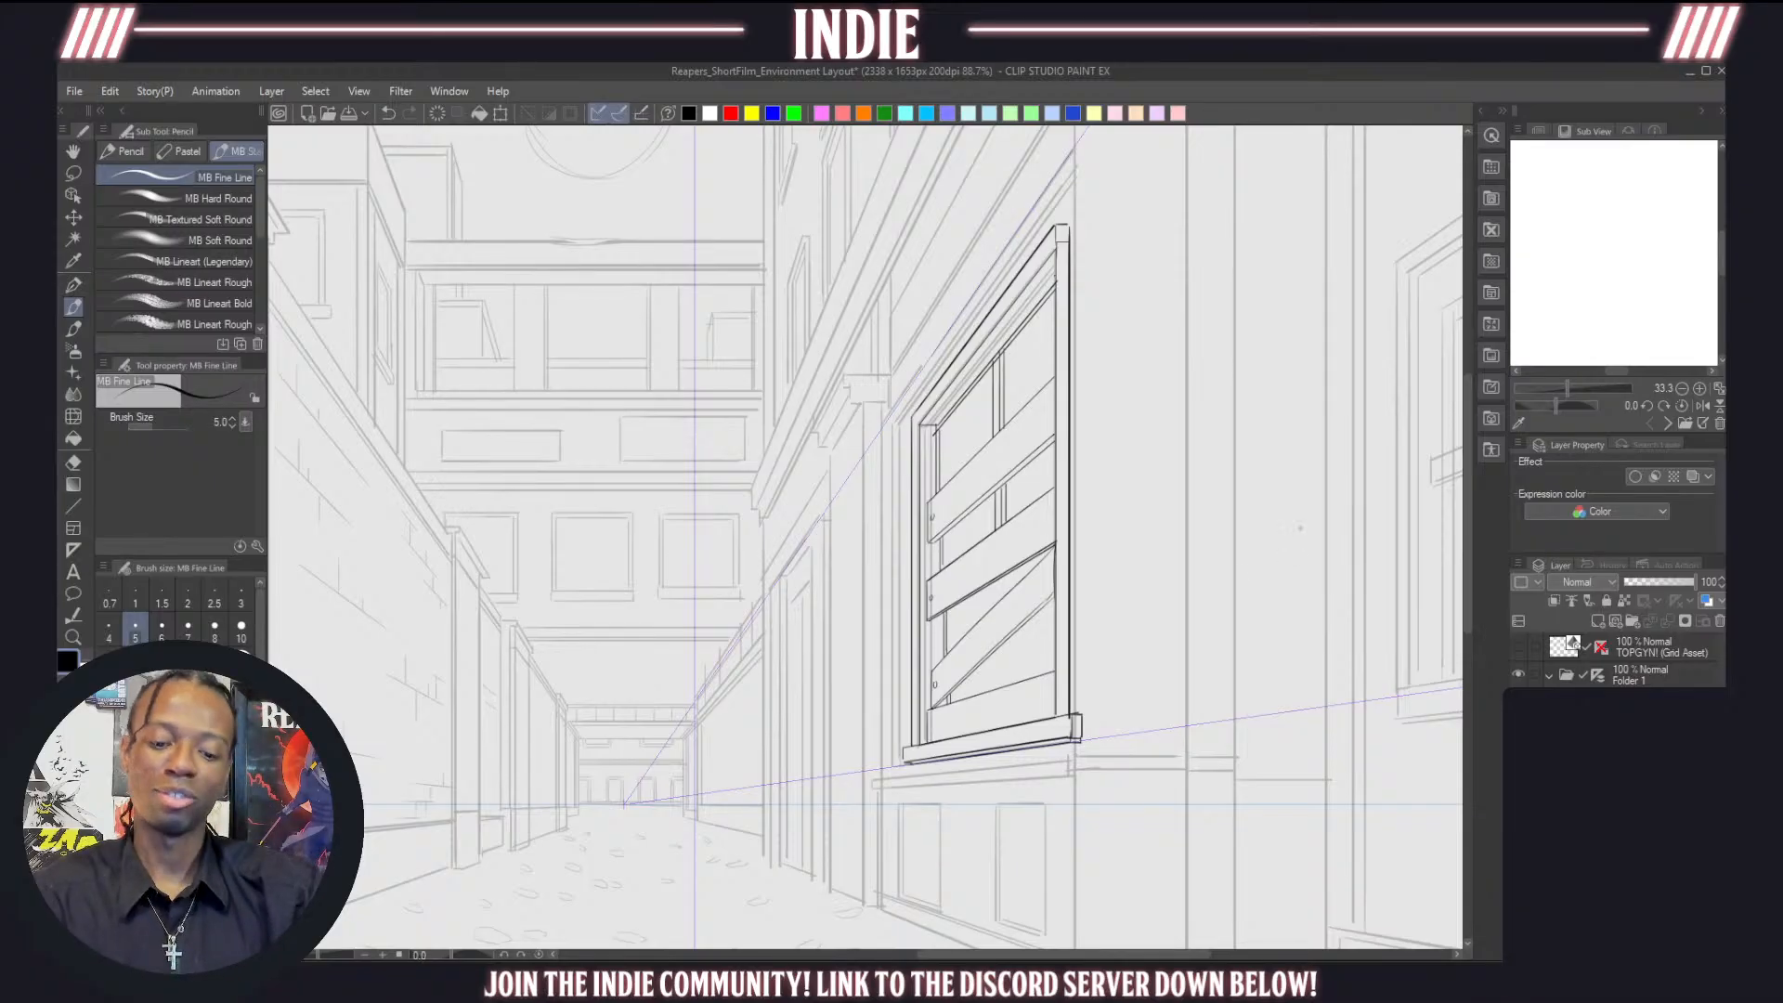
pyautogui.scroll(-3, 1040, 520)
pyautogui.scroll(1, 986, 502)
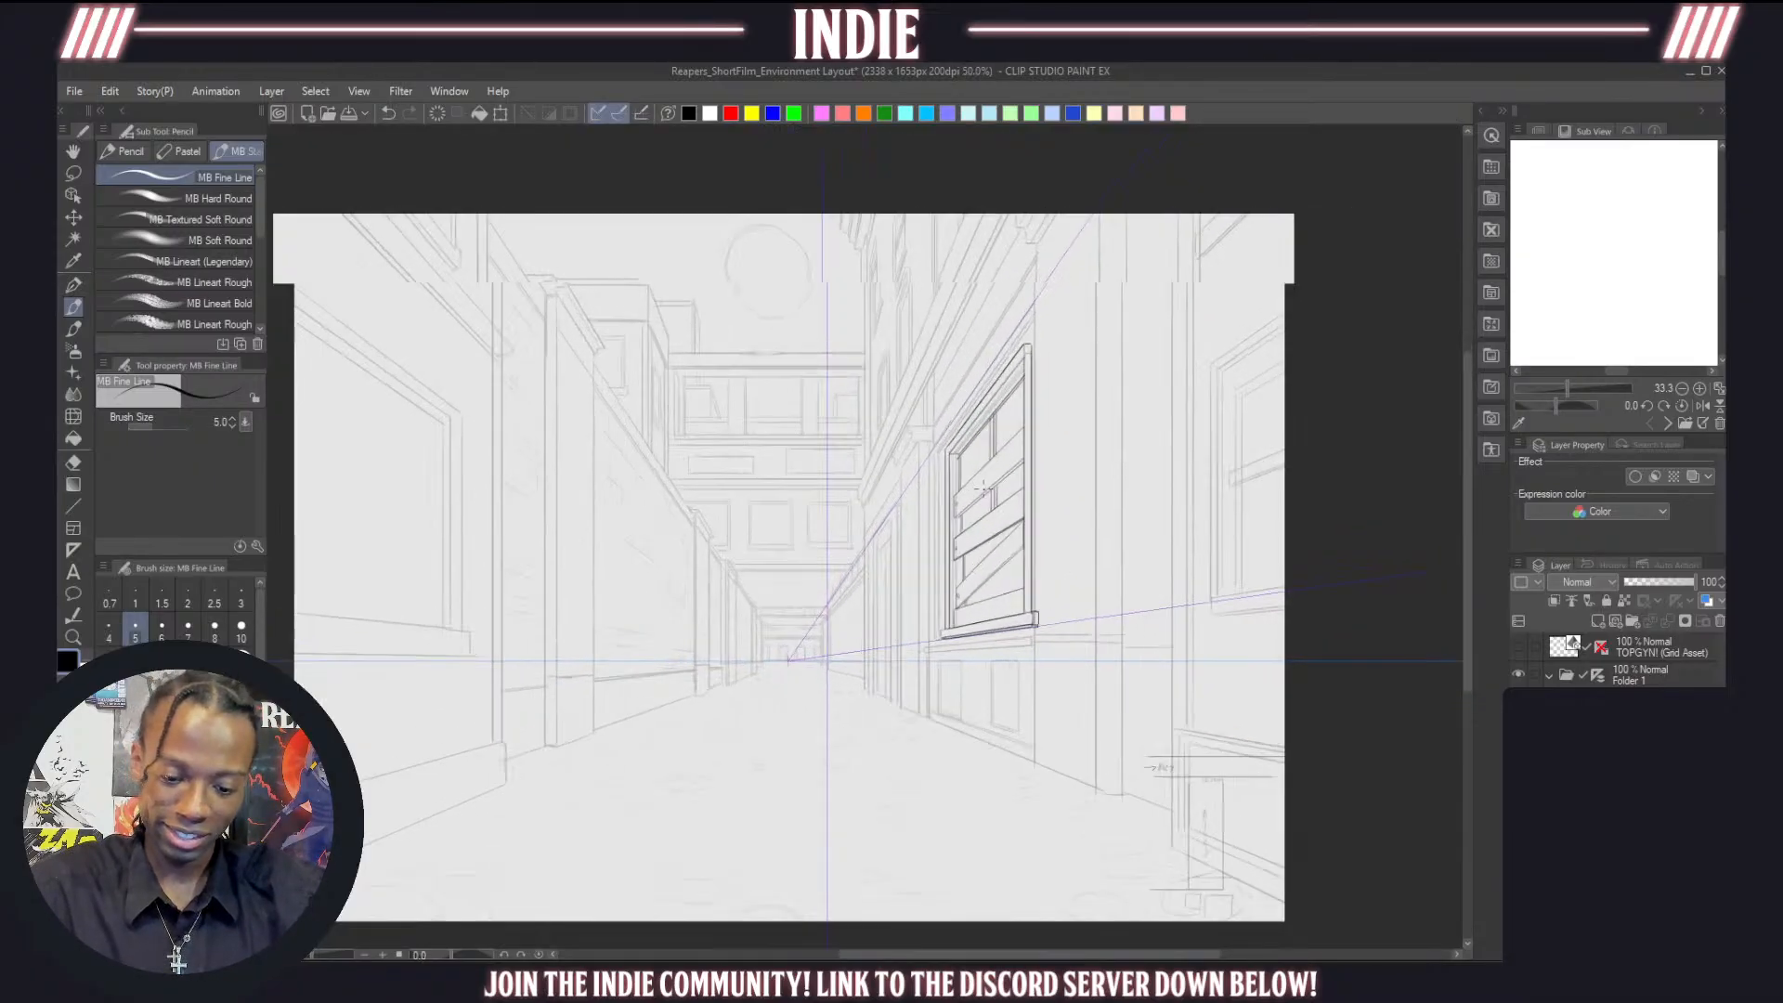
pyautogui.scroll(1, 939, 528)
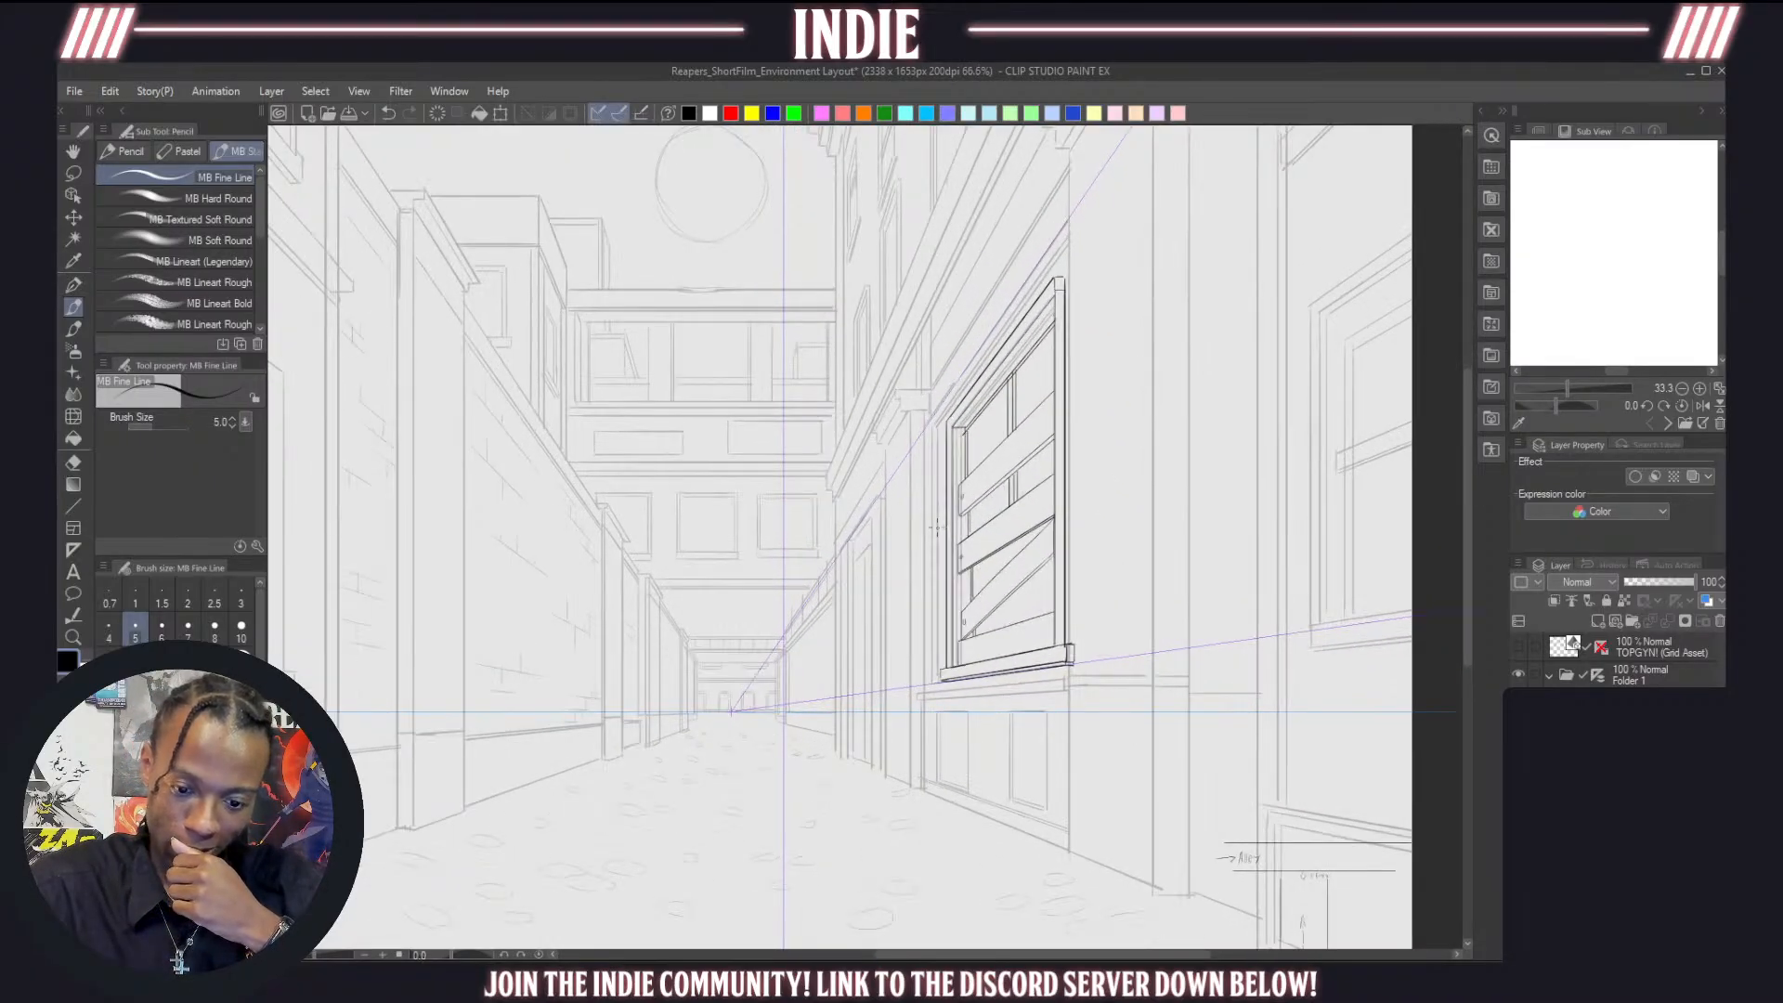
pyautogui.scroll(-1, 938, 528)
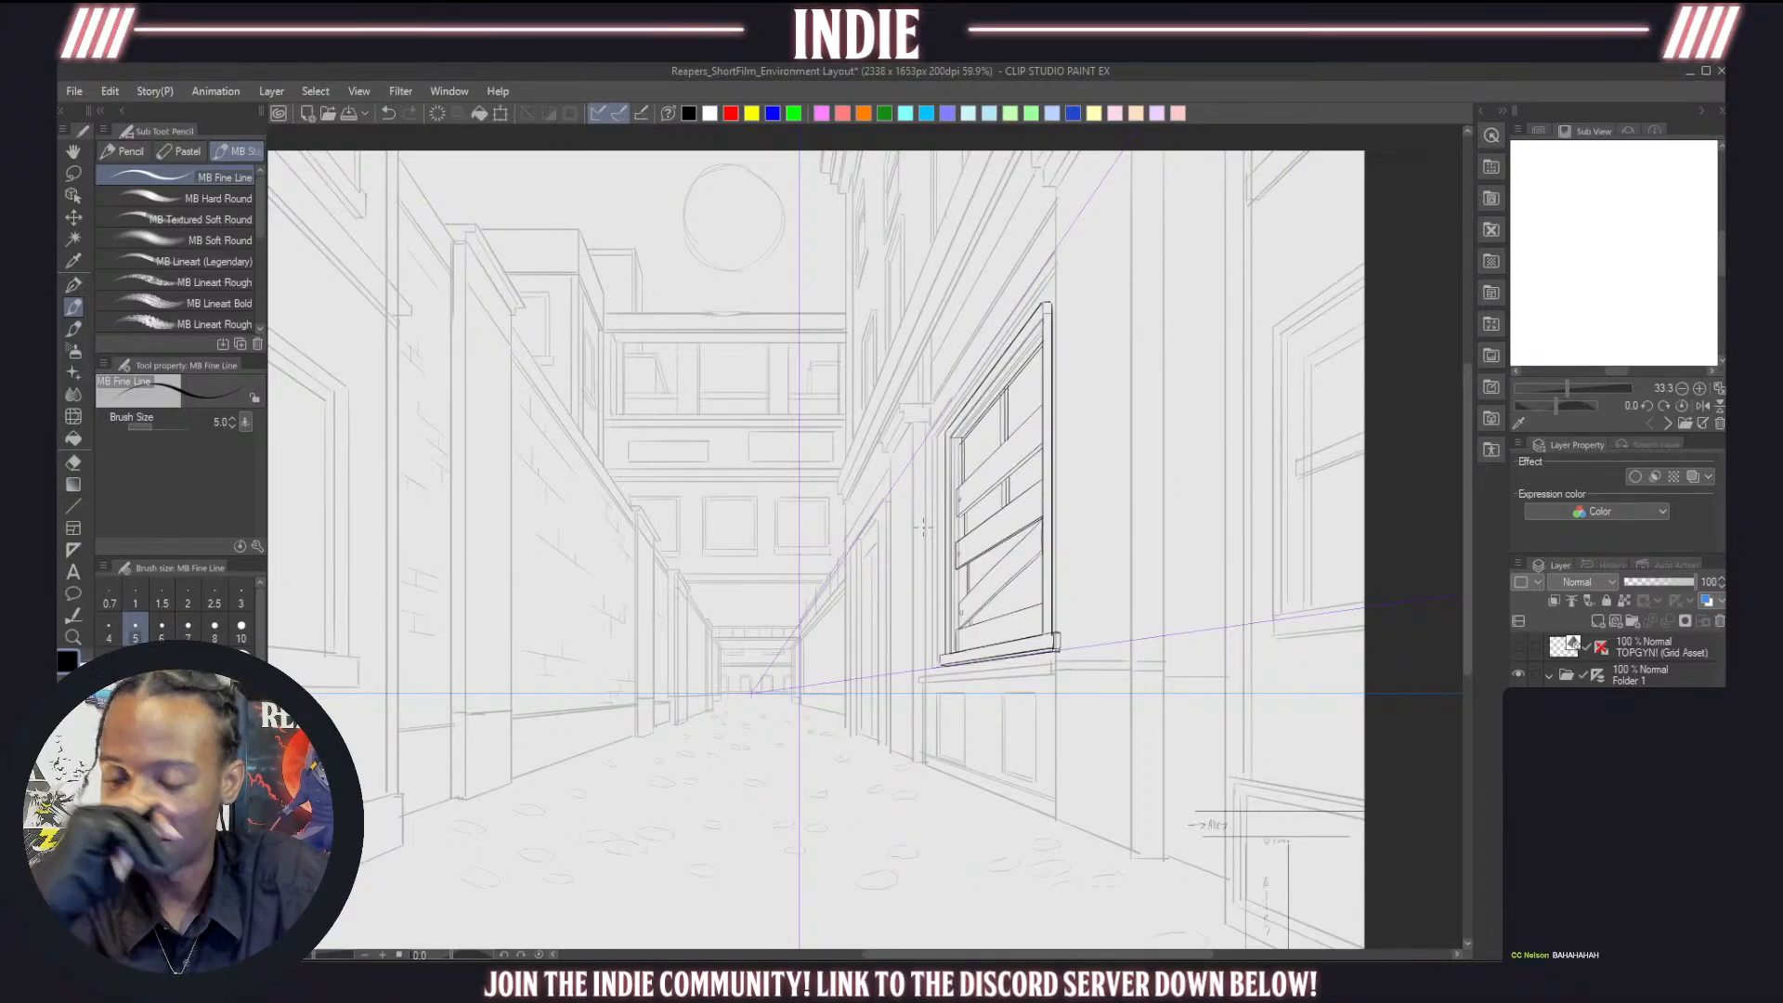
pyautogui.scroll(-3, 924, 528)
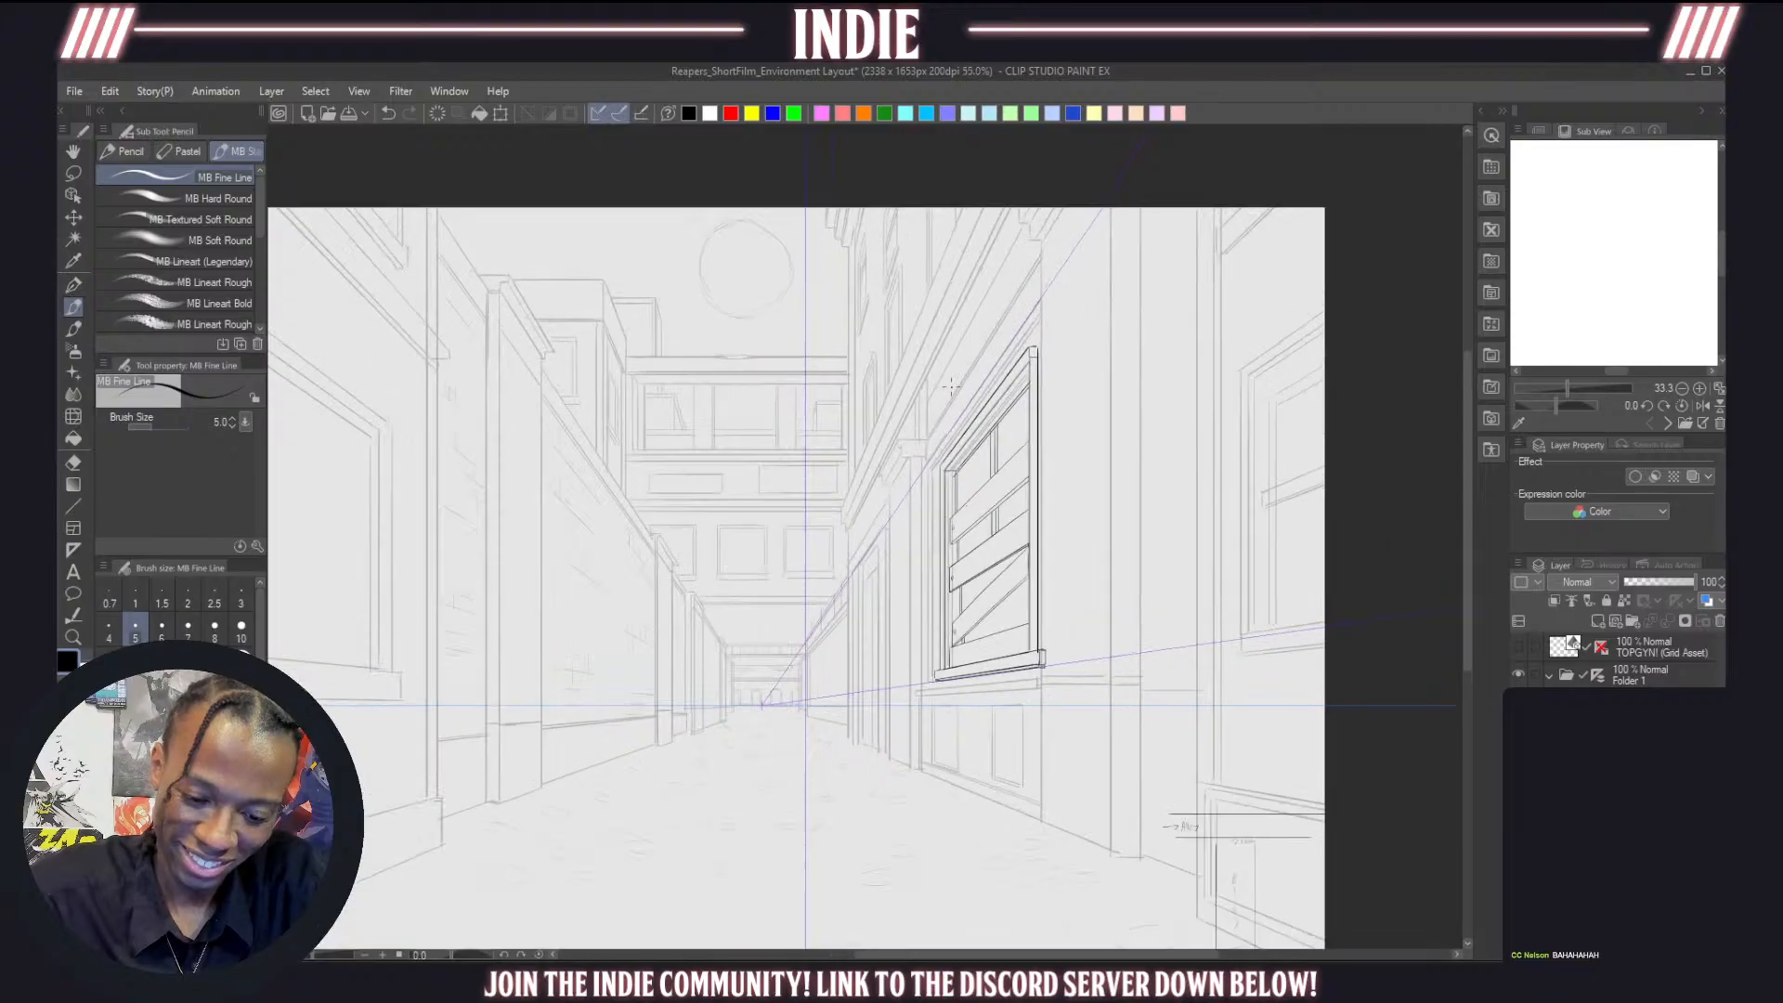
# Draw the pillar's long vertical edge beside the boarded window, from the cornice down to just below the windowsill
pyautogui.scroll(2, 1051, 380)
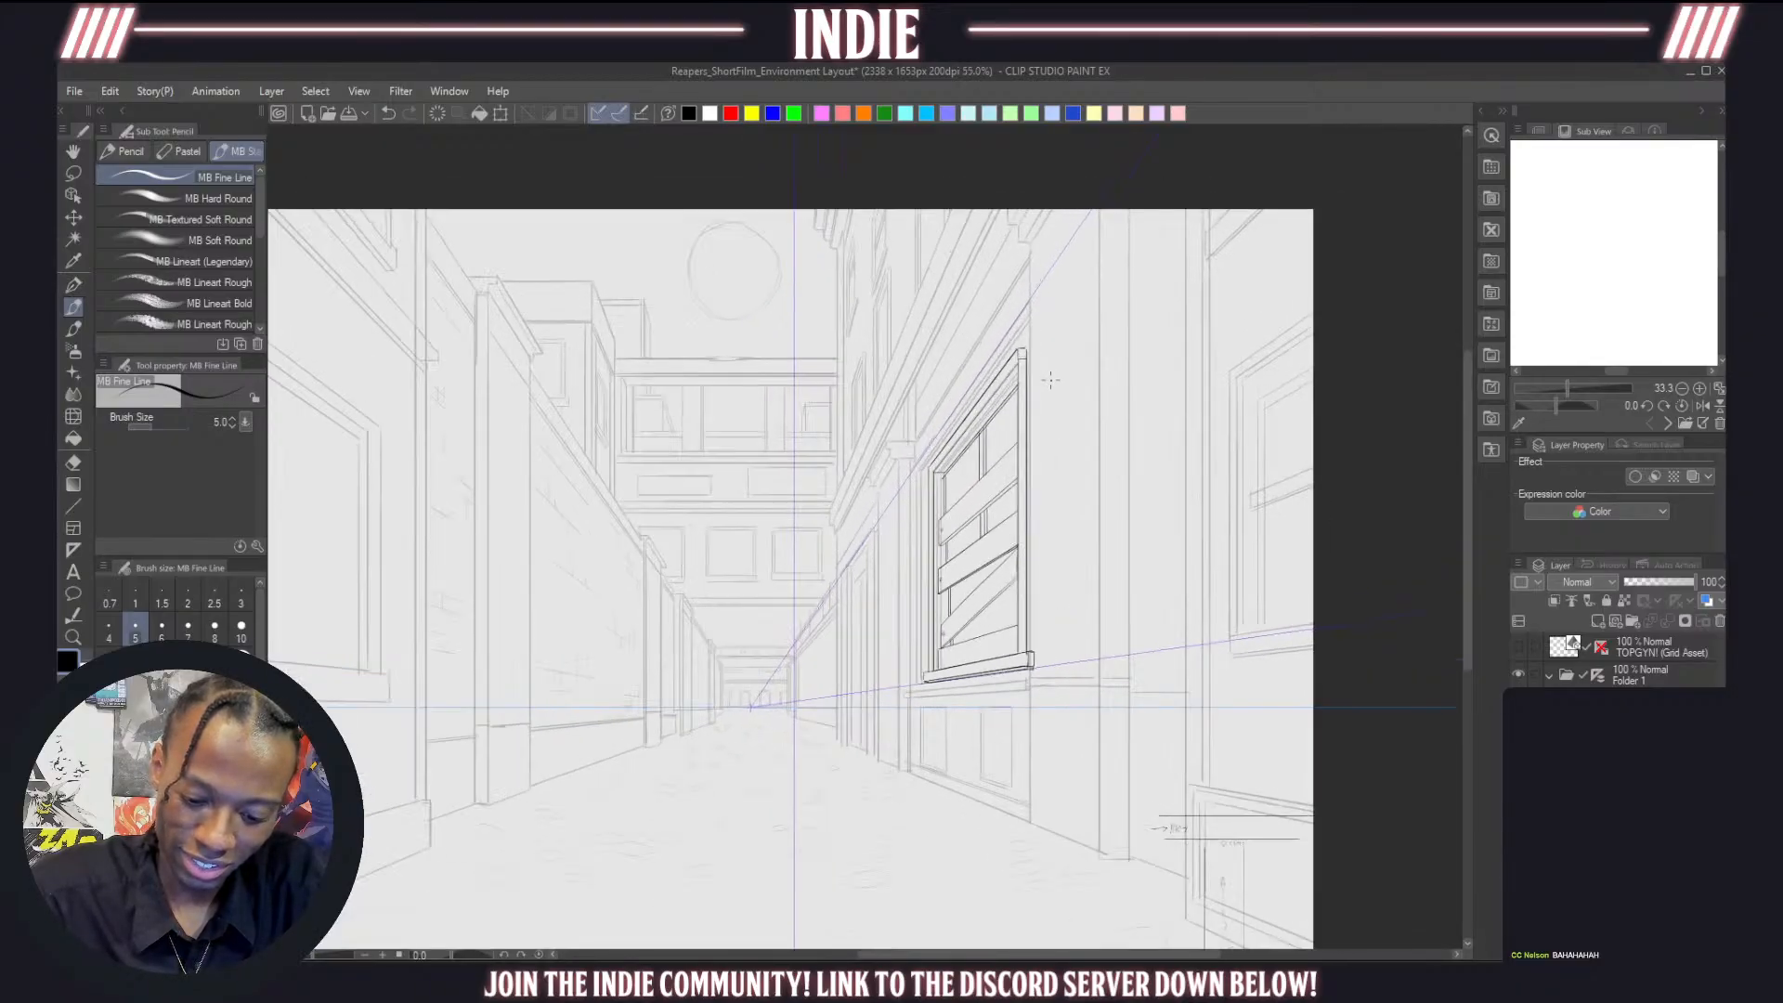
pyautogui.scroll(1, 1059, 303)
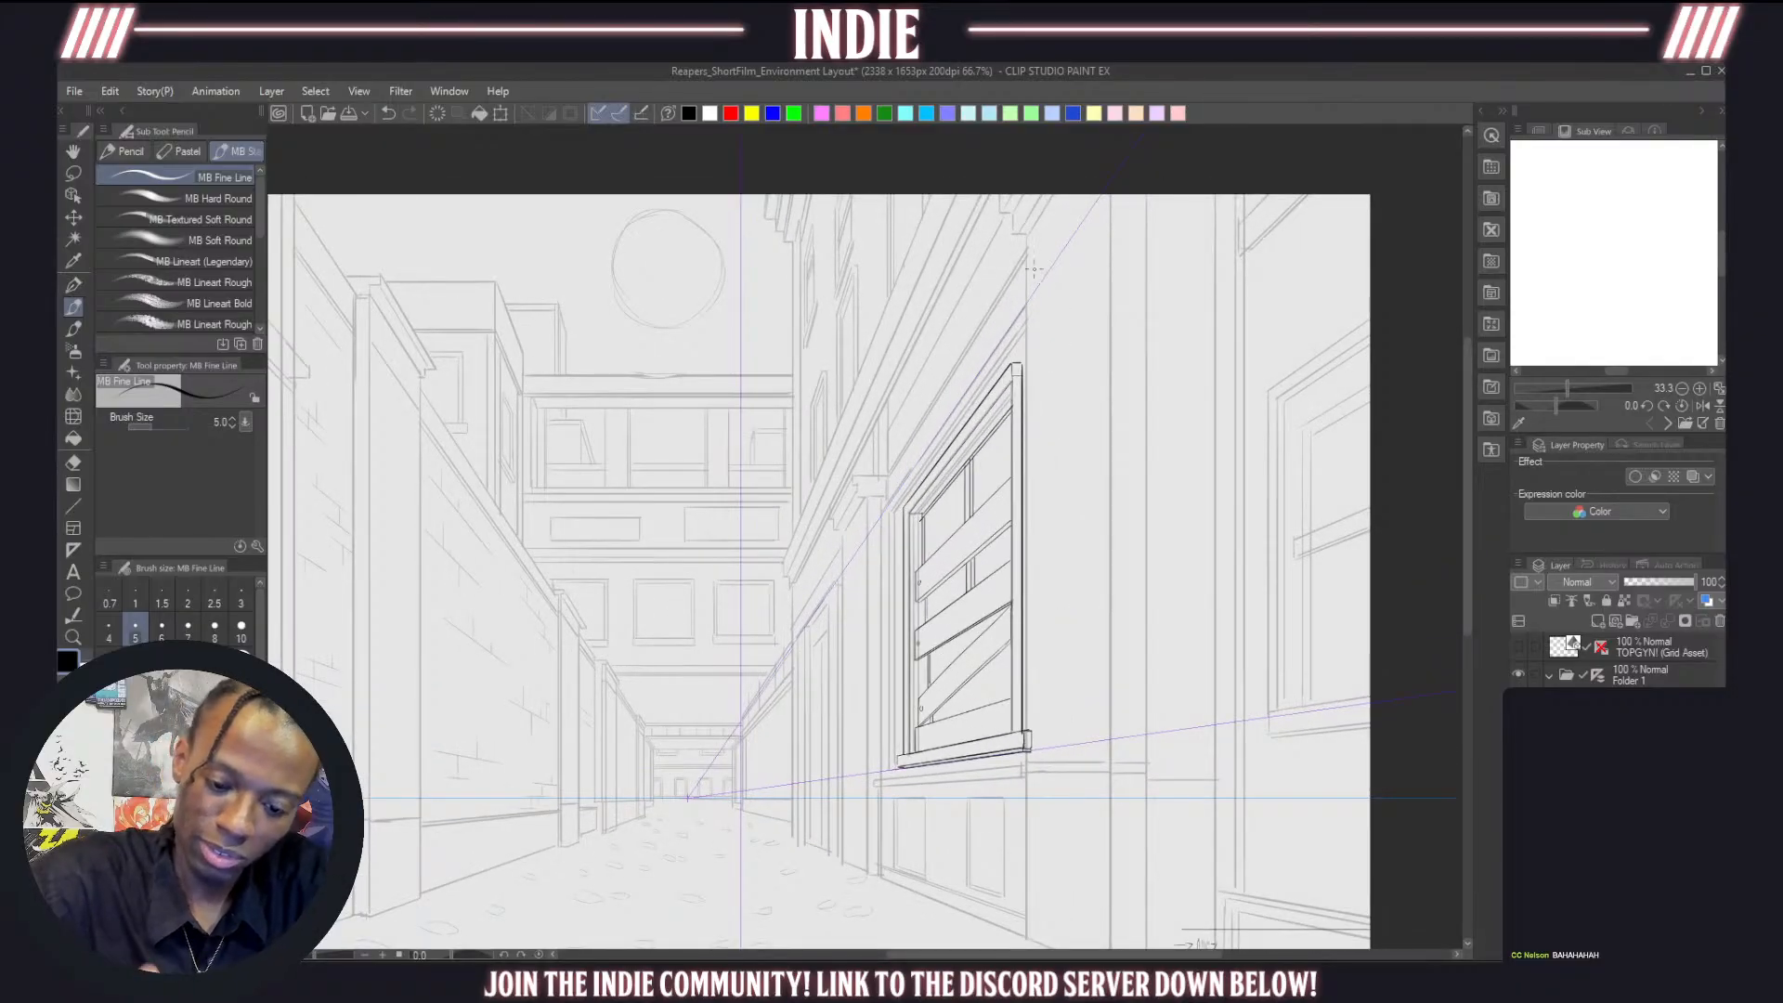
pyautogui.moveTo(1027, 234); pyautogui.dragTo(1037, 760)
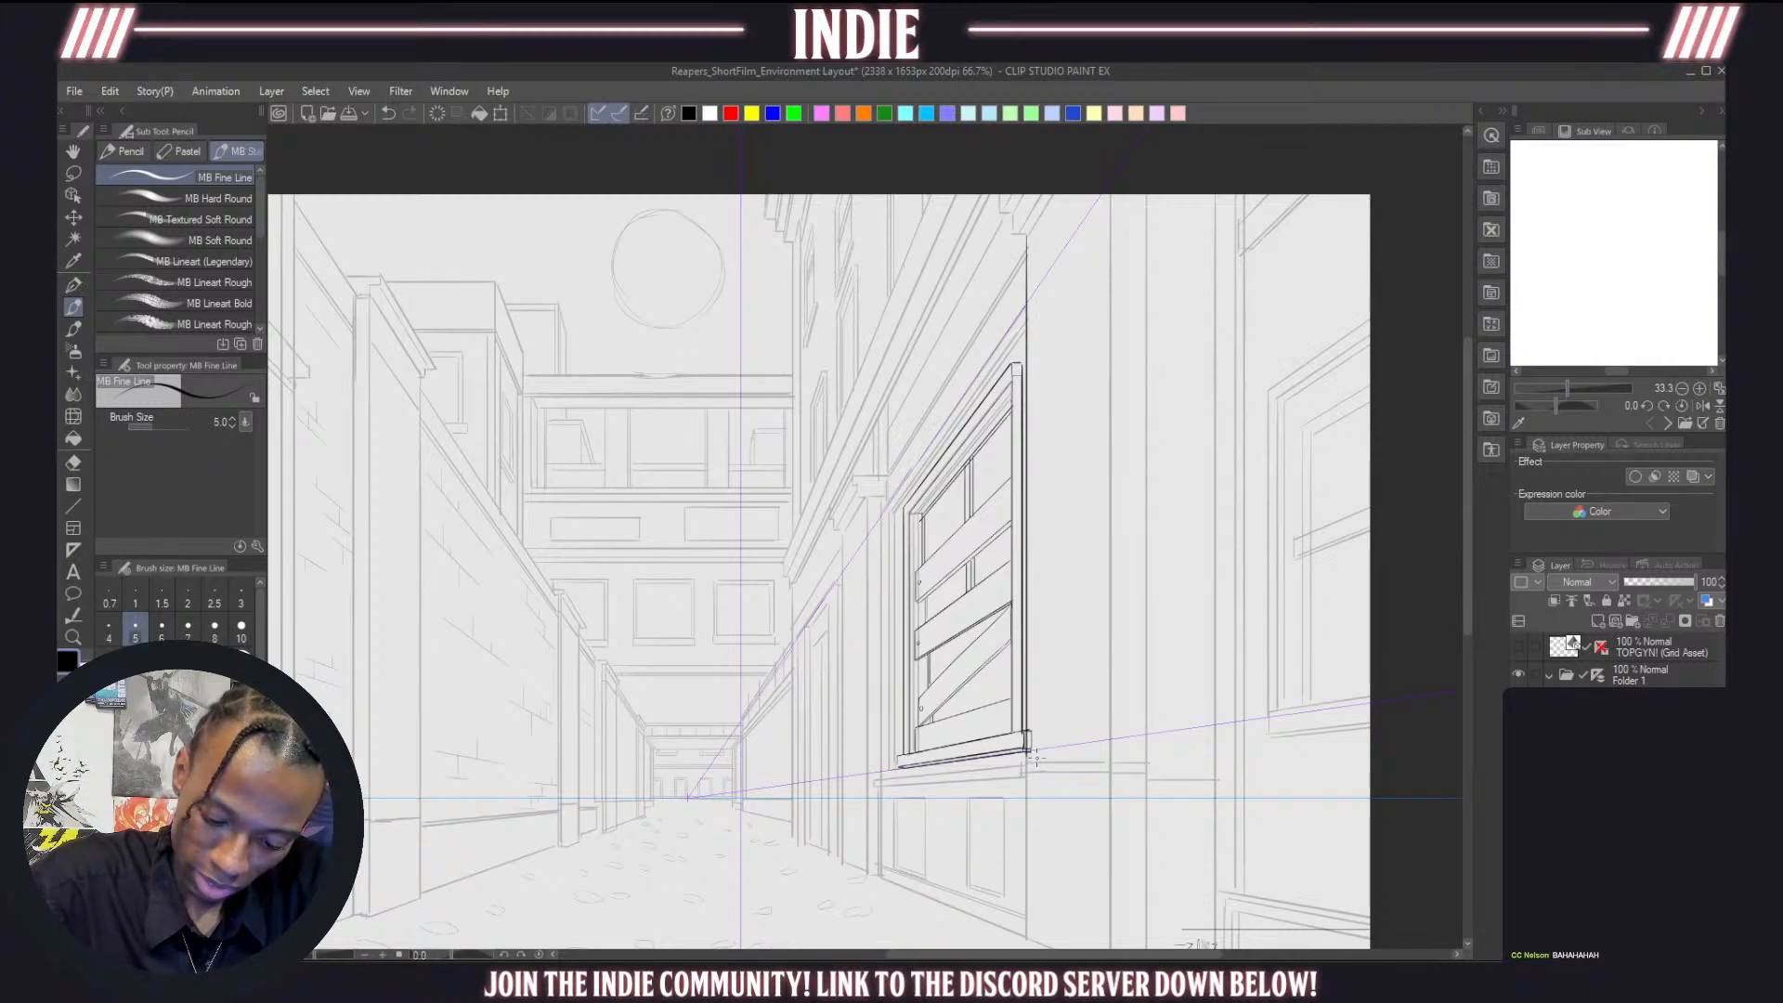
# Erase the part of the windowsill's near end that sticks out past the pillar edge, using the hard eraser at size 10
pyautogui.click(74, 461)
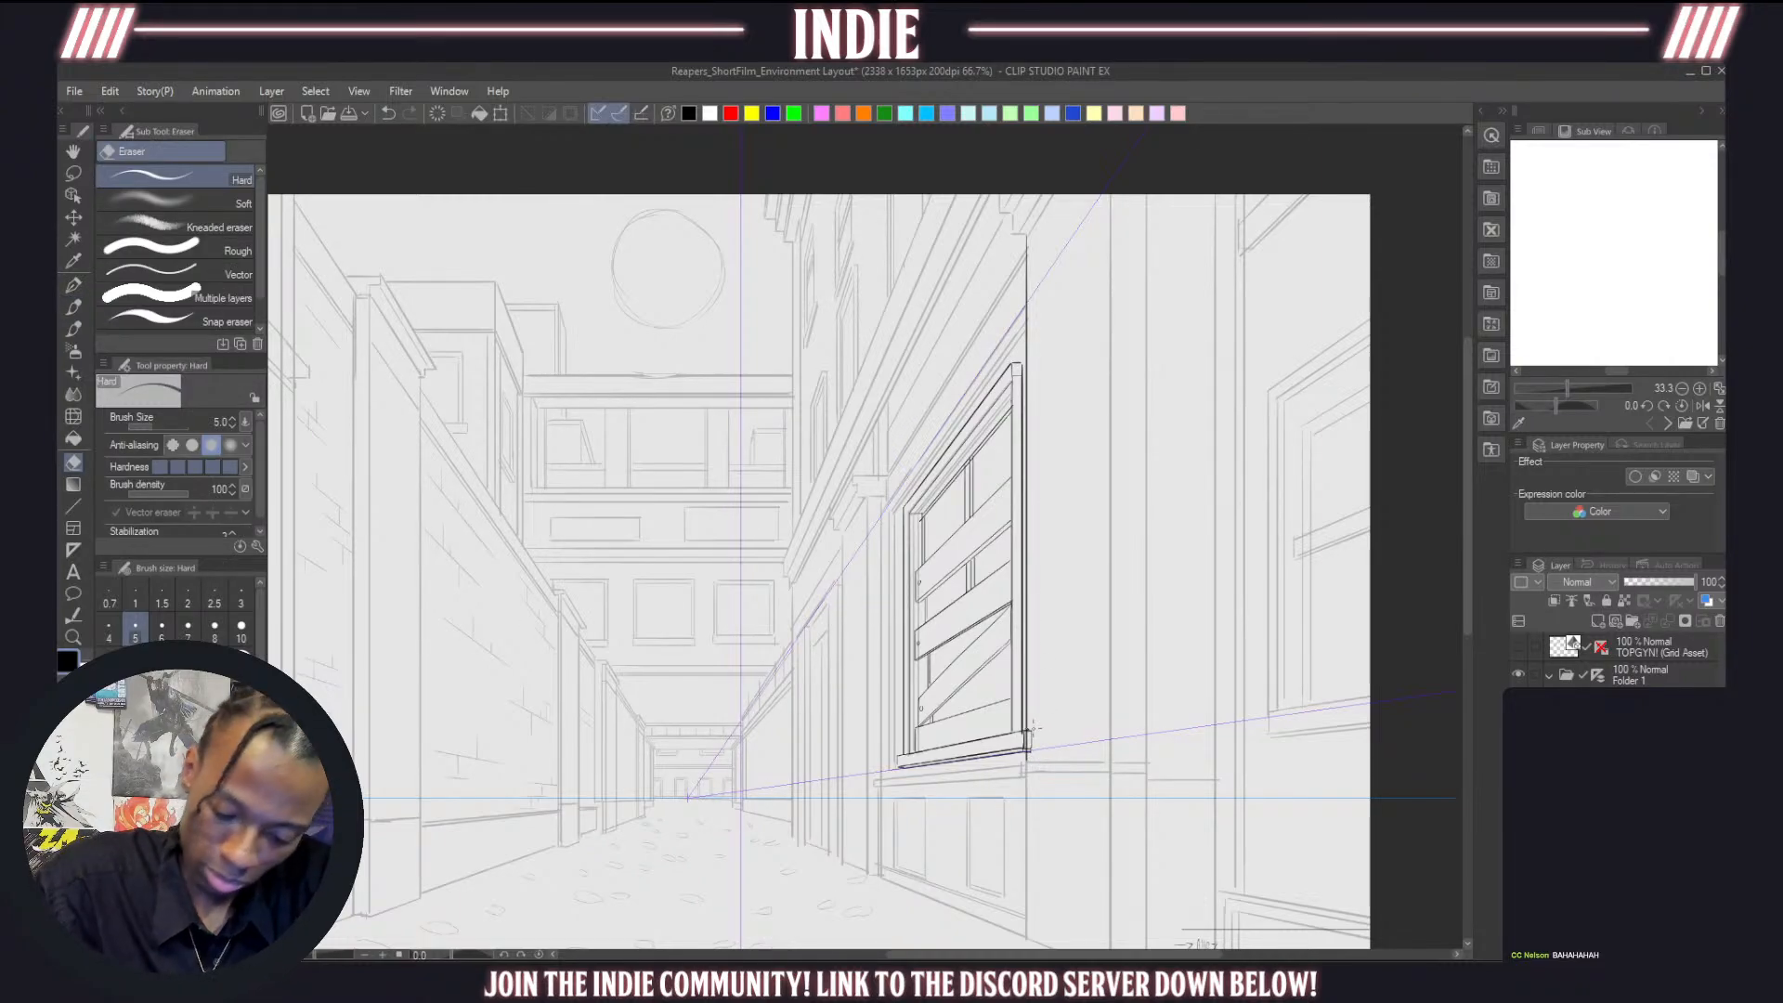
pyautogui.click(242, 629)
pyautogui.moveTo(1034, 731); pyautogui.dragTo(1032, 753)
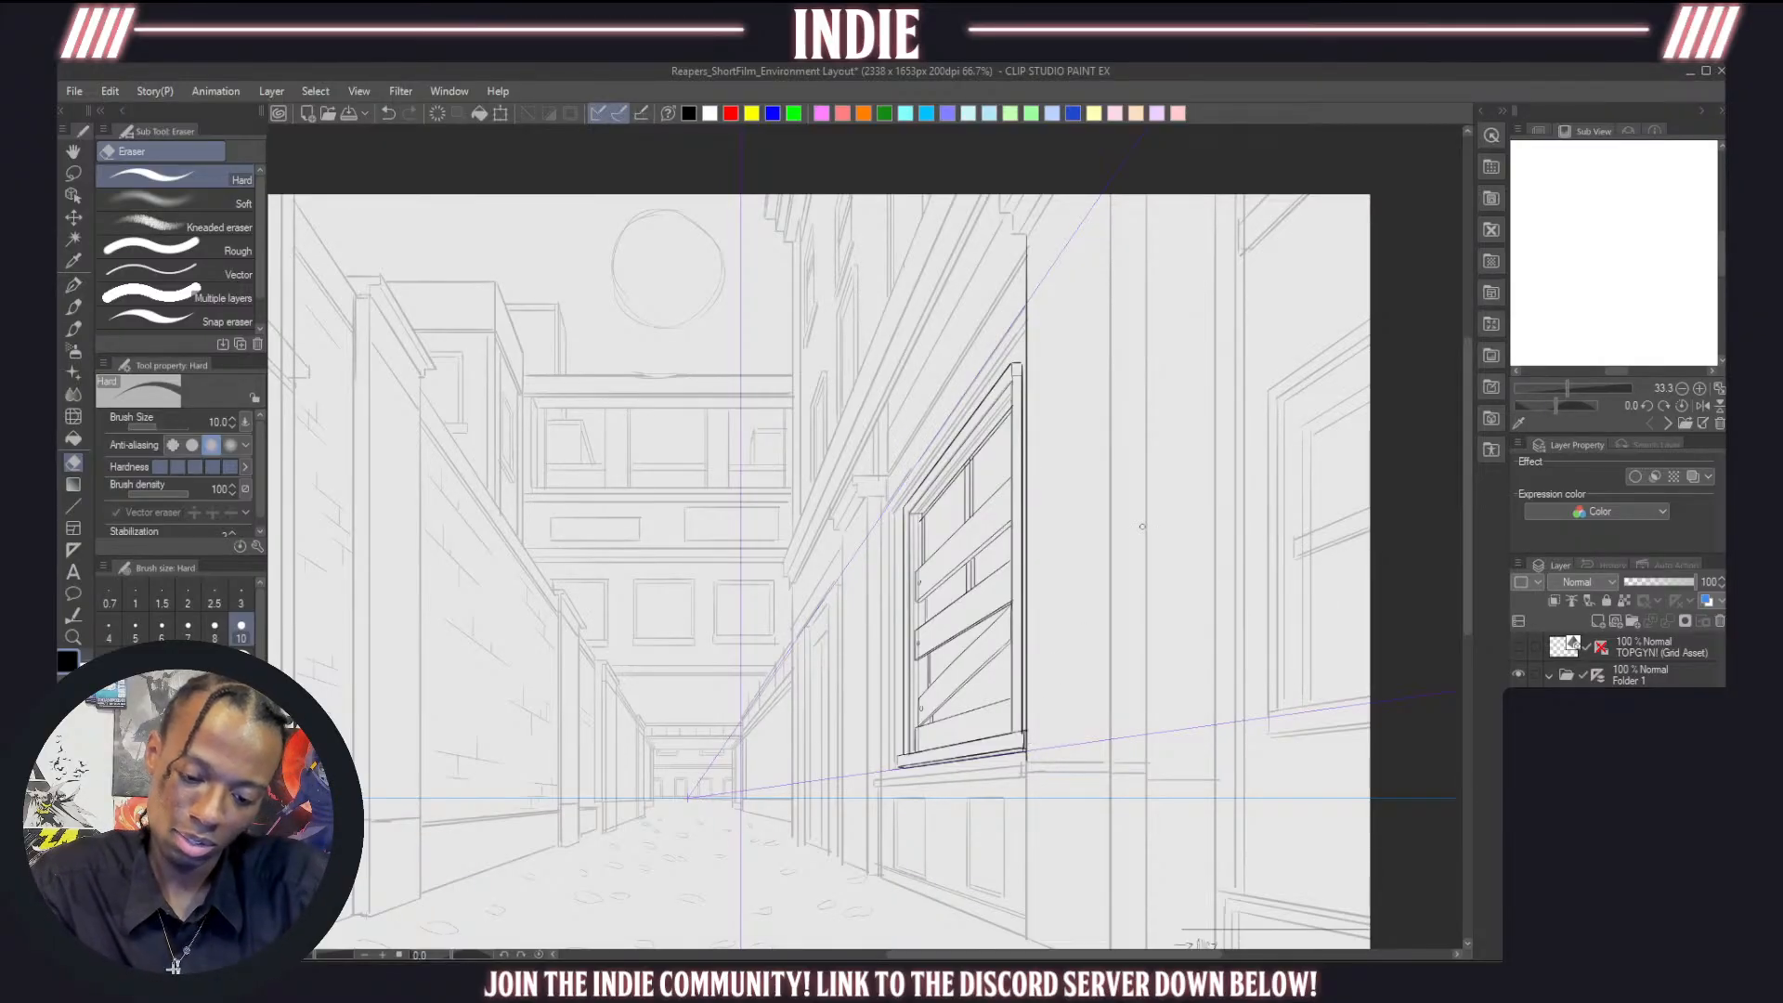
# Extend the pillar edge with a short slanted MB Fine Line stroke up to the canvas's upper border
pyautogui.click(73, 307)
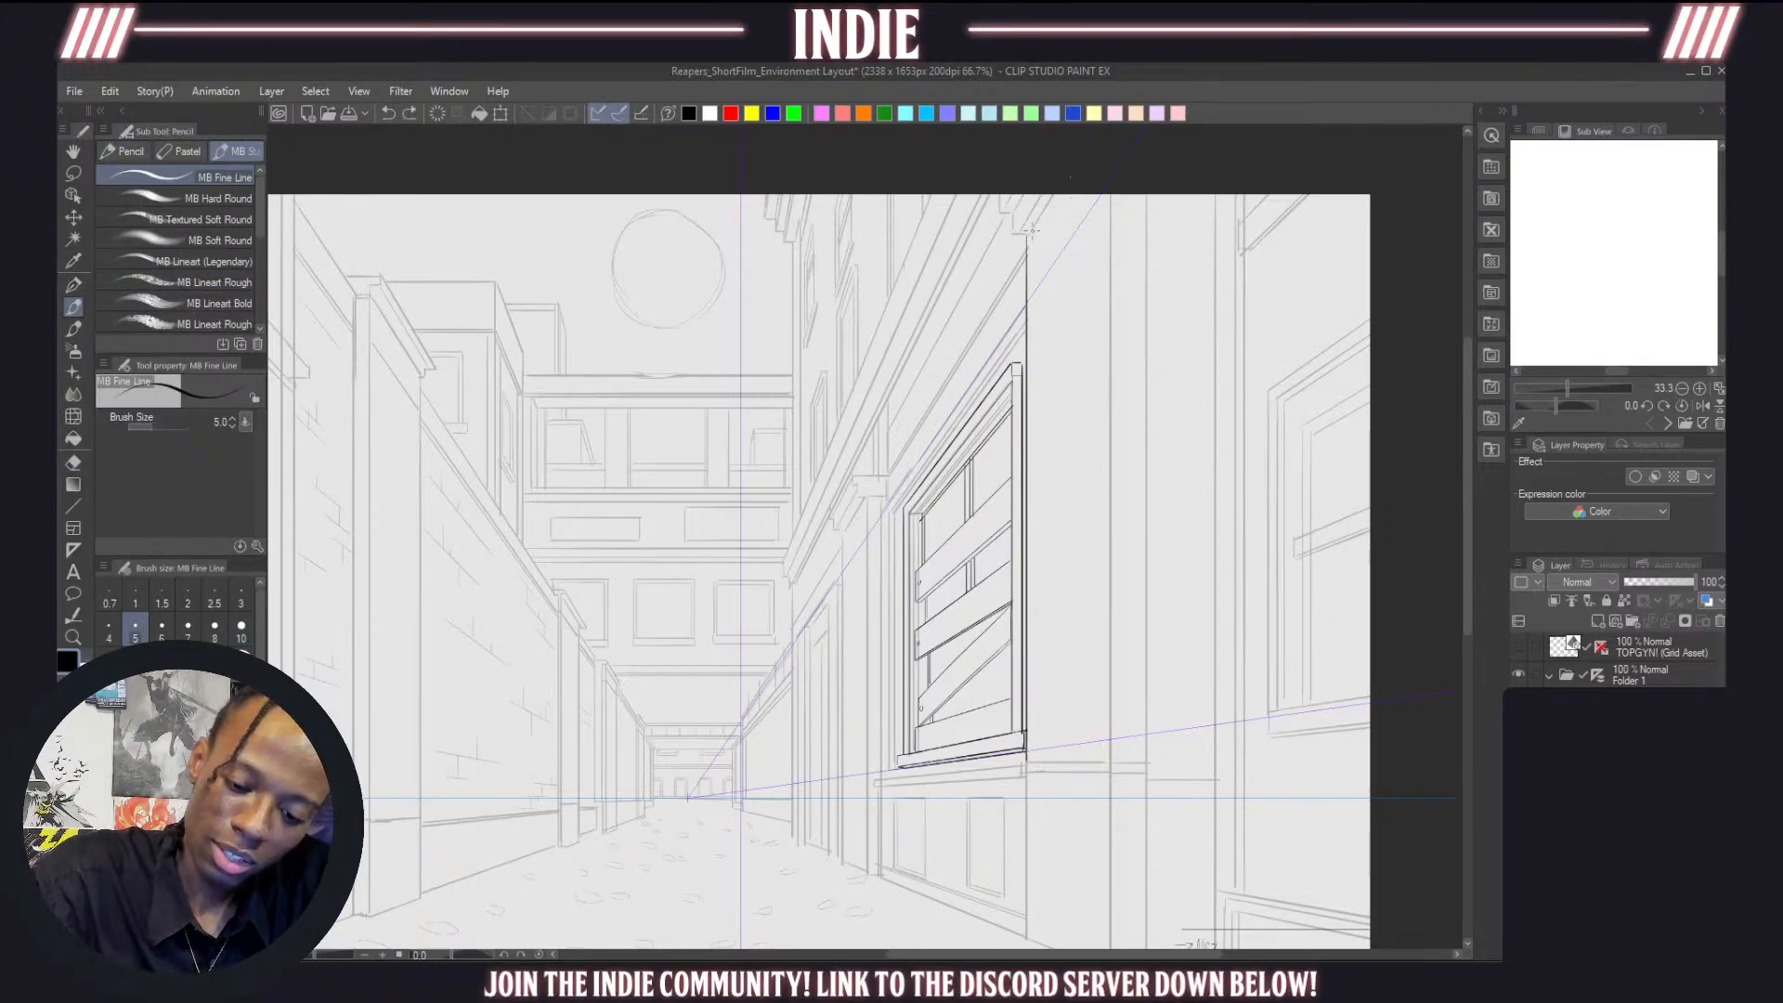
pyautogui.hotkey('ctrl', '-')
pyautogui.hotkey('ctrl', '-')
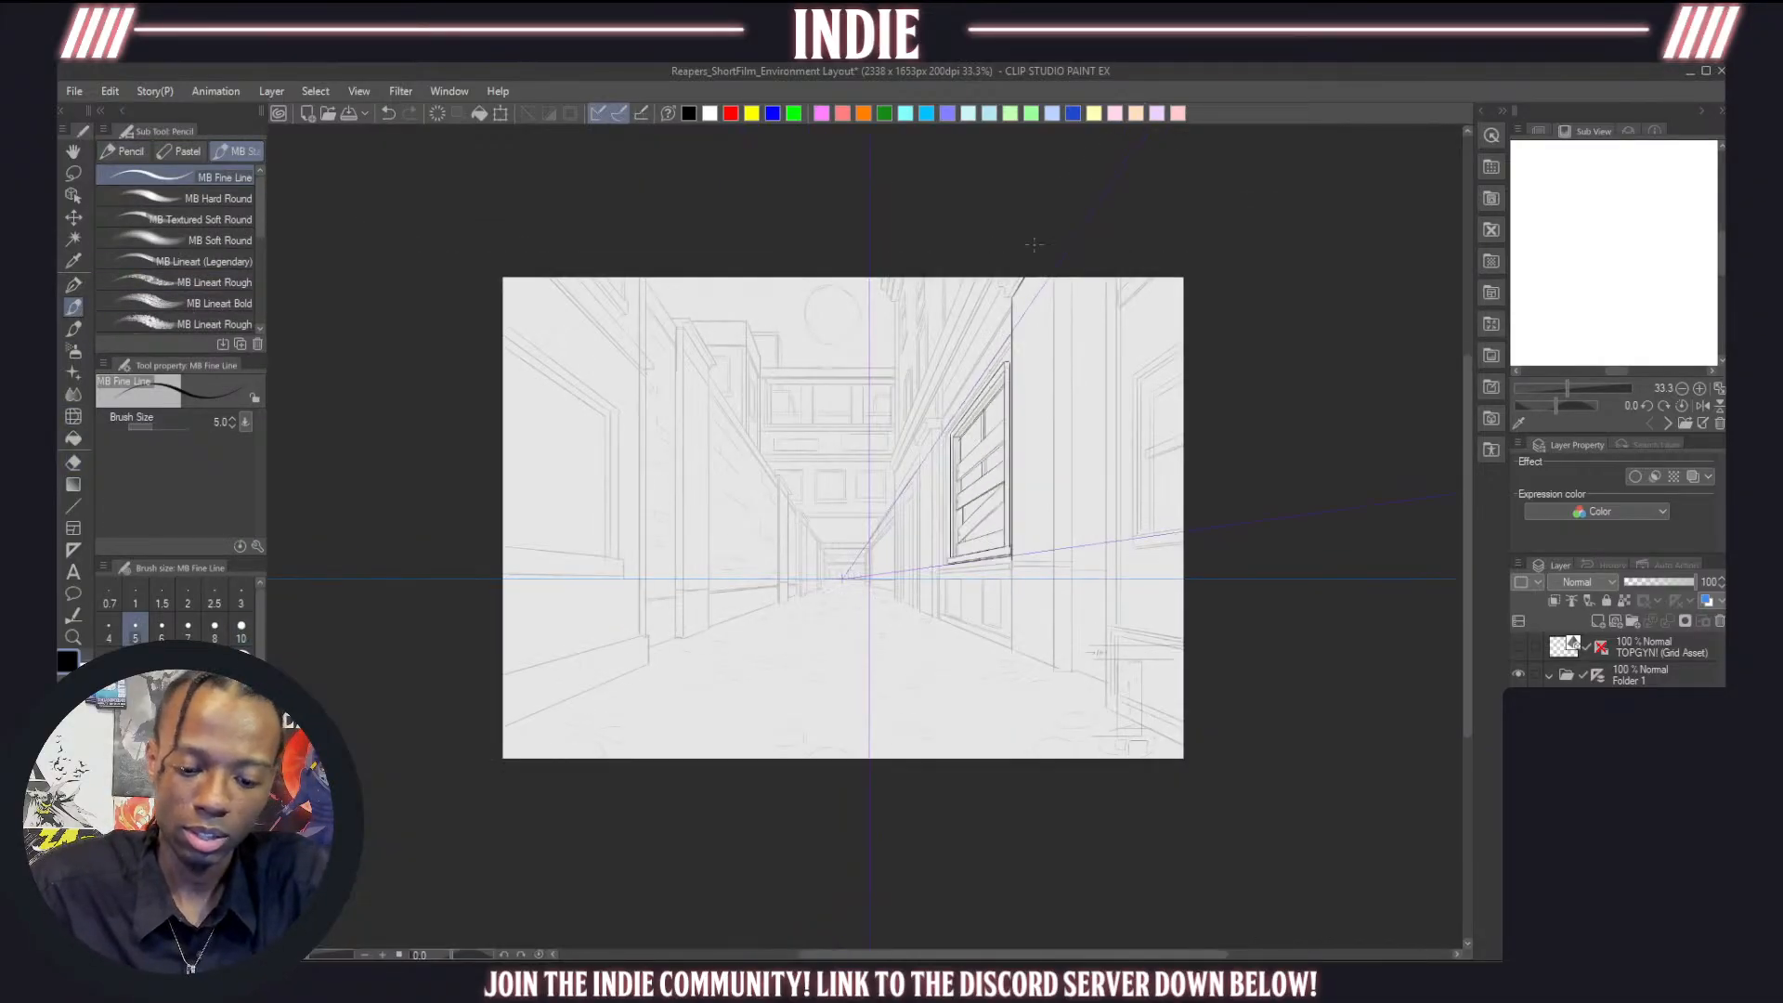
pyautogui.scroll(9, 1035, 244)
pyautogui.scroll(-9, 992, 278)
pyautogui.scroll(1, 927, 689)
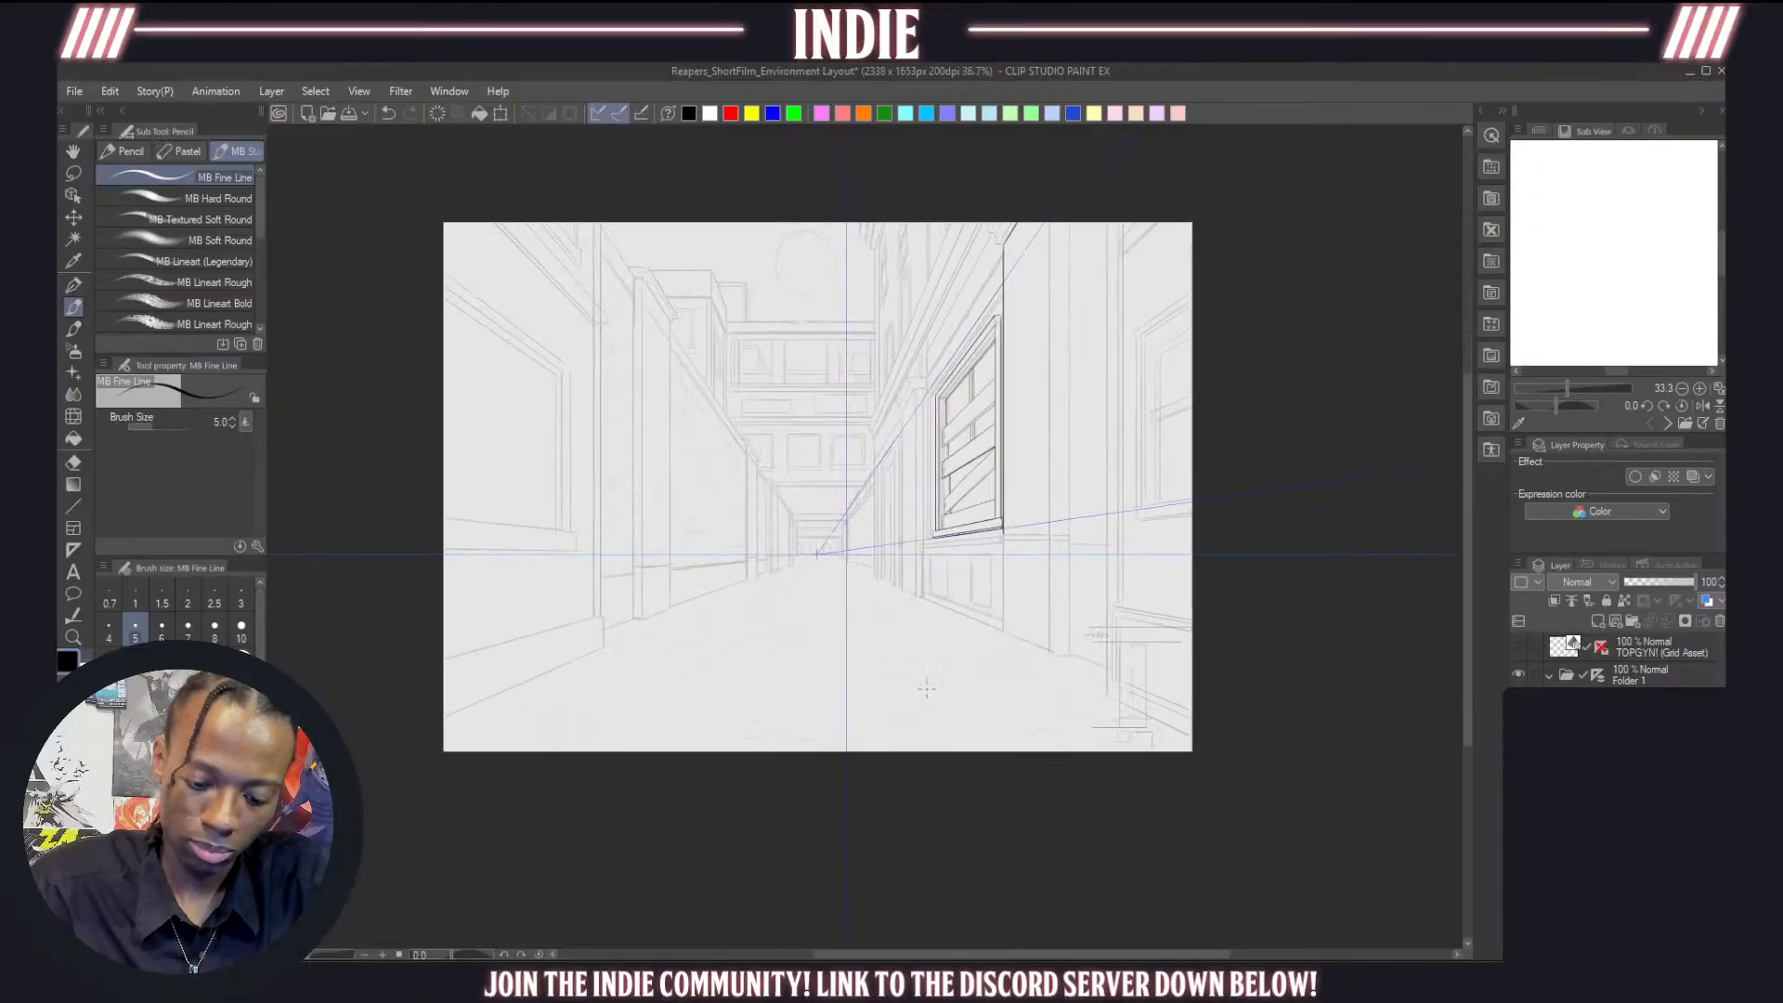
# Draw the ledge band around the pillar at sill height, with a slanted alley side, a corner line and a closed front face
pyautogui.scroll(6, 1022, 553)
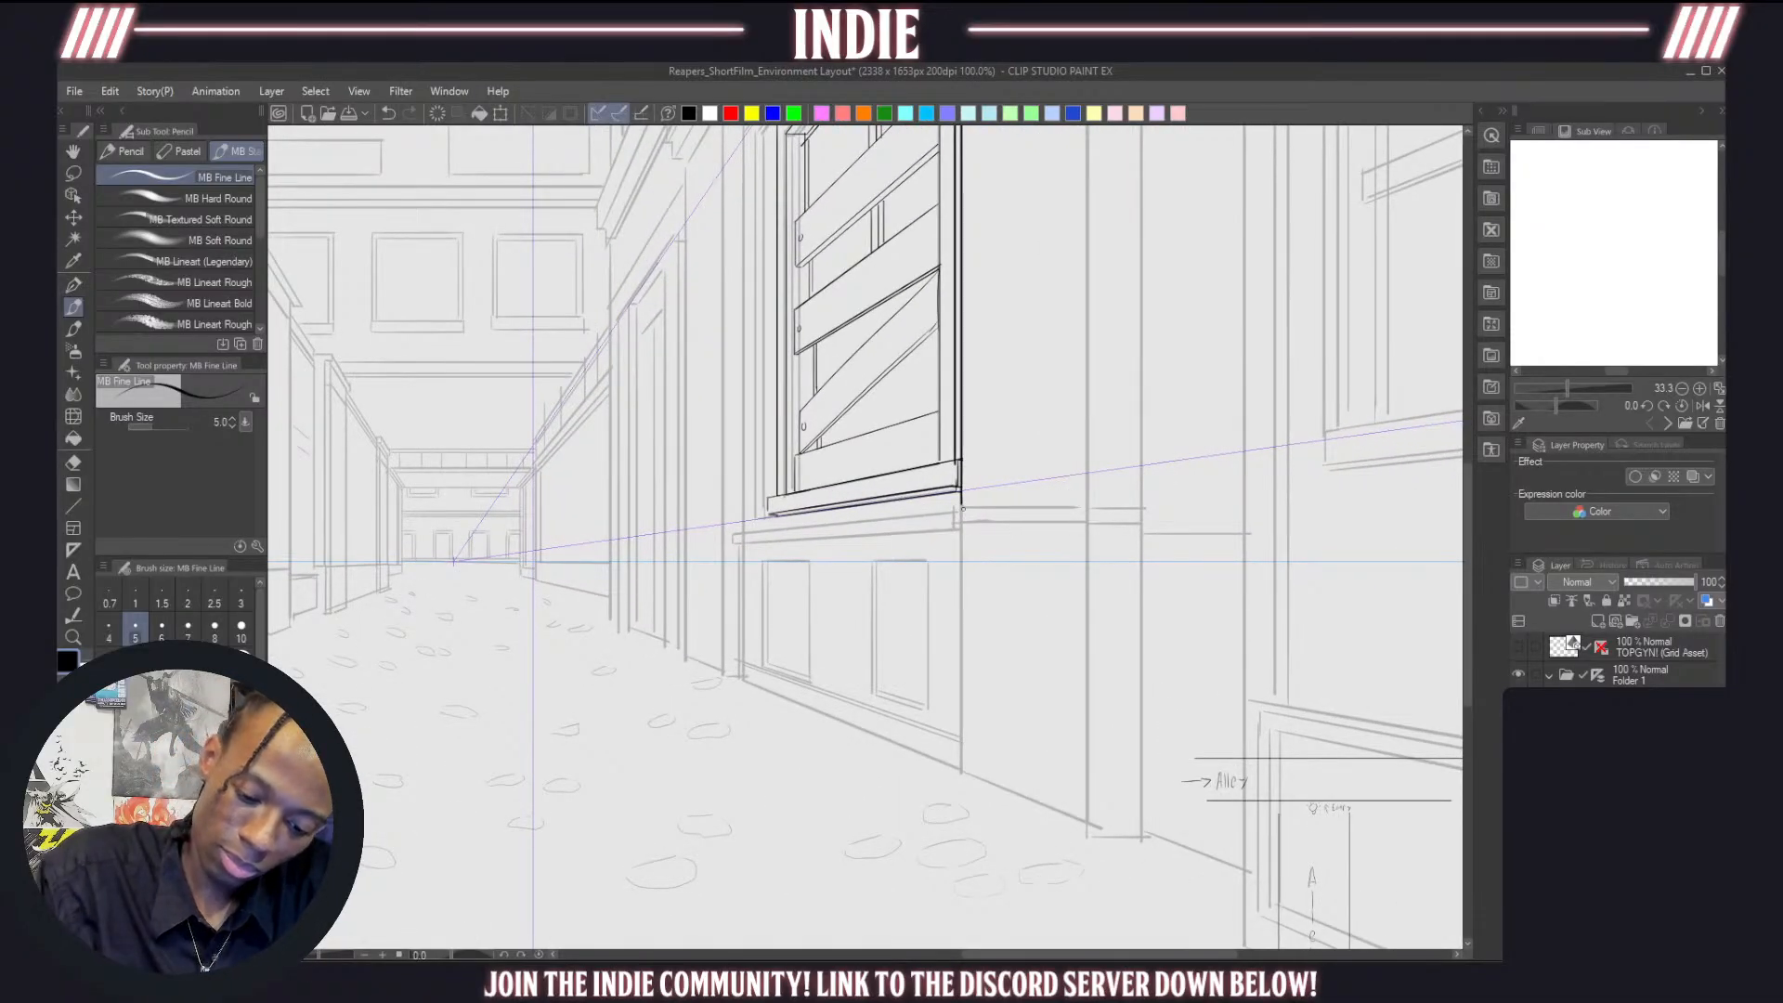
pyautogui.moveTo(963, 505); pyautogui.dragTo(1081, 492)
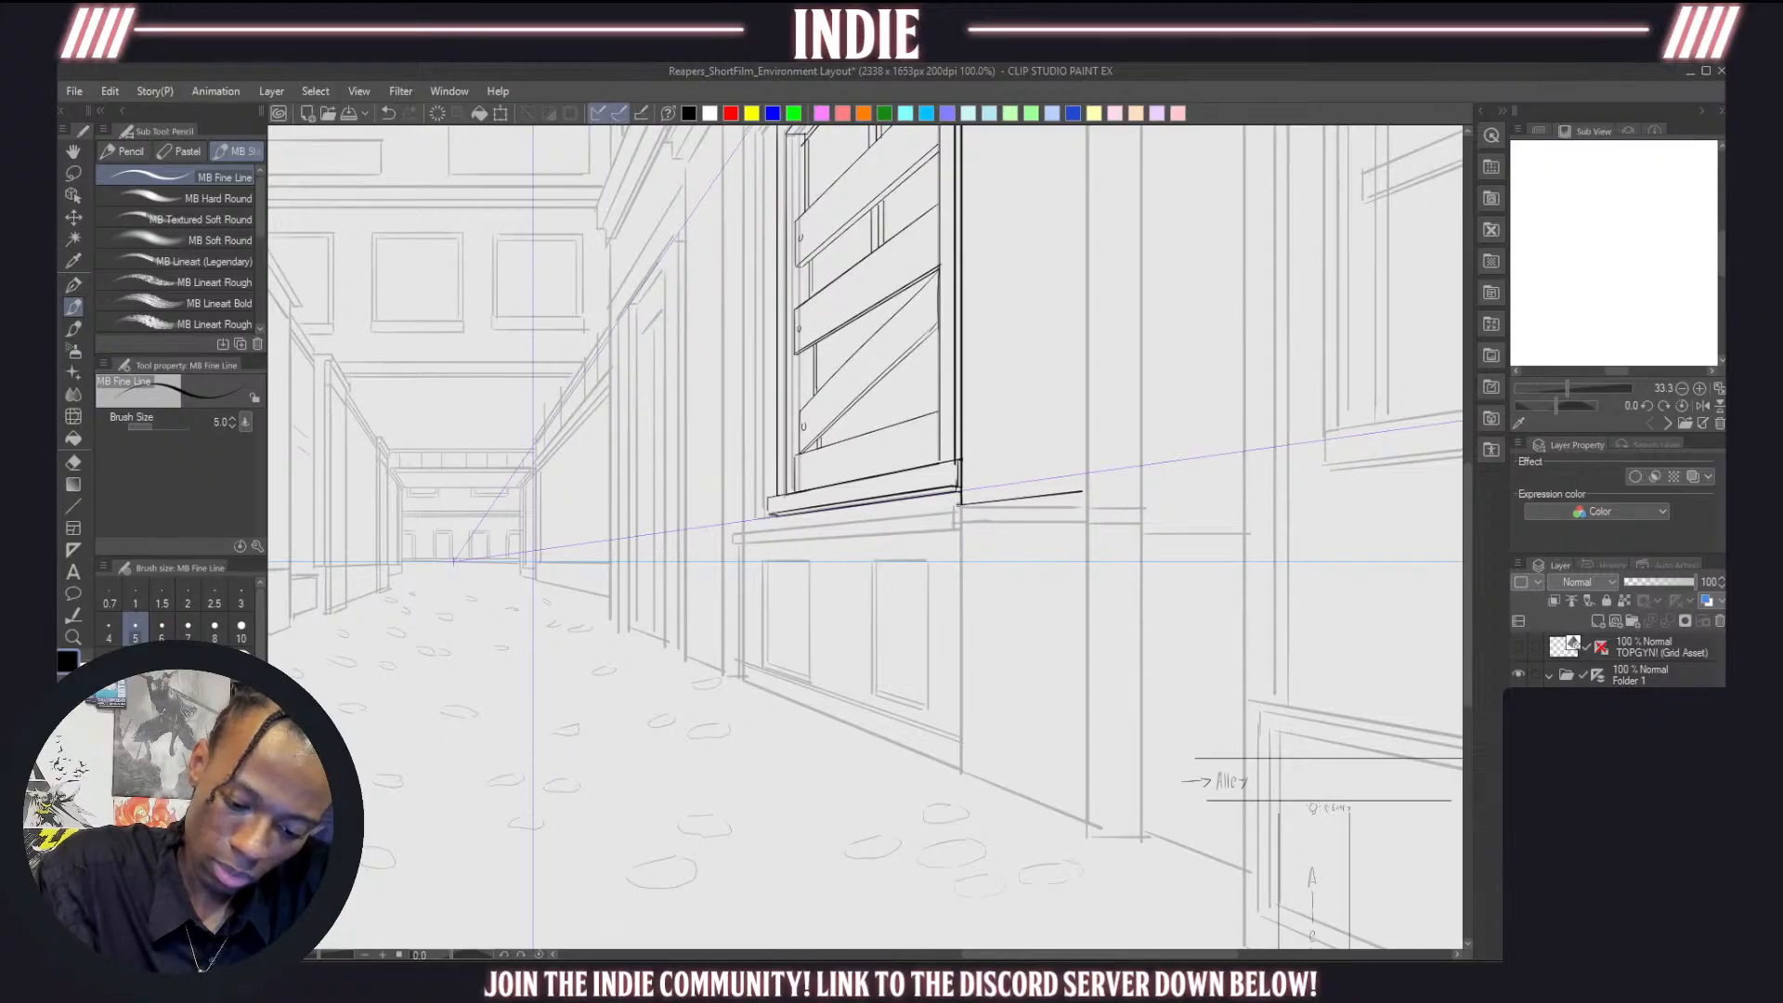
pyautogui.moveTo(962, 524)
pyautogui.mouseDown()
pyautogui.moveTo(1087, 516)
pyautogui.moveTo(1081, 488)
pyautogui.moveTo(1137, 519)
pyautogui.moveTo(1120, 497)
pyautogui.moveTo(1141, 499)
pyautogui.moveTo(1087, 490)
pyautogui.moveTo(1146, 516)
pyautogui.mouseUp()
pyautogui.hotkey('ctrl', 'z')
pyautogui.hotkey('ctrl', 'z')
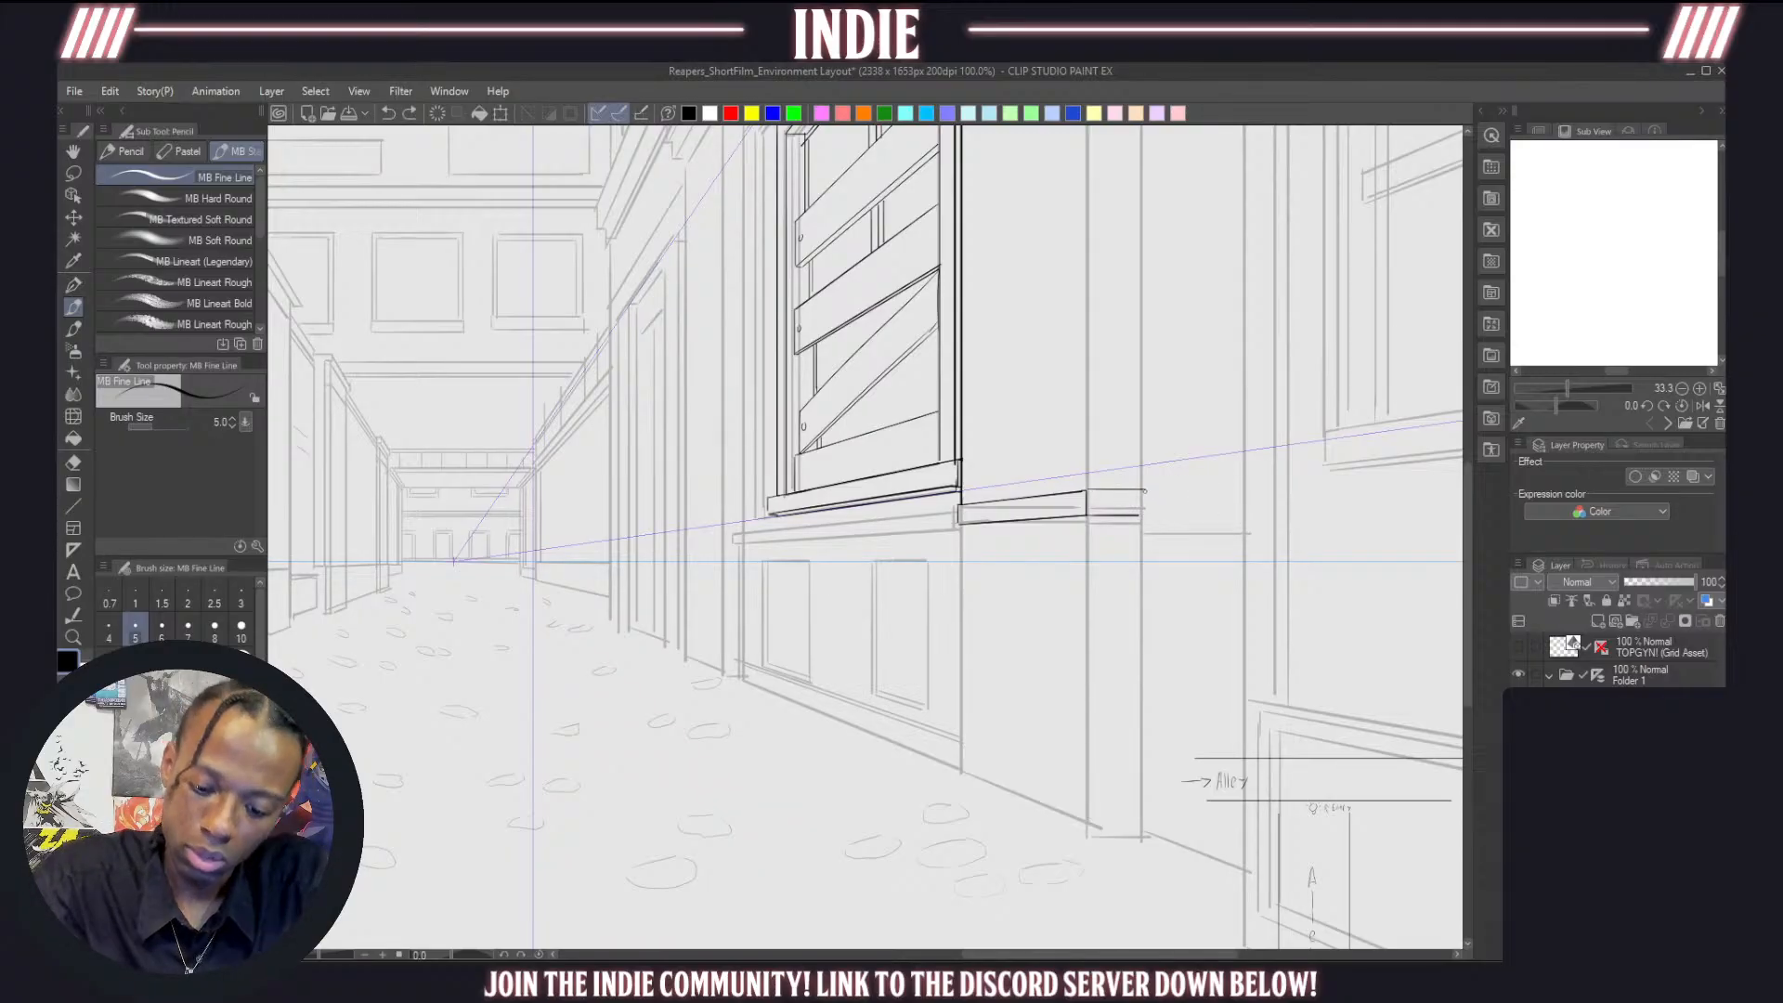
pyautogui.hotkey('ctrl', 'z')
pyautogui.hotkey('ctrl', 'z')
pyautogui.moveTo(1087, 491)
pyautogui.mouseDown()
pyautogui.moveTo(1144, 491)
pyautogui.moveTo(1146, 514)
pyautogui.moveTo(1145, 492)
pyautogui.mouseUp()
pyautogui.hotkey('ctrl', 'z')
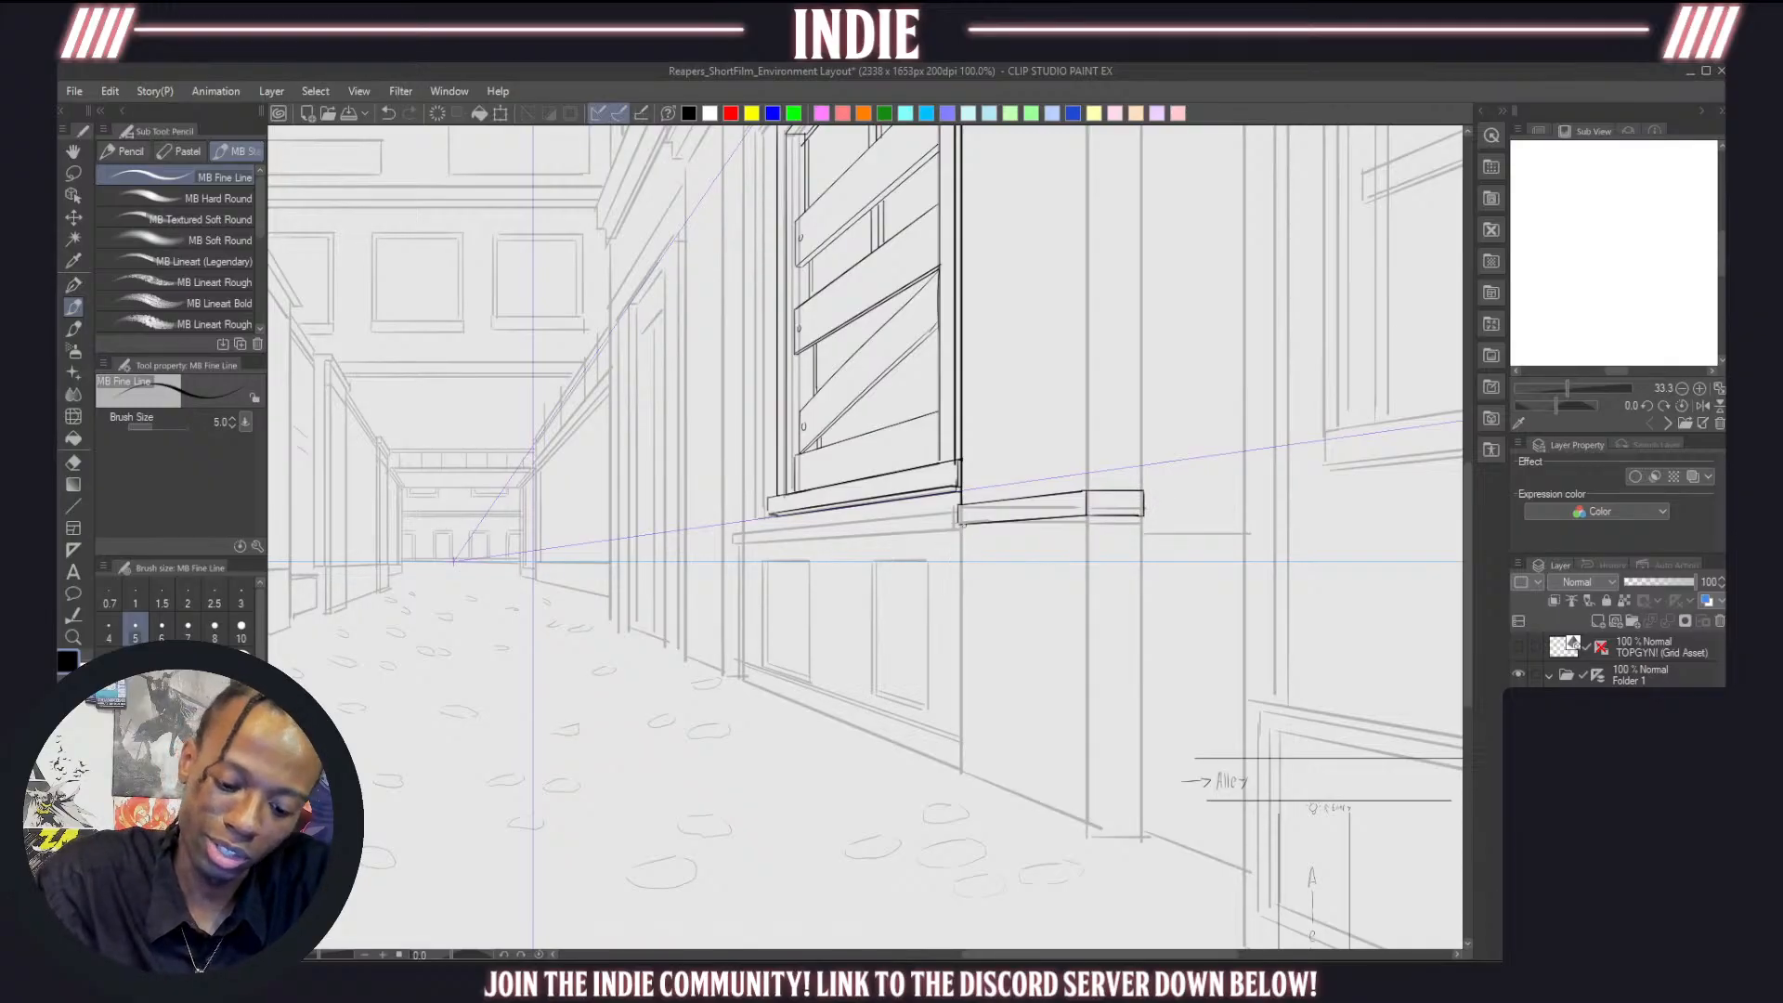
pyautogui.moveTo(961, 521); pyautogui.dragTo(963, 751)
pyautogui.hotkey('ctrl', 'z')
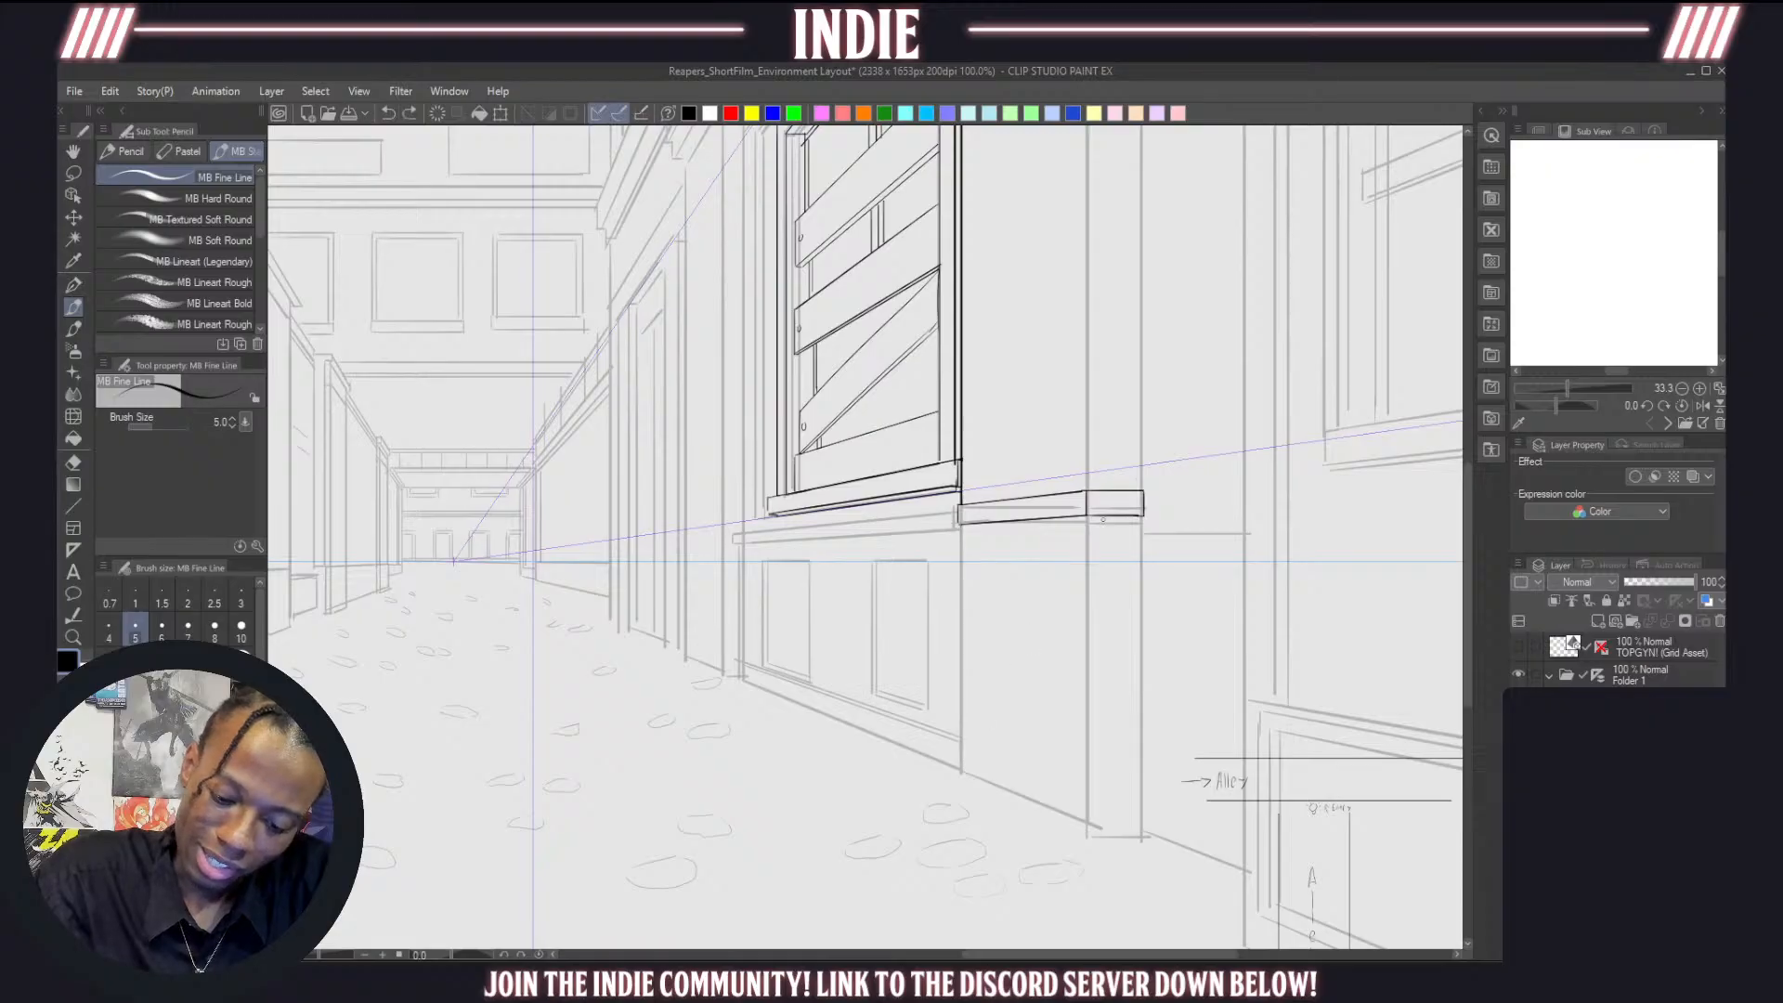
pyautogui.moveTo(962, 526); pyautogui.dragTo(964, 683)
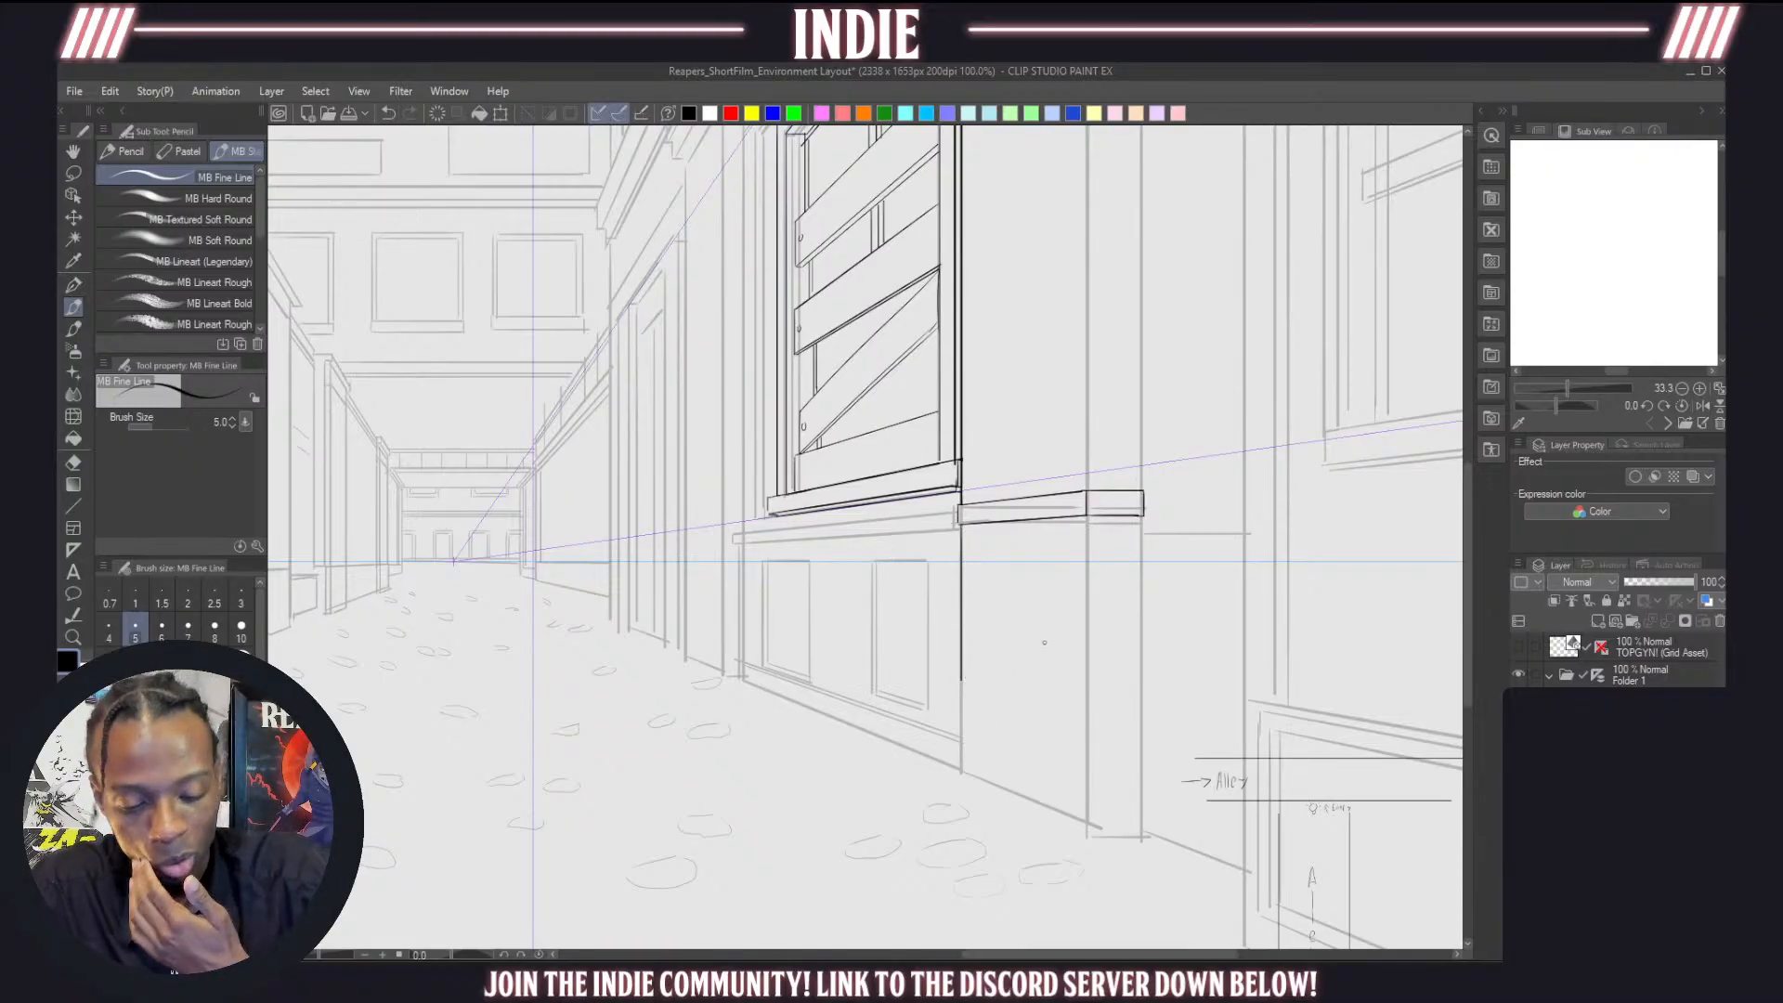
pyautogui.hotkey('ctrl', 'z')
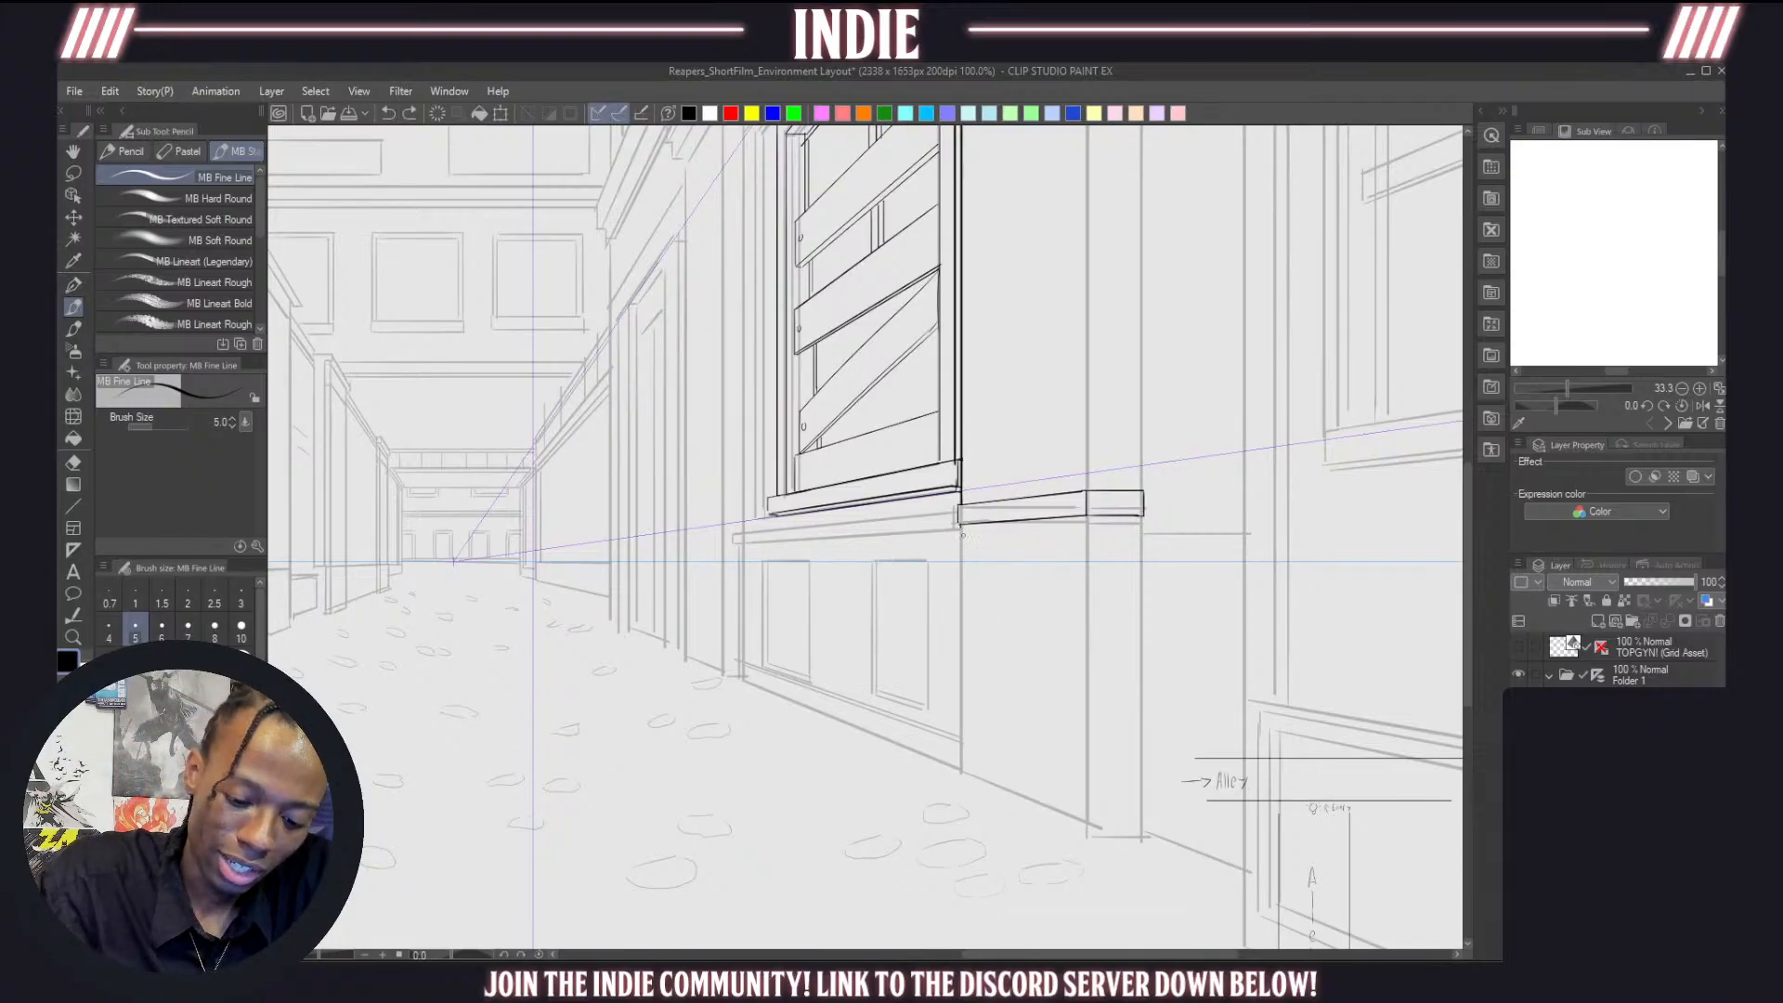
# Draw the pillar's lower block beneath the ledge with three vertical edges and a lower edge that turns the corner
pyautogui.moveTo(963, 535)
pyautogui.mouseDown()
pyautogui.moveTo(961, 716)
pyautogui.moveTo(1081, 742)
pyautogui.moveTo(1091, 760)
pyautogui.moveTo(1141, 752)
pyautogui.mouseUp()
pyautogui.hotkey('ctrl', 'z')
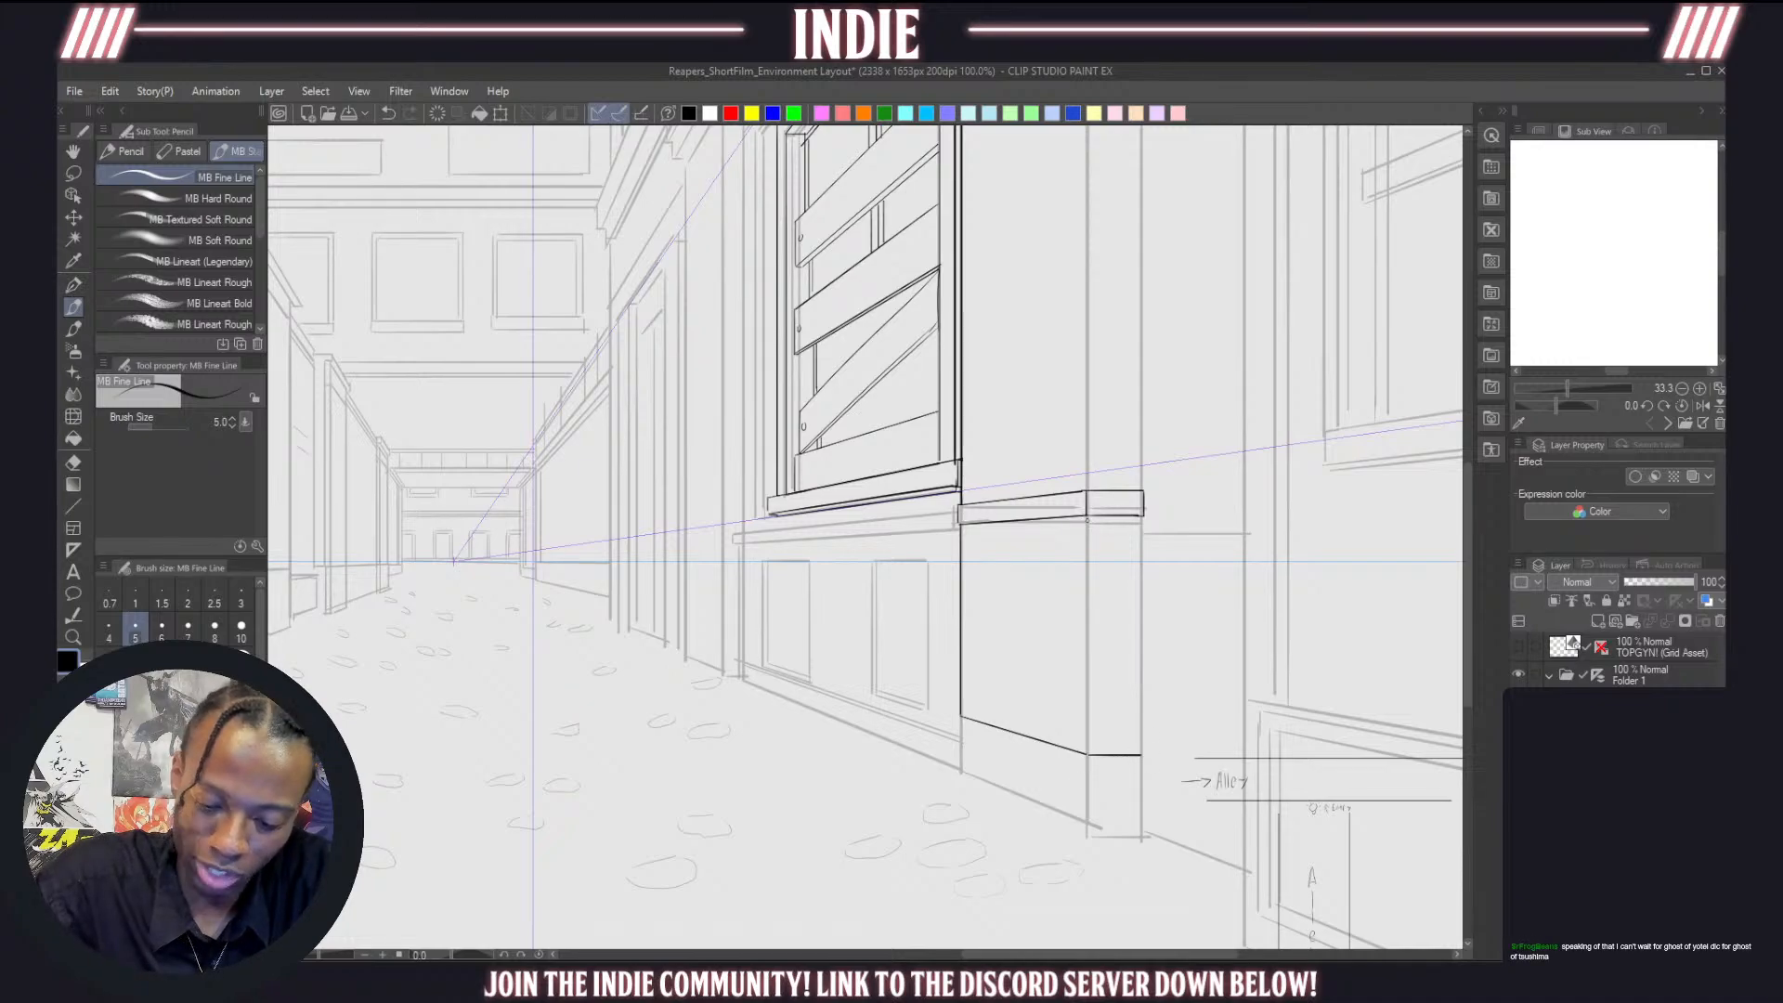
pyautogui.moveTo(1086, 515); pyautogui.dragTo(1090, 754)
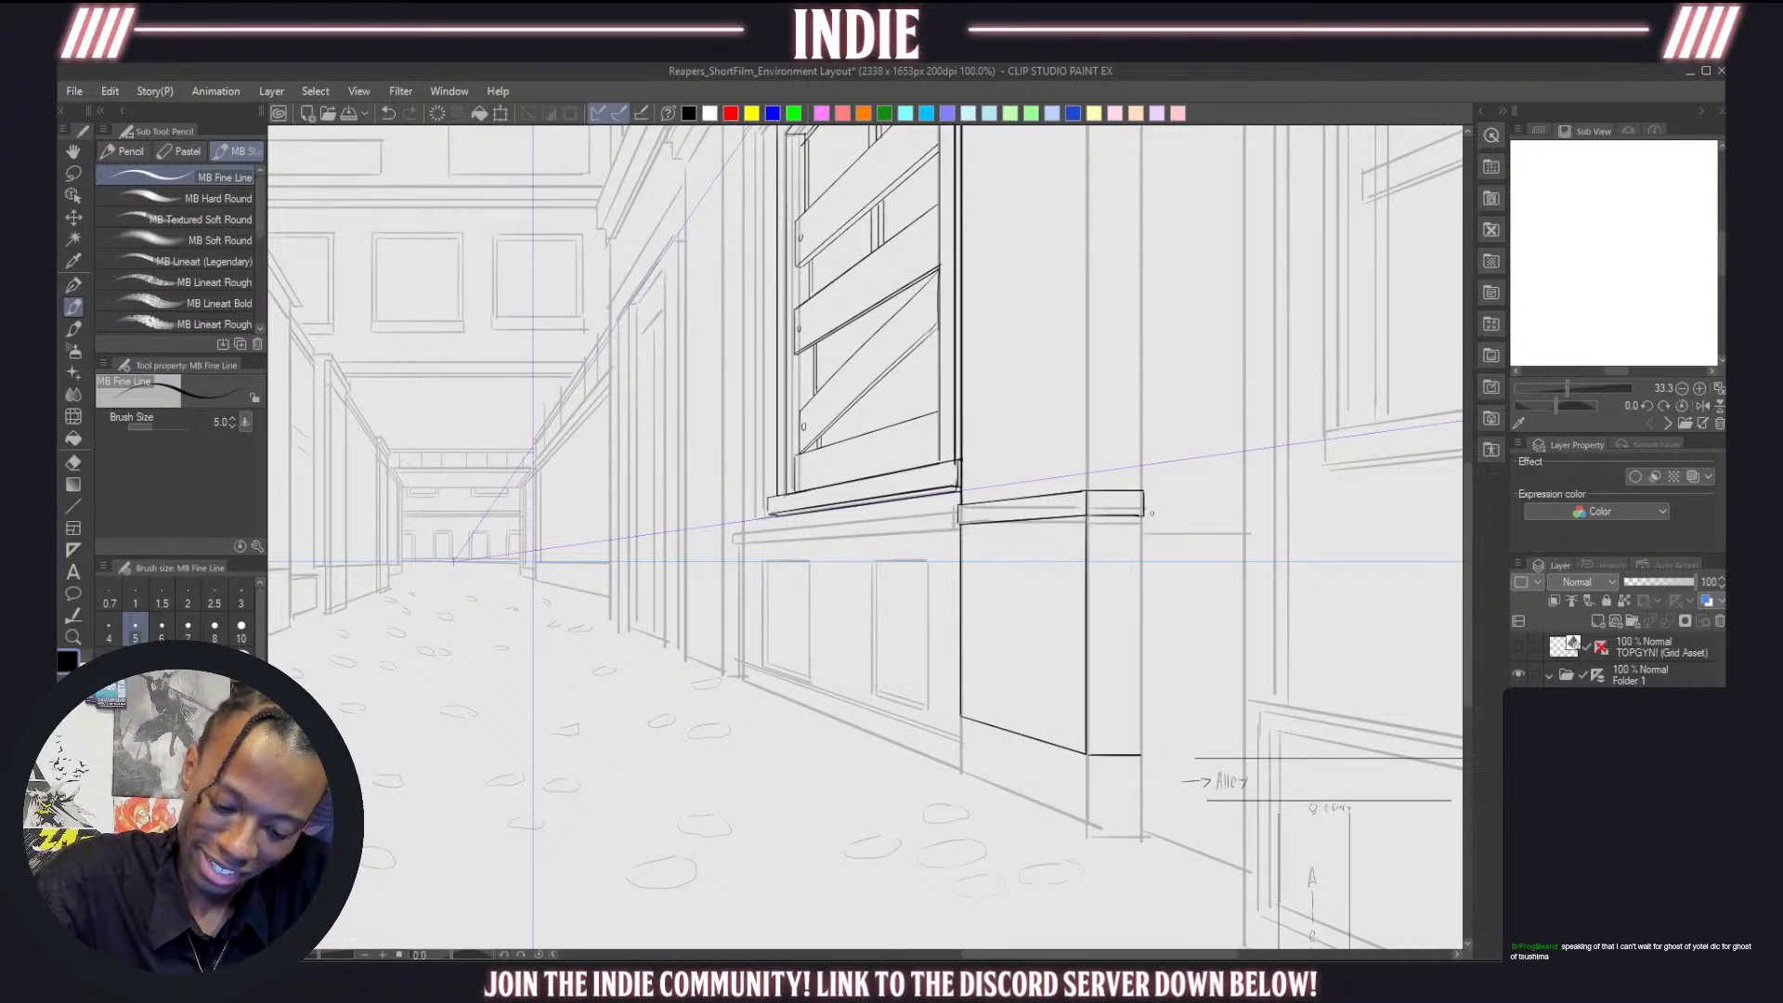
pyautogui.moveTo(1144, 514); pyautogui.dragTo(1143, 754)
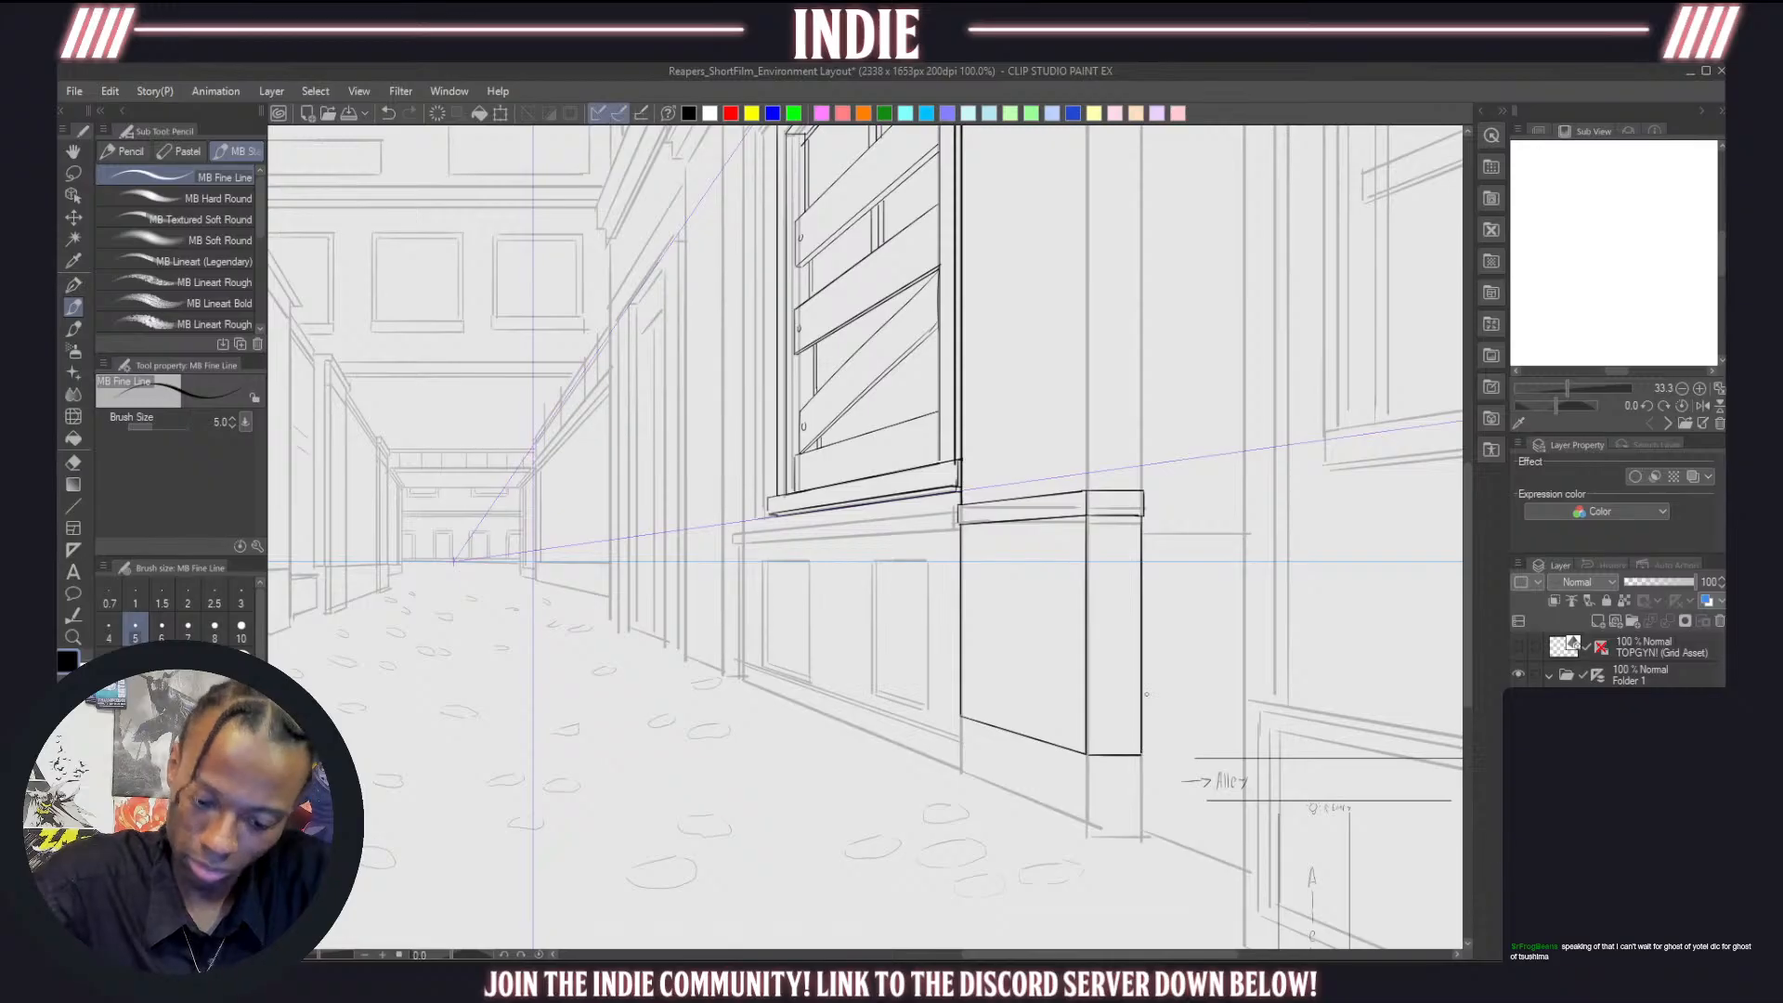
# Check the line art with the faded Base layout hidden, and show the layout again
pyautogui.scroll(-5, 961, 753)
pyautogui.scroll(2, 961, 753)
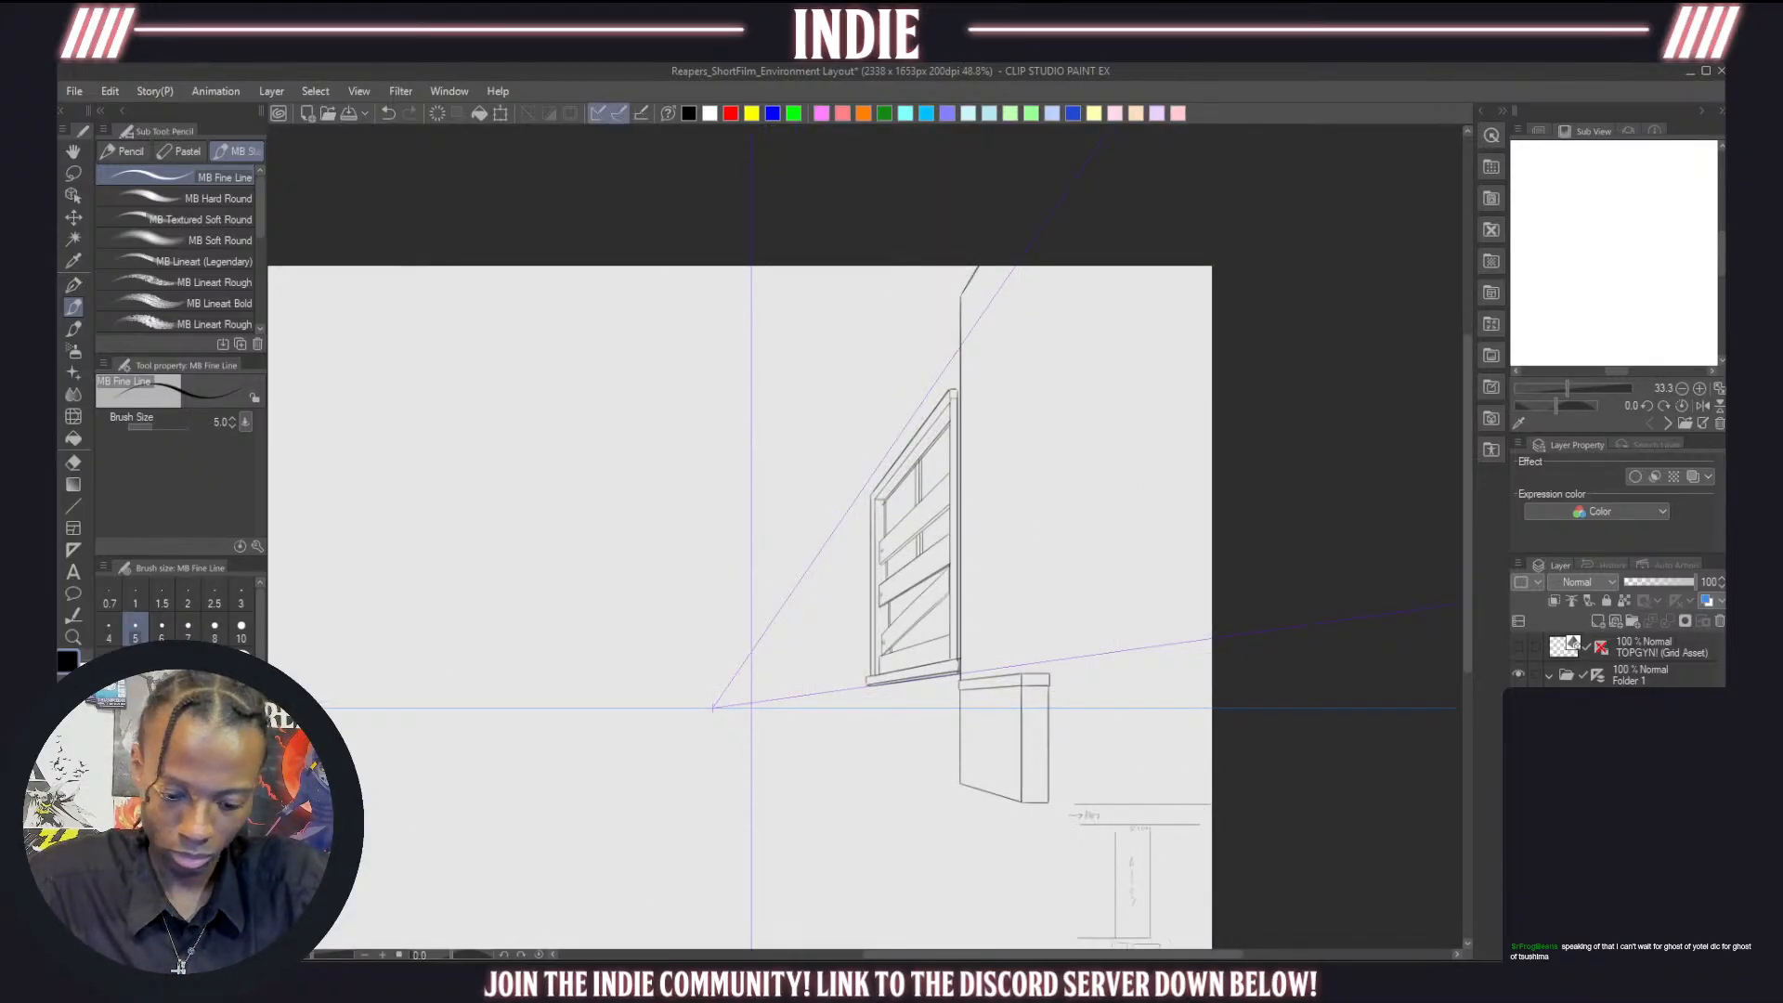
pyautogui.click(1519, 737)
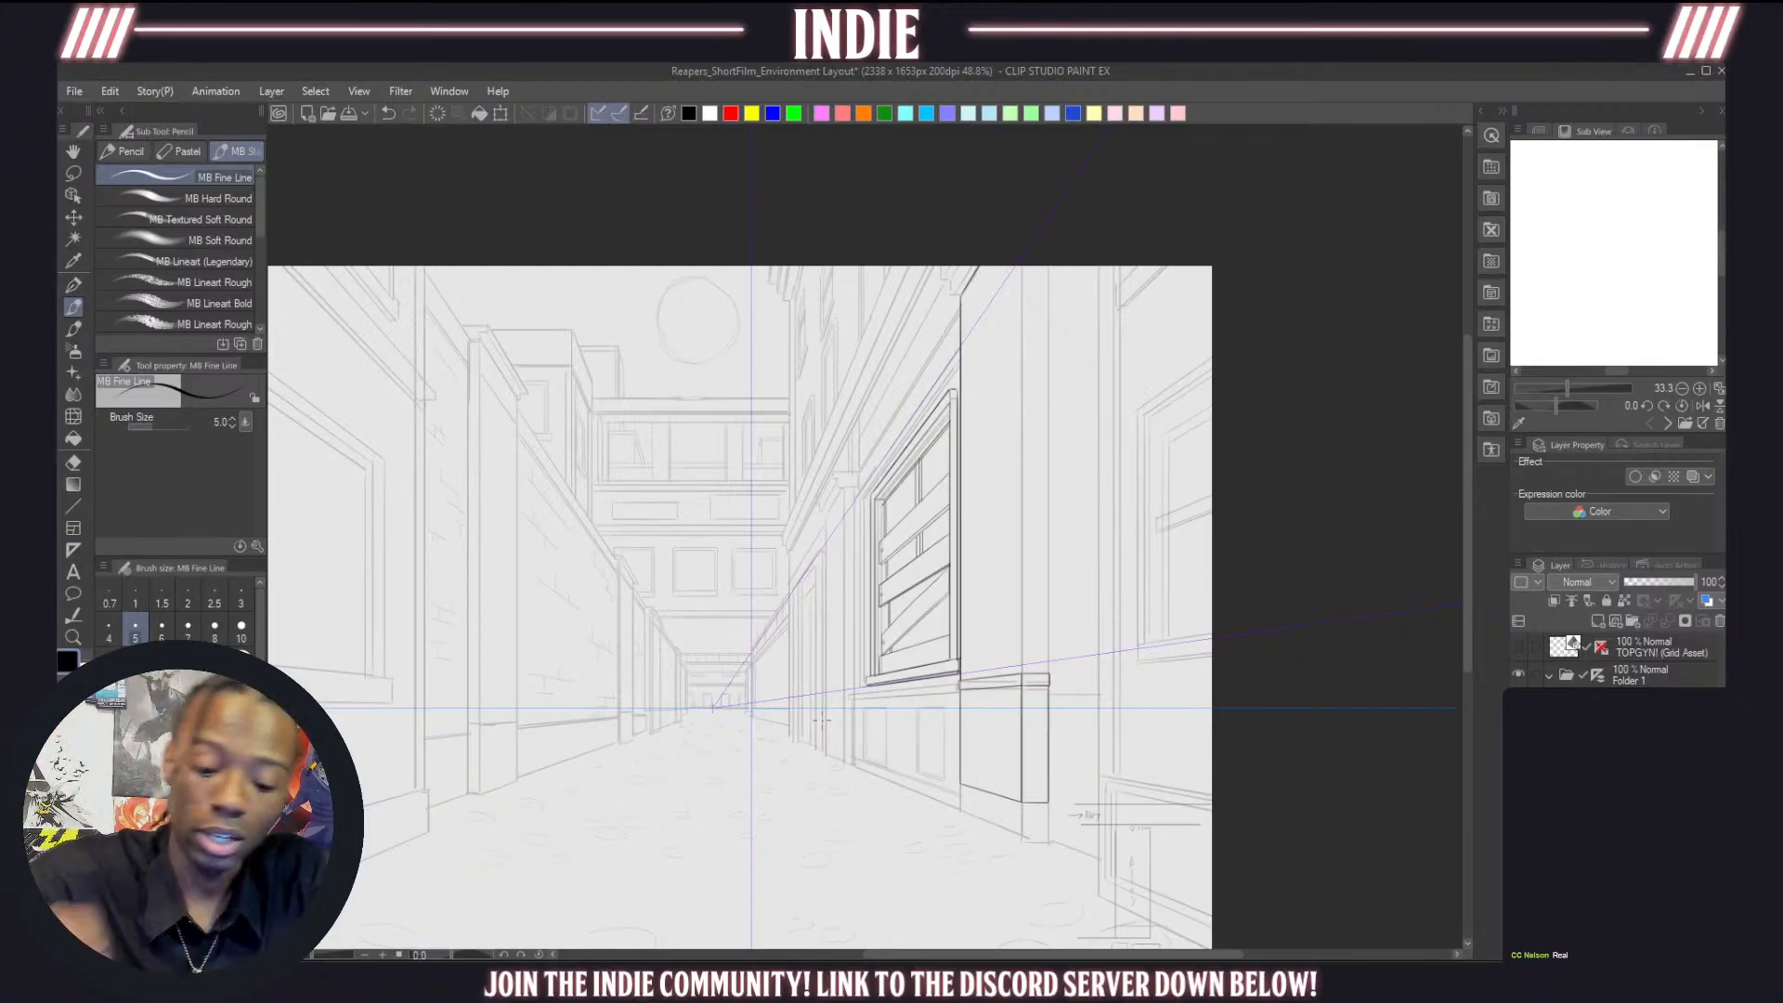
# Draw the far vertical edge and slanted ground edge of the plinth under the pillar's lower block
pyautogui.scroll(5, 990, 869)
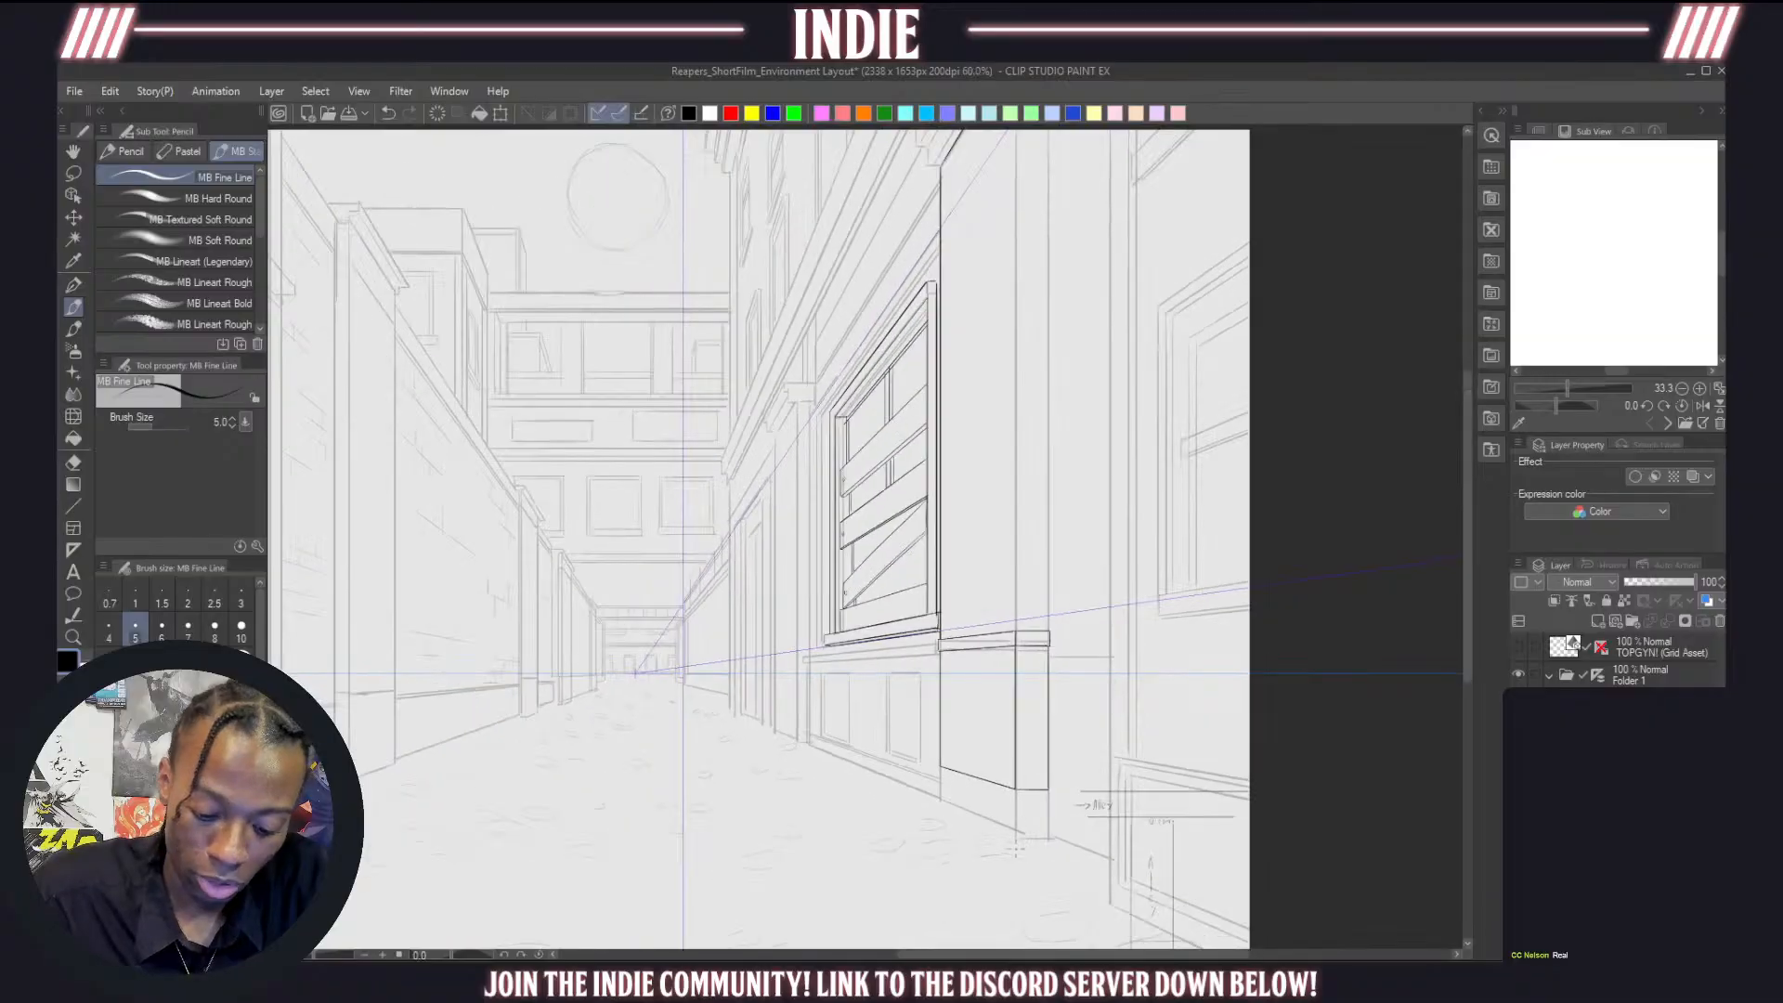
pyautogui.scroll(5, 989, 868)
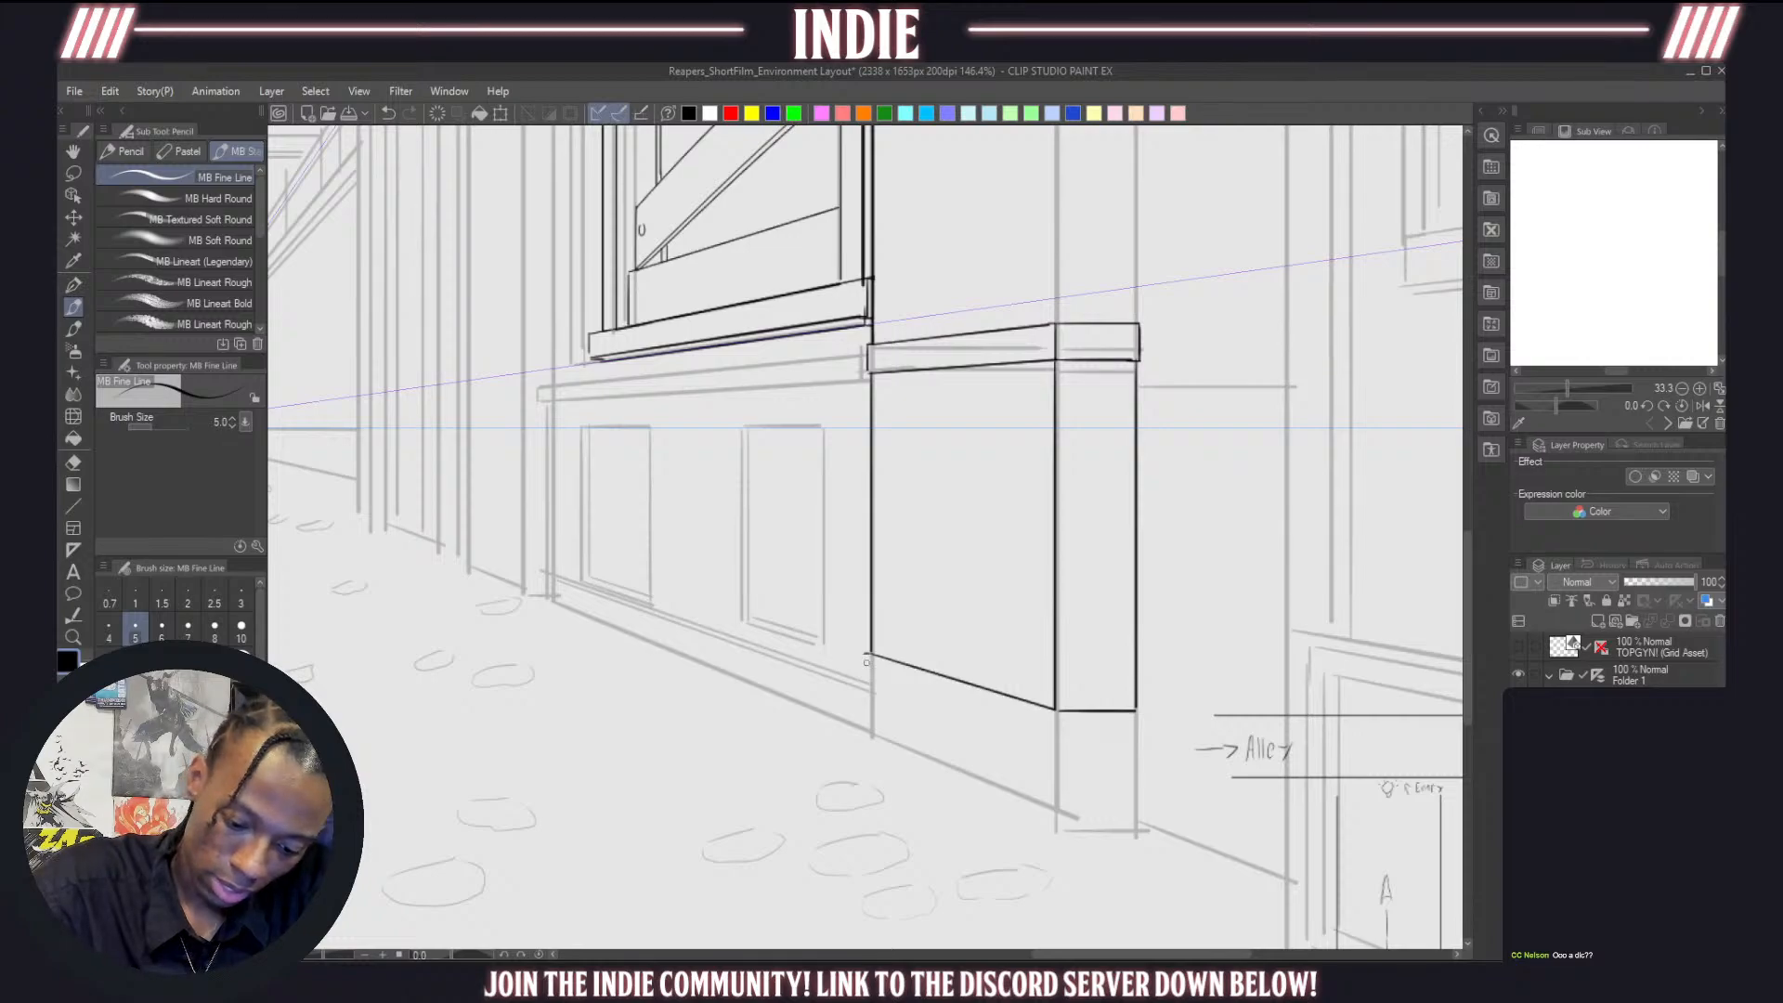
pyautogui.moveTo(865, 654)
pyautogui.mouseDown()
pyautogui.moveTo(867, 737)
pyautogui.moveTo(1054, 818)
pyautogui.mouseUp()
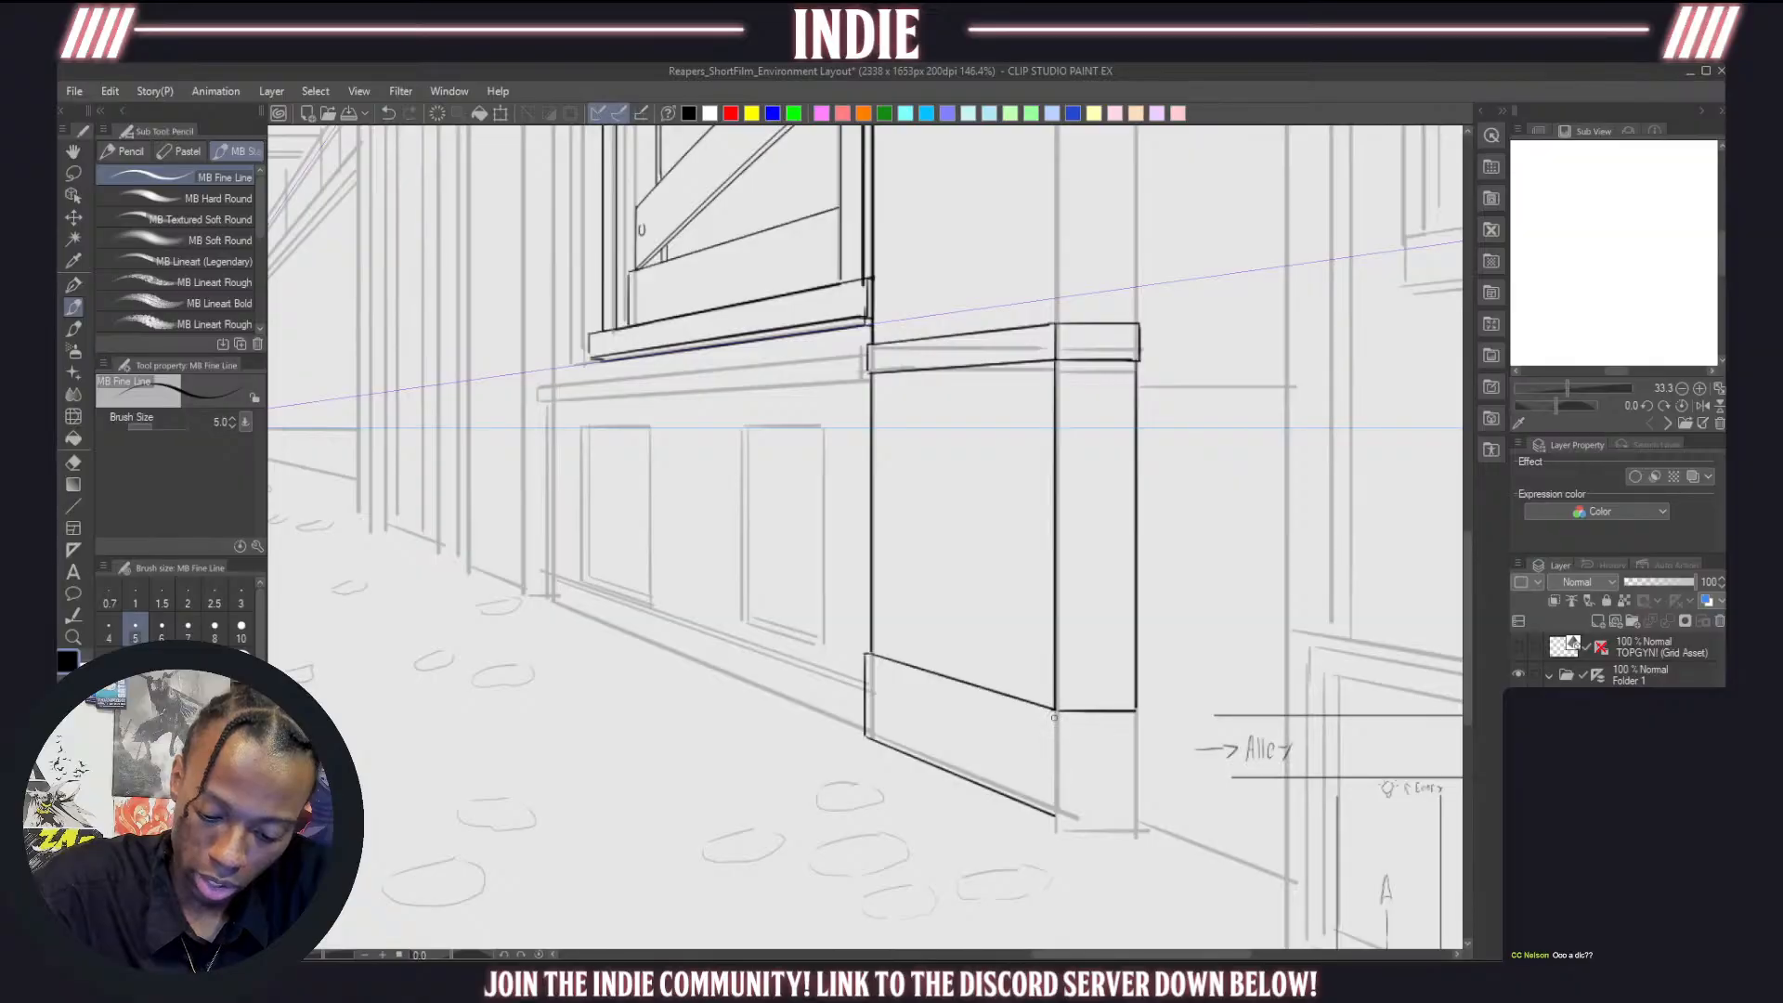
pyautogui.moveTo(1048, 739); pyautogui.dragTo(1053, 808)
pyautogui.hotkey('ctrl', 'z')
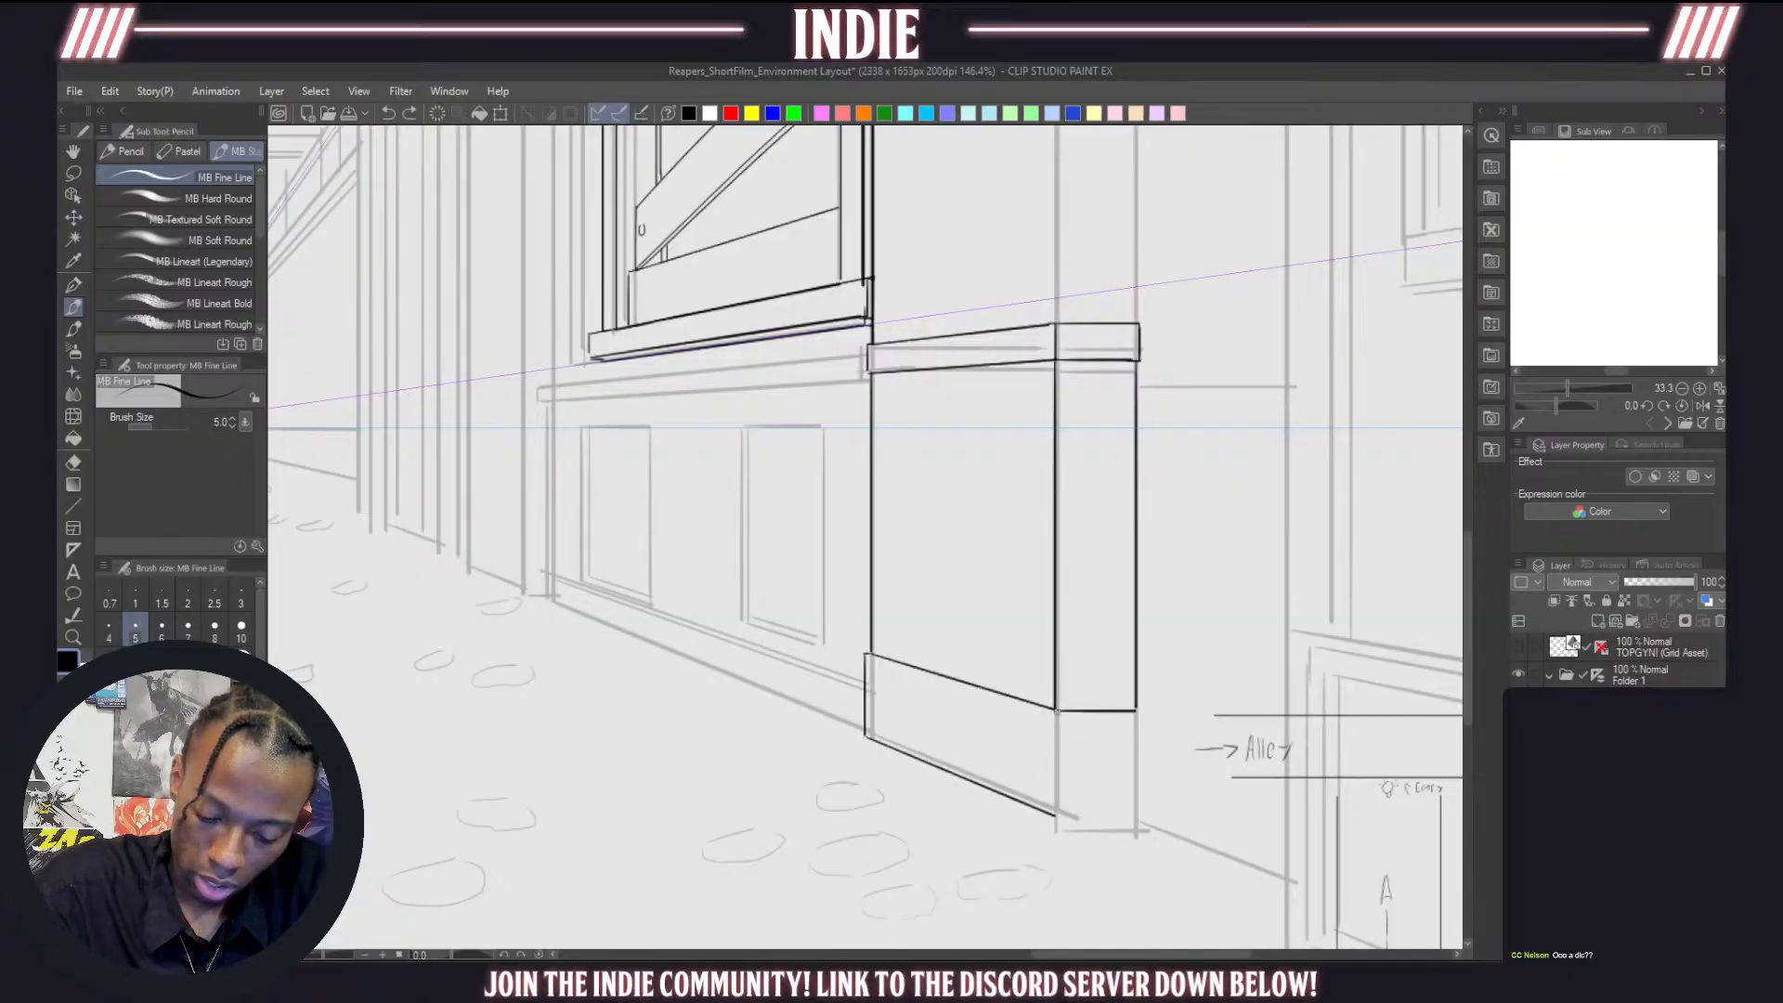
pyautogui.hotkey('ctrl', 'z')
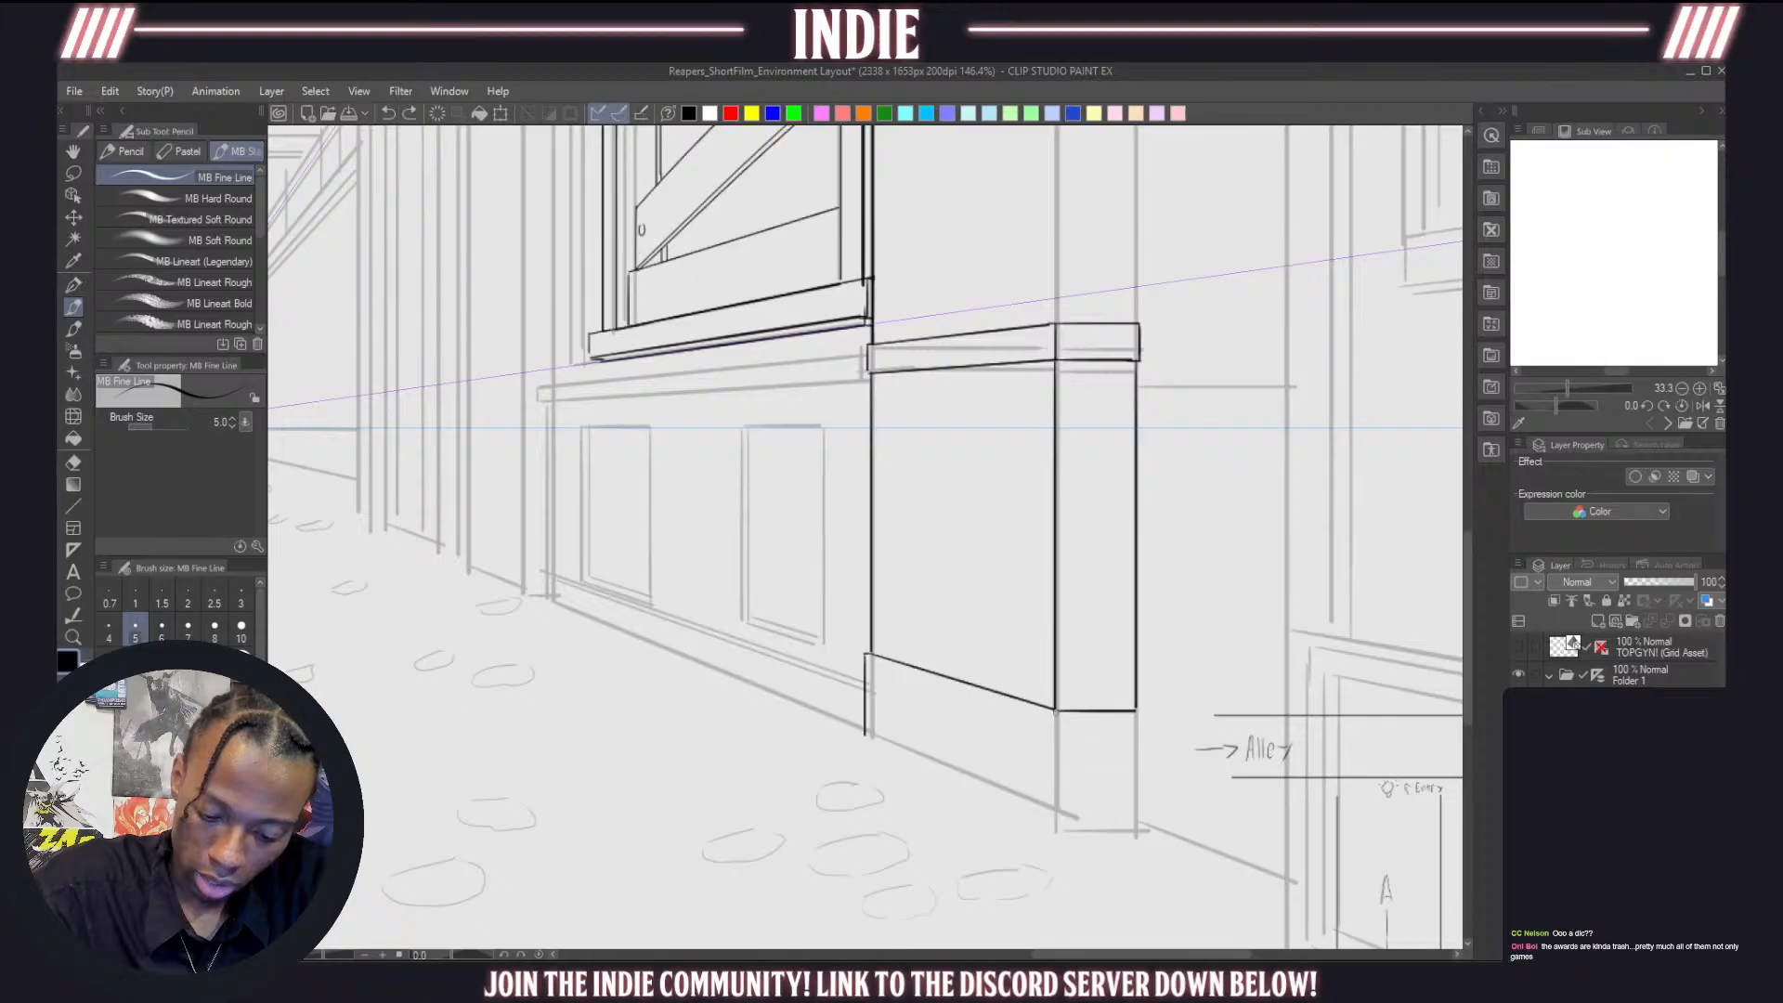
pyautogui.moveTo(1050, 713); pyautogui.dragTo(1053, 828)
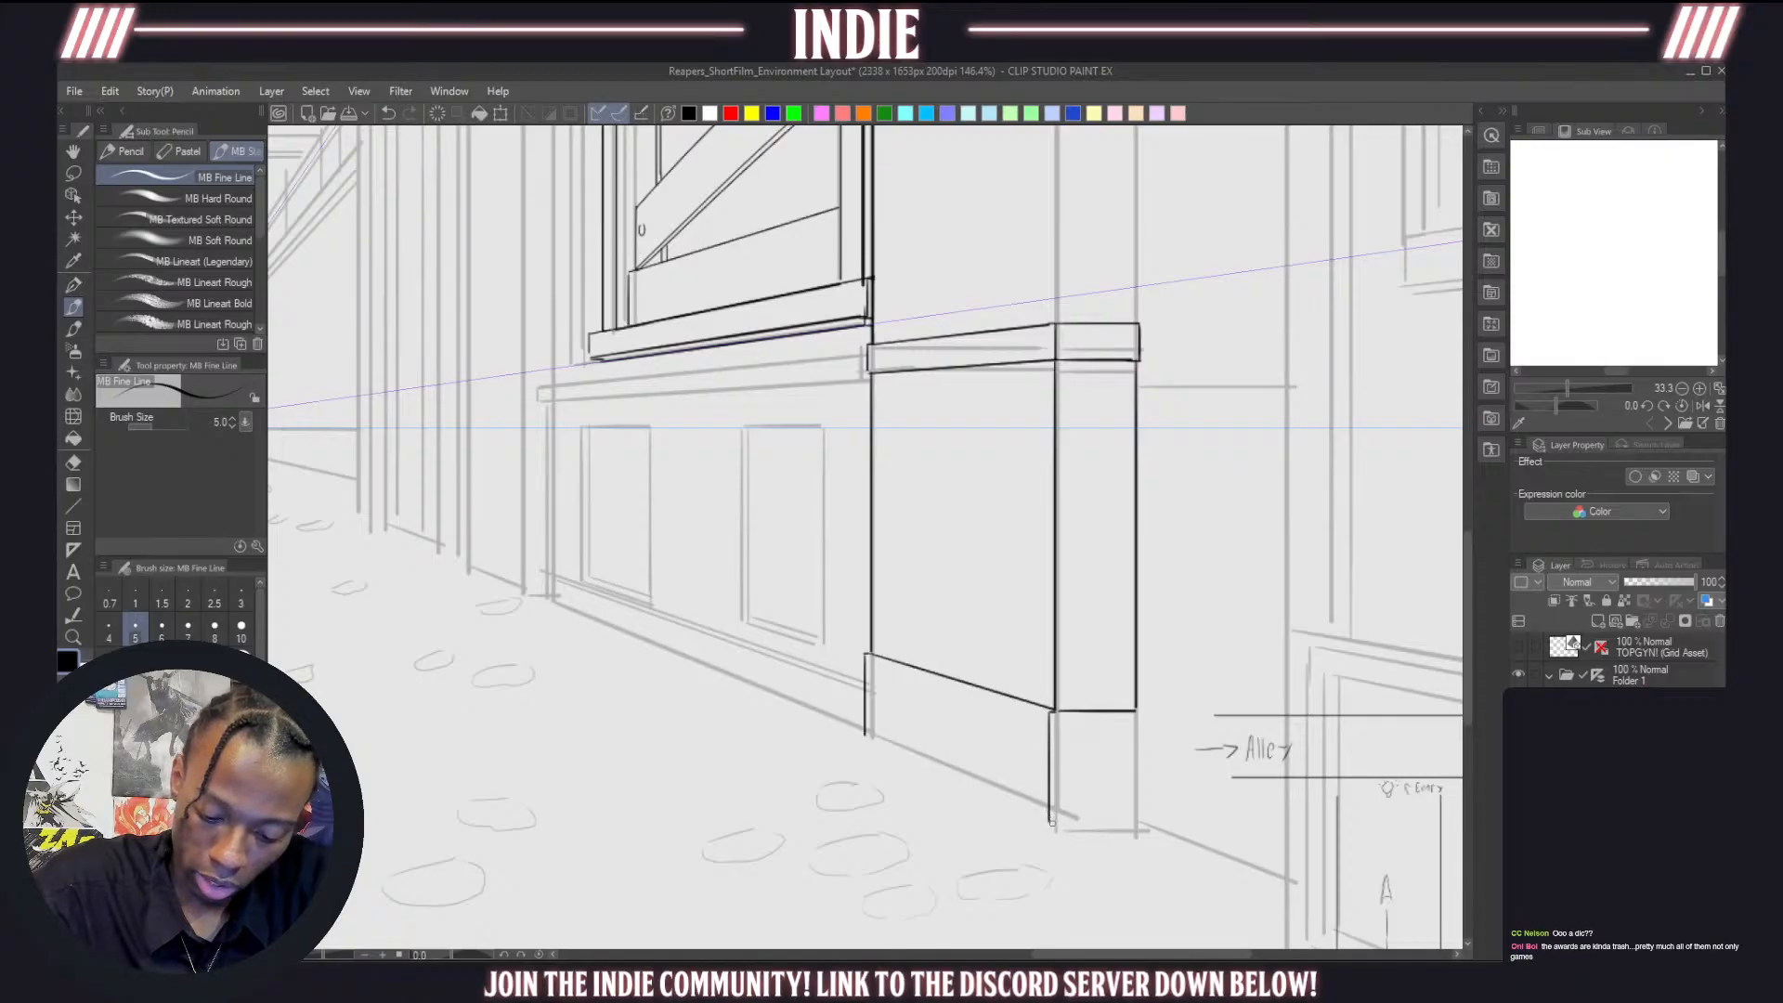
pyautogui.hotkey('ctrl', 'z')
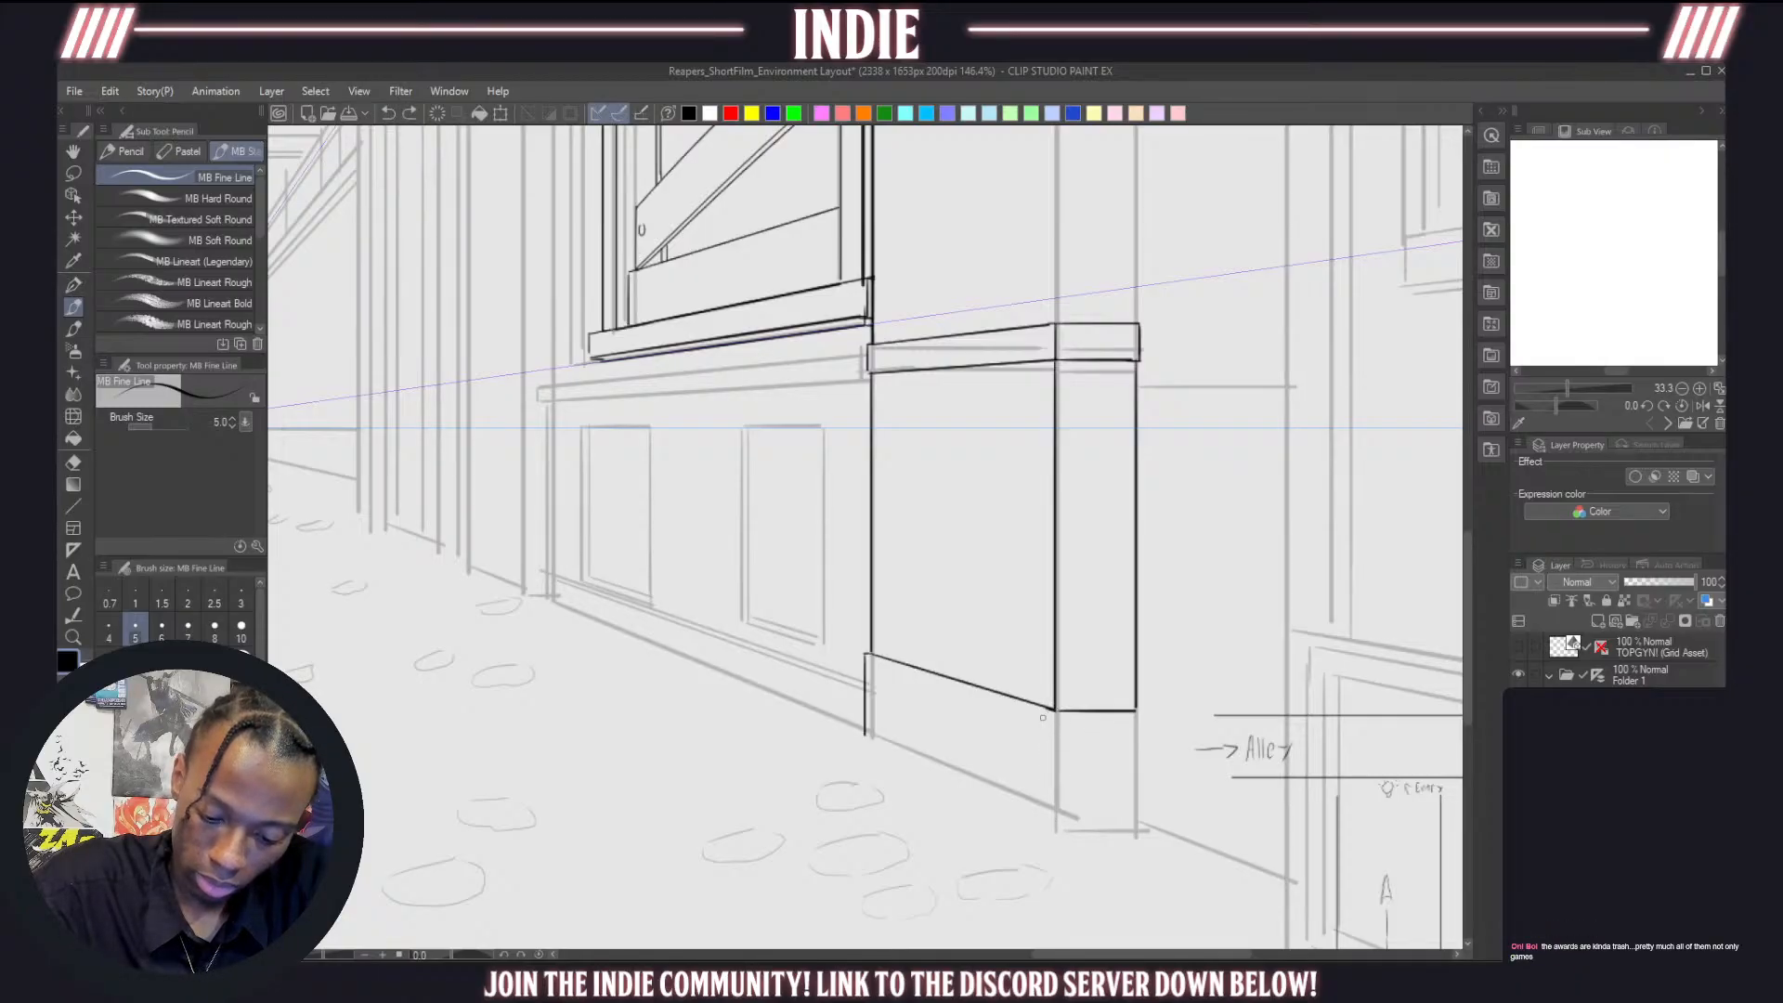
pyautogui.moveTo(1041, 713); pyautogui.dragTo(1048, 814)
pyautogui.moveTo(868, 735); pyautogui.dragTo(1039, 807)
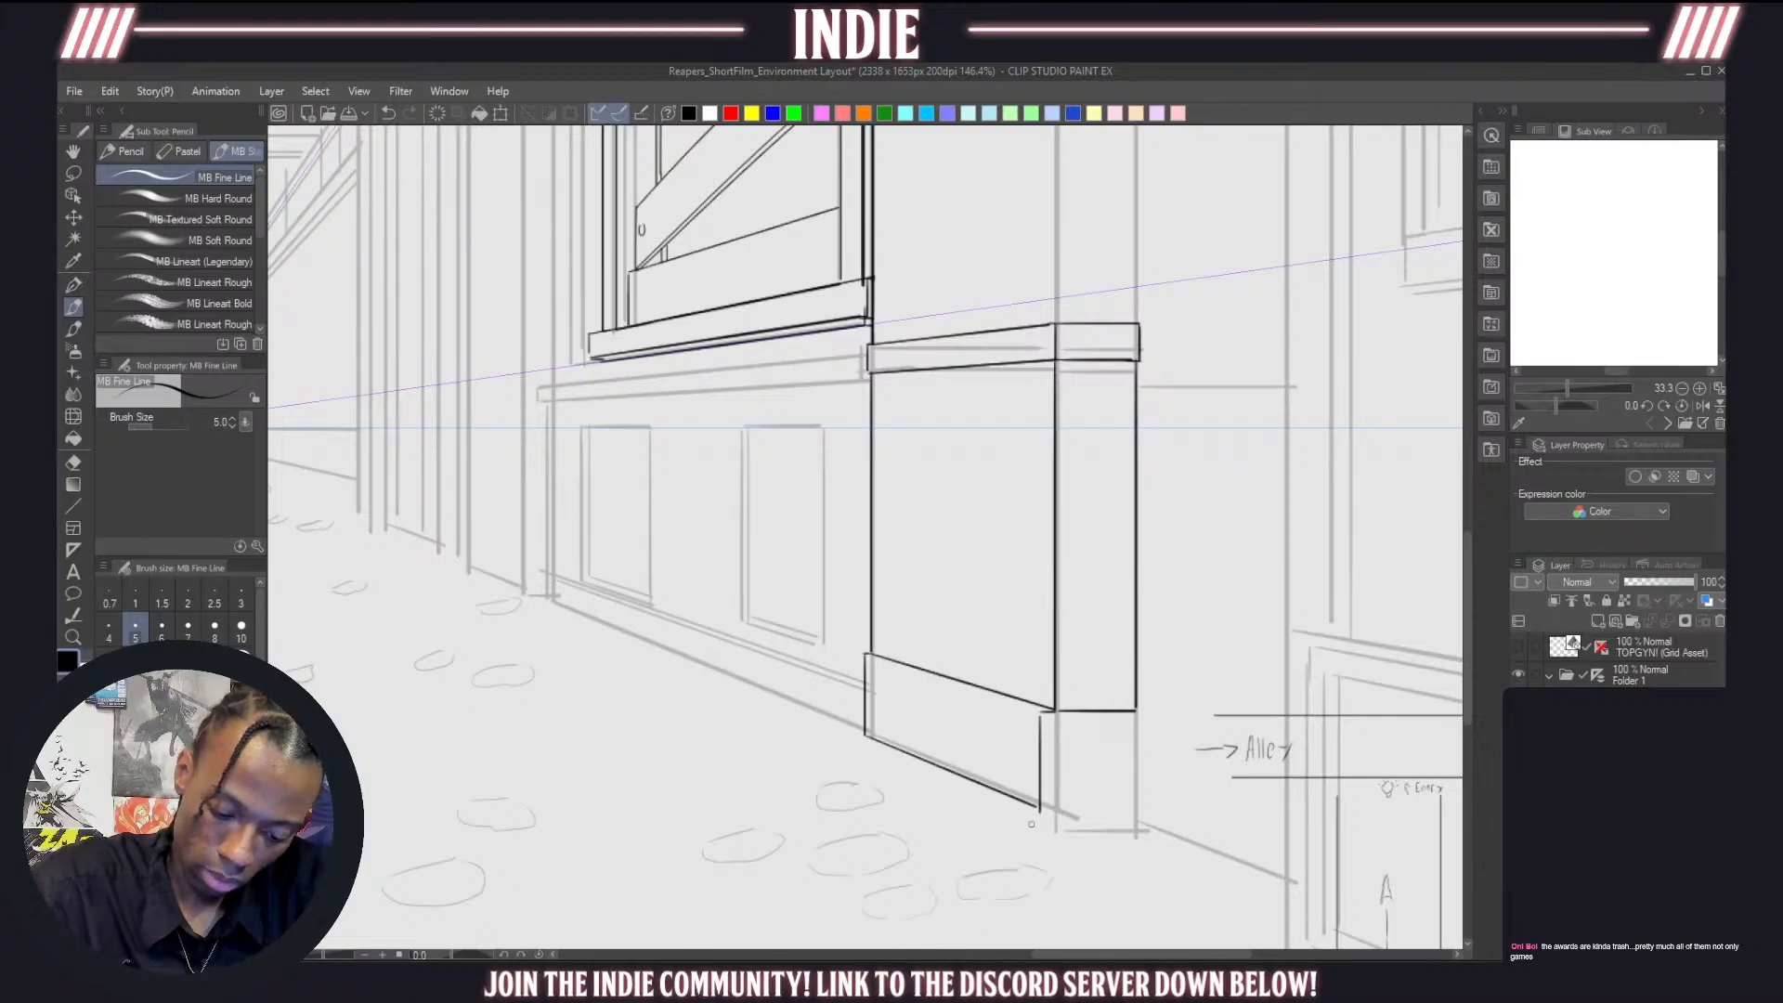
pyautogui.hotkey('ctrl', 'z')
pyautogui.moveTo(867, 736); pyautogui.dragTo(1040, 813)
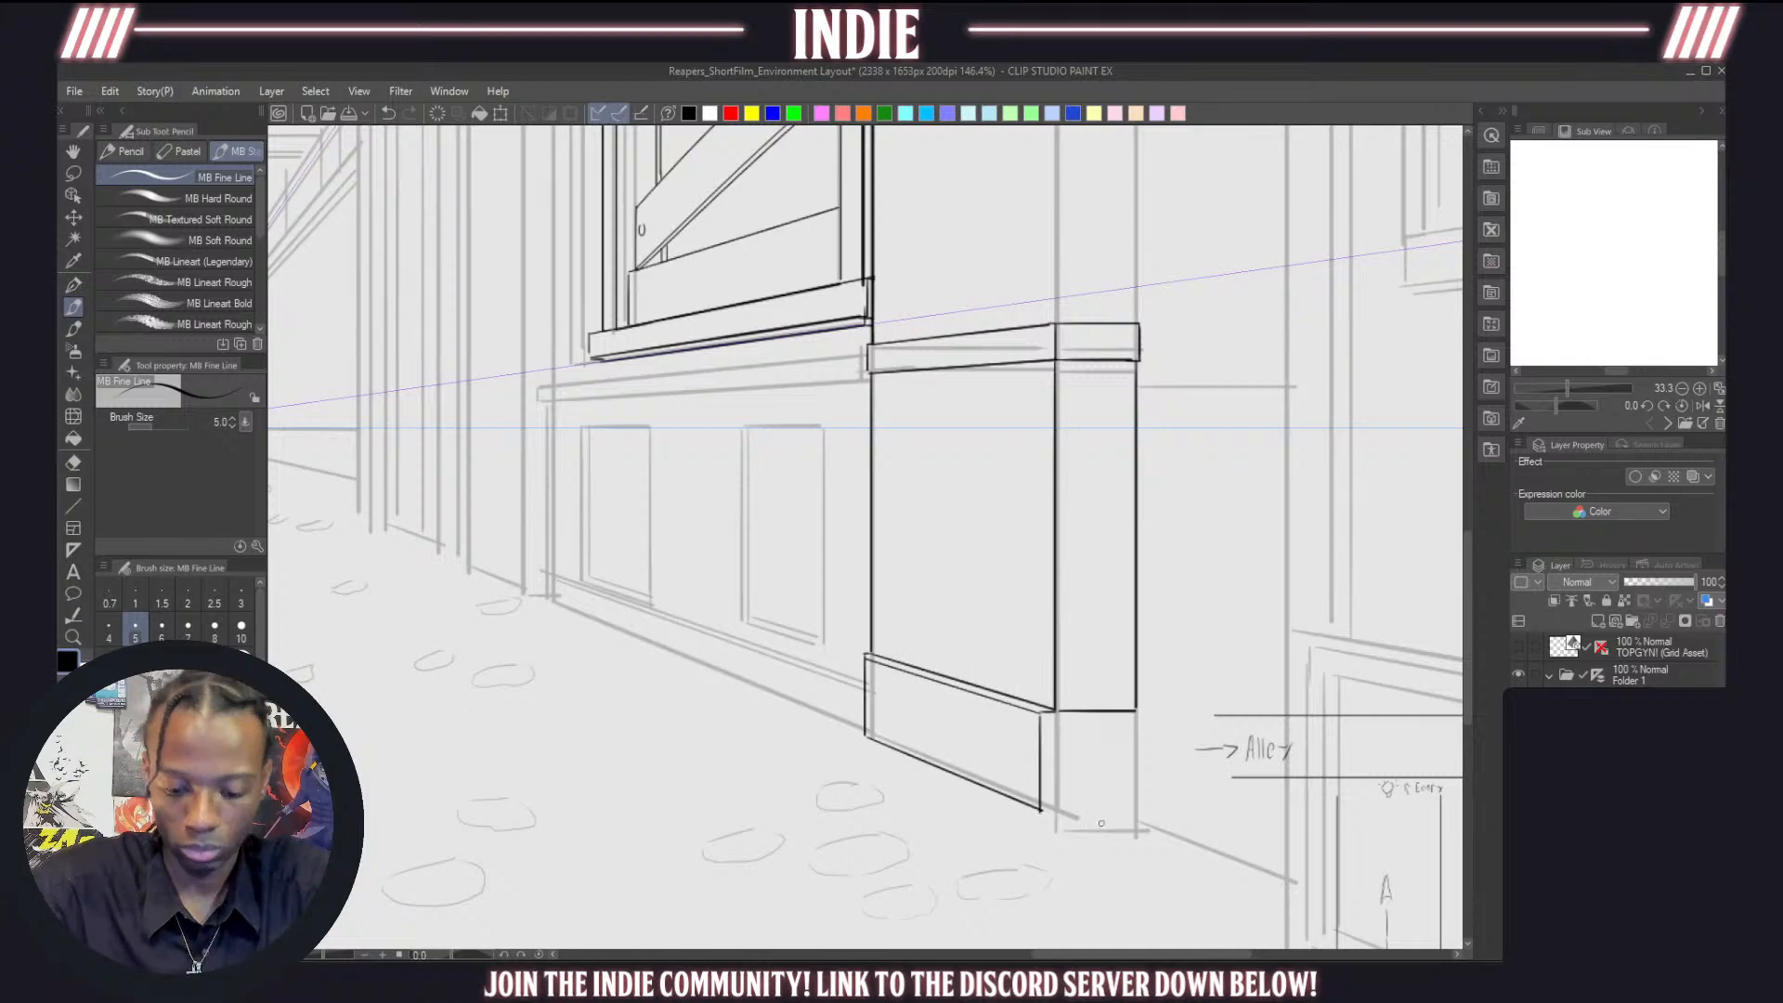
pyautogui.hotkey('ctrl', 'z')
pyautogui.hotkey('ctrl', 'z')
pyautogui.hotkey('ctrl', 'z')
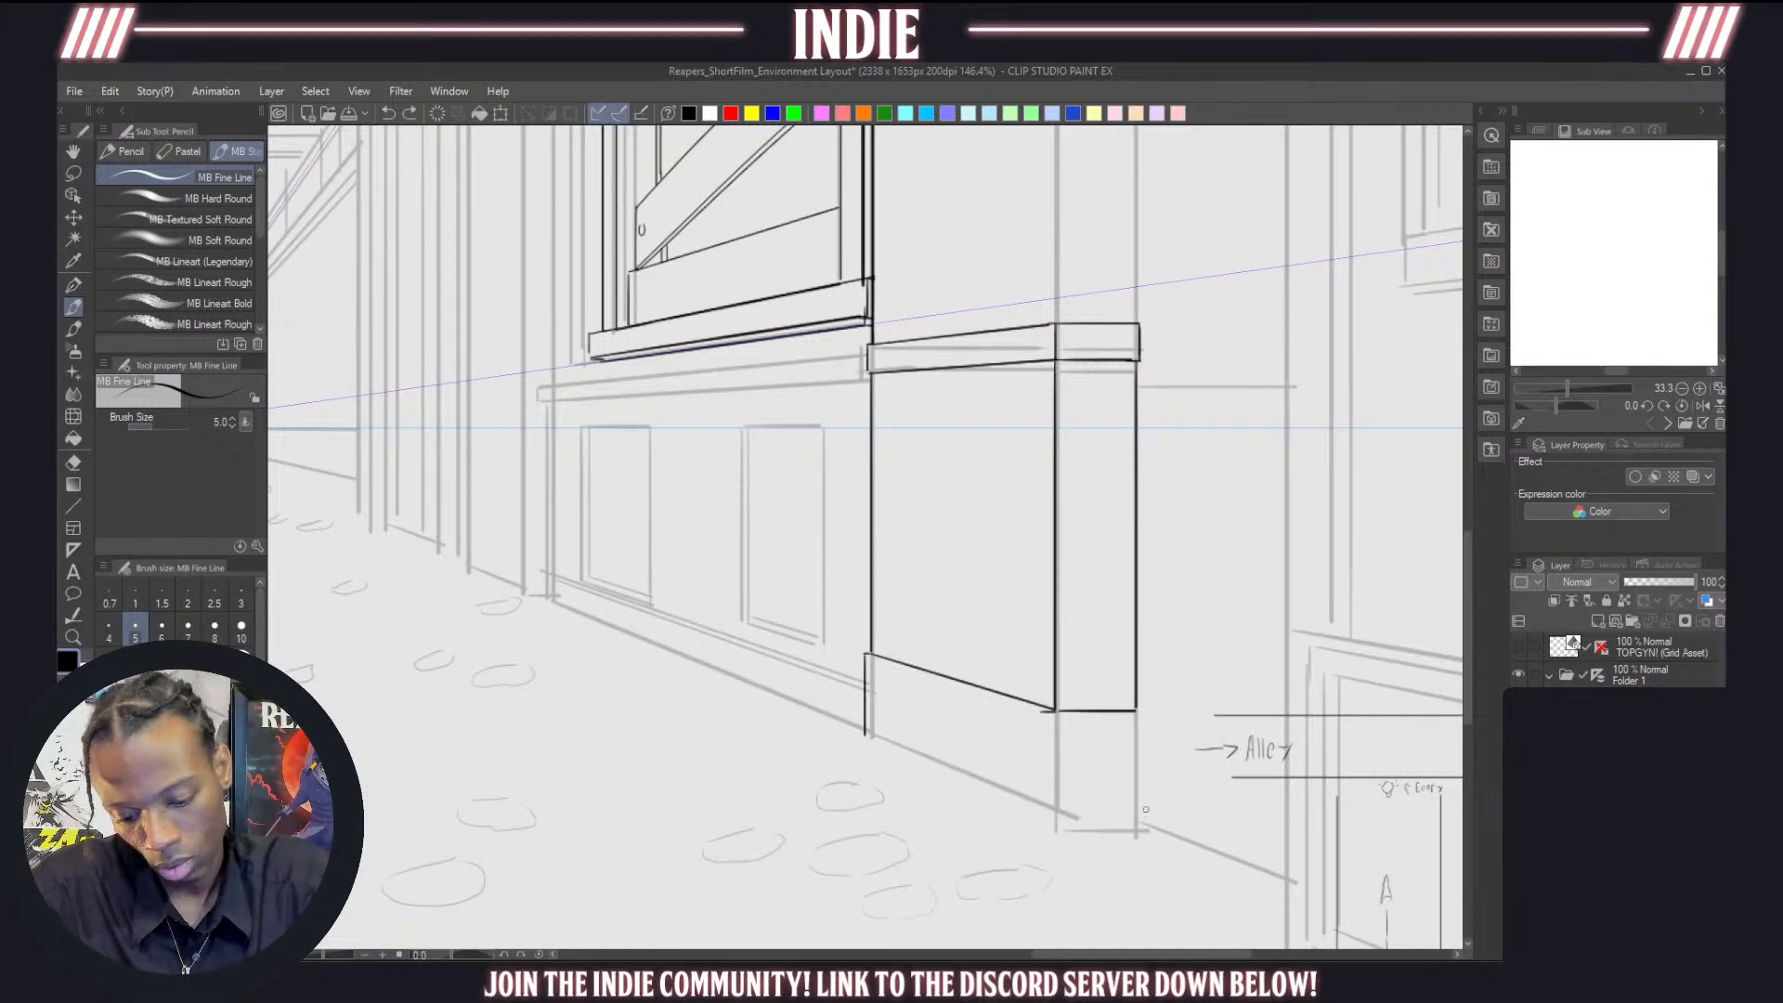
# Draw the plinth's ground line around the corner and close it with the corner and near vertical edges
pyautogui.moveTo(865, 733)
pyautogui.mouseDown()
pyautogui.moveTo(1056, 831)
pyautogui.moveTo(1143, 816)
pyautogui.mouseUp()
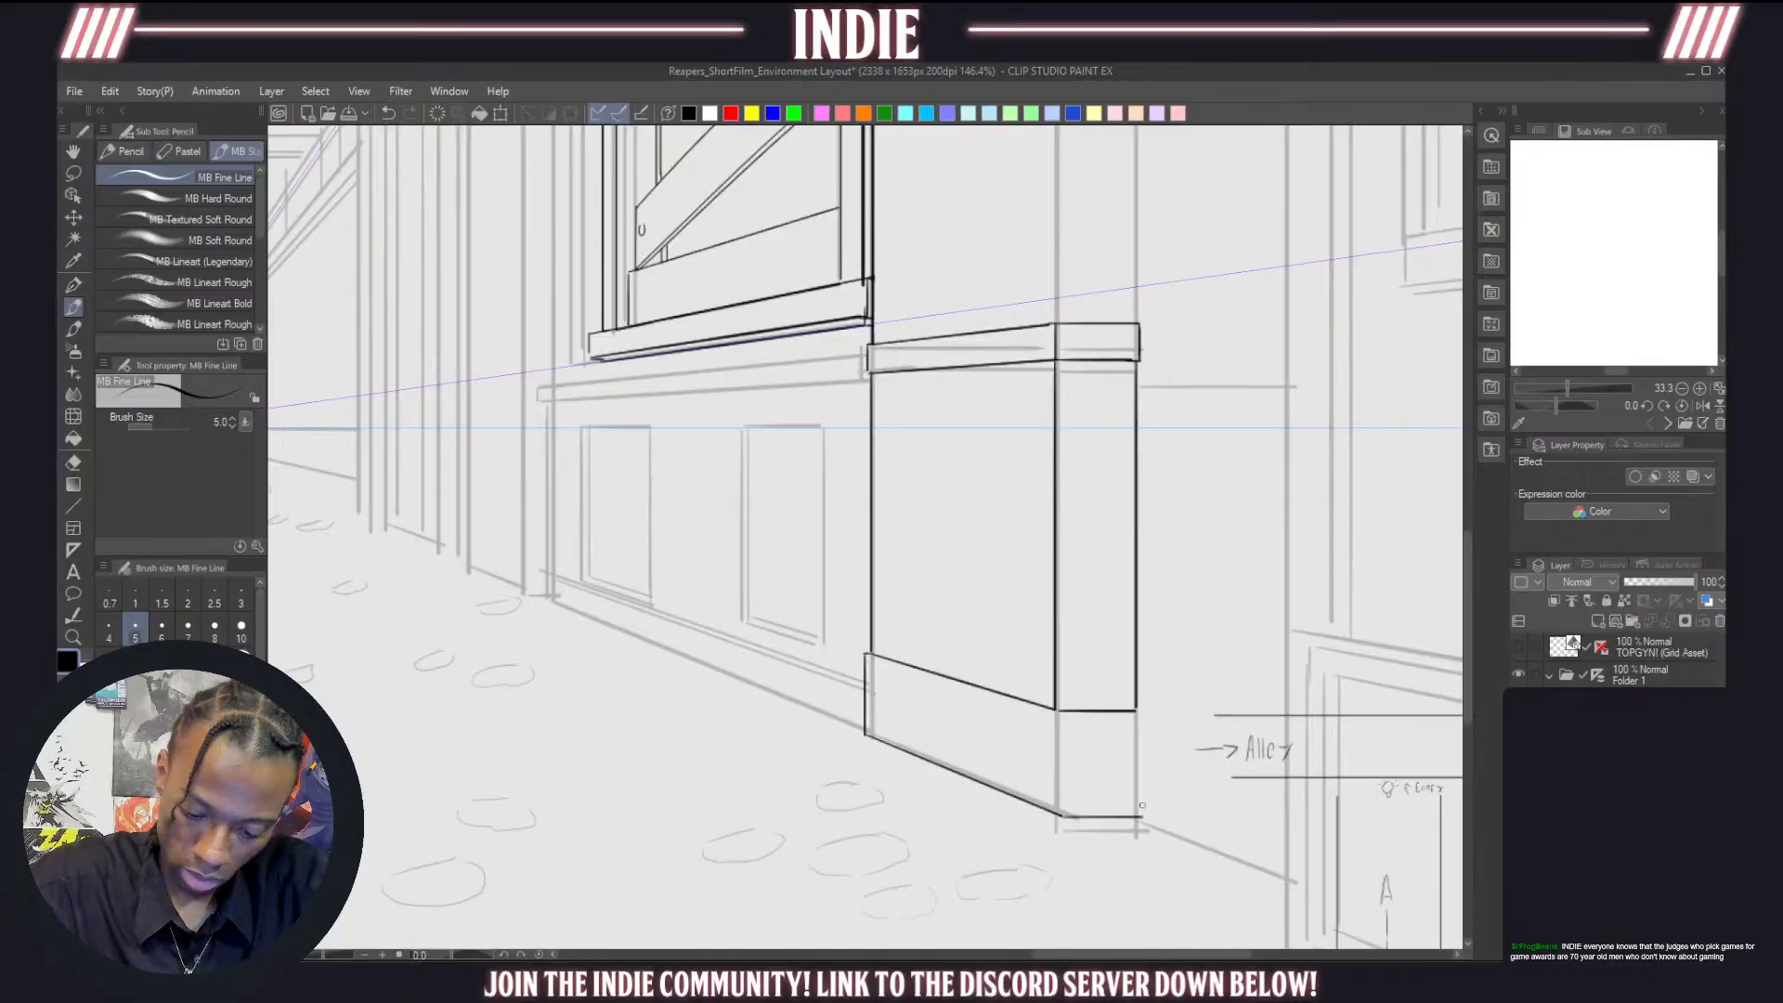
pyautogui.hotkey('ctrl', 'z')
pyautogui.moveTo(1056, 712)
pyautogui.mouseDown()
pyautogui.moveTo(1059, 814)
pyautogui.moveTo(1134, 810)
pyautogui.mouseUp()
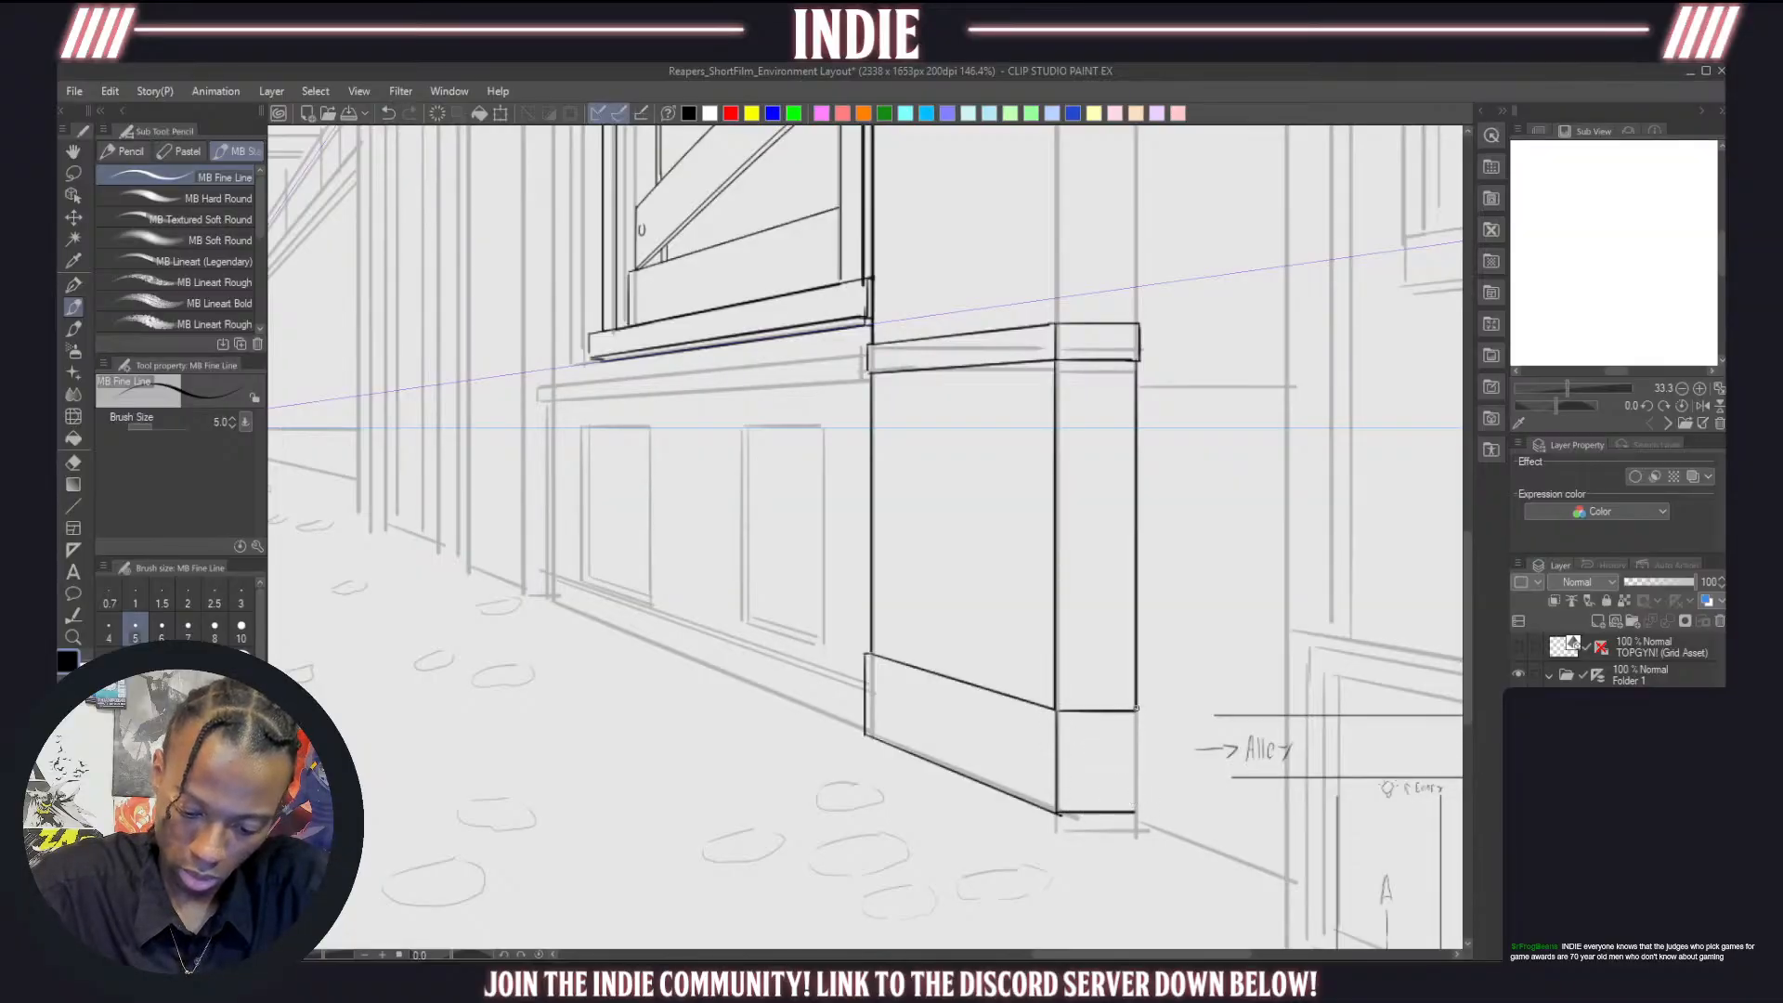
pyautogui.moveTo(1139, 709)
pyautogui.mouseDown()
pyautogui.moveTo(1157, 712)
pyautogui.moveTo(1137, 815)
pyautogui.mouseUp()
pyautogui.hotkey('ctrl', 'z')
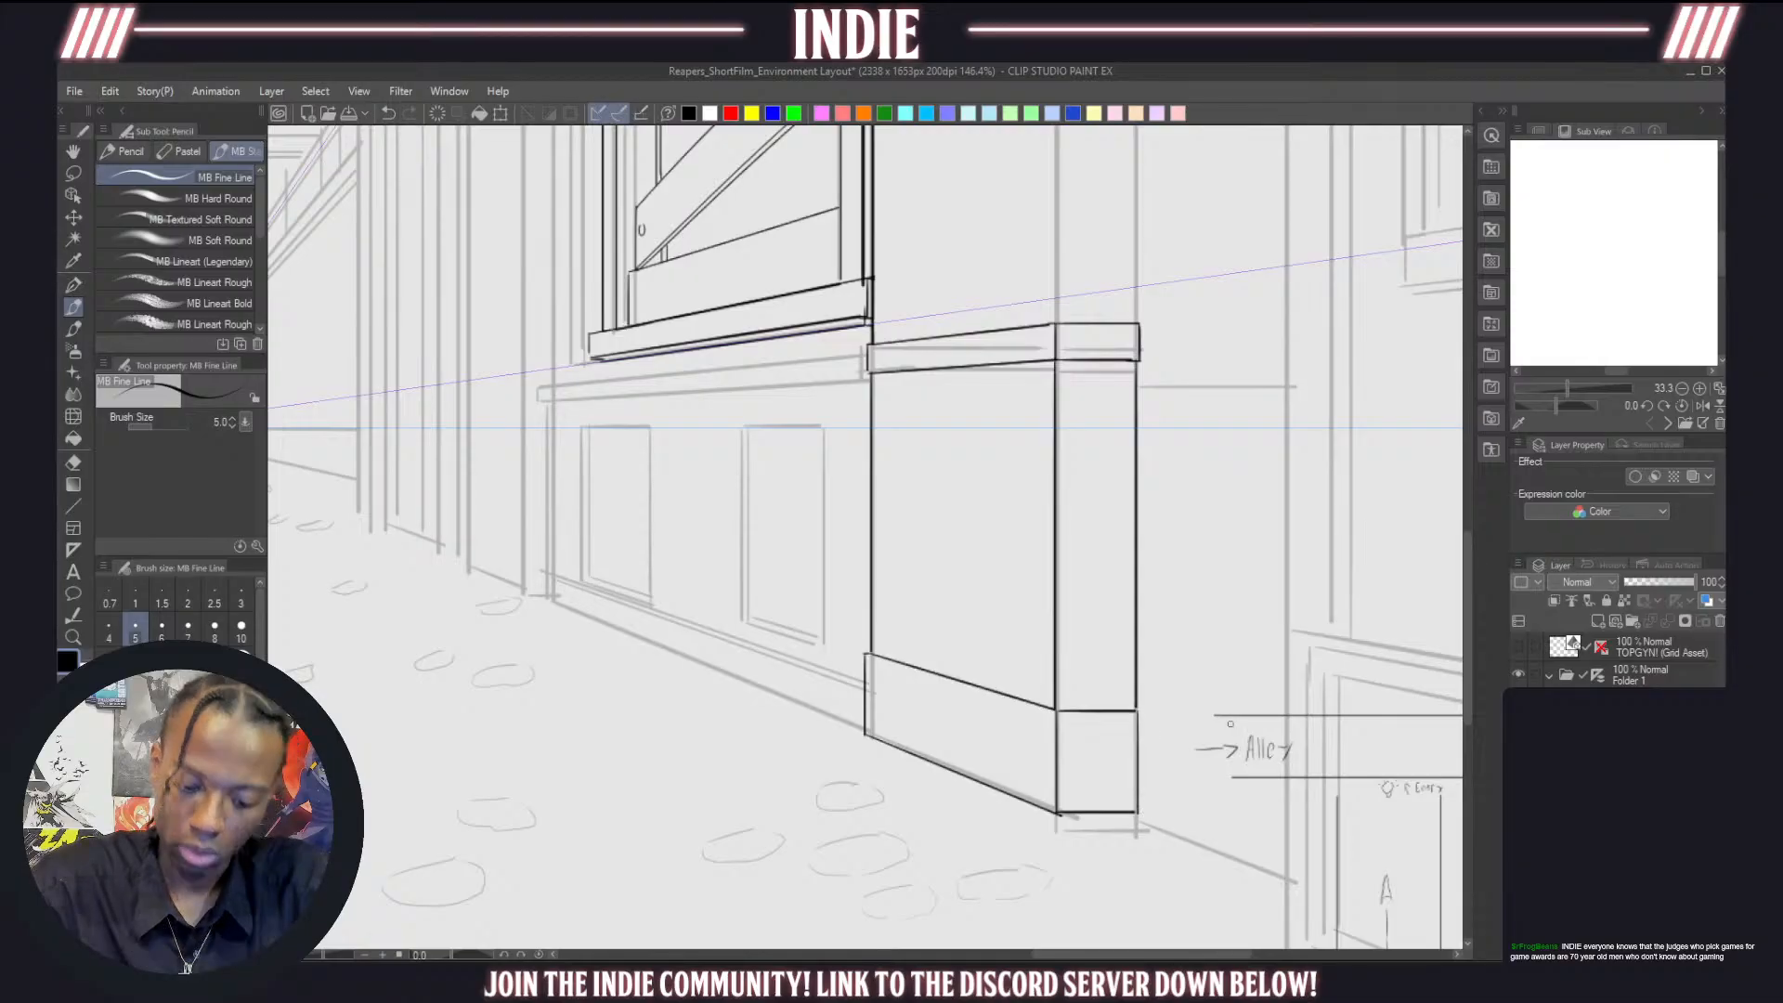
pyautogui.scroll(-4, 1445, 561)
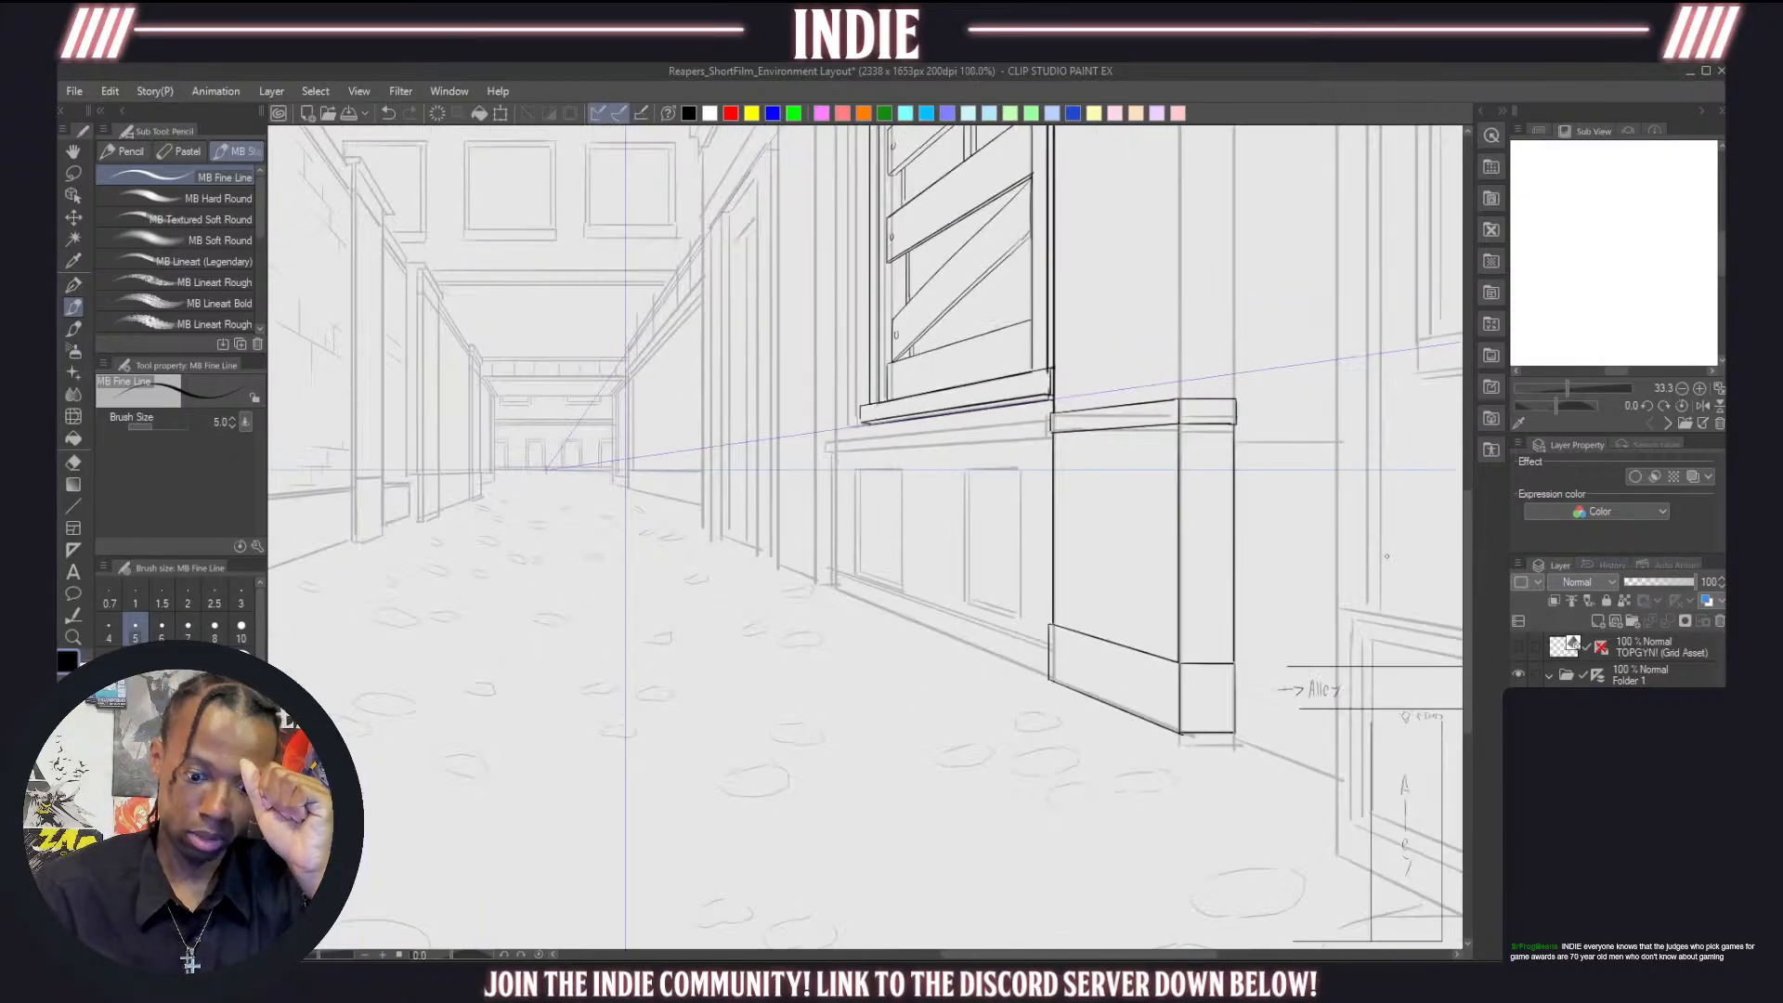
pyautogui.scroll(-5, 1387, 556)
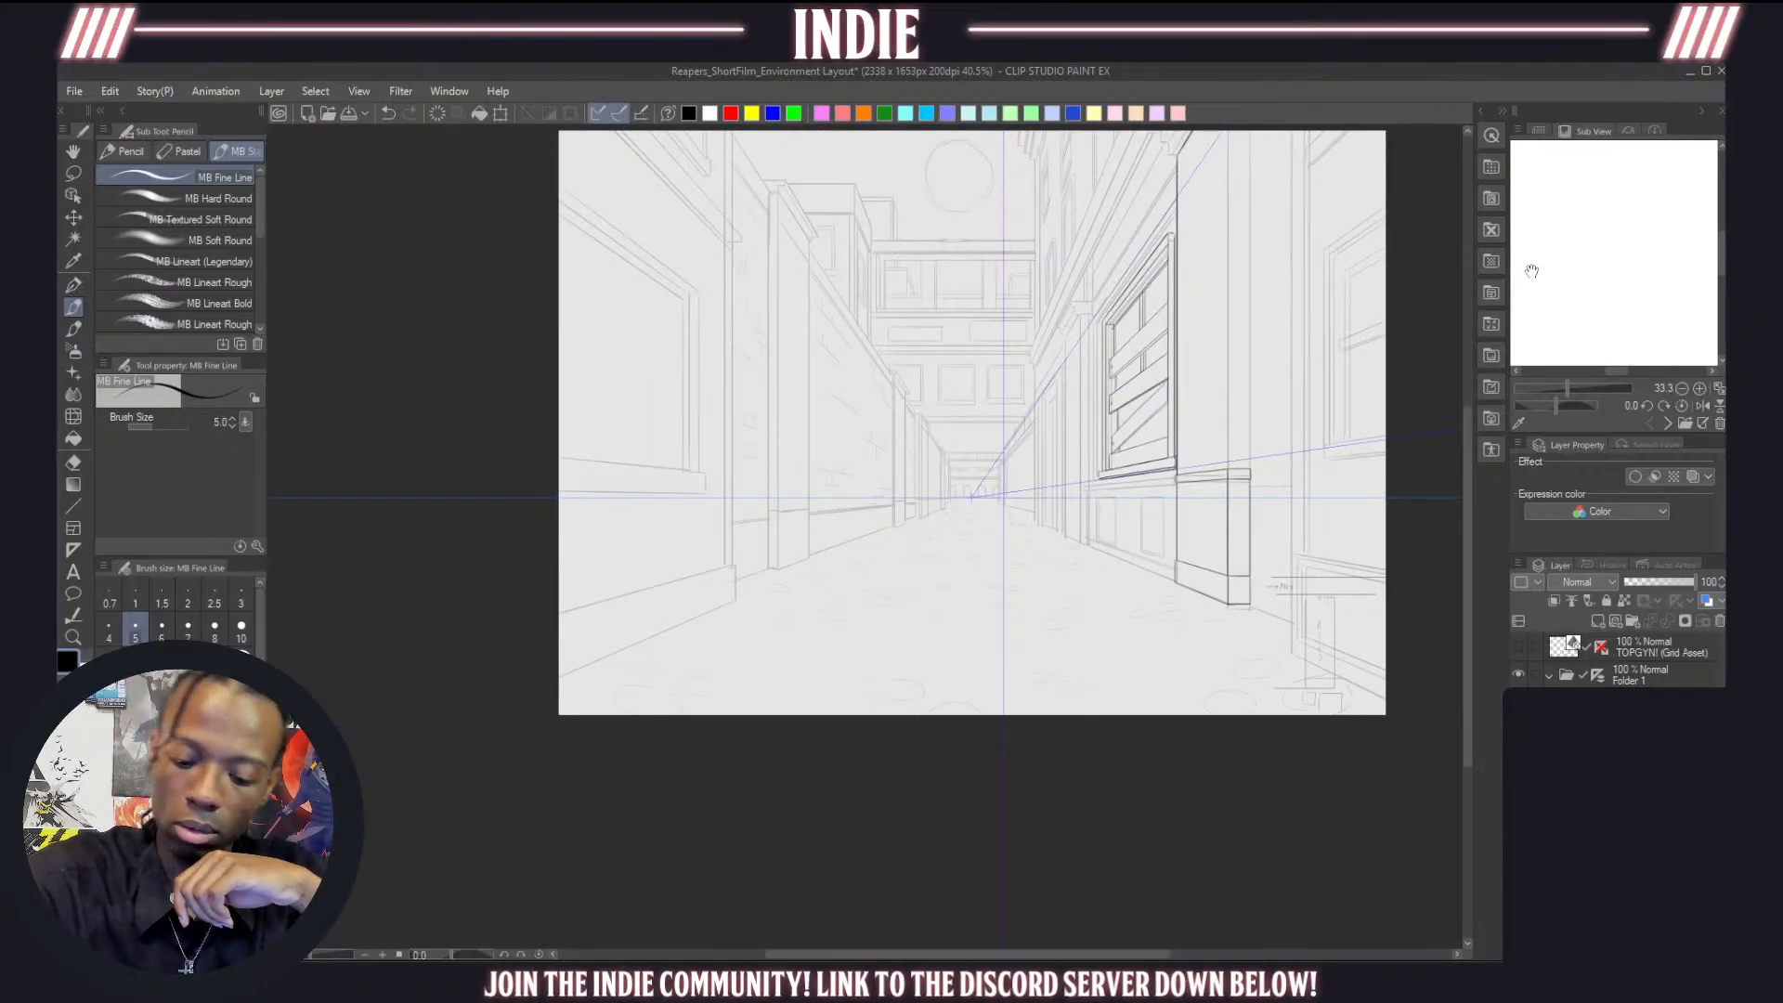
# Draw the pillar shaft's corner edge and near vertical edge from the ledge up to the top of the canvas
pyautogui.scroll(-2, 938, 615)
pyautogui.scroll(1, 1292, 501)
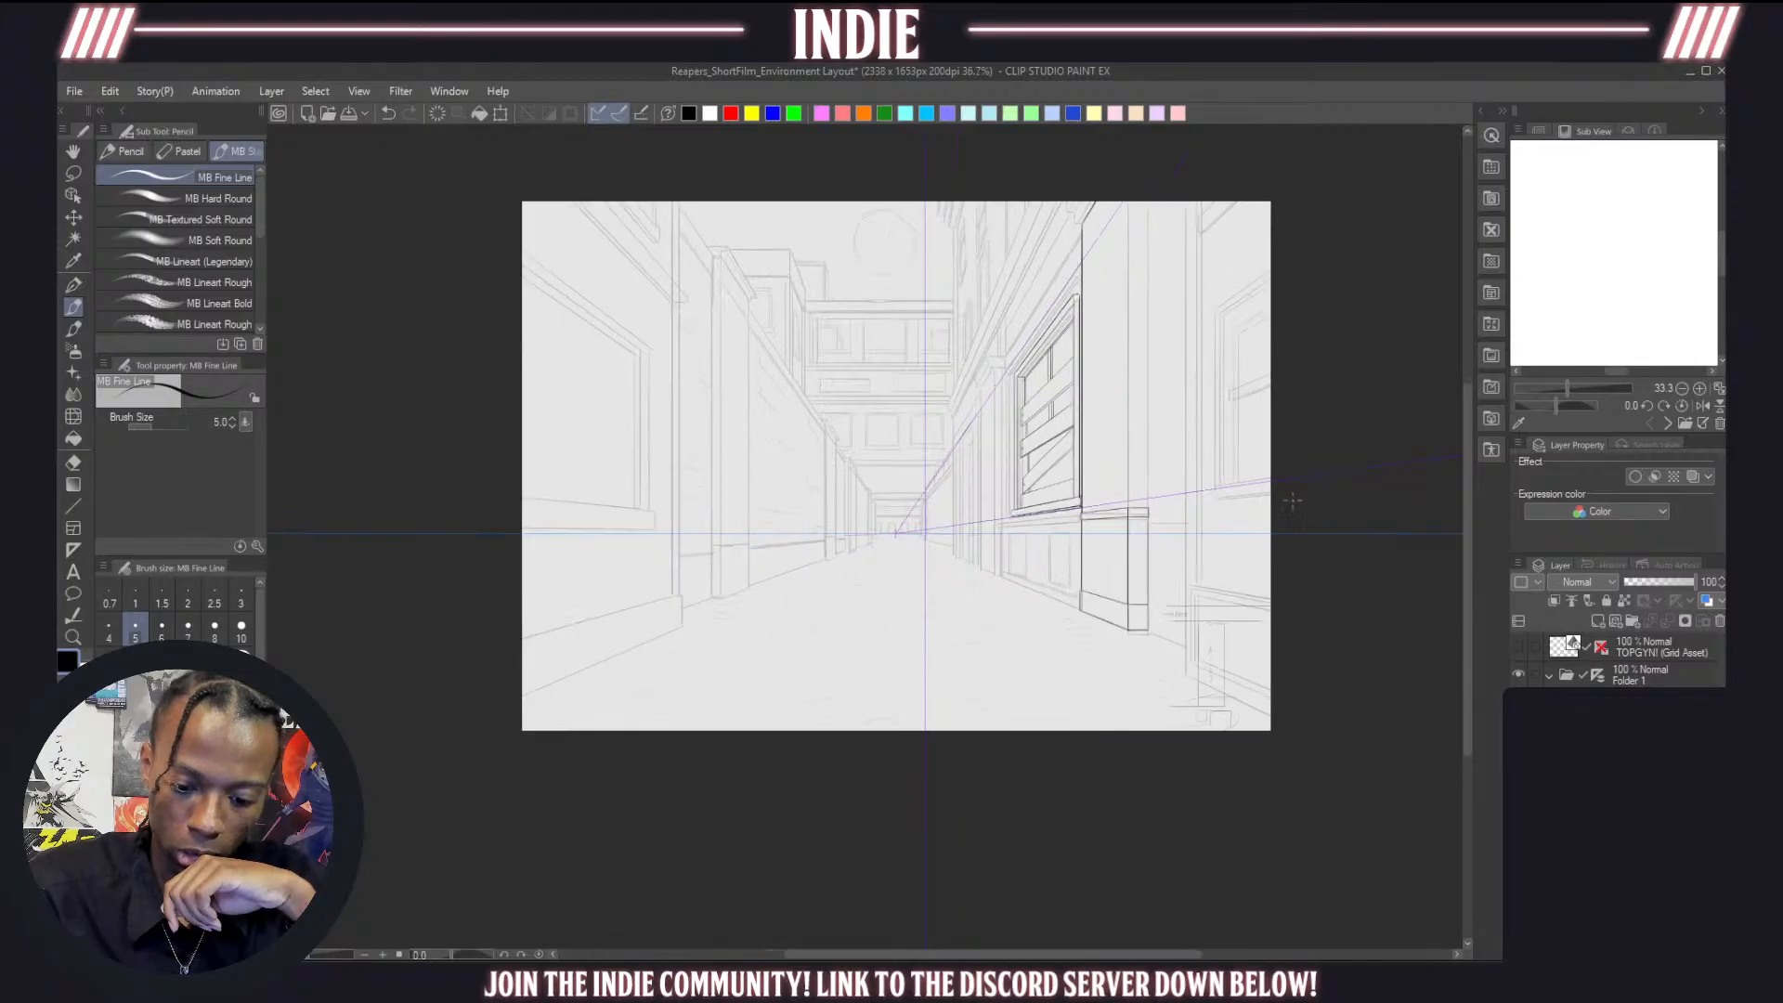
pyautogui.scroll(3, 1174, 506)
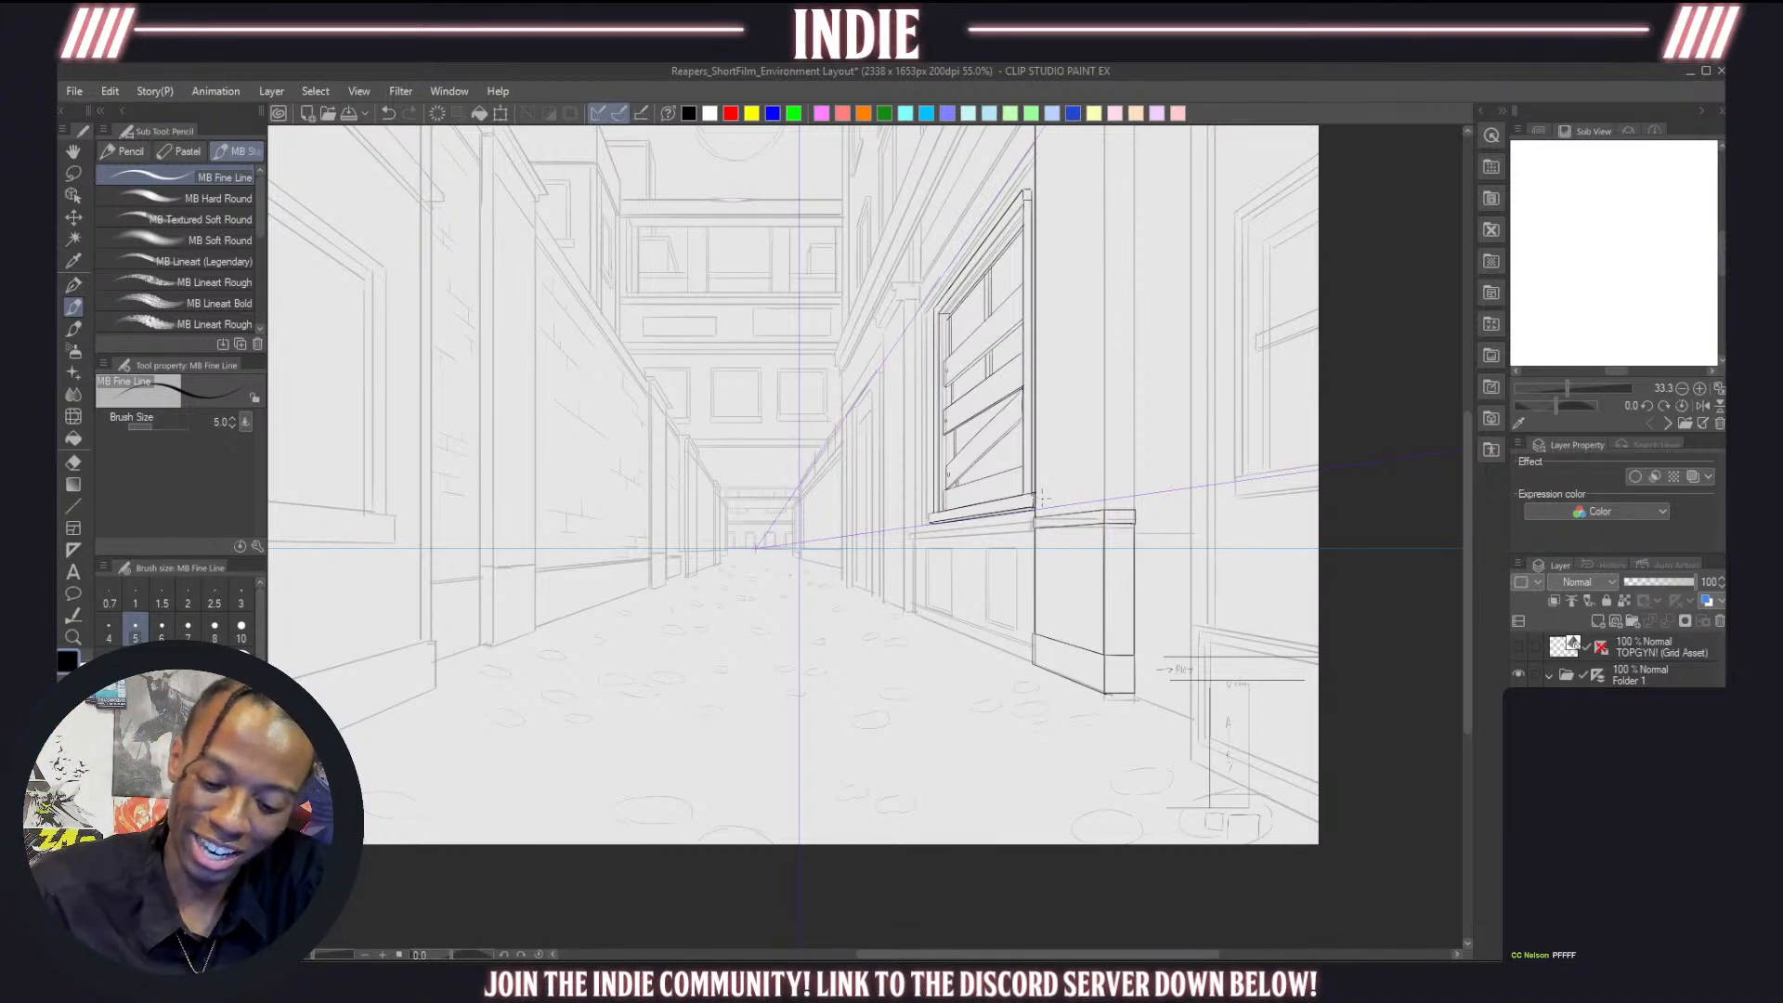
pyautogui.scroll(-2, 1042, 499)
pyautogui.scroll(3, 1096, 362)
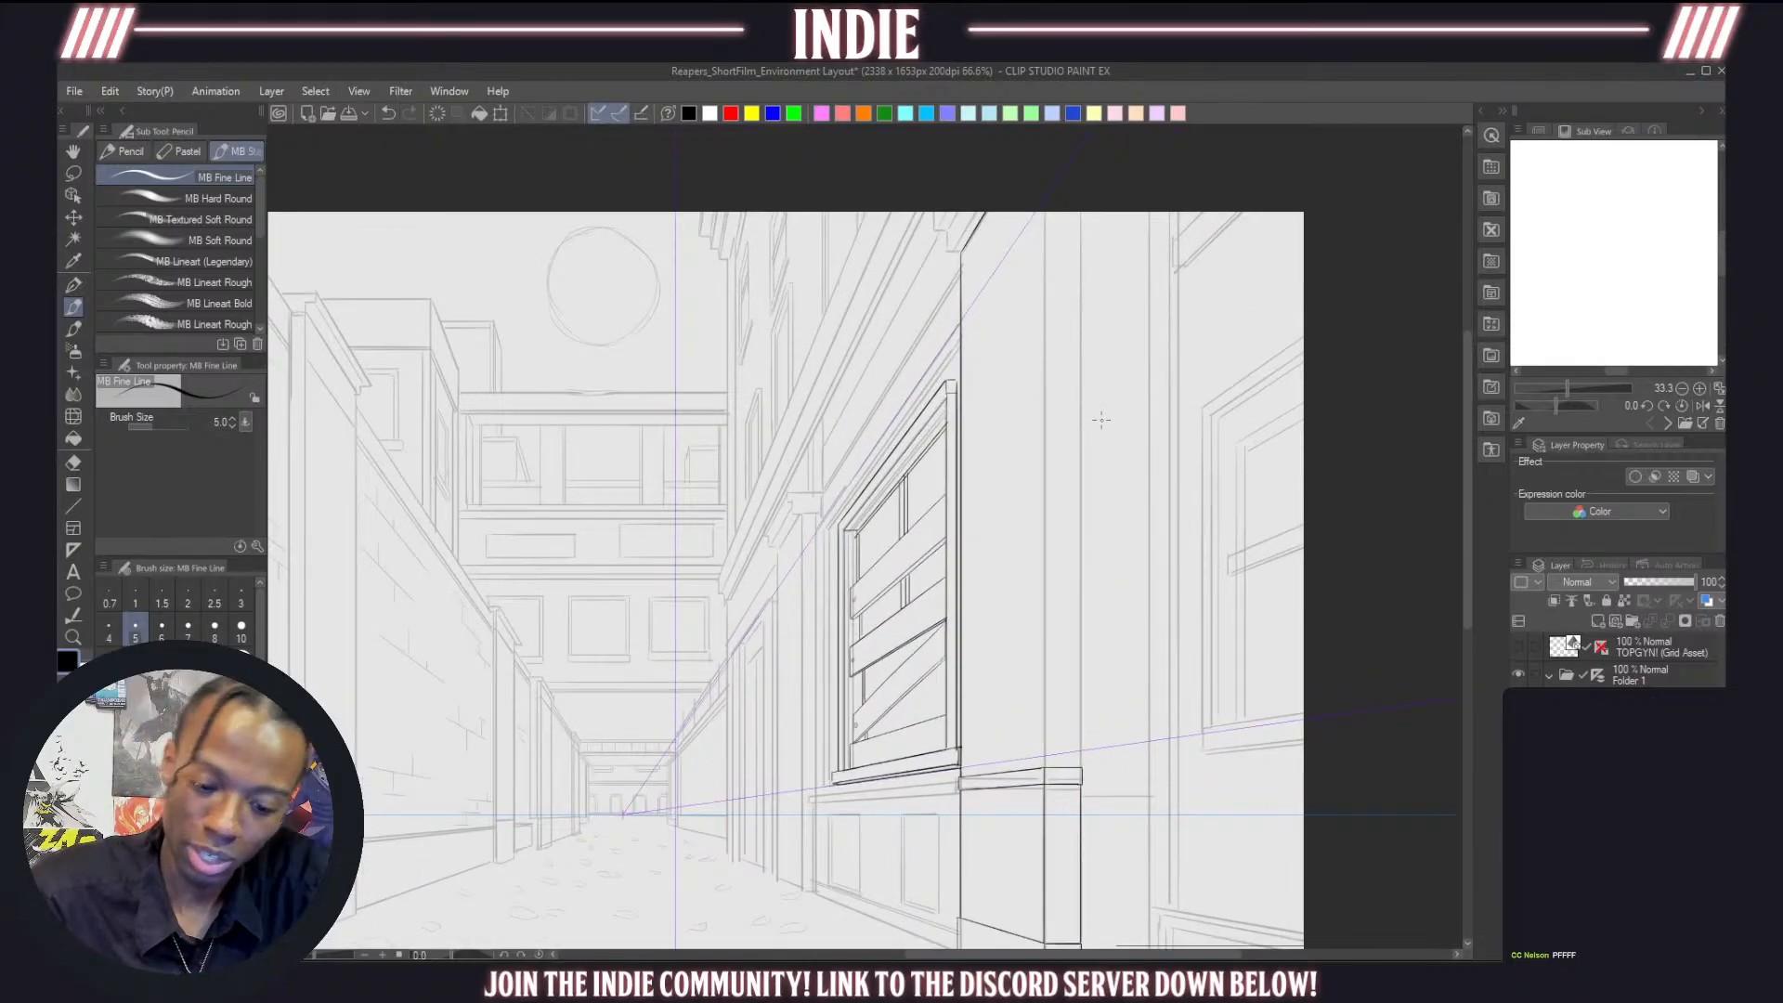
pyautogui.moveTo(1047, 206); pyautogui.dragTo(1072, 748)
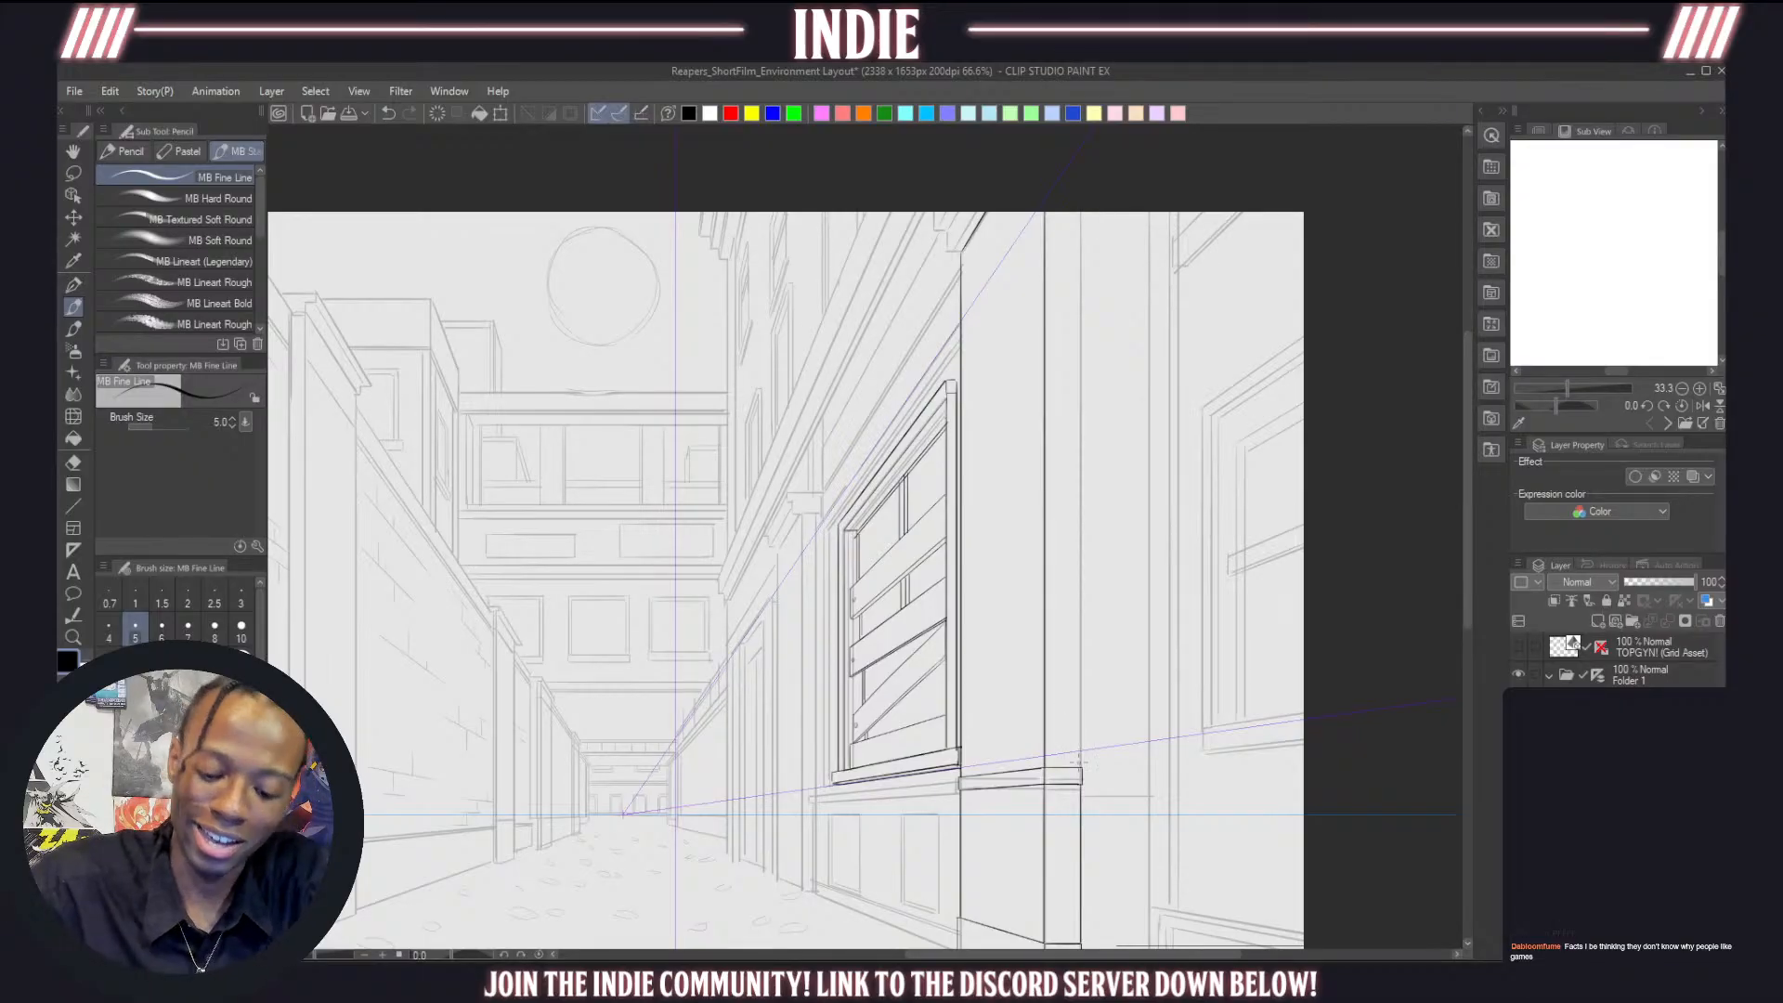
pyautogui.moveTo(1080, 767); pyautogui.dragTo(1115, 237)
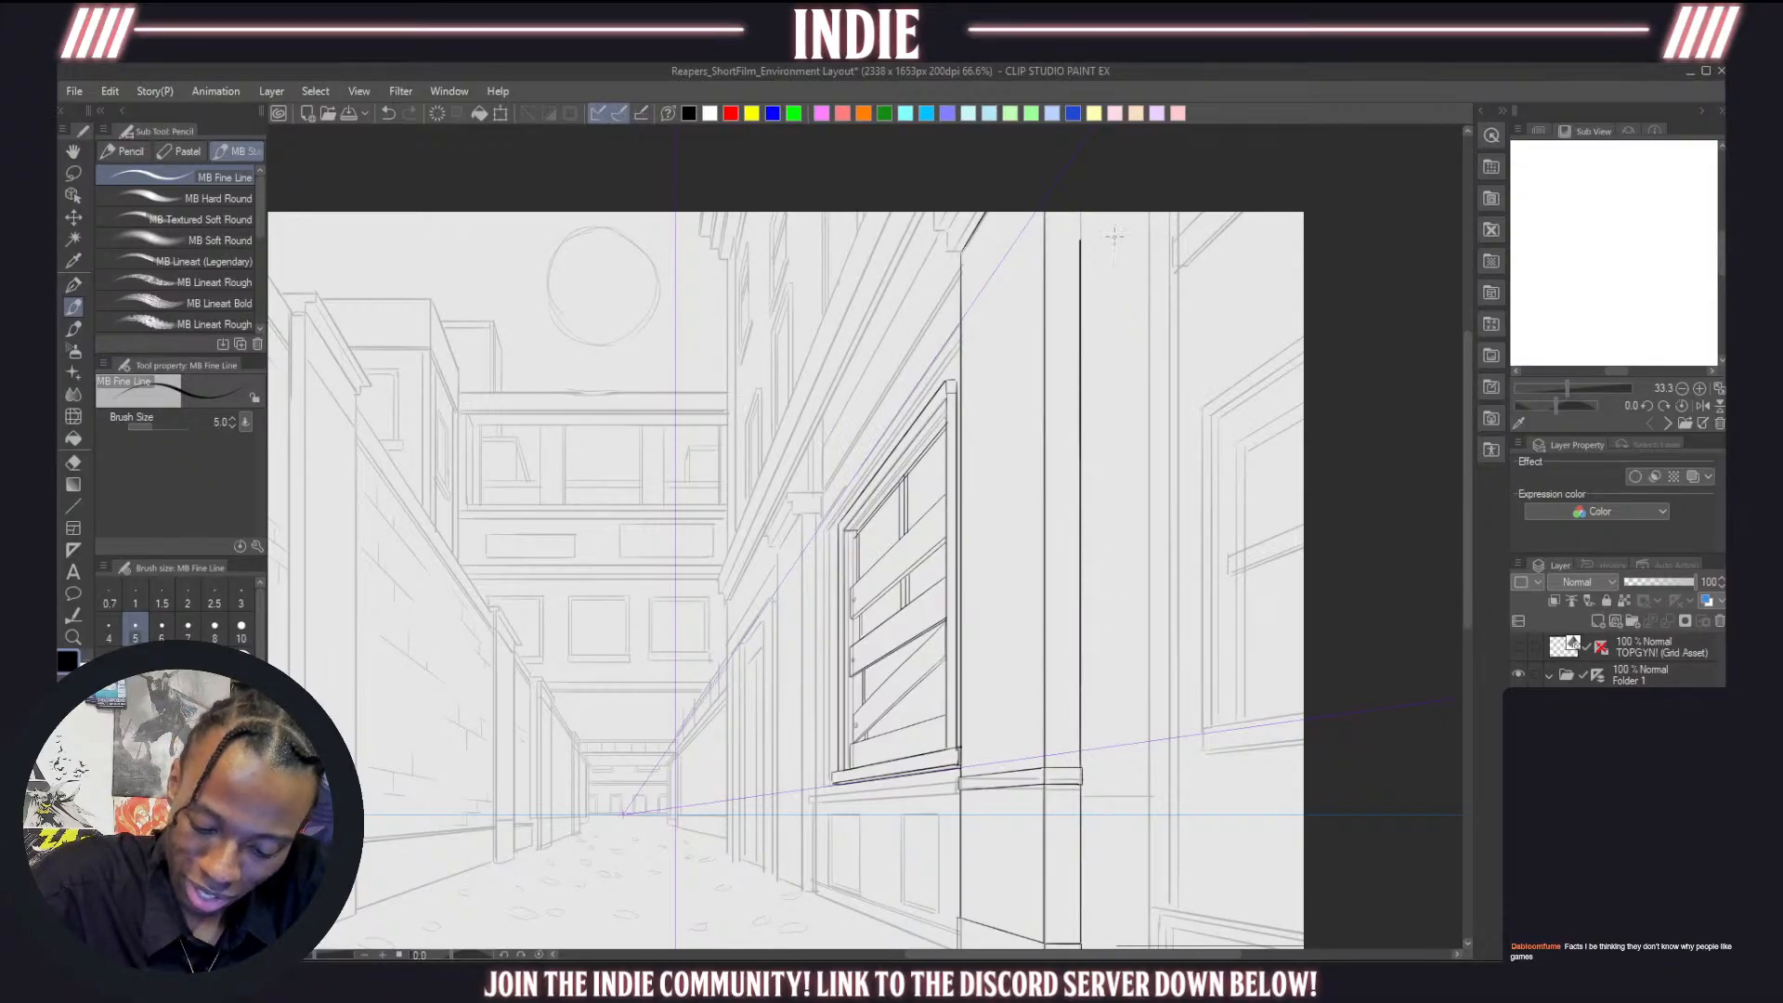
pyautogui.hotkey('ctrl', 'z')
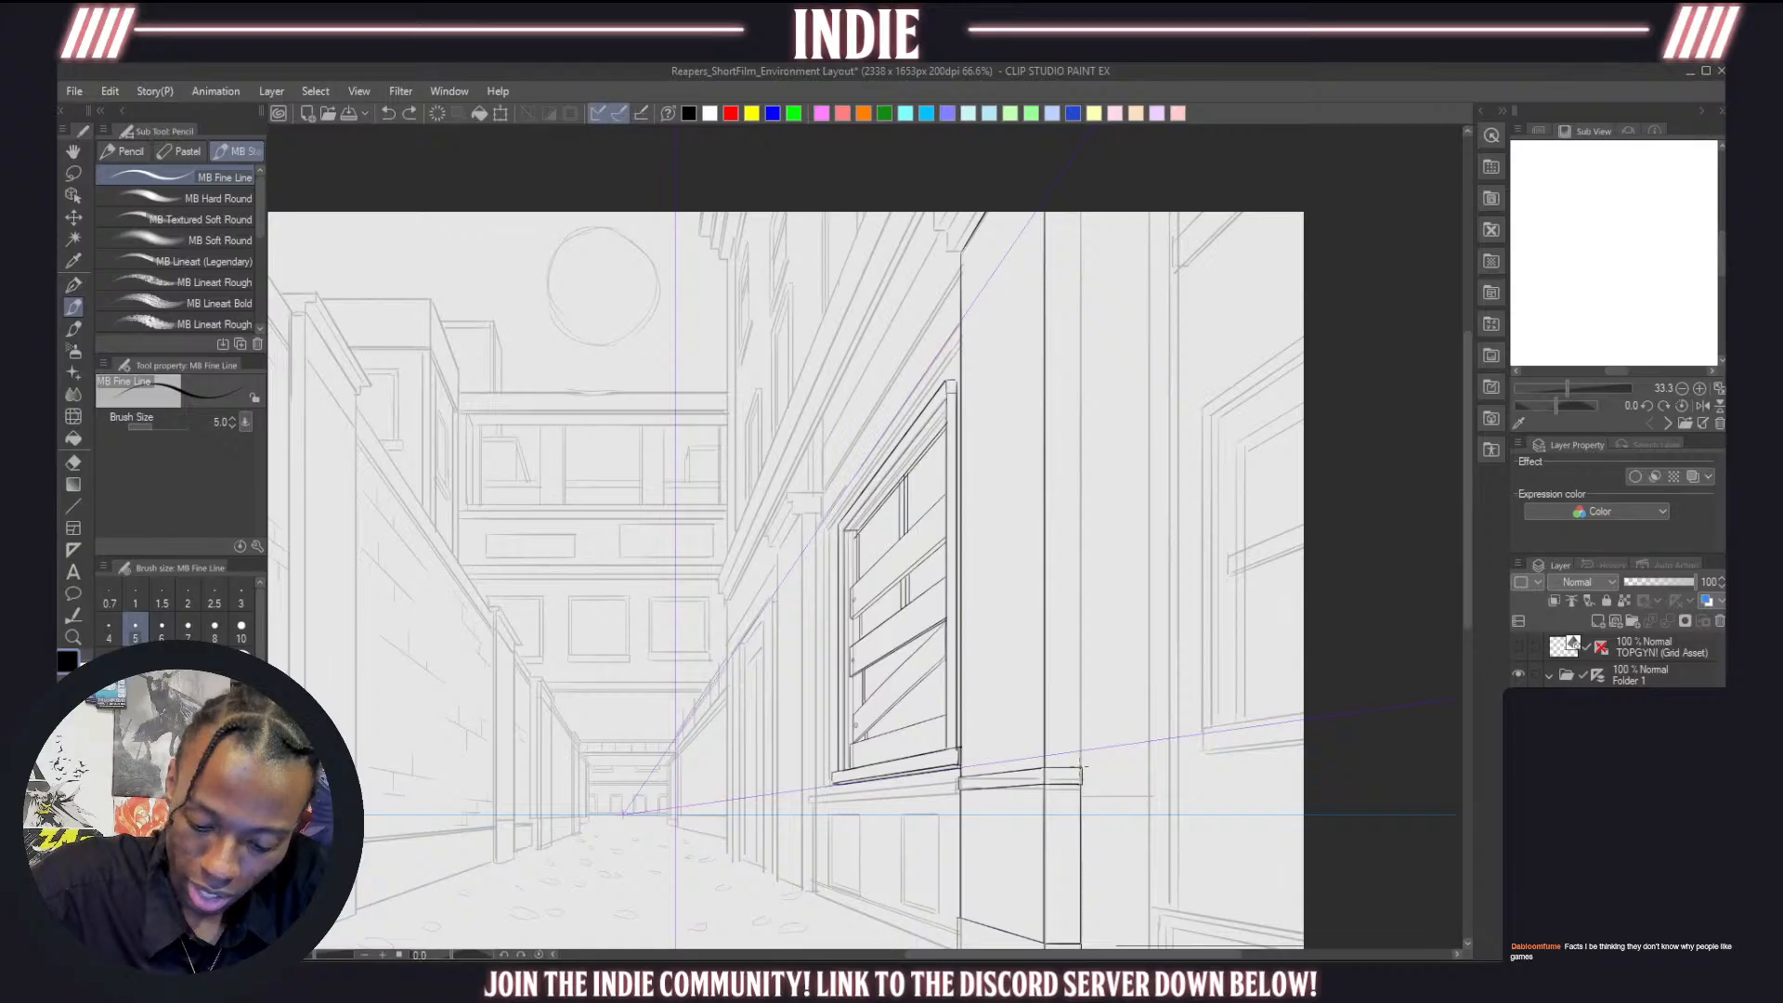
pyautogui.moveTo(1081, 767); pyautogui.dragTo(1119, 228)
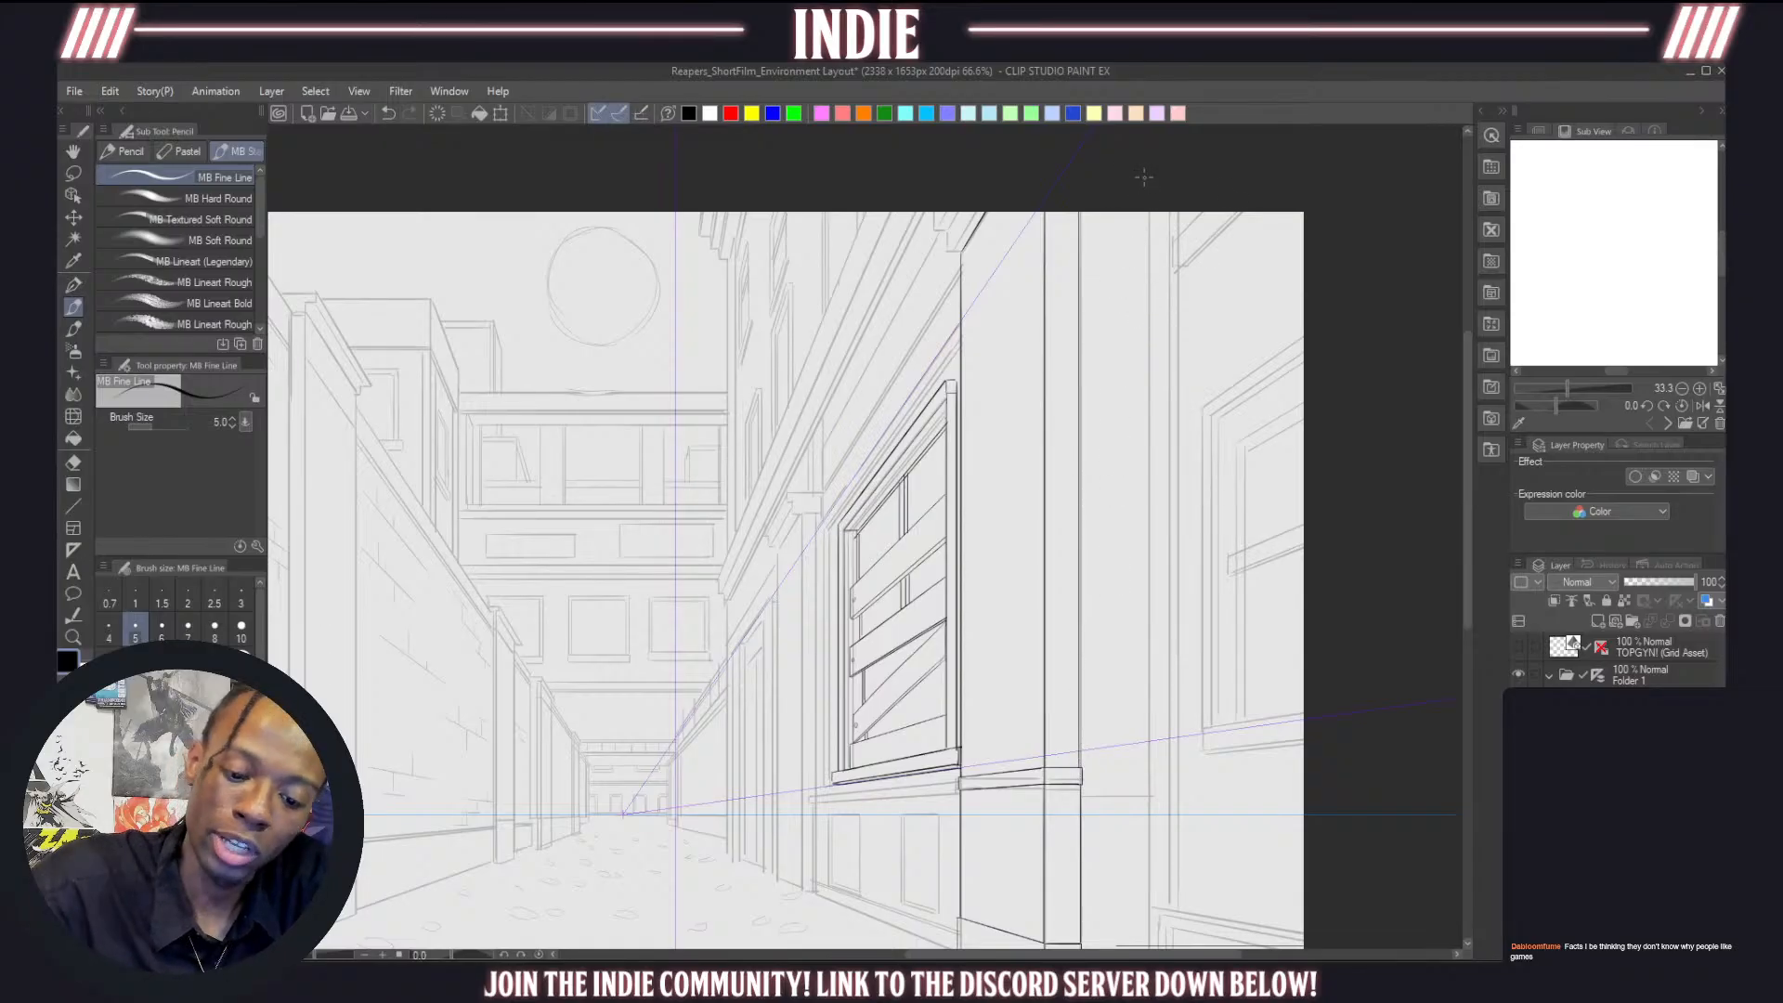
# Check the line art with the faded Base layout hidden, show the layout again, and hide the small rough diagram near the canvas's lower-right corner
pyautogui.scroll(-2, 1146, 214)
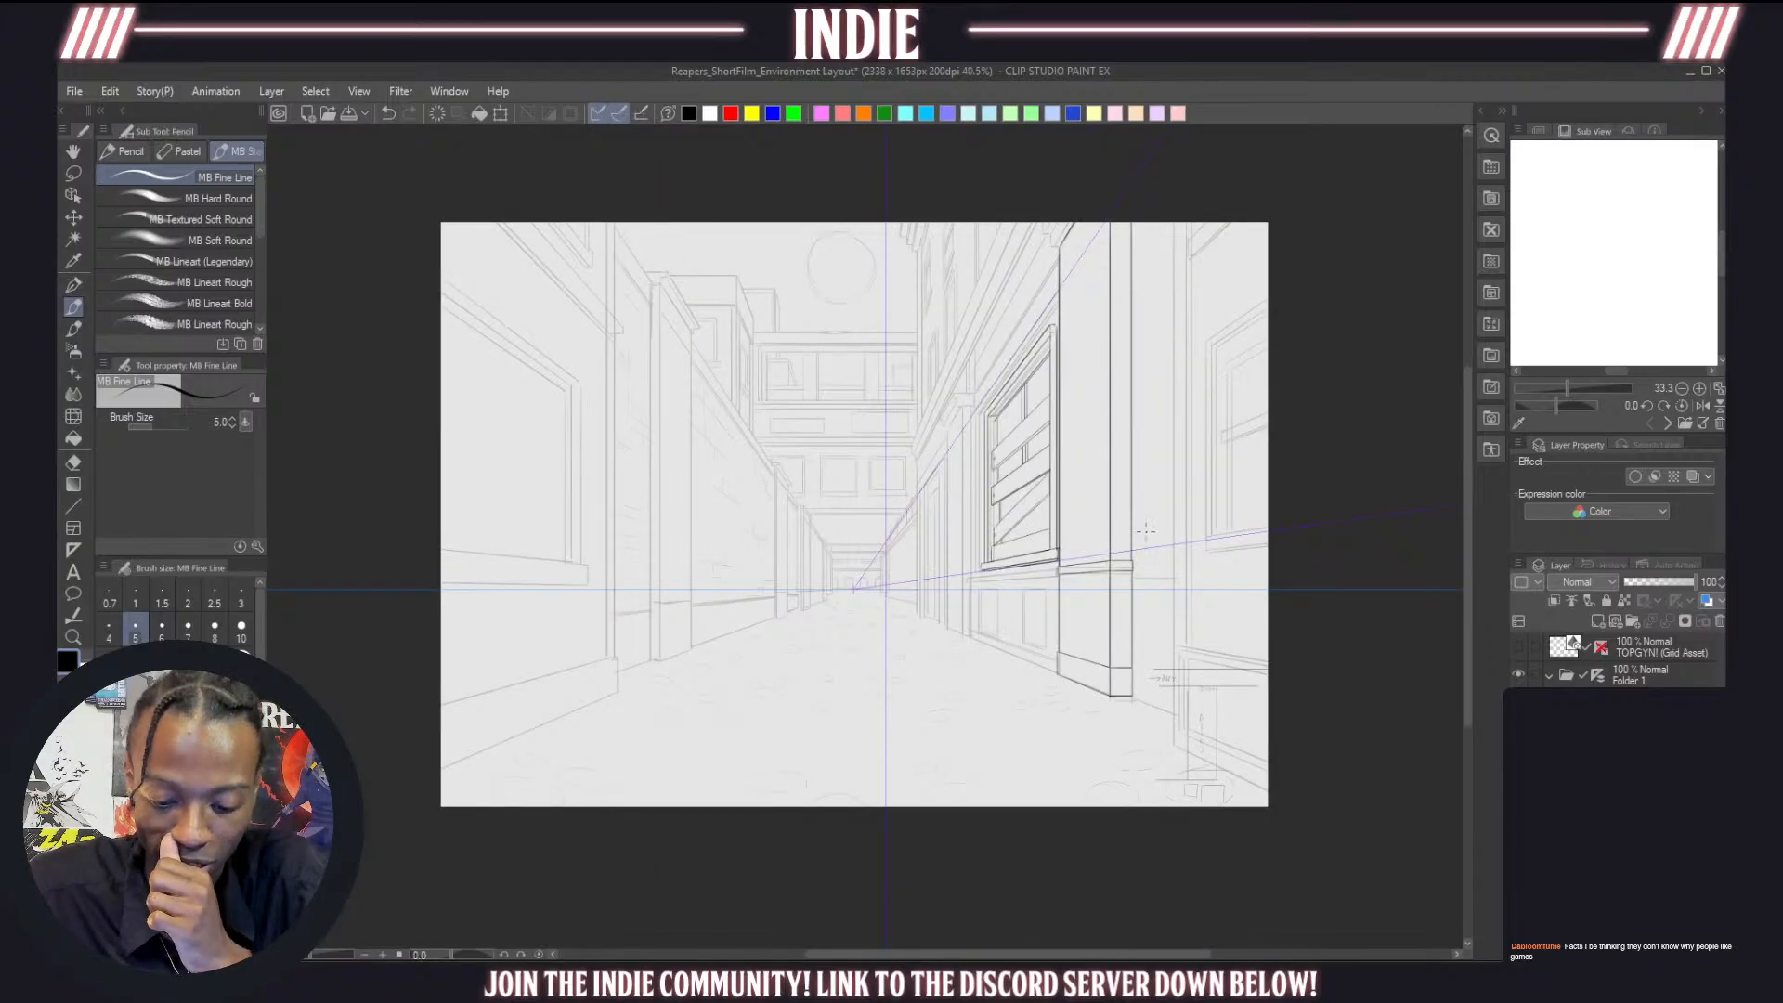
pyautogui.scroll(2, 1147, 561)
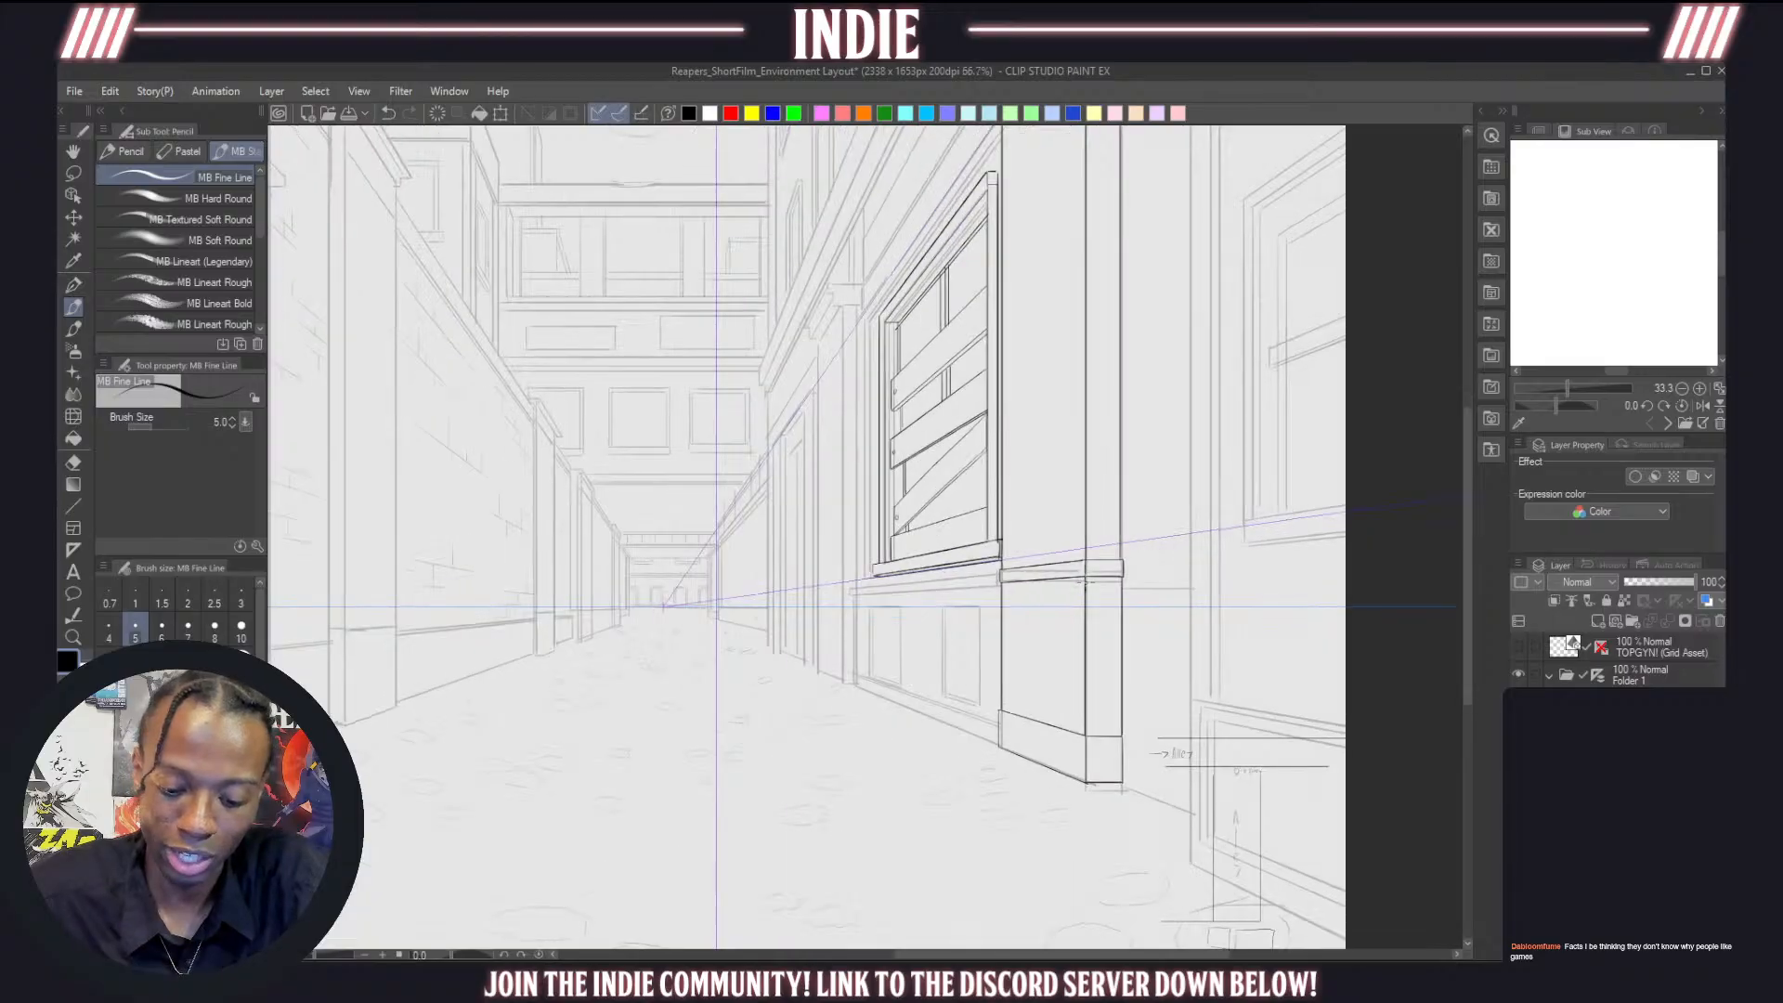
pyautogui.scroll(-3, 1037, 578)
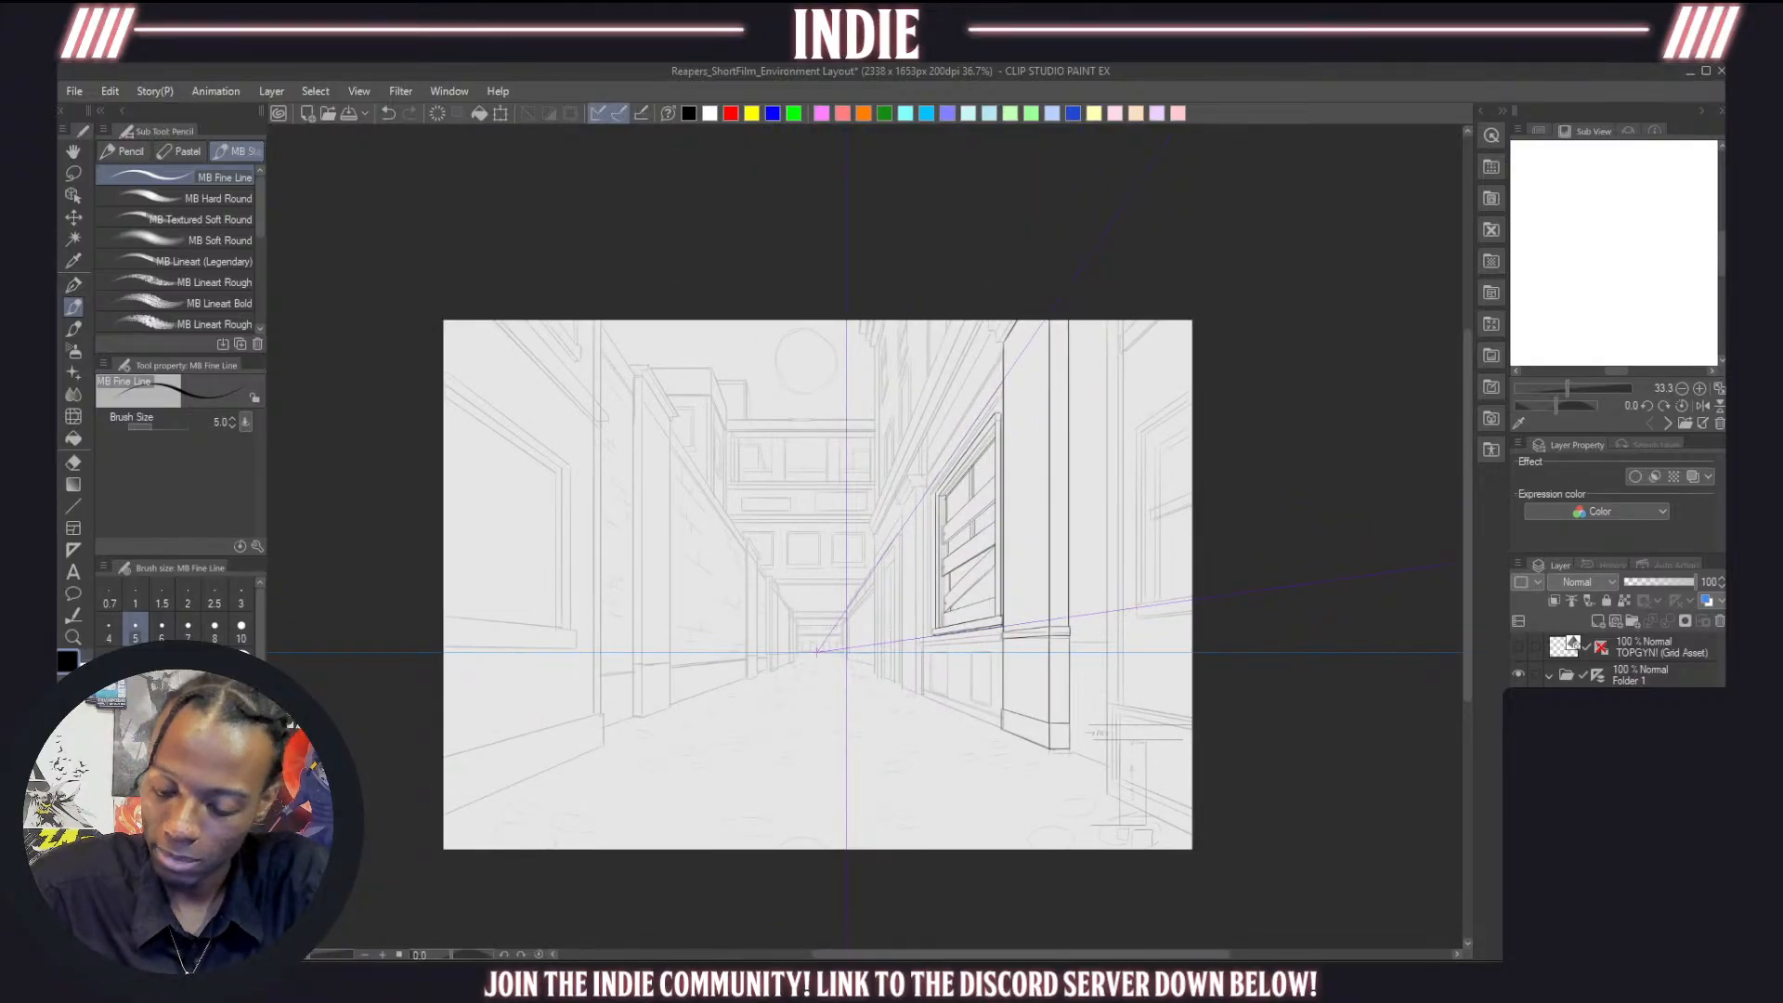
pyautogui.click(1519, 762)
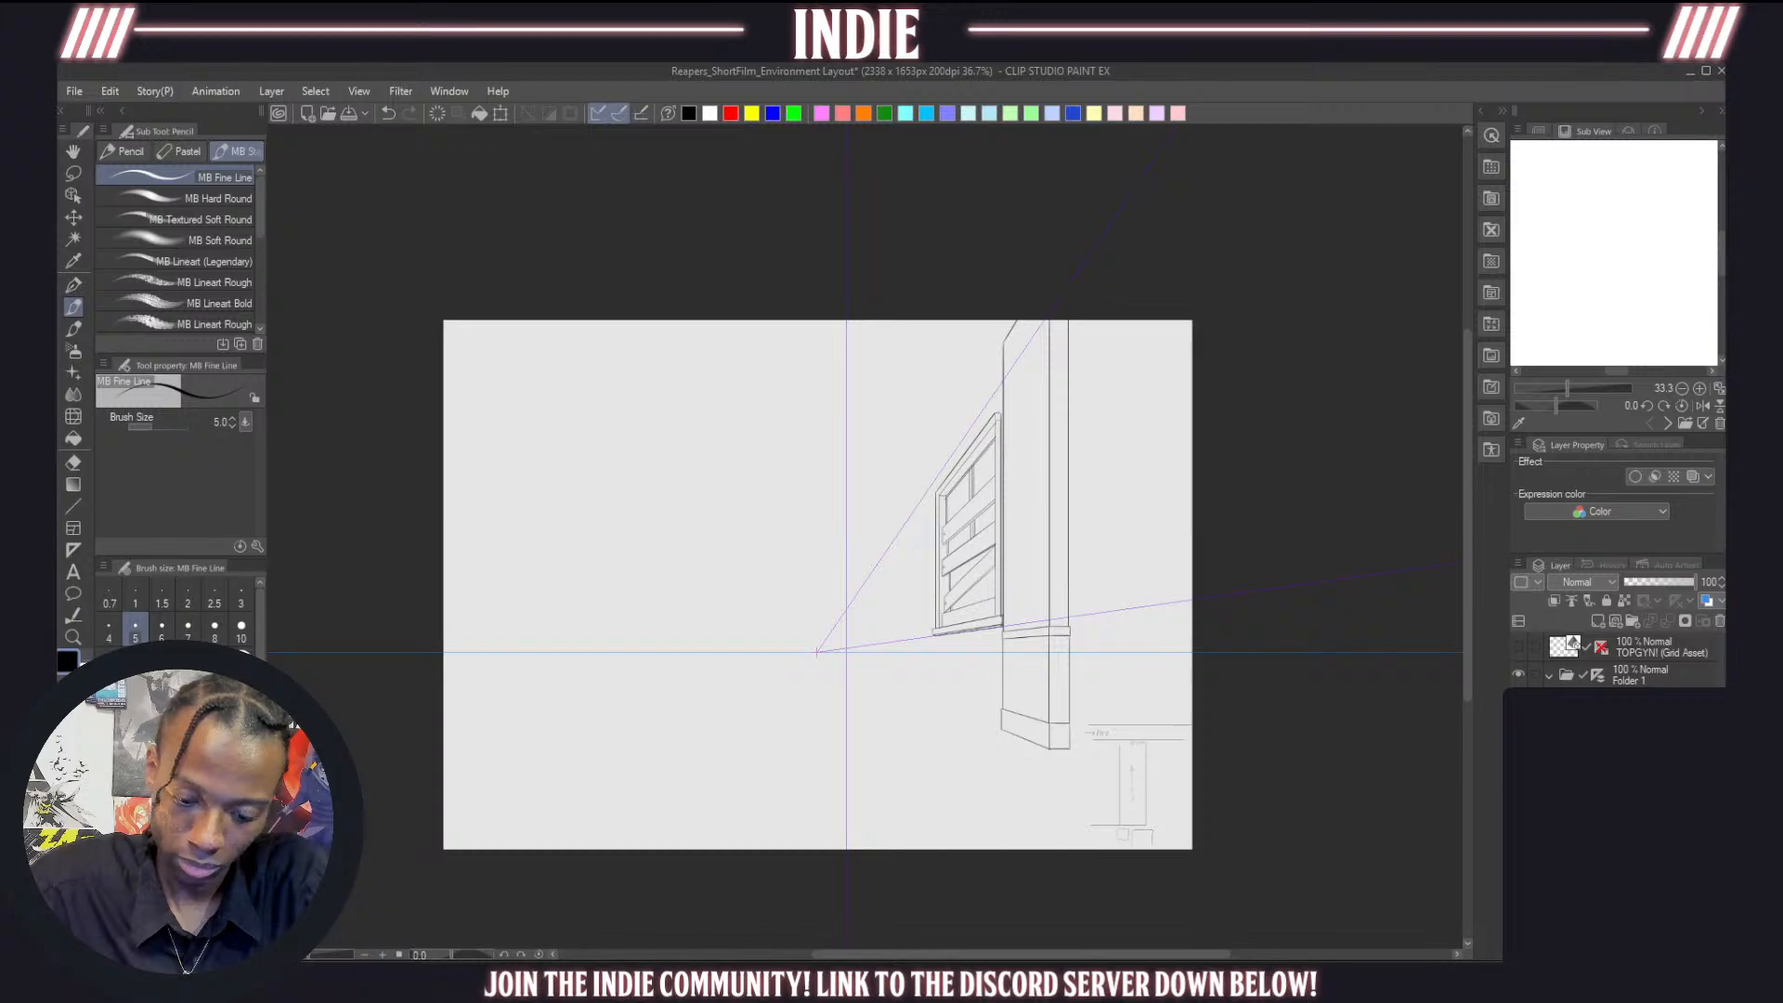
pyautogui.click(1519, 762)
pyautogui.click(1519, 790)
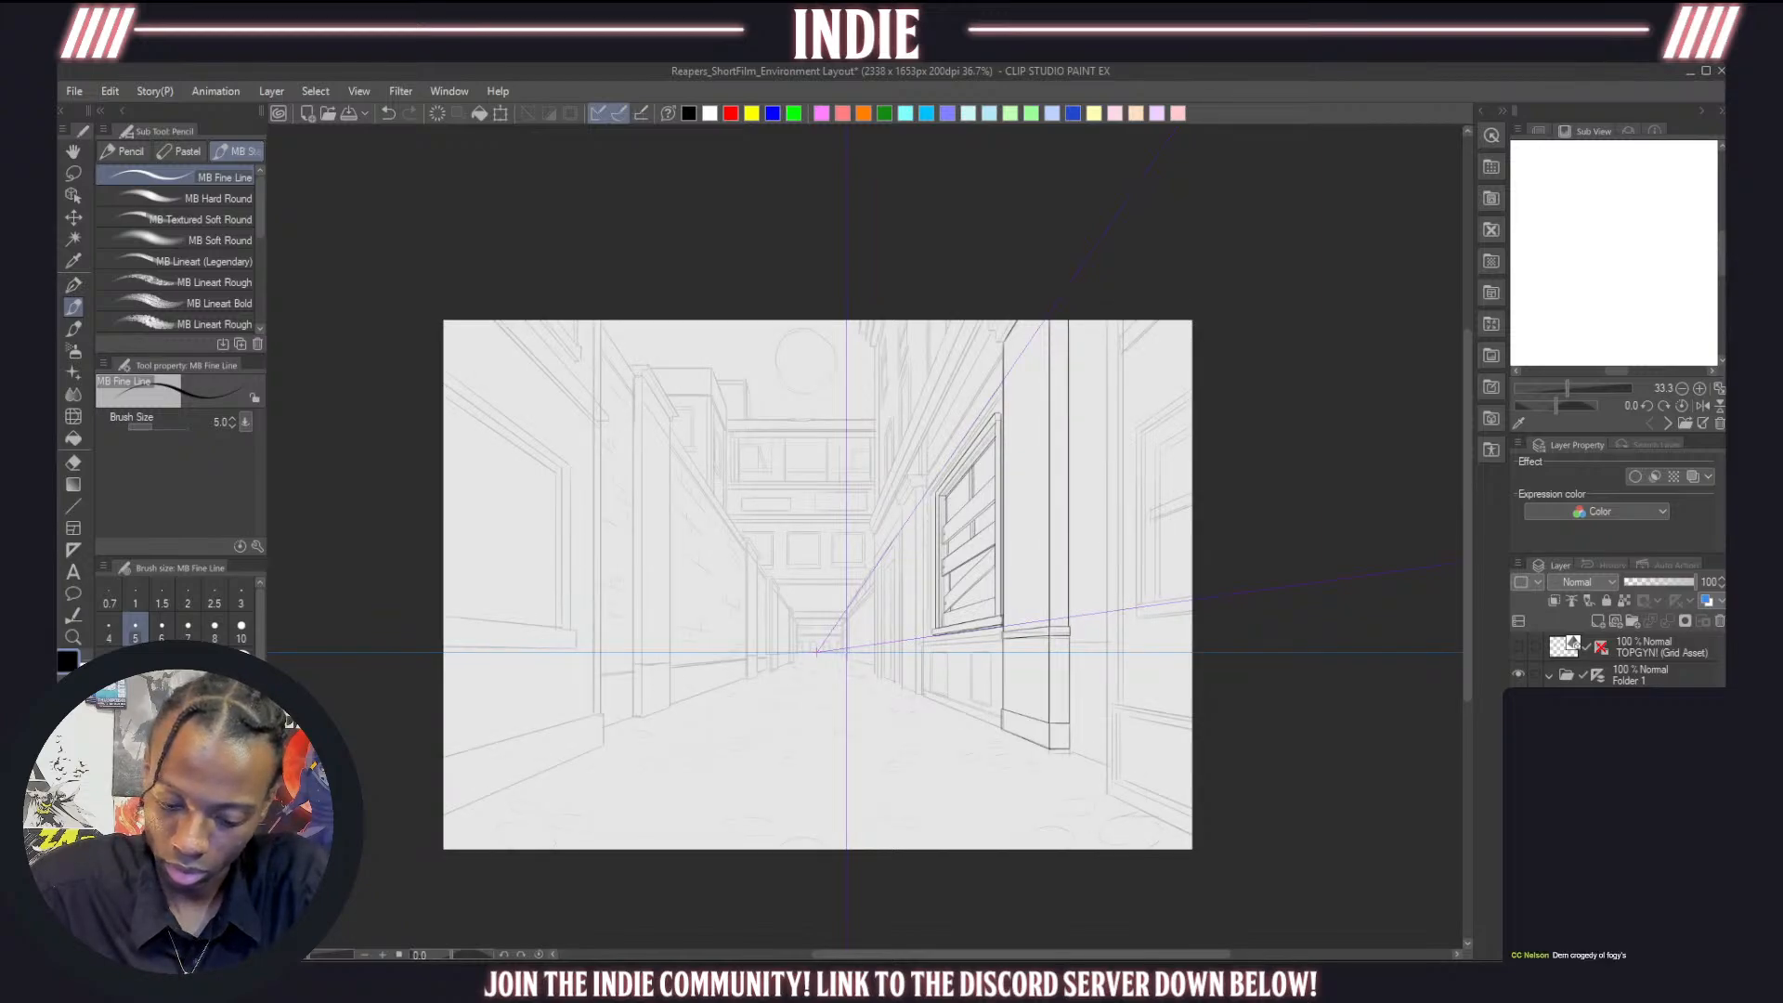
pyautogui.click(1519, 762)
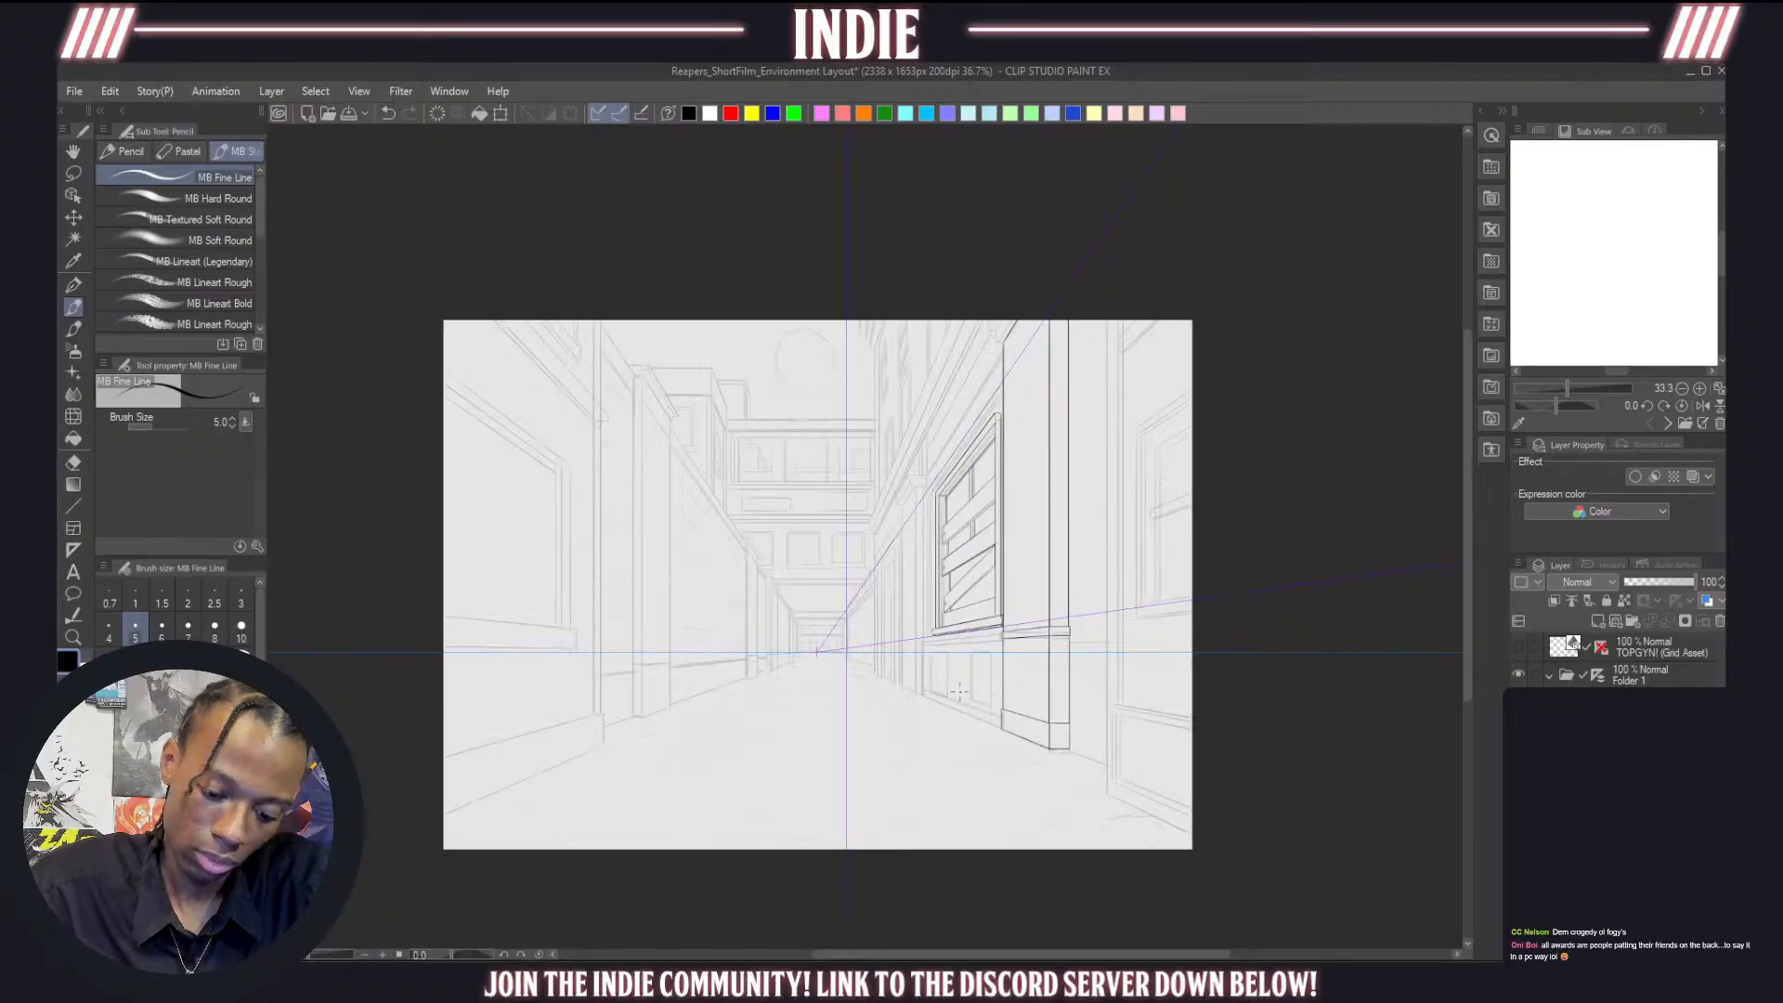
# Draw the narrow ledge beneath the boarded window with slanted upper and lower edges running from the pillar to its far end
pyautogui.scroll(4, 966, 678)
pyautogui.scroll(3, 979, 619)
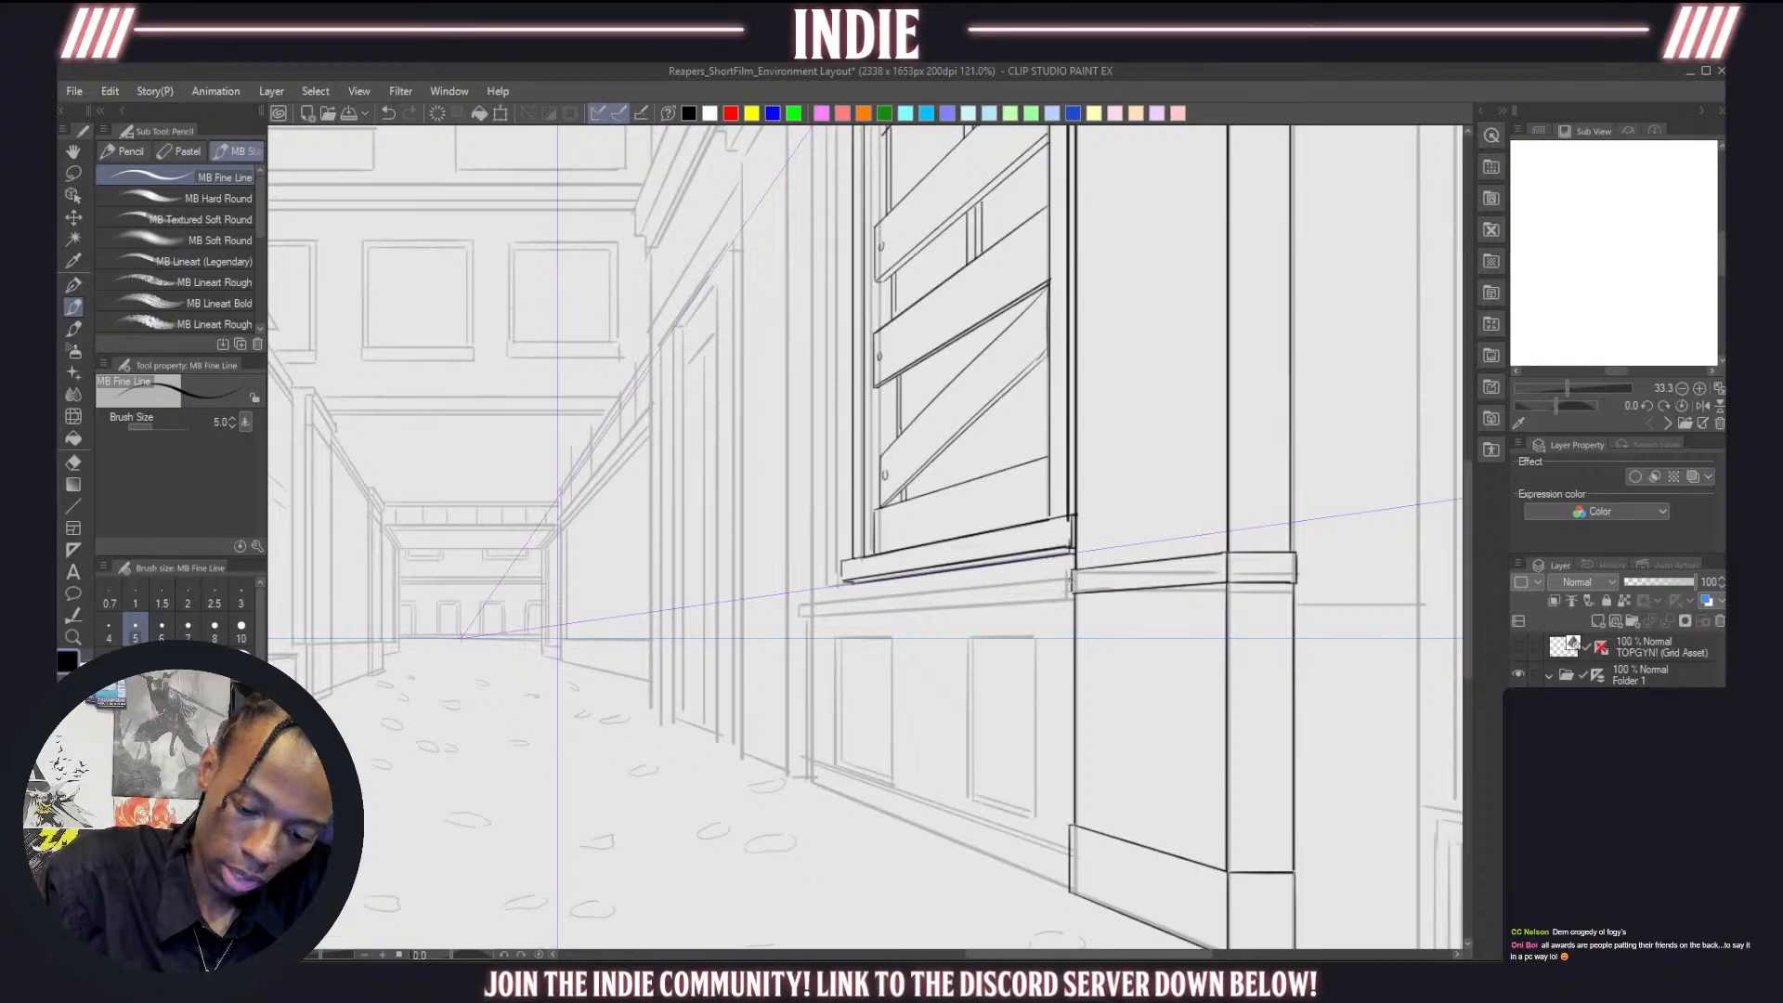
pyautogui.moveTo(1067, 585); pyautogui.dragTo(898, 627)
pyautogui.hotkey('ctrl', 'z')
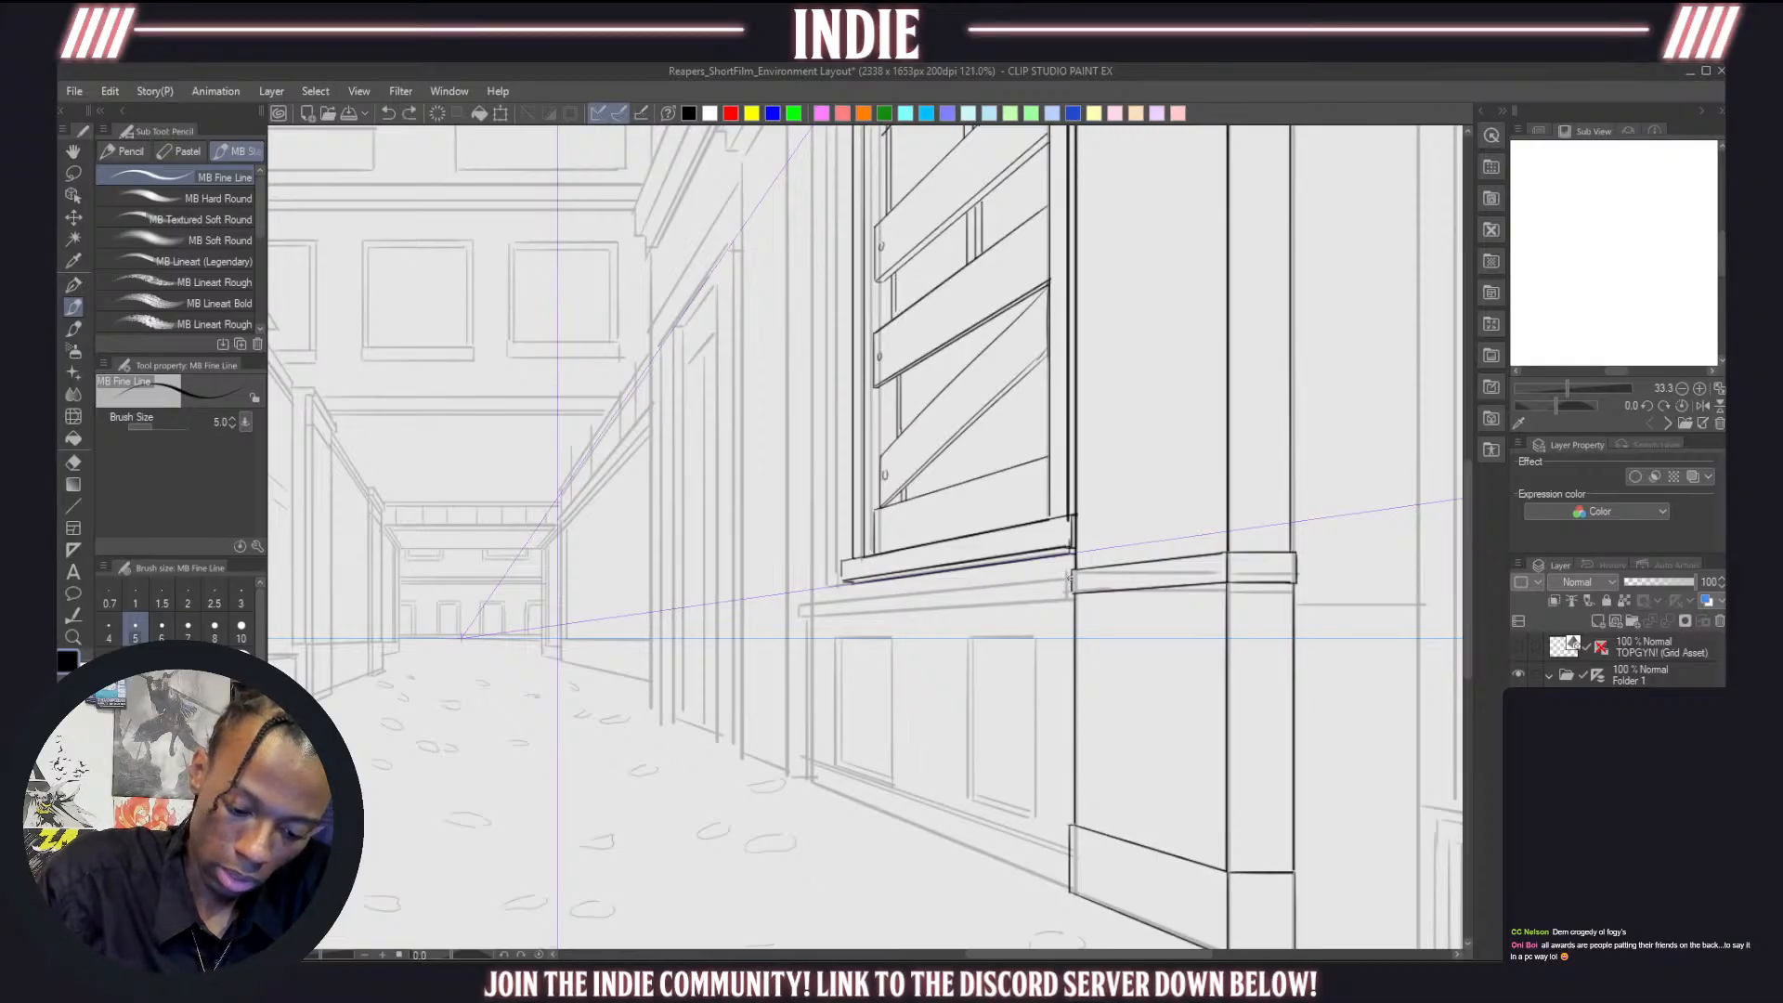
pyautogui.moveTo(1073, 591); pyautogui.dragTo(821, 642)
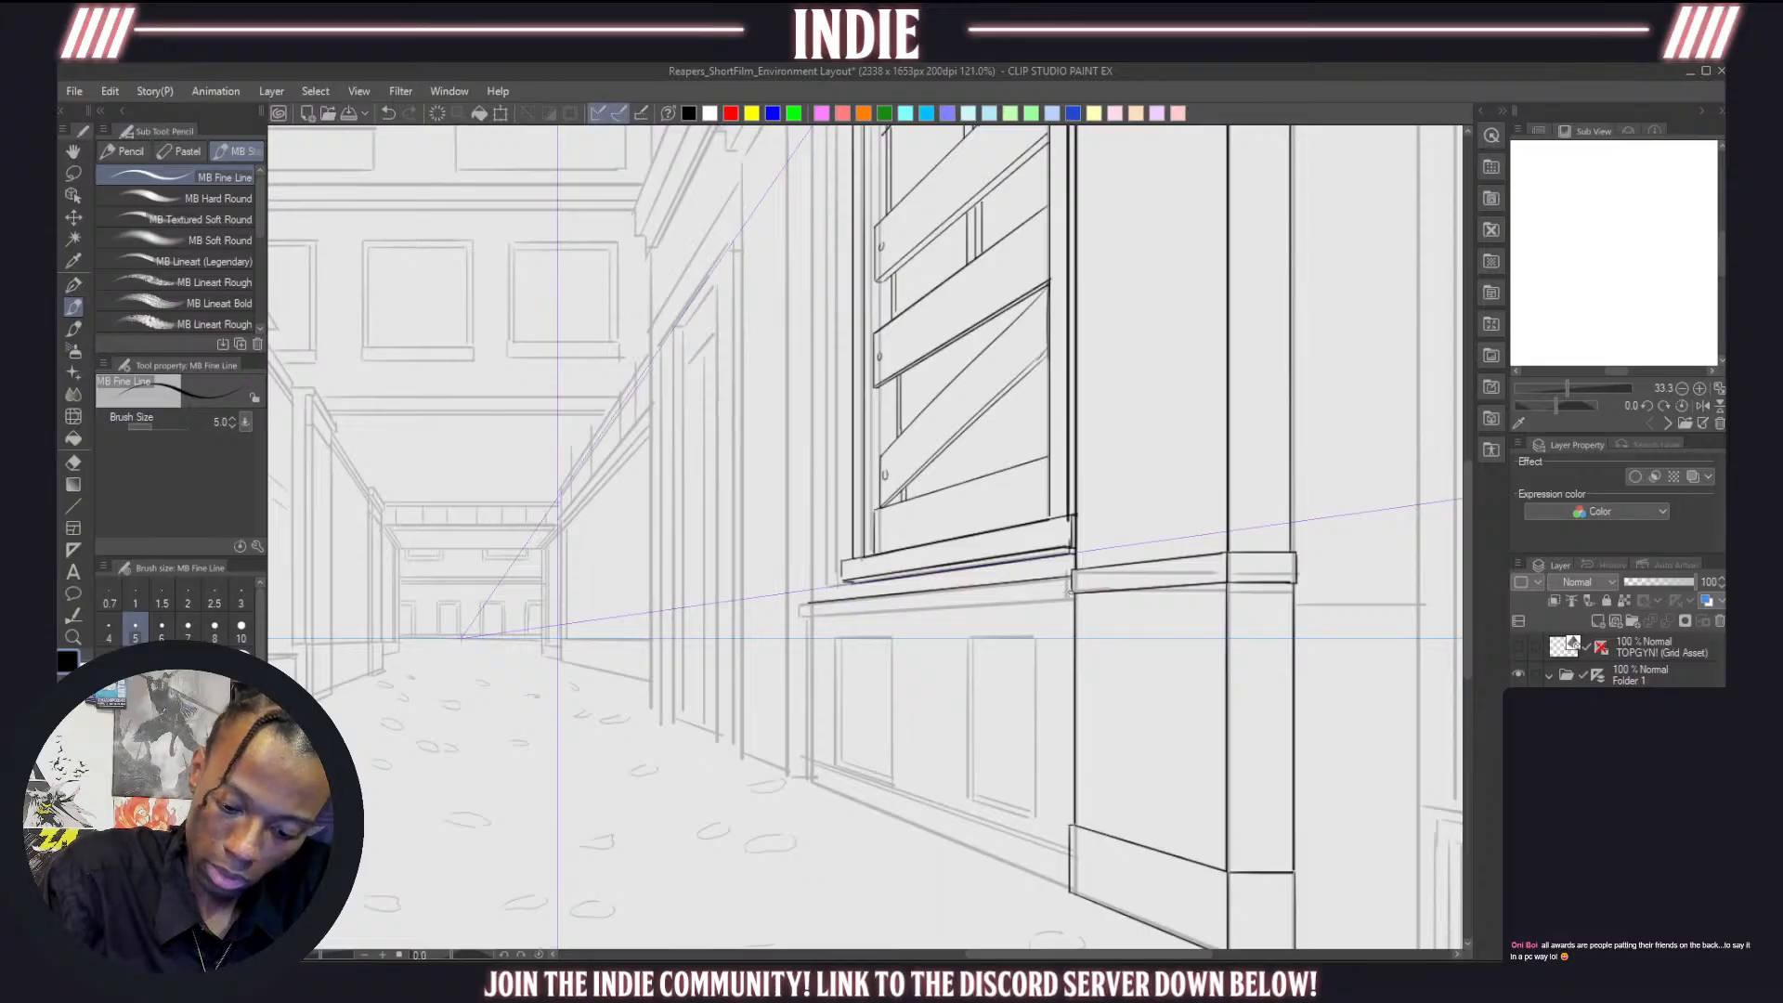
pyautogui.moveTo(1074, 590); pyautogui.dragTo(814, 665)
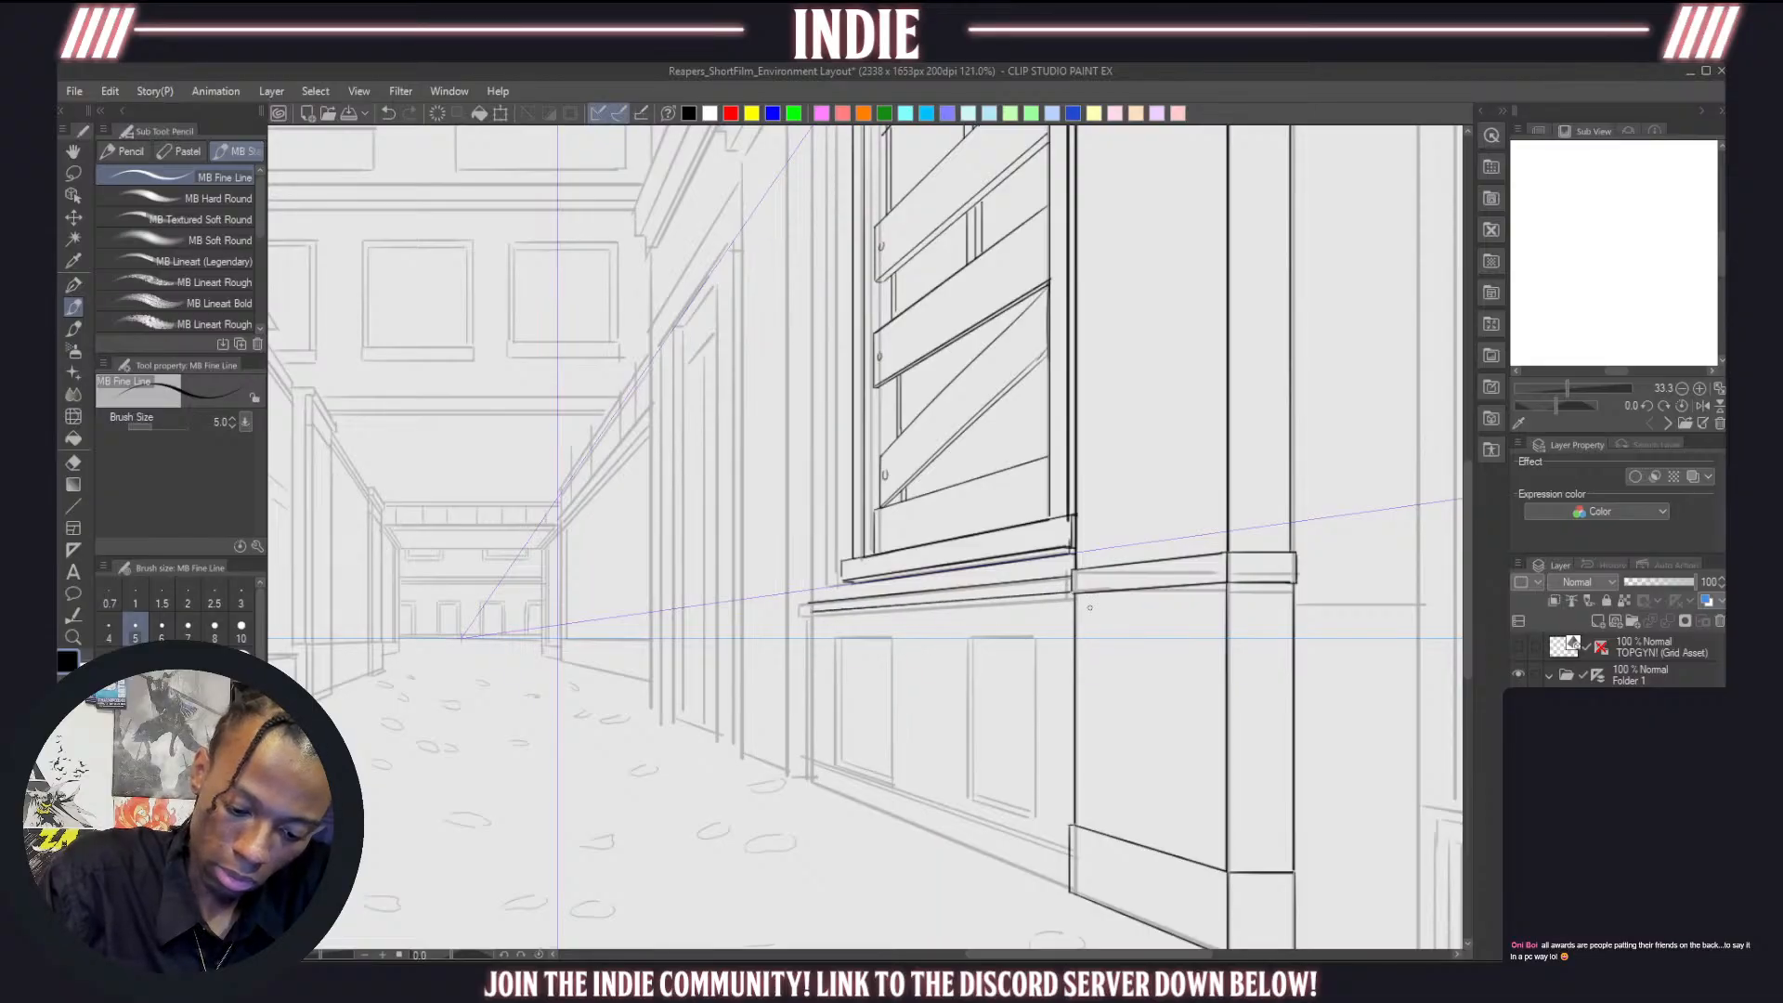
pyautogui.hotkey('ctrl', 'z')
pyautogui.moveTo(1090, 608); pyautogui.dragTo(811, 658)
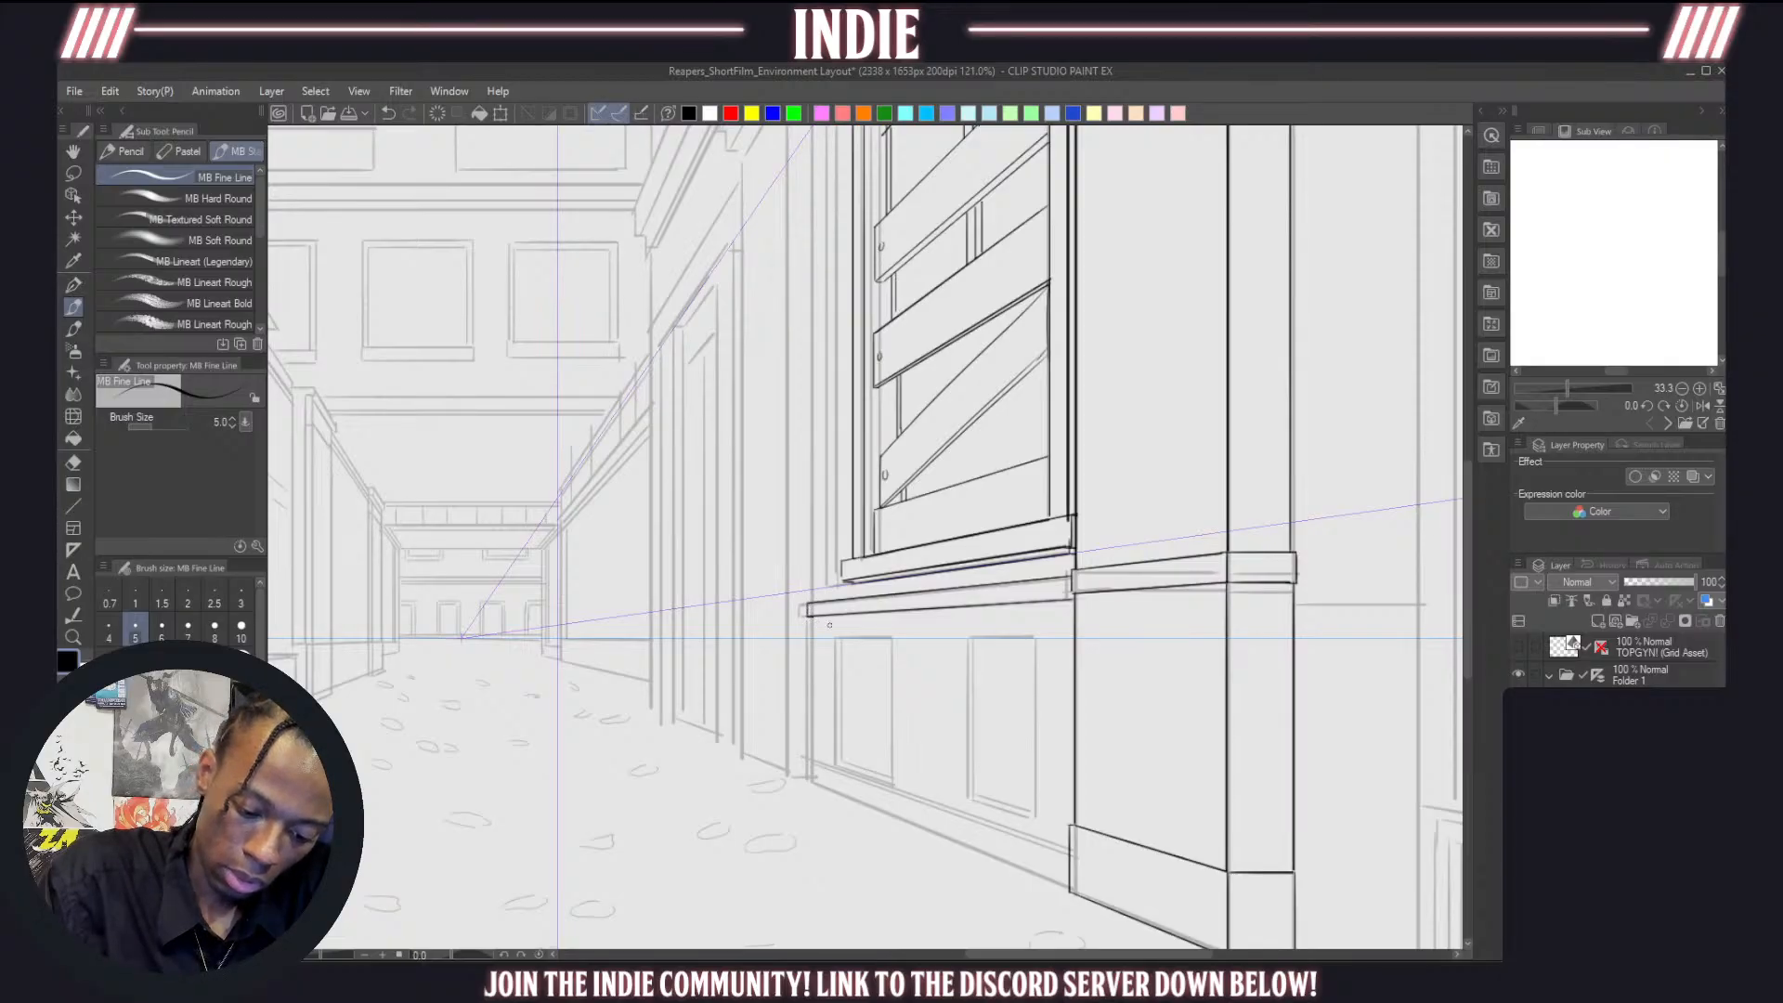
# Draw the wall section under the window ledge with its far vertical edge, the baseboard's slanted upper edge and far end, and the ground line
pyautogui.moveTo(813, 617); pyautogui.dragTo(820, 746)
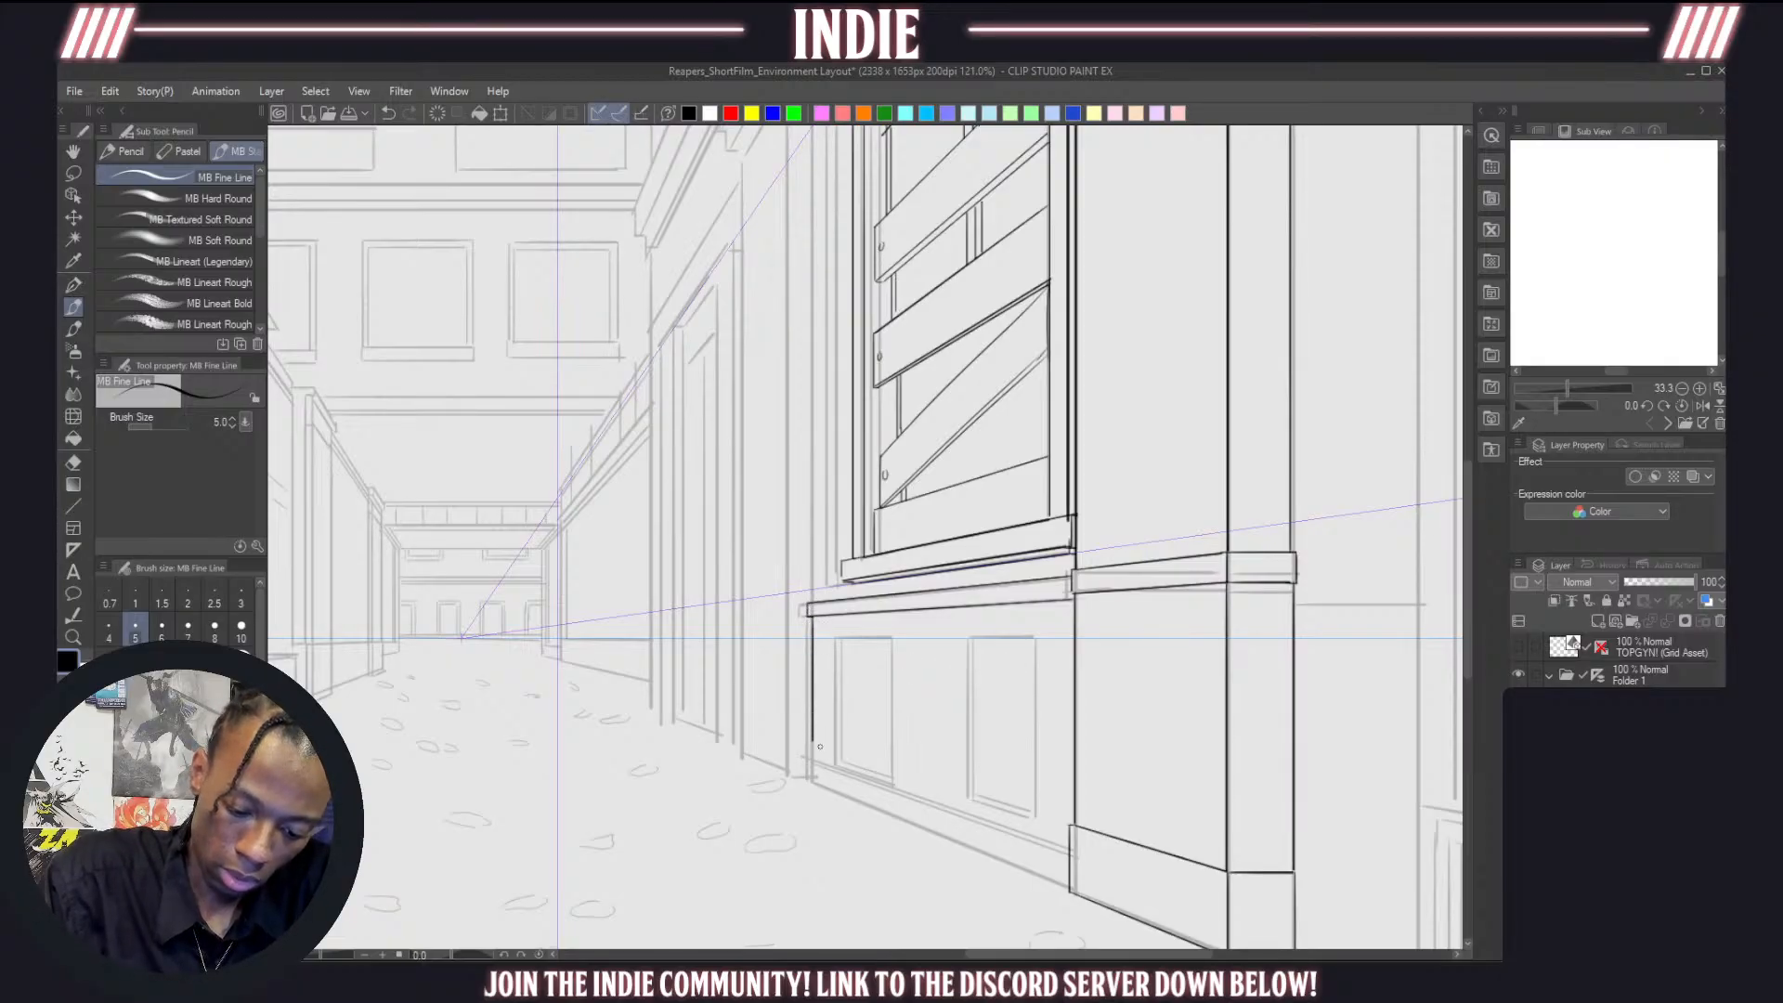
pyautogui.hotkey('ctrl', 'z')
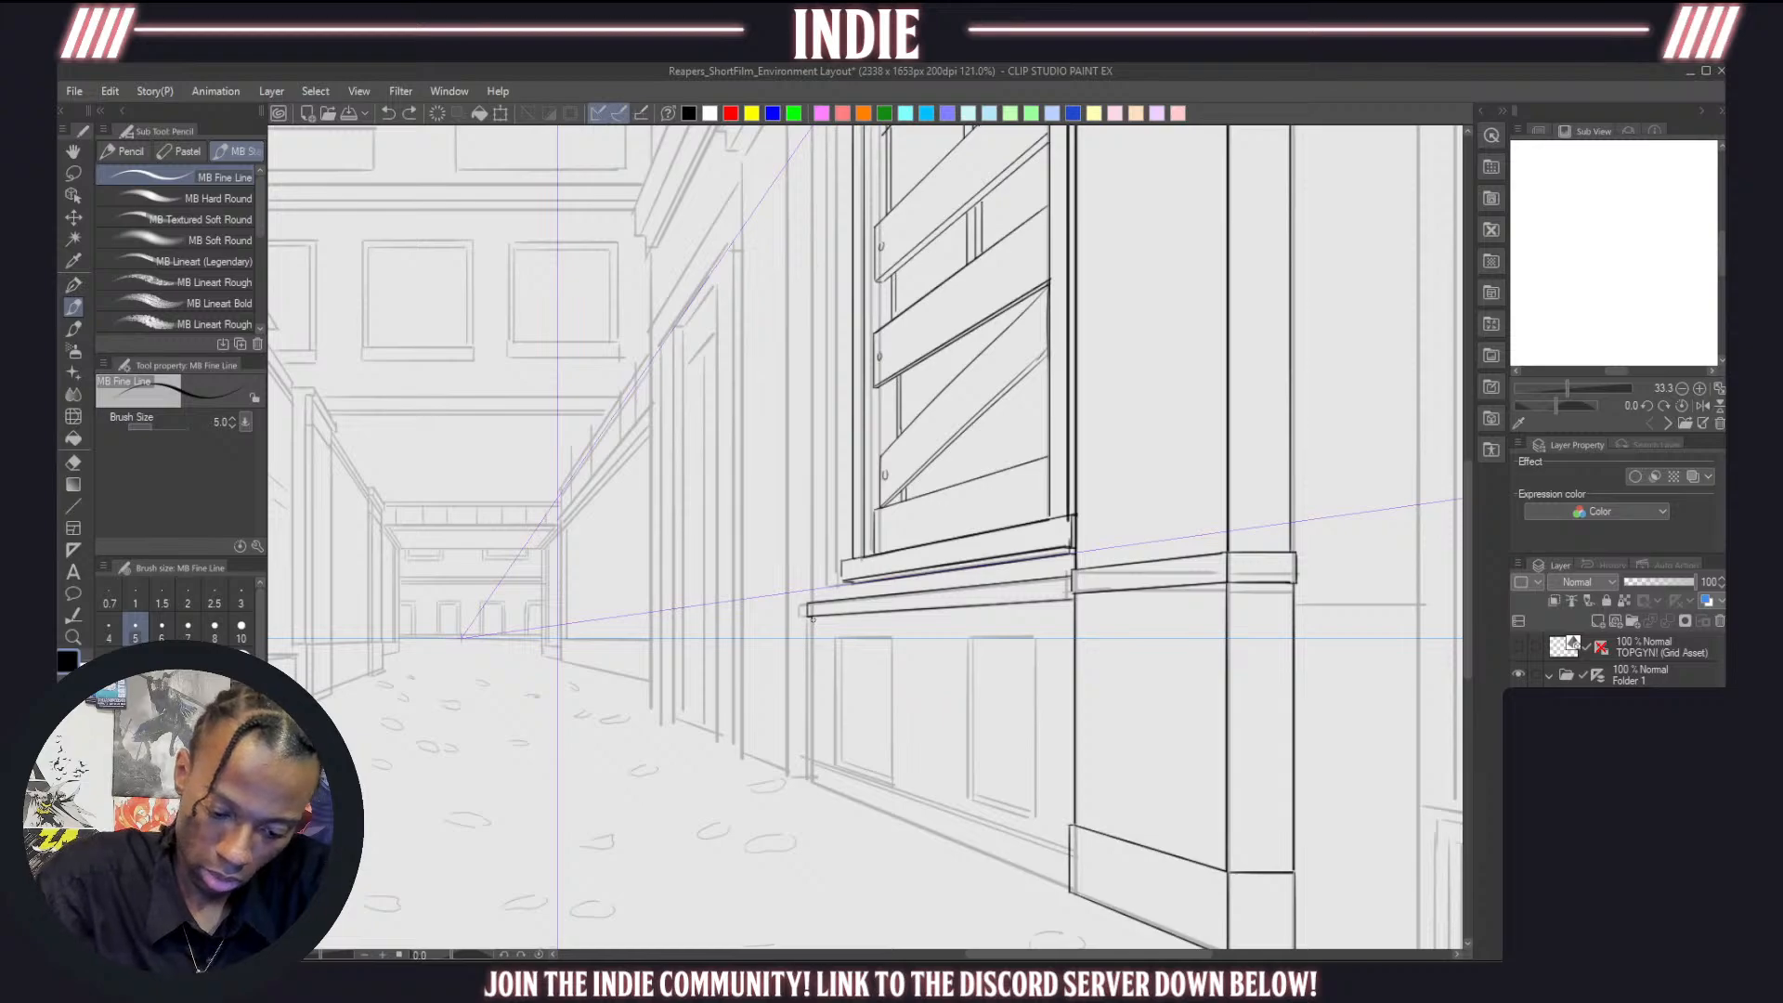
pyautogui.moveTo(813, 617)
pyautogui.mouseDown()
pyautogui.moveTo(811, 736)
pyautogui.moveTo(1076, 801)
pyautogui.mouseUp()
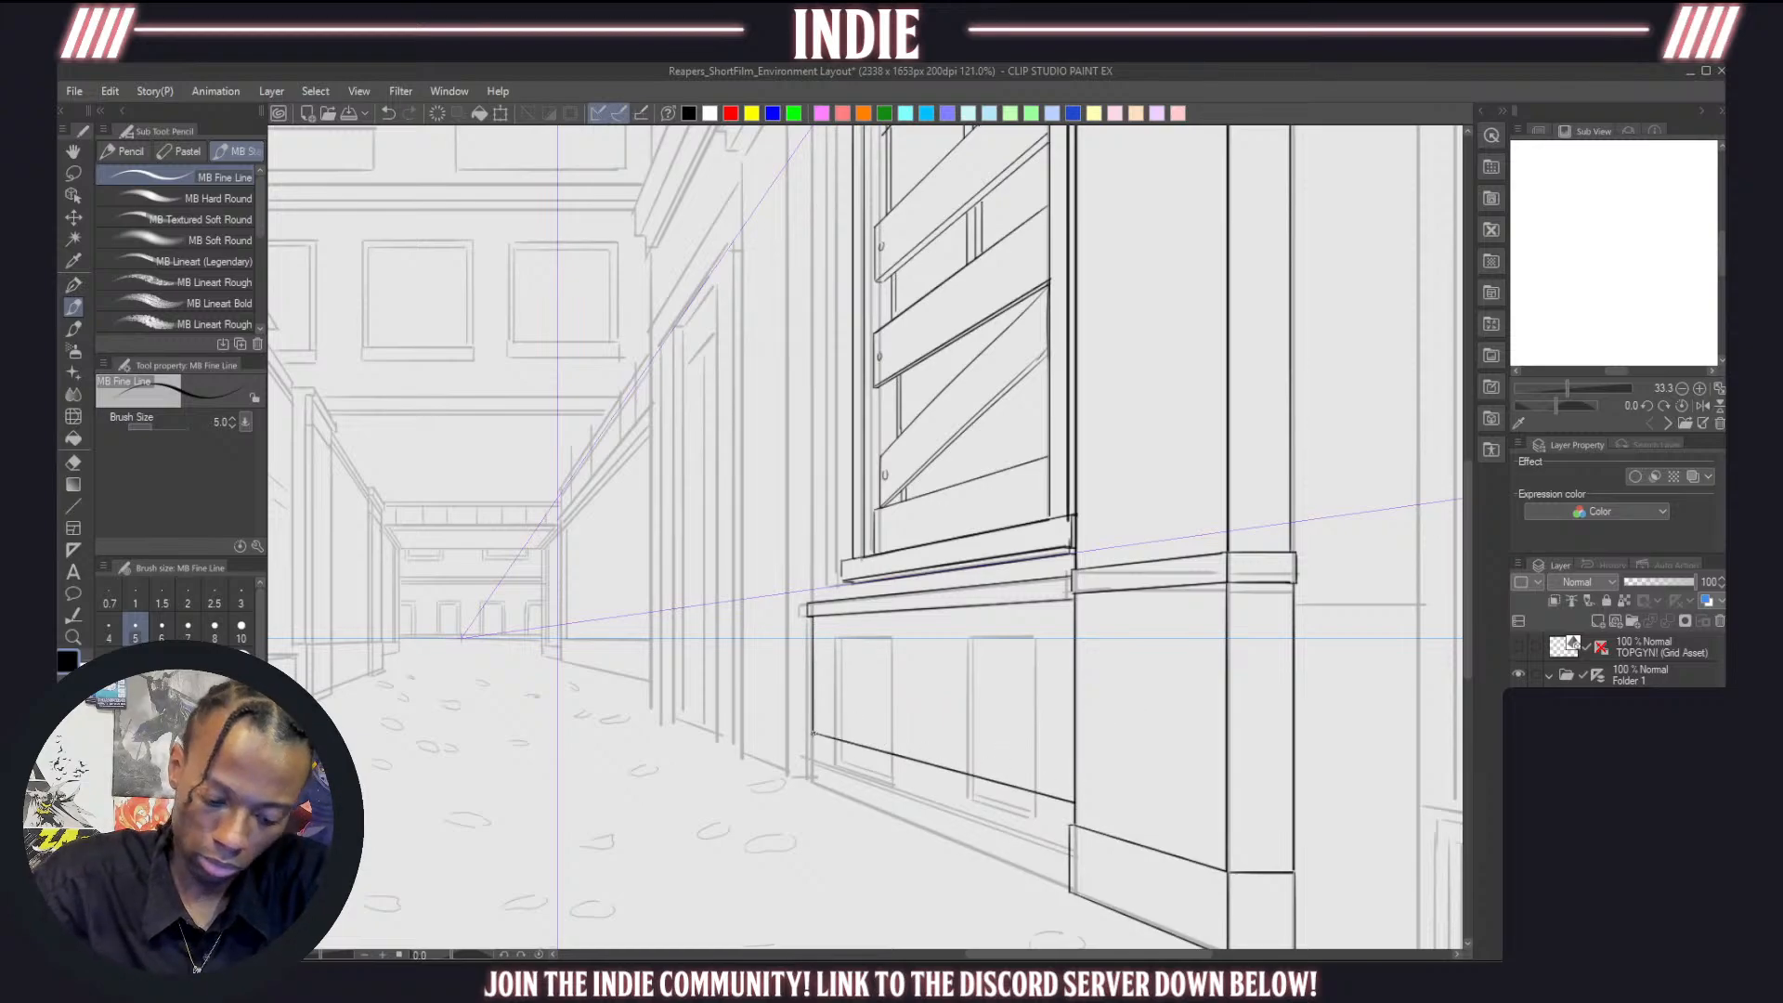
pyautogui.moveTo(808, 738)
pyautogui.mouseDown()
pyautogui.moveTo(810, 779)
pyautogui.moveTo(1073, 888)
pyautogui.mouseUp()
pyautogui.hotkey('ctrl', 'z')
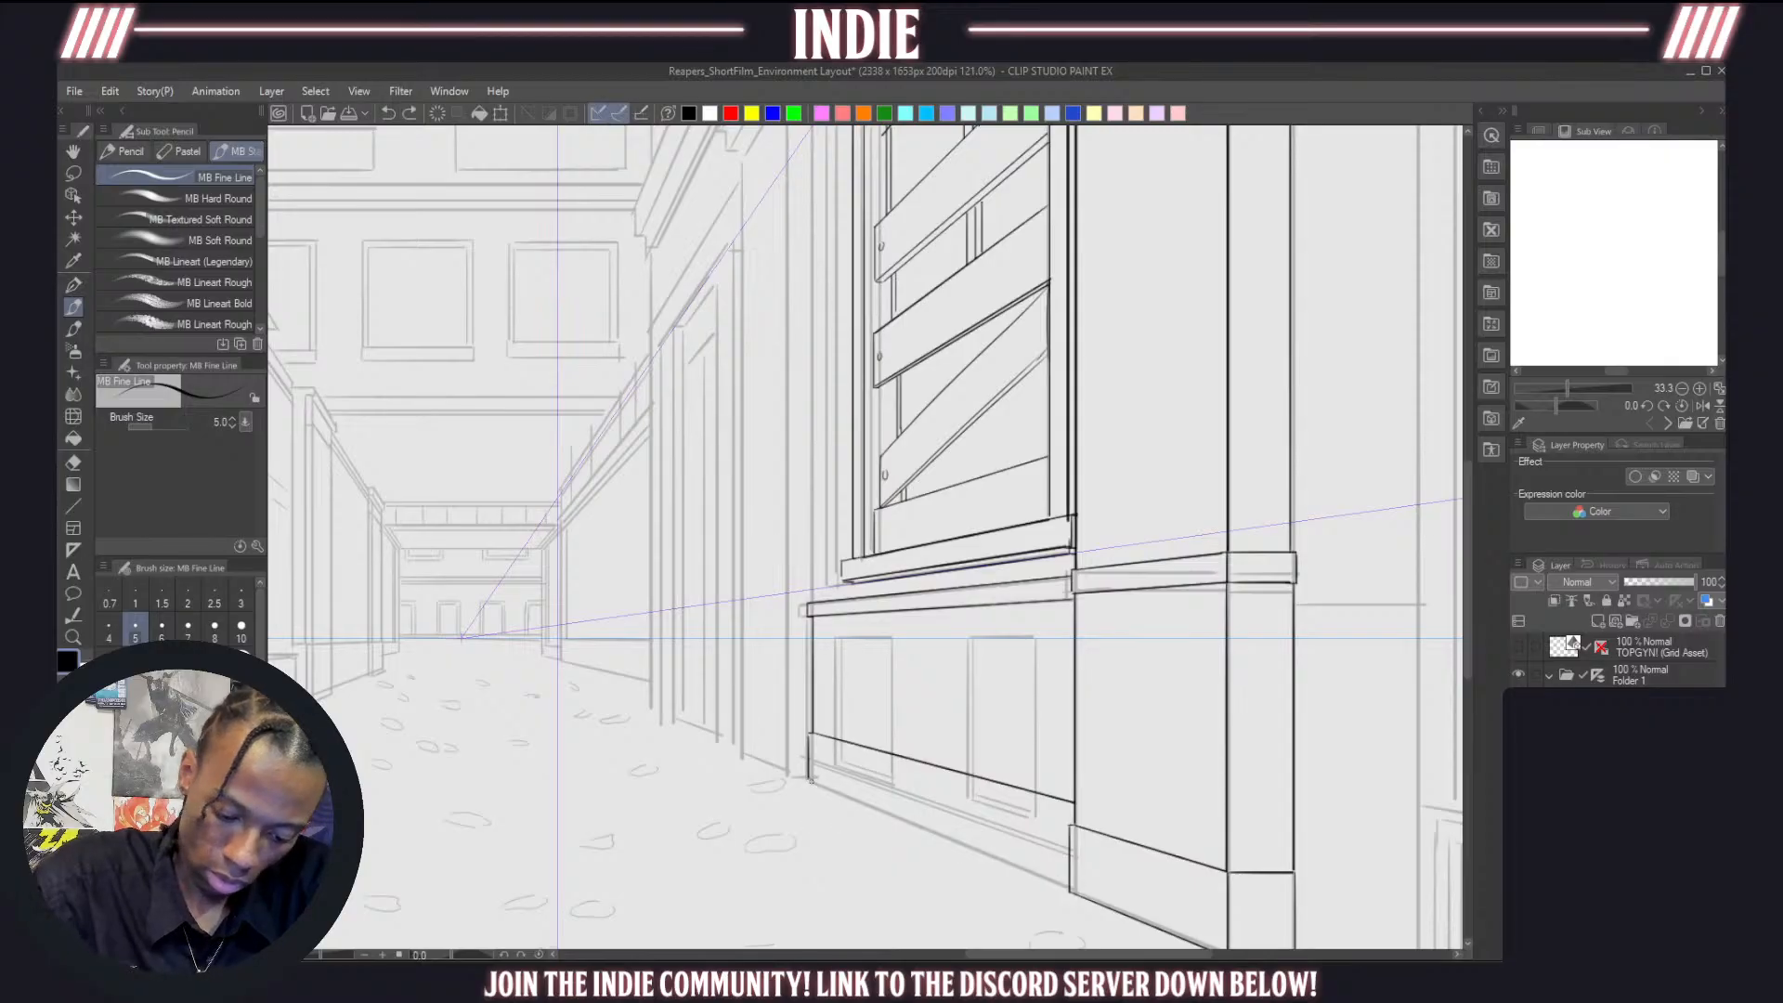
pyautogui.moveTo(811, 780); pyautogui.dragTo(1054, 880)
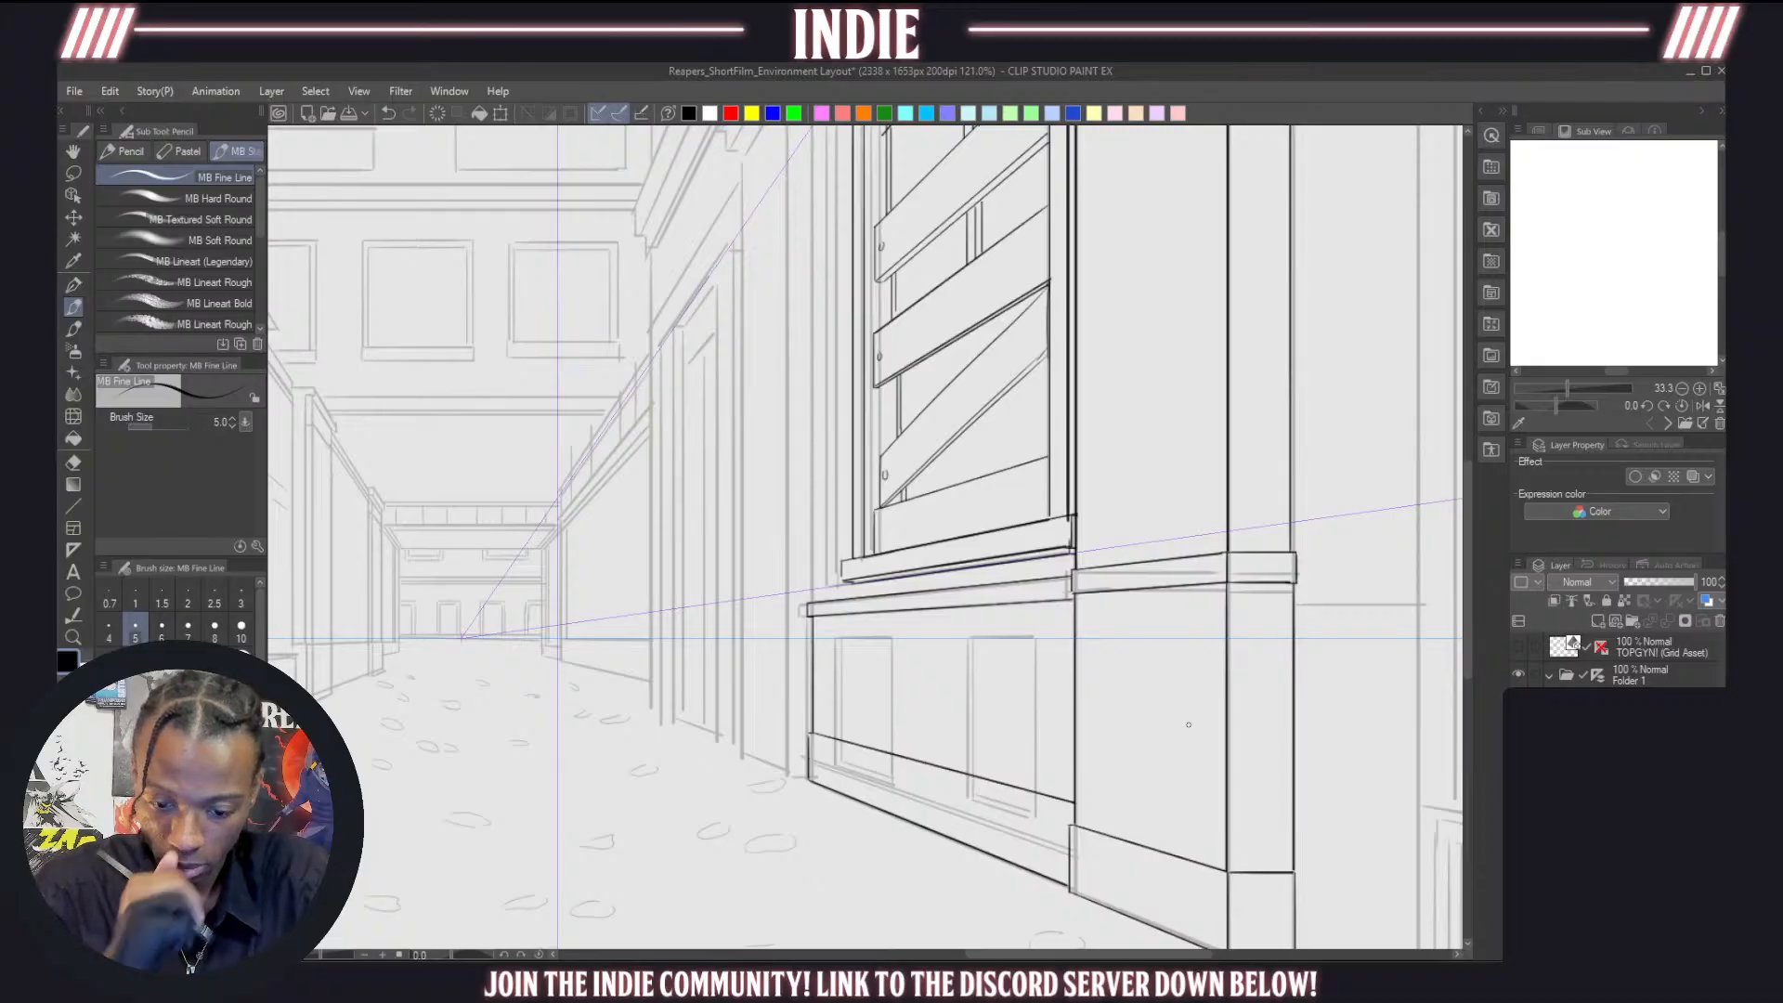
pyautogui.scroll(-5, 1189, 724)
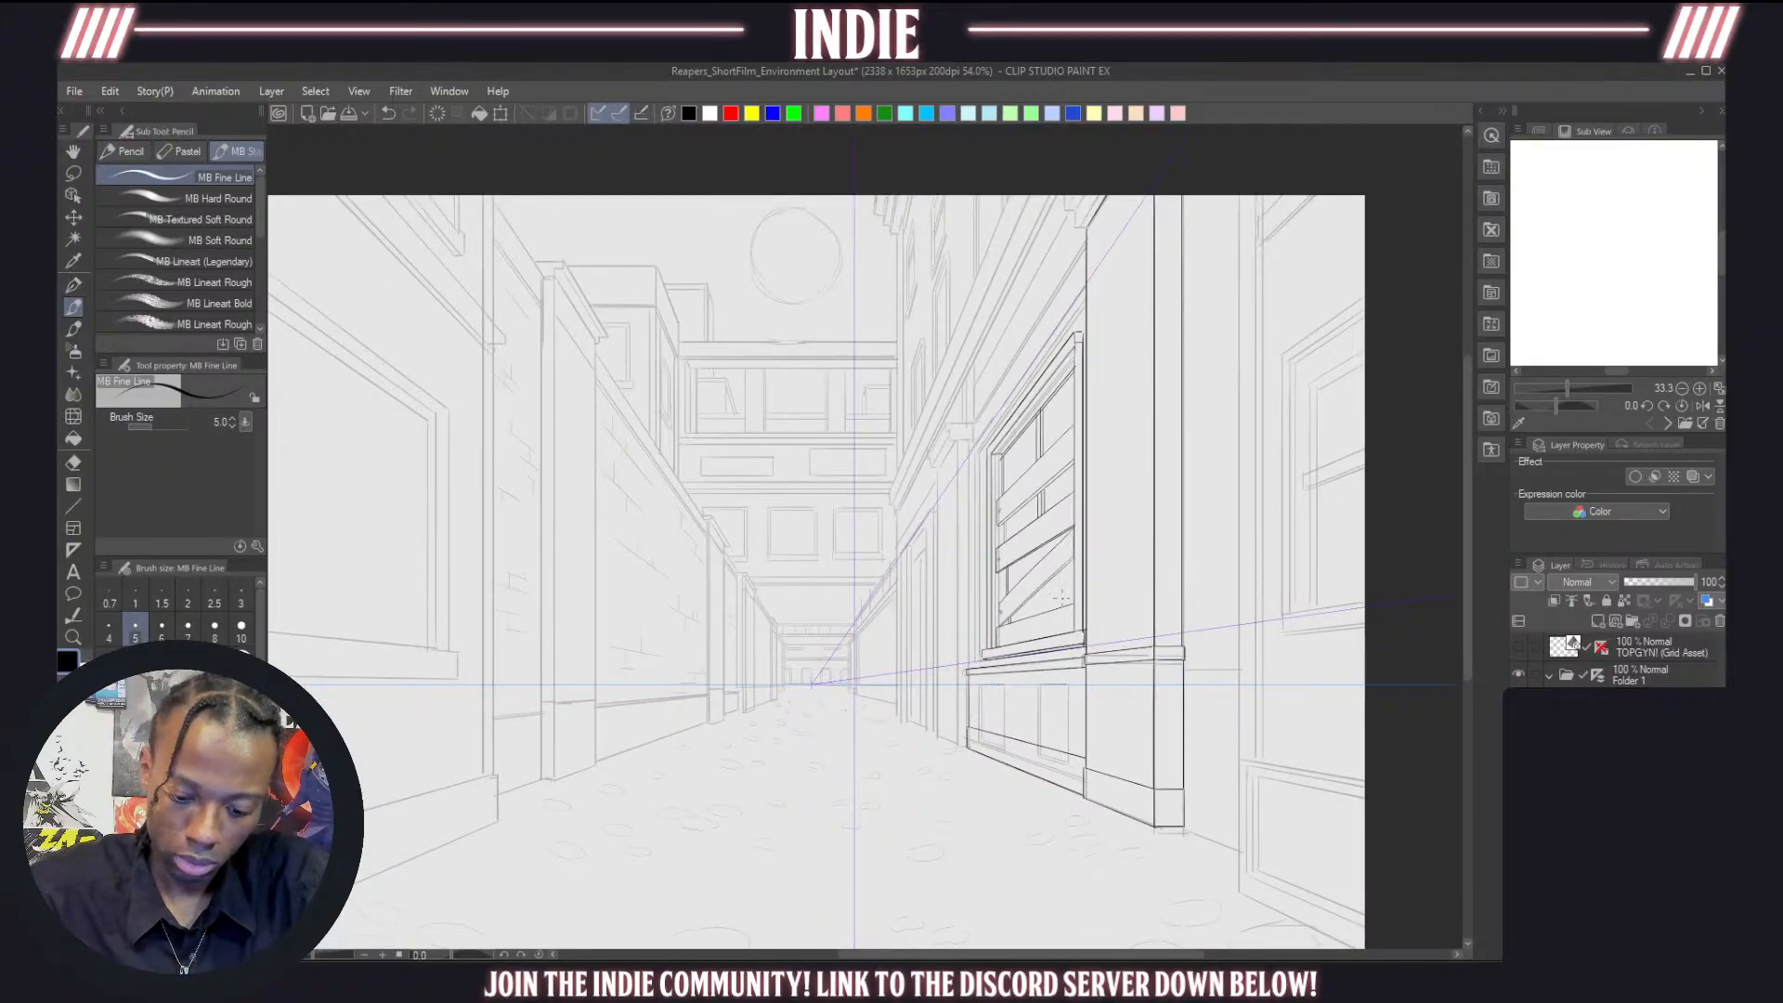
pyautogui.scroll(-2, 1060, 552)
pyautogui.scroll(1, 1069, 511)
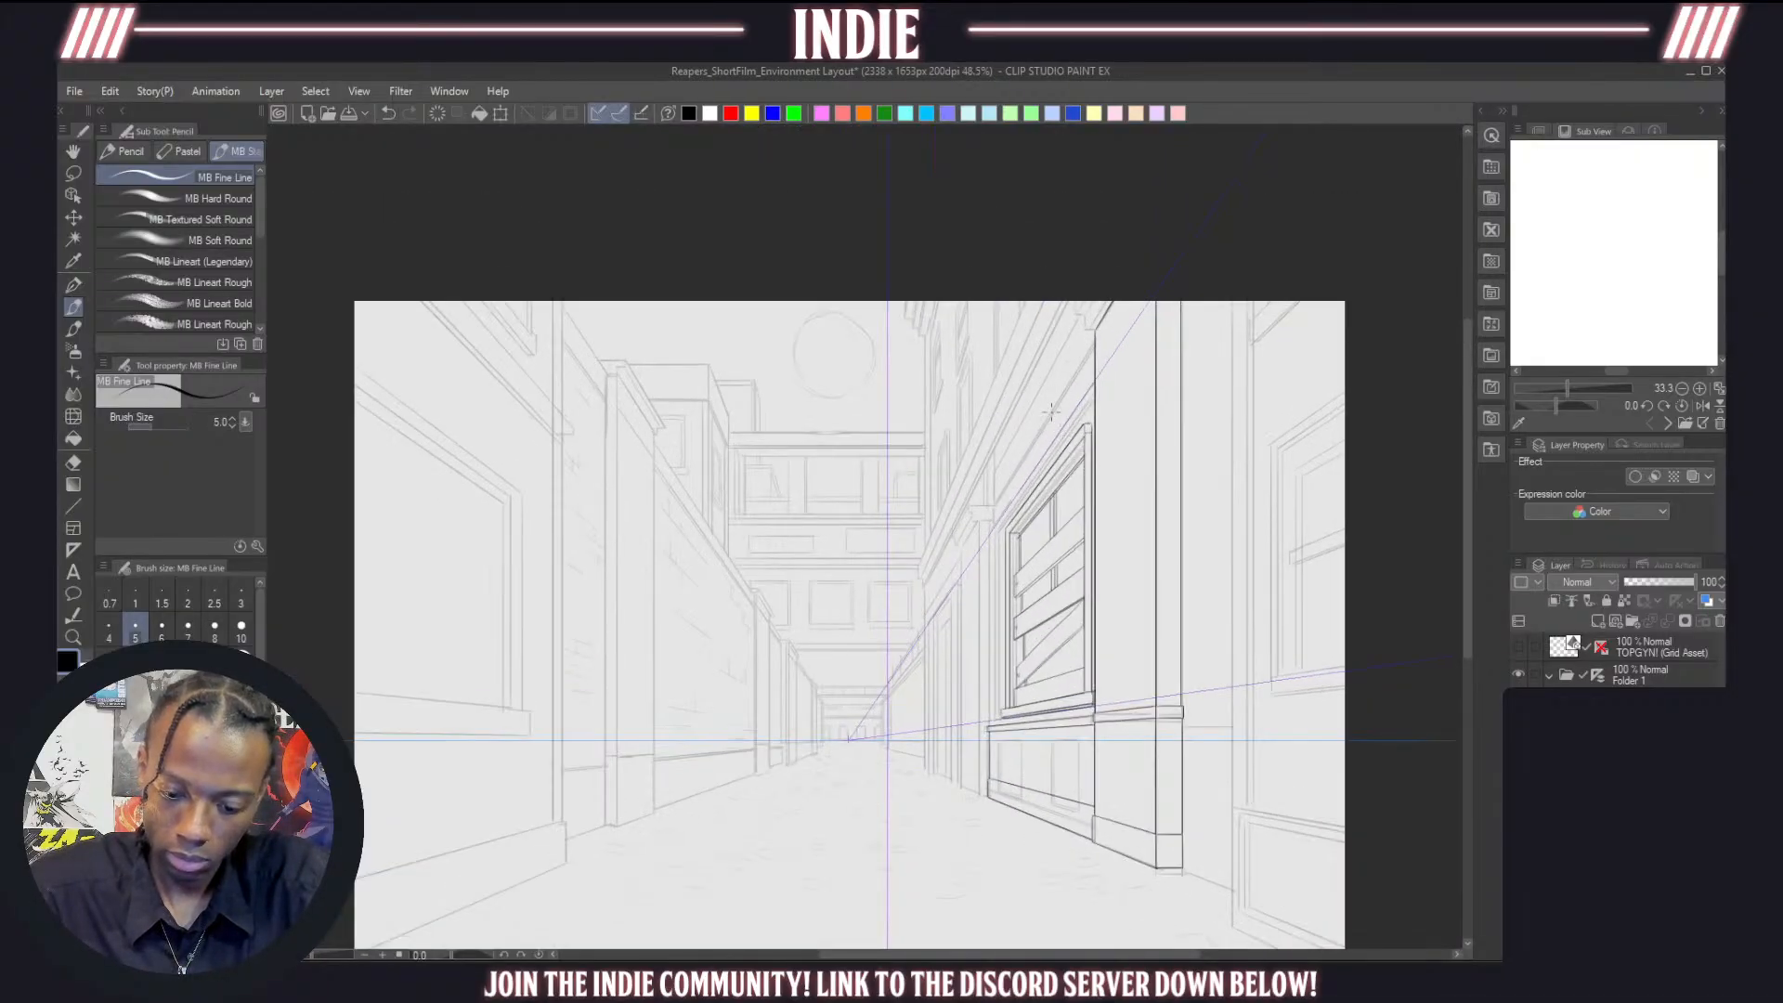
pyautogui.scroll(1, 1073, 482)
pyautogui.scroll(-2, 1087, 488)
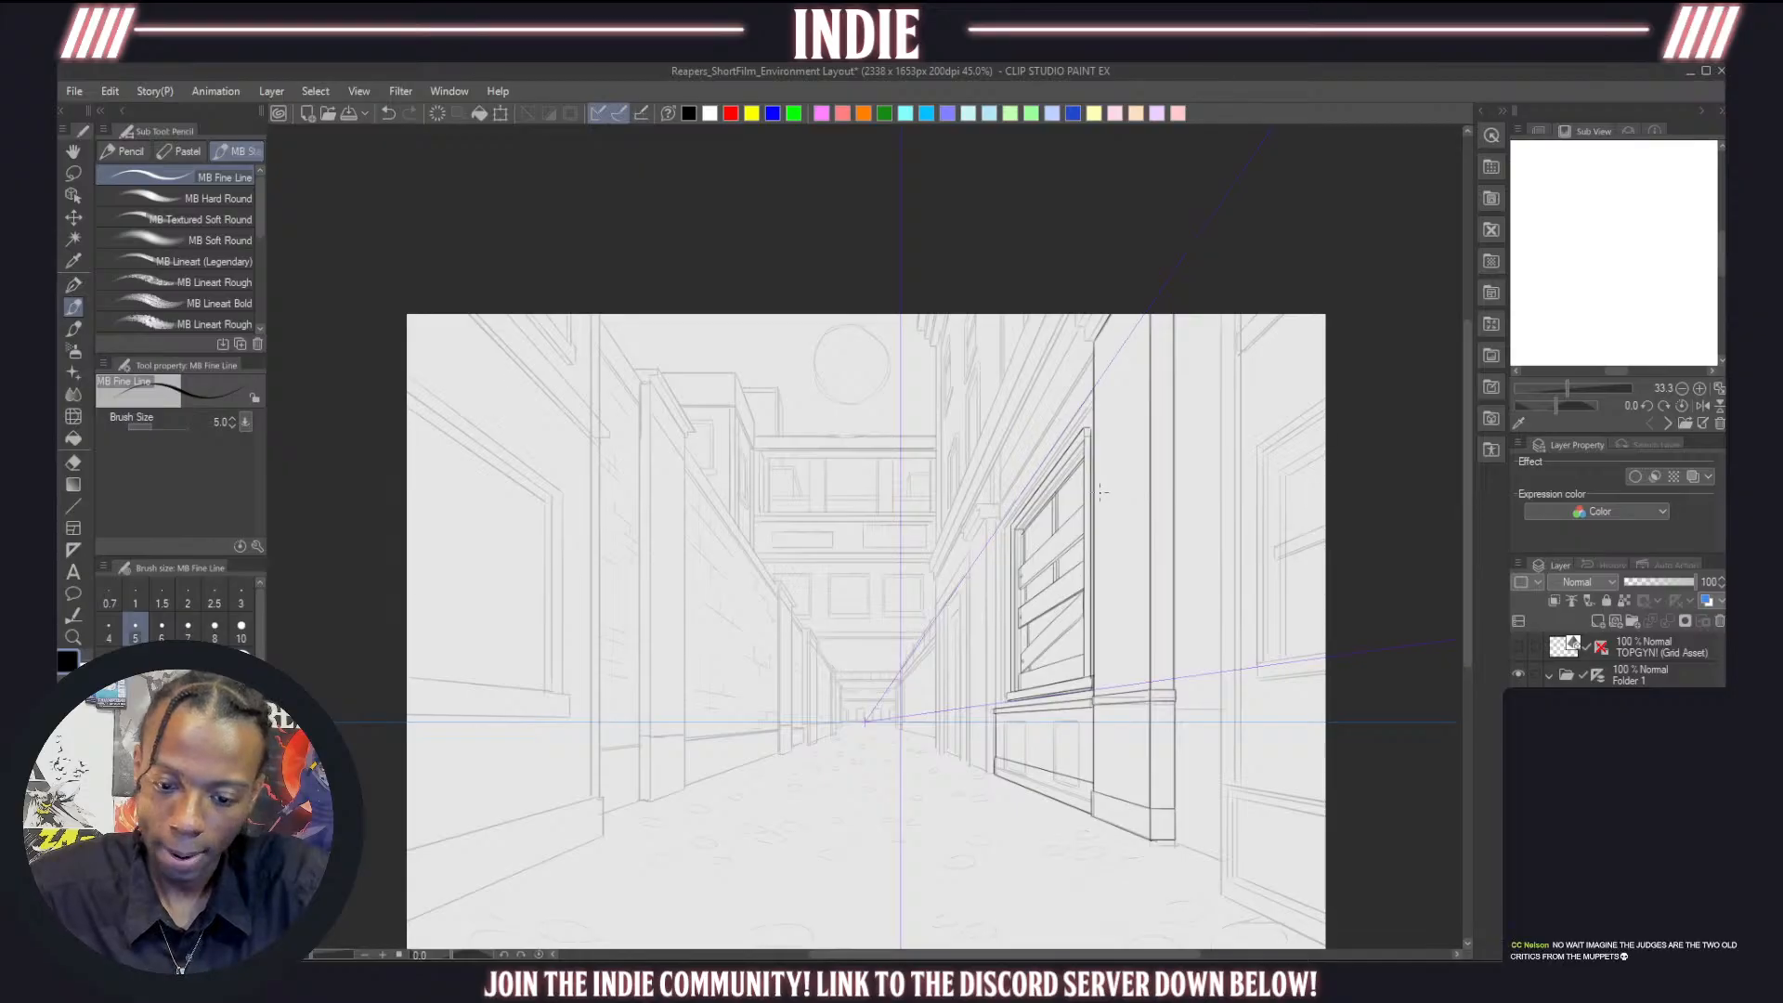
pyautogui.scroll(1, 1053, 512)
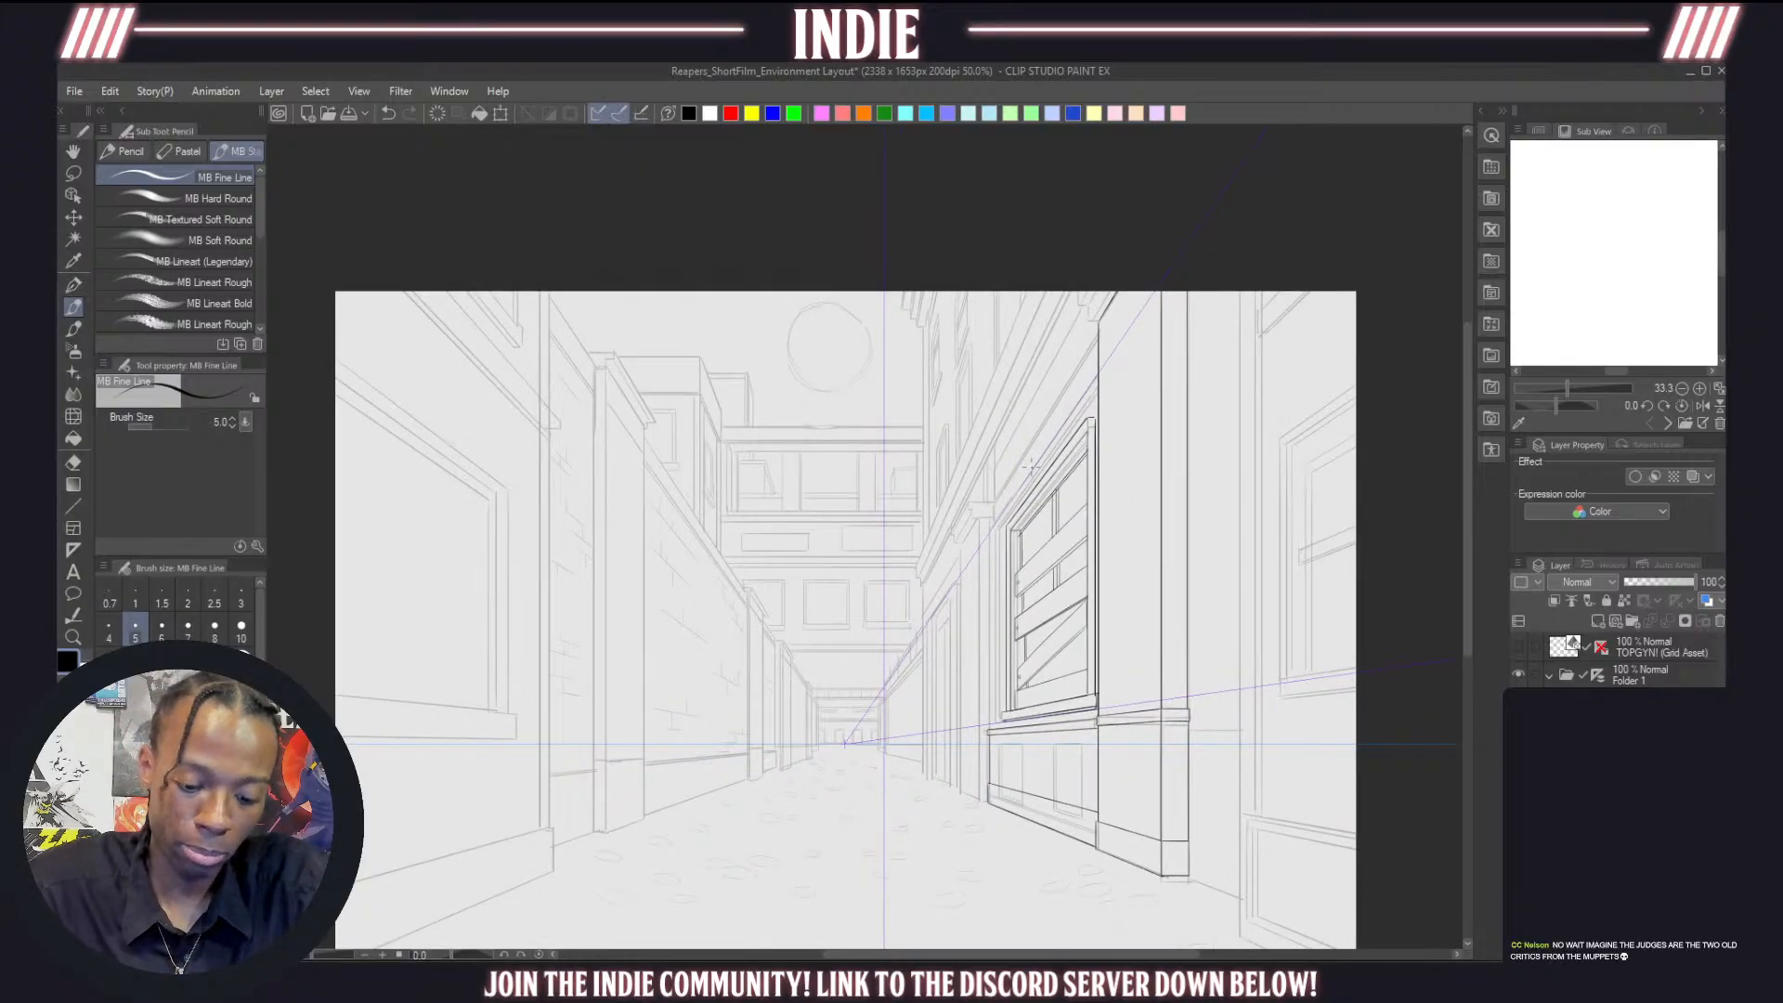
pyautogui.scroll(1, 1003, 441)
pyautogui.scroll(1, 1089, 656)
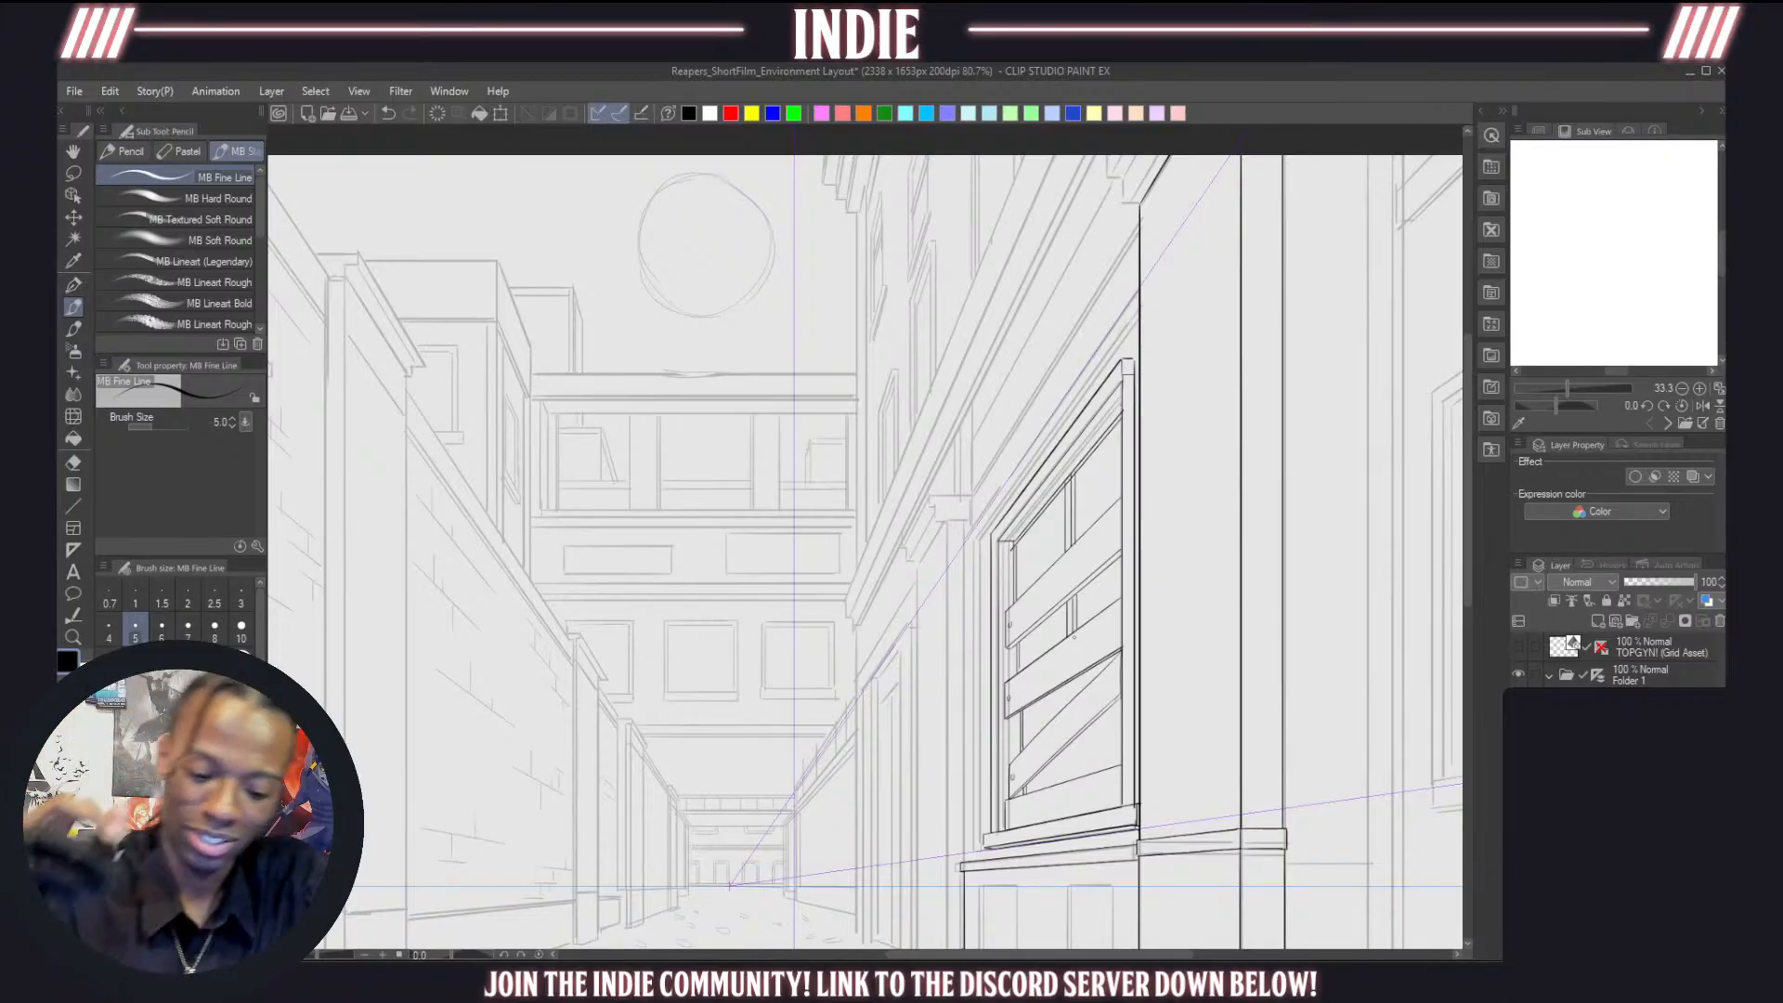
pyautogui.scroll(-1, 956, 588)
pyautogui.scroll(-1, 955, 589)
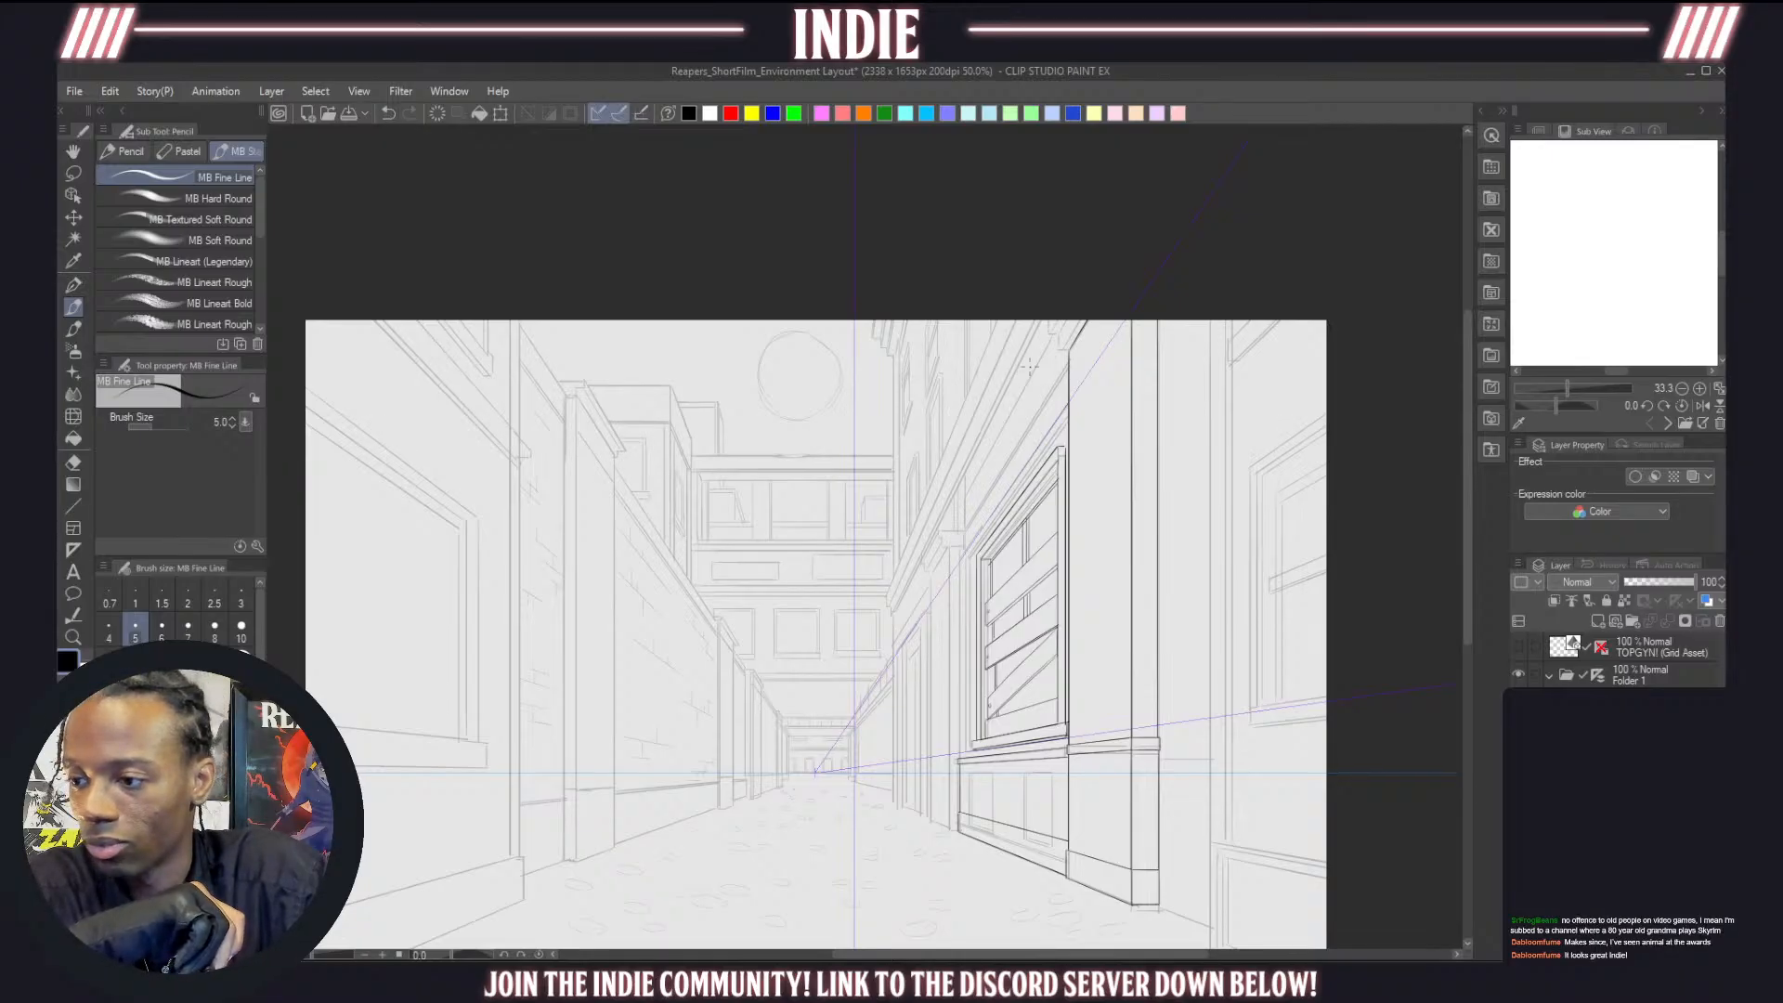
pyautogui.scroll(-1, 1012, 433)
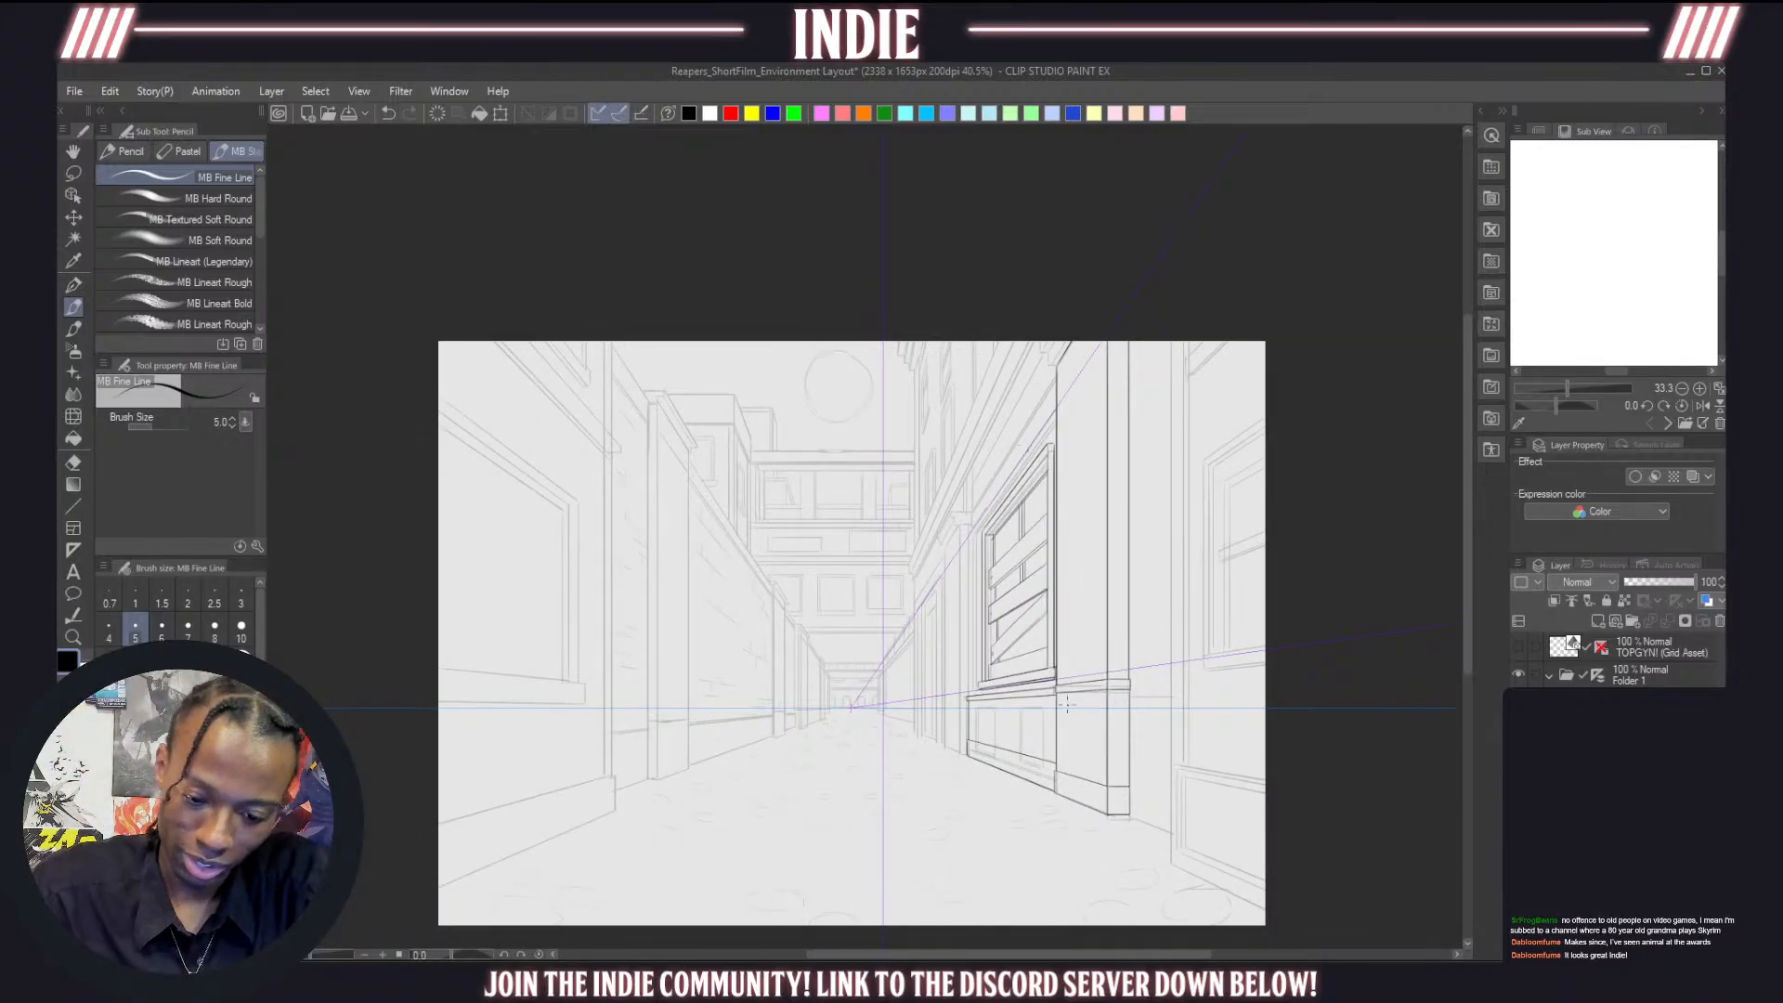
pyautogui.scroll(1, 1050, 706)
pyautogui.scroll(-1, 1051, 712)
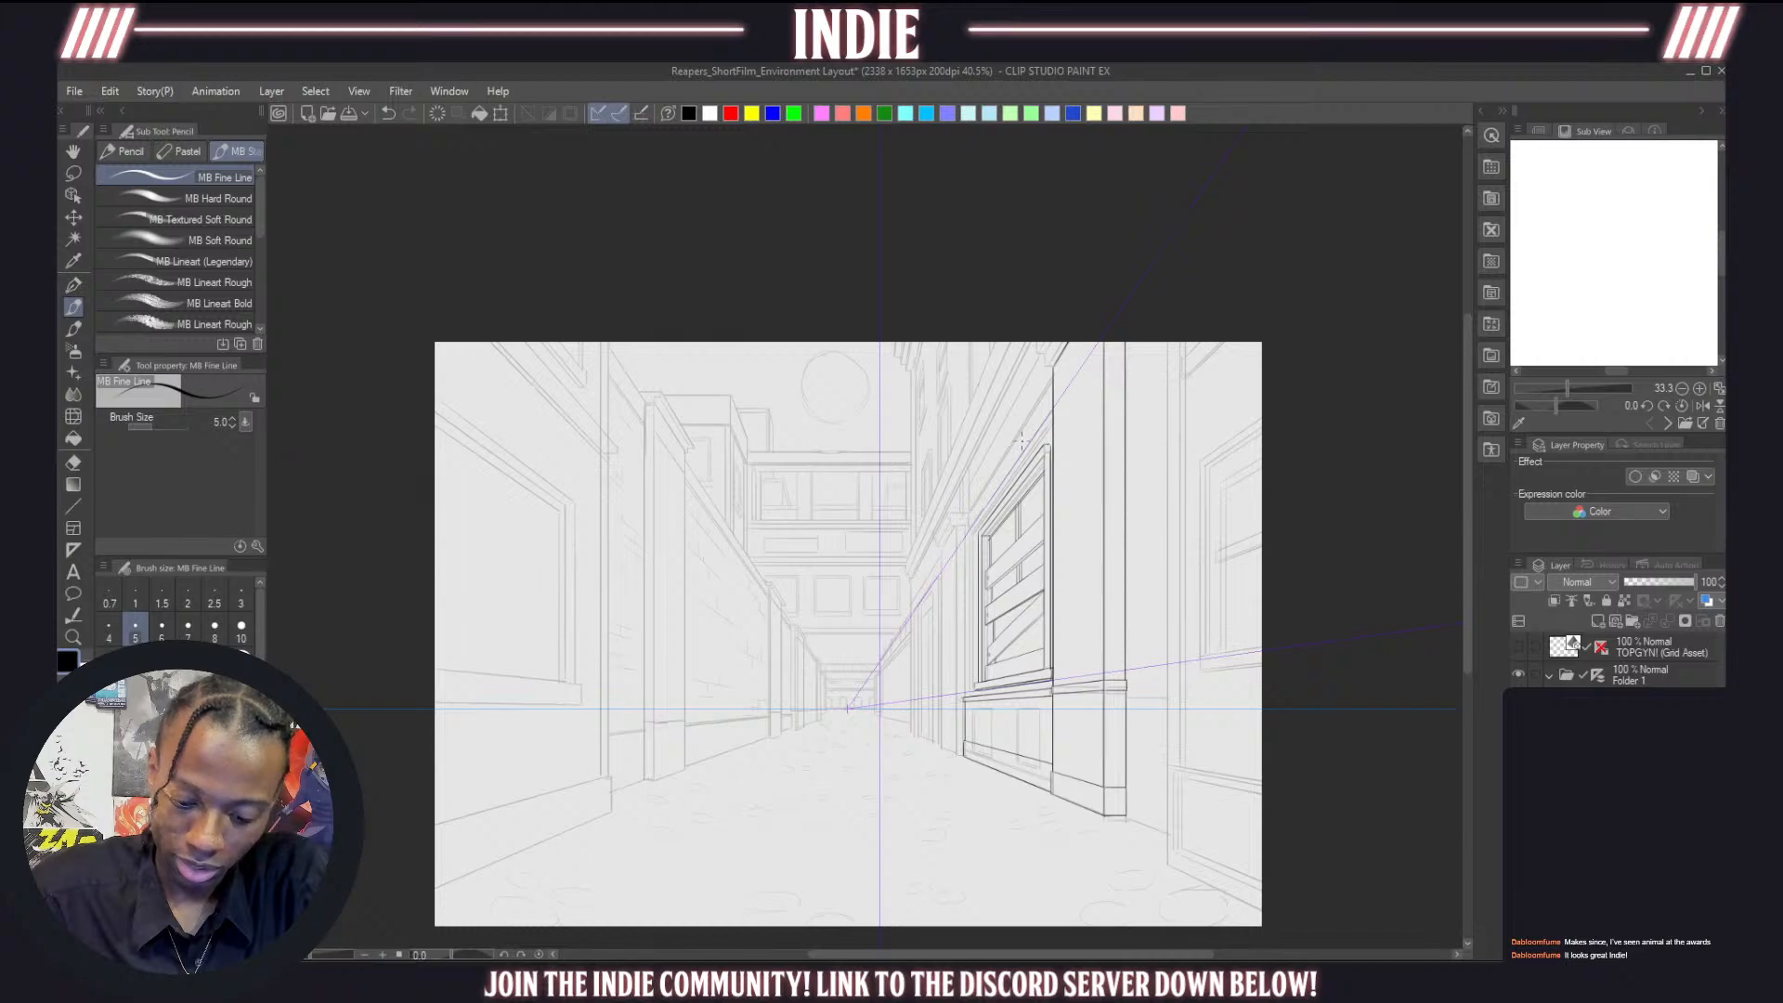
pyautogui.scroll(3, 1022, 442)
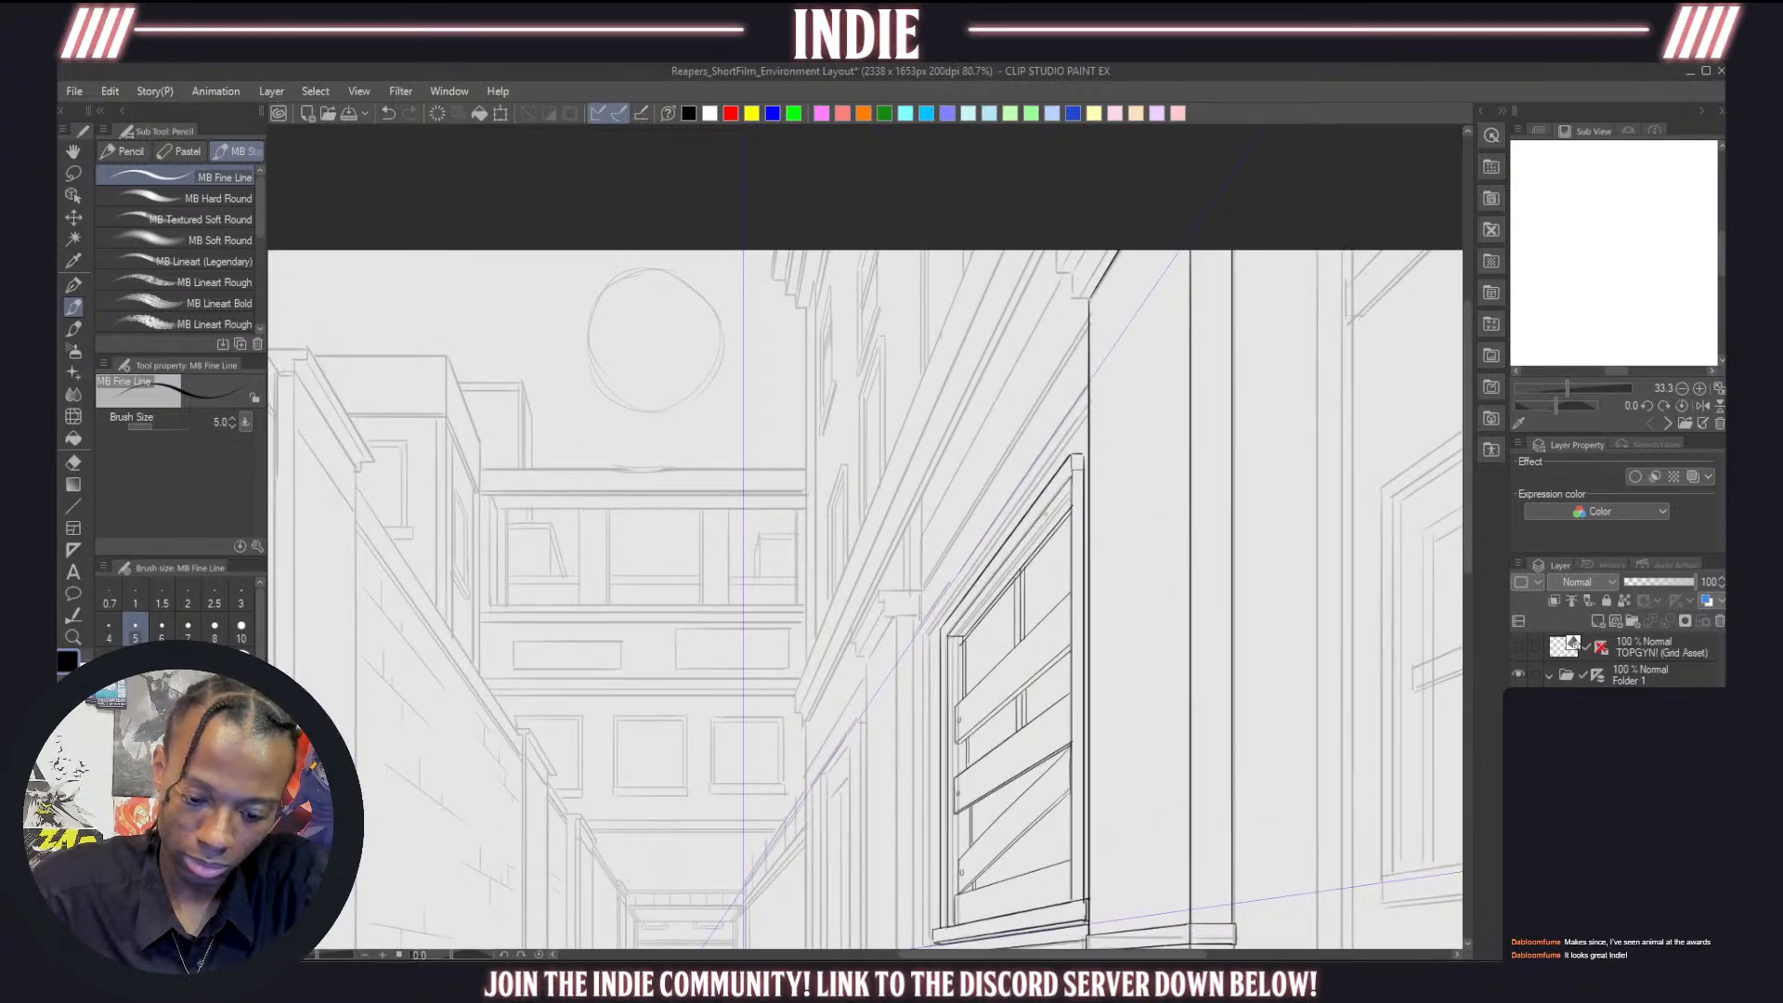
pyautogui.scroll(-3, 1059, 451)
pyautogui.scroll(1, 1059, 450)
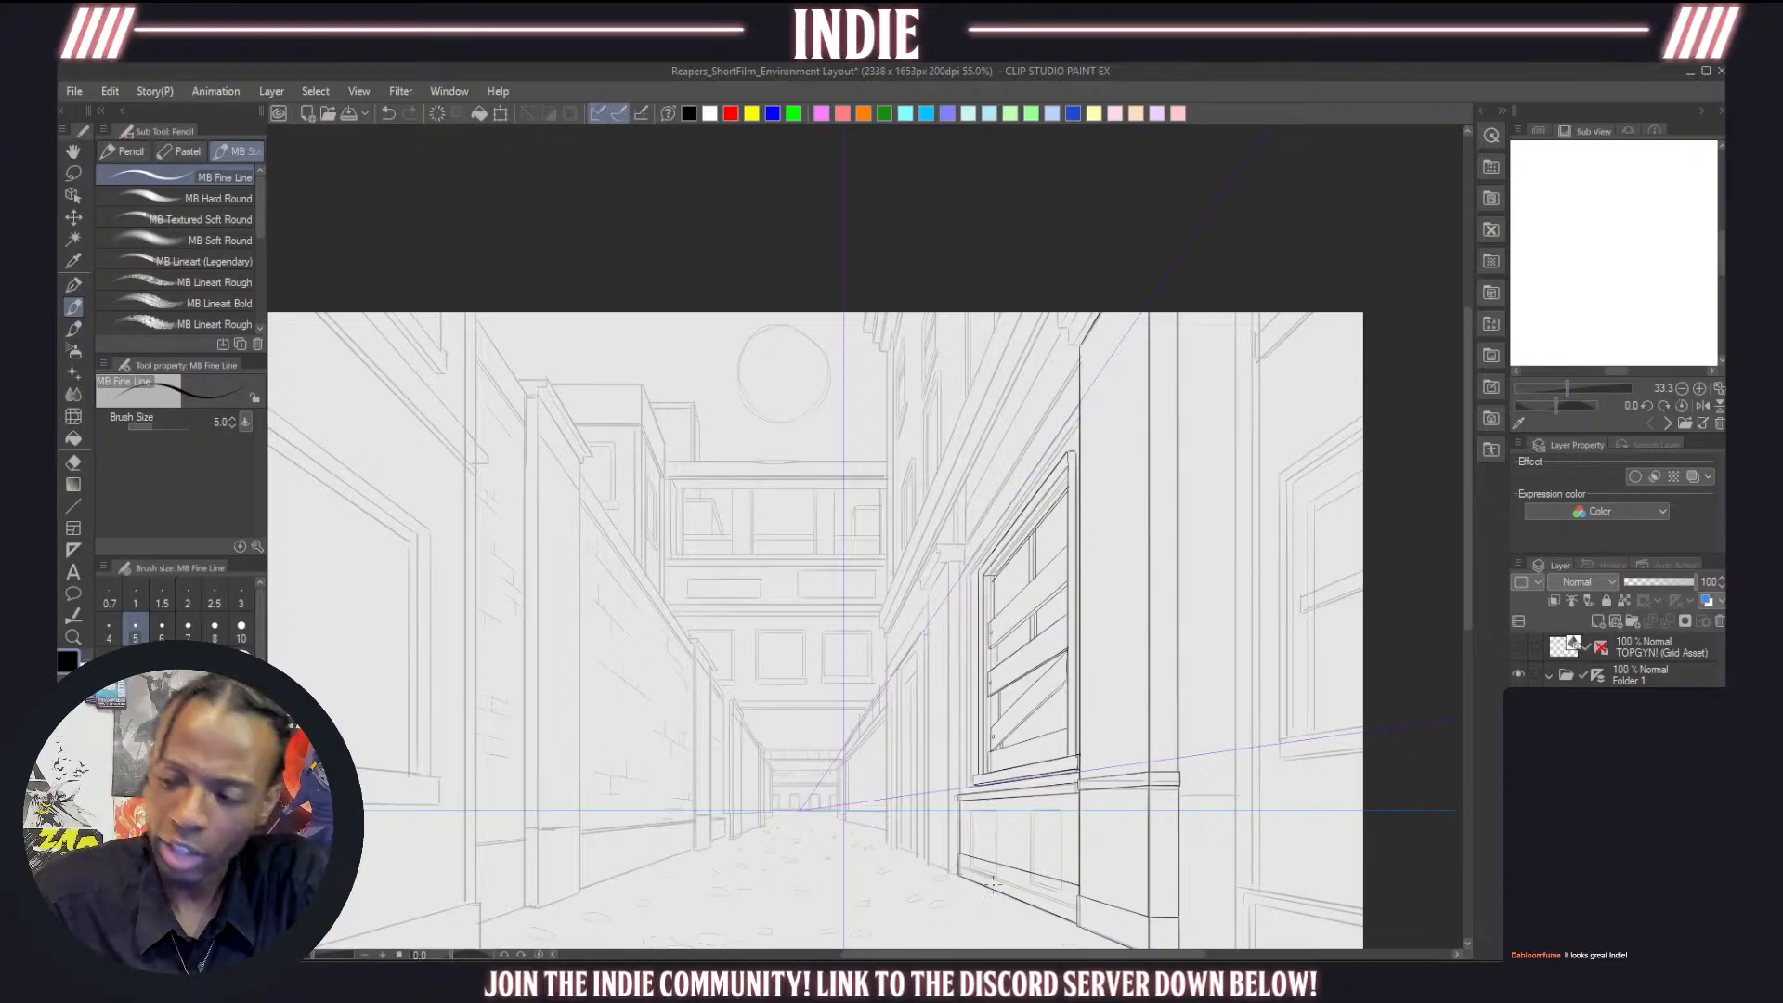
pyautogui.scroll(1, 994, 885)
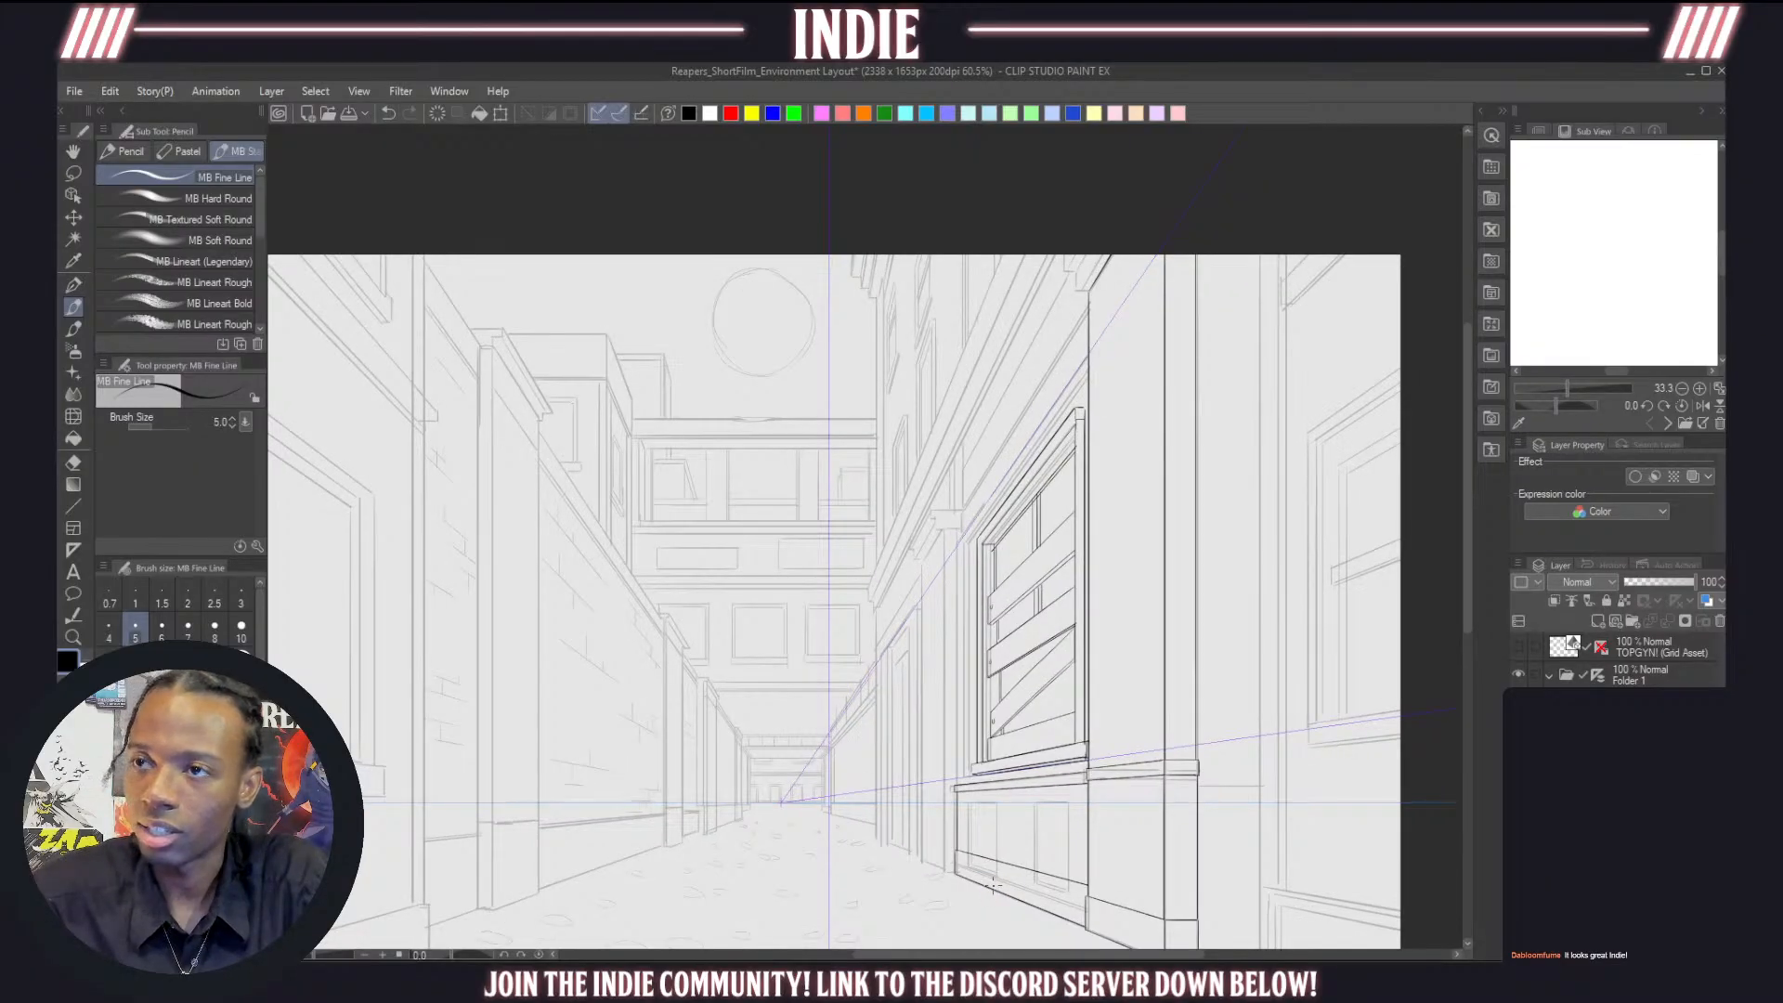
pyautogui.scroll(4, 994, 885)
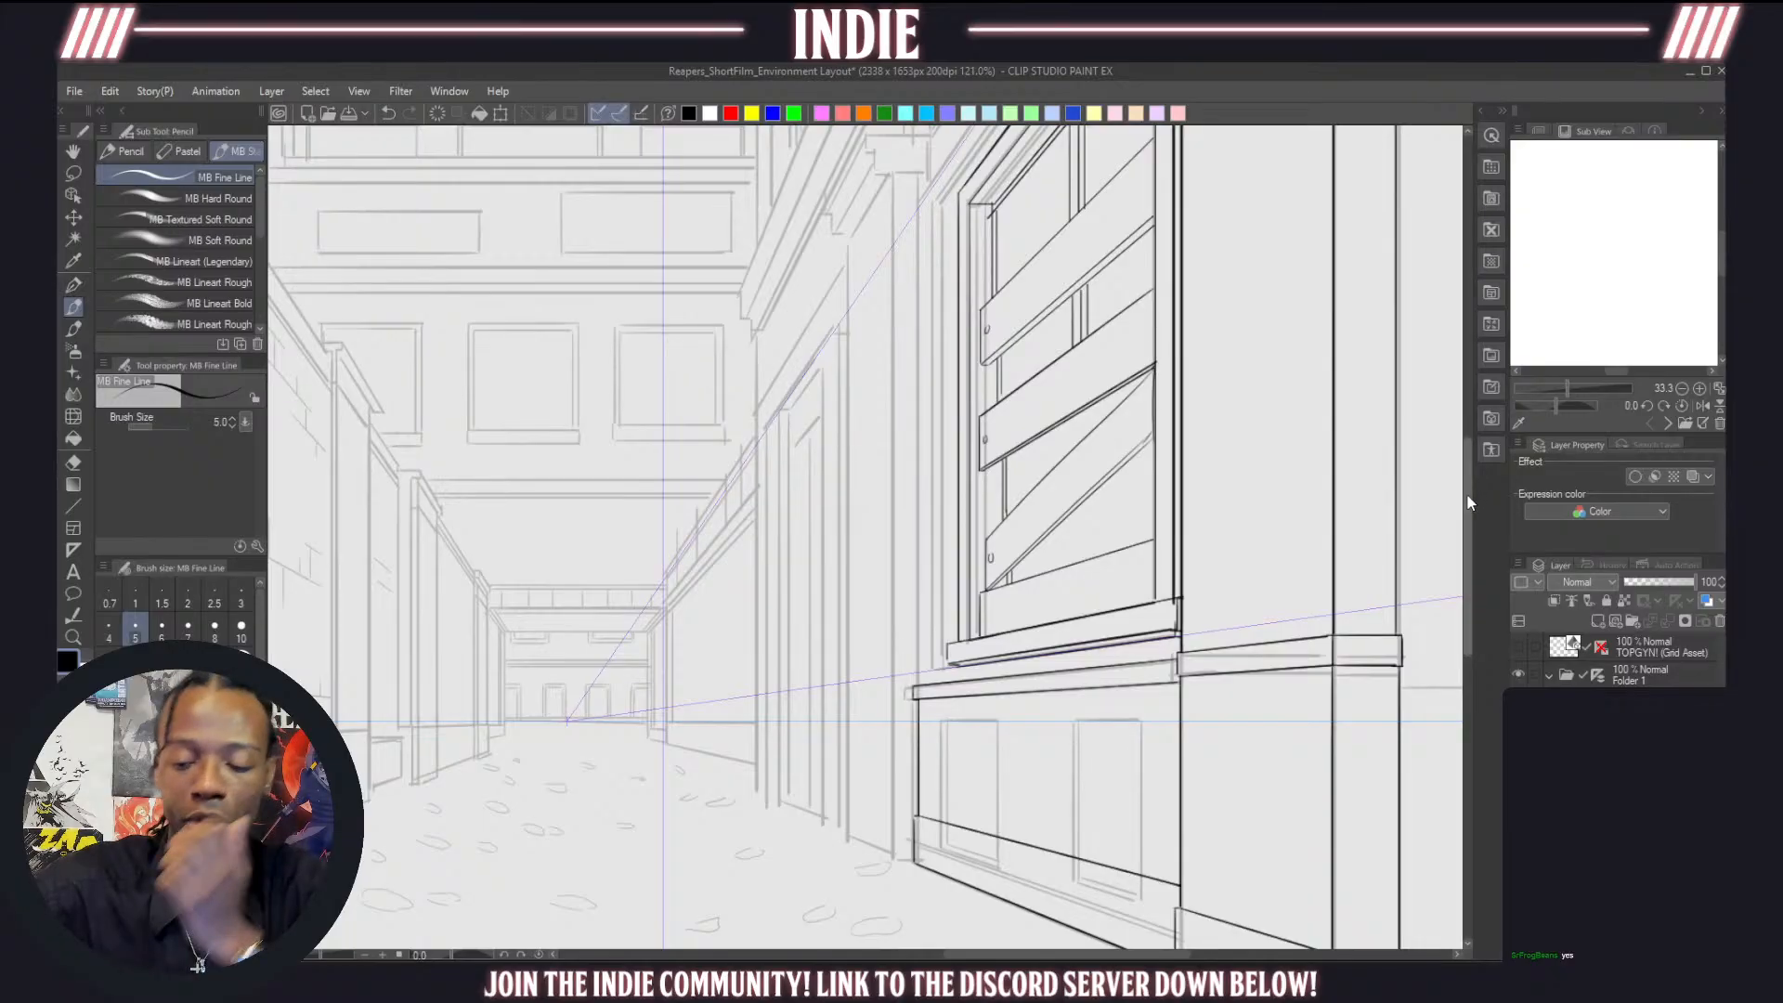
# Draw the vertical corner edge of the nearest right-hand building, from its low base panel up to the canvas's upper edge
pyautogui.moveTo(1468, 495); pyautogui.dragTo(1468, 552)
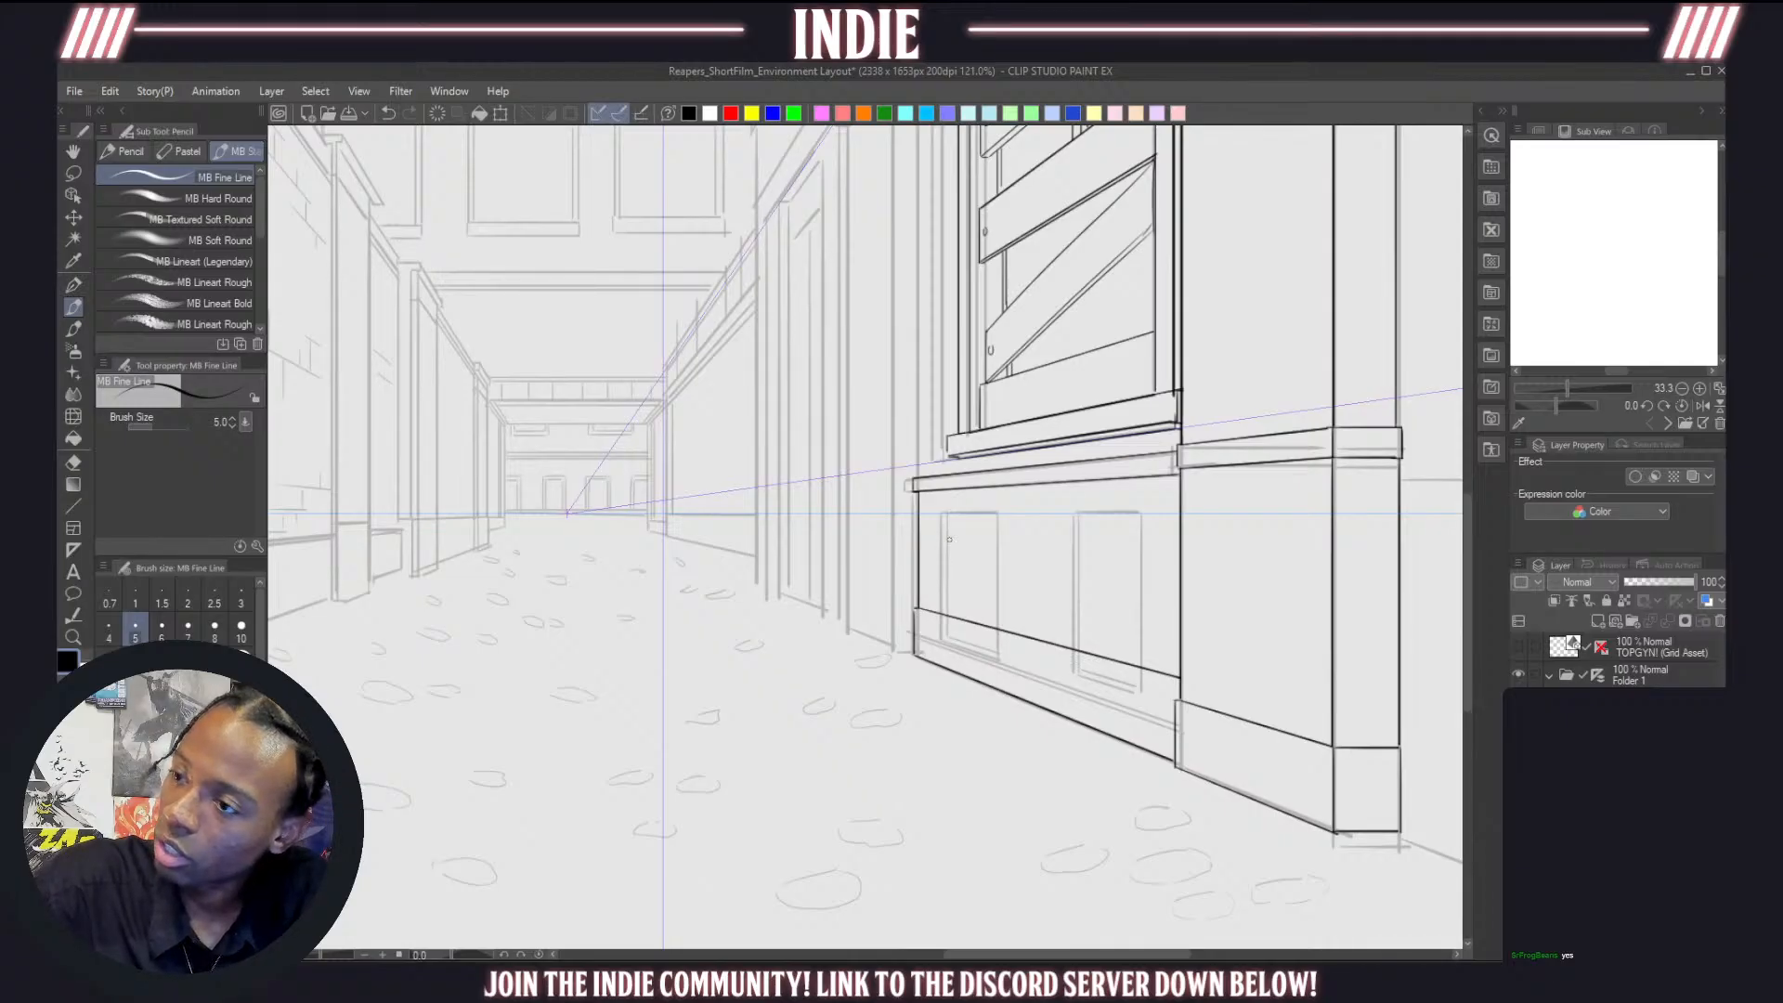
pyautogui.scroll(-5, 873, 602)
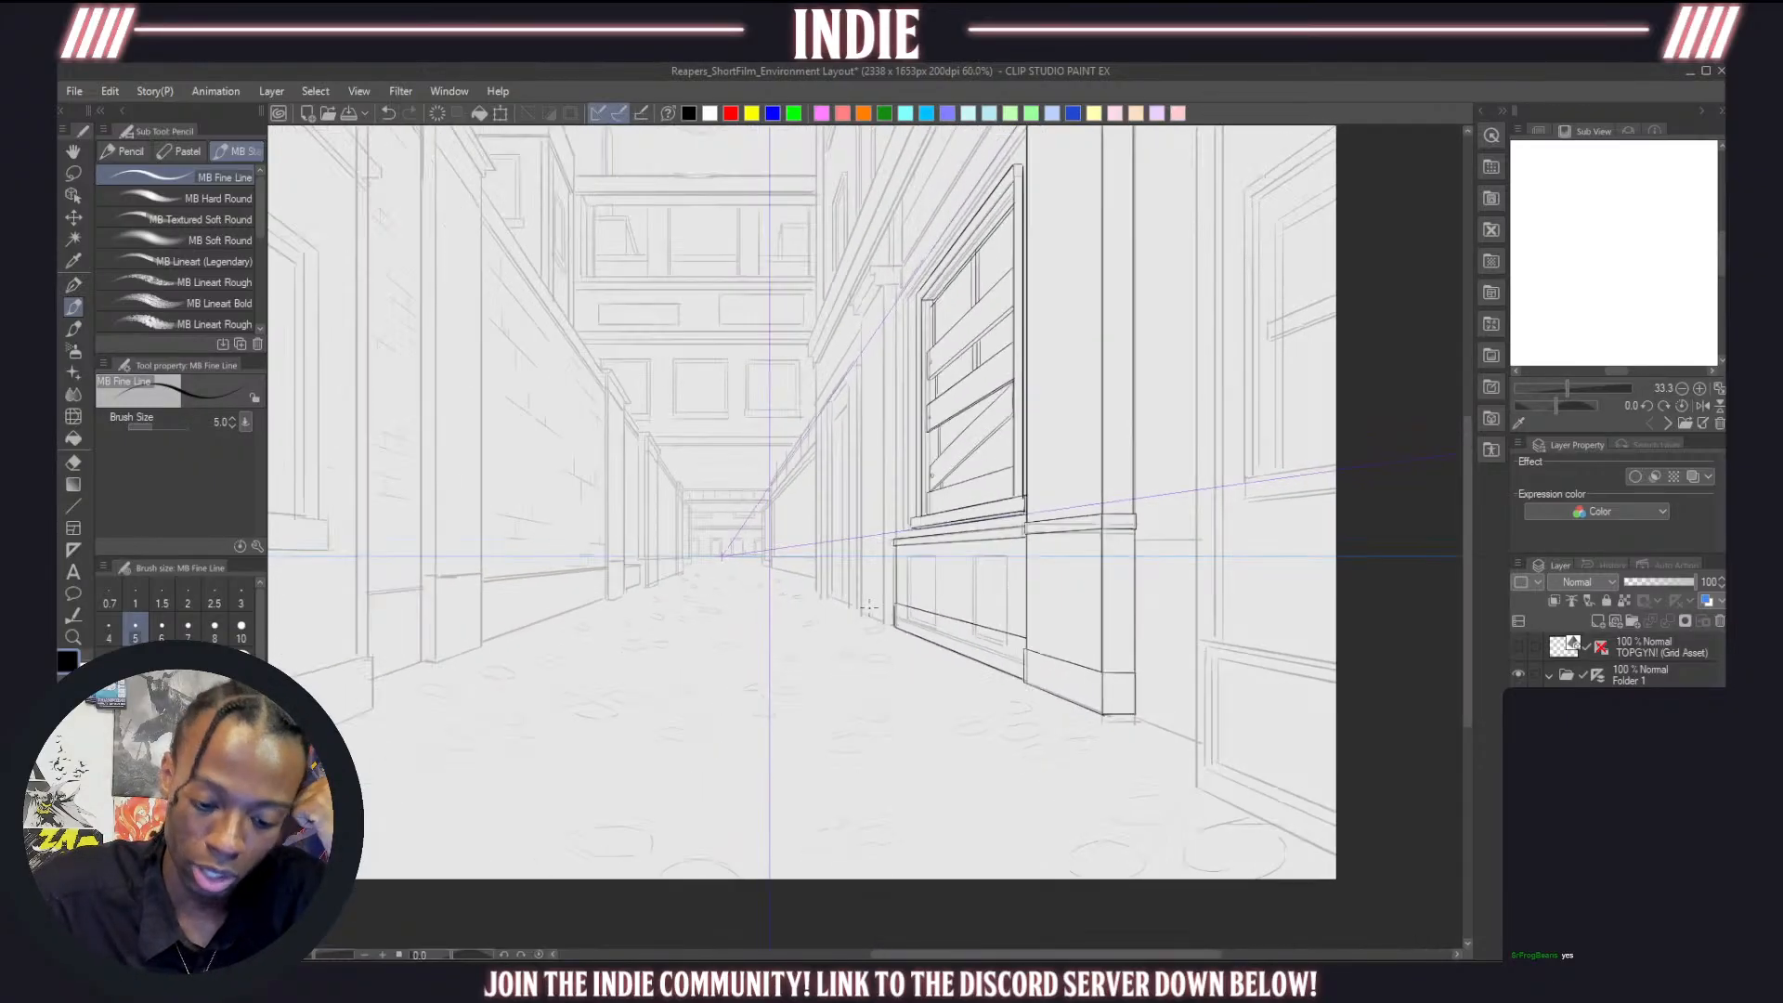
pyautogui.scroll(-2, 1069, 510)
pyautogui.scroll(2, 1090, 400)
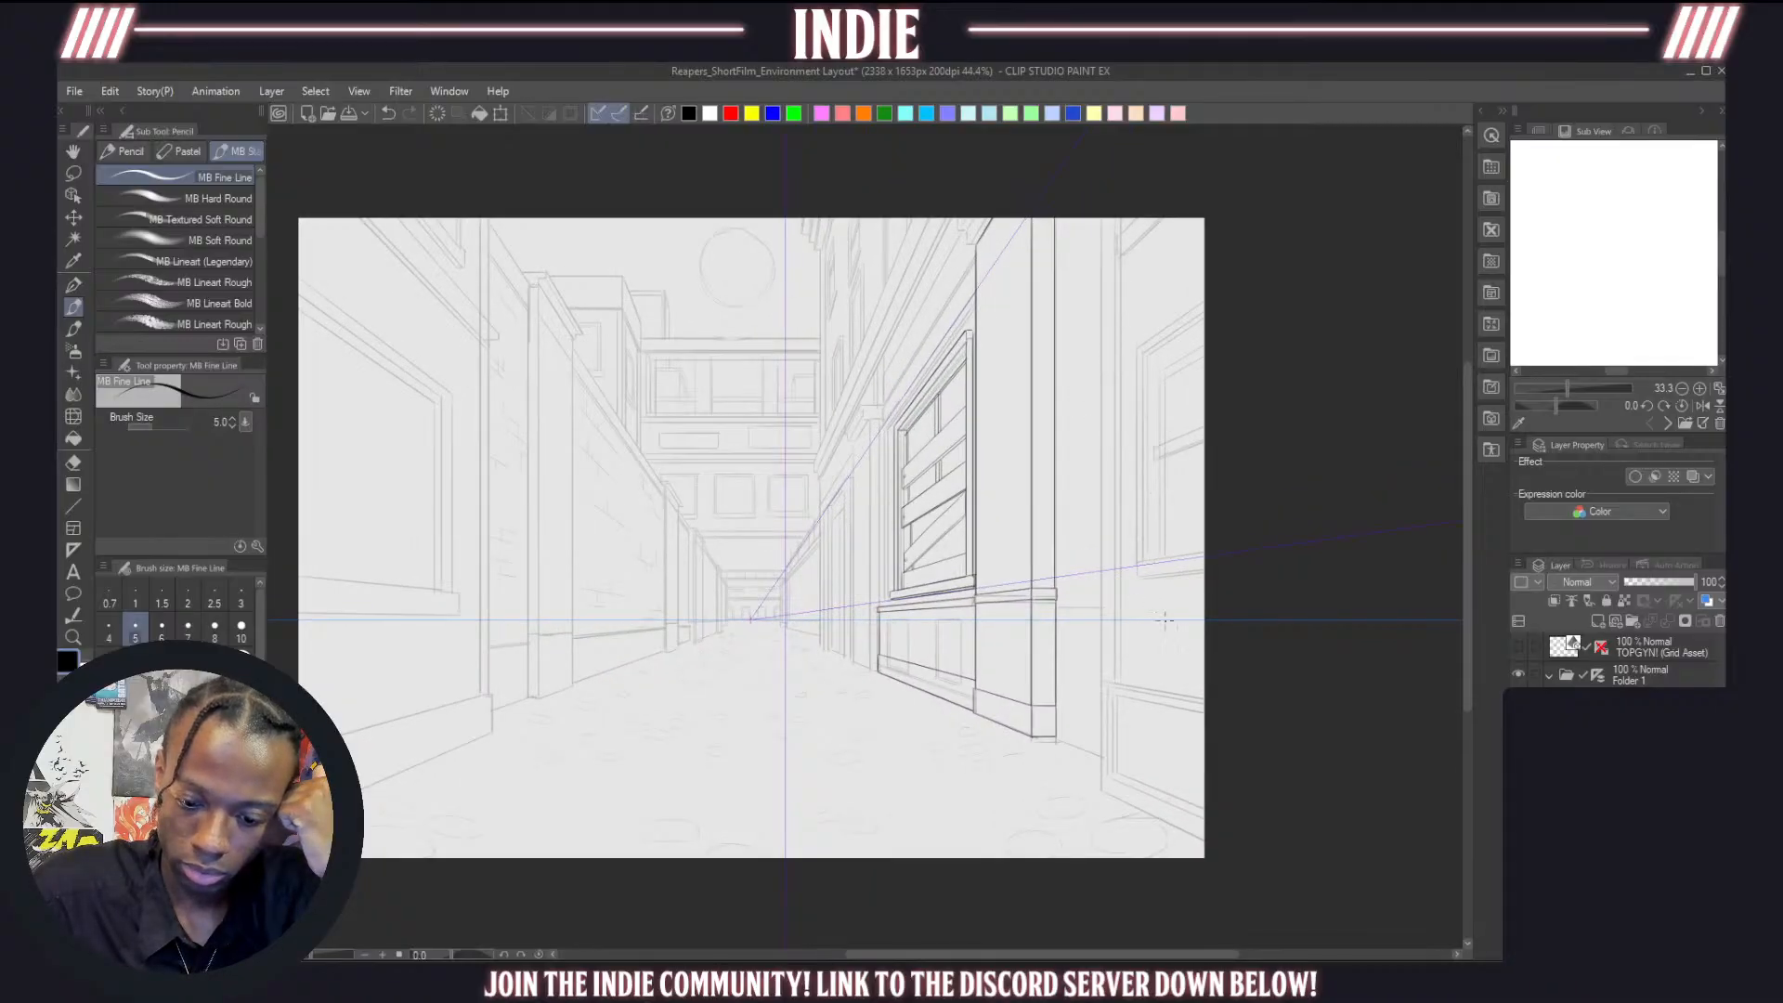
pyautogui.scroll(1, 1166, 621)
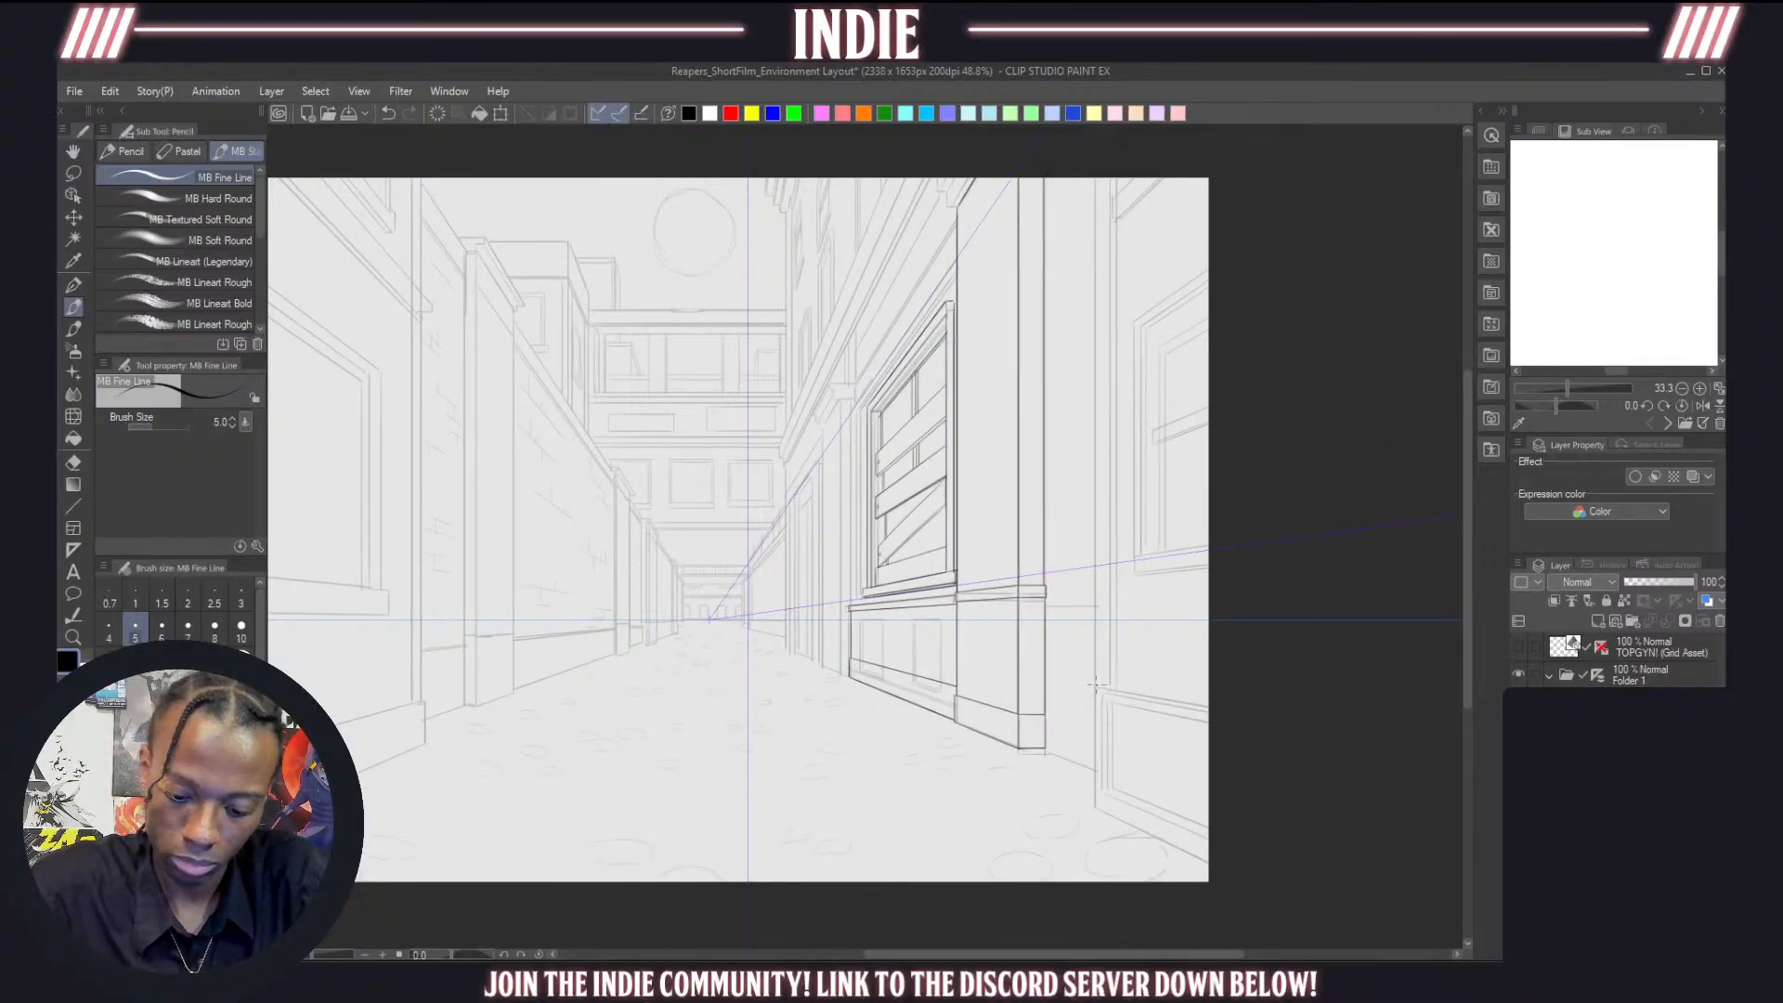
pyautogui.moveTo(1096, 669); pyautogui.dragTo(1096, 178)
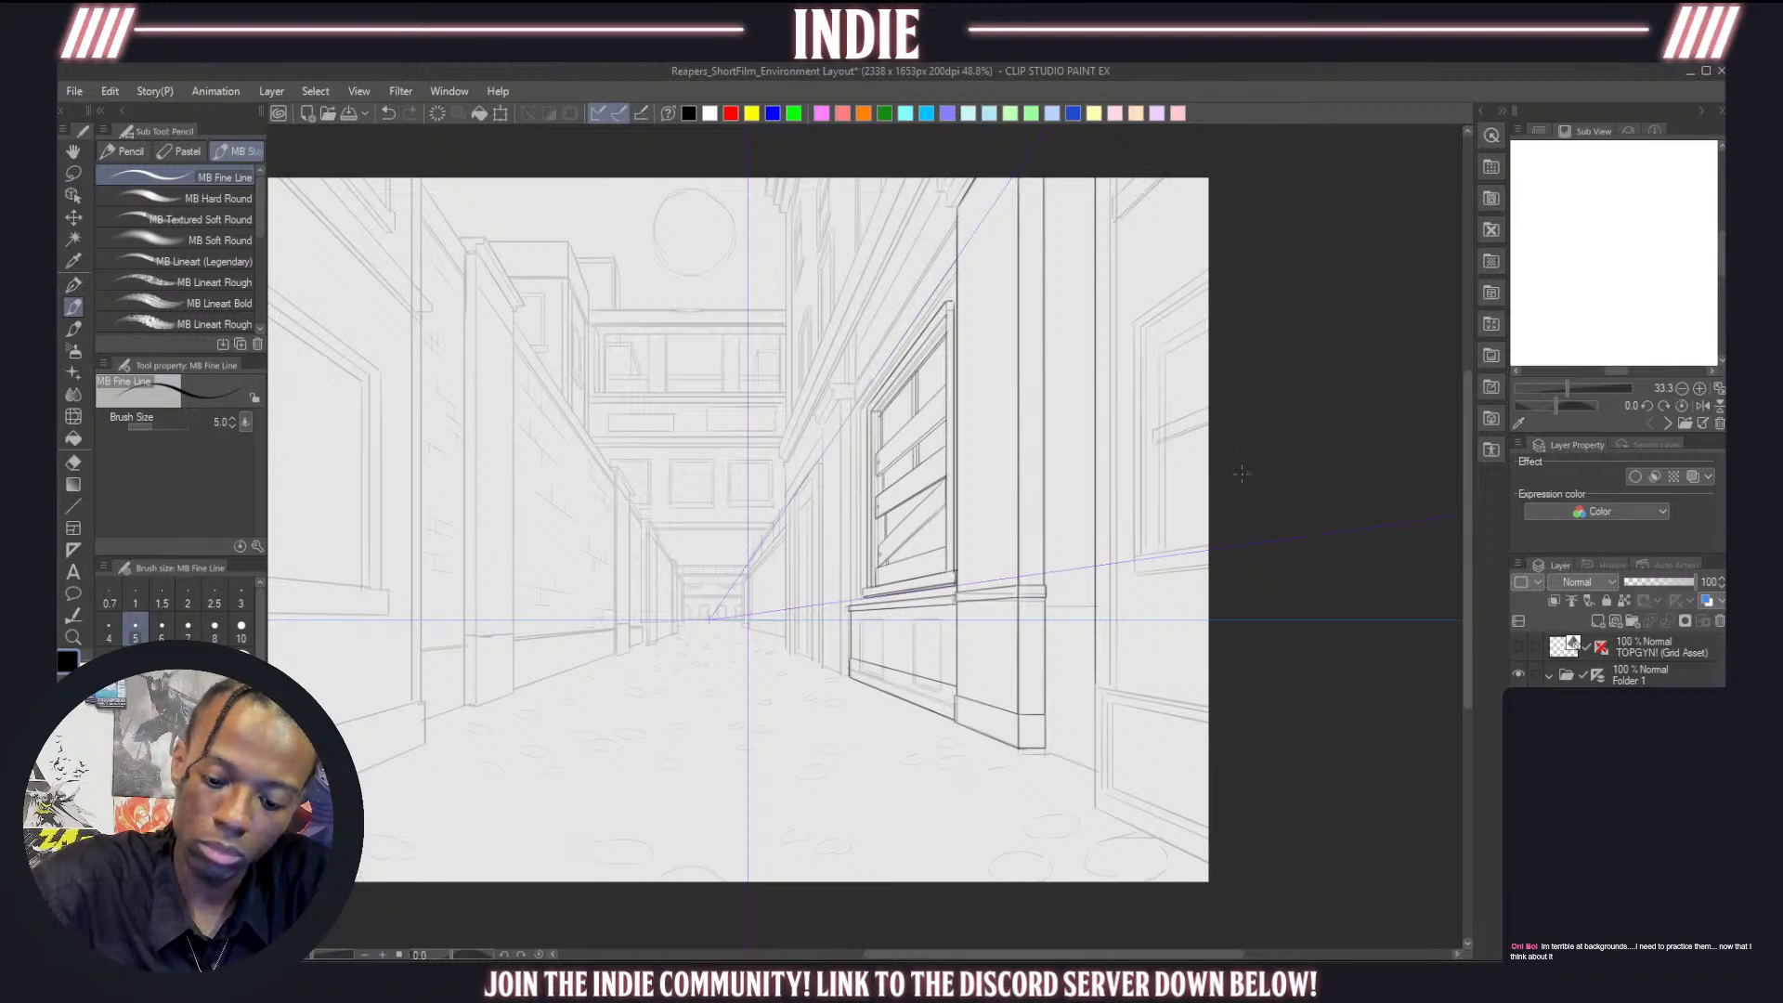
# Draw the nearest building's base panel with its far vertical edge and the slanted ground line running to the canvas's right edge
pyautogui.scroll(6, 1126, 797)
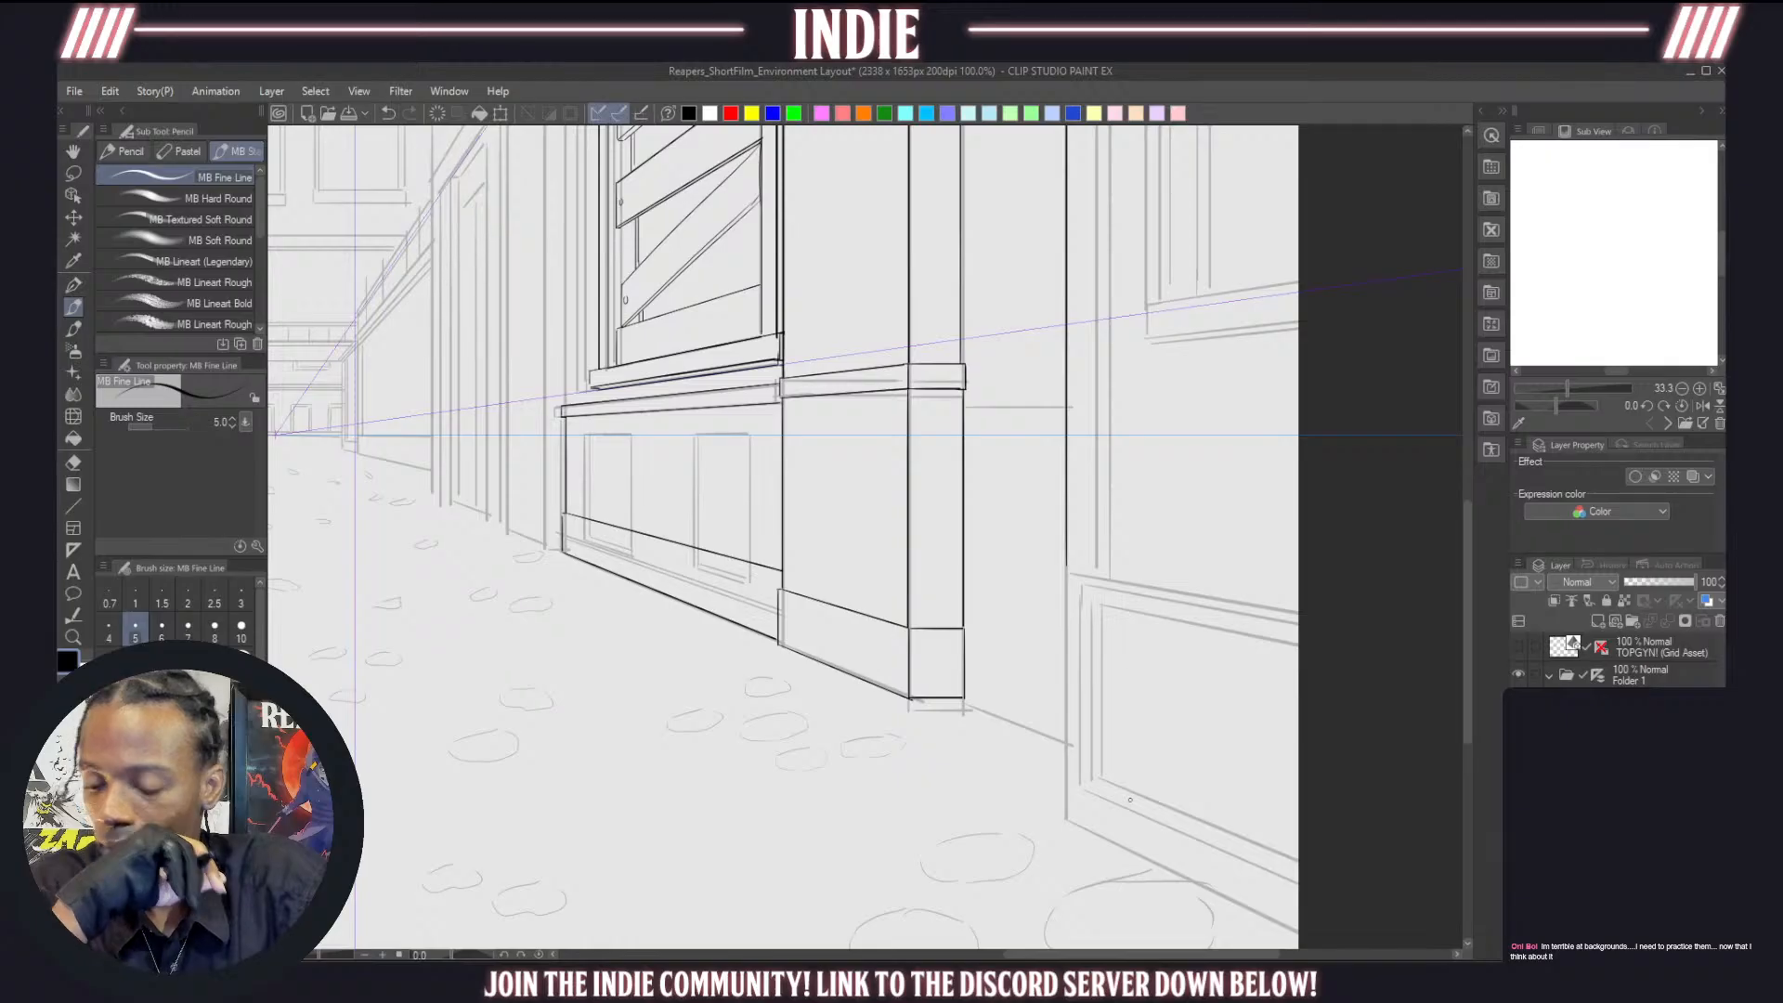
pyautogui.moveTo(1472, 510); pyautogui.dragTo(1470, 585)
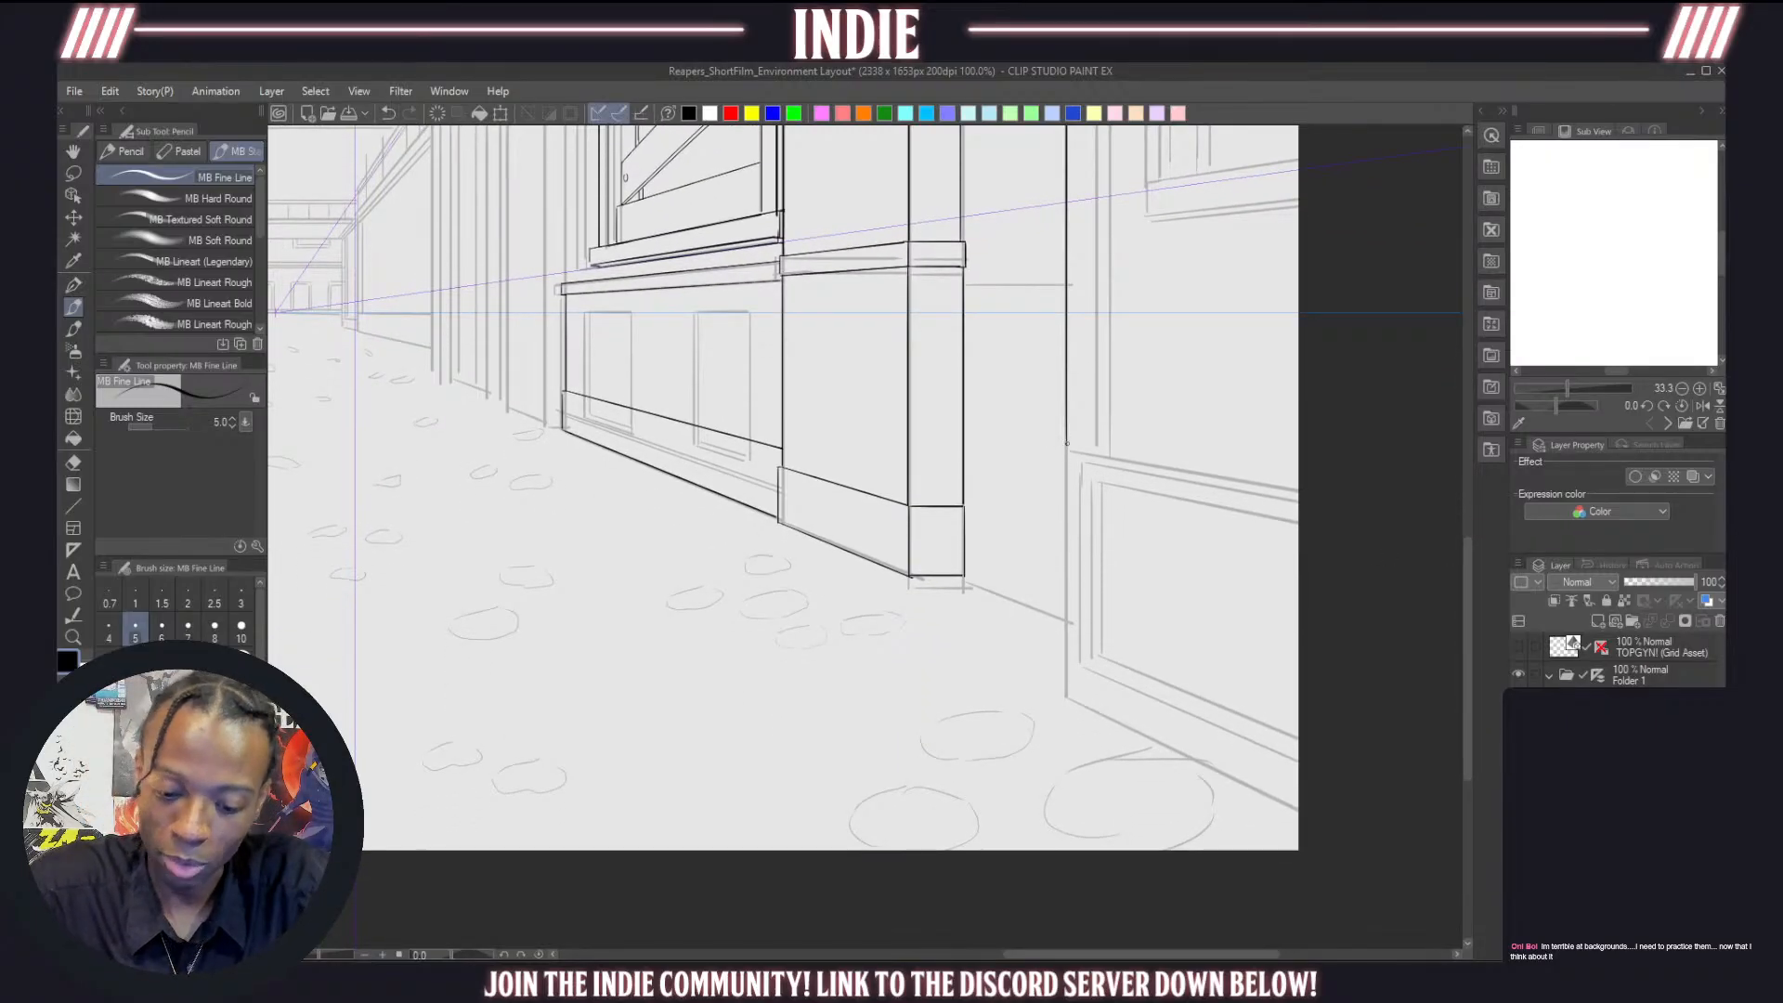
pyautogui.hotkey('ctrl', 'z')
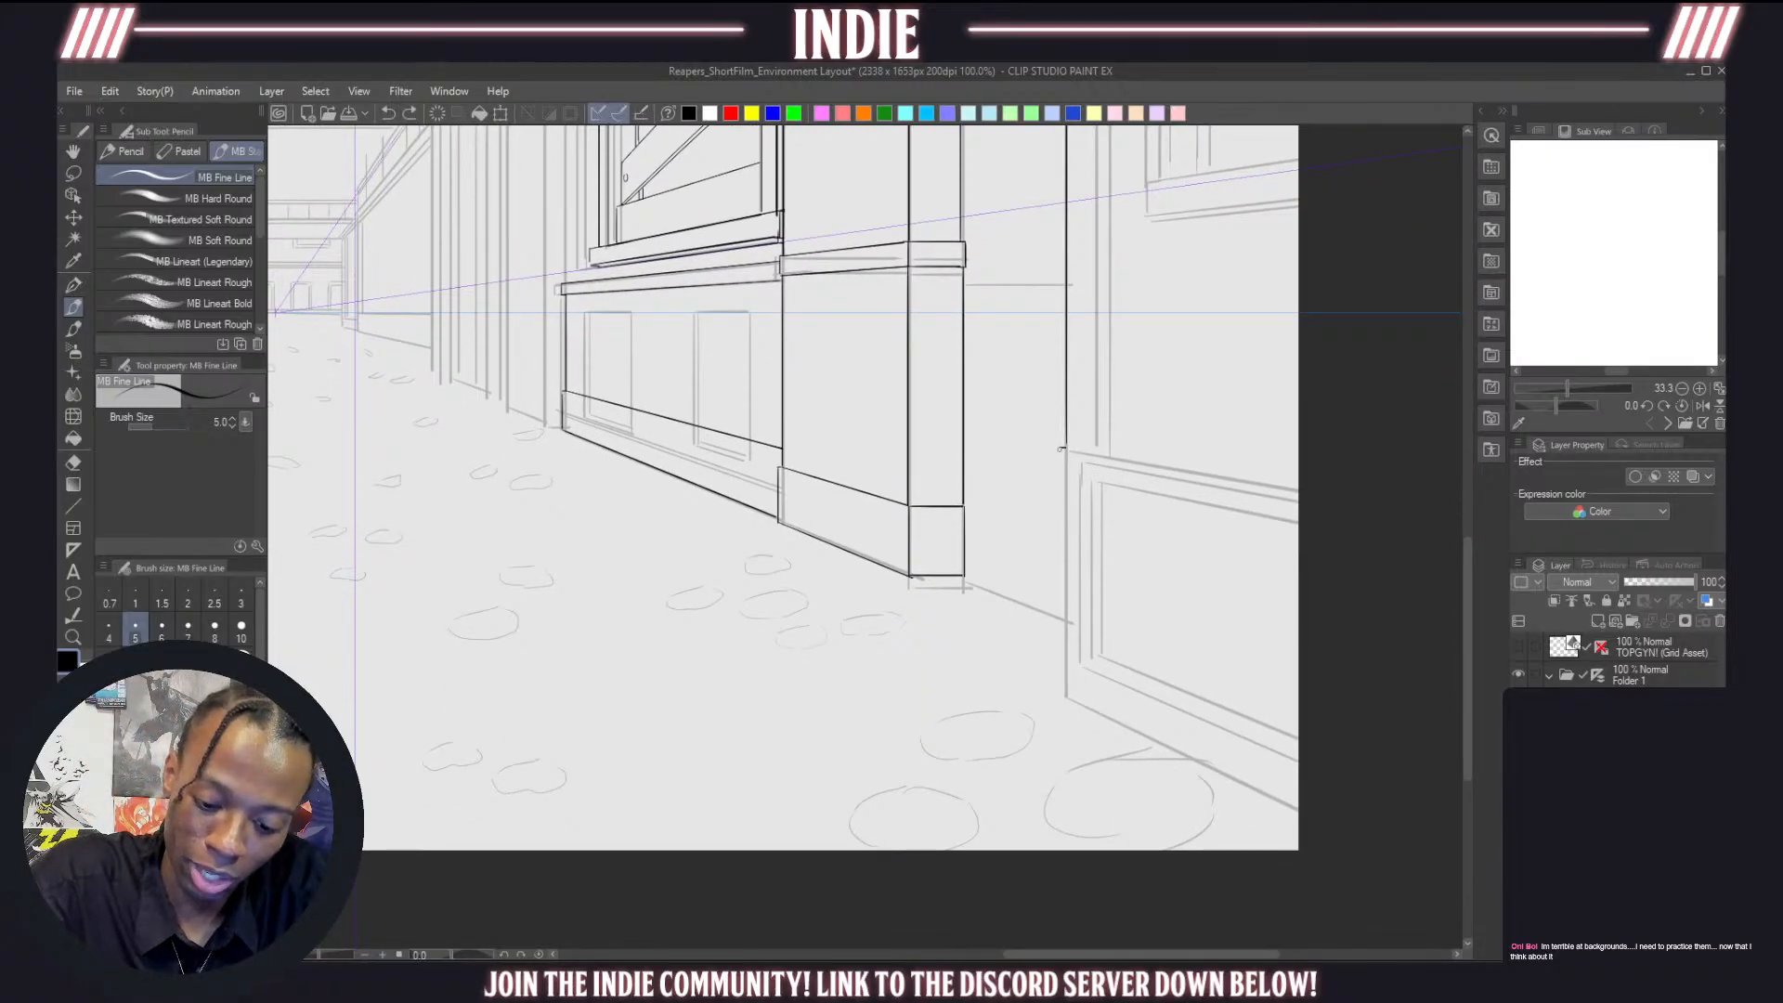
pyautogui.moveTo(1061, 448)
pyautogui.mouseDown()
pyautogui.moveTo(1061, 694)
pyautogui.moveTo(1362, 844)
pyautogui.mouseUp()
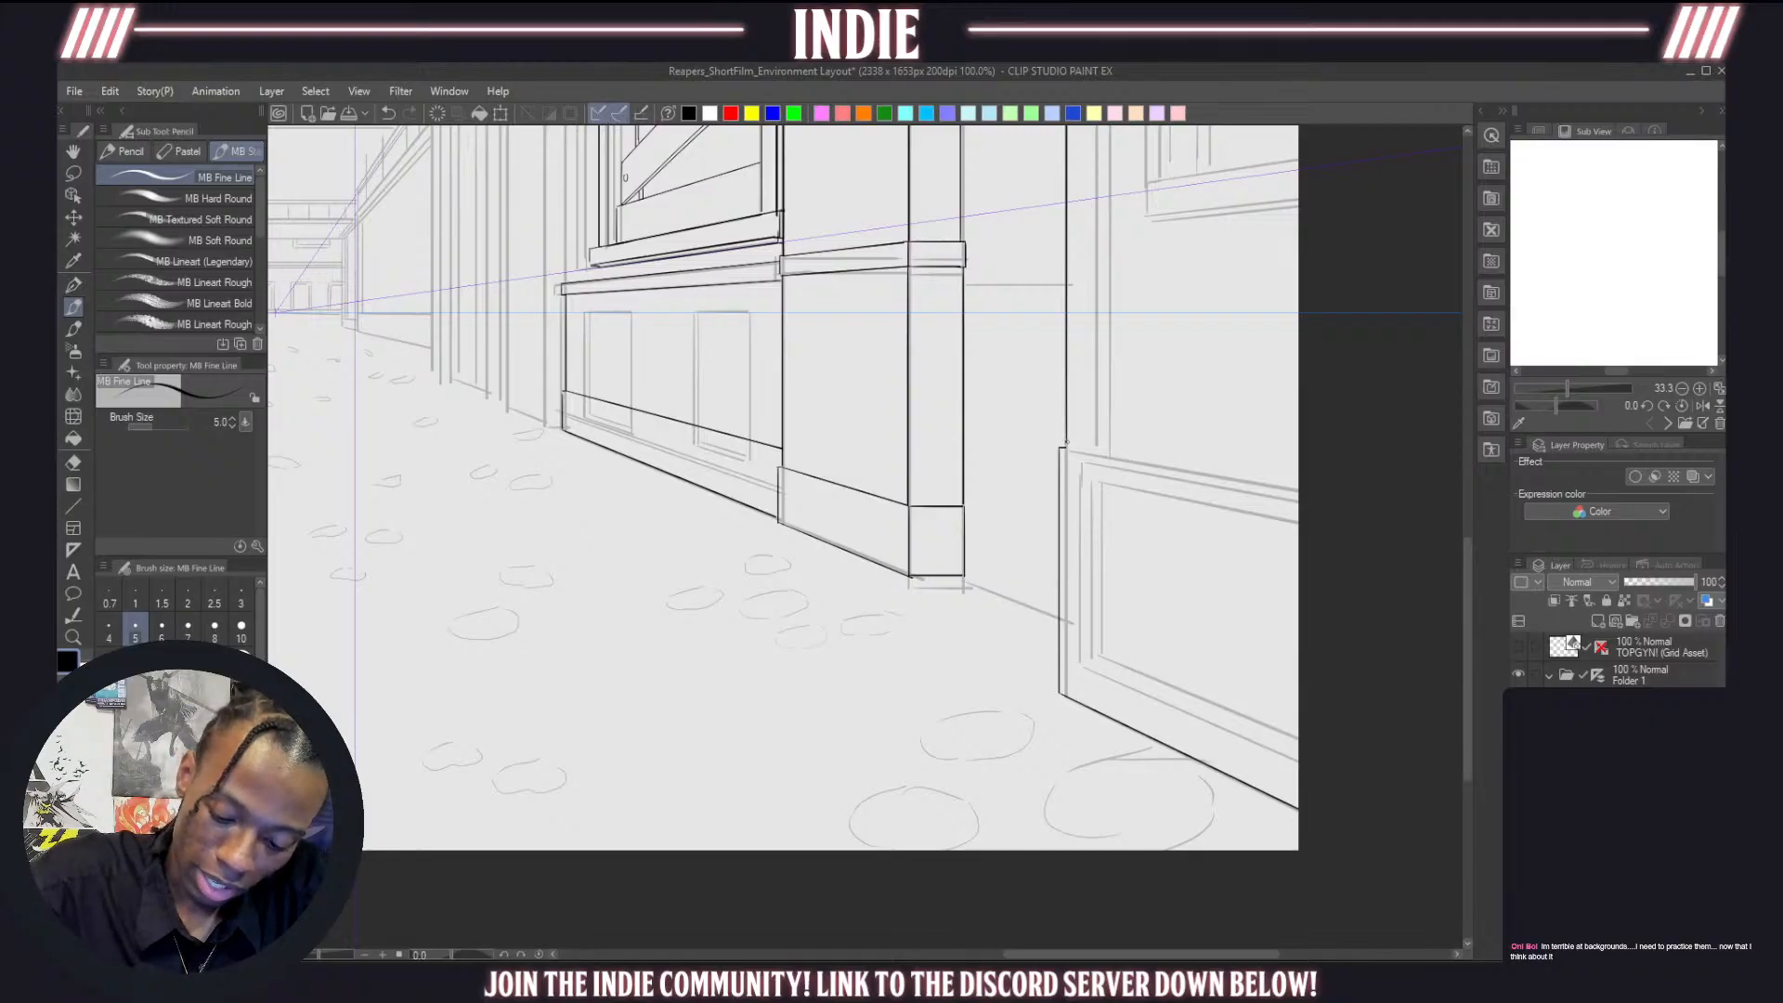
# Draw the base panel's slanted upper edge as two close lines from its far corner to the canvas's right edge
pyautogui.moveTo(1067, 446); pyautogui.dragTo(1325, 513)
pyautogui.hotkey('ctrl', 'z')
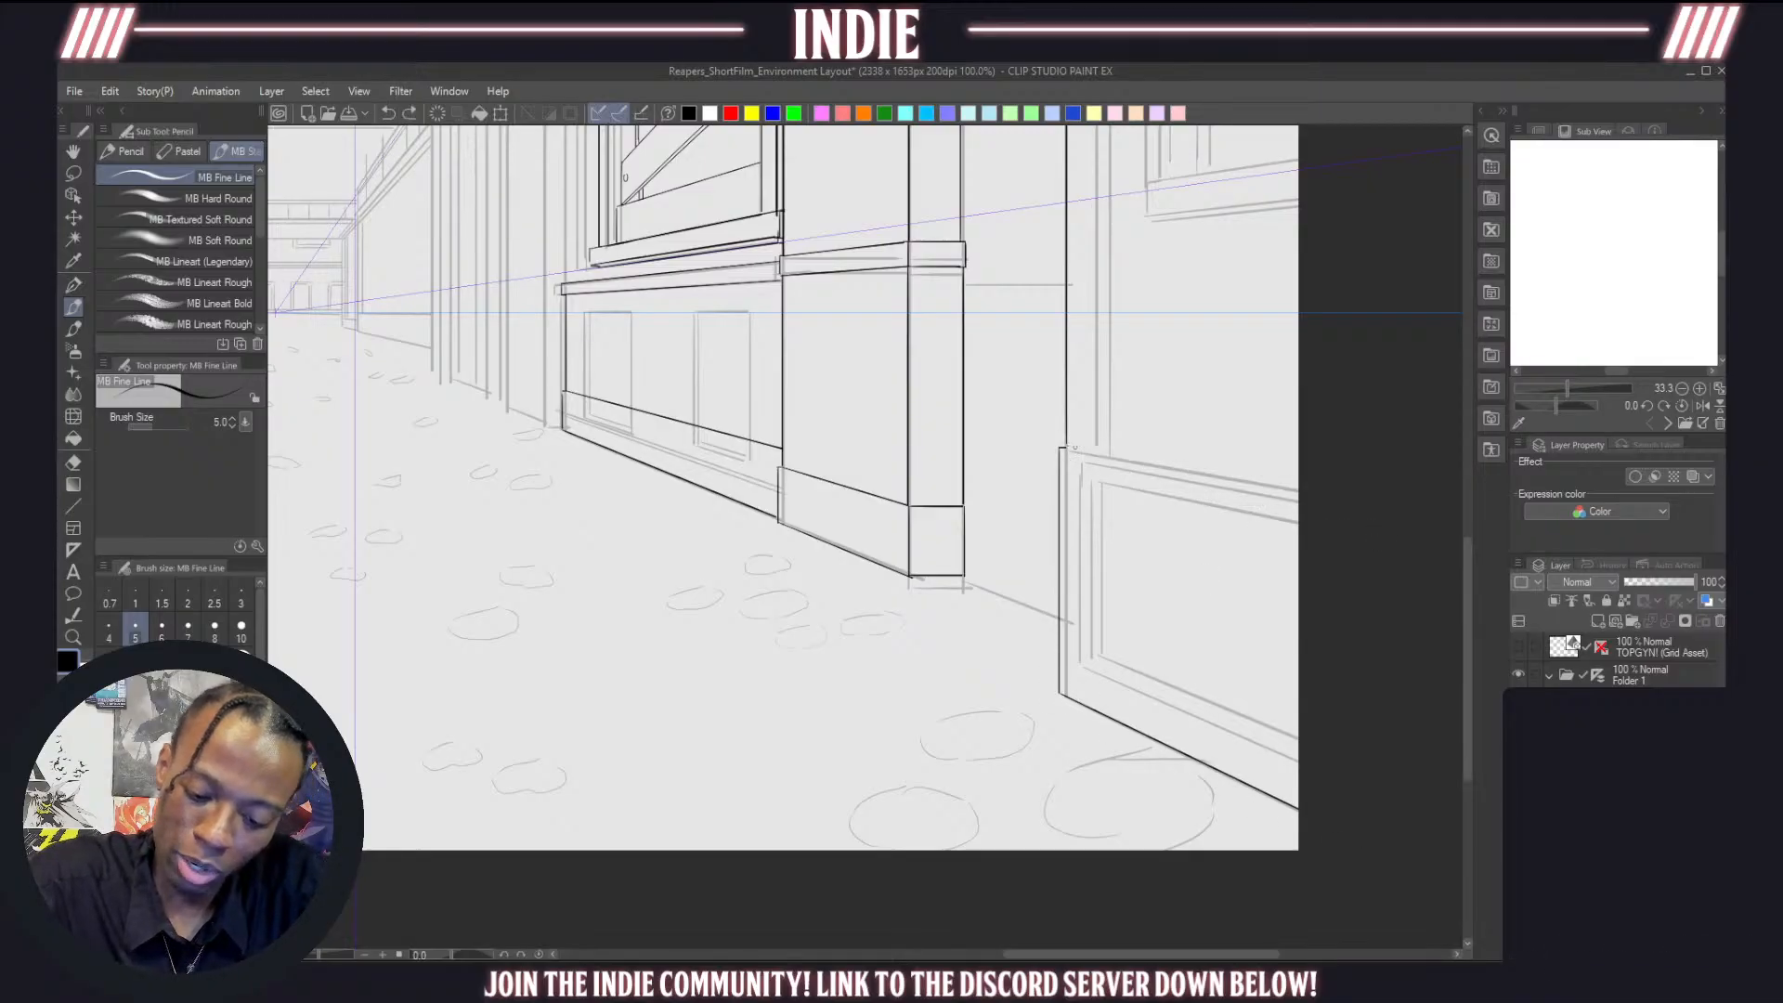
pyautogui.moveTo(1061, 449); pyautogui.dragTo(1320, 490)
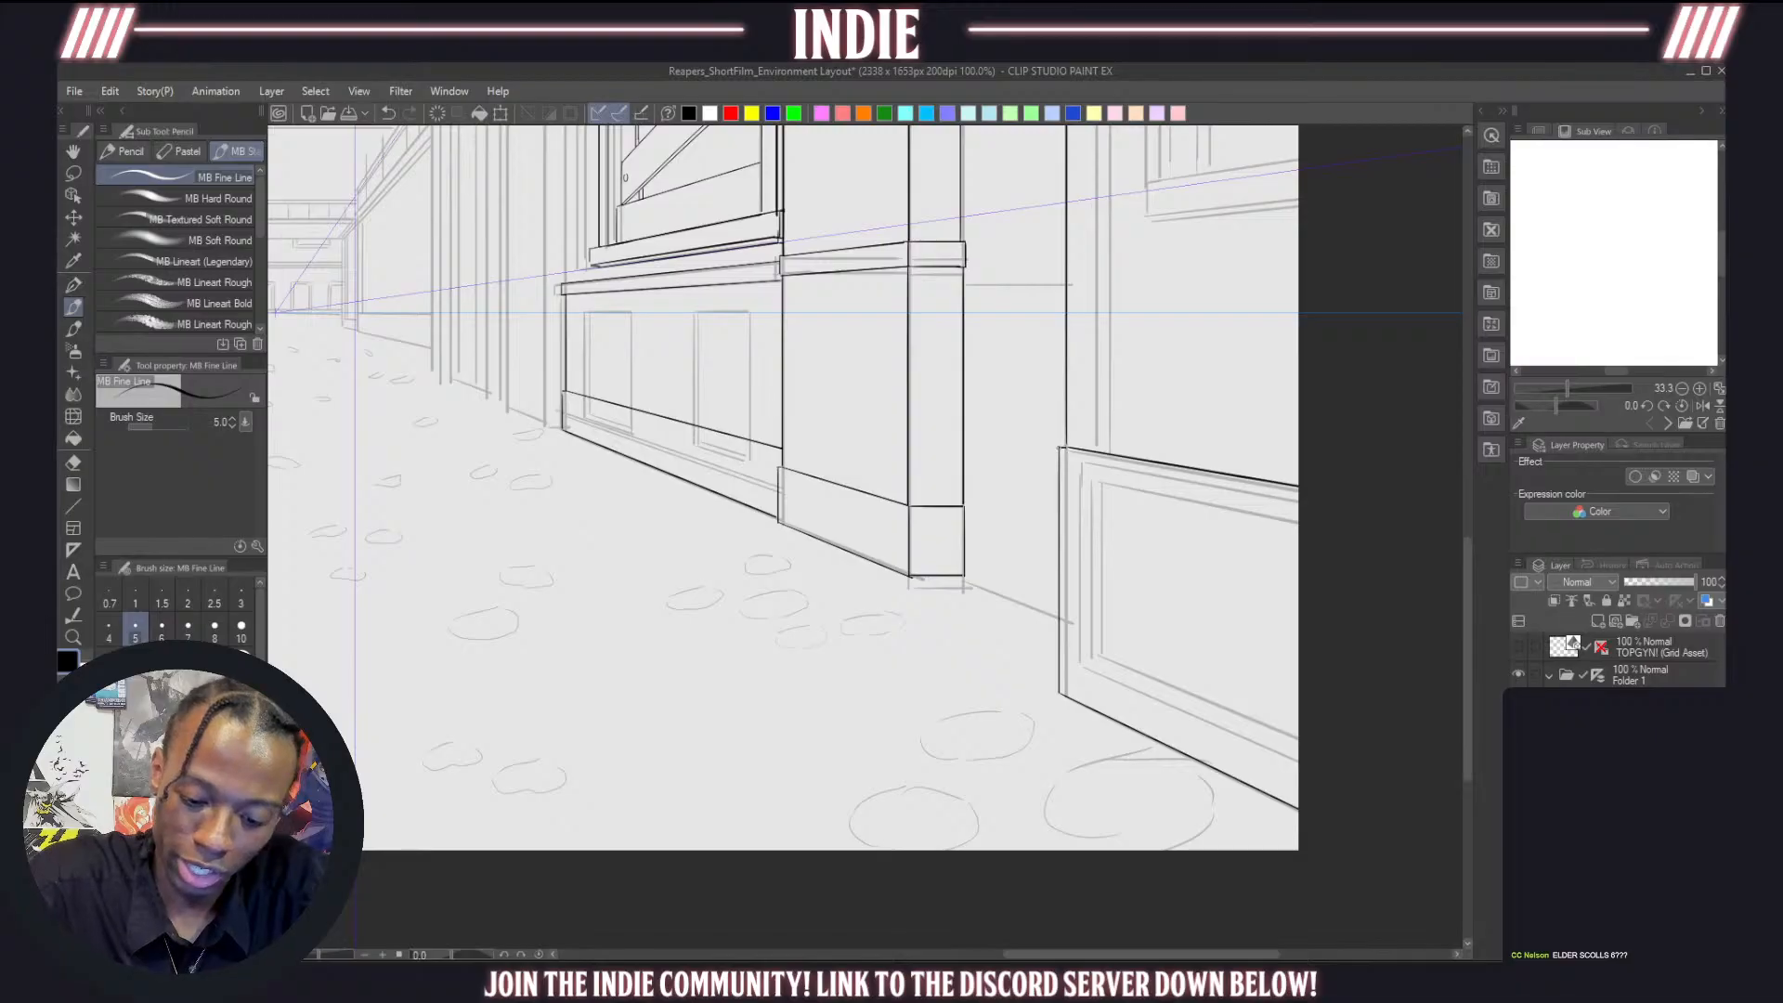
pyautogui.moveTo(1059, 448); pyautogui.dragTo(1359, 530)
pyautogui.hotkey('ctrl', 'z')
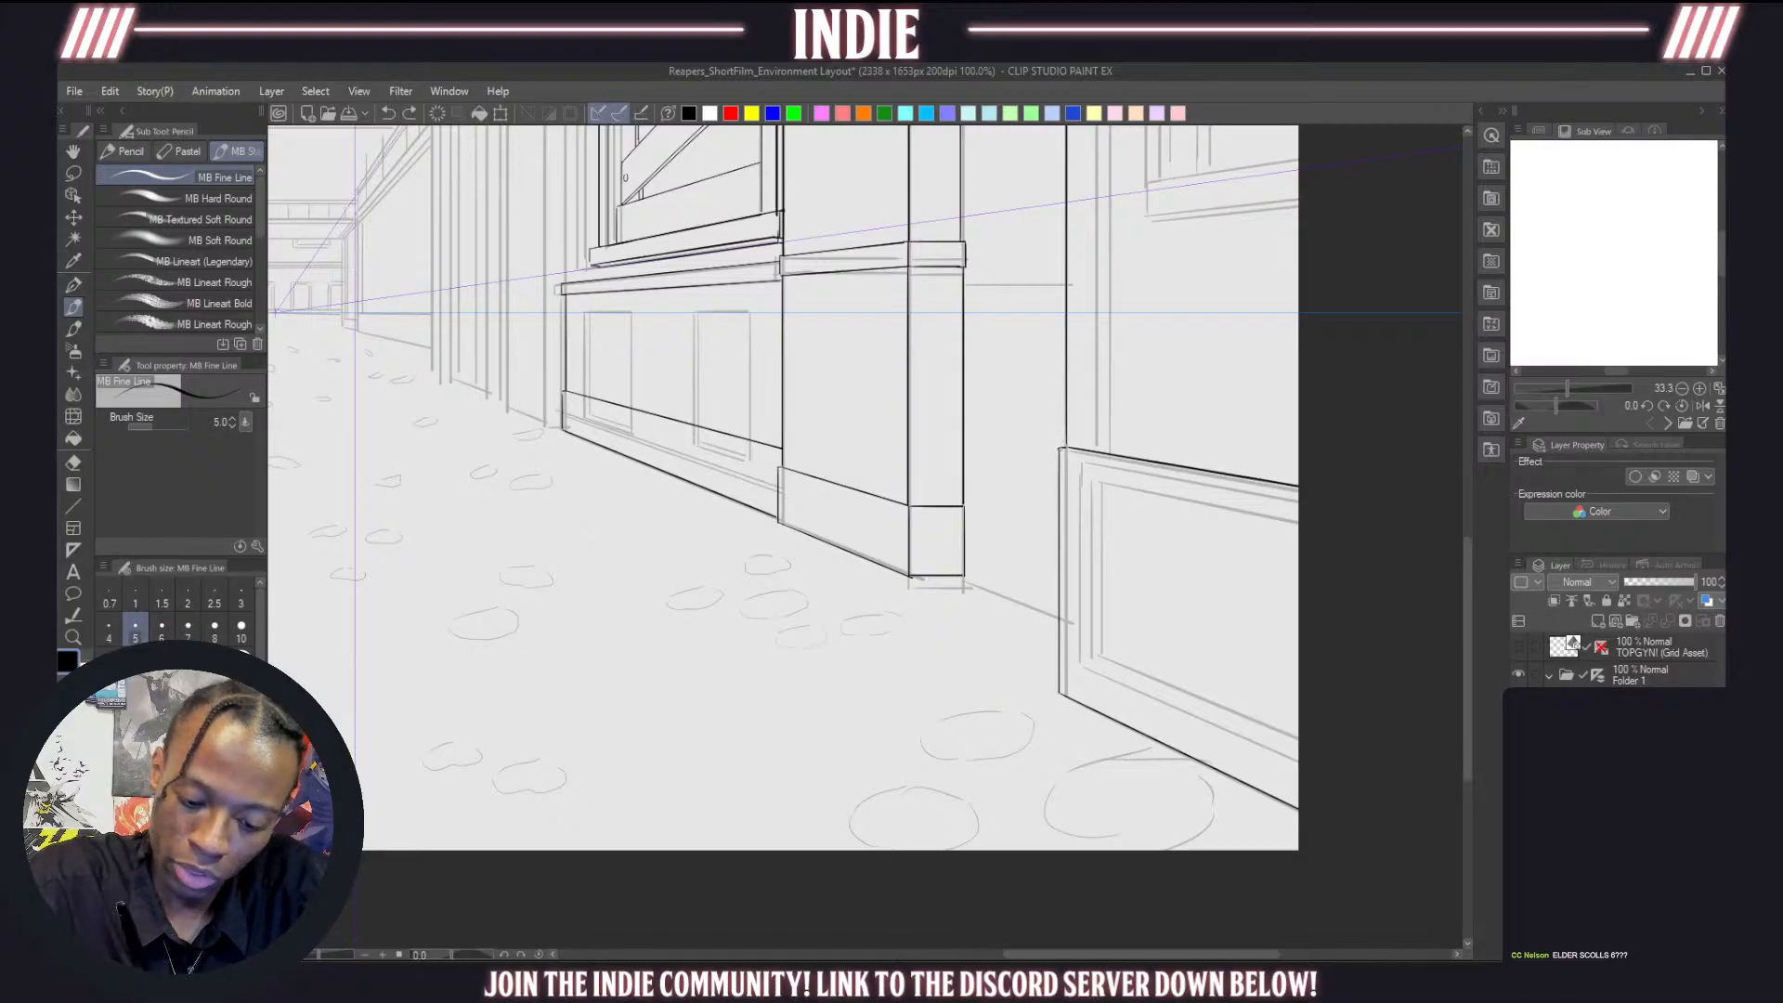
pyautogui.moveTo(1059, 448); pyautogui.dragTo(1350, 527)
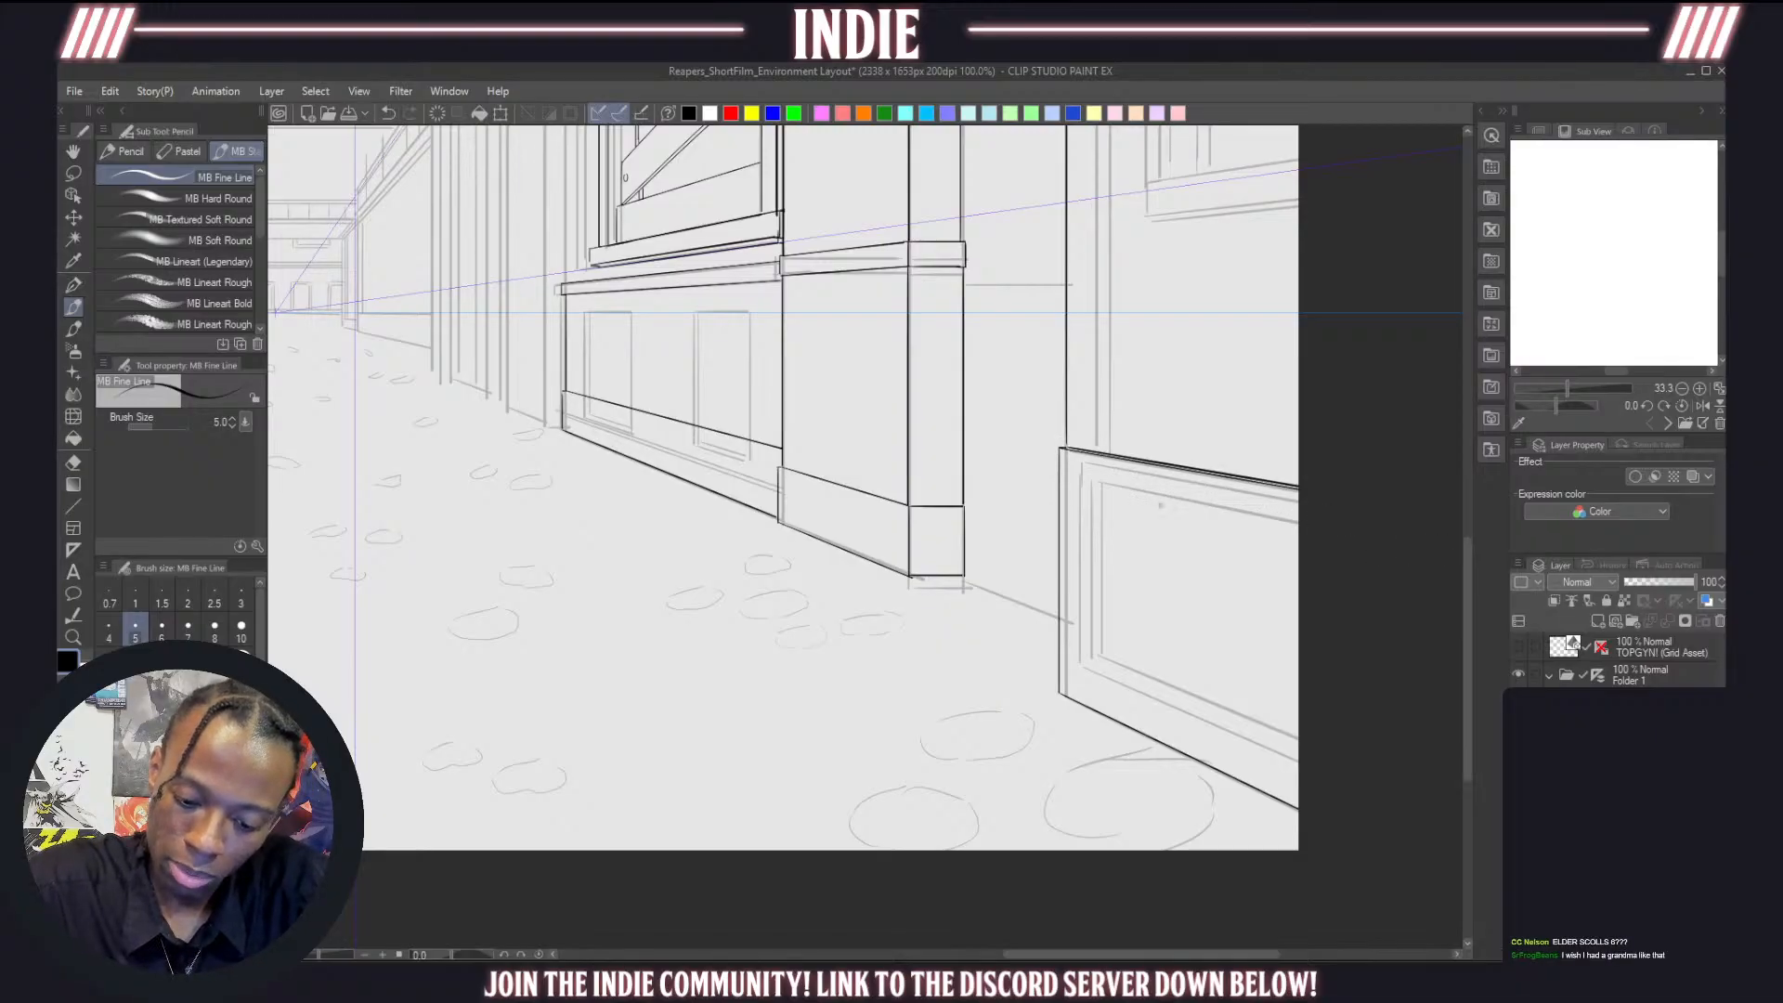
# Draw a second vertical line just inside the nearest building's corner edge, from the canvas's upper edge to the base panel
pyautogui.moveTo(1475, 553); pyautogui.dragTo(1463, 511)
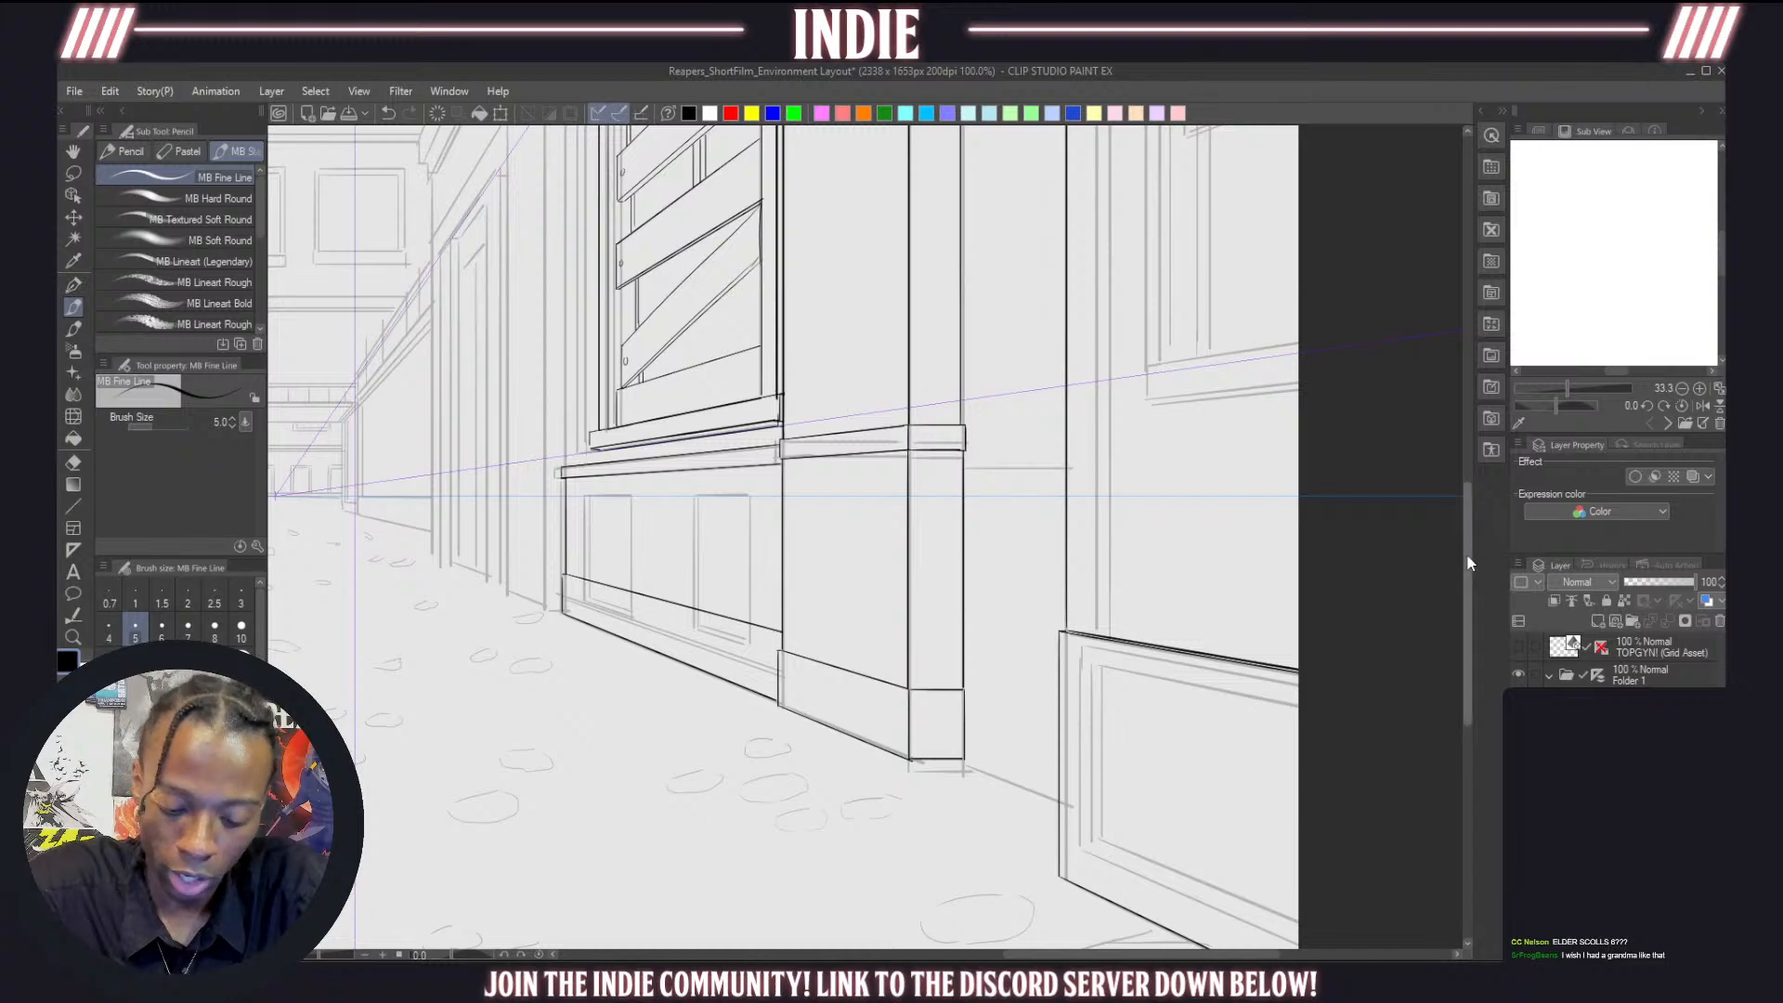
pyautogui.moveTo(1469, 555); pyautogui.dragTo(1468, 502)
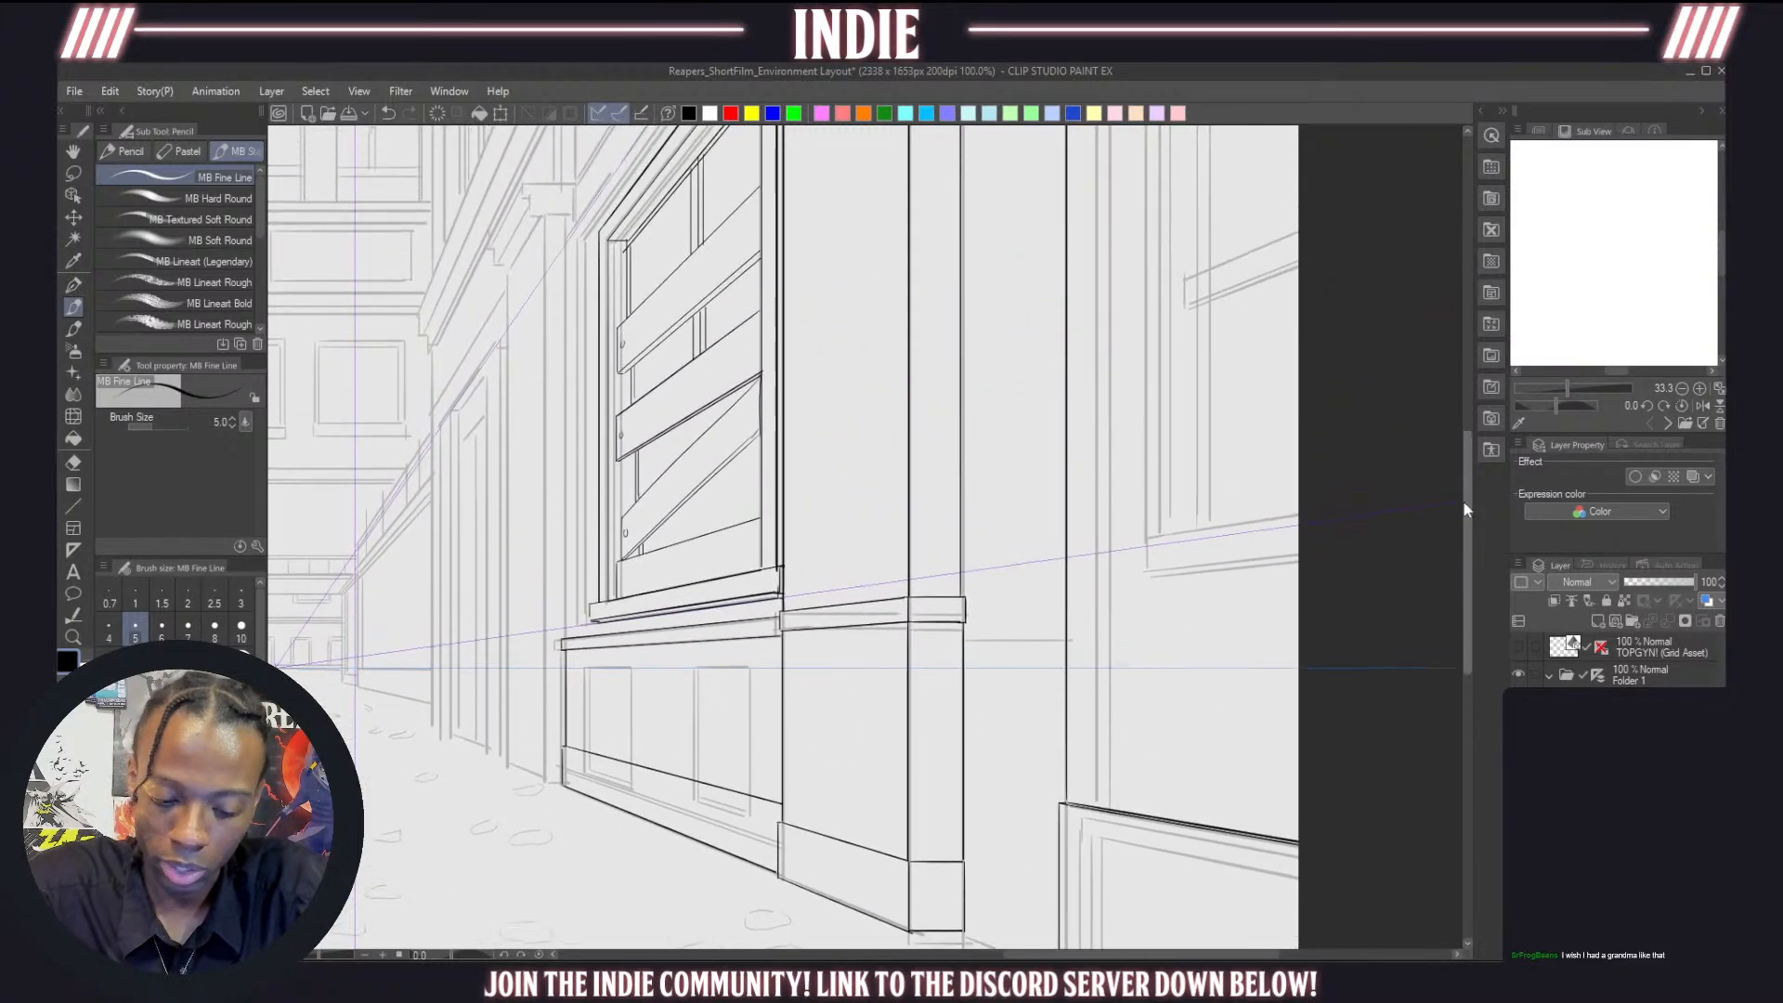
pyautogui.scroll(-6, 1449, 479)
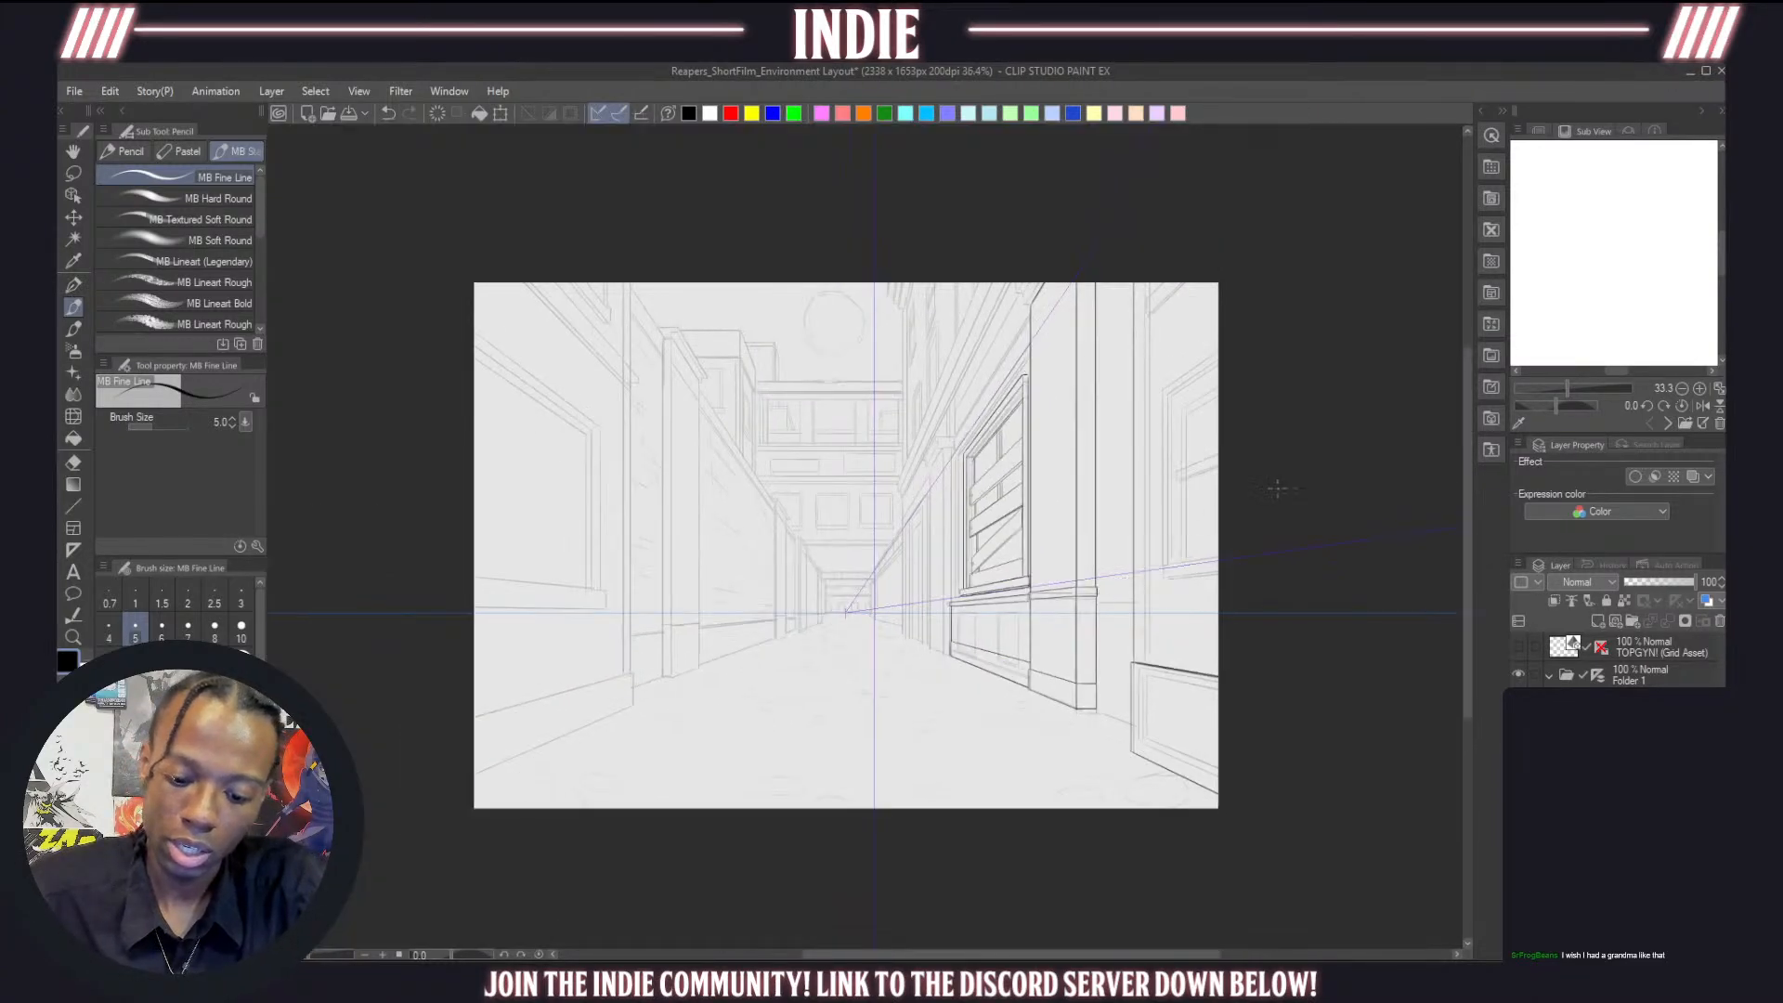
pyautogui.scroll(2, 1275, 487)
pyautogui.scroll(1, 1248, 359)
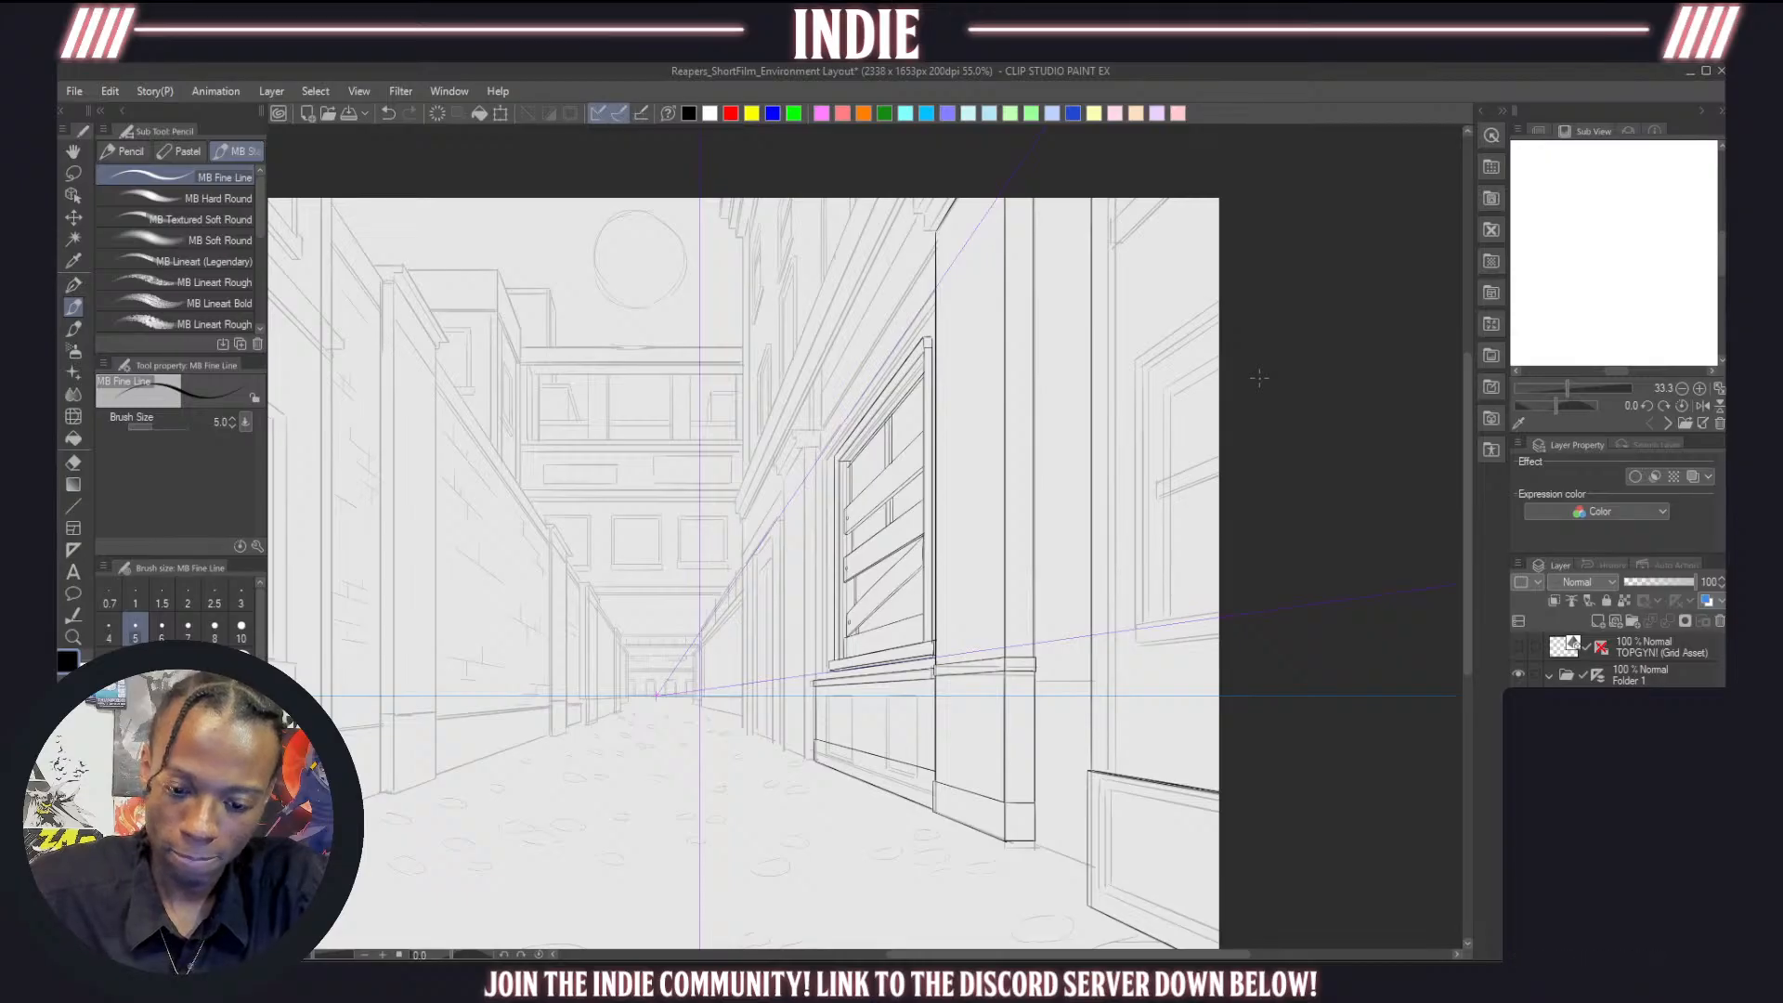
pyautogui.moveTo(1107, 760)
pyautogui.mouseDown()
pyautogui.moveTo(1123, 156)
pyautogui.moveTo(1110, 750)
pyautogui.mouseUp()
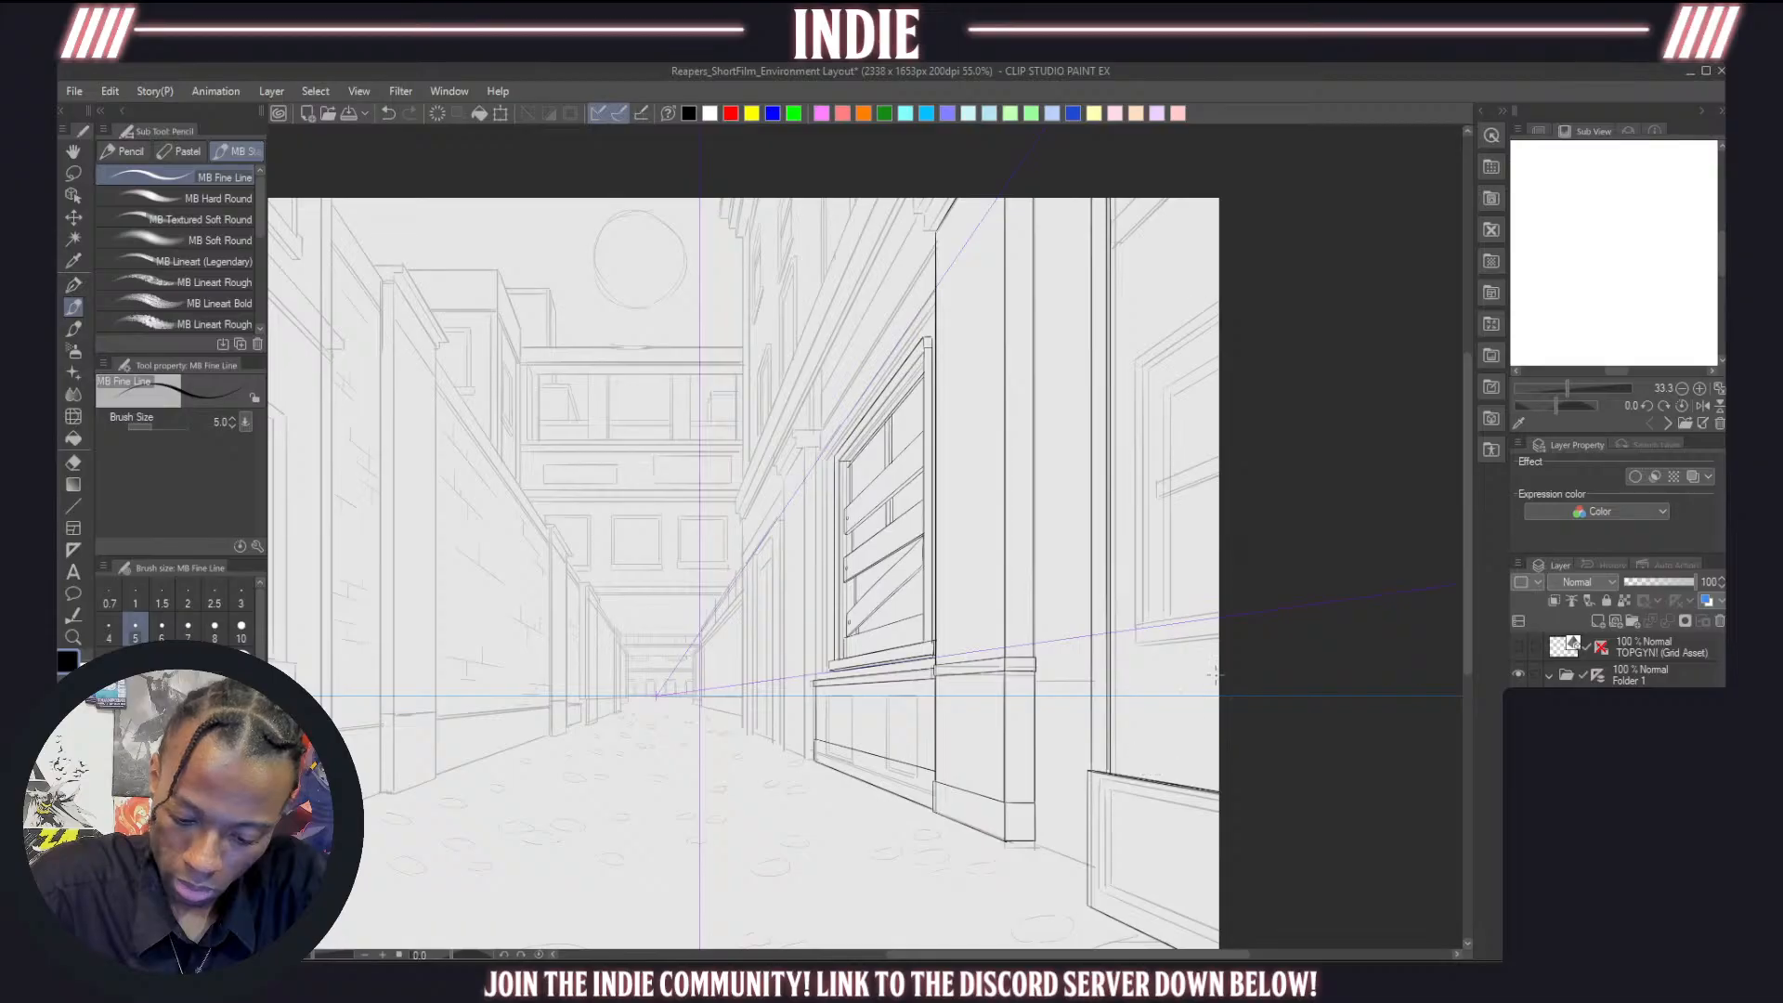
pyautogui.hotkey('ctrl', 'z')
pyautogui.moveTo(1116, 190); pyautogui.dragTo(1140, 754)
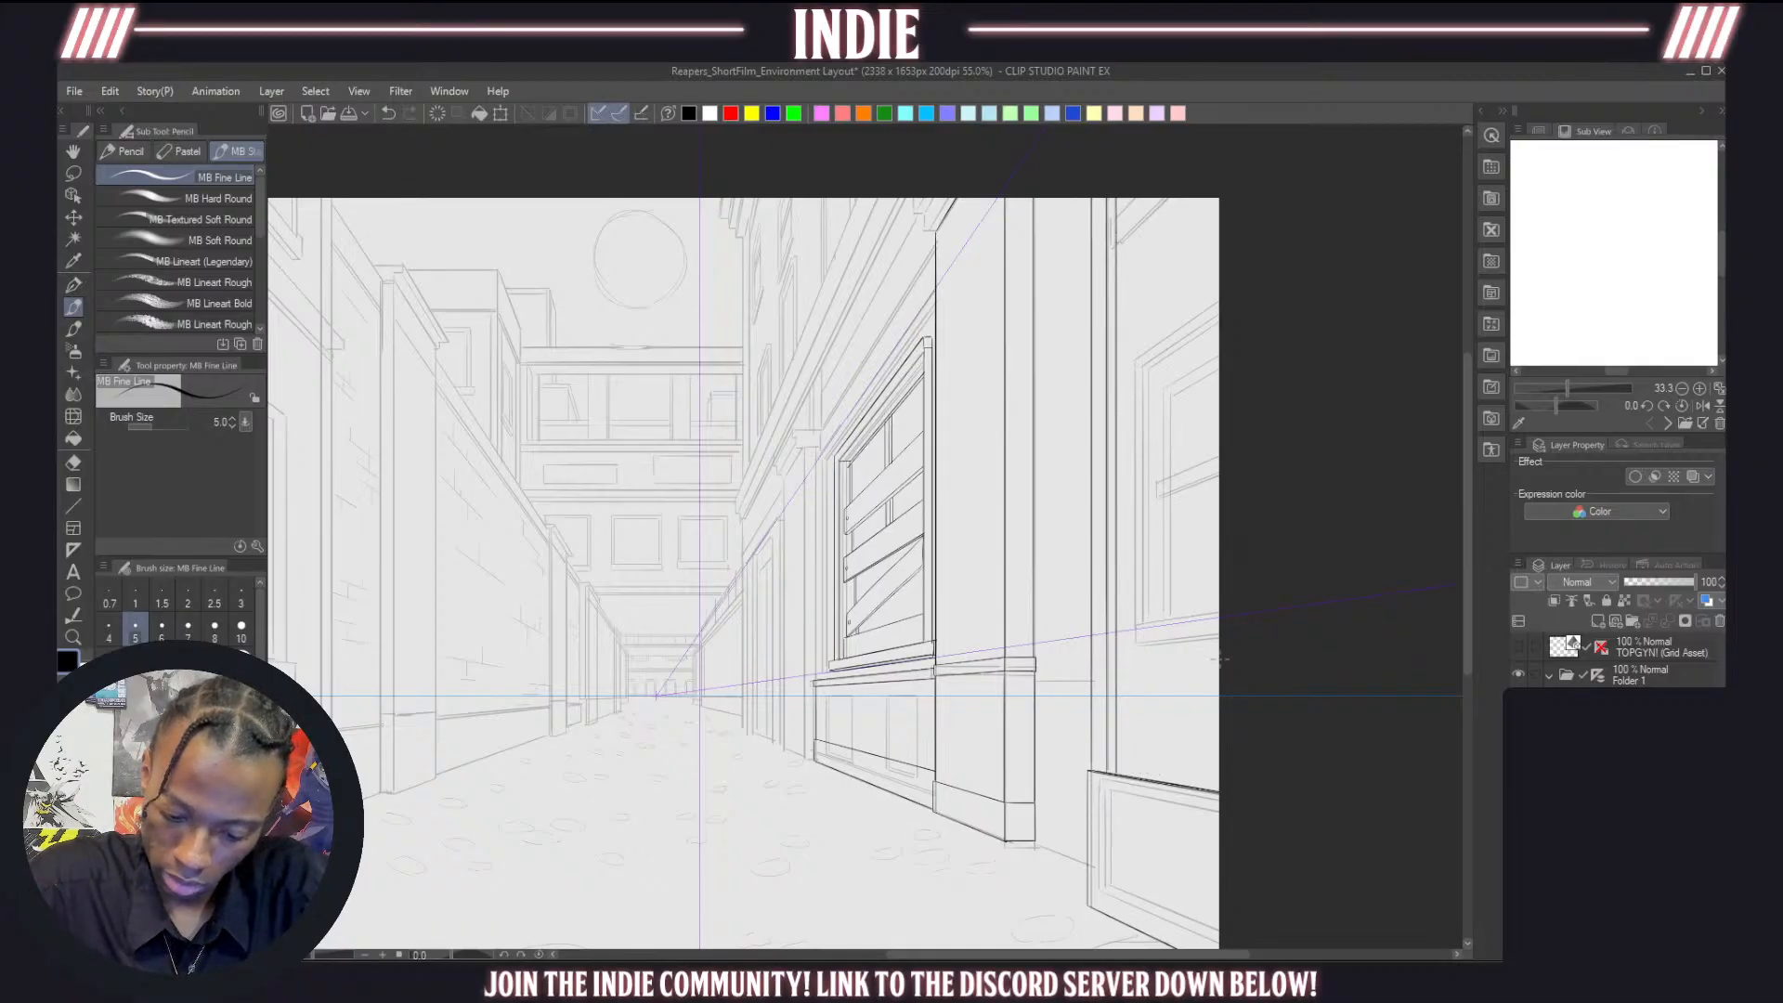
pyautogui.hotkey('ctrl', 'z')
pyautogui.moveTo(1113, 193); pyautogui.dragTo(1129, 769)
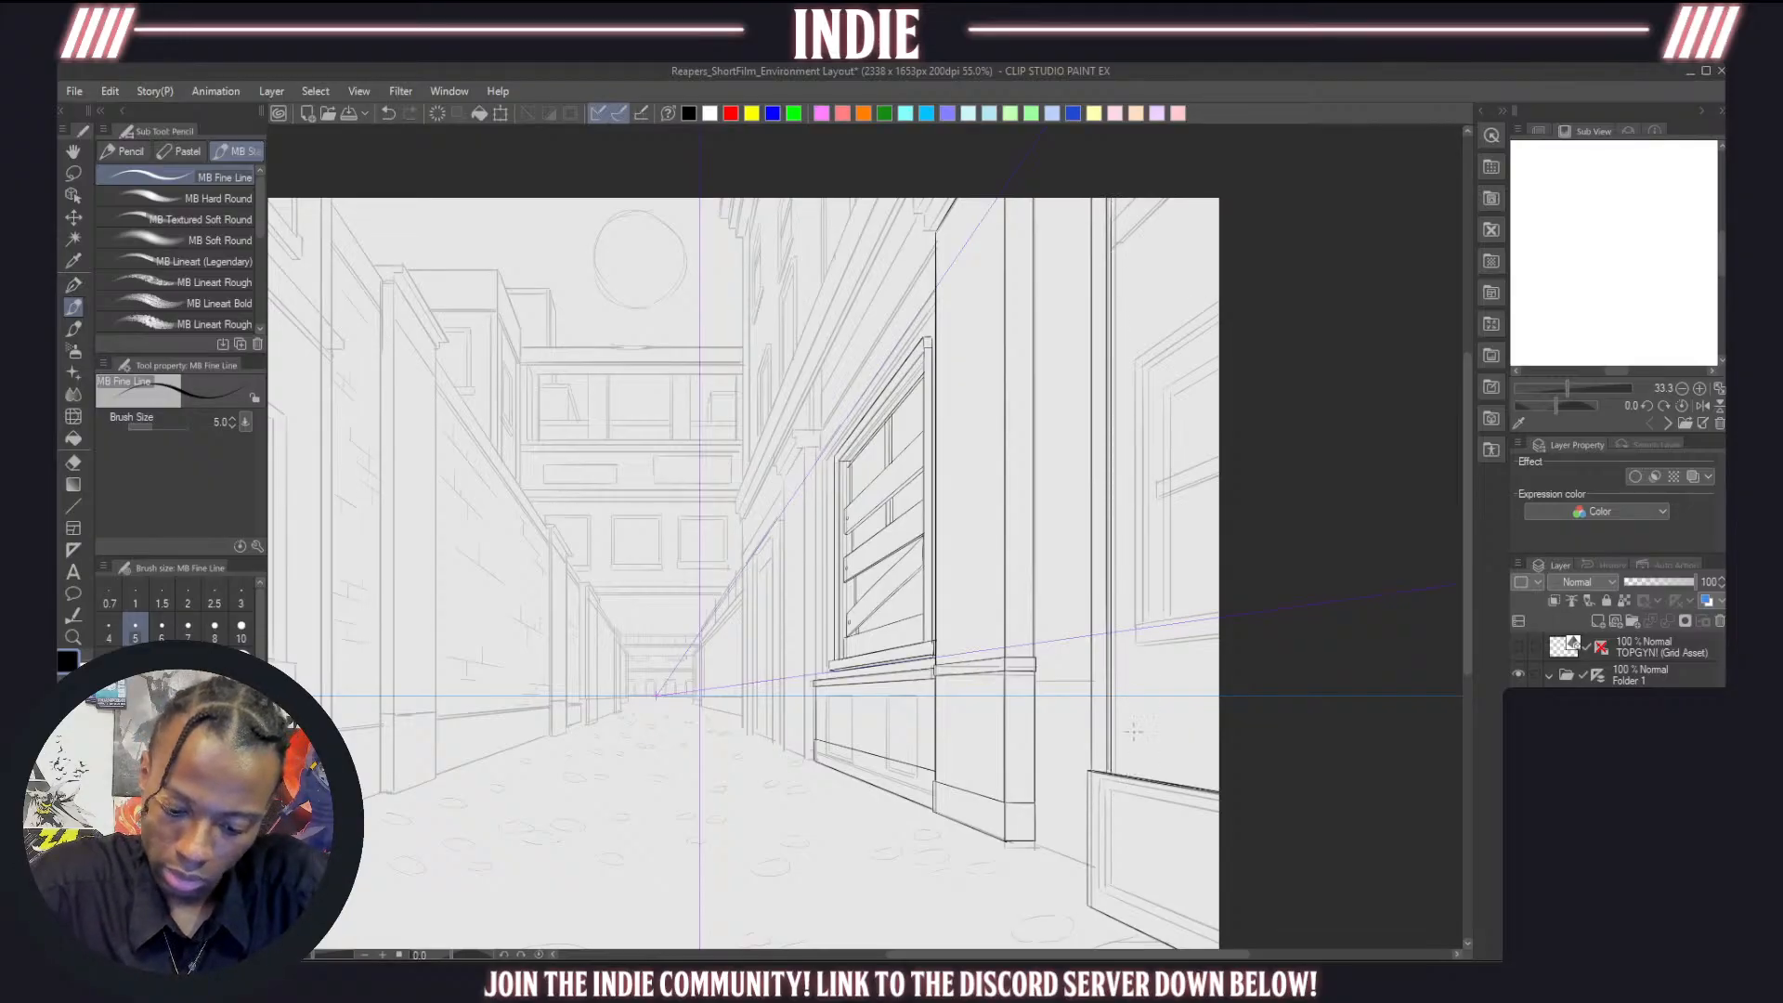
pyautogui.scroll(-1, 1031, 434)
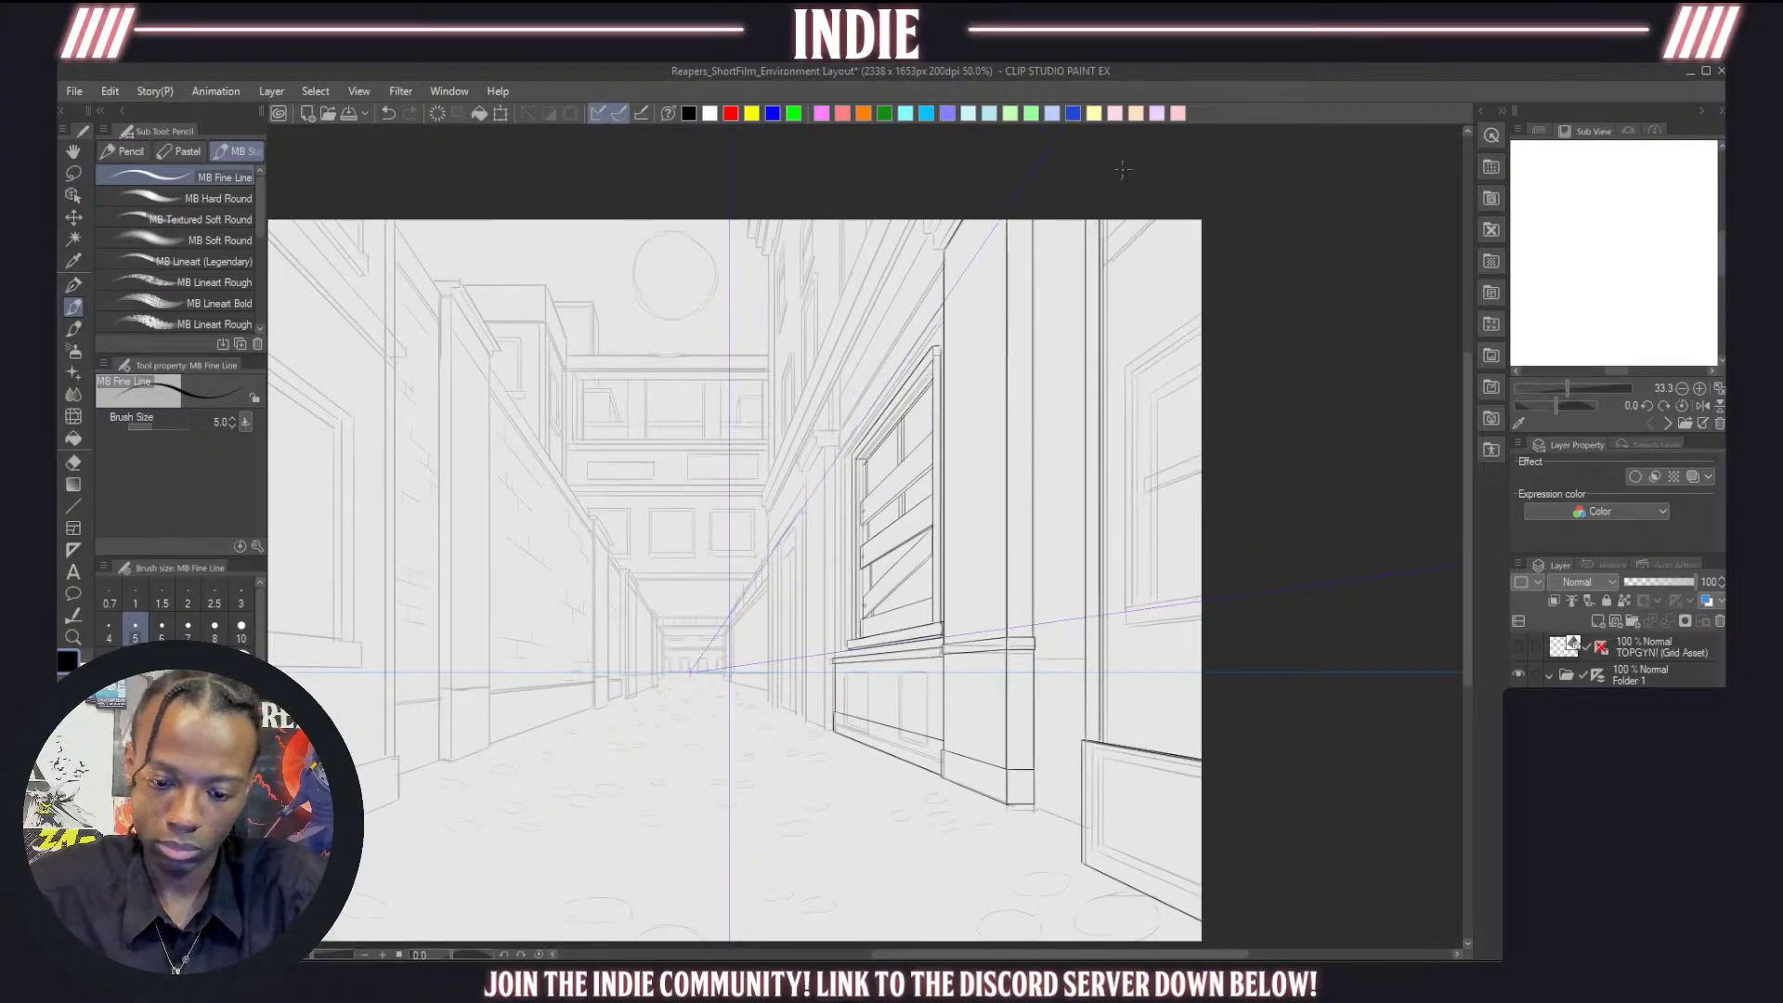
pyautogui.scroll(4, 1122, 169)
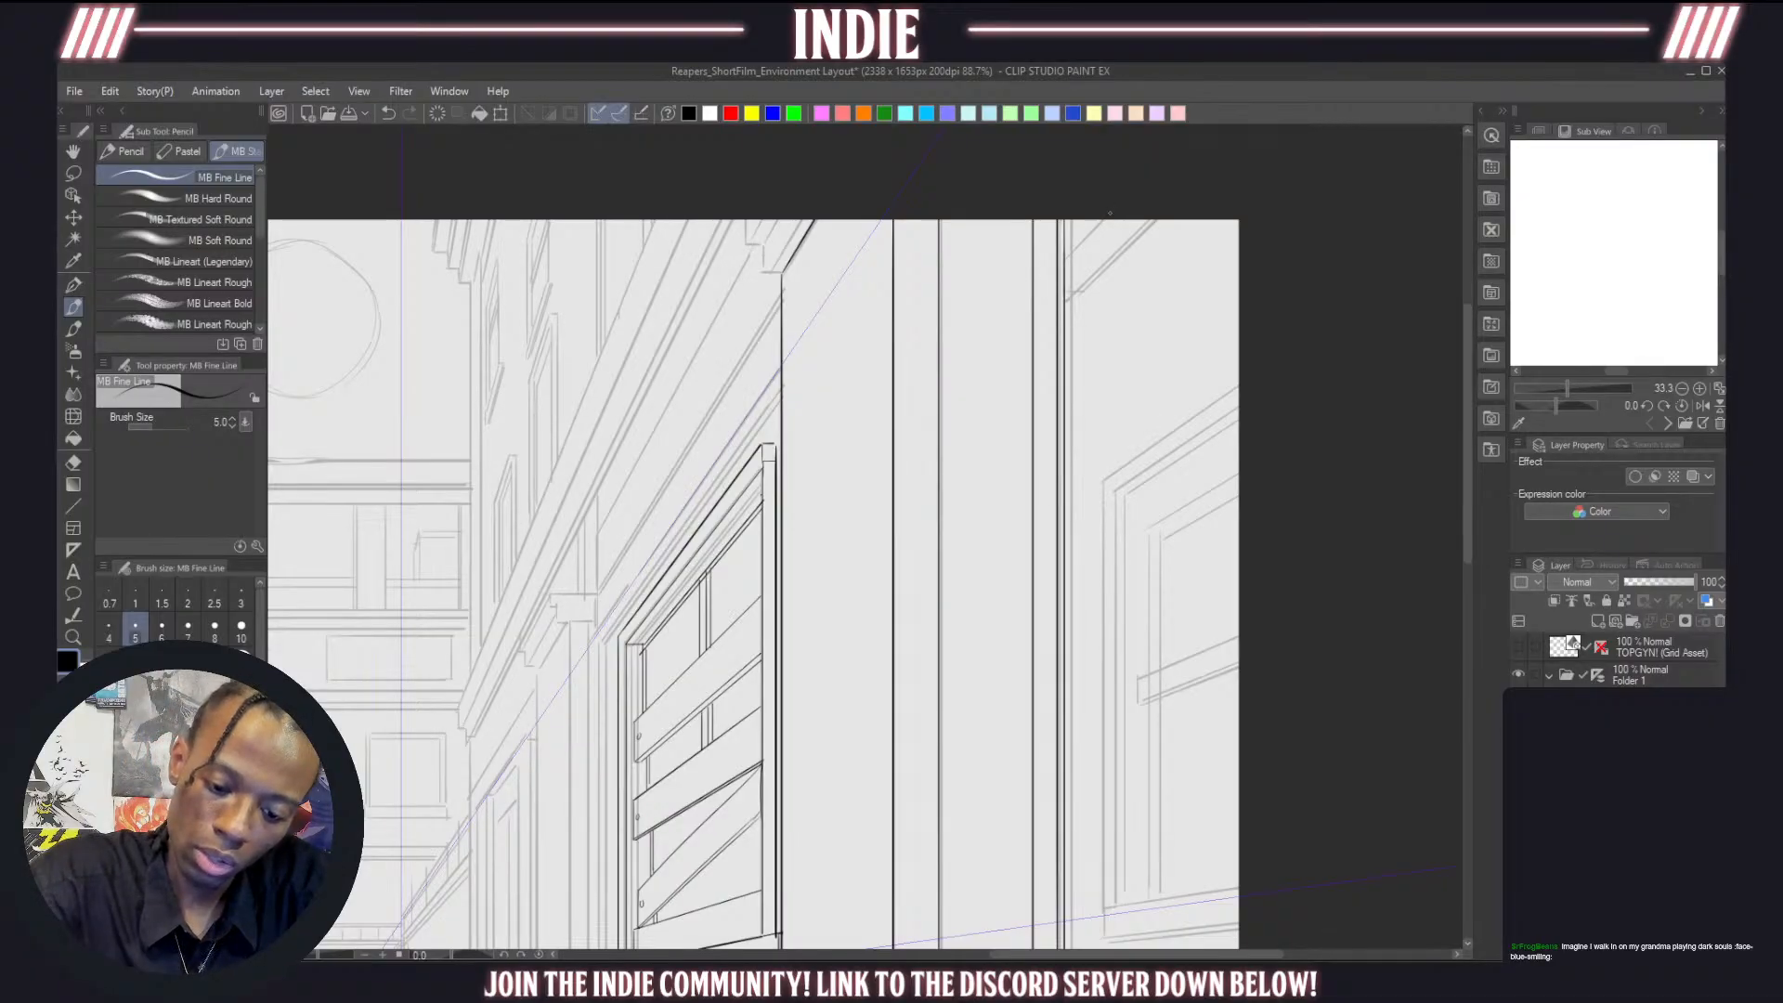
pyautogui.moveTo(1111, 213)
pyautogui.mouseDown()
pyautogui.moveTo(1042, 283)
pyautogui.moveTo(1157, 218)
pyautogui.mouseUp()
pyautogui.hotkey('ctrl', 'z')
pyautogui.moveTo(1037, 346); pyautogui.dragTo(1168, 217)
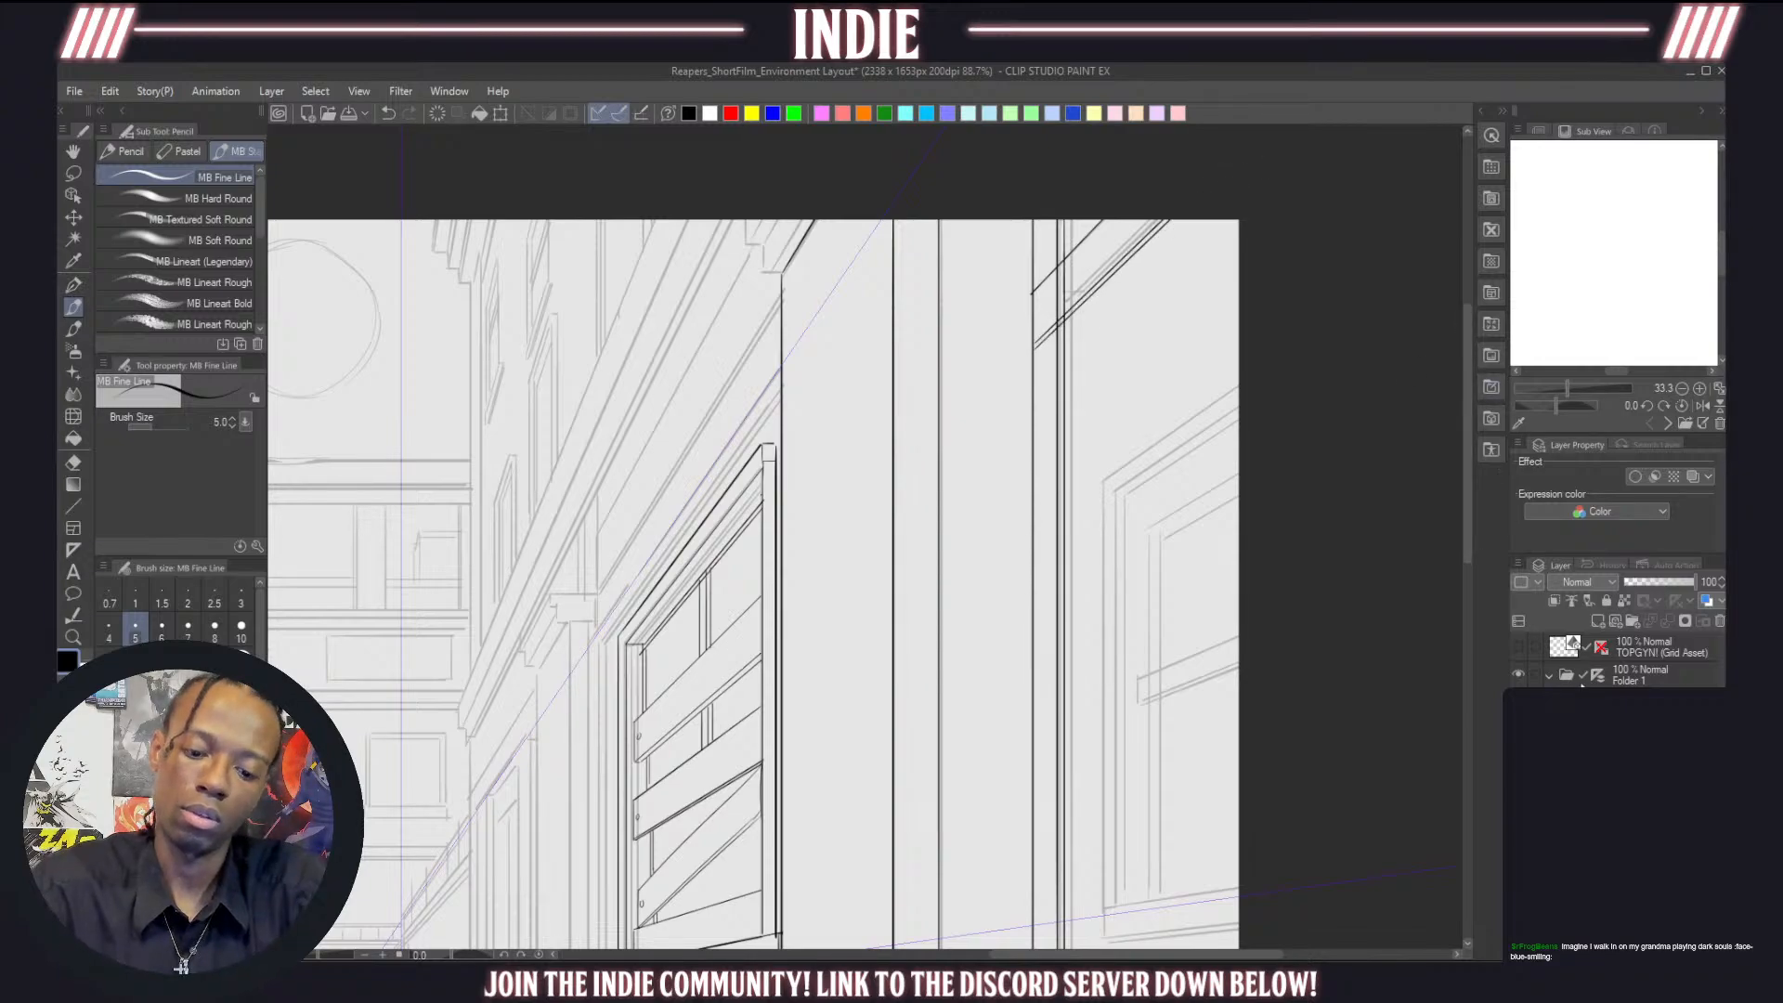
pyautogui.click(1621, 671)
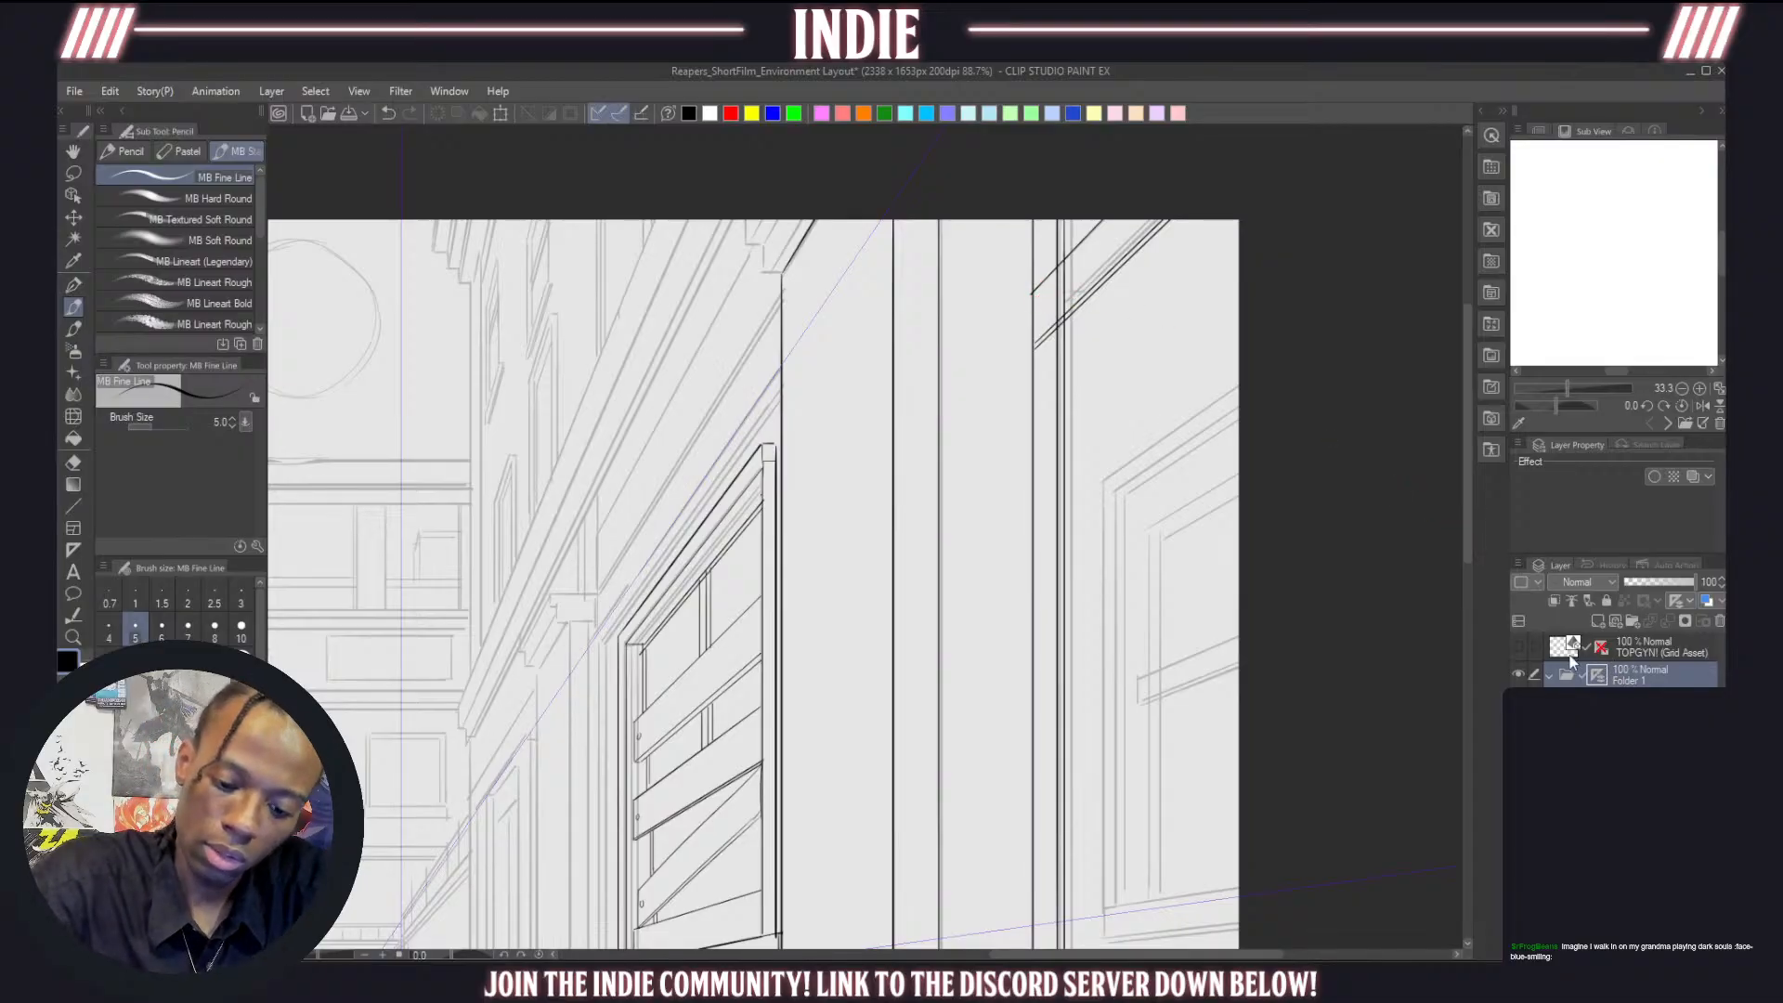
pyautogui.hotkey('ctrl', 'z')
pyautogui.hotkey('ctrl', 'z')
pyautogui.hotkey('ctrl', 'z')
pyautogui.hotkey('ctrl', 'z')
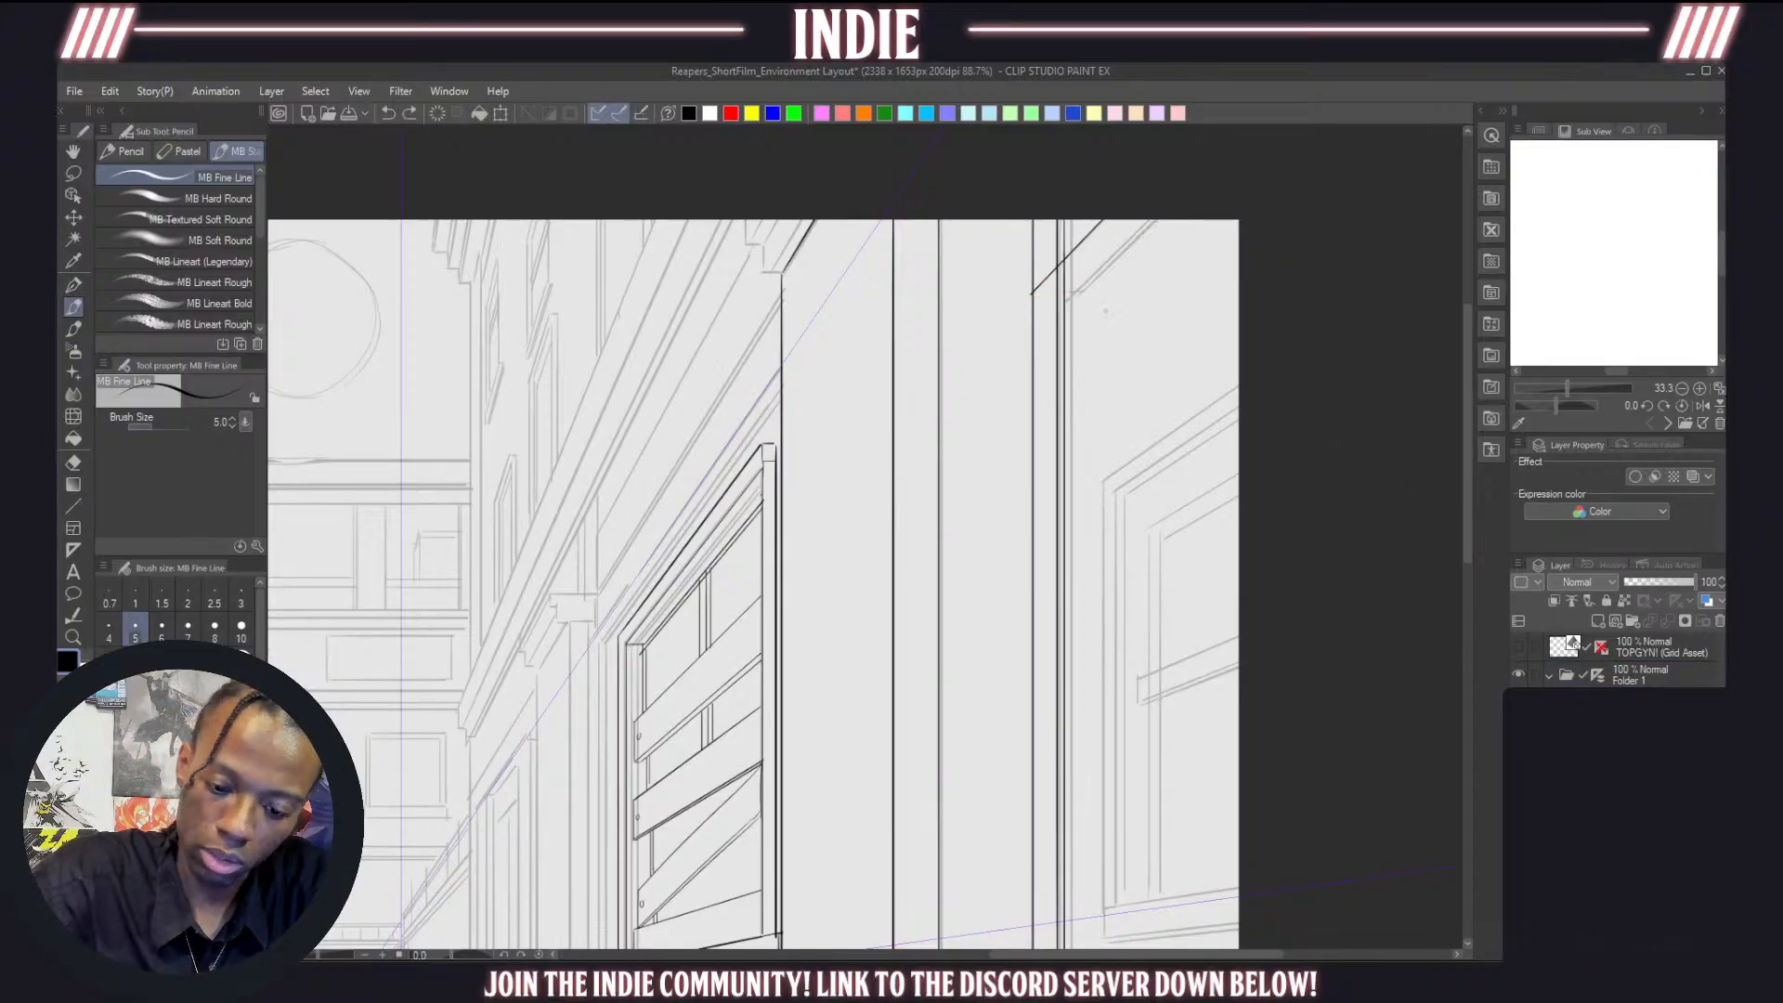
# Draw the slanted parallel lines of the moulding above the nearest building's window, extending slightly past the building's corner edge
pyautogui.moveTo(1114, 212); pyautogui.dragTo(1015, 315)
pyautogui.moveTo(1158, 212); pyautogui.dragTo(1021, 345)
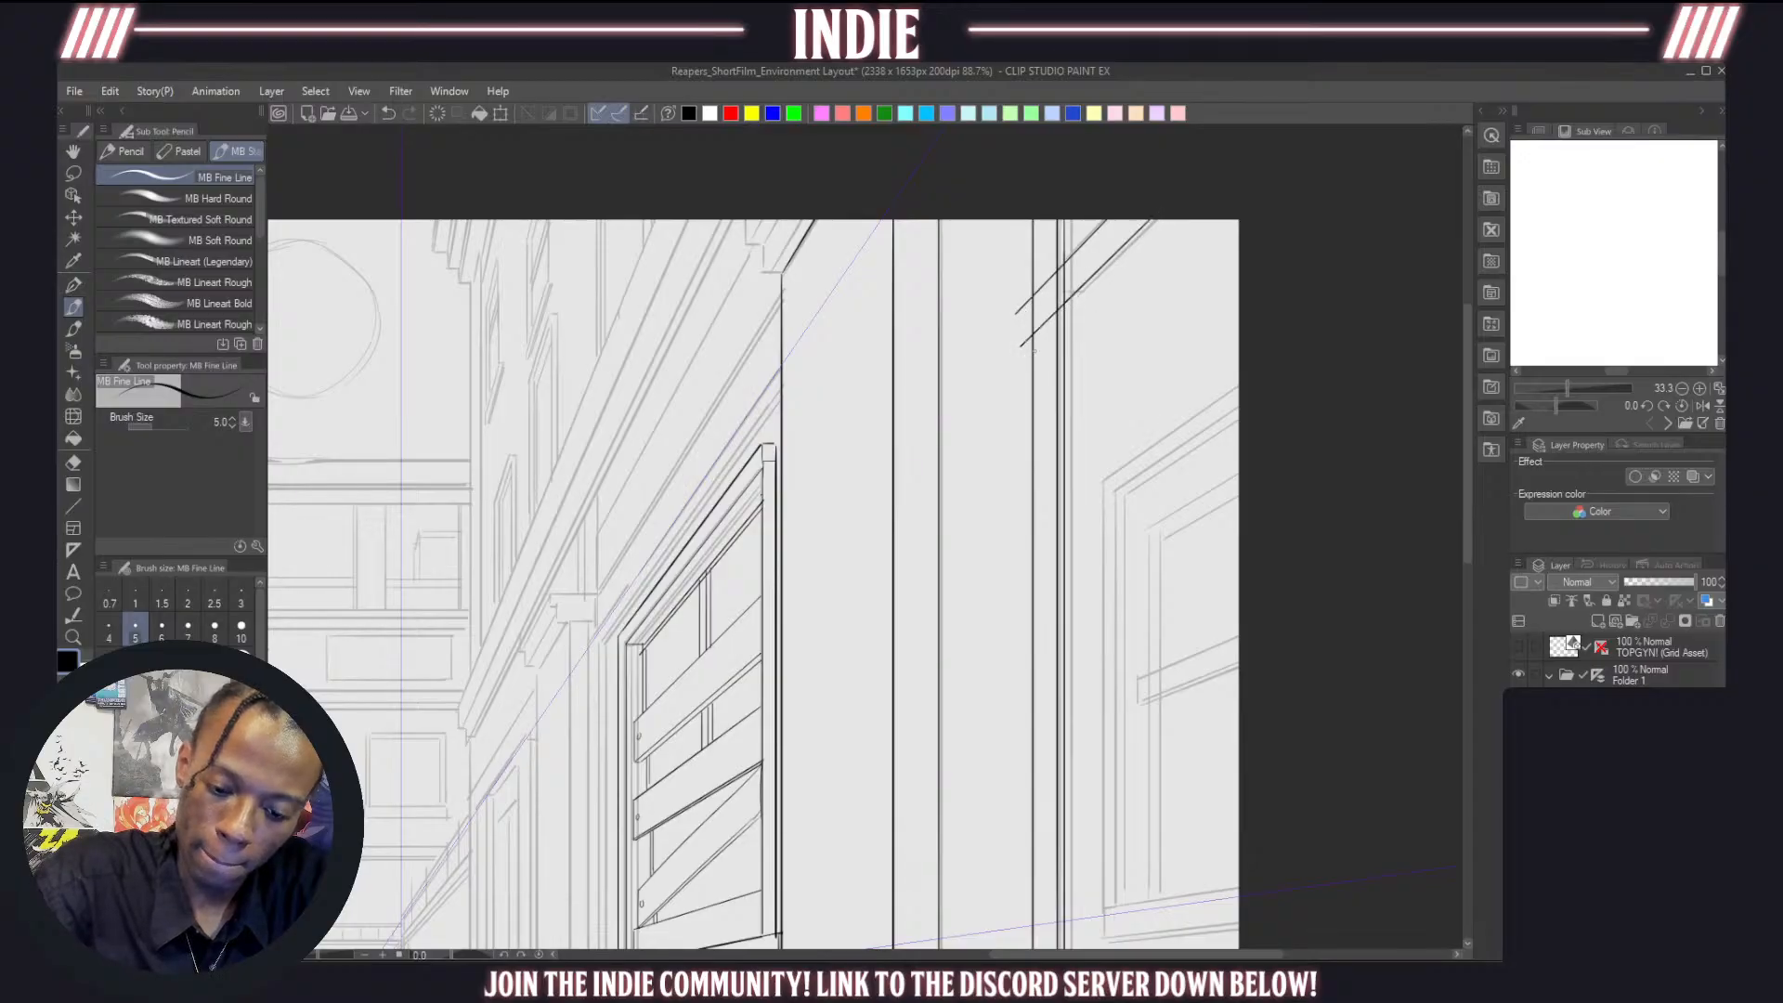
pyautogui.moveTo(1163, 212); pyautogui.dragTo(1027, 343)
pyautogui.hotkey('ctrl', 'z')
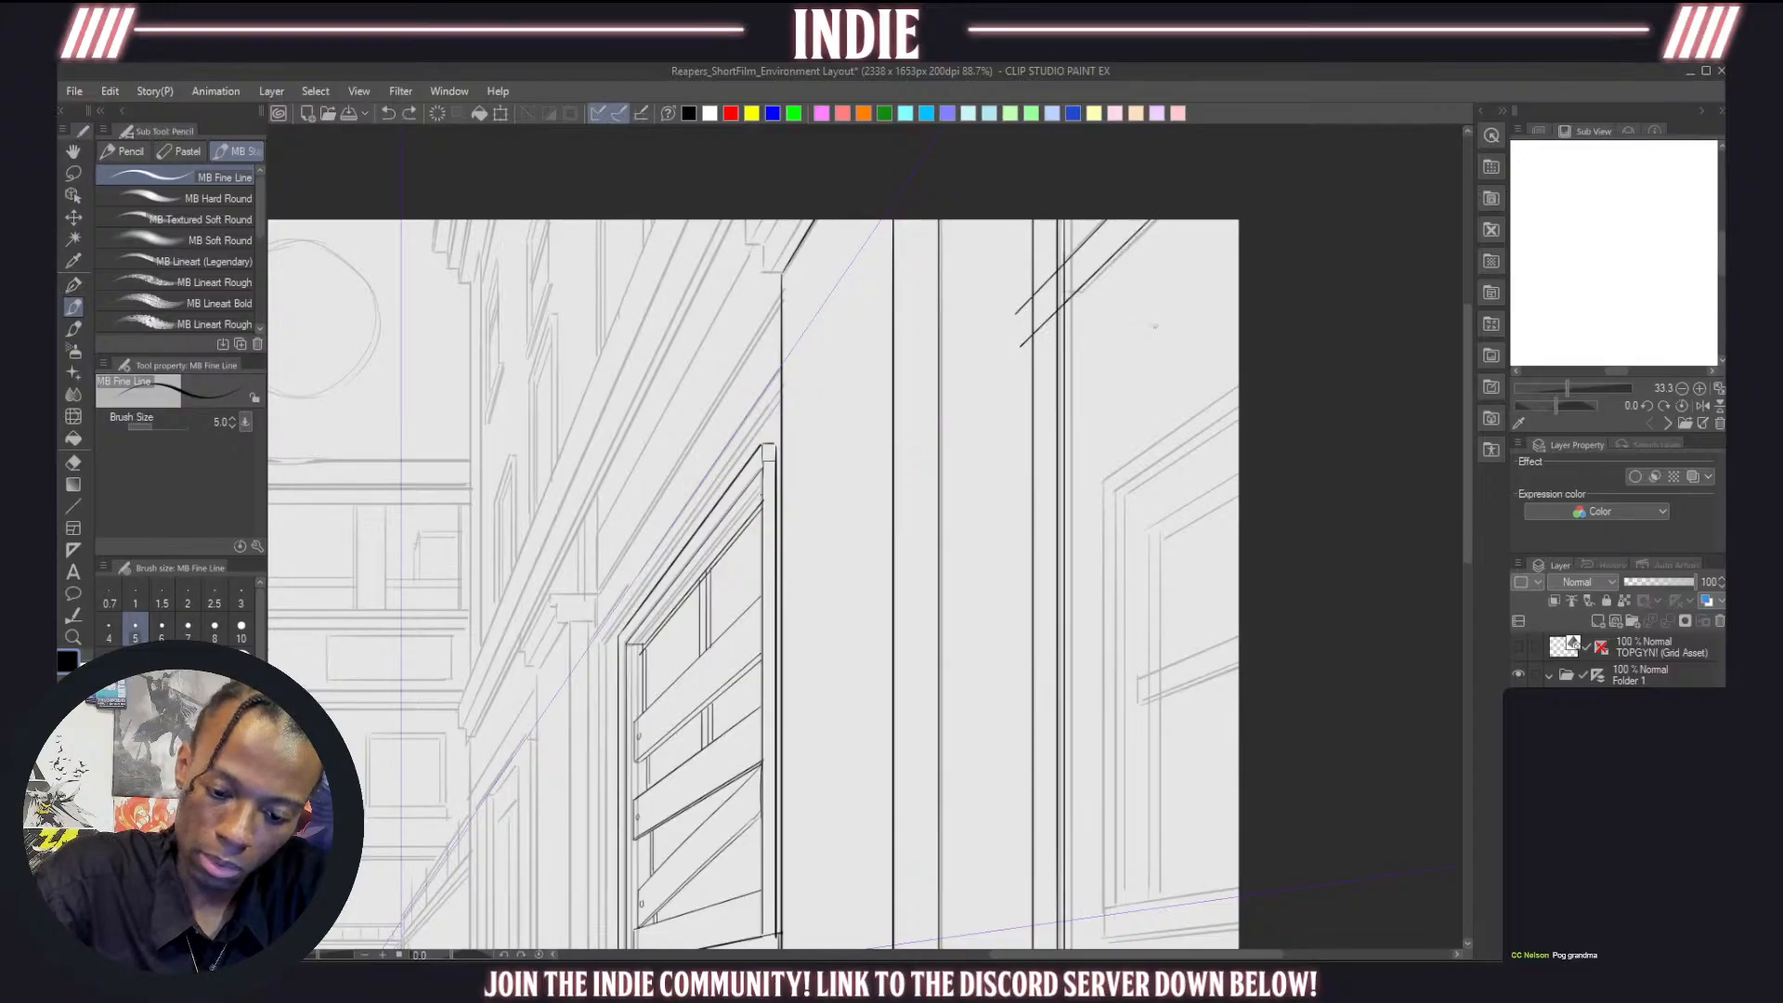
pyautogui.moveTo(1166, 220); pyautogui.dragTo(1028, 355)
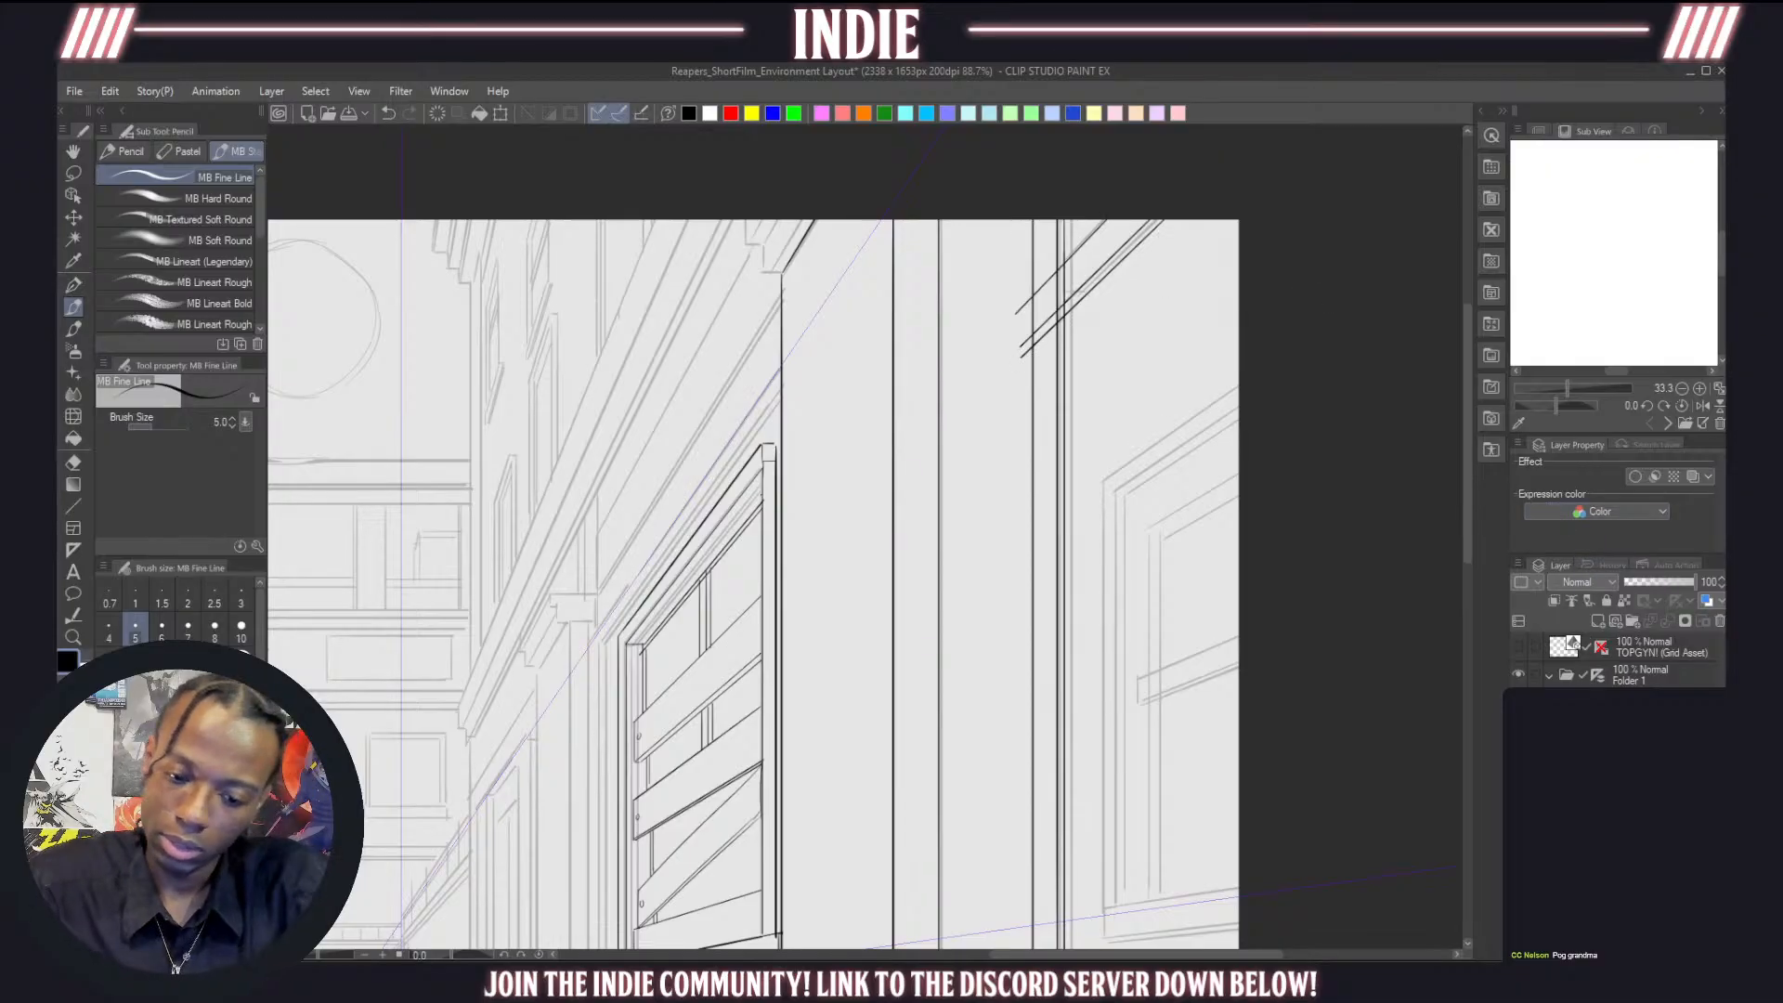
# Turn off the perspective ruler on Folder 1 and draw a curved end joining the moulding's slanted lines
pyautogui.click(1634, 675)
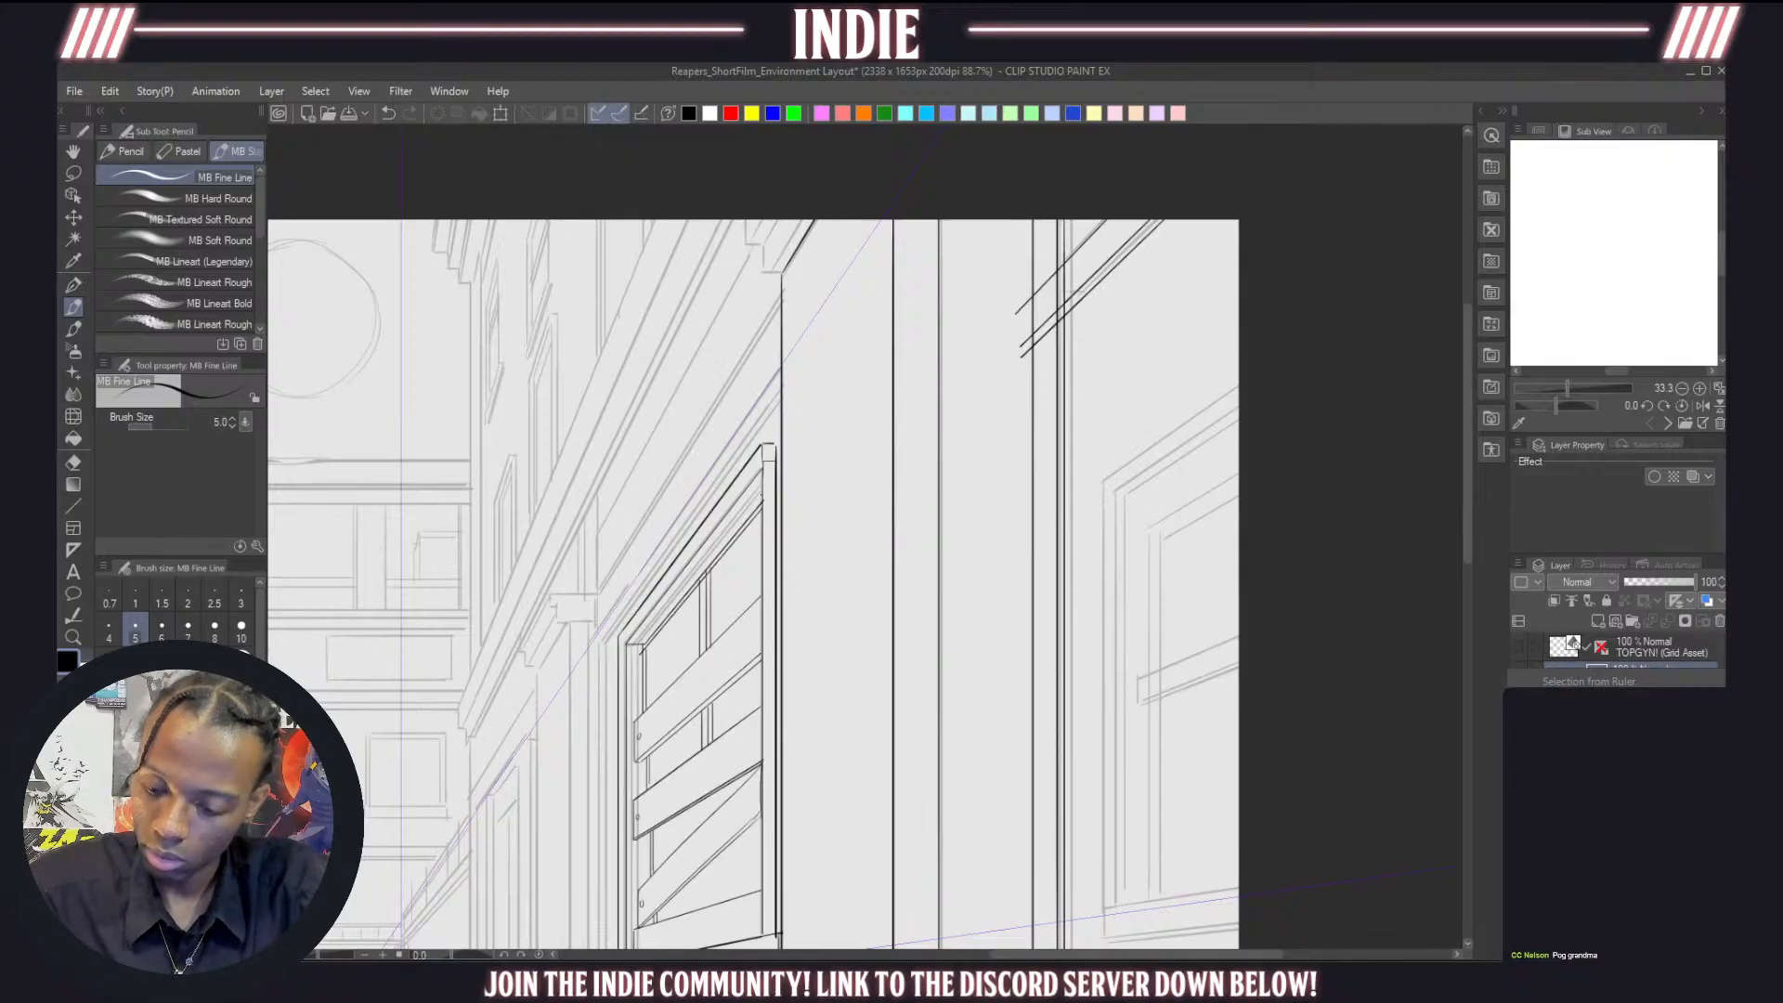
pyautogui.click(1590, 703)
pyautogui.click(1635, 704)
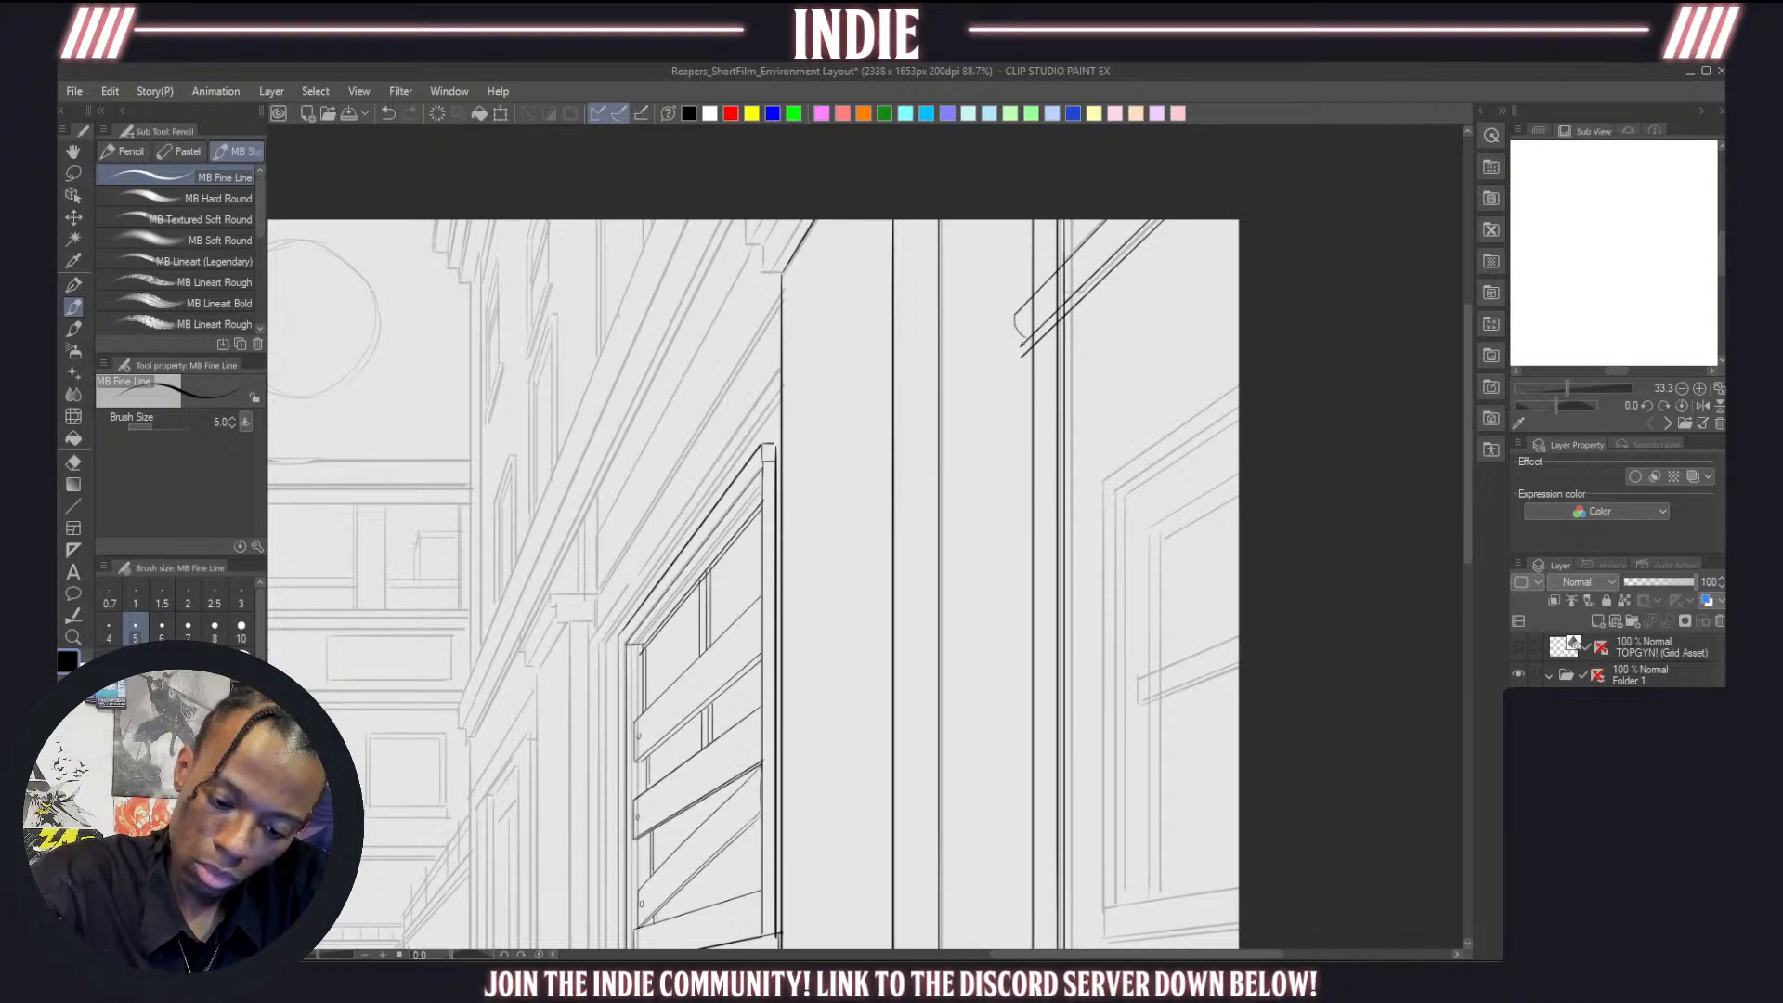
# Undo the last small stroke at the moulding's end and trim the overshooting line ends with the Hard eraser at size 6
pyautogui.hotkey('ctrl', 'z')
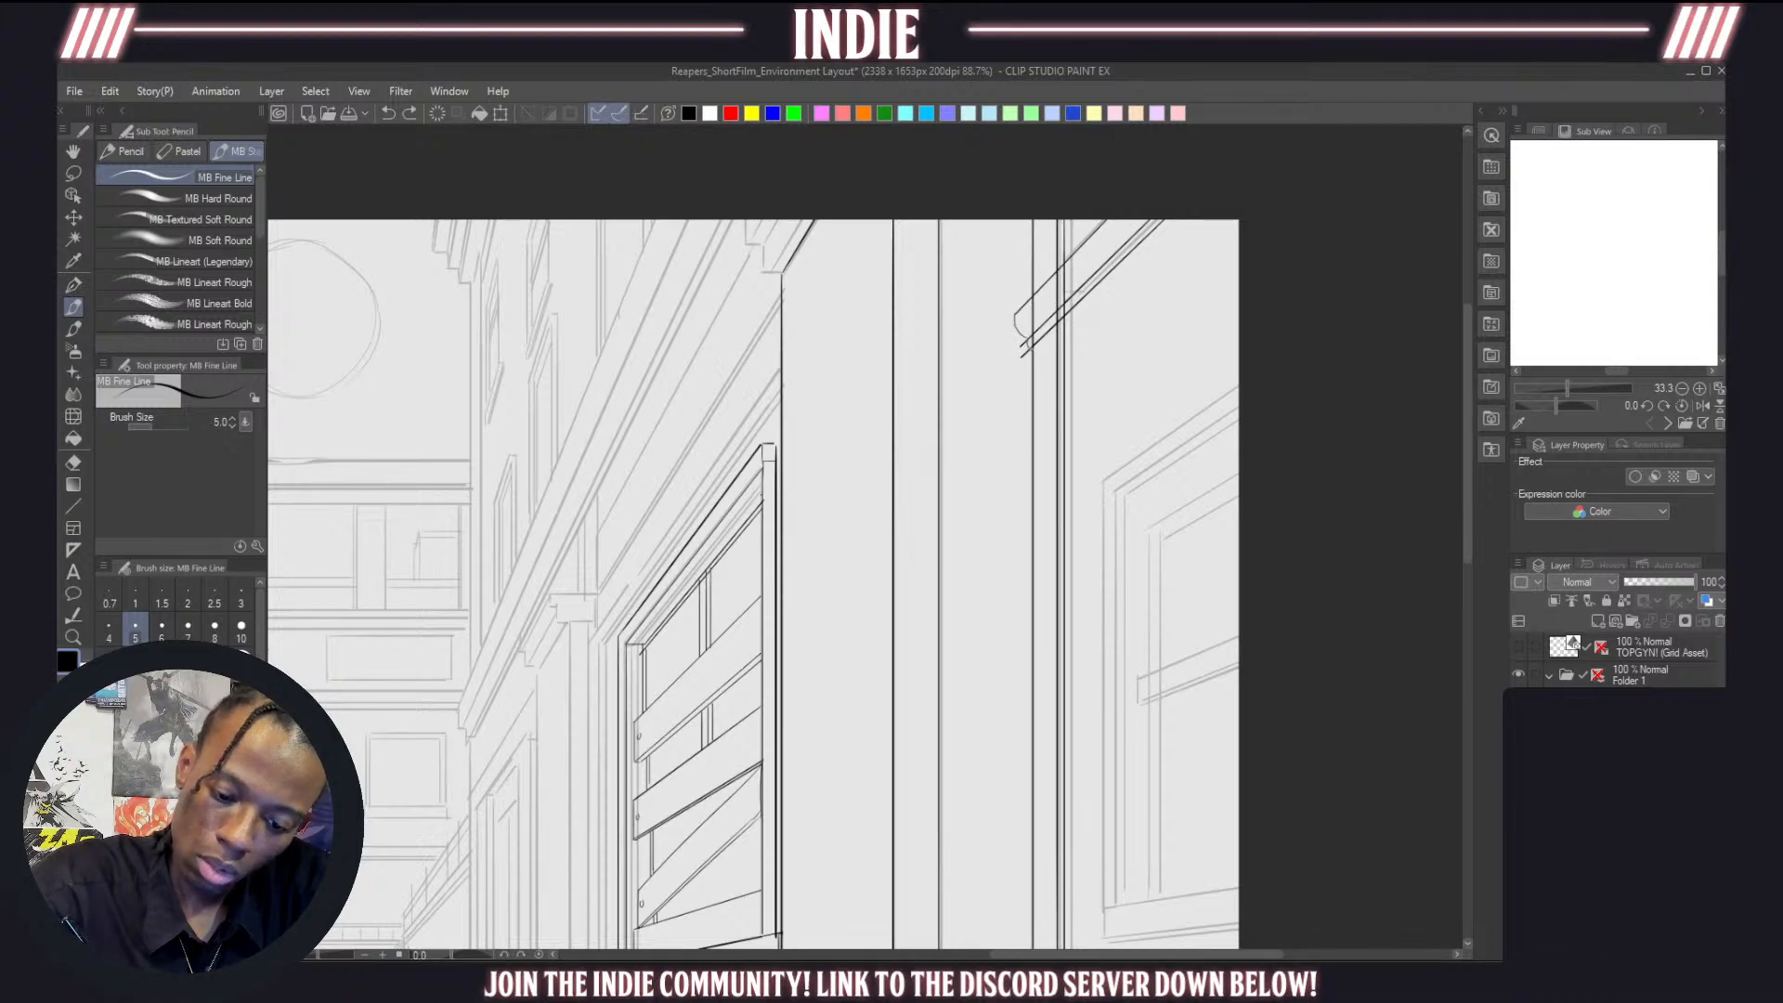
pyautogui.hotkey('ctrl', 'y')
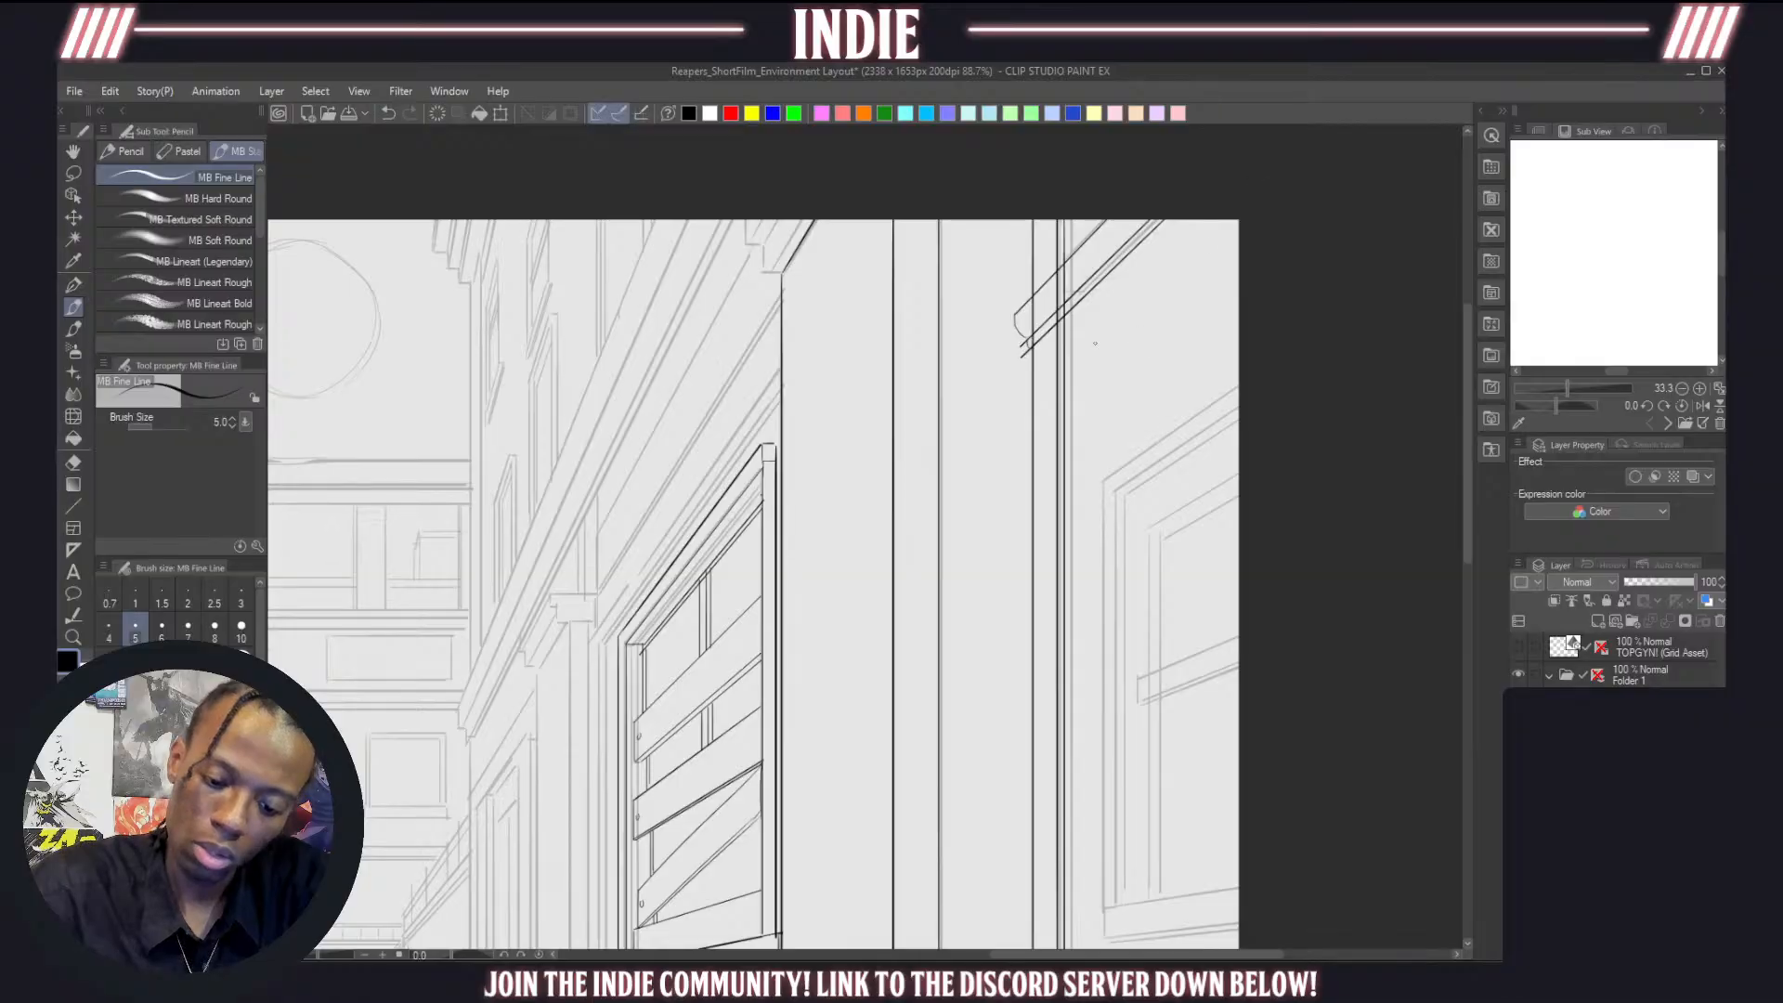
pyautogui.hotkey('ctrl', 'z')
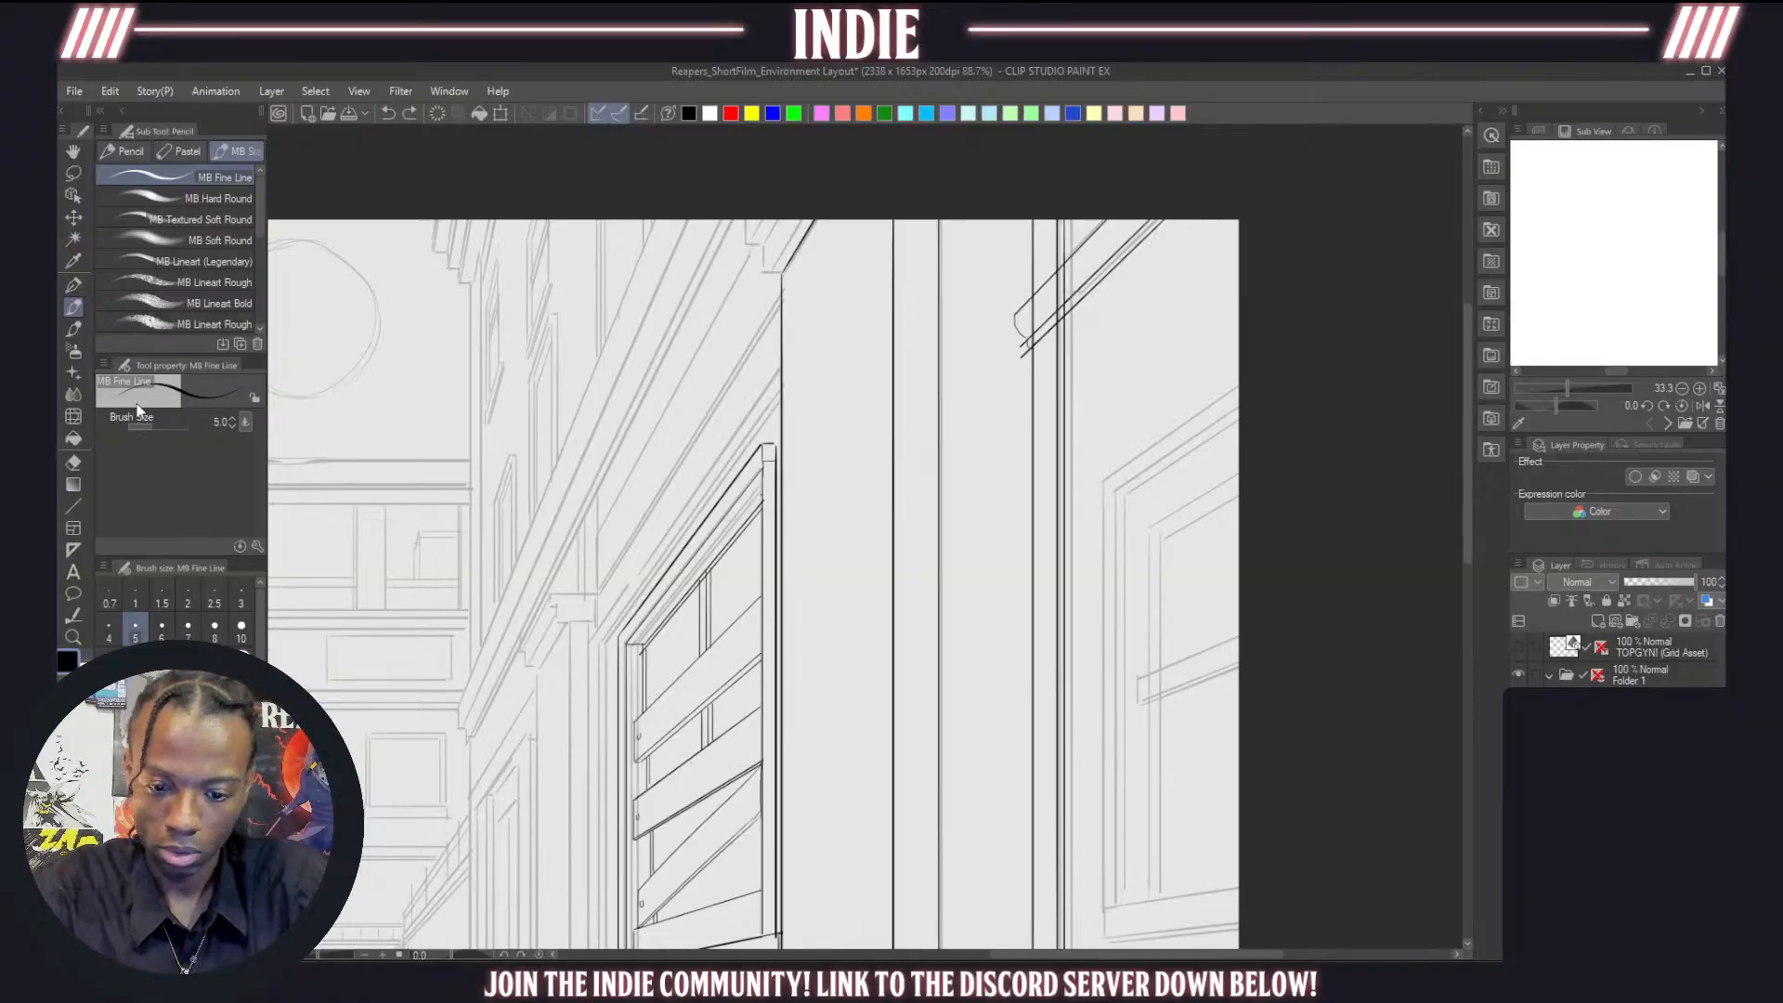
pyautogui.press('e')
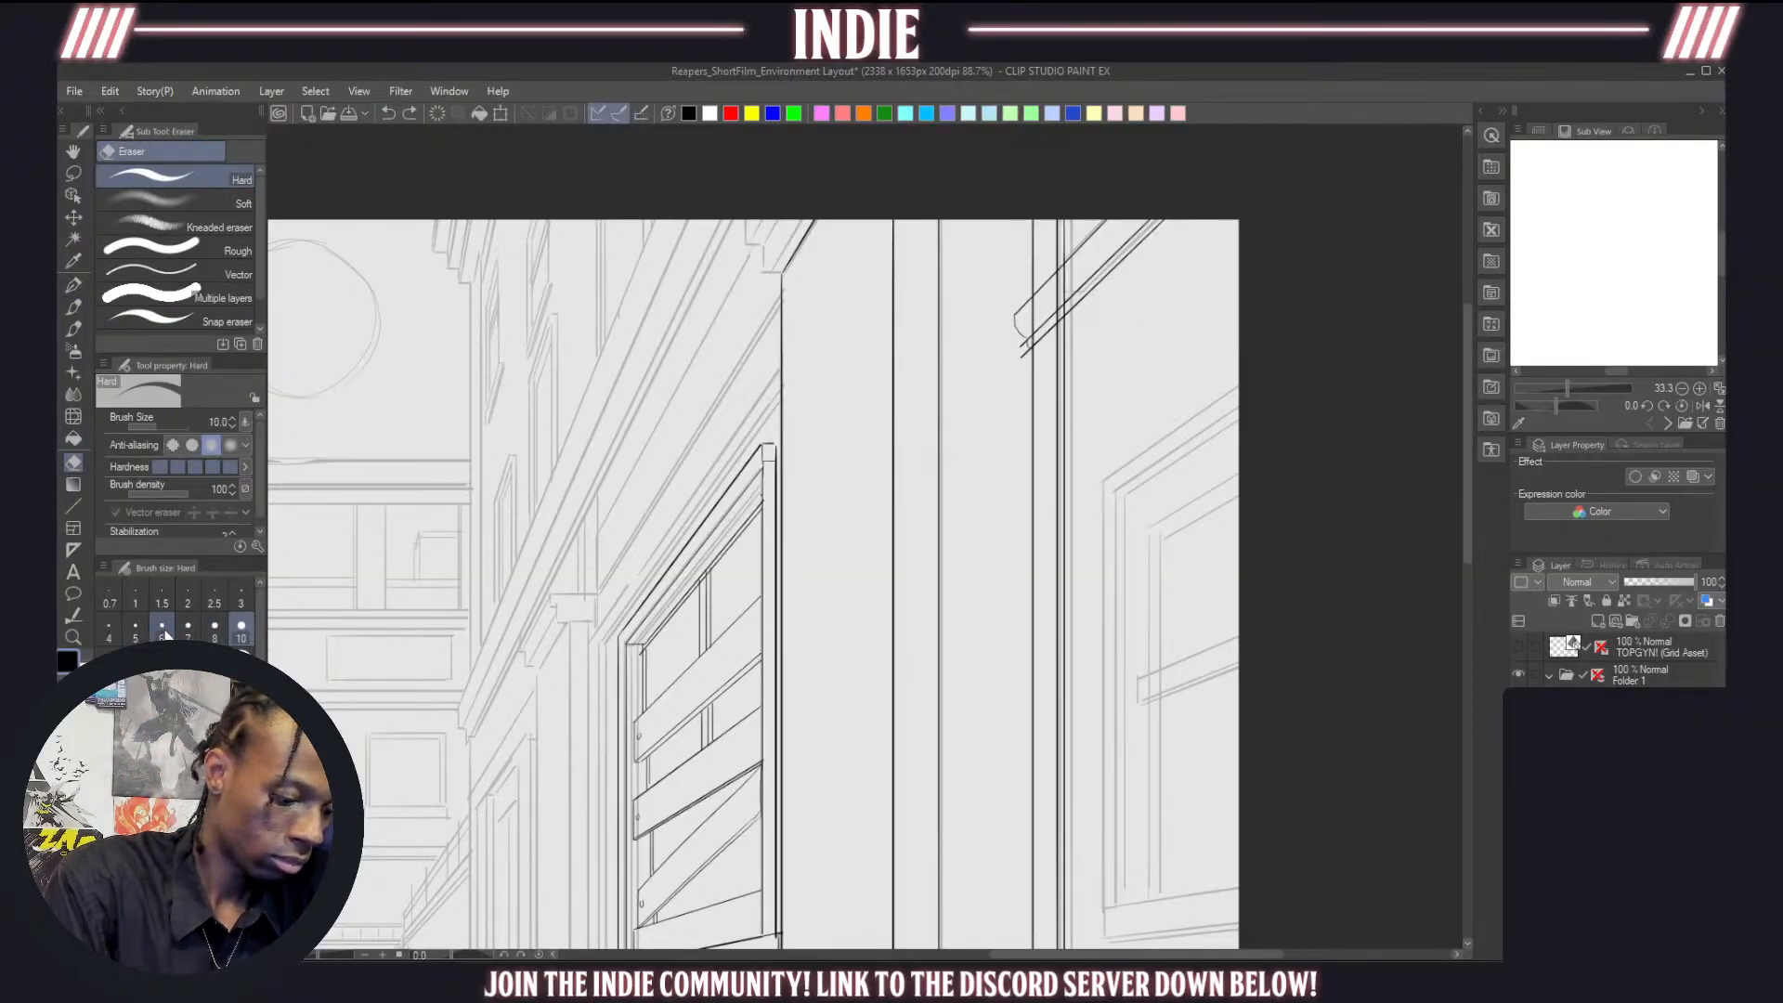
pyautogui.click(162, 627)
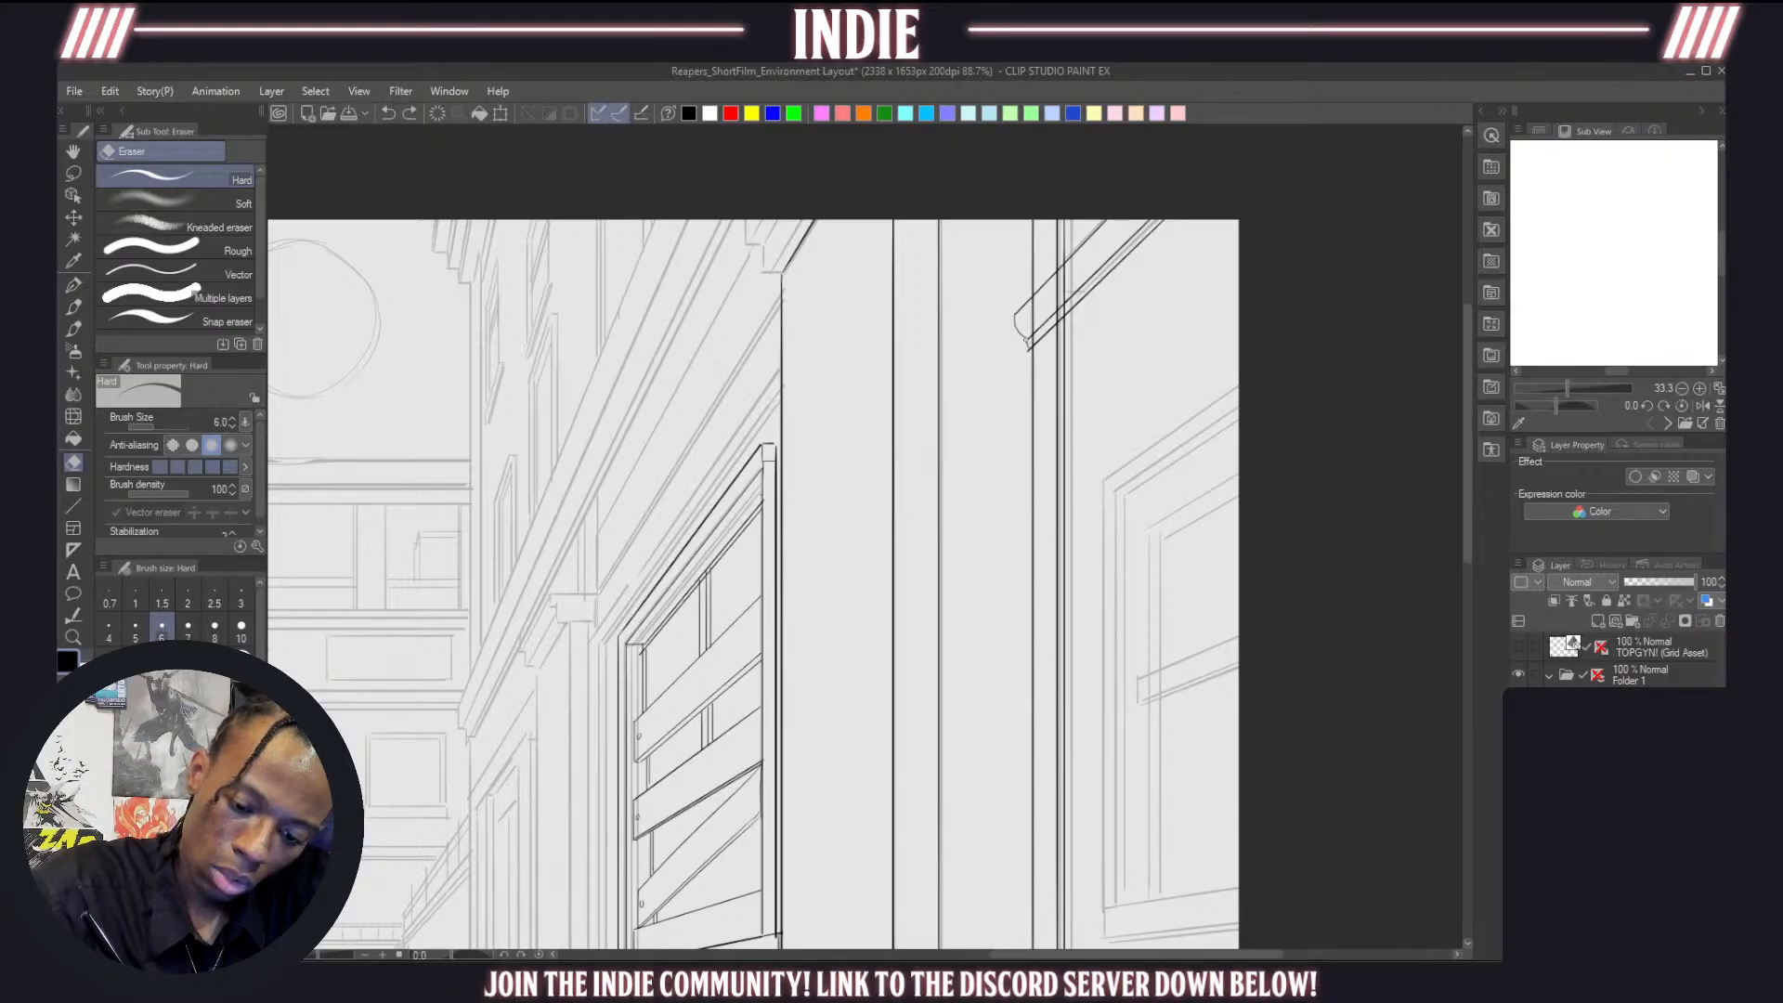
# Erase the vertical lines crossing the upper moulding of the nearest building with the Hard eraser at size 10
pyautogui.moveTo(1019, 361); pyautogui.dragTo(1028, 352)
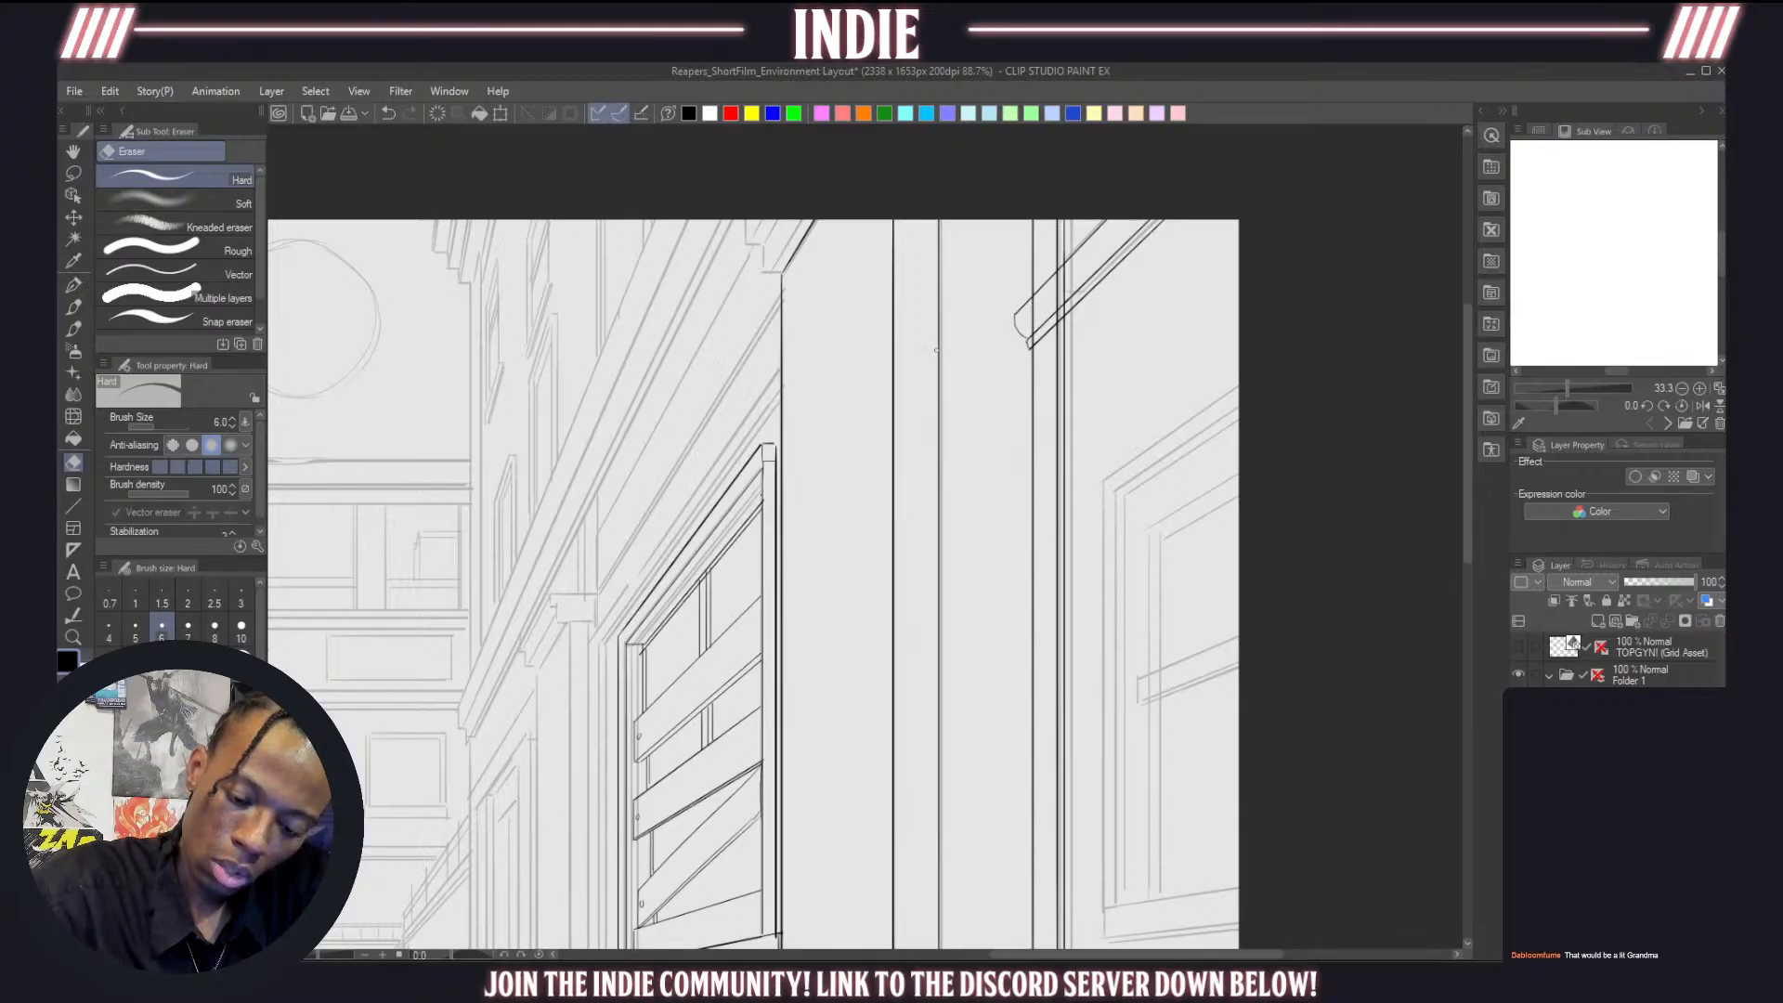
pyautogui.click(241, 627)
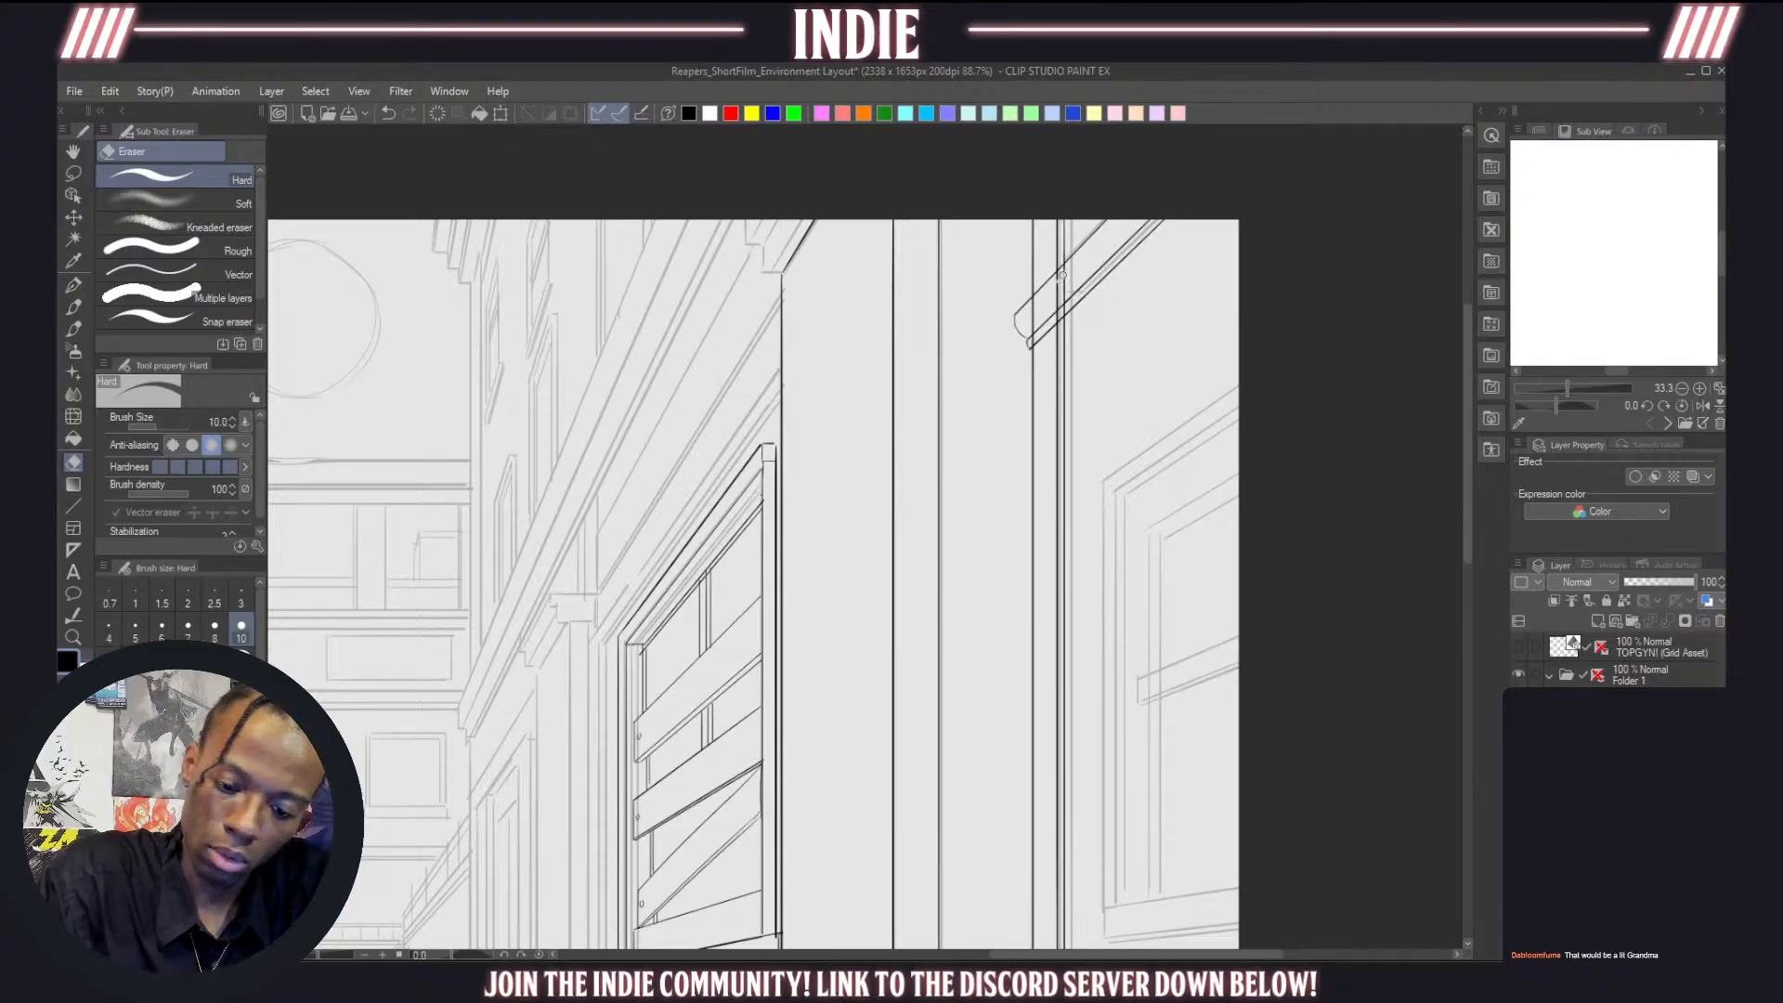
pyautogui.moveTo(1060, 274); pyautogui.dragTo(1065, 296)
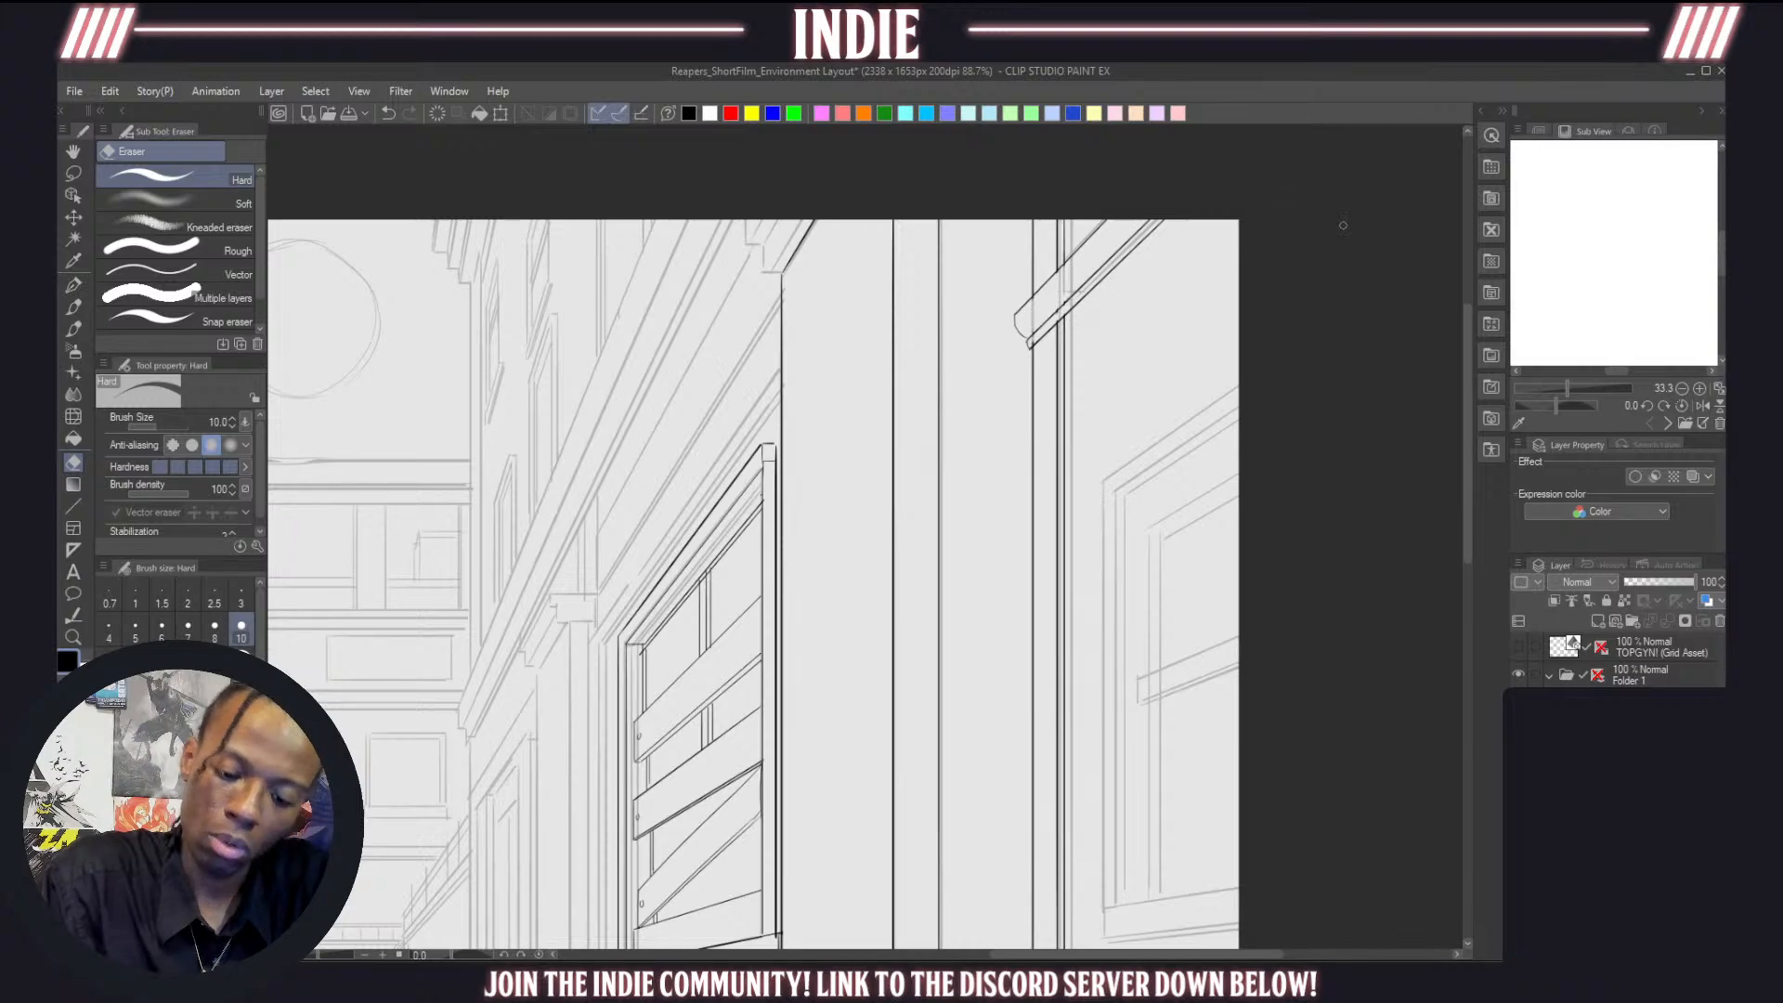
# Hide the Base layout temporarily and examine the finished line art on its own, both as a whole and around the upper moulding
pyautogui.scroll(-1, 1162, 387)
pyautogui.scroll(-2, 1162, 387)
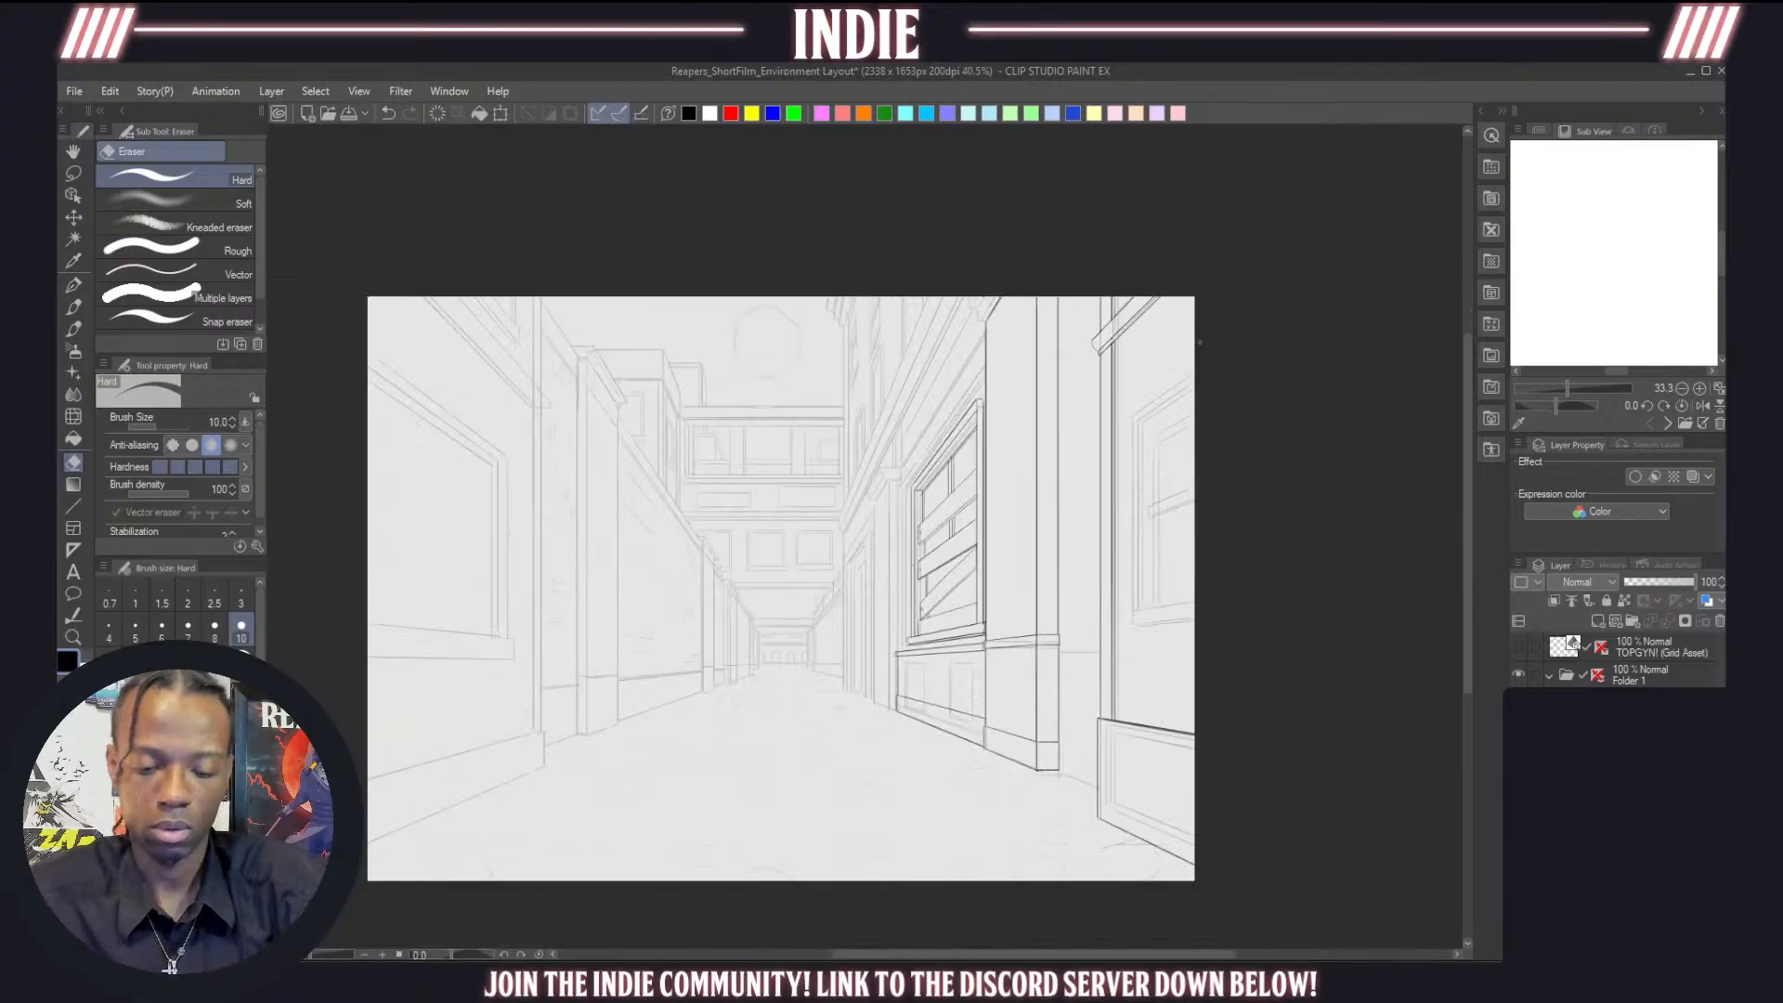
pyautogui.scroll(1, 1378, 604)
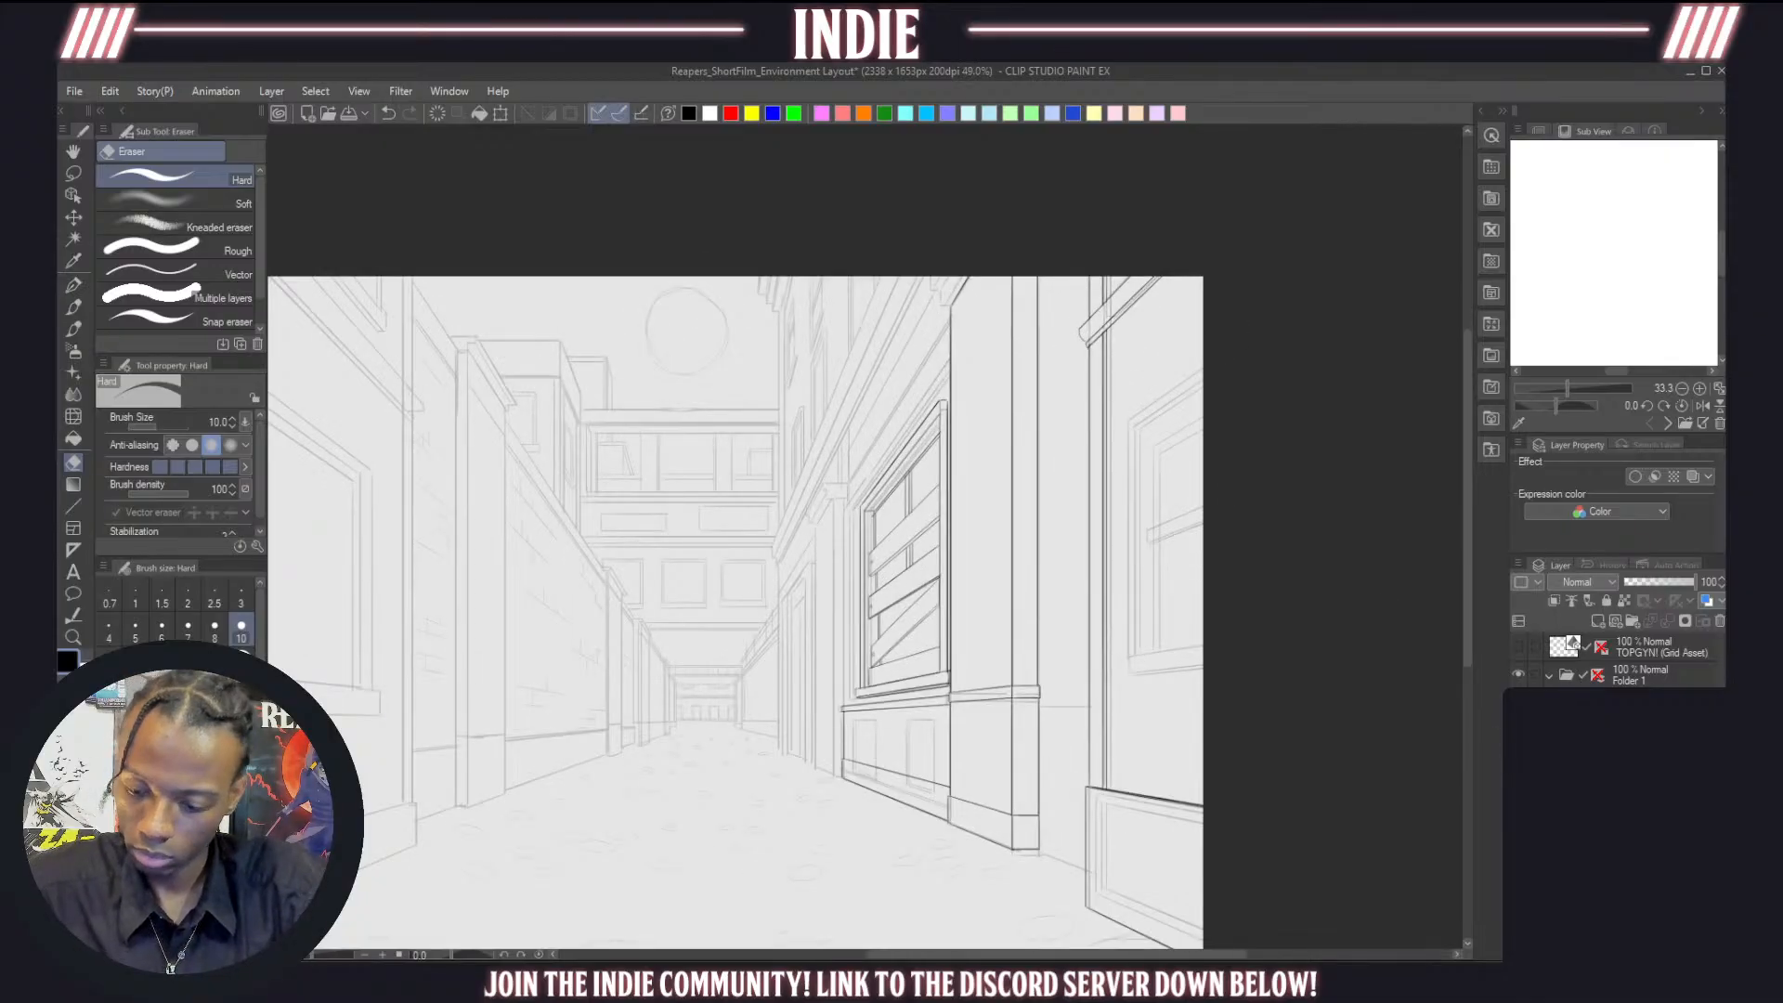
pyautogui.click(1519, 760)
pyautogui.scroll(-2, 1036, 432)
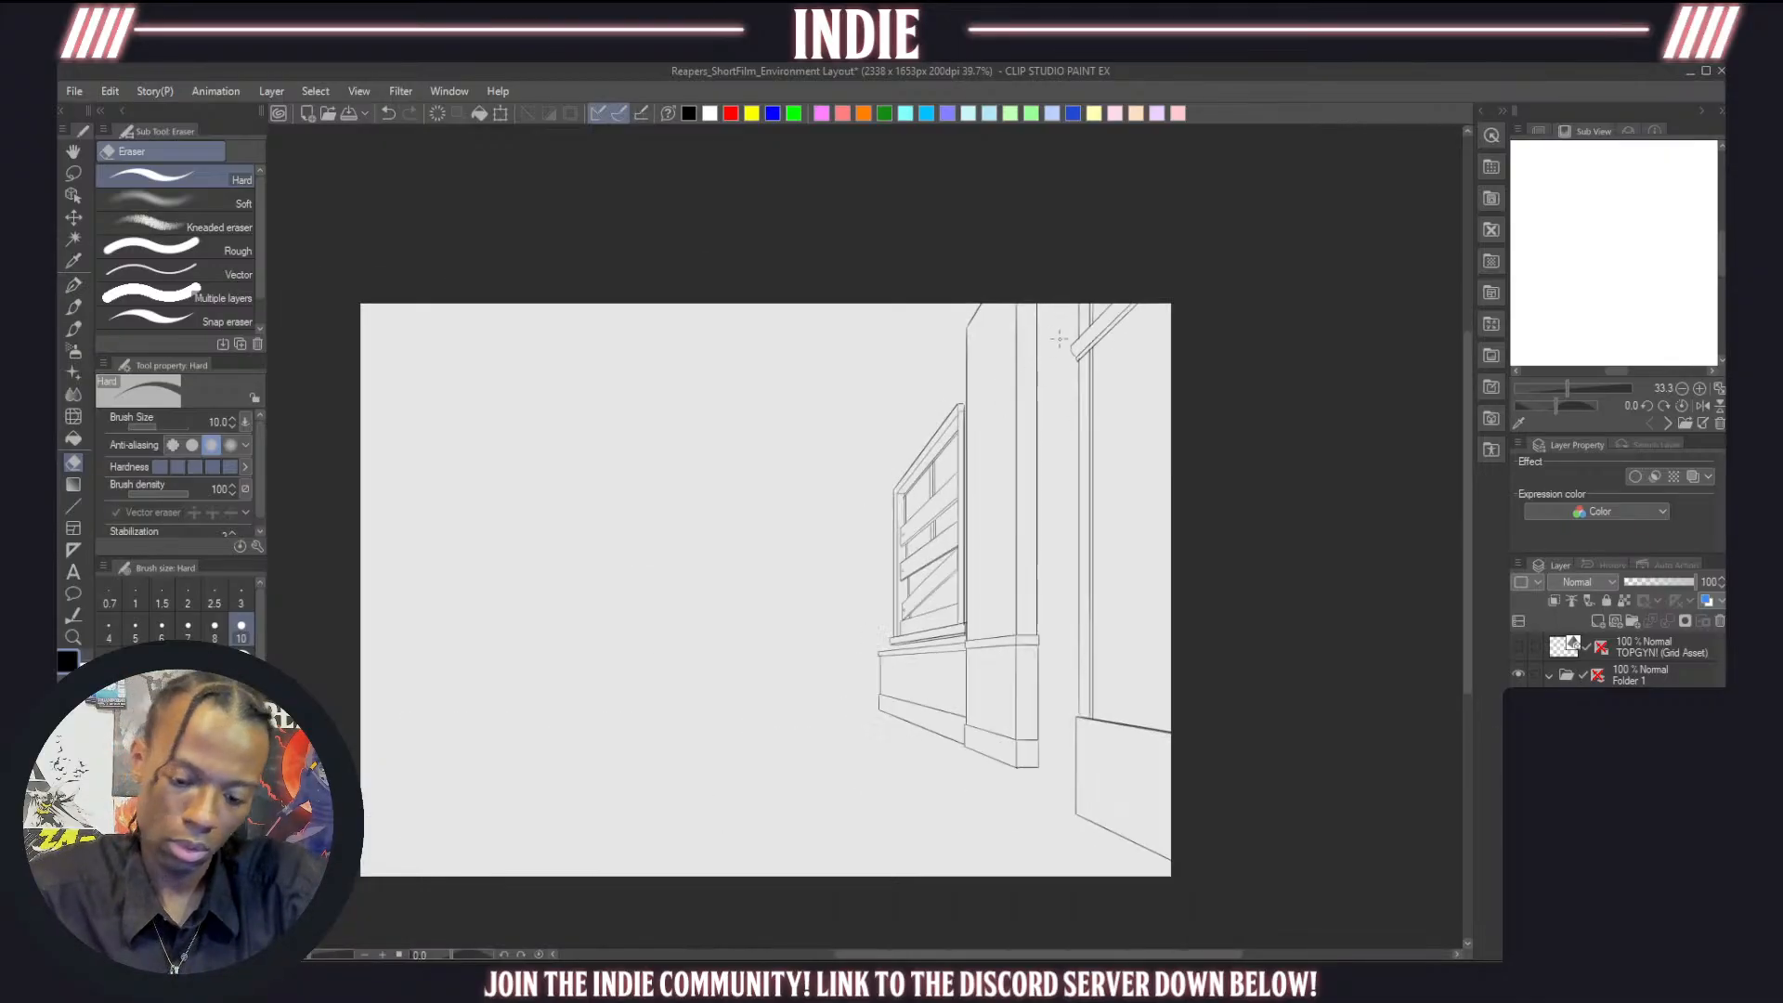
pyautogui.scroll(3, 1107, 311)
pyautogui.scroll(6, 1112, 313)
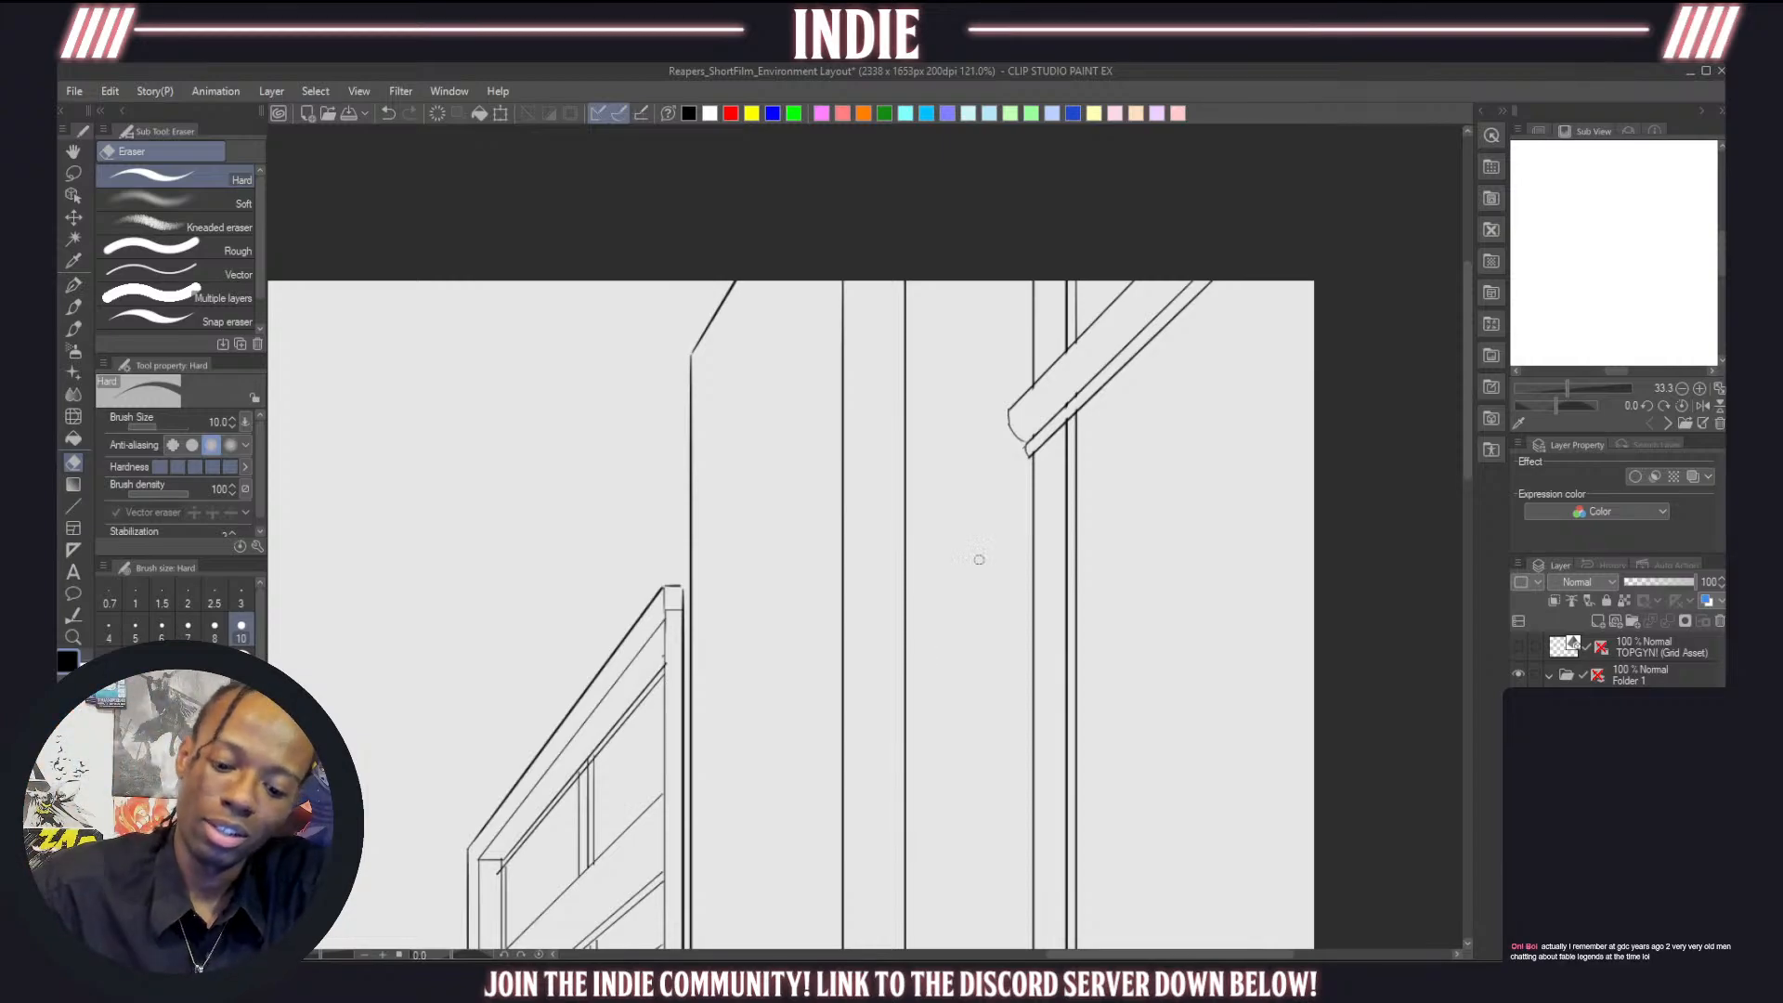
pyautogui.scroll(-1, 976, 557)
pyautogui.scroll(-6, 1016, 488)
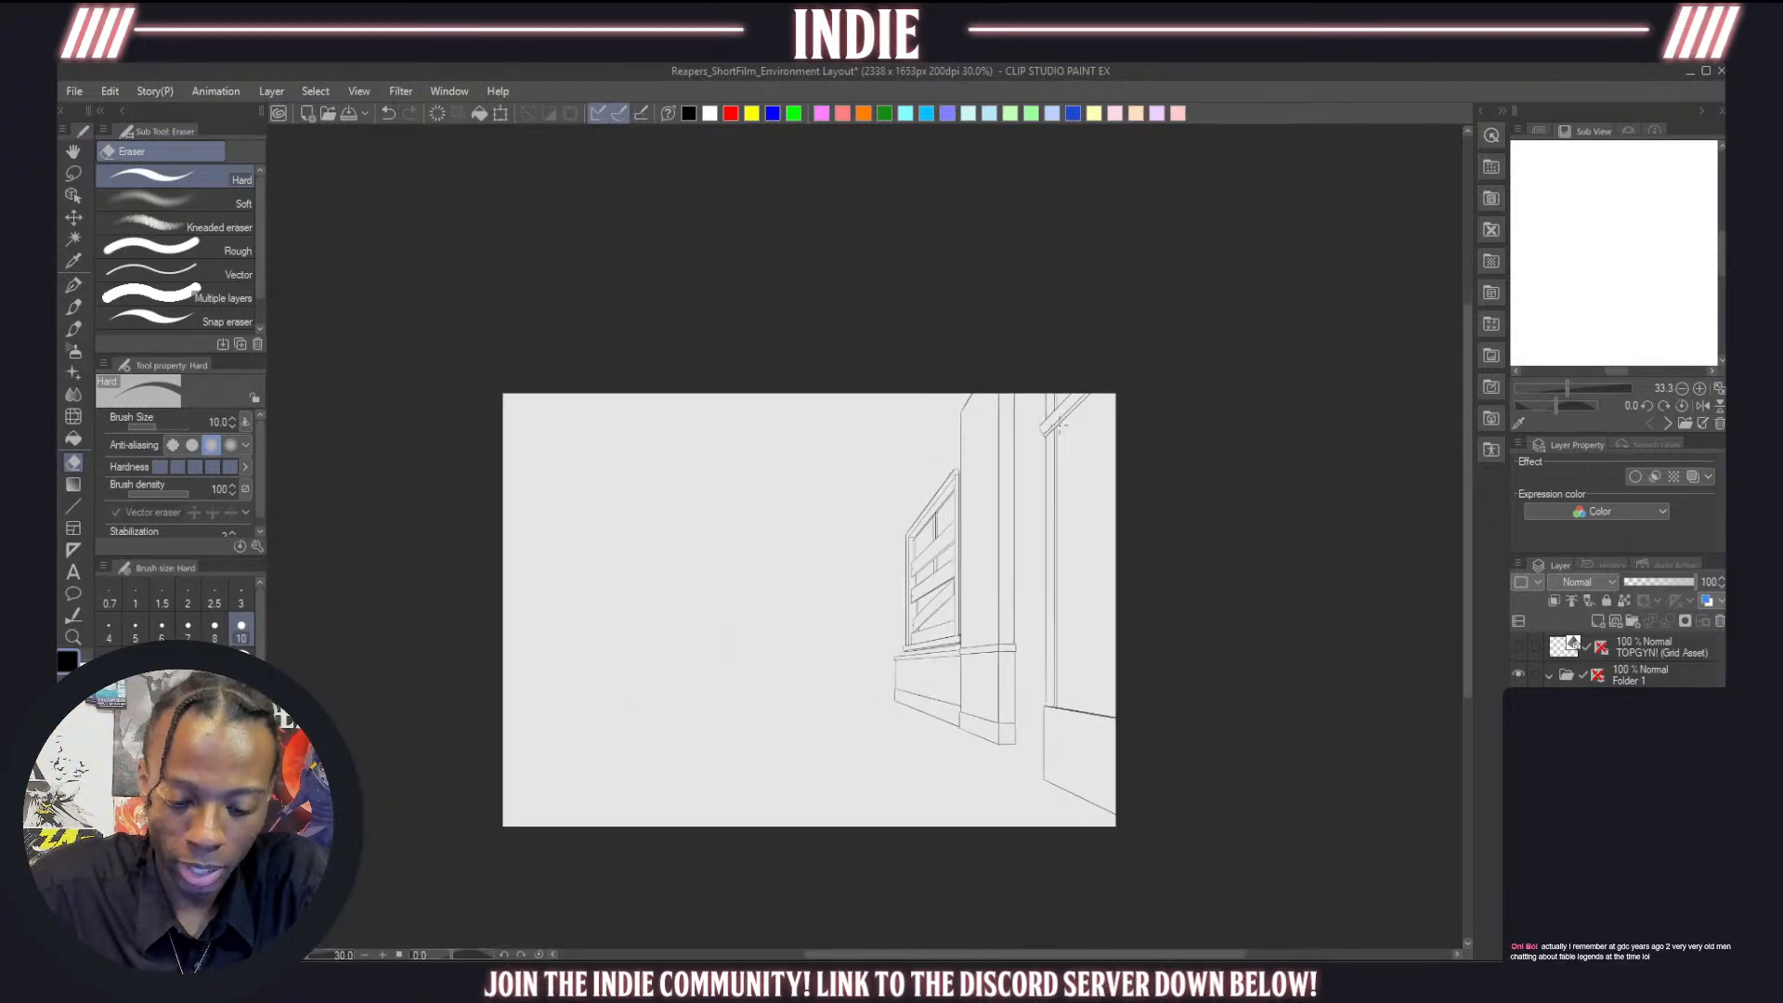
pyautogui.scroll(2, 1088, 738)
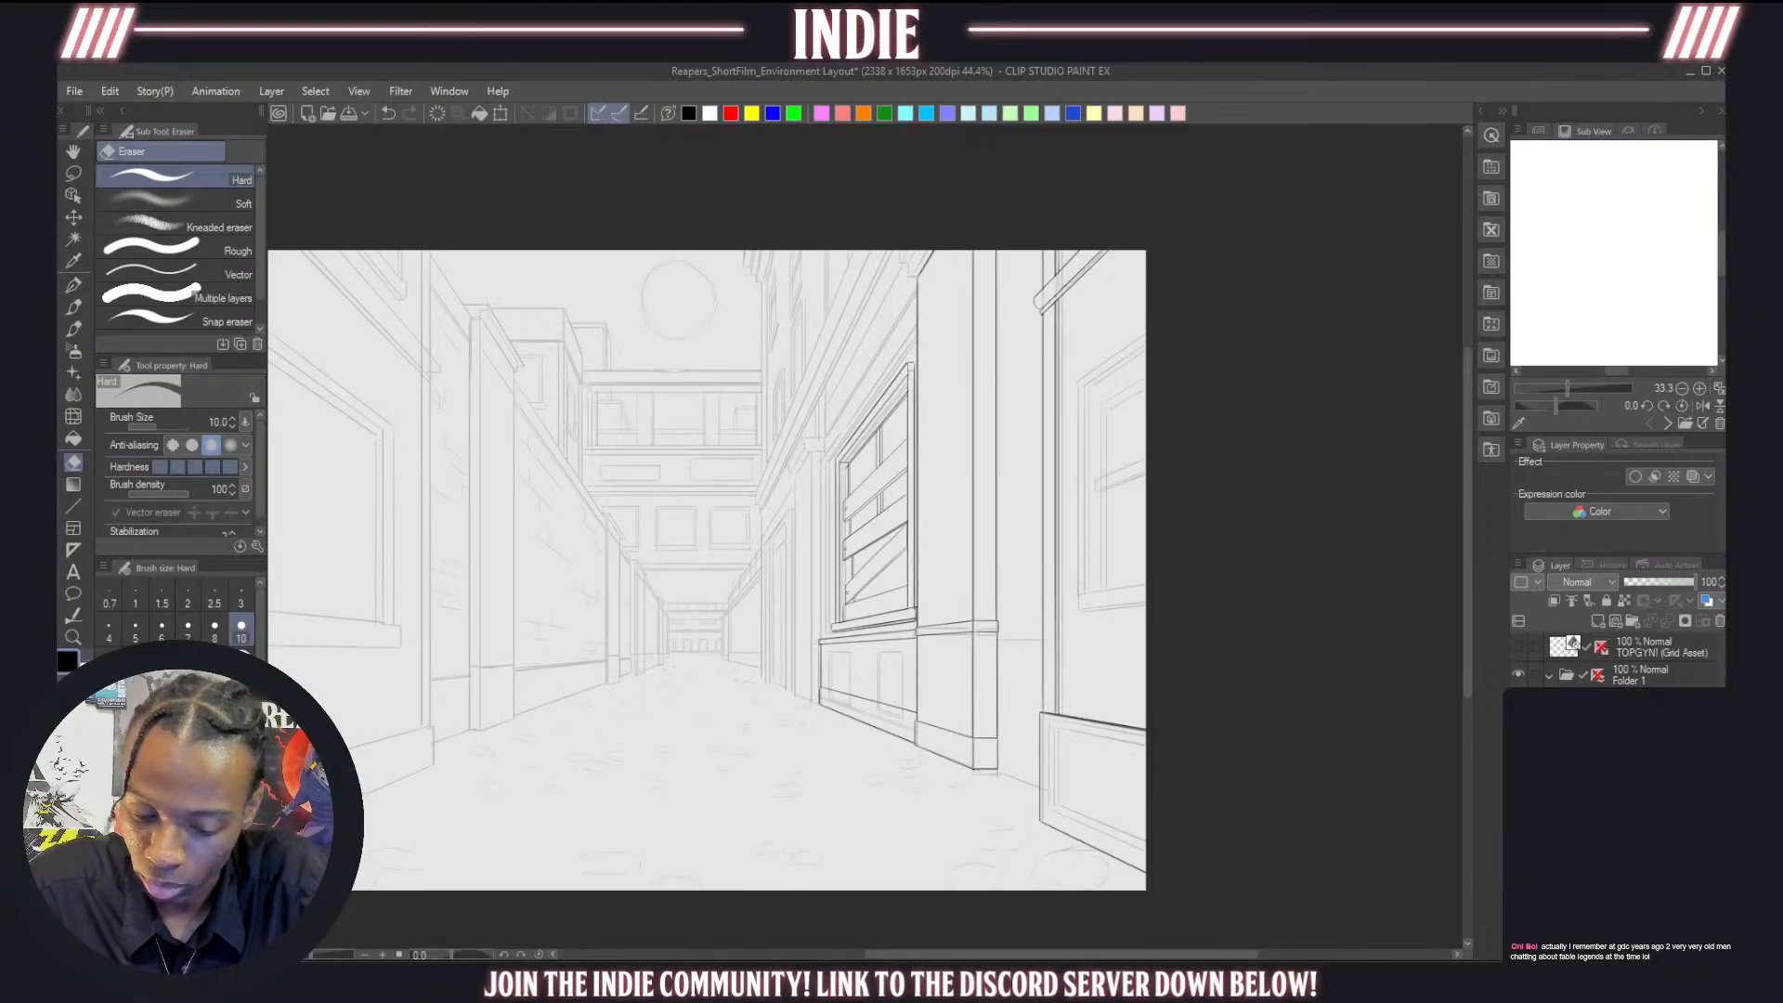
# Turn on the perspective ruler on Folder 1 and draw two receding skirting lines between the pillar and nearest base panel with MB Fine Line
pyautogui.click(1605, 681)
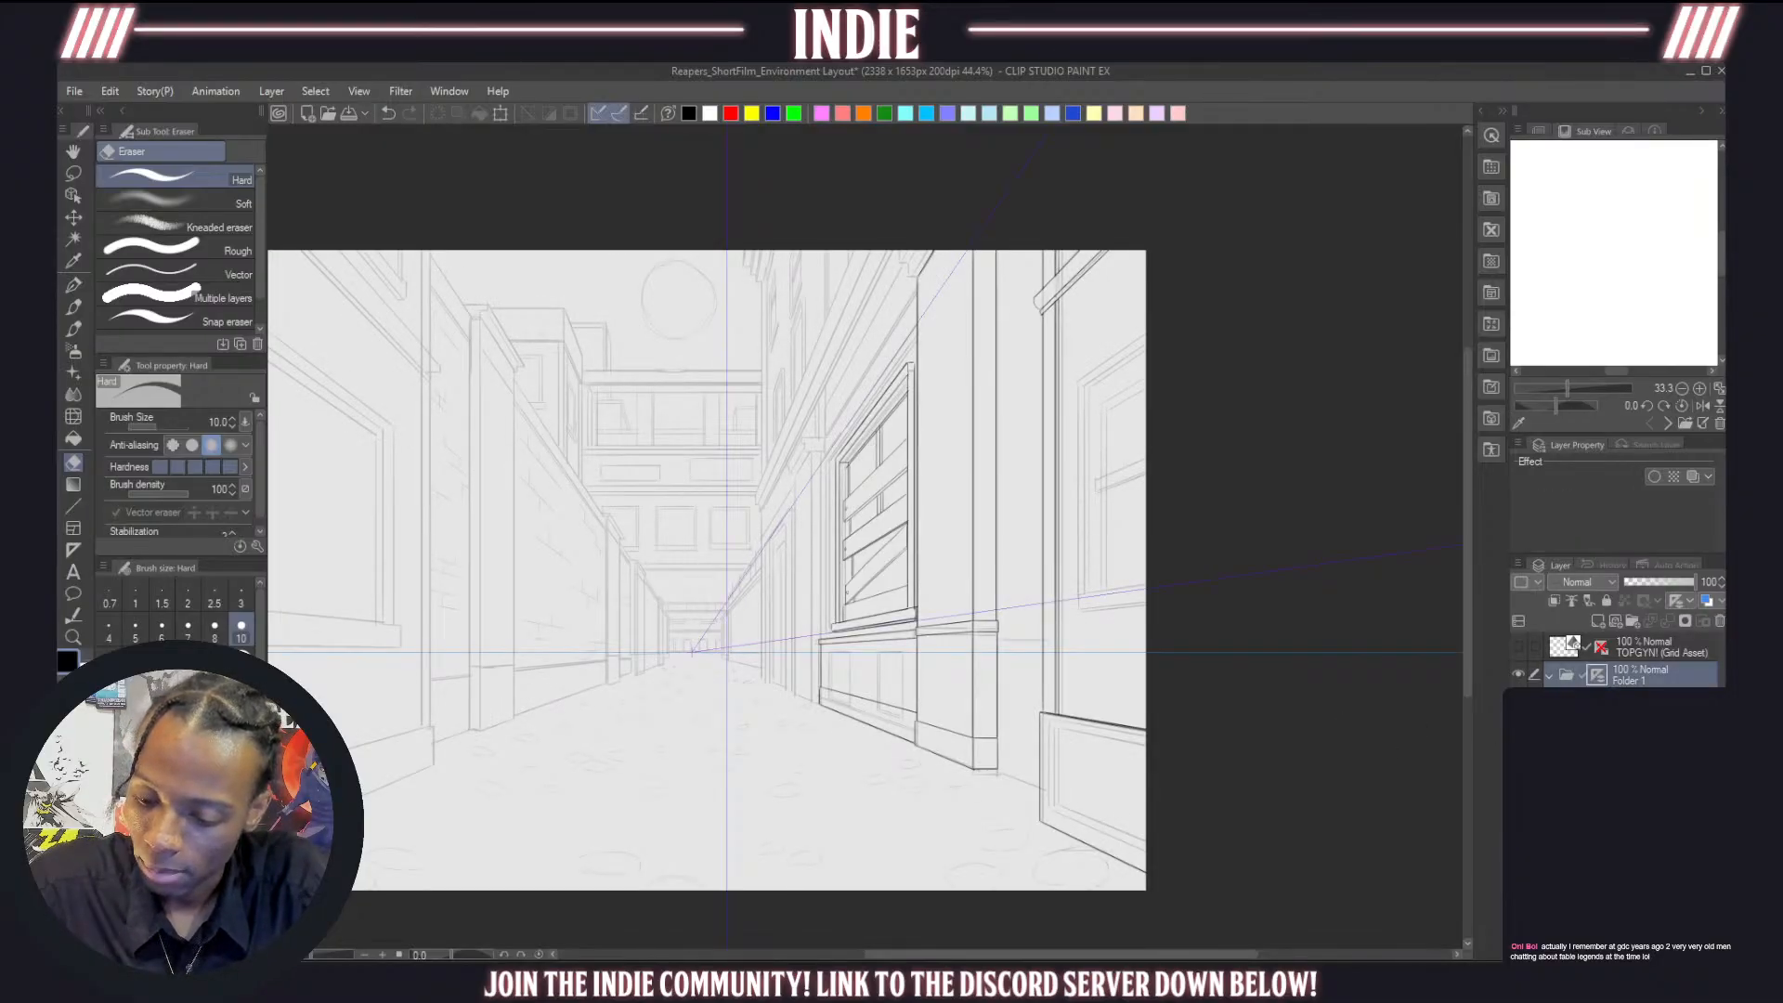
pyautogui.scroll(4, 1108, 815)
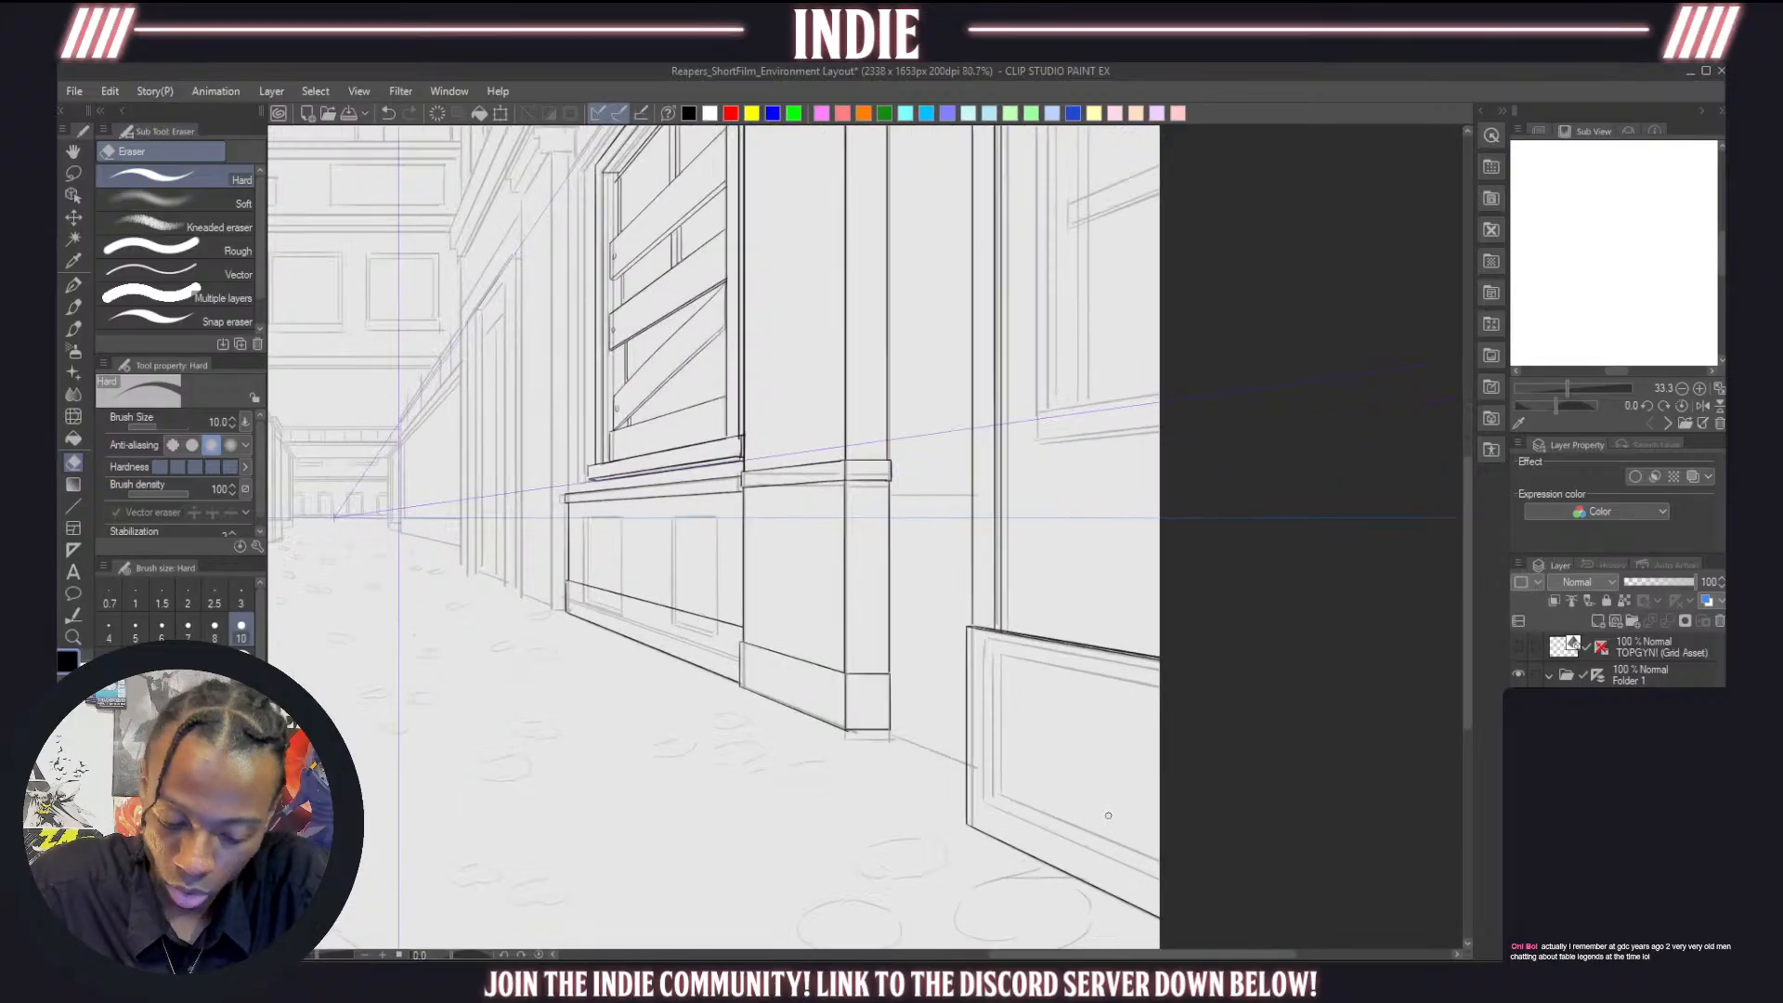
pyautogui.scroll(1, 1096, 813)
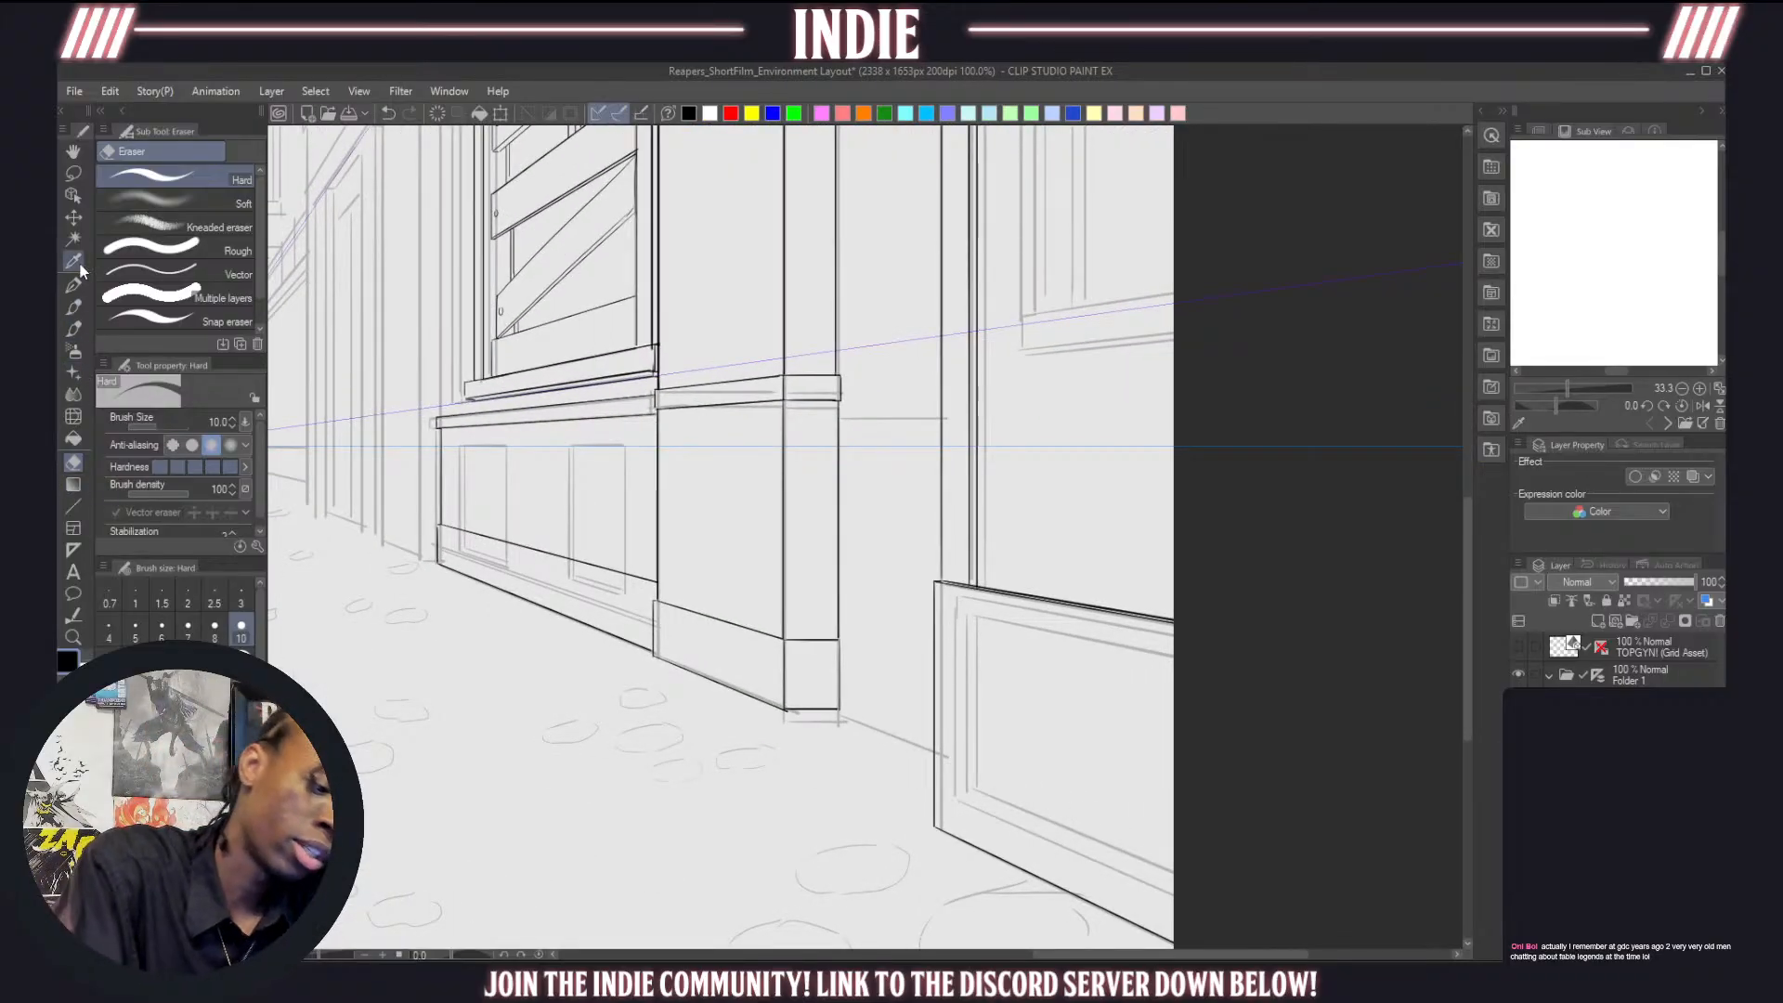
pyautogui.click(73, 307)
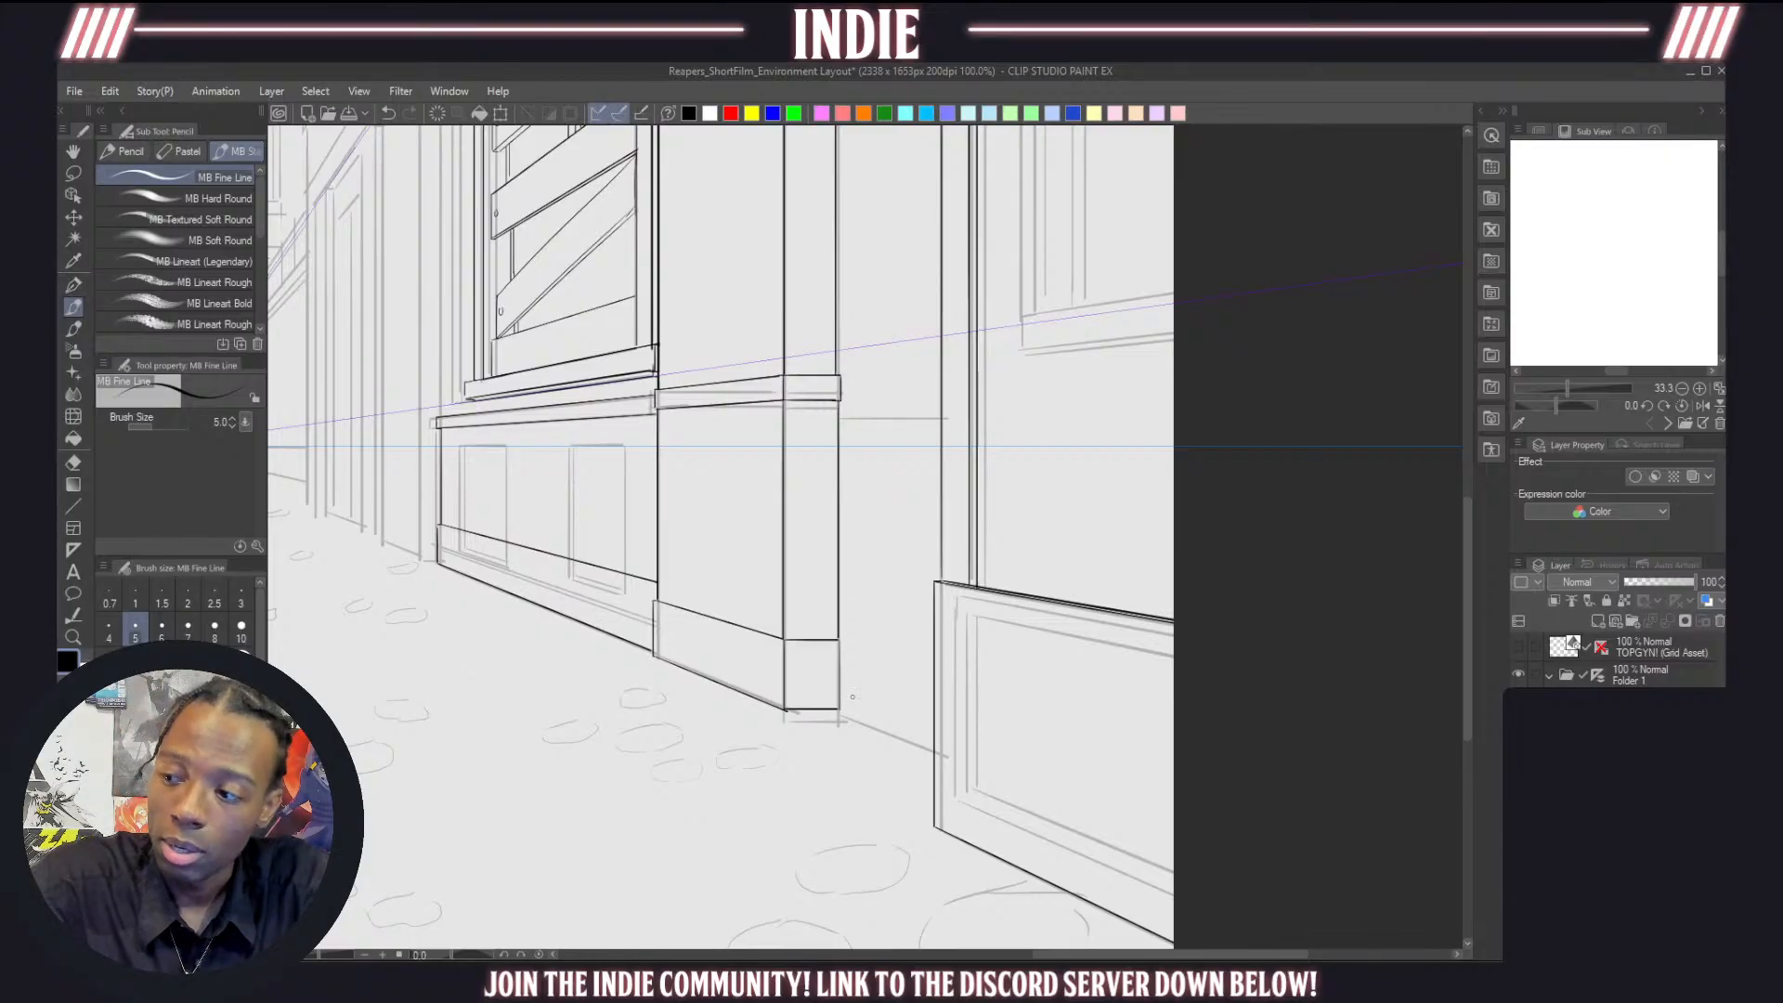
pyautogui.moveTo(846, 713); pyautogui.dragTo(935, 753)
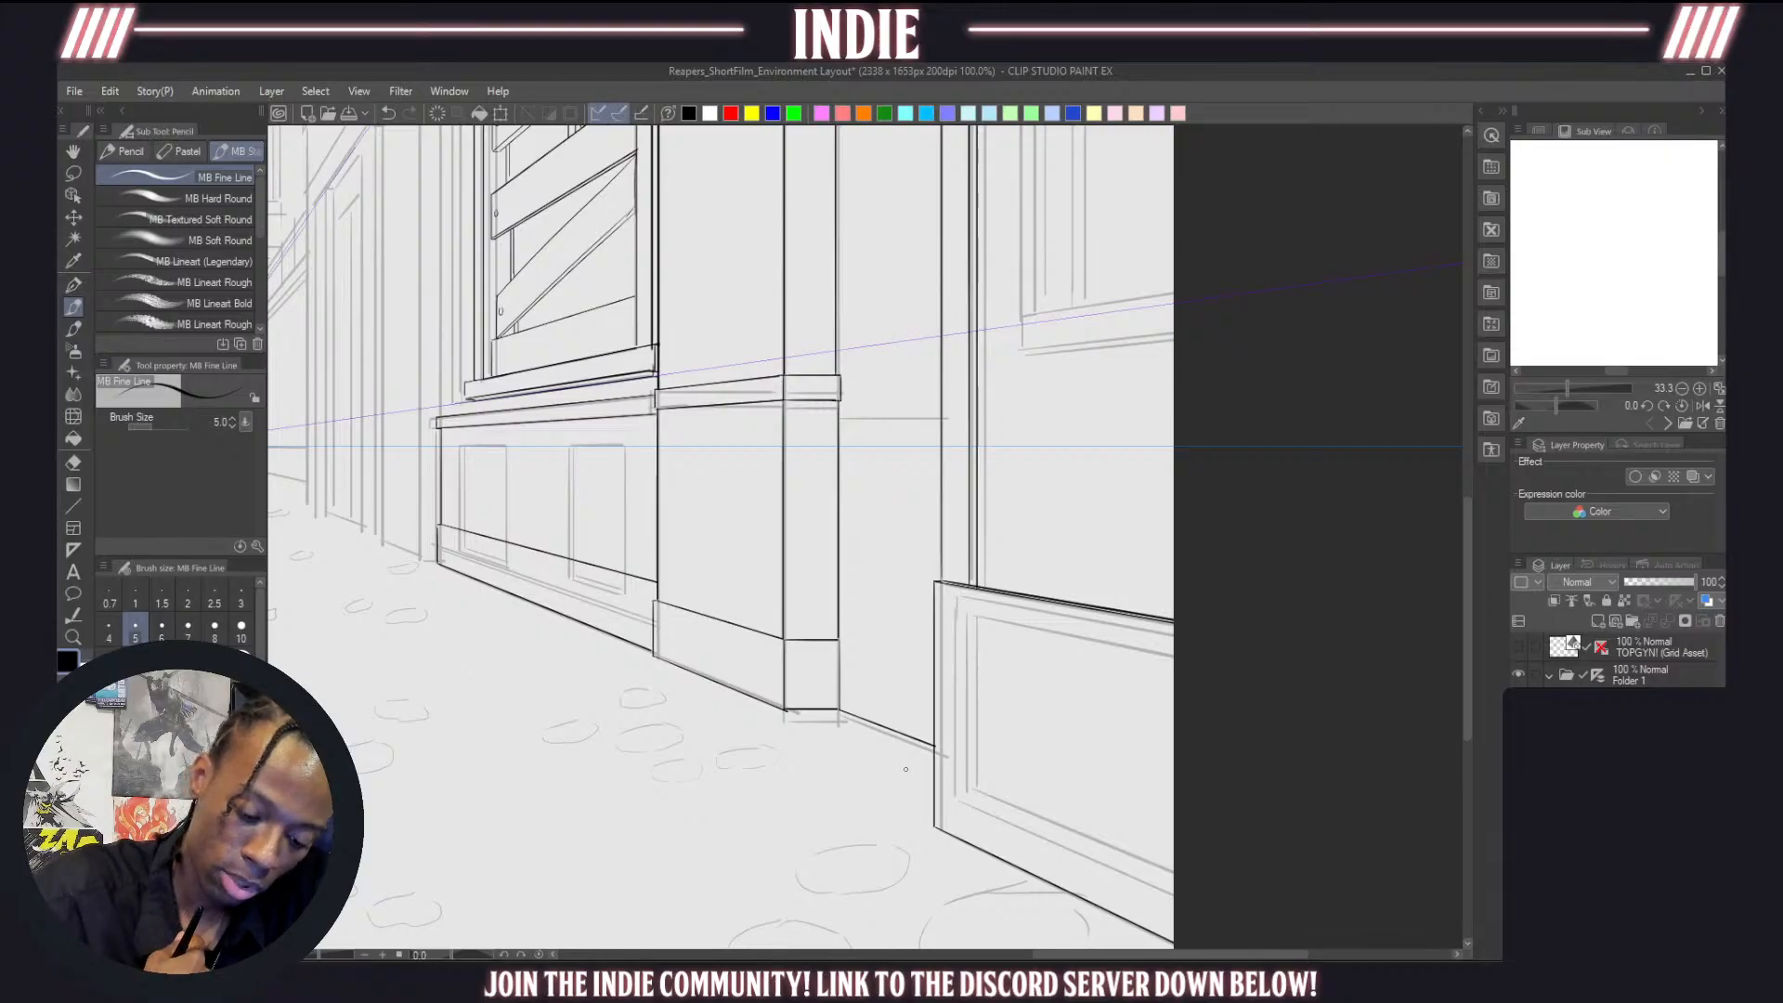
pyautogui.moveTo(840, 642); pyautogui.dragTo(935, 667)
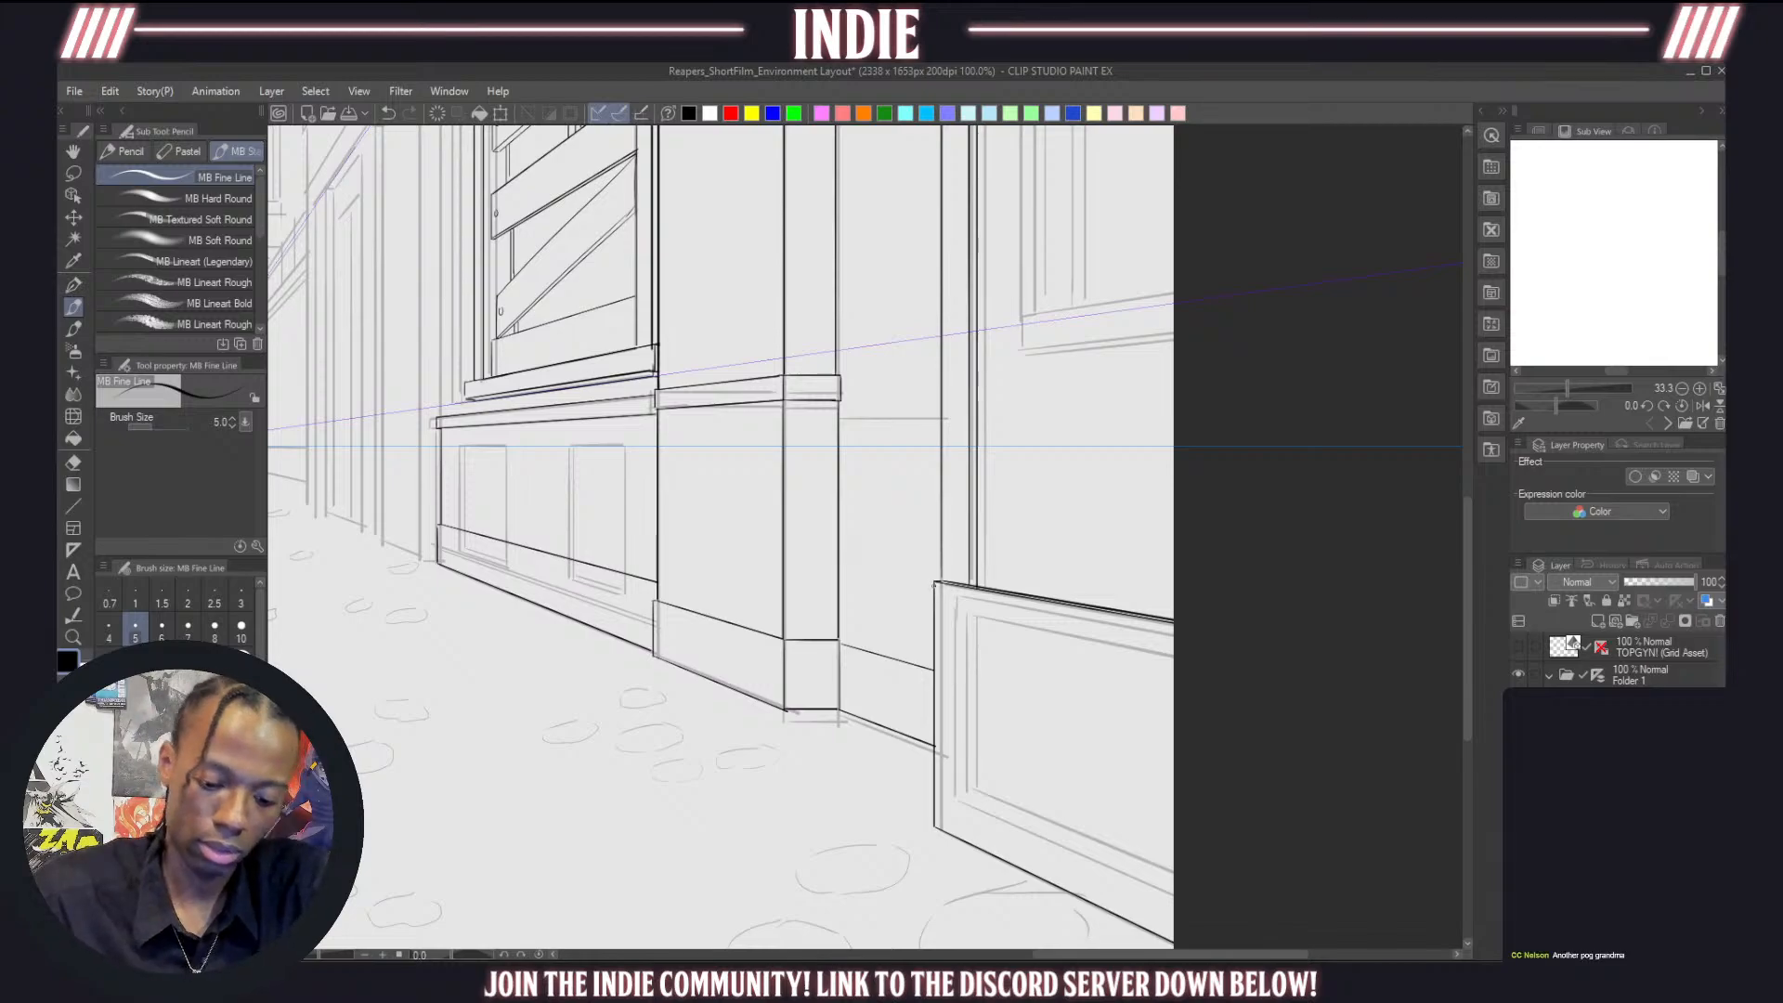
# Draw the upper and lower ledge lines across the recessed wall, from the pillar's ledge to the nearest building's corner
pyautogui.scroll(-10, 932, 591)
pyautogui.scroll(5, 903, 527)
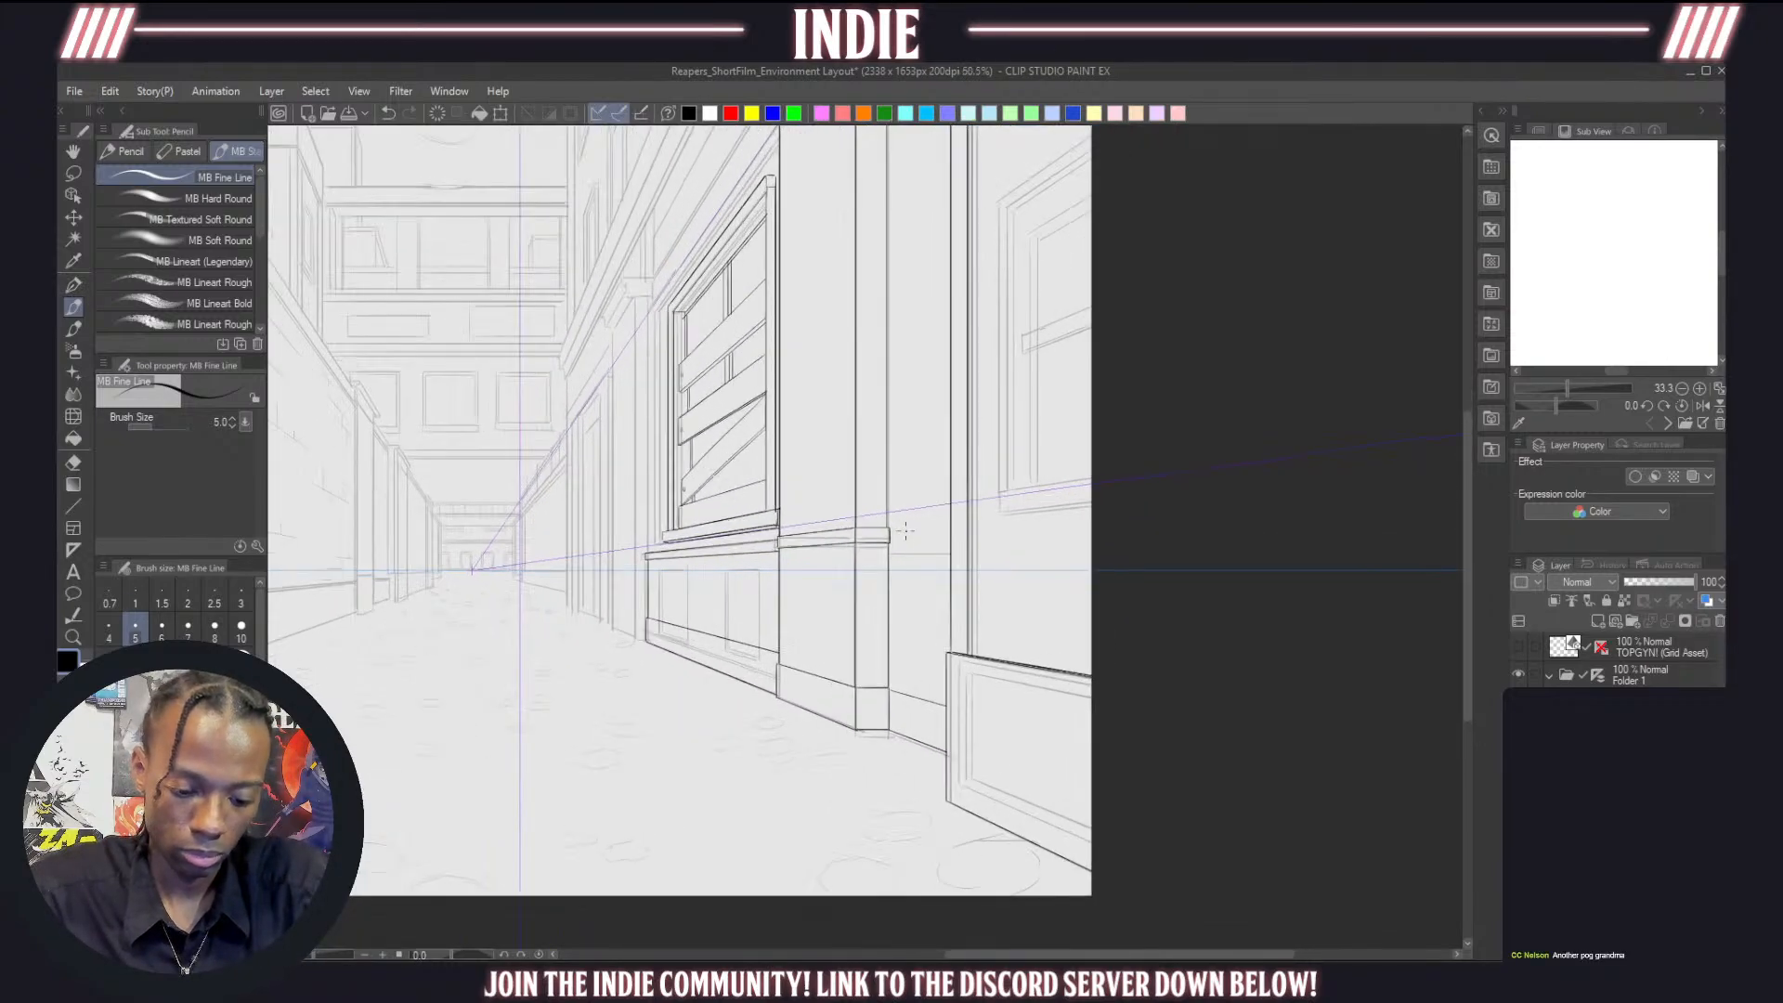
pyautogui.scroll(3, 906, 530)
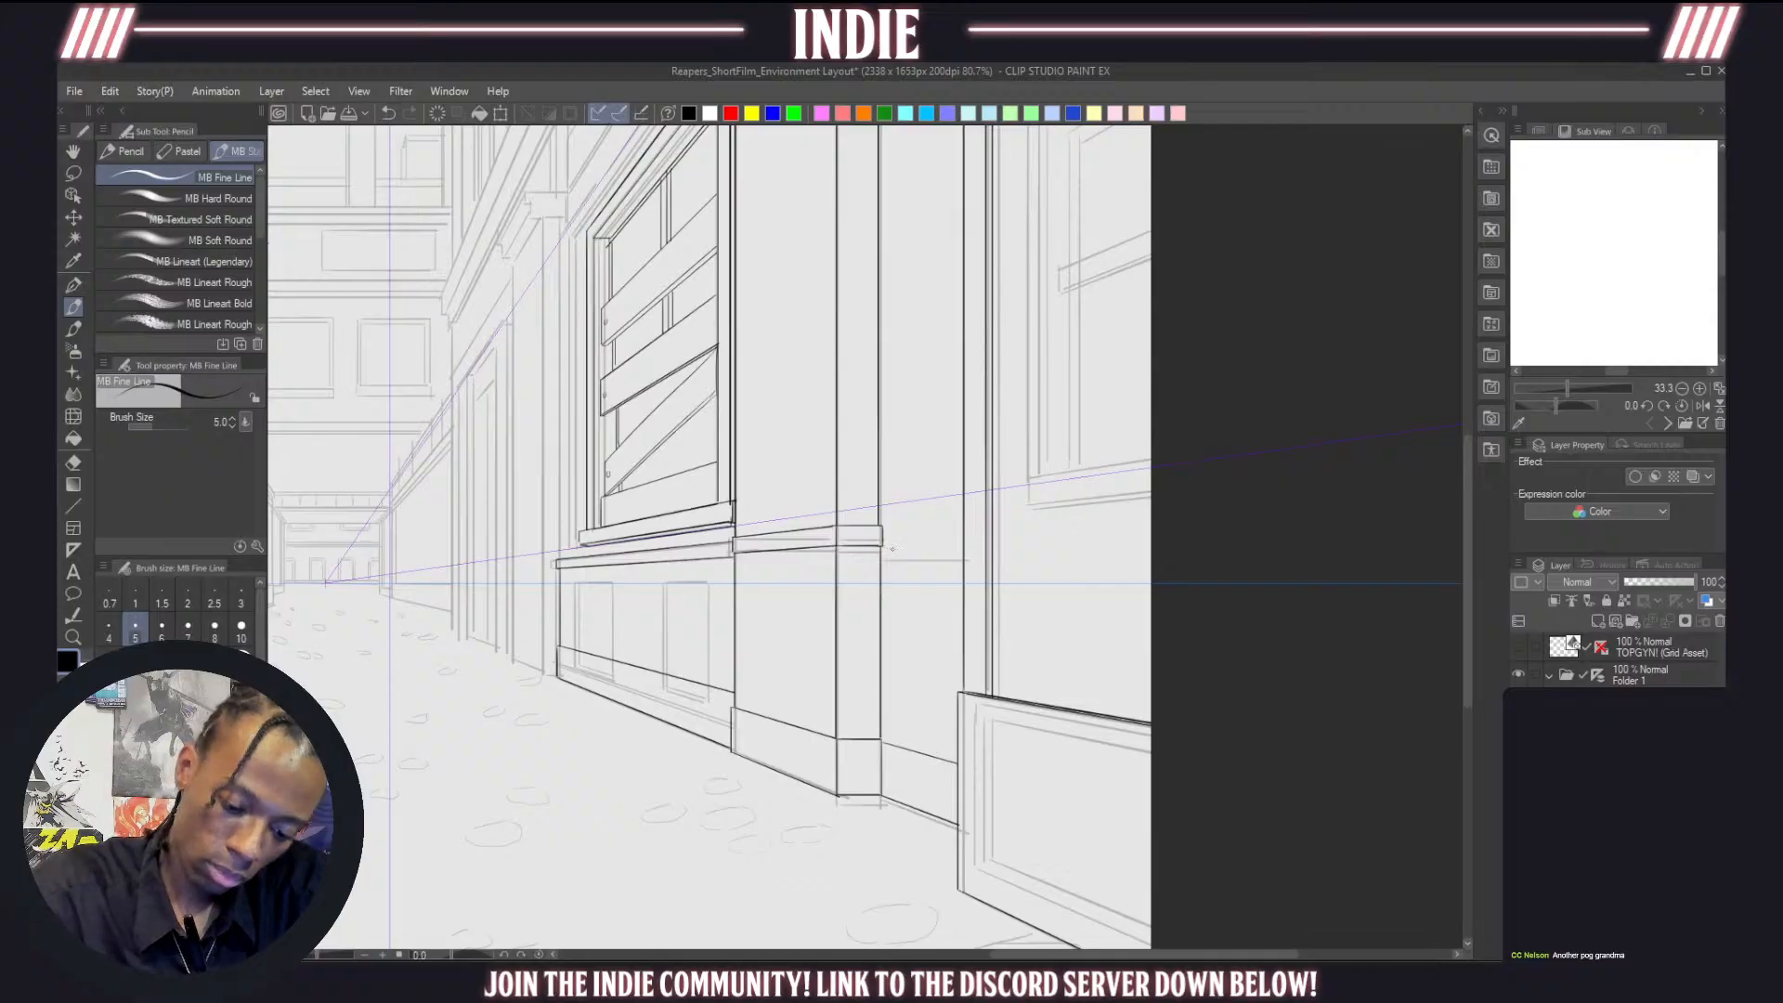
pyautogui.moveTo(883, 548)
pyautogui.mouseDown()
pyautogui.moveTo(966, 559)
pyautogui.moveTo(965, 530)
pyautogui.moveTo(922, 523)
pyautogui.moveTo(958, 518)
pyautogui.moveTo(888, 545)
pyautogui.moveTo(961, 538)
pyautogui.mouseUp()
pyautogui.hotkey('ctrl', 'z')
pyautogui.hotkey('ctrl', 'z')
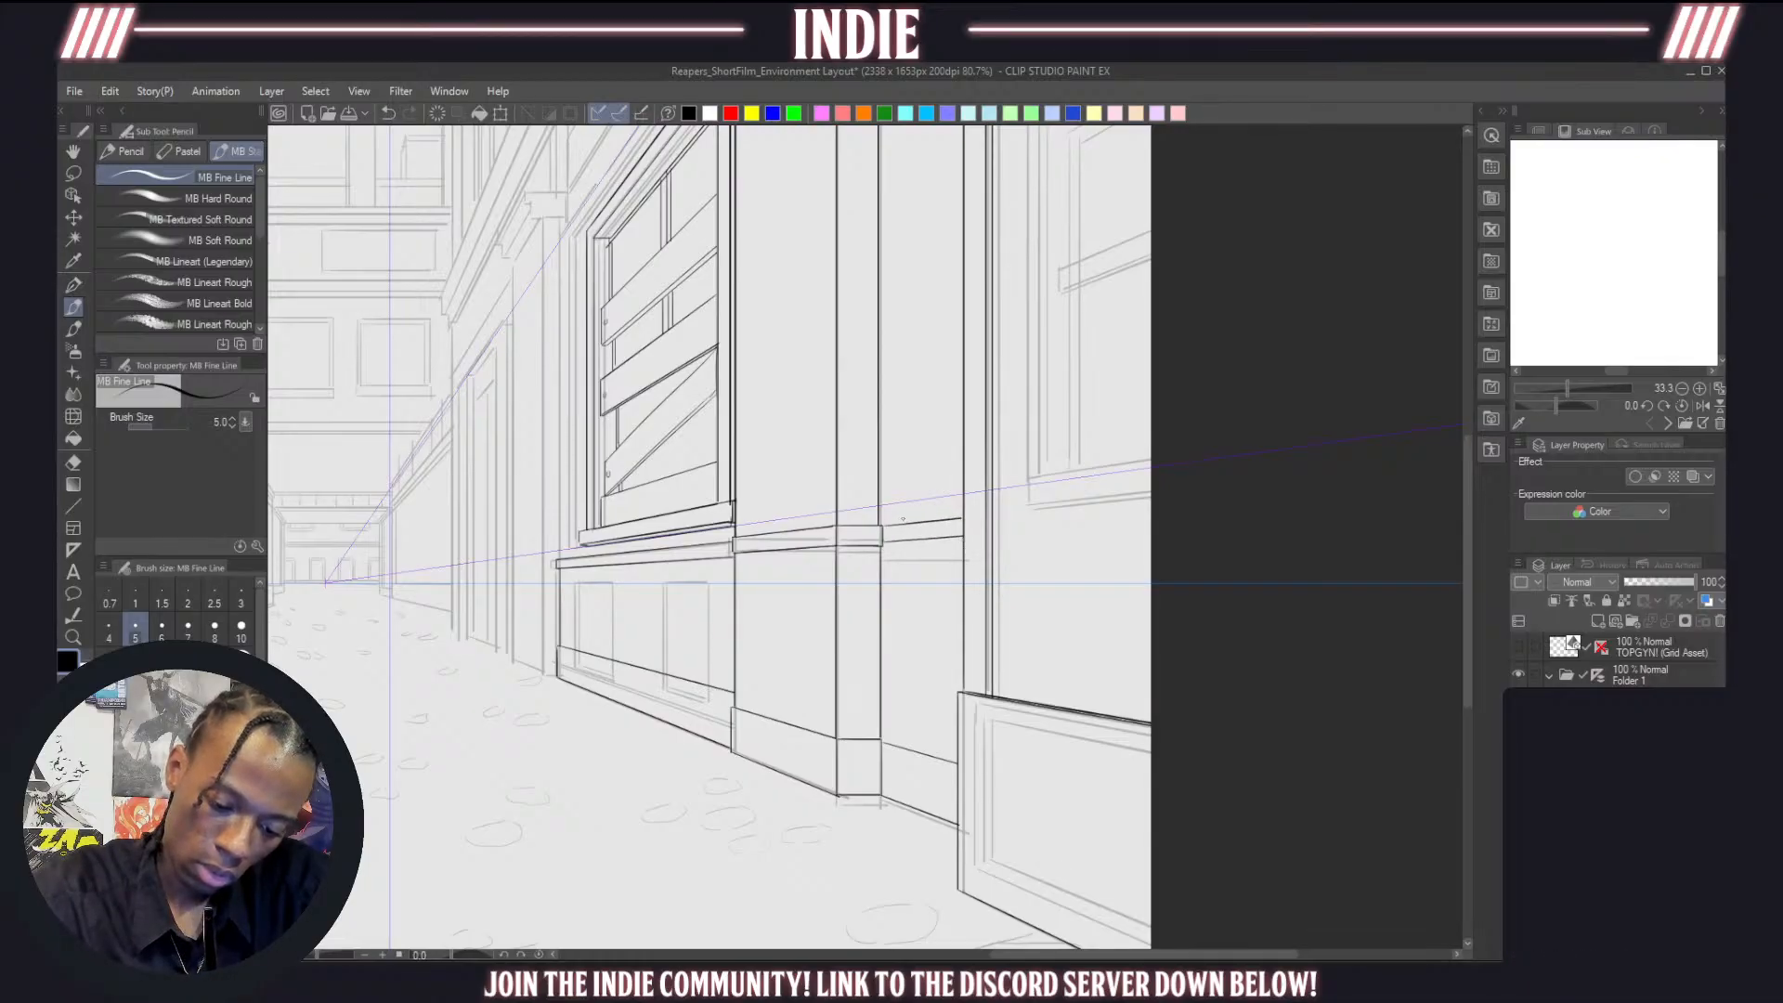
pyautogui.moveTo(885, 546); pyautogui.dragTo(964, 540)
pyautogui.hotkey('ctrl', 'z')
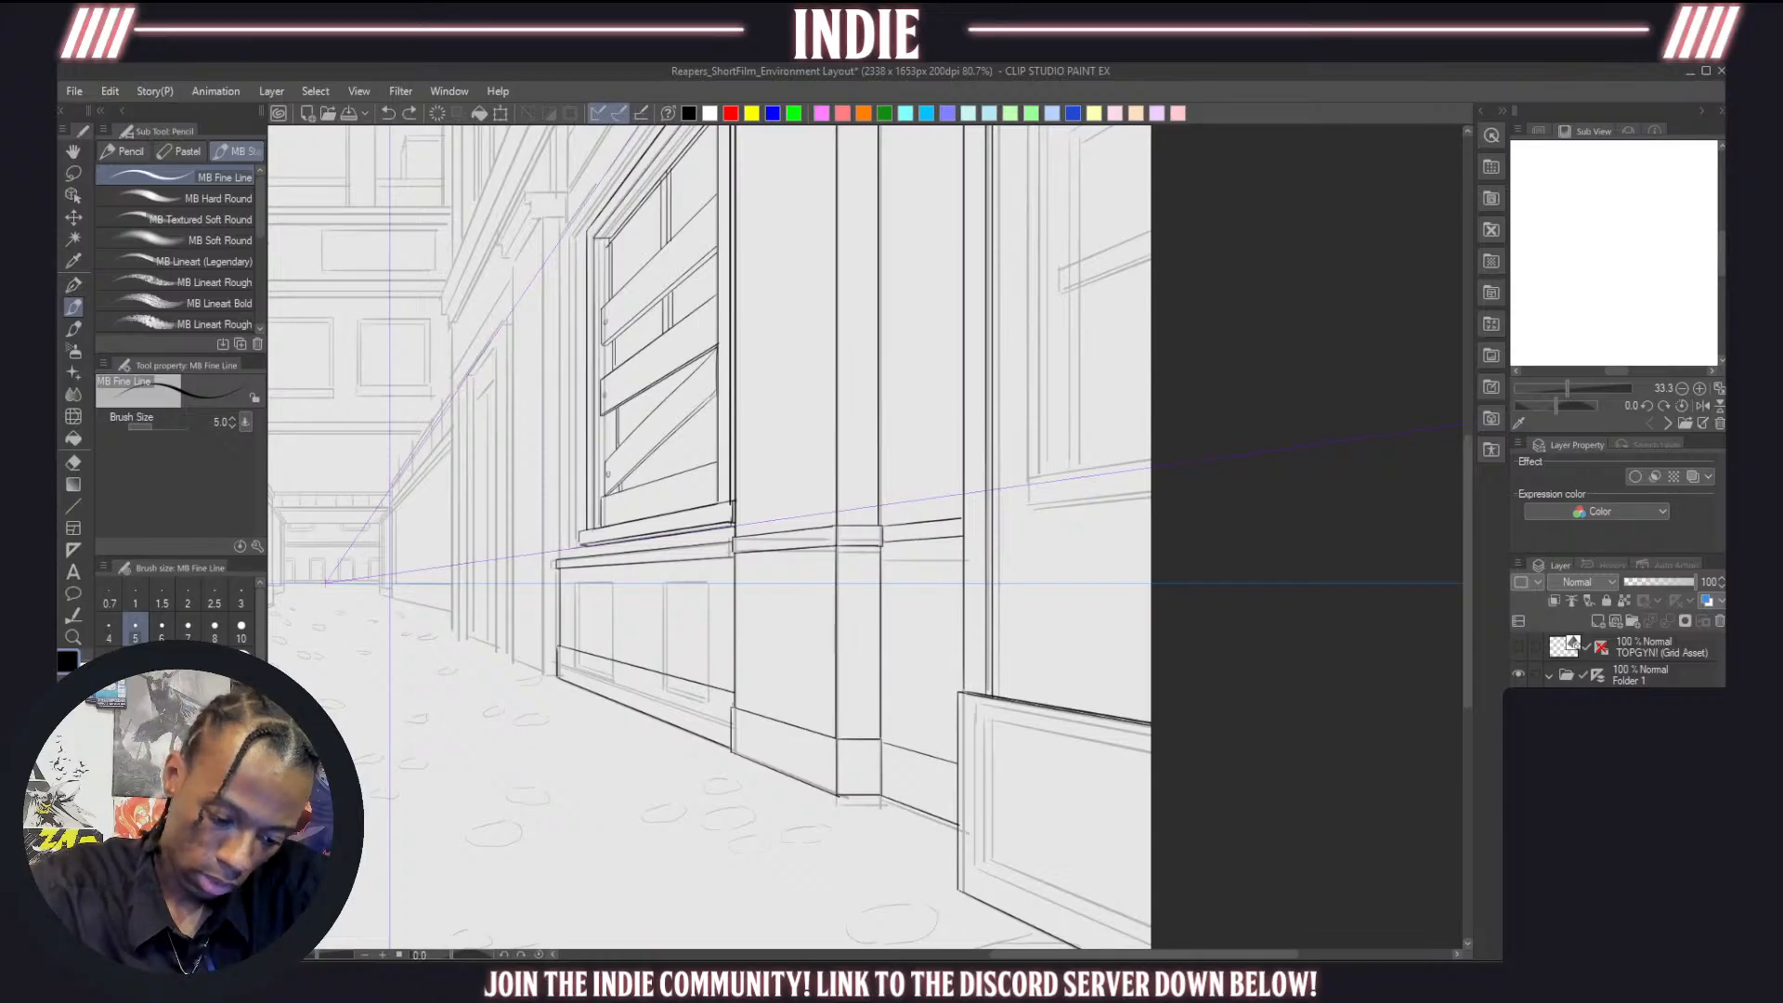
# Add a second parallel line along the skirting's upper edge on the pillar and recessed wall, and refine the ledge's lower line
pyautogui.moveTo(732, 707); pyautogui.dragTo(953, 759)
pyautogui.hotkey('ctrl', 'z')
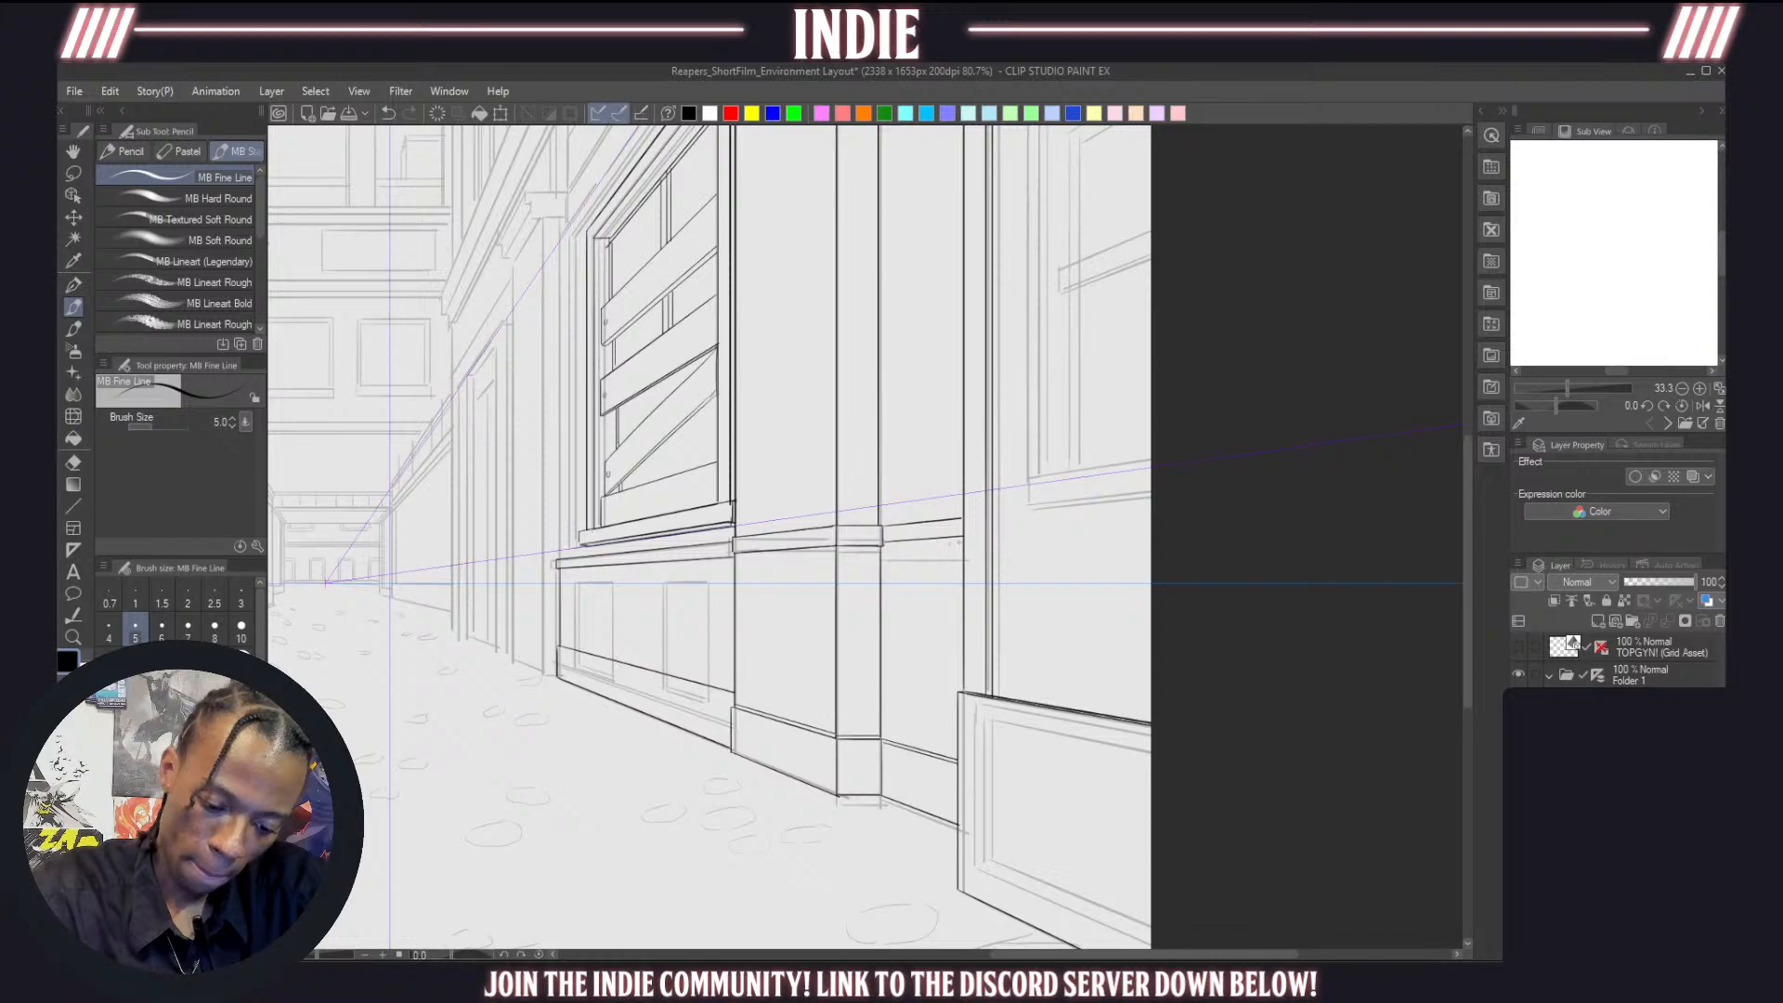
pyautogui.moveTo(884, 543); pyautogui.dragTo(951, 539)
pyautogui.hotkey('ctrl', 'z')
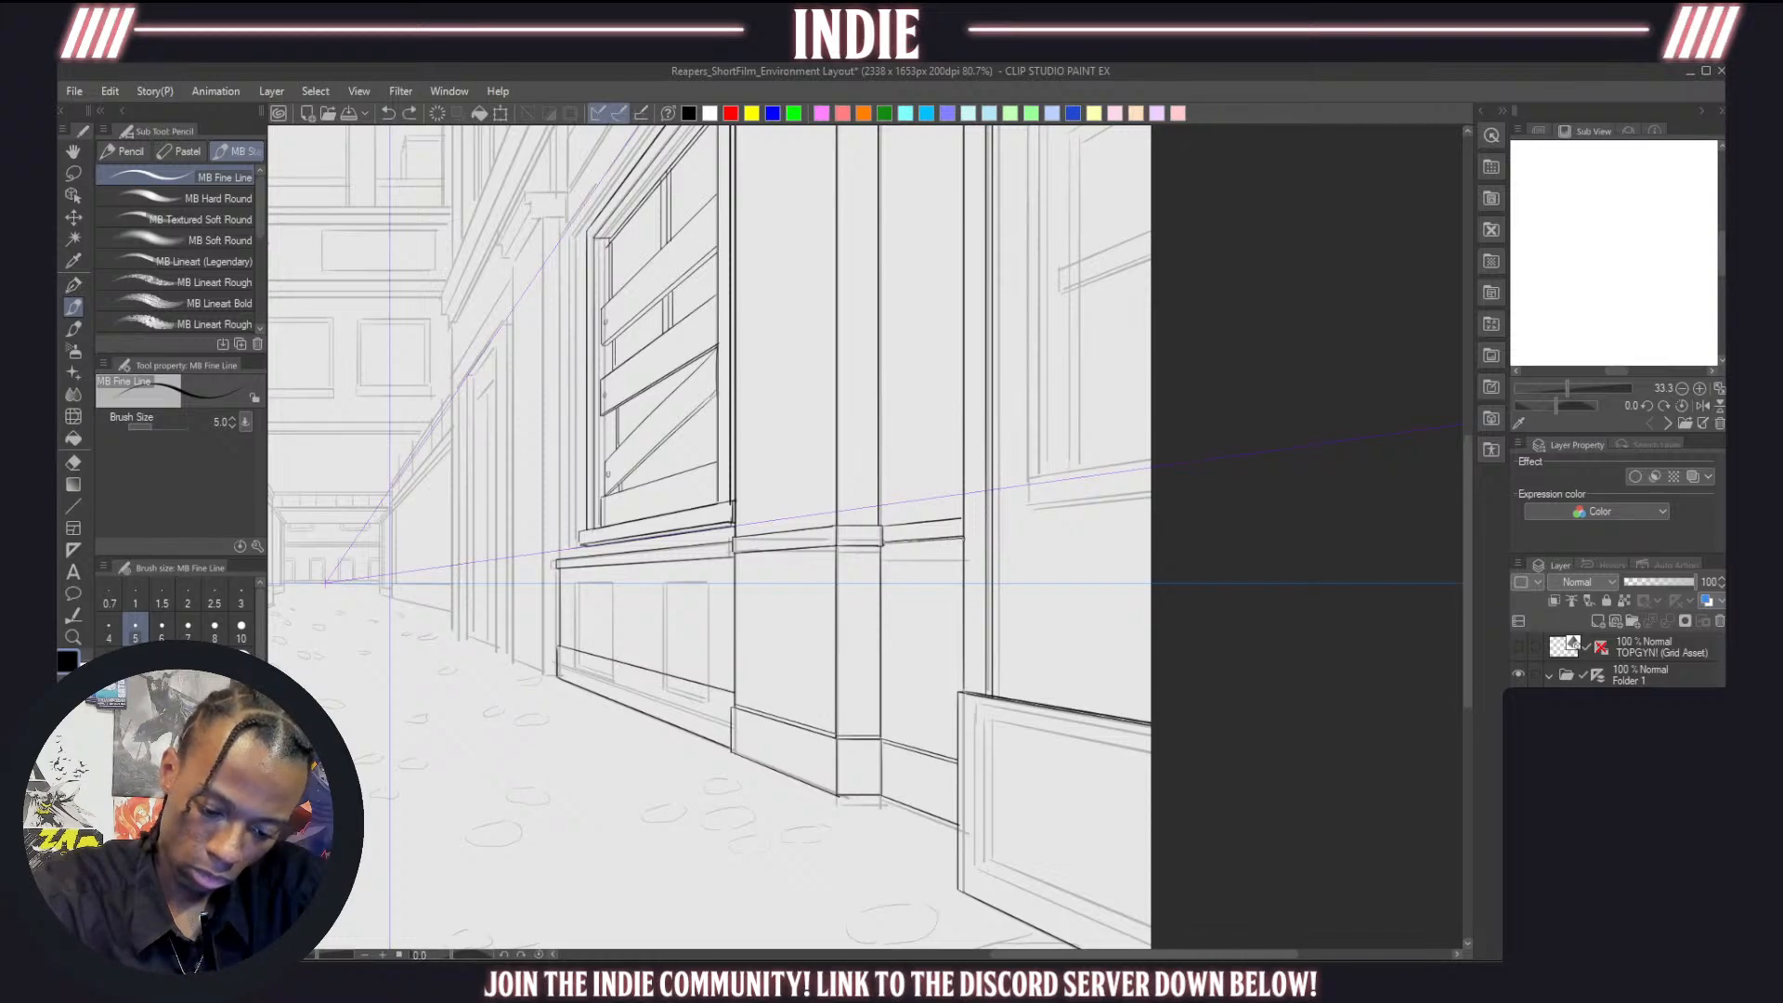
# Draw a slanted perspective line just above the nearest building's window, running from the canvas edge toward the window's outer corner
pyautogui.scroll(-5, 966, 467)
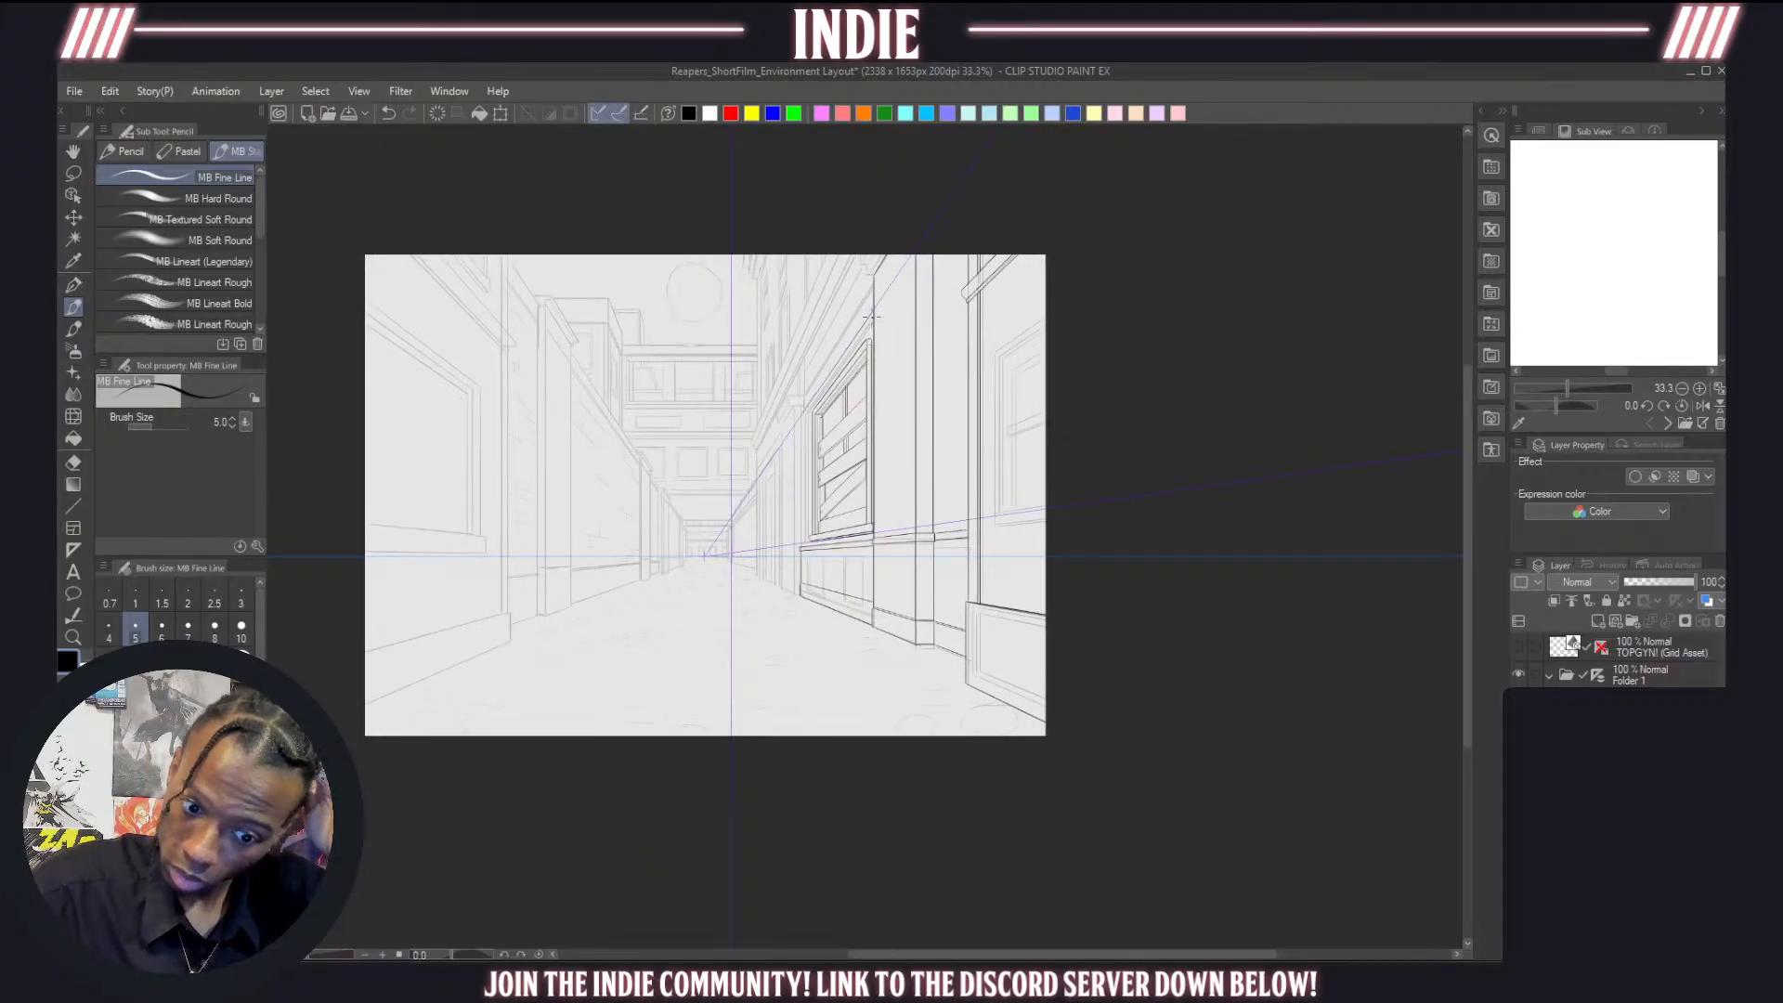
pyautogui.scroll(3, 1003, 454)
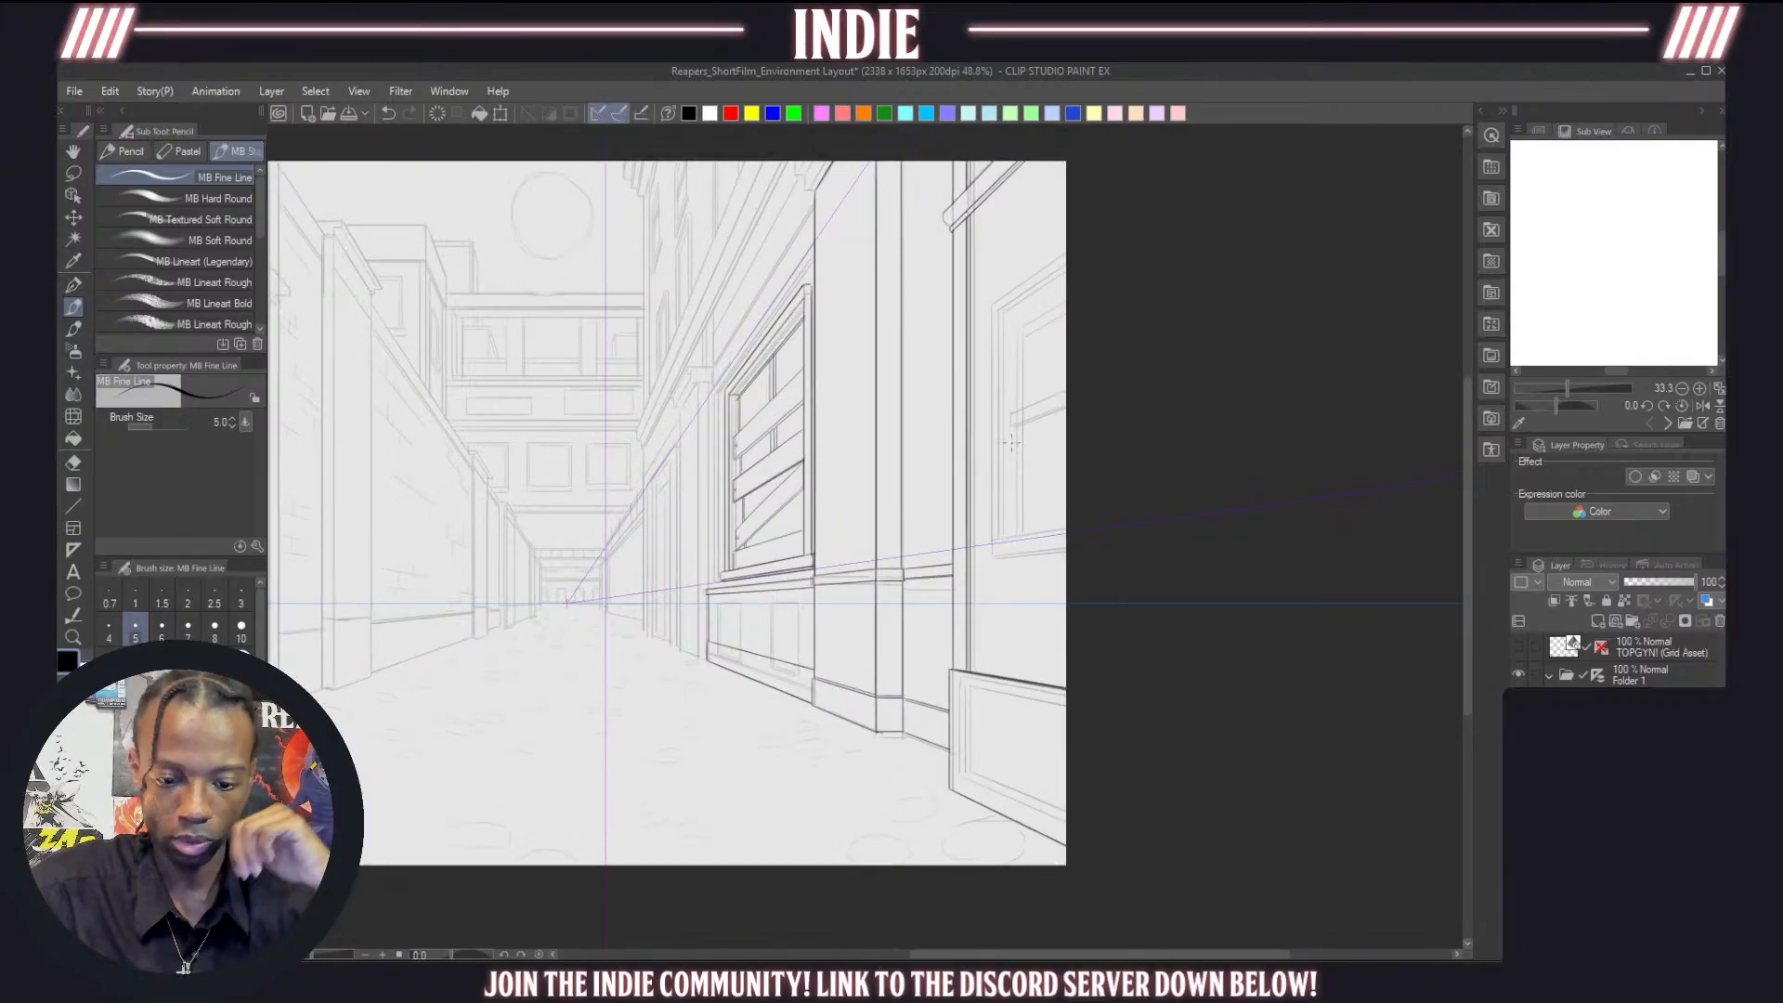
pyautogui.scroll(1, 1060, 363)
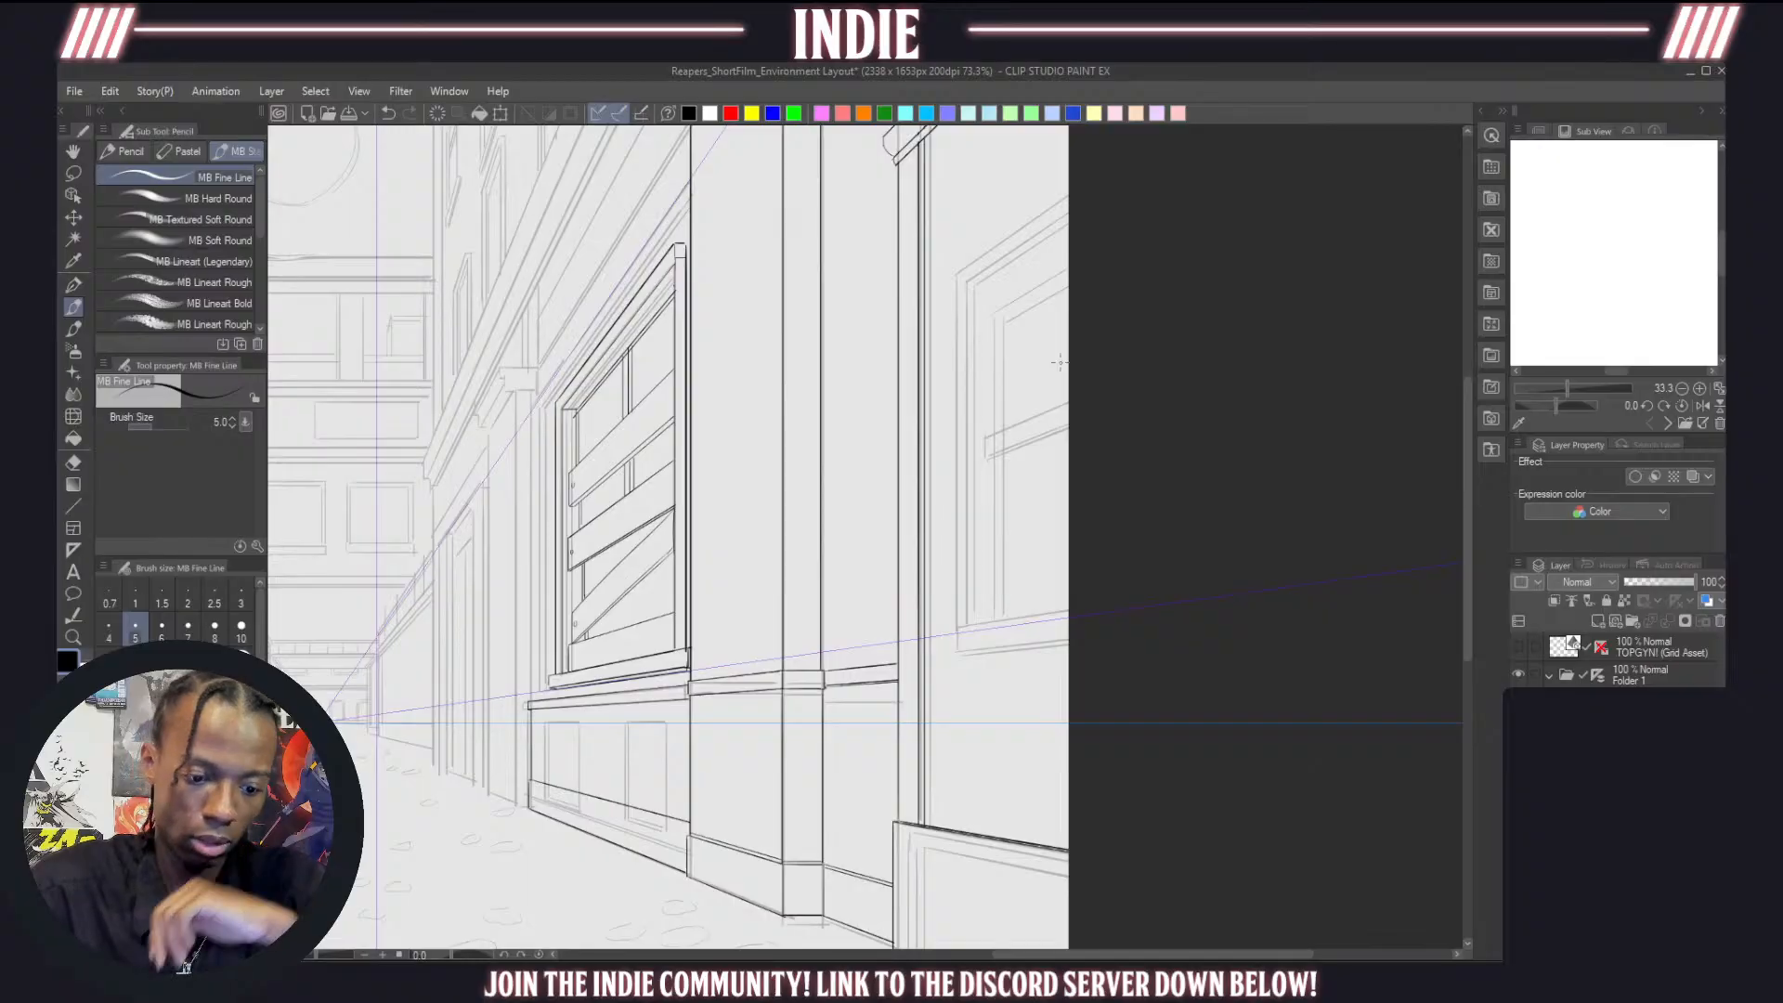
pyautogui.scroll(1, 1060, 363)
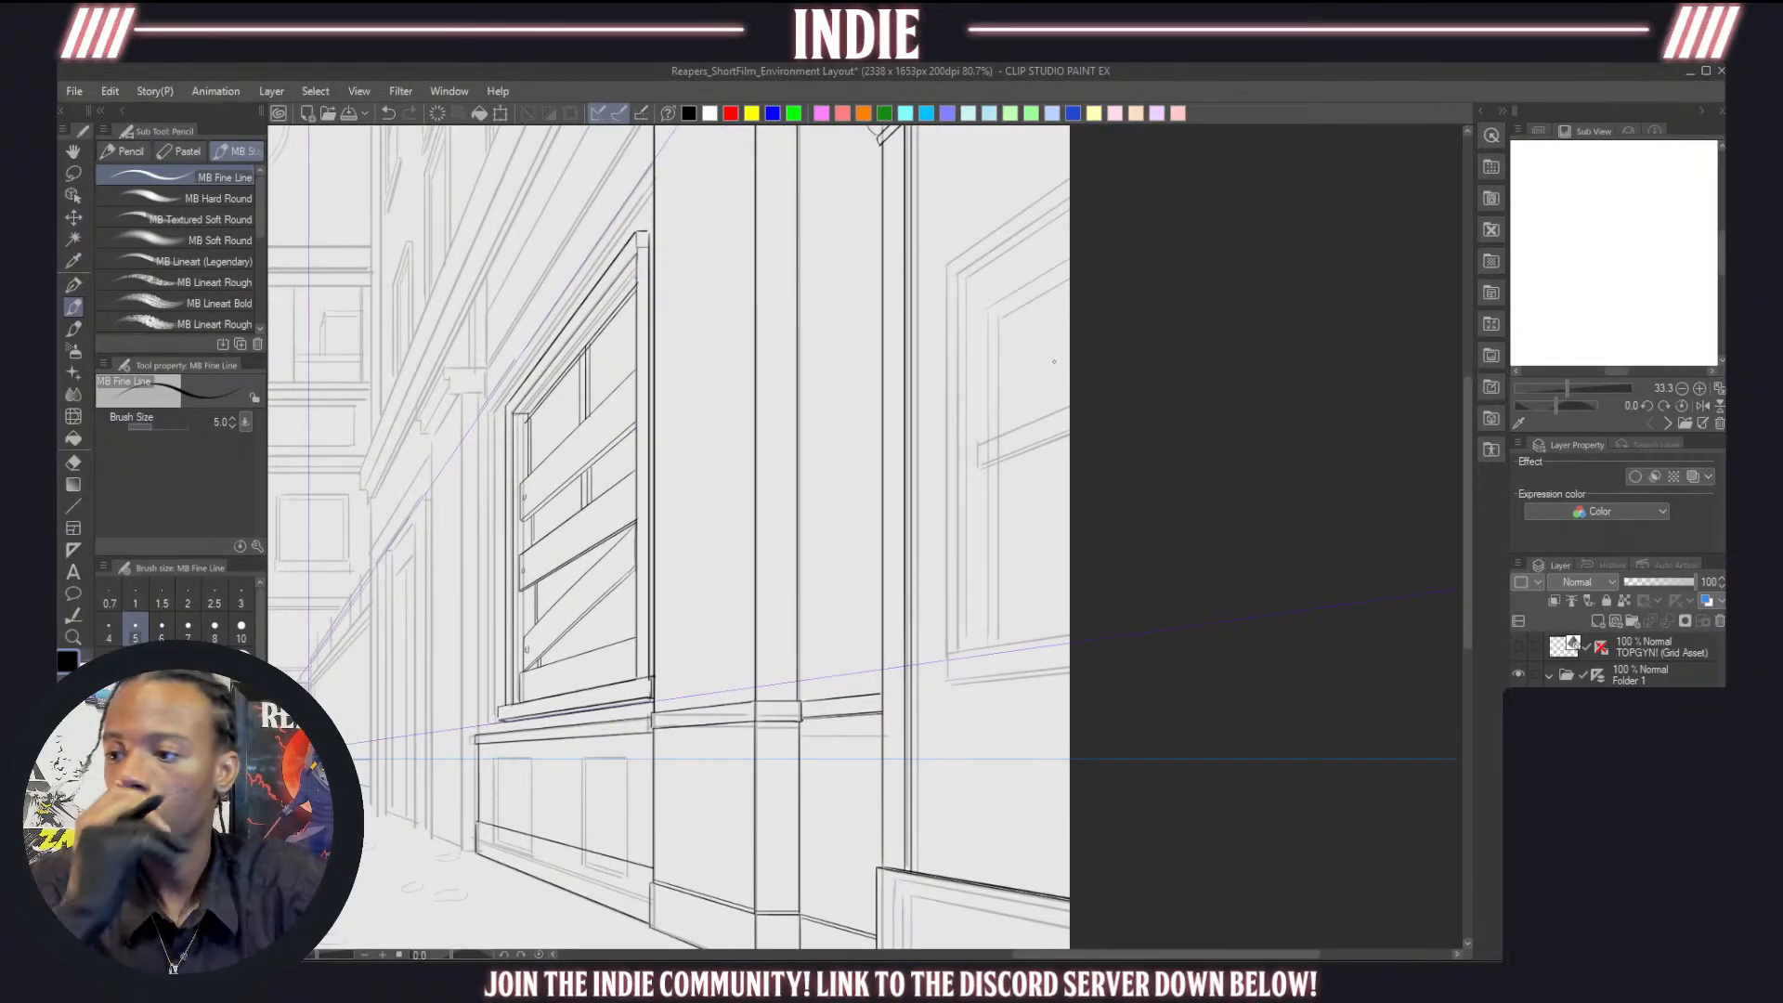
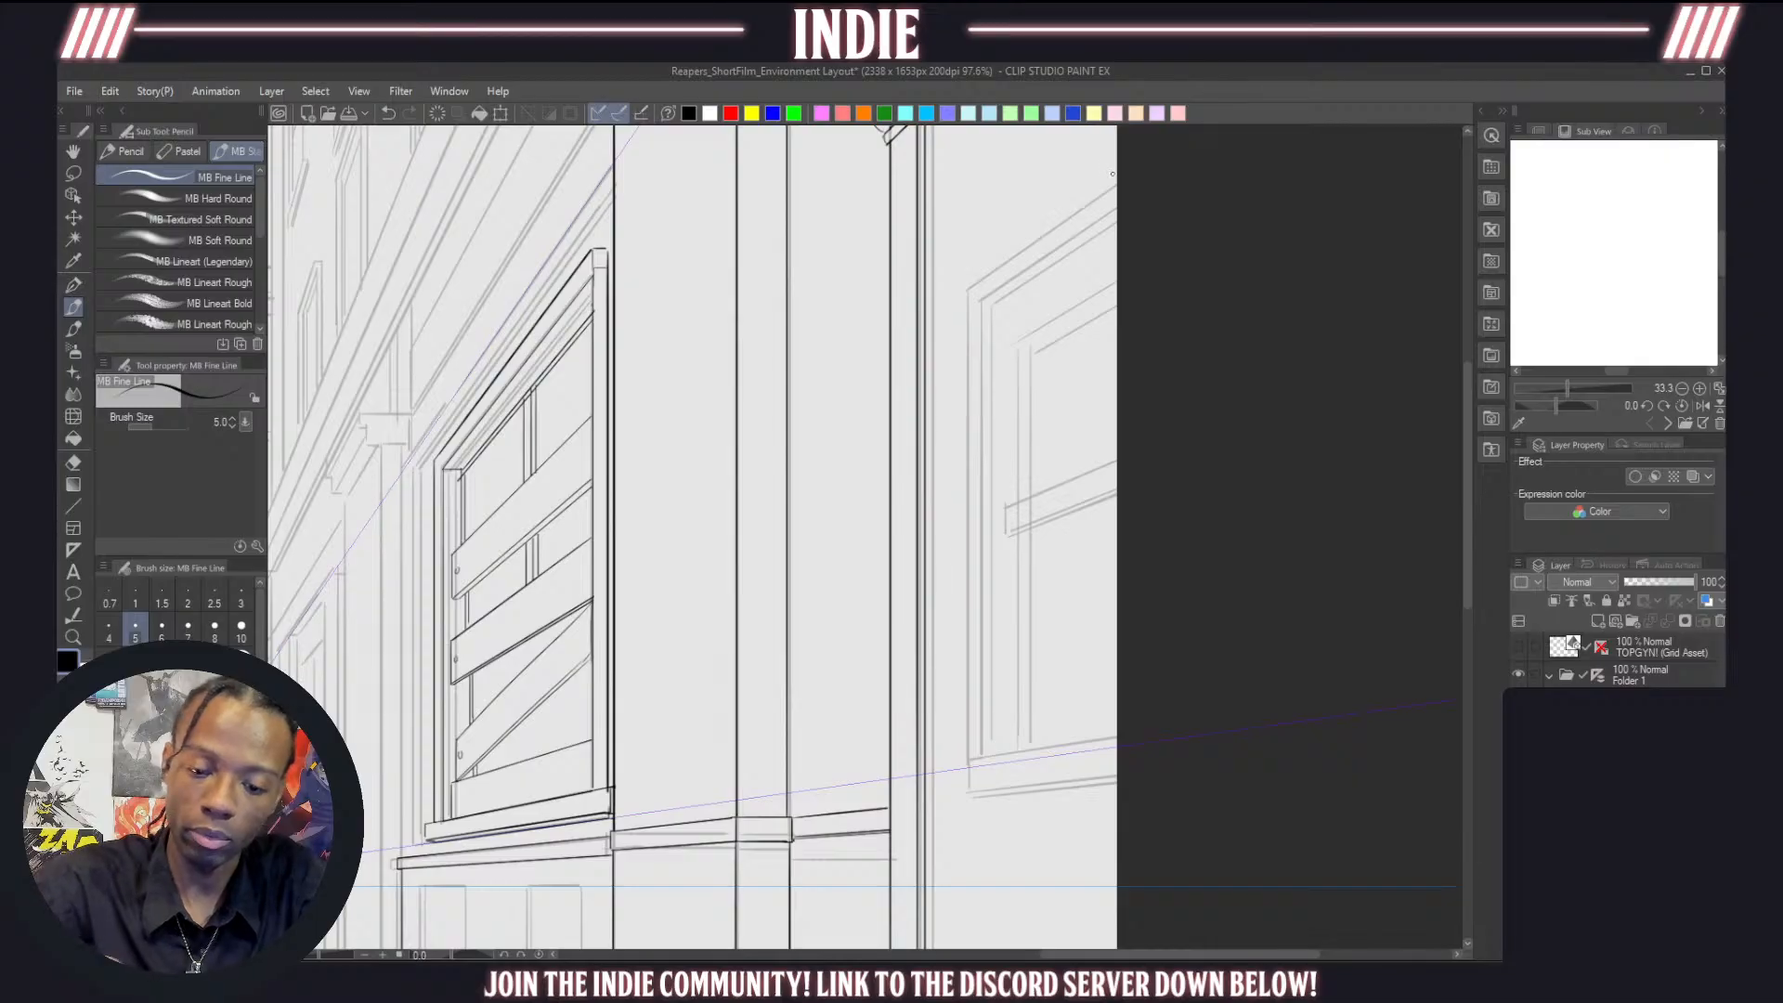
pyautogui.moveTo(1116, 169)
pyautogui.mouseDown()
pyautogui.moveTo(993, 258)
pyautogui.moveTo(999, 526)
pyautogui.mouseUp()
pyautogui.hotkey('ctrl', 'z')
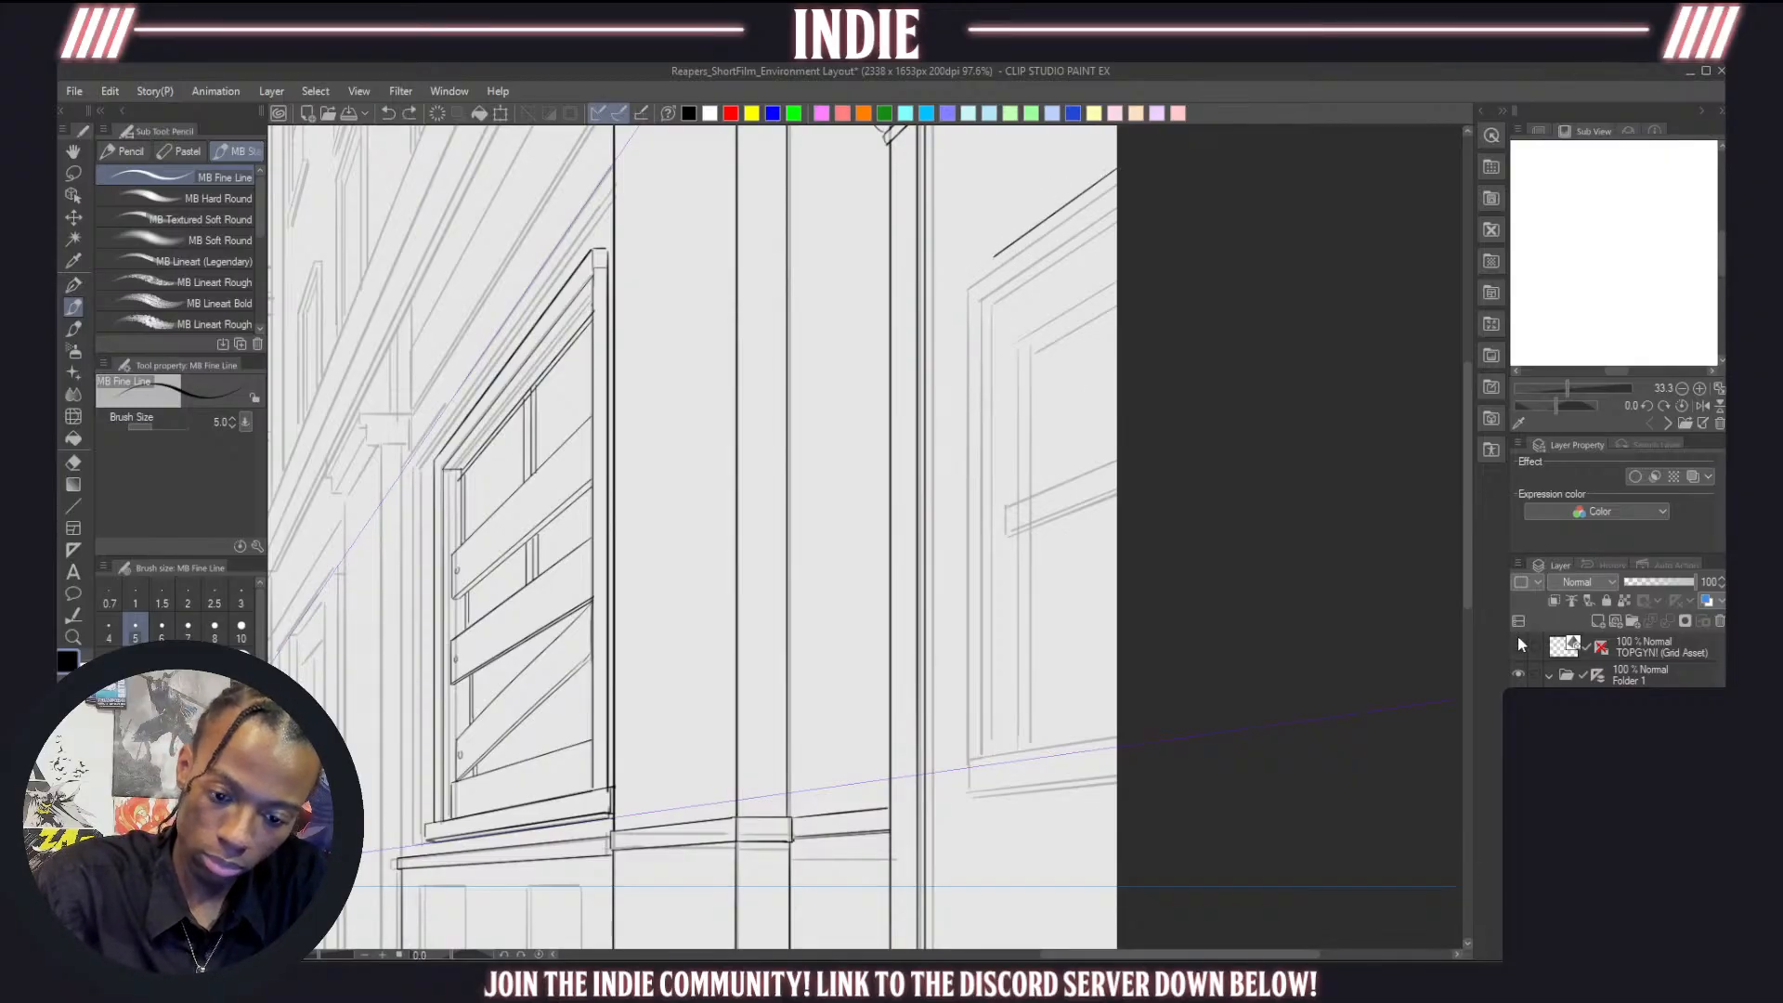
# Turn off the perspective ruler on Folder 1 and draw the long freehand side edge of a ragged covering hanging over the window
pyautogui.click(1604, 673)
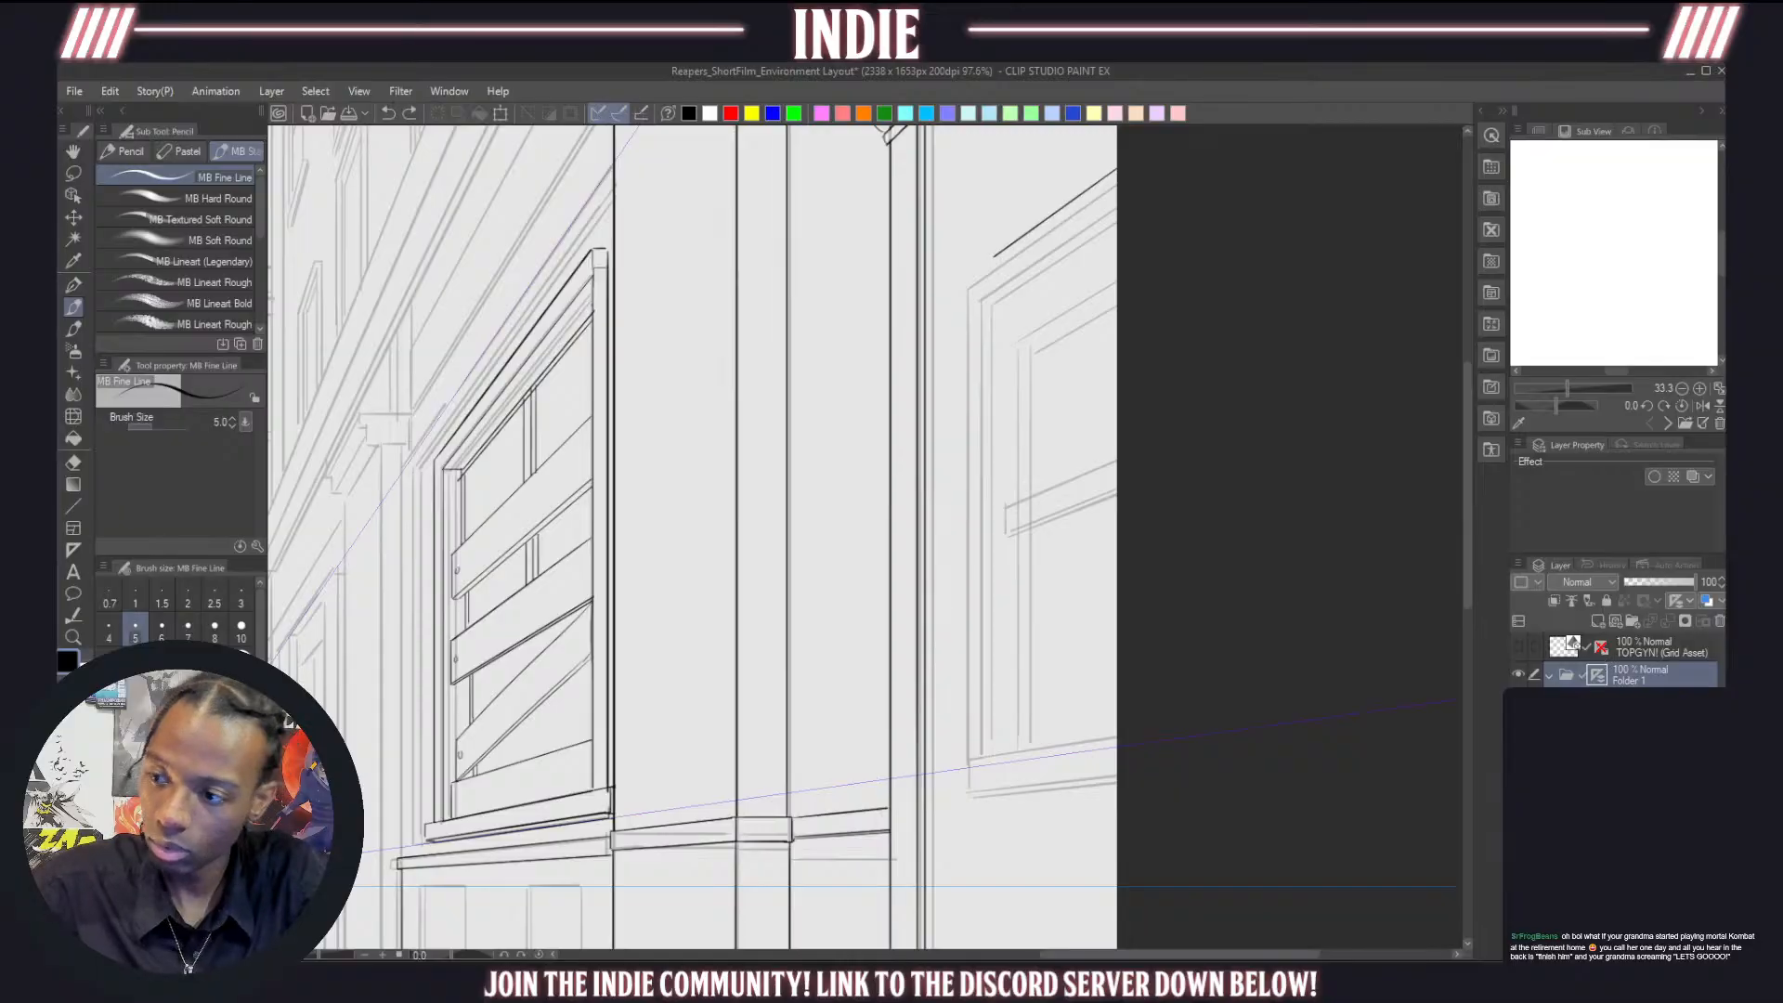
pyautogui.rightClick(1598, 679)
pyautogui.click(1590, 712)
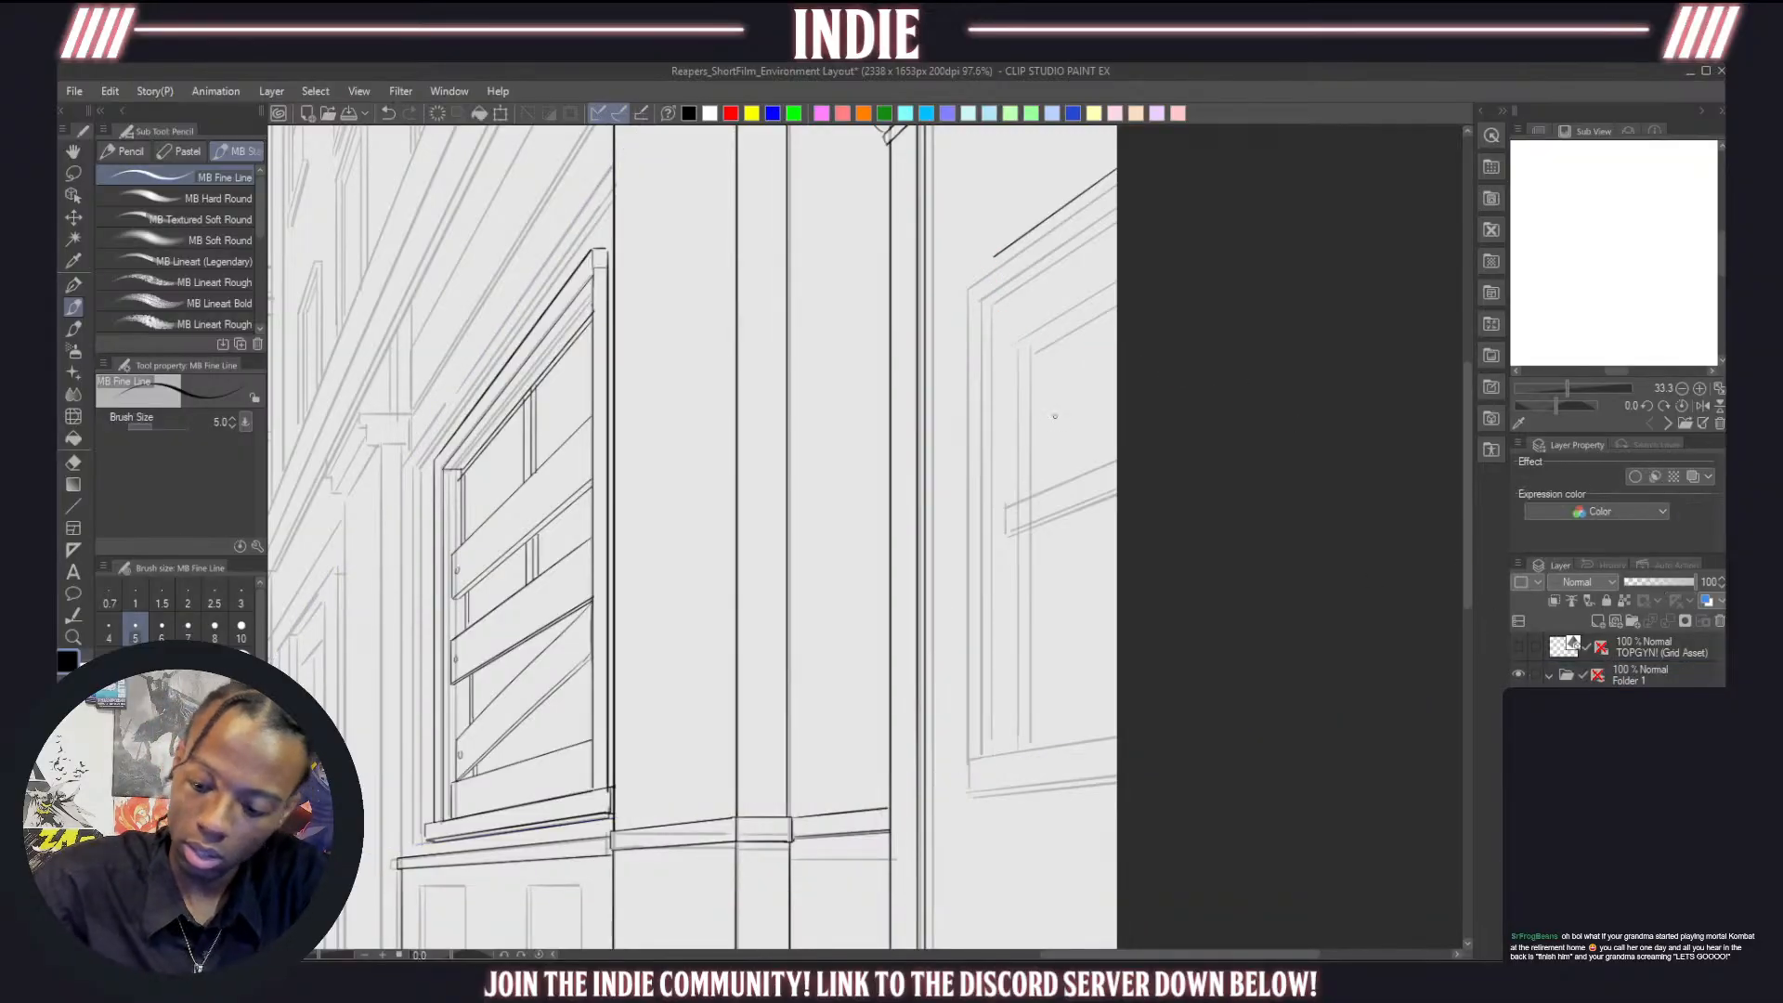
pyautogui.moveTo(994, 257); pyautogui.dragTo(1009, 599)
pyautogui.hotkey('ctrl', 'z')
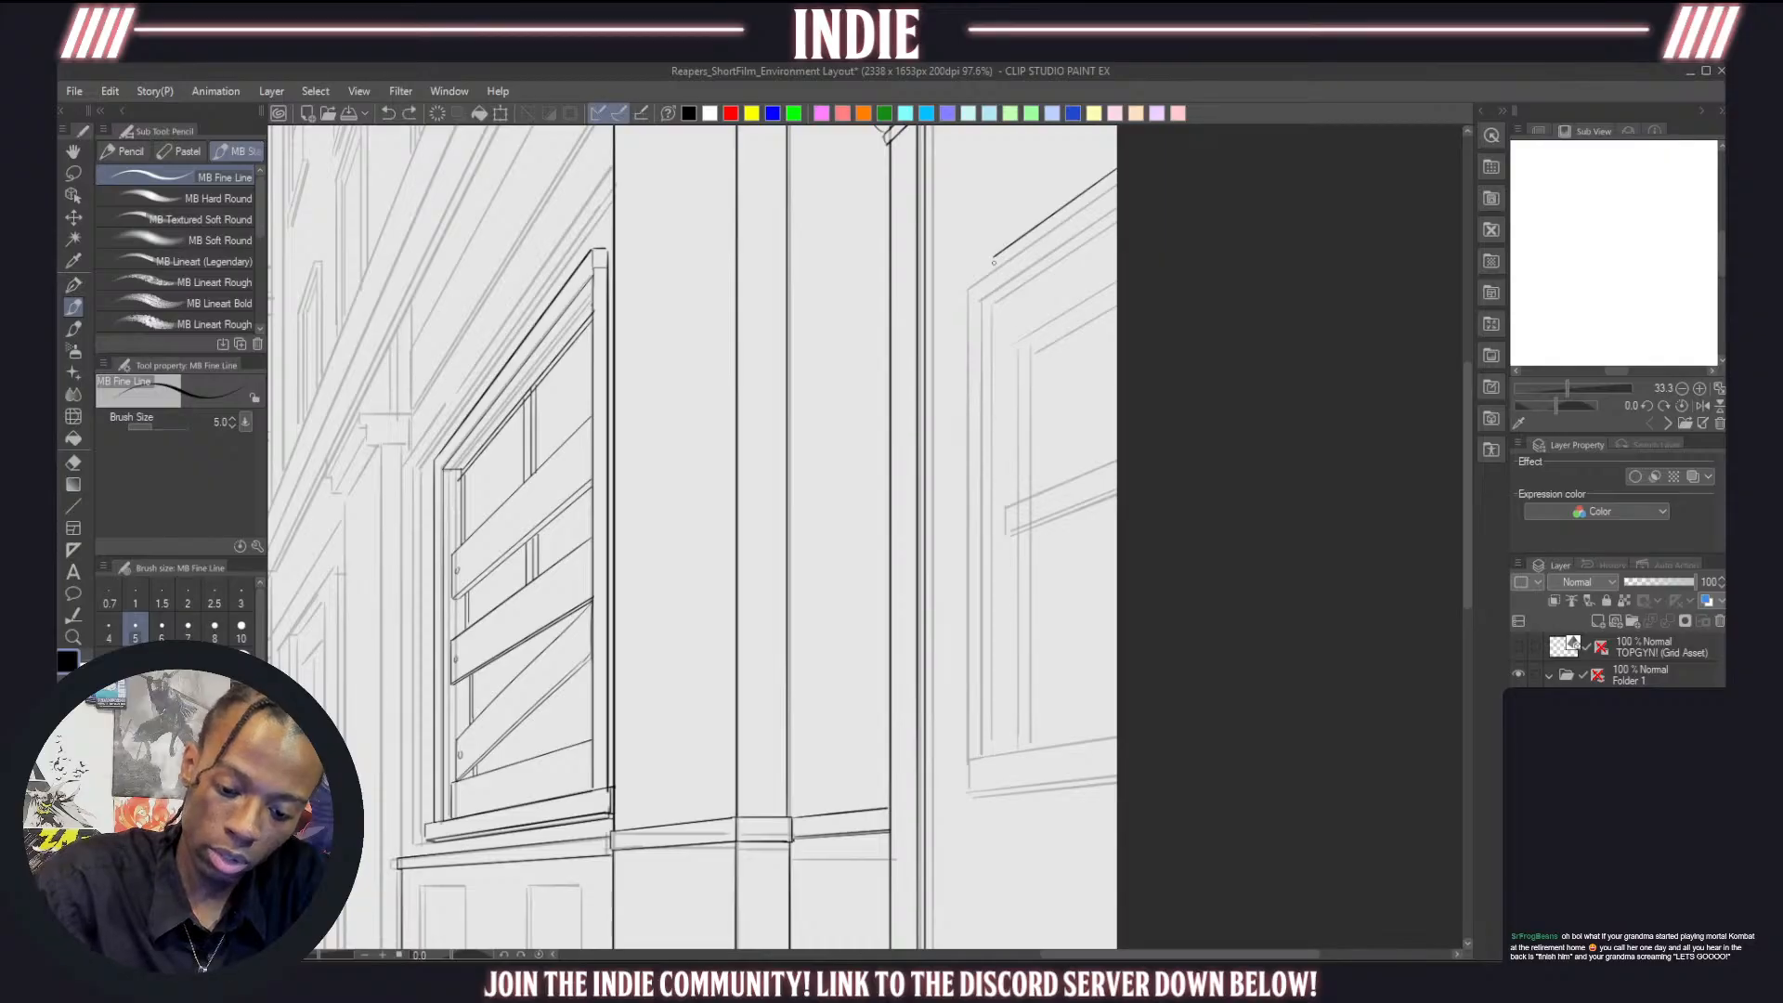
pyautogui.moveTo(994, 259)
pyautogui.mouseDown()
pyautogui.moveTo(991, 650)
pyautogui.moveTo(1006, 612)
pyautogui.moveTo(1025, 706)
pyautogui.mouseUp()
pyautogui.hotkey('ctrl', 'z')
pyautogui.hotkey('ctrl', 'z')
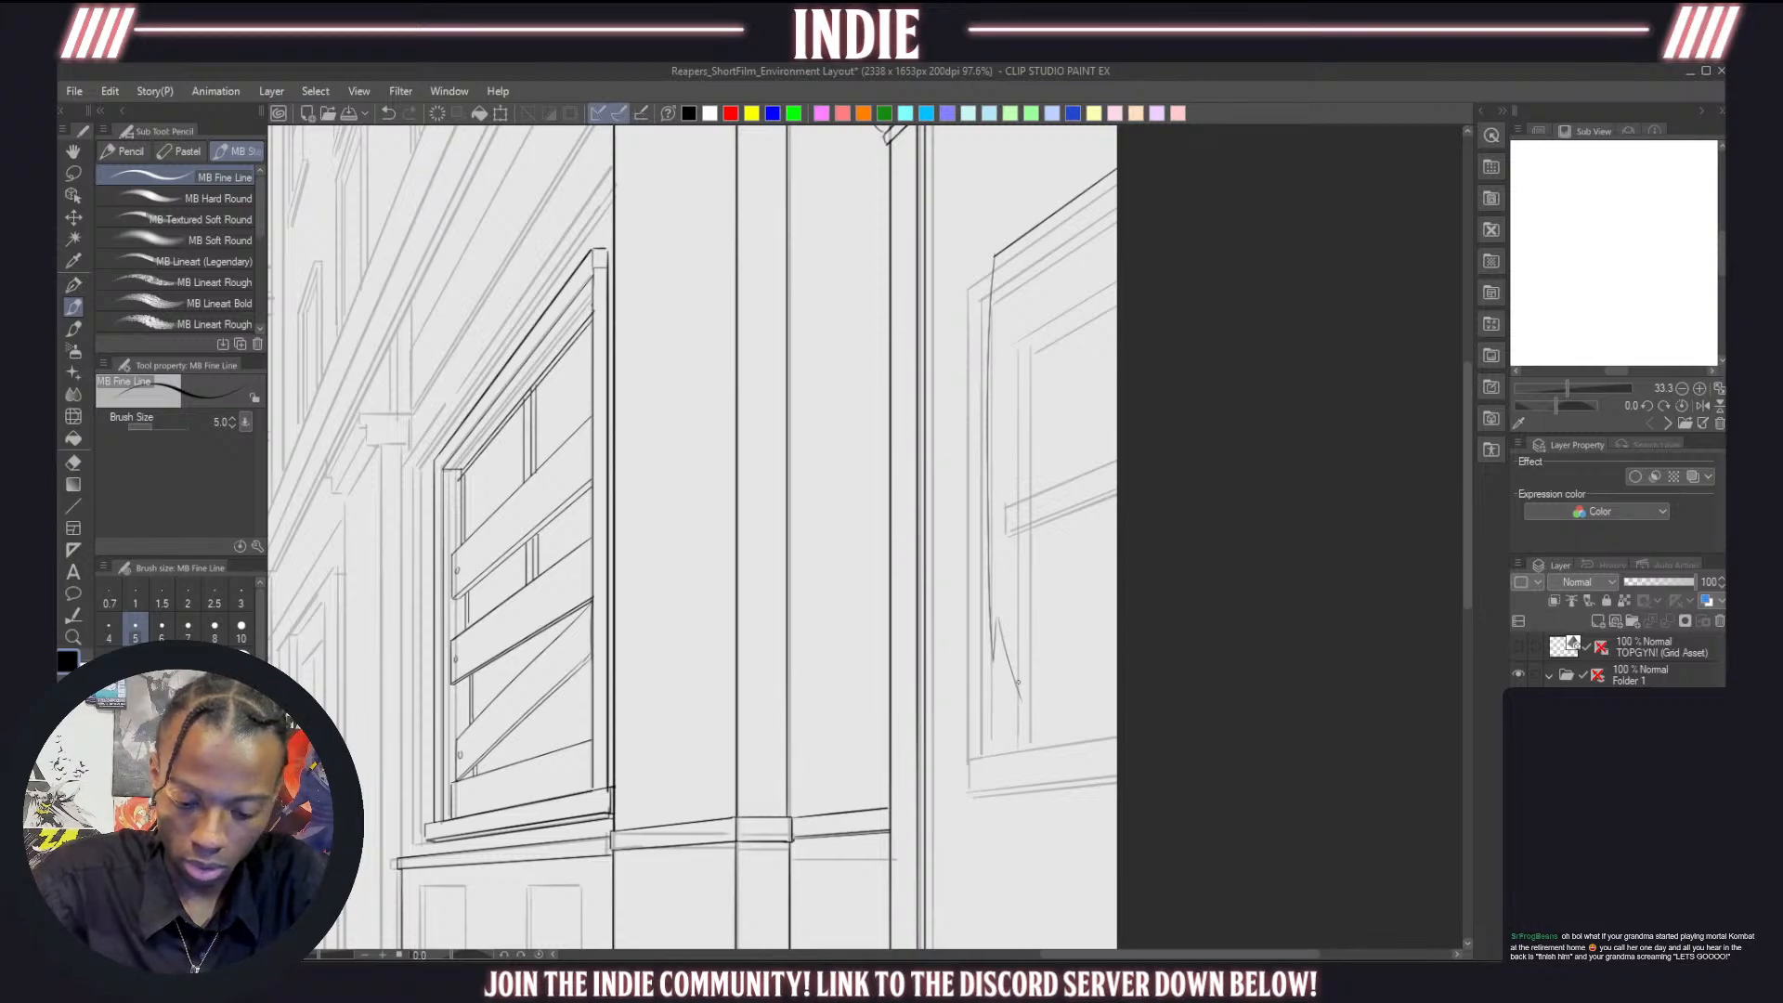
# Draw the covering's jagged, torn lower edge freehand across the window to the canvas edge, undoing strokes that miss
pyautogui.hotkey('ctrl', 'z')
pyautogui.moveTo(998, 620)
pyautogui.mouseDown()
pyautogui.moveTo(1020, 718)
pyautogui.moveTo(1051, 724)
pyautogui.moveTo(1037, 702)
pyautogui.moveTo(1054, 637)
pyautogui.mouseUp()
pyautogui.hotkey('ctrl', 'z')
pyautogui.hotkey('ctrl', 'z')
pyautogui.hotkey('ctrl', 'z')
pyautogui.moveTo(1040, 712); pyautogui.dragTo(1047, 653)
pyautogui.hotkey('ctrl', 'z')
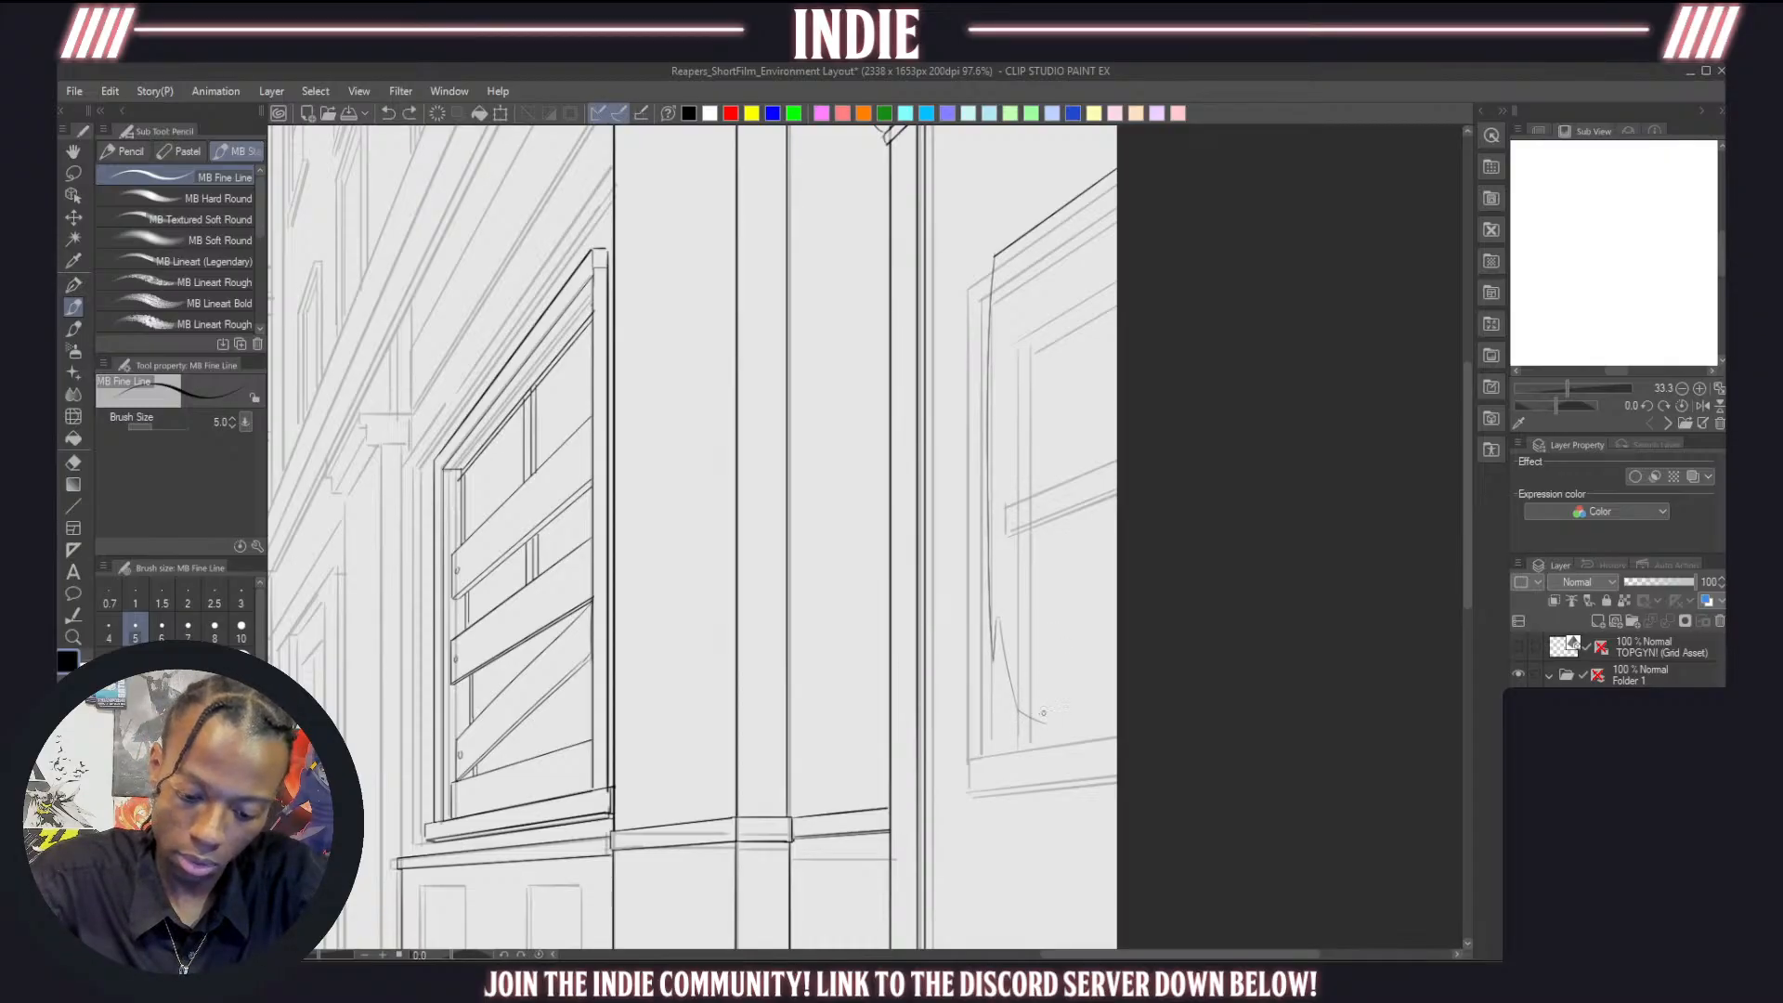
pyautogui.moveTo(1046, 722)
pyautogui.mouseDown()
pyautogui.moveTo(1043, 589)
pyautogui.moveTo(1069, 715)
pyautogui.mouseUp()
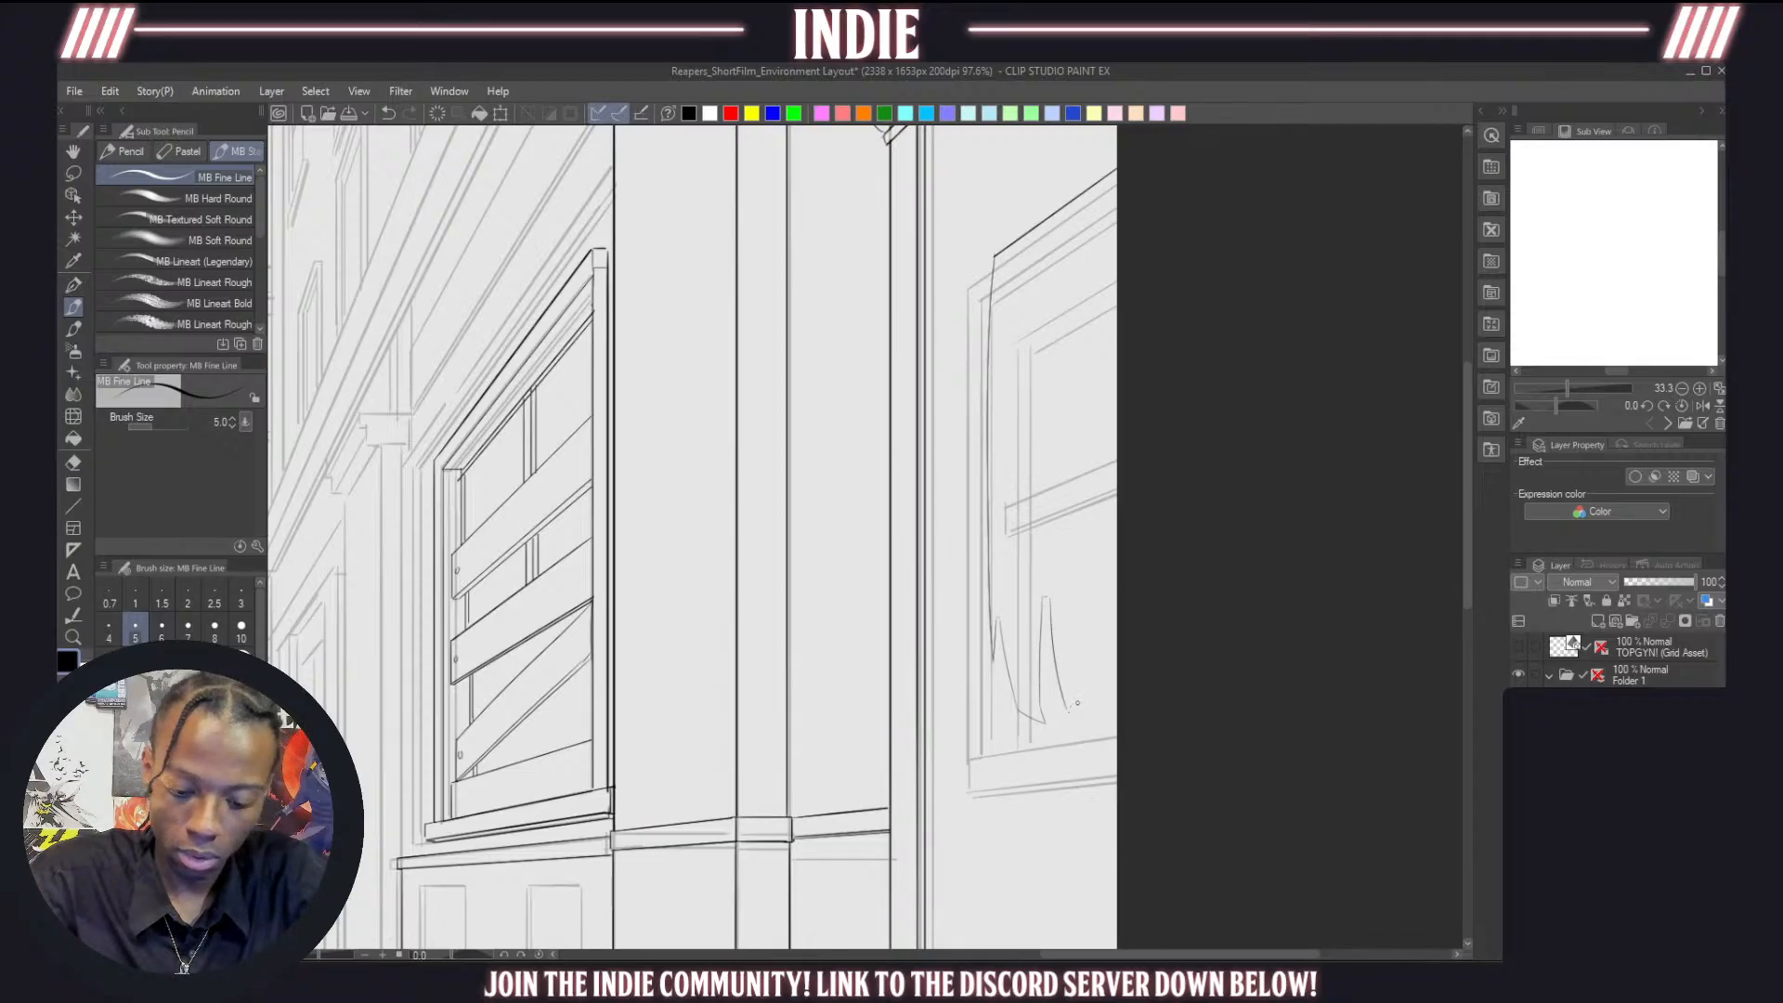
pyautogui.hotkey('ctrl', 'z')
pyautogui.moveTo(1046, 598)
pyautogui.mouseDown()
pyautogui.moveTo(1063, 661)
pyautogui.moveTo(1074, 600)
pyautogui.moveTo(1084, 615)
pyautogui.moveTo(1092, 682)
pyautogui.mouseUp()
pyautogui.hotkey('ctrl', 'z')
pyautogui.moveTo(1077, 613)
pyautogui.mouseDown()
pyautogui.moveTo(1094, 721)
pyautogui.moveTo(1153, 714)
pyautogui.mouseUp()
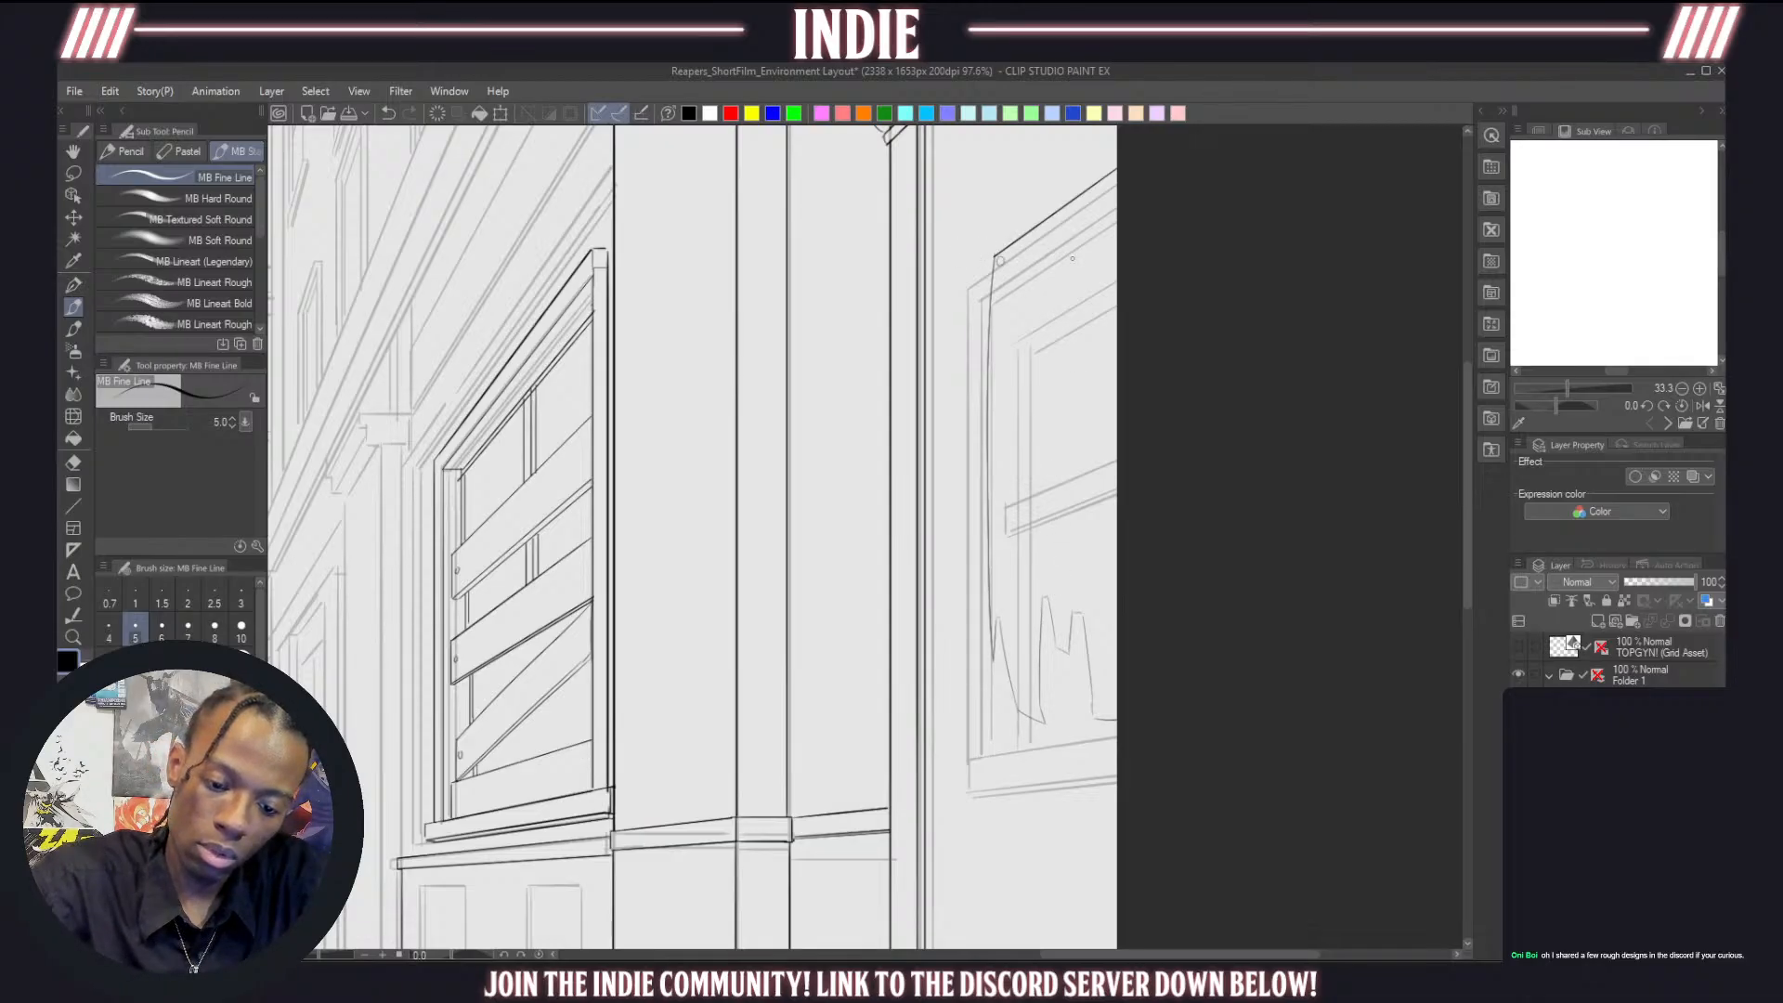
pyautogui.hotkey('ctrl', 'z')
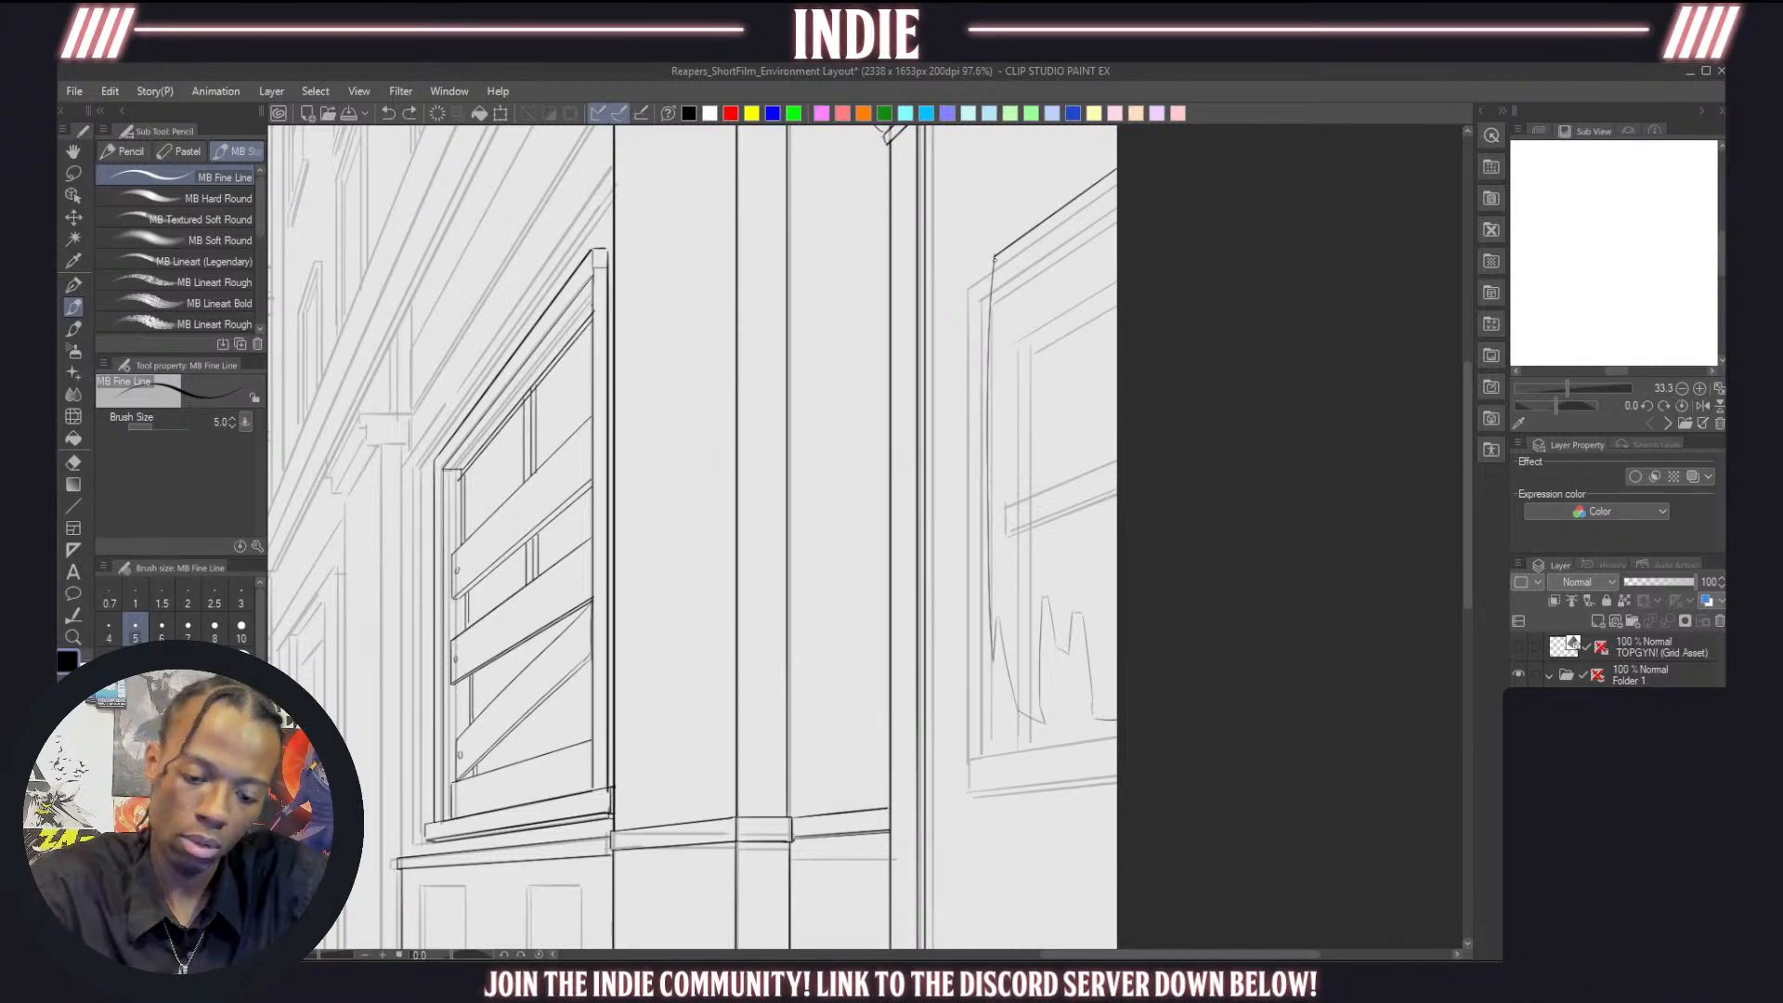
# Draw a small rounded rod end freehand beside the upper corner of the window's ragged covering
pyautogui.moveTo(986, 263); pyautogui.dragTo(968, 285)
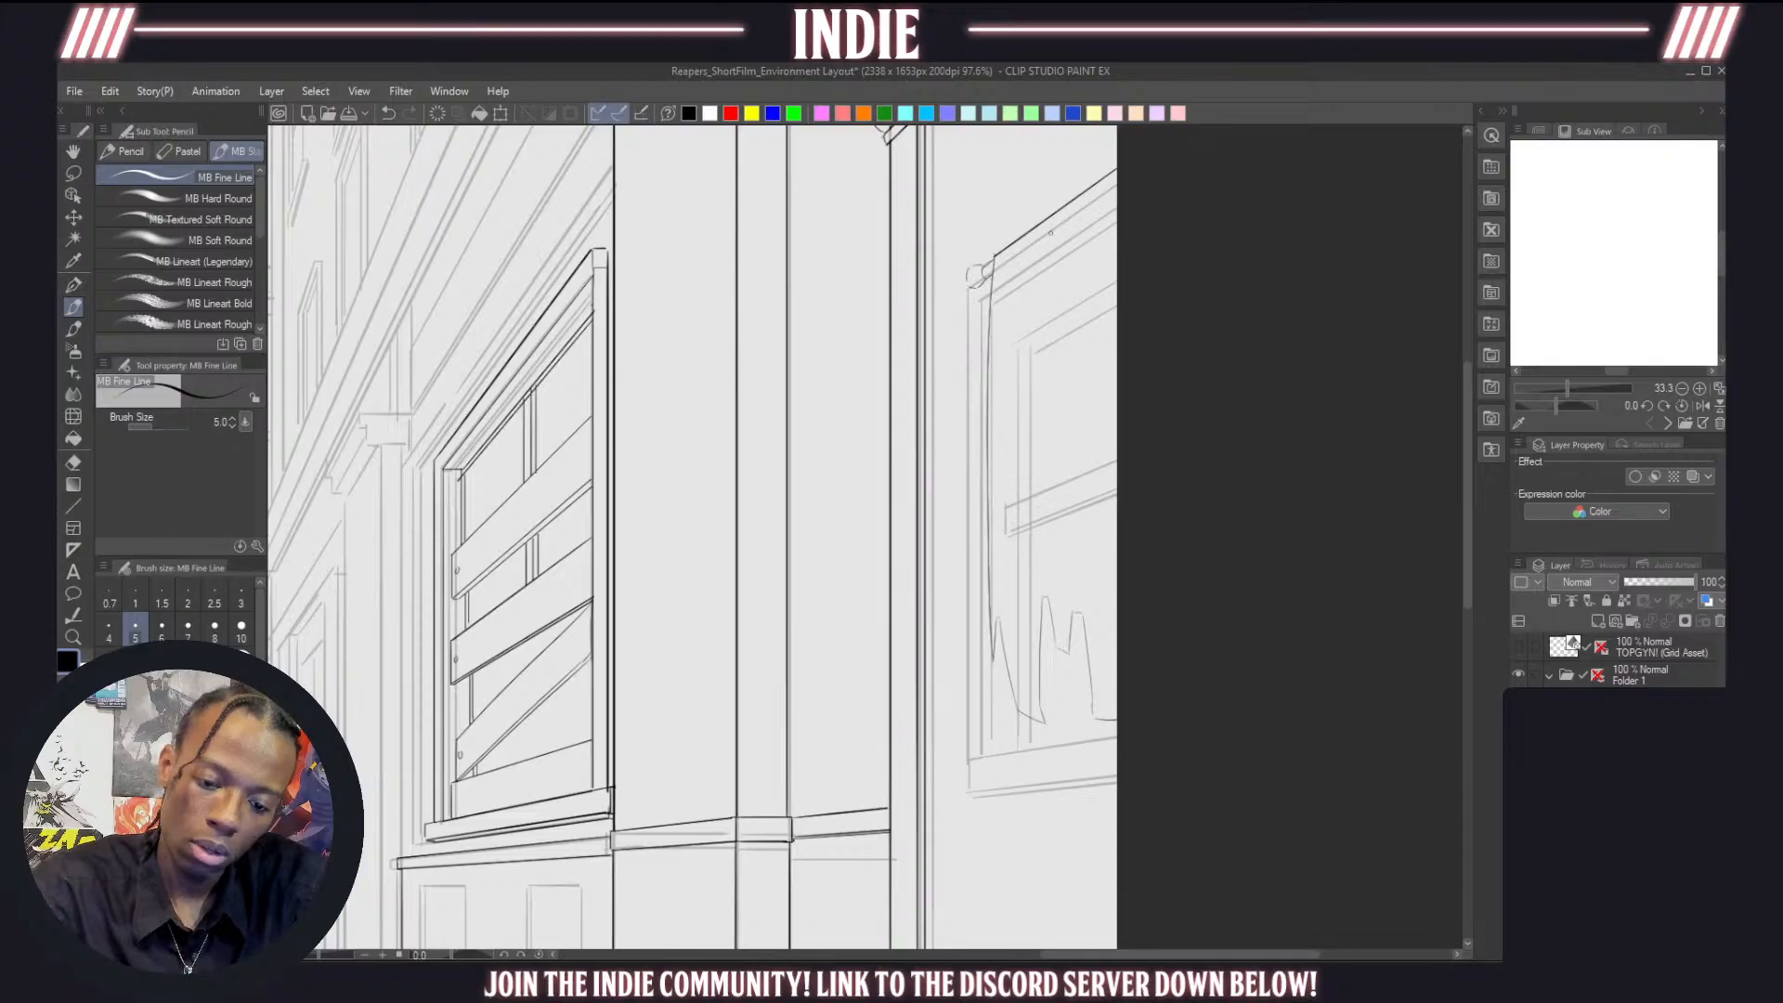
pyautogui.scroll(-5, 1013, 525)
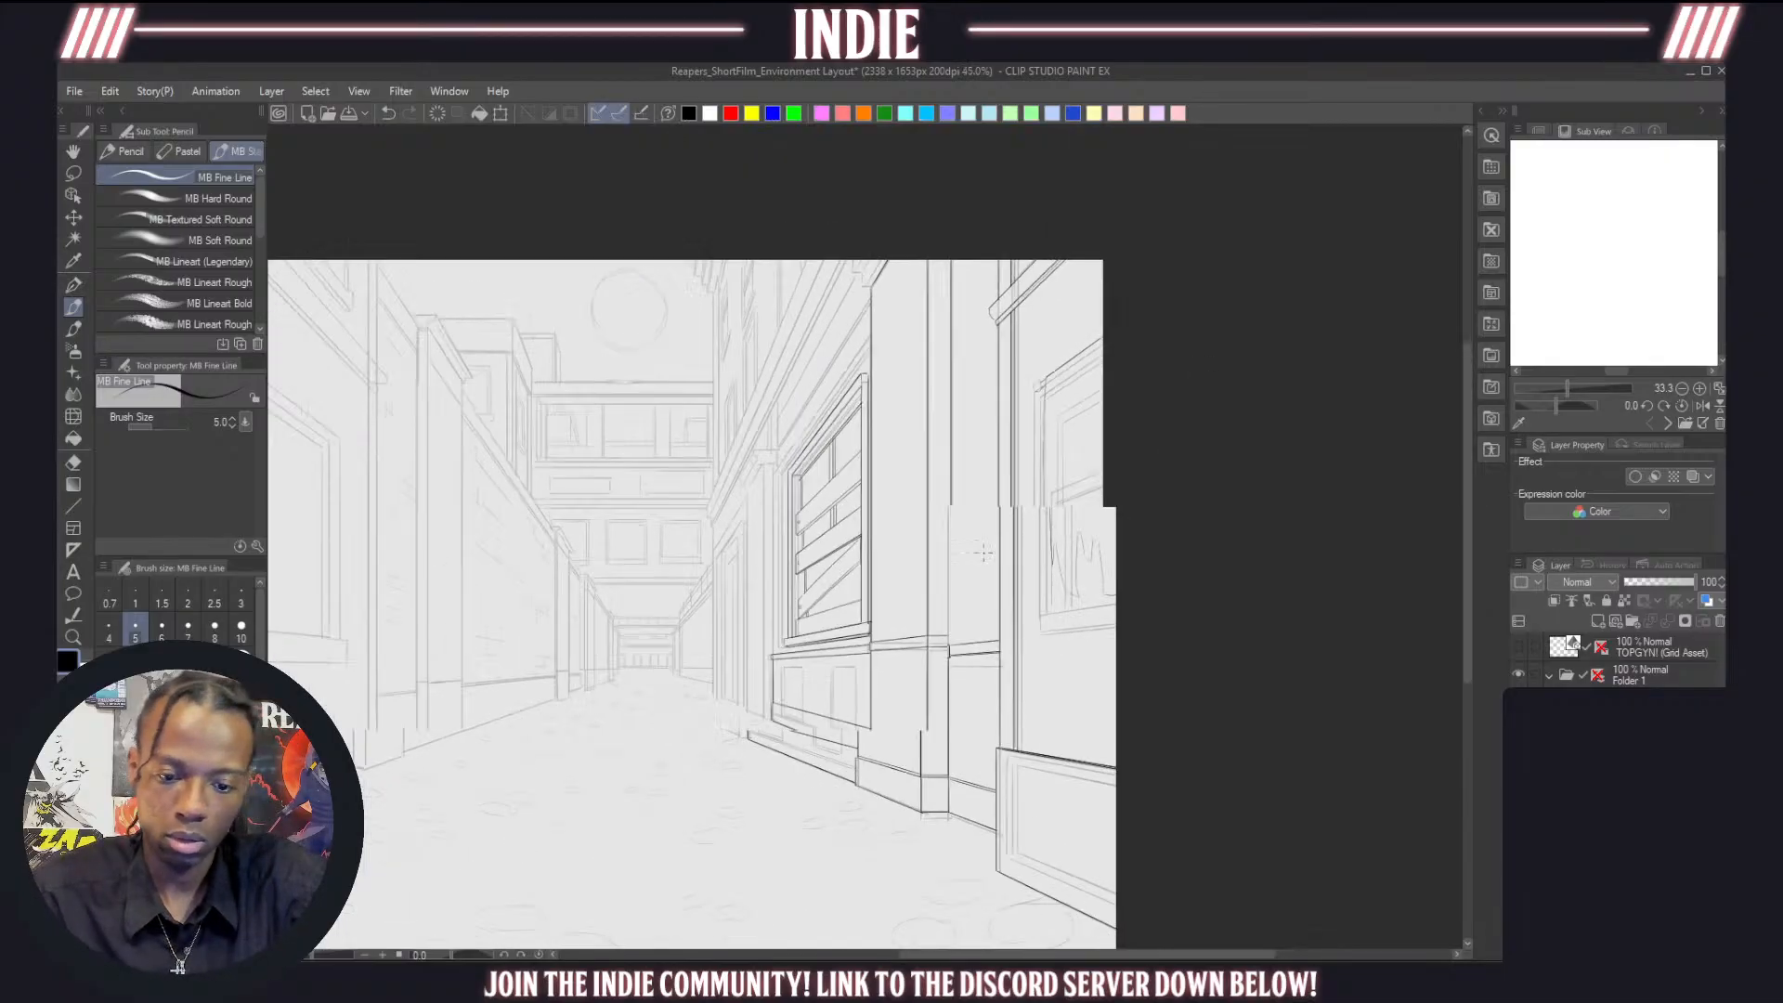
pyautogui.scroll(5, 1013, 525)
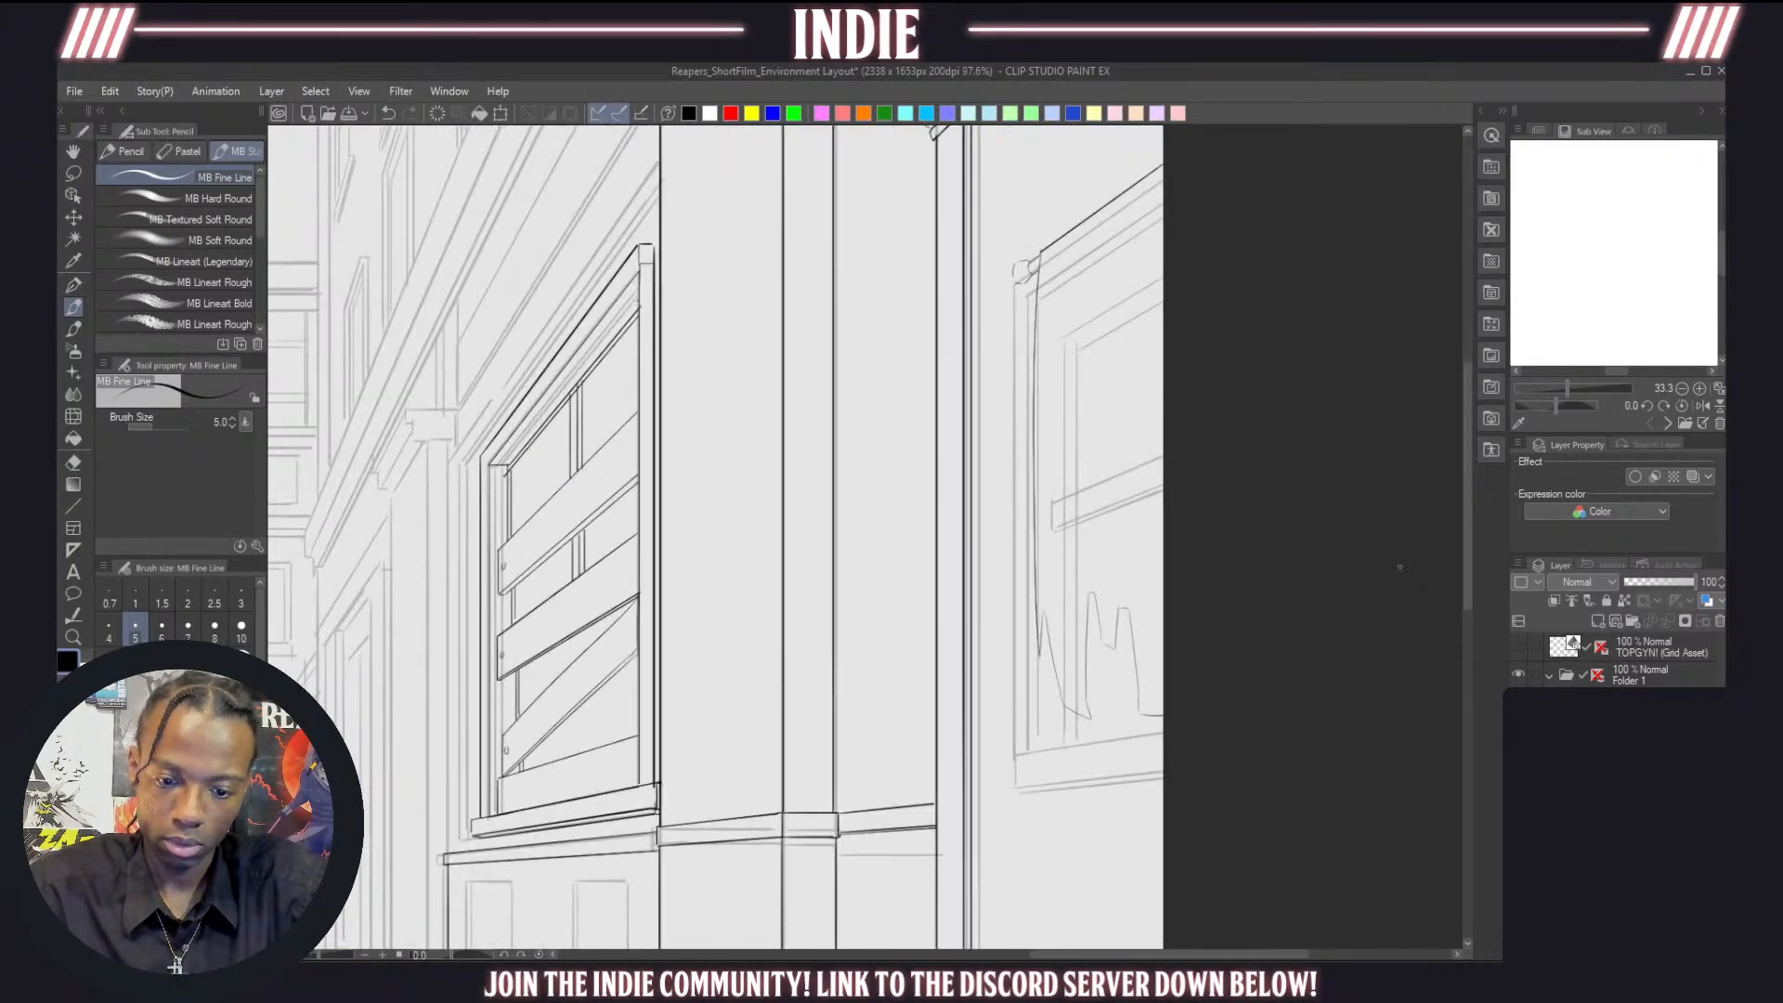
# Turn on the perspective ruler on Folder 1 and draw the window frame's vertical outer edge down to the sill
pyautogui.click(1577, 675)
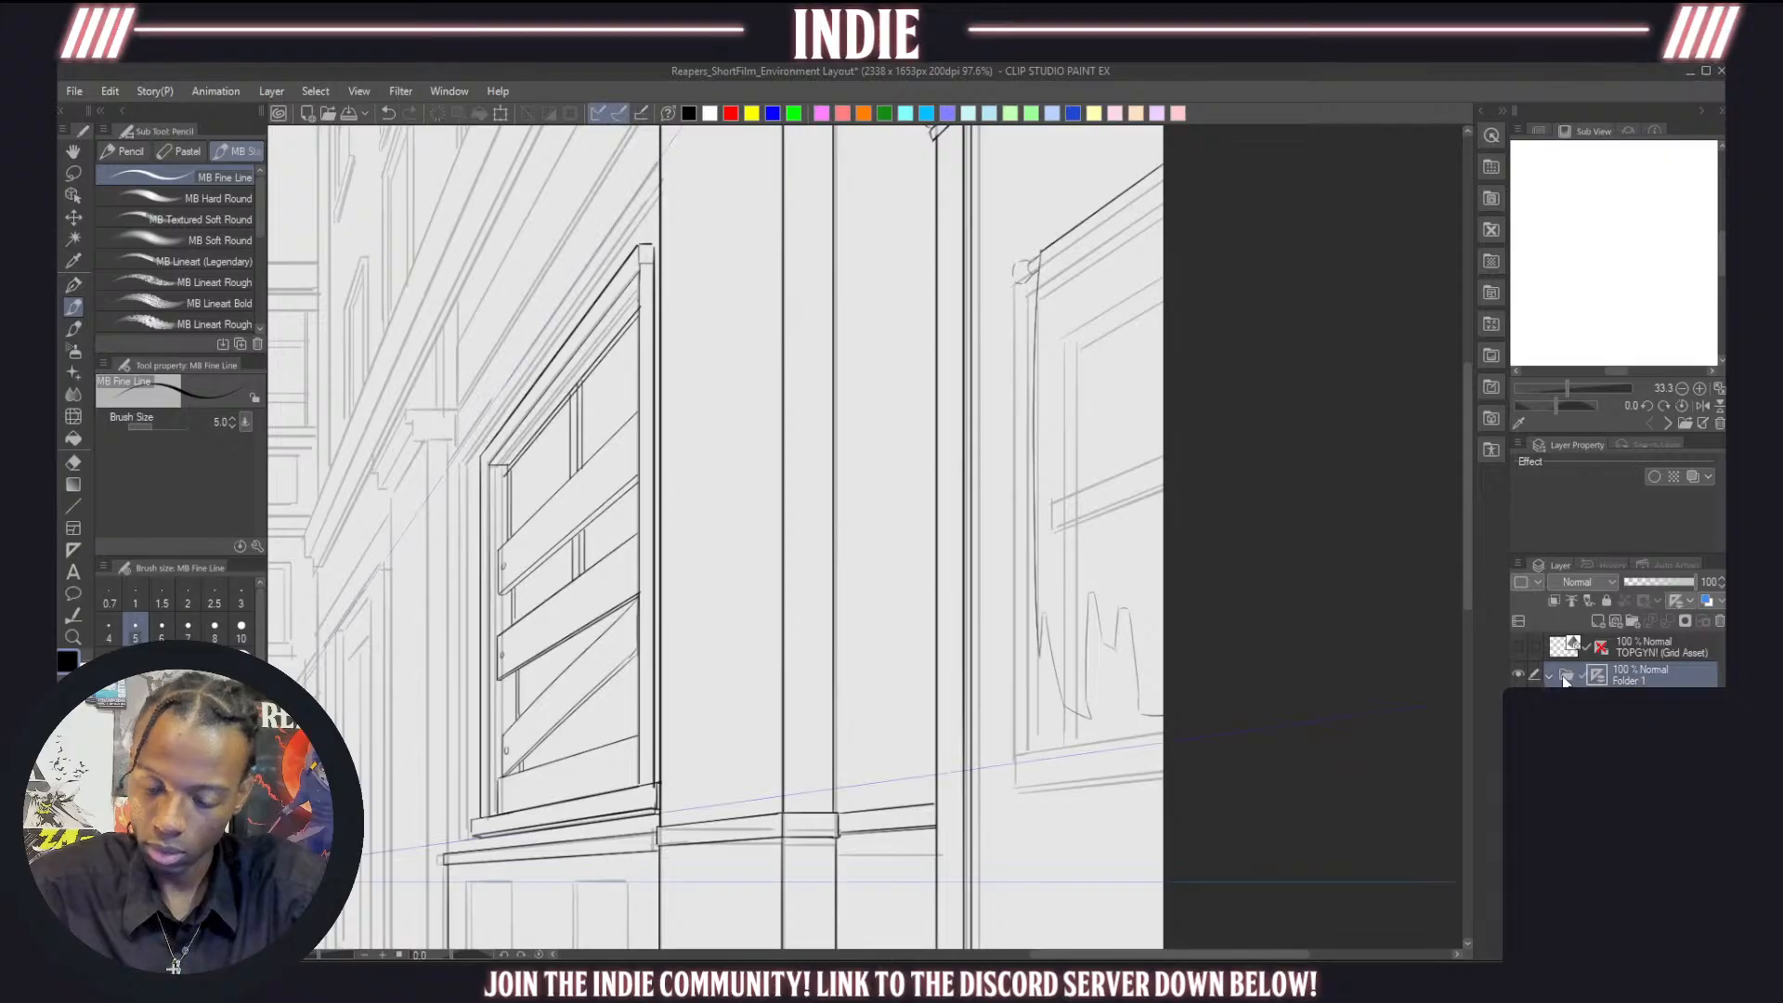
pyautogui.click(1573, 643)
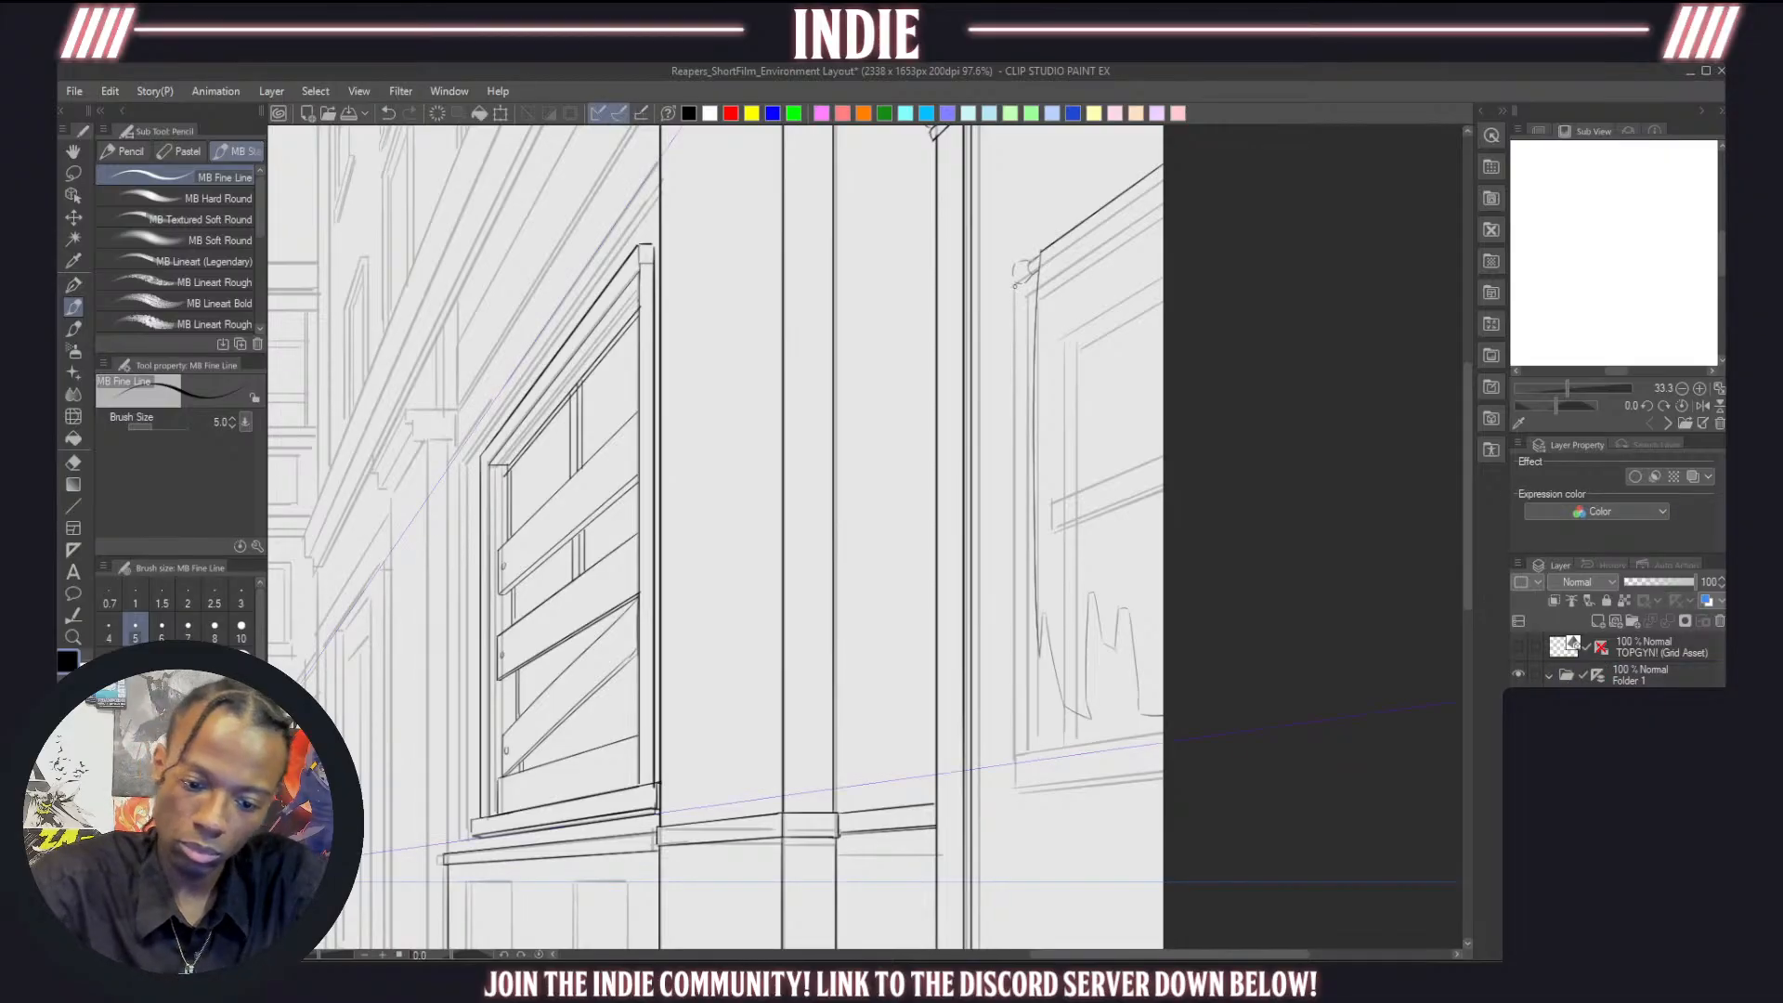
pyautogui.moveTo(1014, 285)
pyautogui.mouseDown()
pyautogui.moveTo(1034, 753)
pyautogui.moveTo(1014, 757)
pyautogui.moveTo(1159, 753)
pyautogui.mouseUp()
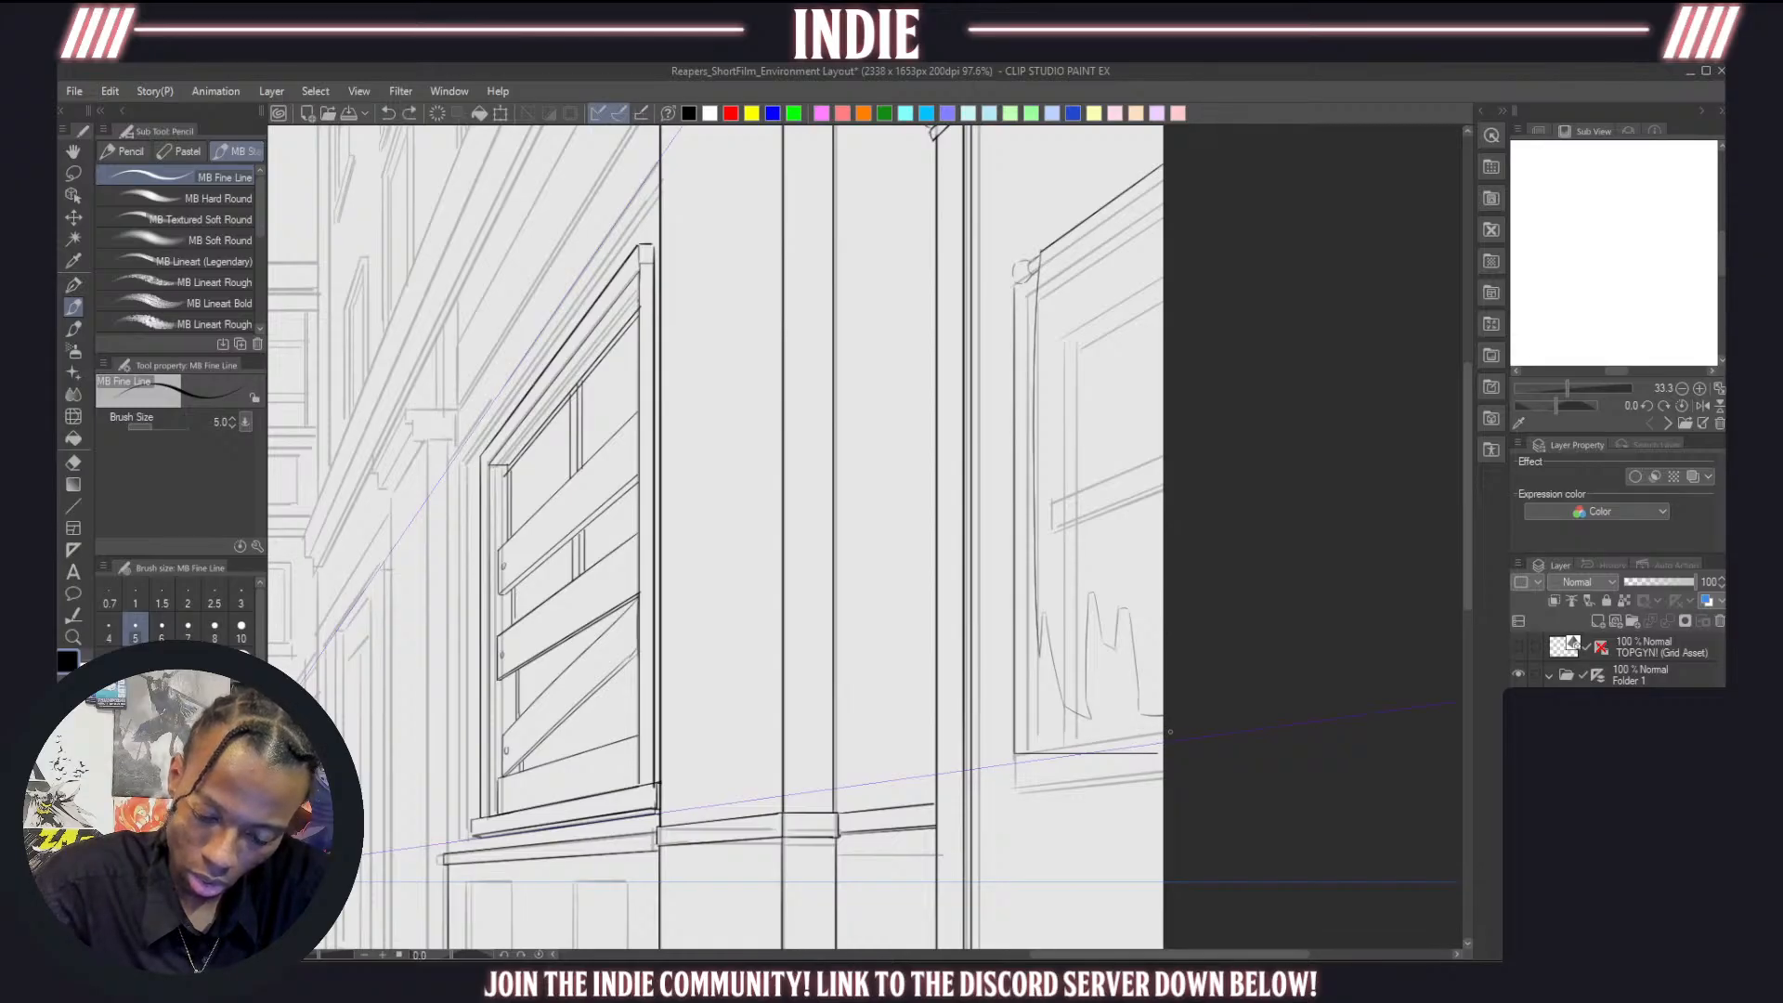
pyautogui.hotkey('ctrl', 'z')
# Draw the windowsill as a thin perspective ledge running to the canvas edge, with a doubled lower line, undoing strokes that miss
pyautogui.moveTo(1167, 738)
pyautogui.mouseDown()
pyautogui.moveTo(1011, 788)
pyautogui.moveTo(1004, 755)
pyautogui.moveTo(1007, 785)
pyautogui.moveTo(1210, 747)
pyautogui.mouseUp()
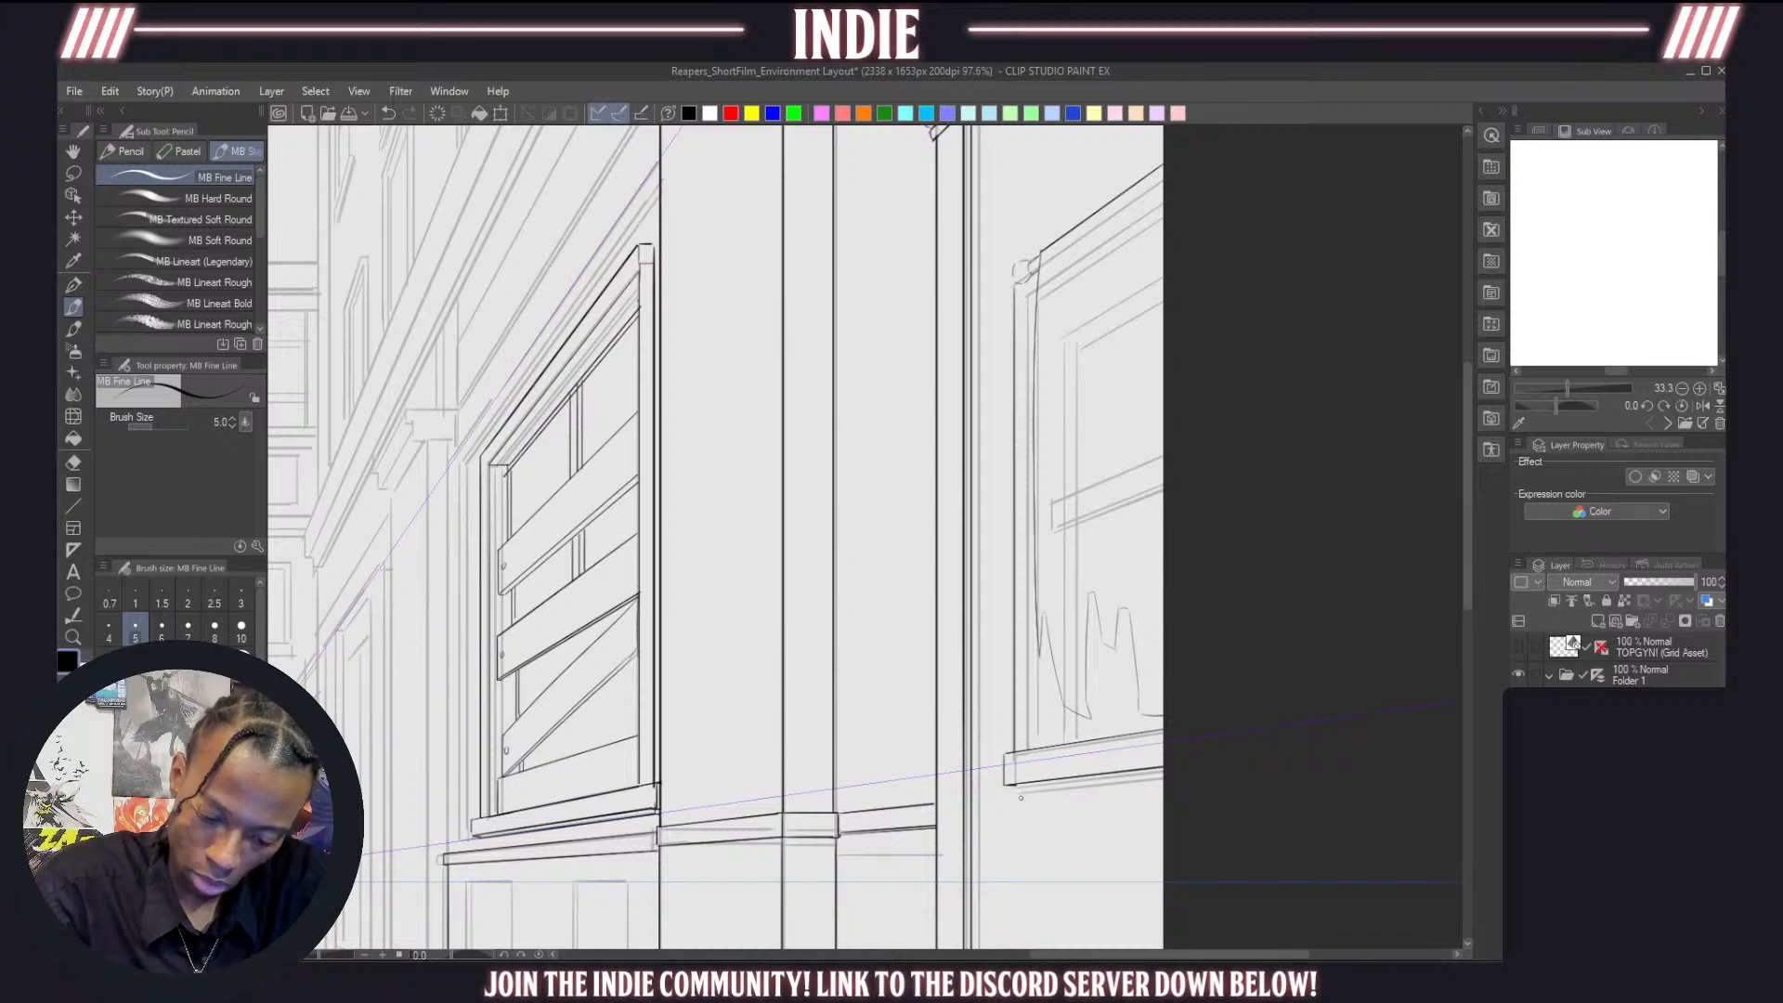
pyautogui.hotkey('ctrl', 'z')
pyautogui.hotkey('ctrl', 'y')
pyautogui.hotkey('ctrl', 'z')
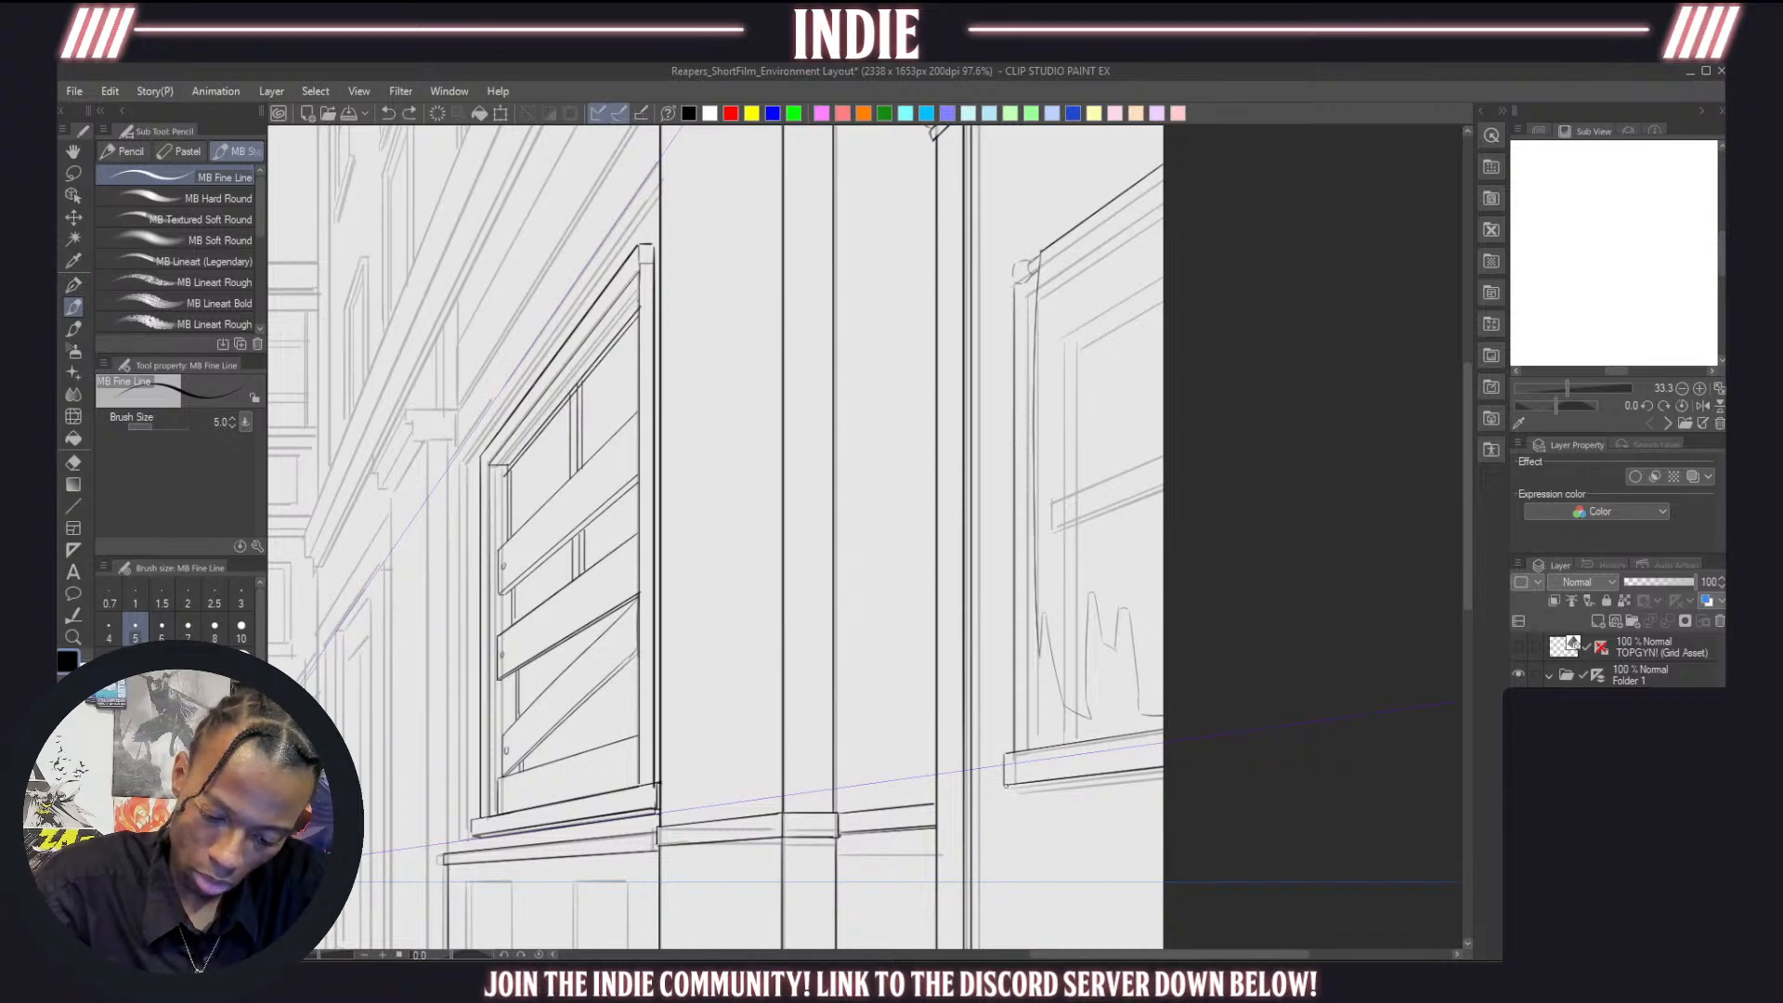
pyautogui.moveTo(1025, 797); pyautogui.dragTo(1189, 769)
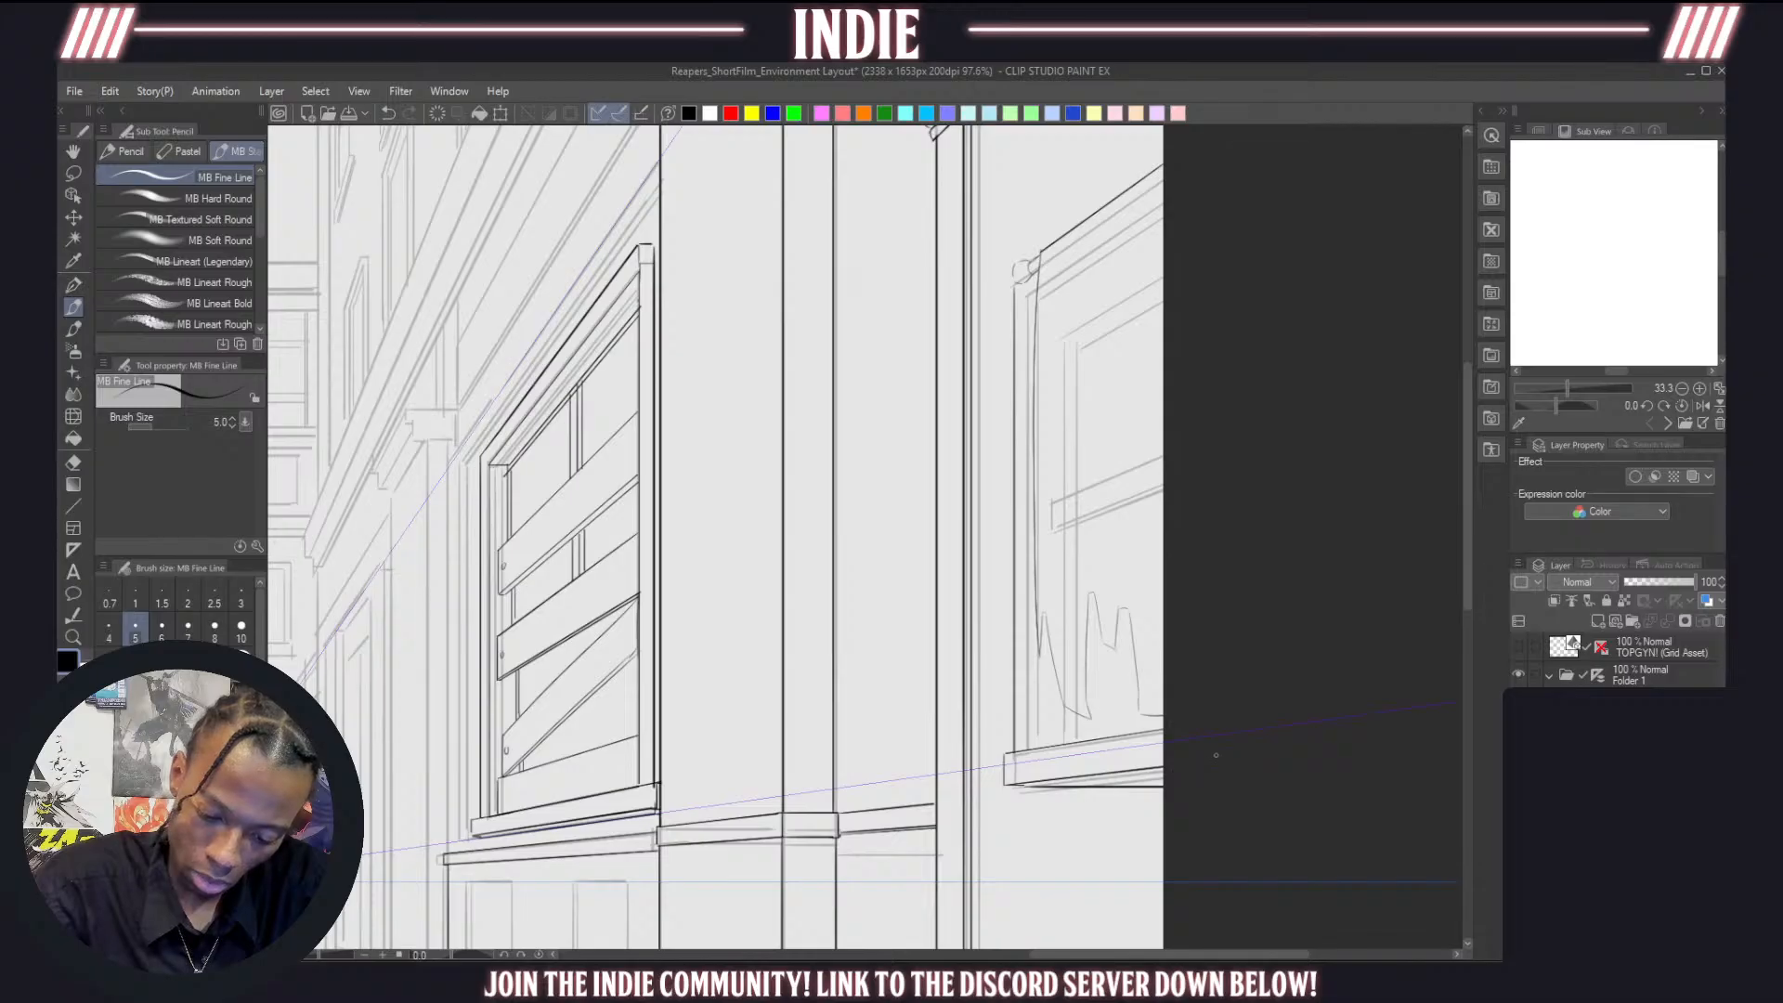
pyautogui.hotkey('ctrl', 'z')
pyautogui.moveTo(1010, 786); pyautogui.dragTo(1231, 756)
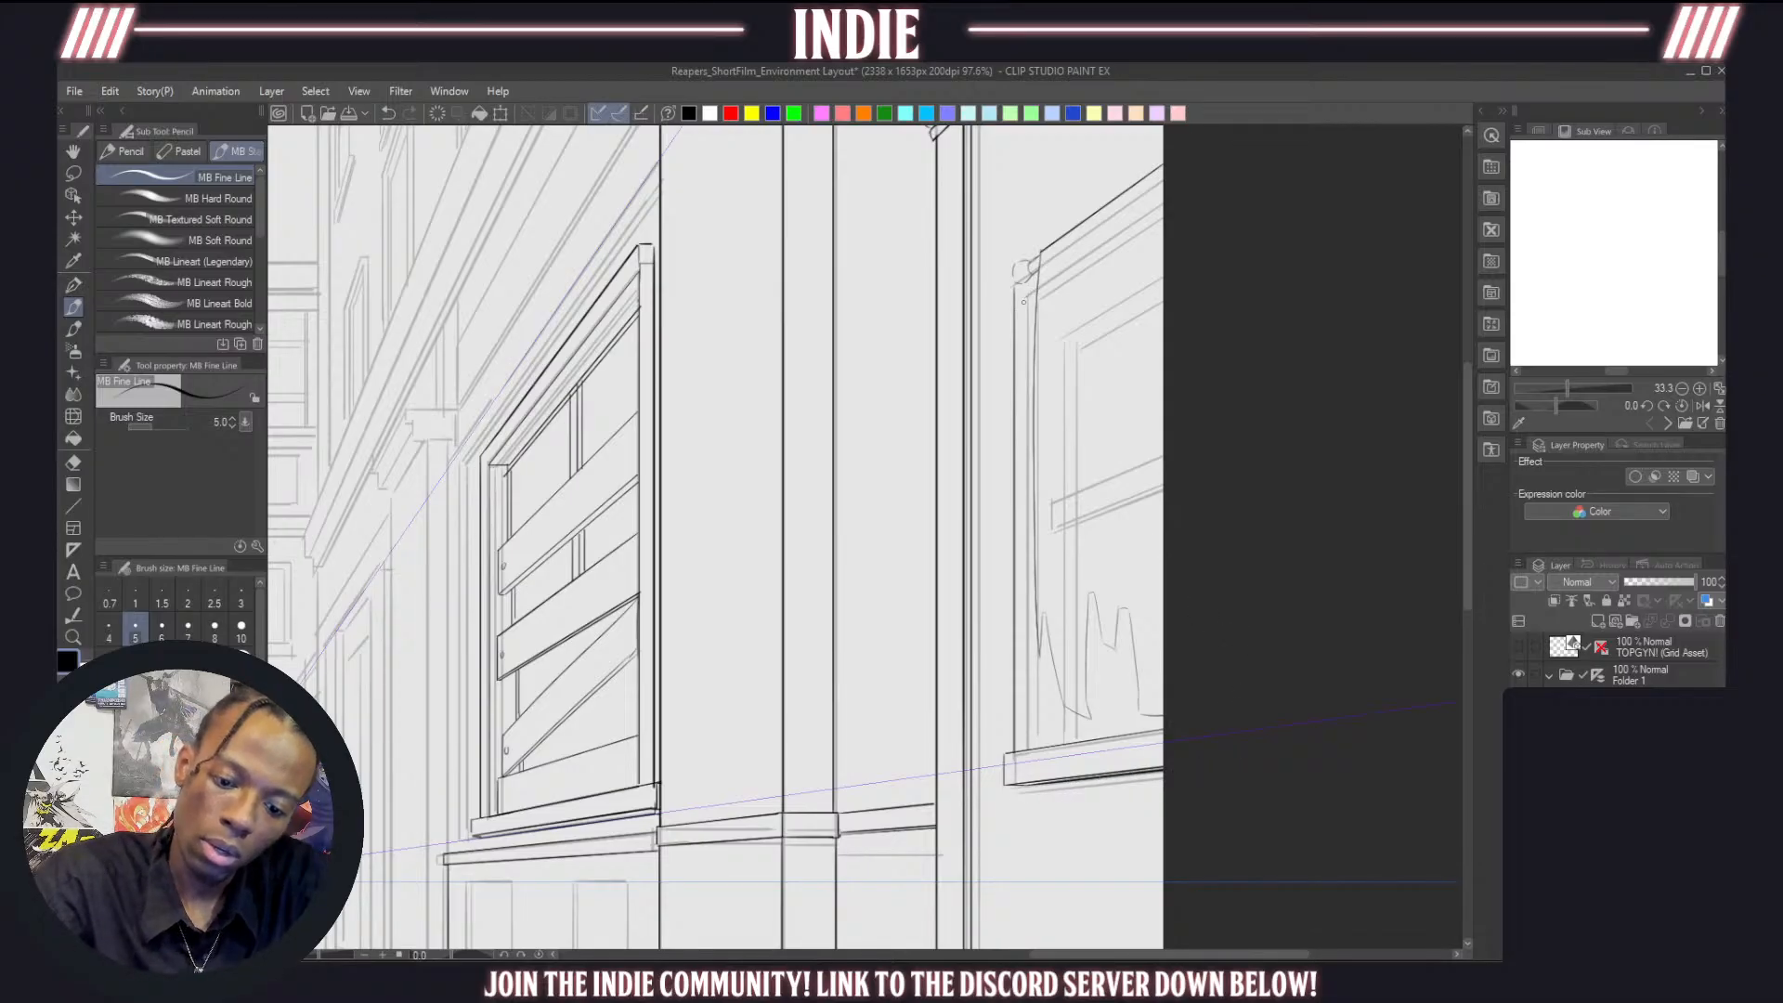
pyautogui.hotkey('ctrl', 'z')
# Draw the window frame's inner vertical edge beside the covering, down to the sill
pyautogui.moveTo(1025, 297)
pyautogui.mouseDown()
pyautogui.moveTo(1043, 287)
pyautogui.moveTo(1031, 742)
pyautogui.mouseUp()
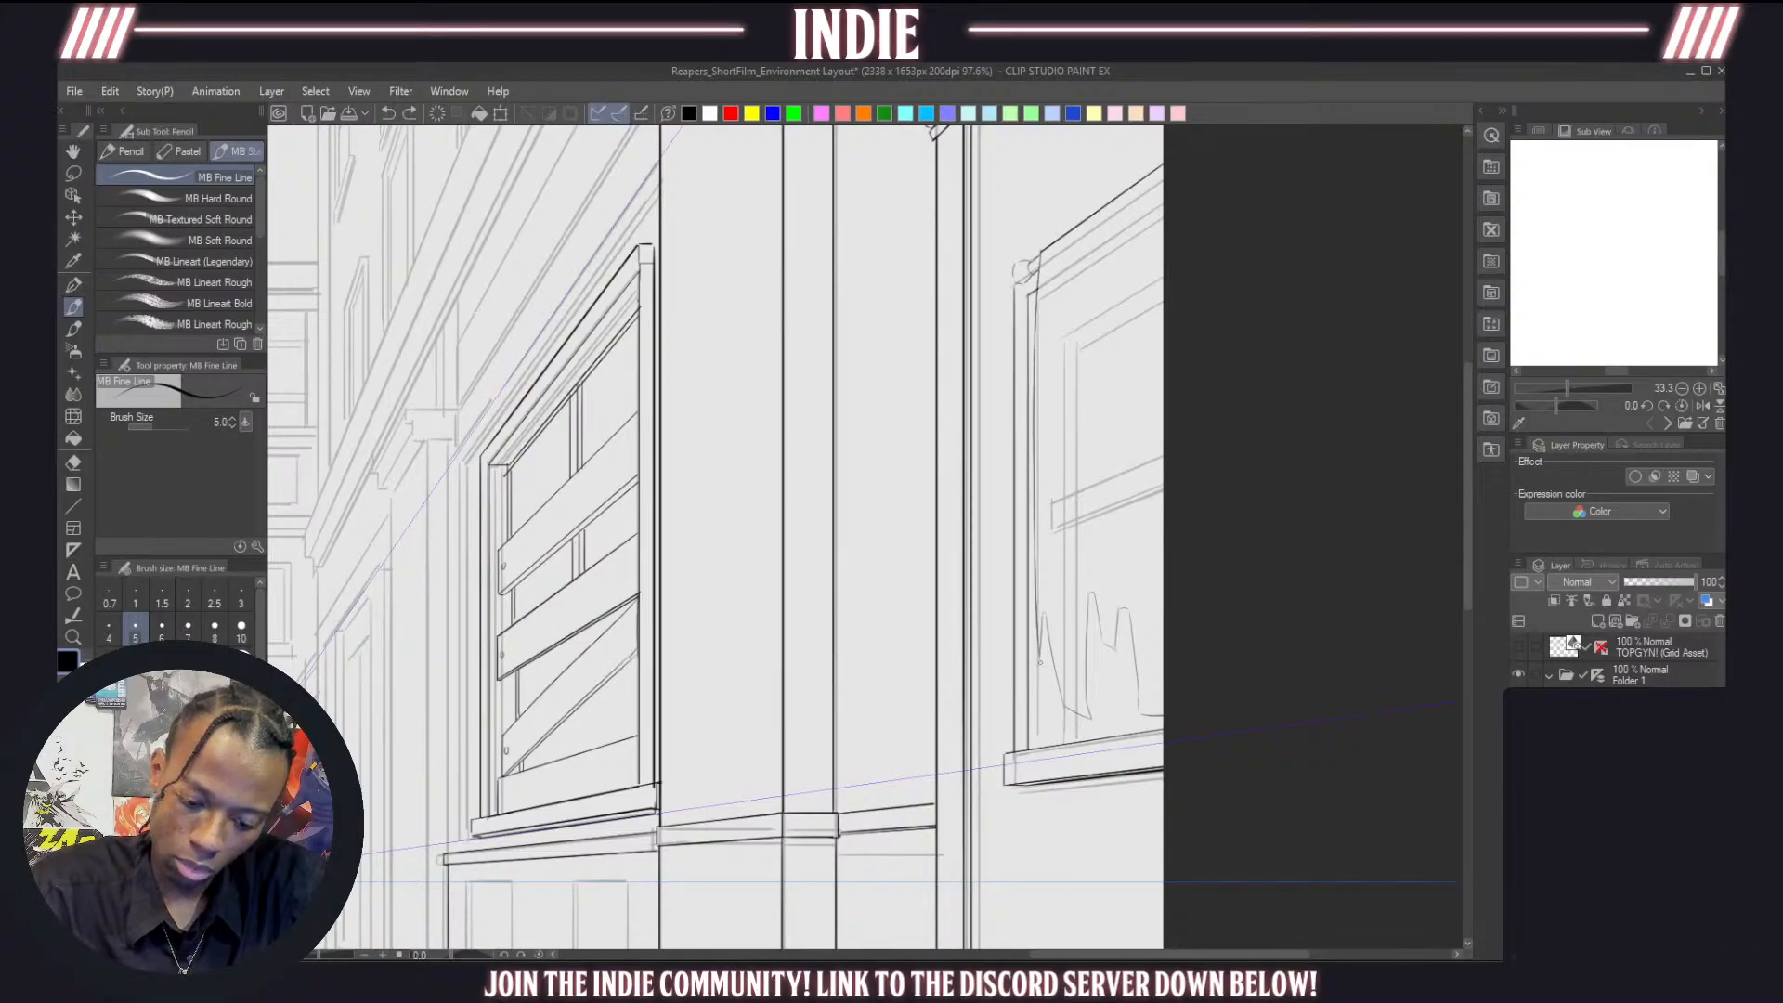
pyautogui.moveTo(1037, 636)
pyautogui.mouseDown()
pyautogui.moveTo(1037, 747)
pyautogui.moveTo(1039, 610)
pyautogui.mouseUp()
pyautogui.hotkey('ctrl', 'z')
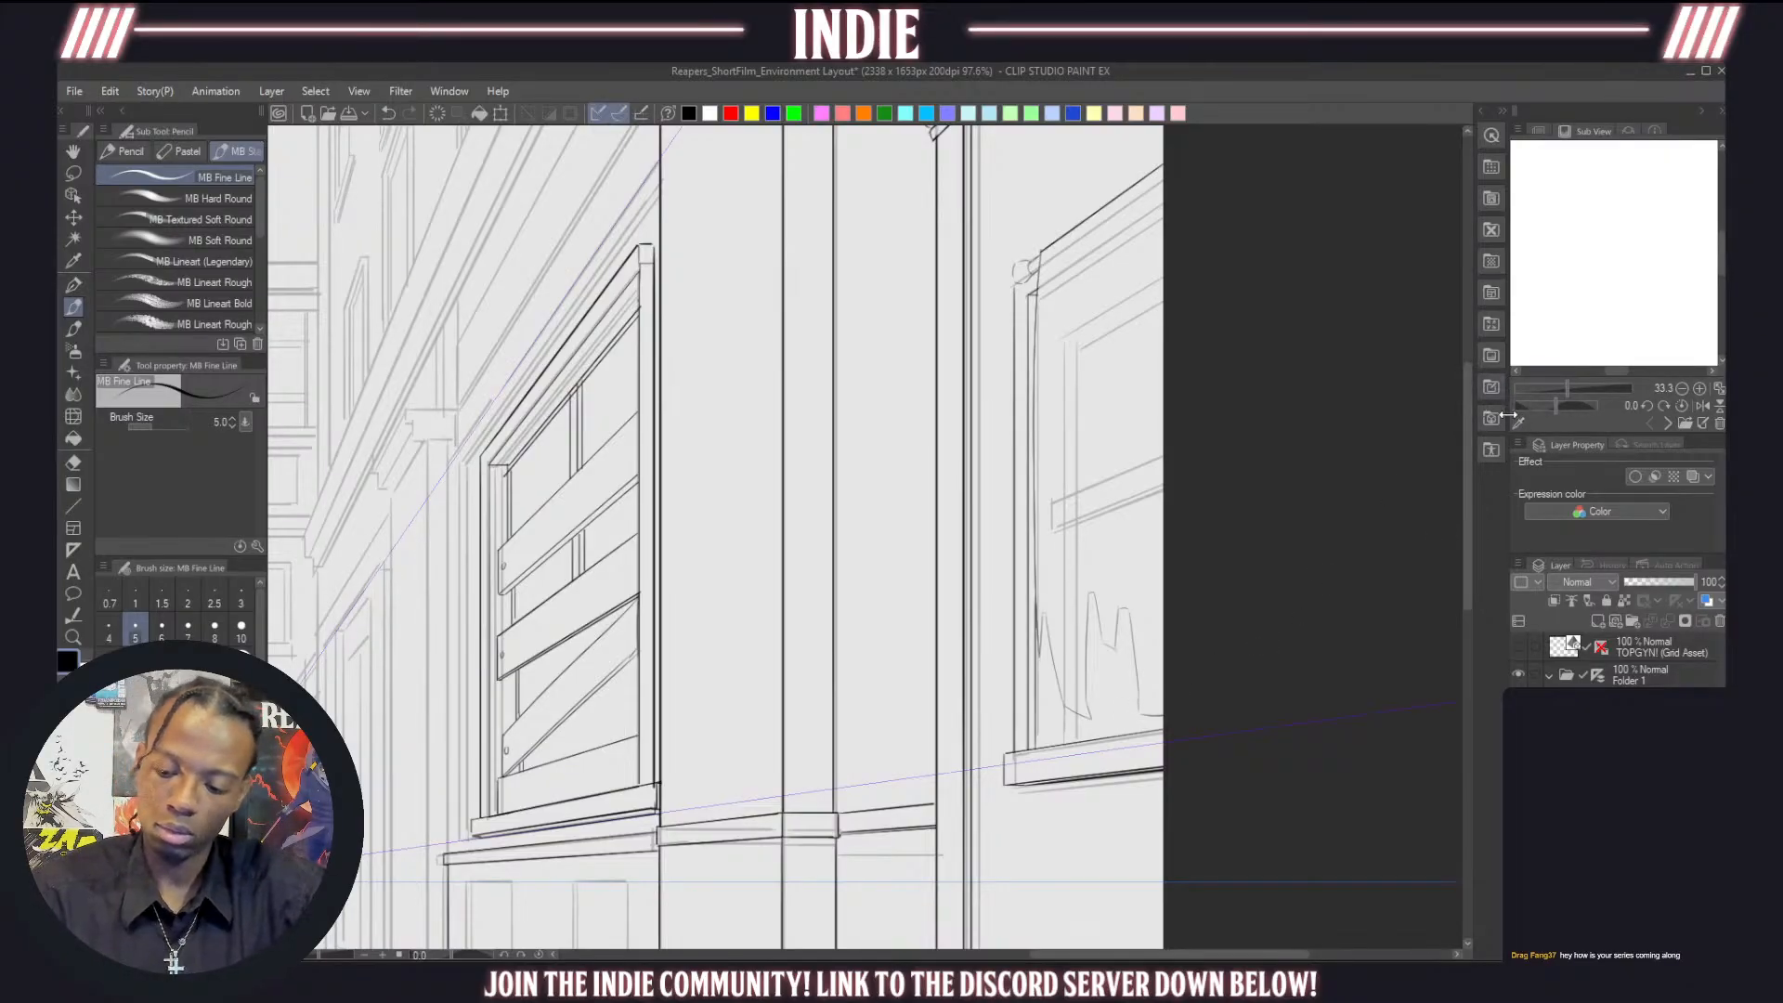
# Hide the faded Base layout and check the line art on its own across the whole canvas
pyautogui.click(1519, 790)
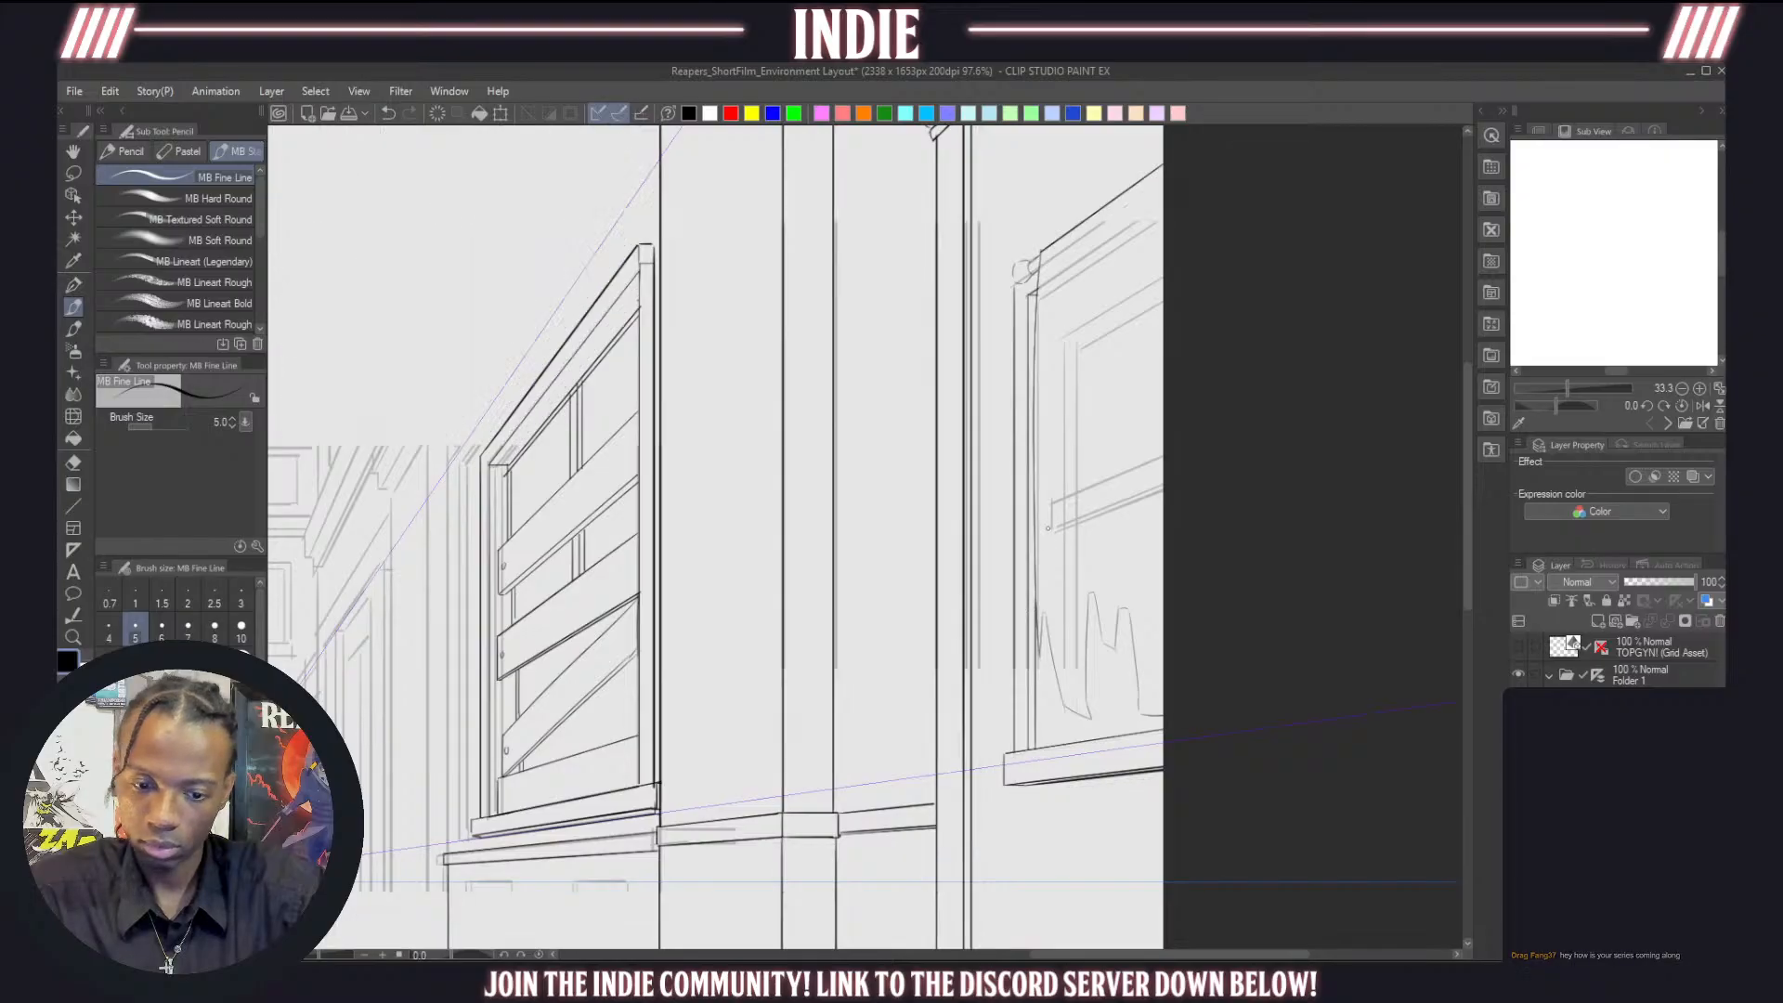
pyautogui.scroll(-3, 1058, 494)
pyautogui.scroll(-1, 1058, 494)
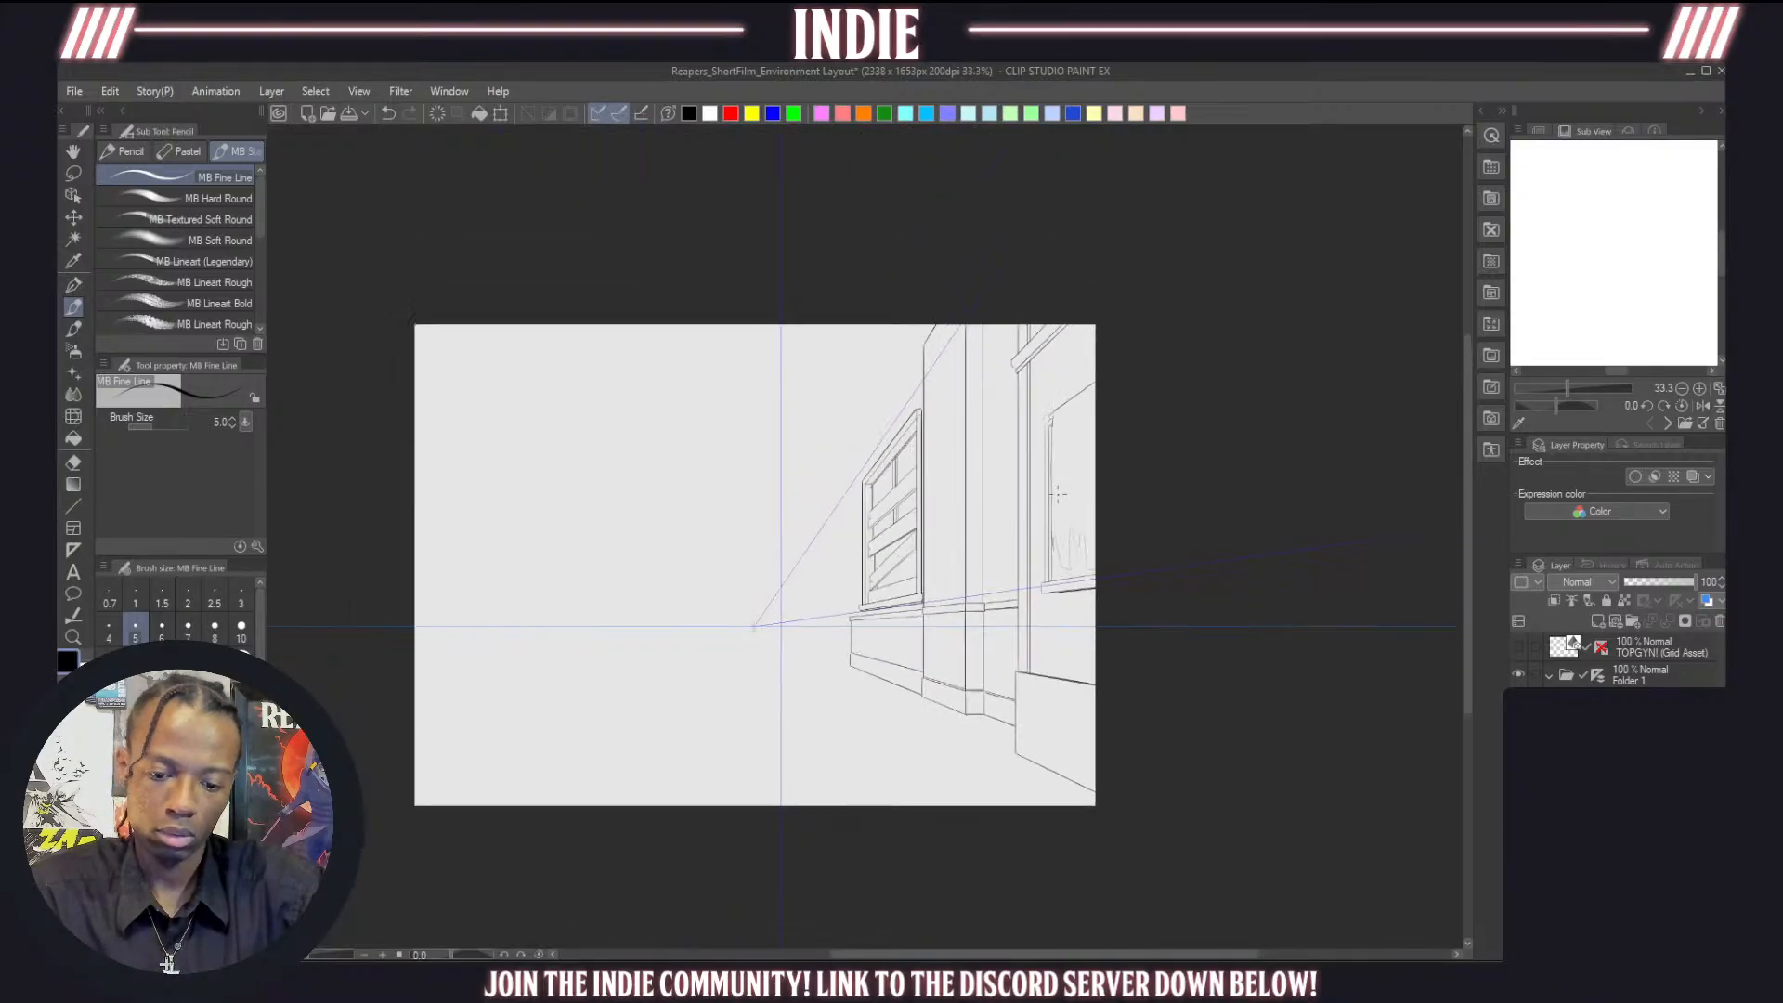
pyautogui.scroll(4, 1068, 493)
pyautogui.scroll(1, 1084, 488)
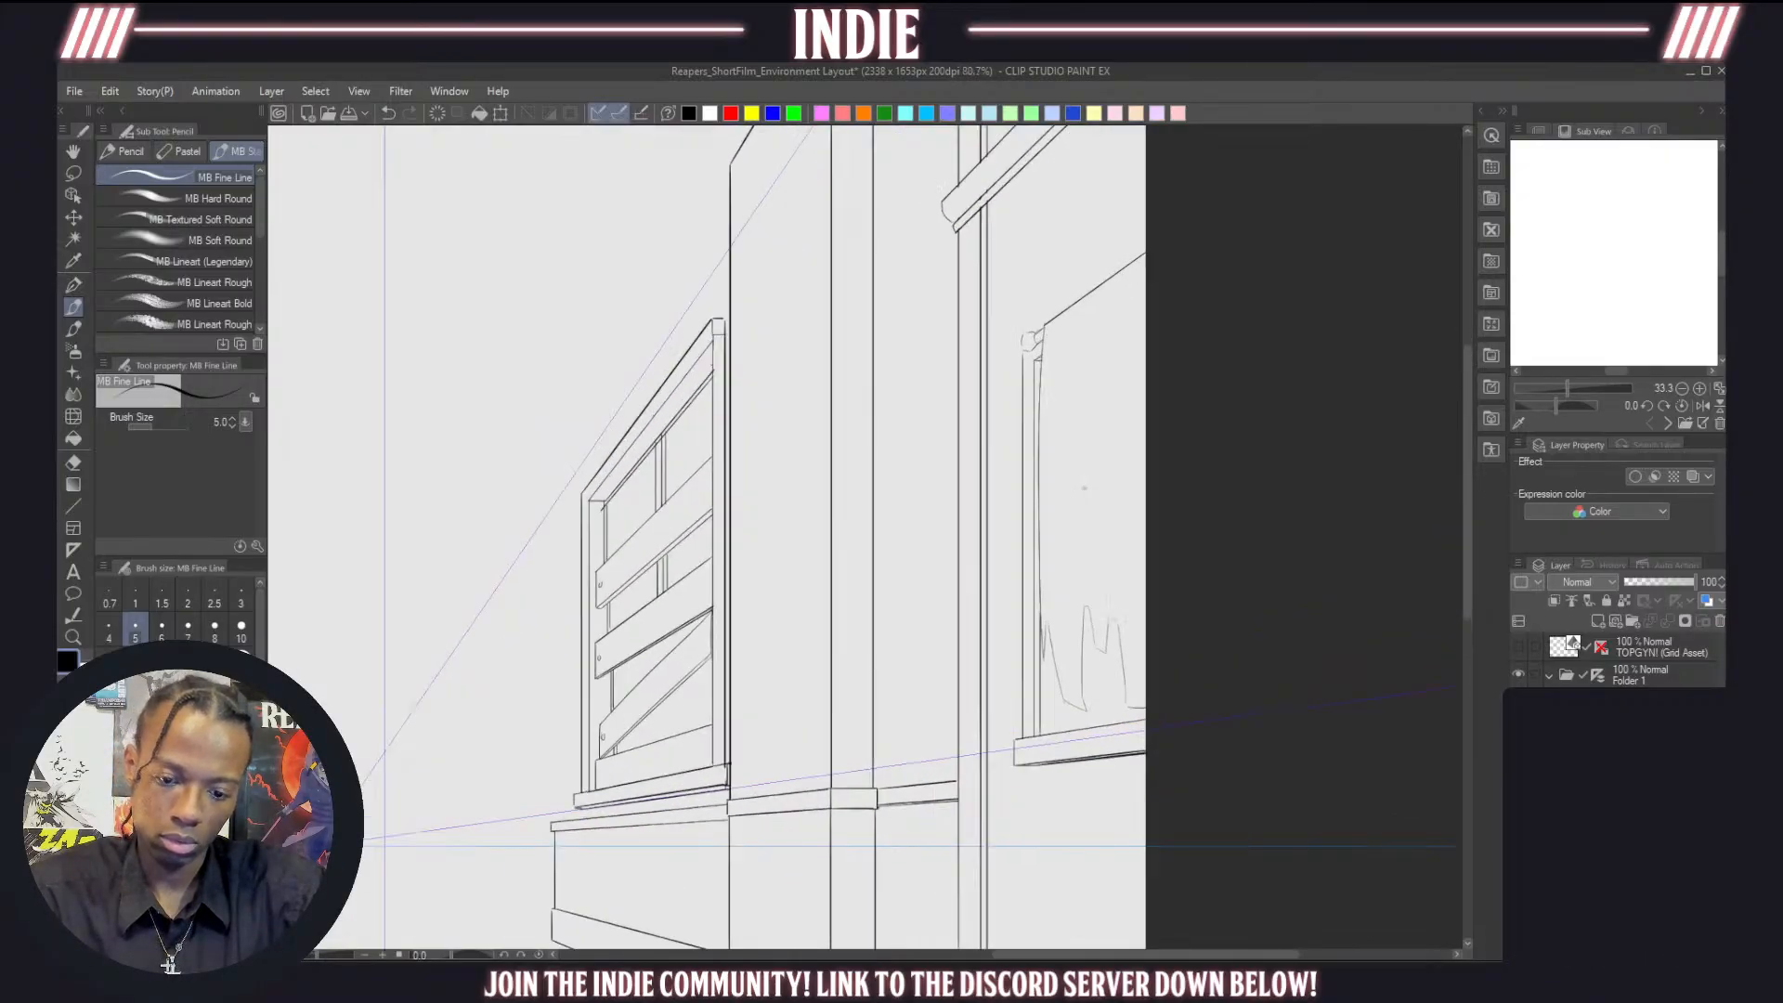
pyautogui.moveTo(1083, 589); pyautogui.dragTo(1082, 429)
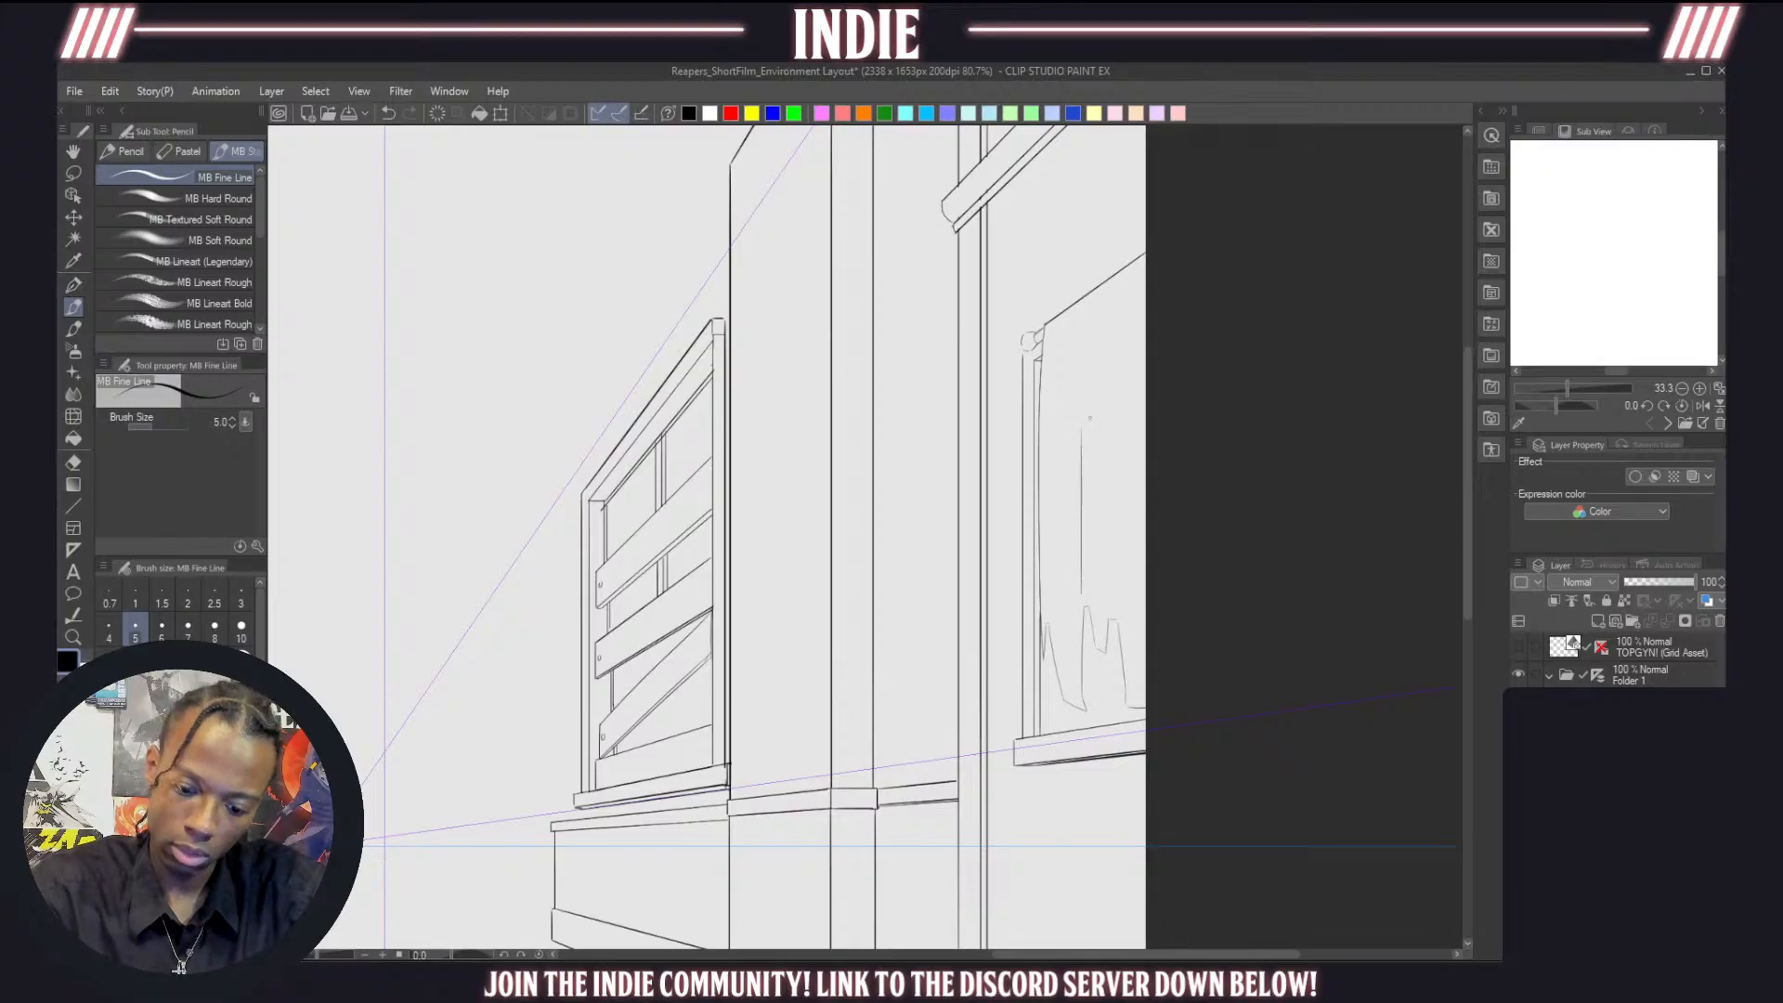
pyautogui.hotkey('ctrl', 'z')
pyautogui.moveTo(1080, 368); pyautogui.dragTo(1082, 588)
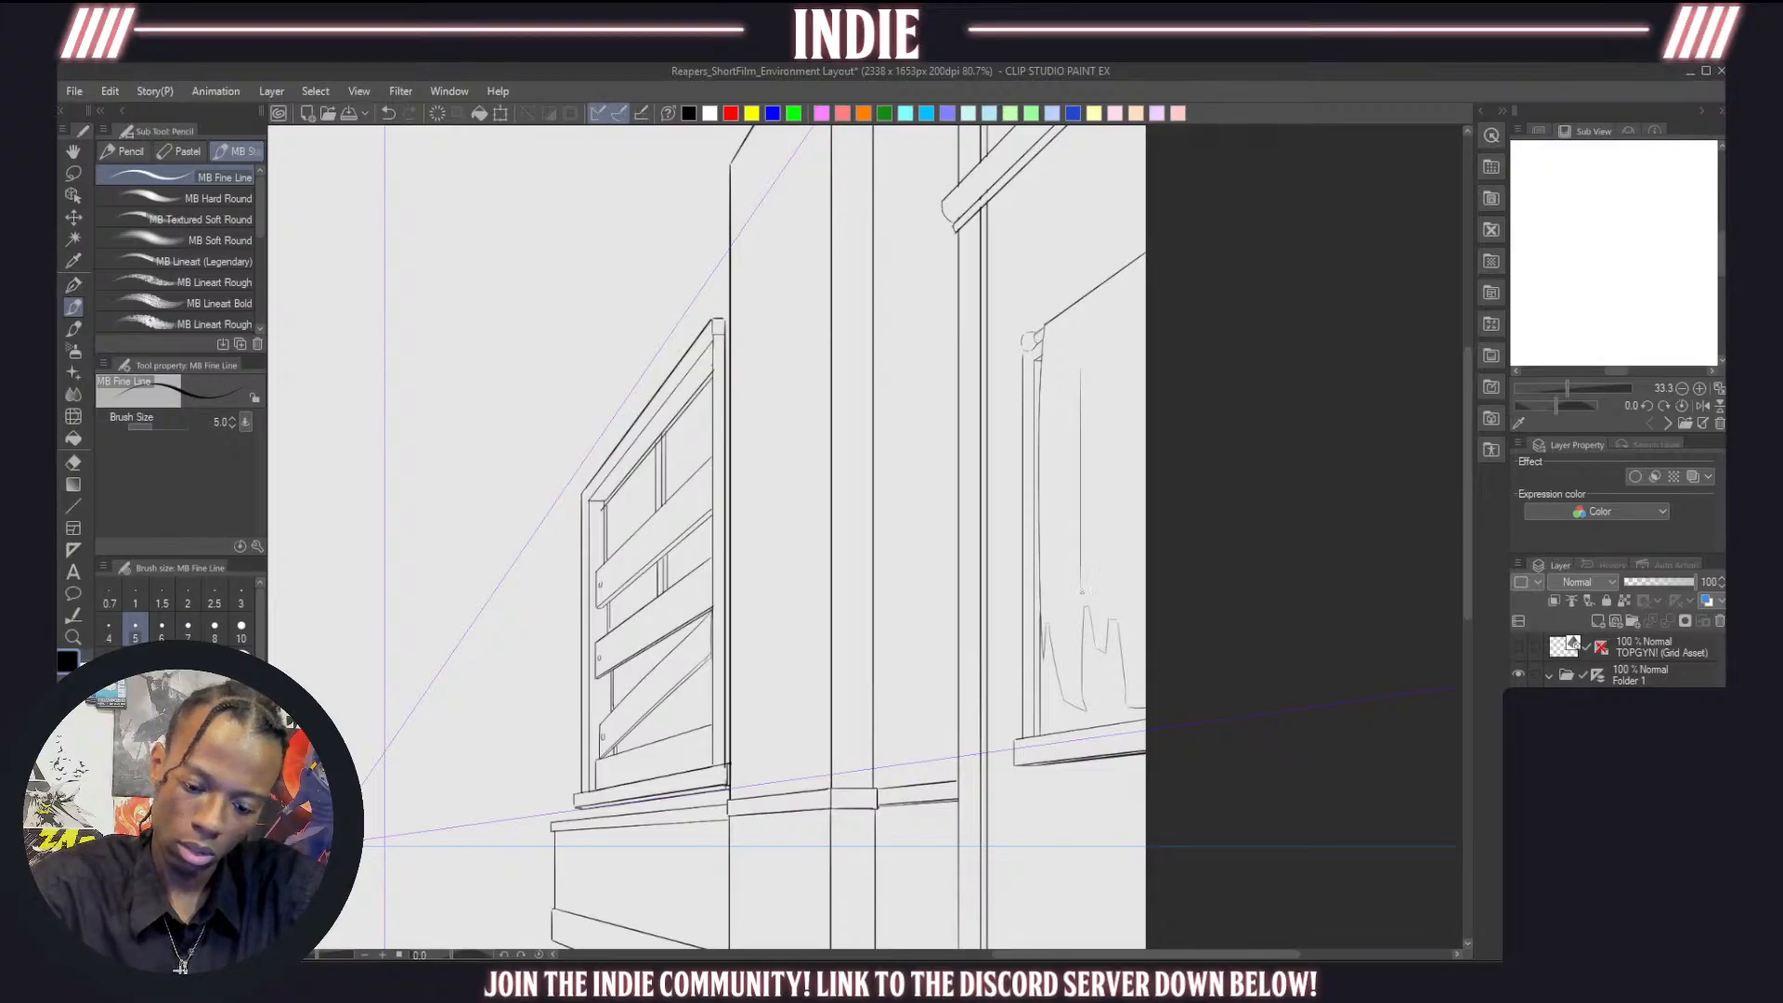
pyautogui.hotkey('ctrl', 'z')
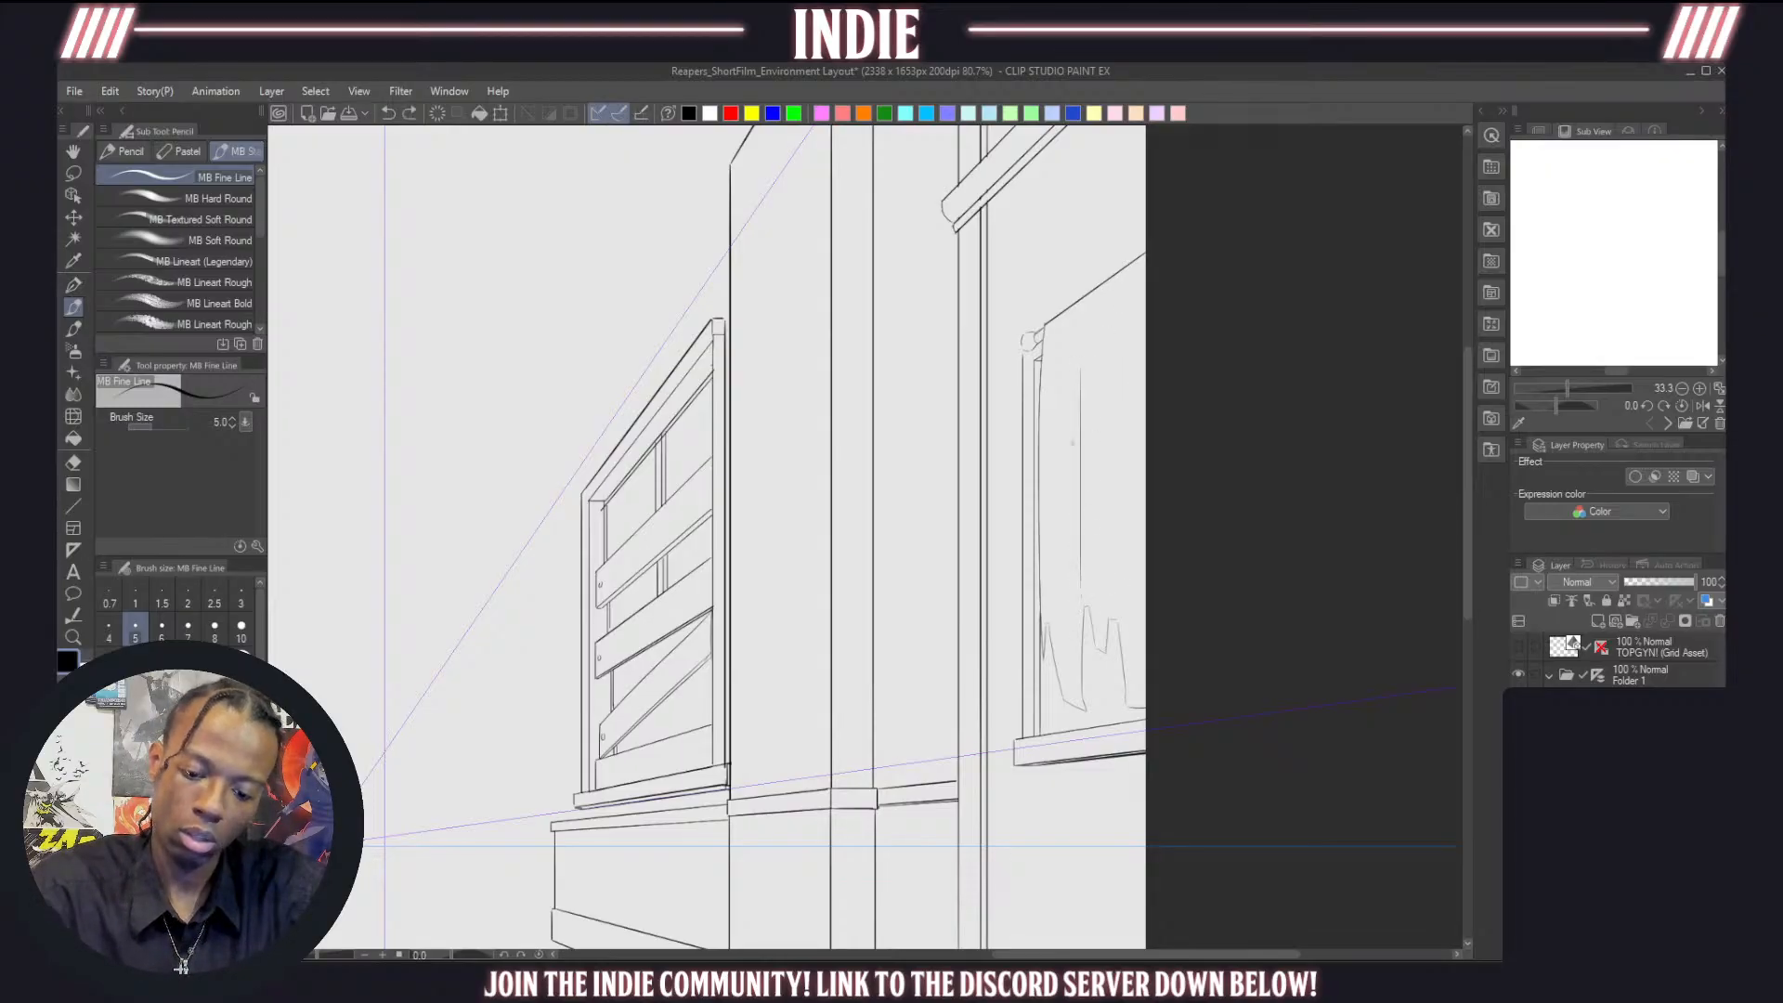
pyautogui.hotkey('ctrl', 'z')
pyautogui.moveTo(1108, 610); pyautogui.dragTo(1118, 586)
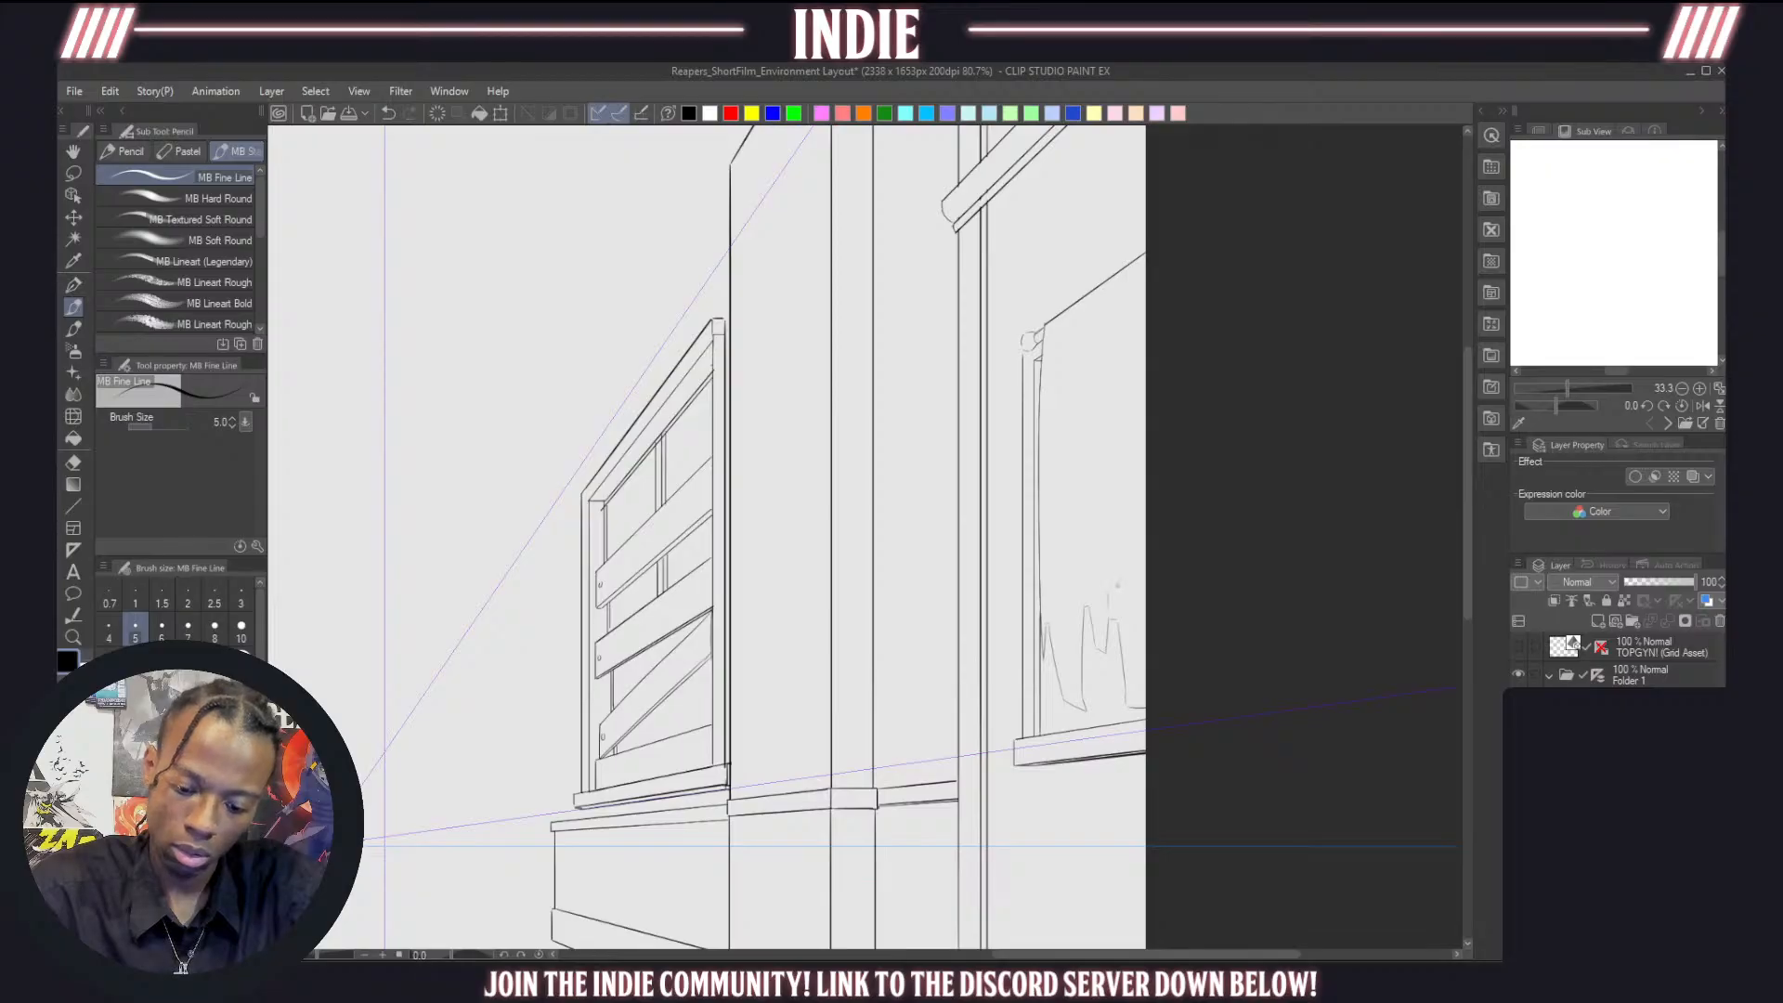
pyautogui.hotkey('ctrl', 'z')
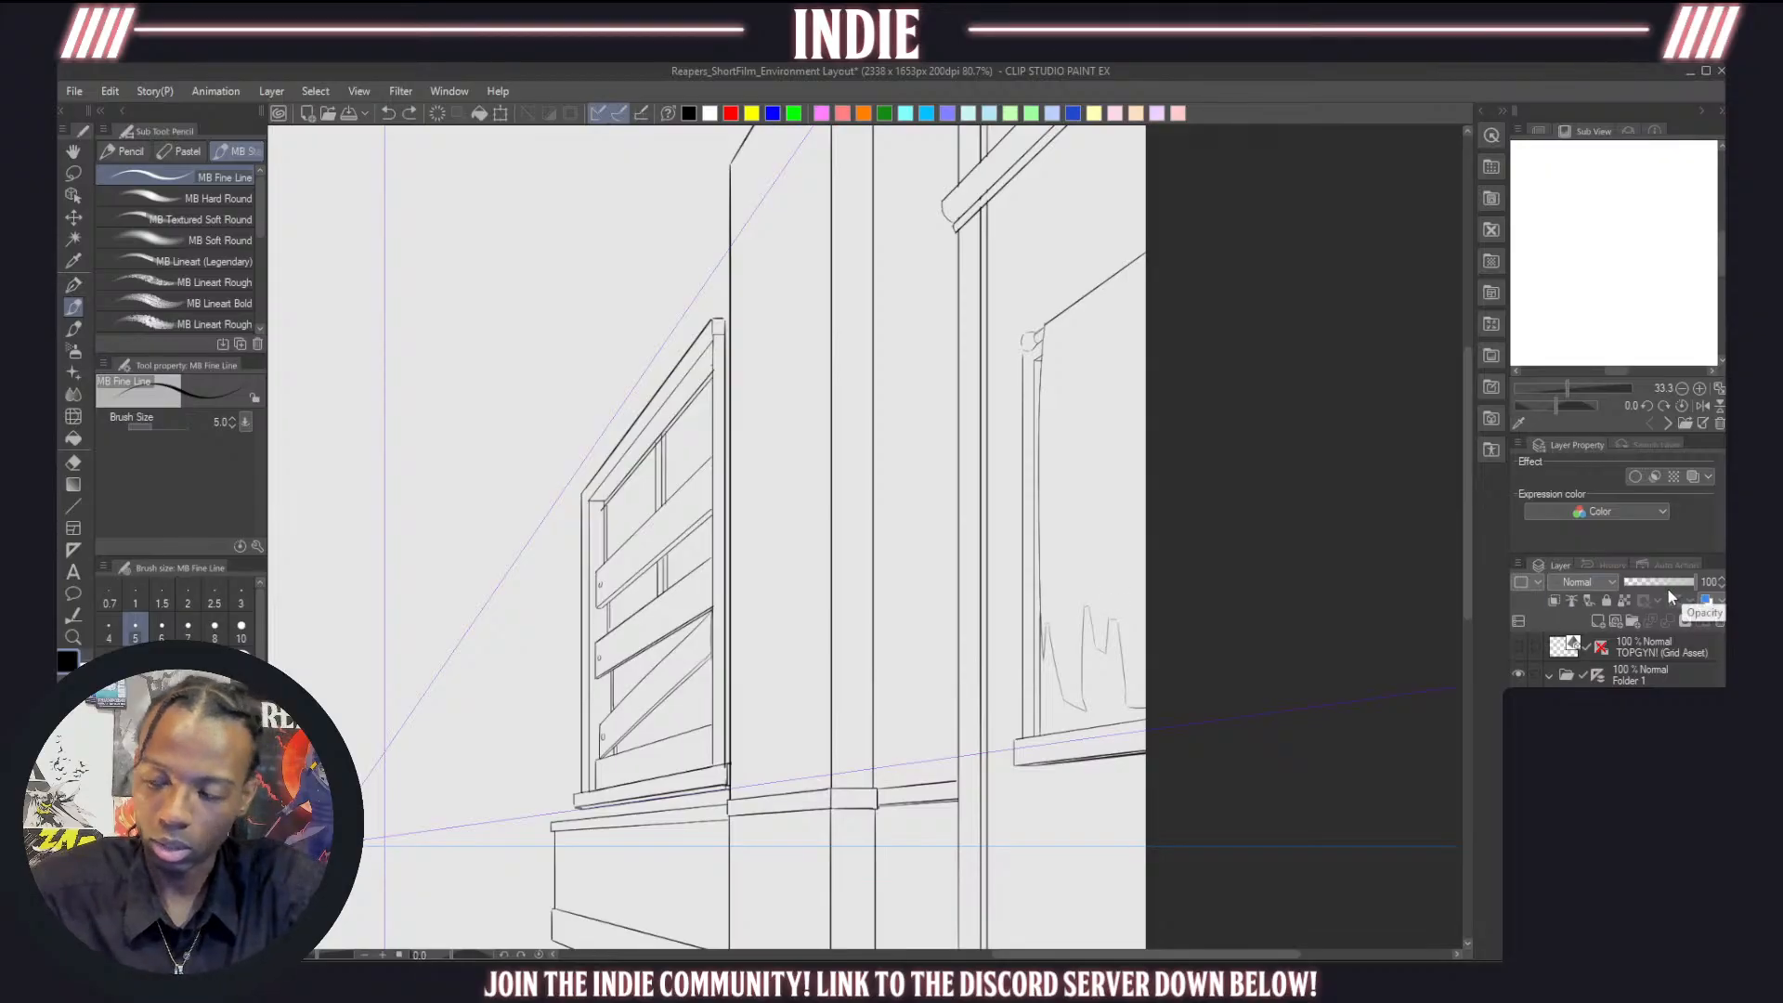
# Turn off the perspective ruler on Folder 1 and draw a long freehand fold line down the covering near the canvas edge
pyautogui.click(1598, 679)
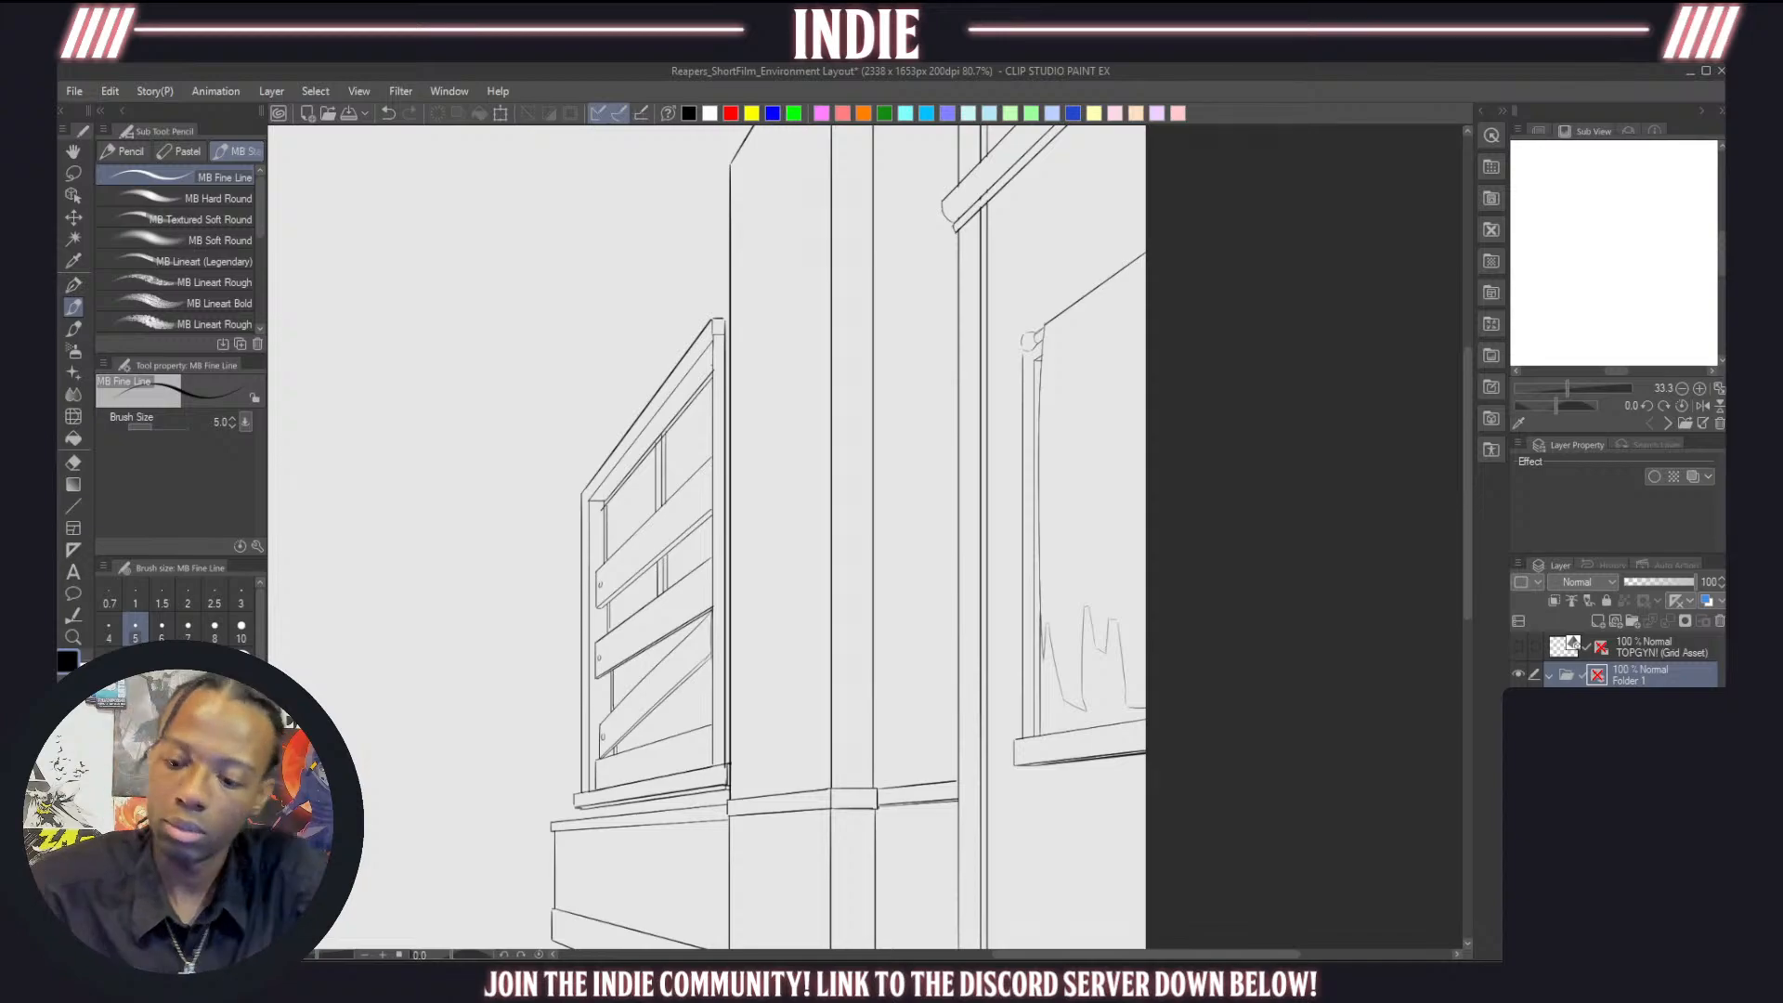
pyautogui.click(1639, 708)
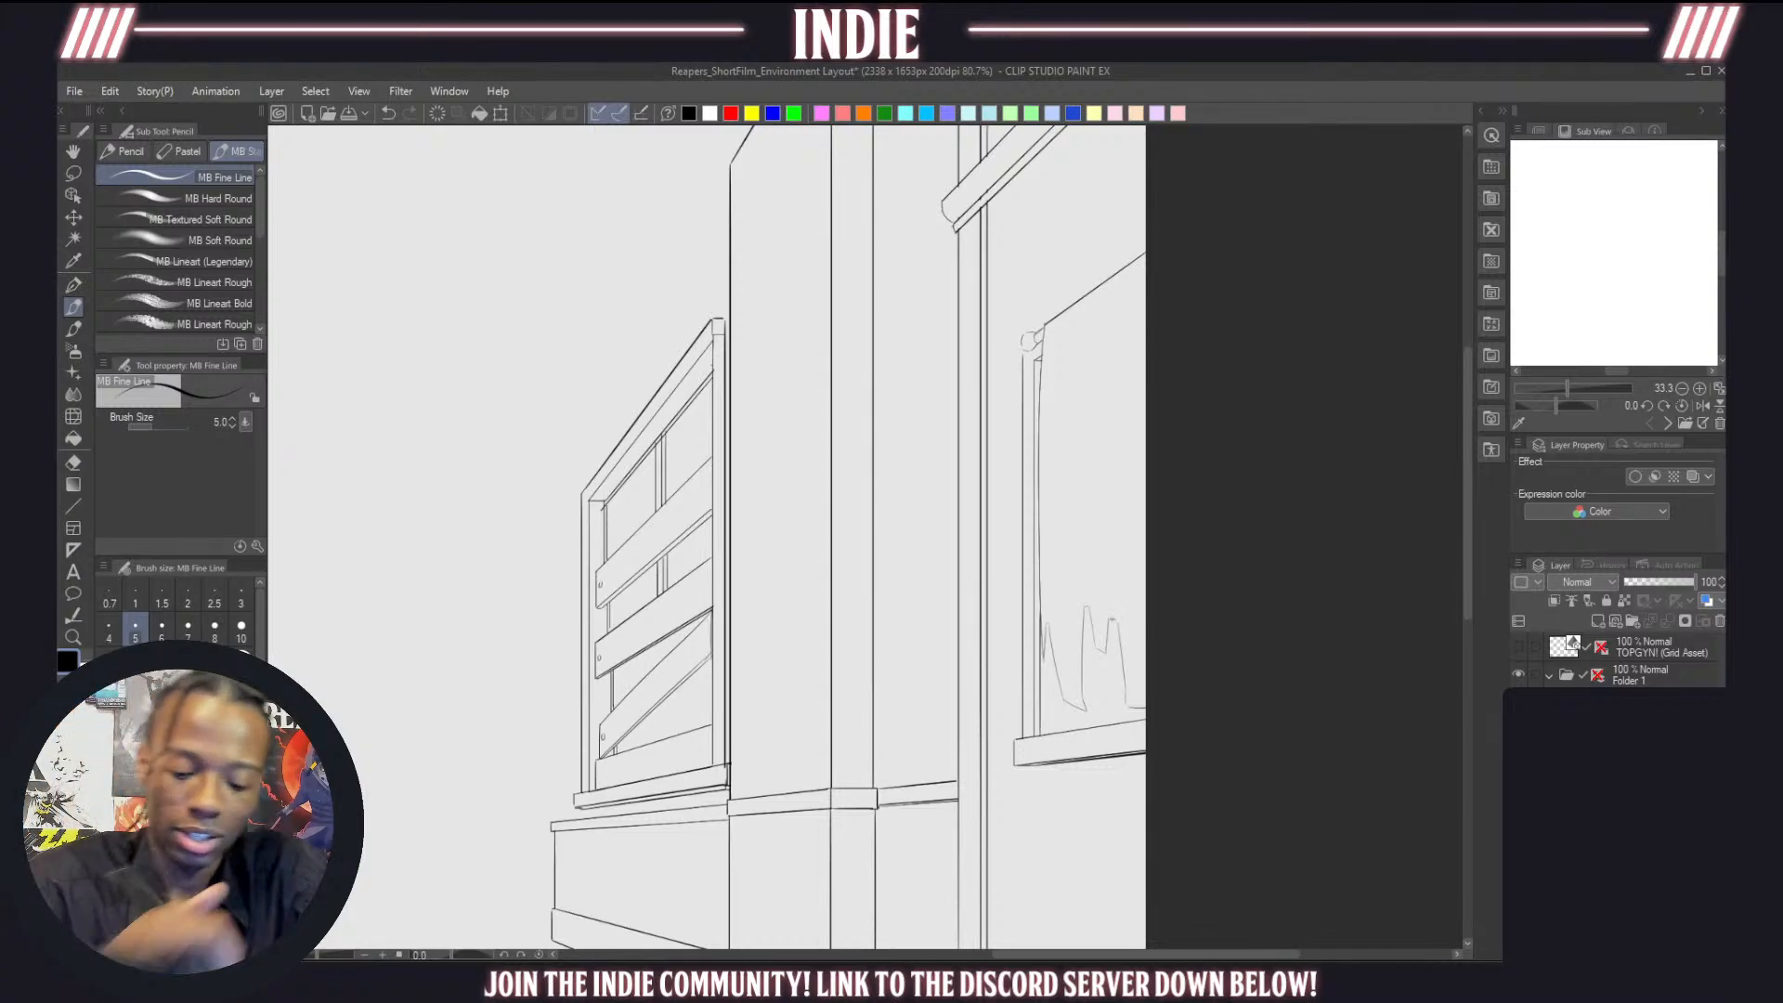
pyautogui.moveTo(1124, 312); pyautogui.dragTo(1119, 553)
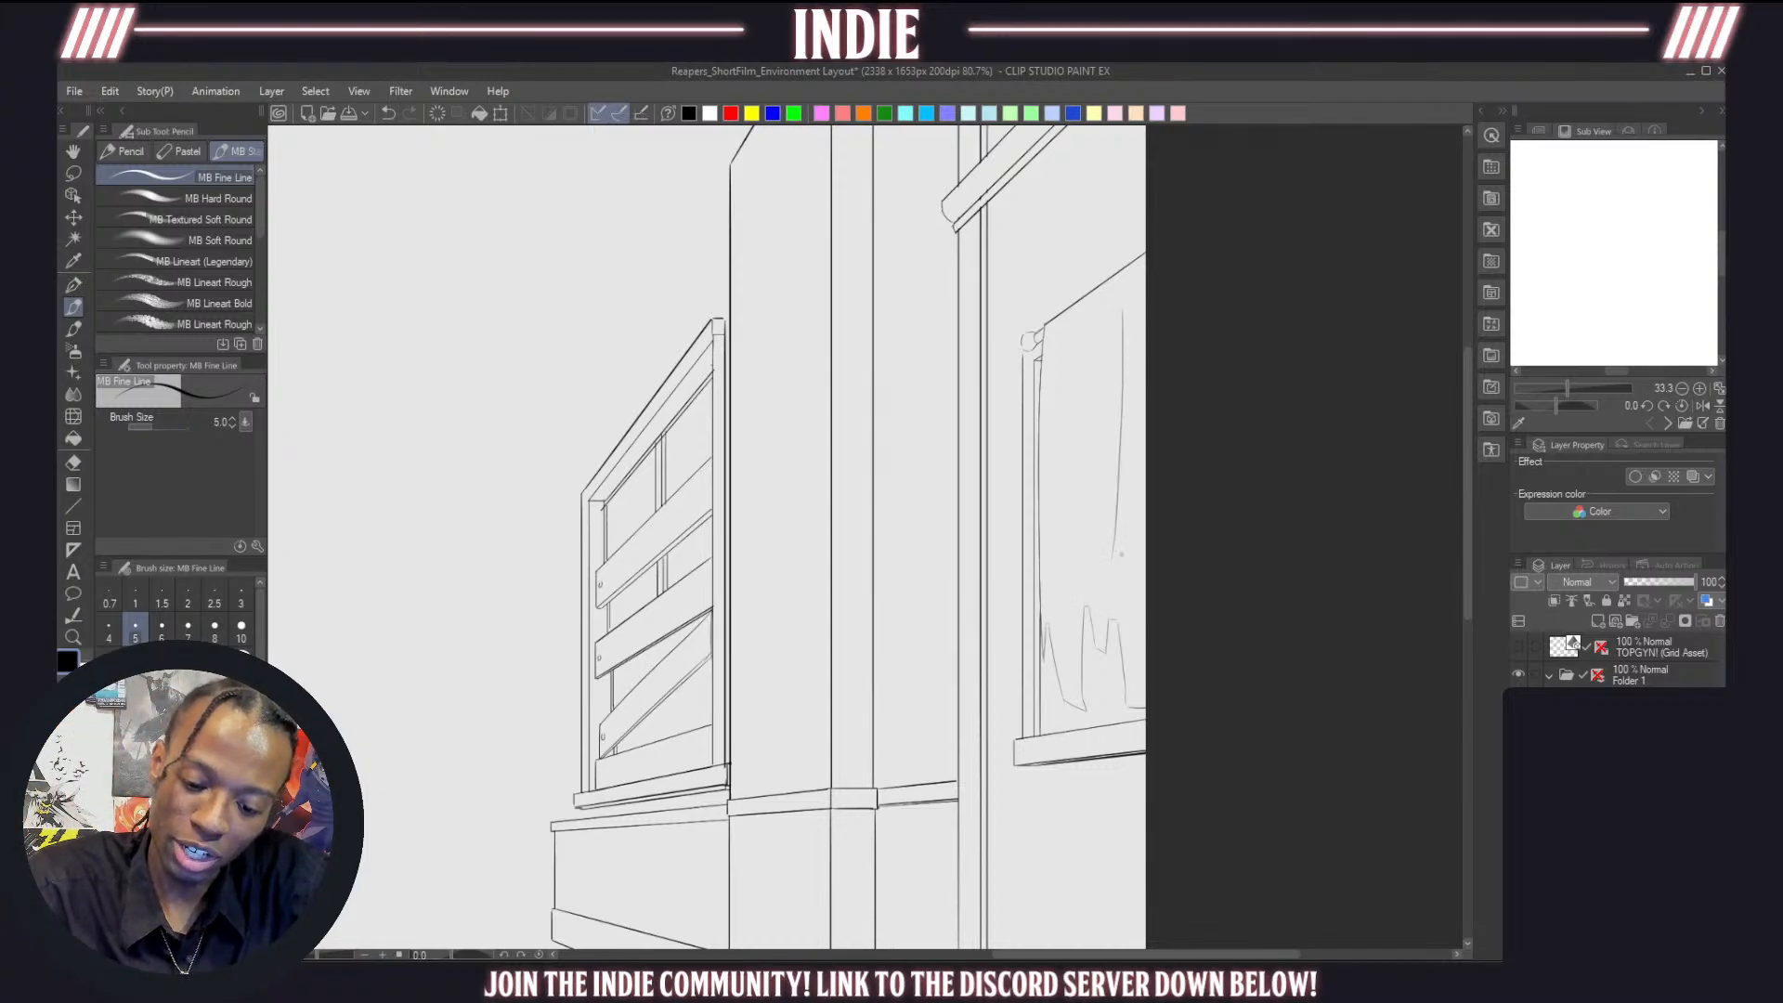
# Try to draw a long curved fold and a shorter inner fold on the torn curtain in the right-hand window
pyautogui.hotkey('ctrl', 'z')
pyautogui.moveTo(1125, 315)
pyautogui.mouseDown()
pyautogui.moveTo(1120, 609)
pyautogui.moveTo(1078, 509)
pyautogui.mouseUp()
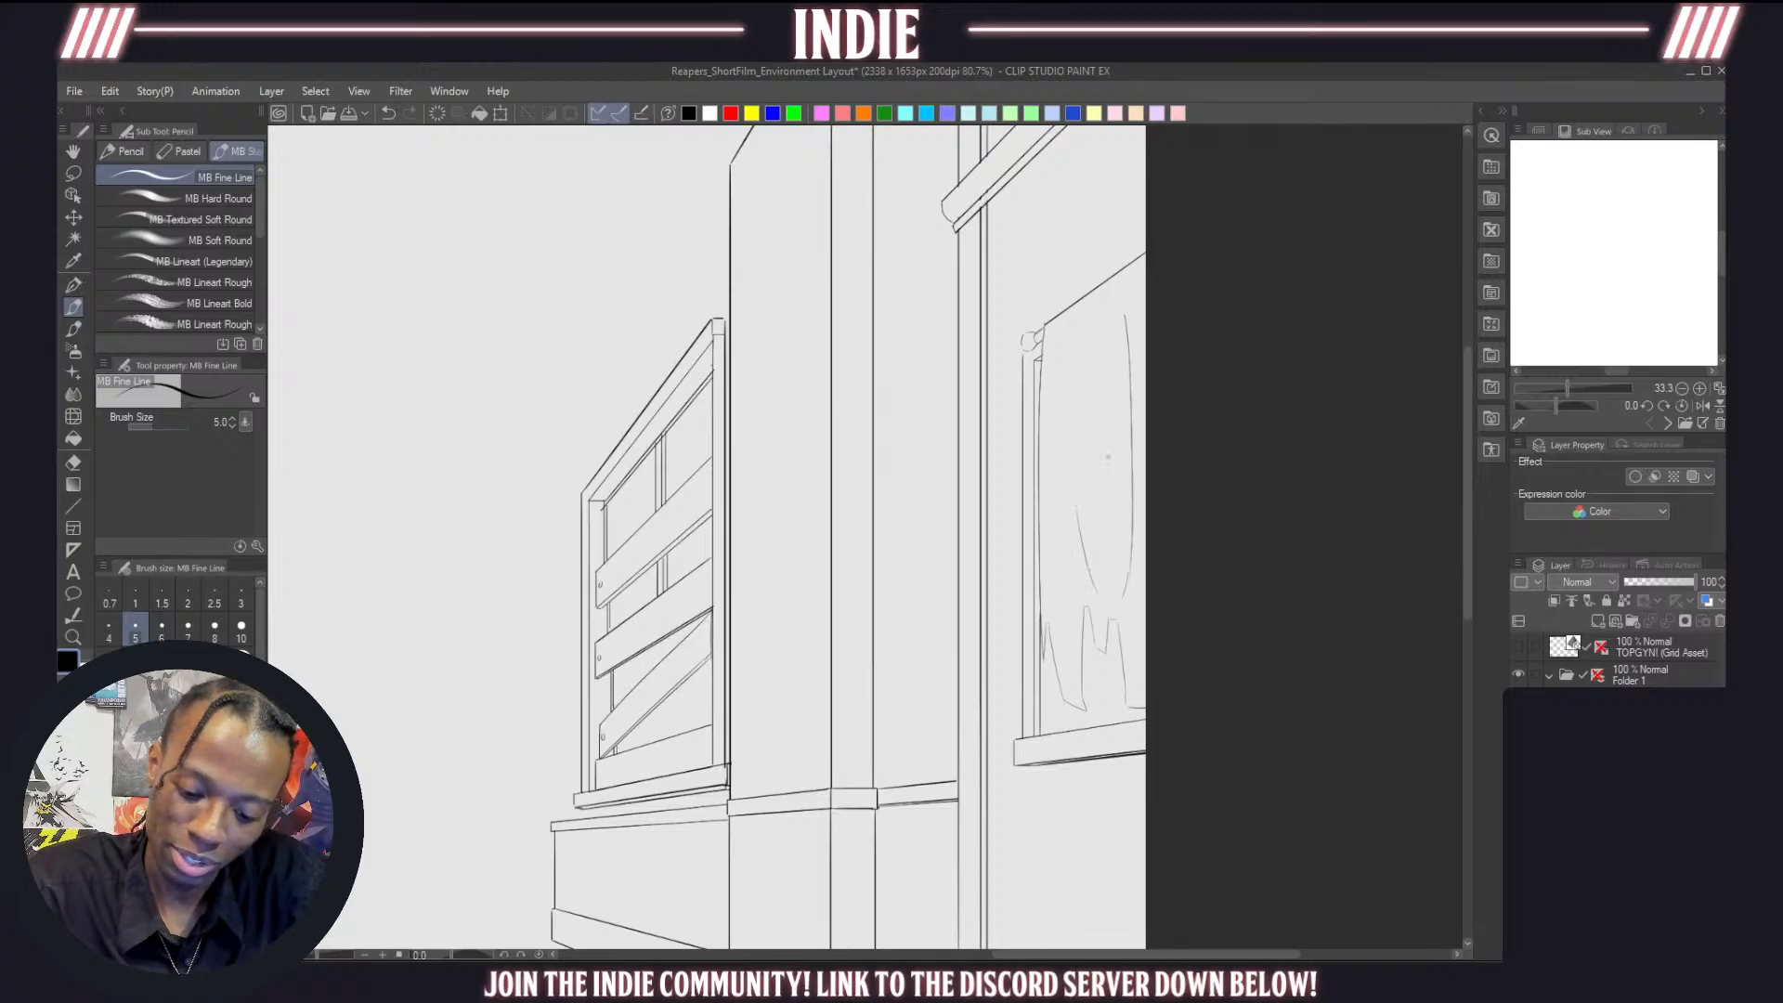
pyautogui.hotkey('ctrl', 'z')
pyautogui.click(1096, 580)
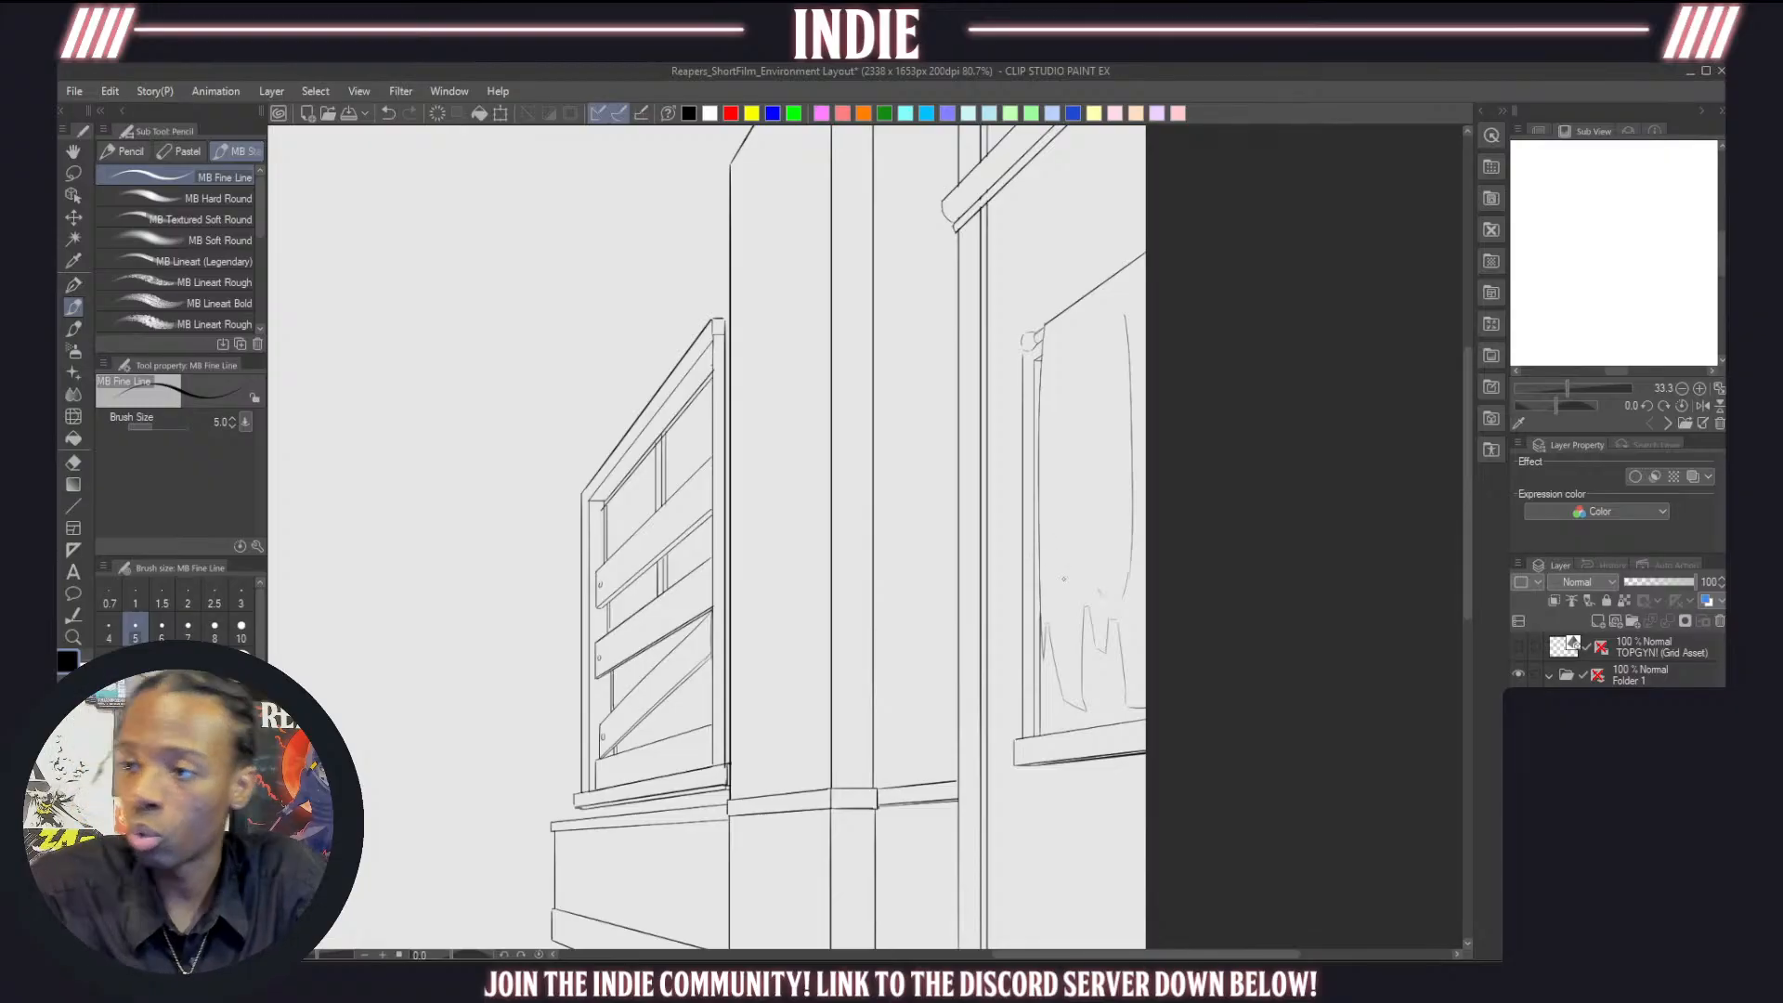
pyautogui.moveTo(1099, 589)
pyautogui.mouseDown()
pyautogui.moveTo(1081, 464)
pyautogui.moveTo(1101, 576)
pyautogui.moveTo(1091, 507)
pyautogui.mouseUp()
pyautogui.hotkey('ctrl', 'z')
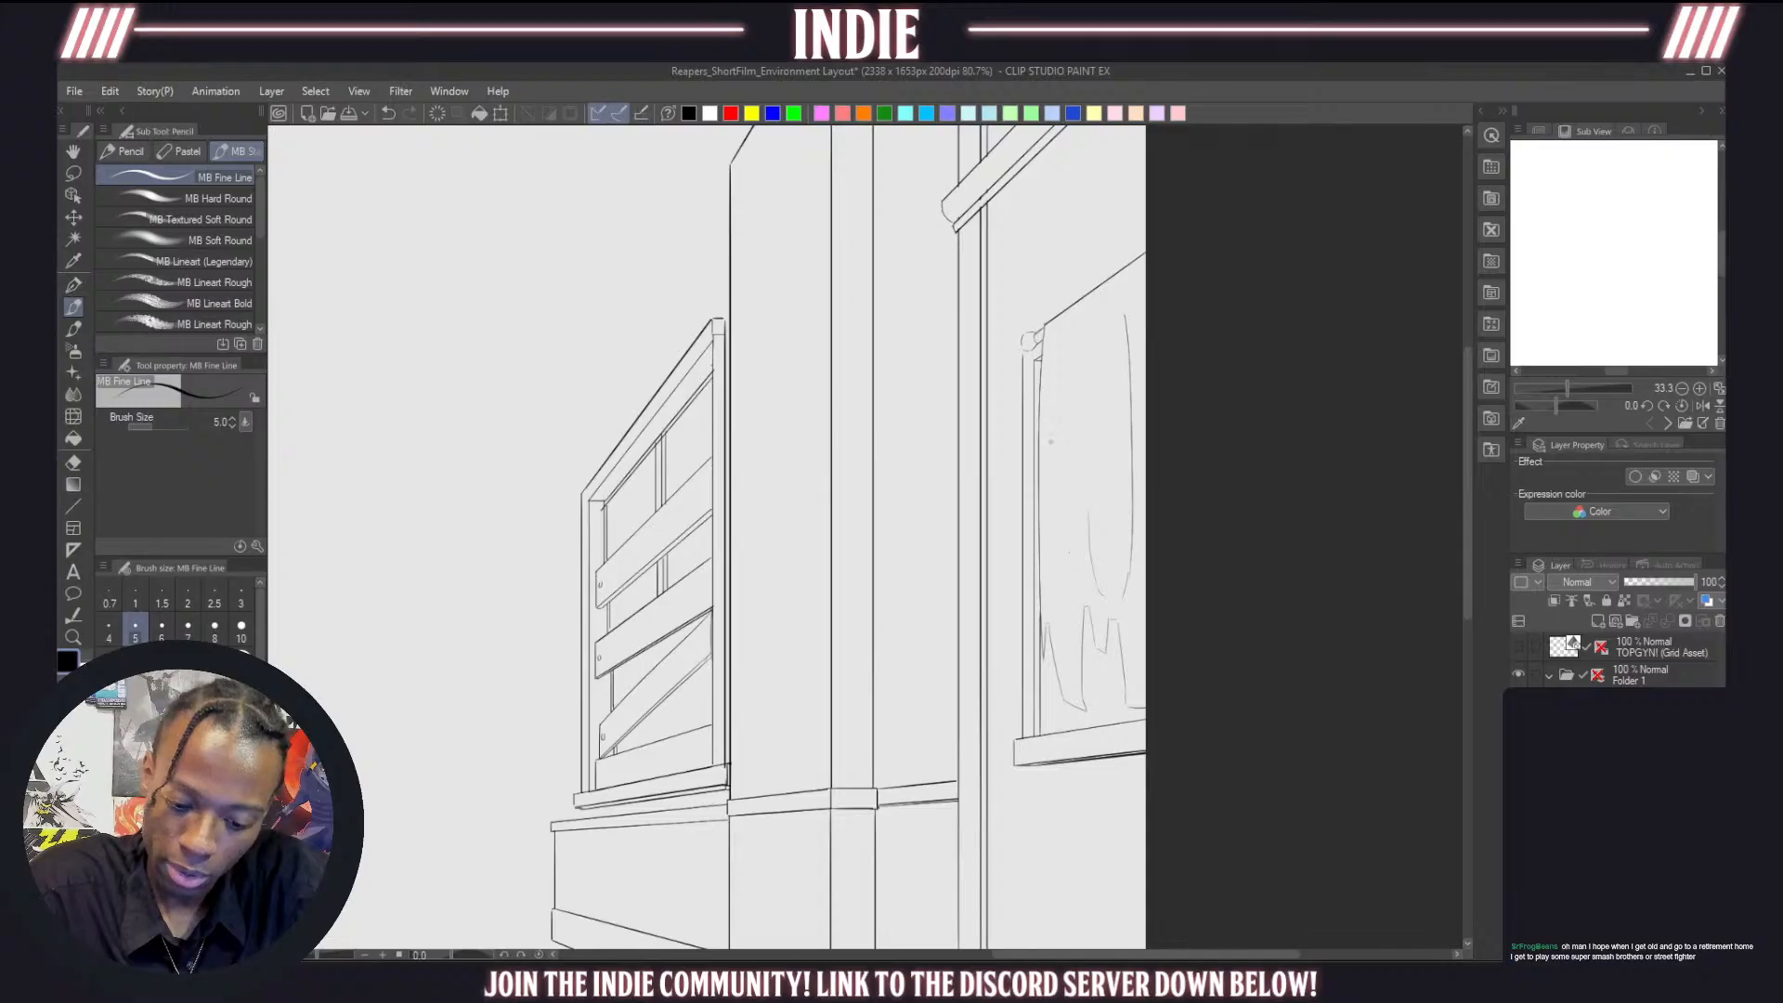
# Try to draw a fold line along the left side of the torn curtain
pyautogui.moveTo(1048, 353); pyautogui.dragTo(1055, 542)
pyautogui.hotkey('ctrl', 'z')
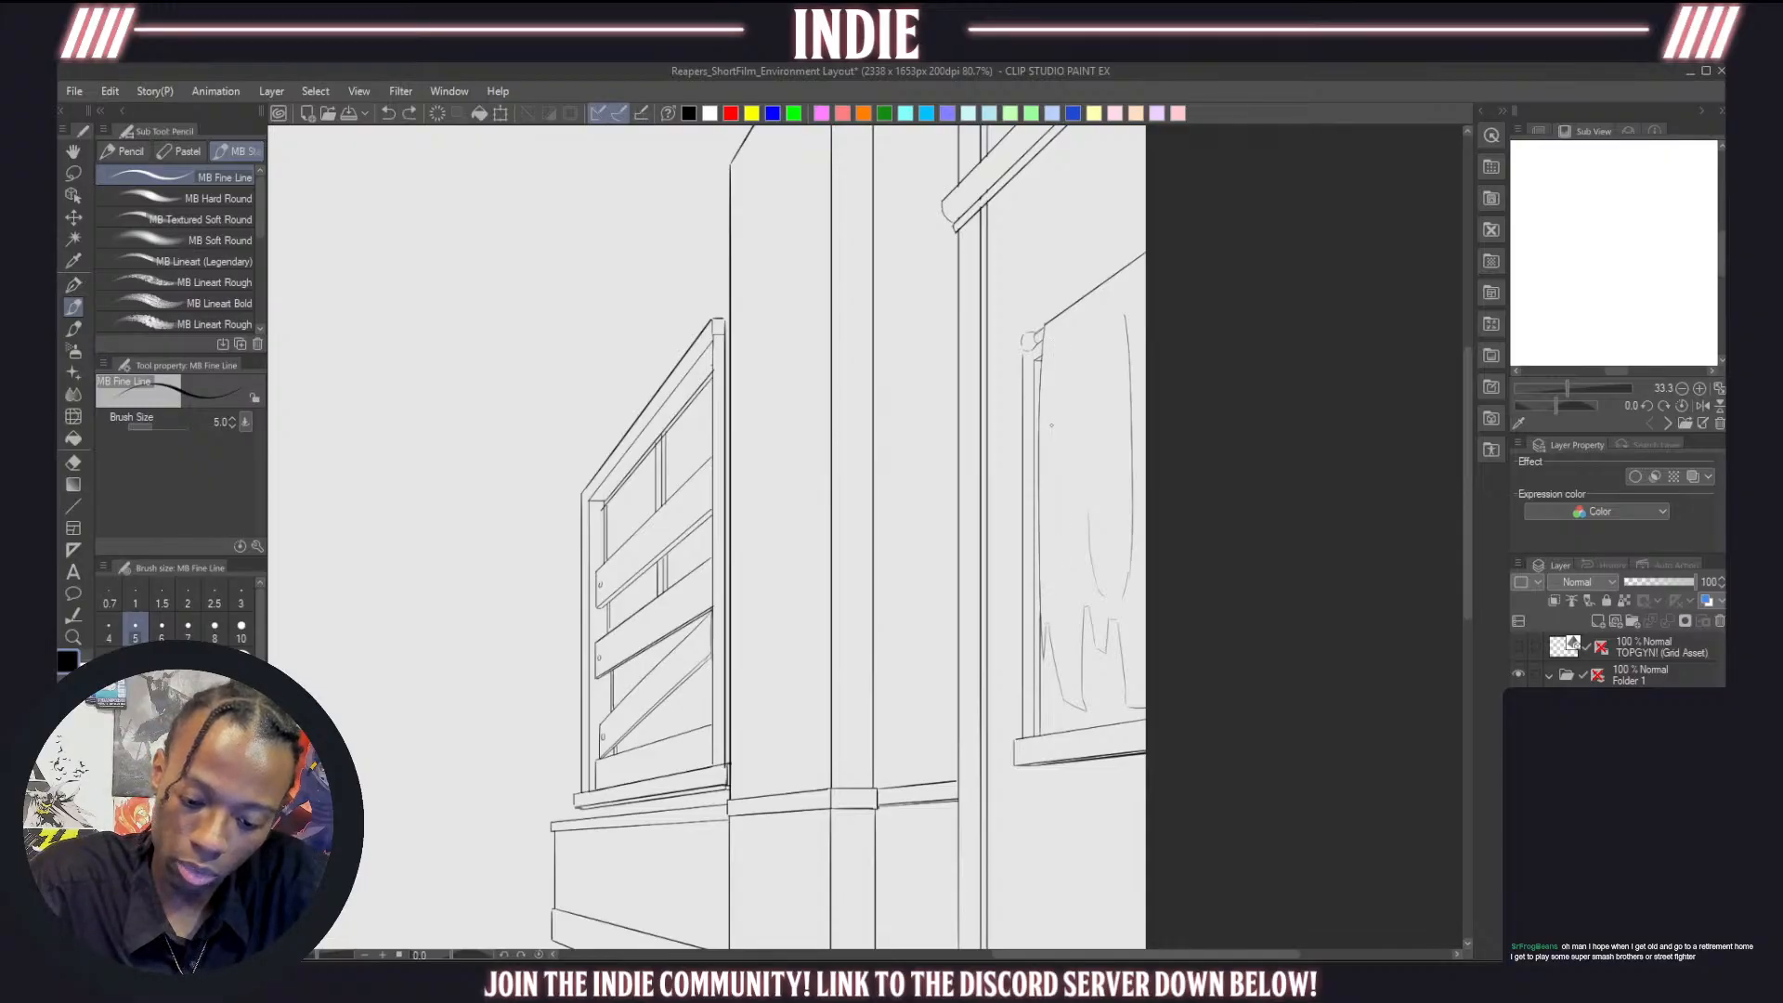
pyautogui.hotkey('ctrl', 'y')
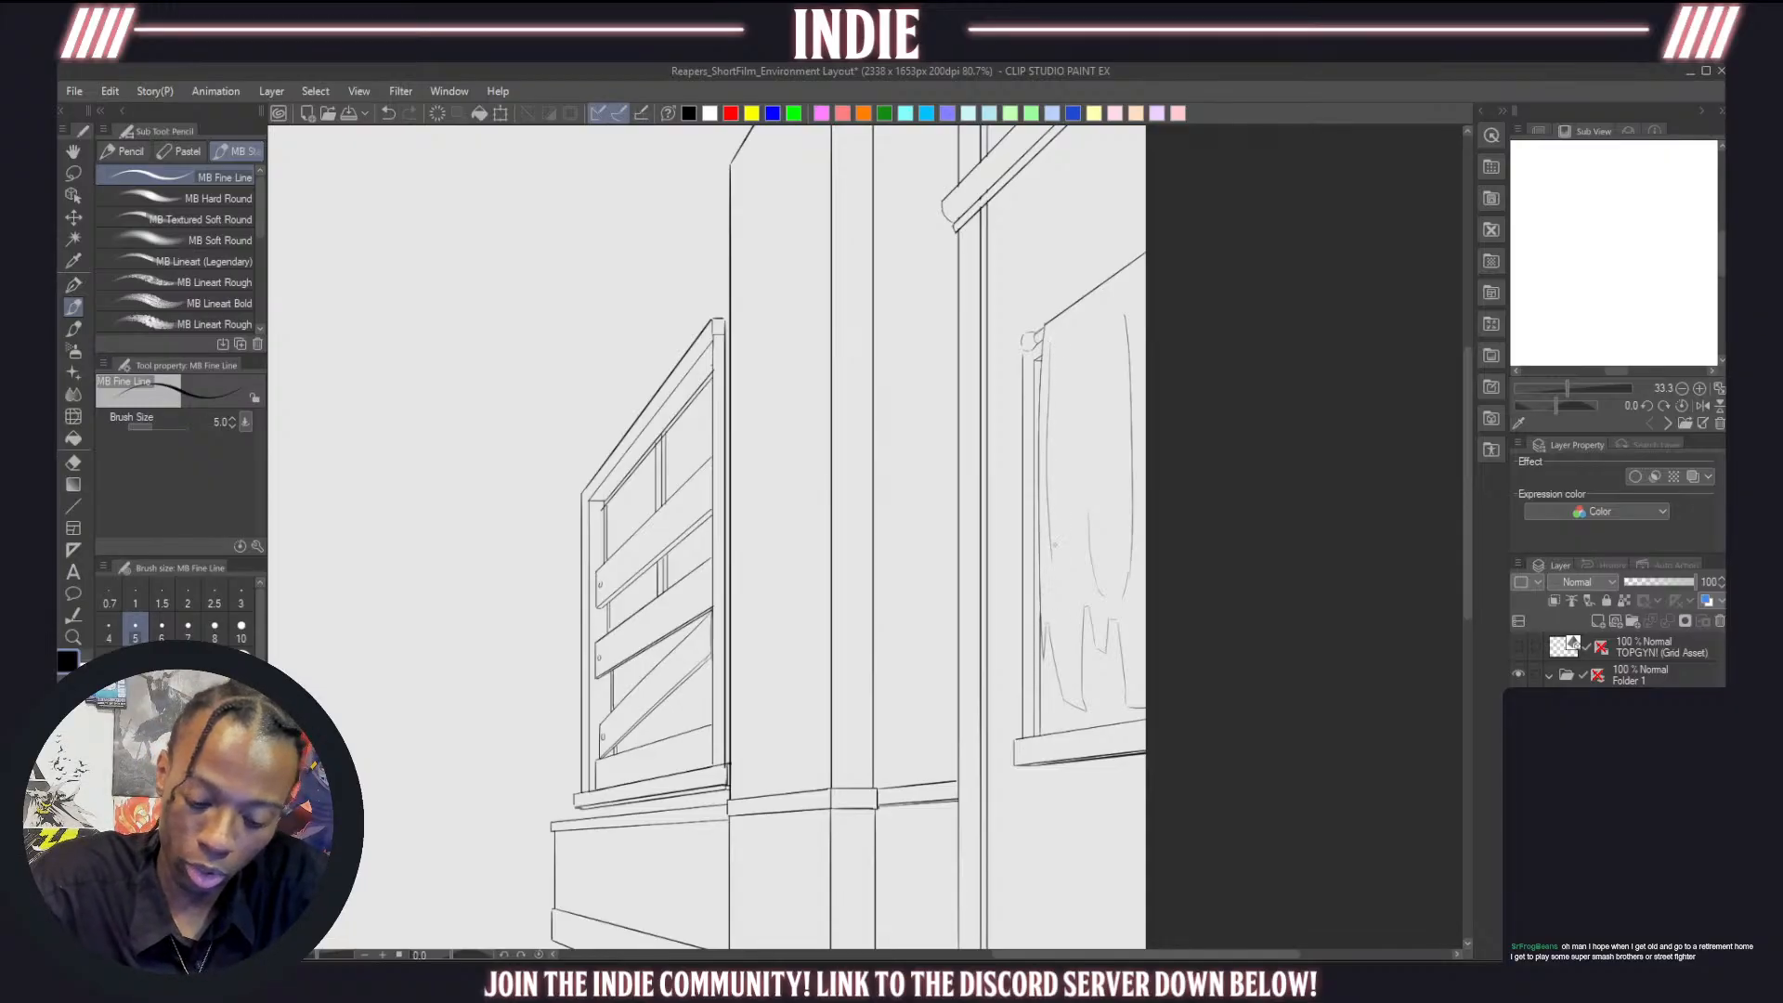
pyautogui.hotkey('ctrl', 'z')
pyautogui.moveTo(1051, 606); pyautogui.dragTo(1049, 535)
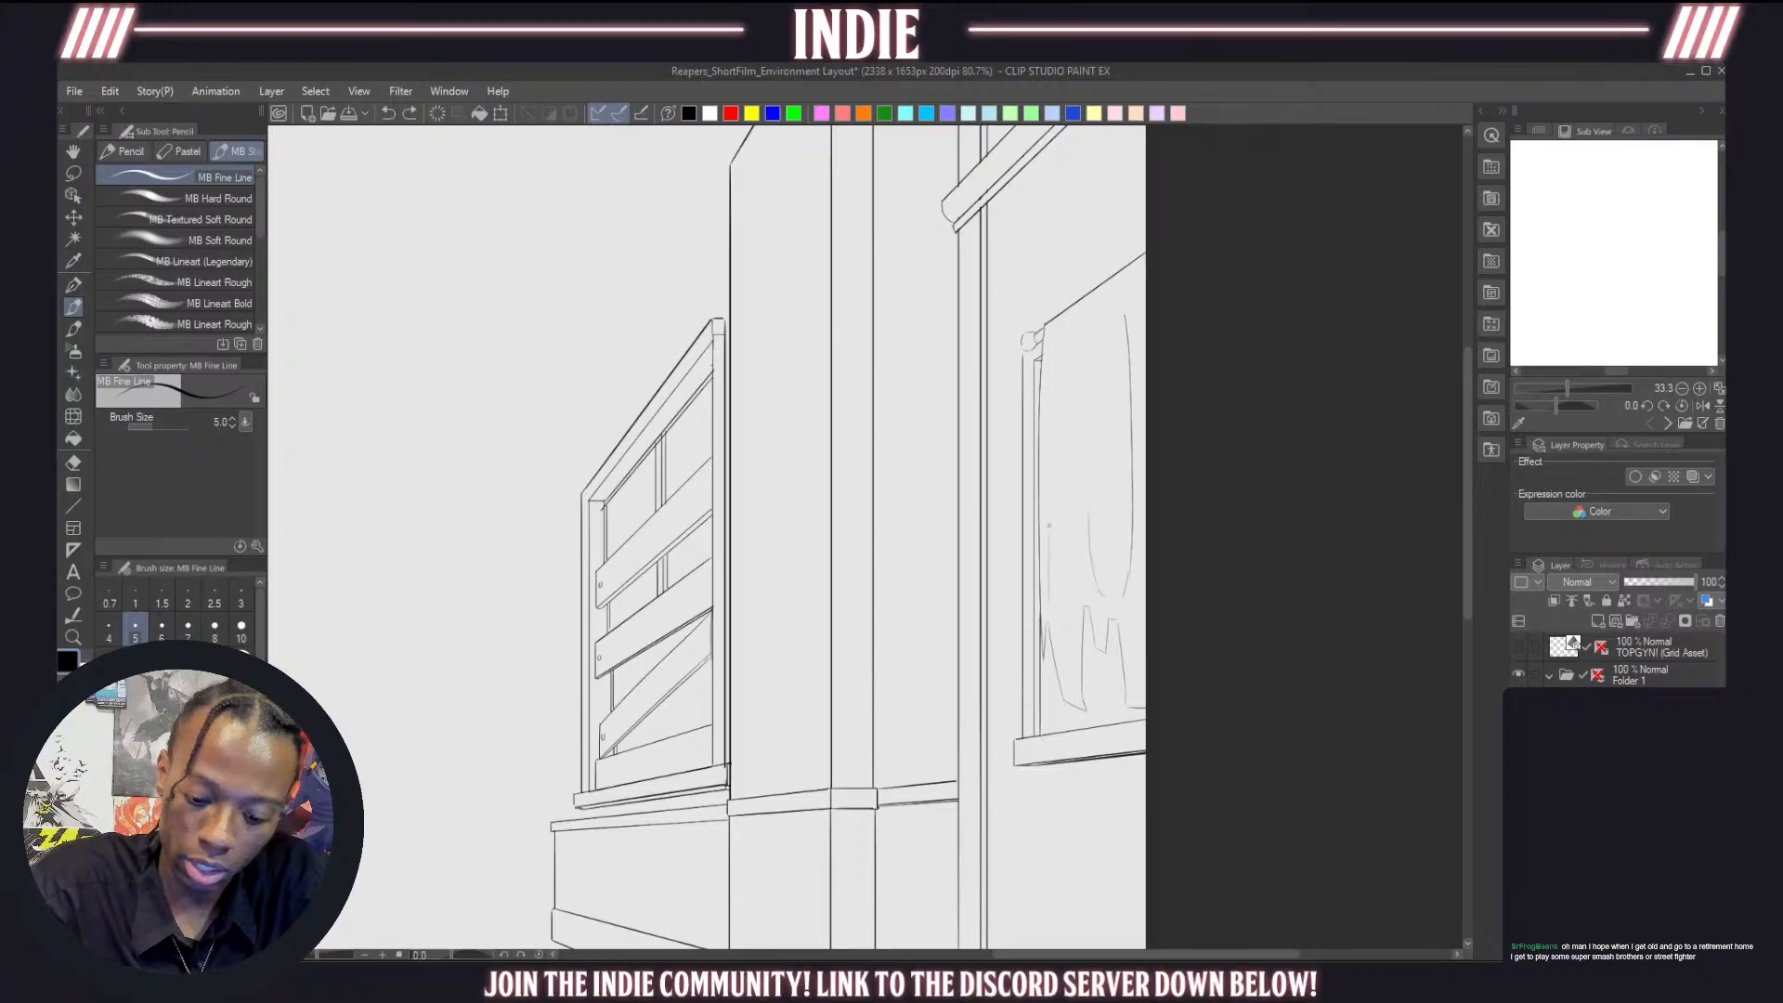
pyautogui.hotkey('ctrl', 'z')
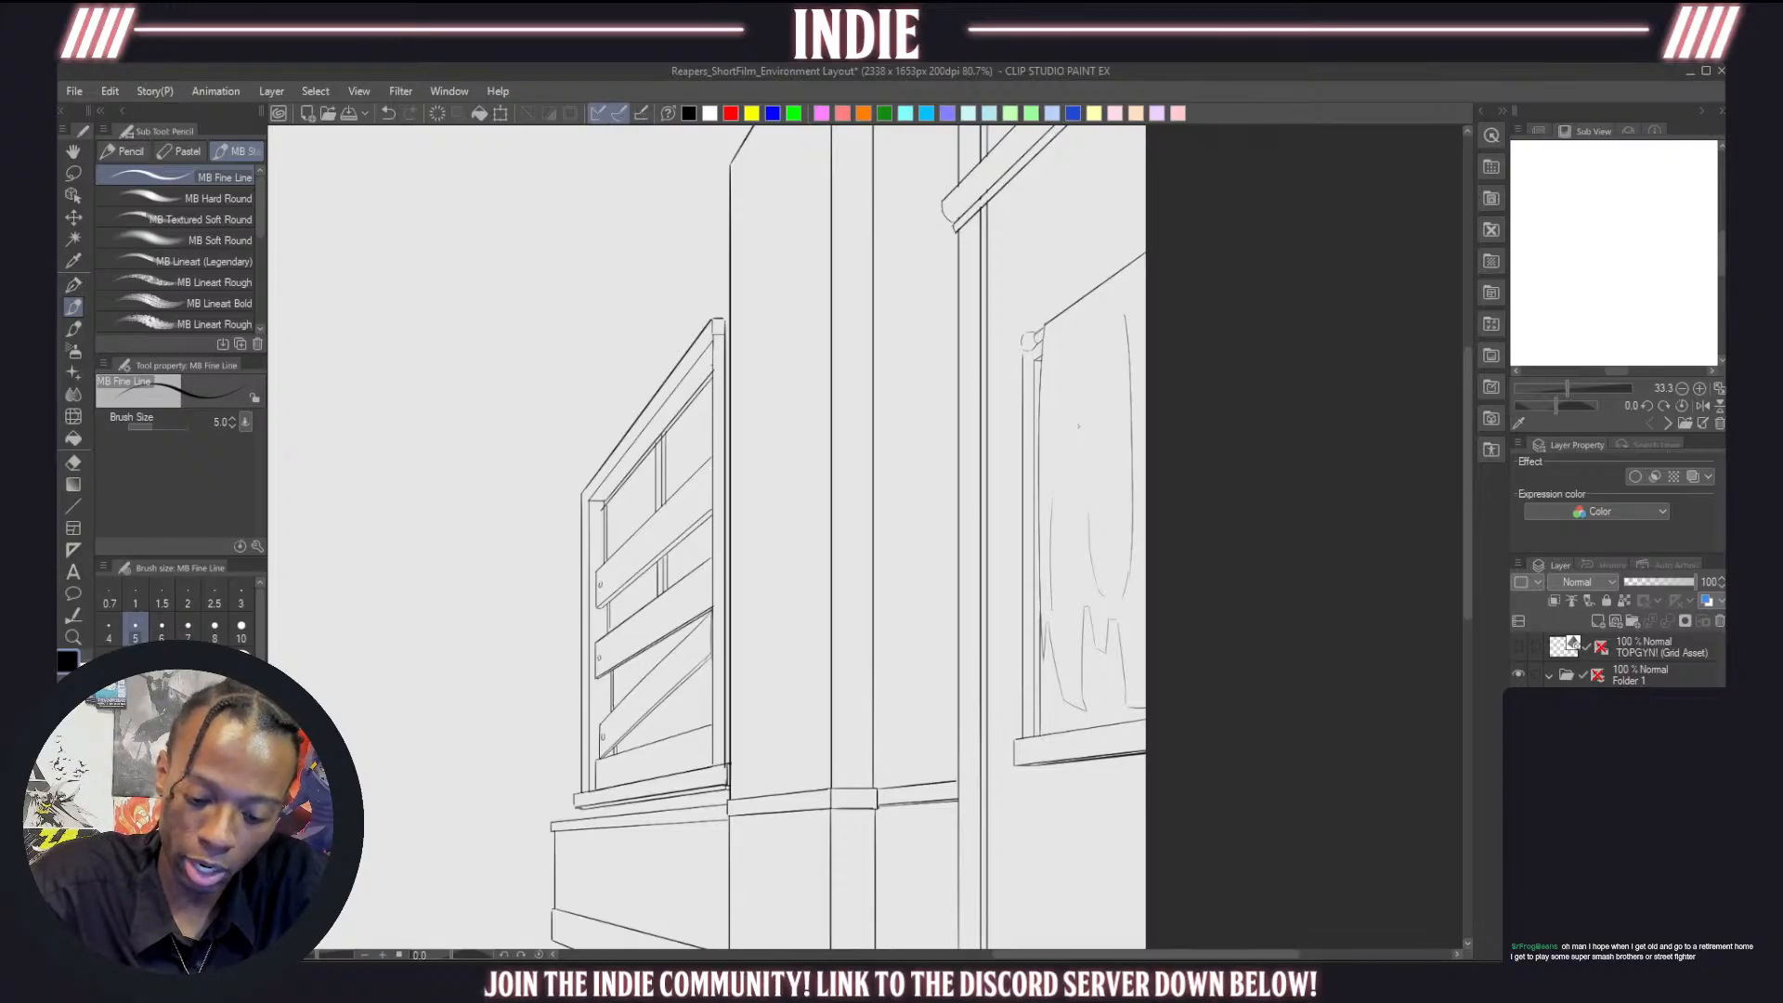
# Try to replace the torn curtain's folds with a thin vertical line through the middle of the cloth
pyautogui.scroll(-3, 1113, 422)
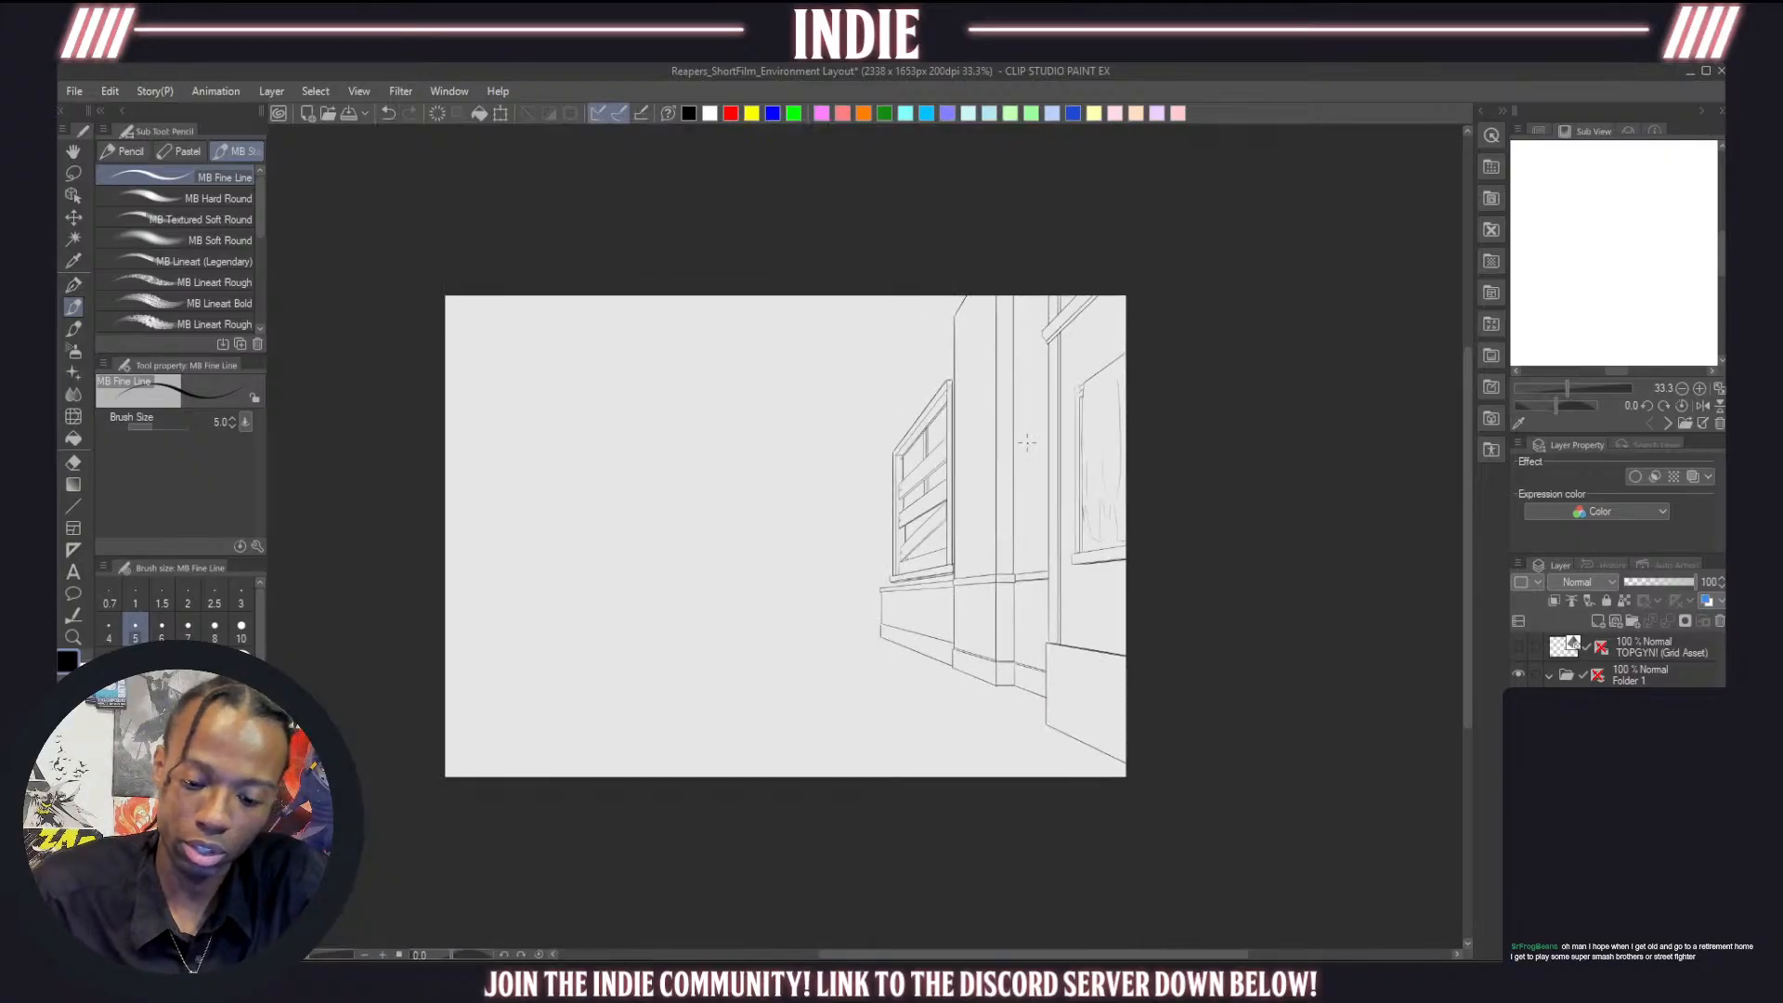
pyautogui.scroll(2, 1036, 444)
pyautogui.hotkey('ctrl', 'z')
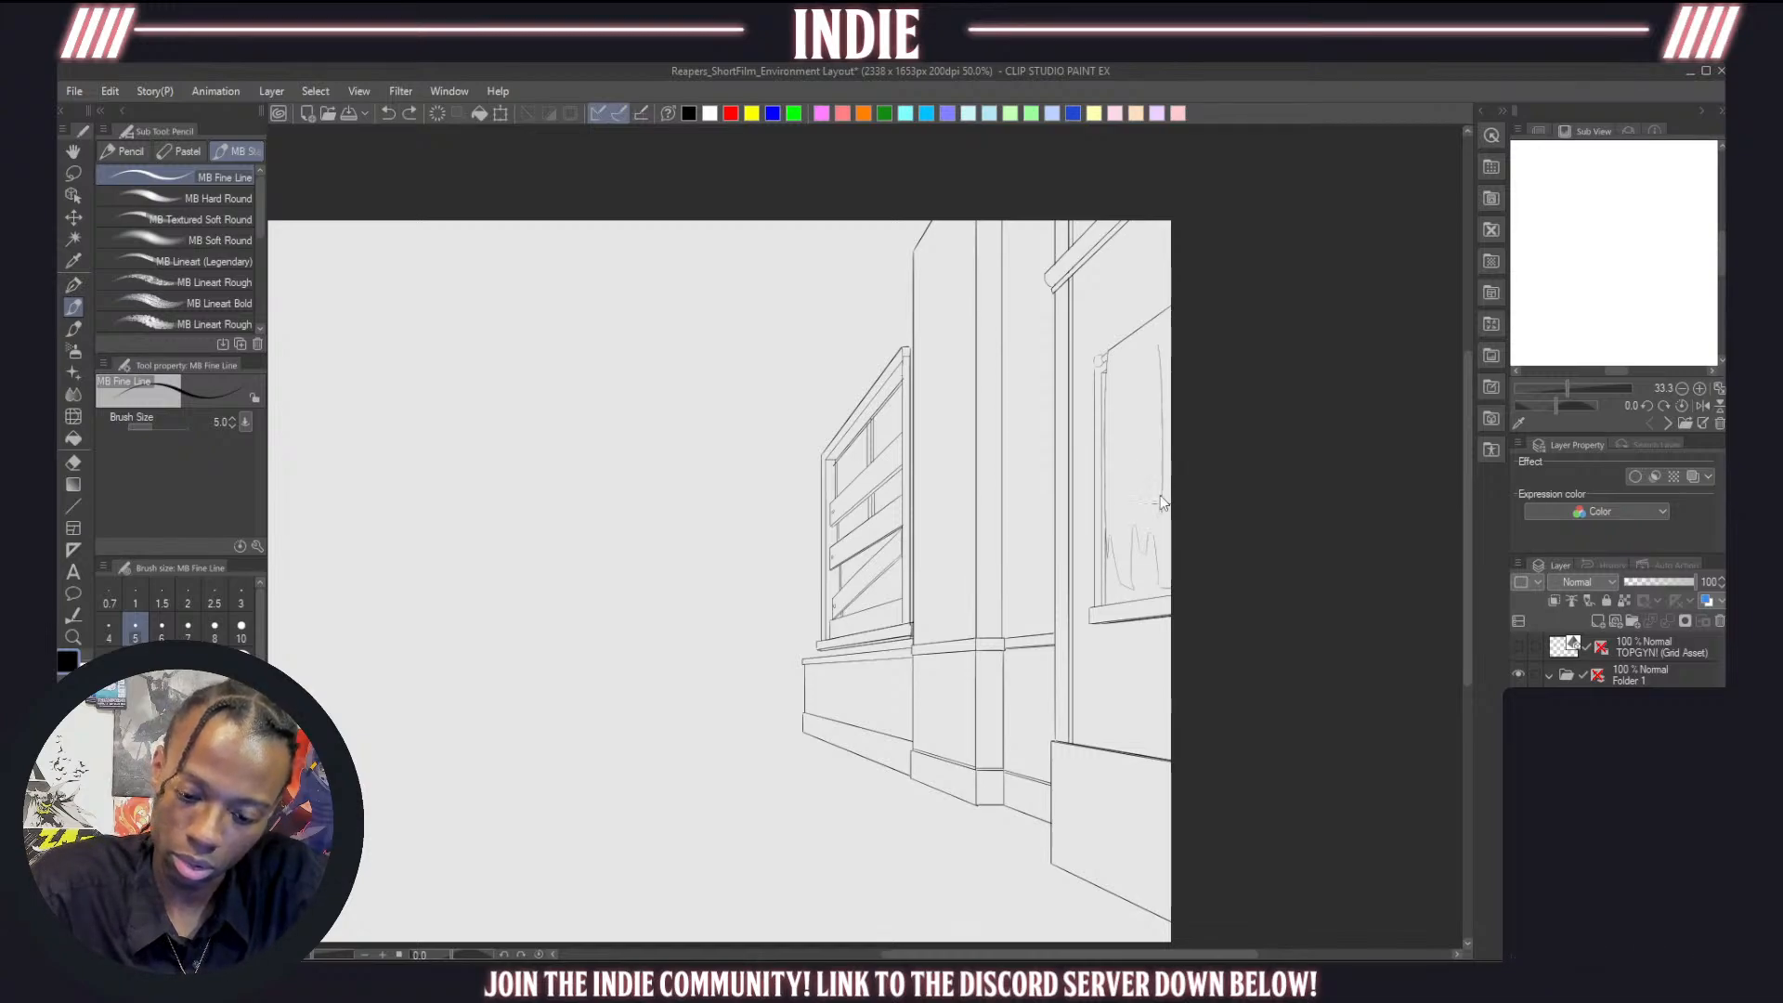
pyautogui.scroll(1, 1207, 423)
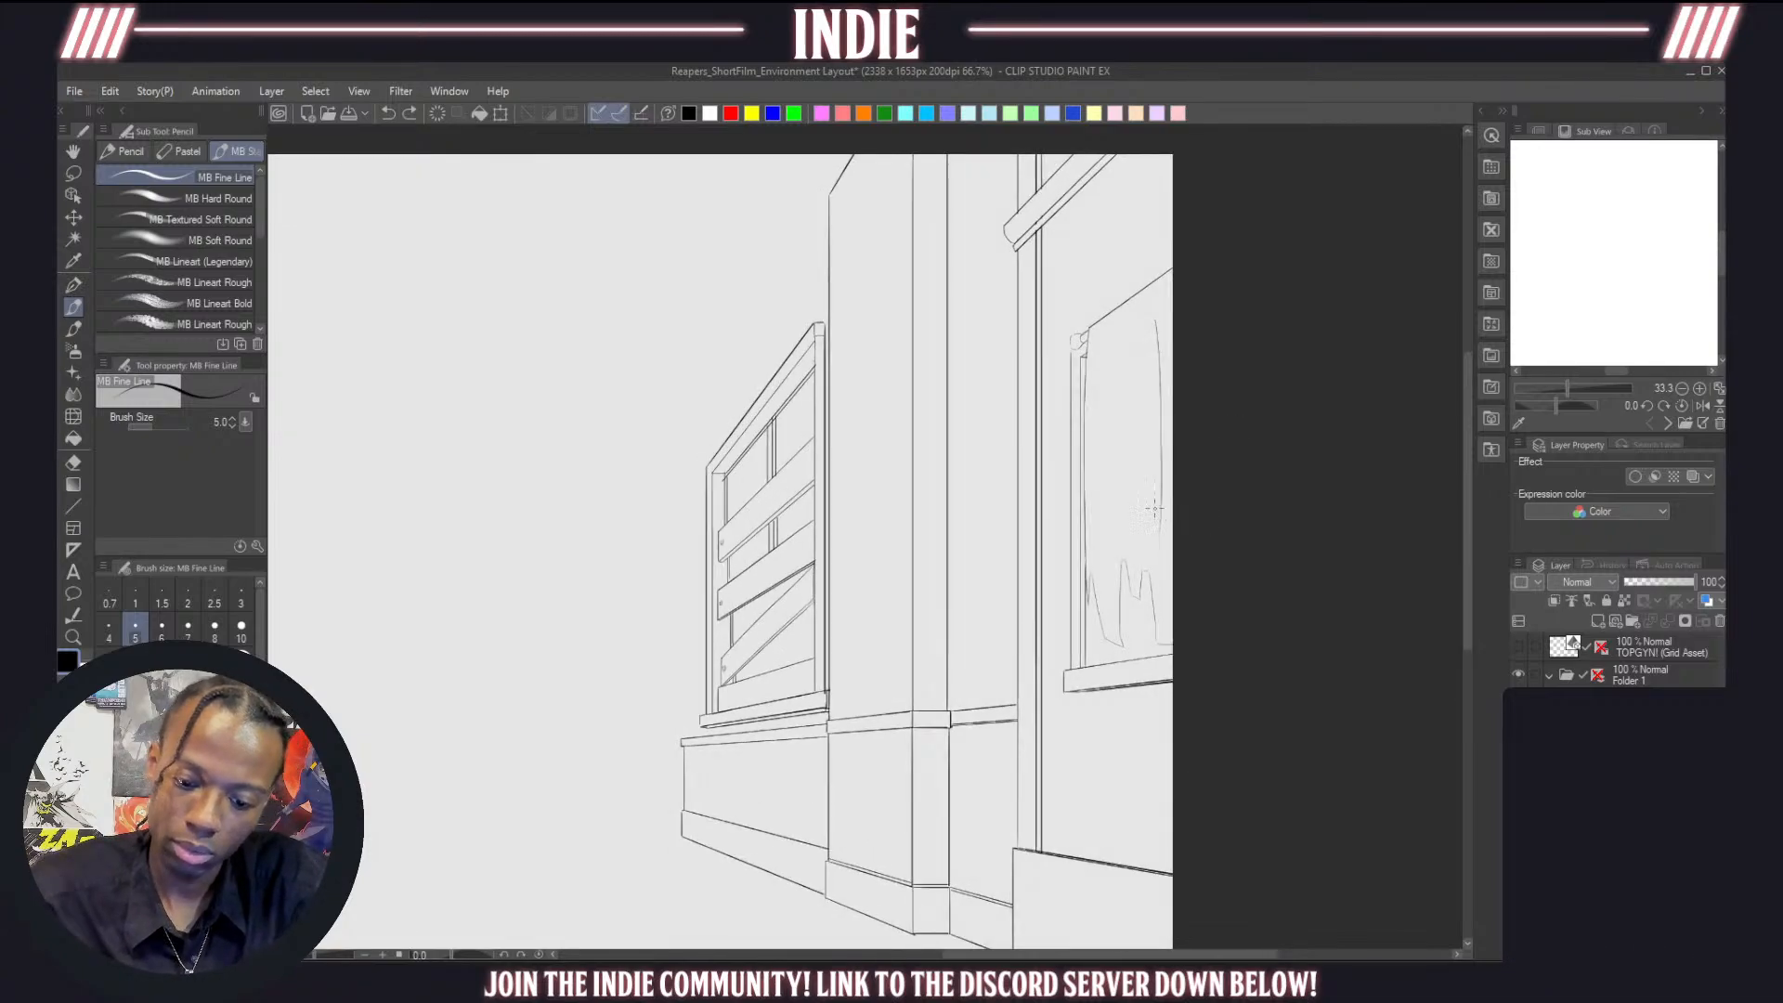
pyautogui.moveTo(1126, 452); pyautogui.dragTo(1127, 442)
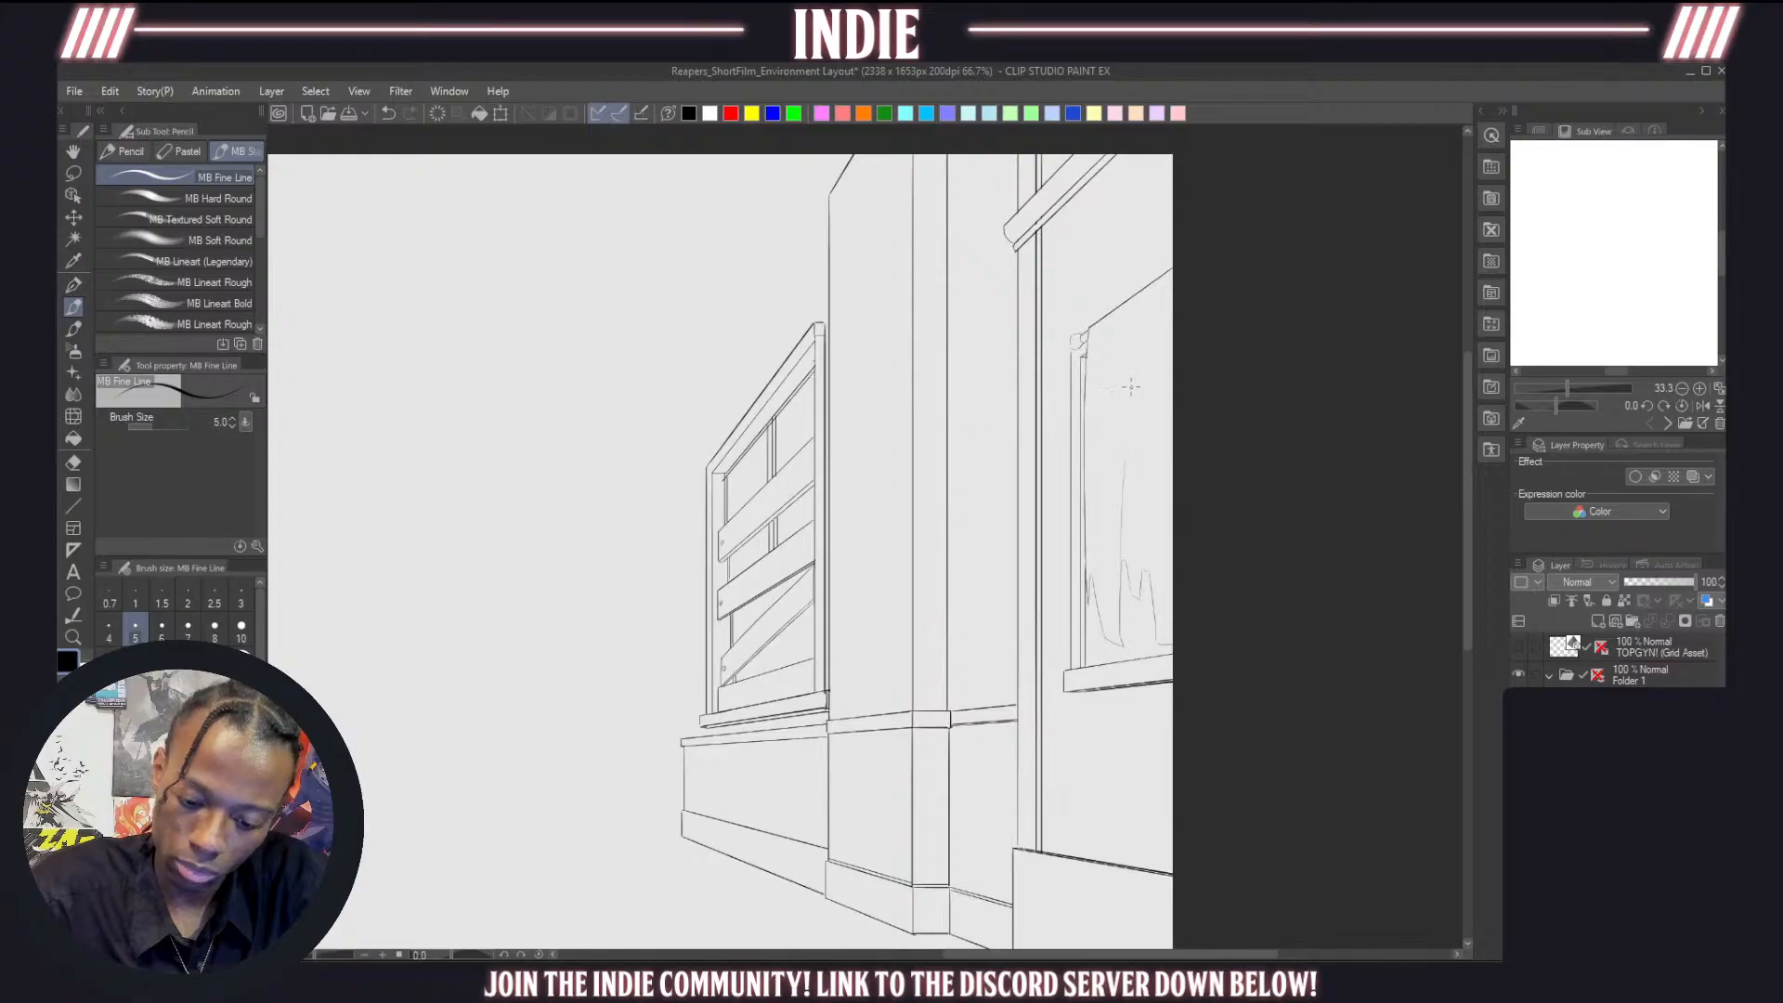
pyautogui.moveTo(1113, 362)
pyautogui.mouseDown()
pyautogui.moveTo(1104, 588)
pyautogui.moveTo(1118, 391)
pyautogui.mouseUp()
pyautogui.hotkey('ctrl', 'z')
pyautogui.hotkey('ctrl', 'z')
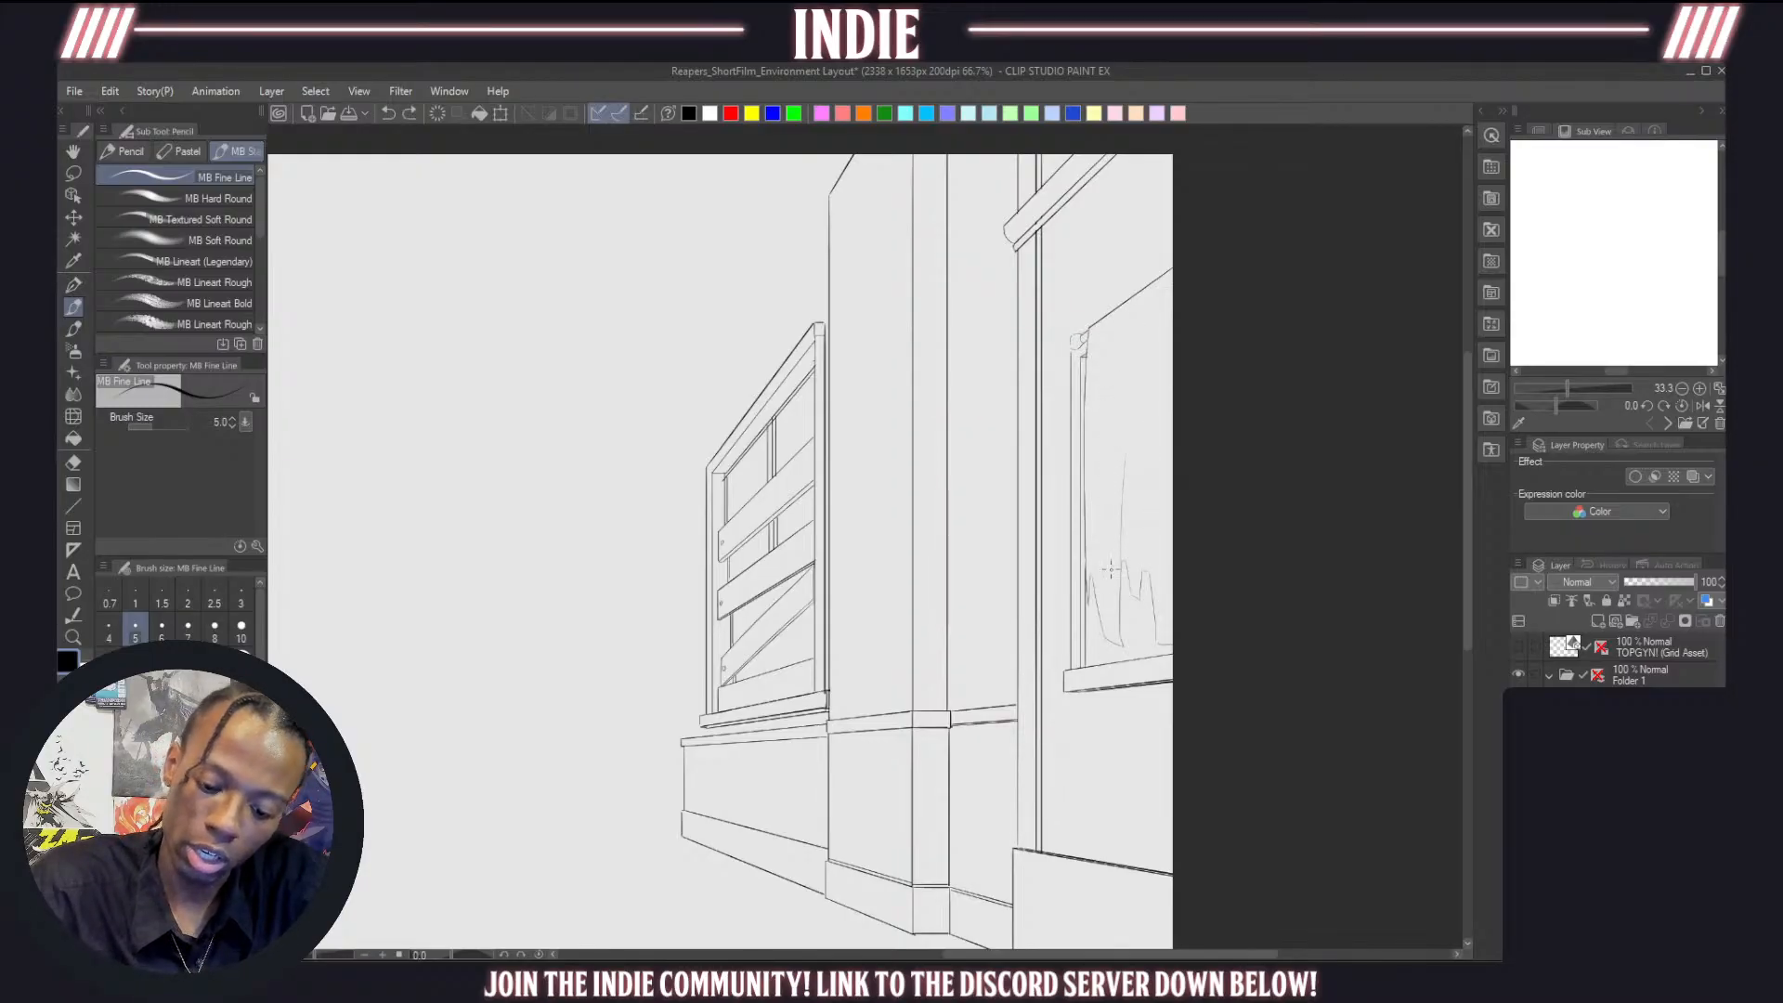
pyautogui.hotkey('ctrl', 'z')
# Try to draw long vertical folds rising from the torn curtain's jagged hem, at the left, middle and right
pyautogui.moveTo(1092, 579); pyautogui.dragTo(1100, 418)
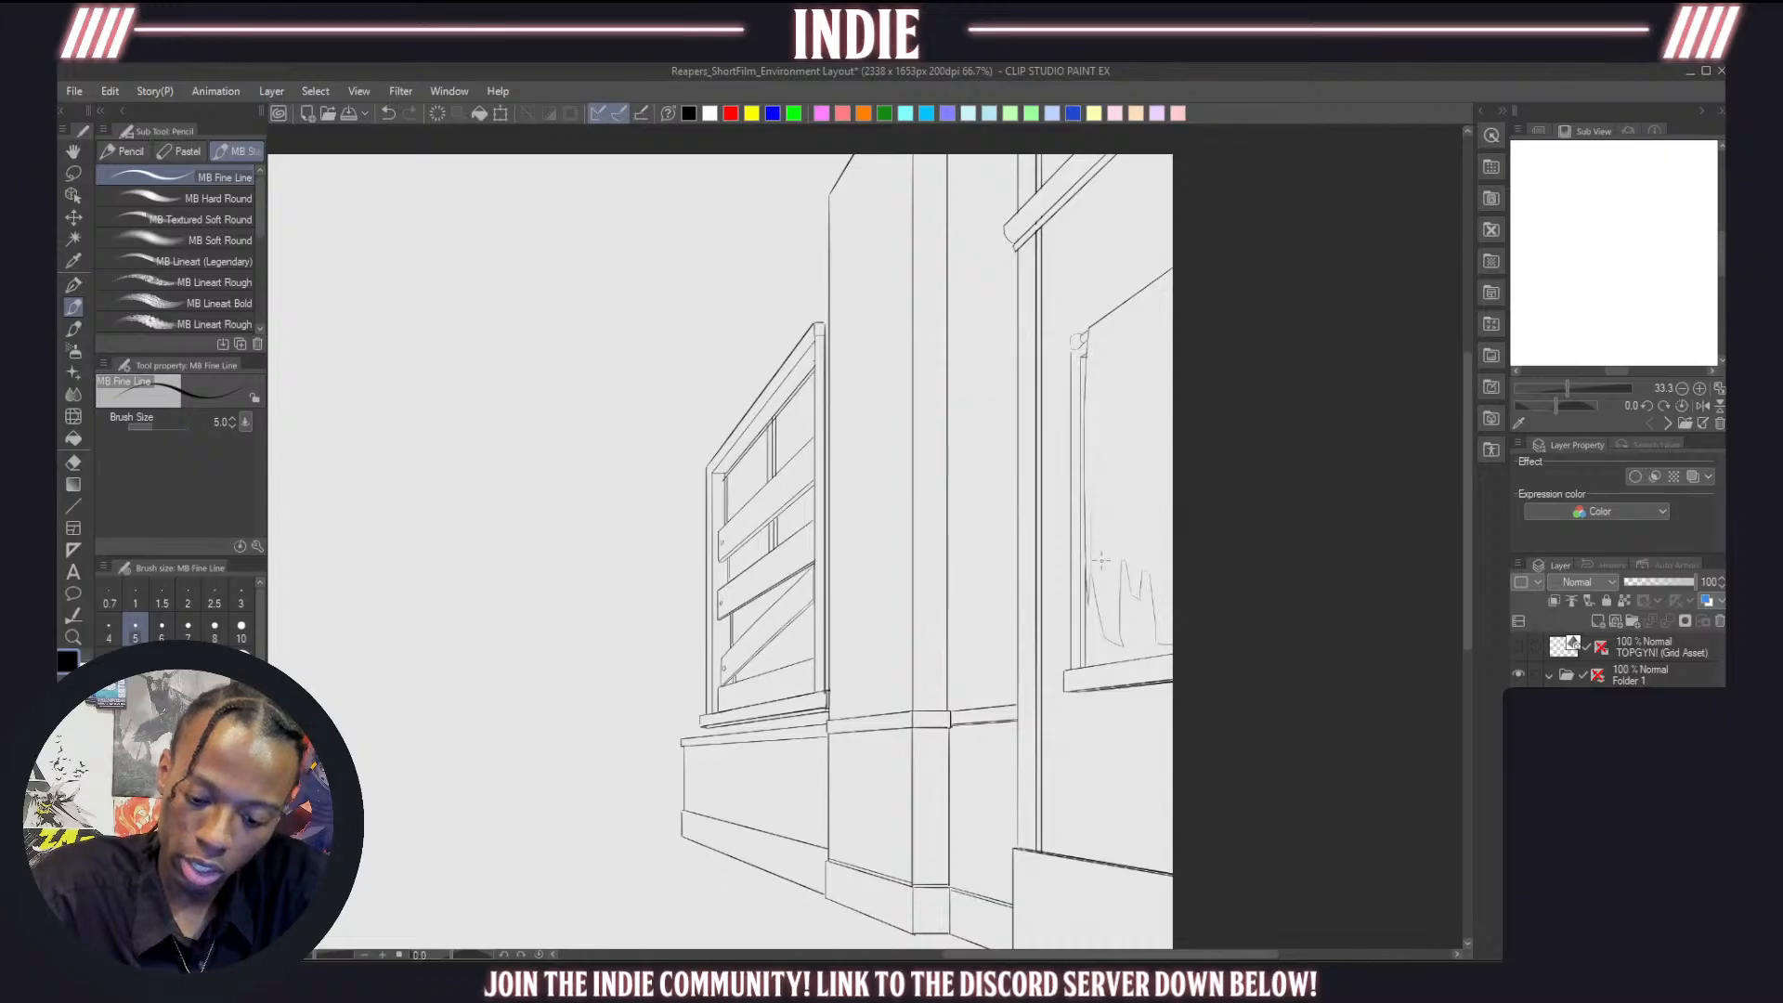
pyautogui.hotkey('ctrl', 'z')
pyautogui.moveTo(1092, 580); pyautogui.dragTo(1087, 497)
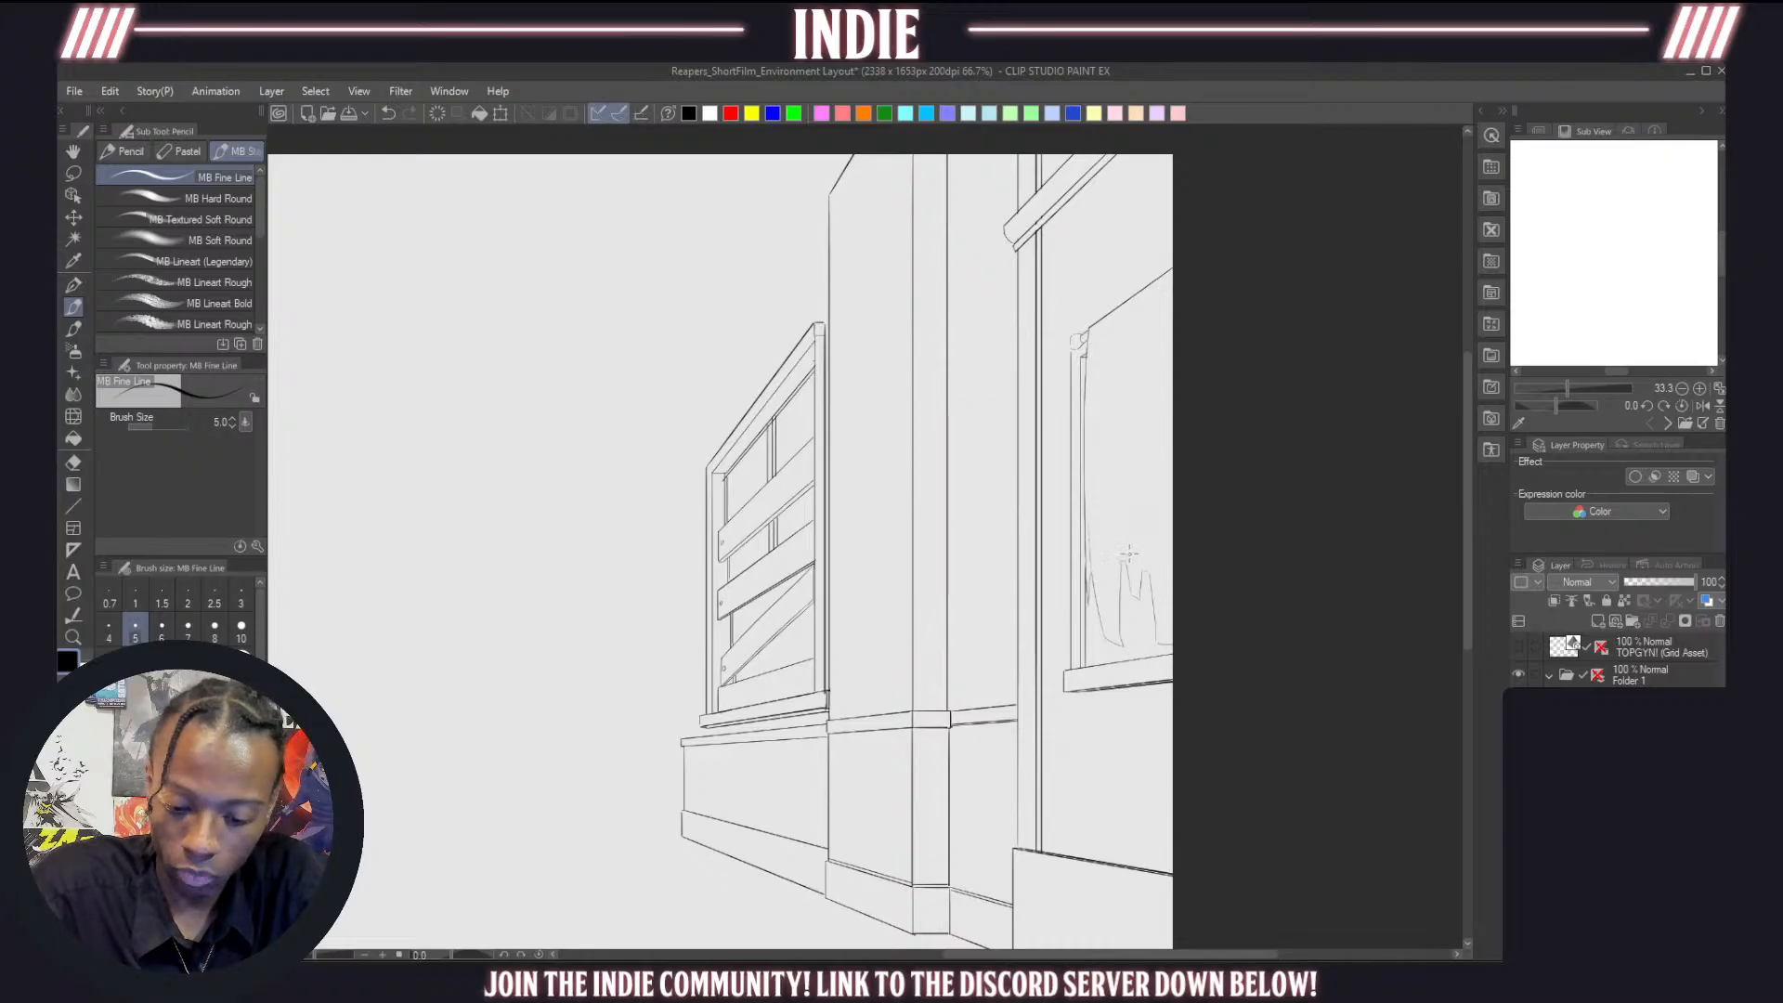
pyautogui.moveTo(1131, 580); pyautogui.dragTo(1128, 457)
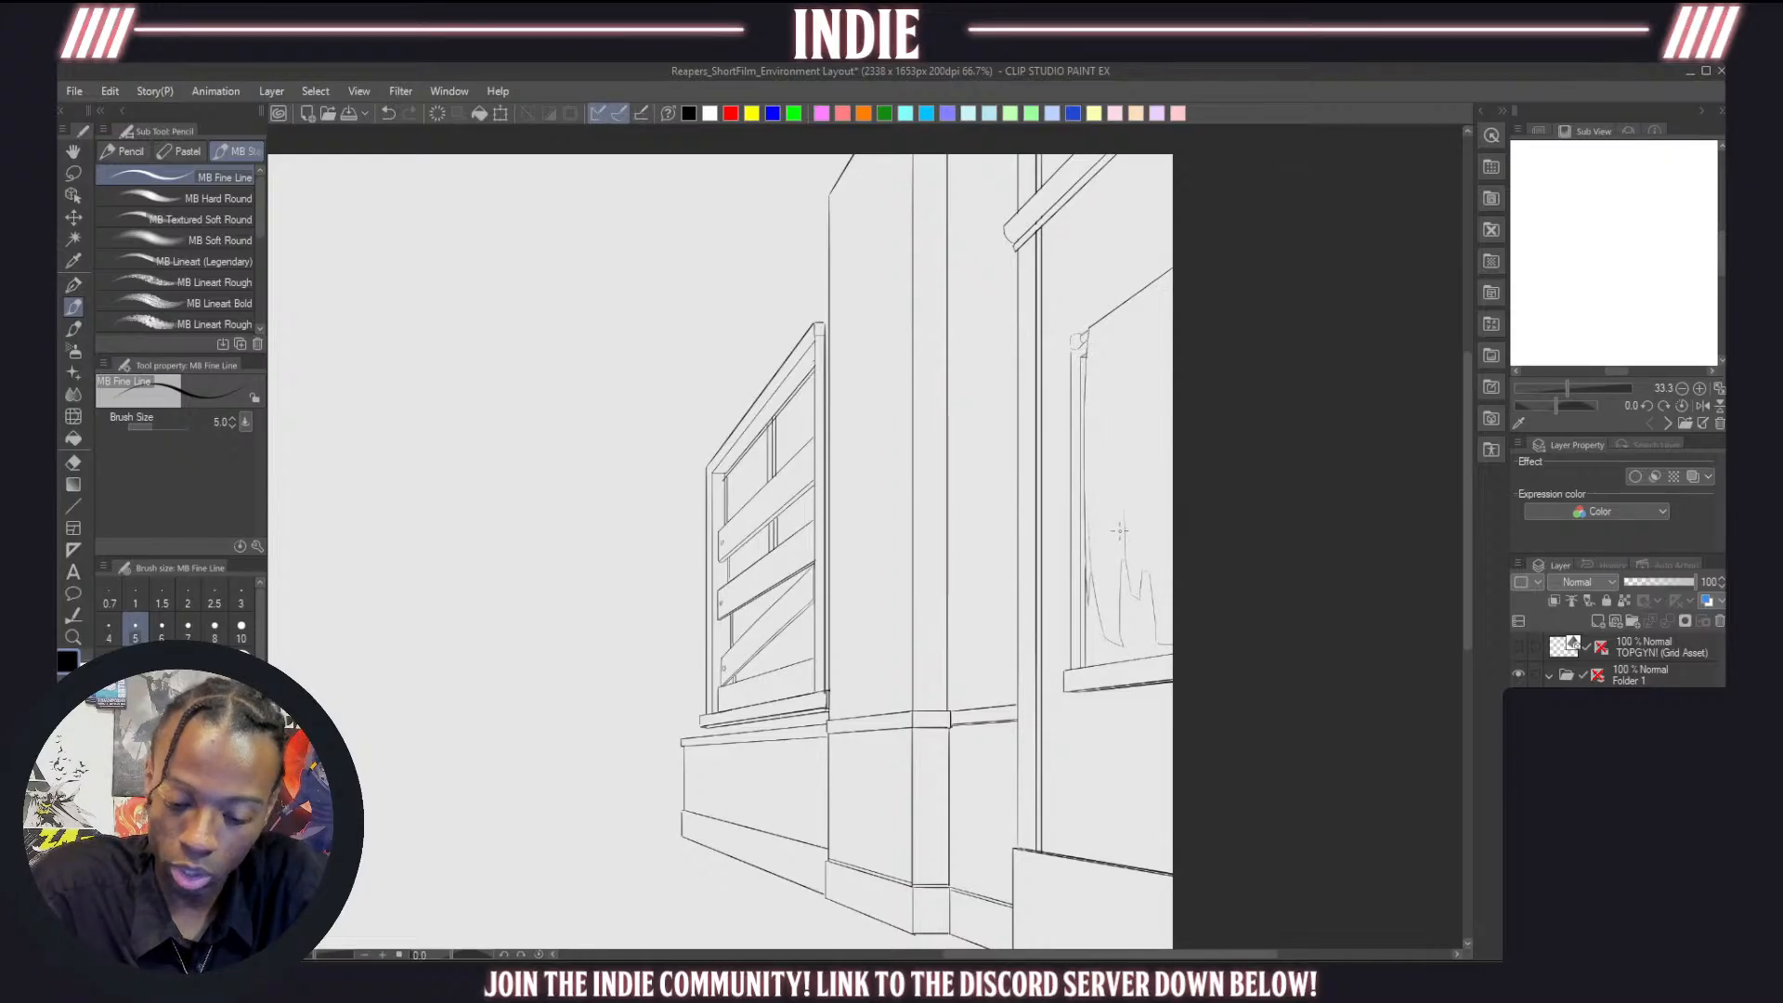
pyautogui.moveTo(1120, 518); pyautogui.dragTo(1118, 415)
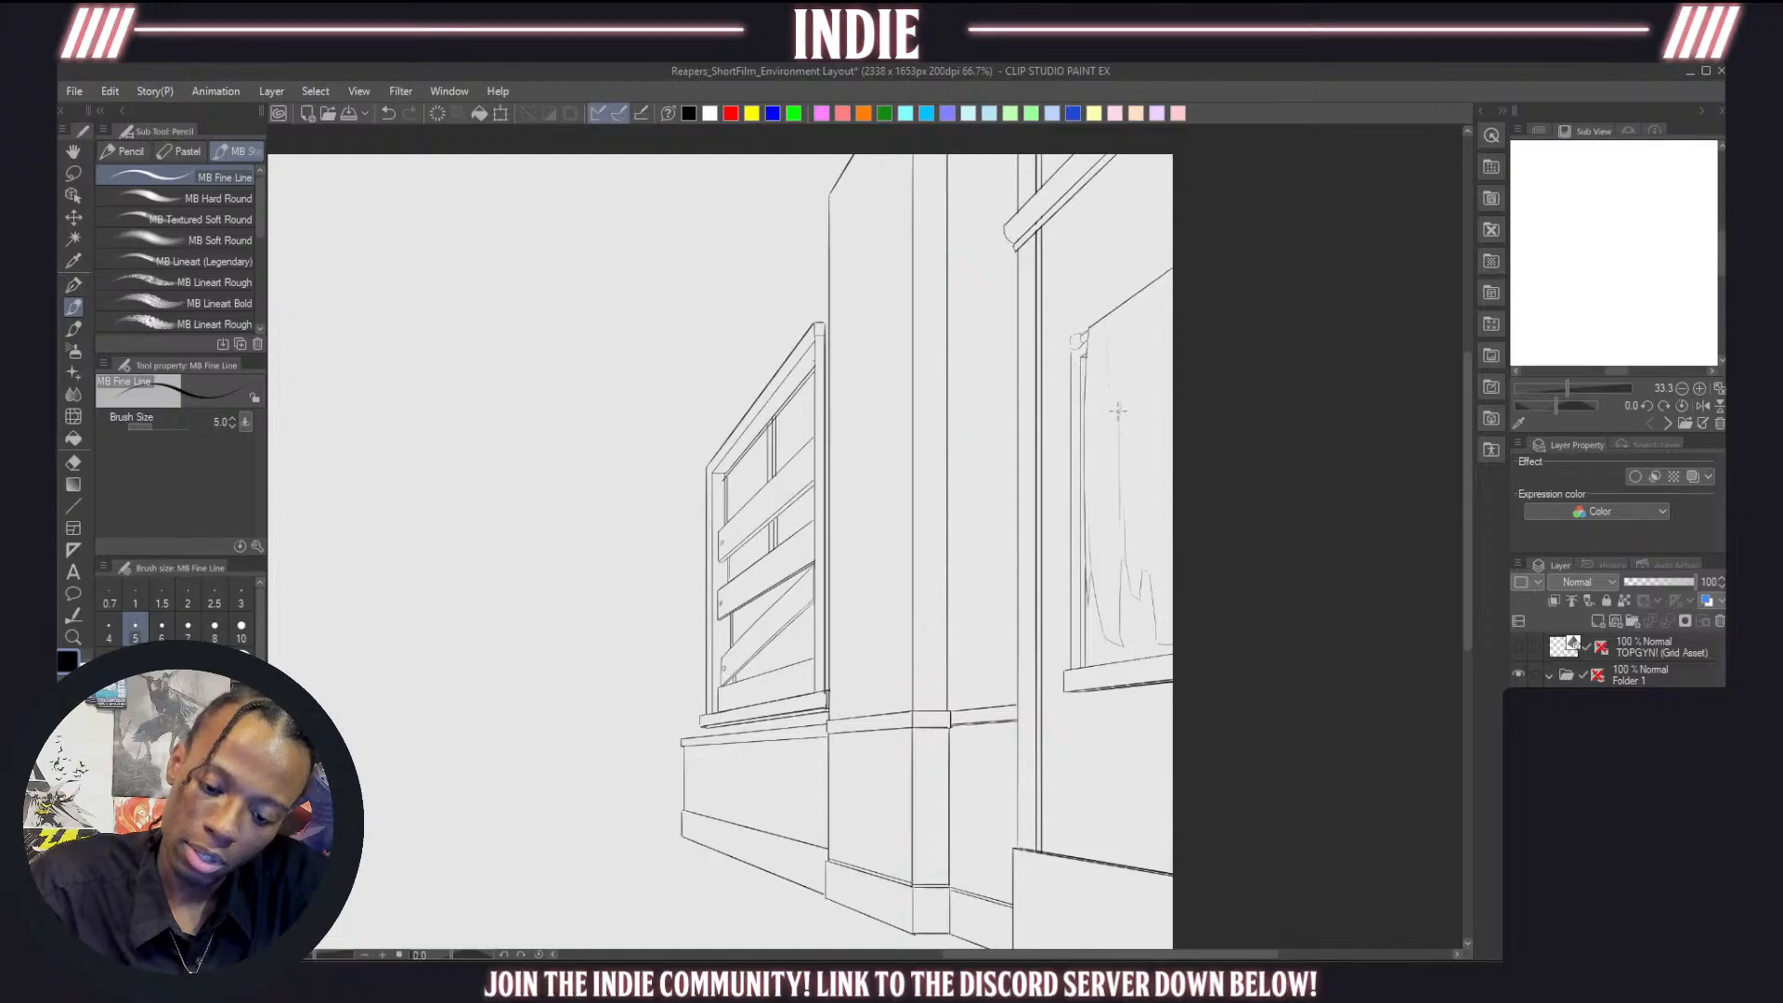
pyautogui.hotkey('ctrl', 'z')
pyautogui.moveTo(1143, 336); pyautogui.dragTo(1143, 449)
pyautogui.hotkey('ctrl', 'z')
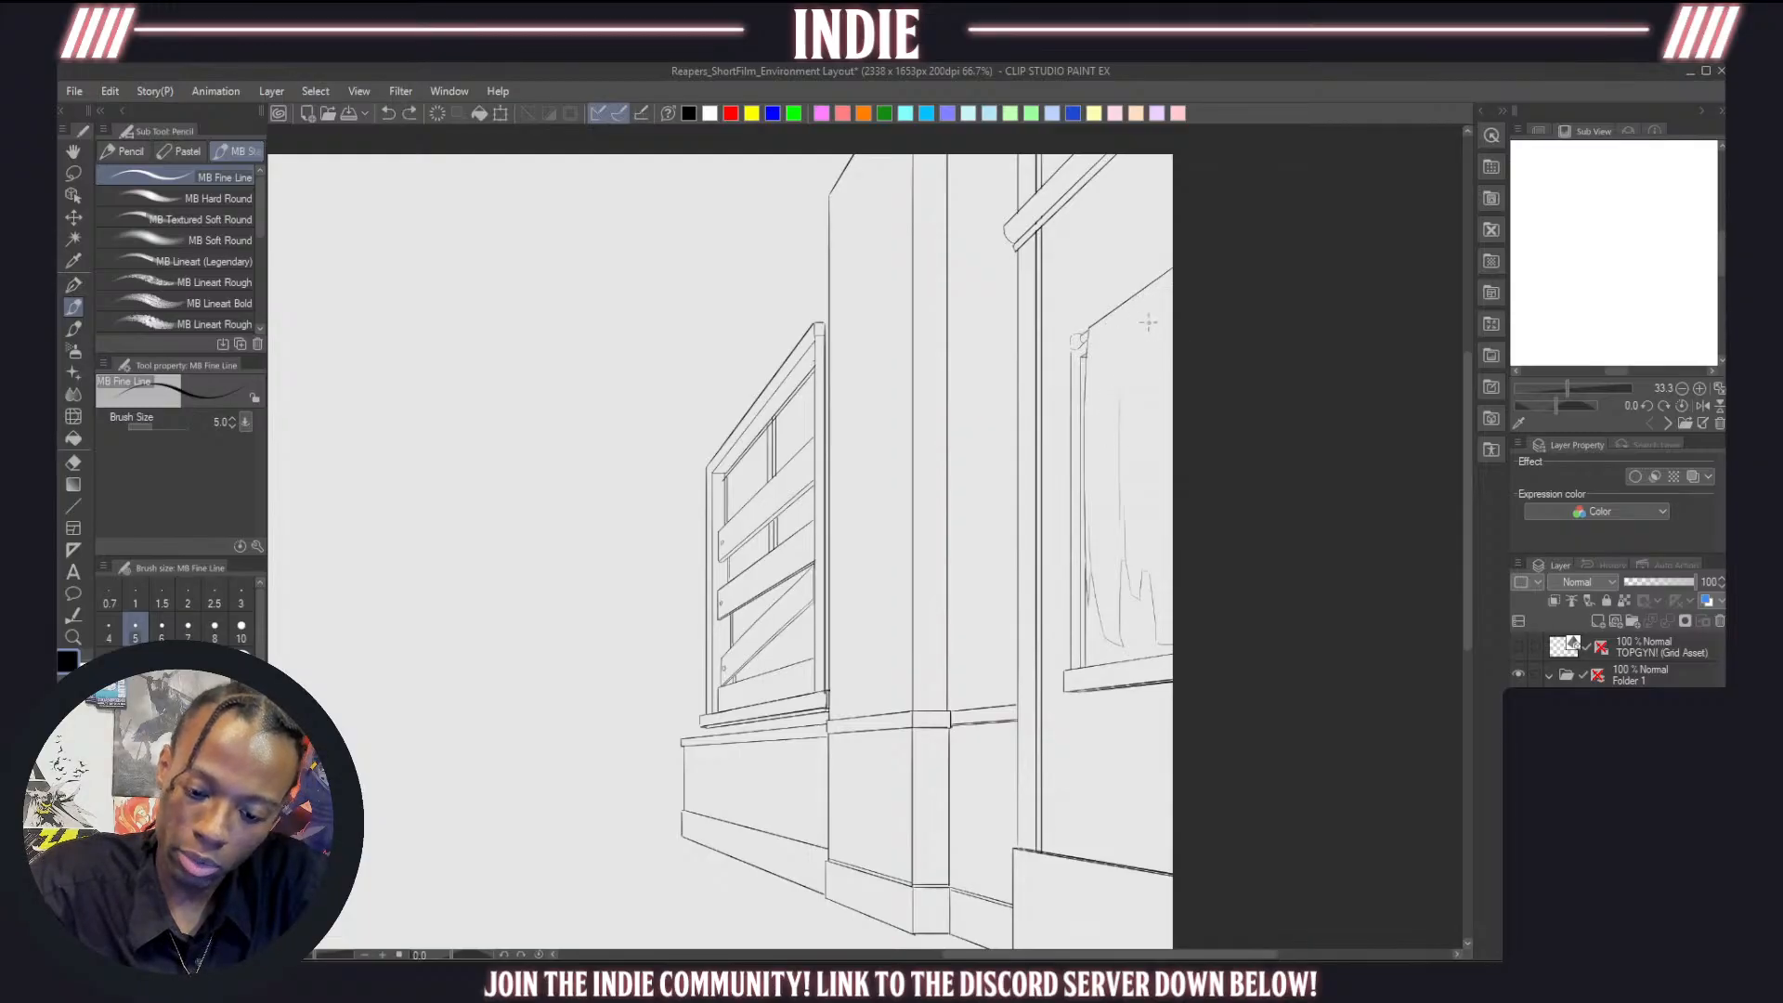
pyautogui.moveTo(1148, 357); pyautogui.dragTo(1148, 496)
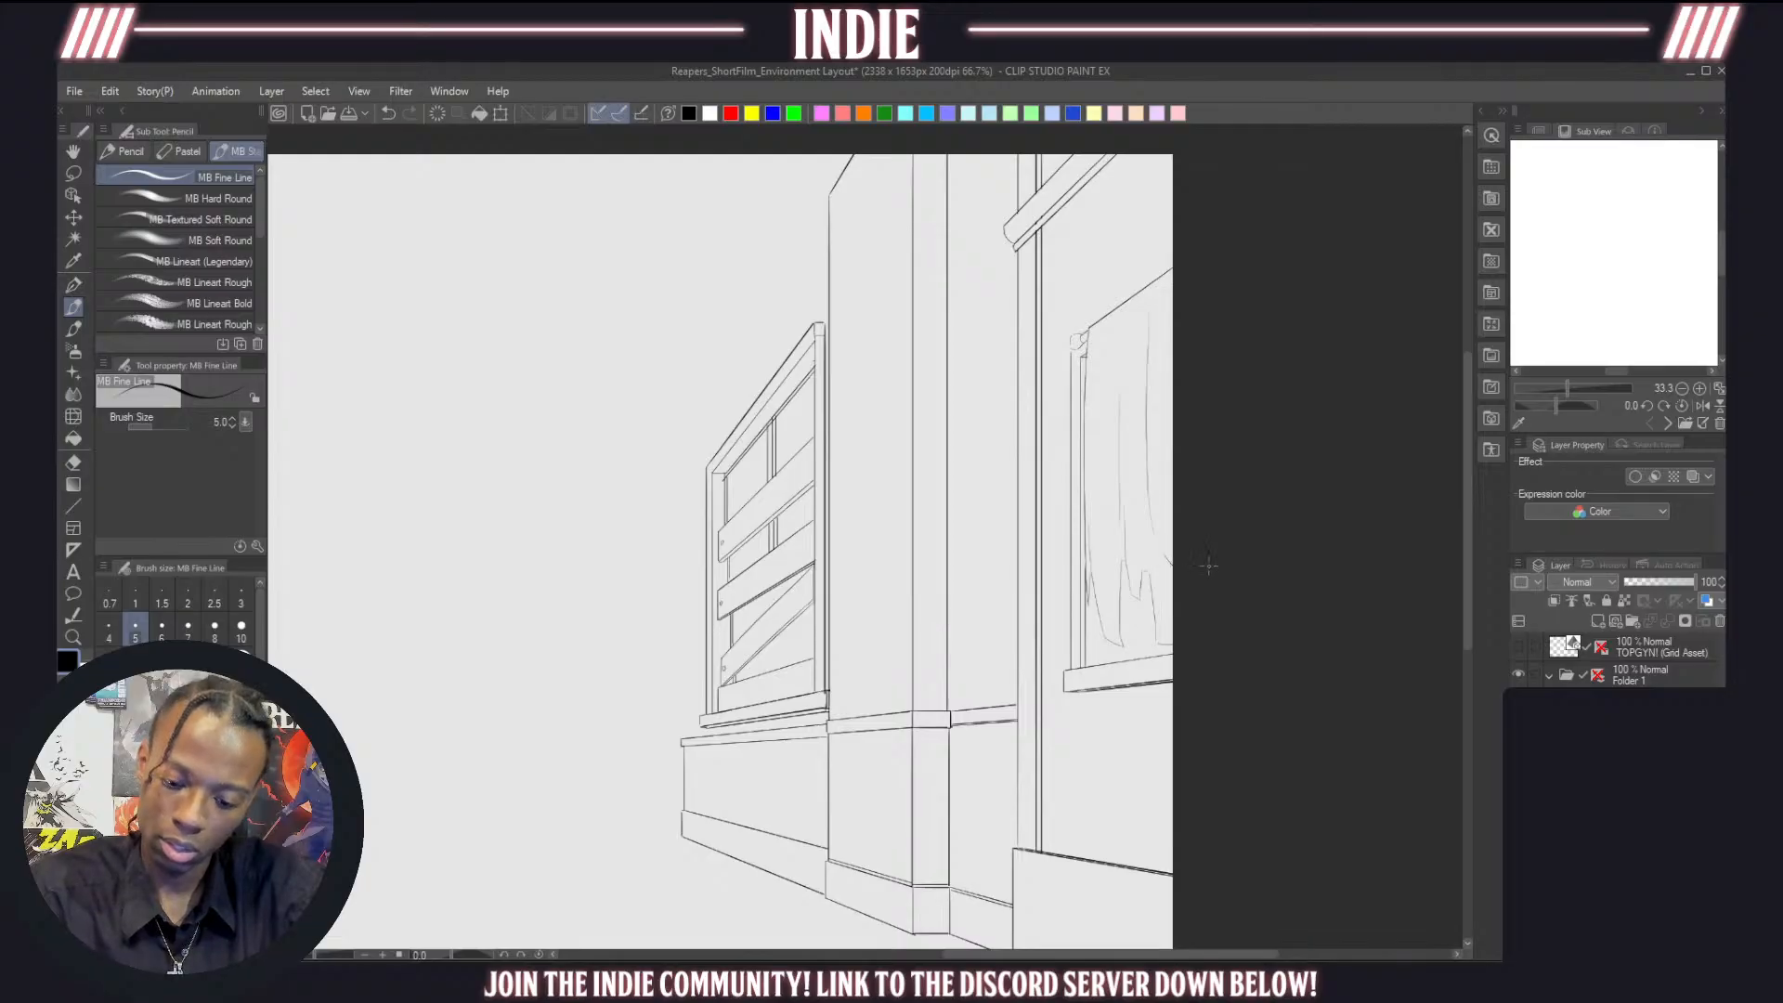
# Undo the vertical fold strokes inside the torn curtain, leaving its jagged hem in place
pyautogui.scroll(-5, 1172, 561)
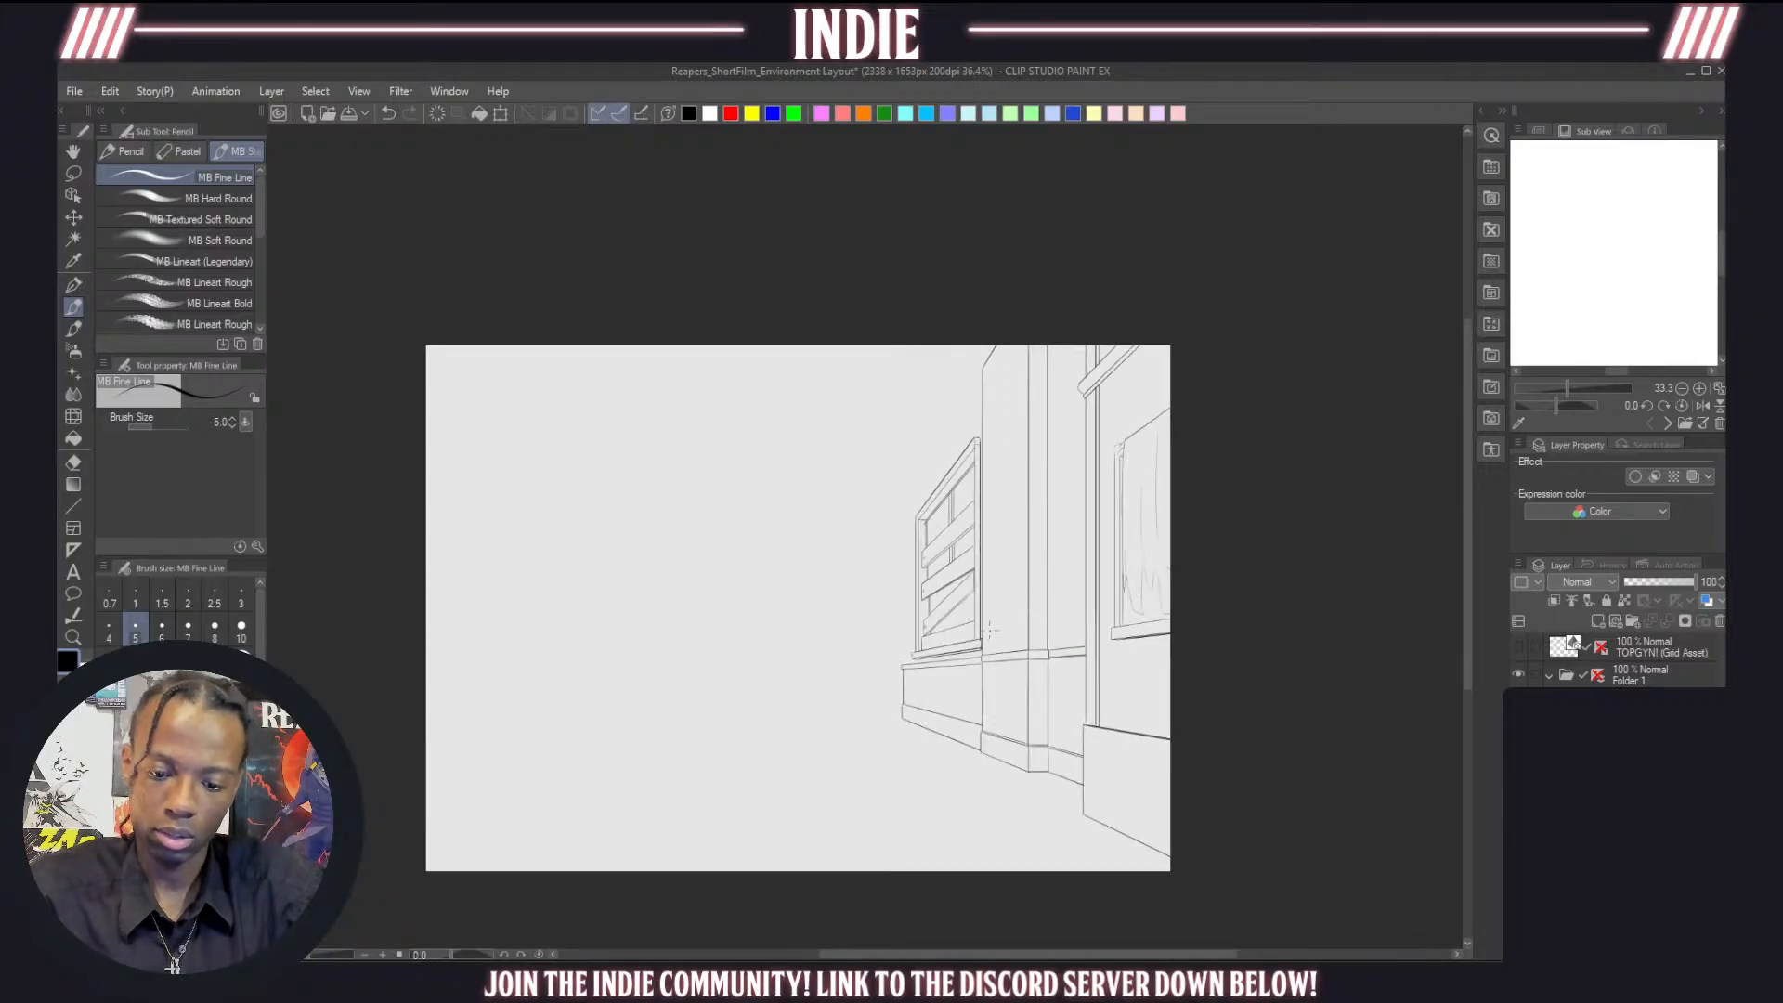
pyautogui.scroll(3, 1009, 625)
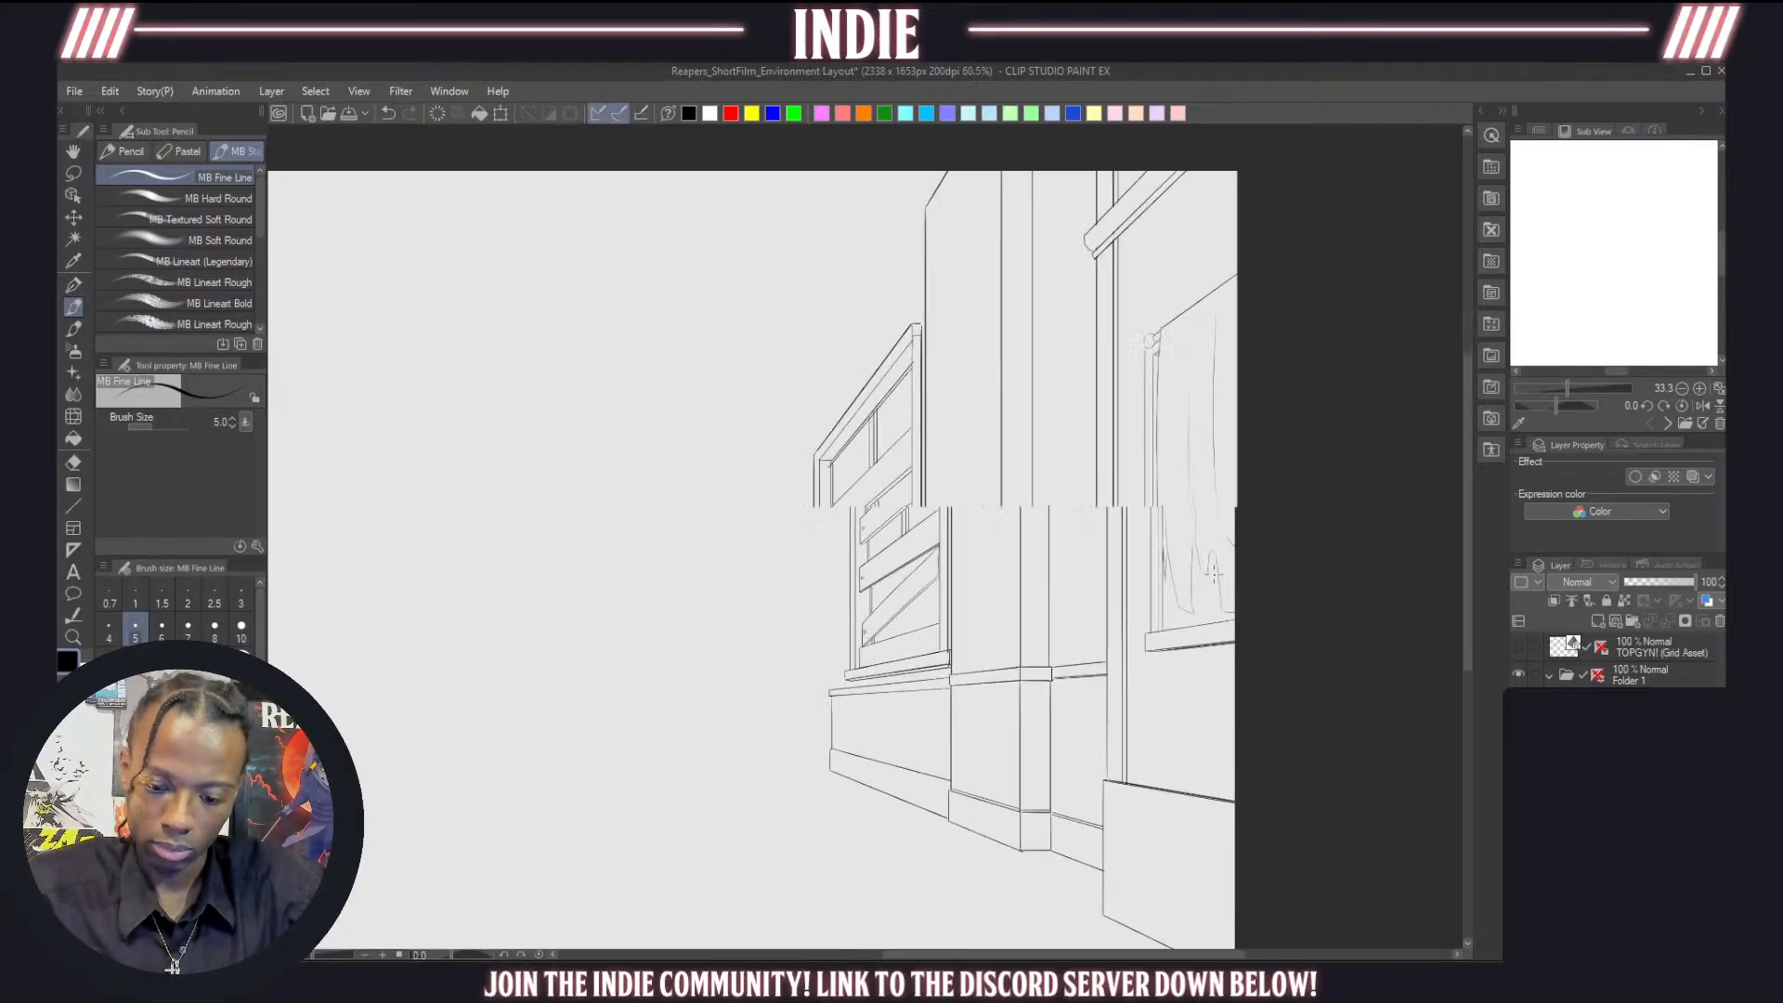
pyautogui.scroll(1, 1214, 573)
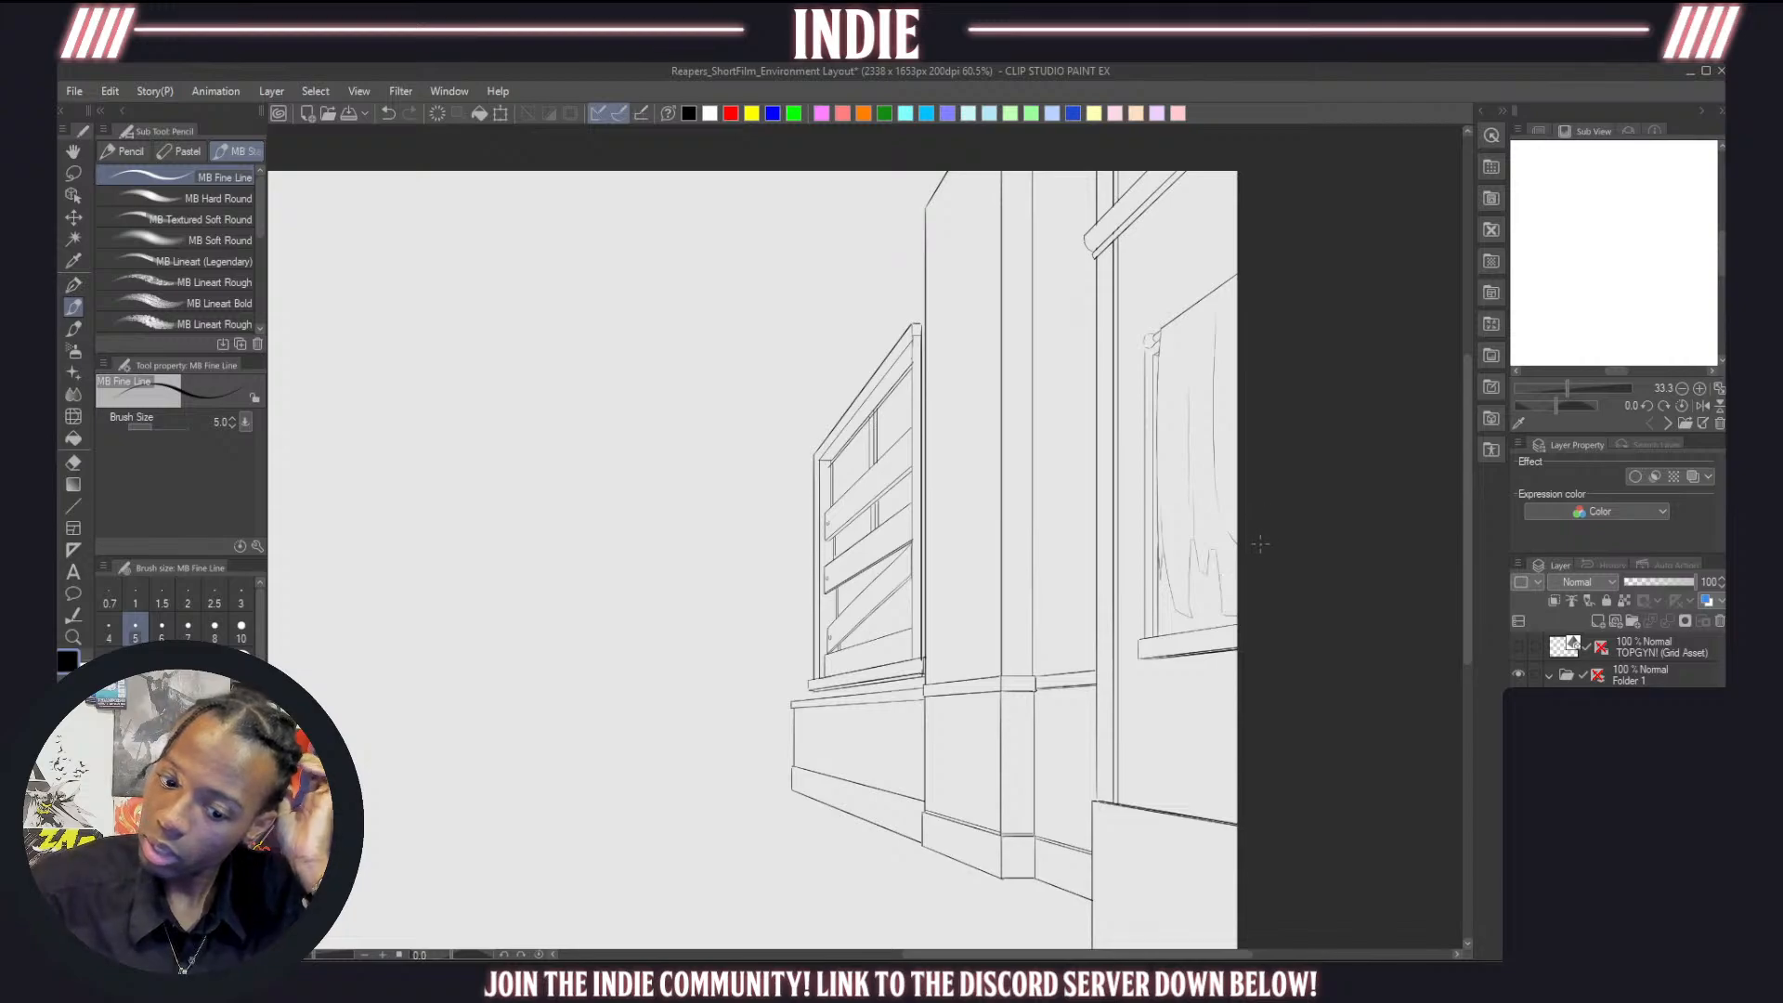
pyautogui.hotkey('ctrl', 'z')
pyautogui.hotkey('ctrl', 'z')
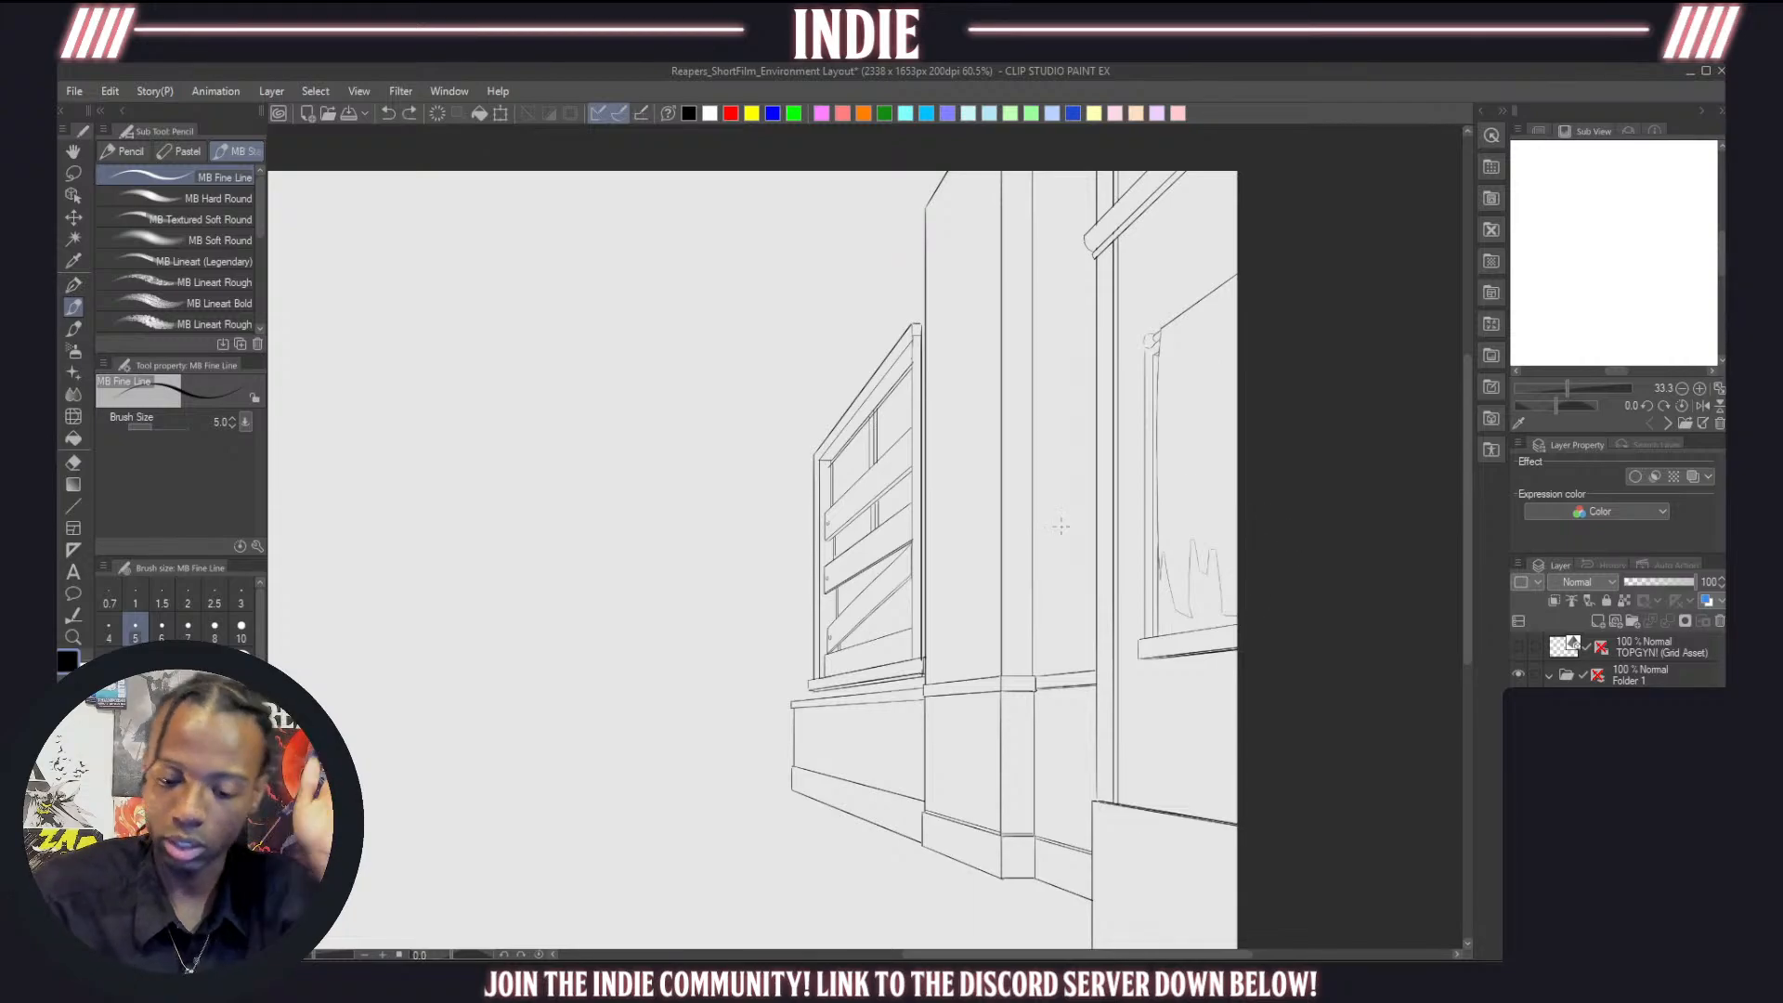
# Show the rough alley sketch beneath the line art and re-enable the perspective ruler on Folder 1
pyautogui.scroll(-6, 915, 509)
pyautogui.scroll(3, 852, 567)
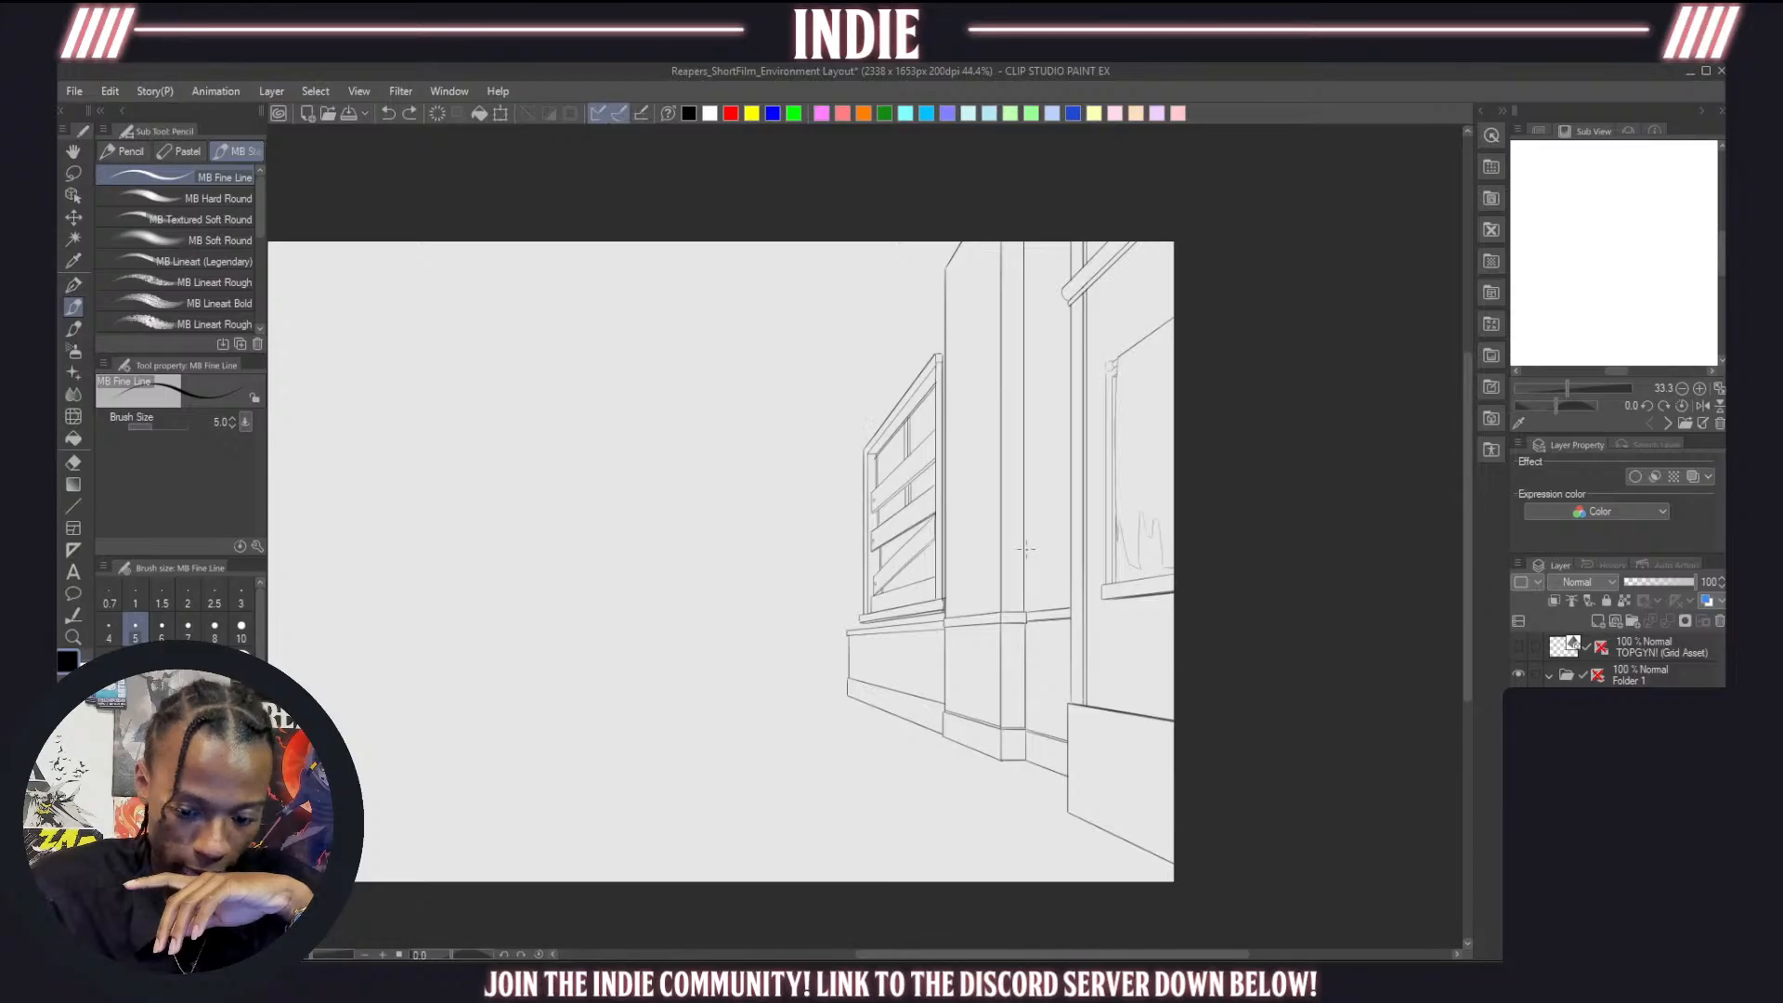
pyautogui.scroll(-1, 1027, 549)
pyautogui.scroll(1, 865, 569)
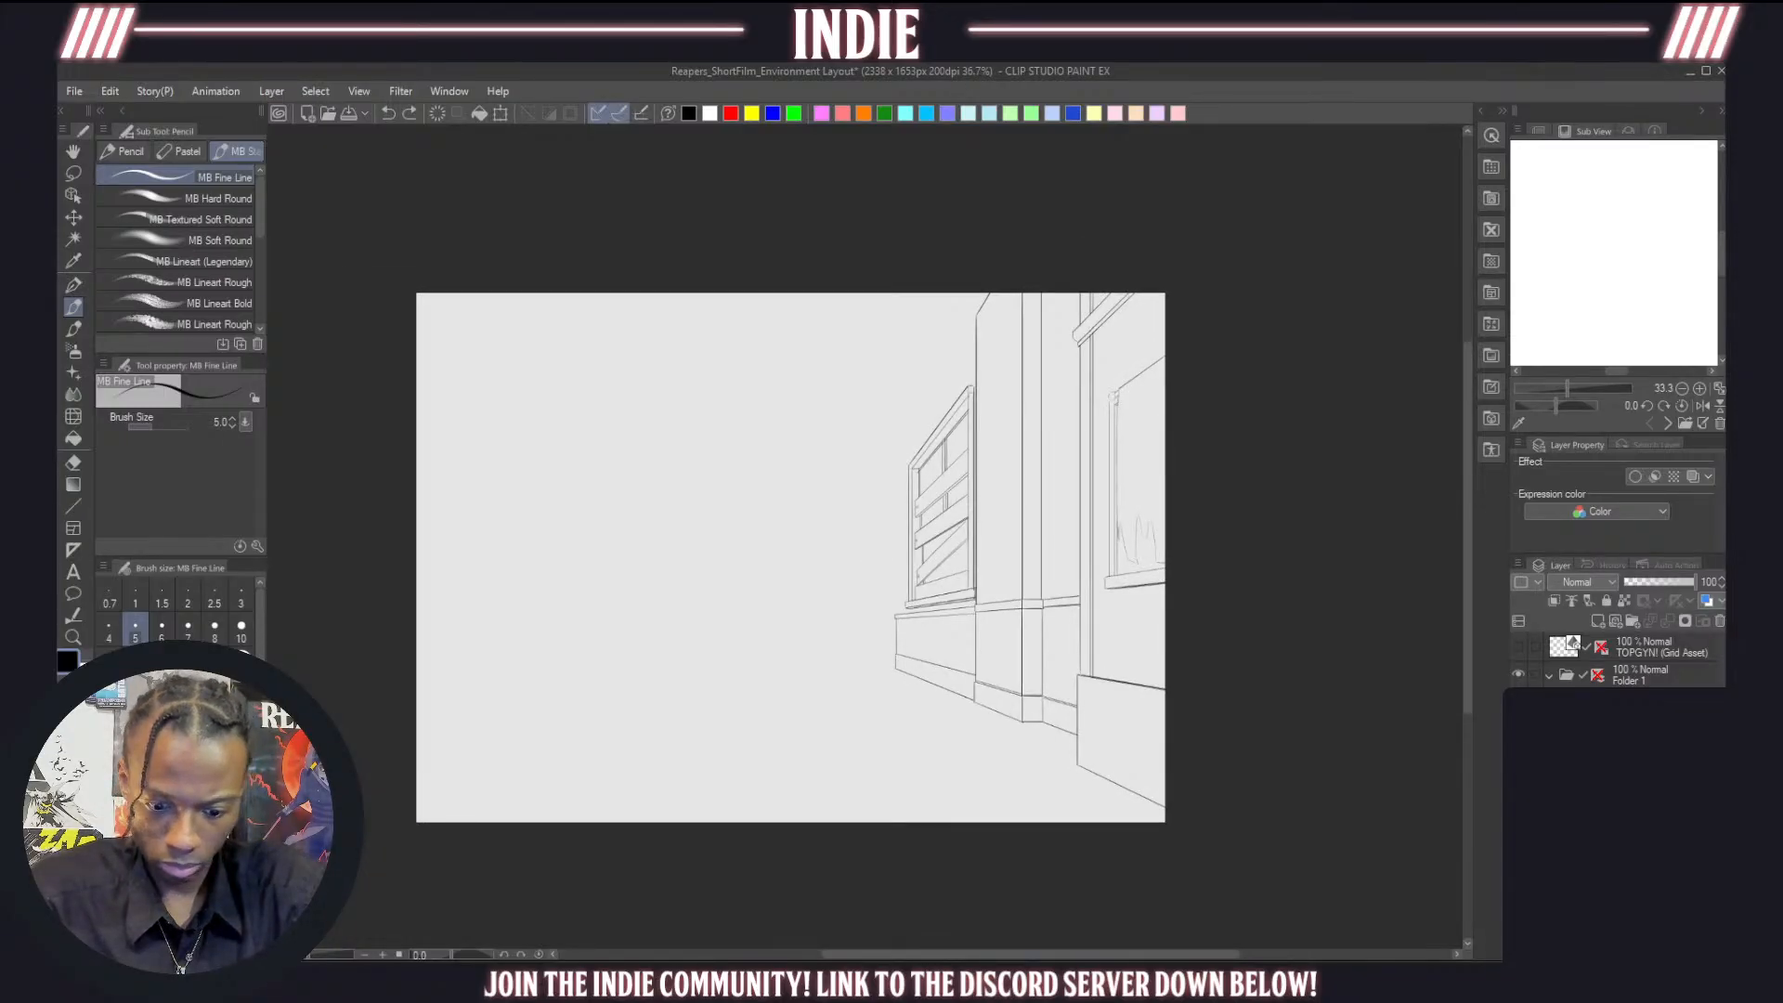
pyautogui.click(1519, 731)
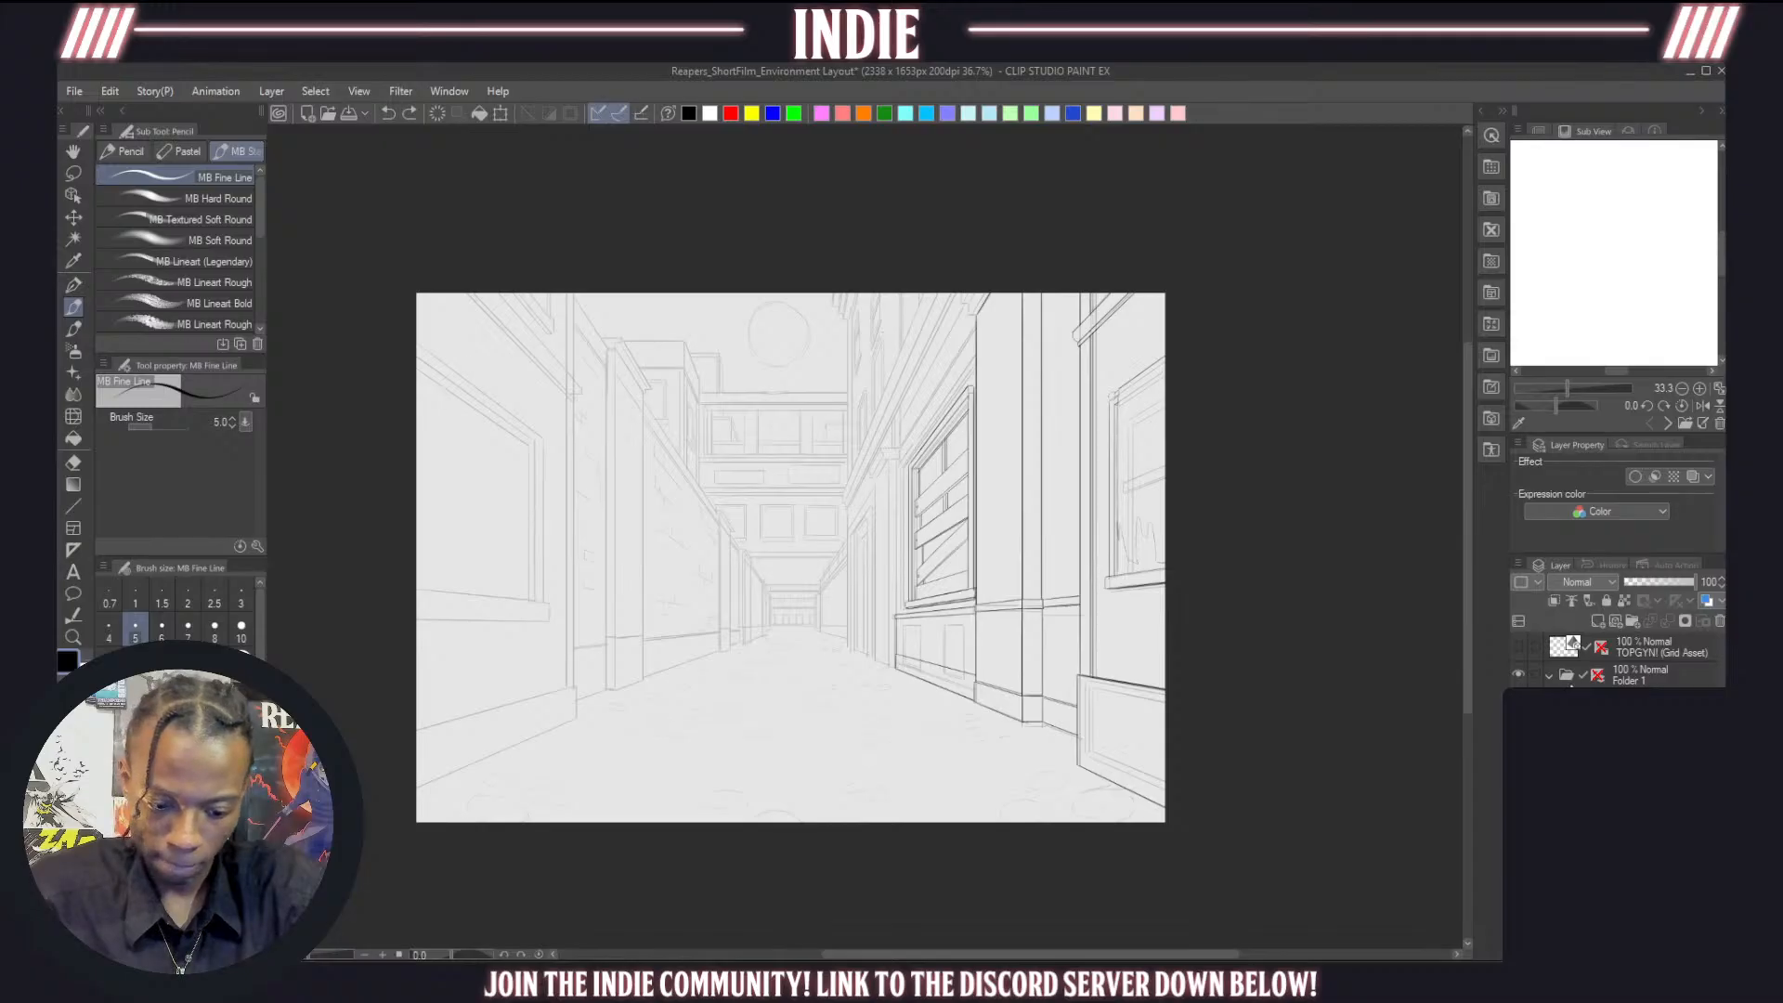
pyautogui.keyDown('shift'); pyautogui.click(1599, 676); pyautogui.keyUp('shift')
pyautogui.click(1644, 705)
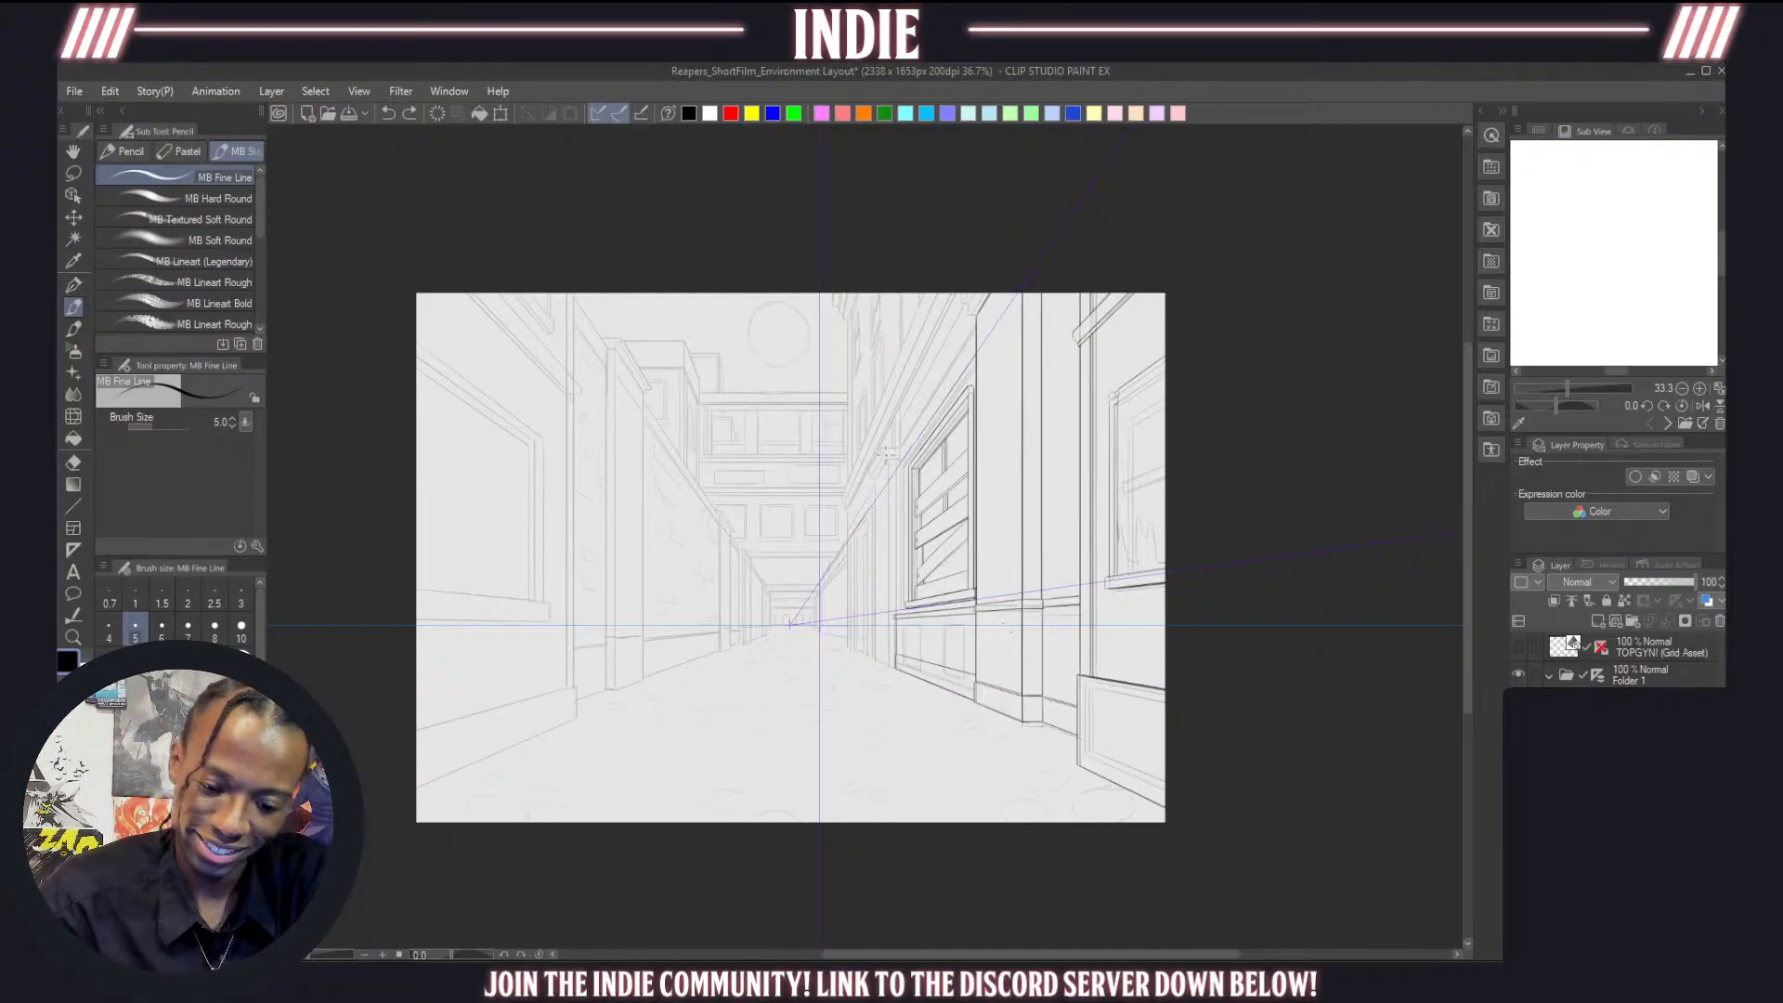
# Ink the long receding upper ledge edge of the right-hand building above the boarded window, following the sketch and perspective ruler
pyautogui.scroll(5, 1003, 633)
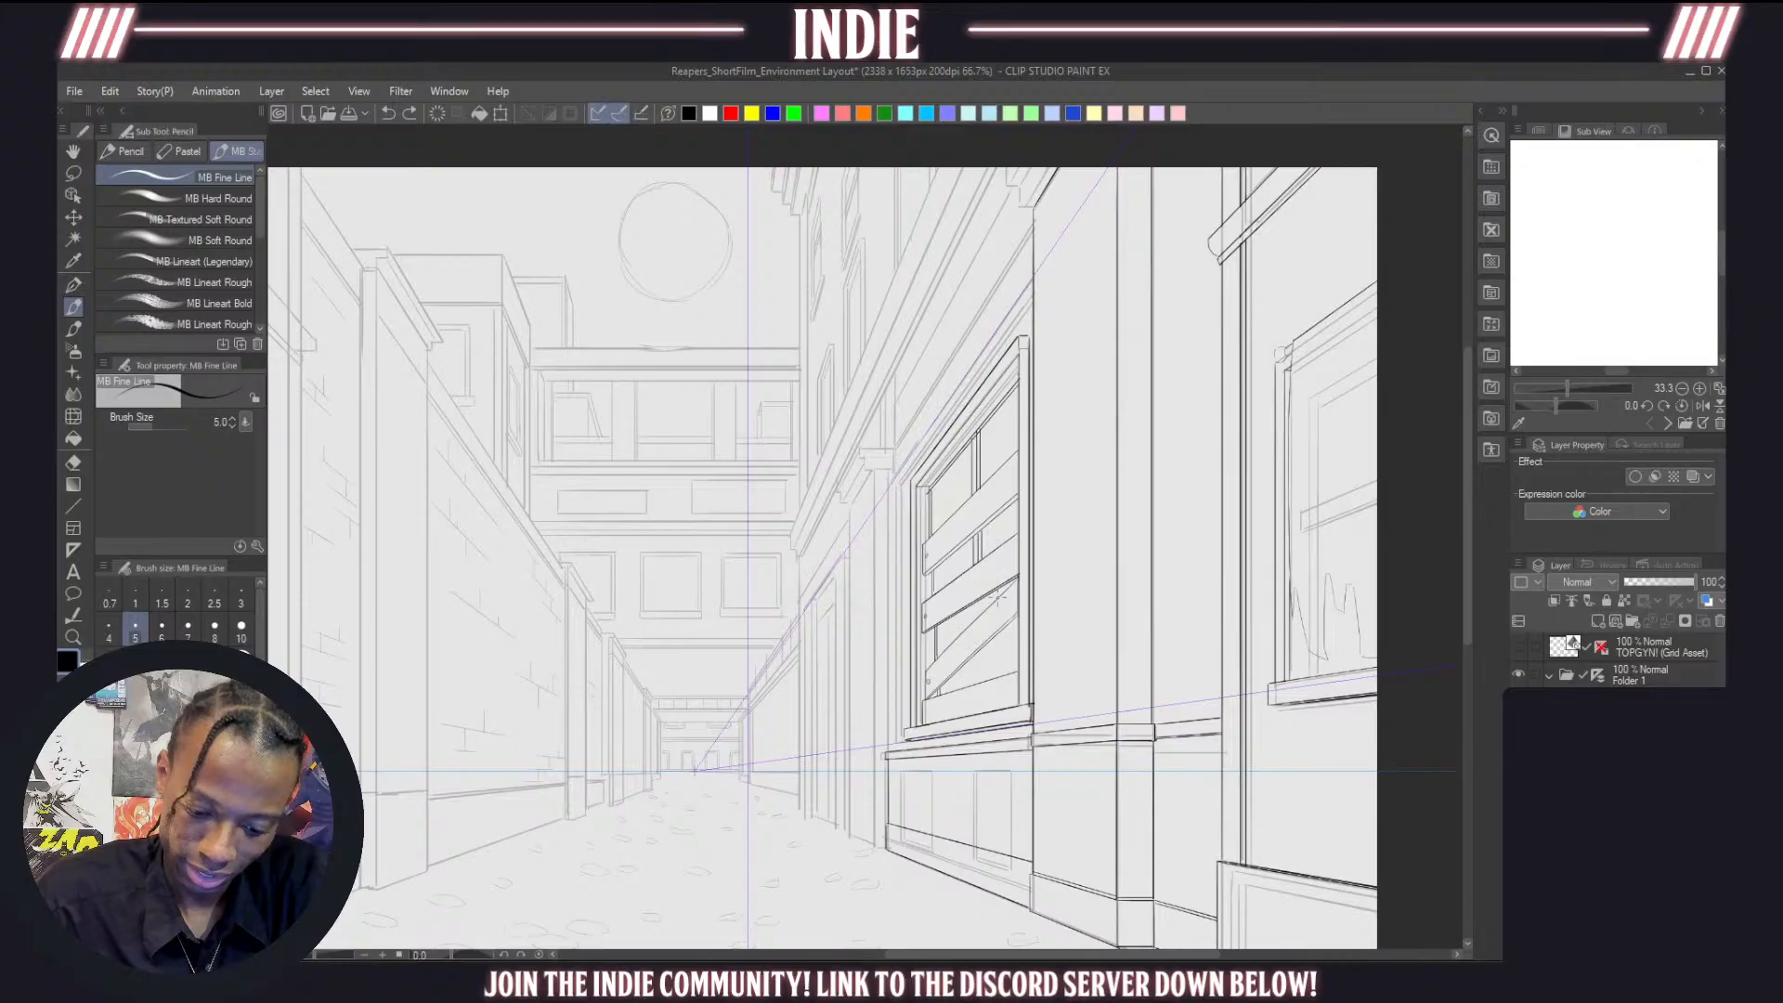
pyautogui.scroll(2, 996, 597)
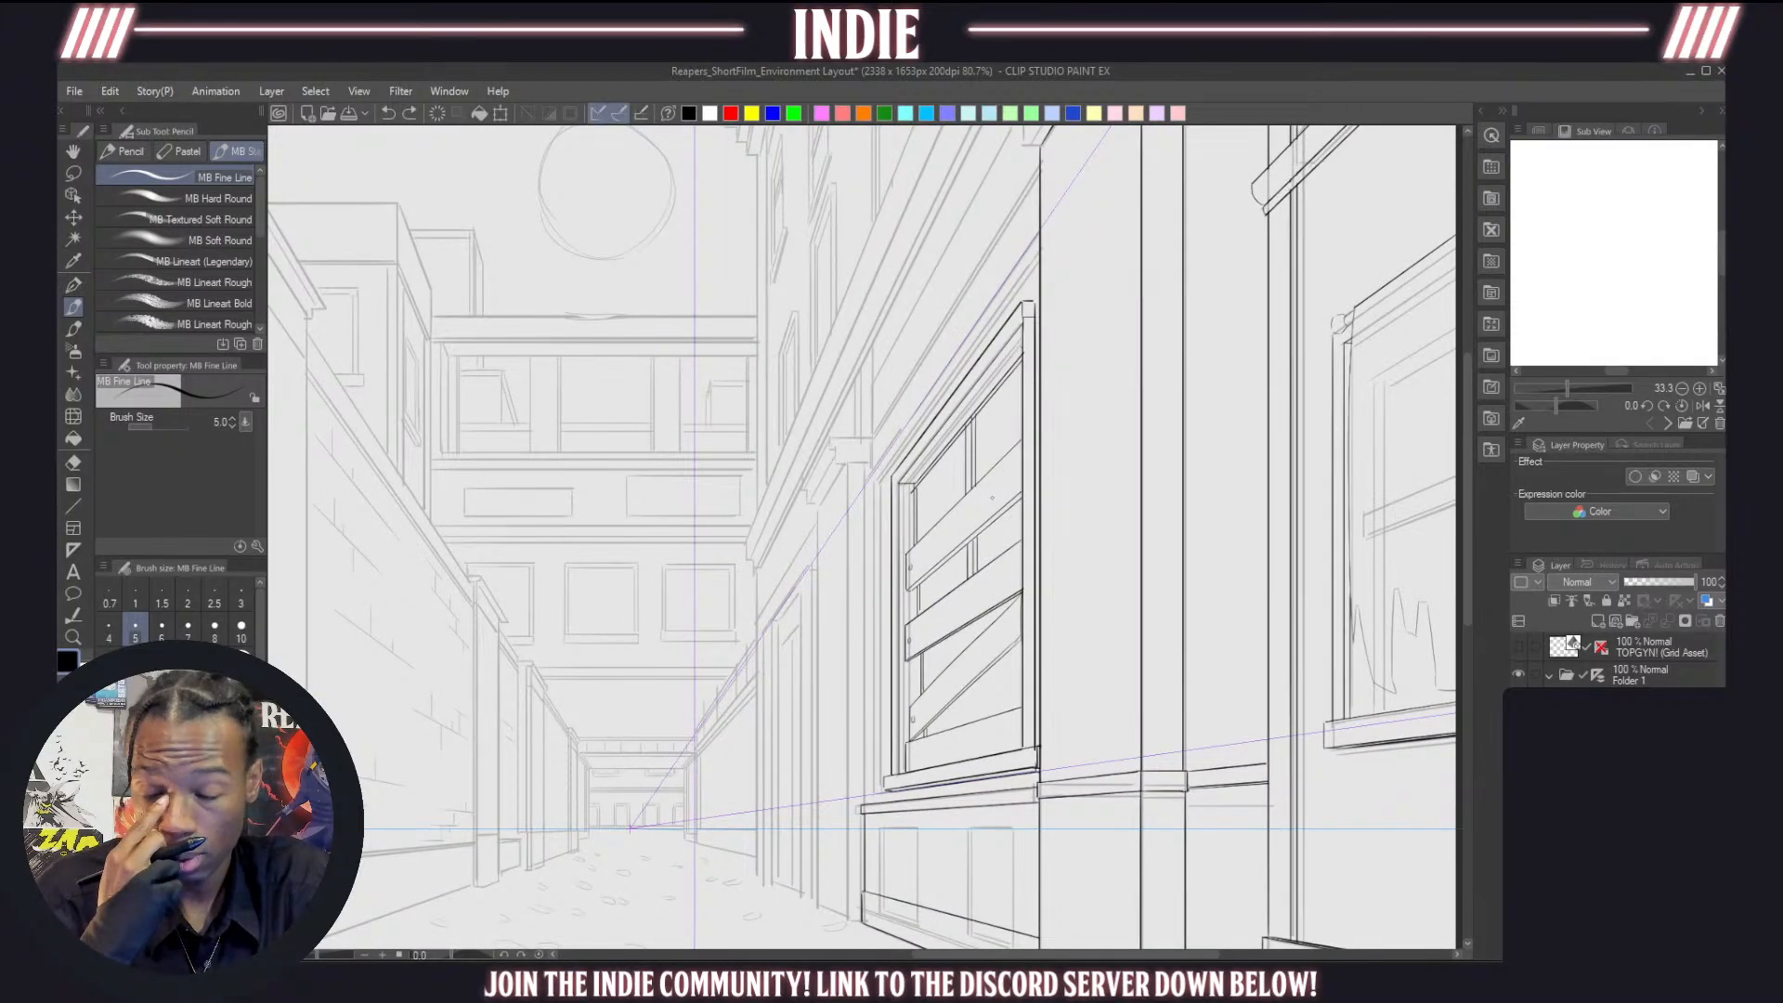
pyautogui.scroll(-1, 992, 498)
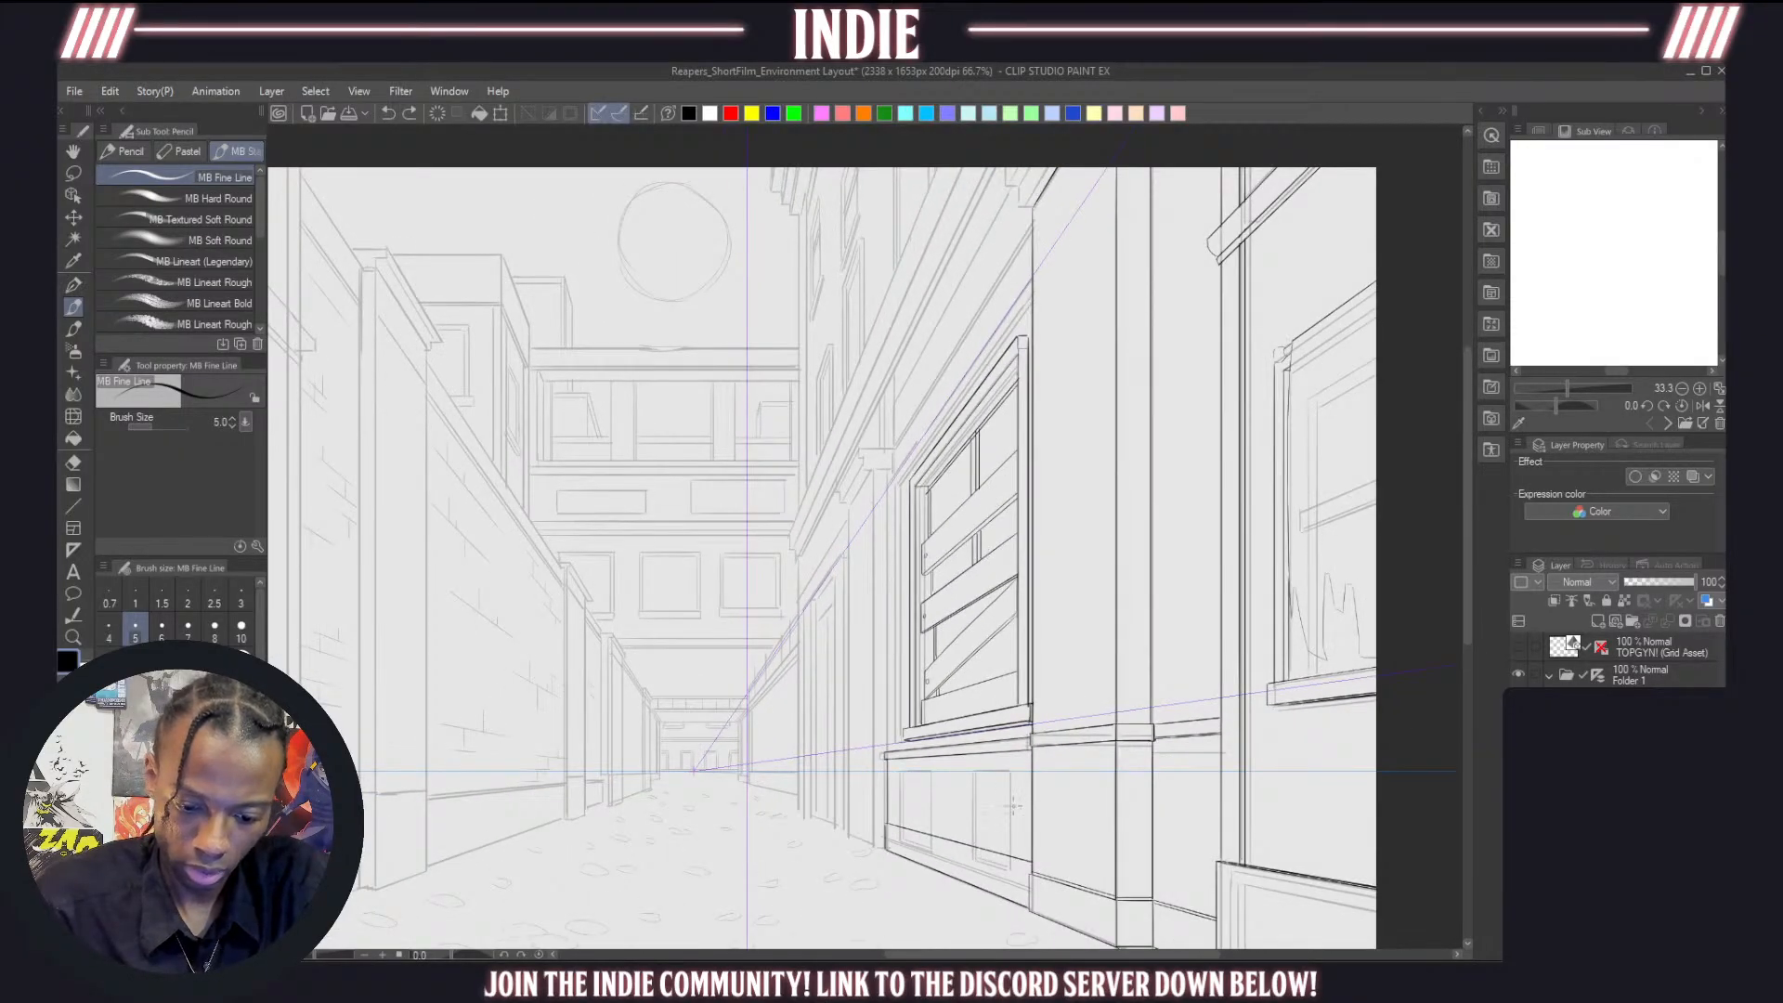
pyautogui.scroll(-1, 1012, 806)
pyautogui.scroll(-2, 952, 857)
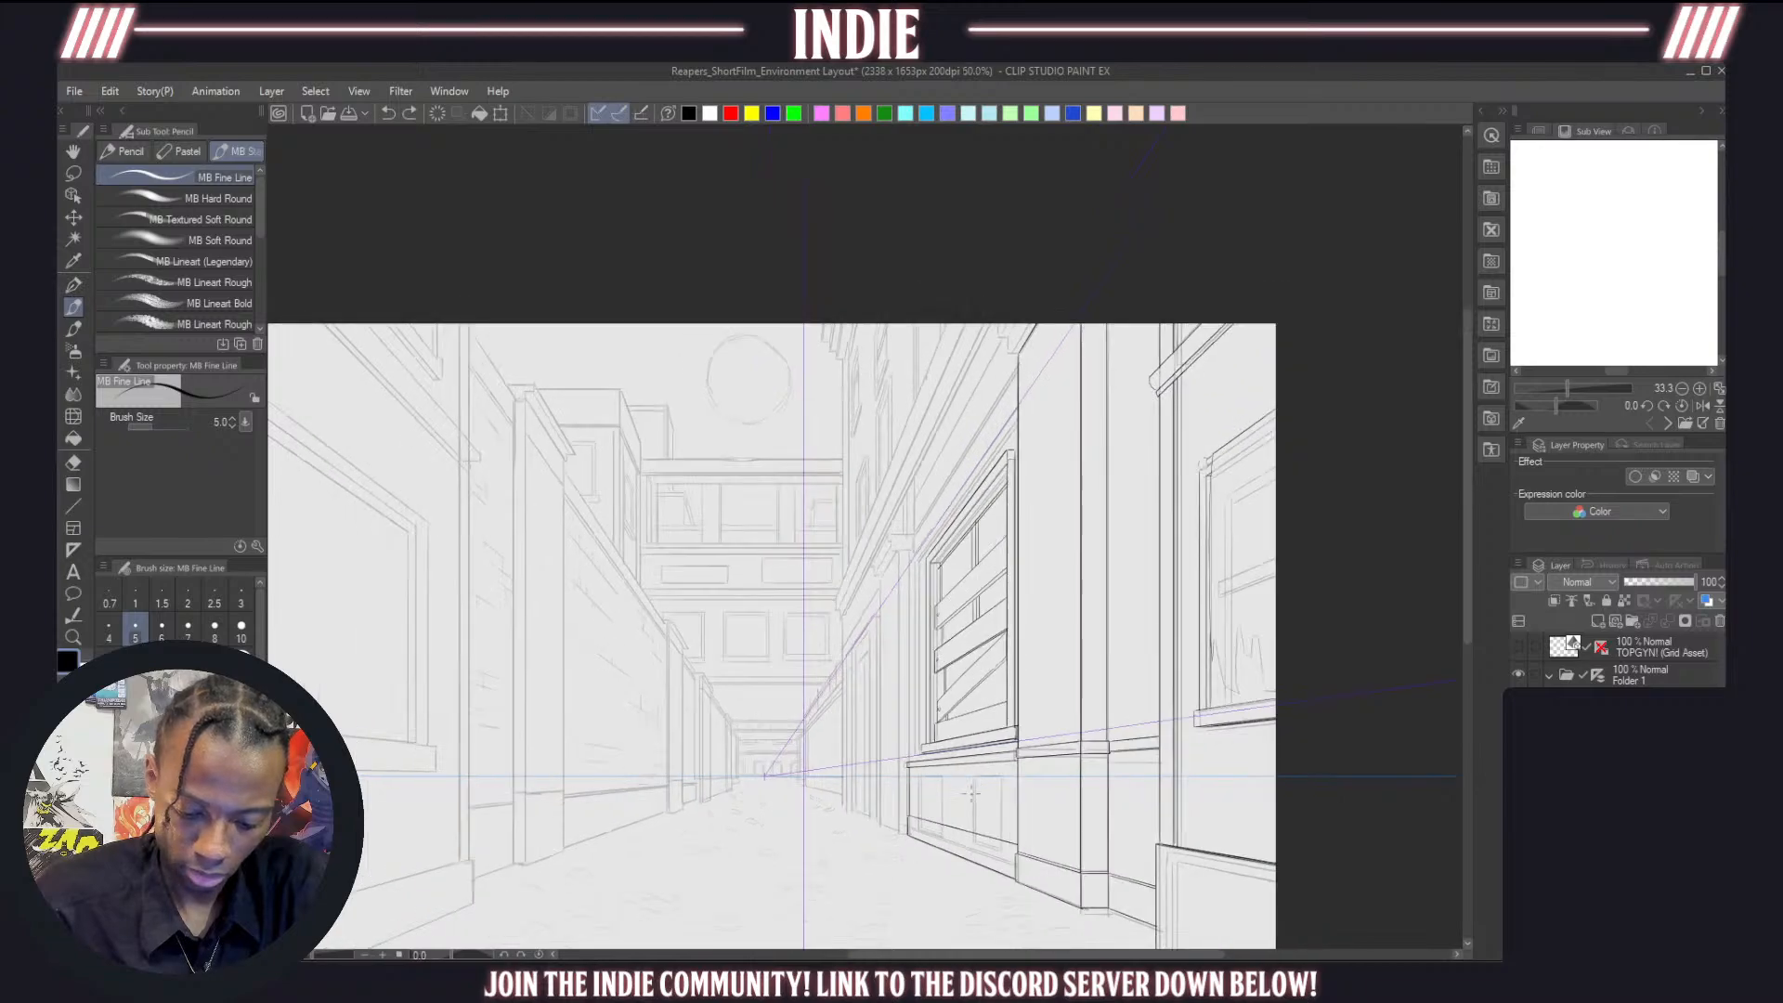
pyautogui.scroll(3, 966, 809)
pyautogui.scroll(-2, 984, 753)
pyautogui.scroll(1, 986, 754)
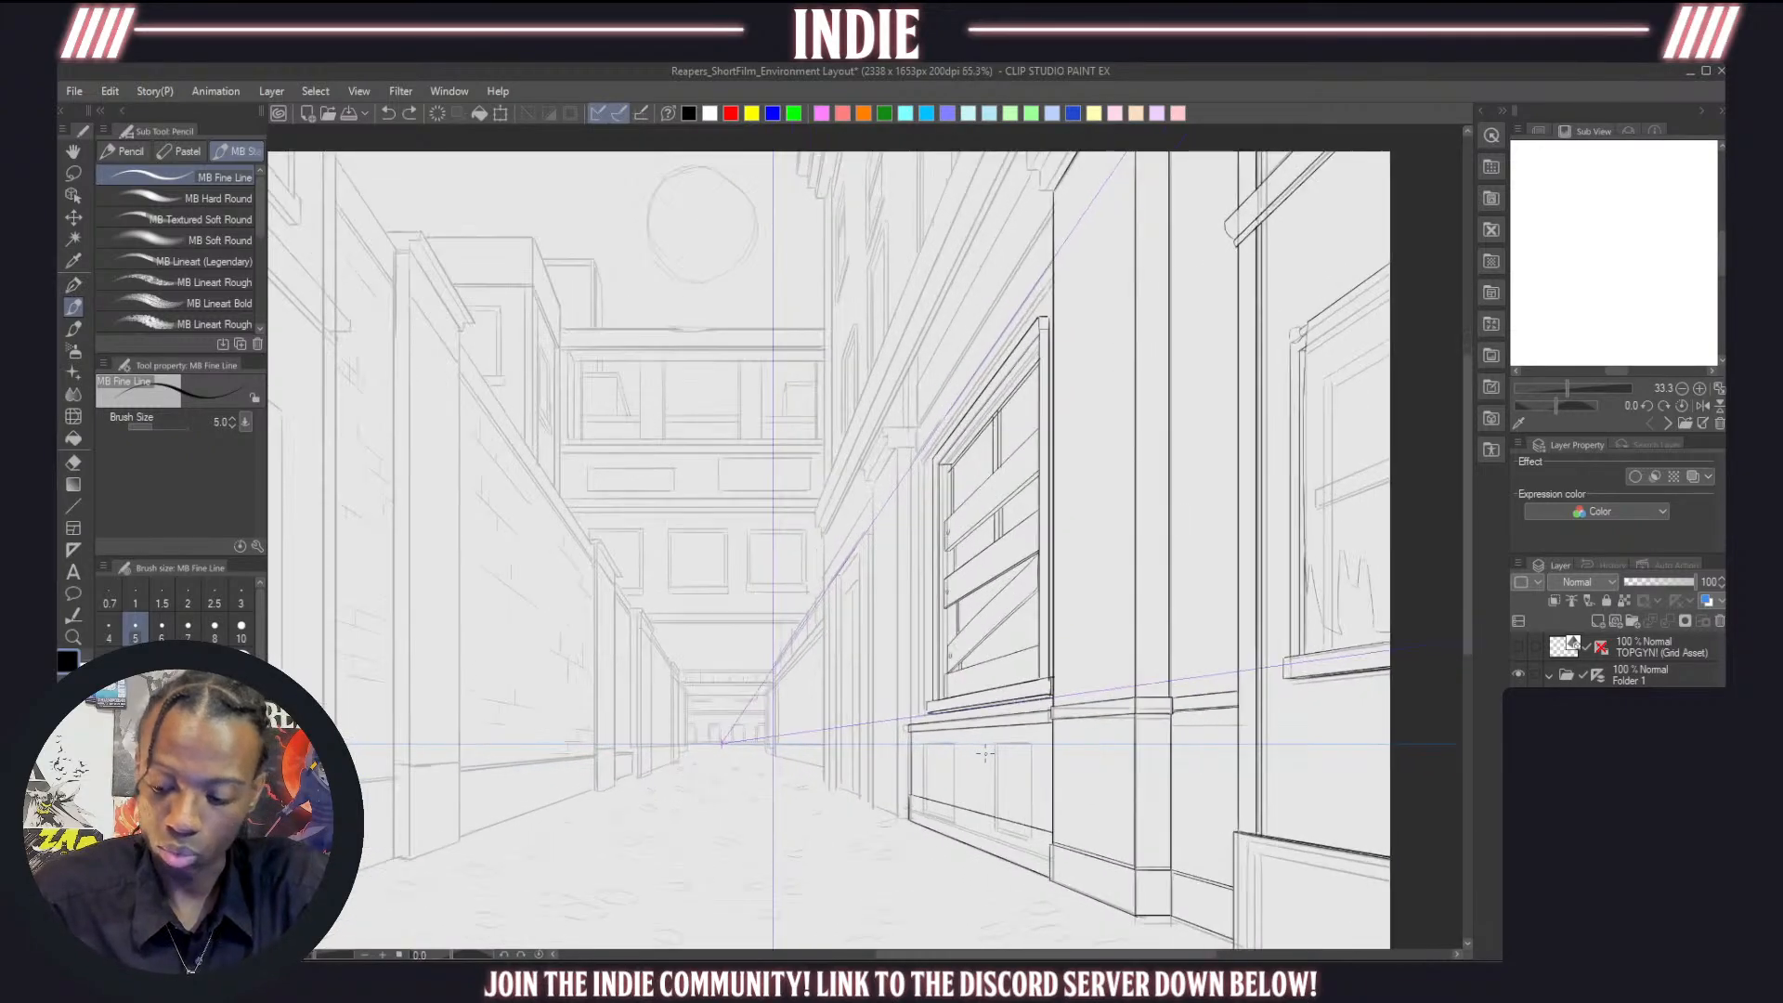
pyautogui.scroll(-2, 878, 660)
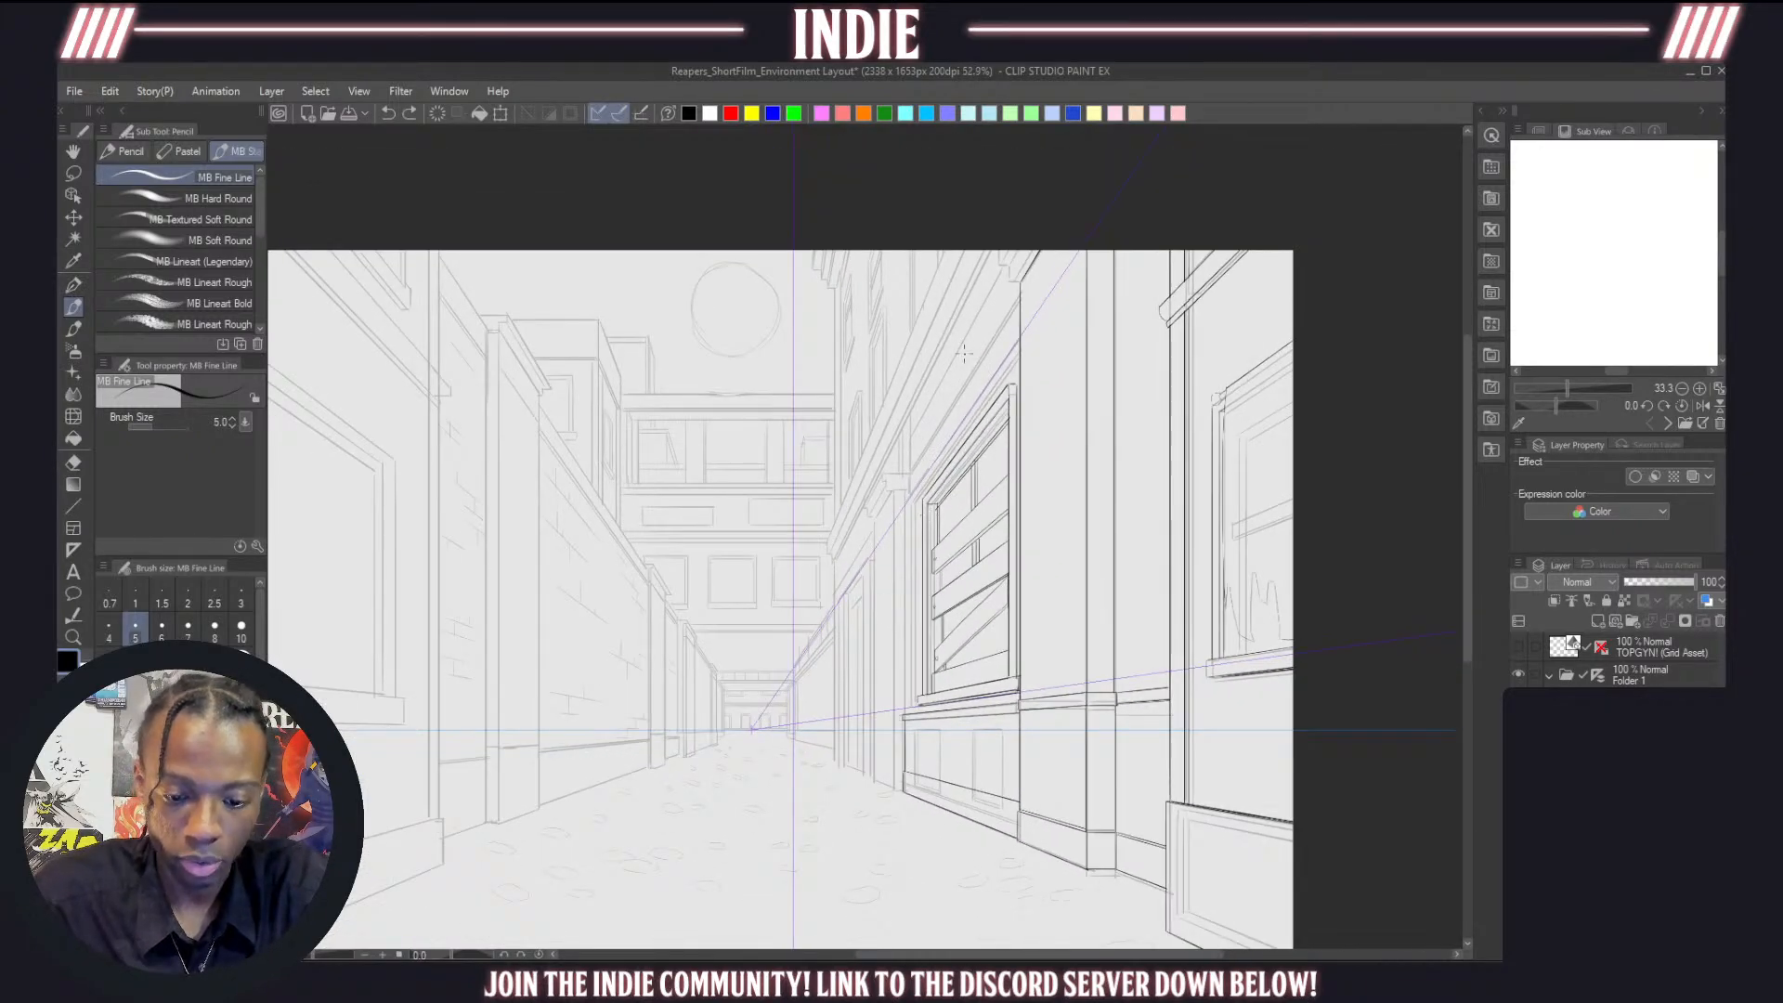
pyautogui.scroll(3, 911, 390)
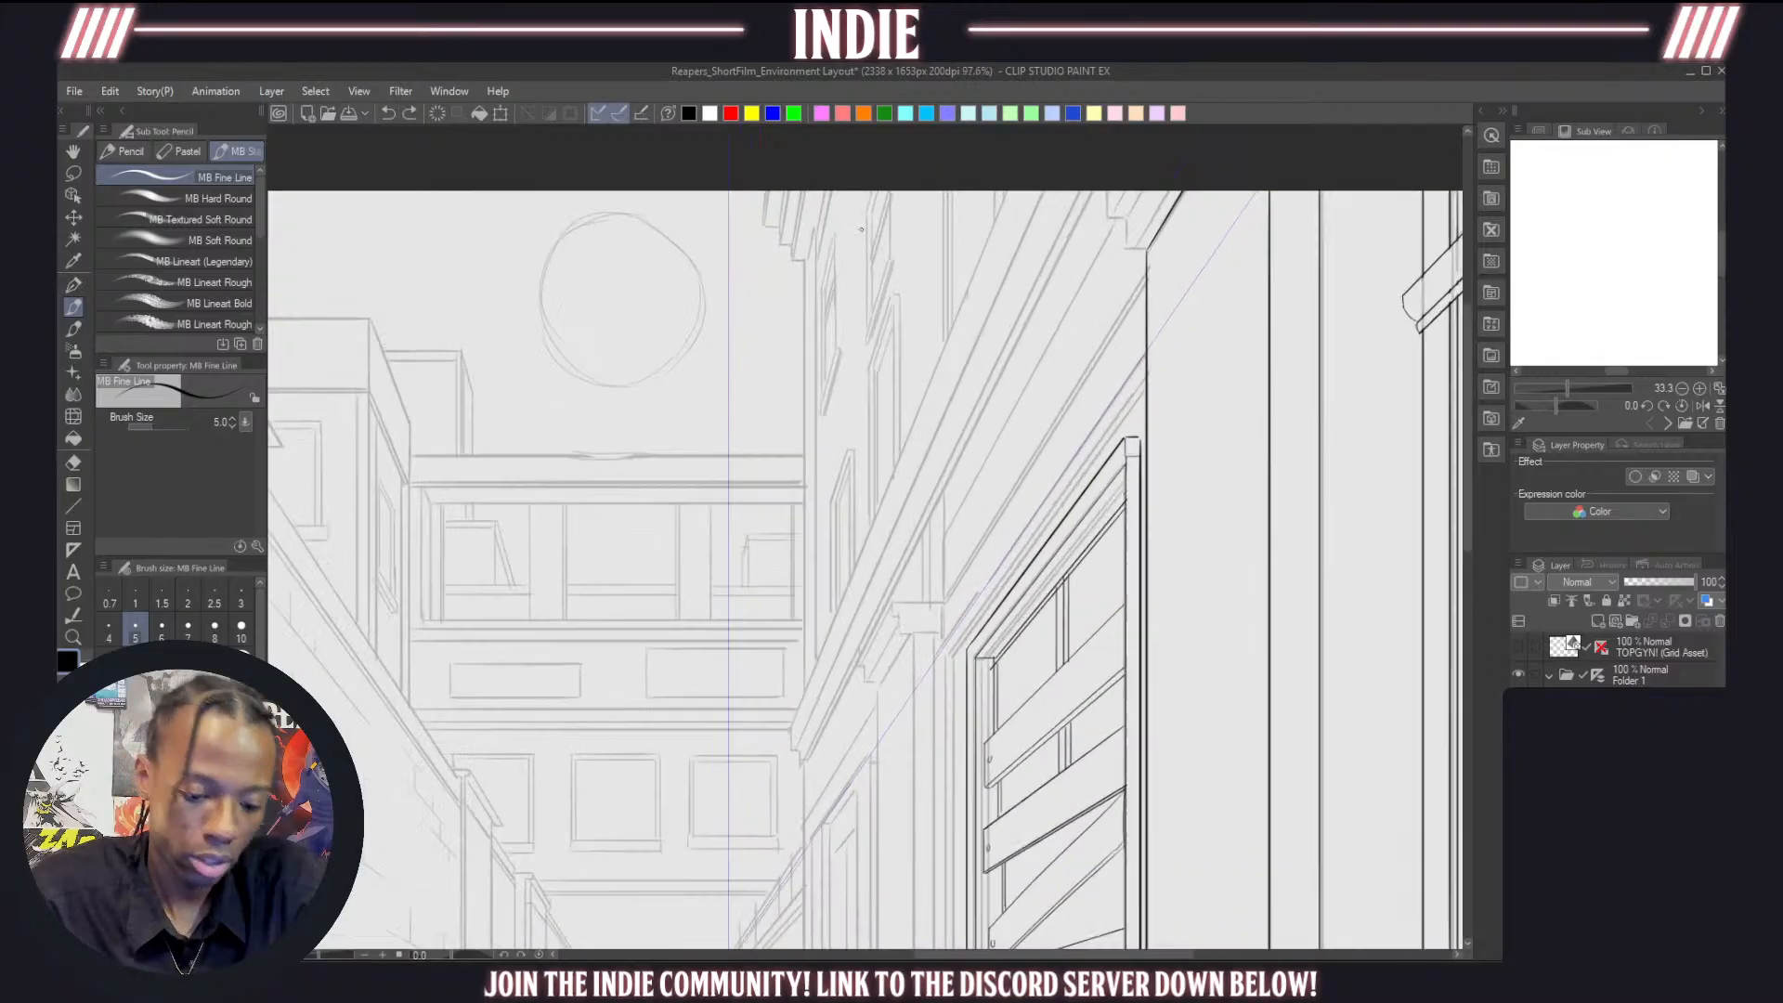
pyautogui.moveTo(1010, 184); pyautogui.dragTo(790, 734)
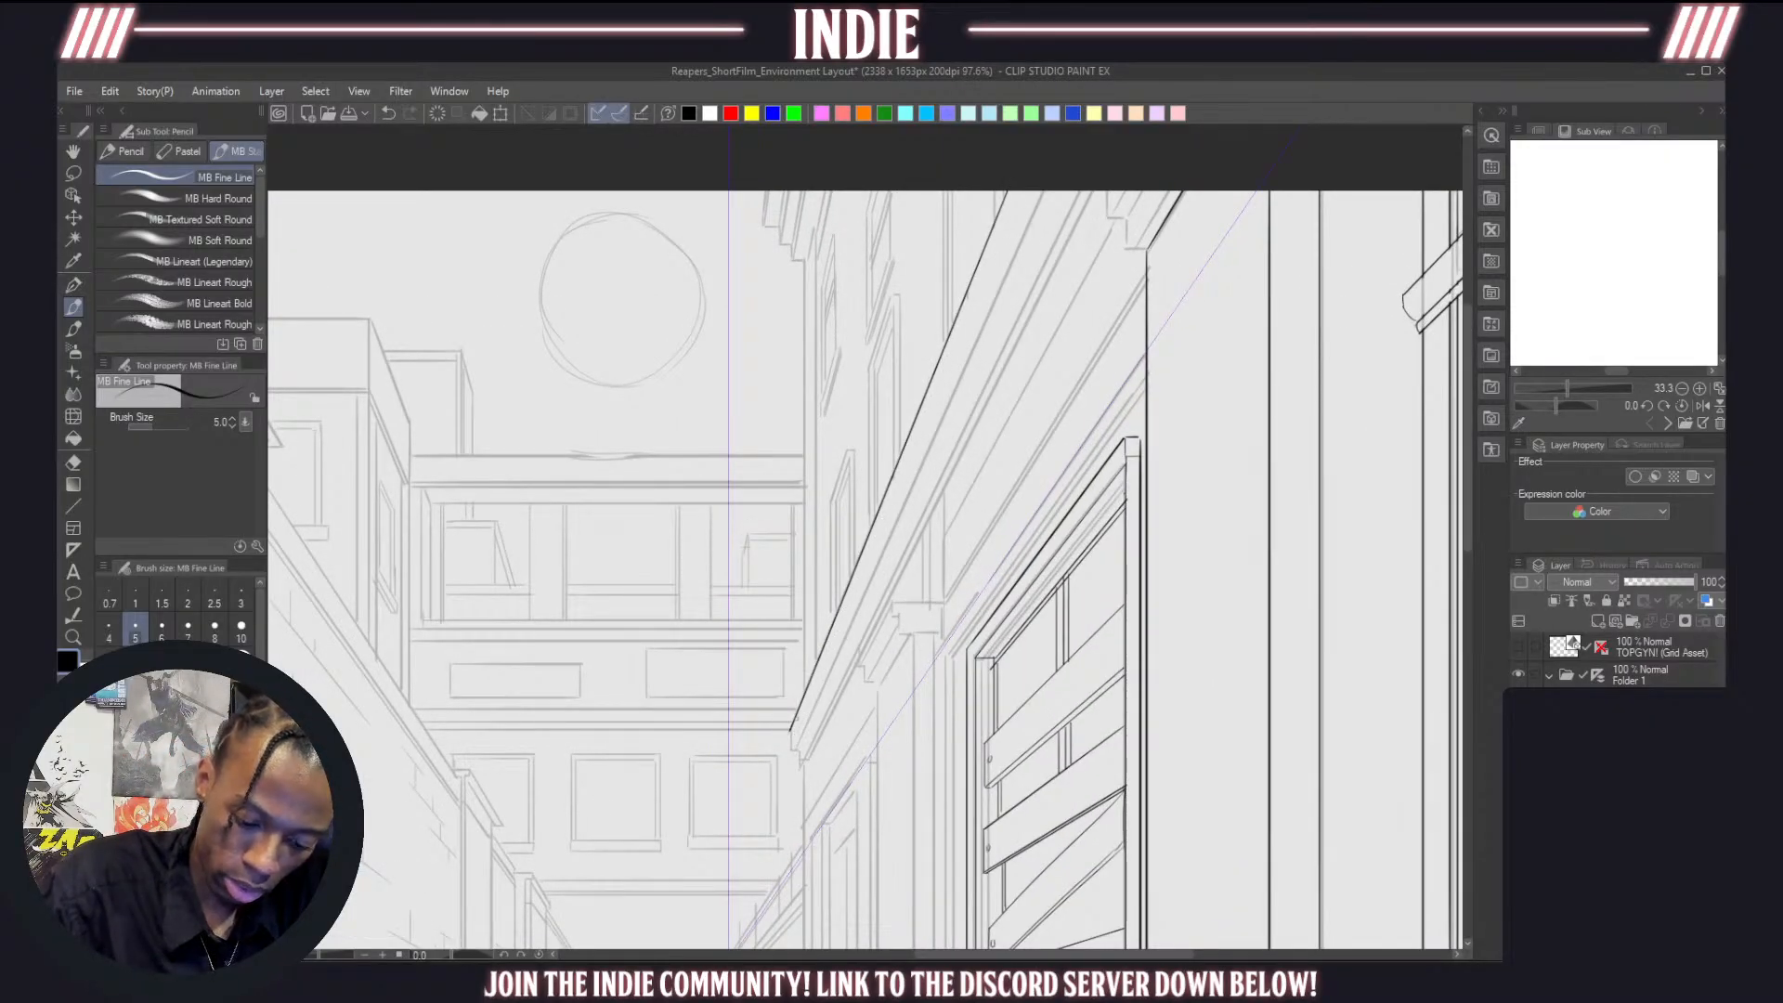
pyautogui.scroll(4, 654, 613)
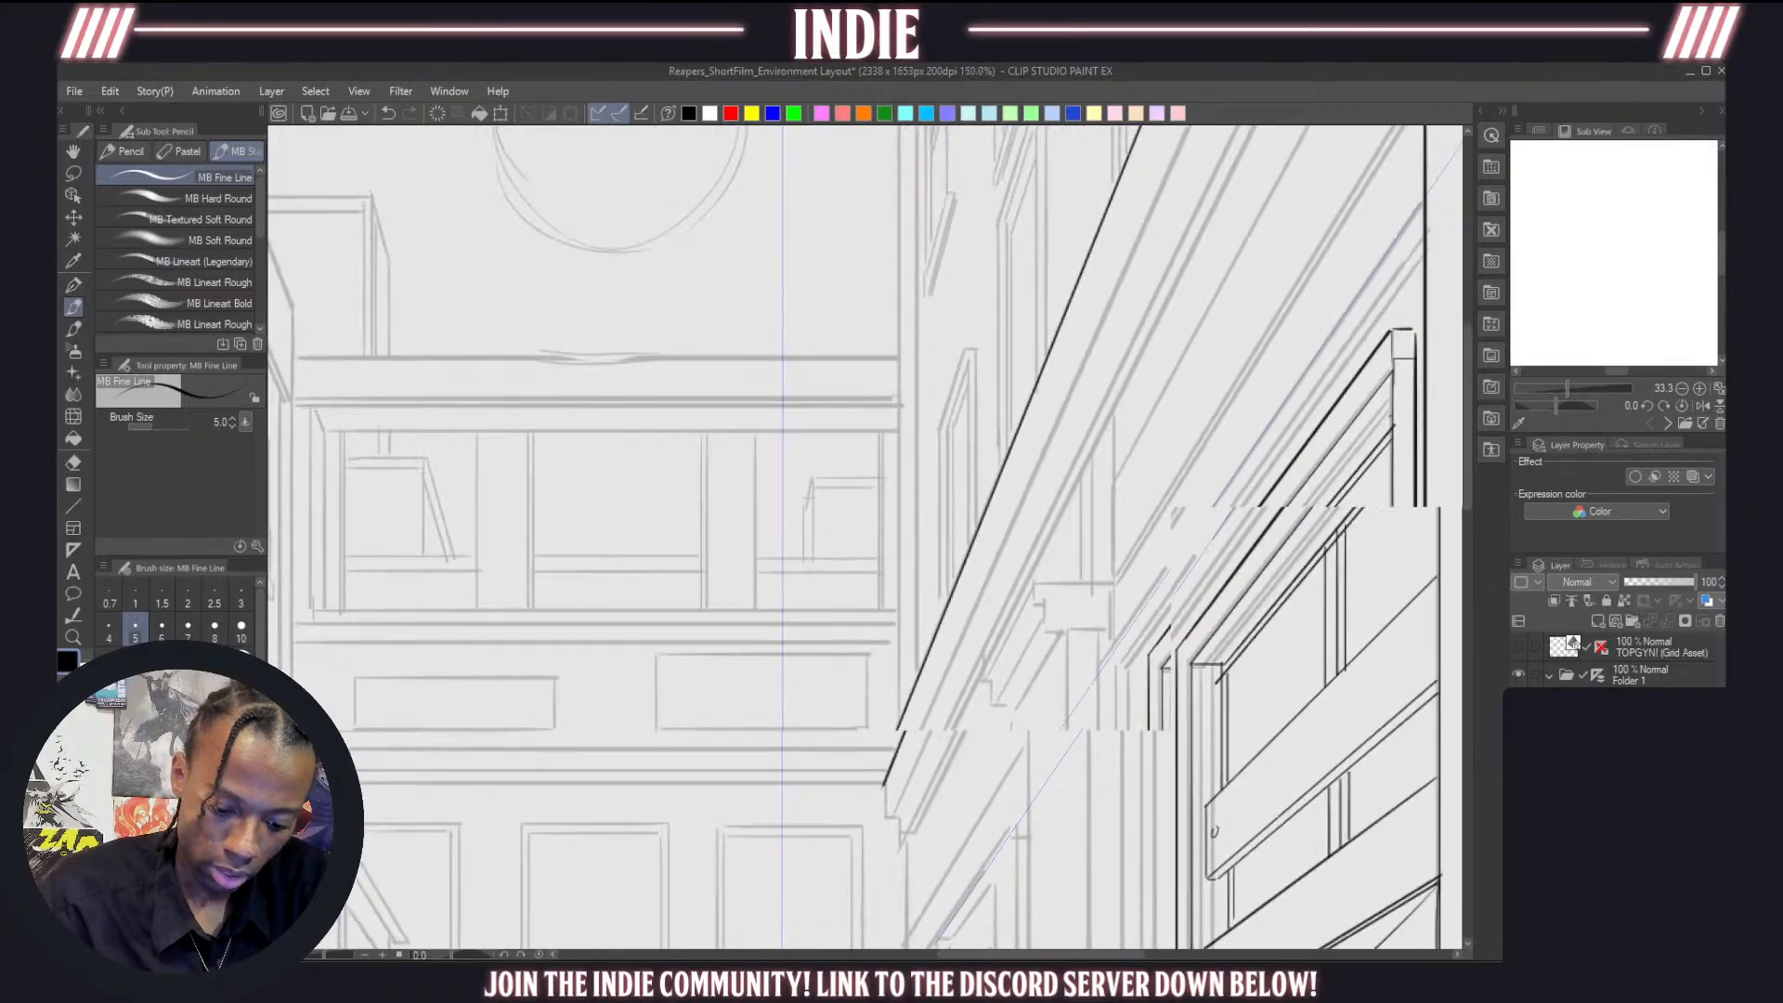
# Ink the stepped profile at the far end of the right-hand building's ledge and its long receding lower edge
pyautogui.scroll(1, 901, 868)
pyautogui.moveTo(876, 751)
pyautogui.mouseDown()
pyautogui.moveTo(897, 816)
pyautogui.moveTo(919, 816)
pyautogui.mouseUp()
pyautogui.hotkey('ctrl', 'z')
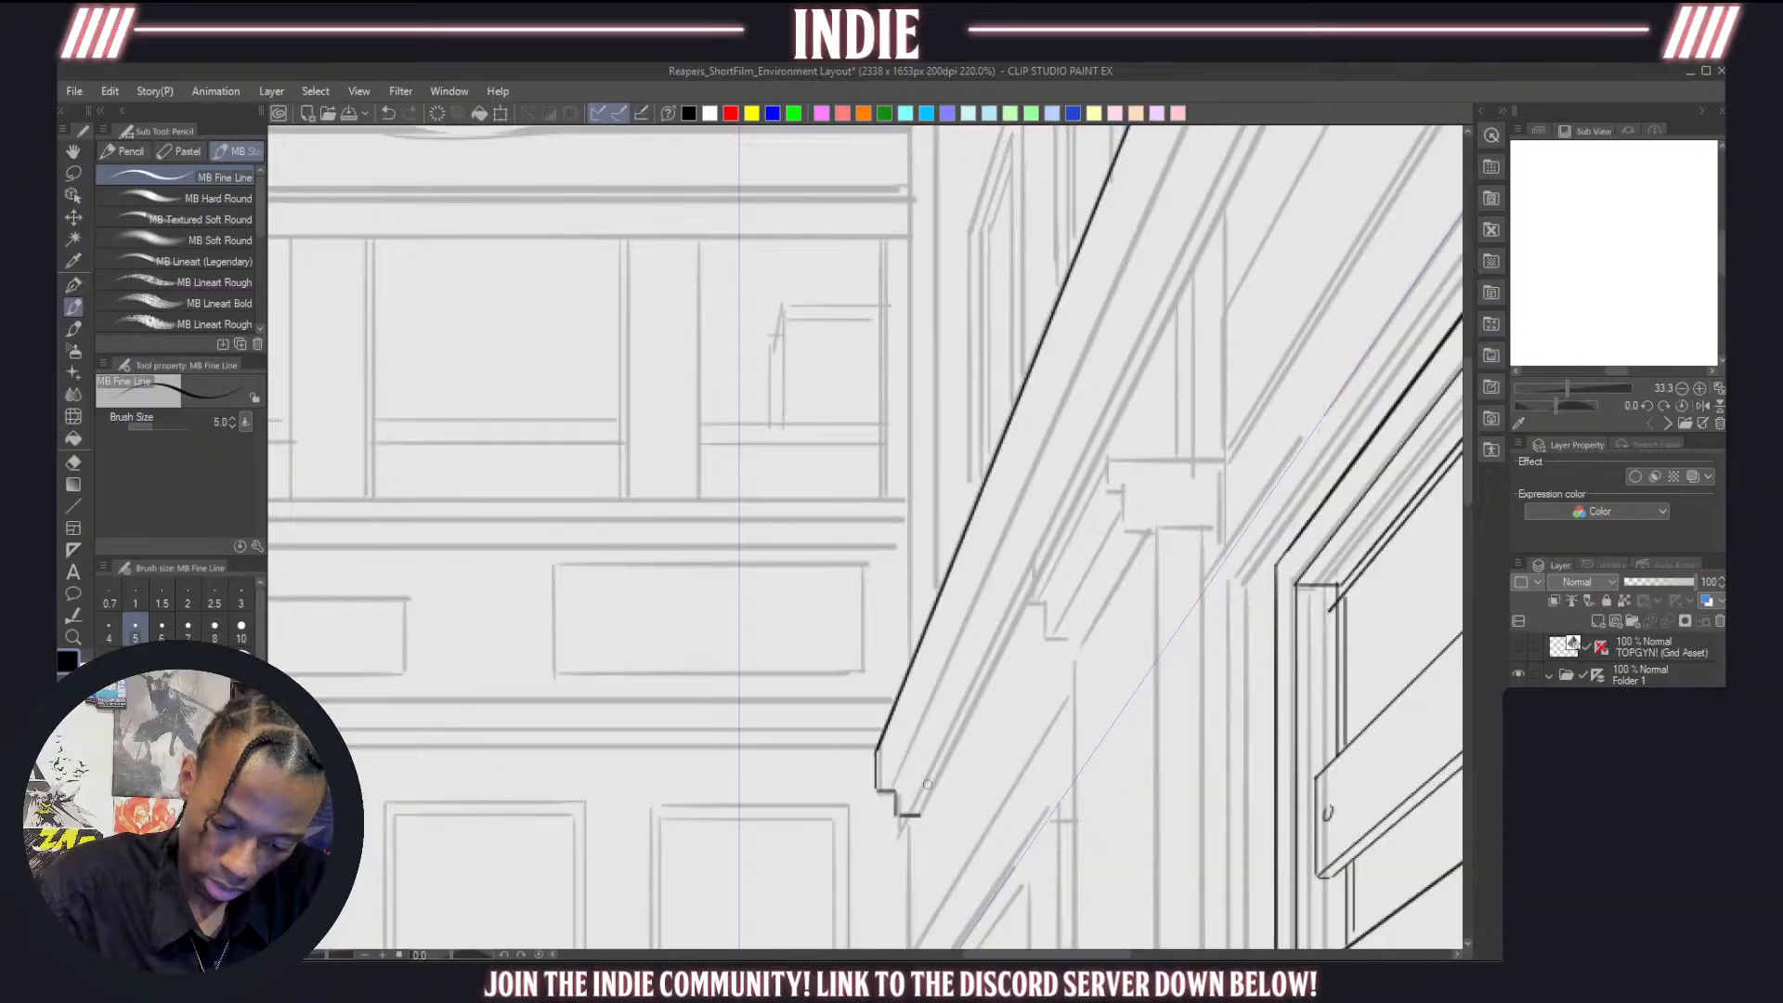
pyautogui.scroll(-5, 927, 783)
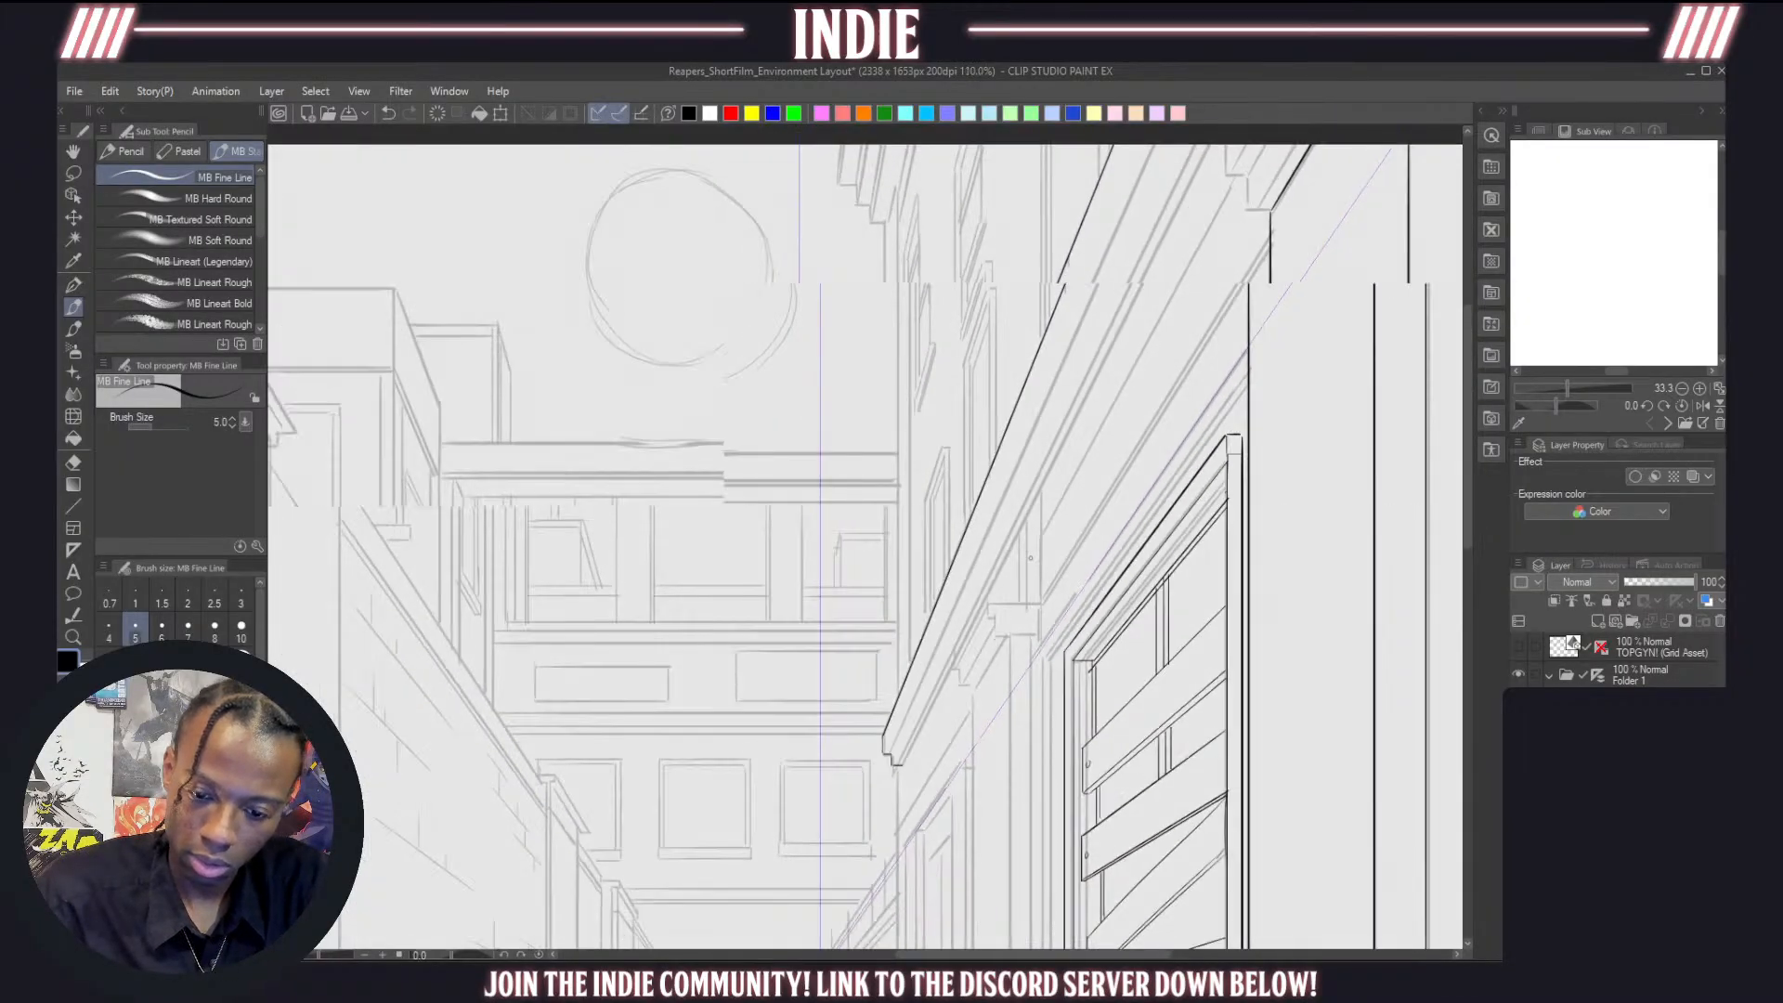
pyautogui.moveTo(876, 807); pyautogui.dragTo(1218, 134)
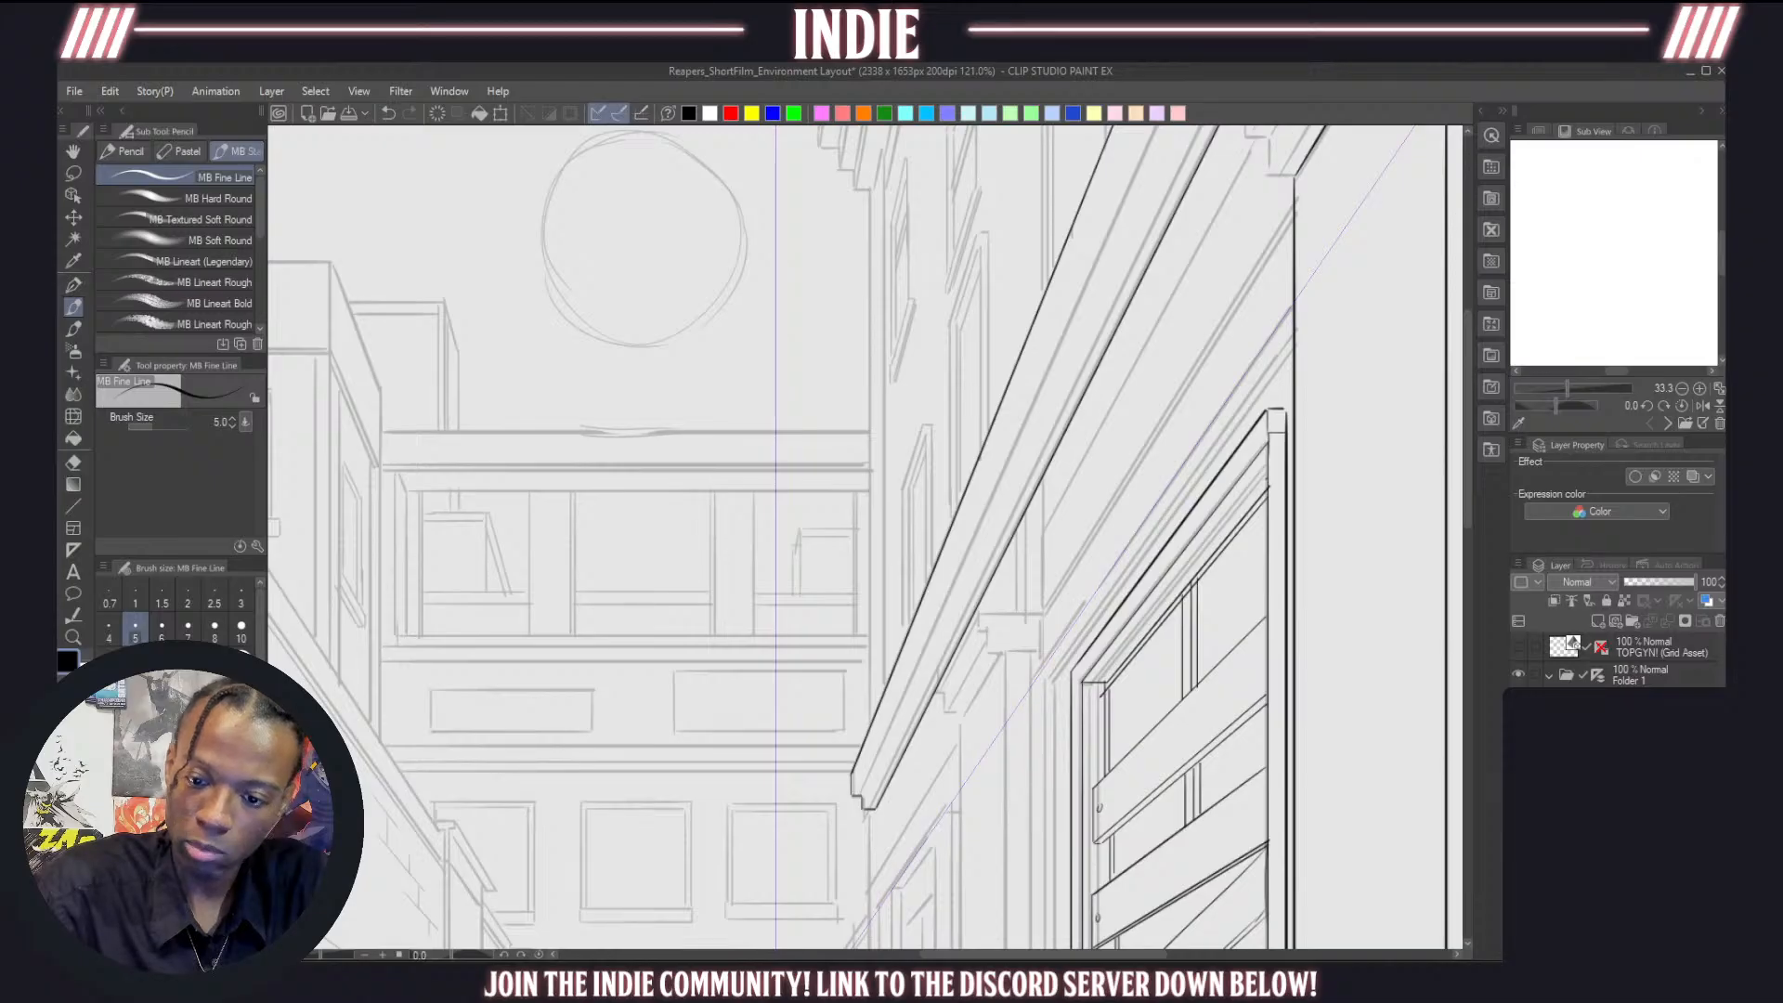
# Ink parallel receding molding lines between the ledge's upper and lower edges, following the perspective ruler
pyautogui.scroll(-2, 1094, 398)
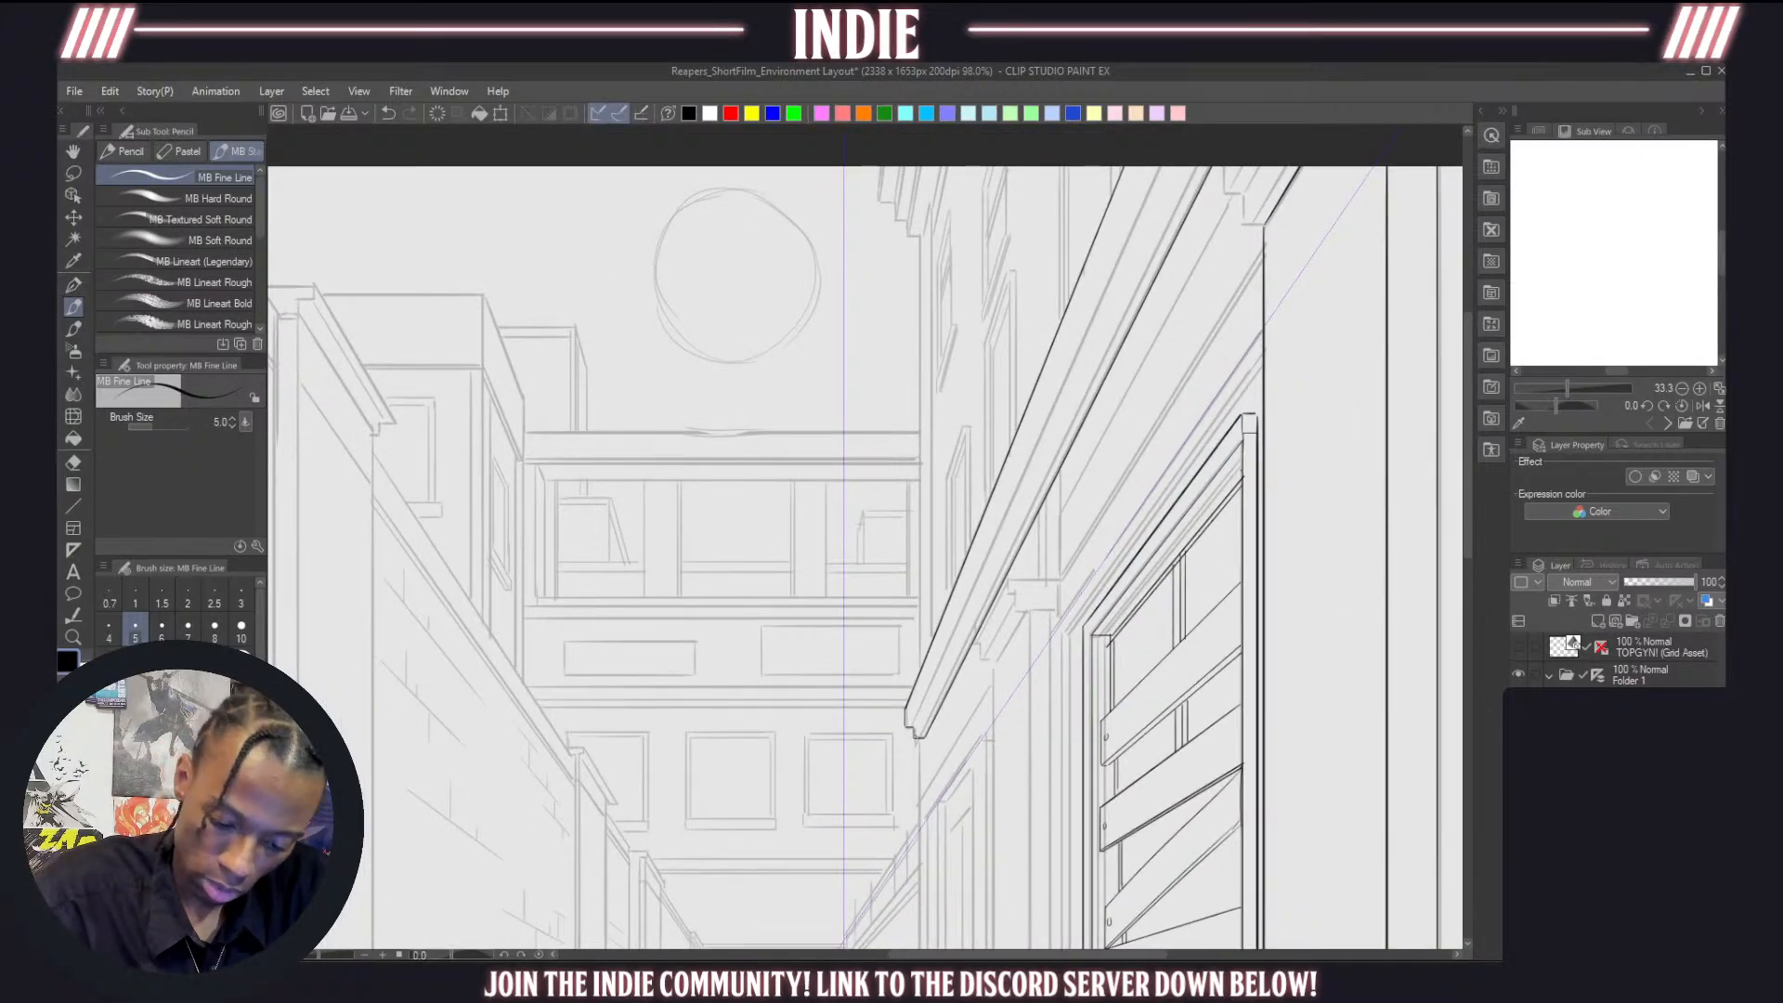
pyautogui.moveTo(918, 732); pyautogui.dragTo(1182, 166)
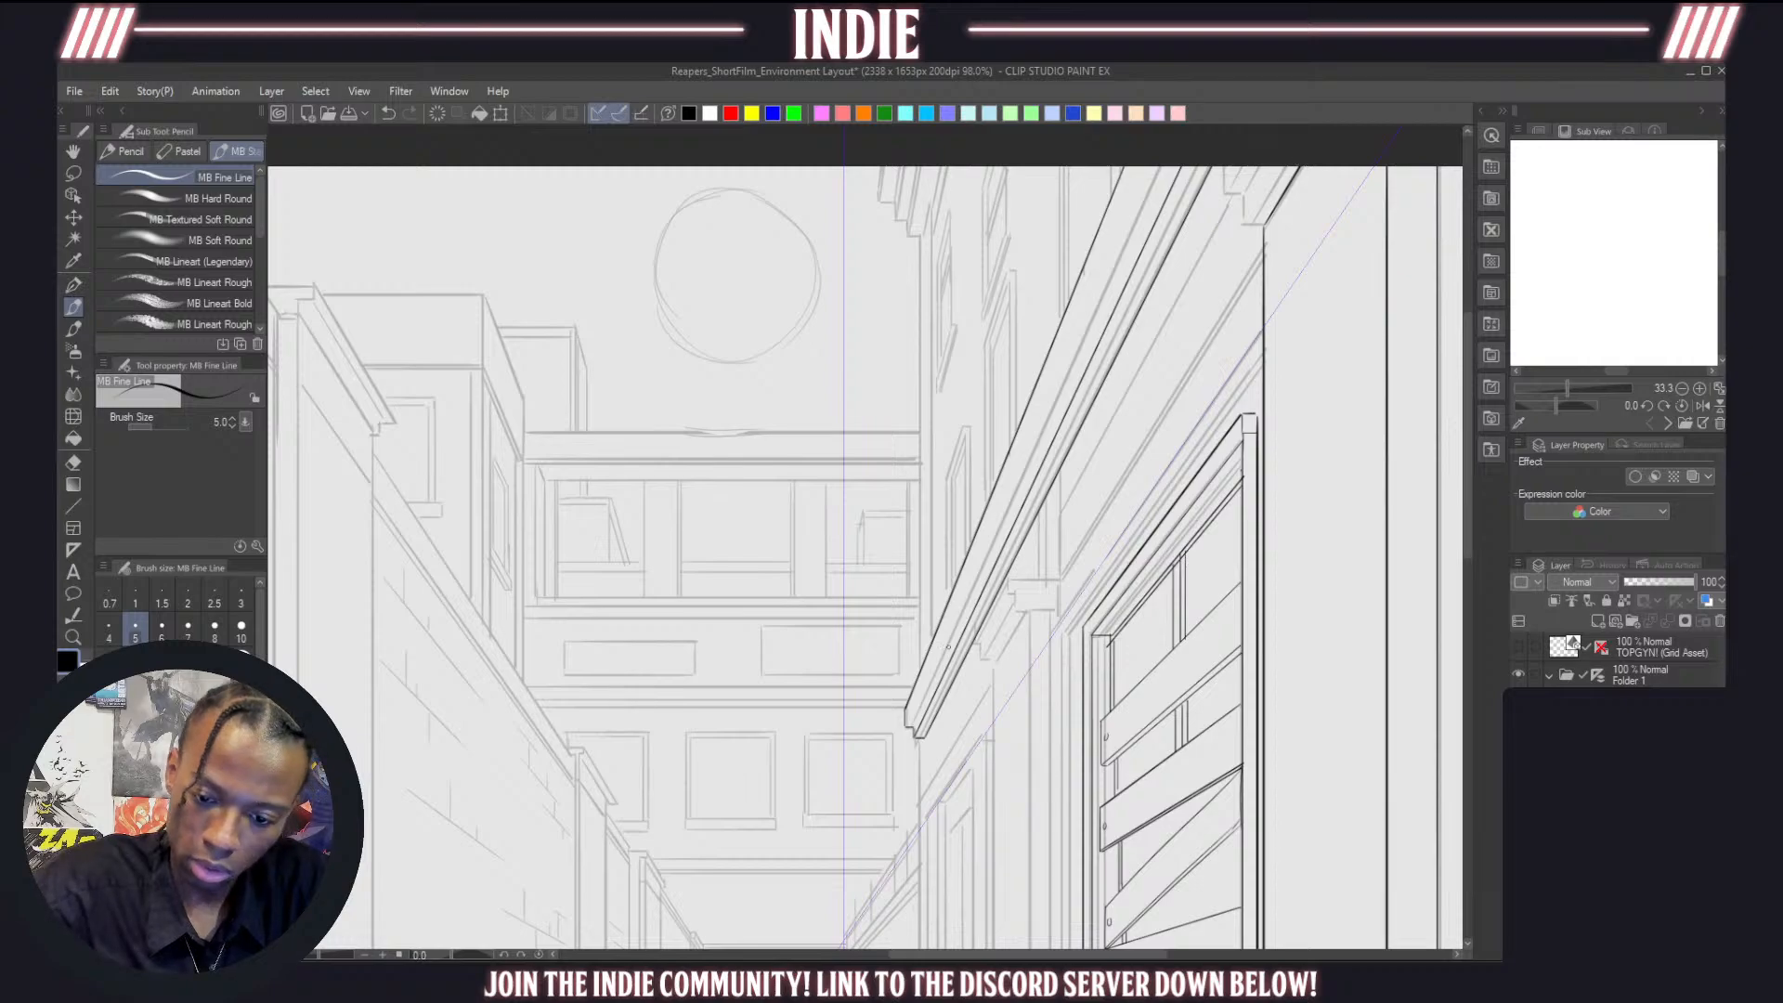
pyautogui.moveTo(914, 727); pyautogui.dragTo(1171, 165)
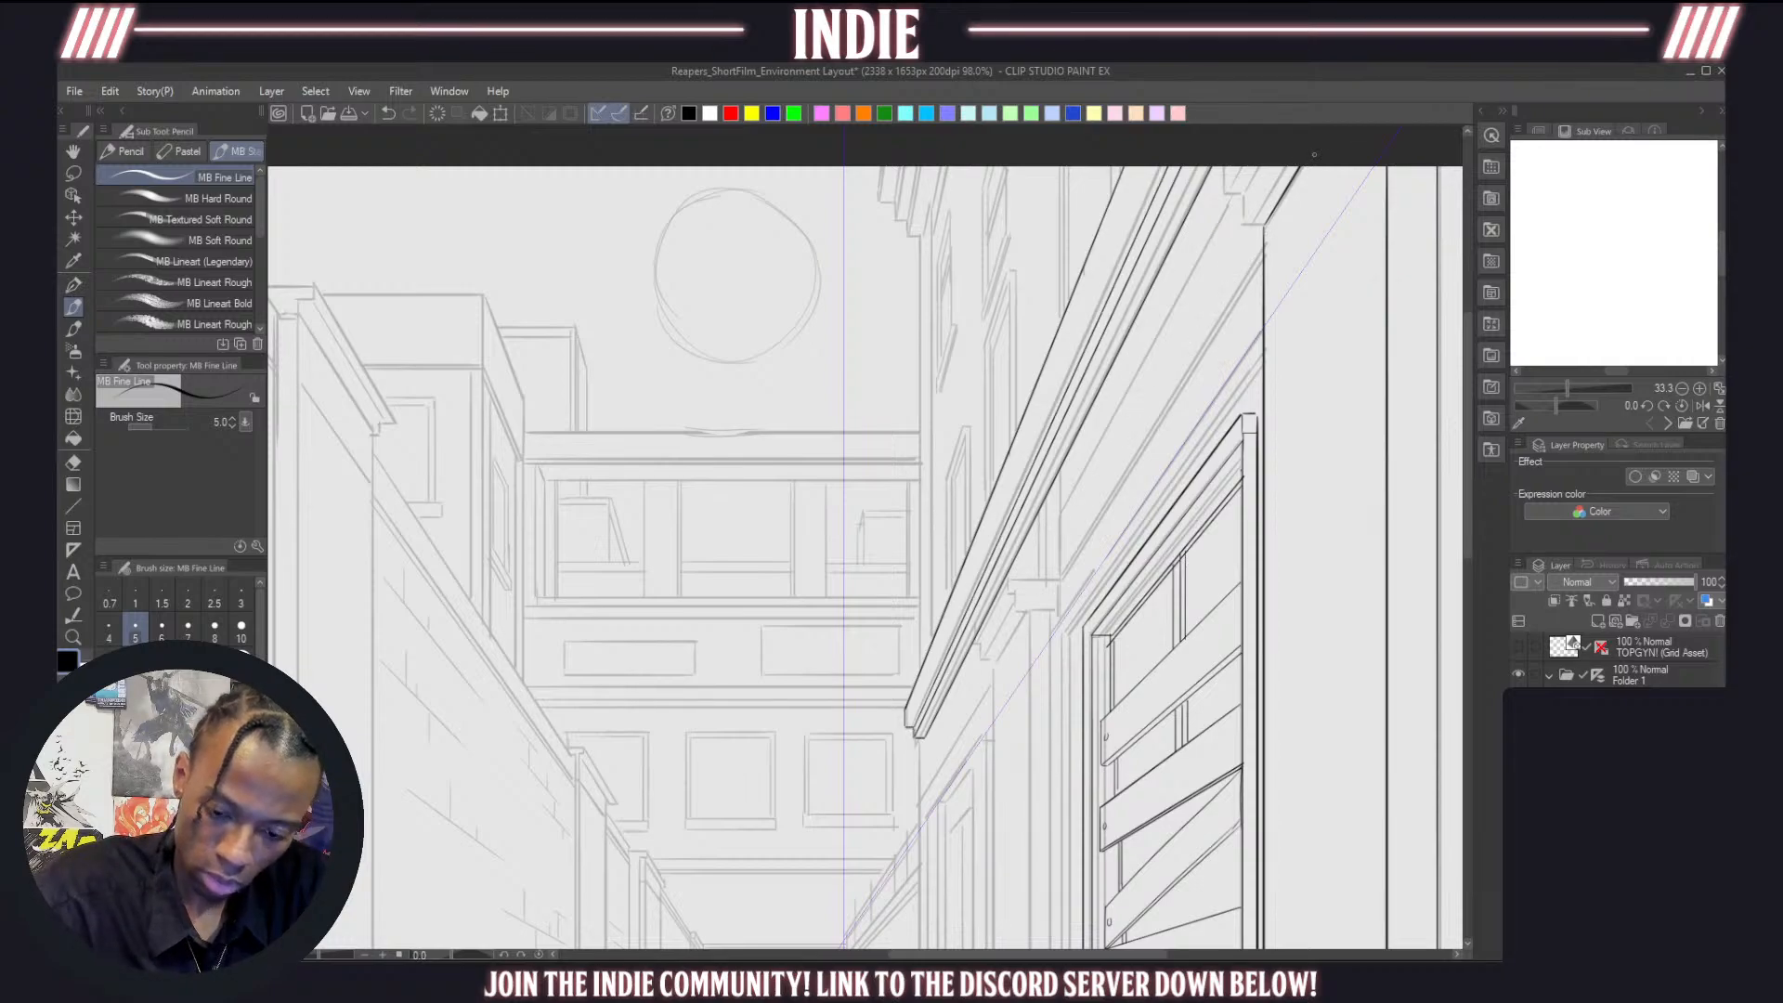
pyautogui.moveTo(914, 731); pyautogui.dragTo(1140, 165)
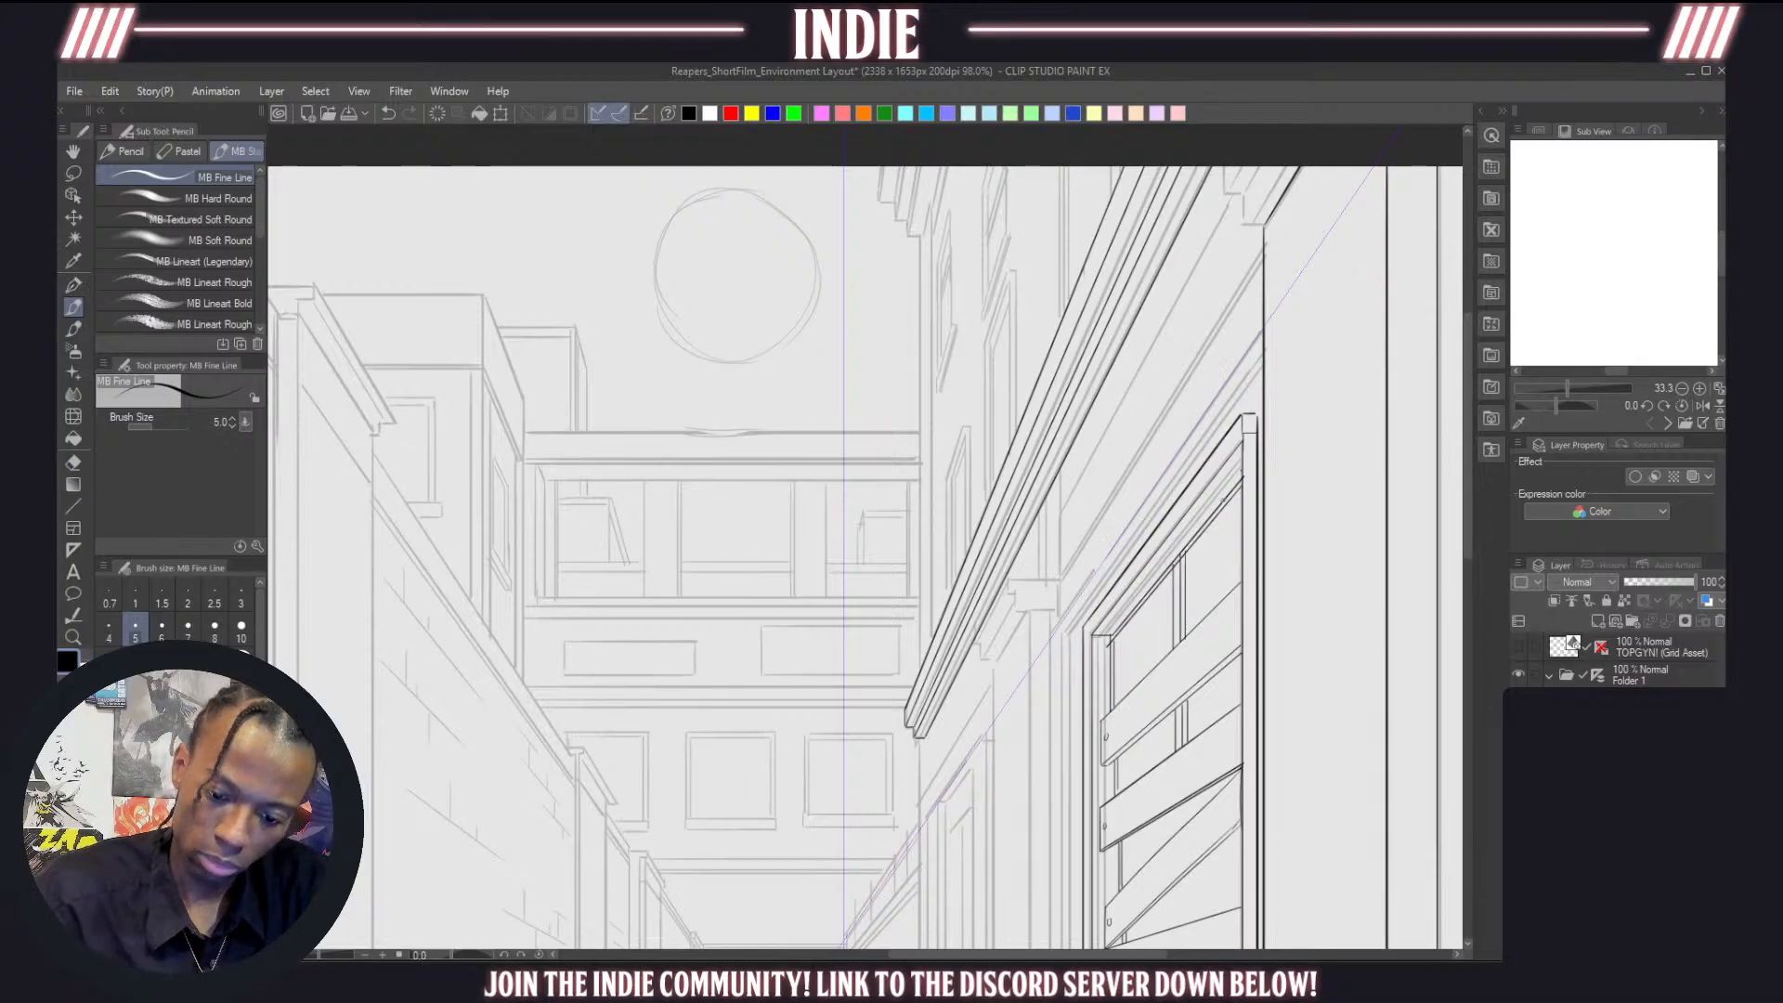
# Show the rough alley sketch beneath the line art again and examine the inked ledge and the pillar below it
pyautogui.moveTo(1034, 504); pyautogui.dragTo(1094, 554)
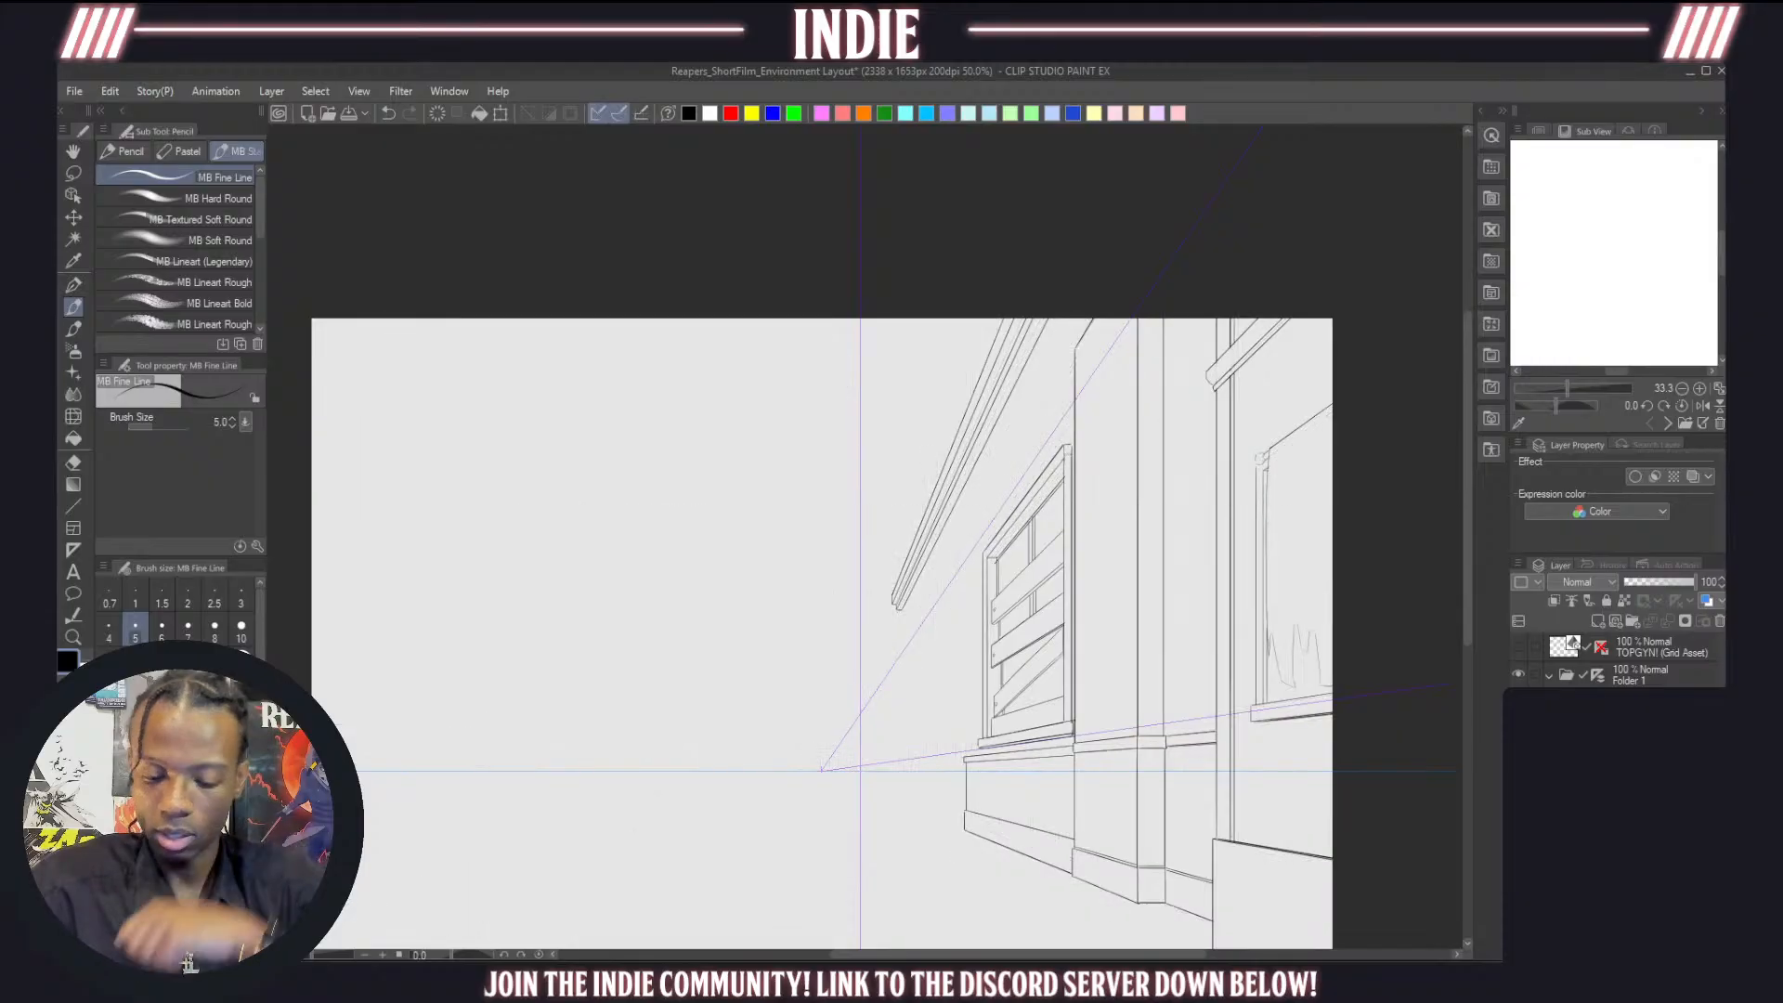
pyautogui.click(1519, 732)
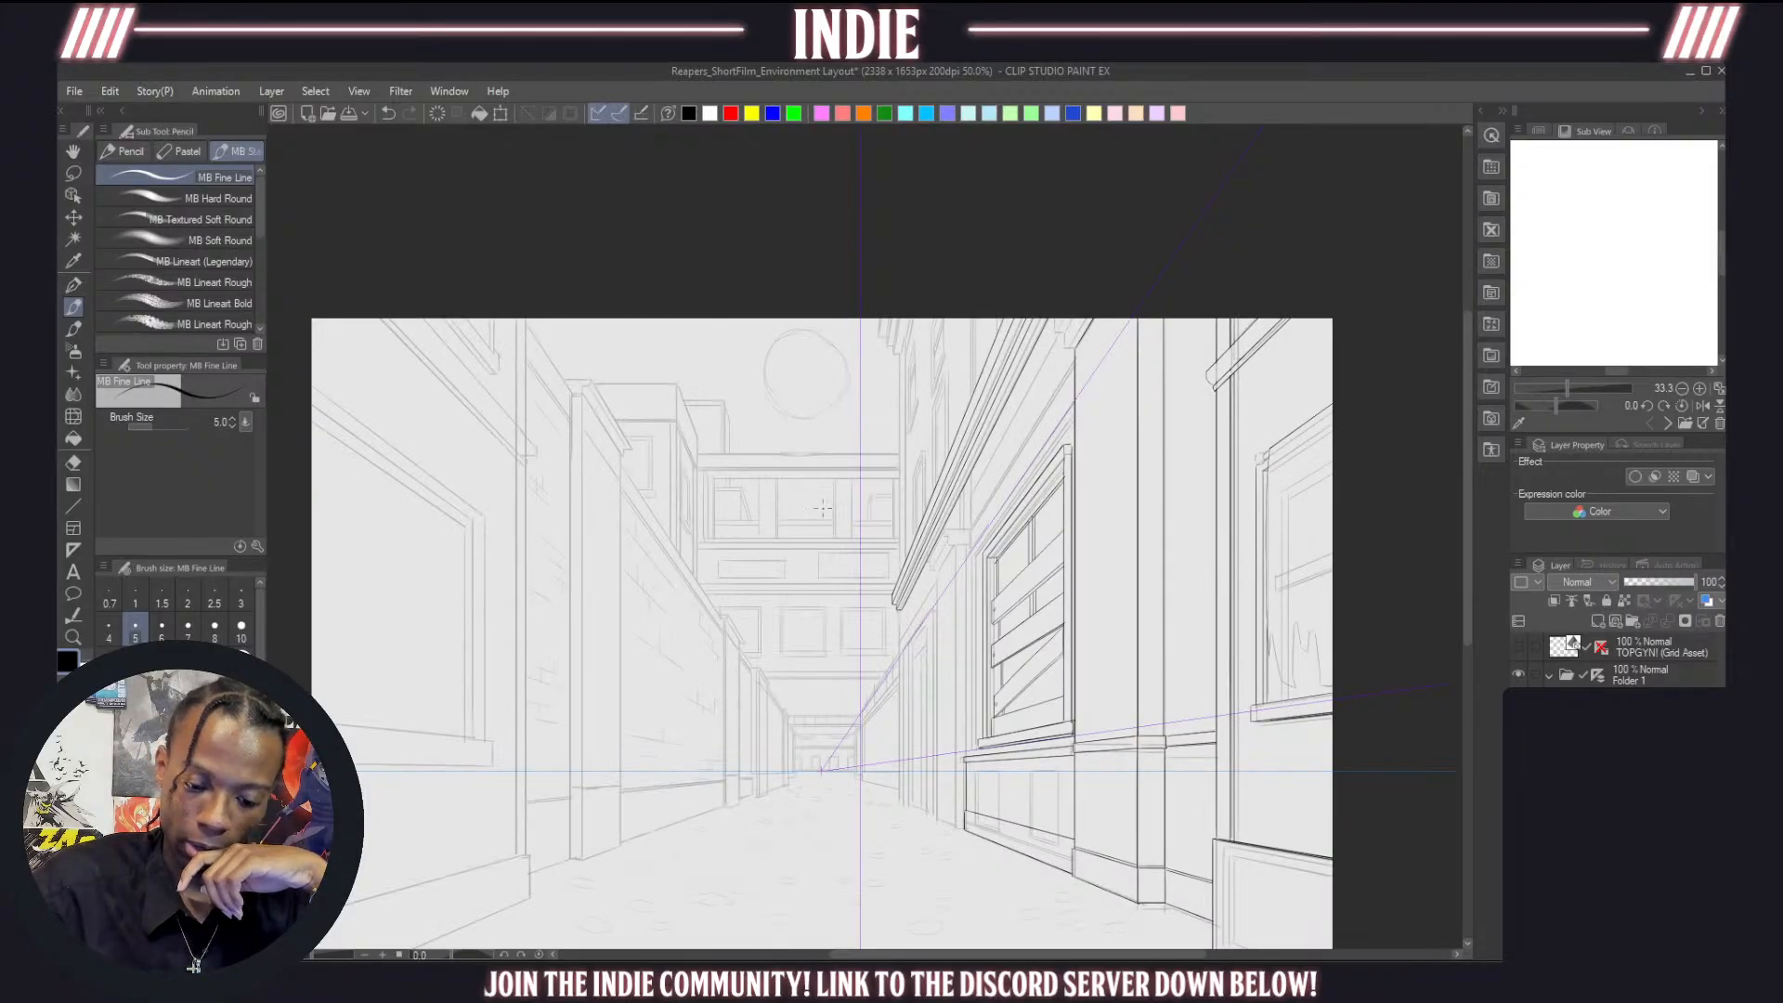
pyautogui.scroll(2, 890, 624)
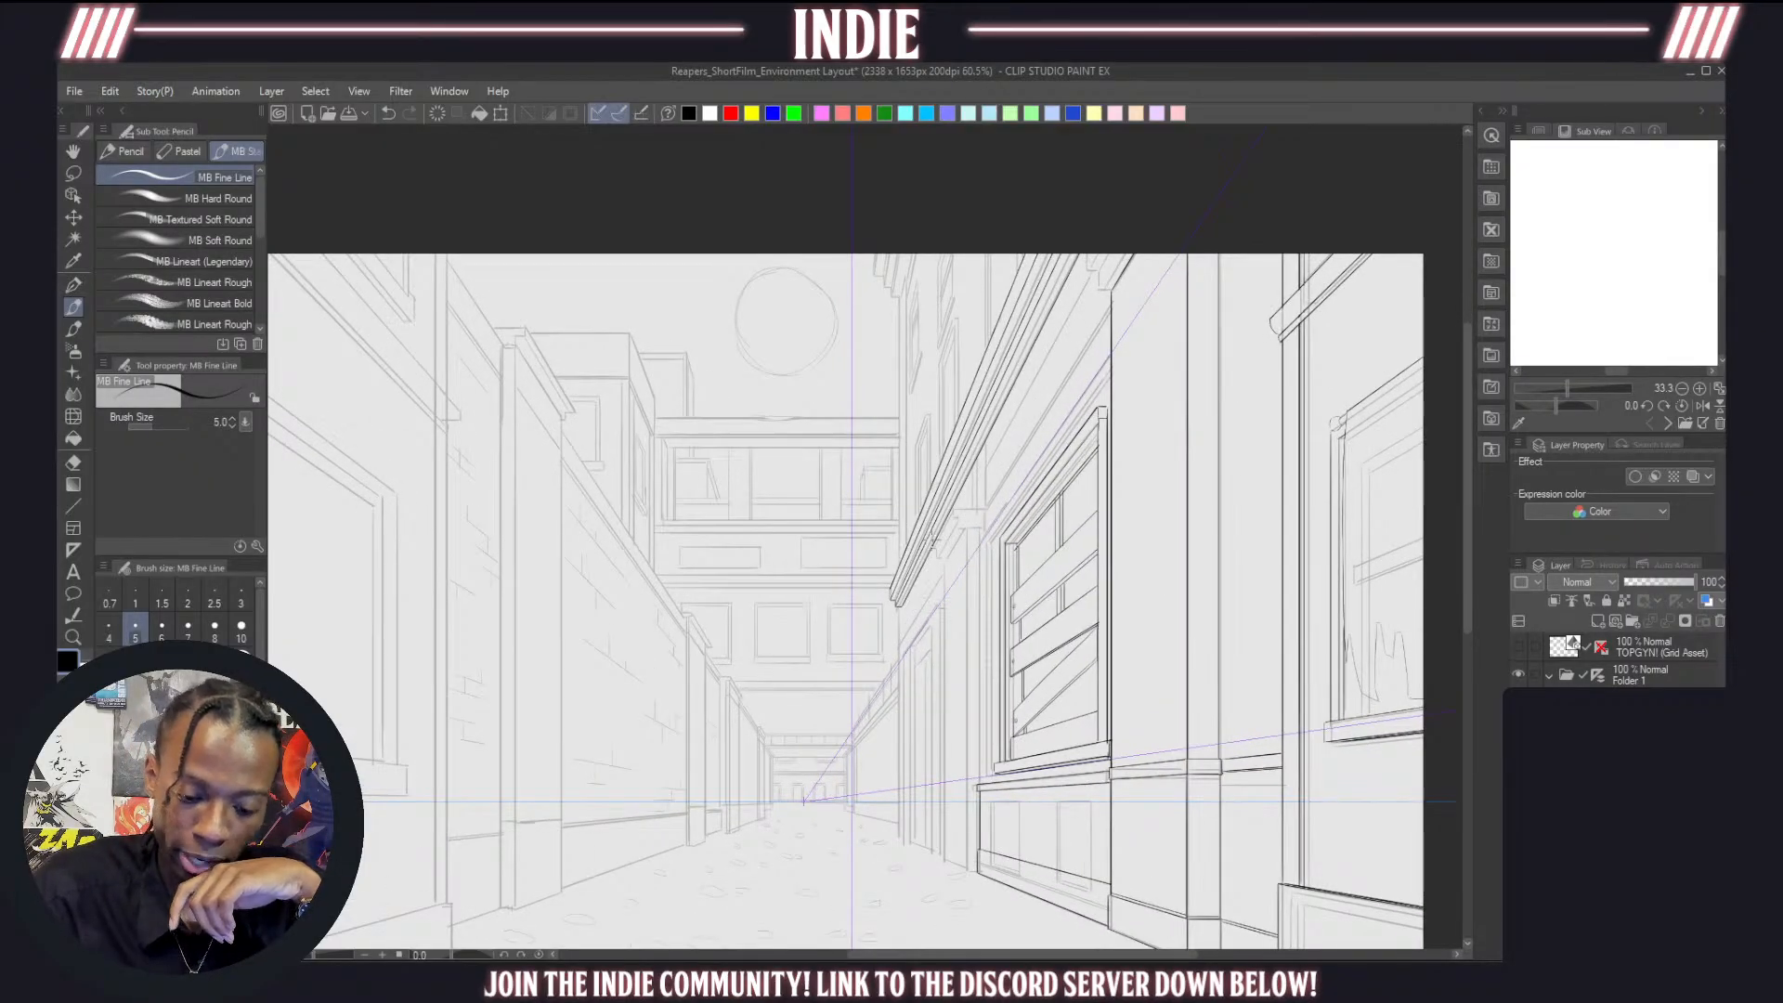
pyautogui.scroll(1, 932, 481)
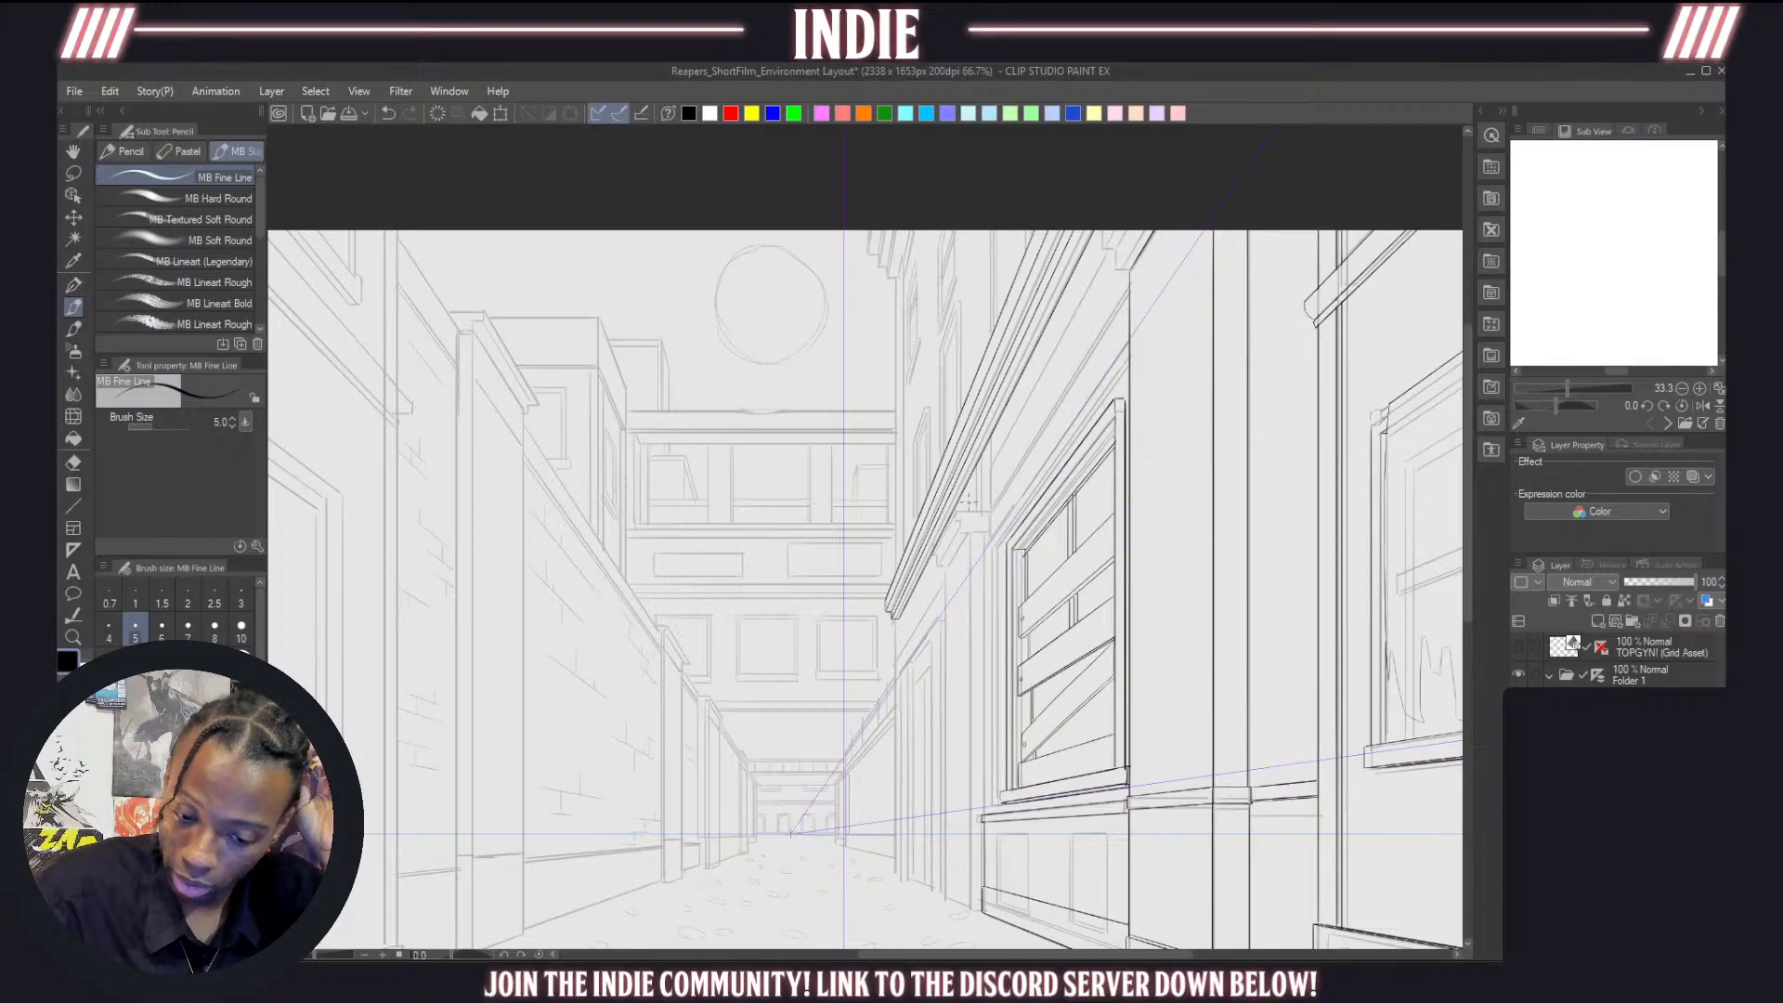
pyautogui.scroll(-2, 971, 506)
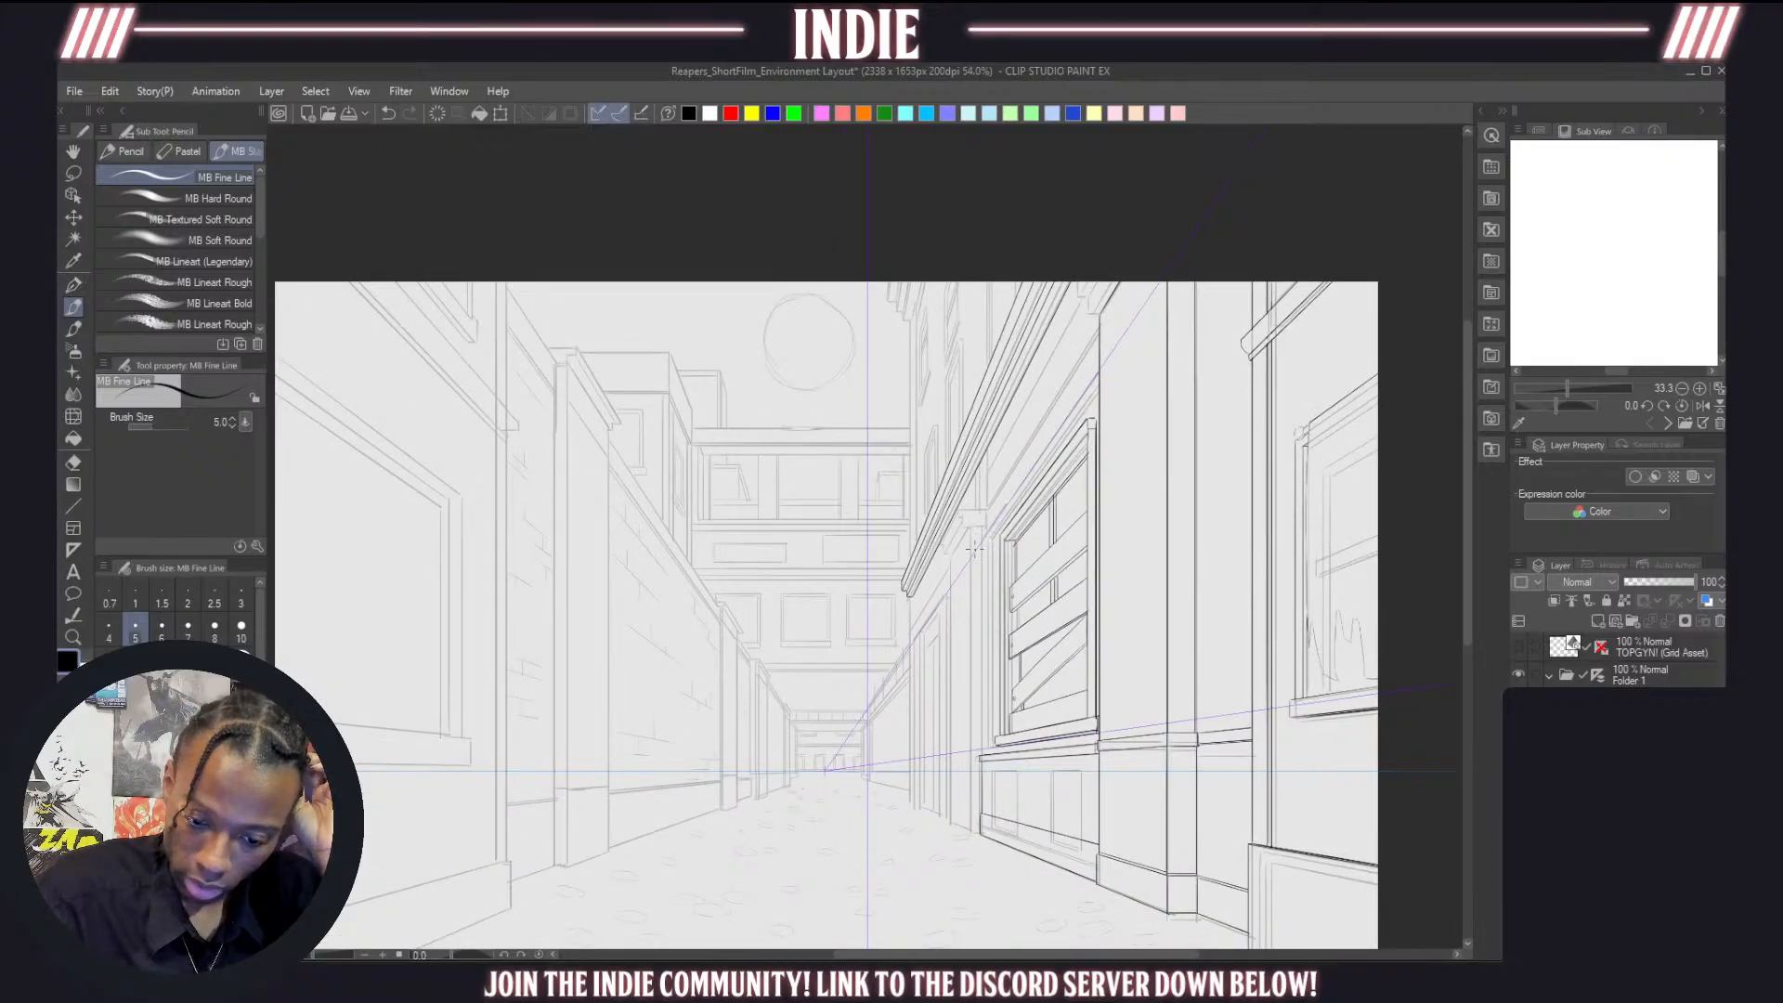
pyautogui.scroll(-1, 1015, 482)
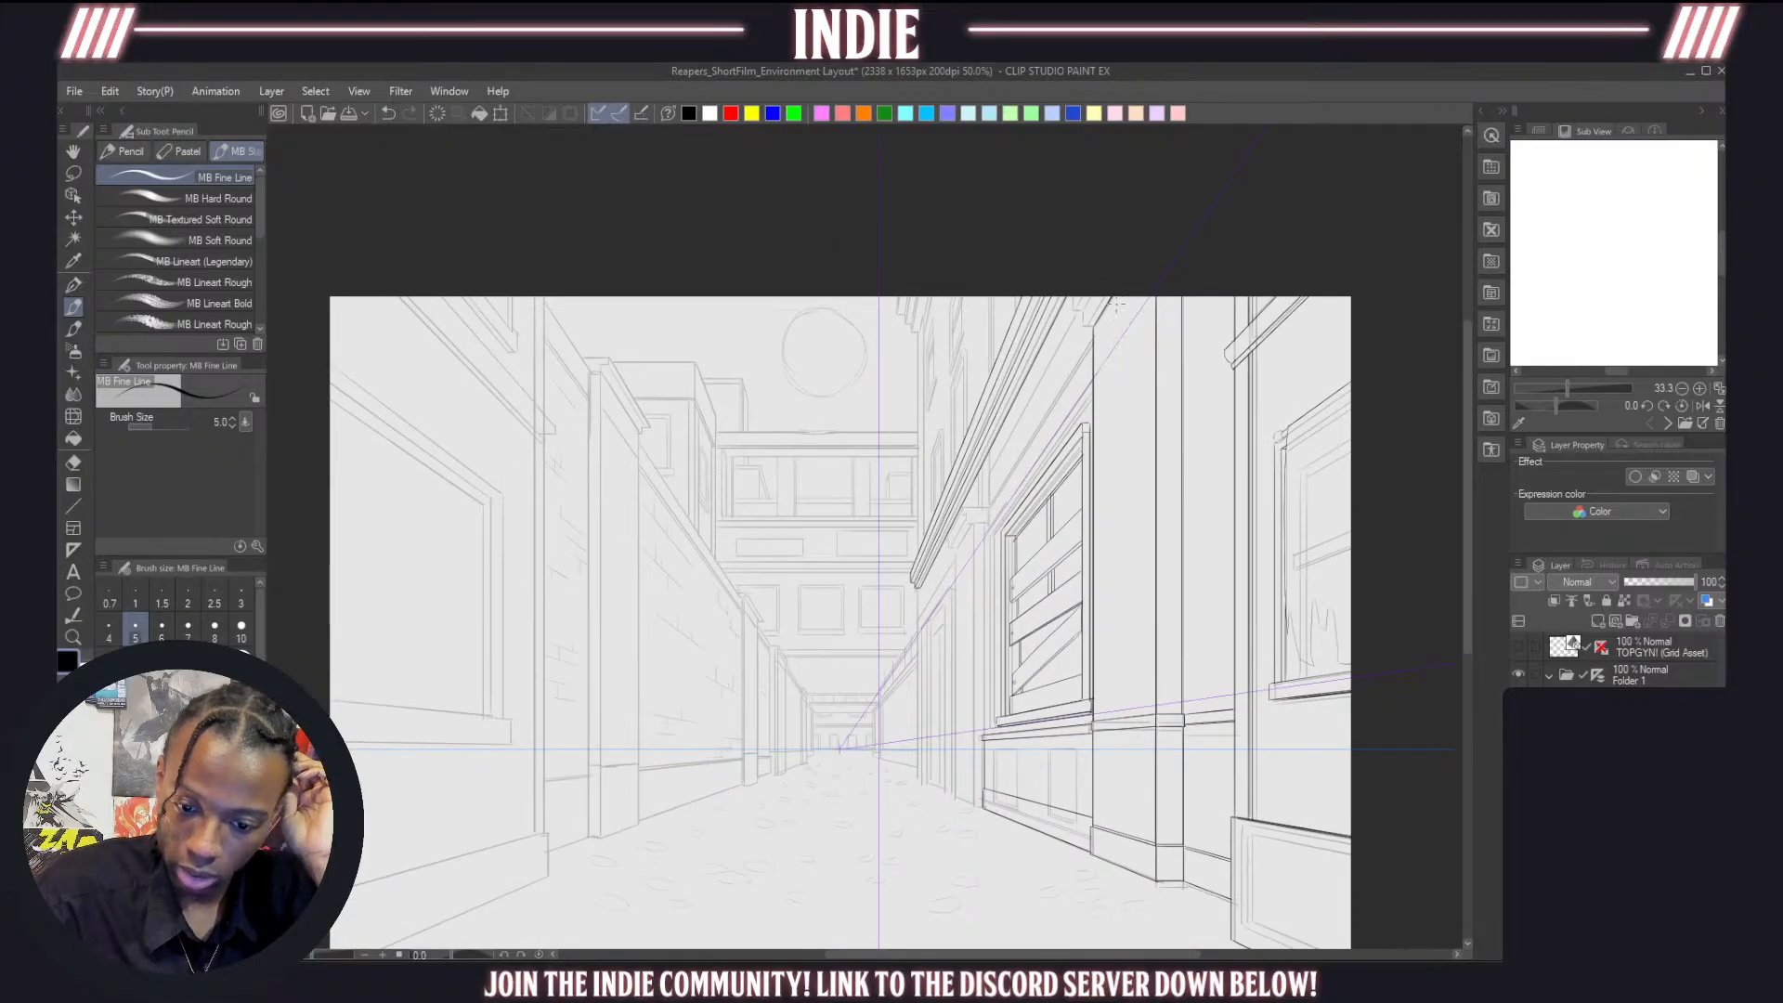
pyautogui.scroll(1, 1111, 278)
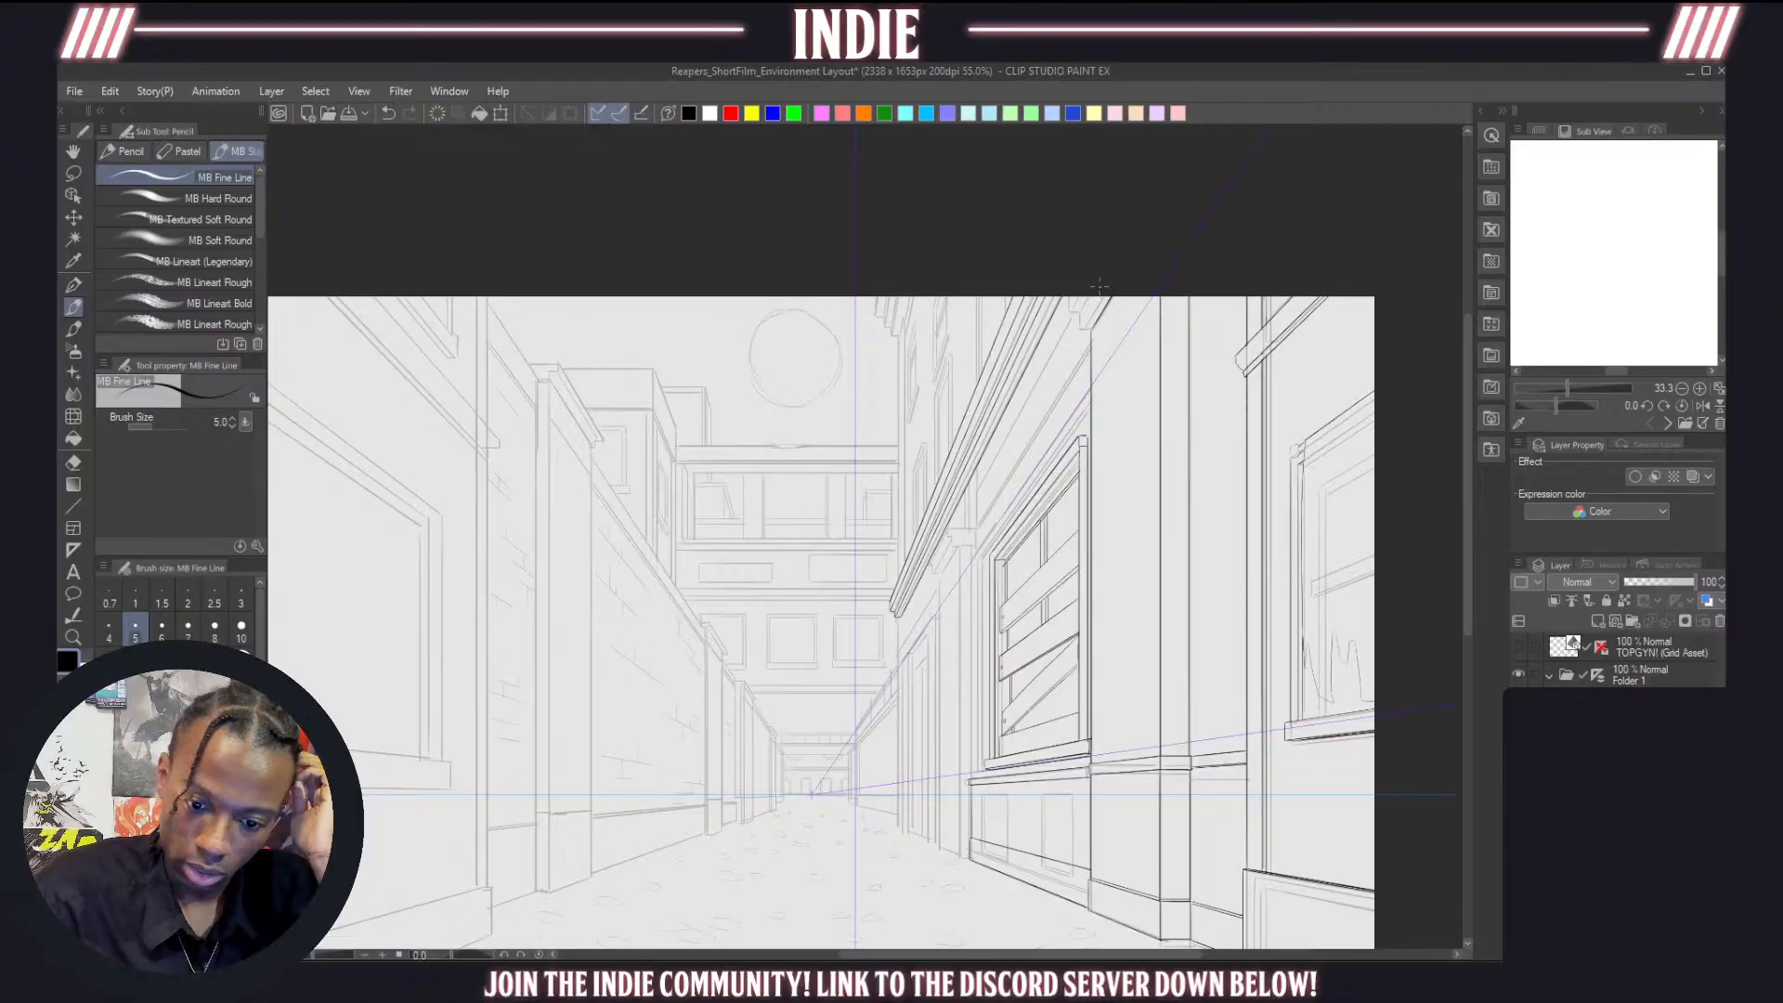
pyautogui.scroll(2, 920, 628)
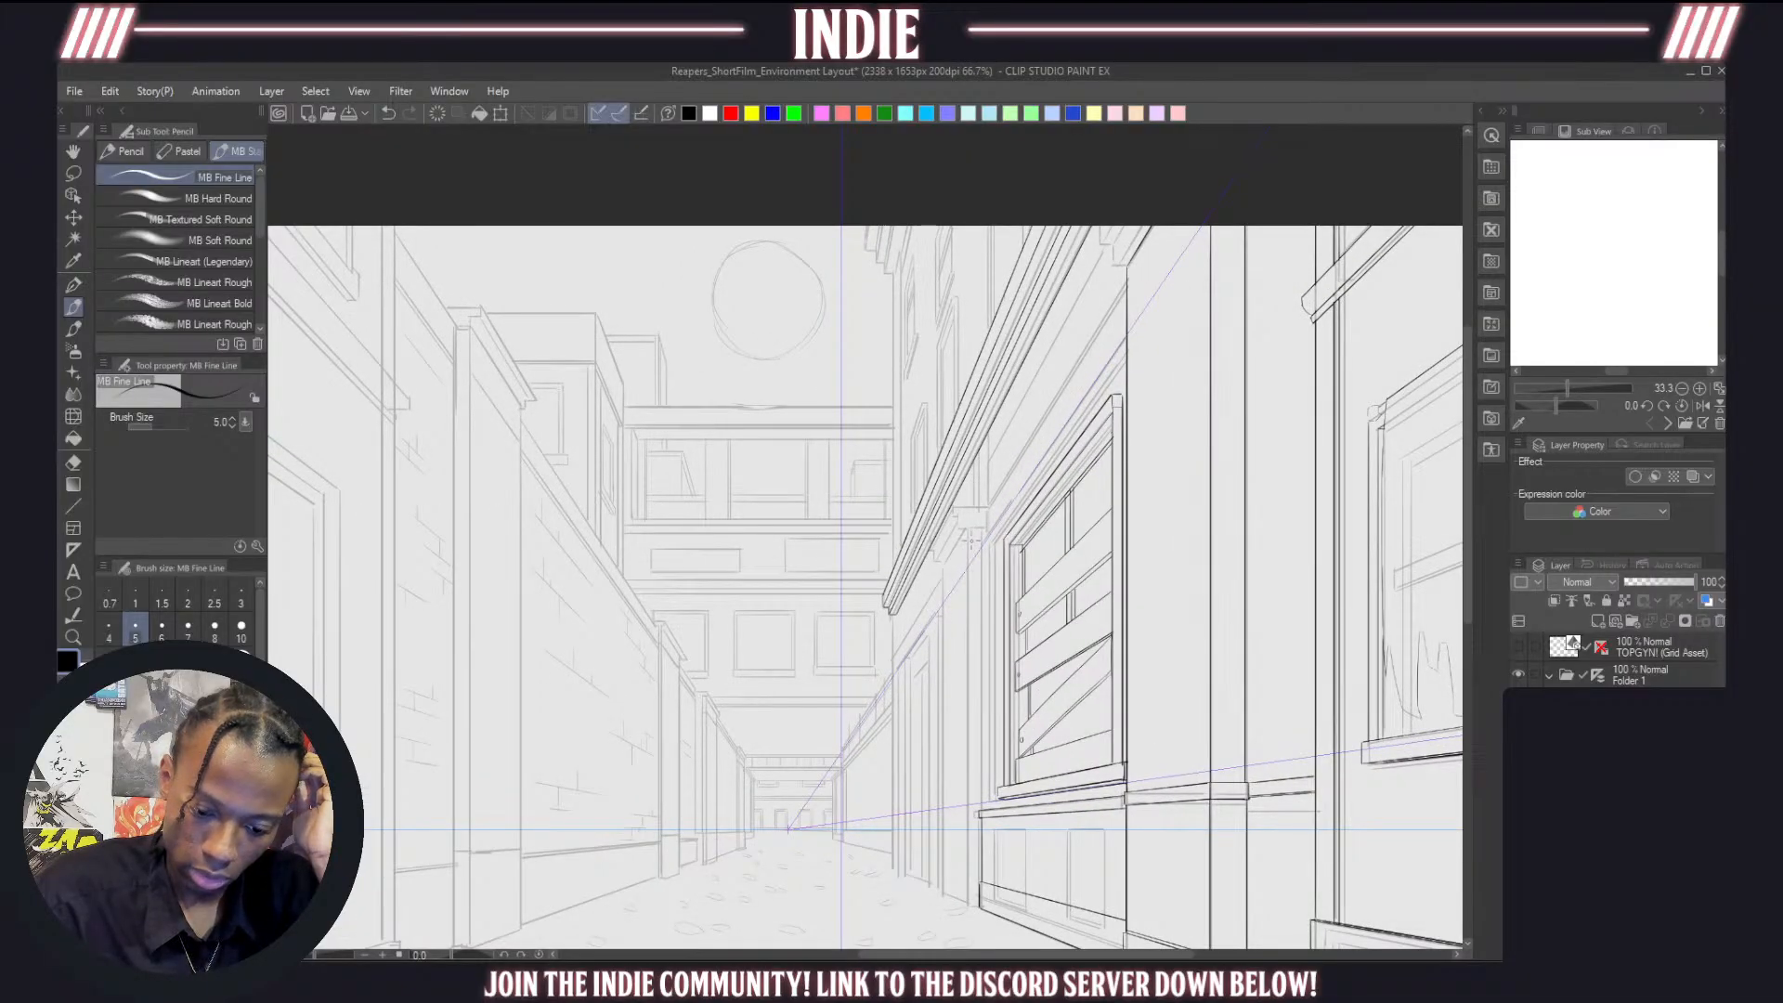
pyautogui.scroll(2, 972, 525)
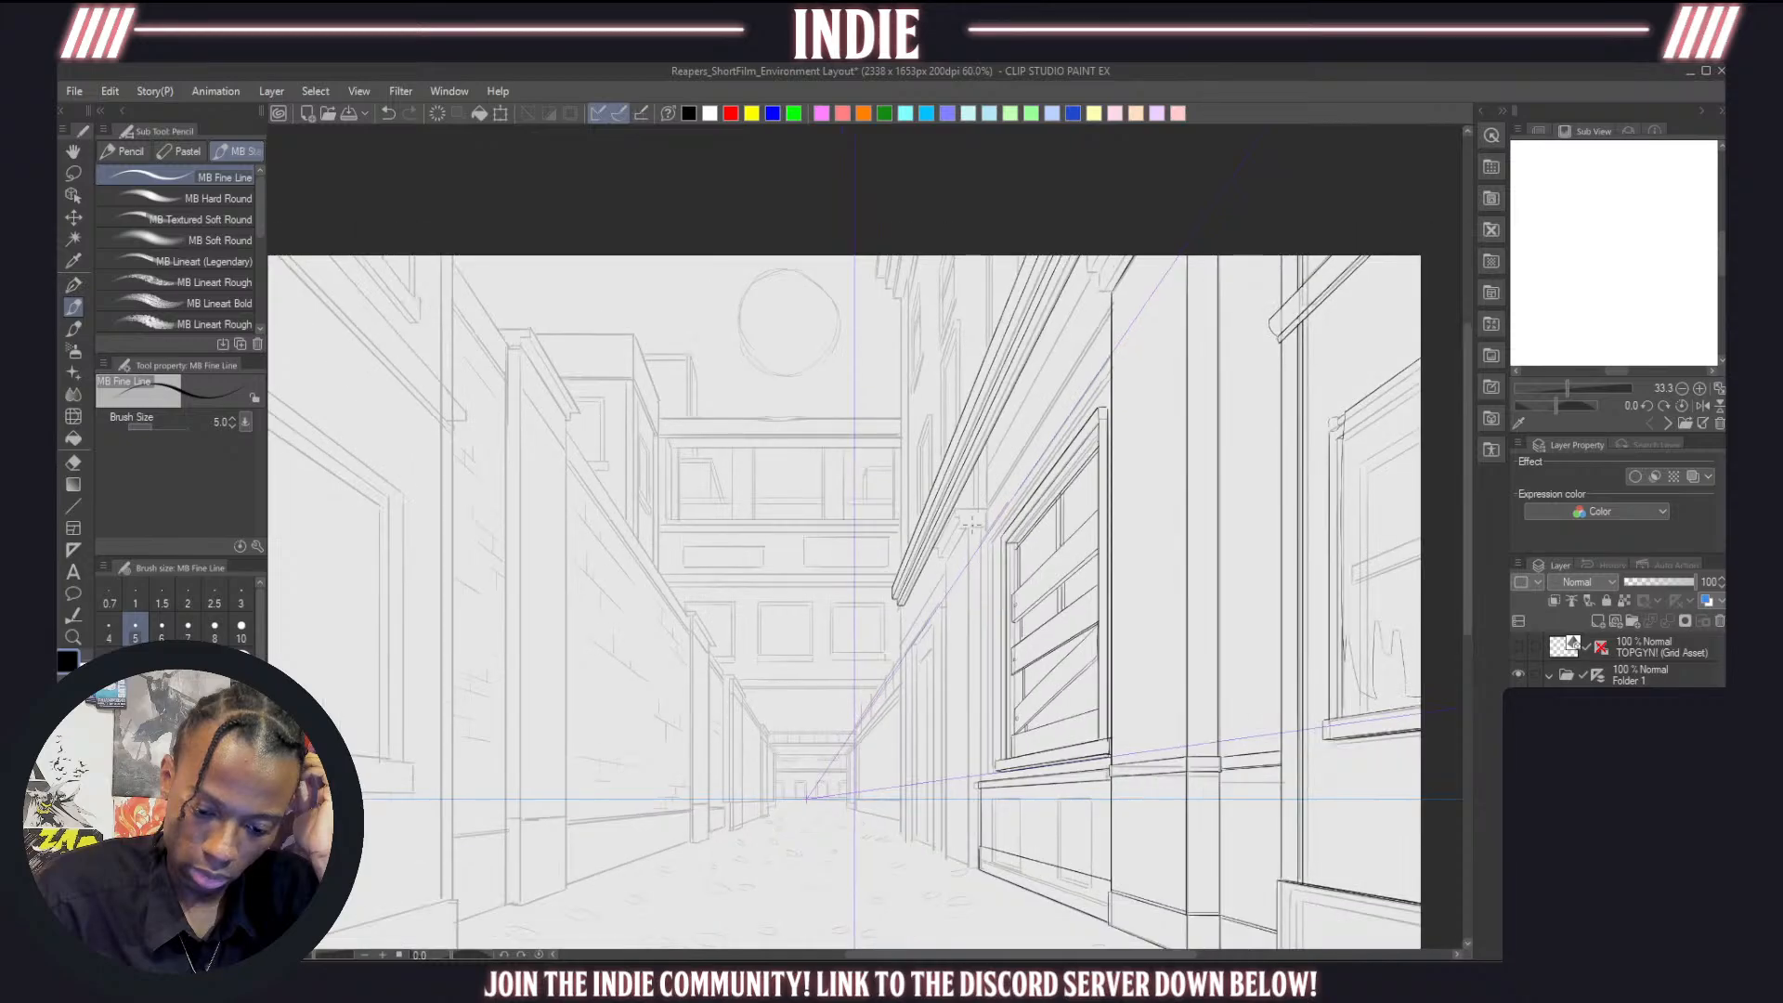
pyautogui.scroll(-3, 960, 567)
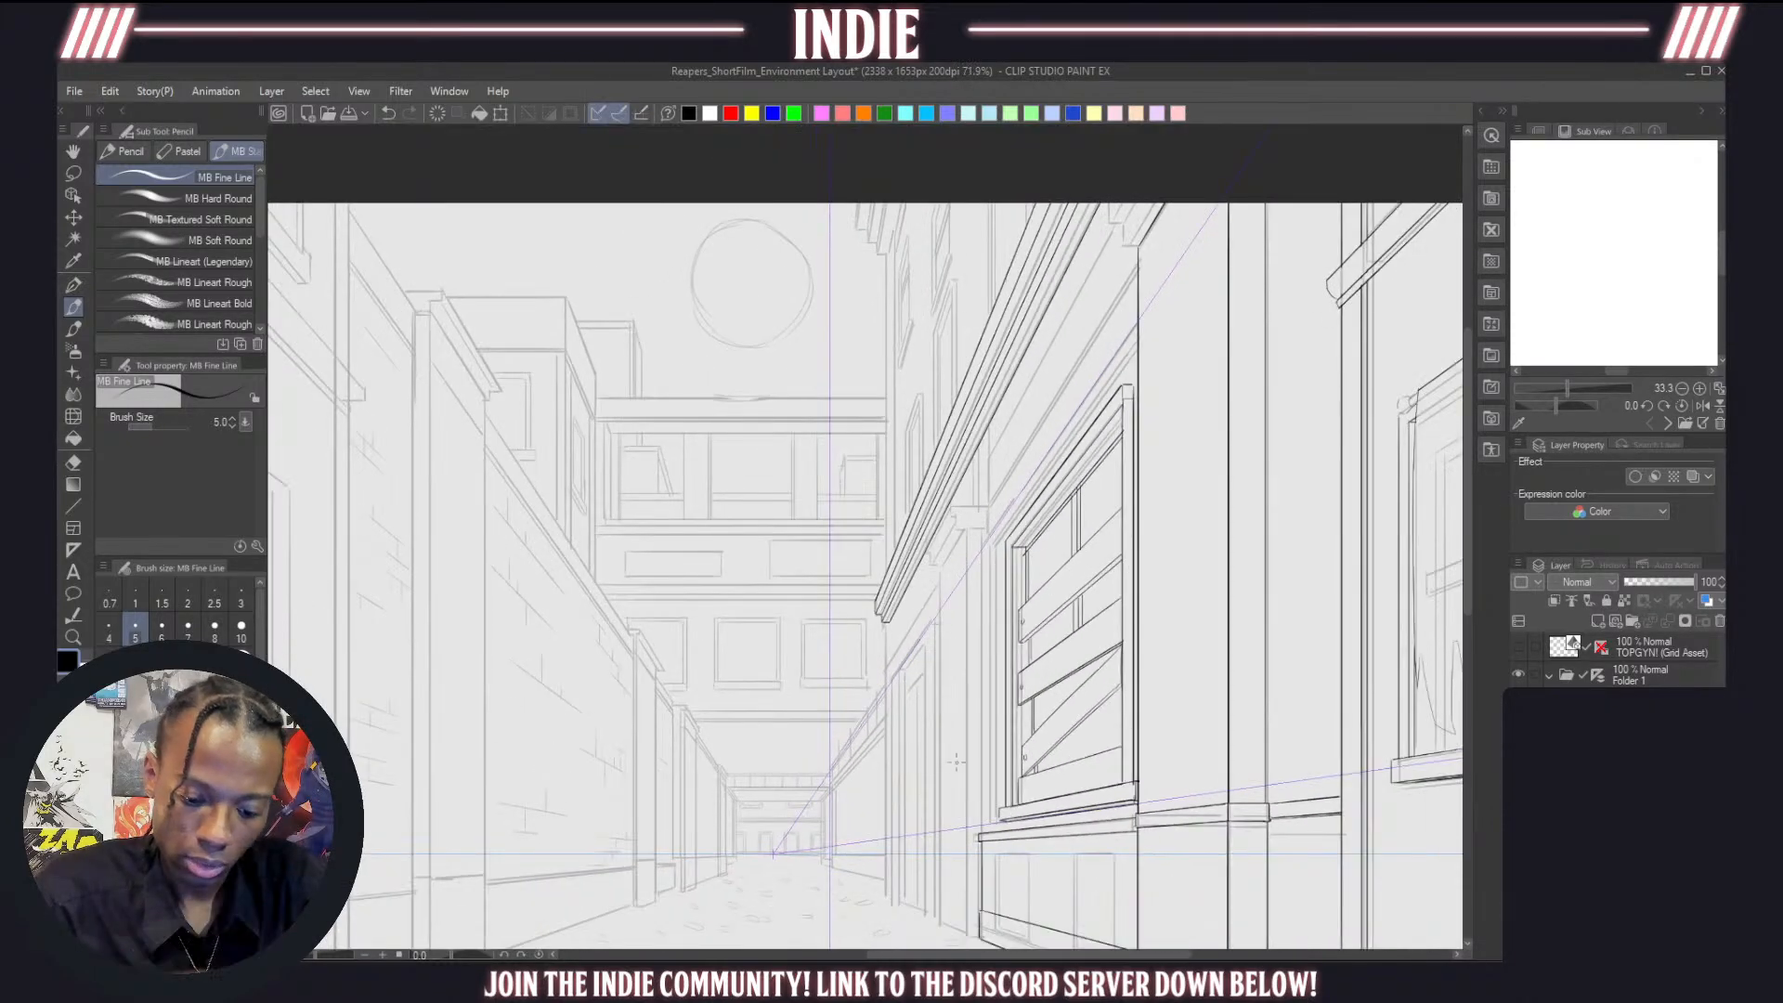
# Ink the lower receding edge of the small stepped capital on the pillar beside the boarded window, redrawing unsatisfactory strokes
pyautogui.scroll(4, 960, 702)
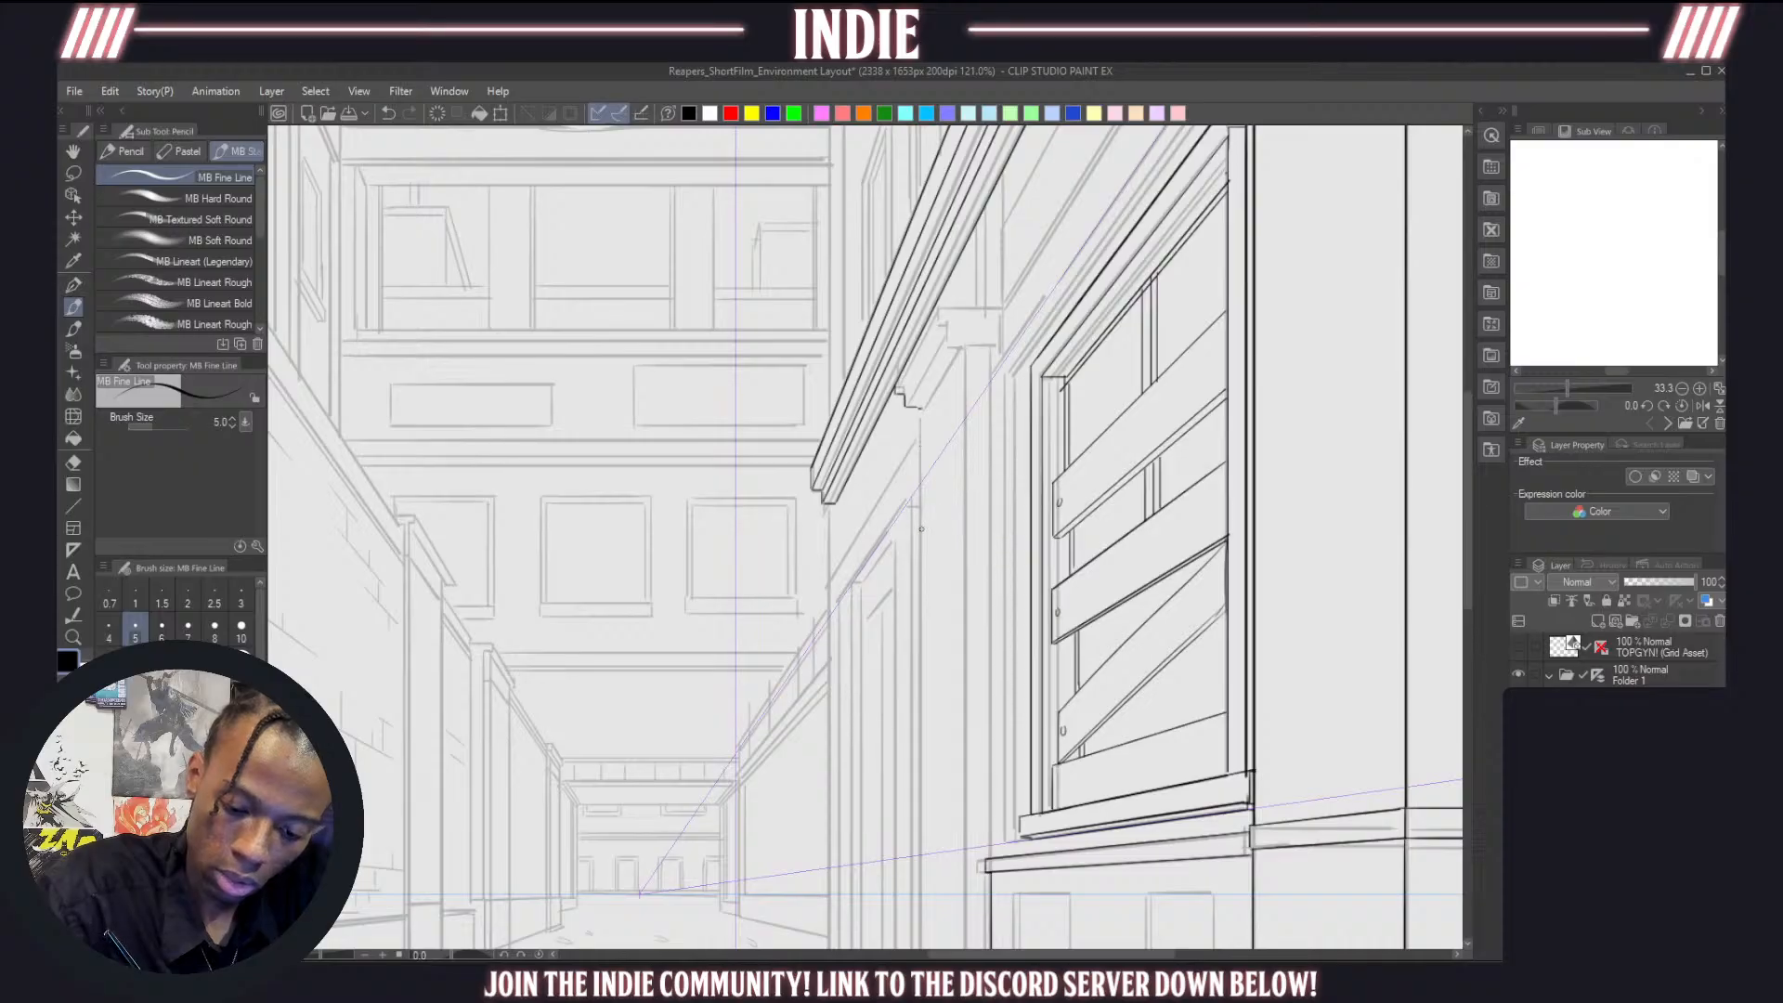
pyautogui.moveTo(922, 405); pyautogui.dragTo(958, 354)
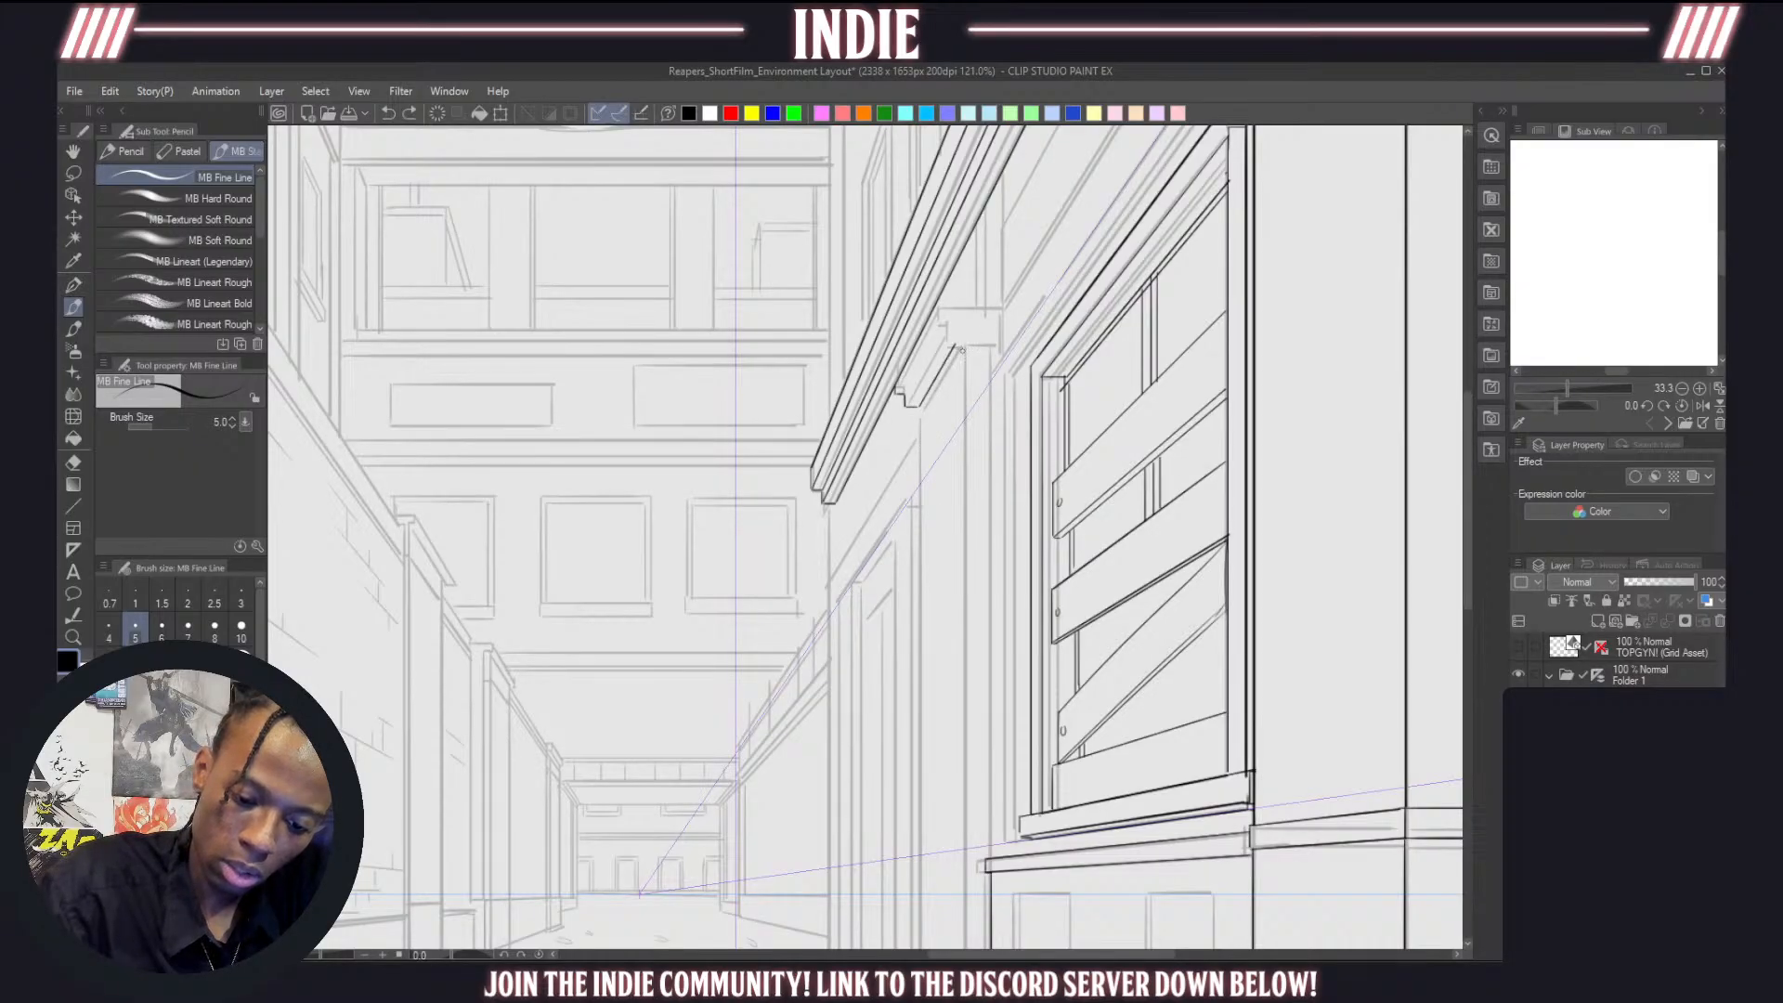
pyautogui.hotkey('ctrl', 'z')
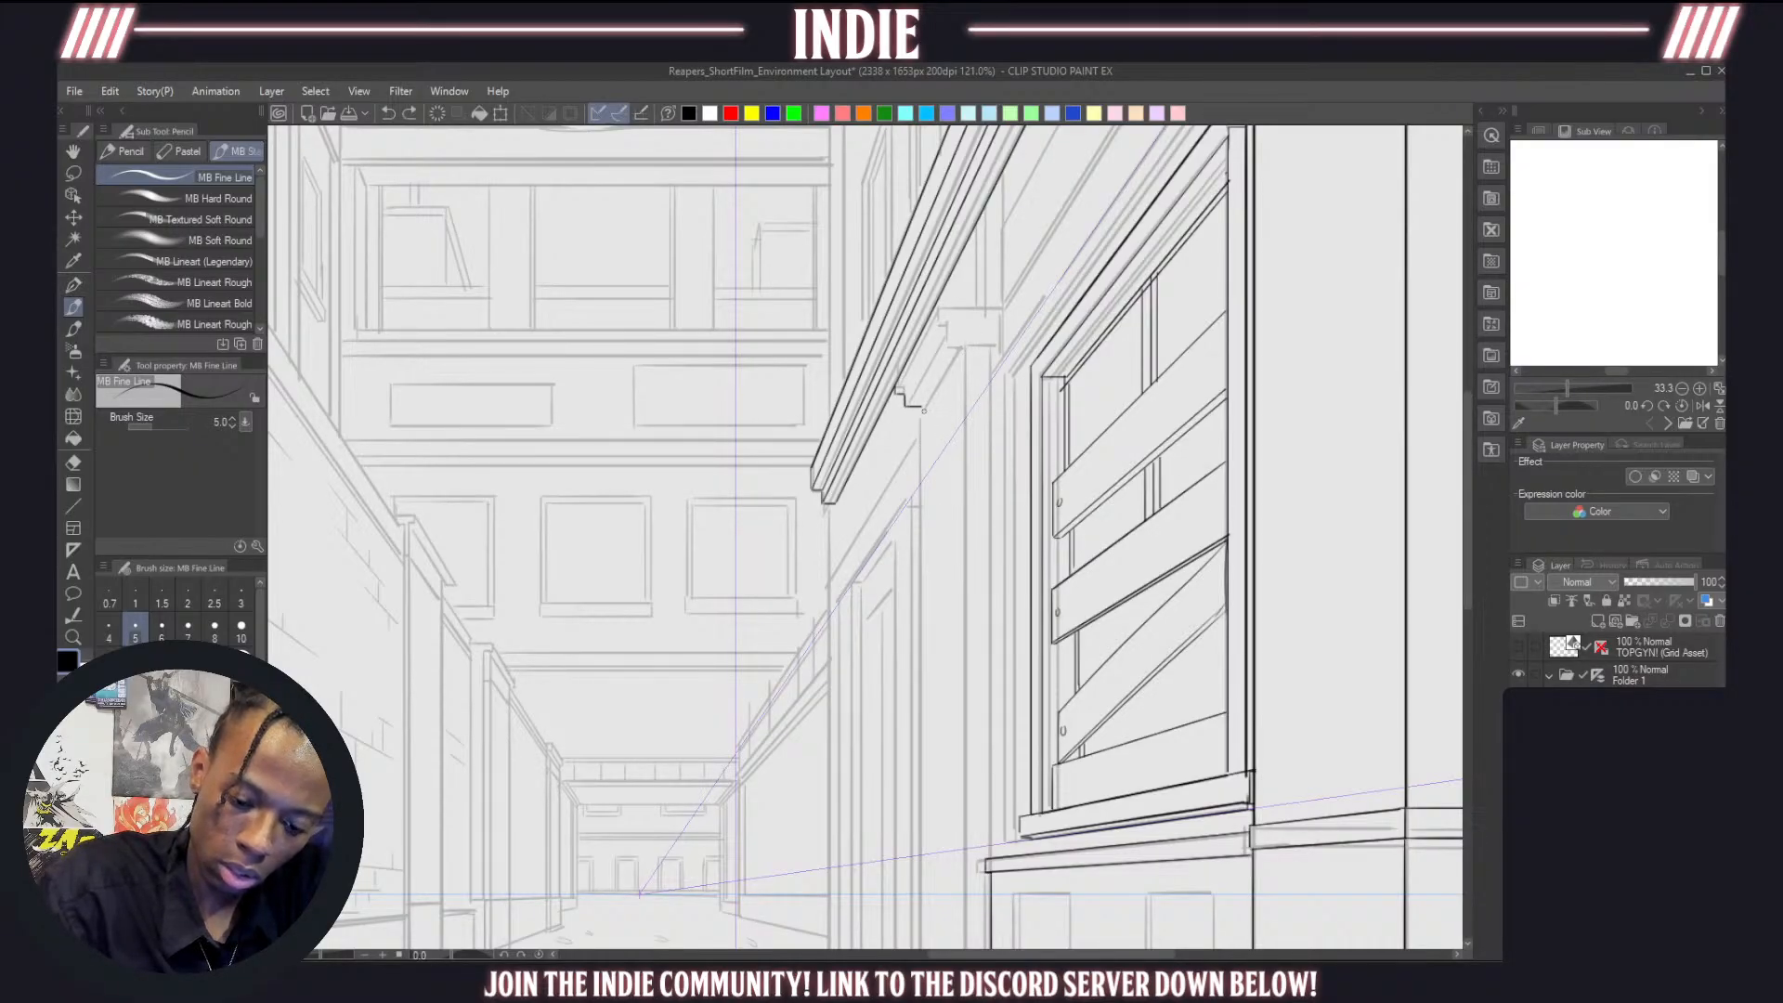
pyautogui.moveTo(925, 406); pyautogui.dragTo(962, 350)
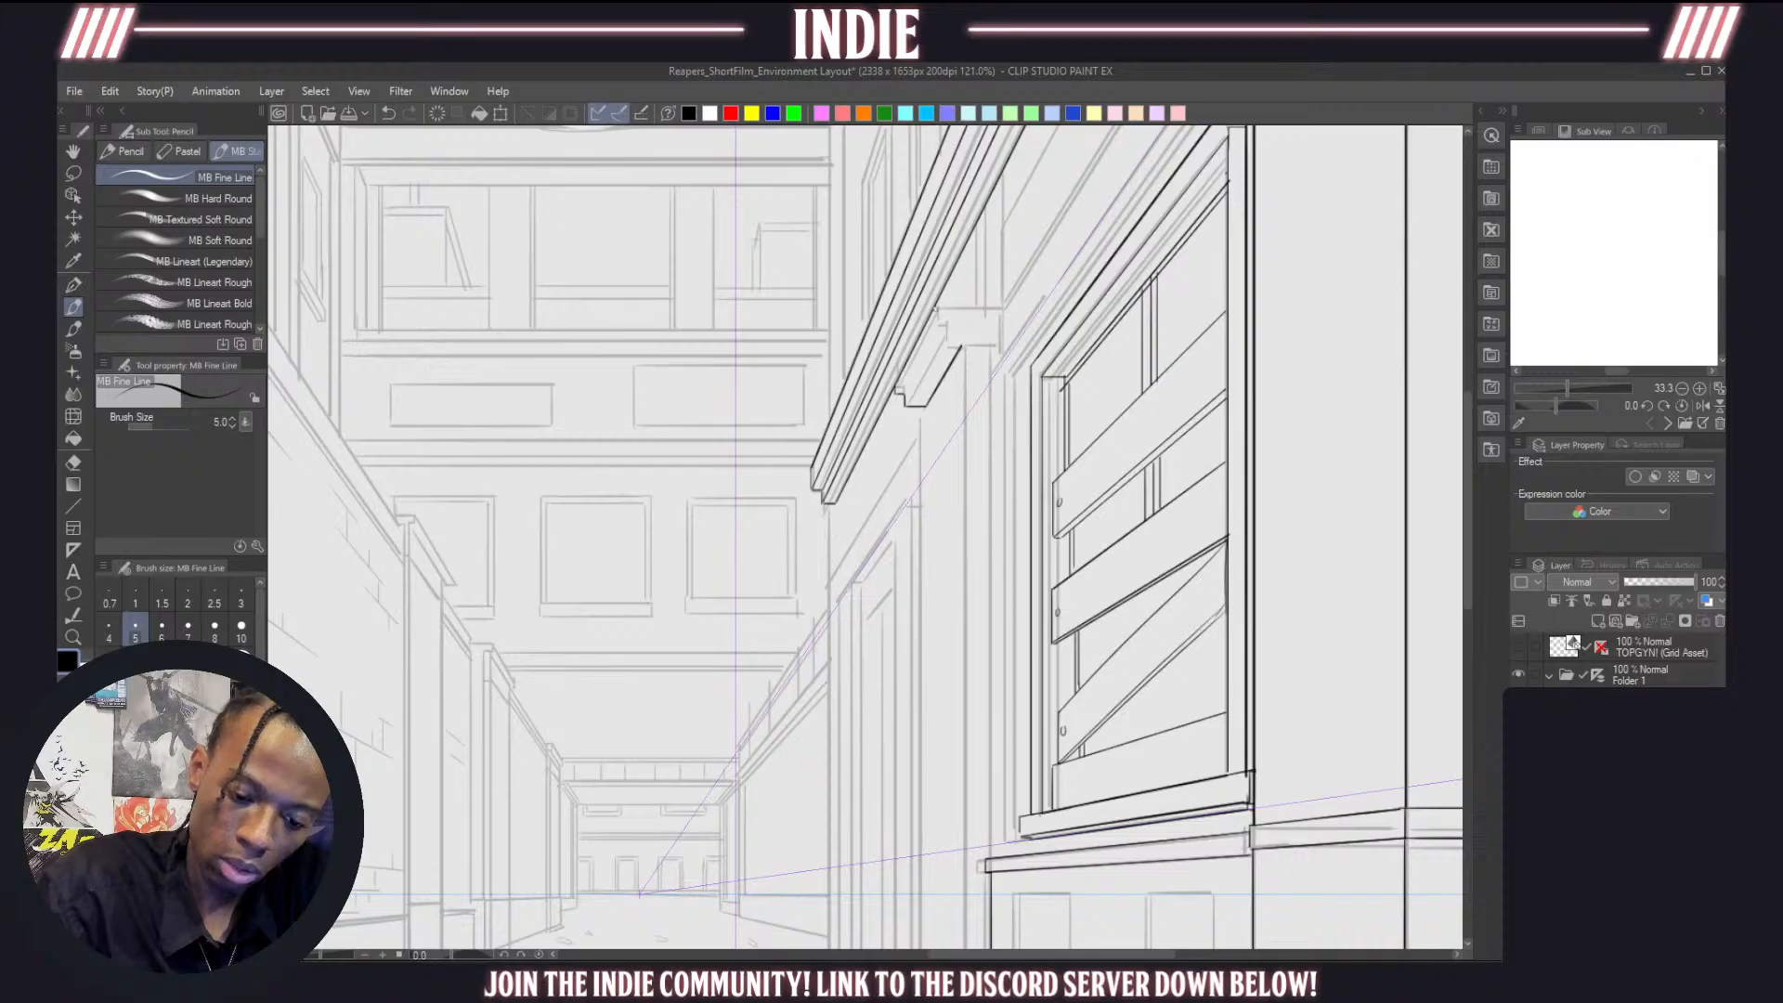
pyautogui.moveTo(959, 328)
pyautogui.mouseDown()
pyautogui.moveTo(939, 373)
pyautogui.moveTo(937, 317)
pyautogui.mouseUp()
pyautogui.hotkey('ctrl', 'z')
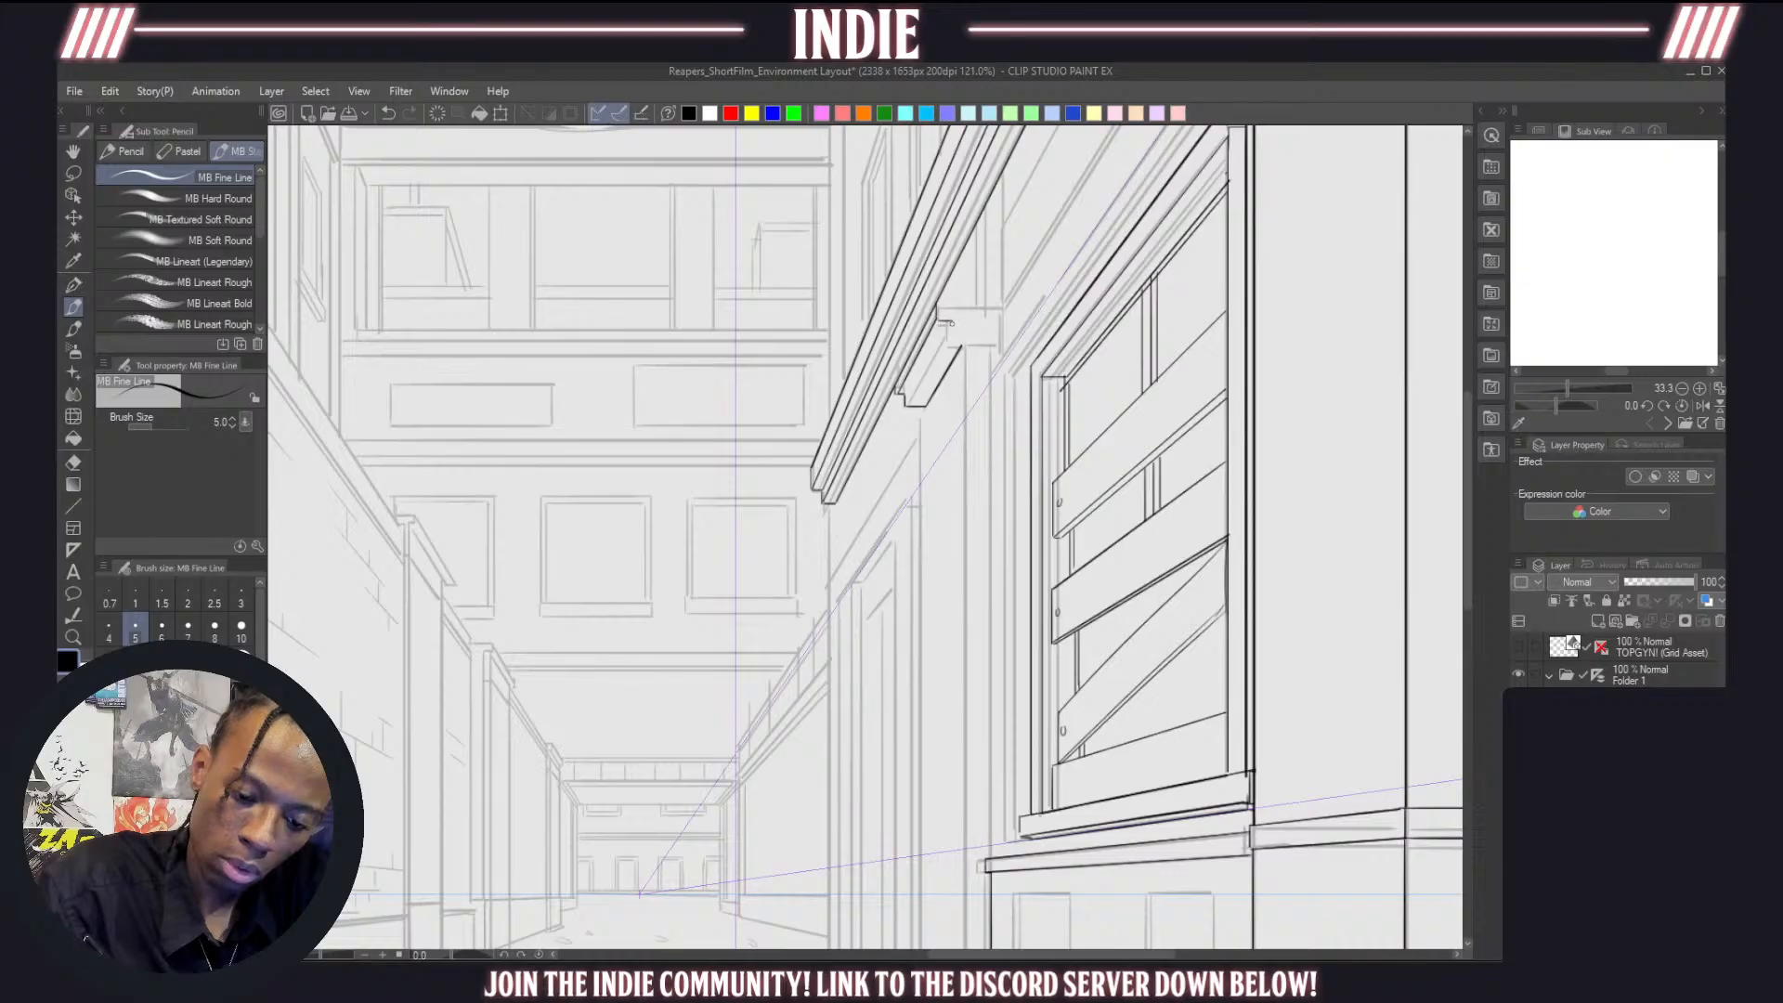
pyautogui.hotkey('ctrl', 'z')
pyautogui.moveTo(906, 394)
pyautogui.mouseDown()
pyautogui.moveTo(945, 341)
pyautogui.moveTo(936, 322)
pyautogui.mouseUp()
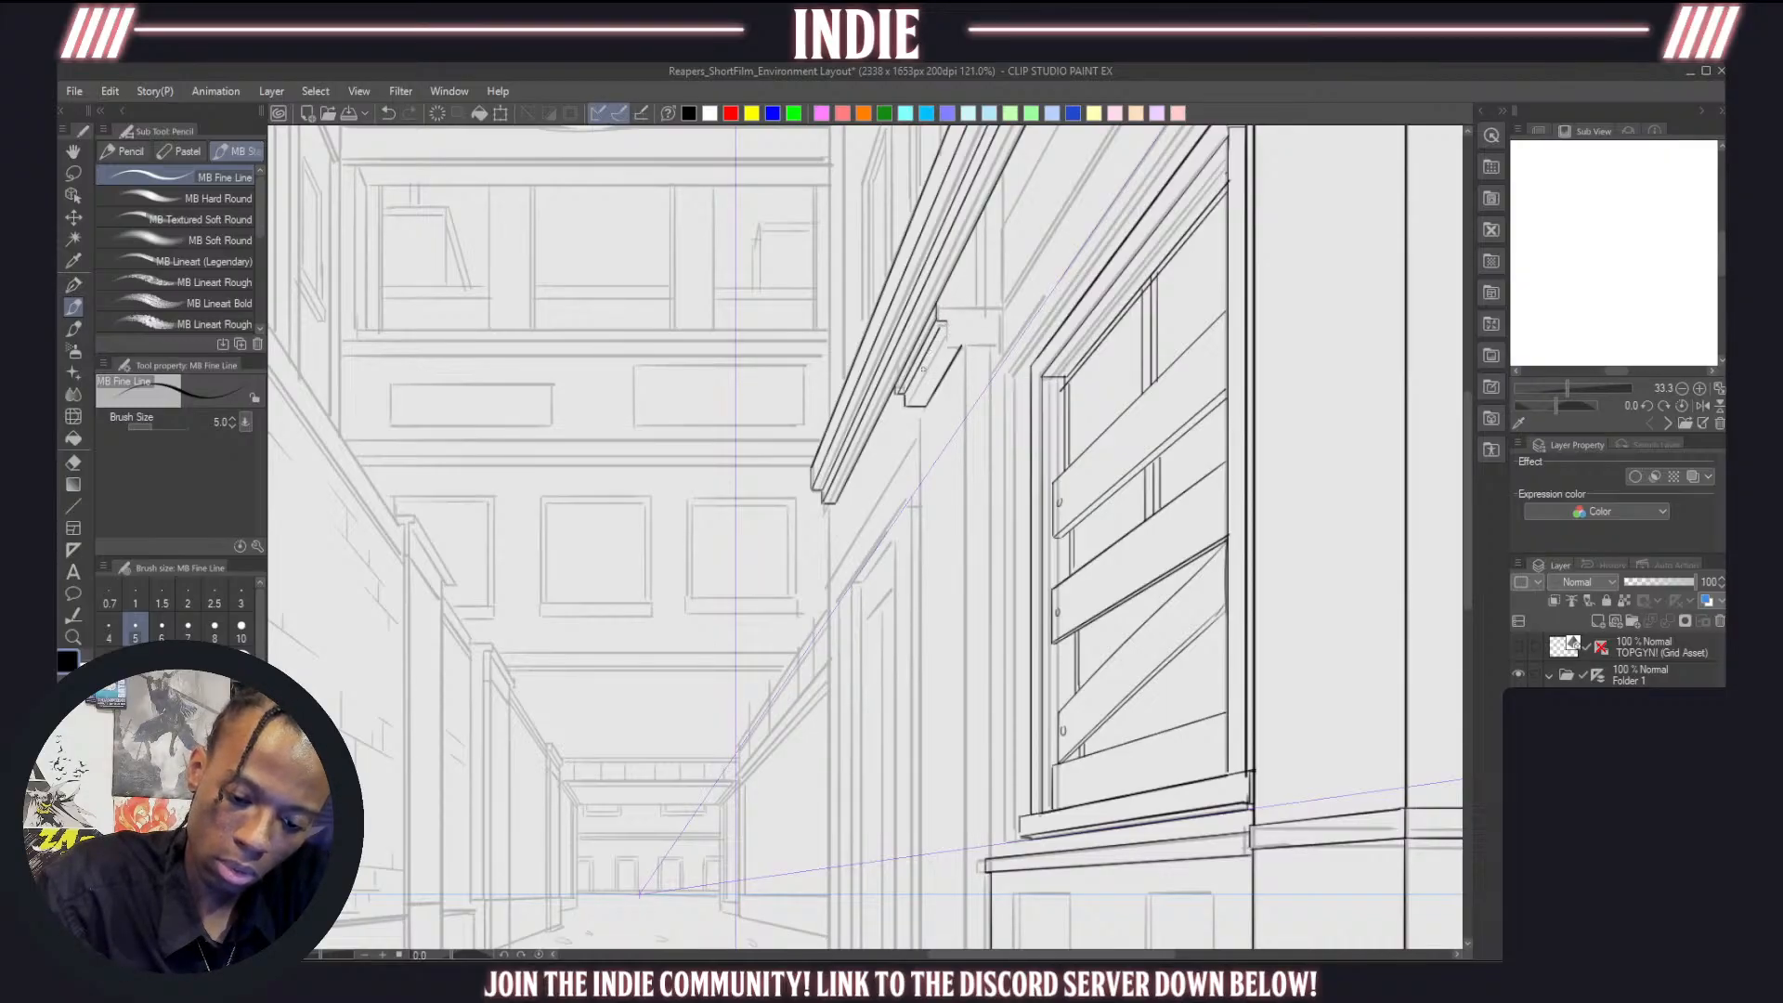
pyautogui.hotkey('ctrl', 'z')
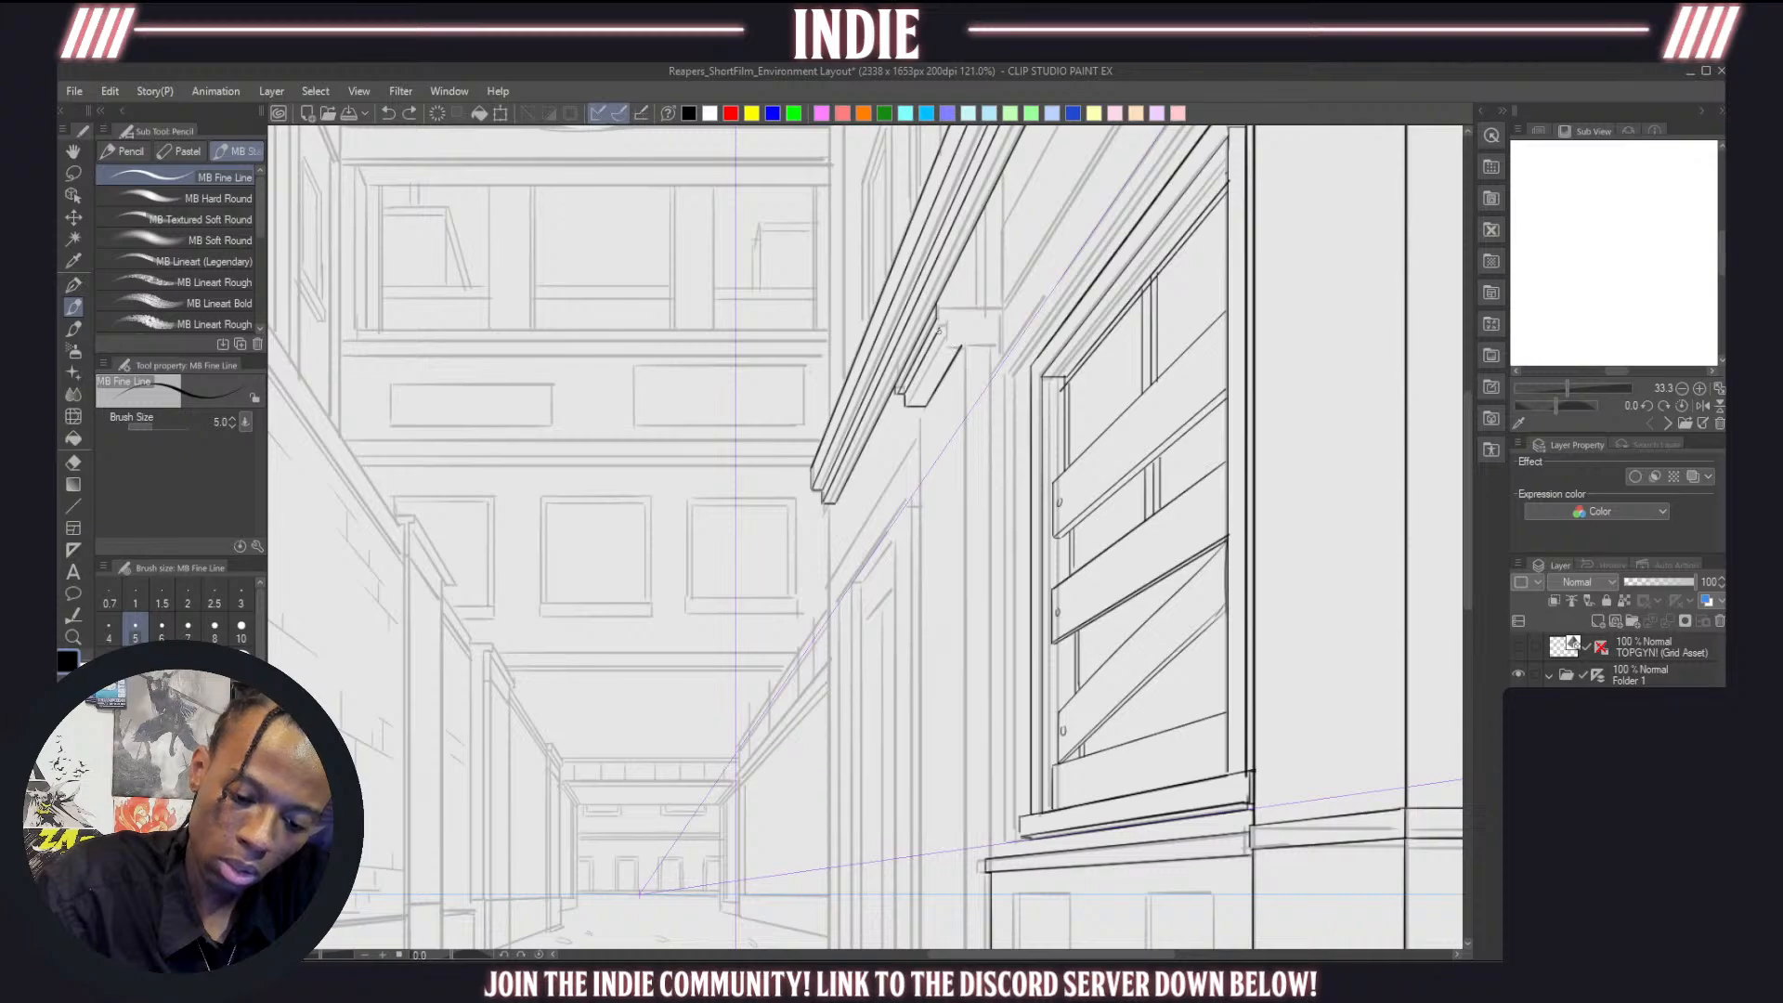
# Ink the stepped corner profile and receding molding edges of the pillar's capital under the ledge
pyautogui.moveTo(944, 322); pyautogui.dragTo(949, 349)
pyautogui.hotkey('ctrl', 'z')
pyautogui.hotkey('ctrl', 'z')
pyautogui.hotkey('ctrl', 'z')
pyautogui.moveTo(906, 404)
pyautogui.mouseDown()
pyautogui.moveTo(956, 347)
pyautogui.moveTo(910, 405)
pyautogui.mouseUp()
pyautogui.hotkey('ctrl', 'z')
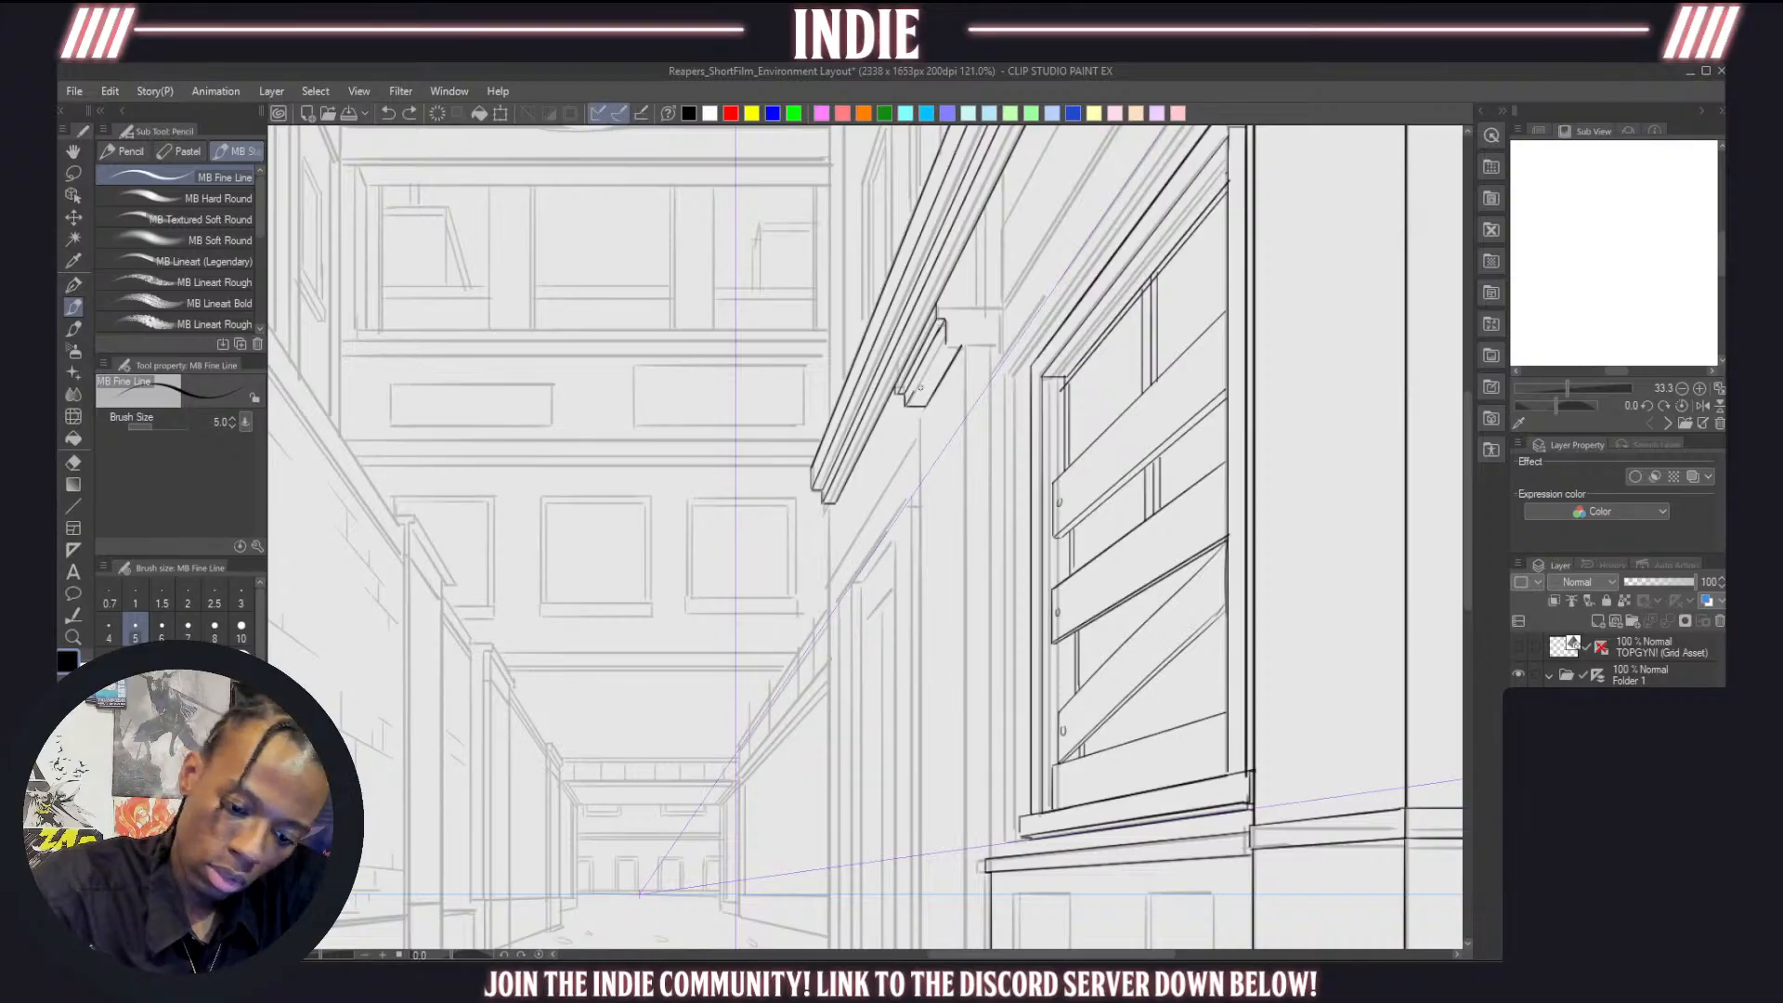
pyautogui.moveTo(920, 388); pyautogui.dragTo(962, 341)
pyautogui.hotkey('ctrl', 'z')
pyautogui.hotkey('ctrl', 'z')
pyautogui.hotkey('ctrl', 'y')
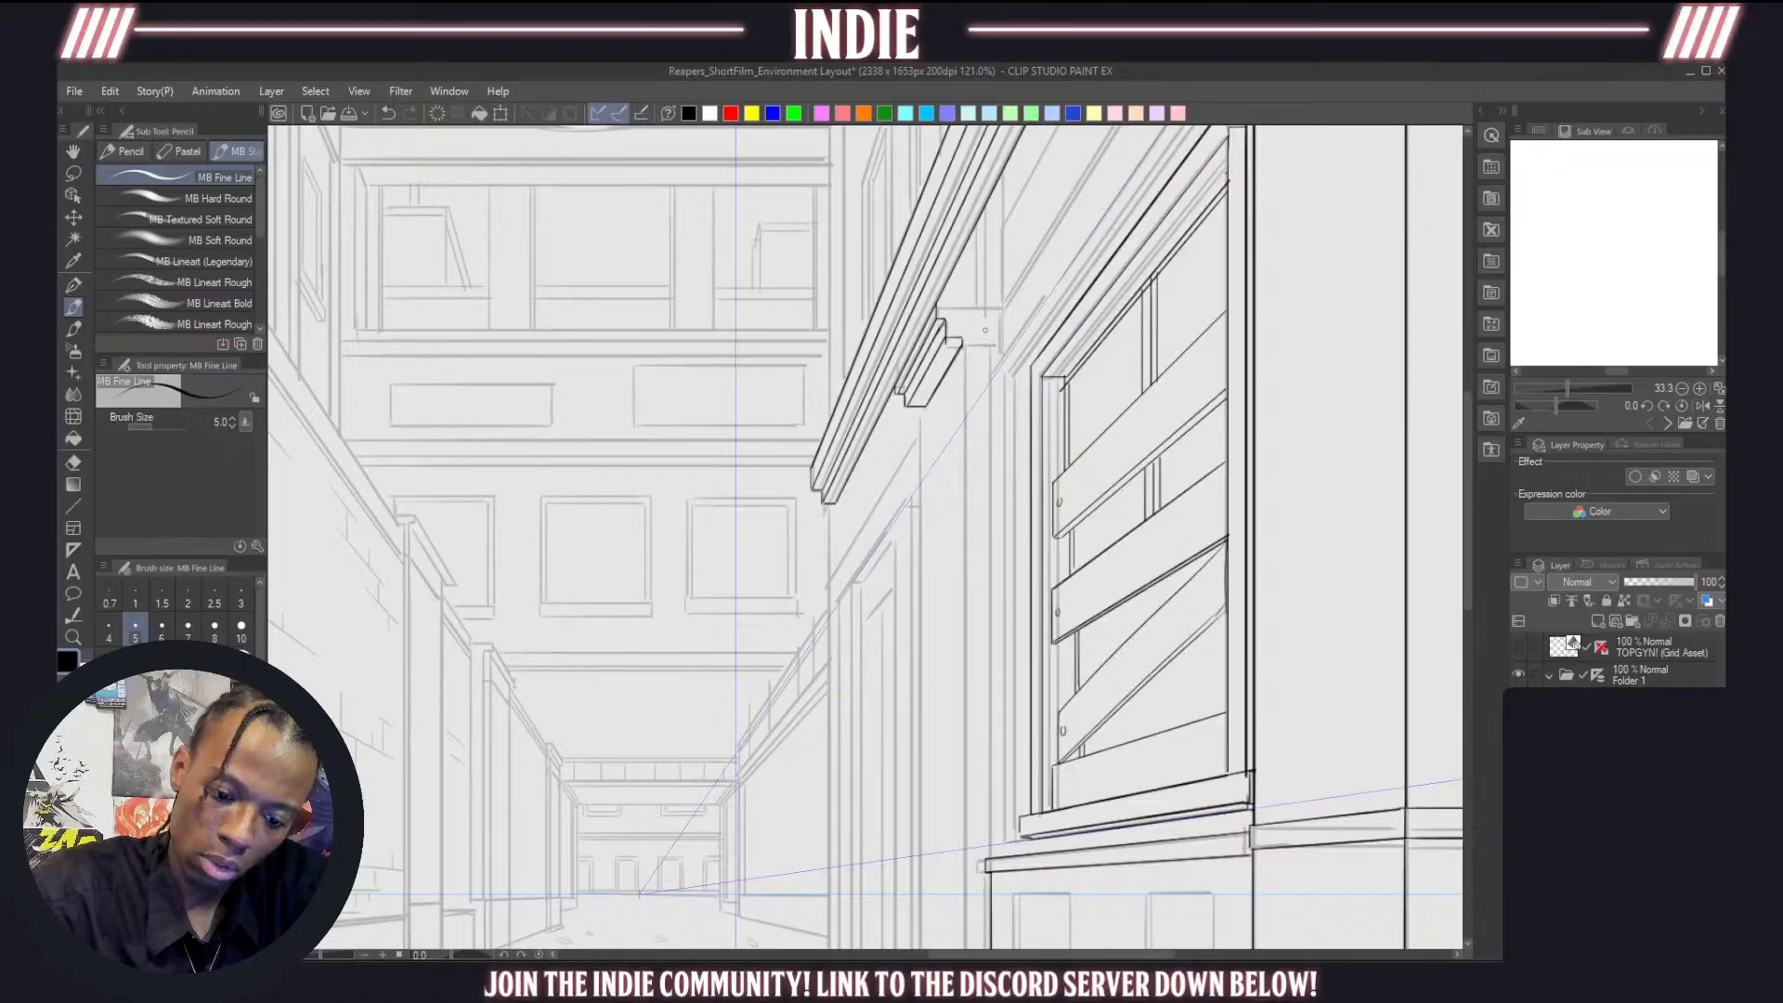
# Ink the top and side edges of the capital's front face with the MB Fine Line pencil
pyautogui.click(74, 462)
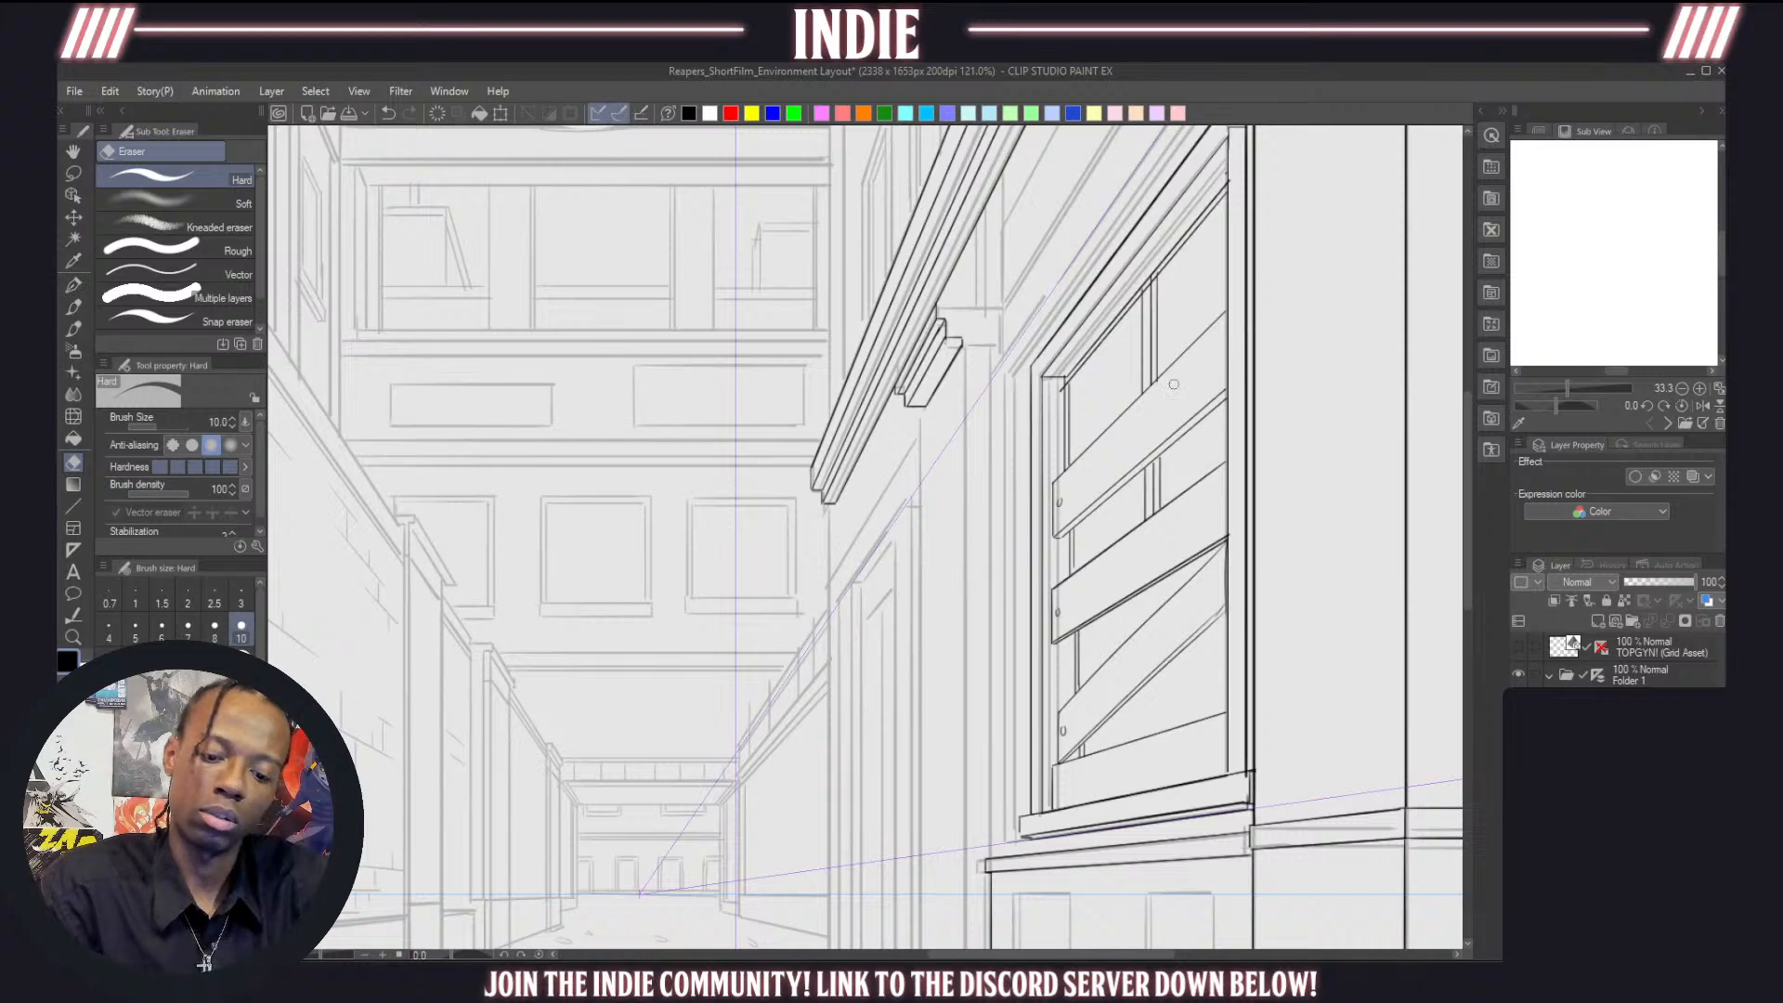
pyautogui.click(73, 306)
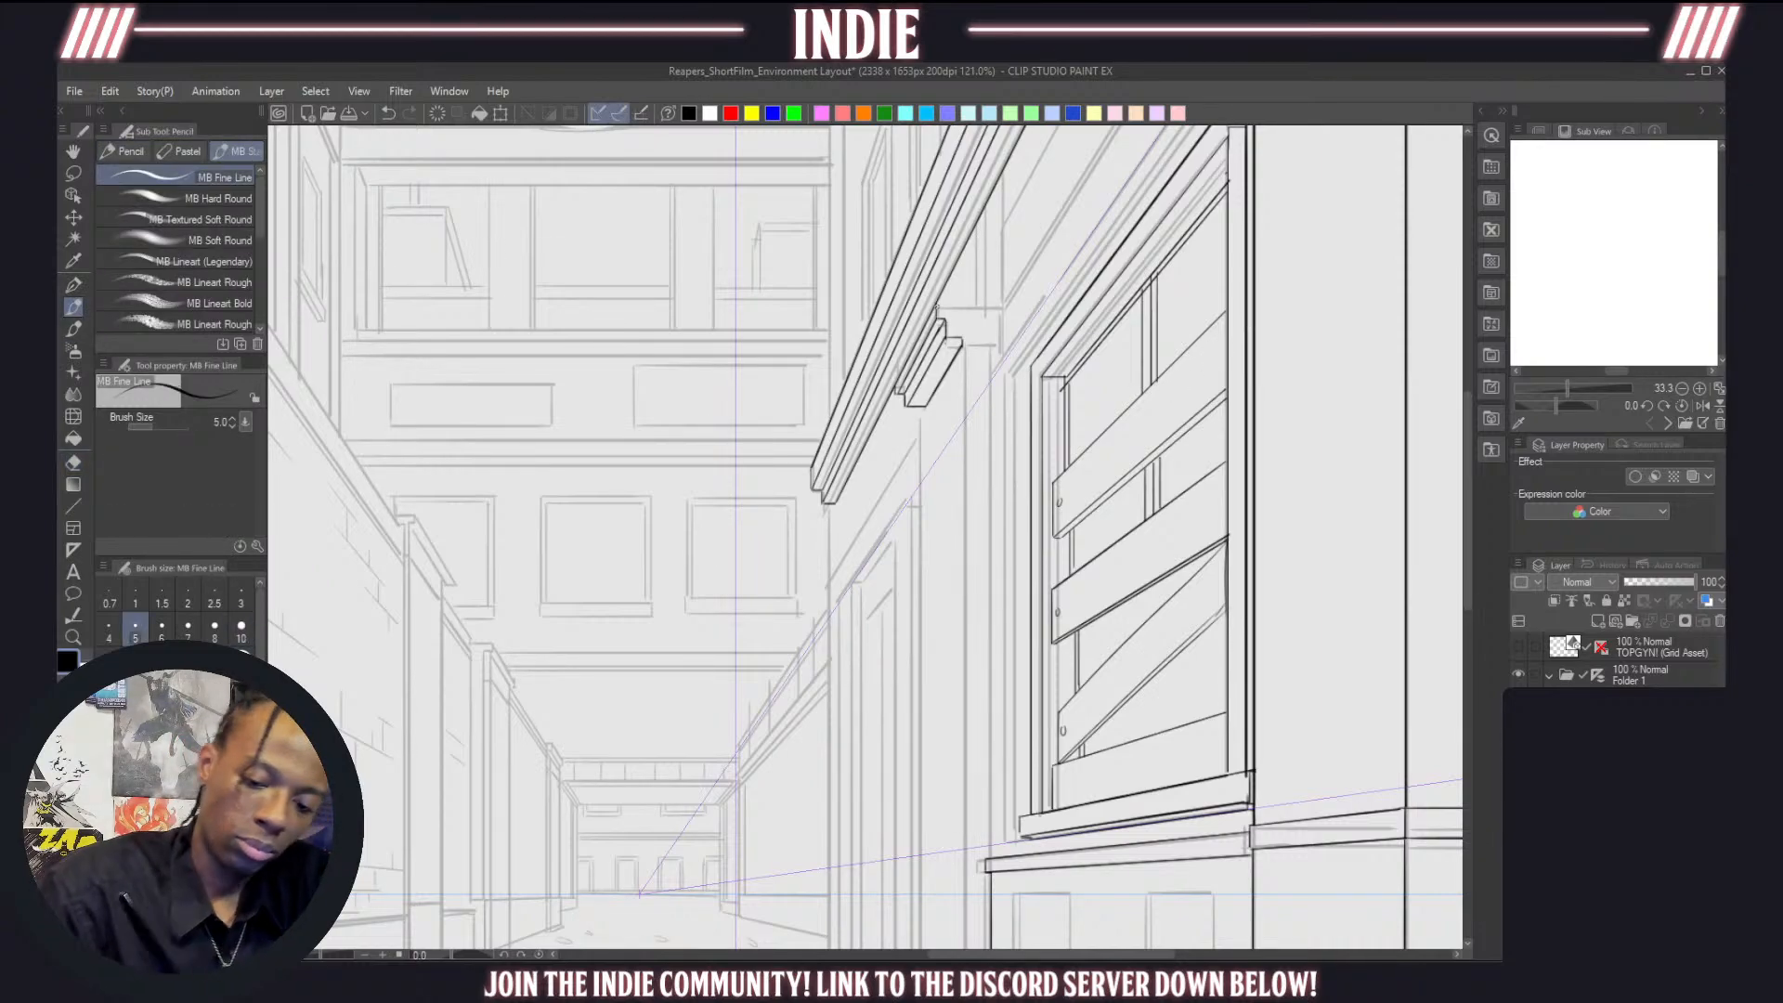
pyautogui.moveTo(938, 307)
pyautogui.mouseDown()
pyautogui.moveTo(1000, 307)
pyautogui.moveTo(985, 322)
pyautogui.moveTo(1002, 323)
pyautogui.moveTo(1000, 356)
pyautogui.mouseUp()
pyautogui.hotkey('ctrl', 'z')
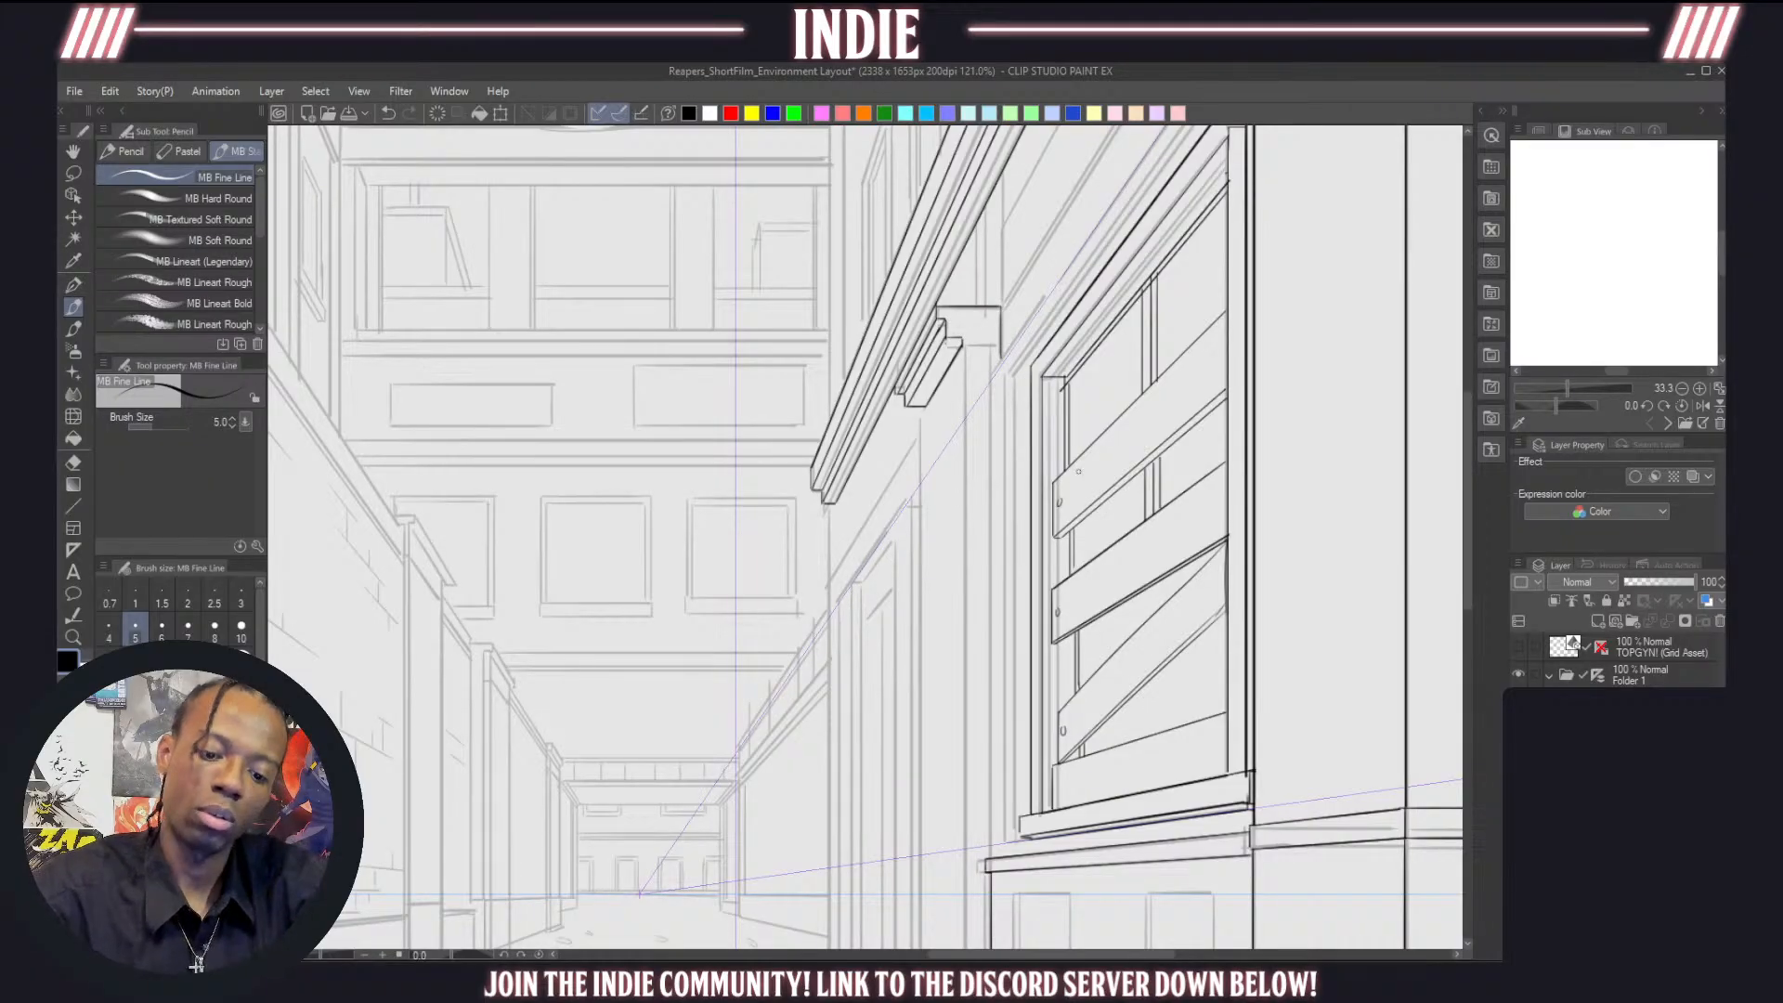
# Ink the pillar's long vertical edges from beneath the capital down to about the boarded window's sill height
pyautogui.scroll(-3, 1464, 438)
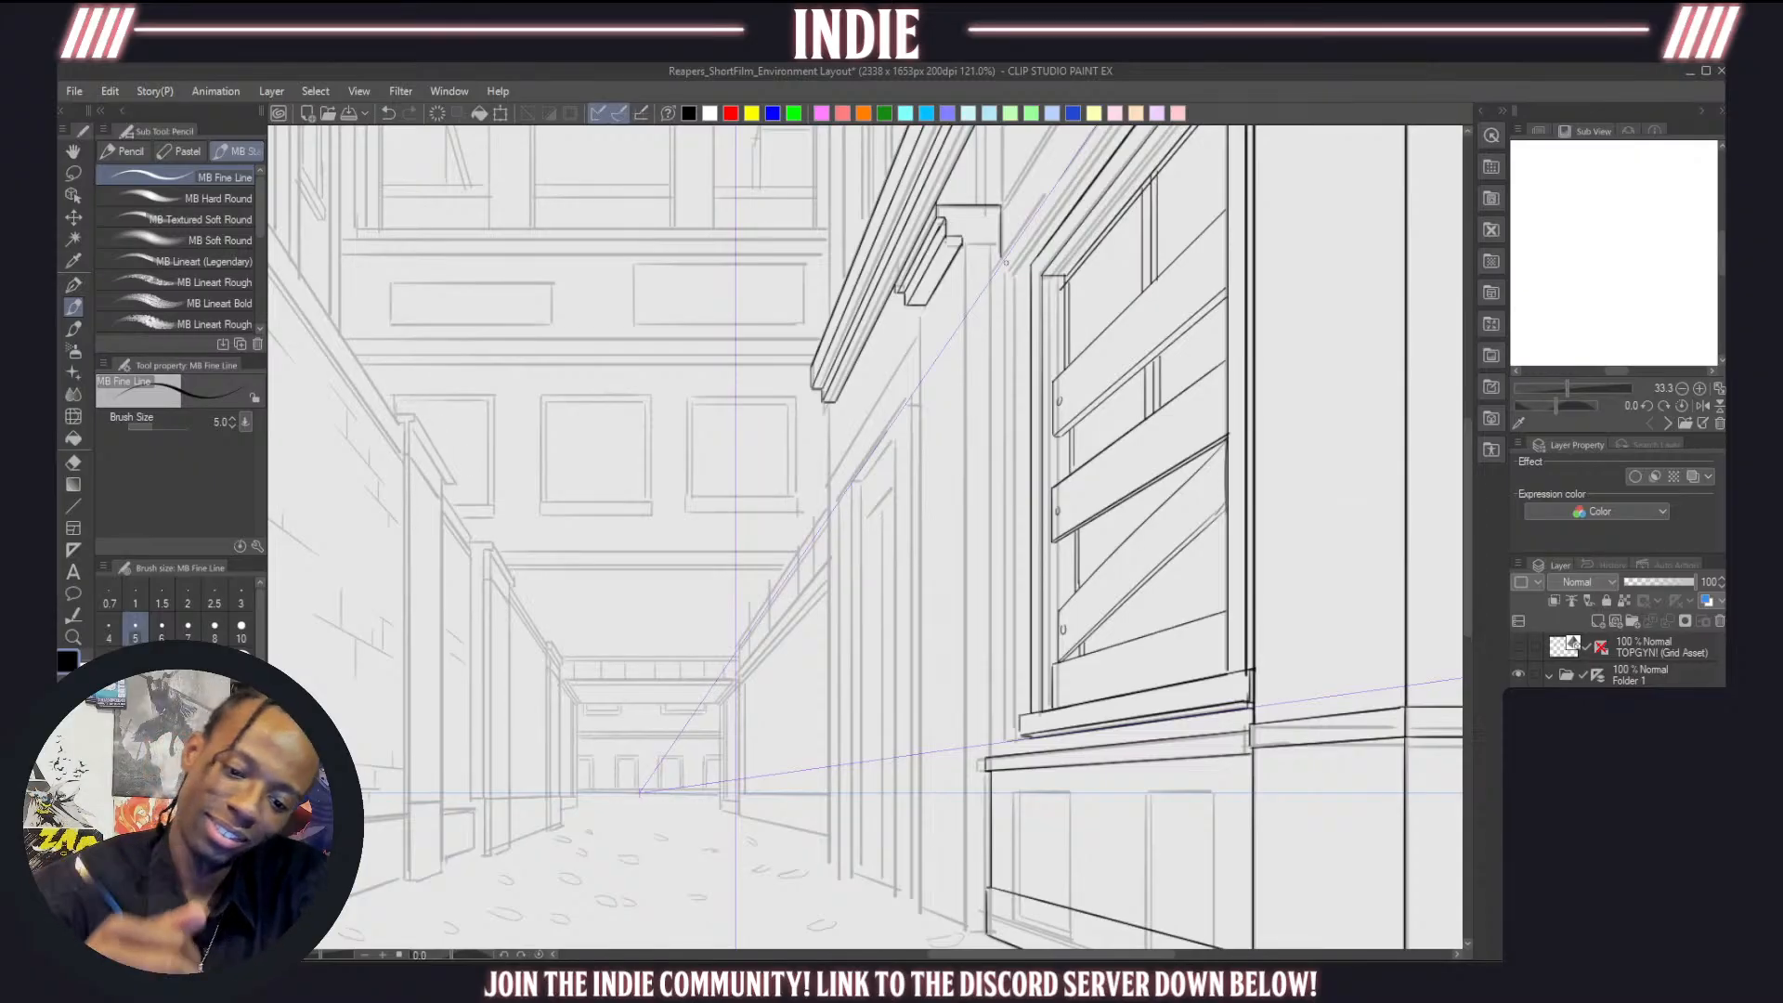
pyautogui.moveTo(1000, 253); pyautogui.dragTo(1003, 735)
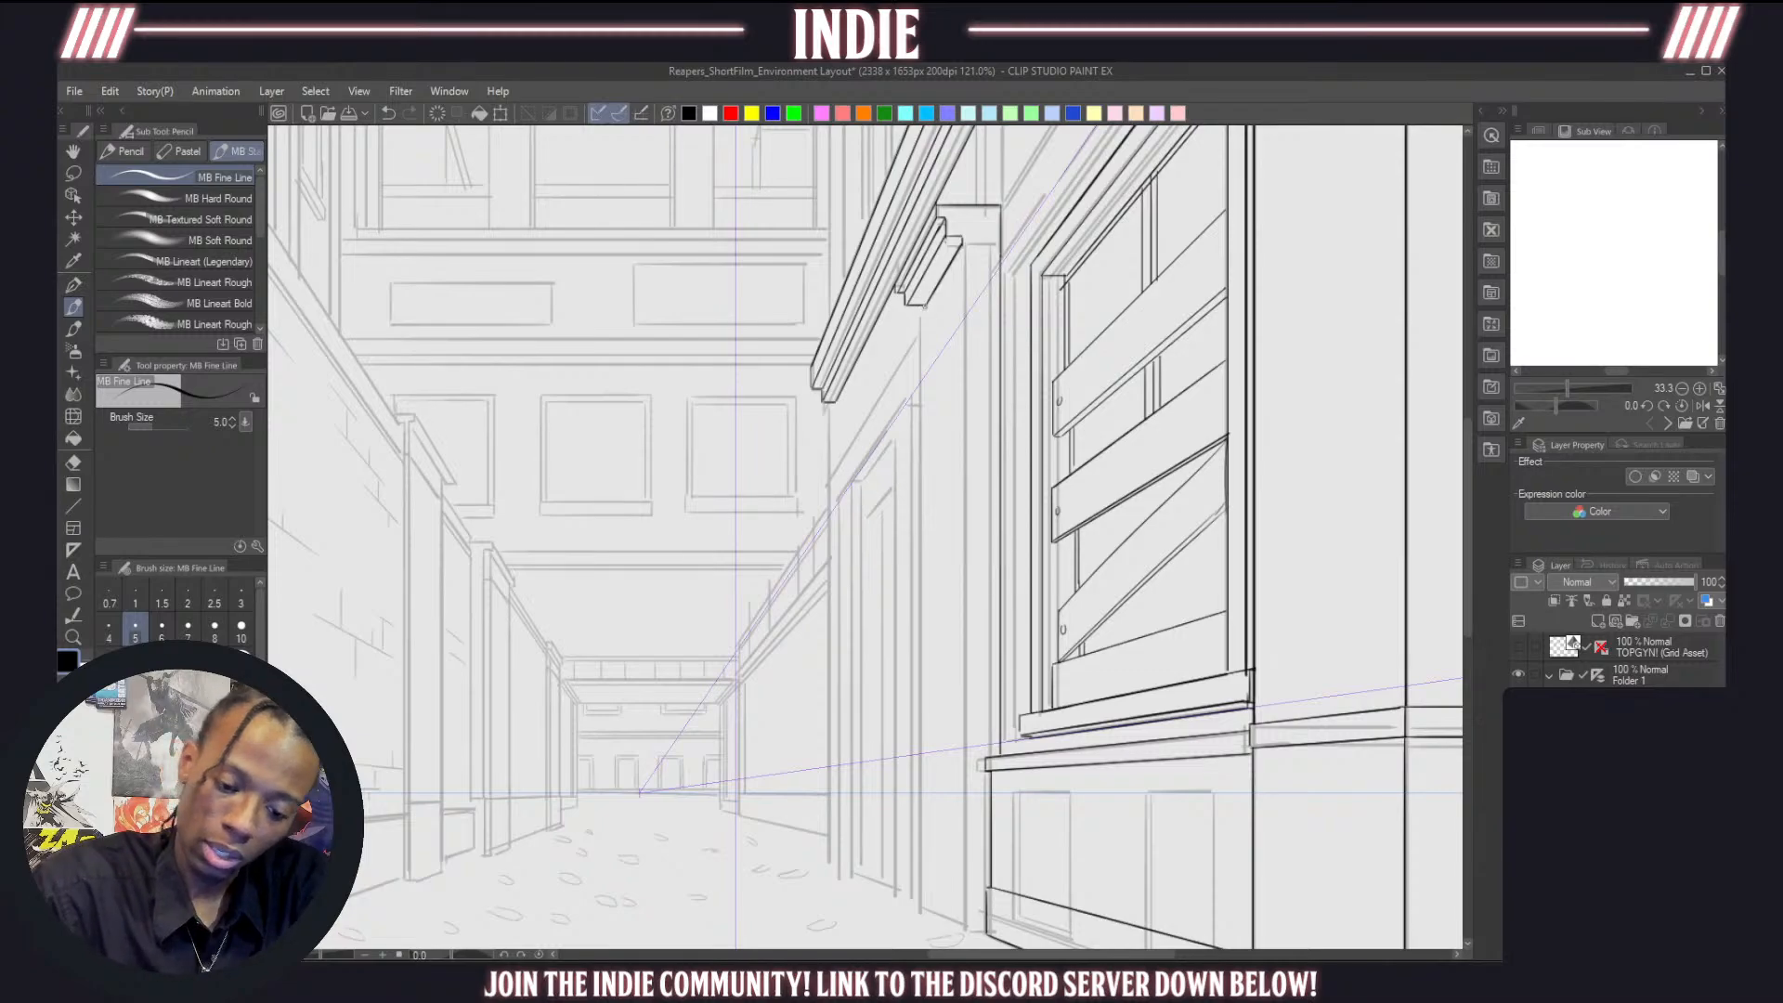
pyautogui.moveTo(925, 304); pyautogui.dragTo(925, 753)
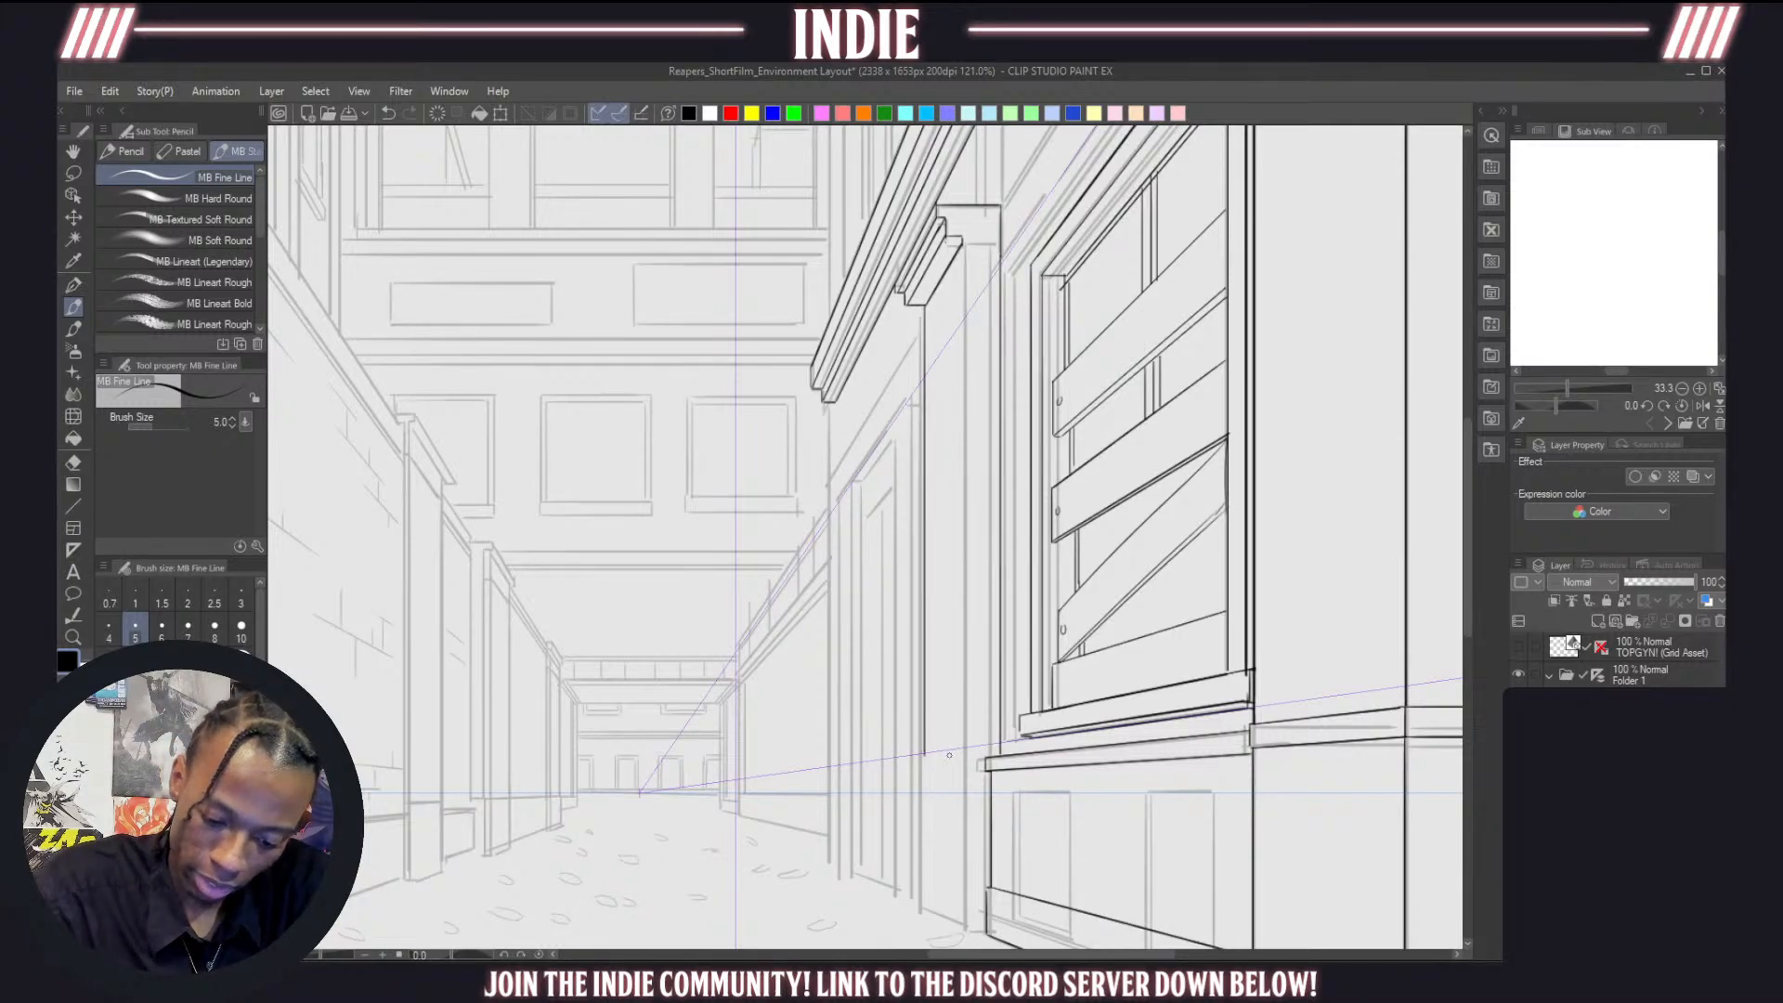
pyautogui.moveTo(1469, 506)
pyautogui.mouseDown()
pyautogui.moveTo(1461, 559)
pyautogui.moveTo(1461, 500)
pyautogui.mouseUp()
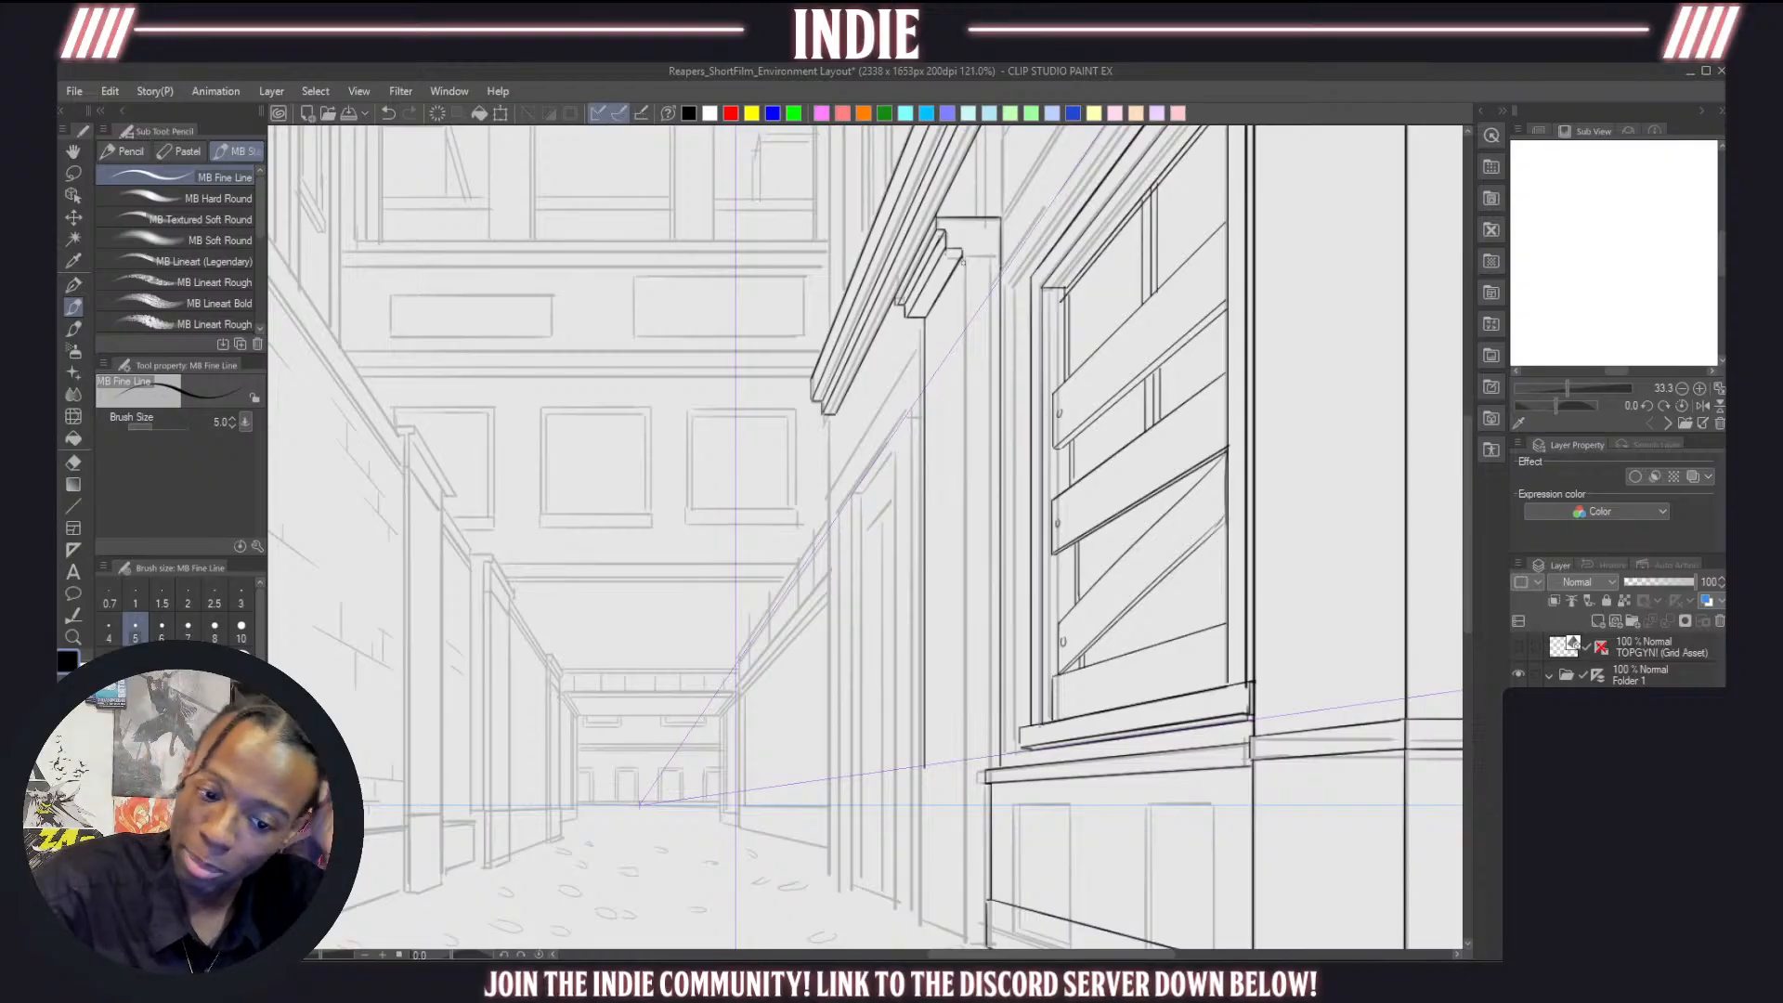
pyautogui.moveTo(964, 256)
pyautogui.mouseDown()
pyautogui.moveTo(981, 769)
pyautogui.moveTo(923, 779)
pyautogui.moveTo(962, 772)
pyautogui.mouseUp()
pyautogui.hotkey('ctrl', 'z')
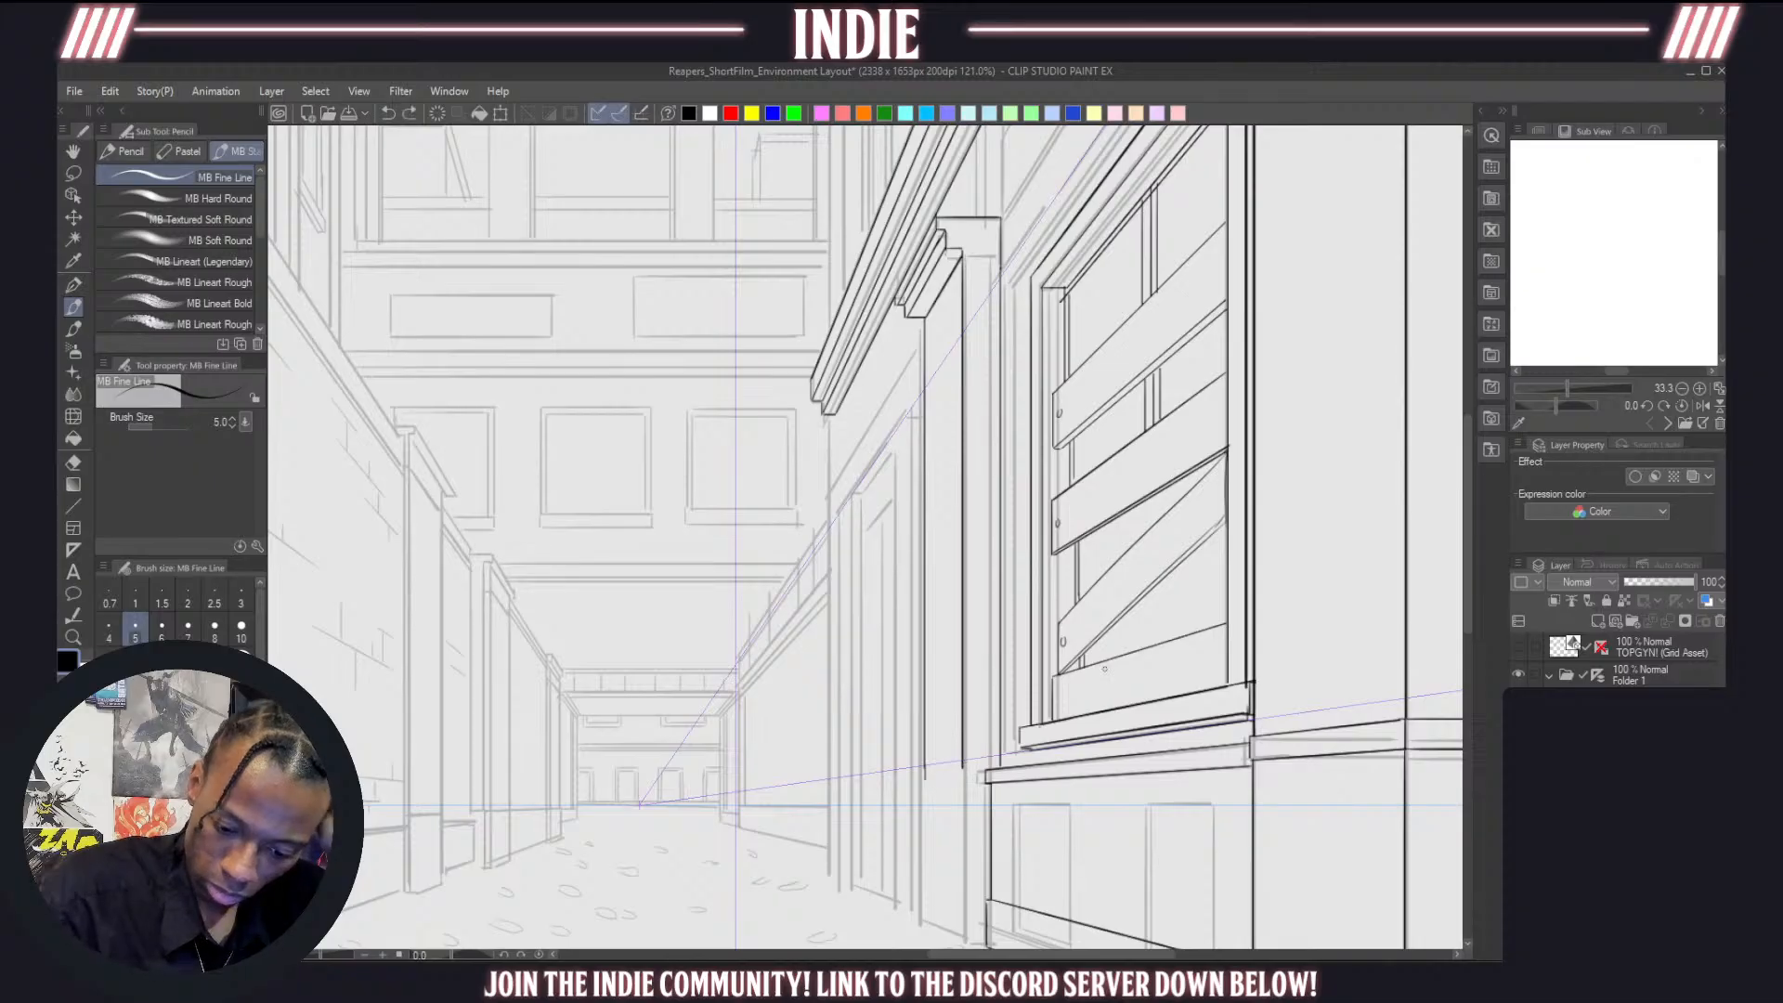
pyautogui.scroll(-3, 1017, 671)
pyautogui.scroll(3, 994, 464)
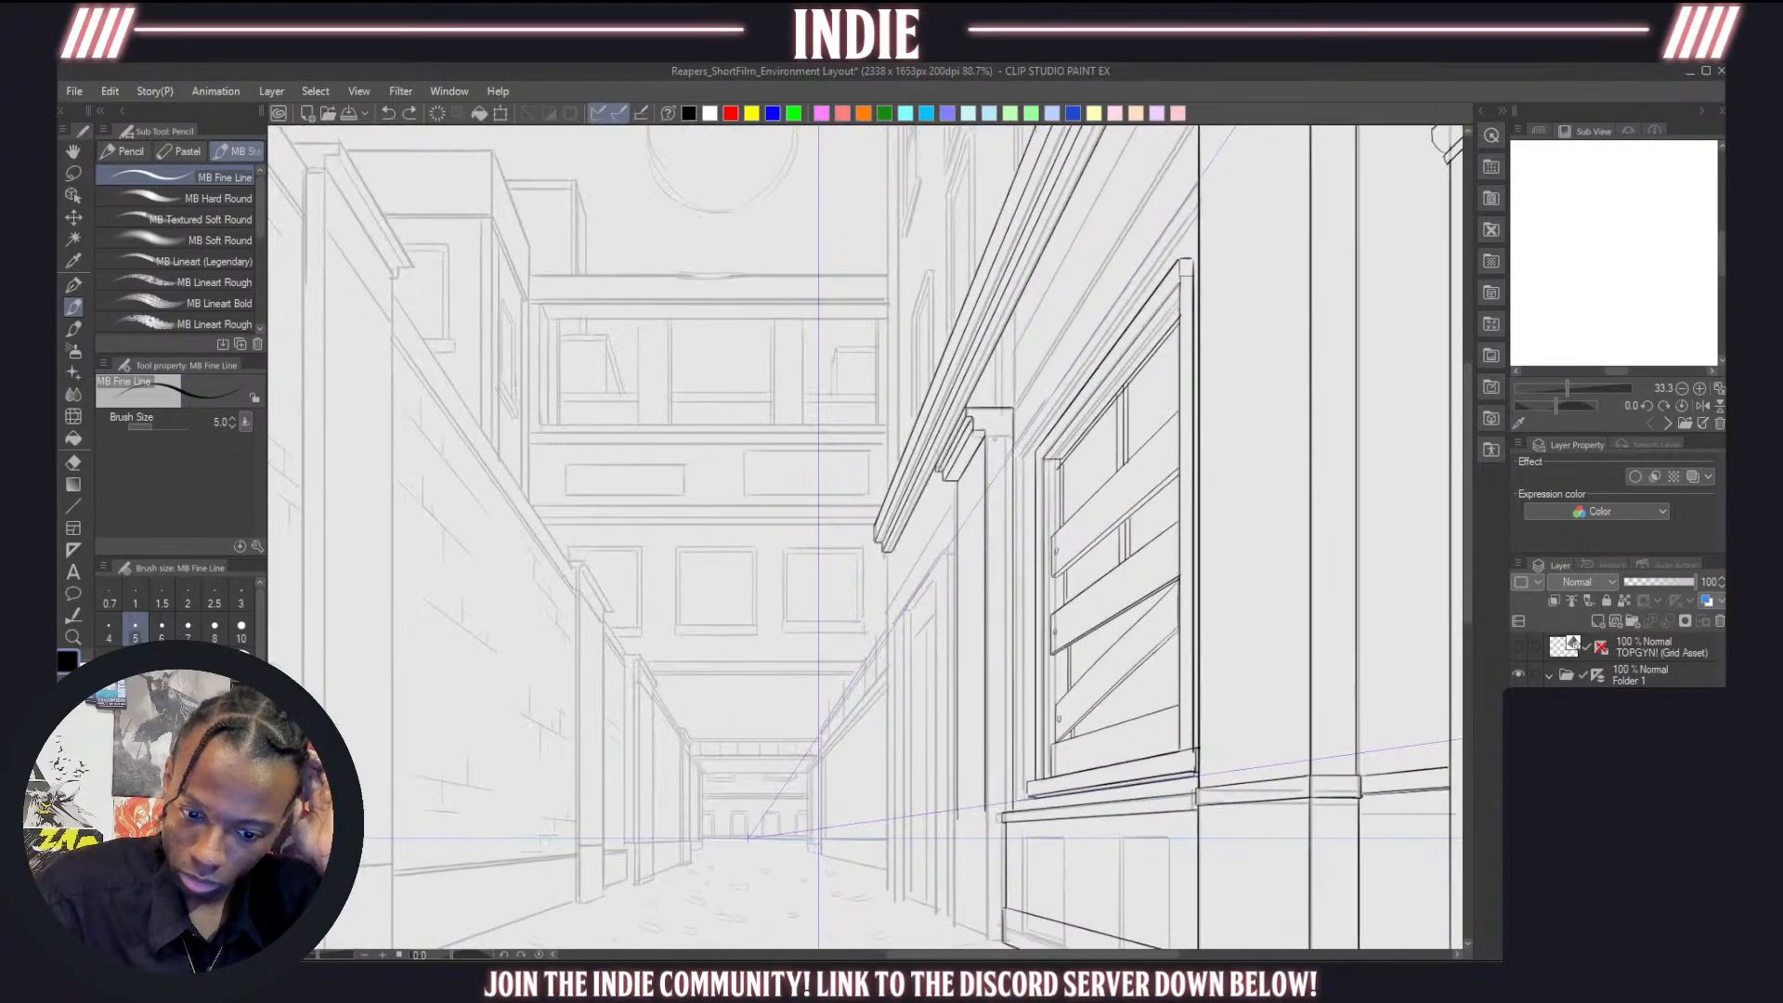
# Ink the horizontal molding lines and side edge on the front face of the pillar's capital, replacing the unsatisfactory strokes
pyautogui.moveTo(982, 437); pyautogui.dragTo(1015, 430)
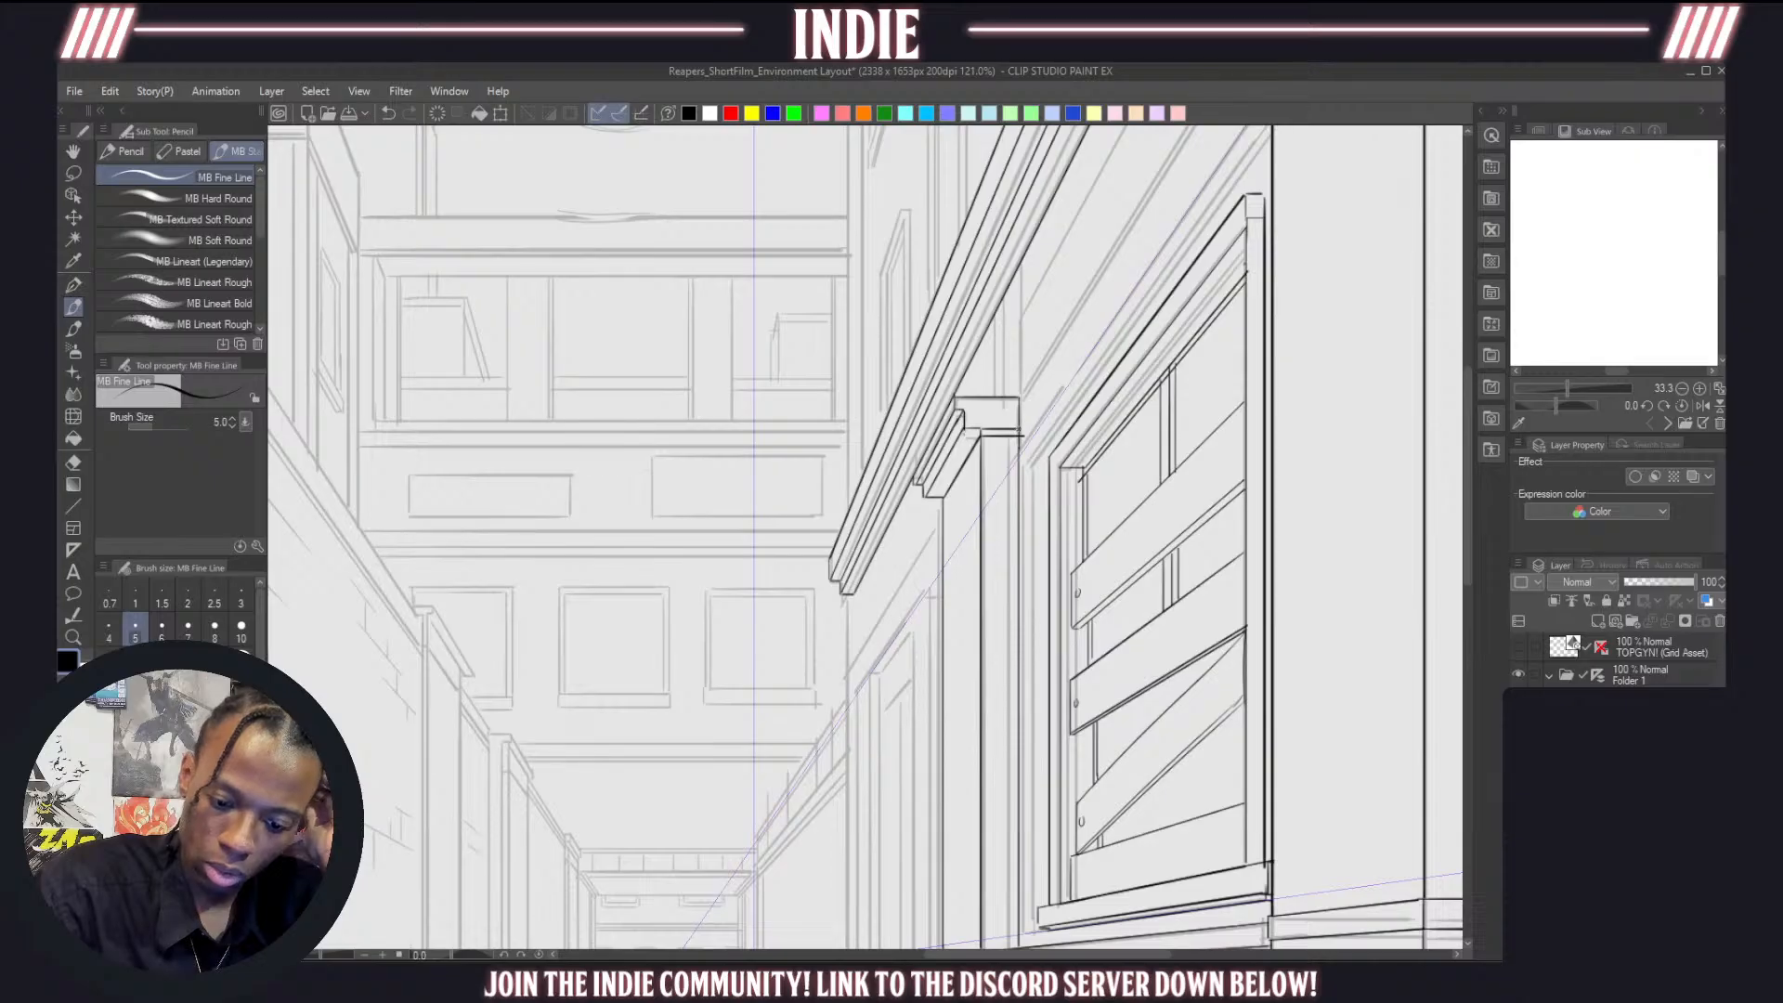
pyautogui.hotkey('ctrl', 'z')
pyautogui.hotkey('ctrl', 'z')
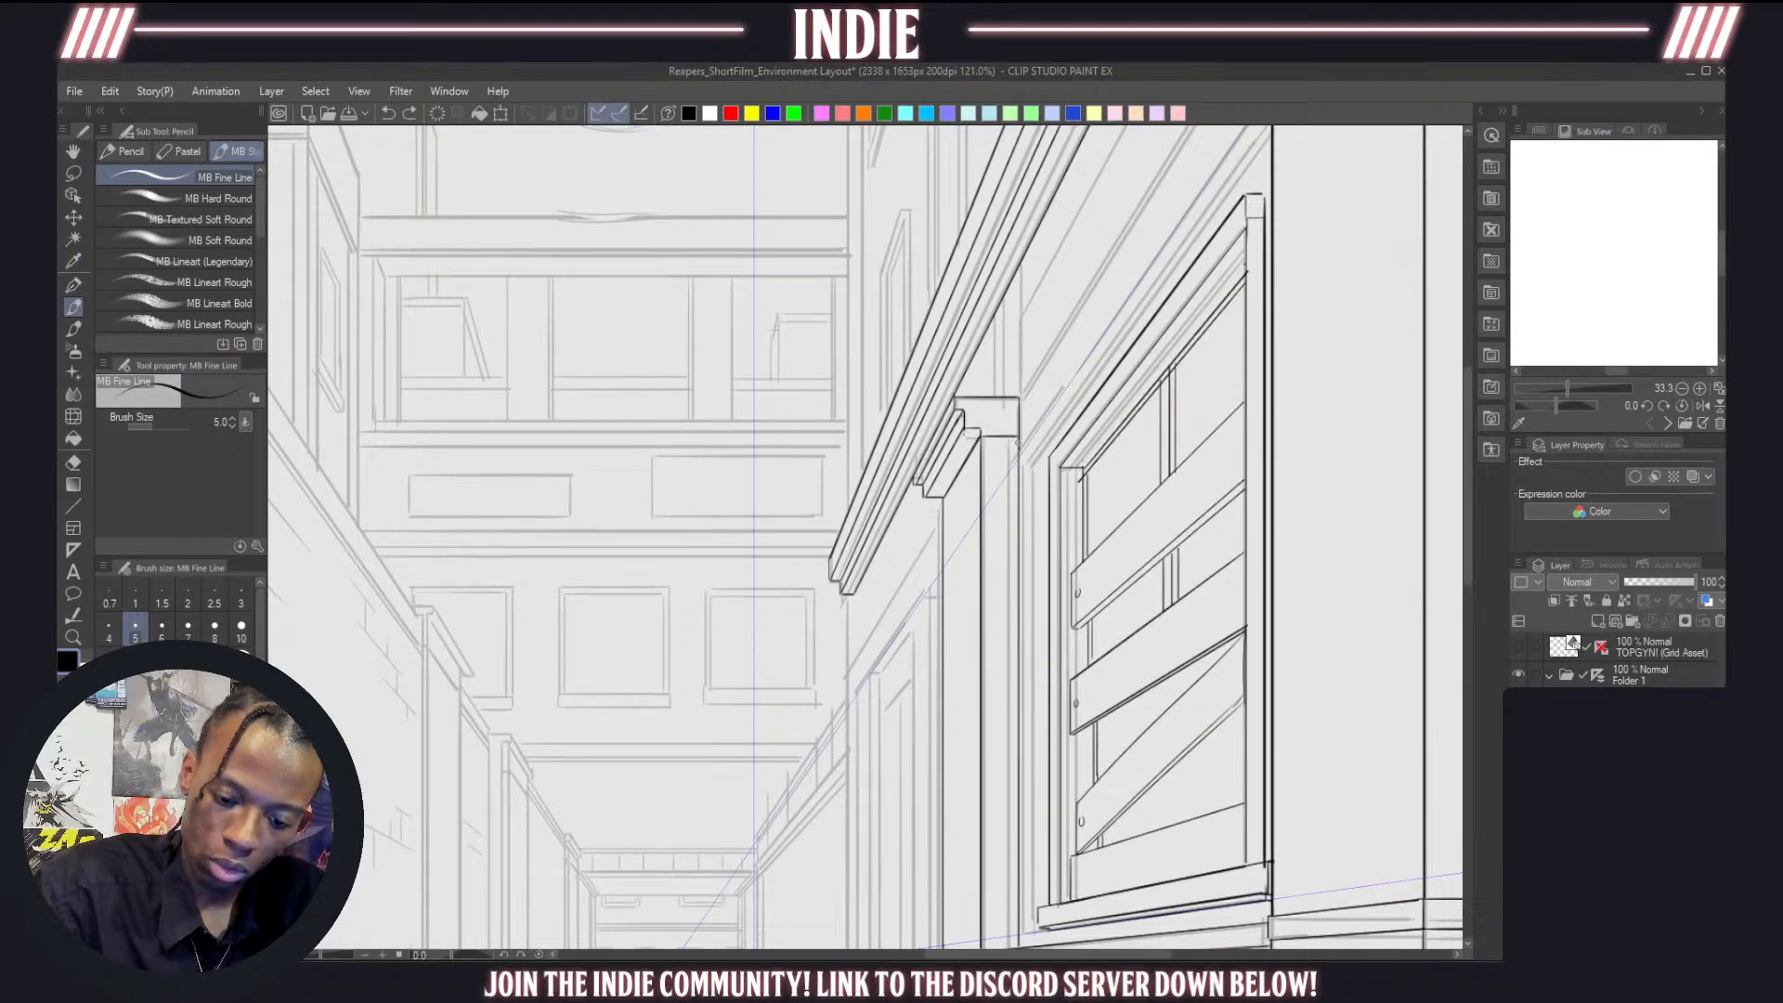
pyautogui.moveTo(982, 433)
pyautogui.mouseDown()
pyautogui.moveTo(1021, 434)
pyautogui.moveTo(995, 406)
pyautogui.moveTo(1019, 408)
pyautogui.mouseUp()
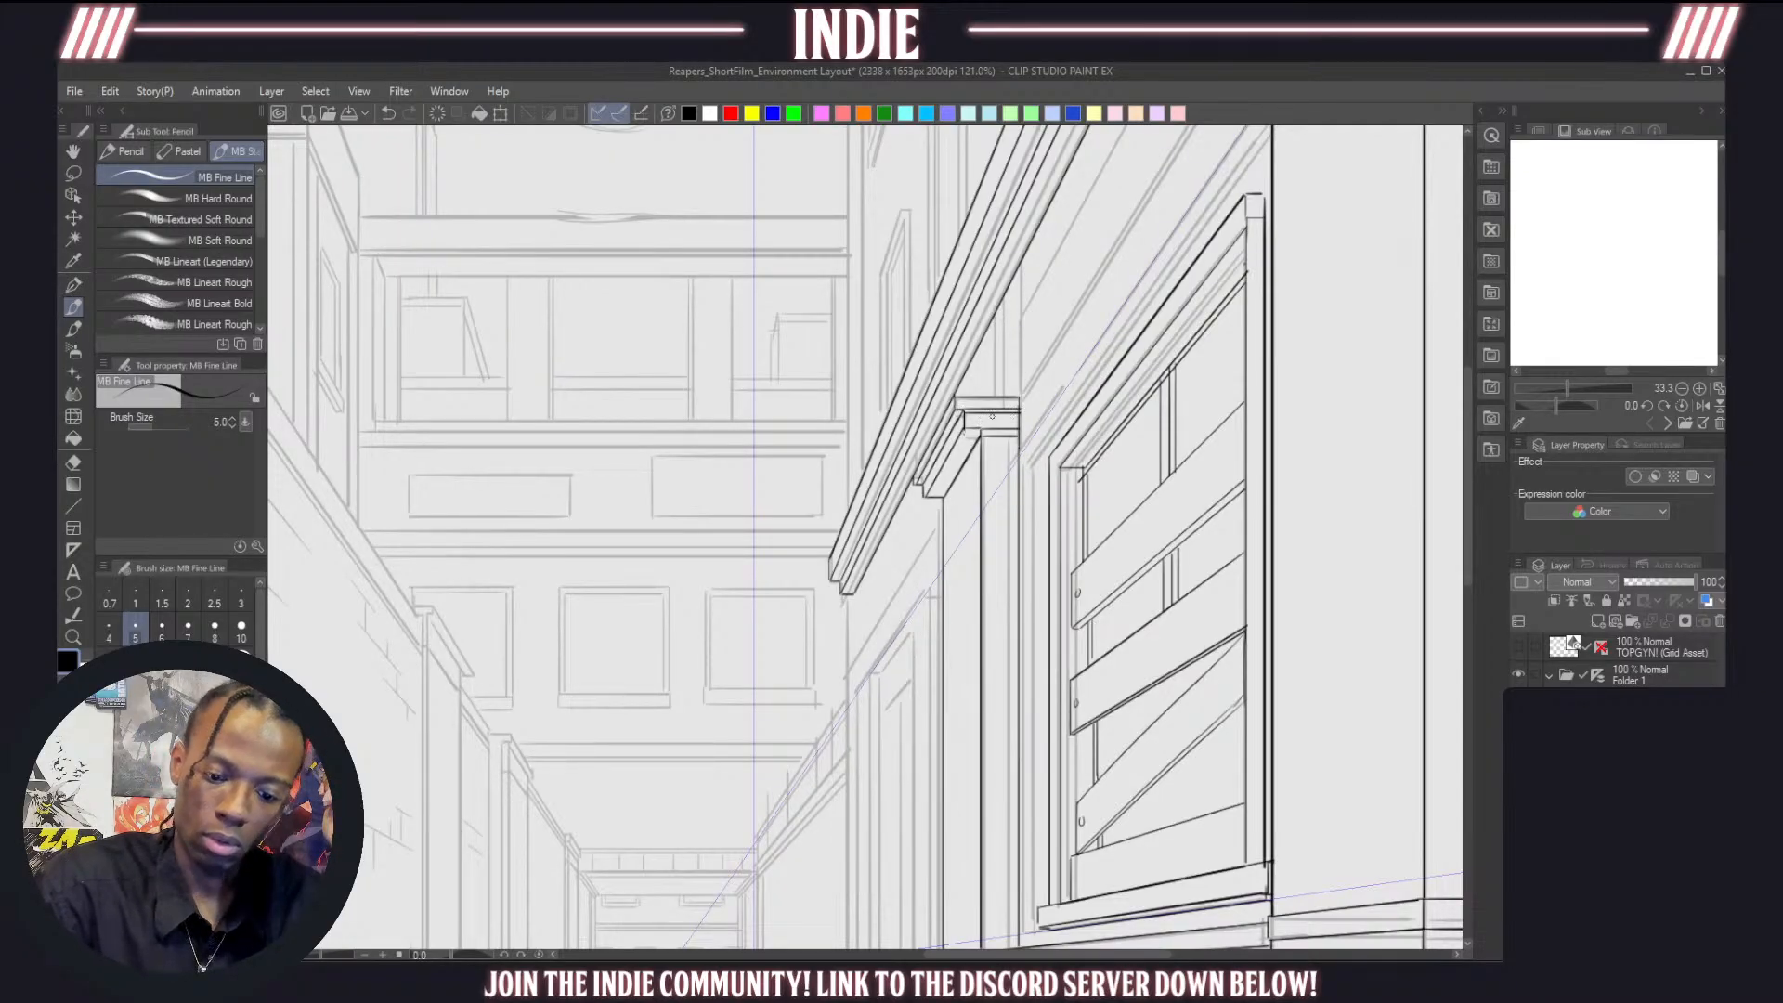
pyautogui.scroll(-6, 1031, 413)
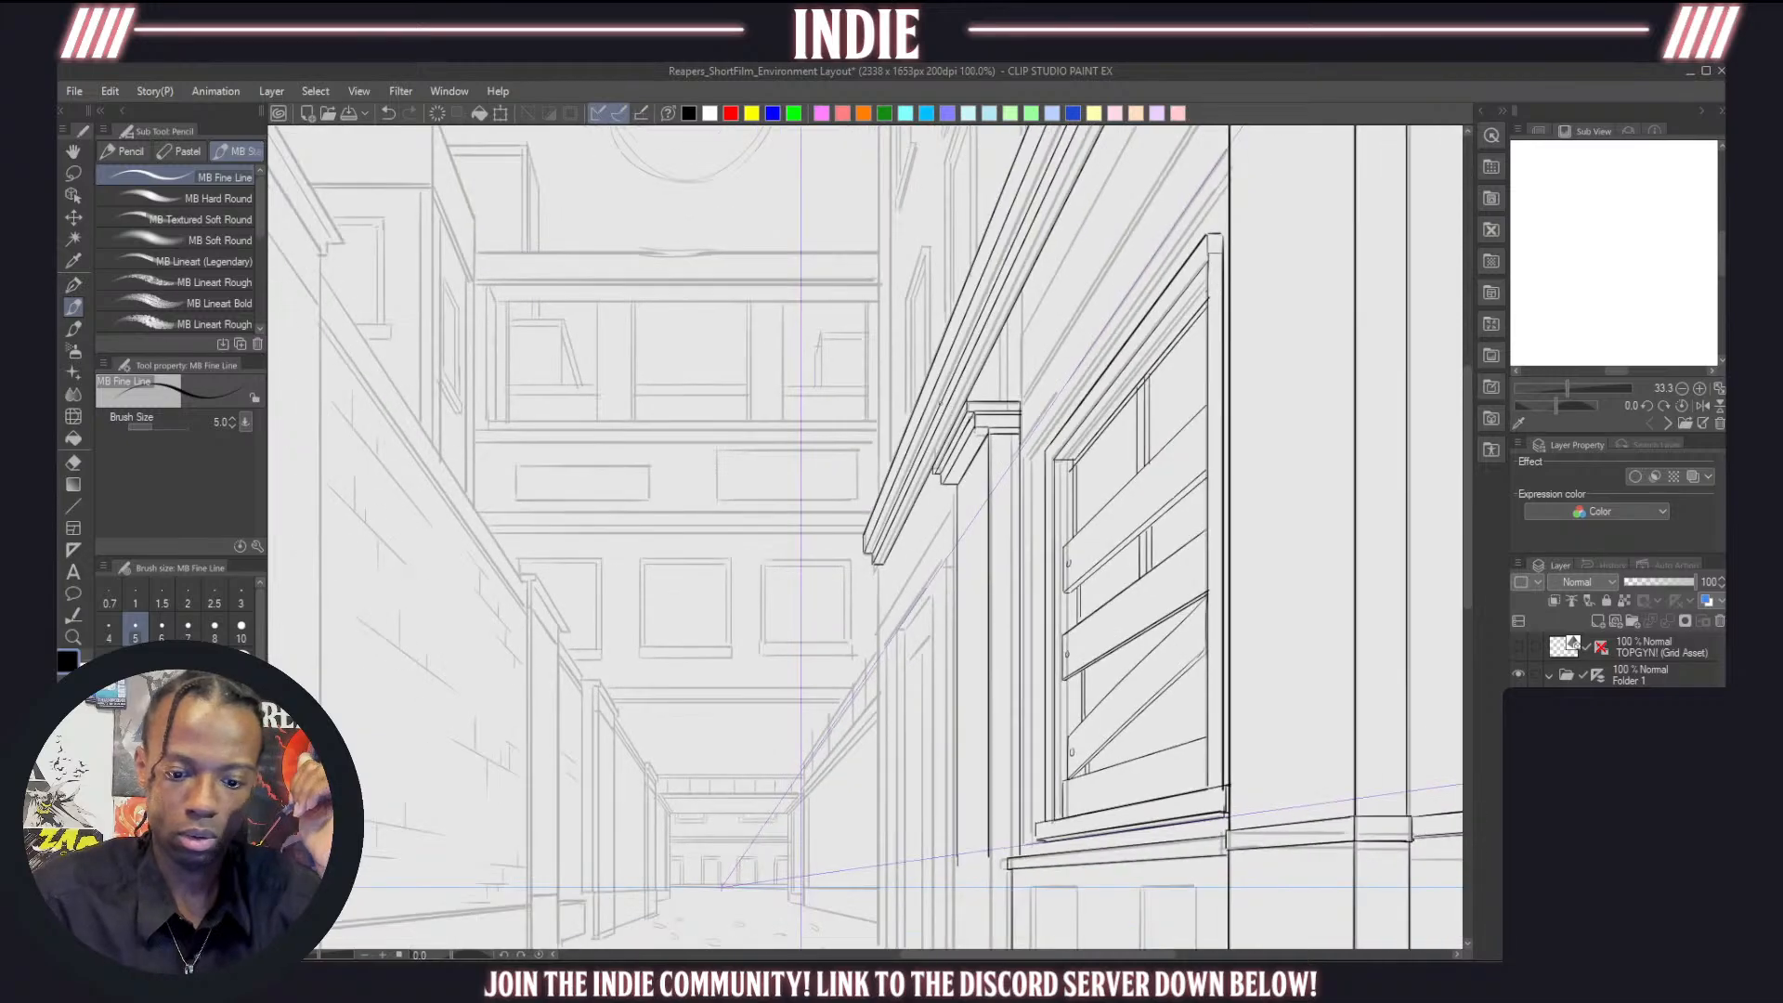
pyautogui.scroll(-1, 957, 420)
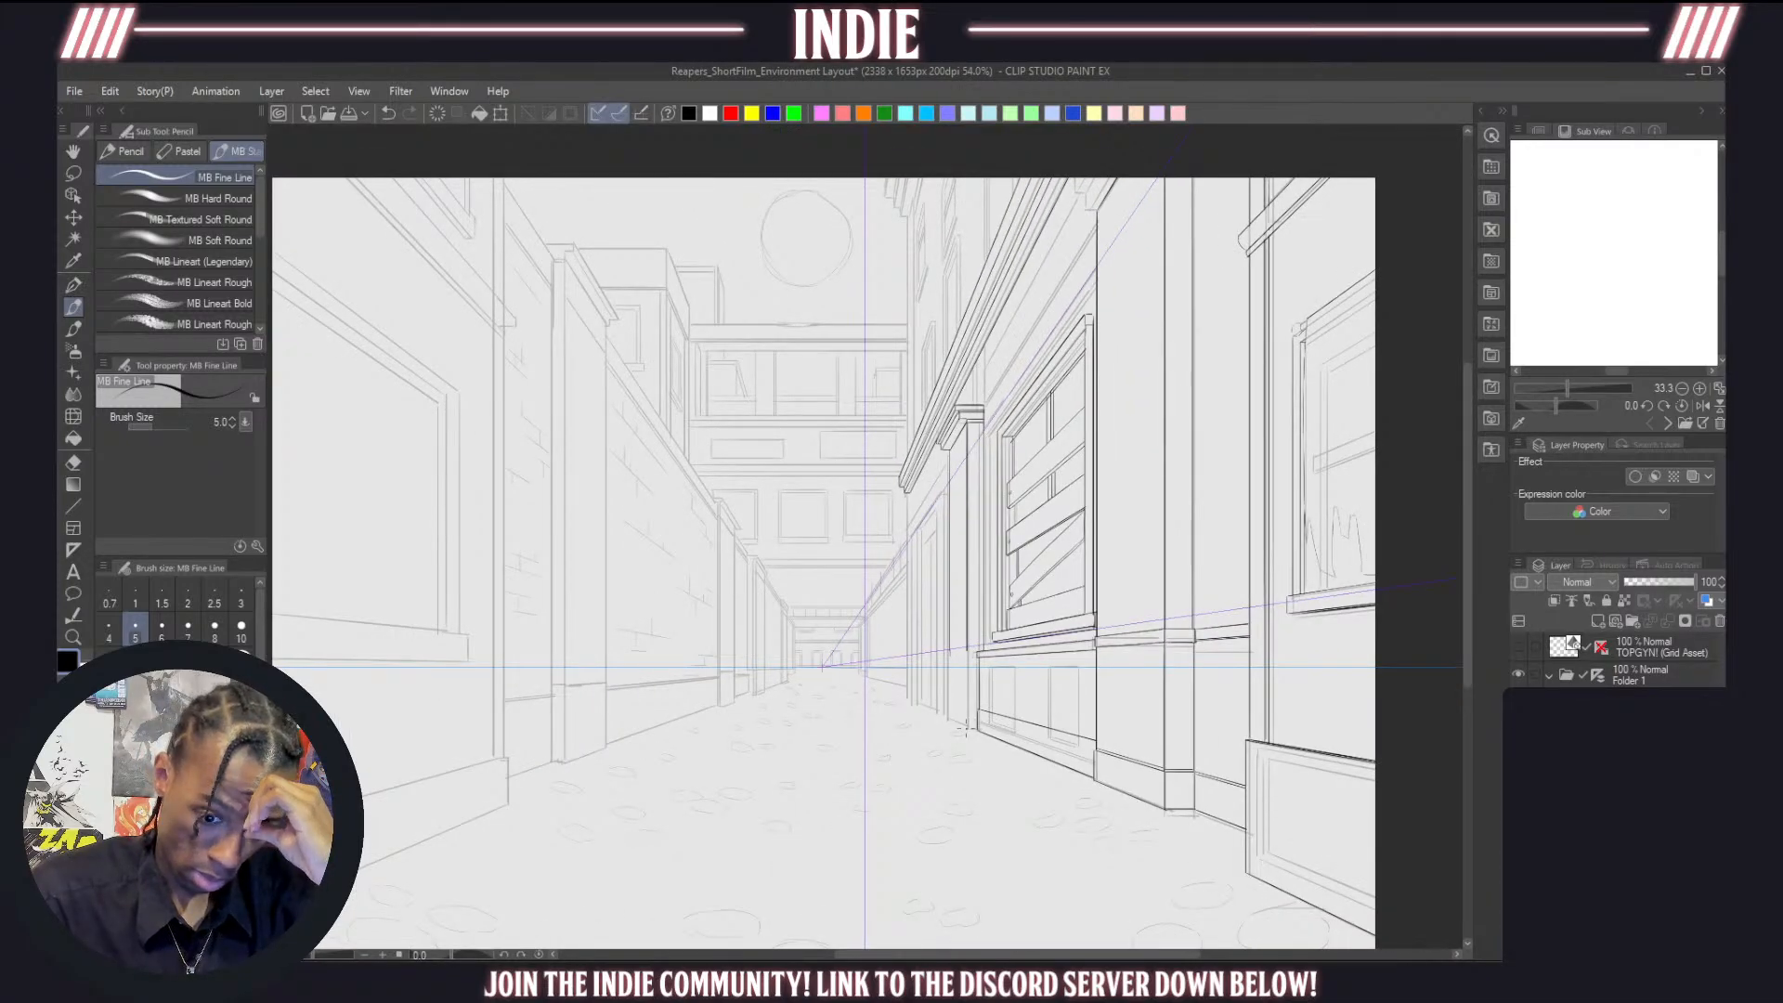
pyautogui.scroll(7, 966, 729)
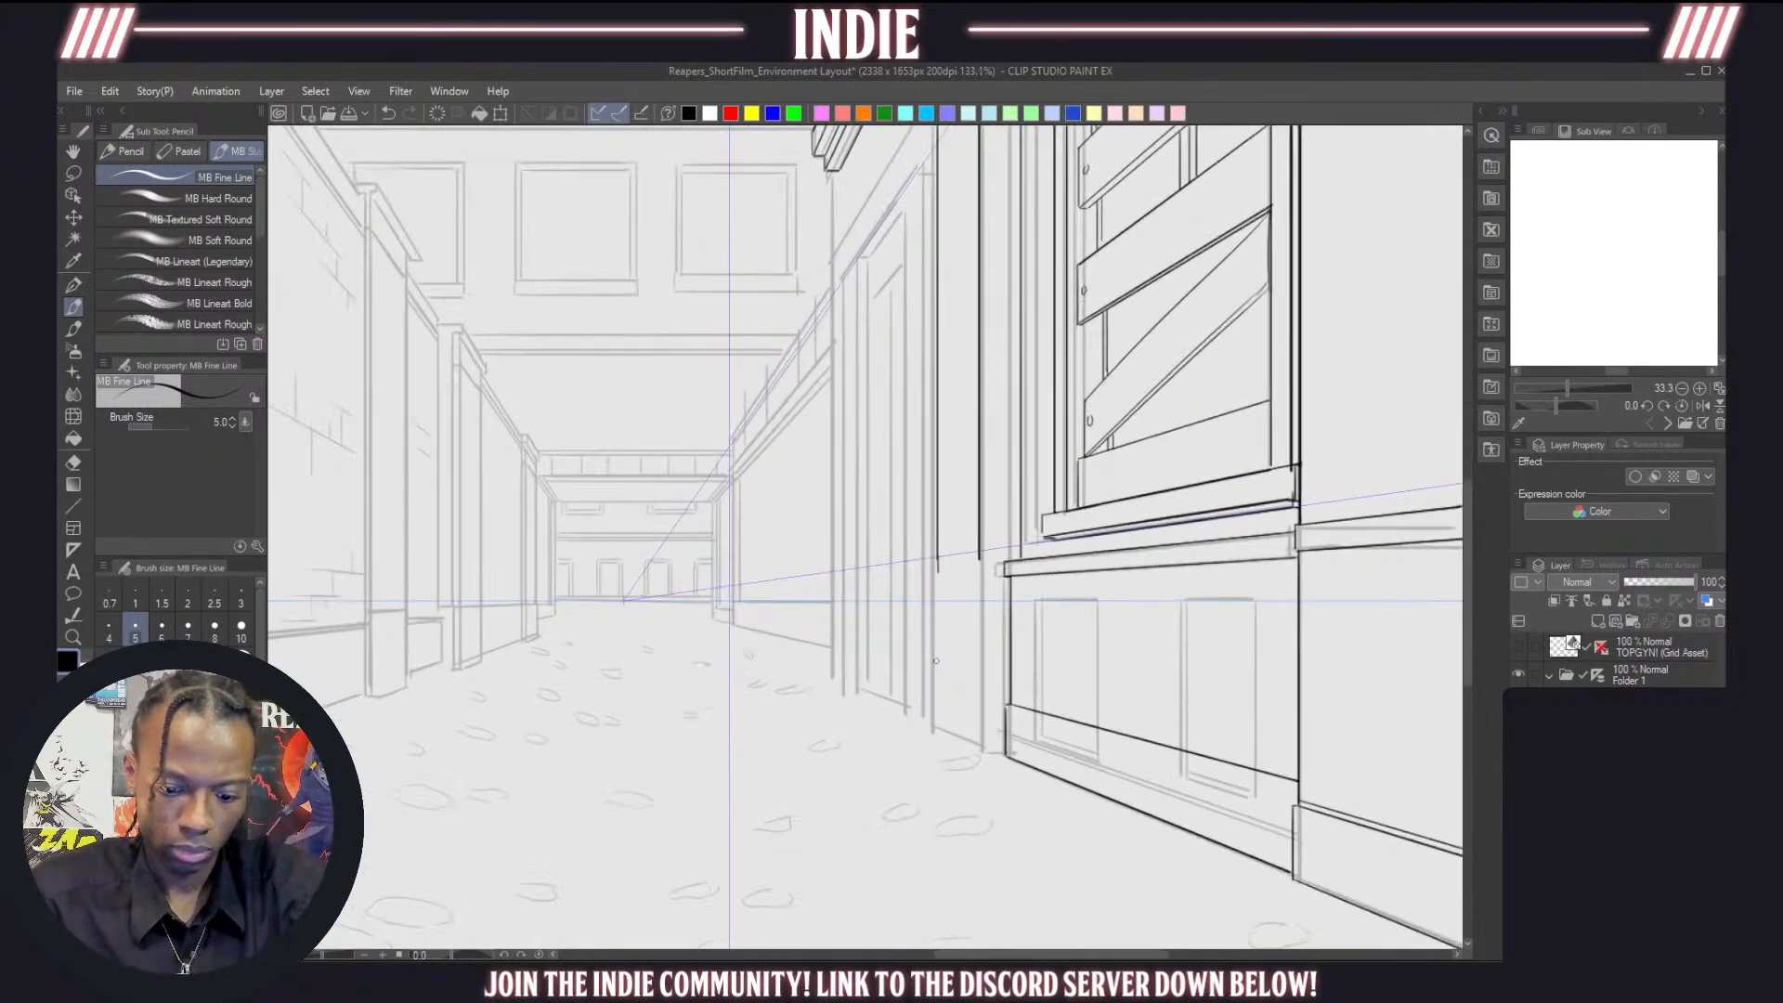
pyautogui.scroll(2, 936, 660)
pyautogui.moveTo(938, 535); pyautogui.dragTo(1027, 528)
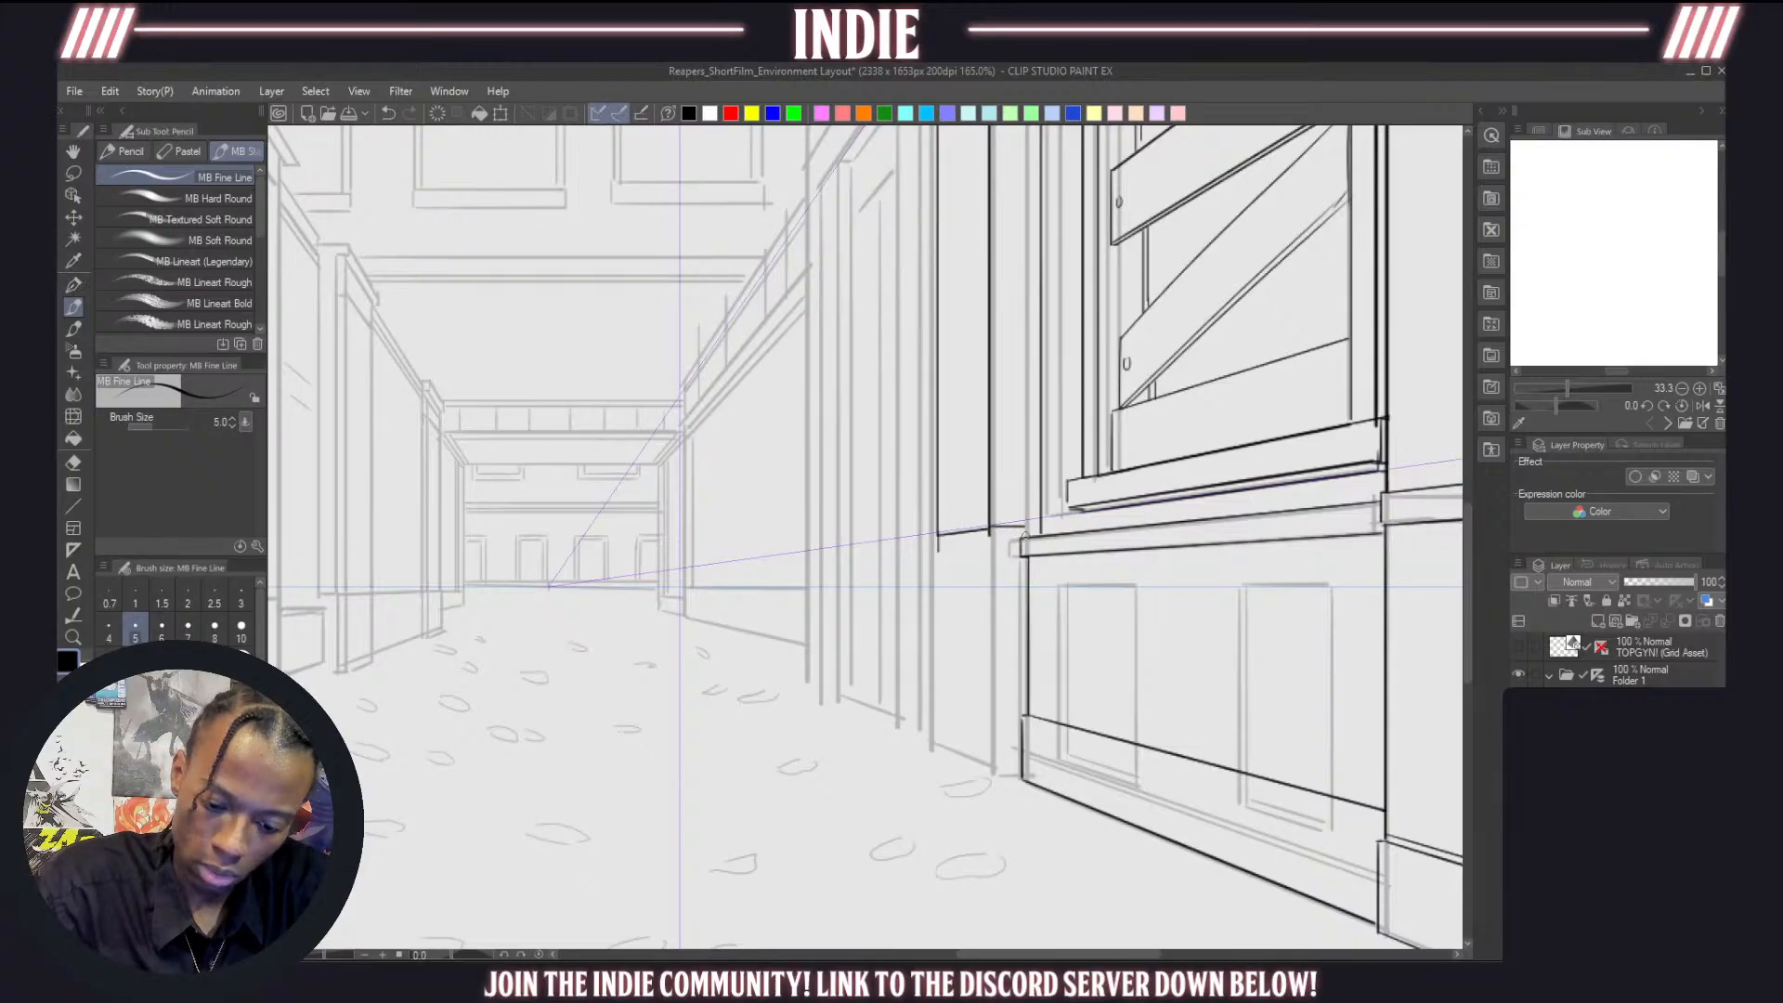
pyautogui.click(73, 462)
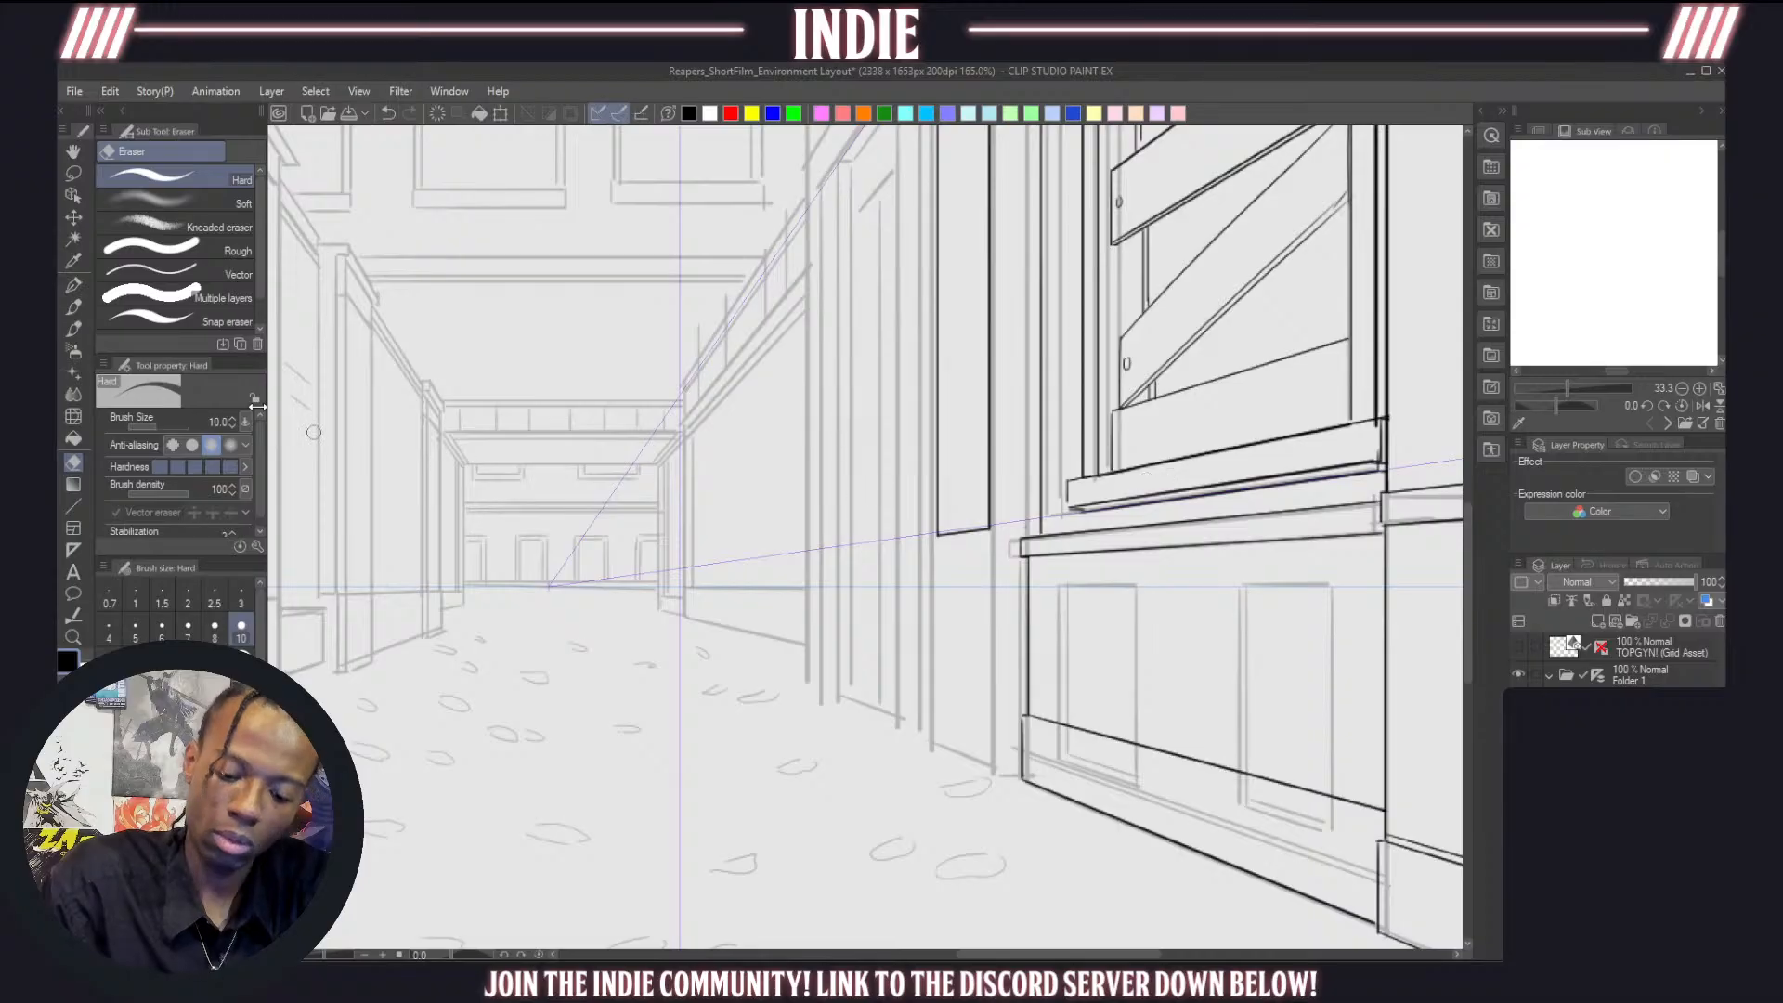
pyautogui.click(74, 308)
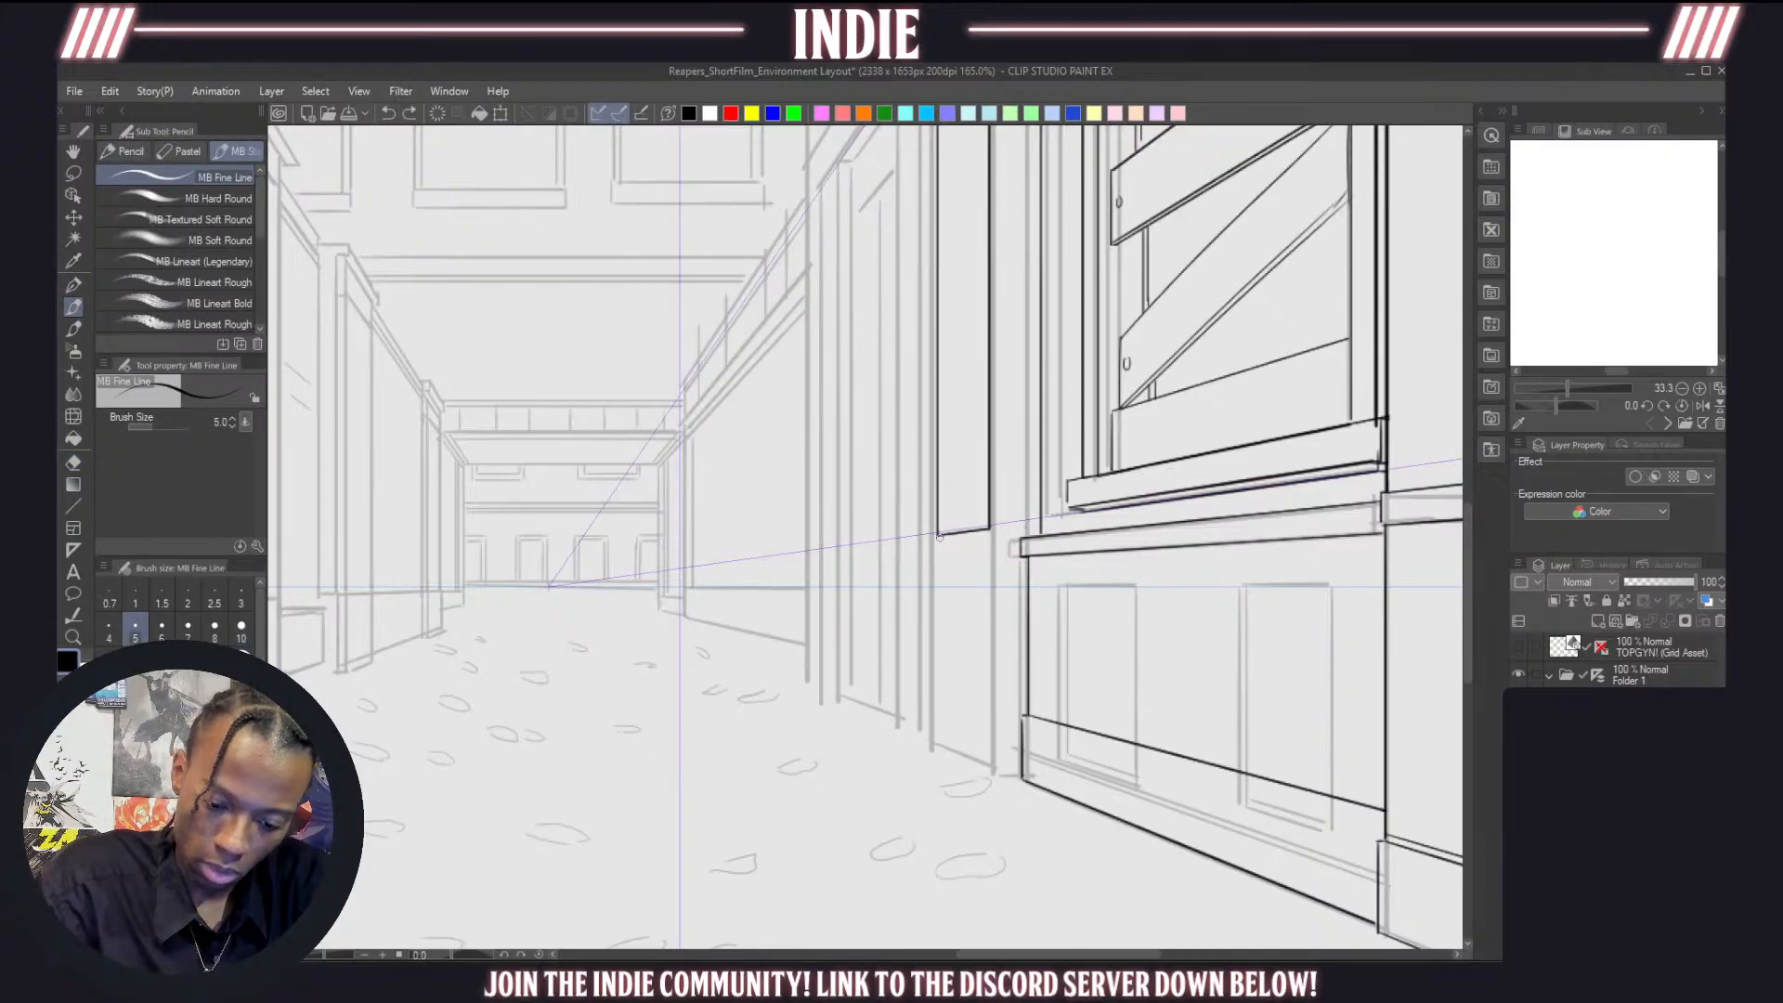
pyautogui.moveTo(938, 536); pyautogui.dragTo(1024, 525)
pyautogui.hotkey('ctrl', 'z')
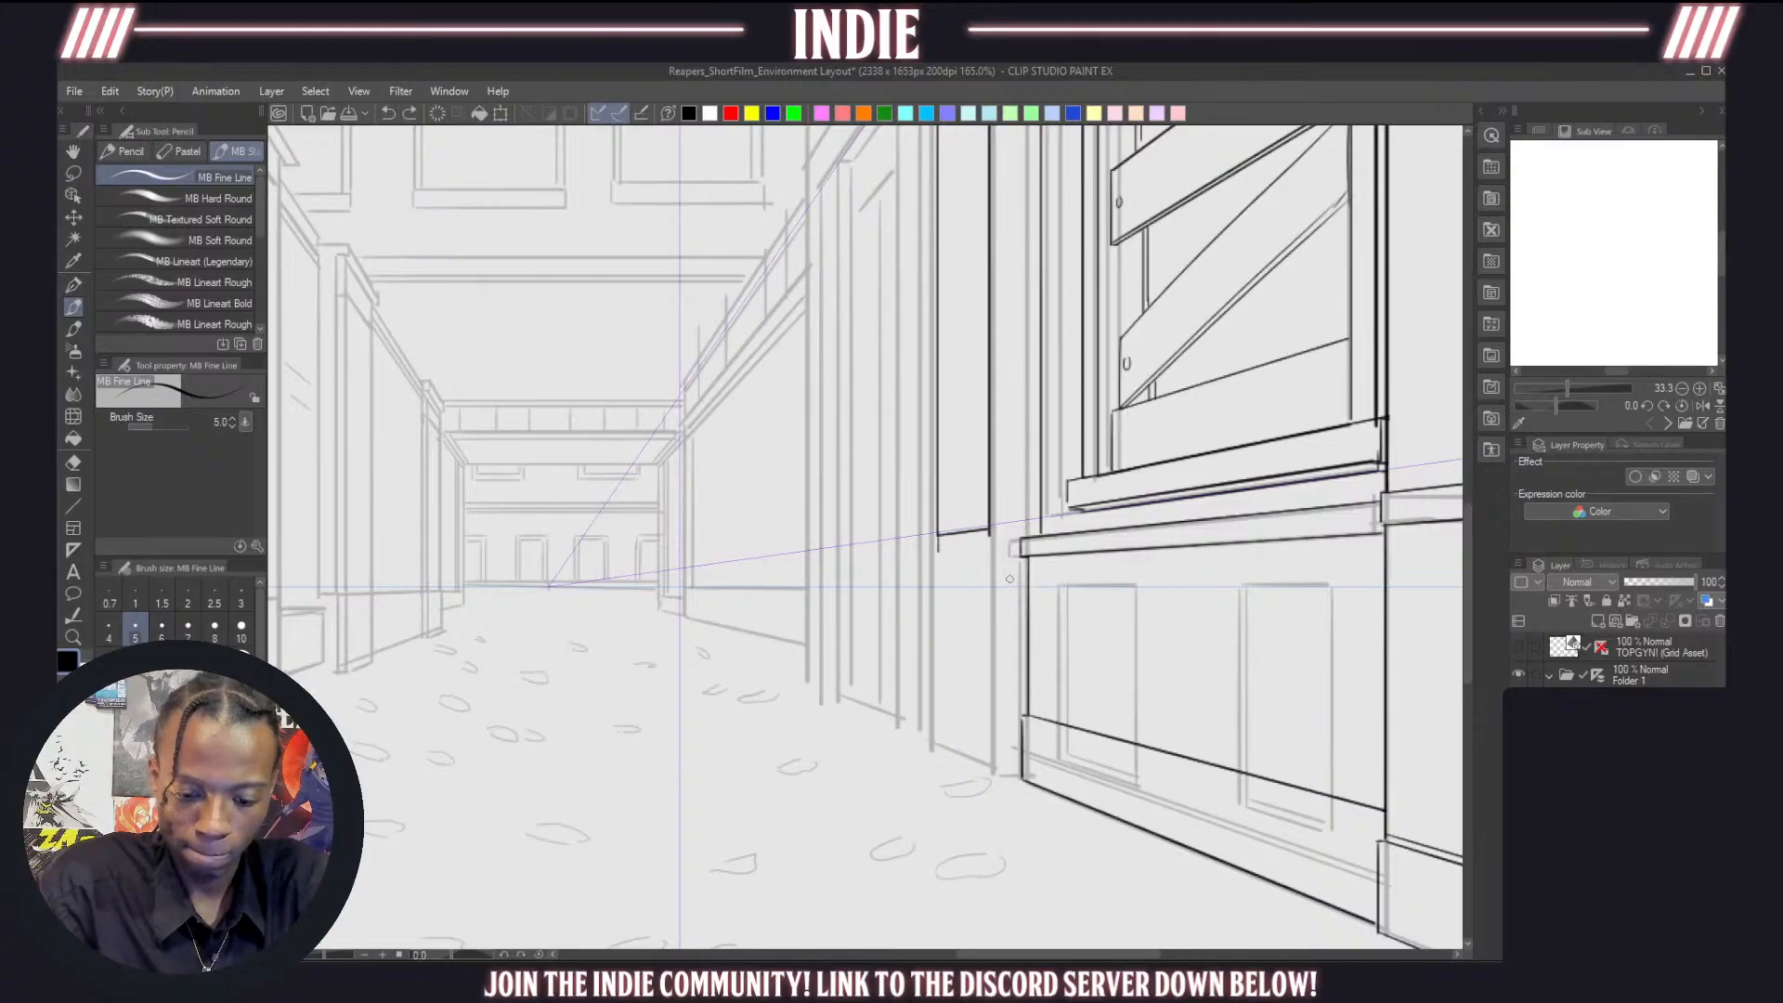
pyautogui.moveTo(938, 525); pyautogui.dragTo(943, 628)
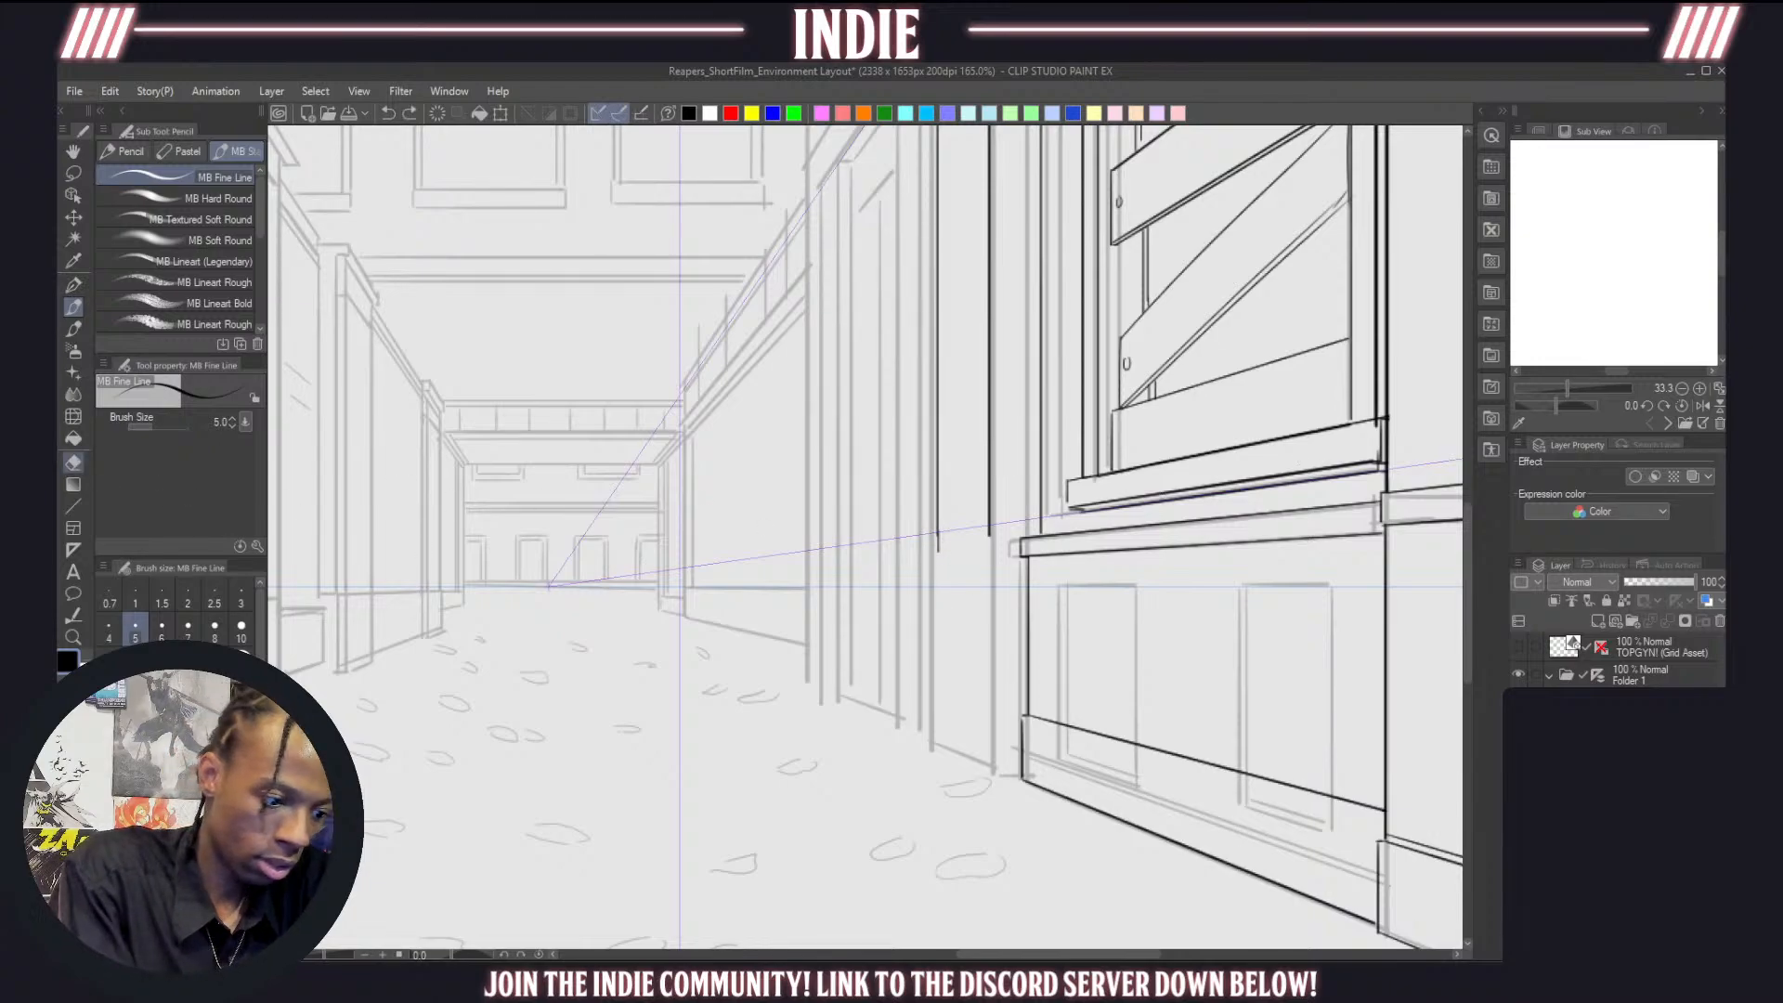
# Trim the overshooting end of the pillar's outer edge with the Hard eraser, extend it downward and ink the base block's top edge
pyautogui.click(74, 465)
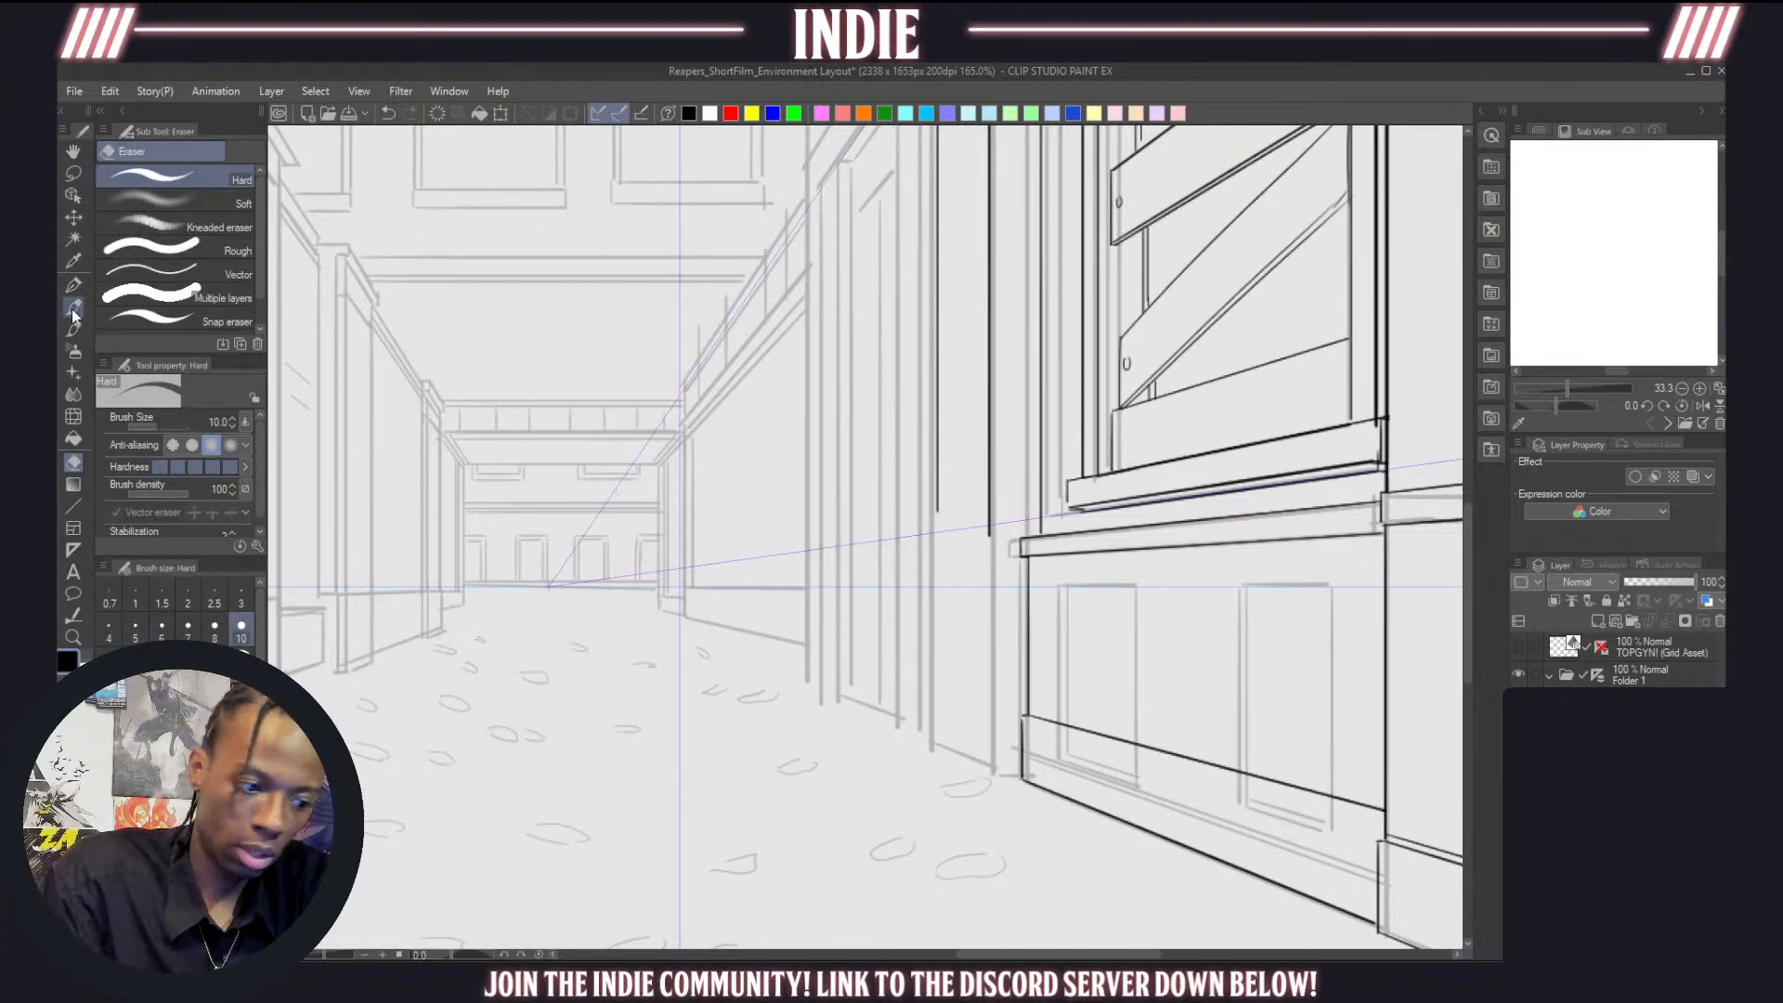
pyautogui.press('p')
pyautogui.moveTo(937, 499); pyautogui.dragTo(939, 590)
pyautogui.hotkey('ctrl', 'z')
pyautogui.moveTo(937, 504)
pyautogui.mouseDown()
pyautogui.moveTo(939, 637)
pyautogui.moveTo(991, 653)
pyautogui.moveTo(990, 505)
pyautogui.mouseUp()
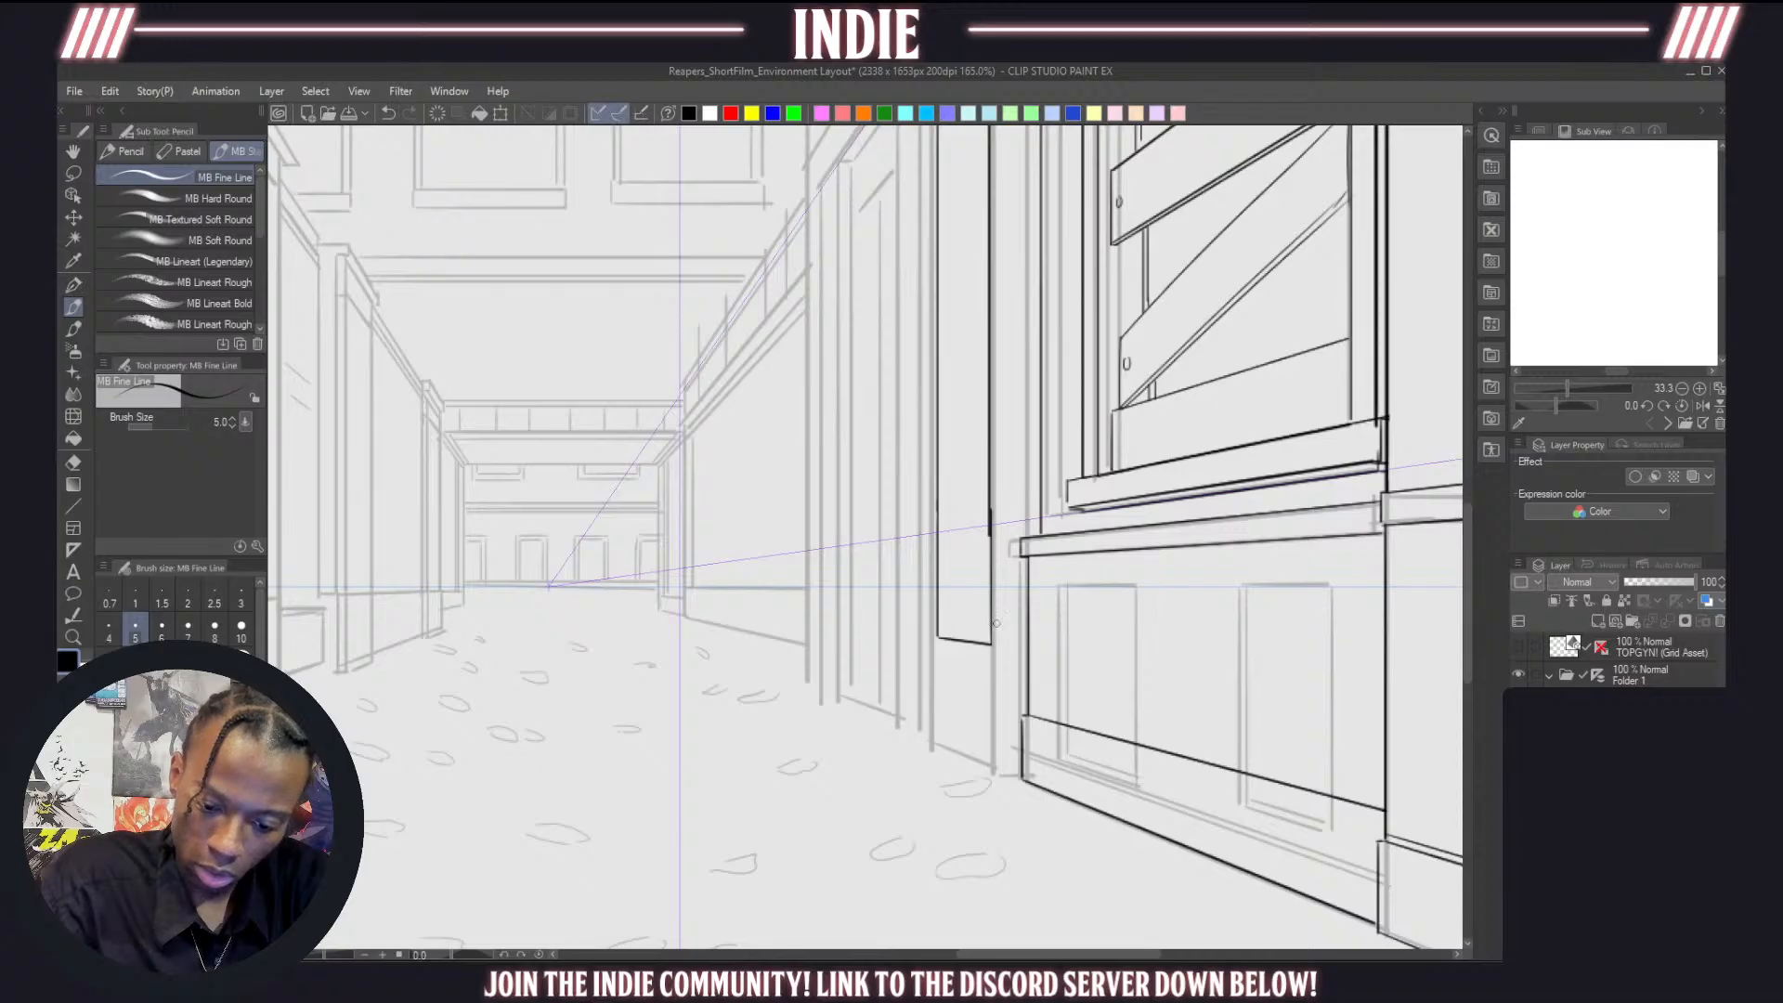
# Extend the pillar's corner edge and ink the outline of its base block down to the ground beside the wall panel
pyautogui.moveTo(991, 644)
pyautogui.mouseDown()
pyautogui.moveTo(1024, 645)
pyautogui.moveTo(933, 746)
pyautogui.moveTo(990, 767)
pyautogui.moveTo(990, 702)
pyautogui.moveTo(993, 760)
pyautogui.moveTo(1021, 762)
pyautogui.mouseUp()
pyautogui.hotkey('ctrl', 'z')
pyautogui.scroll(-6, 856, 676)
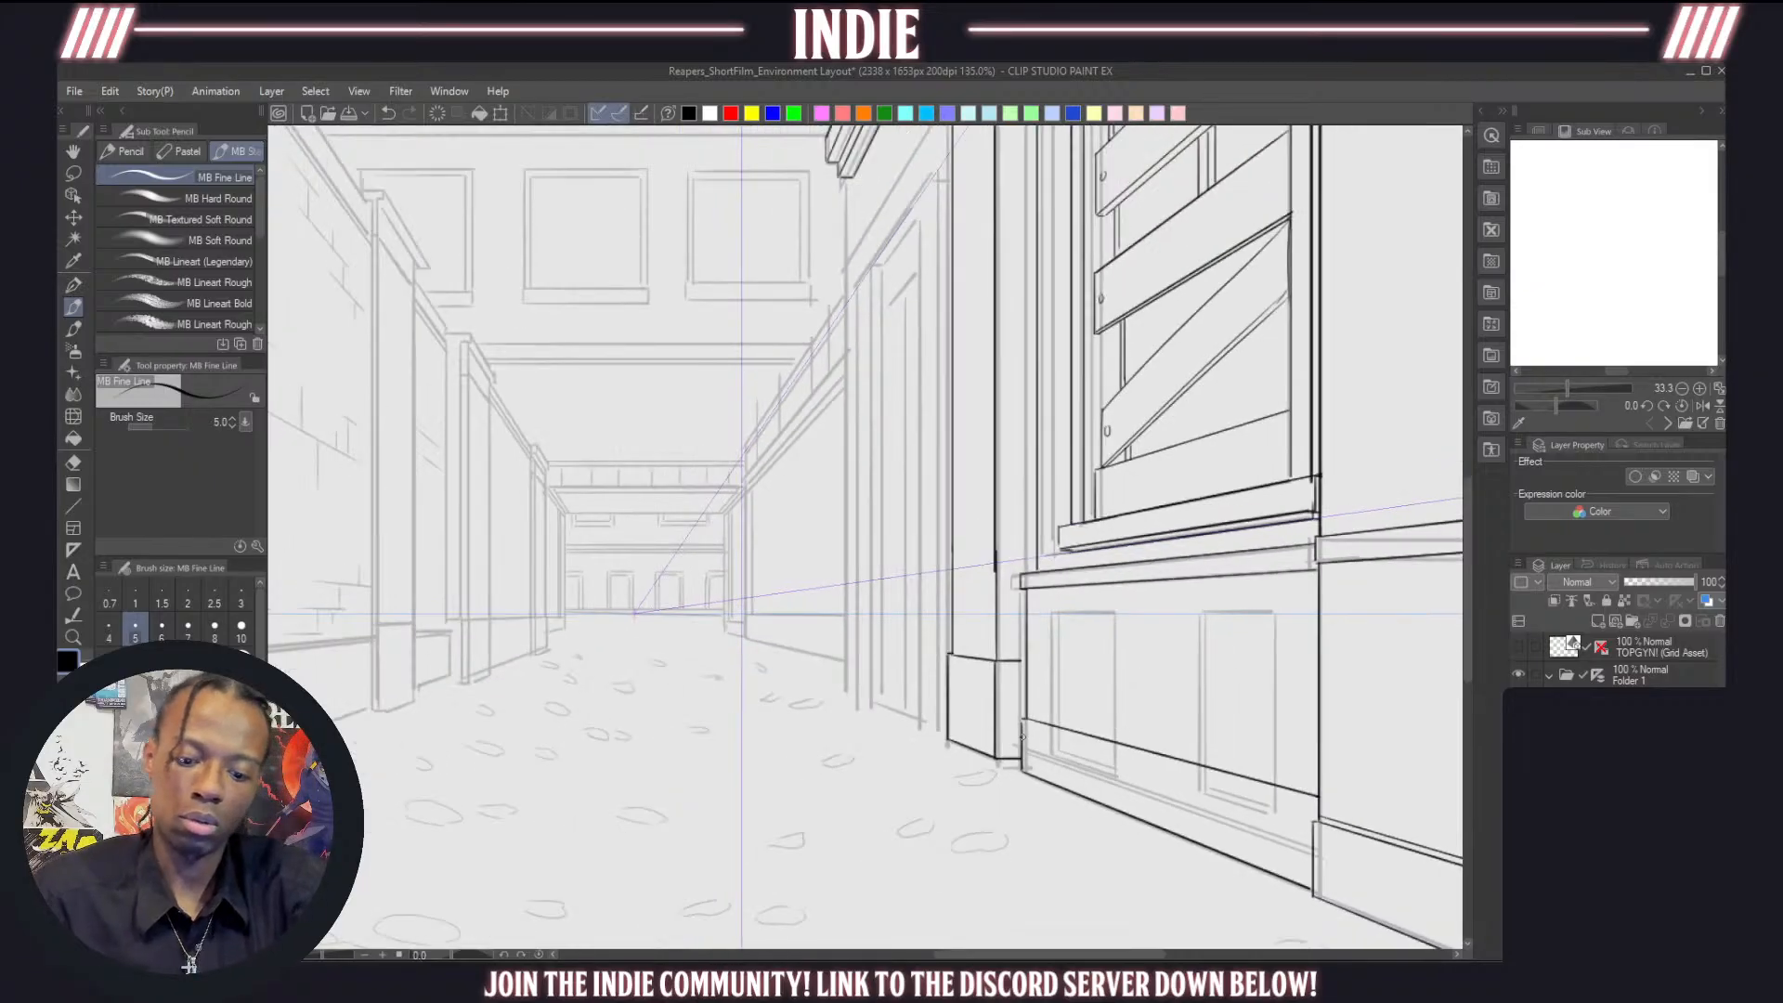
pyautogui.scroll(2, 889, 438)
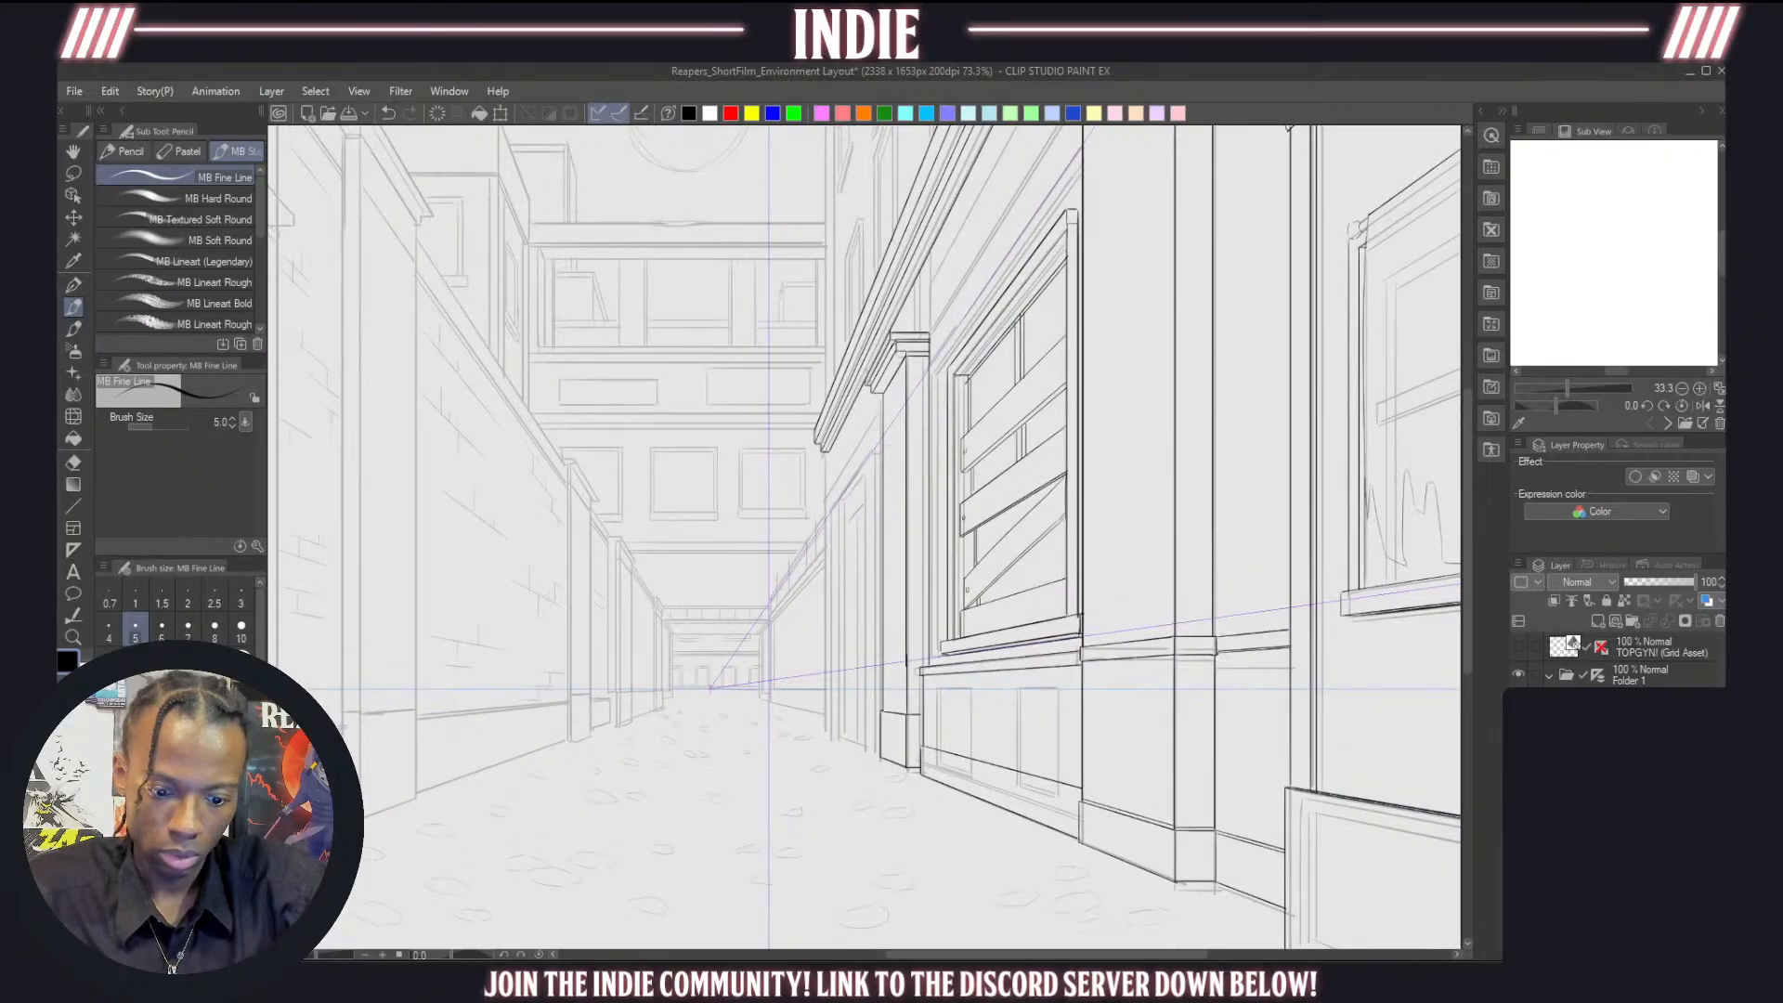
# Check the line art without the rough sketch and redraw the short top edge of the pillar base beside the wall panel
pyautogui.scroll(-3, 788, 568)
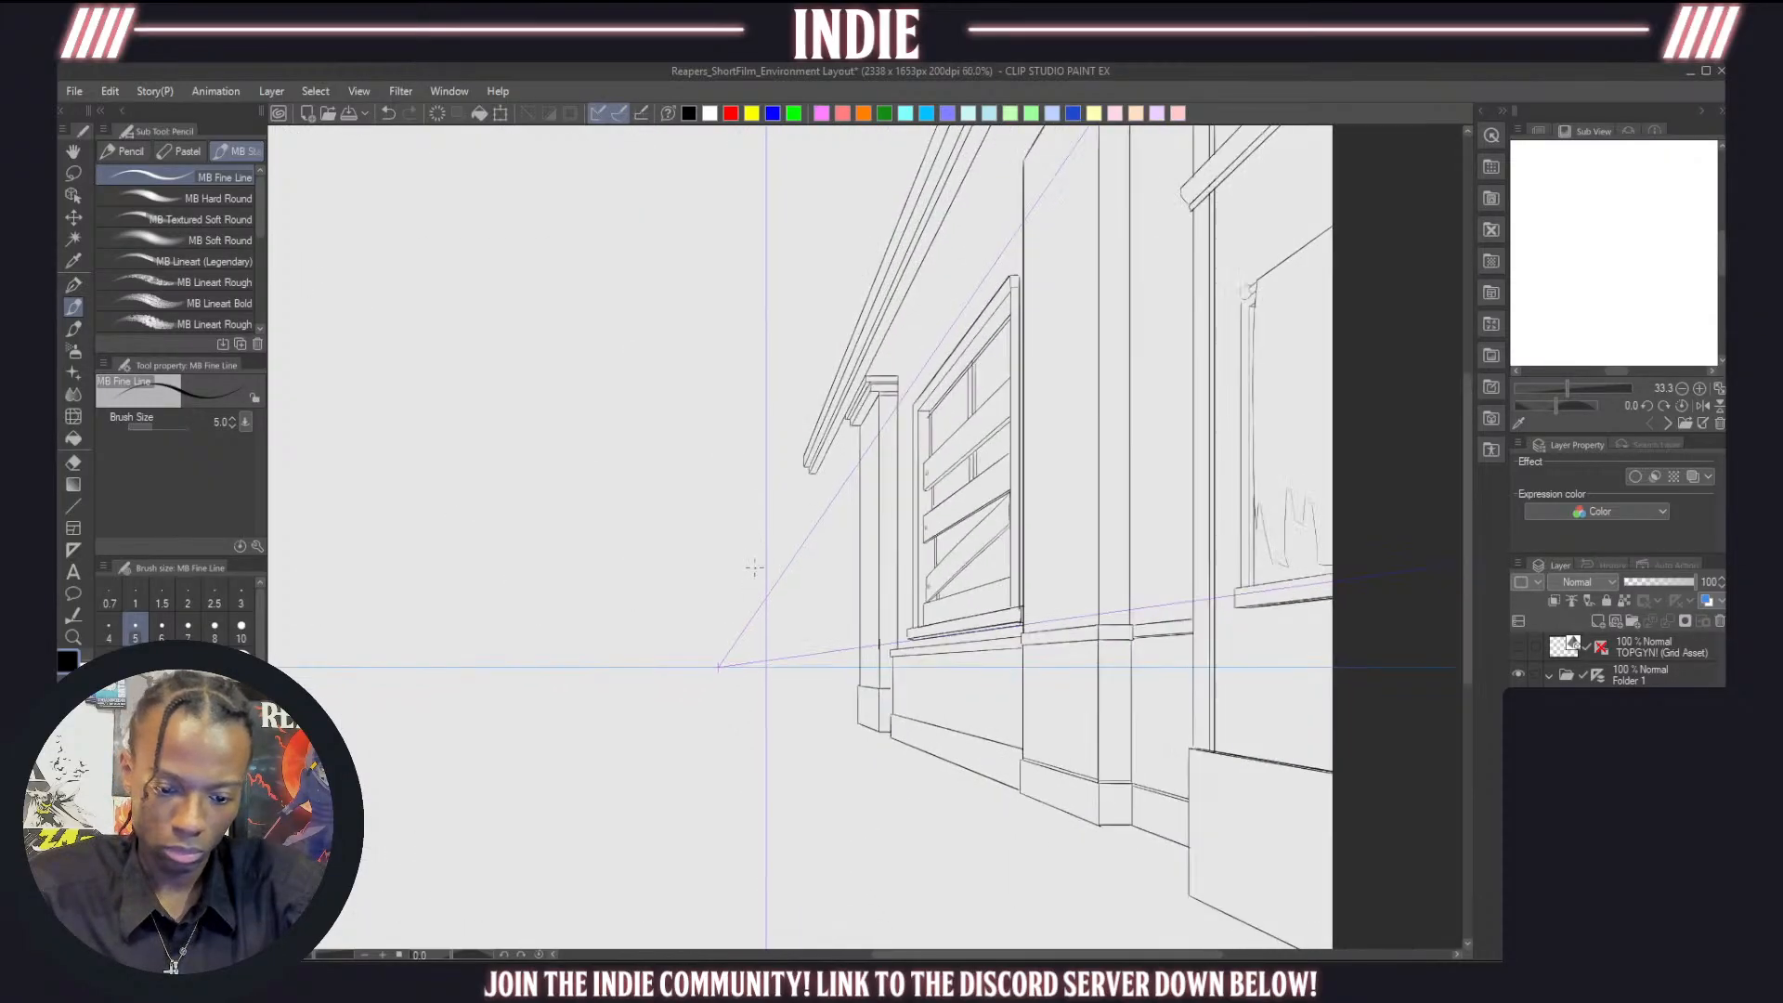
pyautogui.scroll(2, 794, 462)
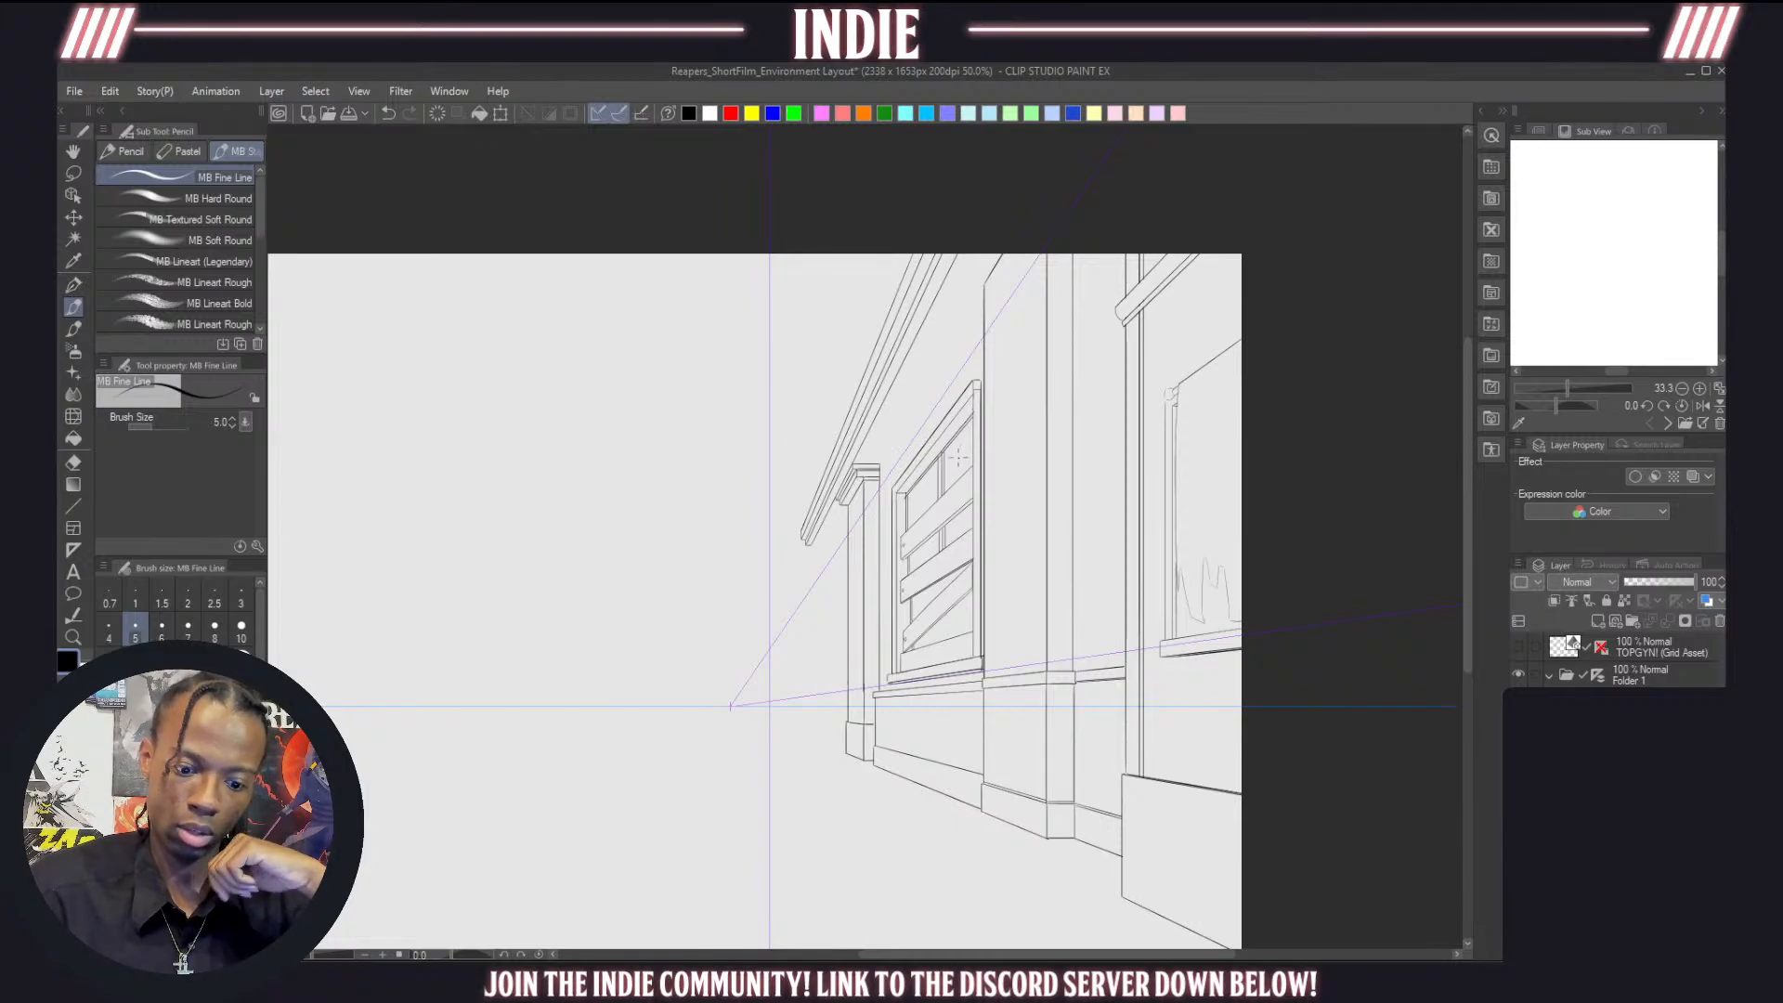
pyautogui.scroll(5, 919, 678)
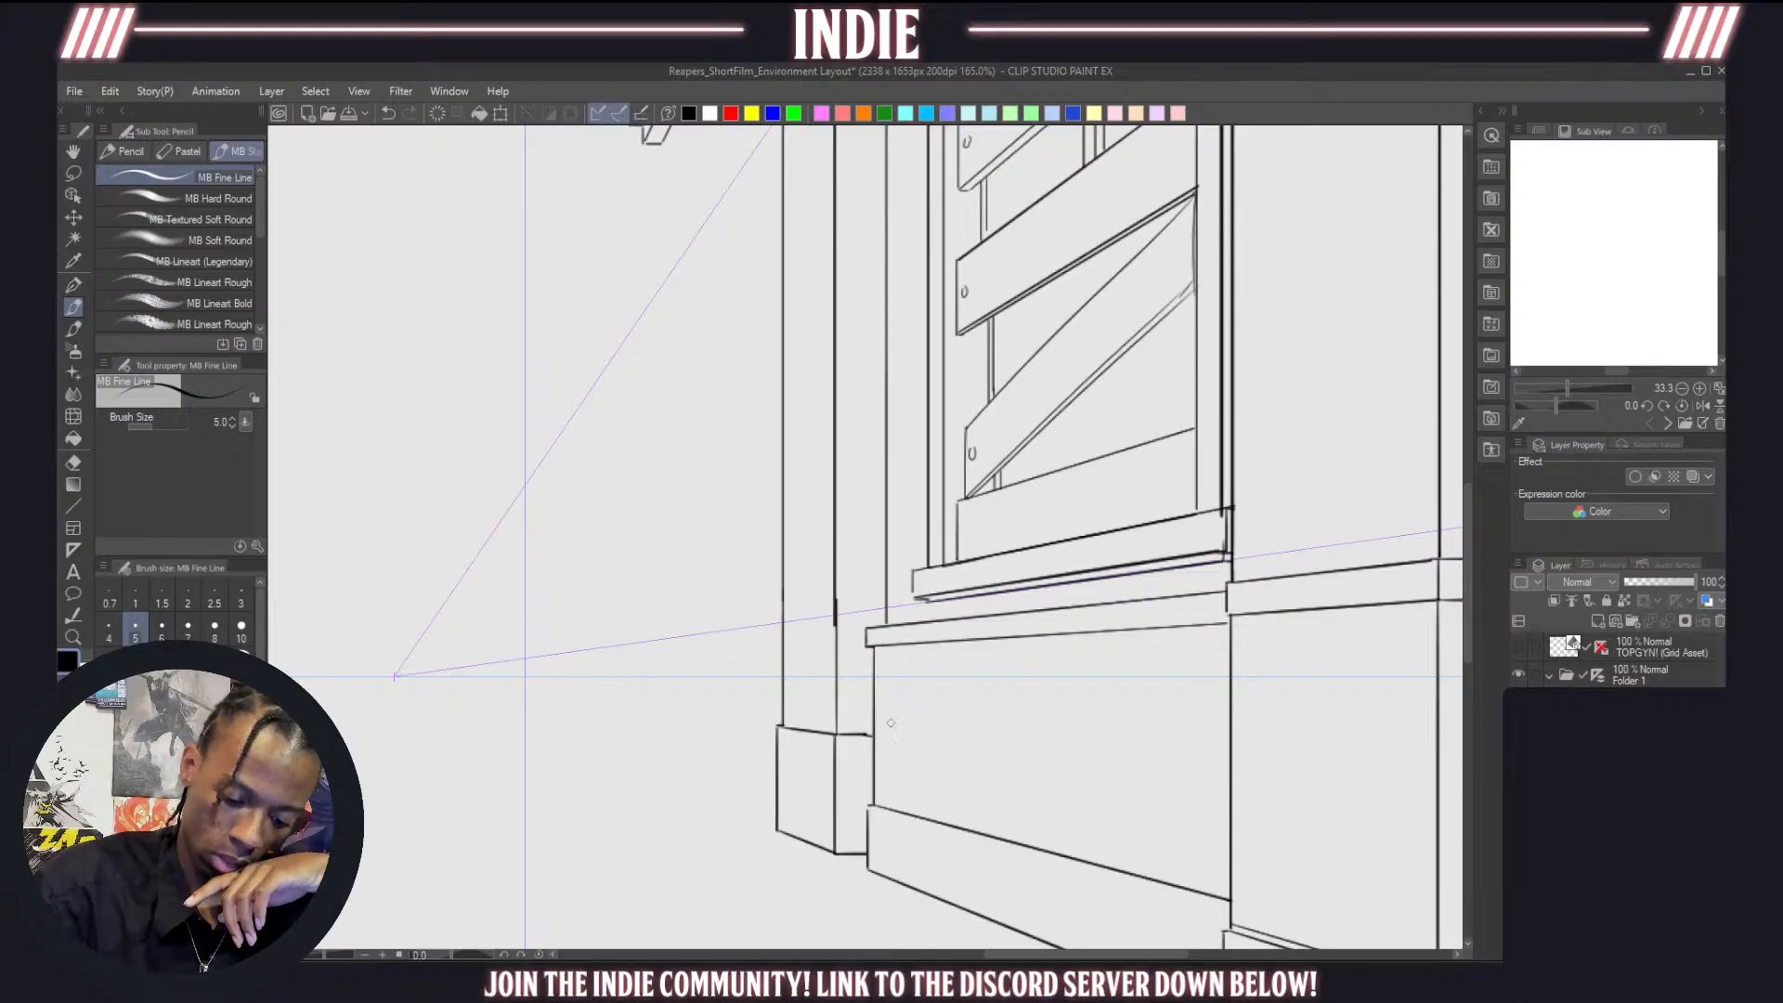
pyautogui.hotkey('ctrl', 'z')
pyautogui.moveTo(853, 735); pyautogui.dragTo(874, 733)
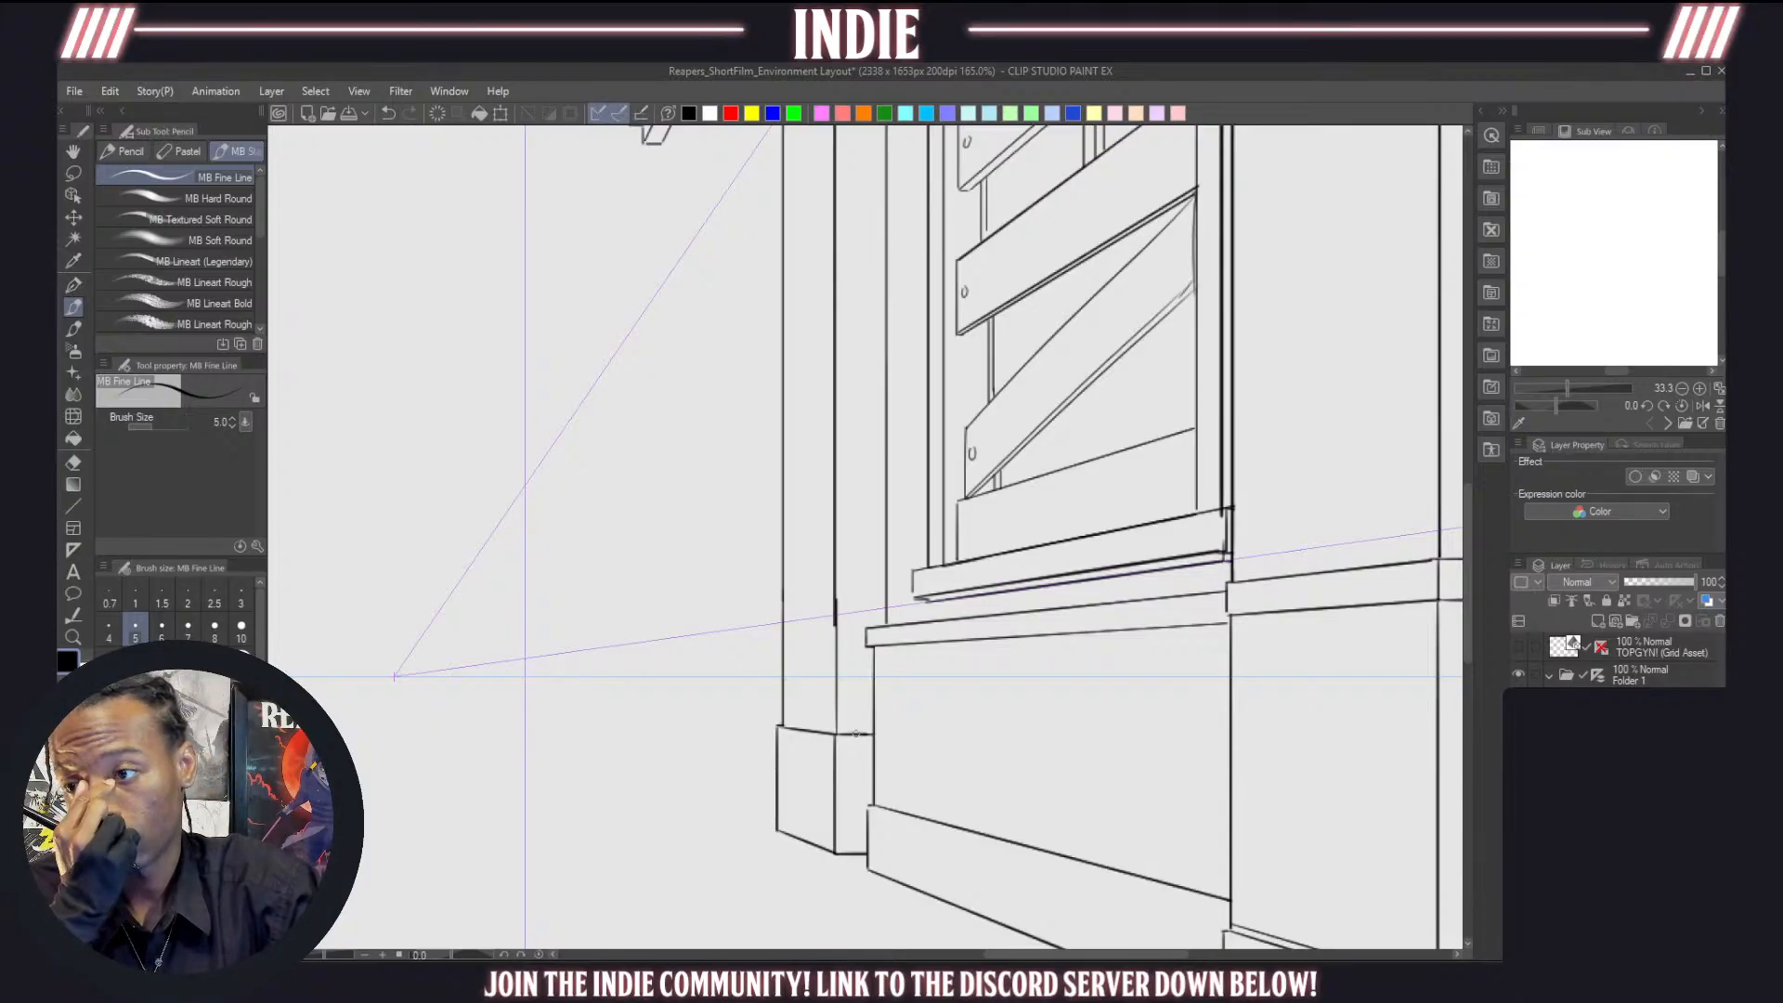
pyautogui.scroll(-5, 813, 813)
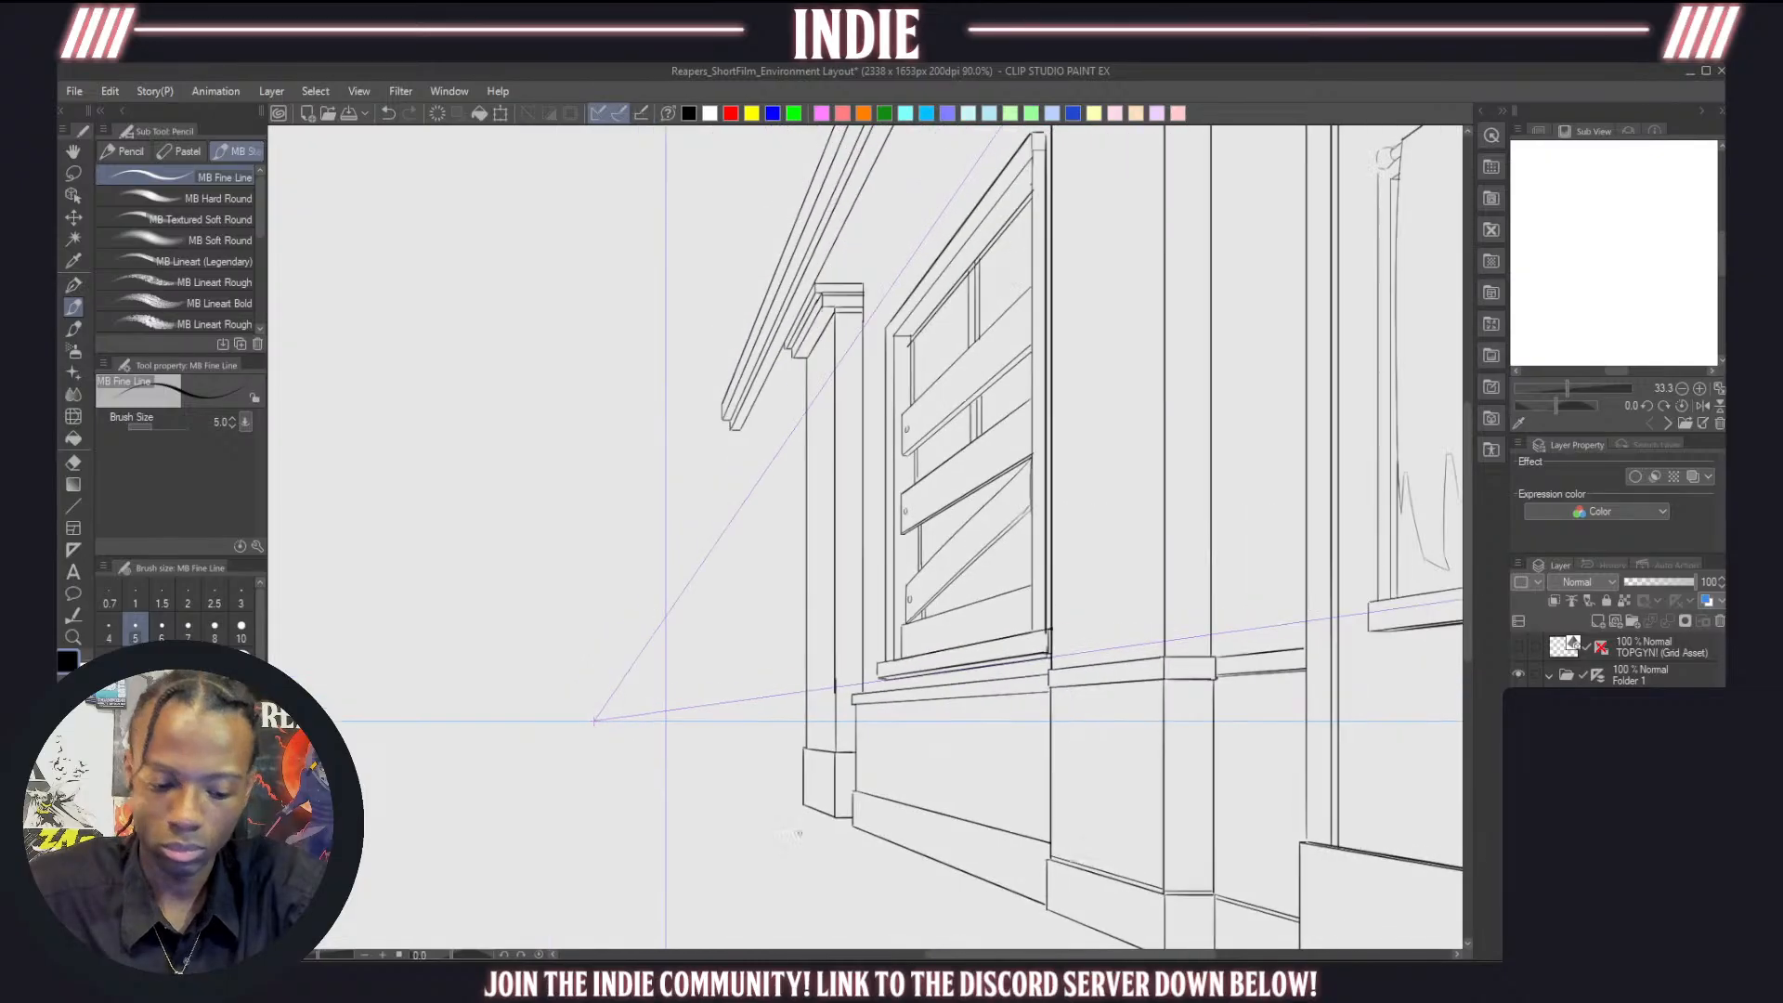
pyautogui.scroll(-3, 810, 825)
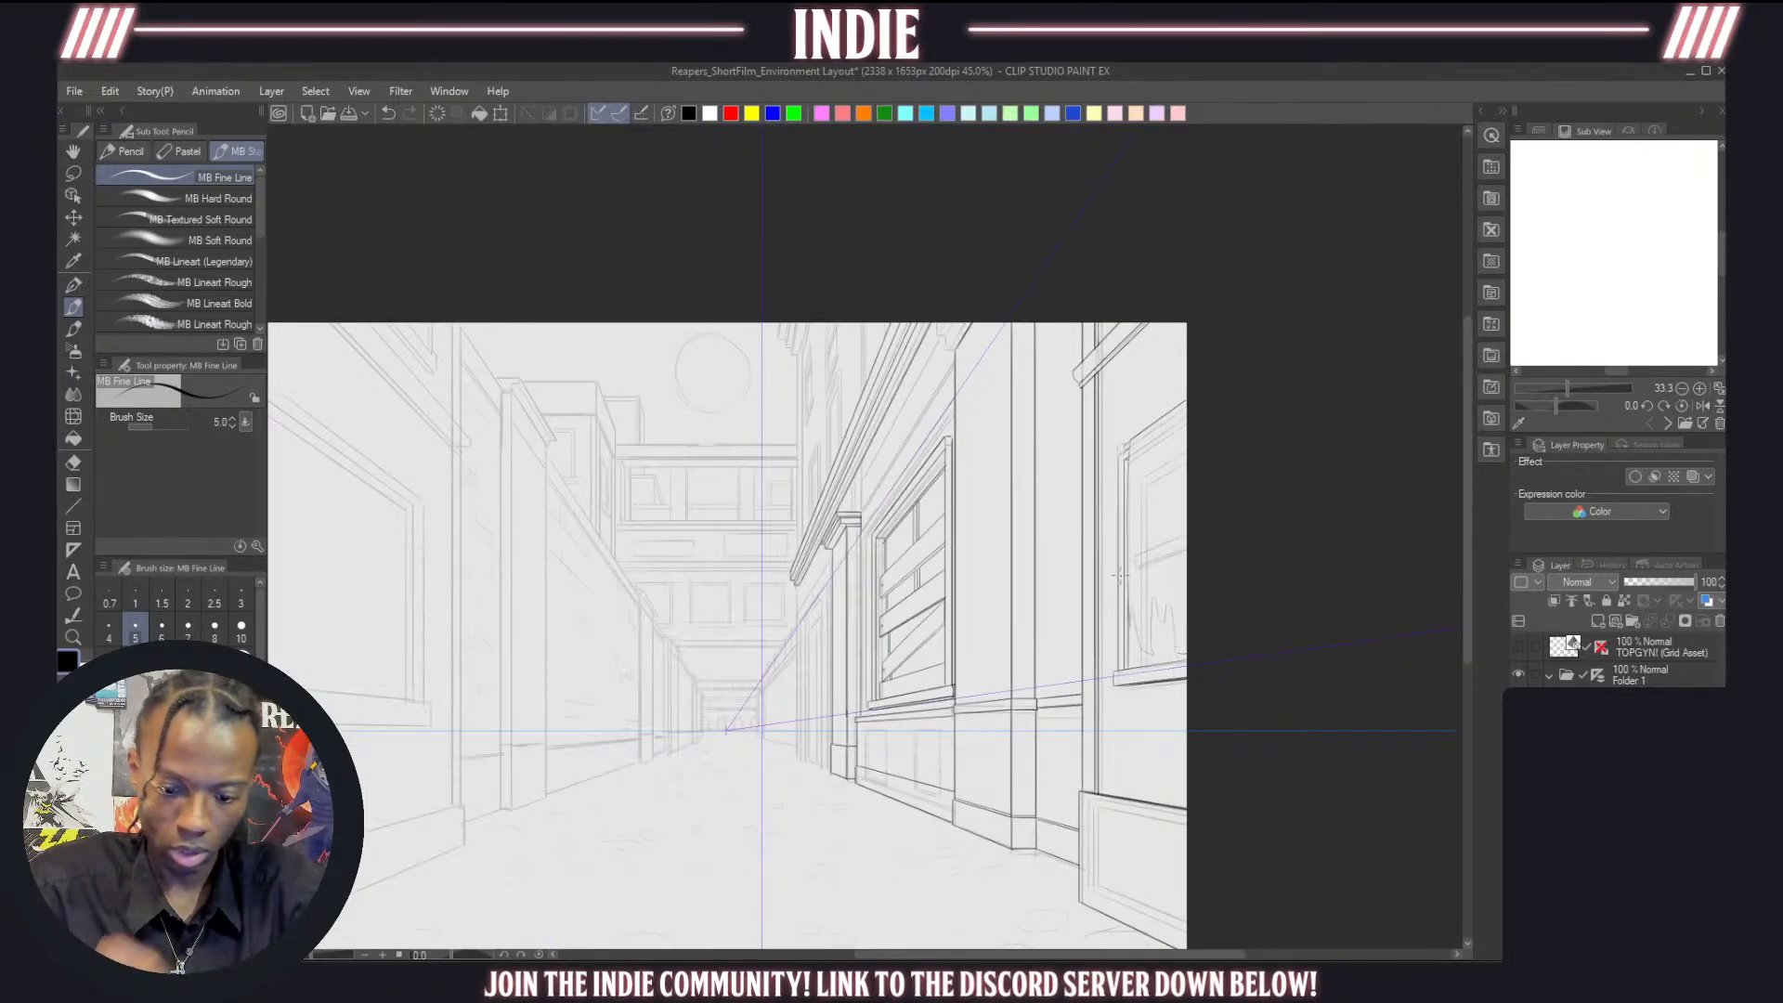
# Ink the stepped profile and receding edges of the near pillar's capital at the canvas's upper border
pyautogui.scroll(4, 980, 322)
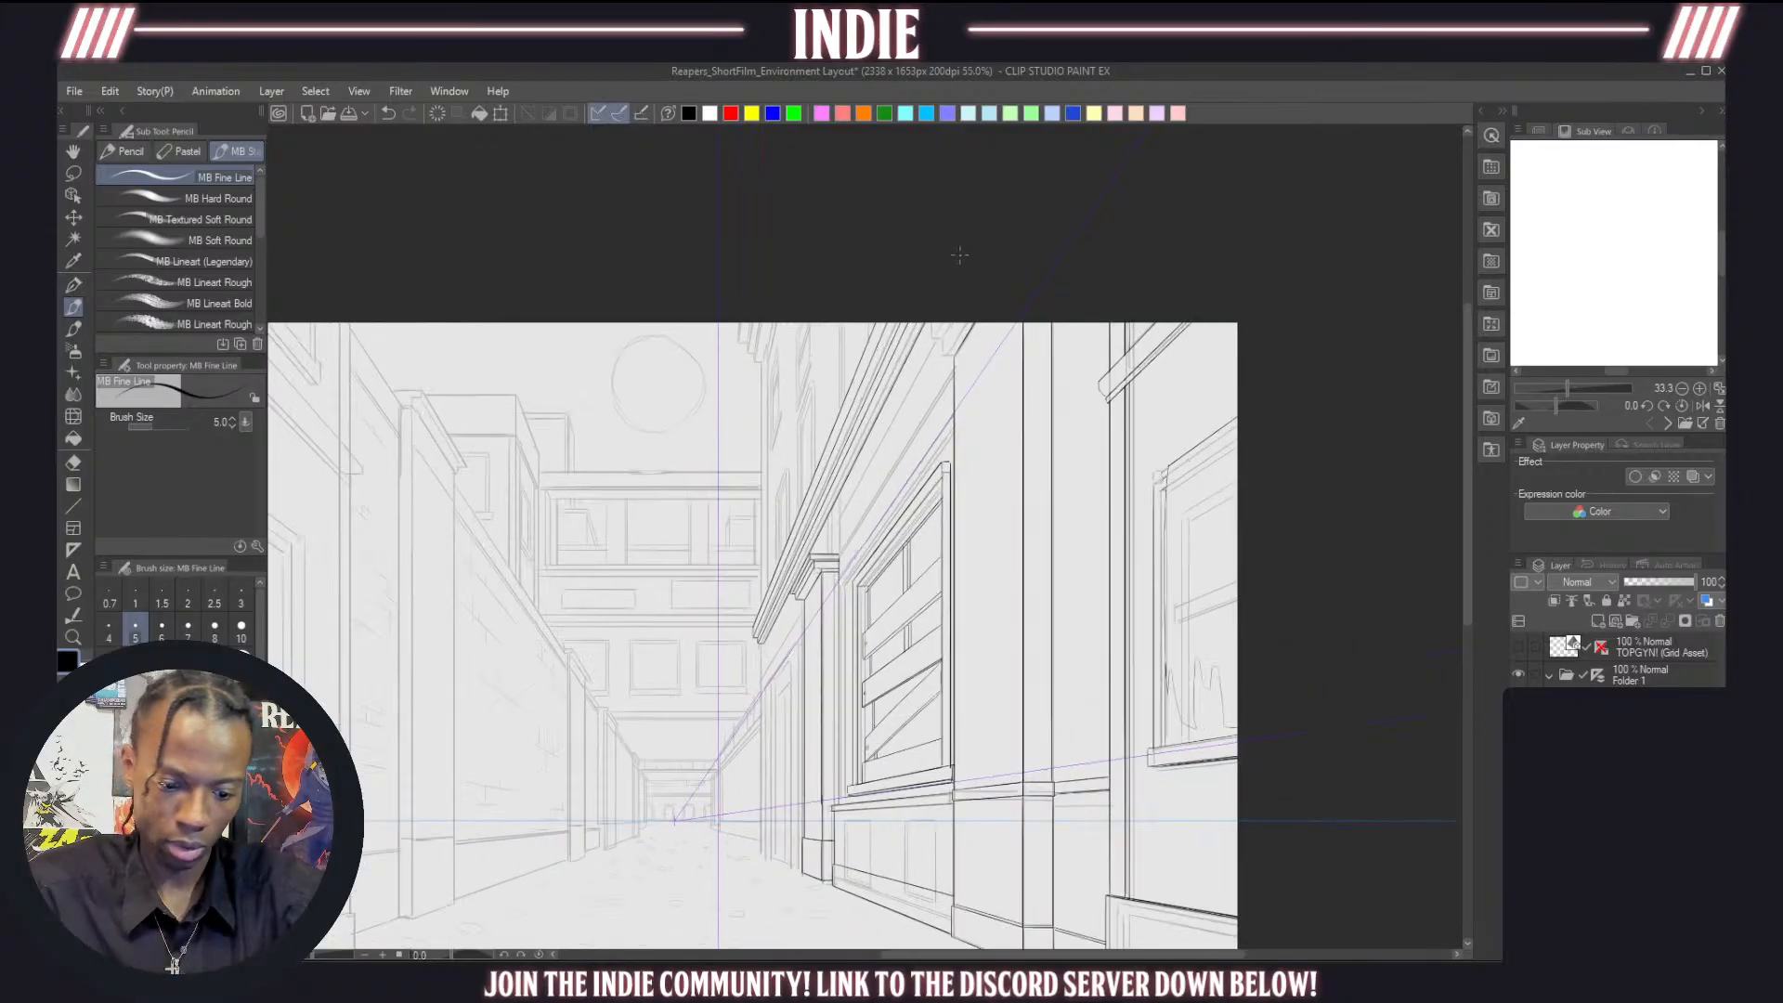
pyautogui.scroll(2, 961, 277)
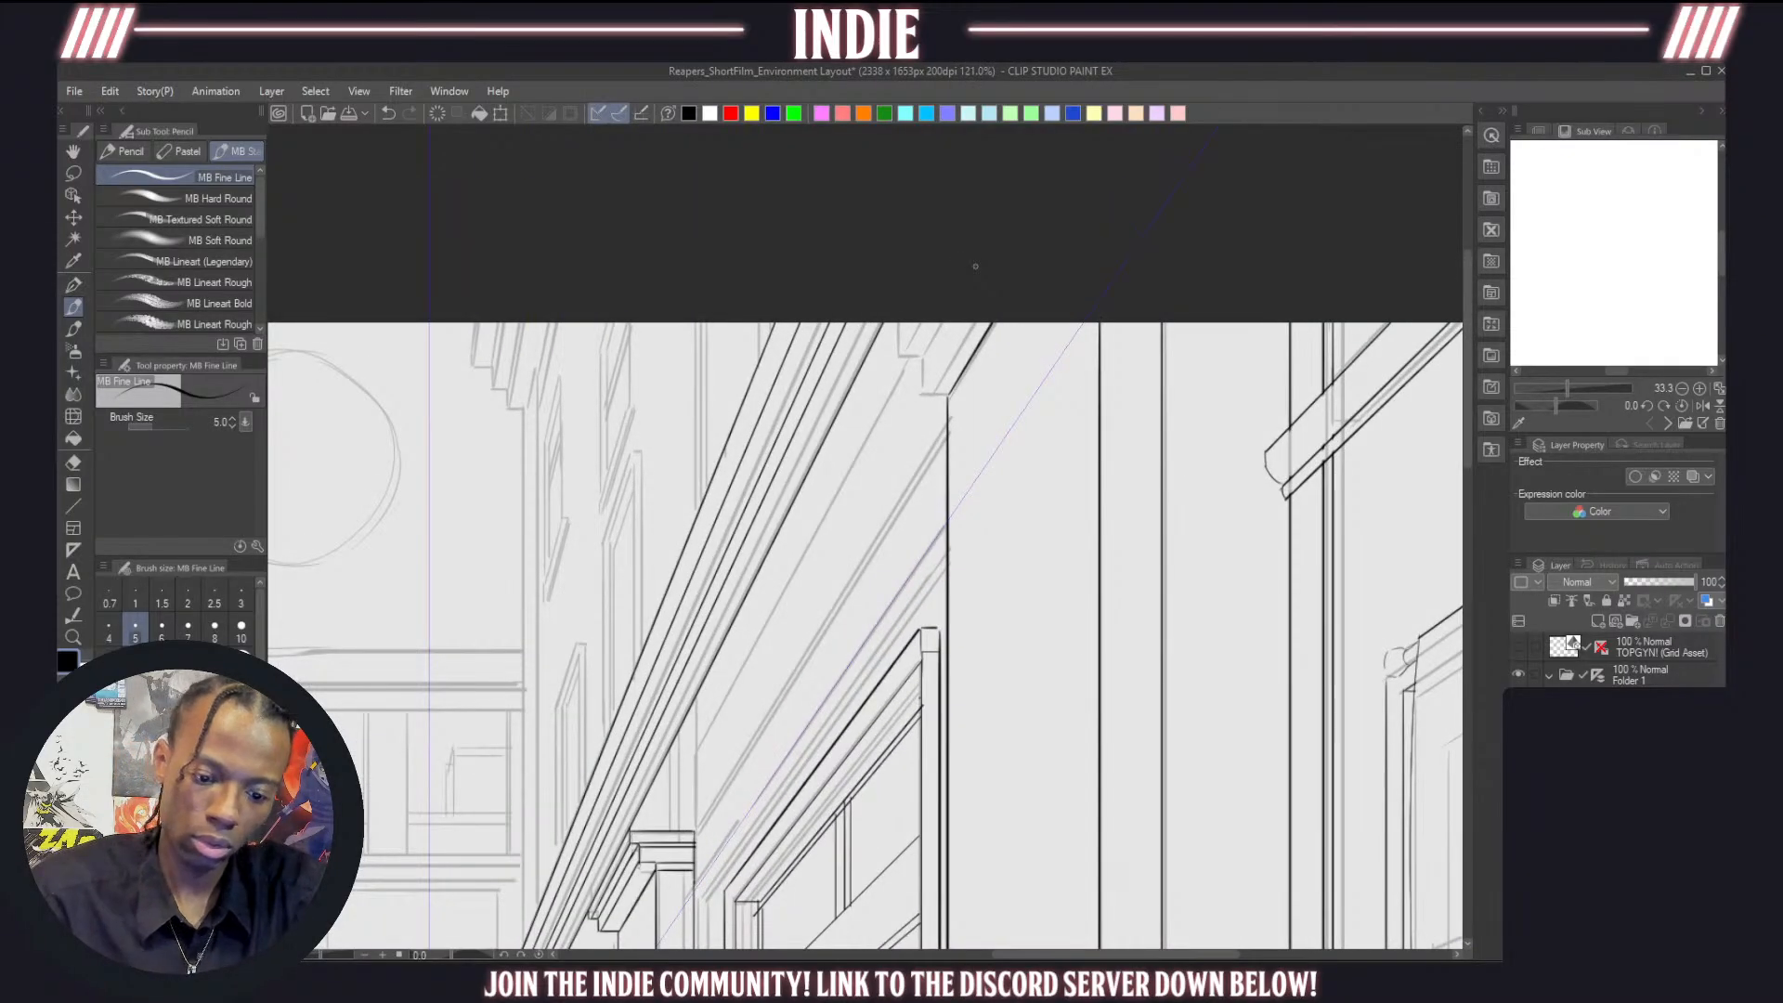
pyautogui.moveTo(897, 323)
pyautogui.mouseDown()
pyautogui.moveTo(923, 394)
pyautogui.moveTo(951, 396)
pyautogui.moveTo(962, 327)
pyautogui.moveTo(920, 321)
pyautogui.mouseUp()
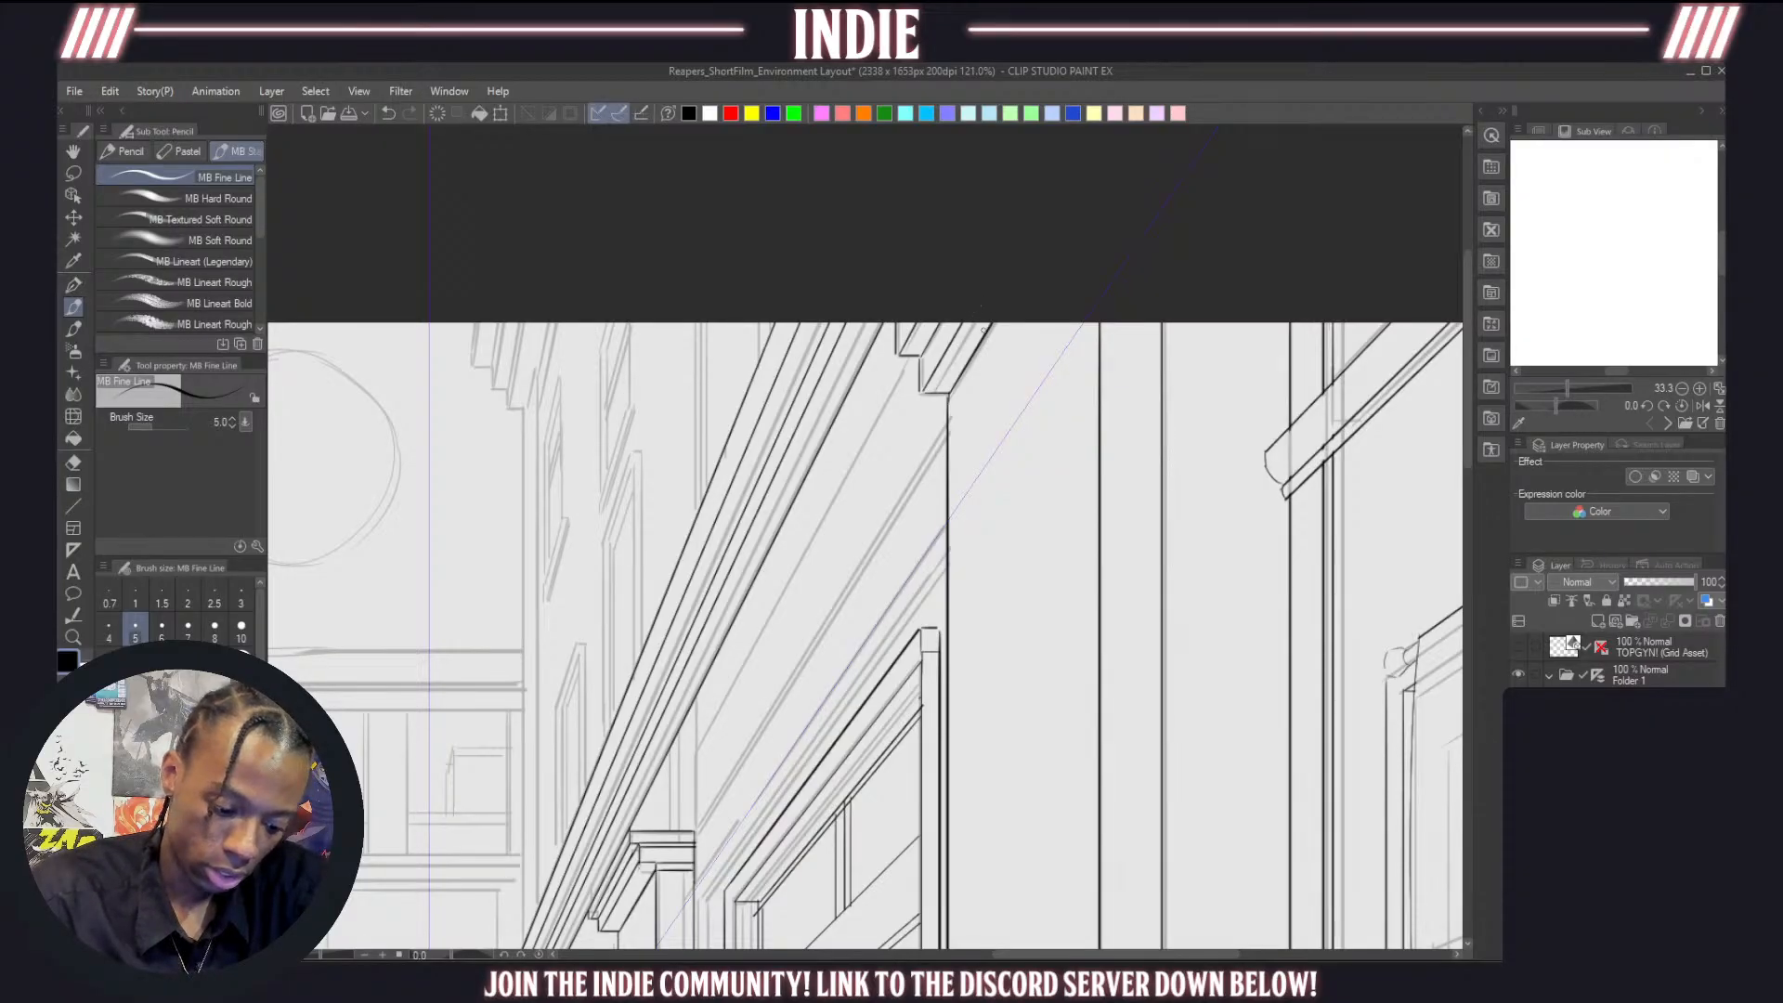
pyautogui.scroll(-6, 875, 341)
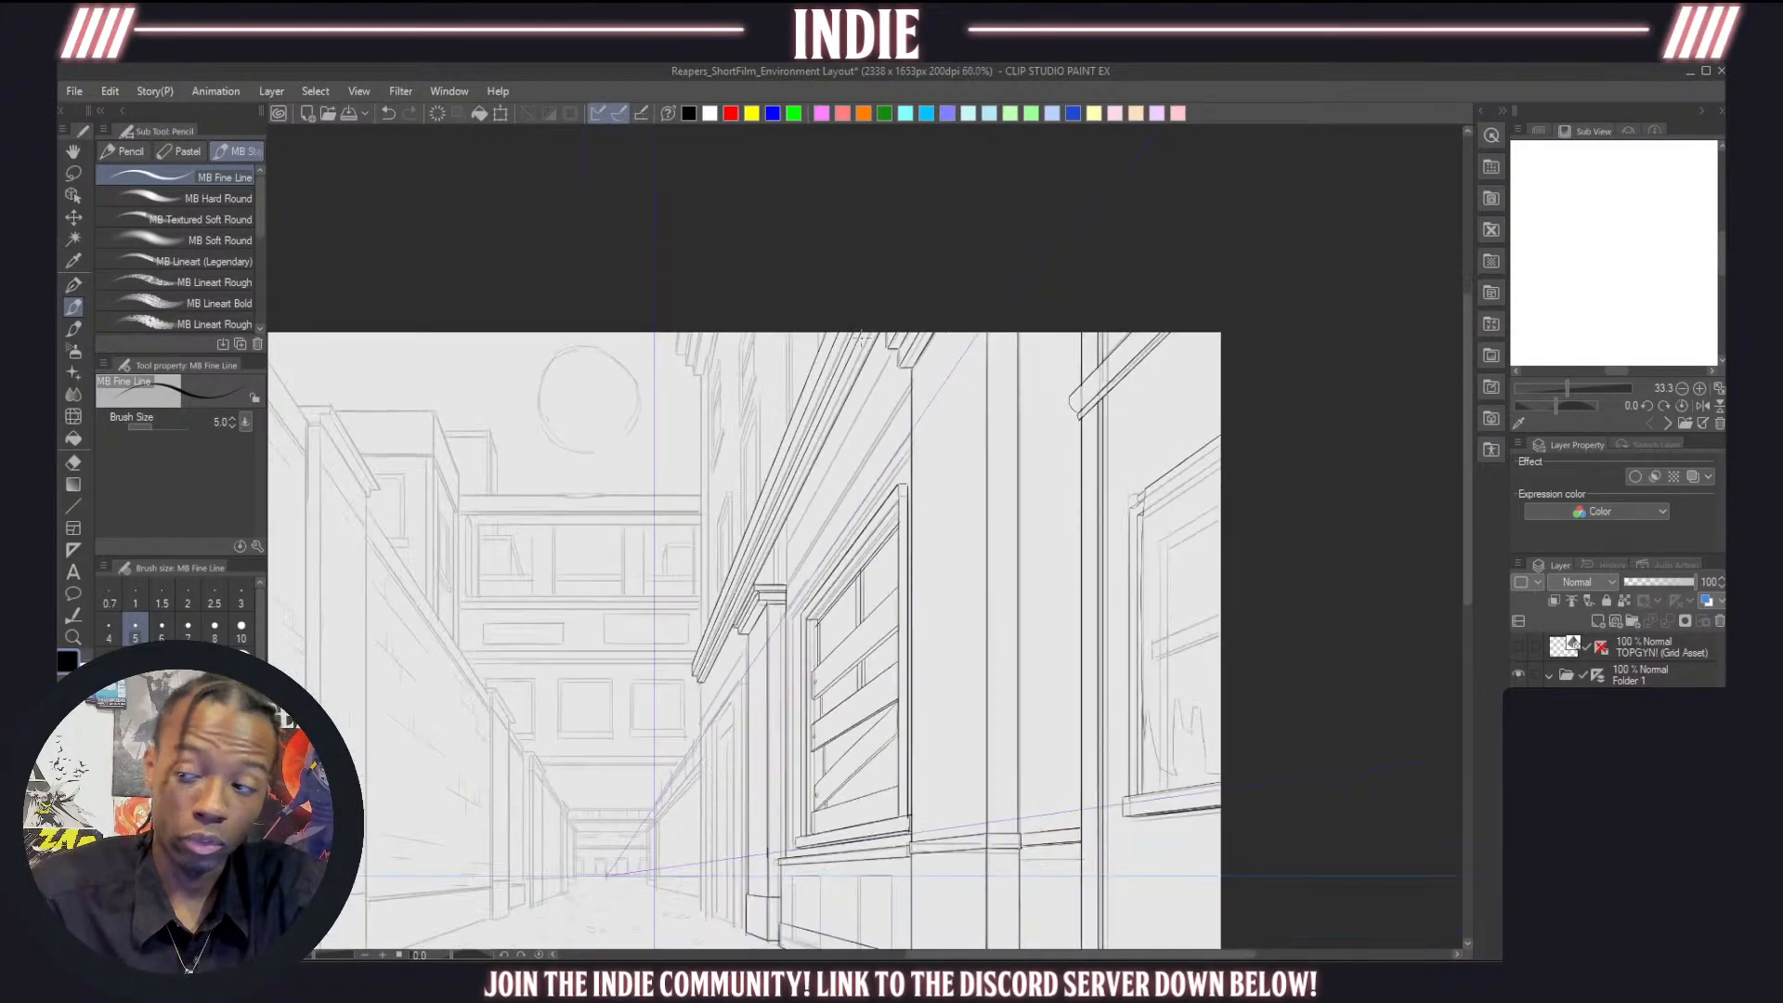
pyautogui.scroll(-3, 862, 339)
pyautogui.scroll(2, 766, 426)
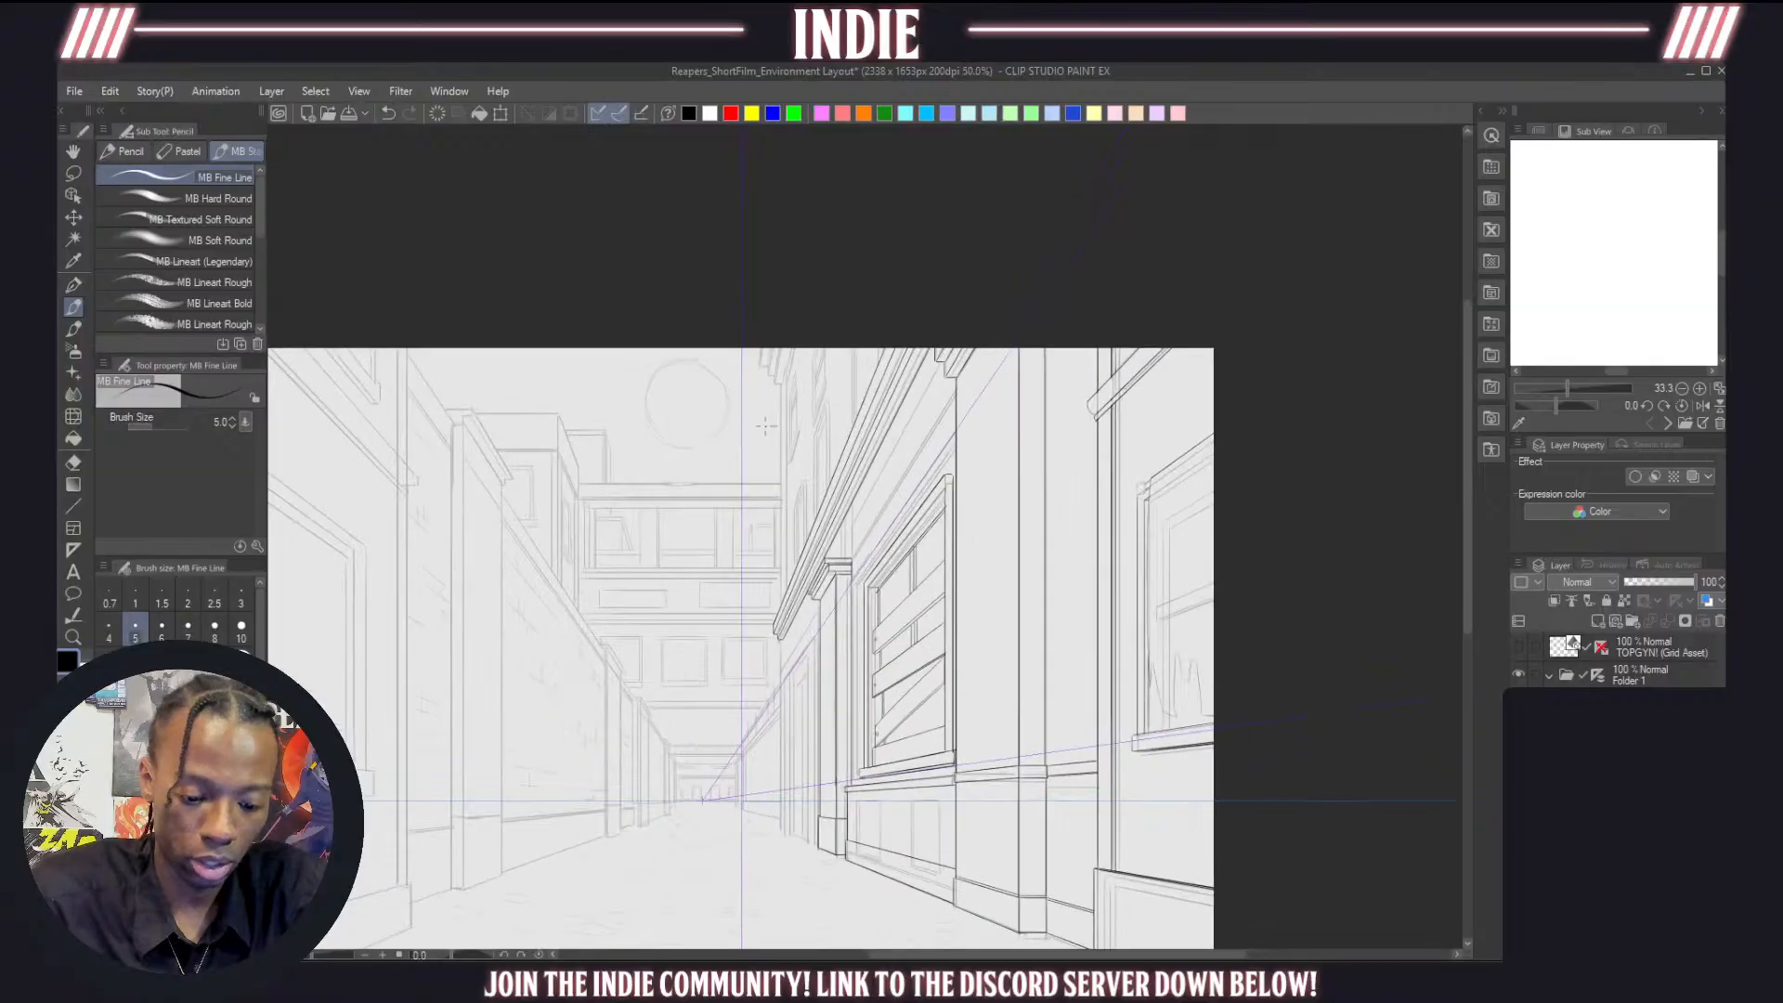
# Ink two receding trim lines above the boarded window, from the small pillar's capital to the near pillar
pyautogui.scroll(1, 760, 473)
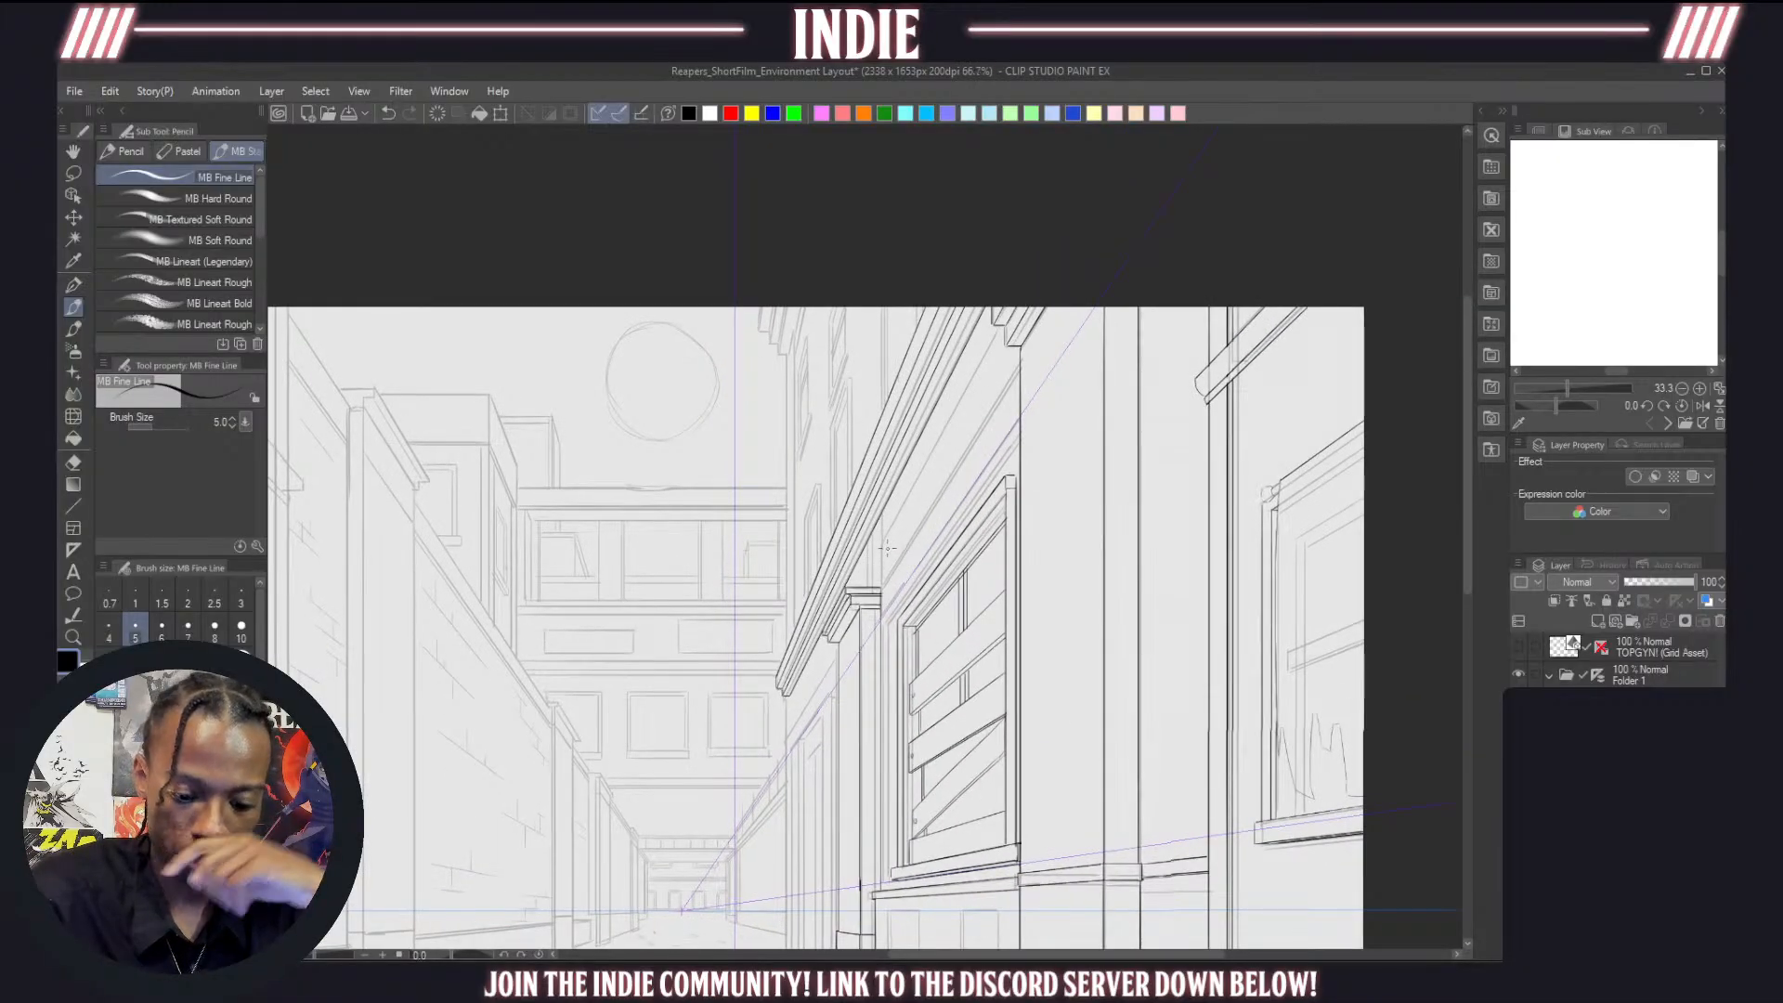
pyautogui.scroll(1, 887, 549)
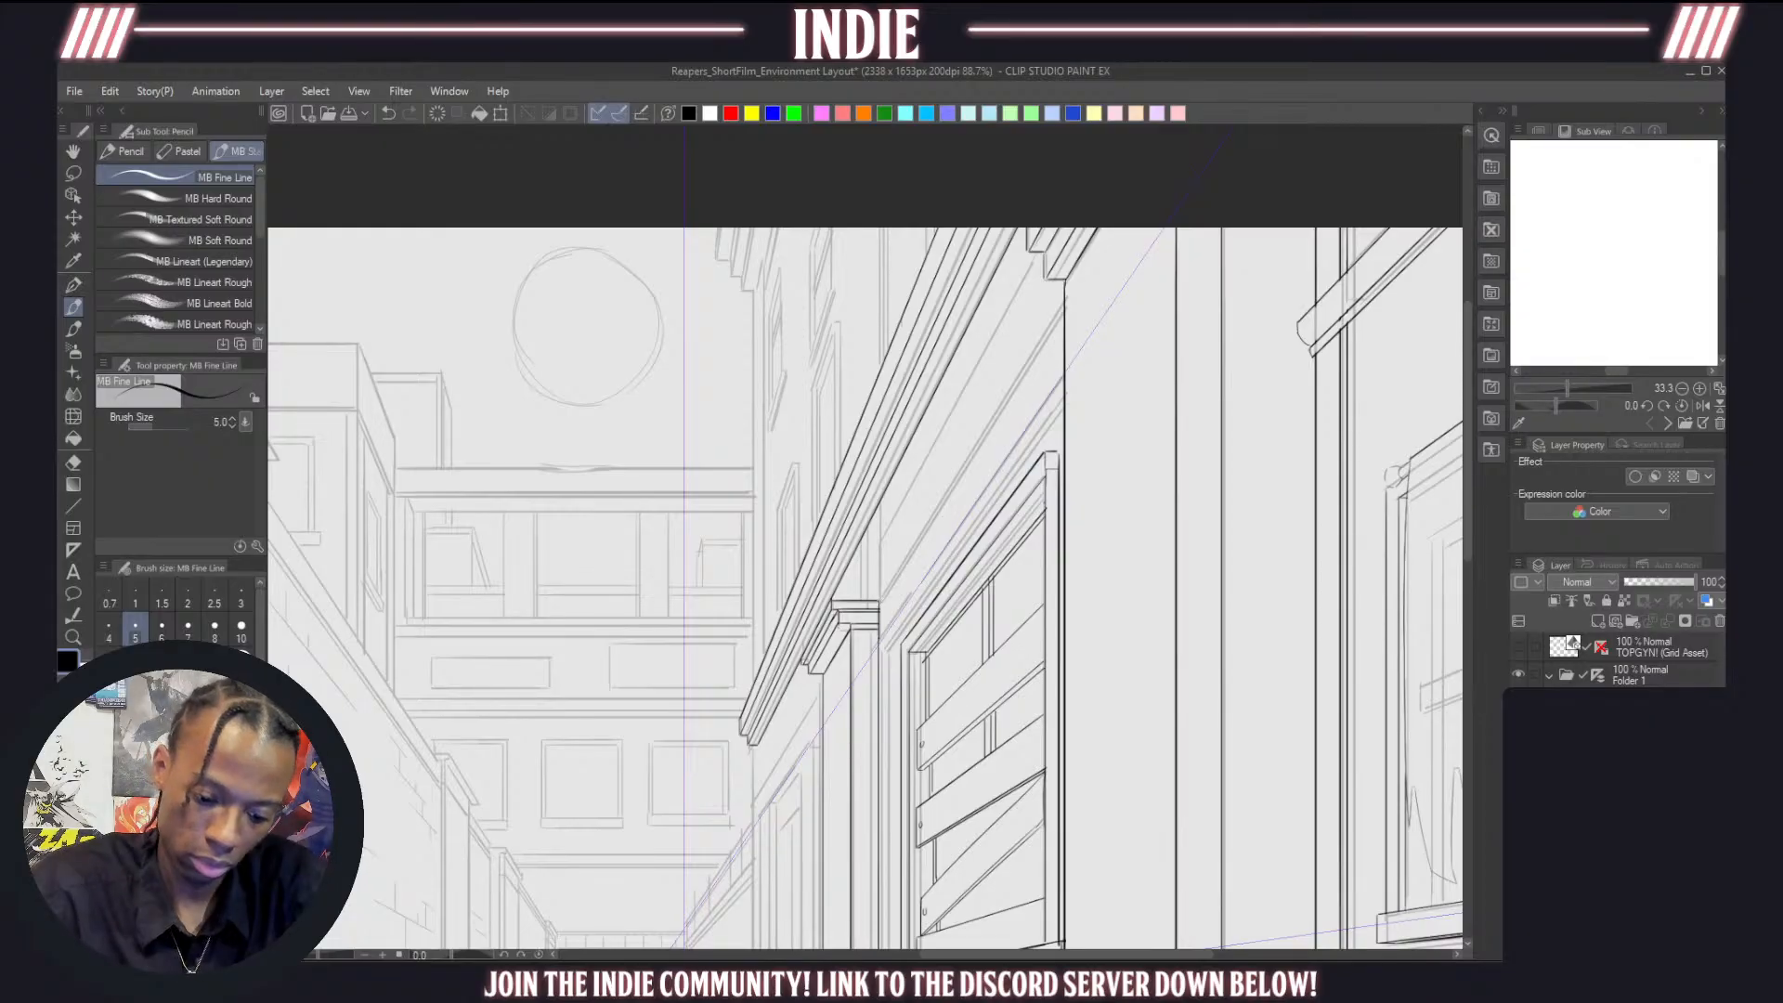
pyautogui.moveTo(881, 600); pyautogui.dragTo(1066, 295)
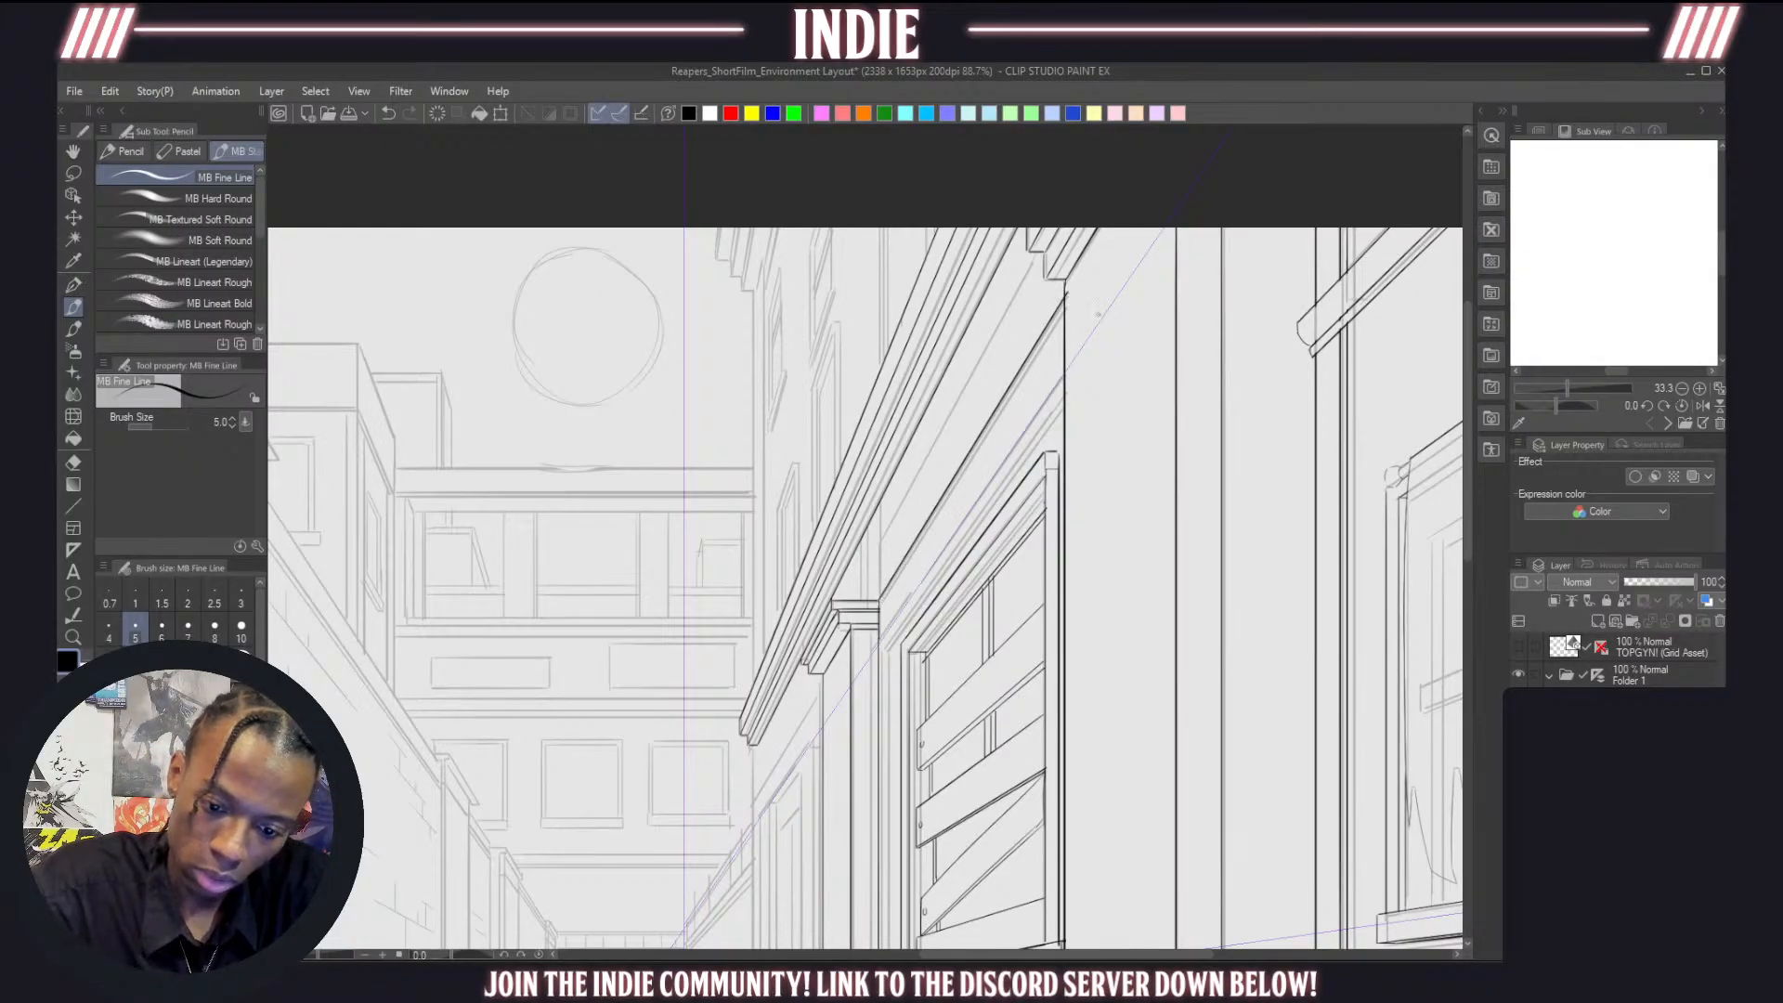
pyautogui.hotkey('ctrl', 'z')
pyautogui.moveTo(881, 599); pyautogui.dragTo(1065, 296)
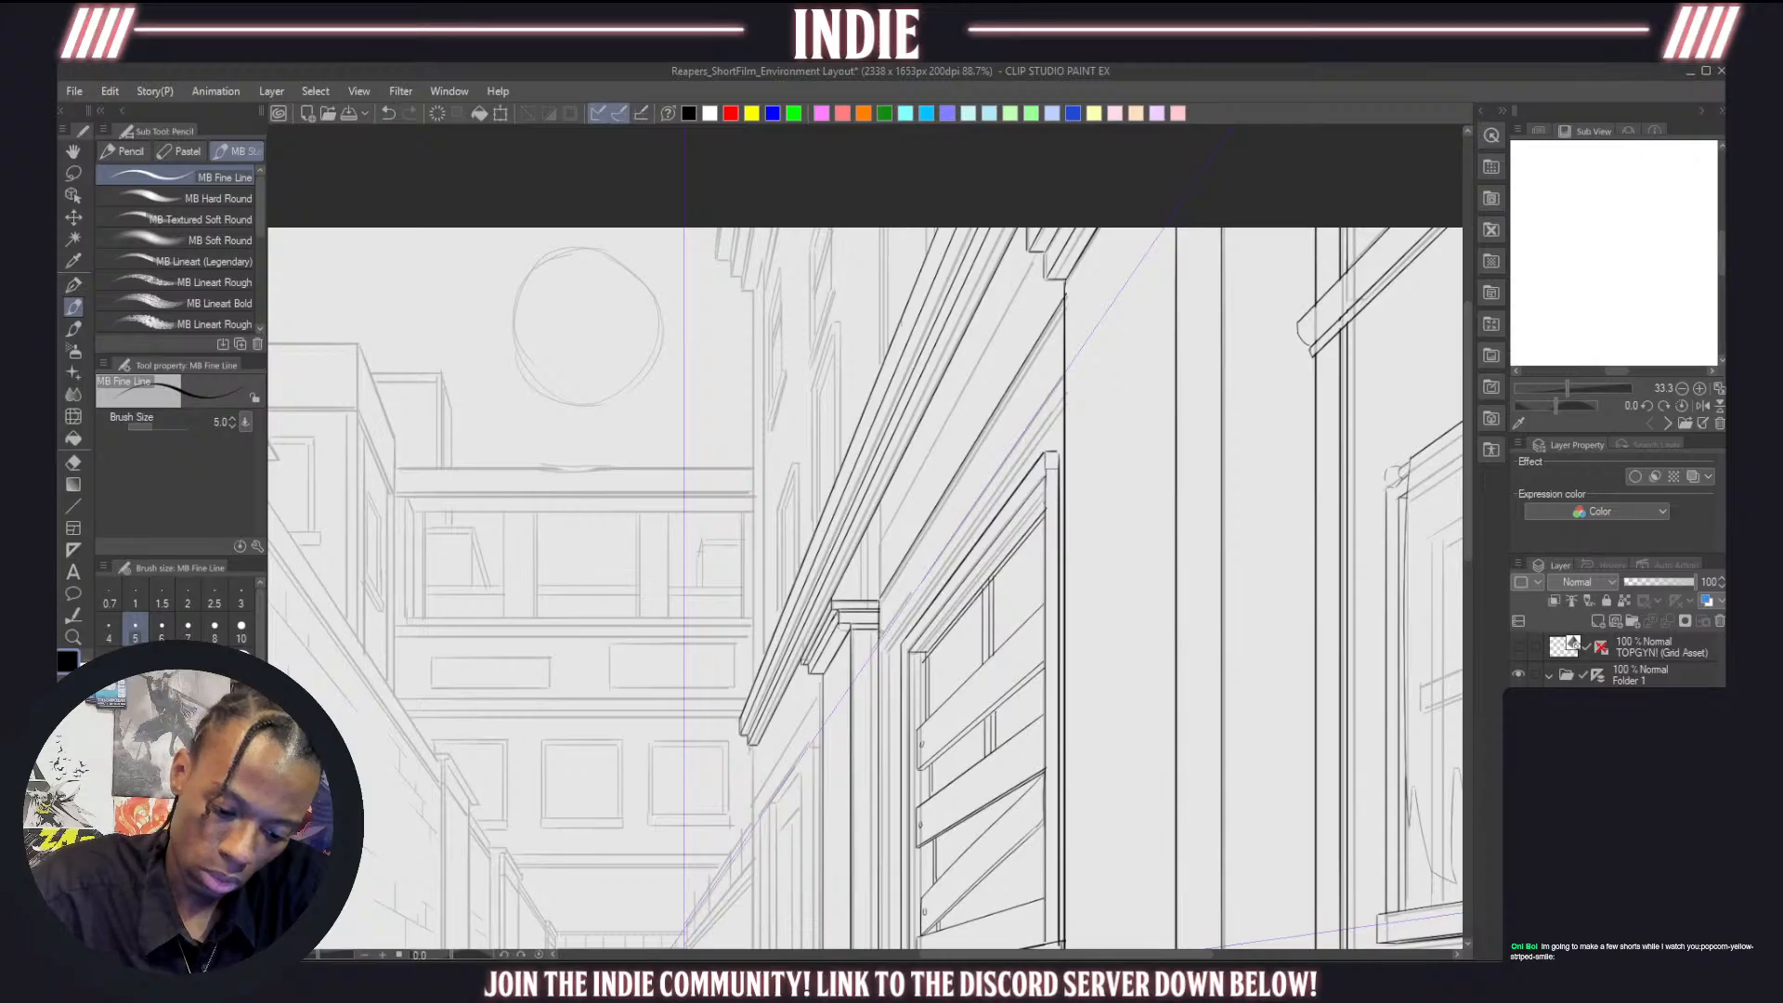
pyautogui.moveTo(880, 632); pyautogui.dragTo(1064, 352)
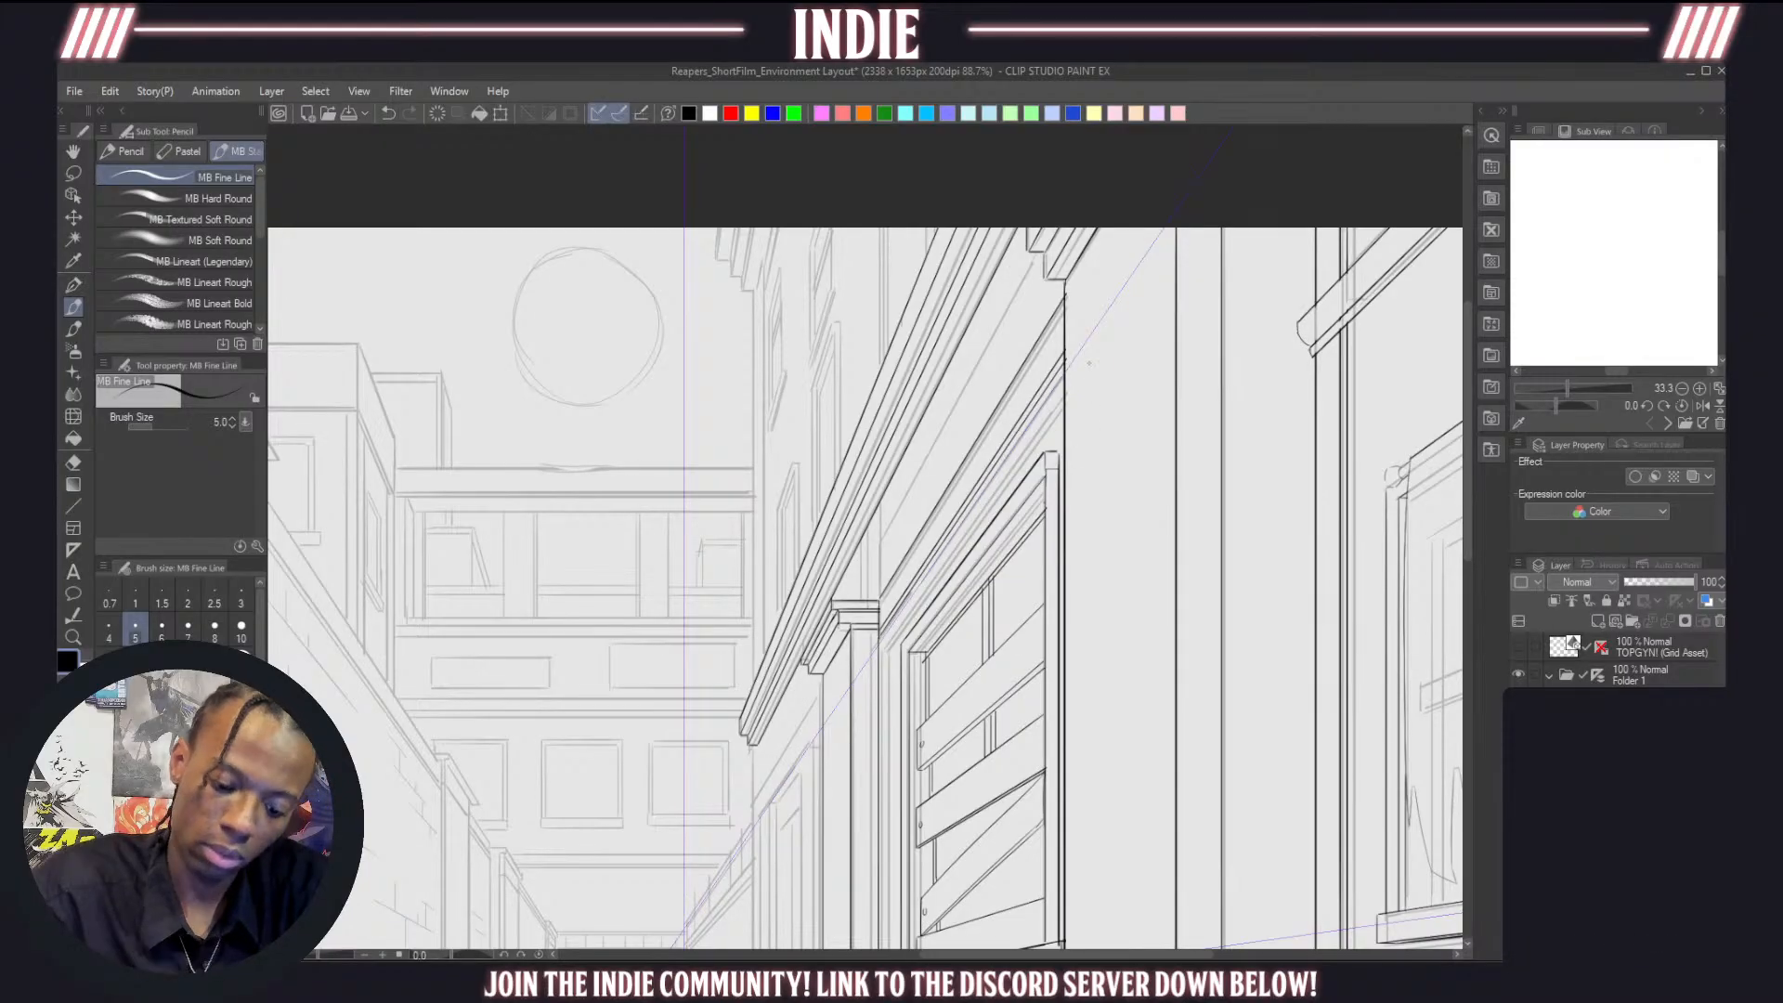
# Hide the rough sketch and examine the inked line art of the right-hand building
pyautogui.scroll(-5, 1090, 363)
pyautogui.scroll(2, 938, 511)
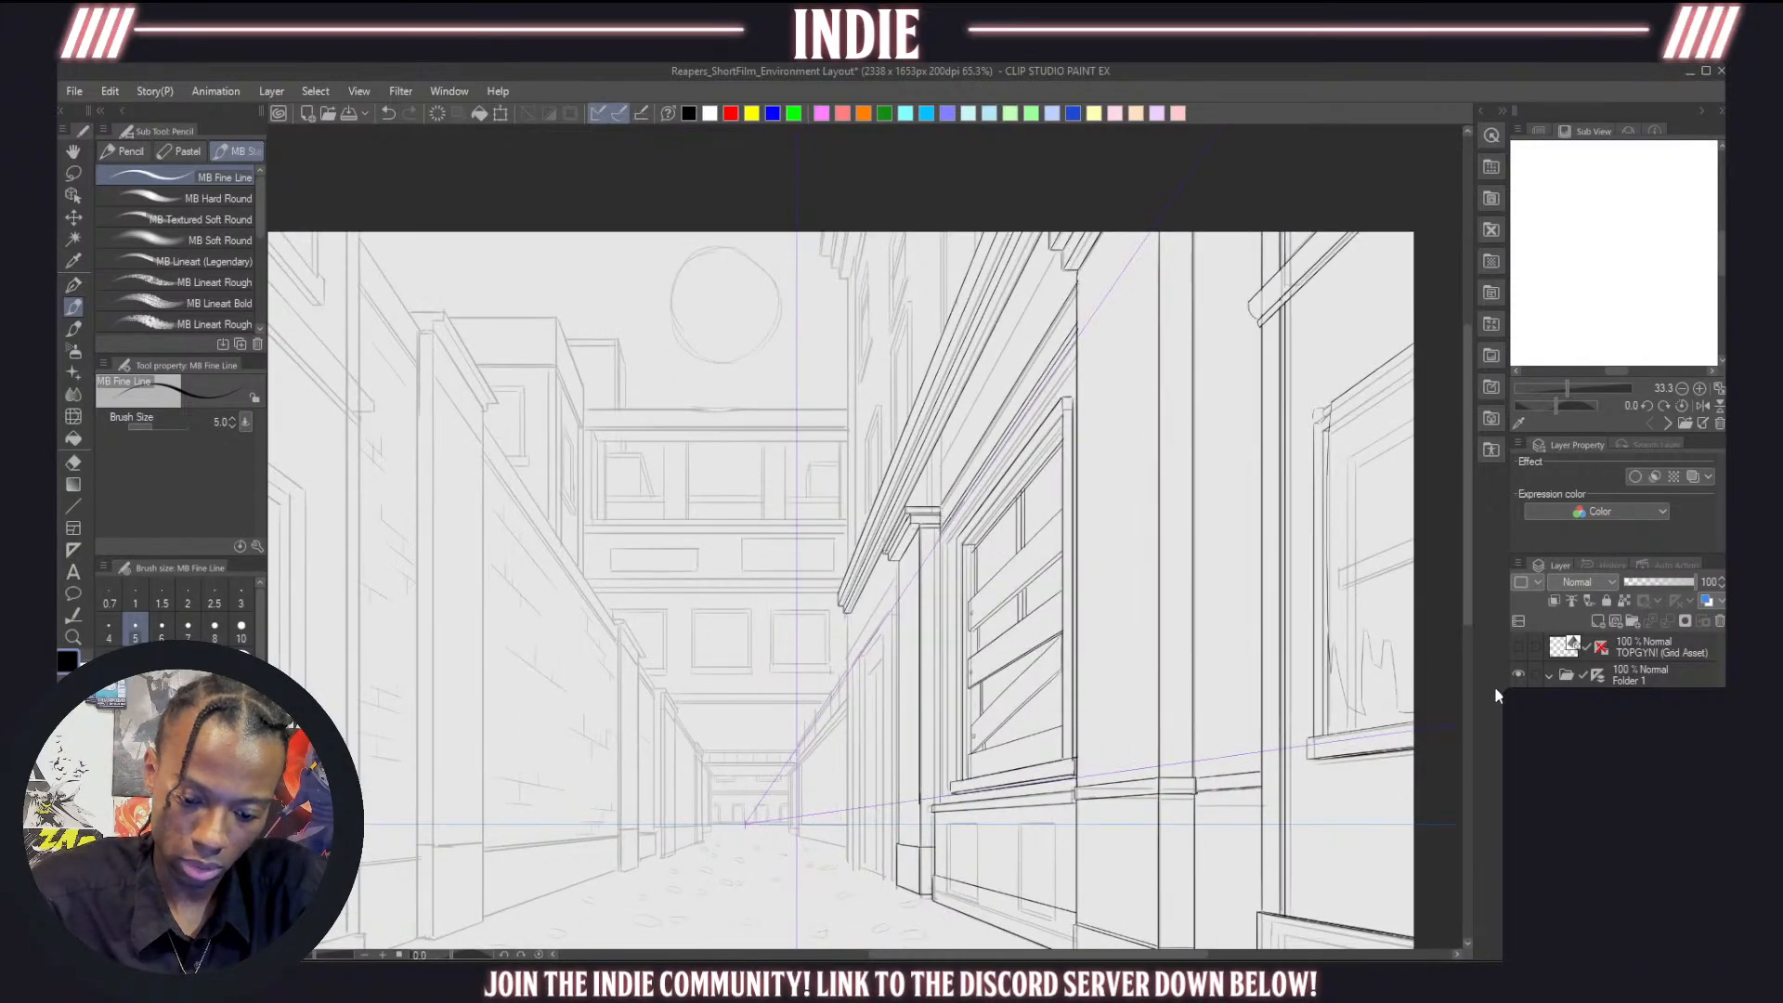
pyautogui.click(1518, 743)
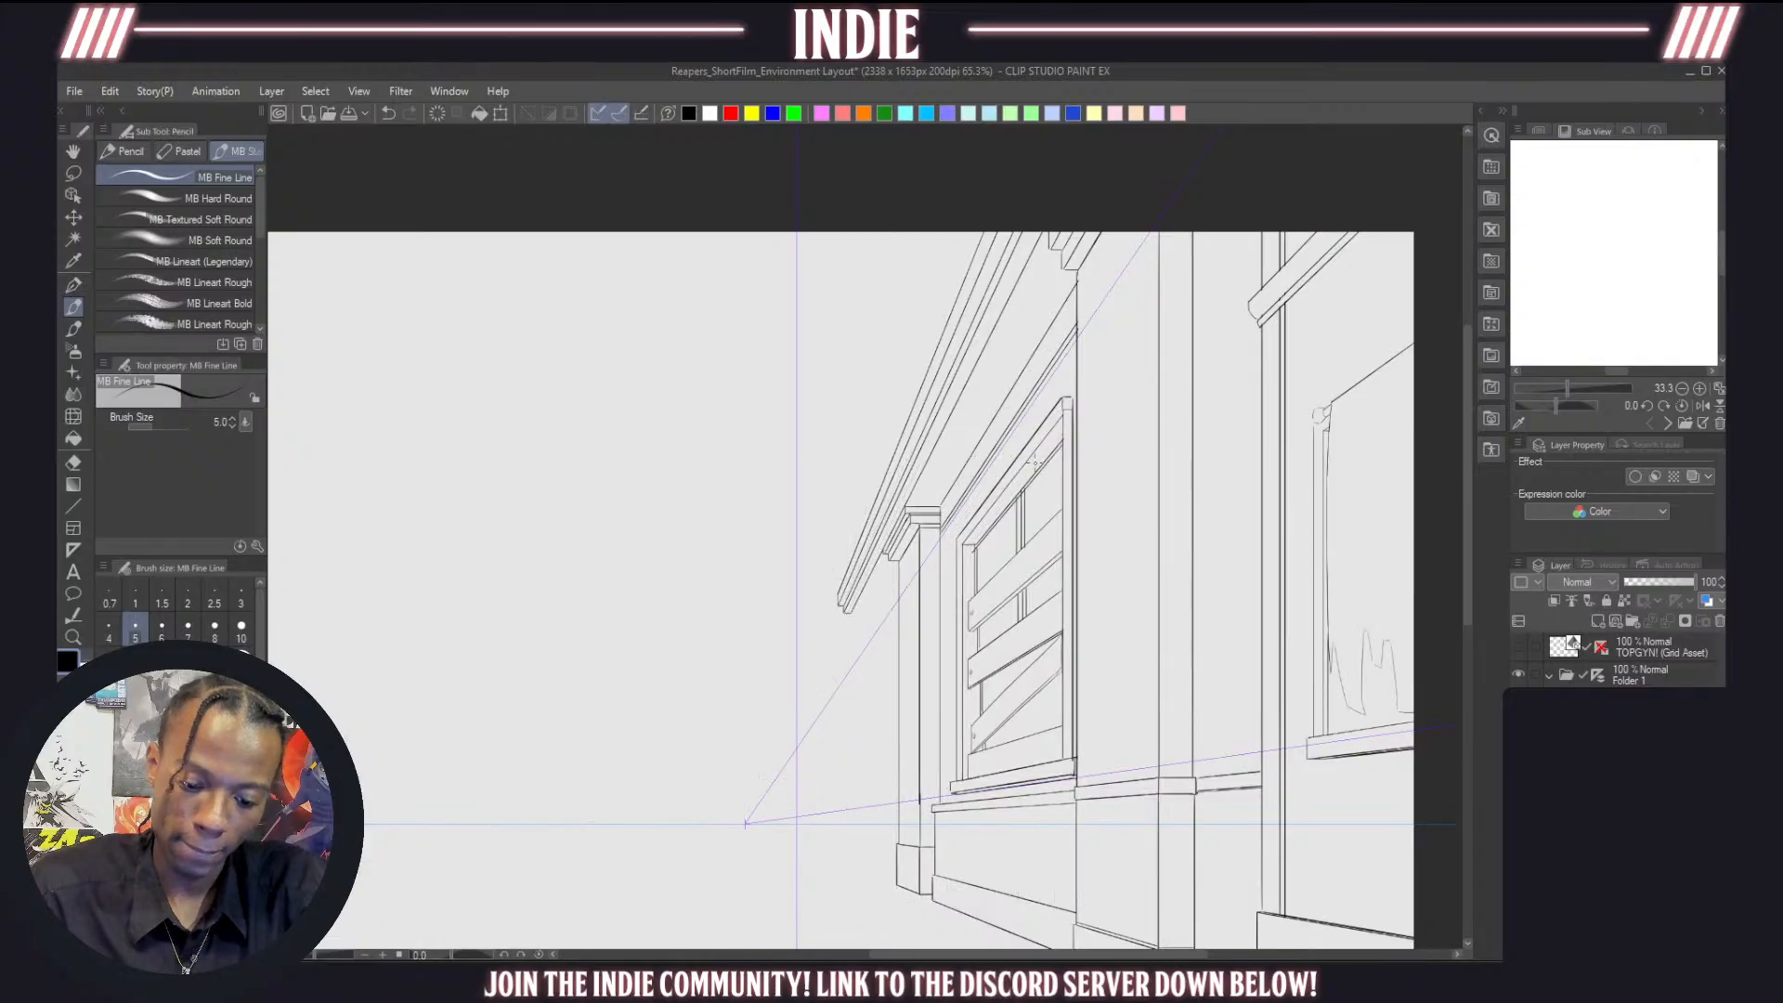
pyautogui.scroll(-5, 1031, 461)
pyautogui.scroll(4, 1023, 465)
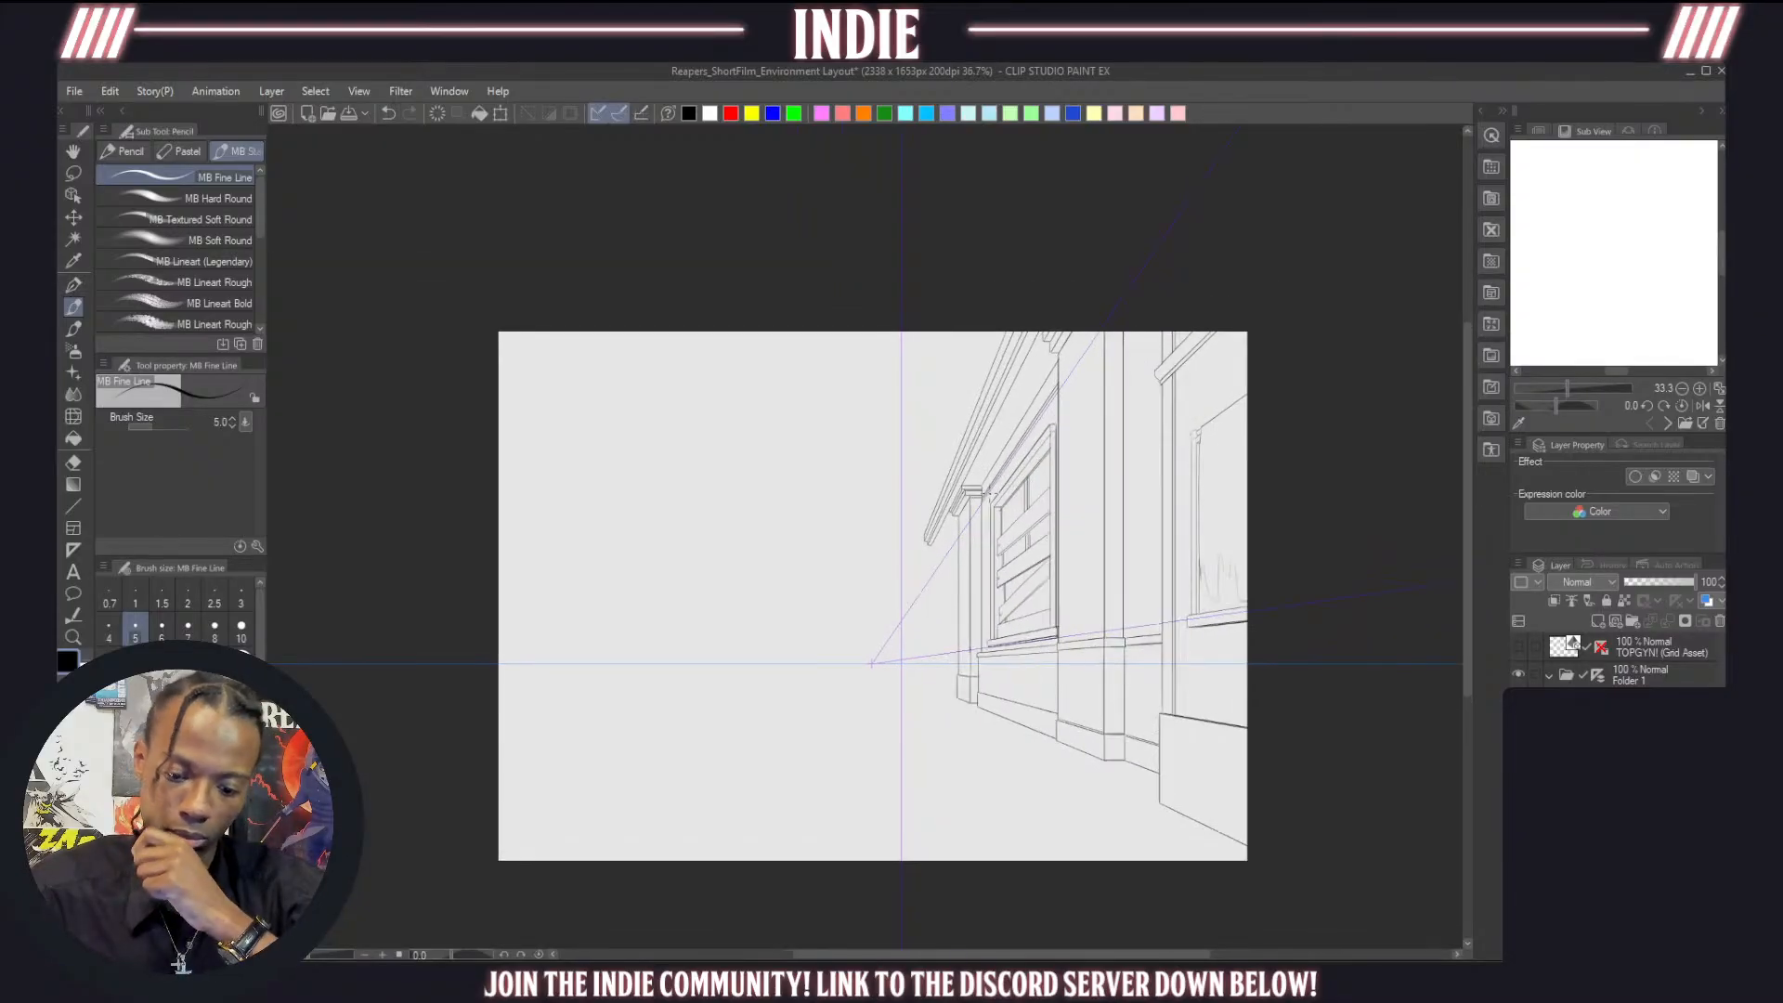
pyautogui.scroll(2, 1004, 560)
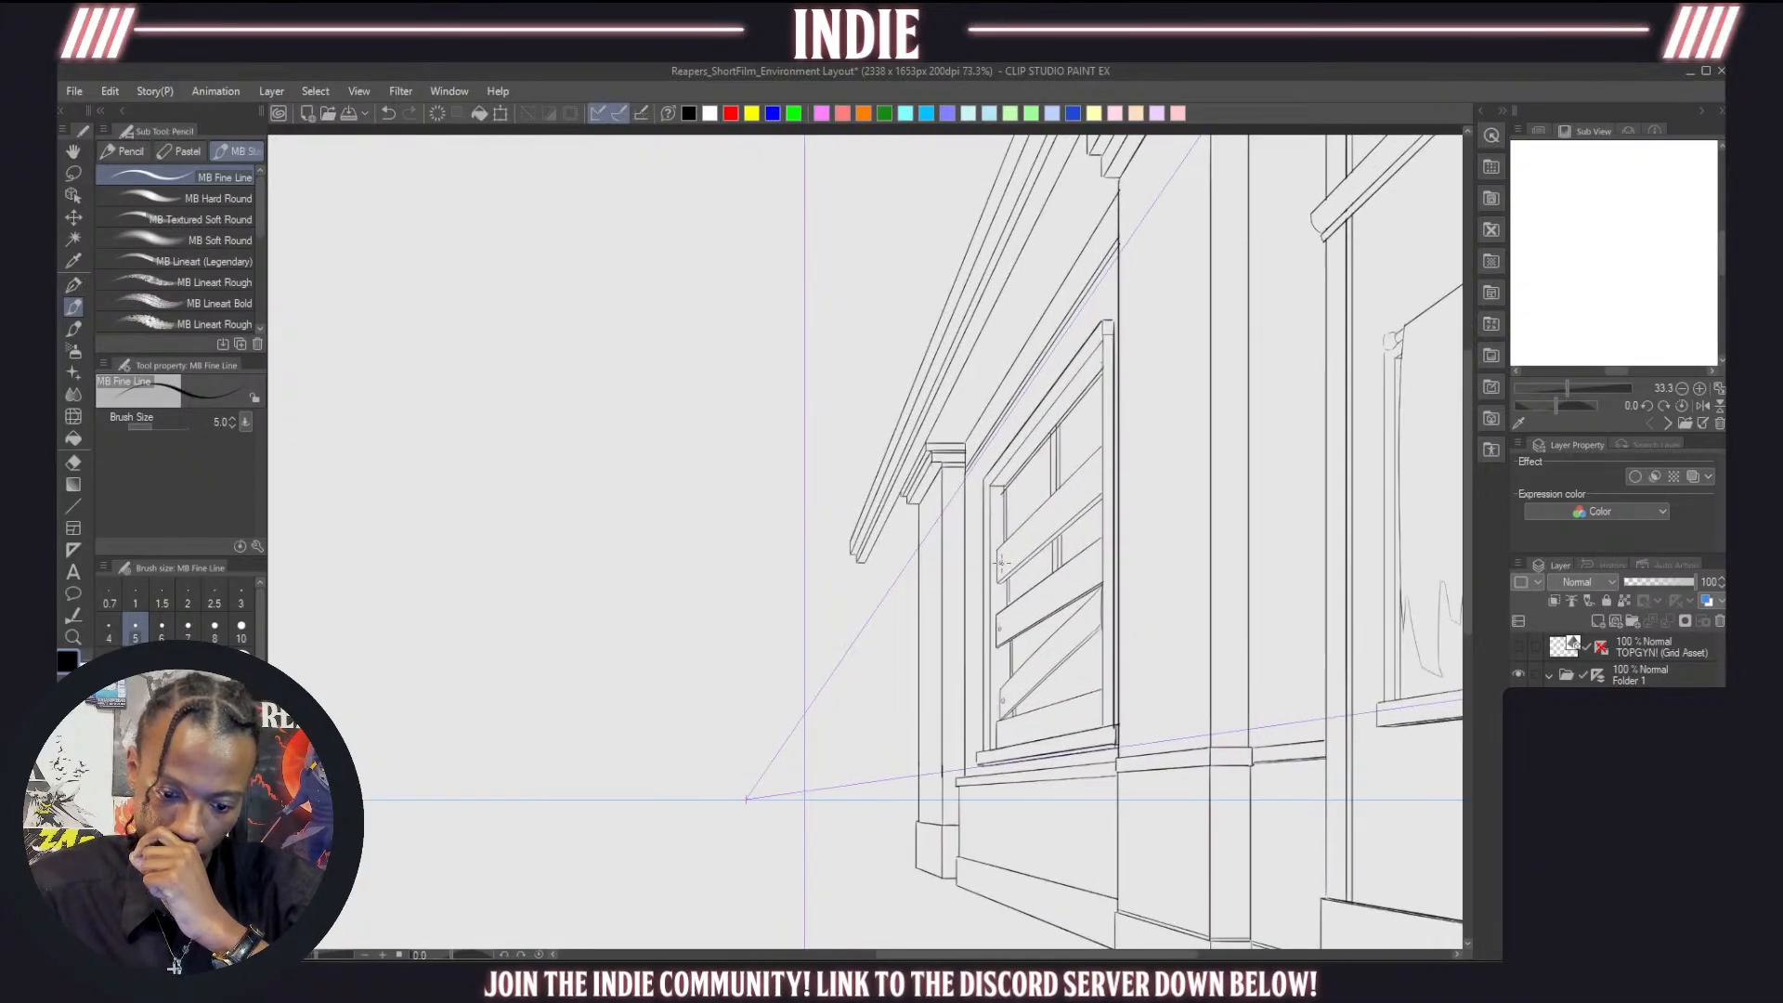
# Show the rough sketch and ink the vertical wall edge below the far end of the long cornice
pyautogui.scroll(-6, 1001, 562)
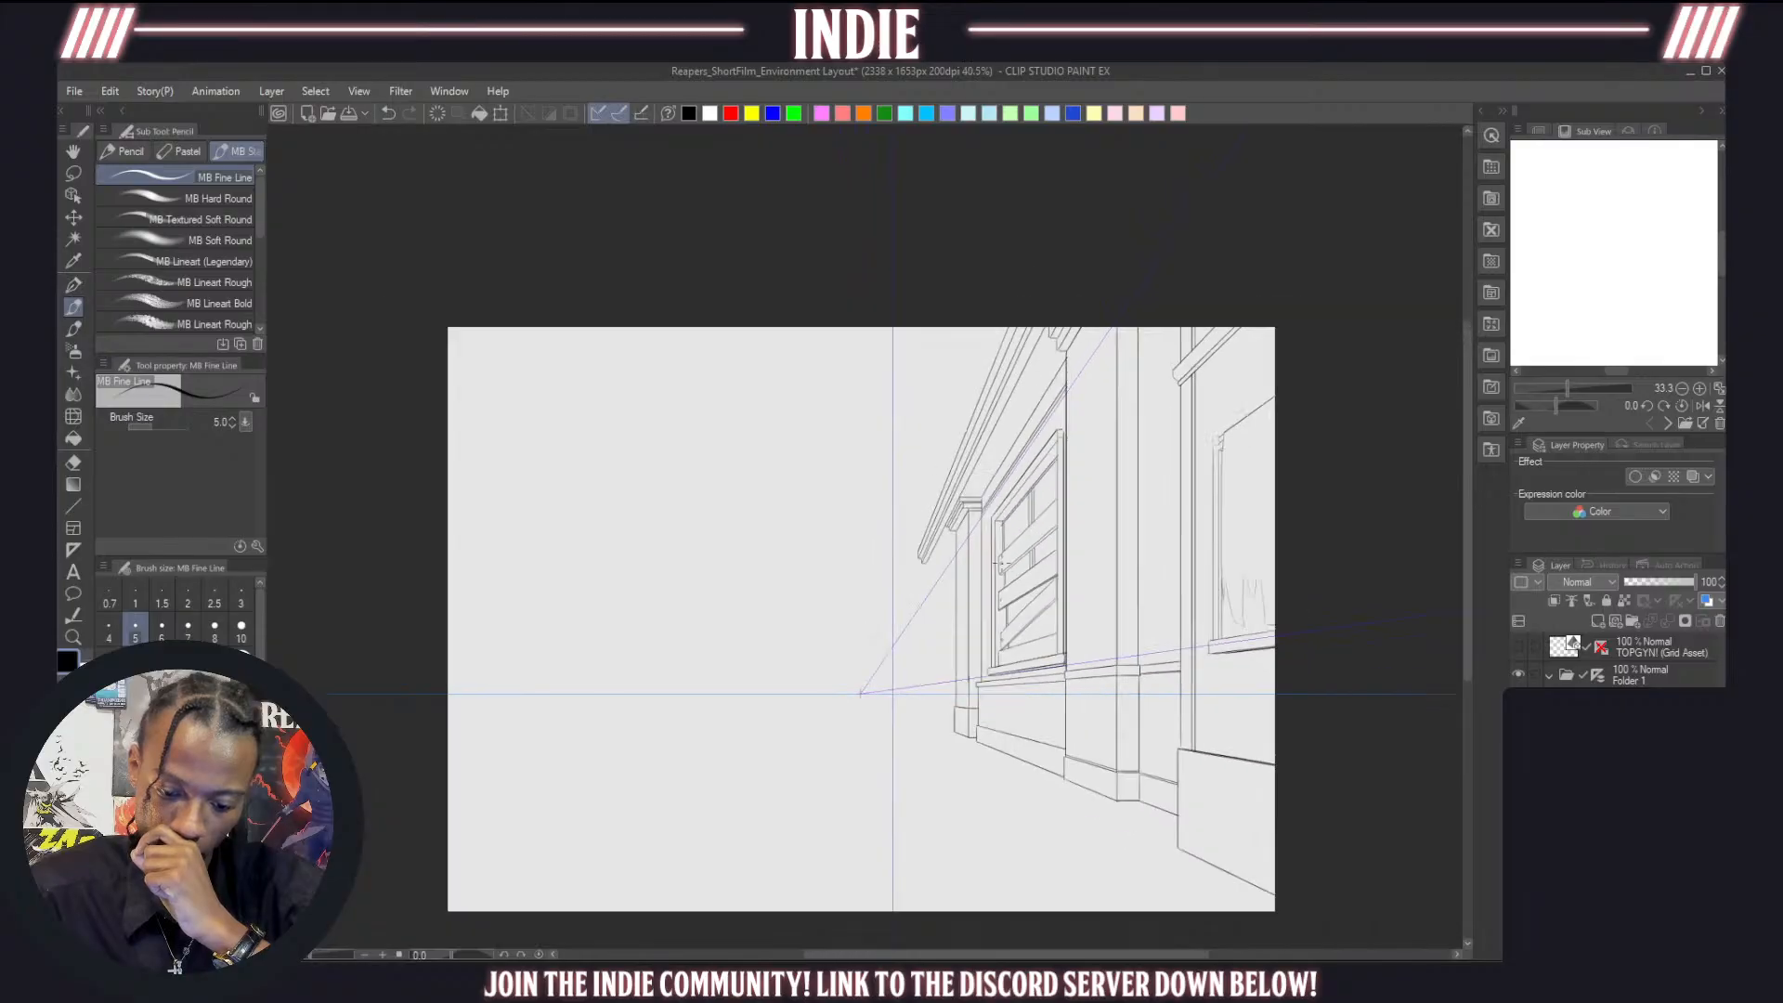
pyautogui.scroll(-1, 1003, 559)
pyautogui.scroll(2, 1063, 673)
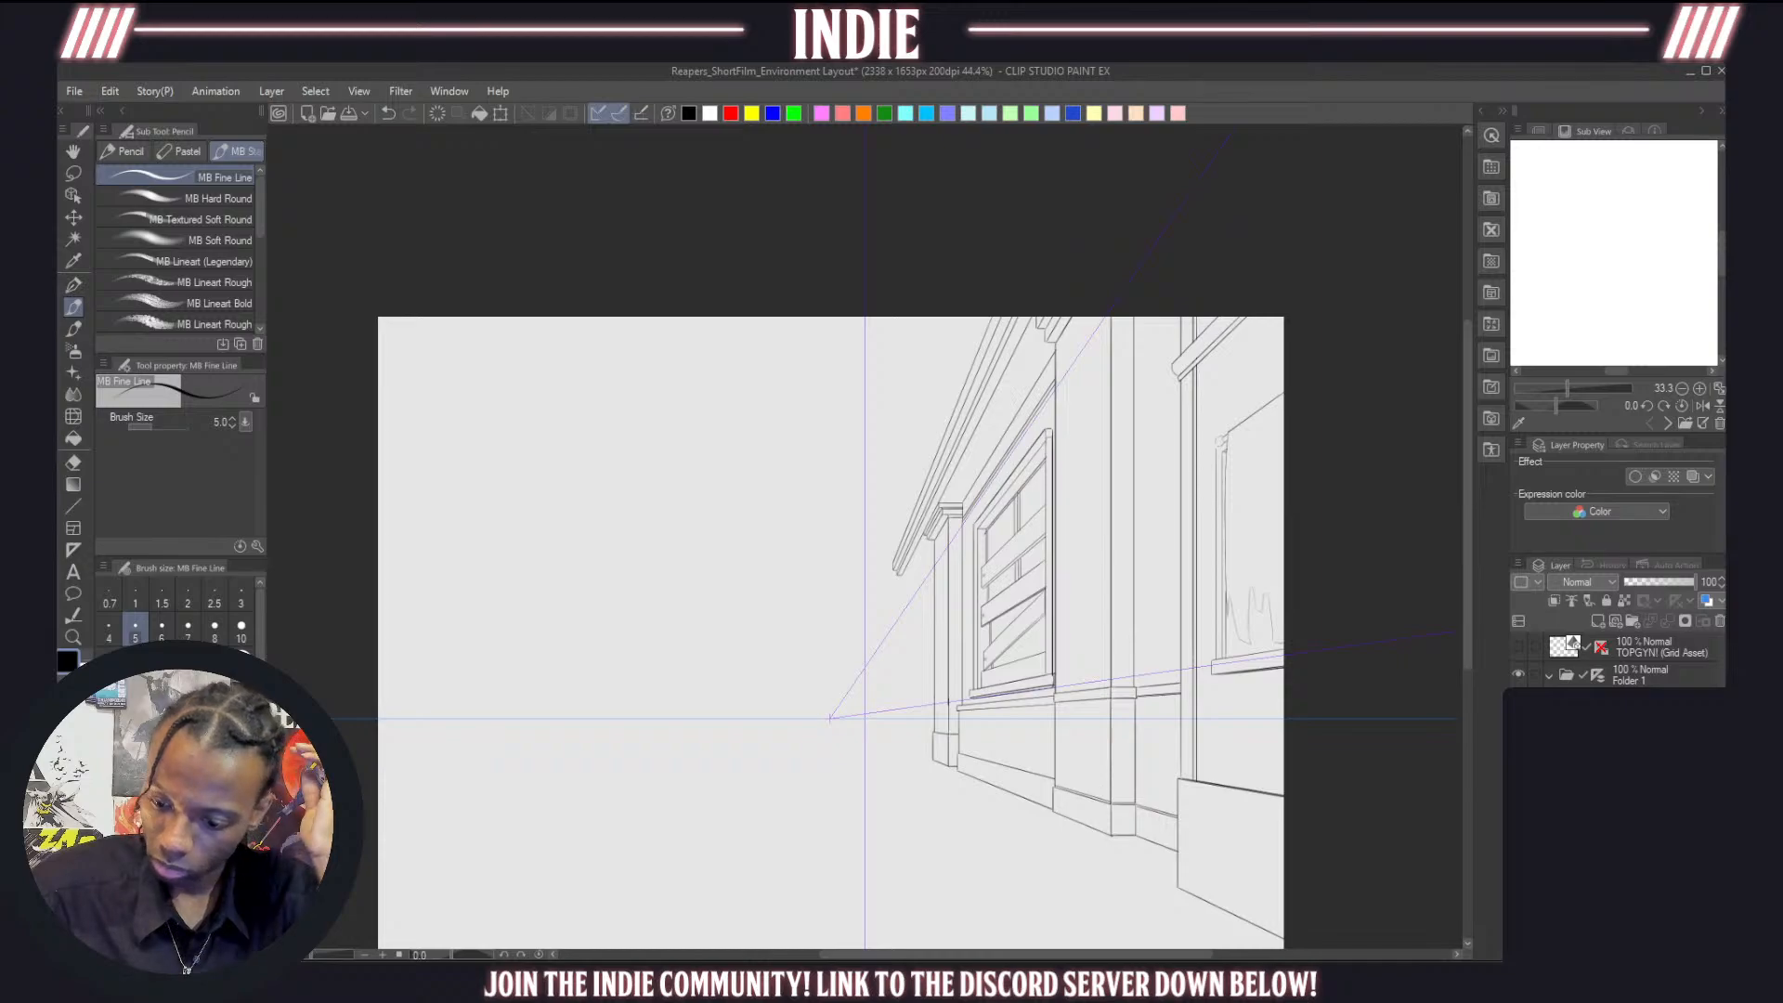
pyautogui.click(1519, 743)
pyautogui.scroll(5, 900, 677)
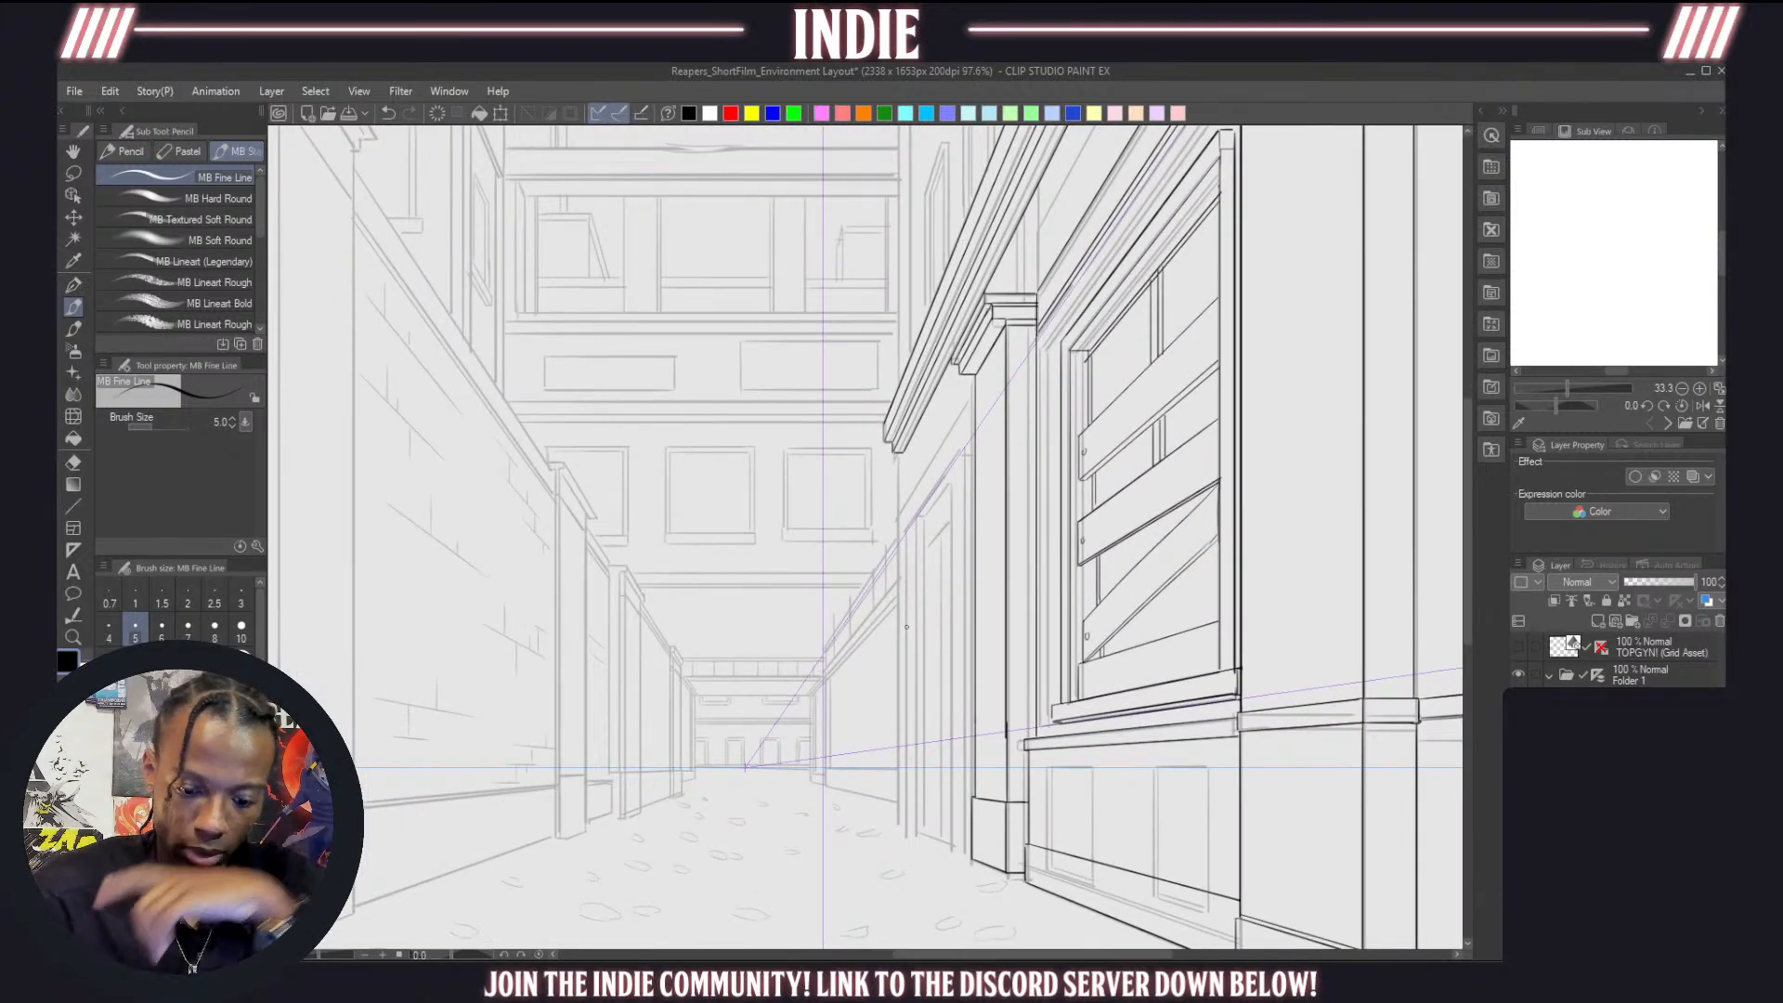
pyautogui.moveTo(915, 725); pyautogui.dragTo(917, 780)
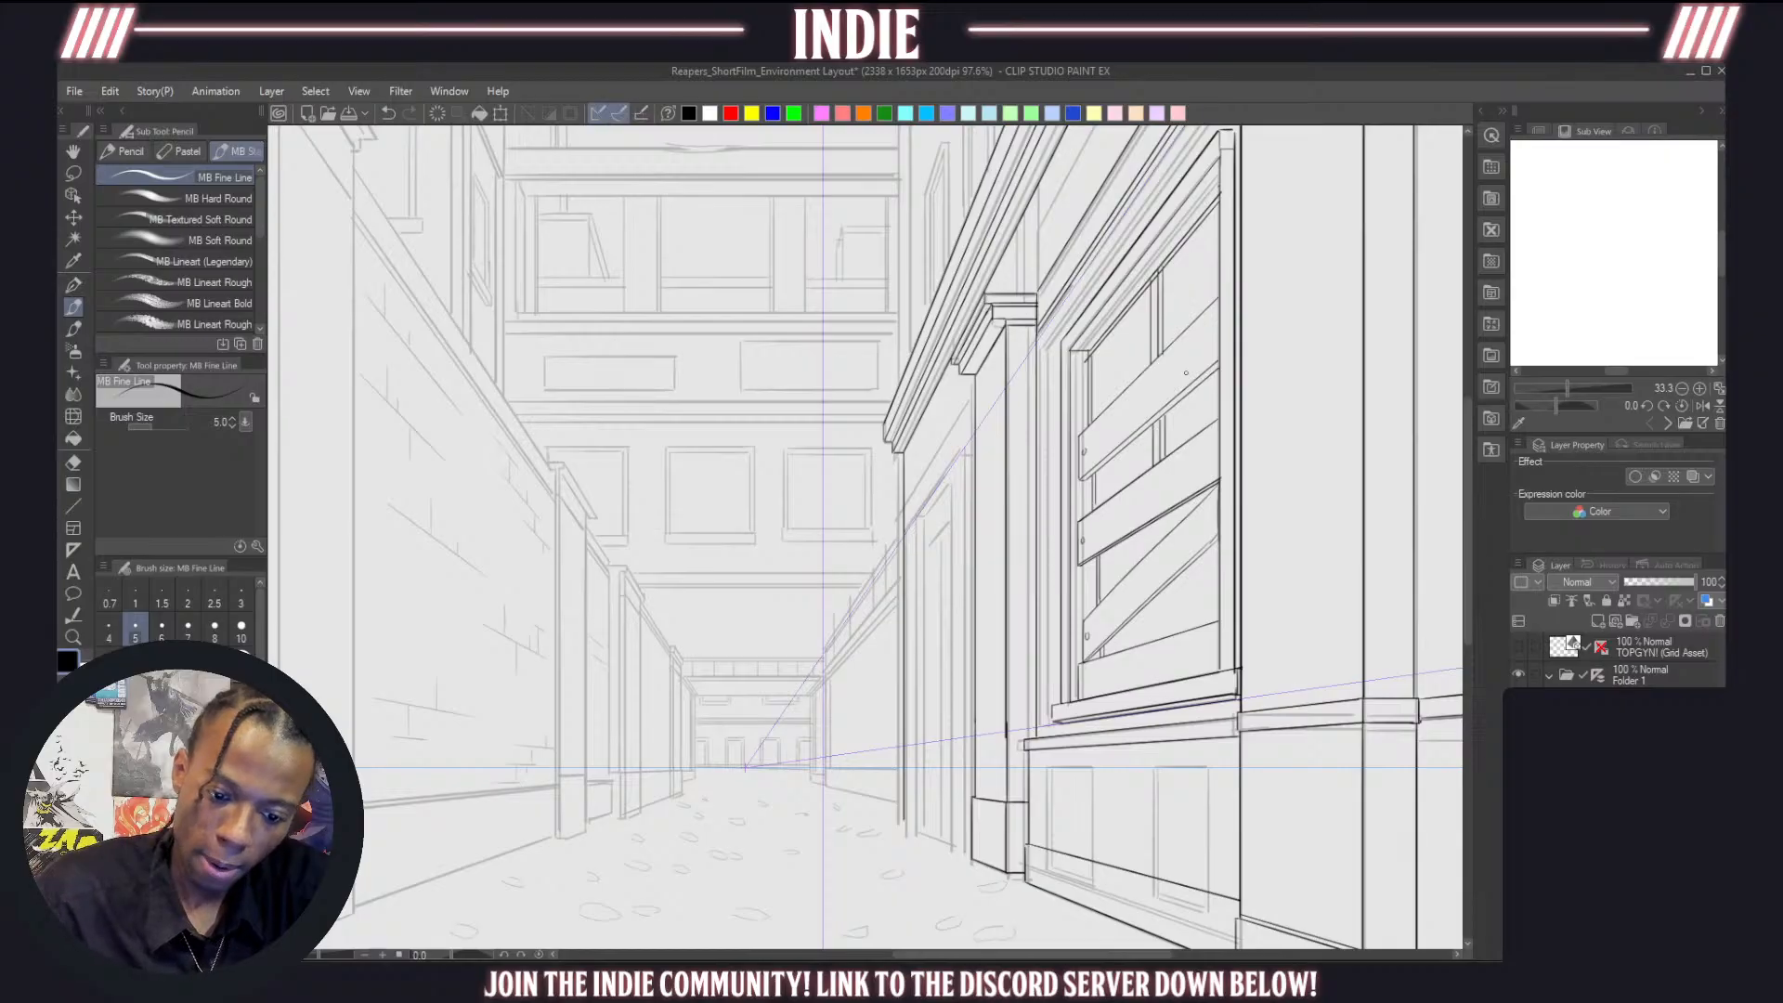
# Hide the rough sketch and disable the perspective ruler on Folder 1
pyautogui.scroll(-5, 1091, 482)
pyautogui.scroll(-4, 1090, 740)
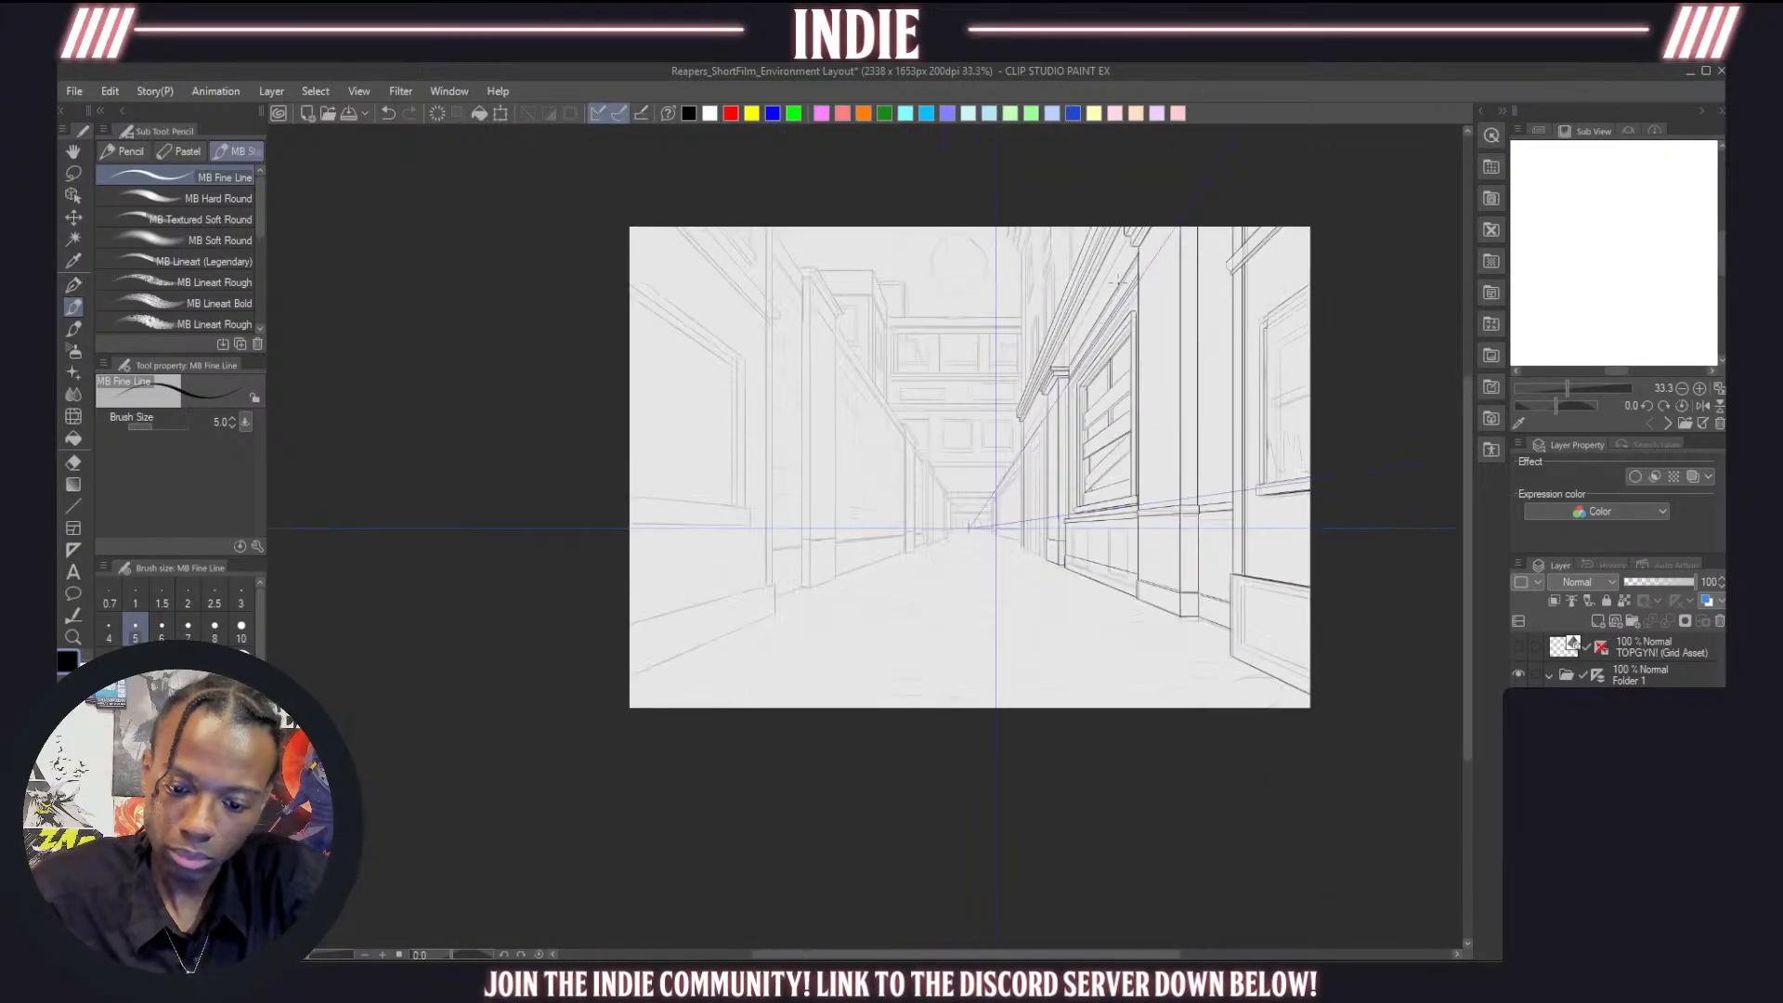
pyautogui.scroll(2, 1090, 740)
pyautogui.scroll(-2, 1059, 703)
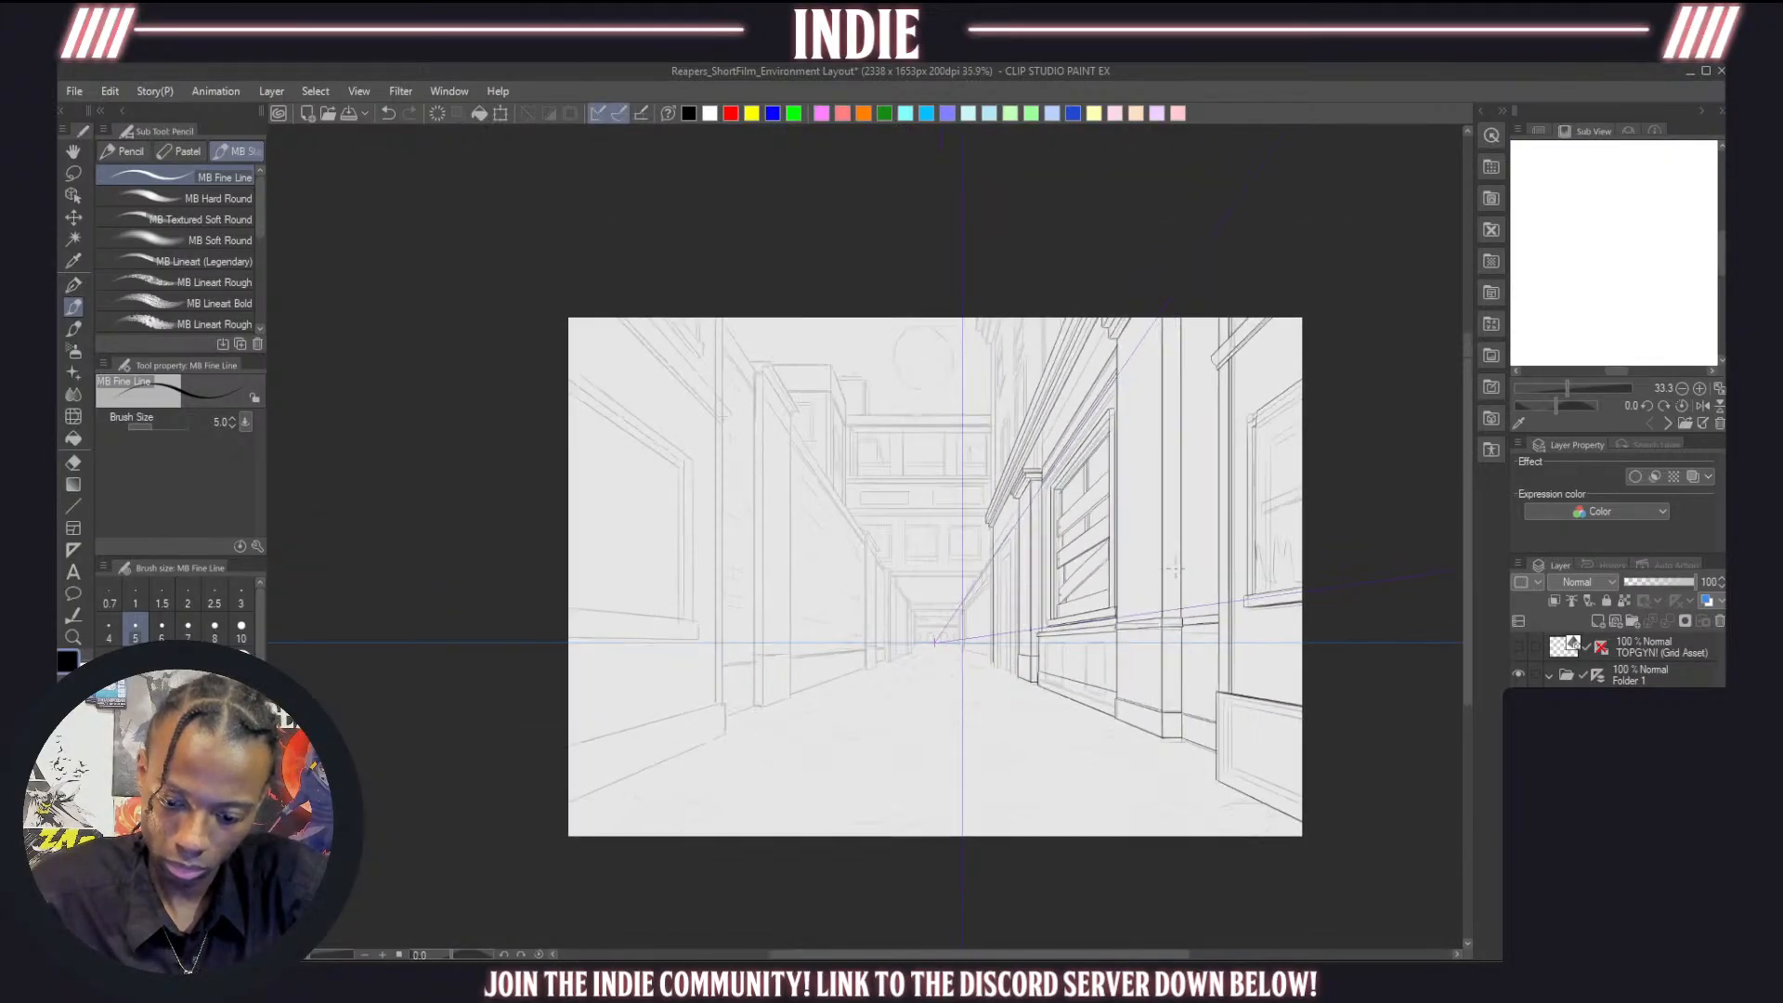
pyautogui.scroll(3, 1186, 486)
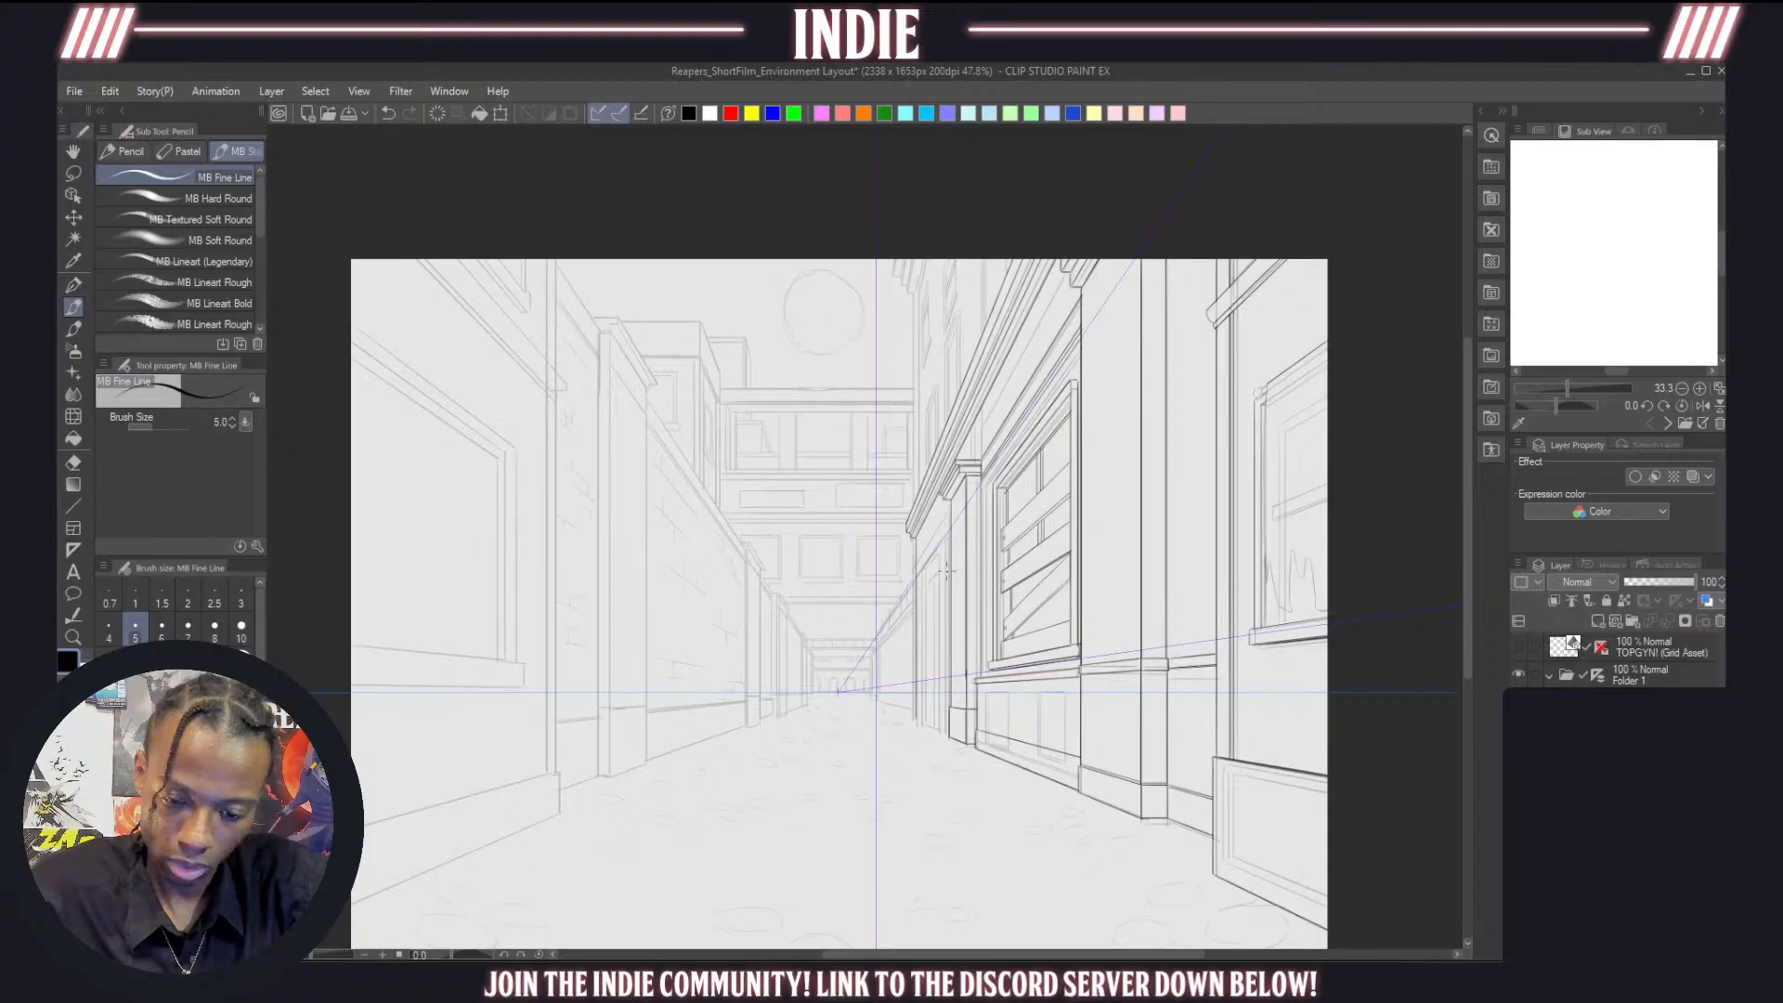
pyautogui.scroll(-2, 946, 570)
pyautogui.scroll(2, 1179, 353)
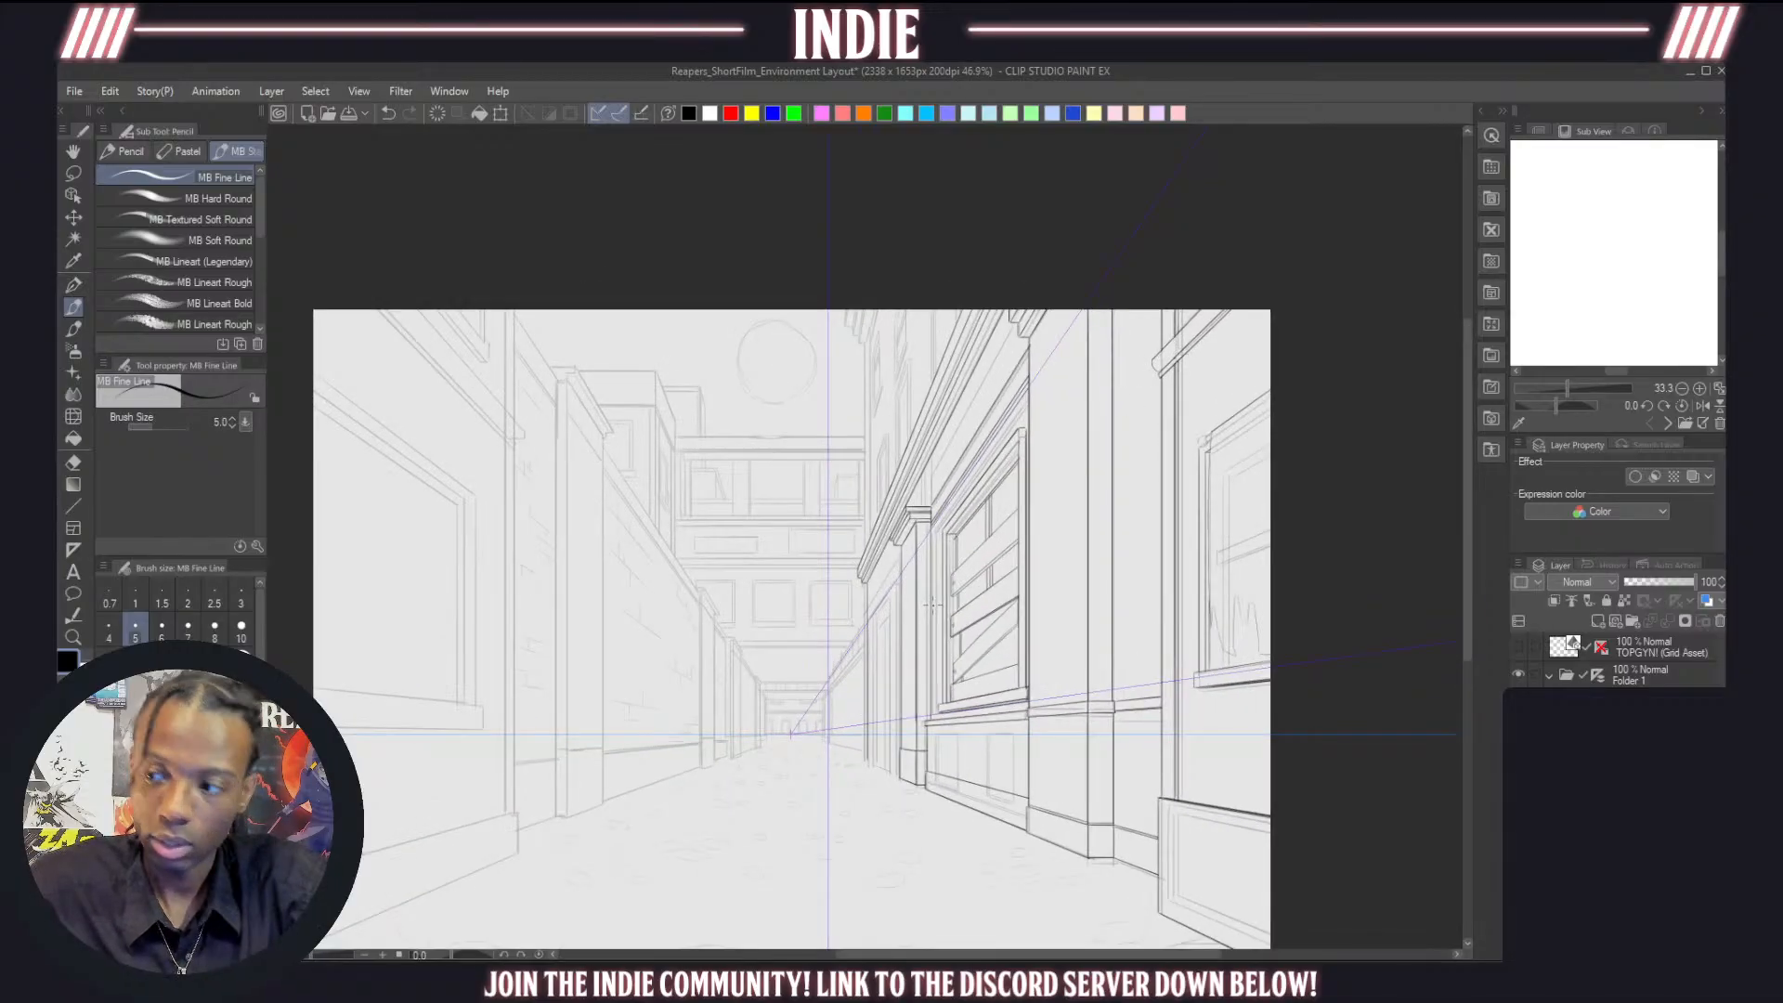
pyautogui.click(1518, 760)
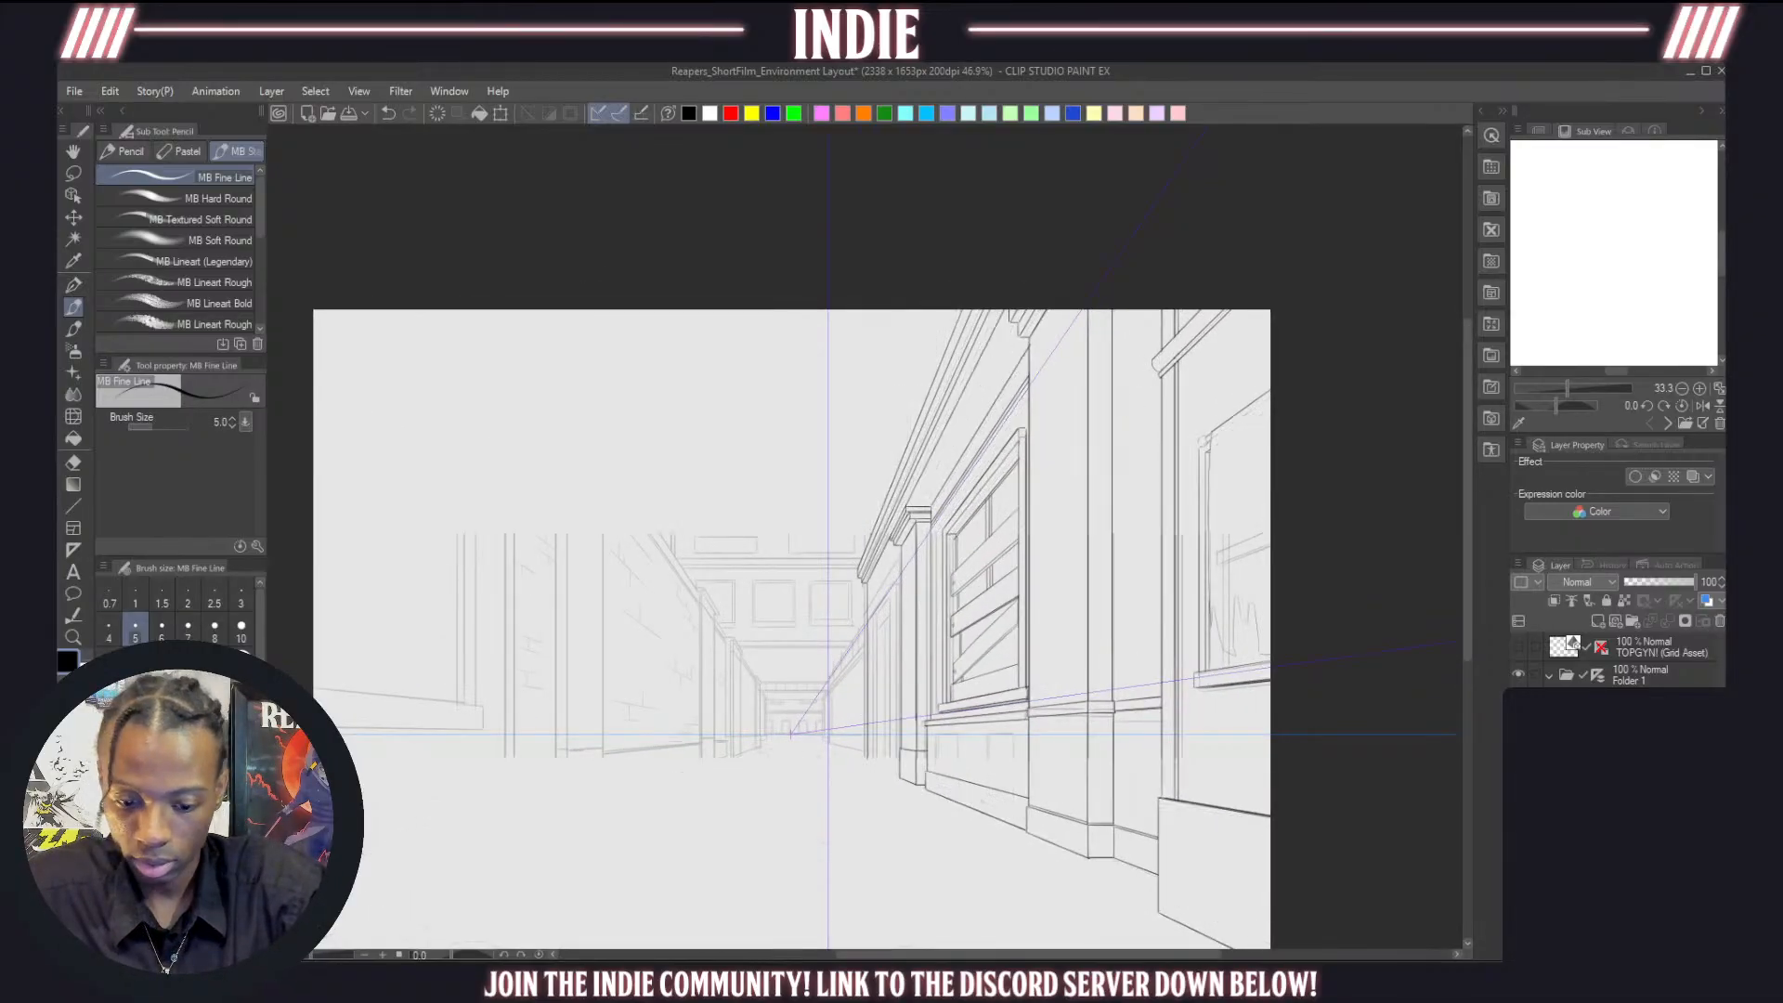
pyautogui.click(1599, 678)
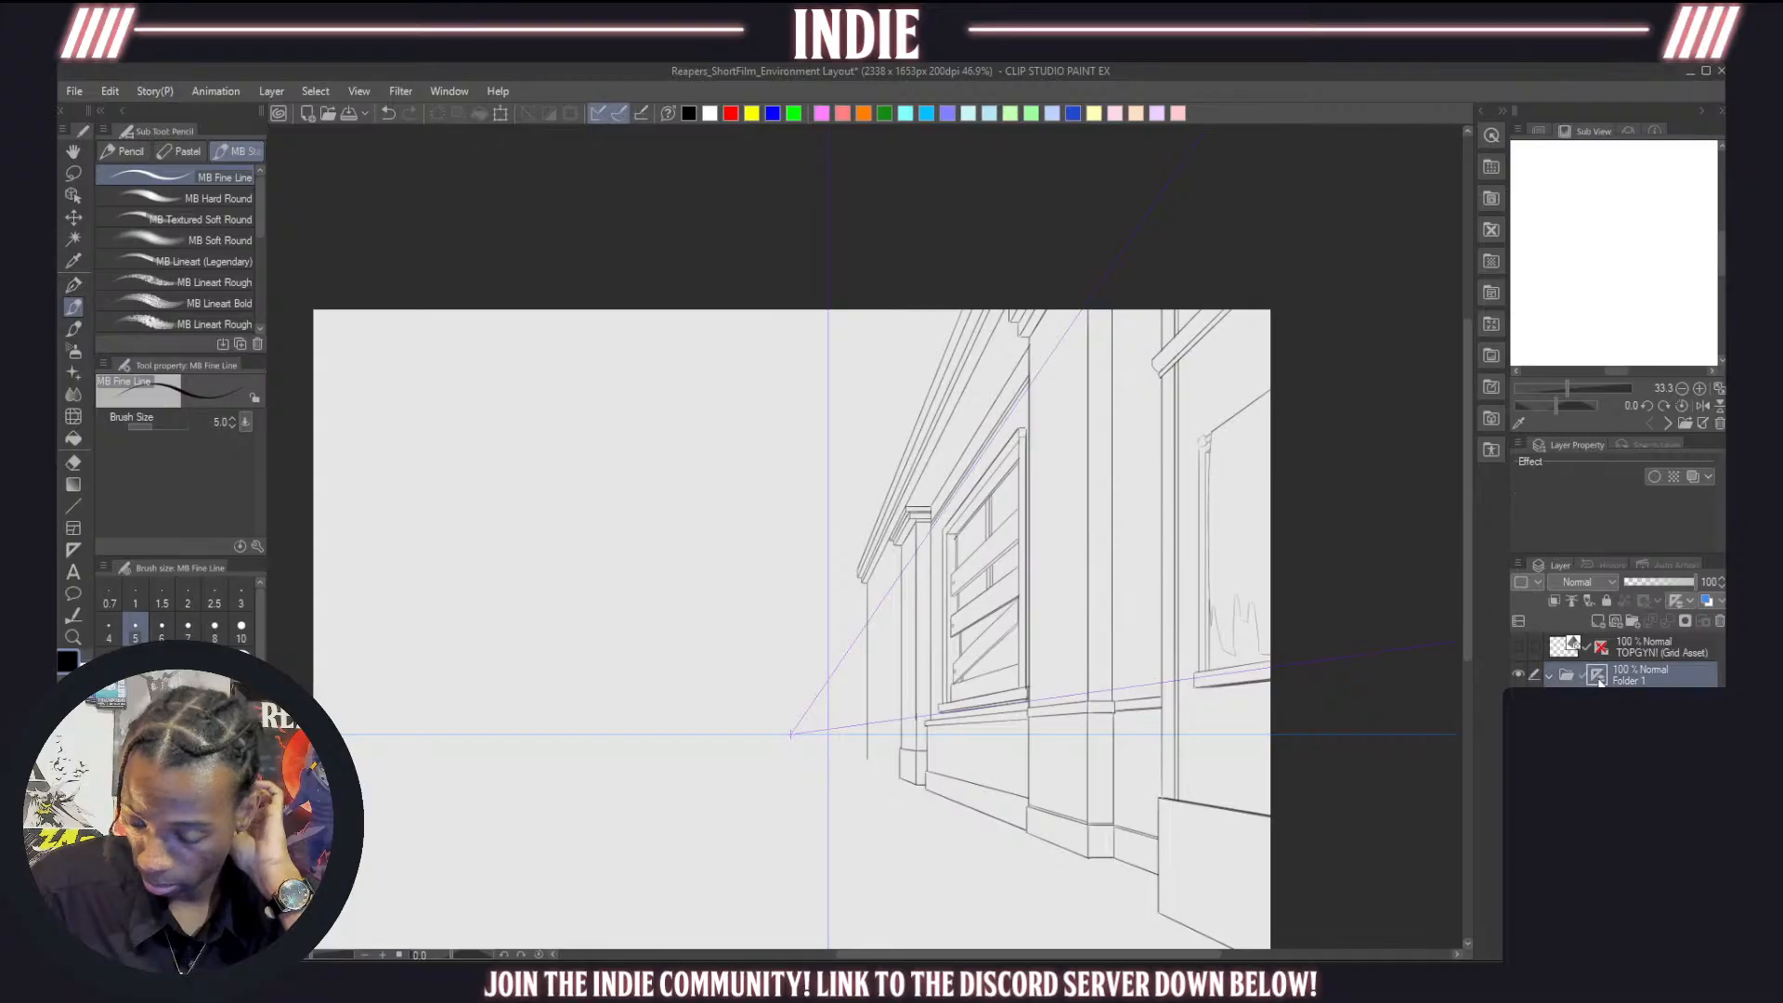
pyautogui.keyDown('shift'); pyautogui.click(1598, 677); pyautogui.keyUp('shift')
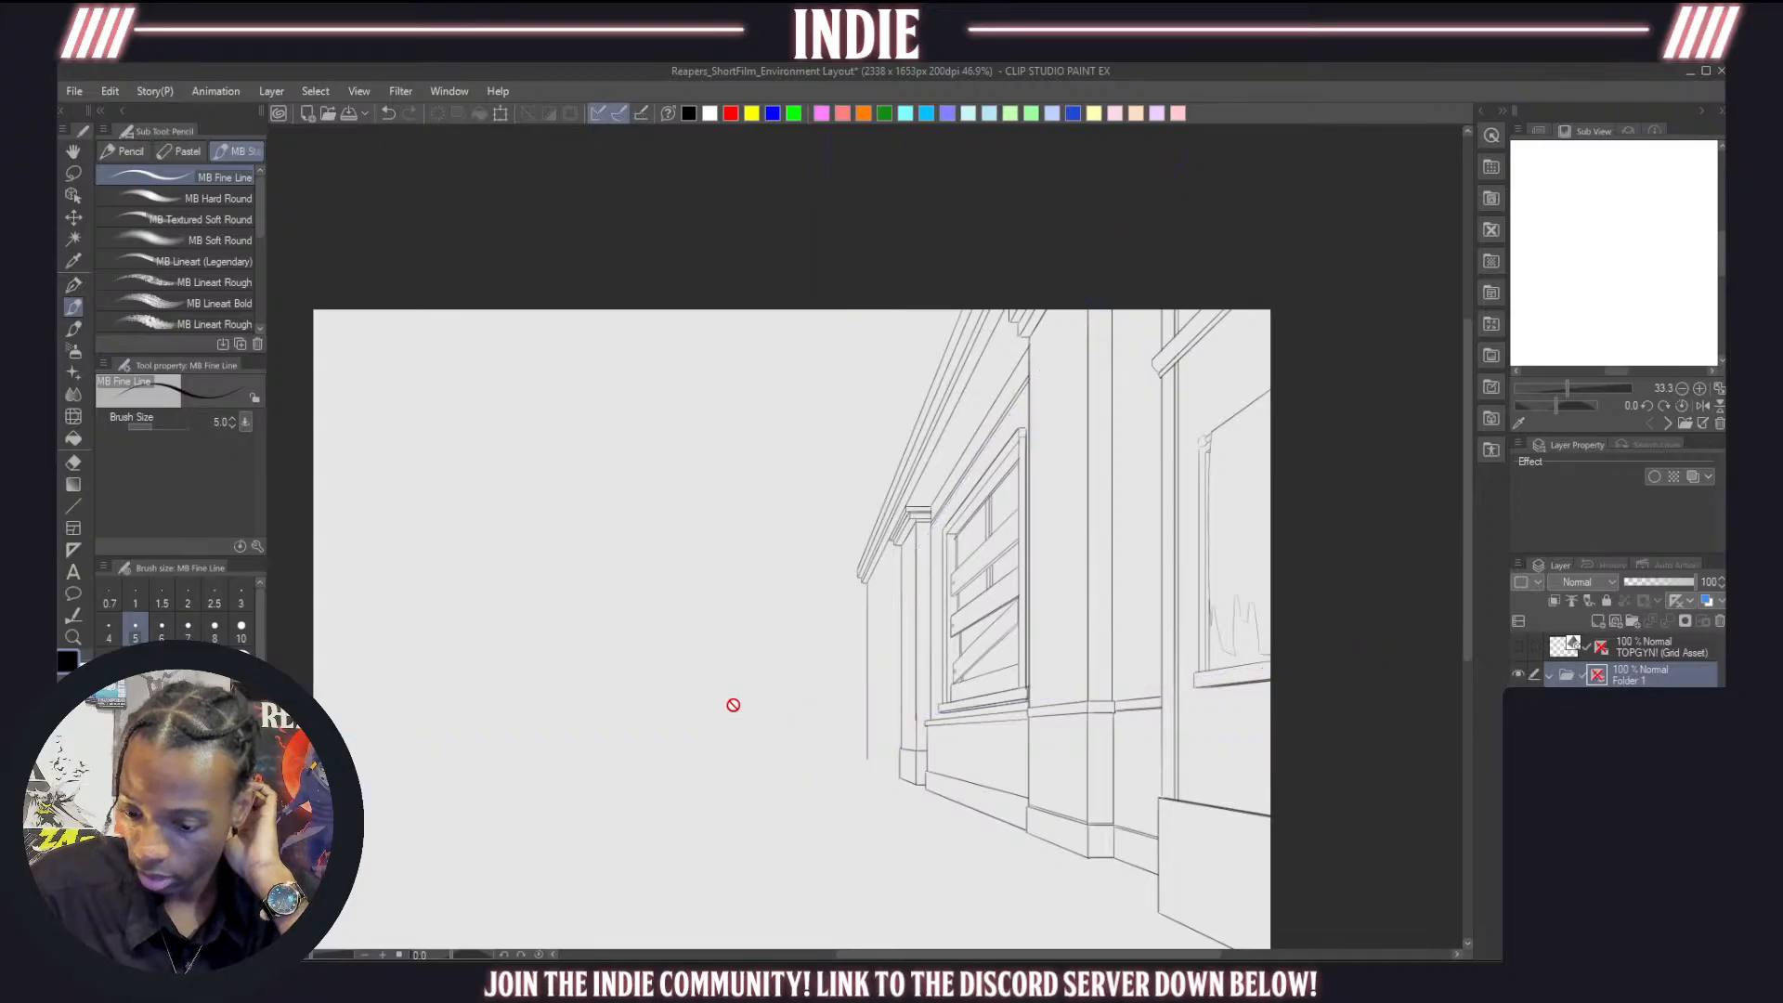
pyautogui.scroll(-1, 983, 659)
pyautogui.scroll(1, 1083, 568)
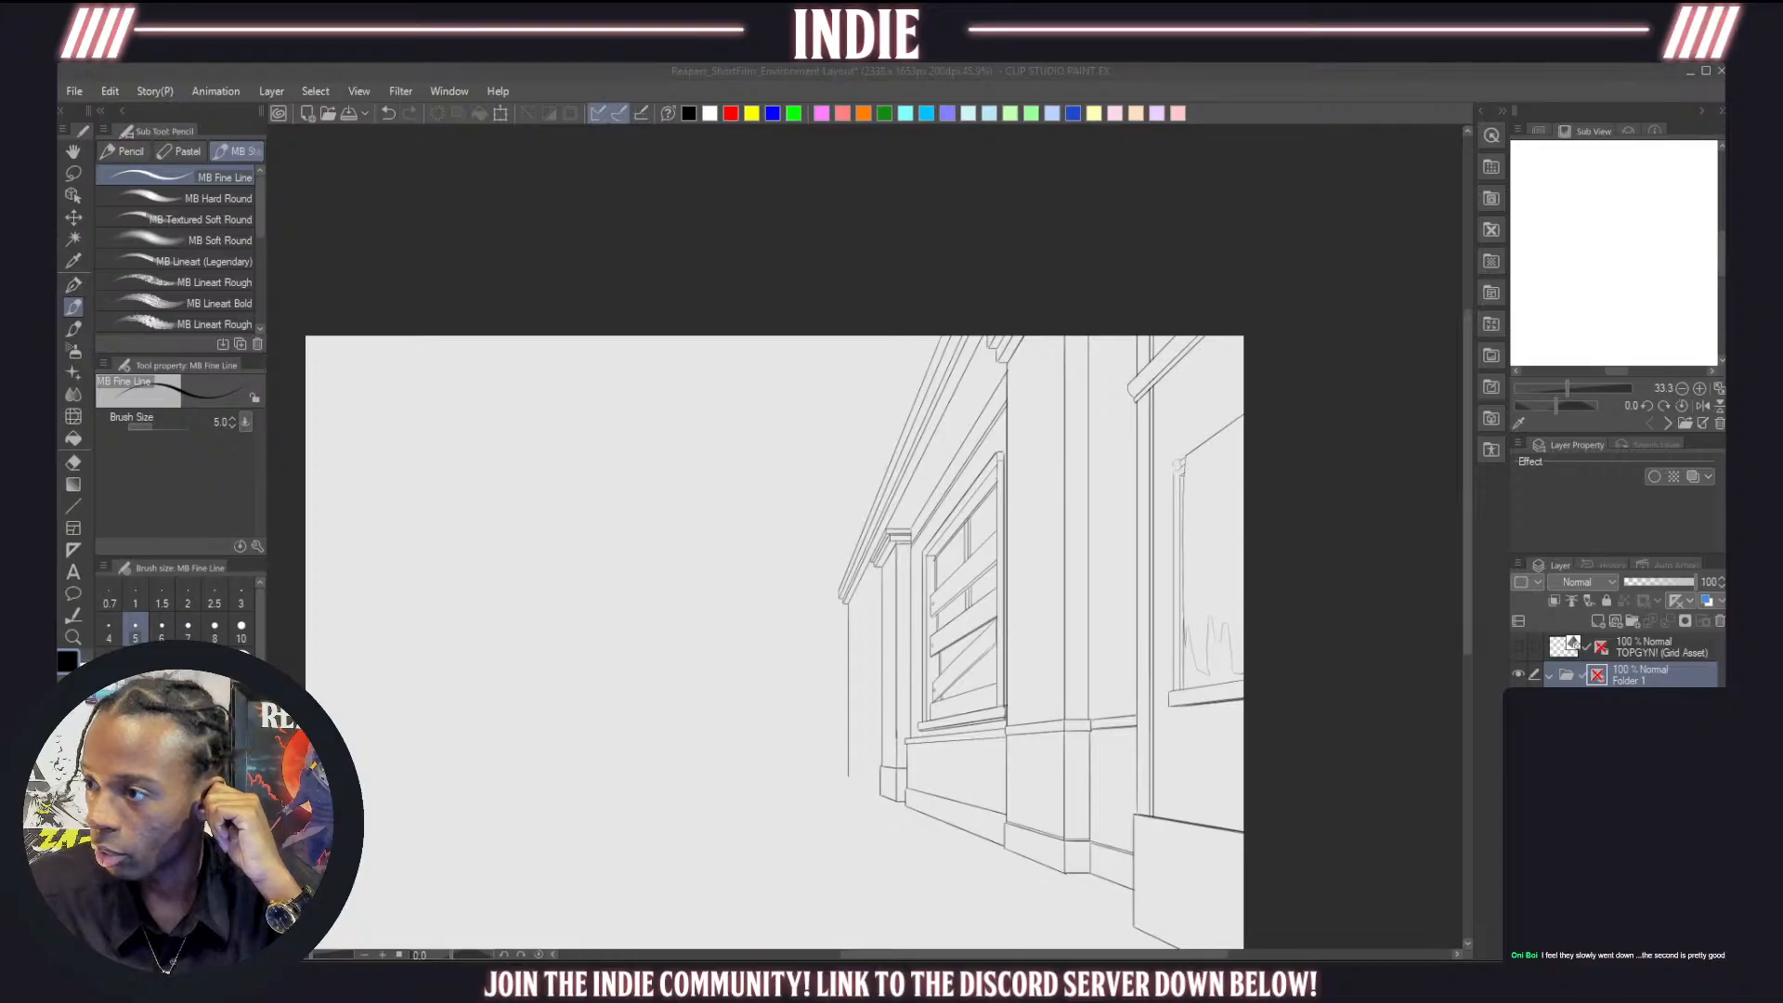
pyautogui.click(1013, 473)
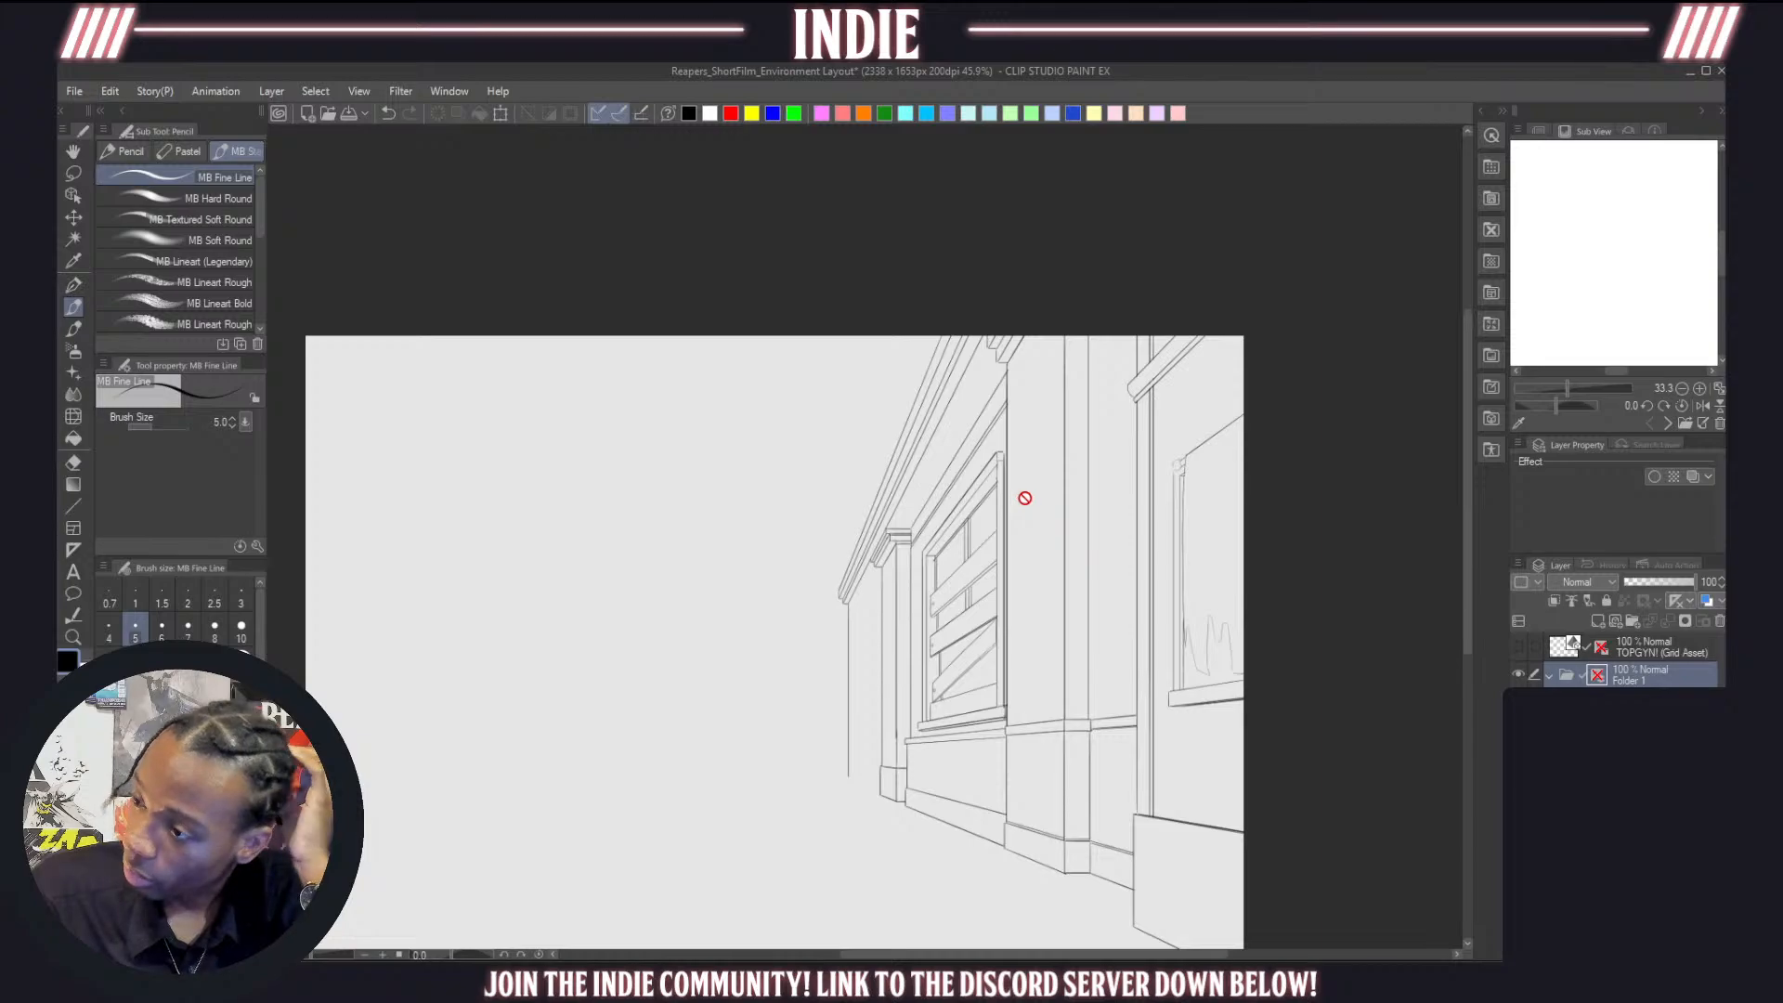
pyautogui.scroll(-3, 1010, 613)
pyautogui.scroll(3, 1012, 836)
pyautogui.scroll(1, 1013, 836)
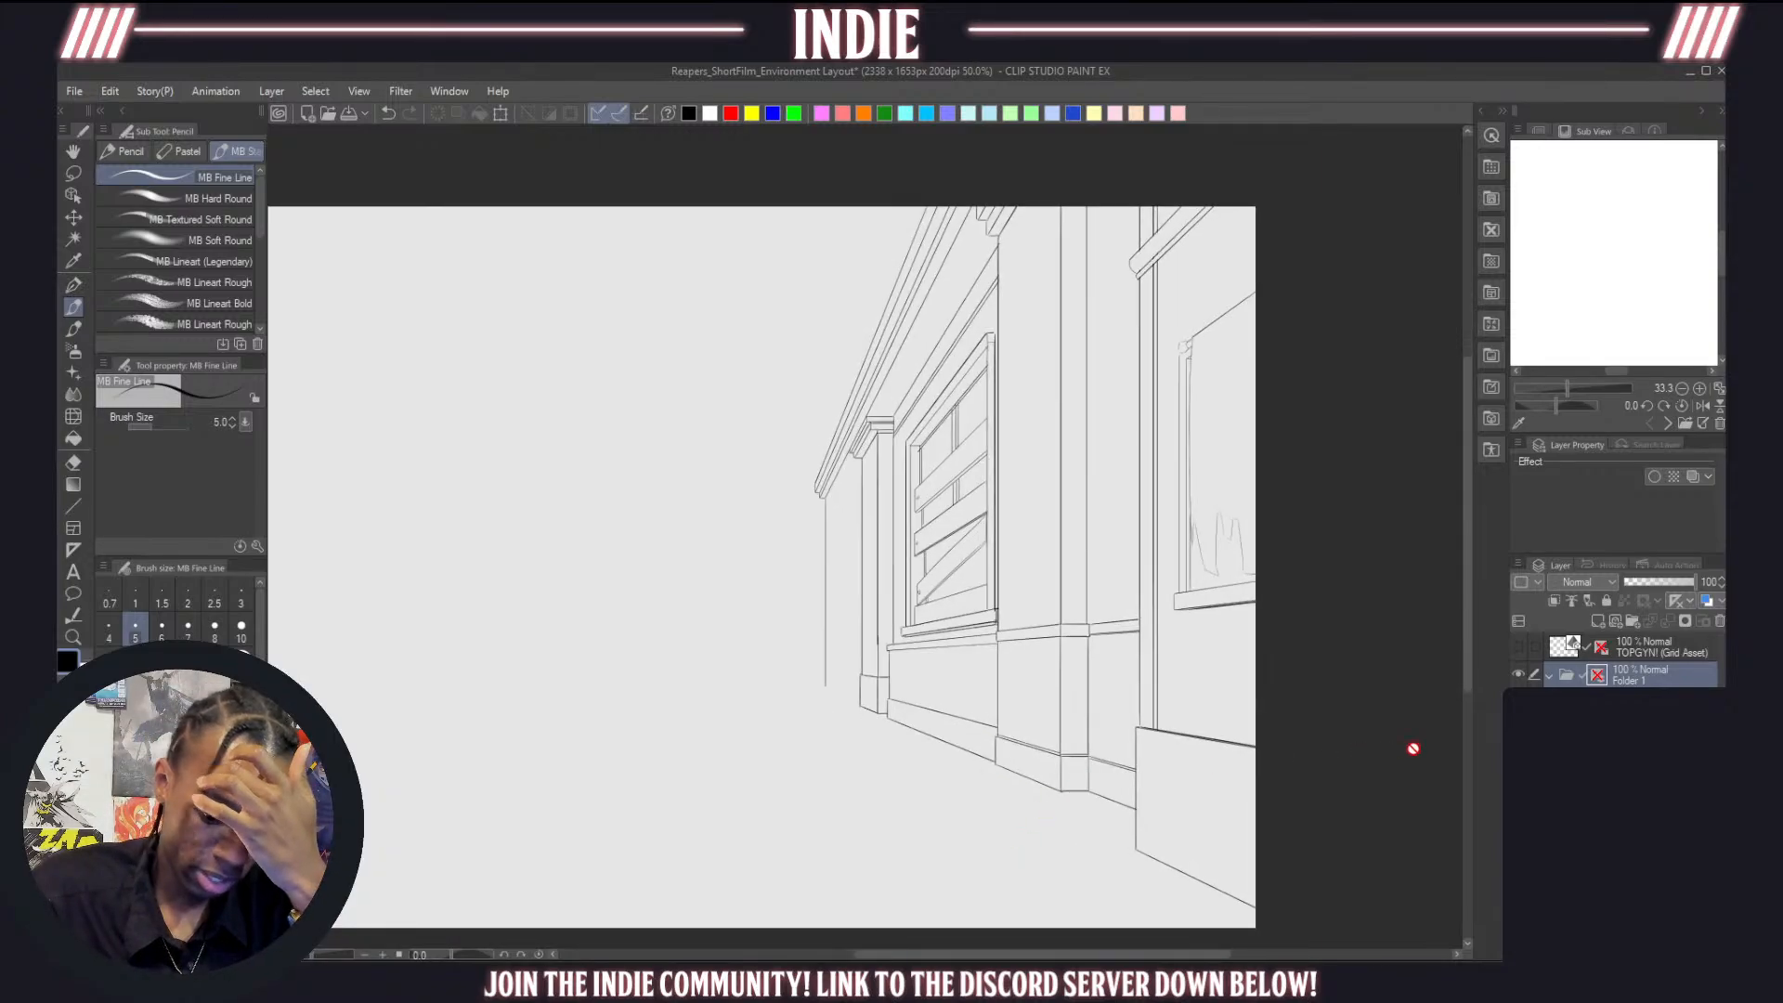
# Select the line art layer and lower its opacity to 50
pyautogui.click(1573, 643)
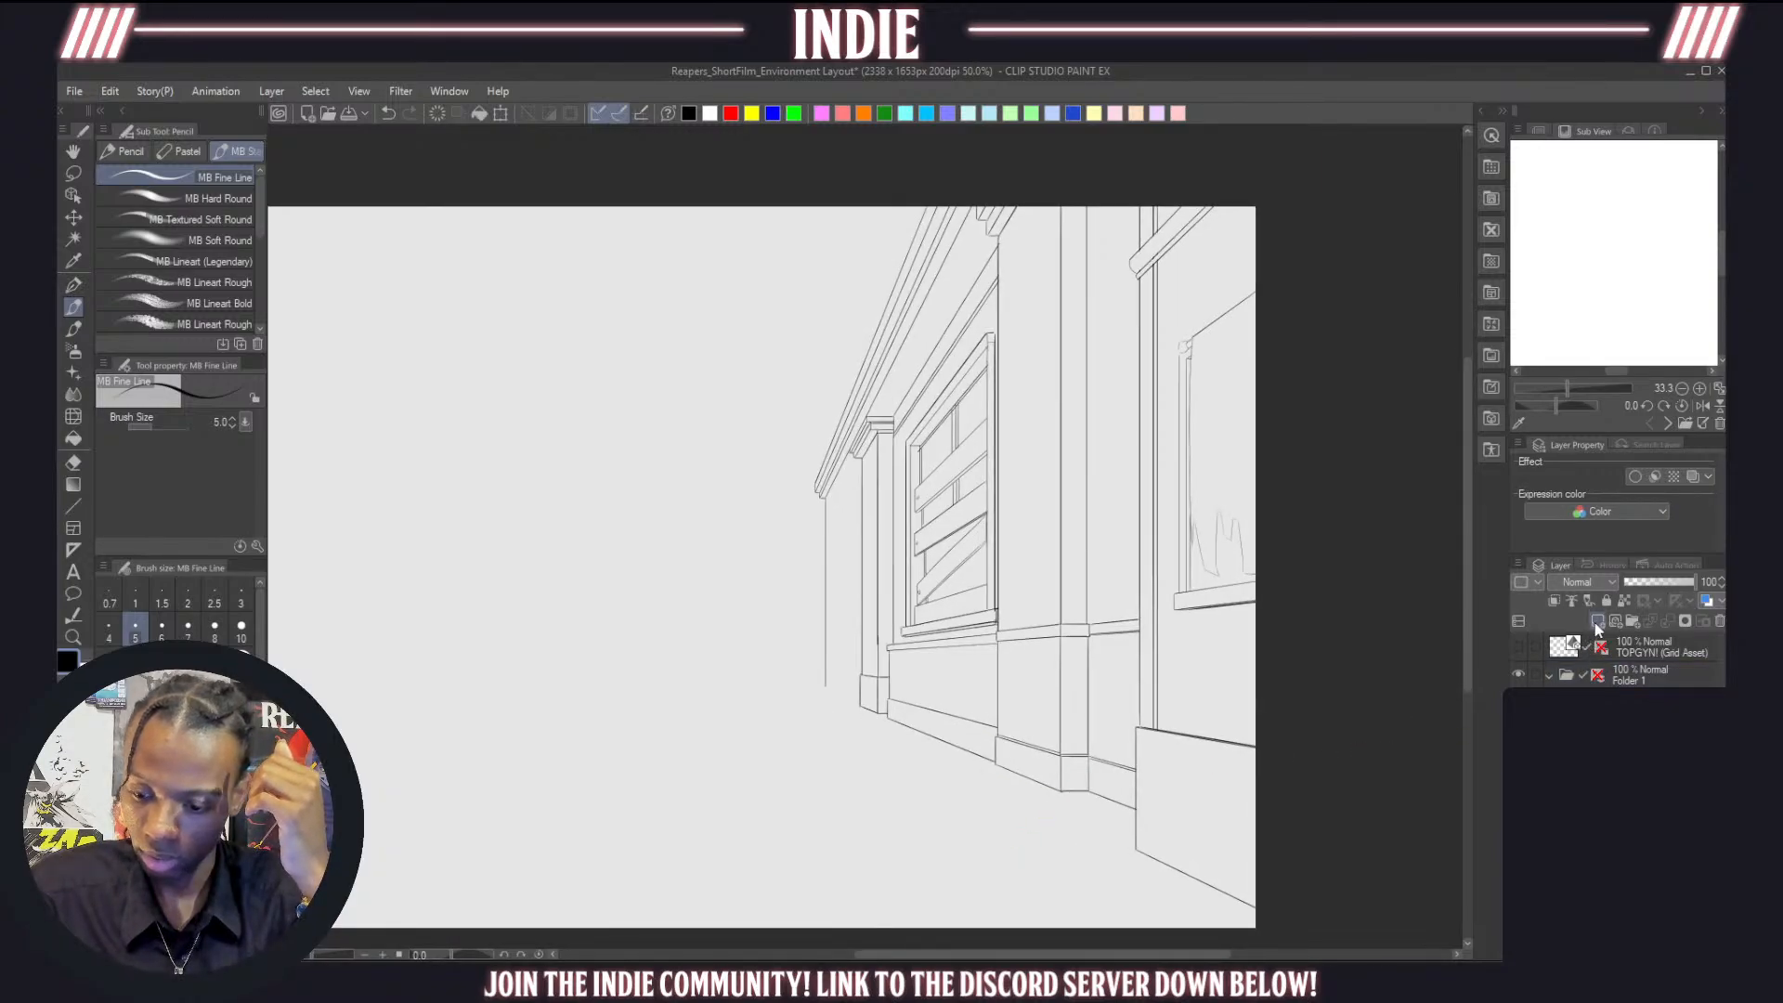
pyautogui.scroll(-3, 1033, 769)
pyautogui.scroll(4, 1033, 770)
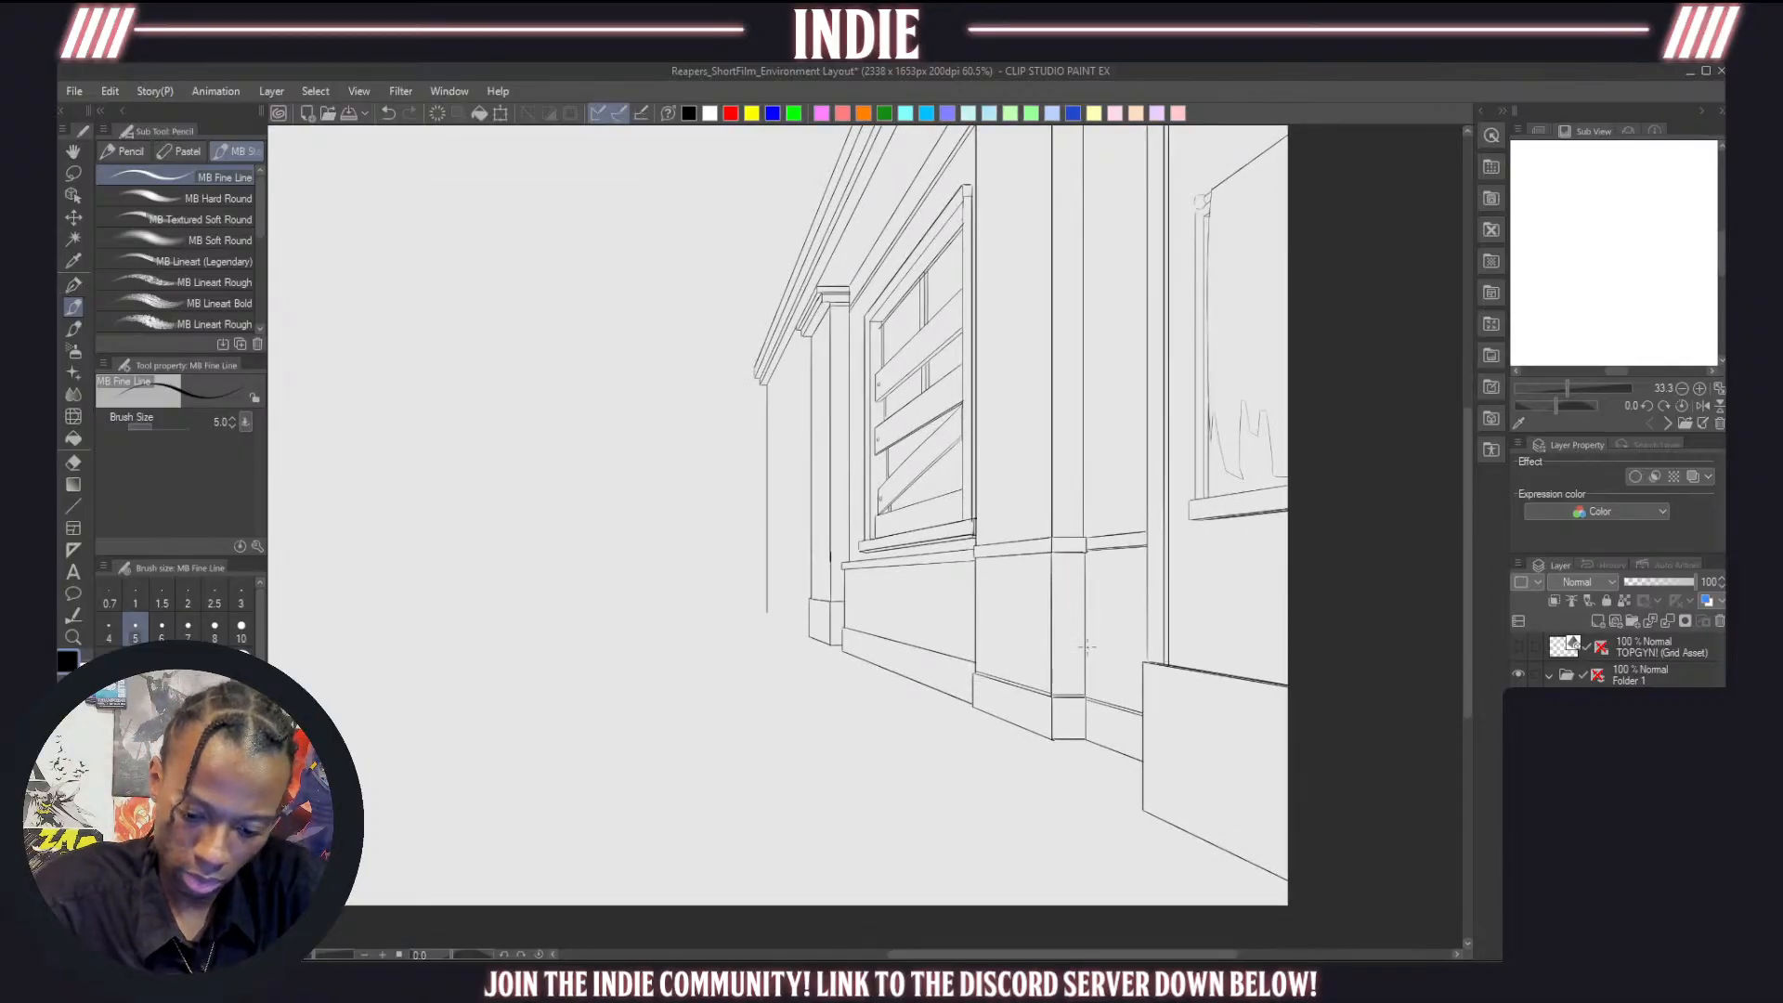
pyautogui.moveTo(1090, 637); pyautogui.dragTo(1075, 741)
pyautogui.hotkey('ctrl', 'z')
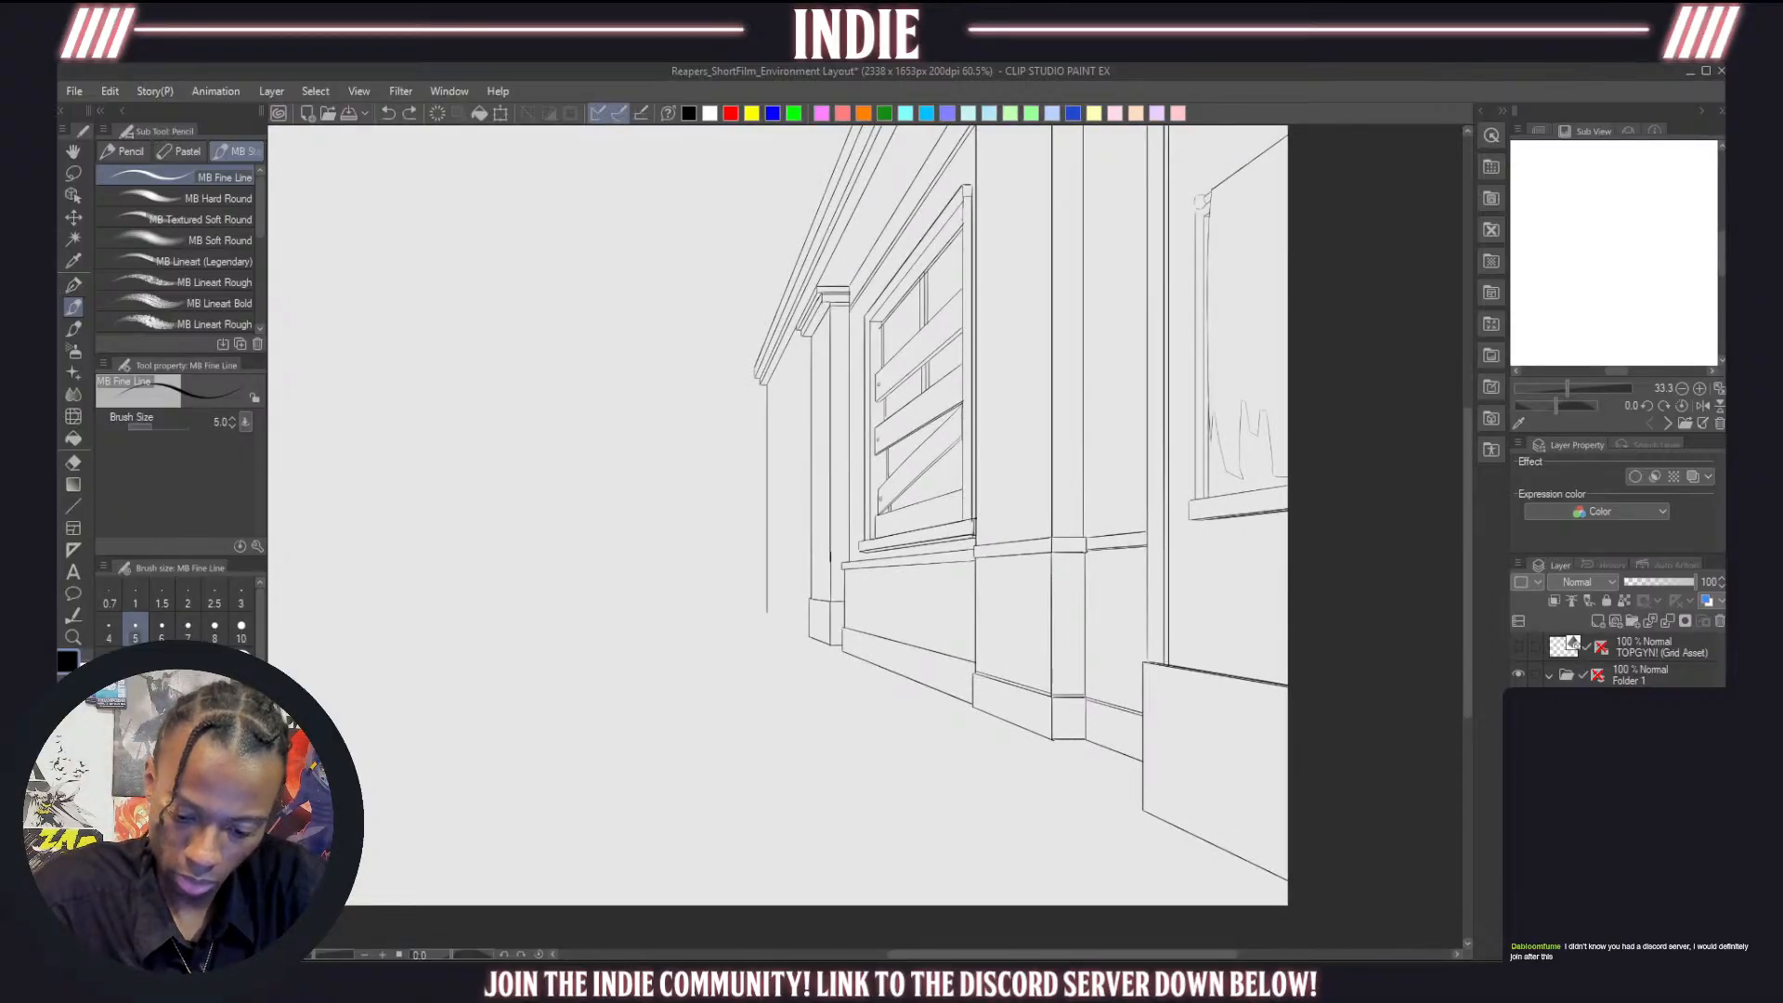
pyautogui.click(1659, 588)
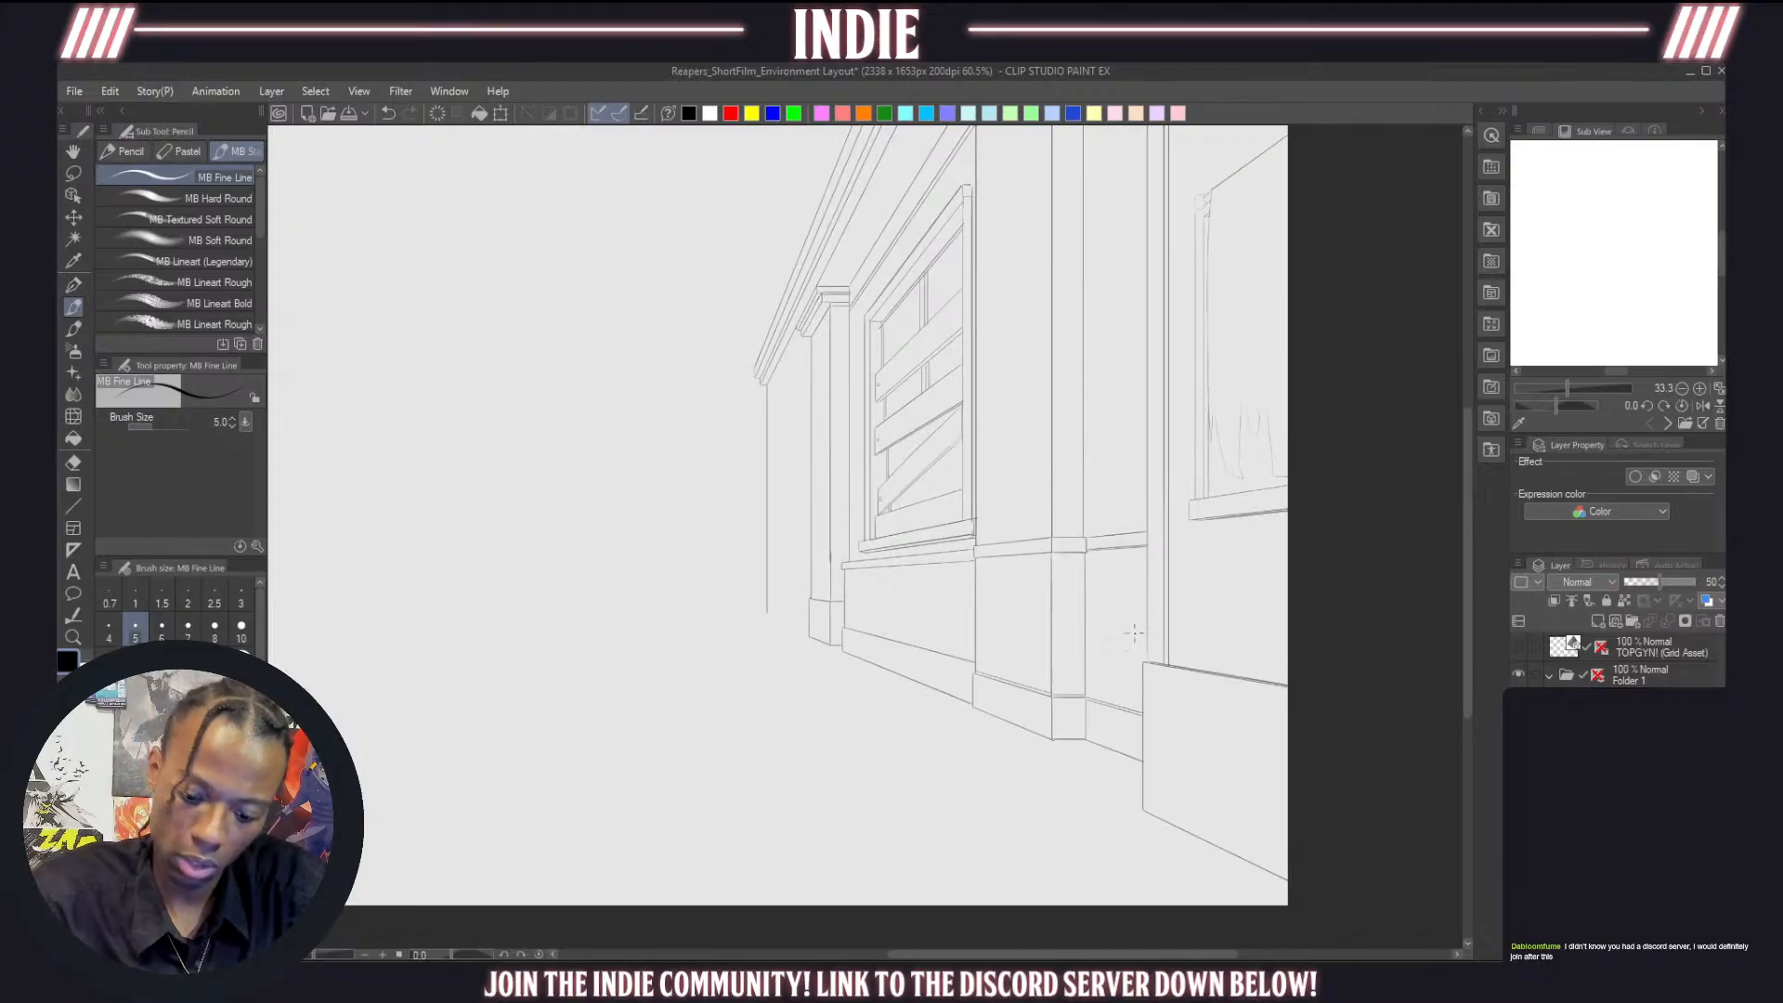
# Try to sketch a narrow board leaning against the wall beside the foreground base block, and undo its strokes
pyautogui.moveTo(1146, 625); pyautogui.dragTo(1117, 764)
pyautogui.hotkey('ctrl', 'z')
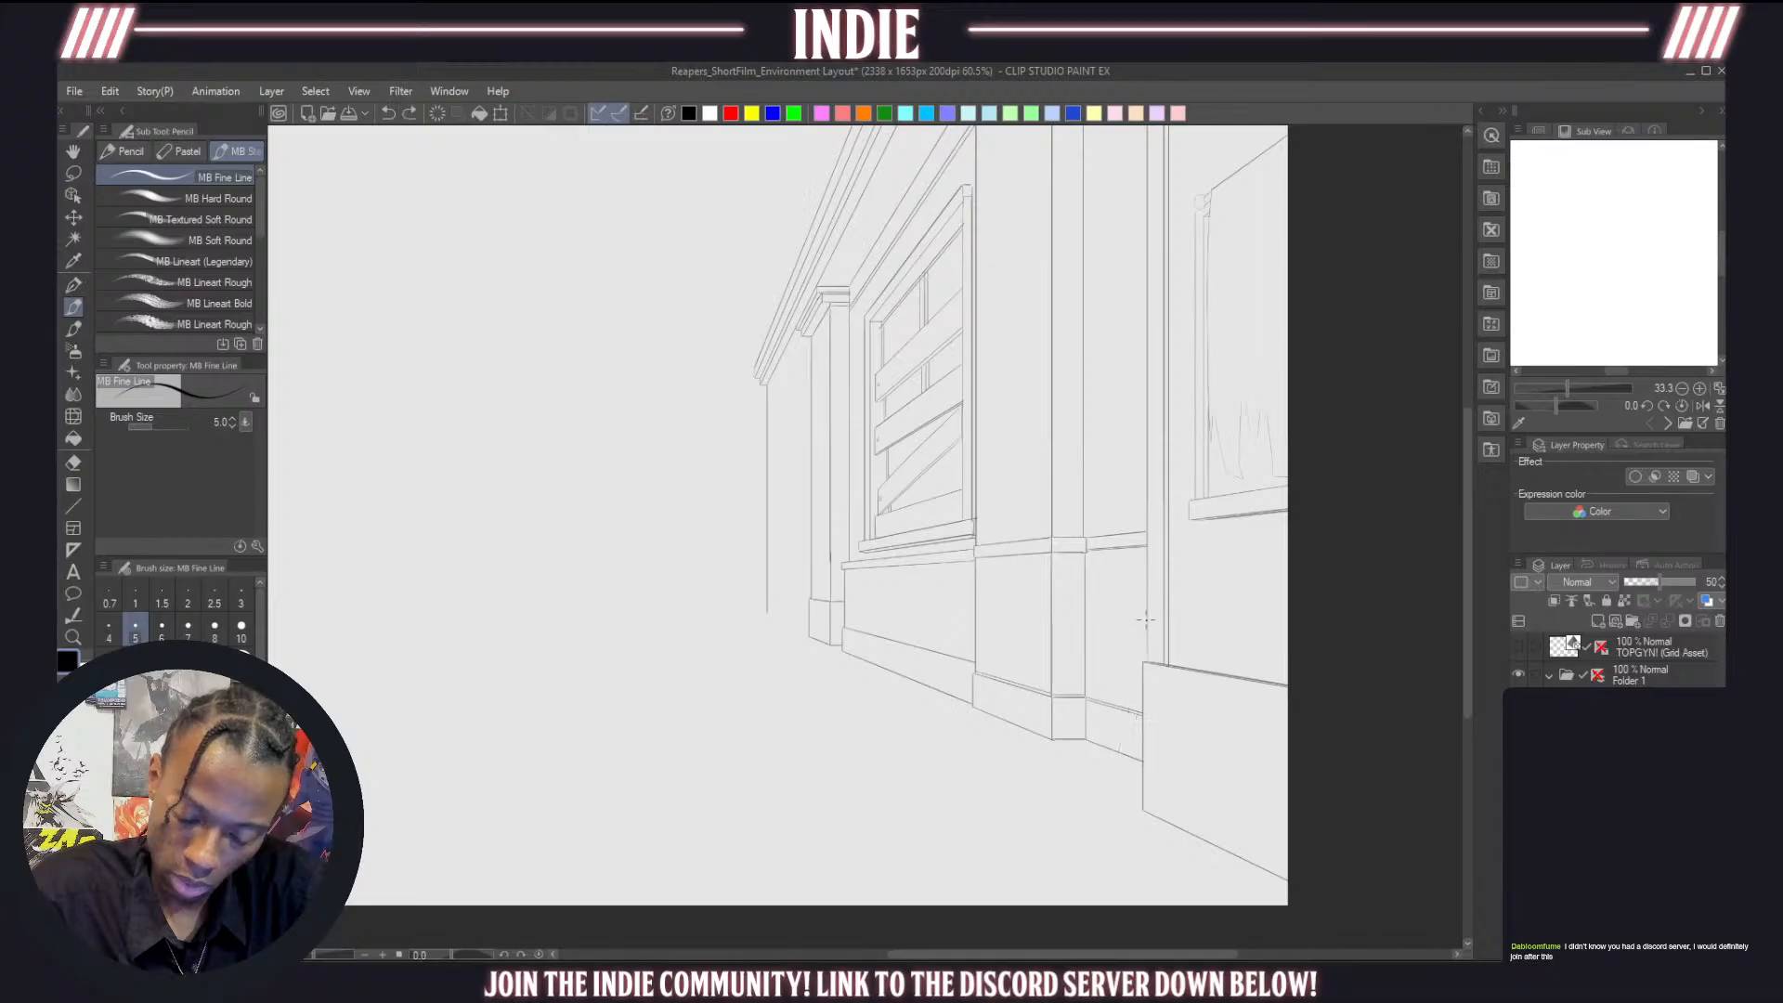
pyautogui.moveTo(1147, 621); pyautogui.dragTo(1119, 764)
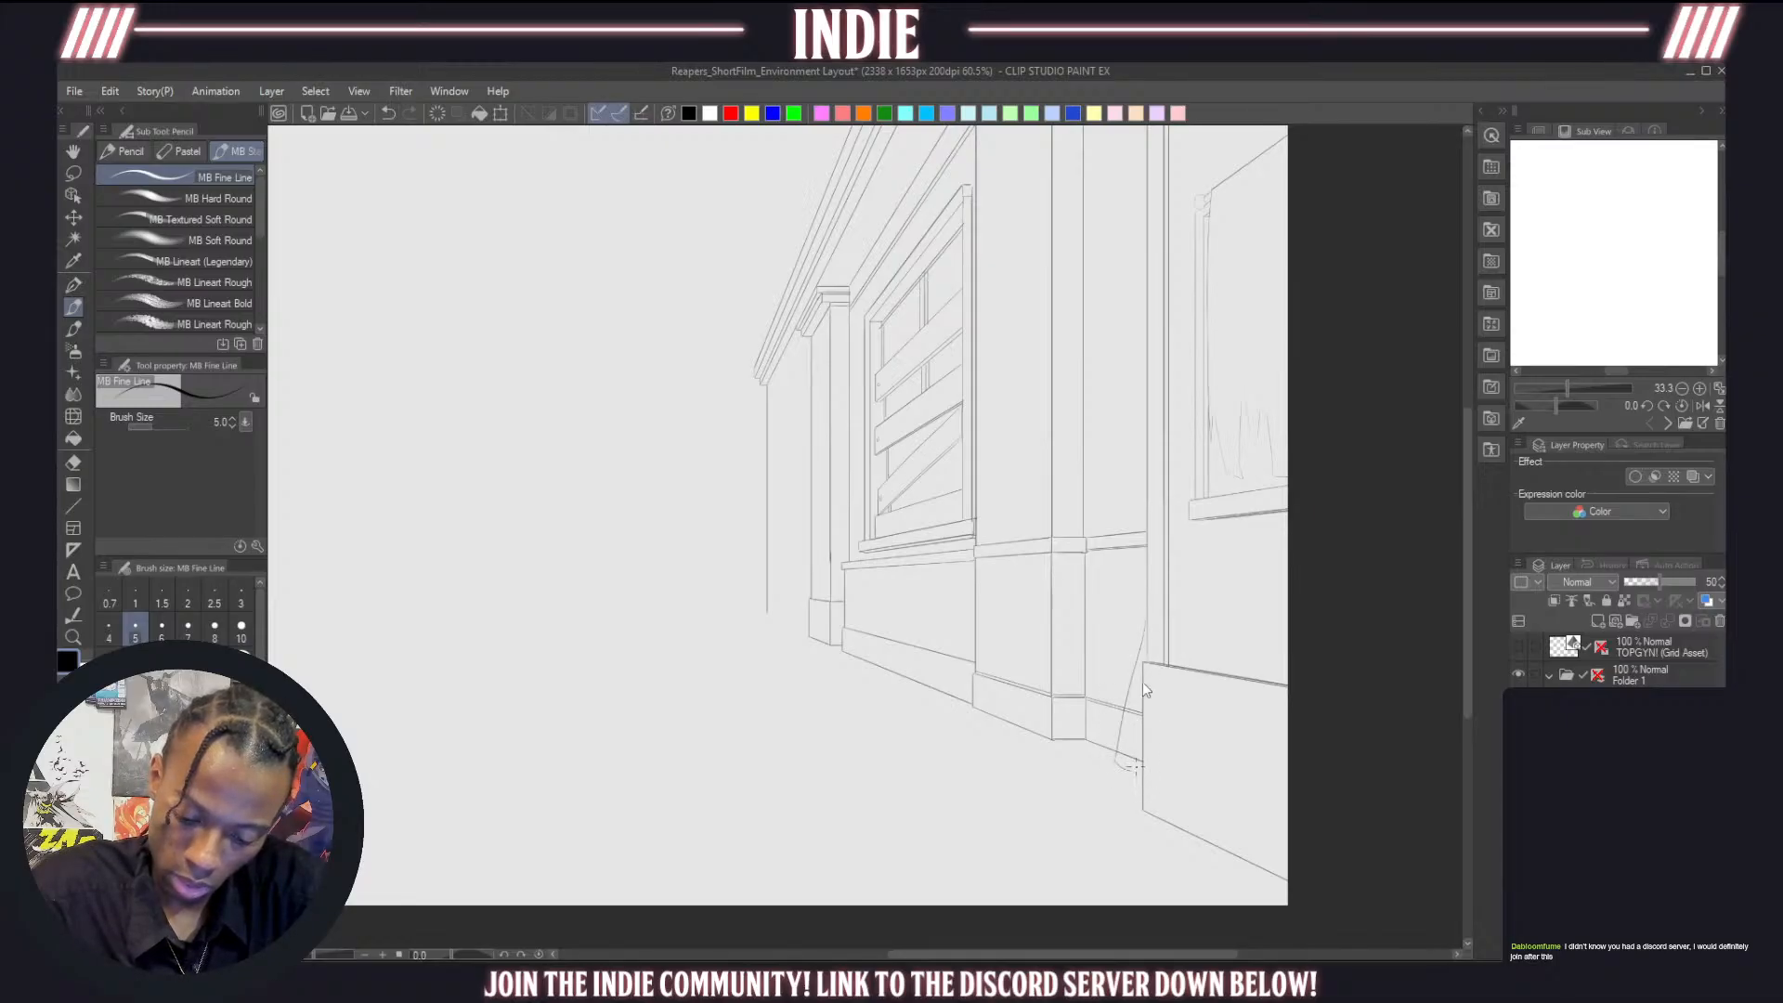
pyautogui.hotkey('ctrl', 'z')
pyautogui.moveTo(1146, 632); pyautogui.dragTo(1117, 778)
pyautogui.hotkey('ctrl', 'z')
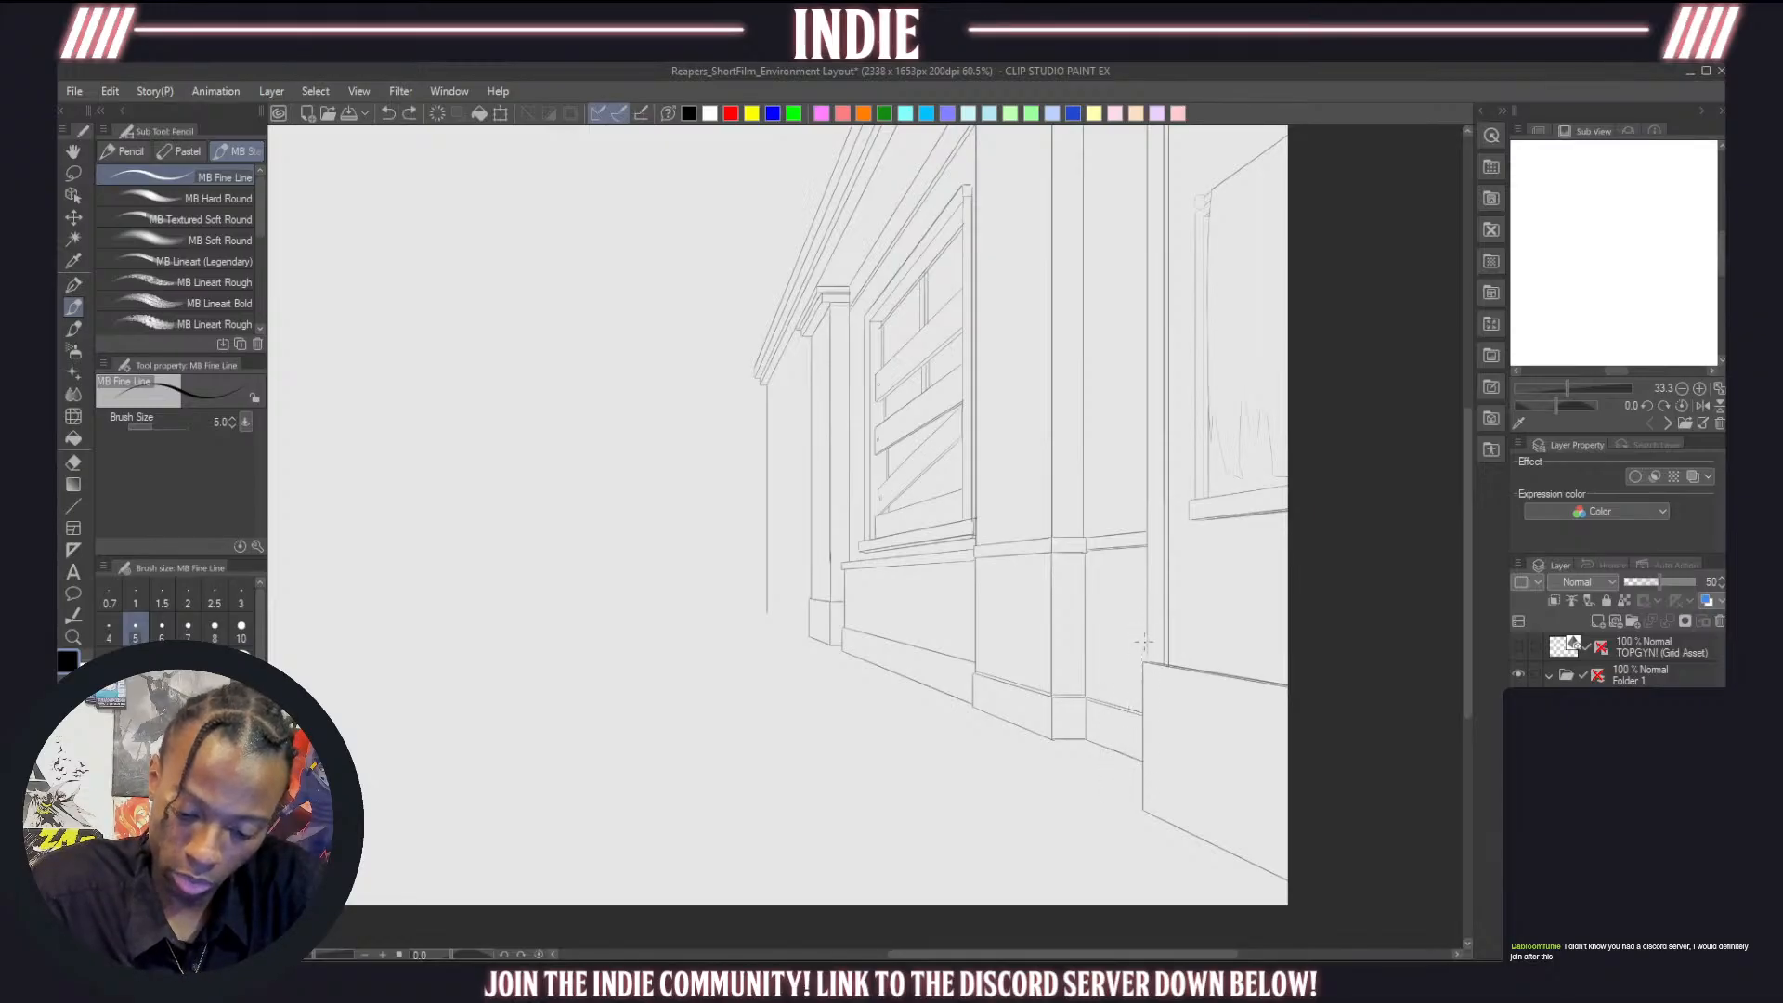
pyautogui.moveTo(1146, 629)
pyautogui.mouseDown()
pyautogui.moveTo(1115, 750)
pyautogui.moveTo(1129, 773)
pyautogui.mouseUp()
pyautogui.hotkey('ctrl', 'z')
pyautogui.hotkey('ctrl', 'z')
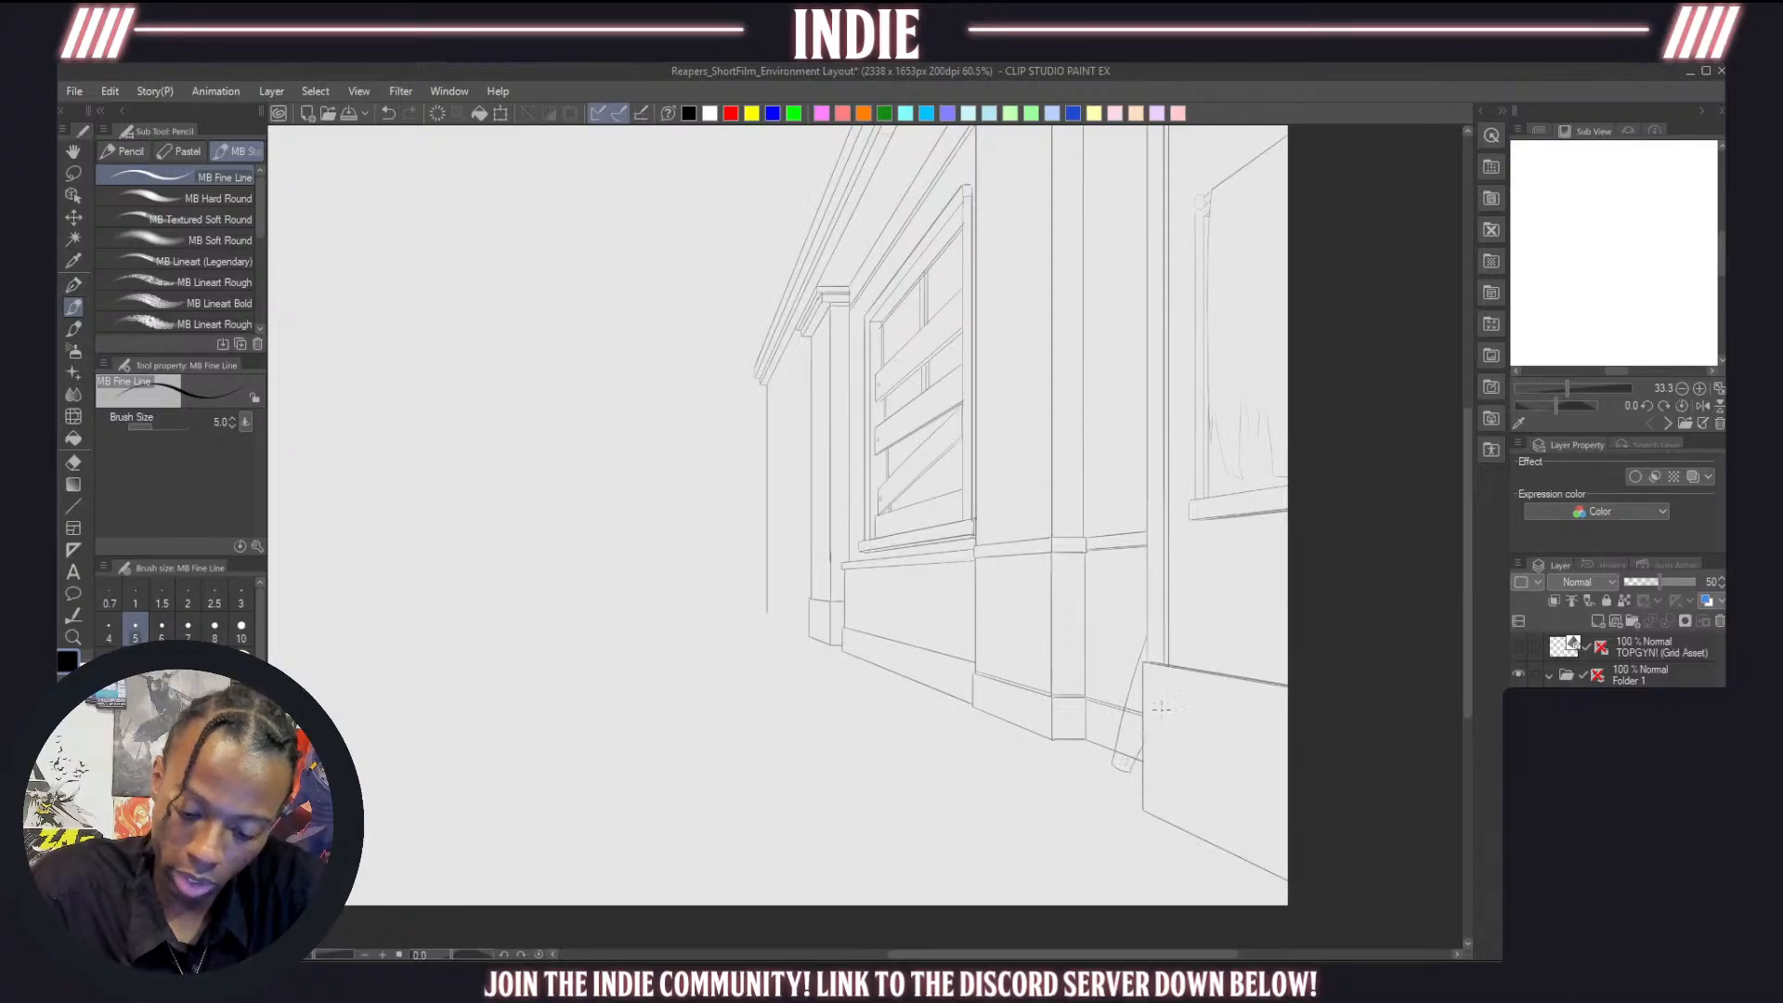
pyautogui.hotkey('ctrl', 'z')
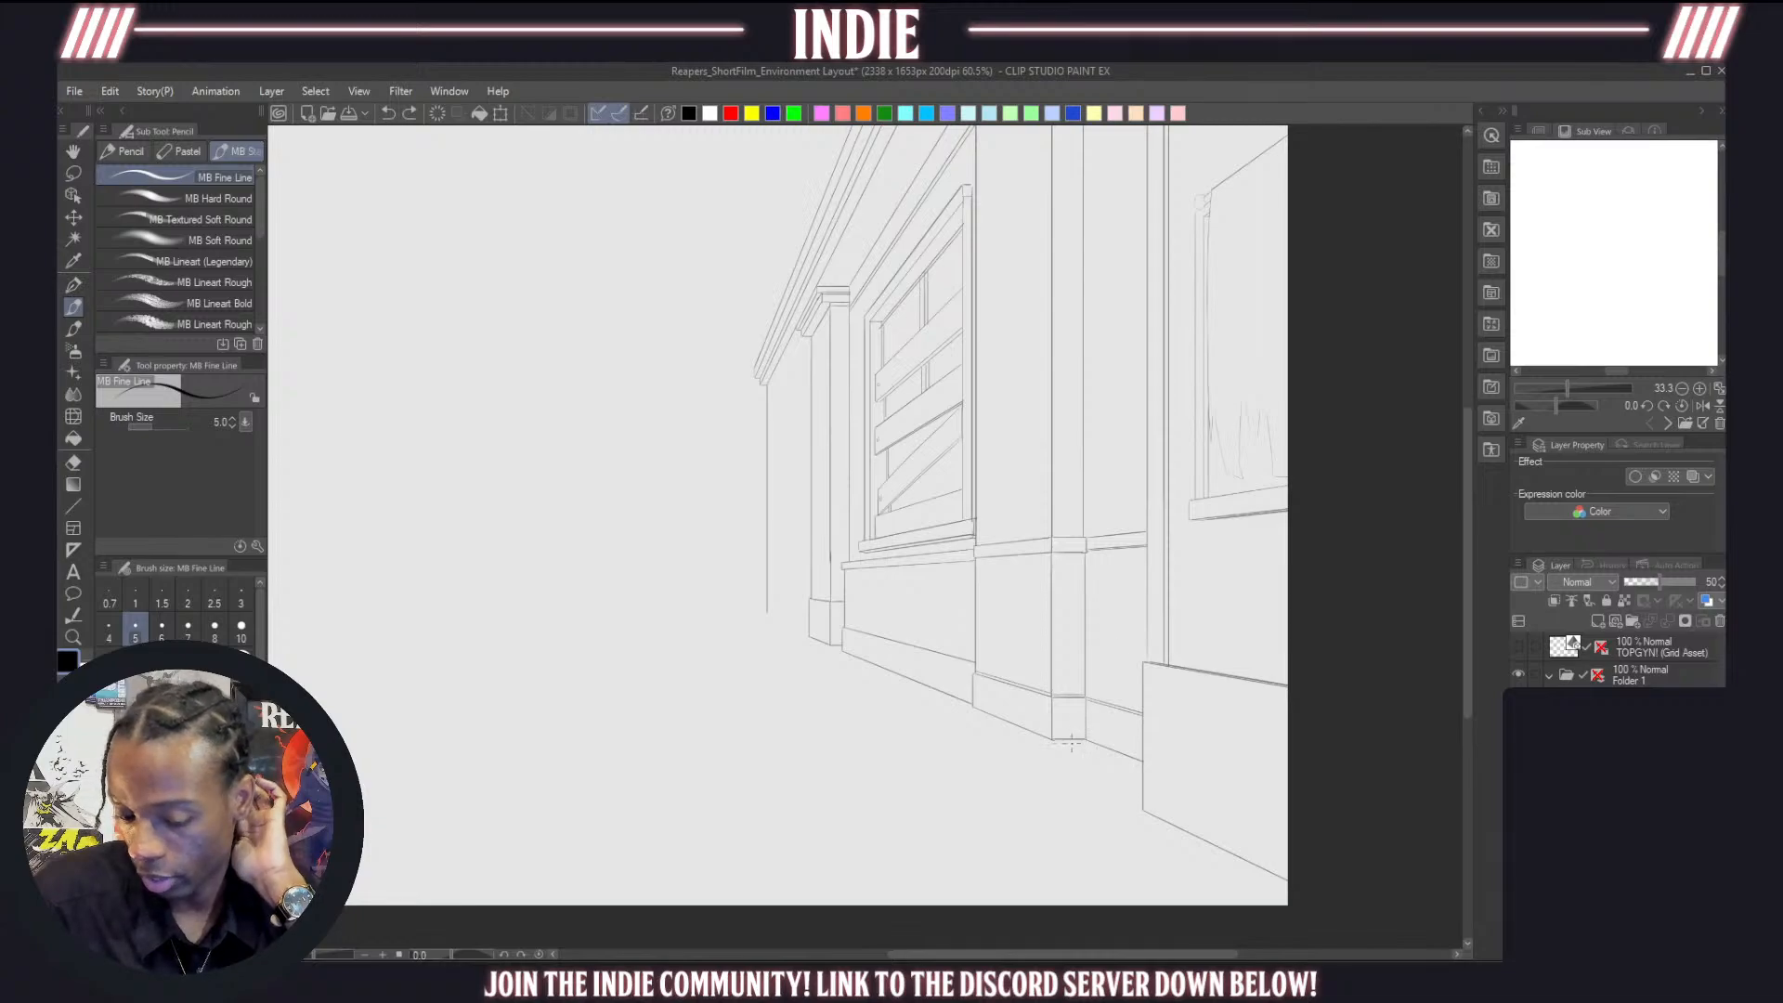
# Try a shorter version of the leaning board next to the foreground base block and undo it
pyautogui.scroll(3, 1072, 743)
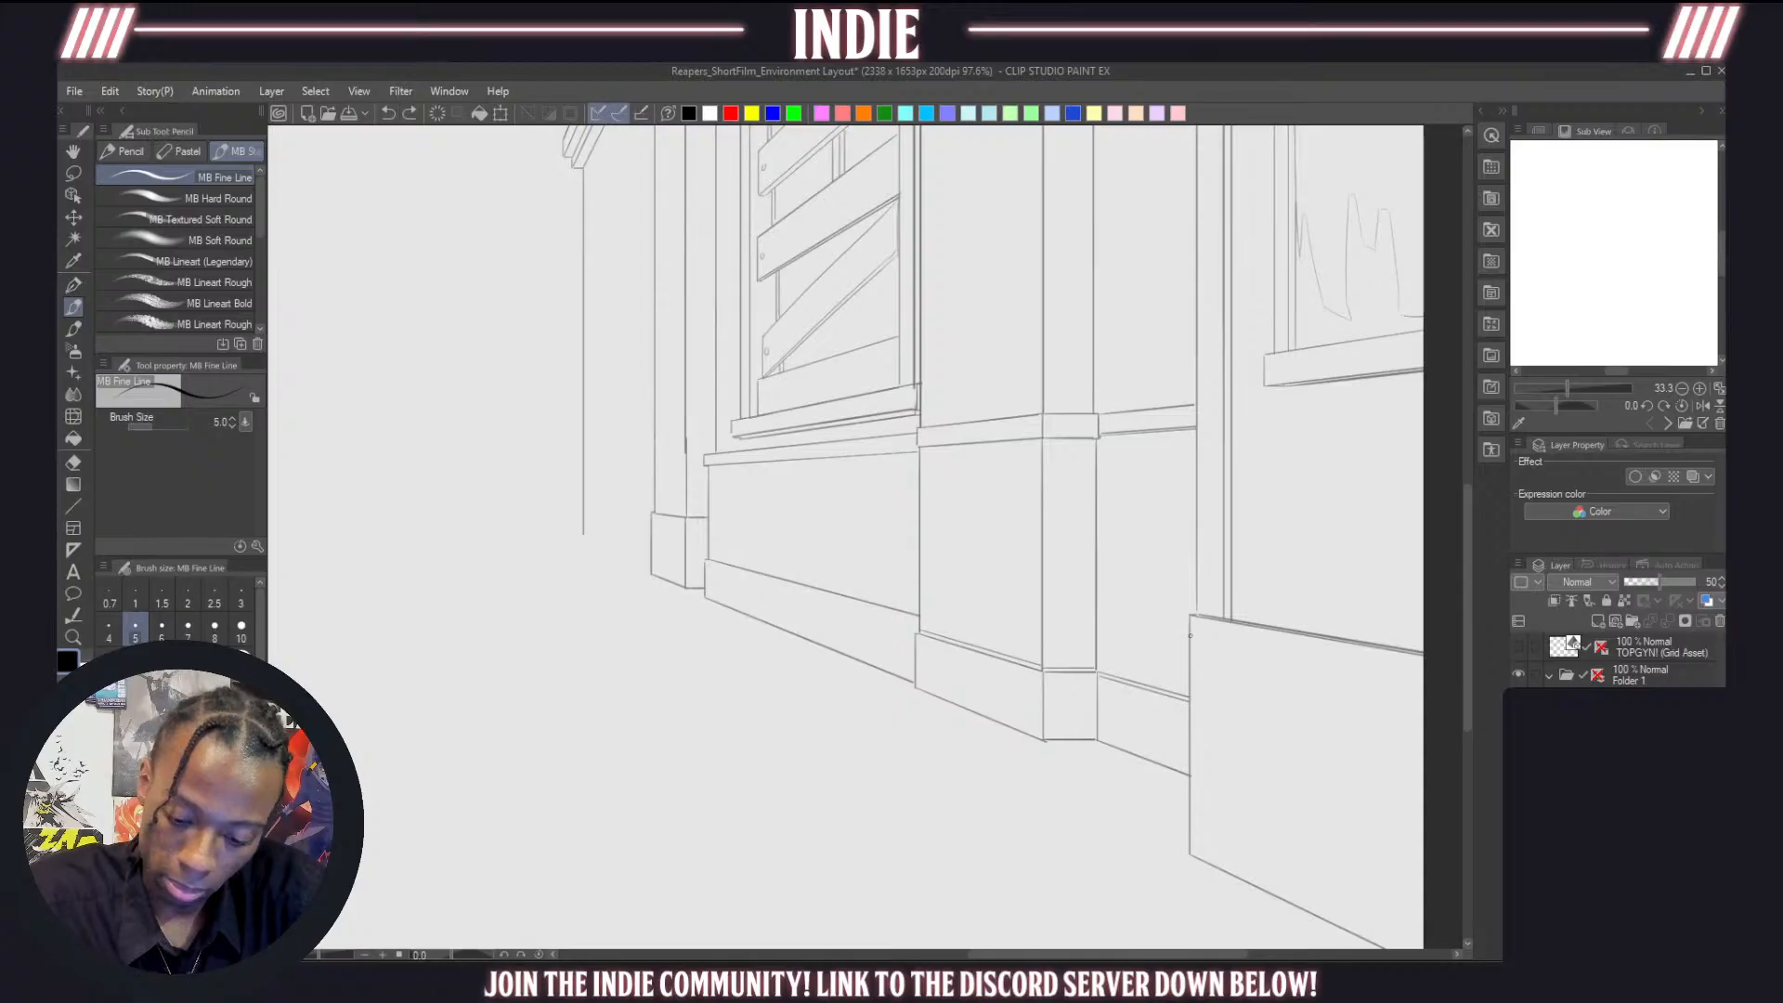
pyautogui.moveTo(1190, 636); pyautogui.dragTo(1142, 801)
pyautogui.hotkey('ctrl', 'z')
pyautogui.moveTo(1190, 639); pyautogui.dragTo(1150, 782)
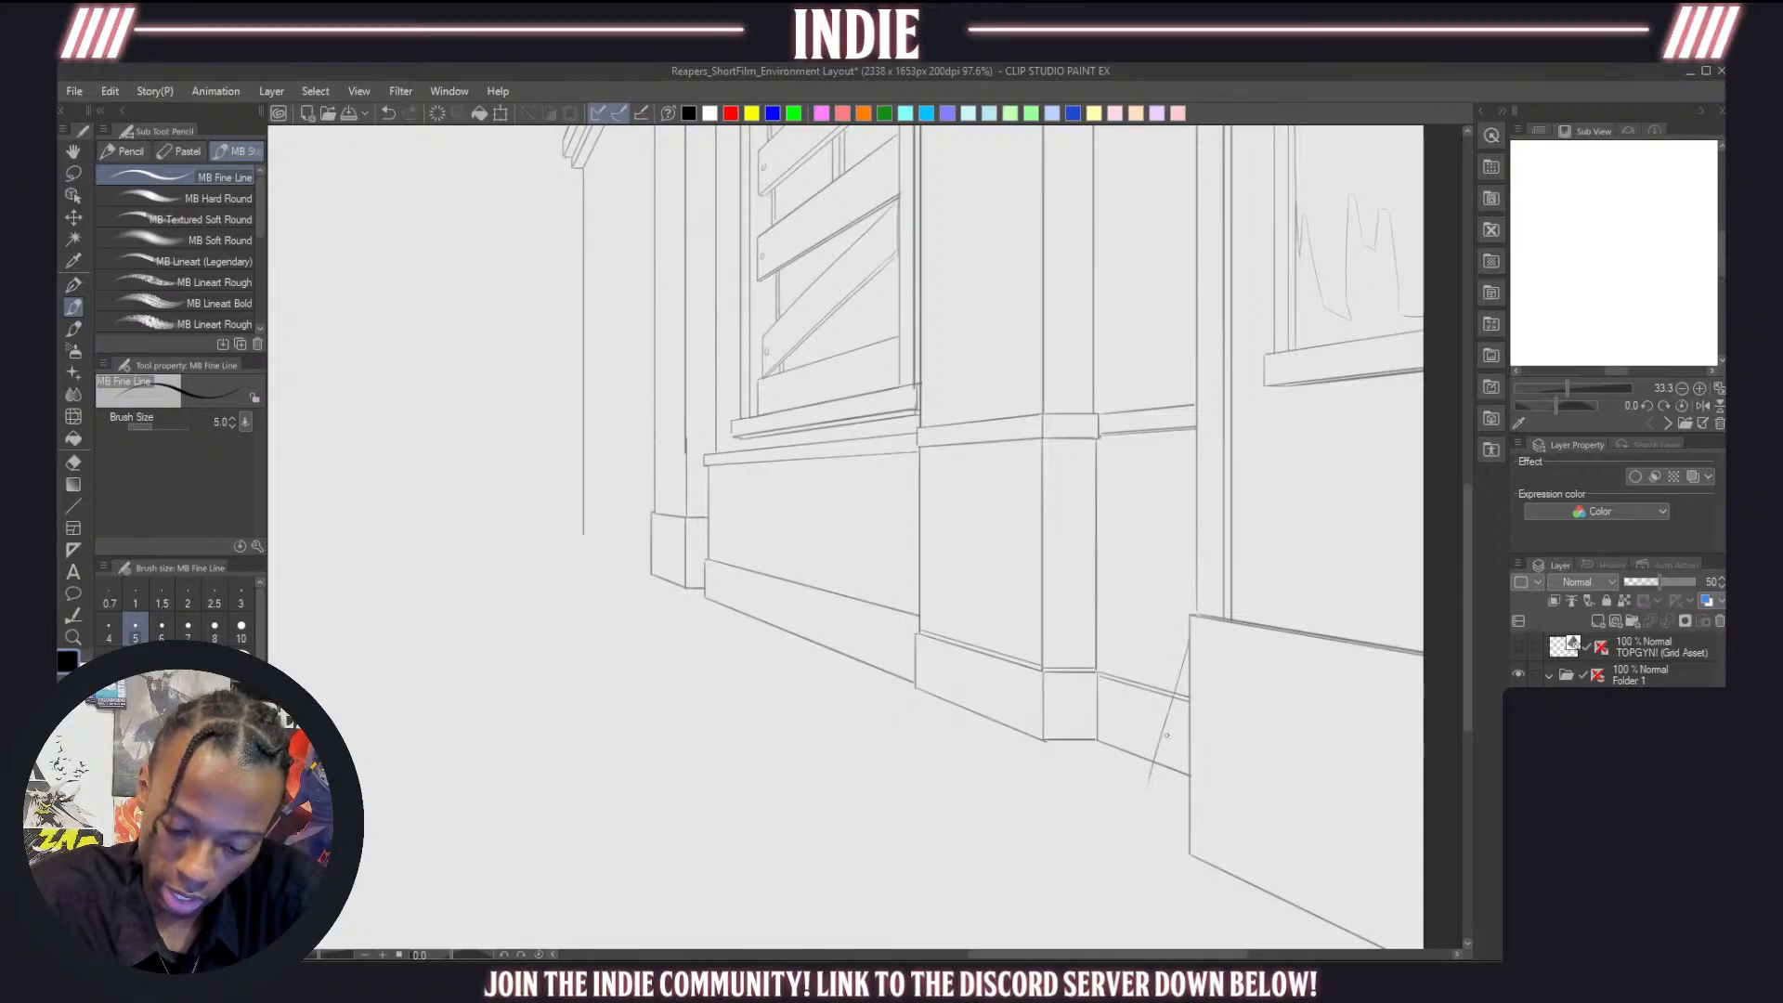
pyautogui.hotkey('ctrl', 'z')
pyautogui.moveTo(1190, 650)
pyautogui.mouseDown()
pyautogui.moveTo(1148, 803)
pyautogui.moveTo(1179, 818)
pyautogui.moveTo(1149, 804)
pyautogui.moveTo(1179, 817)
pyautogui.moveTo(1190, 775)
pyautogui.mouseUp()
pyautogui.hotkey('ctrl', 'z')
pyautogui.hotkey('ctrl', 'z')
pyautogui.hotkey('ctrl', 'z')
pyautogui.hotkey('ctrl', 'z')
pyautogui.hotkey('ctrl', 'z')
pyautogui.hotkey('ctrl', 'z')
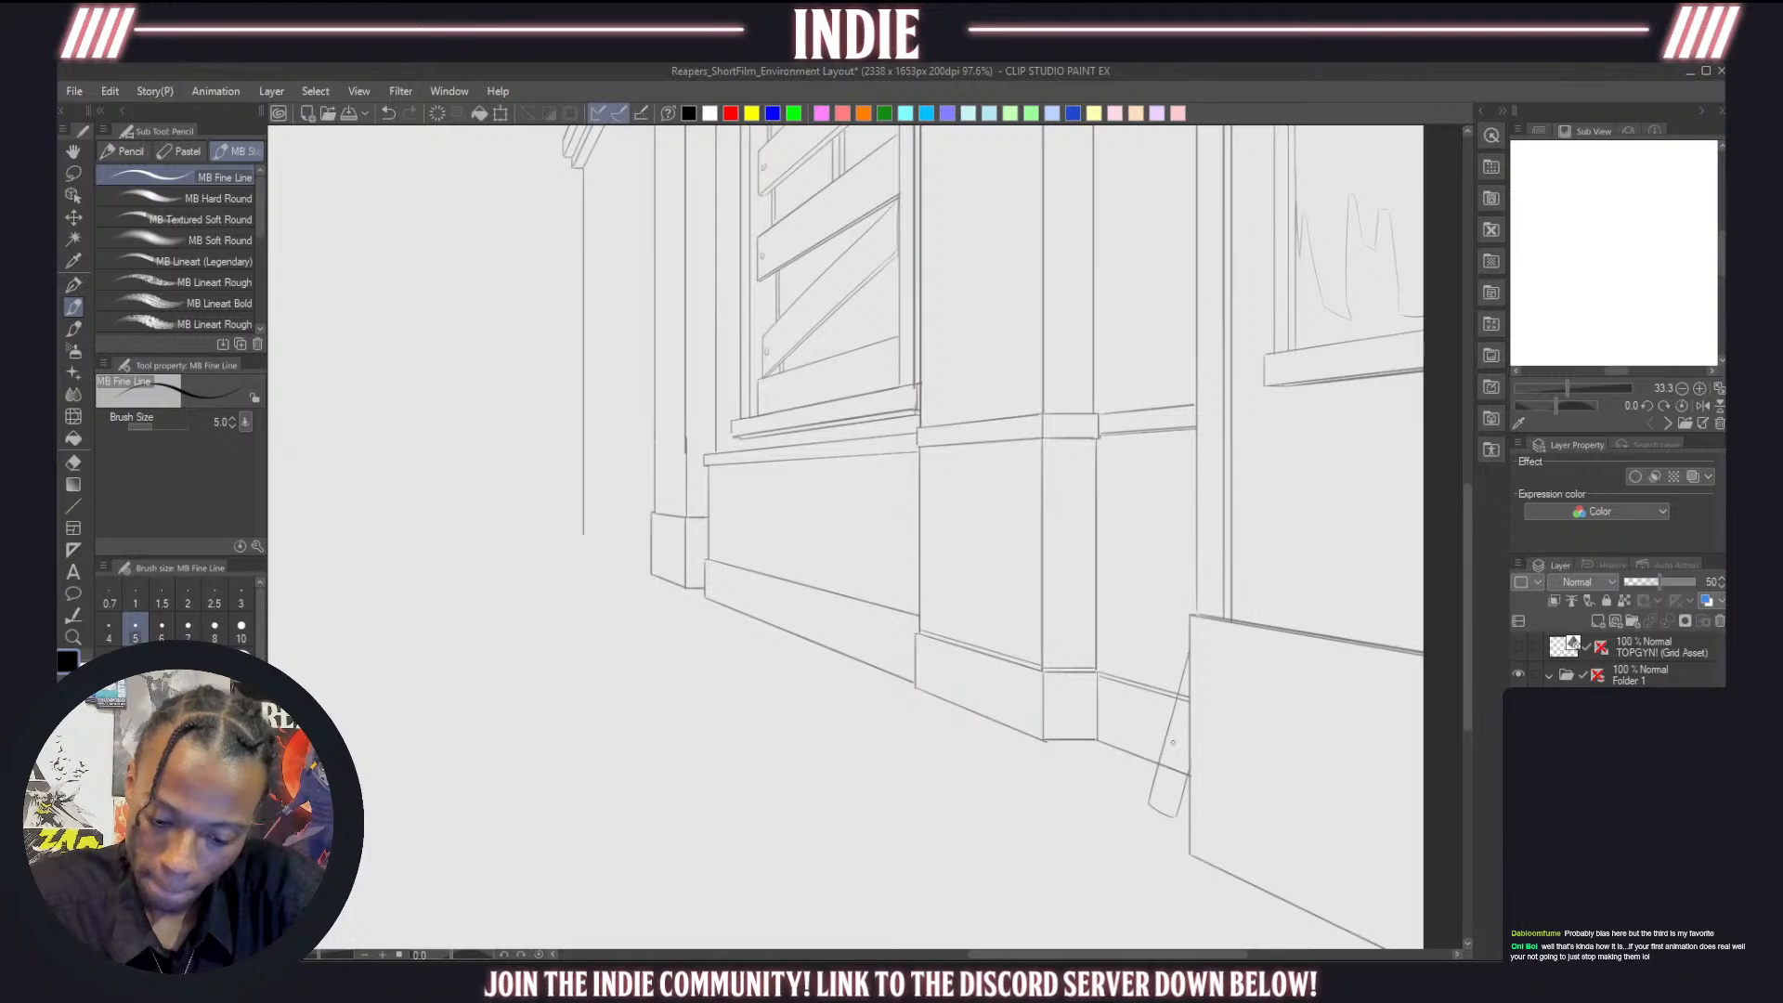
pyautogui.hotkey('ctrl', 'z')
pyautogui.hotkey('ctrl', 'z')
pyautogui.hotkey('ctrl', 'z')
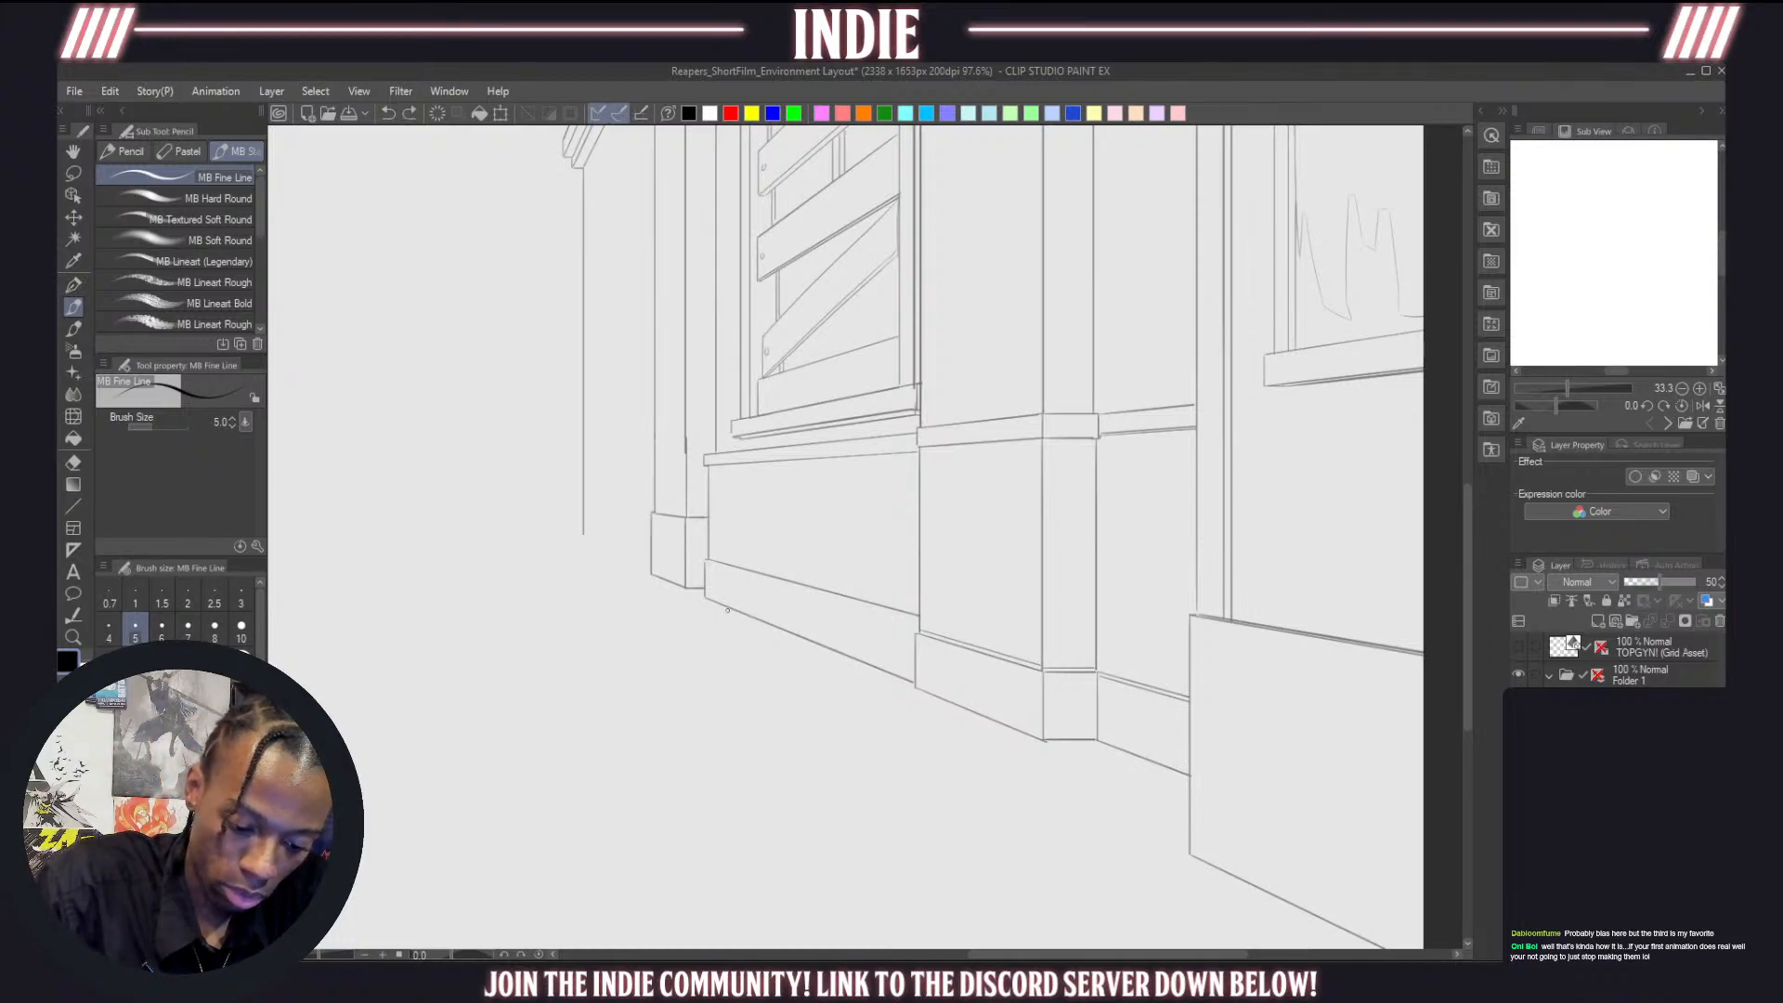
# Draw jagged chips along the bottom edge of the baseboard below the boarded window and erase the stray line parts
pyautogui.moveTo(728, 614)
pyautogui.mouseDown()
pyautogui.moveTo(751, 603)
pyautogui.moveTo(786, 624)
pyautogui.mouseUp()
pyautogui.hotkey('ctrl', 'z')
pyautogui.hotkey('ctrl', 'z')
pyautogui.hotkey('ctrl', 'z')
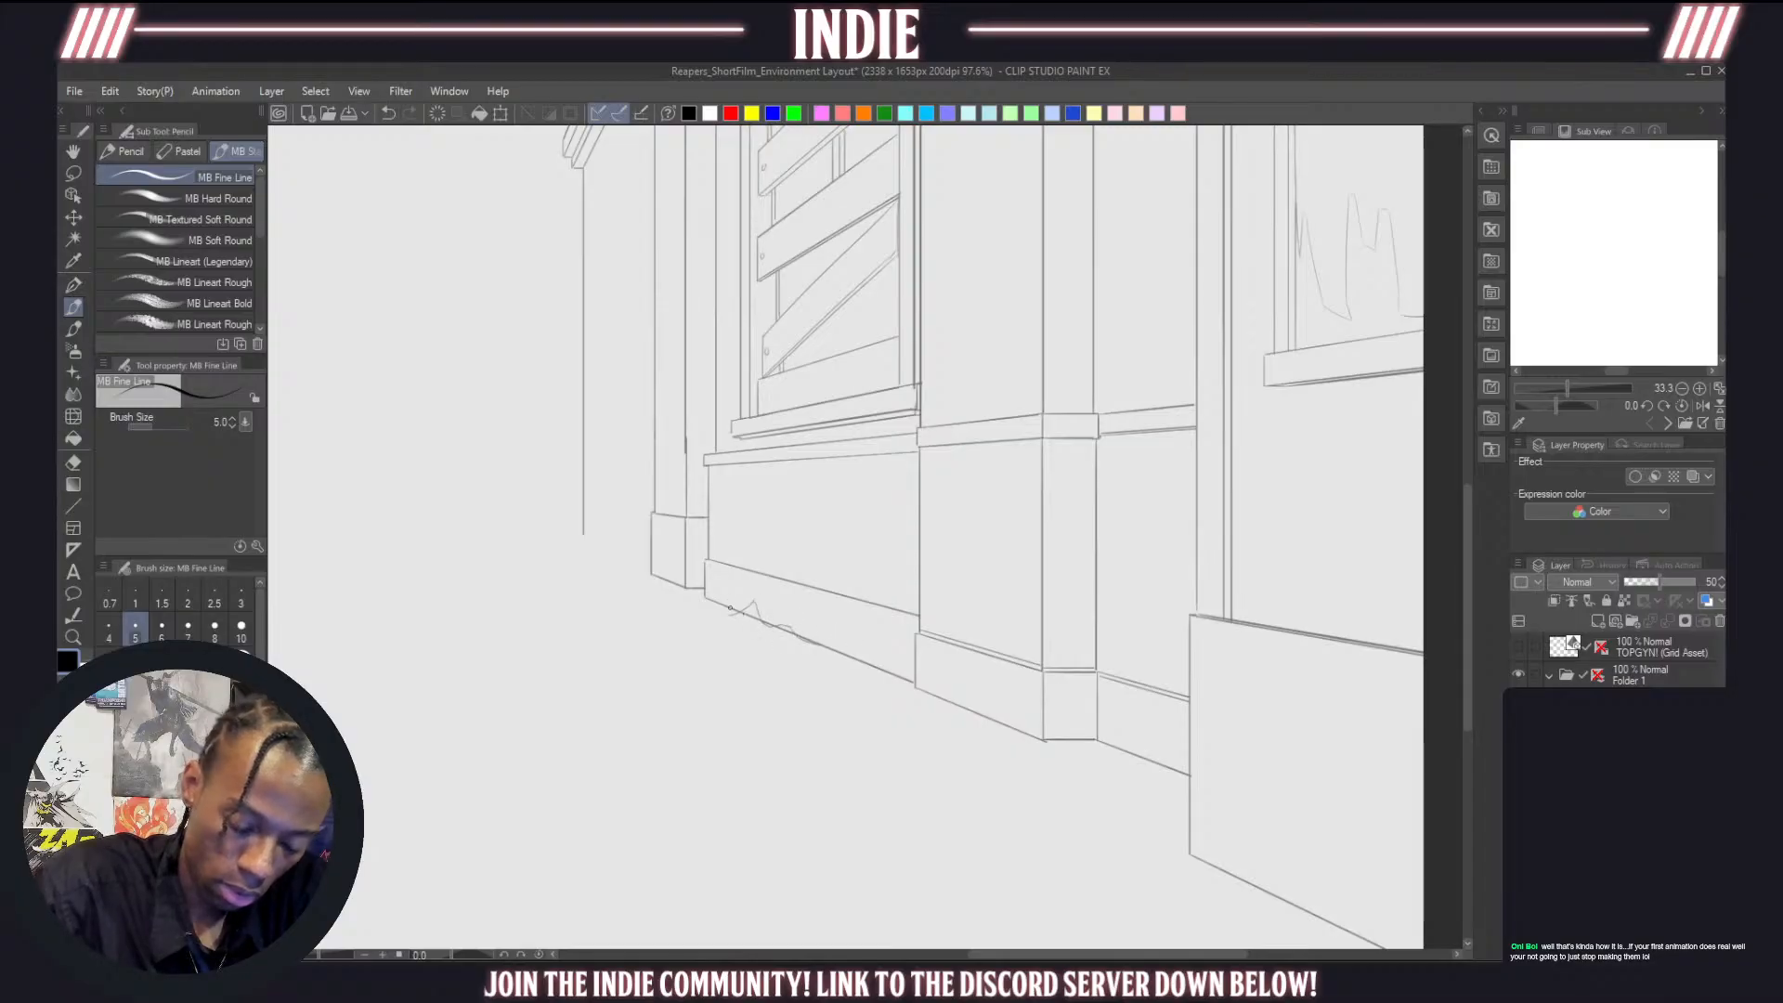
pyautogui.click(74, 463)
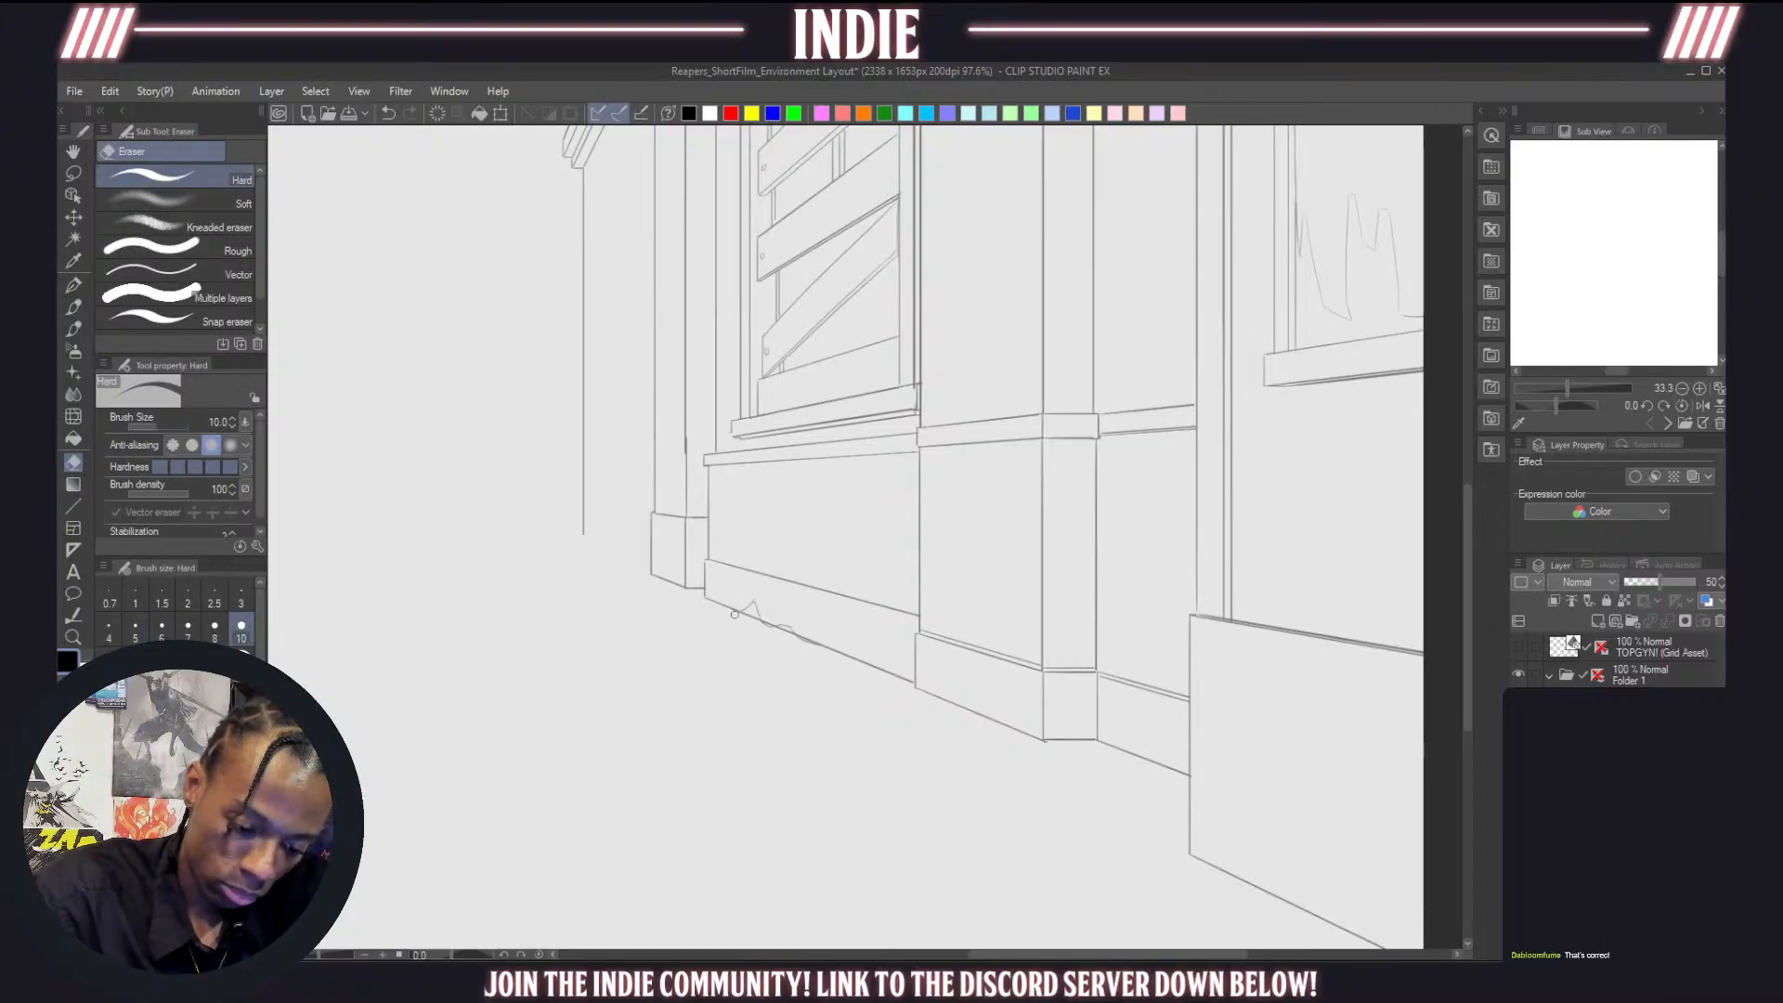
pyautogui.press('p')
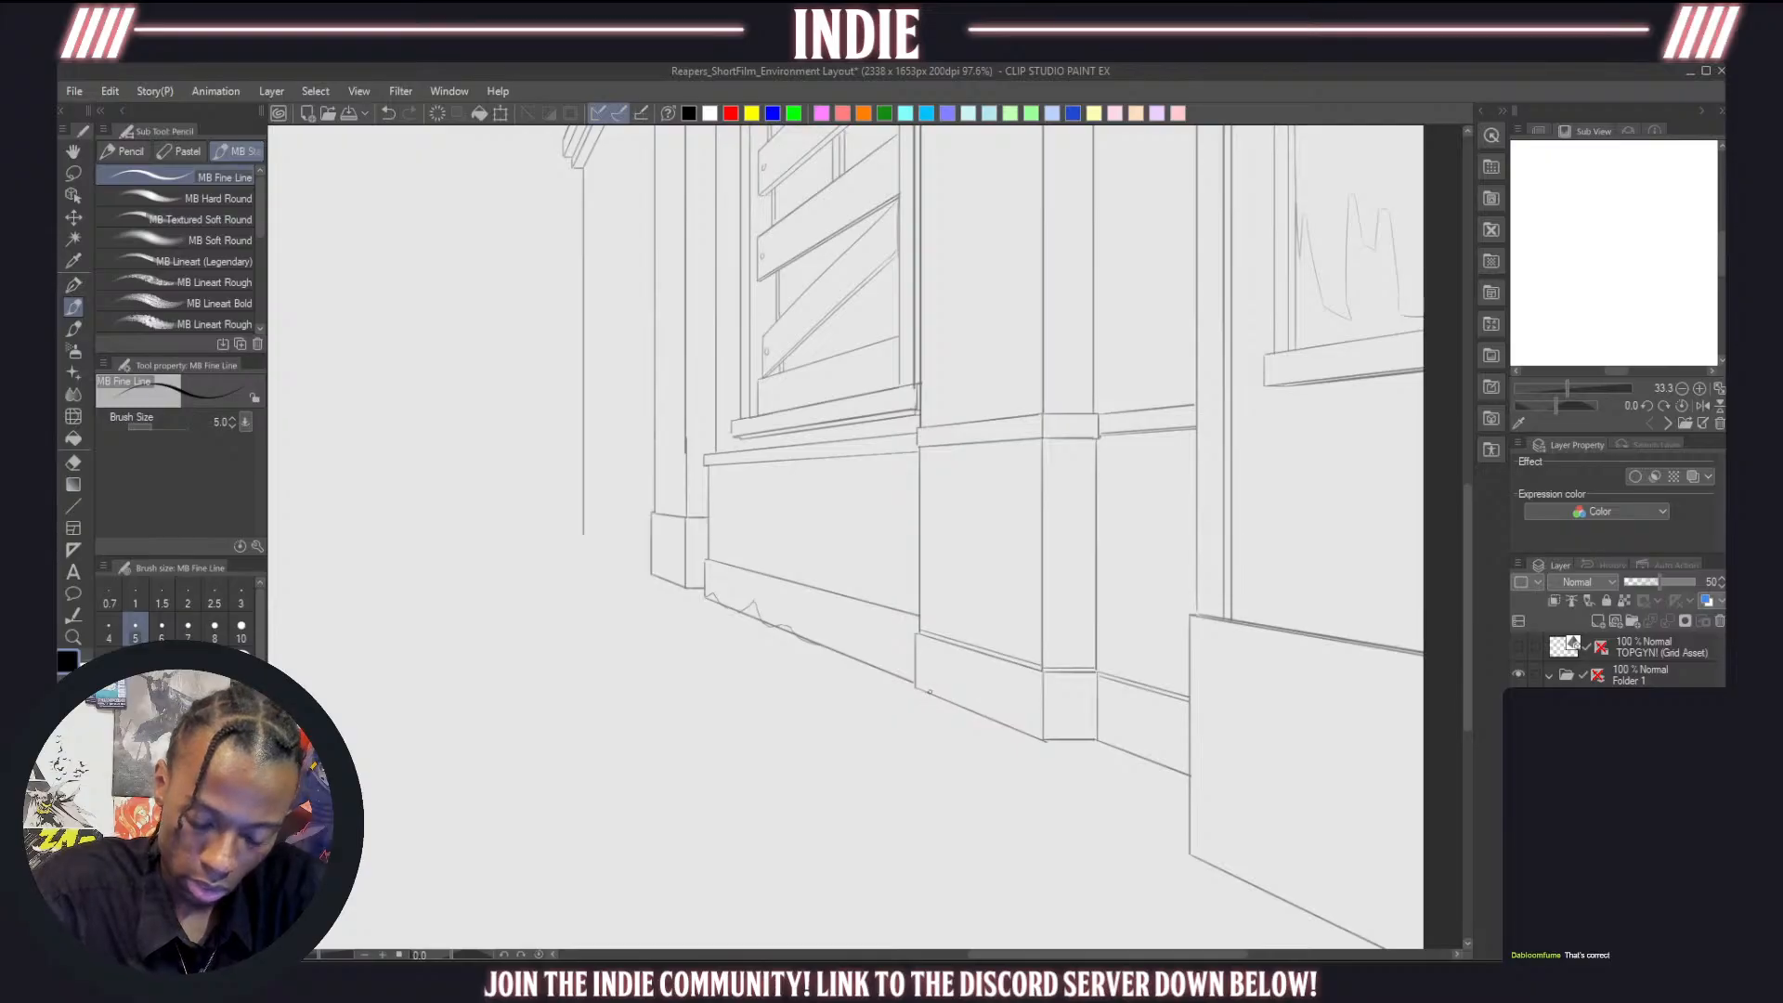
# Draw broken, chipped shapes along the bottom edge of the near pillar's base, on its long side and at its front corner
pyautogui.hotkey('ctrl', 'z')
pyautogui.moveTo(926, 691)
pyautogui.mouseDown()
pyautogui.moveTo(964, 665)
pyautogui.moveTo(975, 694)
pyautogui.mouseUp()
pyautogui.hotkey('ctrl', 'z')
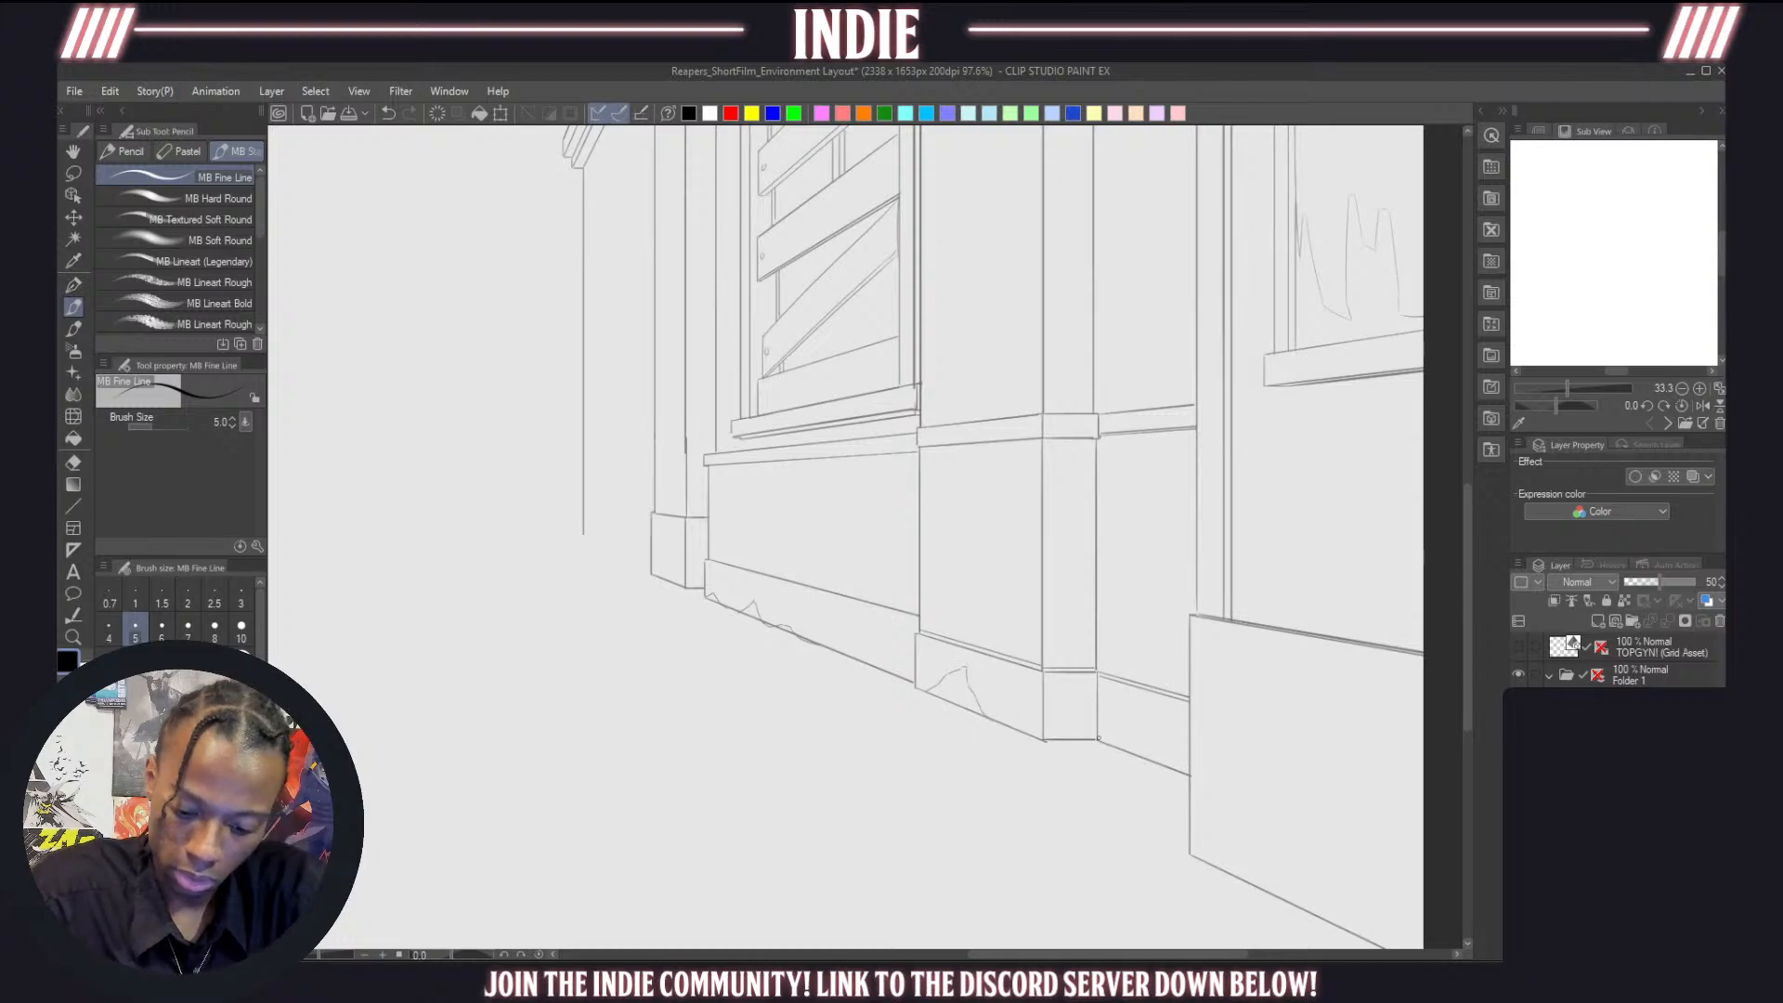
pyautogui.moveTo(1085, 733); pyautogui.dragTo(1091, 705)
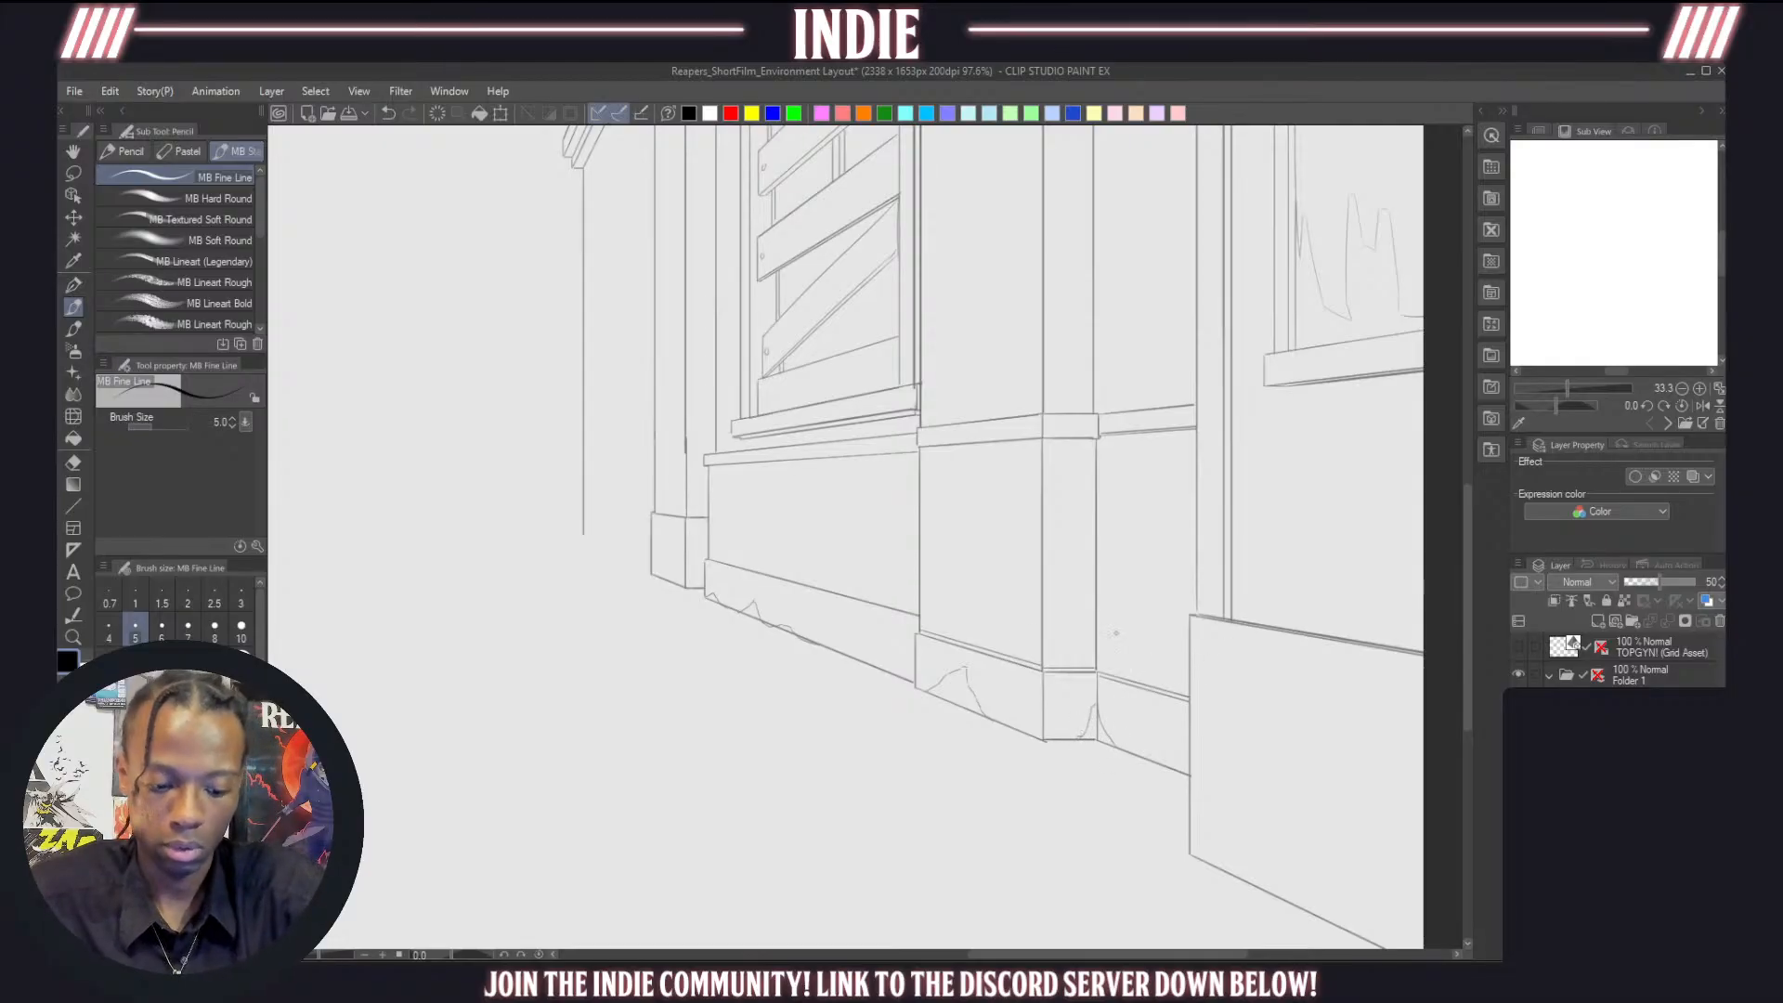
# Draw two chipped shapes along the foreground base block's bottom edge, near its corner and at the canvas border
pyautogui.scroll(-9, 878, 620)
pyautogui.scroll(4, 980, 726)
pyautogui.scroll(2, 980, 725)
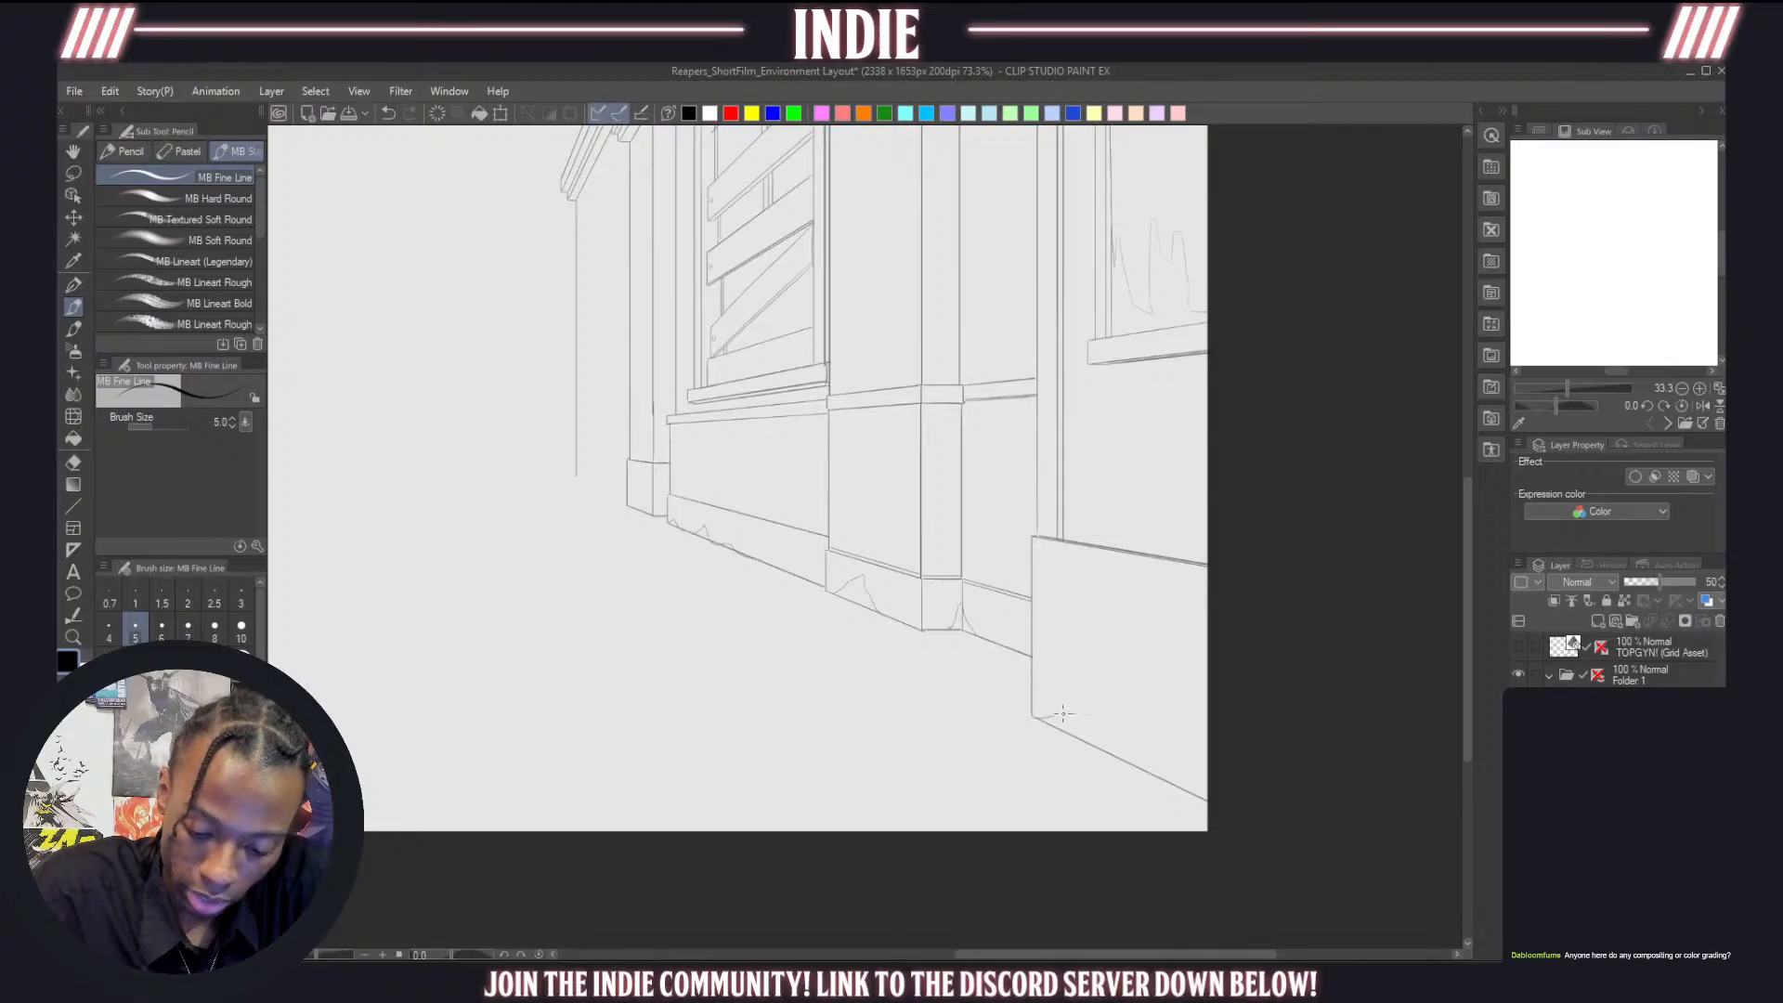
pyautogui.moveTo(1064, 705)
pyautogui.mouseDown()
pyautogui.moveTo(1080, 698)
pyautogui.moveTo(1081, 722)
pyautogui.mouseUp()
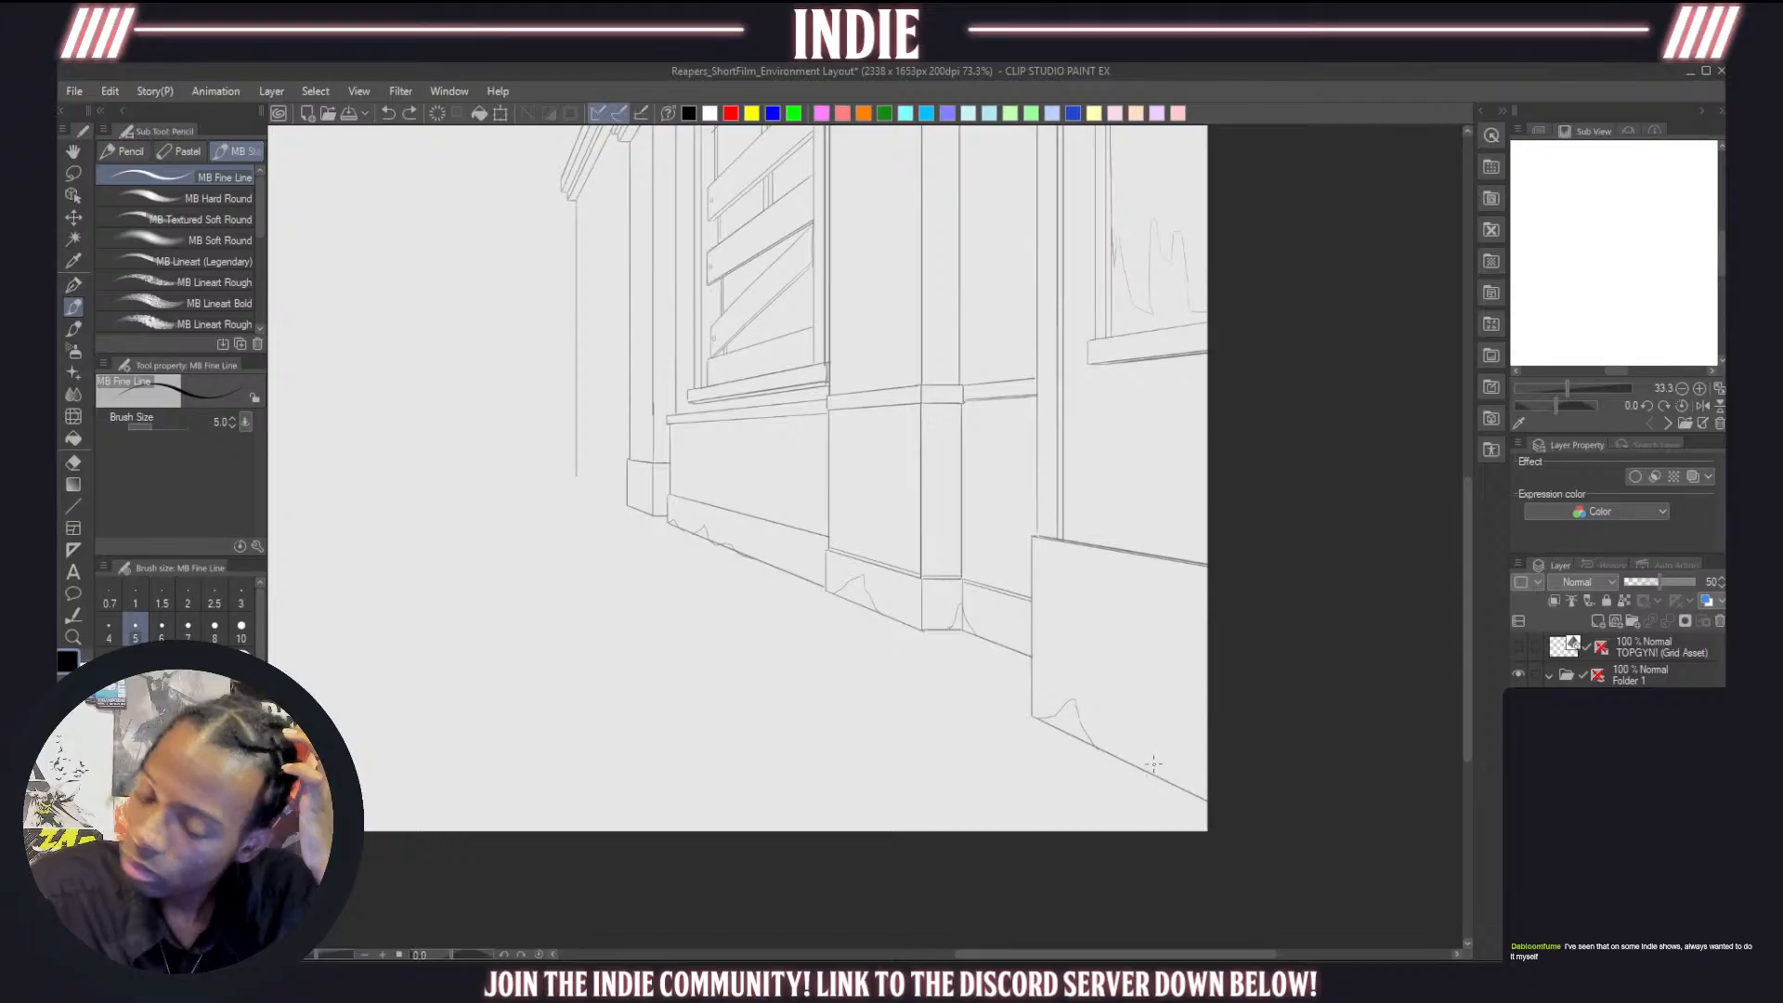
pyautogui.moveTo(1152, 772); pyautogui.dragTo(1208, 750)
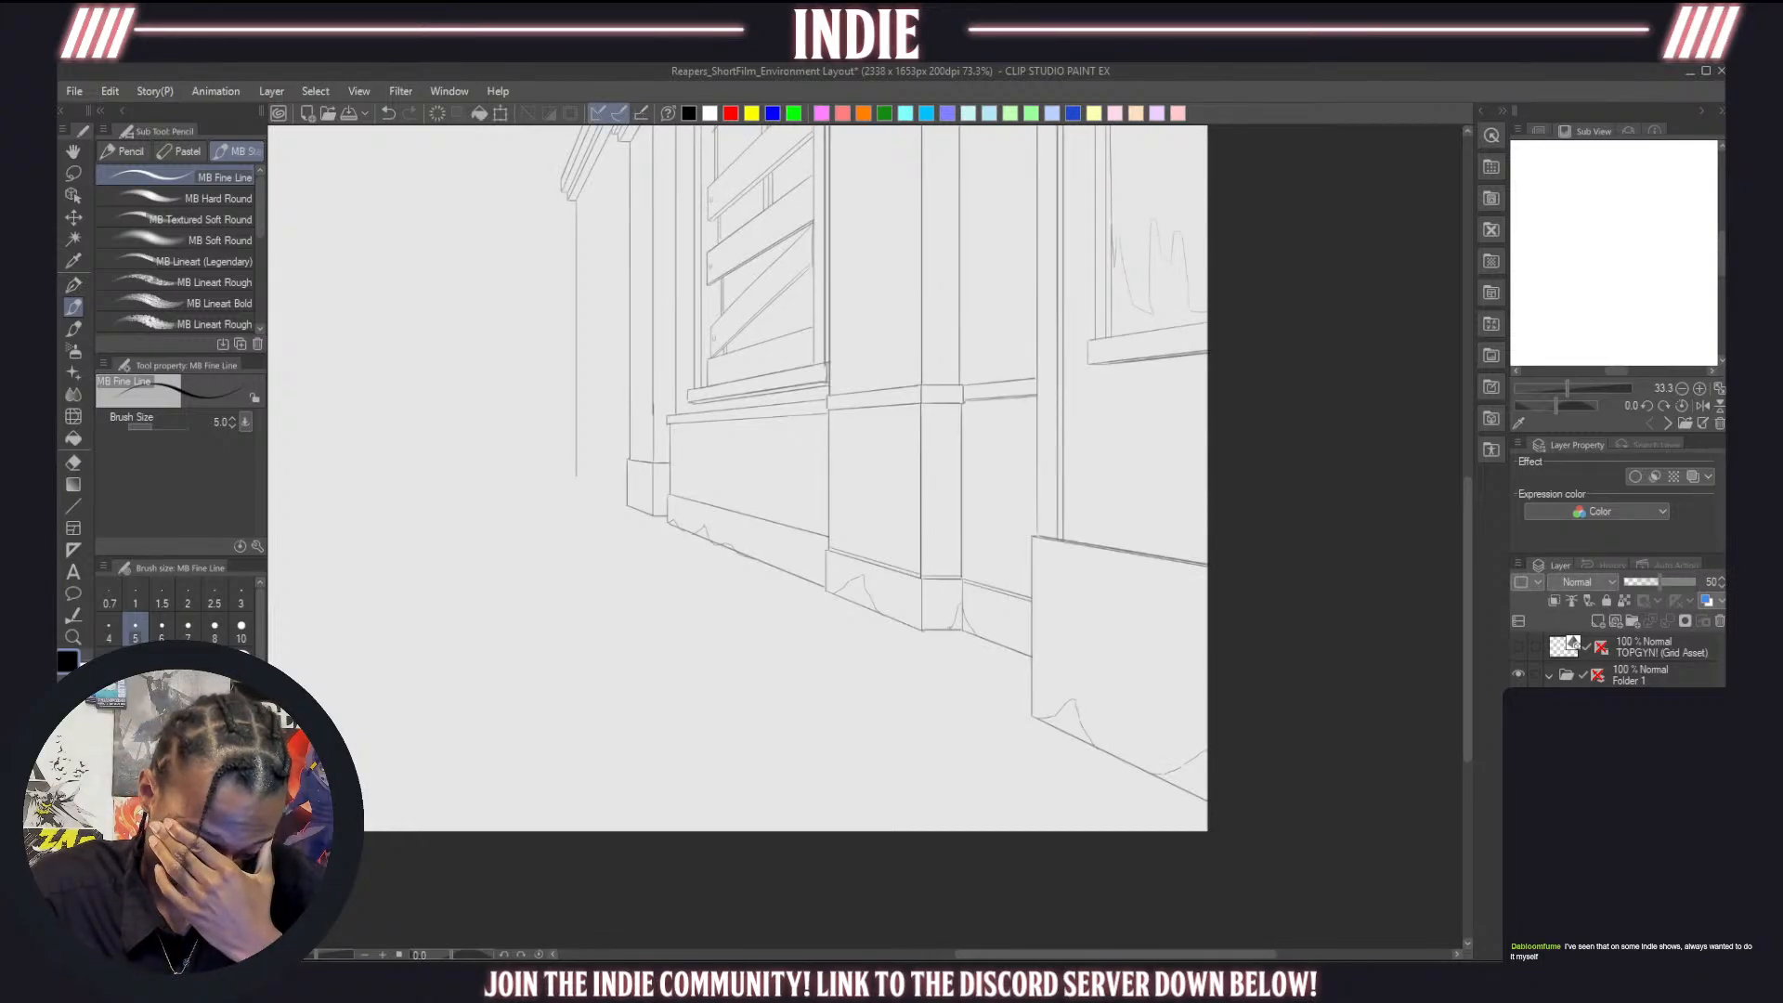
# Erase the straight base lines crossing the chipped shapes along the bottom of the foreground block, pillar and baseboard
pyautogui.press('e')
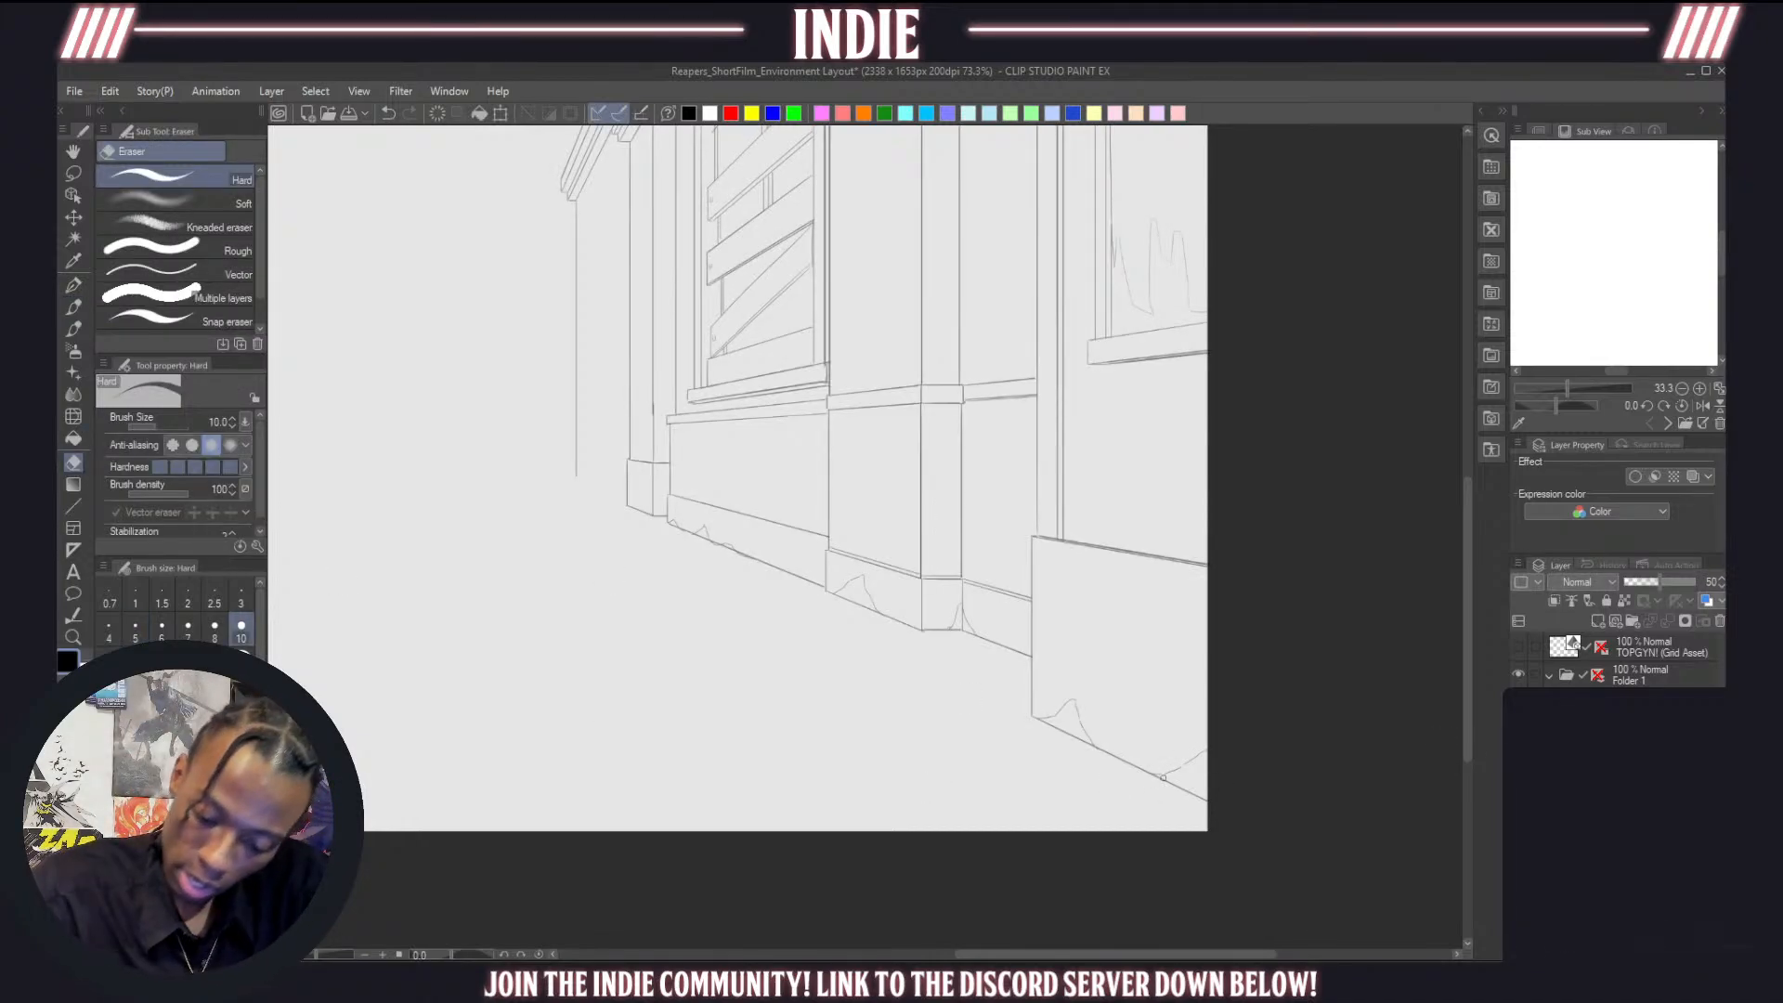
pyautogui.moveTo(1163, 777)
pyautogui.mouseDown()
pyautogui.moveTo(1206, 804)
pyautogui.moveTo(1154, 778)
pyautogui.mouseUp()
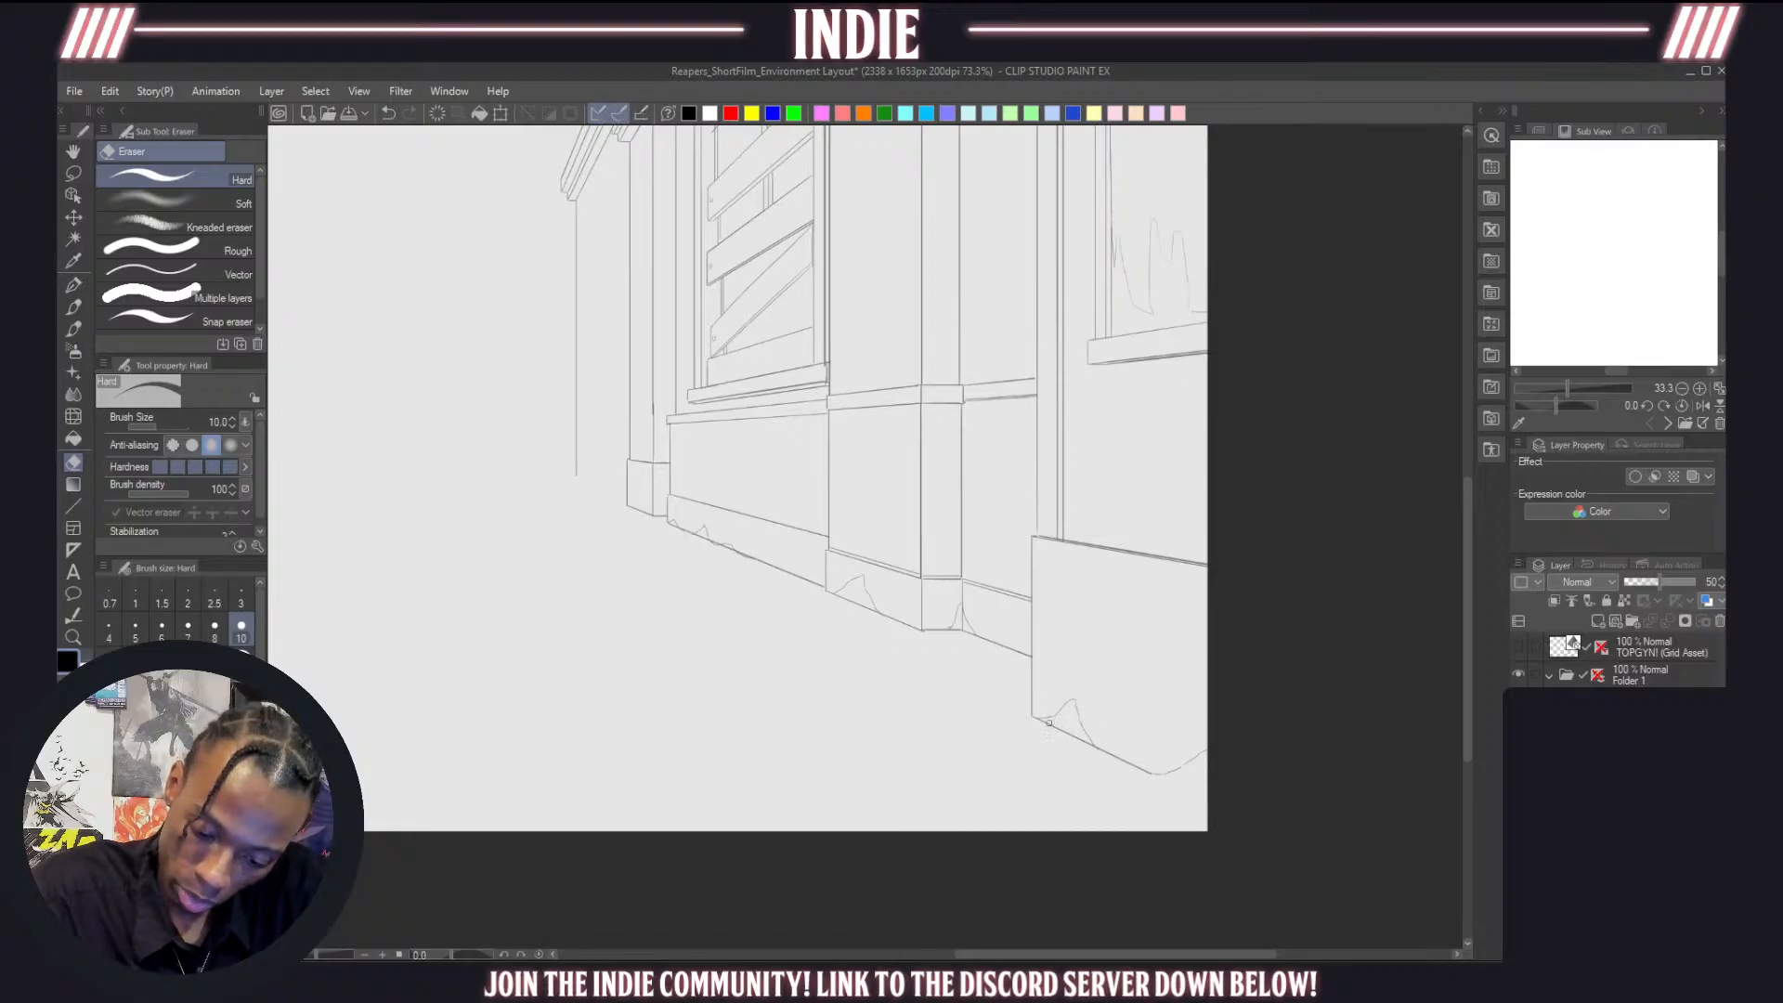
pyautogui.moveTo(1065, 730); pyautogui.dragTo(1086, 744)
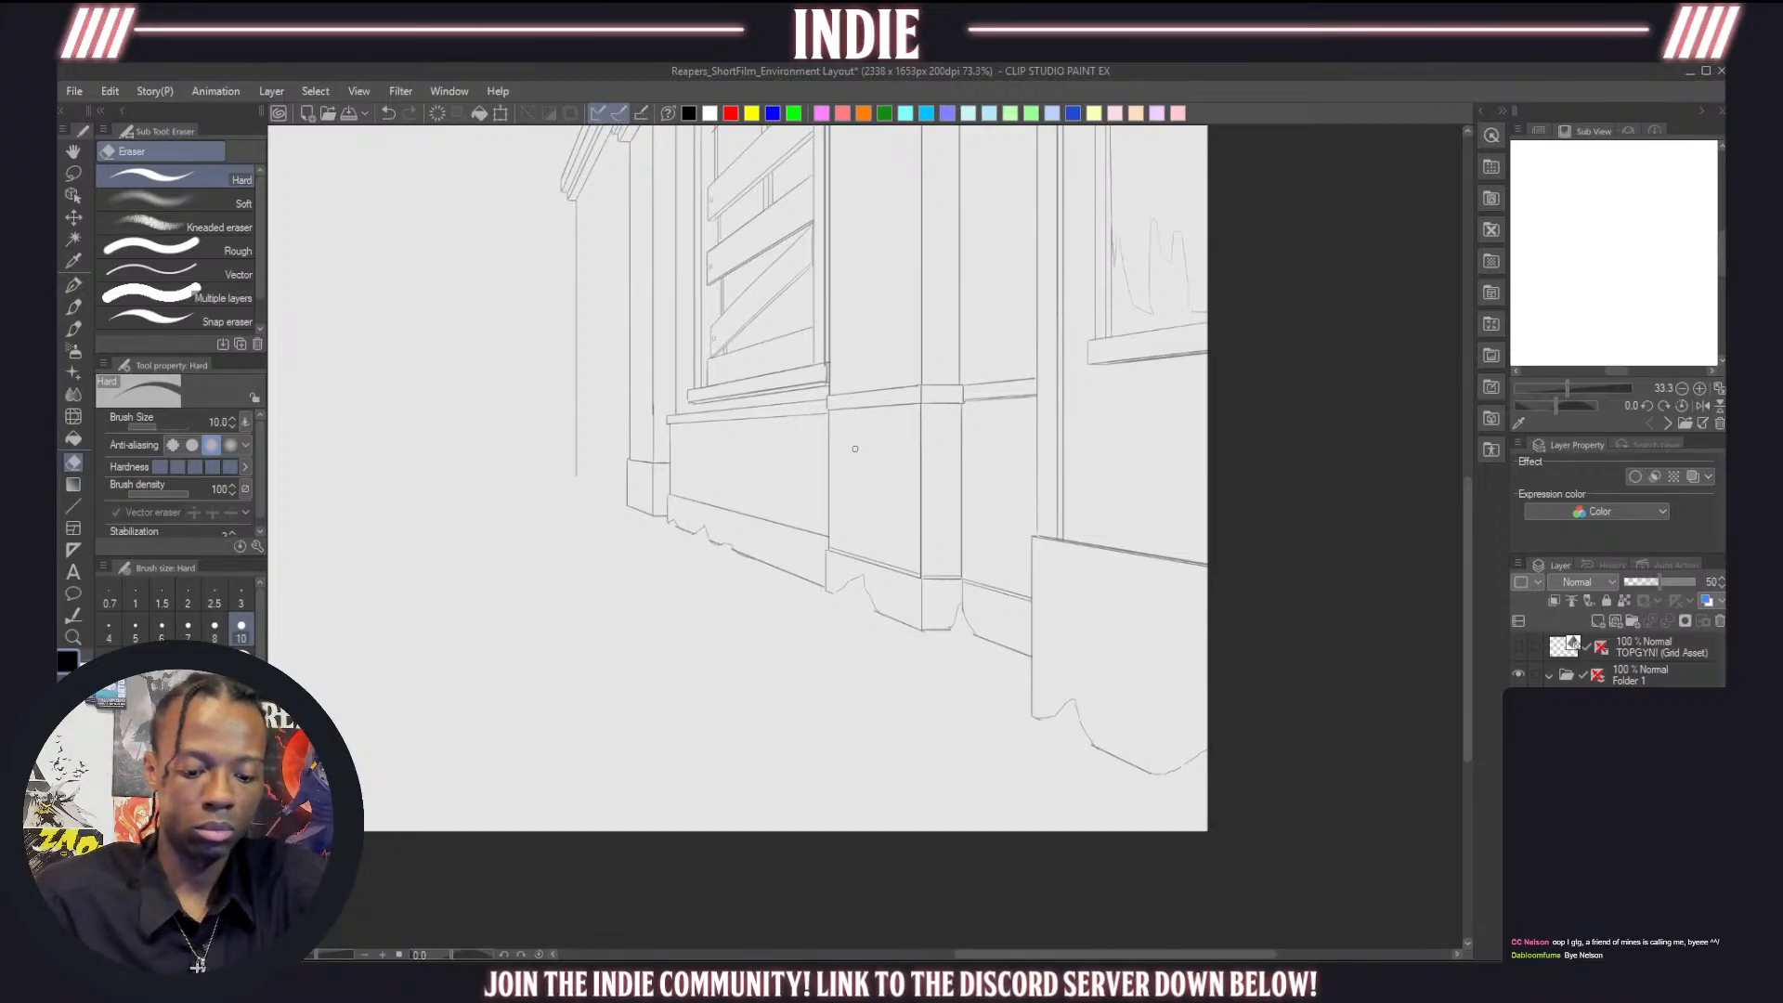
pyautogui.scroll(-5, 855, 449)
pyautogui.scroll(3, 869, 604)
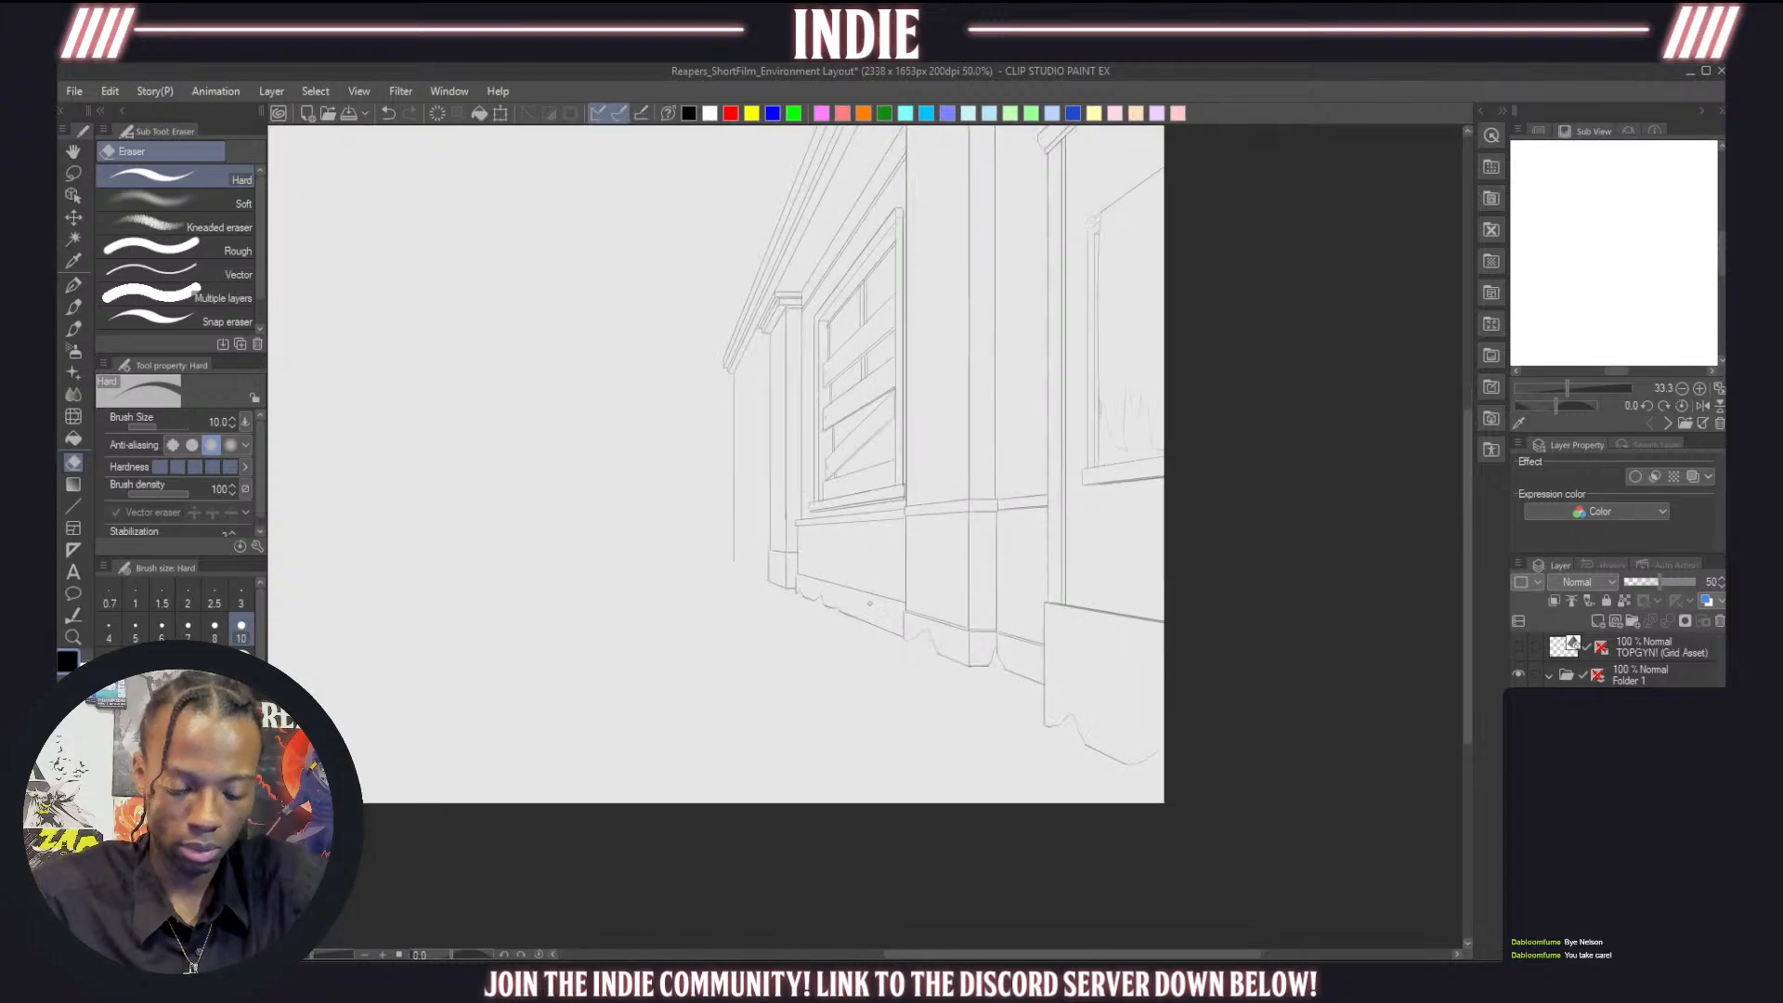
pyautogui.scroll(1, 869, 604)
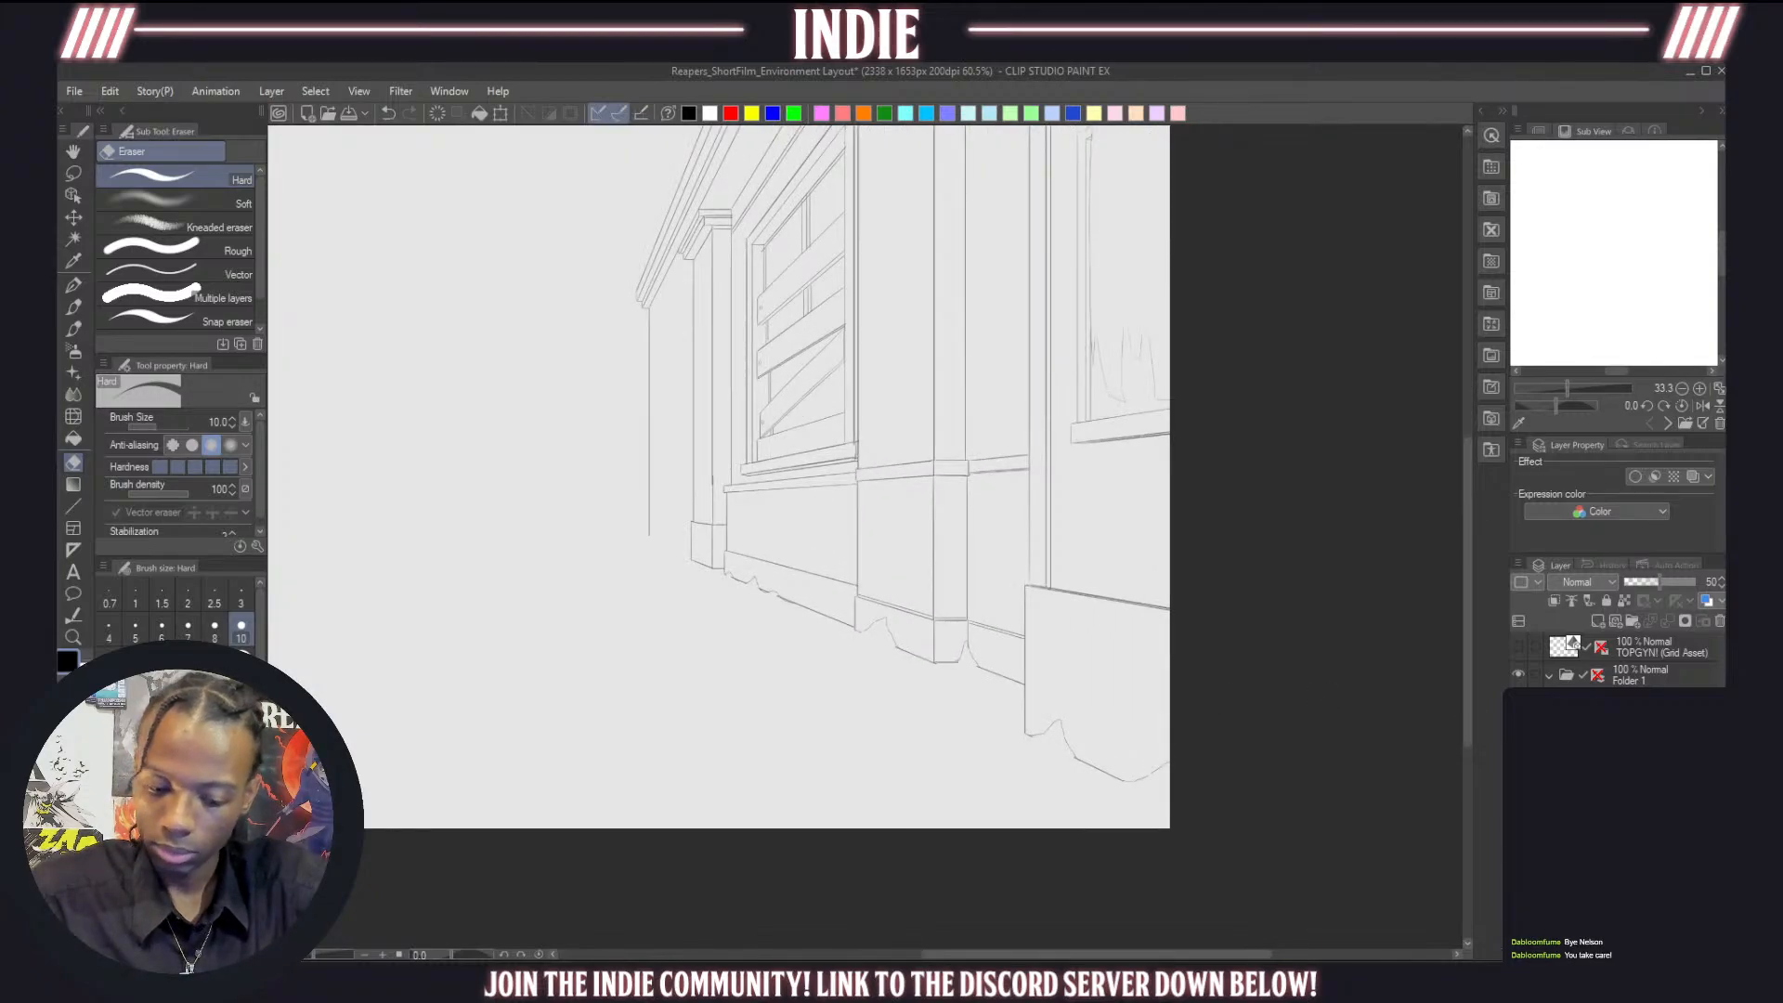
# On the full-opacity layer, draw two leafy weed stems growing in front of the foreground base block near its chipped corner
pyautogui.click(1640, 743)
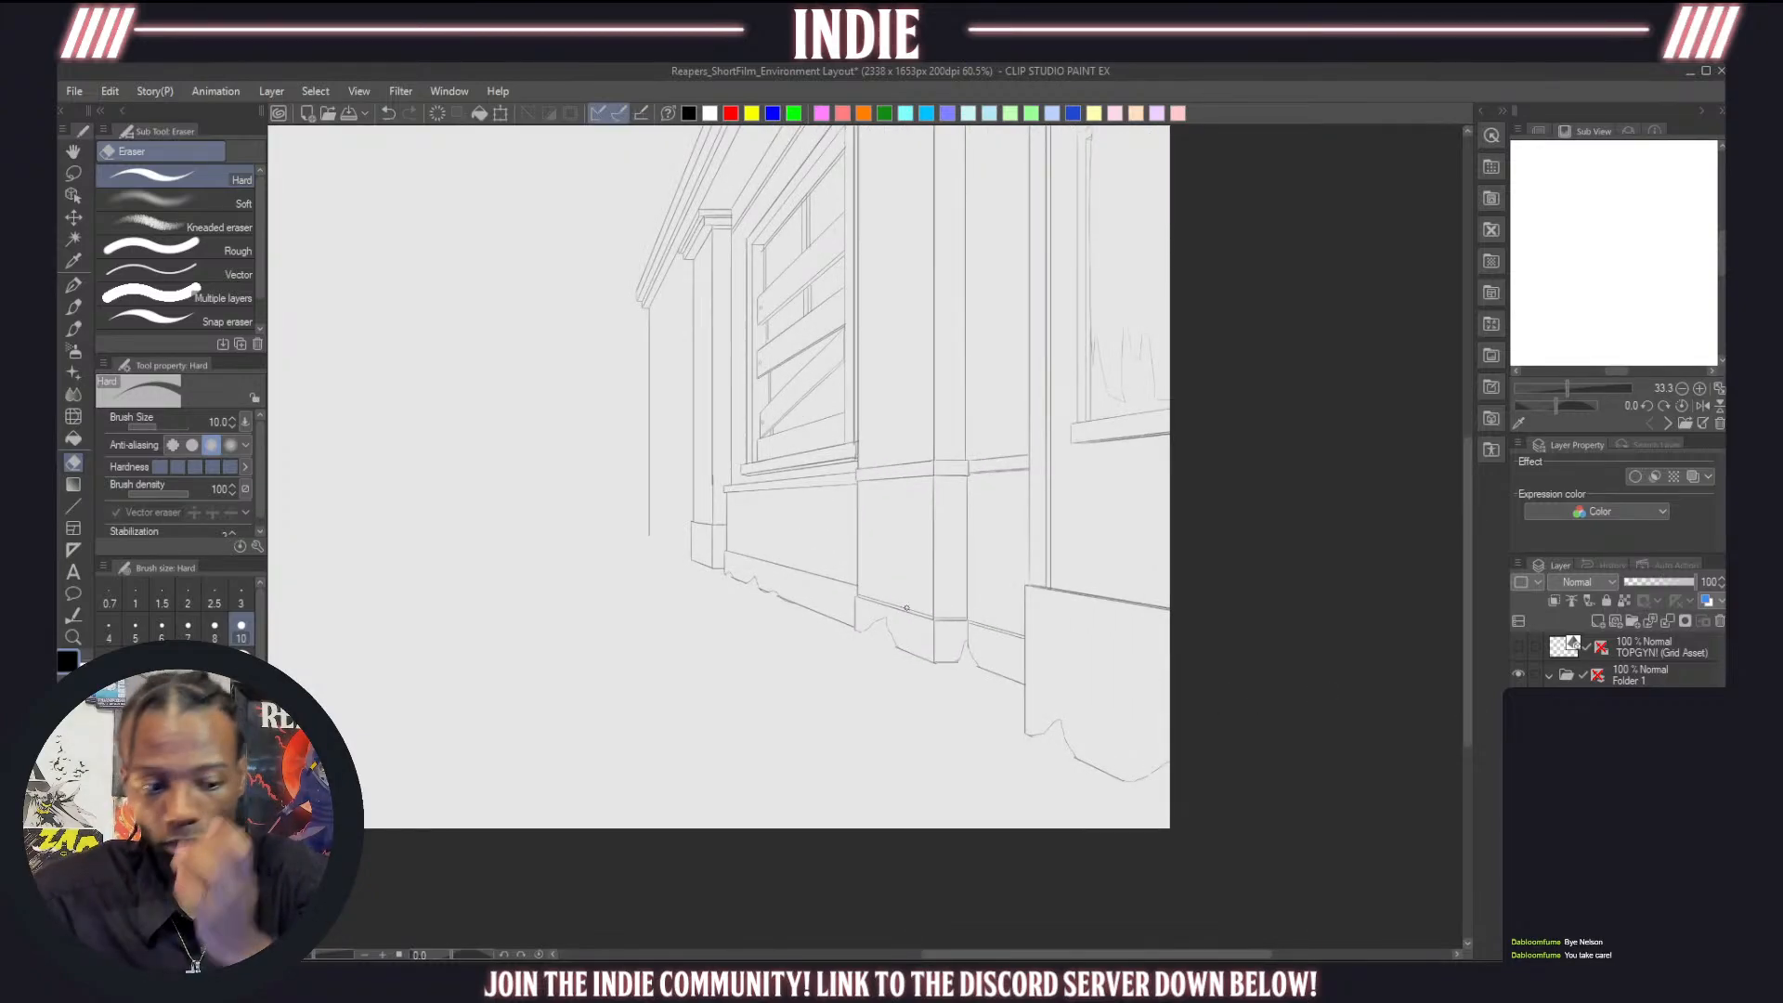
pyautogui.click(73, 307)
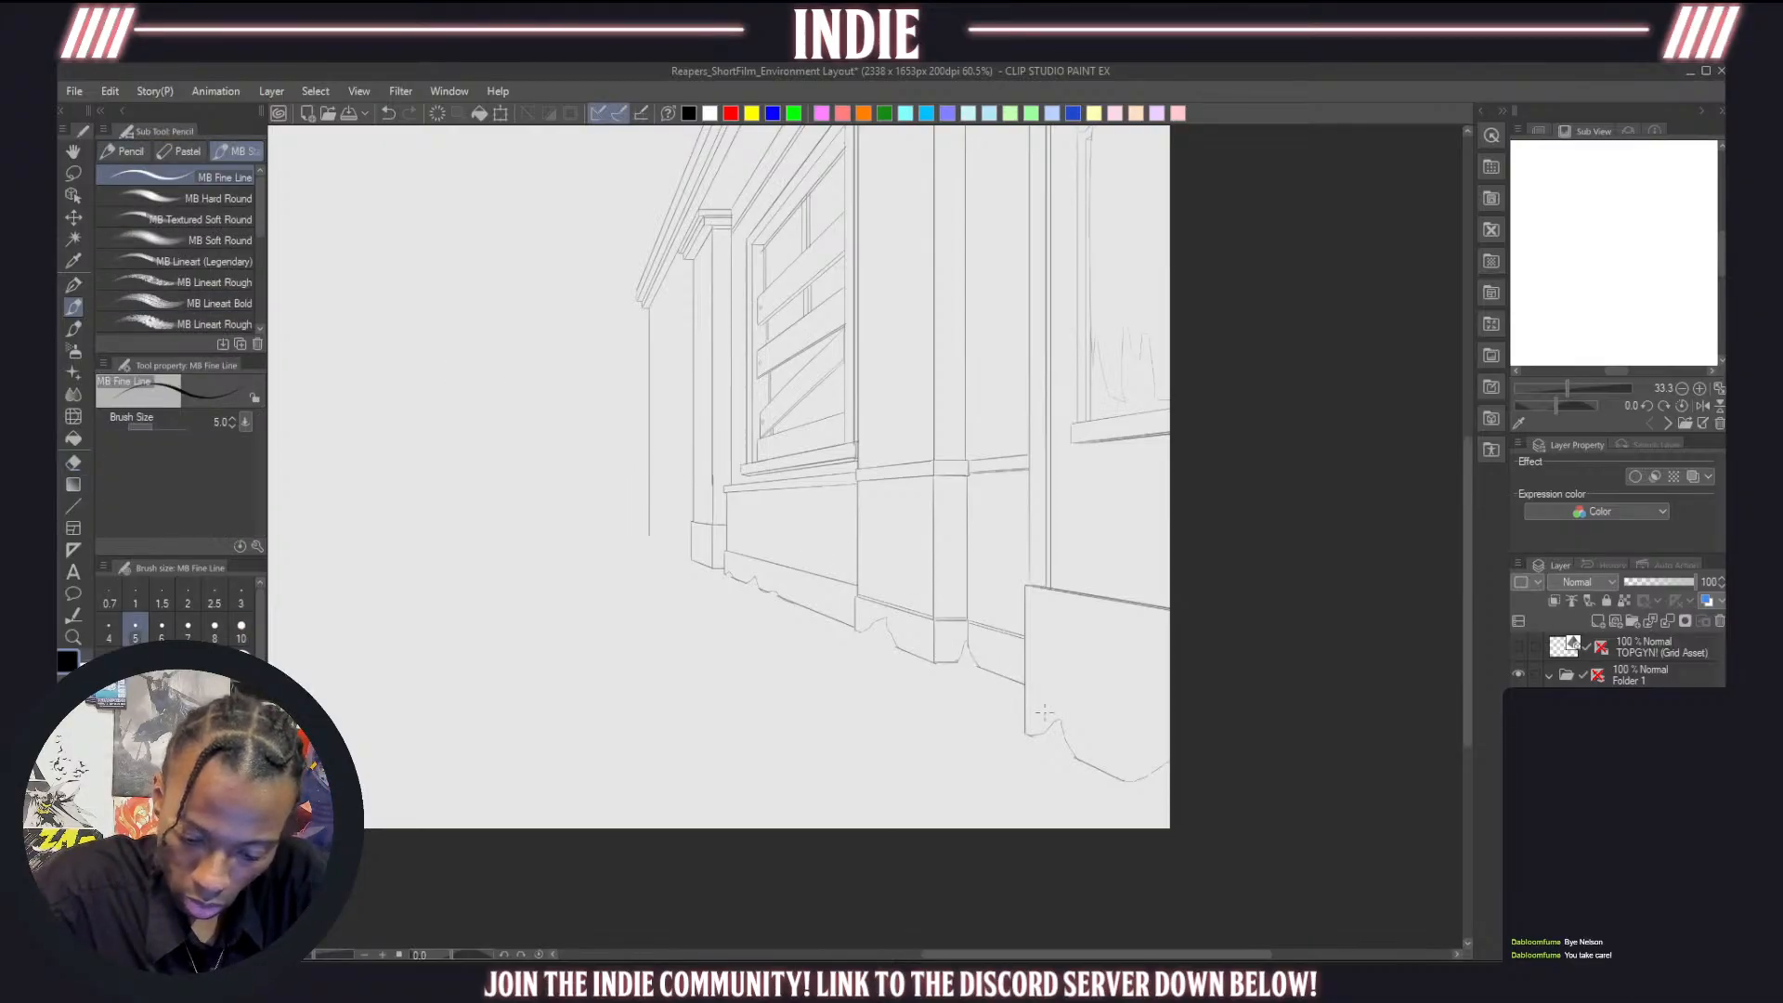
pyautogui.moveTo(1076, 758)
pyautogui.mouseDown()
pyautogui.moveTo(1048, 670)
pyautogui.moveTo(1075, 756)
pyautogui.mouseUp()
pyautogui.hotkey('ctrl', 'z')
pyautogui.moveTo(1052, 678); pyautogui.dragTo(1074, 757)
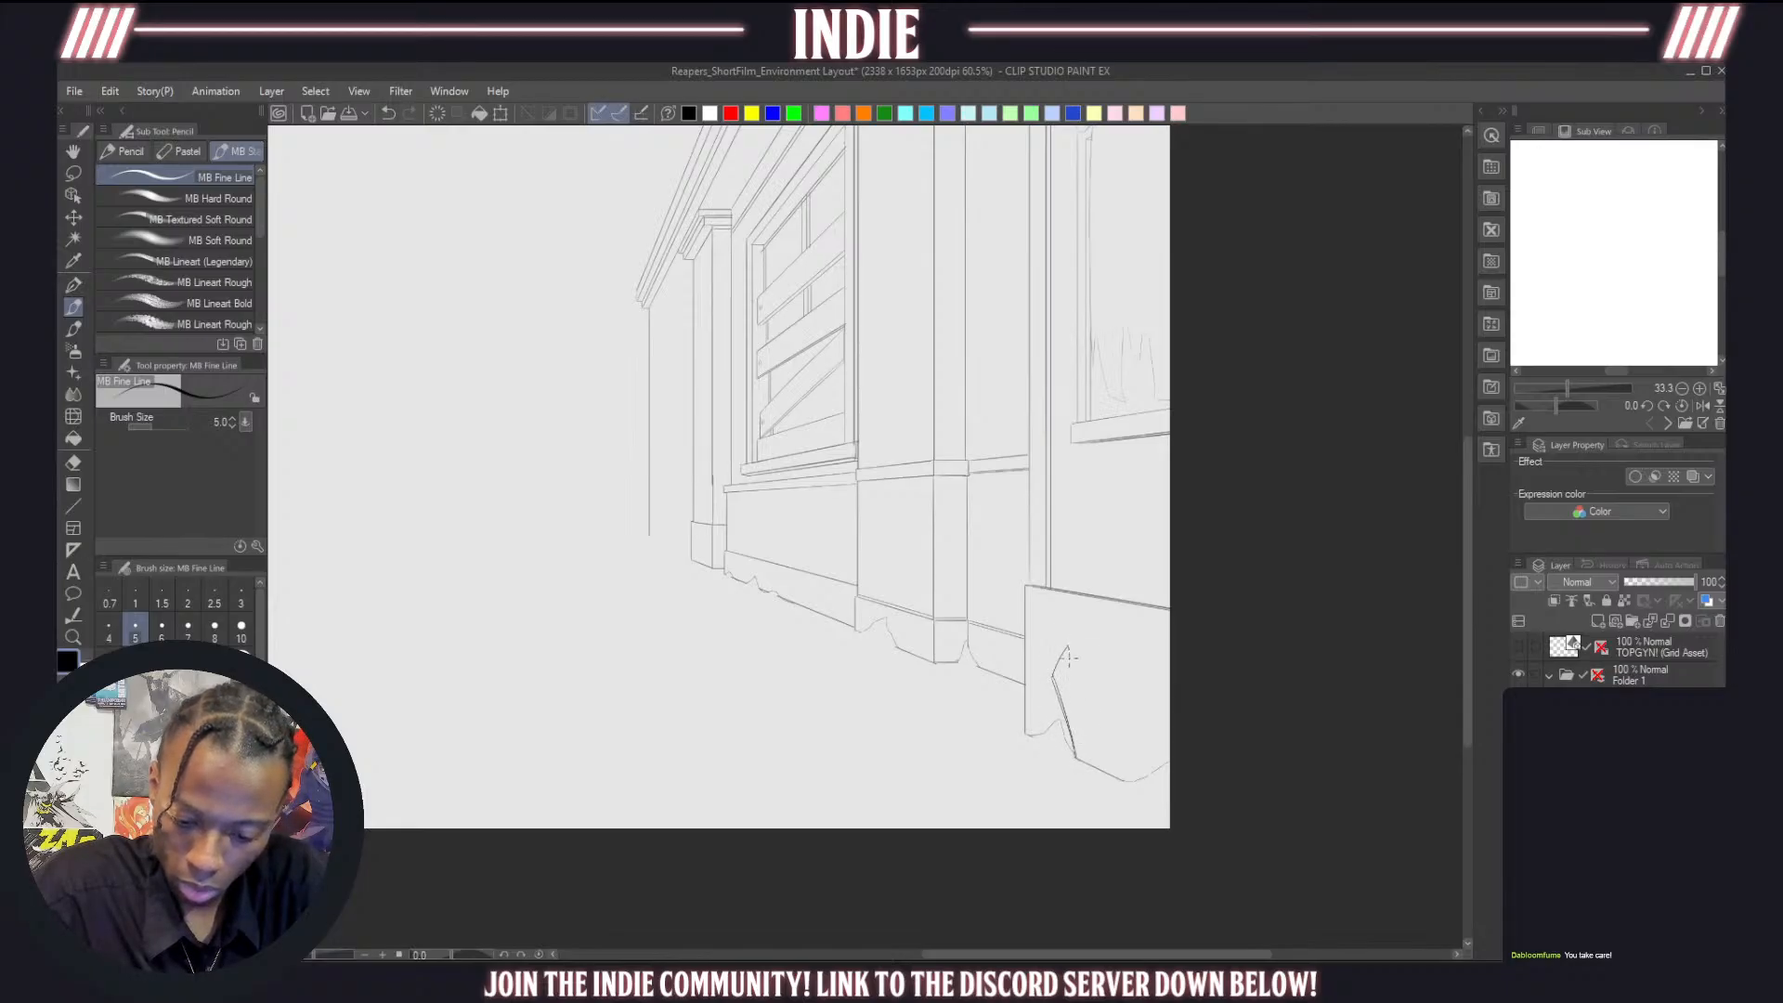
pyautogui.moveTo(1068, 648); pyautogui.dragTo(1054, 673)
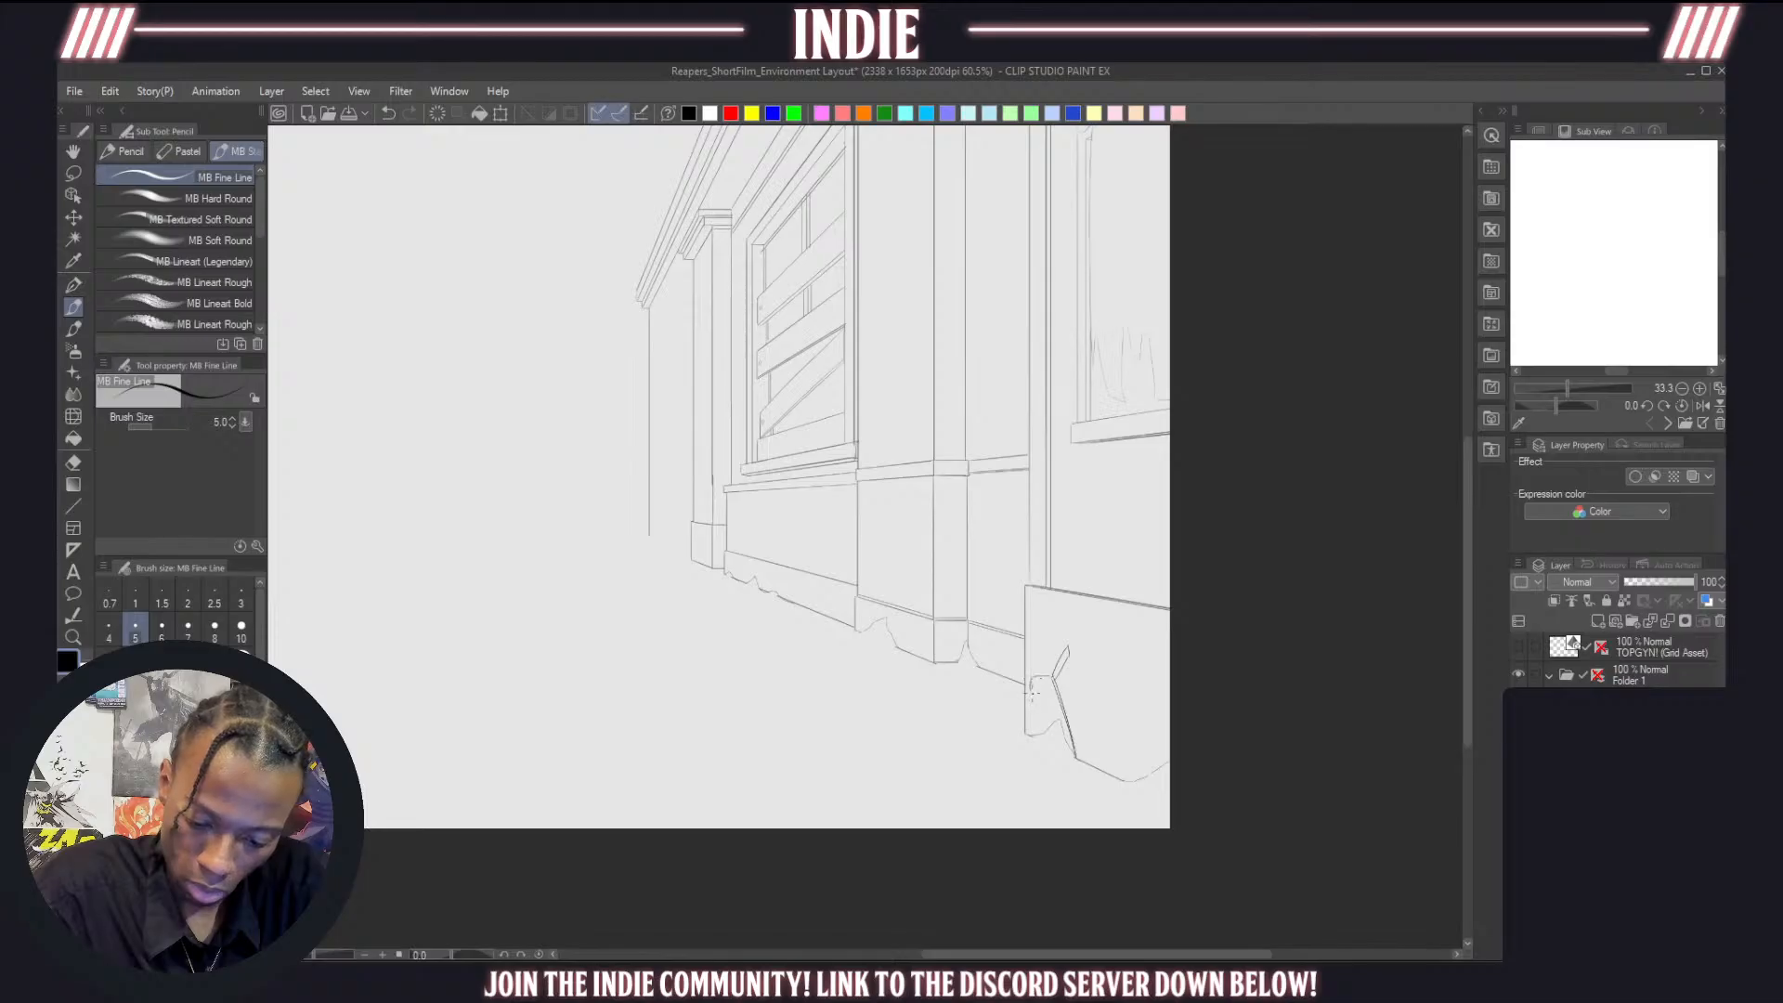
pyautogui.moveTo(1034, 694); pyautogui.dragTo(1055, 679)
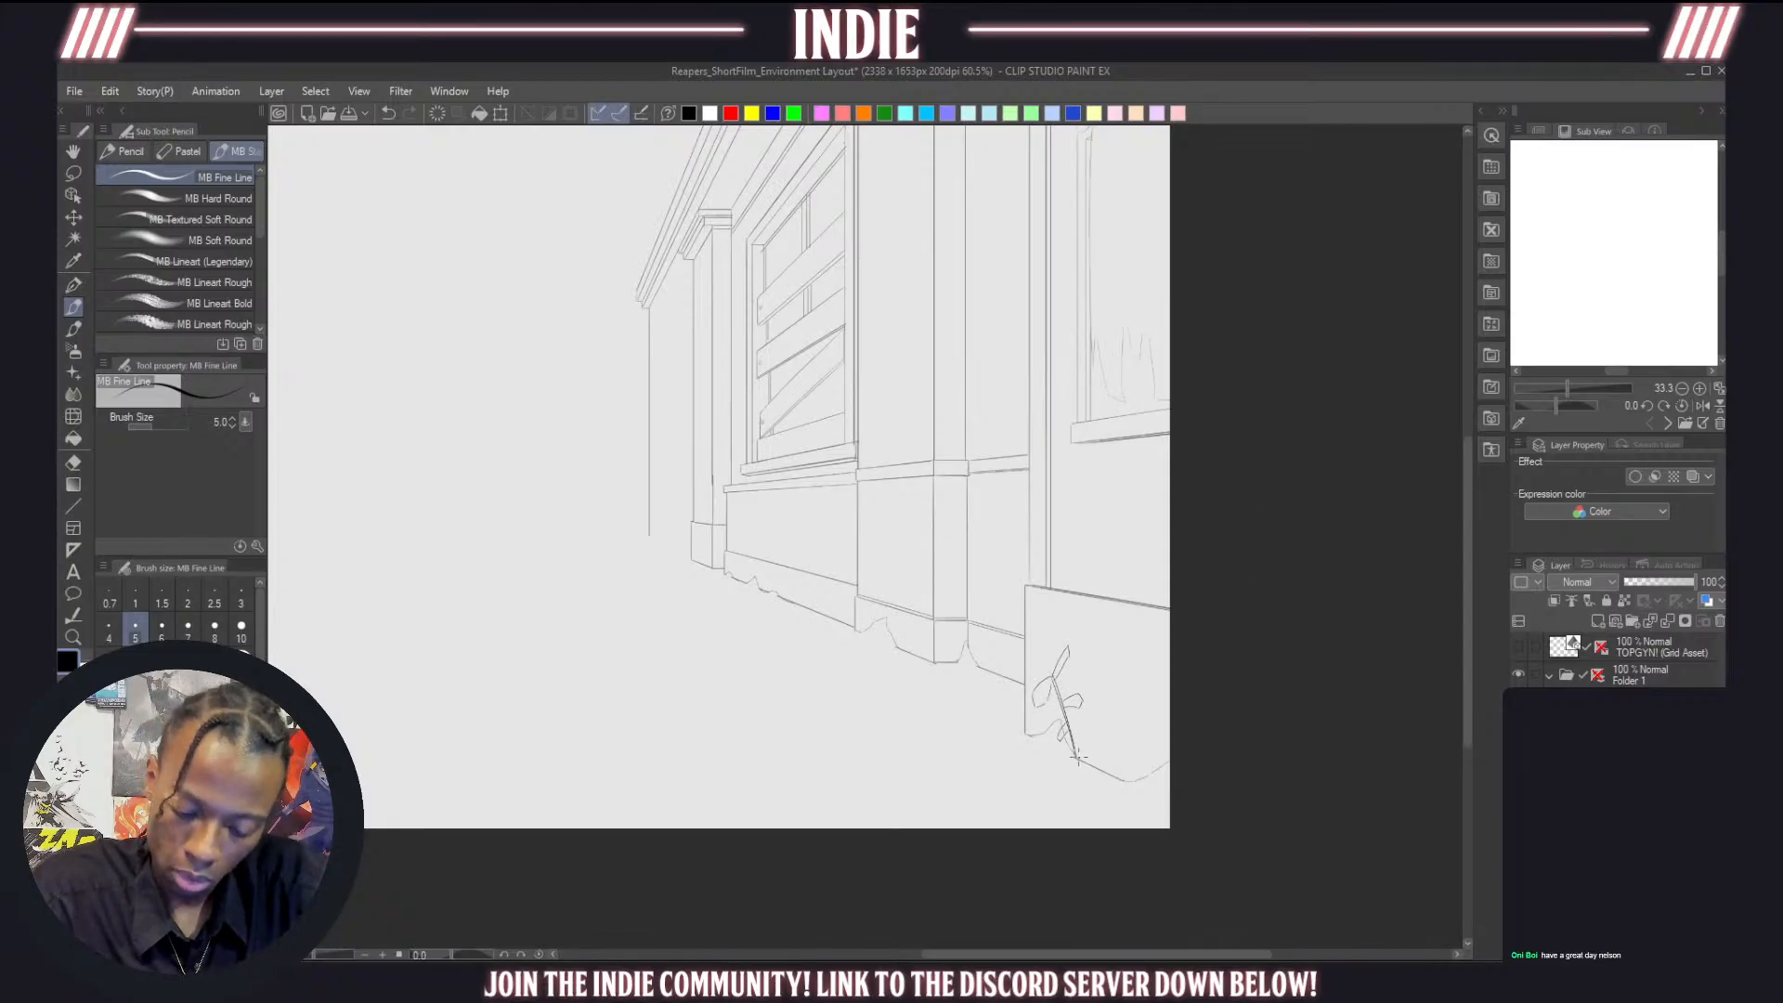
pyautogui.moveTo(1078, 755)
pyautogui.mouseDown()
pyautogui.moveTo(1104, 705)
pyautogui.moveTo(1084, 758)
pyautogui.mouseUp()
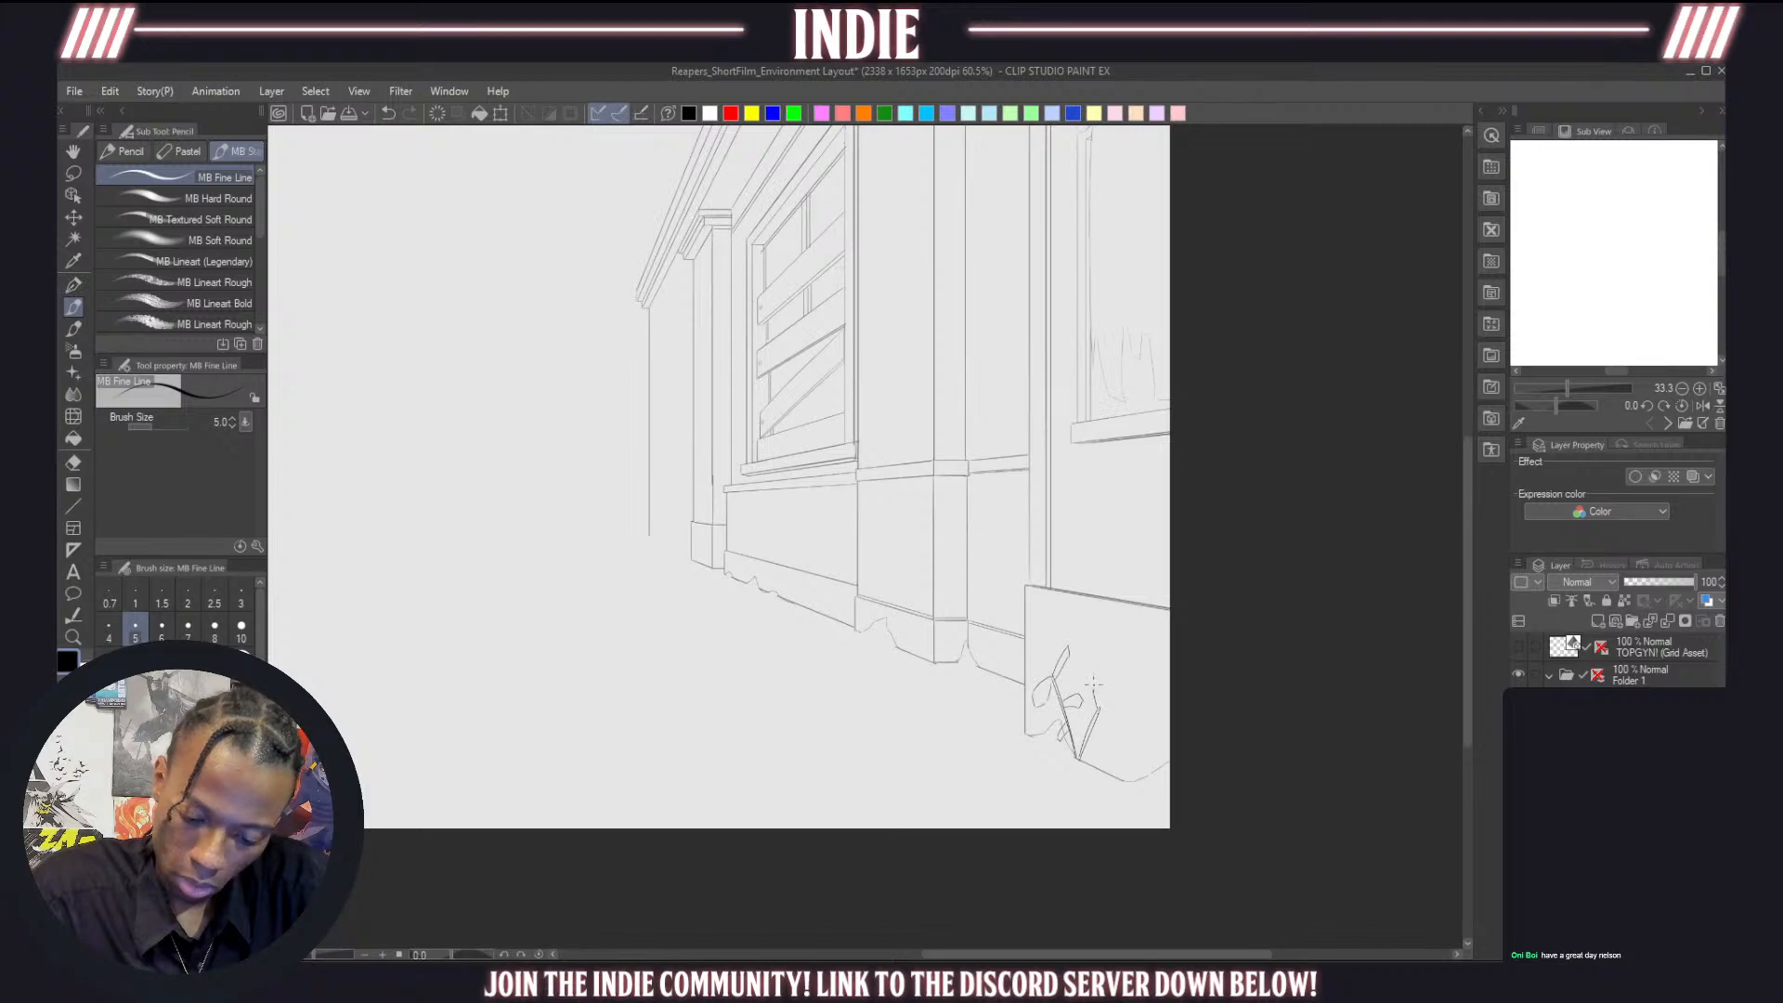
pyautogui.moveTo(1096, 695); pyautogui.dragTo(1105, 734)
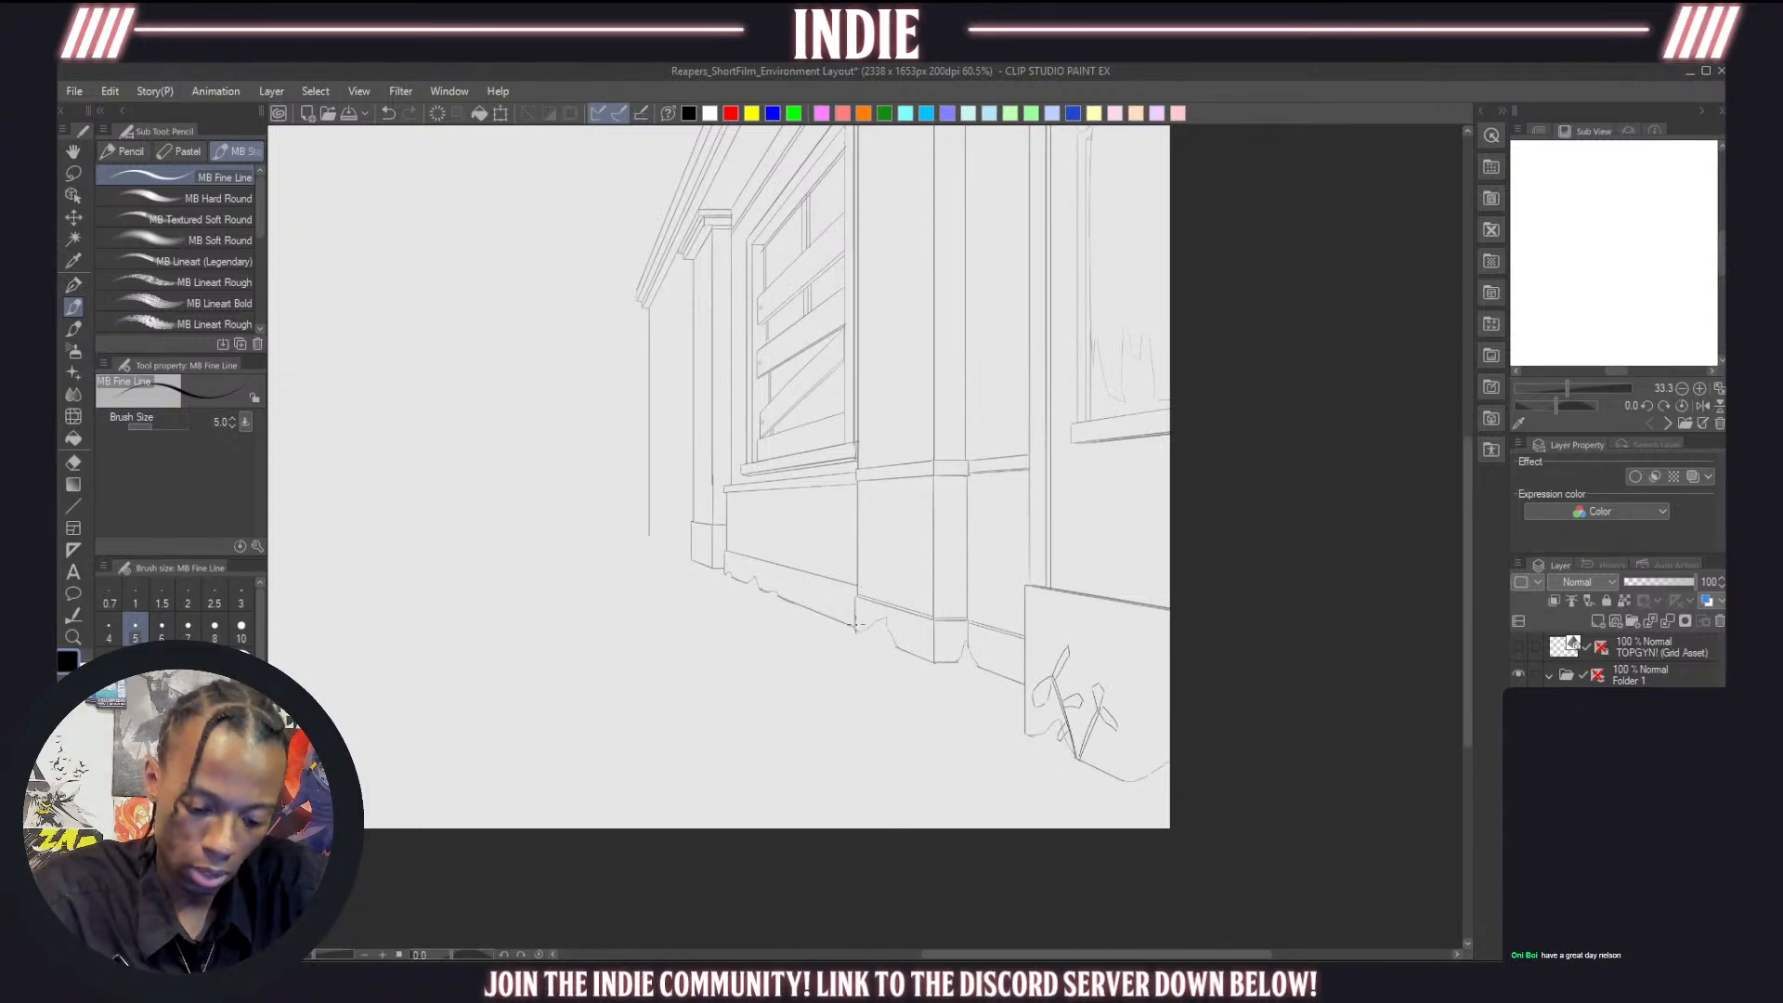
# Draw small overlapping leaf shapes against the baseboard where it meets the near pillar, undoing stray strokes
pyautogui.hotkey('ctrl', 'z')
pyautogui.moveTo(854, 622)
pyautogui.mouseDown()
pyautogui.moveTo(824, 569)
pyautogui.moveTo(797, 598)
pyautogui.moveTo(816, 608)
pyautogui.moveTo(834, 576)
pyautogui.moveTo(856, 620)
pyautogui.moveTo(857, 561)
pyautogui.mouseUp()
pyautogui.hotkey('ctrl', 'z')
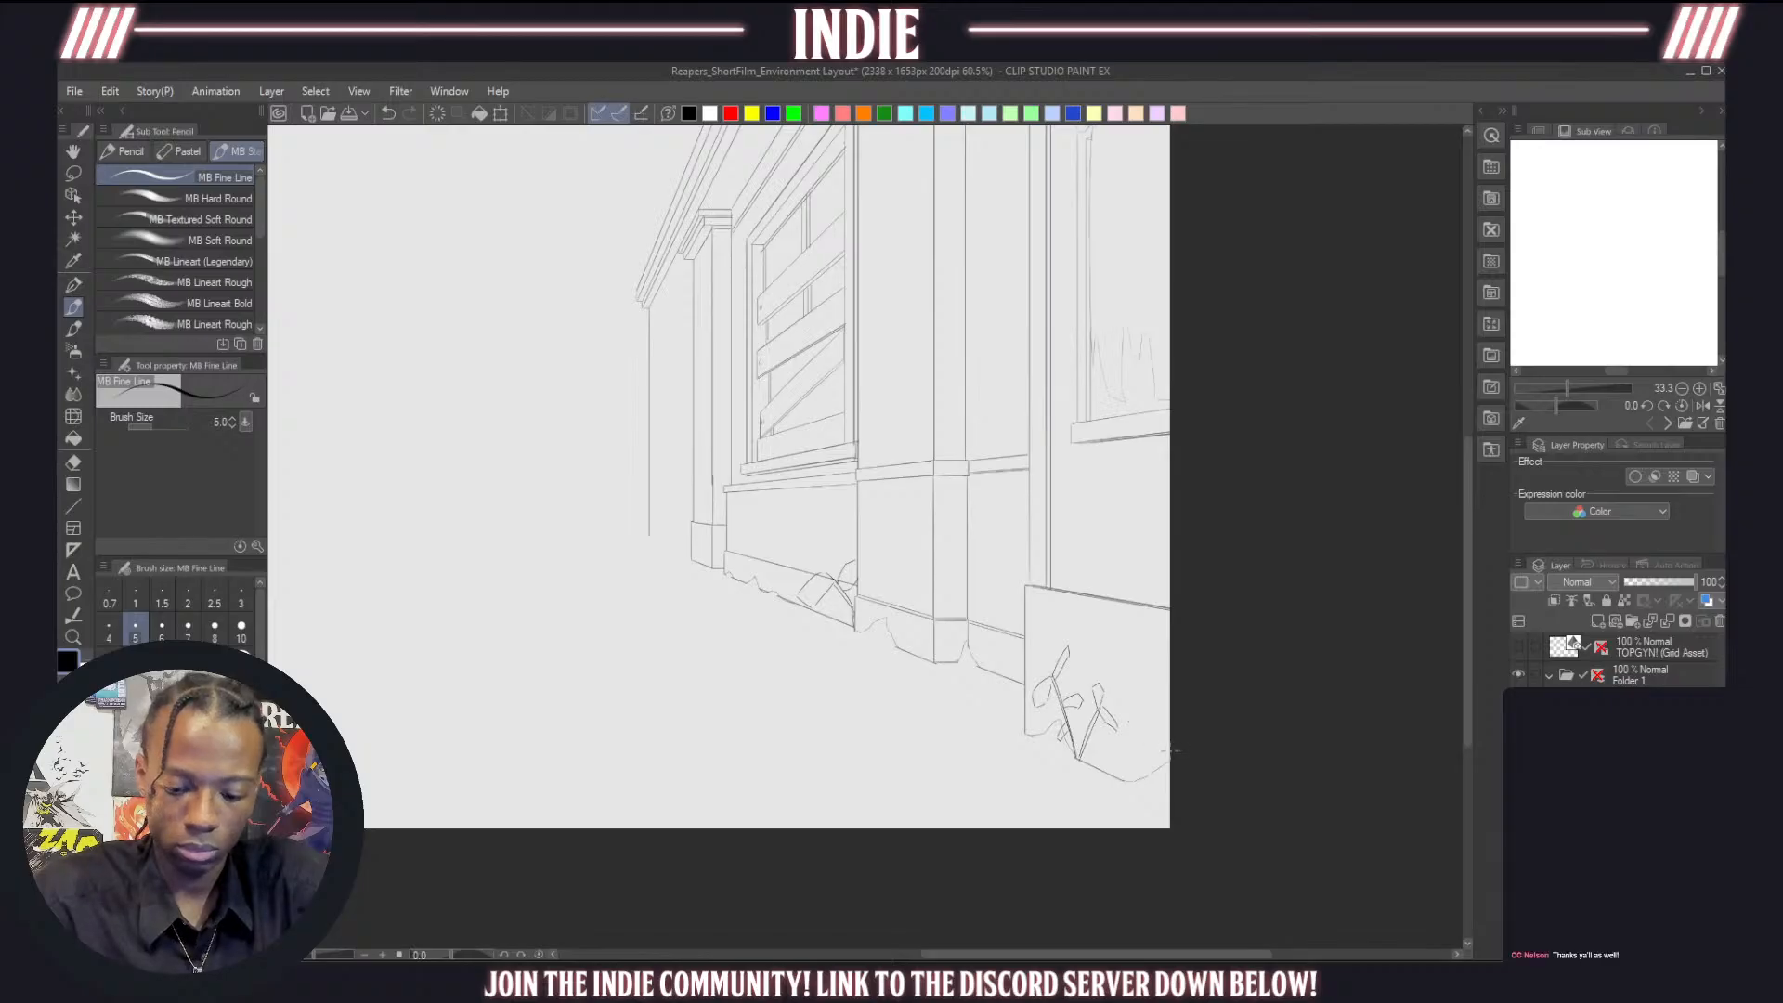
# Draw a large rounded shape at the canvas border in front of the foreground block and erase the block's lines inside it
pyautogui.moveTo(1167, 721)
pyautogui.mouseDown()
pyautogui.moveTo(1132, 764)
pyautogui.moveTo(1133, 829)
pyautogui.mouseUp()
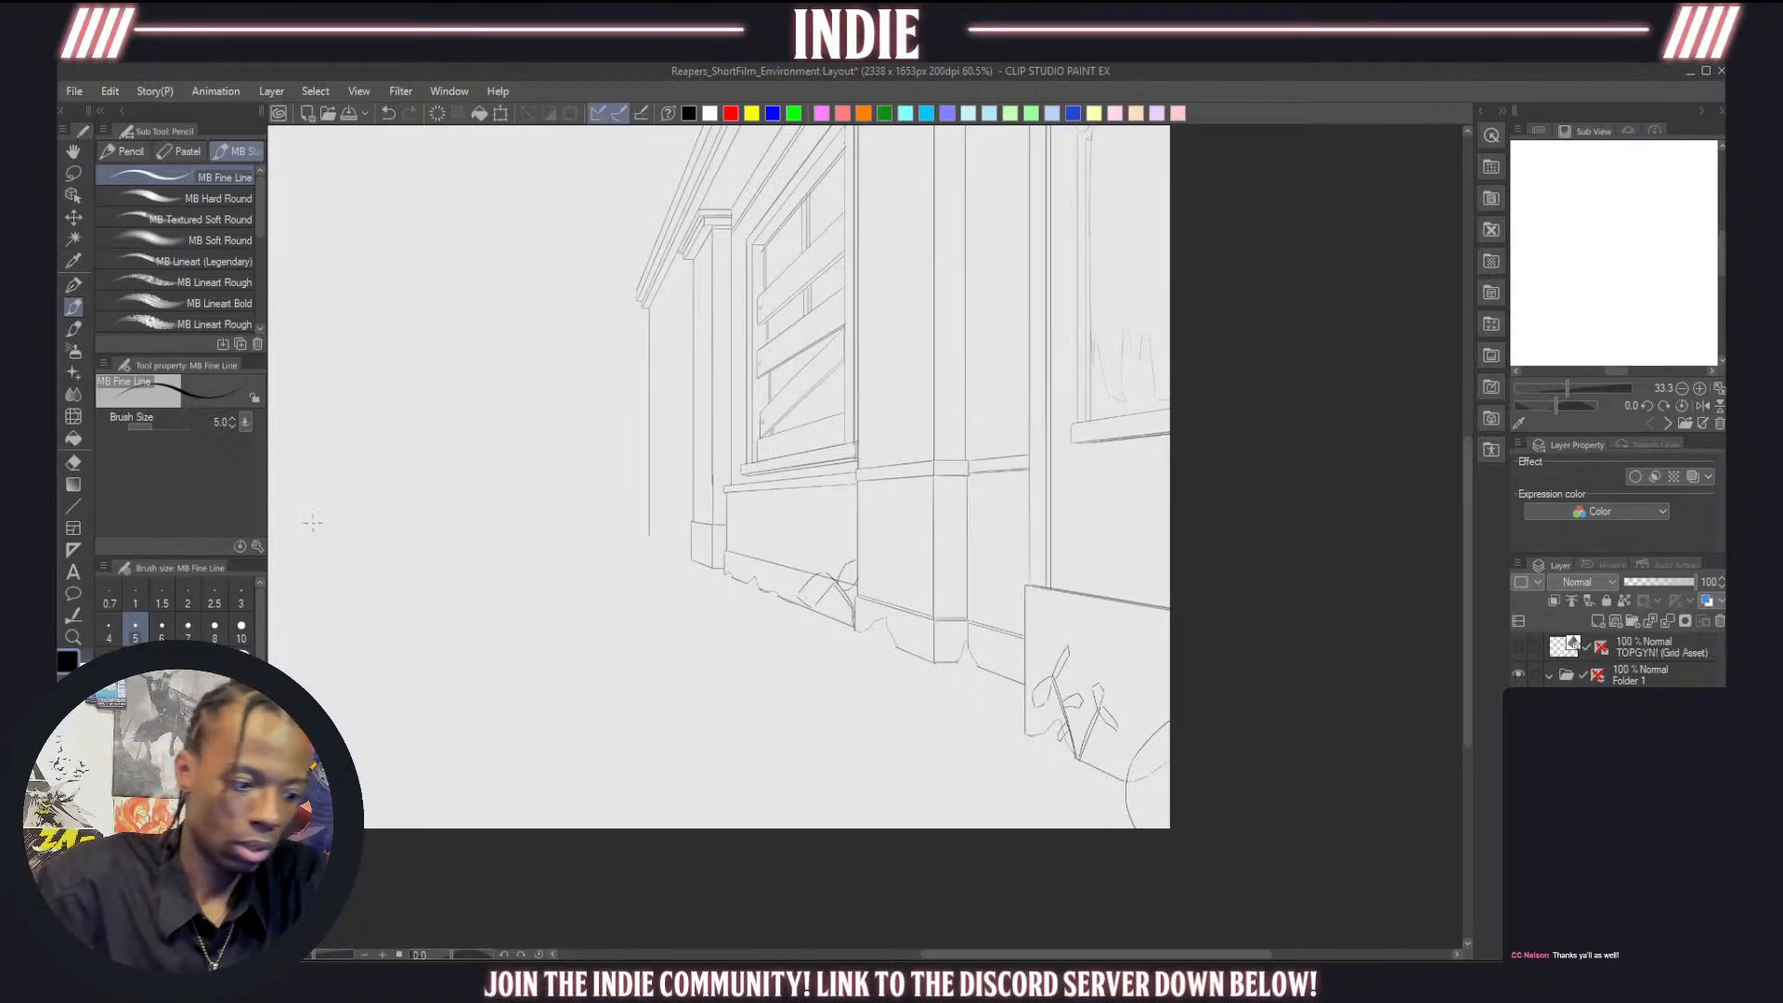
pyautogui.press('e')
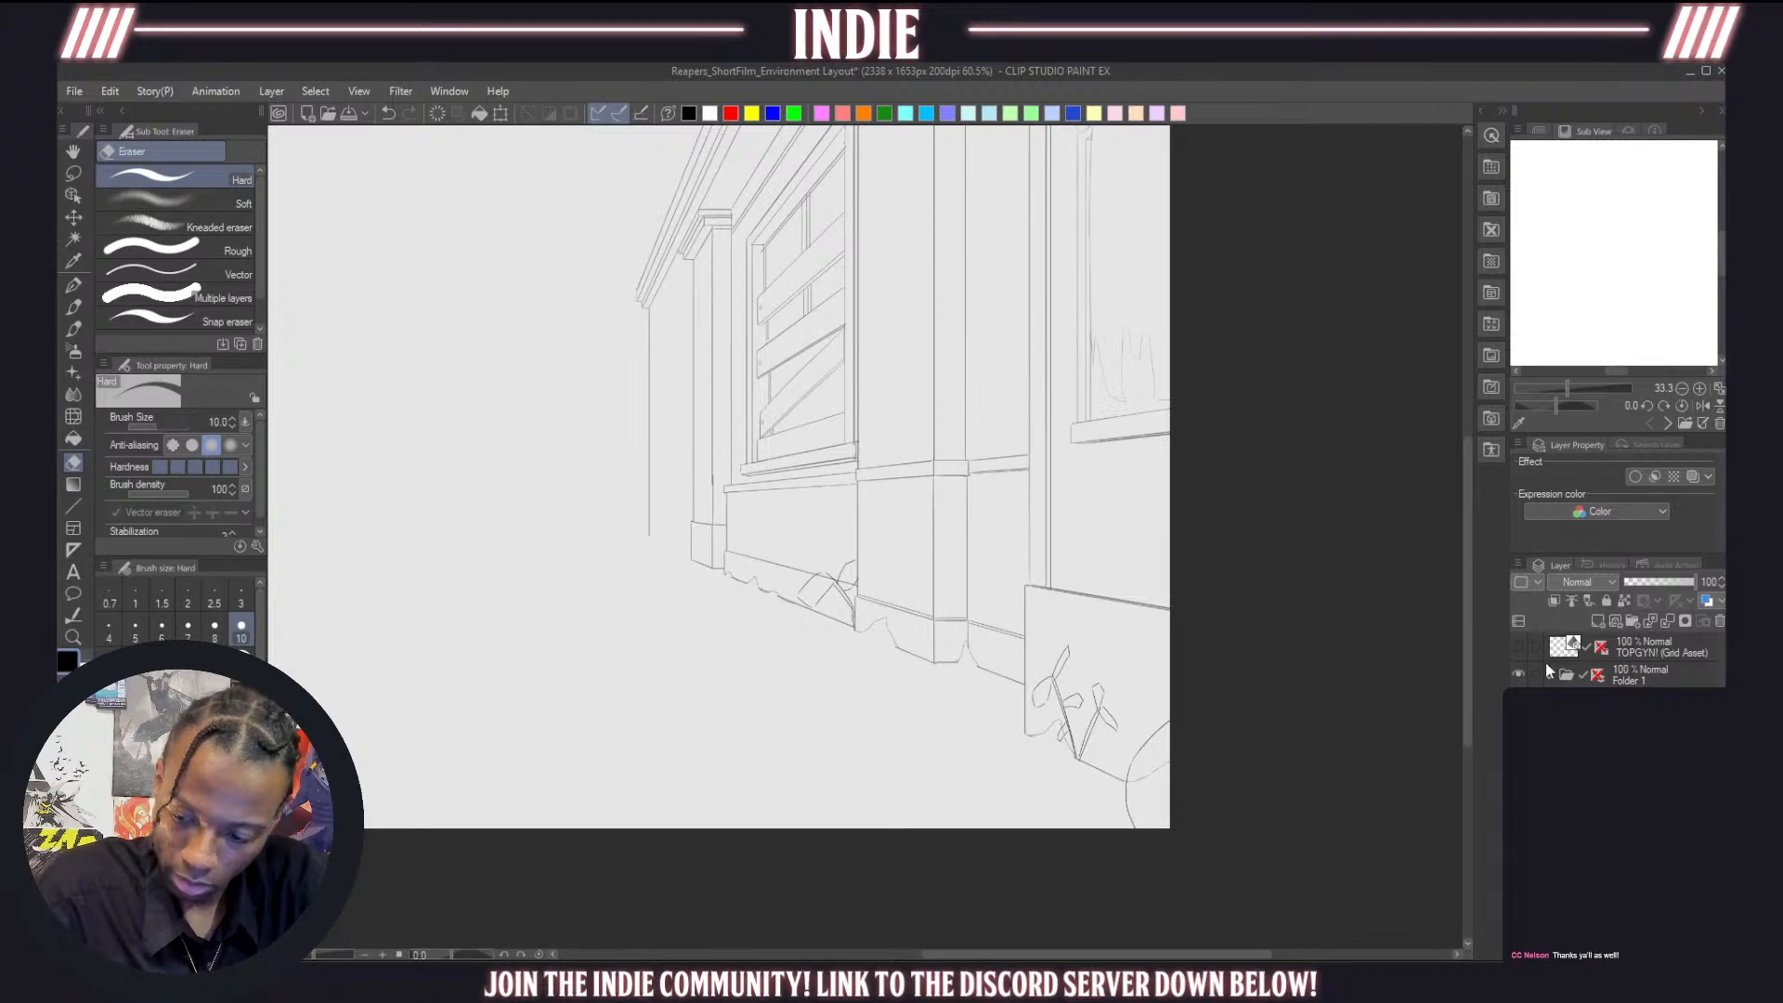
pyautogui.click(1607, 729)
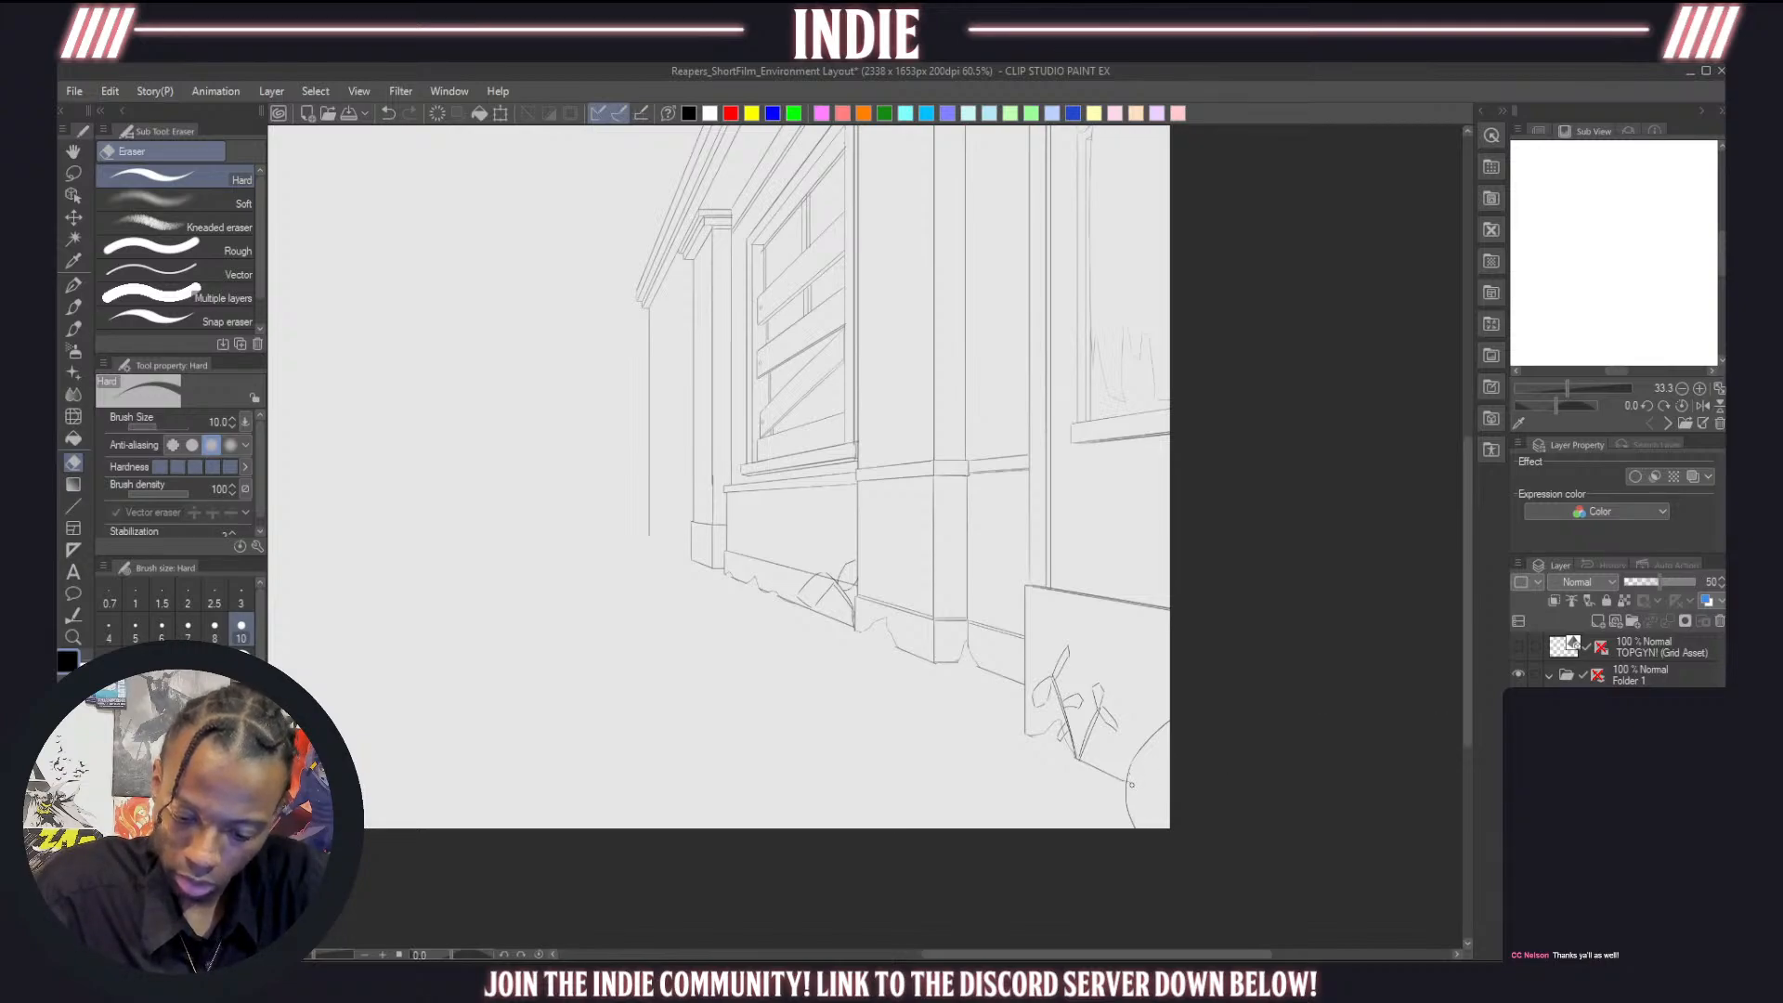
pyautogui.press('p')
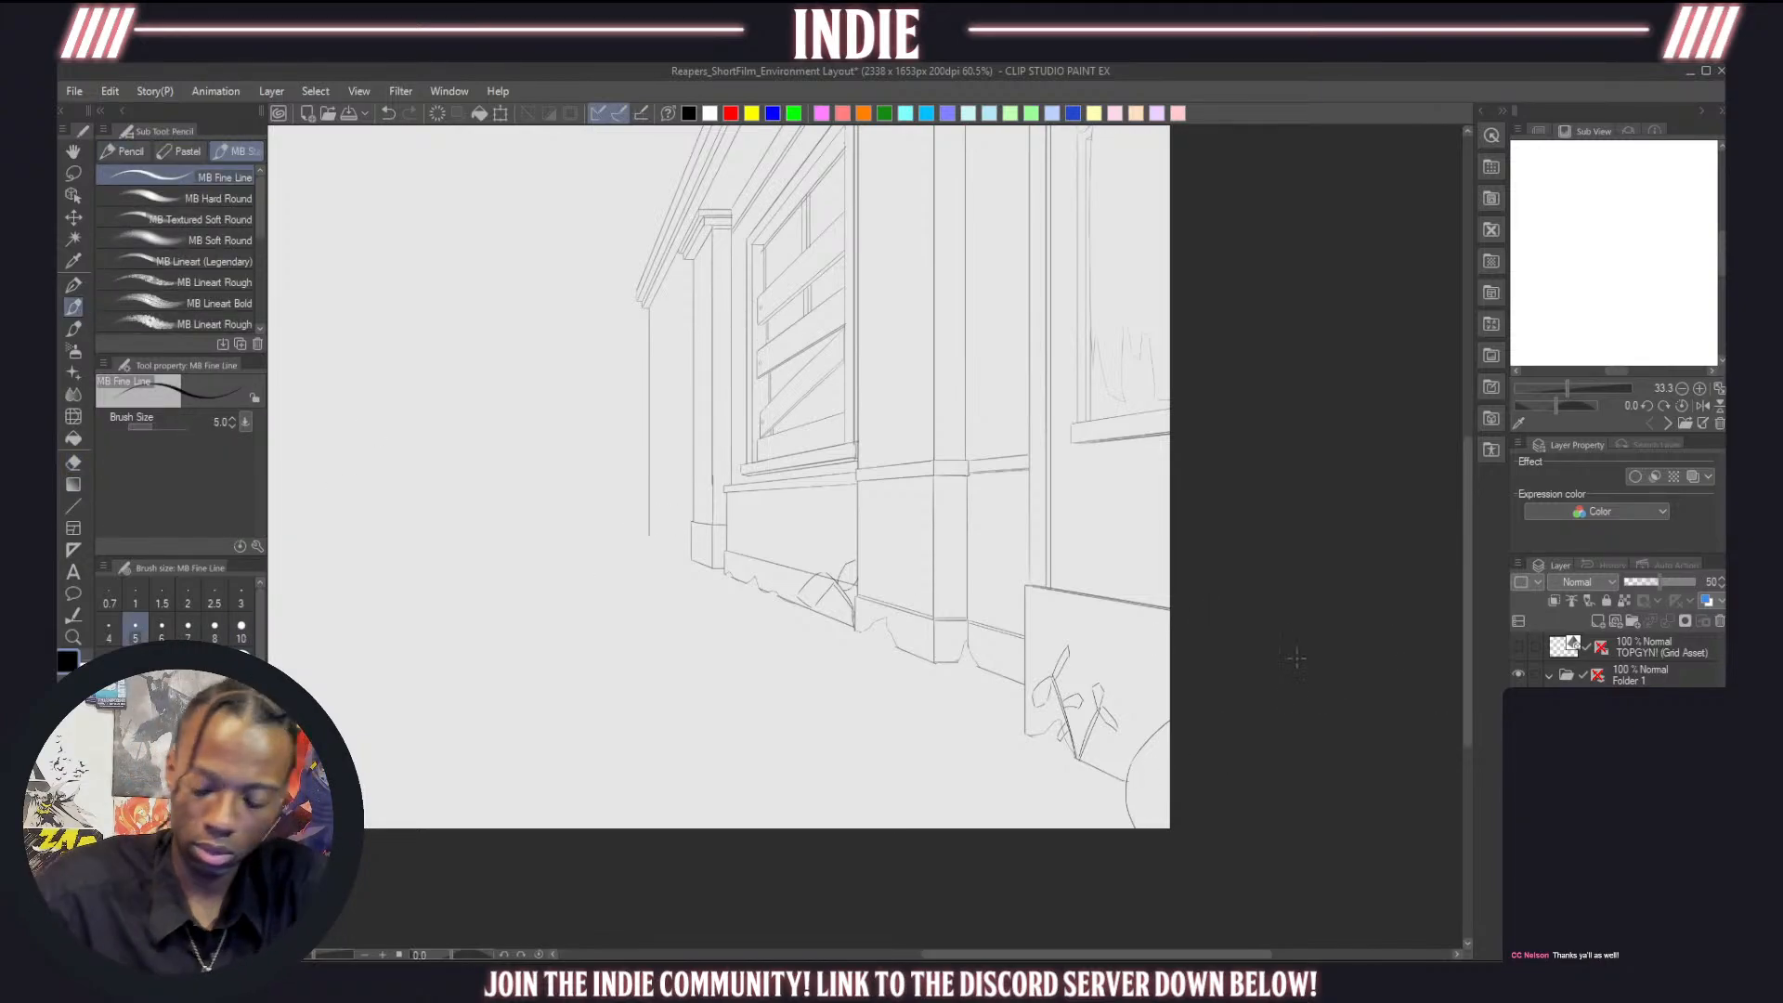
# Return to the full-opacity layer, add inner lines to the rounded shape and draw a tiny leafy weed at the far pillar's base
pyautogui.click(1584, 681)
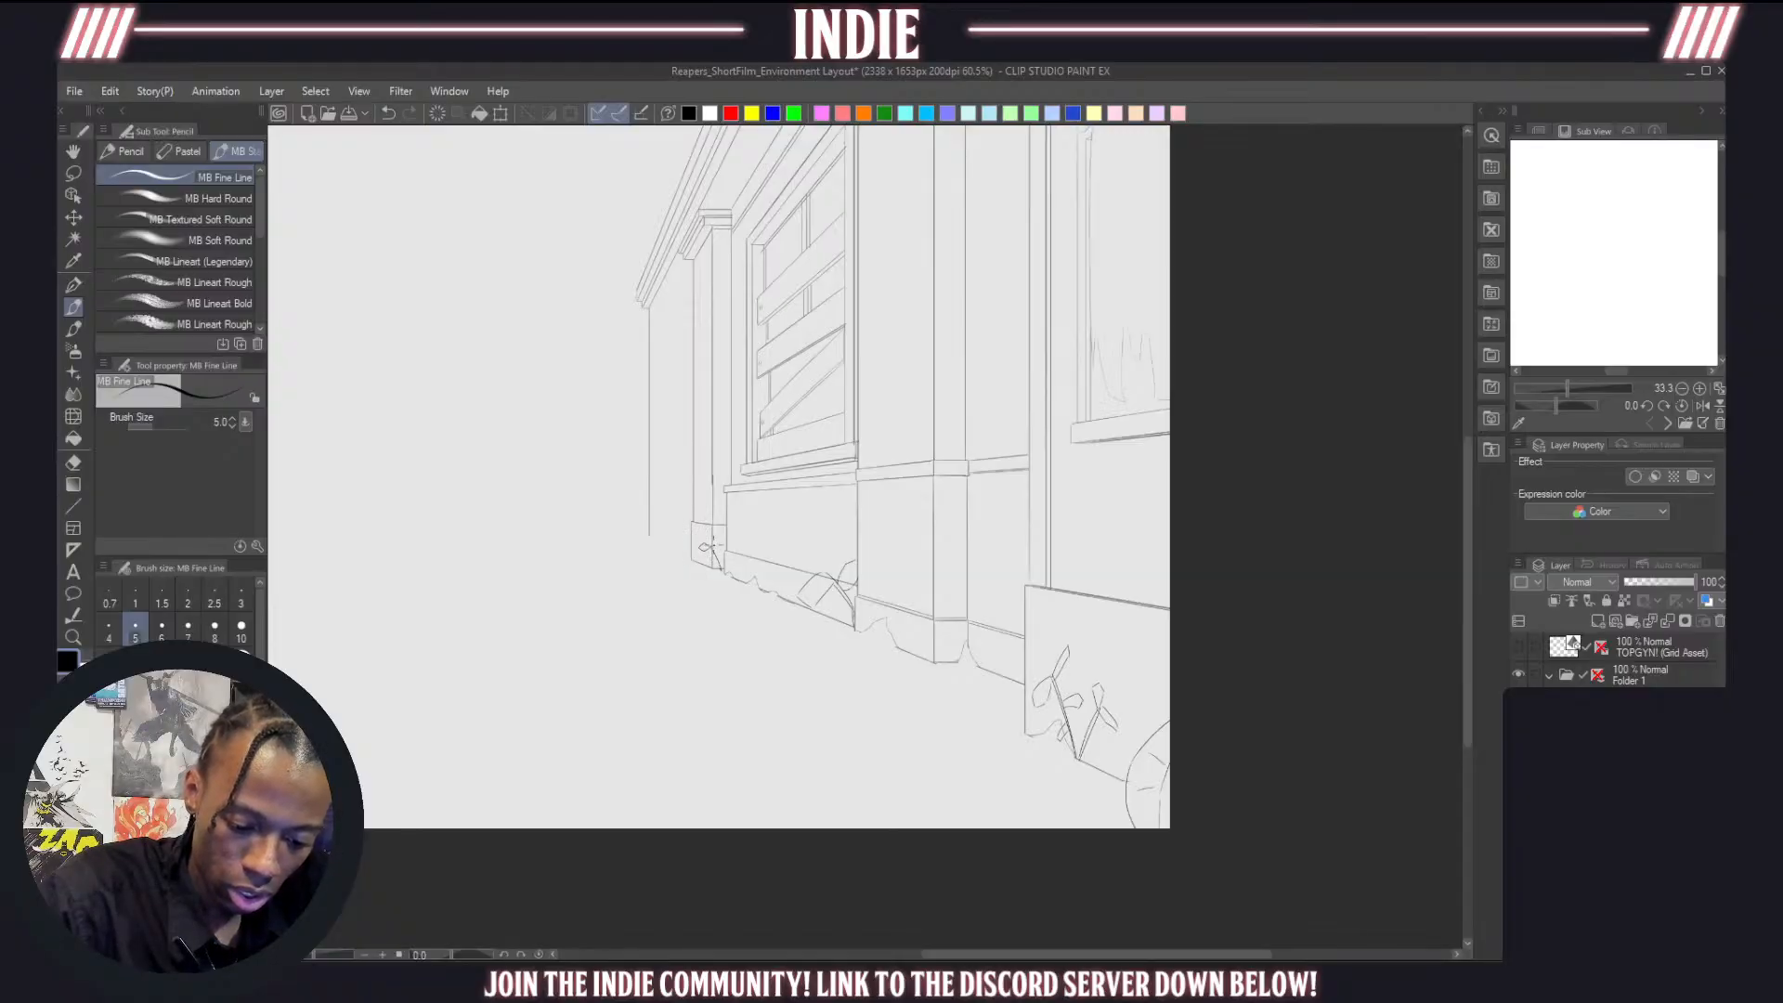
pyautogui.hotkey('ctrl', 'z')
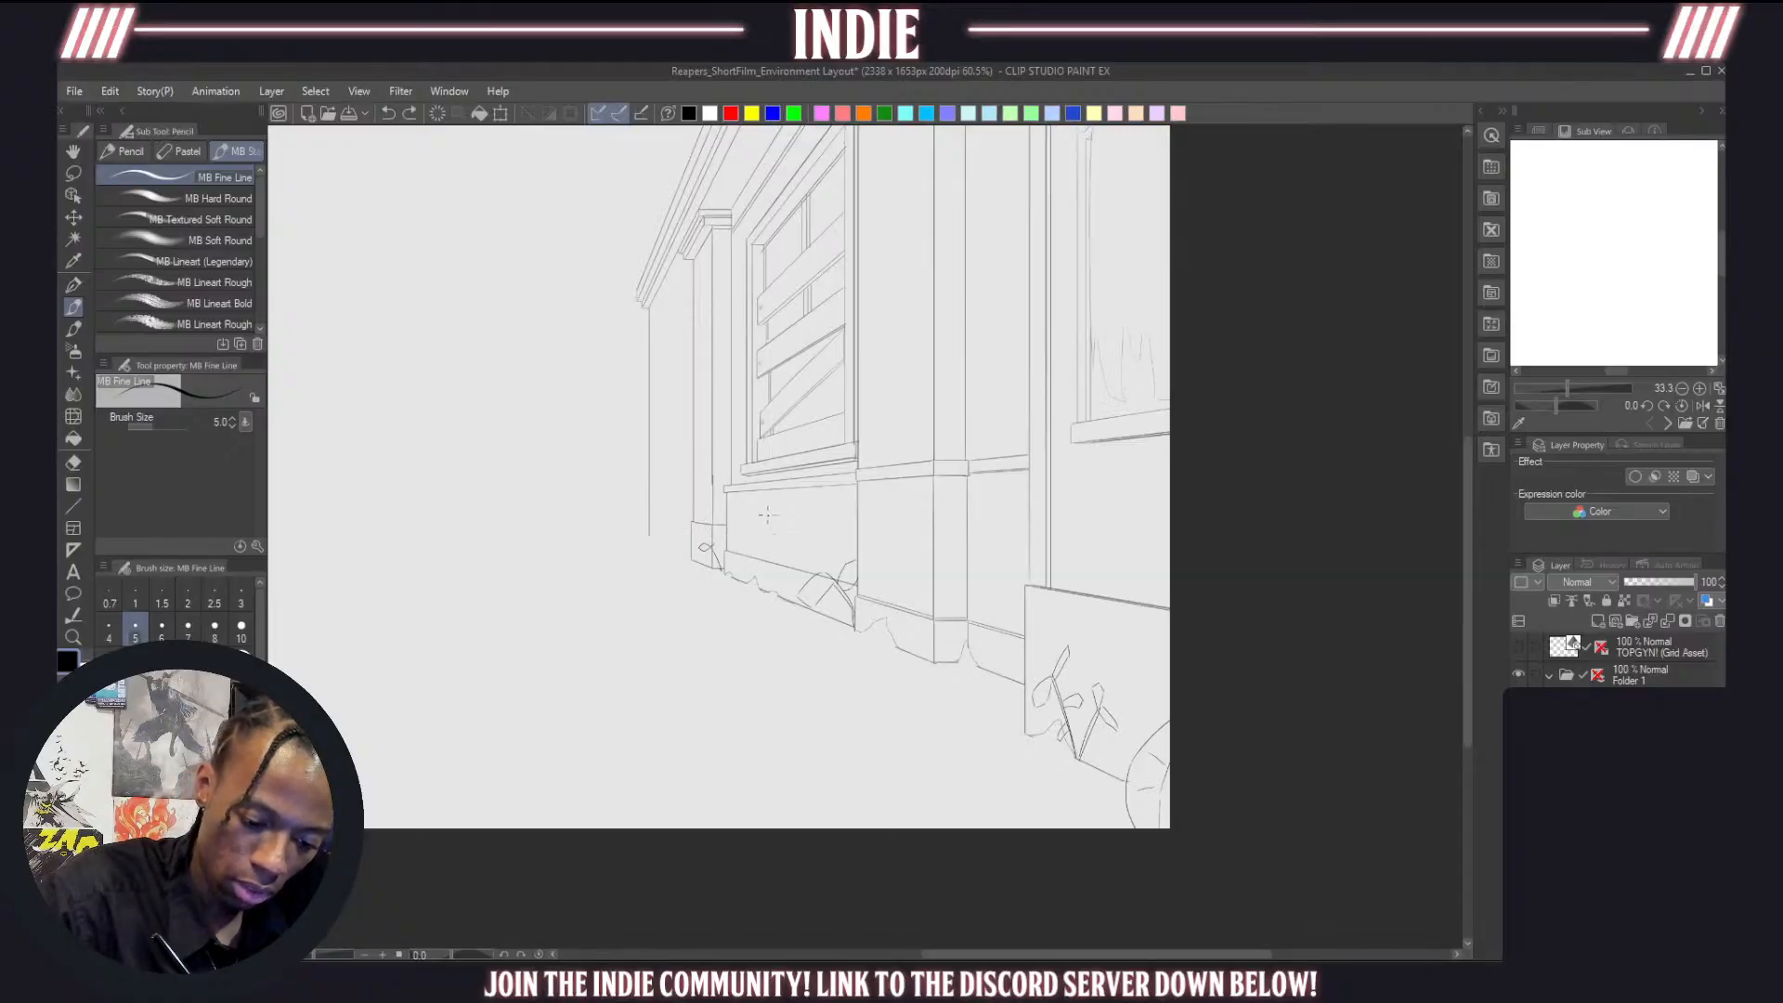
pyautogui.moveTo(712, 547); pyautogui.dragTo(722, 569)
pyautogui.hotkey('ctrl', 'z')
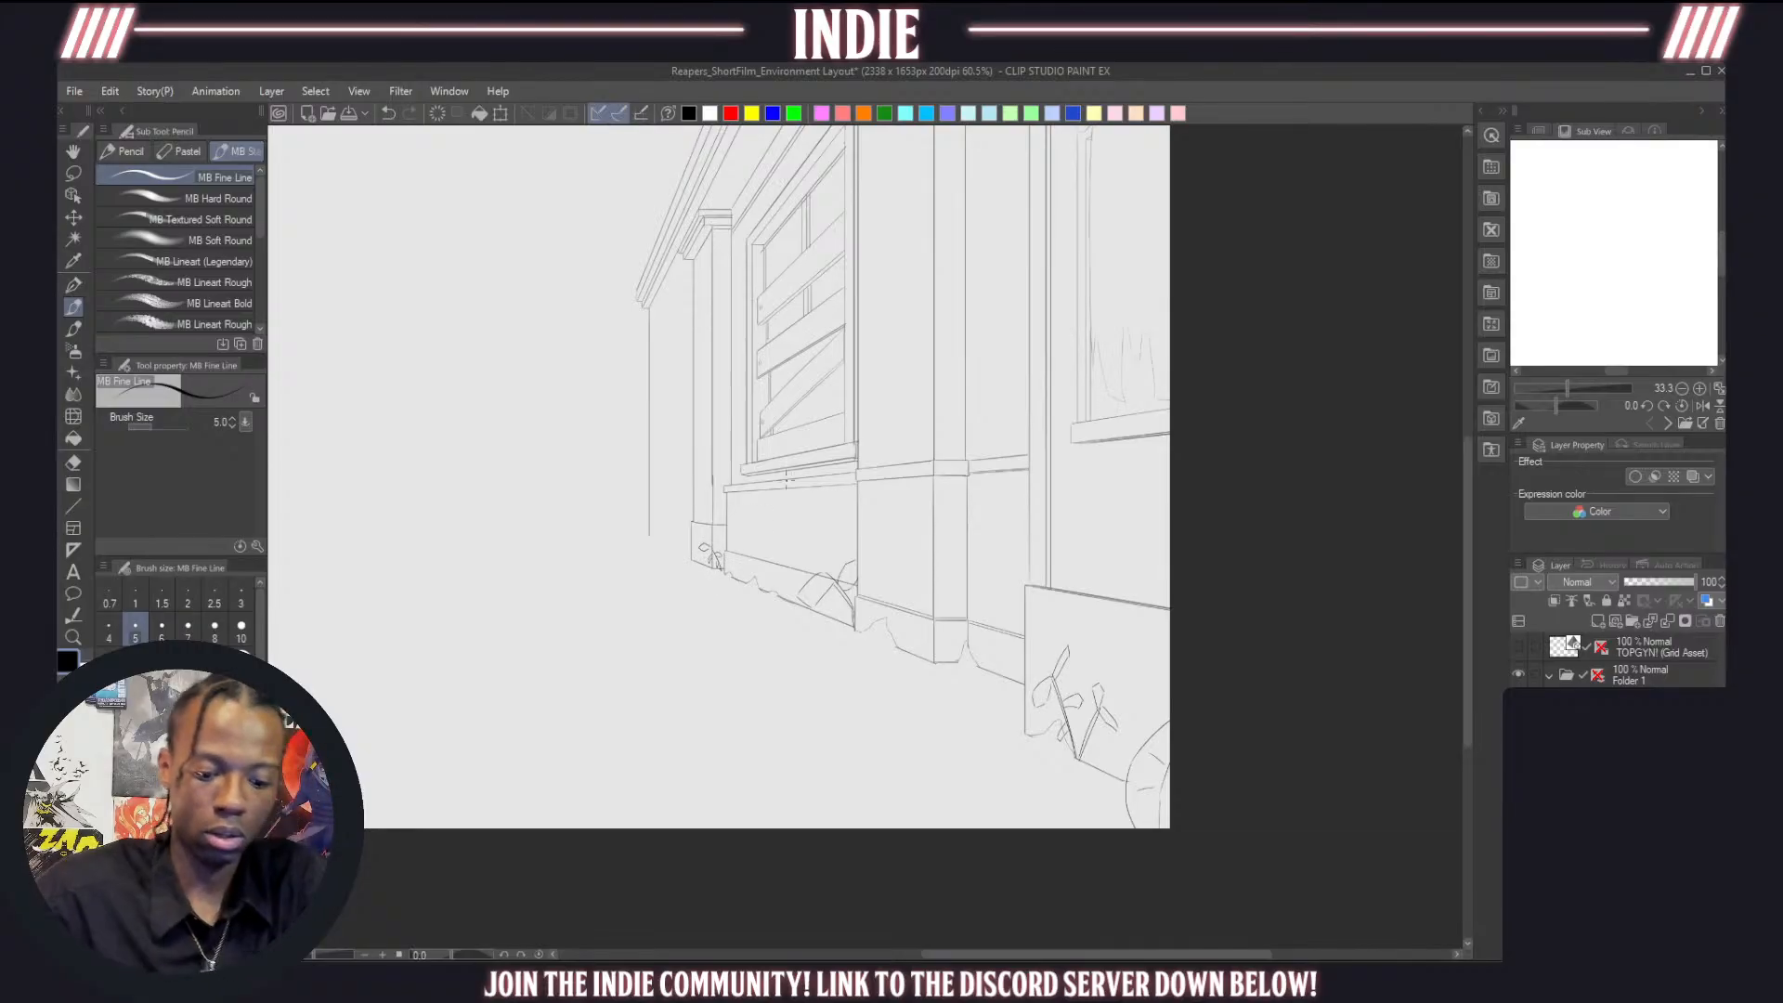
# Draw two overlapping torn posters on the upper part of the narrow wall between the near pillar and the foreground window's trim
pyautogui.scroll(-5, 852, 562)
pyautogui.scroll(4, 682, 539)
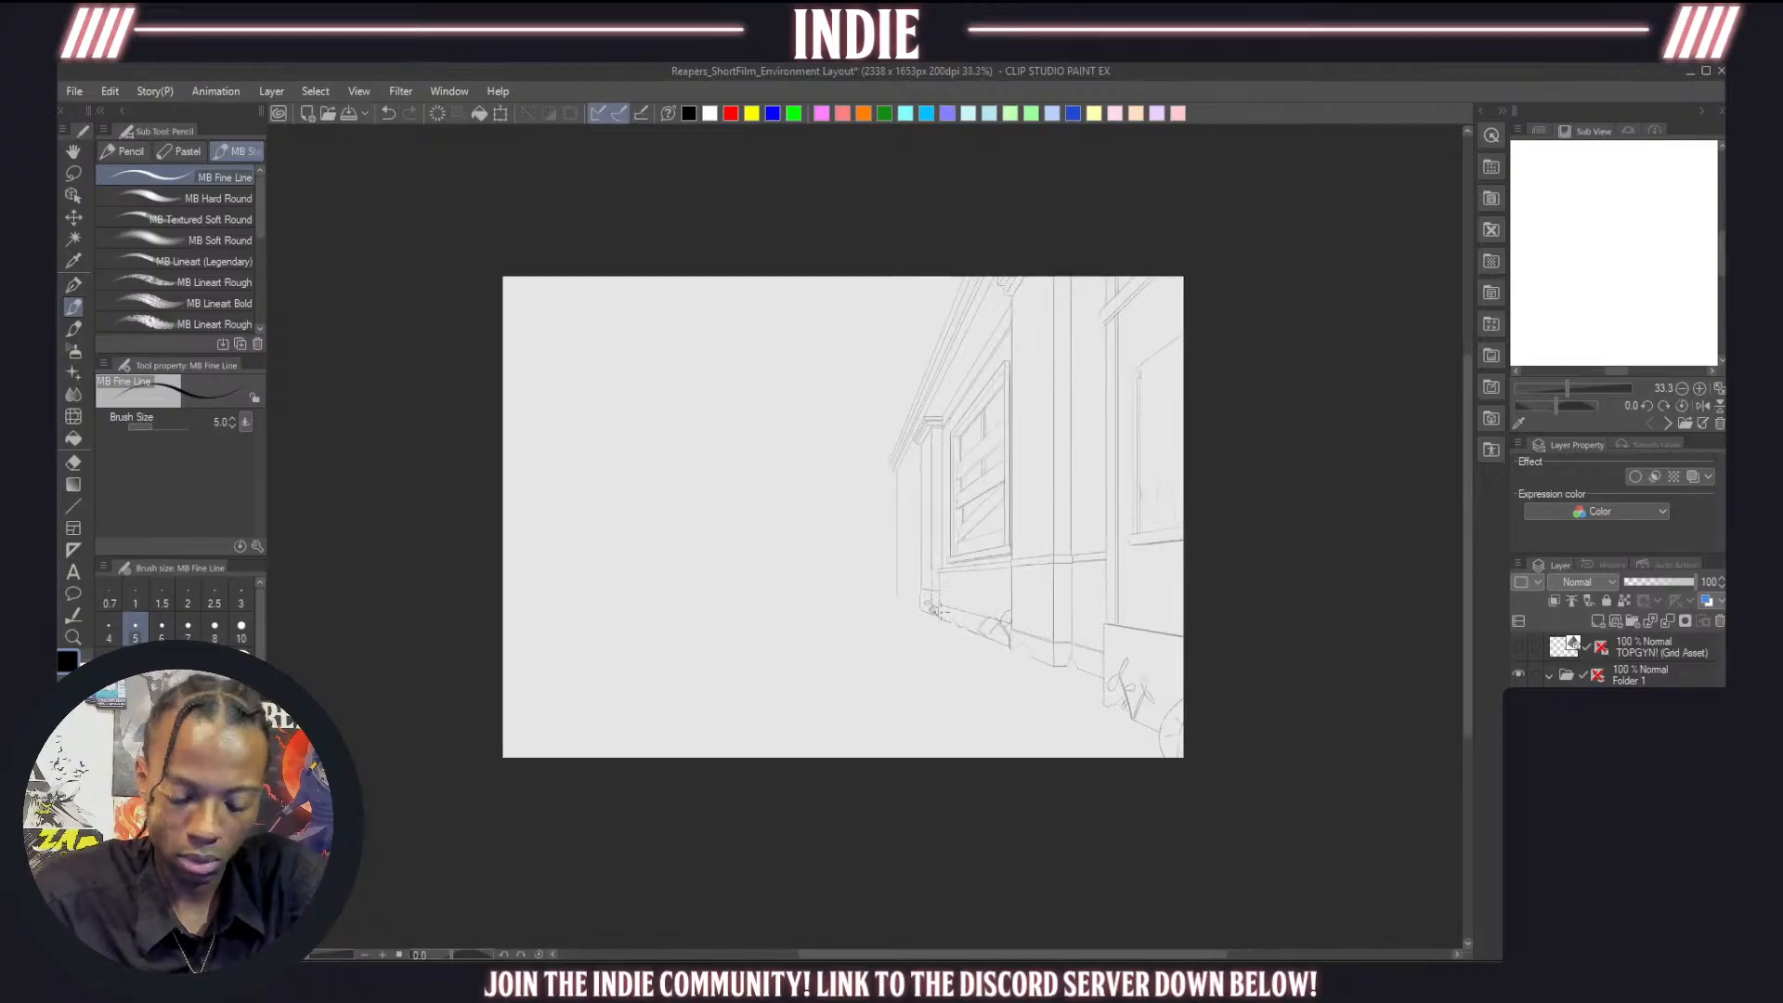
pyautogui.scroll(-3, 851, 569)
pyautogui.scroll(3, 929, 442)
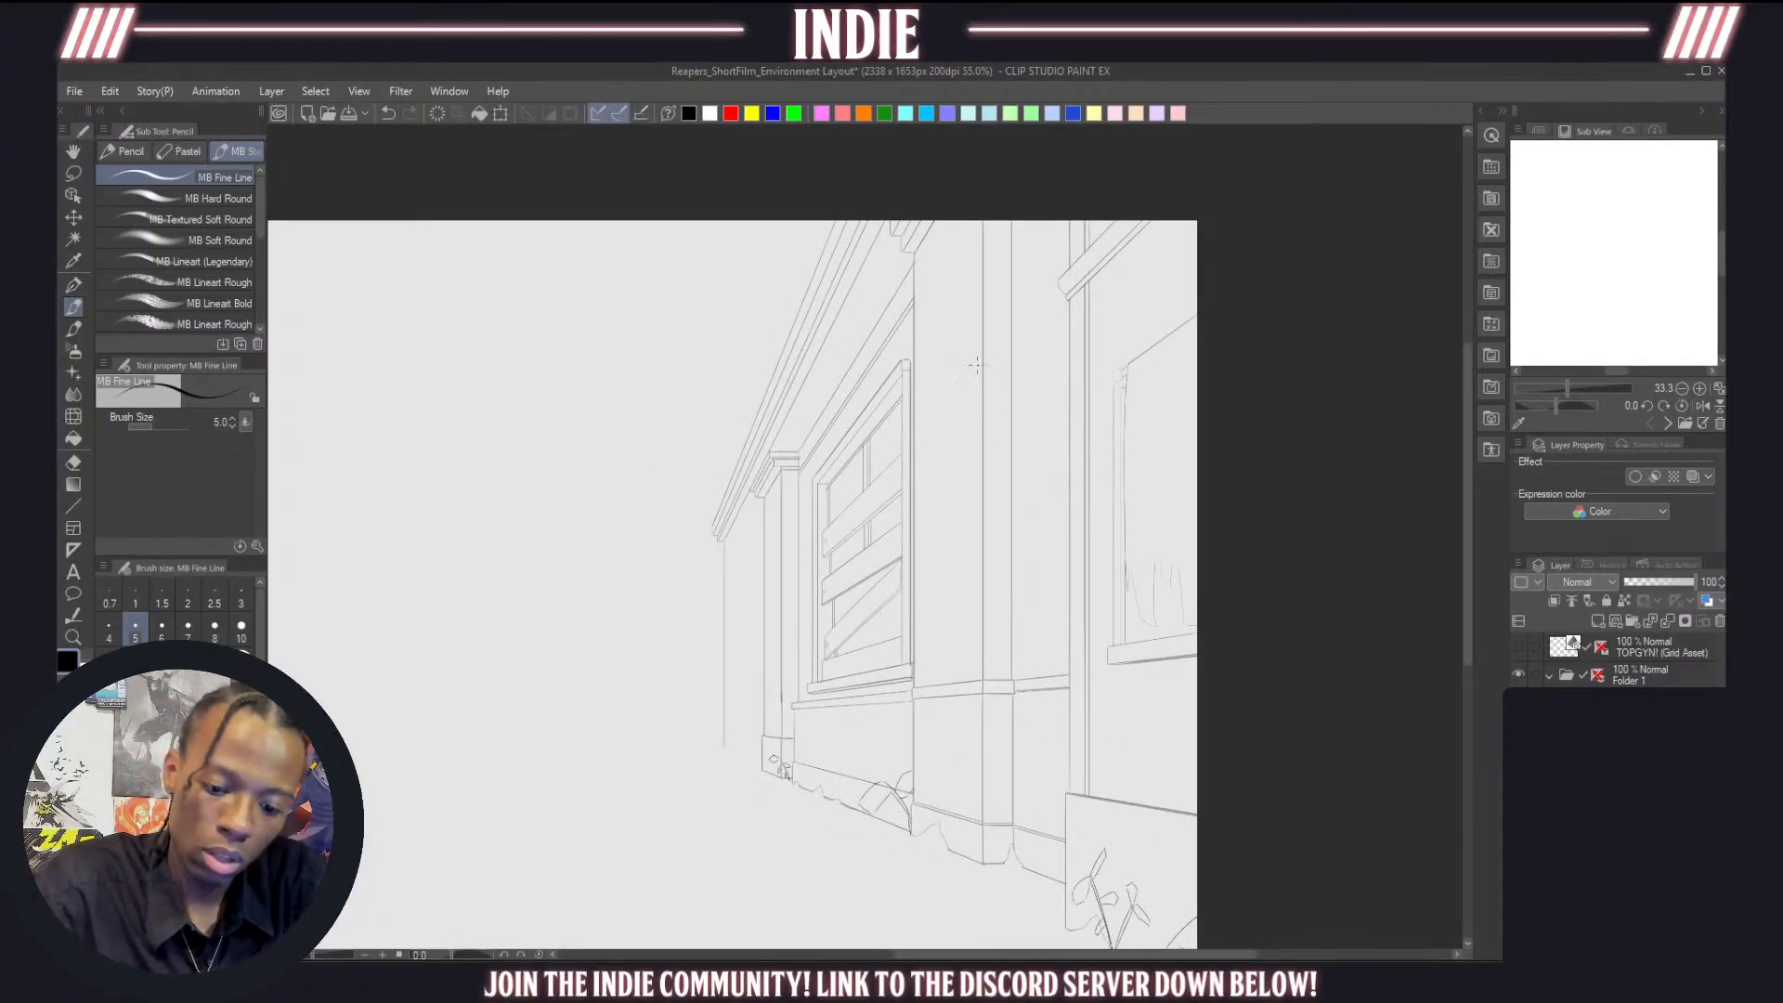
pyautogui.moveTo(1067, 336)
pyautogui.mouseDown()
pyautogui.moveTo(1029, 375)
pyautogui.moveTo(1060, 358)
pyautogui.moveTo(1037, 368)
pyautogui.moveTo(1039, 452)
pyautogui.moveTo(1070, 425)
pyautogui.moveTo(1029, 482)
pyautogui.mouseUp()
pyautogui.hotkey('ctrl', 'z')
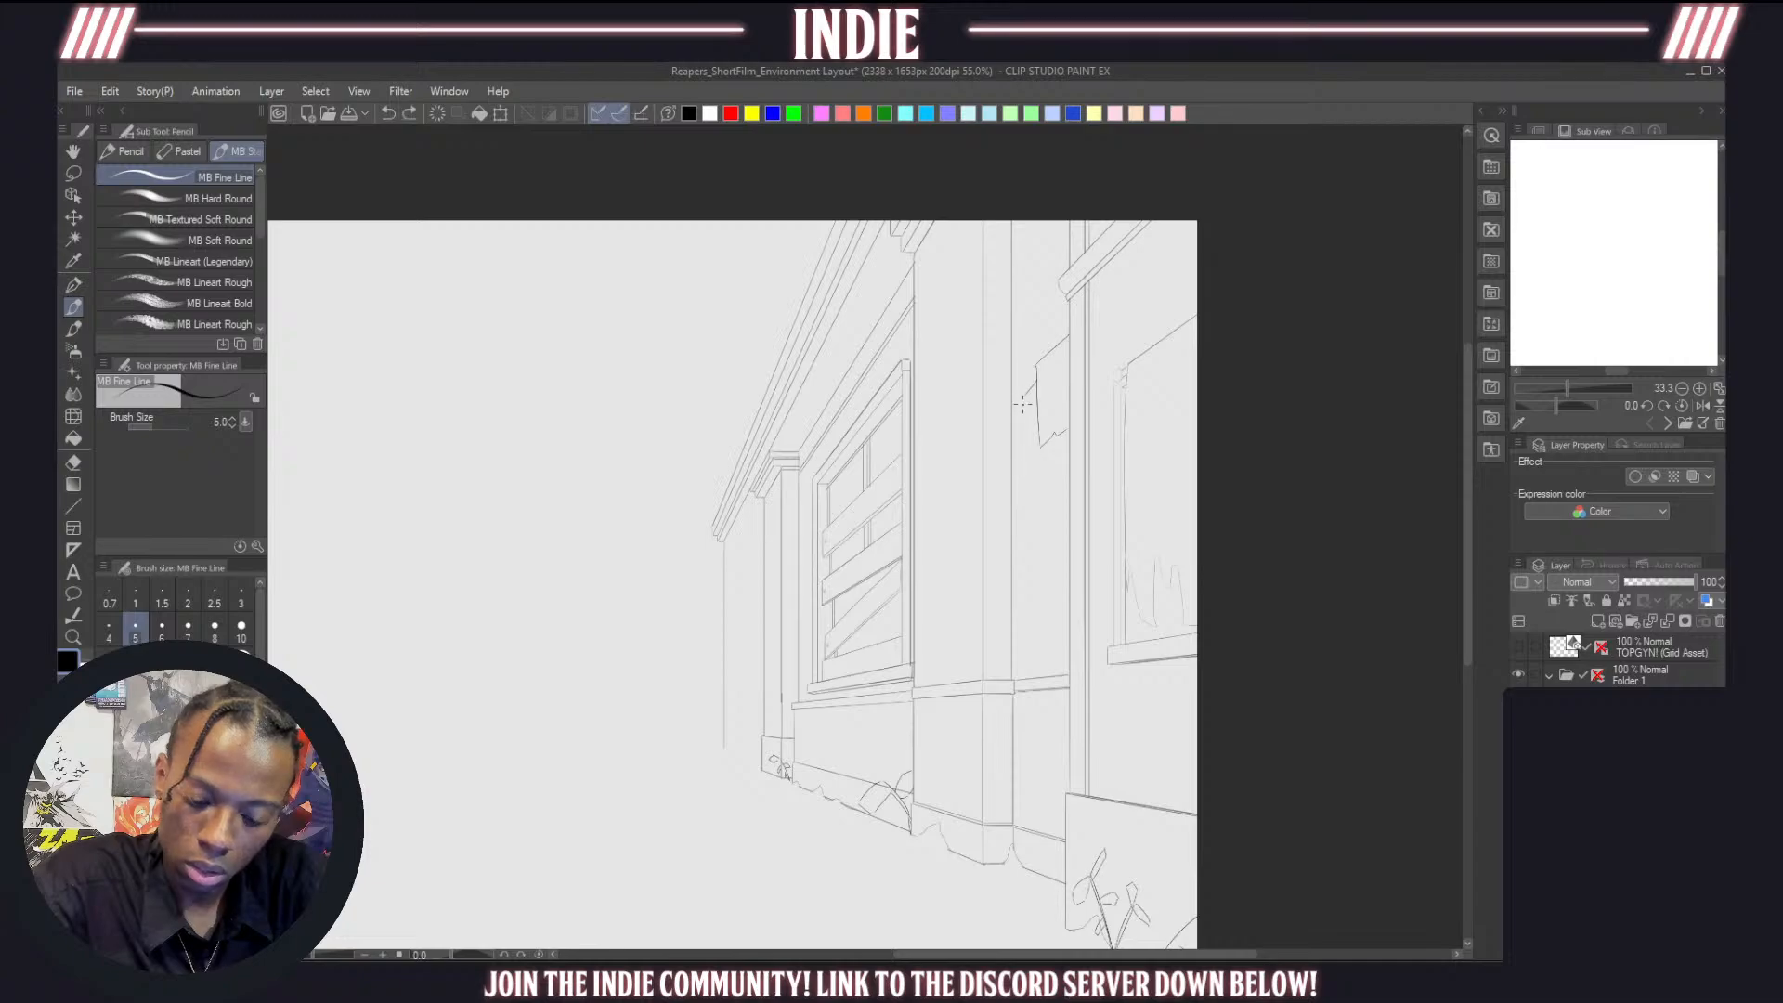
pyautogui.moveTo(1022, 403)
pyautogui.mouseDown()
pyautogui.moveTo(1028, 495)
pyautogui.moveTo(1061, 481)
pyautogui.moveTo(1065, 448)
pyautogui.mouseUp()
pyautogui.hotkey('ctrl', 'z')
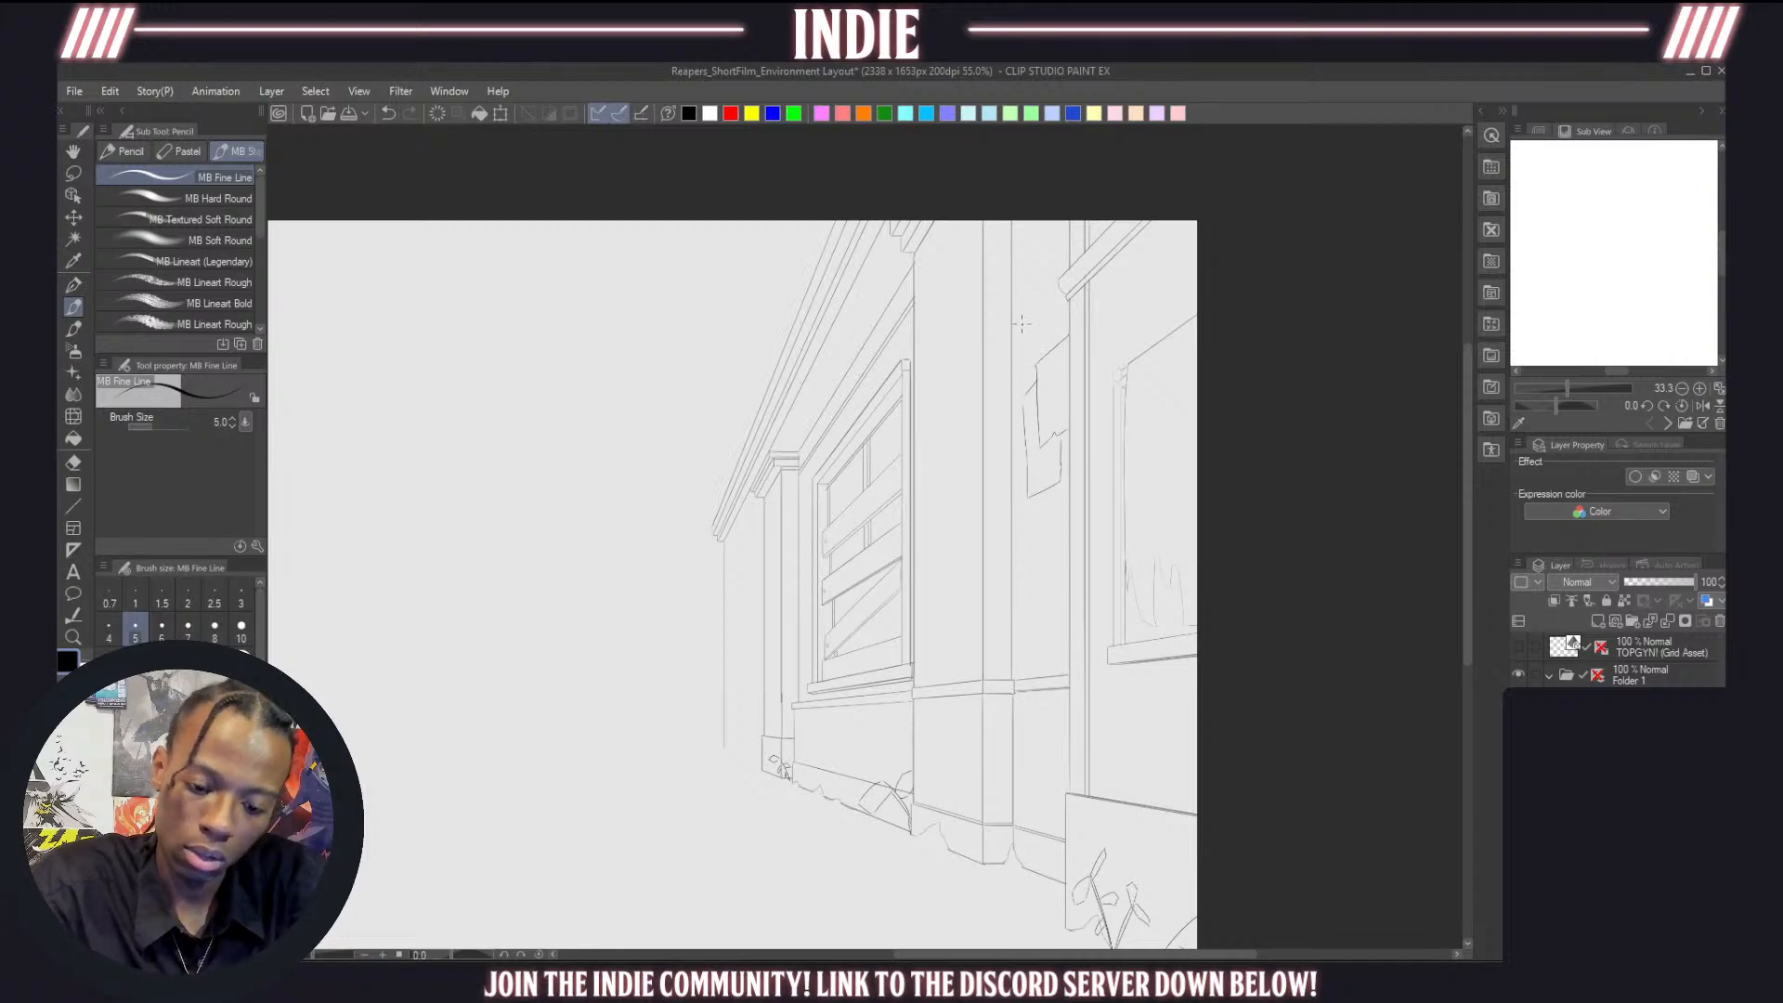
# Draw another poster above the overlapping pair on the narrow wall, redoing its long side until it sits behind them
pyautogui.moveTo(1018, 323)
pyautogui.mouseDown()
pyautogui.moveTo(1050, 292)
pyautogui.moveTo(1051, 343)
pyautogui.moveTo(1021, 320)
pyautogui.moveTo(1028, 387)
pyautogui.mouseUp()
pyautogui.hotkey('ctrl', 'z')
pyautogui.hotkey('ctrl', 'z')
pyautogui.moveTo(1021, 321); pyautogui.dragTo(1028, 394)
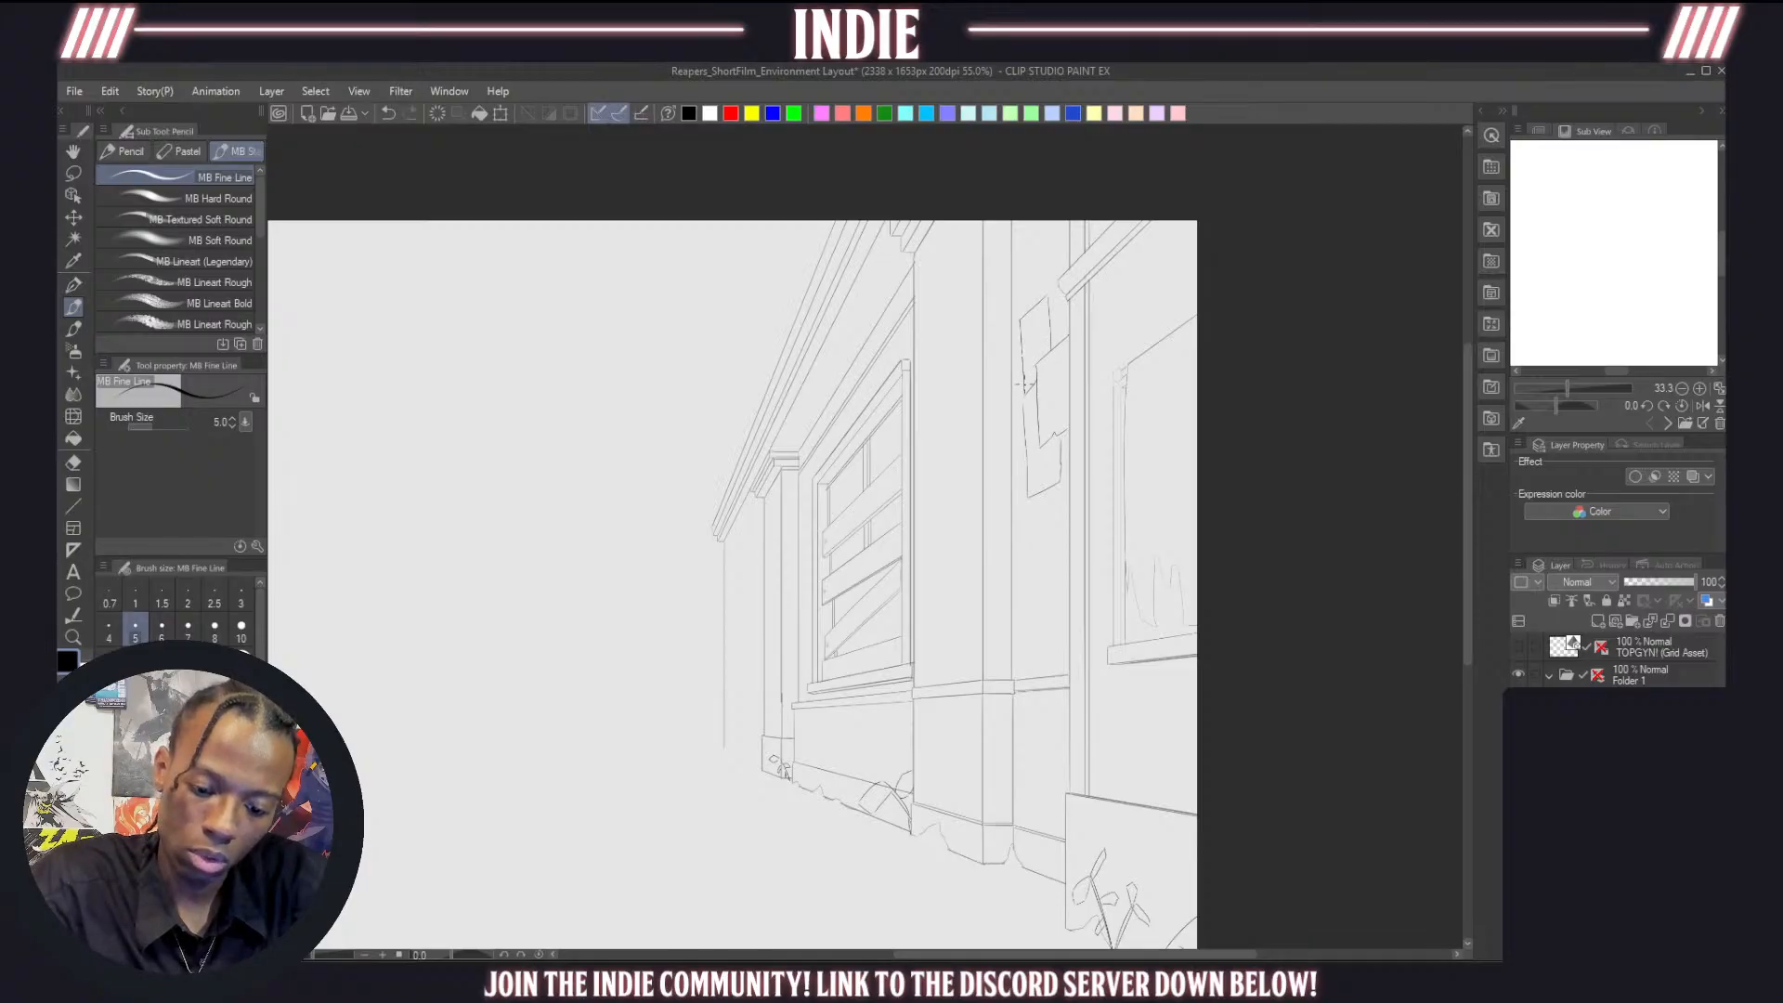
pyautogui.hotkey('ctrl', 'z')
pyautogui.moveTo(1021, 321); pyautogui.dragTo(1028, 381)
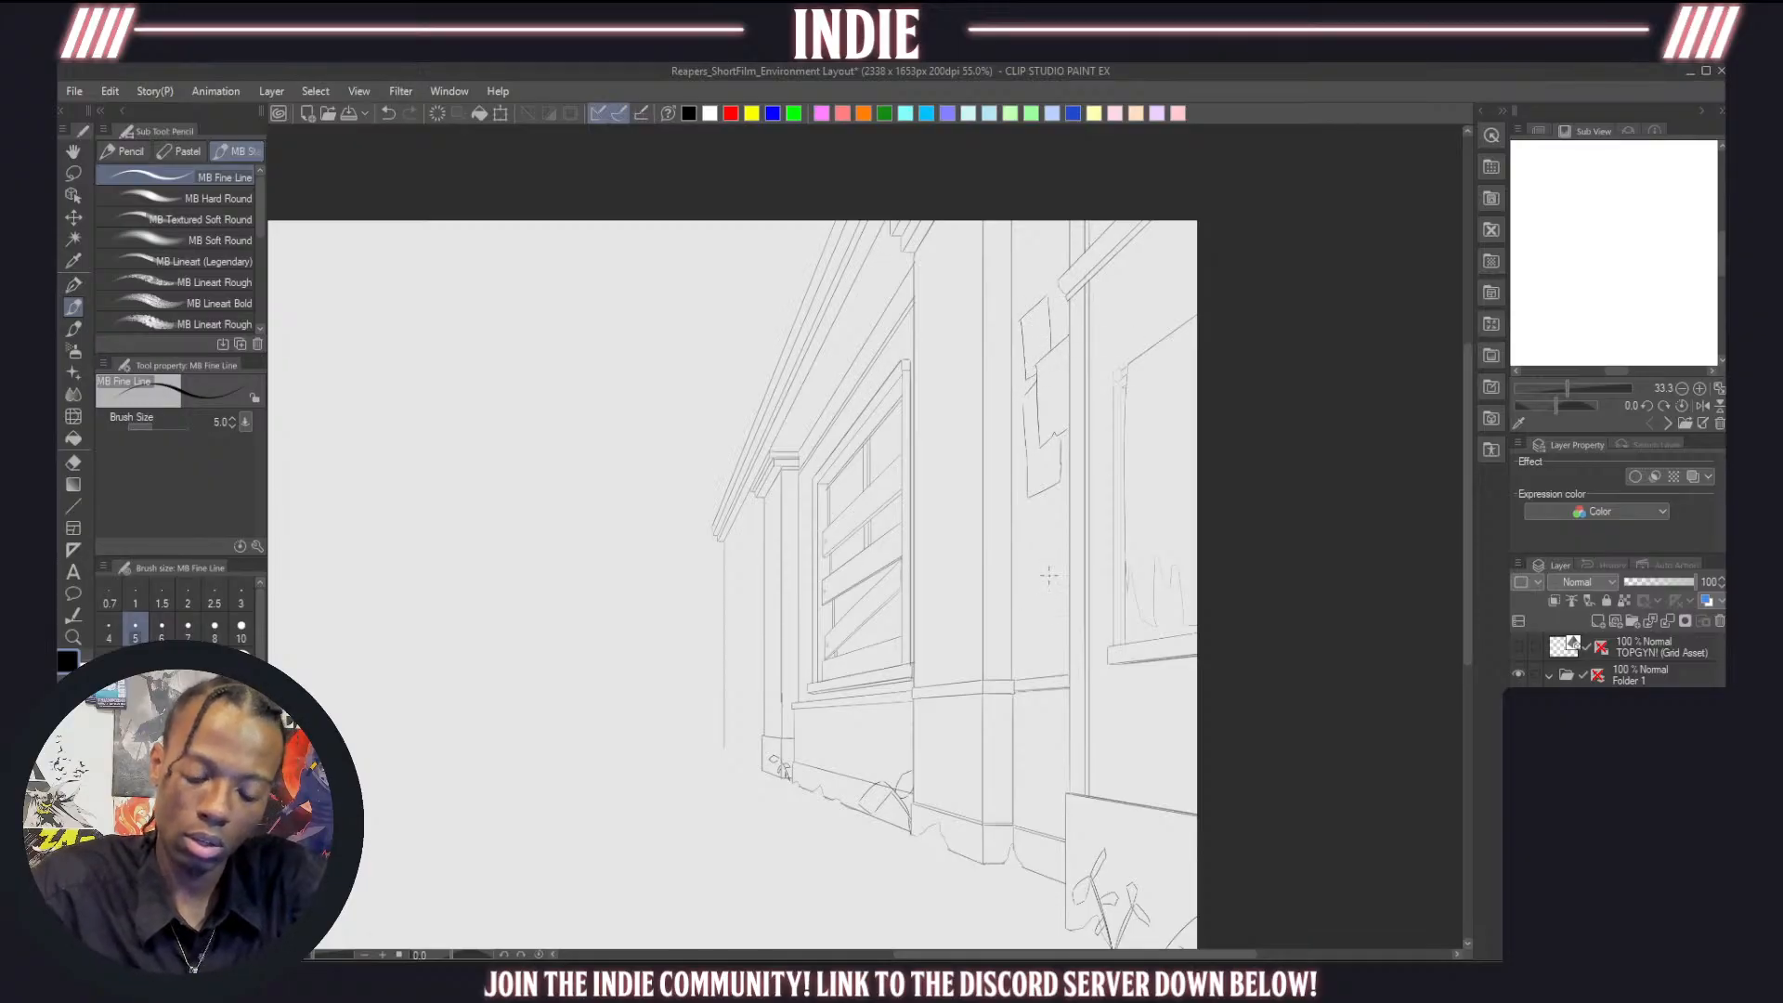
# Draw two overlapping posters low on the narrow wall, just above the horizontal trim
pyautogui.moveTo(1068, 549)
pyautogui.mouseDown()
pyautogui.moveTo(1021, 571)
pyautogui.moveTo(1058, 553)
pyautogui.moveTo(1026, 572)
pyautogui.moveTo(1060, 646)
pyautogui.mouseUp()
pyautogui.hotkey('ctrl', 'z')
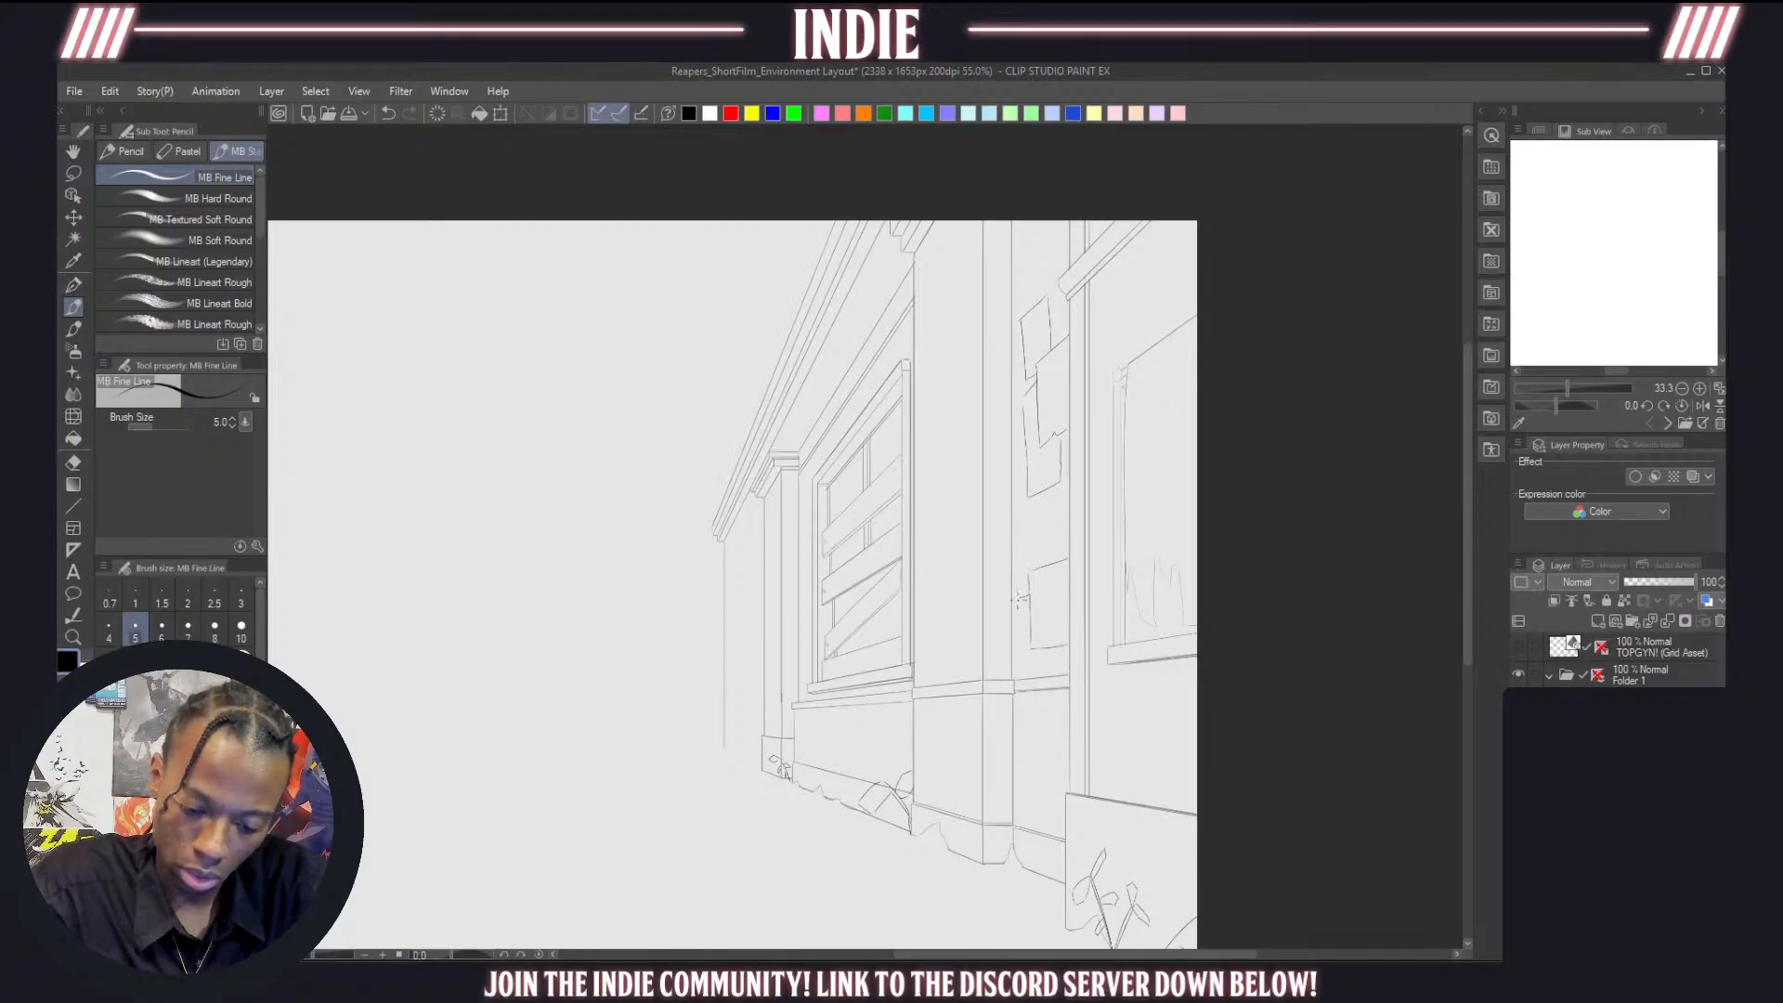
pyautogui.moveTo(1018, 602); pyautogui.dragTo(1020, 669)
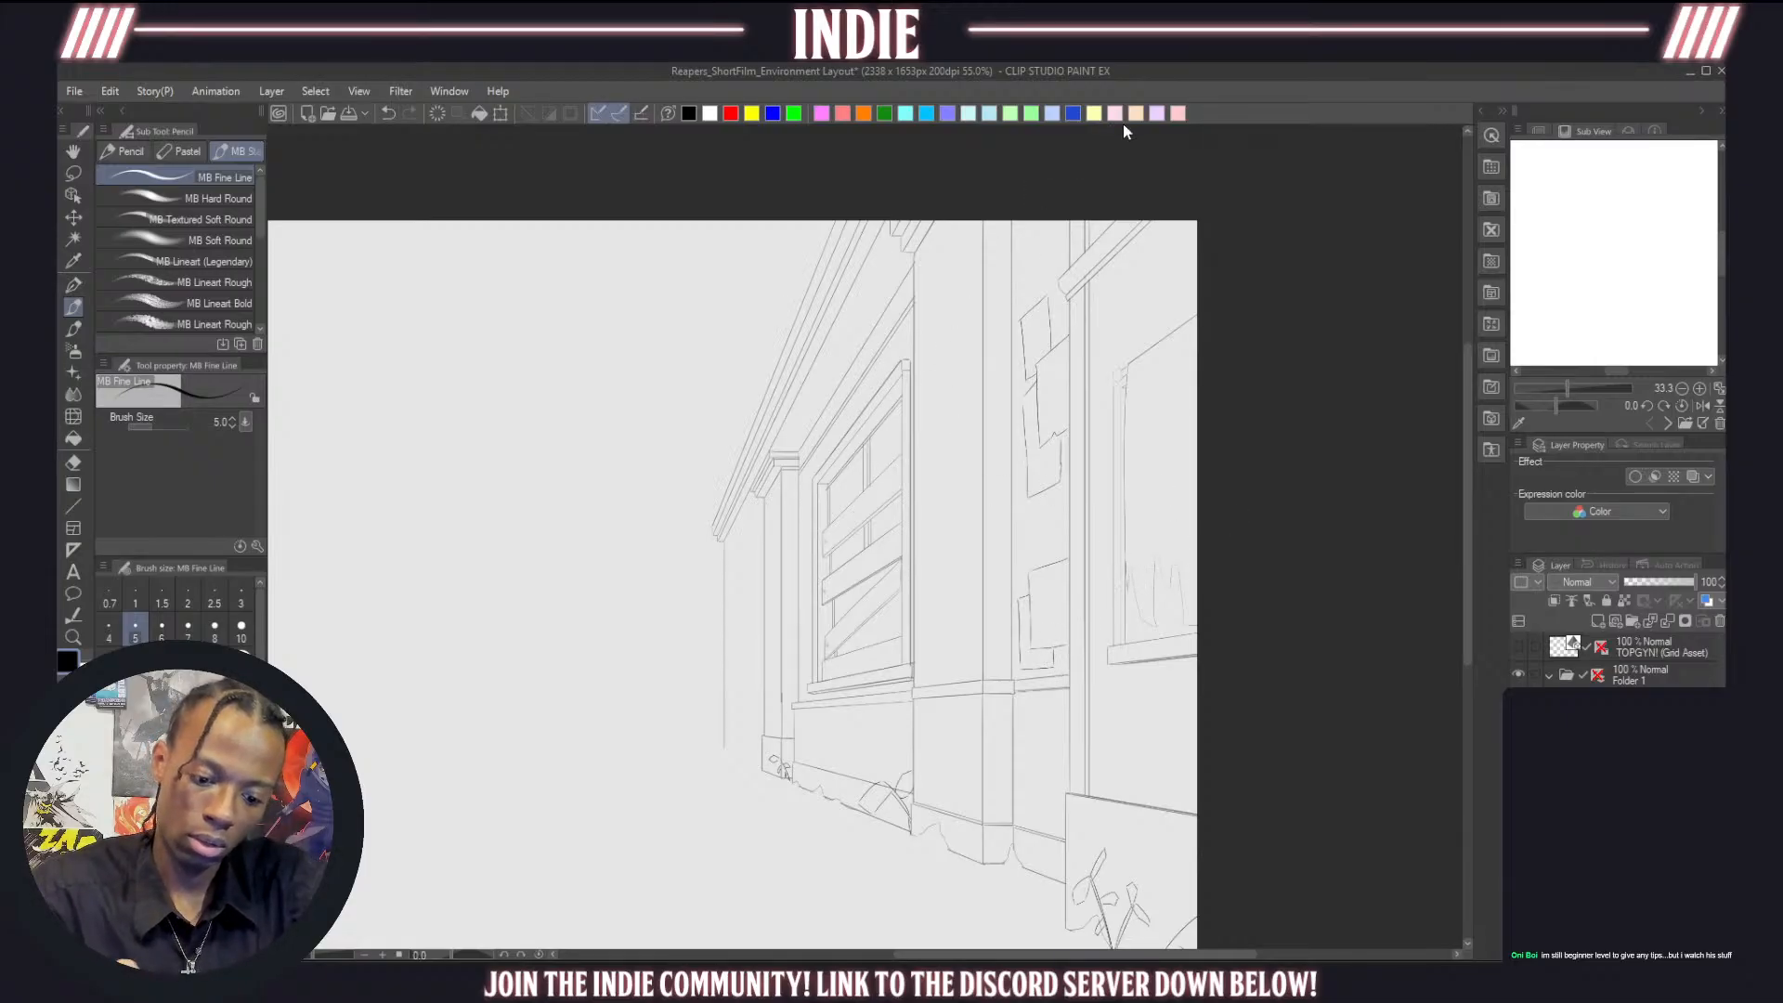
# Draw the vertical edge of a large poster above the foreground window, replacing the first attempt
pyautogui.moveTo(1126, 273); pyautogui.dragTo(1126, 323)
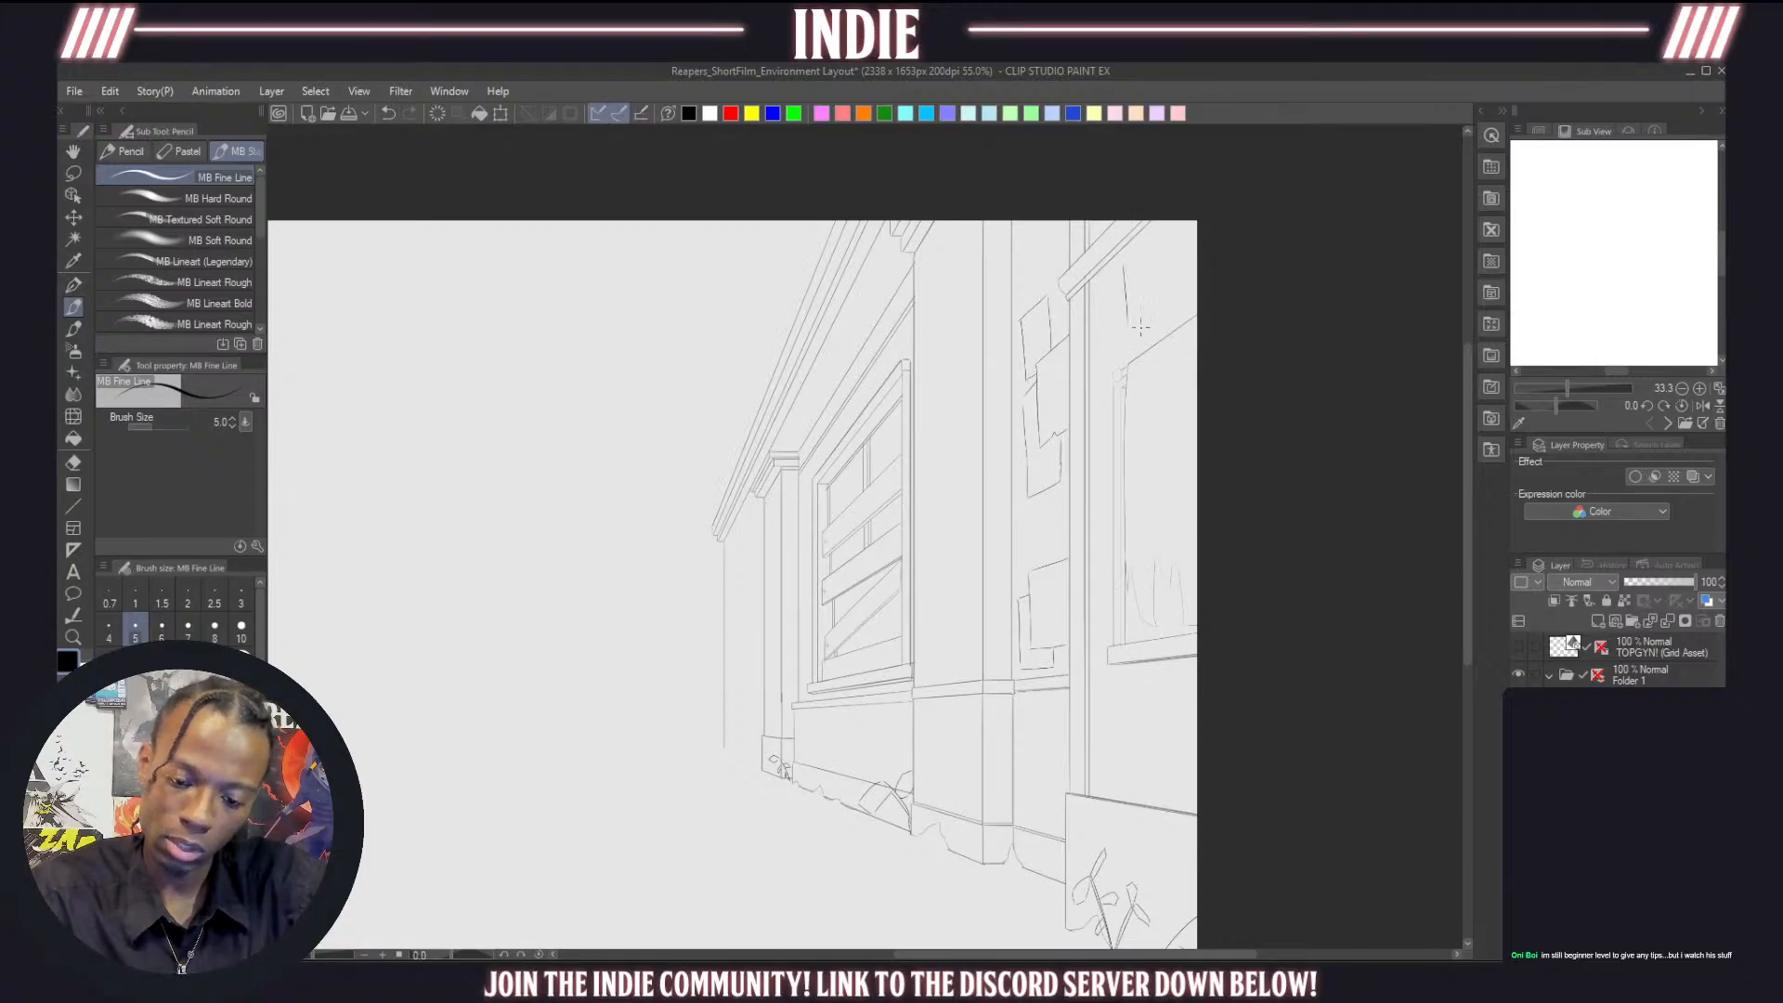
pyautogui.hotkey('ctrl', 'z')
pyautogui.moveTo(1121, 263); pyautogui.dragTo(1124, 330)
# Try several versions of the large poster's slanted top edge running past the canvas border and undo them
pyautogui.moveTo(1123, 262); pyautogui.dragTo(1200, 219)
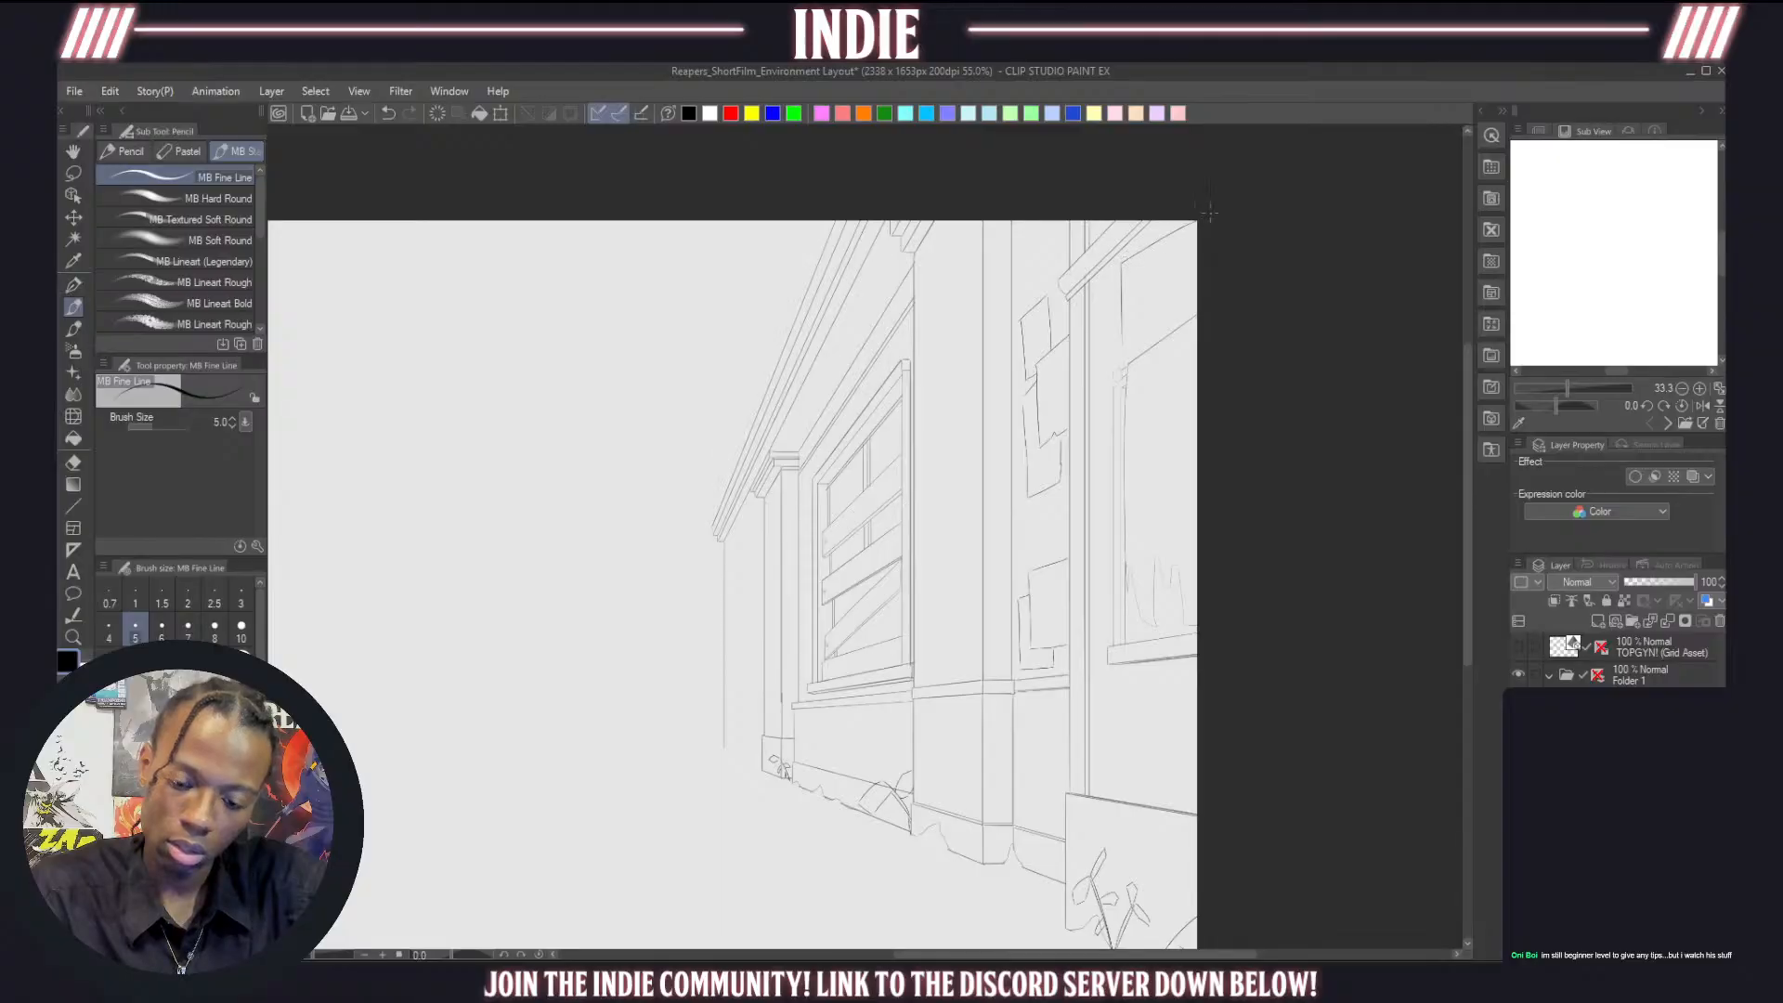
pyautogui.hotkey('ctrl', 'z')
pyautogui.moveTo(1122, 263); pyautogui.dragTo(1250, 163)
pyautogui.hotkey('ctrl', 'z')
pyautogui.moveTo(1124, 257); pyautogui.dragTo(1222, 169)
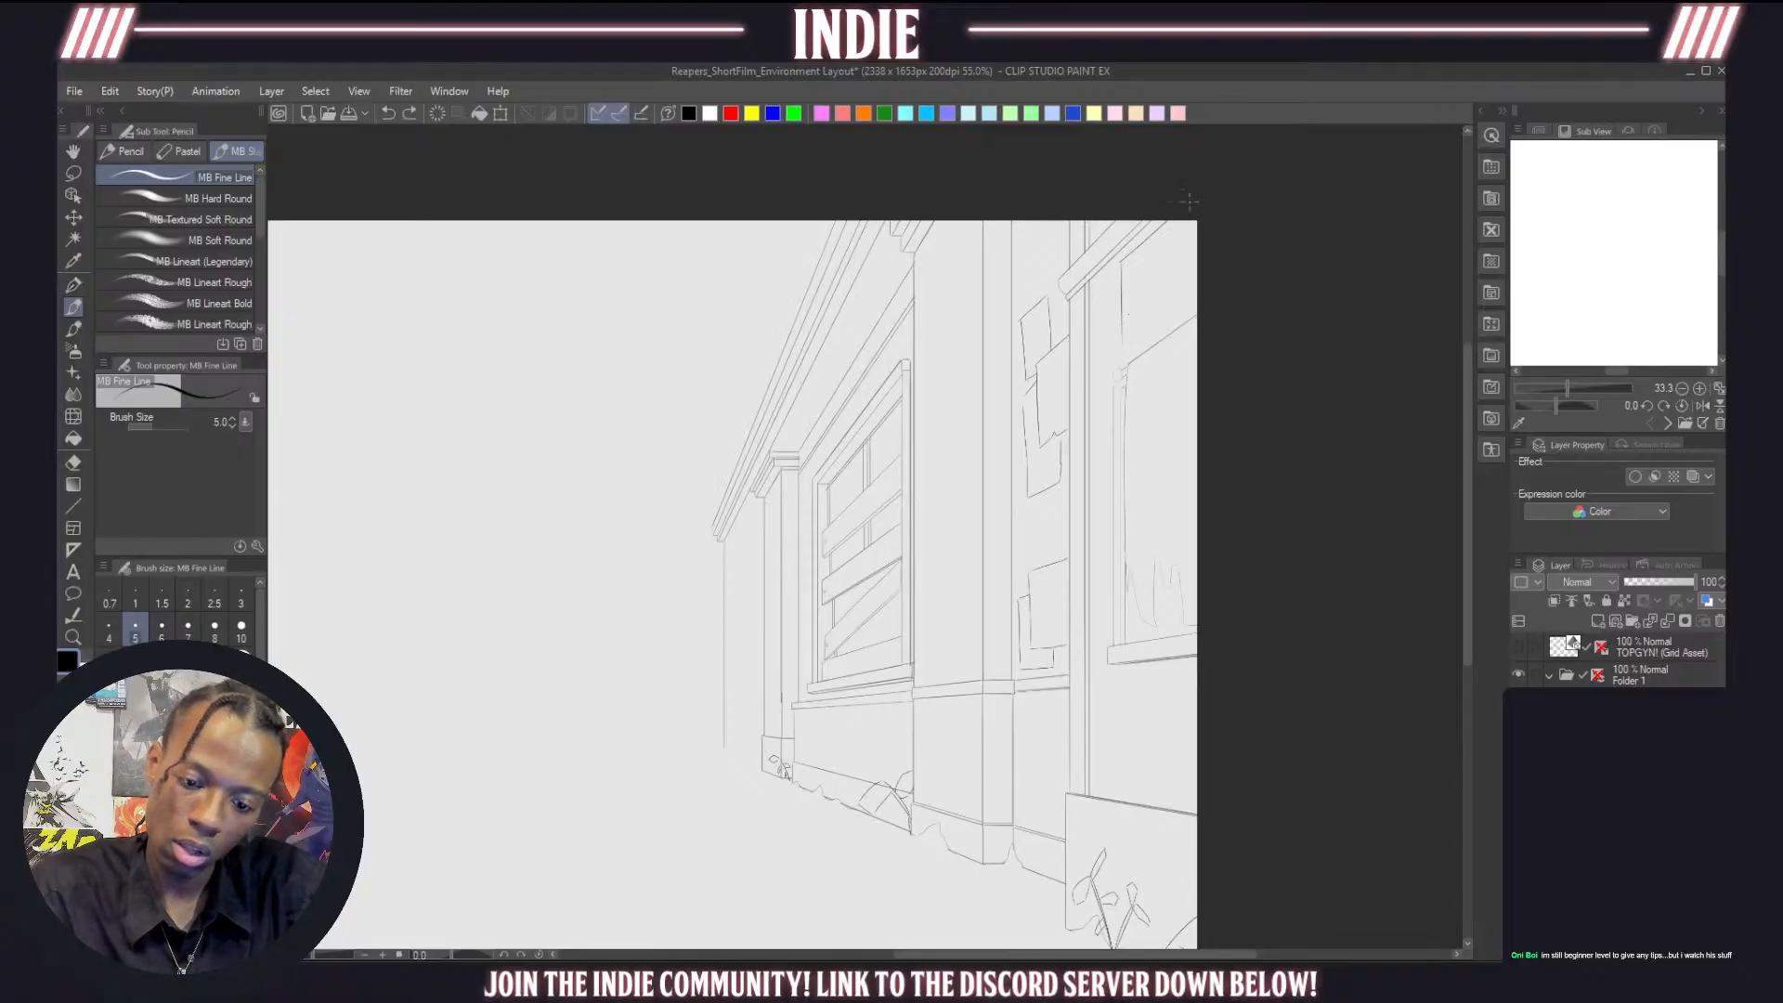
pyautogui.hotkey('ctrl', 'z')
pyautogui.moveTo(1123, 254); pyautogui.dragTo(1233, 160)
pyautogui.hotkey('ctrl', 'z')
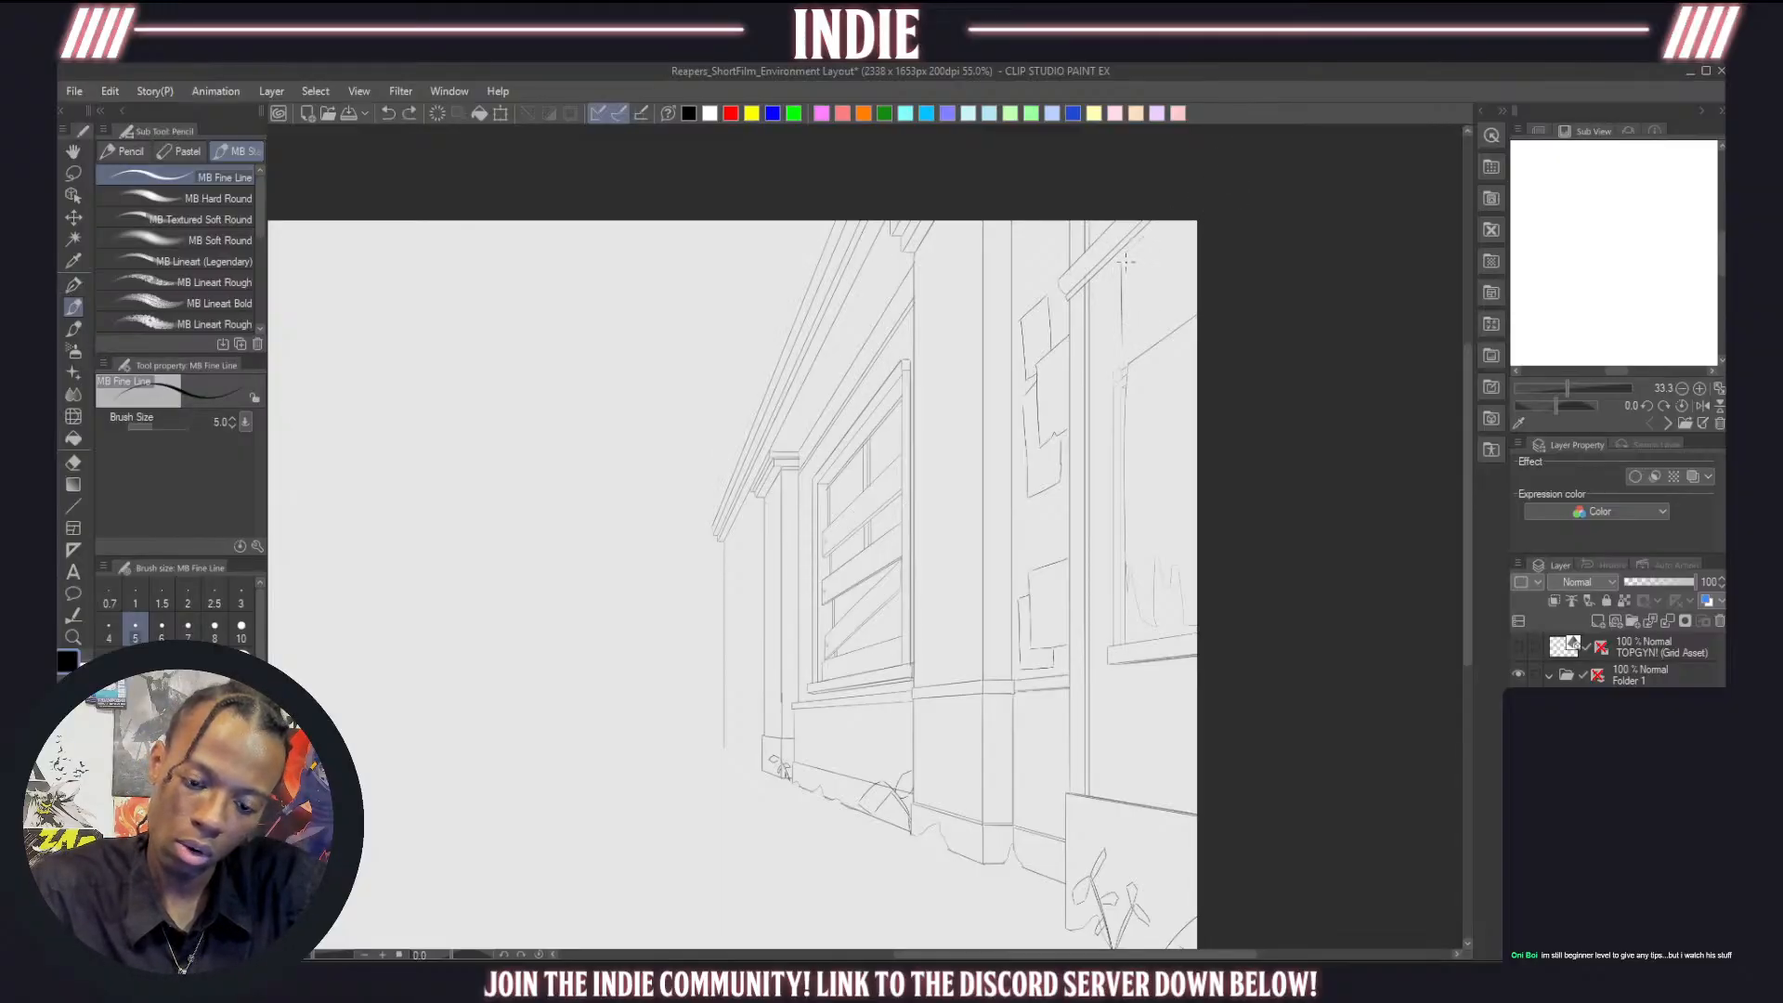
# Draw the large poster's slanted top and bottom edges to the canvas border and add a smaller sheet overlapping its vertical edge
pyautogui.moveTo(1123, 263); pyautogui.dragTo(1240, 168)
pyautogui.moveTo(1122, 344); pyautogui.dragTo(1266, 231)
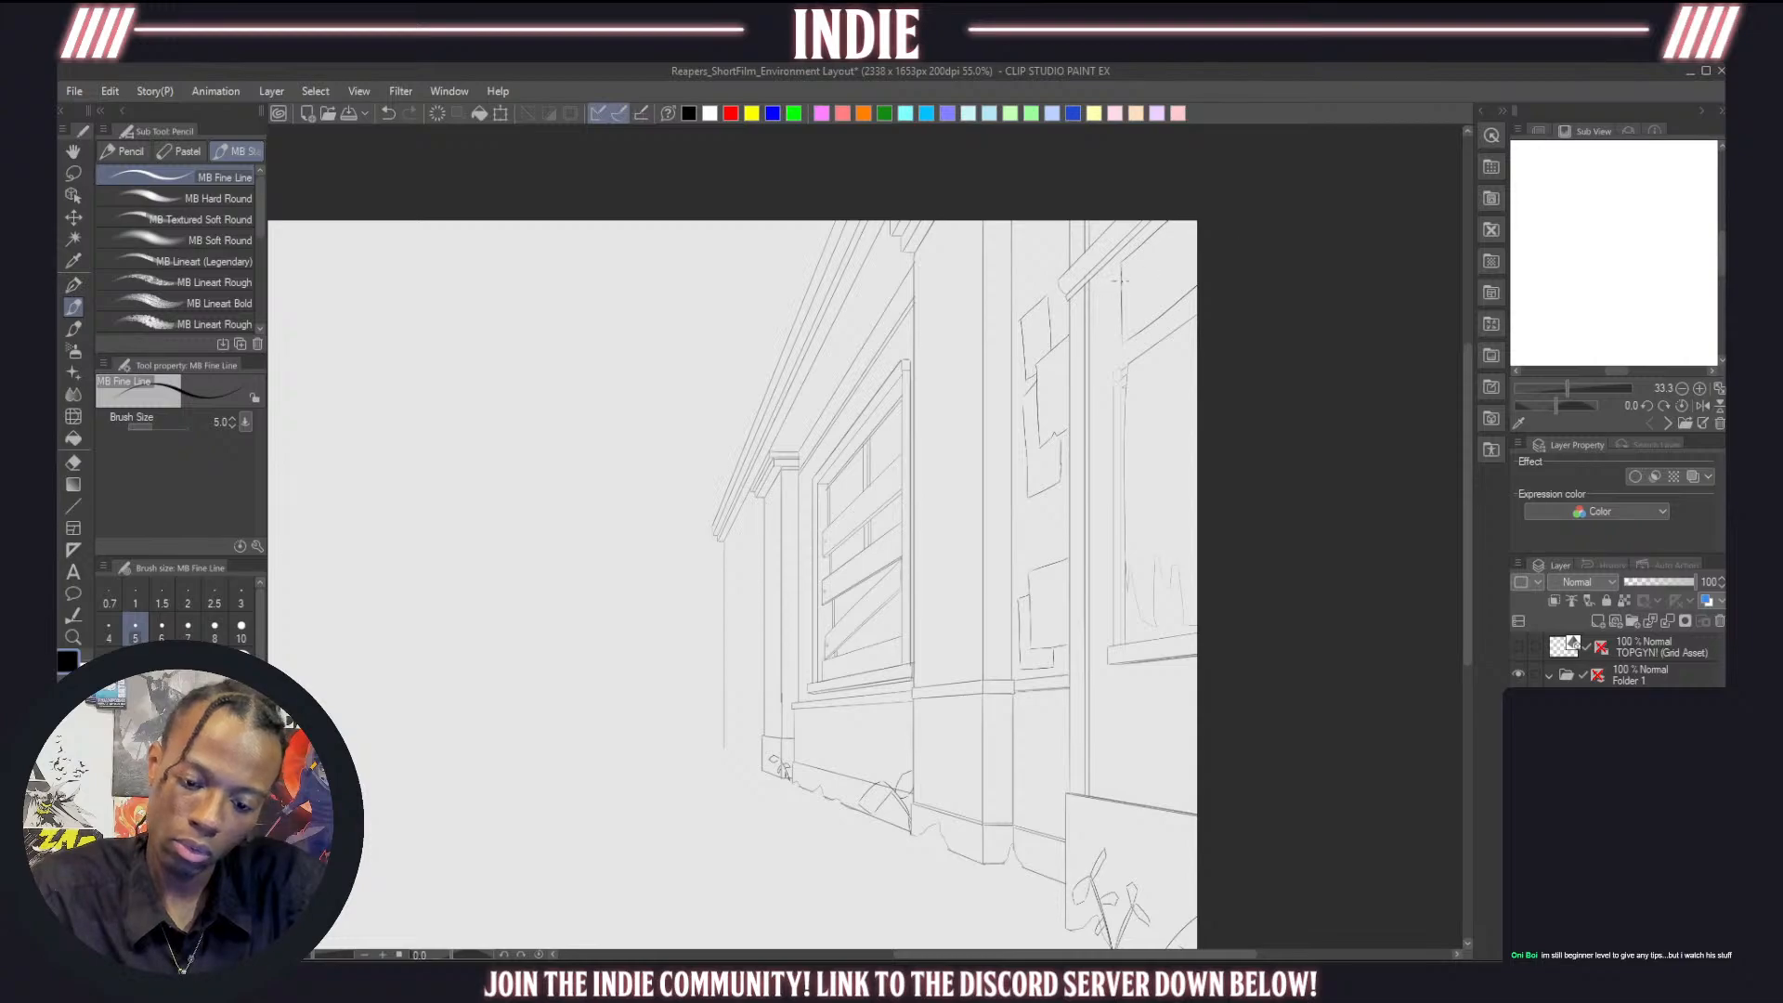
pyautogui.moveTo(1122, 282)
pyautogui.mouseDown()
pyautogui.moveTo(1091, 308)
pyautogui.moveTo(1102, 357)
pyautogui.mouseUp()
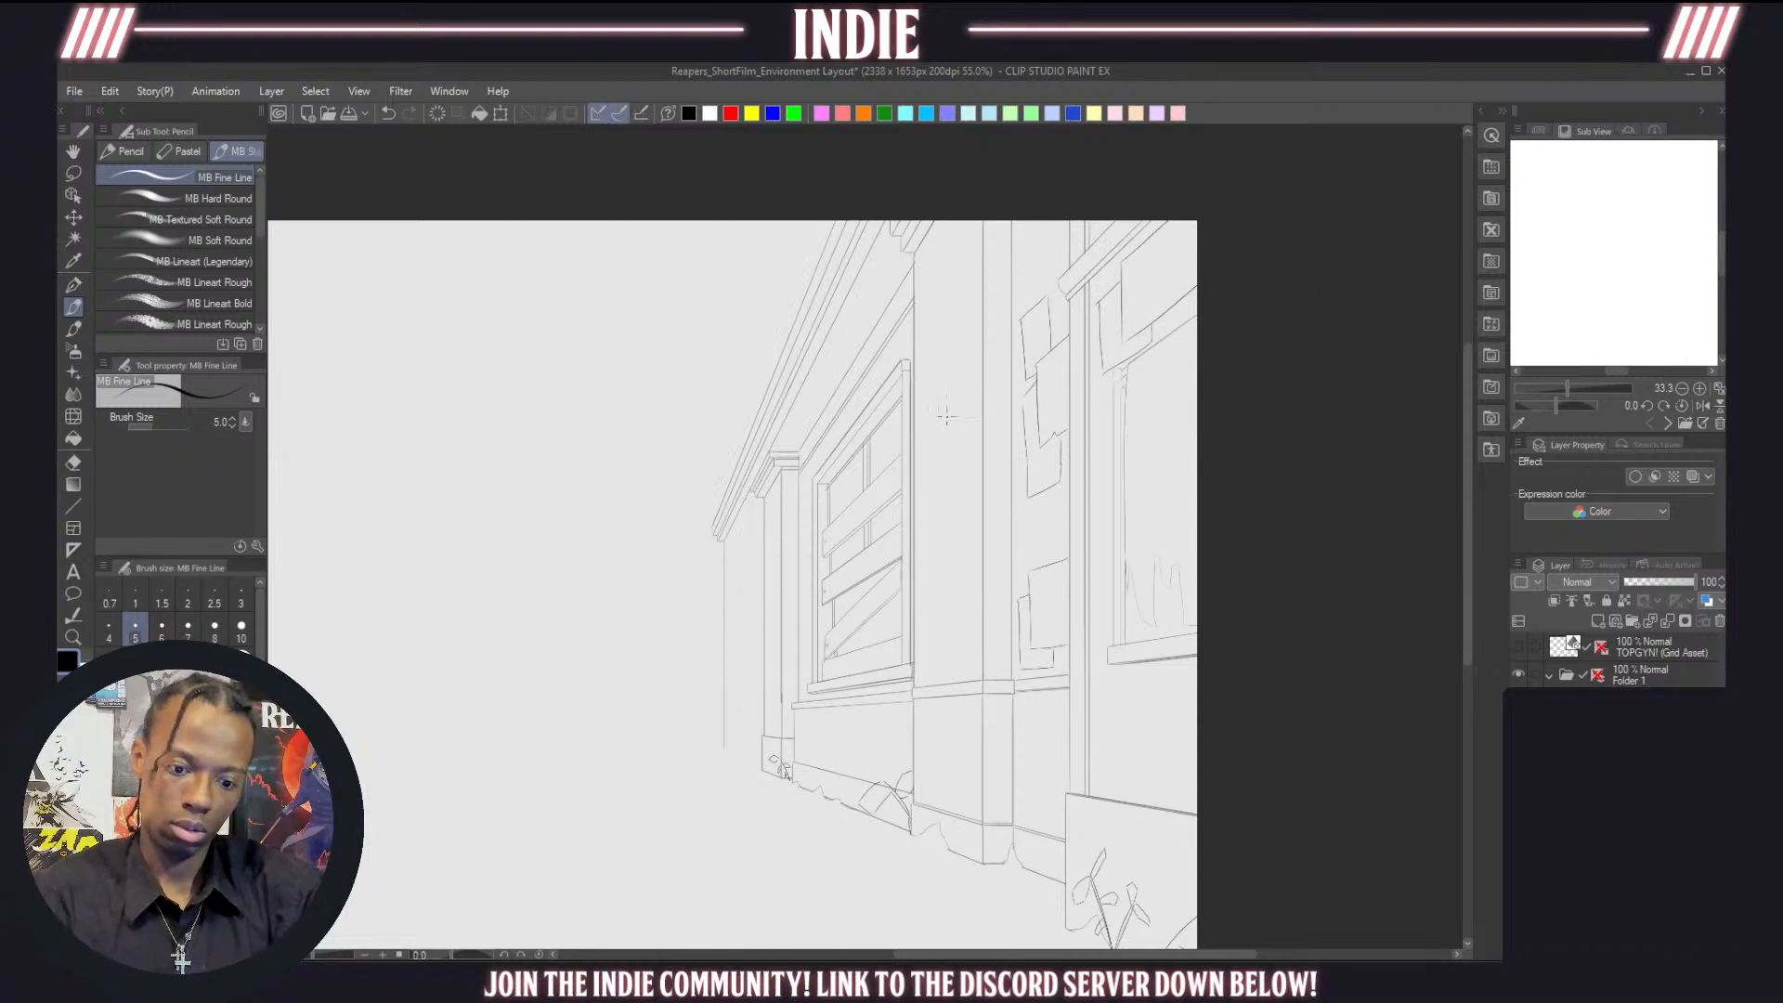
# Draw a tall poster with slanted top and bottom edges on the wide column beside the boarded window, redoing its unsatisfactory strokes
pyautogui.moveTo(931, 371); pyautogui.dragTo(932, 484)
pyautogui.hotkey('ctrl', 'z')
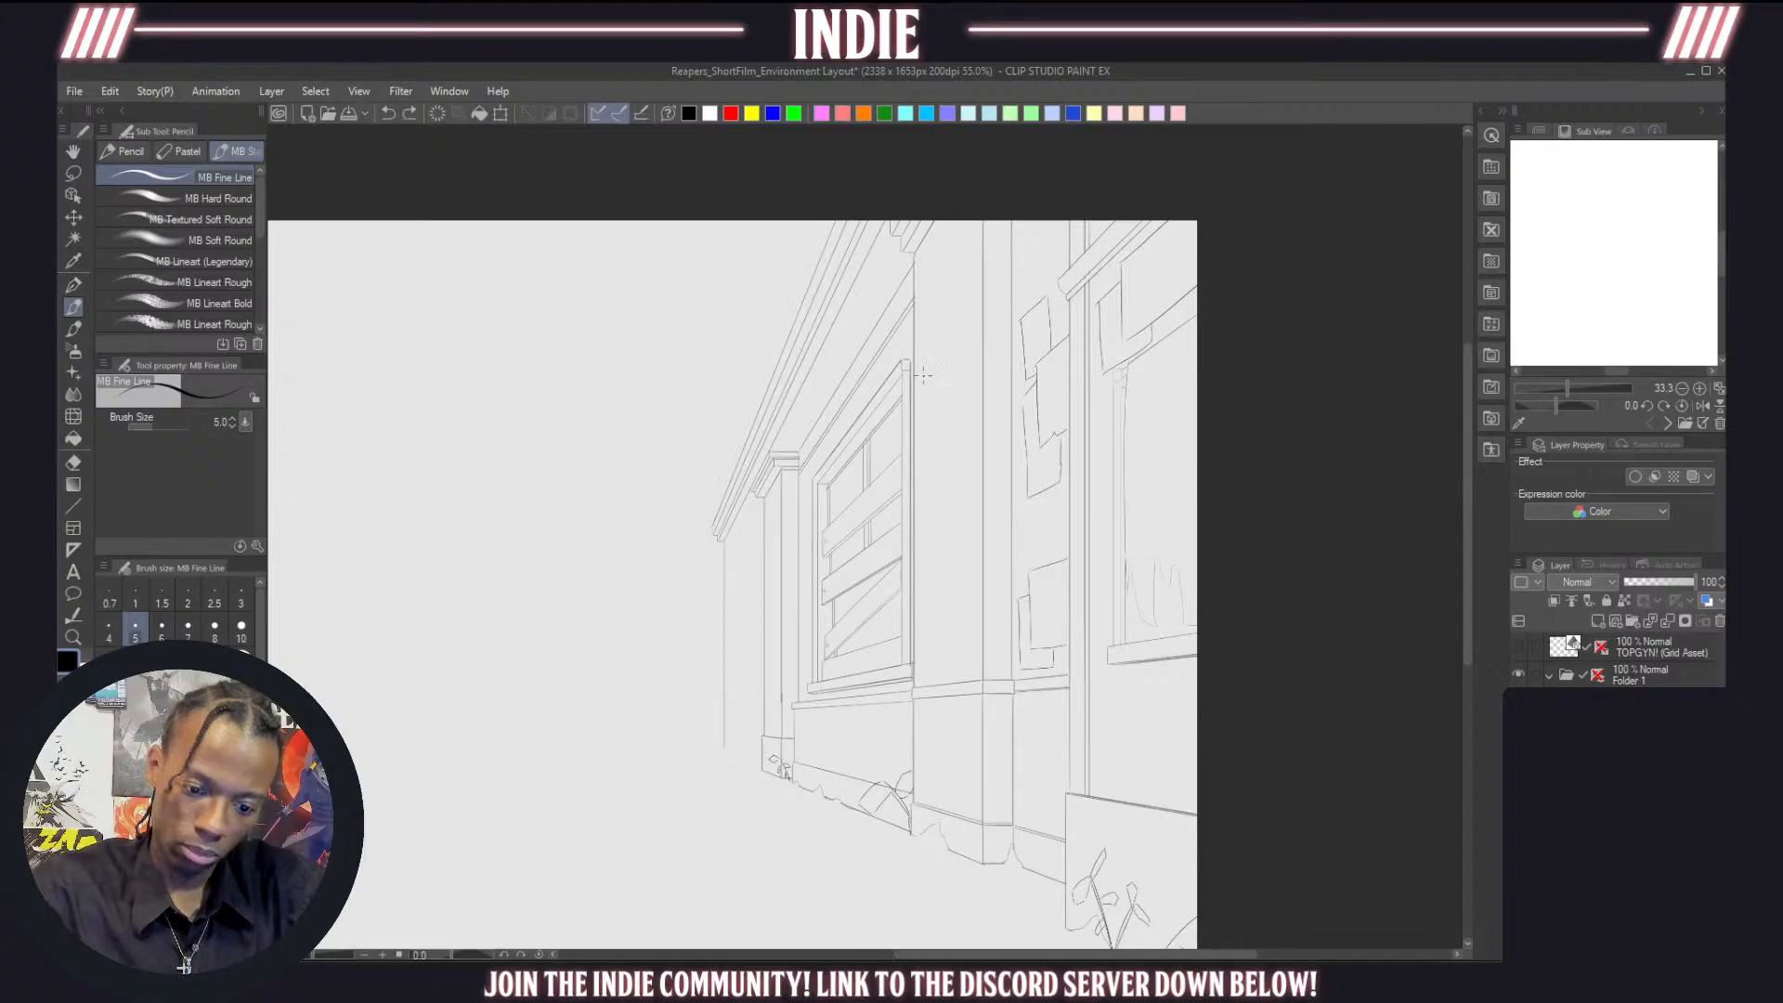
pyautogui.moveTo(924, 375); pyautogui.dragTo(928, 435)
pyautogui.hotkey('ctrl', 'z')
pyautogui.moveTo(926, 367); pyautogui.dragTo(926, 558)
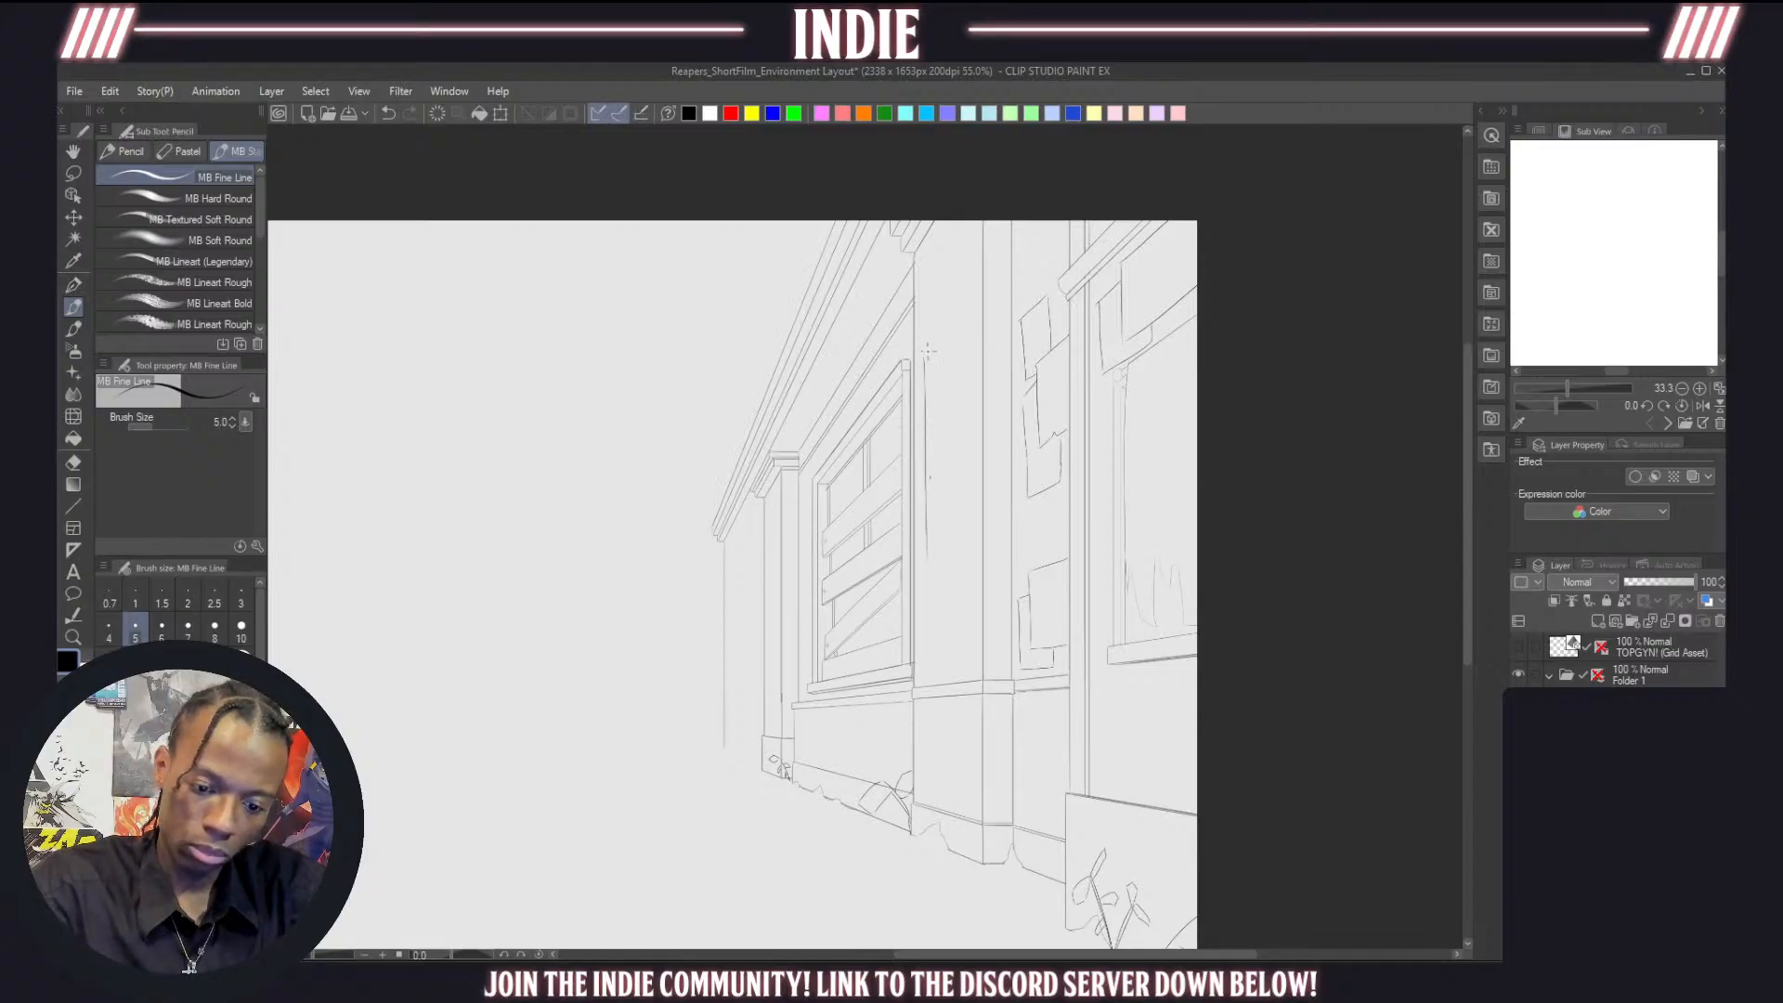
pyautogui.moveTo(927, 359)
pyautogui.mouseDown()
pyautogui.moveTo(980, 307)
pyautogui.moveTo(964, 316)
pyautogui.moveTo(969, 550)
pyautogui.moveTo(932, 566)
pyautogui.moveTo(967, 543)
pyautogui.mouseUp()
pyautogui.hotkey('ctrl', 'z')
pyautogui.hotkey('ctrl', 'z')
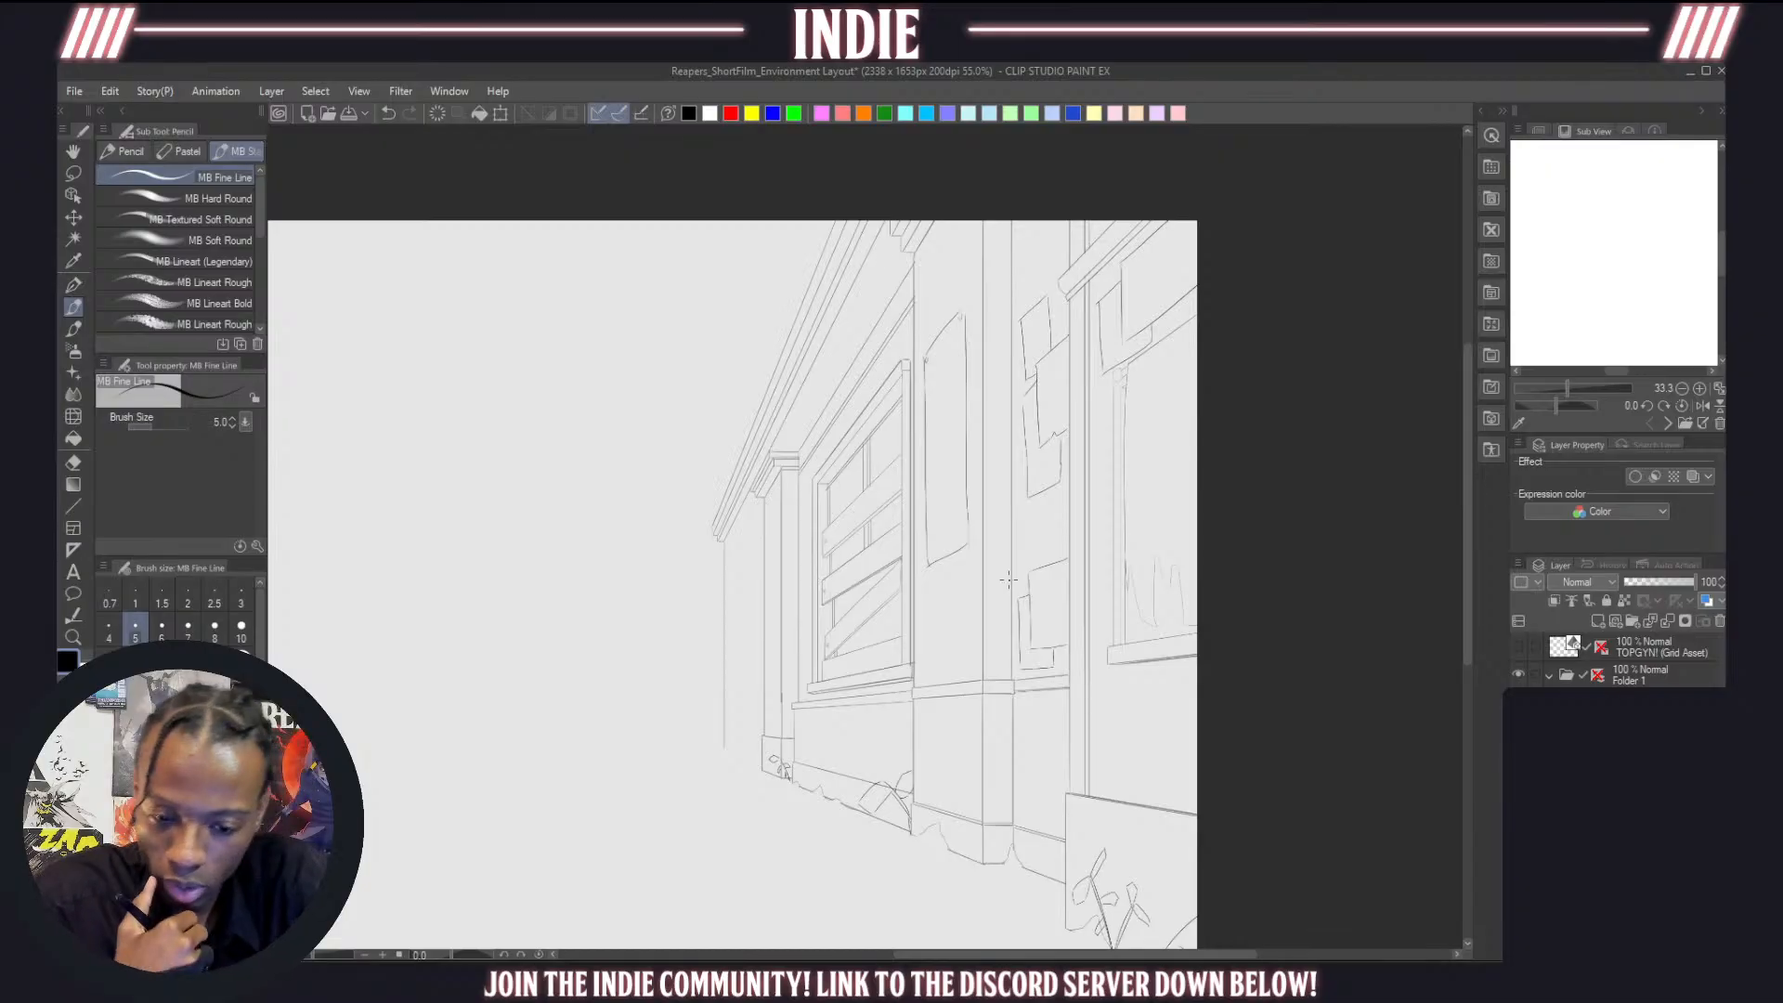
# Try a four-sided poster outline on the low wall section beneath the boarded window, reworking its side and bottom edges
pyautogui.scroll(-5, 1041, 548)
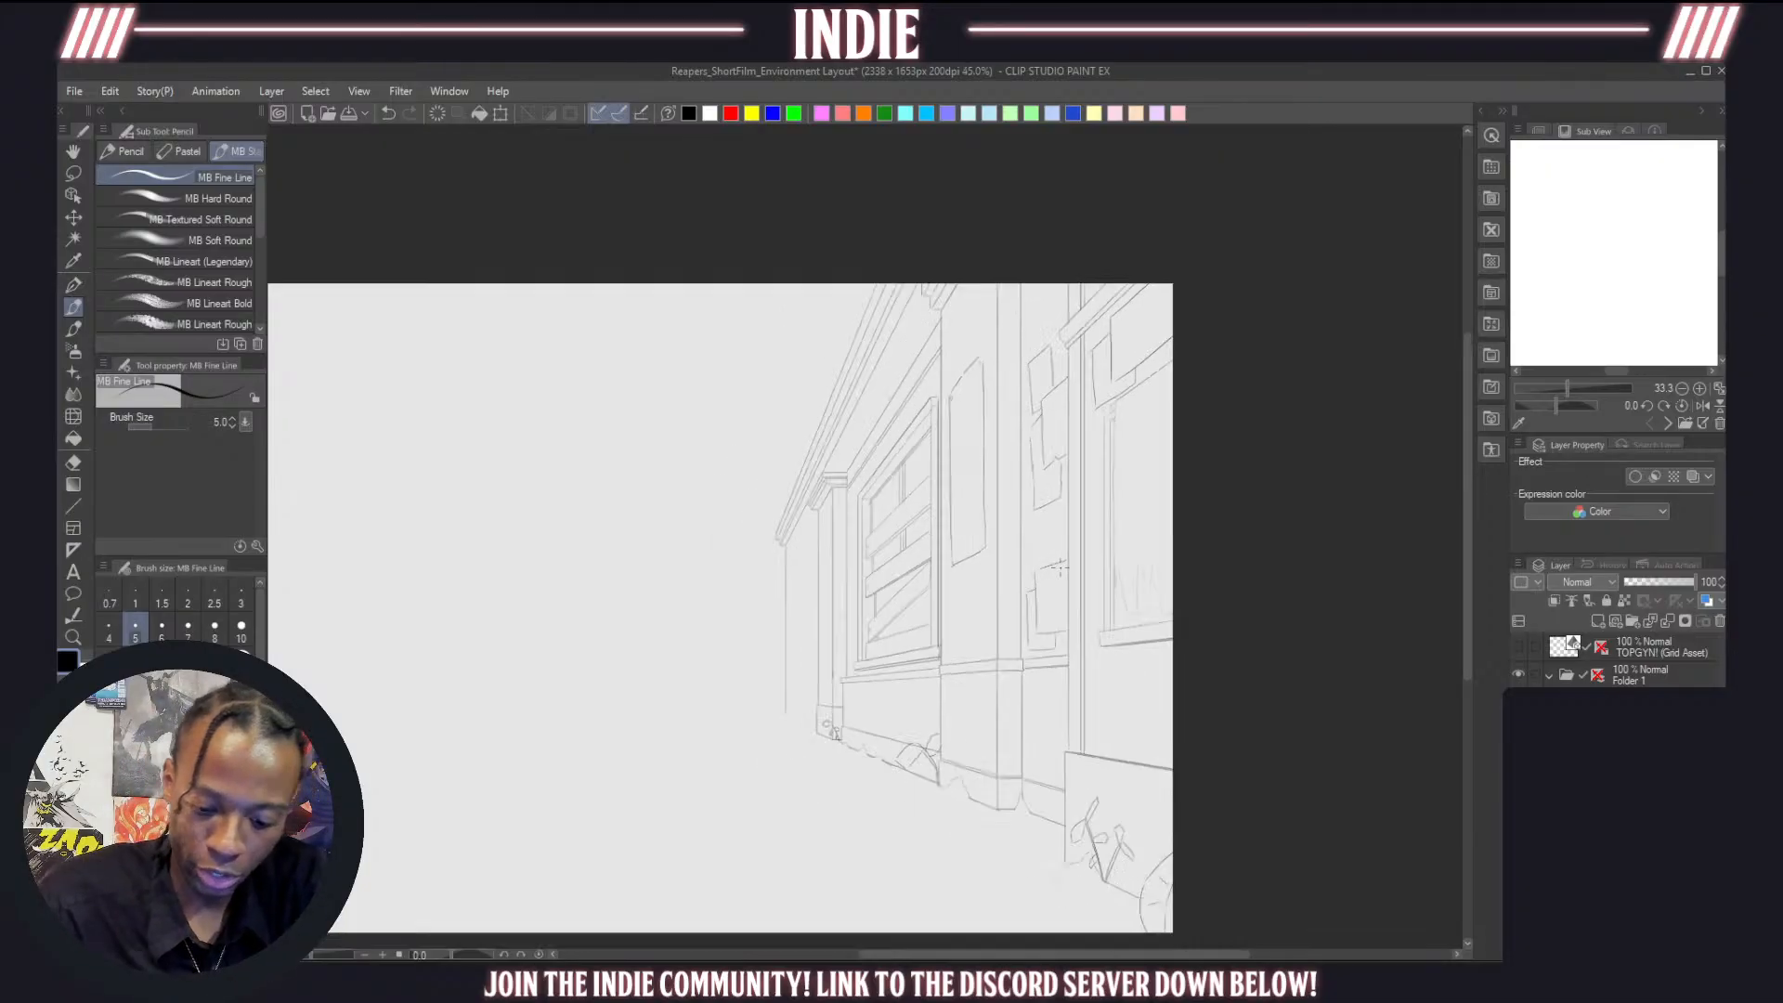
pyautogui.scroll(12, 993, 641)
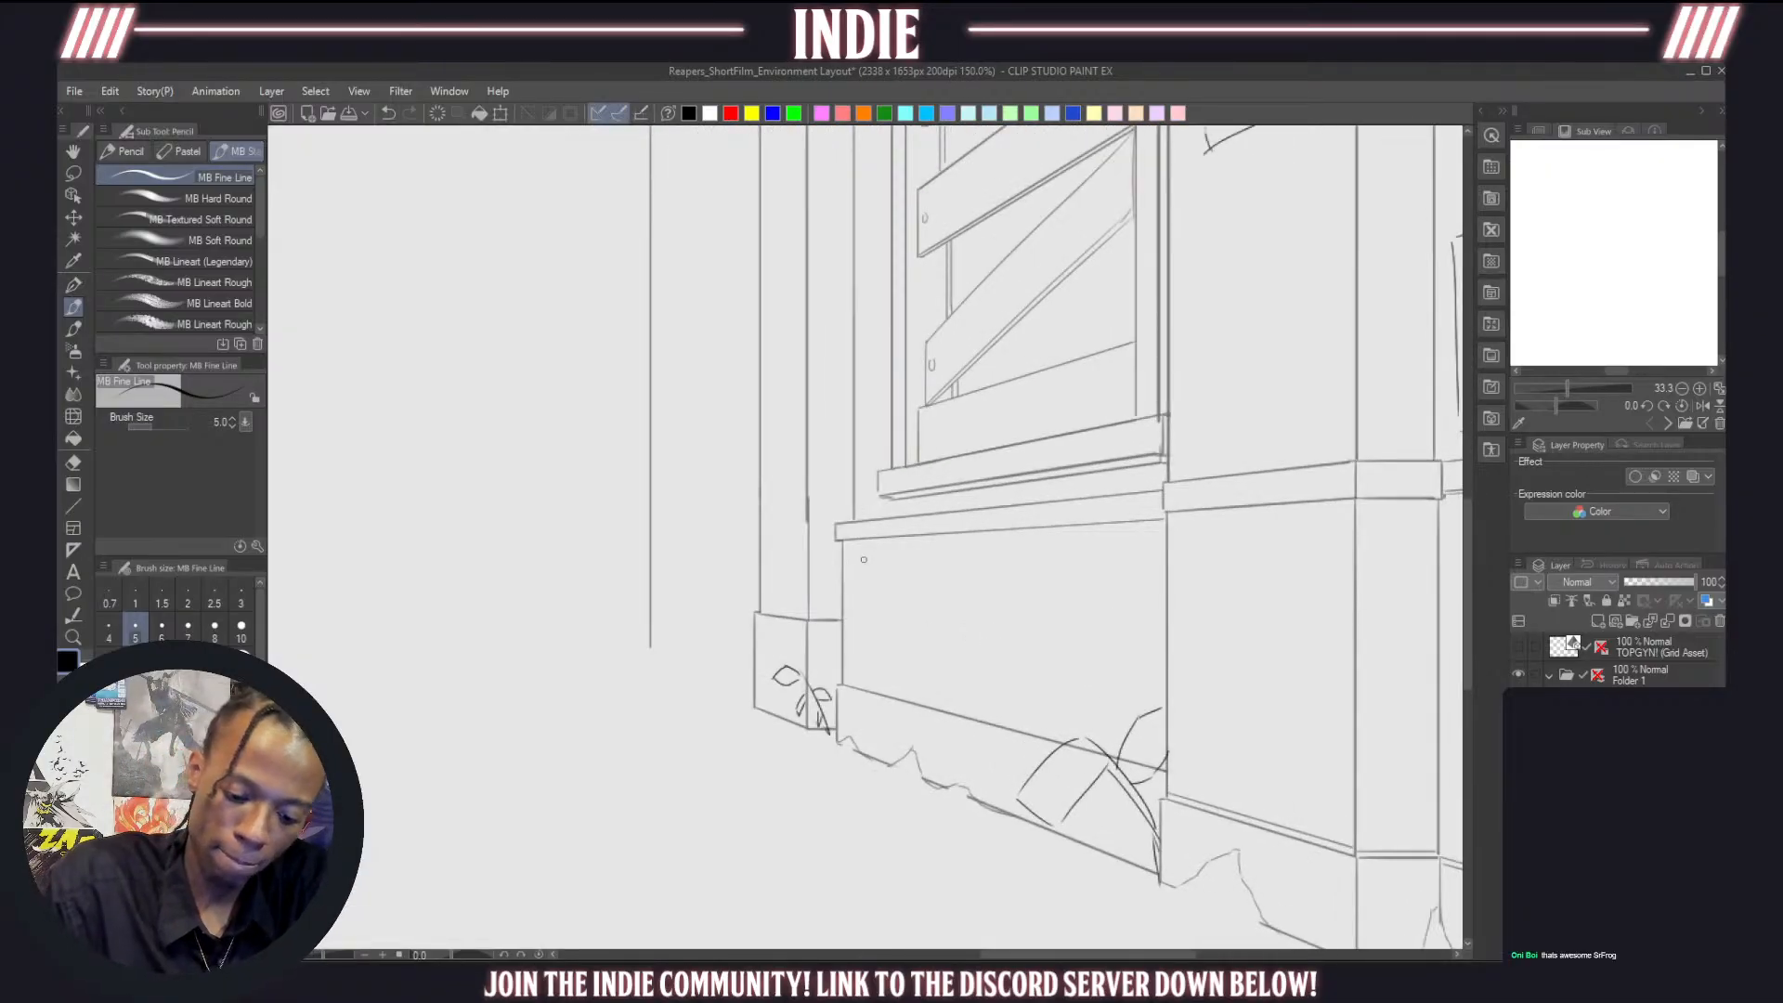
pyautogui.moveTo(850, 564); pyautogui.dragTo(1037, 542)
pyautogui.hotkey('ctrl', 'z')
pyautogui.moveTo(848, 557)
pyautogui.mouseDown()
pyautogui.moveTo(1088, 540)
pyautogui.moveTo(1078, 671)
pyautogui.mouseUp()
pyautogui.moveTo(850, 560); pyautogui.dragTo(859, 661)
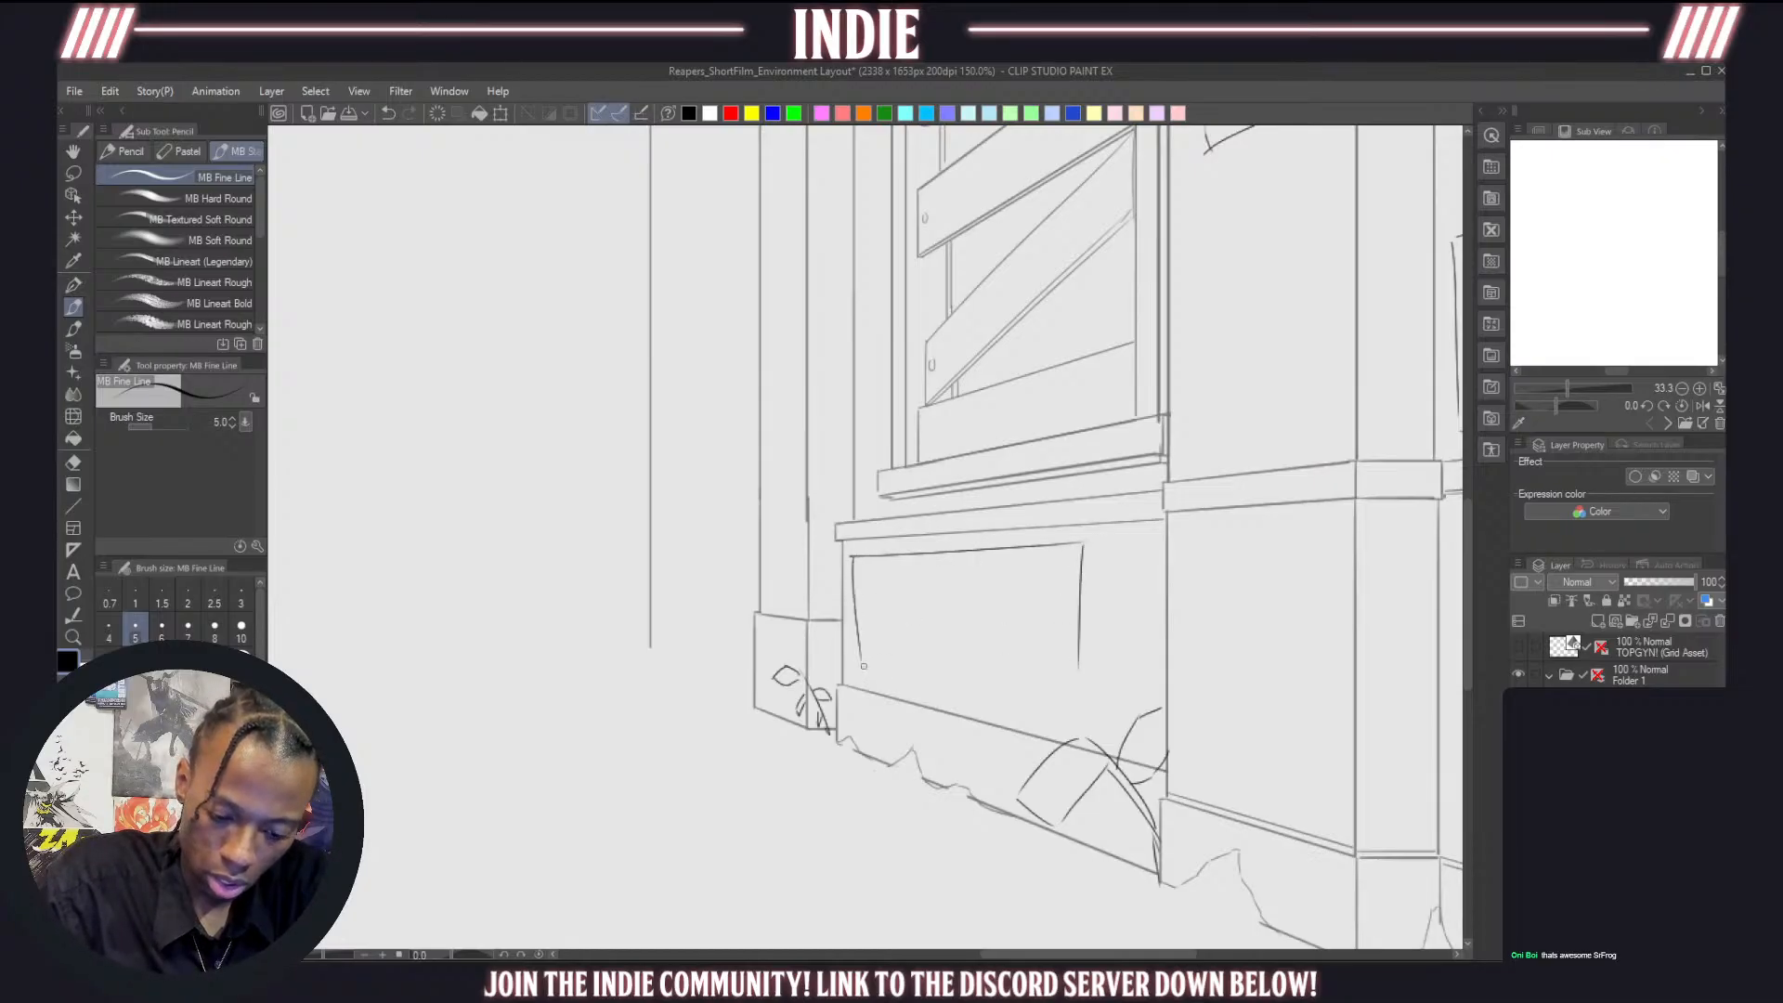
pyautogui.hotkey('ctrl', 'z')
pyautogui.moveTo(850, 557)
pyautogui.mouseDown()
pyautogui.moveTo(855, 659)
pyautogui.moveTo(851, 638)
pyautogui.moveTo(879, 681)
pyautogui.moveTo(862, 671)
pyautogui.moveTo(1090, 682)
pyautogui.mouseUp()
pyautogui.hotkey('ctrl', 'z')
pyautogui.moveTo(856, 666); pyautogui.dragTo(1087, 691)
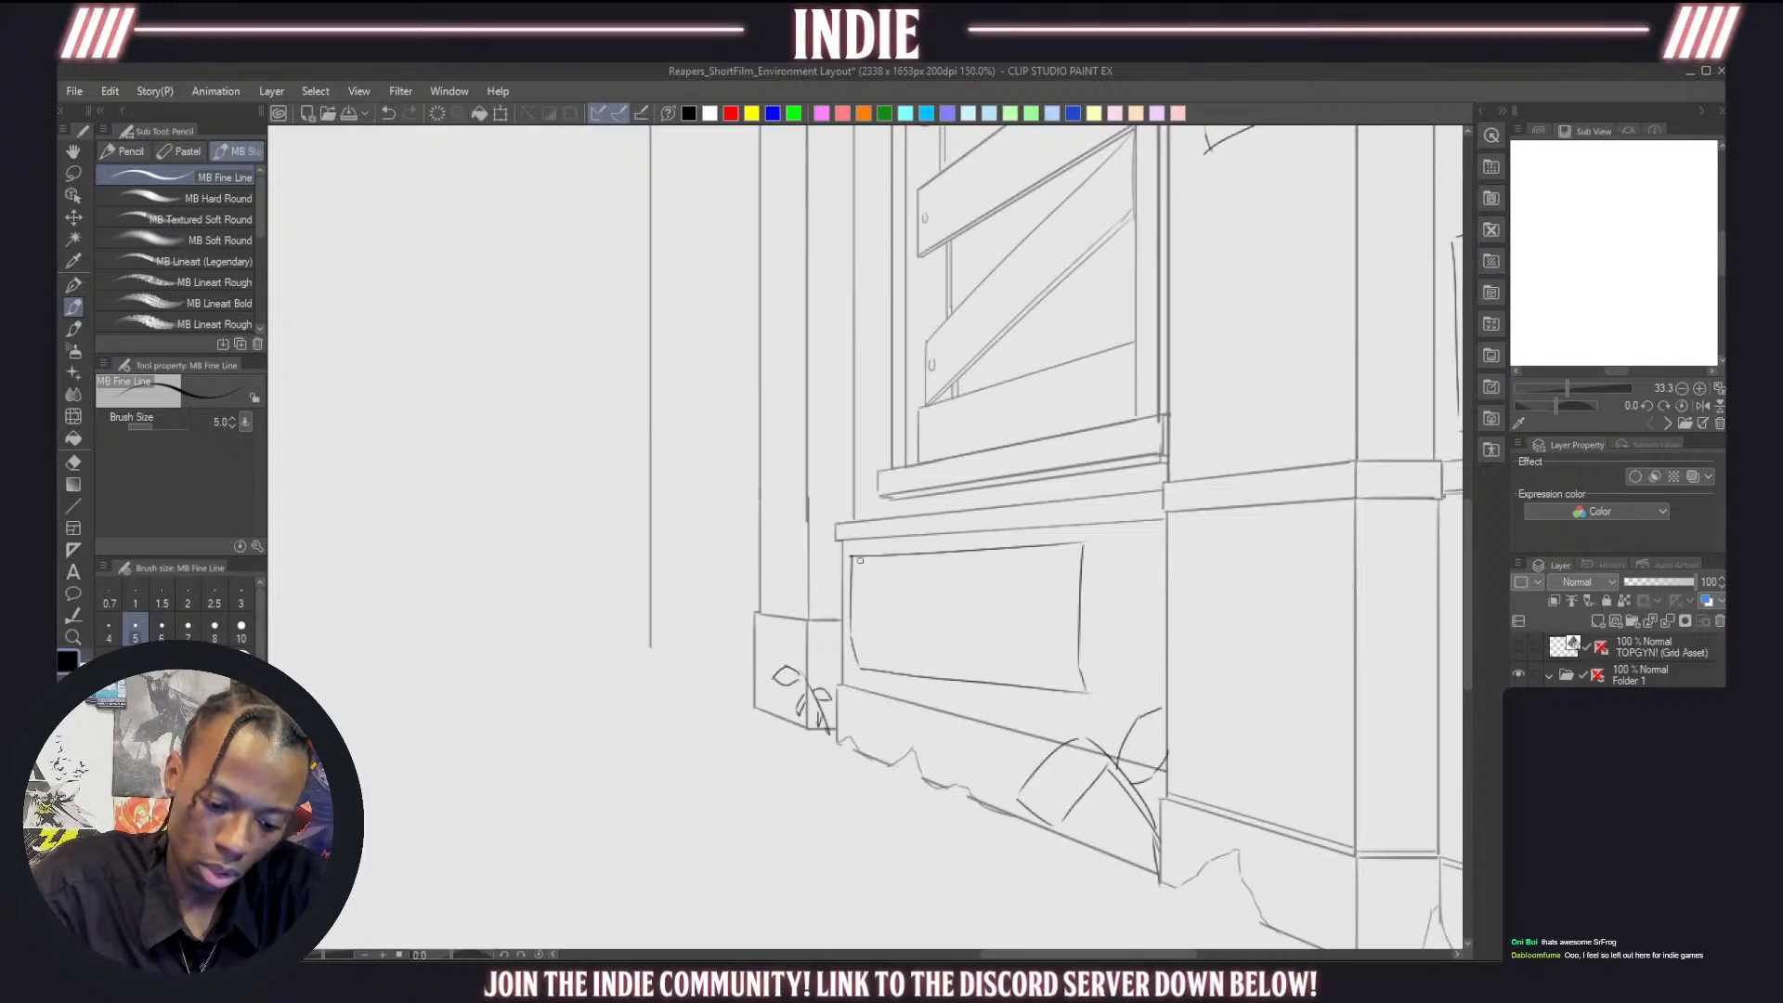
pyautogui.hotkey('ctrl', 'z')
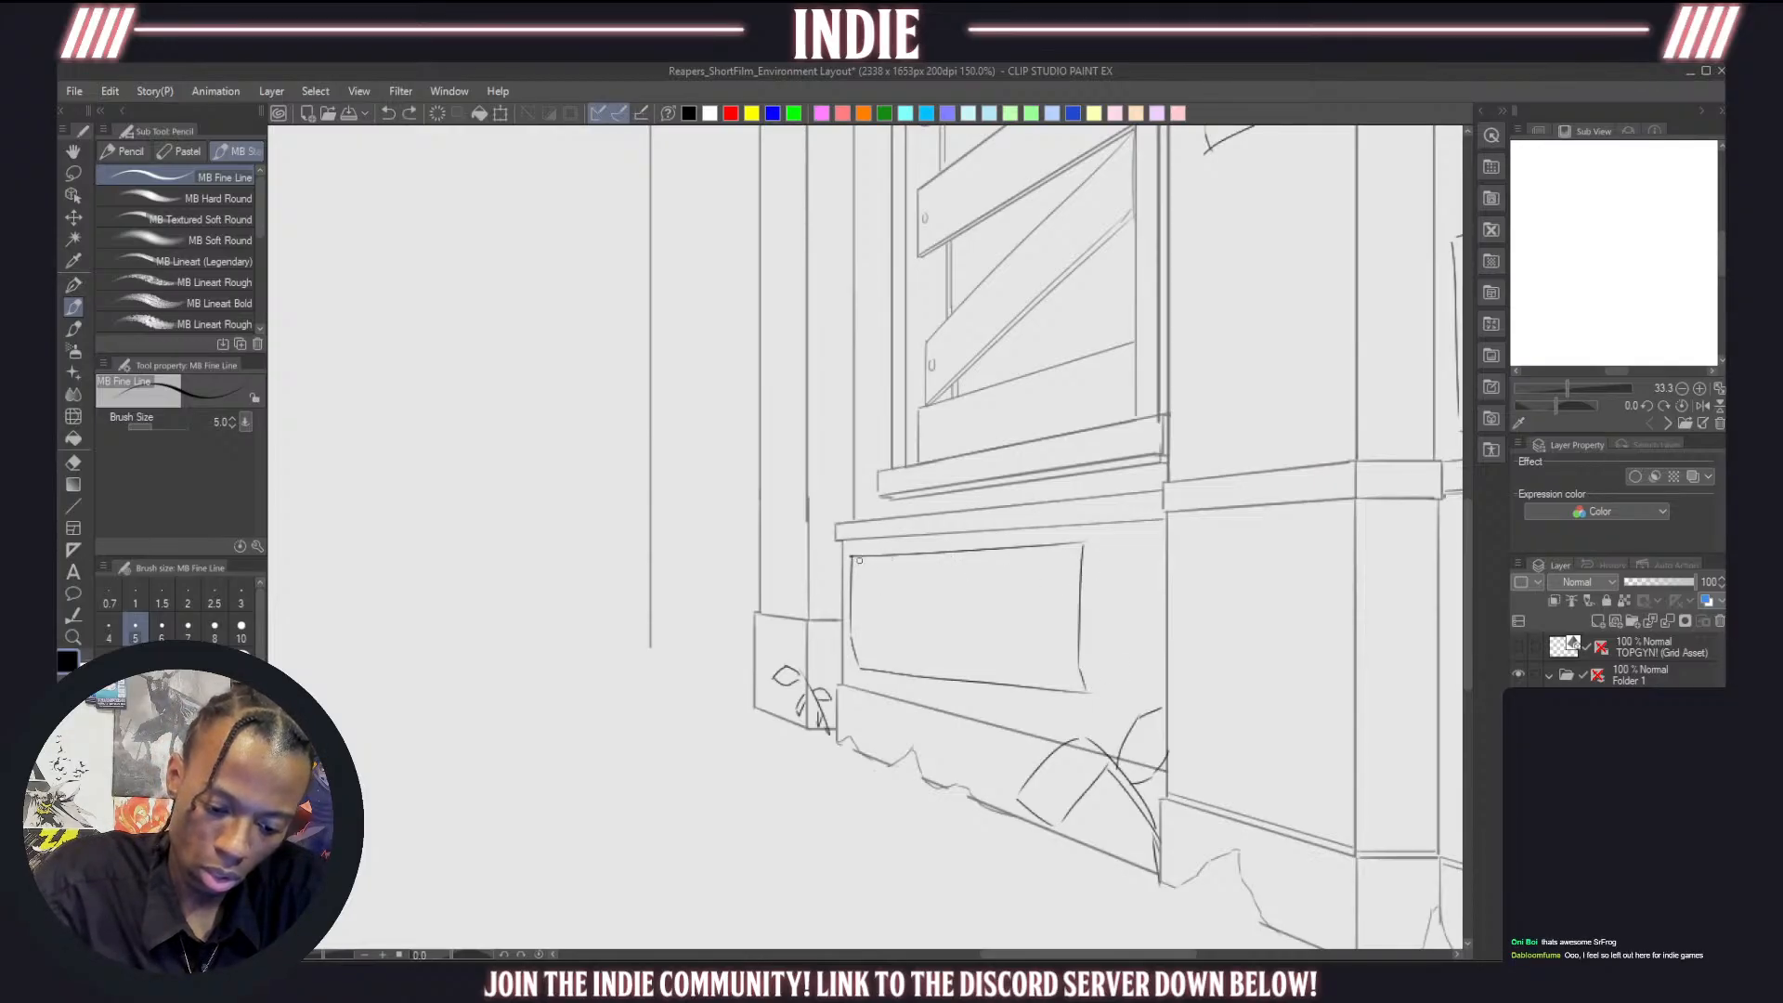
# Add small pins in the low poster's upper corners and a smaller sheet tucked behind the side nearest the column
pyautogui.moveTo(857, 559); pyautogui.dragTo(862, 567)
pyautogui.moveTo(1076, 548); pyautogui.dragTo(1147, 587)
pyautogui.hotkey('ctrl', 'z')
pyautogui.hotkey('ctrl', 'z')
pyautogui.moveTo(1150, 591)
pyautogui.mouseDown()
pyautogui.moveTo(1147, 685)
pyautogui.moveTo(1113, 689)
pyautogui.moveTo(1152, 668)
pyautogui.moveTo(1143, 711)
pyautogui.moveTo(1077, 696)
pyautogui.moveTo(1079, 713)
pyautogui.moveTo(1133, 716)
pyautogui.mouseUp()
pyautogui.hotkey('ctrl', 'z')
pyautogui.hotkey('ctrl', 'z')
pyautogui.hotkey('ctrl', 'z')
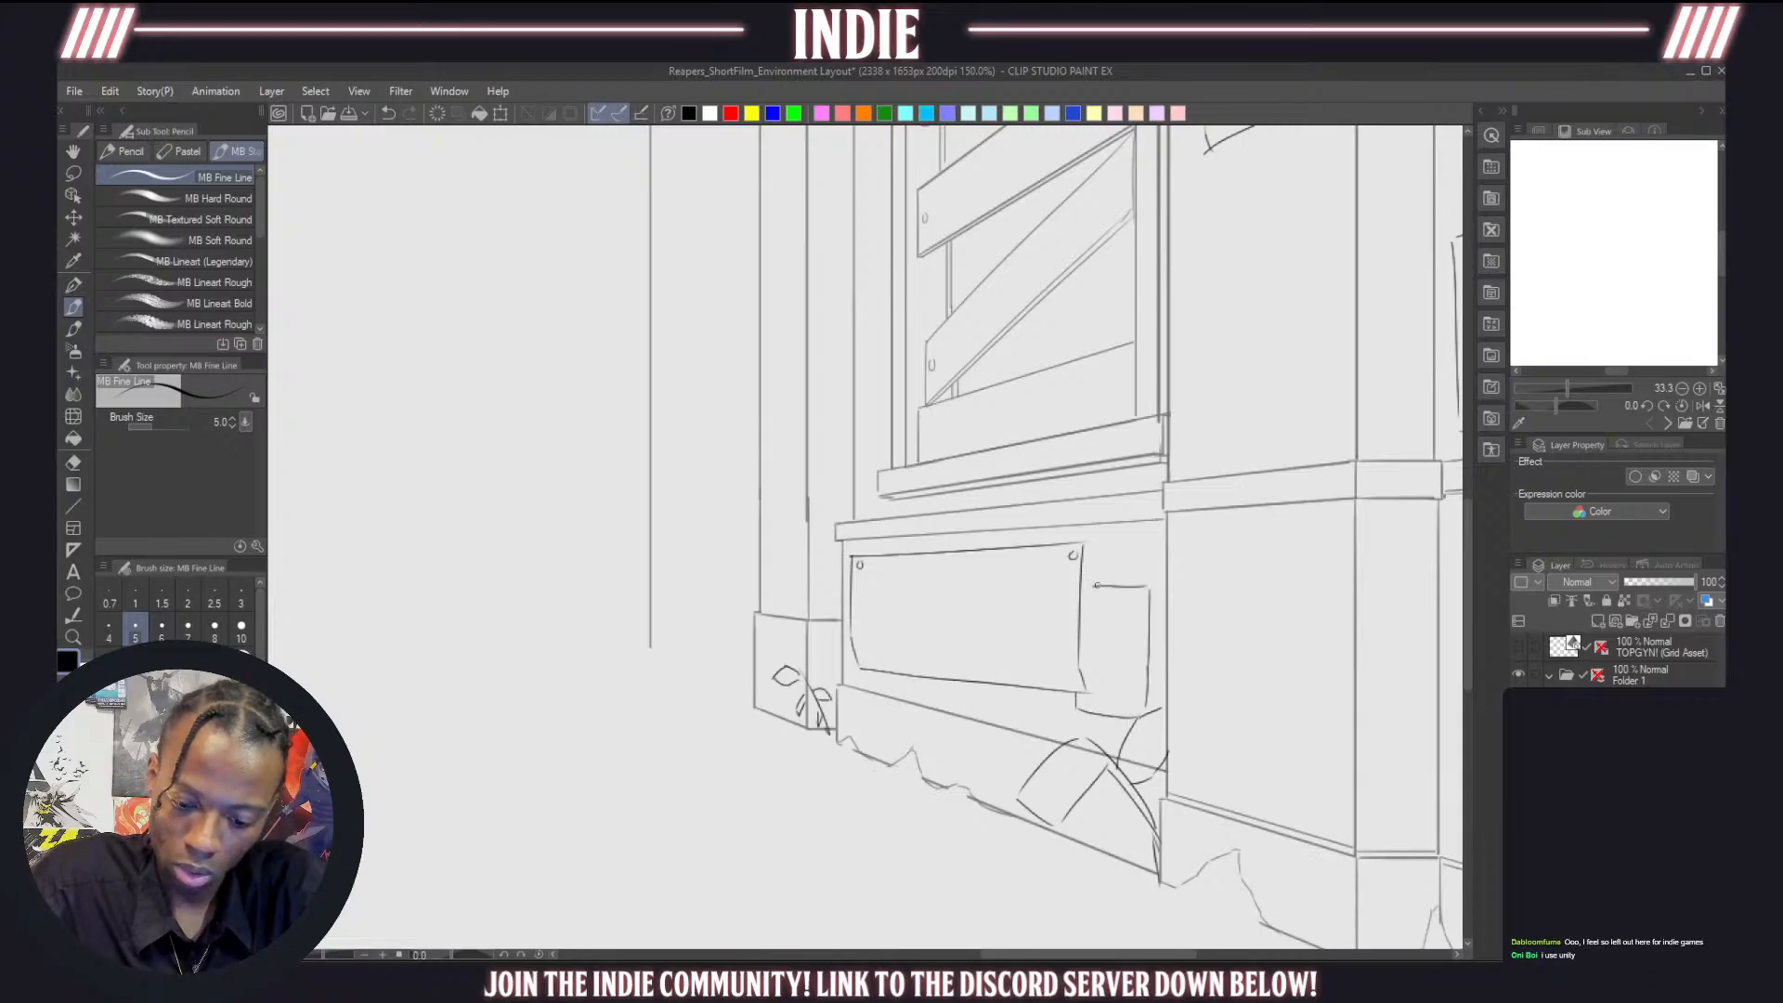
pyautogui.moveTo(1097, 585); pyautogui.dragTo(1086, 586)
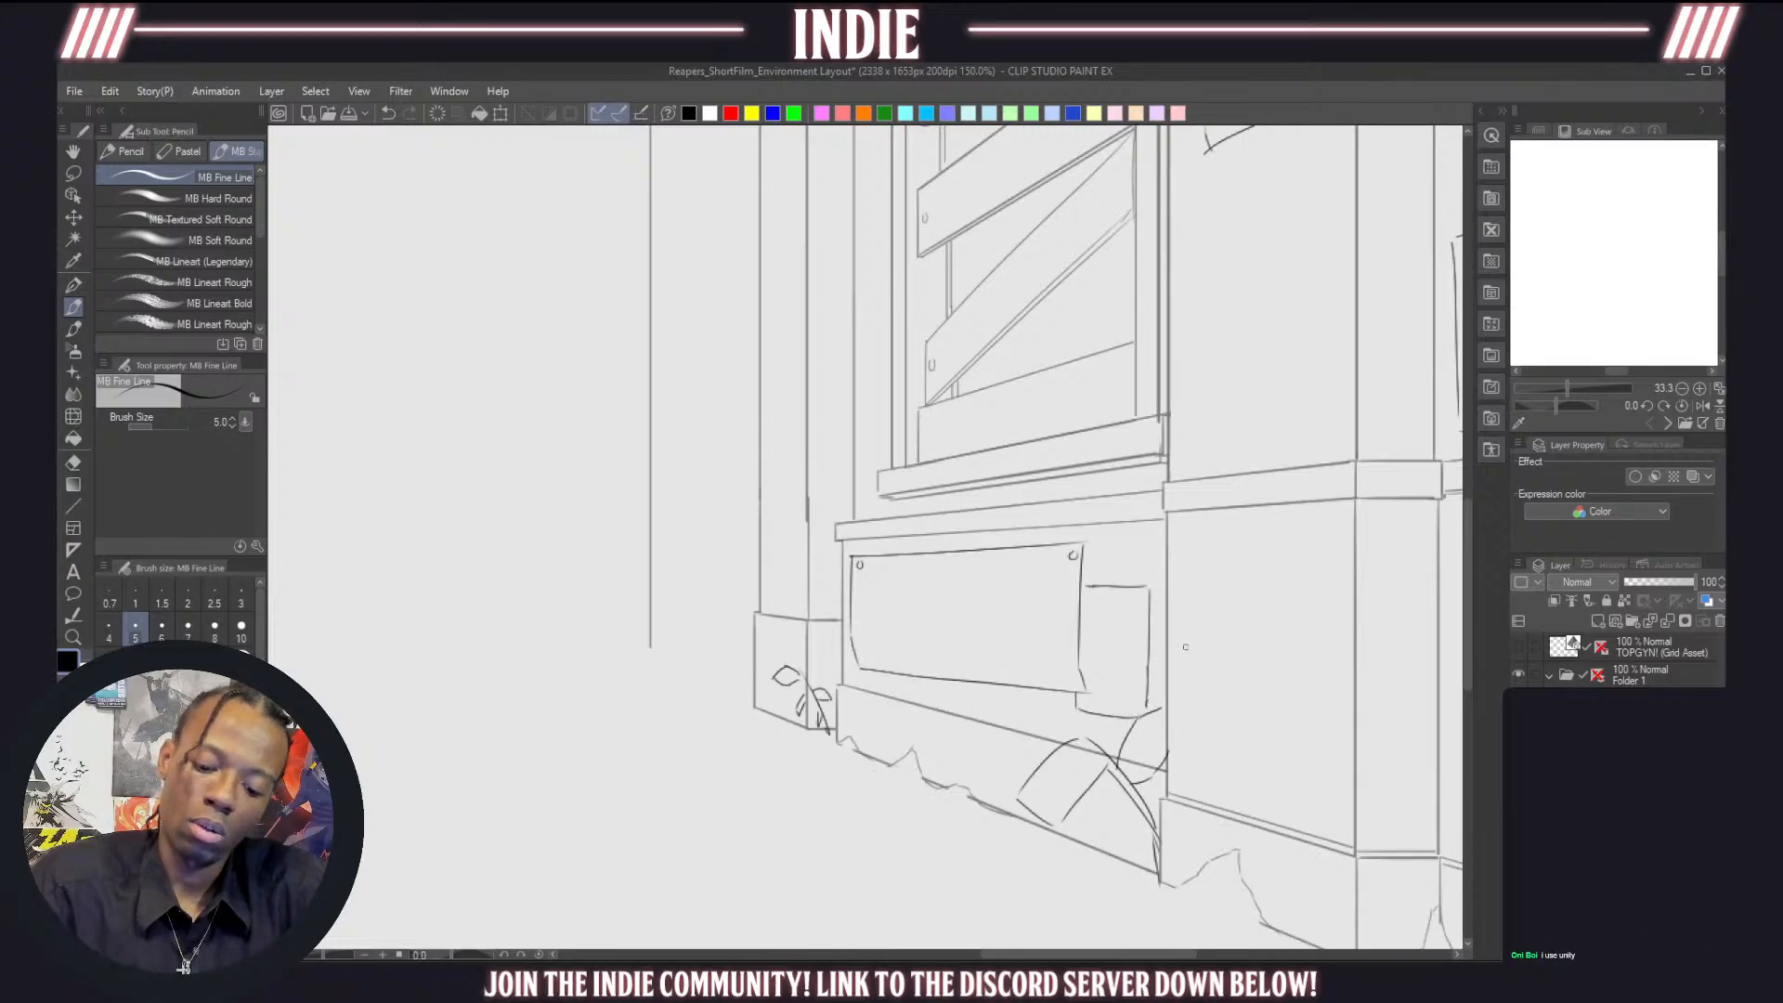
# Redraw the smaller sheet so its lower part extends beneath the low poster, and pin its upper corner
pyautogui.hotkey('ctrl', 'z')
pyautogui.hotkey('ctrl', 'z')
pyautogui.hotkey('ctrl', 'z')
pyautogui.hotkey('ctrl', 'z')
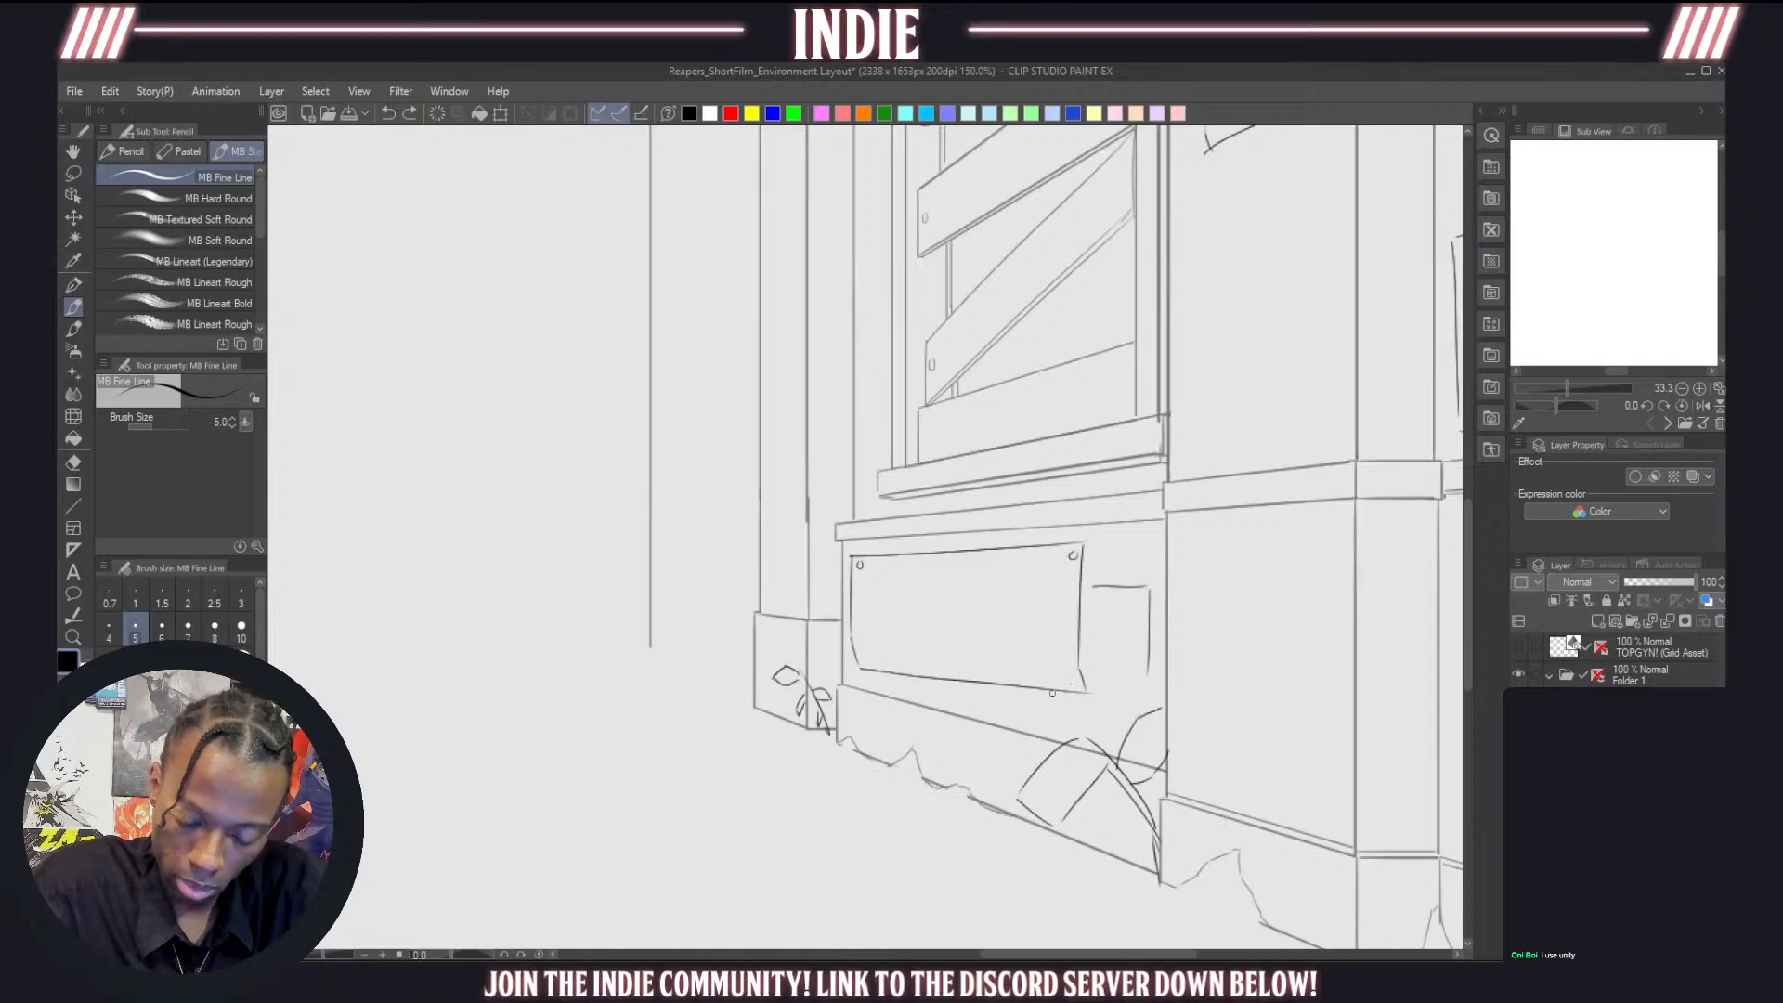
pyautogui.moveTo(1052, 692)
pyautogui.mouseDown()
pyautogui.moveTo(1064, 723)
pyautogui.moveTo(1131, 723)
pyautogui.moveTo(1150, 700)
pyautogui.moveTo(1152, 716)
pyautogui.mouseUp()
pyautogui.moveTo(1103, 585)
pyautogui.mouseDown()
pyautogui.moveTo(1084, 586)
pyautogui.moveTo(1149, 595)
pyautogui.mouseUp()
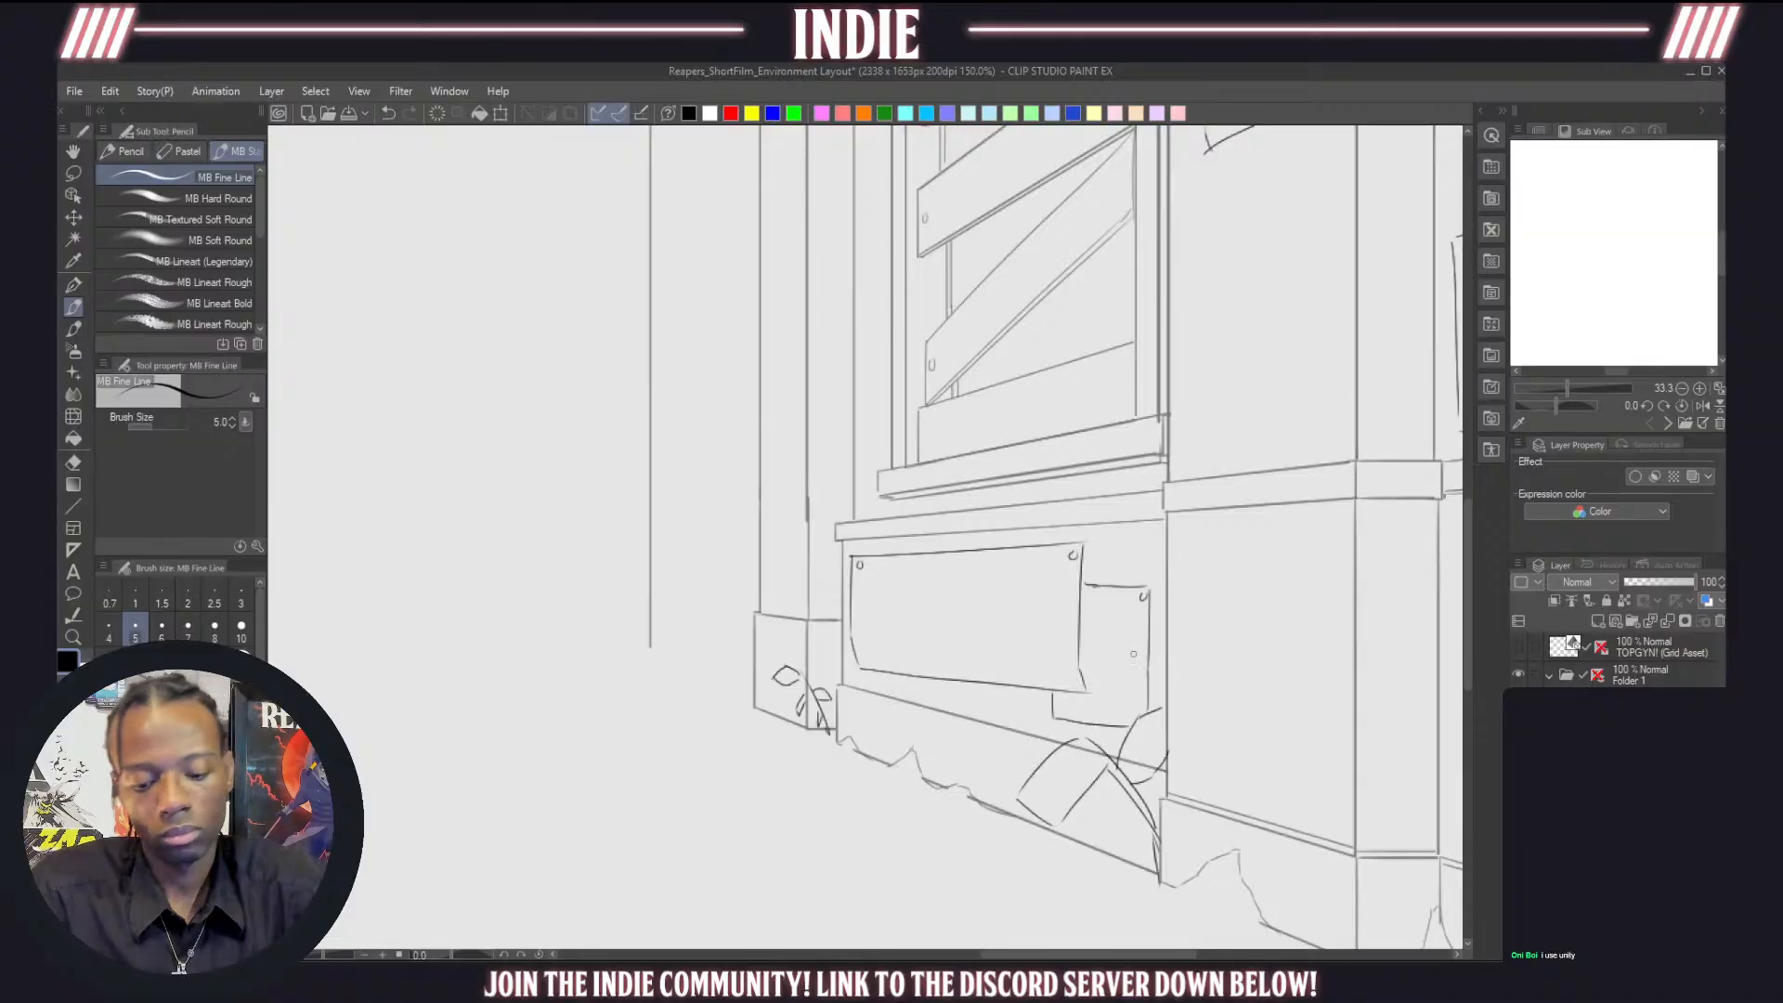
# Undo the pins, the smaller sheet and the low poster's bottom and far side edges
pyautogui.hotkey('ctrl', 'z')
pyautogui.hotkey('ctrl', 'z')
pyautogui.hotkey('ctrl', 'z')
pyautogui.hotkey('ctrl', 'z')
pyautogui.hotkey('ctrl', 'z')
pyautogui.hotkey('ctrl', 'z')
pyautogui.hotkey('ctrl', 'z')
pyautogui.hotkey('ctrl', 'z')
pyautogui.hotkey('ctrl', 'z')
pyautogui.hotkey('ctrl', 'z')
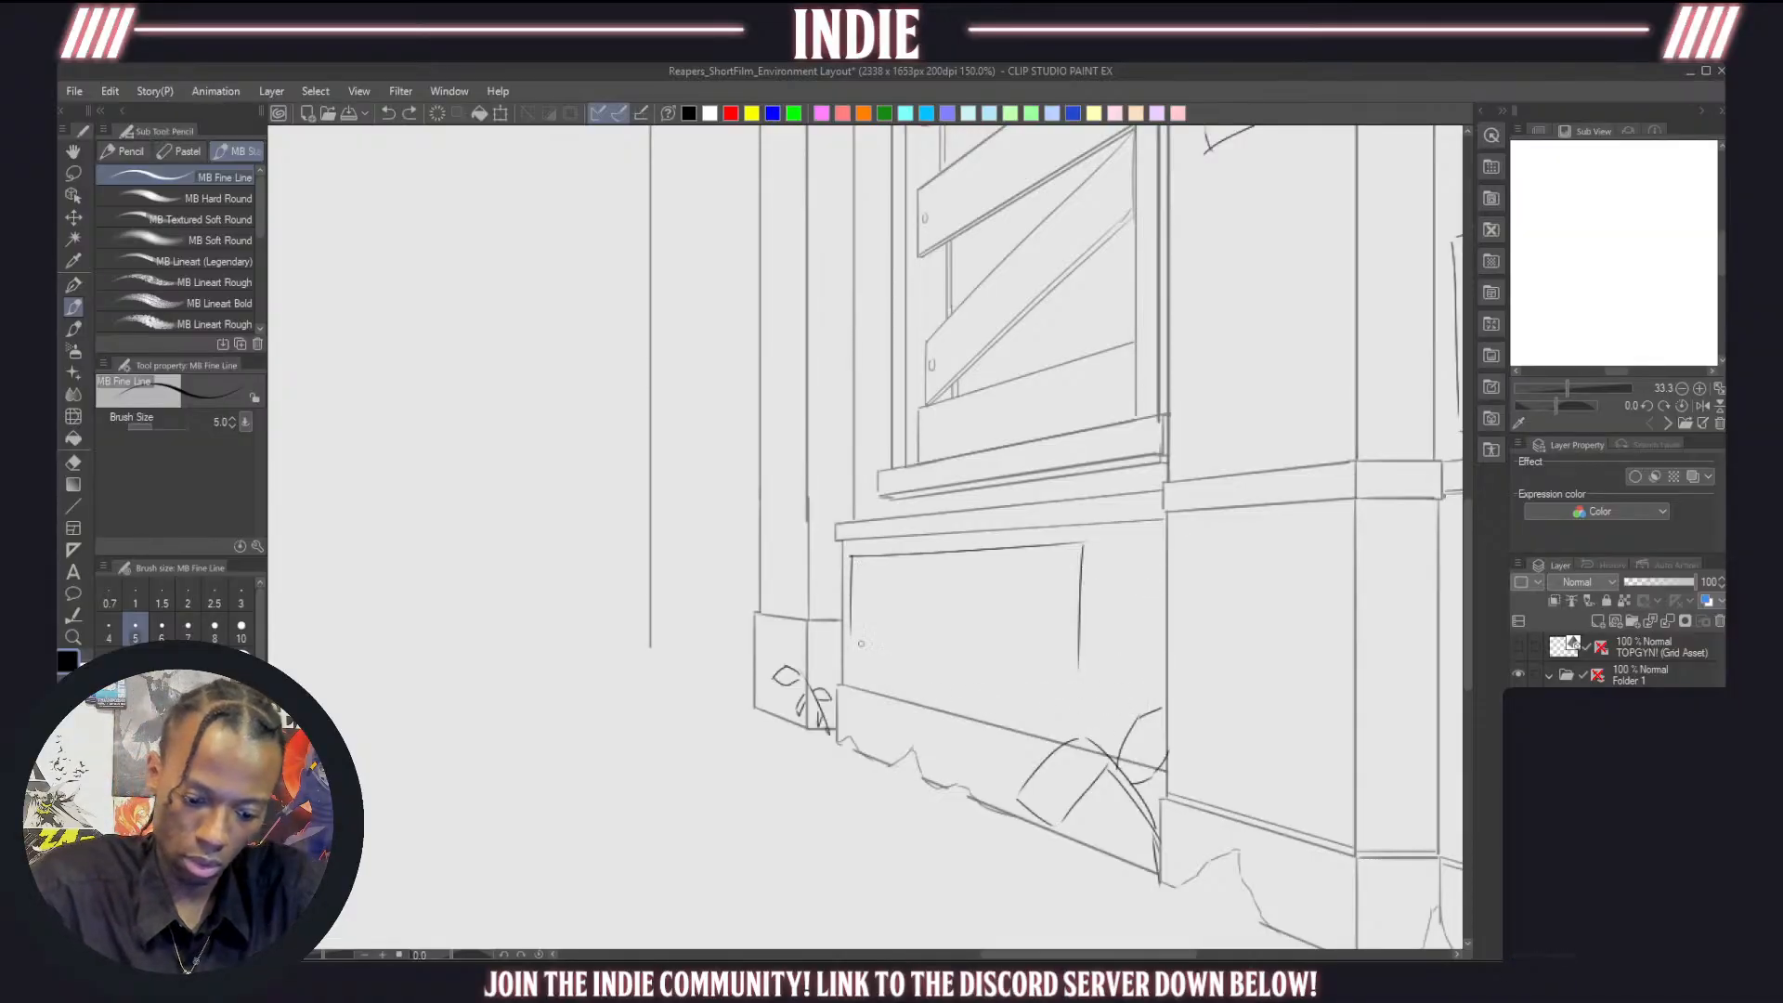
pyautogui.hotkey('ctrl', 'z')
pyautogui.hotkey('ctrl', 'z')
# Try several slanted bottom edges to close the low poster's outline, undoing the rejected strokes
pyautogui.moveTo(852, 634)
pyautogui.mouseDown()
pyautogui.moveTo(849, 667)
pyautogui.moveTo(1051, 679)
pyautogui.mouseUp()
pyautogui.hotkey('ctrl', 'z')
pyautogui.hotkey('ctrl', 'z')
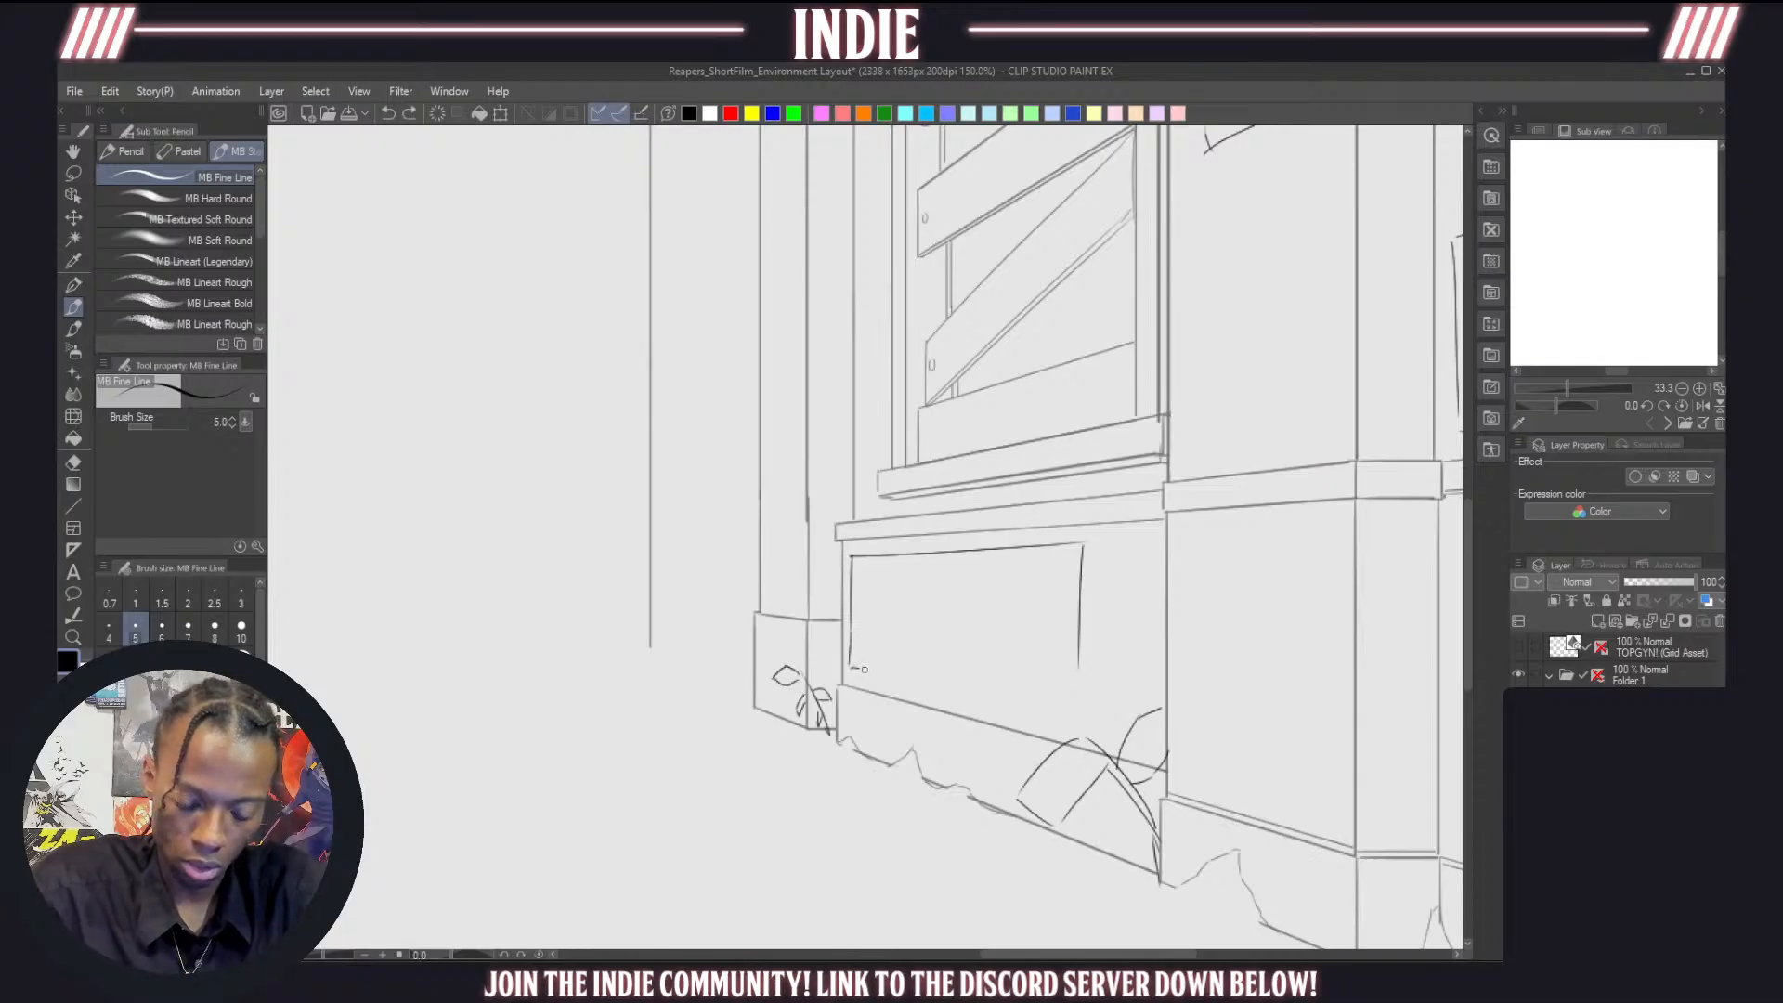
pyautogui.moveTo(851, 667)
pyautogui.mouseDown()
pyautogui.moveTo(1104, 704)
pyautogui.moveTo(1083, 698)
pyautogui.mouseUp()
pyautogui.hotkey('ctrl', 'z')
pyautogui.hotkey('ctrl', 'z')
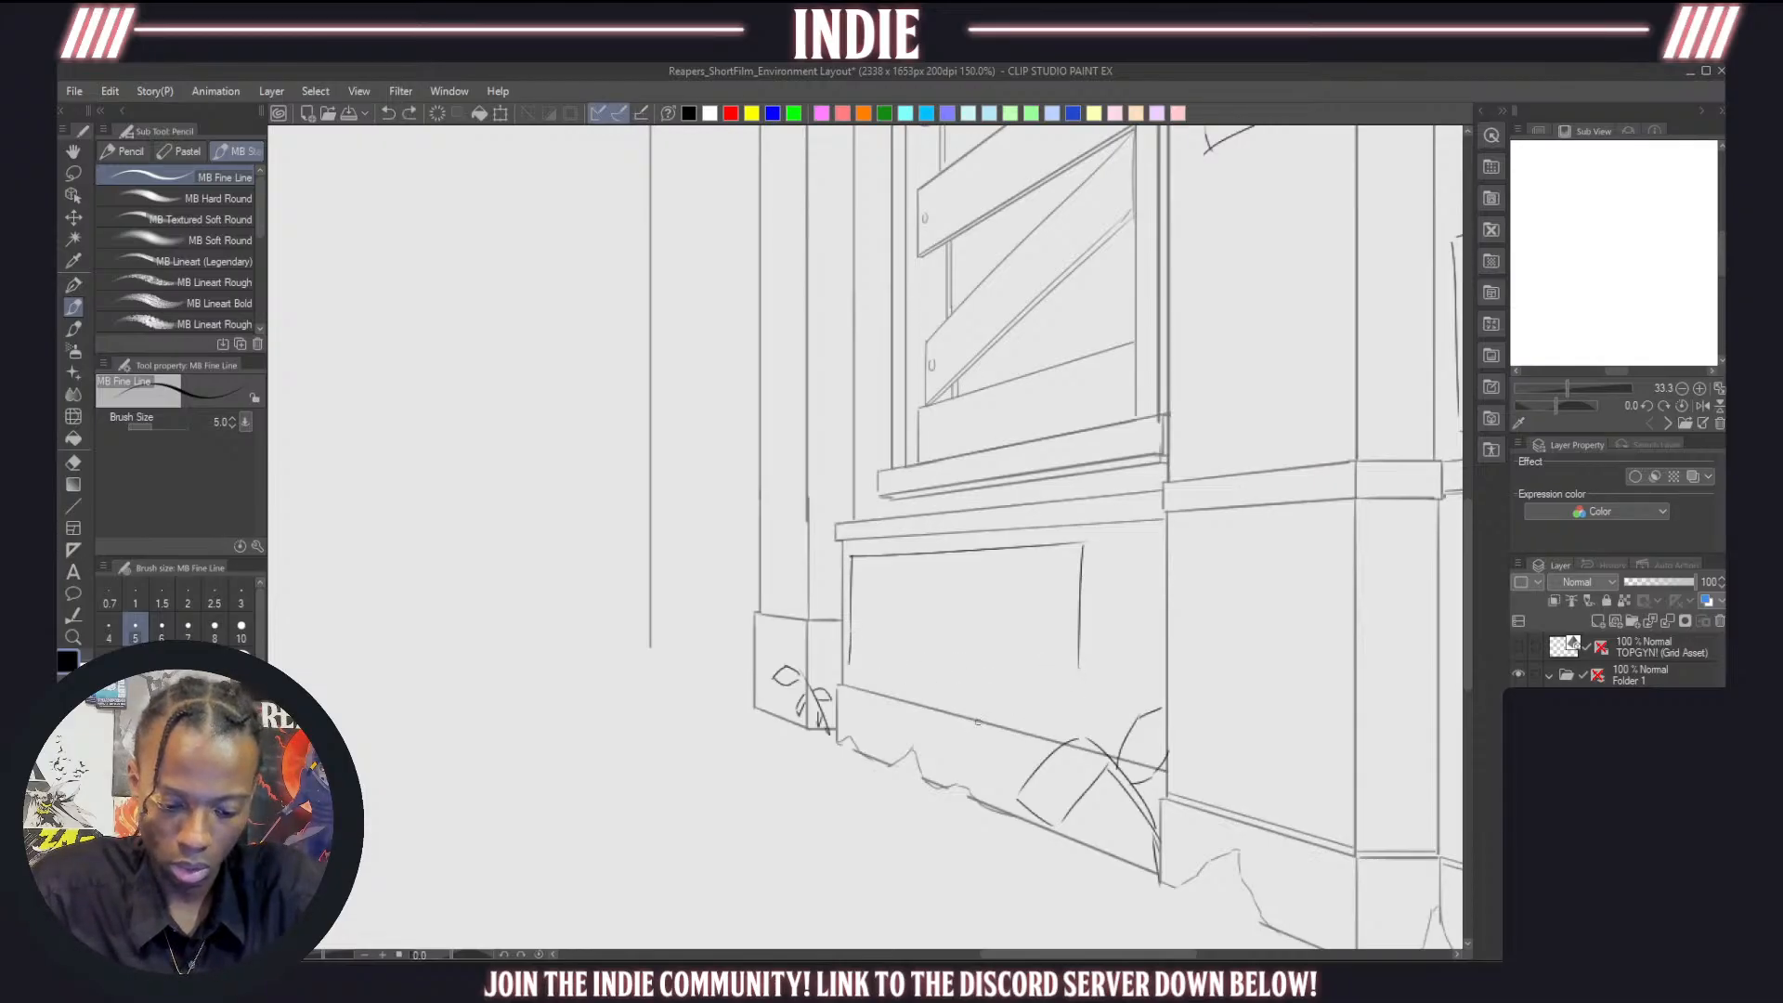
pyautogui.moveTo(851, 667); pyautogui.dragTo(1062, 713)
pyautogui.hotkey('ctrl', 'z')
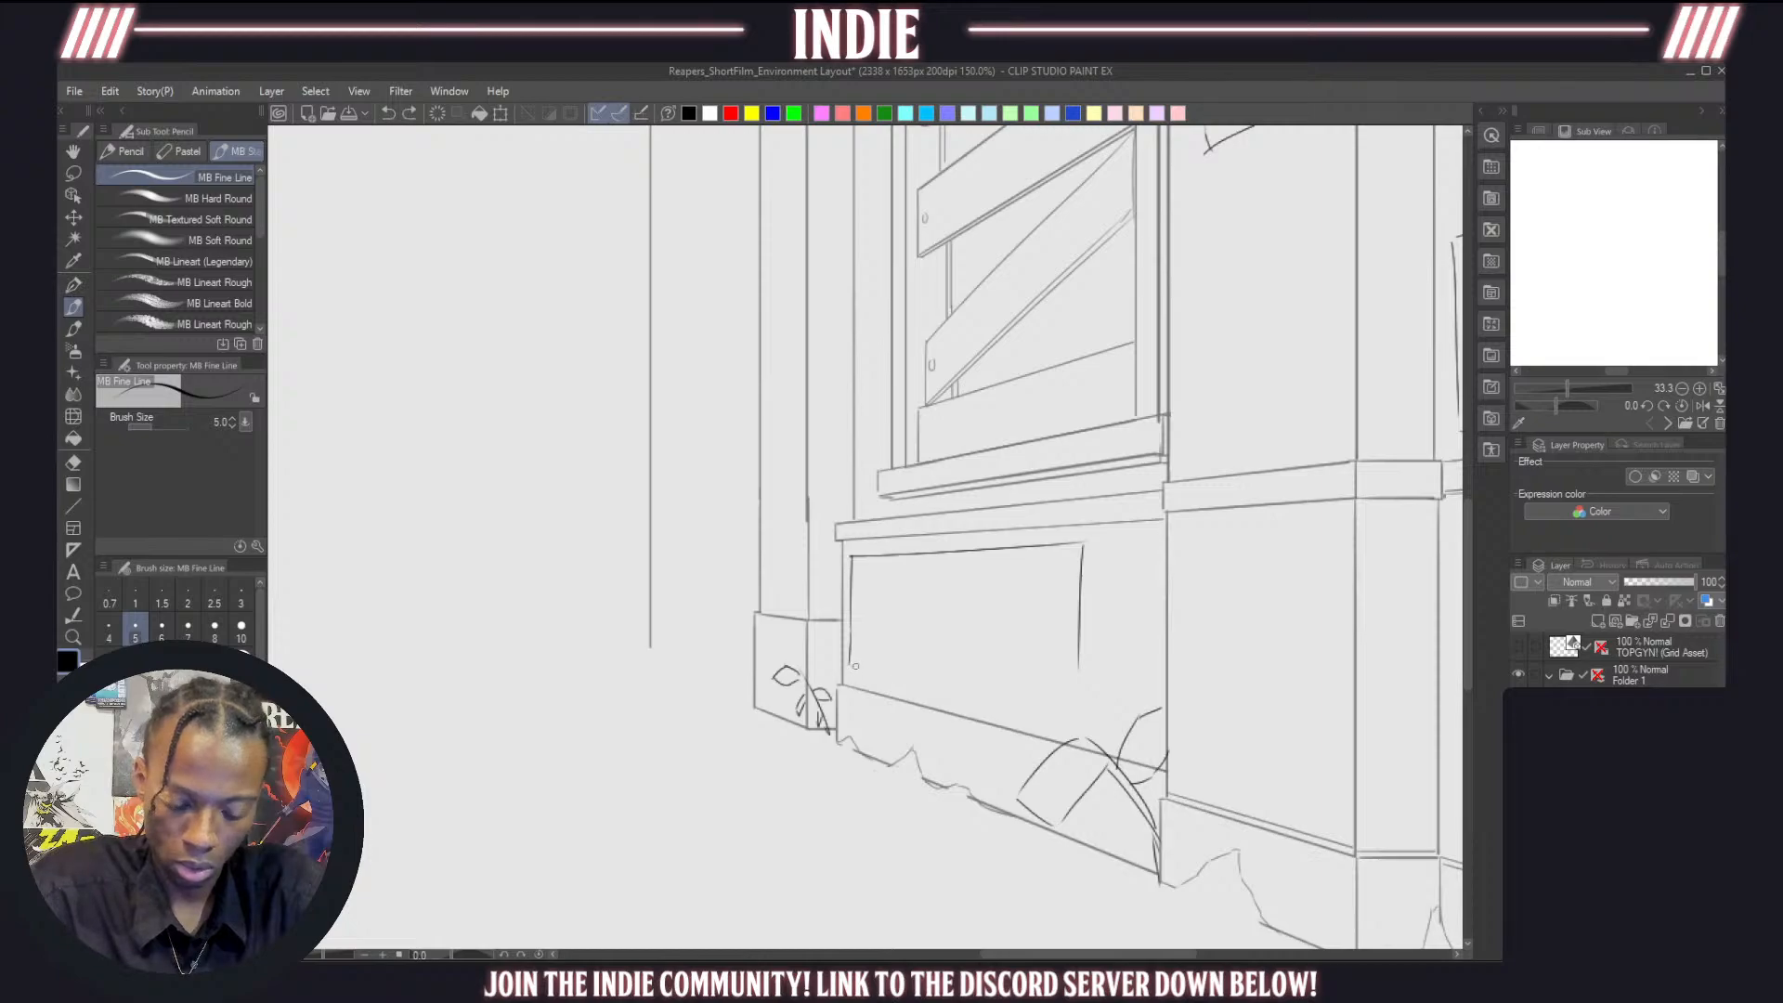
pyautogui.moveTo(852, 665); pyautogui.dragTo(1076, 689)
pyautogui.hotkey('ctrl', 'z')
pyautogui.moveTo(855, 667); pyautogui.dragTo(1077, 704)
pyautogui.hotkey('ctrl', 'z')
pyautogui.hotkey('ctrl', 'z')
pyautogui.hotkey('ctrl', 'z')
pyautogui.hotkey('ctrl', 'z')
pyautogui.hotkey('ctrl', 'z')
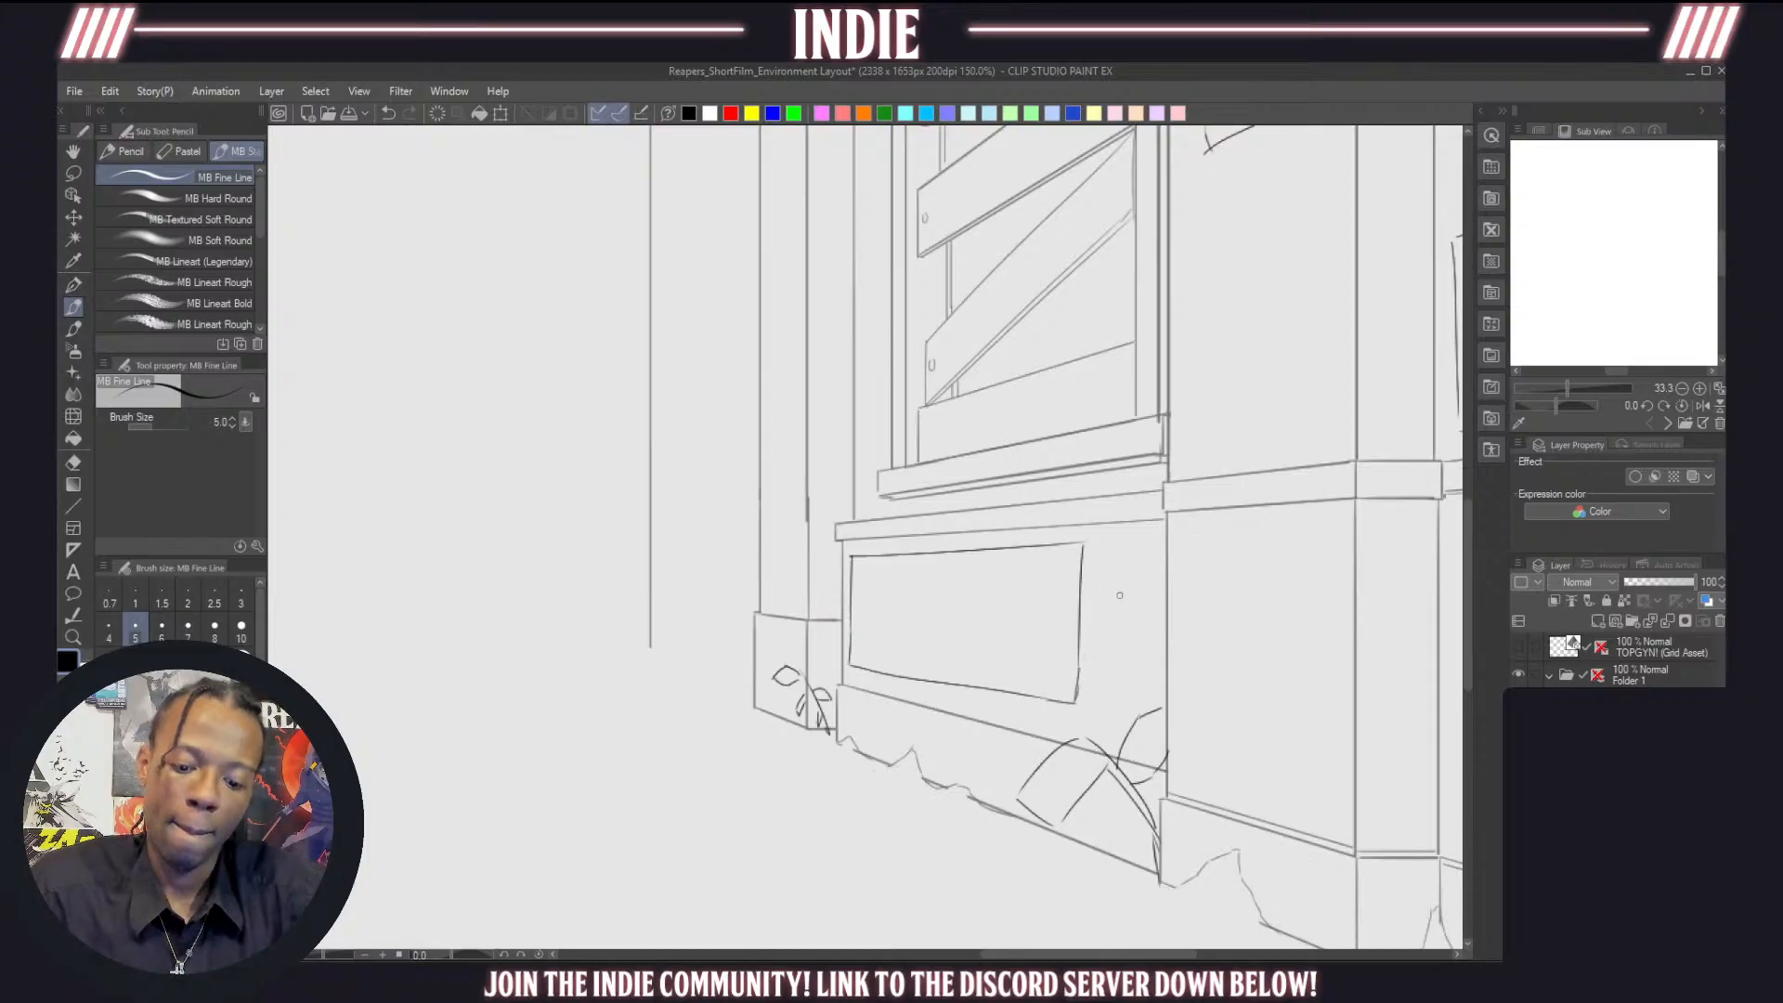
# Try two smaller overlapping sheets between the low poster and the column edge
pyautogui.moveTo(1083, 560)
pyautogui.mouseDown()
pyautogui.moveTo(1169, 560)
pyautogui.moveTo(1149, 561)
pyautogui.moveTo(1150, 670)
pyautogui.mouseUp()
pyautogui.hotkey('ctrl', 'z')
pyautogui.hotkey('ctrl', 'z')
pyautogui.hotkey('ctrl', 'z')
pyautogui.moveTo(1152, 564)
pyautogui.mouseDown()
pyautogui.moveTo(1150, 686)
pyautogui.moveTo(1083, 683)
pyautogui.moveTo(1145, 692)
pyautogui.mouseUp()
pyautogui.hotkey('ctrl', 'z')
pyautogui.hotkey('ctrl', 'z')
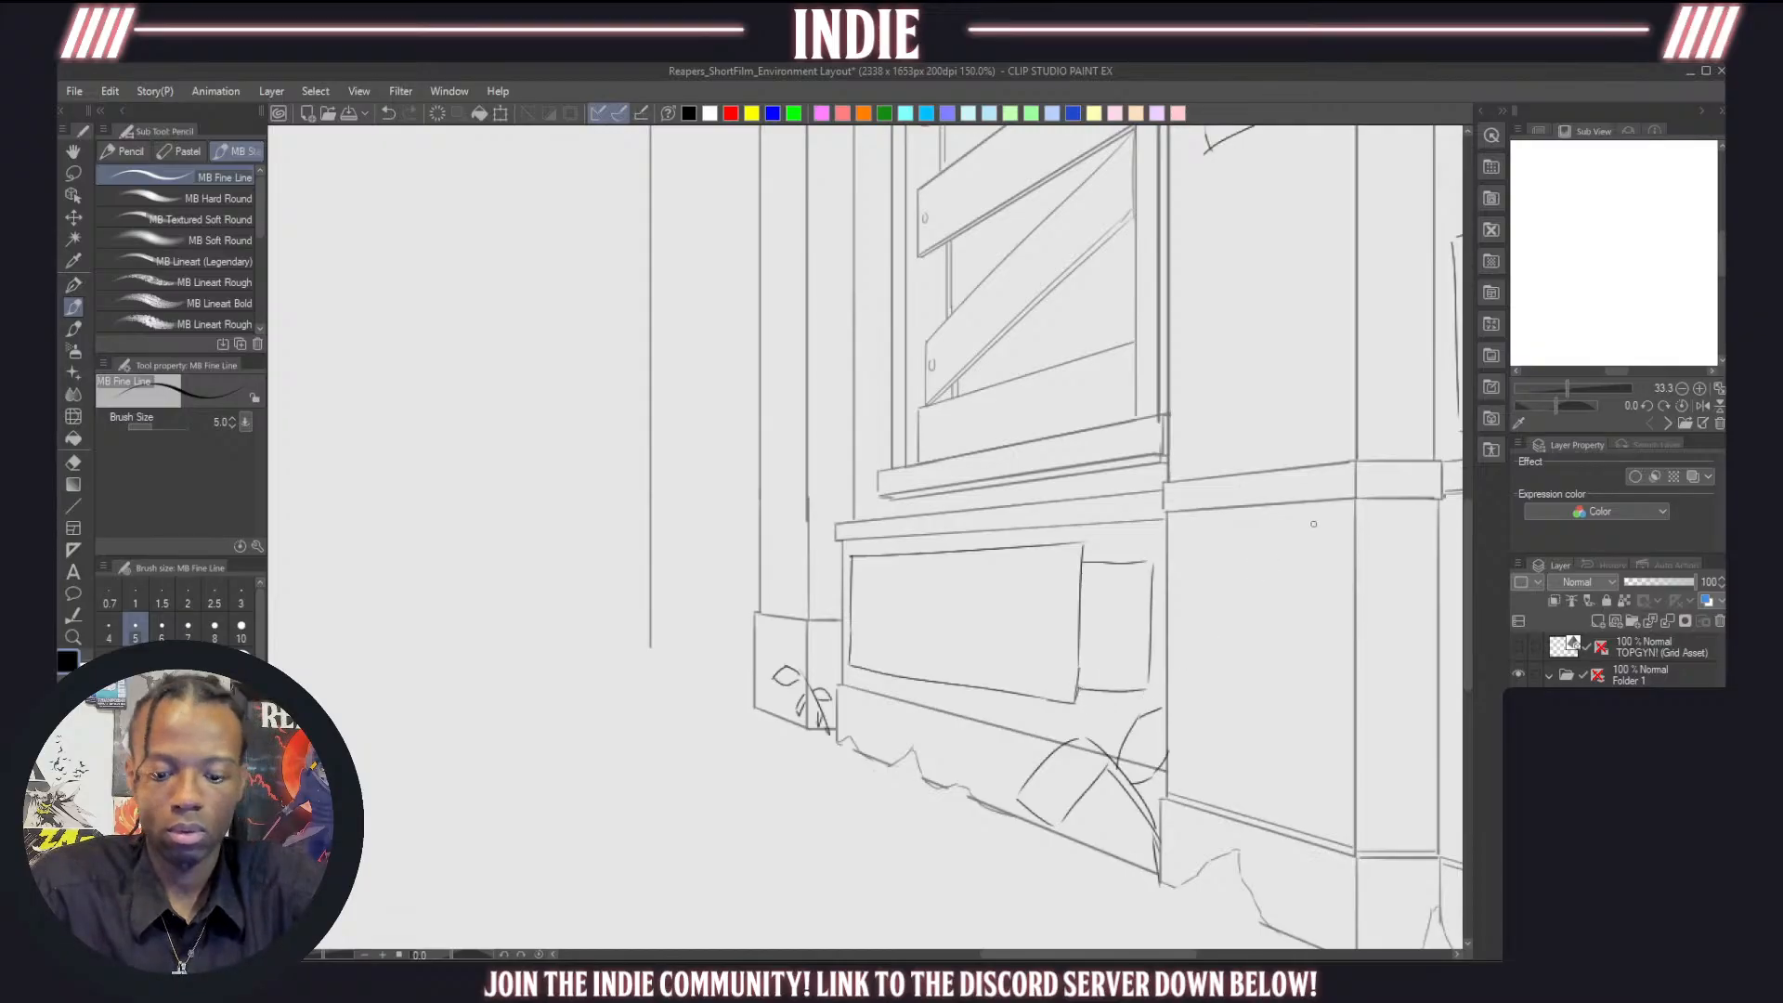
pyautogui.moveTo(1124, 542); pyautogui.dragTo(1174, 534)
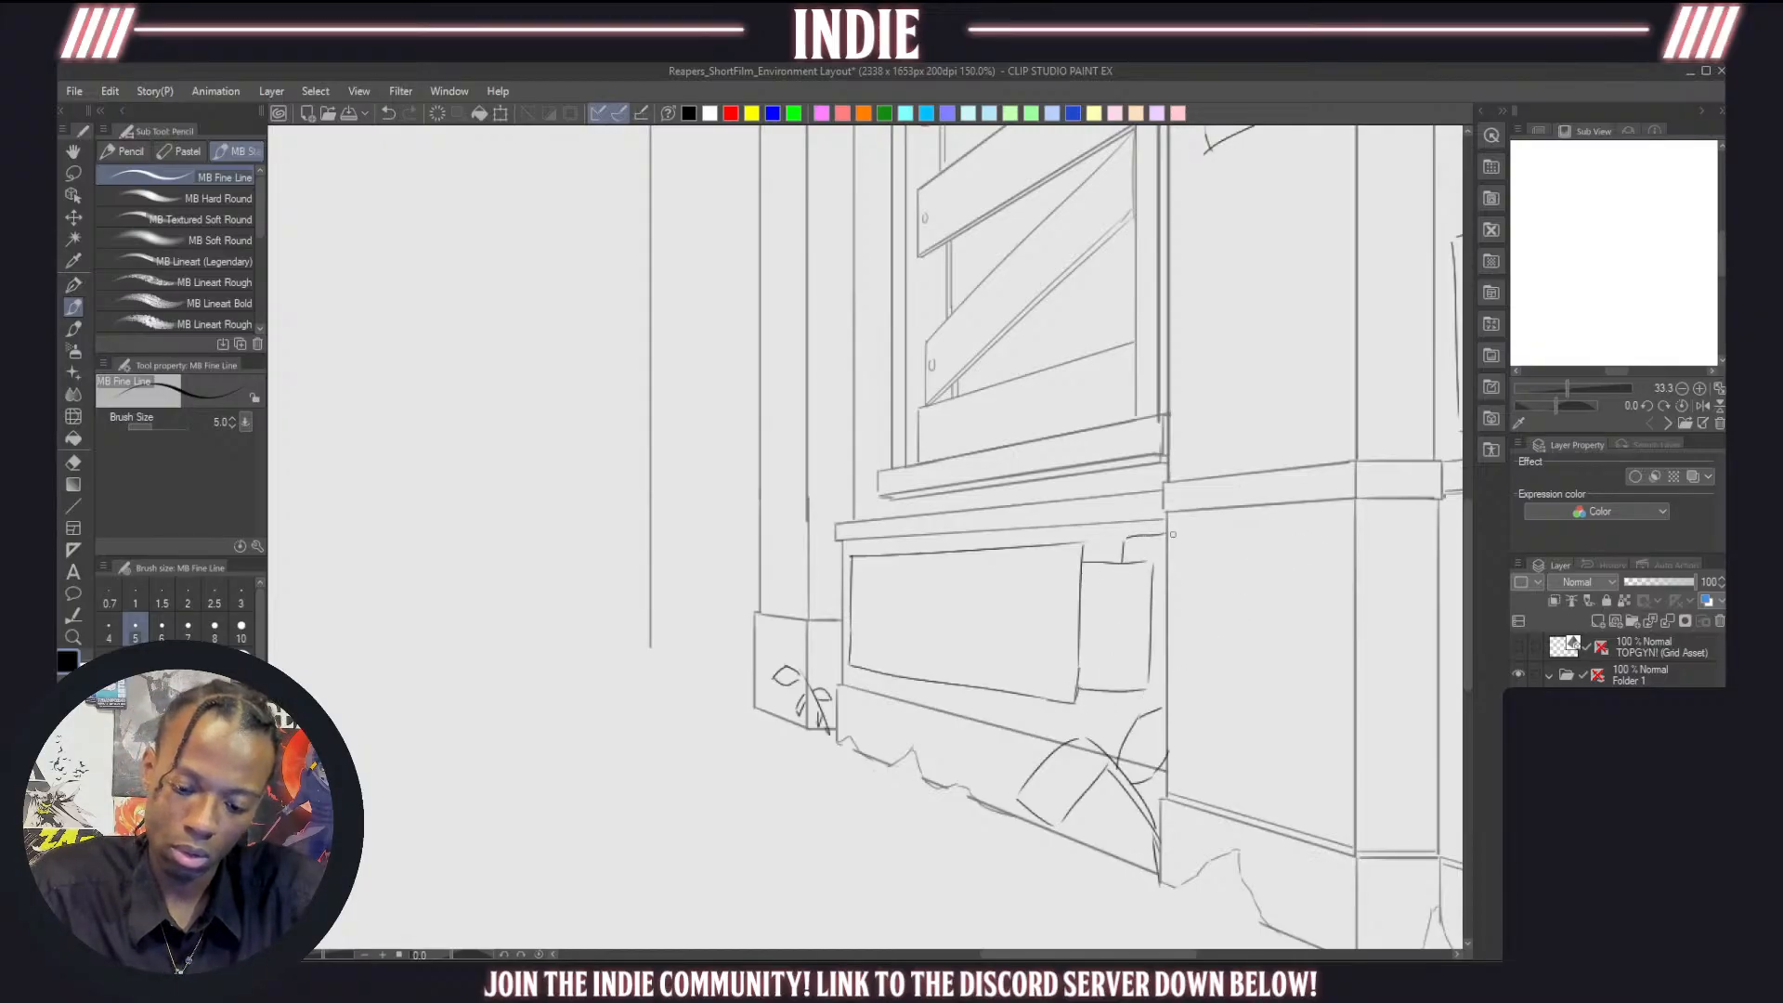
pyautogui.moveTo(1151, 675); pyautogui.dragTo(1167, 678)
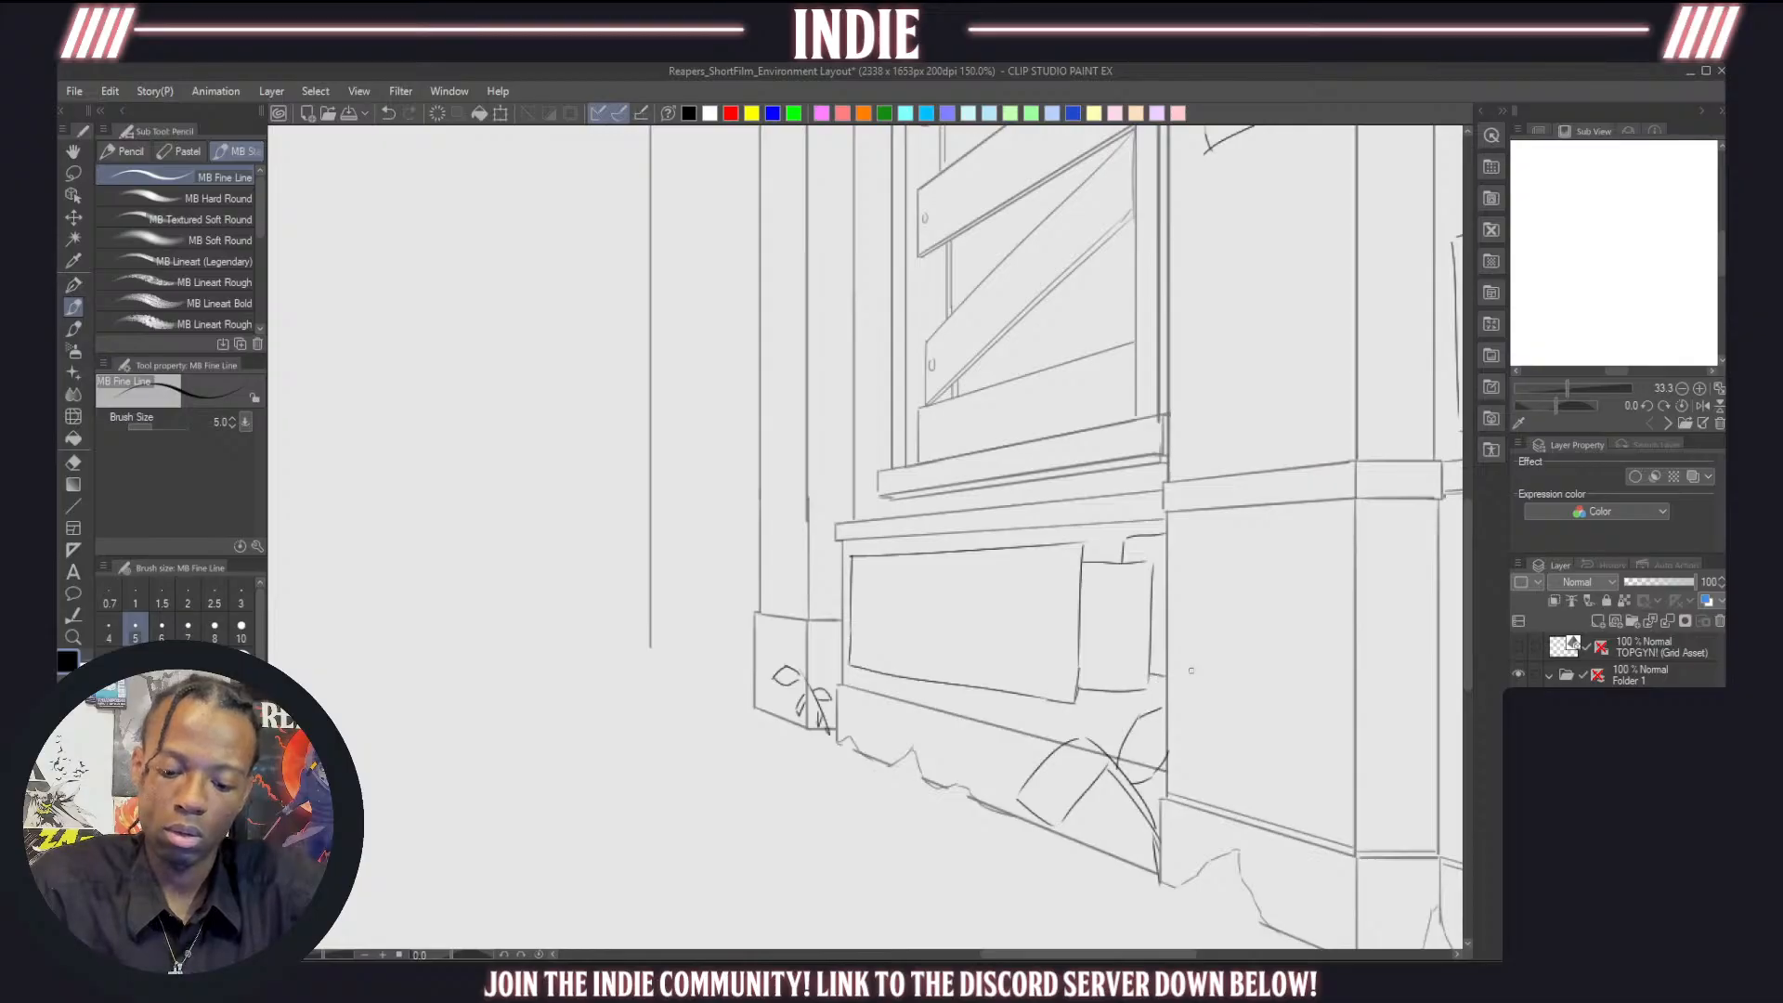
# Undo the two overlapping sheets and the low poster's bottom edge
pyautogui.hotkey('ctrl', 'z')
pyautogui.hotkey('ctrl', 'z')
pyautogui.hotkey('ctrl', 'z')
pyautogui.hotkey('ctrl', 'z')
pyautogui.hotkey('ctrl', 'z')
pyautogui.hotkey('ctrl', 'z')
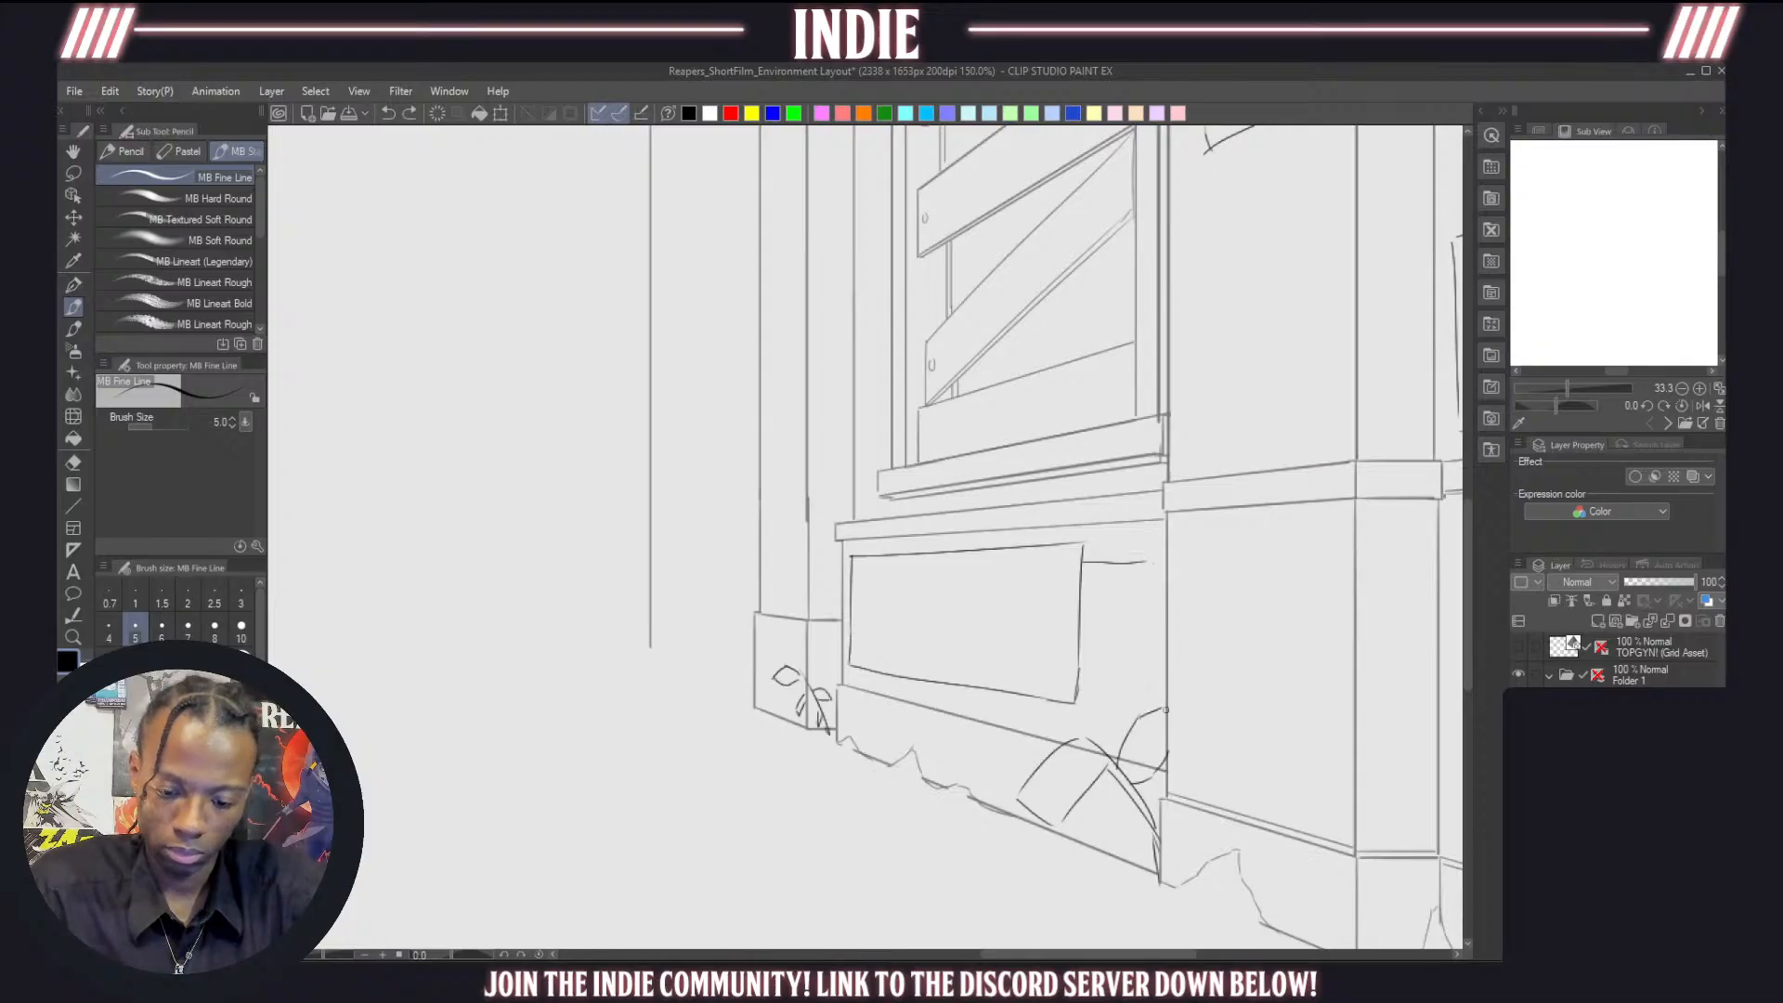
pyautogui.hotkey('ctrl', 'z')
pyautogui.hotkey('ctrl', 'z')
pyautogui.hotkey('ctrl', 'z')
pyautogui.hotkey('ctrl', 'z')
pyautogui.hotkey('ctrl', 'z')
pyautogui.hotkey('ctrl', 'z')
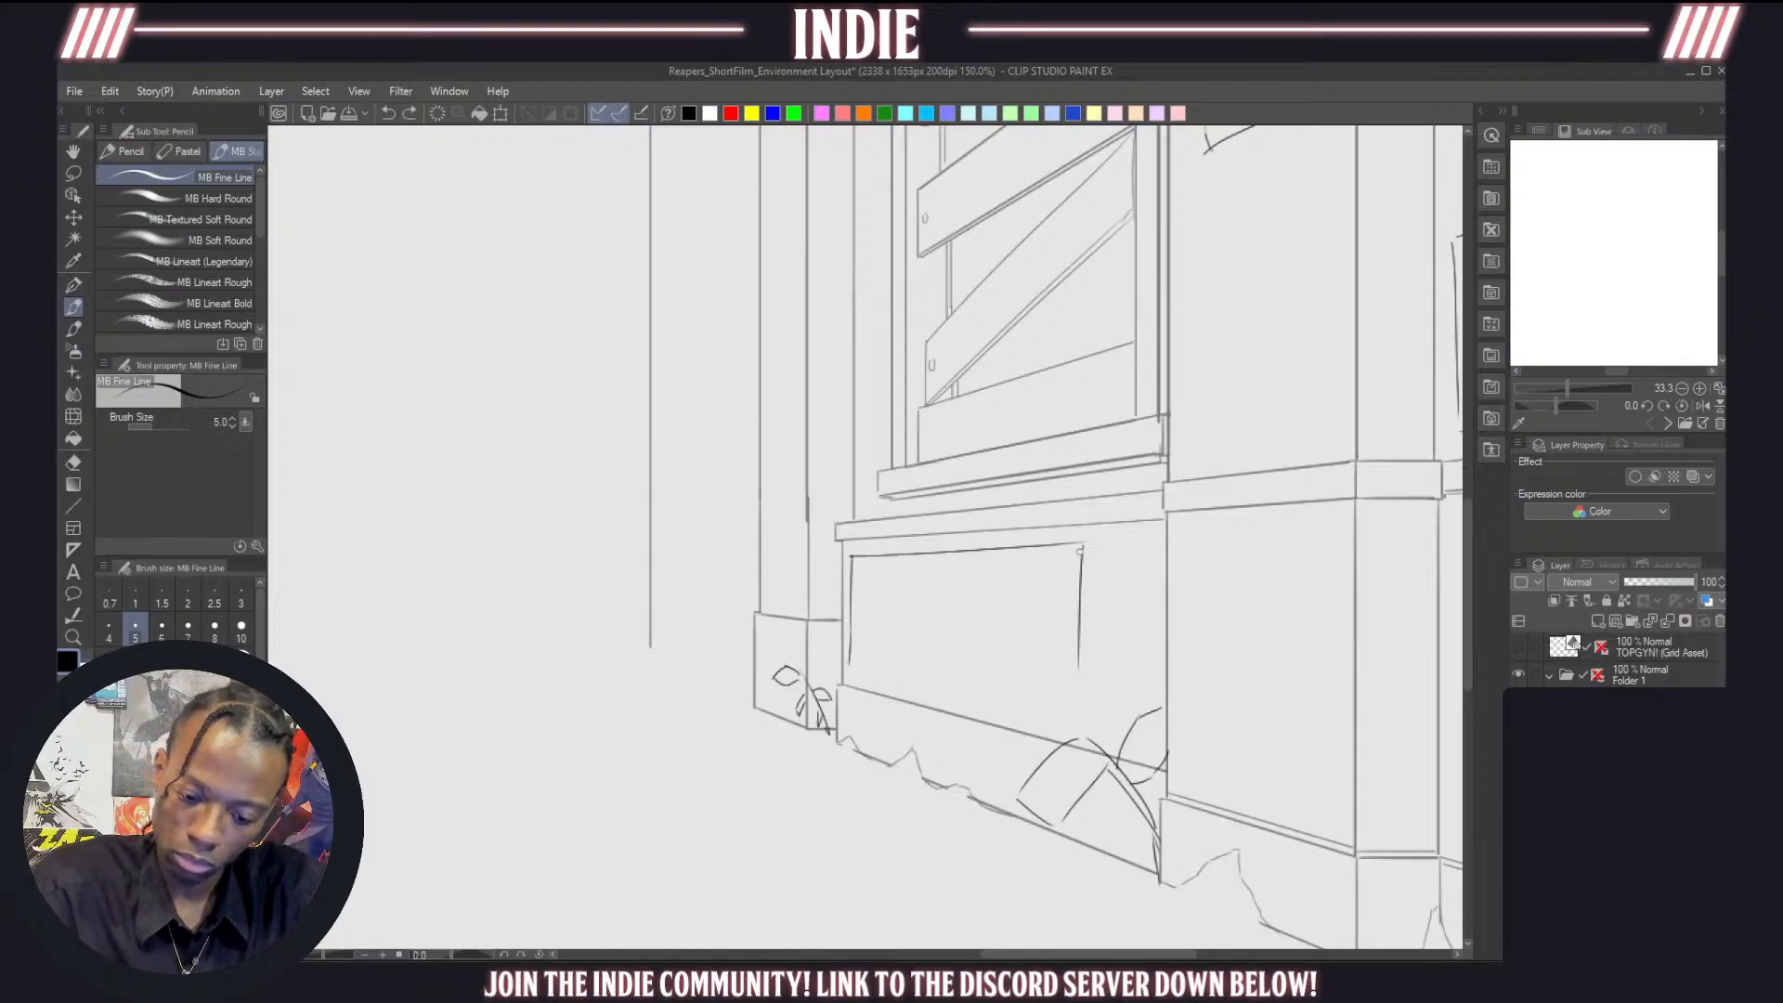
# Try one wide poster spanning nearly the whole low wall section beneath the boarded window
pyautogui.moveTo(1069, 545); pyautogui.dragTo(1153, 535)
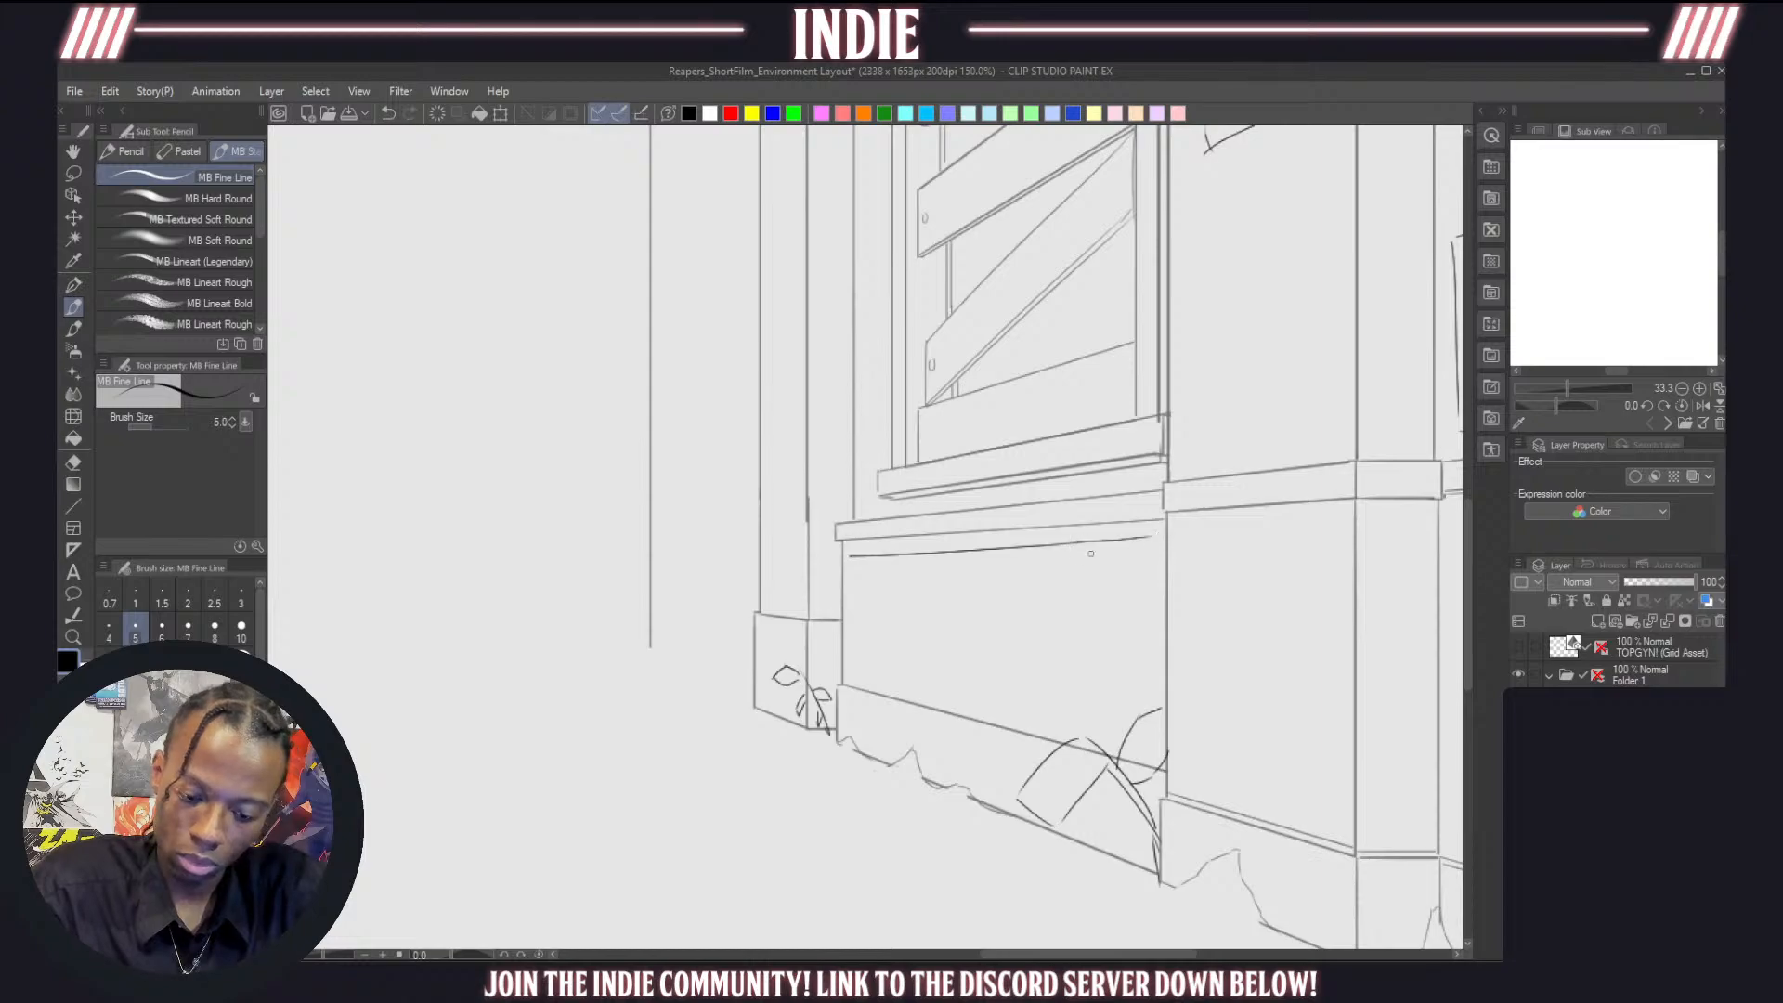
pyautogui.moveTo(853, 557)
pyautogui.mouseDown()
pyautogui.moveTo(860, 672)
pyautogui.moveTo(1087, 692)
pyautogui.mouseUp()
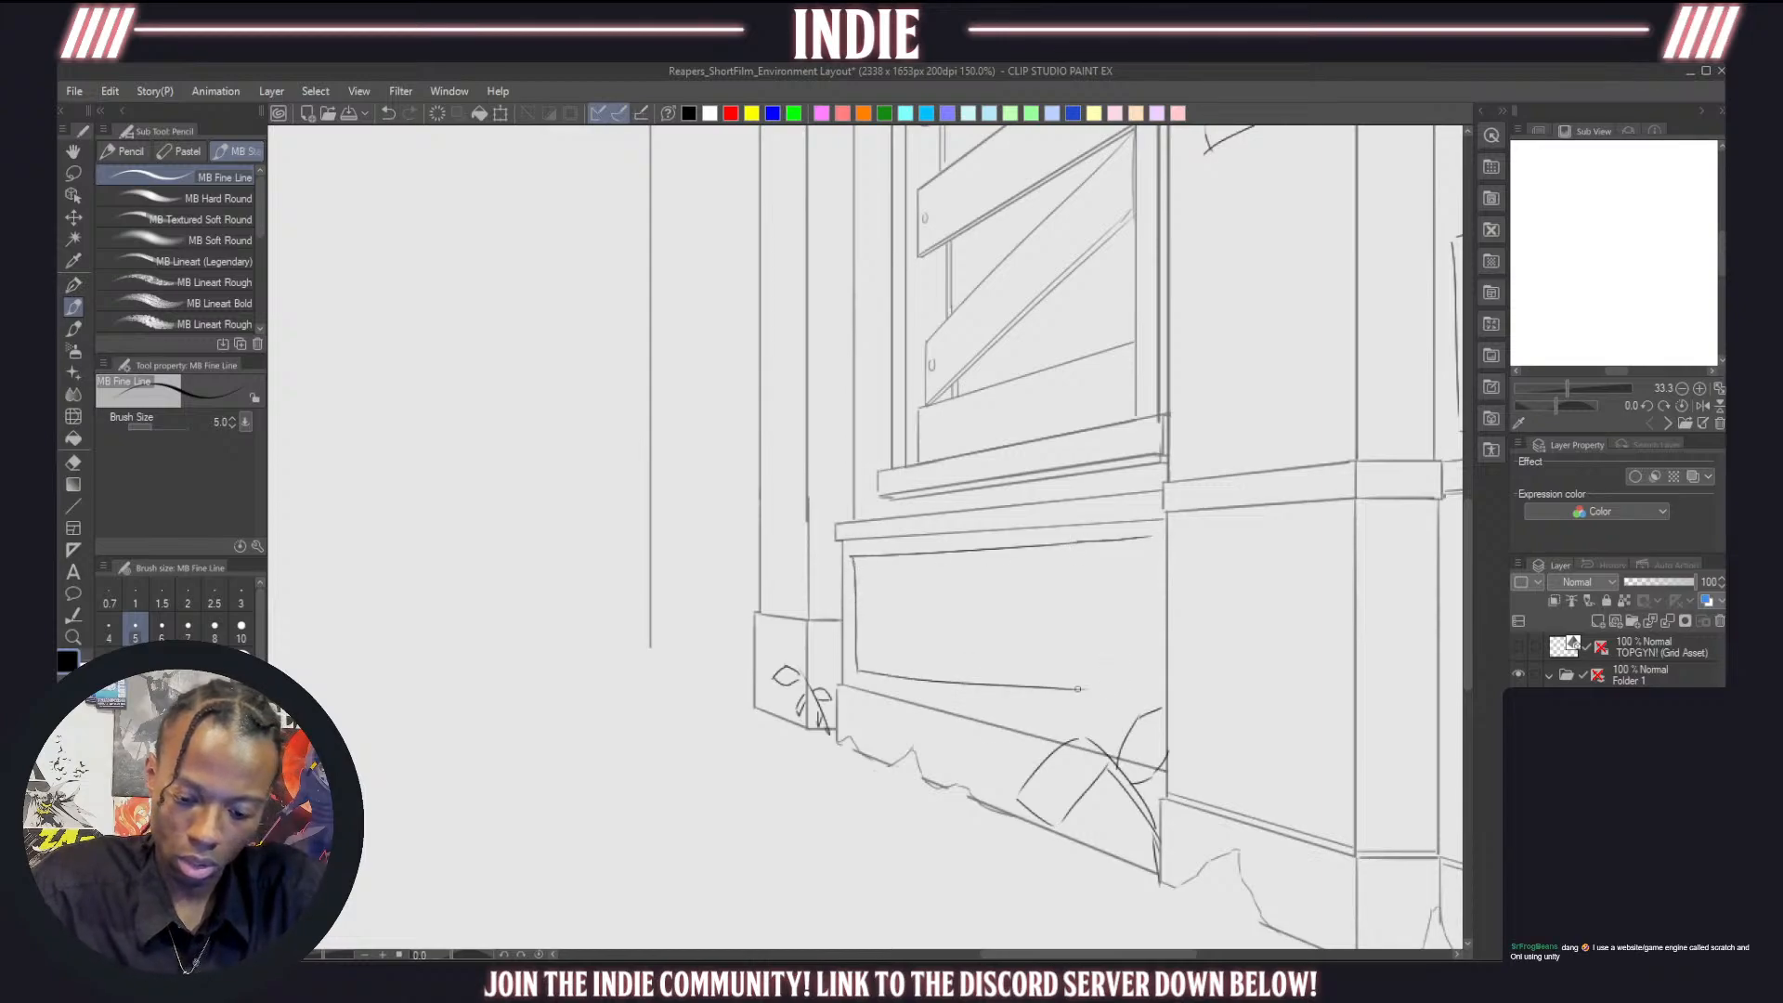
pyautogui.hotkey('ctrl', 'z')
pyautogui.moveTo(856, 673)
pyautogui.mouseDown()
pyautogui.moveTo(1103, 752)
pyautogui.moveTo(873, 678)
pyautogui.moveTo(1092, 721)
pyautogui.mouseUp()
pyautogui.hotkey('ctrl', 'z')
pyautogui.hotkey('ctrl', 'z')
pyautogui.moveTo(869, 678); pyautogui.dragTo(1140, 731)
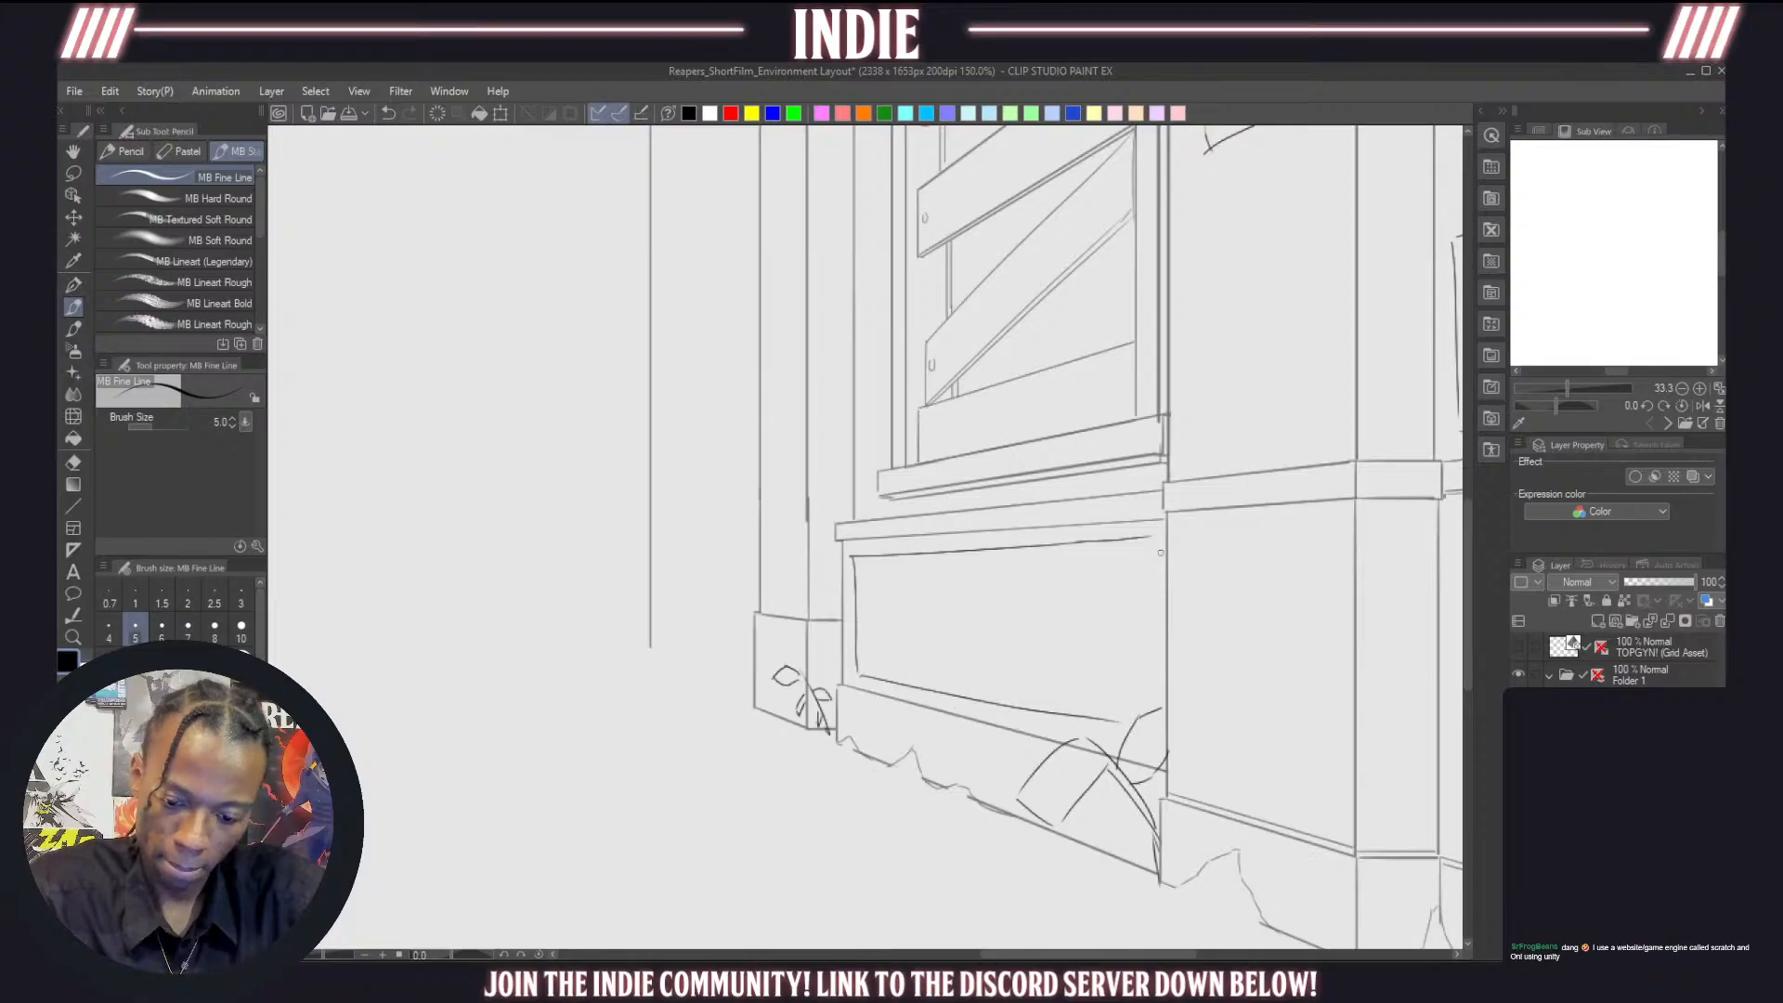
pyautogui.moveTo(1152, 537); pyautogui.dragTo(1143, 712)
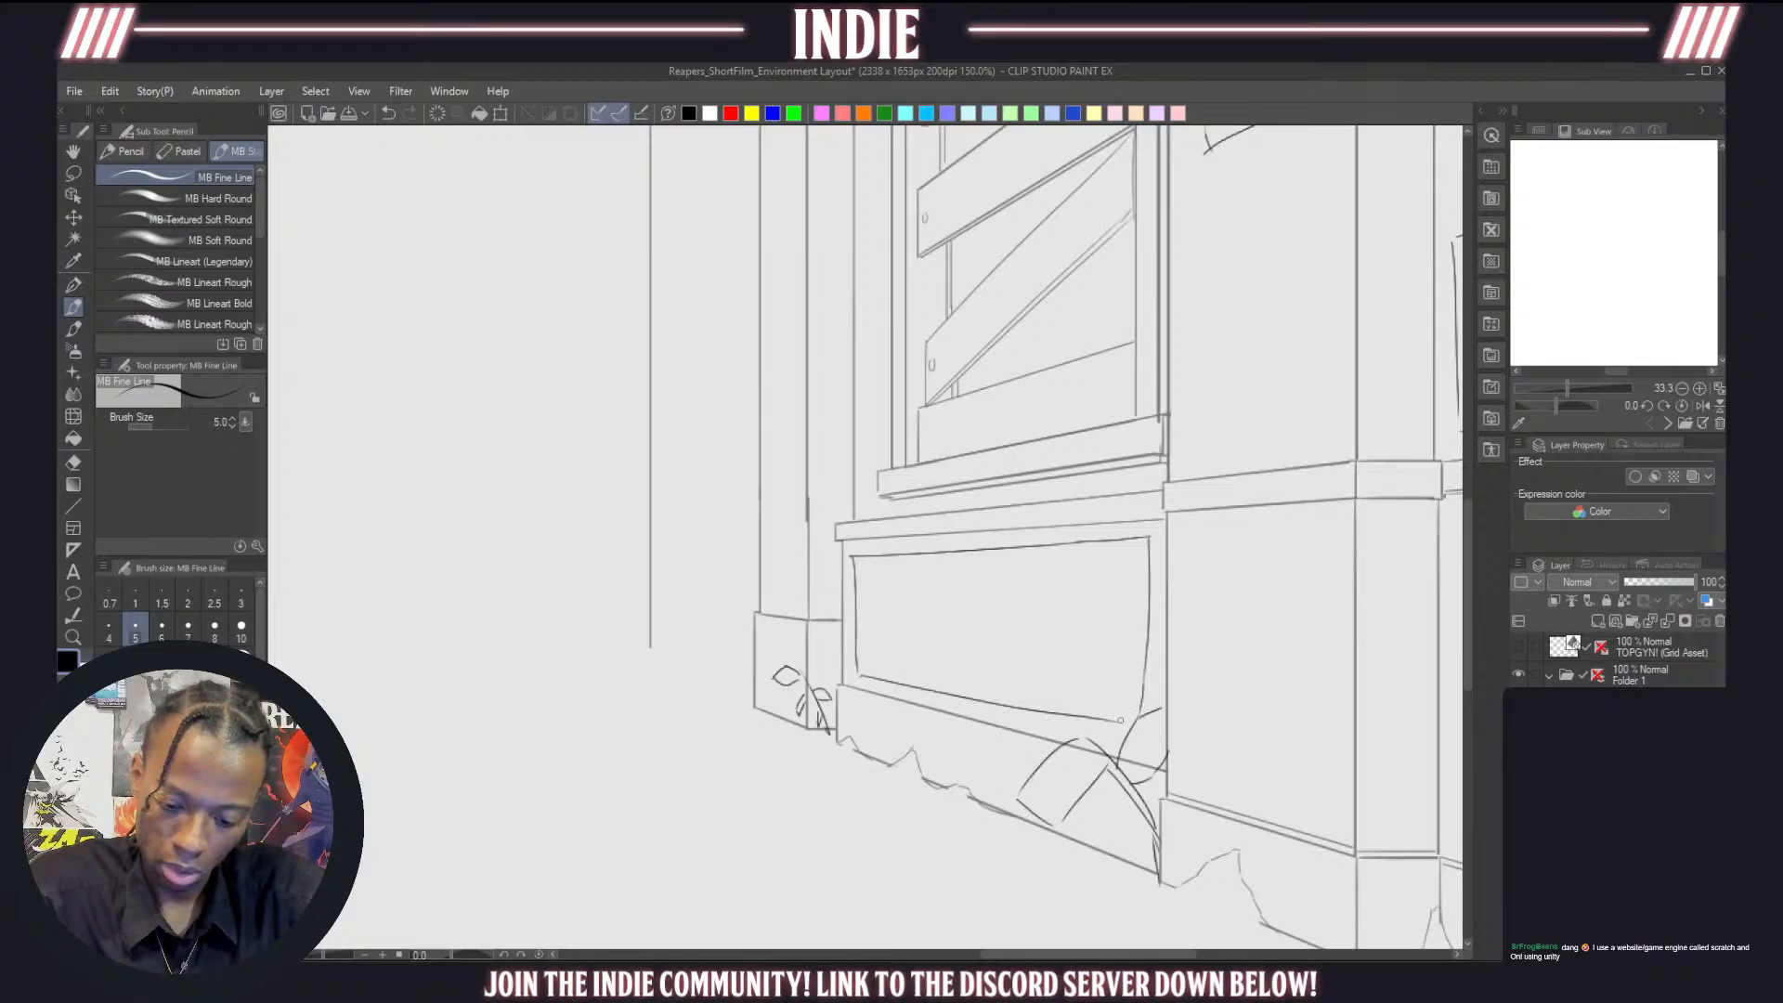
# Check the wide poster against the whole layout and undo it completely, clearing the low wall section
pyautogui.scroll(-14, 1064, 676)
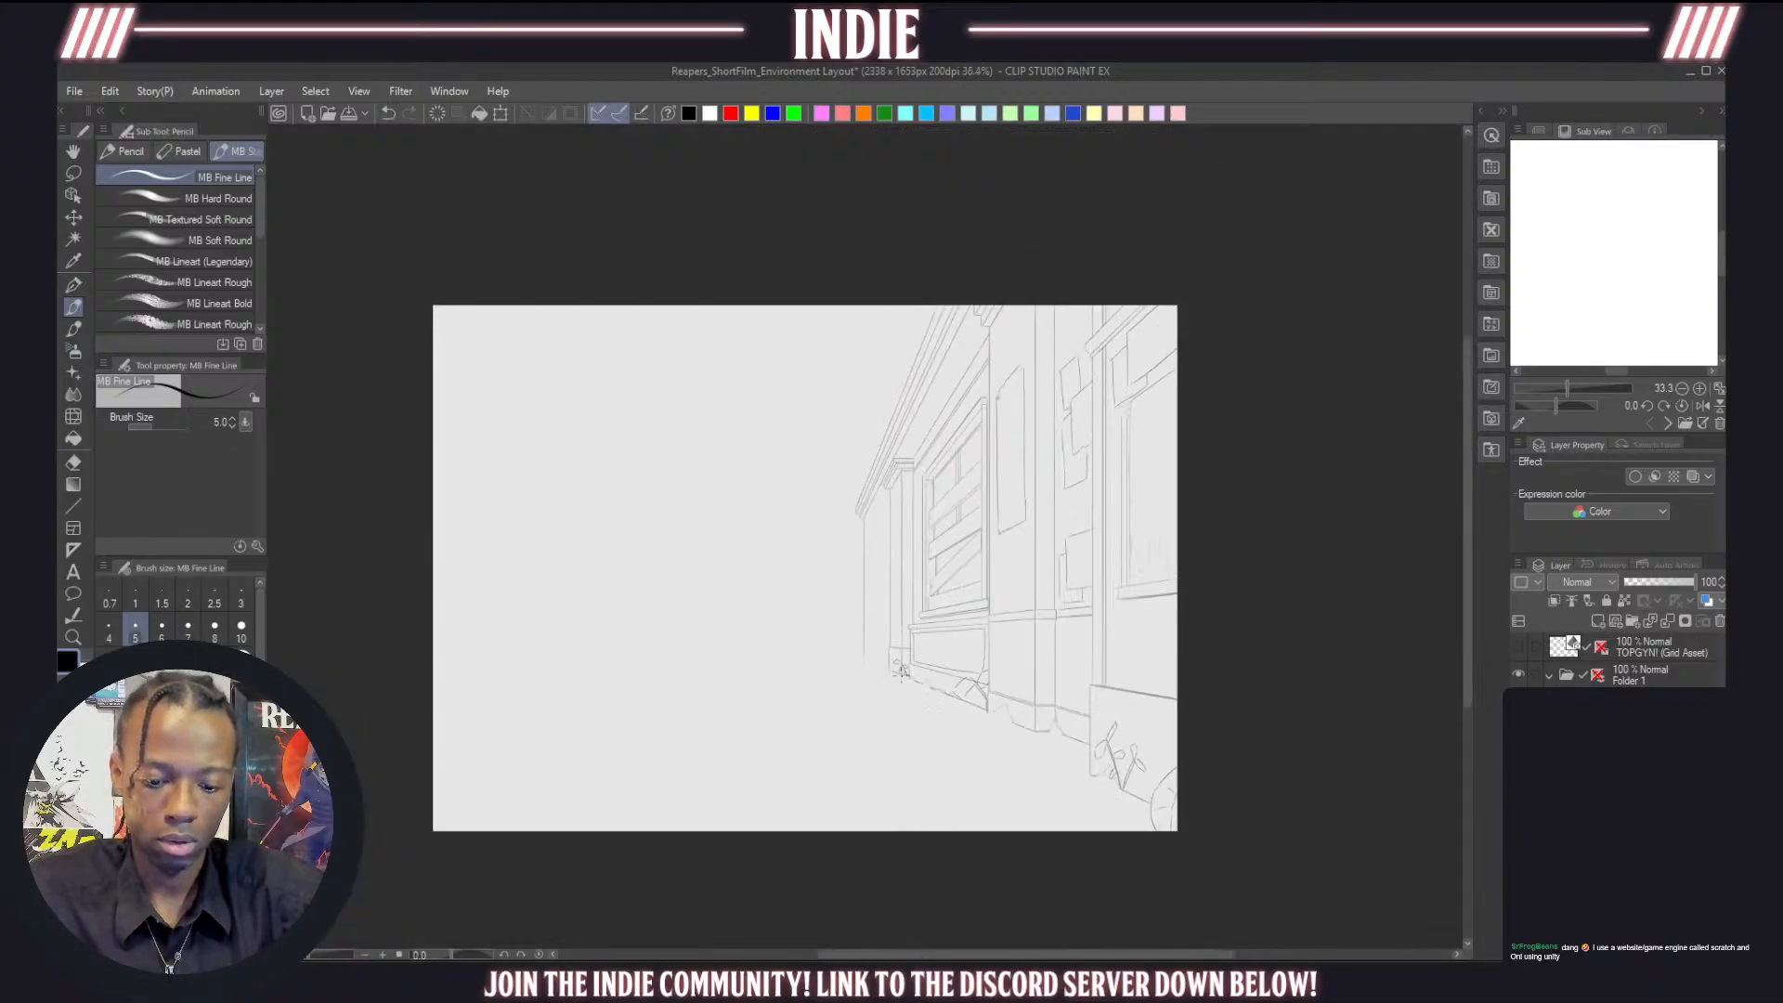
pyautogui.scroll(6, 990, 626)
pyautogui.hotkey('ctrl', 'z')
pyautogui.hotkey('ctrl', 'z')
pyautogui.hotkey('ctrl', 'z')
pyautogui.hotkey('ctrl', 'z')
pyautogui.hotkey('ctrl', 'z')
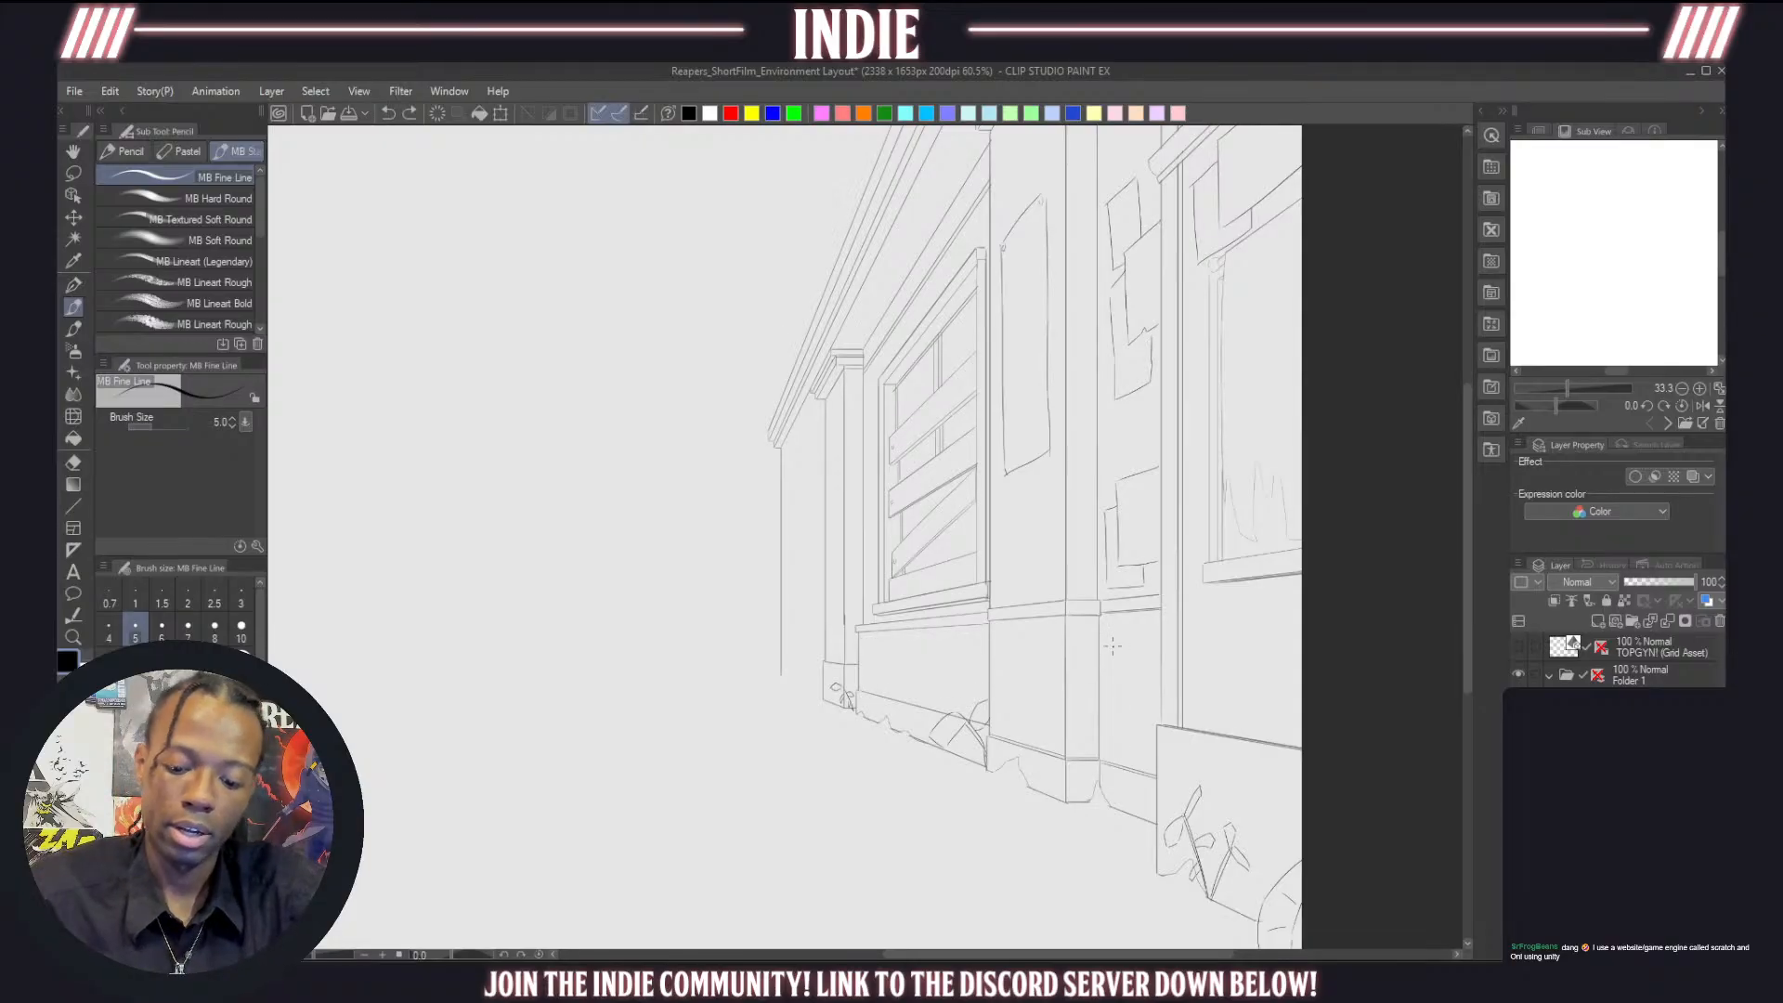
# Draw a small narrow poster with slanted top and bottom edges high on the far pillar, beyond the boarded window
pyautogui.scroll(-8, 1113, 645)
pyautogui.scroll(3, 954, 414)
pyautogui.scroll(5, 982, 457)
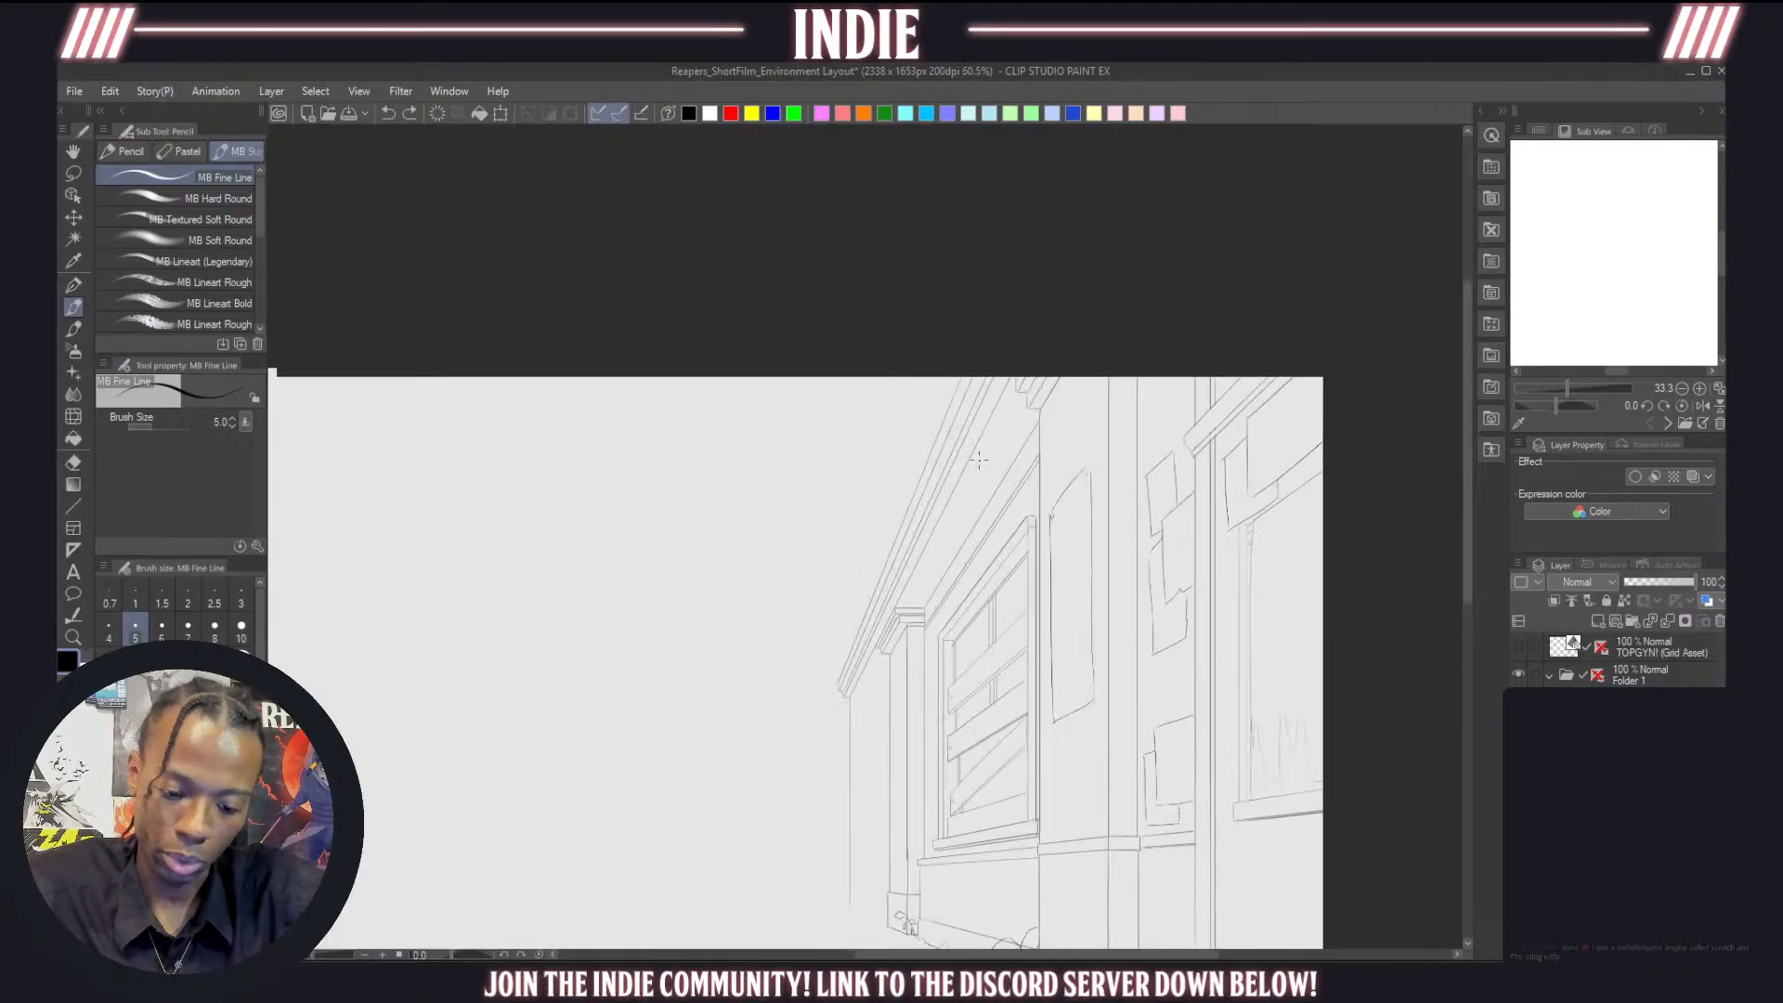
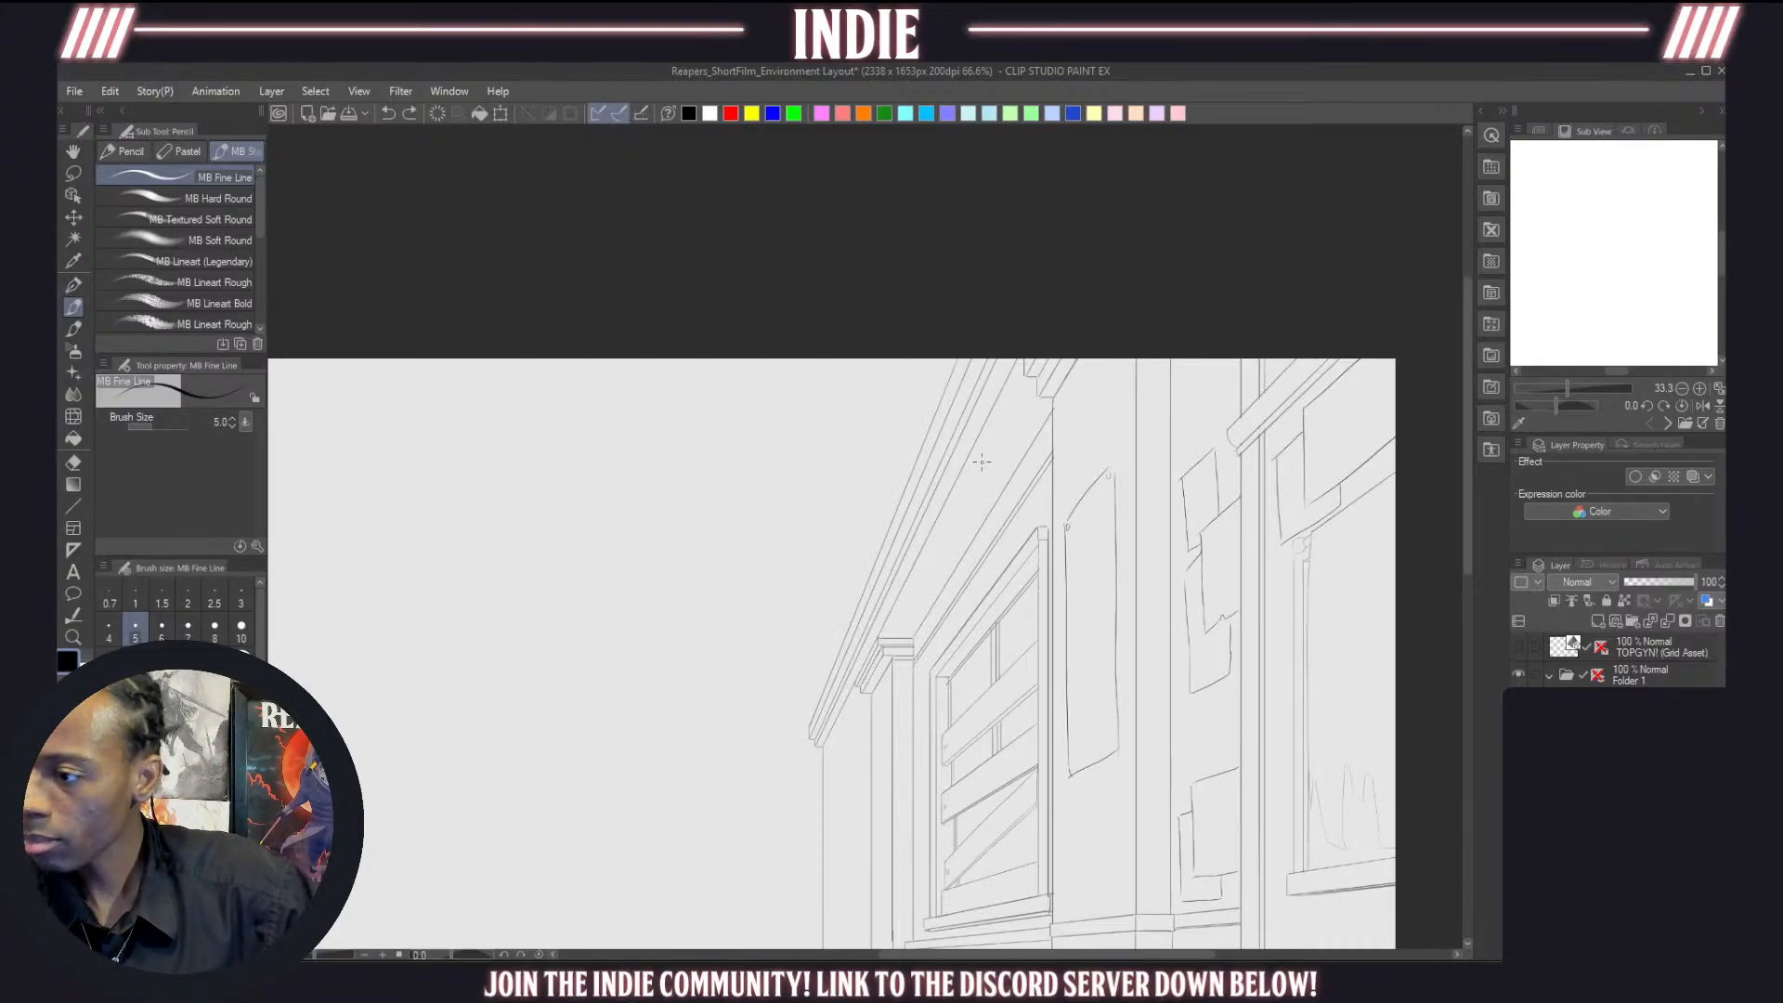
pyautogui.scroll(-2, 981, 461)
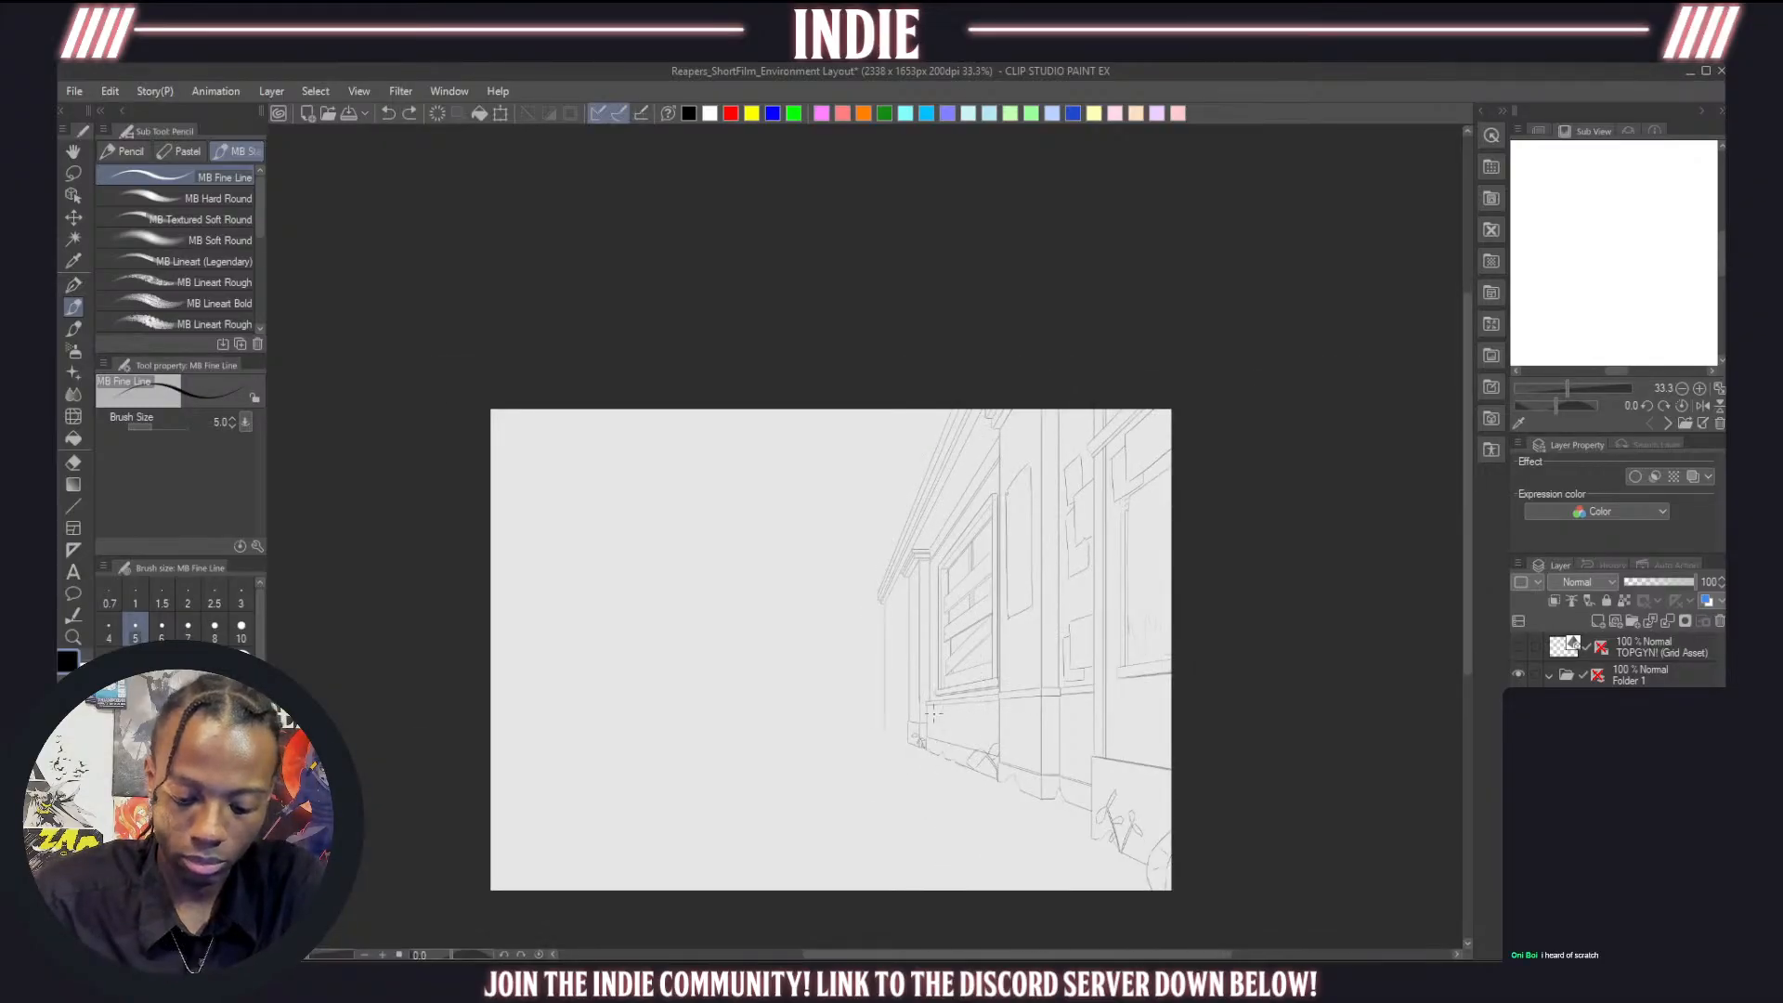
pyautogui.scroll(3, 934, 714)
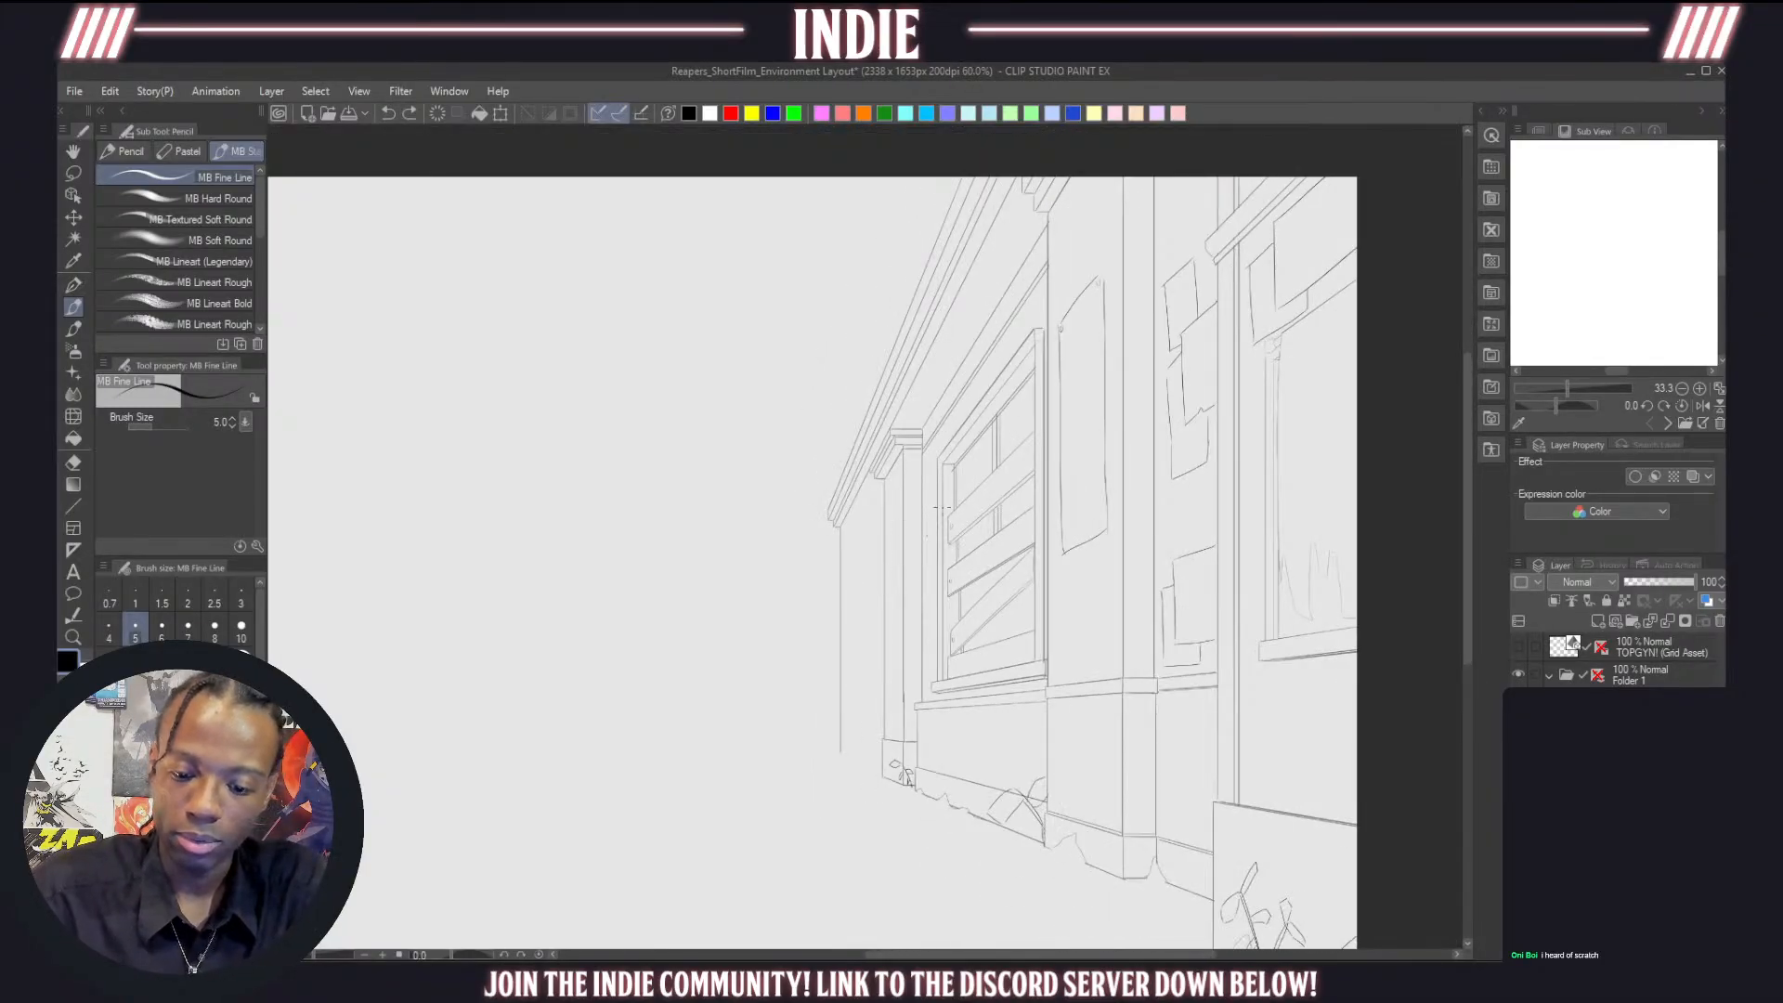
pyautogui.scroll(3, 927, 321)
pyautogui.scroll(-3, 920, 543)
pyautogui.scroll(3, 887, 671)
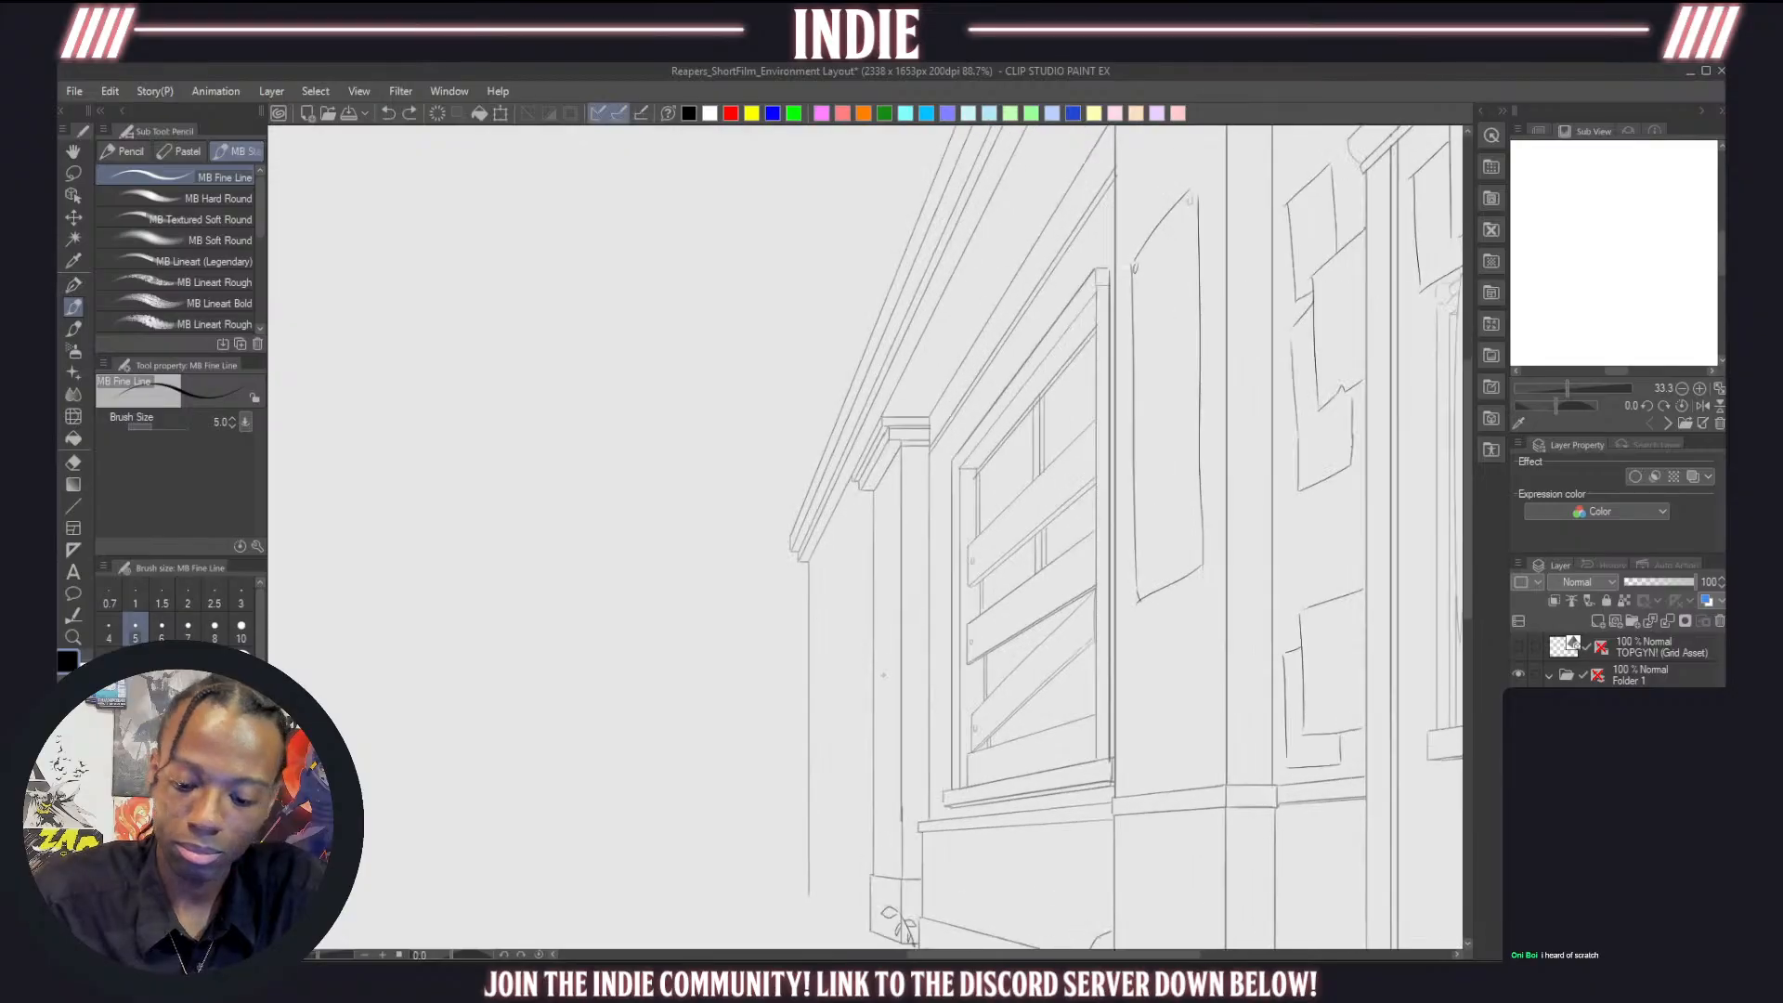
pyautogui.scroll(3, 883, 675)
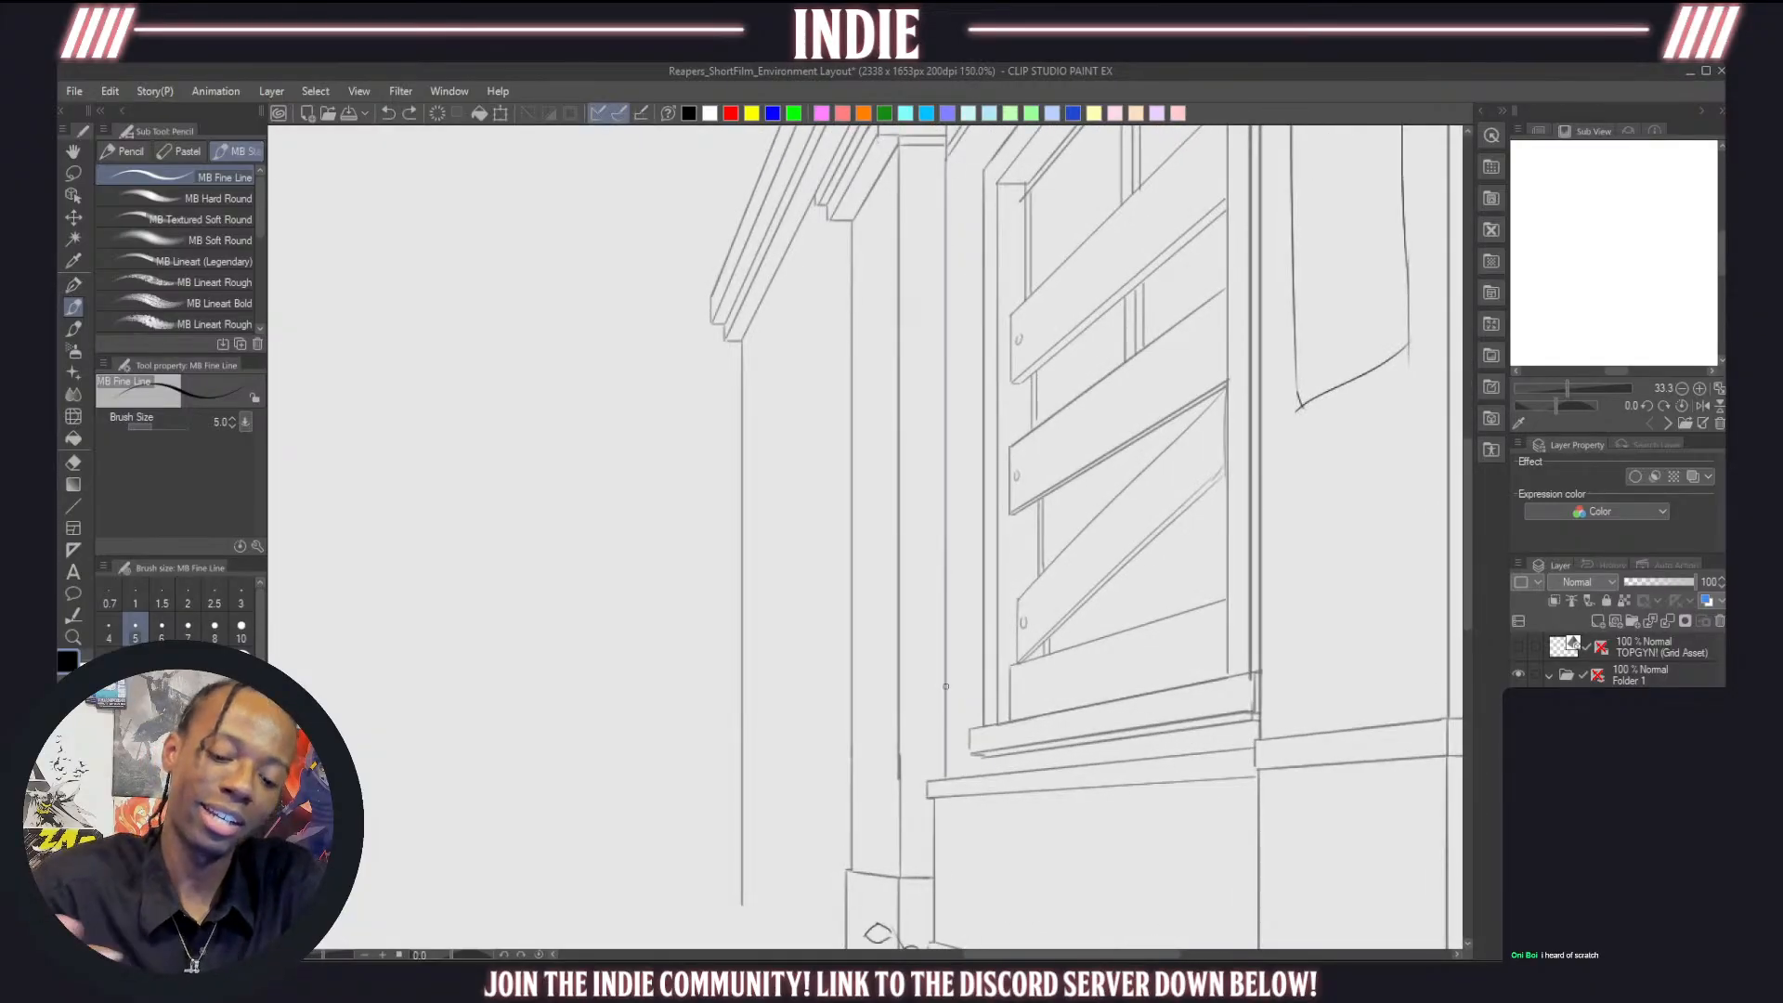
pyautogui.moveTo(857, 314)
pyautogui.mouseDown()
pyautogui.moveTo(892, 274)
pyautogui.moveTo(890, 366)
pyautogui.mouseUp()
pyautogui.hotkey('ctrl', 'z')
pyautogui.moveTo(891, 286); pyautogui.dragTo(892, 407)
pyautogui.moveTo(858, 314)
pyautogui.mouseDown()
pyautogui.moveTo(861, 428)
pyautogui.moveTo(892, 409)
pyautogui.mouseUp()
pyautogui.hotkey('ctrl', 'z')
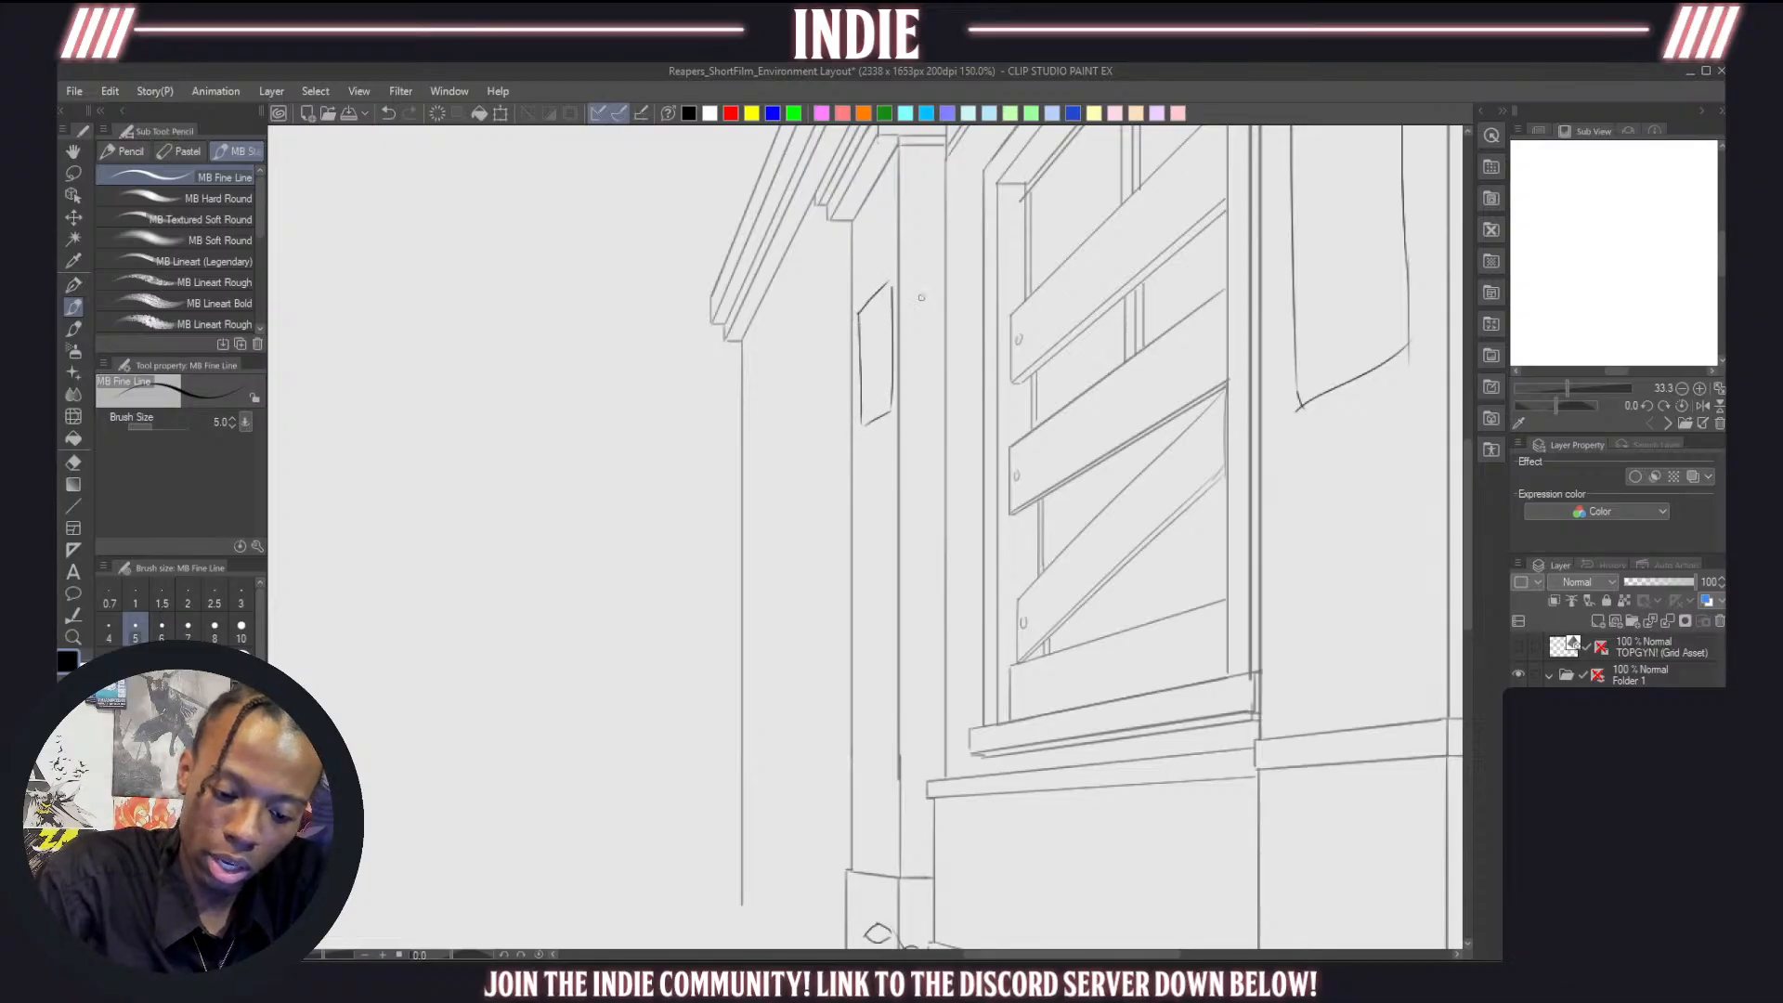
# Draw two small overlapping sheets beneath the narrow poster, midway down the far pillar
pyautogui.moveTo(892, 438); pyautogui.dragTo(871, 452)
pyautogui.hotkey('ctrl', 'z')
pyautogui.moveTo(873, 452)
pyautogui.mouseDown()
pyautogui.moveTo(875, 532)
pyautogui.moveTo(895, 530)
pyautogui.moveTo(856, 499)
pyautogui.moveTo(863, 581)
pyautogui.moveTo(881, 582)
pyautogui.mouseUp()
pyautogui.hotkey('ctrl', 'z')
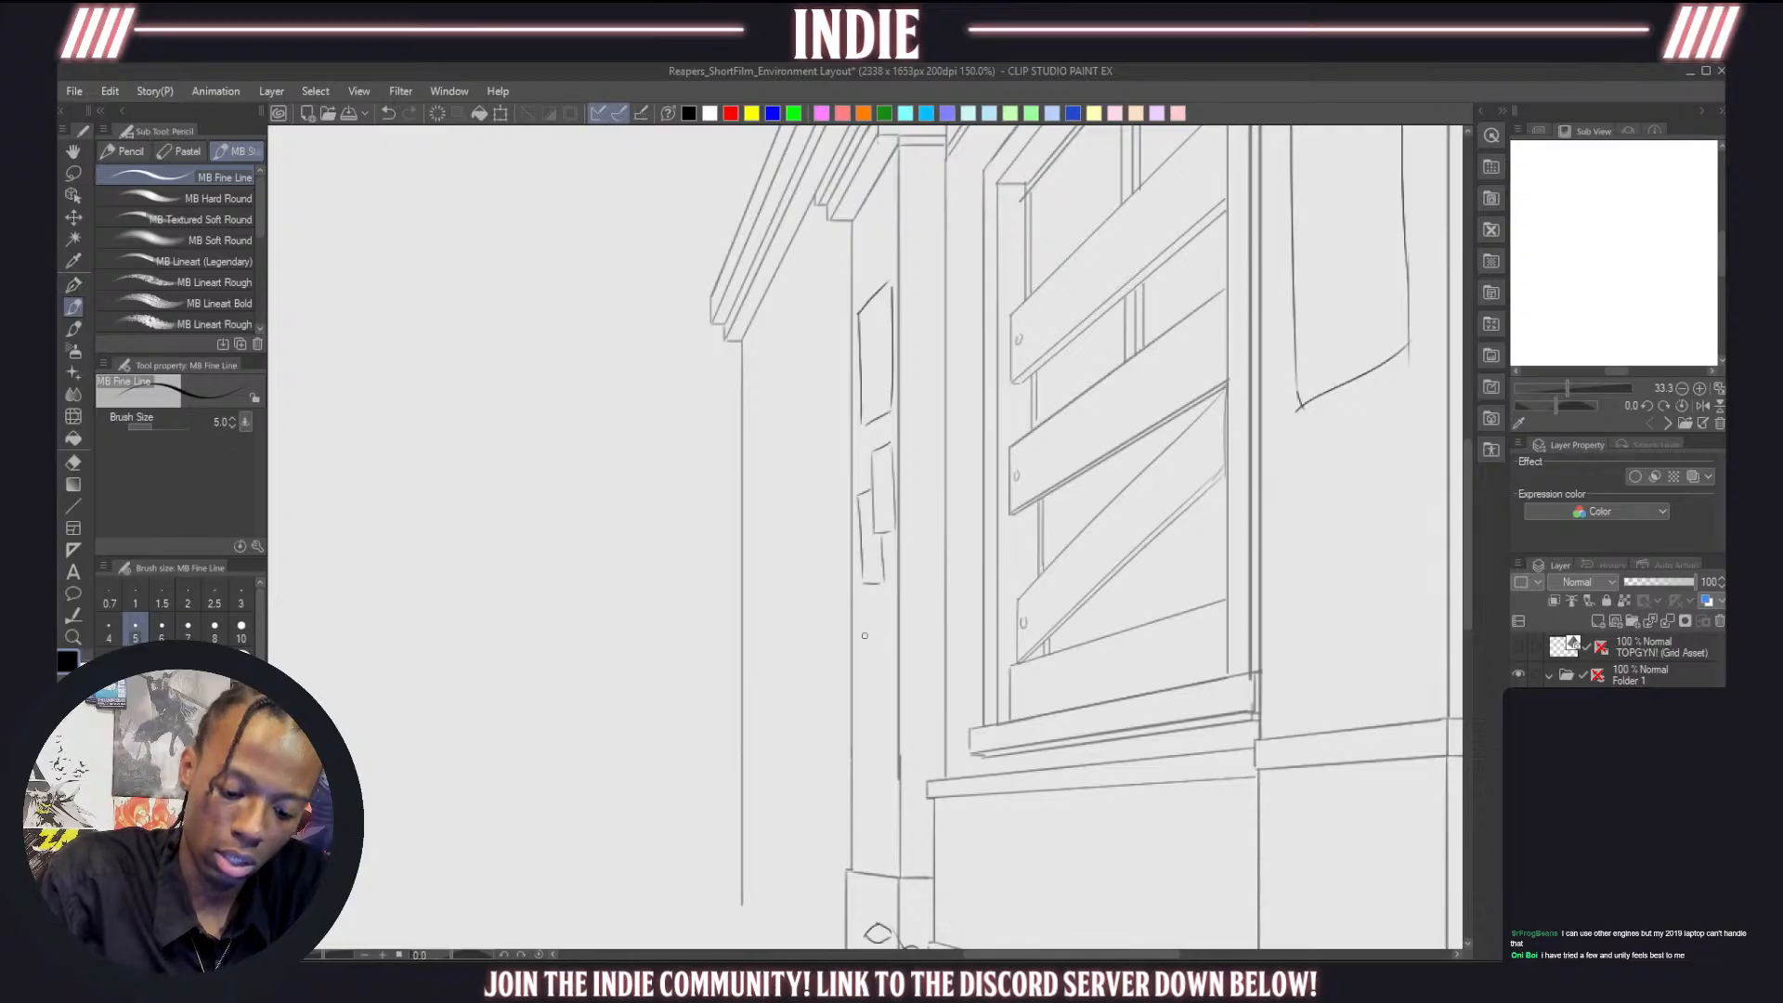
# Add a small narrow rectangular poster below the overlapping sheets on the far pillar
pyautogui.moveTo(862, 640)
pyautogui.mouseDown()
pyautogui.moveTo(889, 622)
pyautogui.moveTo(866, 729)
pyautogui.mouseUp()
pyautogui.hotkey('ctrl', 'z')
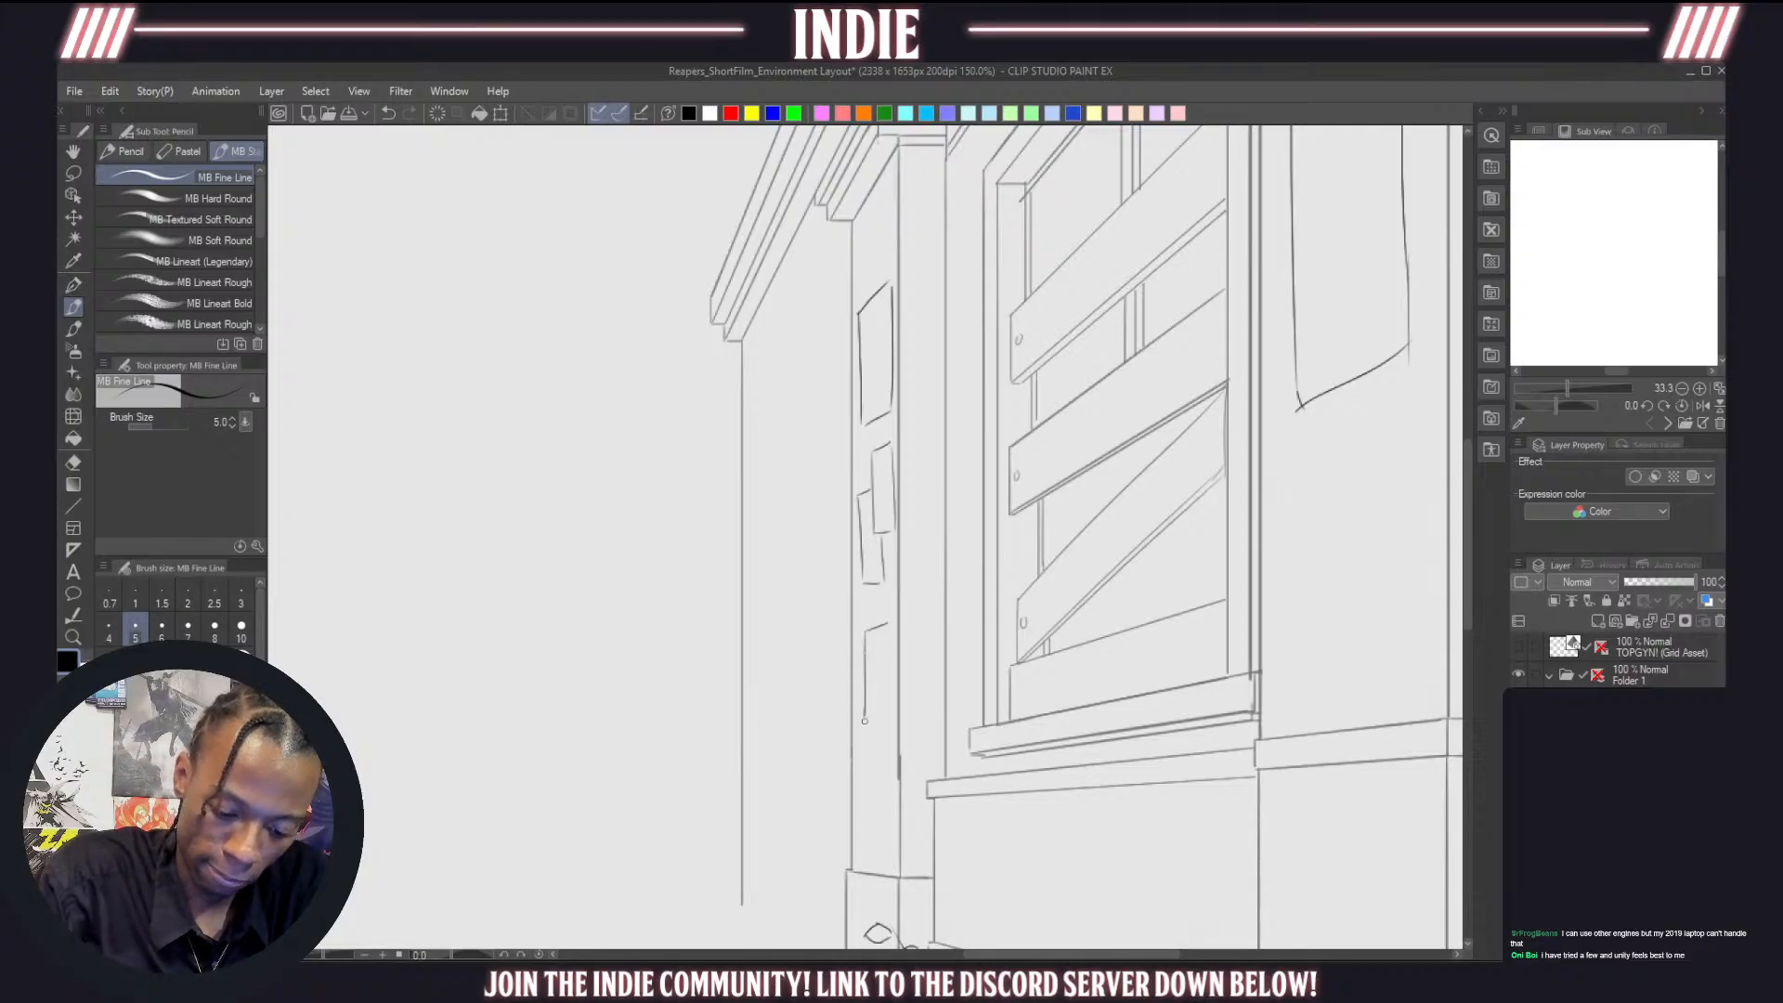
pyautogui.hotkey('ctrl', 'z')
pyautogui.moveTo(866, 641)
pyautogui.mouseDown()
pyautogui.moveTo(868, 710)
pyautogui.moveTo(887, 706)
pyautogui.moveTo(890, 661)
pyautogui.moveTo(890, 708)
pyautogui.mouseUp()
pyautogui.hotkey('ctrl', 'z')
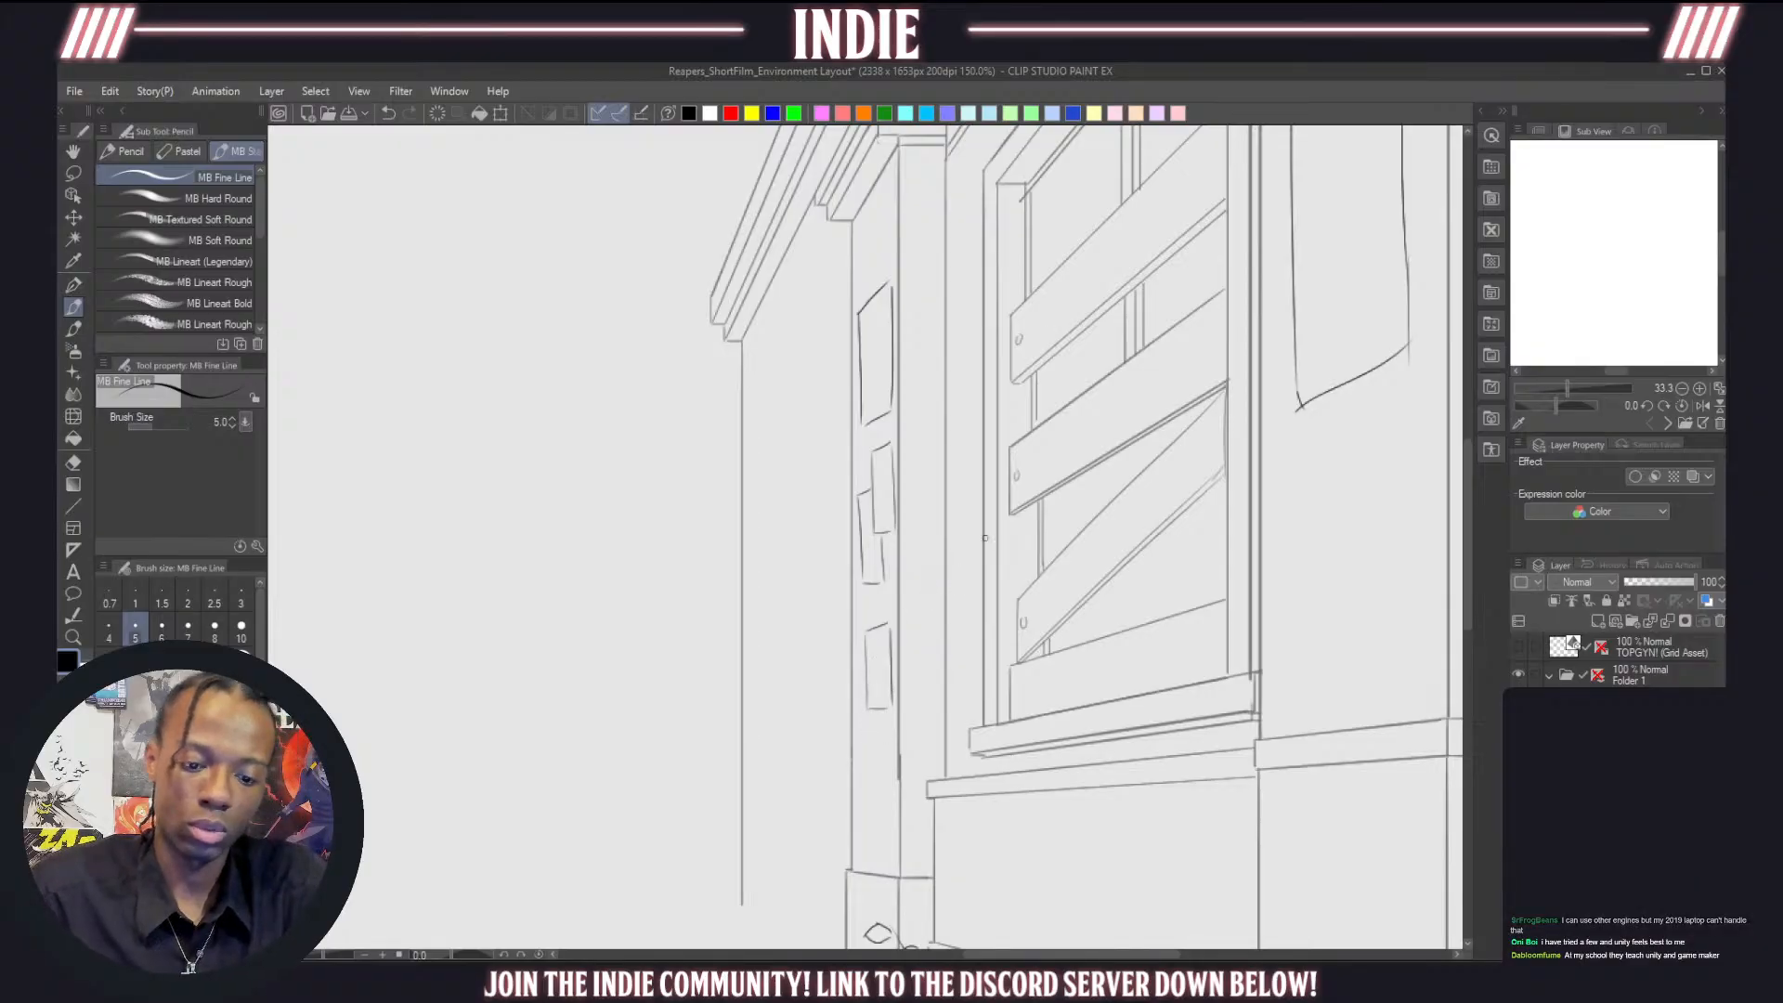
# Examine the far pillar's posters against the whole right-hand building
pyautogui.moveTo(822, 578); pyautogui.dragTo(749, 593)
pyautogui.moveTo(853, 462); pyautogui.dragTo(900, 435)
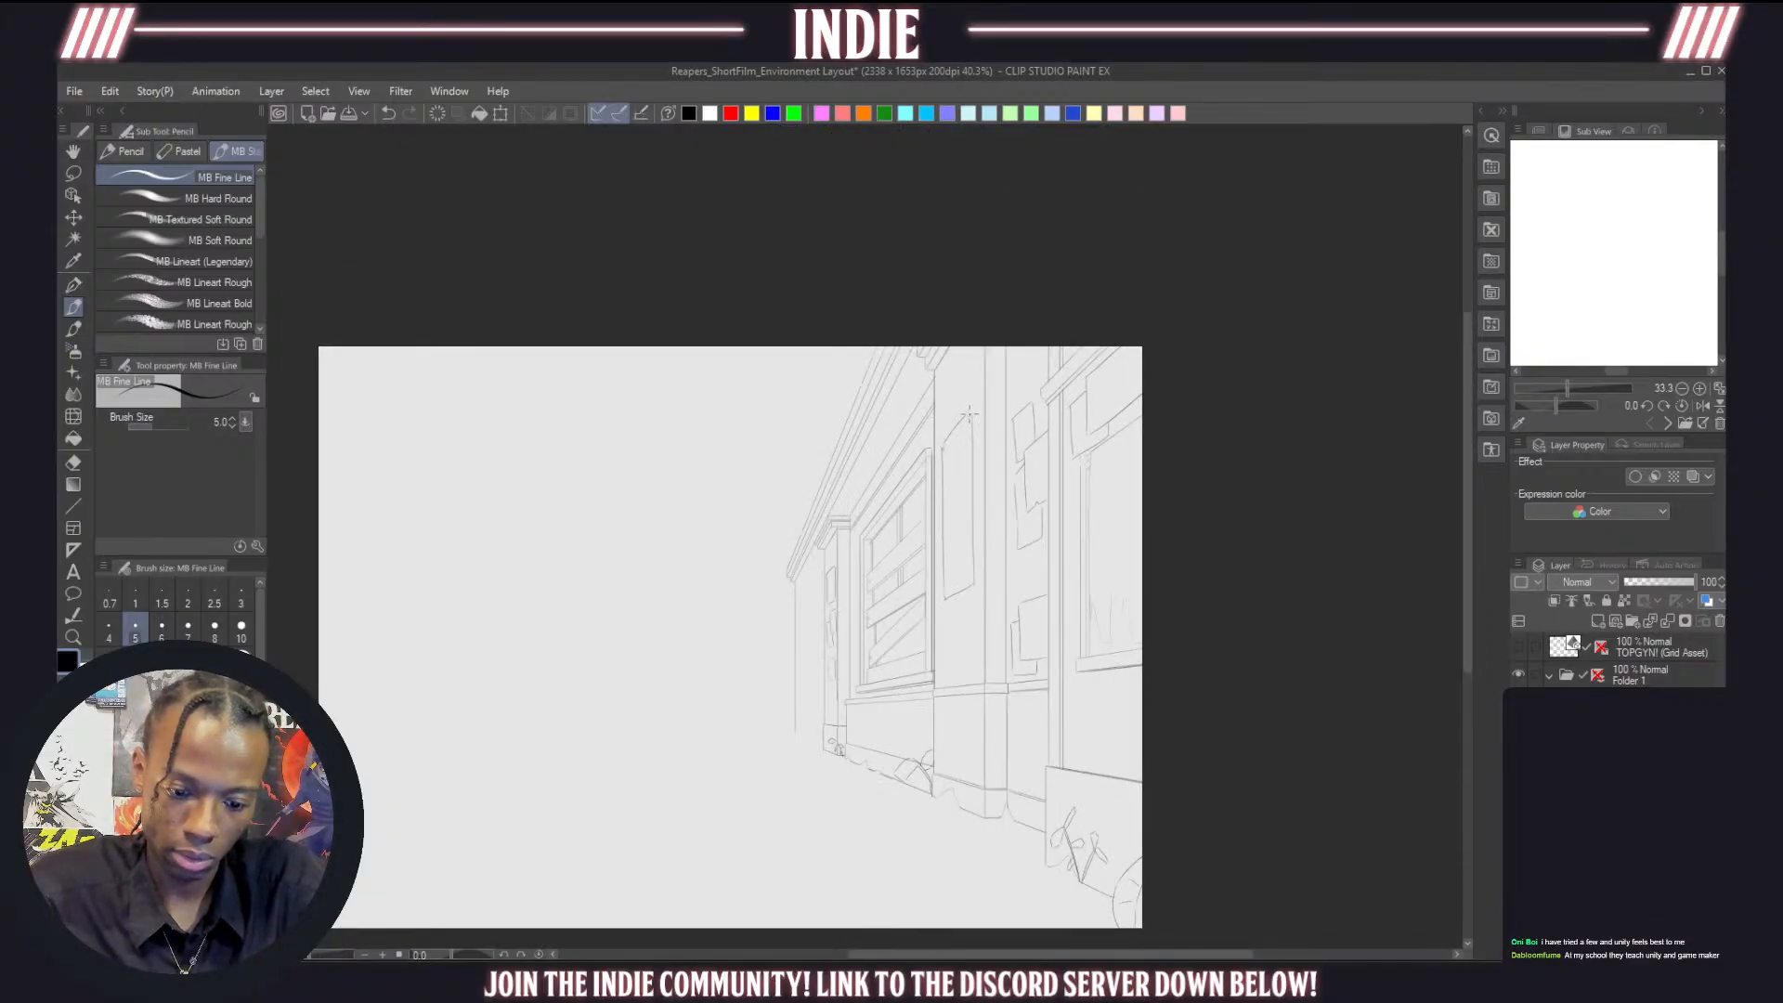
pyautogui.scroll(-3, 943, 410)
pyautogui.scroll(3, 953, 390)
pyautogui.scroll(1, 909, 410)
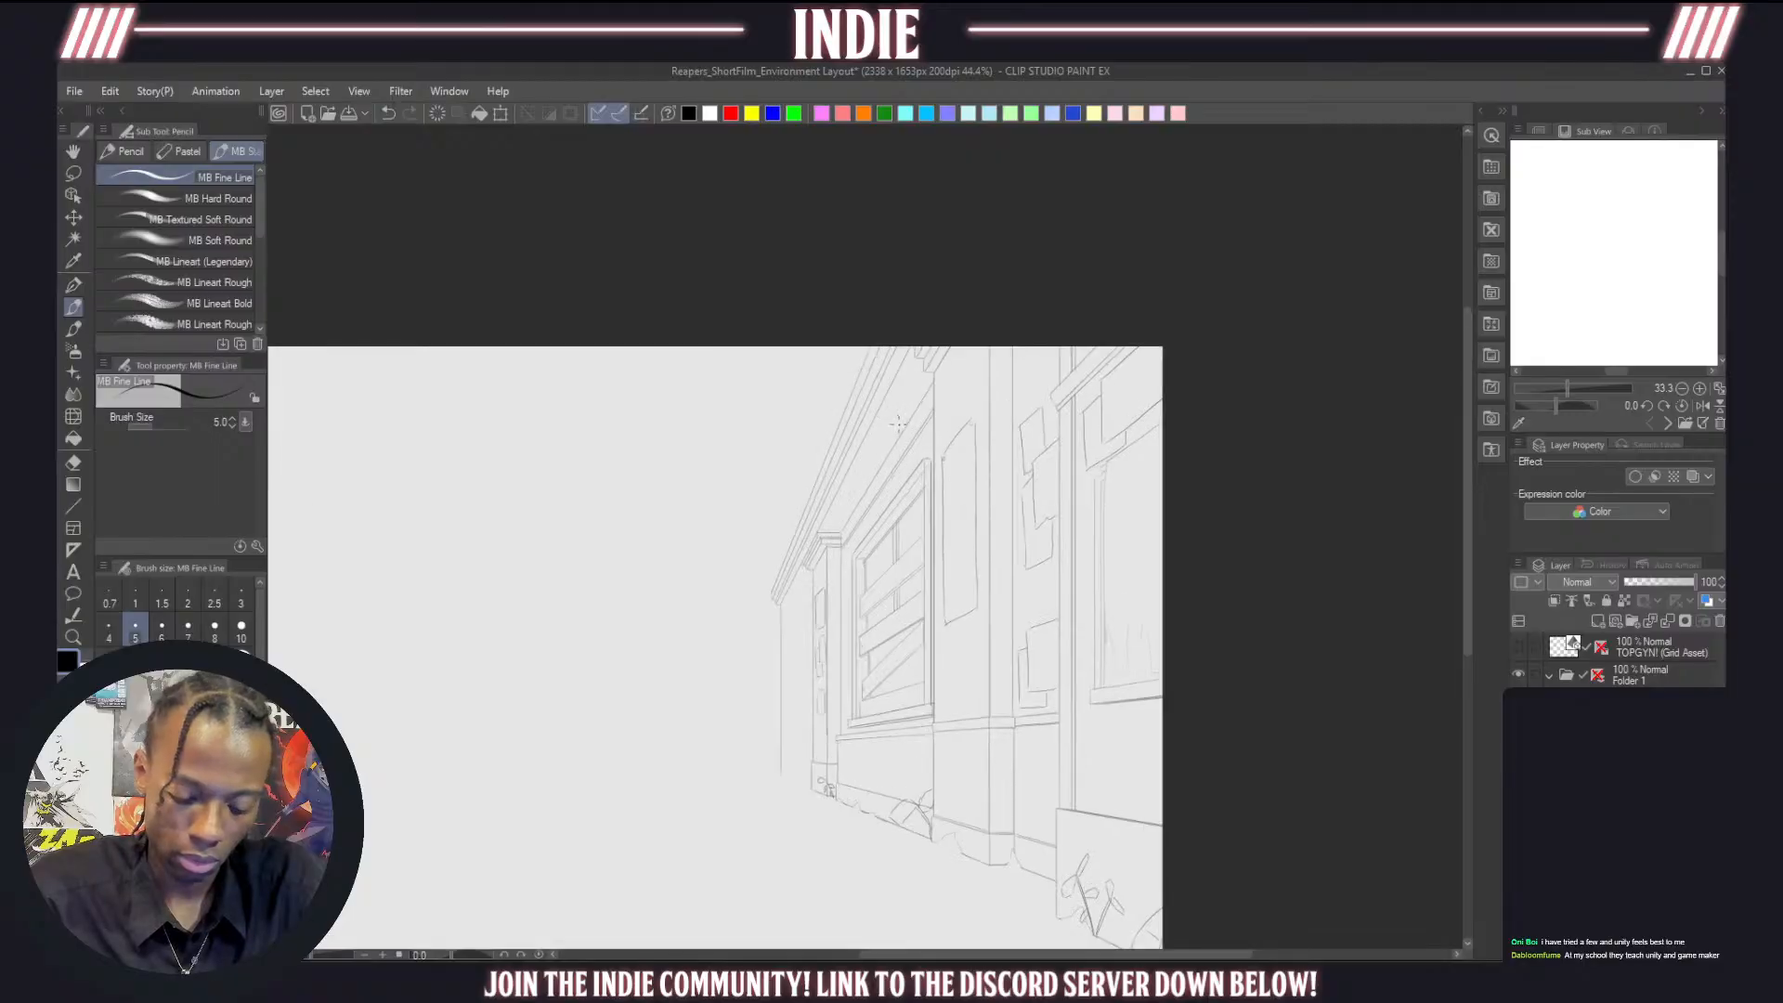
pyautogui.scroll(-1, 898, 424)
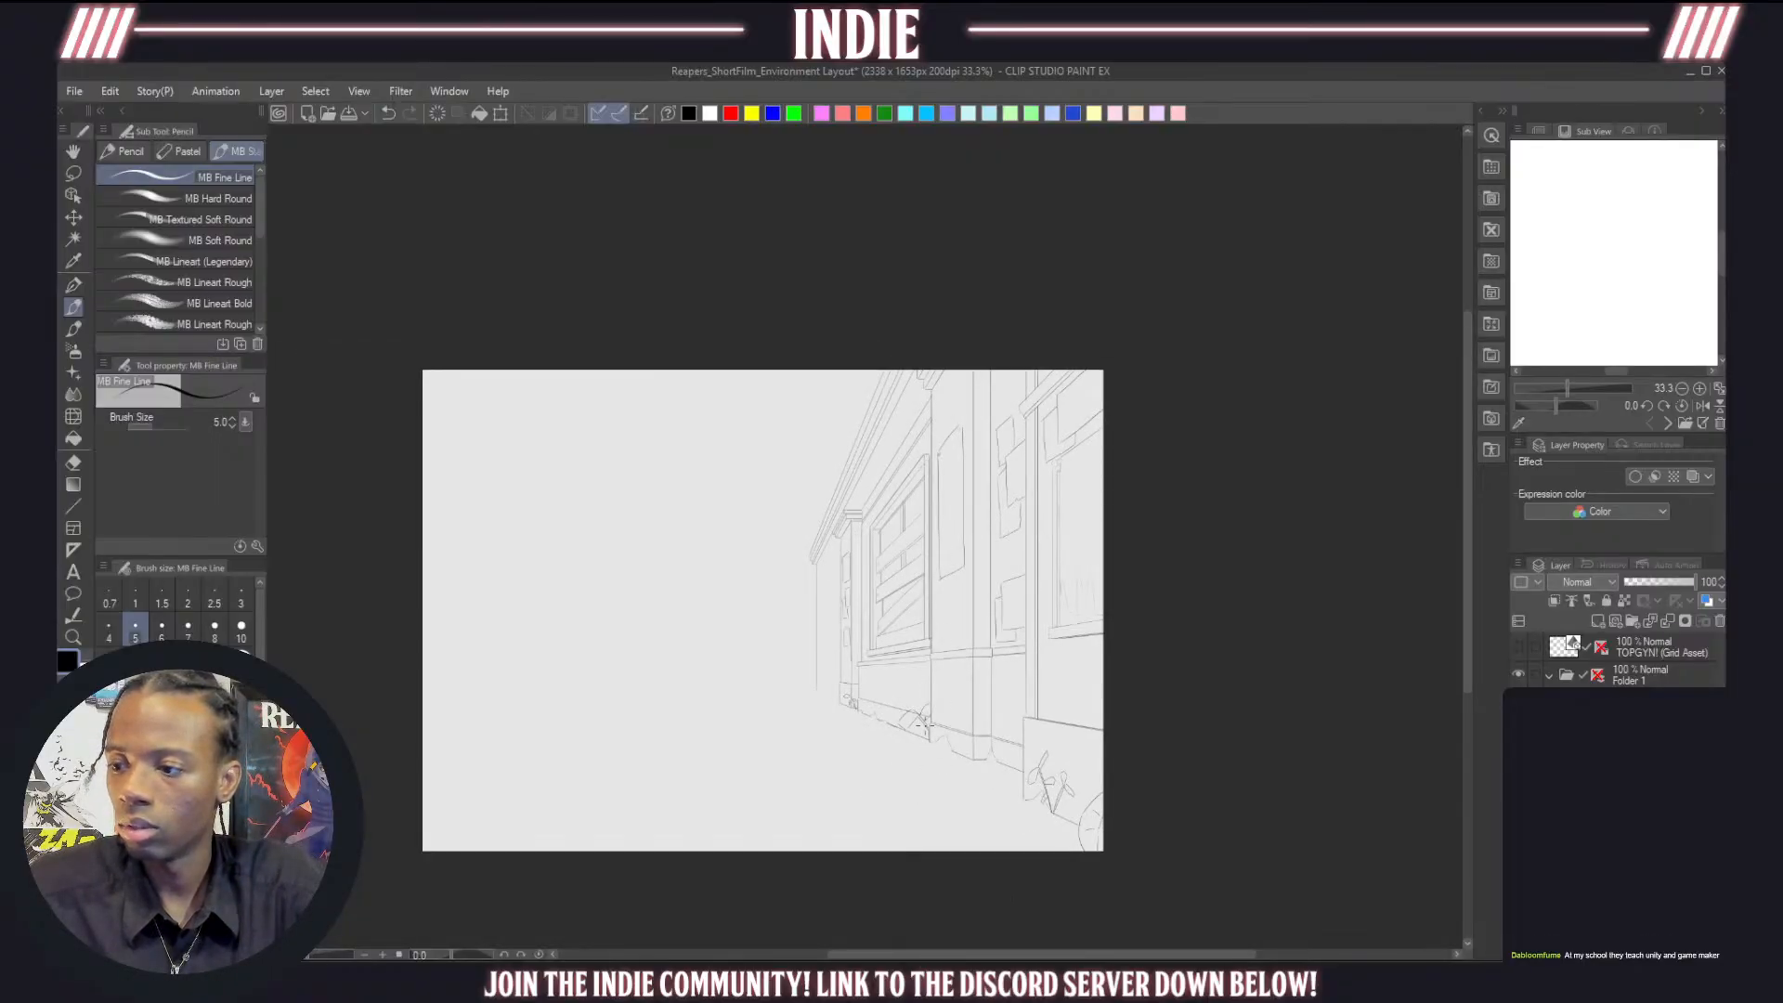
pyautogui.scroll(1, 925, 723)
pyautogui.scroll(-1, 966, 724)
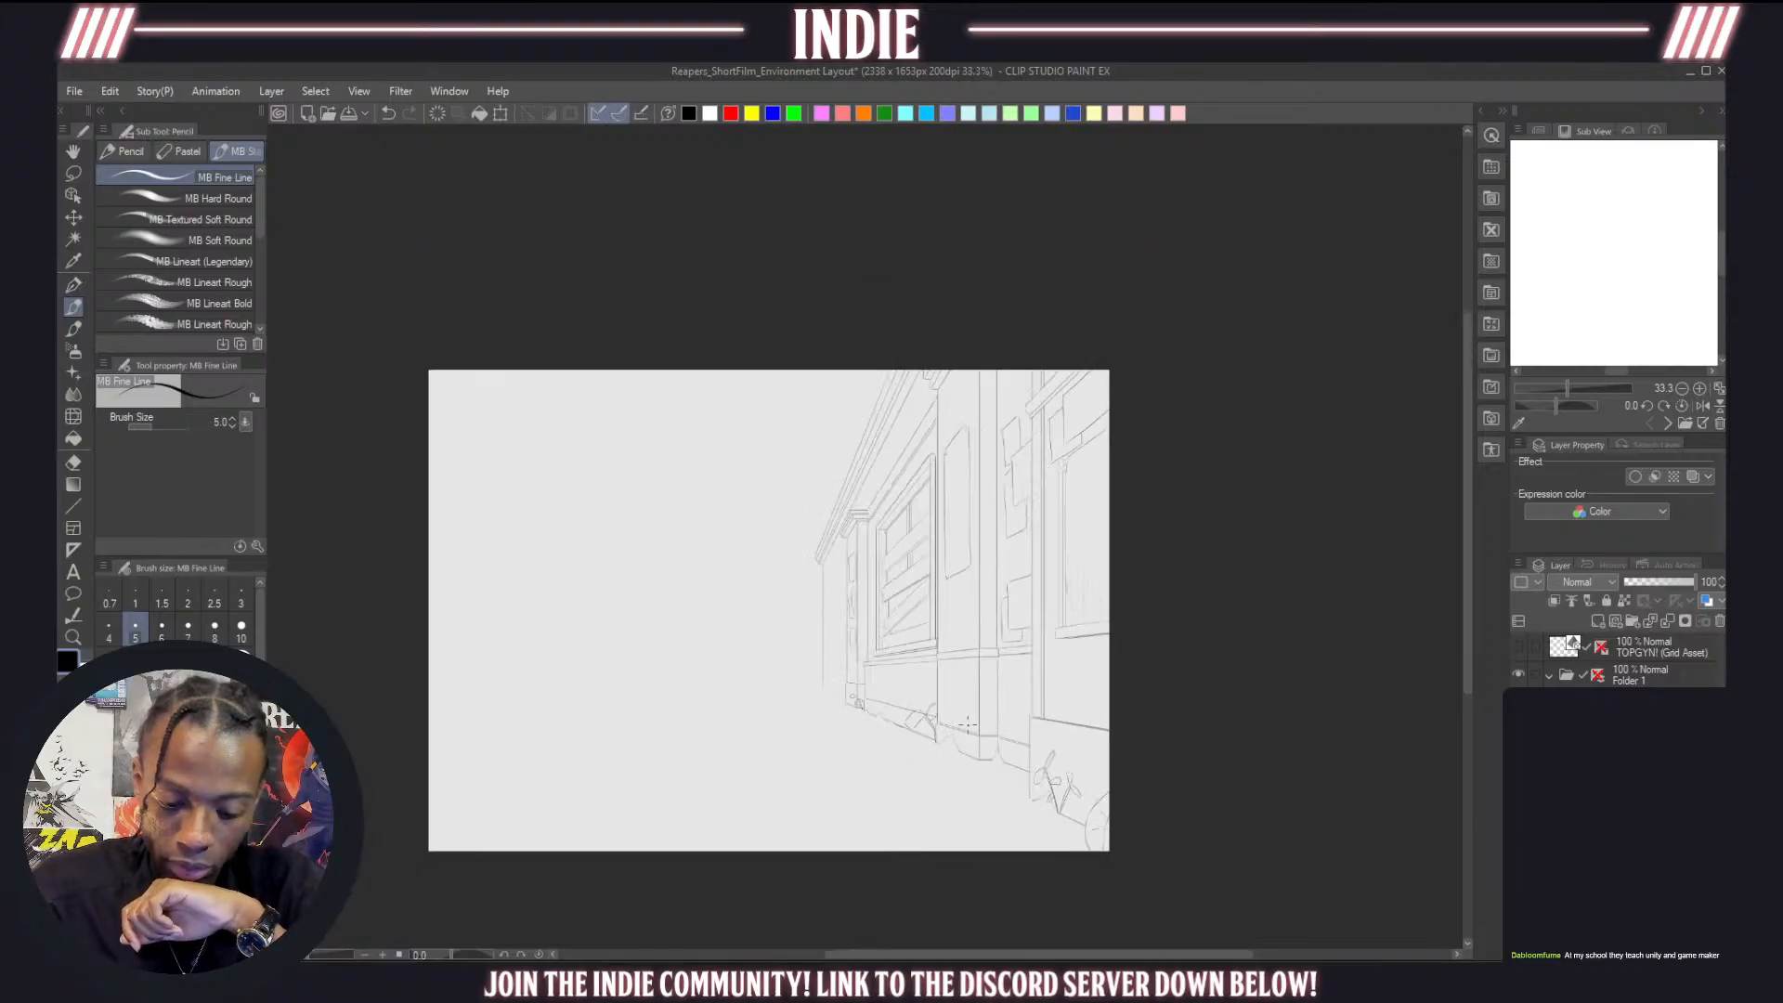
# Draw jagged cracks around the near pillar's base corner and on the wall beneath the near window
pyautogui.scroll(3, 968, 723)
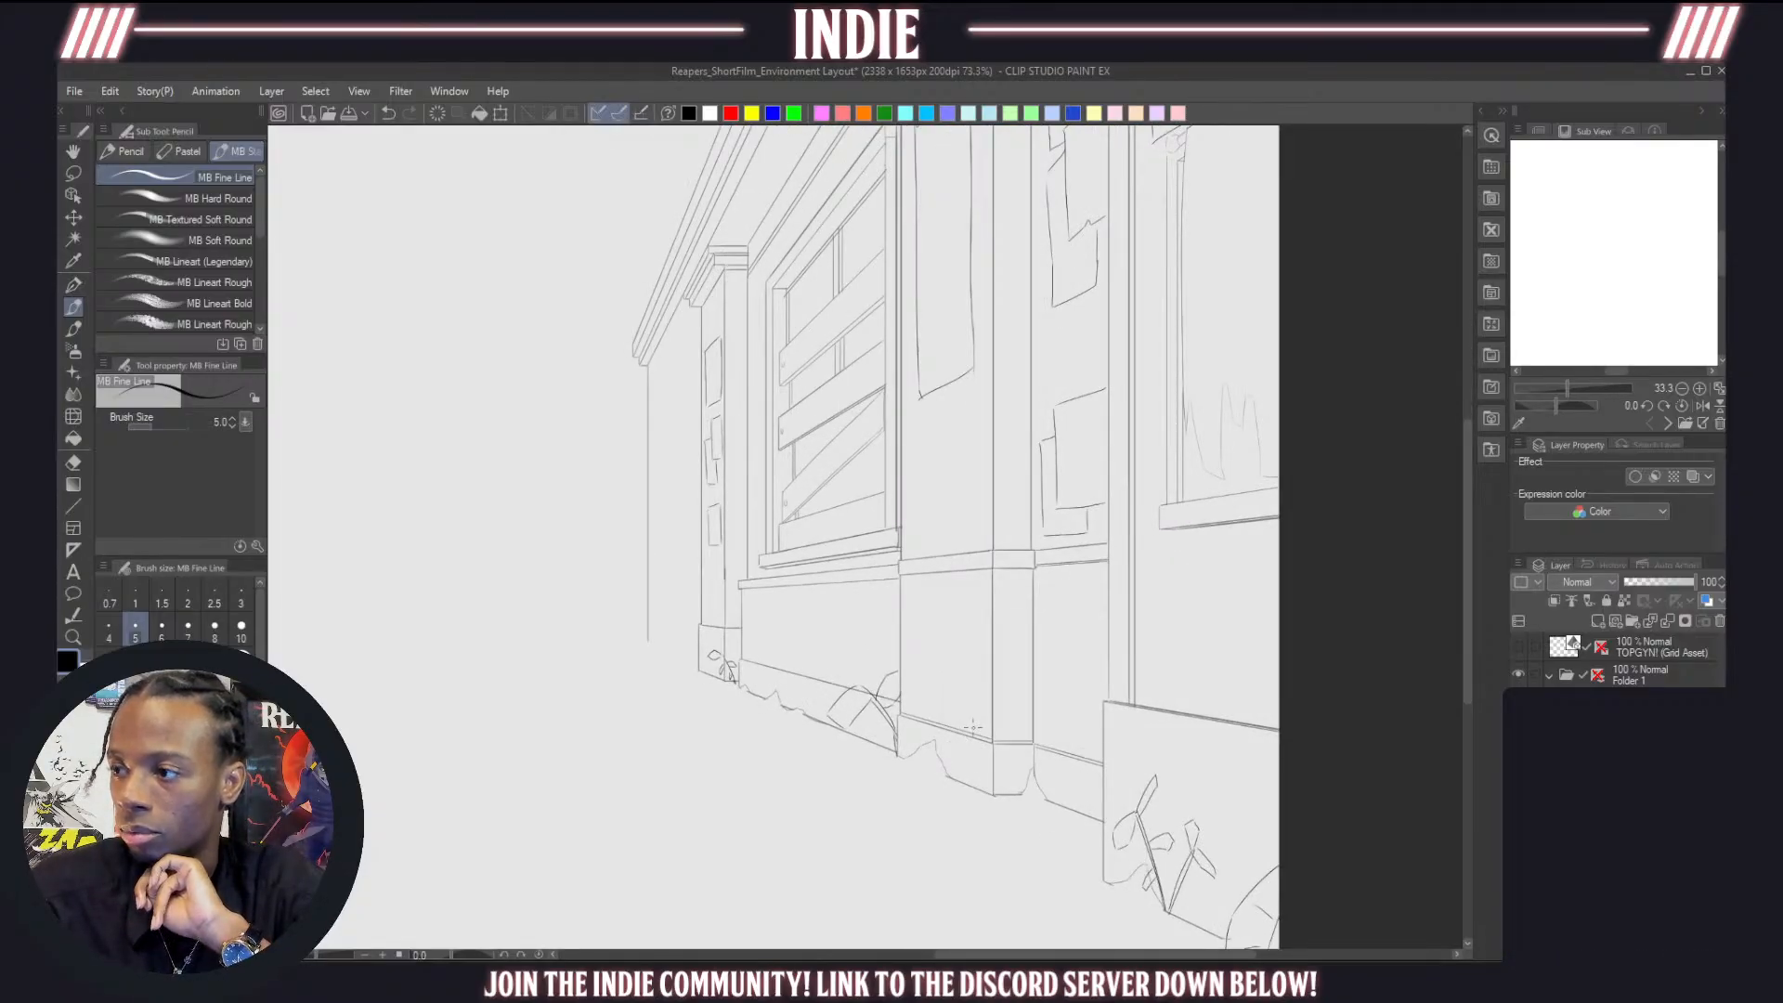
pyautogui.scroll(1, 972, 726)
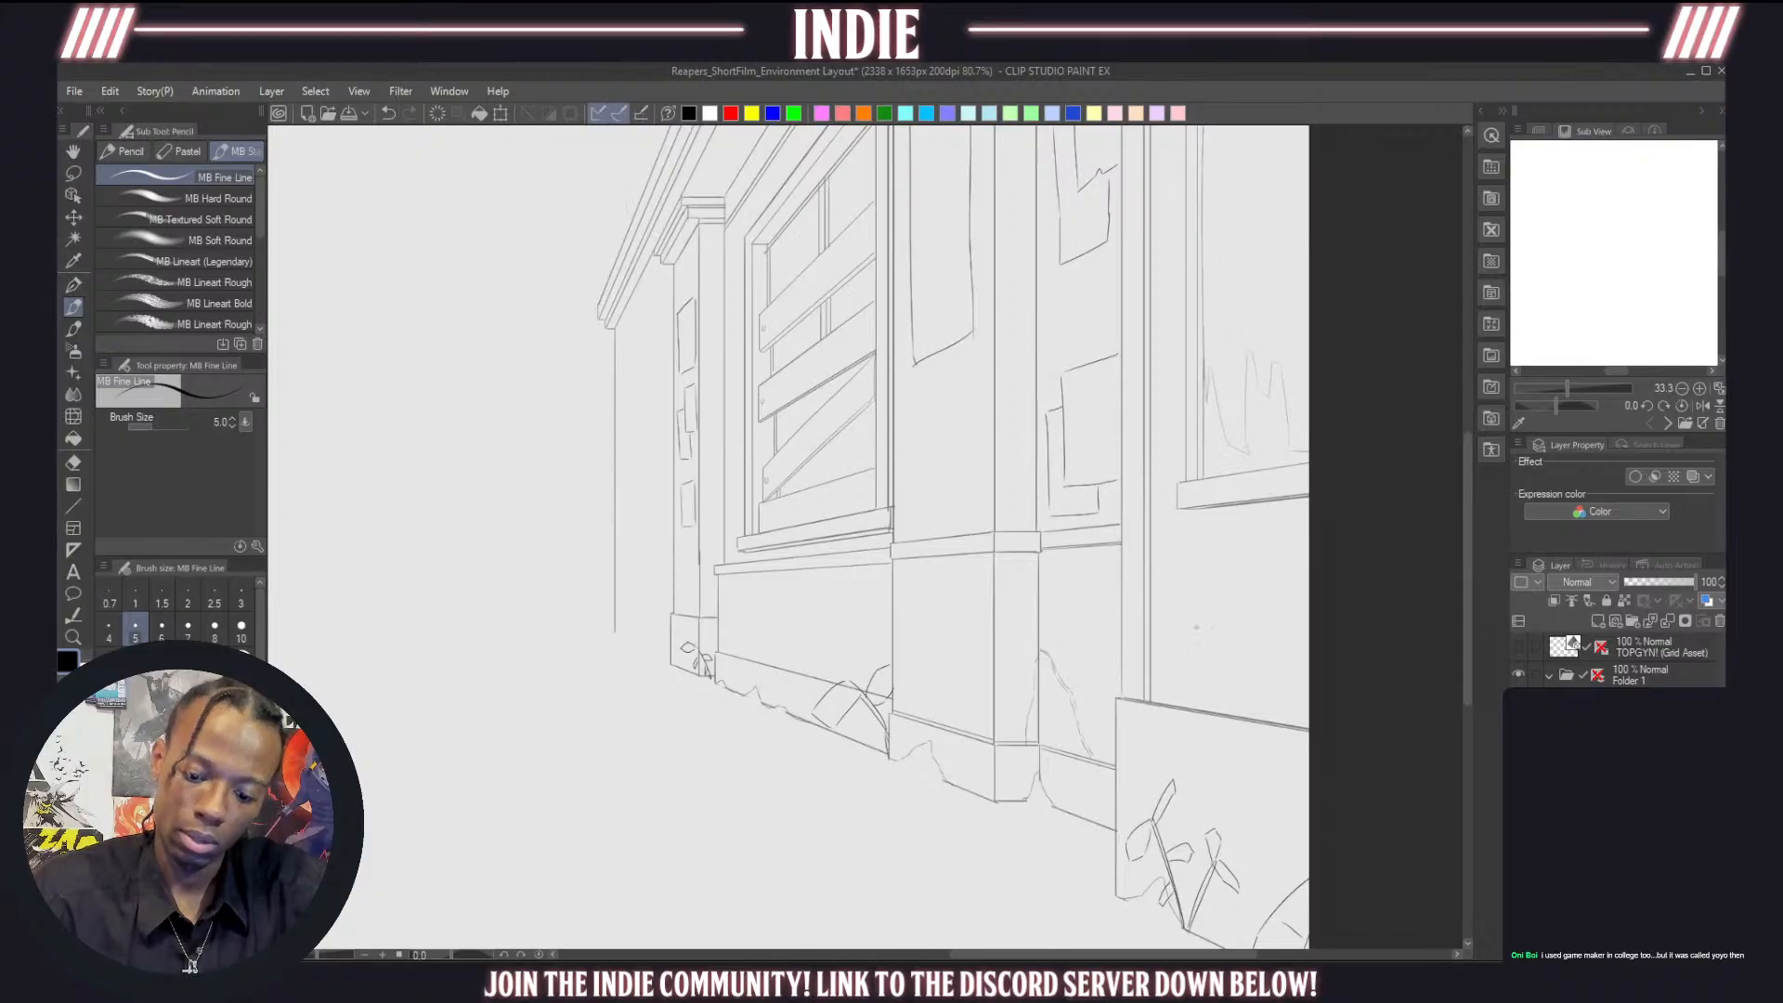
pyautogui.moveTo(1212, 708); pyautogui.dragTo(1285, 622)
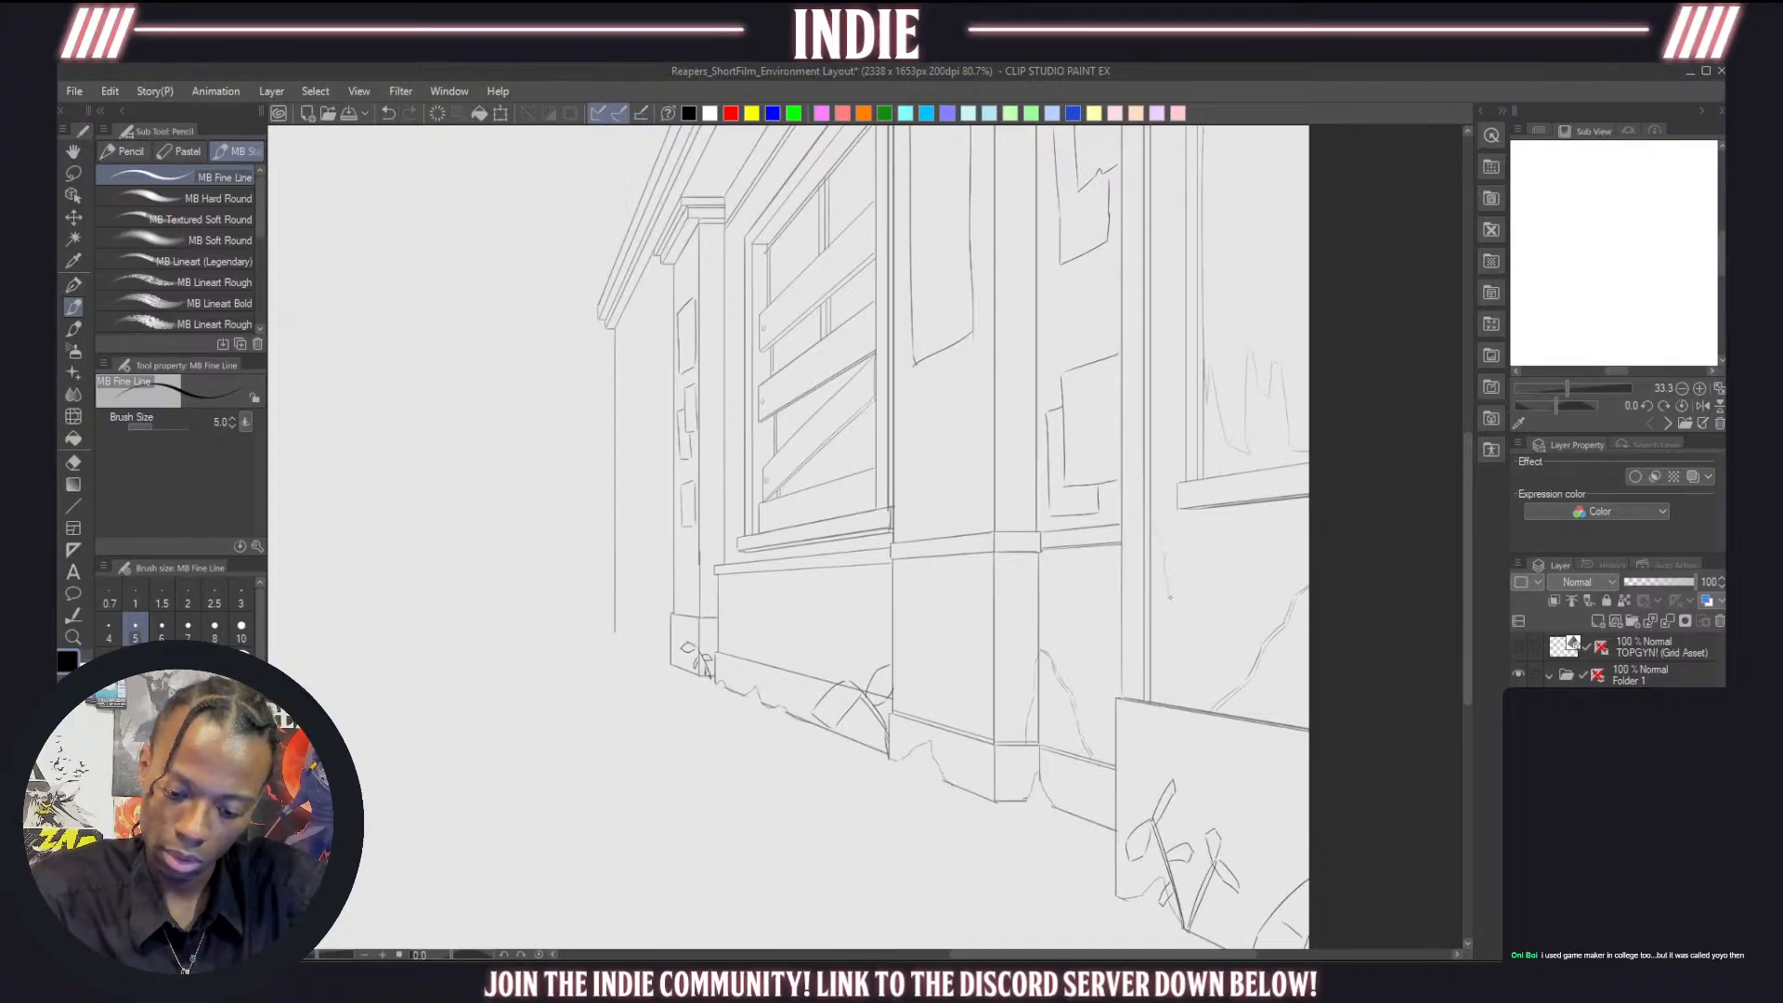
pyautogui.moveTo(1171, 618); pyautogui.dragTo(1161, 642)
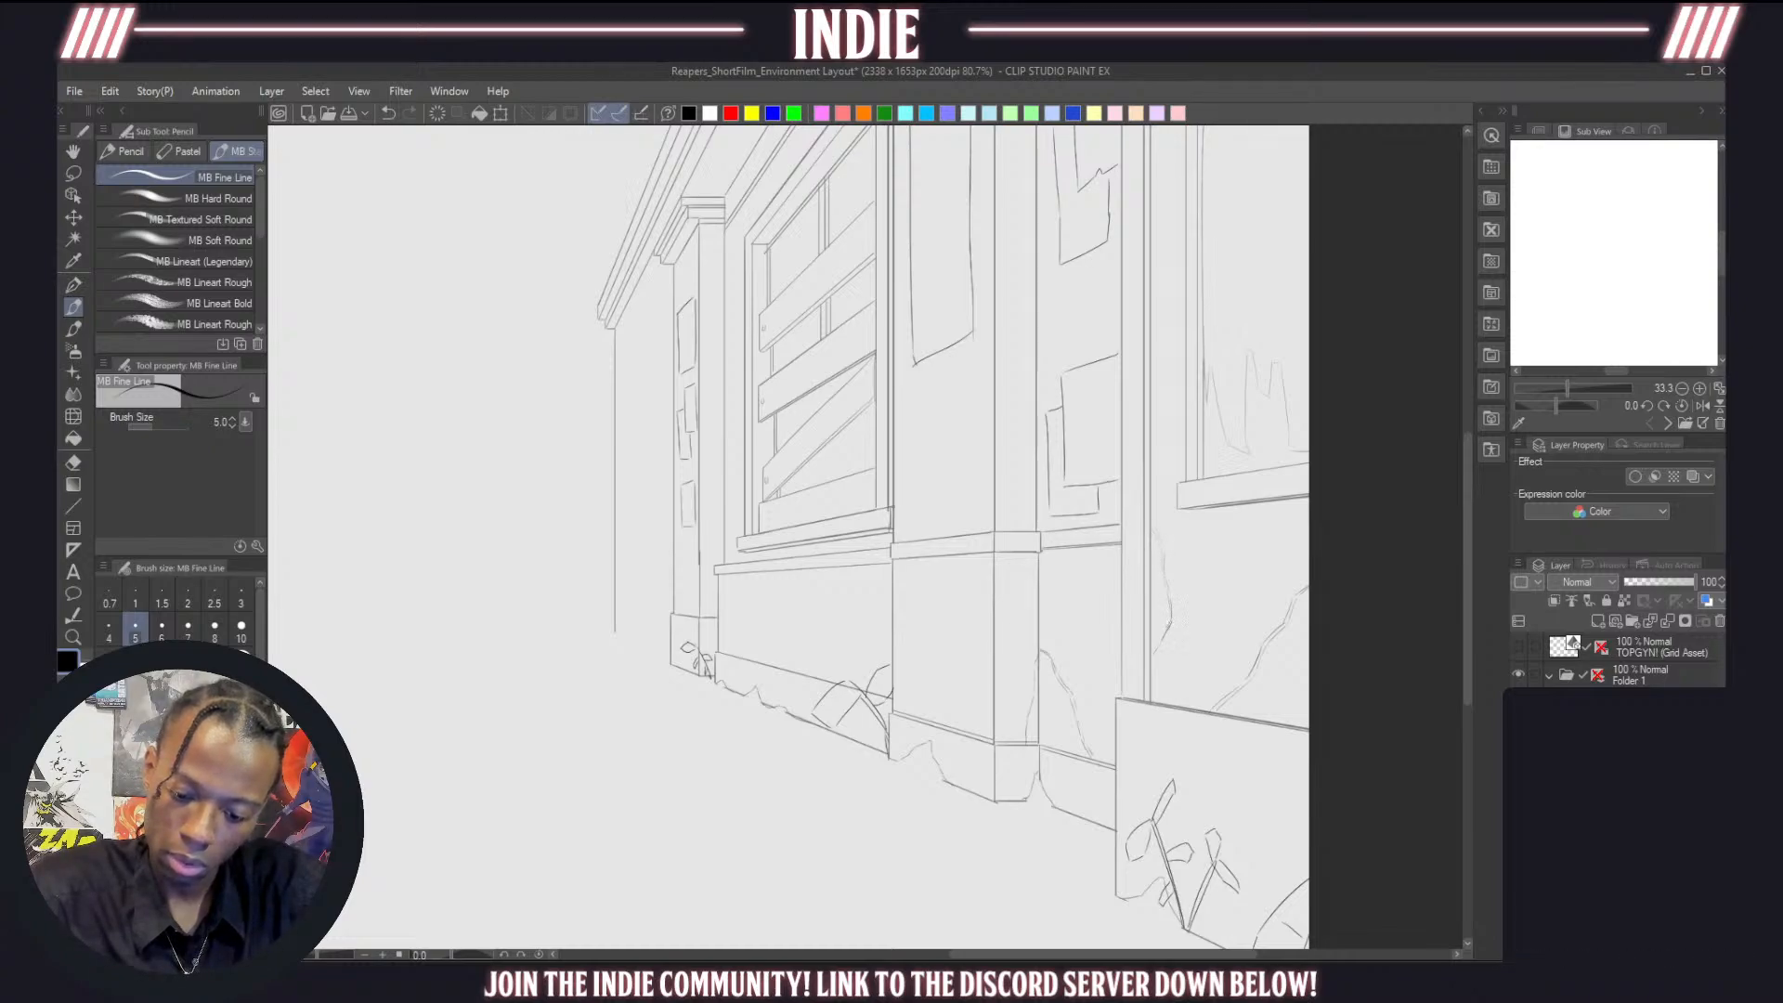
pyautogui.moveTo(1164, 631); pyautogui.dragTo(1147, 654)
# Double the crack's contour on the front face of the near pillar's base with a second thin line
pyautogui.scroll(-10, 1015, 660)
pyautogui.scroll(6, 999, 624)
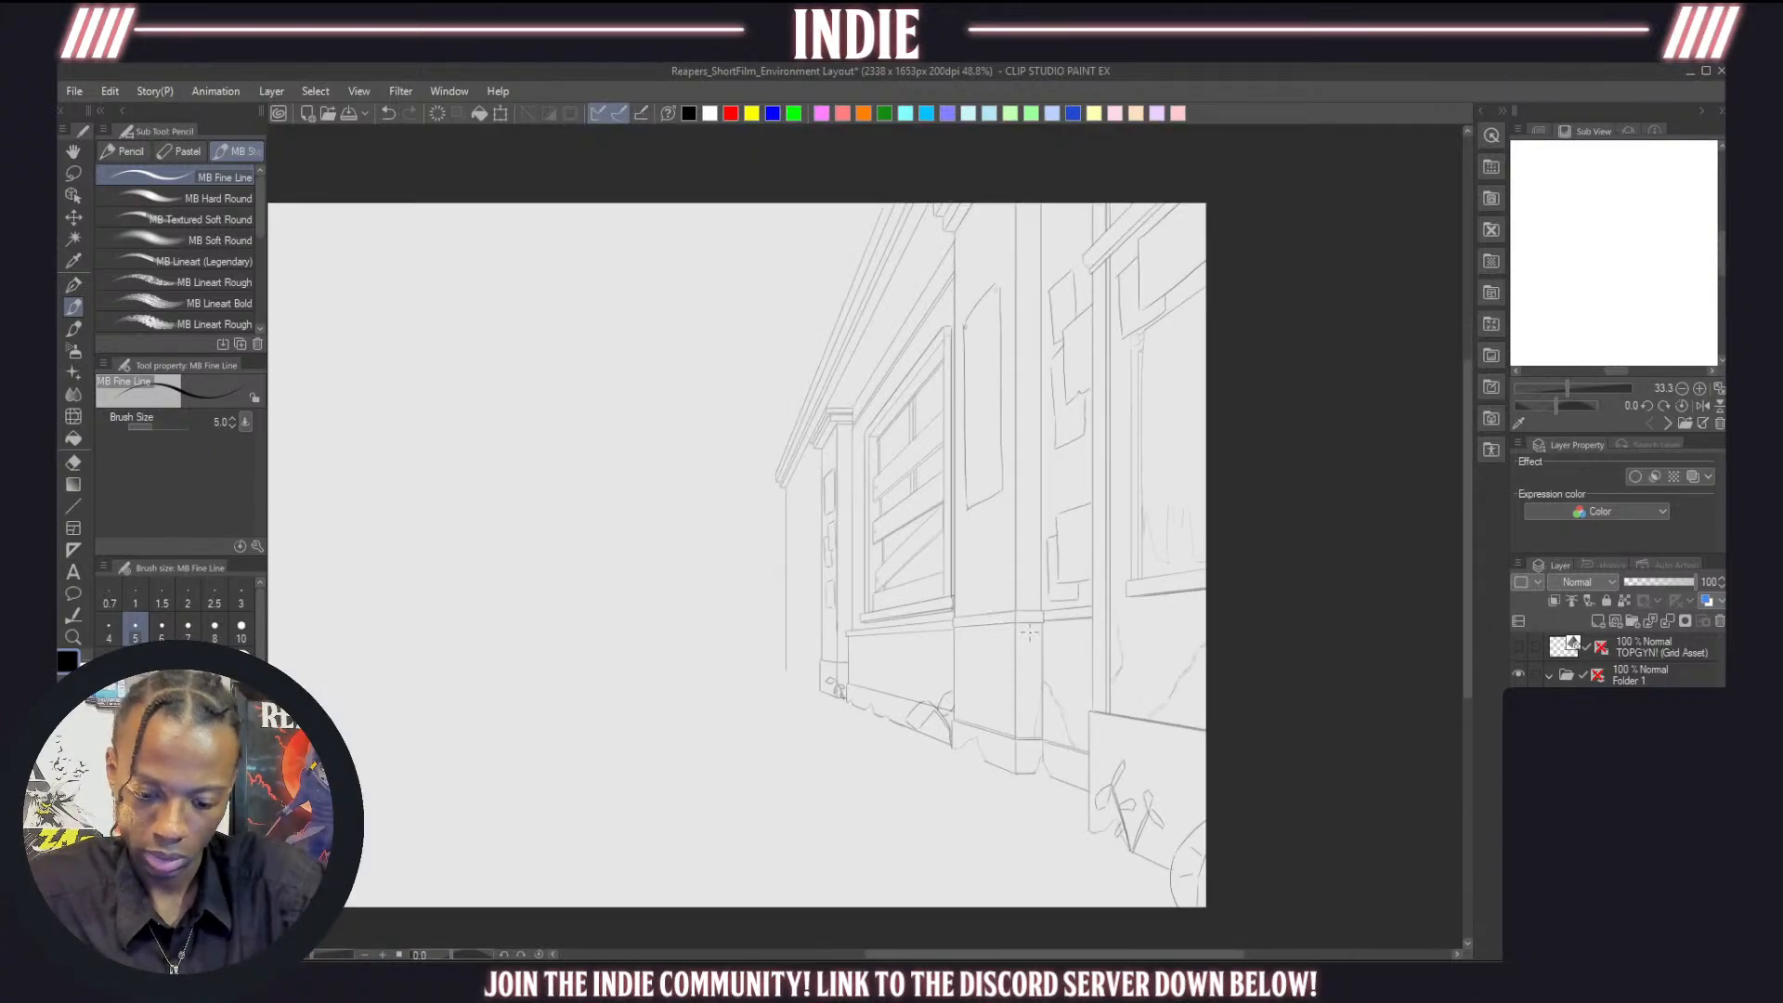
pyautogui.scroll(2, 1029, 631)
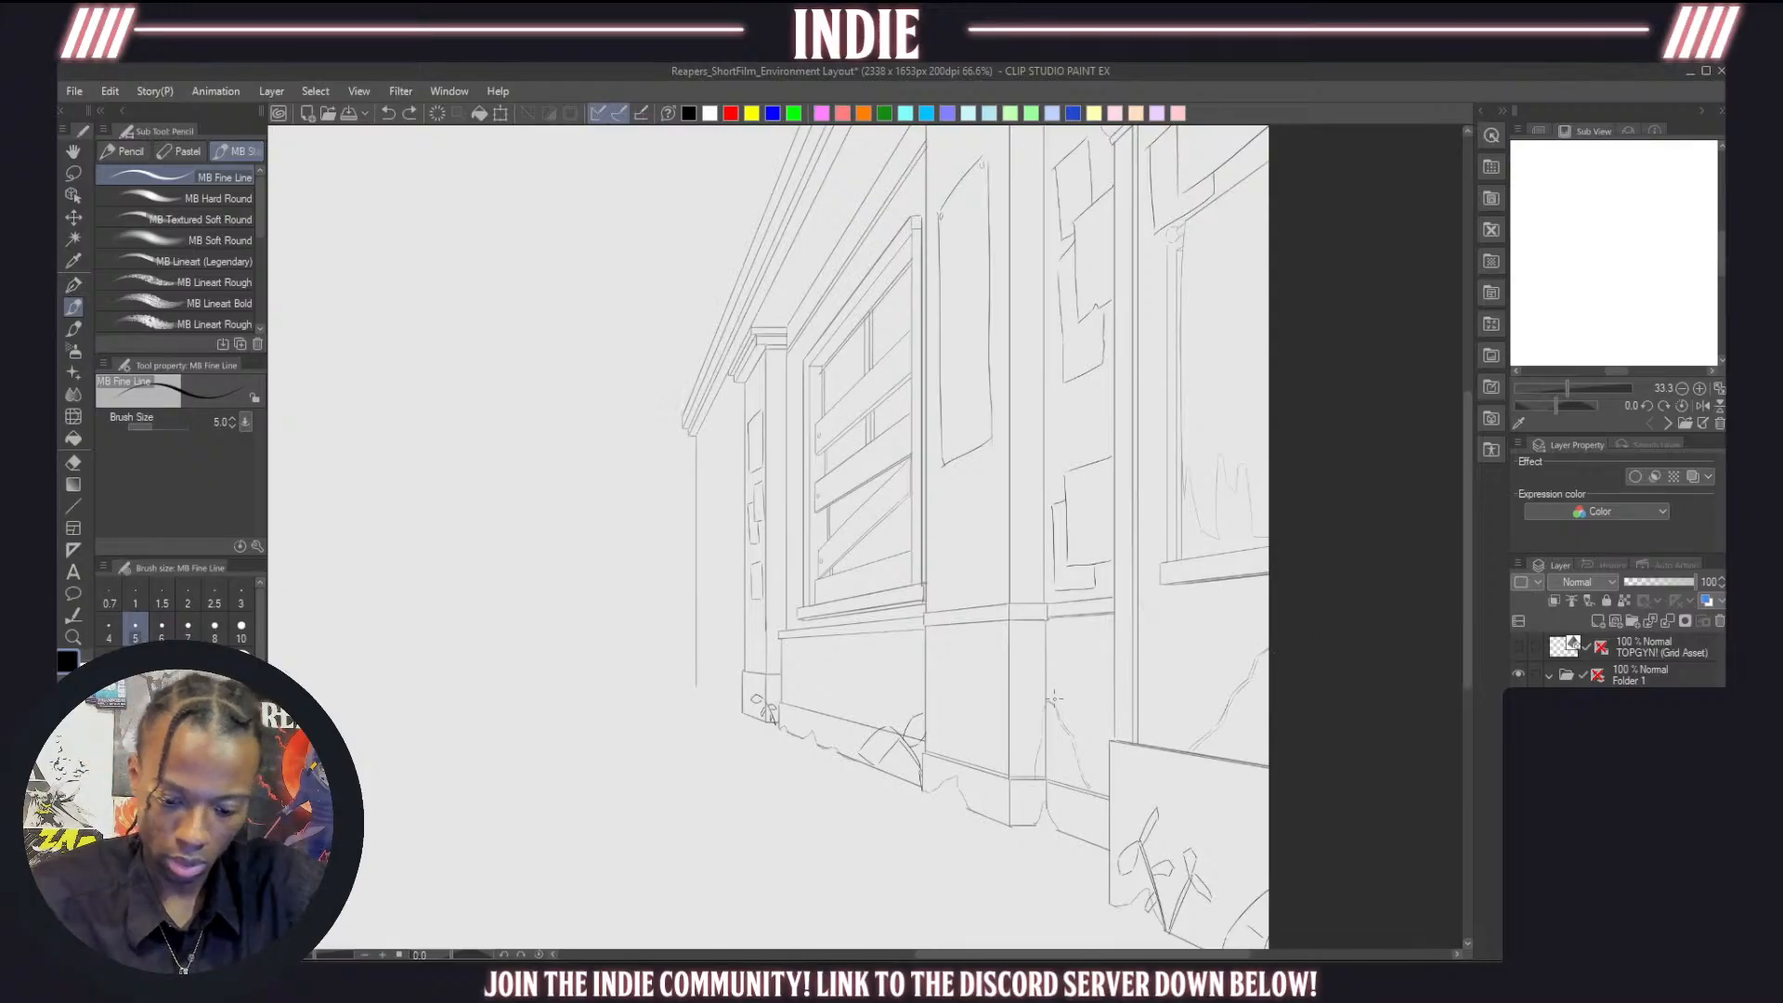
pyautogui.scroll(1, 1056, 700)
pyautogui.scroll(4, 1059, 753)
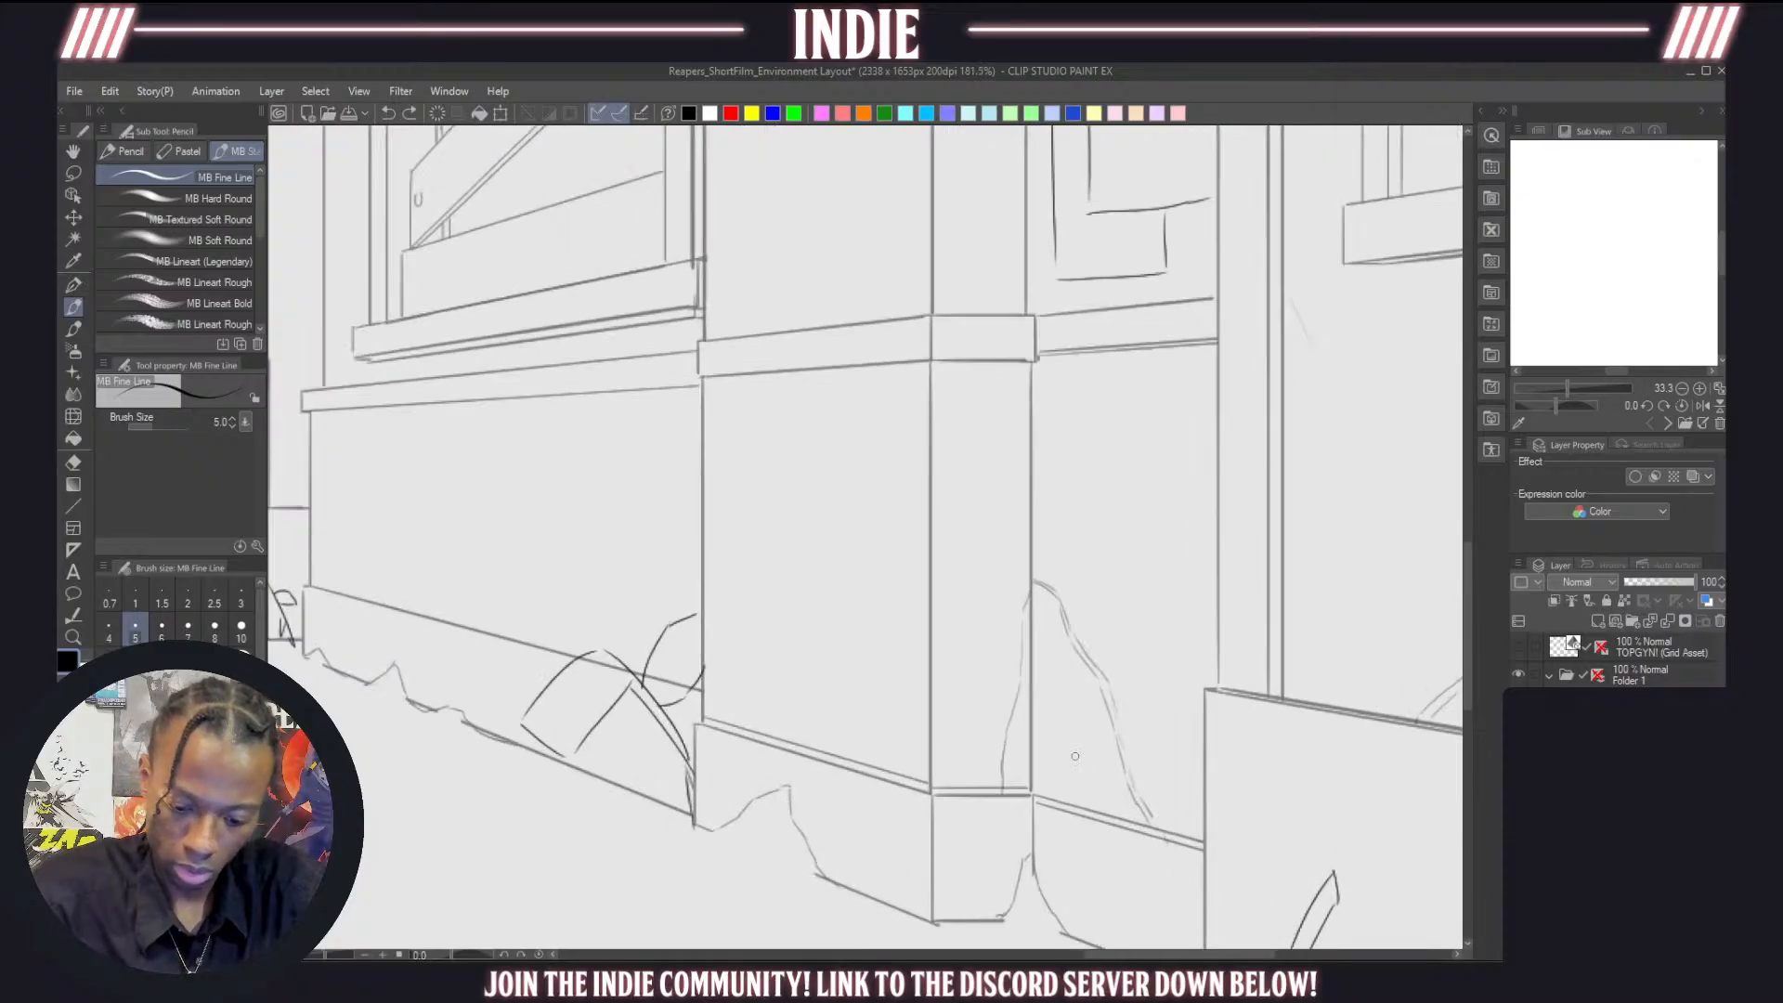
pyautogui.moveTo(1009, 756); pyautogui.dragTo(1028, 615)
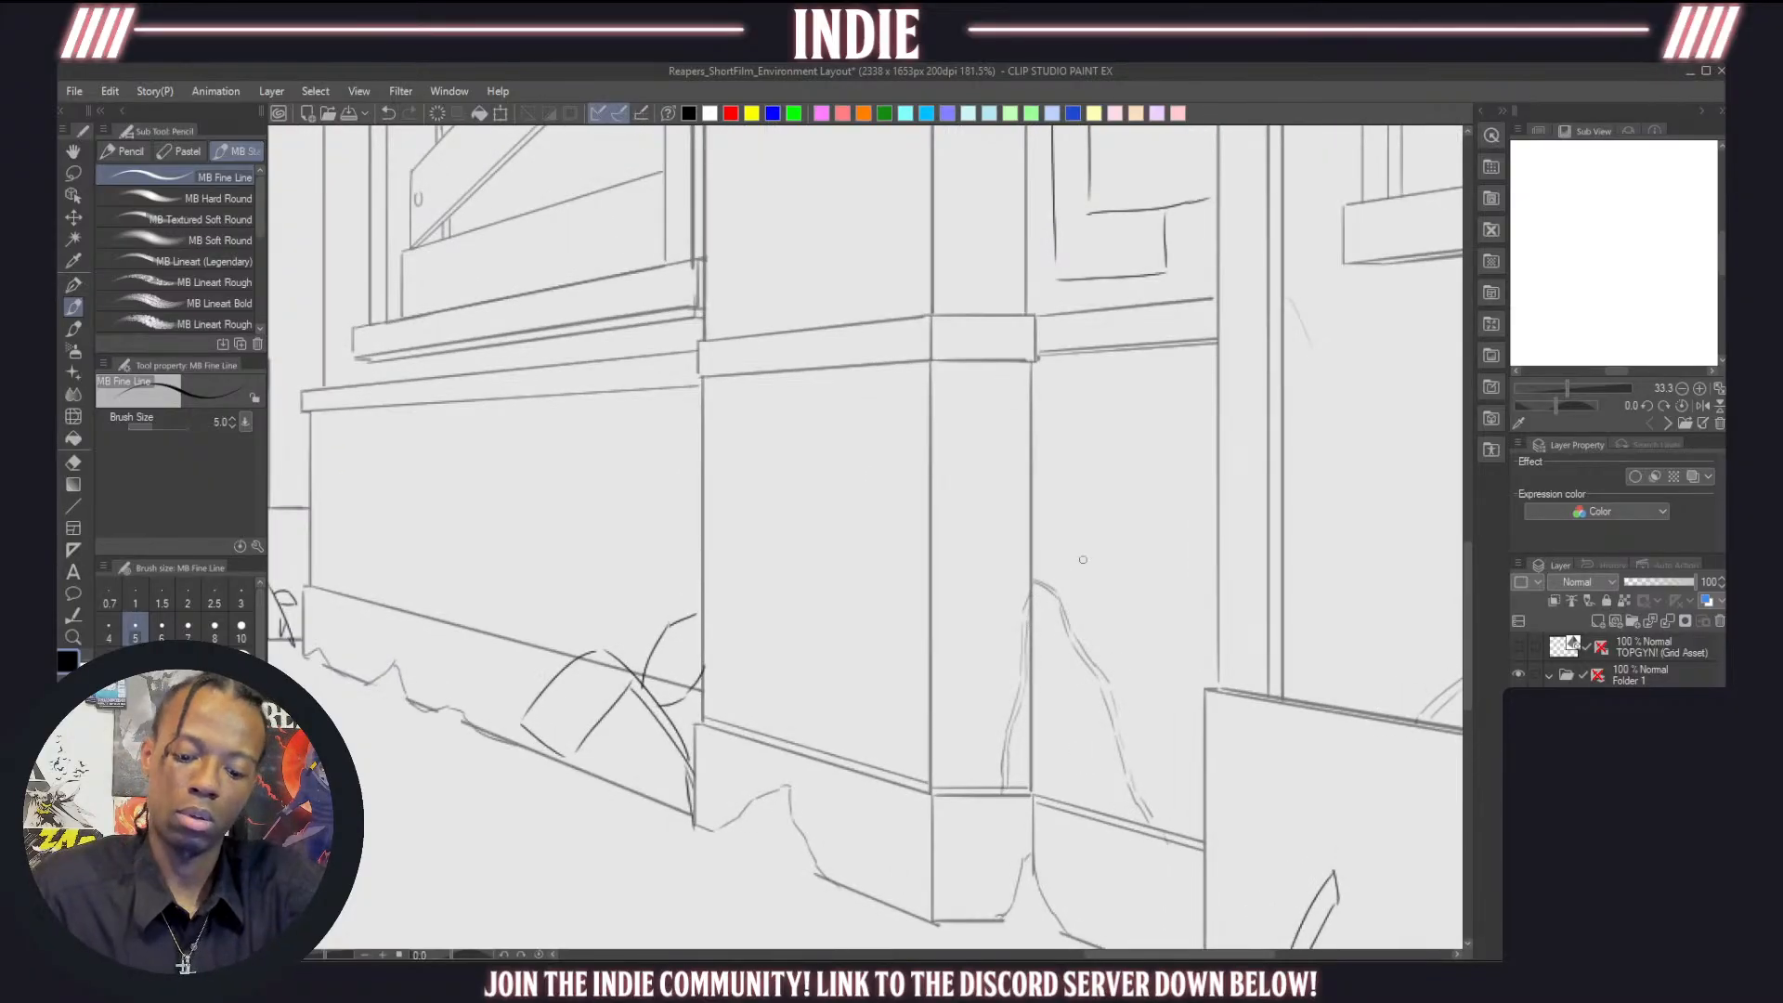
# Draw a double-lined, arched crack rising from the baseboard on the low wall beneath the boarded window
pyautogui.scroll(-5, 1083, 560)
pyautogui.scroll(2, 892, 616)
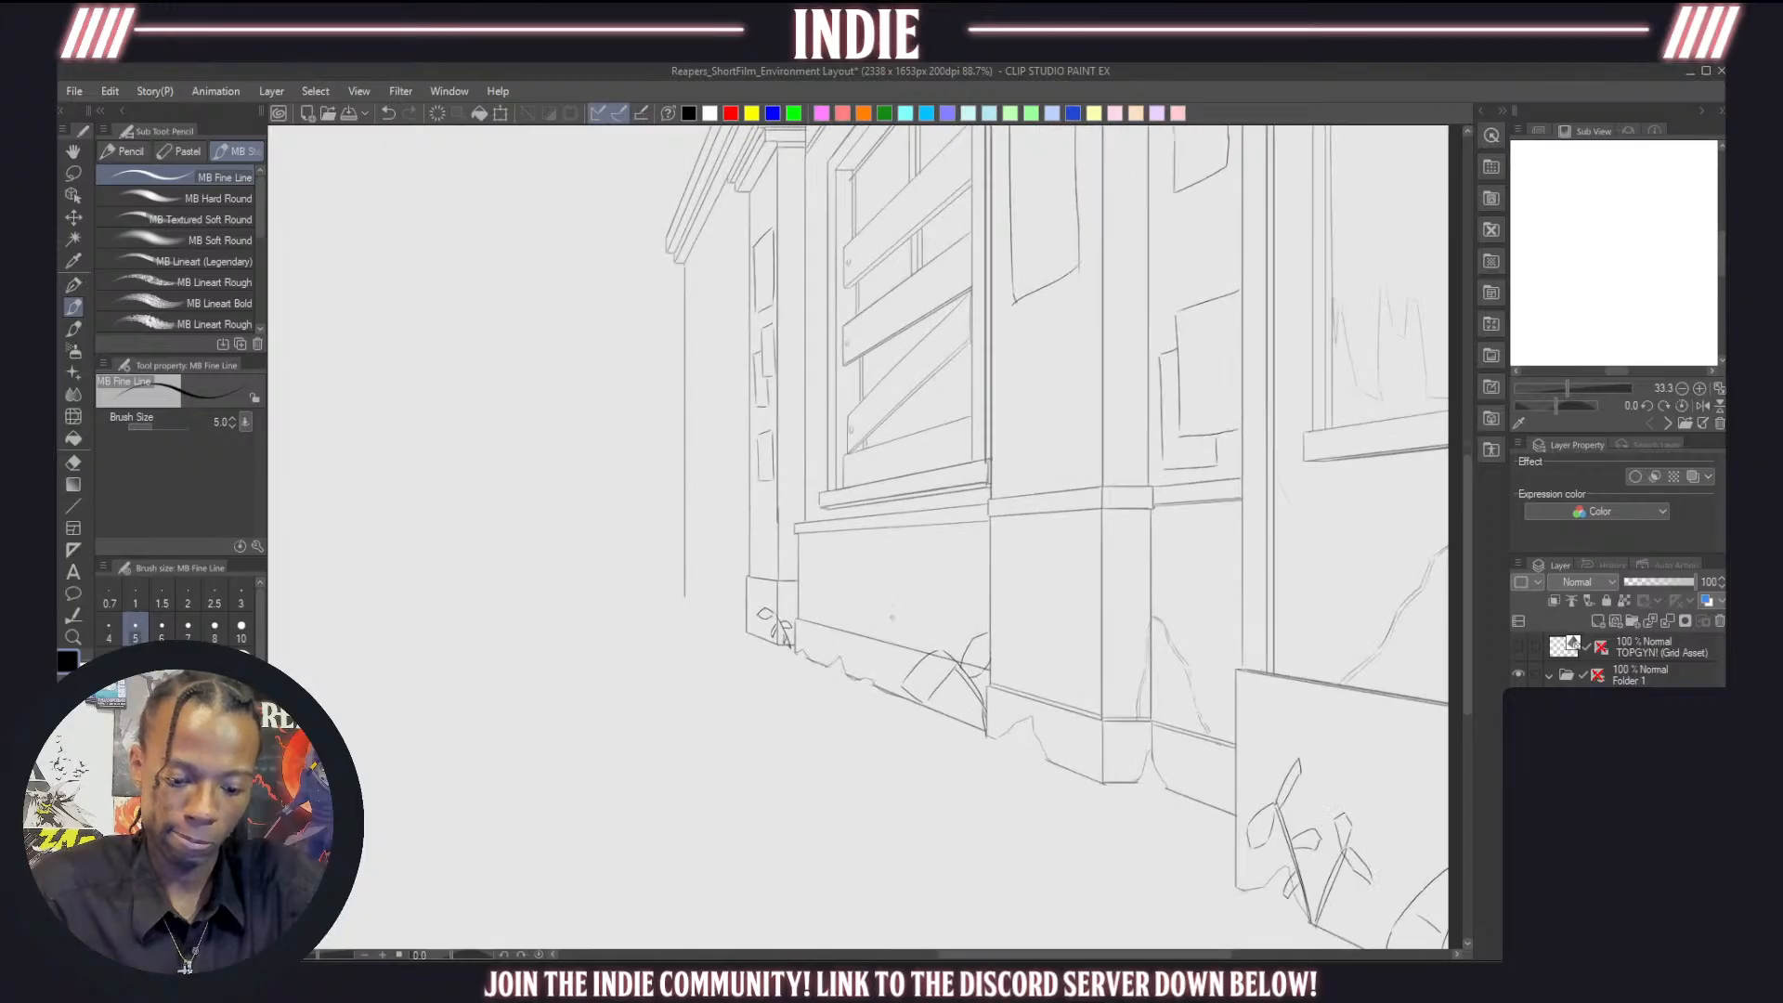
pyautogui.scroll(3, 892, 616)
pyautogui.moveTo(739, 620)
pyautogui.mouseDown()
pyautogui.moveTo(793, 571)
pyautogui.moveTo(838, 571)
pyautogui.moveTo(878, 584)
pyautogui.moveTo(856, 584)
pyautogui.moveTo(903, 653)
pyautogui.mouseUp()
pyautogui.moveTo(740, 621)
pyautogui.mouseDown()
pyautogui.moveTo(769, 590)
pyautogui.moveTo(857, 578)
pyautogui.mouseUp()
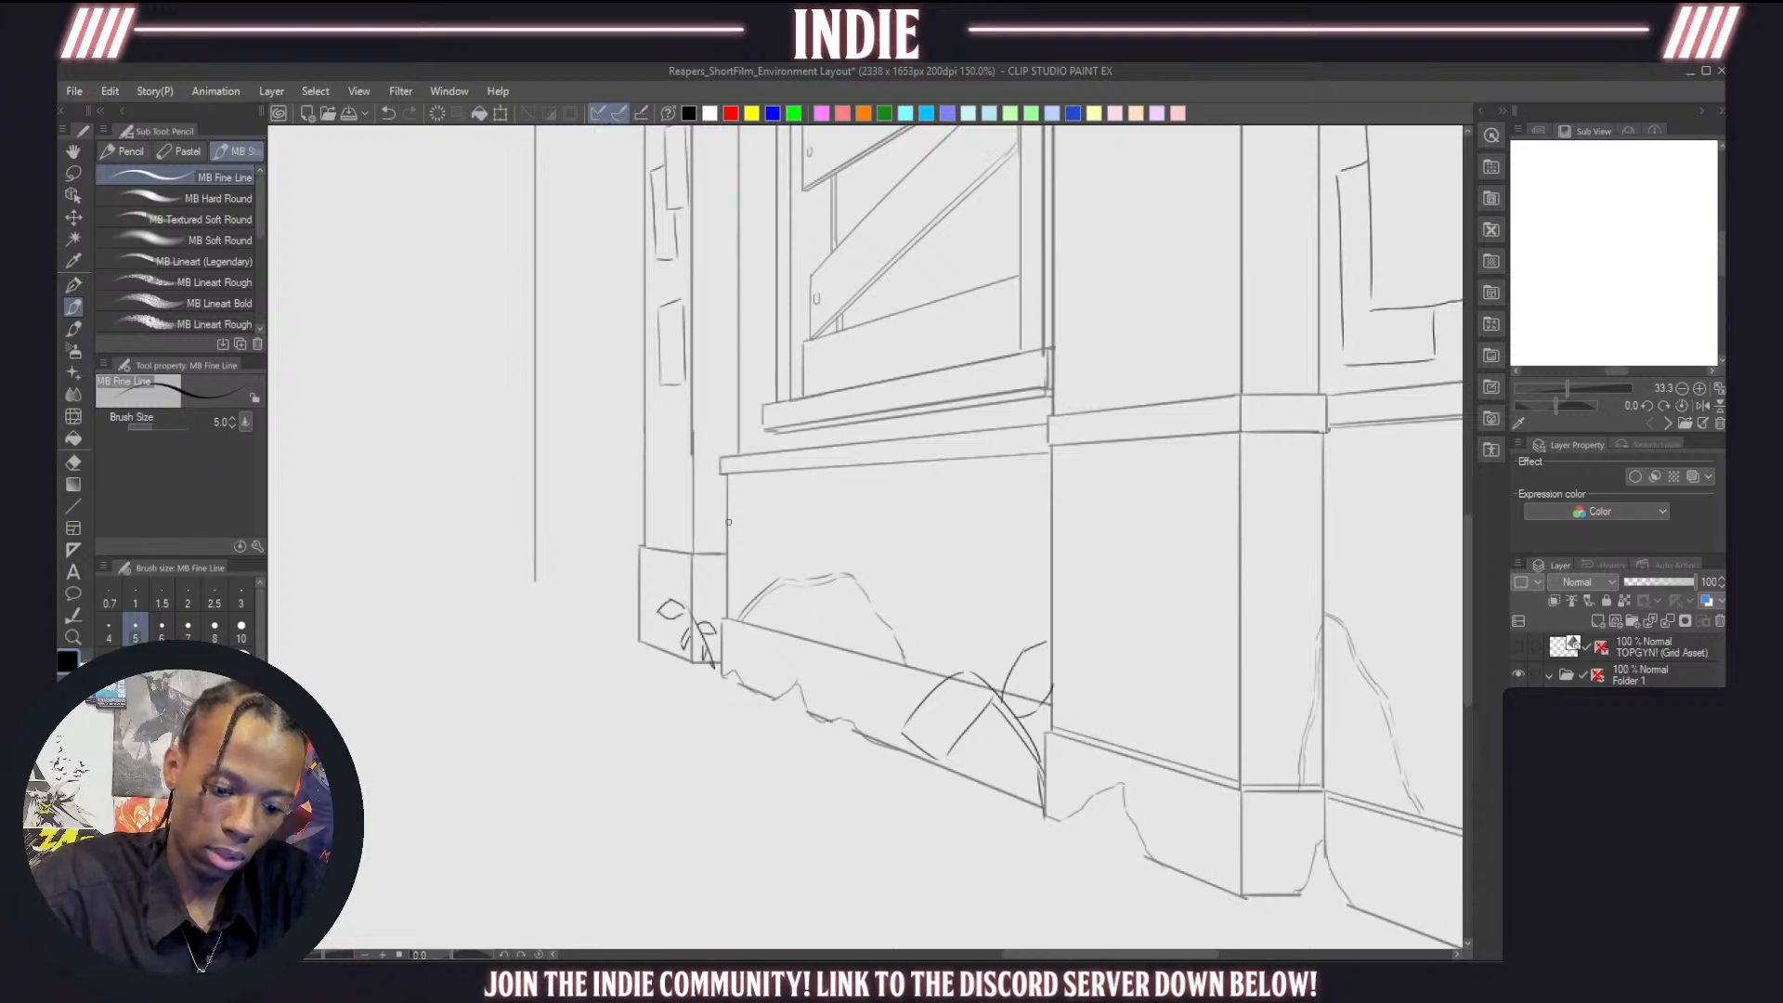
# Draw a small curved chip with a doubled edge at the low wall's far corner, redoing strokes as needed
pyautogui.moveTo(729, 522); pyautogui.dragTo(755, 505)
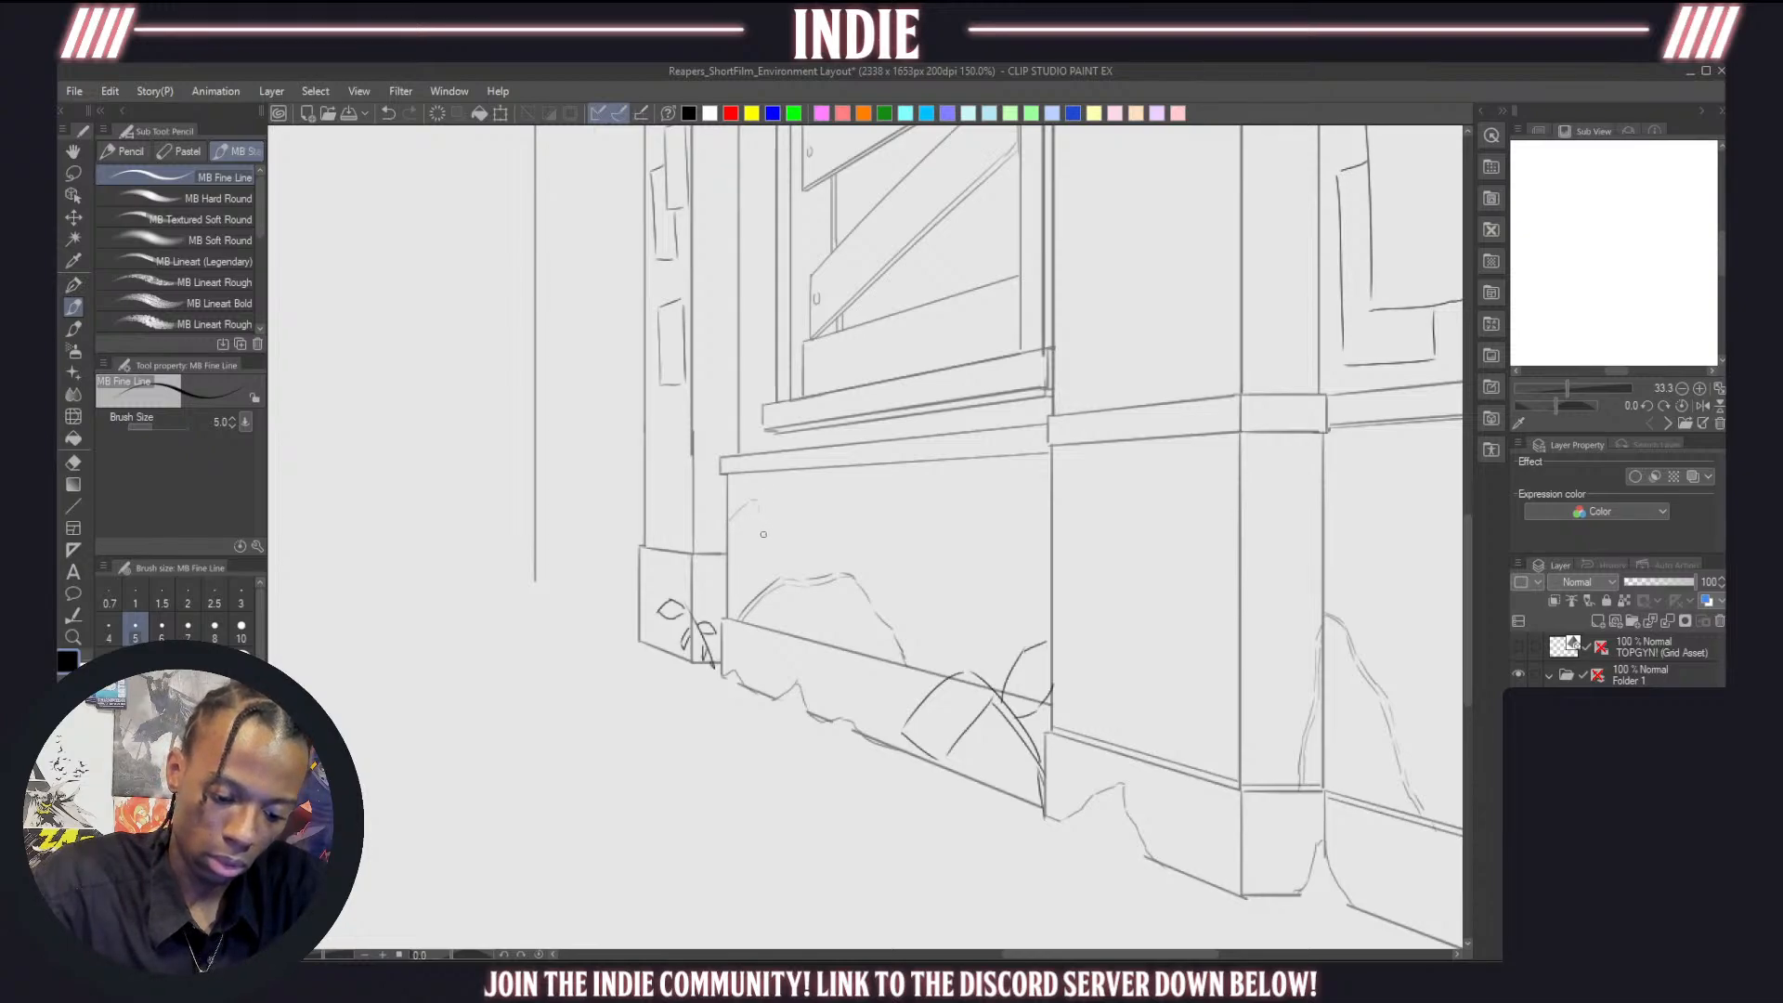
pyautogui.hotkey('ctrl', 'z')
pyautogui.moveTo(751, 504)
pyautogui.mouseDown()
pyautogui.moveTo(776, 504)
pyautogui.moveTo(745, 573)
pyautogui.mouseUp()
pyautogui.hotkey('ctrl', 'z')
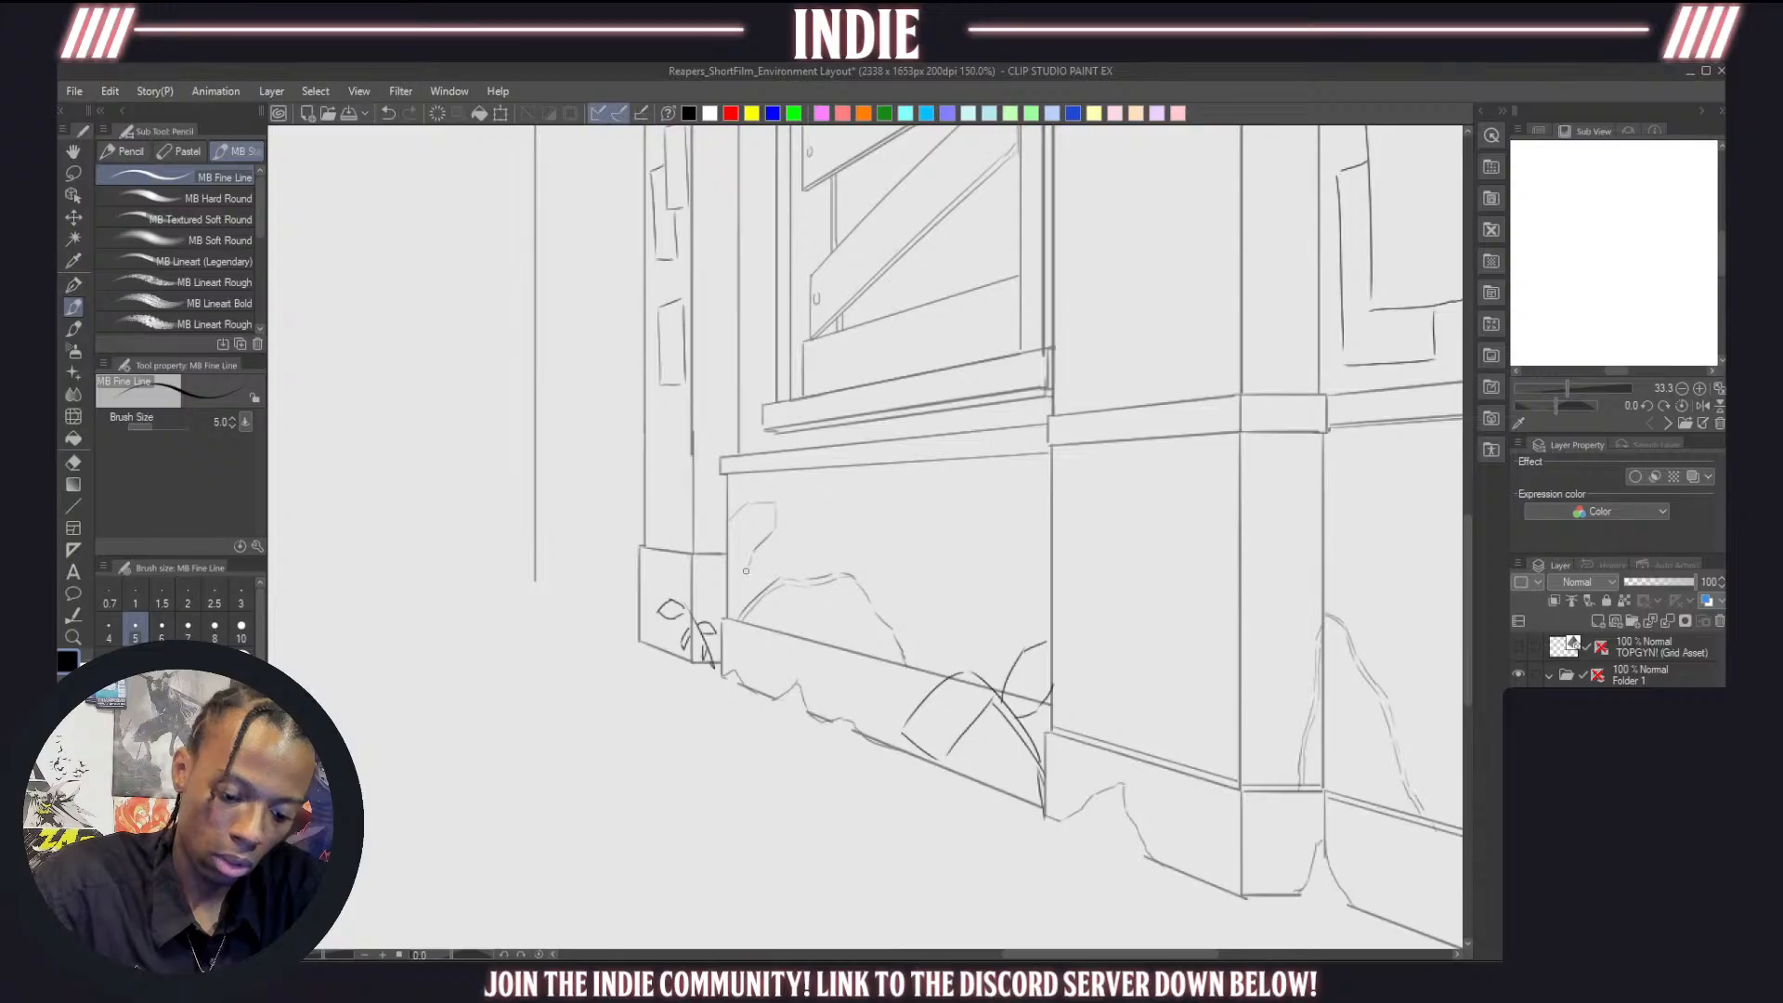
pyautogui.hotkey('ctrl', 'z')
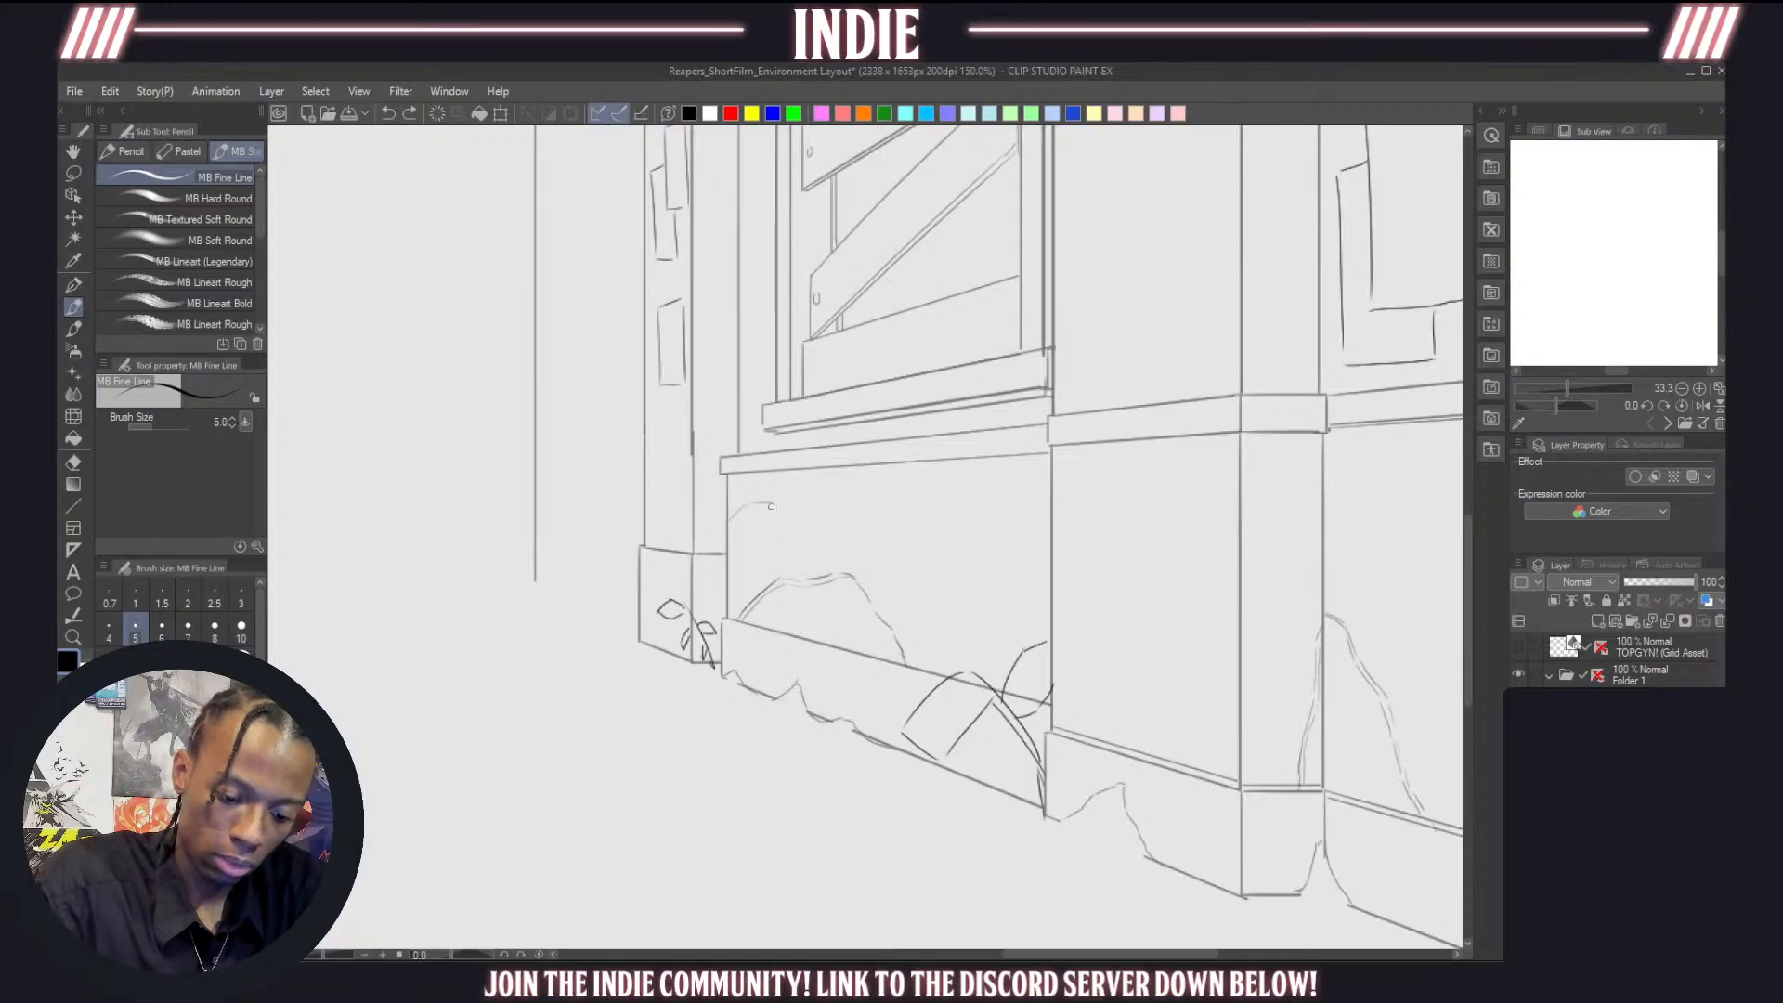
pyautogui.moveTo(775, 505); pyautogui.dragTo(729, 583)
pyautogui.moveTo(763, 507); pyautogui.dragTo(735, 523)
pyautogui.hotkey('ctrl', 'z')
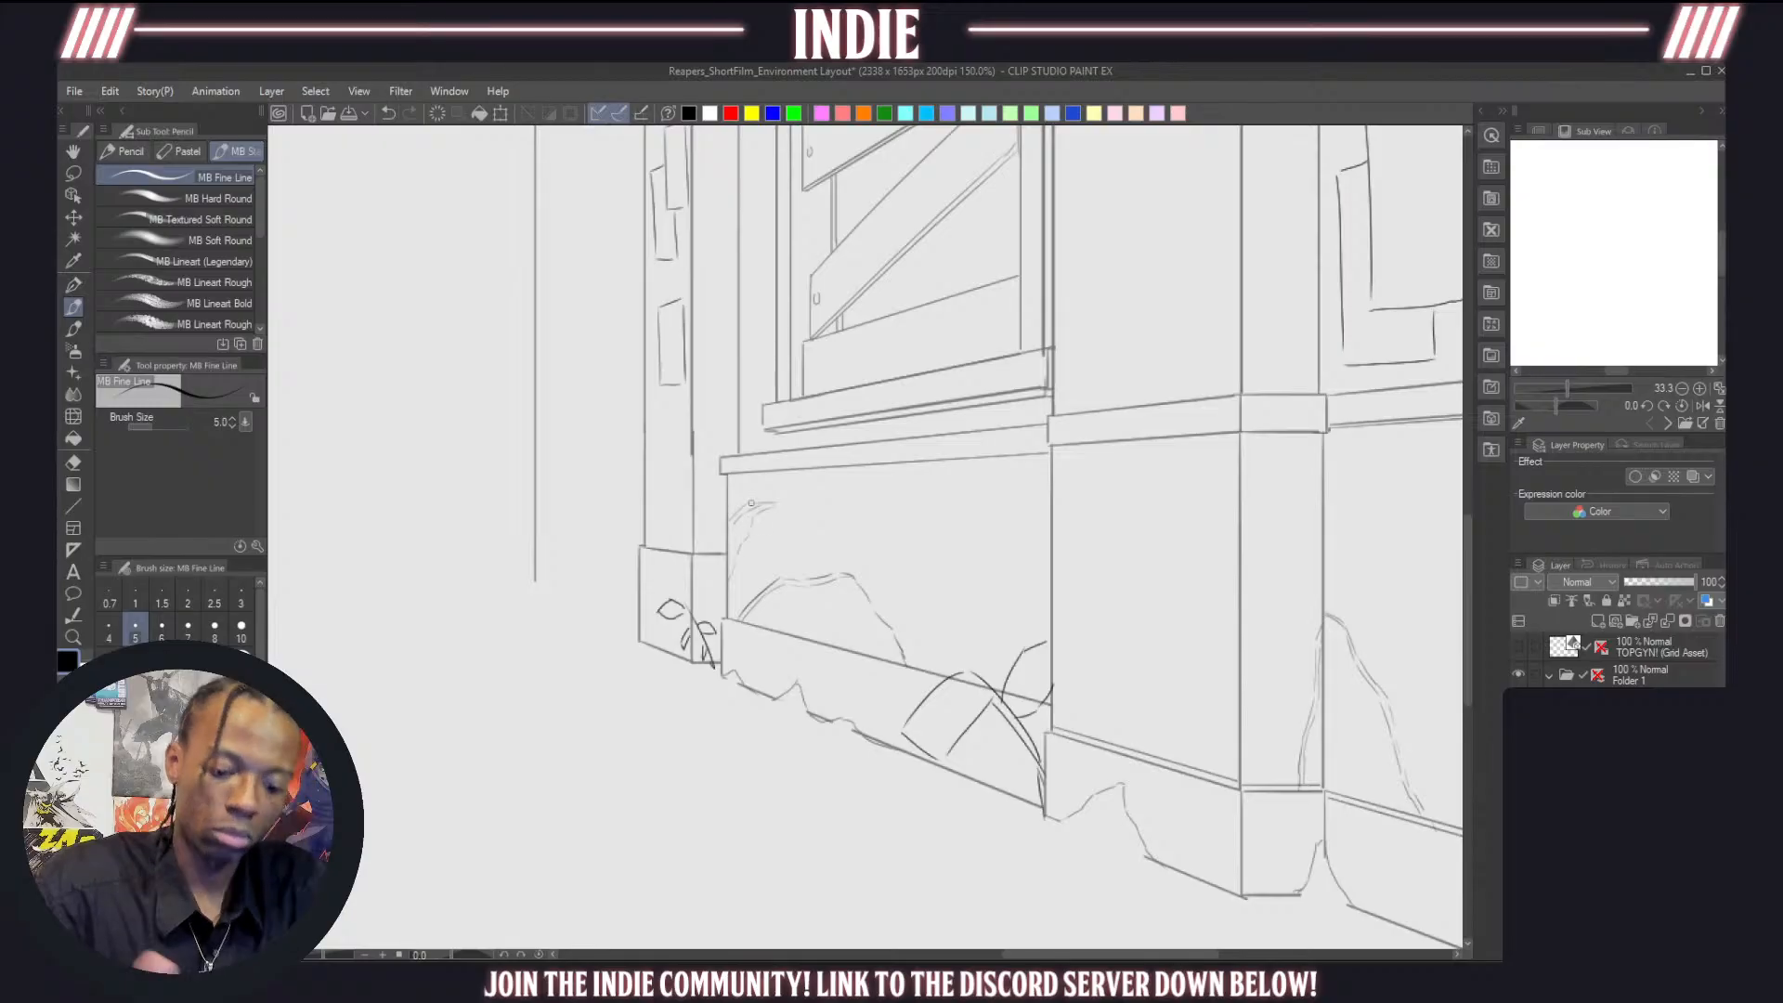
pyautogui.moveTo(850, 590); pyautogui.dragTo(867, 618)
pyautogui.hotkey('ctrl', 'z')
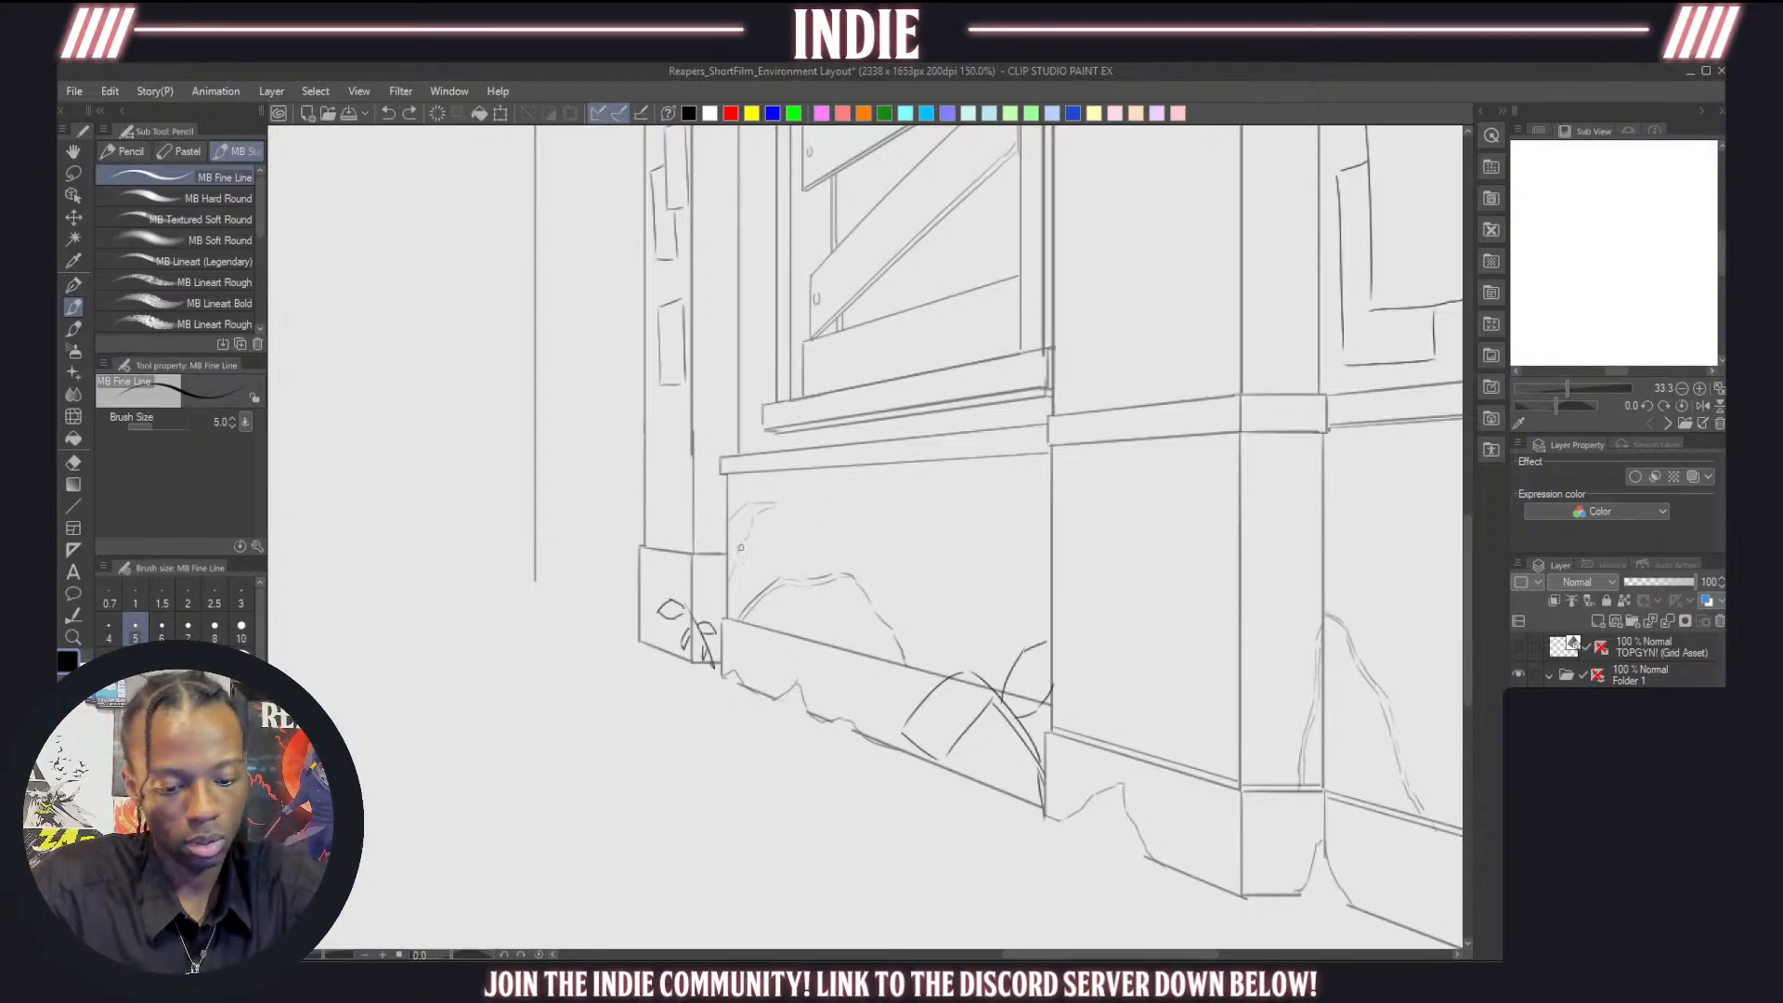
pyautogui.moveTo(733, 524); pyautogui.dragTo(744, 510)
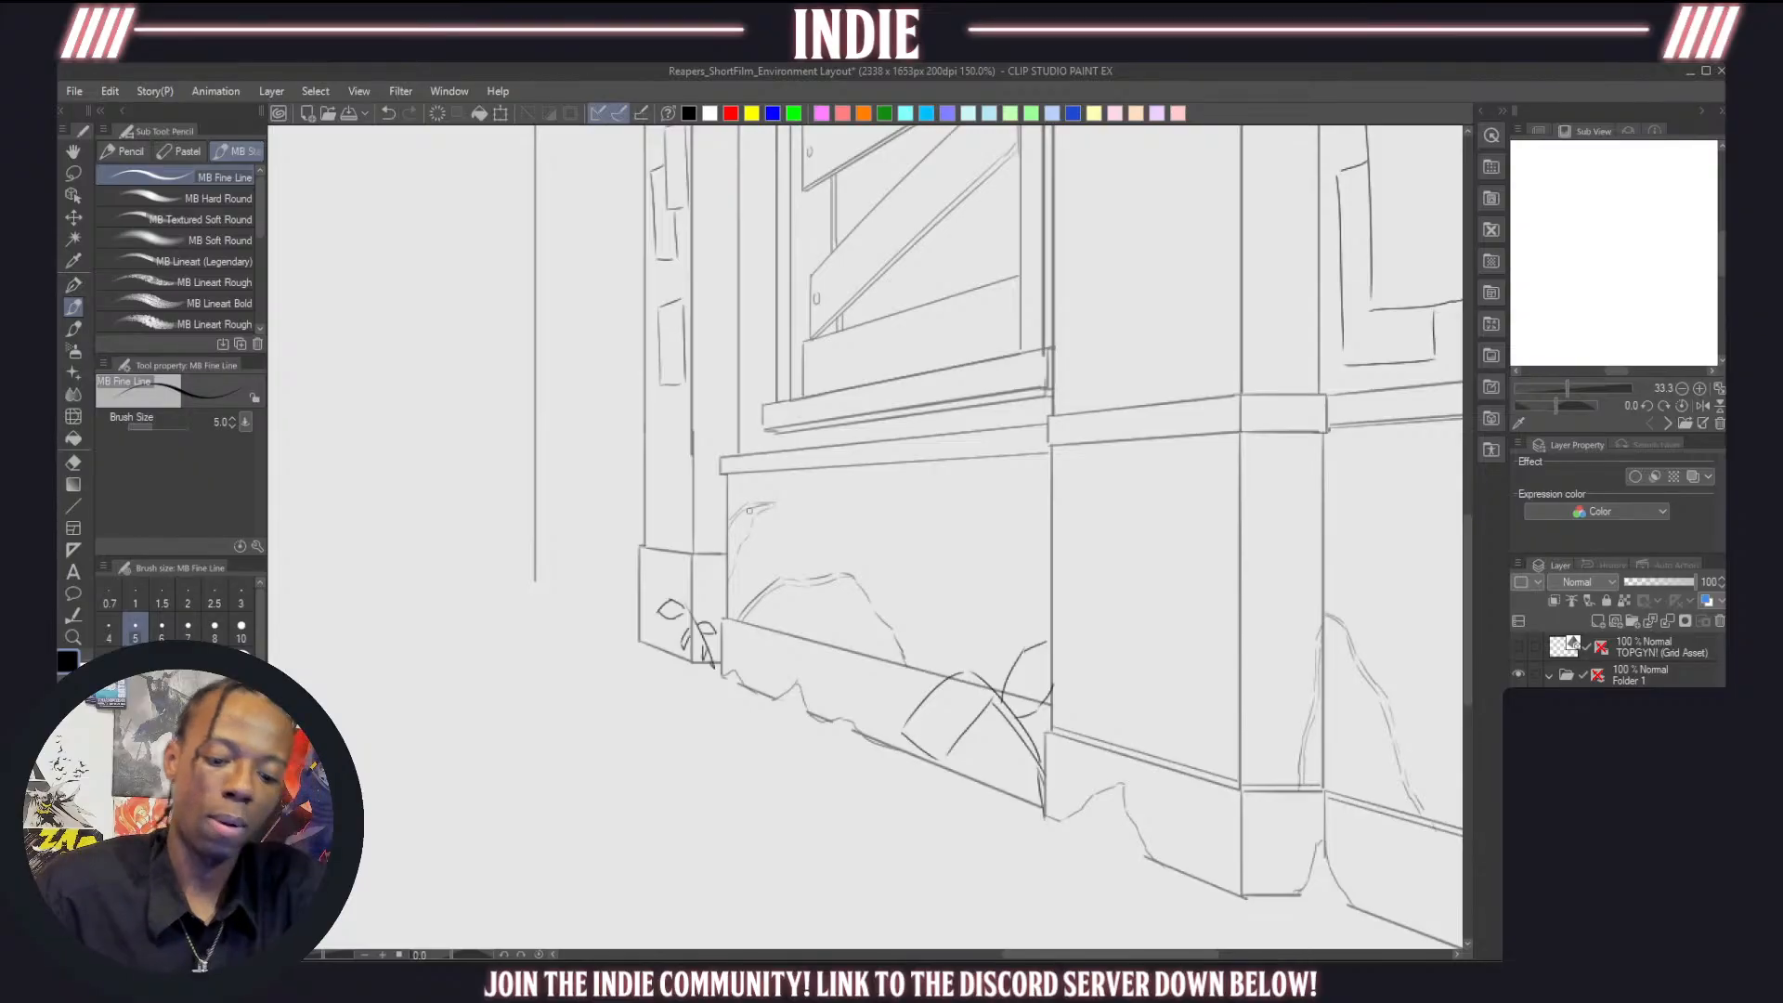
# Examine the new wall cracks and chips against the whole right-hand building
pyautogui.scroll(-1, 757, 520)
pyautogui.scroll(-4, 754, 516)
pyautogui.scroll(2, 813, 511)
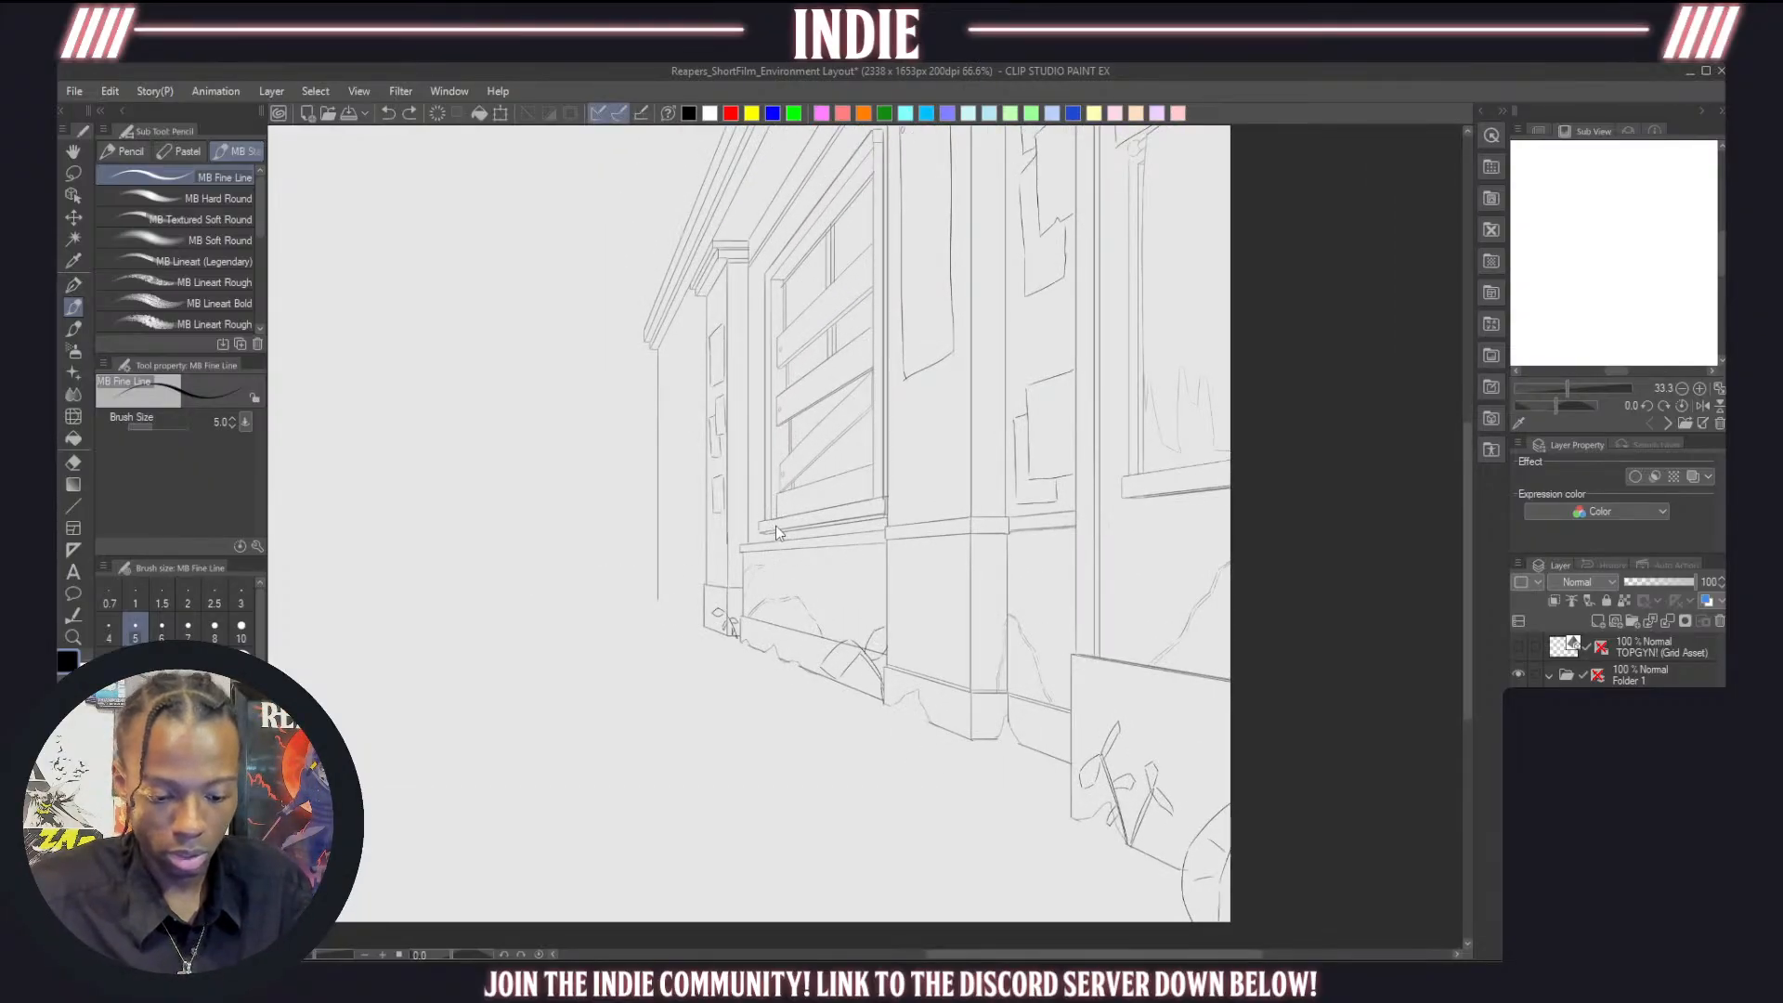
pyautogui.scroll(-2, 860, 596)
pyautogui.scroll(2, 947, 499)
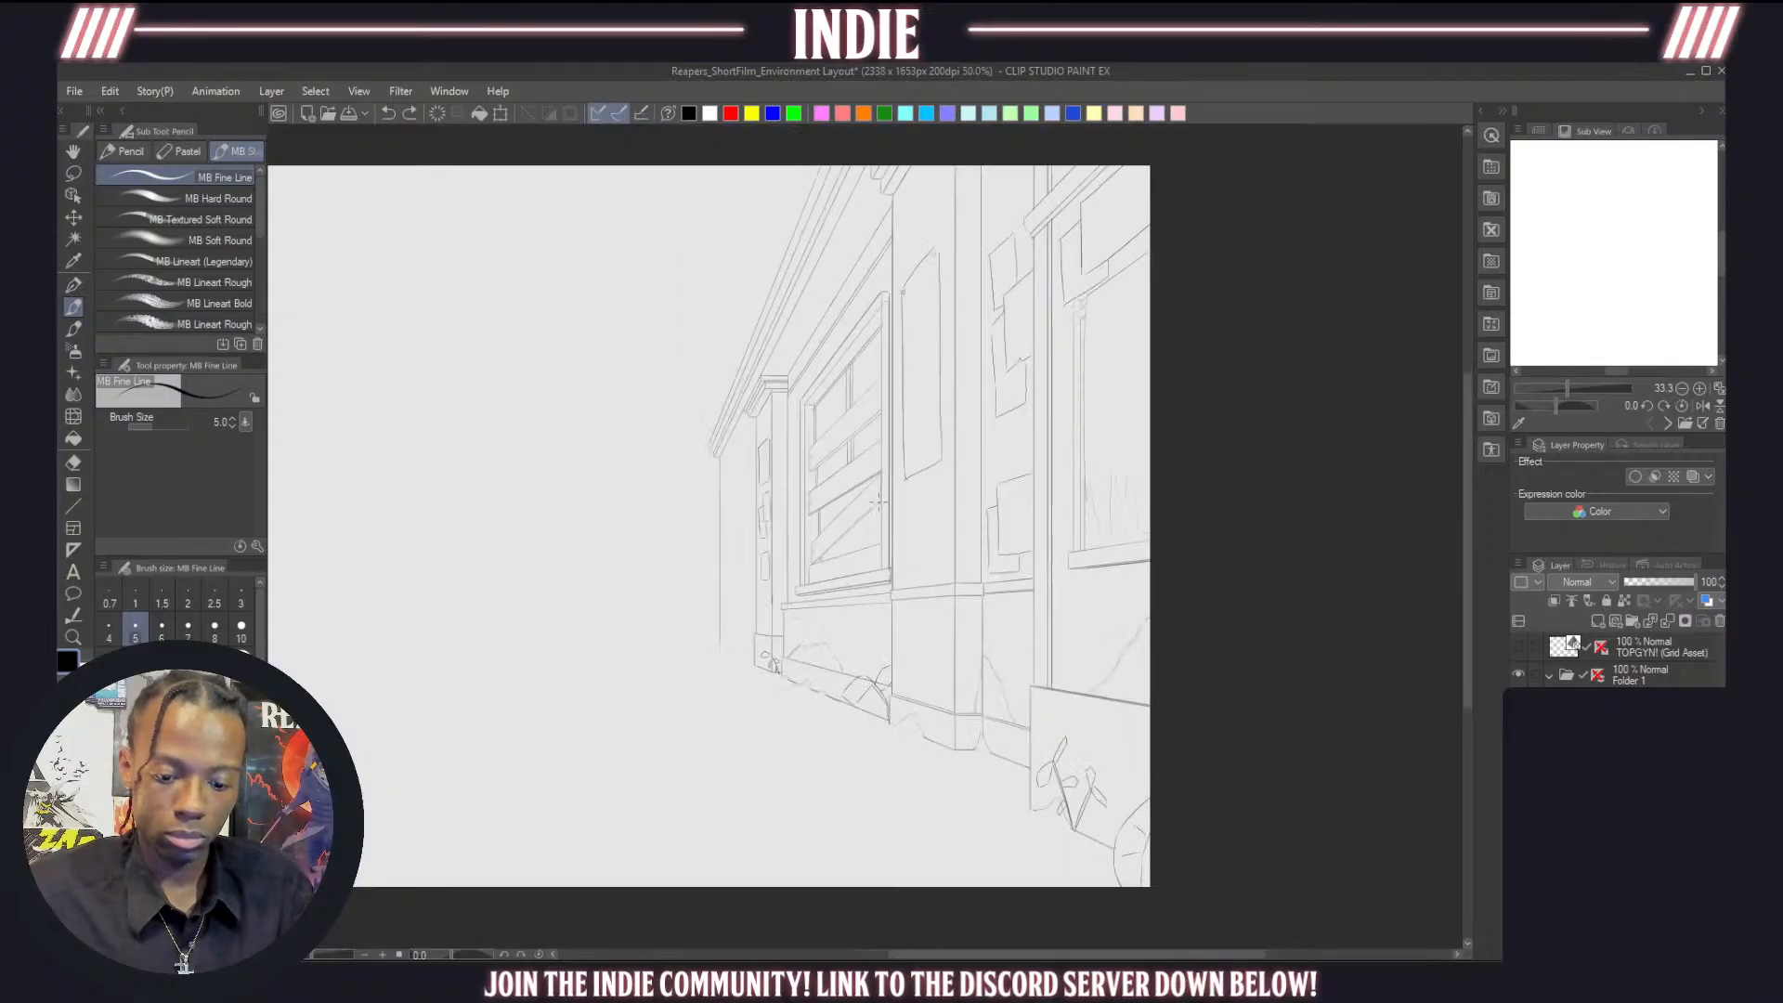
pyautogui.scroll(-2, 947, 501)
pyautogui.scroll(3, 906, 513)
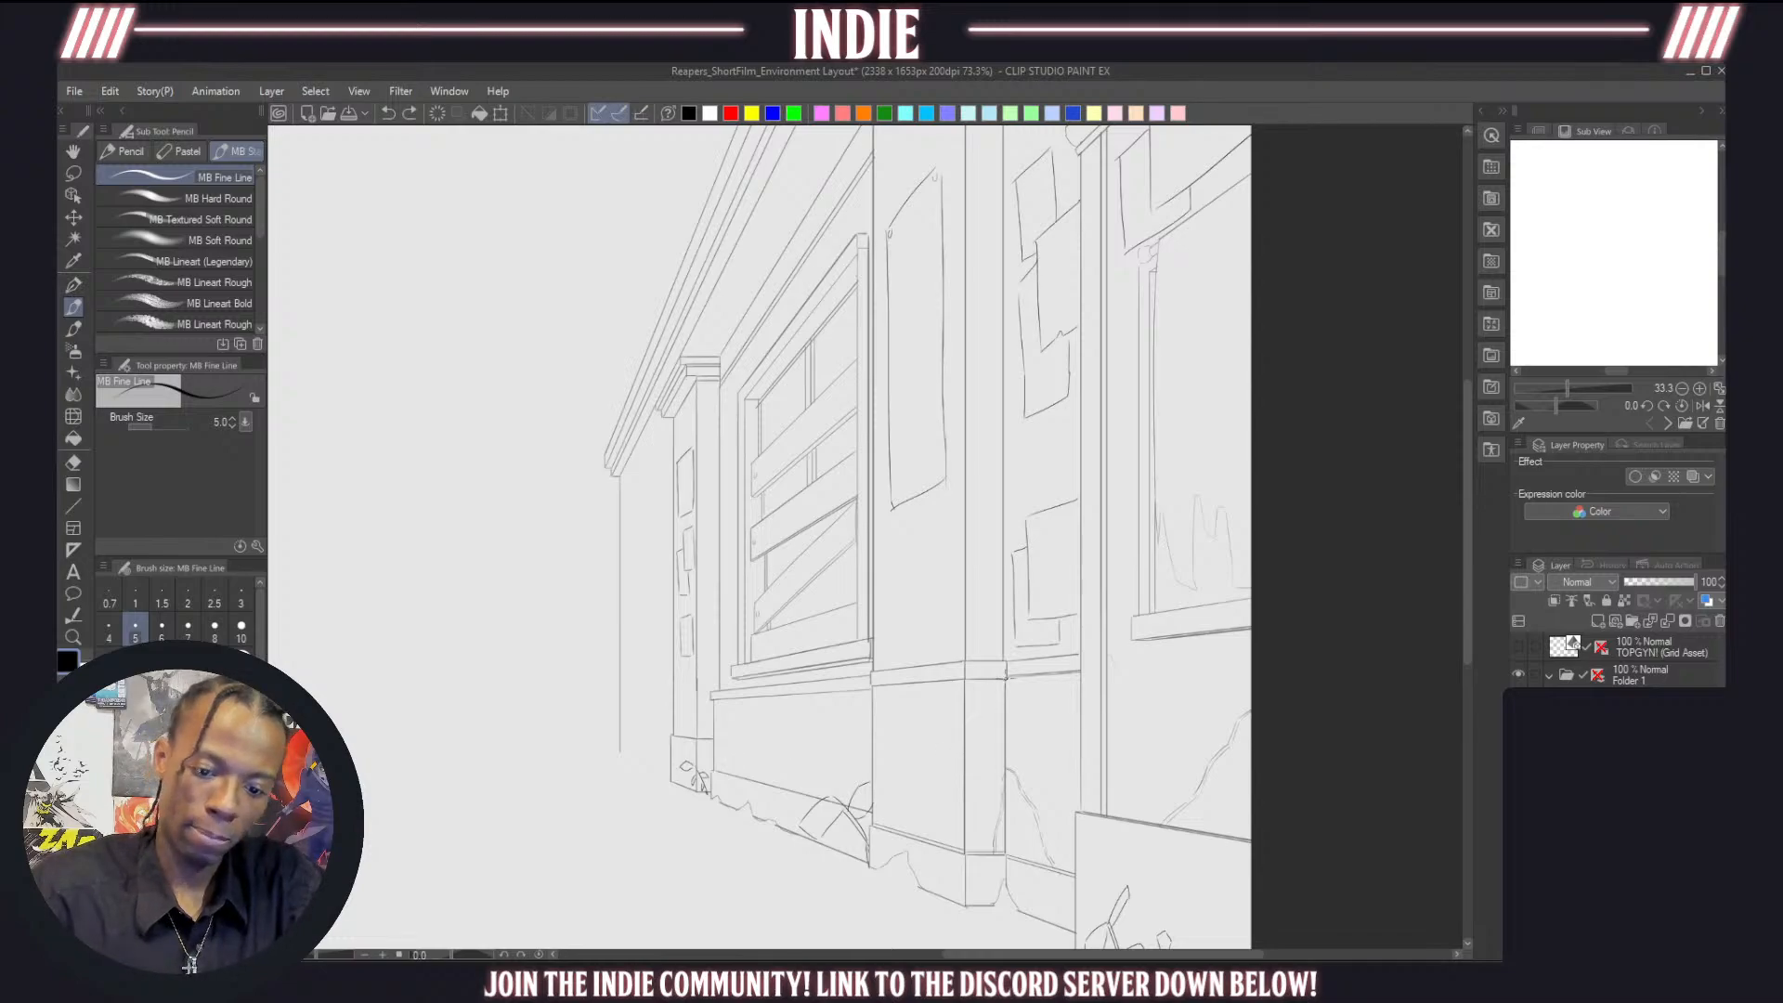
pyautogui.scroll(-4, 836, 724)
pyautogui.scroll(1, 815, 721)
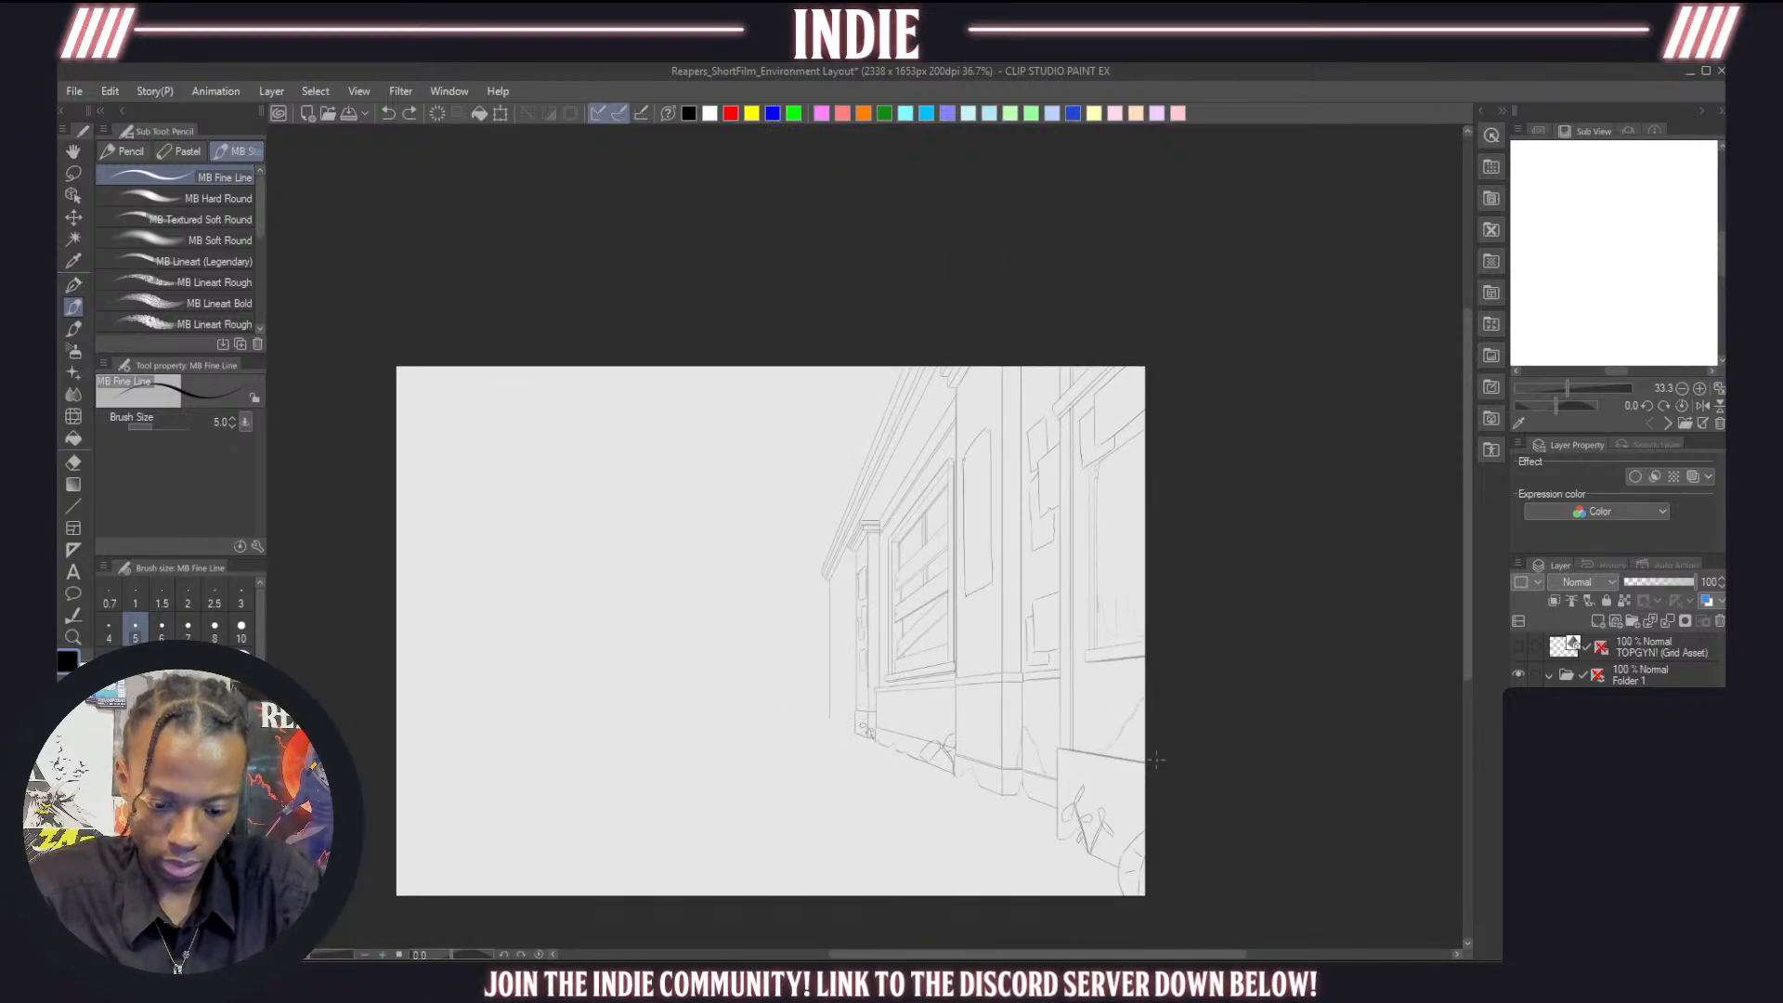
# Show the rough alley sketch beneath the line art and compare the far end of the right-hand building with it
pyautogui.scroll(1, 1157, 760)
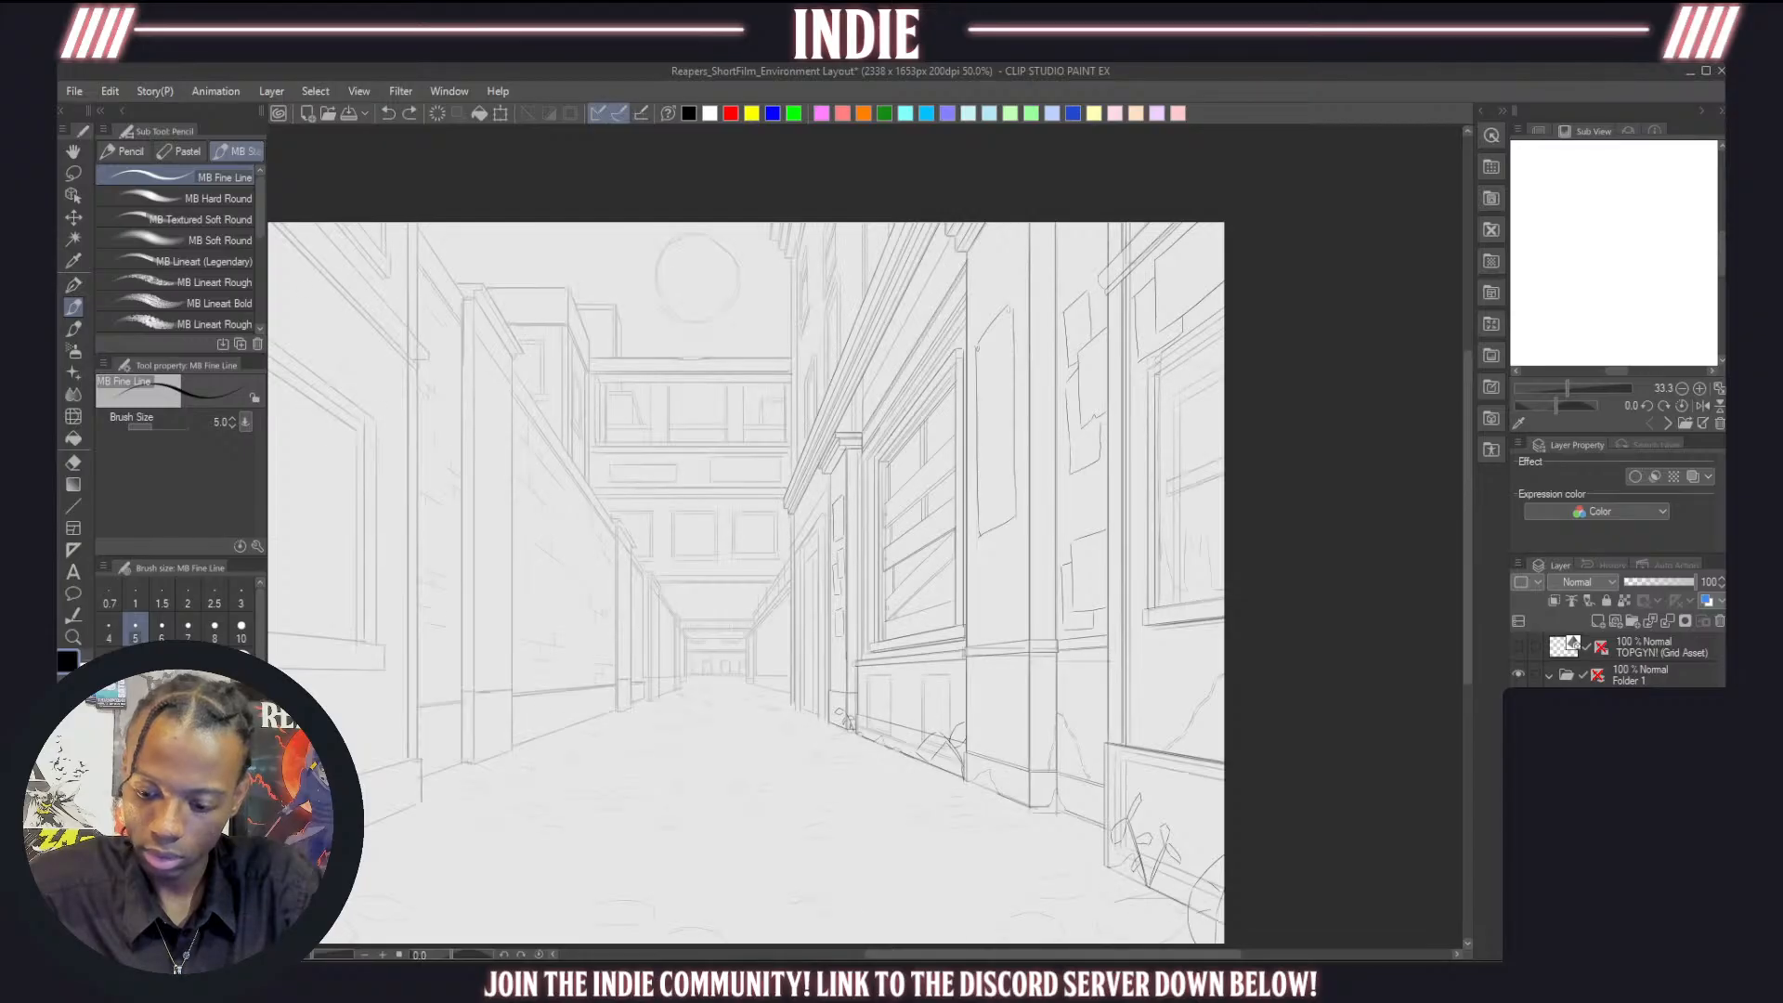
pyautogui.scroll(1, 1080, 469)
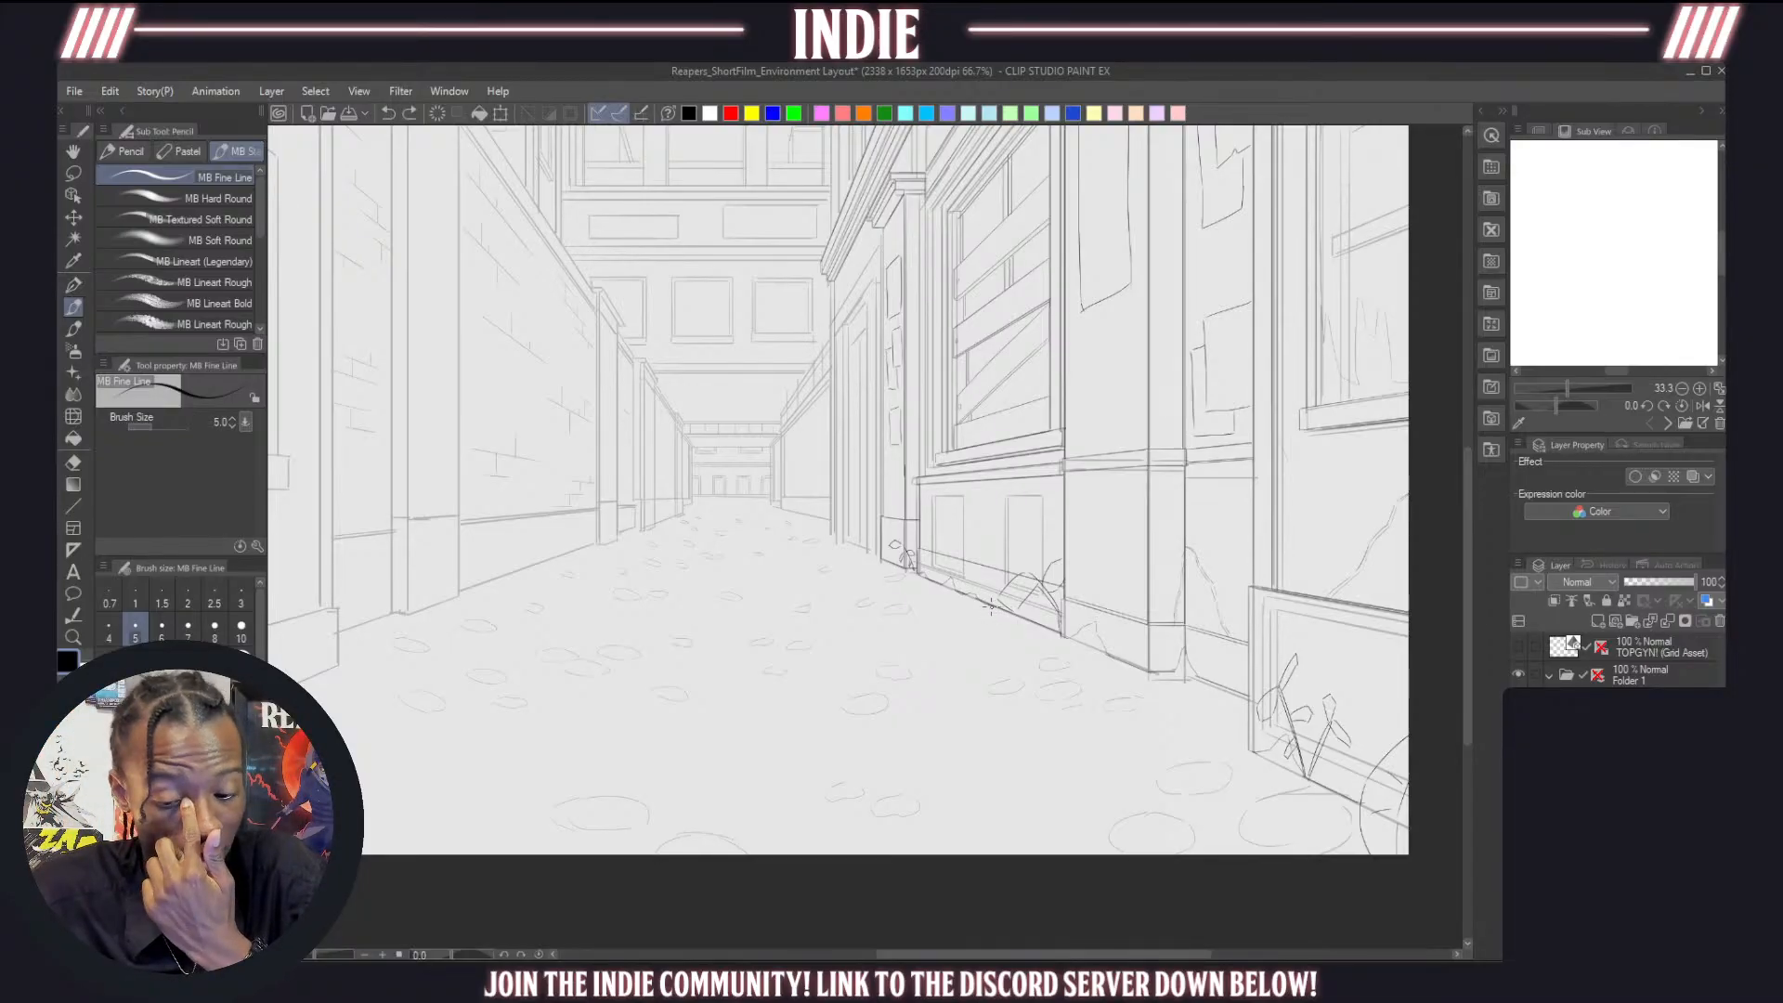
pyautogui.scroll(-2, 991, 606)
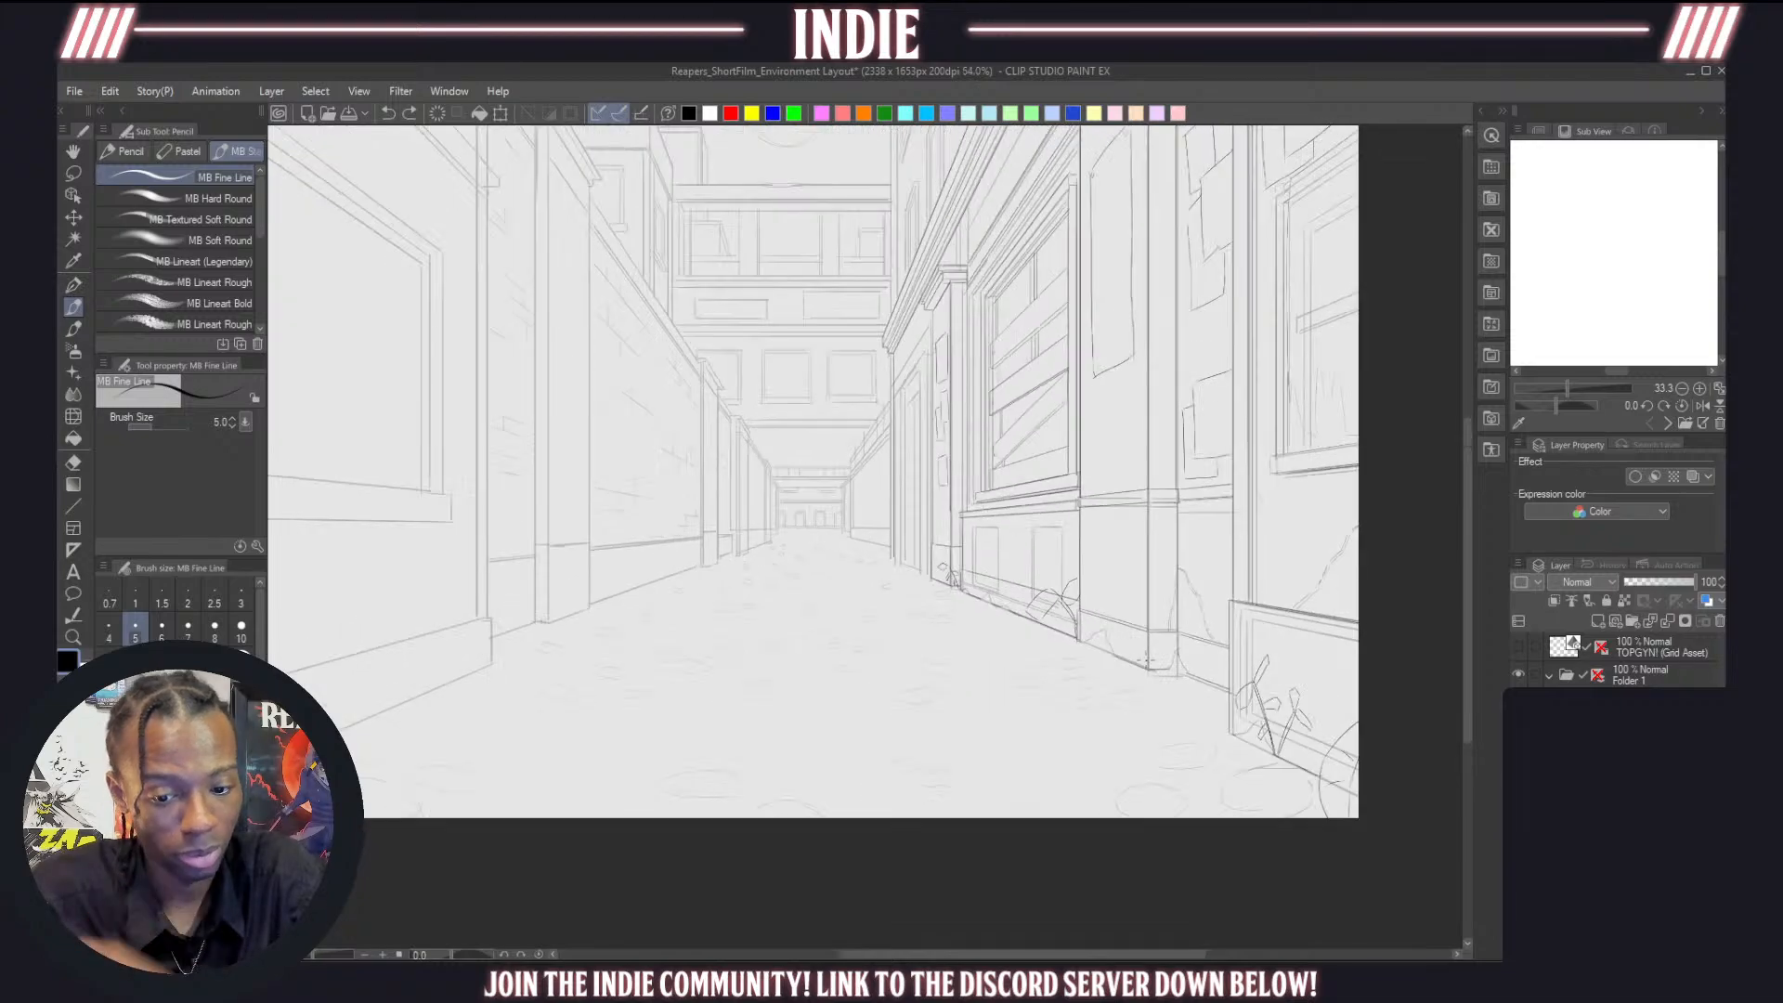
pyautogui.scroll(1, 1037, 580)
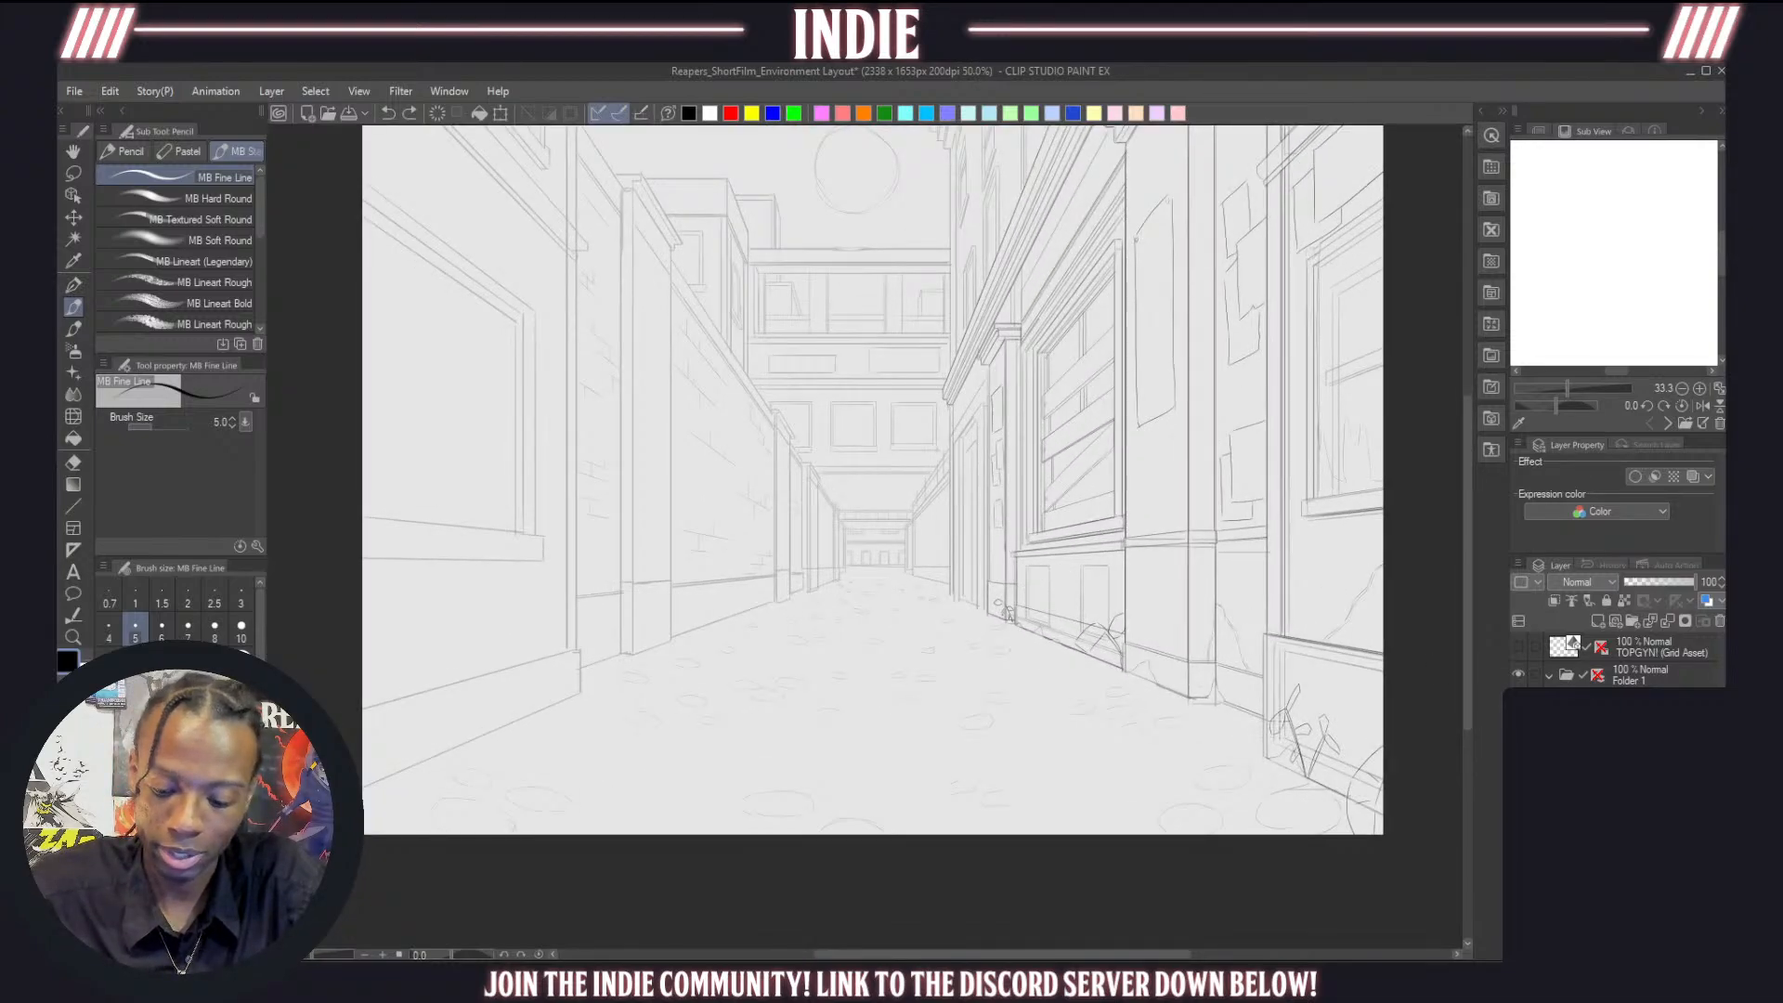
pyautogui.scroll(-1, 1066, 672)
pyautogui.scroll(3, 1022, 595)
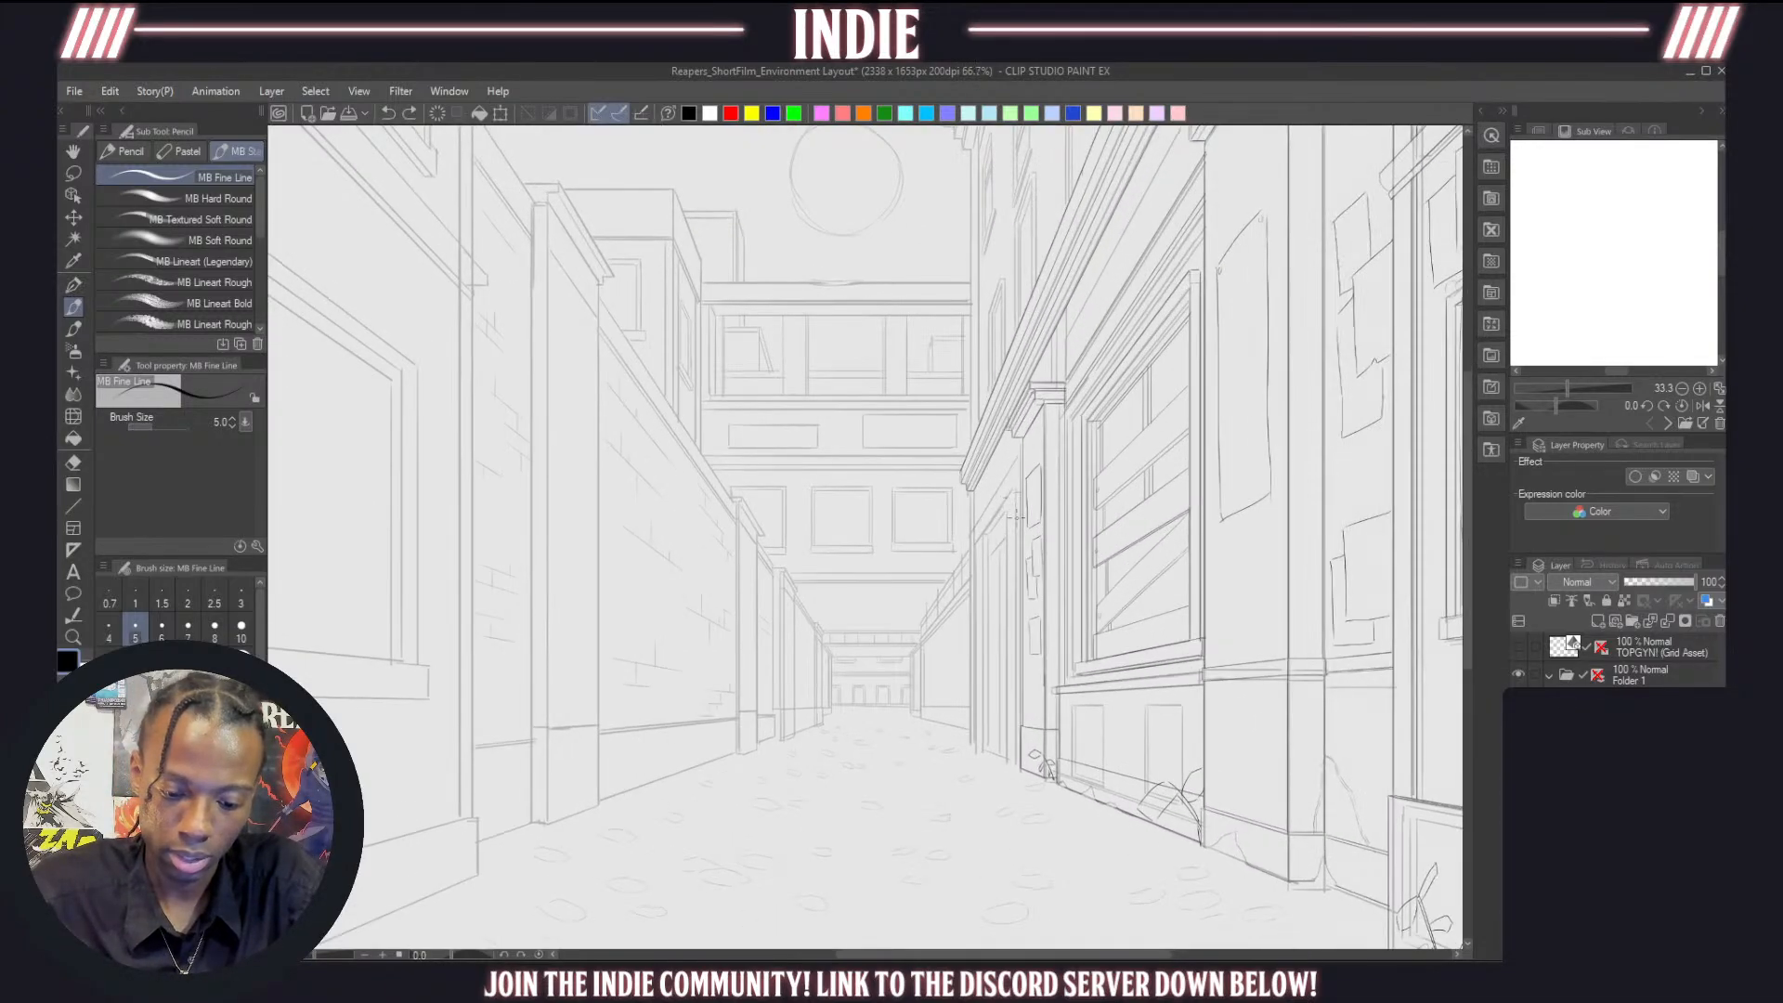
pyautogui.scroll(-1, 1008, 564)
pyautogui.scroll(2, 1003, 594)
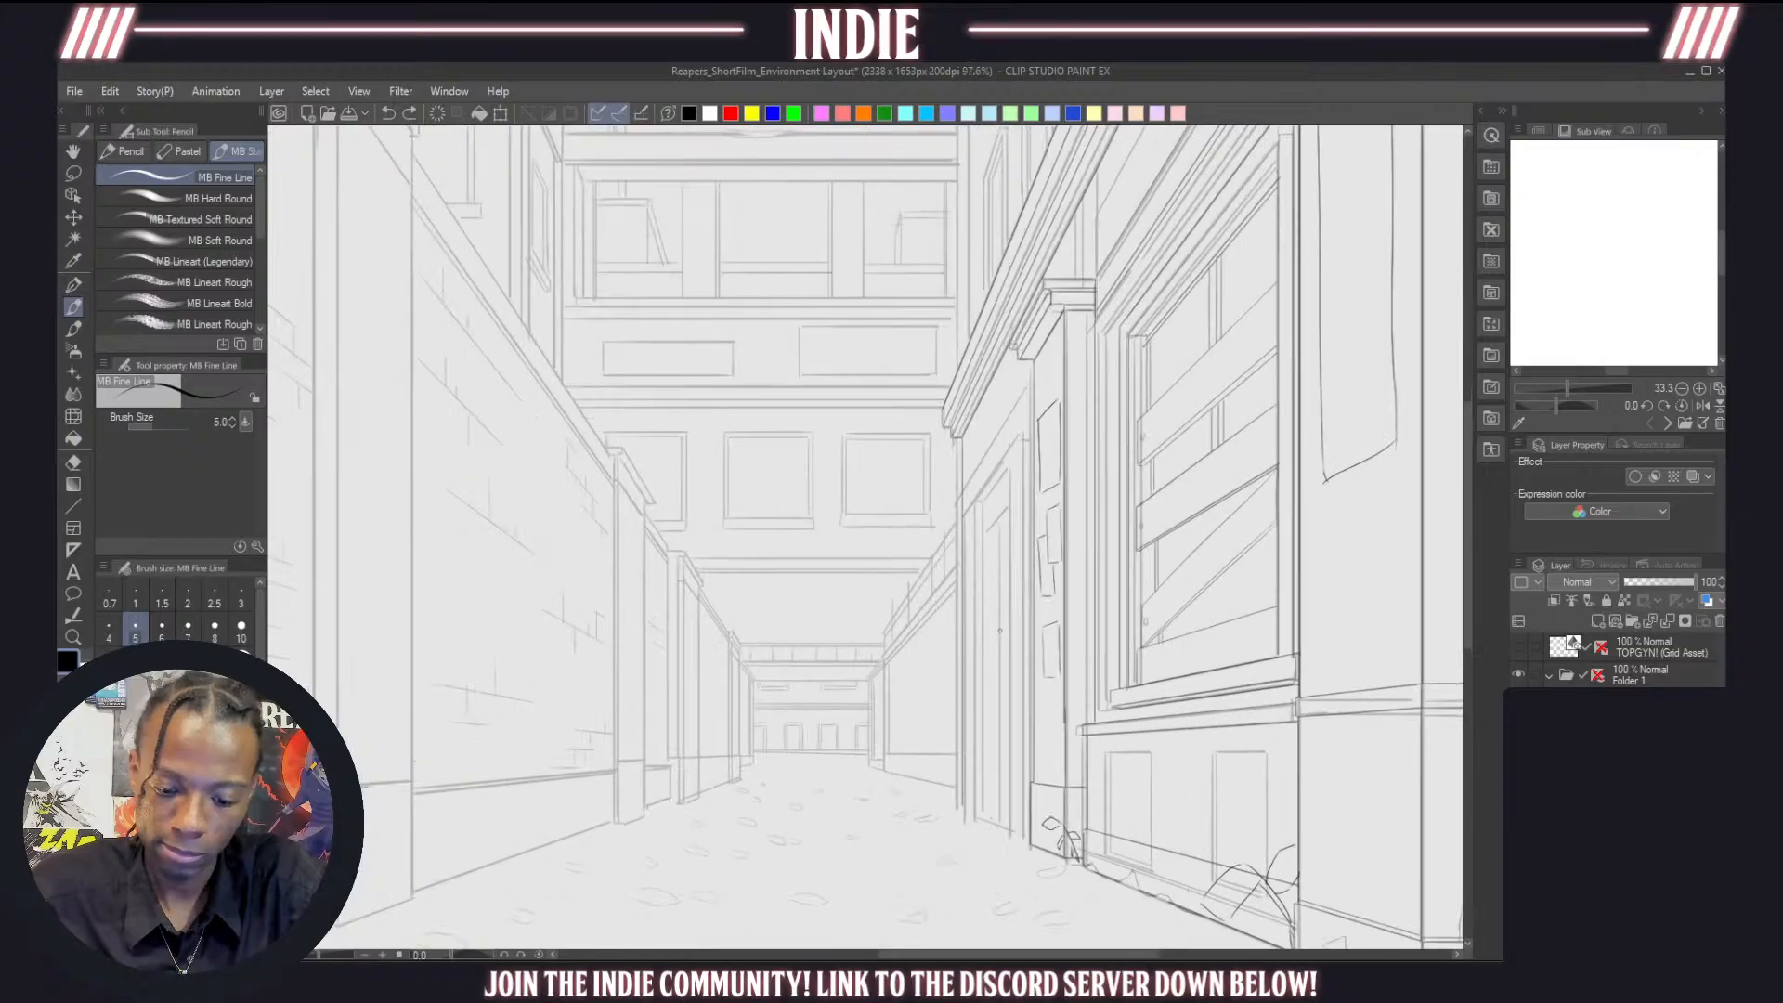
# Turn on Folder 1's perspective ruler and return to the line-art layer near the far doorway
pyautogui.click(1598, 677)
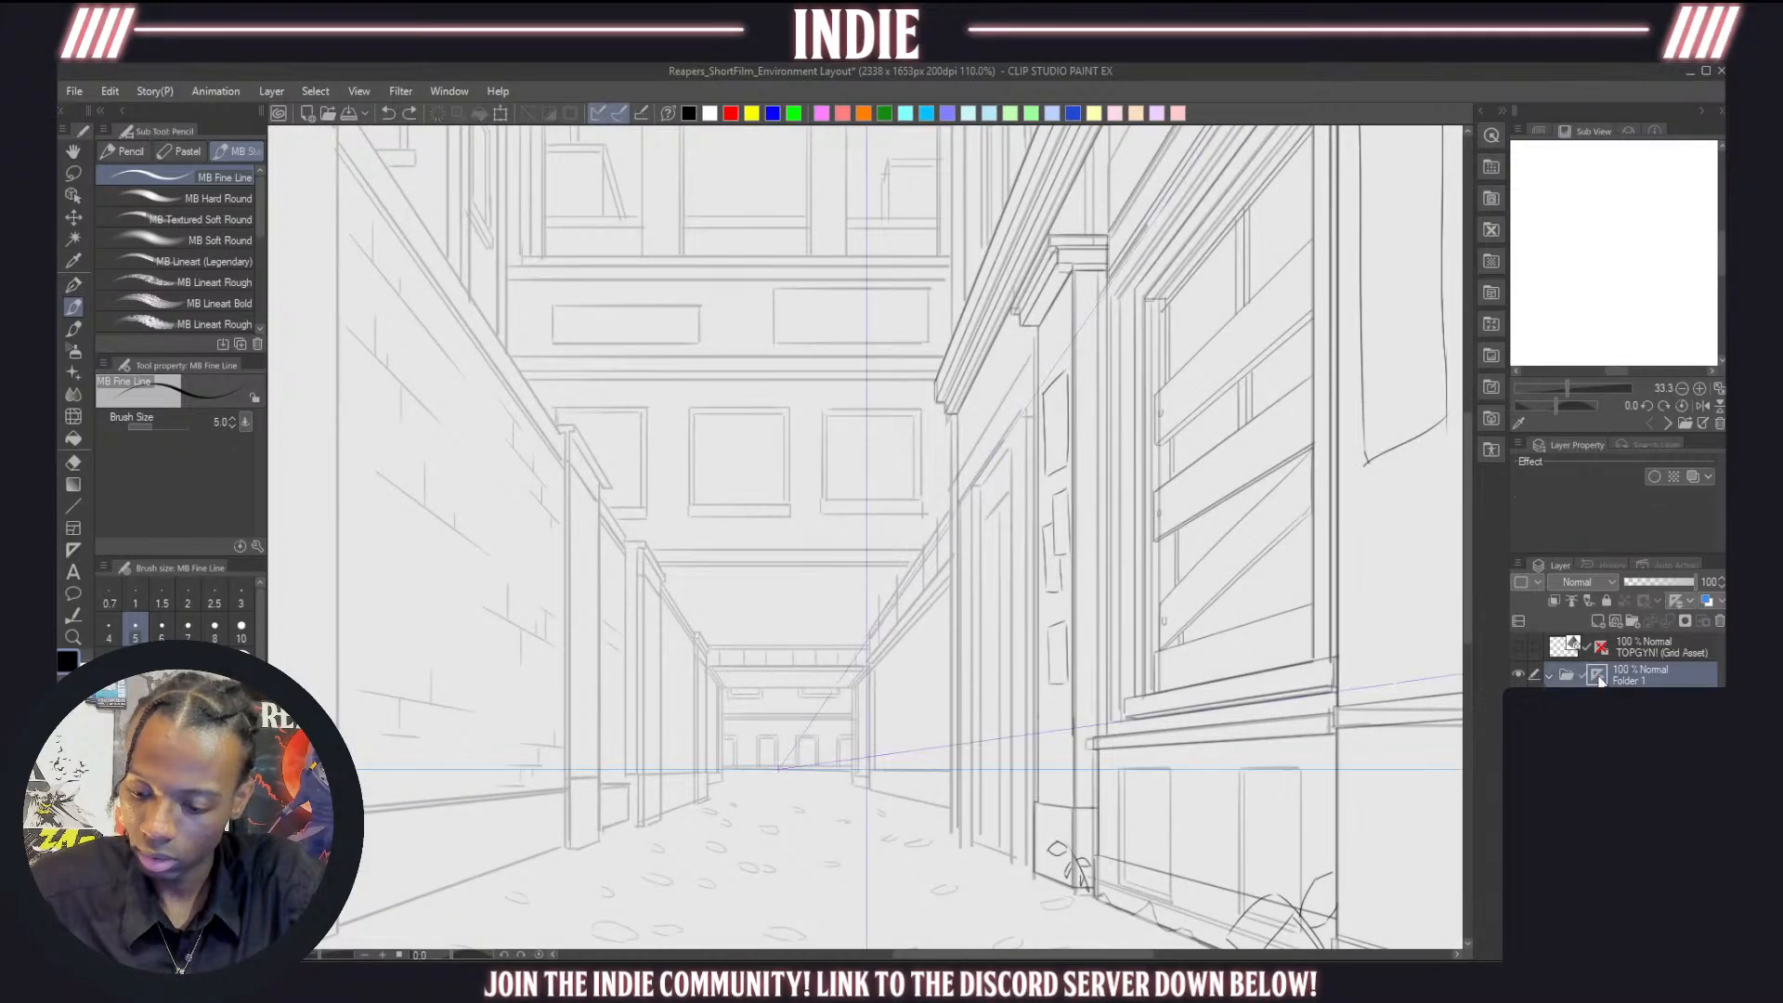
pyautogui.click(1627, 703)
pyautogui.scroll(2, 1143, 715)
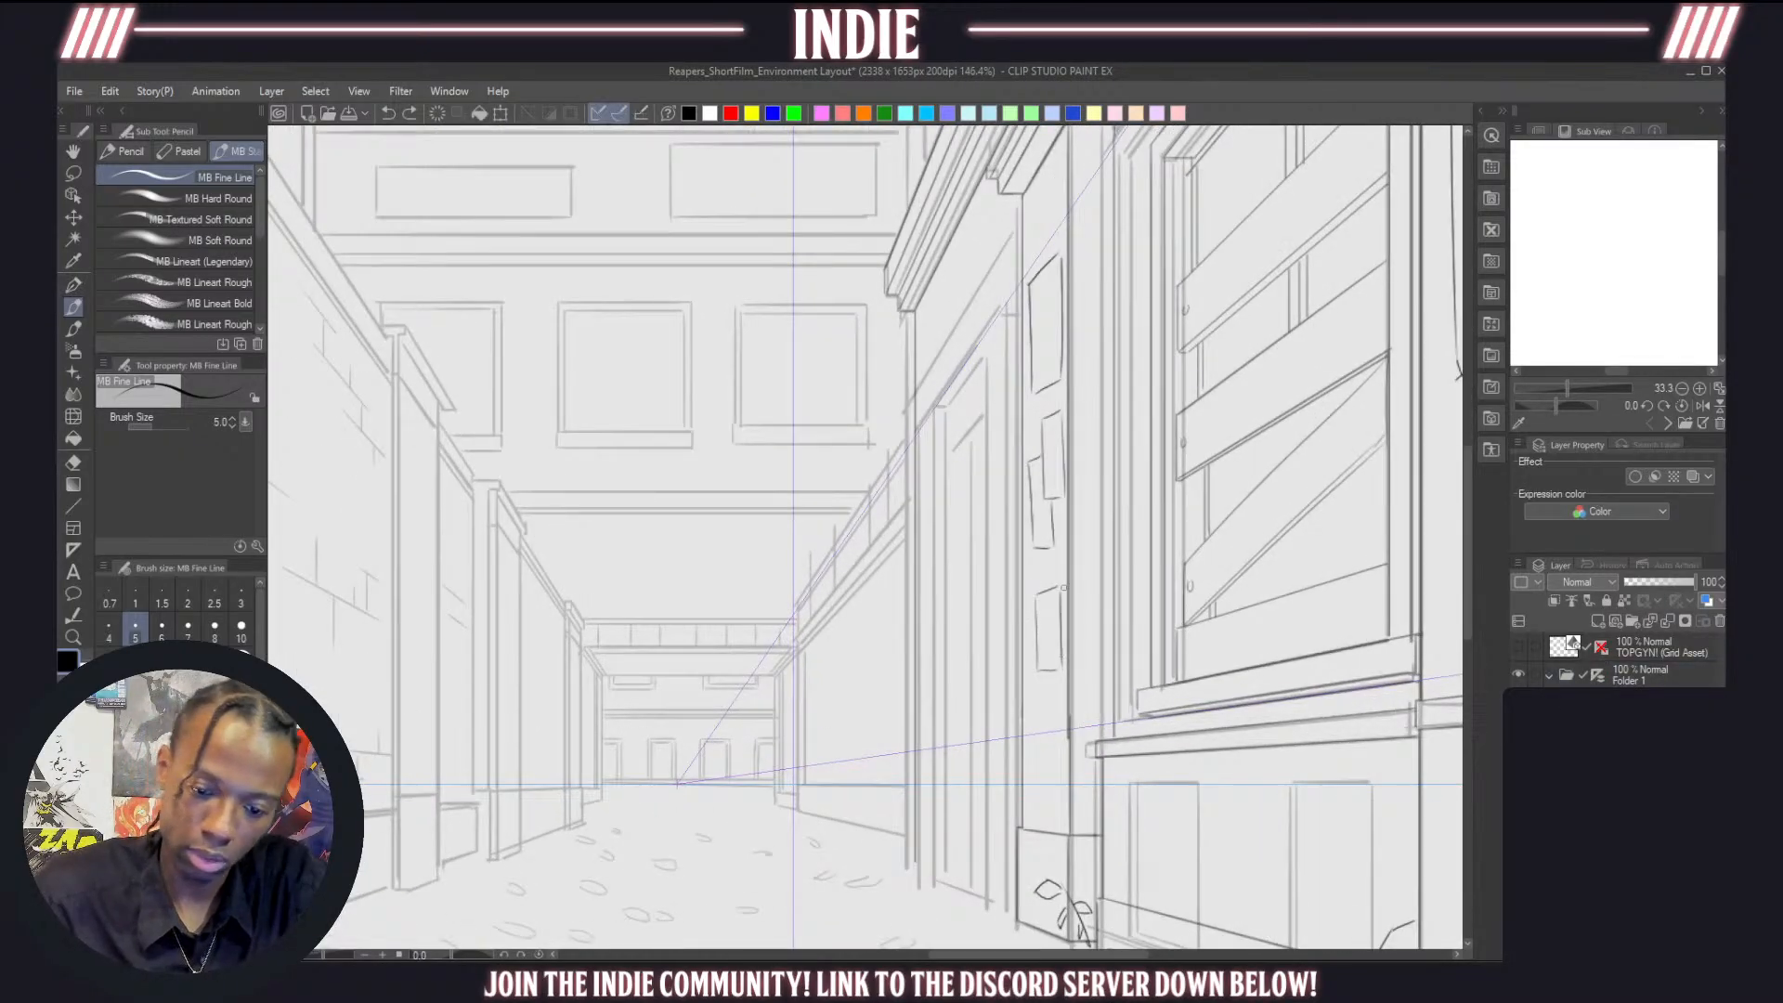
# Ink the vertical edge lines of the right-hand building's far corner beside the doorway, redoing misplaced strokes
pyautogui.scroll(-1, 982, 622)
pyautogui.scroll(1, 982, 622)
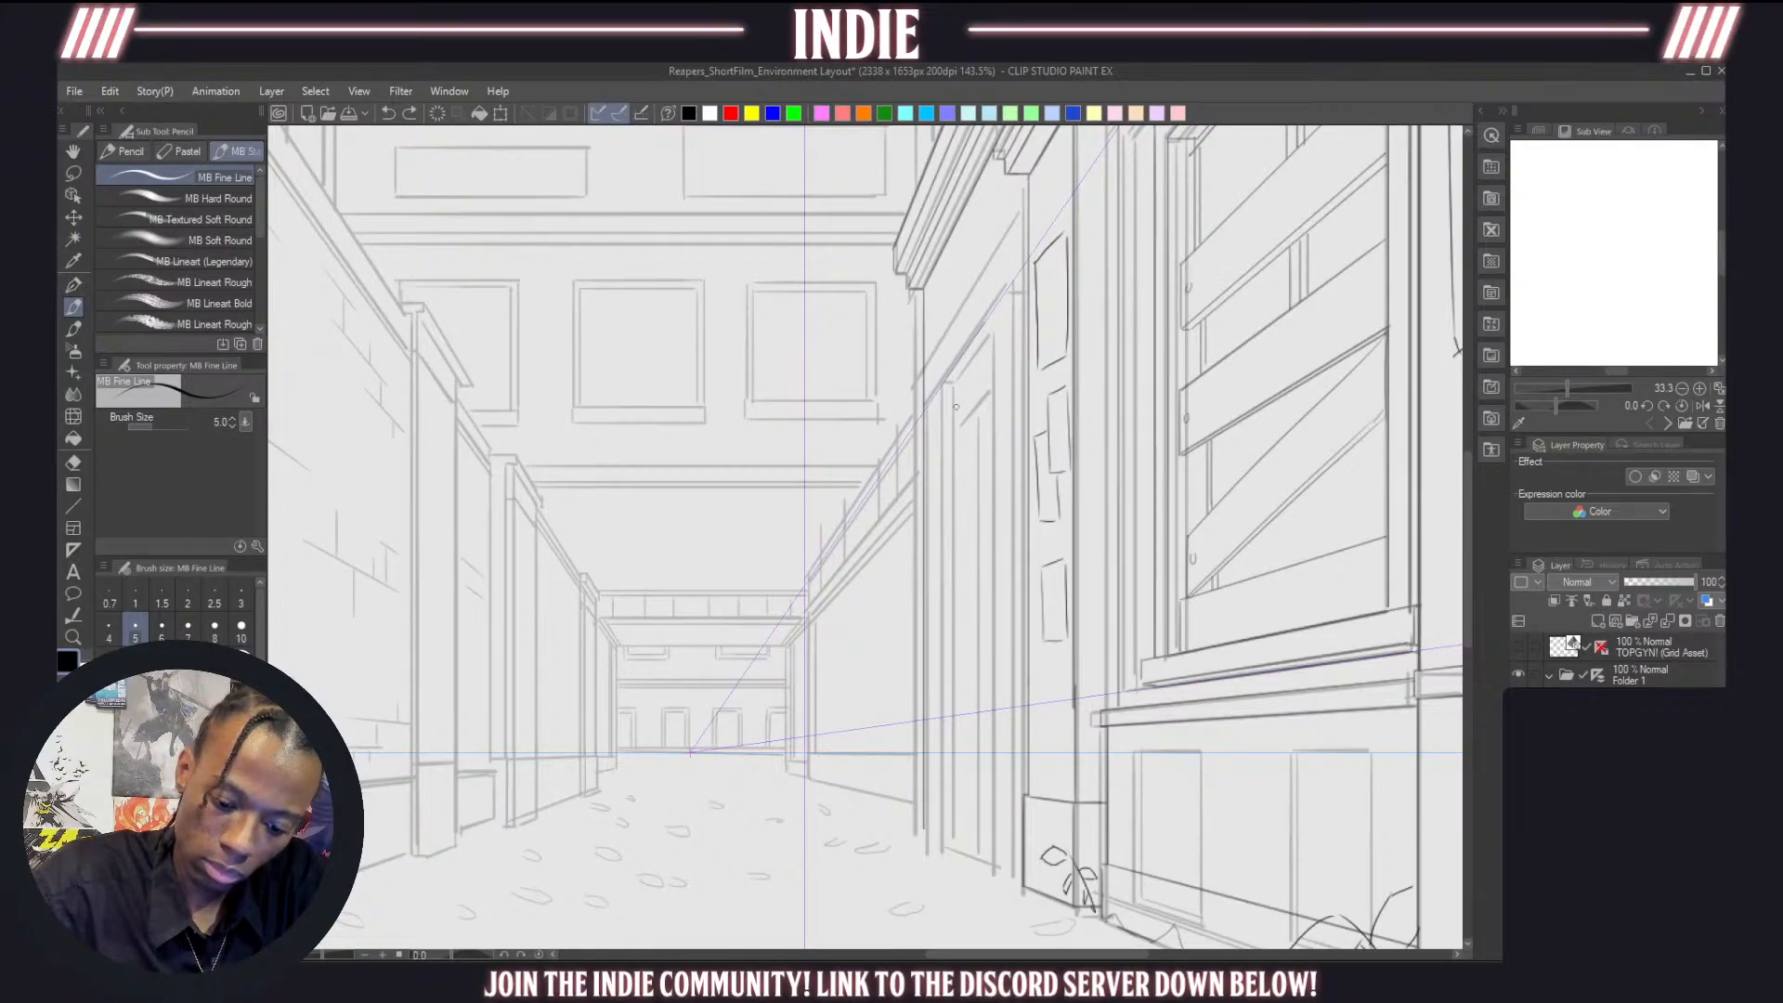
pyautogui.moveTo(955, 388); pyautogui.dragTo(955, 775)
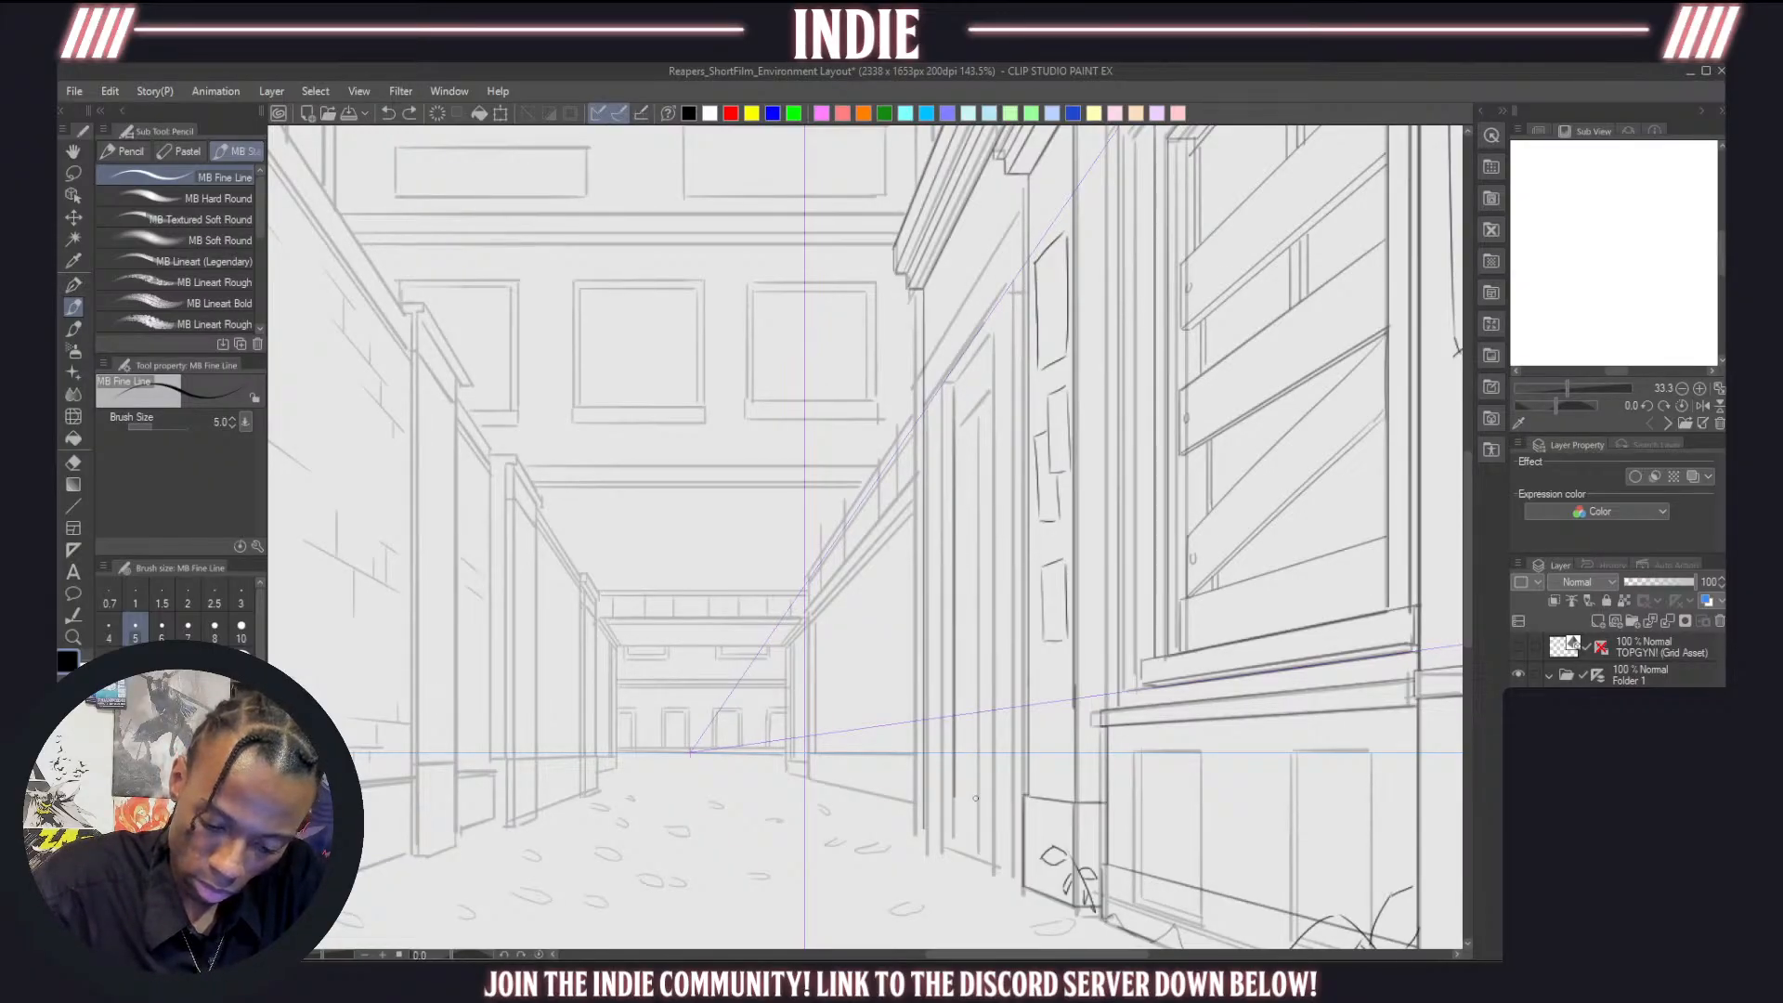
pyautogui.hotkey('ctrl', 'z')
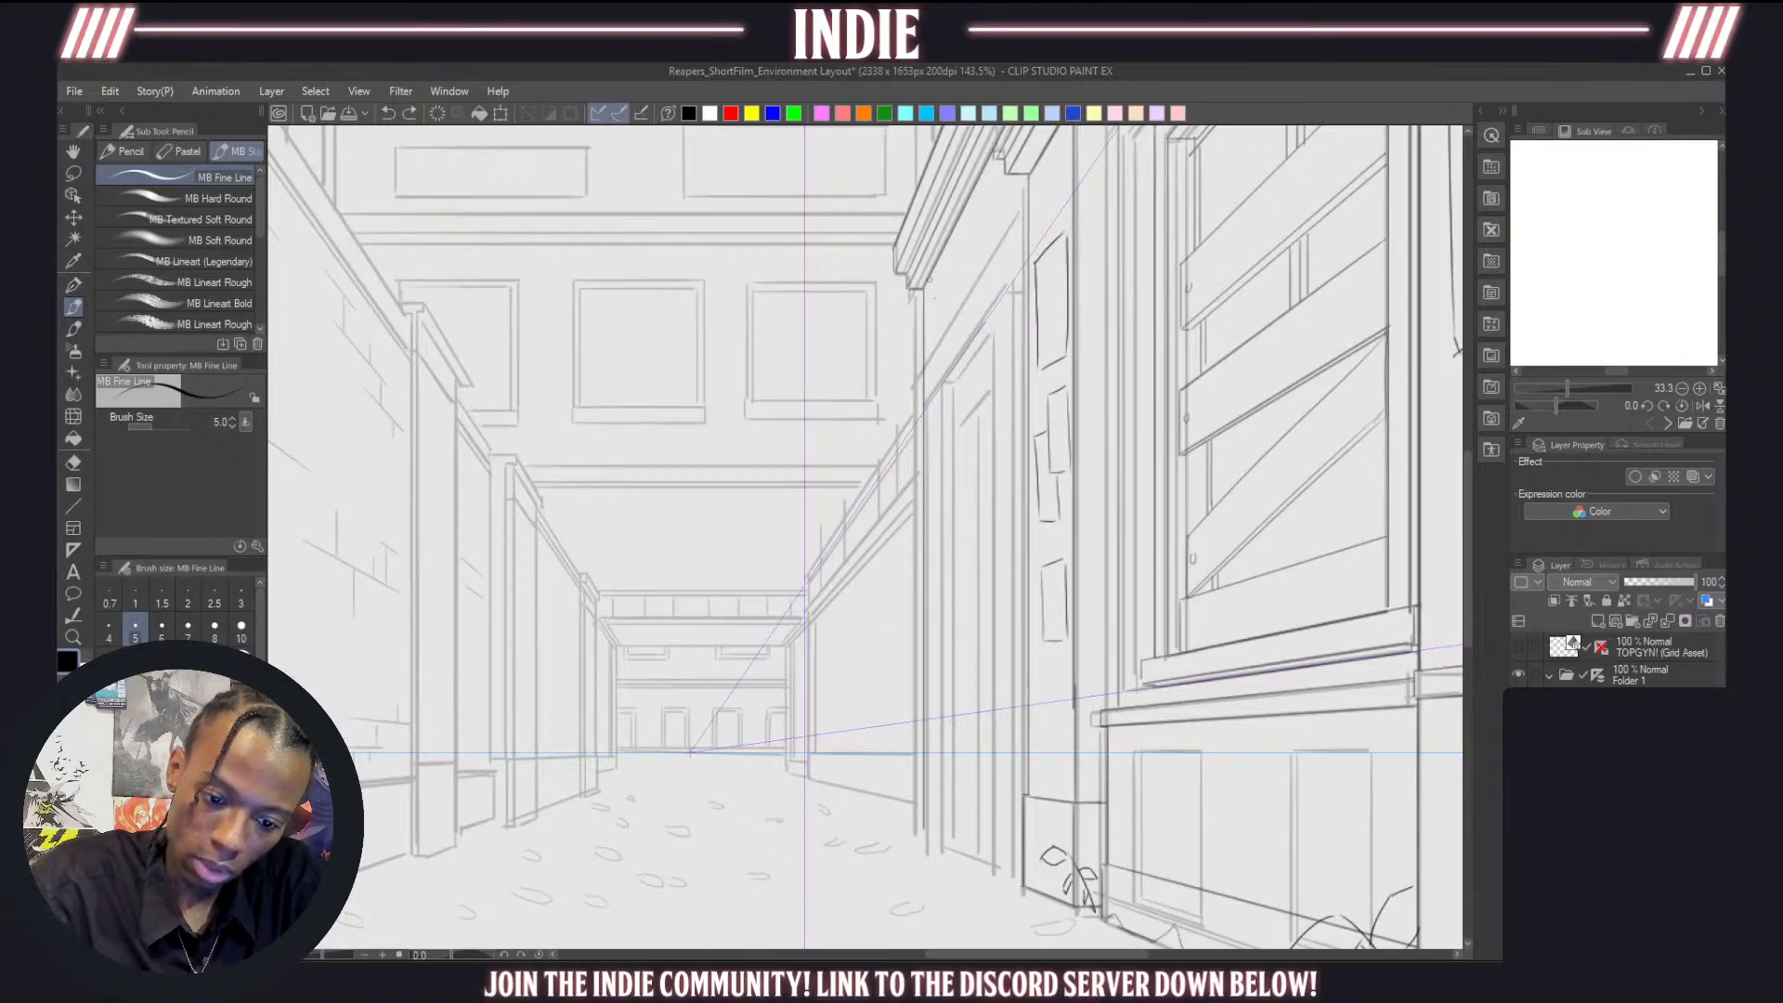
pyautogui.moveTo(932, 278)
pyautogui.mouseDown()
pyautogui.moveTo(930, 786)
pyautogui.moveTo(949, 847)
pyautogui.moveTo(925, 819)
pyautogui.mouseUp()
pyautogui.hotkey('ctrl', 'z')
pyautogui.hotkey('ctrl', 'z')
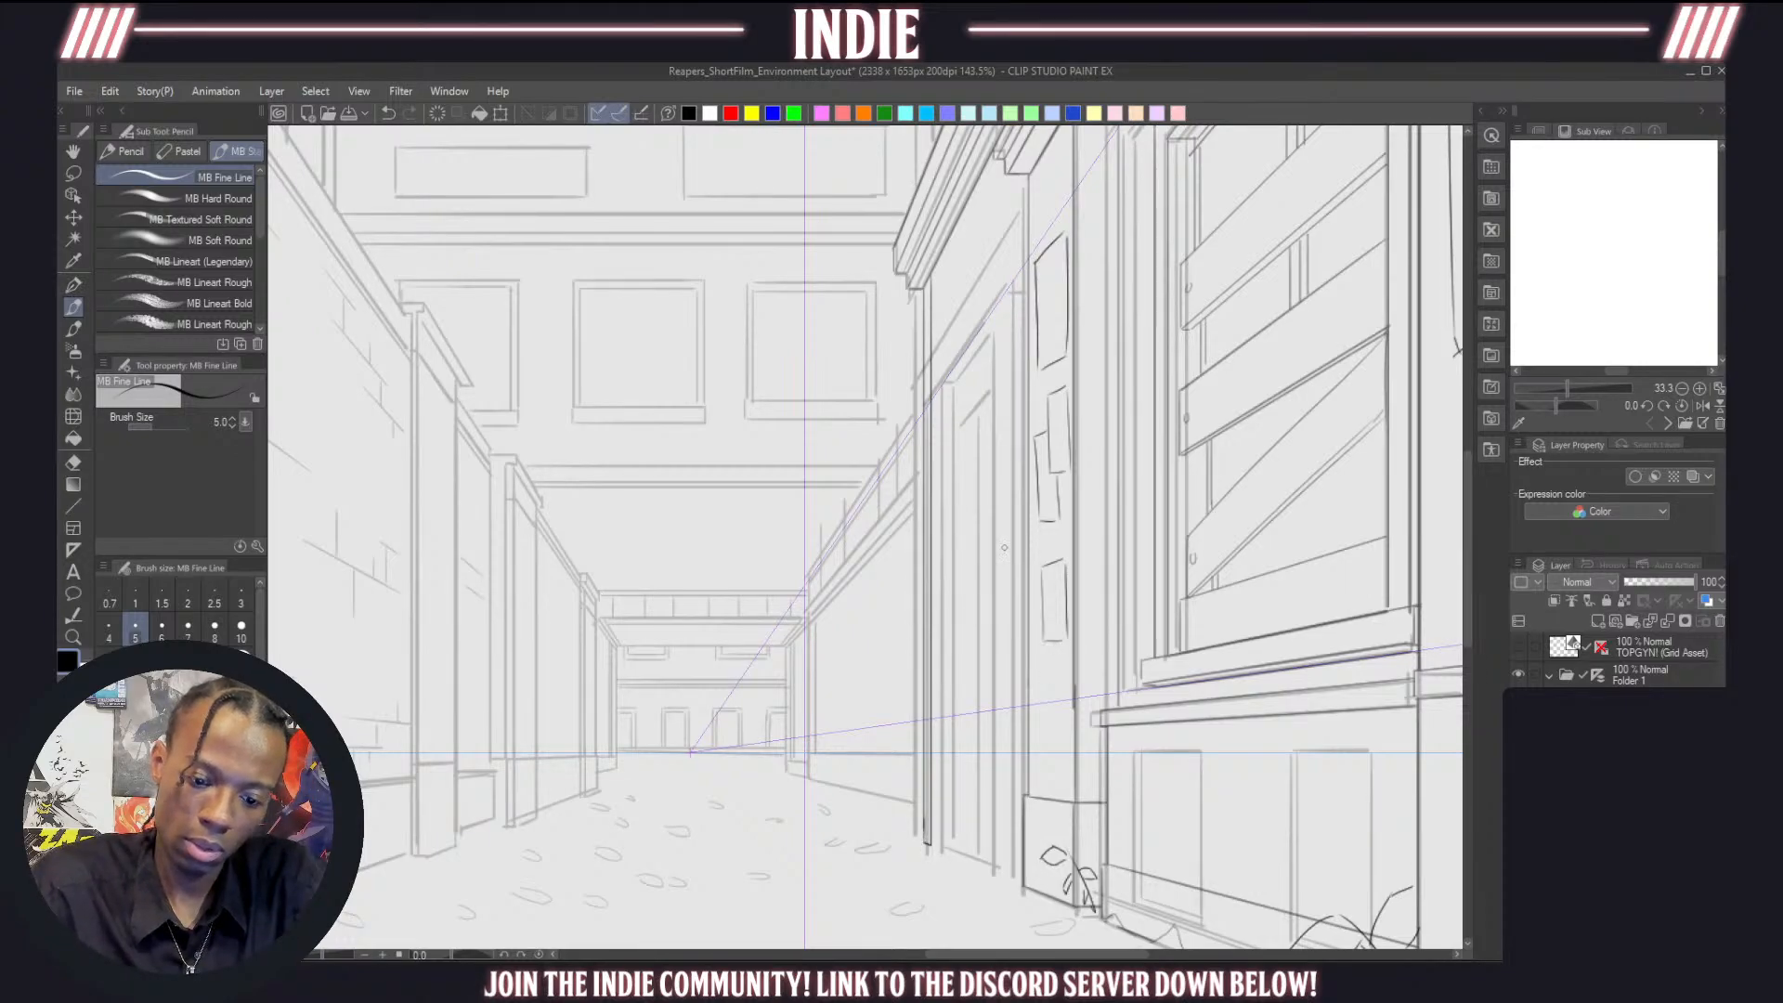
# Ink the far doorway's outer frame with two vertical jambs and a slanted top edge, redoing strokes as needed
pyautogui.moveTo(945, 421)
pyautogui.mouseDown()
pyautogui.moveTo(952, 785)
pyautogui.moveTo(1017, 850)
pyautogui.mouseUp()
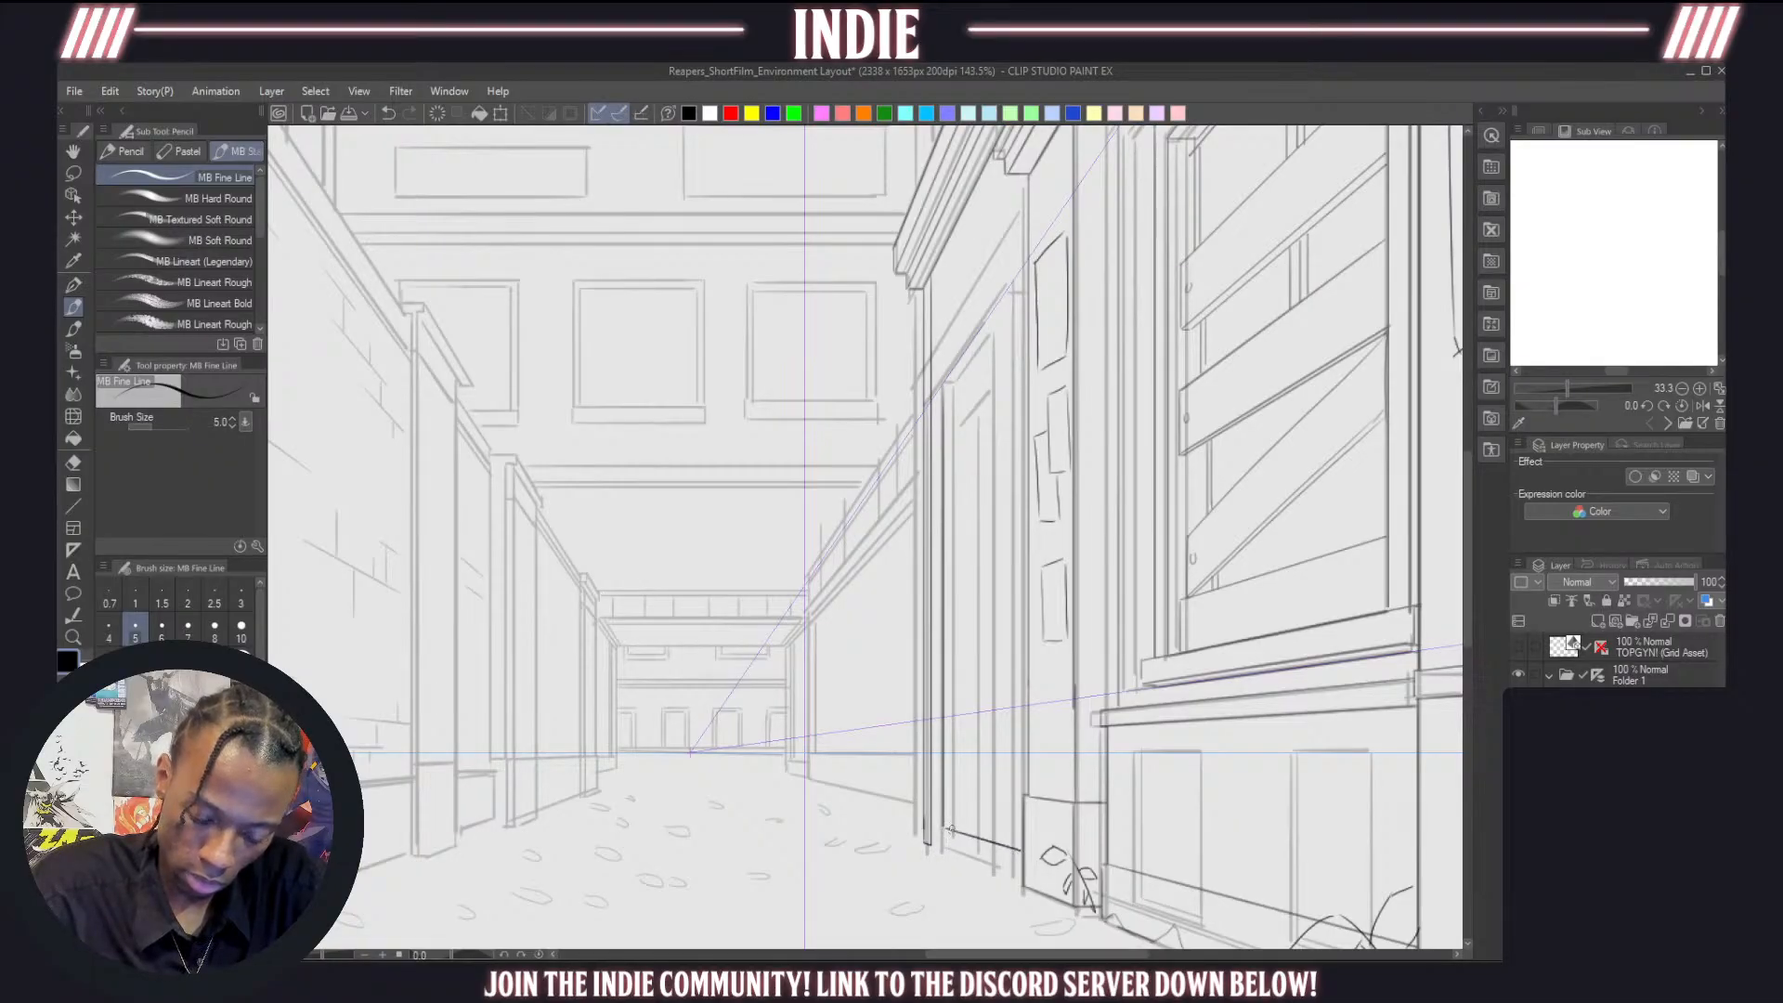
pyautogui.hotkey('ctrl', 'z')
pyautogui.hotkey('ctrl', 'z')
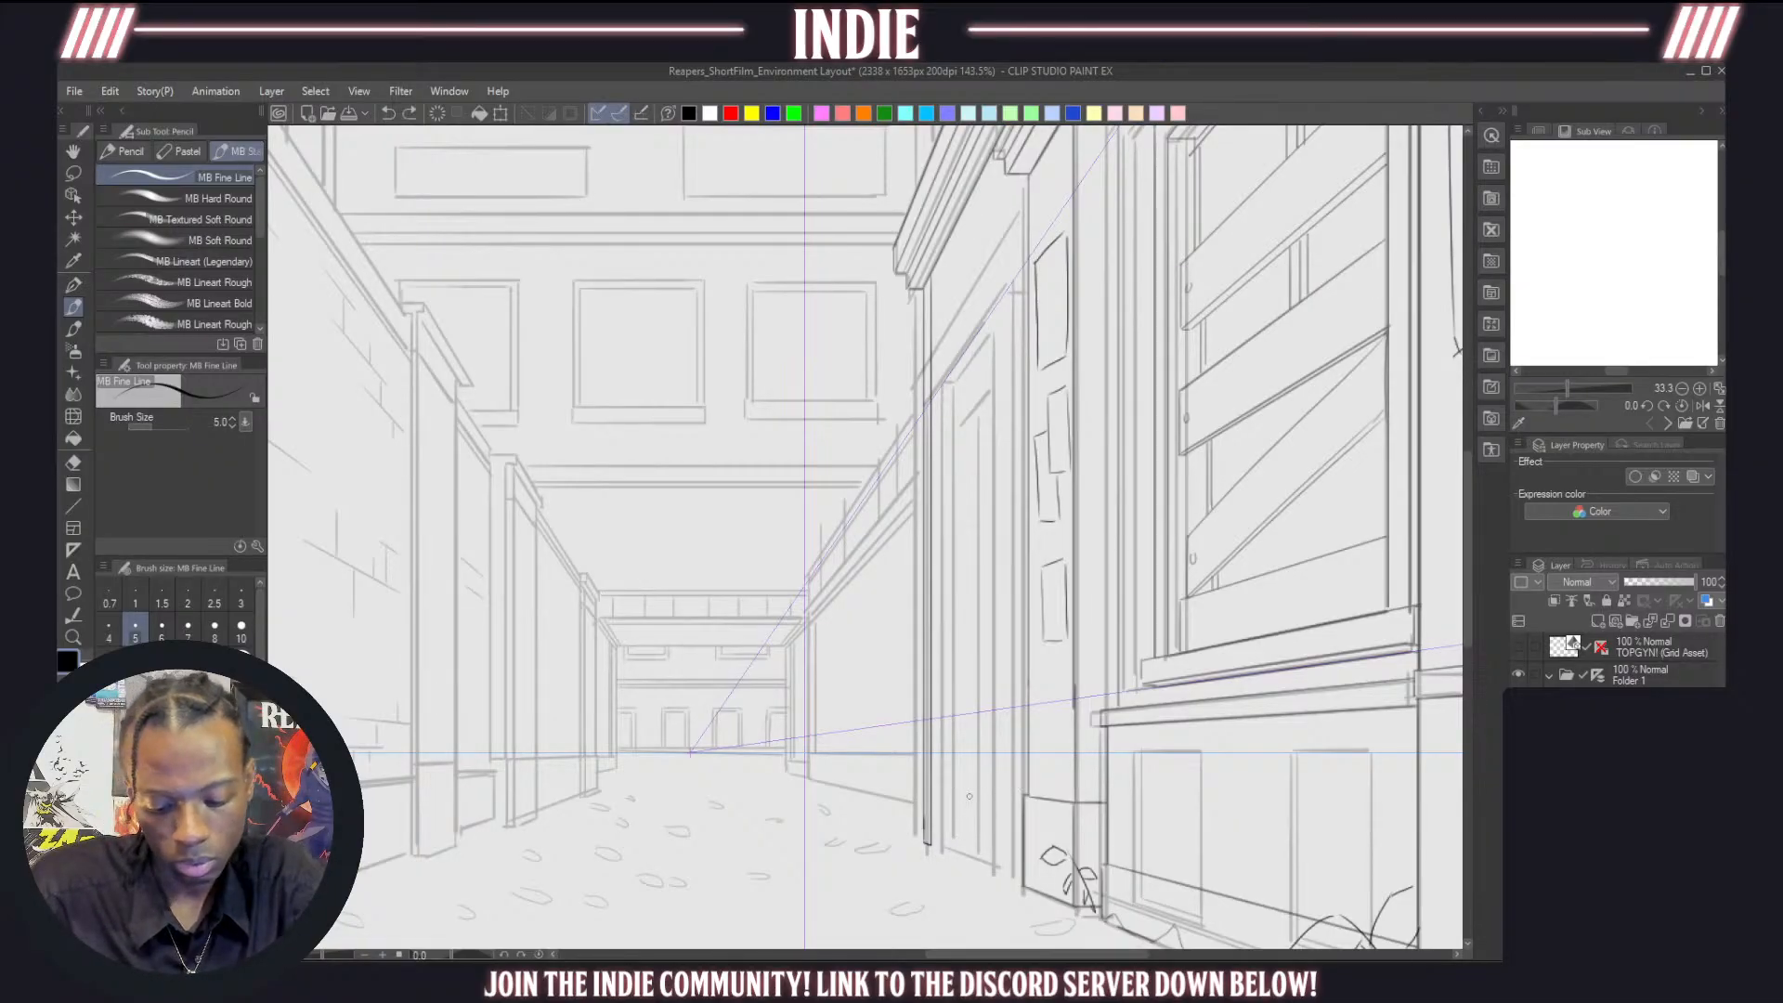
pyautogui.moveTo(944, 393)
pyautogui.mouseDown()
pyautogui.moveTo(958, 811)
pyautogui.moveTo(940, 846)
pyautogui.moveTo(947, 376)
pyautogui.moveTo(1014, 277)
pyautogui.moveTo(1016, 866)
pyautogui.mouseUp()
pyautogui.hotkey('ctrl', 'z')
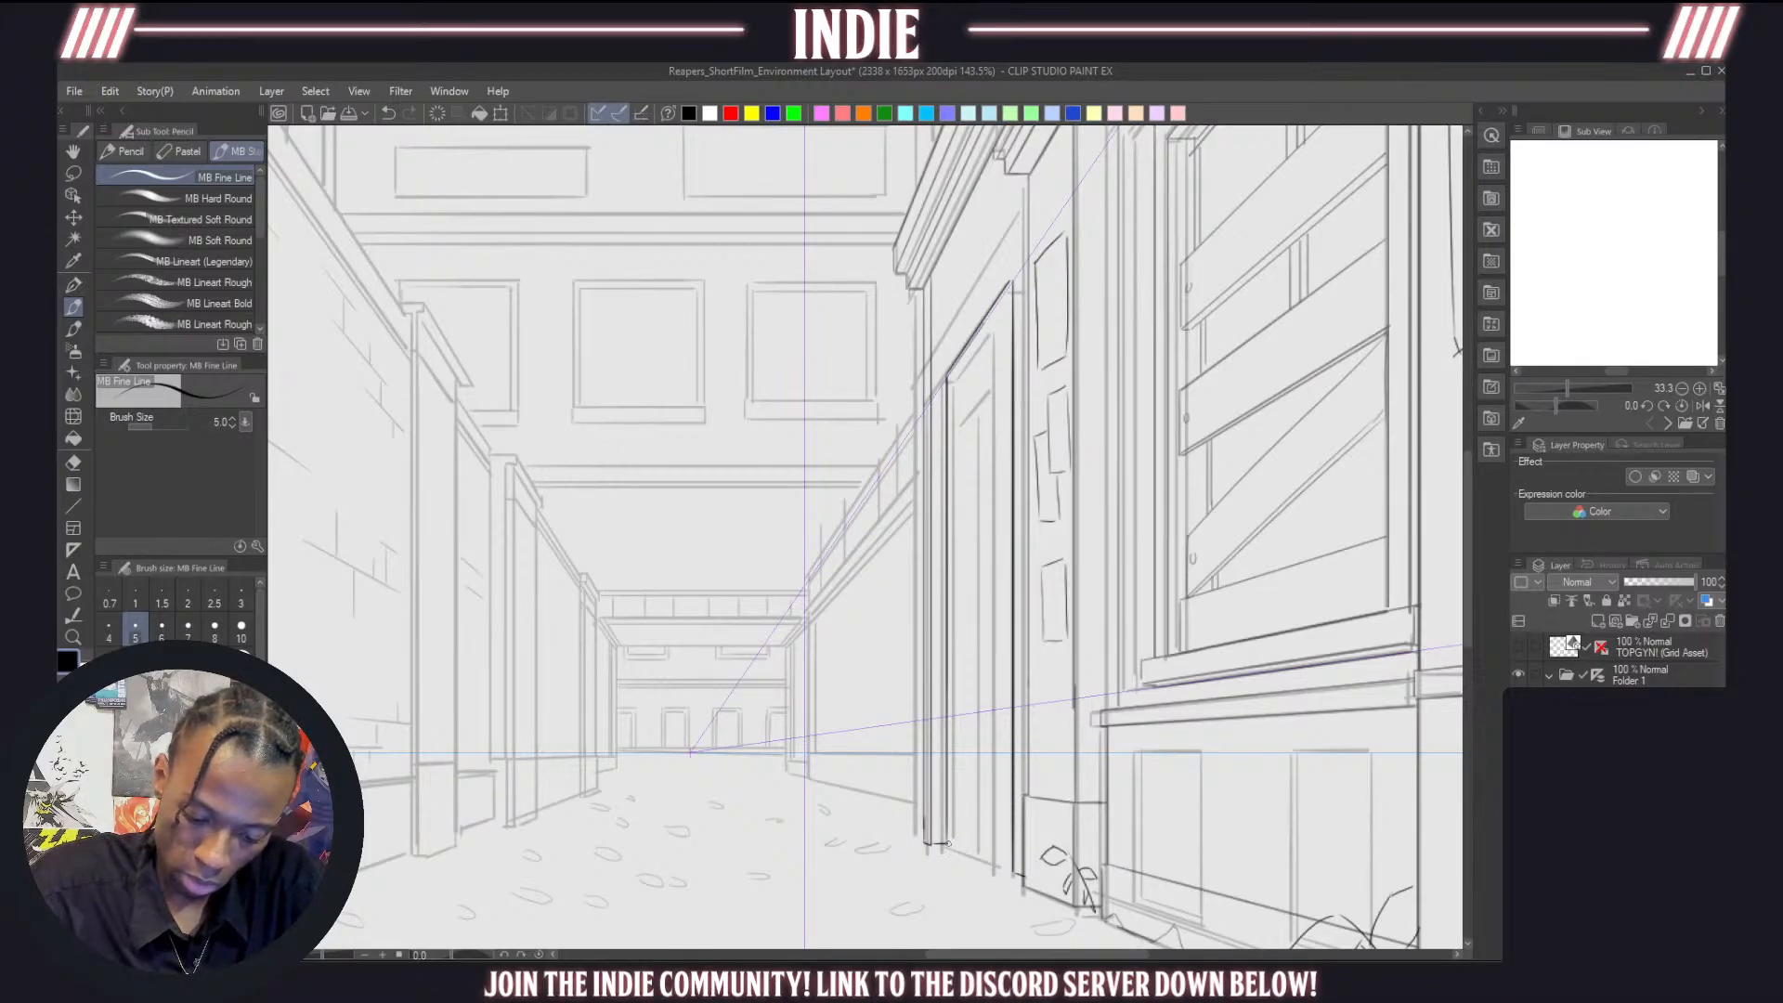
pyautogui.moveTo(948, 843); pyautogui.dragTo(1016, 873)
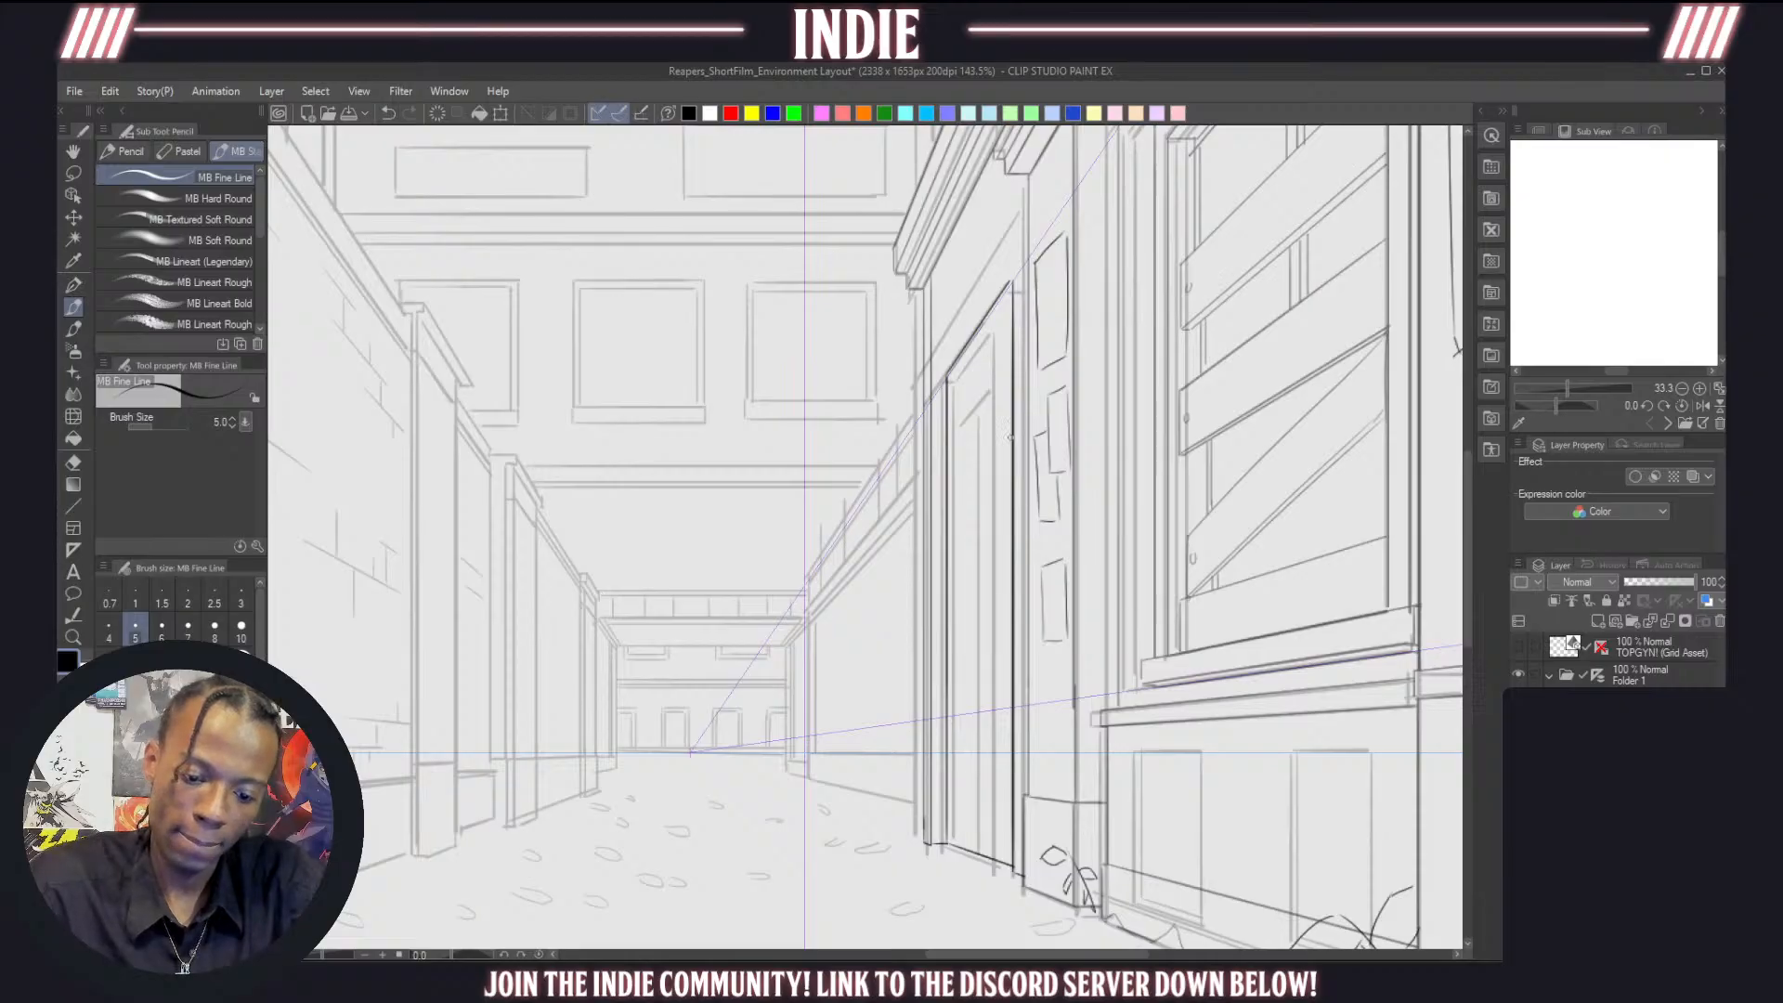
pyautogui.hotkey('ctrl', 'z')
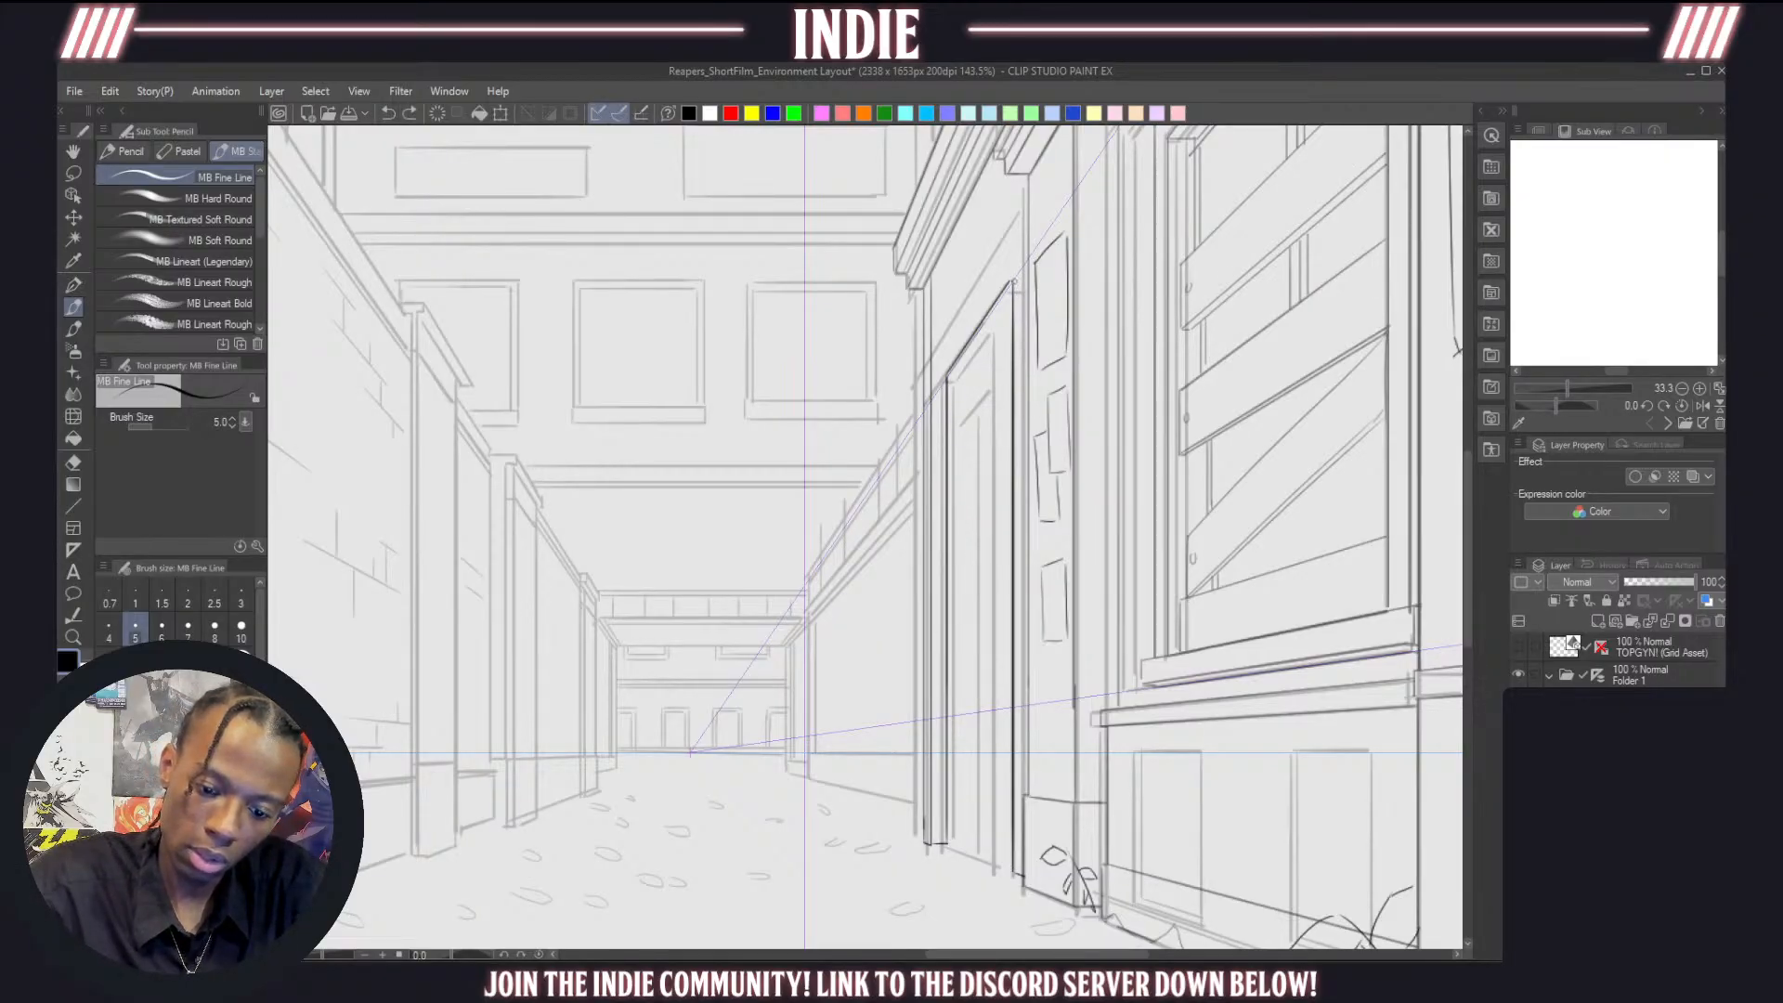
# Add an inner frame line inside the far doorway along both jambs and the slanted top
pyautogui.moveTo(958, 383); pyautogui.dragTo(966, 839)
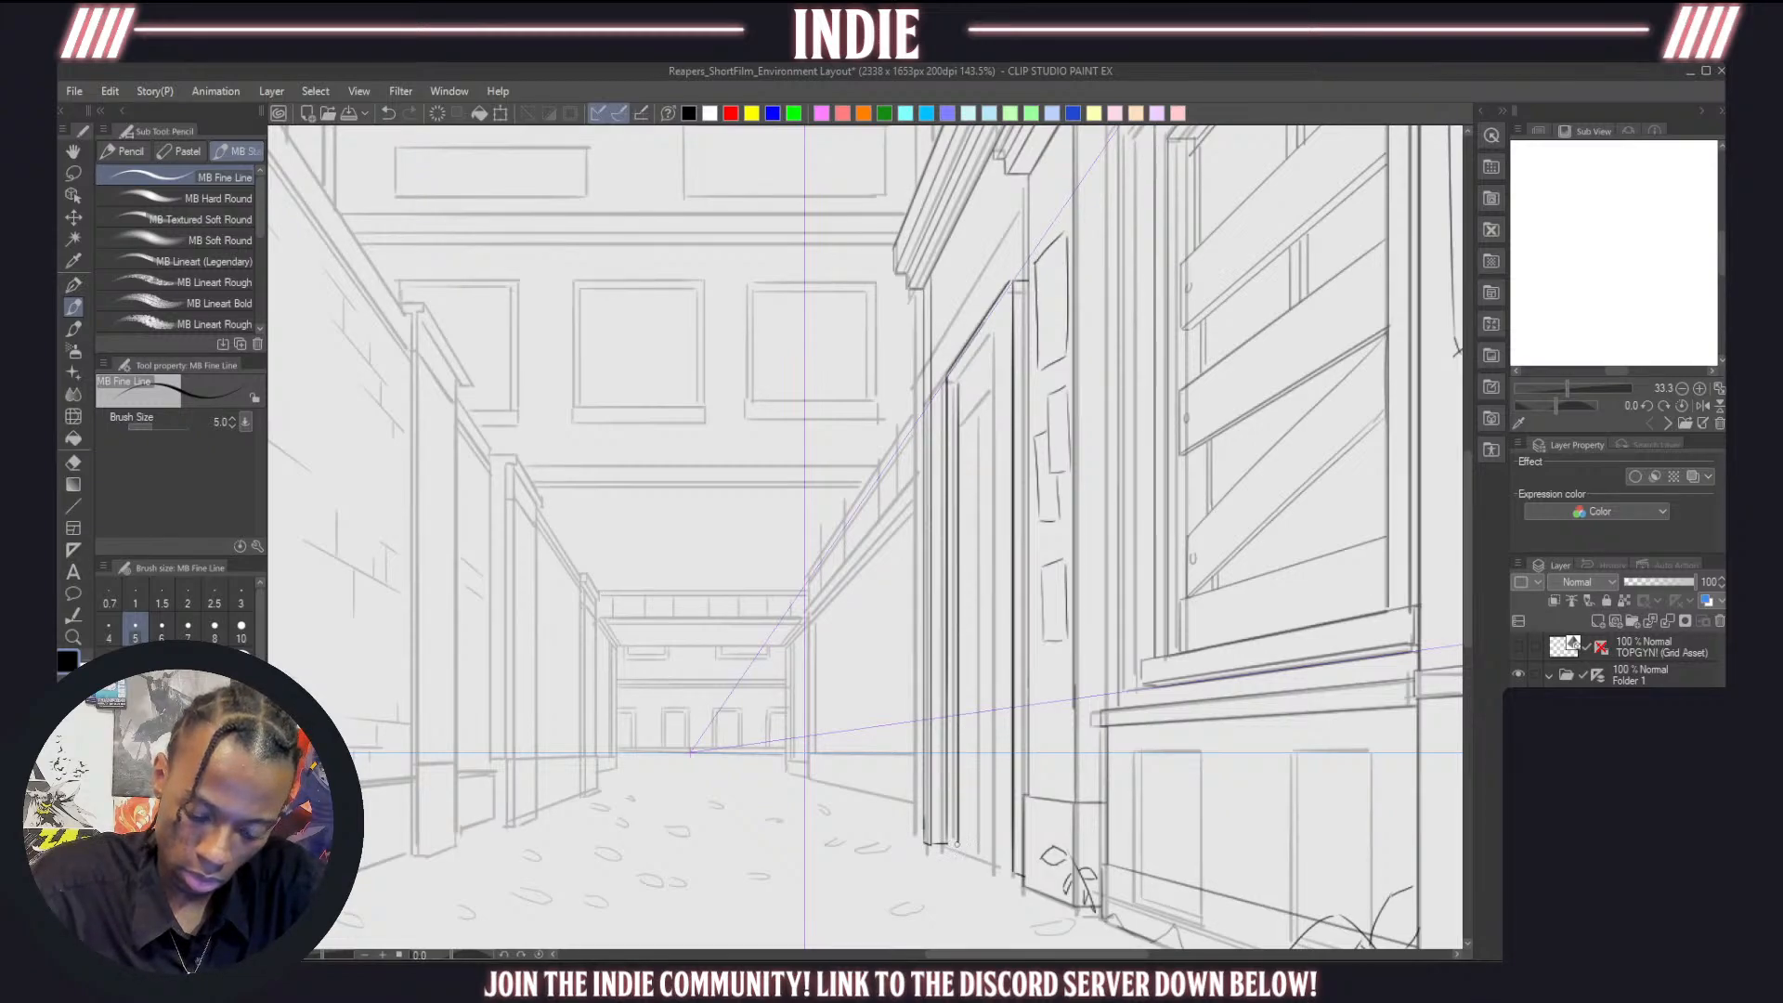
pyautogui.moveTo(957, 383)
pyautogui.mouseDown()
pyautogui.moveTo(1008, 313)
pyautogui.moveTo(1014, 733)
pyautogui.mouseUp()
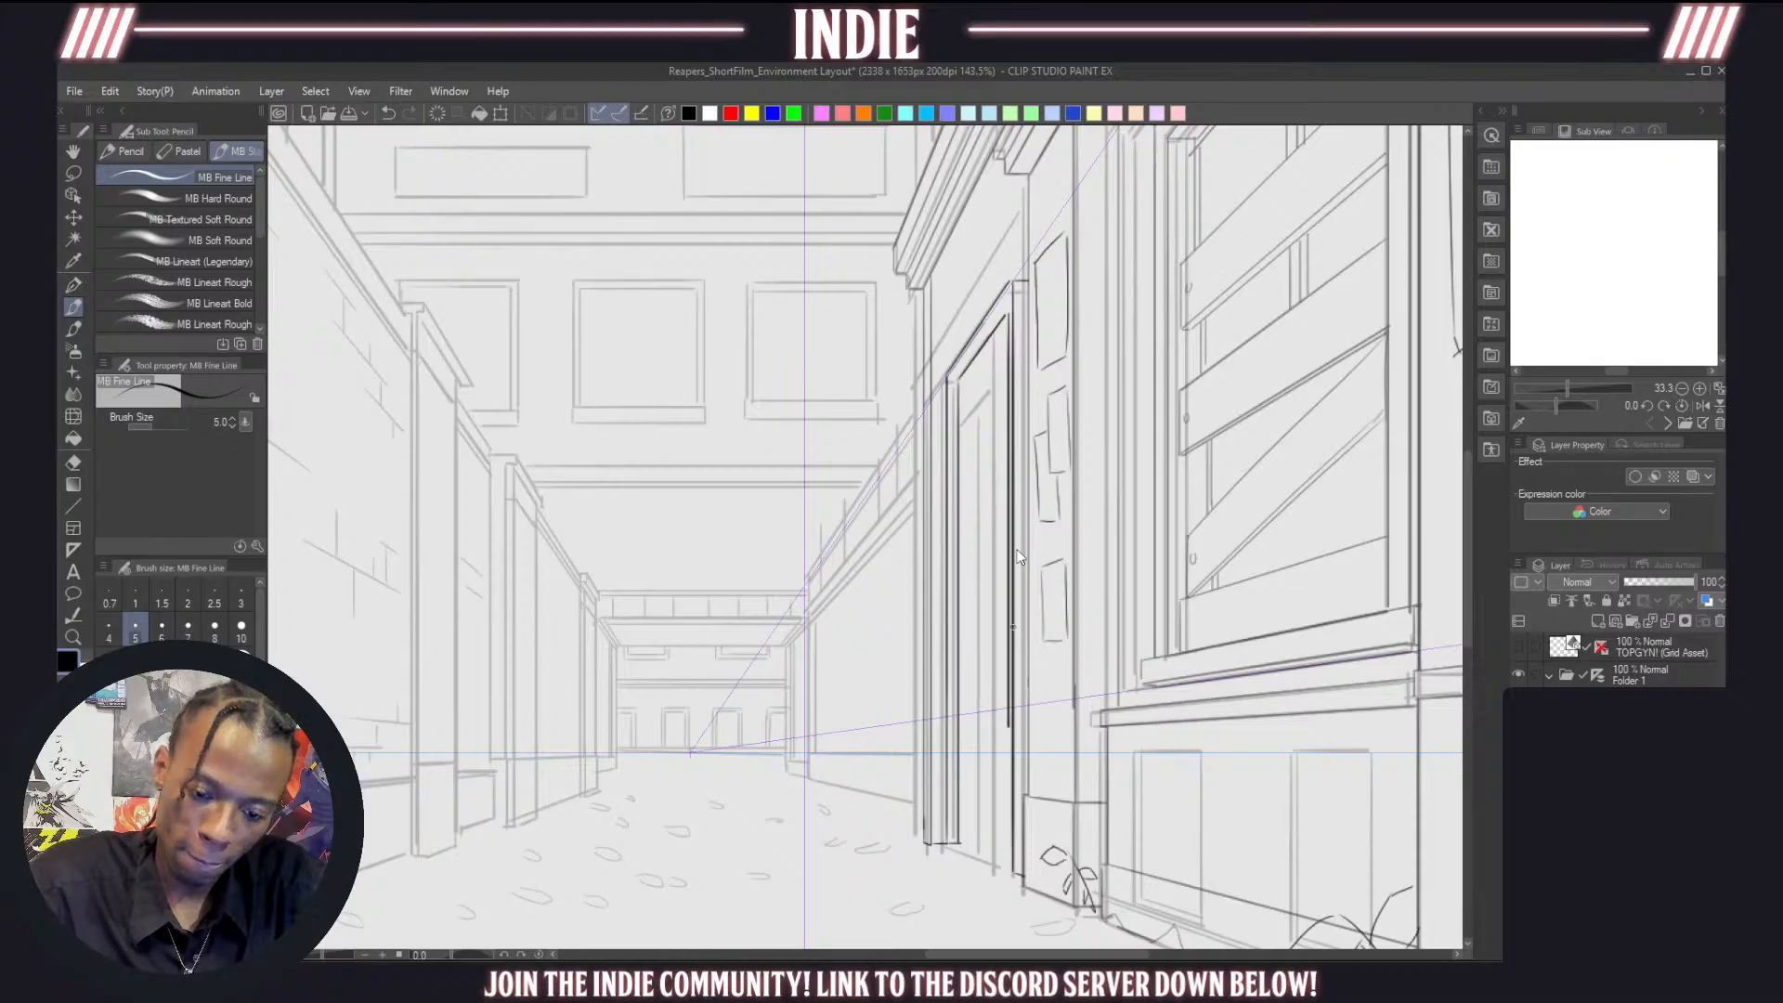
pyautogui.hotkey('ctrl', 'z')
pyautogui.moveTo(1007, 311); pyautogui.dragTo(1010, 852)
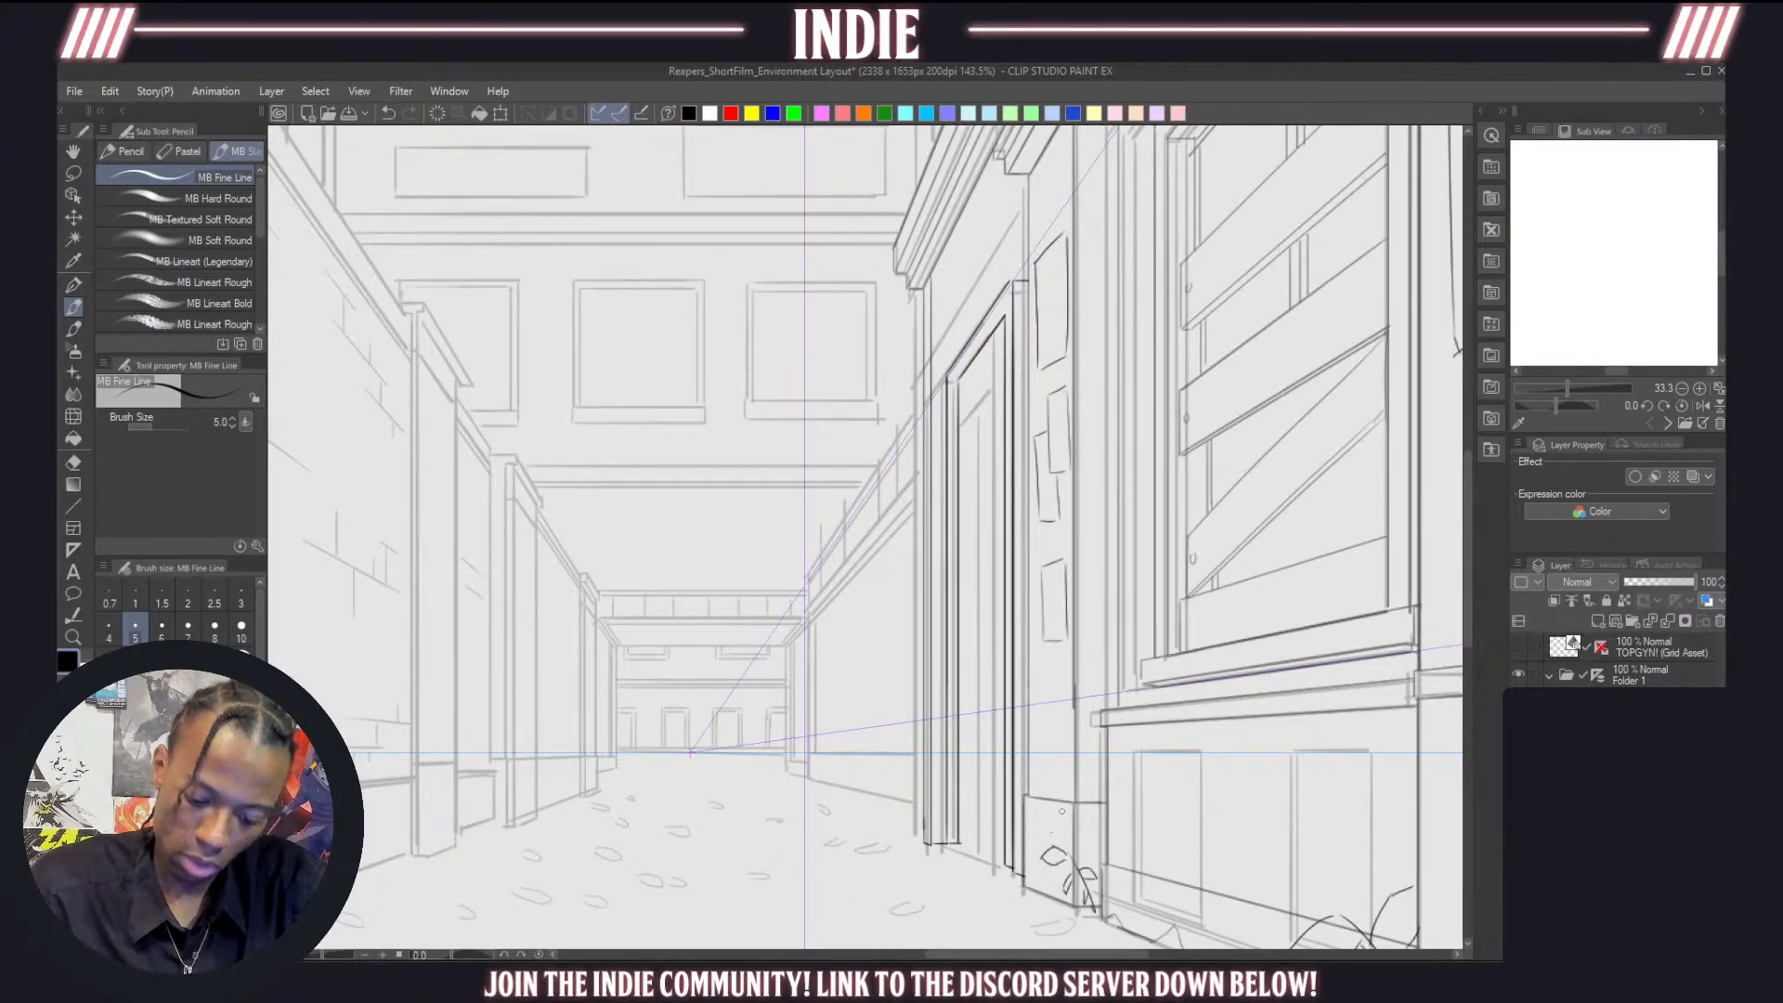
# Ink the threshold line and the innermost recessed top and side edges of the far doorway
pyautogui.moveTo(962, 843); pyautogui.dragTo(1001, 855)
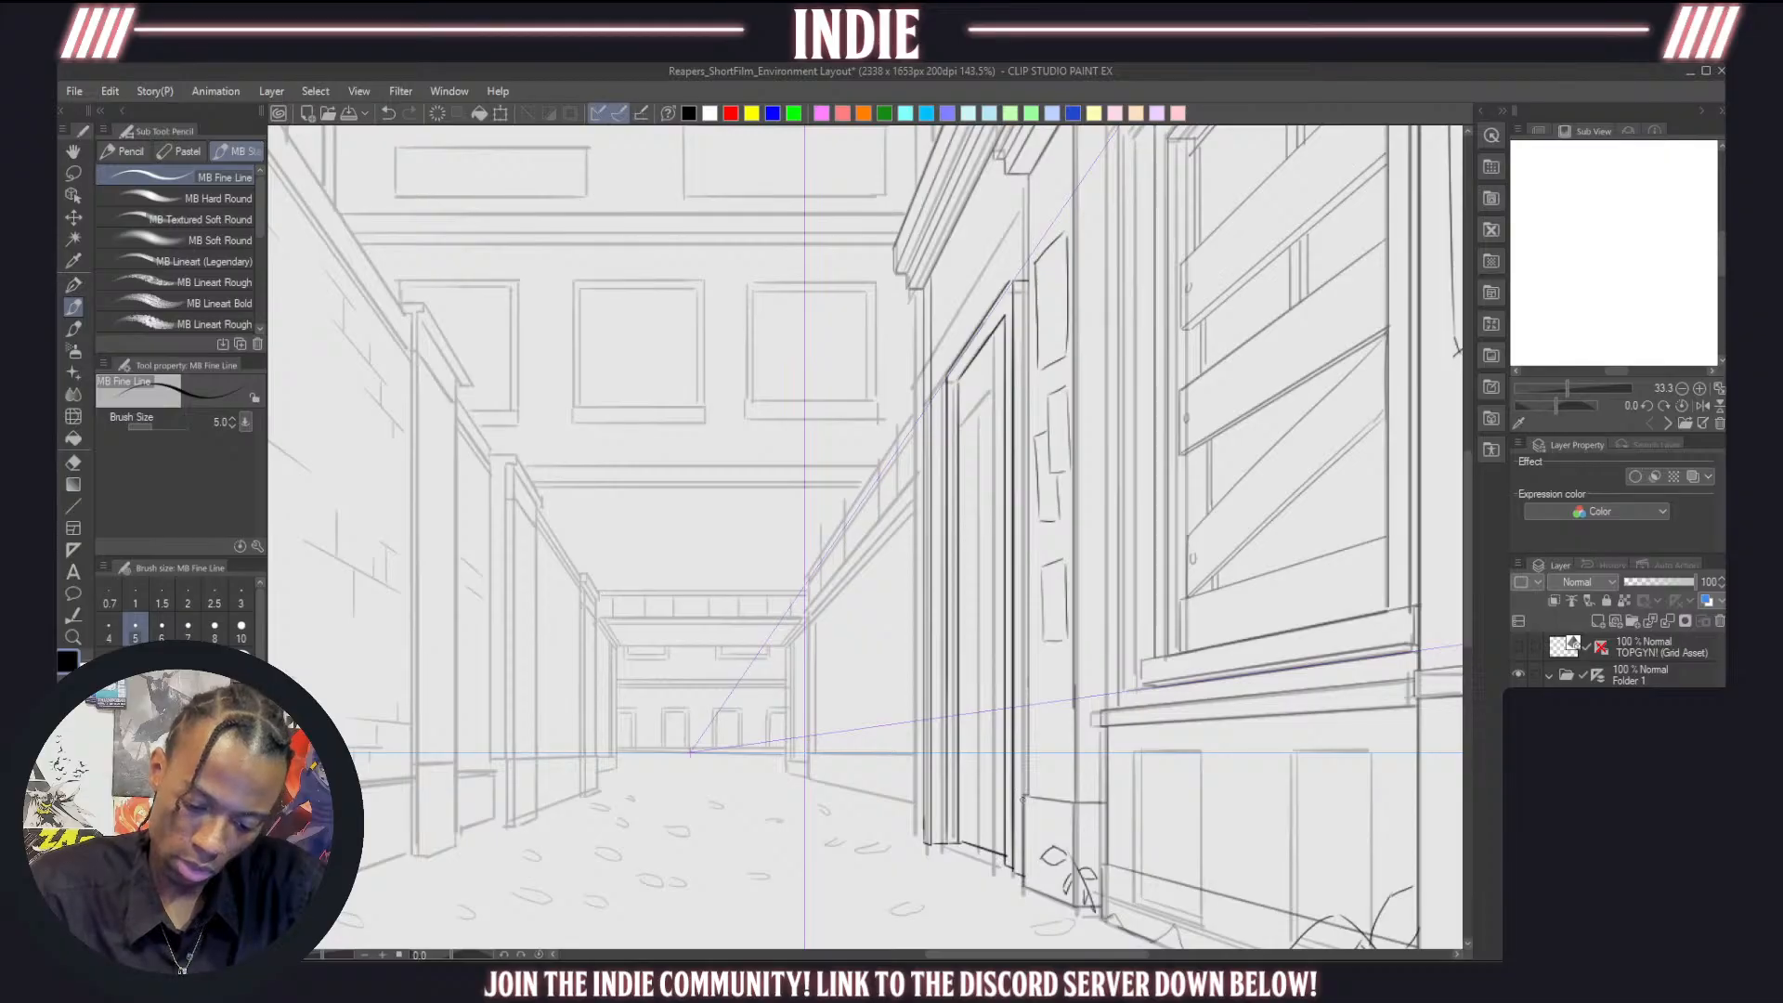
pyautogui.moveTo(1006, 329); pyautogui.dragTo(962, 395)
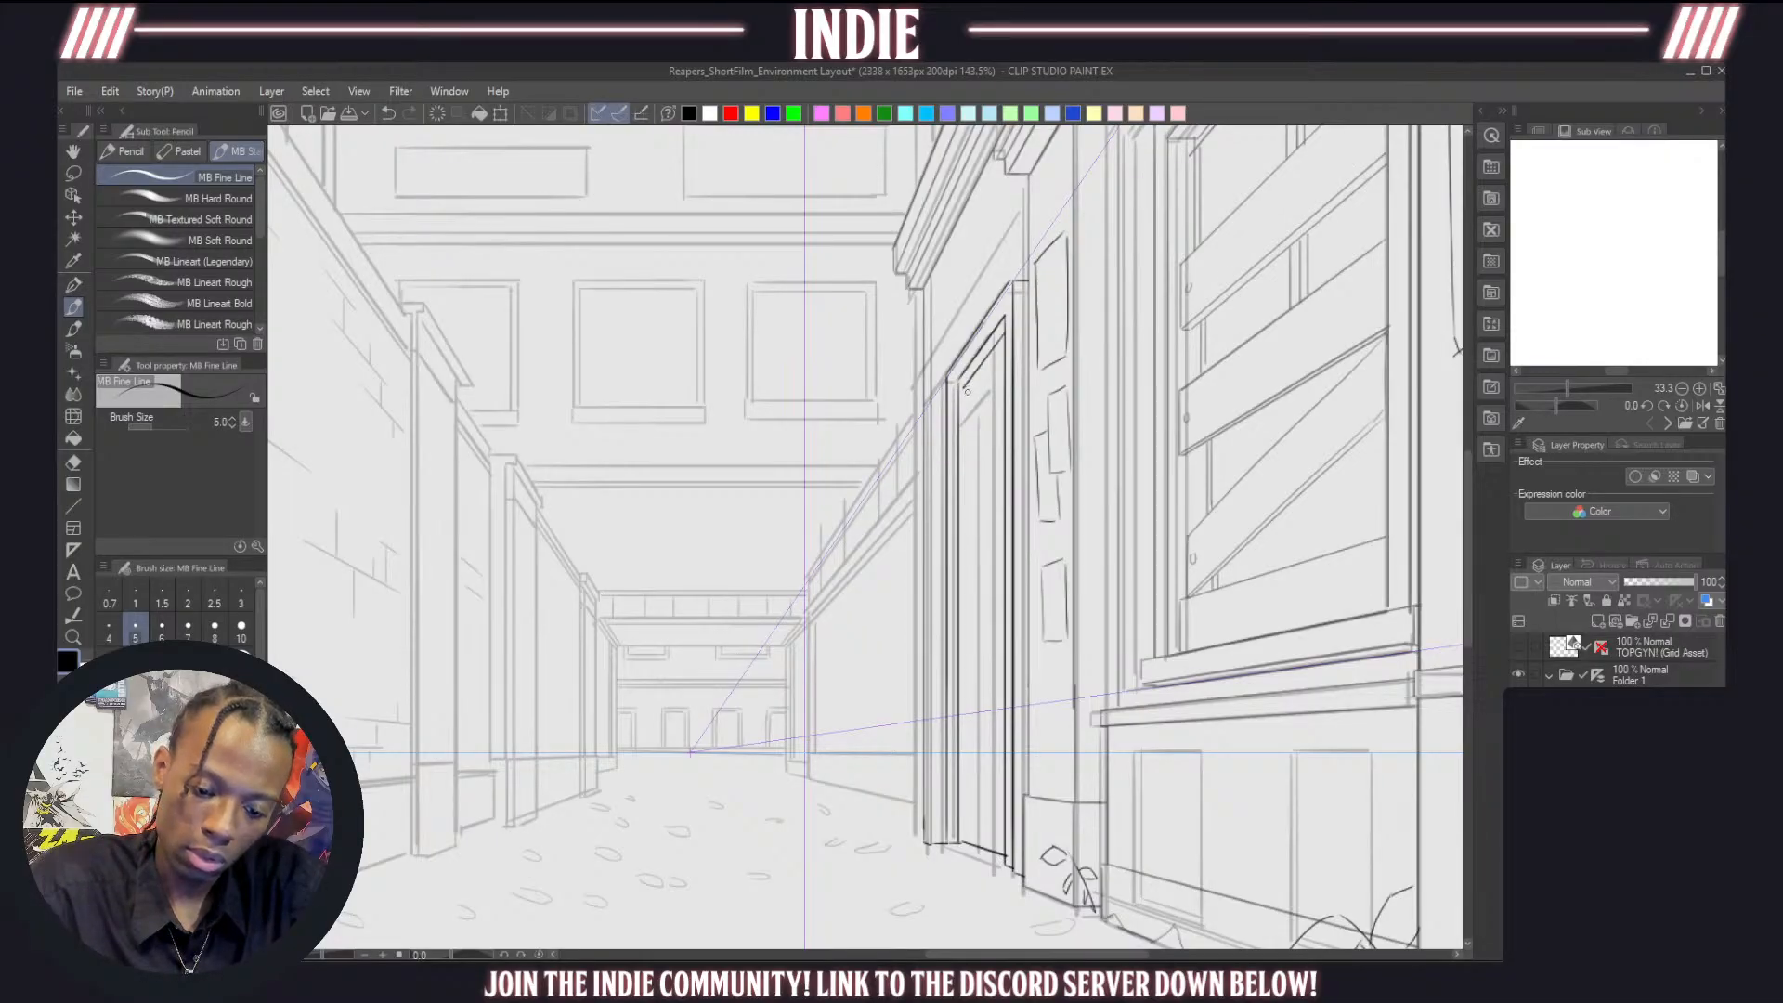
pyautogui.hotkey('ctrl', 'z')
pyautogui.moveTo(1009, 332)
pyautogui.mouseDown()
pyautogui.moveTo(969, 391)
pyautogui.moveTo(969, 803)
pyautogui.mouseUp()
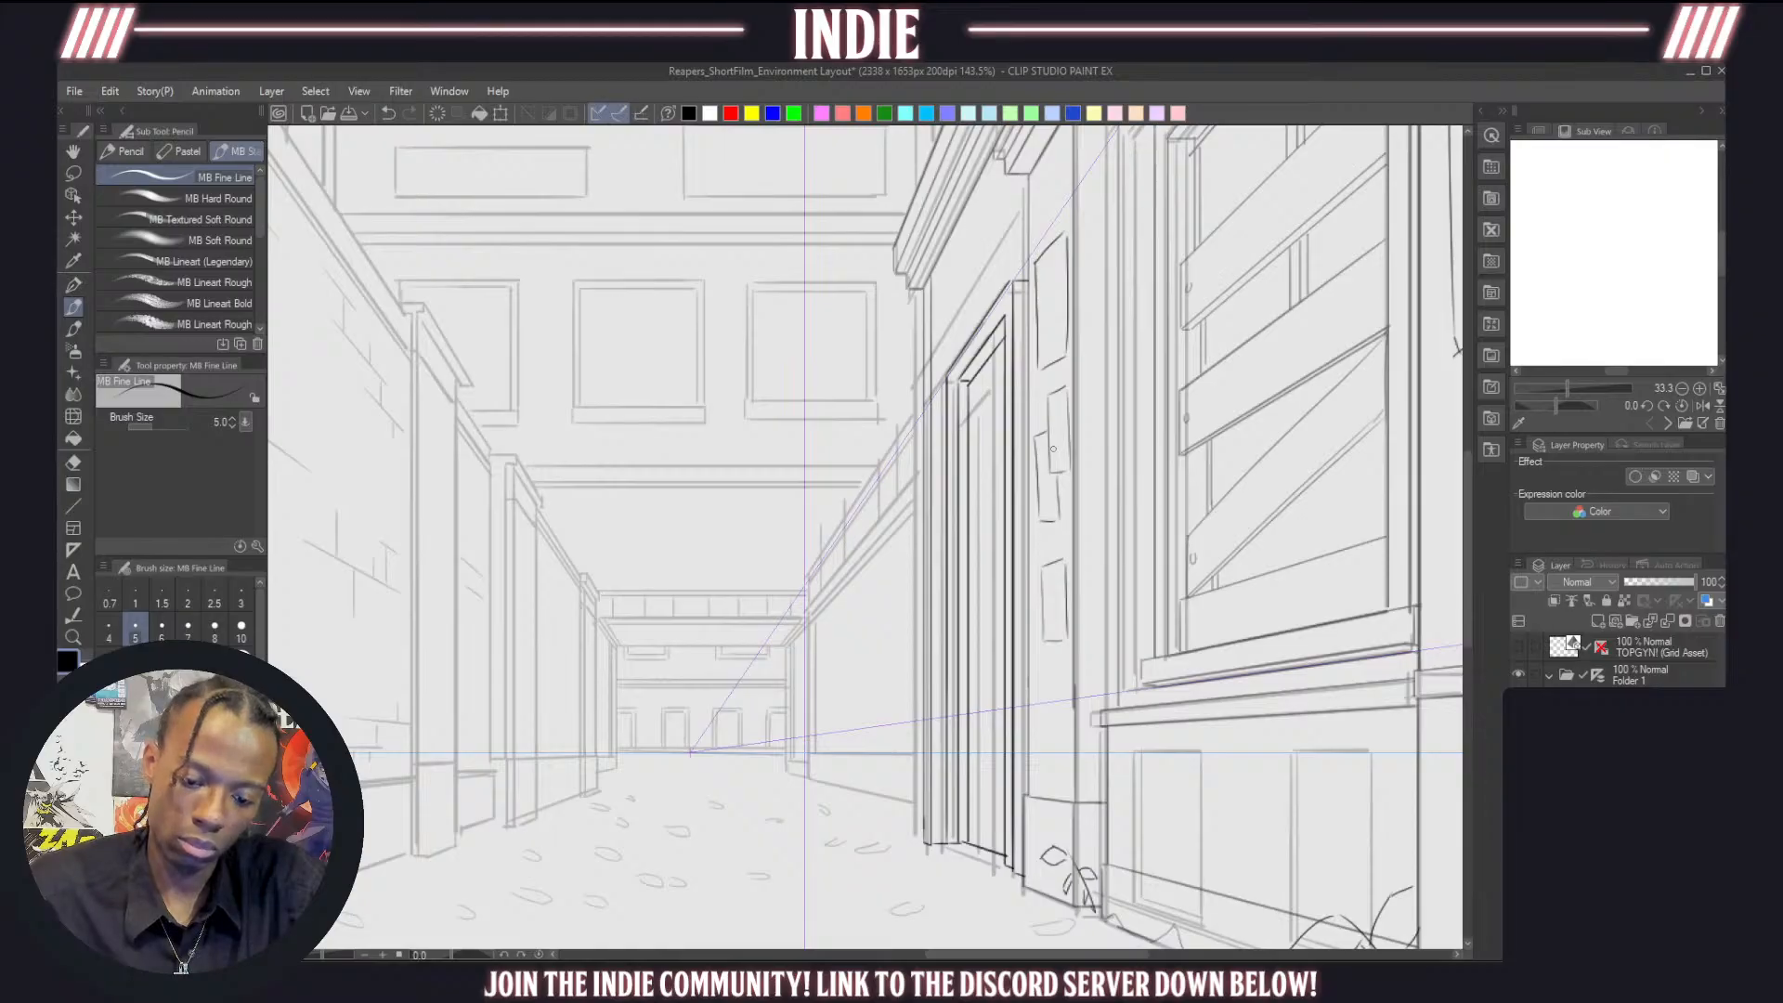
# Hide the rough alley sketch to leave only the clean line art on the page
pyautogui.scroll(-6, 1077, 456)
pyautogui.scroll(2, 1105, 576)
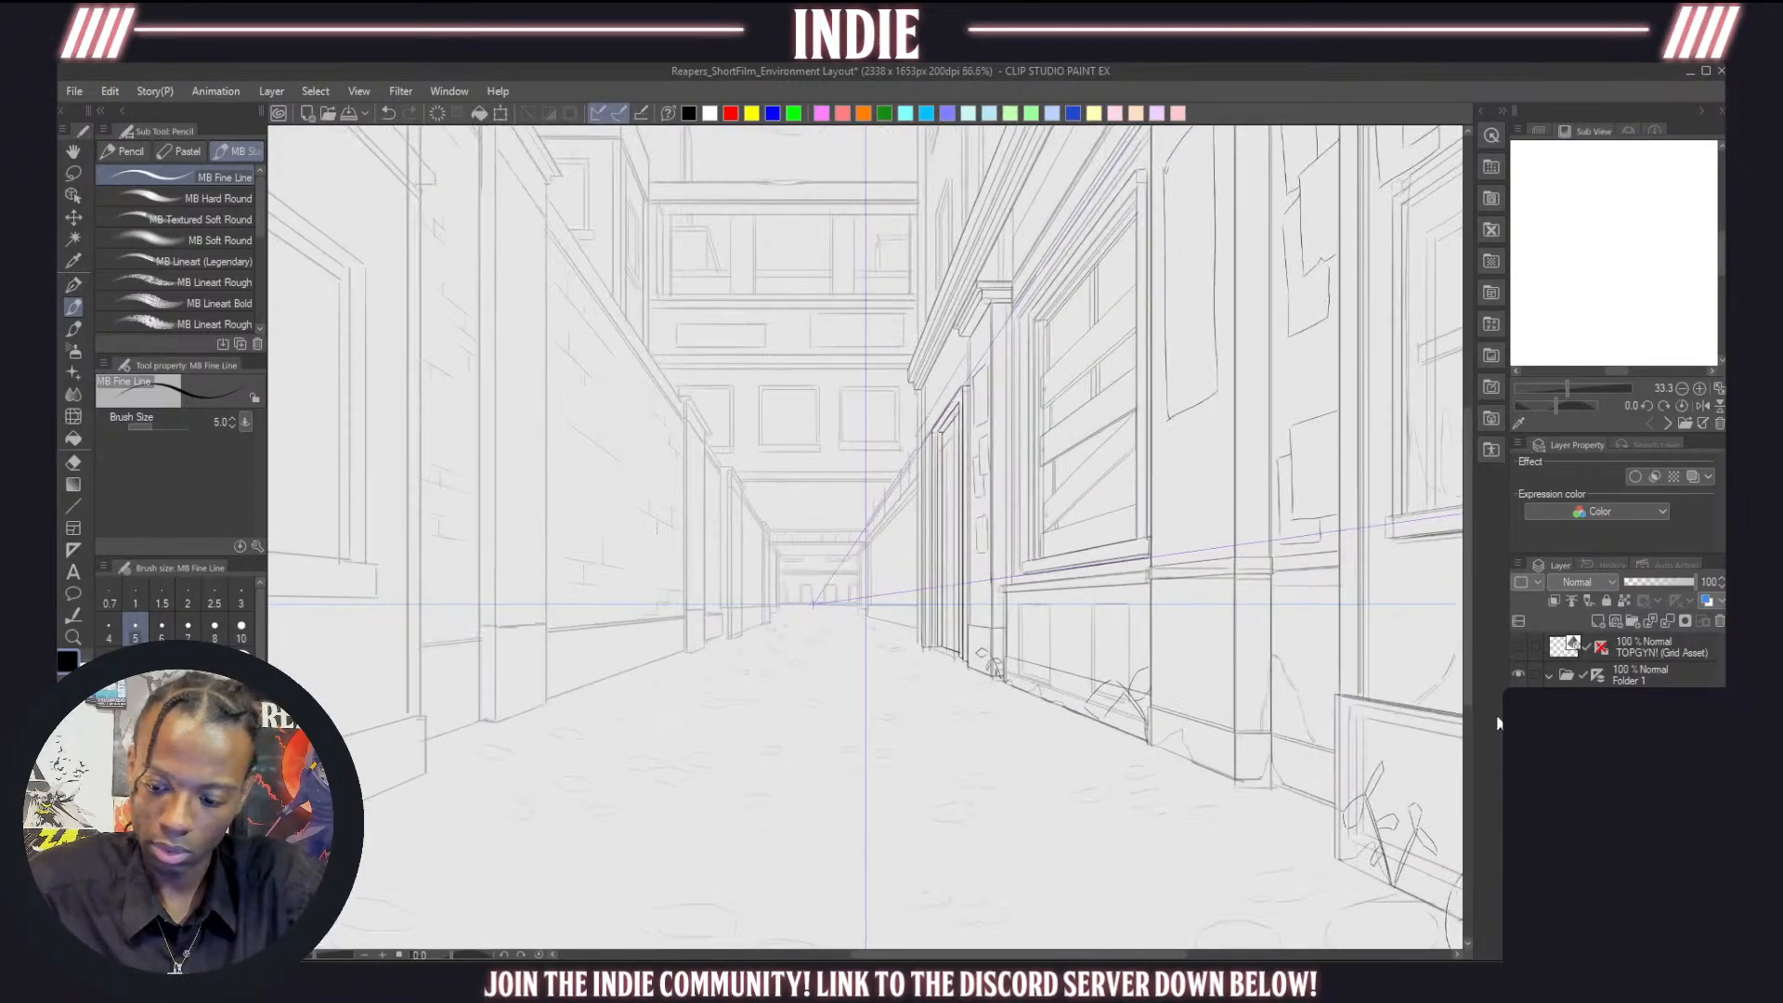
pyautogui.scroll(2, 977, 524)
pyautogui.scroll(-4, 978, 525)
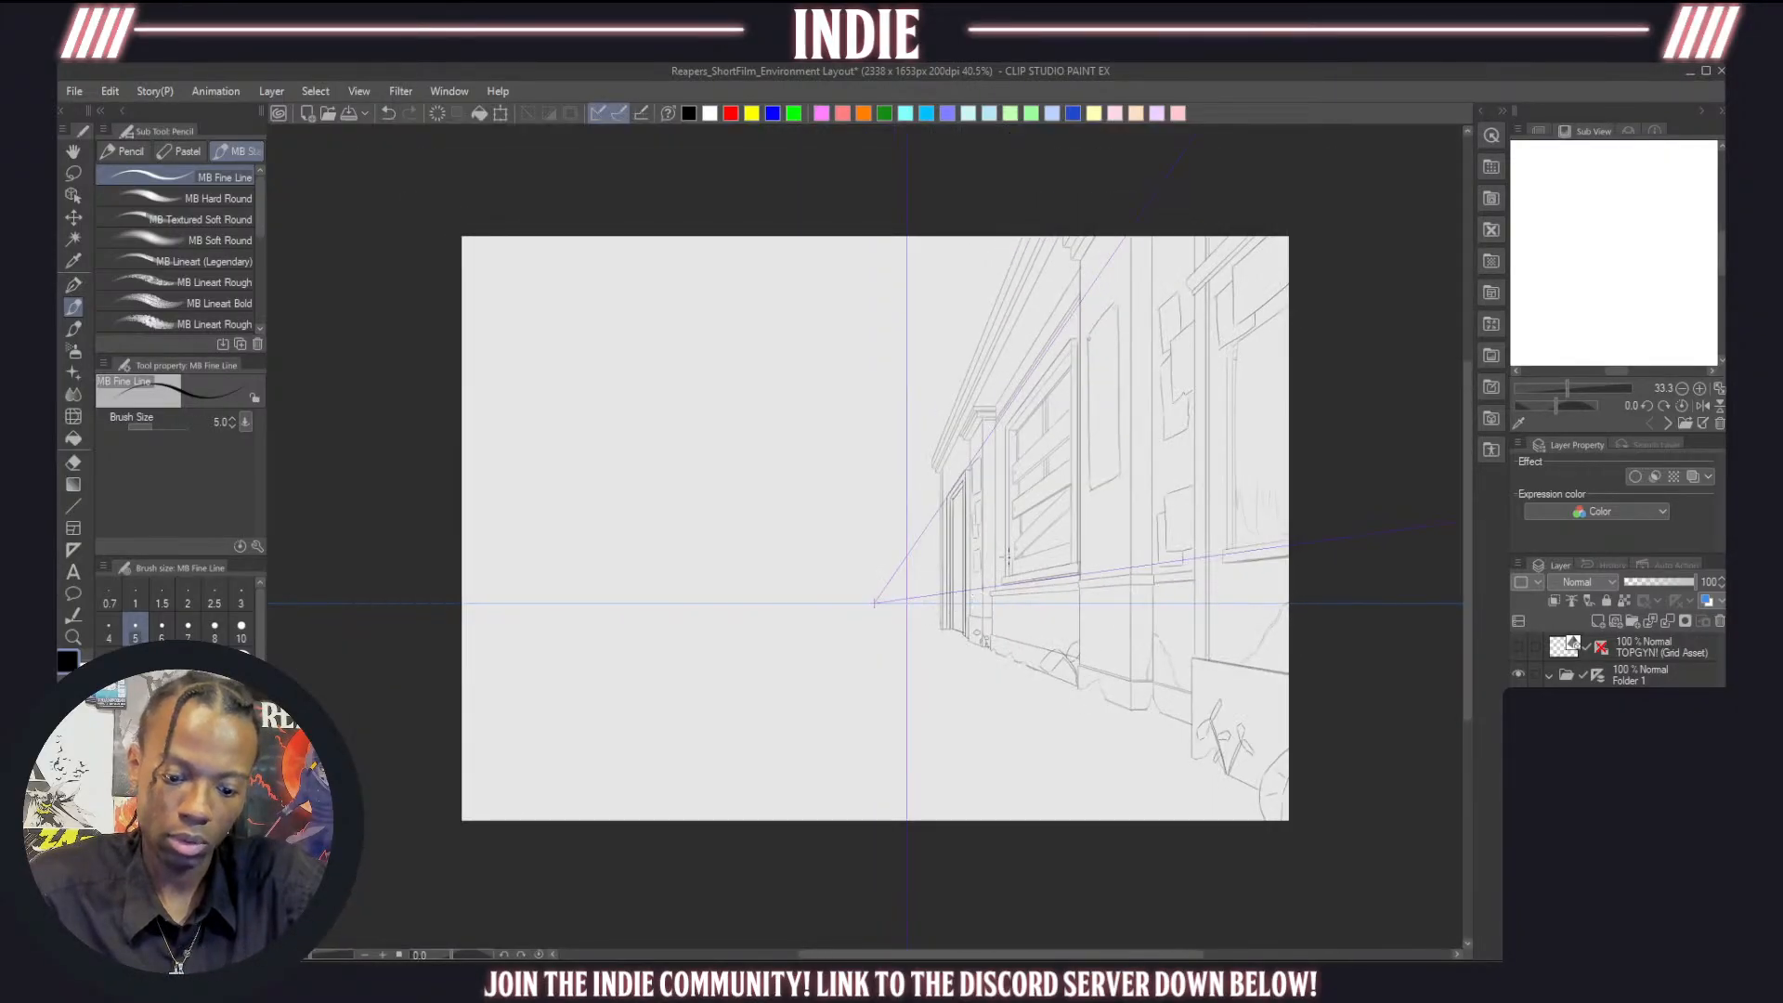
# Examine the inked far doorway up close and against the whole right-hand building
pyautogui.scroll(1, 978, 525)
pyautogui.scroll(3, 1019, 563)
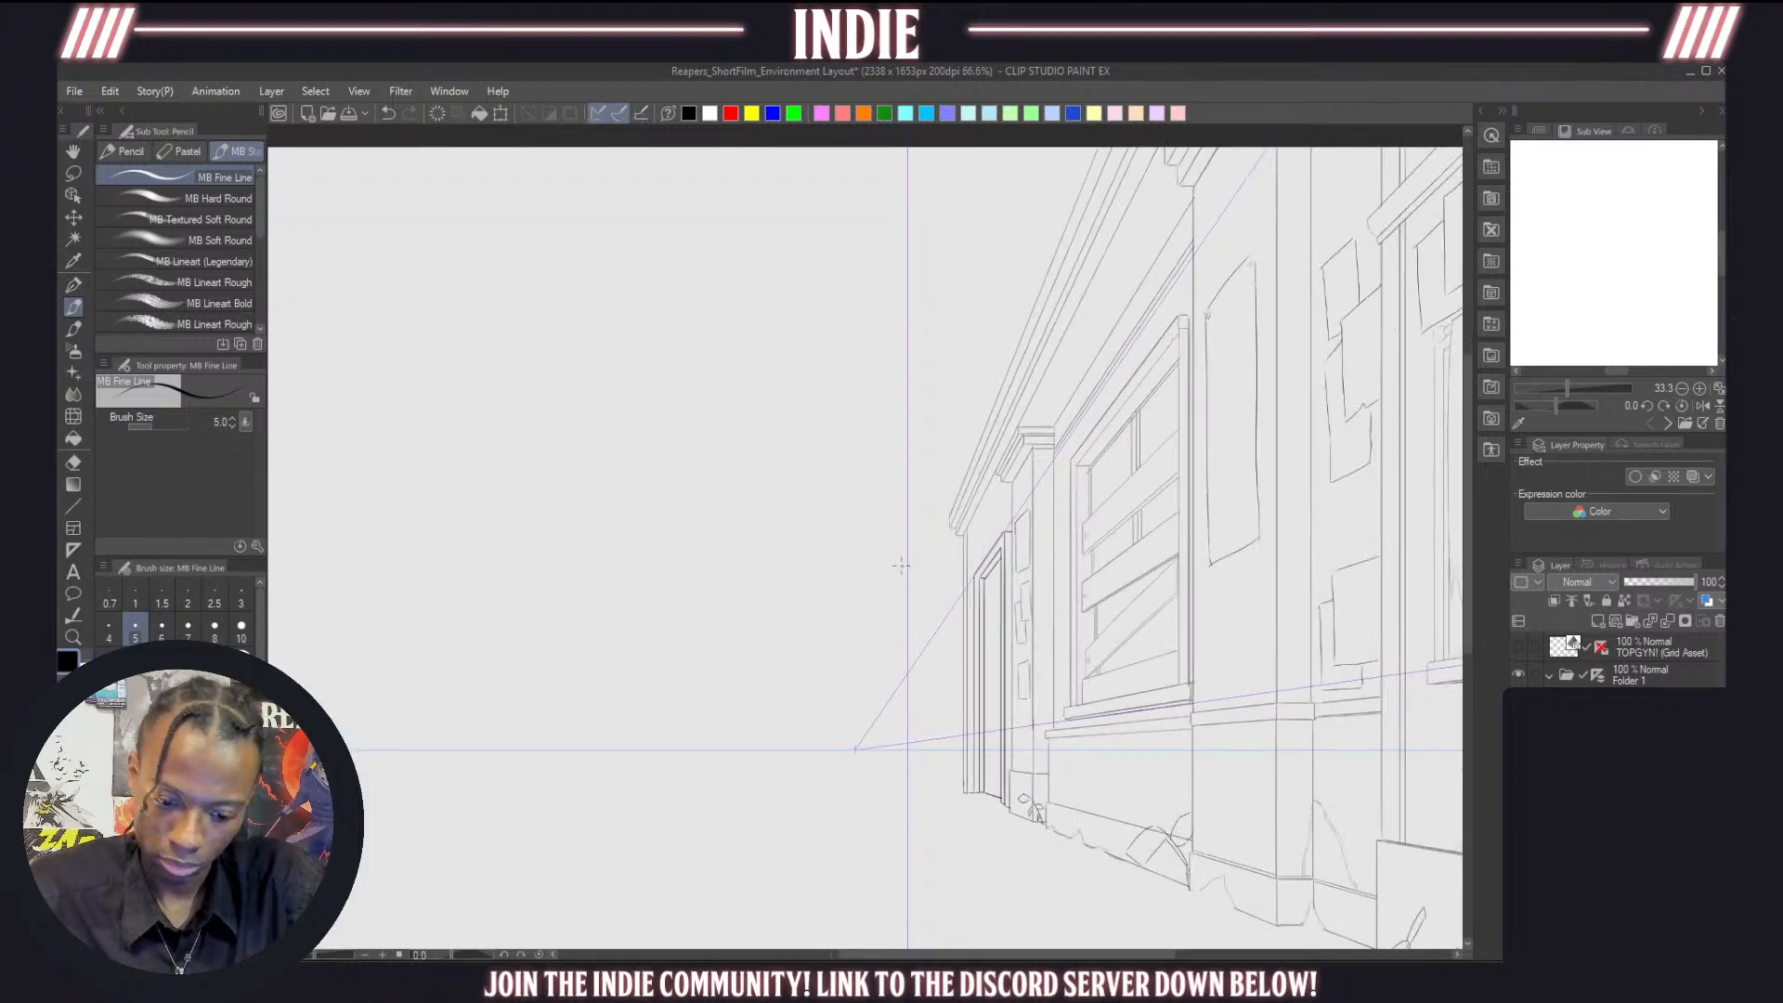
pyautogui.scroll(-2, 977, 522)
pyautogui.scroll(-3, 977, 525)
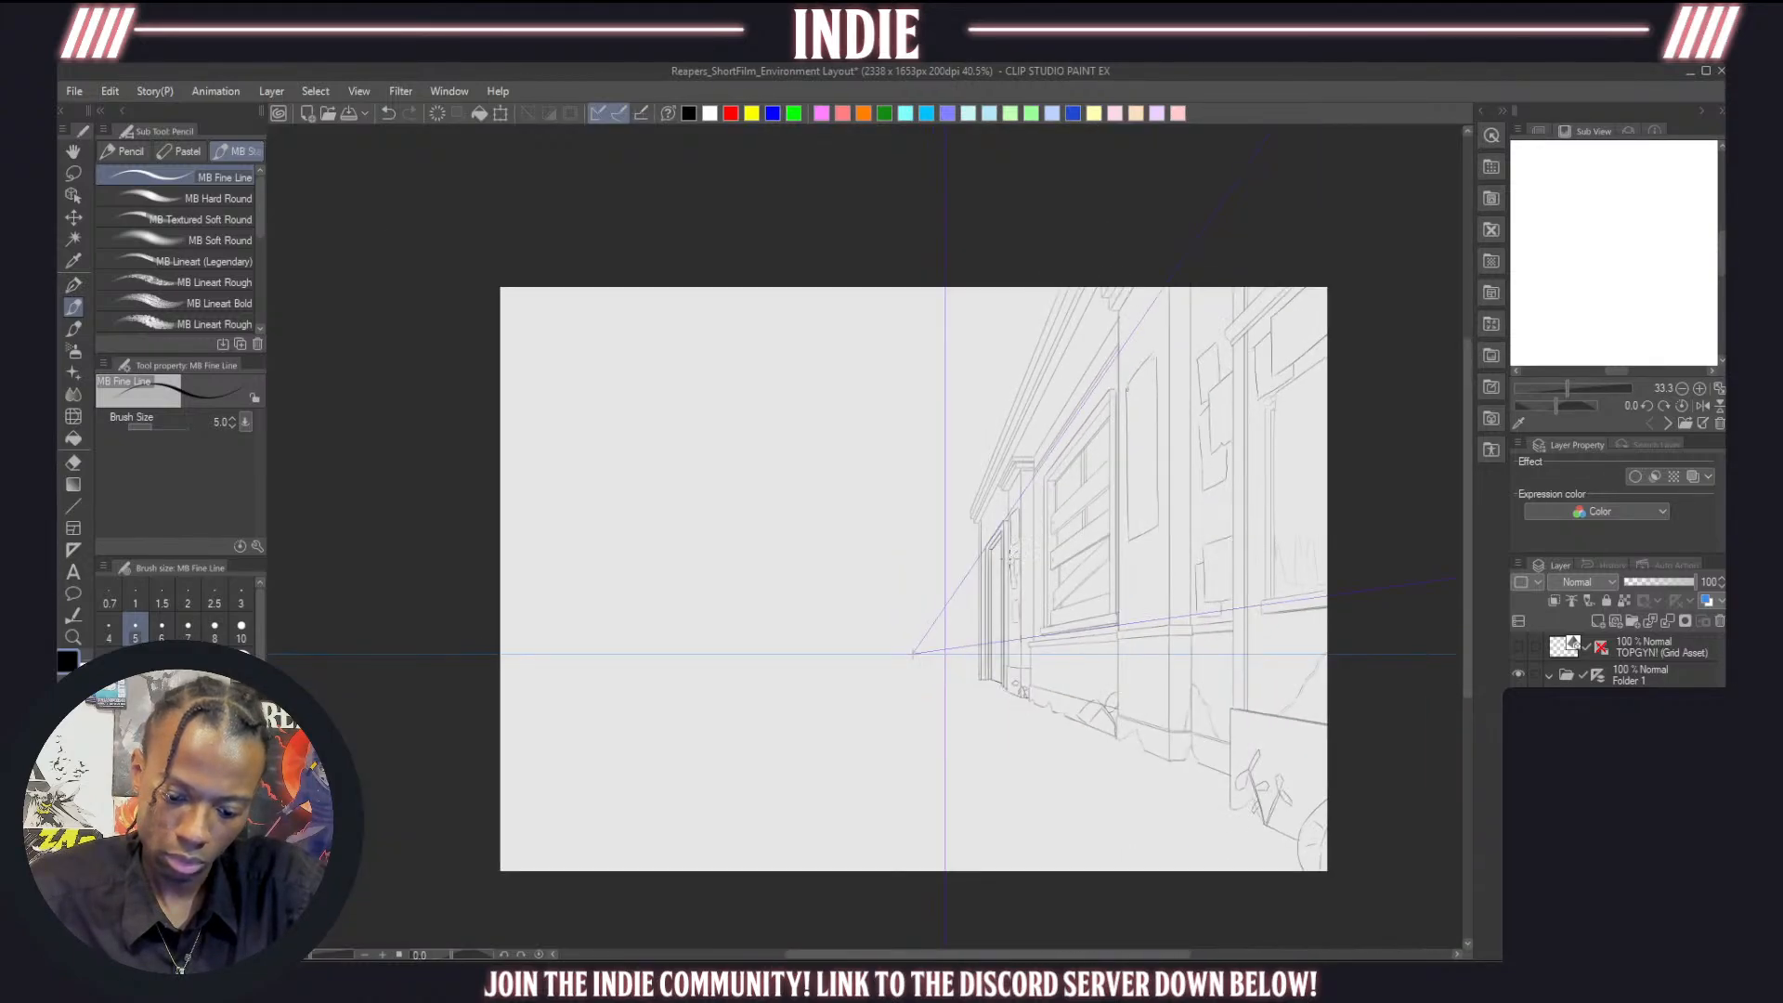
pyautogui.scroll(3, 977, 530)
pyautogui.scroll(-3, 978, 534)
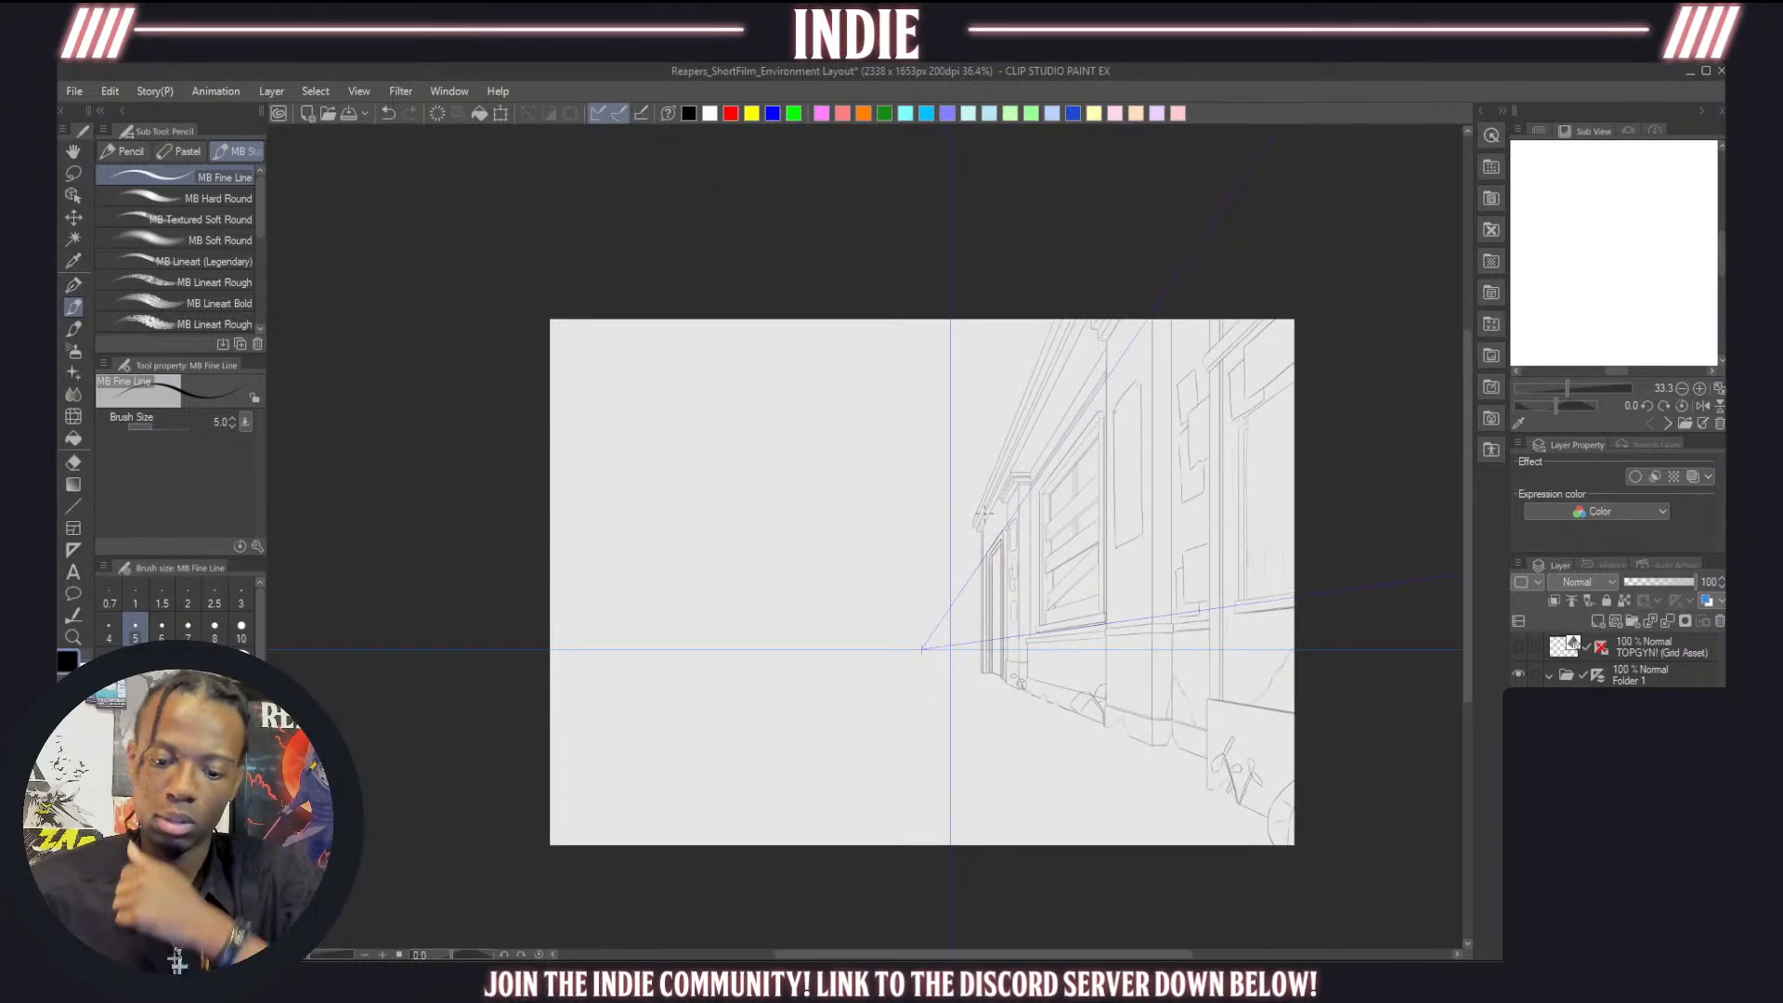
pyautogui.scroll(4, 983, 511)
pyautogui.scroll(-2, 985, 539)
pyautogui.scroll(1, 988, 580)
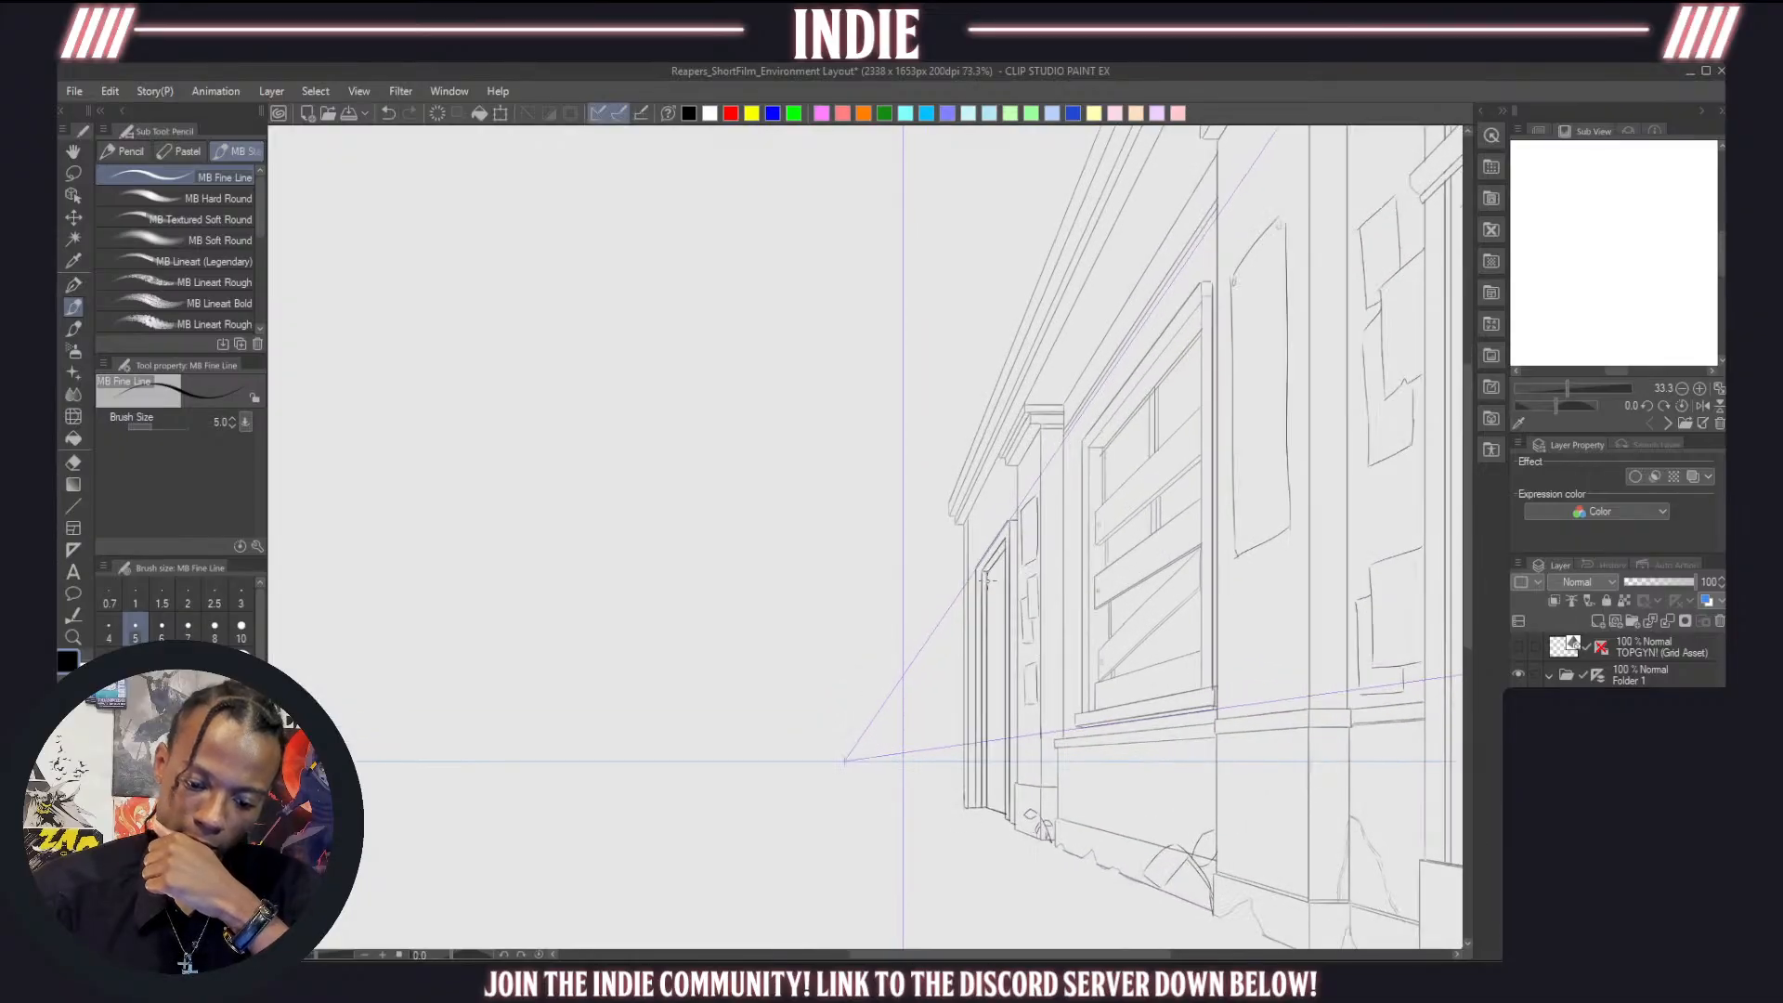
pyautogui.scroll(1, 986, 601)
pyautogui.scroll(-3, 987, 595)
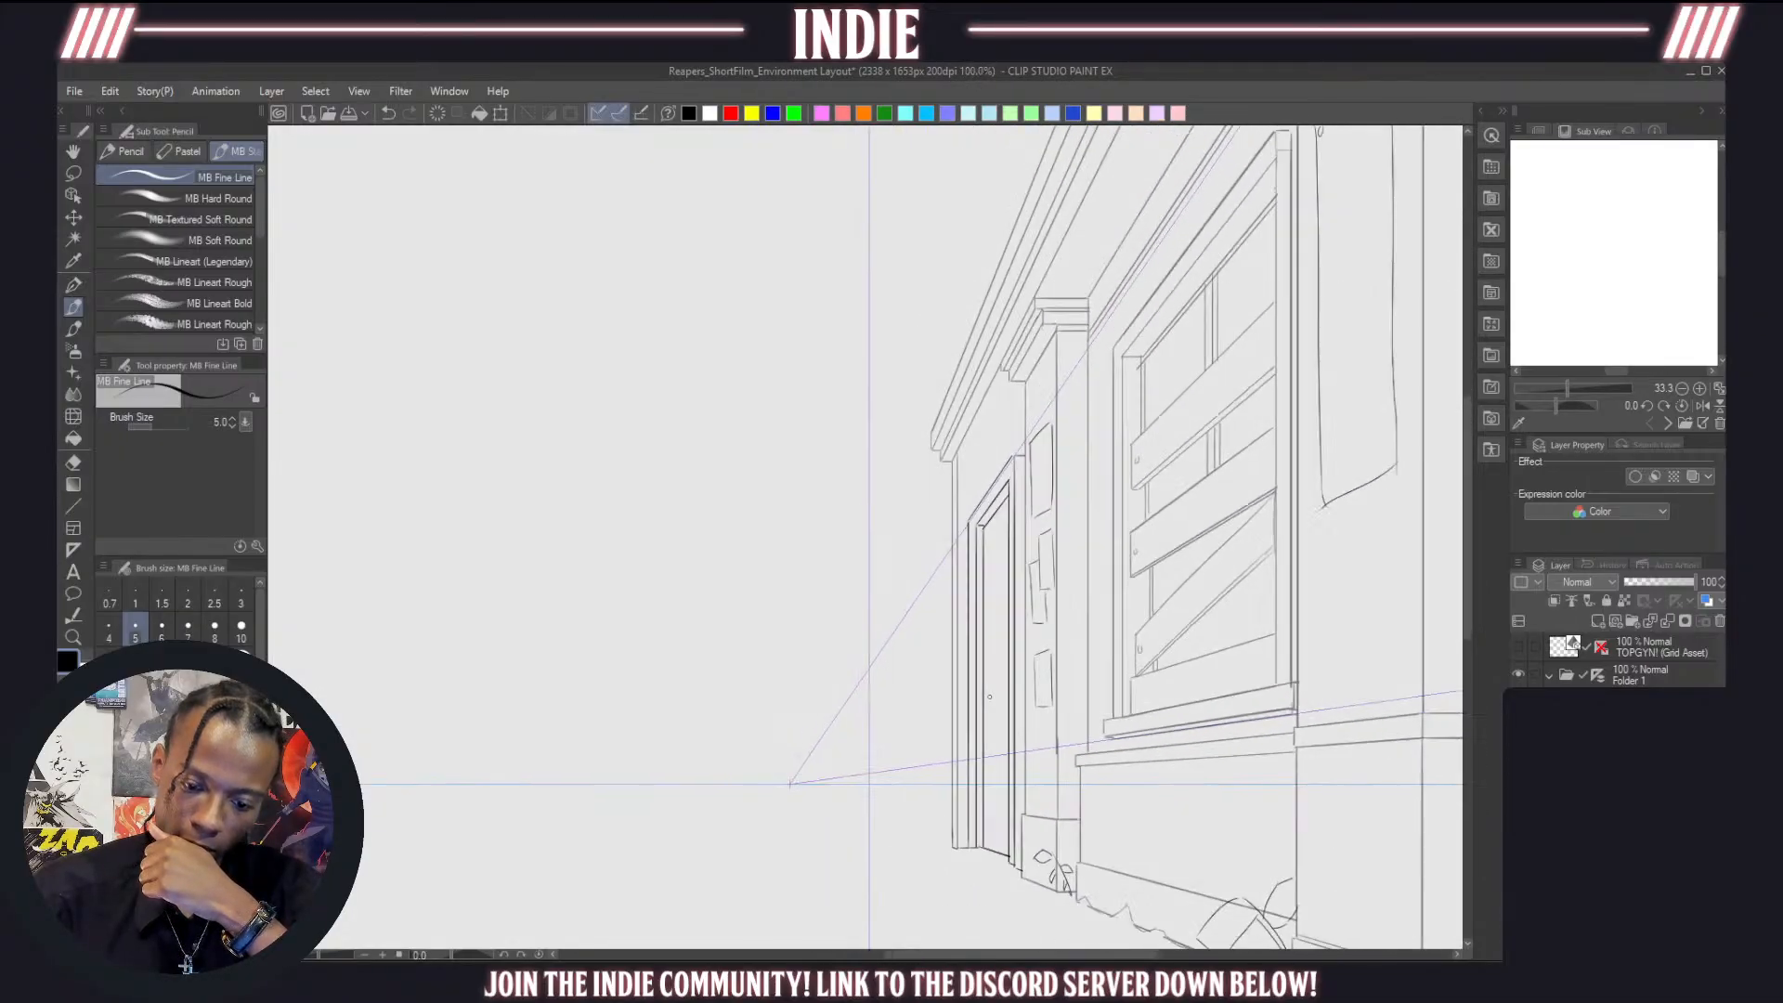
pyautogui.scroll(-2, 988, 583)
pyautogui.scroll(4, 986, 587)
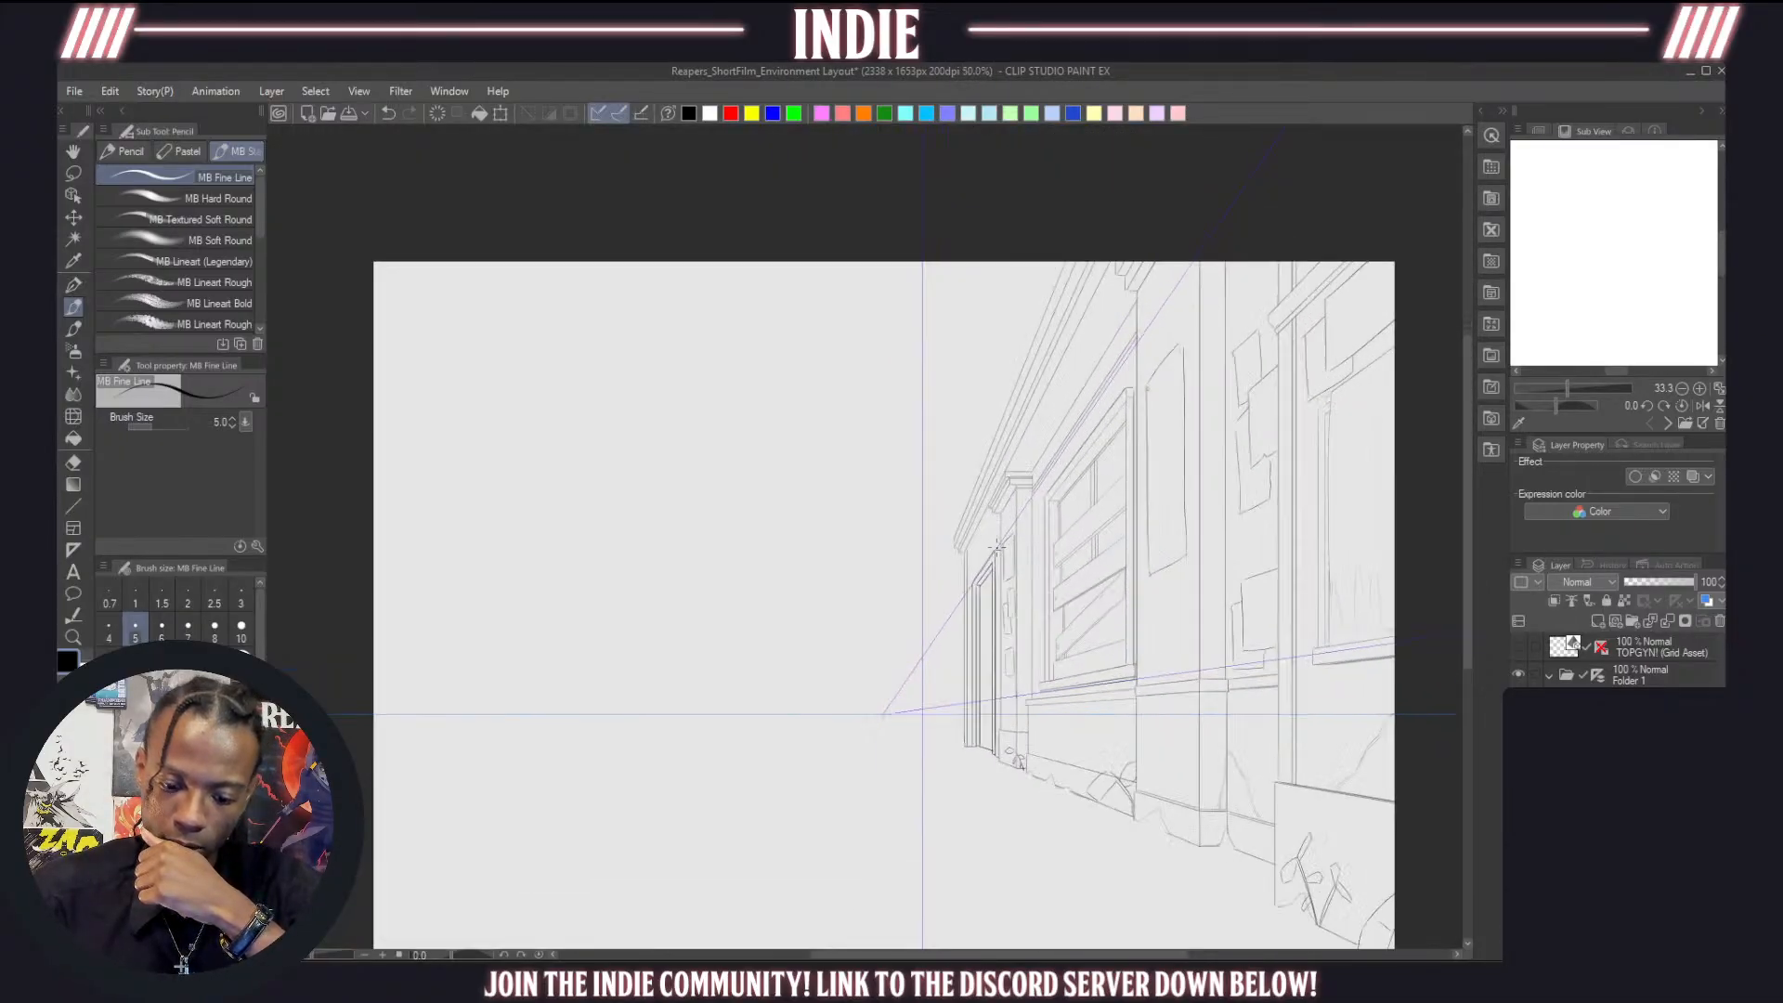
pyautogui.scroll(3, 964, 648)
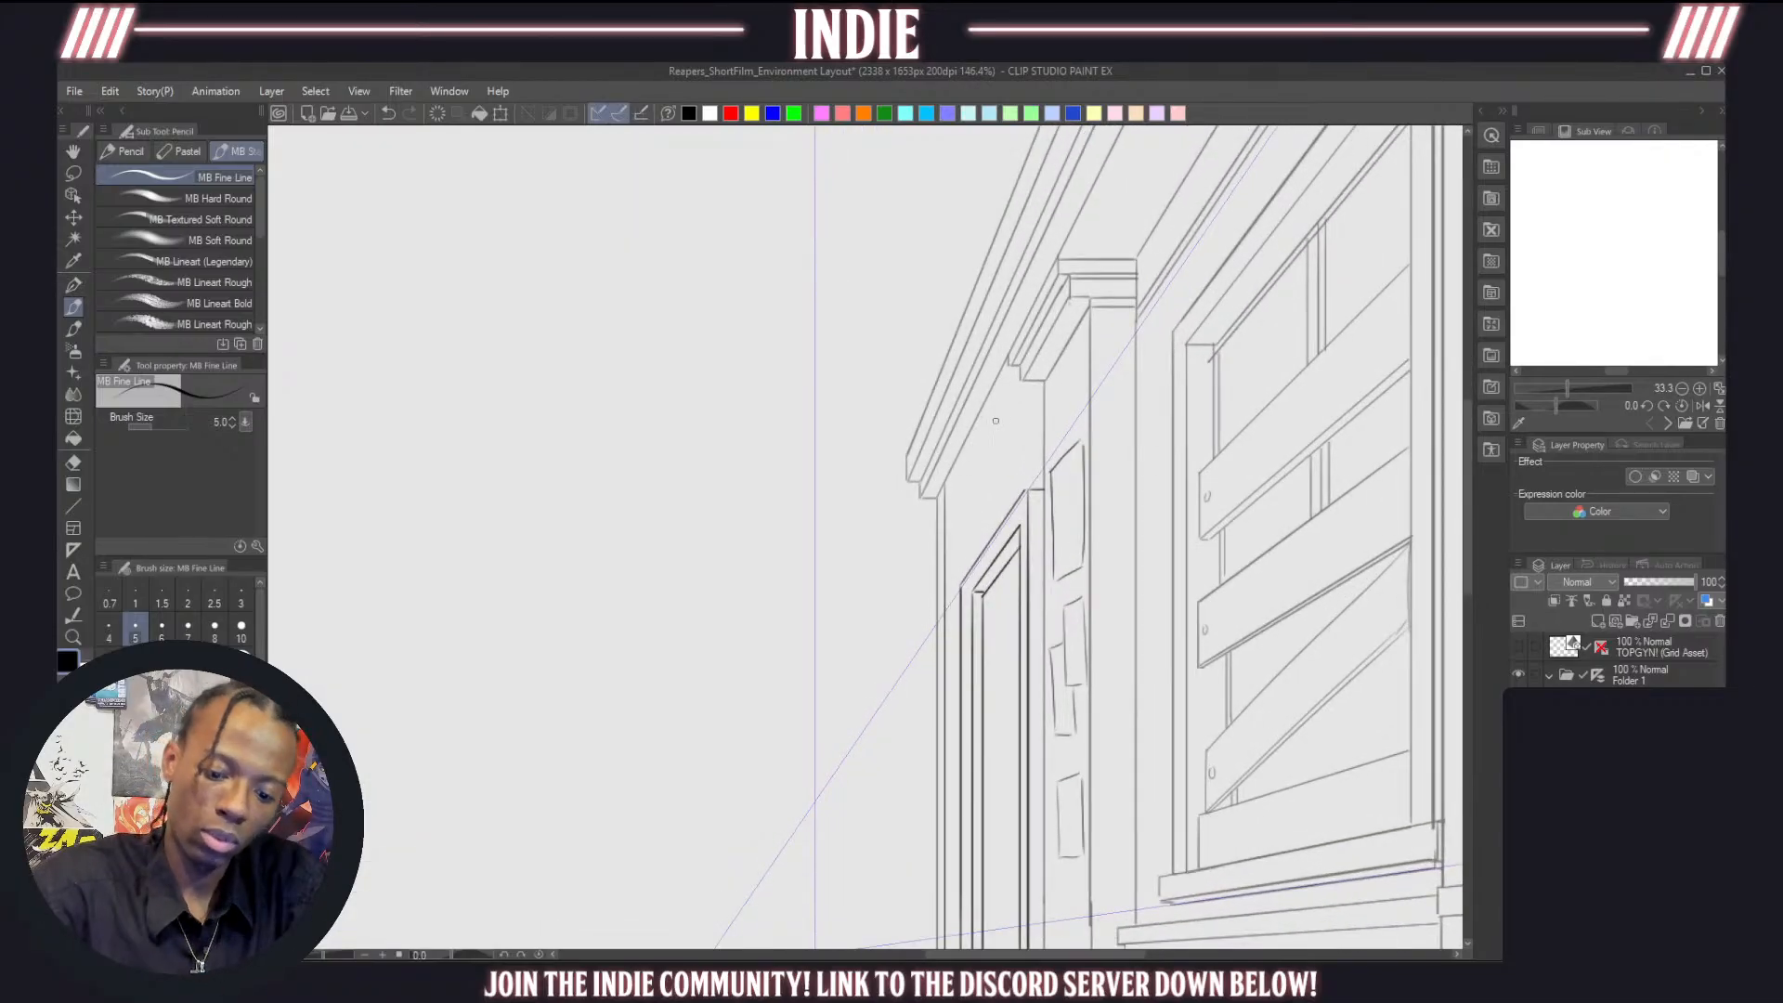
pyautogui.moveTo(958, 472); pyautogui.dragTo(1002, 392)
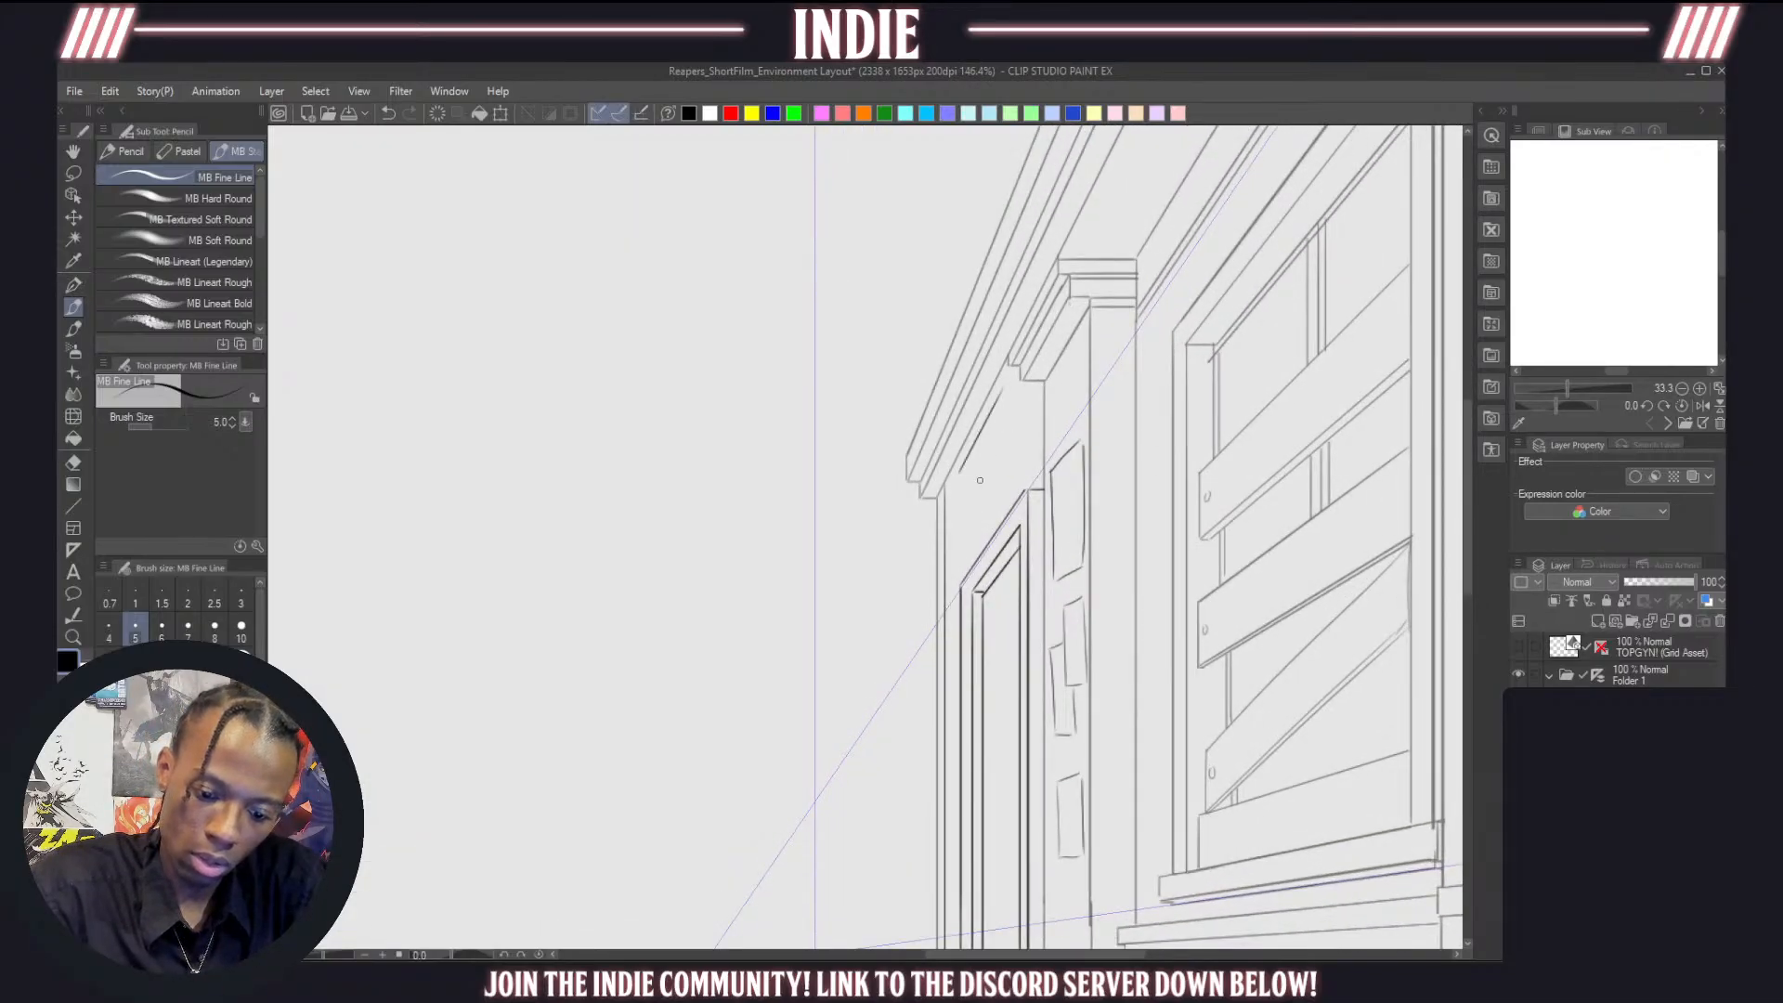
pyautogui.hotkey('ctrl', 'z')
# Turn off Folder 1's perspective ruler and return to the line-art layer
pyautogui.click(1617, 671)
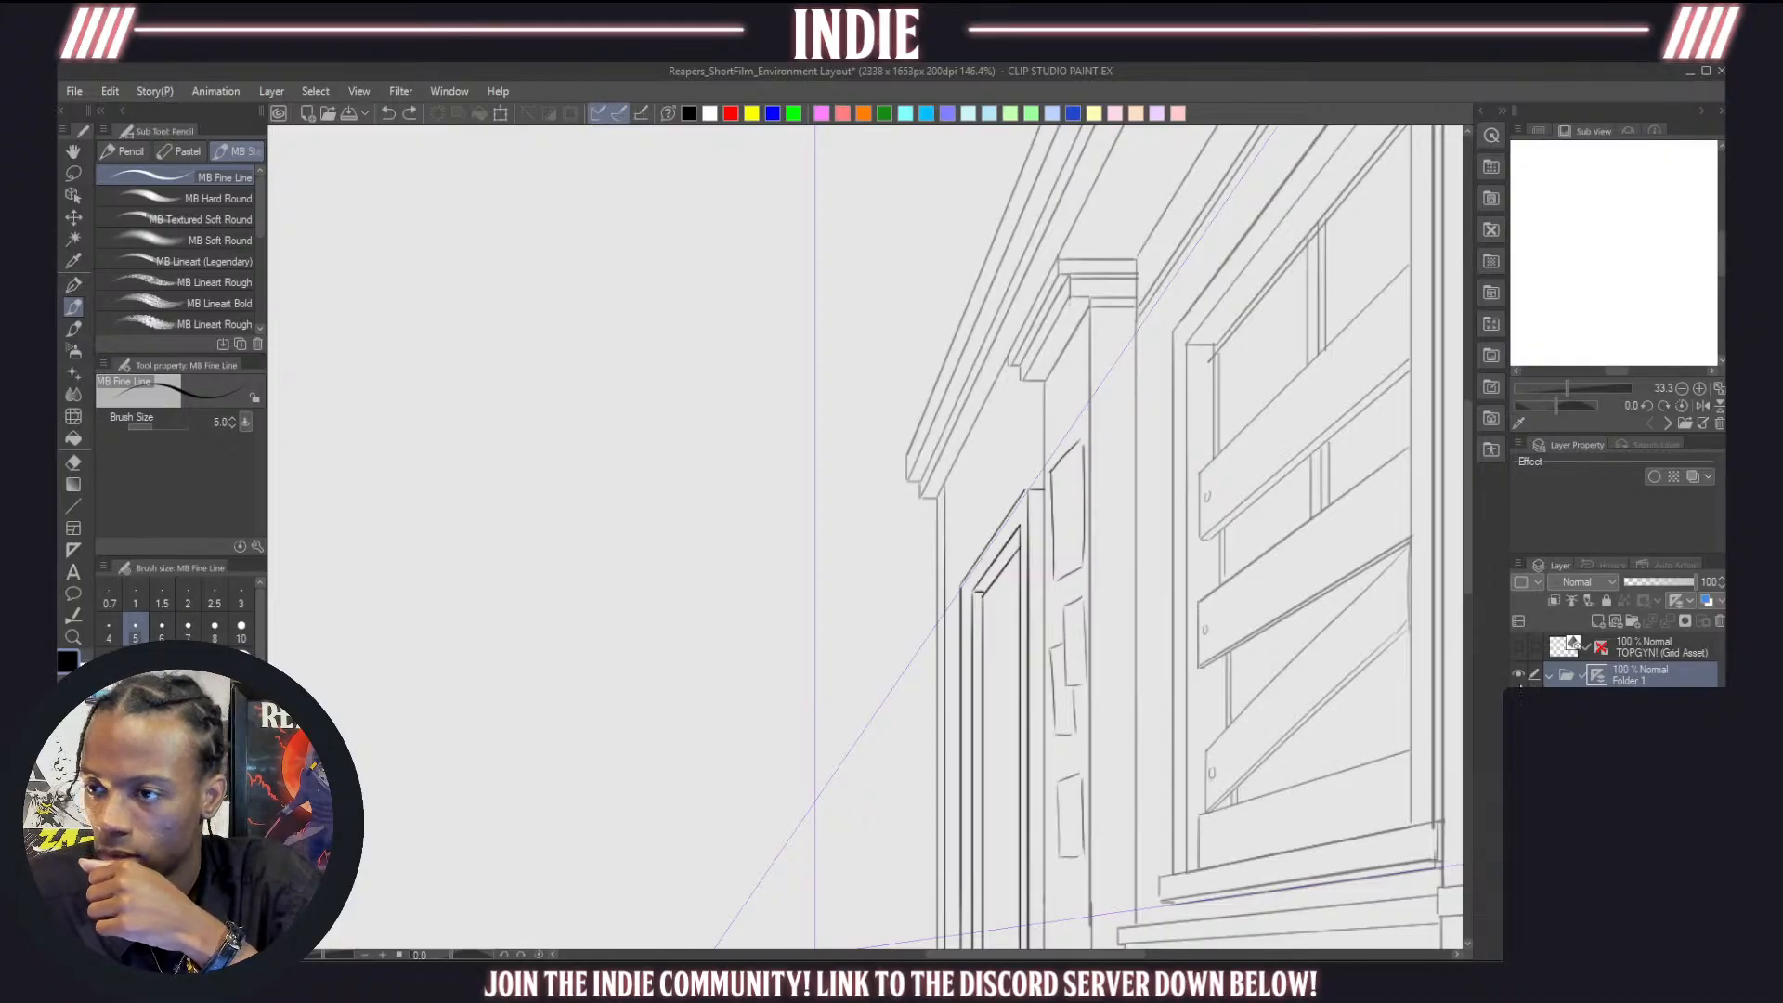
pyautogui.click(1595, 680)
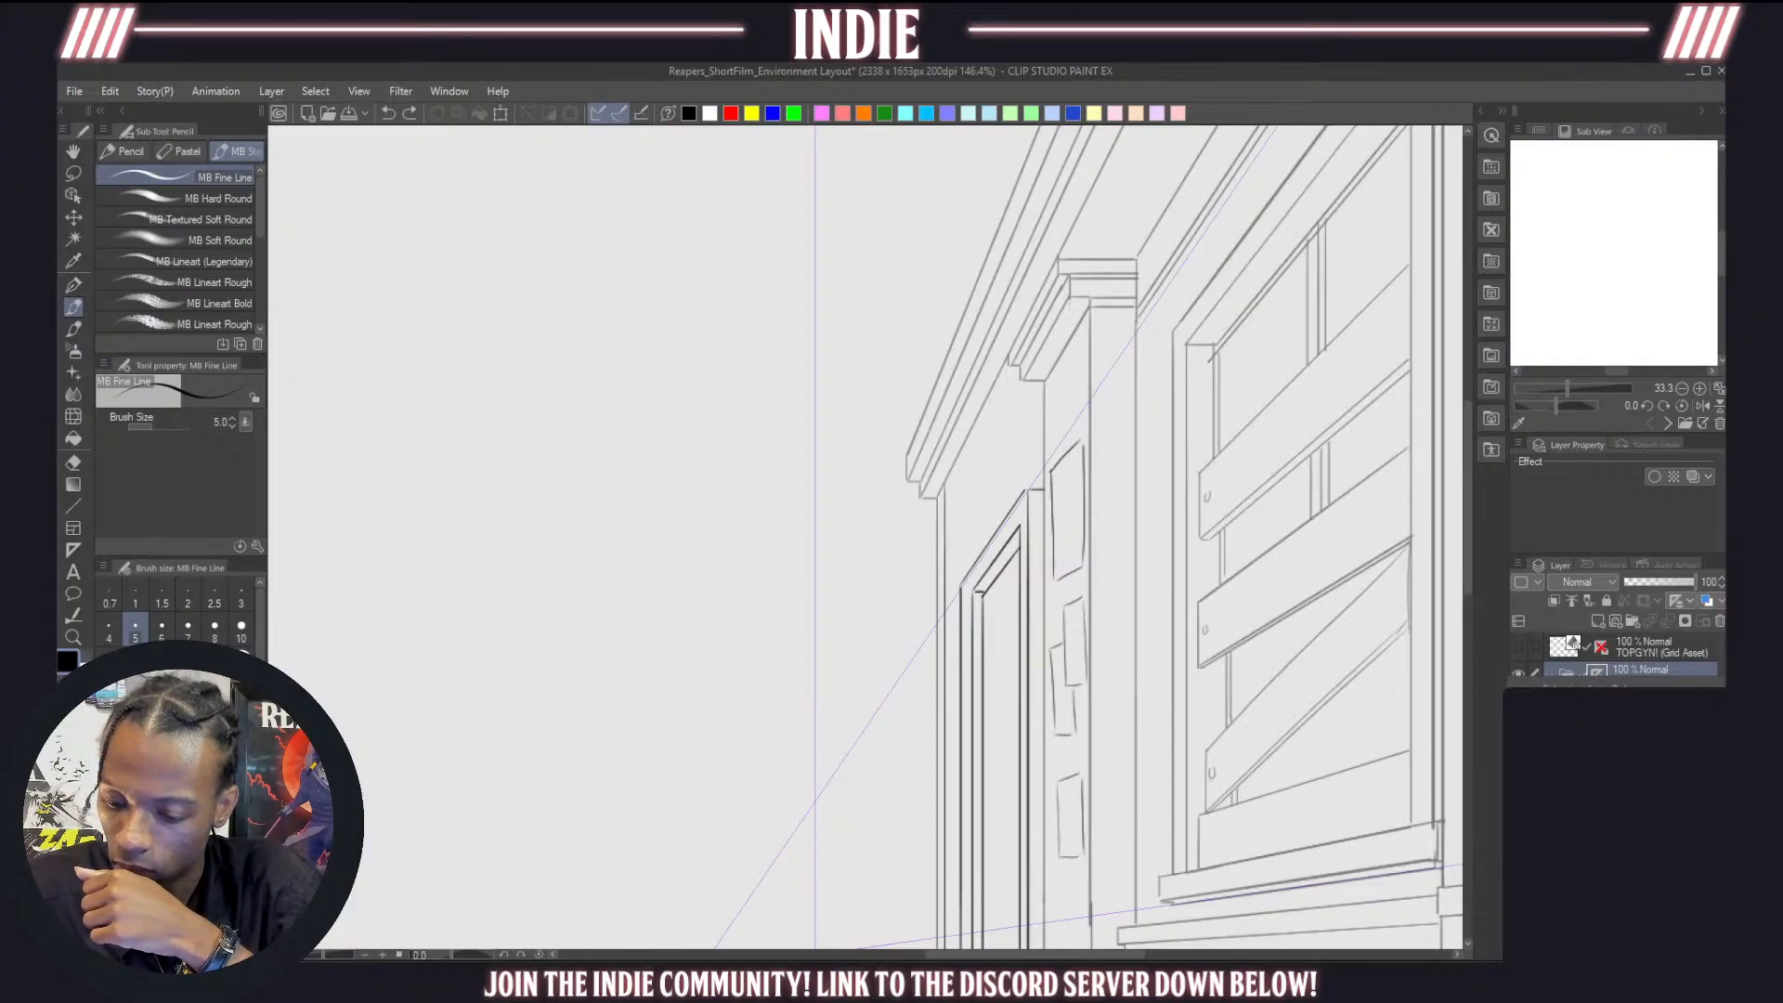
pyautogui.click(1599, 711)
pyautogui.click(1630, 711)
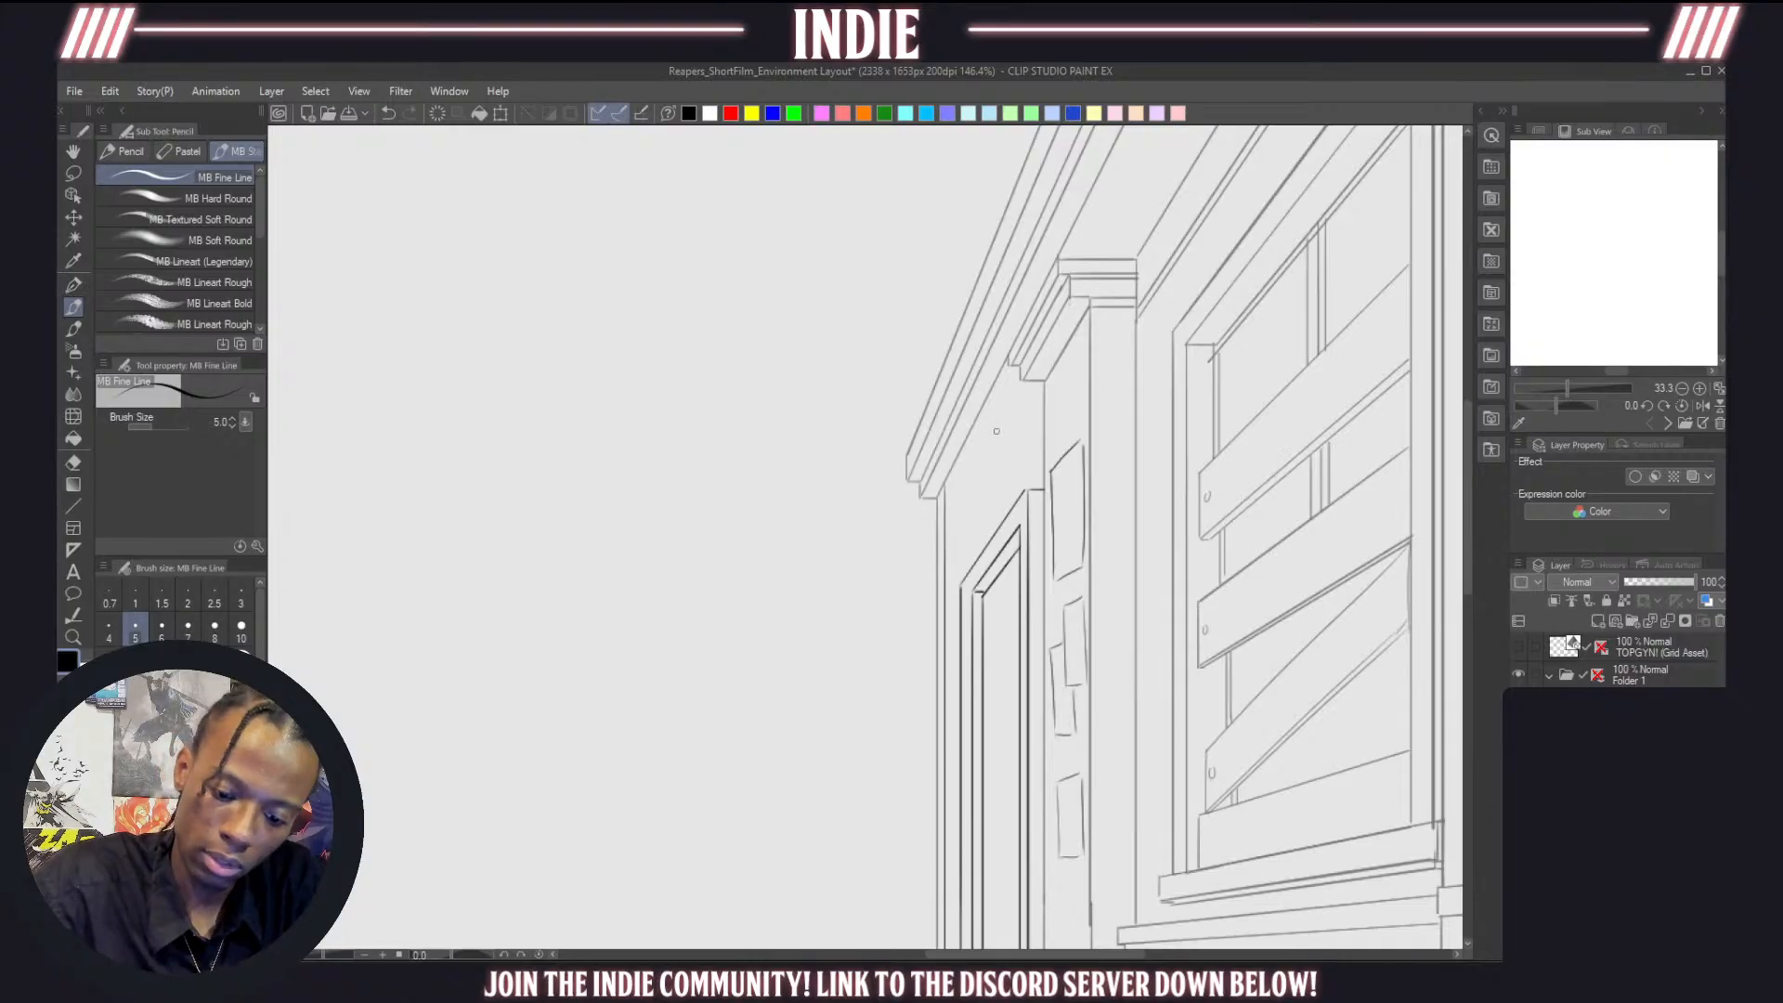
# Draw a small poster with a torn, jagged lower edge above the far doorway, beneath the cornice
pyautogui.moveTo(1003, 403); pyautogui.dragTo(1007, 483)
pyautogui.hotkey('ctrl', 'z')
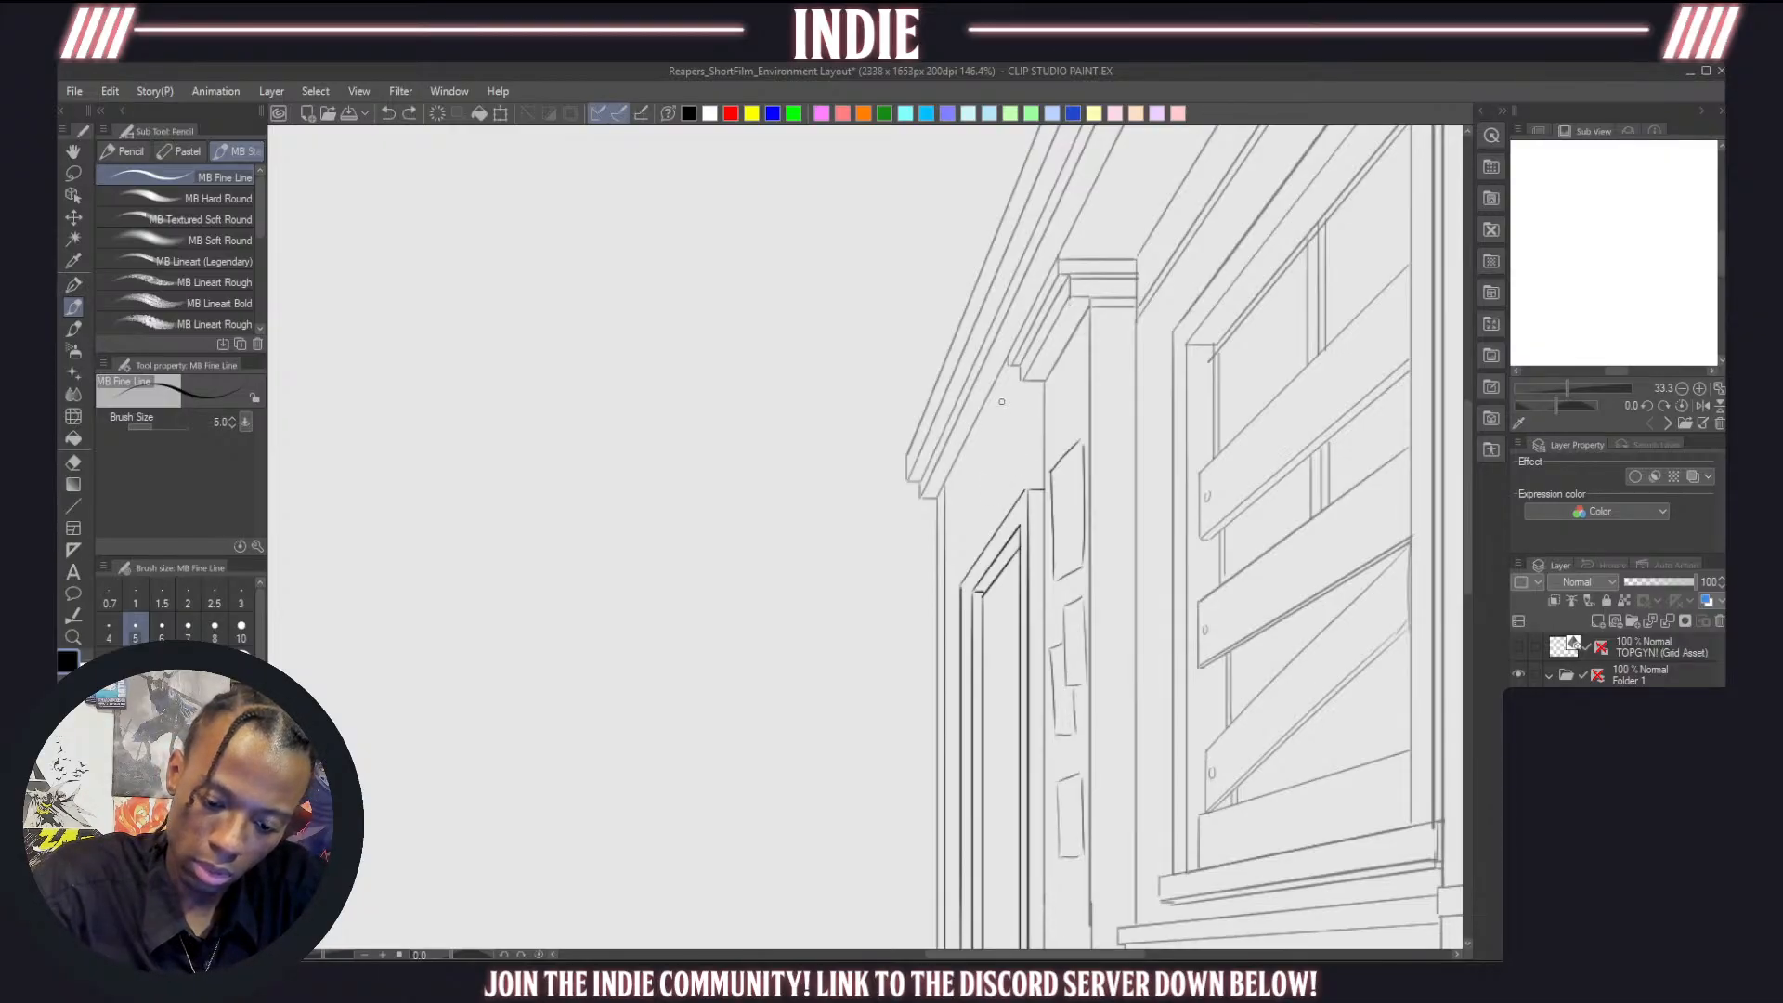
pyautogui.moveTo(1002, 402)
pyautogui.mouseDown()
pyautogui.moveTo(1005, 487)
pyautogui.moveTo(1011, 414)
pyautogui.moveTo(1017, 472)
pyautogui.moveTo(1044, 458)
pyautogui.moveTo(1033, 380)
pyautogui.mouseUp()
pyautogui.hotkey('ctrl', 'z')
pyautogui.hotkey('ctrl', 'z')
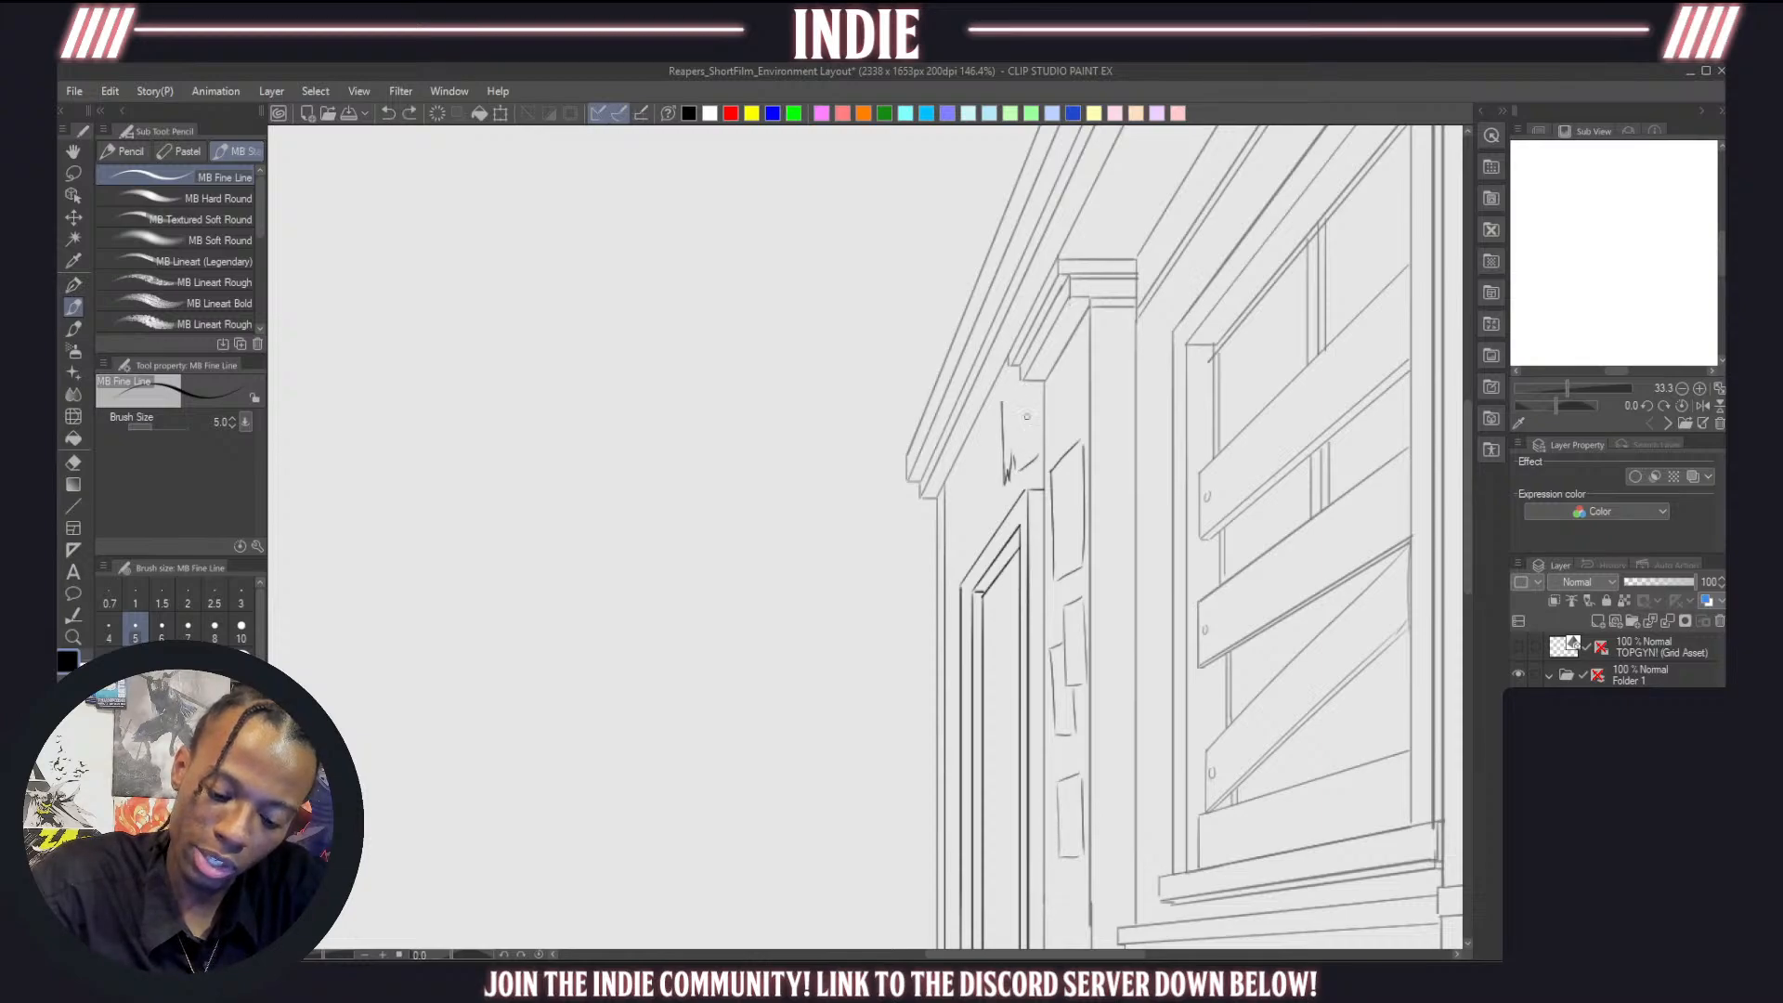
pyautogui.hotkey('ctrl', 'z')
# Try two more small overlapping posters between the torn poster and the building's far corner, redoing strokes
pyautogui.moveTo(1018, 471)
pyautogui.mouseDown()
pyautogui.moveTo(1003, 401)
pyautogui.moveTo(1030, 377)
pyautogui.moveTo(999, 401)
pyautogui.moveTo(1032, 377)
pyautogui.moveTo(1033, 447)
pyautogui.moveTo(972, 457)
pyautogui.moveTo(980, 527)
pyautogui.mouseUp()
pyautogui.hotkey('ctrl', 'z')
pyautogui.hotkey('ctrl', 'z')
pyautogui.hotkey('ctrl', 'z')
pyautogui.moveTo(973, 458)
pyautogui.mouseDown()
pyautogui.moveTo(979, 530)
pyautogui.moveTo(1012, 494)
pyautogui.moveTo(959, 489)
pyautogui.moveTo(965, 553)
pyautogui.moveTo(995, 527)
pyautogui.mouseUp()
pyautogui.hotkey('ctrl', 'z')
pyautogui.hotkey('ctrl', 'z')
pyautogui.hotkey('ctrl', 'z')
pyautogui.hotkey('ctrl', 'z')
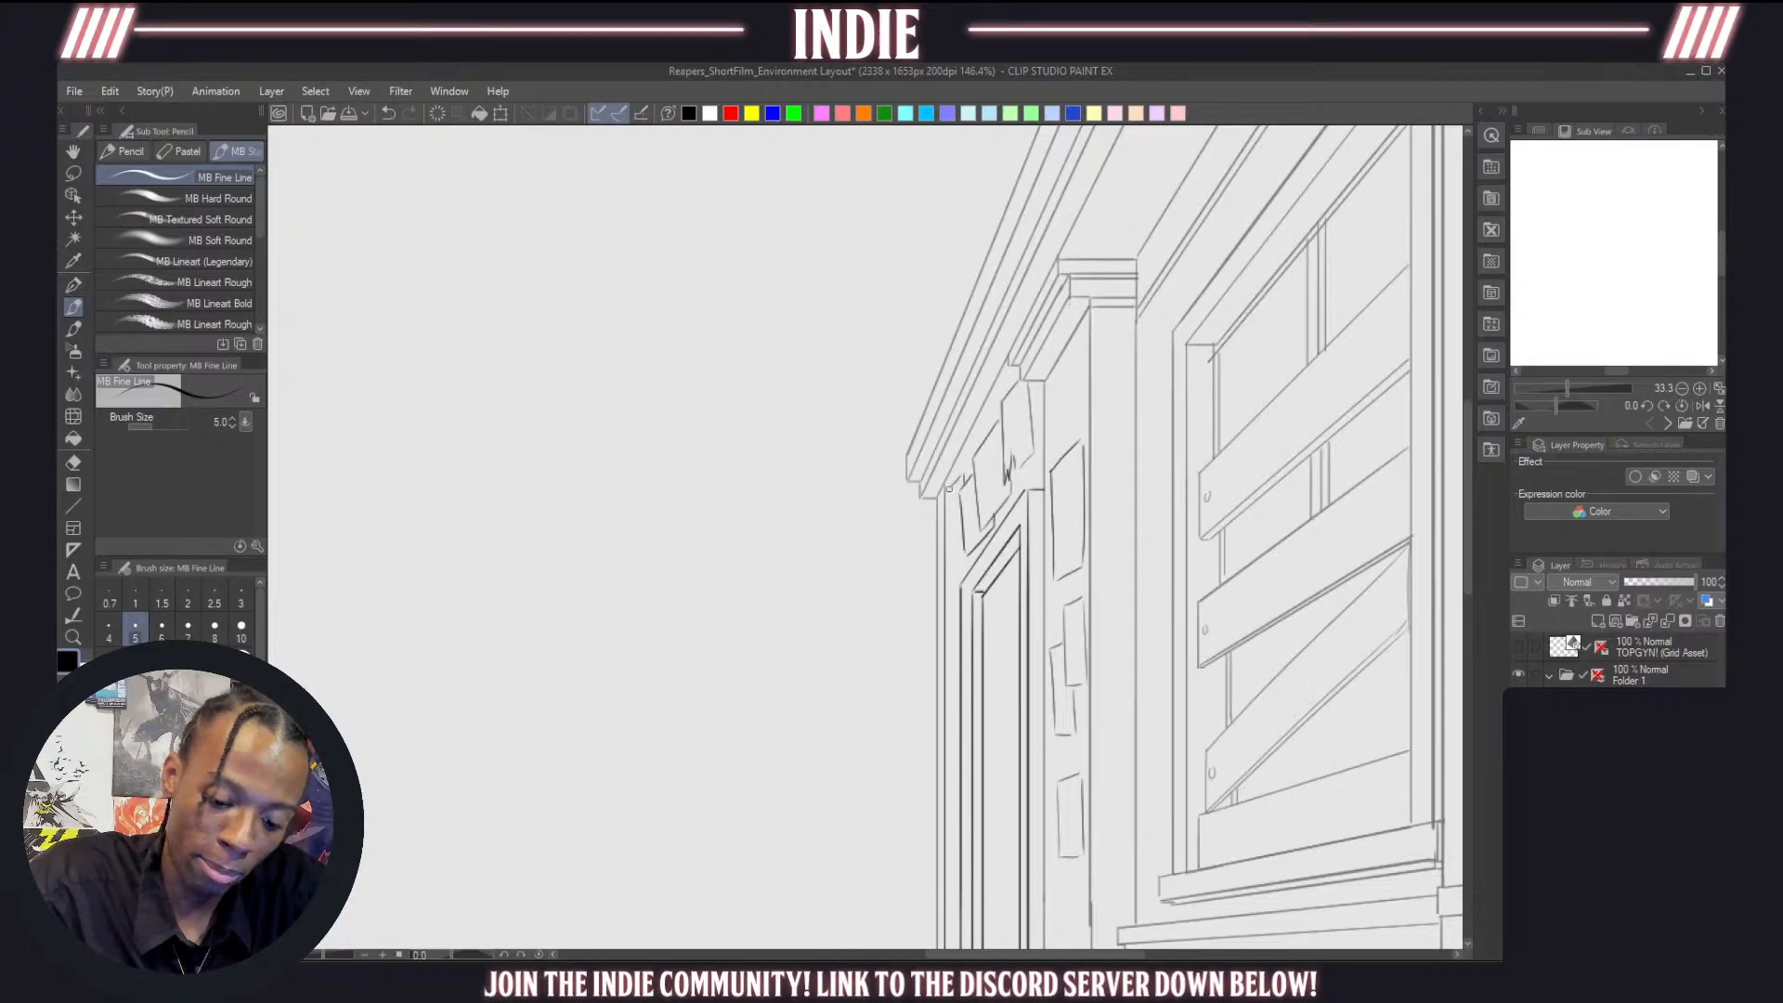
pyautogui.moveTo(950, 488); pyautogui.dragTo(957, 544)
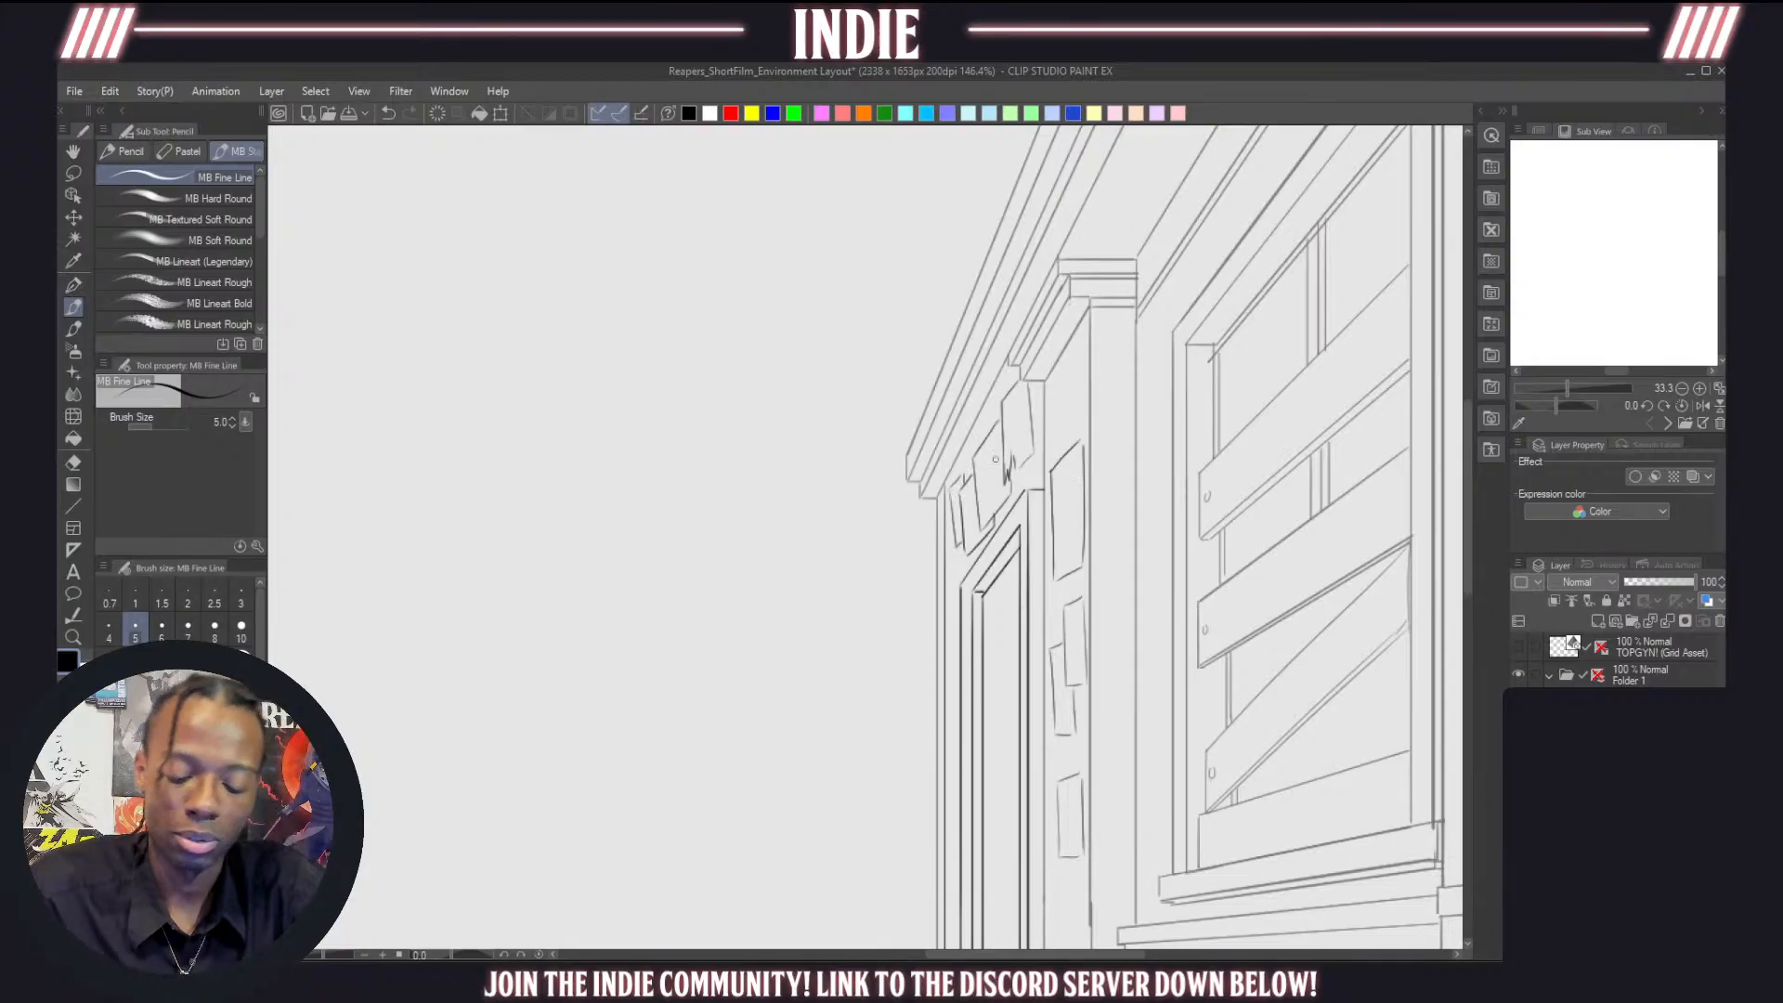
# Check the poster cluster against the whole drawing and undo the latest poster strokes near the far corner
pyautogui.scroll(-8, 967, 537)
pyautogui.scroll(8, 829, 464)
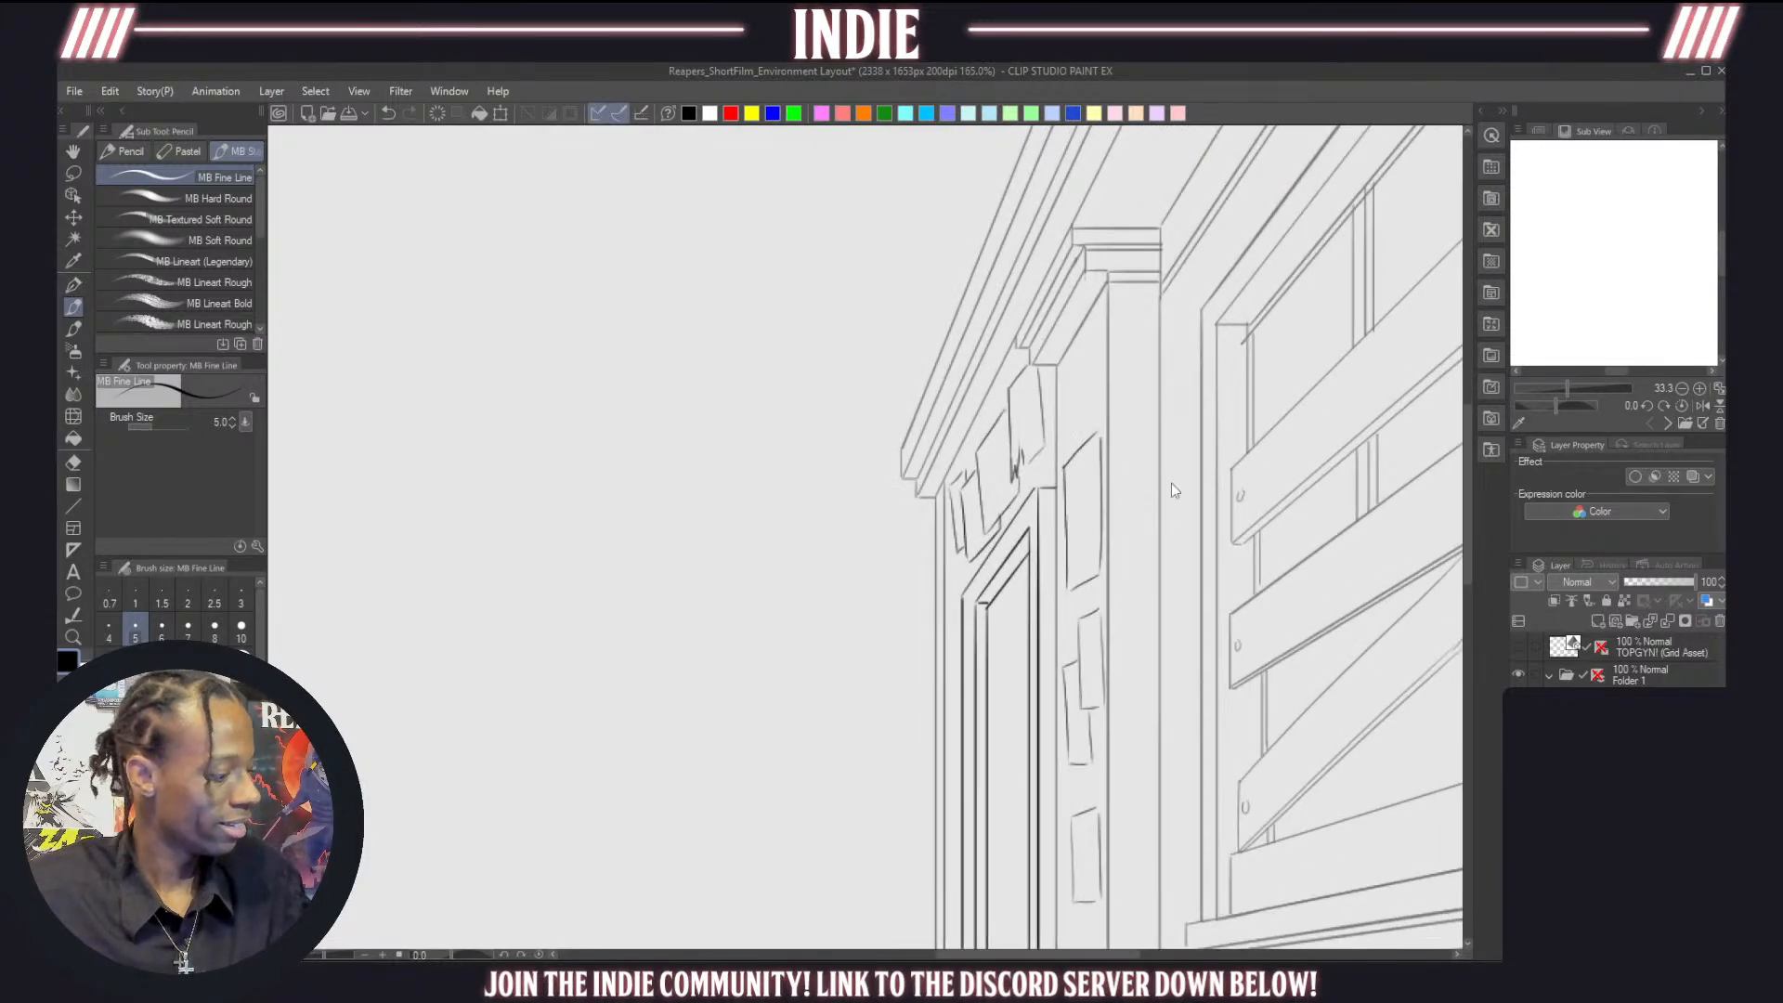
pyautogui.hotkey('ctrl', 'z')
pyautogui.hotkey('ctrl', 'z')
pyautogui.hotkey('ctrl', 'z')
pyautogui.hotkey('ctrl', 'z')
pyautogui.hotkey('ctrl', 'z')
pyautogui.hotkey('ctrl', 'z')
pyautogui.hotkey('ctrl', 'z')
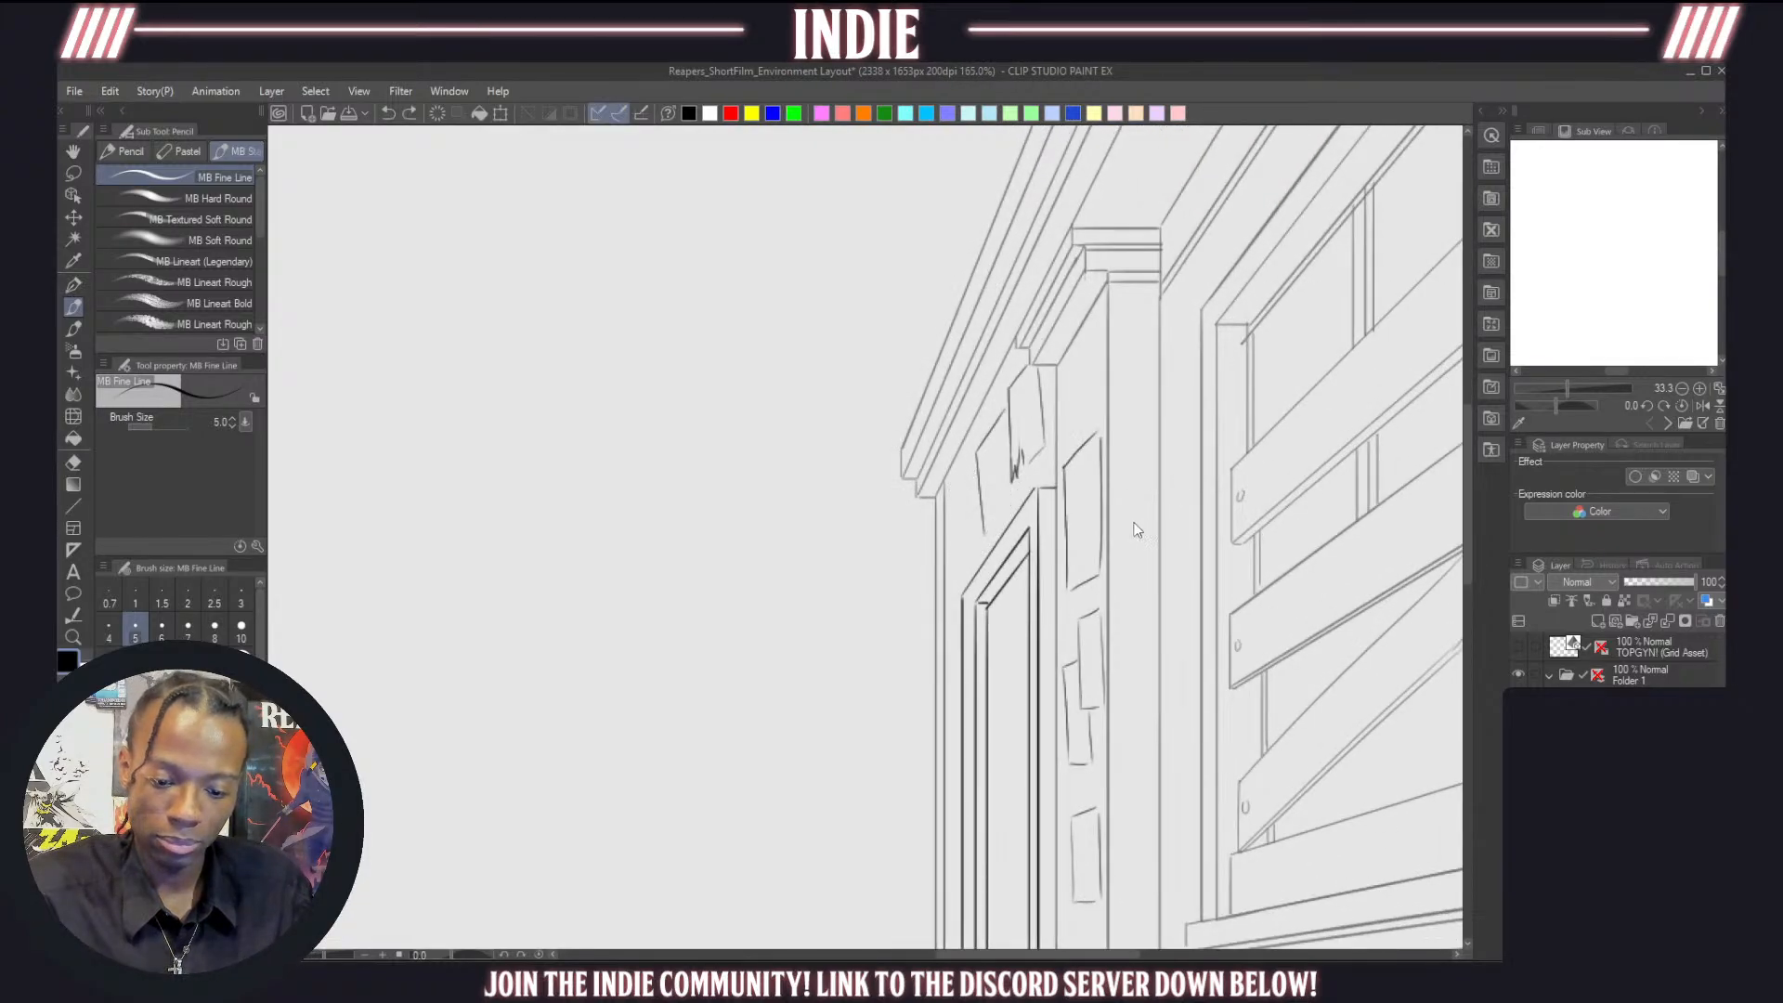
# Redraw the second poster as a wider slanted sheet tucked beside the torn poster above the doorway
pyautogui.moveTo(1006, 413)
pyautogui.mouseDown()
pyautogui.moveTo(967, 449)
pyautogui.moveTo(983, 455)
pyautogui.moveTo(1006, 411)
pyautogui.moveTo(970, 461)
pyautogui.moveTo(998, 425)
pyautogui.moveTo(978, 546)
pyautogui.mouseUp()
pyautogui.hotkey('ctrl', 'z')
pyautogui.hotkey('ctrl', 'z')
pyautogui.hotkey('ctrl', 'z')
pyautogui.hotkey('ctrl', 'z')
pyautogui.hotkey('ctrl', 'z')
pyautogui.moveTo(969, 462)
pyautogui.mouseDown()
pyautogui.moveTo(976, 548)
pyautogui.moveTo(1021, 475)
pyautogui.mouseUp()
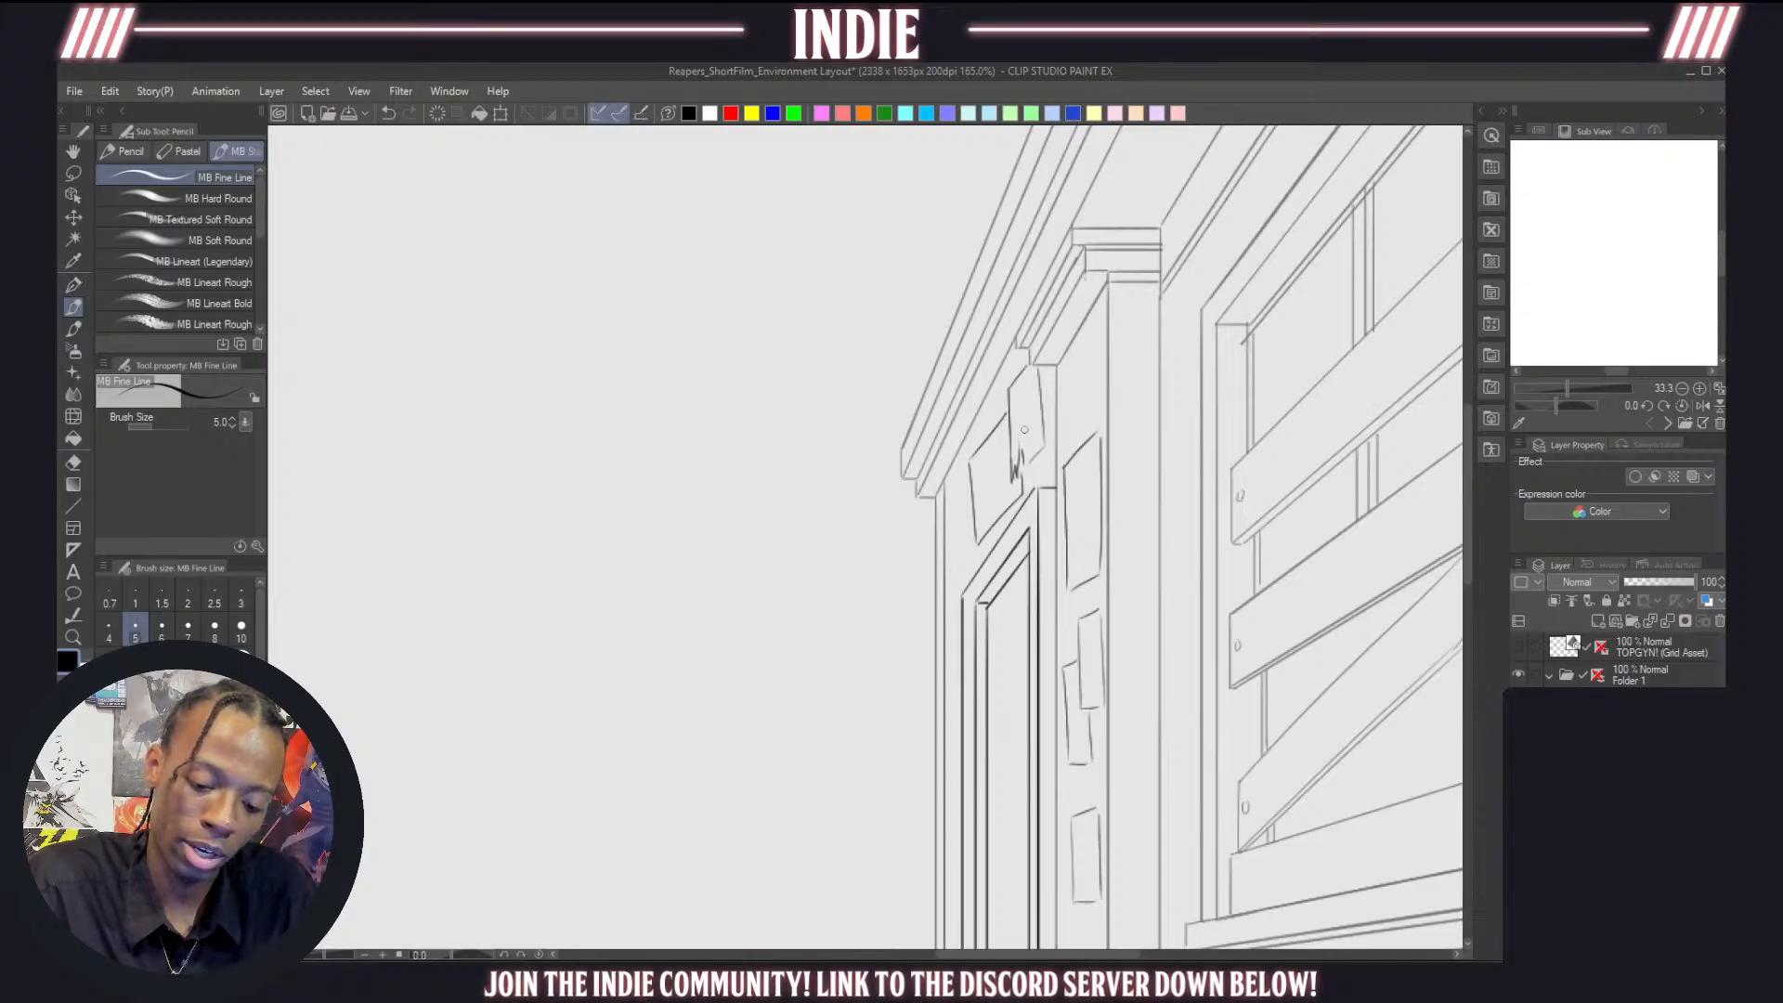
# Redo the lower edge of the slanted poster above the far doorway and check the posters against the whole drawing
pyautogui.hotkey('ctrl', 'z')
pyautogui.hotkey('ctrl', 'z')
pyautogui.moveTo(978, 542); pyautogui.dragTo(1022, 472)
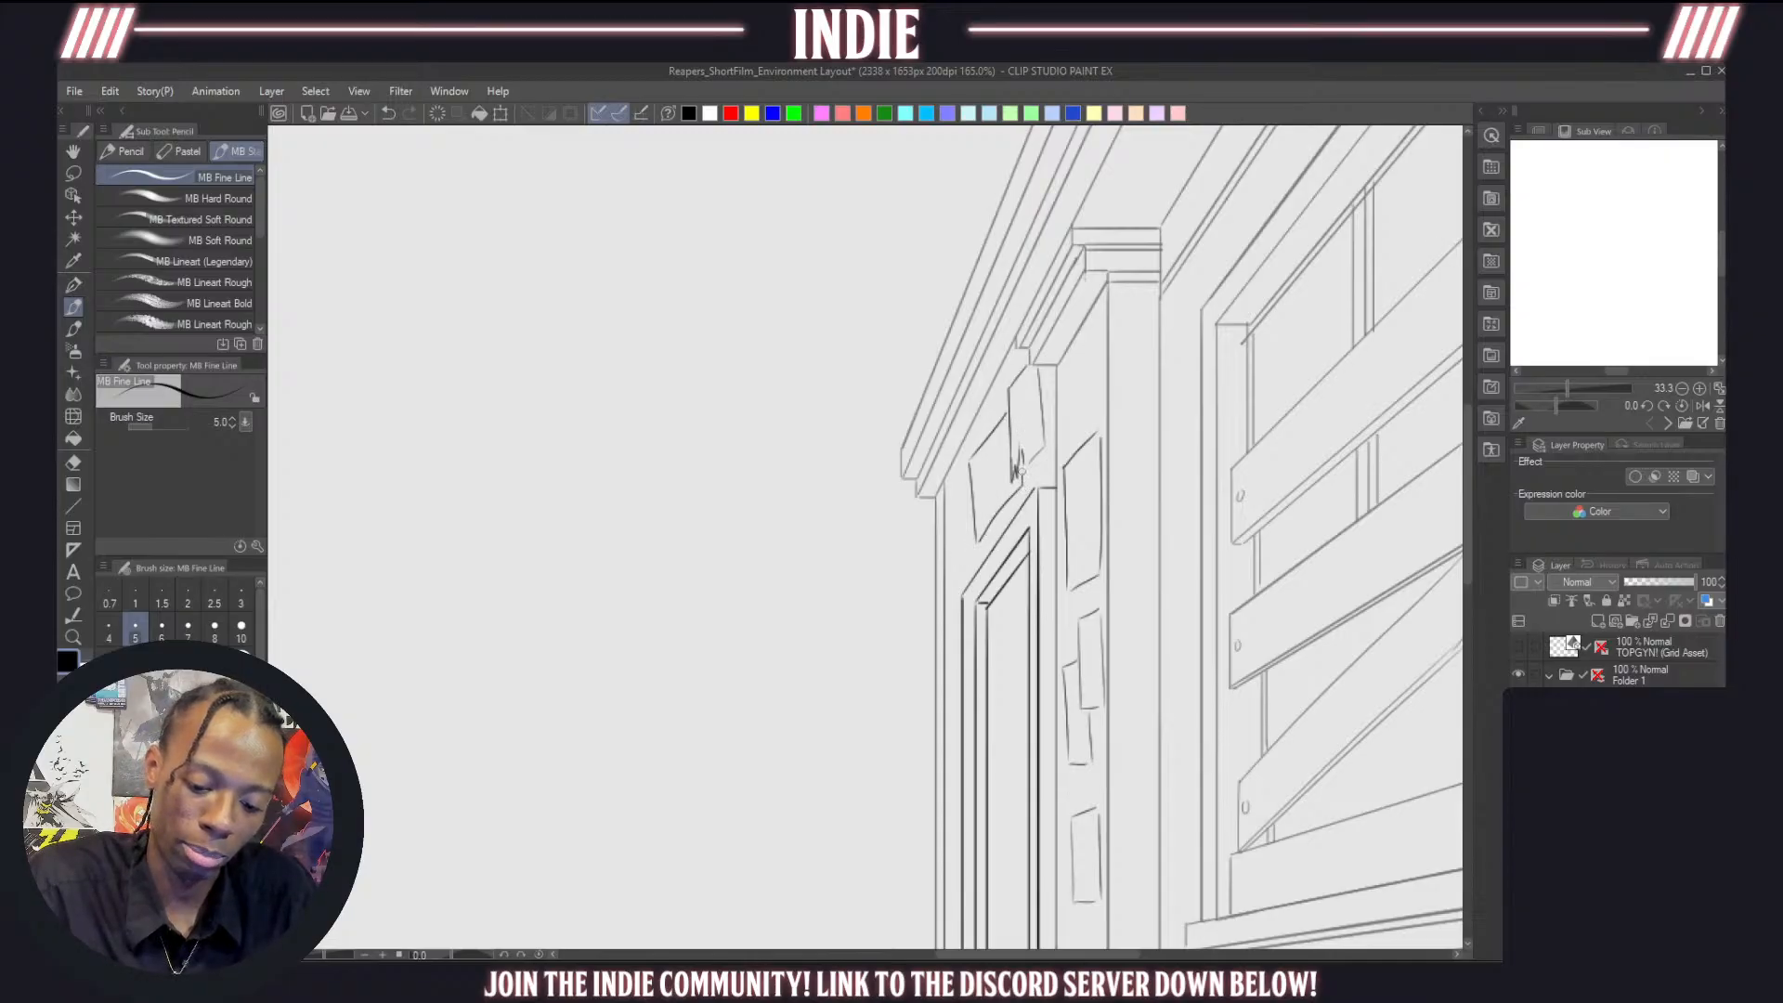
pyautogui.scroll(-6, 970, 450)
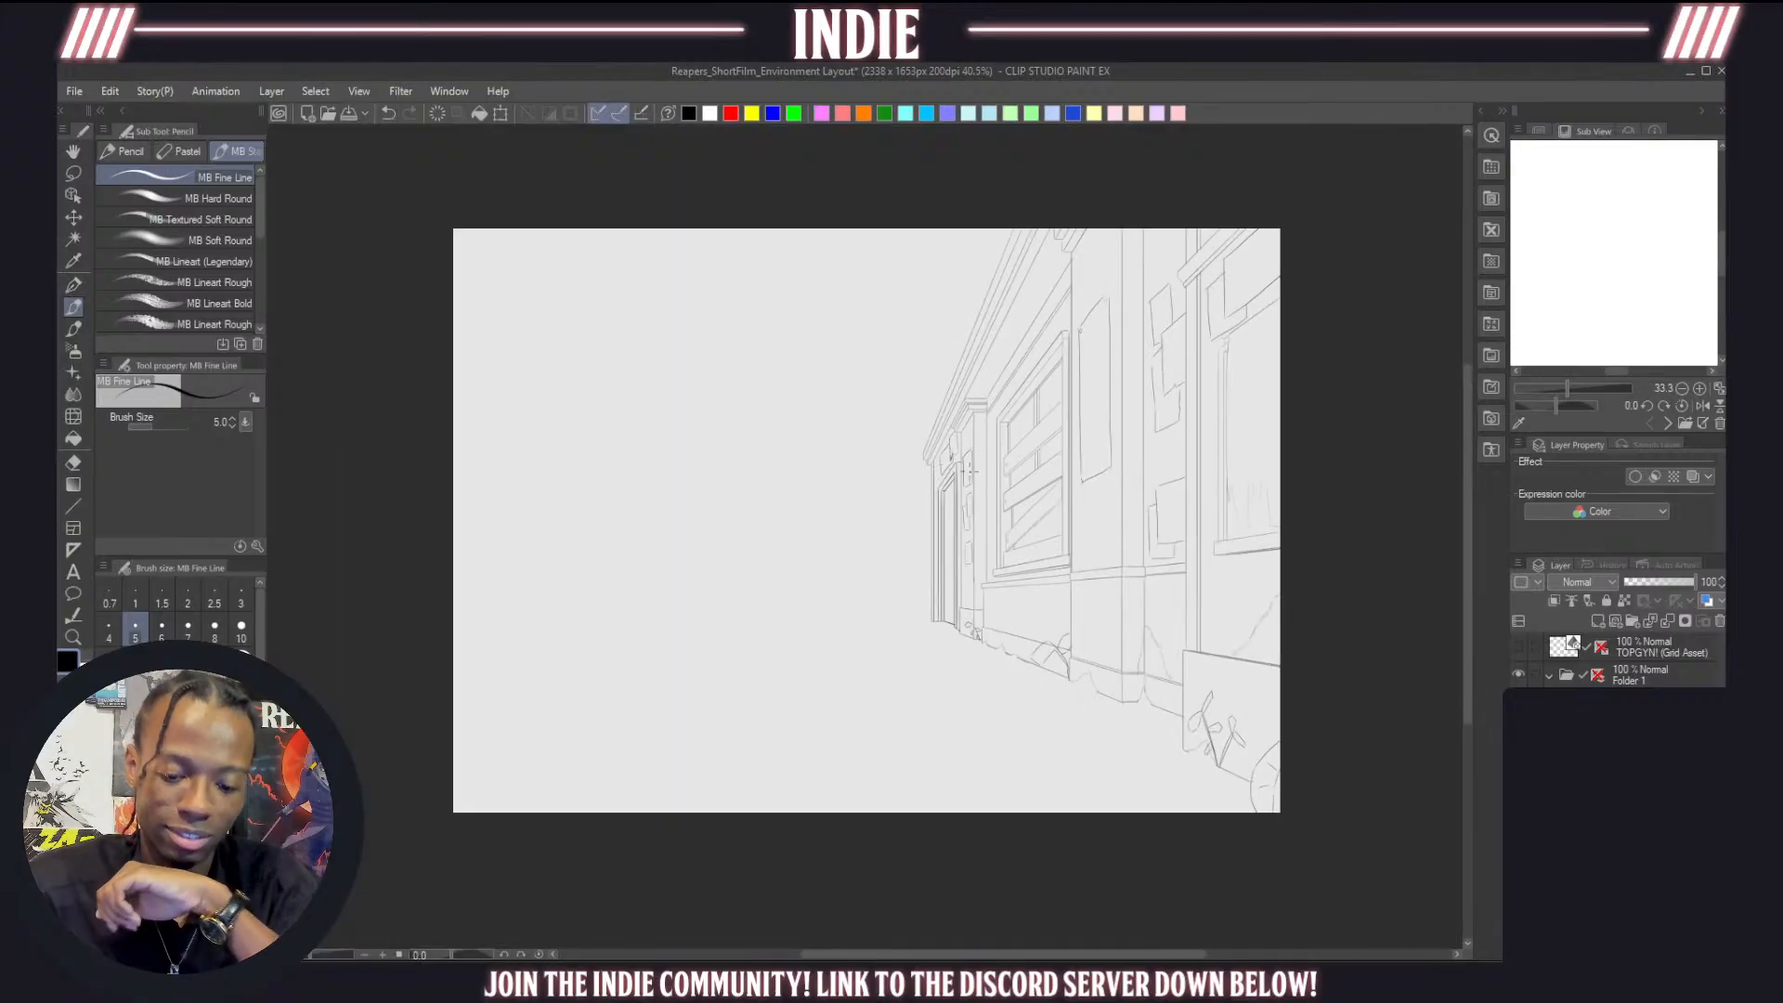
pyautogui.scroll(1, 892, 465)
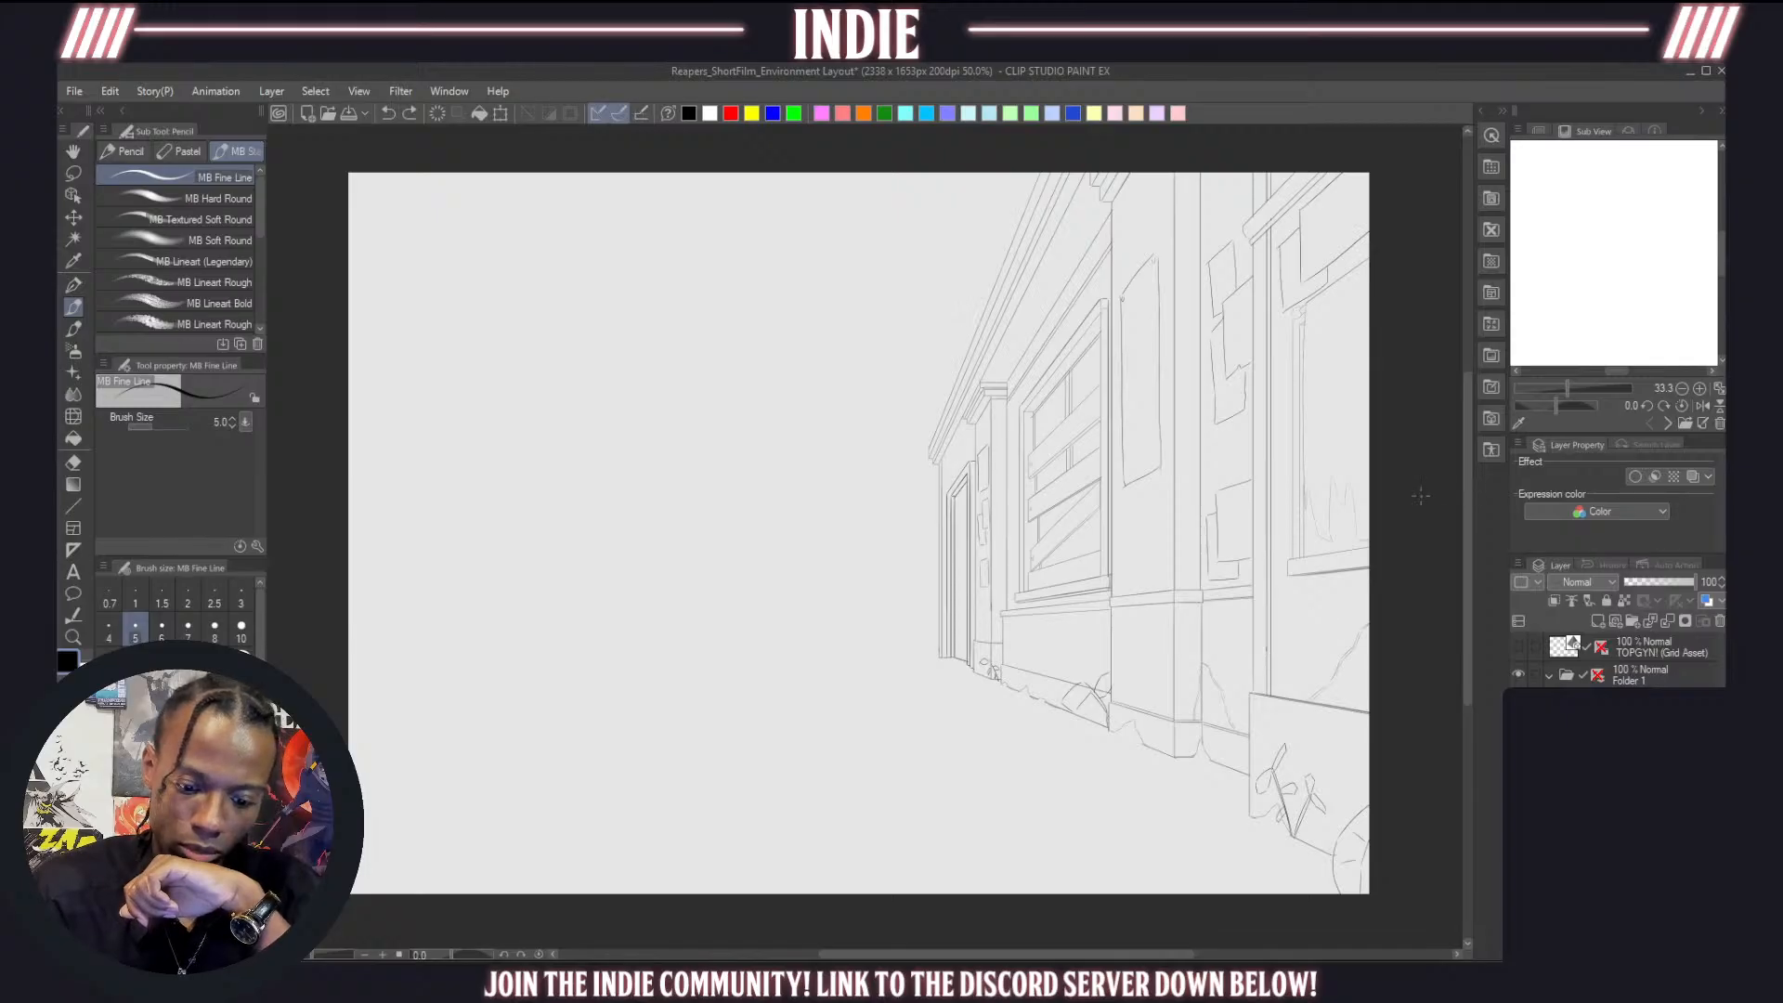
pyautogui.scroll(4, 987, 465)
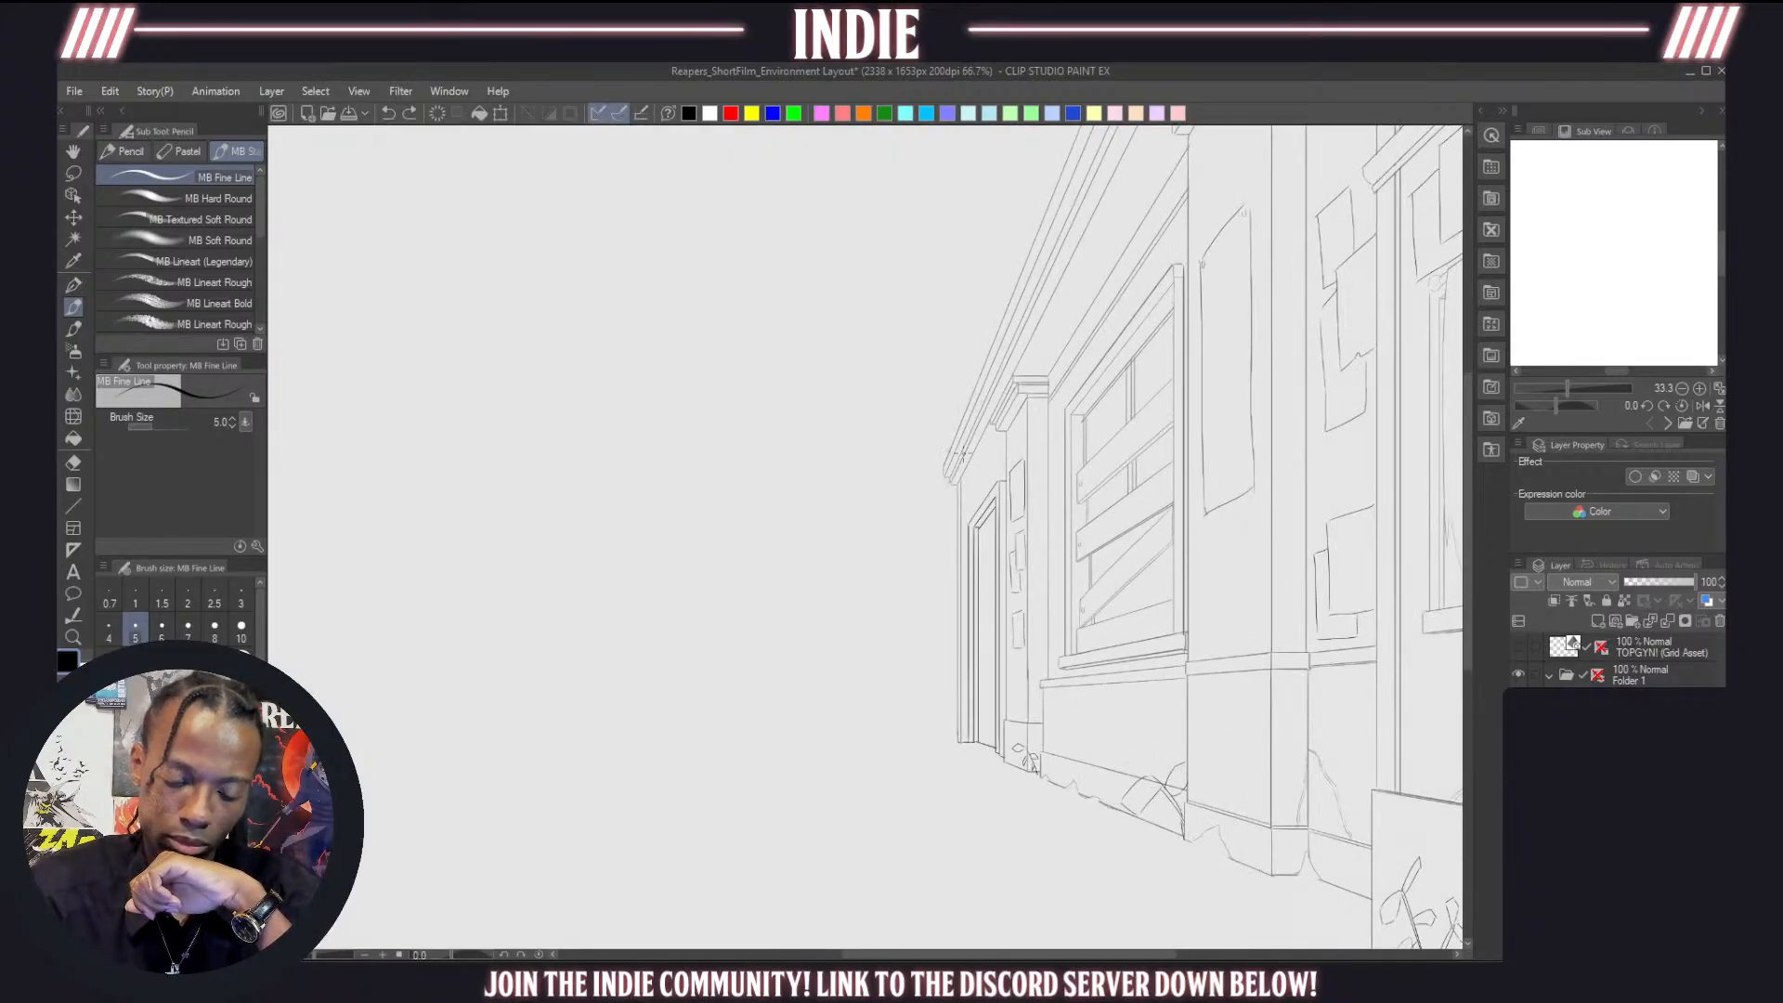
pyautogui.scroll(2, 987, 465)
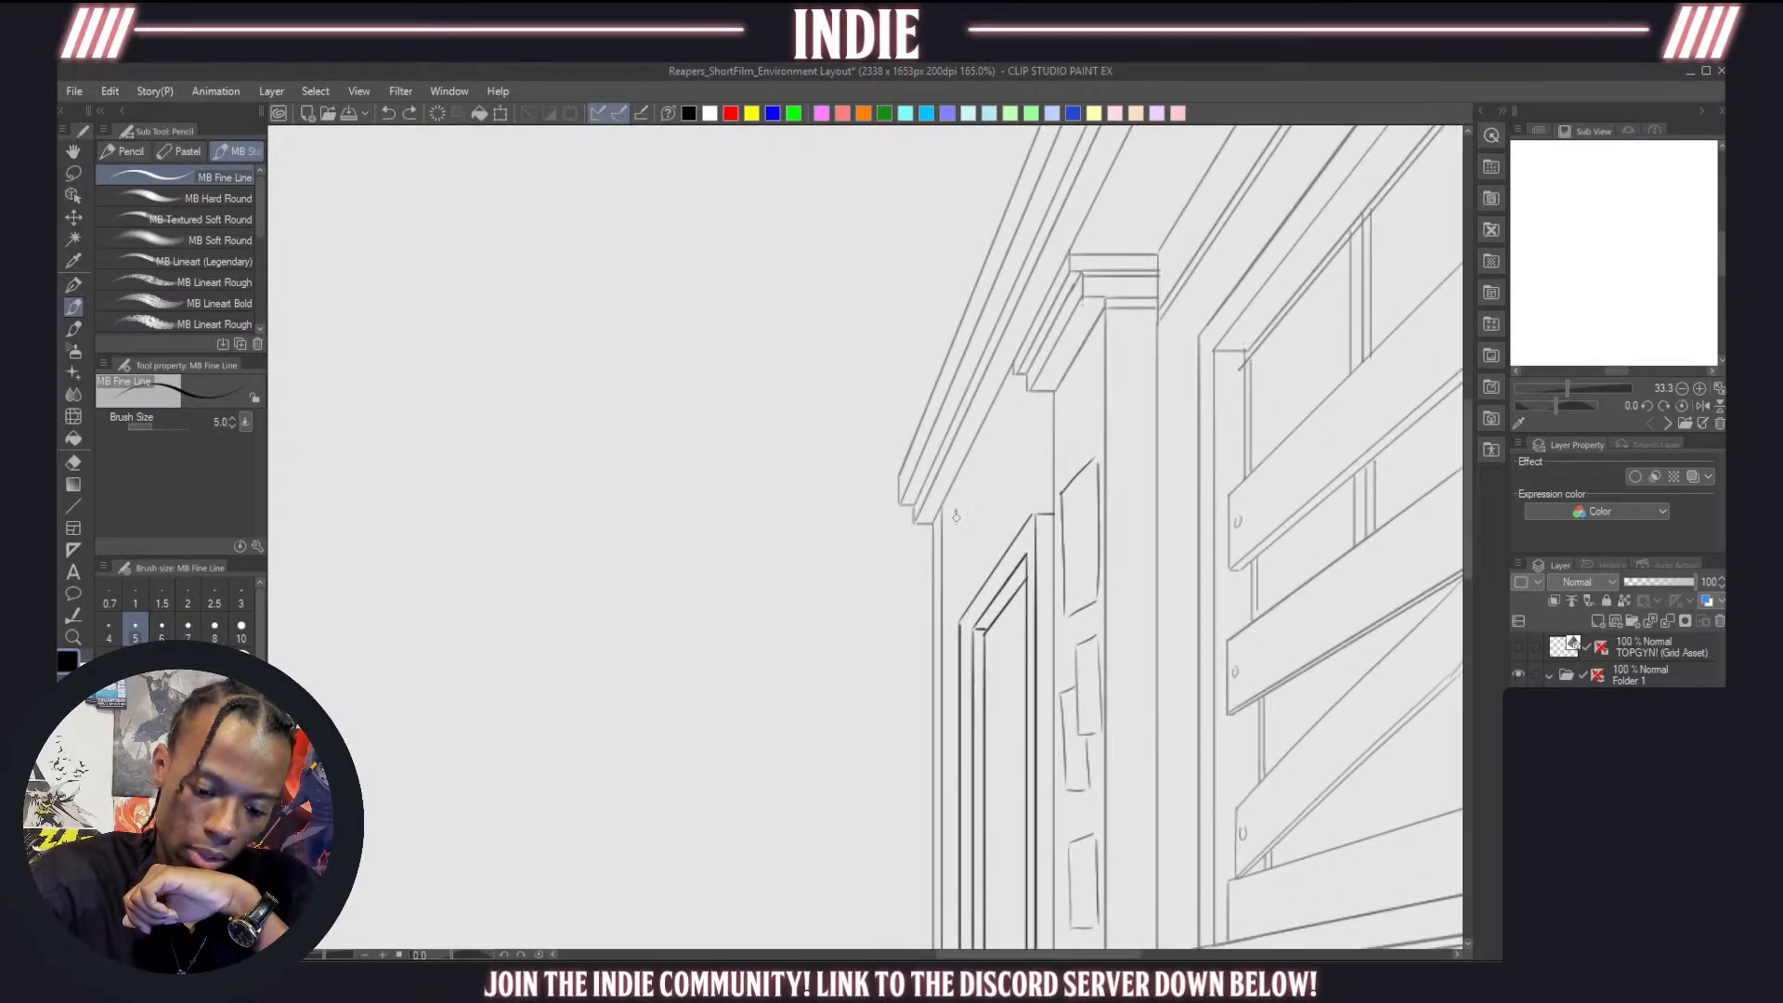
# Undo a freehand trial stroke above the far doorway, enable Folder 1's perspective ruler and return to the line-art layer
pyautogui.moveTo(956, 517); pyautogui.dragTo(964, 571)
pyautogui.hotkey('ctrl', 'z')
pyautogui.keyDown('shift'); pyautogui.click(1598, 676); pyautogui.keyUp('shift')
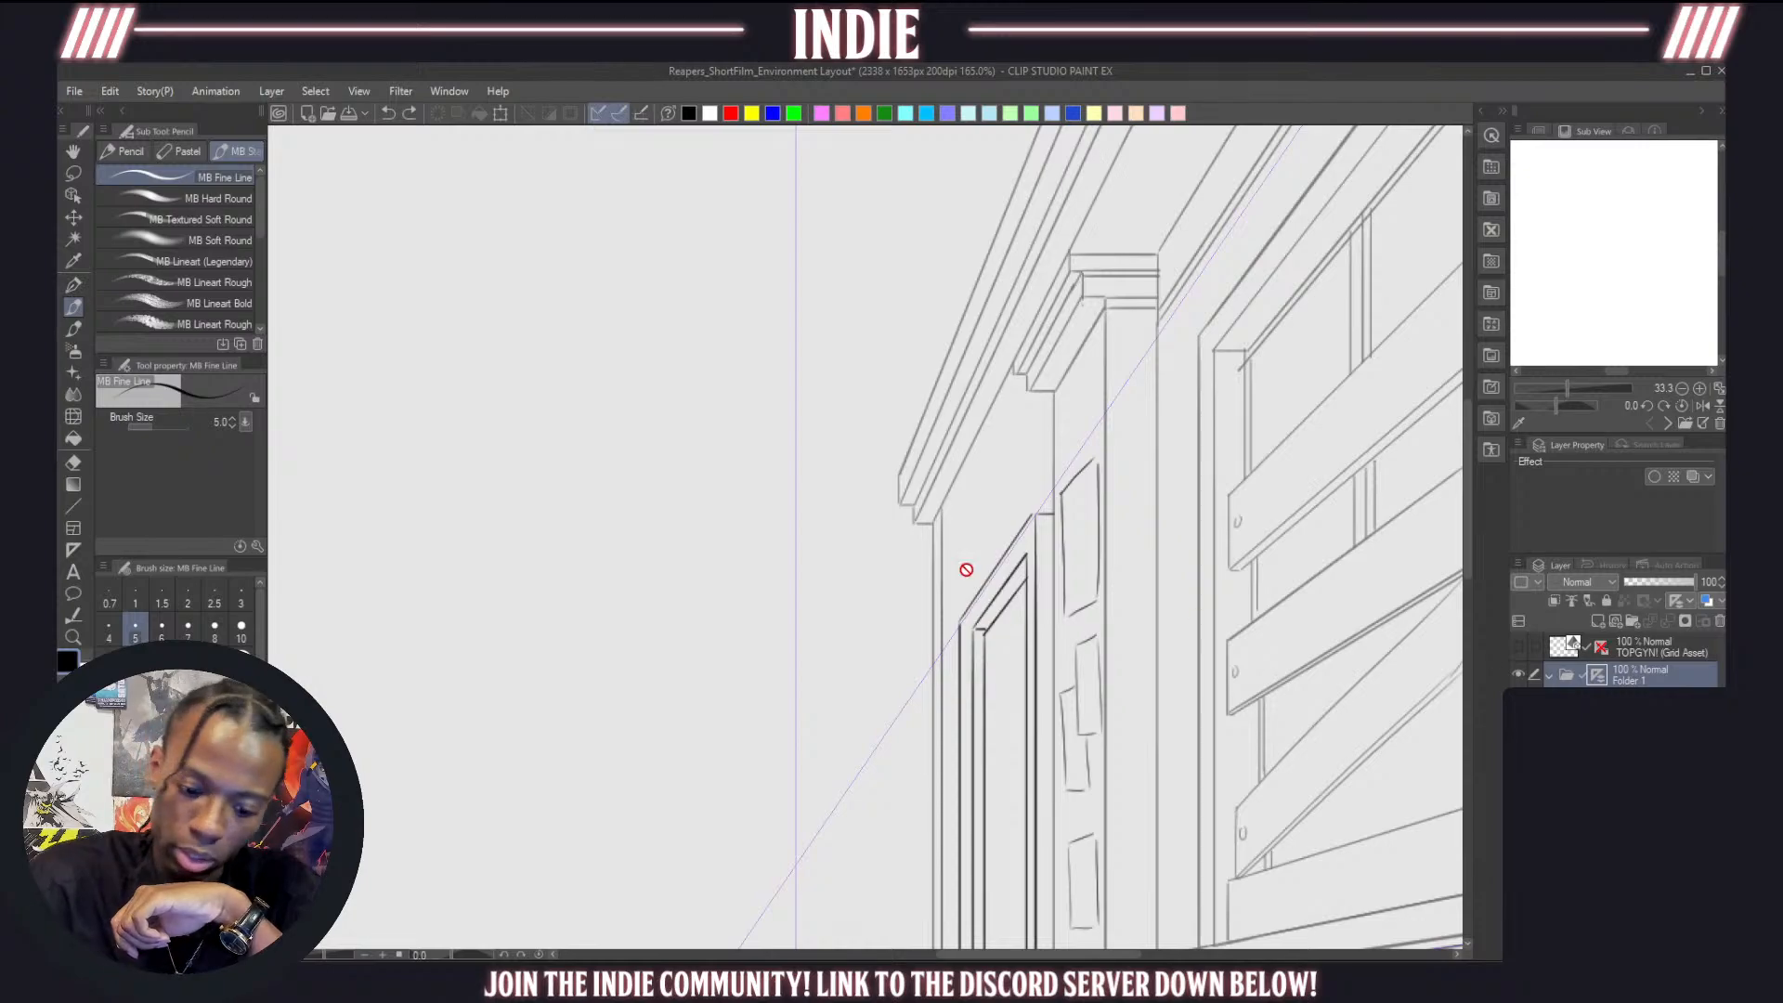
pyautogui.click(1641, 704)
# Draw the outer outline of a slanted rectangular panel between the far doorway and the cornice, aligned to the perspective ruler
pyautogui.moveTo(952, 514); pyautogui.dragTo(957, 582)
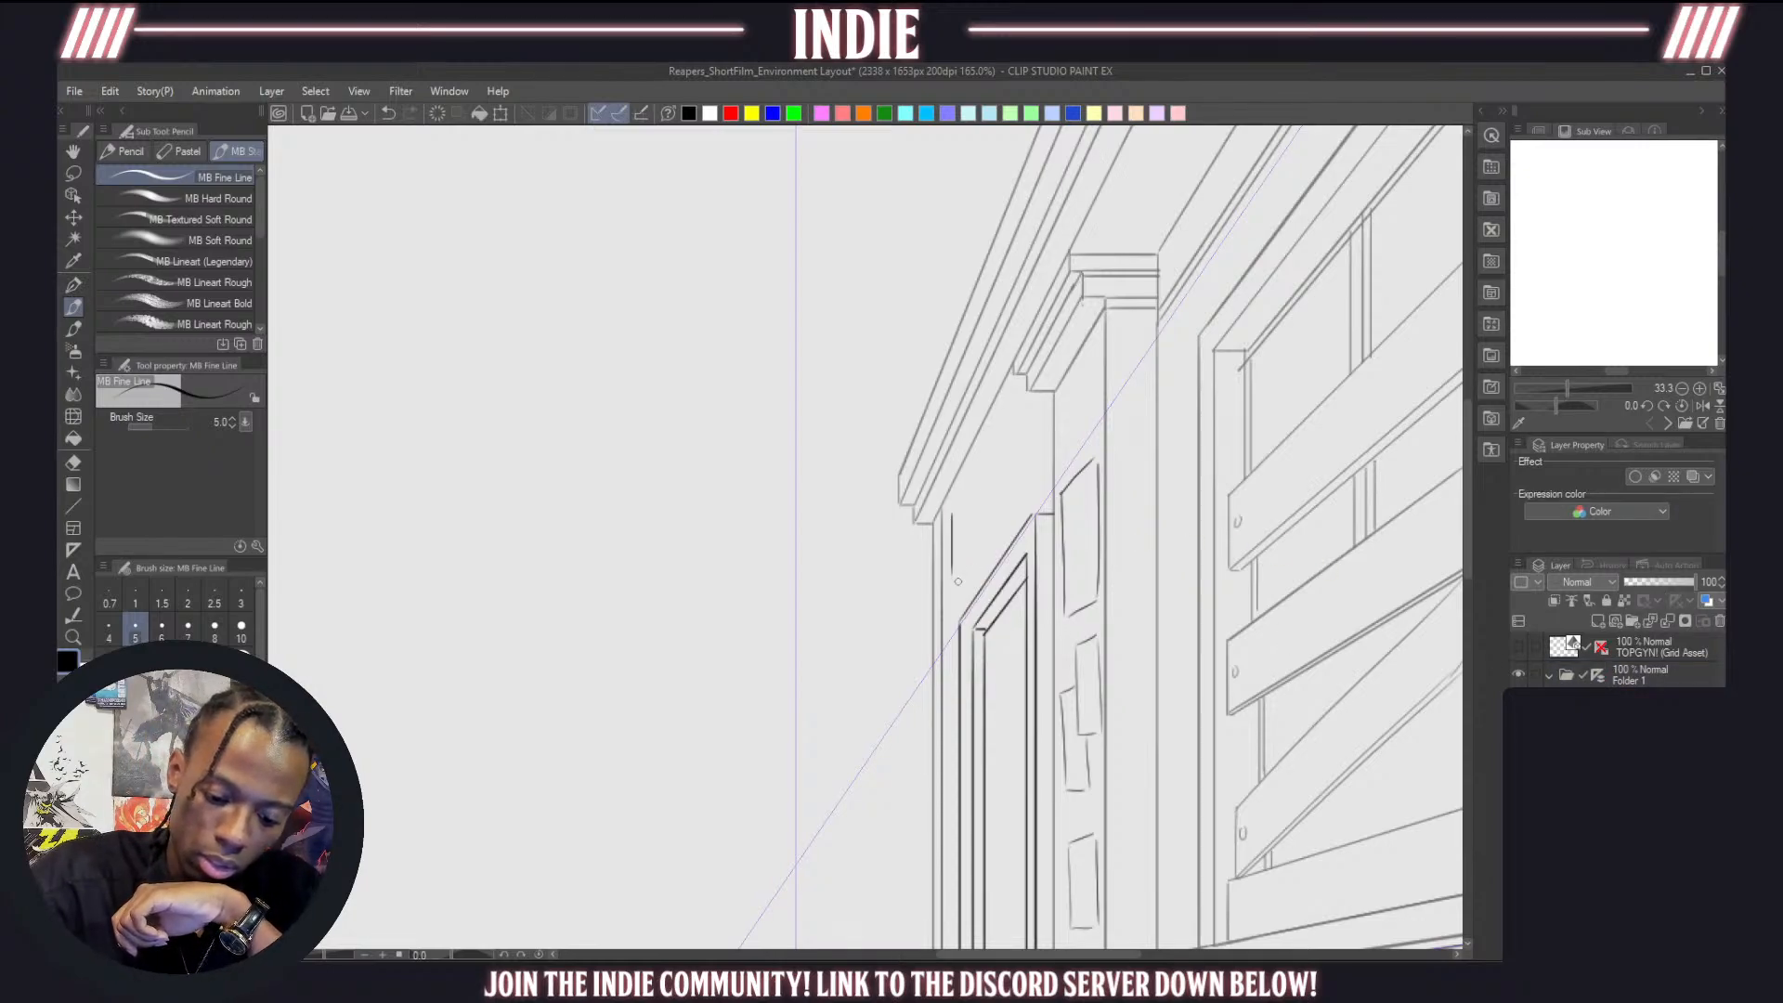
pyautogui.hotkey('ctrl', 'z')
pyautogui.moveTo(952, 508)
pyautogui.mouseDown()
pyautogui.moveTo(954, 603)
pyautogui.moveTo(1024, 499)
pyautogui.moveTo(980, 446)
pyautogui.moveTo(1002, 408)
pyautogui.mouseUp()
pyautogui.hotkey('ctrl', 'z')
pyautogui.hotkey('ctrl', 'z')
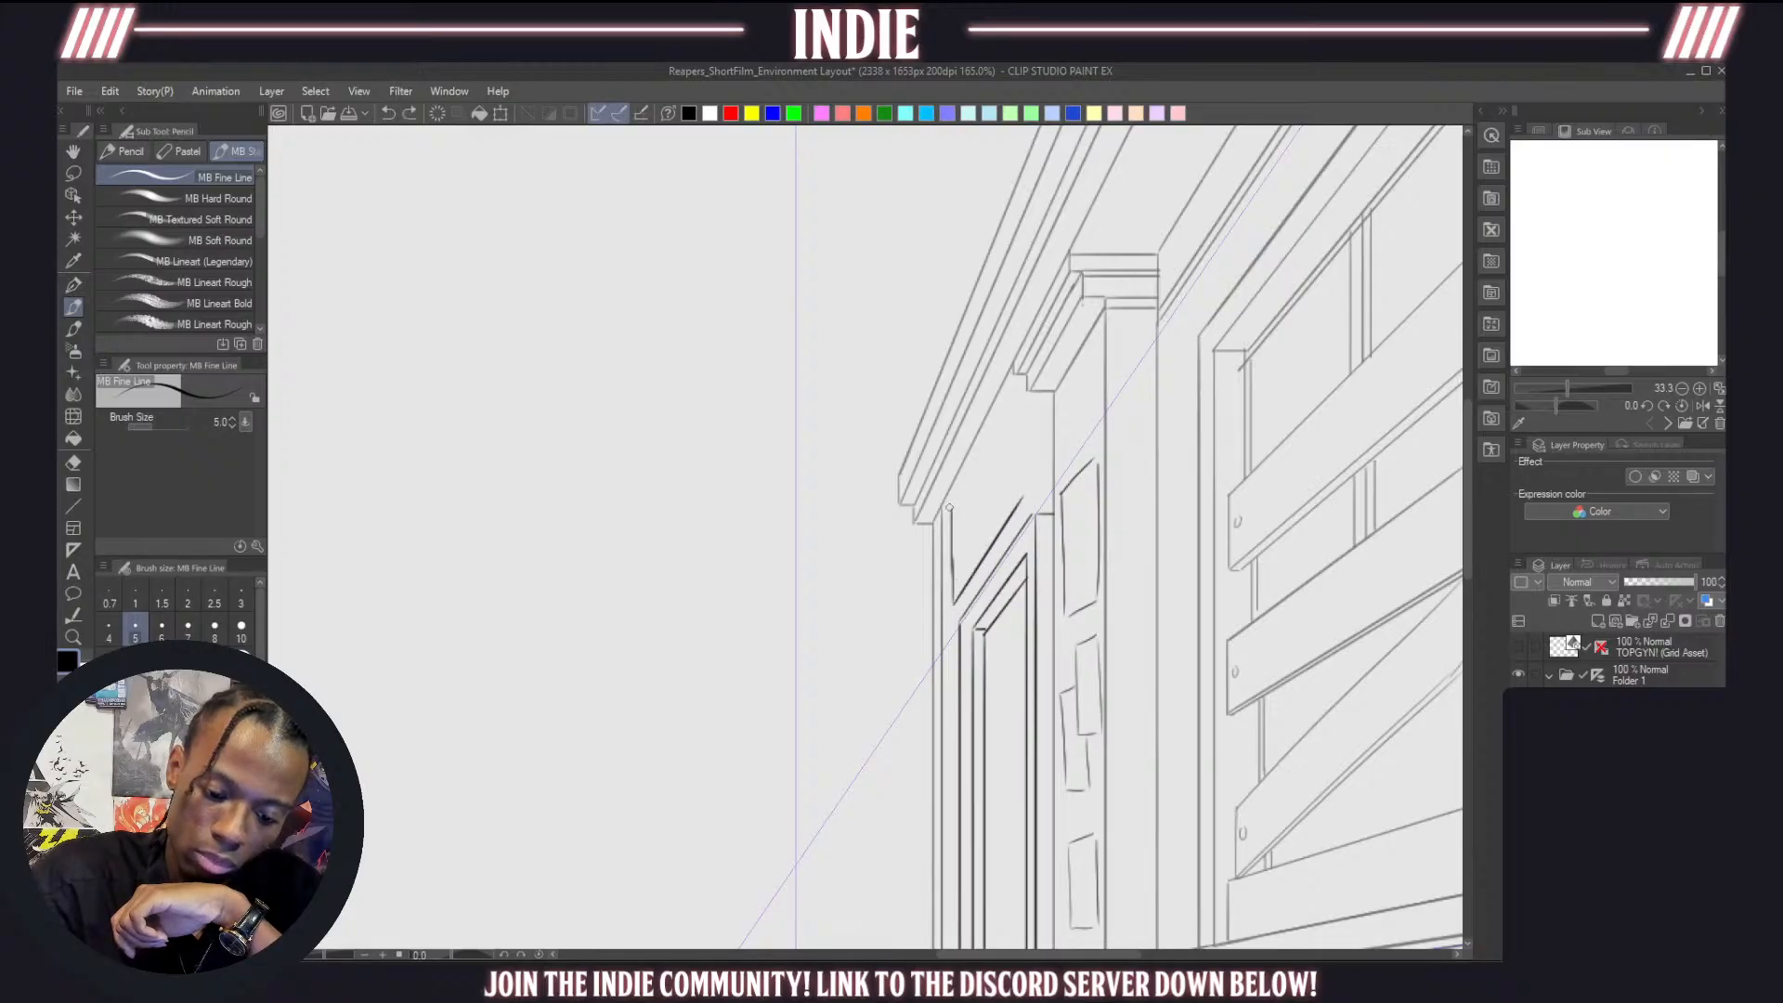
pyautogui.moveTo(949, 507)
pyautogui.mouseDown()
pyautogui.moveTo(1032, 395)
pyautogui.moveTo(1019, 387)
pyautogui.moveTo(1021, 482)
pyautogui.mouseUp()
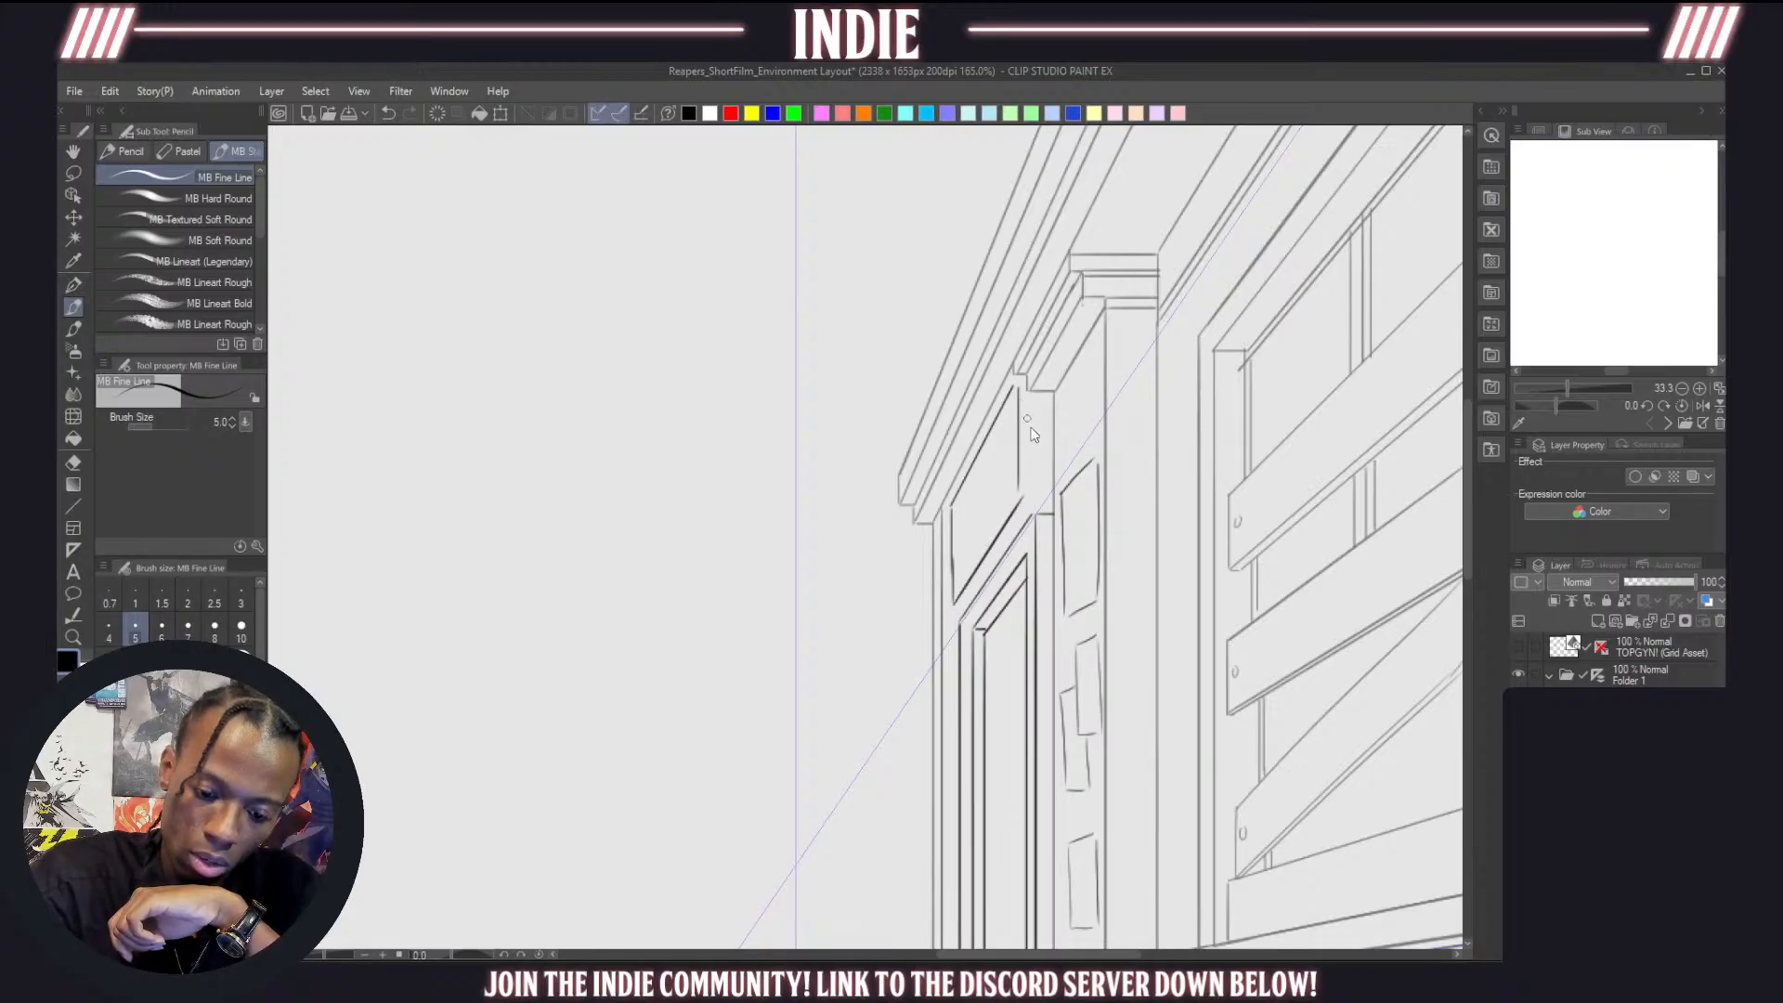
pyautogui.hotkey('ctrl', 'z')
pyautogui.moveTo(1017, 386); pyautogui.dragTo(1022, 504)
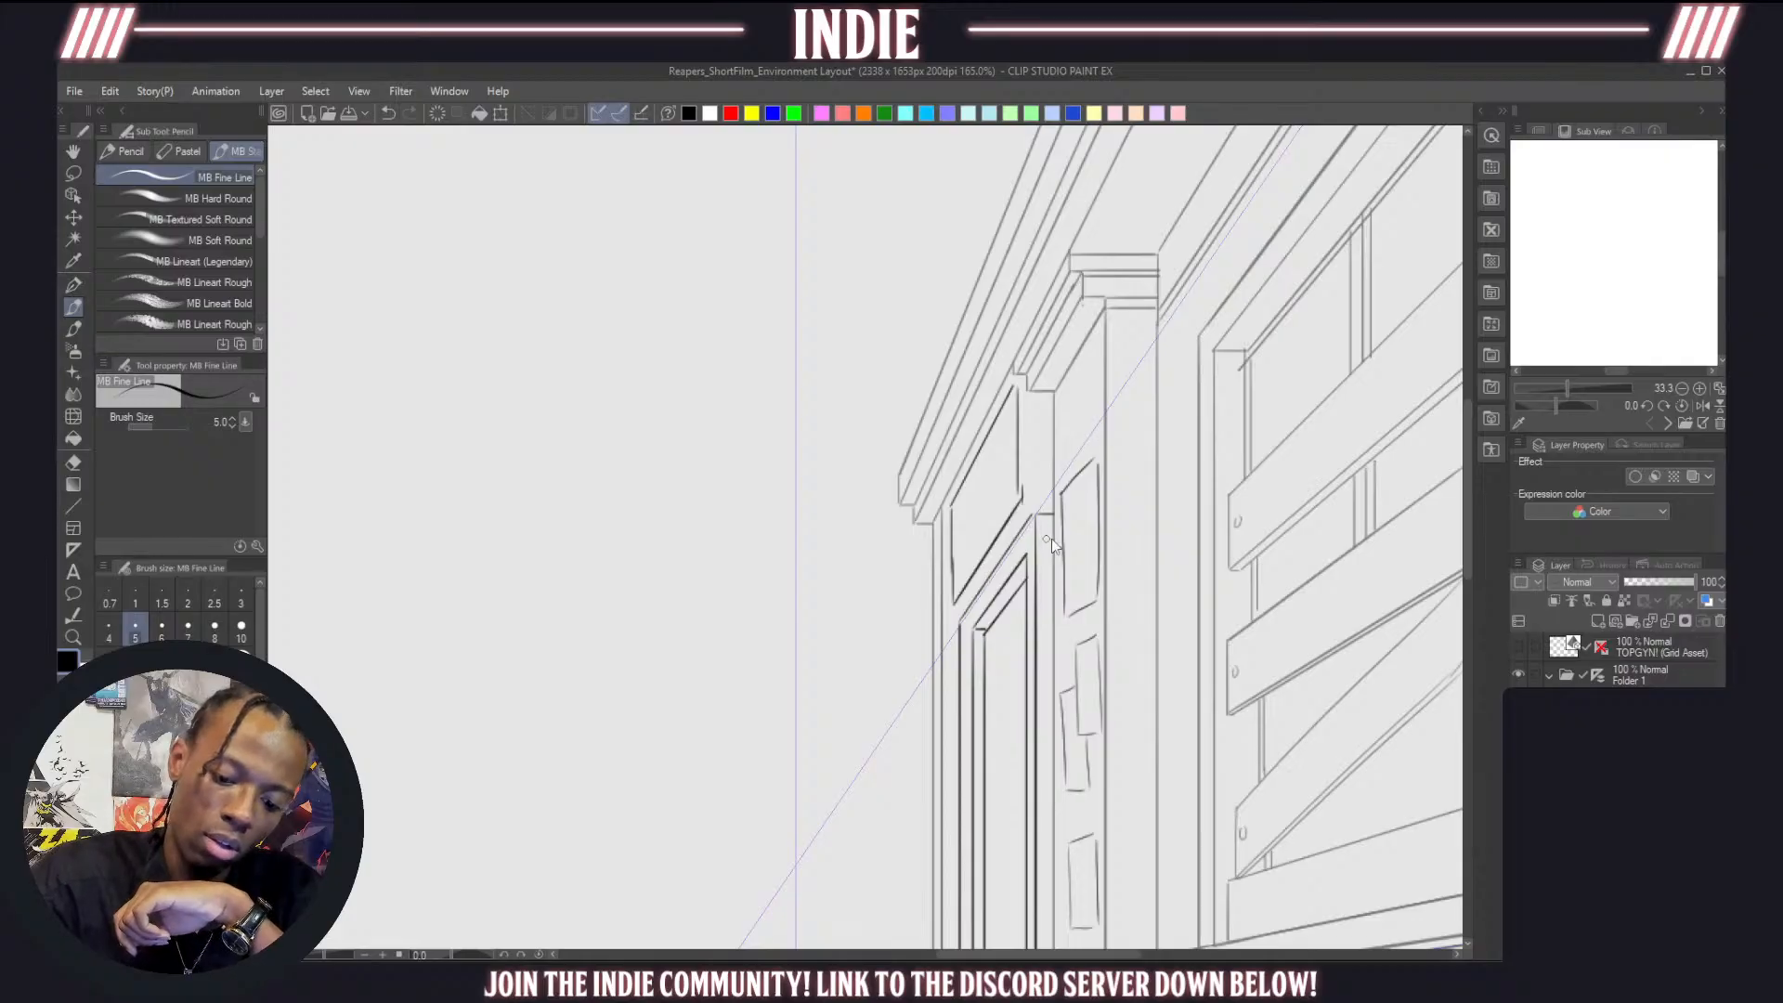
pyautogui.hotkey('ctrl', 'z')
pyautogui.hotkey('ctrl', 'z')
pyautogui.moveTo(1019, 382); pyautogui.dragTo(1026, 485)
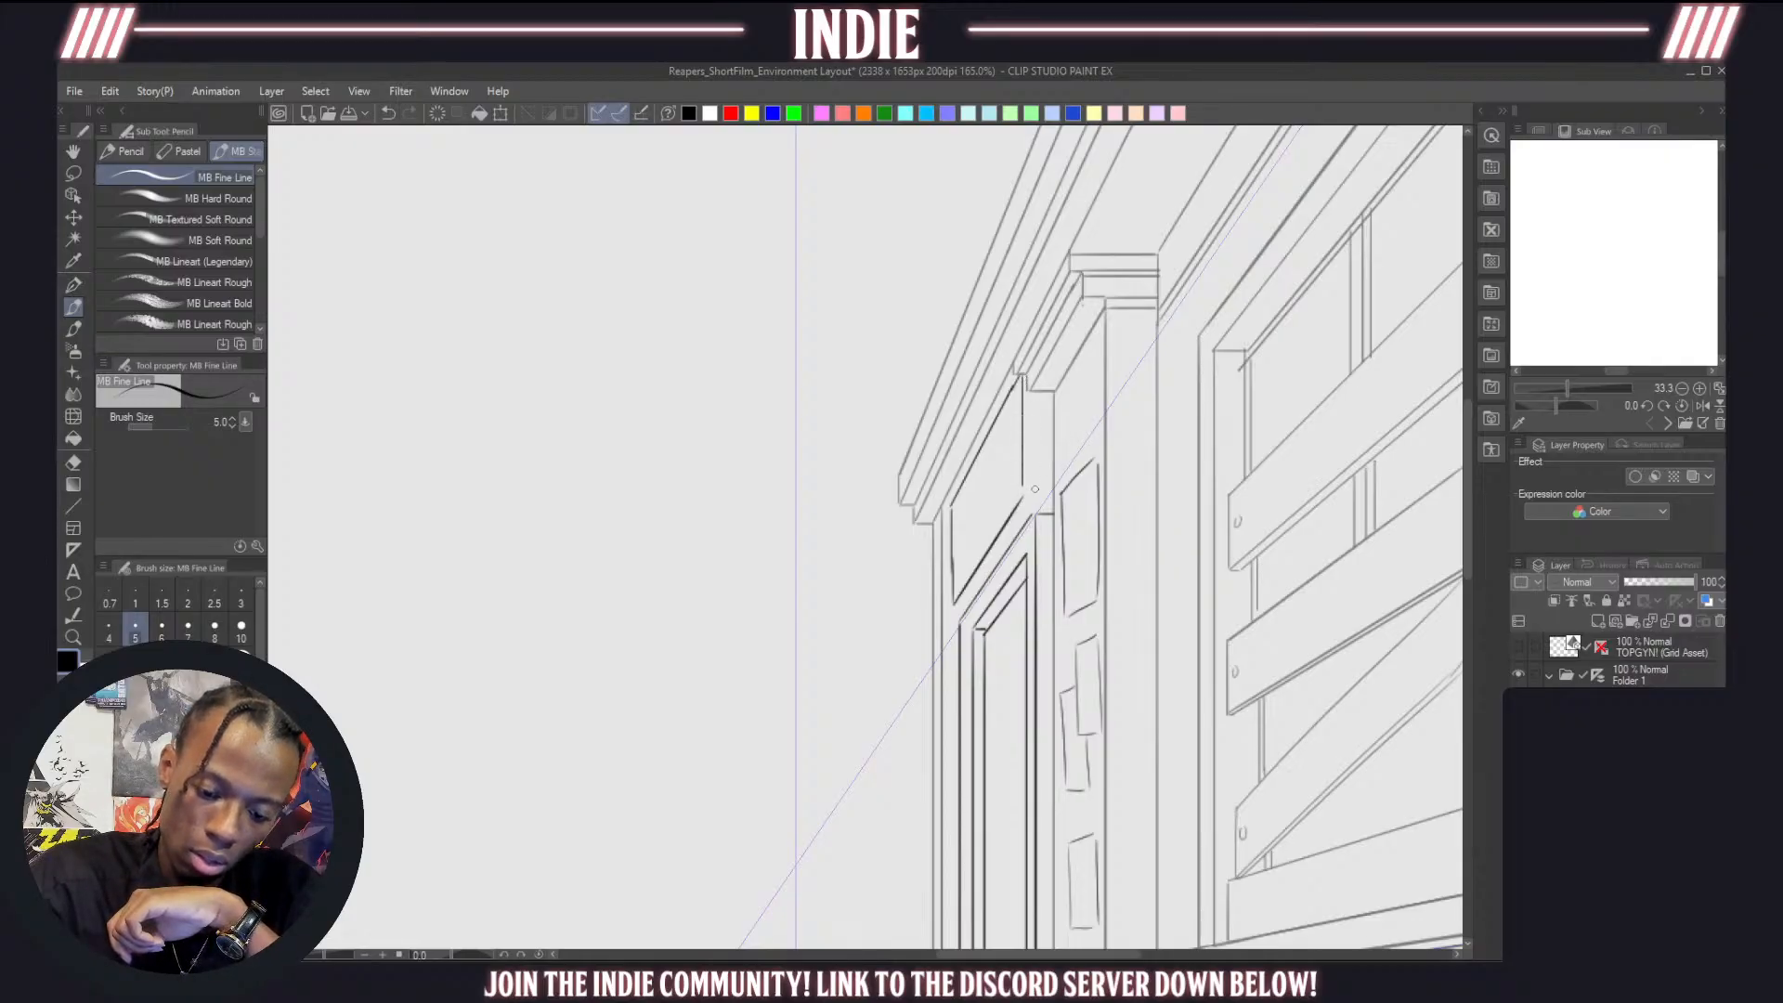
# Add an inner outline inside the panel above the far doorway to form its frame, redoing misplaced strokes
pyautogui.moveTo(1019, 392)
pyautogui.mouseDown()
pyautogui.moveTo(951, 521)
pyautogui.moveTo(963, 577)
pyautogui.moveTo(958, 497)
pyautogui.moveTo(1016, 415)
pyautogui.moveTo(1019, 501)
pyautogui.moveTo(965, 579)
pyautogui.mouseUp()
pyautogui.hotkey('ctrl', 'z')
pyautogui.hotkey('ctrl', 'z')
pyautogui.hotkey('ctrl', 'z')
pyautogui.moveTo(1017, 499); pyautogui.dragTo(964, 580)
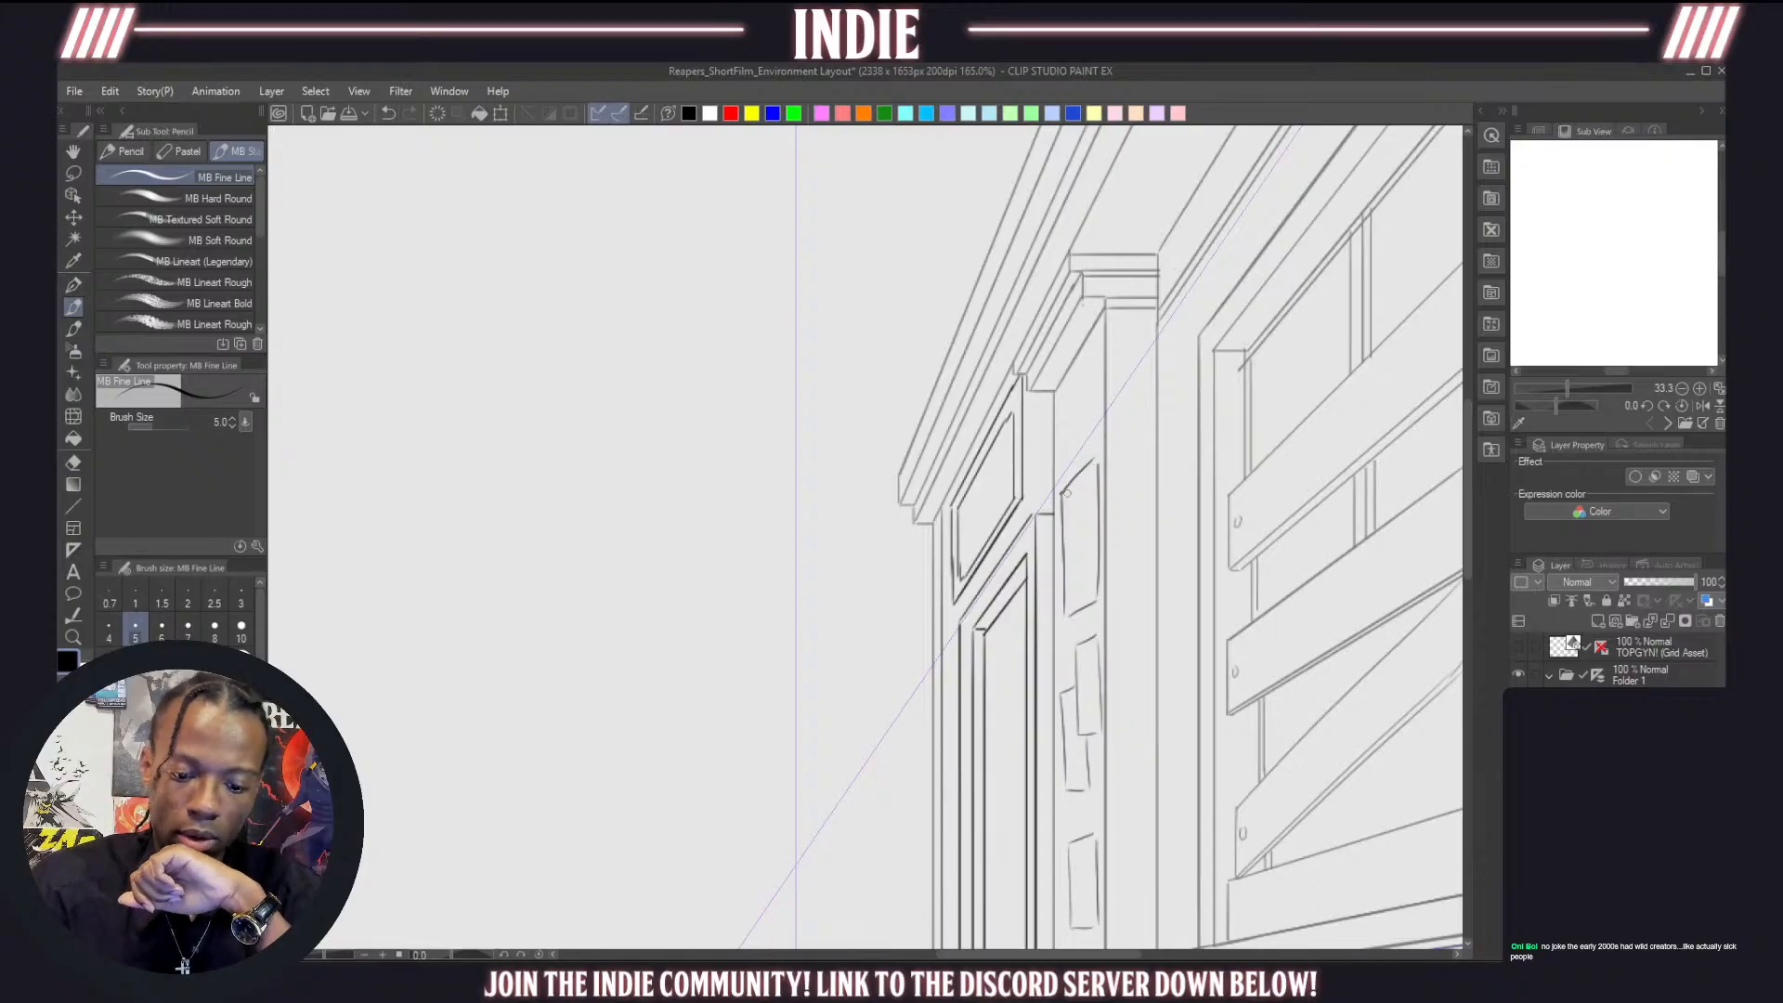
# Examine the framed panel above the far doorway both close up and against the whole drawing
pyautogui.scroll(-6, 1066, 493)
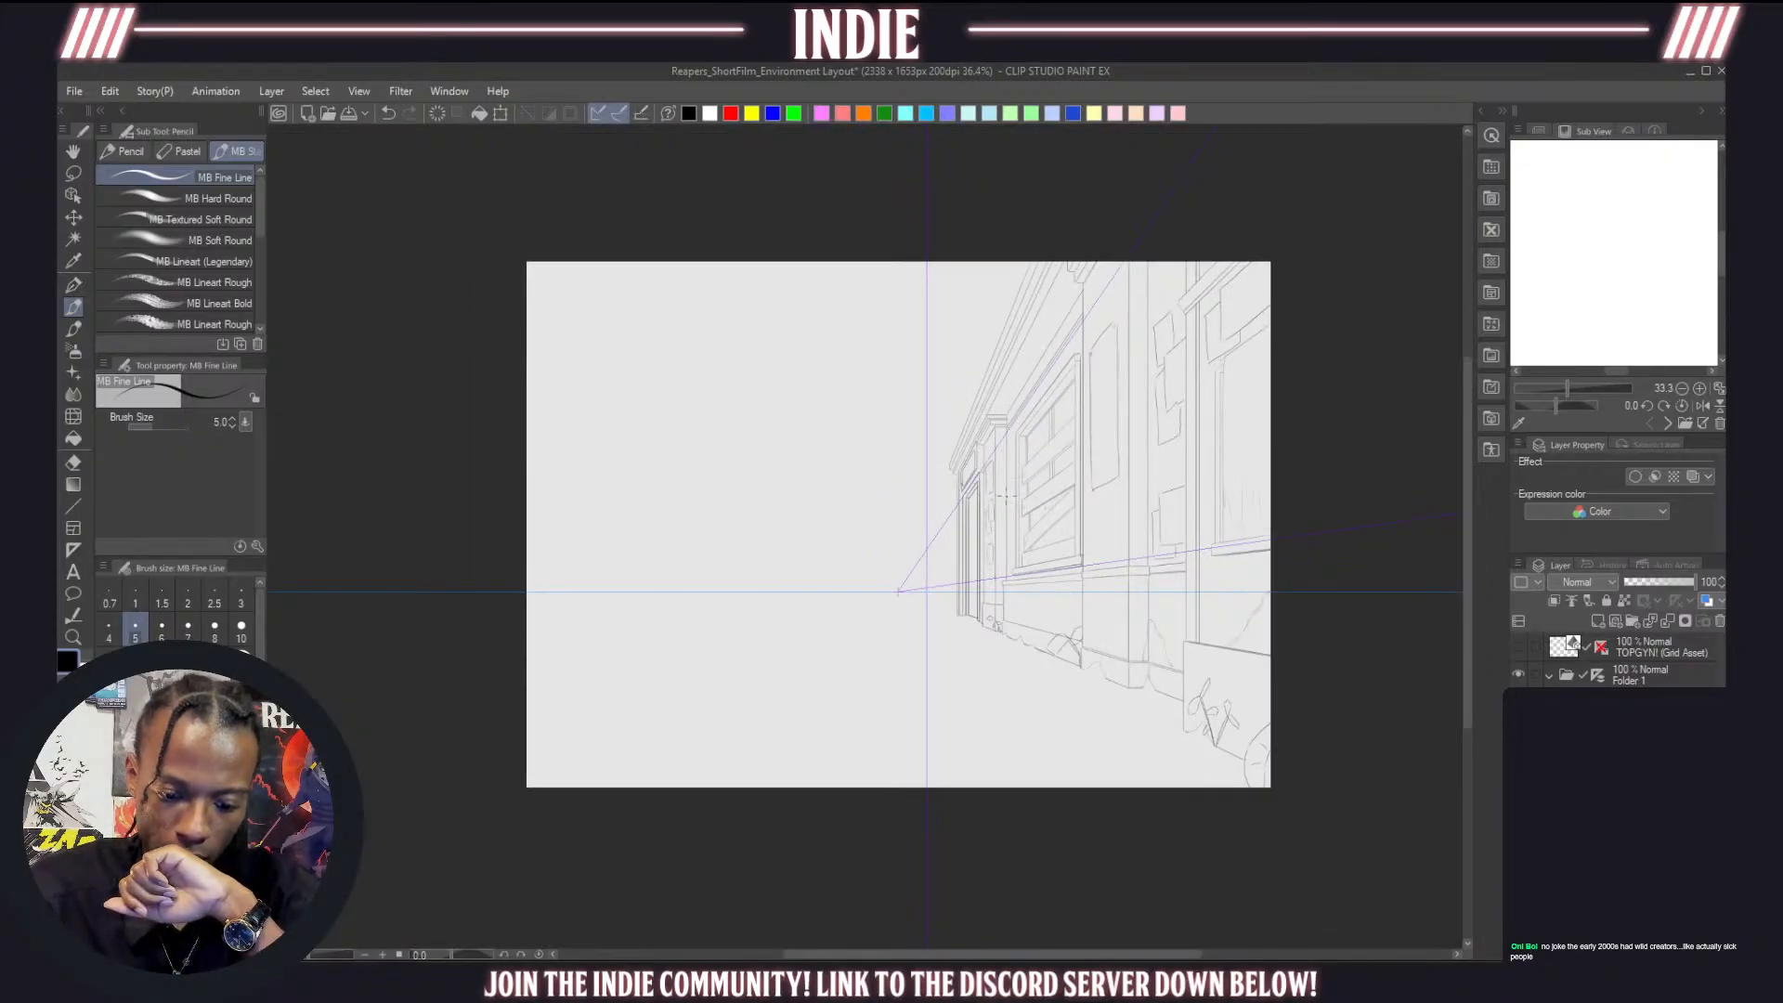
pyautogui.scroll(2, 1006, 495)
pyautogui.scroll(-2, 985, 520)
pyautogui.scroll(1, 960, 542)
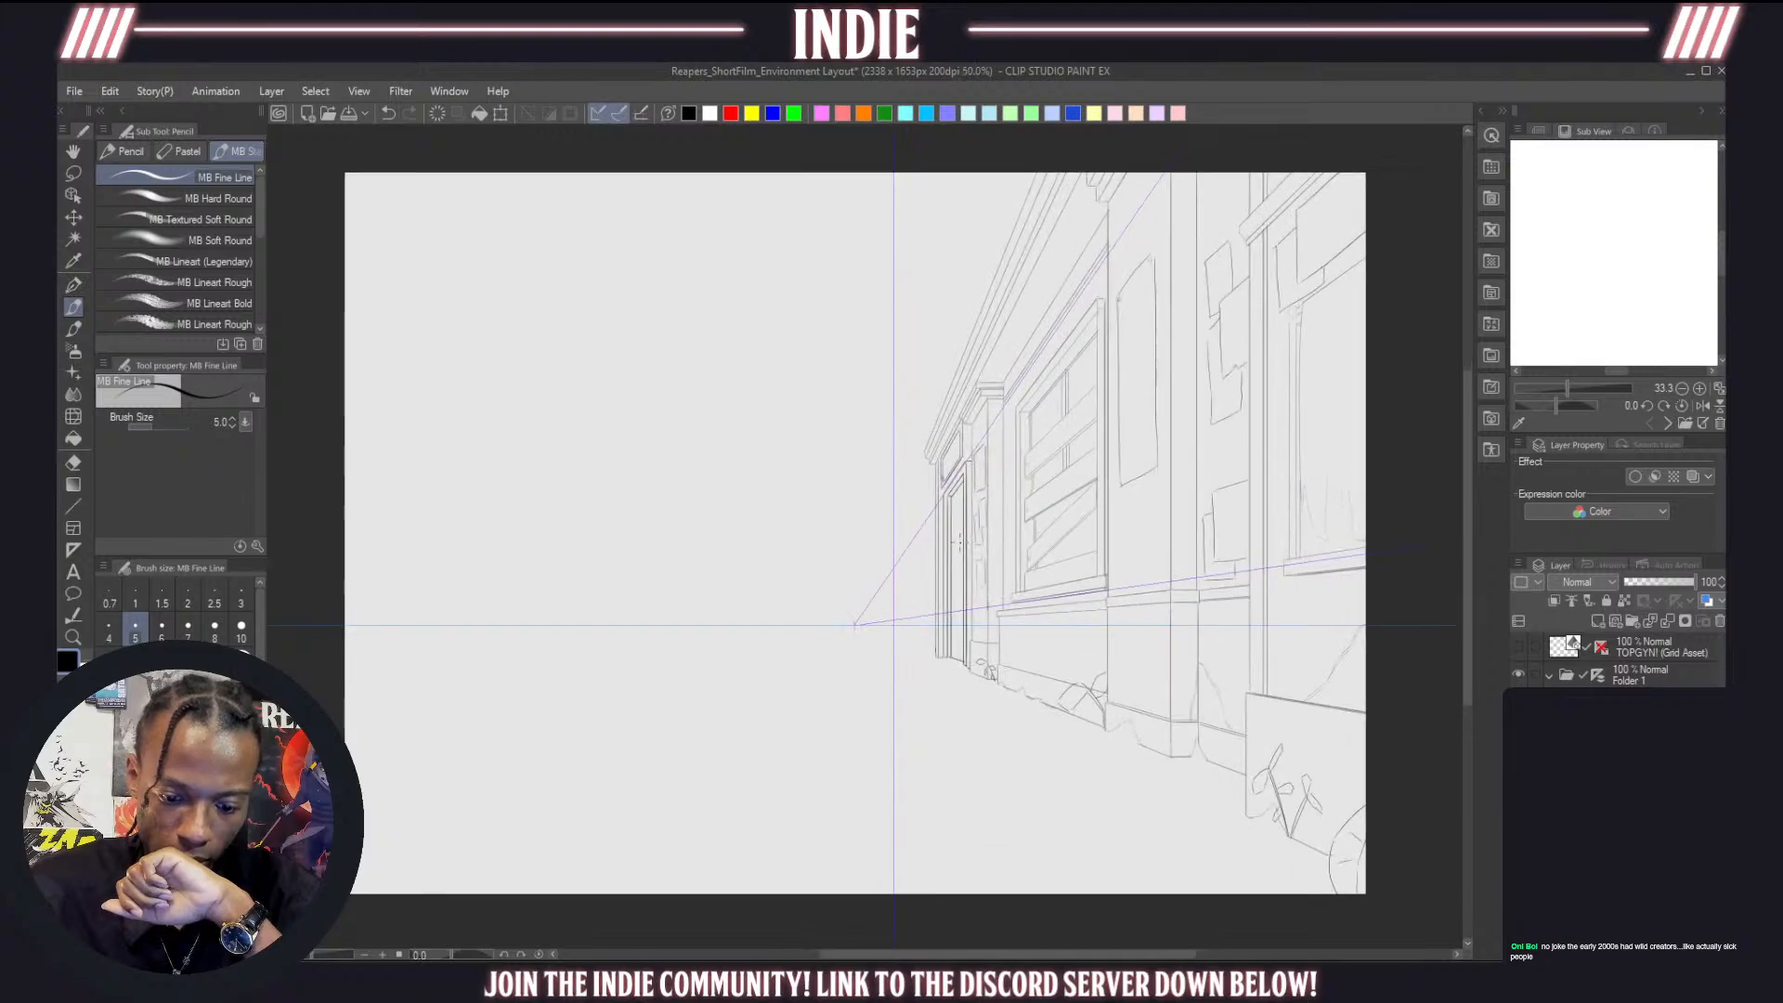
pyautogui.scroll(1, 960, 543)
pyautogui.scroll(-2, 938, 524)
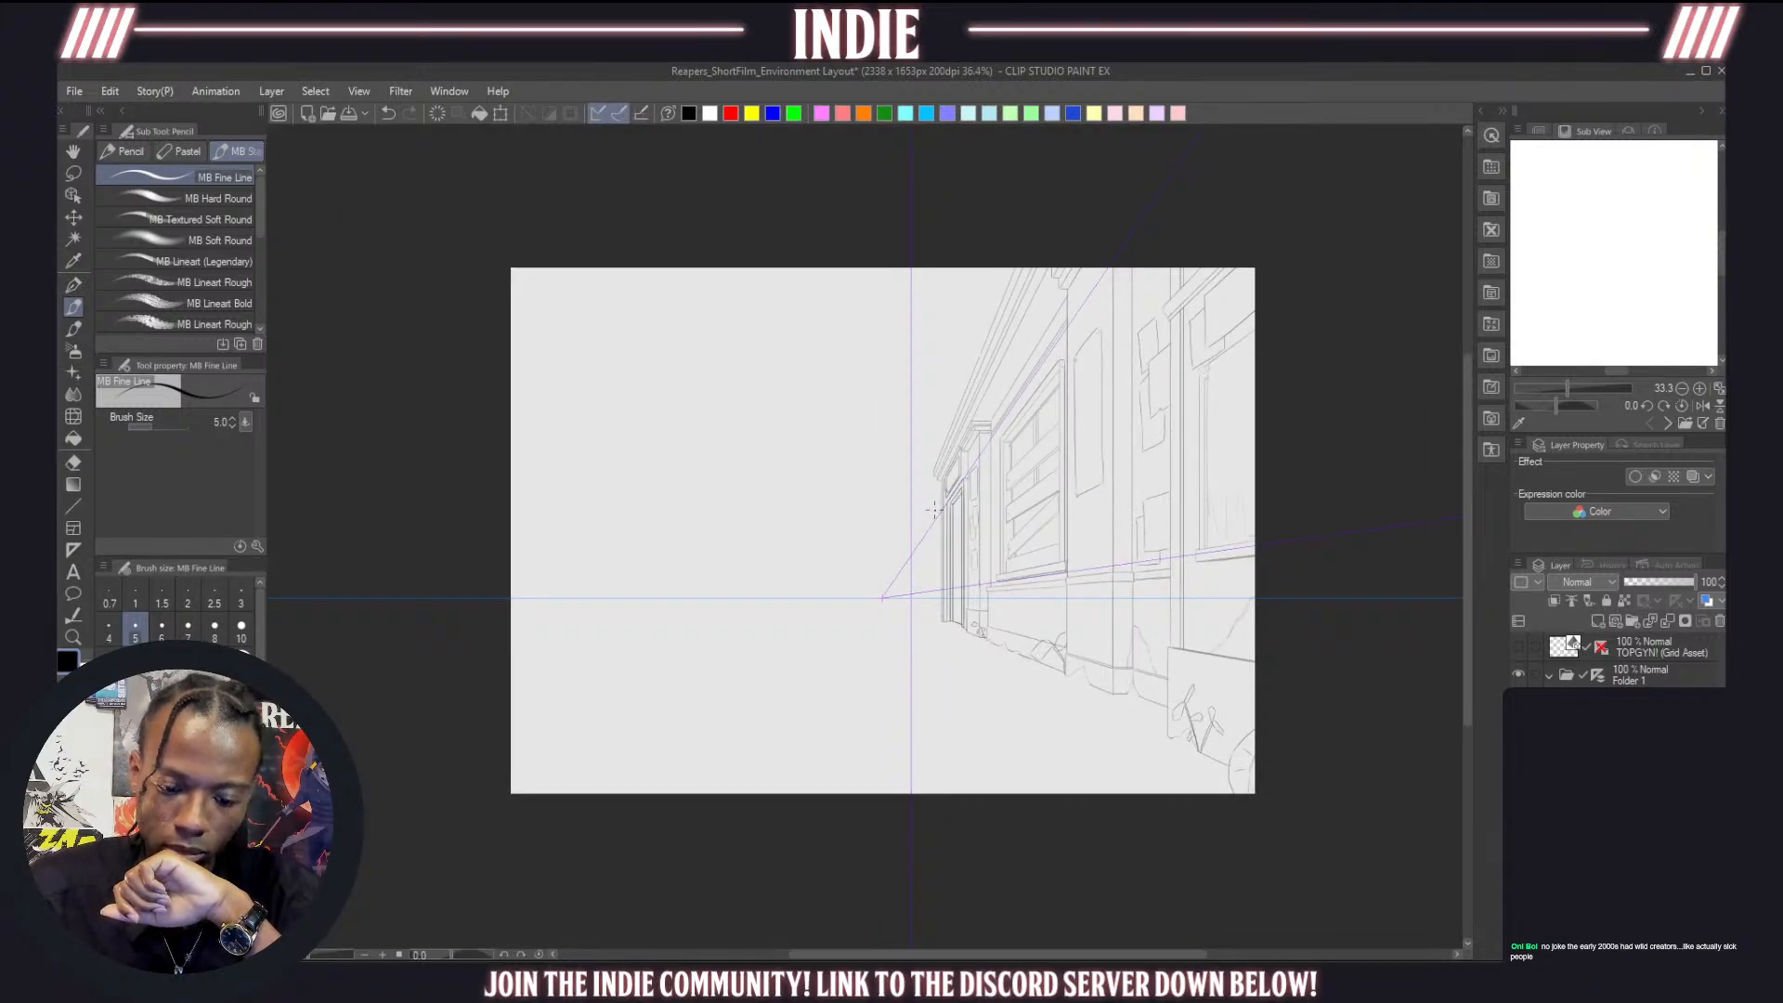
pyautogui.scroll(4, 934, 509)
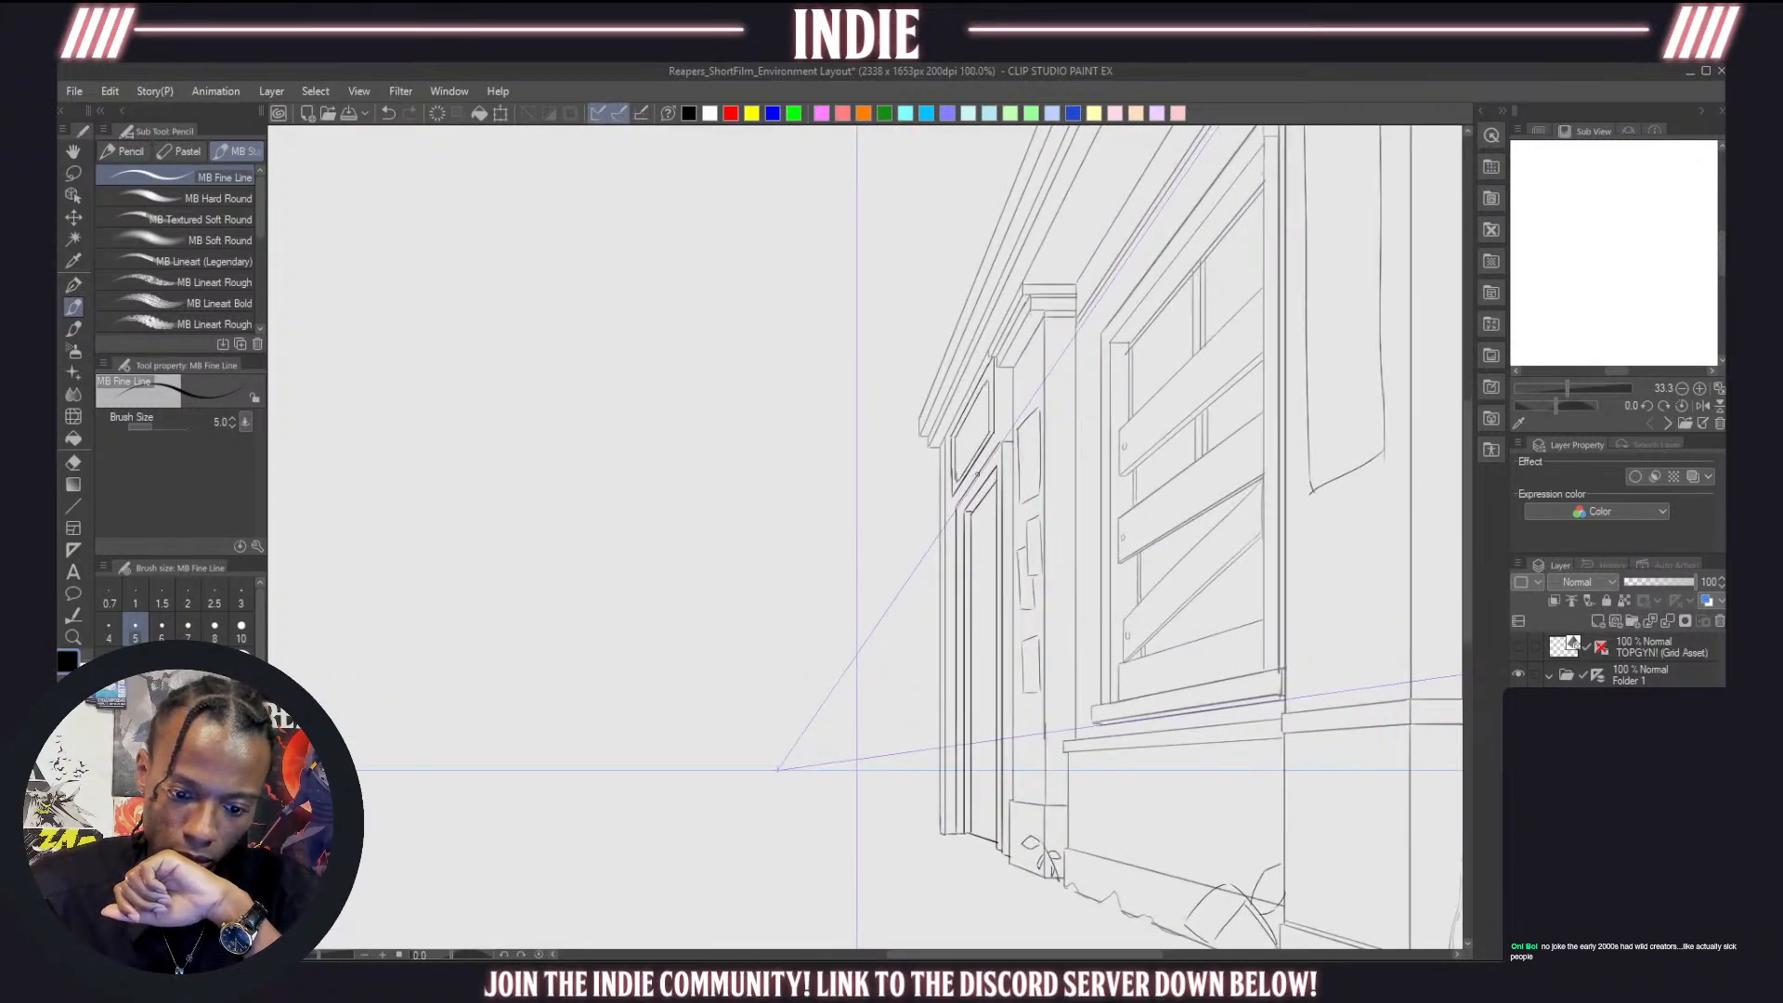
pyautogui.scroll(-4, 1001, 516)
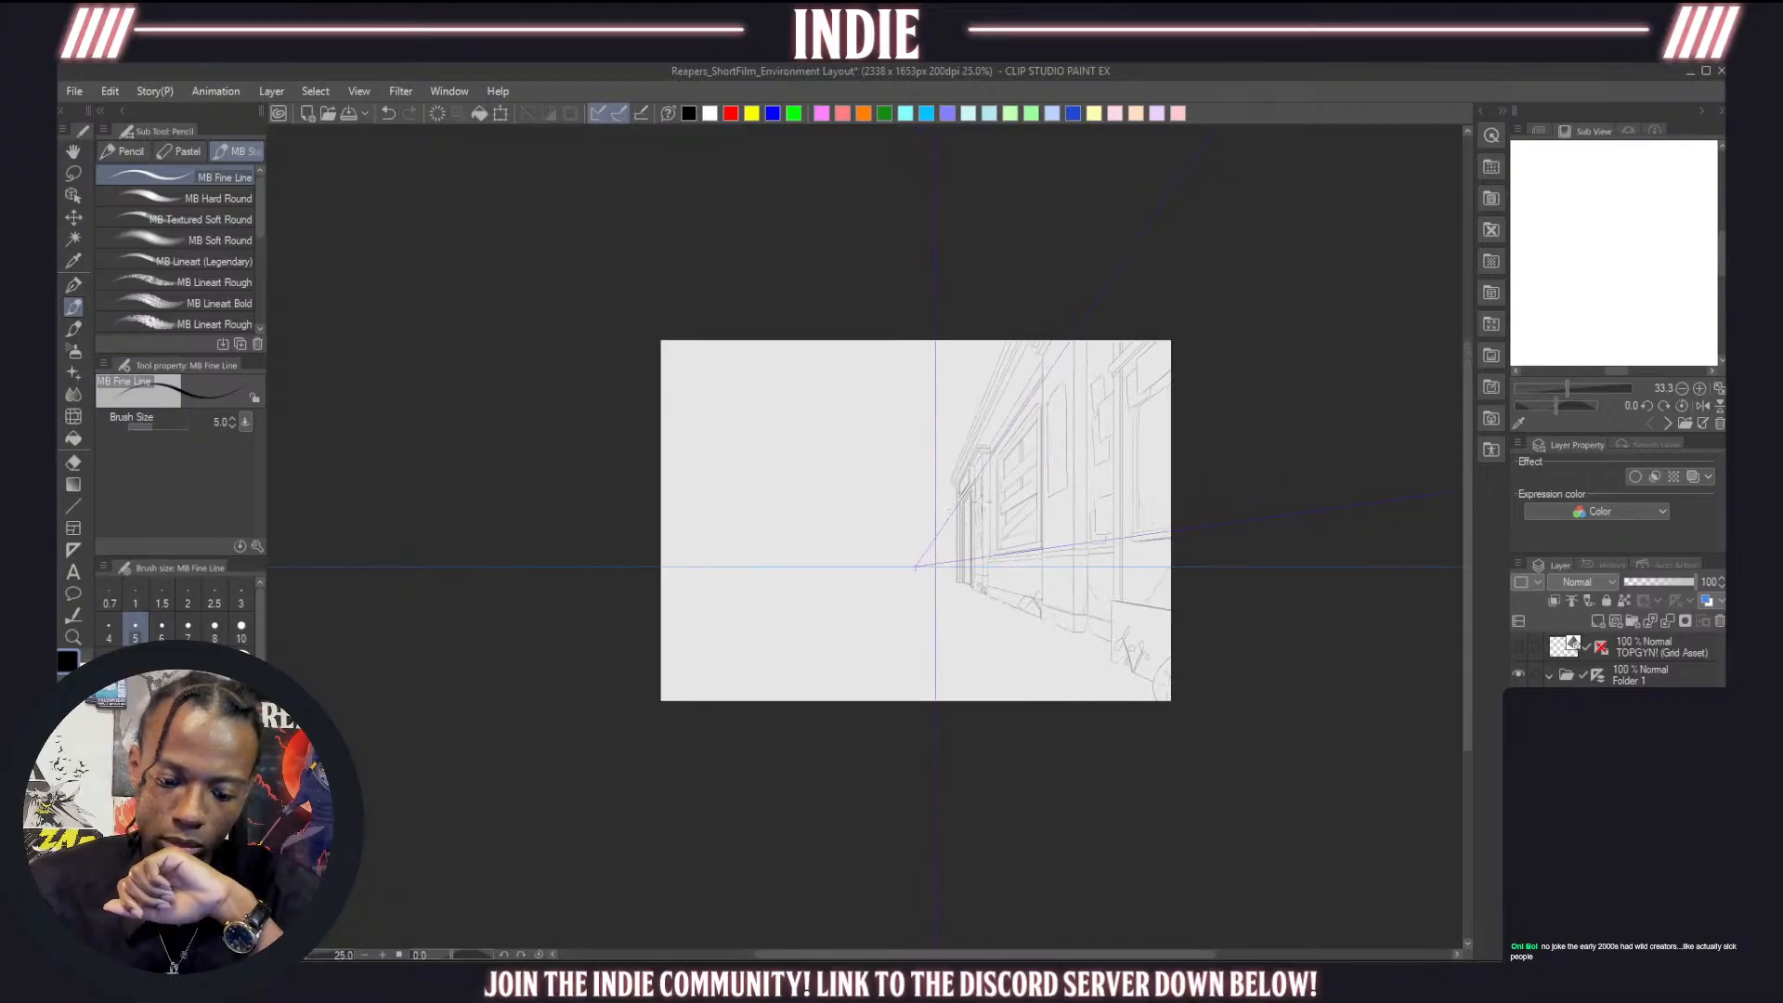
pyautogui.scroll(1, 1000, 516)
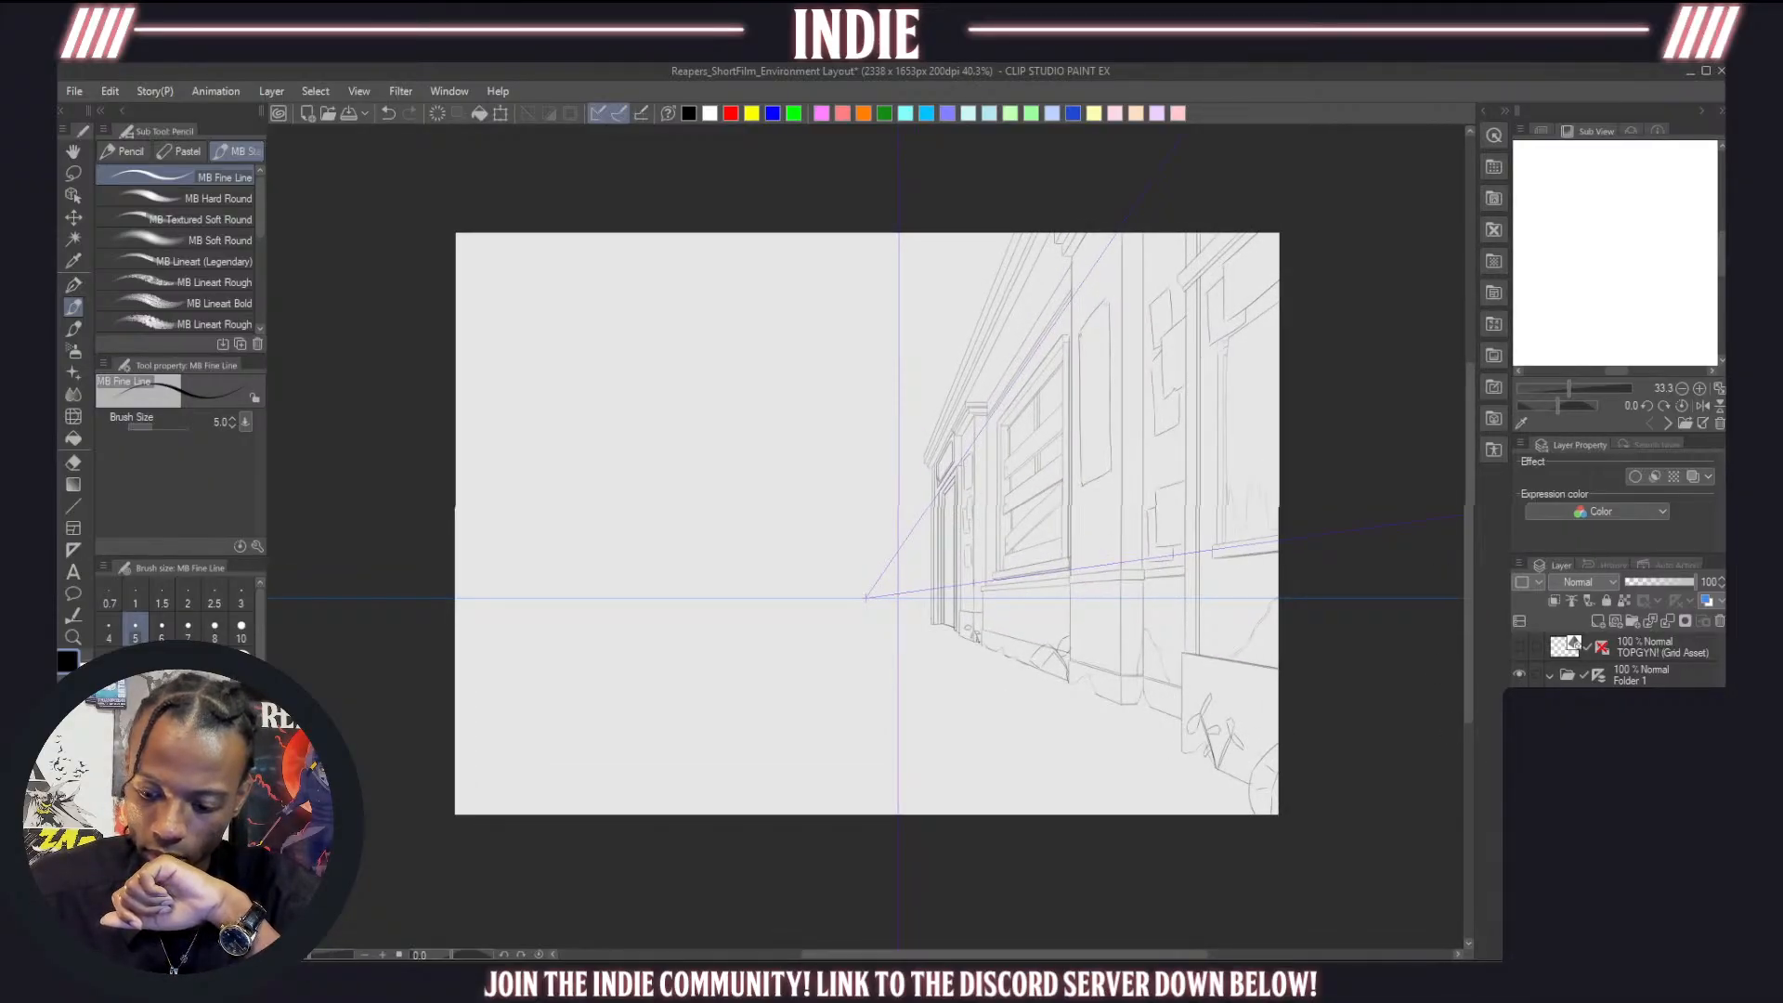
# Ink the tall vertical corner of the upper building behind the right-hand cornice and its stepped cornice profile at the canvas edge
pyautogui.scroll(2, 1026, 291)
pyautogui.scroll(2, 1027, 290)
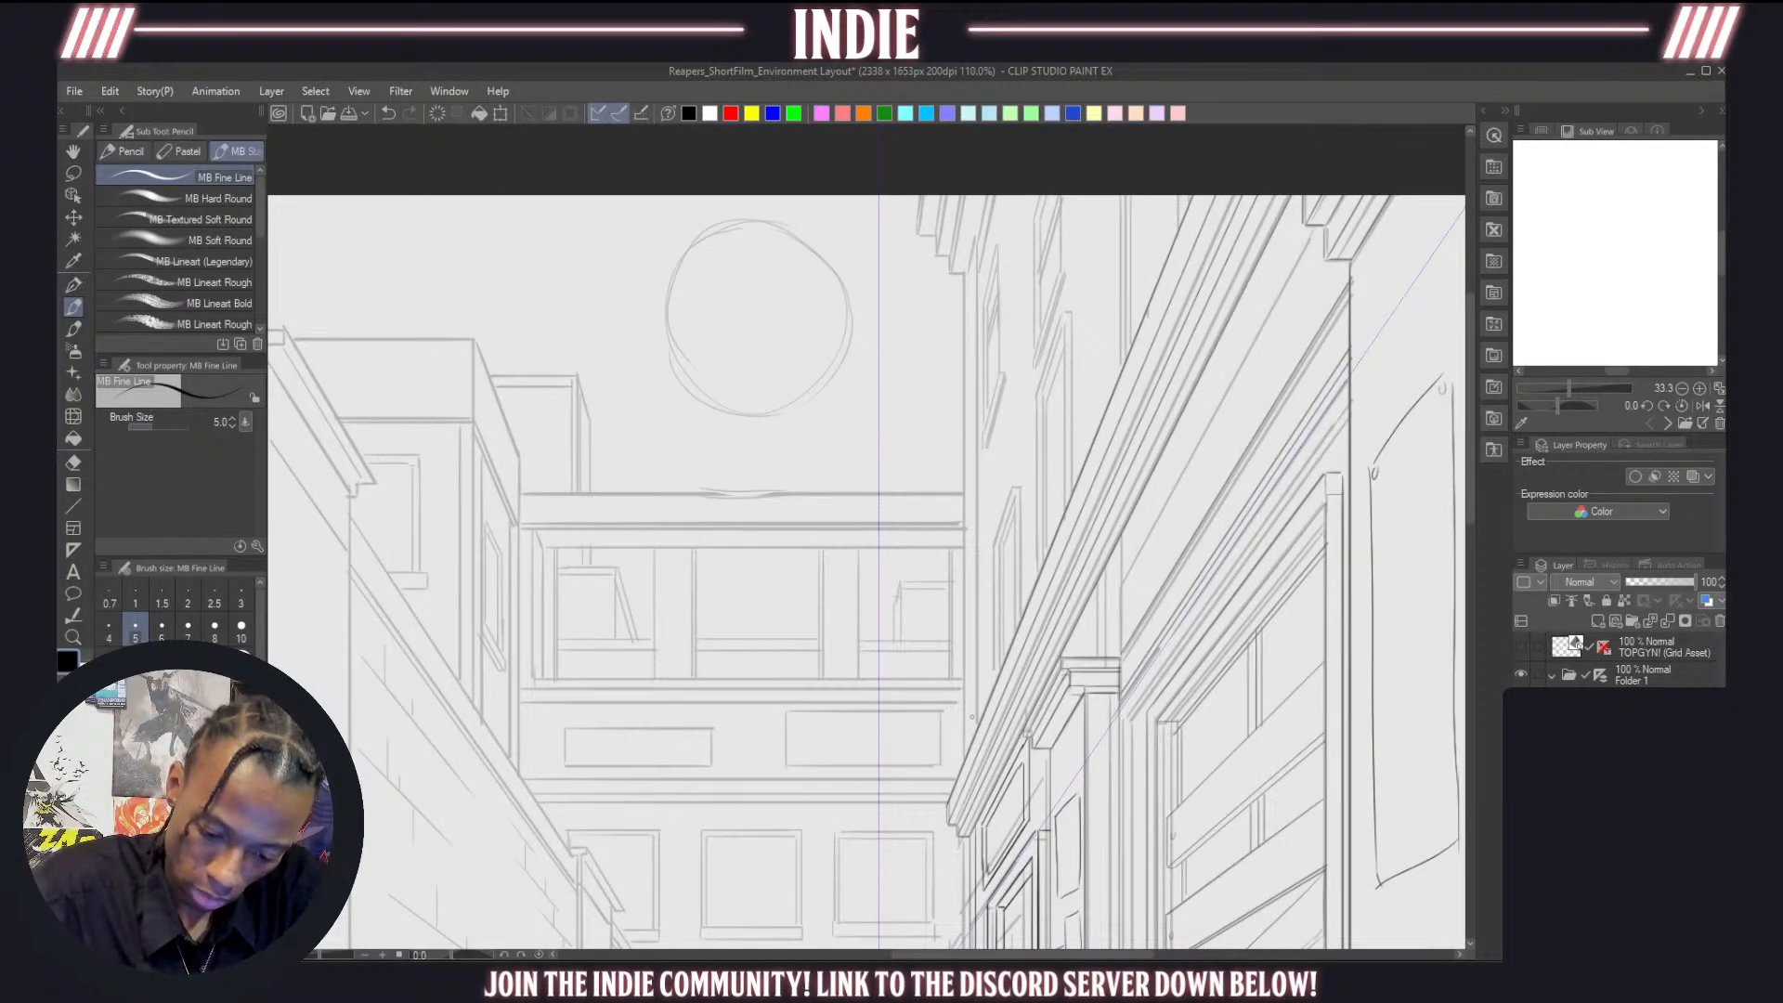
pyautogui.moveTo(966, 761); pyautogui.dragTo(968, 272)
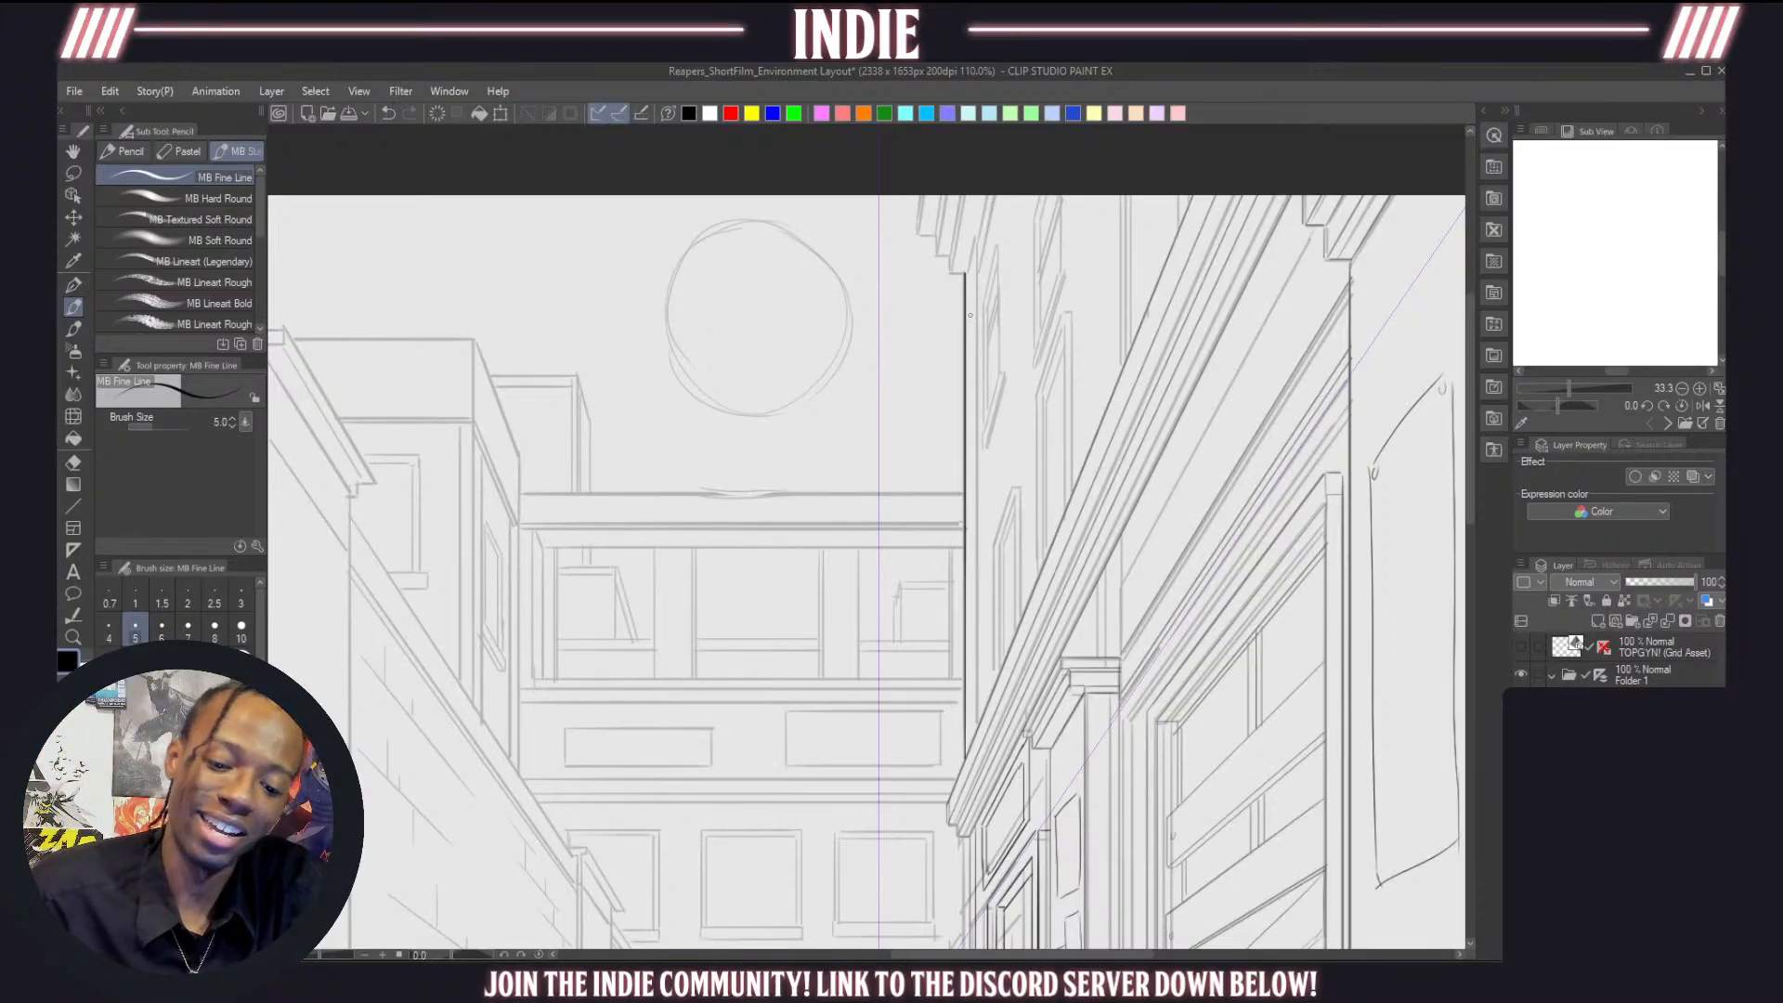
pyautogui.scroll(5, 970, 316)
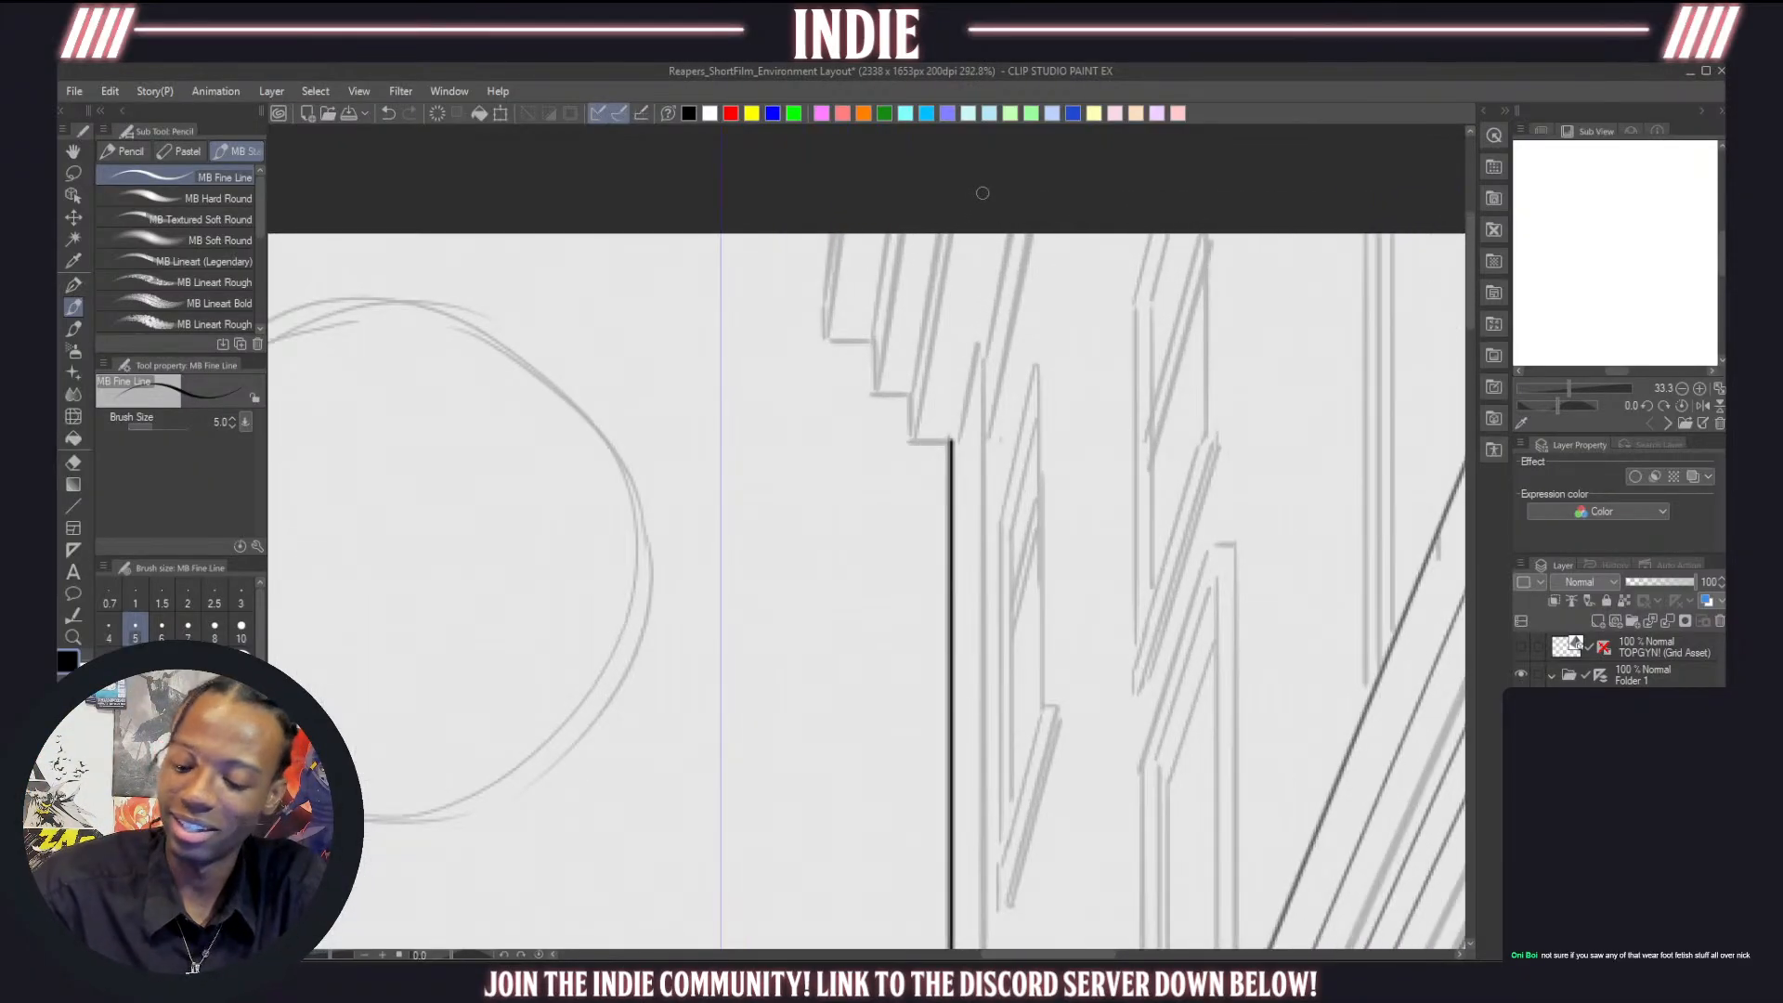
pyautogui.moveTo(950, 439)
pyautogui.mouseDown()
pyautogui.moveTo(911, 436)
pyautogui.moveTo(907, 393)
pyautogui.moveTo(875, 391)
pyautogui.moveTo(875, 338)
pyautogui.moveTo(820, 342)
pyautogui.moveTo(823, 212)
pyautogui.mouseUp()
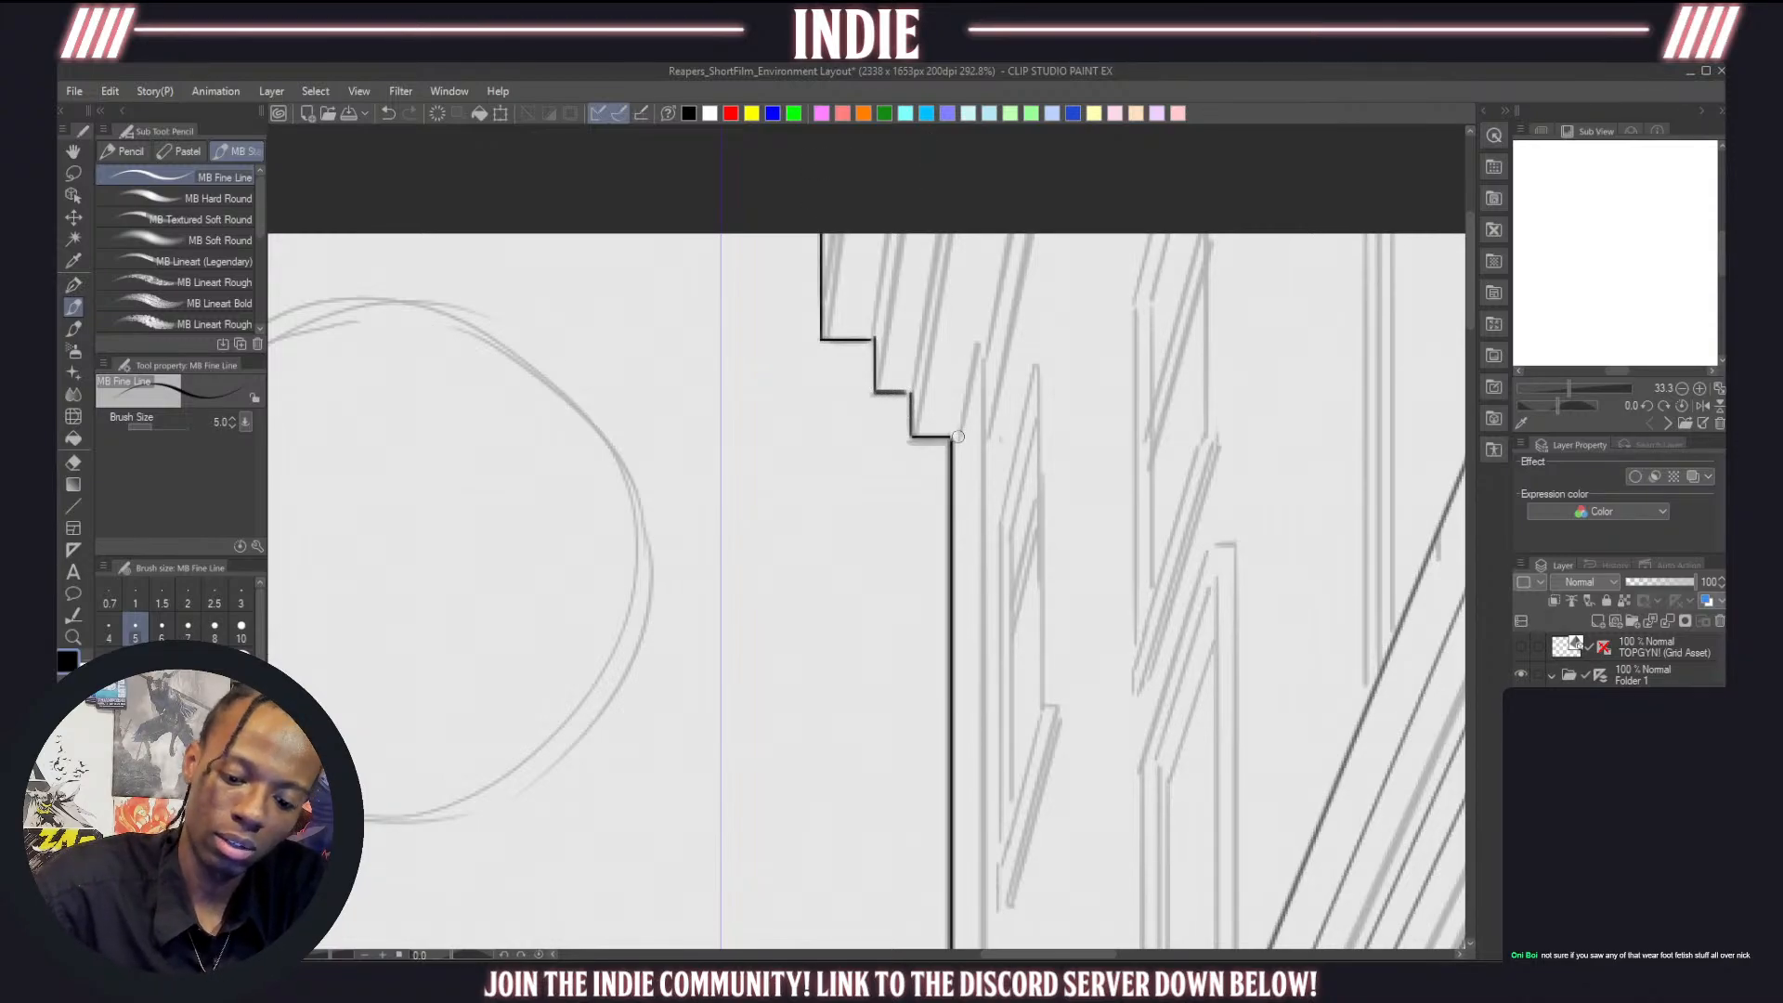
# Ink the receding cornice lines from each step of the upper building's profile up to the canvas edge
pyautogui.moveTo(954, 436); pyautogui.dragTo(991, 234)
pyautogui.moveTo(914, 435); pyautogui.dragTo(949, 234)
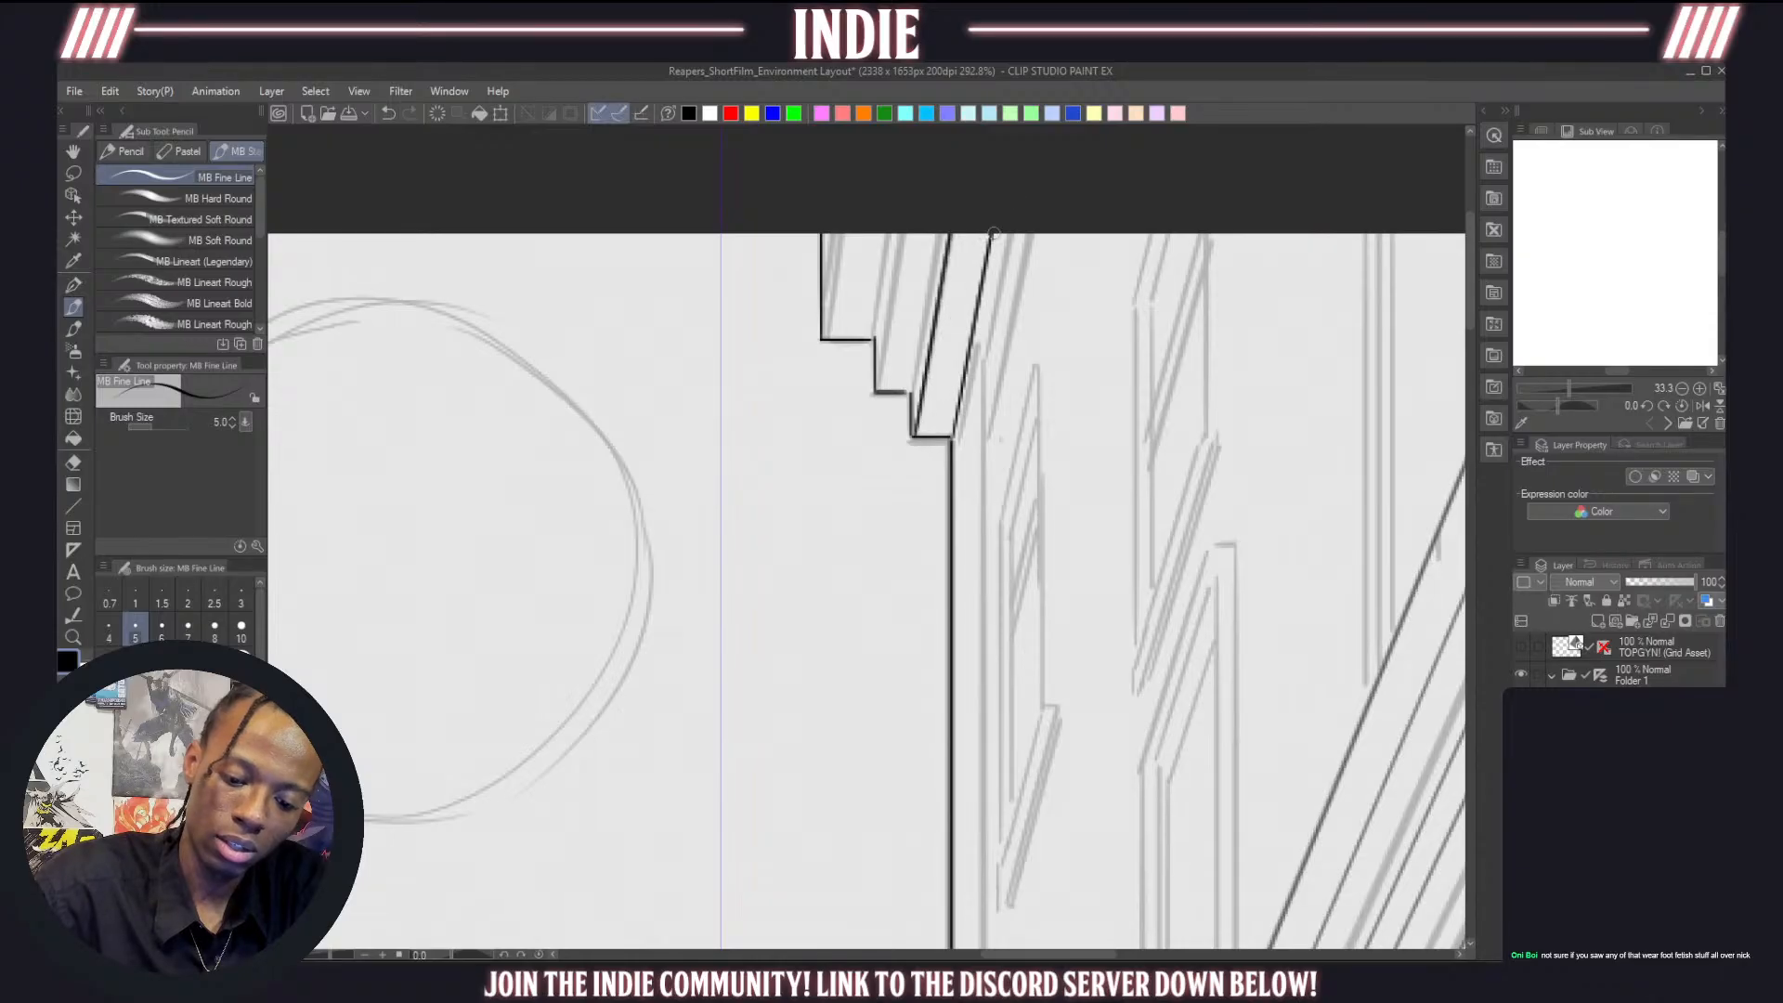
pyautogui.moveTo(908, 398); pyautogui.dragTo(937, 239)
pyautogui.moveTo(877, 394); pyautogui.dragTo(905, 232)
pyautogui.moveTo(876, 336); pyautogui.dragTo(891, 232)
pyautogui.moveTo(826, 337); pyautogui.dragTo(841, 232)
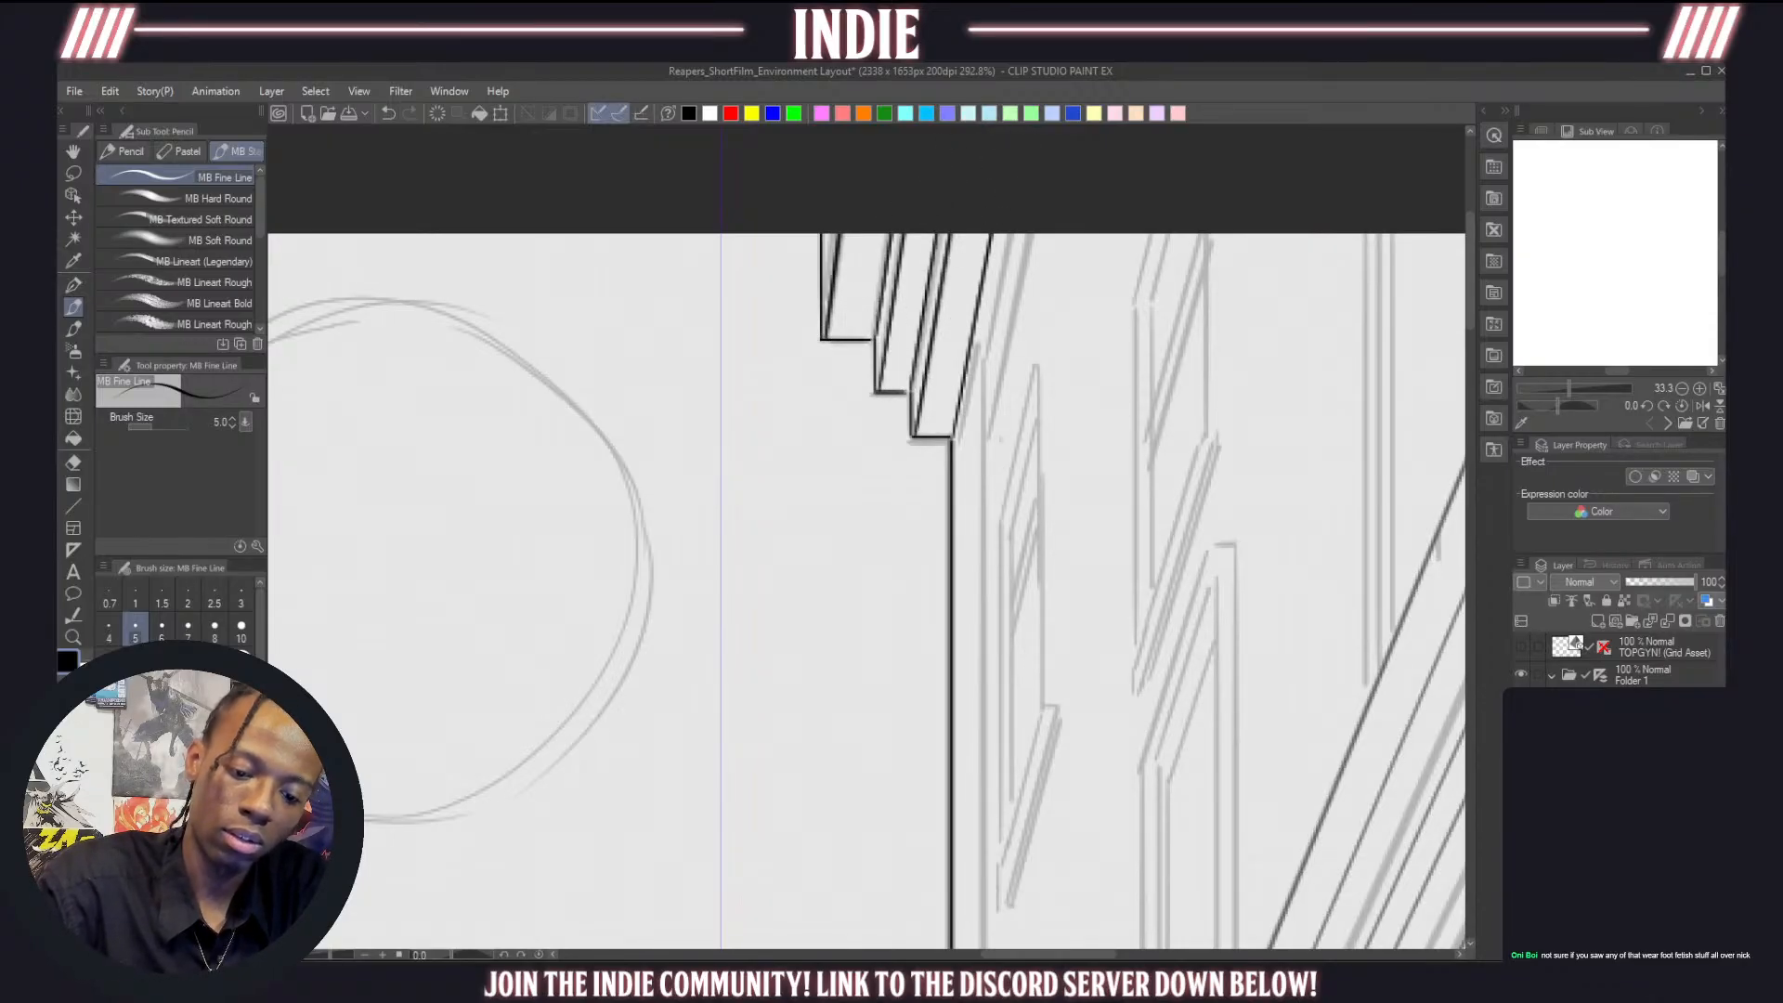
# Hide the rough sketch to review the inked lines on their own, and show it again
pyautogui.scroll(-10, 1019, 412)
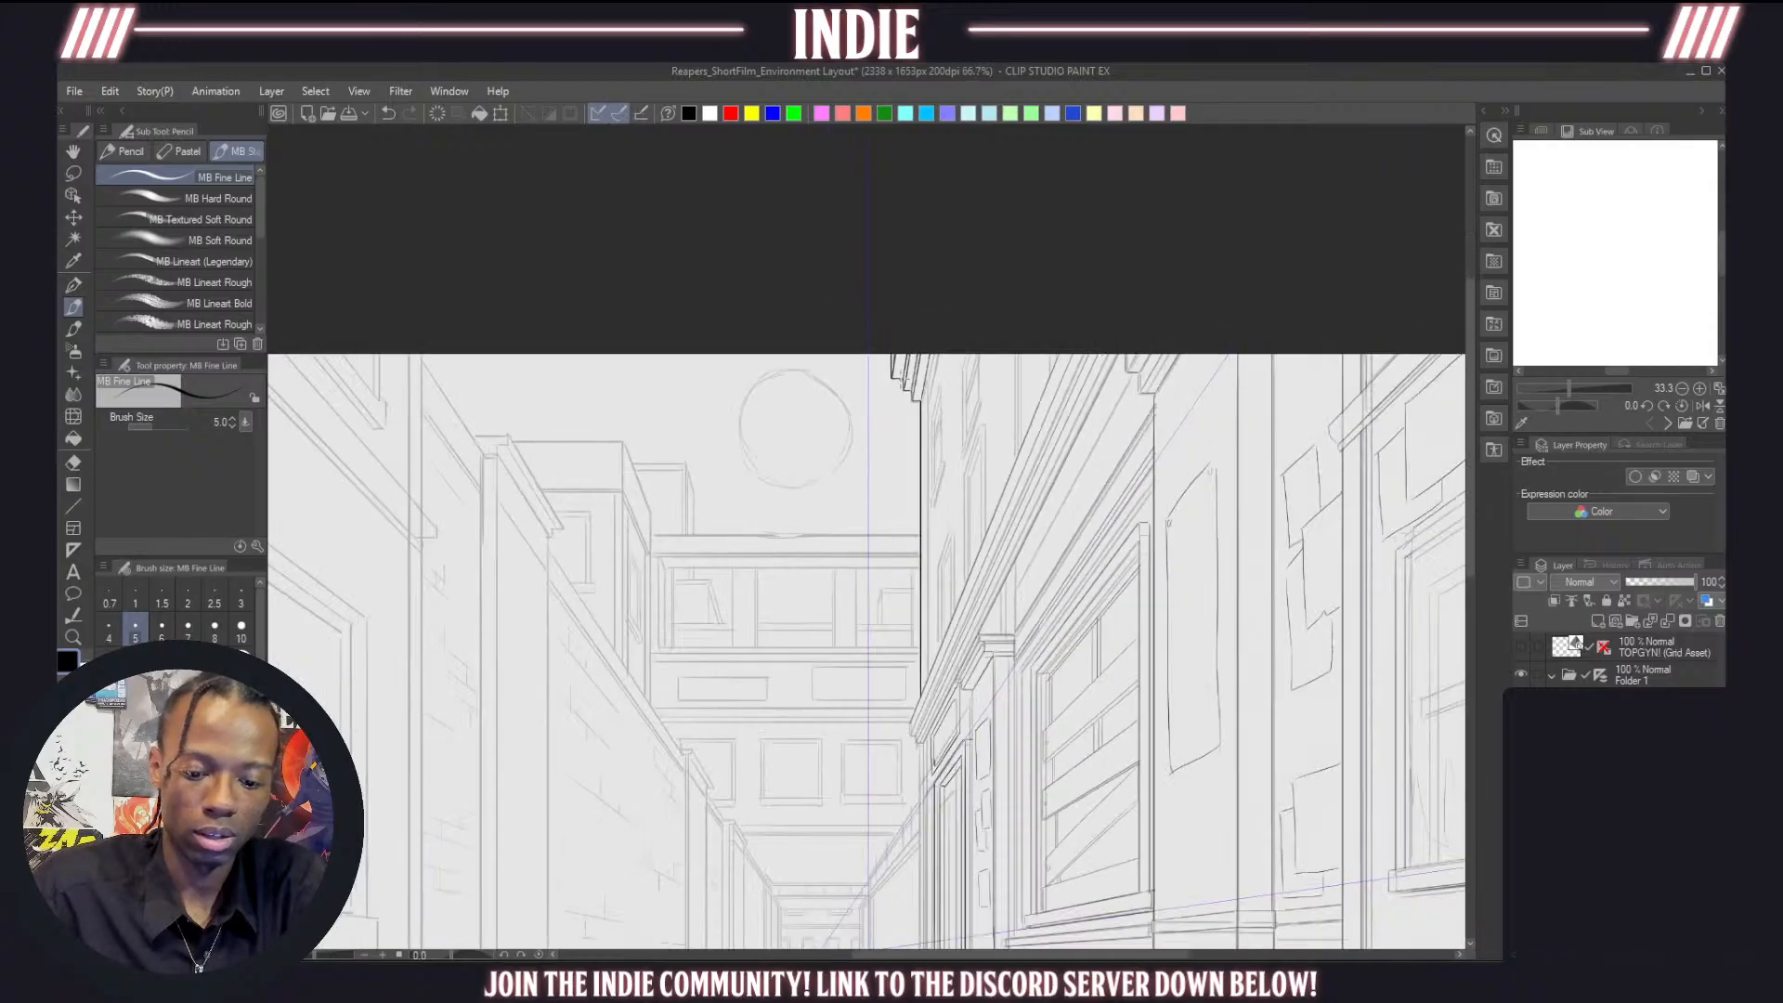
pyautogui.scroll(2, 881, 479)
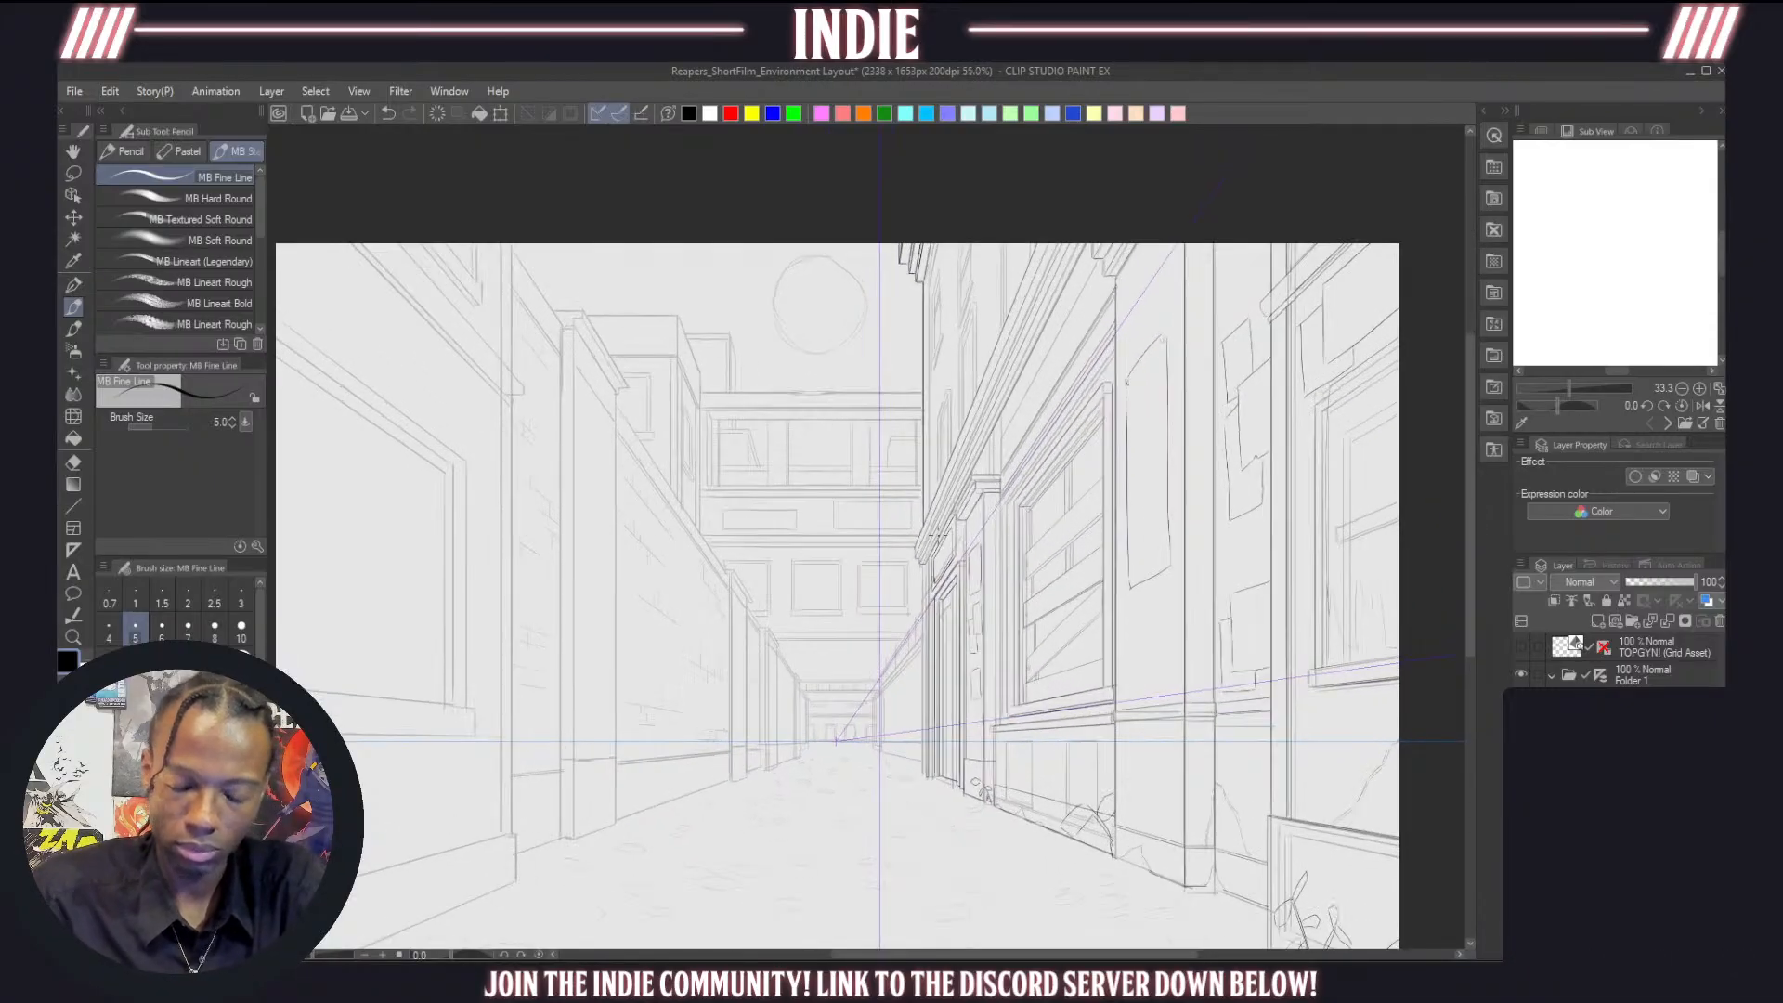
pyautogui.click(1522, 733)
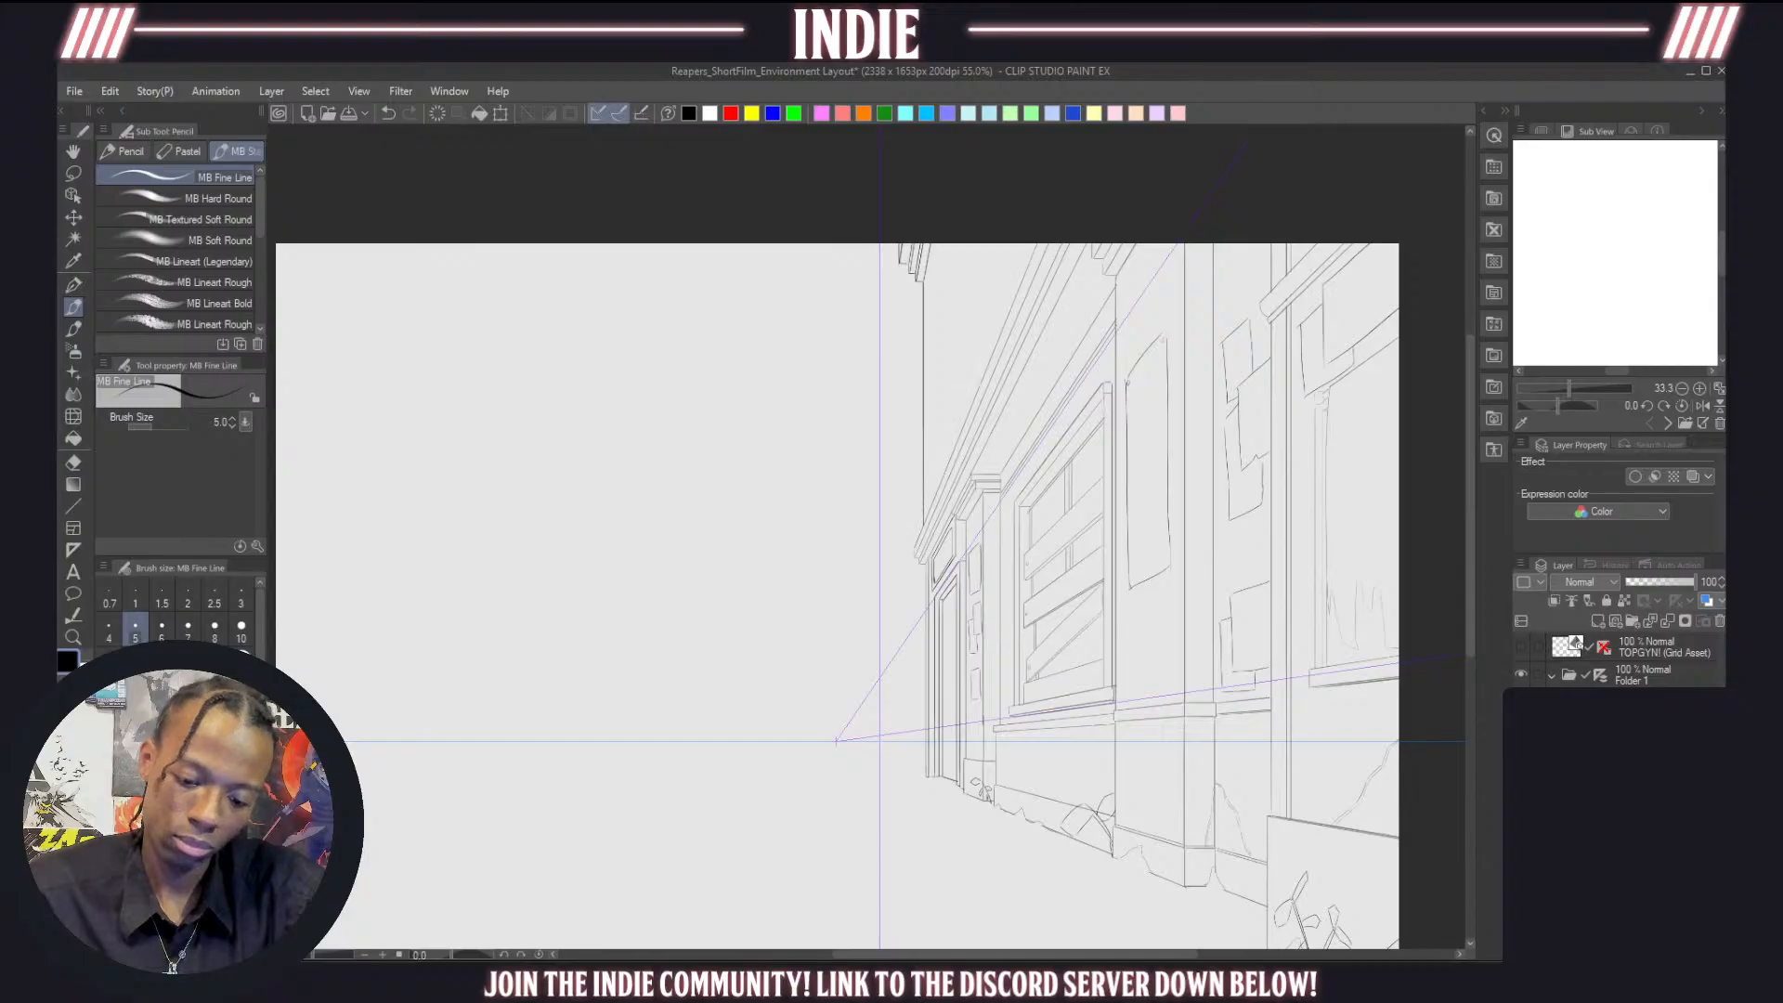
pyautogui.click(1521, 732)
# Ink a second vertical line just inside the upper building's corner, running down from its stepped cornice, redoing the first attempt
pyautogui.scroll(10, 923, 314)
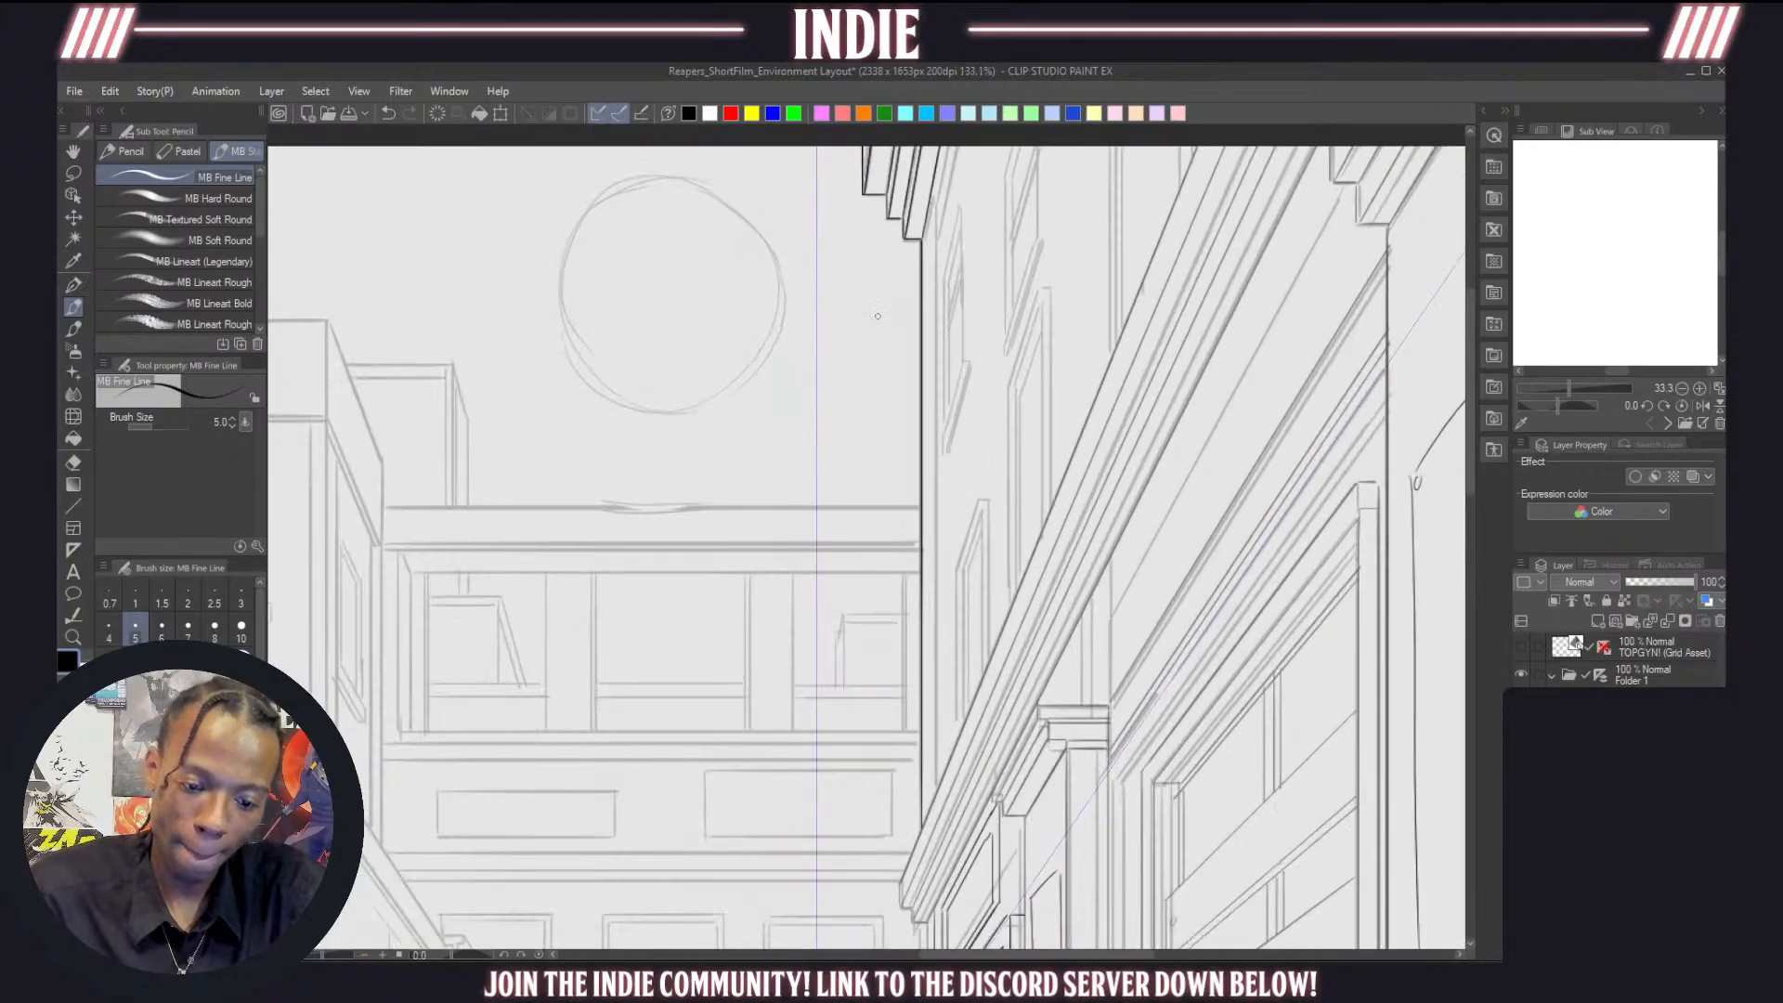
pyautogui.moveTo(937, 864); pyautogui.dragTo(936, 223)
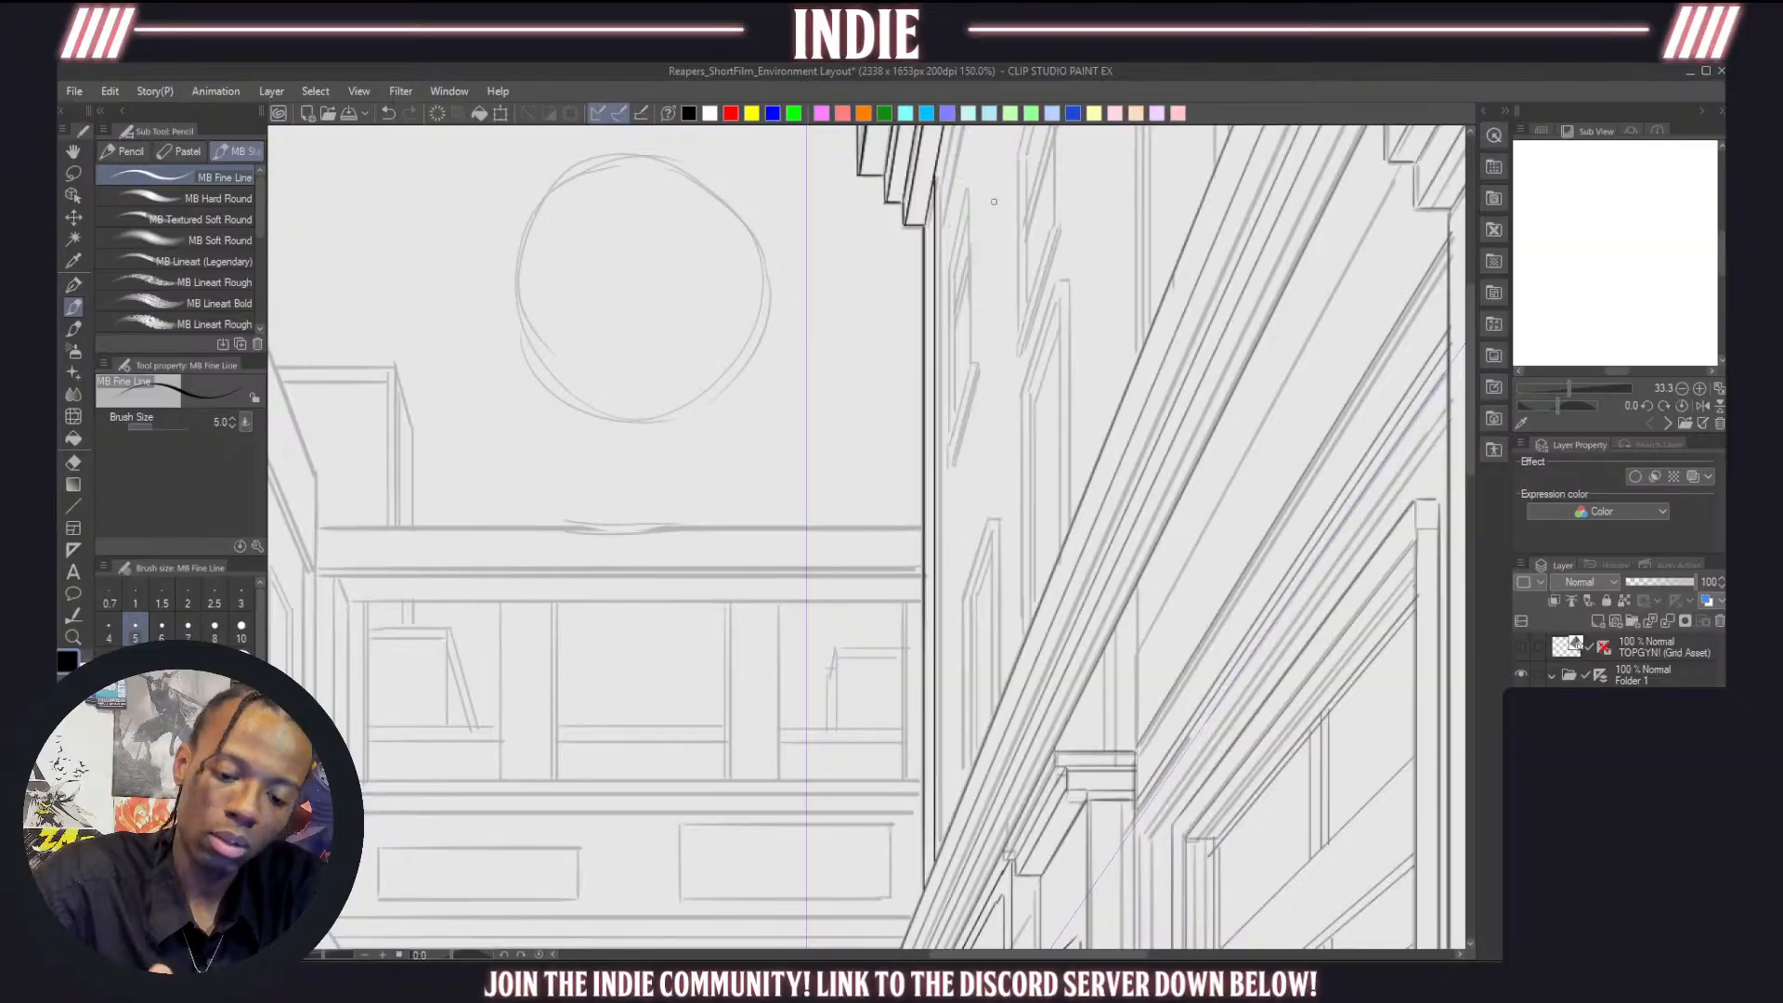
pyautogui.scroll(-5, 990, 472)
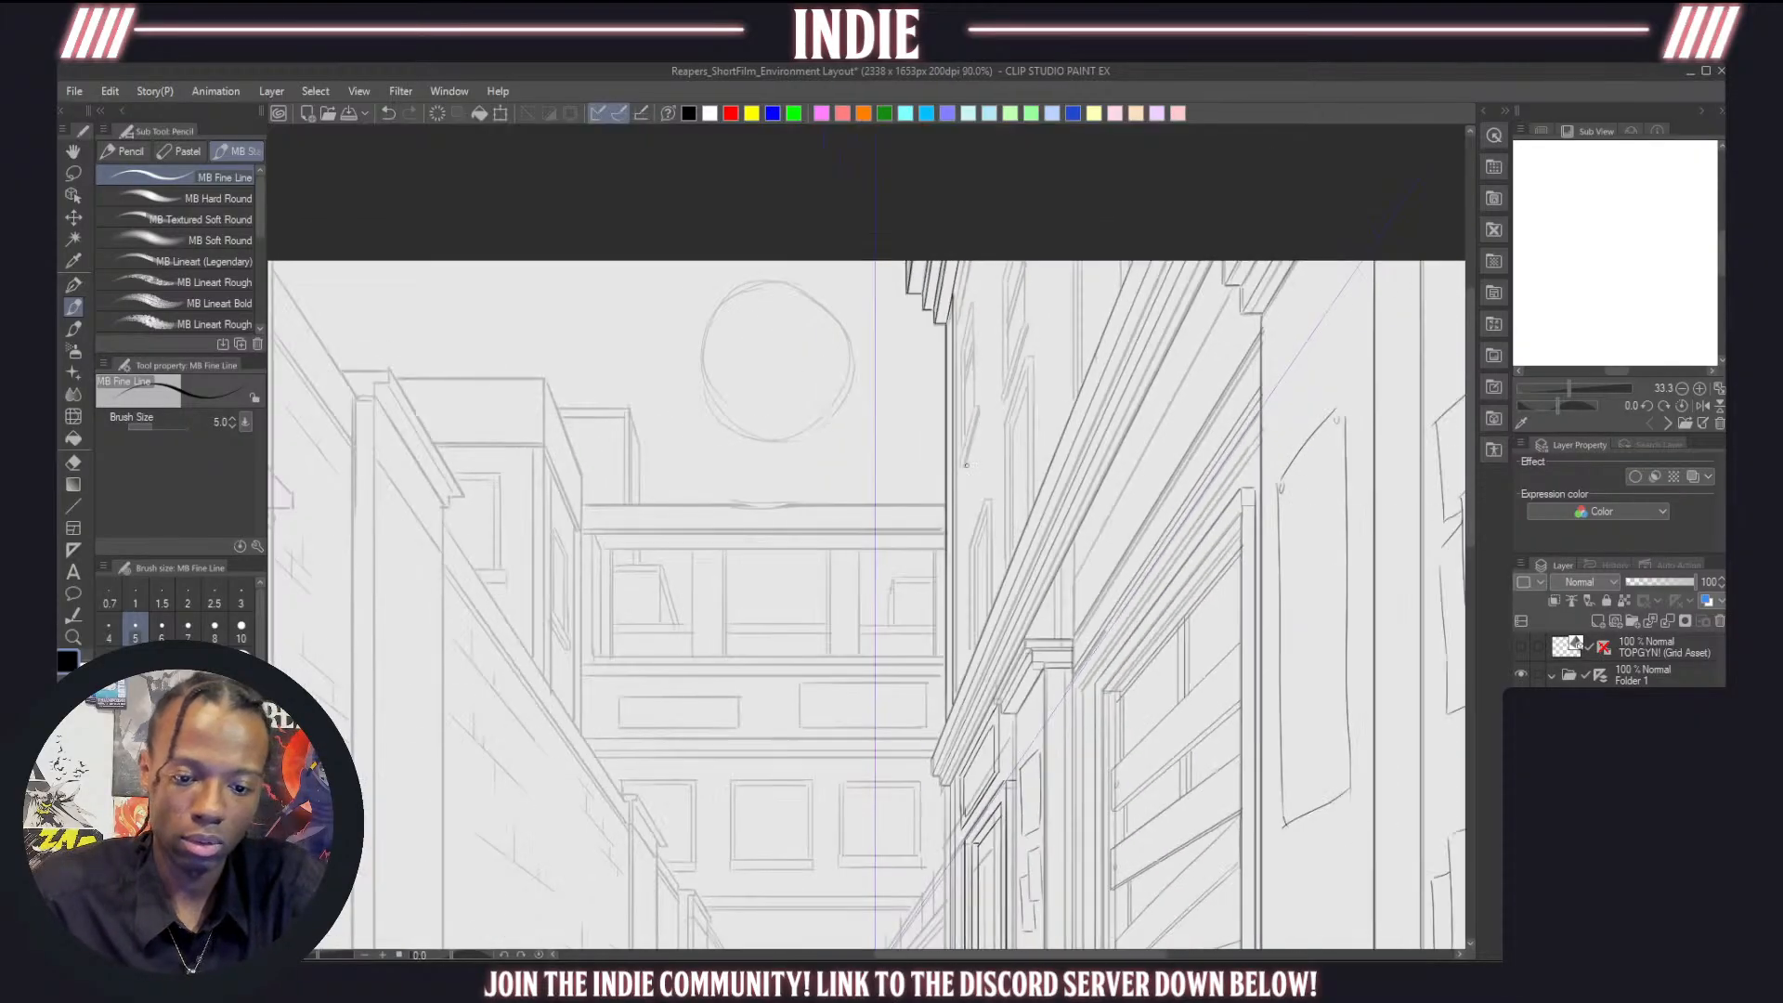
pyautogui.scroll(5, 920, 351)
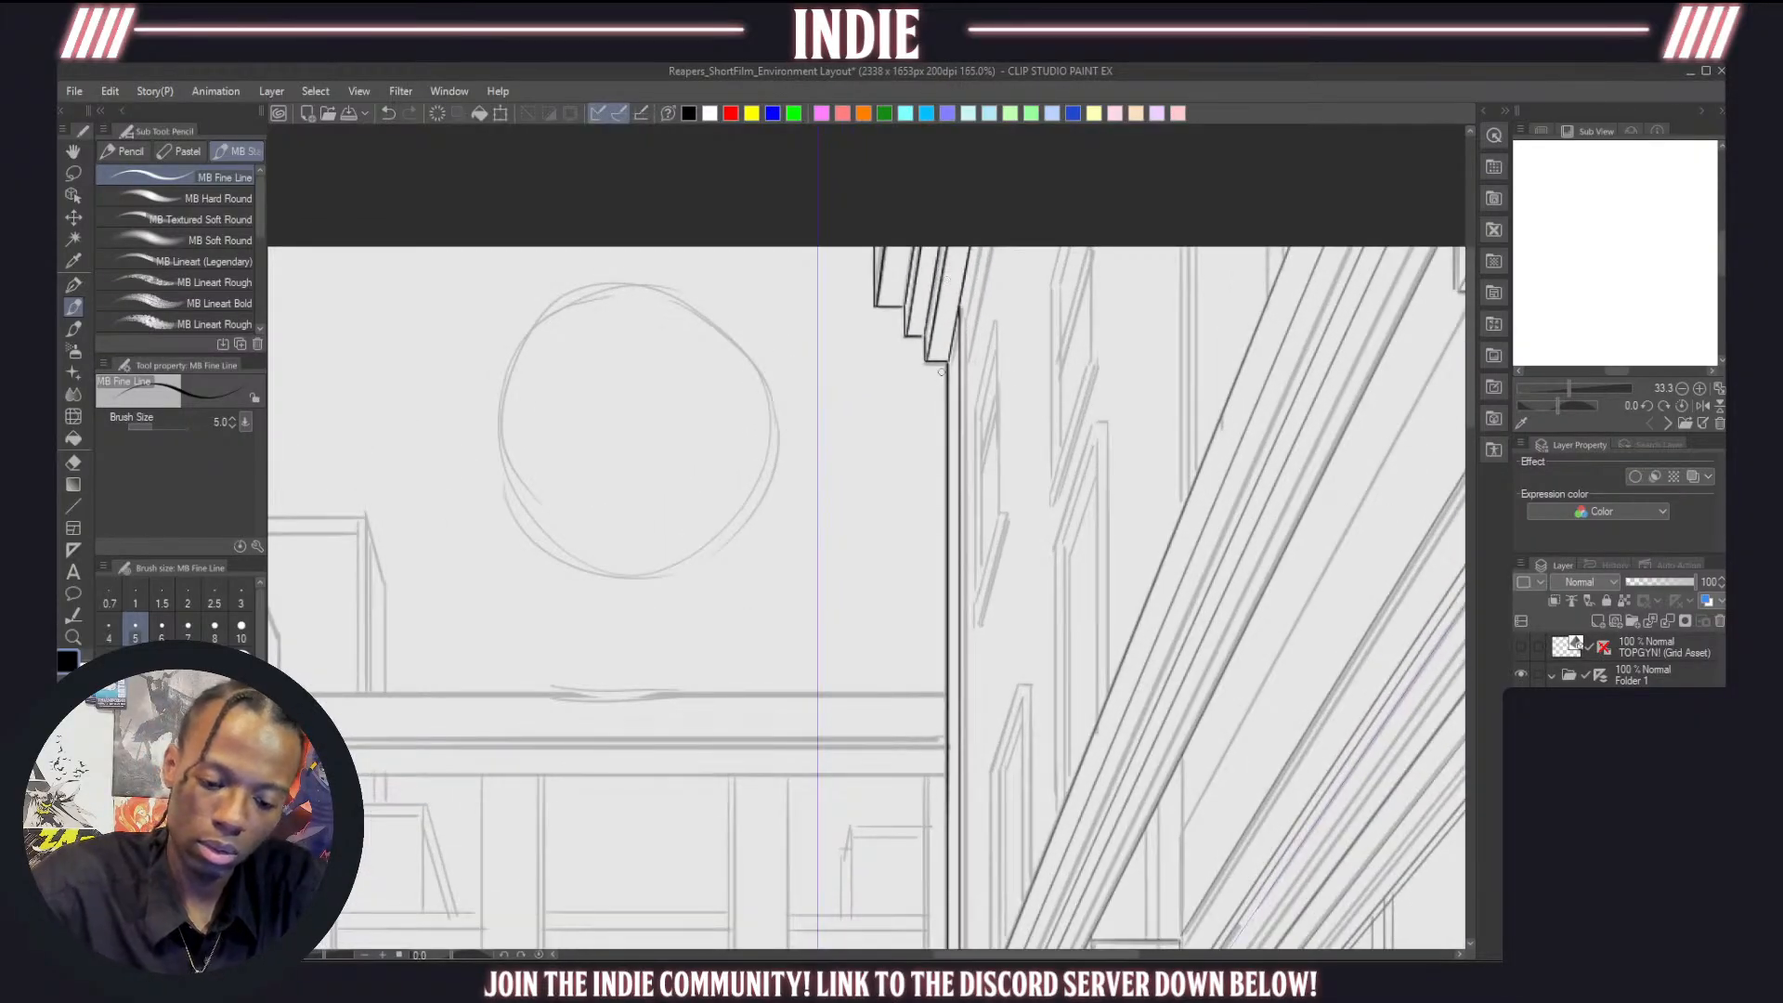
pyautogui.moveTo(948, 366)
pyautogui.mouseDown()
pyautogui.moveTo(974, 246)
pyautogui.moveTo(961, 343)
pyautogui.mouseUp()
pyautogui.hotkey('ctrl', 'z')
pyautogui.hotkey('ctrl', 'z')
pyautogui.moveTo(976, 248)
pyautogui.mouseDown()
pyautogui.moveTo(960, 440)
pyautogui.moveTo(1001, 926)
pyautogui.moveTo(956, 939)
pyautogui.mouseUp()
# Extend the upper building's inner vertical line down to the right-hand building's cornice, redoing strokes until they join
pyautogui.scroll(-5, 1469, 411)
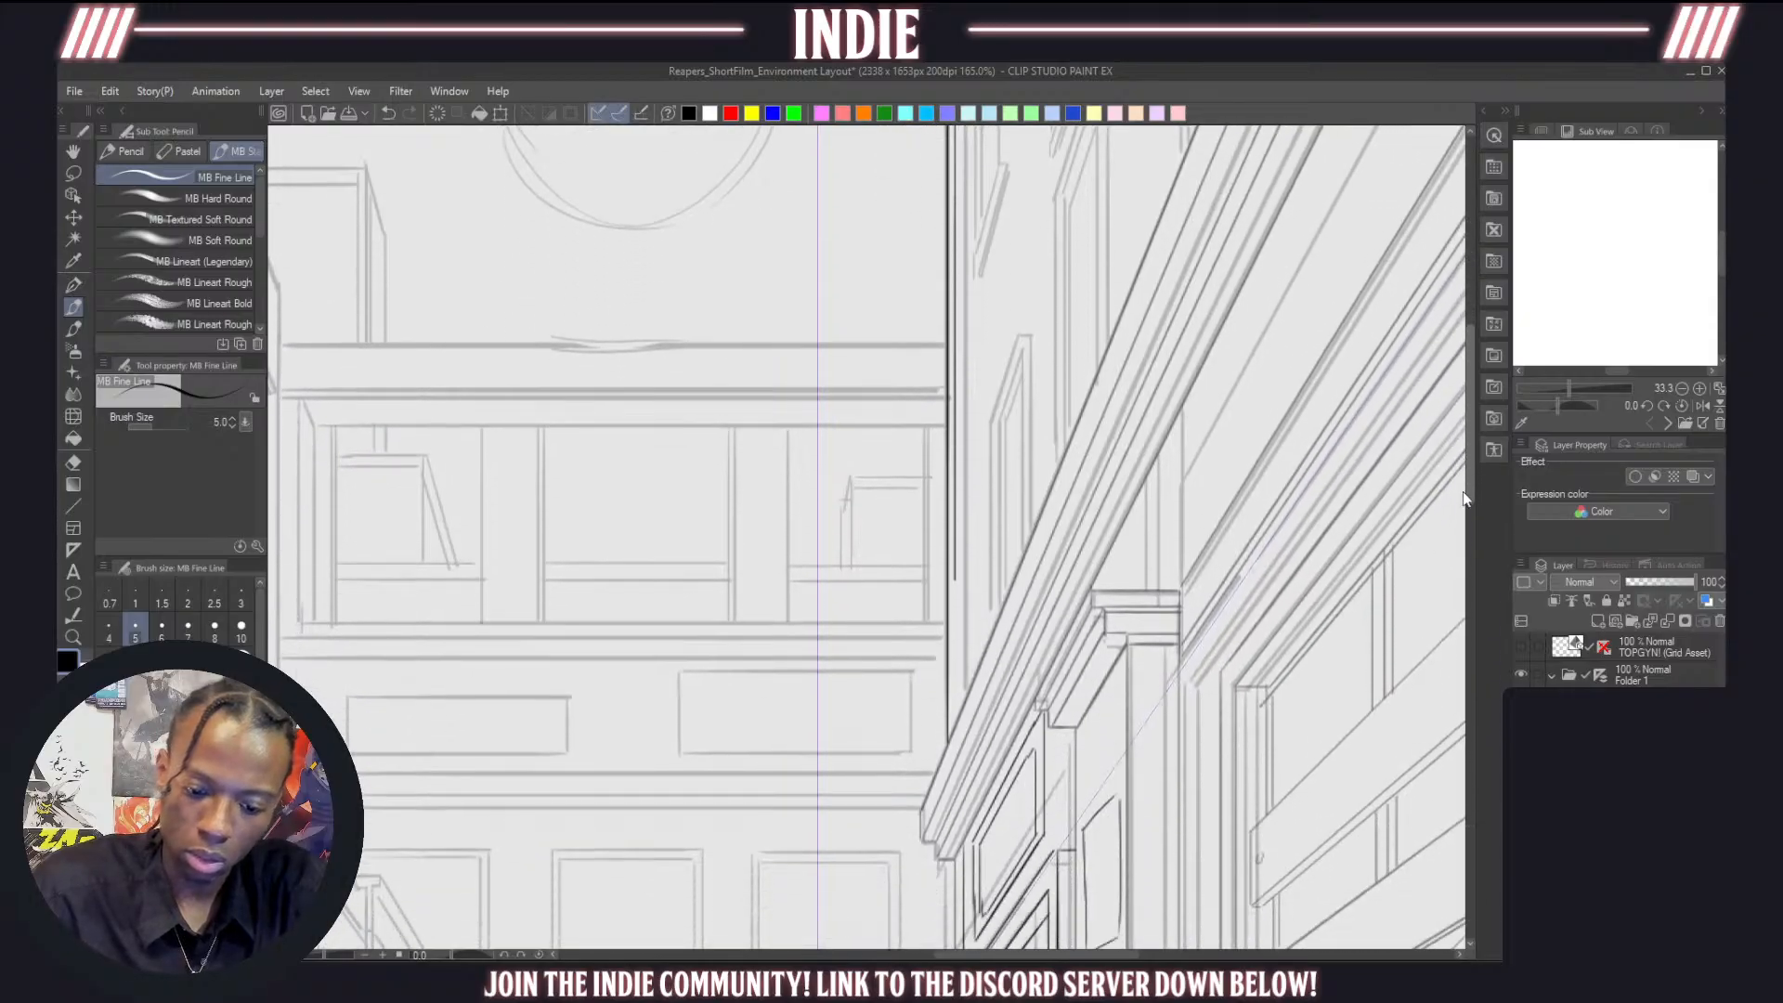
pyautogui.moveTo(956, 576); pyautogui.dragTo(957, 686)
pyautogui.hotkey('ctrl', 'z')
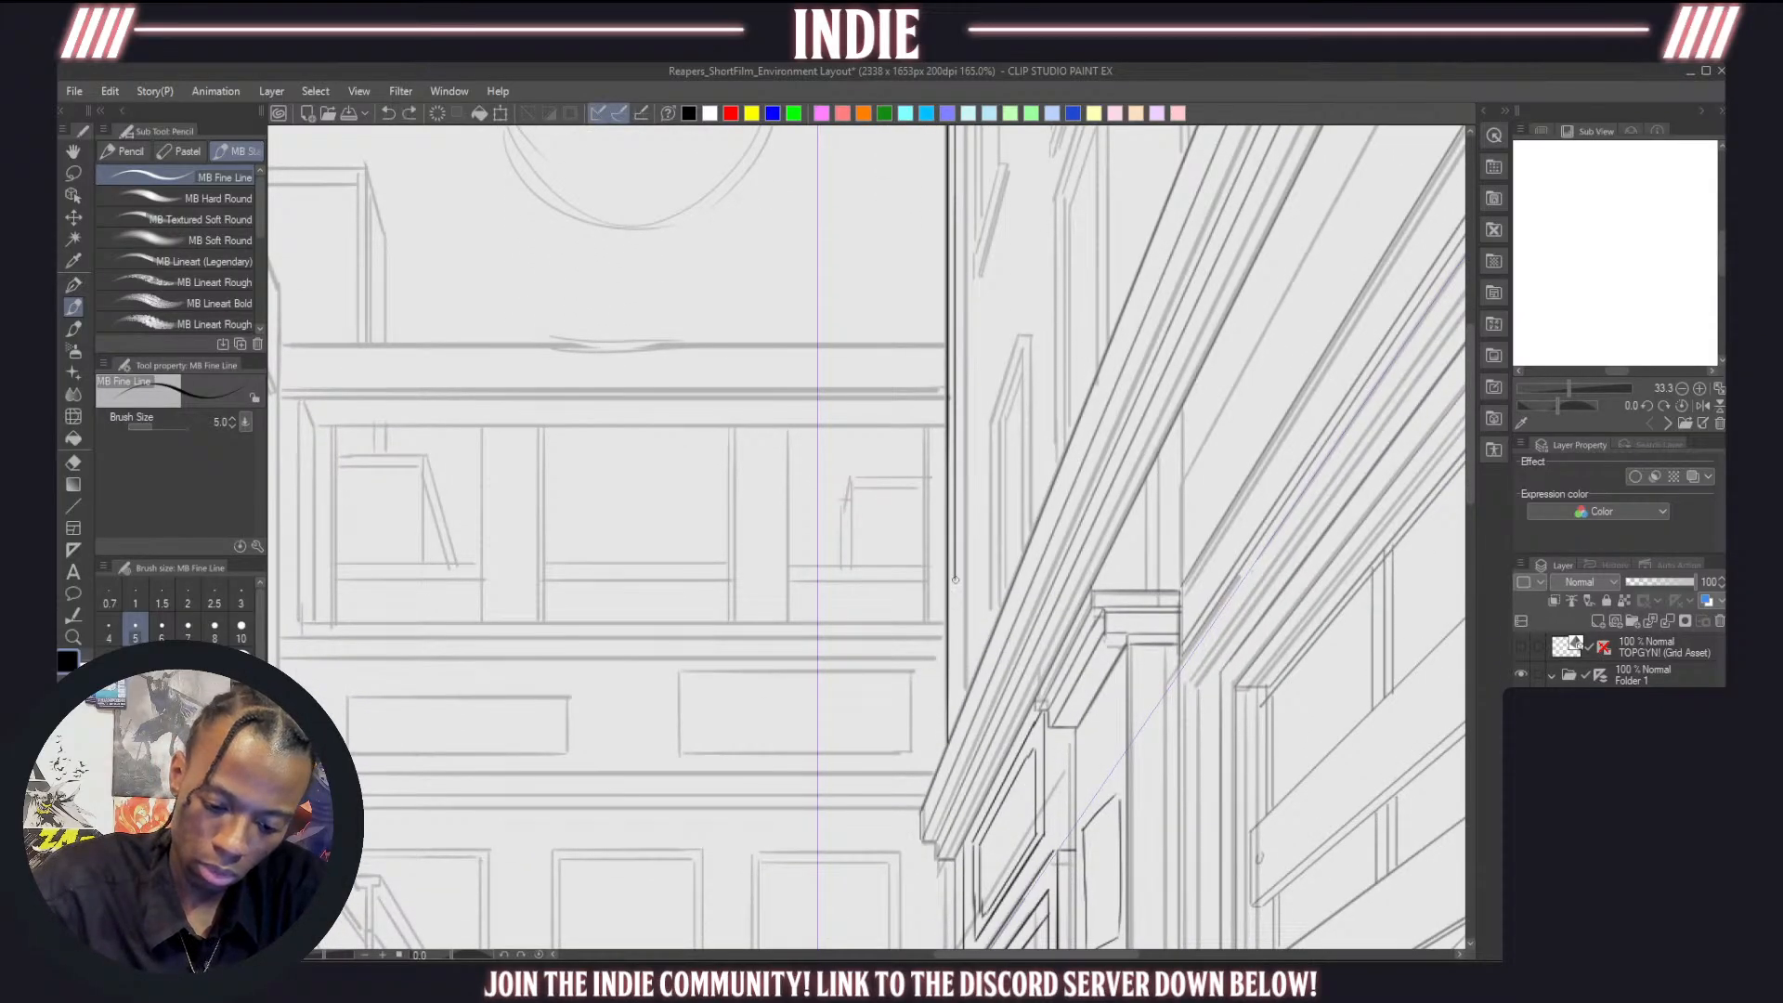
pyautogui.moveTo(955, 574)
pyautogui.mouseDown()
pyautogui.moveTo(958, 725)
pyautogui.moveTo(956, 565)
pyautogui.mouseUp()
pyautogui.hotkey('ctrl', 'z')
pyautogui.hotkey('ctrl', 'z')
pyautogui.moveTo(955, 725); pyautogui.dragTo(957, 554)
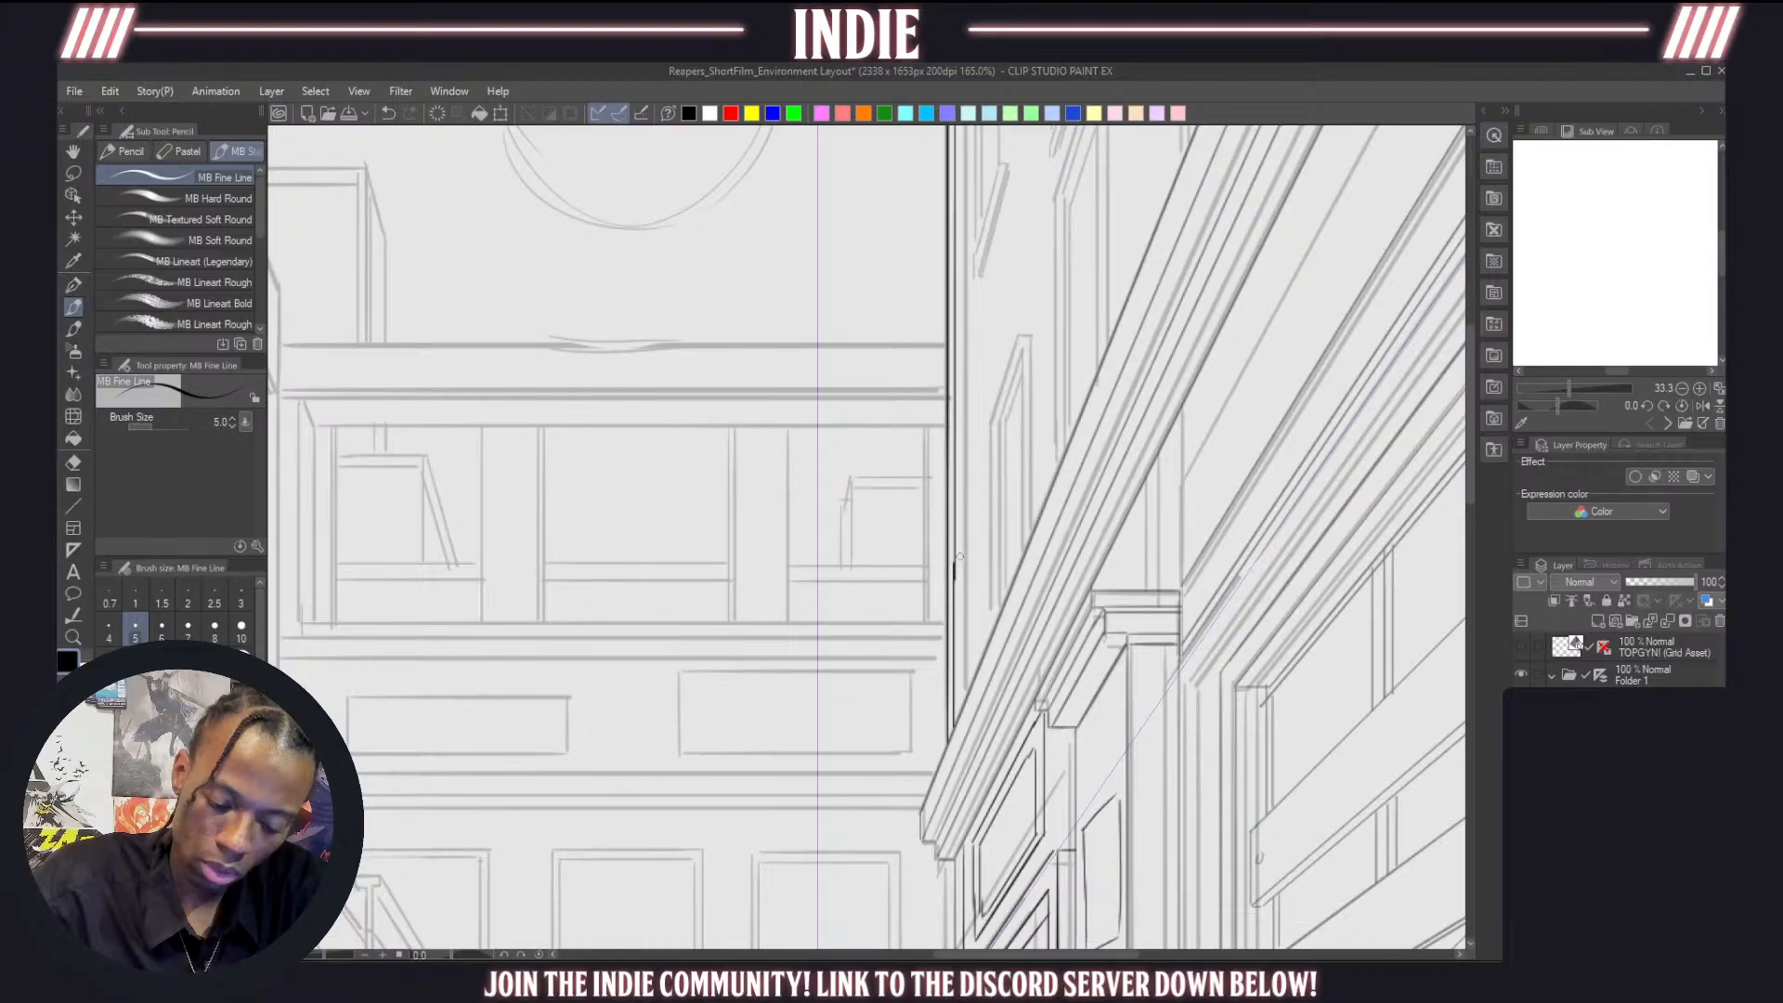
pyautogui.scroll(1, 977, 525)
pyautogui.scroll(-6, 977, 525)
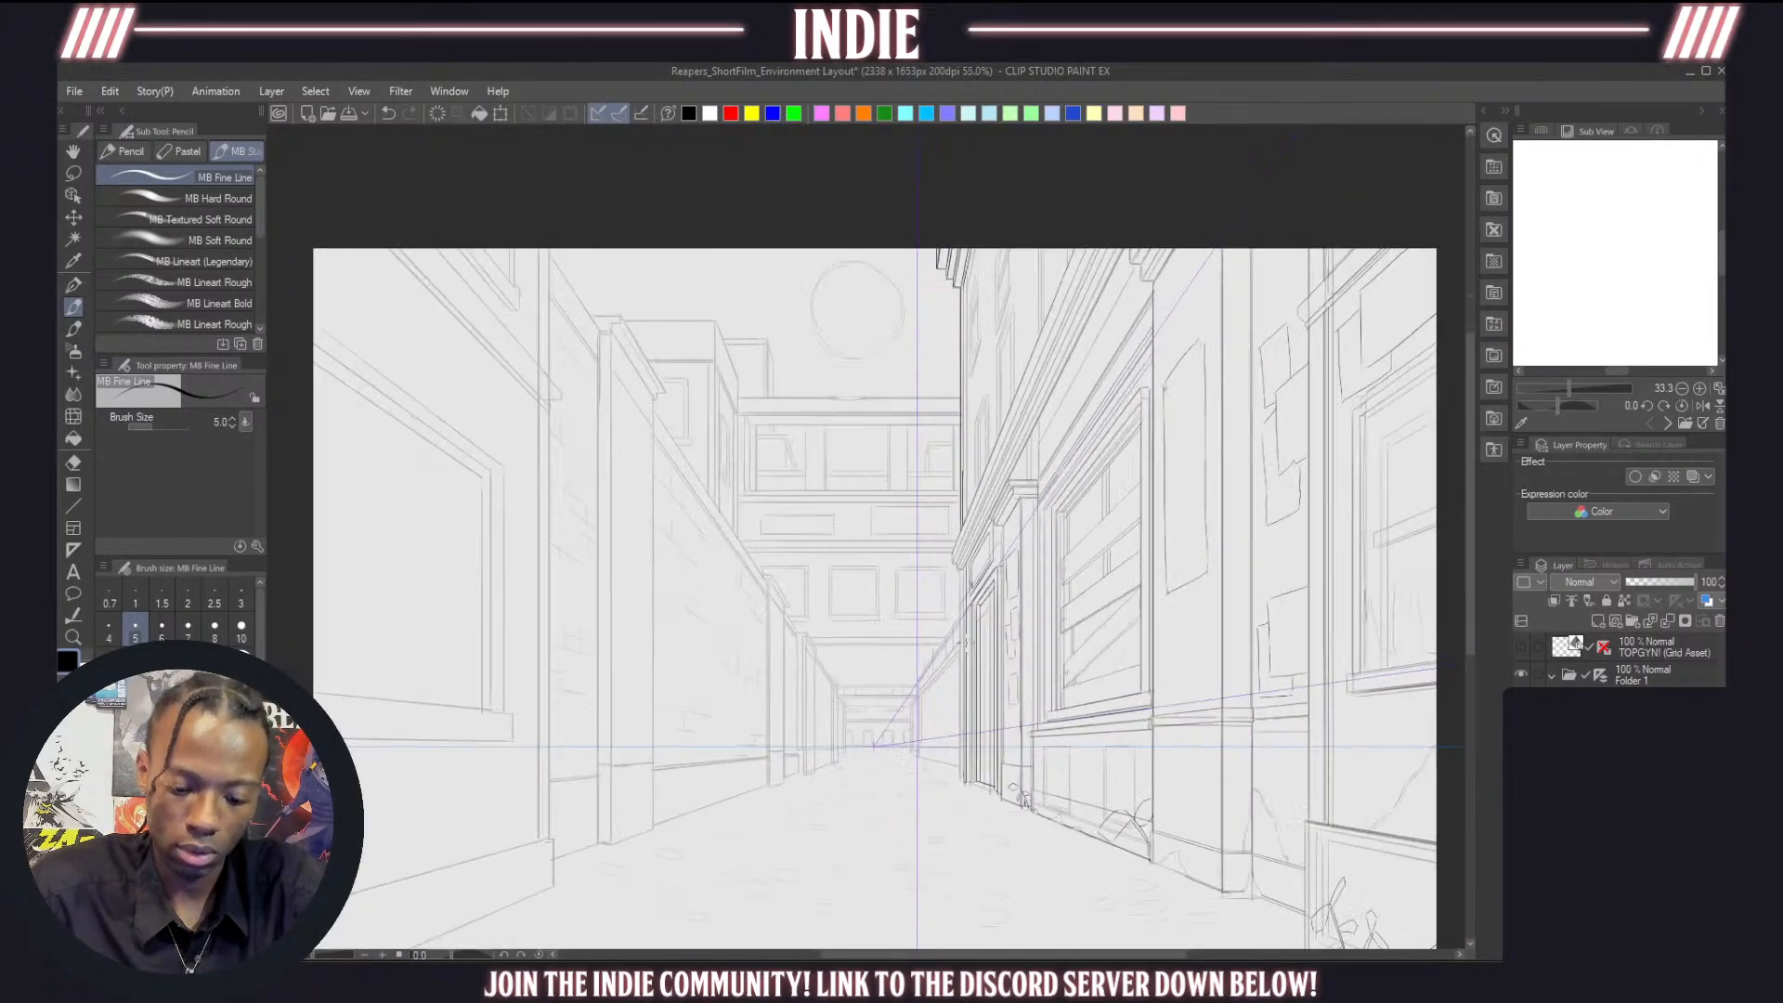
# Ink the end of the upper building's inner vertical line so it meets the right-hand building's cornice, redoing the first stroke
pyautogui.scroll(2, 980, 377)
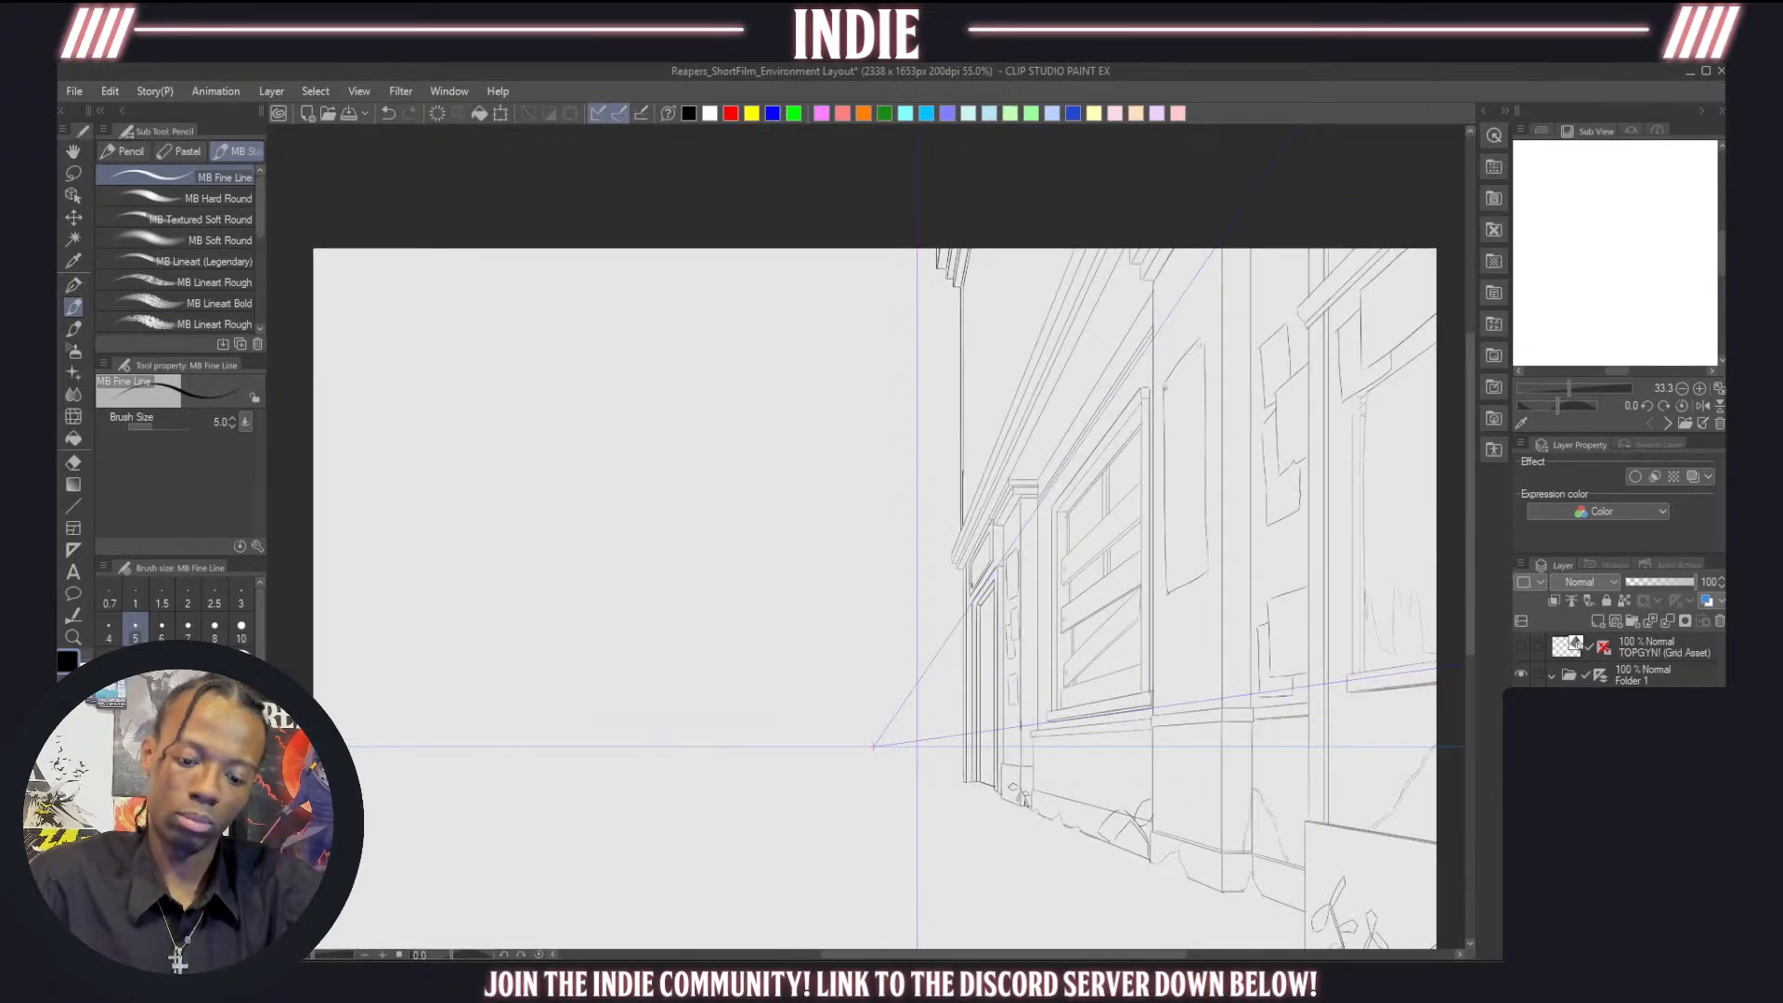
pyautogui.scroll(5, 980, 377)
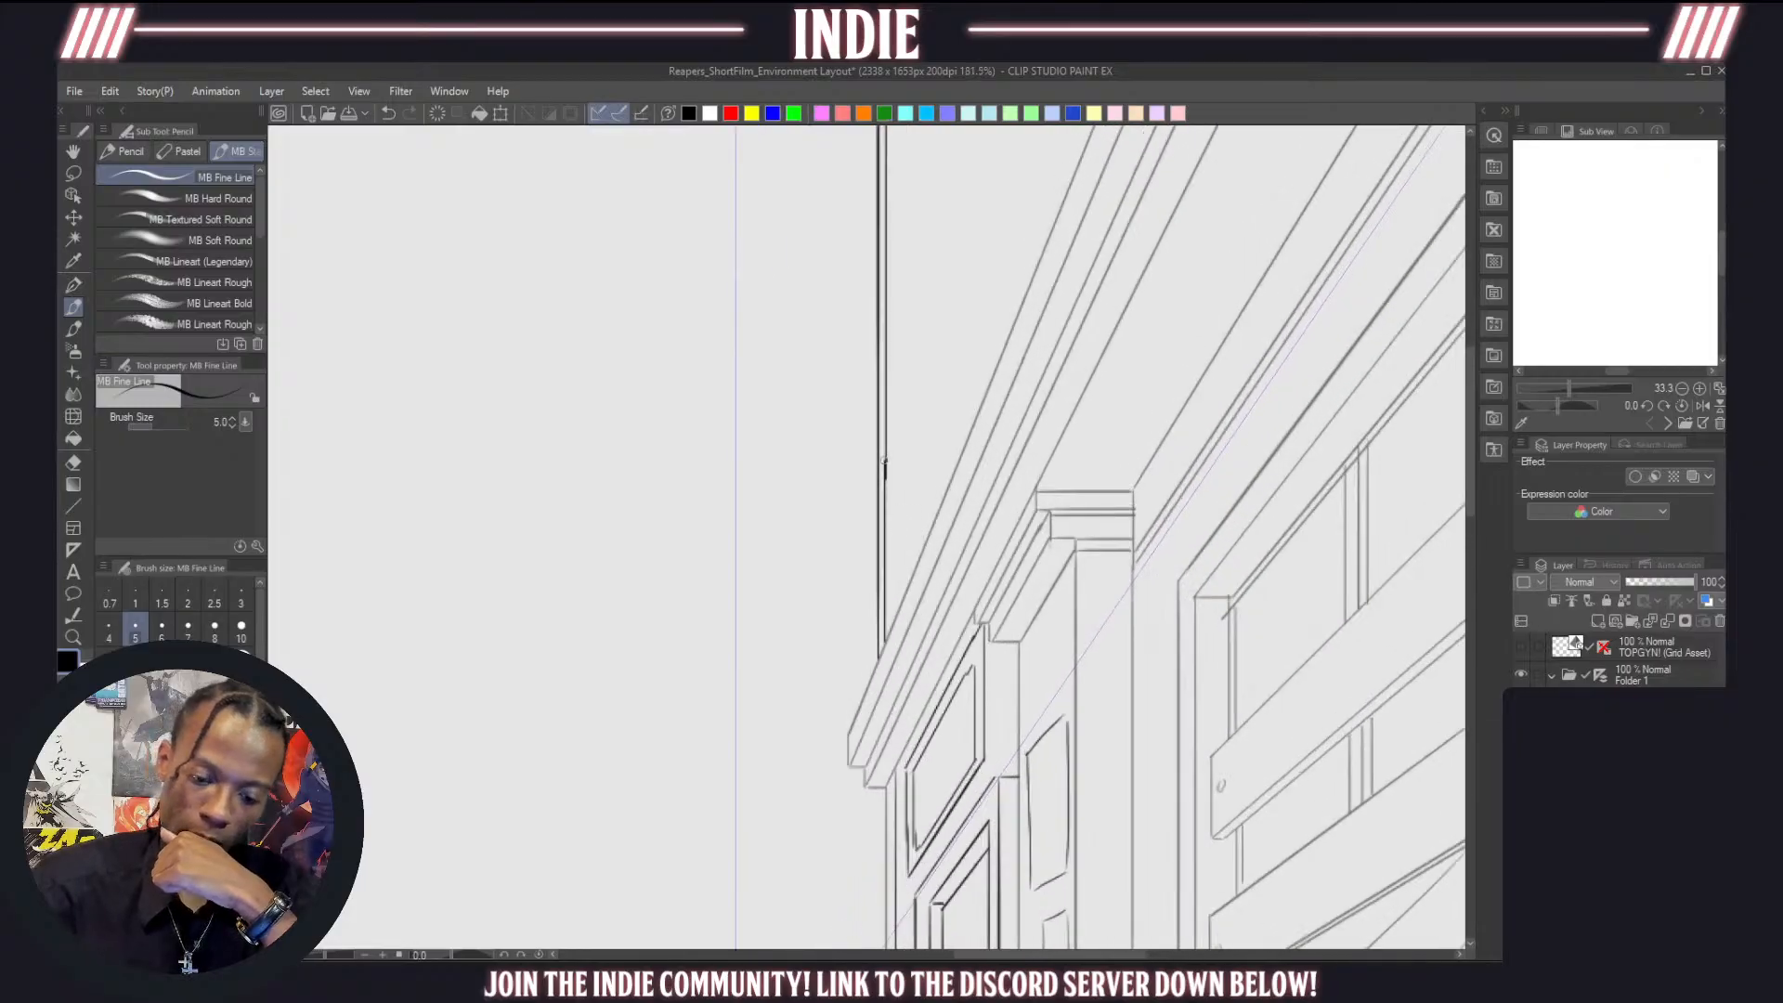
pyautogui.moveTo(888, 689)
pyautogui.mouseDown()
pyautogui.moveTo(893, 465)
pyautogui.moveTo(895, 596)
pyautogui.mouseUp()
pyautogui.hotkey('ctrl', 'z')
pyautogui.moveTo(888, 483)
pyautogui.mouseDown()
pyautogui.moveTo(895, 678)
pyautogui.moveTo(903, 663)
pyautogui.mouseUp()
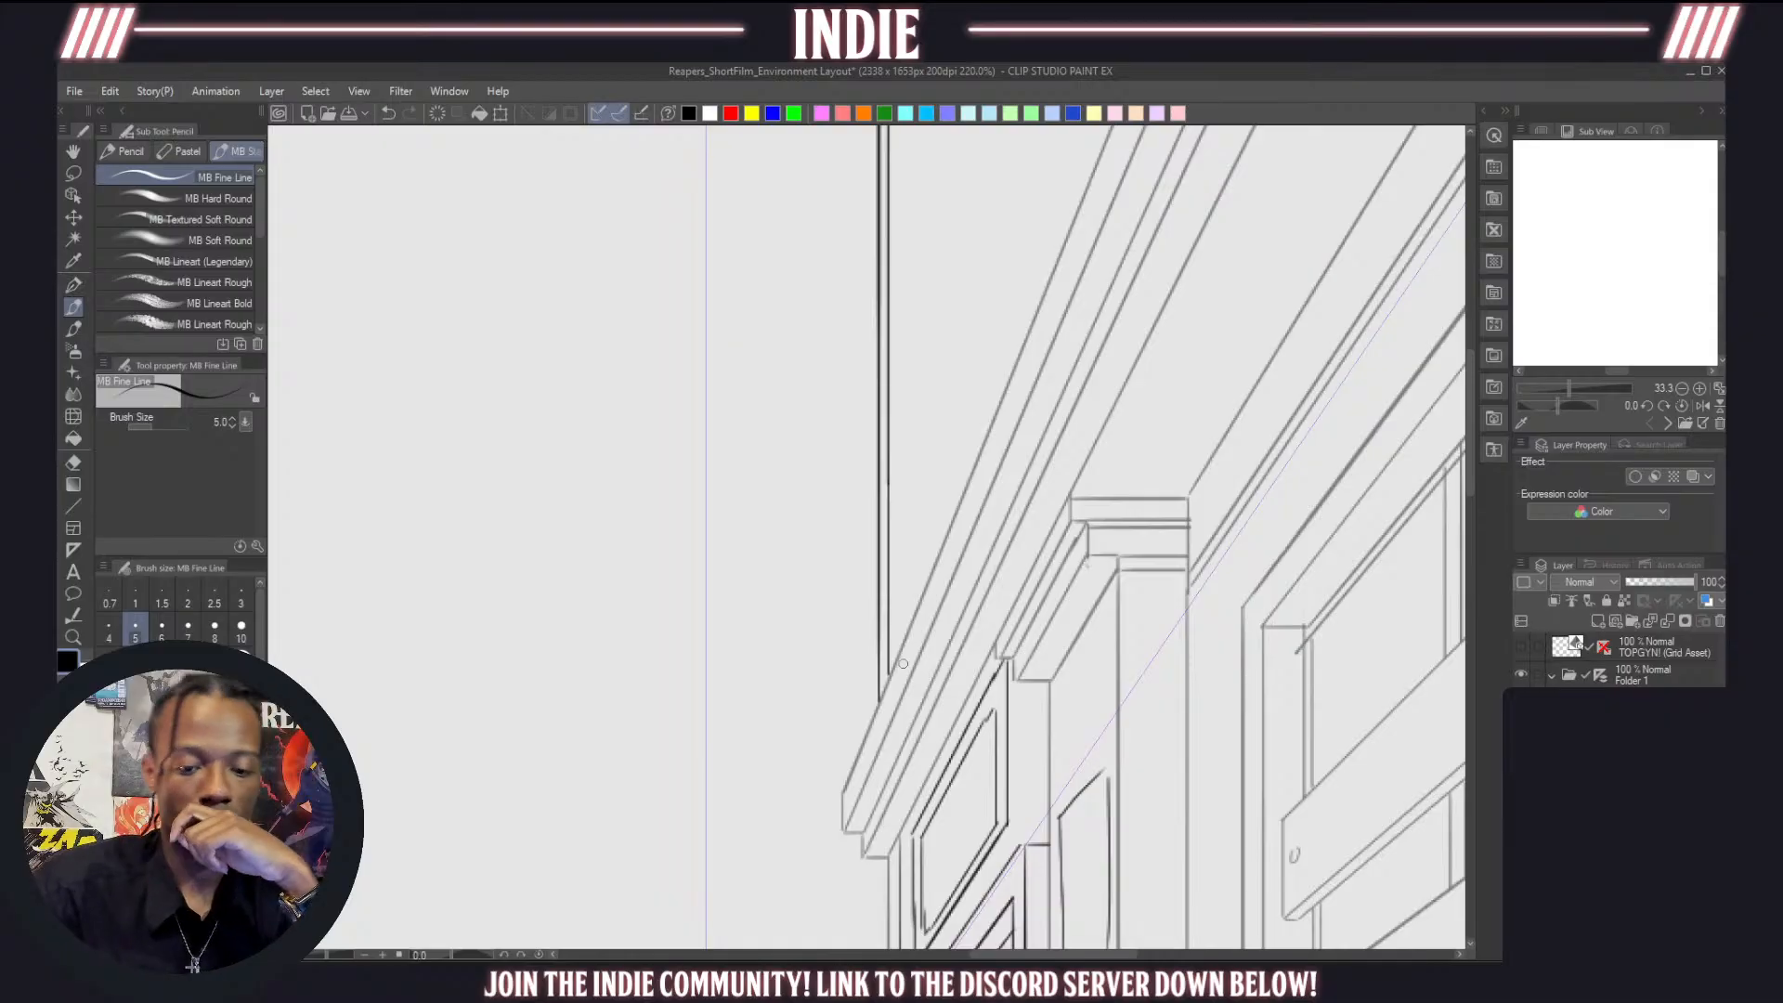
# Ink the edges of the first slanted board across the upper part of the far doorway, redoing the first stroke
pyautogui.scroll(-10, 977, 693)
pyautogui.scroll(3, 978, 696)
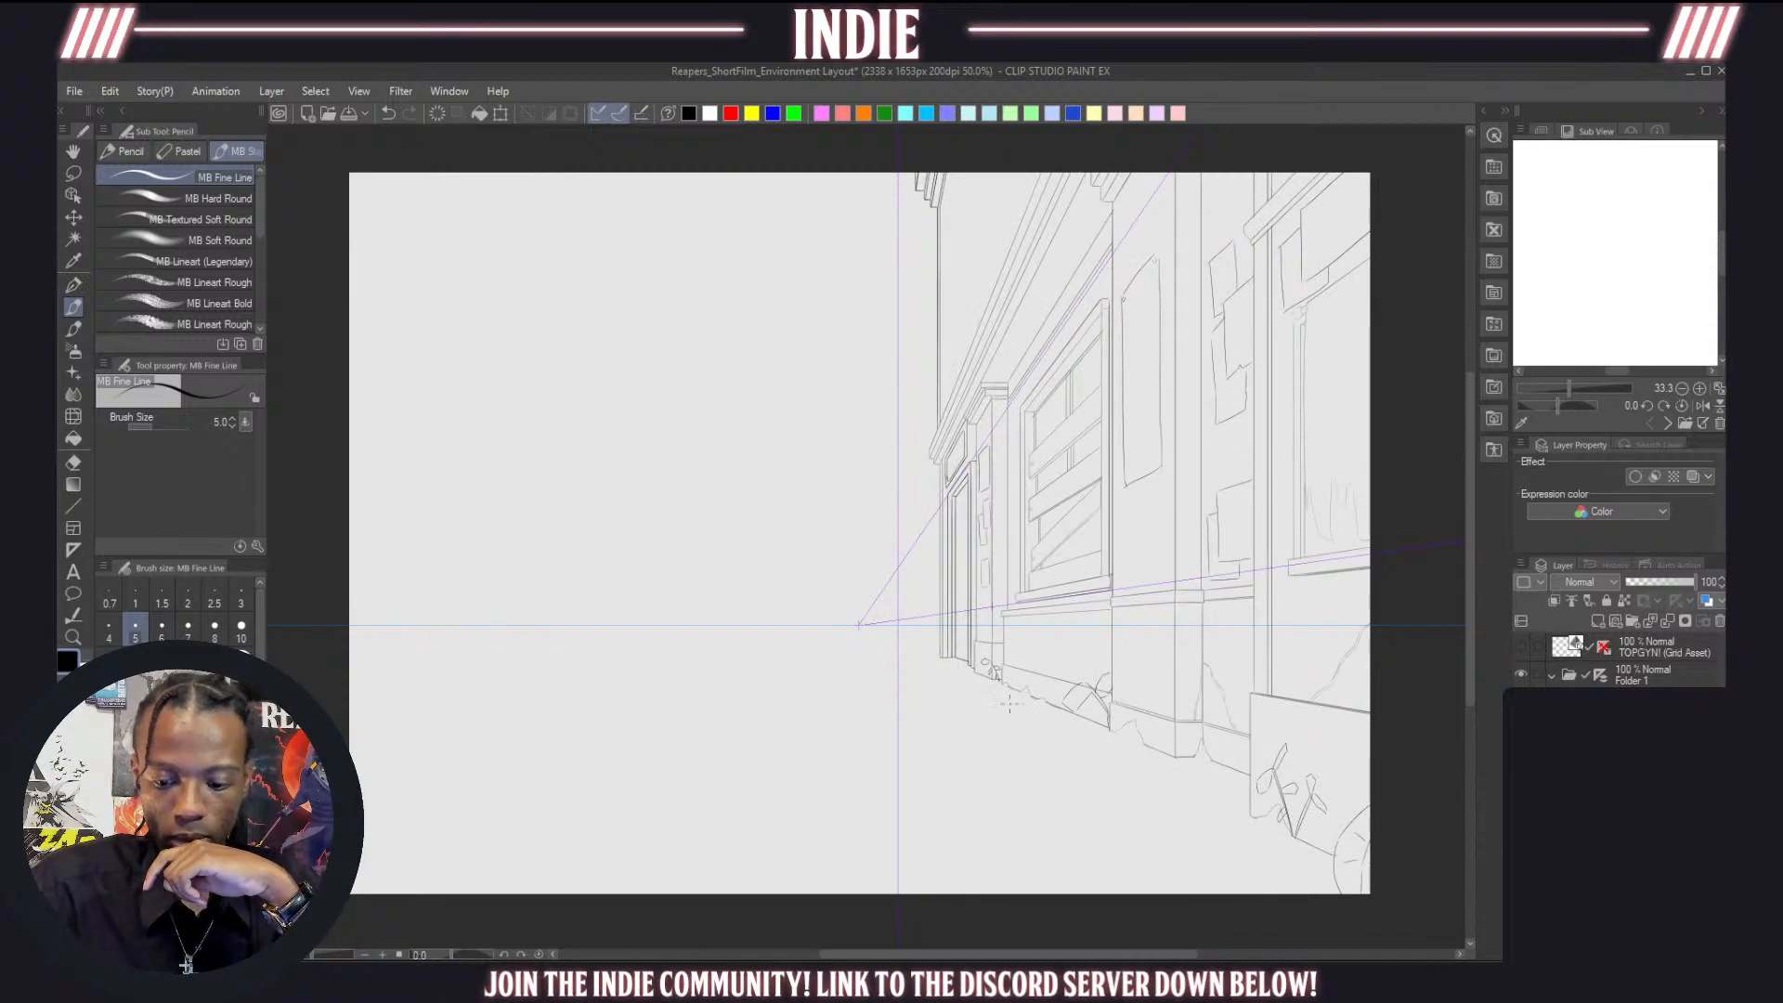
pyautogui.scroll(-3, 996, 696)
pyautogui.scroll(2, 969, 493)
pyautogui.scroll(1, 1031, 409)
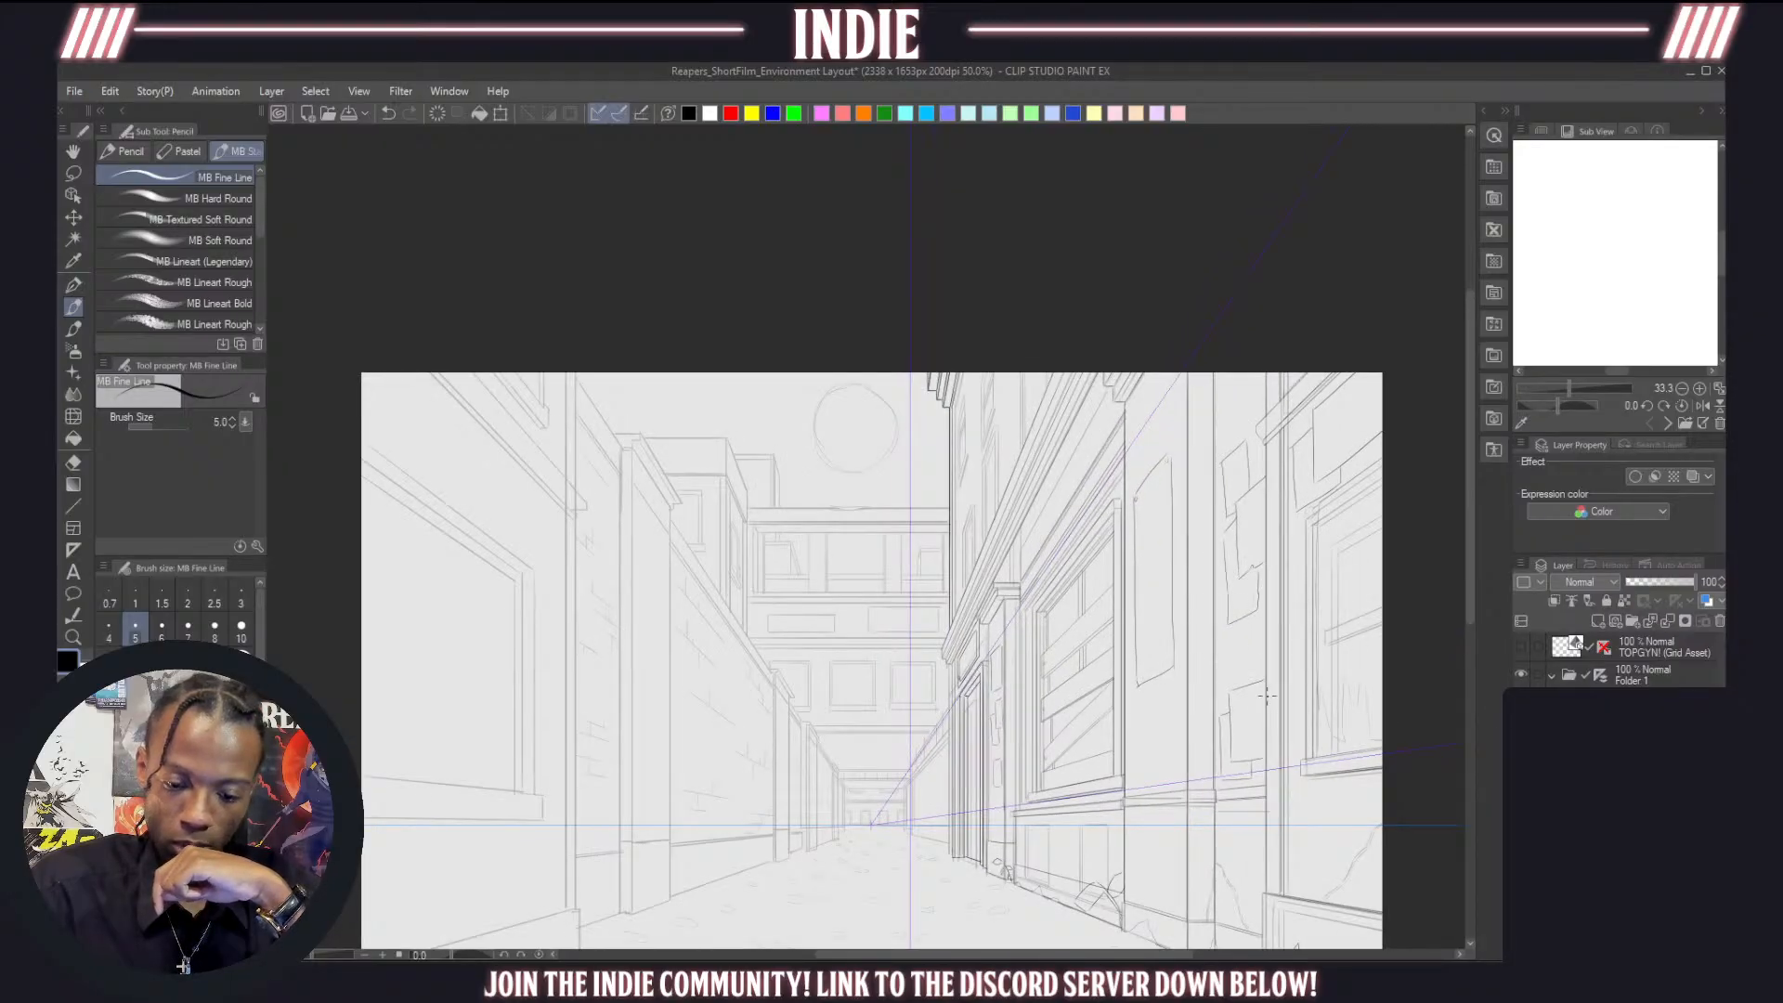
pyautogui.scroll(-1, 1022, 650)
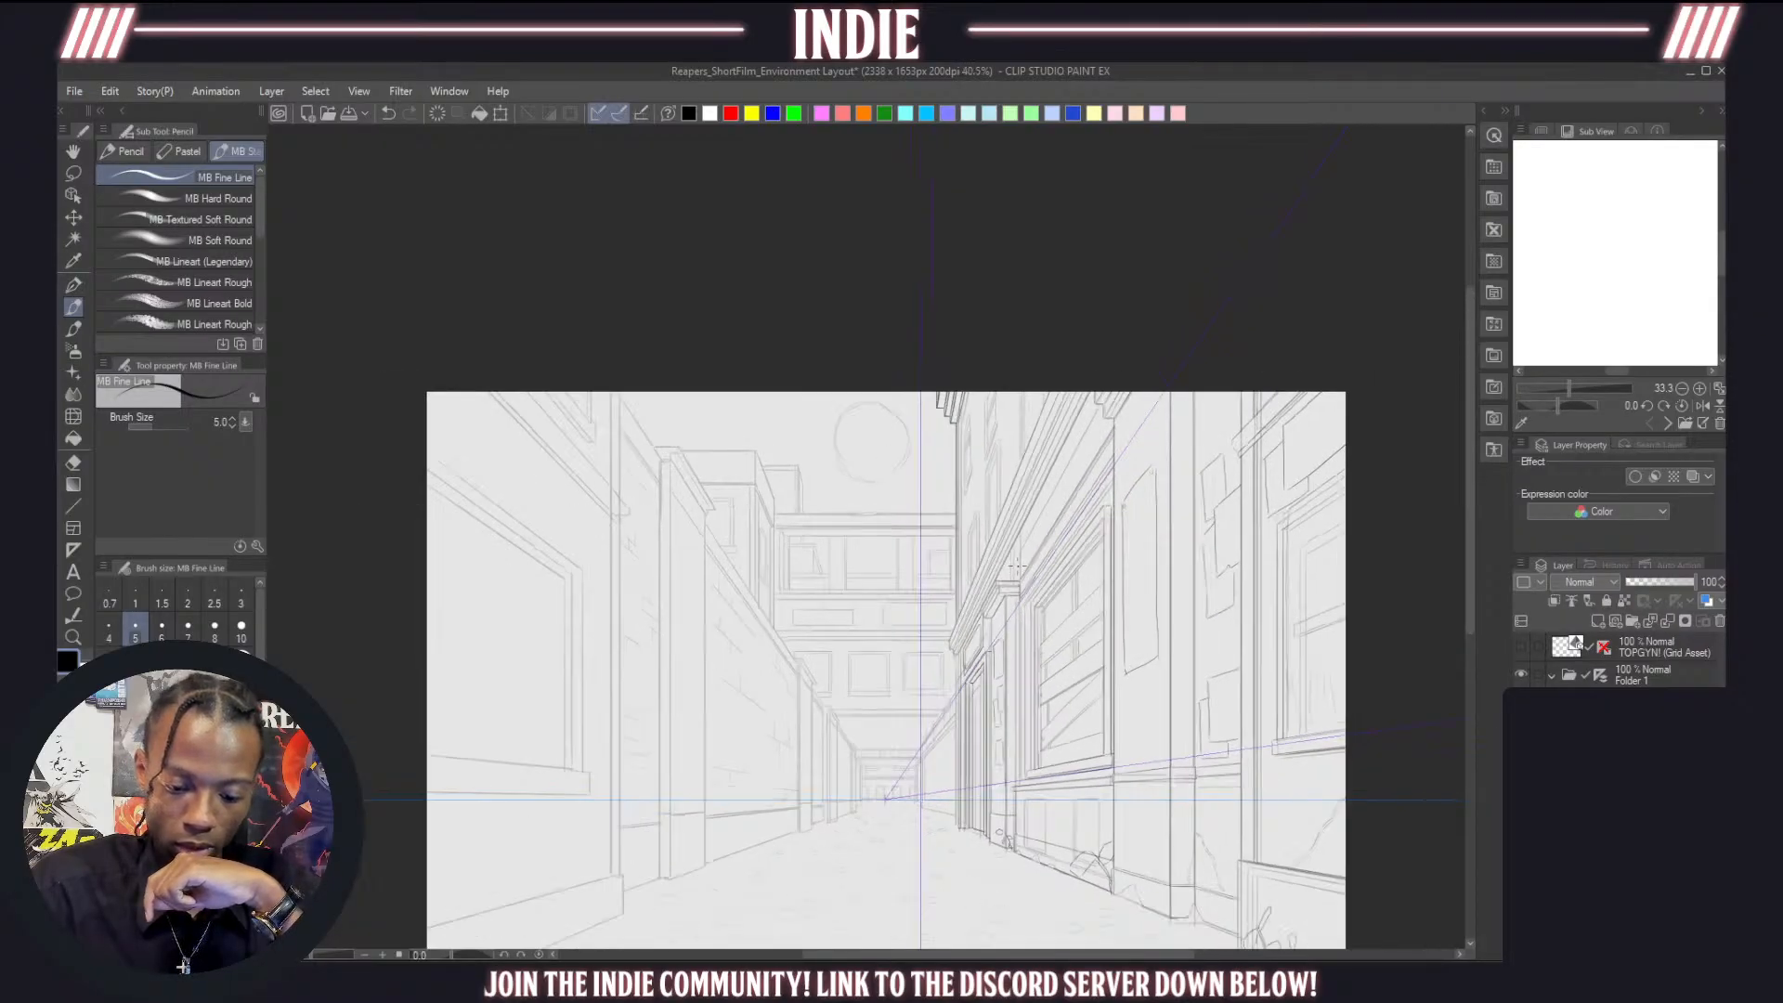
pyautogui.scroll(1, 1276, 763)
pyautogui.scroll(7, 914, 715)
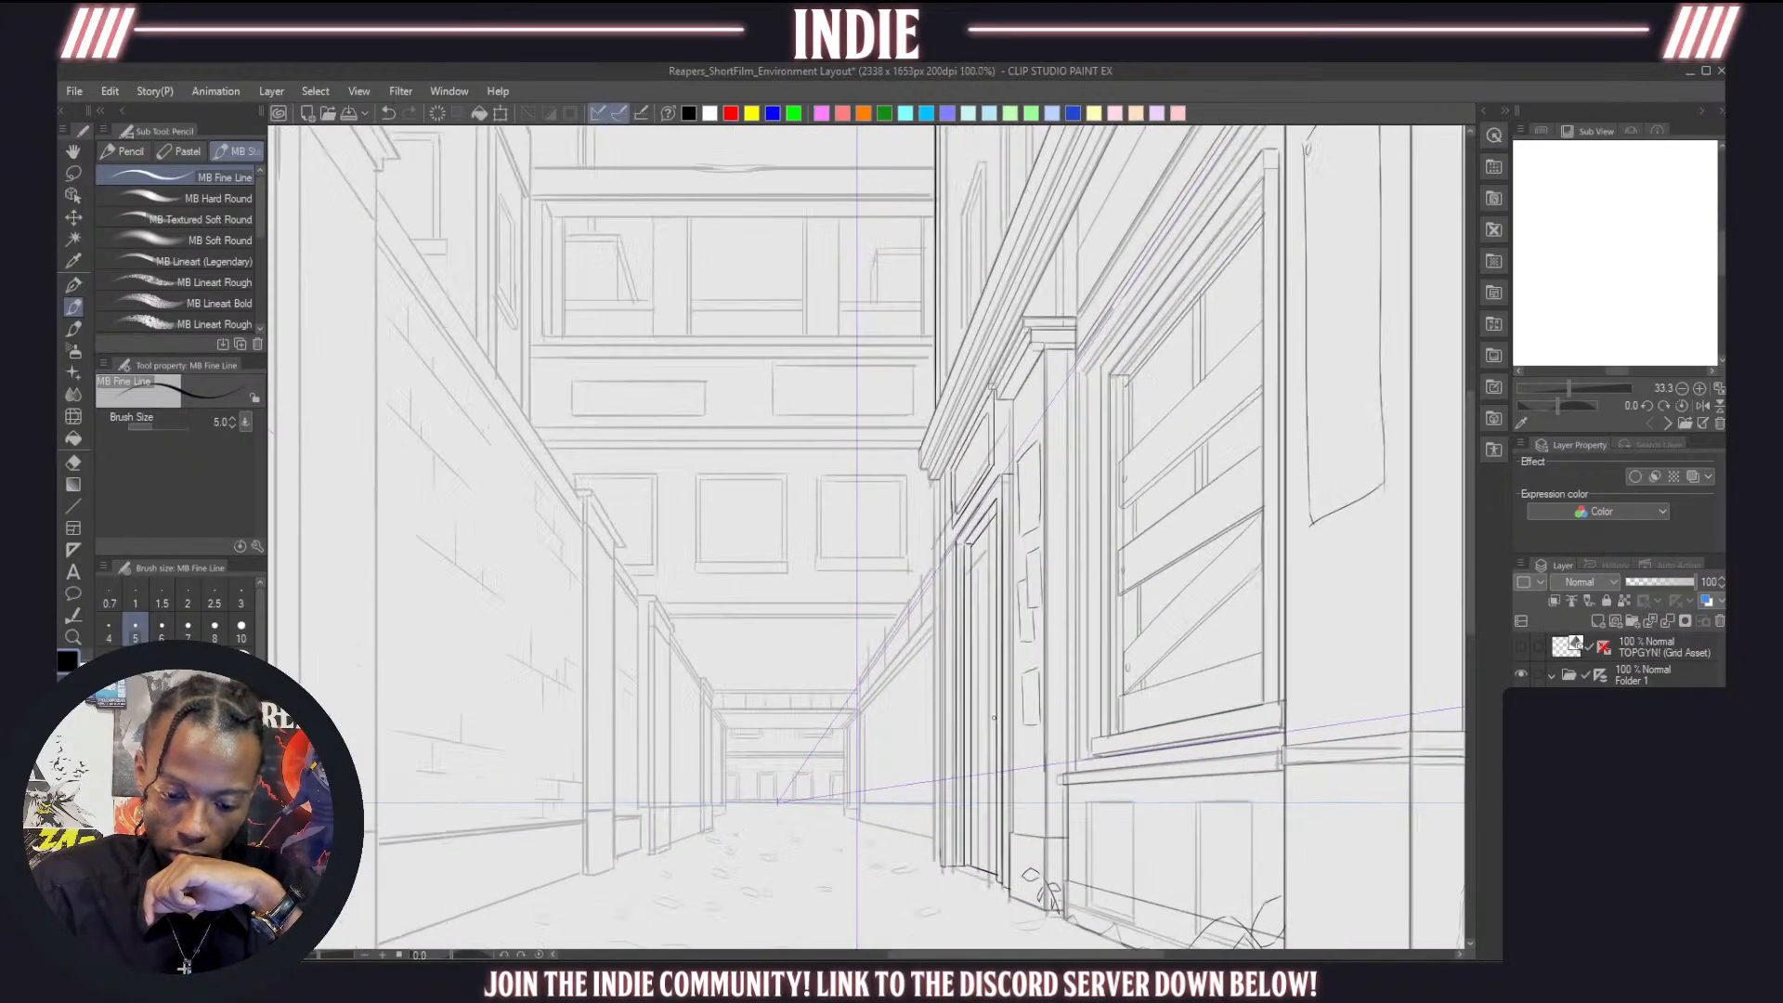
pyautogui.scroll(2, 976, 361)
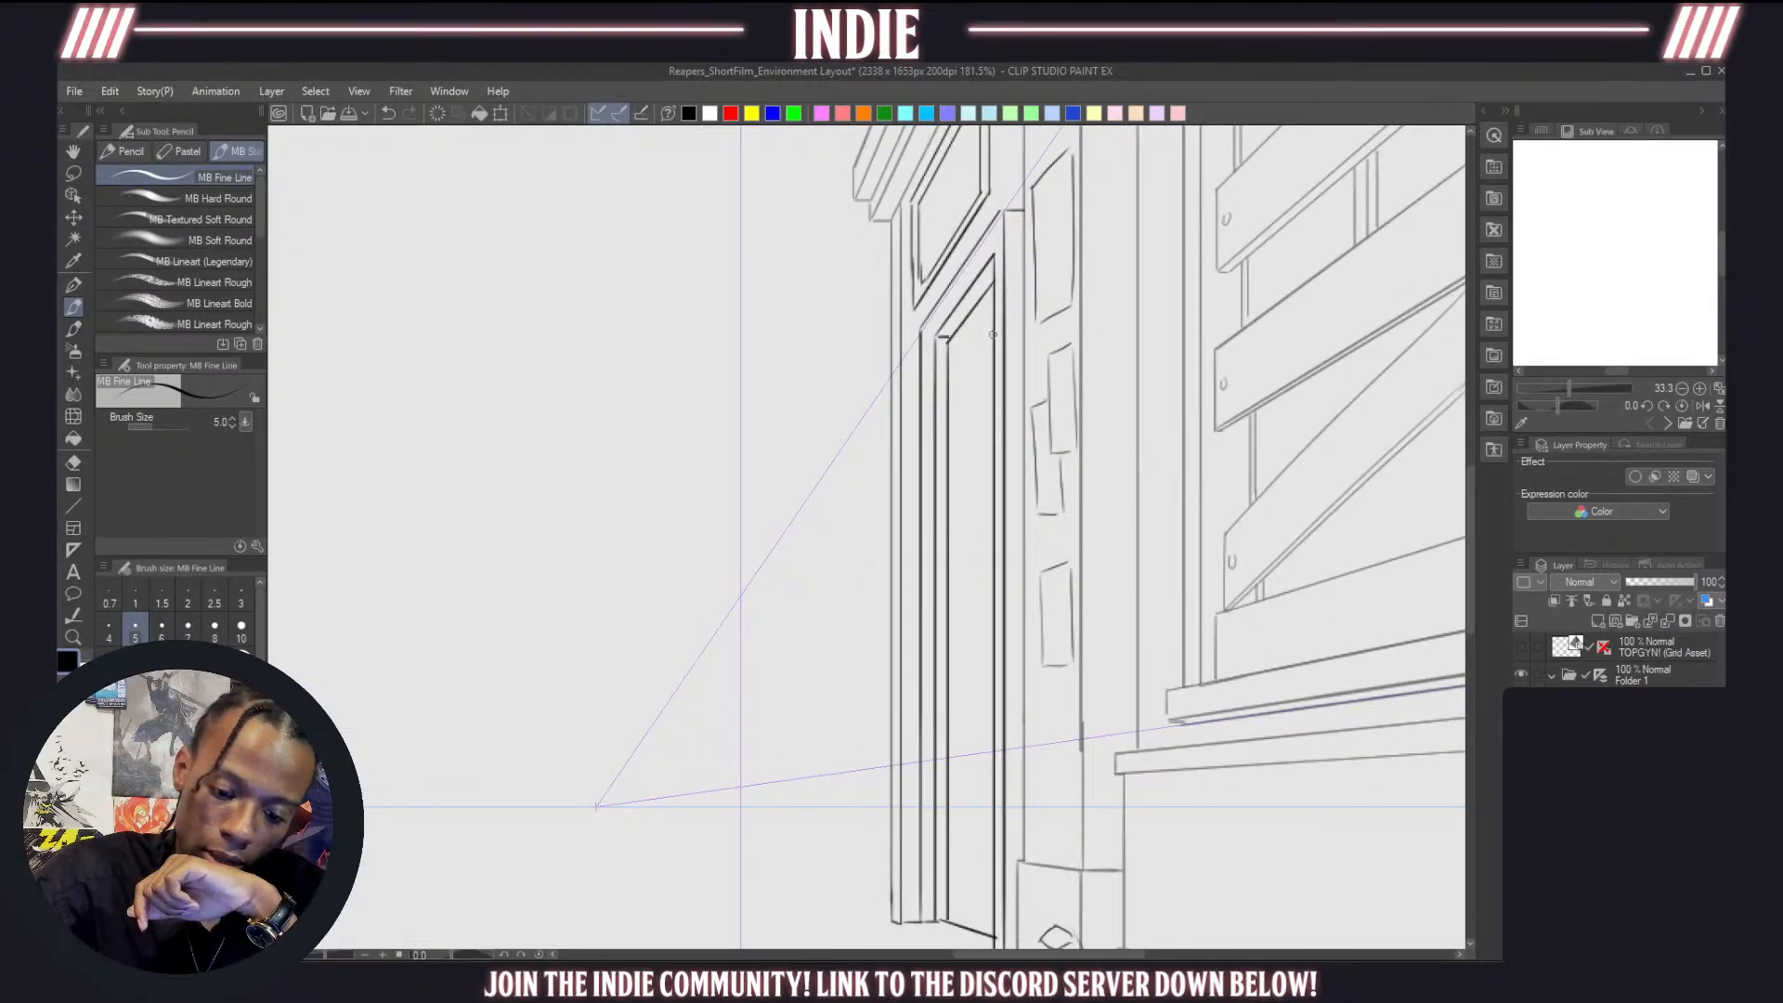
pyautogui.moveTo(993, 337); pyautogui.dragTo(941, 412)
pyautogui.hotkey('ctrl', 'z')
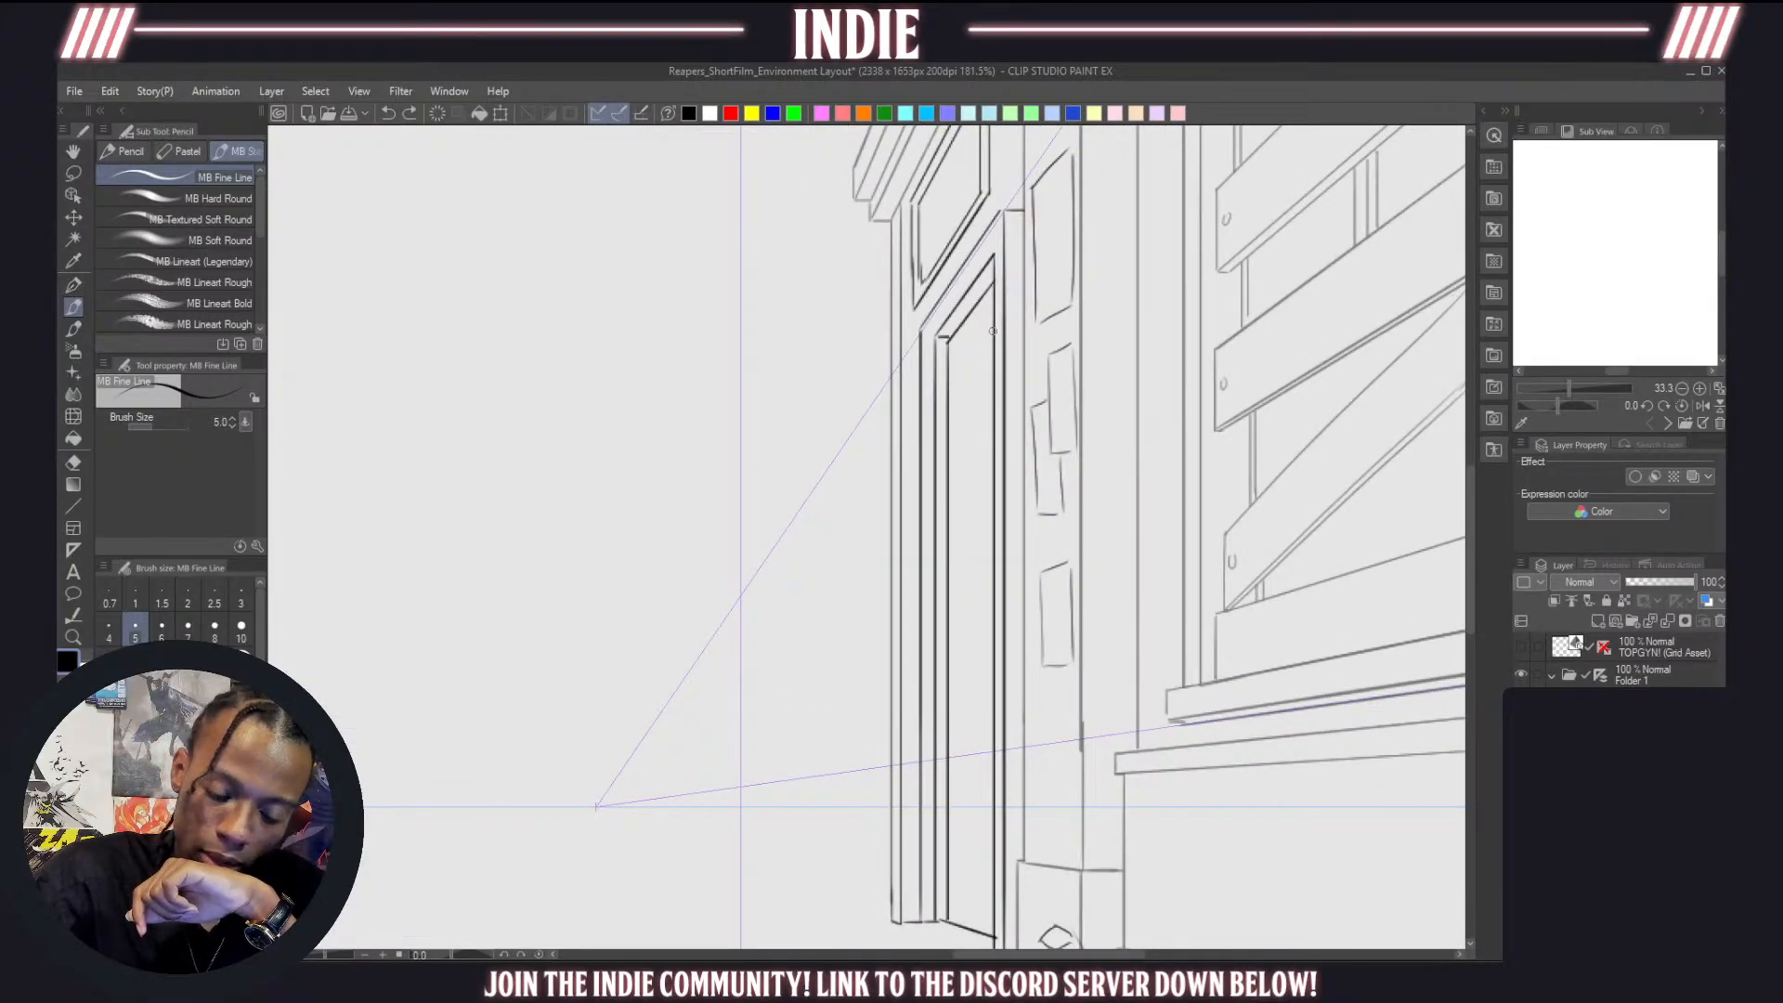
pyautogui.moveTo(994, 332)
pyautogui.mouseDown()
pyautogui.moveTo(959, 404)
pyautogui.moveTo(940, 395)
pyautogui.moveTo(944, 431)
pyautogui.moveTo(990, 391)
pyautogui.mouseUp()
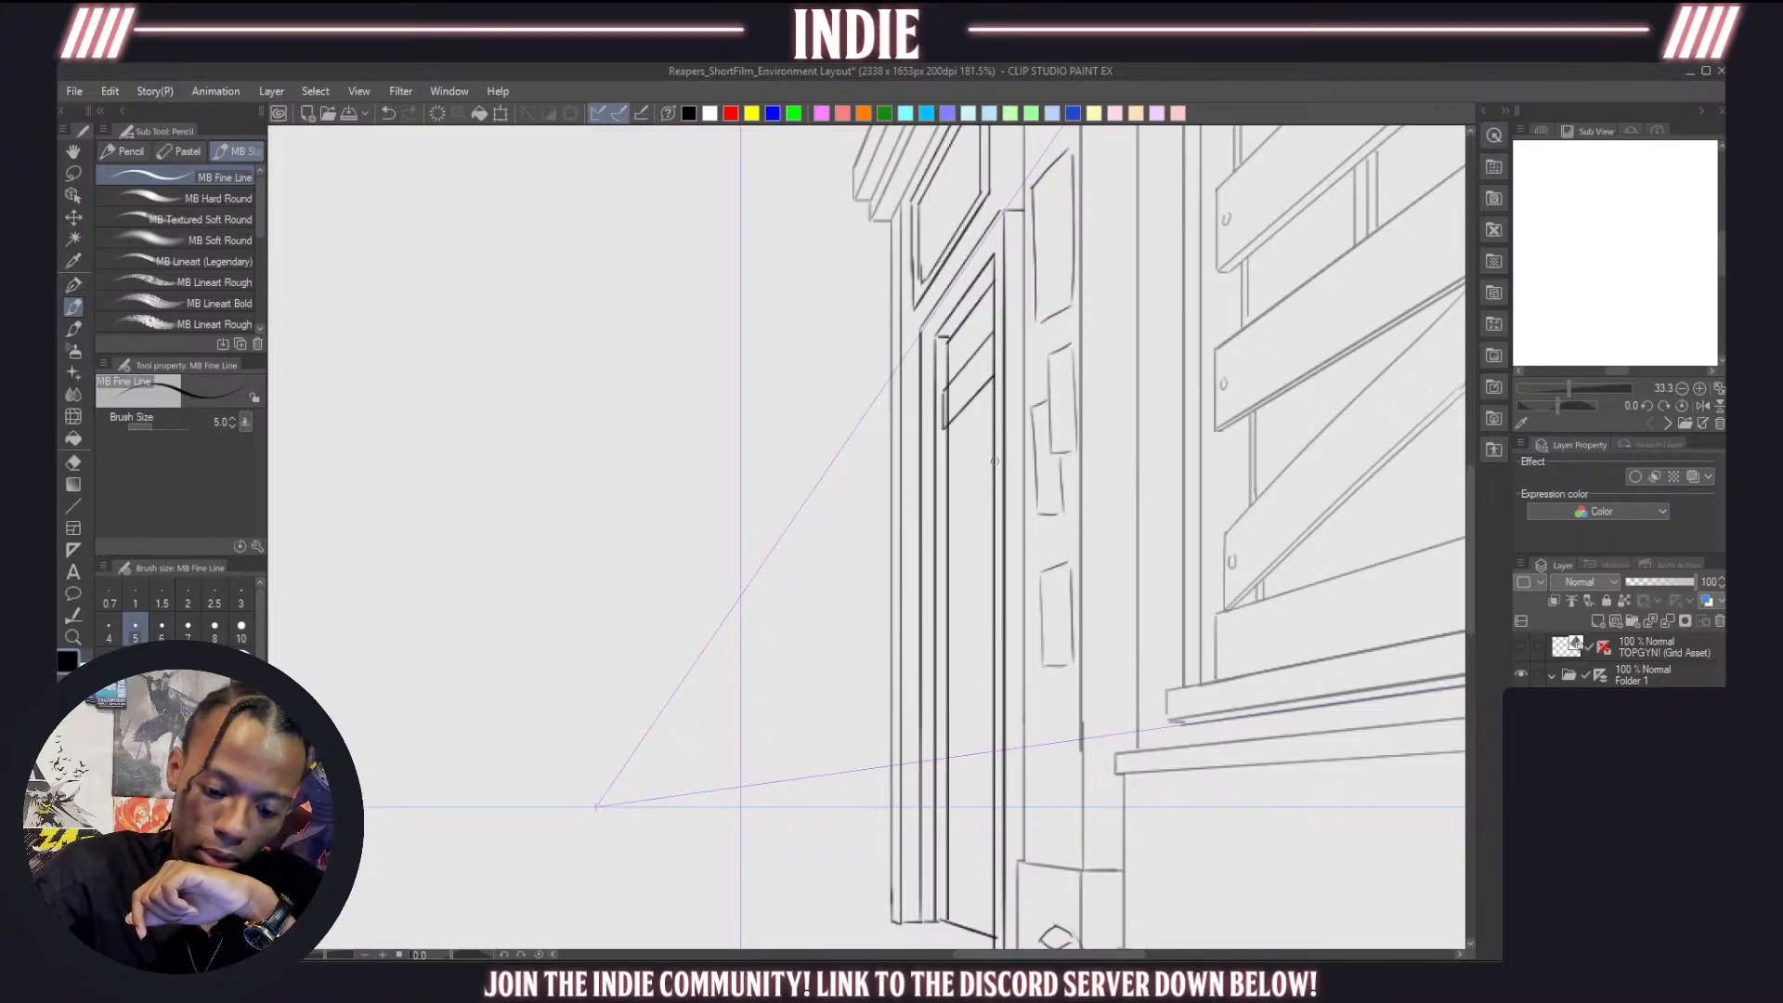
# Ink more boards across the middle and lower part of the far doorway, undoing stray strokes
pyautogui.moveTo(995, 461)
pyautogui.mouseDown()
pyautogui.moveTo(939, 509)
pyautogui.moveTo(942, 551)
pyautogui.moveTo(991, 532)
pyautogui.moveTo(941, 553)
pyautogui.moveTo(998, 516)
pyautogui.moveTo(943, 578)
pyautogui.moveTo(941, 615)
pyautogui.moveTo(993, 585)
pyautogui.mouseUp()
pyautogui.hotkey('ctrl', 'z')
pyautogui.hotkey('ctrl', 'z')
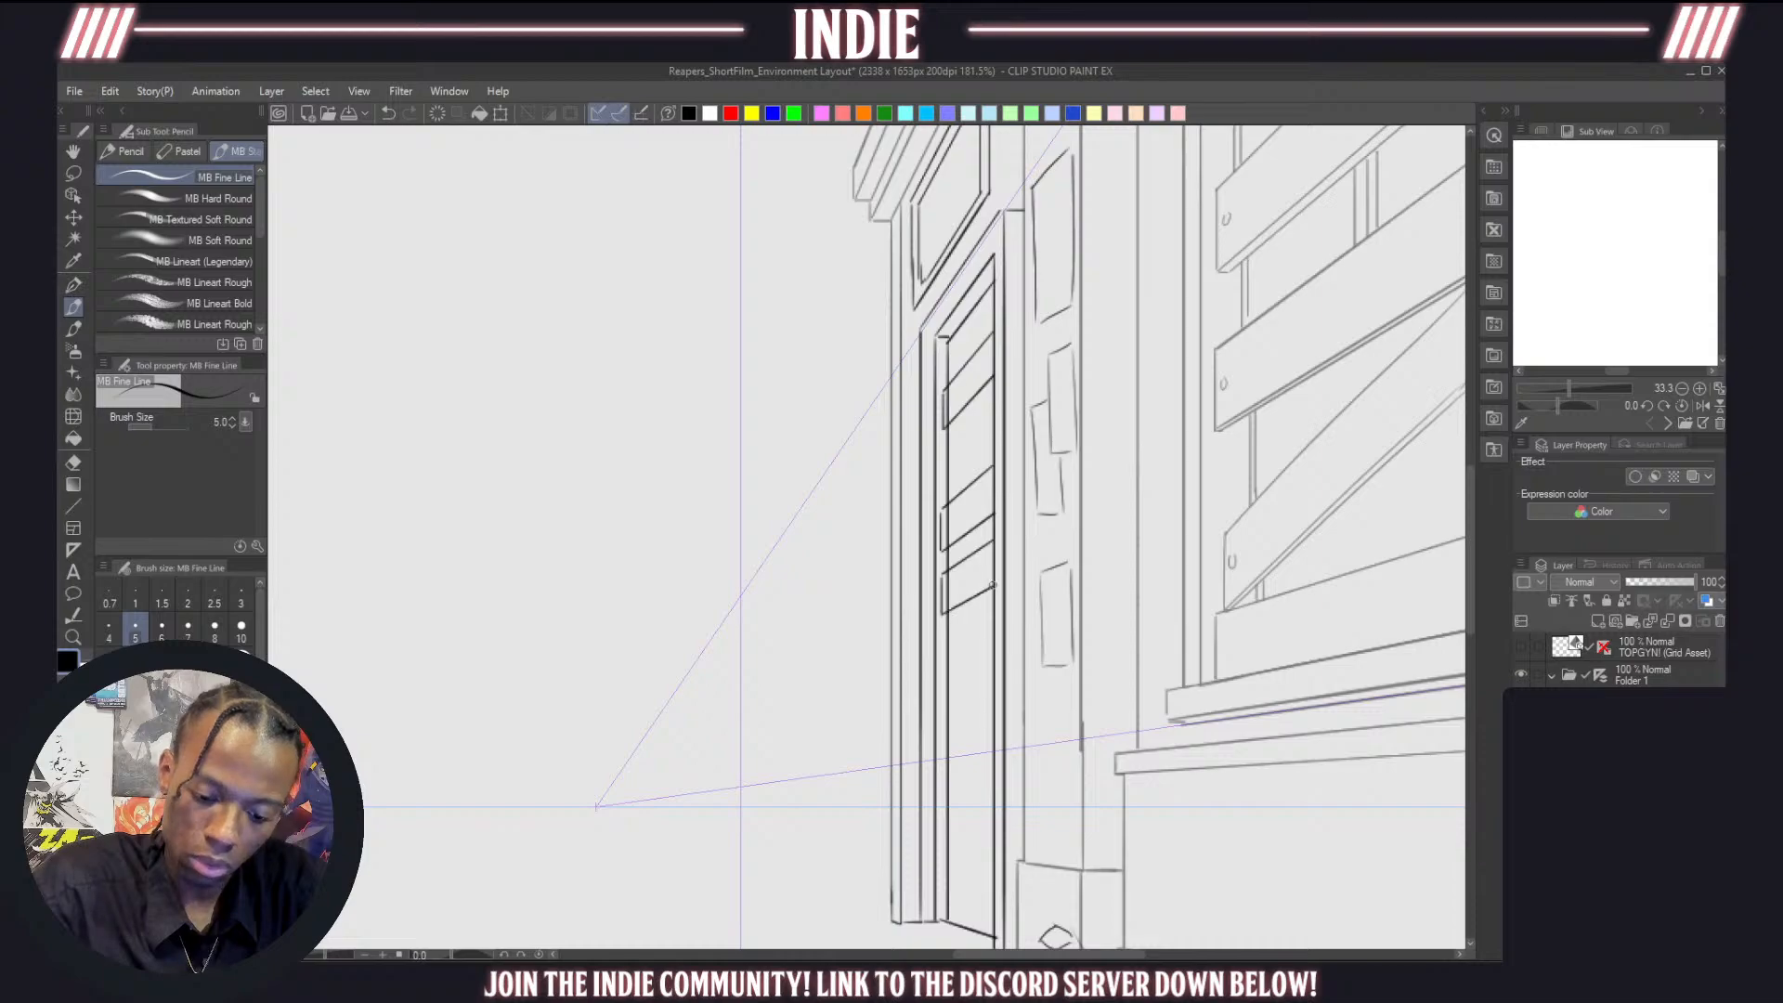
pyautogui.moveTo(993, 723)
pyautogui.mouseDown()
pyautogui.moveTo(942, 737)
pyautogui.moveTo(941, 773)
pyautogui.moveTo(1000, 758)
pyautogui.mouseUp()
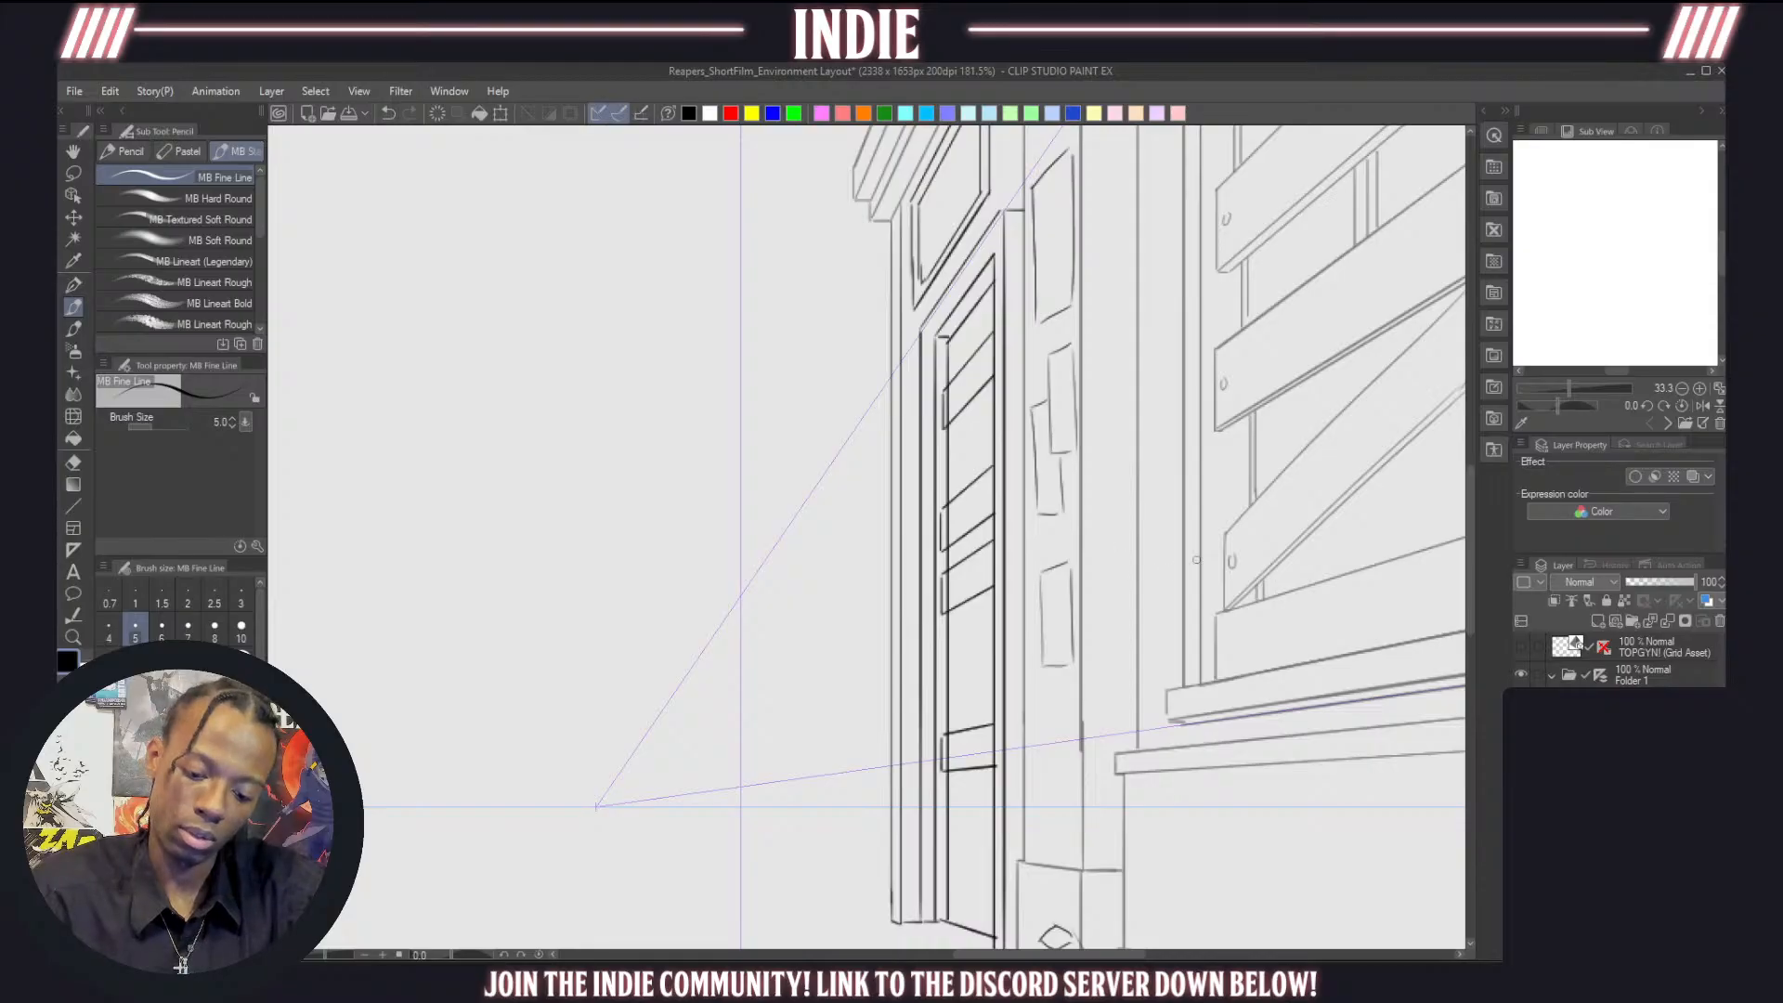
# Erase the door lines that overlap the boards using the Hard eraser at size 7
pyautogui.press('e')
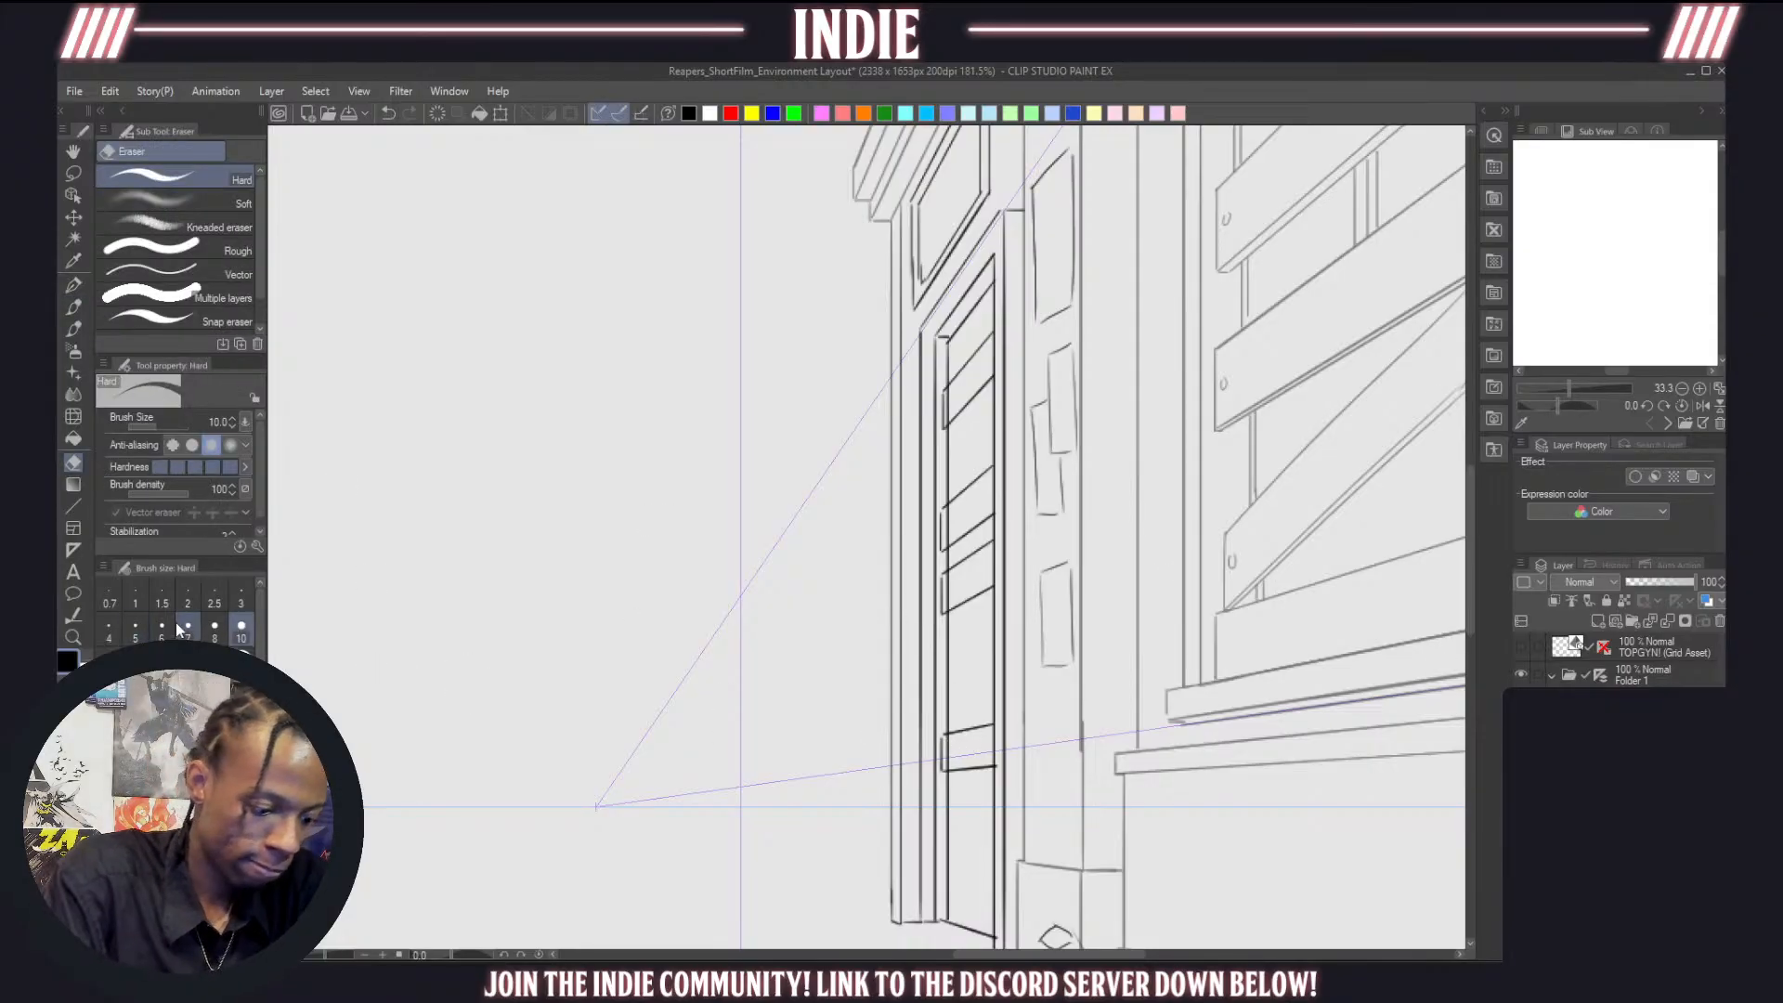
pyautogui.press('[')
pyautogui.press('[')
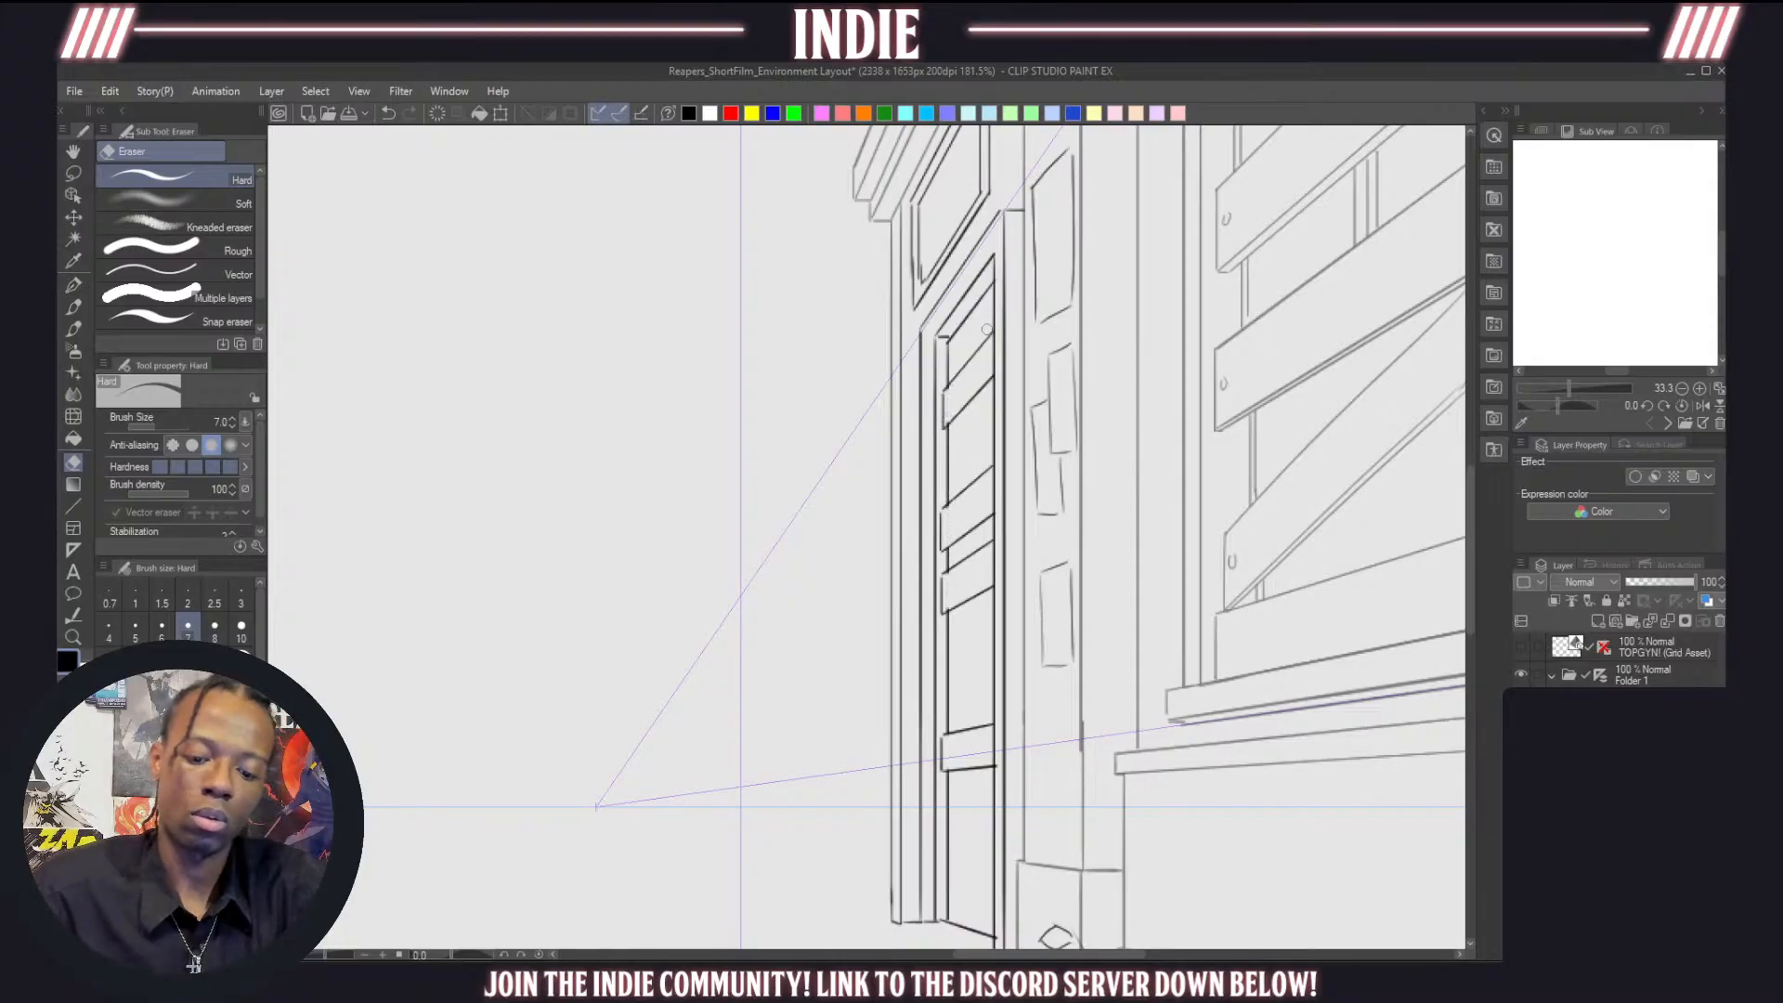
pyautogui.scroll(-6, 987, 329)
pyautogui.scroll(4, 893, 484)
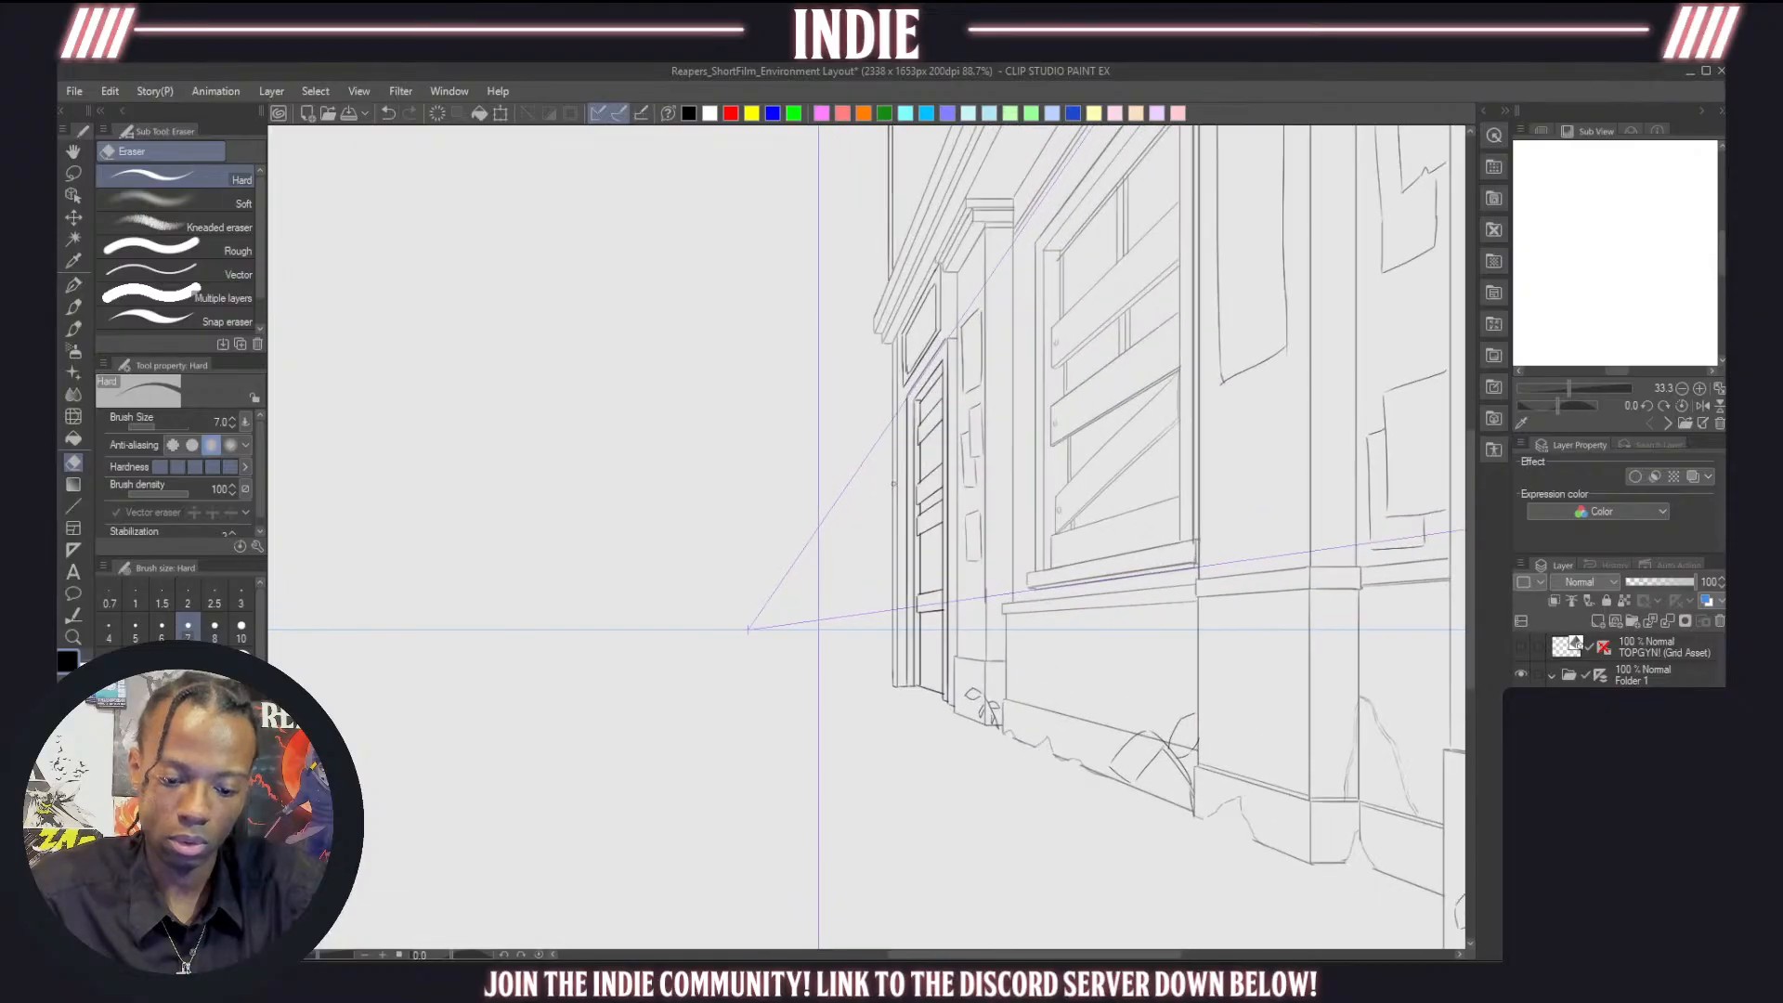
pyautogui.scroll(3, 894, 484)
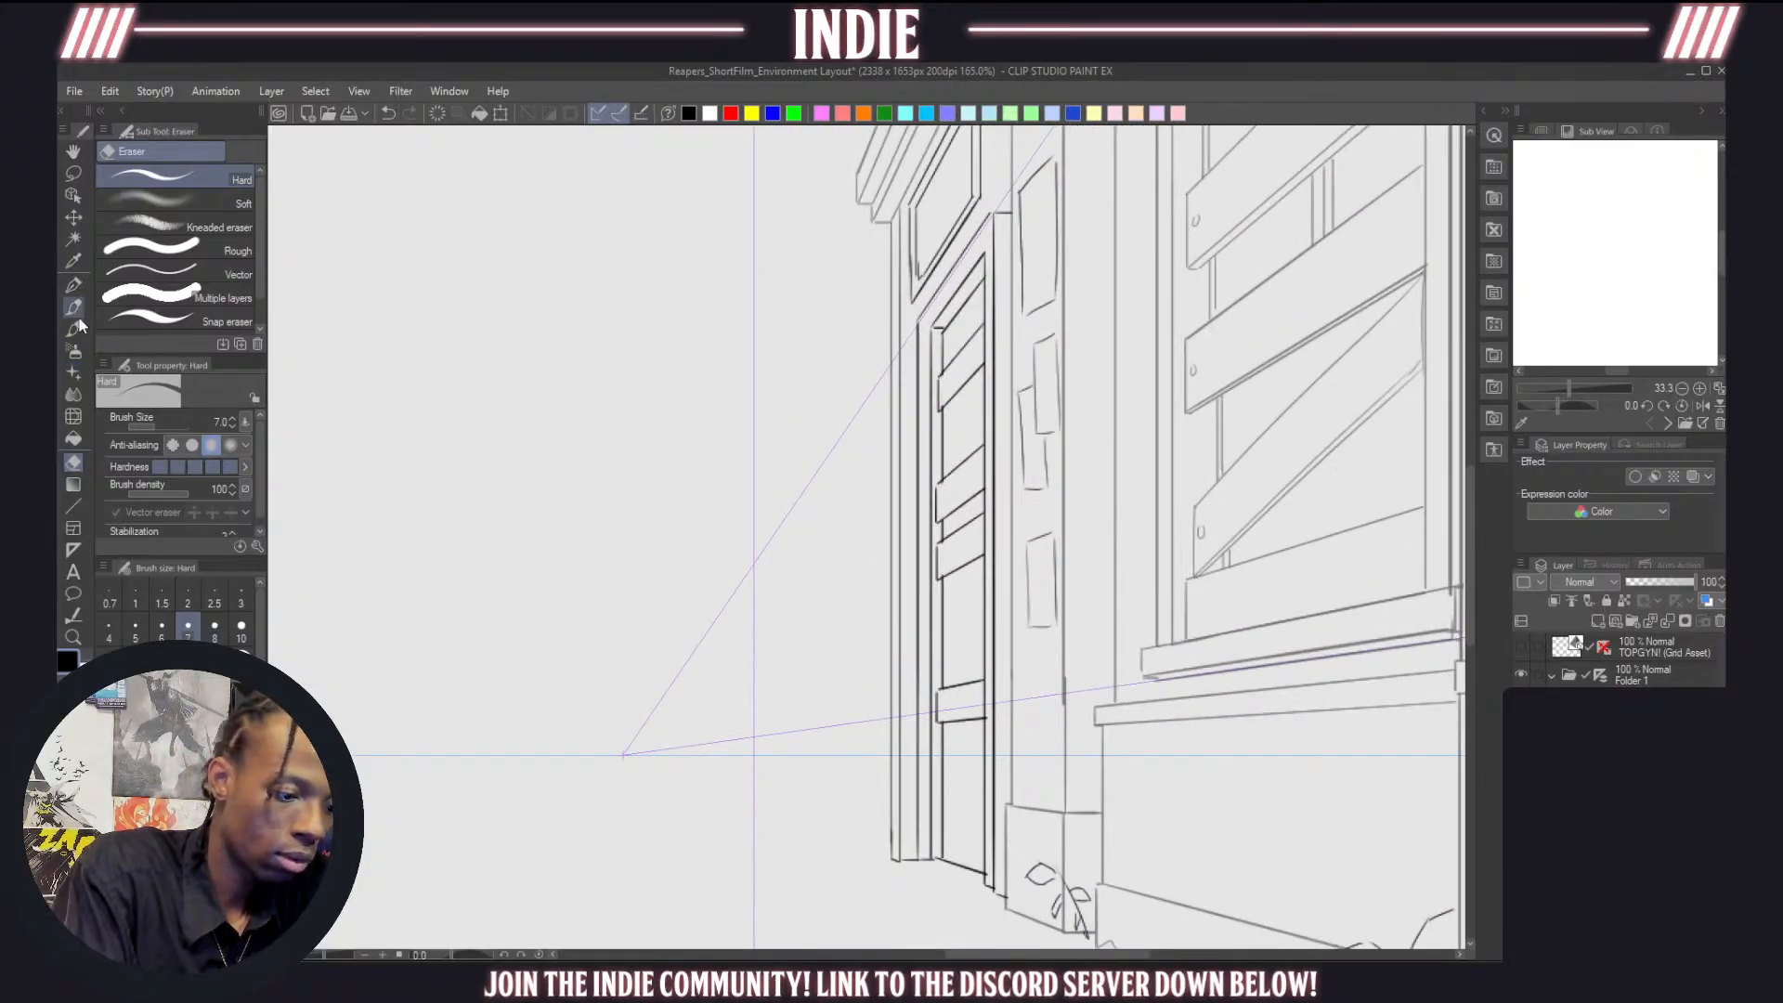
# Ink thin second lines along the doorway boards' edges with MB Fine Line to give them thickness
pyautogui.click(74, 309)
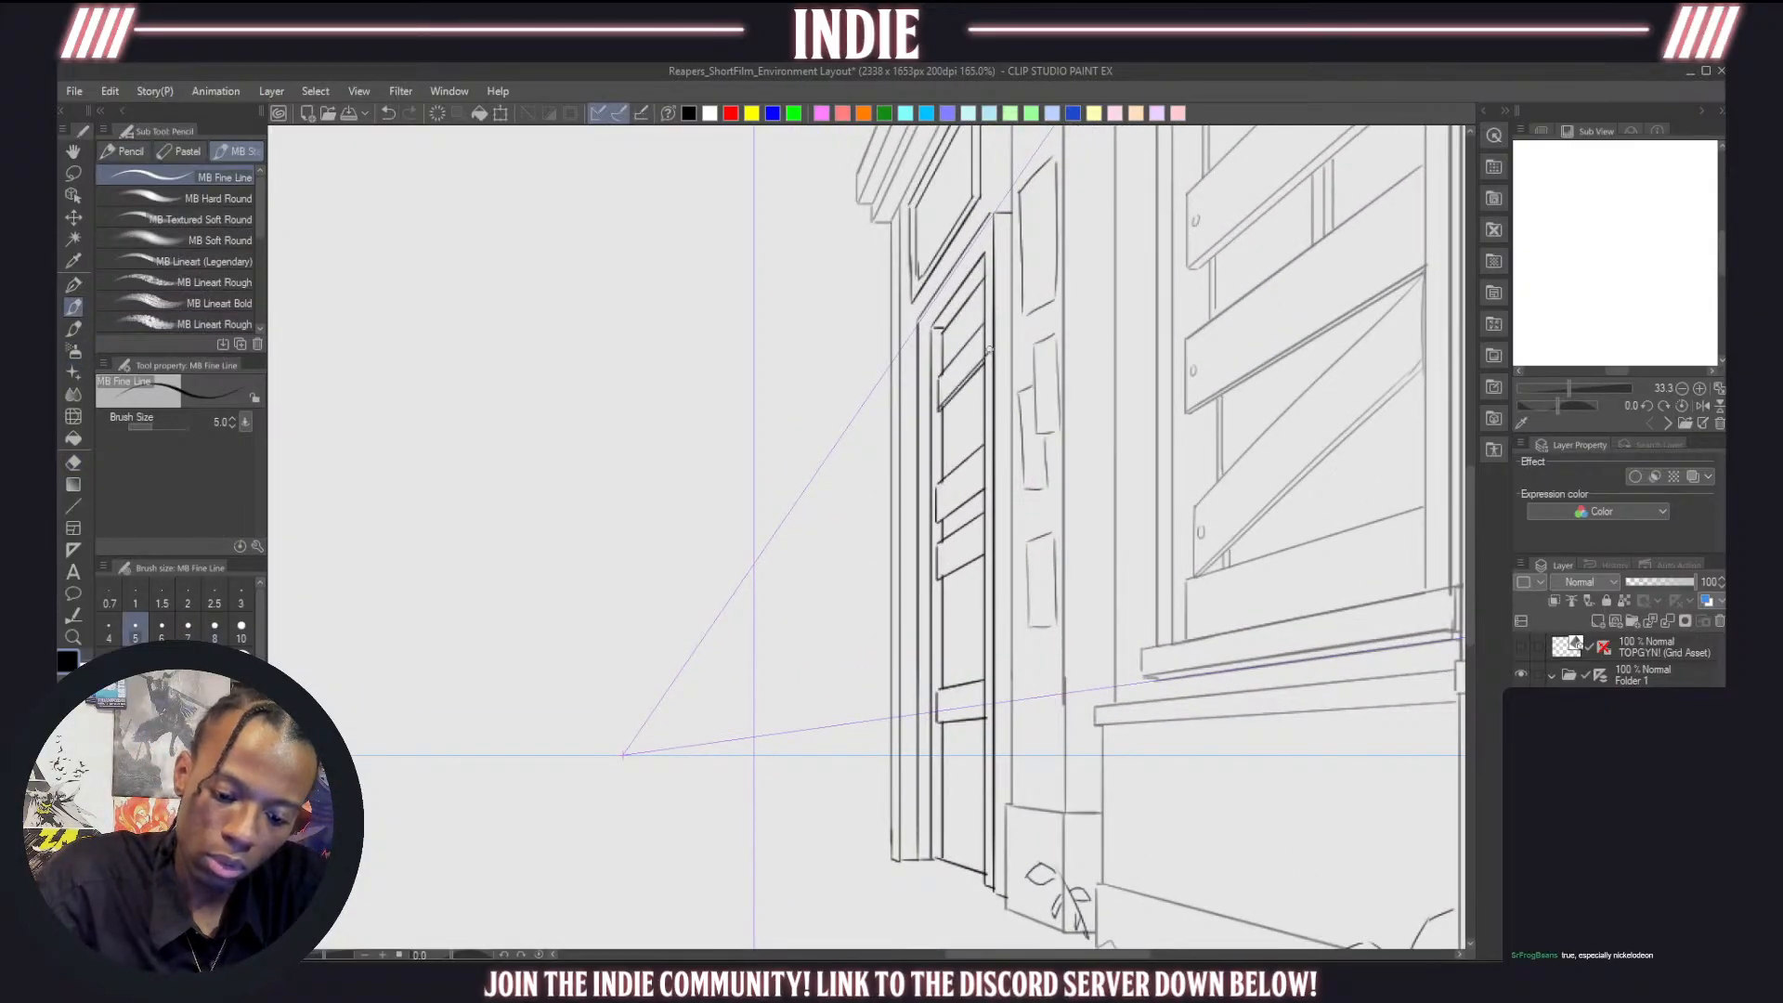
pyautogui.moveTo(940, 520); pyautogui.dragTo(987, 481)
pyautogui.hotkey('ctrl', 'z')
pyautogui.moveTo(938, 579); pyautogui.dragTo(986, 546)
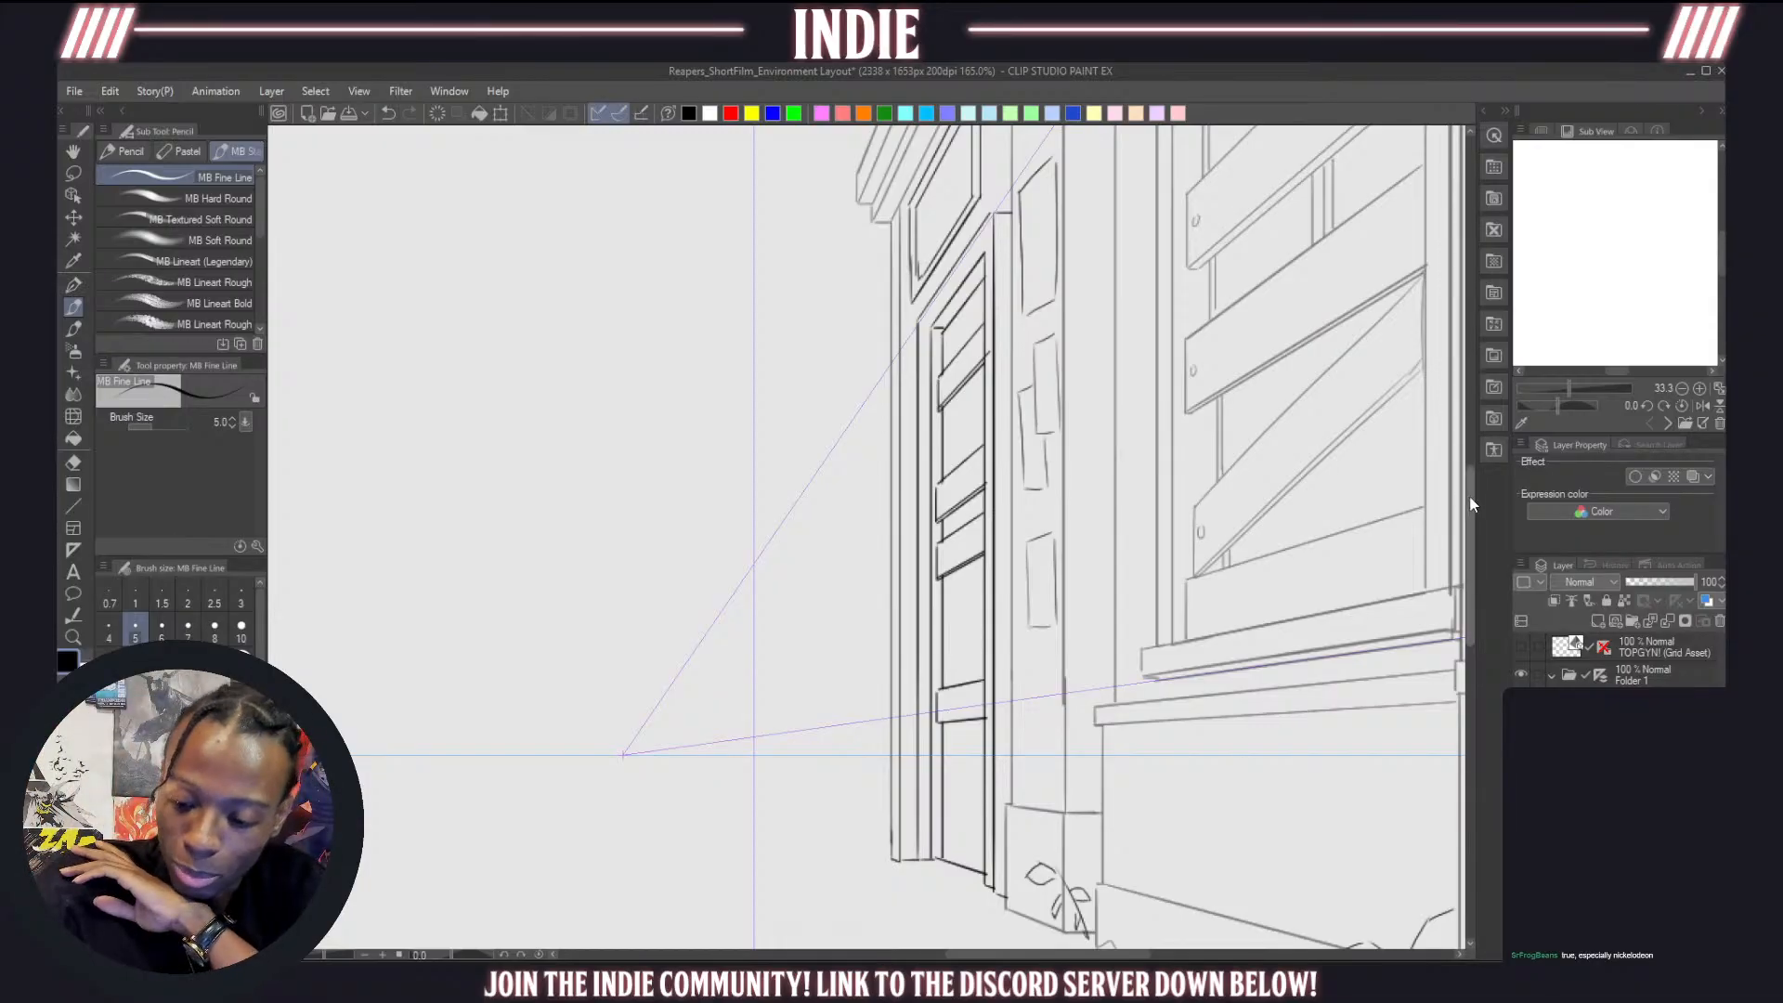
pyautogui.scroll(-2, 1496, 539)
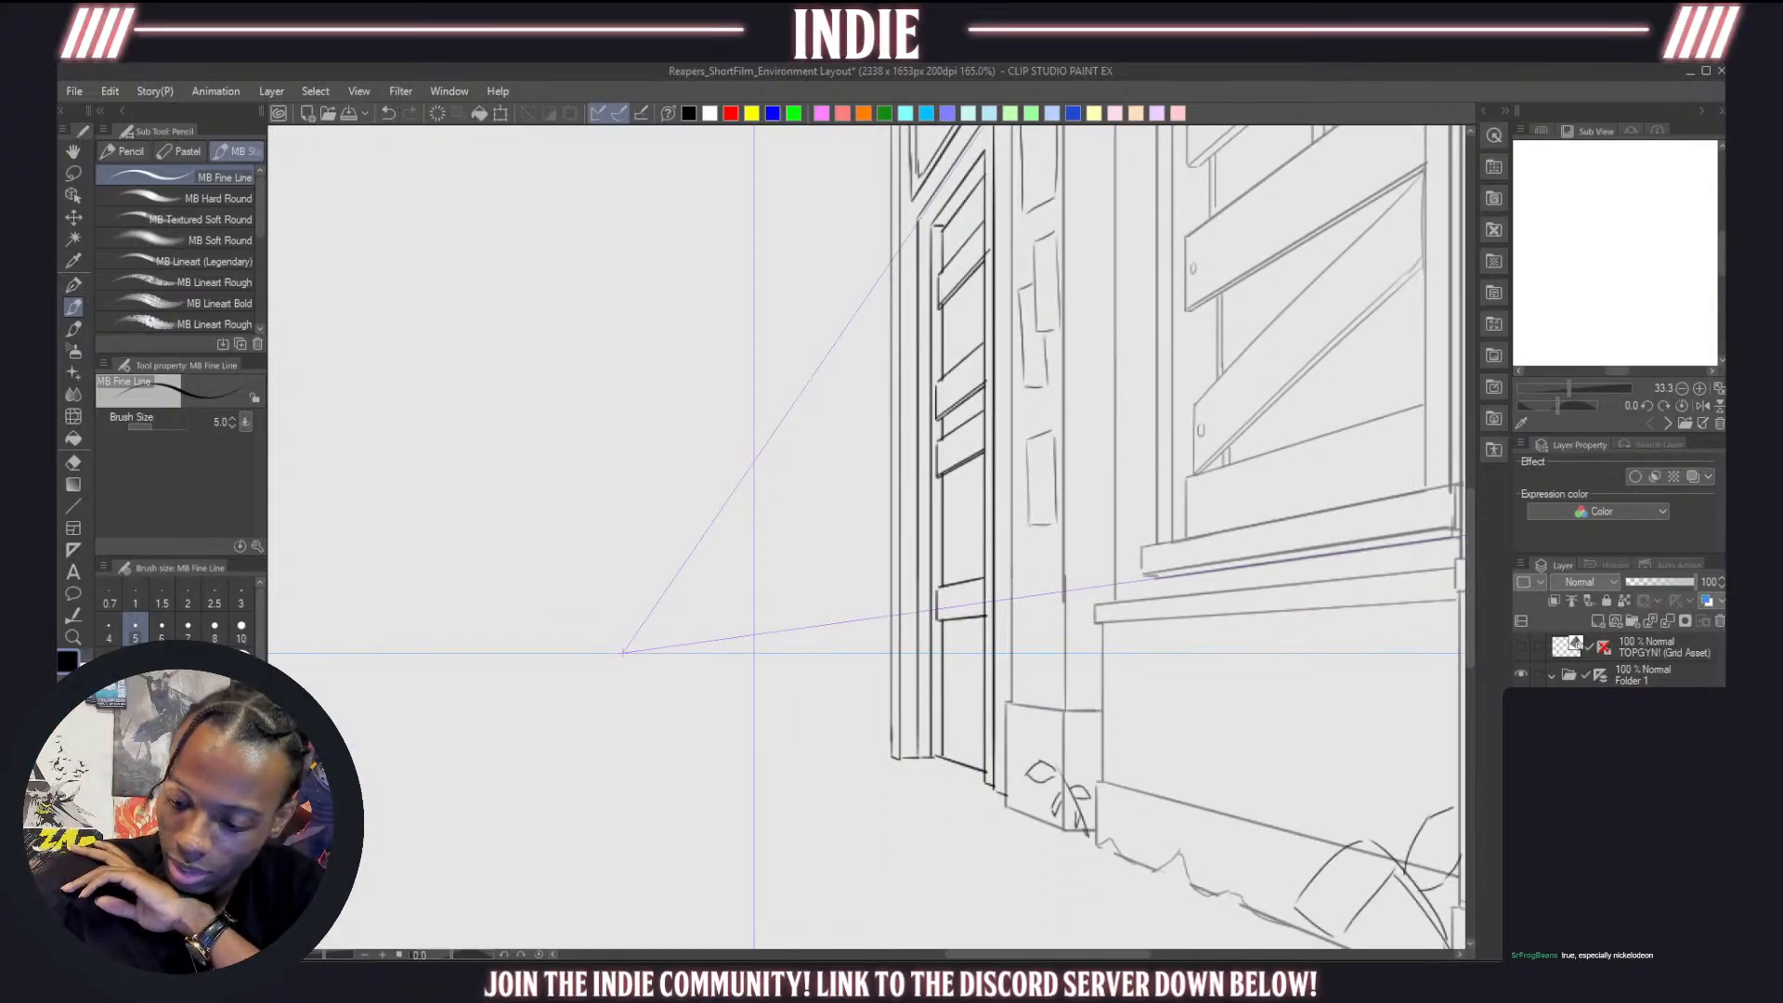
# Turn off the perspective ruler on Folder 1 and return to the line art layer
pyautogui.click(1596, 676)
pyautogui.click(1579, 711)
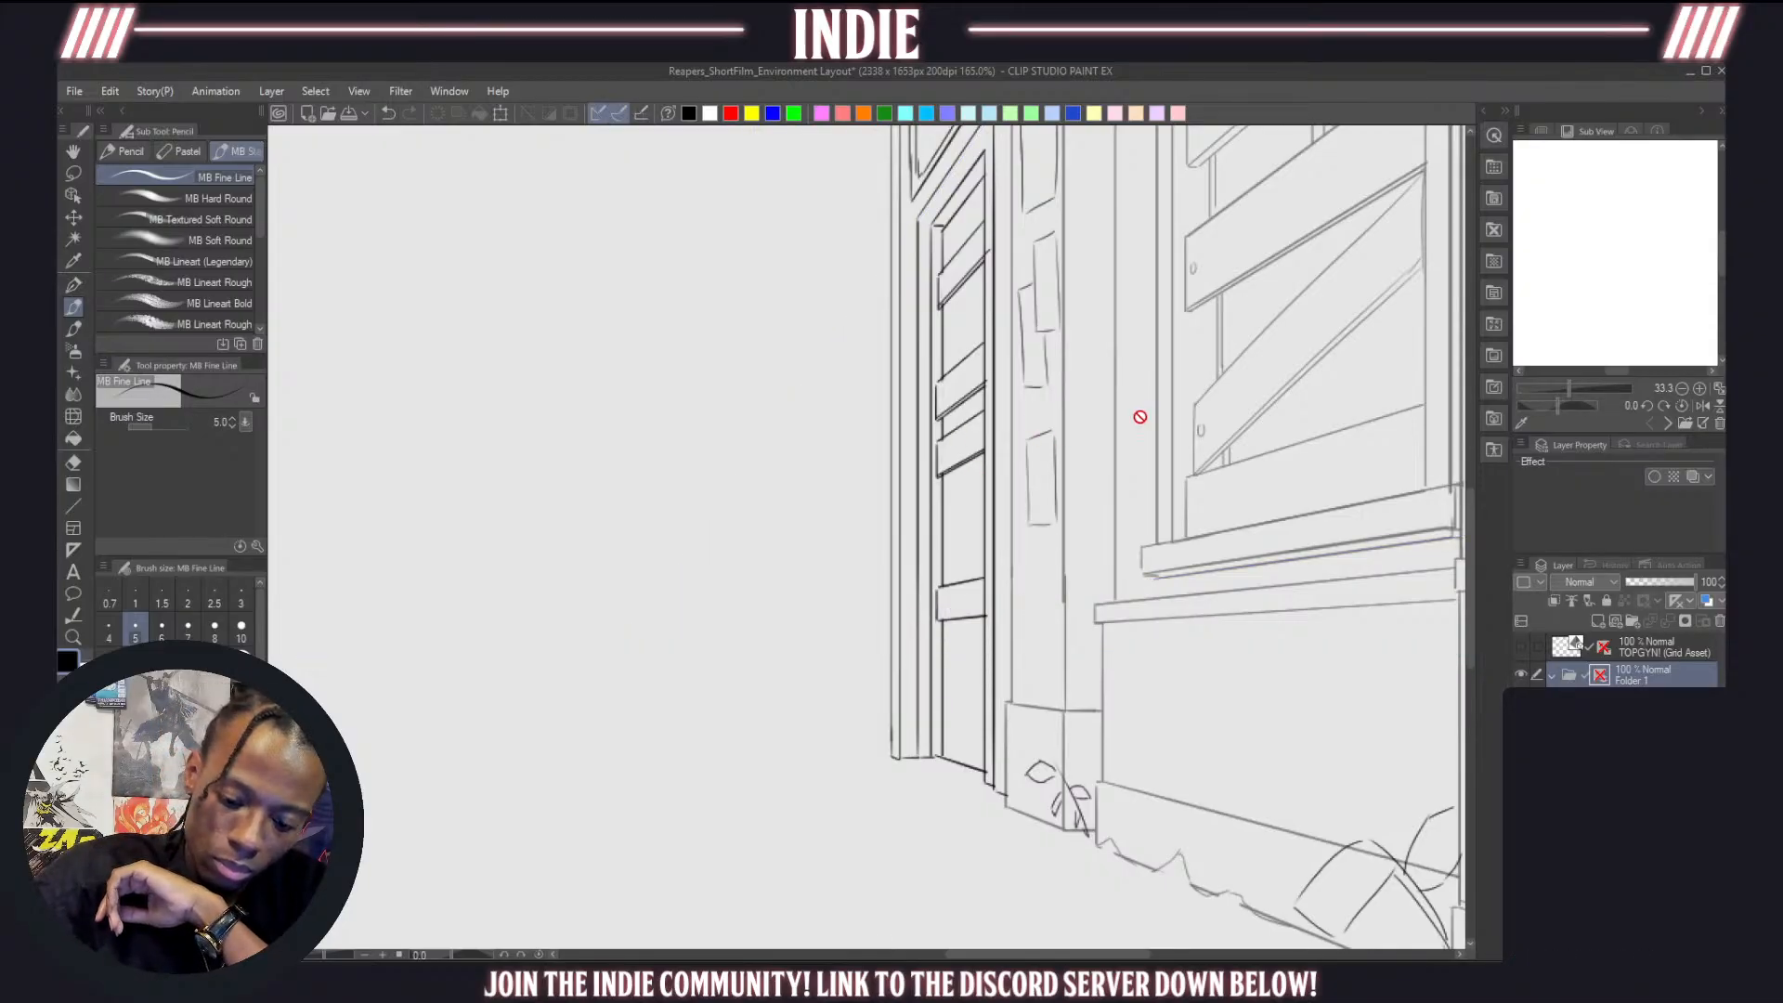
pyautogui.click(1630, 706)
# Ink the upper edge of a steep diagonal board below the doorway's middle boards, redoing the stroke until it fits
pyautogui.moveTo(985, 454); pyautogui.dragTo(943, 522)
pyautogui.hotkey('ctrl', 'z')
pyautogui.moveTo(985, 454); pyautogui.dragTo(943, 513)
pyautogui.hotkey('ctrl', 'z')
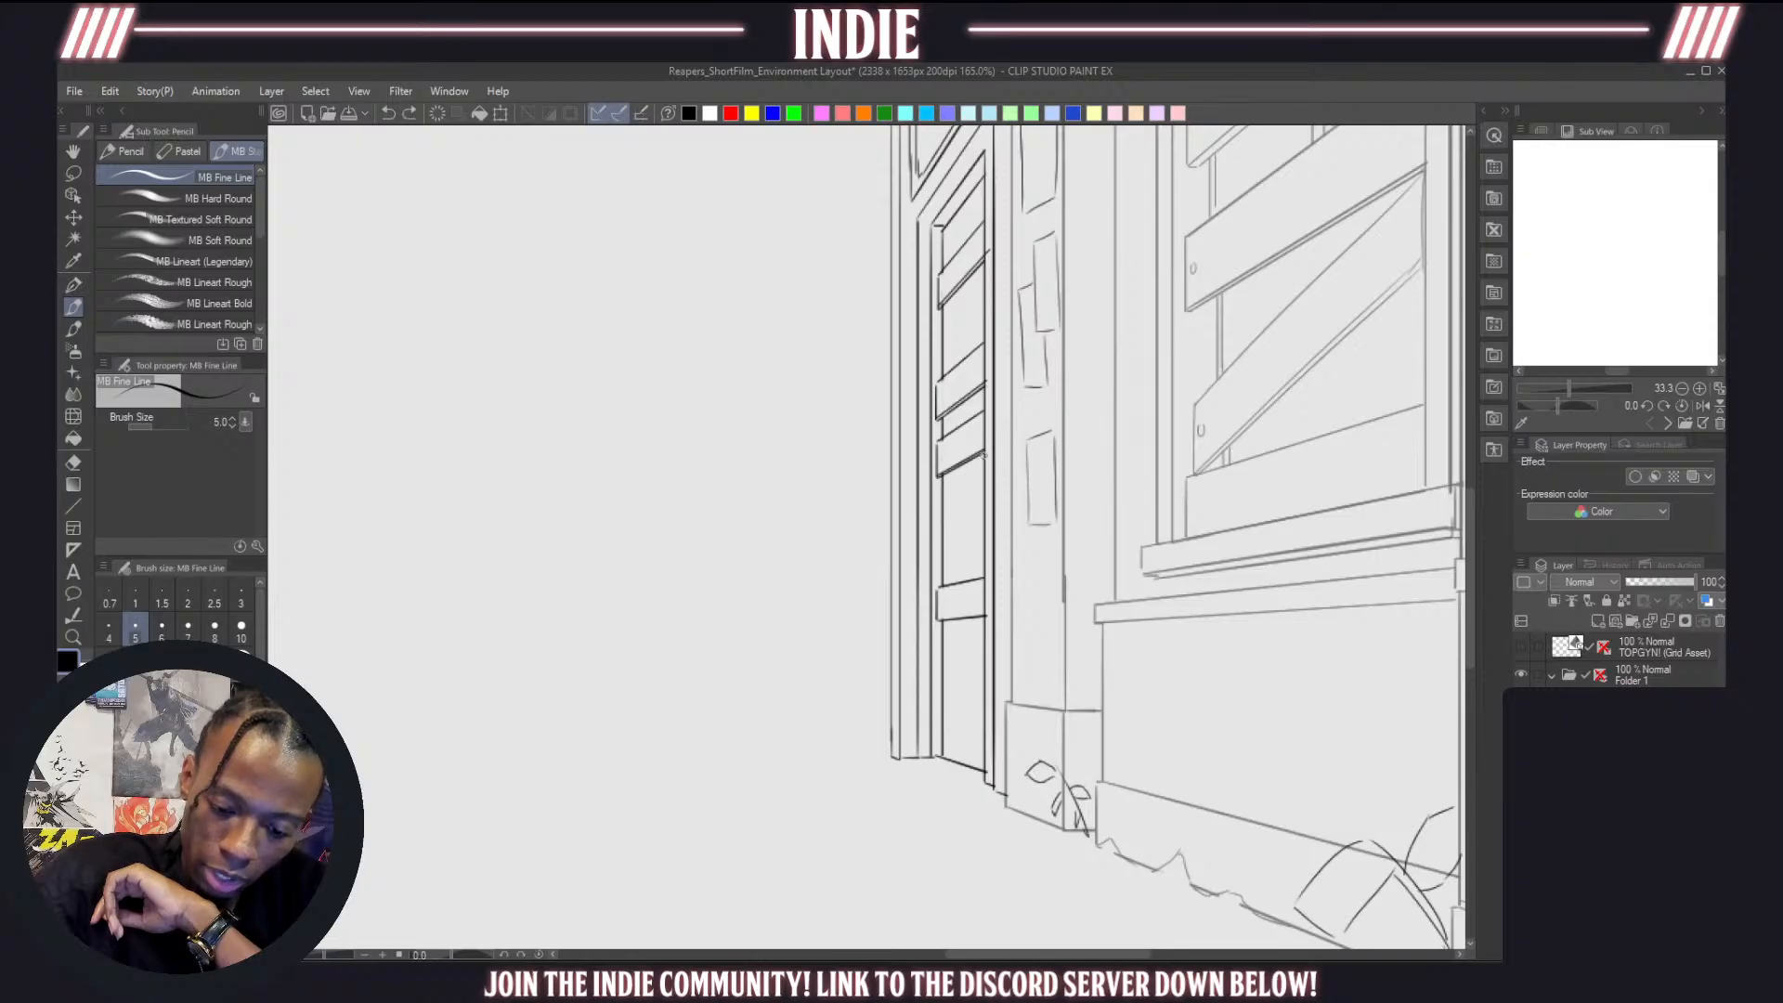
pyautogui.moveTo(984, 455); pyautogui.dragTo(938, 525)
pyautogui.hotkey('ctrl', 'z')
pyautogui.moveTo(985, 454); pyautogui.dragTo(934, 526)
pyautogui.hotkey('ctrl', 'z')
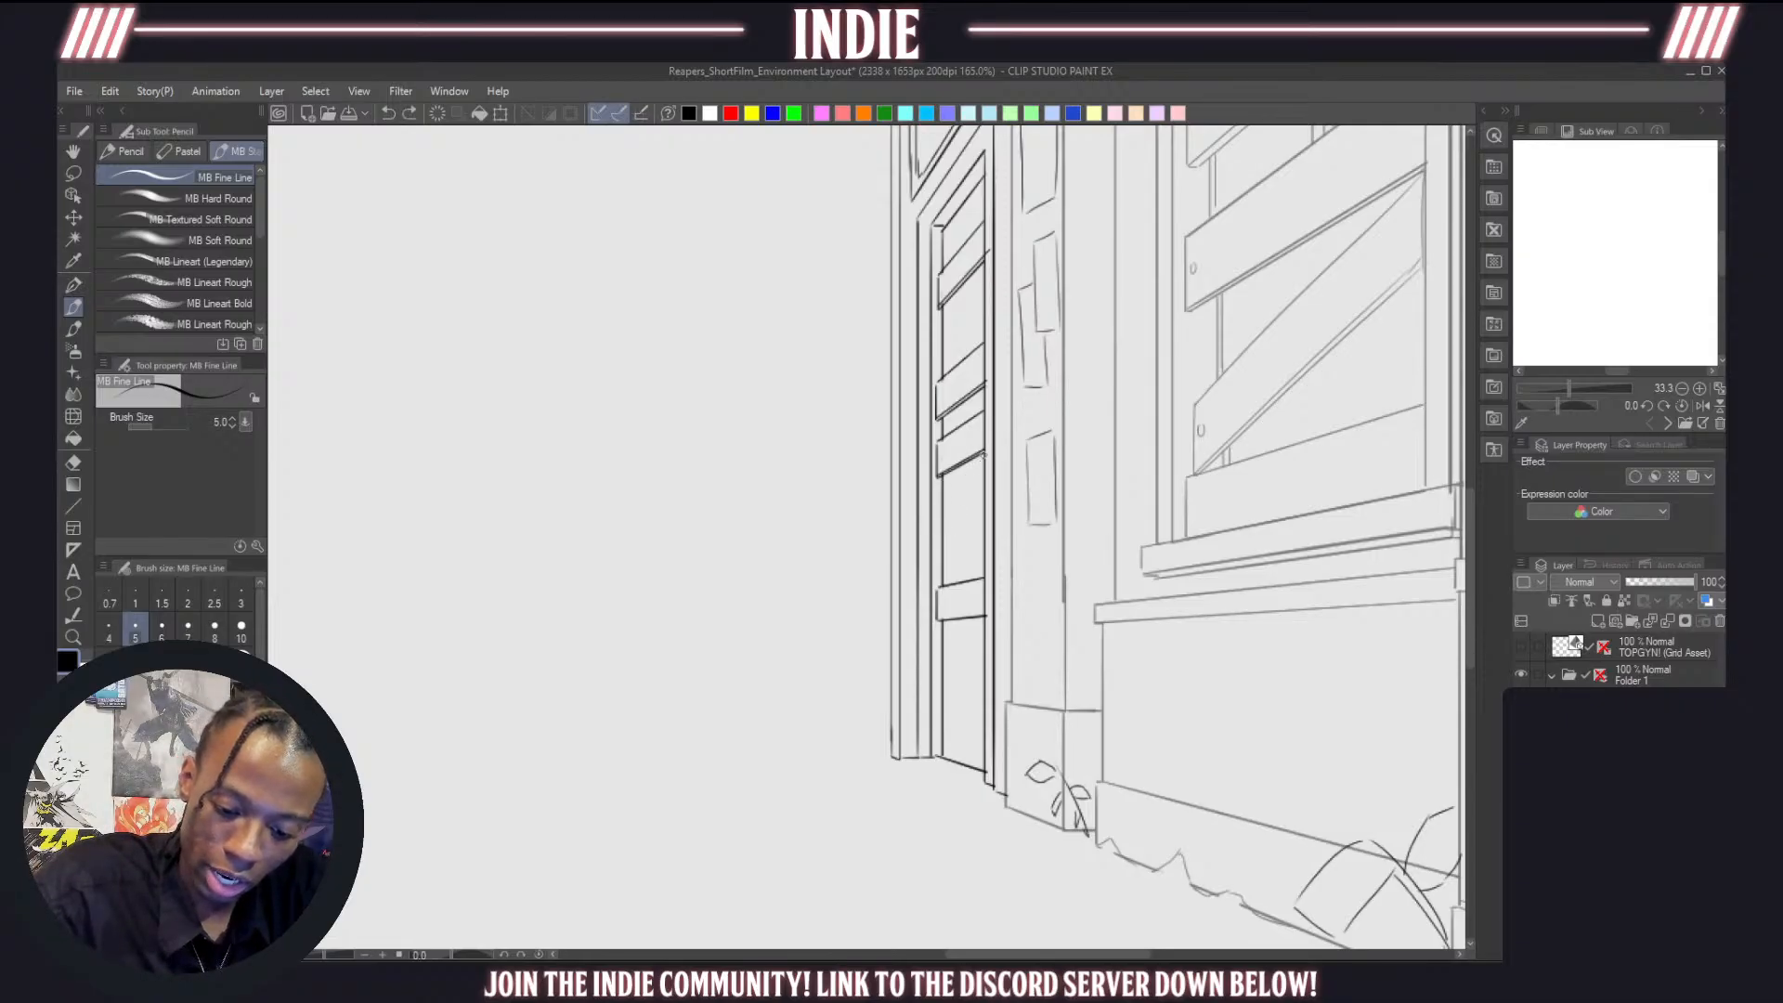
pyautogui.moveTo(985, 454); pyautogui.dragTo(933, 530)
pyautogui.hotkey('ctrl', 'z')
pyautogui.moveTo(984, 454); pyautogui.dragTo(937, 516)
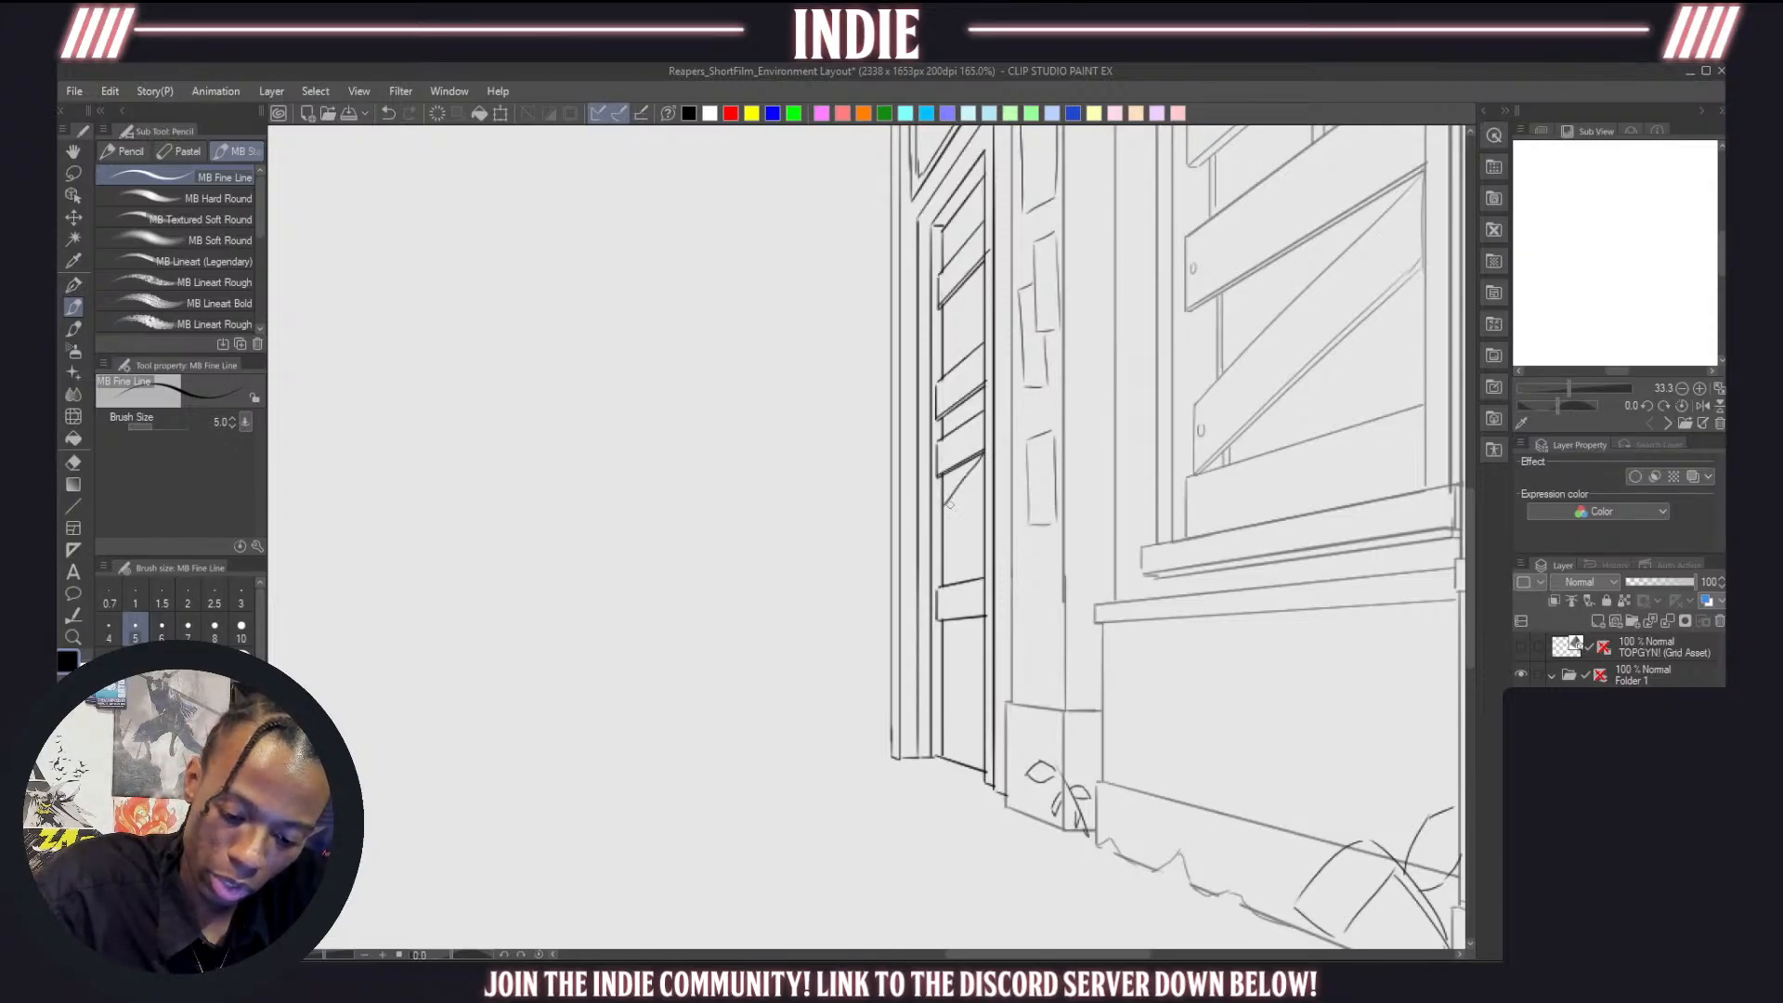
pyautogui.hotkey('ctrl', 'z')
pyautogui.moveTo(987, 452)
pyautogui.mouseDown()
pyautogui.moveTo(938, 511)
pyautogui.moveTo(940, 538)
pyautogui.mouseUp()
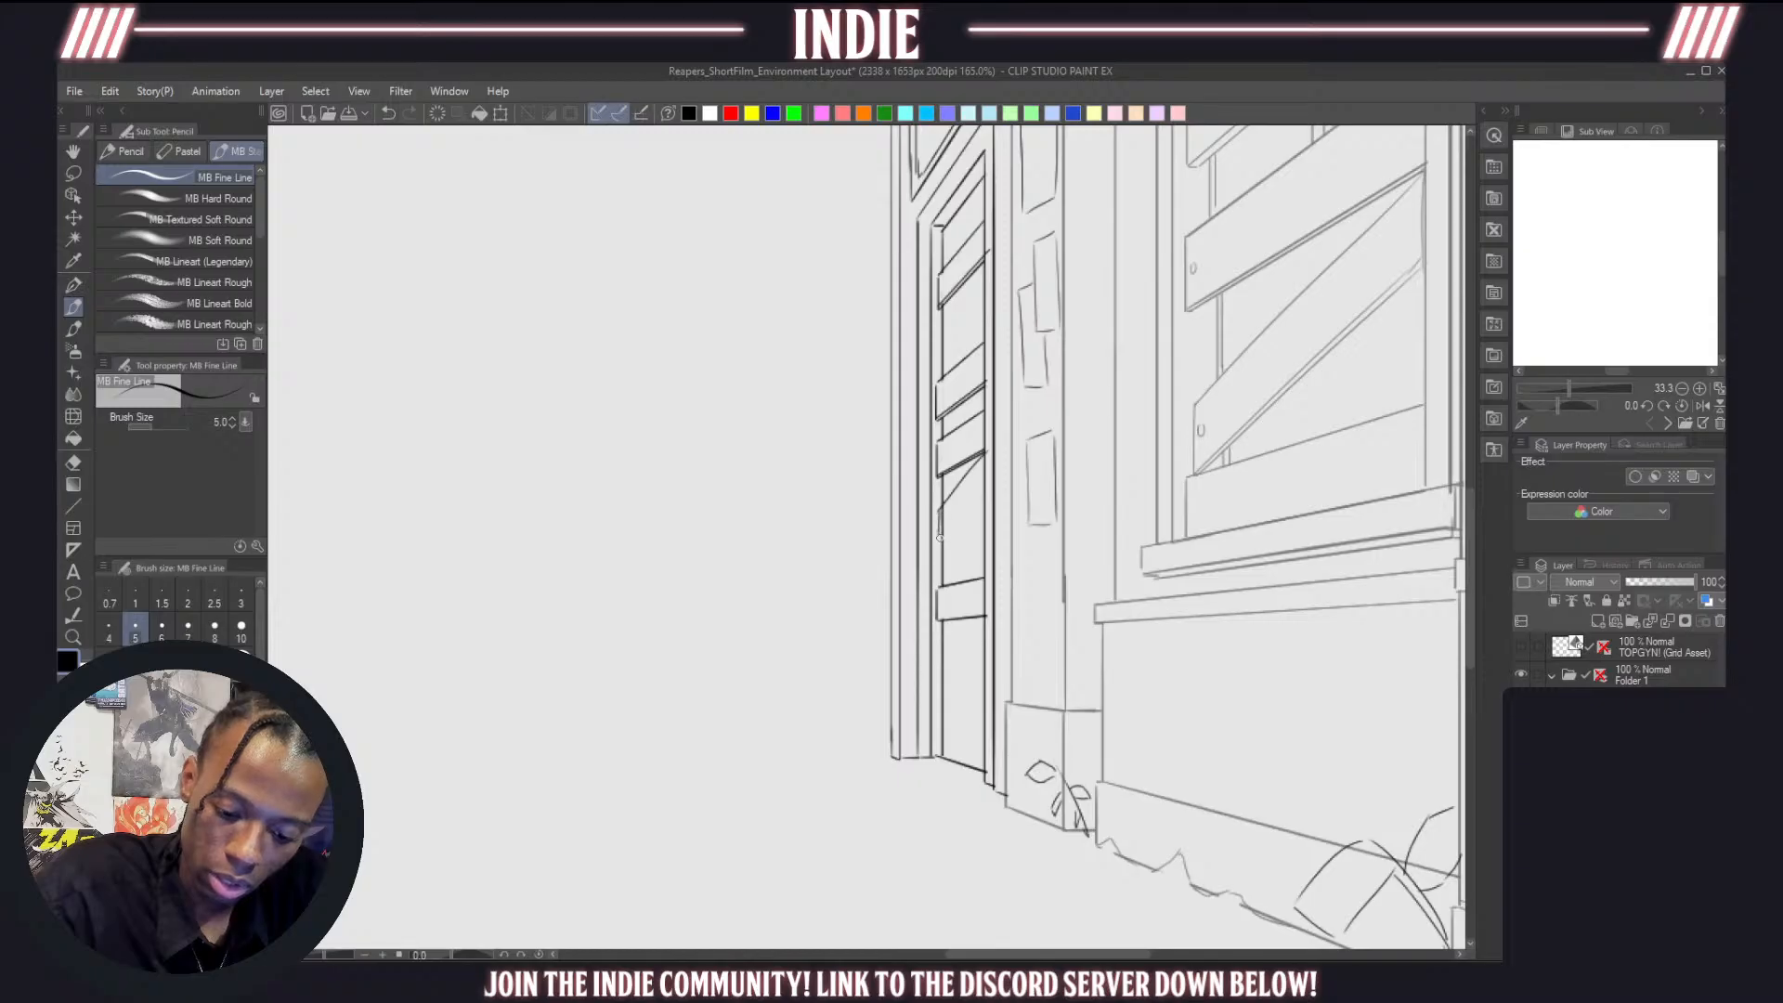
# Ink the lower edge of the steep diagonal board in the doorway, undoing the stray strokes
pyautogui.moveTo(986, 472)
pyautogui.mouseDown()
pyautogui.moveTo(940, 534)
pyautogui.moveTo(986, 488)
pyautogui.mouseUp()
pyautogui.hotkey('ctrl', 'z')
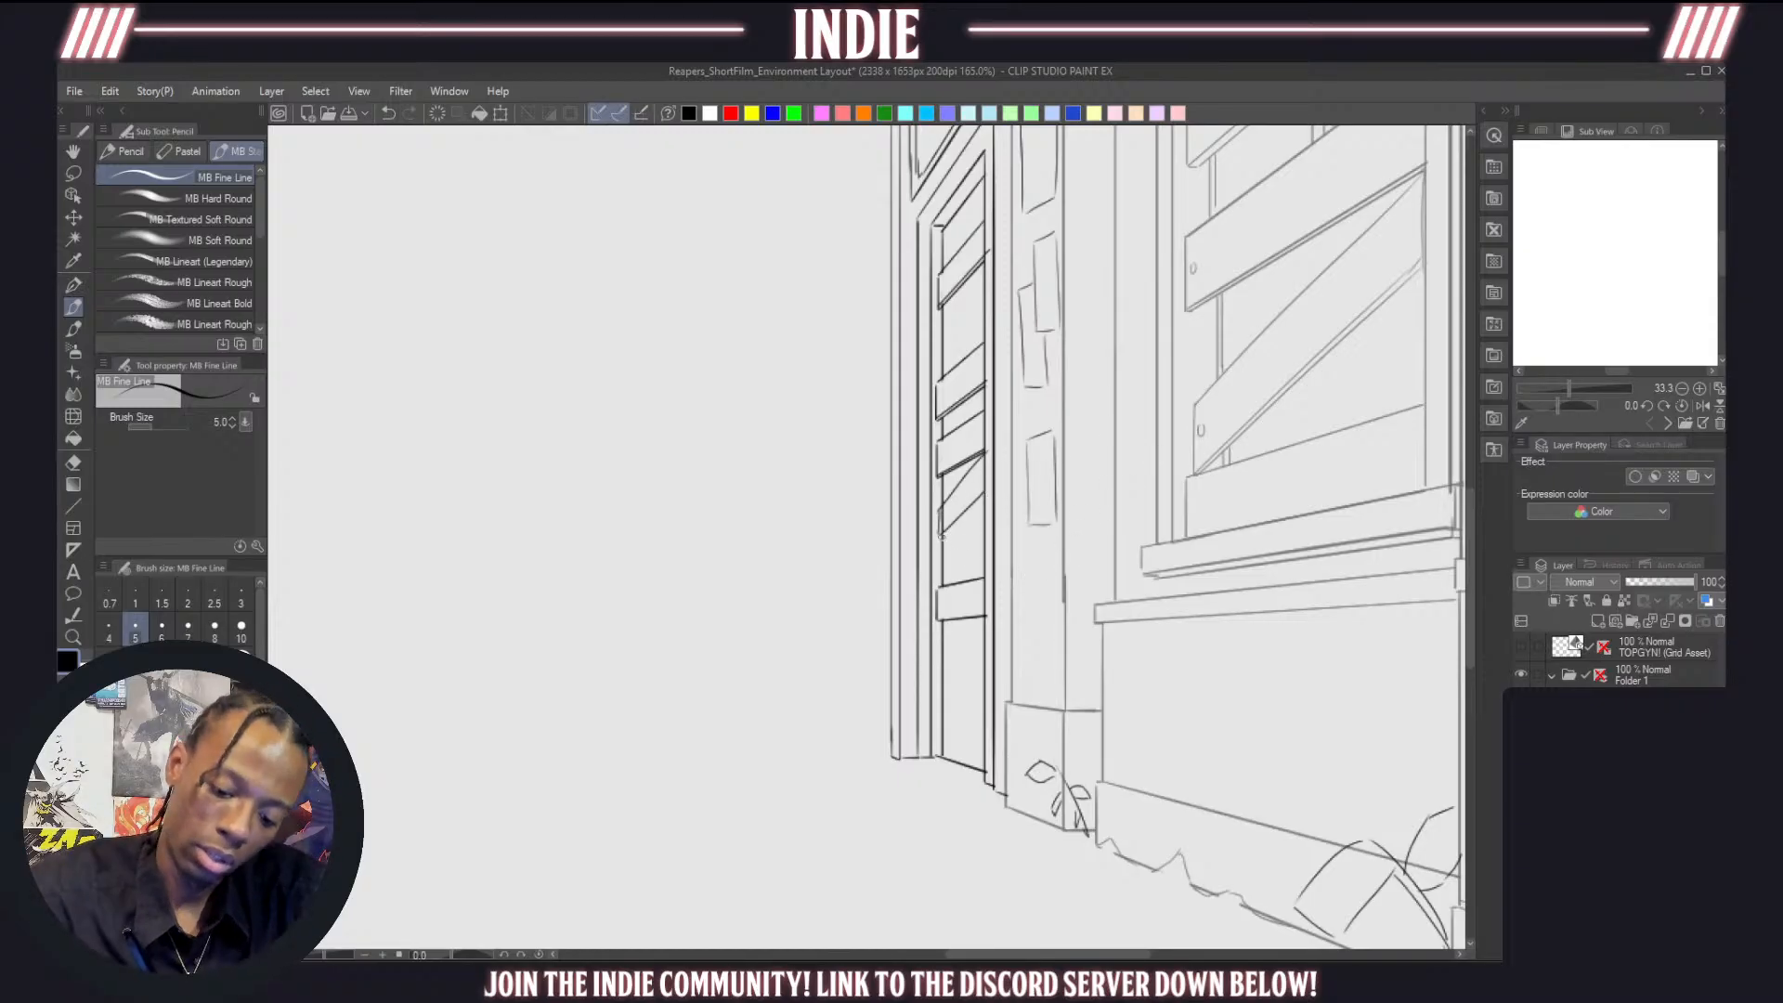
pyautogui.moveTo(940, 561)
pyautogui.mouseDown()
pyautogui.moveTo(983, 535)
pyautogui.moveTo(986, 557)
pyautogui.mouseUp()
pyautogui.hotkey('ctrl', 'z')
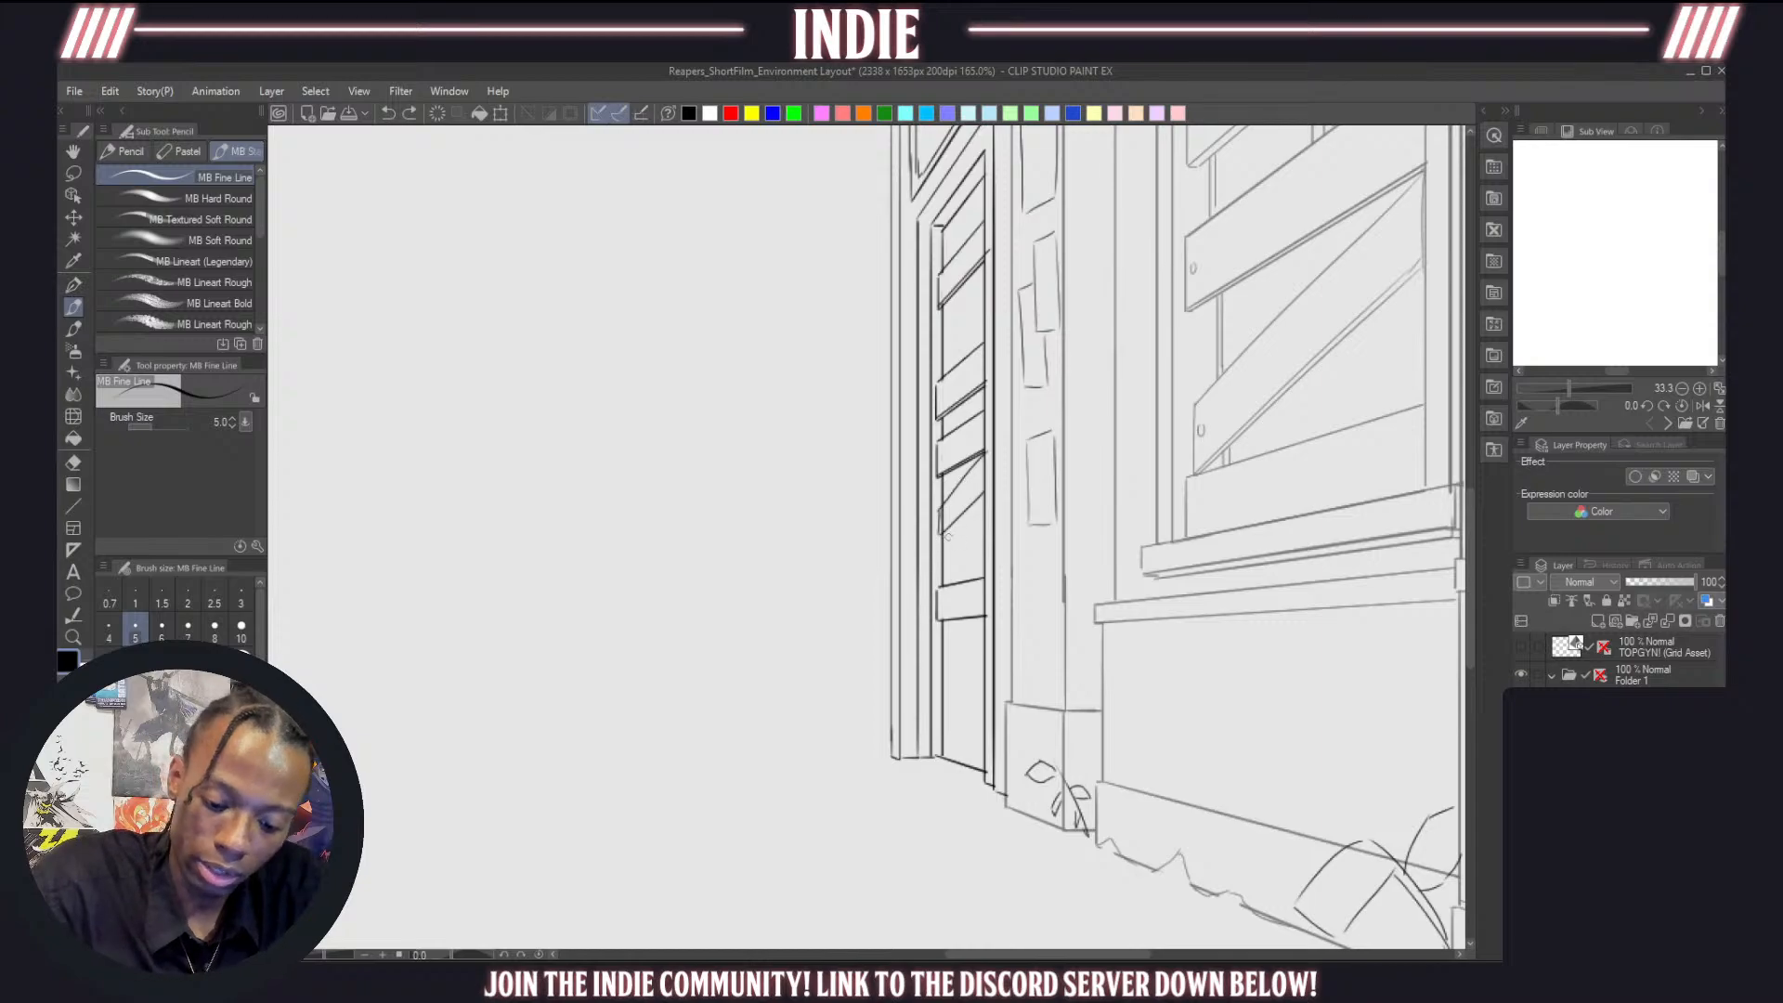
# Ink a downward-slanting board across the bottom of the doorway, undoing the unwanted strokes
pyautogui.moveTo(942, 622); pyautogui.dragTo(983, 665)
pyautogui.hotkey('ctrl', 'z')
pyautogui.hotkey('ctrl', 'z')
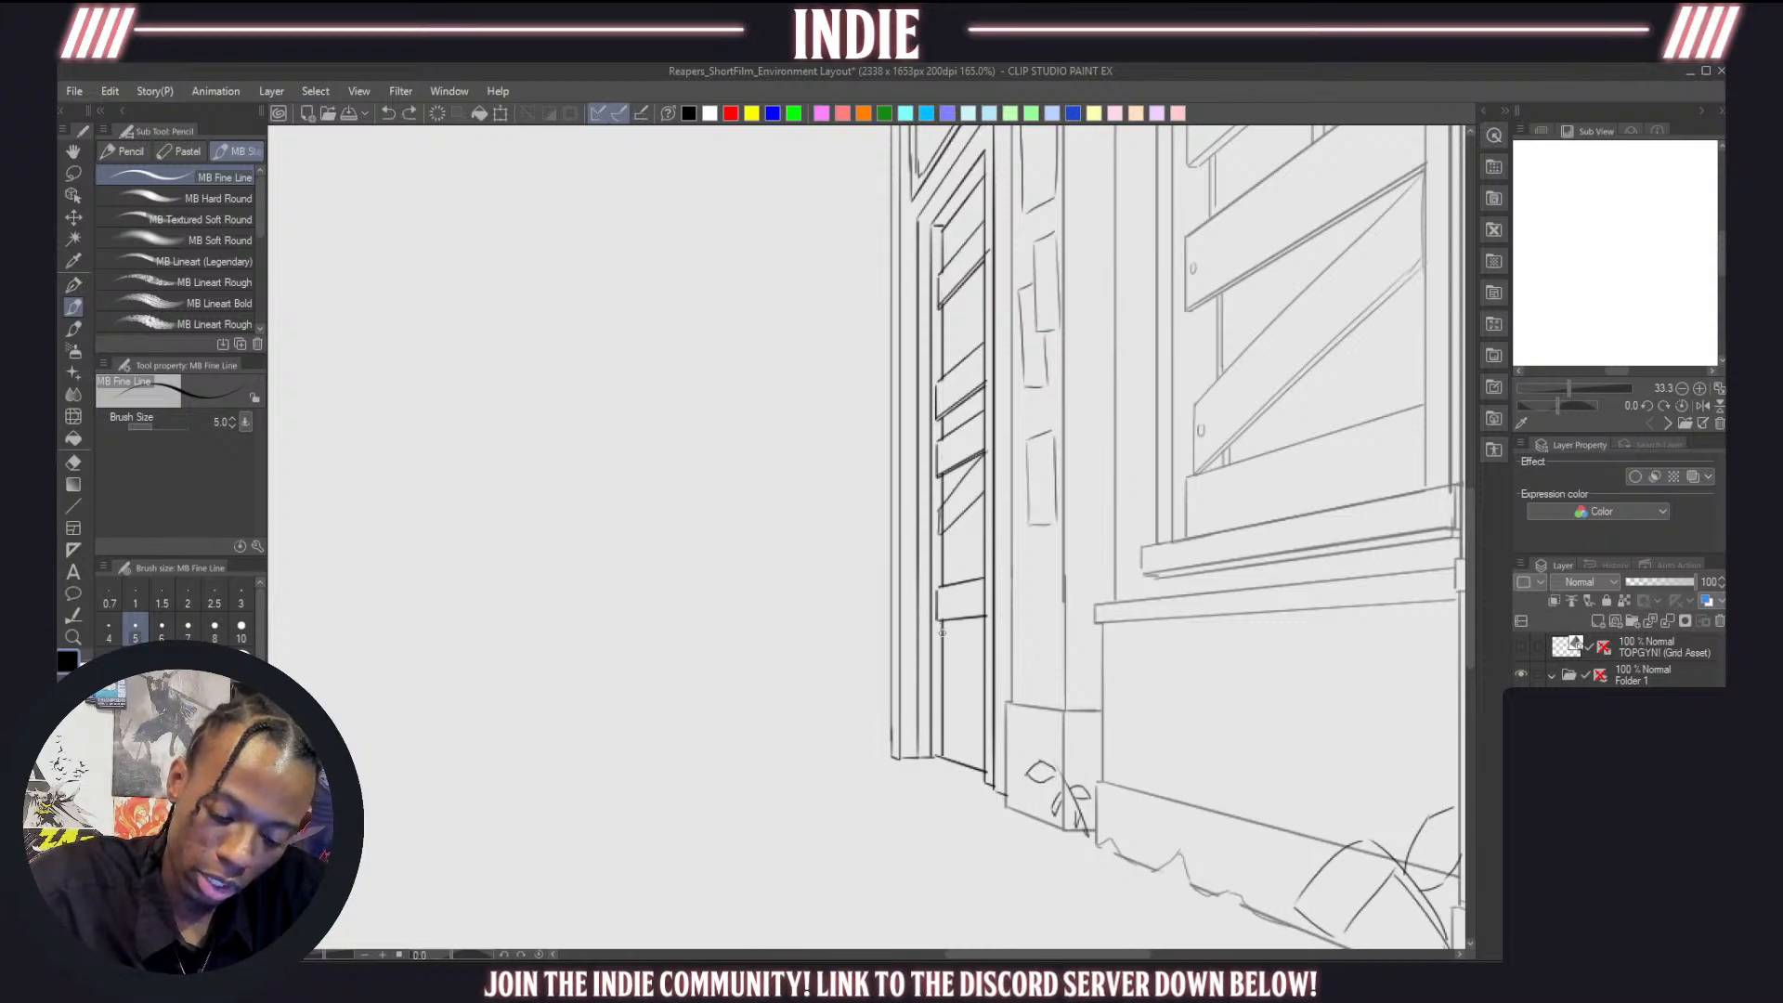
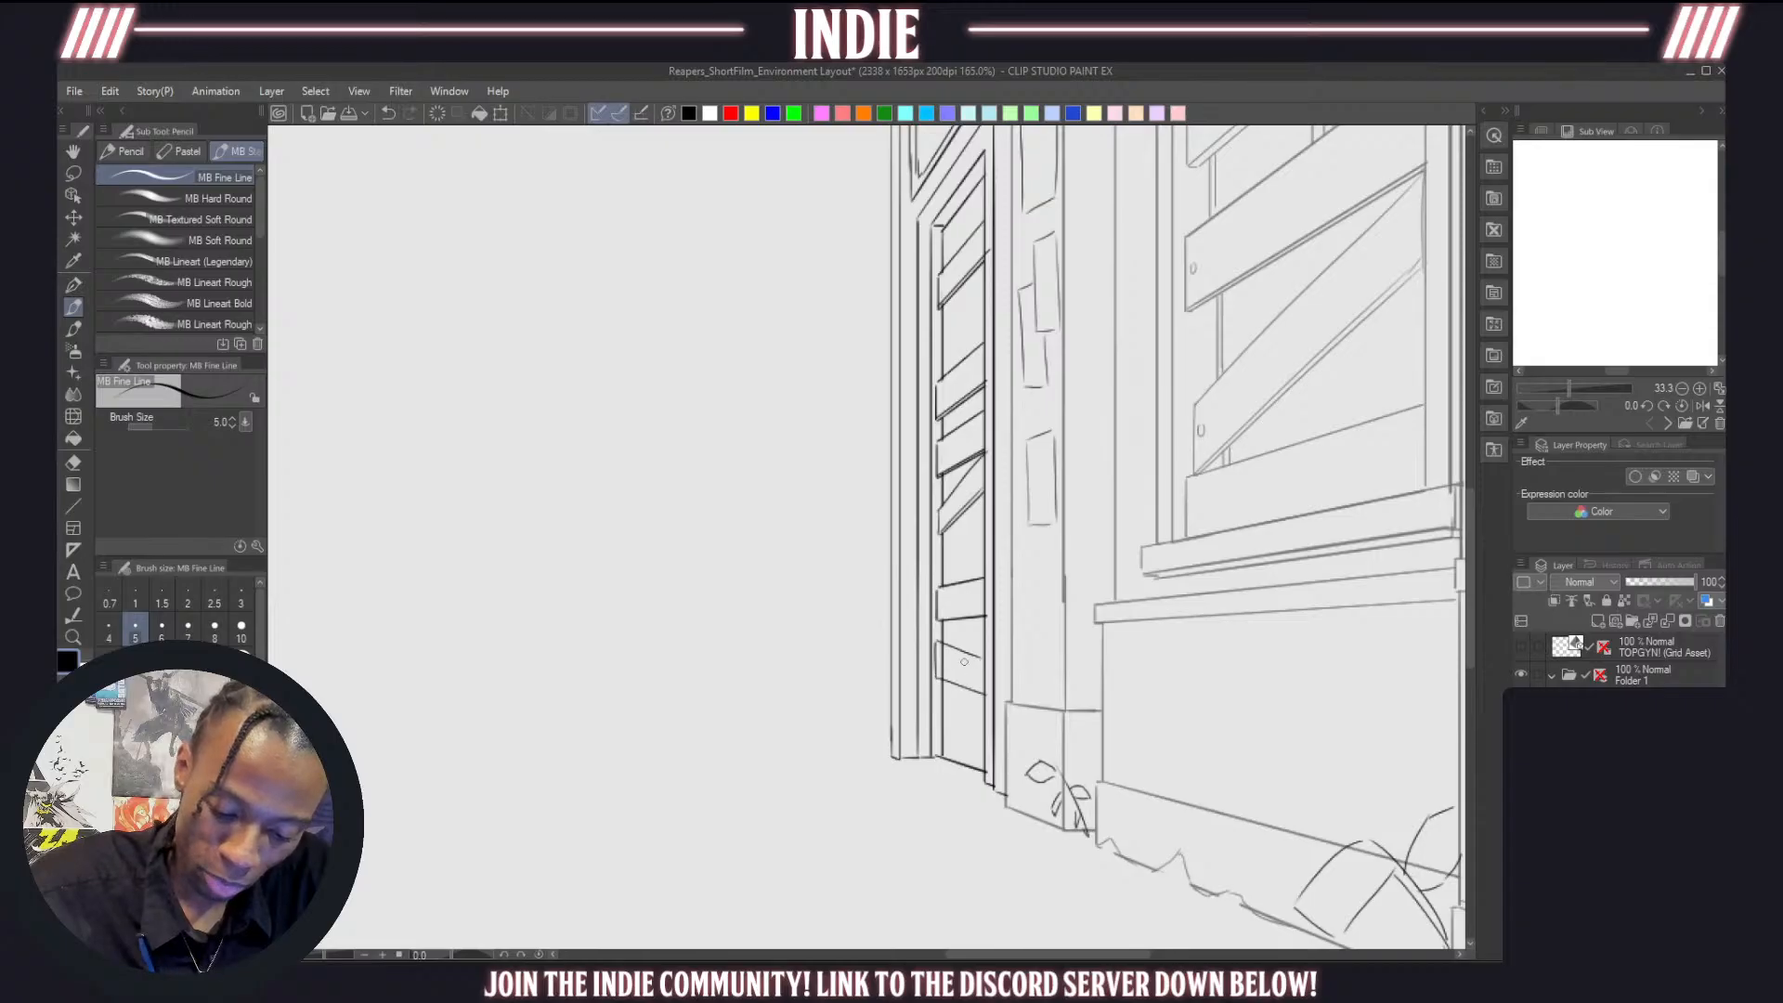
pyautogui.hotkey('ctrl', 'z')
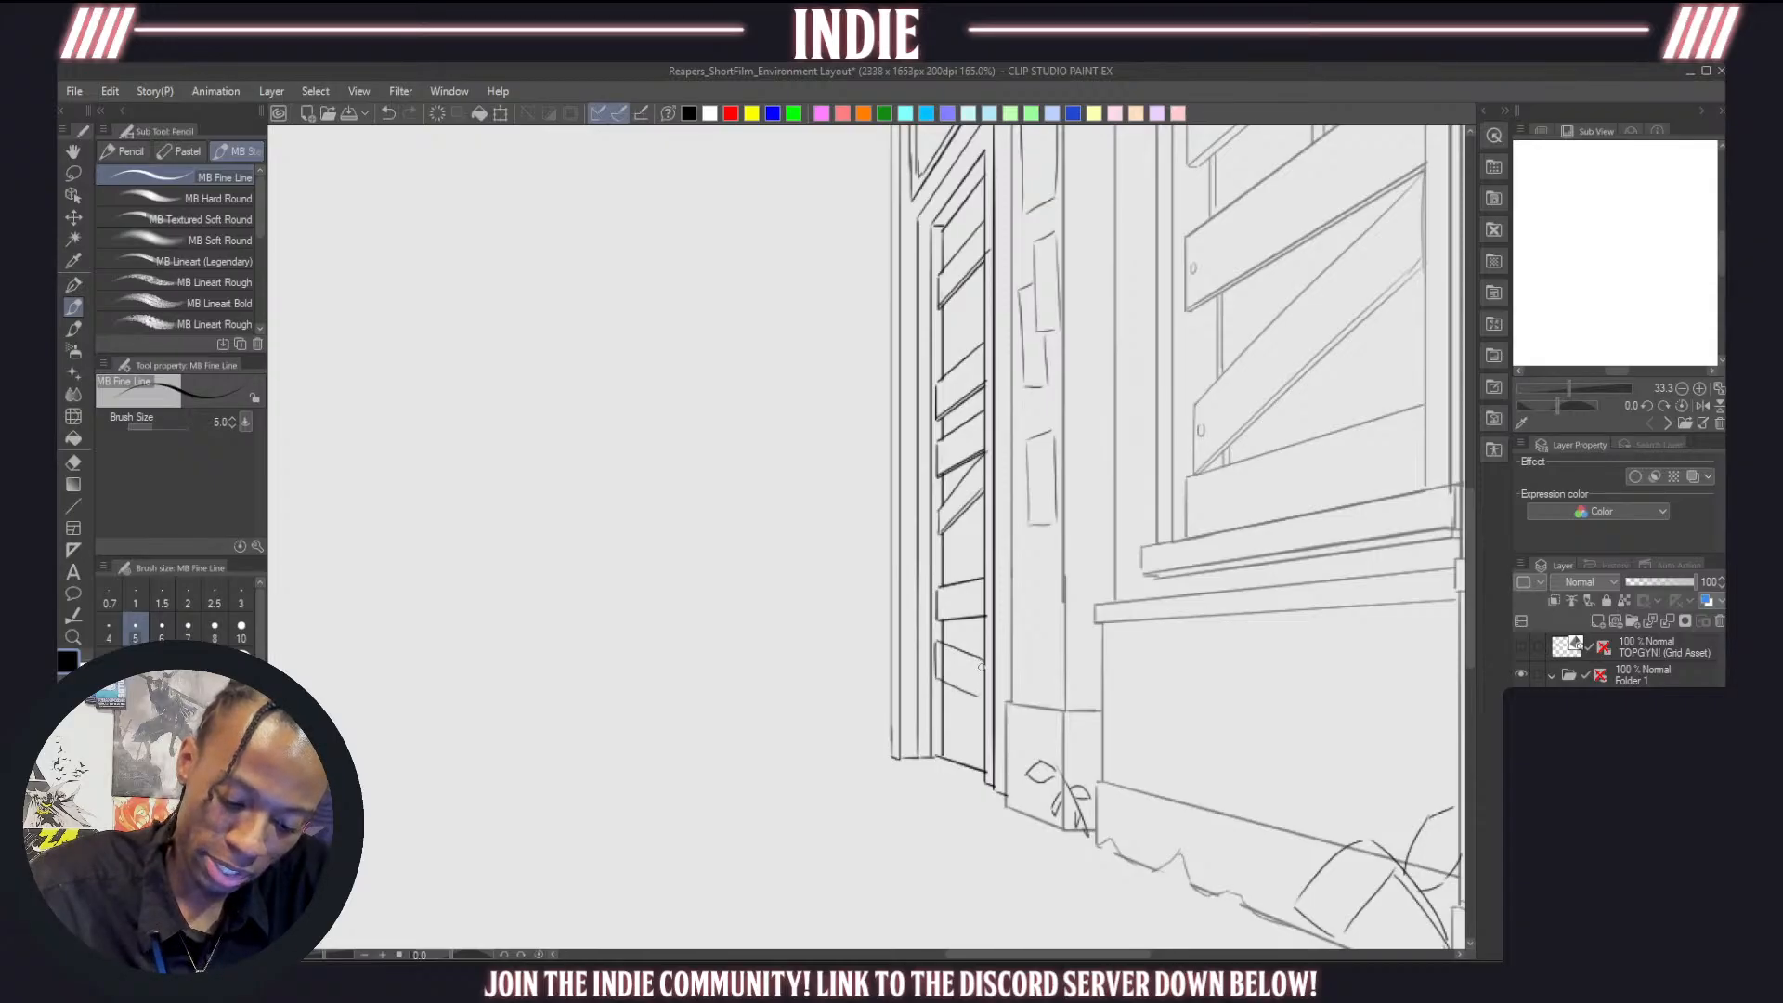
# Erase the door lines overlapping the lowest board and ink small nails at the ends of the doorway boards
pyautogui.press('e')
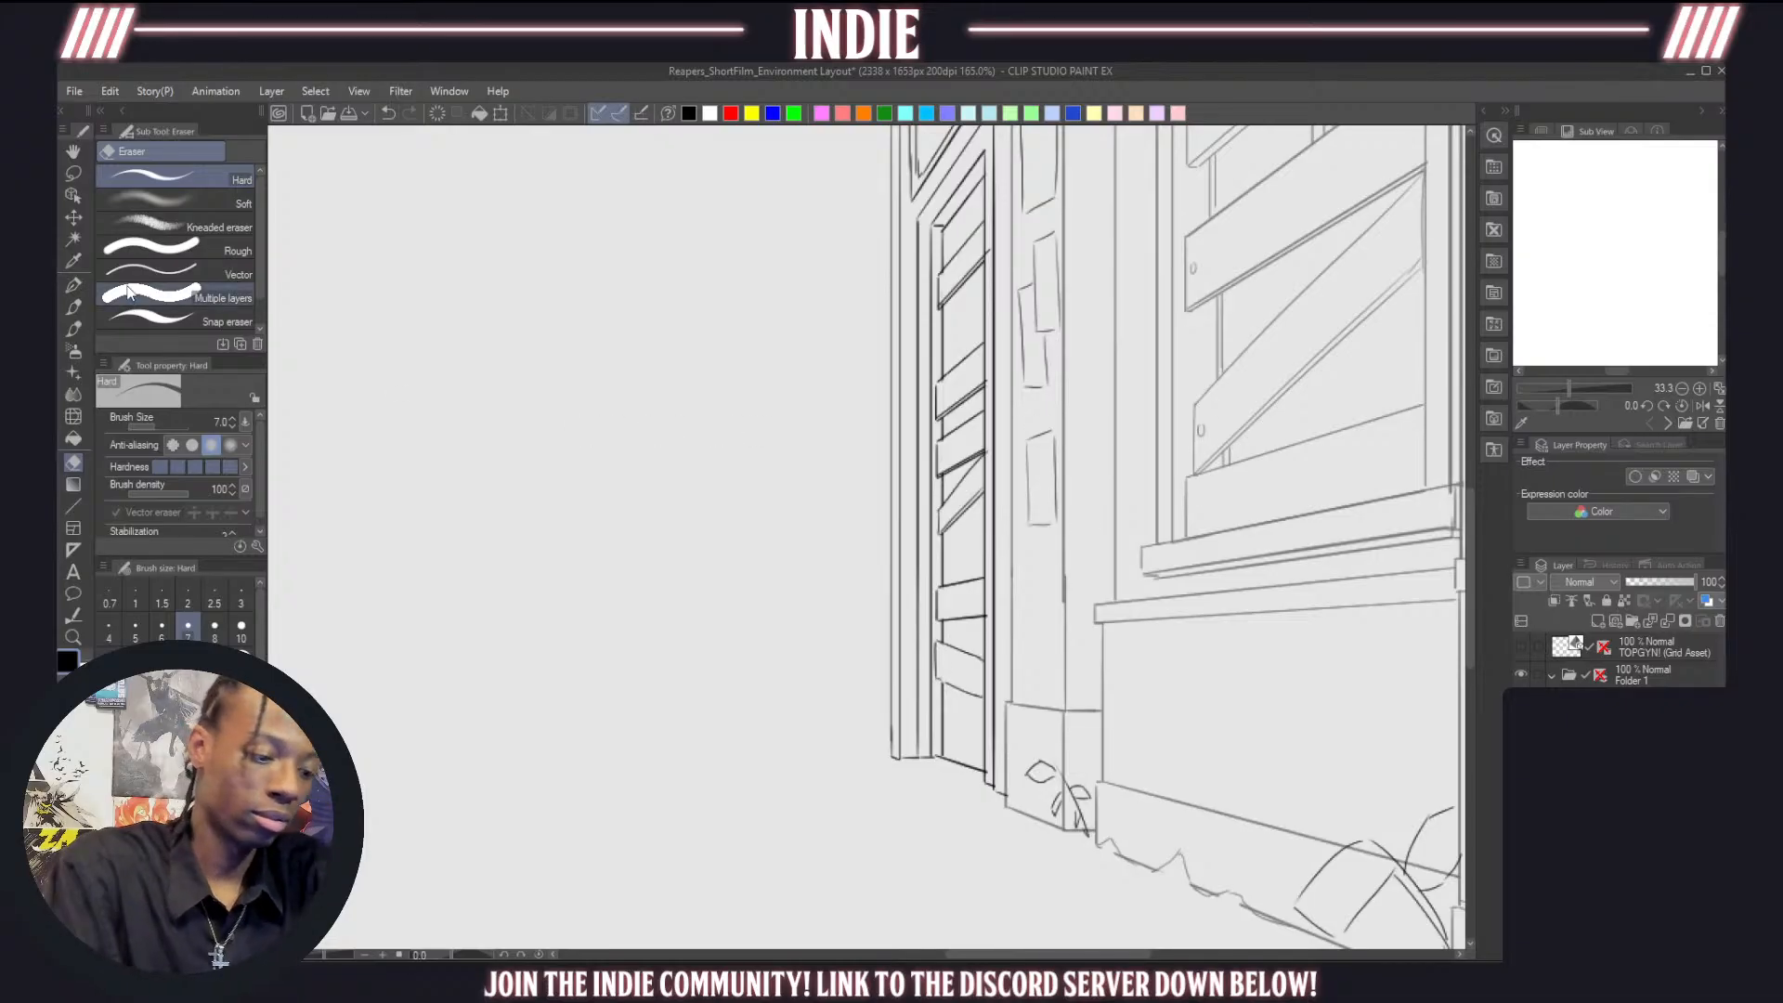
pyautogui.click(73, 306)
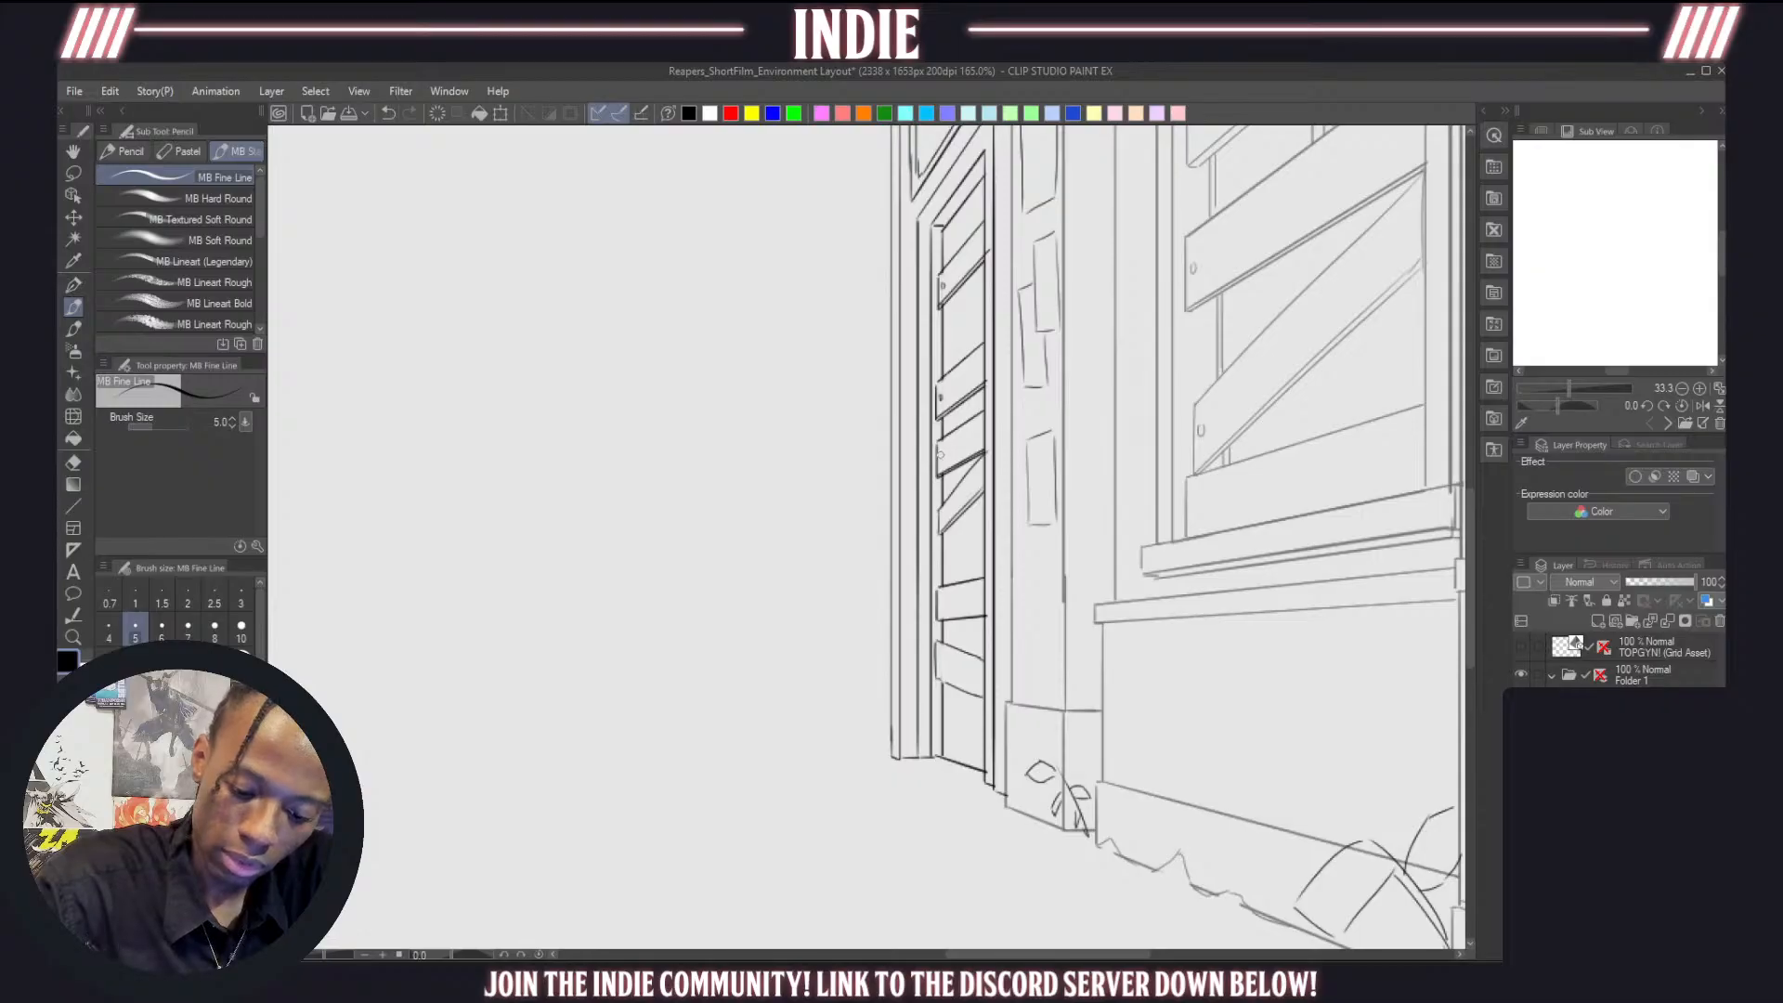
pyautogui.hotkey('ctrl', 'z')
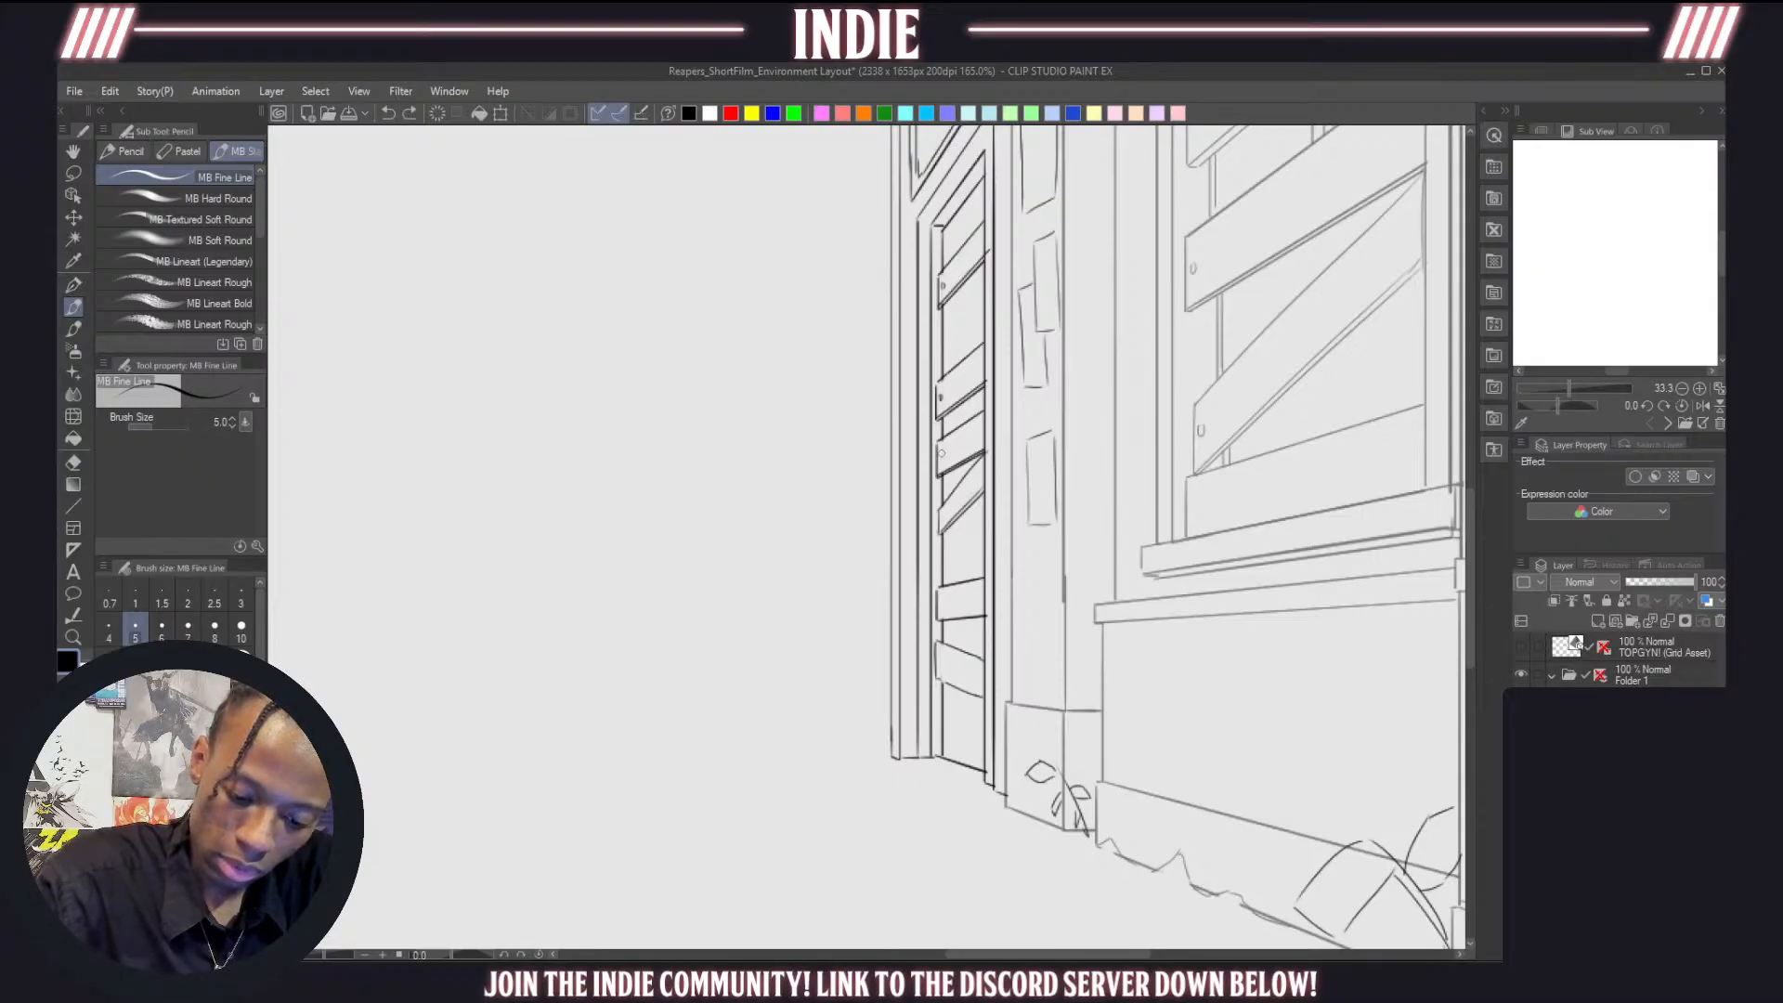
pyautogui.moveTo(942, 455); pyautogui.dragTo(950, 466)
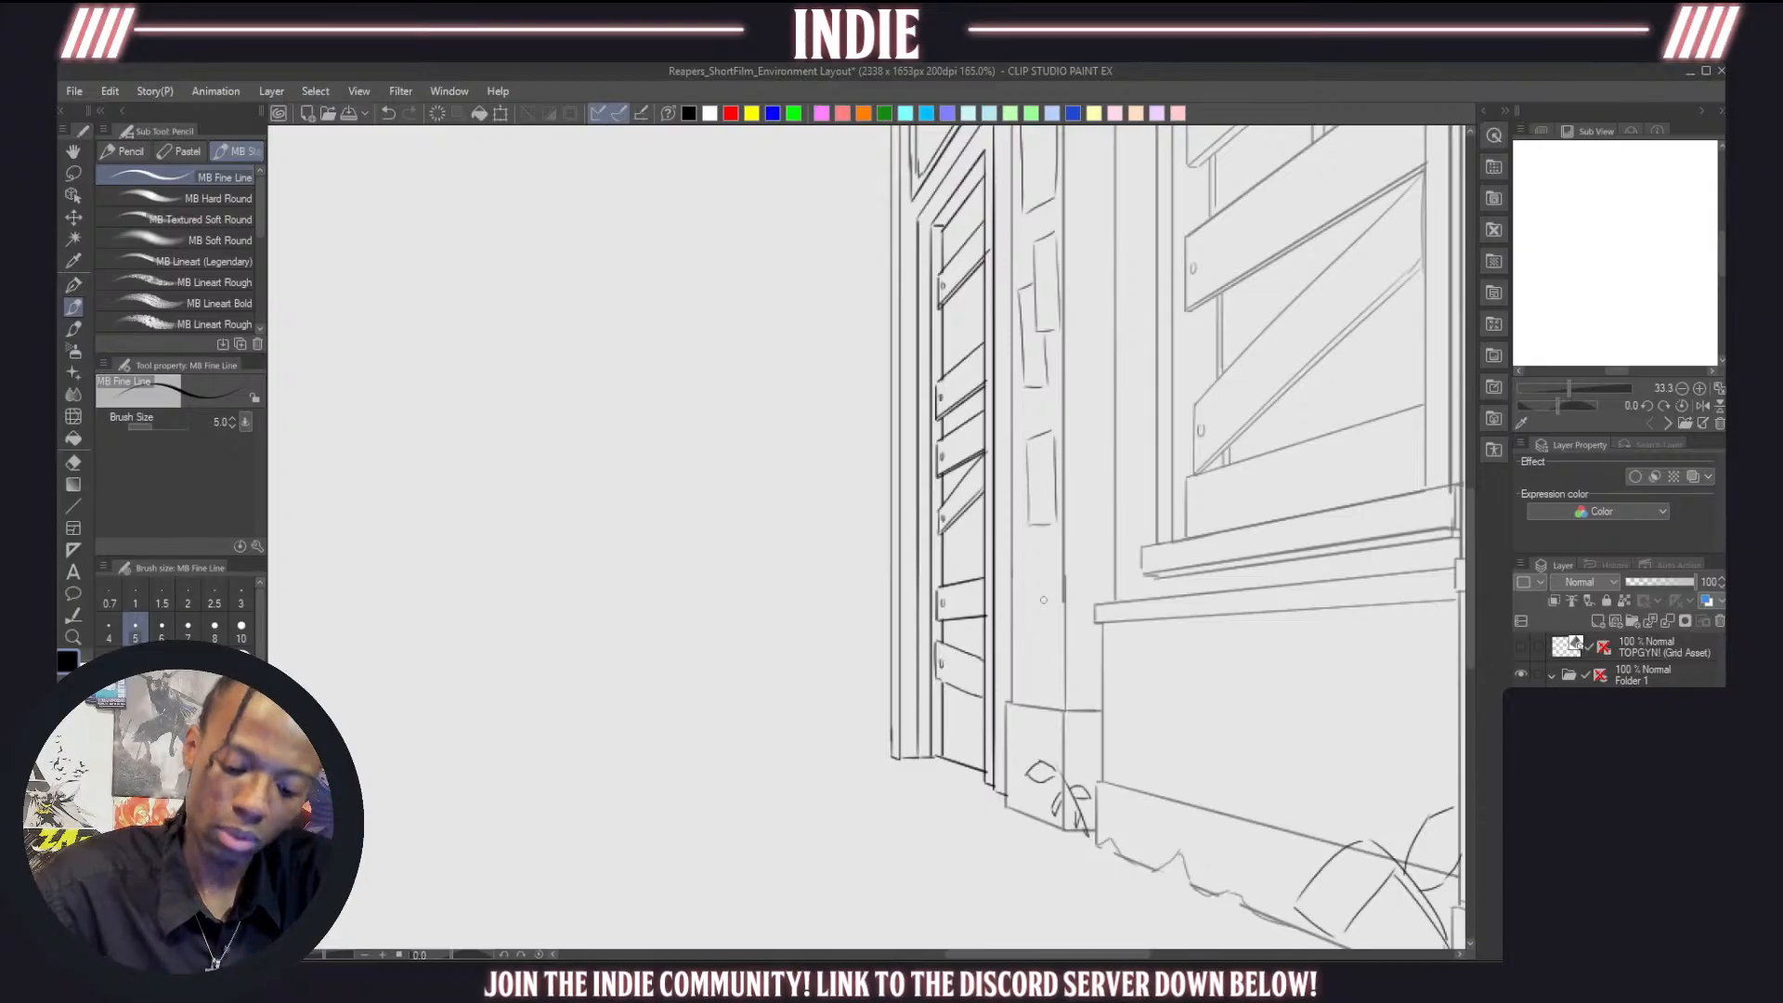
pyautogui.scroll(-5, 958, 567)
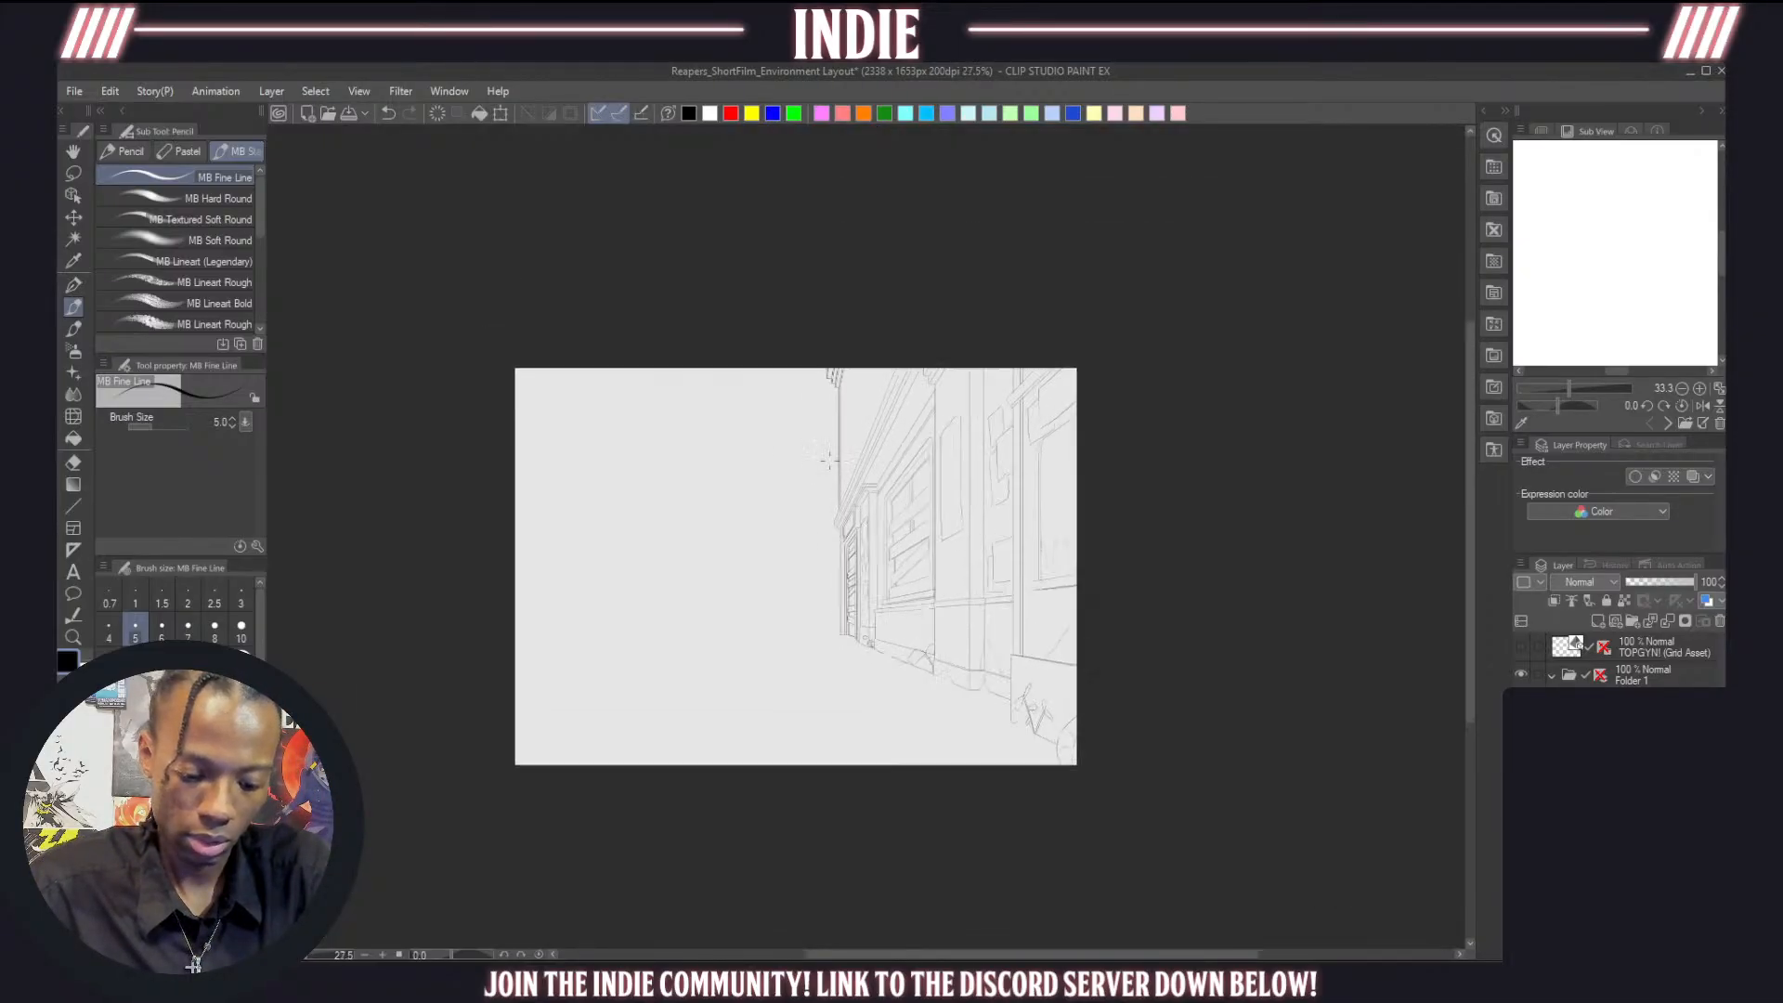
pyautogui.scroll(2, 835, 447)
pyautogui.scroll(-1, 836, 447)
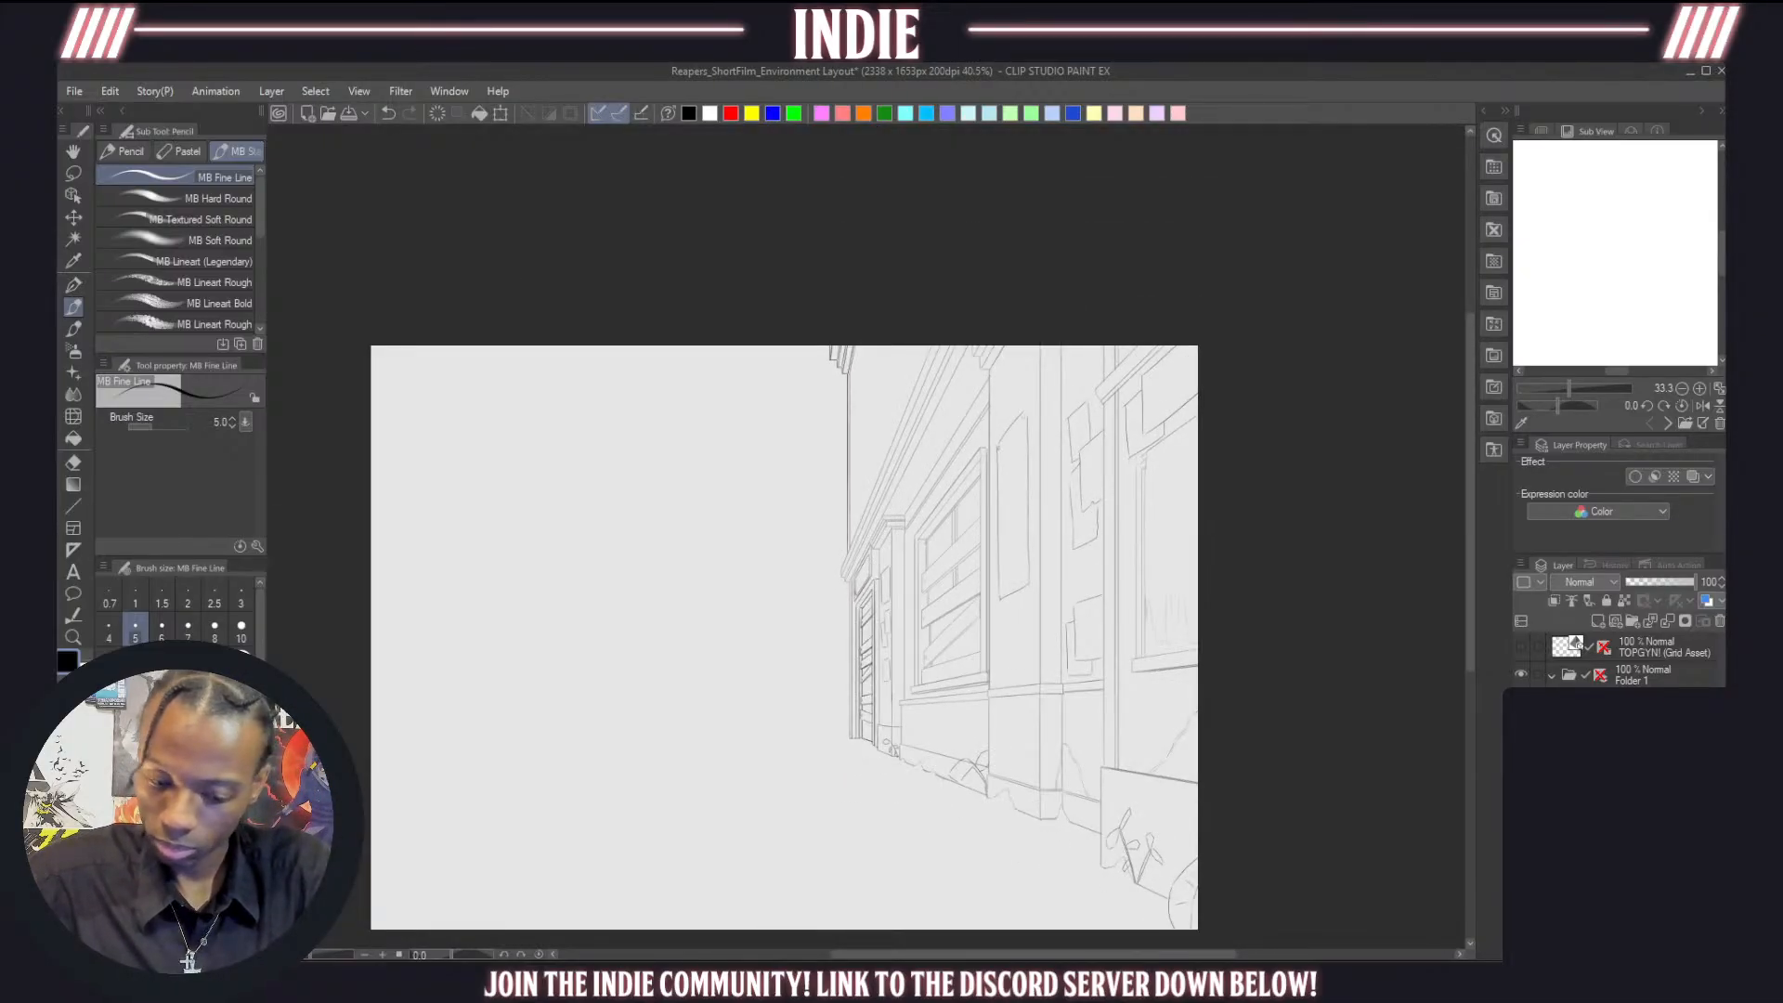
# Examine the inked right-hand building on its own at several magnifications, with the rough sketch hidden
pyautogui.click(1660, 581)
pyautogui.moveTo(1677, 581); pyautogui.dragTo(1697, 582)
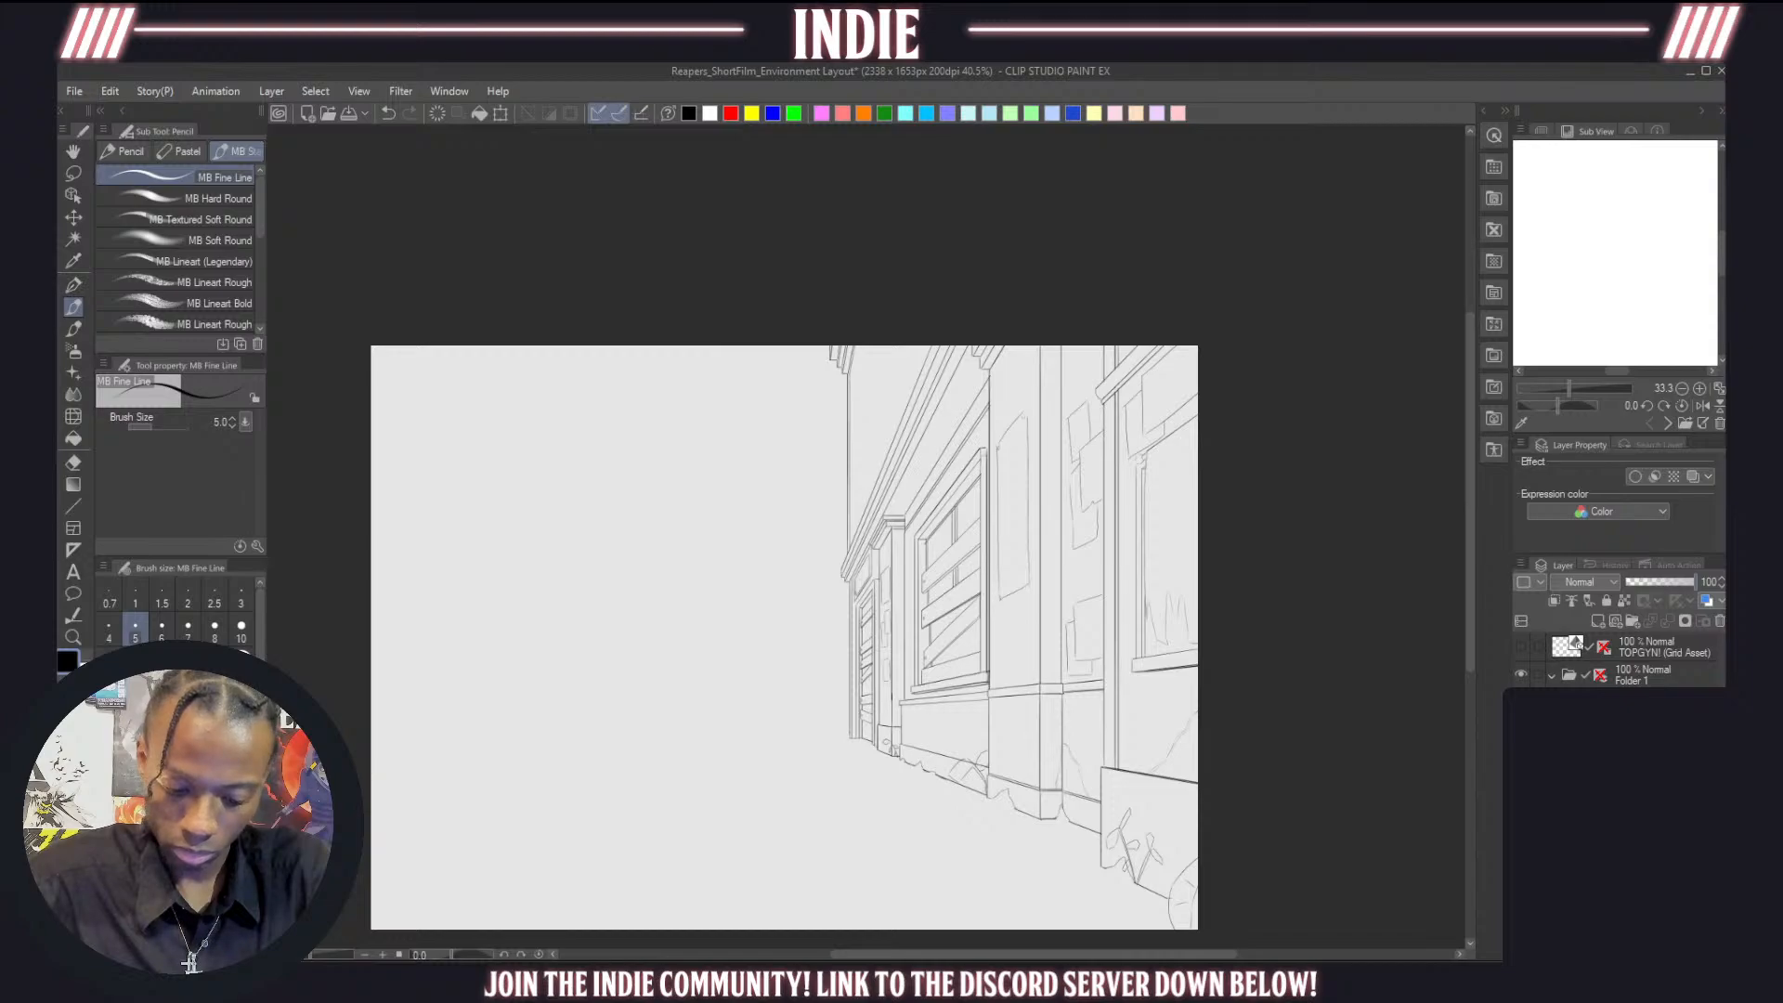
pyautogui.scroll(-7, 1040, 658)
pyautogui.scroll(6, 960, 717)
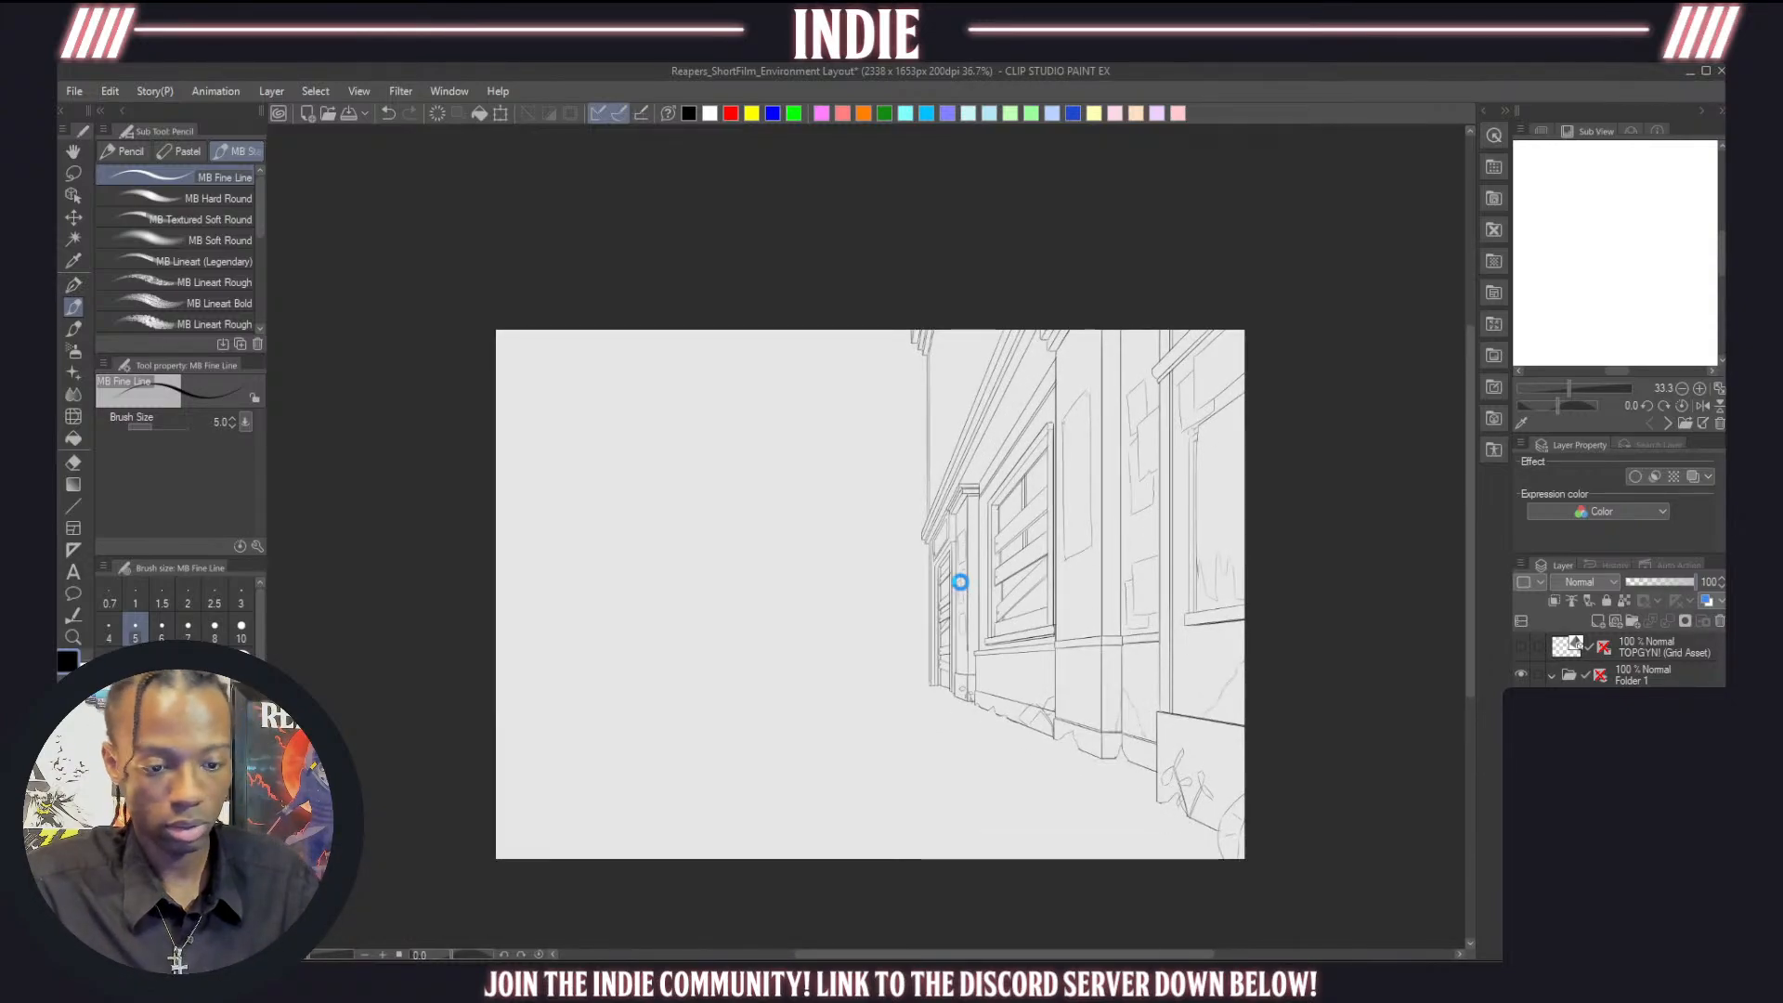
pyautogui.scroll(-2, 975, 546)
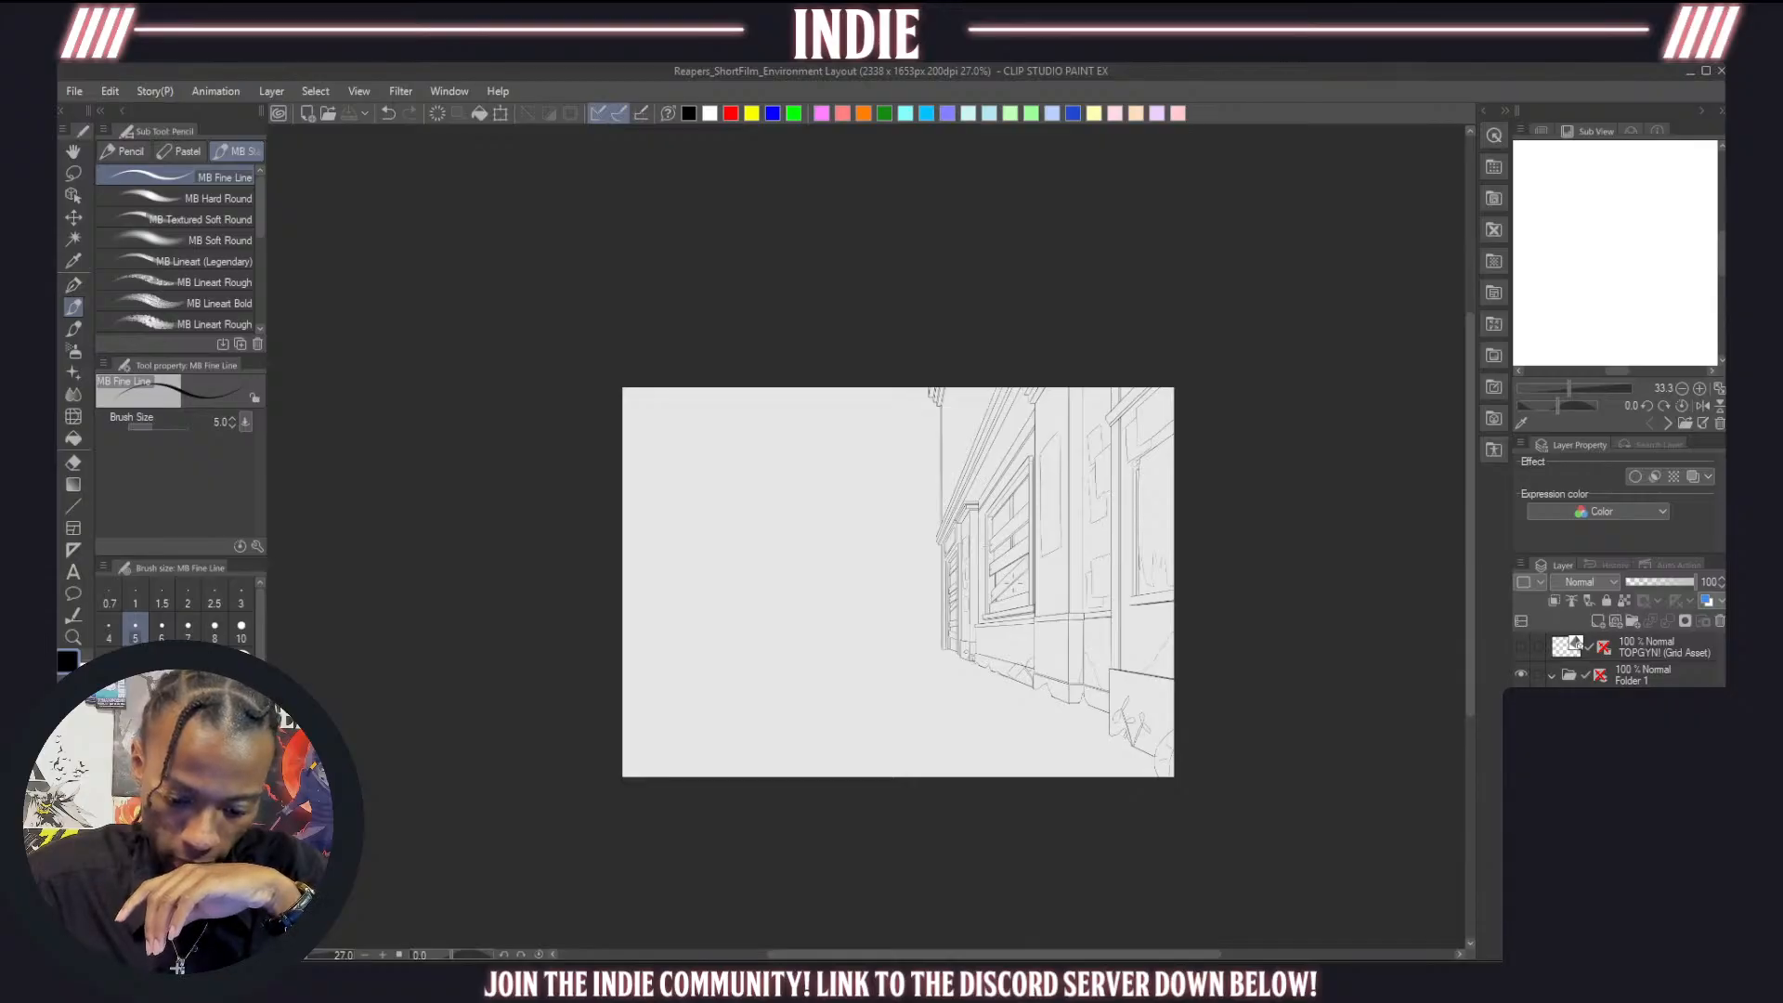
pyautogui.scroll(3, 1006, 607)
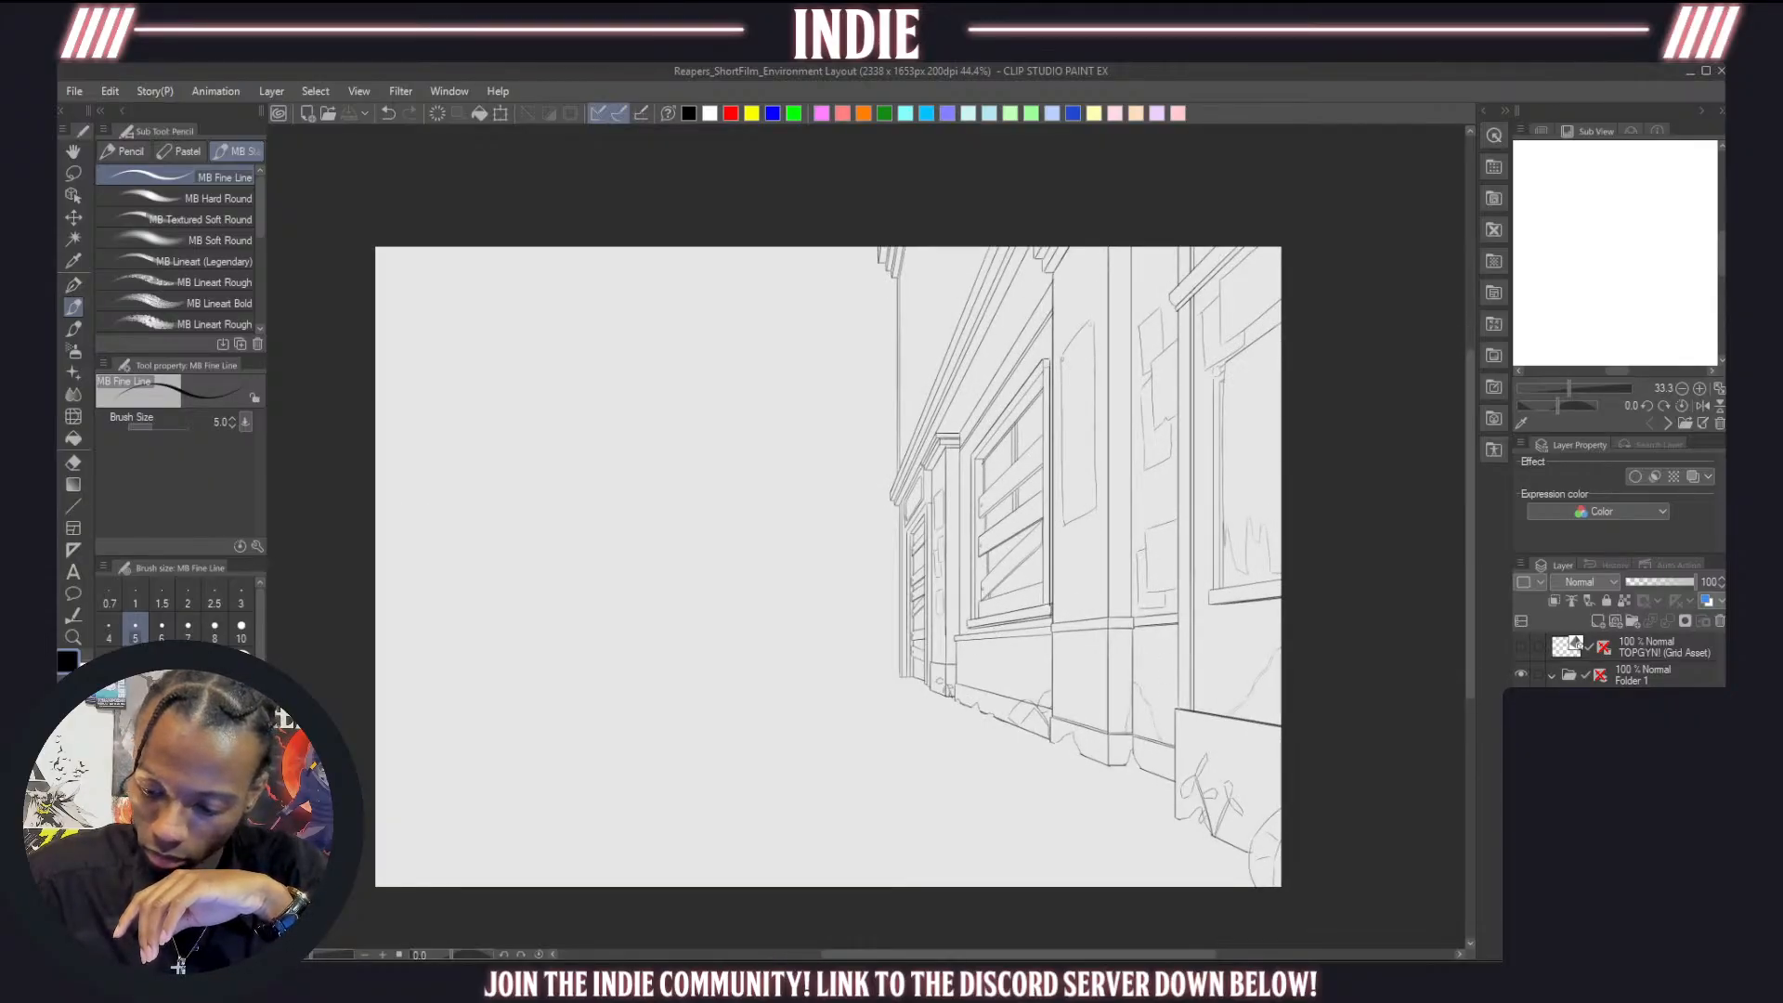
pyautogui.click(1522, 761)
pyautogui.click(1521, 762)
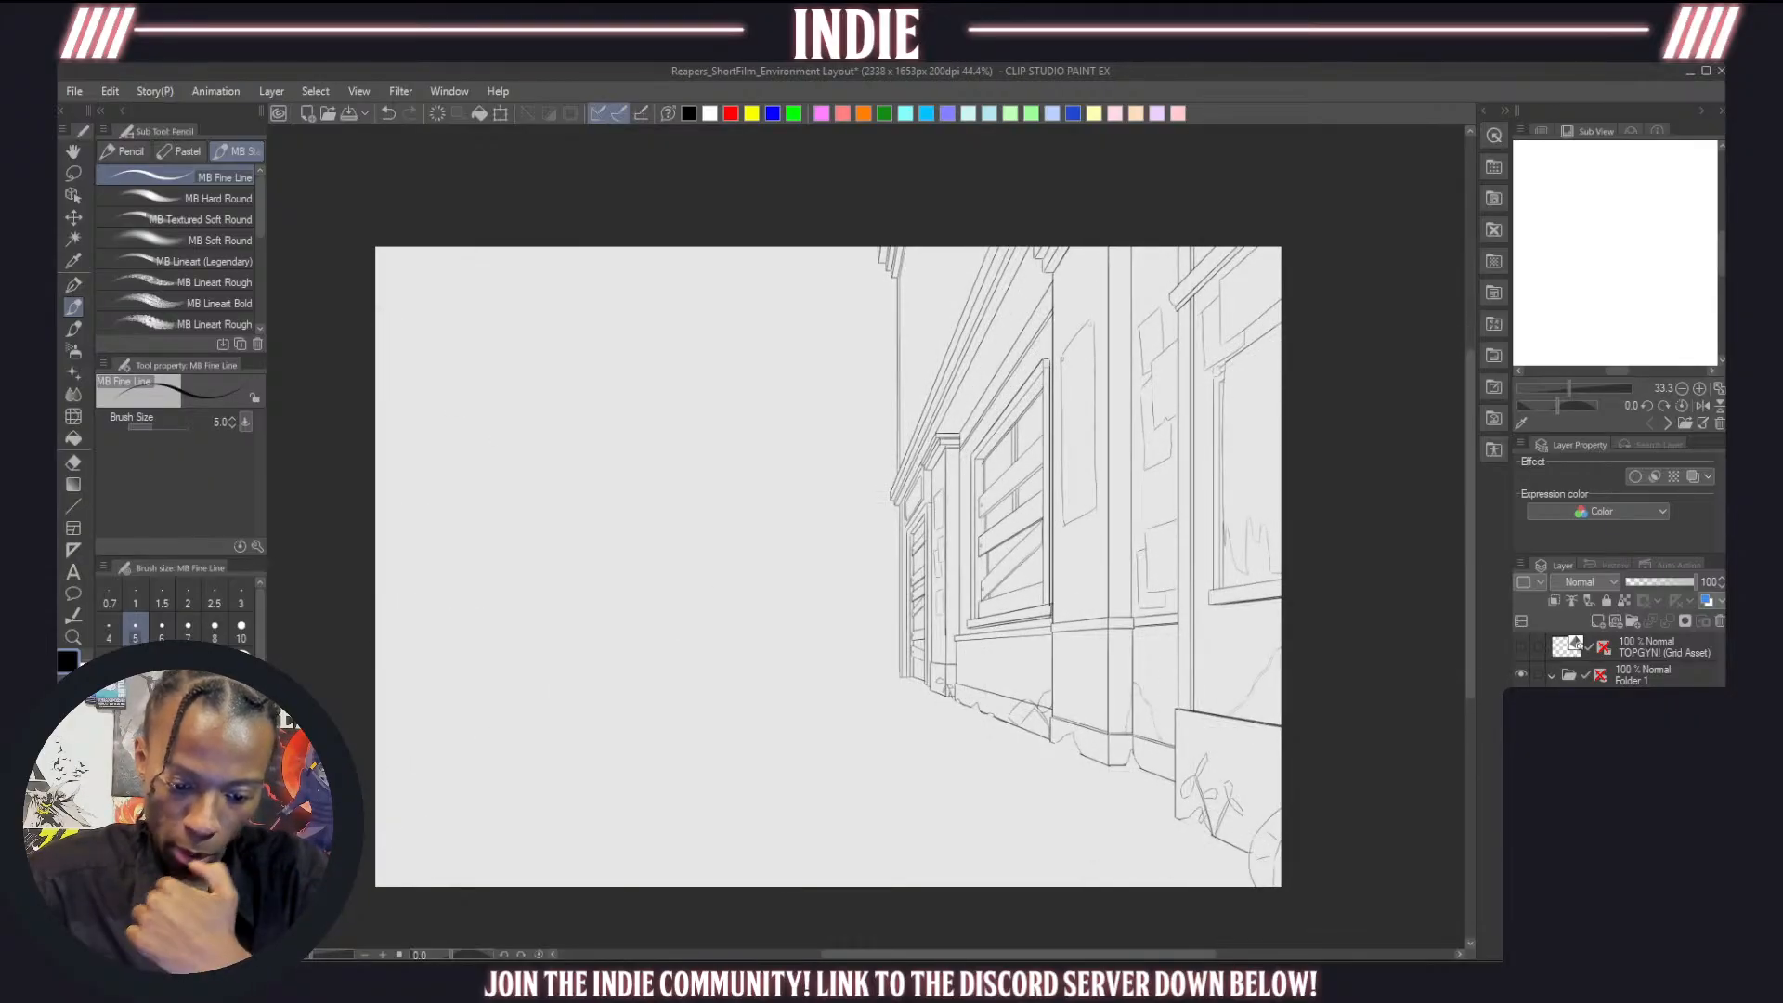
pyautogui.scroll(-3, 1291, 686)
pyautogui.scroll(2, 1291, 686)
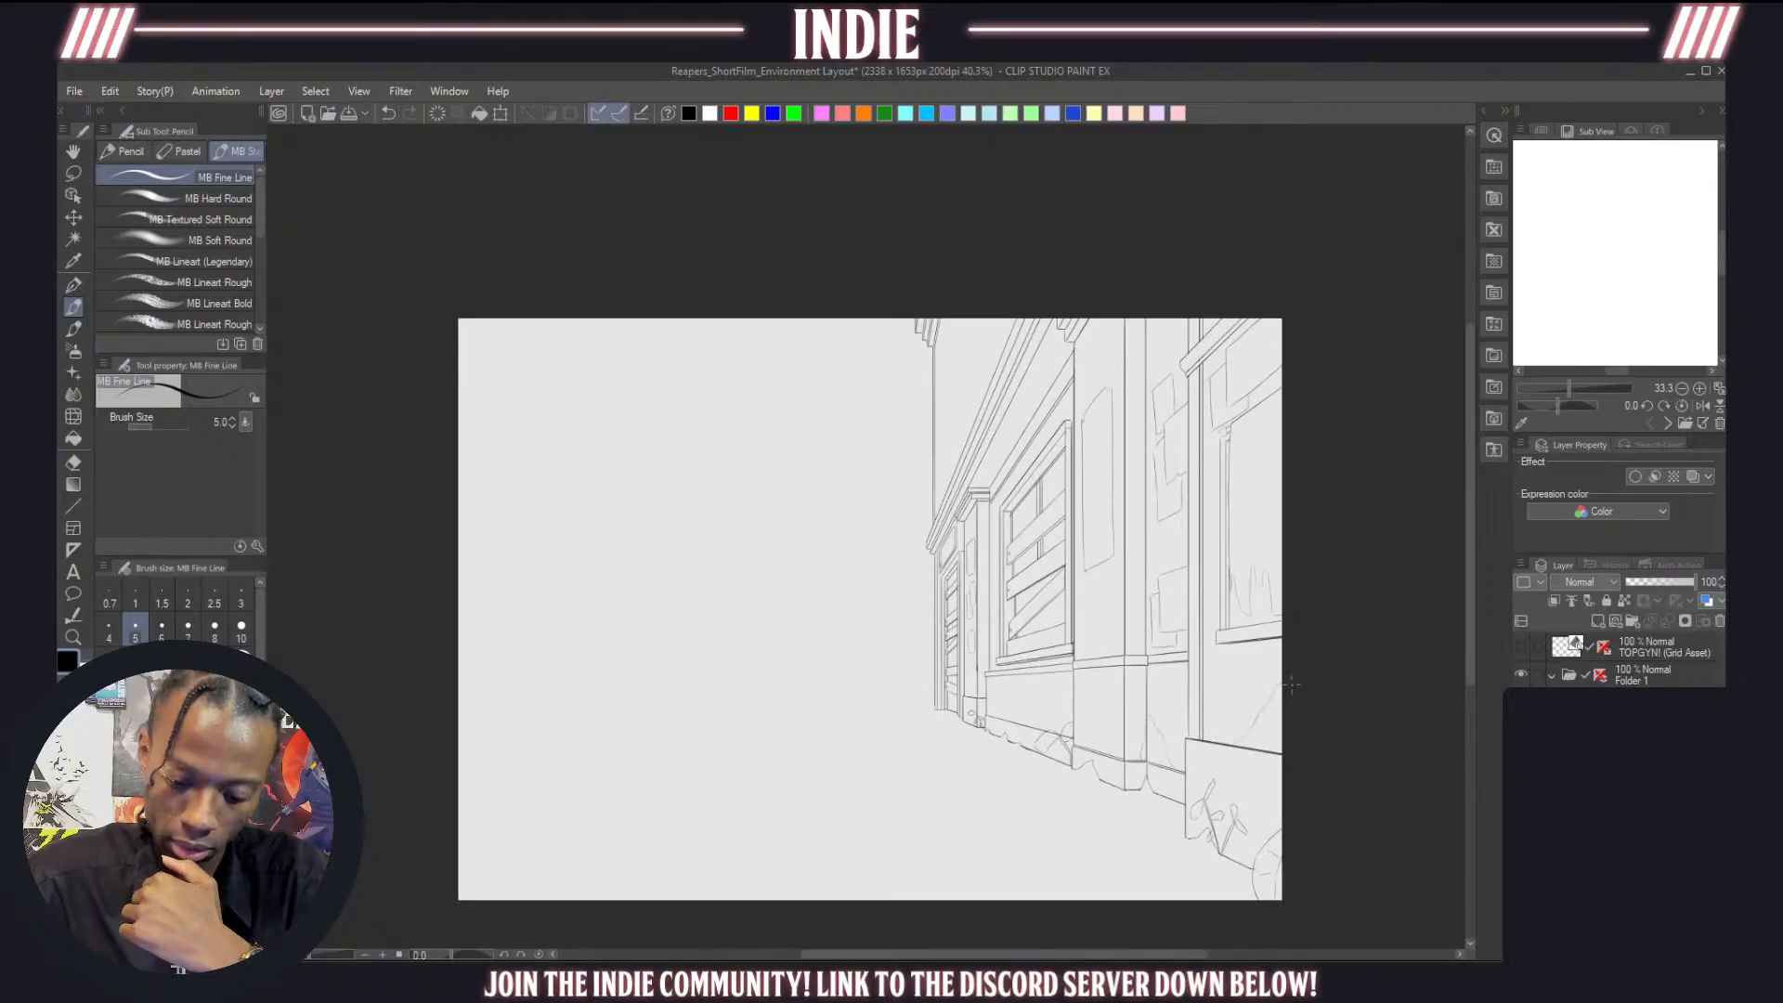
pyautogui.scroll(-2, 1044, 720)
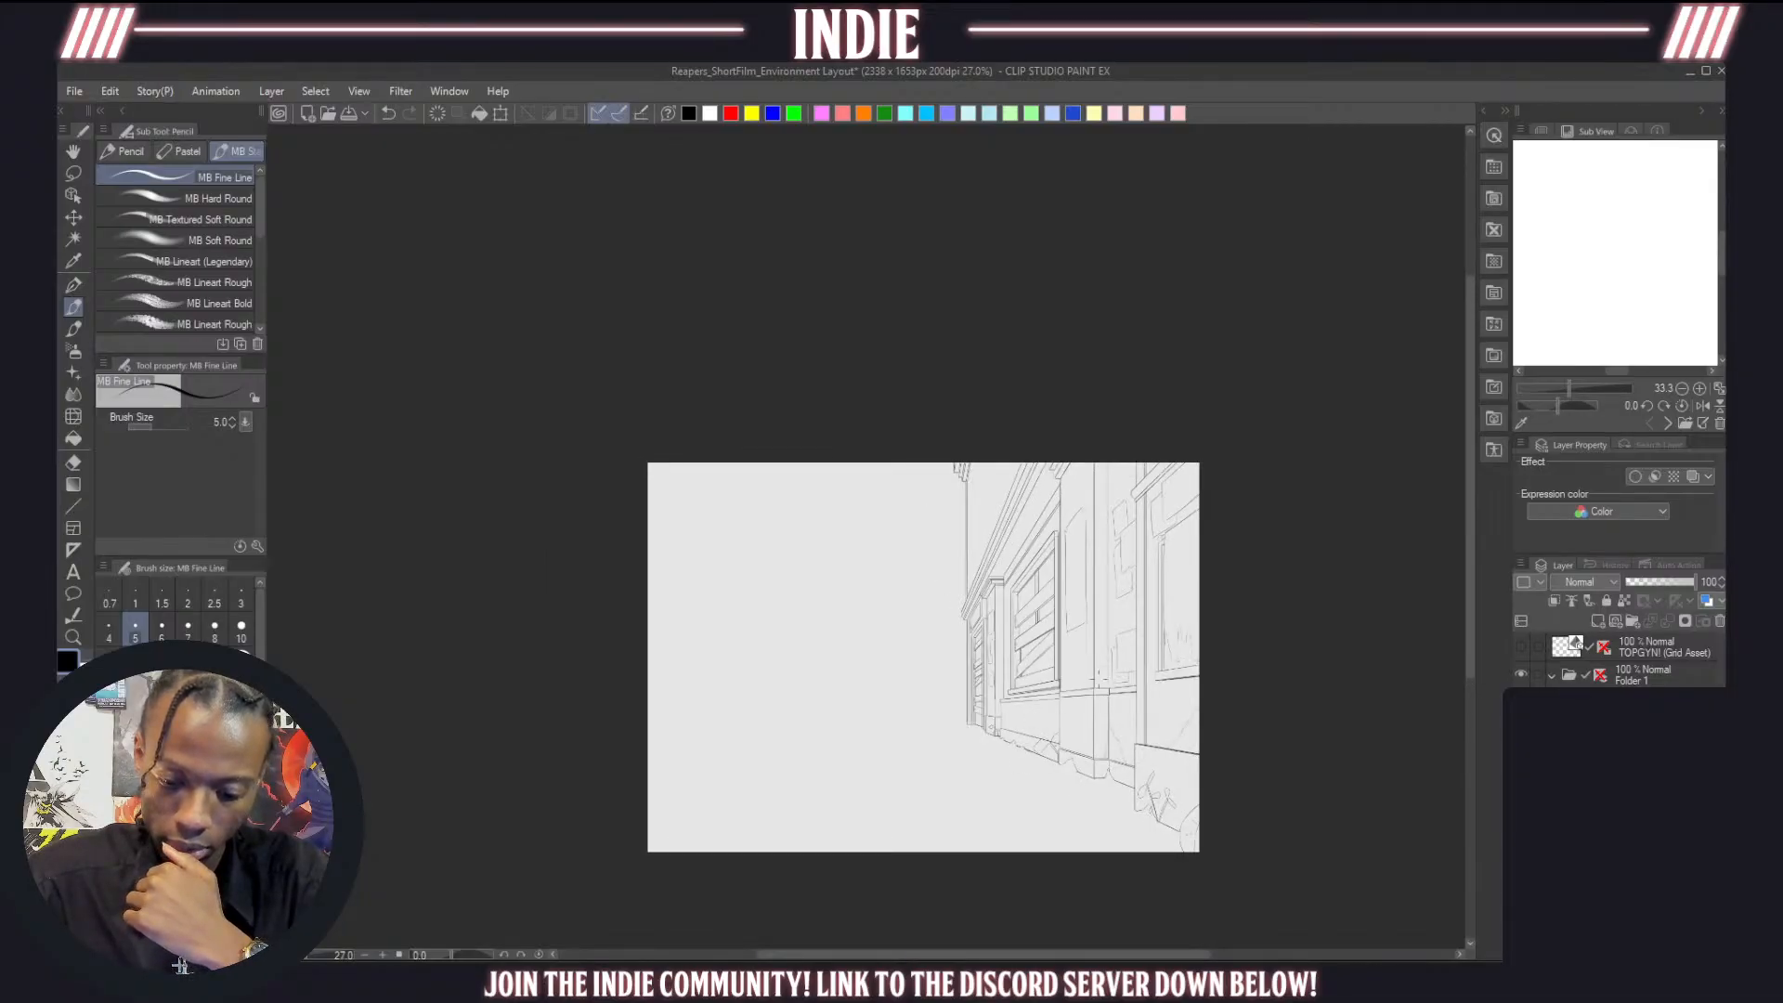
pyautogui.scroll(1, 1042, 652)
pyautogui.scroll(1, 987, 660)
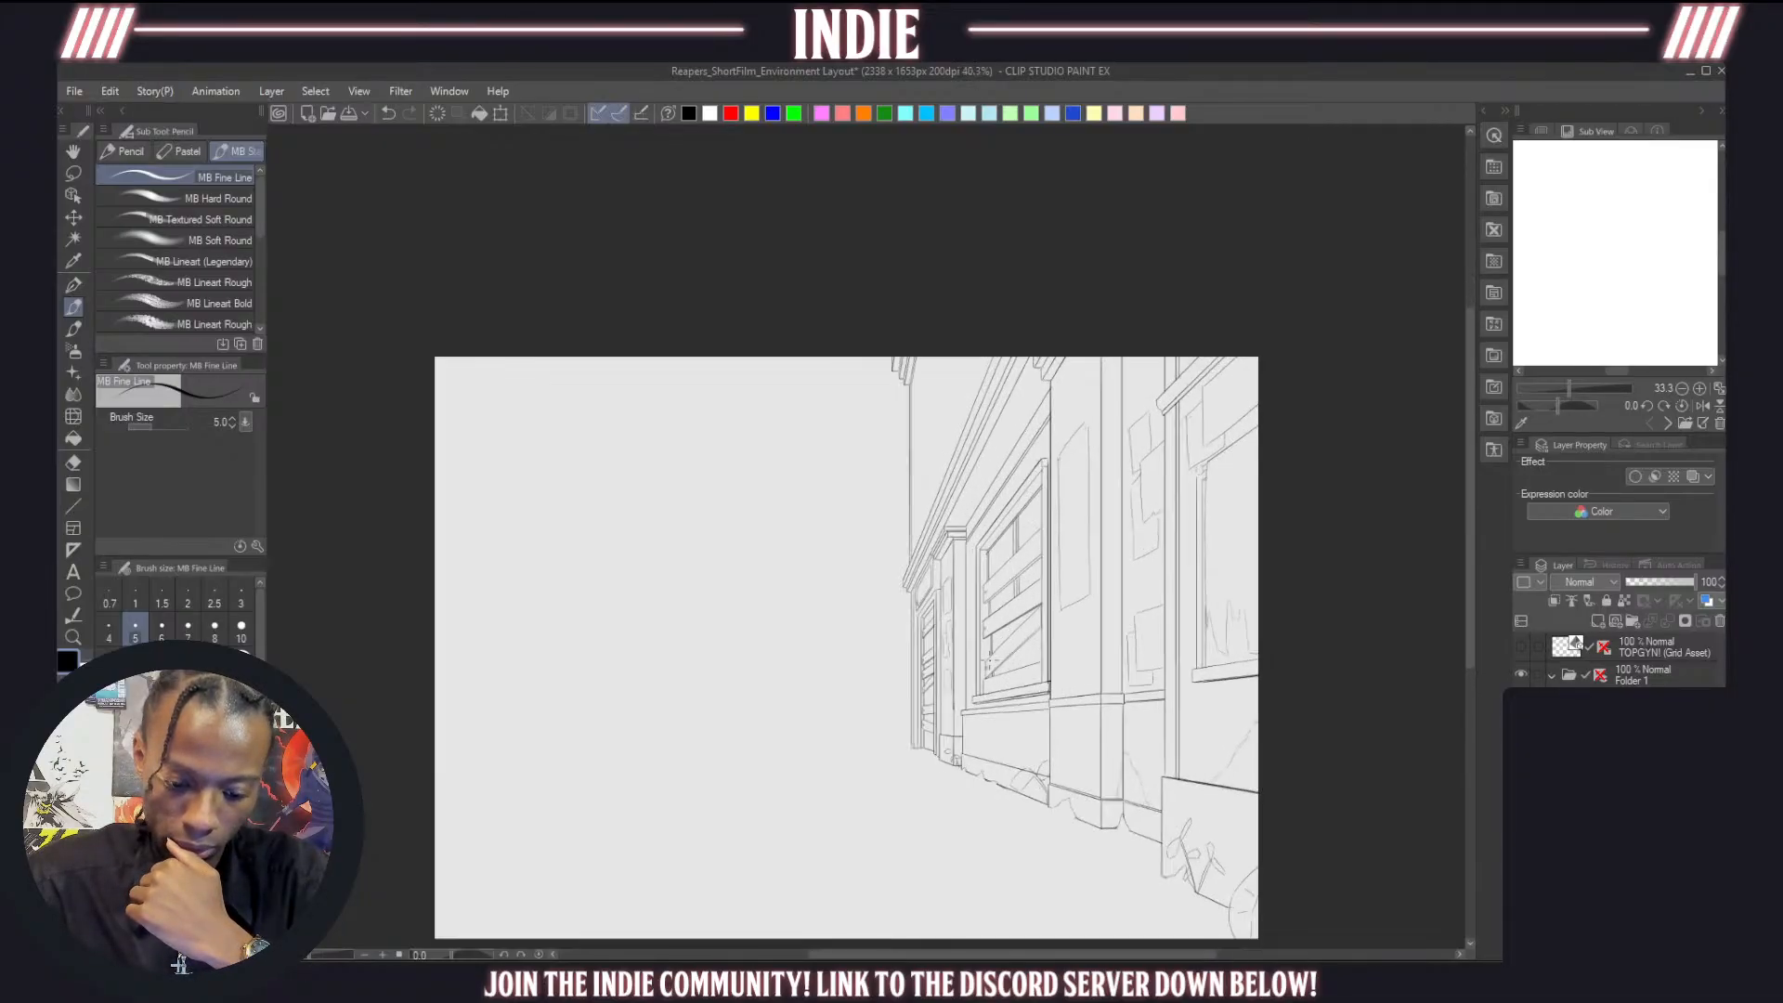
pyautogui.scroll(-2, 975, 641)
pyautogui.scroll(2, 945, 598)
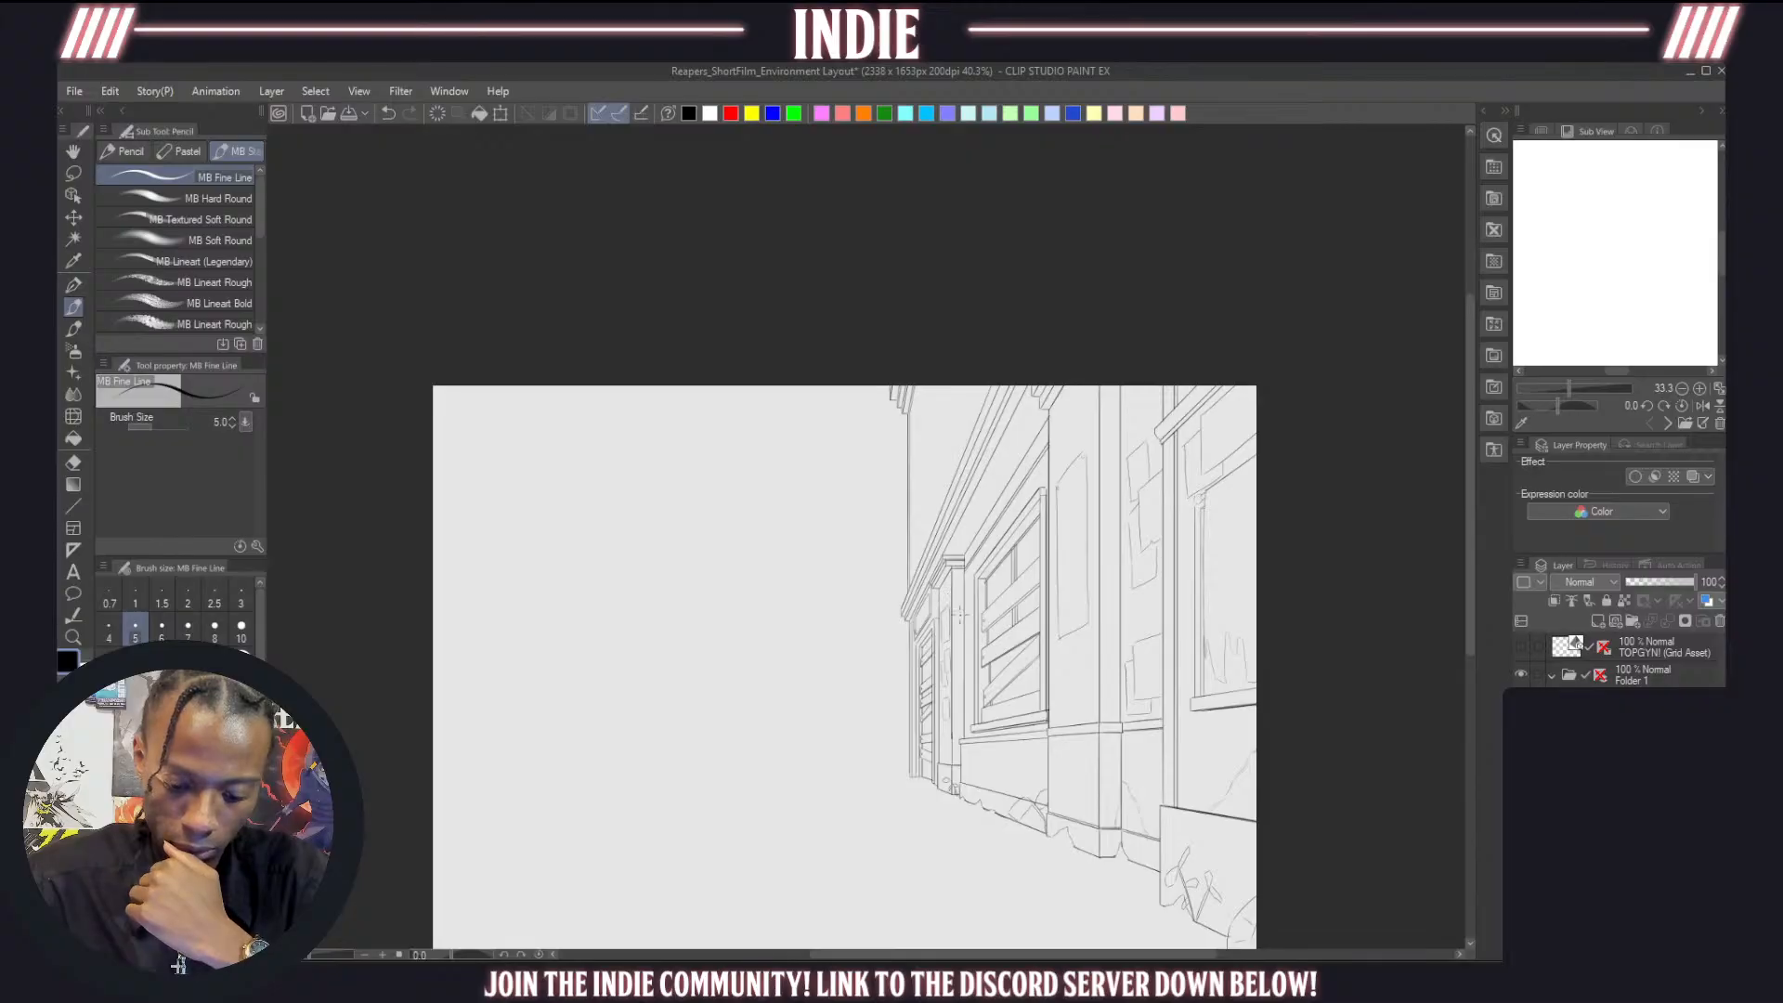
pyautogui.scroll(-1, 983, 653)
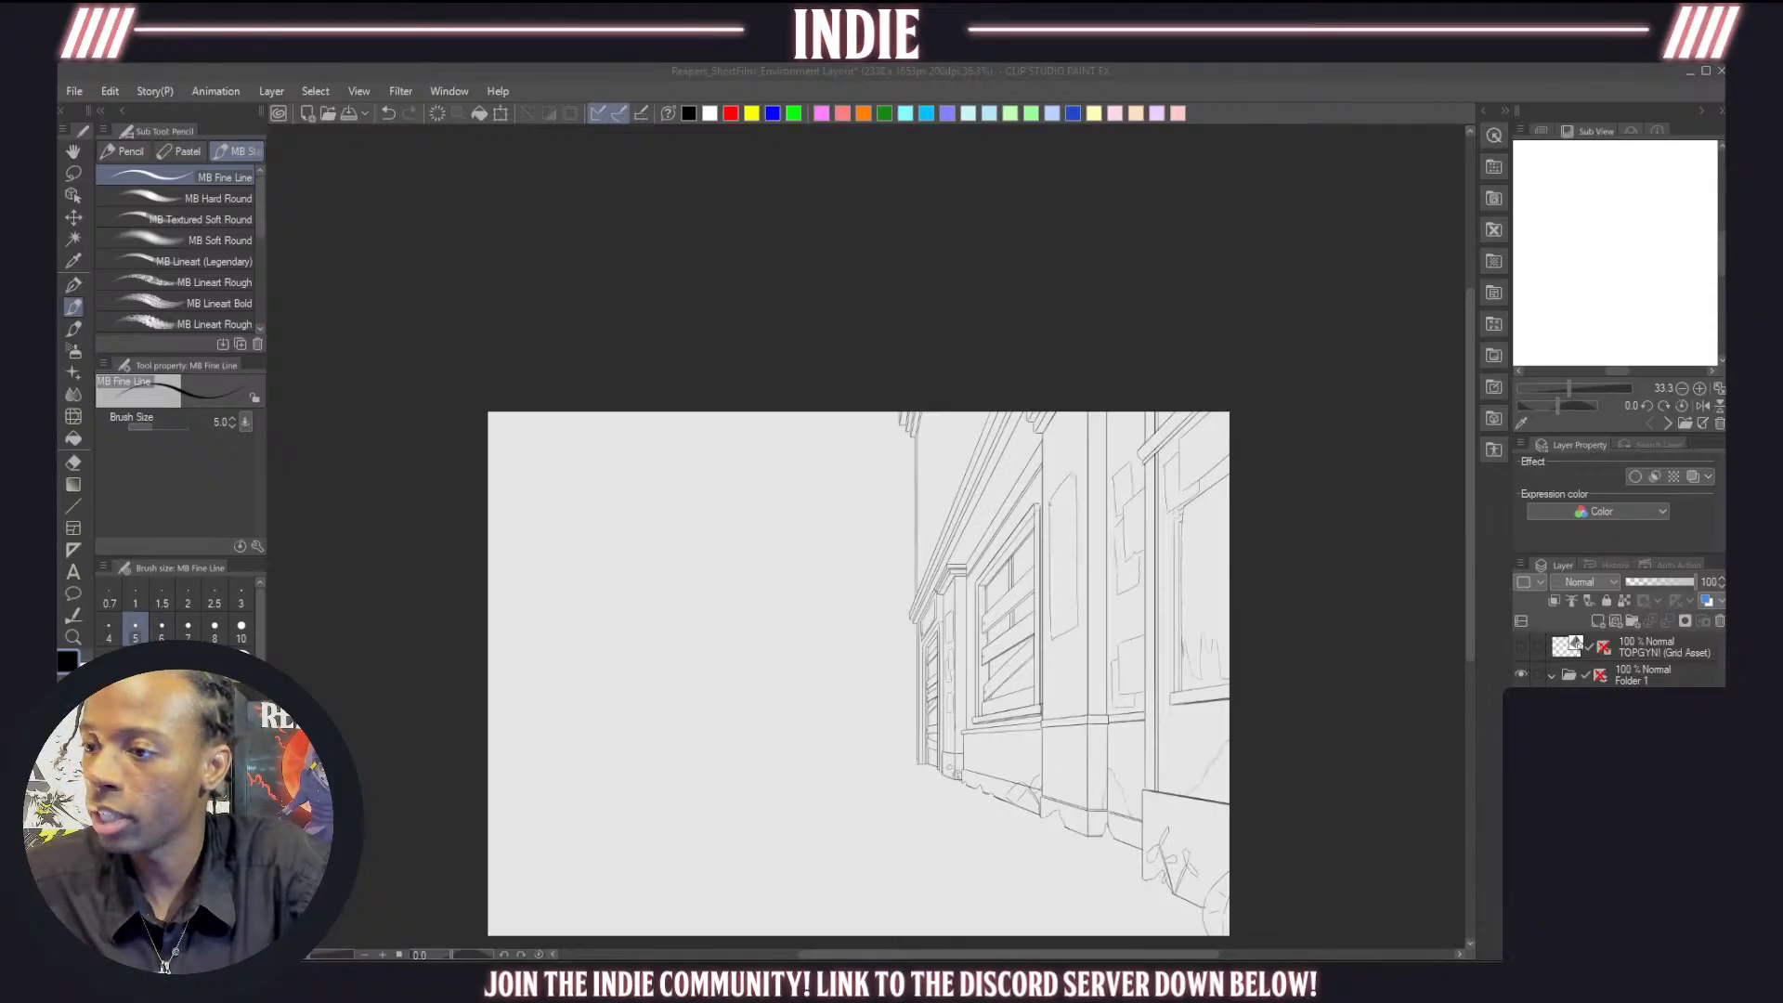
# Show the rough alley sketch again and compare it with the inked right-hand building
pyautogui.scroll(-5, 986, 565)
pyautogui.scroll(4, 923, 732)
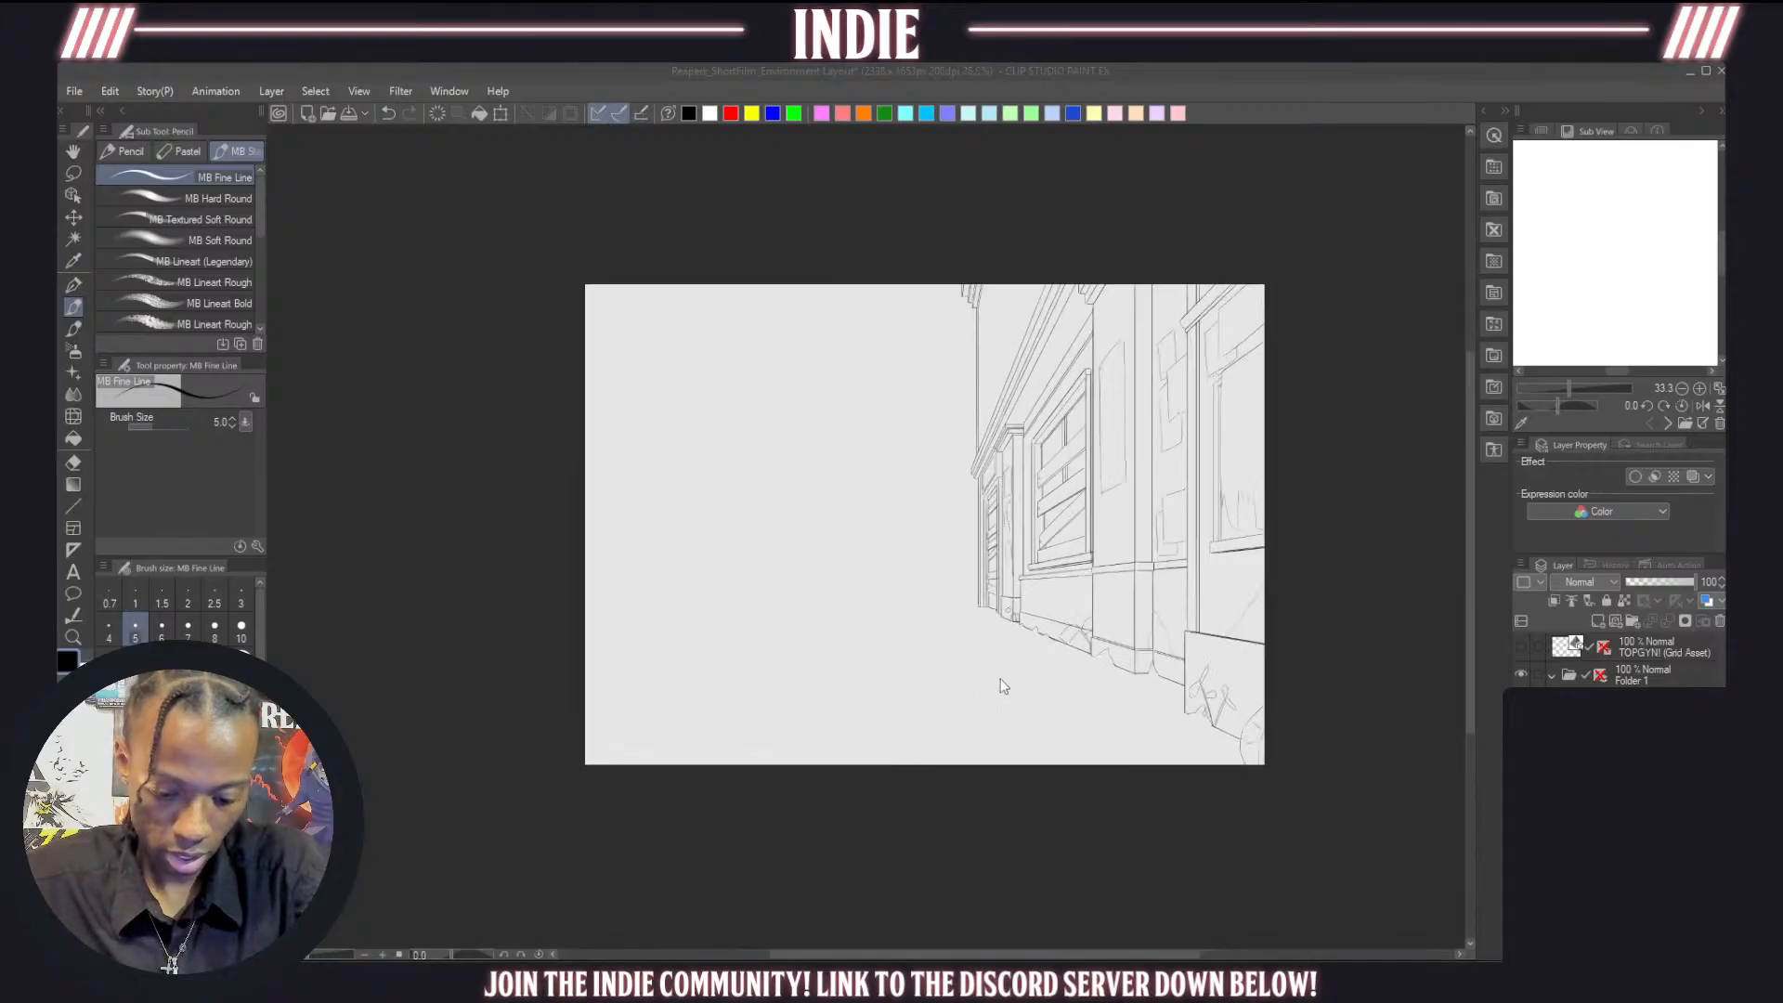
pyautogui.scroll(1, 1004, 686)
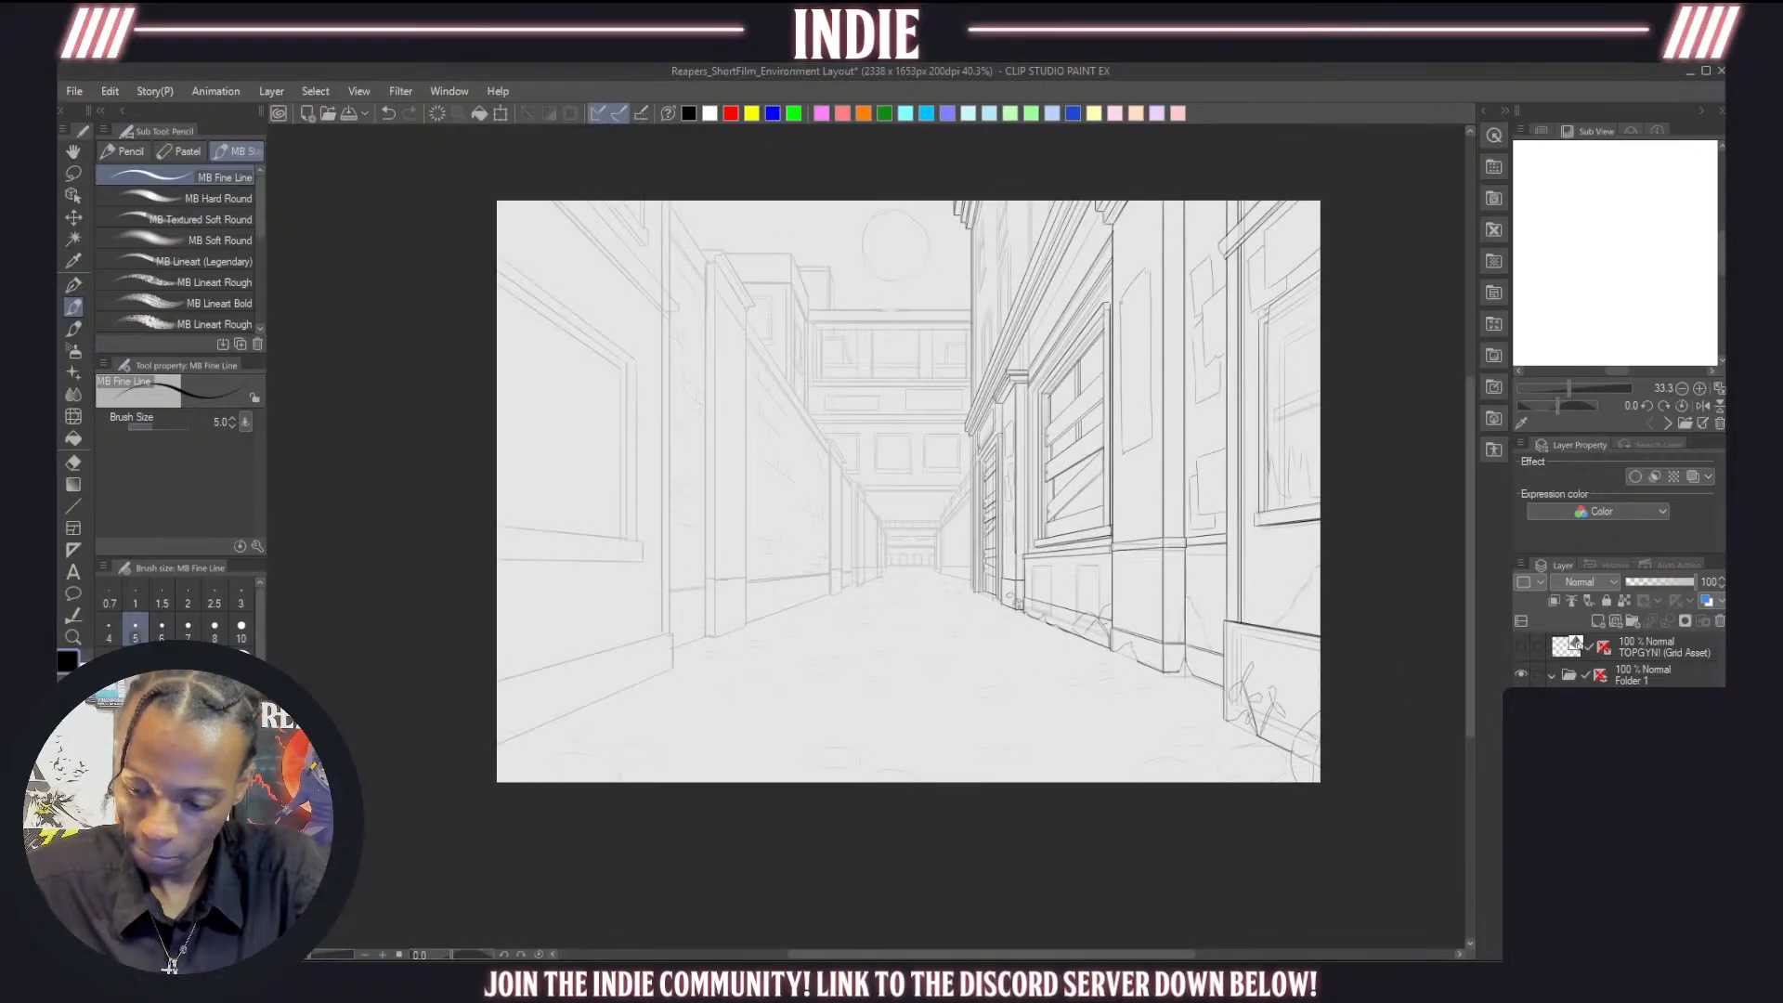
pyautogui.scroll(-1, 1012, 629)
pyautogui.scroll(2, 1068, 659)
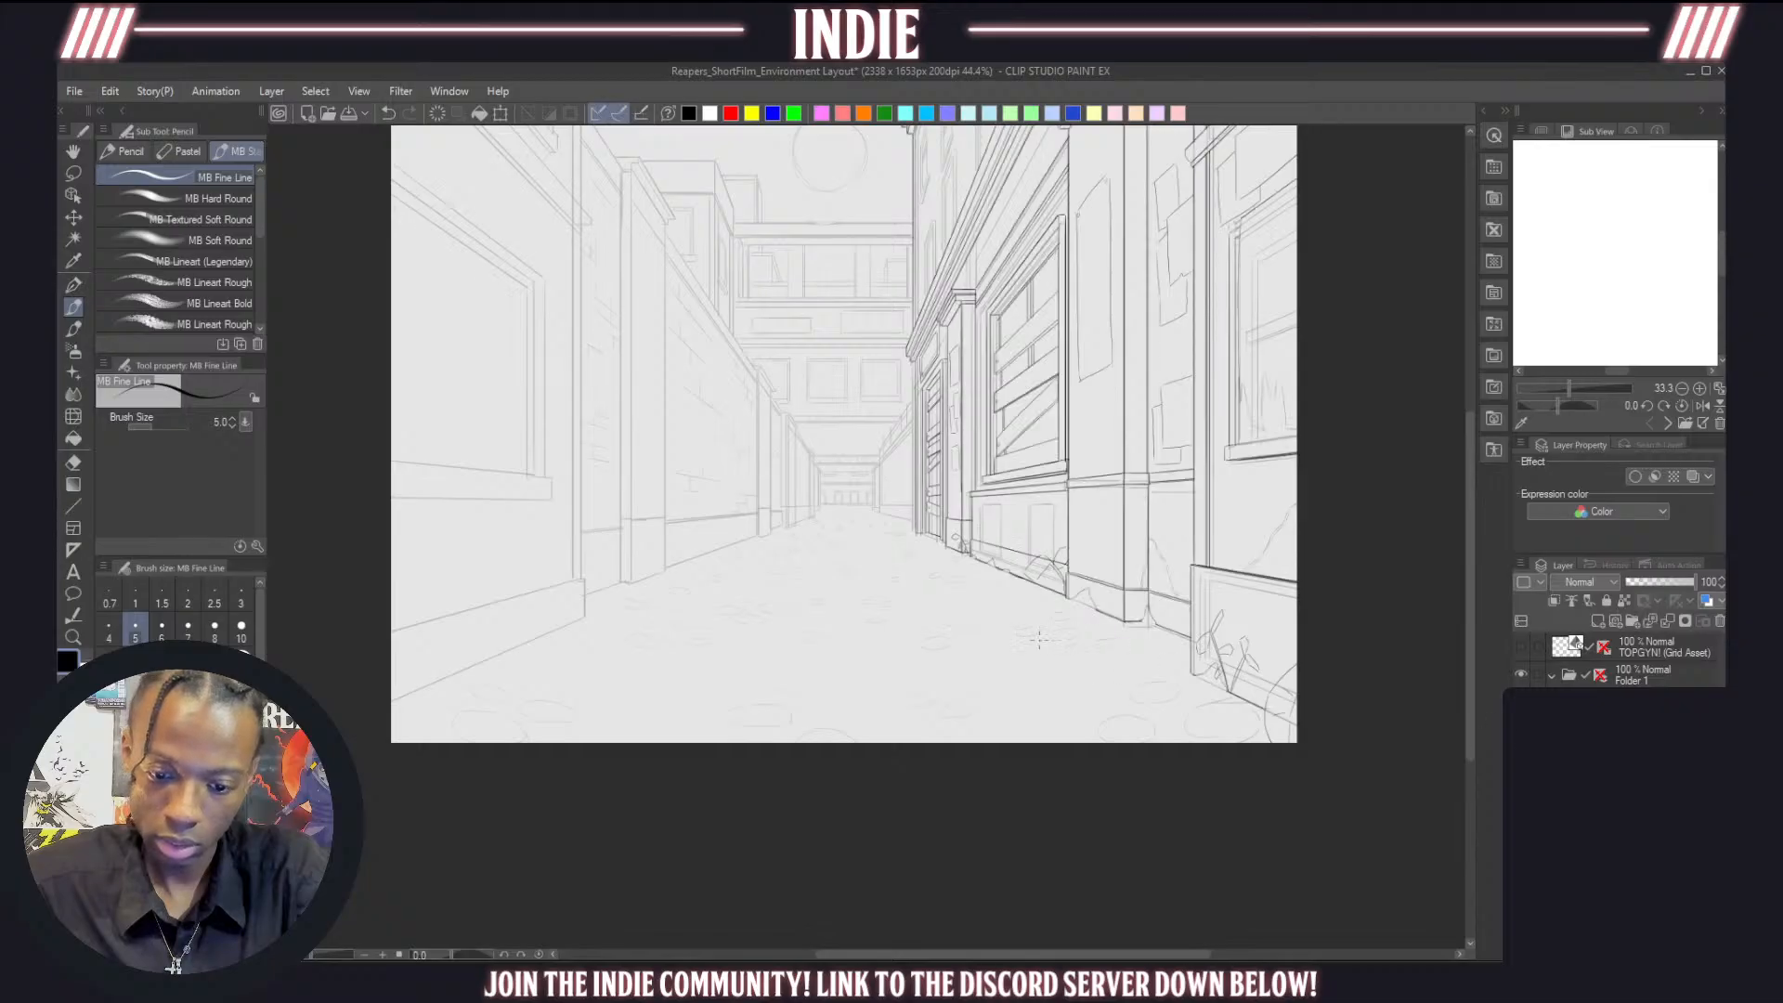
pyautogui.scroll(-2, 1033, 636)
pyautogui.scroll(4, 1022, 660)
pyautogui.scroll(-4, 1013, 647)
pyautogui.scroll(3, 1093, 675)
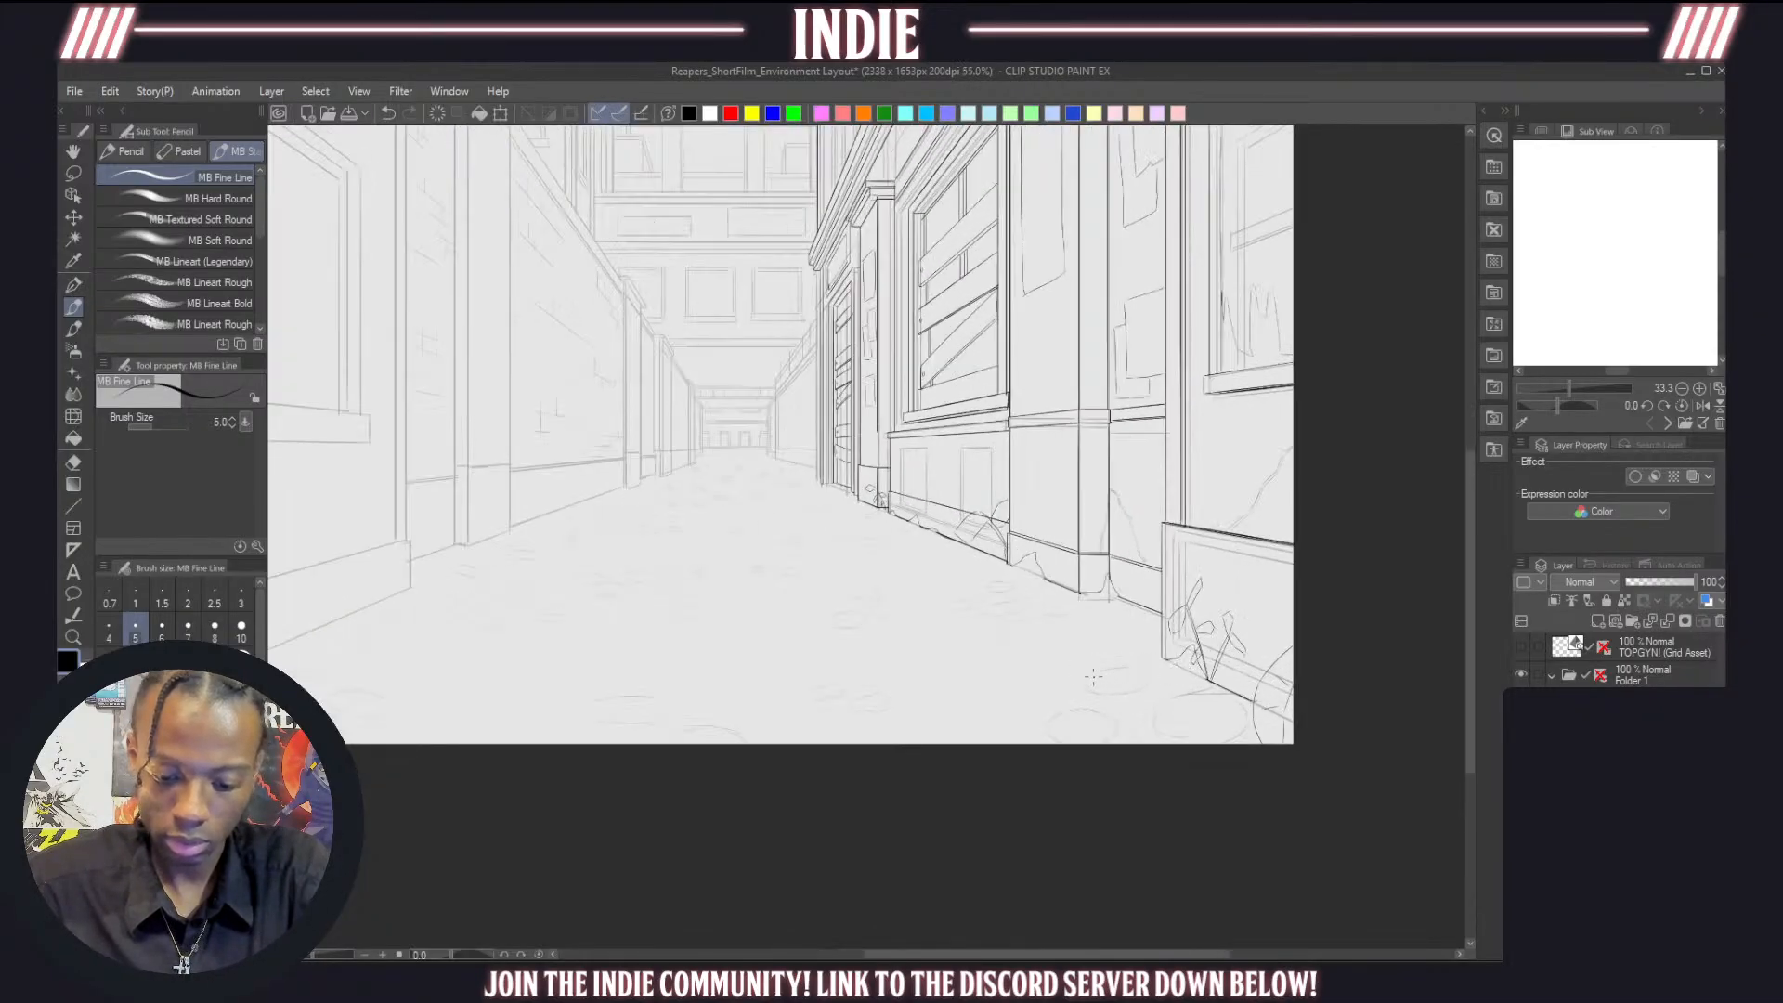
pyautogui.scroll(-2, 1093, 676)
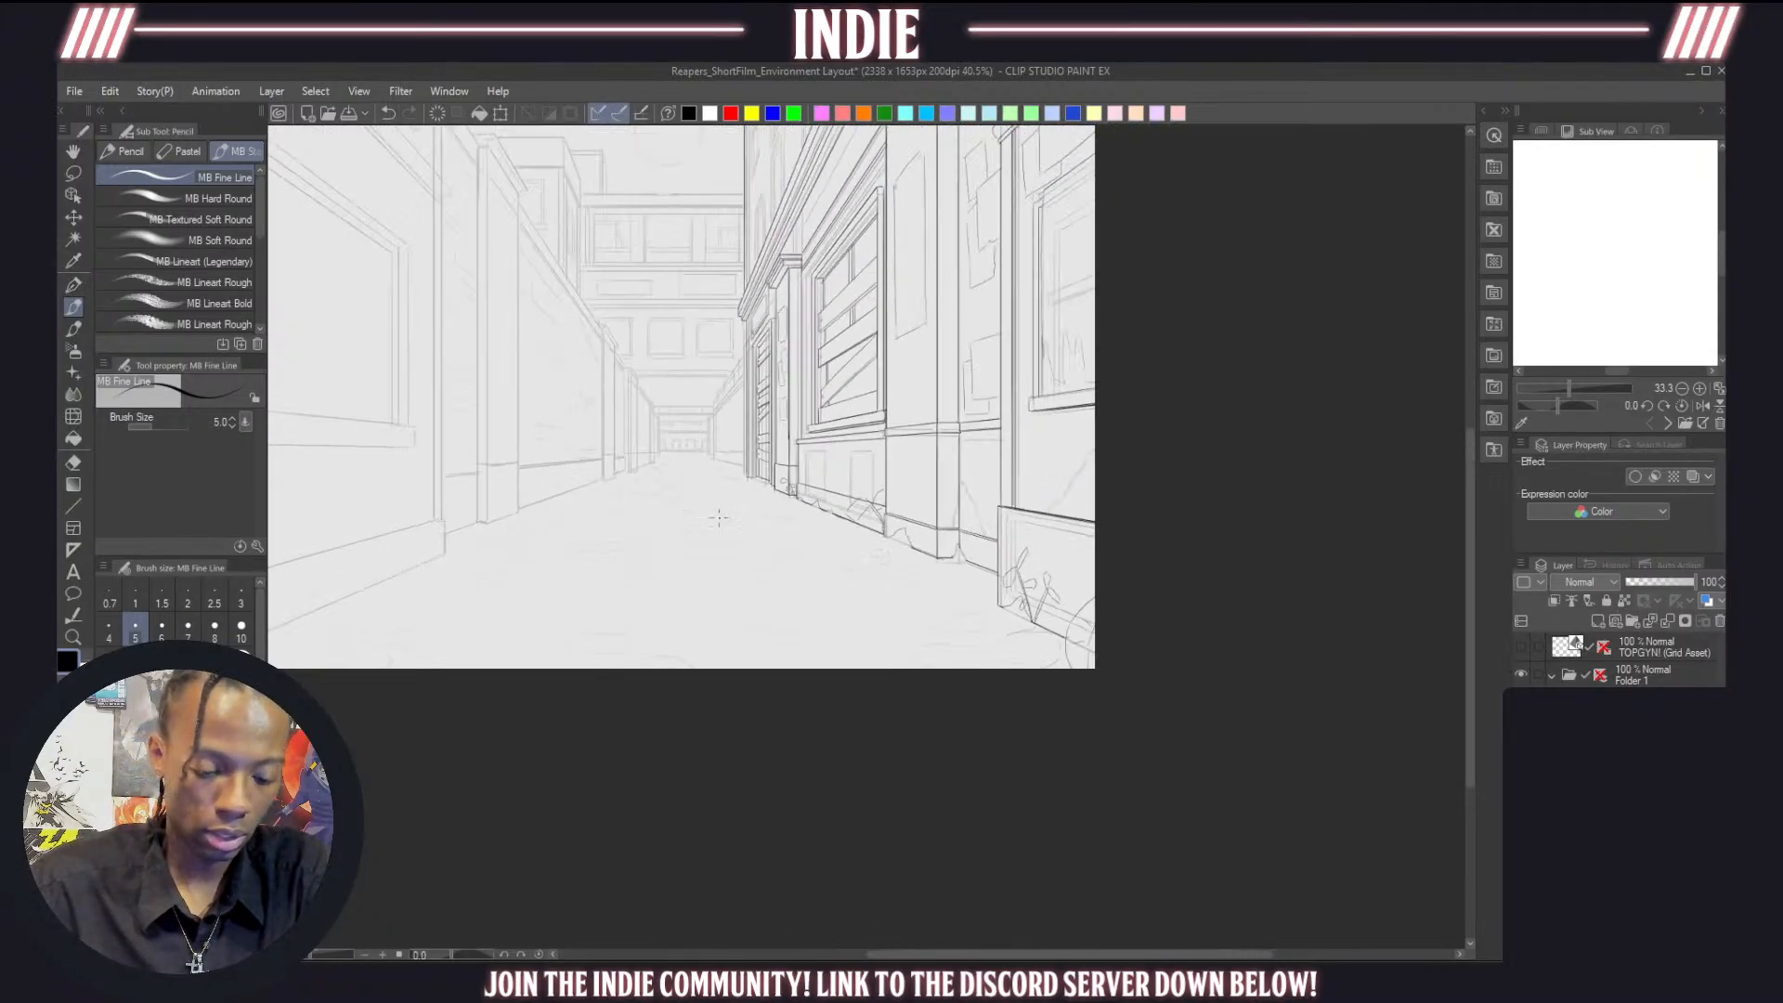
# Enable the perspective ruler on Folder 1 and select the line art layer for work at the alley's far end
pyautogui.keyDown('shift'); pyautogui.click(1600, 677); pyautogui.keyUp('shift')
pyautogui.click(1635, 732)
pyautogui.scroll(-5, 834, 555)
pyautogui.scroll(4, 571, 314)
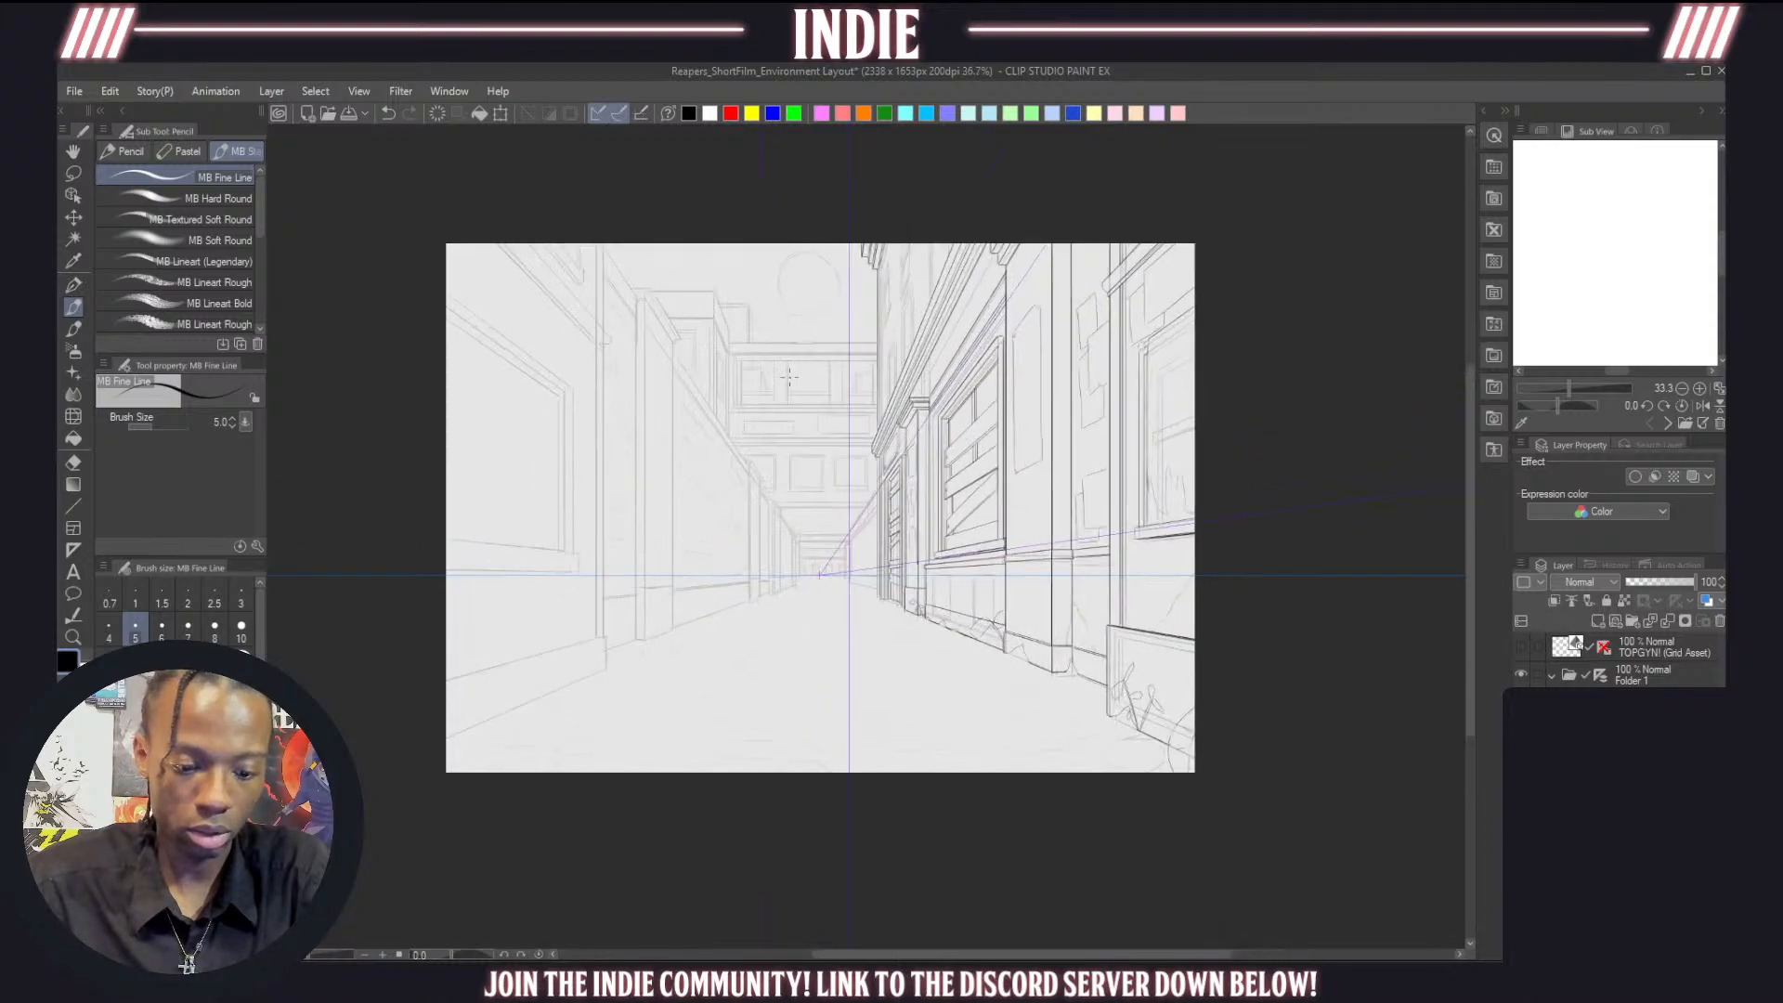
pyautogui.scroll(8, 789, 375)
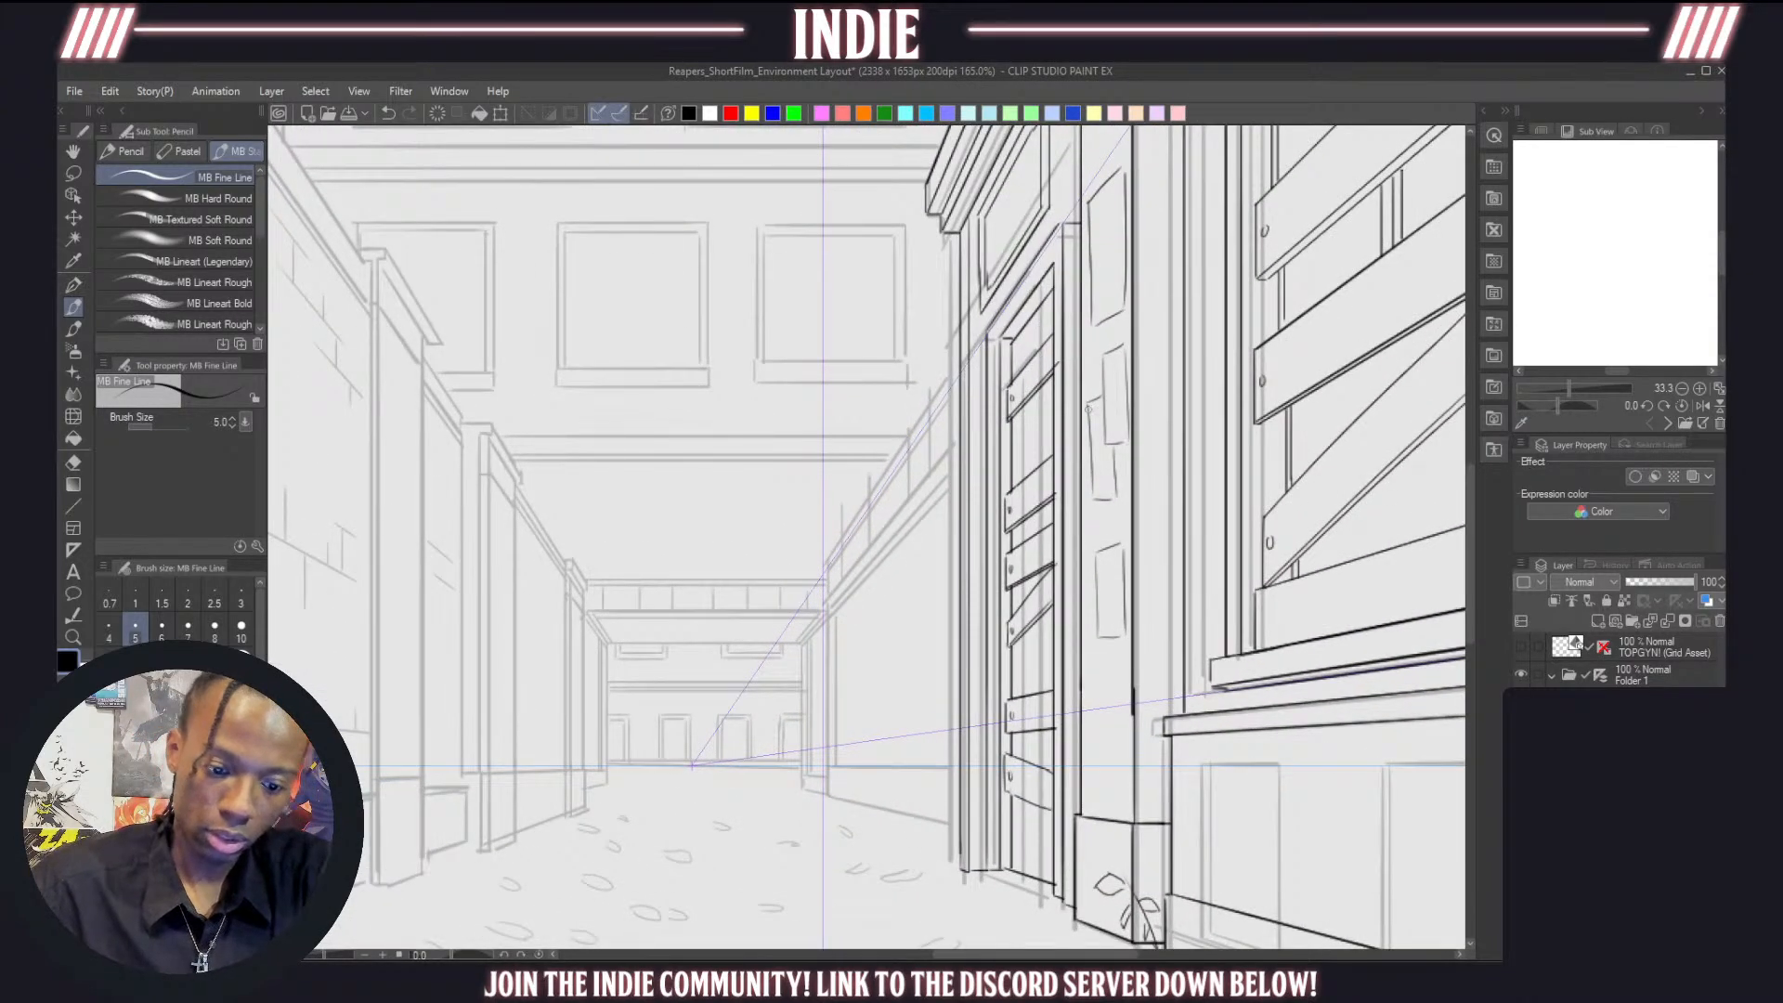
# Ink the low wall beyond the boarded door: its slanted top edge, far vertical edge, base outline and trim line below the top
pyautogui.scroll(1, 679, 731)
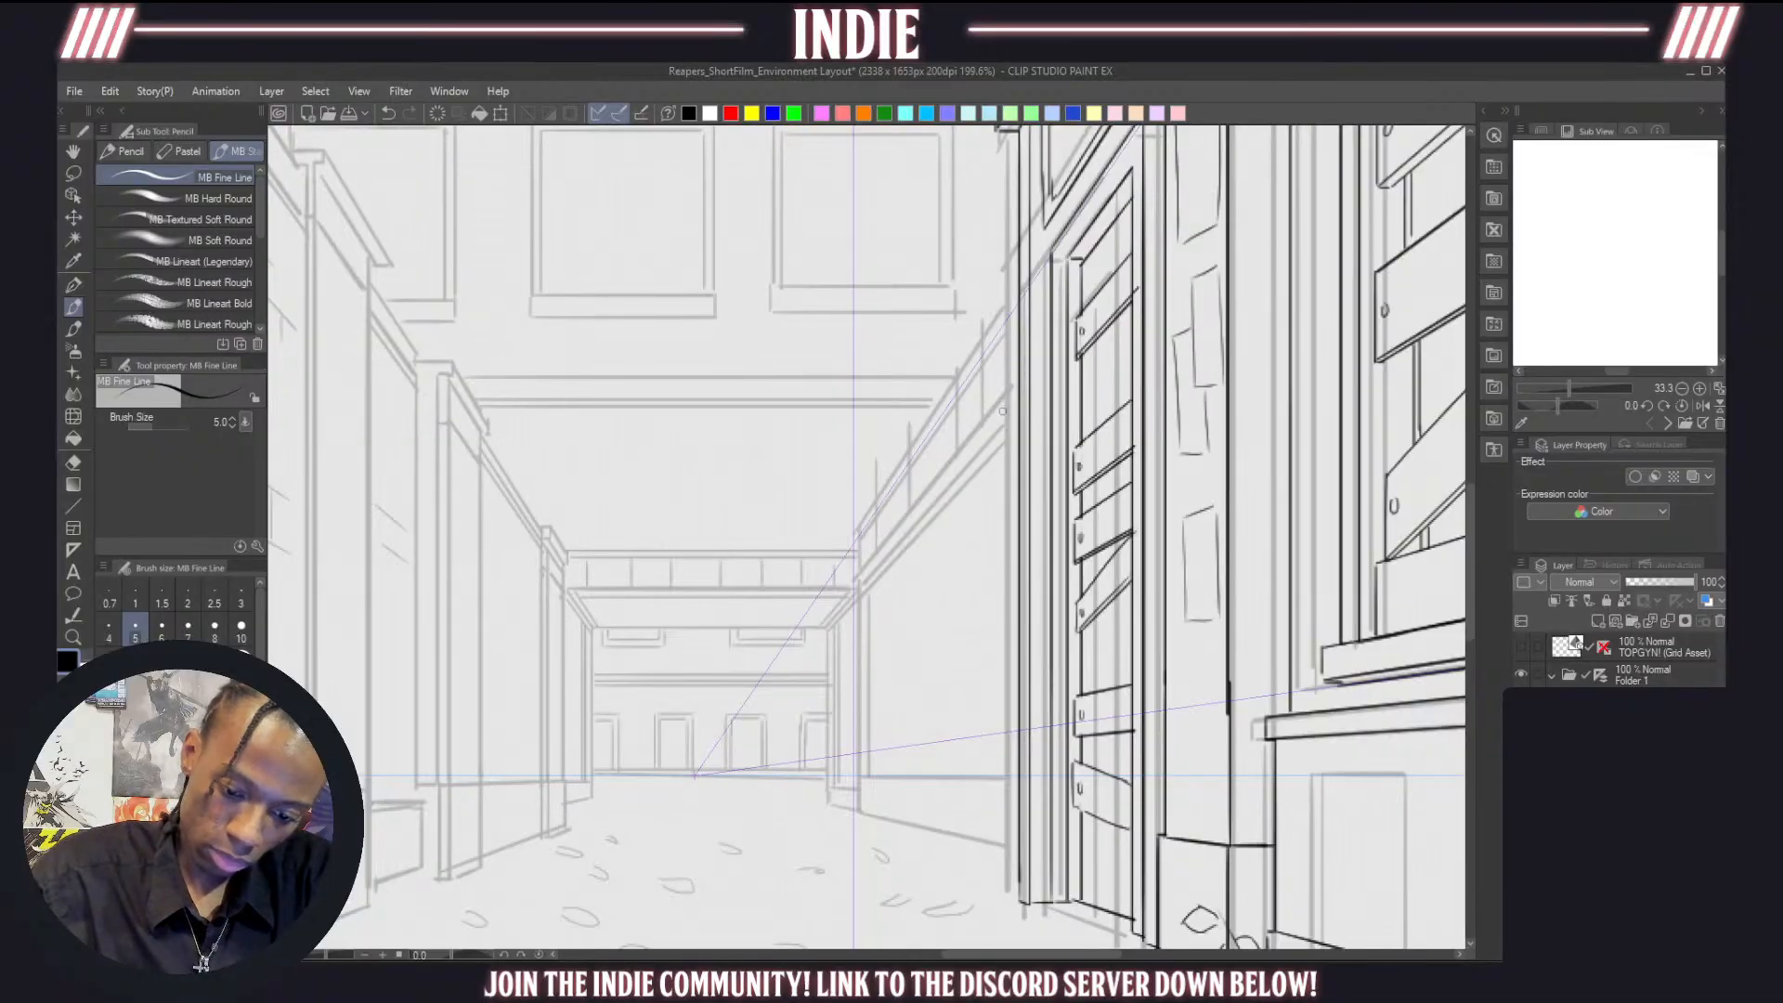
pyautogui.moveTo(1019, 379)
pyautogui.mouseDown()
pyautogui.moveTo(879, 550)
pyautogui.moveTo(859, 641)
pyautogui.moveTo(867, 773)
pyautogui.moveTo(1004, 756)
pyautogui.mouseUp()
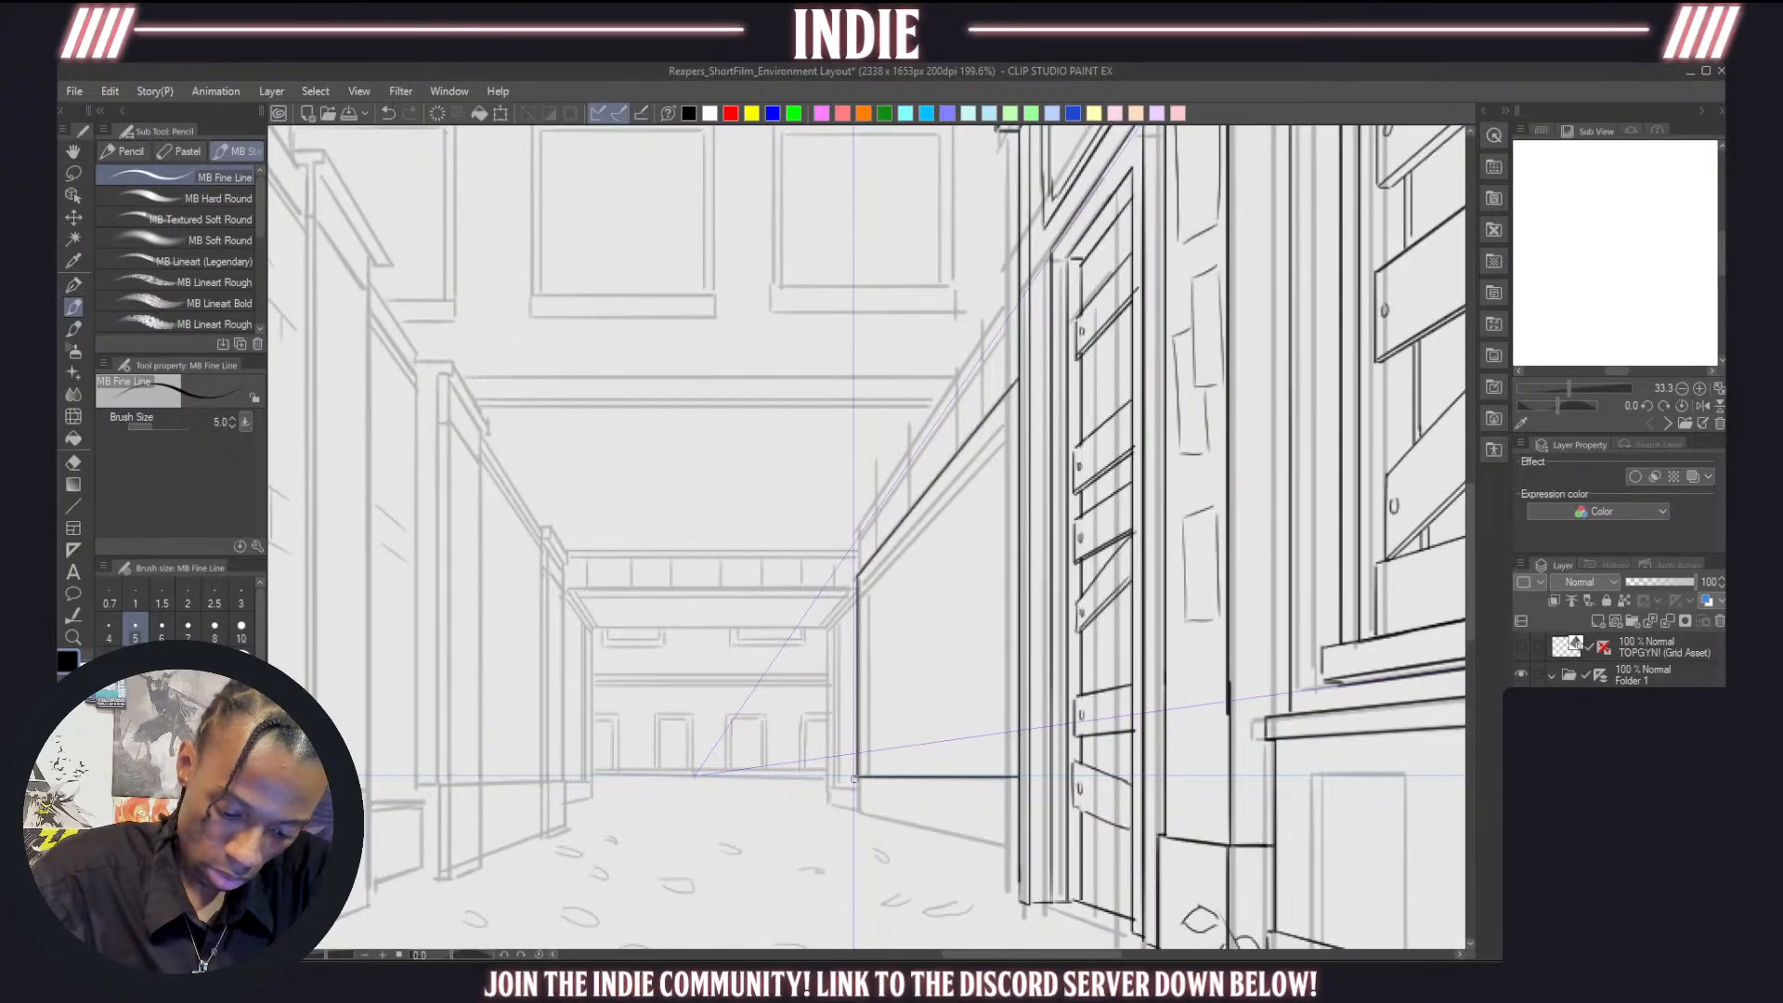
pyautogui.moveTo(855, 779)
pyautogui.mouseDown()
pyautogui.moveTo(857, 811)
pyautogui.moveTo(1015, 845)
pyautogui.mouseUp()
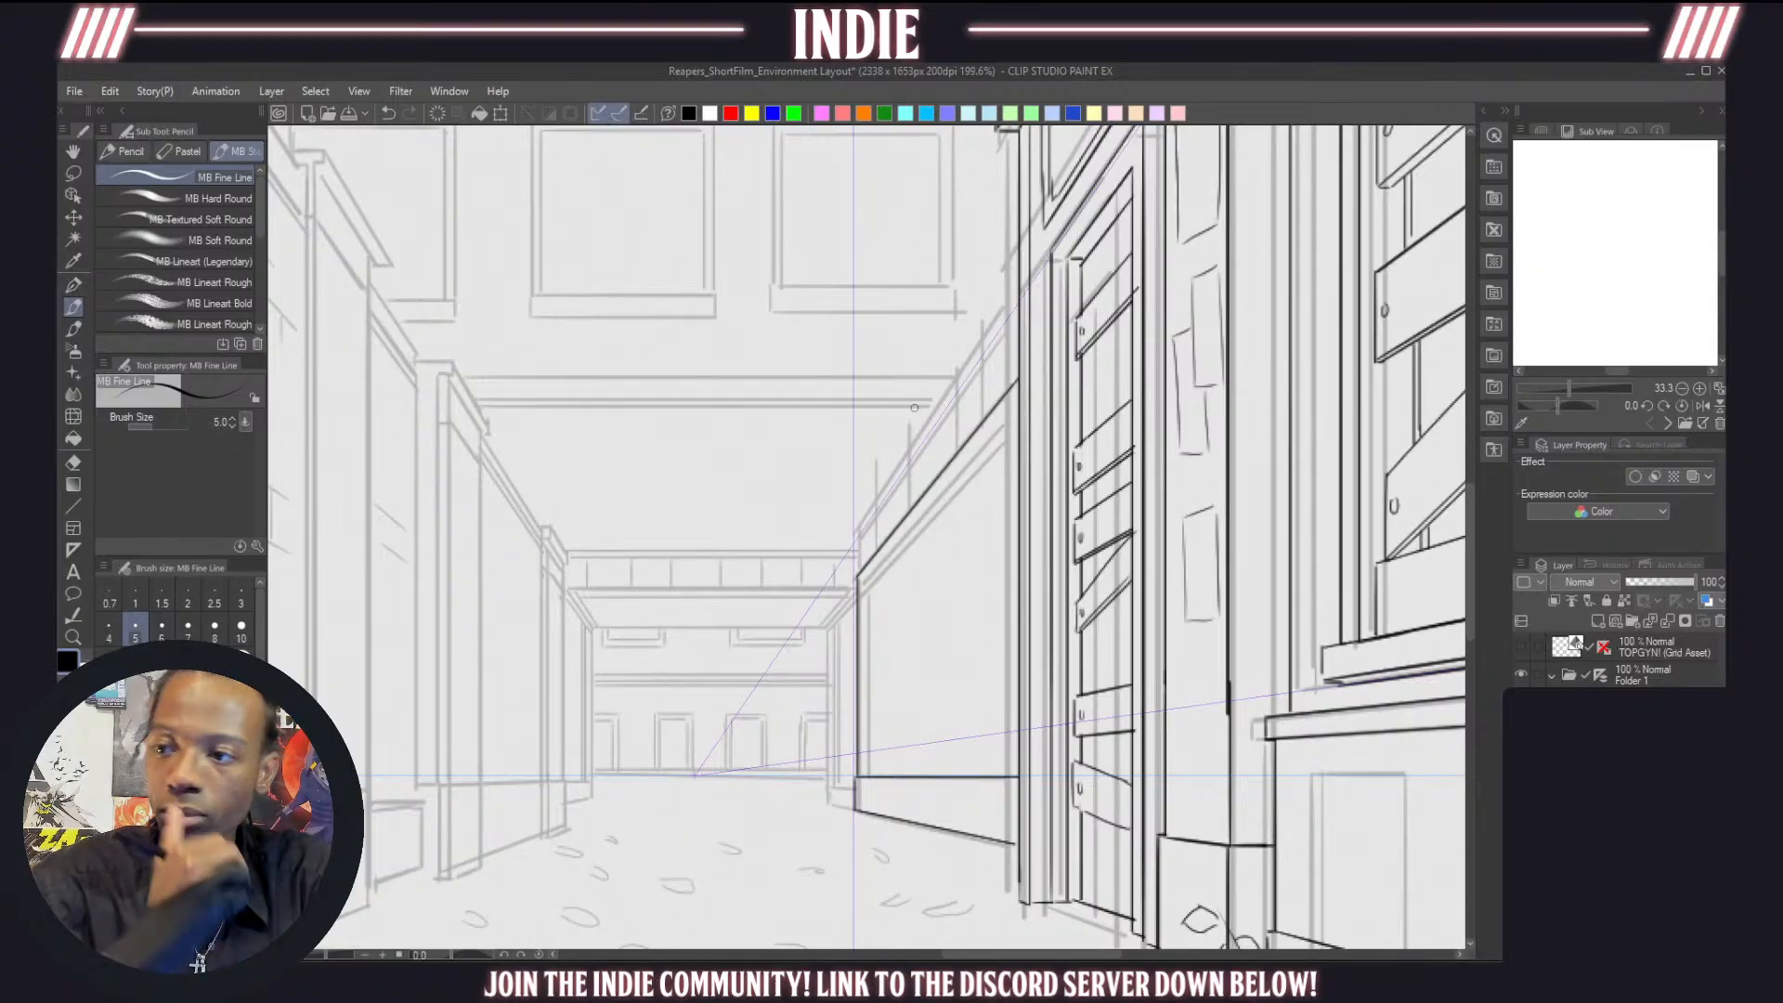
pyautogui.moveTo(1018, 434); pyautogui.dragTo(863, 599)
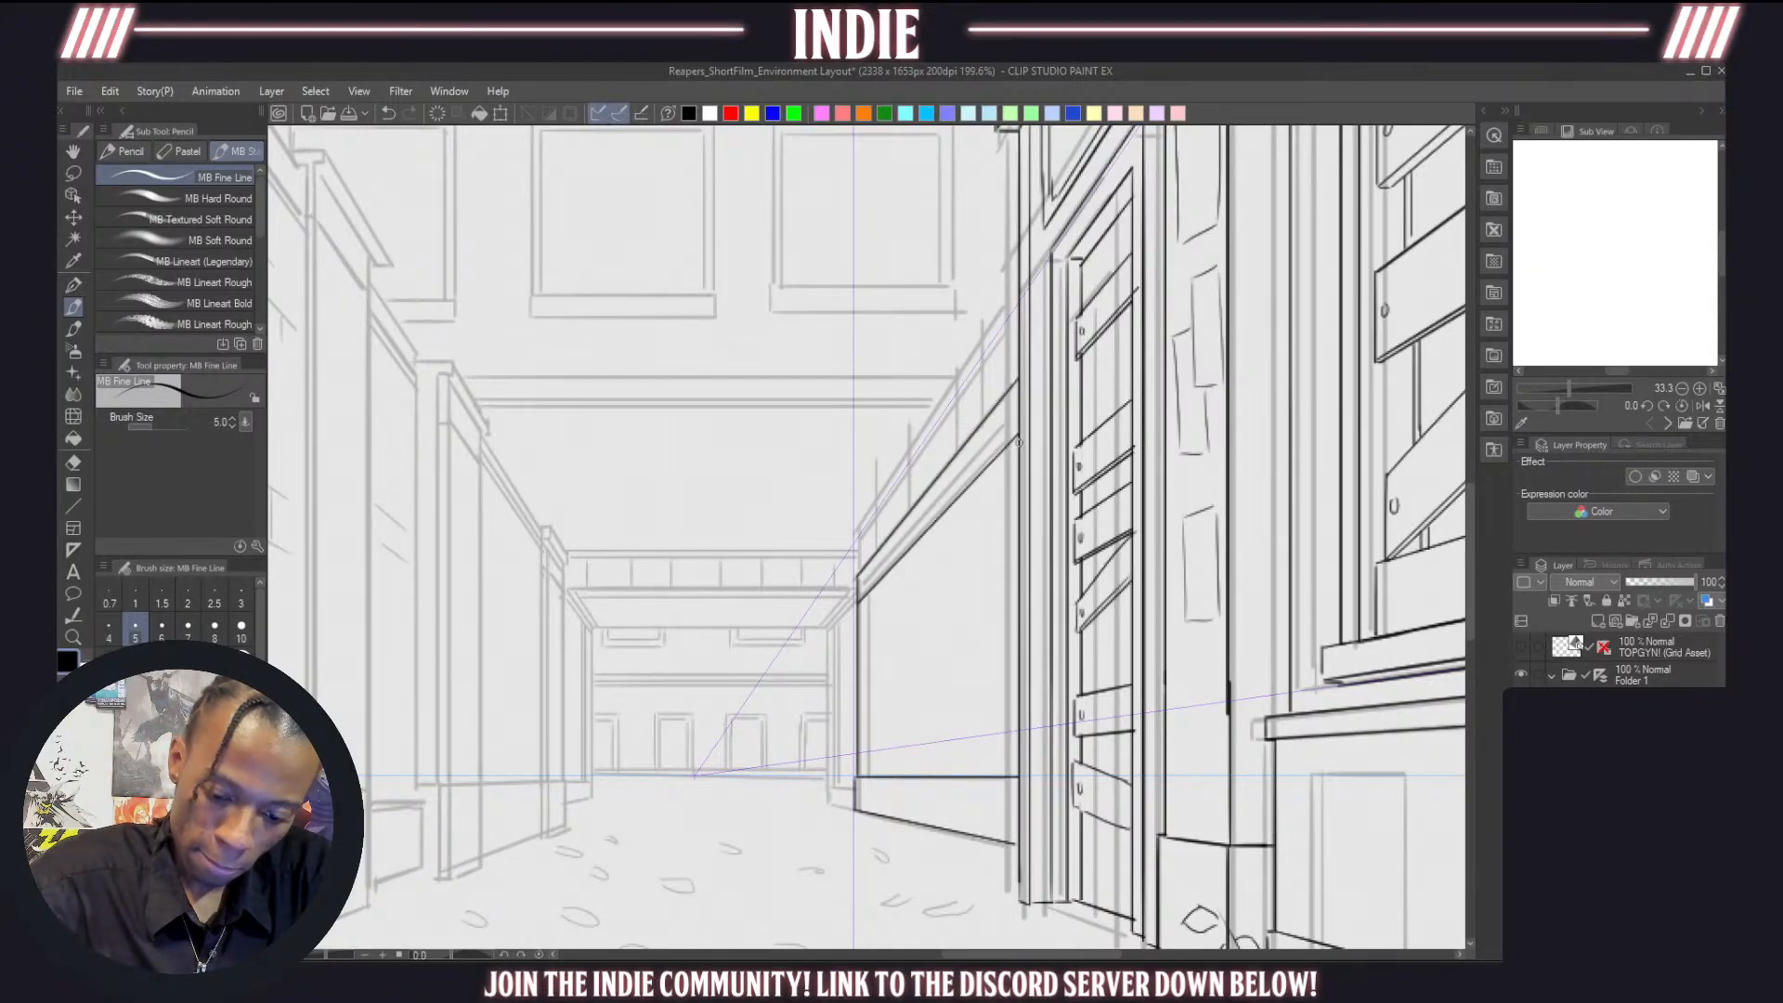
# Ink short vertical railing posts at intervals along the low wall's slanted top edge, undoing stray strokes
pyautogui.moveTo(1018, 444)
pyautogui.mouseDown()
pyautogui.moveTo(867, 618)
pyautogui.moveTo(858, 525)
pyautogui.moveTo(860, 574)
pyautogui.moveTo(859, 525)
pyautogui.moveTo(876, 546)
pyautogui.moveTo(864, 526)
pyautogui.moveTo(866, 543)
pyautogui.moveTo(921, 460)
pyautogui.moveTo(921, 495)
pyautogui.moveTo(950, 421)
pyautogui.moveTo(957, 457)
pyautogui.moveTo(955, 417)
pyautogui.moveTo(958, 457)
pyautogui.moveTo(982, 391)
pyautogui.mouseUp()
pyautogui.hotkey('ctrl', 'z')
pyautogui.hotkey('ctrl', 'z')
pyautogui.hotkey('ctrl', 'z')
pyautogui.hotkey('ctrl', 'z')
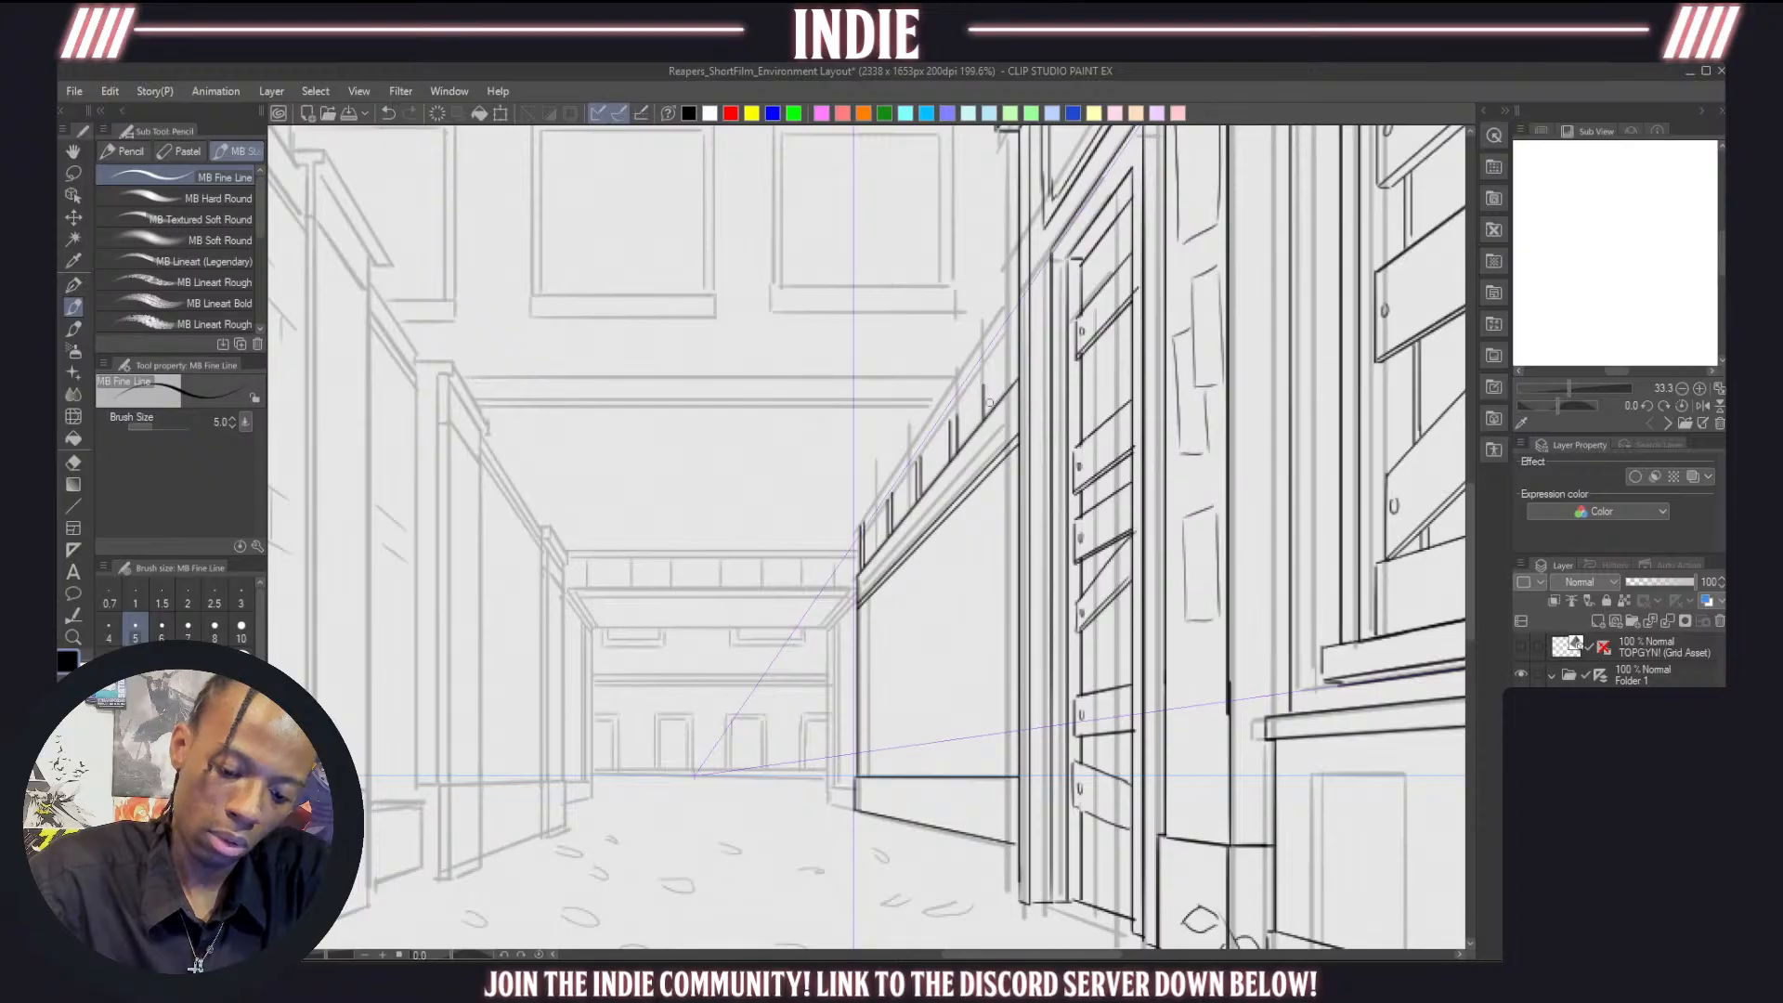
pyautogui.hotkey('ctrl', 'z')
pyautogui.moveTo(956, 456)
pyautogui.mouseDown()
pyautogui.moveTo(963, 394)
pyautogui.moveTo(992, 418)
pyautogui.moveTo(996, 351)
pyautogui.moveTo(1006, 386)
pyautogui.moveTo(1017, 344)
pyautogui.moveTo(1005, 396)
pyautogui.moveTo(1005, 340)
pyautogui.mouseUp()
pyautogui.hotkey('ctrl', 'z')
pyautogui.hotkey('ctrl', 'z')
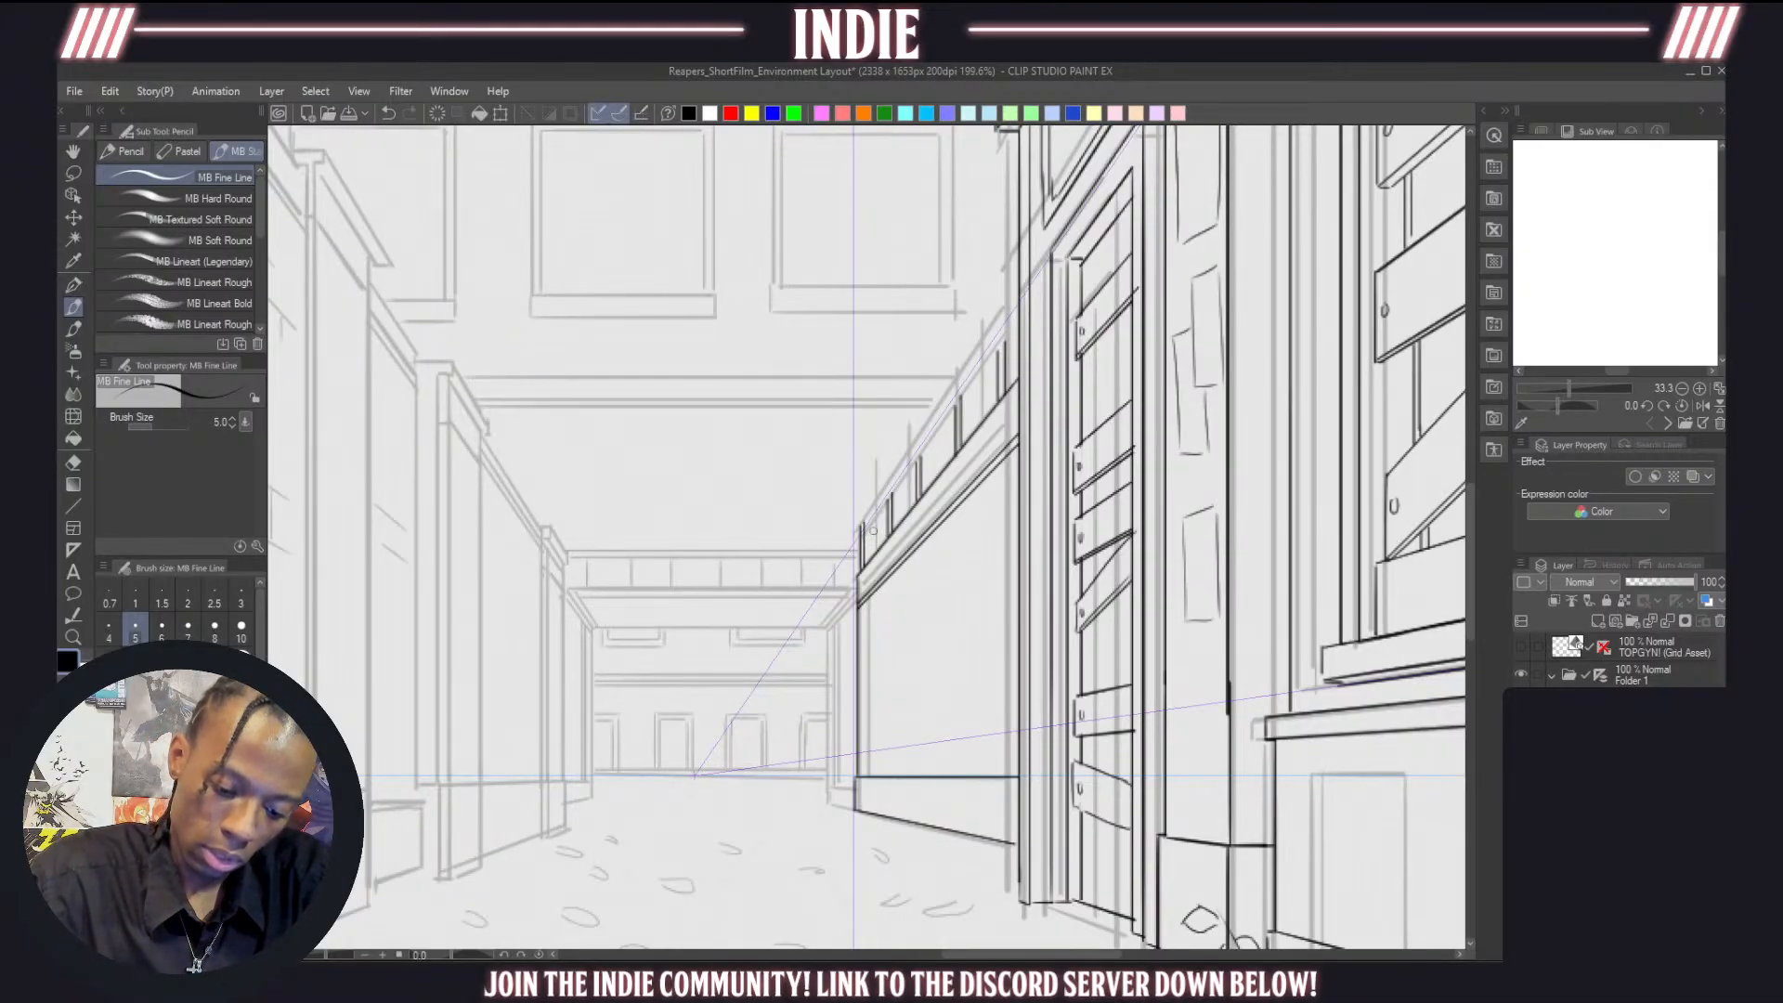
# Close the tops of the railing posts and add their second edges to give them thickness
pyautogui.moveTo(865, 539); pyautogui.dragTo(890, 511)
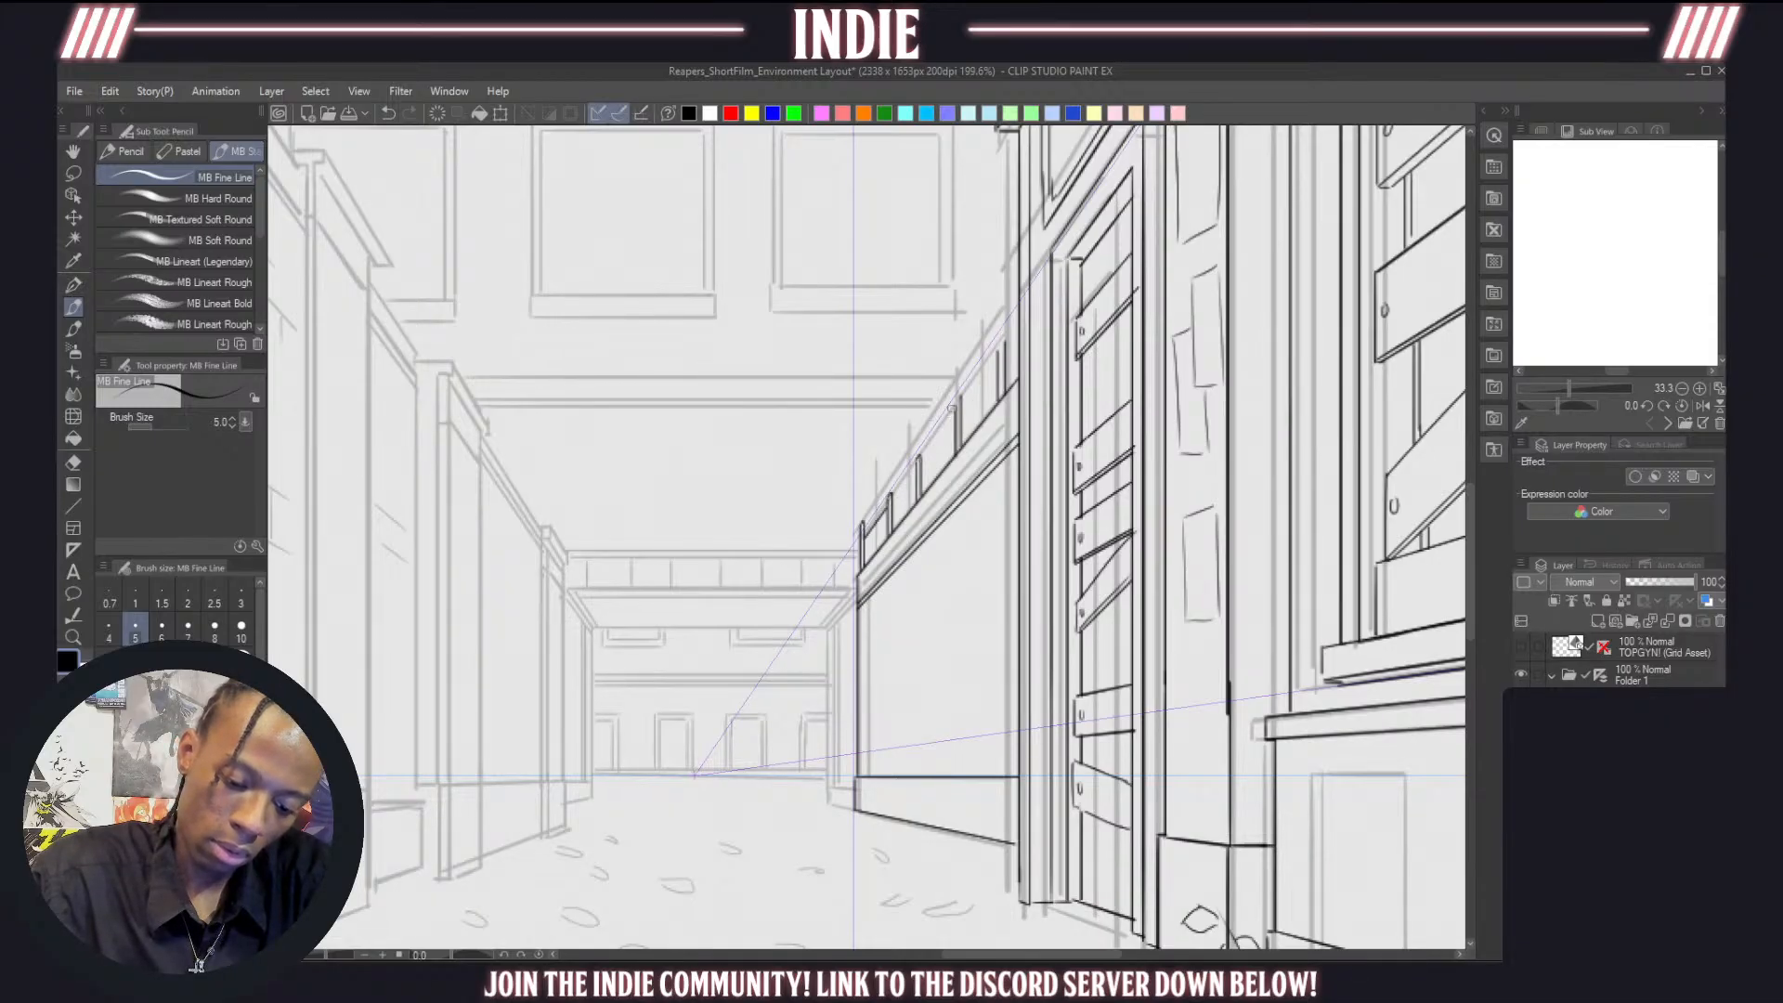
pyautogui.moveTo(998, 352); pyautogui.dragTo(1006, 340)
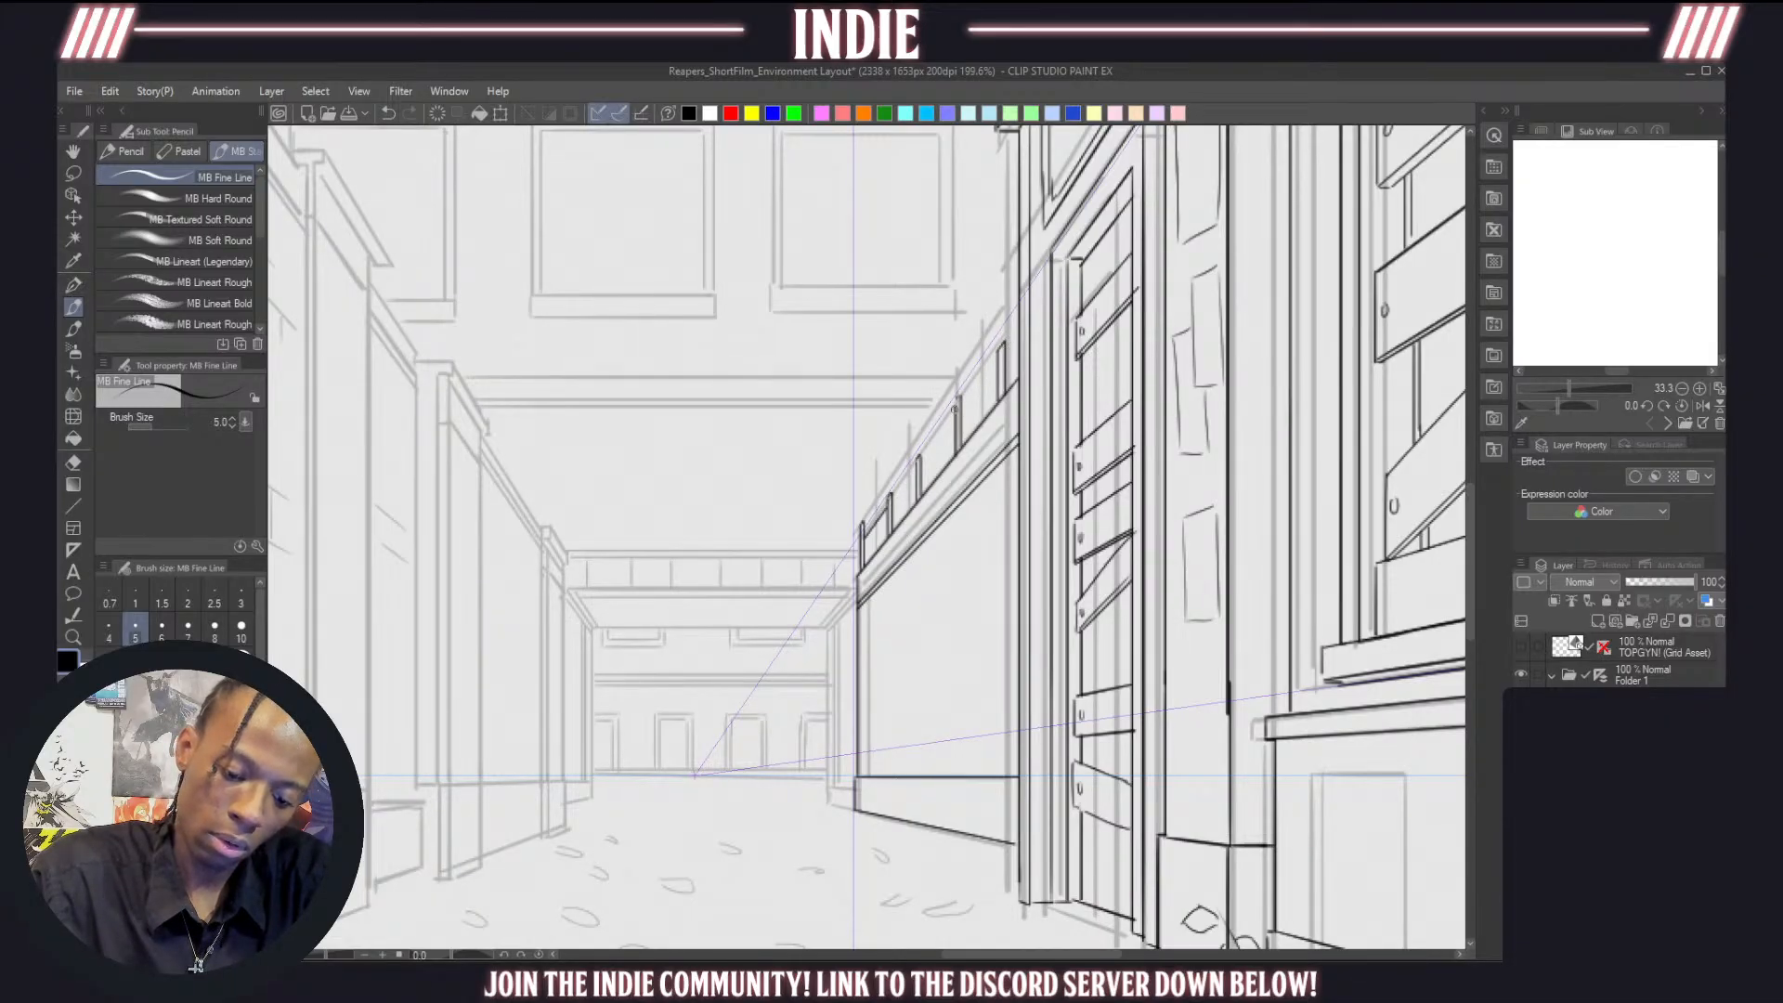
pyautogui.moveTo(955, 407)
pyautogui.mouseDown()
pyautogui.moveTo(923, 456)
pyautogui.moveTo(926, 480)
pyautogui.moveTo(866, 562)
pyautogui.mouseUp()
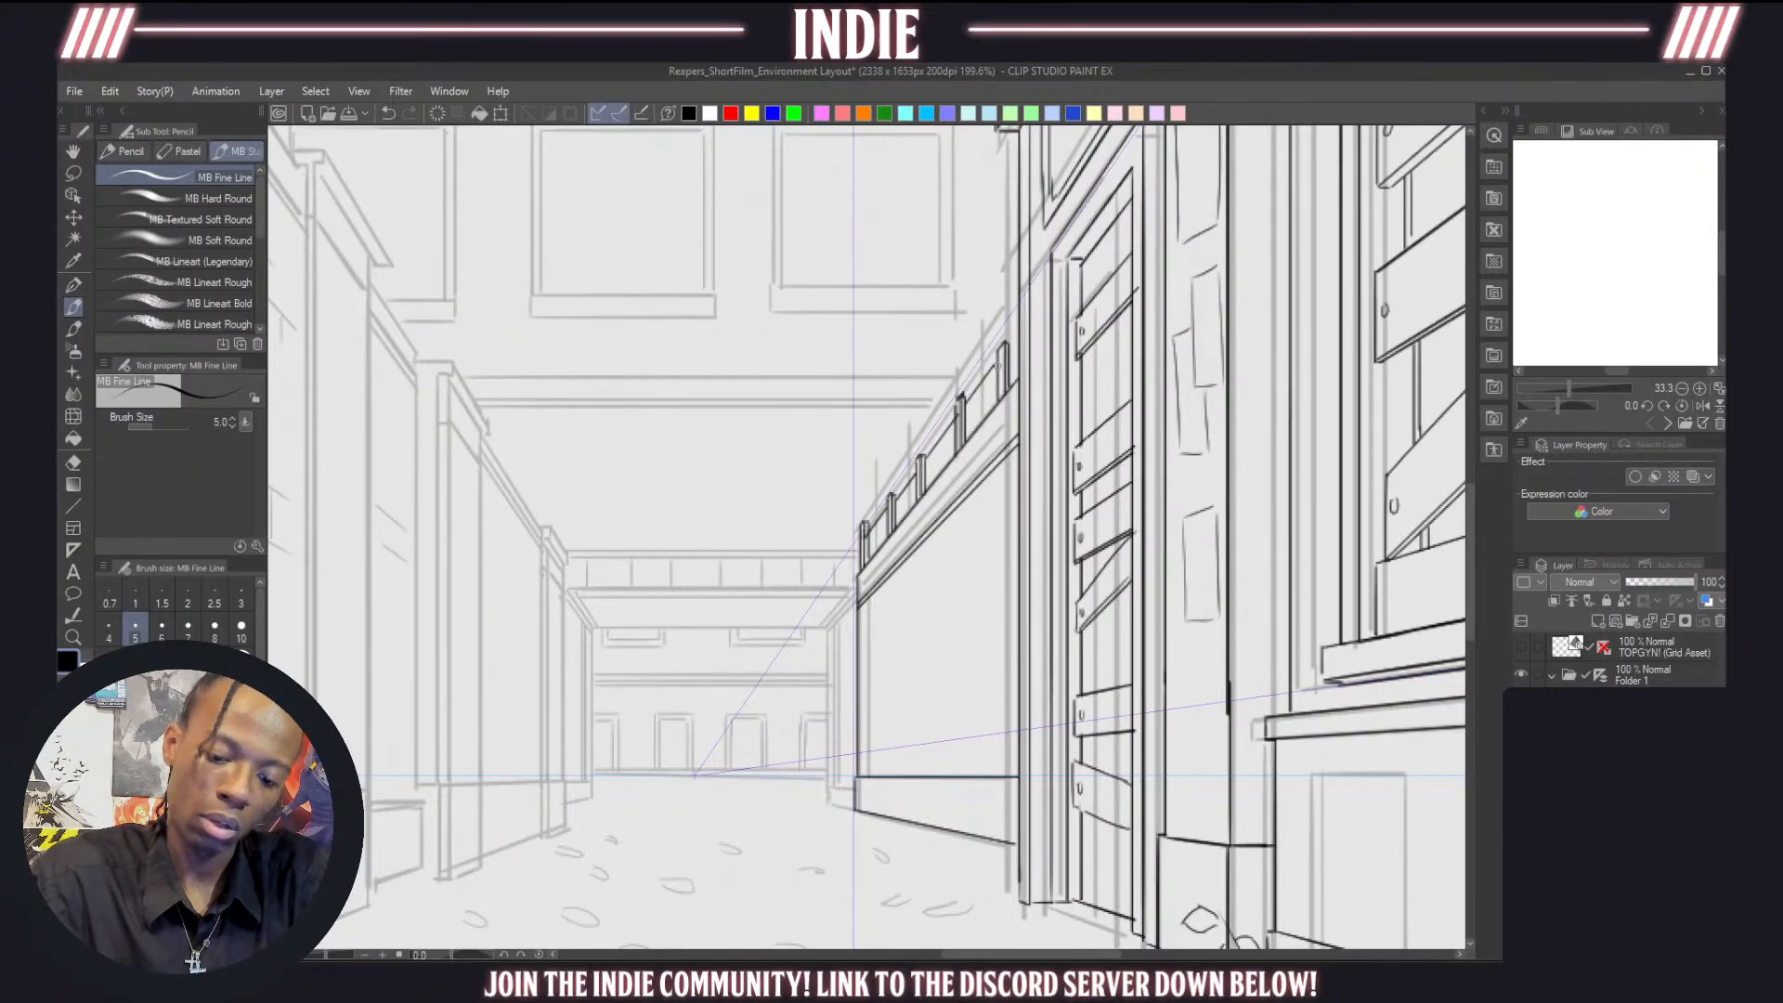
# Ink the slanted rails between the posts on top of the low wall, undoing unwanted strokes
pyautogui.moveTo(866, 539); pyautogui.dragTo(1020, 342)
pyautogui.hotkey('ctrl', 'z')
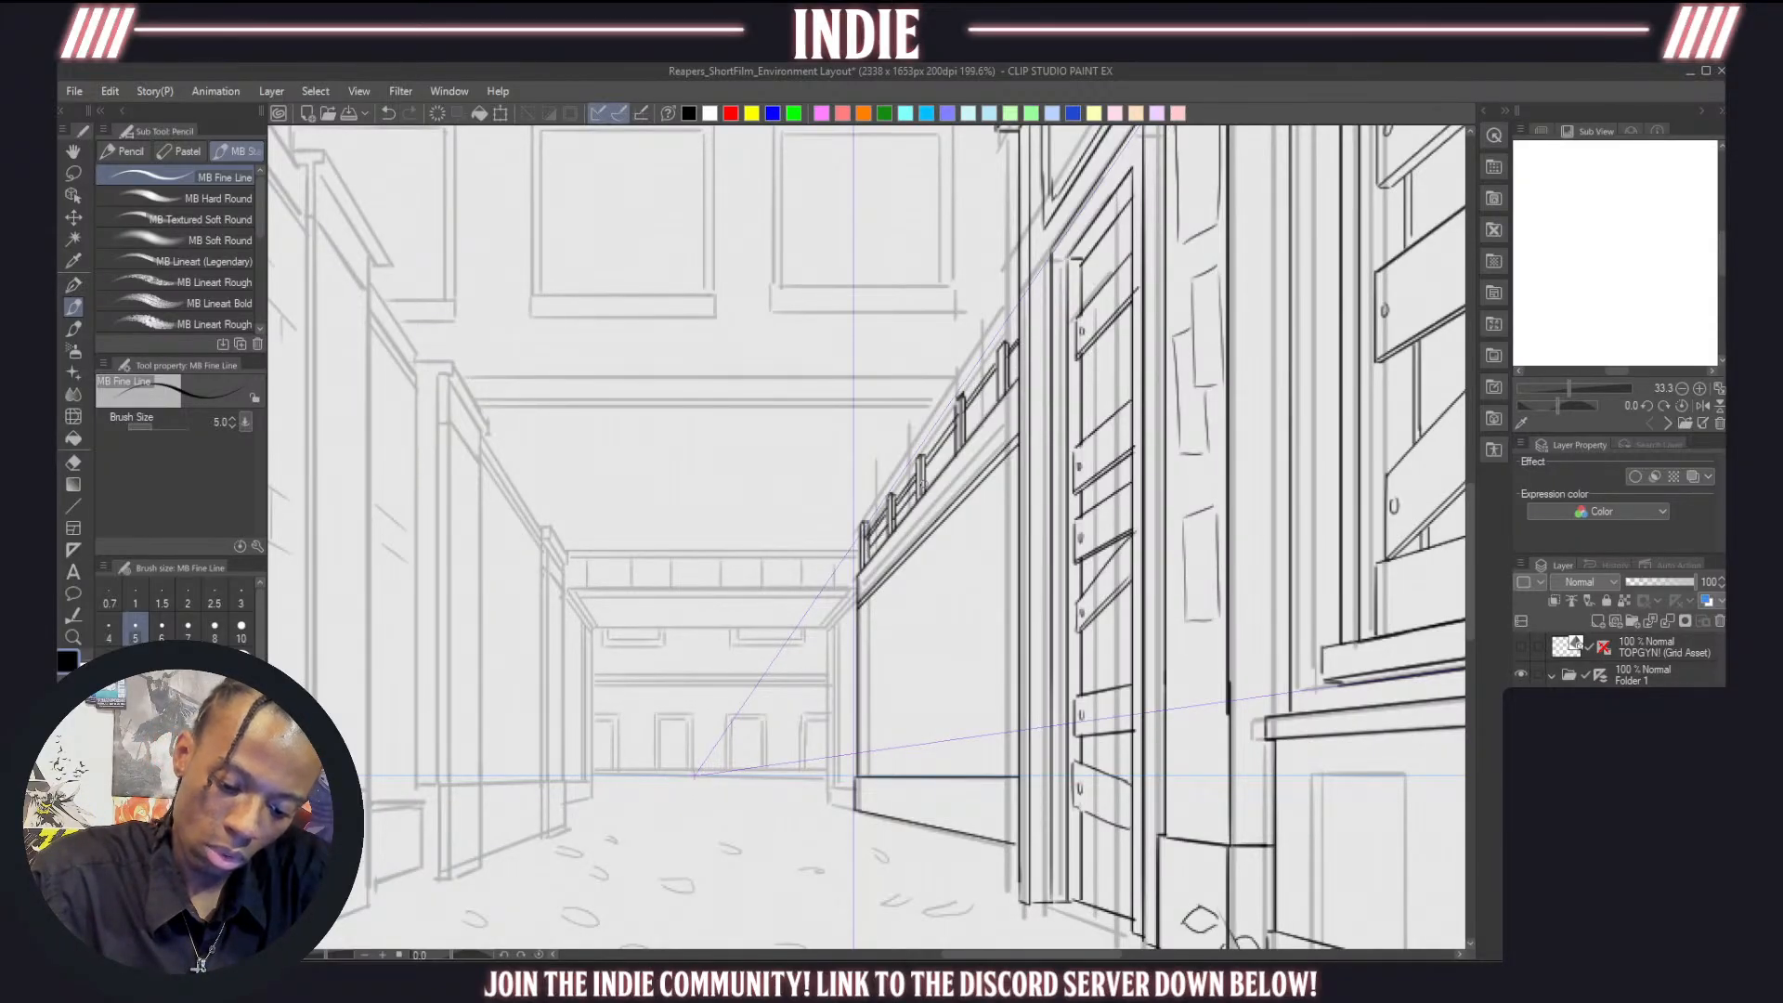
pyautogui.moveTo(925, 482); pyautogui.dragTo(1001, 394)
pyautogui.hotkey('ctrl', 'z')
pyautogui.hotkey('ctrl', 'z')
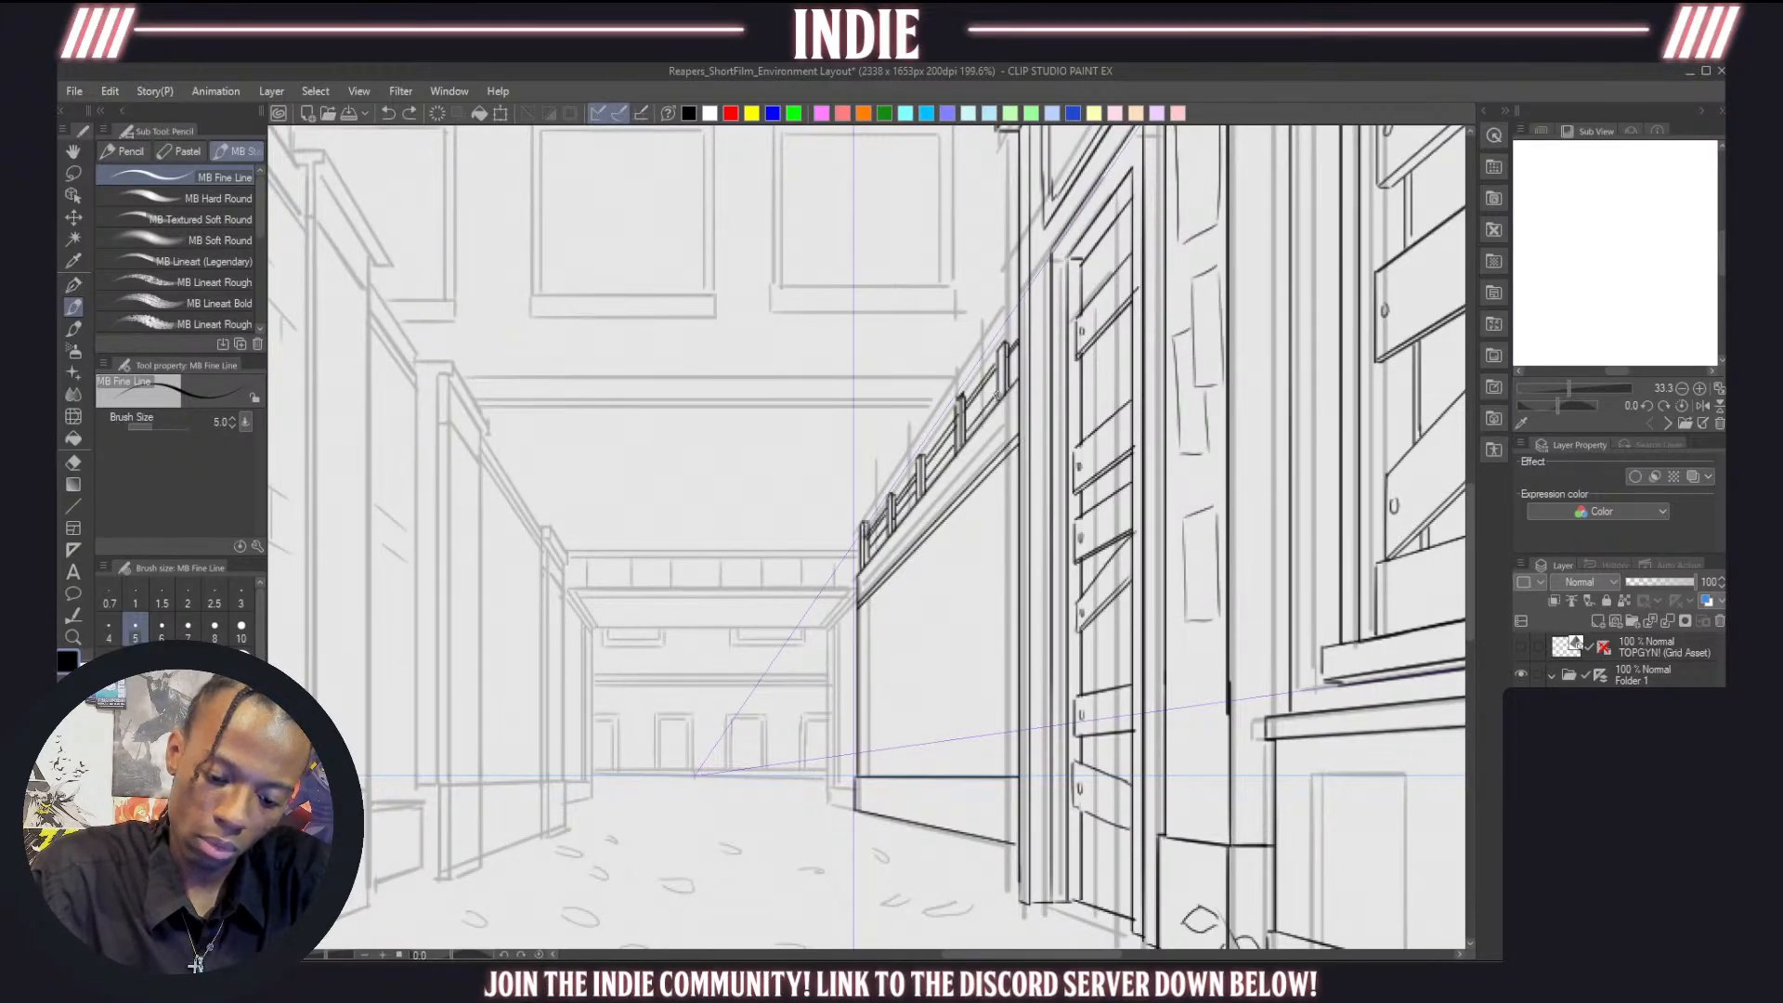
# Ink a pair of close vertical lines inside the low wall's far edge, from the top trim down to the base
pyautogui.scroll(-5, 998, 525)
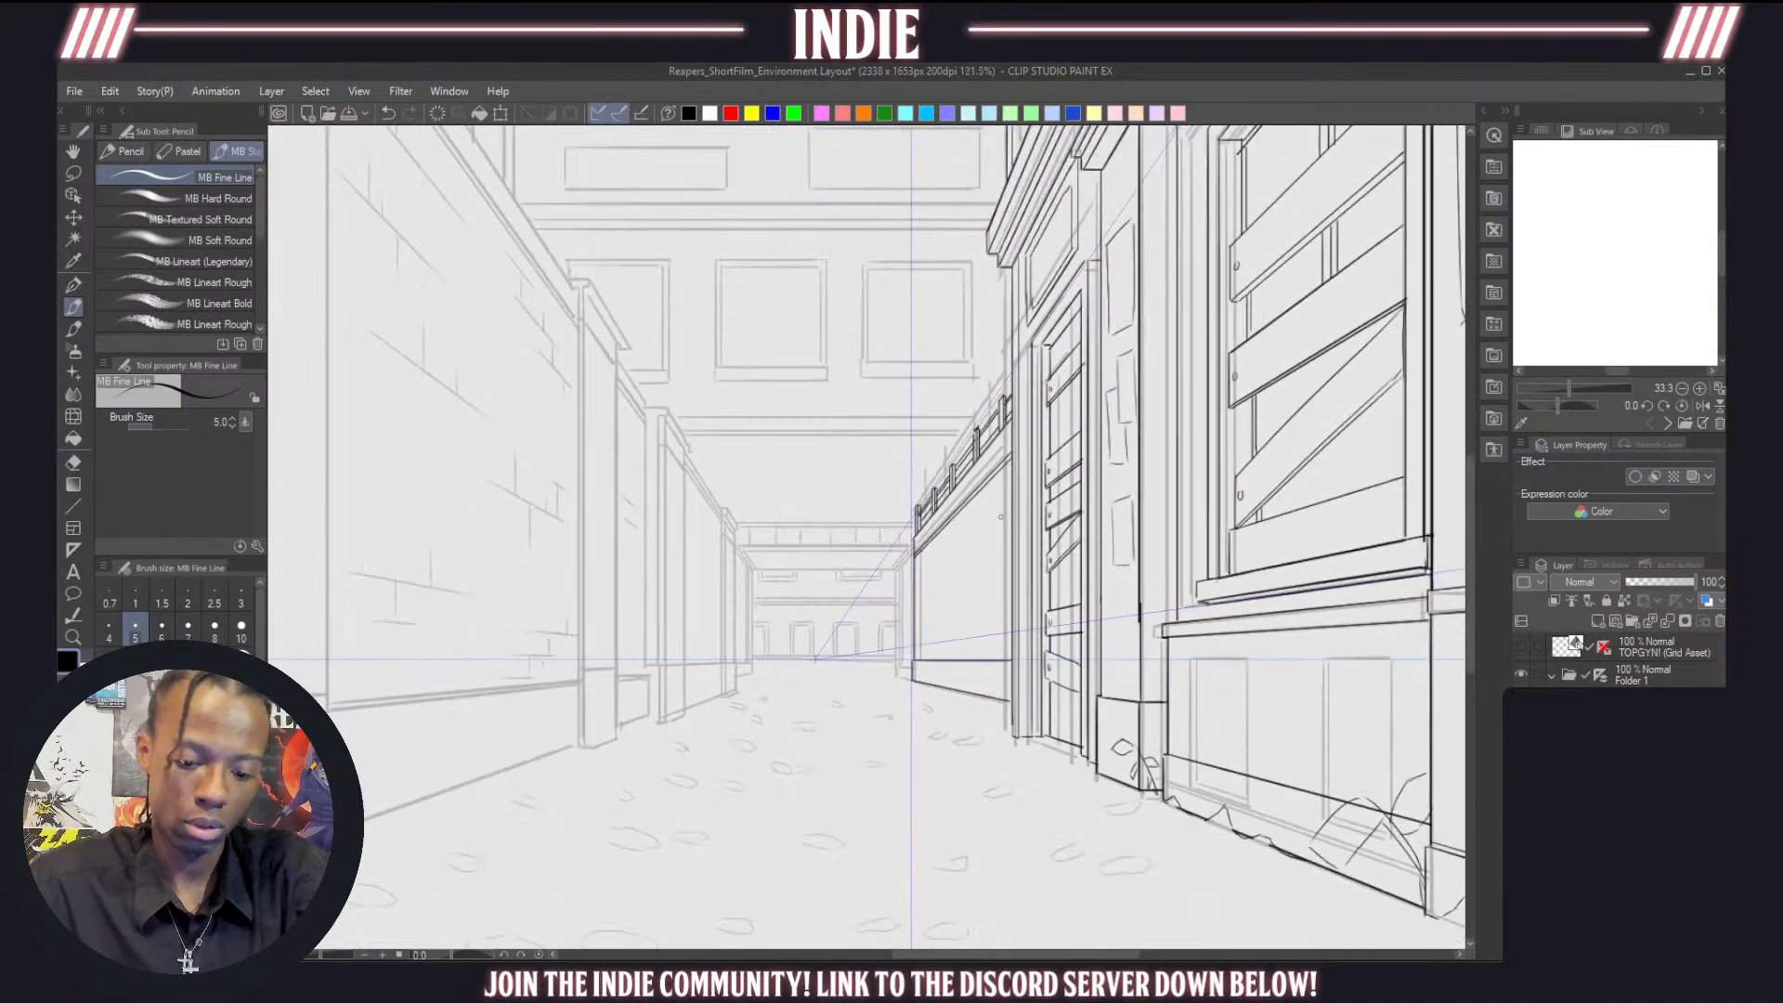
pyautogui.scroll(5, 941, 603)
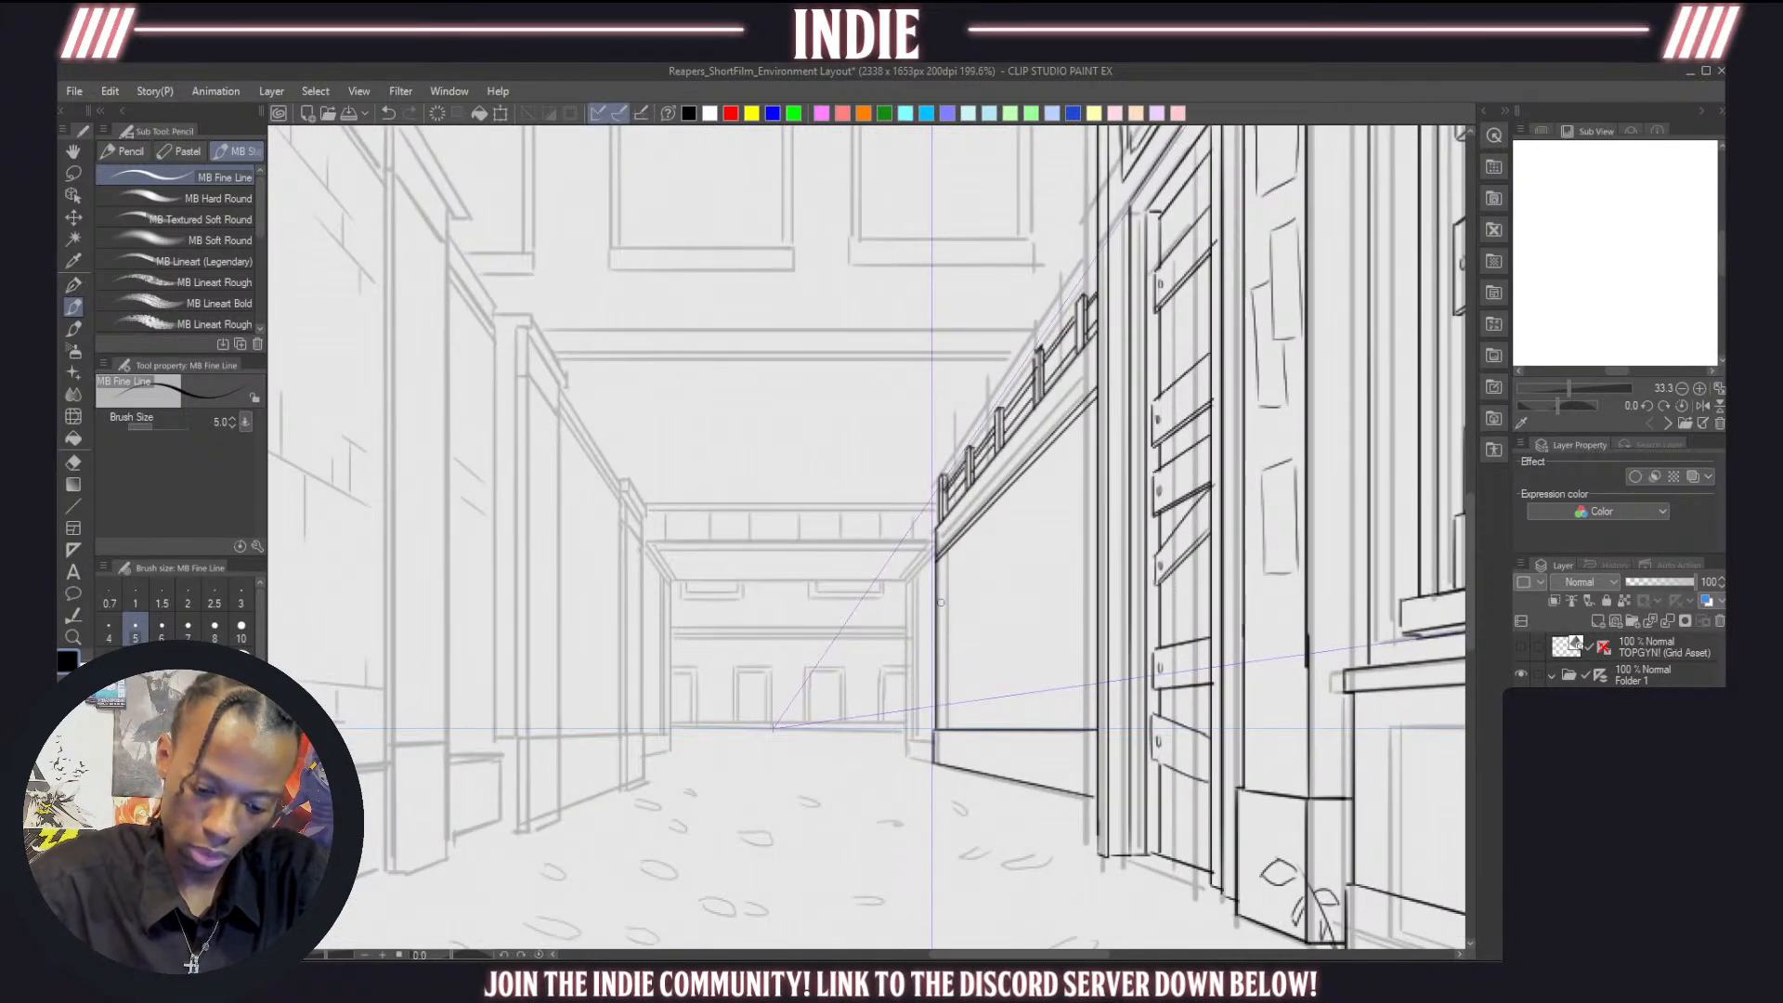
pyautogui.moveTo(946, 555); pyautogui.dragTo(950, 733)
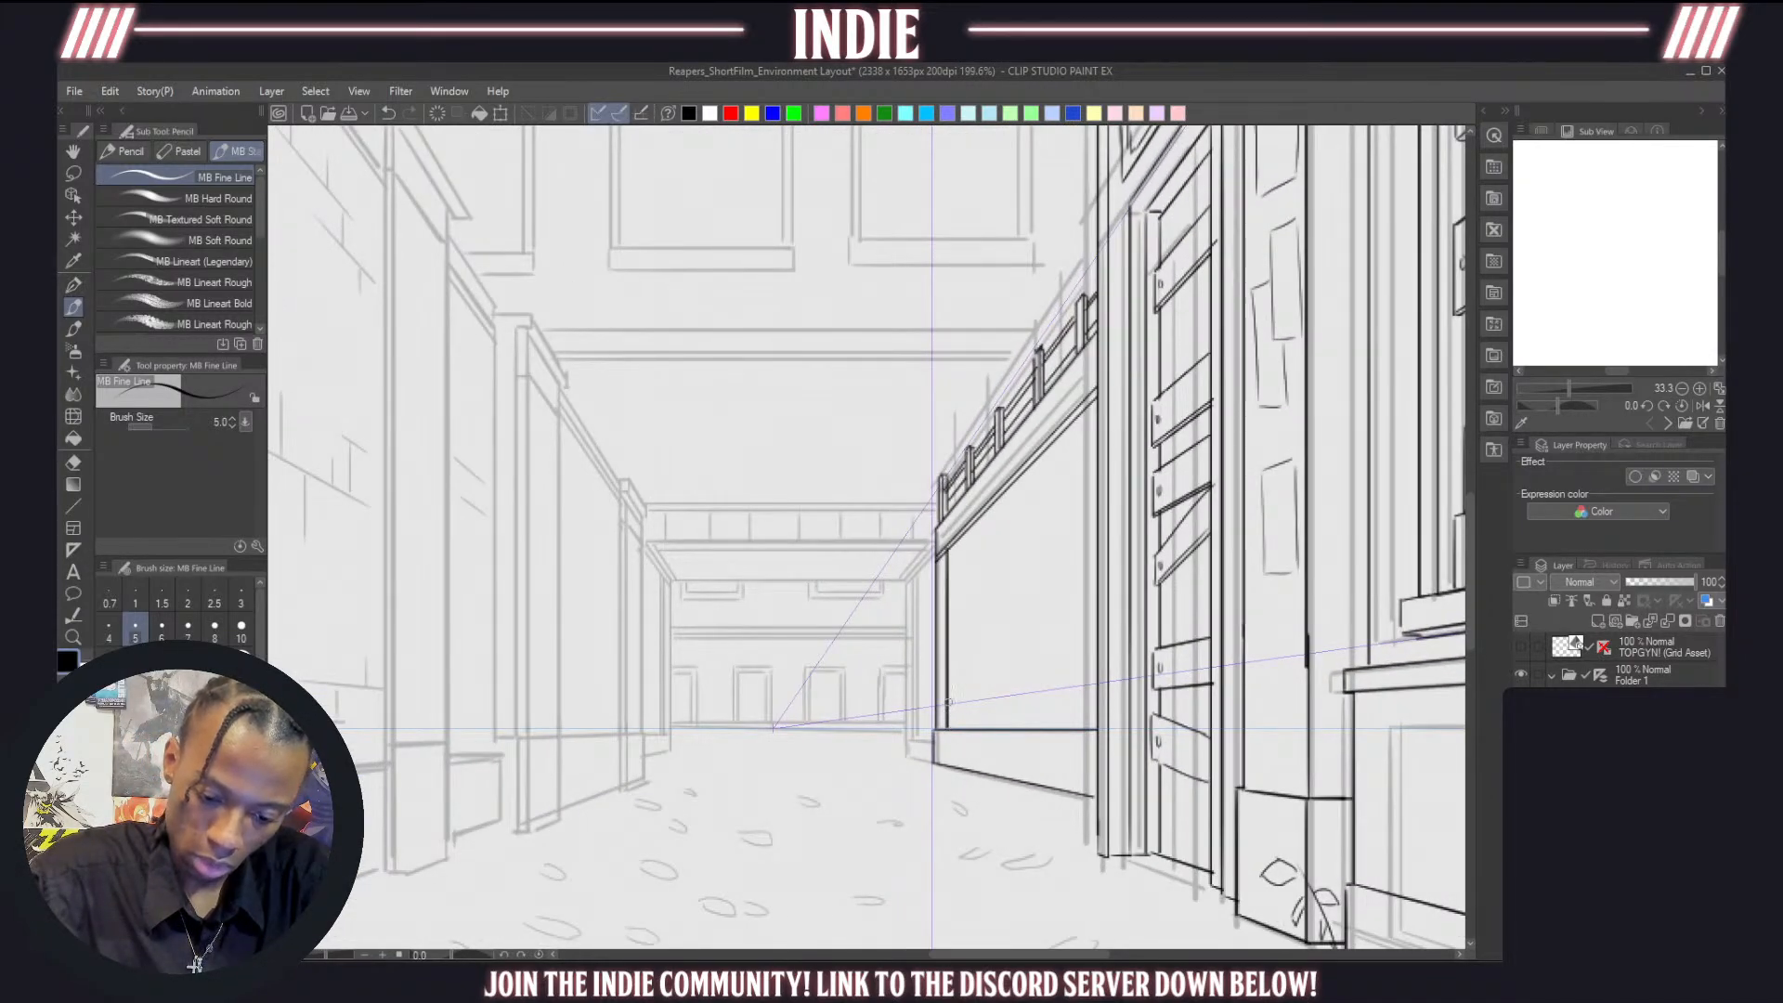
pyautogui.hotkey('ctrl', 'z')
pyautogui.moveTo(948, 549); pyautogui.dragTo(956, 712)
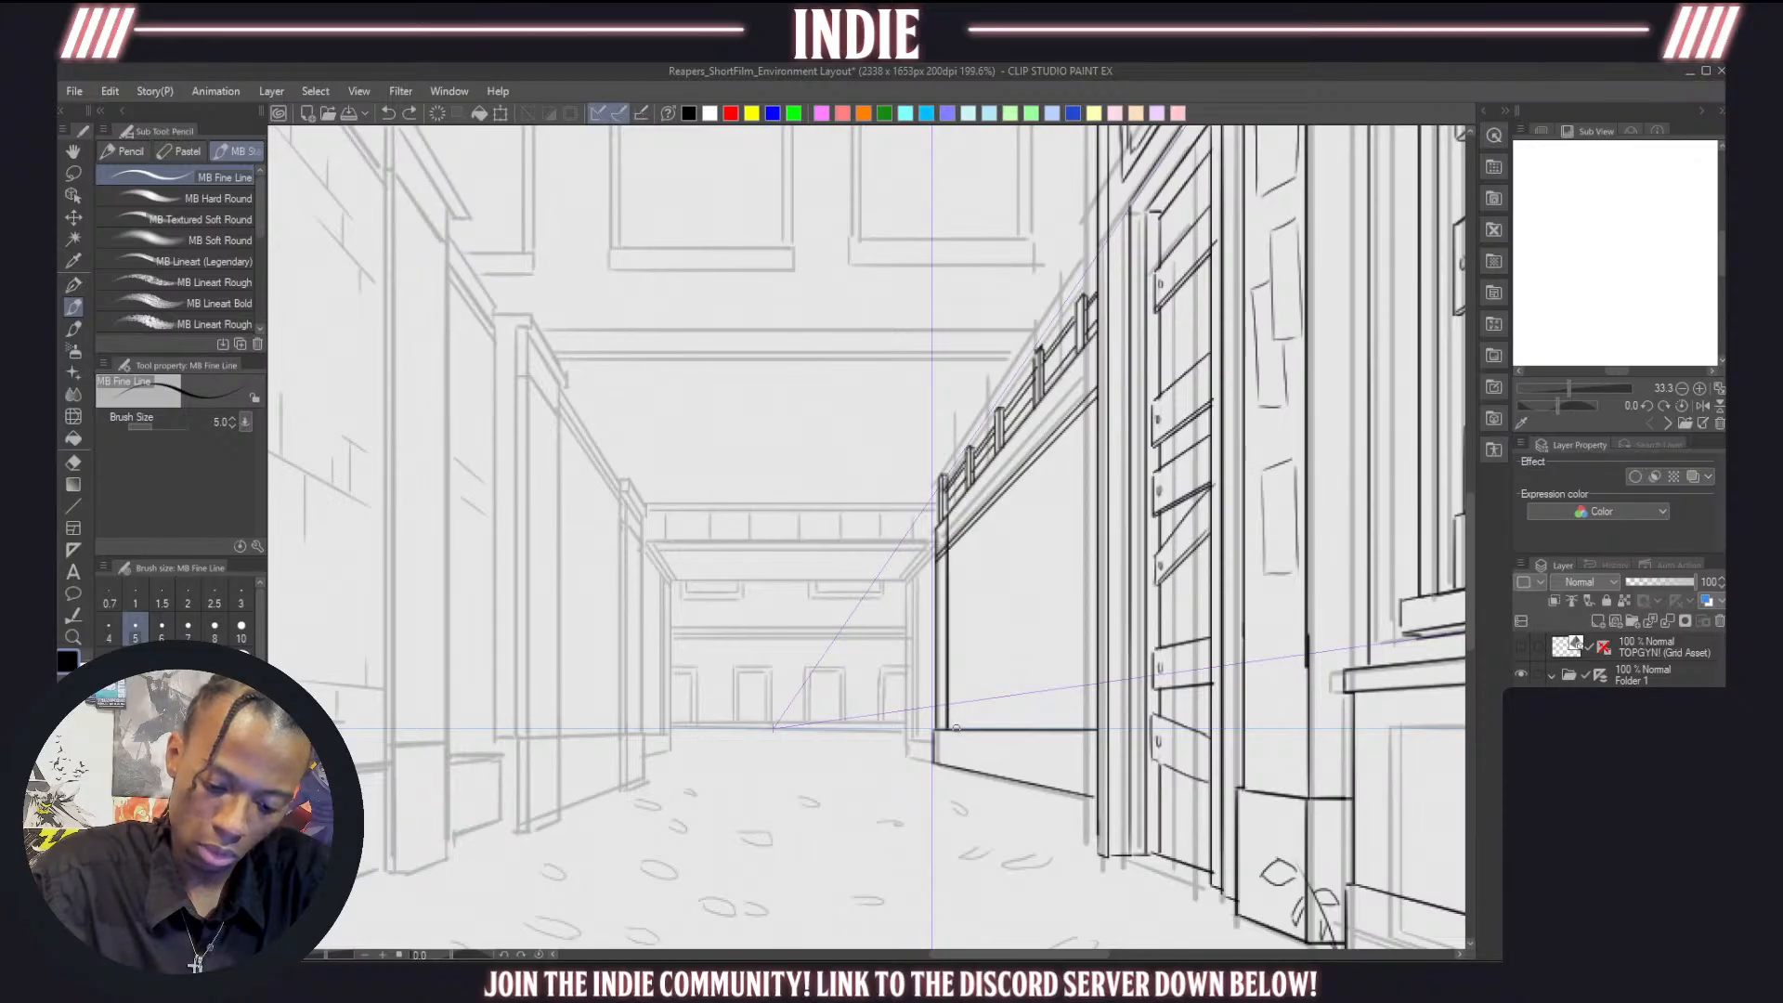
pyautogui.press('e')
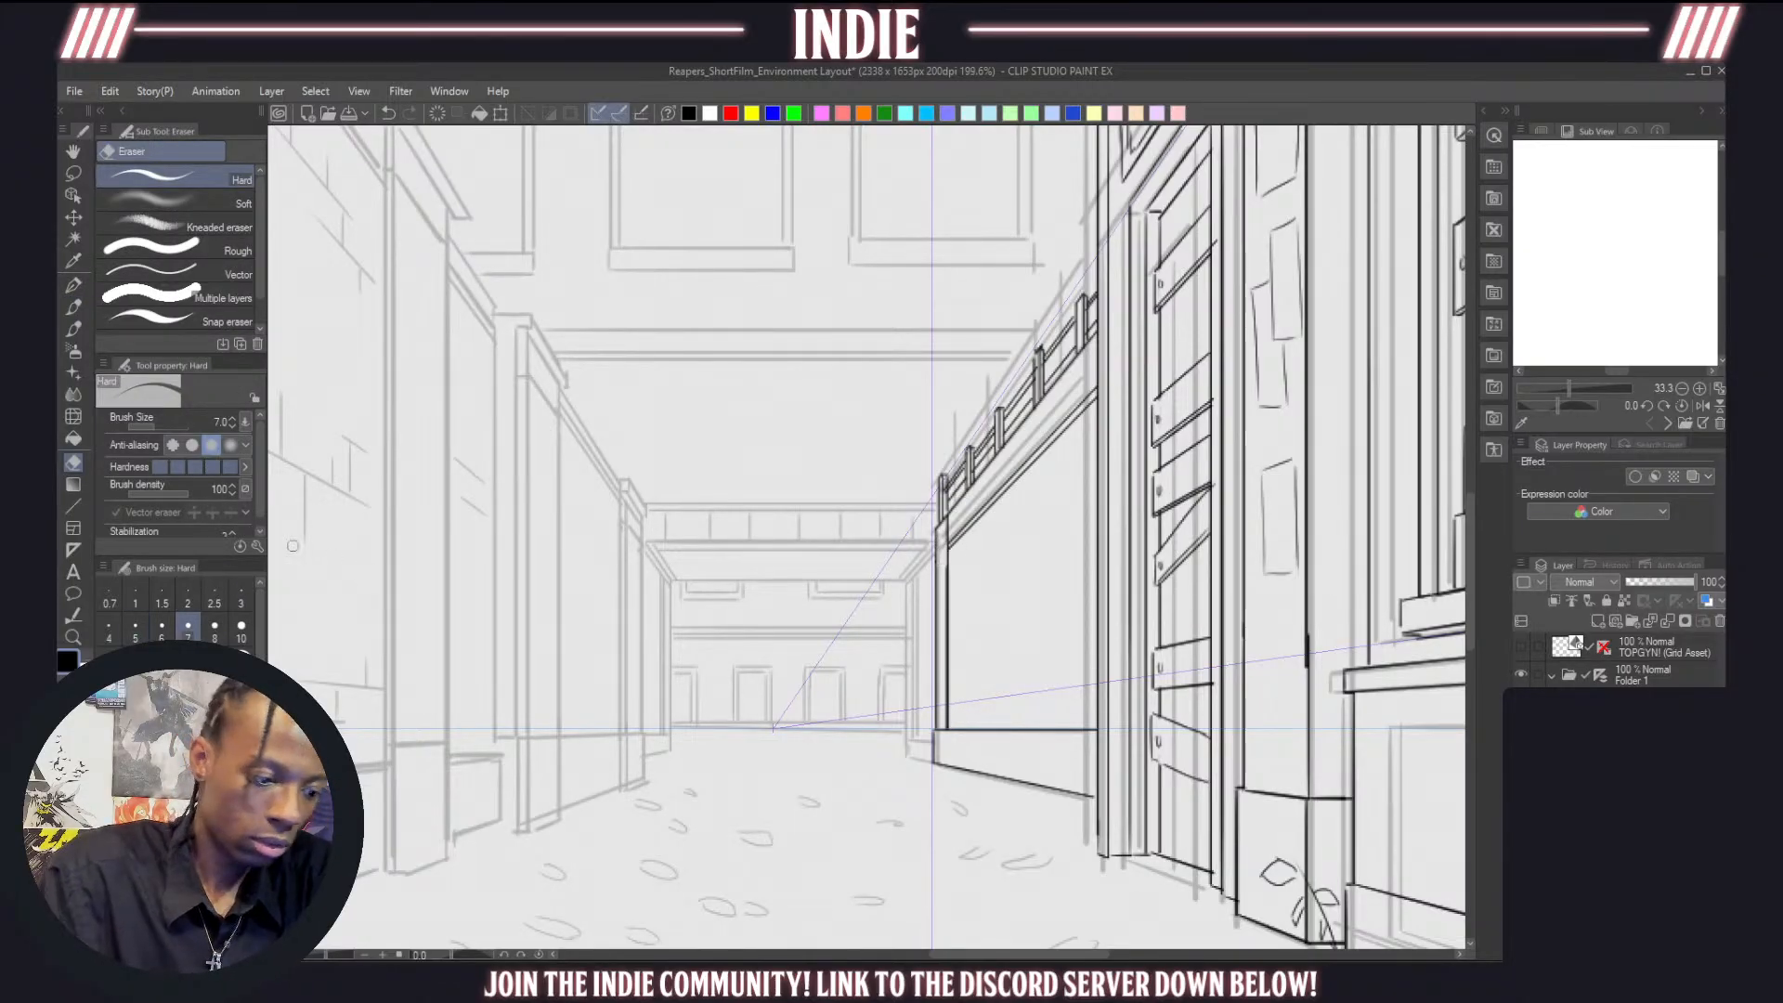
pyautogui.click(77, 310)
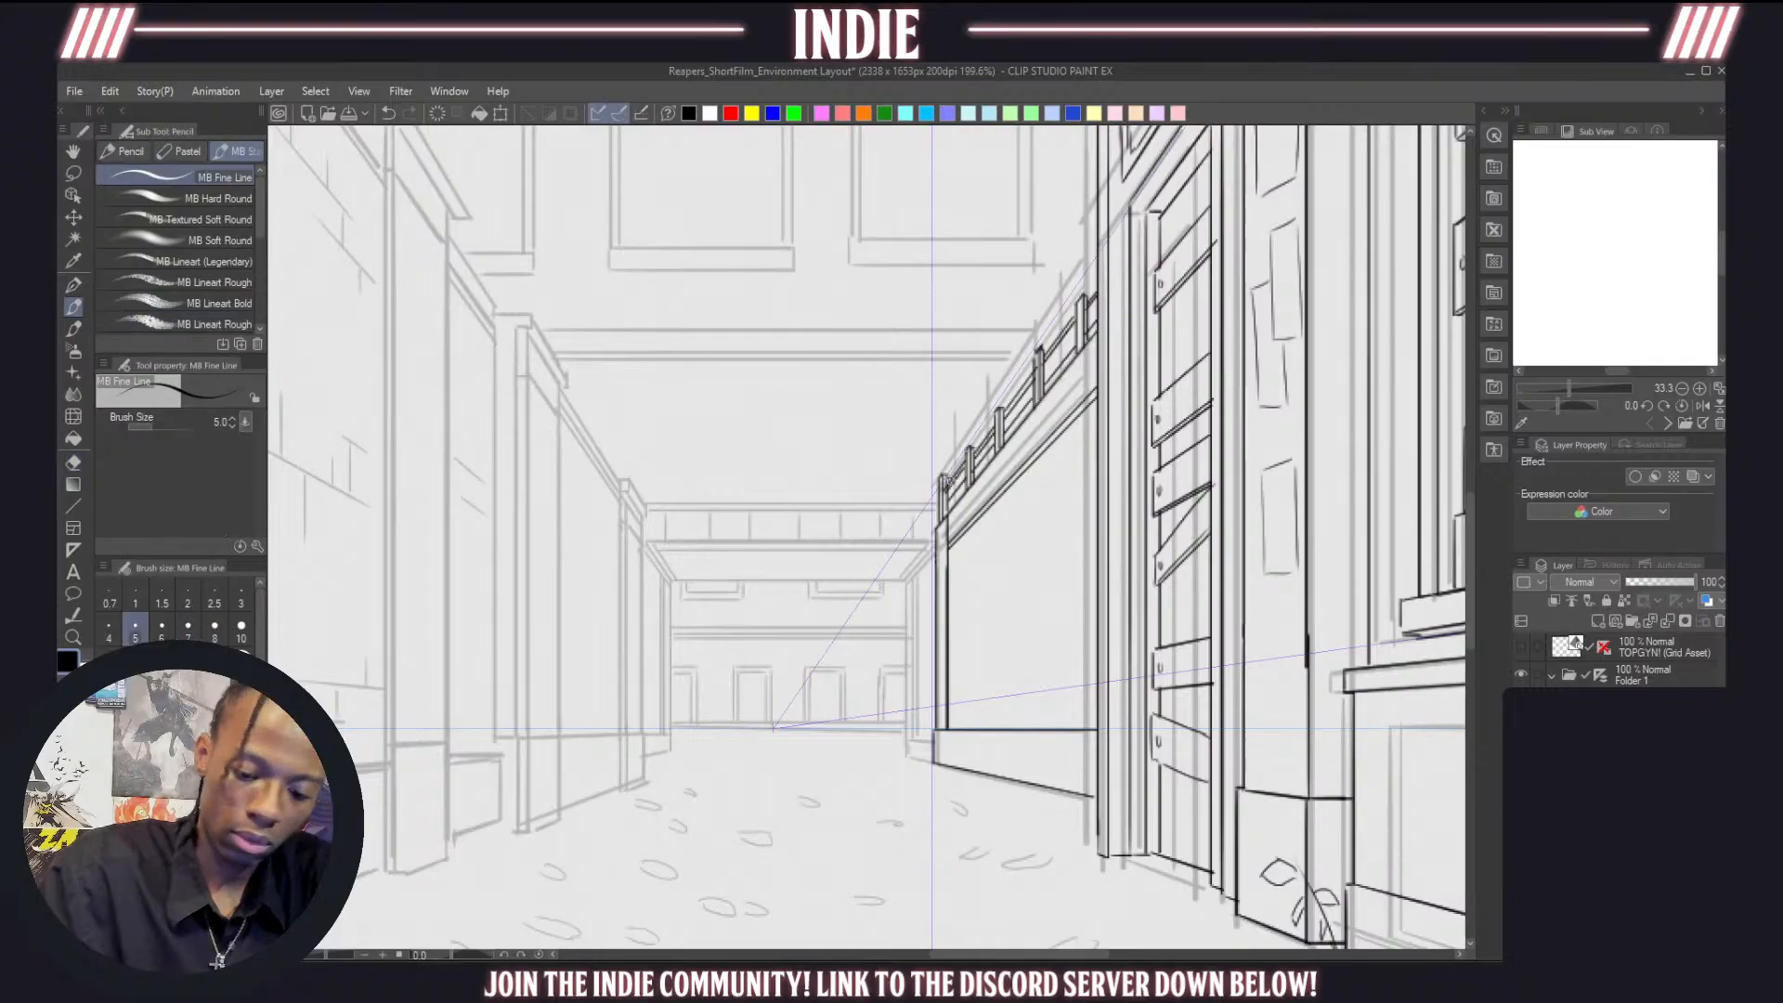
pyautogui.moveTo(953, 511); pyautogui.dragTo(956, 730)
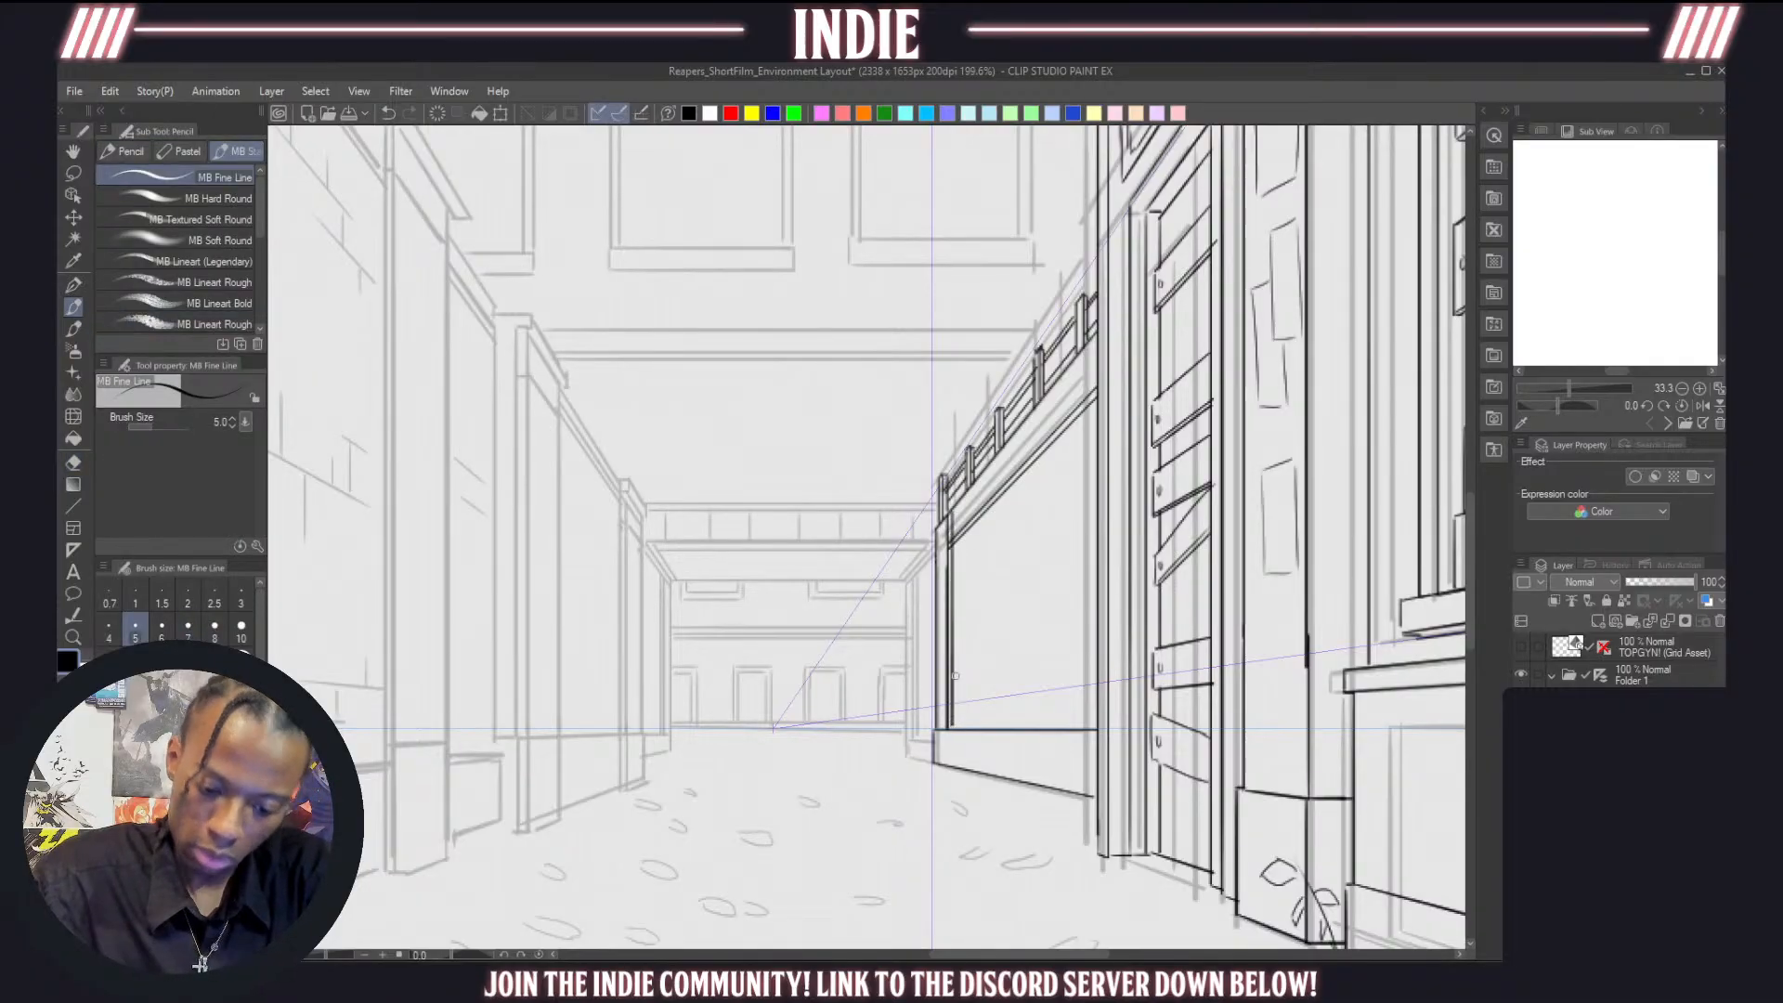
# Erase the low wall's slanted trim lines below the railing and redraw a single line closer to the railing
pyautogui.scroll(-8, 955, 676)
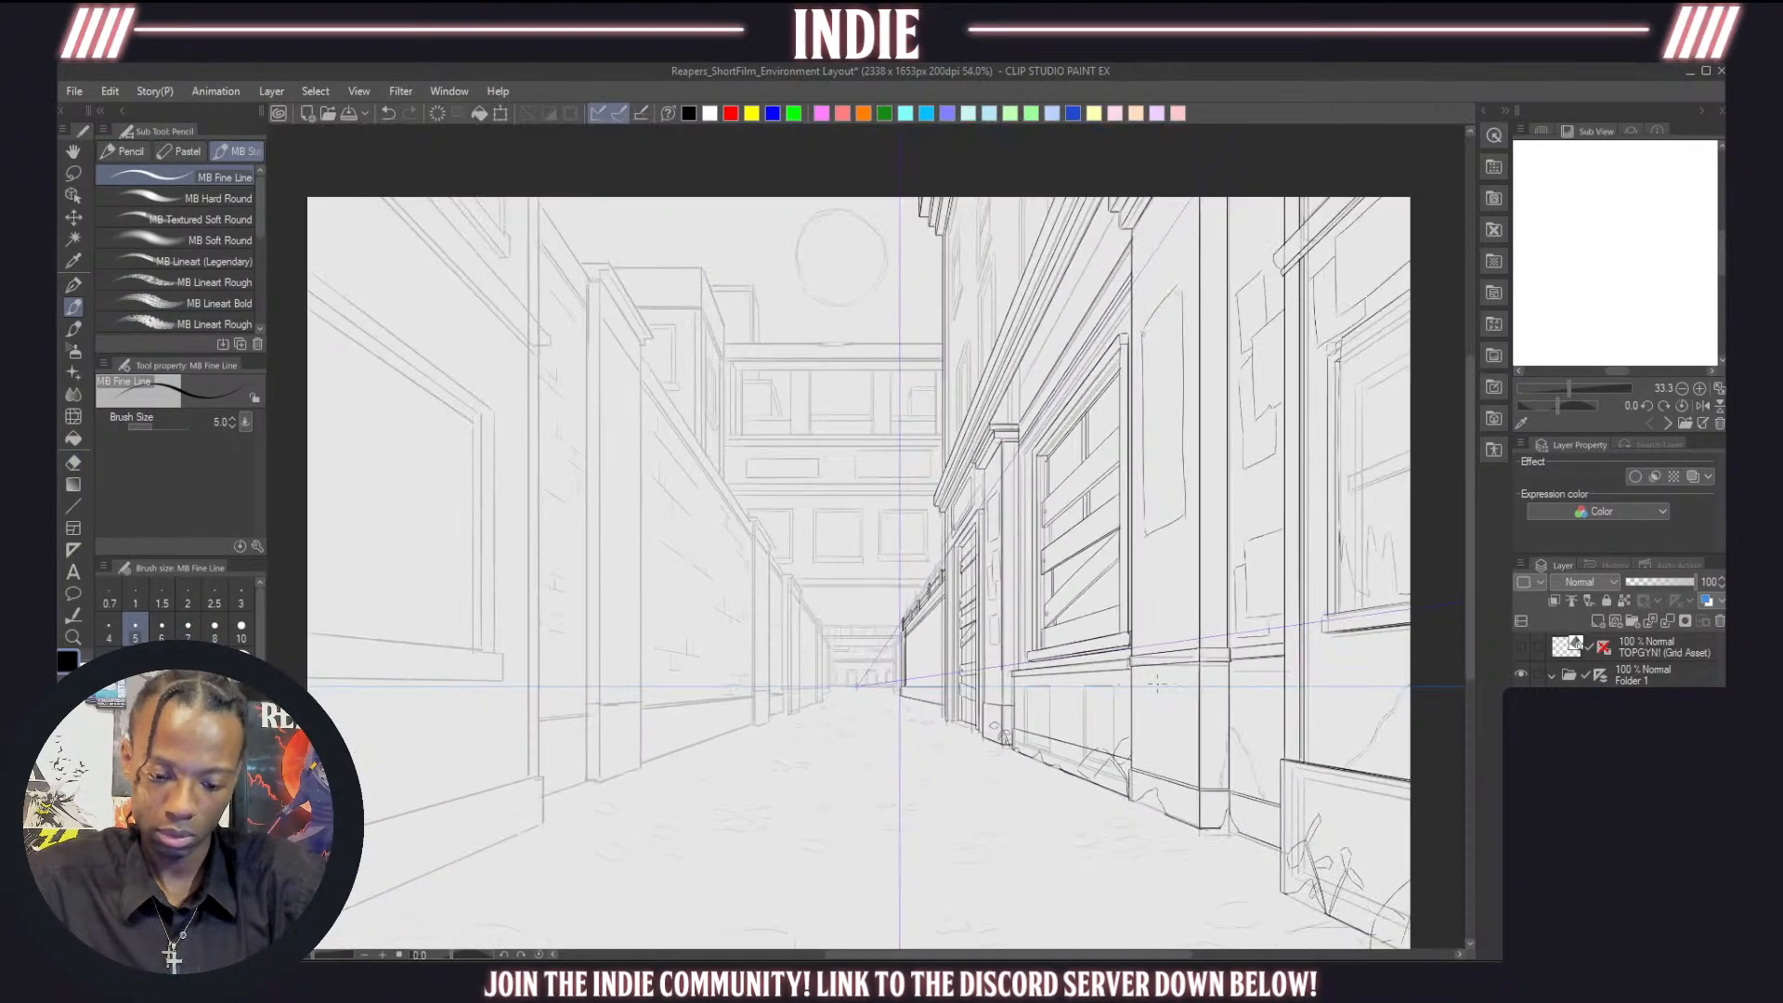
pyautogui.scroll(5, 887, 630)
pyautogui.scroll(-5, 887, 630)
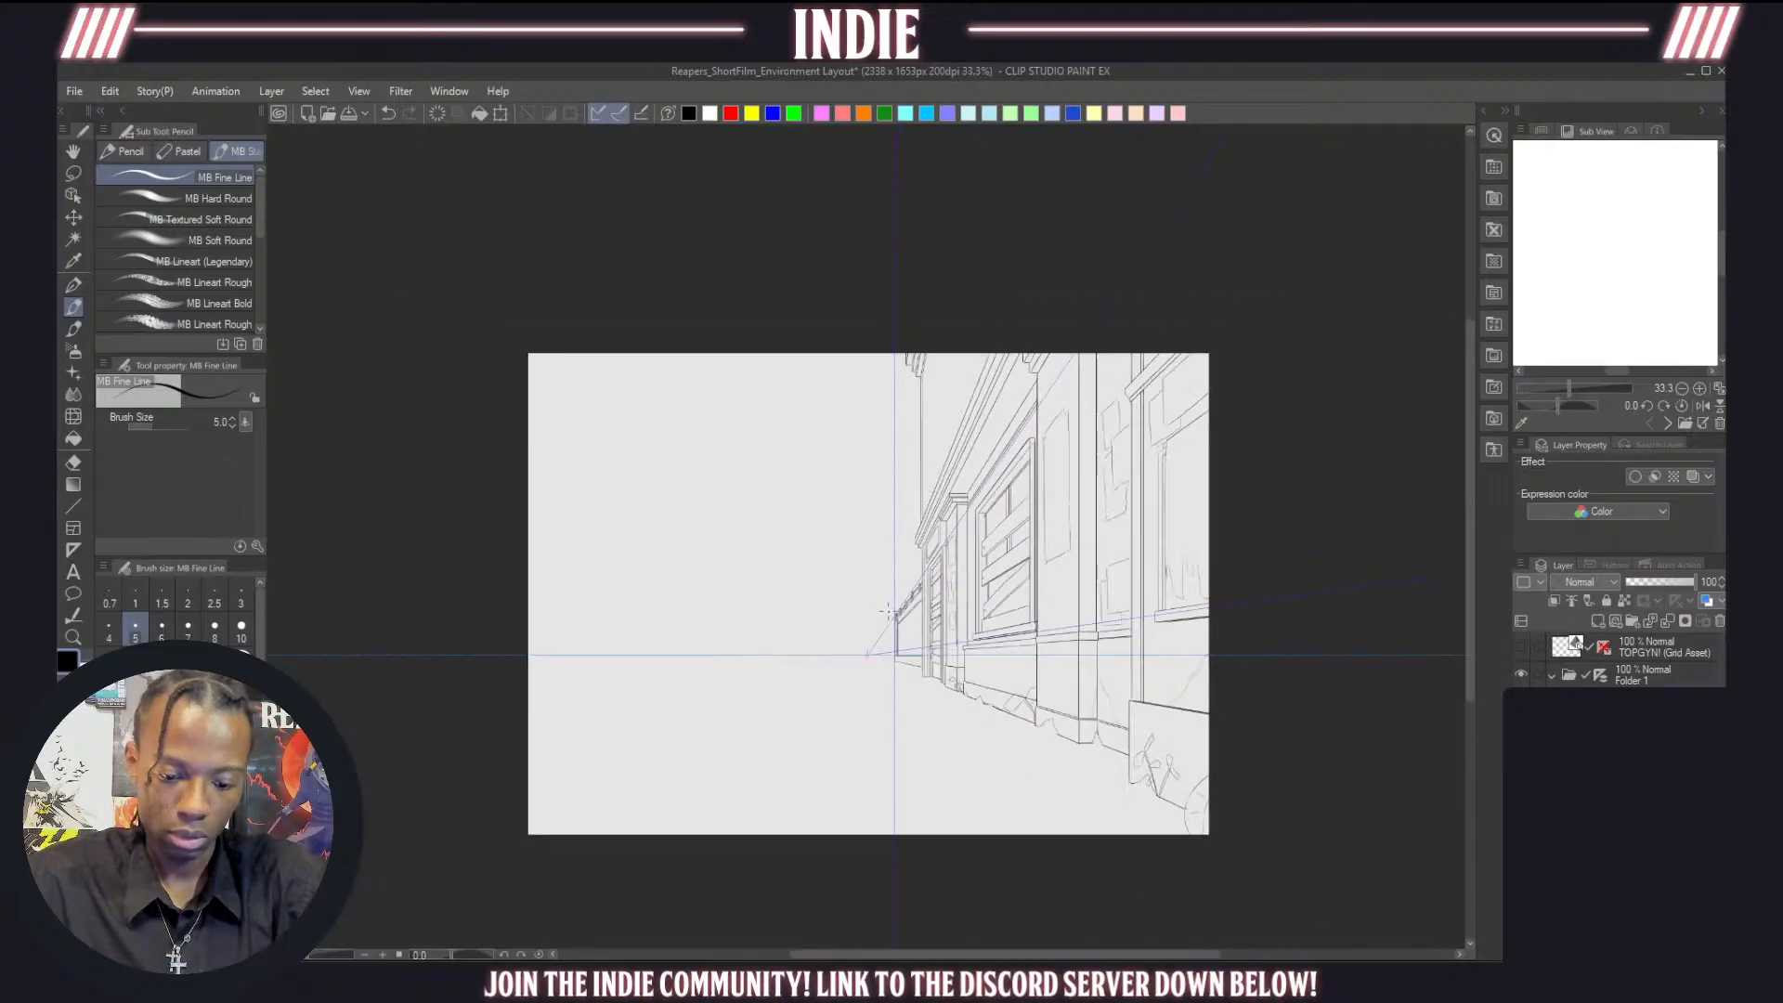
pyautogui.scroll(4, 887, 630)
pyautogui.scroll(4, 900, 643)
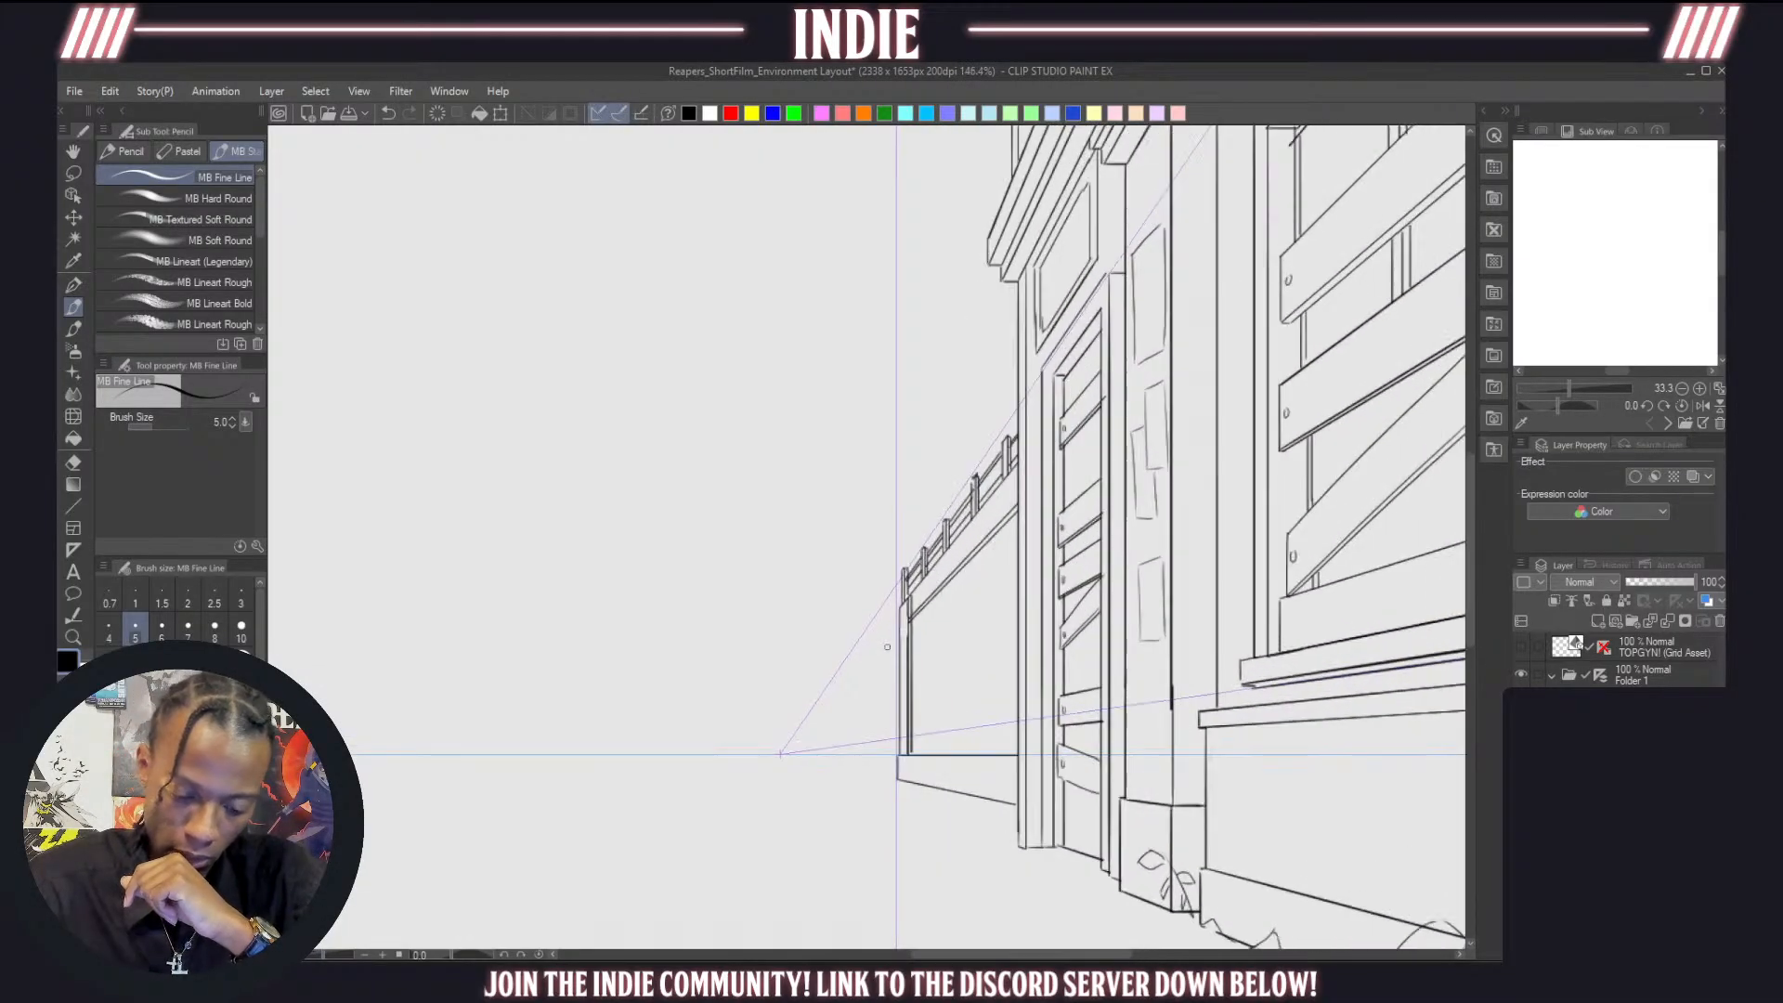
pyautogui.scroll(-5, 880, 665)
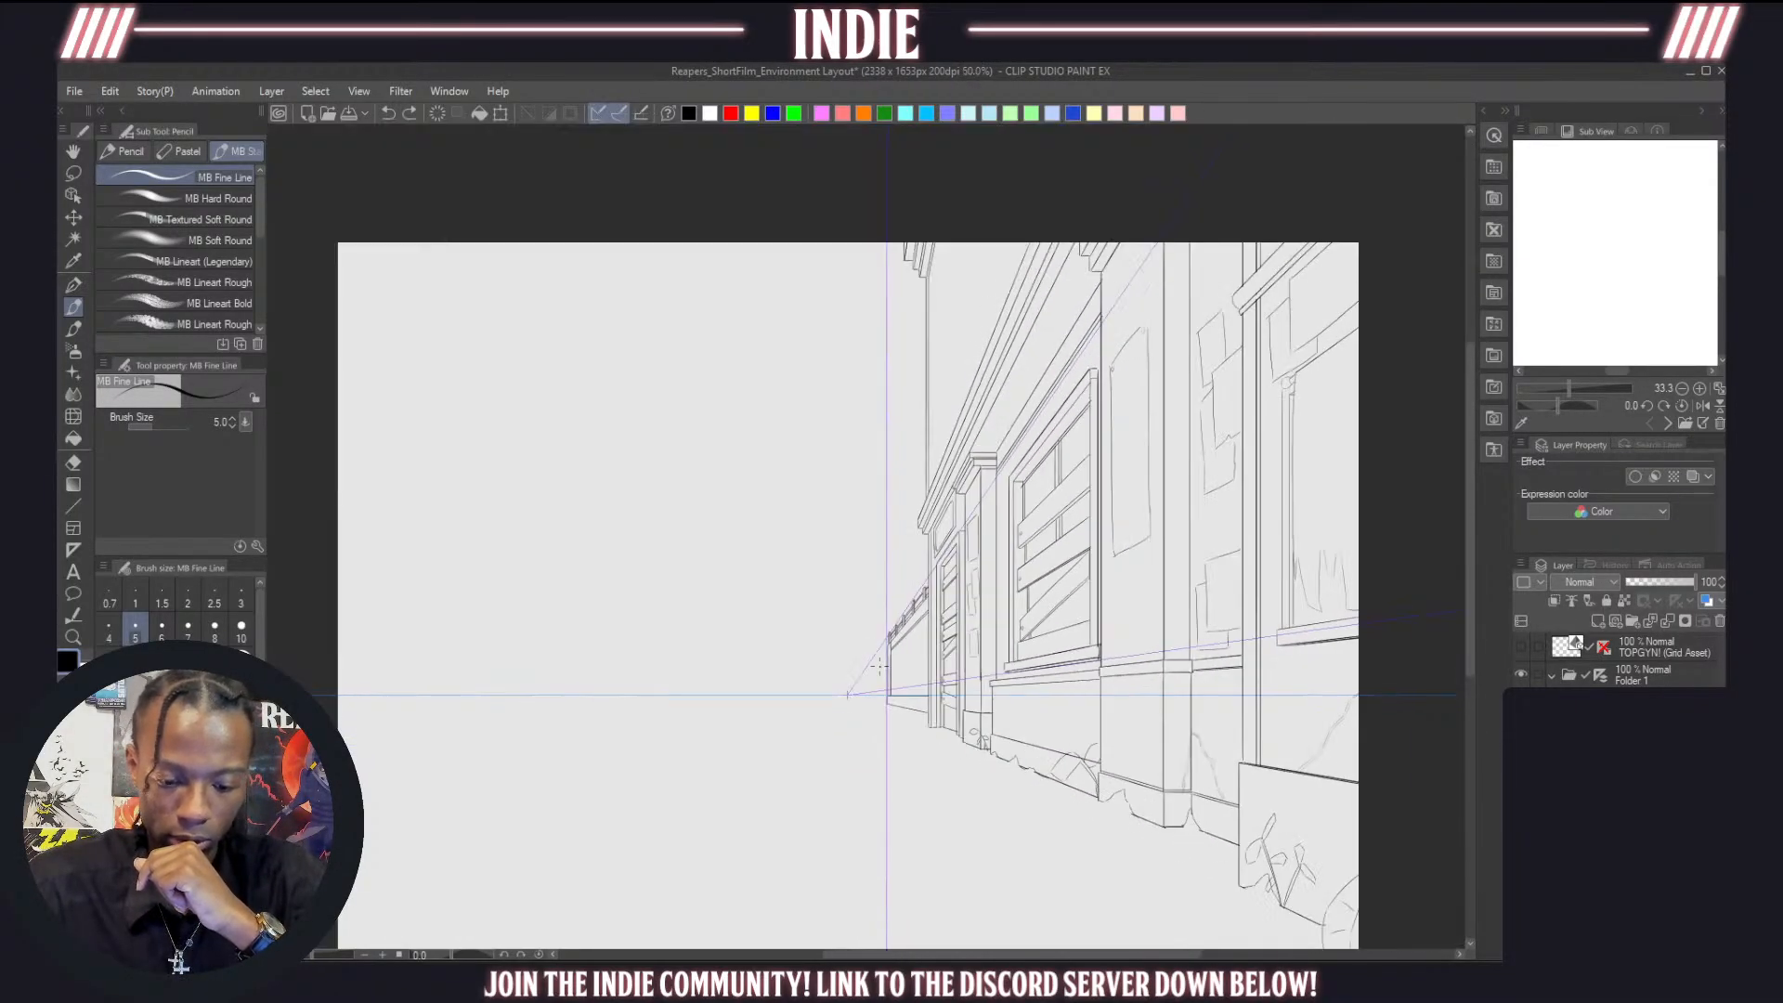
pyautogui.scroll(7, 894, 665)
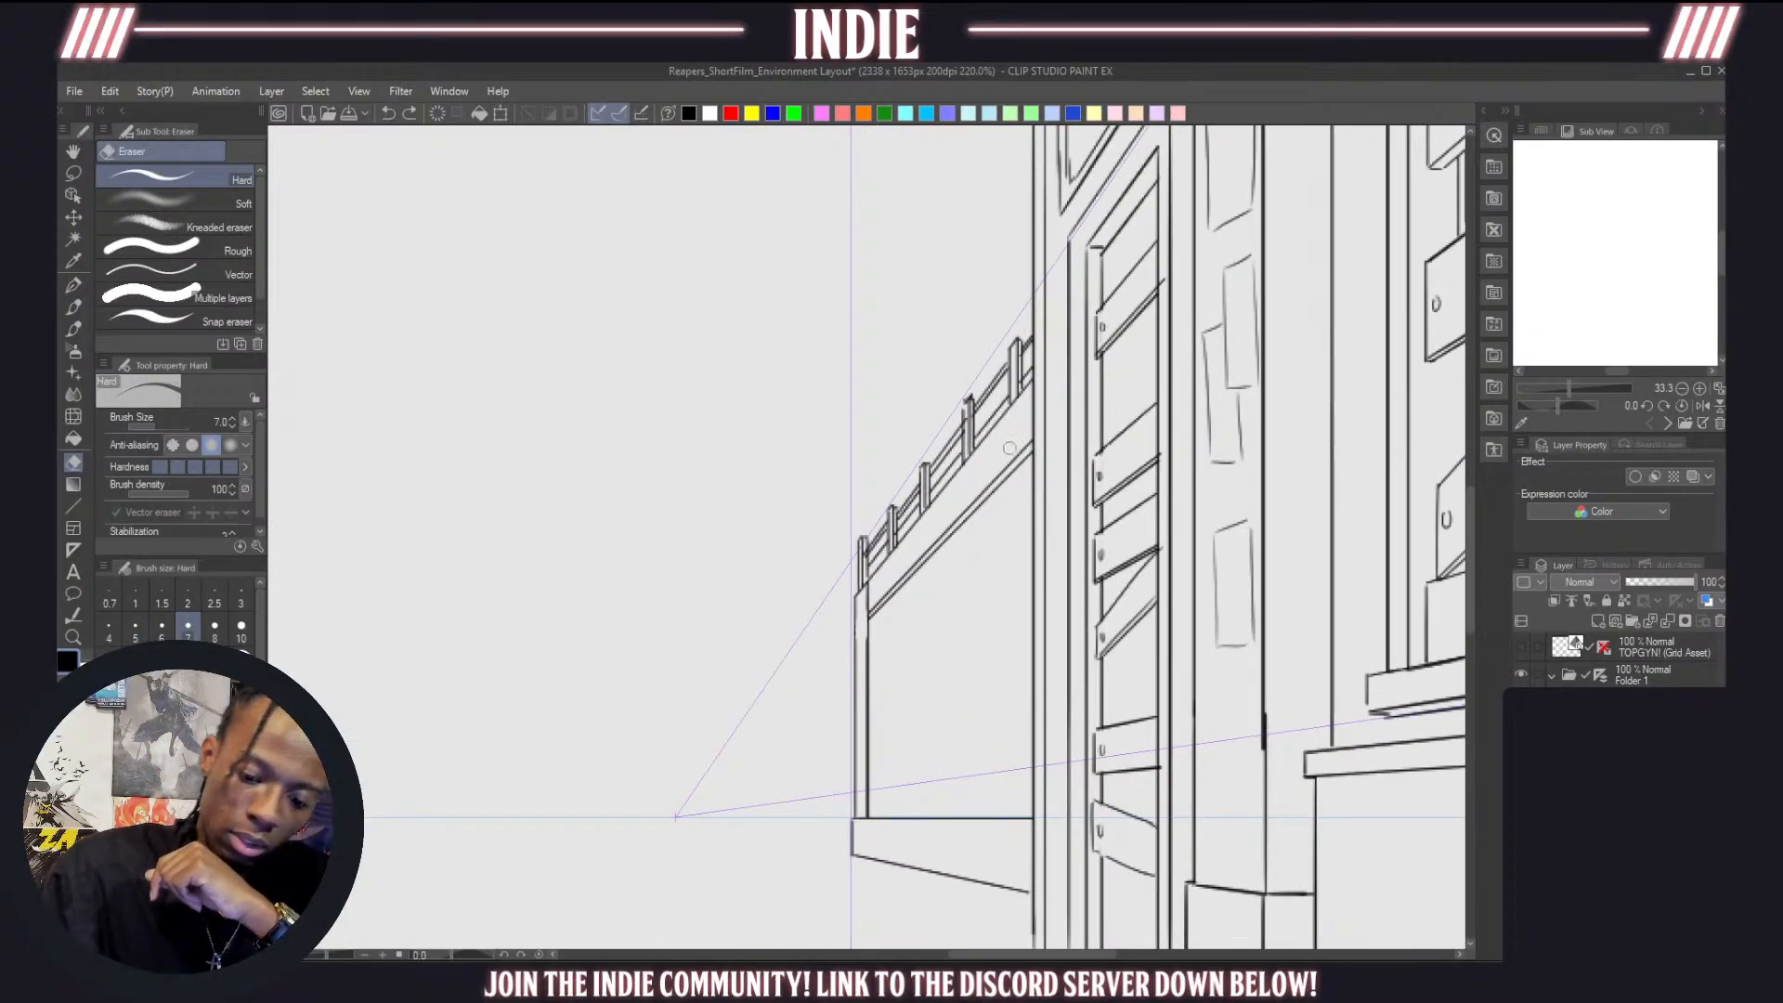
pyautogui.moveTo(1031, 443)
pyautogui.mouseDown()
pyautogui.moveTo(873, 625)
pyautogui.moveTo(940, 537)
pyautogui.moveTo(923, 579)
pyautogui.moveTo(866, 592)
pyautogui.moveTo(869, 637)
pyautogui.mouseUp()
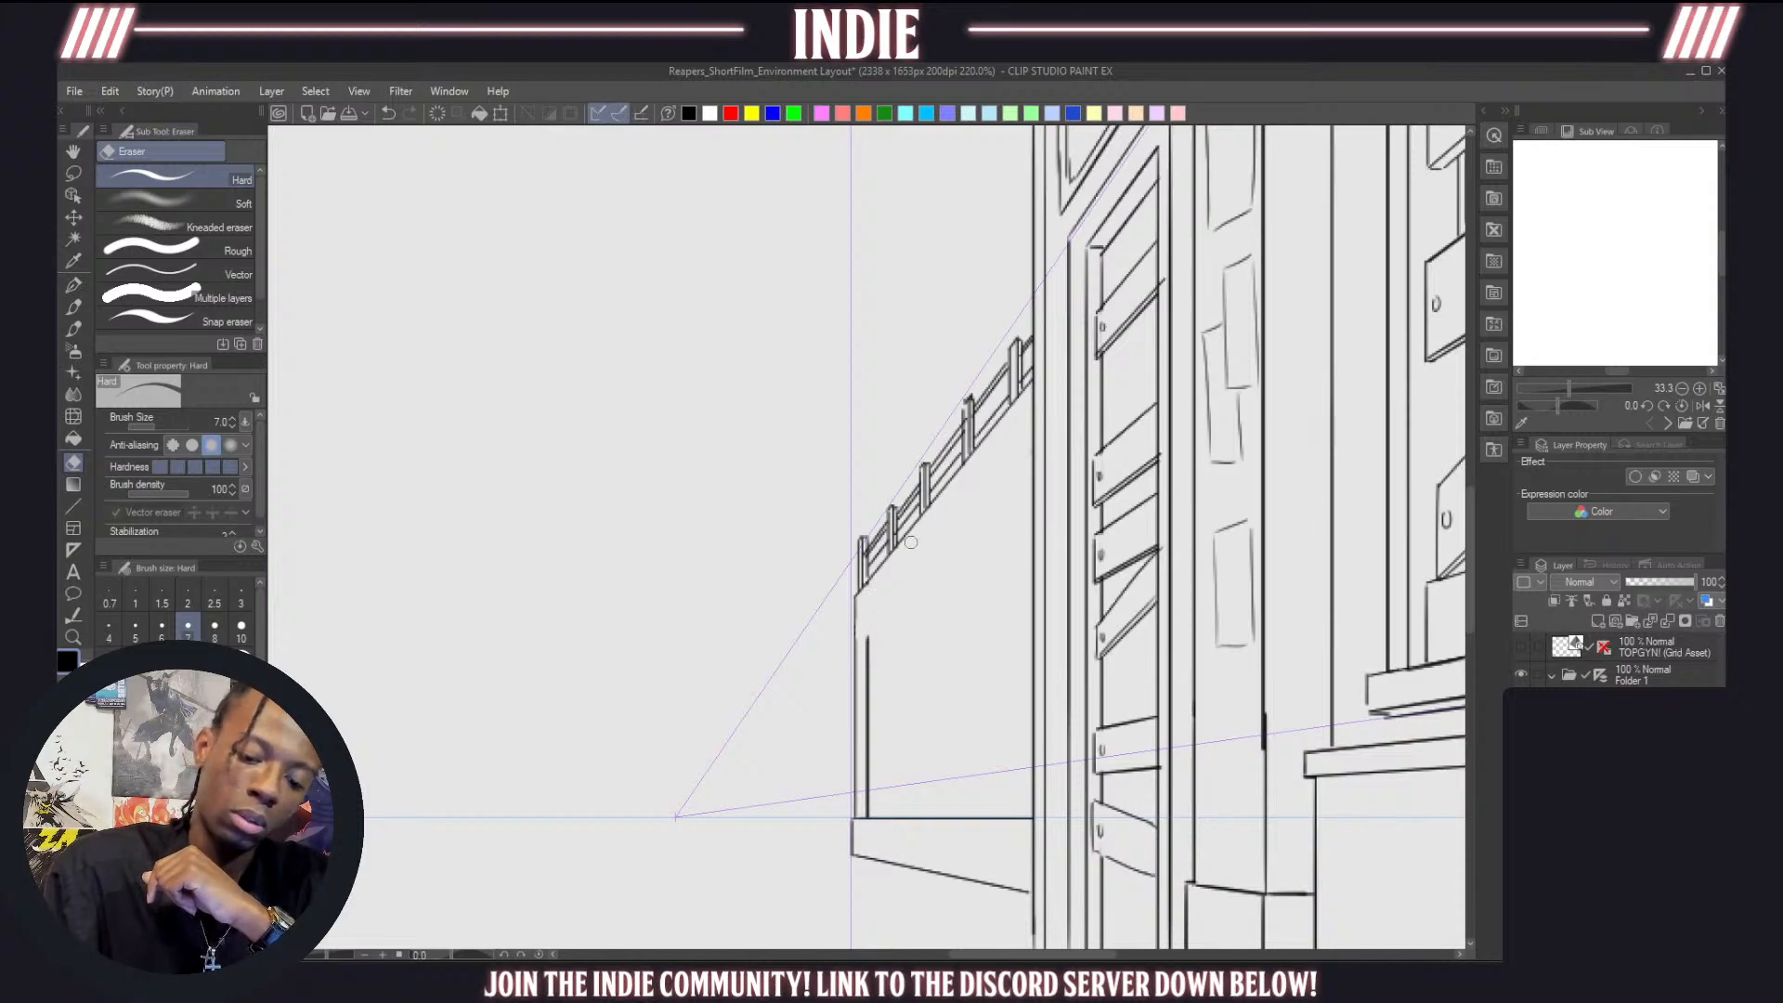
pyautogui.press('p')
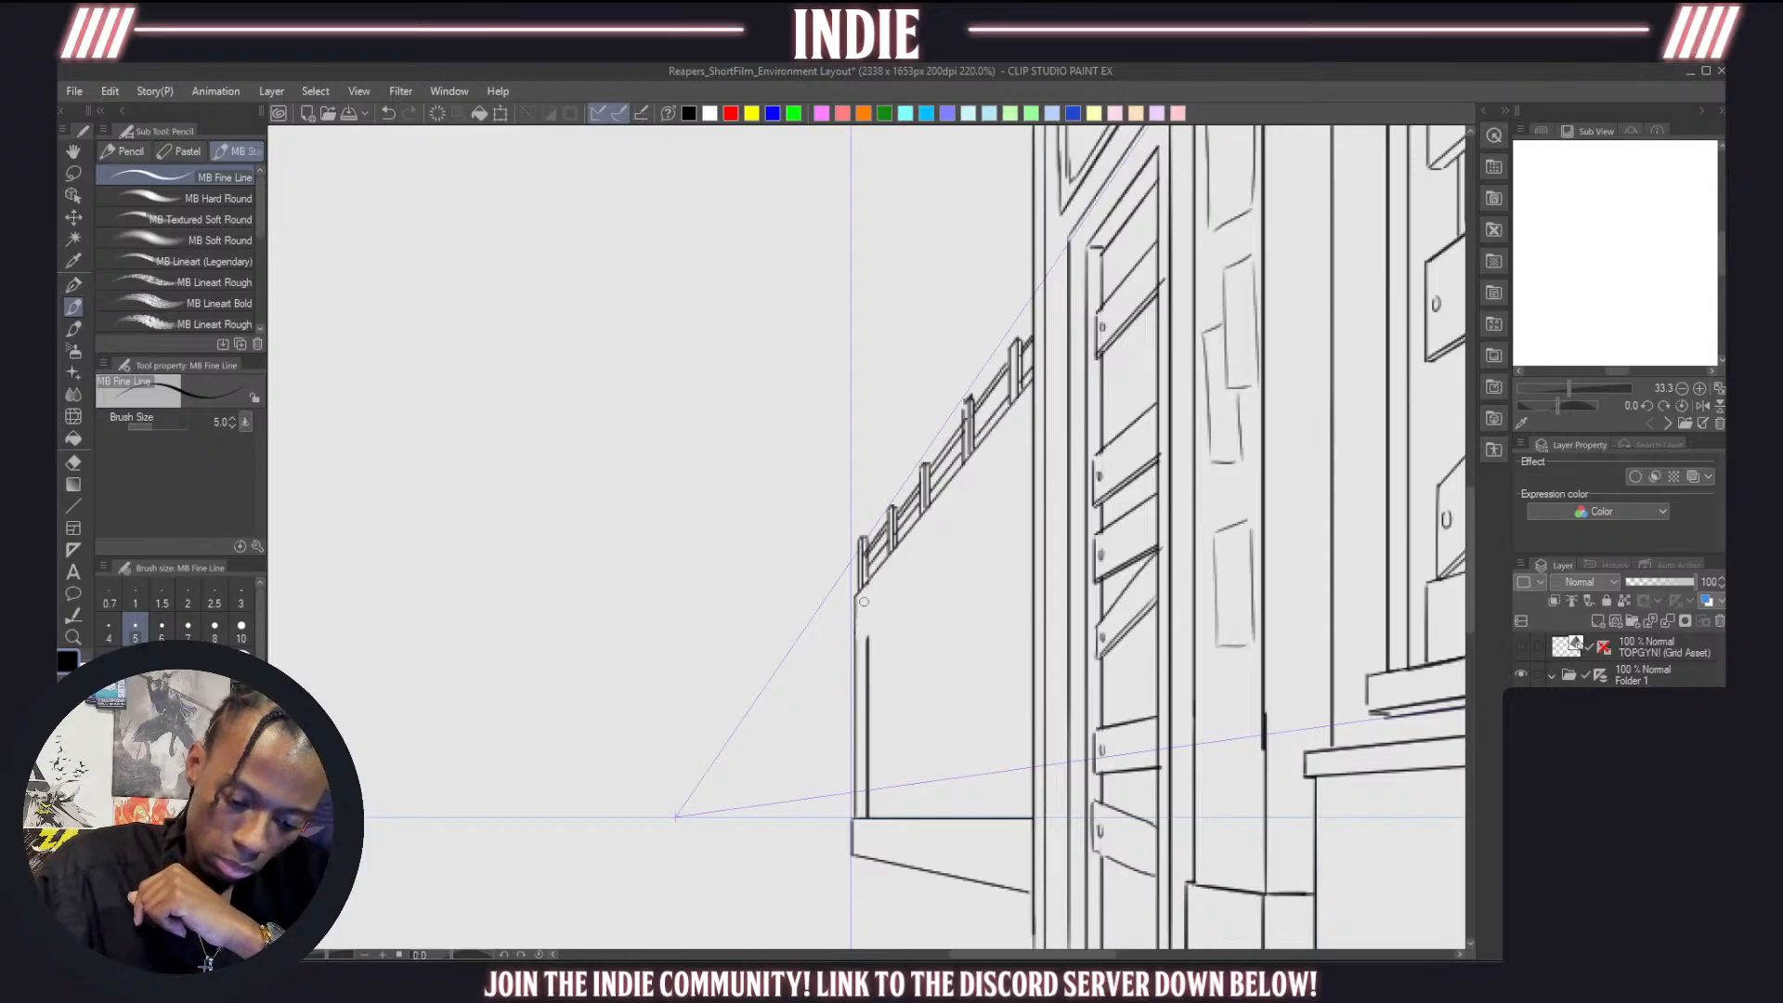
pyautogui.moveTo(864, 602); pyautogui.dragTo(1031, 414)
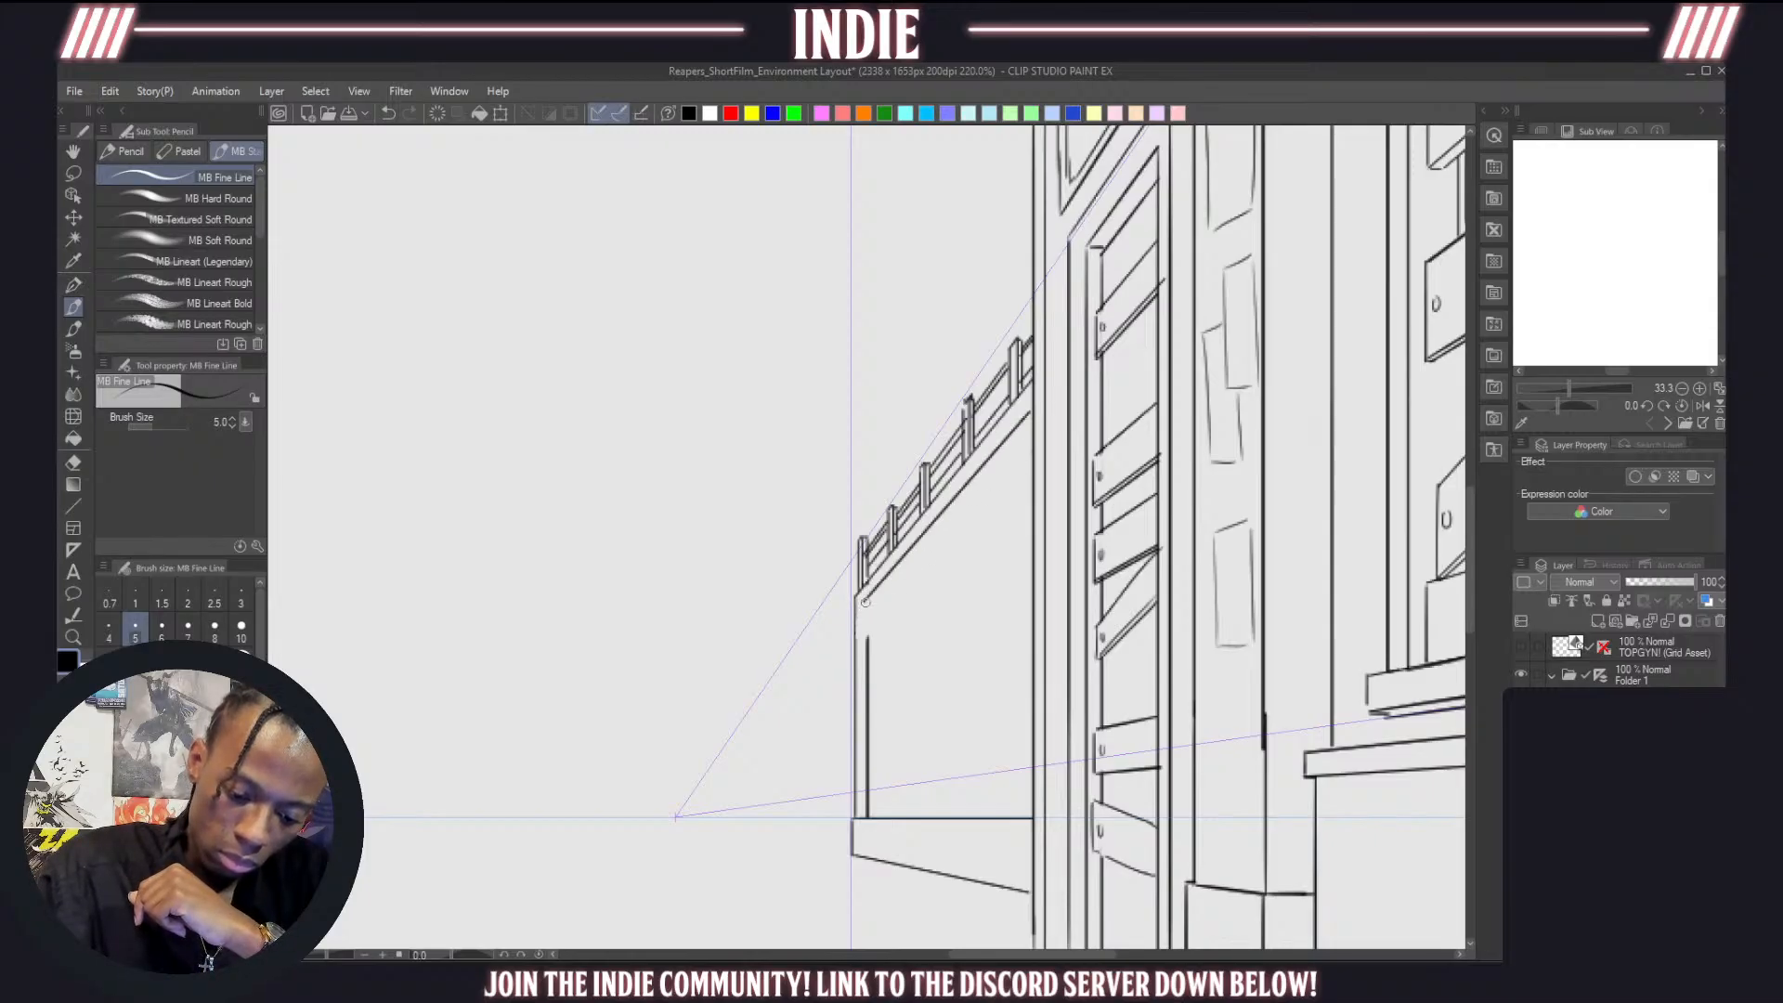
# Examine the inked low wall and railing up close and against the whole alley sketch
pyautogui.scroll(-5, 874, 618)
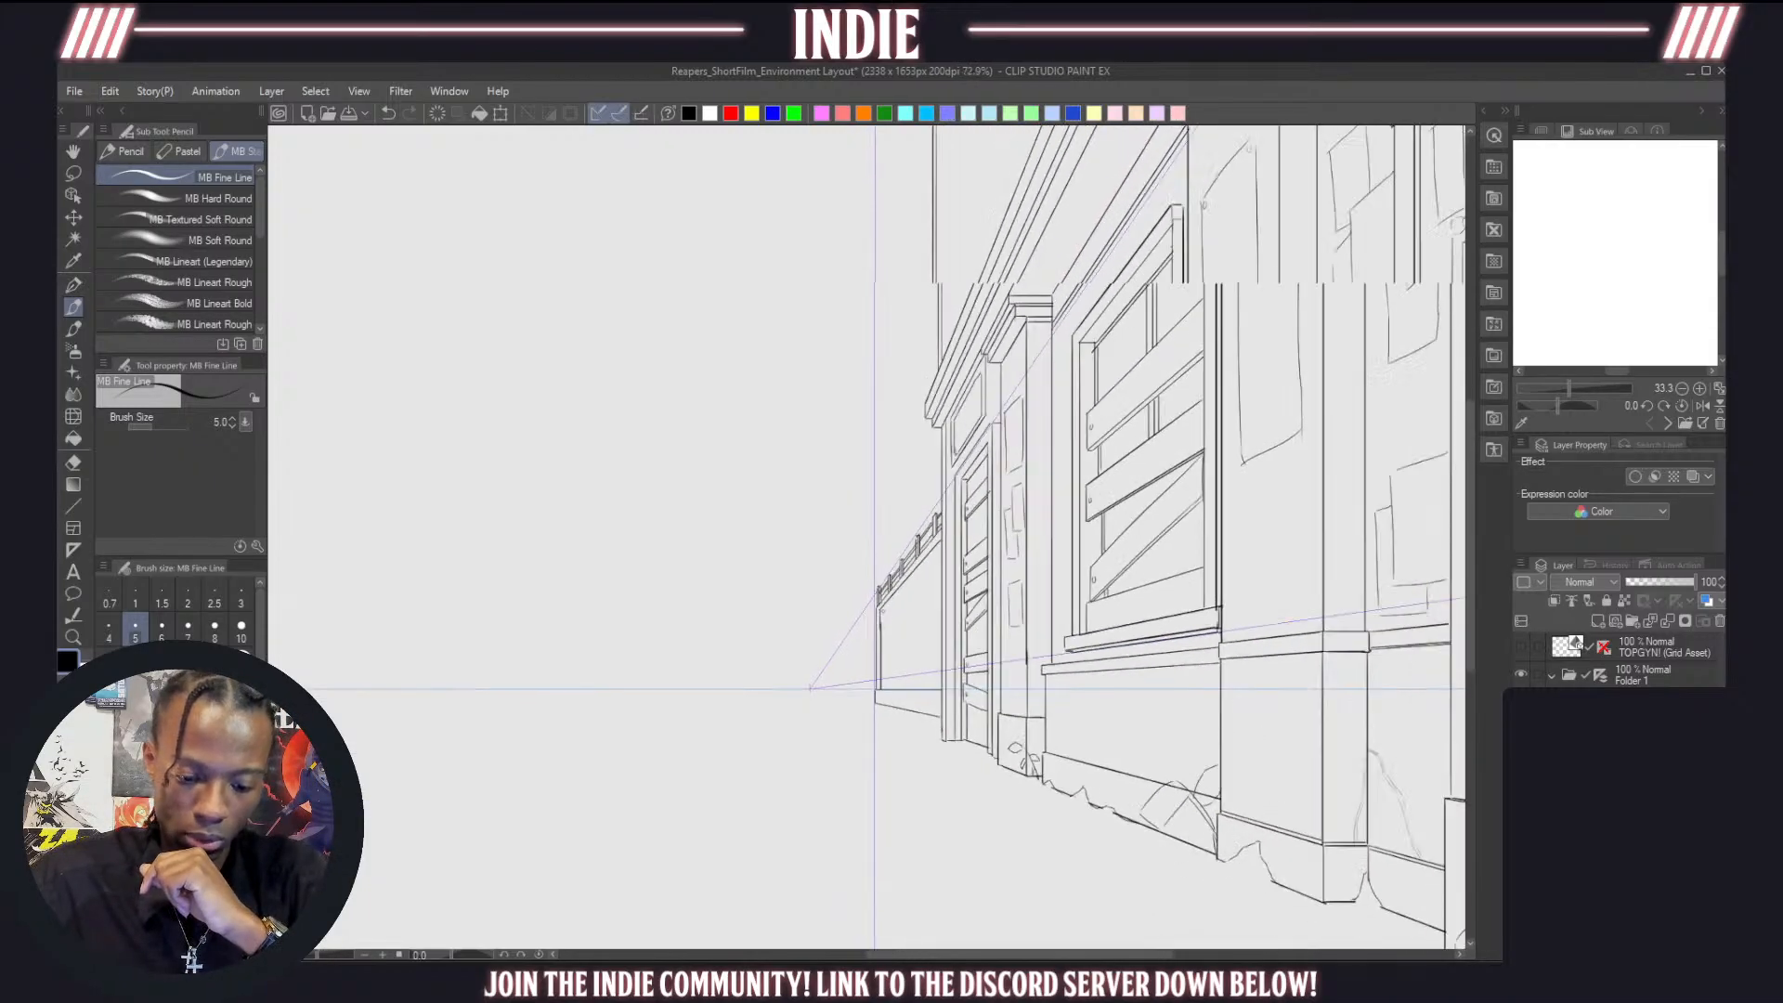
pyautogui.scroll(2, 865, 703)
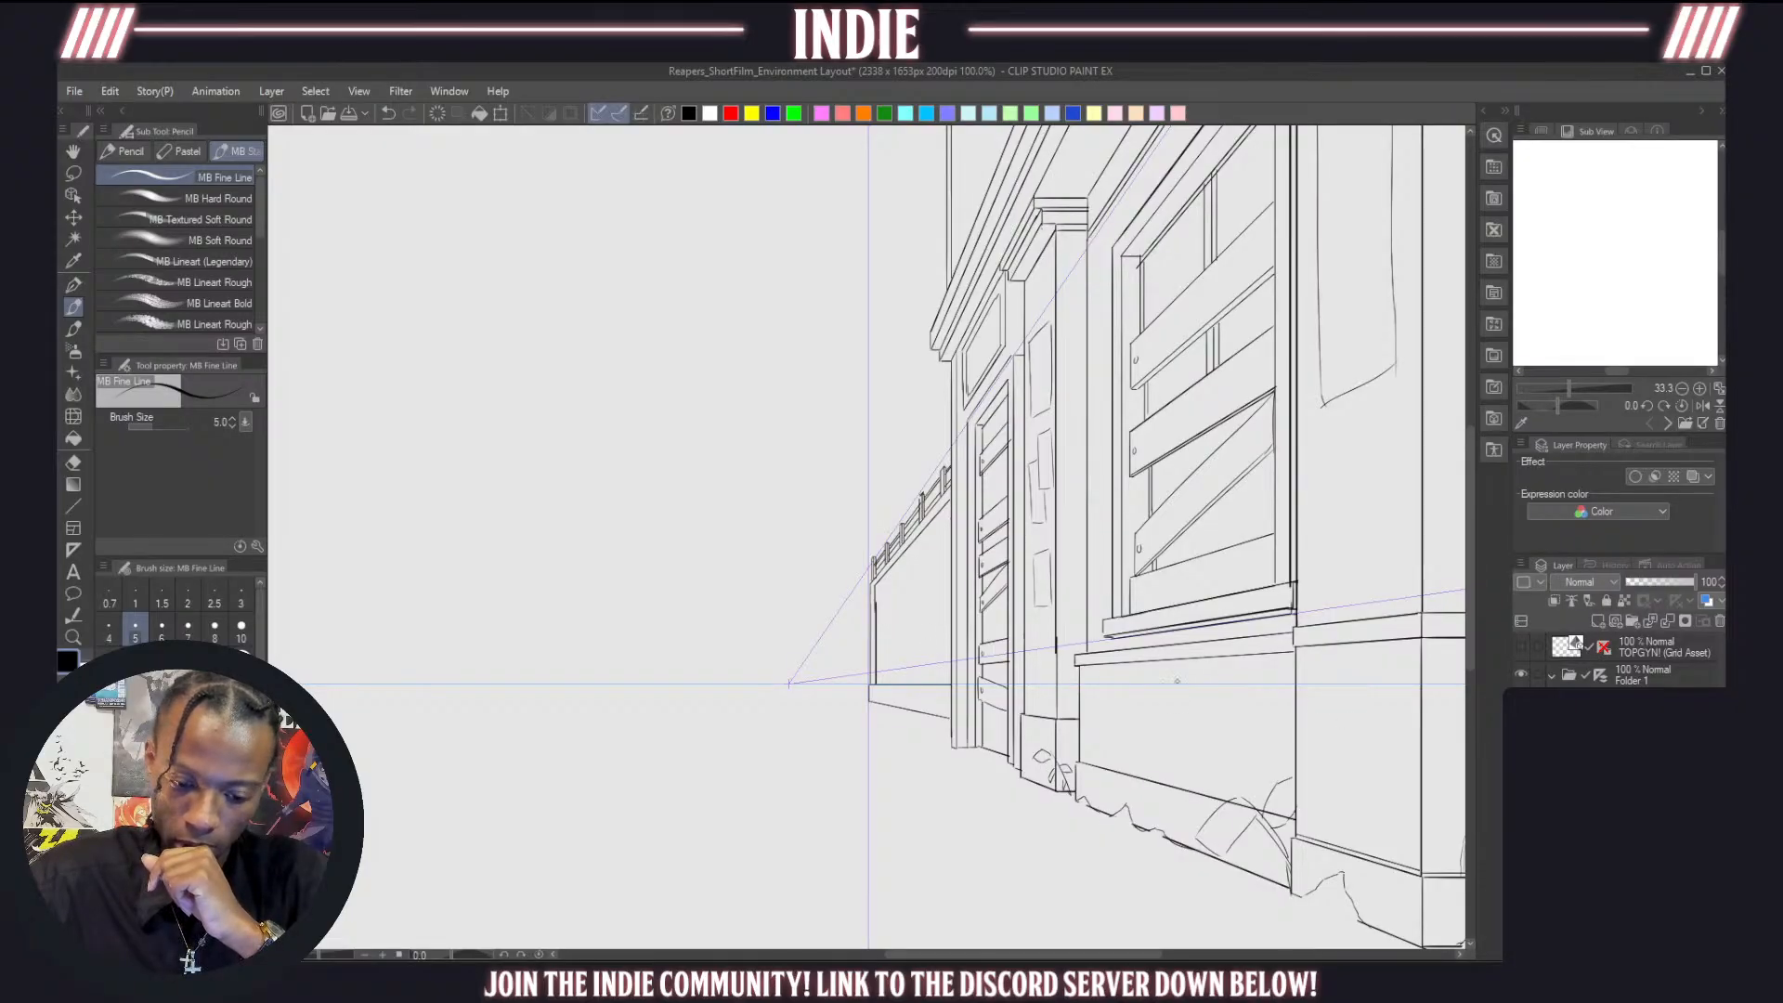
pyautogui.scroll(1, 861, 560)
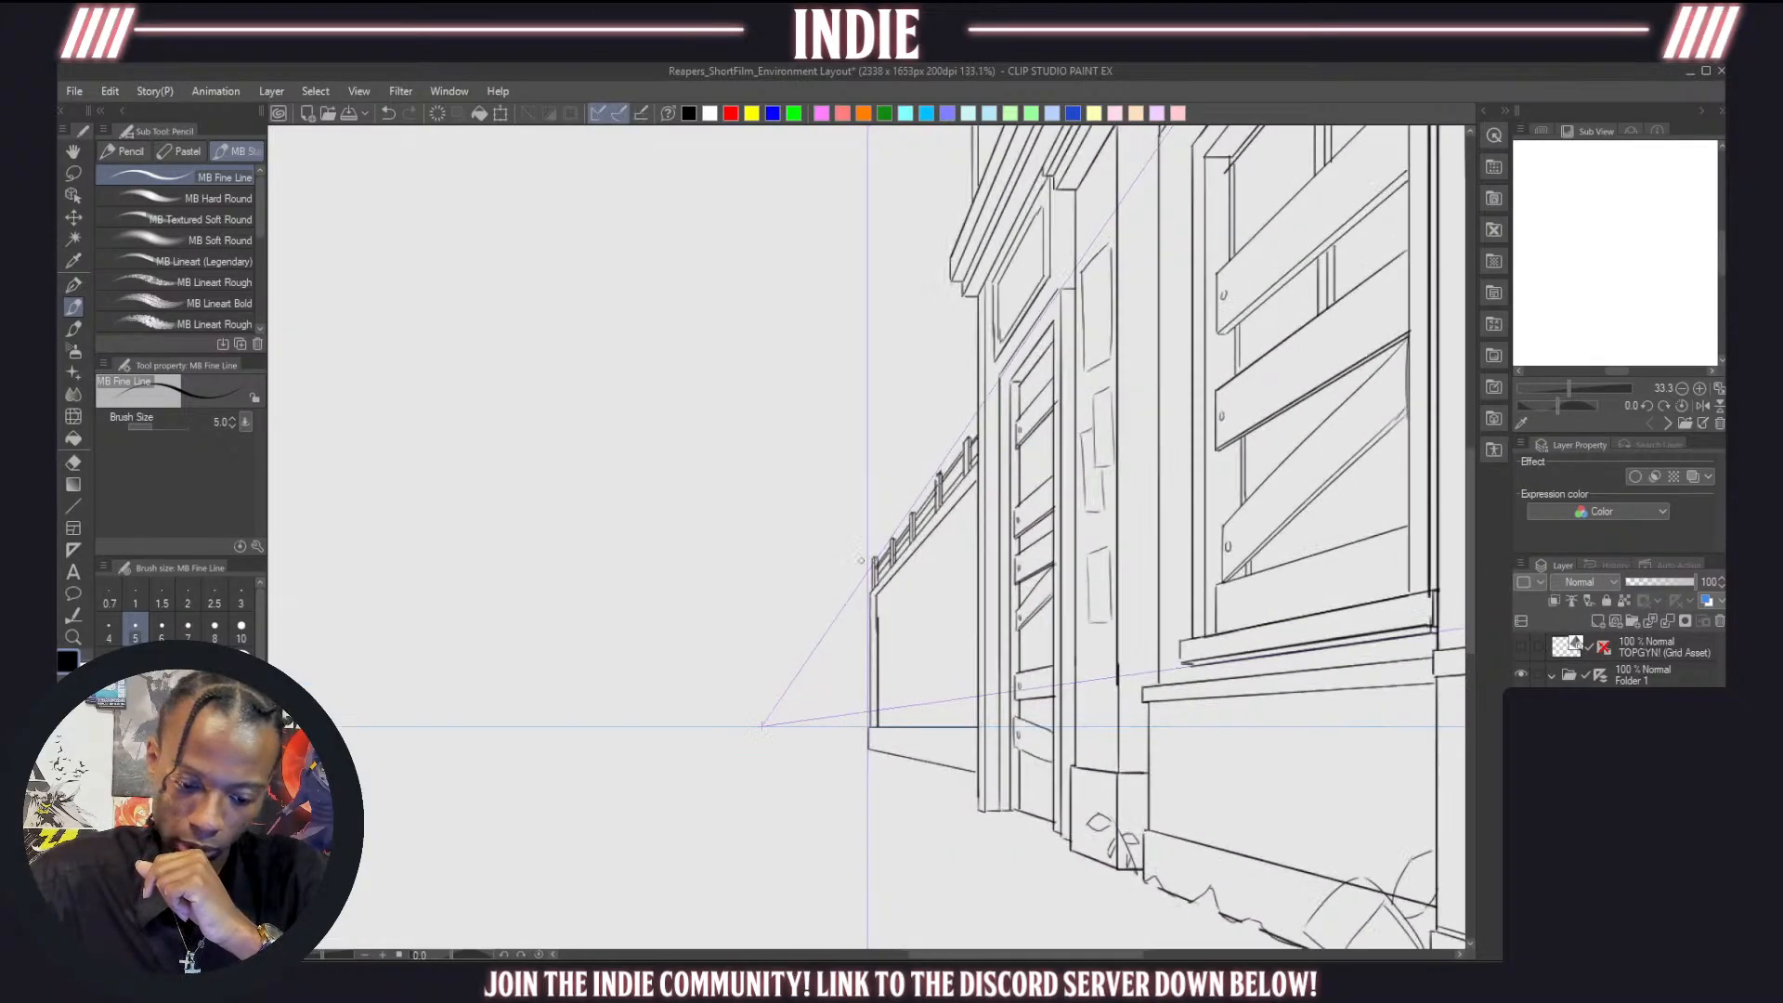
pyautogui.scroll(4, 861, 560)
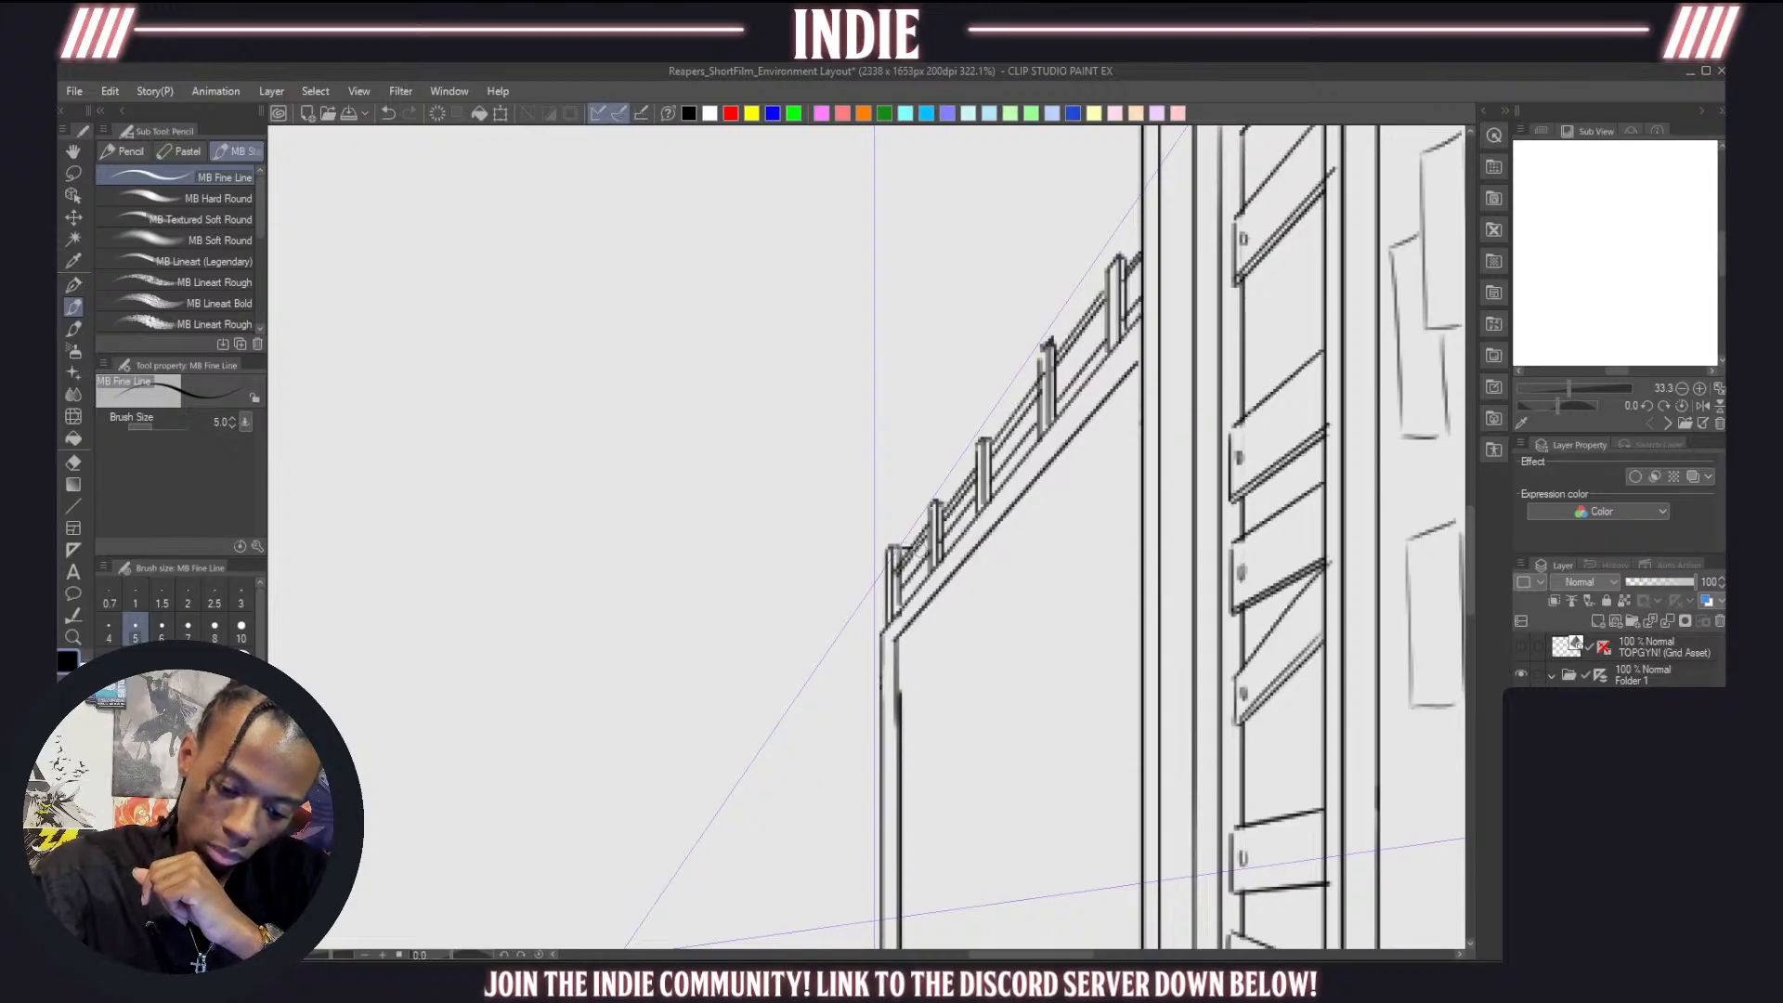
pyautogui.scroll(-1, 1258, 439)
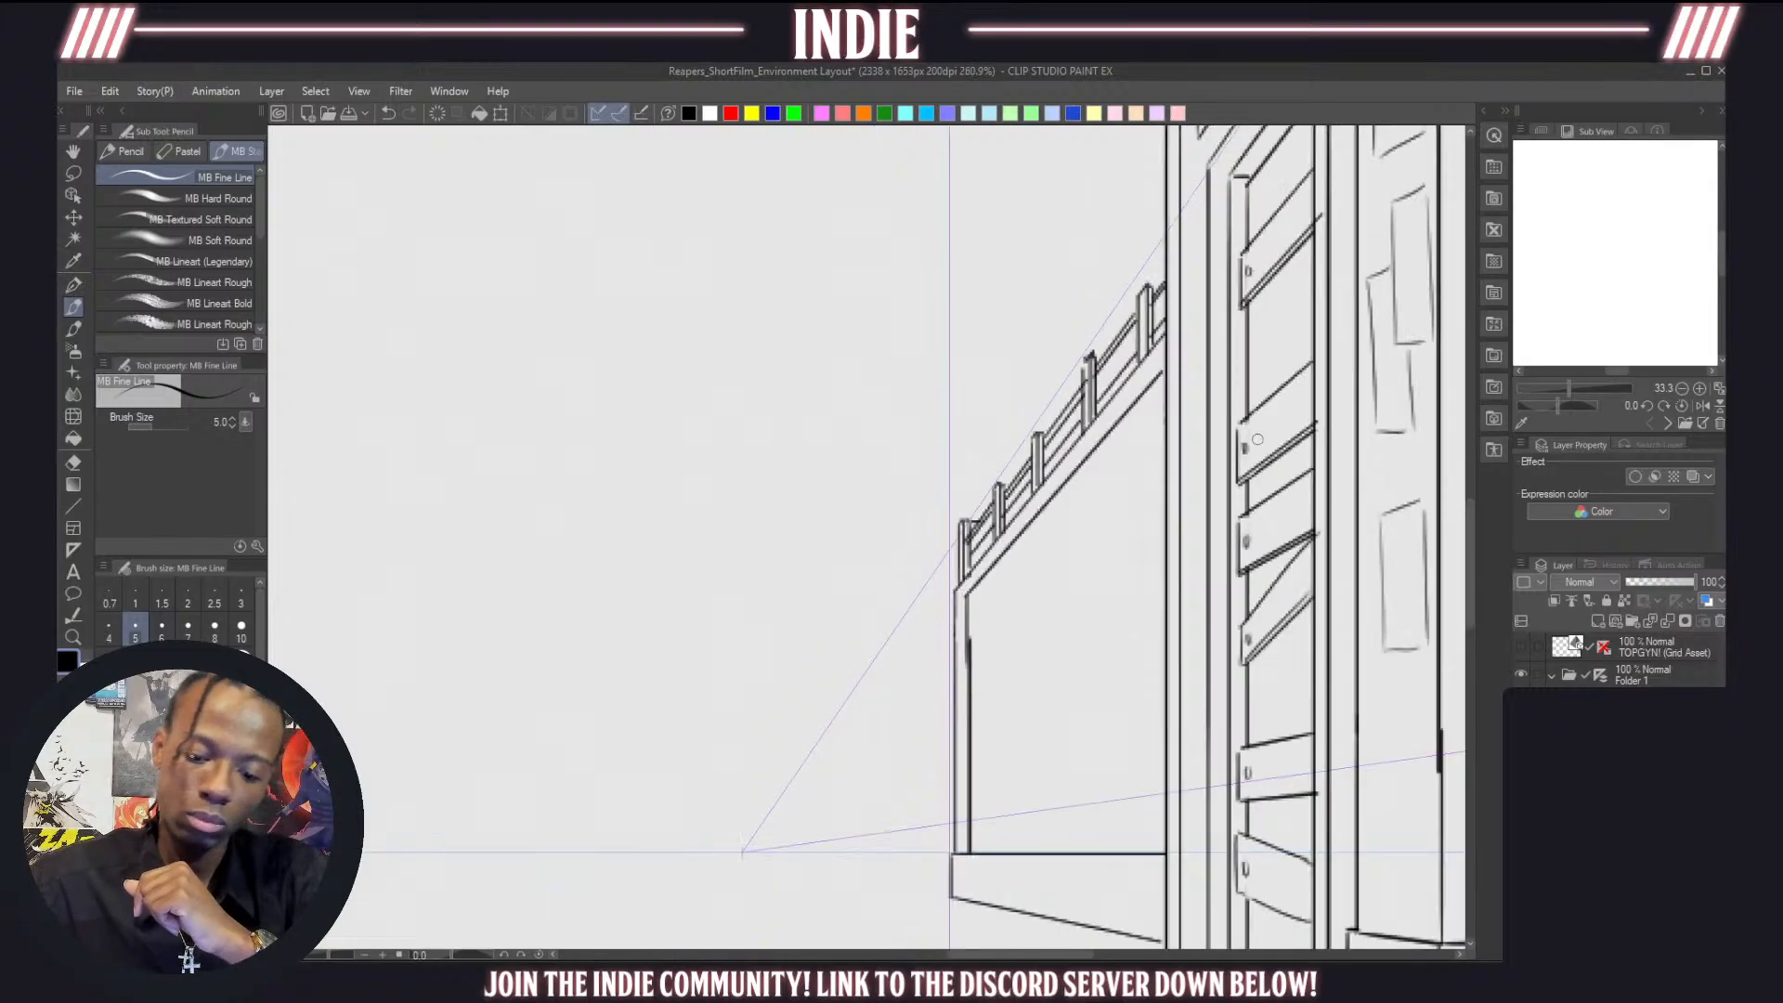
pyautogui.scroll(-3, 1258, 440)
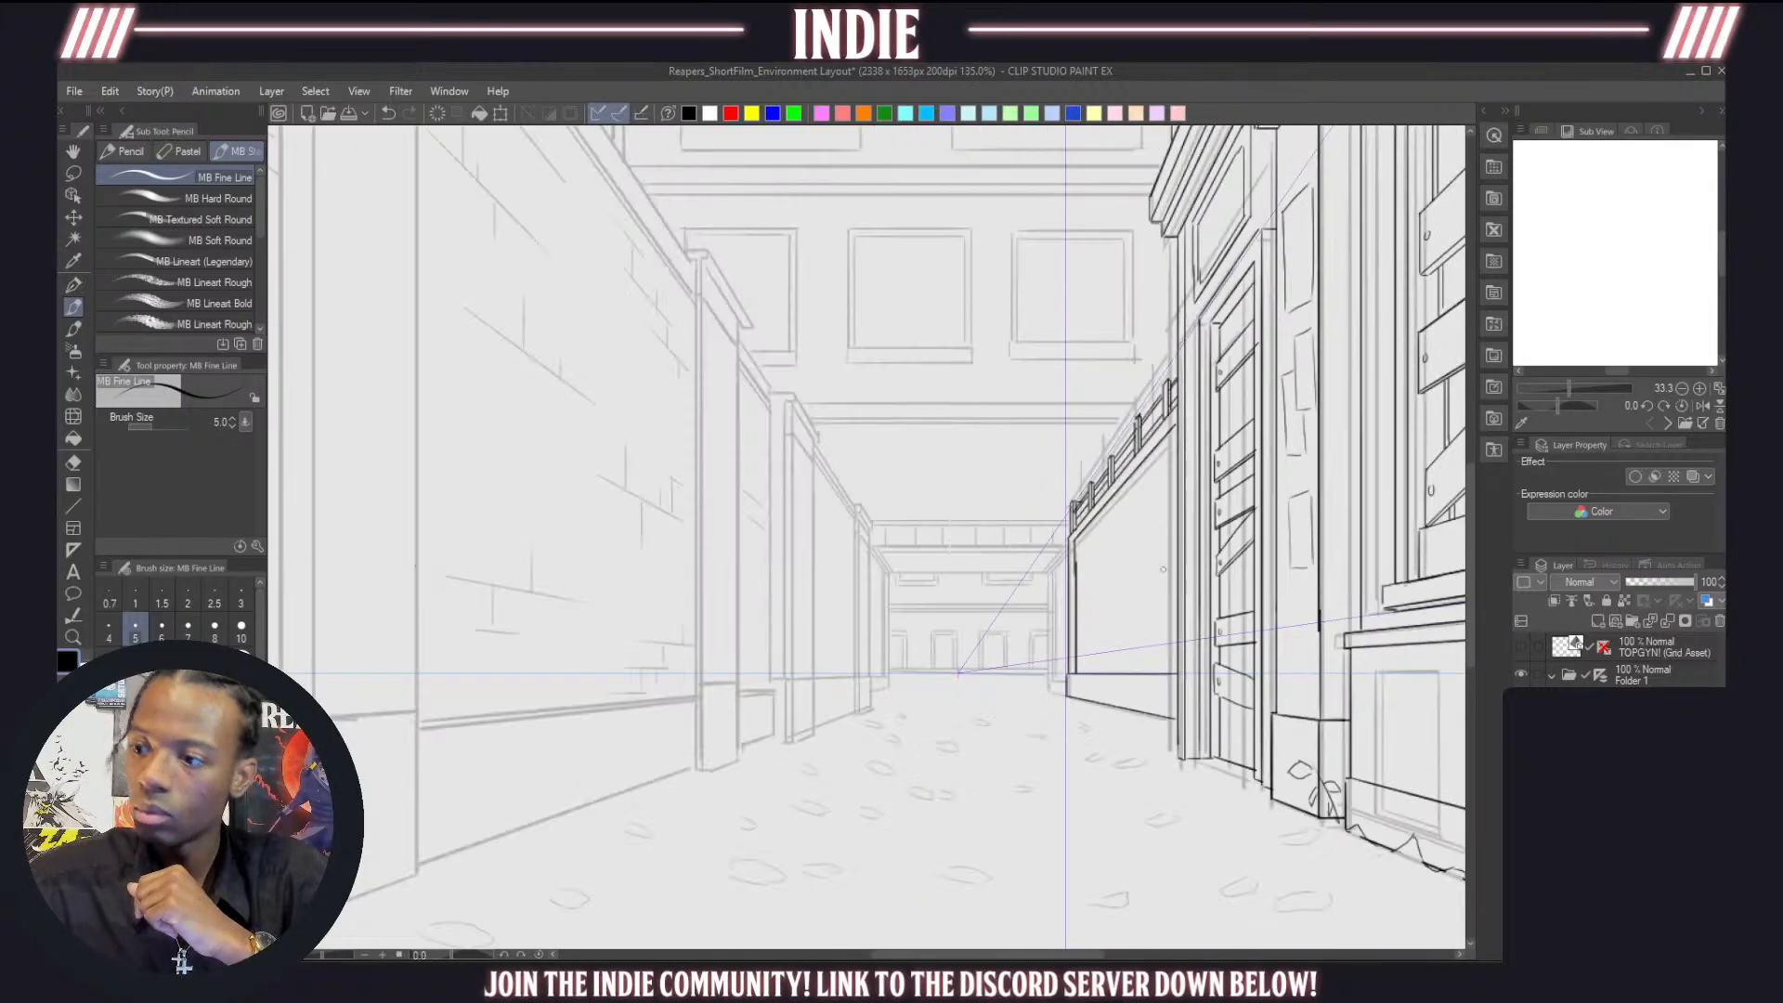
pyautogui.scroll(-2, 1014, 549)
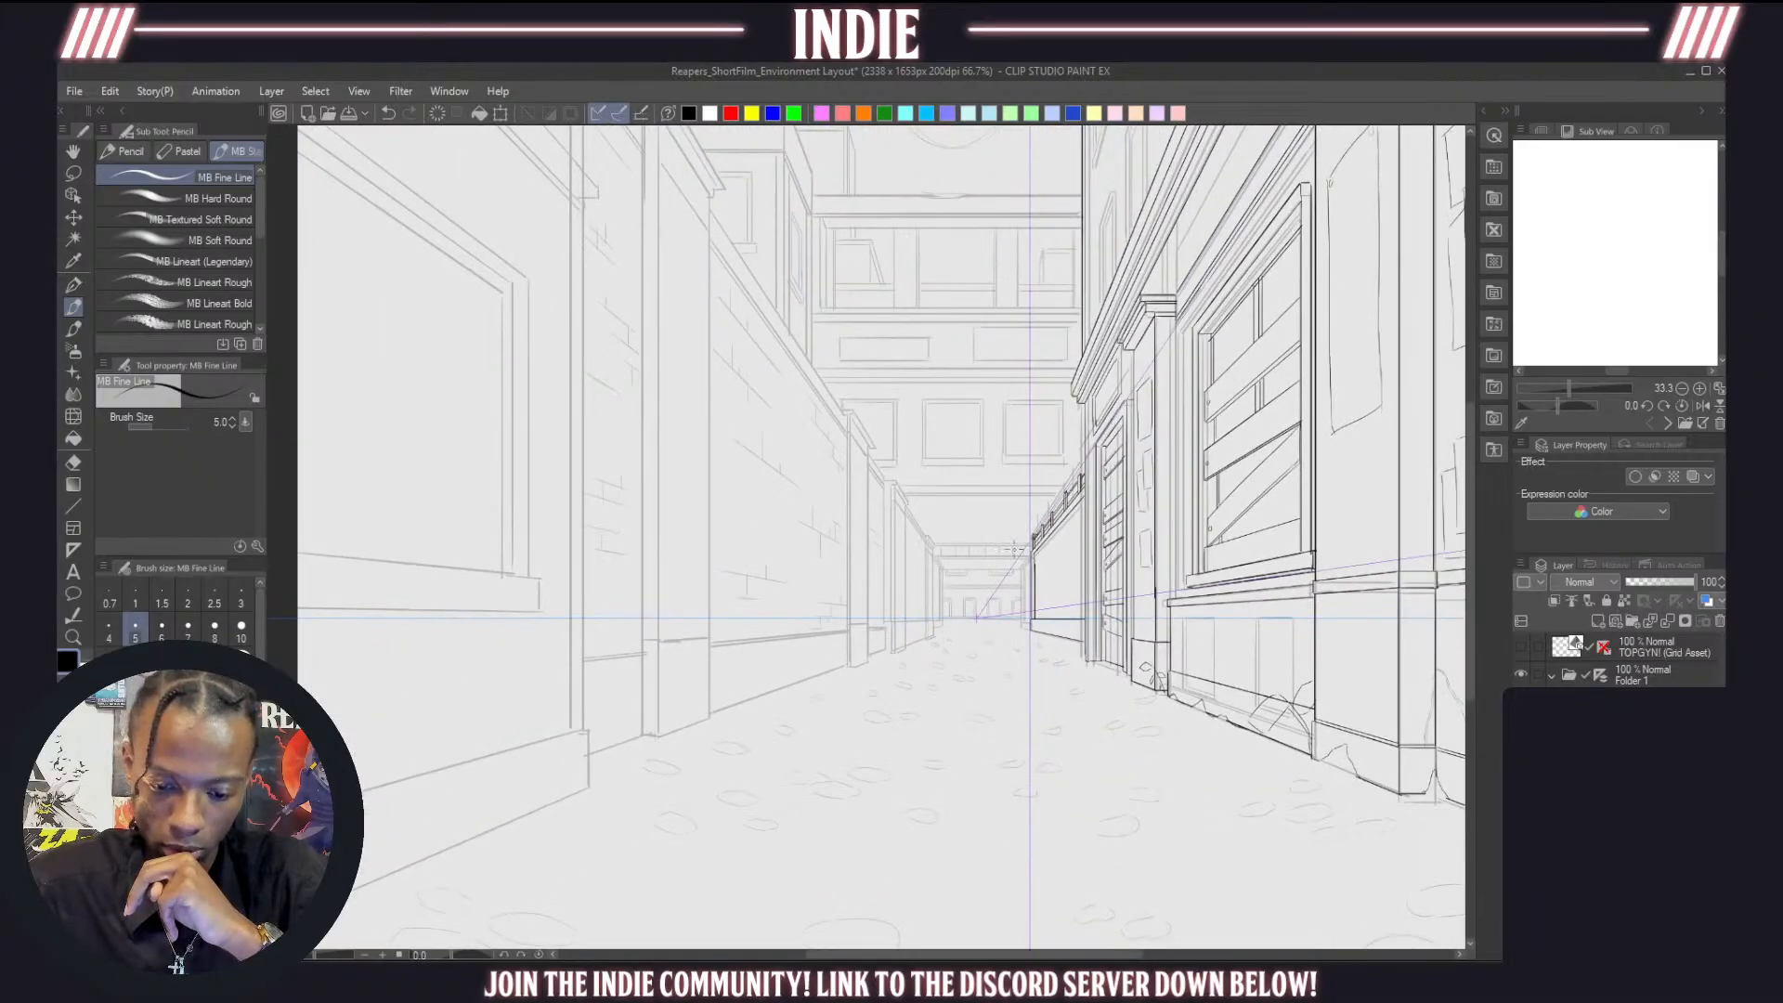
pyautogui.scroll(-2, 1014, 550)
pyautogui.scroll(1, 1028, 390)
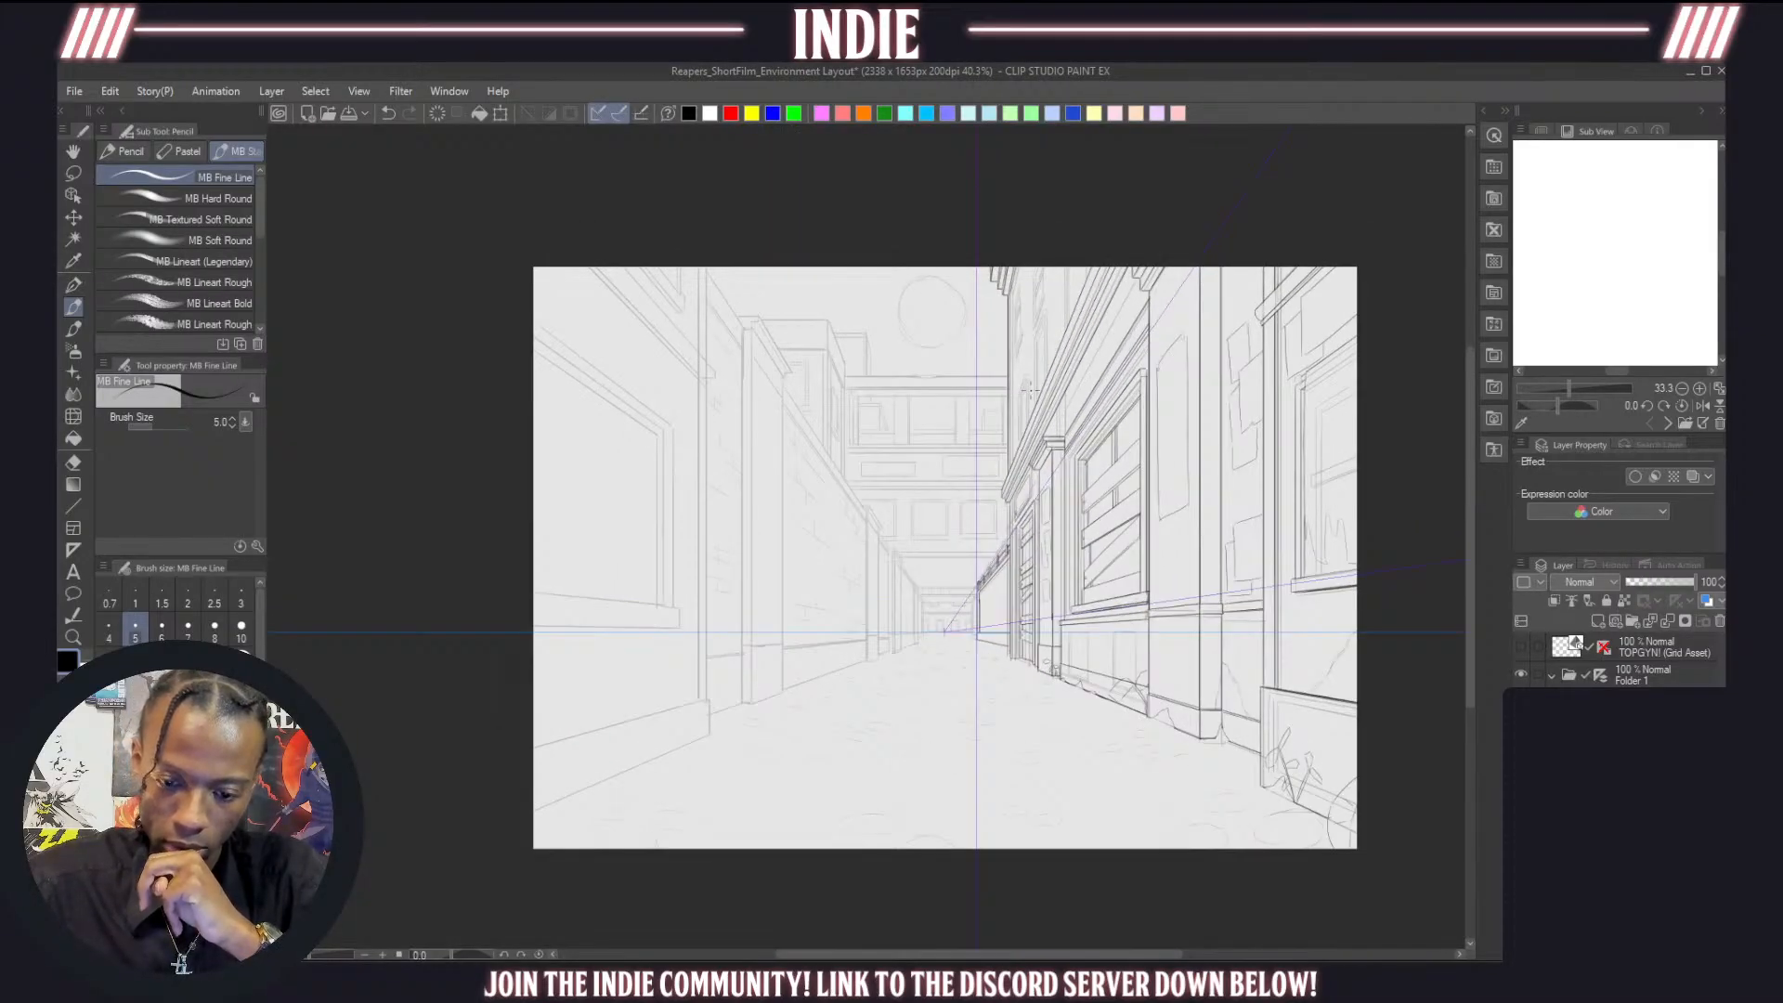
pyautogui.scroll(-2, 1030, 390)
pyautogui.scroll(2, 1030, 315)
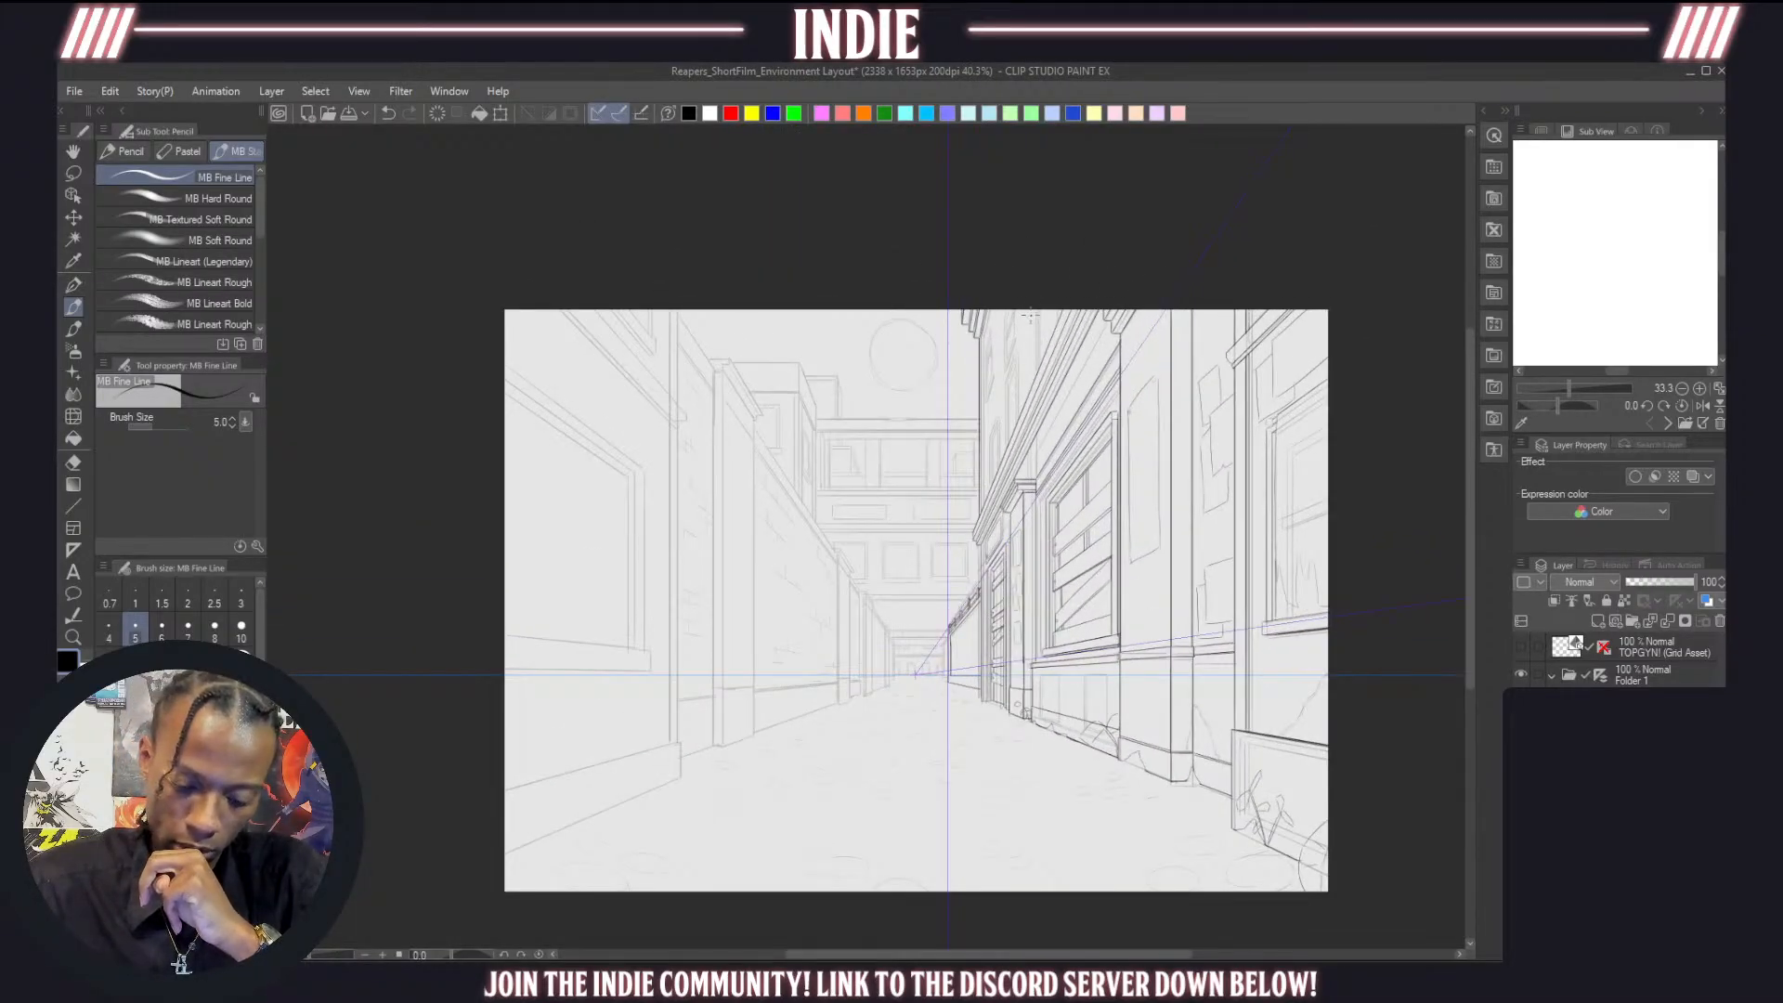
# Hide the rough sketch, erase the low wall's horizontal and slanted base lines, and show the sketch again
pyautogui.scroll(2, 1030, 316)
pyautogui.scroll(-3, 1028, 360)
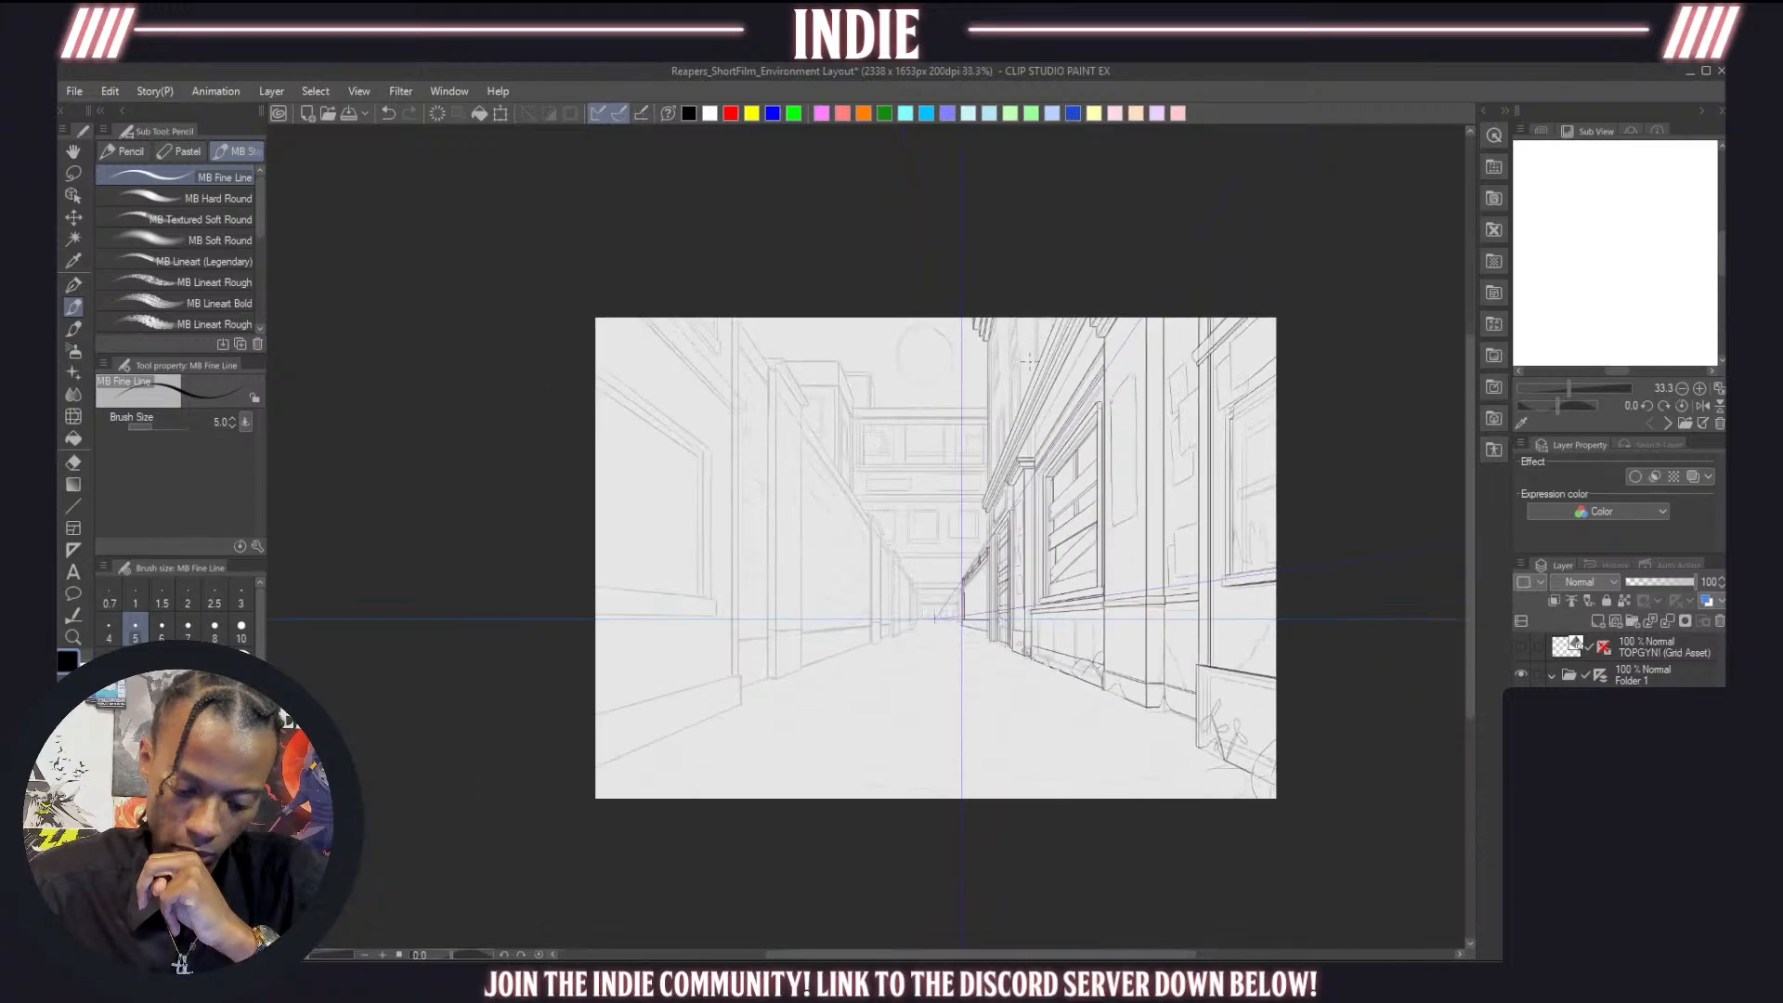
pyautogui.scroll(4, 1028, 360)
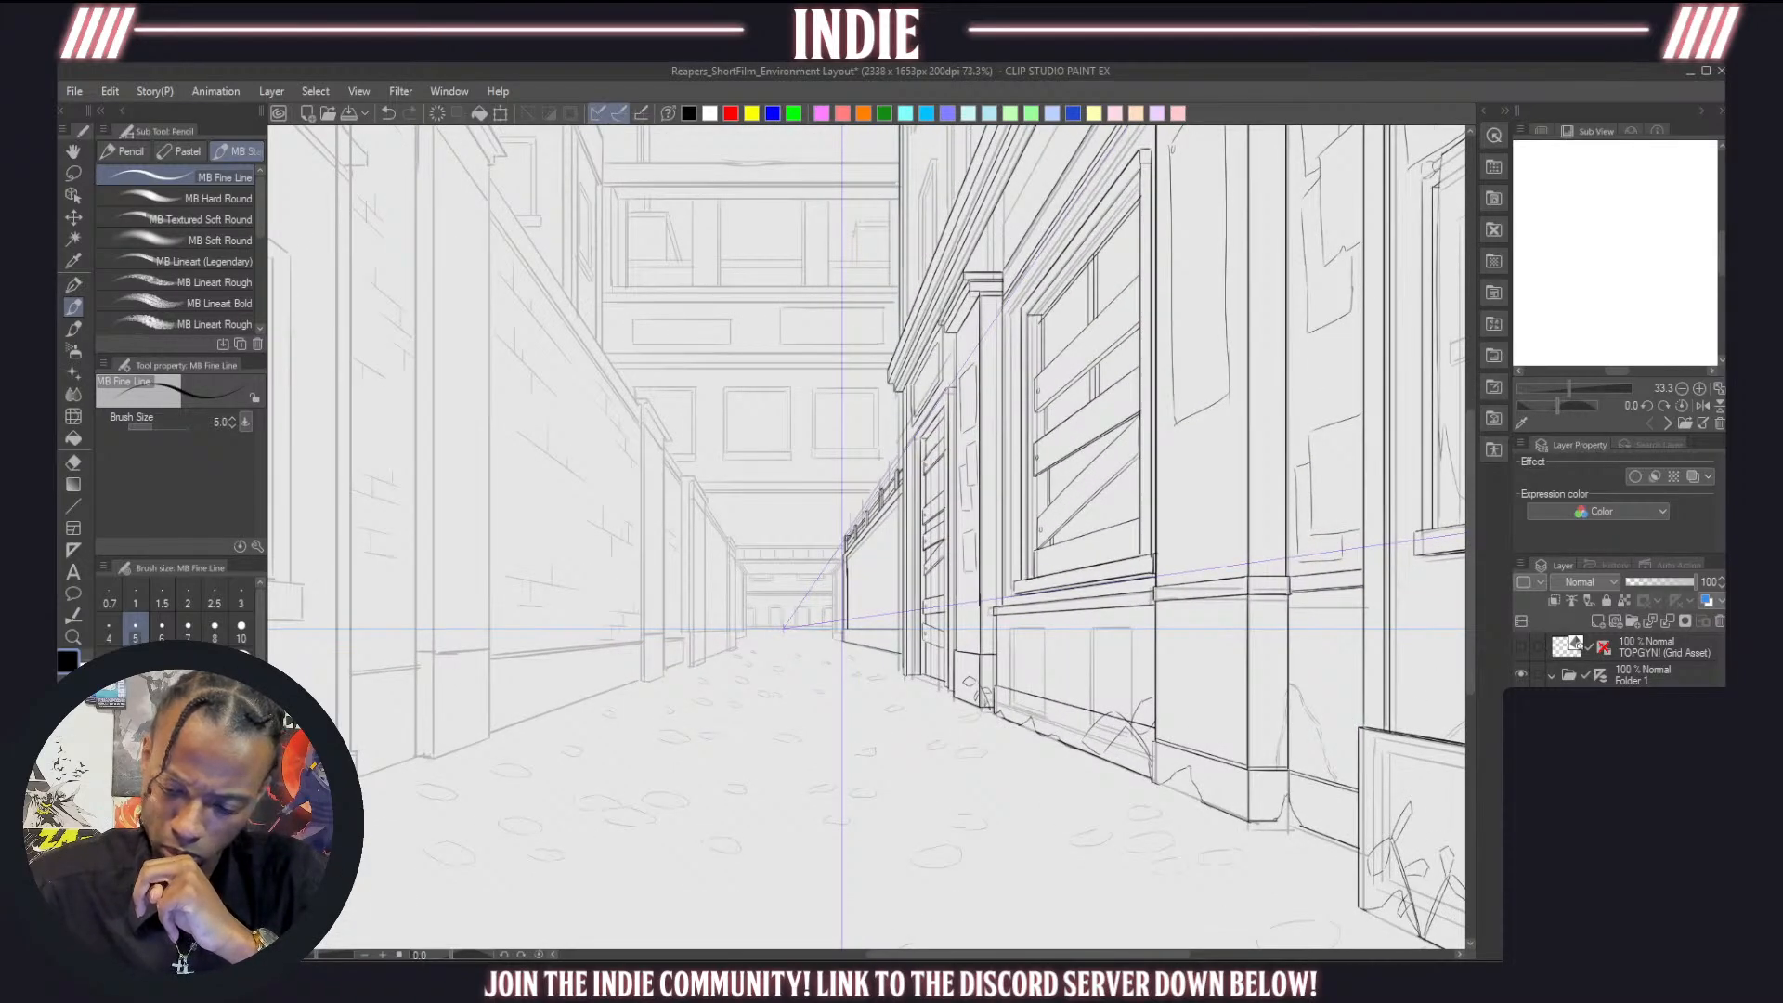
pyautogui.click(1520, 759)
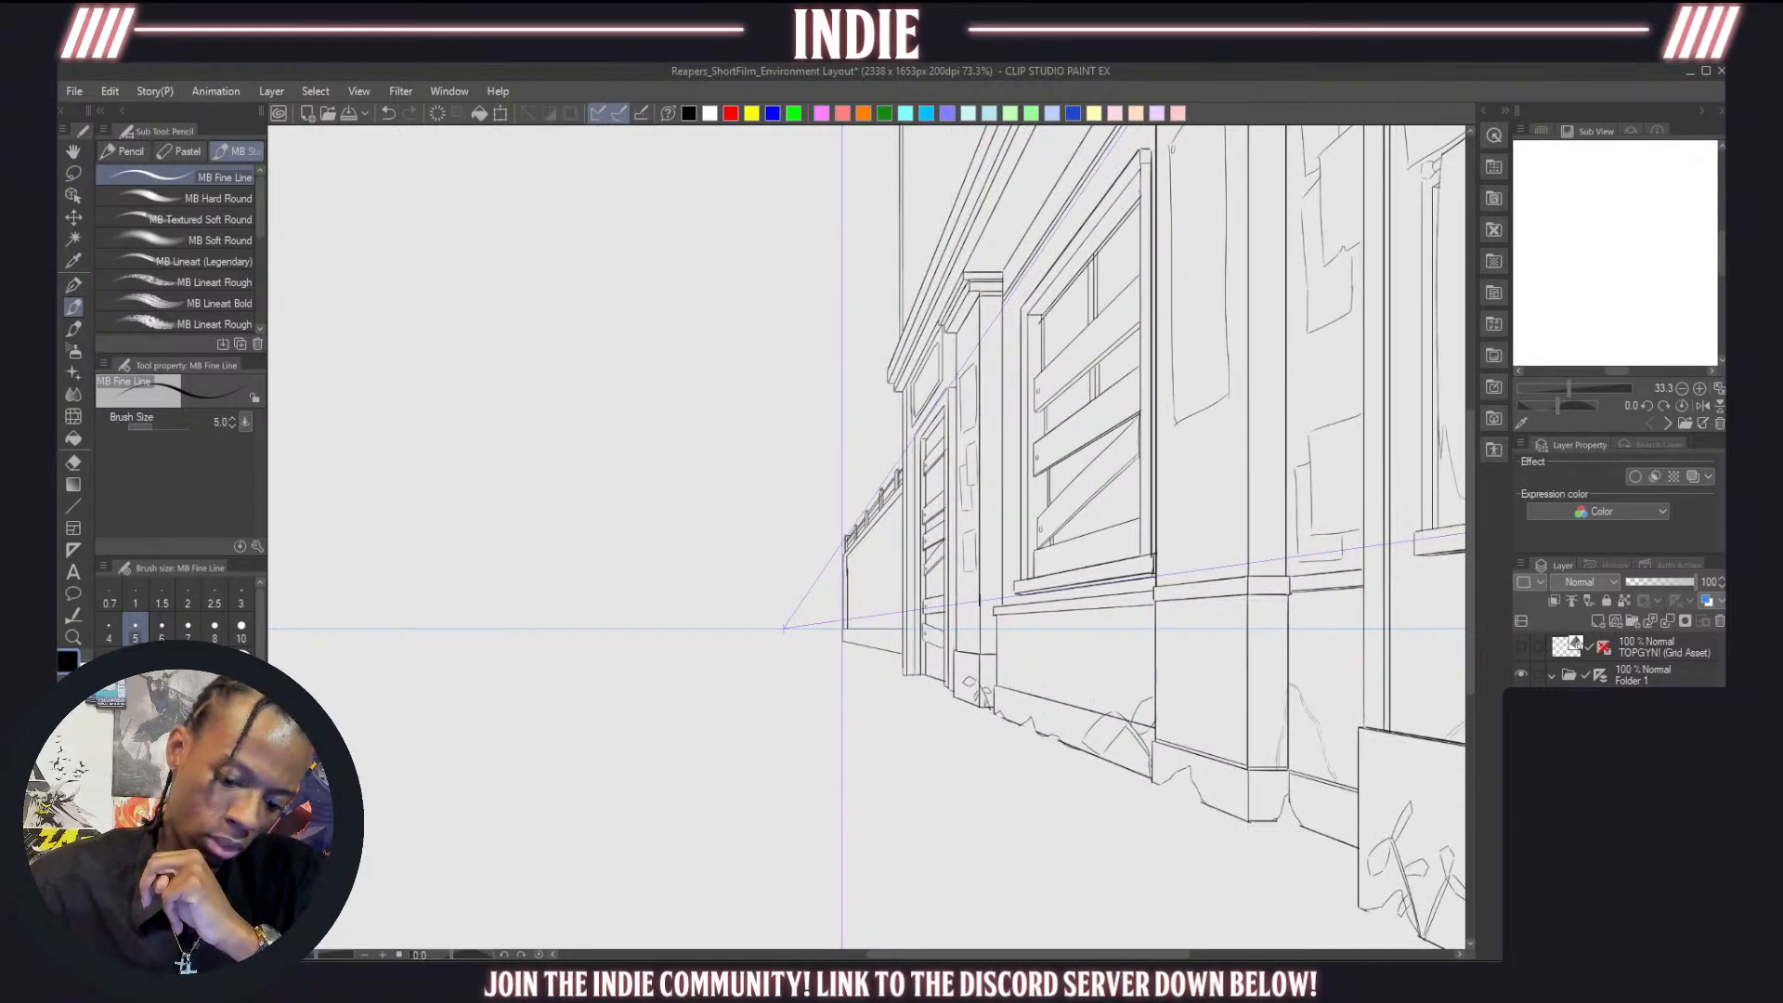
pyautogui.scroll(-3, 897, 614)
pyautogui.scroll(6, 898, 614)
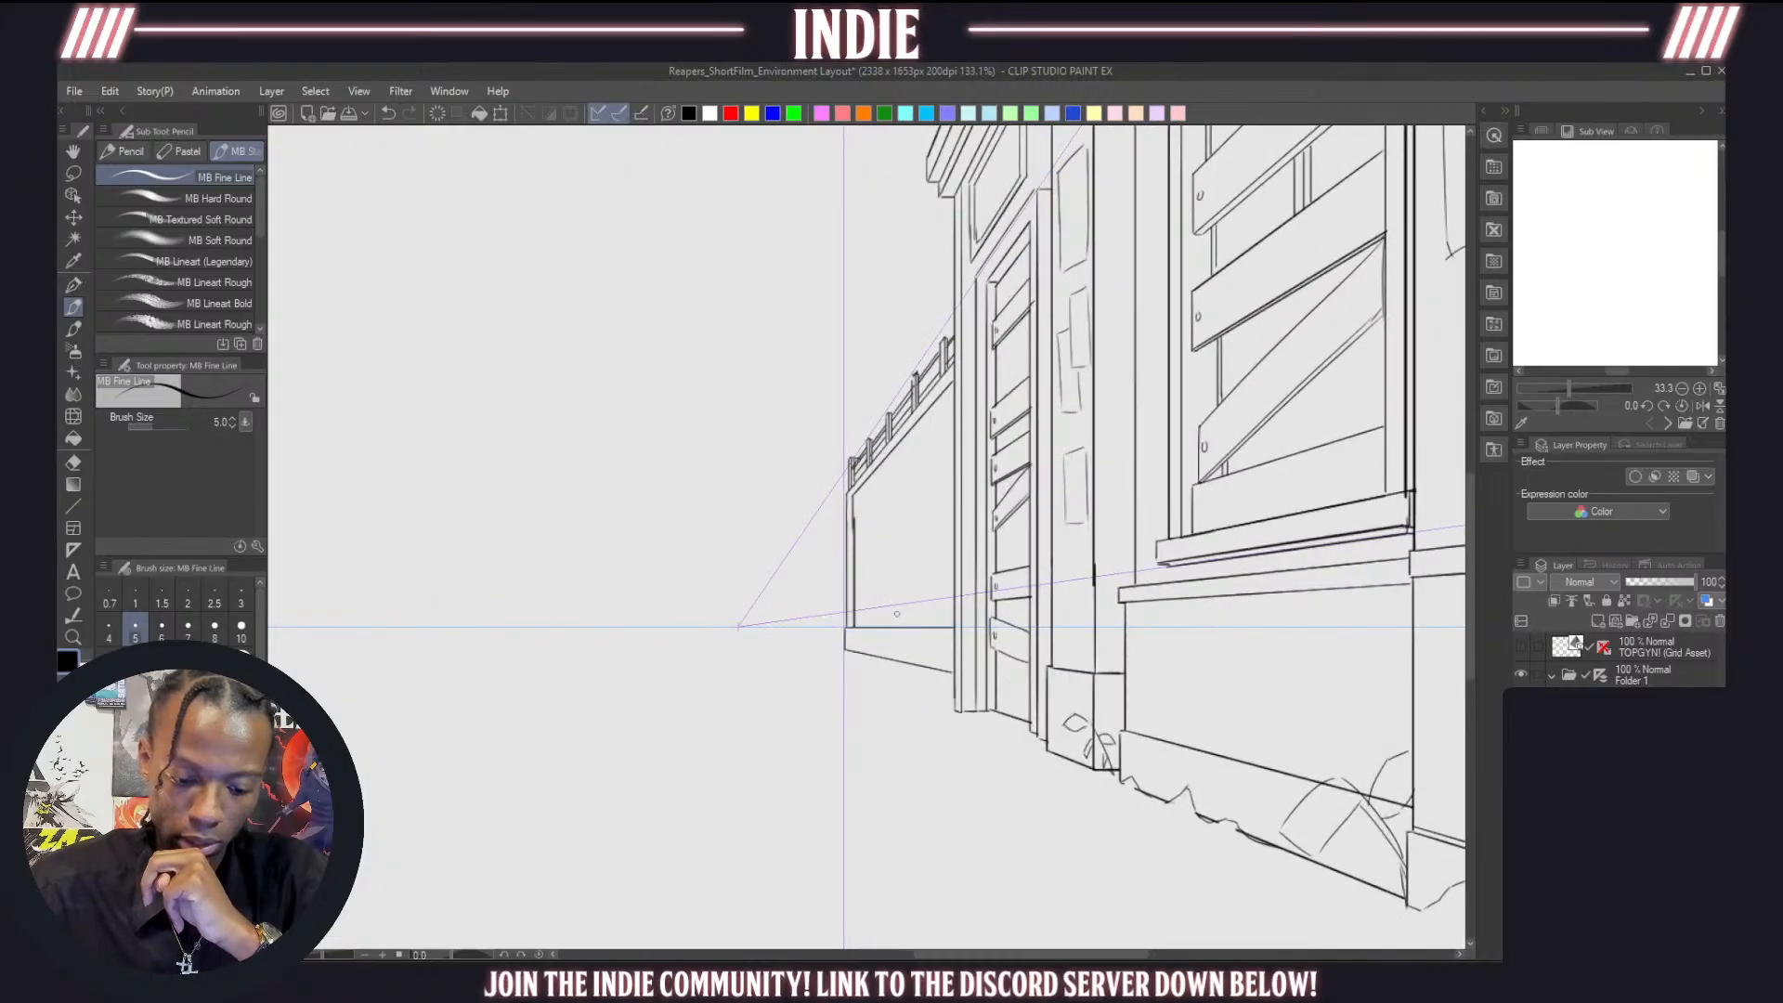
pyautogui.scroll(3, 898, 614)
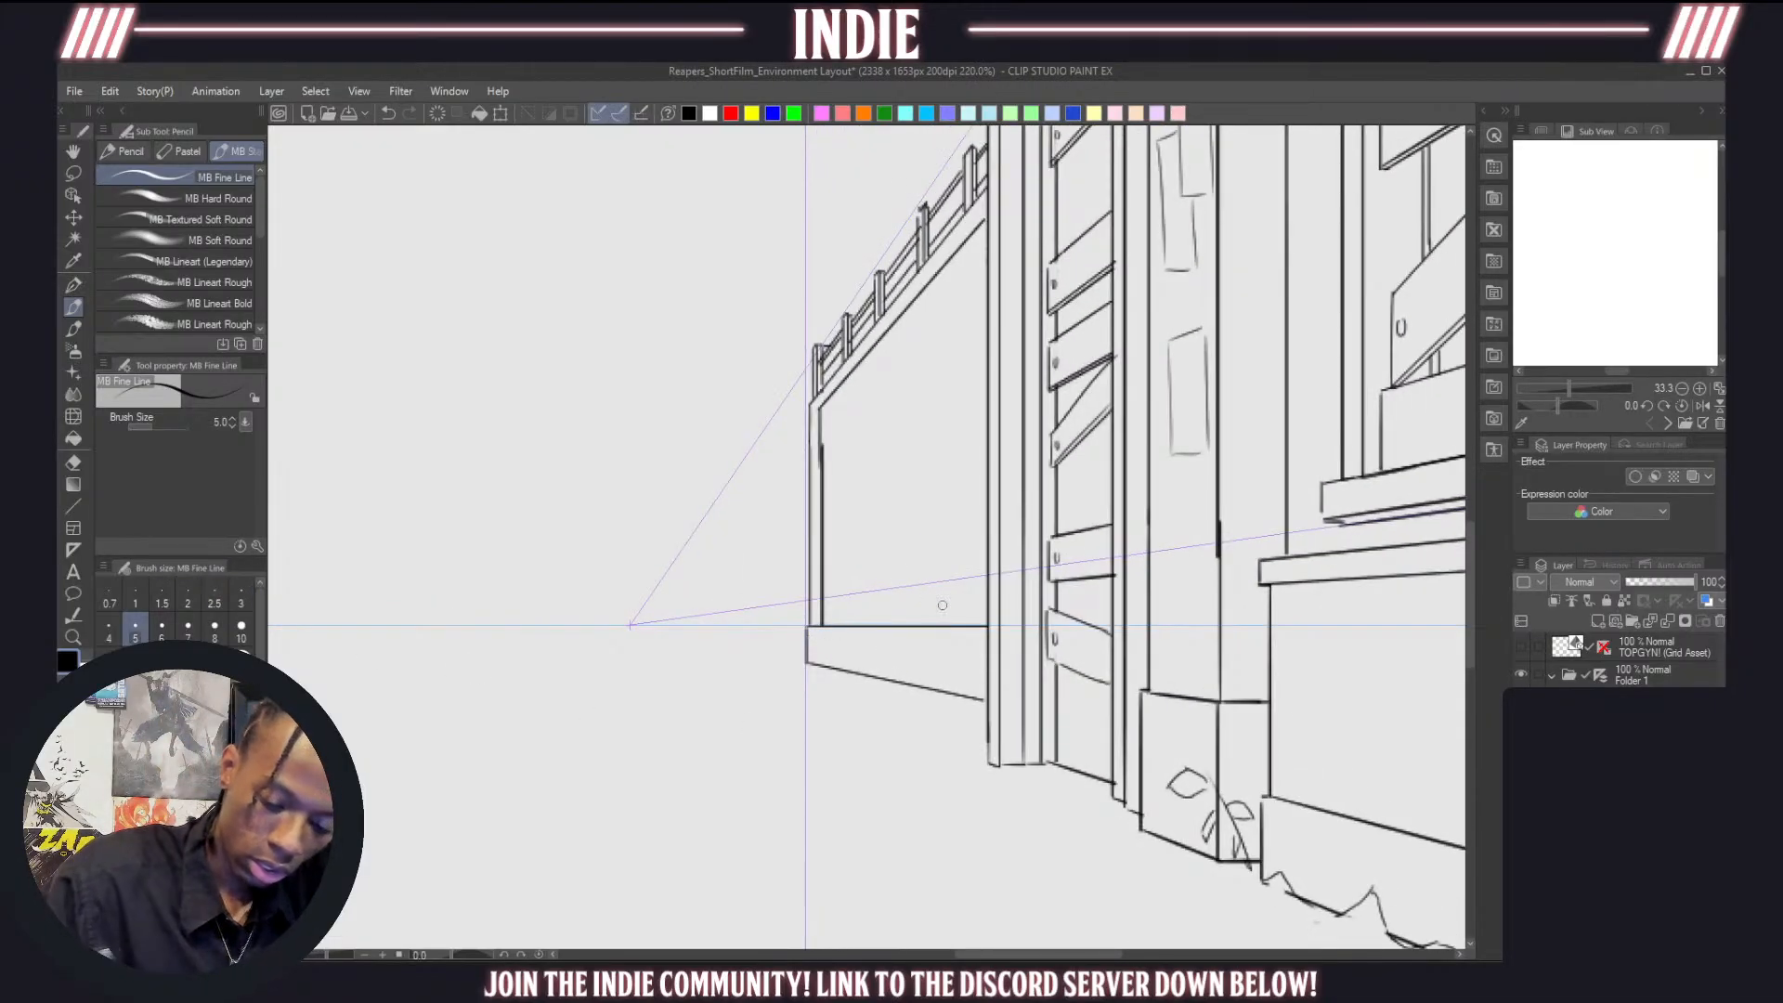
pyautogui.press('e')
pyautogui.moveTo(985, 627)
pyautogui.mouseDown()
pyautogui.moveTo(810, 629)
pyautogui.moveTo(815, 664)
pyautogui.moveTo(863, 674)
pyautogui.moveTo(978, 626)
pyautogui.moveTo(969, 697)
pyautogui.moveTo(918, 683)
pyautogui.moveTo(935, 689)
pyautogui.moveTo(873, 630)
pyautogui.moveTo(822, 627)
pyautogui.mouseUp()
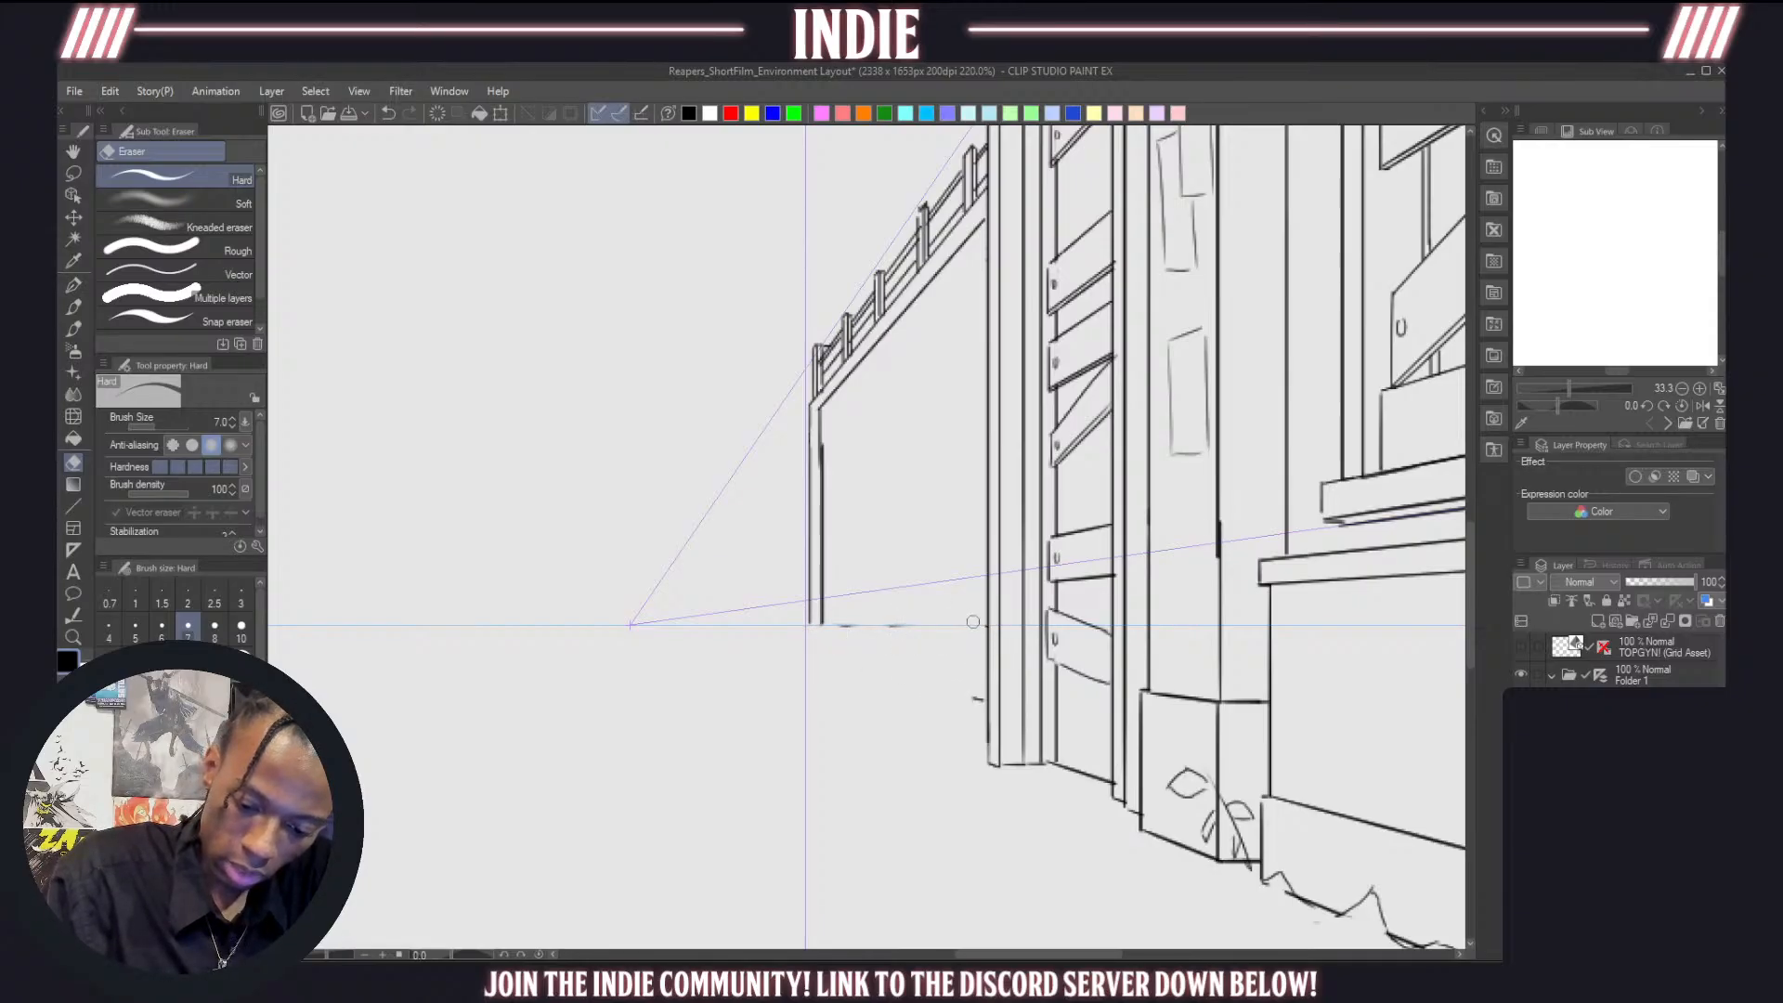
pyautogui.moveTo(970, 695); pyautogui.dragTo(983, 698)
pyautogui.moveTo(918, 628); pyautogui.dragTo(839, 631)
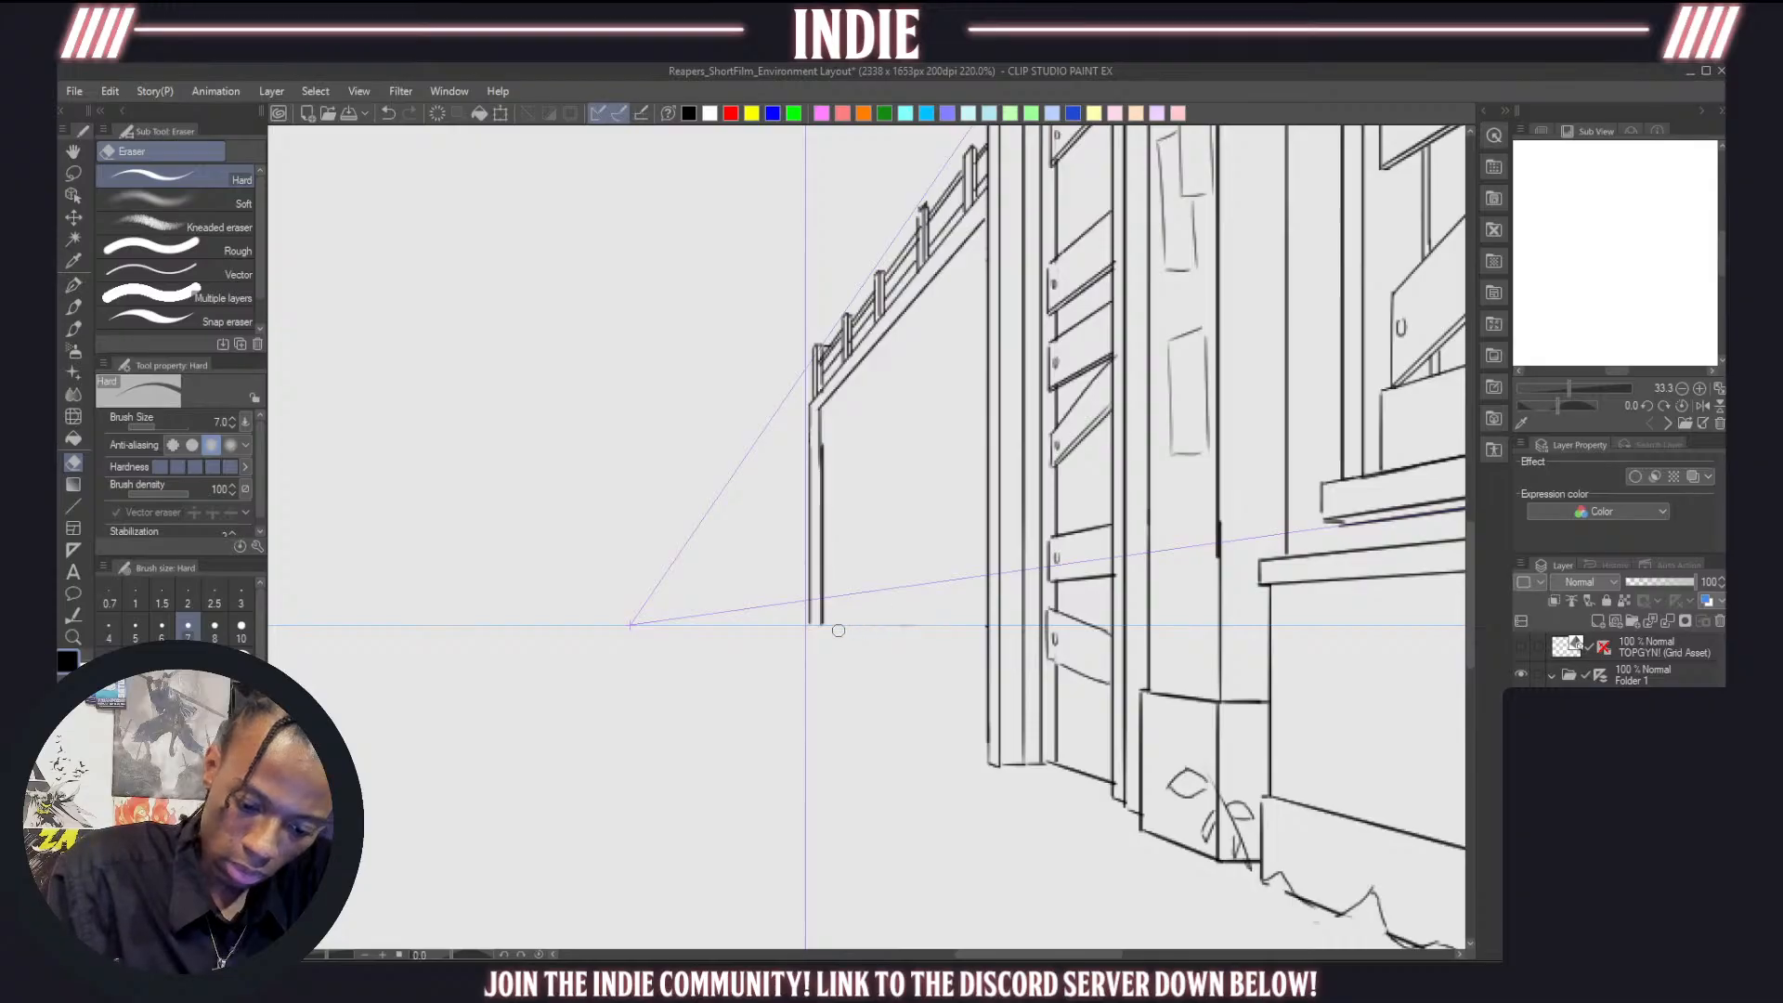
pyautogui.click(1522, 743)
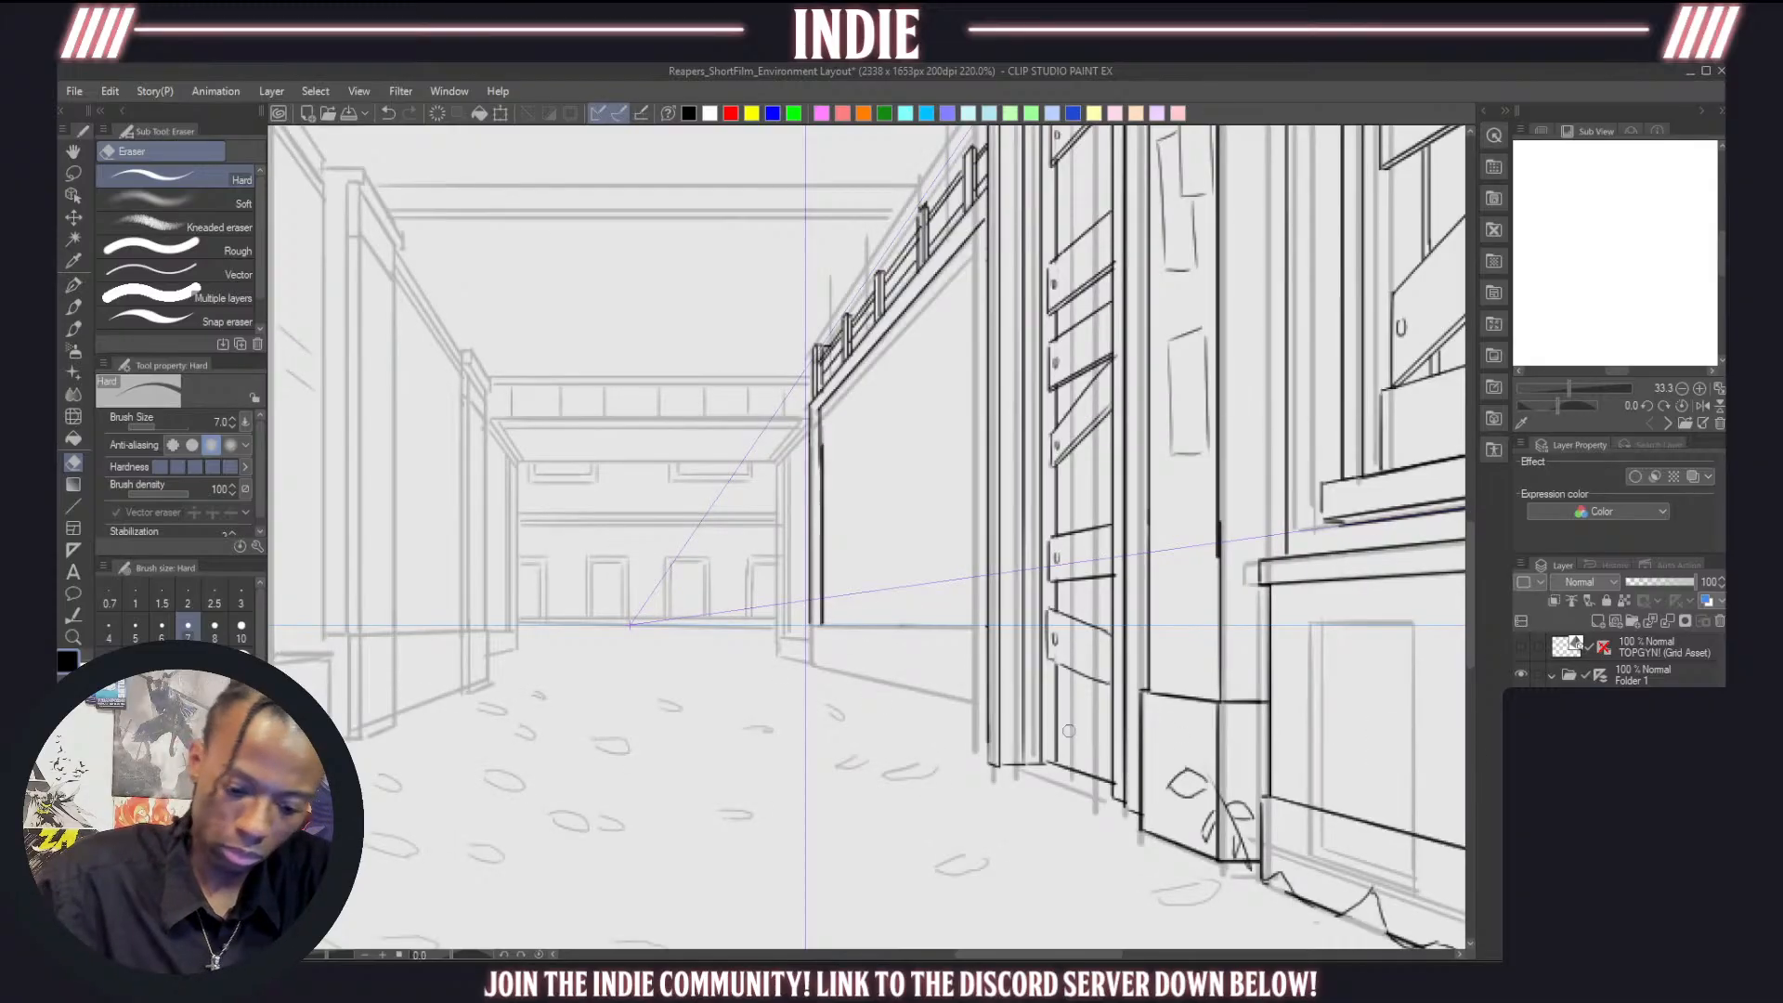
pyautogui.click(74, 307)
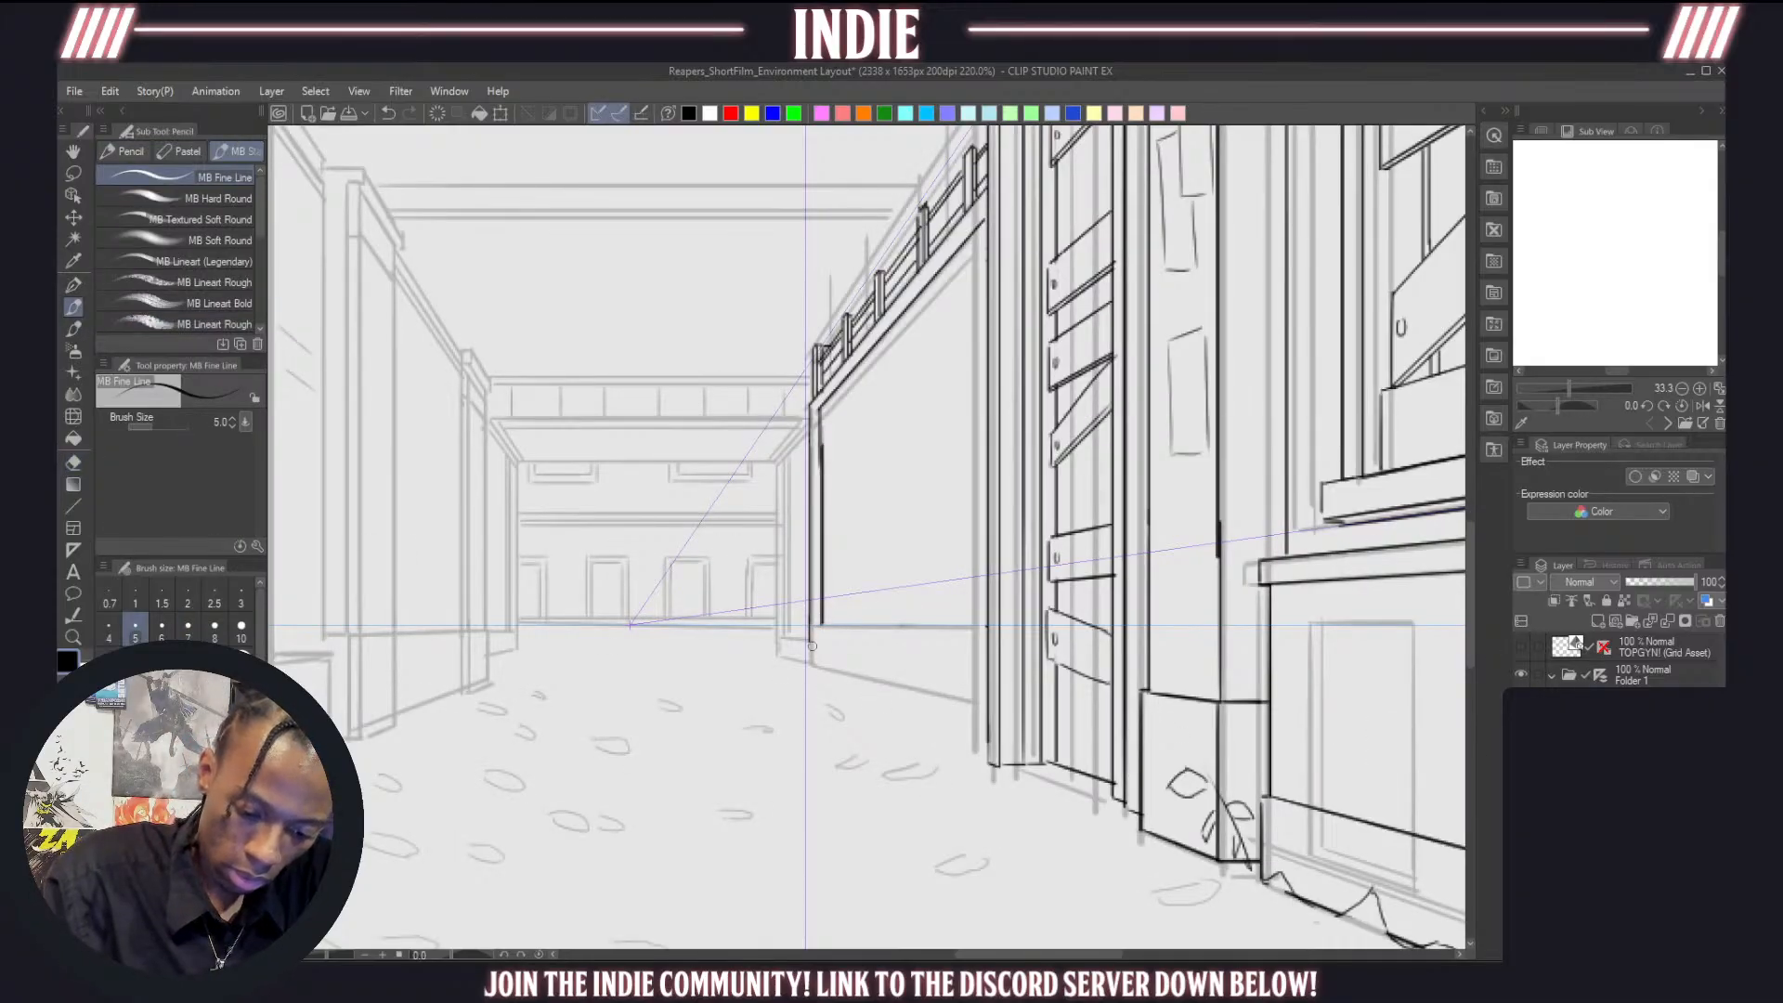
pyautogui.moveTo(812, 649); pyautogui.dragTo(982, 673)
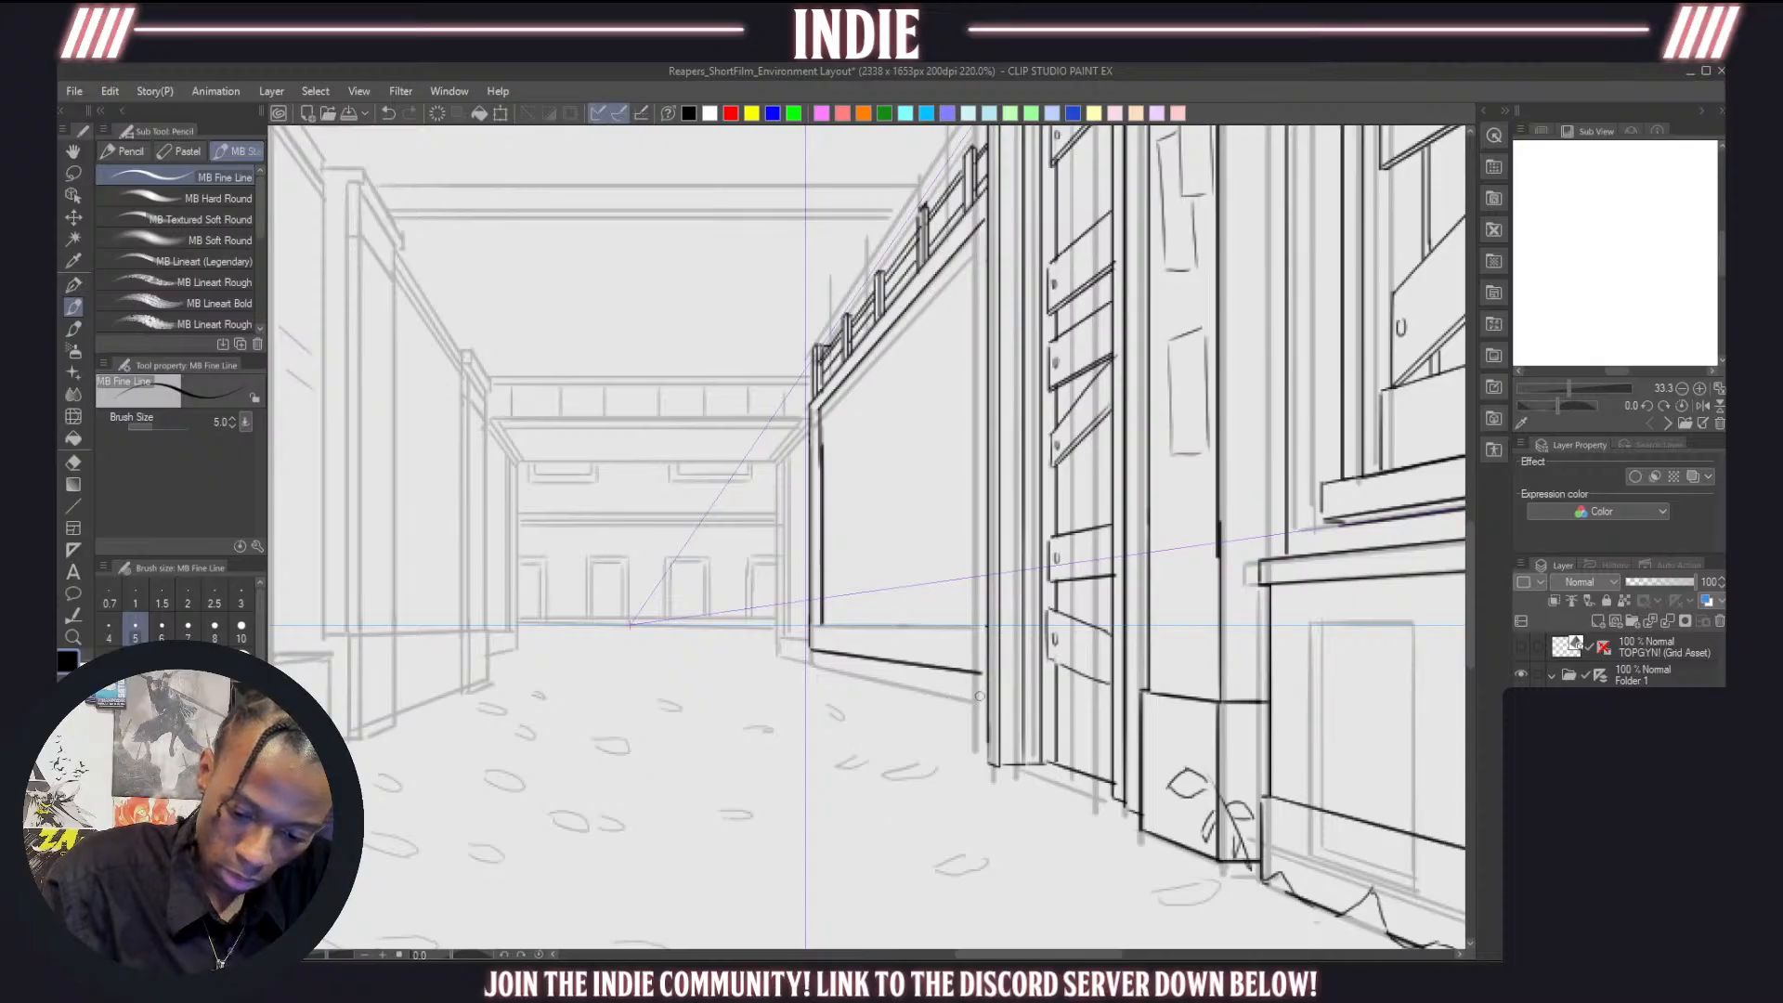
pyautogui.moveTo(807, 666); pyautogui.dragTo(986, 716)
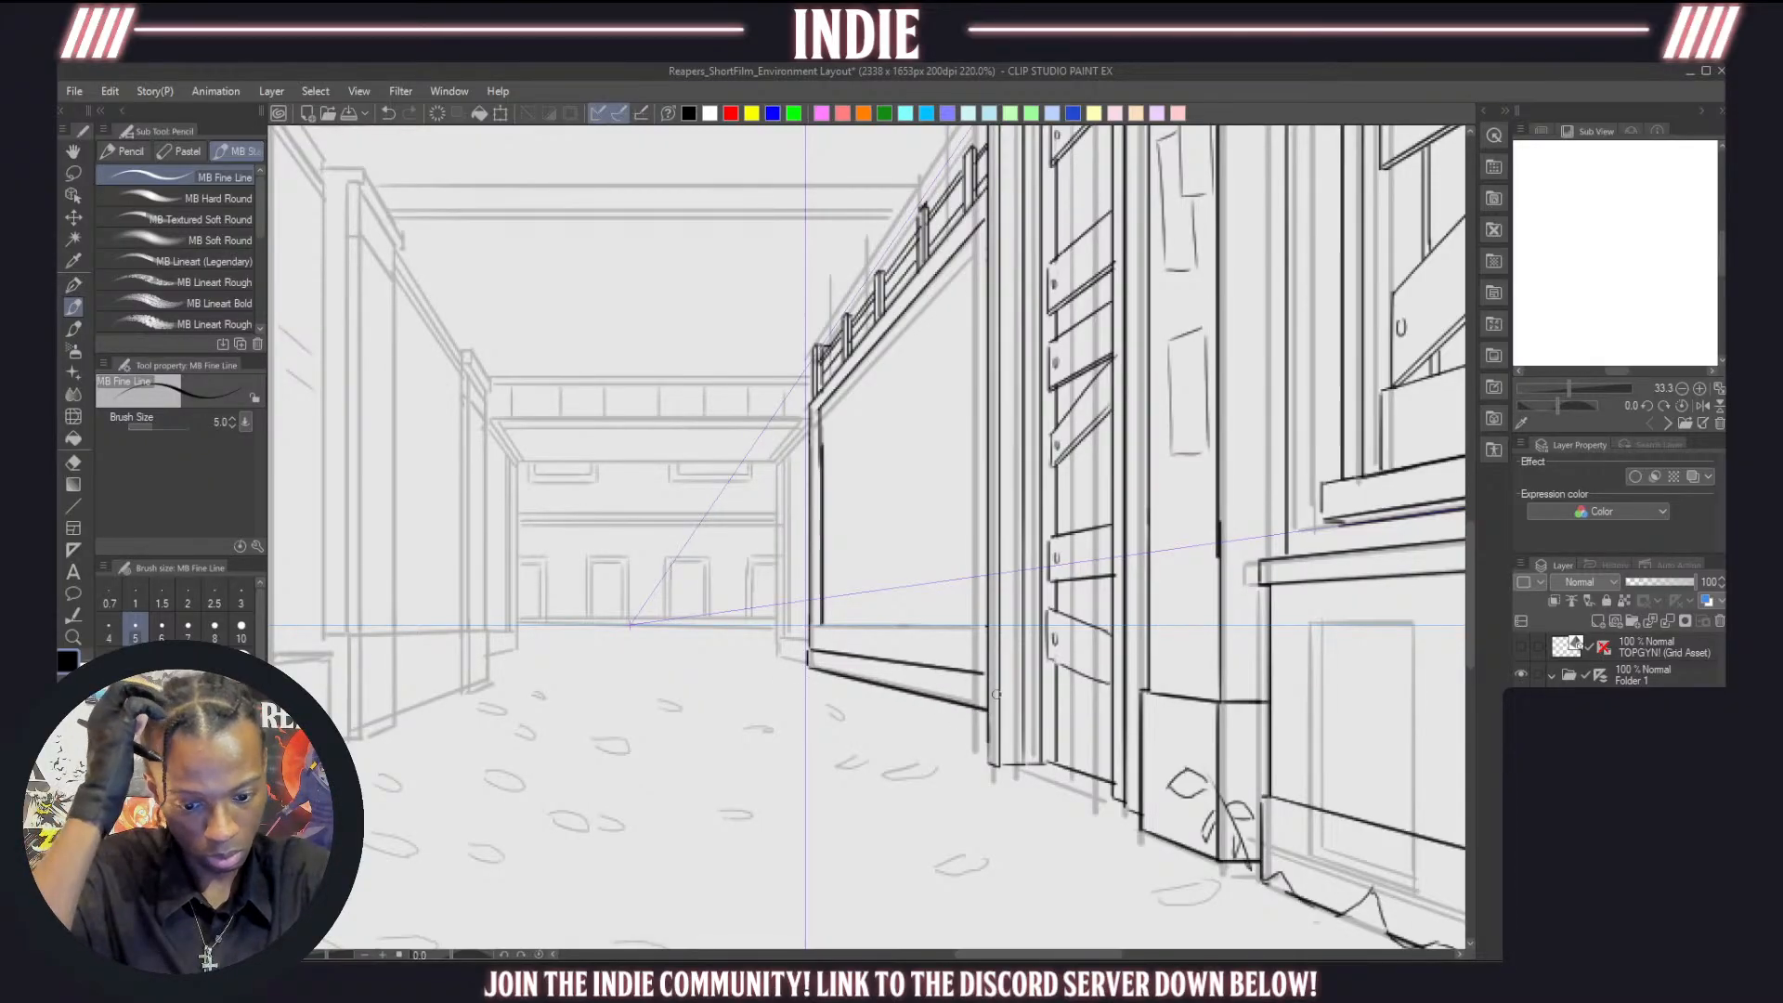
pyautogui.hotkey('ctrl', 'z')
pyautogui.hotkey('ctrl', 'z')
pyautogui.hotkey('ctrl', 'z')
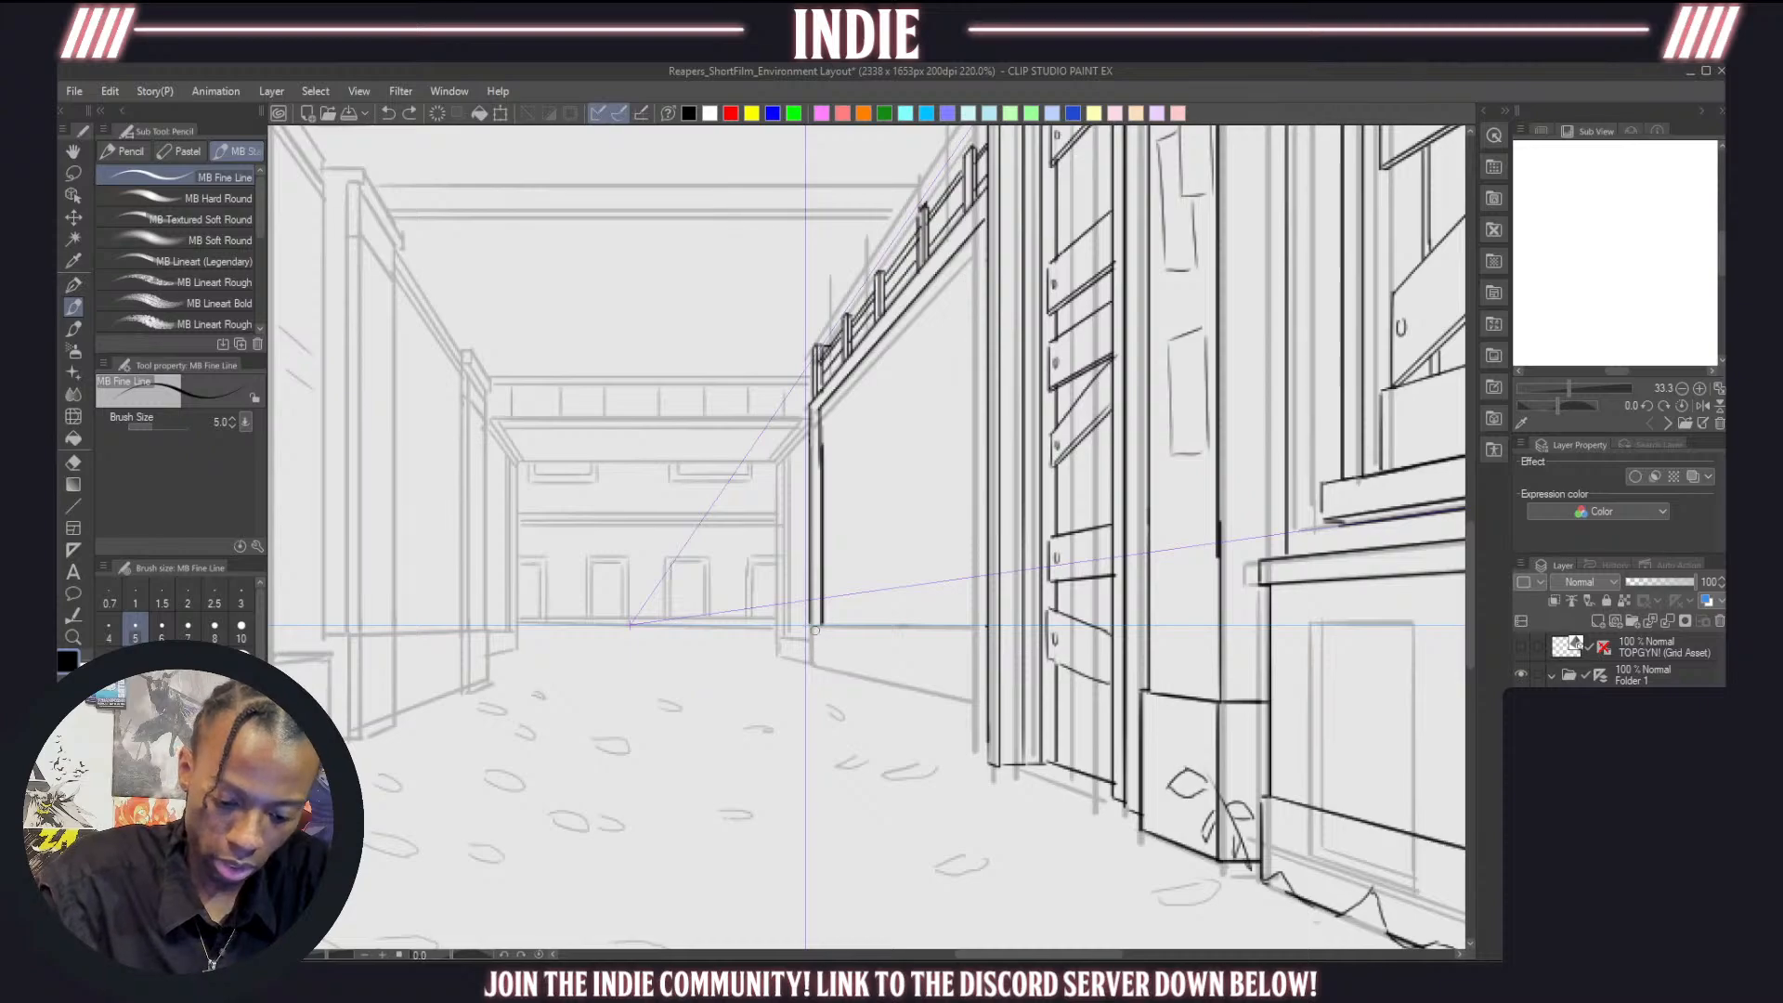
# Ink two close slanted base lines slightly below the sketched base of the low wall and extend its far vertical edges down to them
pyautogui.moveTo(809, 620)
pyautogui.mouseDown()
pyautogui.moveTo(813, 678)
pyautogui.moveTo(982, 732)
pyautogui.mouseUp()
pyautogui.hotkey('ctrl', 'z')
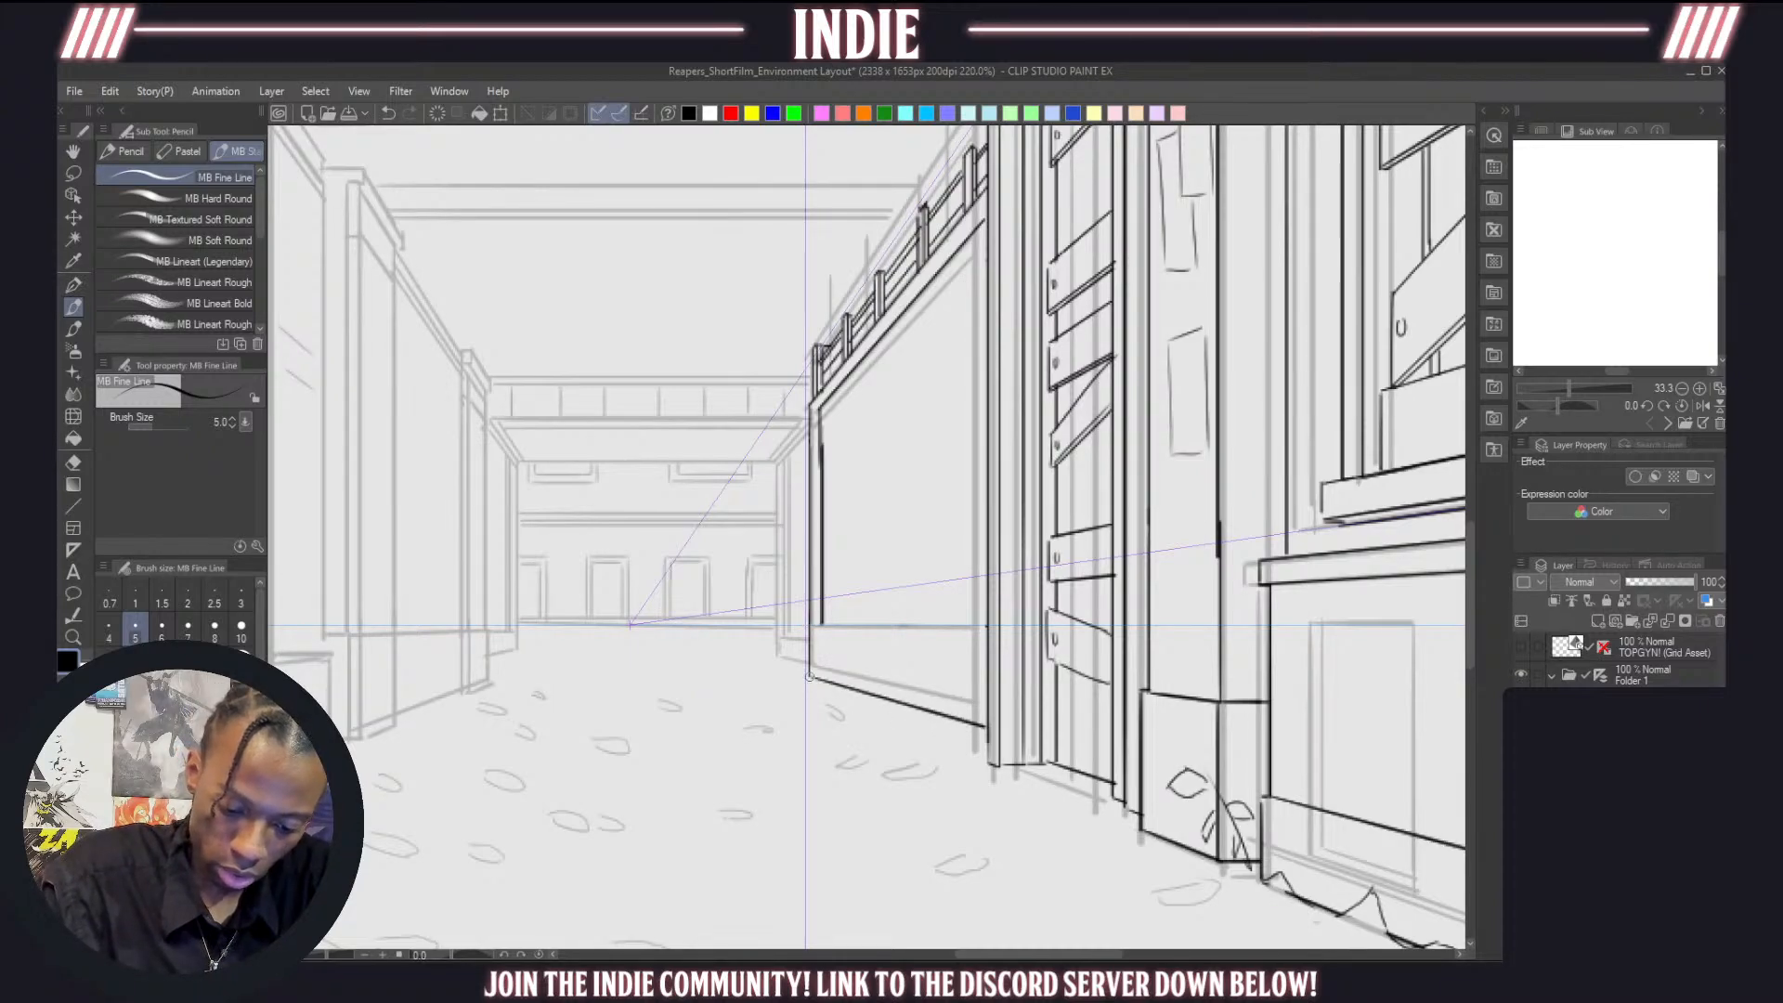
pyautogui.moveTo(812, 697); pyautogui.dragTo(973, 757)
pyautogui.hotkey('ctrl', 'z')
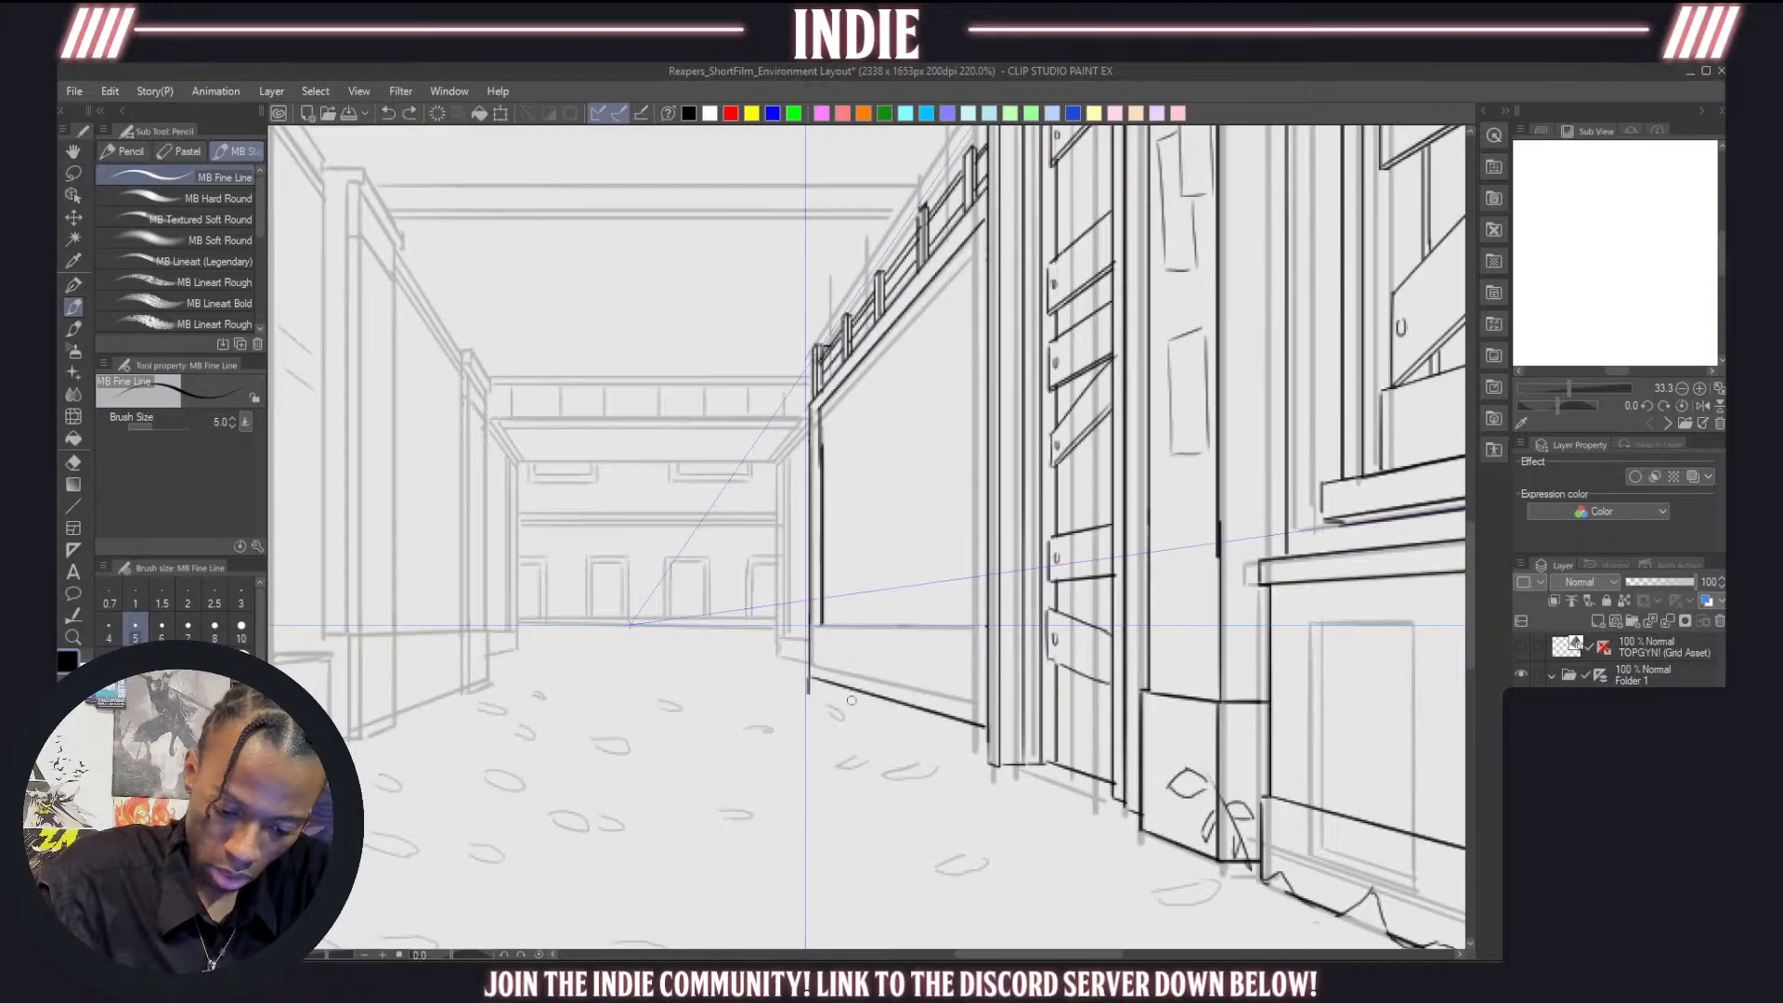
pyautogui.moveTo(812, 688); pyautogui.dragTo(947, 742)
pyautogui.hotkey('ctrl', 'z')
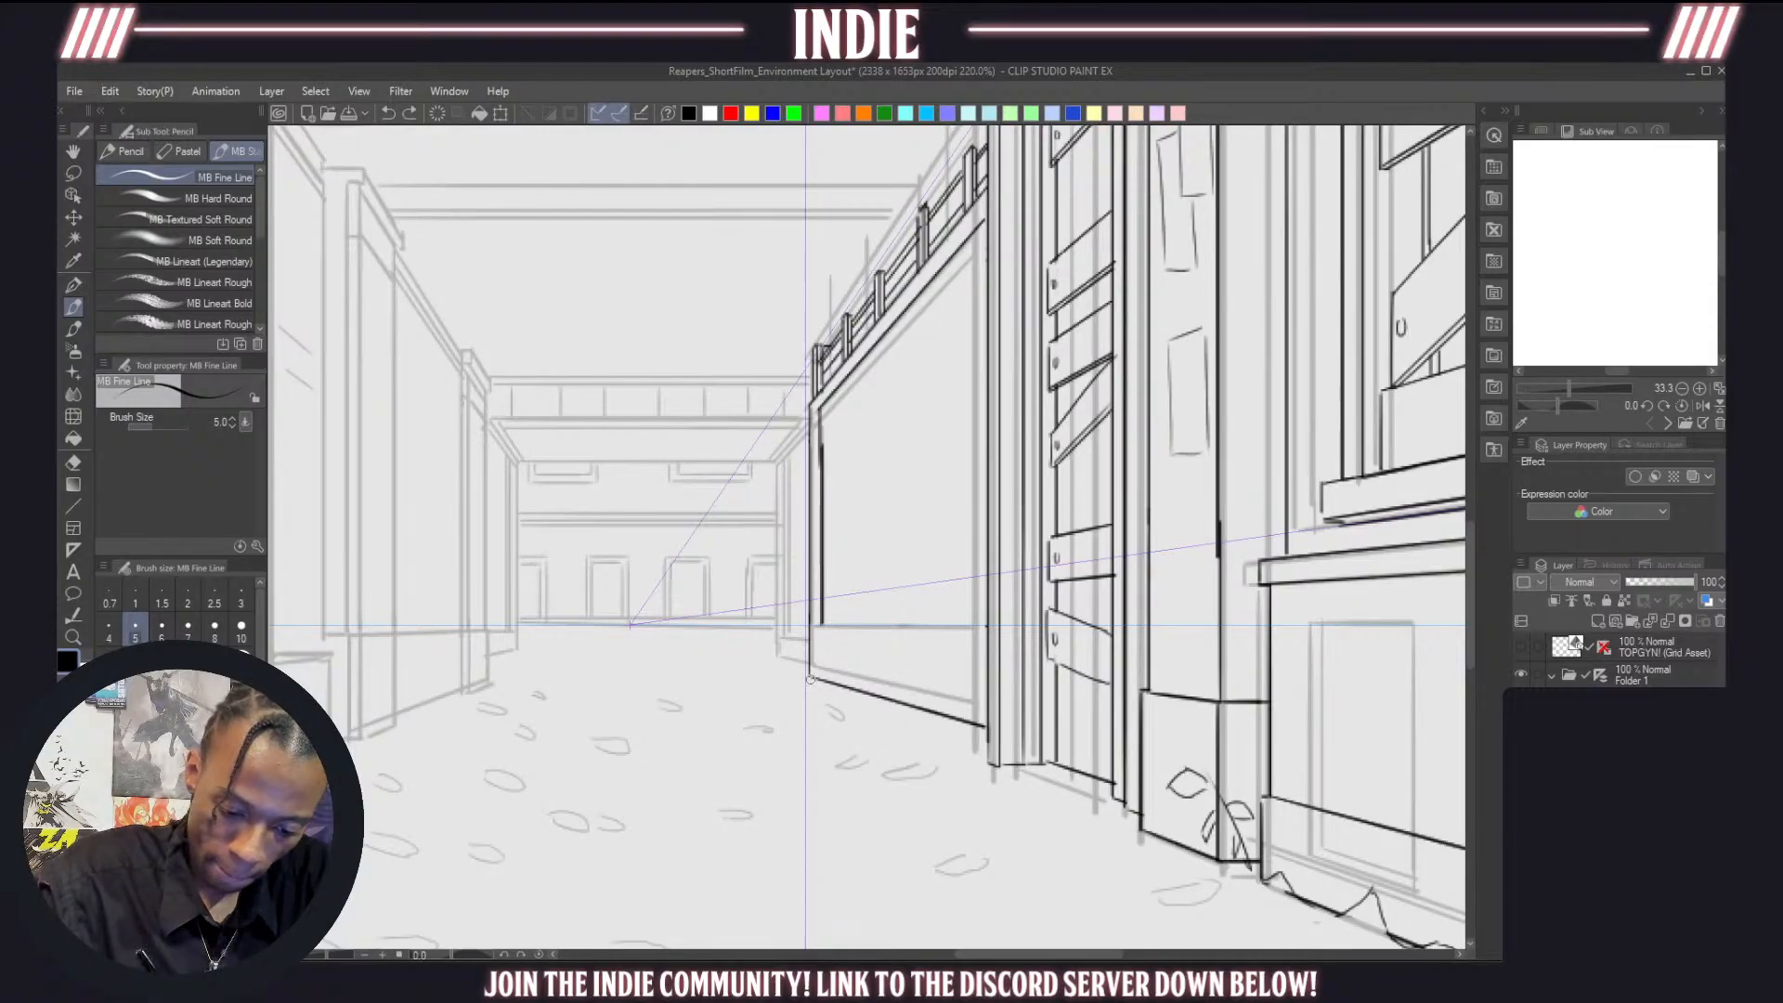
pyautogui.moveTo(810, 680)
pyautogui.mouseDown()
pyautogui.moveTo(983, 737)
pyautogui.moveTo(990, 719)
pyautogui.mouseUp()
pyautogui.moveTo(822, 673); pyautogui.dragTo(825, 600)
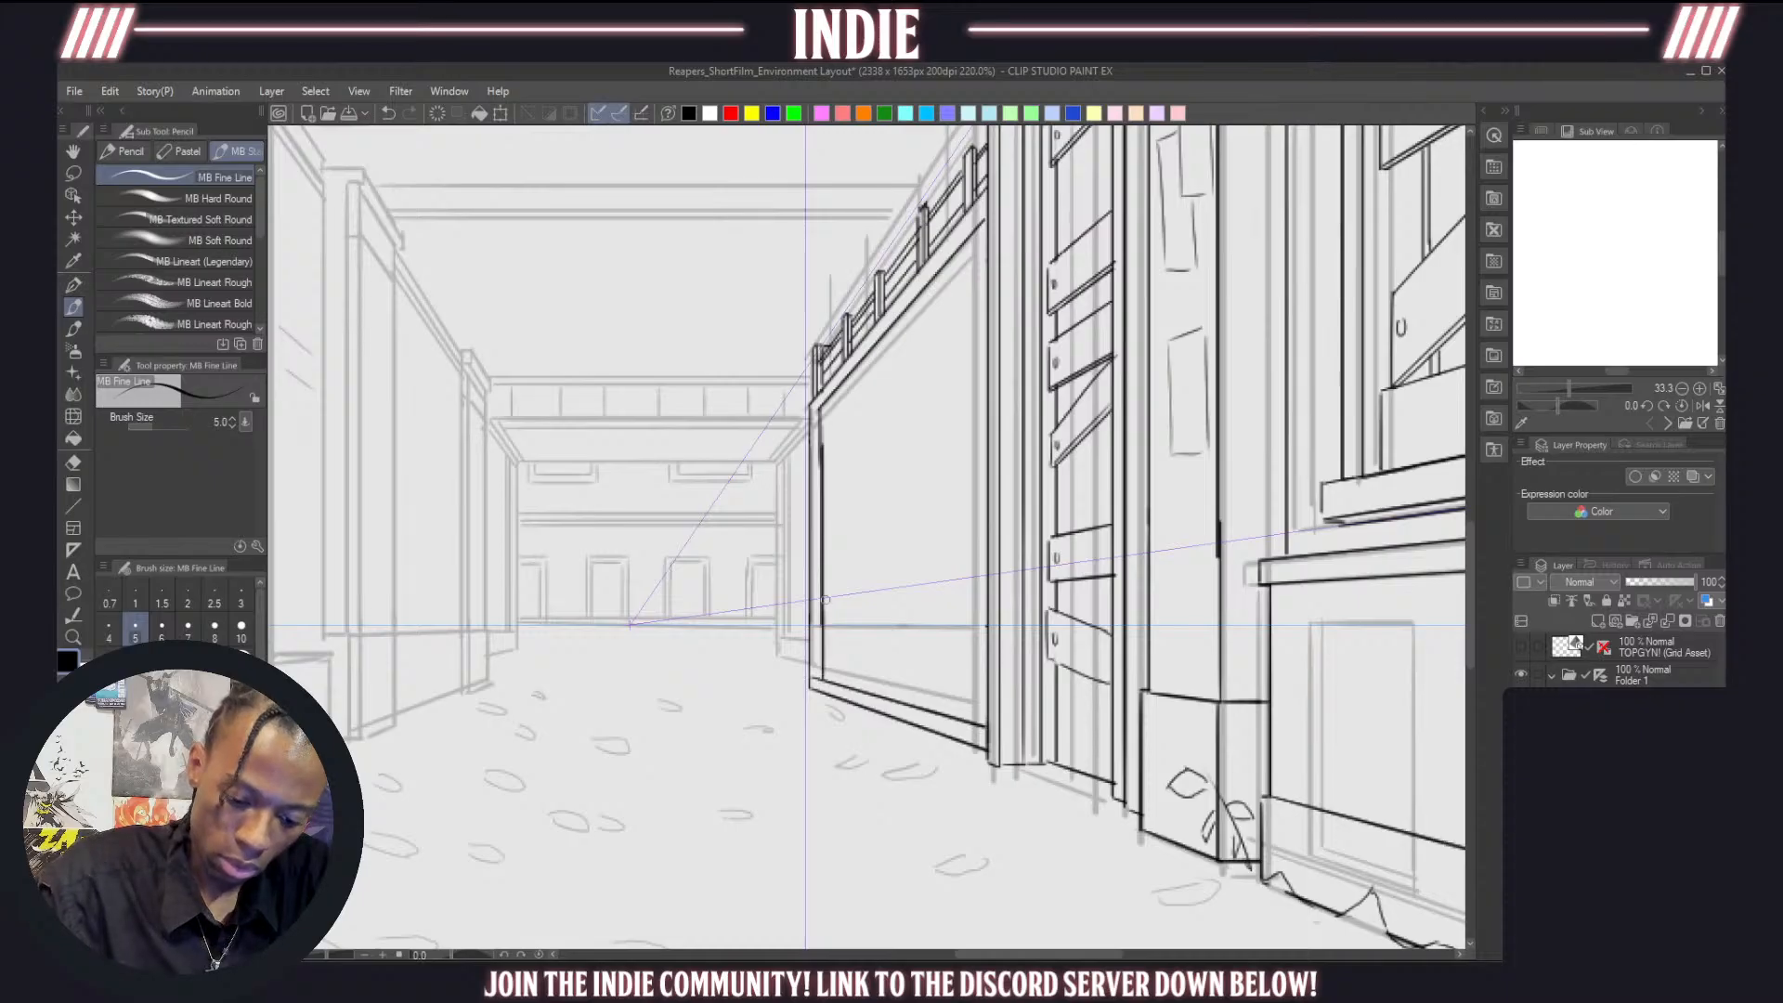
# Examine the inked buildings and low wall across the whole alley, with the rough sketch hidden and shown
pyautogui.scroll(-6, 947, 512)
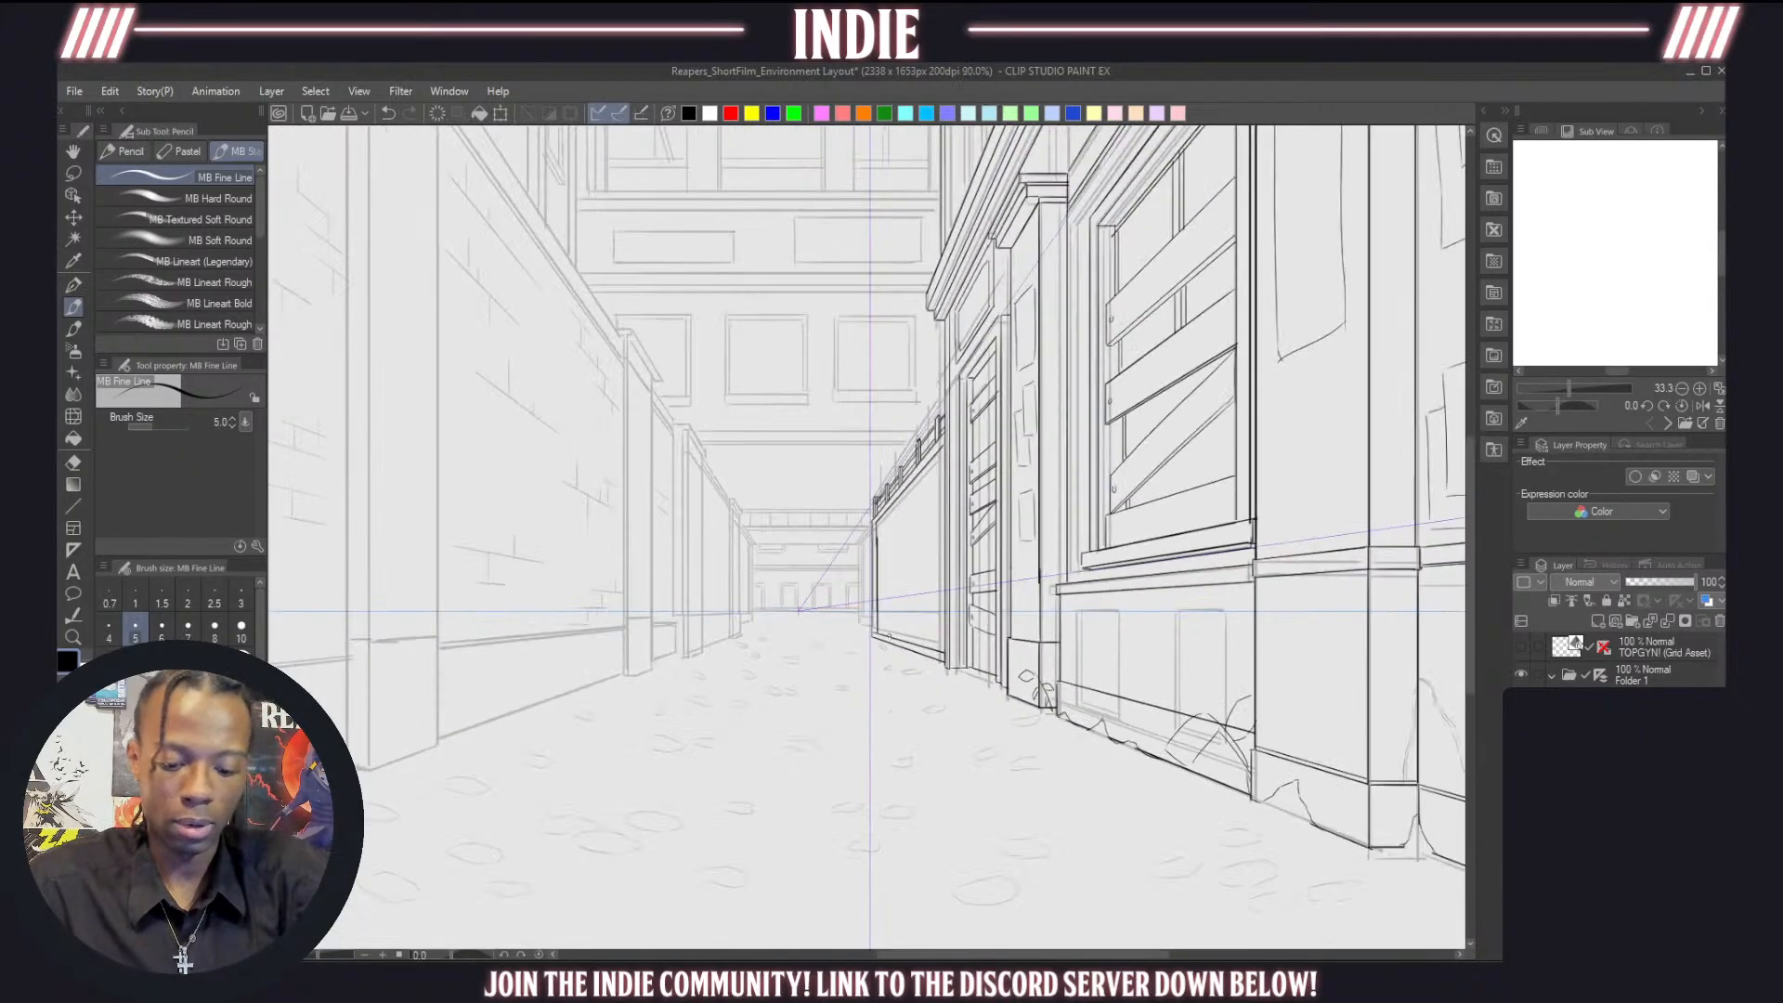
pyautogui.scroll(-4, 719, 592)
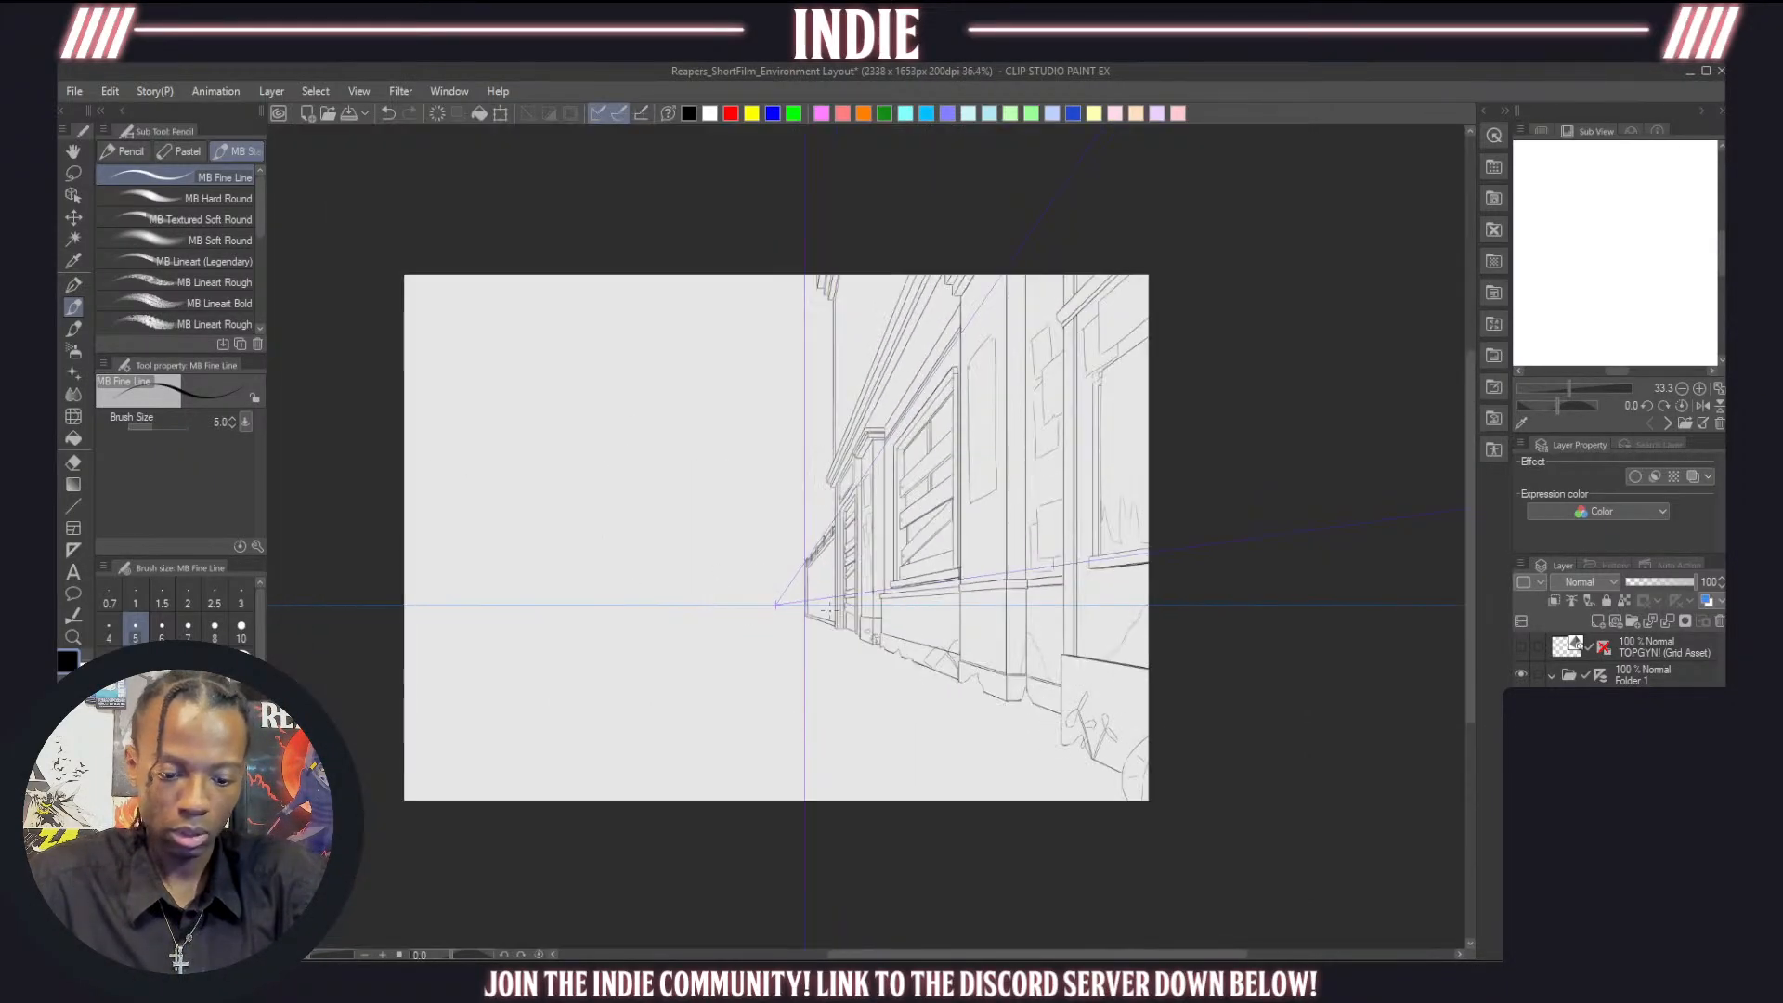
pyautogui.scroll(6, 819, 476)
pyautogui.scroll(-3, 927, 543)
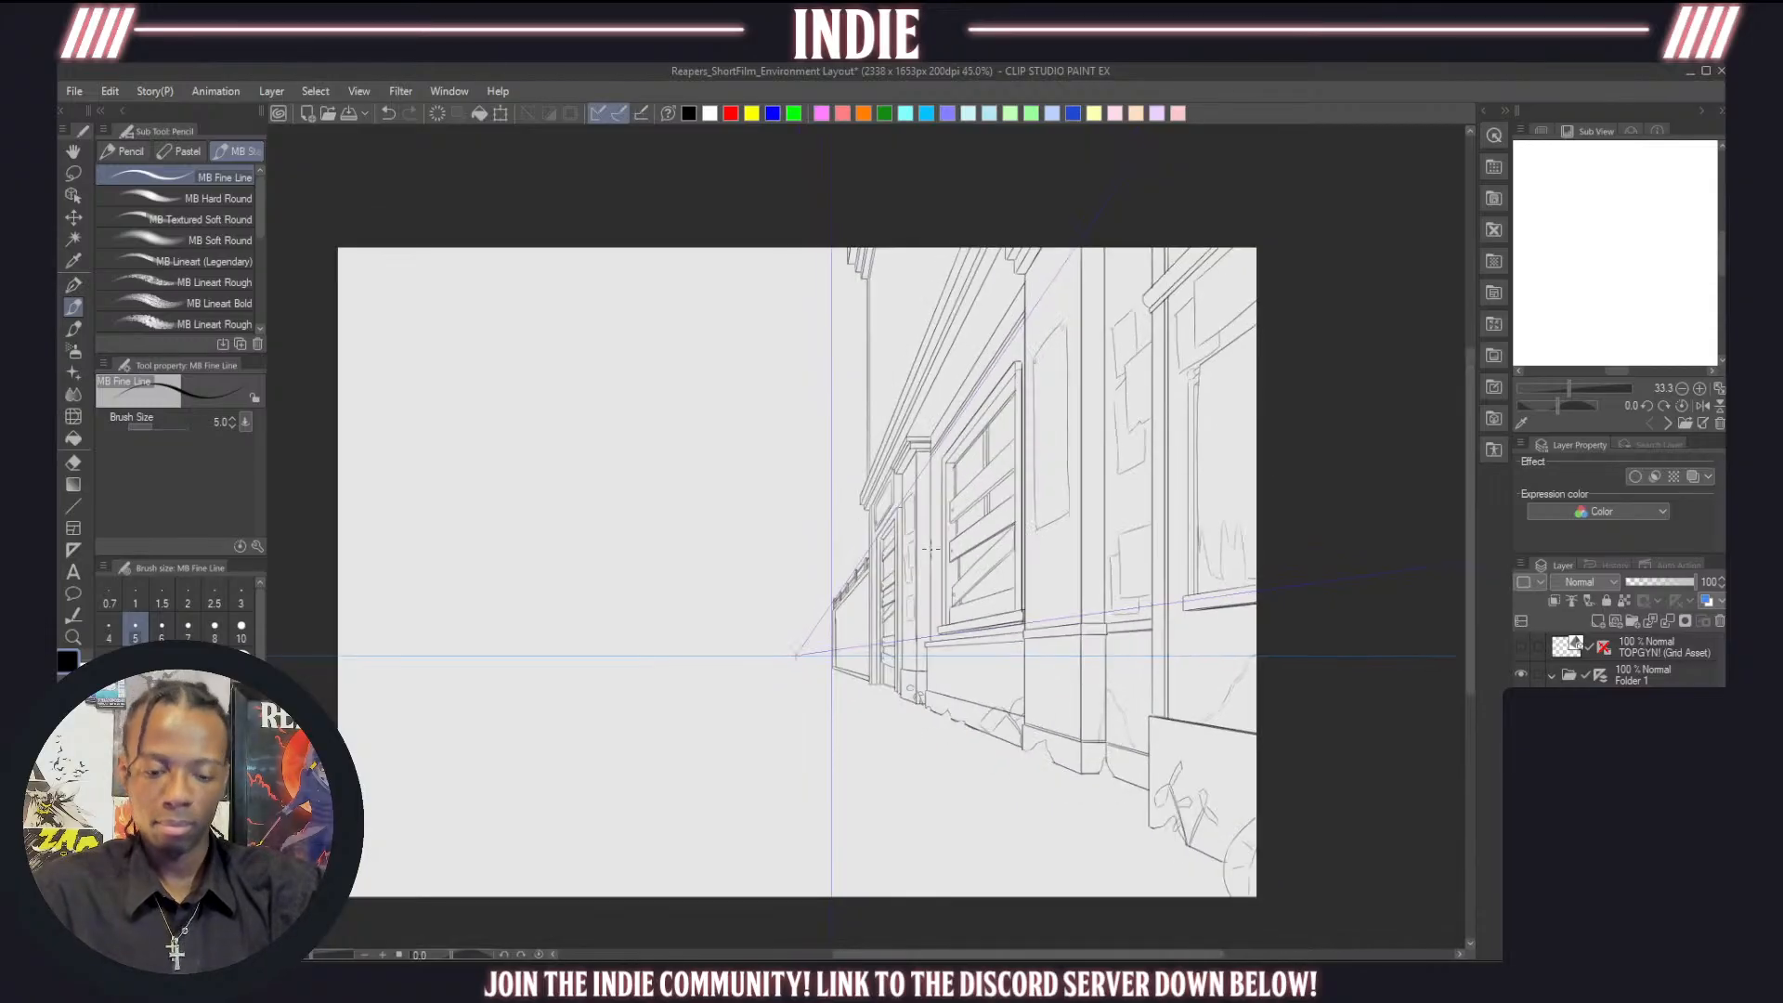
pyautogui.scroll(2, 905, 468)
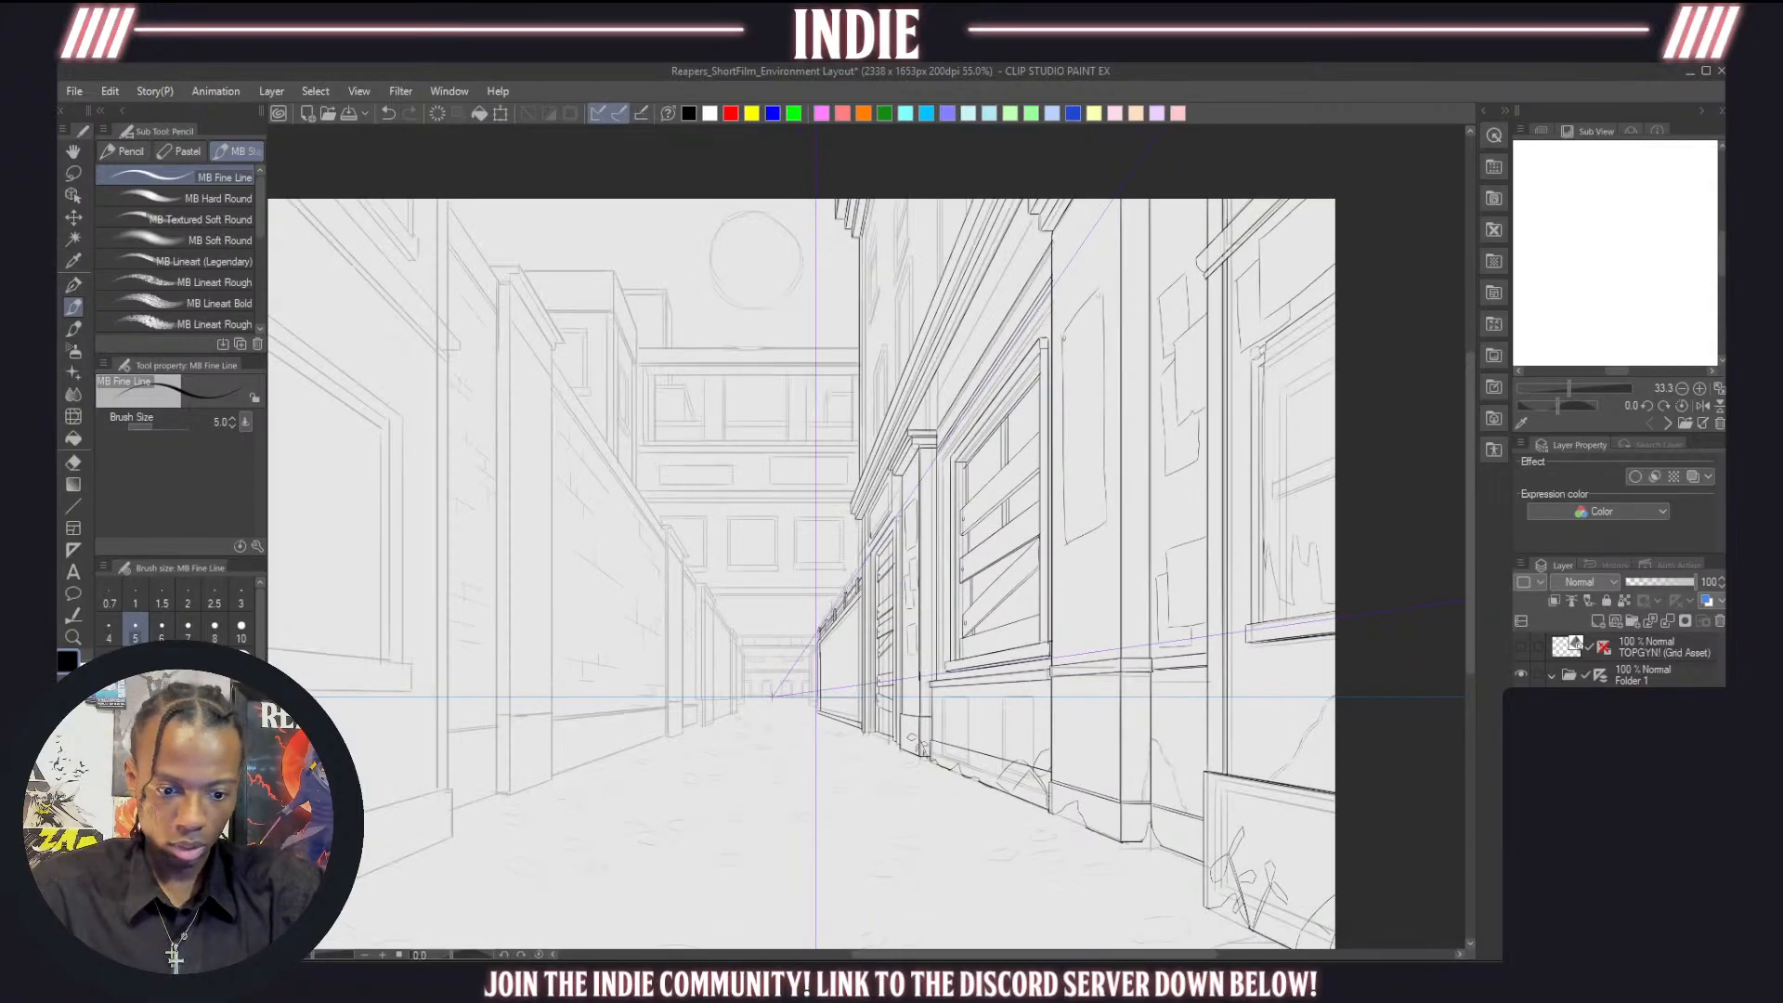
pyautogui.scroll(-2, 1103, 614)
pyautogui.scroll(3, 948, 334)
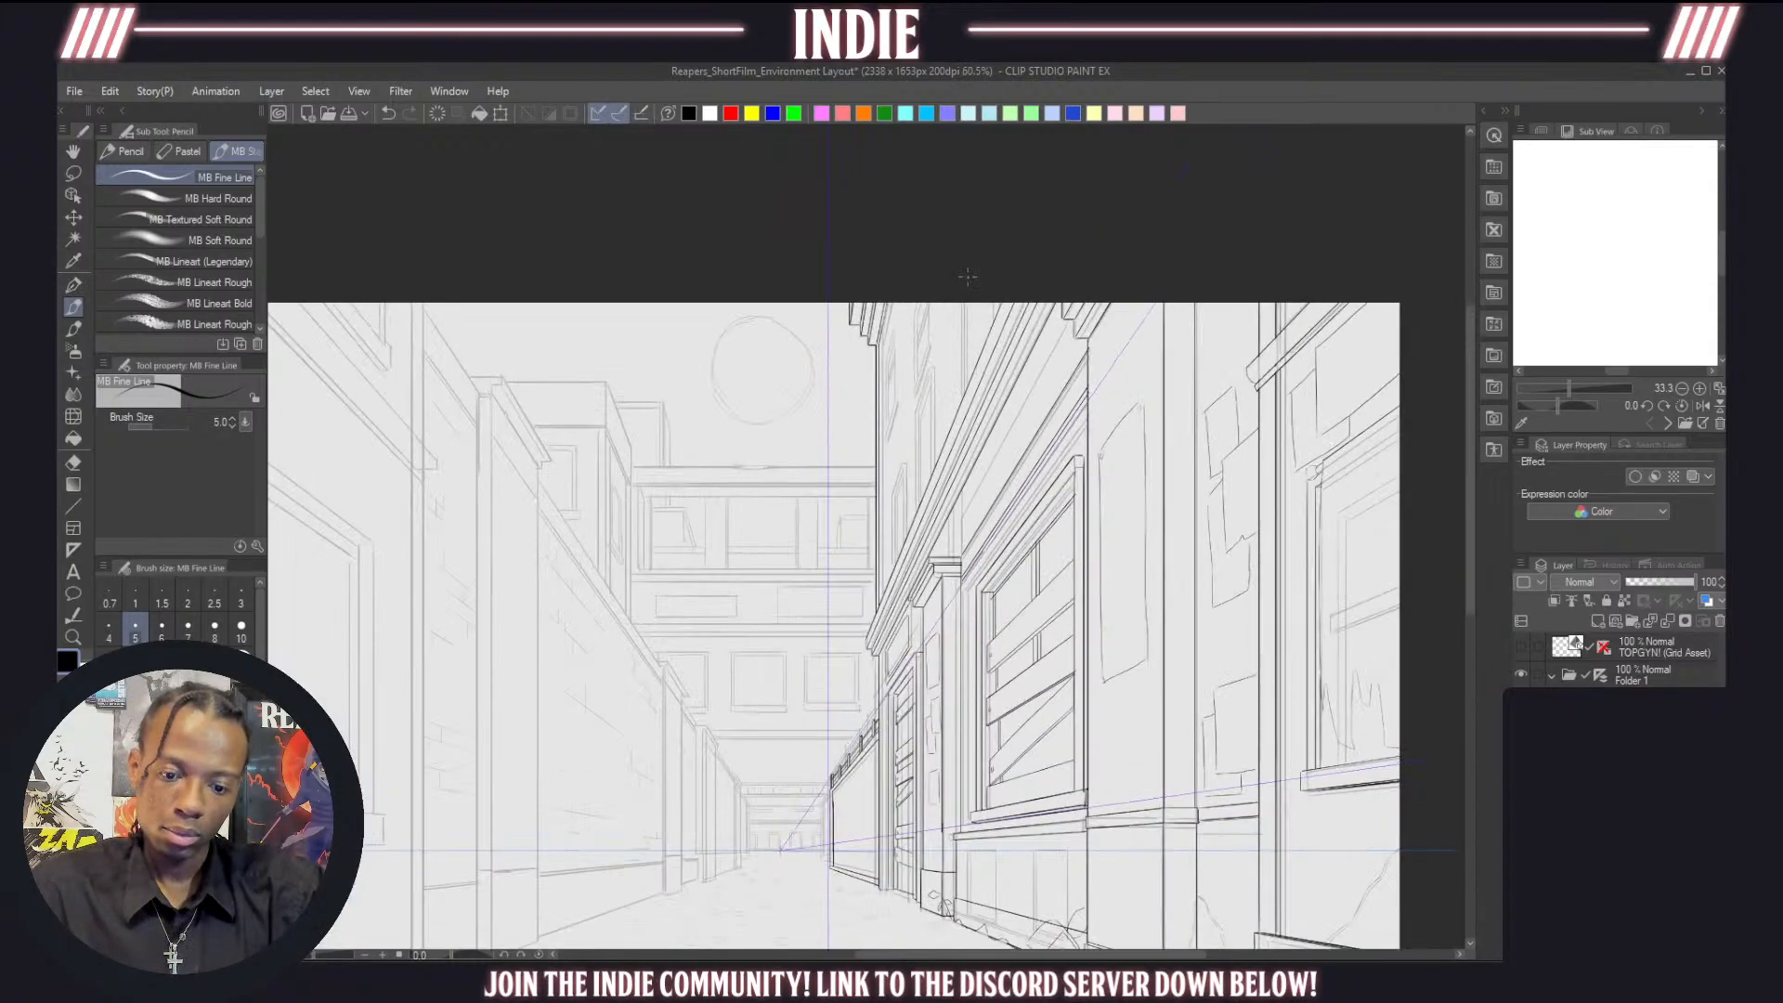
pyautogui.scroll(-2, 921, 328)
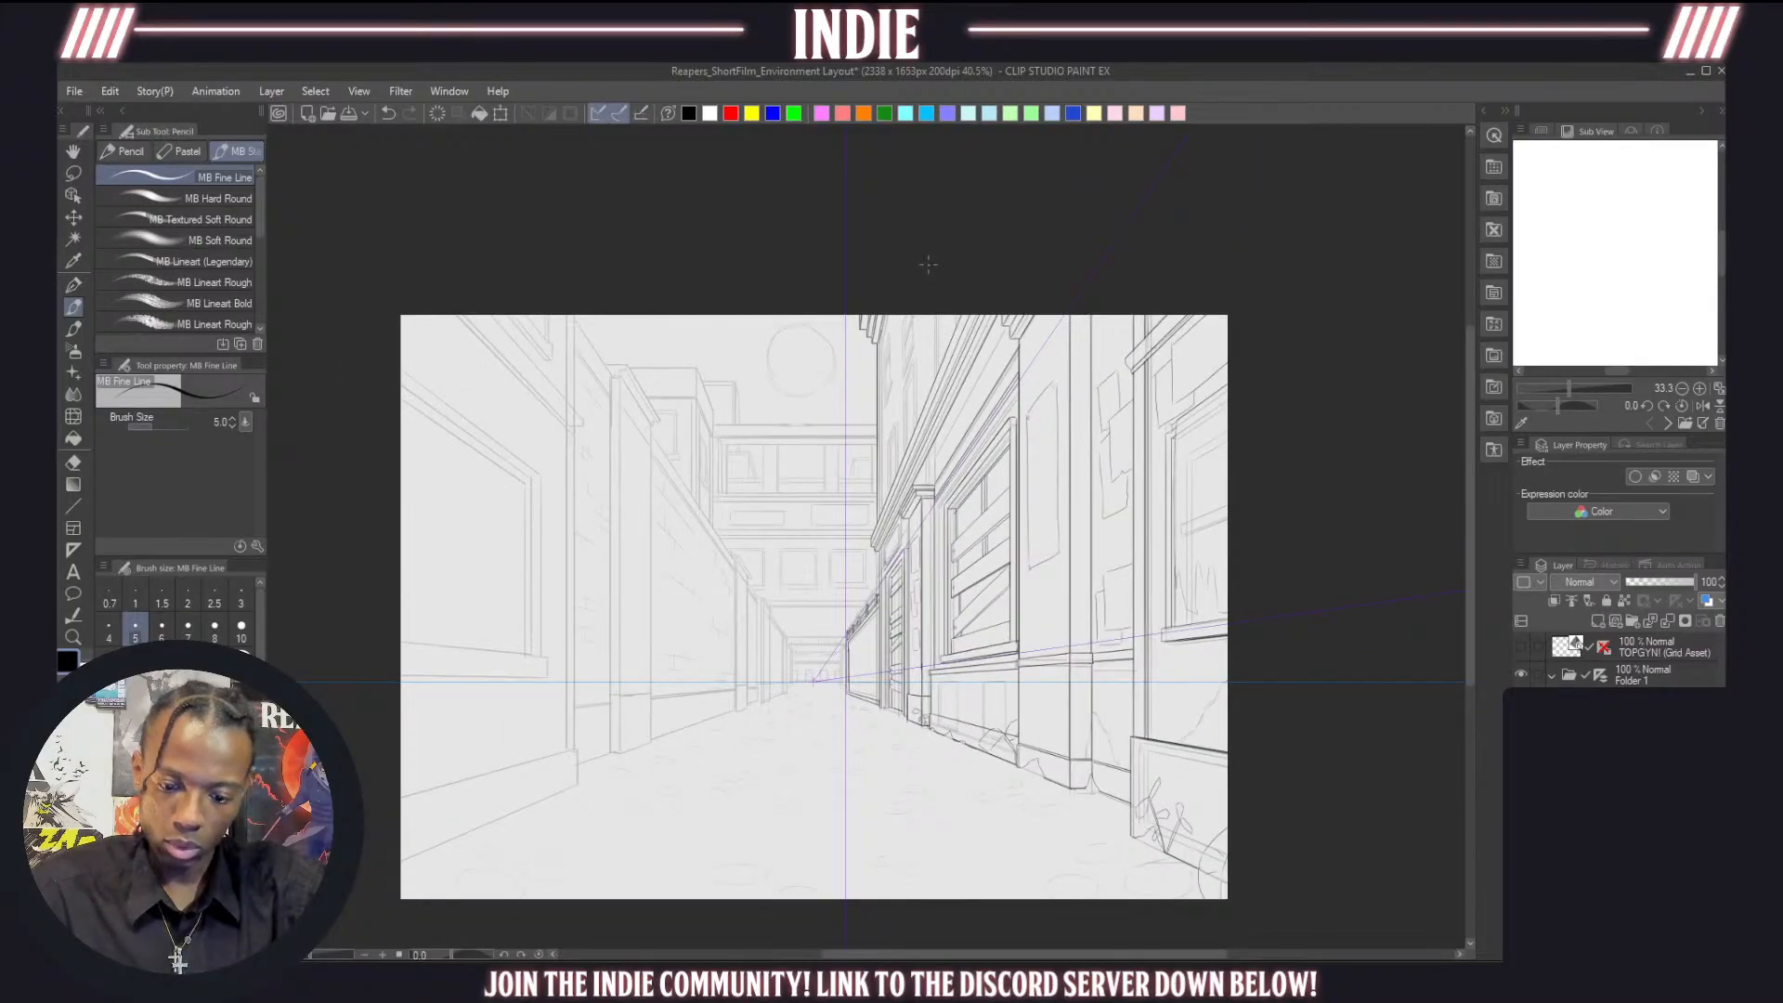
# Ink the outer vertical edge and parallel slanted sill lines of the partly cropped upper window above the long cornice
pyautogui.scroll(4, 929, 270)
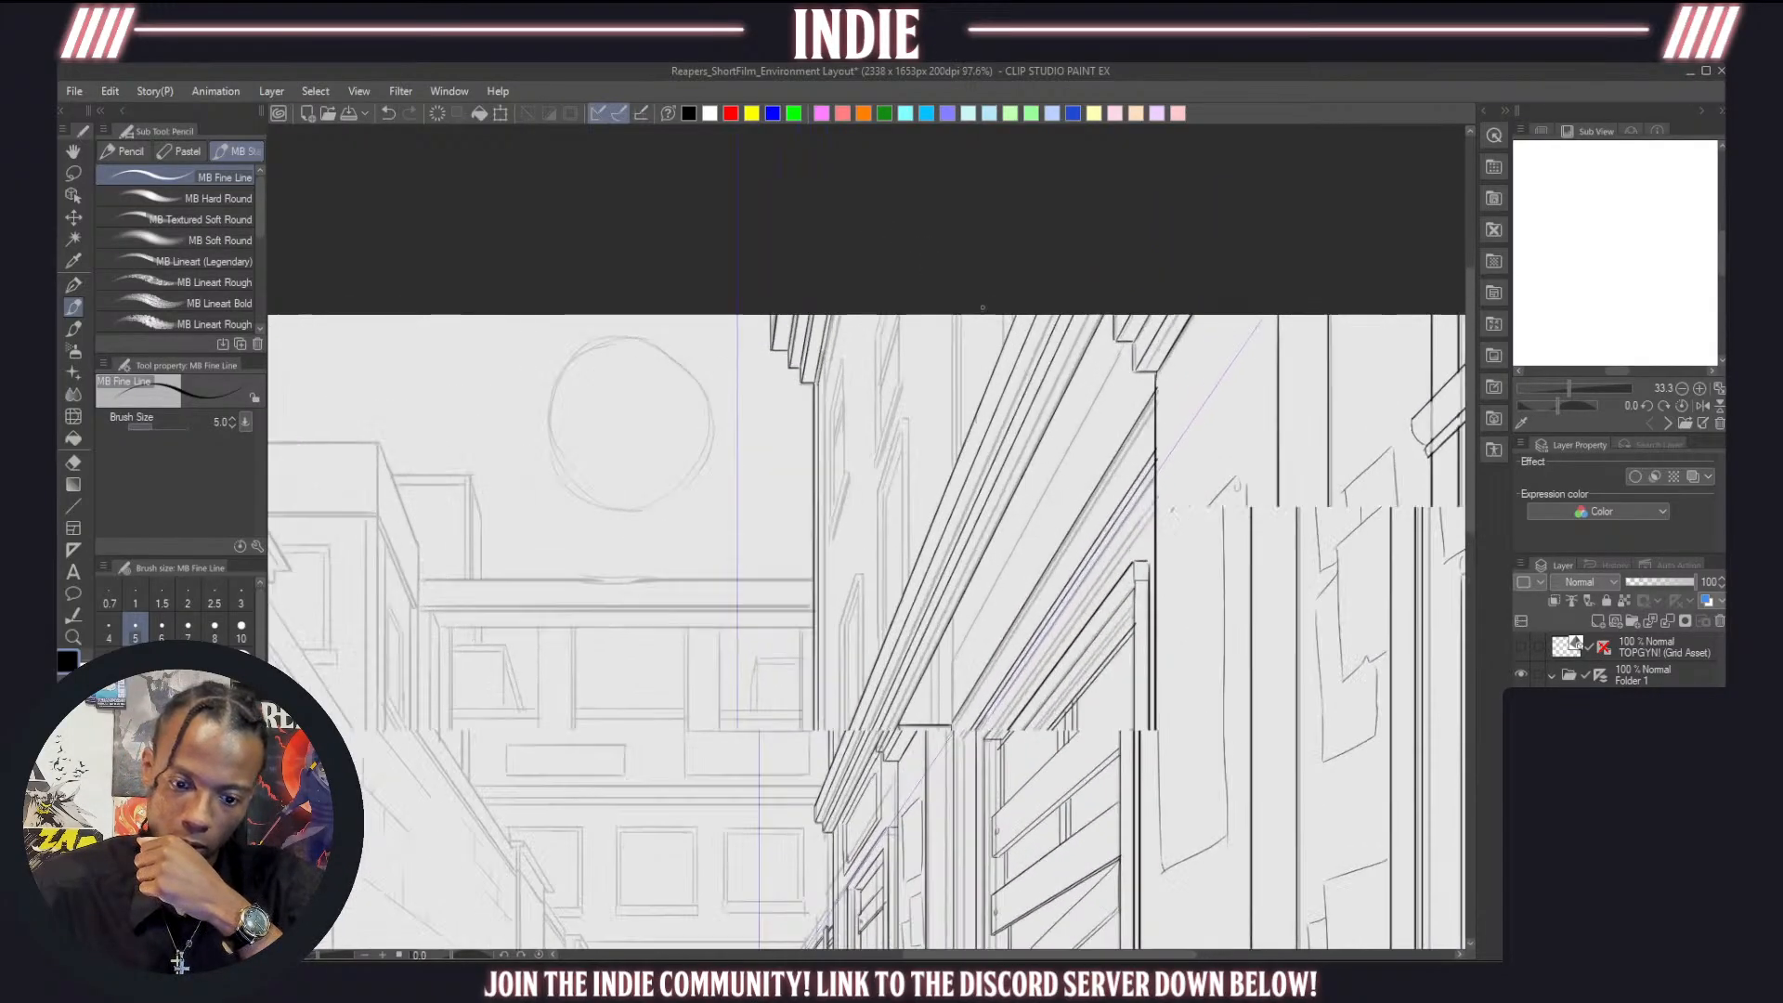
pyautogui.scroll(2, 982, 308)
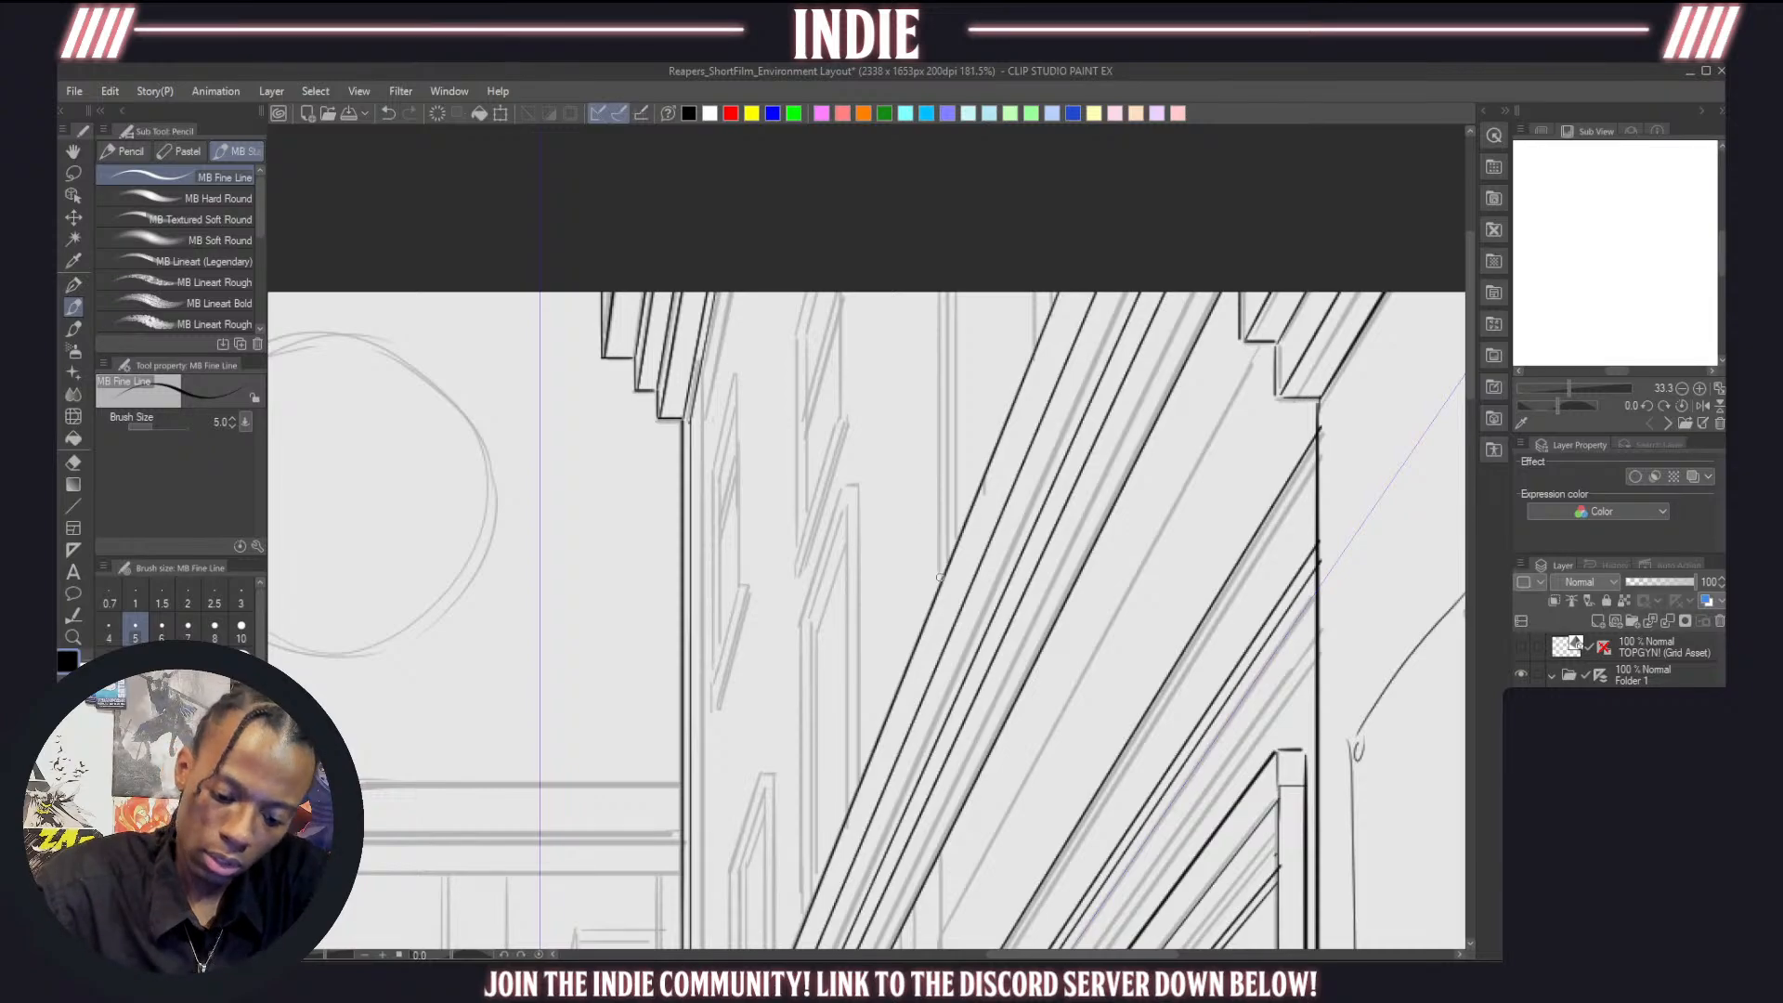
pyautogui.moveTo(940, 294); pyautogui.dragTo(940, 460)
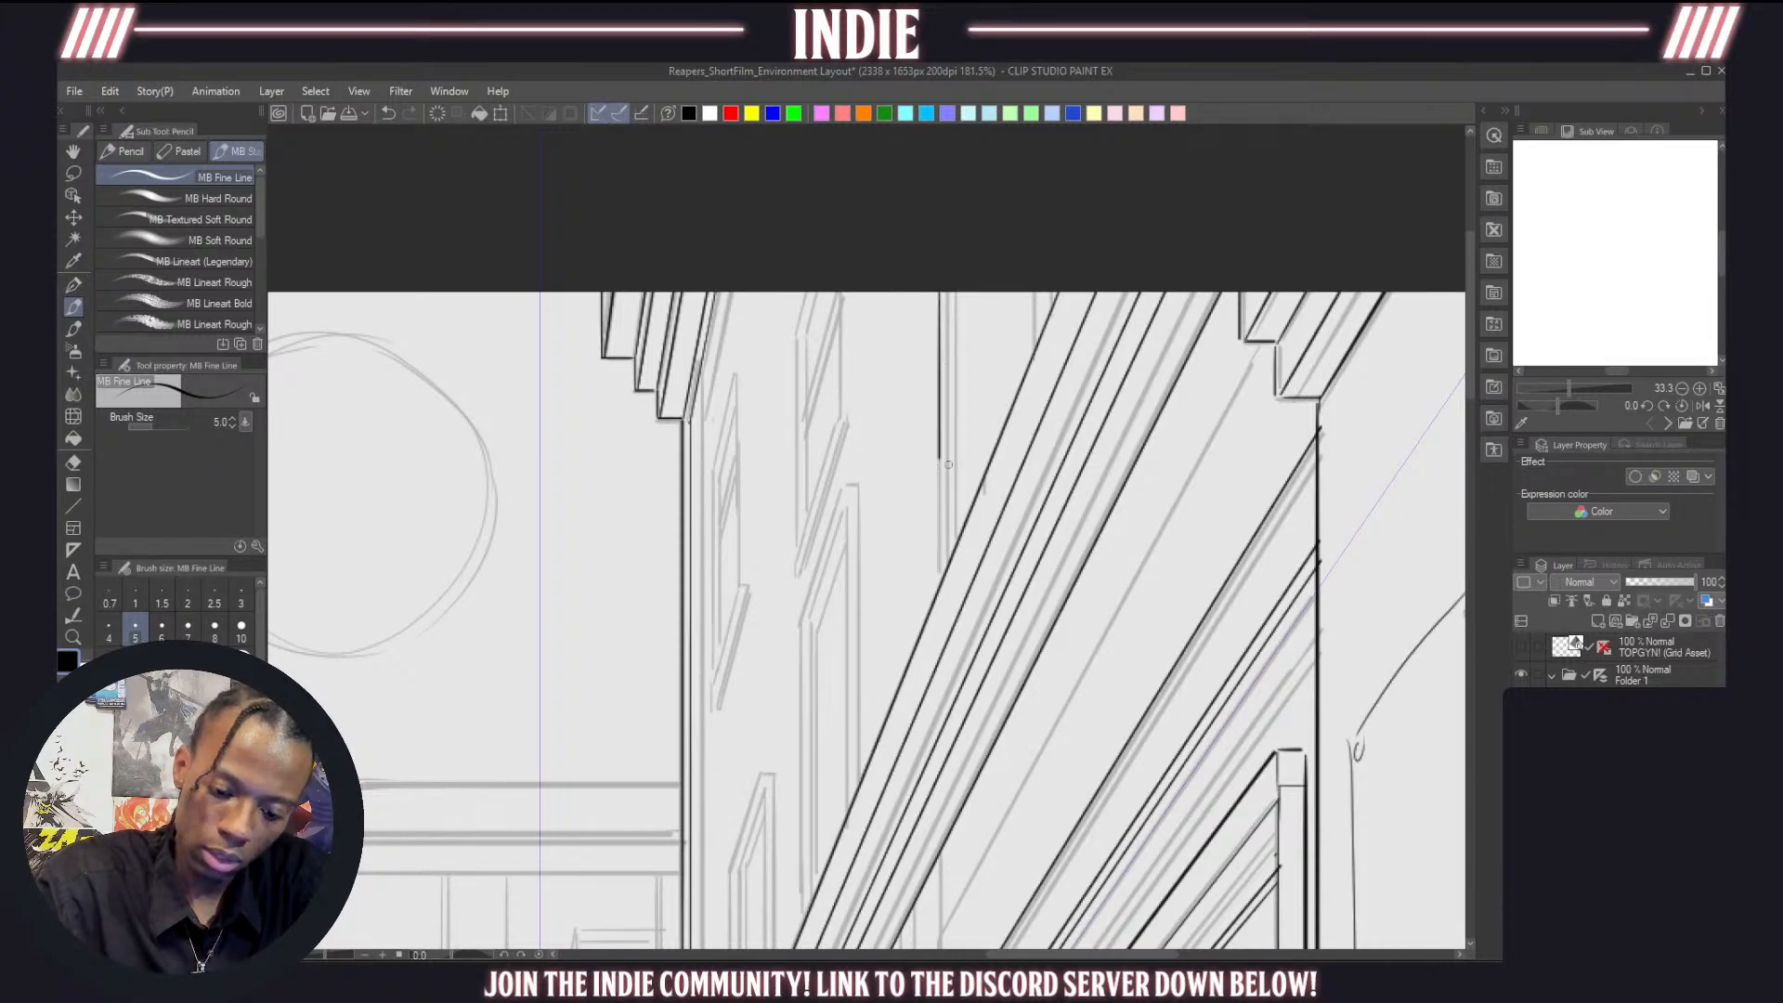
pyautogui.moveTo(941, 535); pyautogui.dragTo(1036, 289)
pyautogui.hotkey('ctrl', 'z')
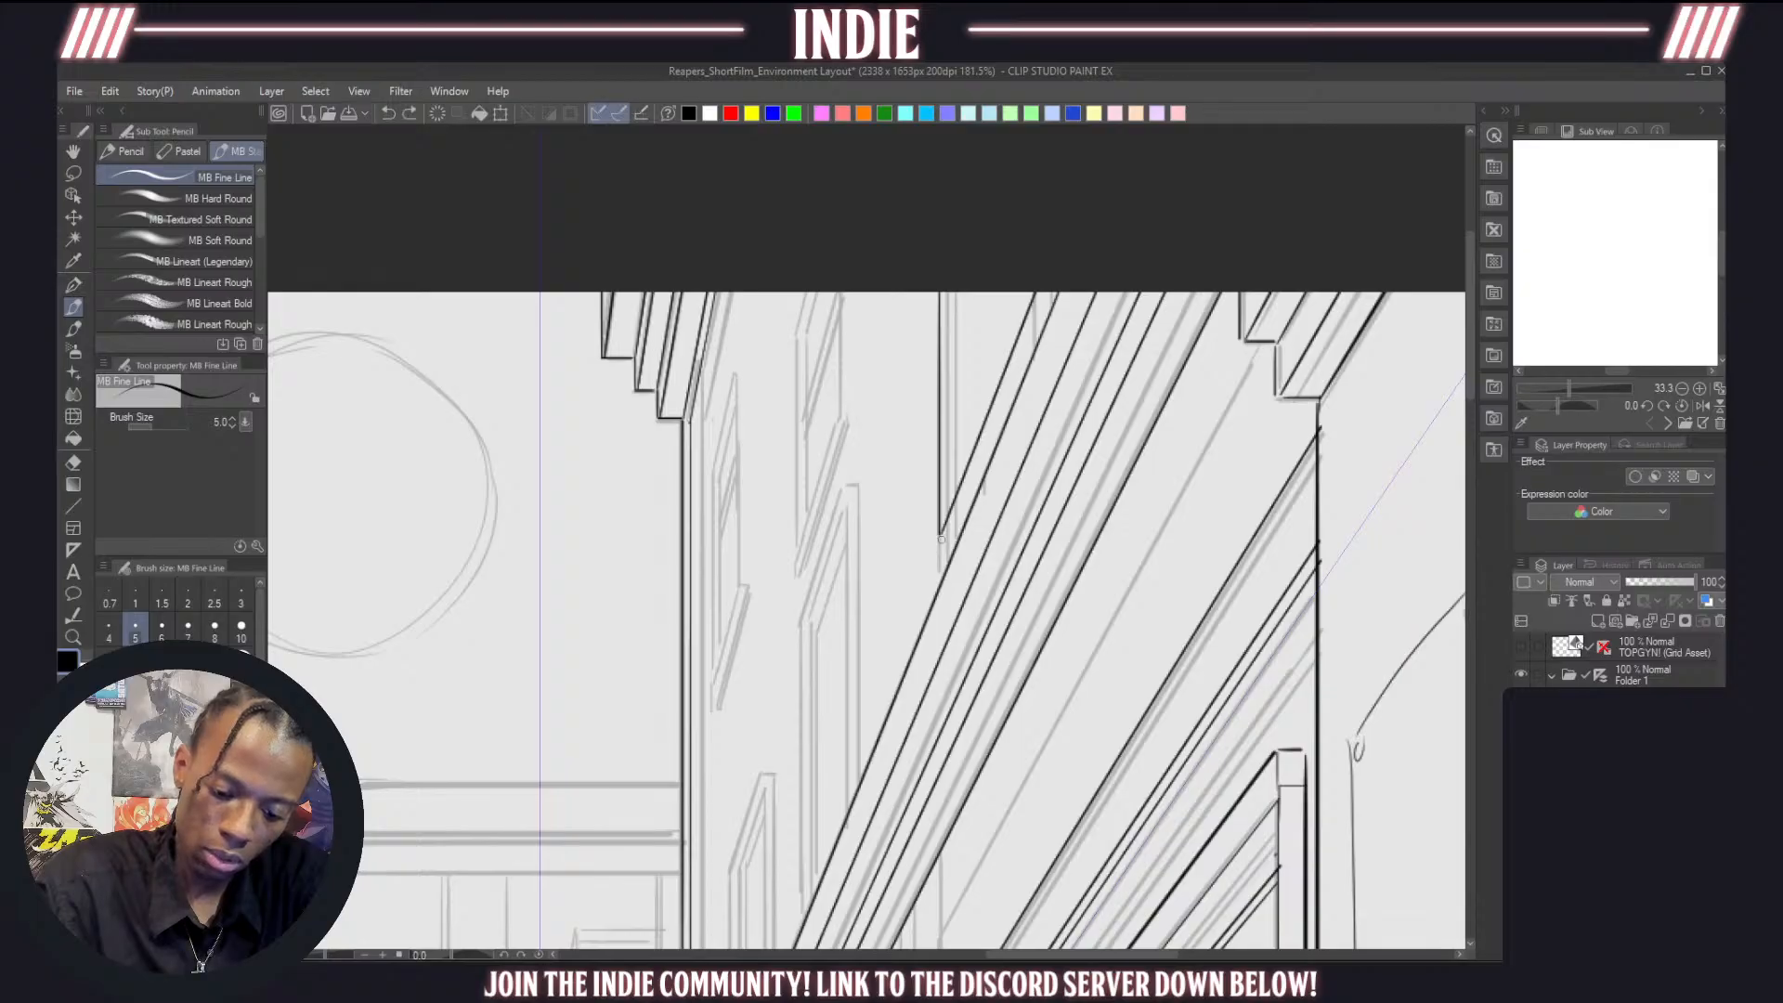
pyautogui.moveTo(939, 533); pyautogui.dragTo(929, 561)
pyautogui.hotkey('ctrl', 'z')
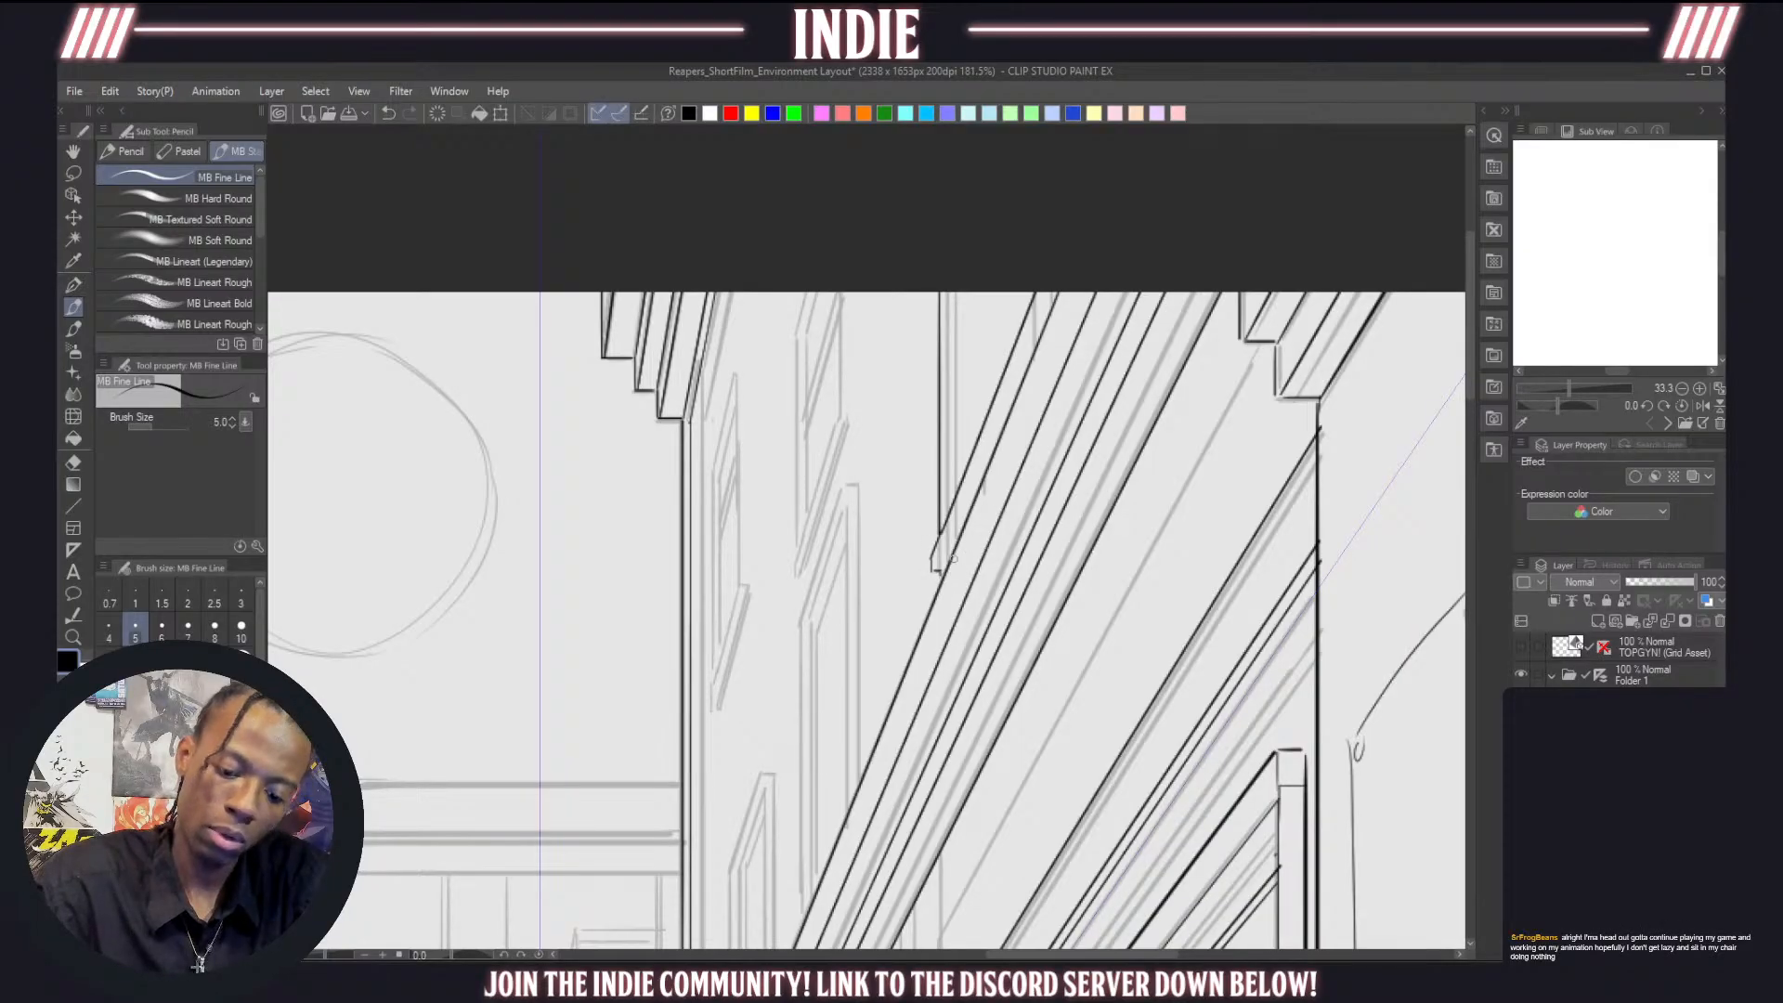
pyautogui.moveTo(936, 566); pyautogui.dragTo(1045, 298)
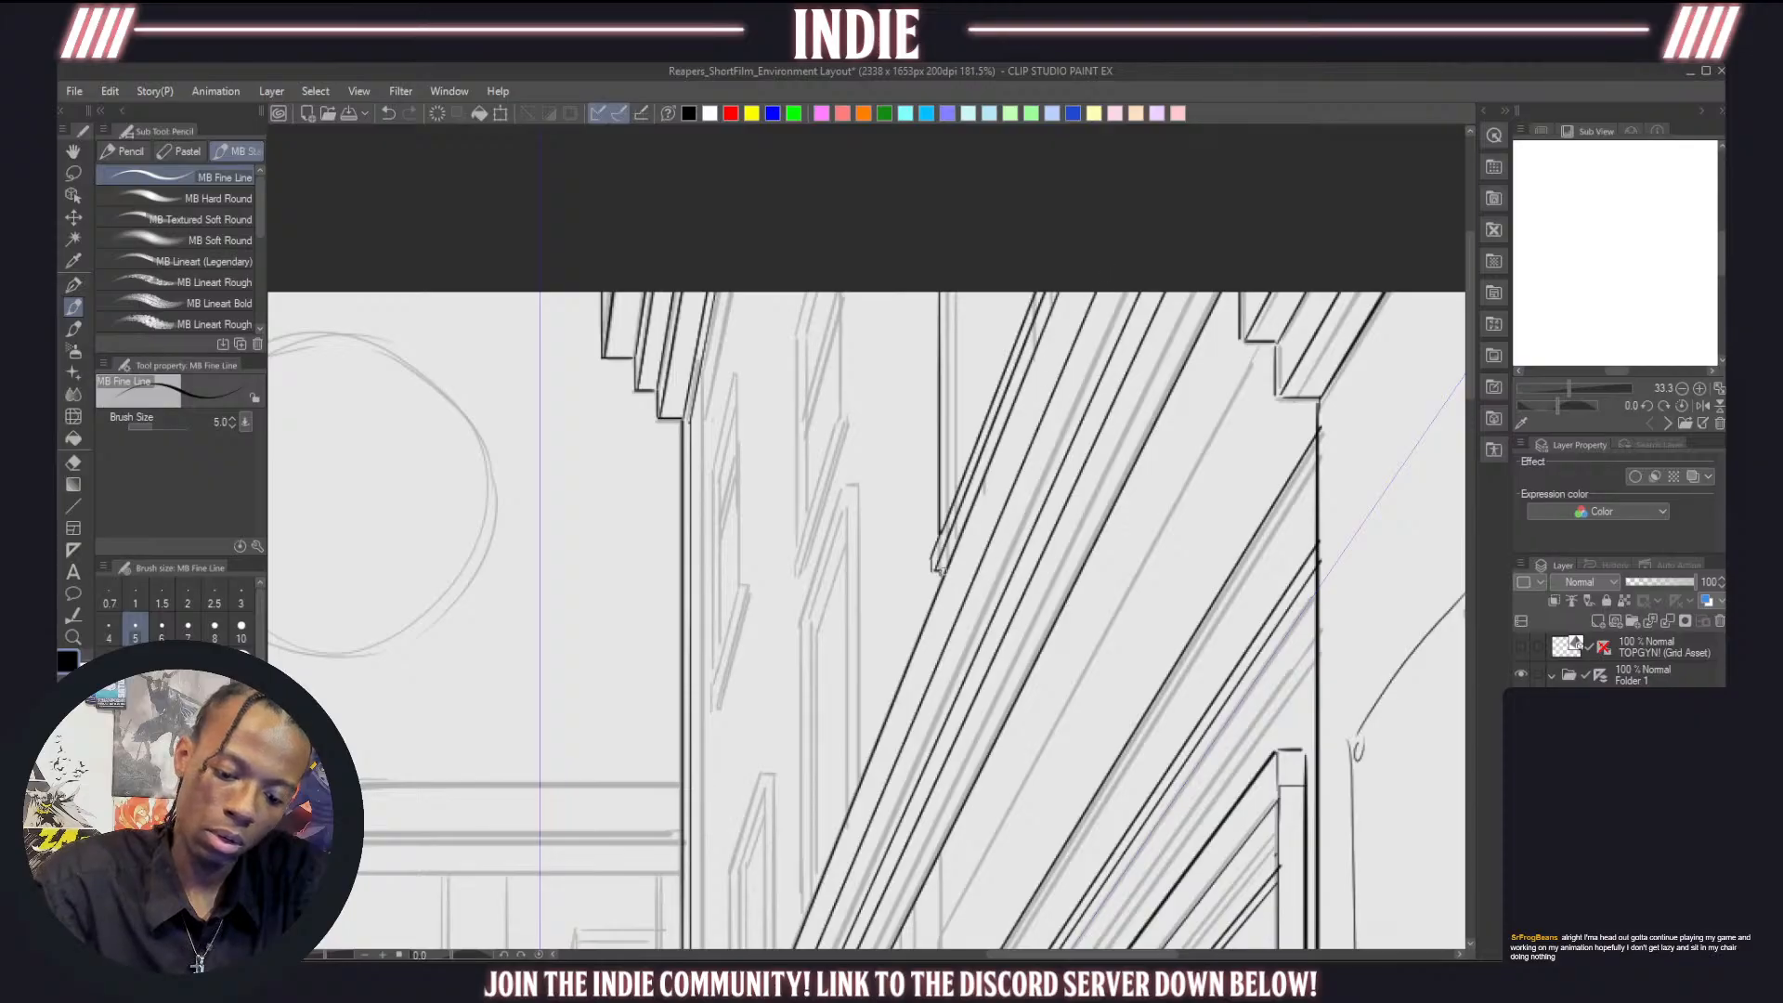
pyautogui.moveTo(963, 532); pyautogui.dragTo(1093, 278)
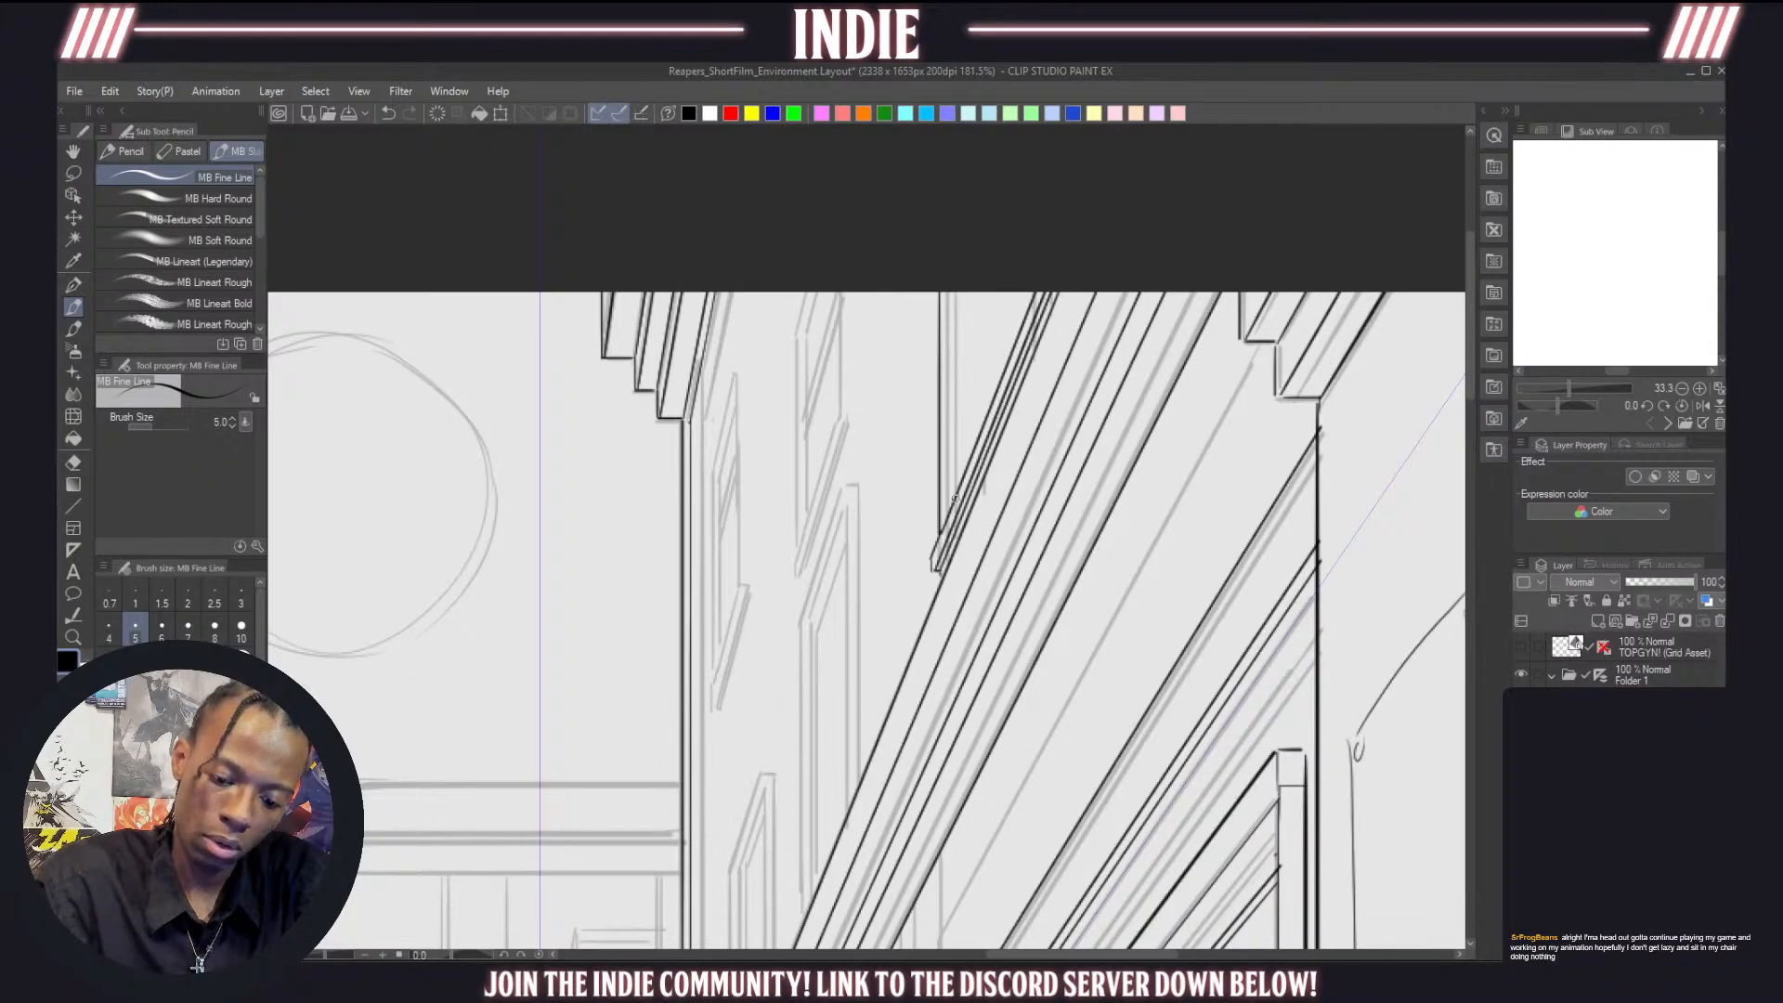
# Ink the cropped upper window's inner vertical frame lines and short slanted lines across its upper part, undoing unwanted strokes
pyautogui.moveTo(954, 502); pyautogui.dragTo(960, 291)
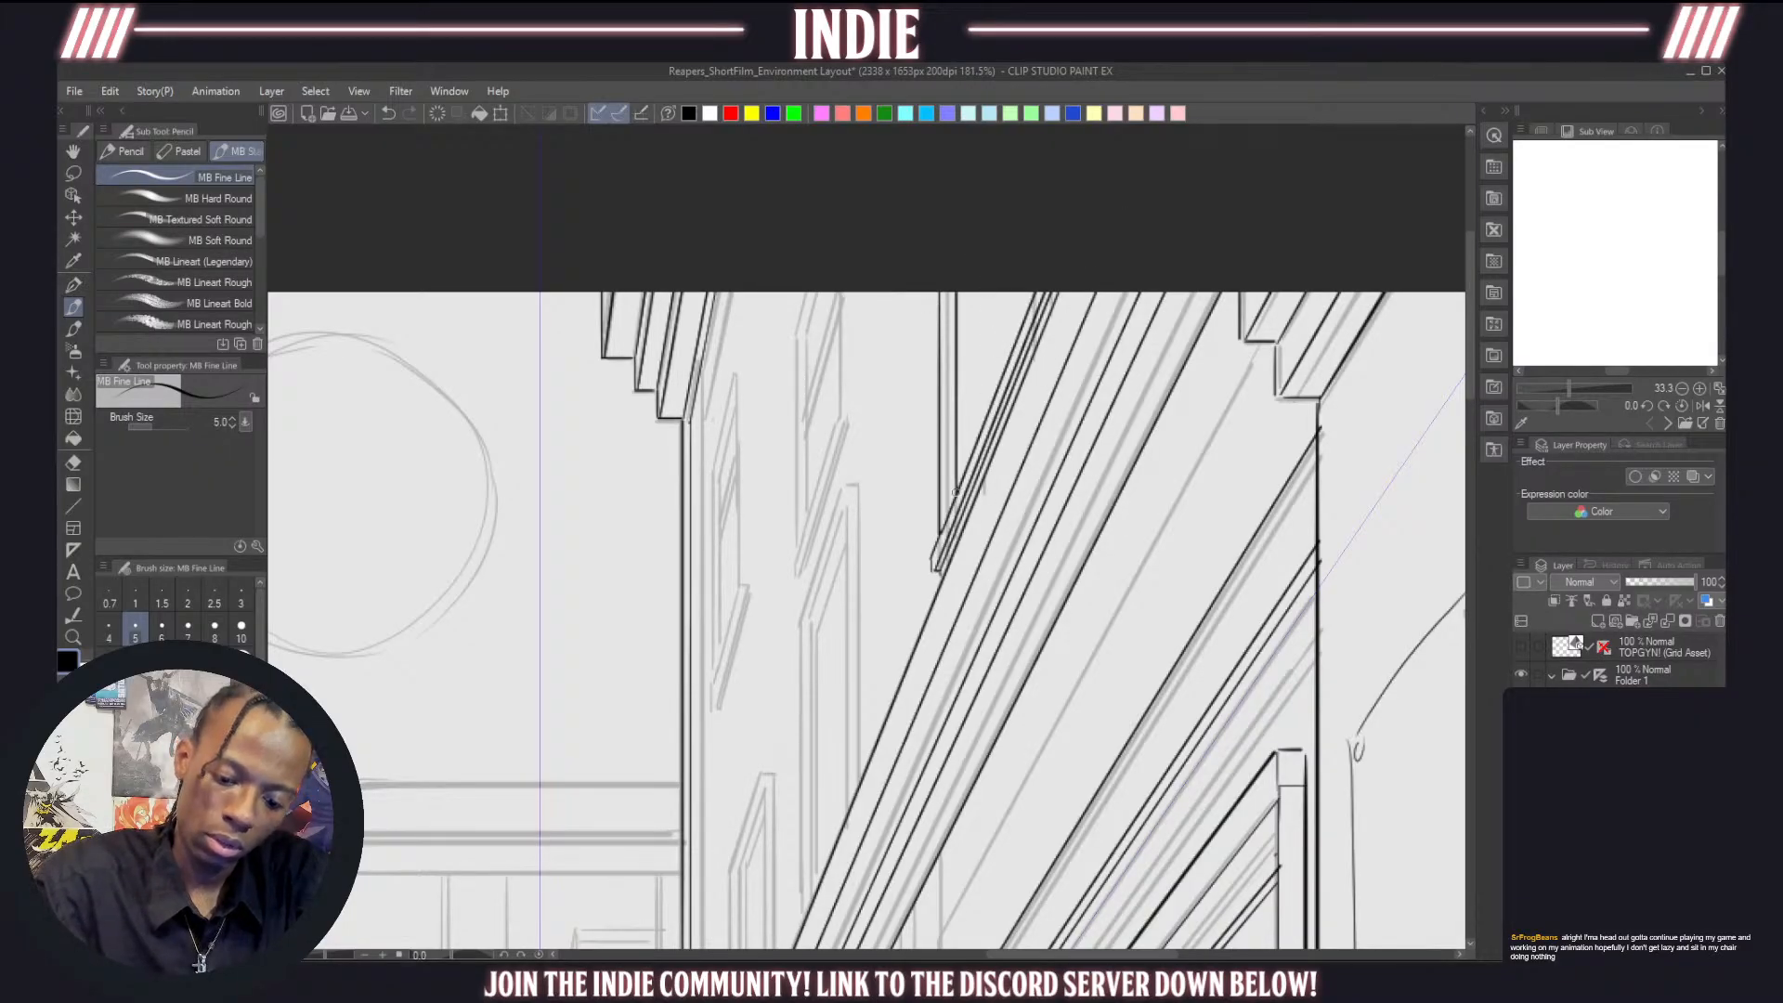
pyautogui.hotkey('ctrl', 'z')
pyautogui.moveTo(949, 514); pyautogui.dragTo(958, 225)
pyautogui.moveTo(960, 489)
pyautogui.mouseDown()
pyautogui.moveTo(968, 274)
pyautogui.moveTo(975, 288)
pyautogui.mouseUp()
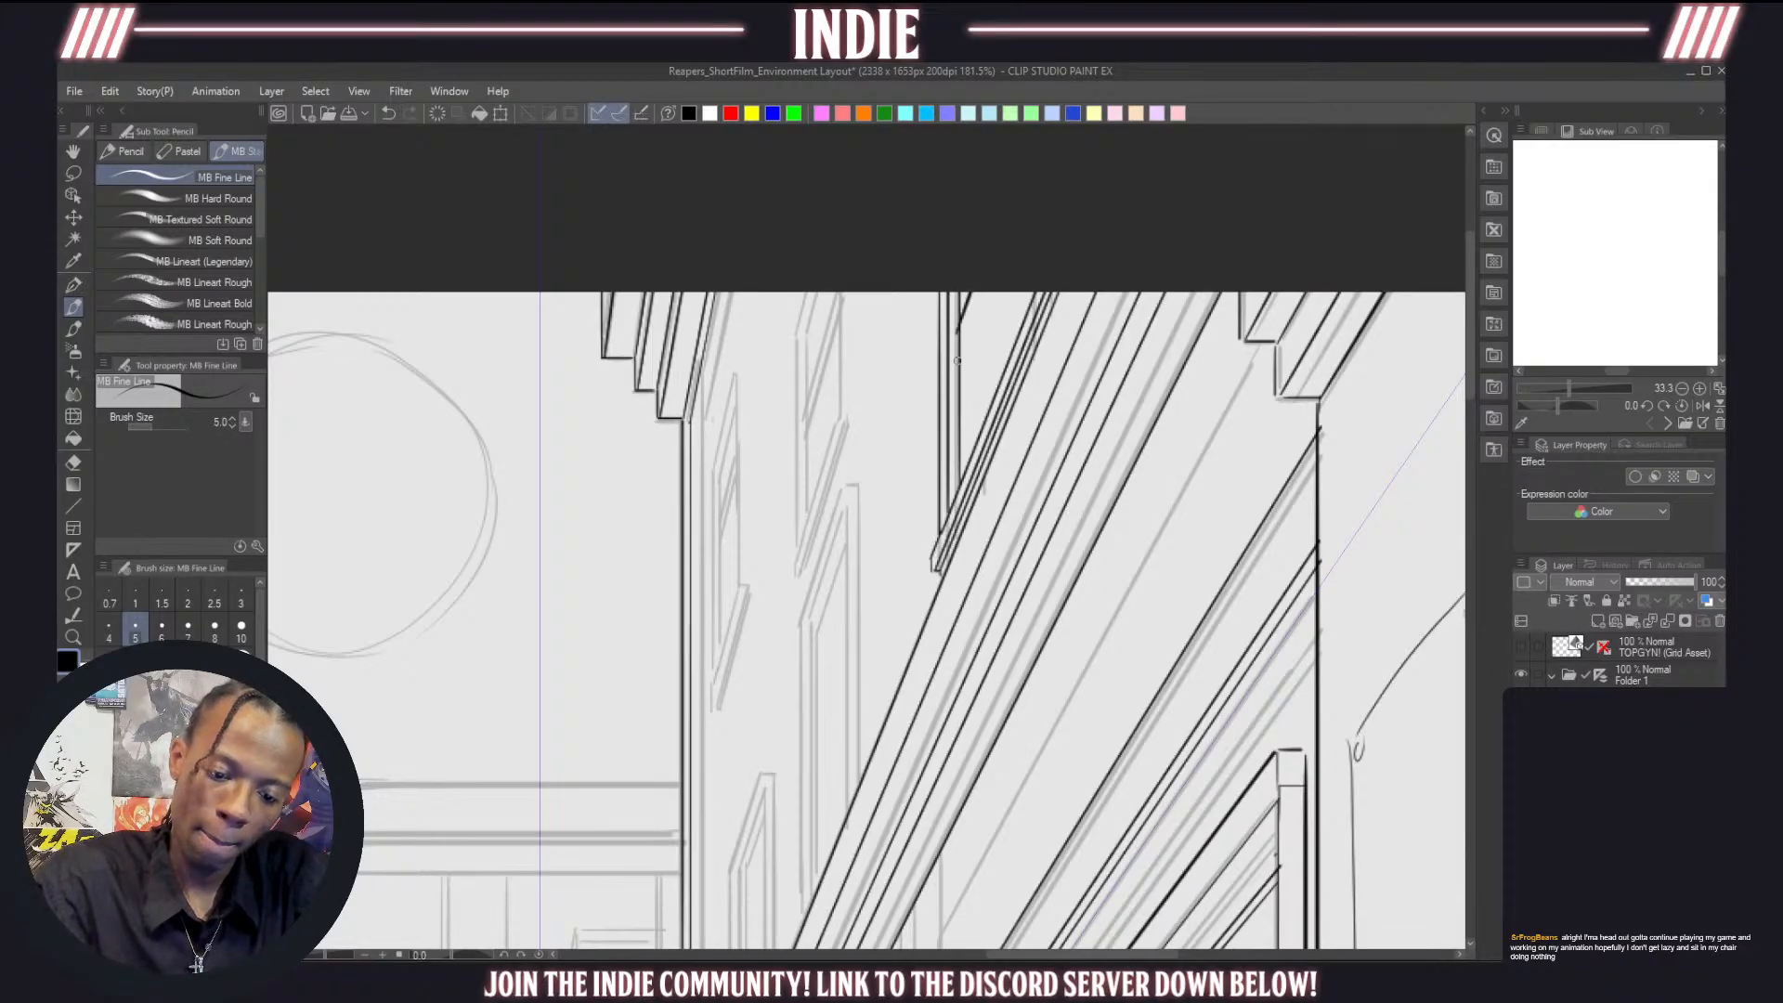
pyautogui.moveTo(958, 360); pyautogui.dragTo(983, 289)
pyautogui.hotkey('ctrl', 'z')
pyautogui.hotkey('ctrl', 'z')
pyautogui.hotkey('ctrl', 'z')
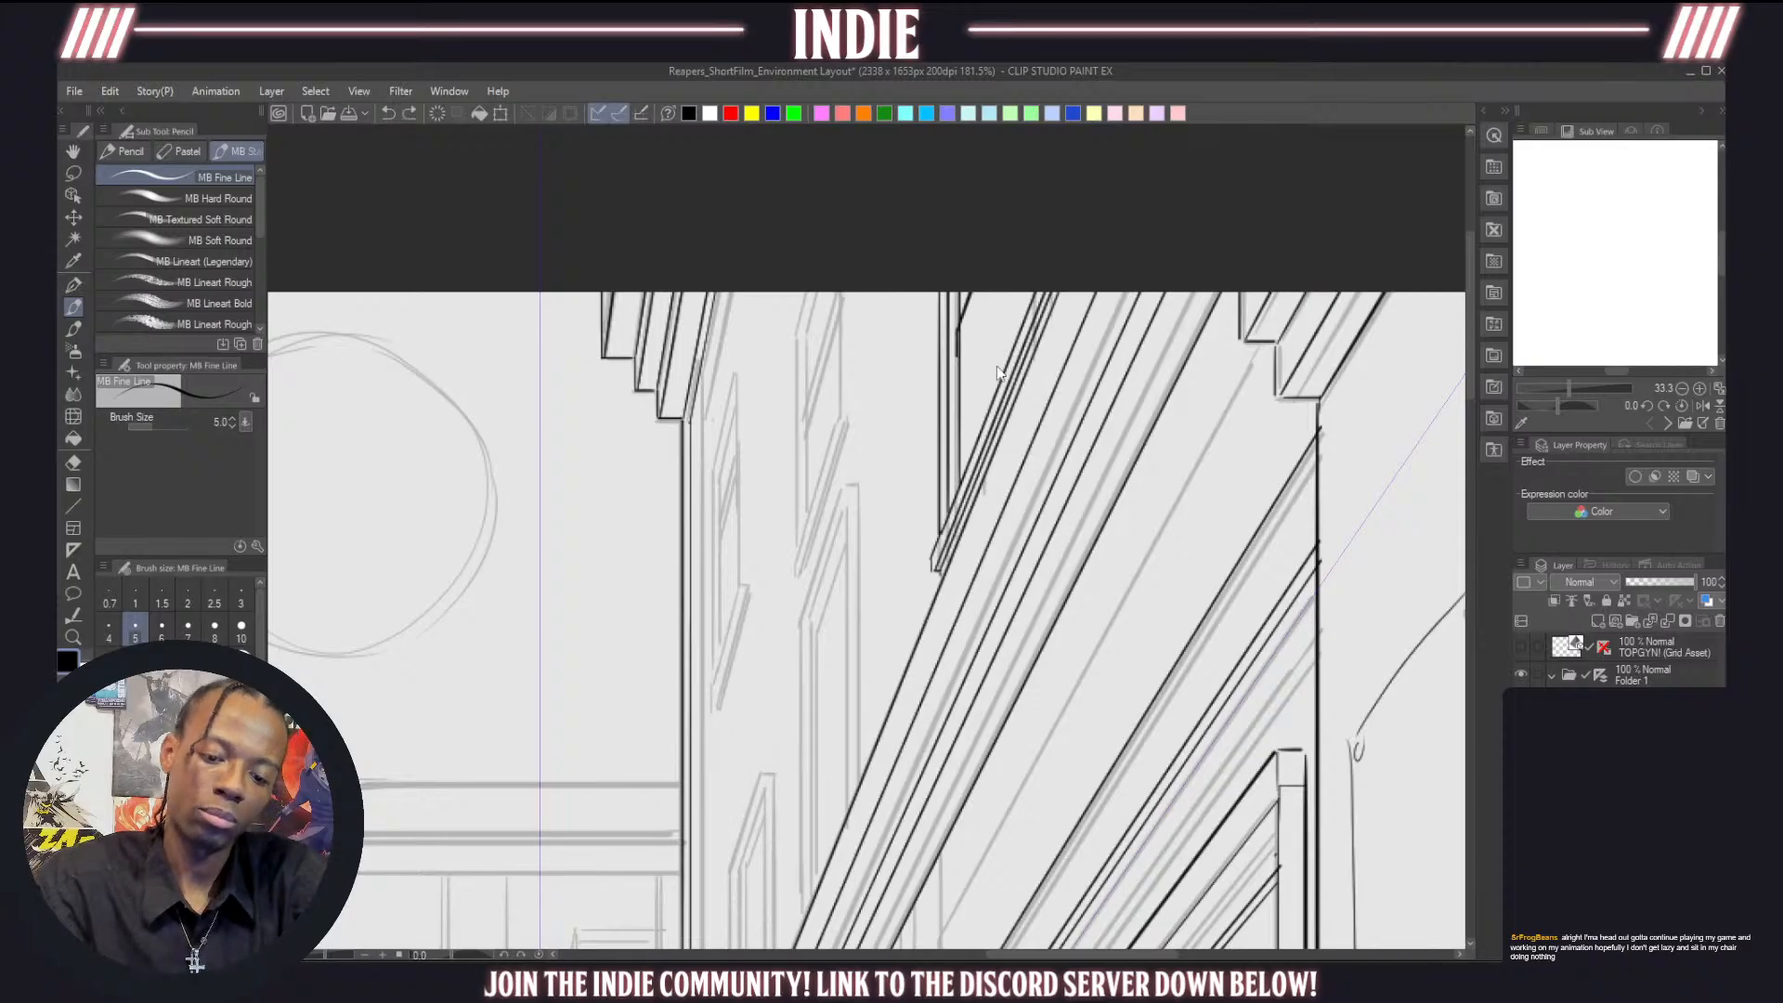
pyautogui.moveTo(955, 364); pyautogui.dragTo(982, 291)
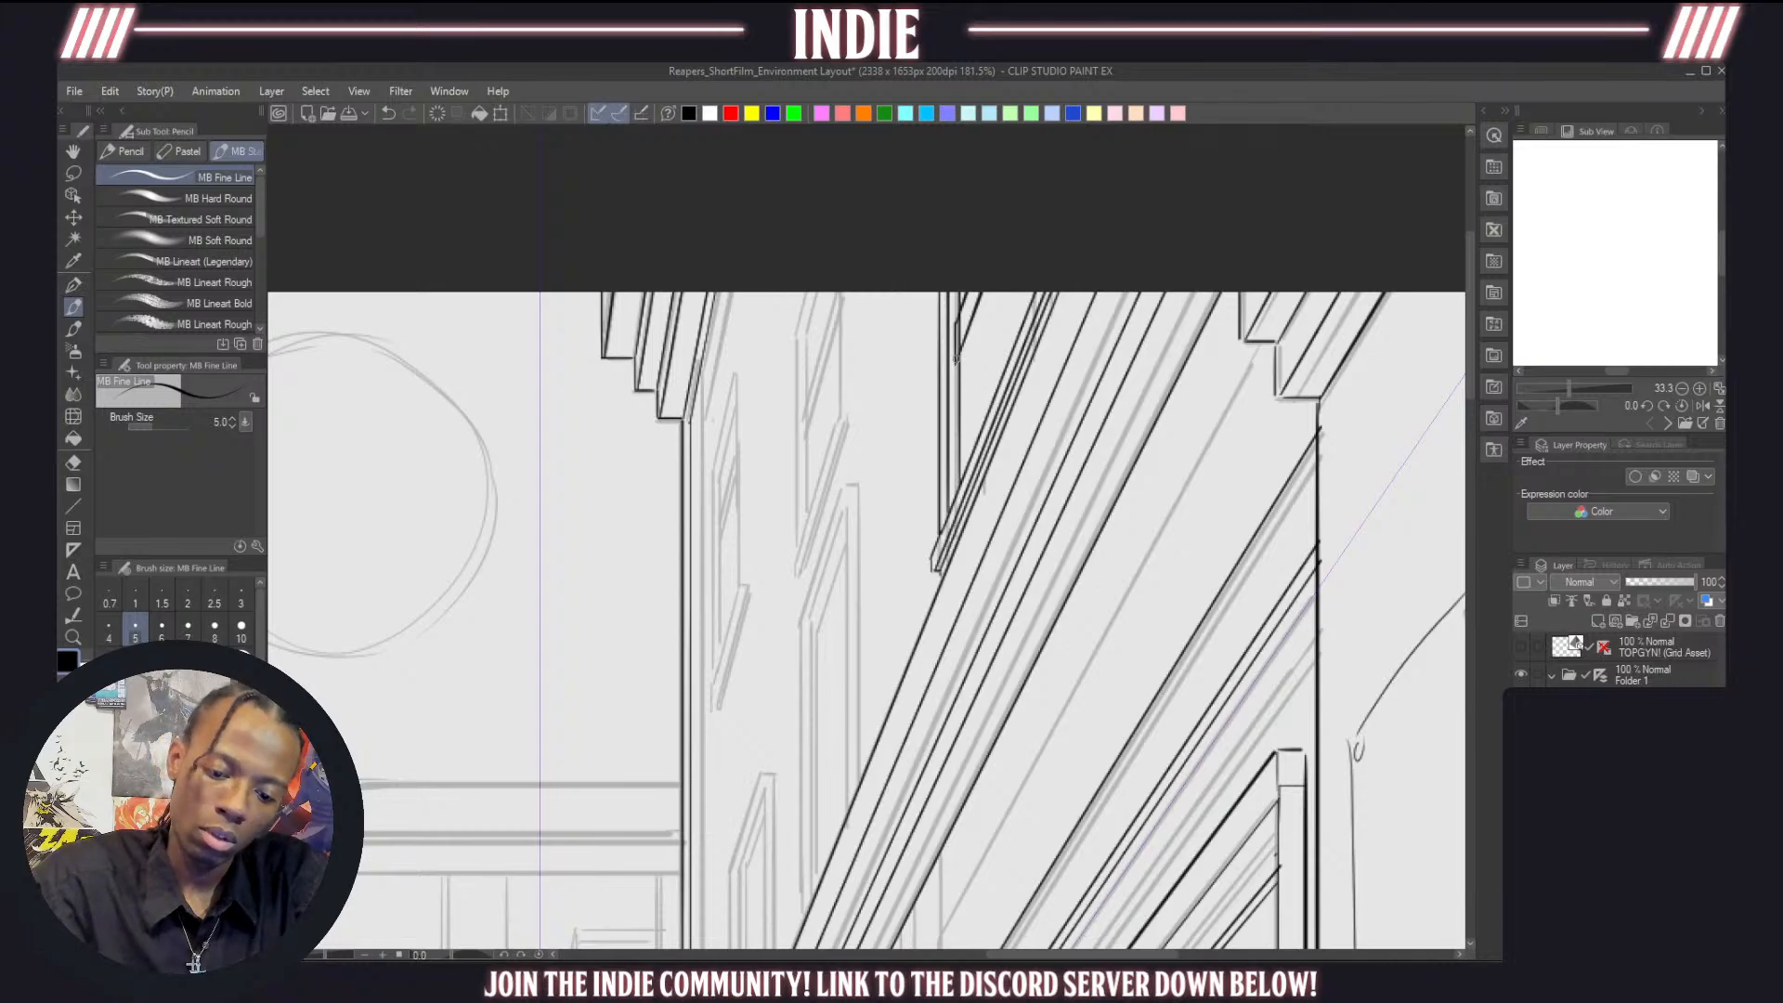
pyautogui.moveTo(965, 358); pyautogui.dragTo(991, 291)
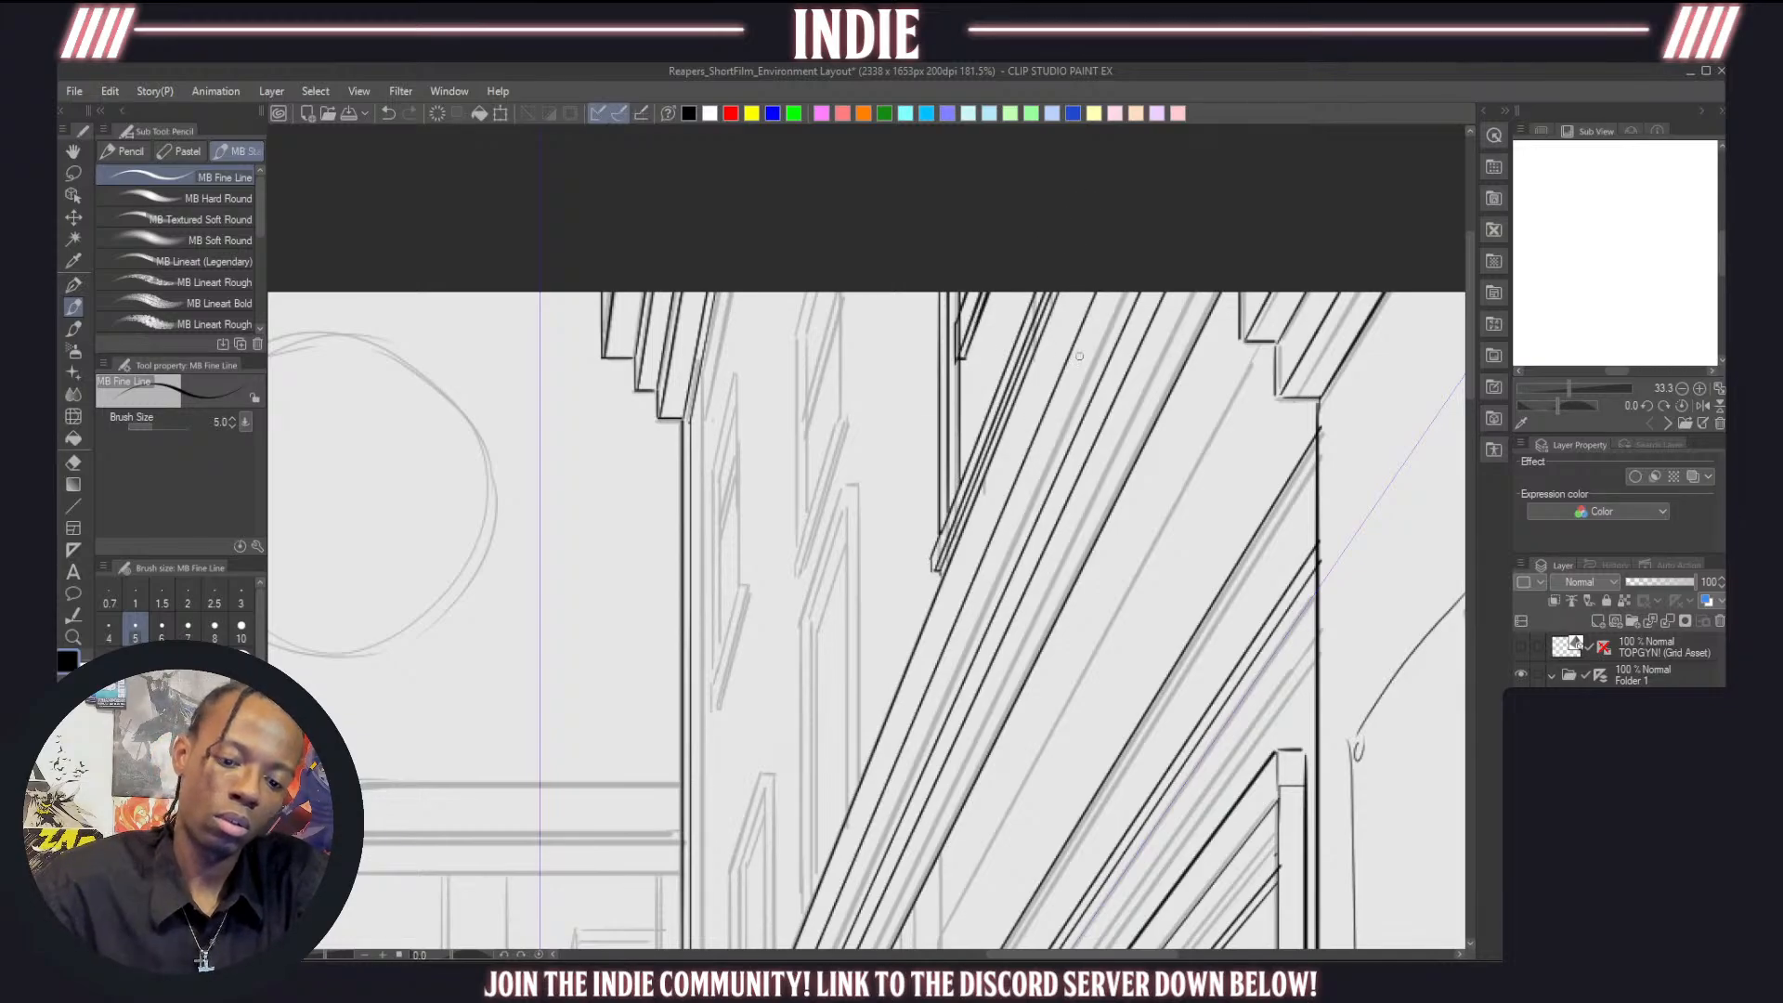
pyautogui.scroll(-14, 1068, 359)
pyautogui.scroll(5, 933, 376)
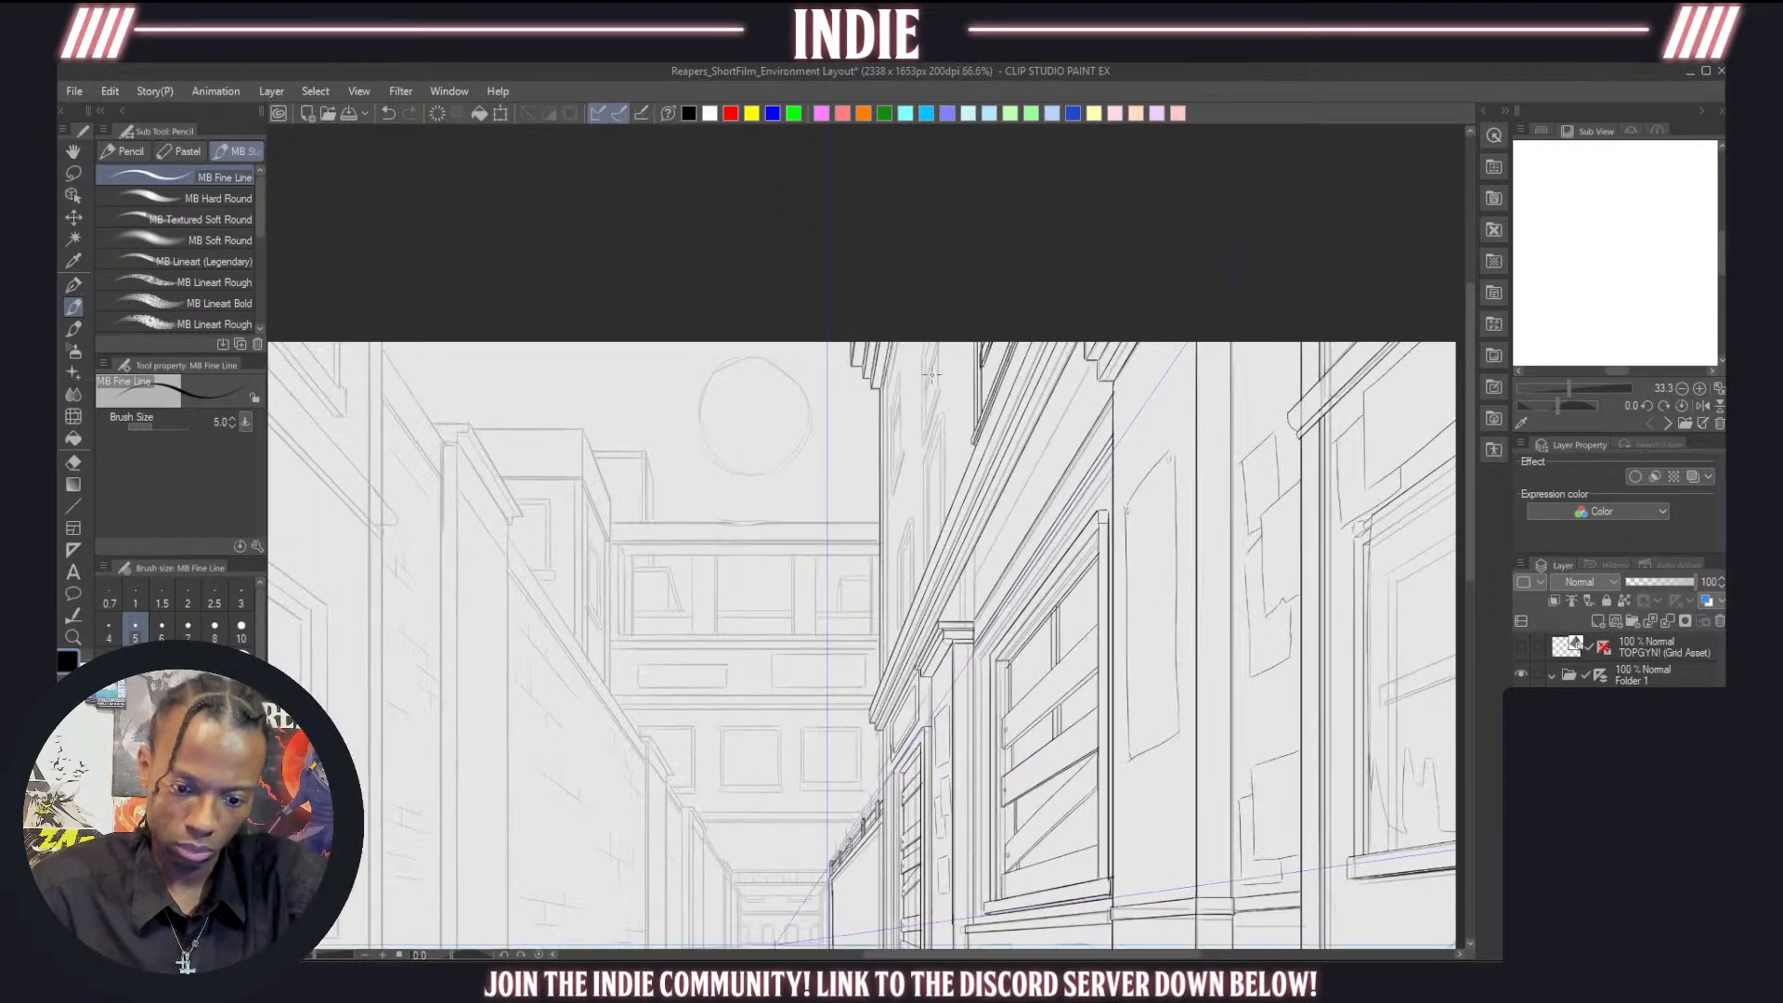
# Undo the latest short slanted strokes across the upper part of the cropped upper window
pyautogui.scroll(4, 932, 376)
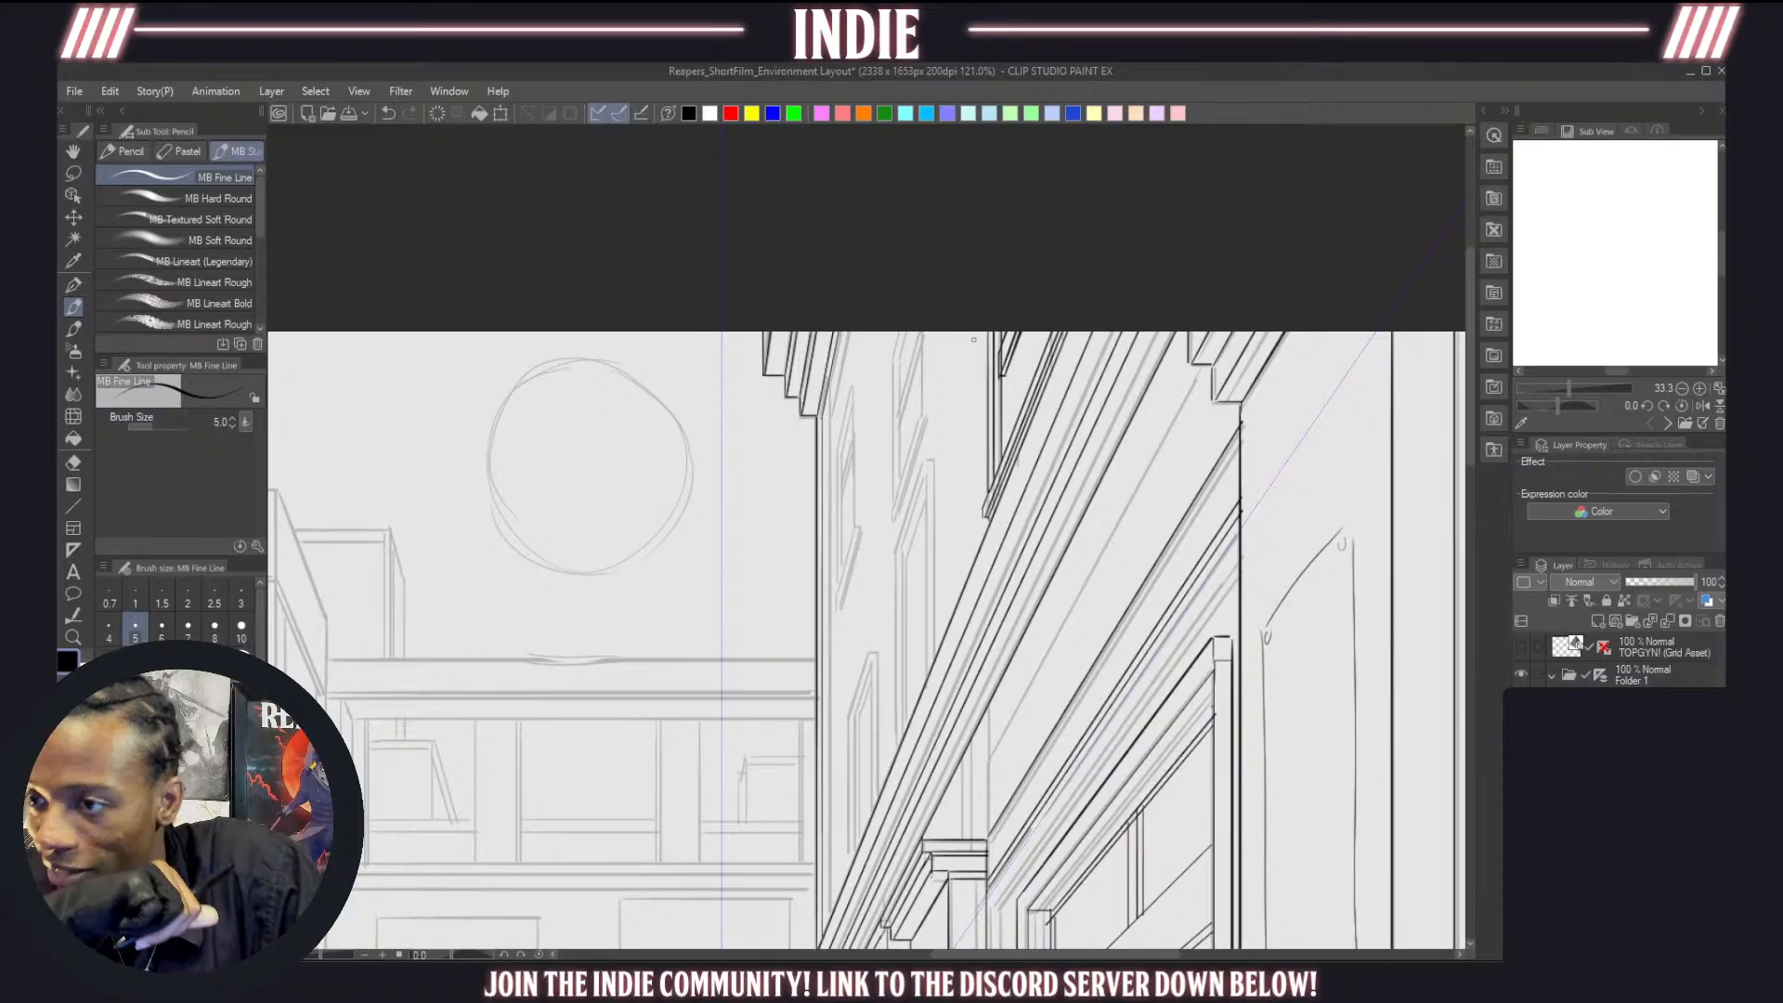
pyautogui.scroll(-6, 971, 357)
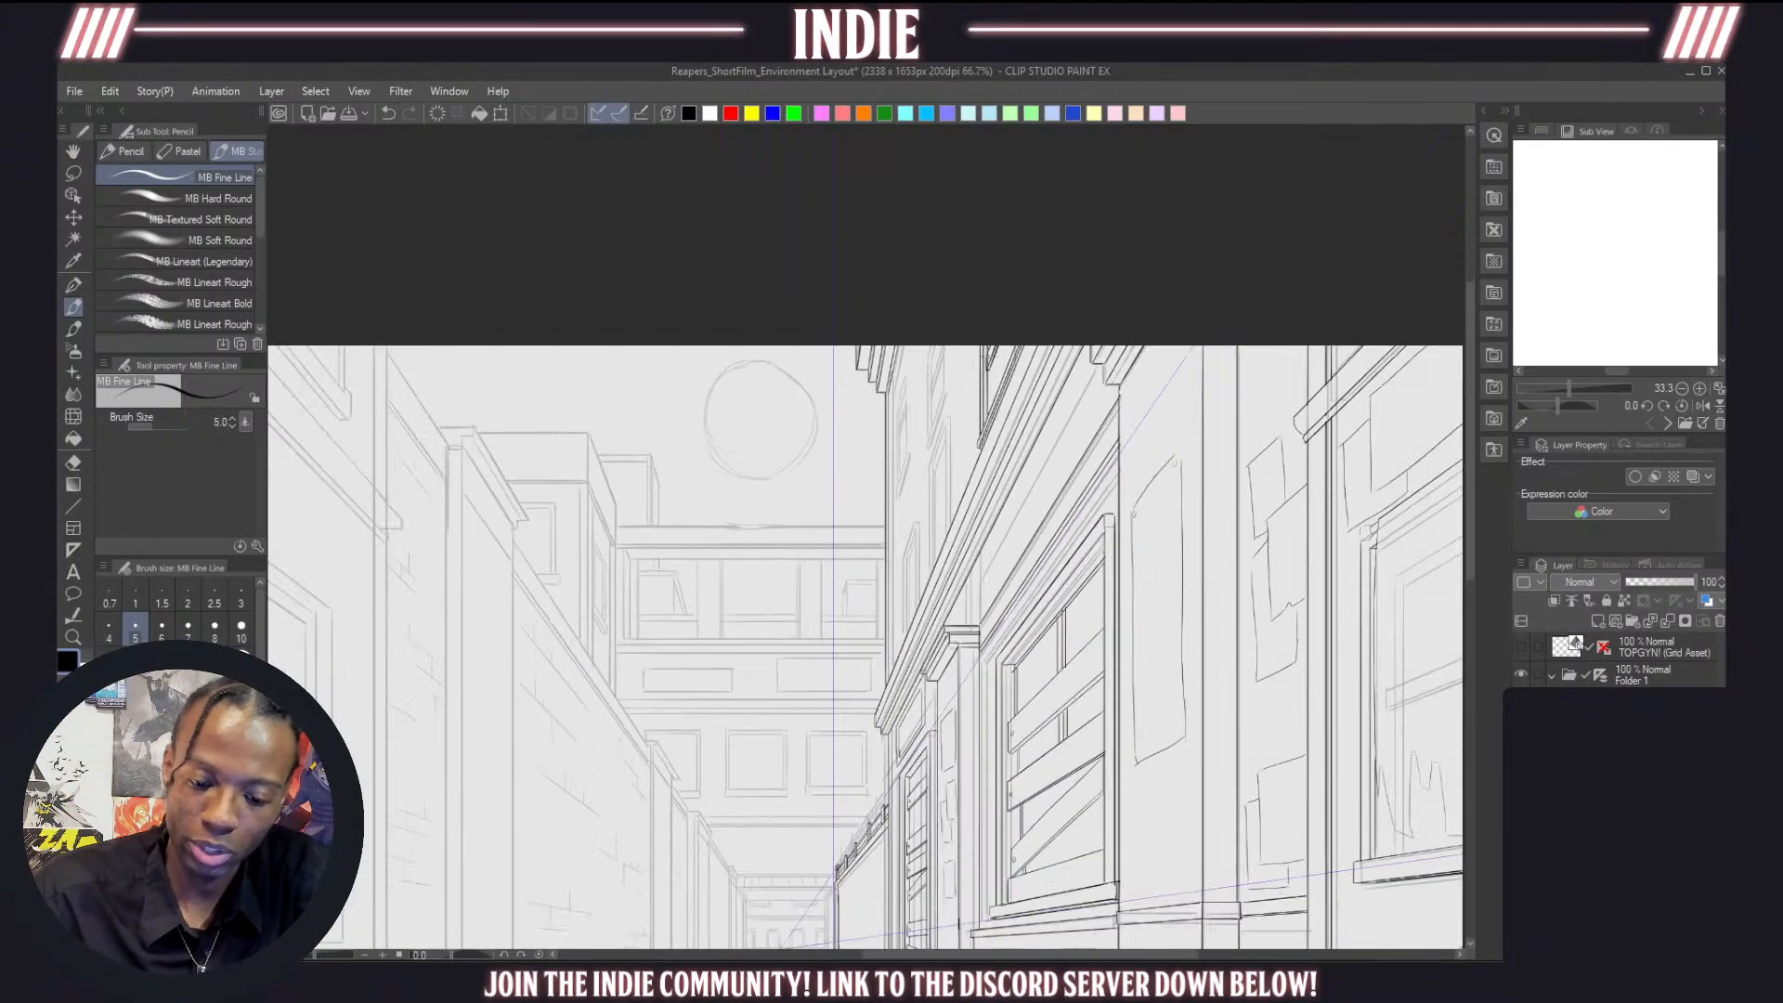
pyautogui.scroll(6, 989, 346)
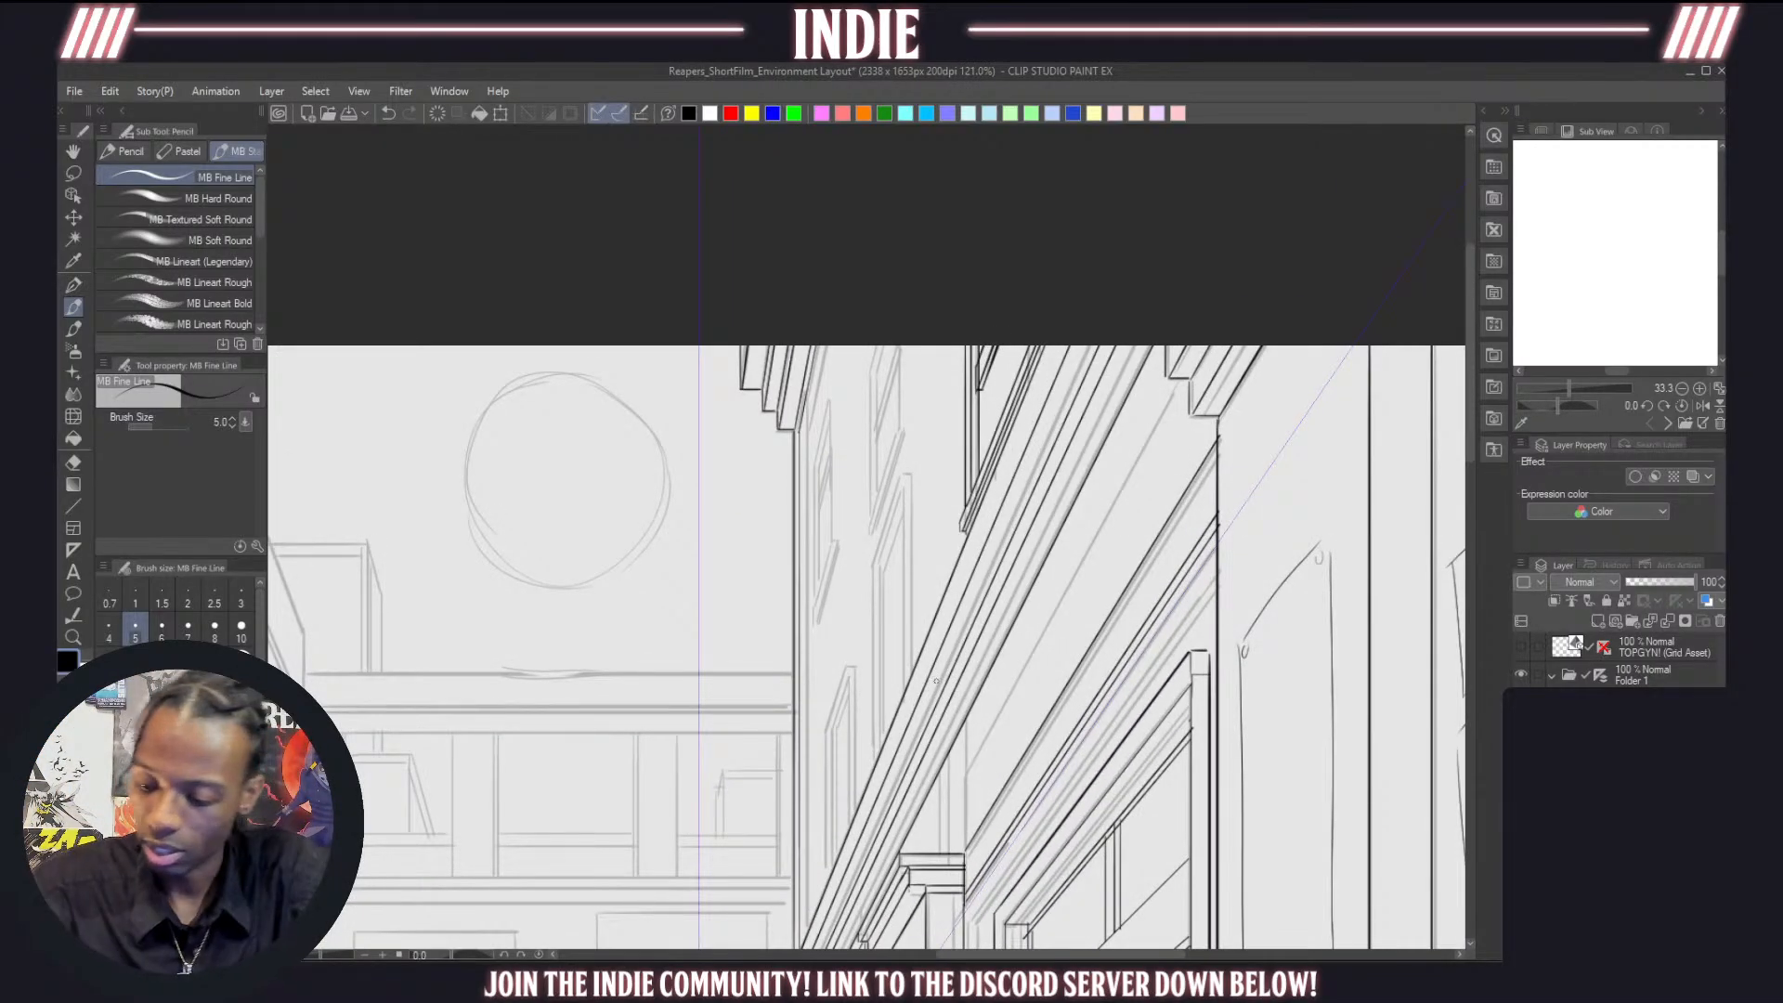
pyautogui.hotkey('ctrl', 'z')
pyautogui.hotkey('ctrl', 'z')
pyautogui.hotkey('ctrl', 'z')
pyautogui.hotkey('ctrl', 'z')
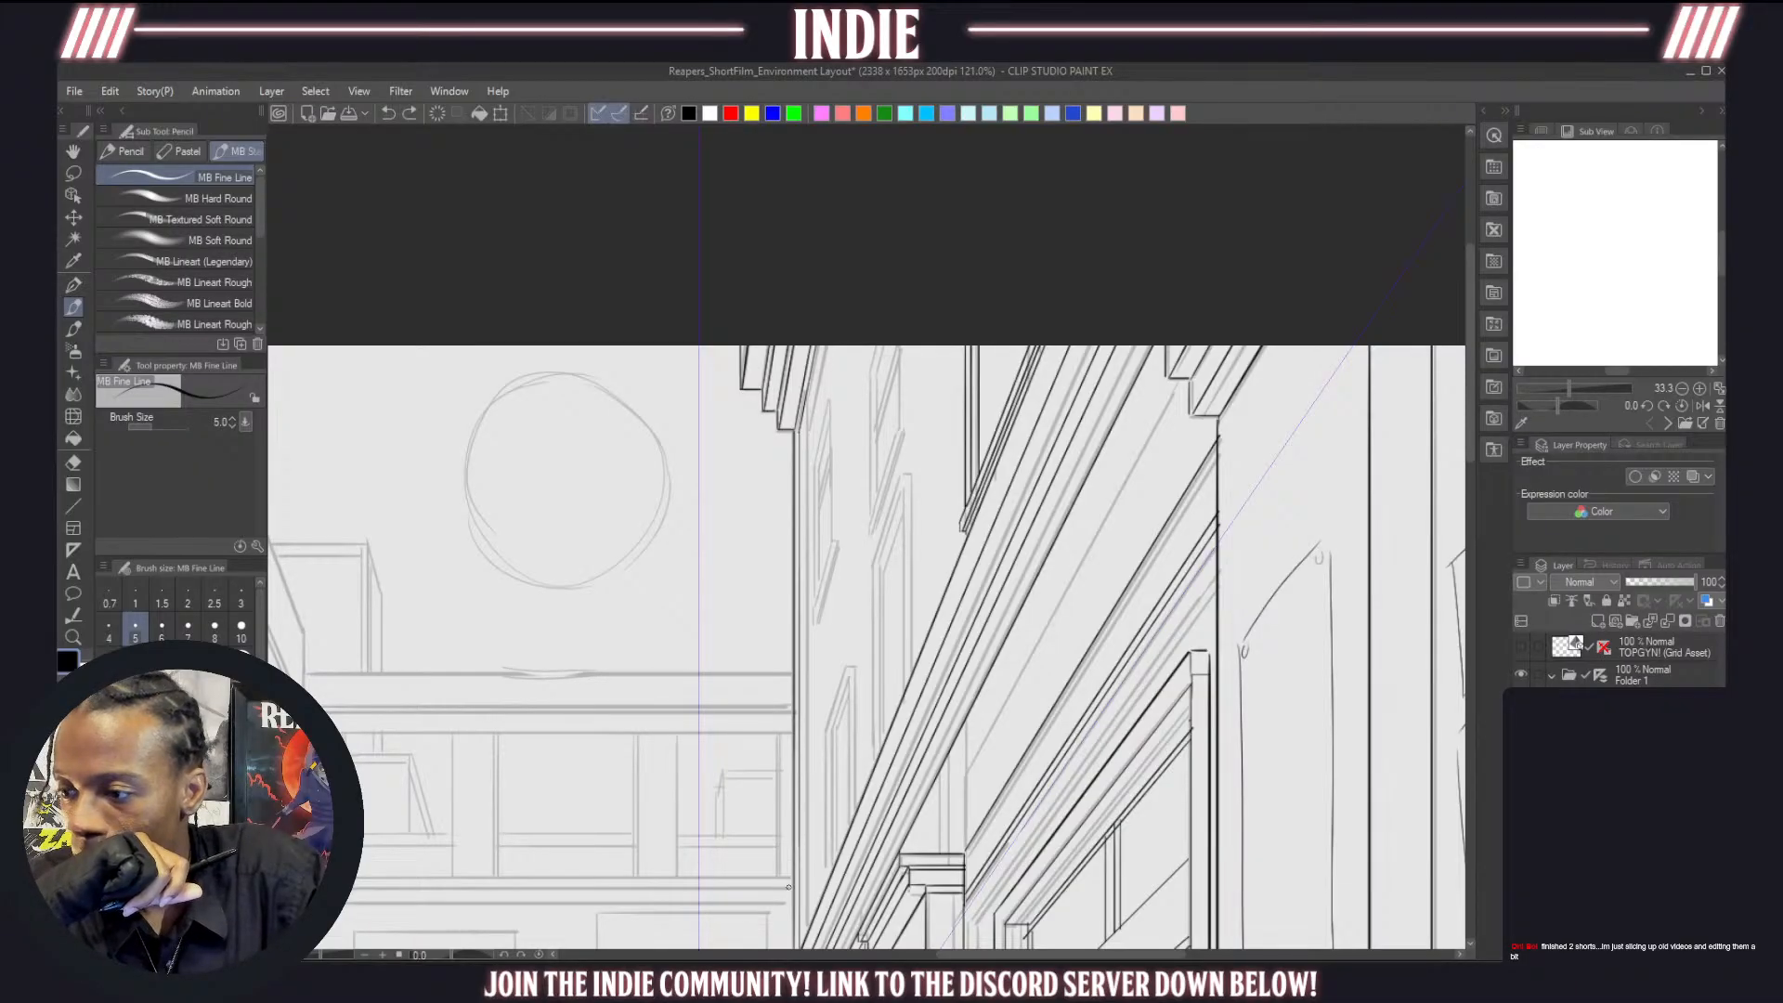
# Ink the inner opening of the next upper window farther down the alley, with vertical sides and slanted top, ending at the long cornice
pyautogui.scroll(-4, 665, 871)
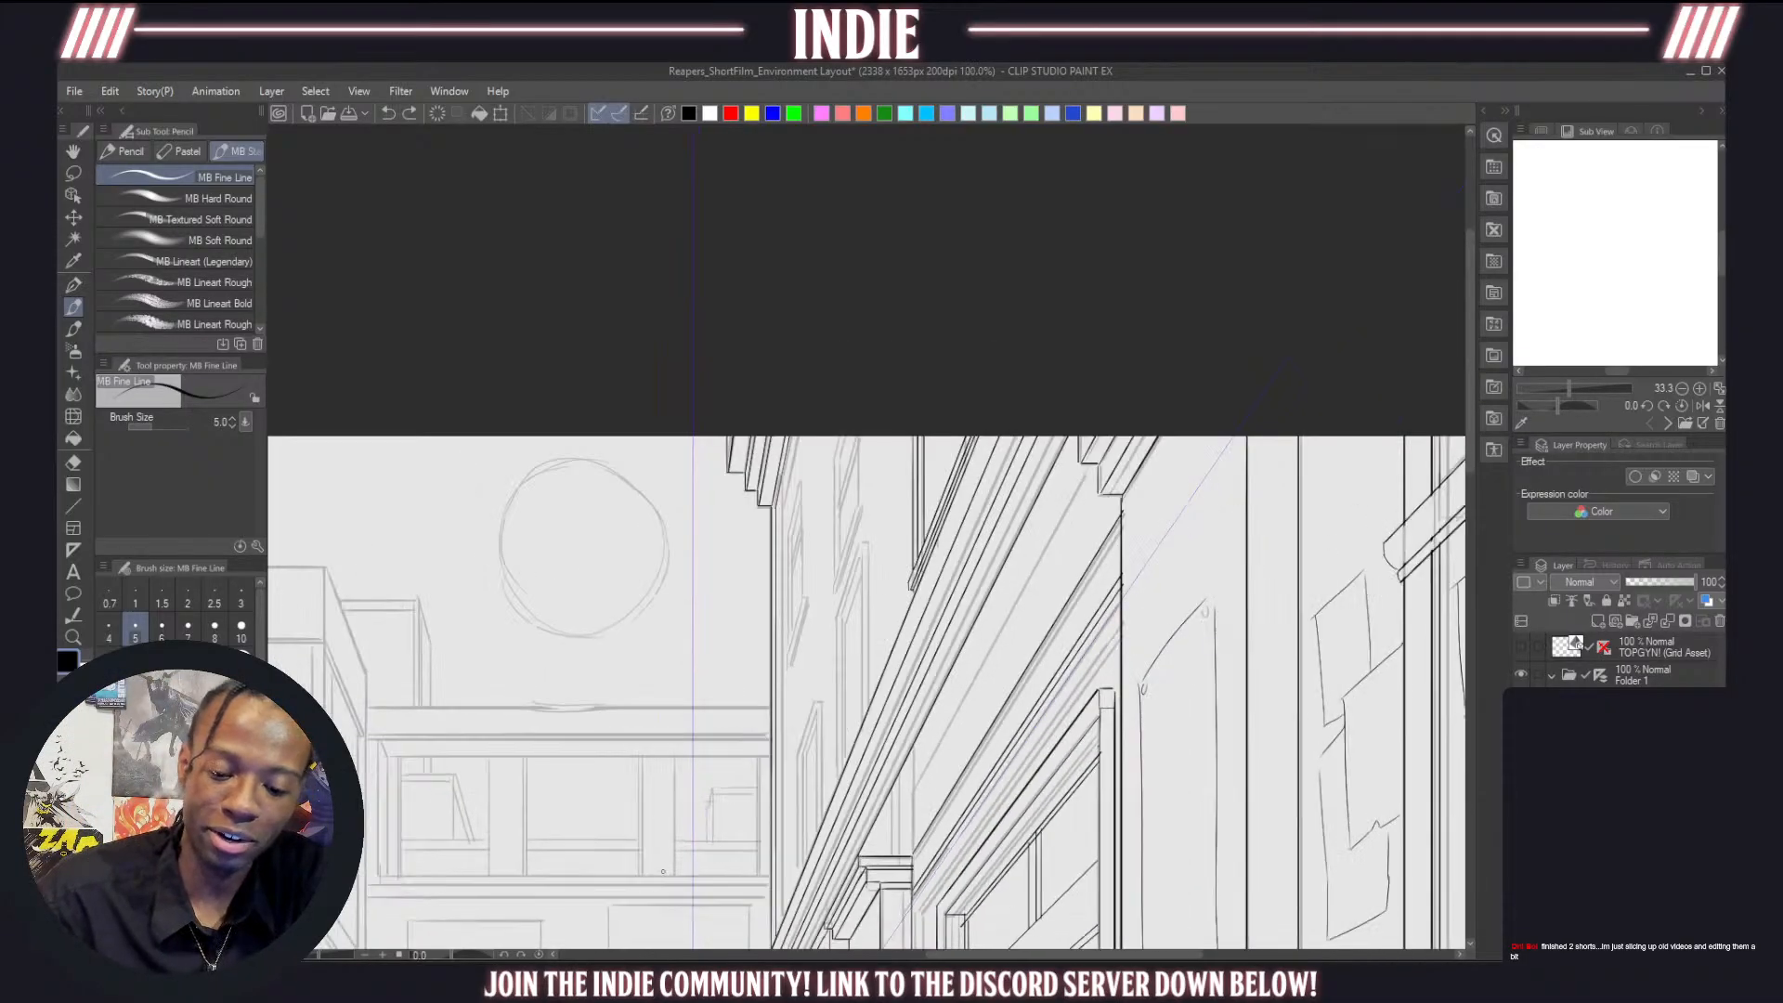
pyautogui.scroll(-1, 761, 592)
pyautogui.scroll(6, 897, 631)
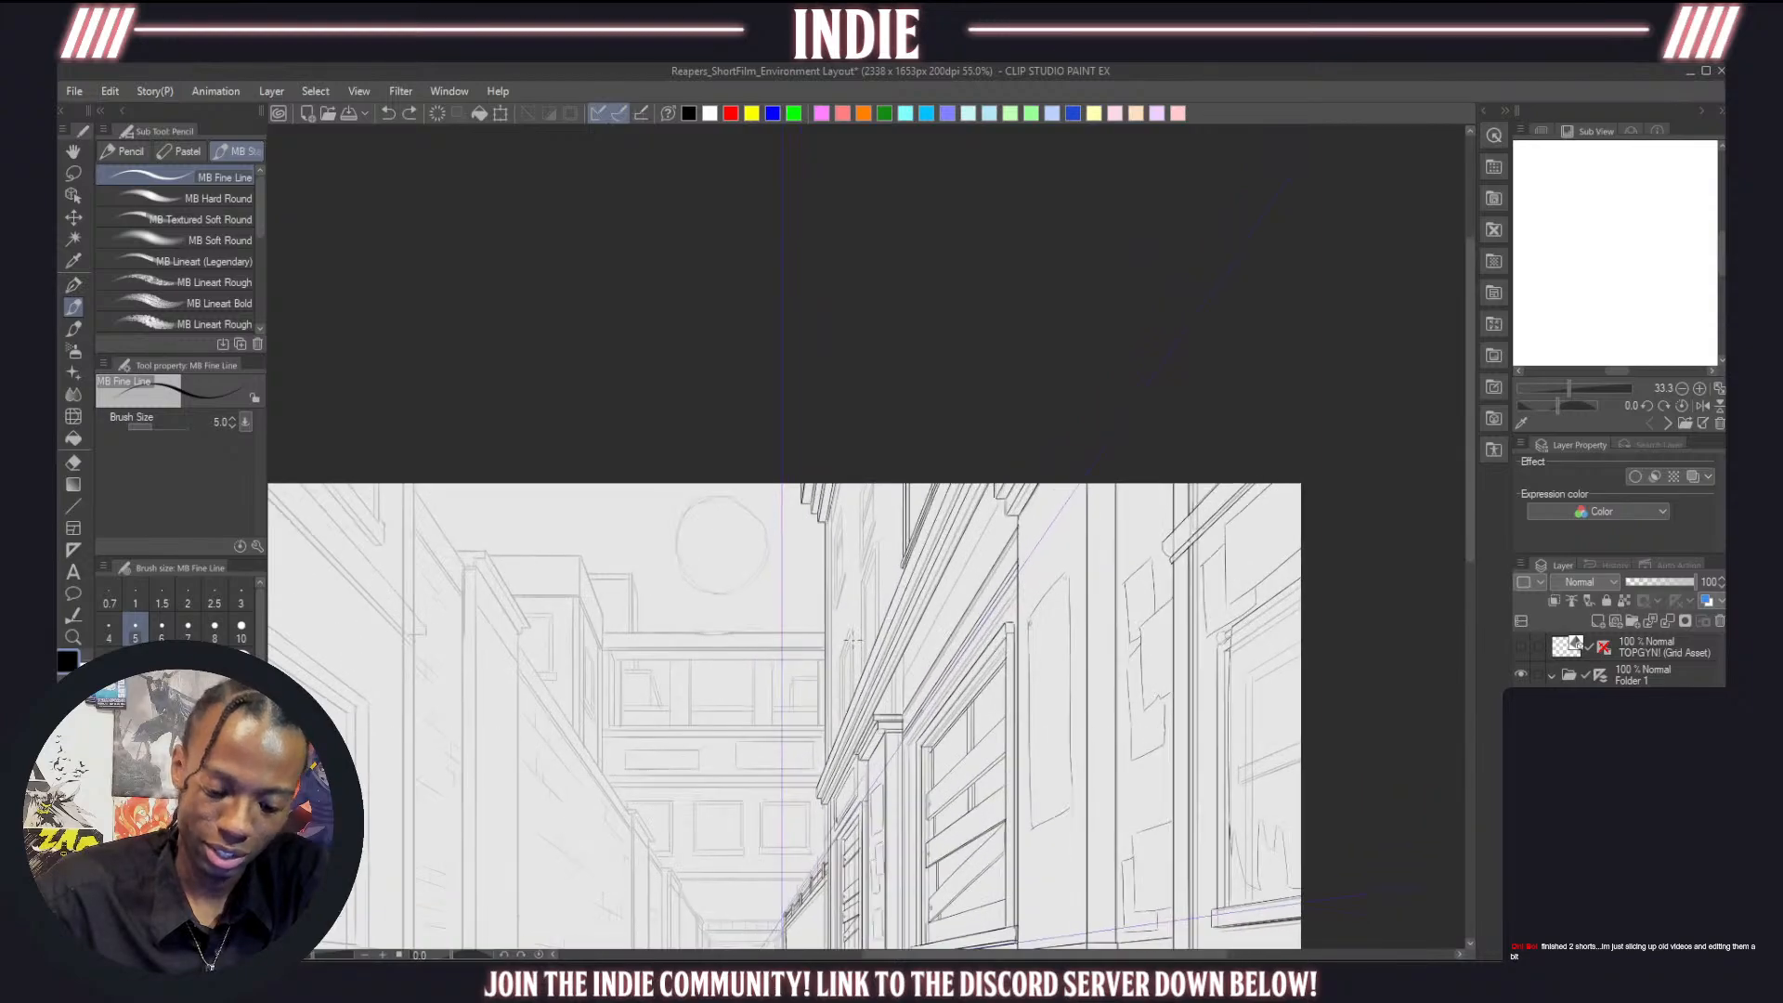
pyautogui.scroll(2, 897, 631)
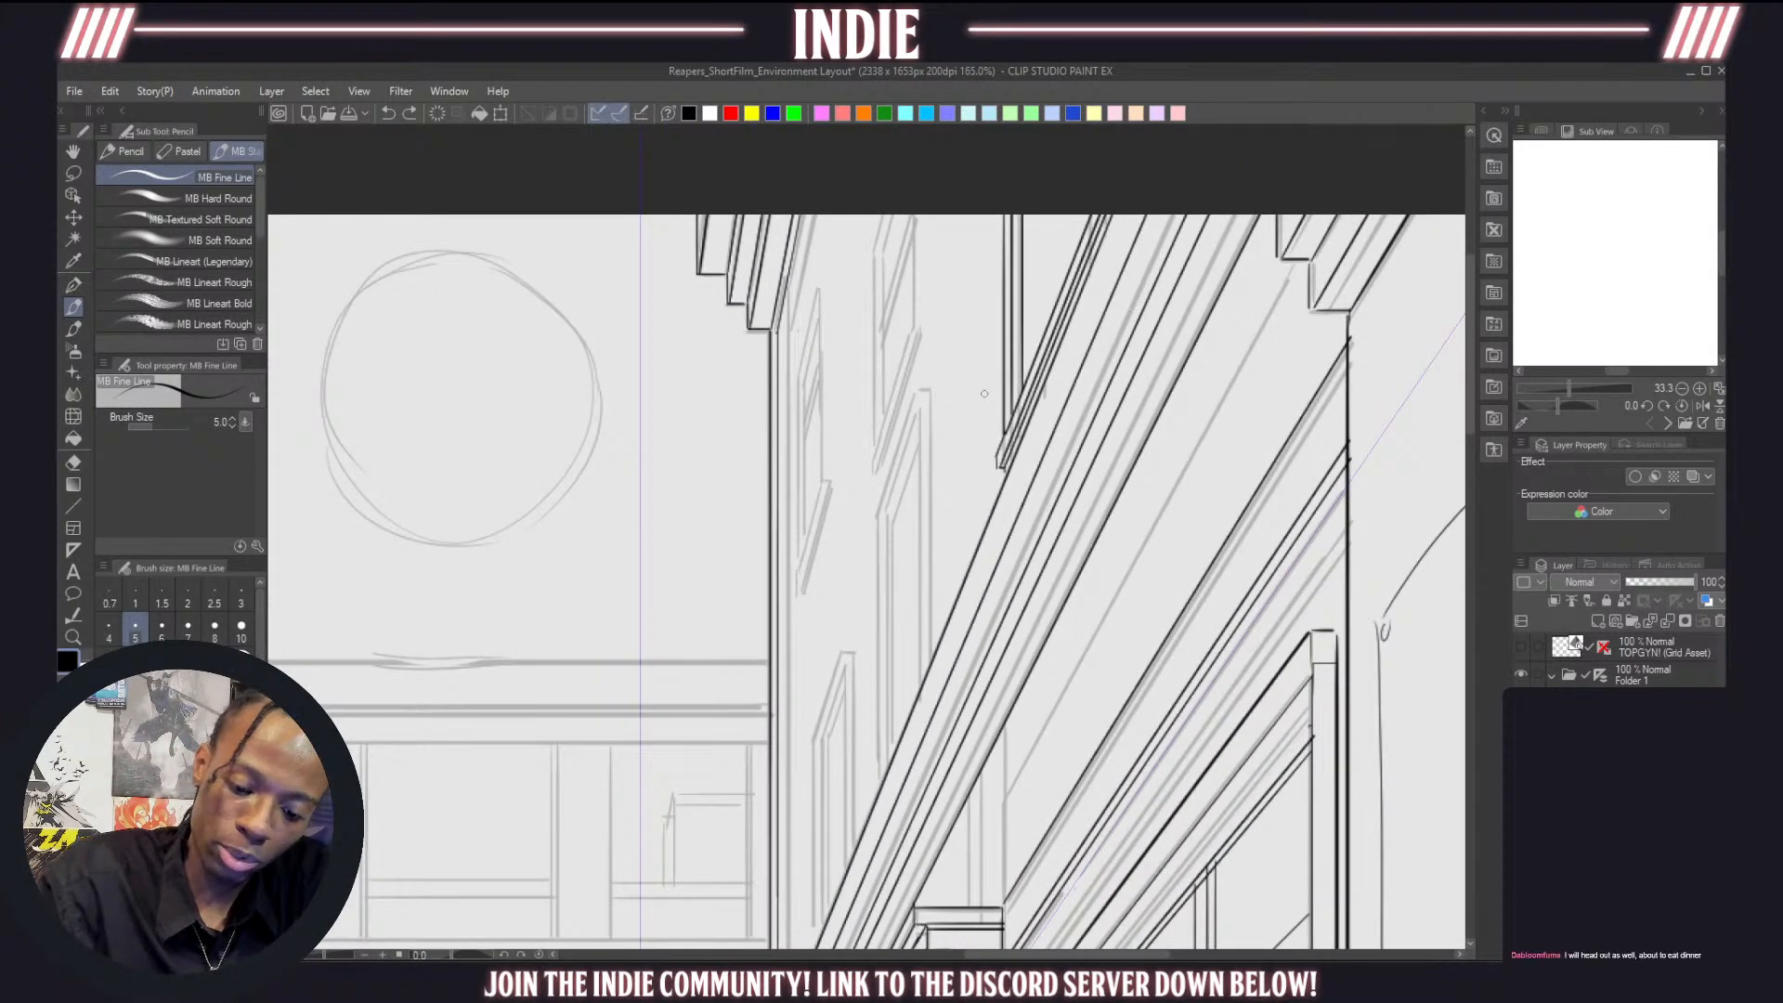
pyautogui.moveTo(919, 397); pyautogui.dragTo(920, 648)
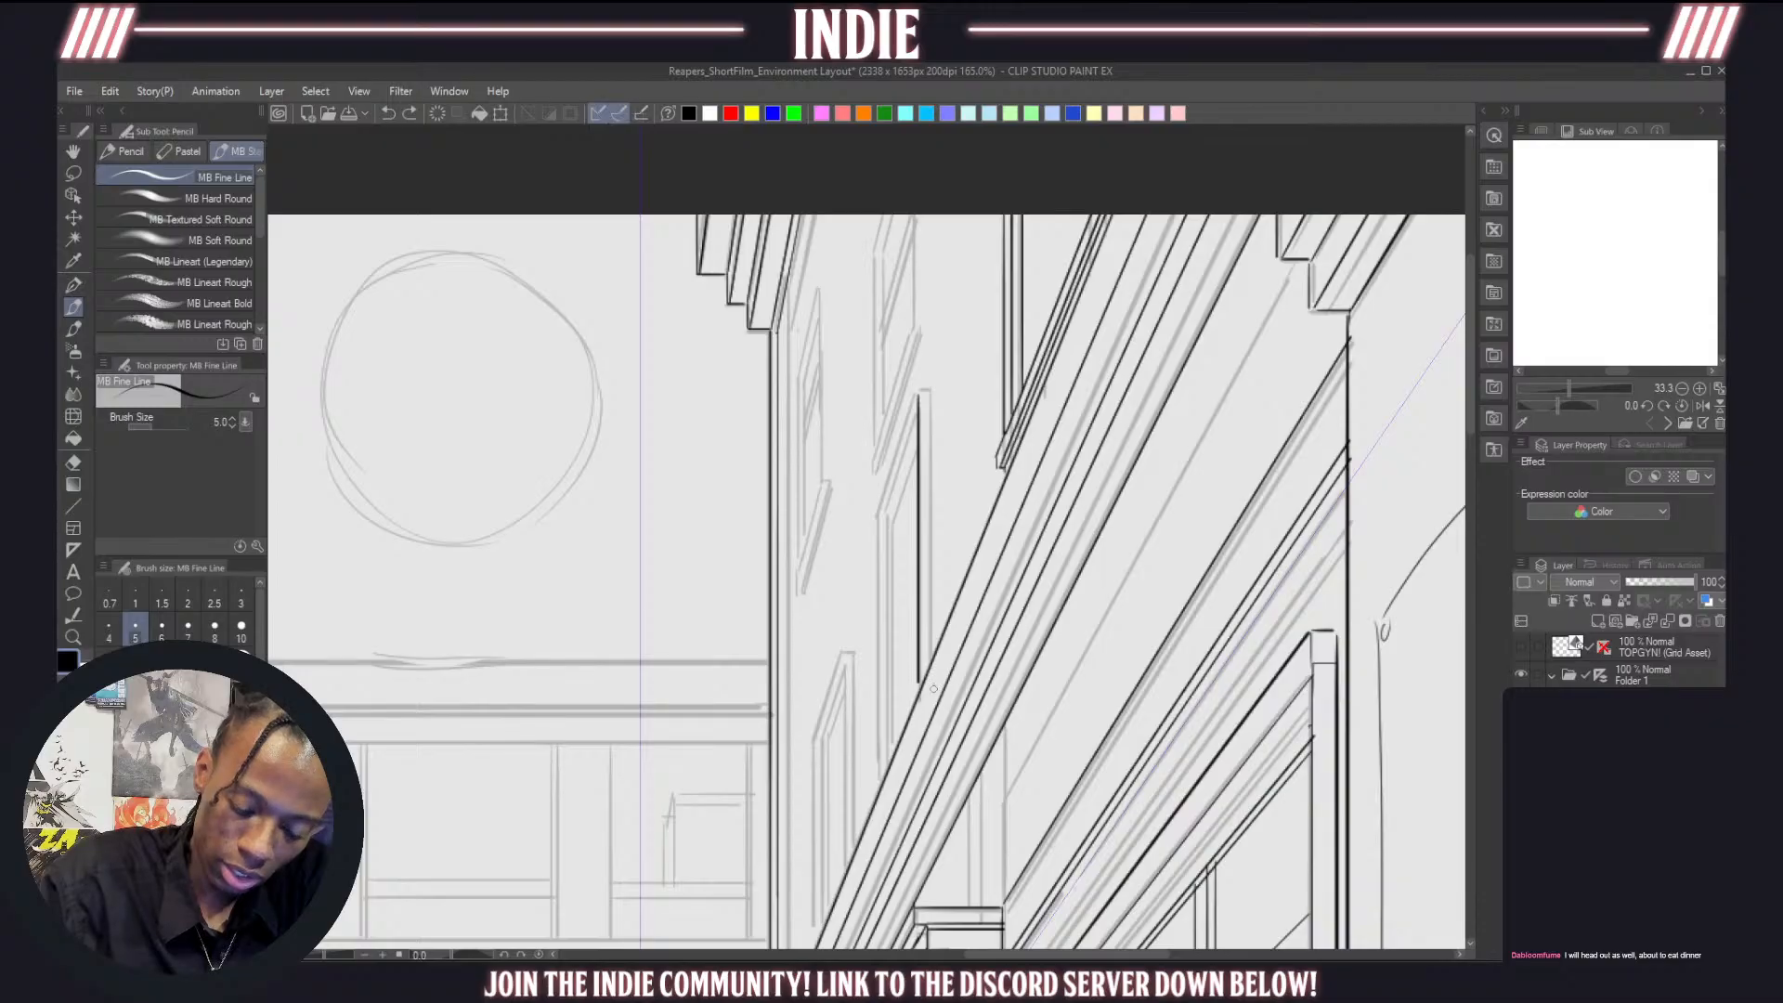
pyautogui.hotkey('ctrl', 'z')
pyautogui.moveTo(922, 412); pyautogui.dragTo(922, 671)
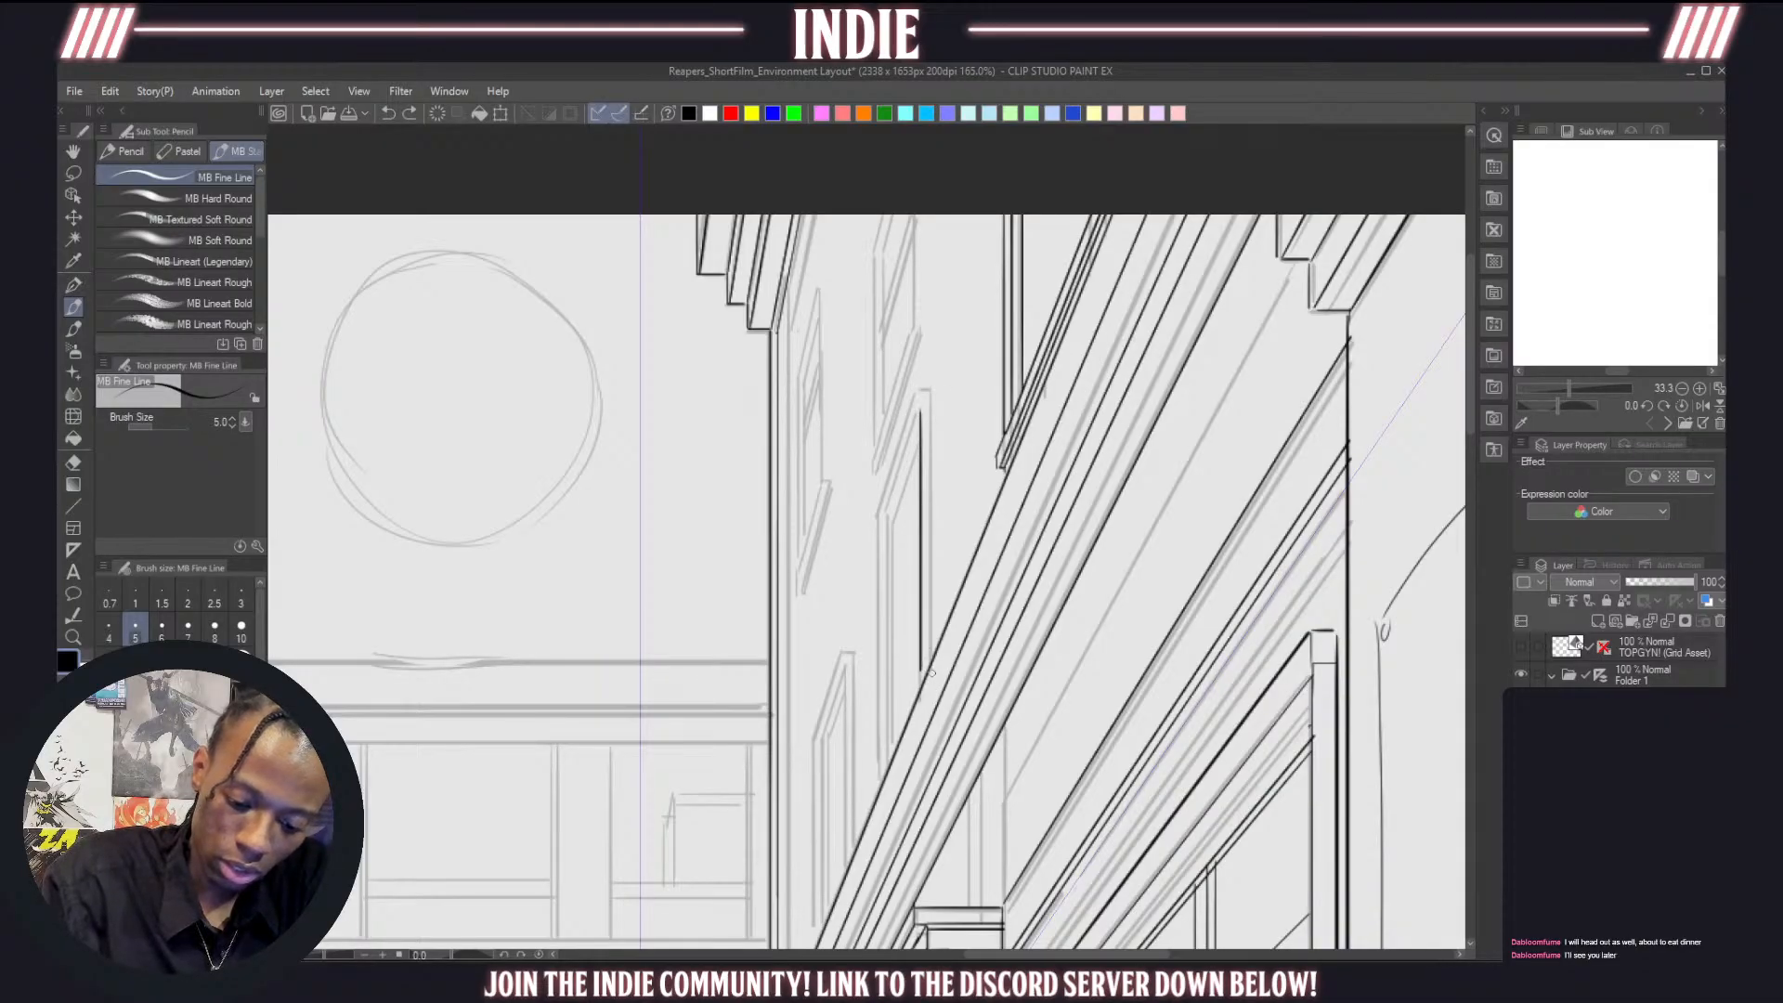
pyautogui.moveTo(920, 414)
pyautogui.mouseDown()
pyautogui.moveTo(887, 520)
pyautogui.moveTo(899, 694)
pyautogui.mouseUp()
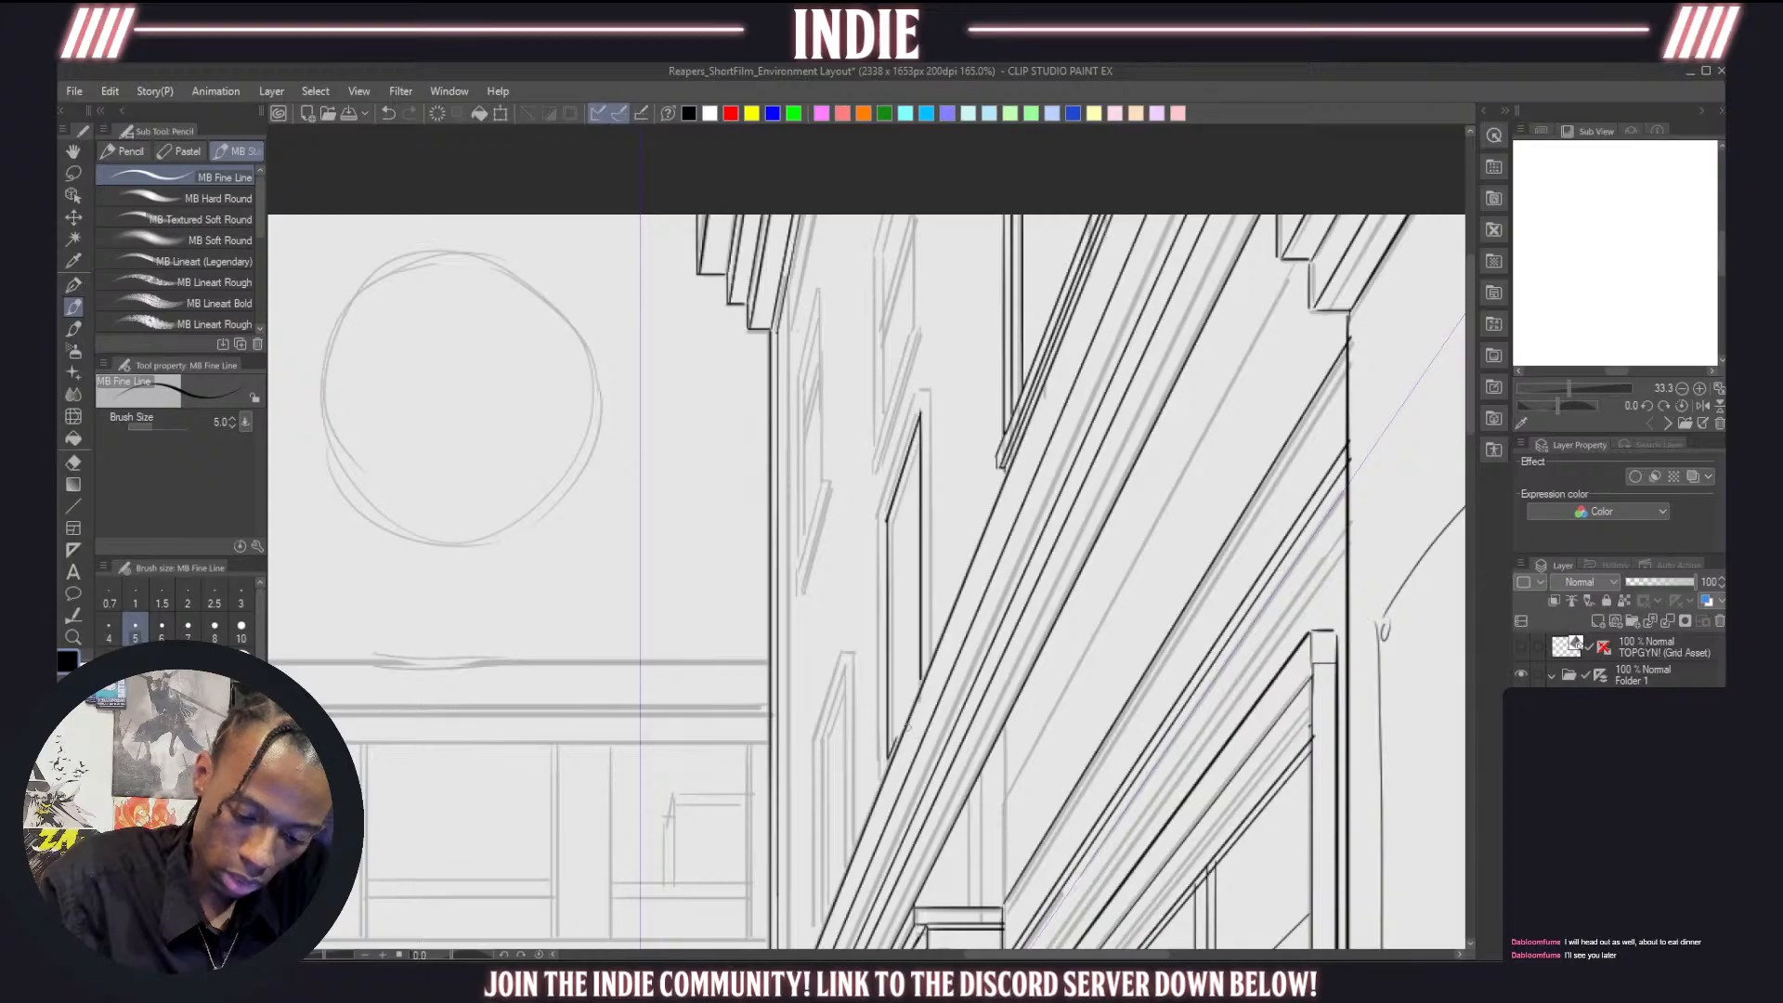
pyautogui.moveTo(889, 755); pyautogui.dragTo(932, 685)
# Ink the outer frame around that window opening with parallel vertical edges, a short top cap and a slanted top, redoing unwanted strokes
pyautogui.moveTo(928, 393); pyautogui.dragTo(932, 671)
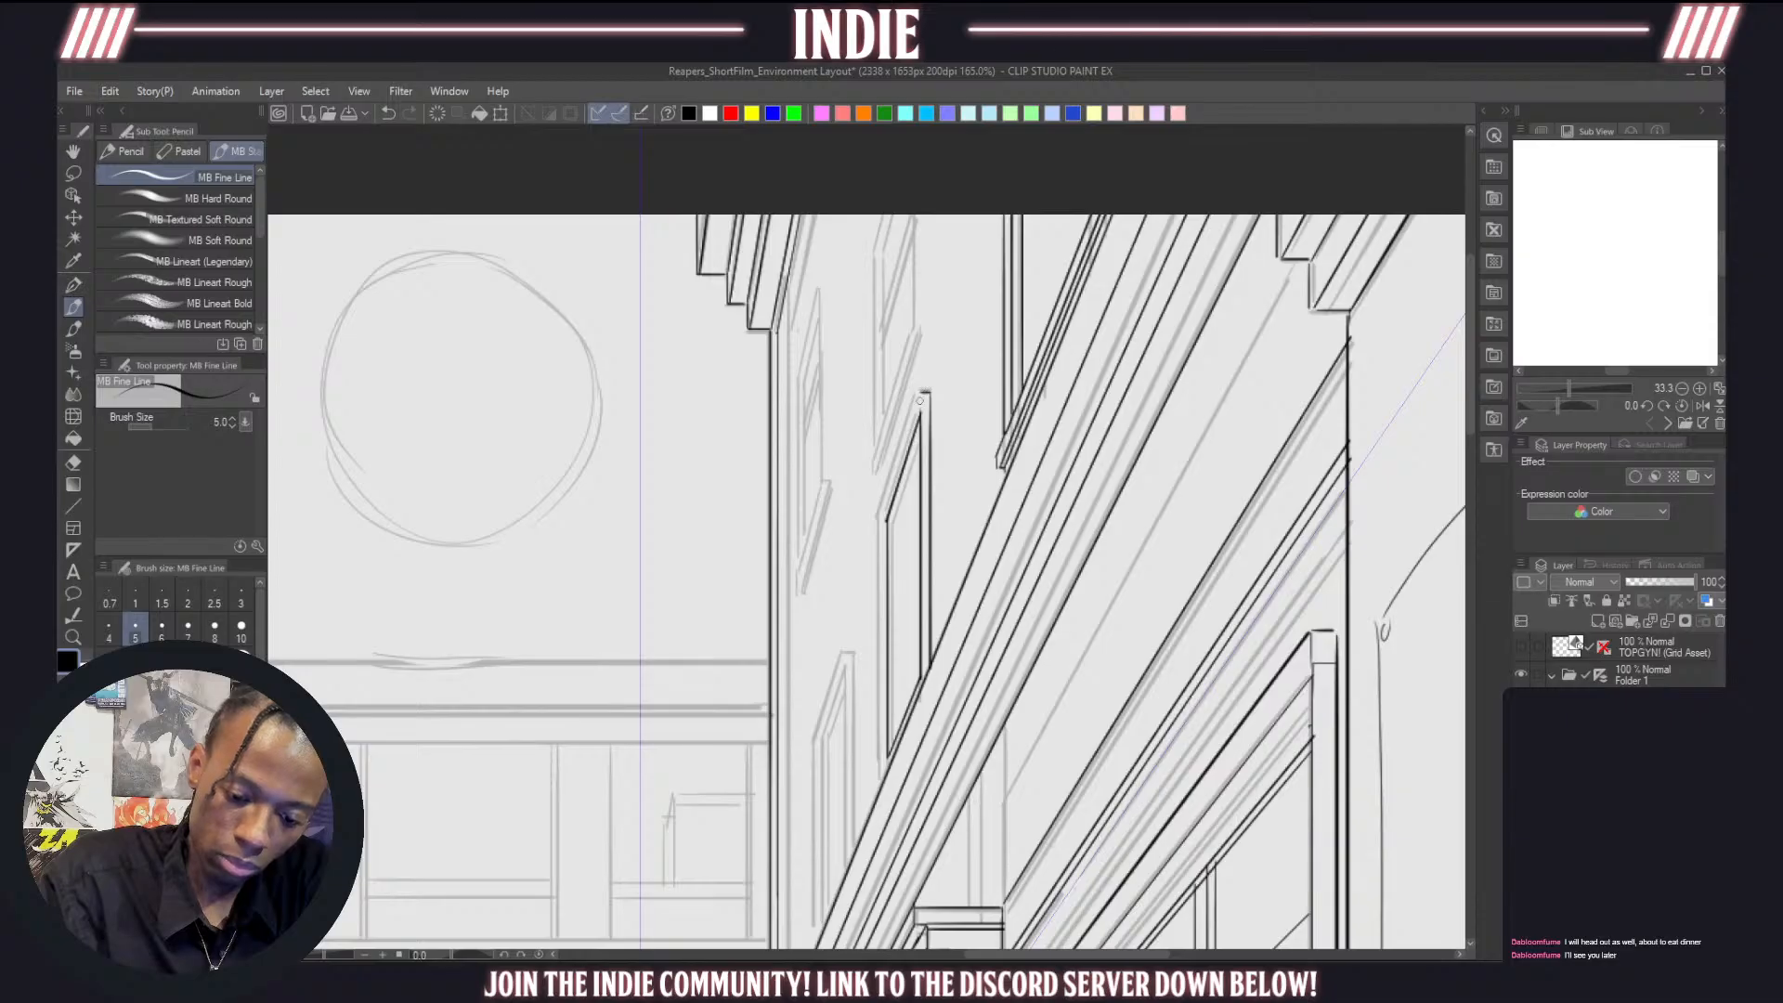
pyautogui.moveTo(920, 400); pyautogui.dragTo(886, 506)
pyautogui.hotkey('ctrl', 'z')
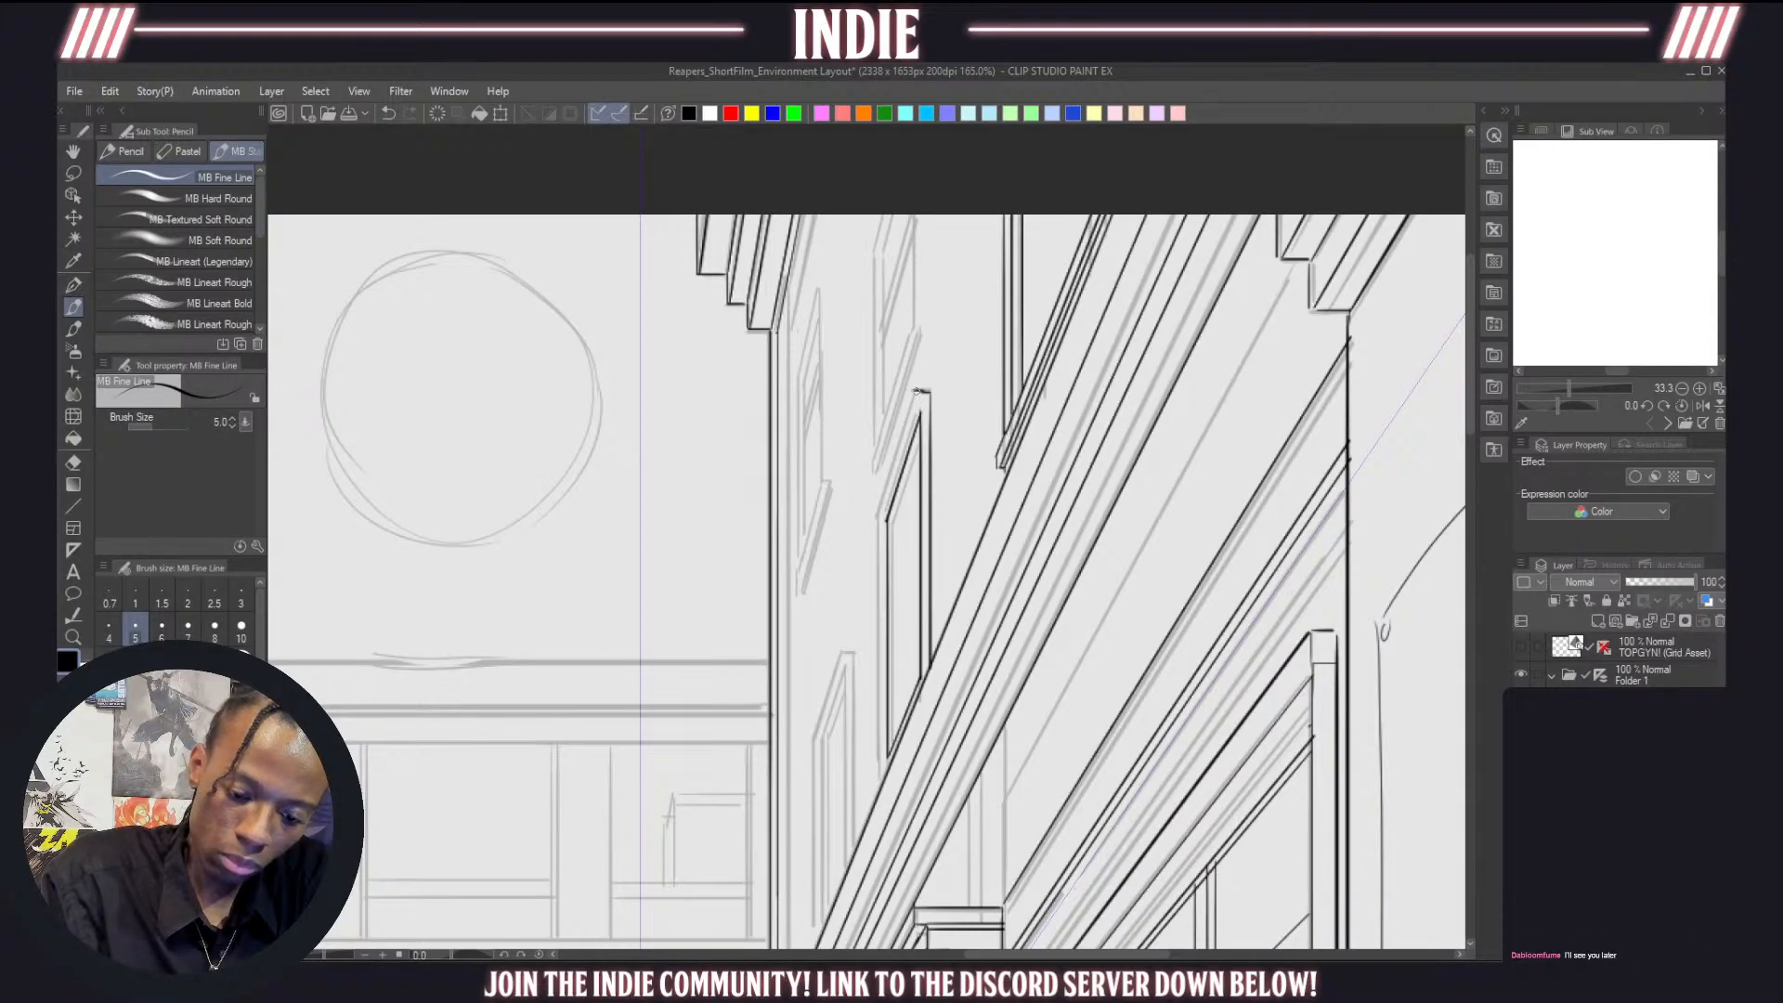
pyautogui.hotkey('ctrl', 'z')
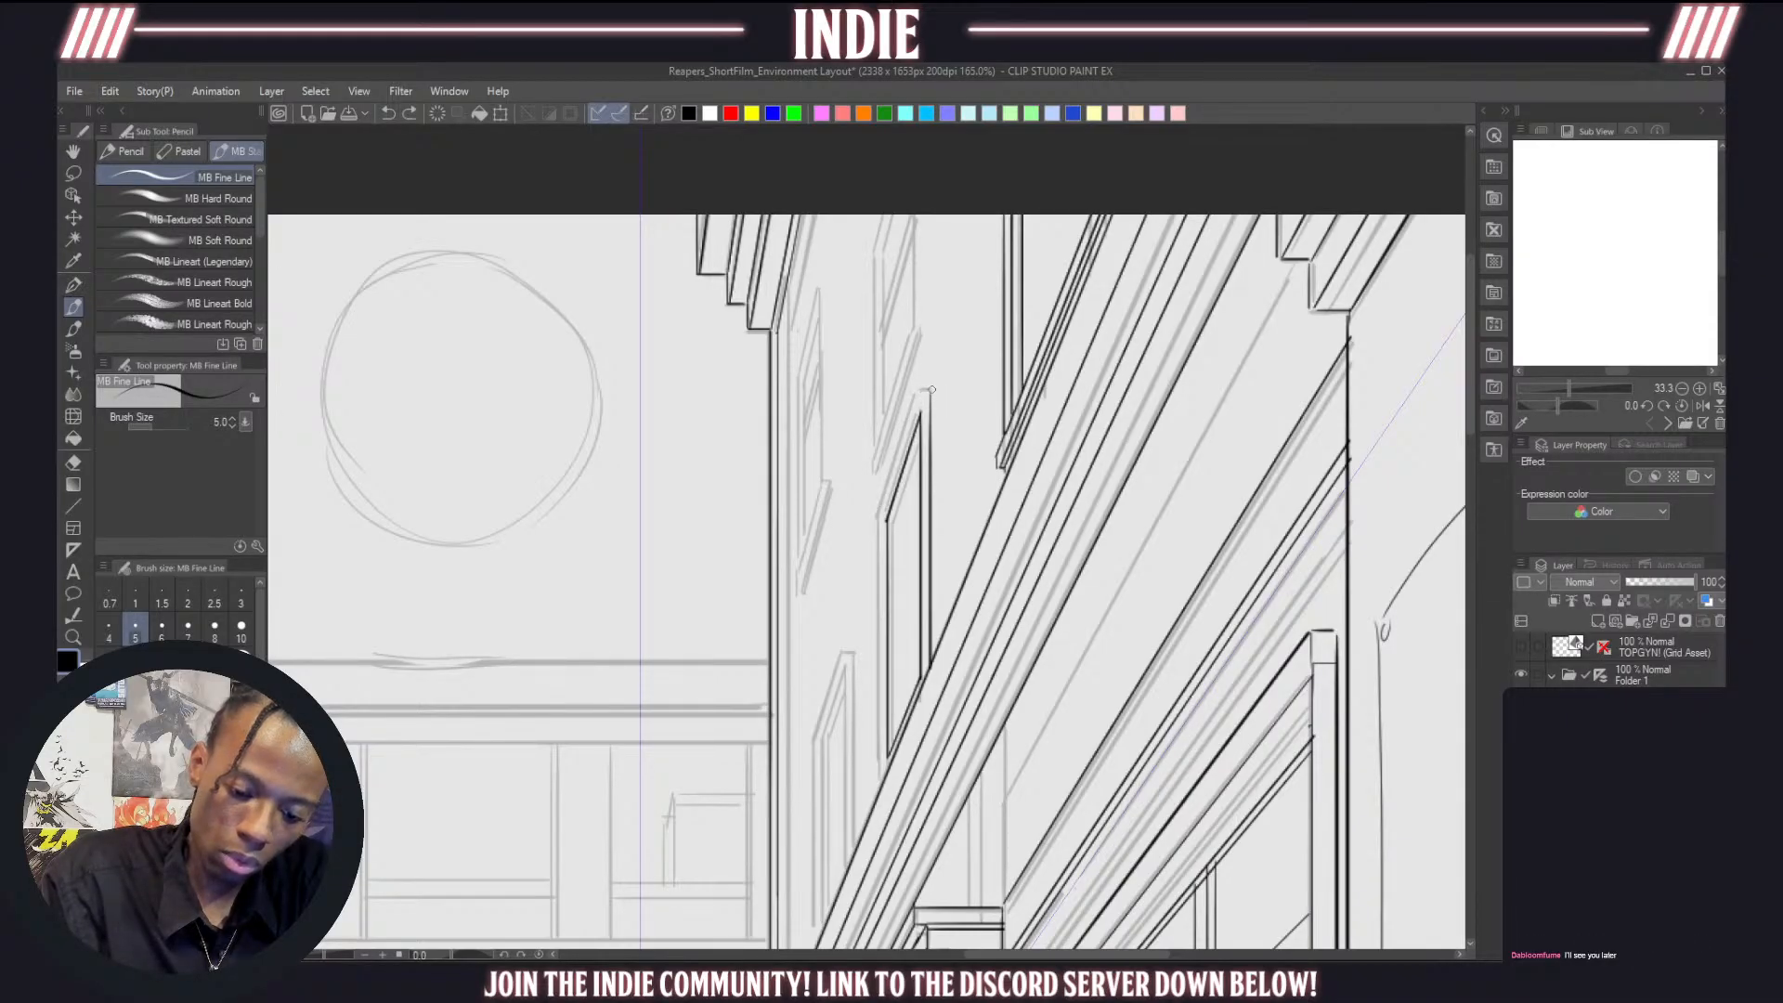
pyautogui.moveTo(920, 390)
pyautogui.mouseDown()
pyautogui.moveTo(875, 517)
pyautogui.moveTo(874, 745)
pyautogui.mouseUp()
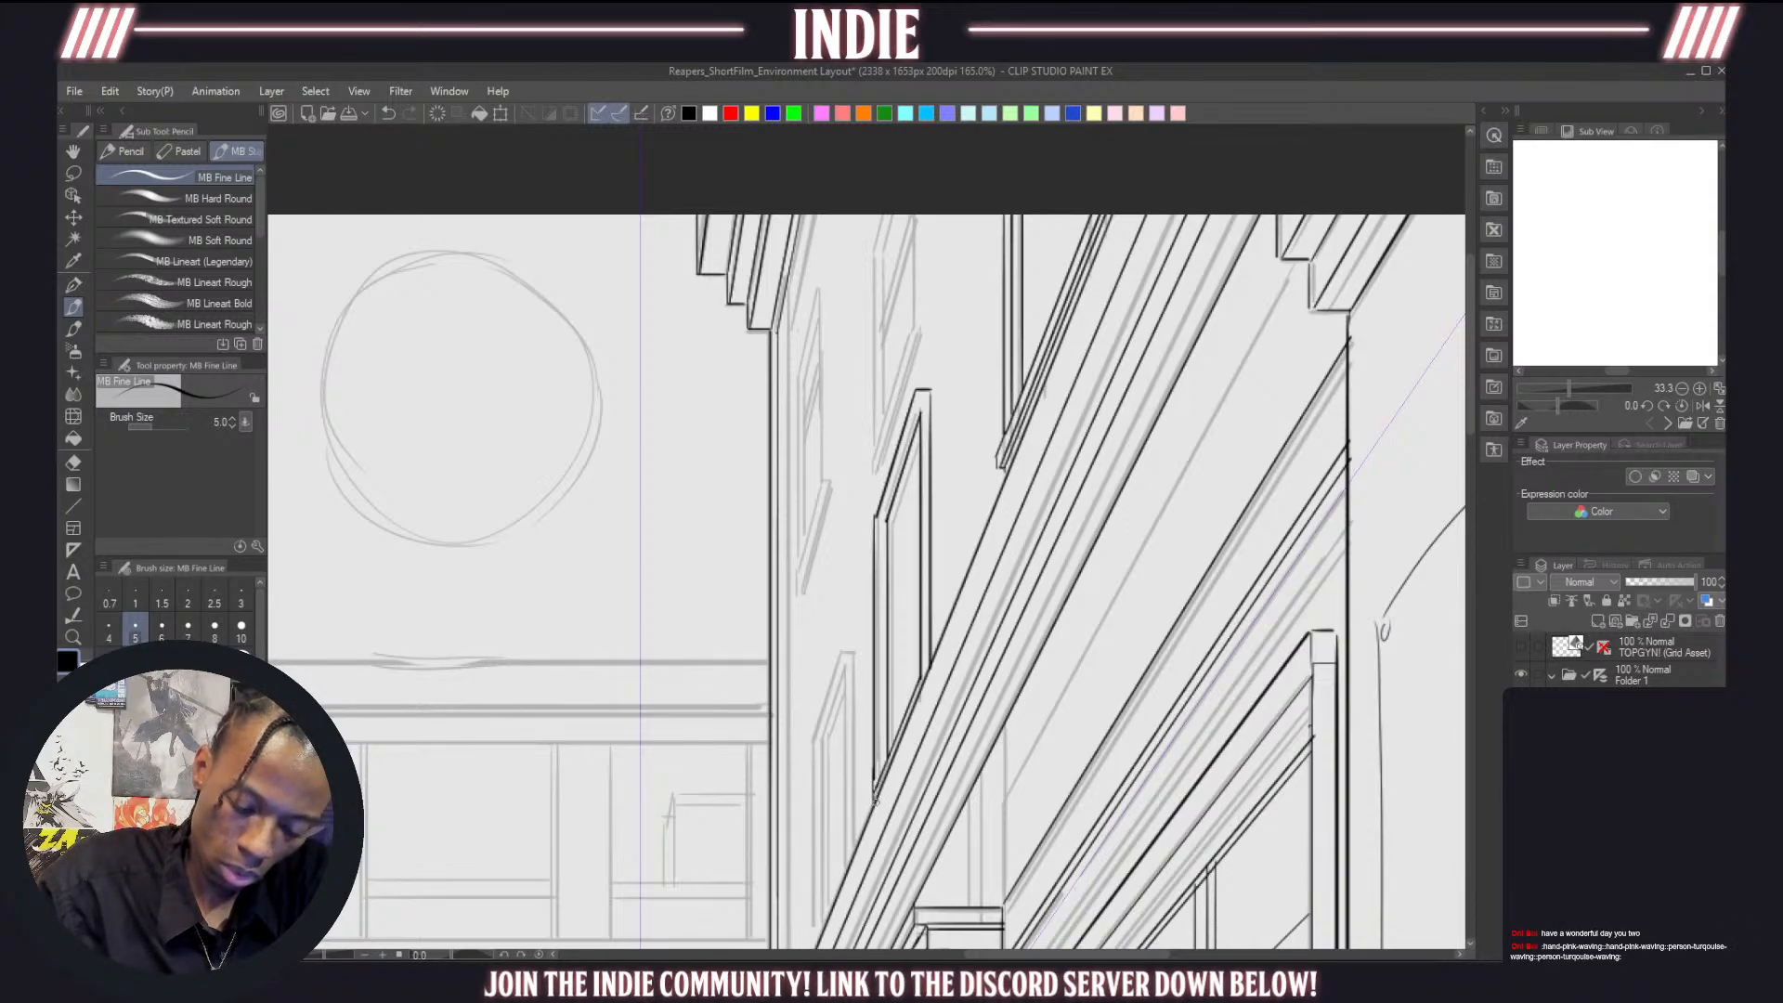
# Ink a vertical depth line just inside the far side of the same window's opening, redoing the first stroke
pyautogui.moveTo(1034, 542)
pyautogui.mouseDown()
pyautogui.moveTo(898, 595)
pyautogui.moveTo(994, 469)
pyautogui.moveTo(1030, 383)
pyautogui.mouseUp()
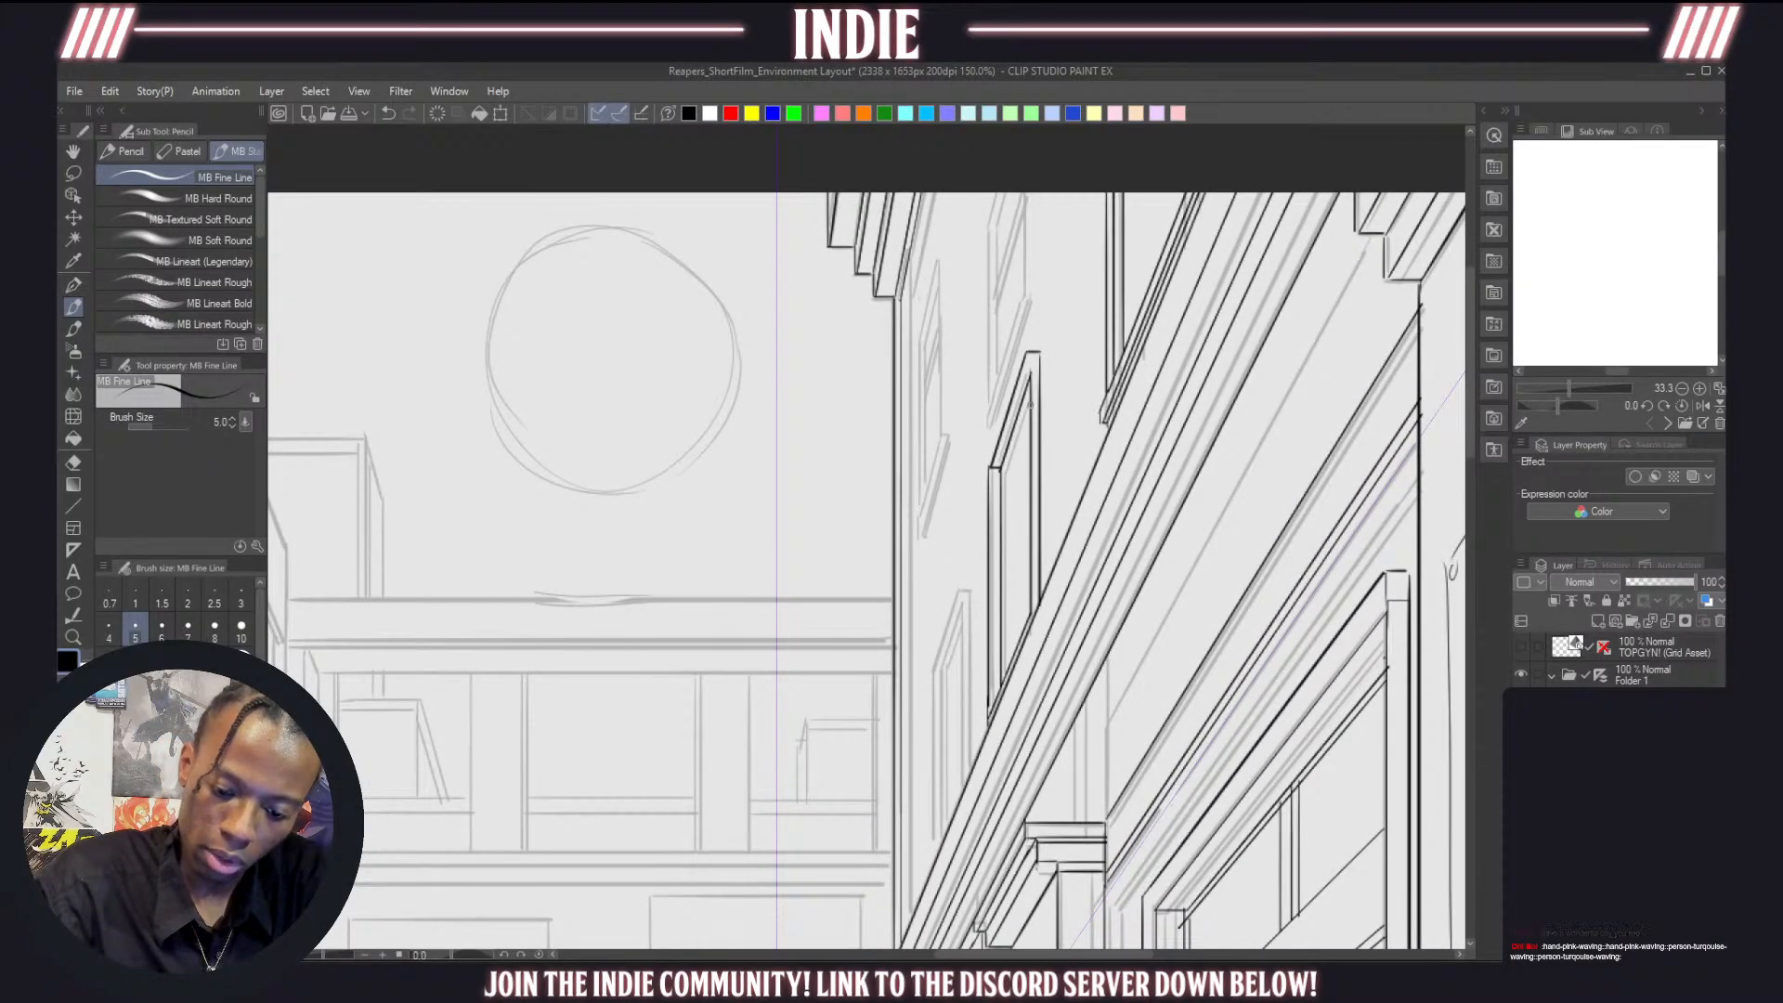
pyautogui.moveTo(1008, 474); pyautogui.dragTo(1009, 658)
pyautogui.hotkey('ctrl', 'z')
pyautogui.moveTo(1008, 474); pyautogui.dragTo(1011, 647)
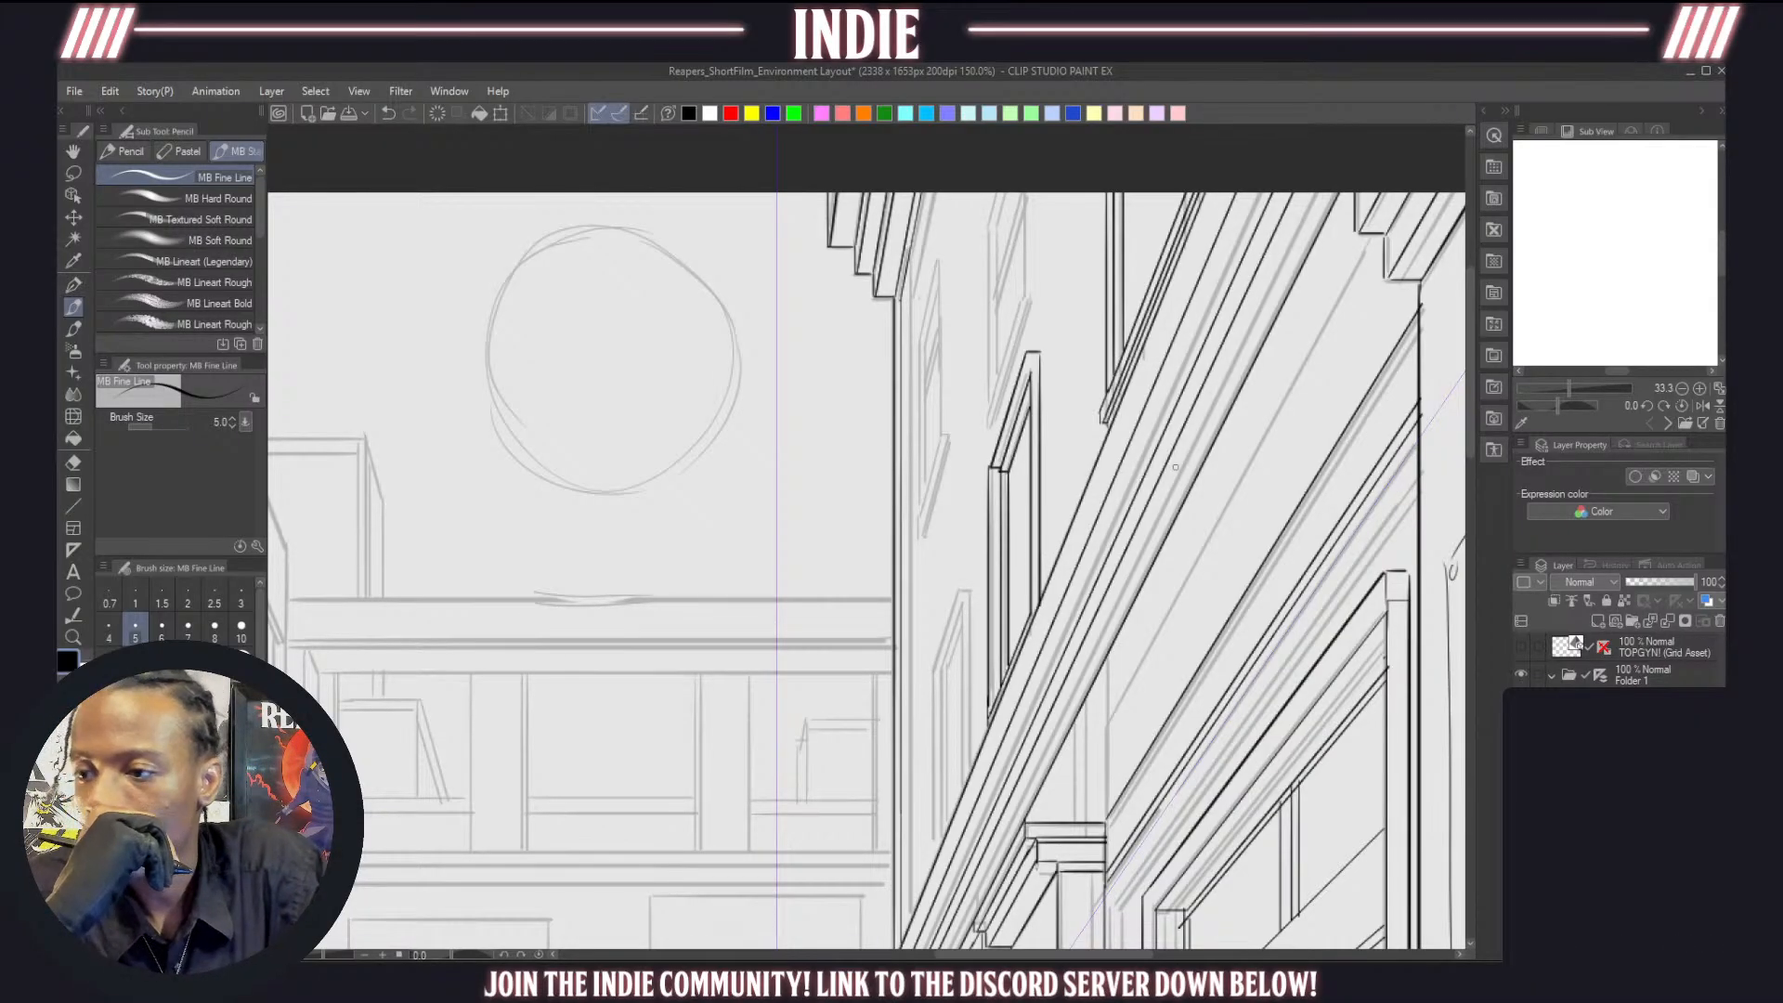
# Ink the inner opening of the farthest sketched window just above the cornice with two vertical sides and a slanted top
pyautogui.scroll(-3, 1149, 460)
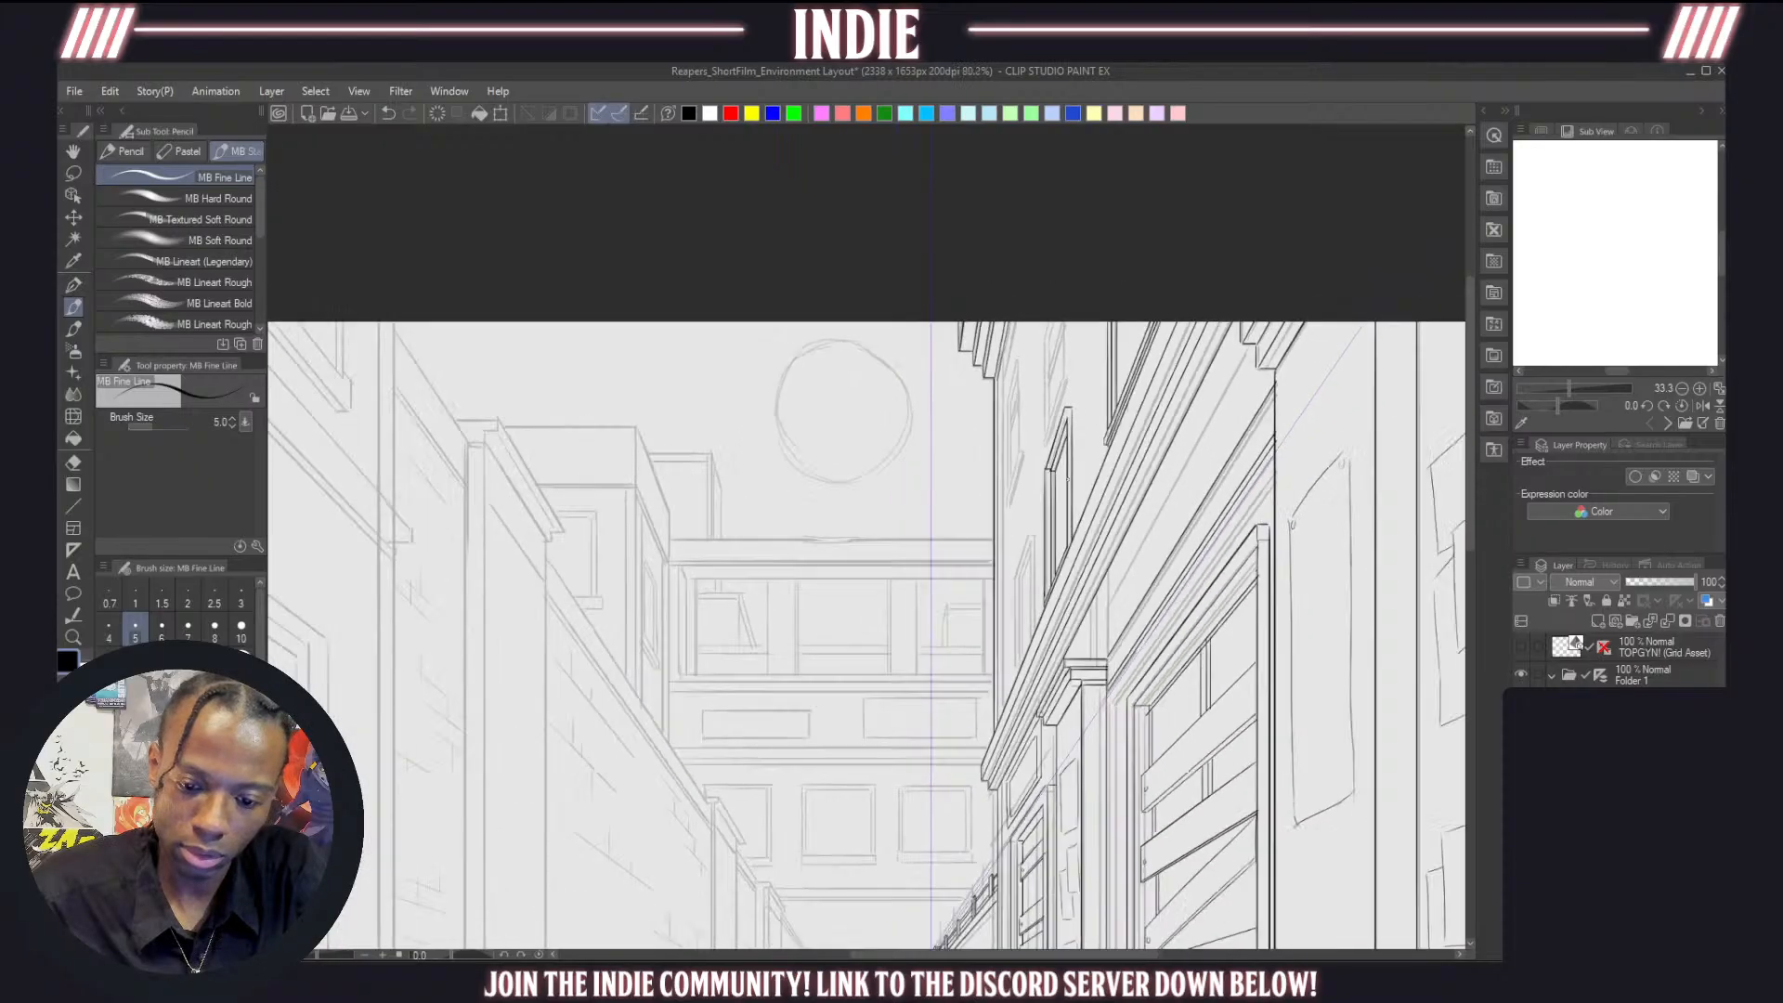
pyautogui.scroll(6, 1032, 491)
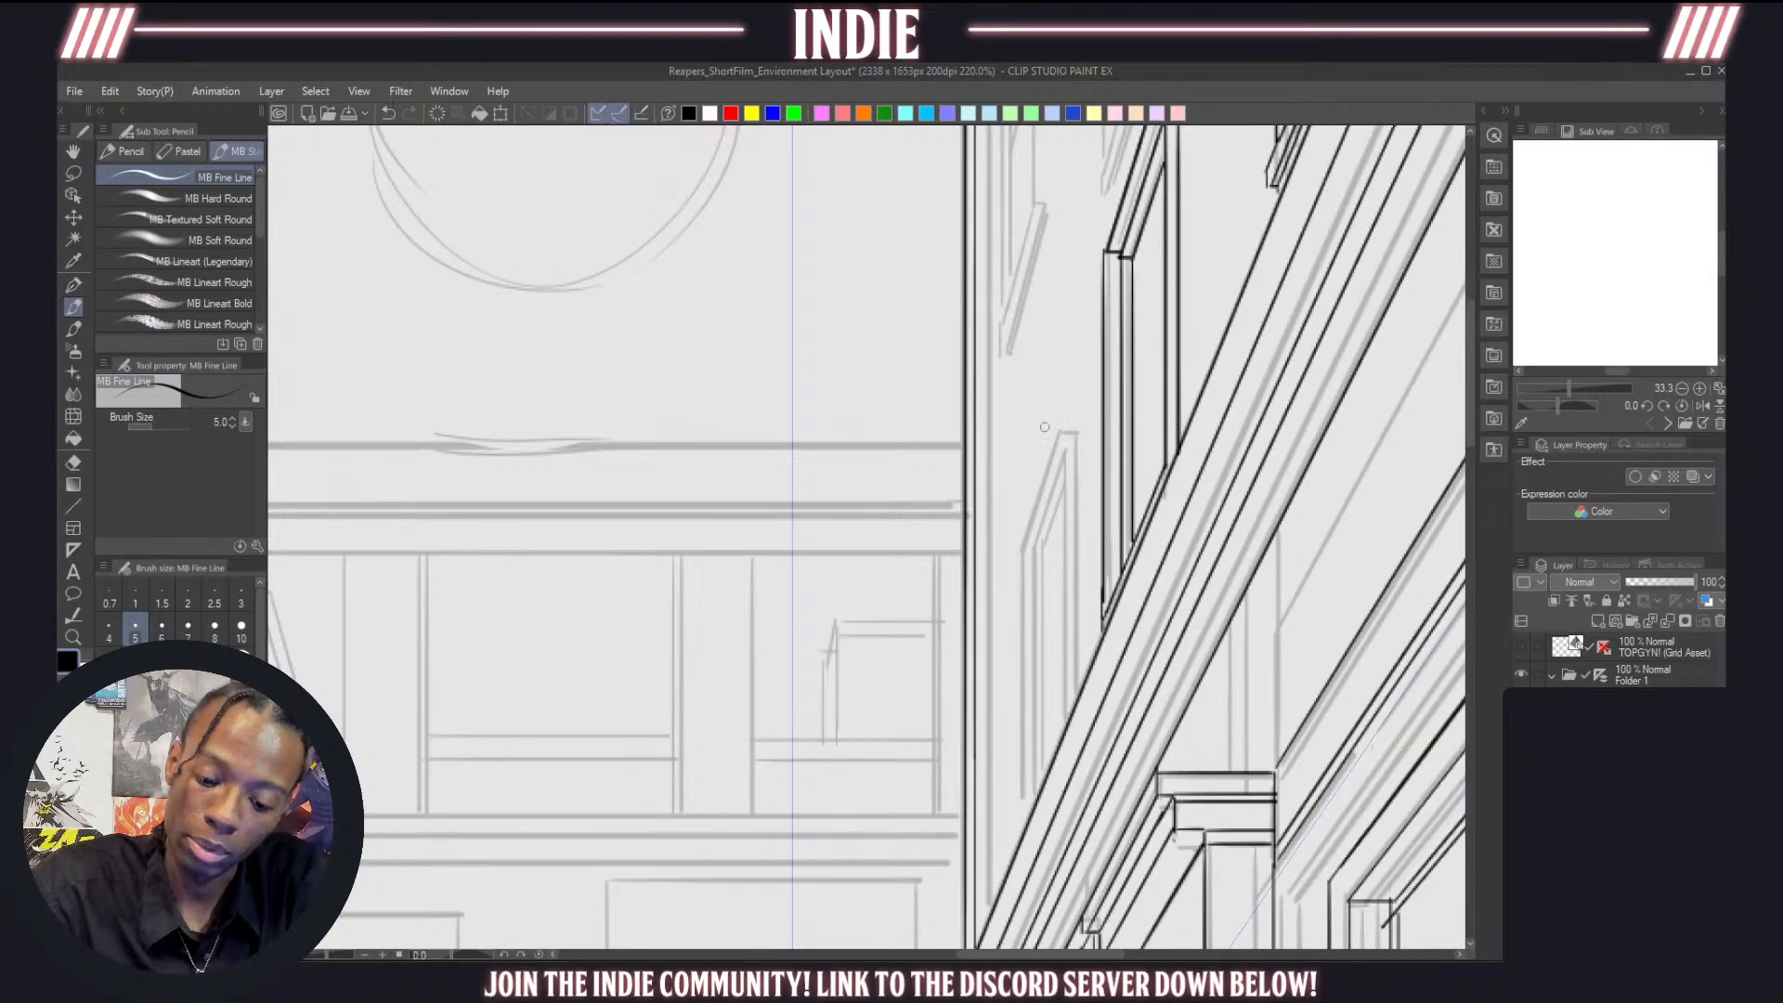
pyautogui.moveTo(1067, 444); pyautogui.dragTo(1064, 720)
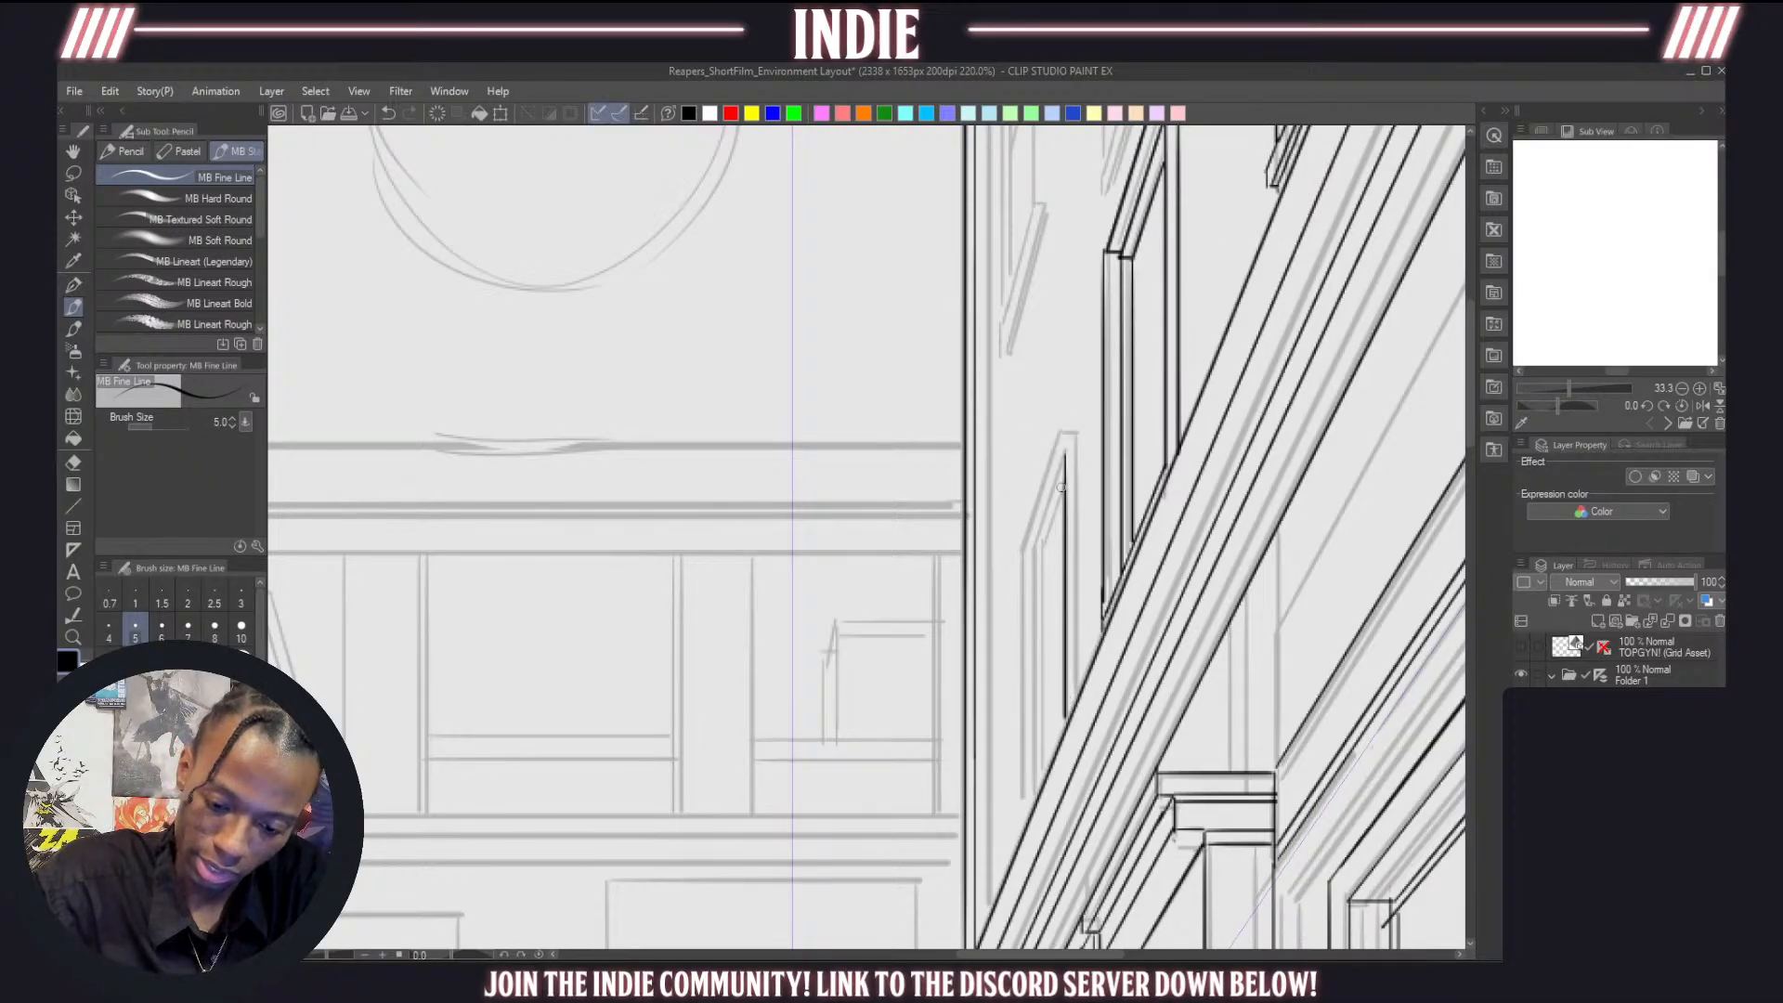
pyautogui.moveTo(1064, 459)
pyautogui.mouseDown()
pyautogui.moveTo(1034, 545)
pyautogui.moveTo(1035, 787)
pyautogui.moveTo(1066, 715)
pyautogui.mouseUp()
pyautogui.hotkey('ctrl', 'z')
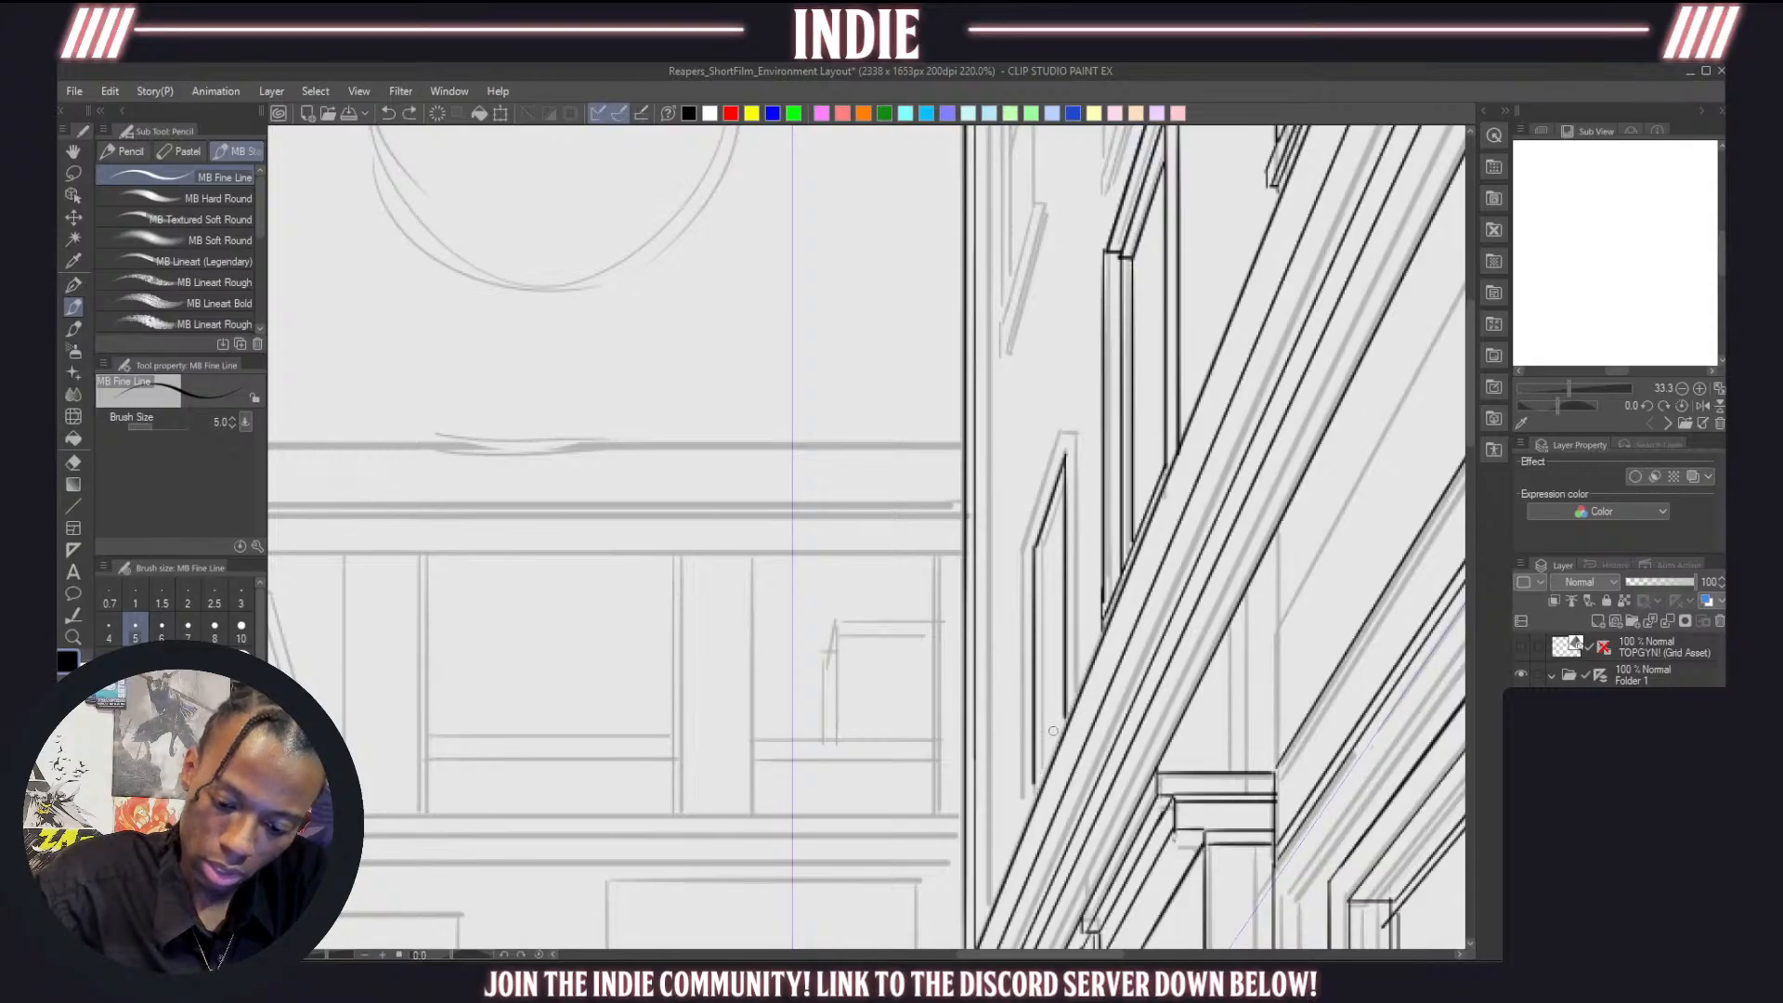
# Ink the farthest window's outer frame with parallel vertical edges, a short top cap and a slanted top line
pyautogui.moveTo(1078, 429); pyautogui.dragTo(1079, 711)
pyautogui.moveTo(1060, 433)
pyautogui.mouseDown()
pyautogui.moveTo(1021, 550)
pyautogui.moveTo(1026, 808)
pyautogui.mouseUp()
pyautogui.hotkey('ctrl', 'z')
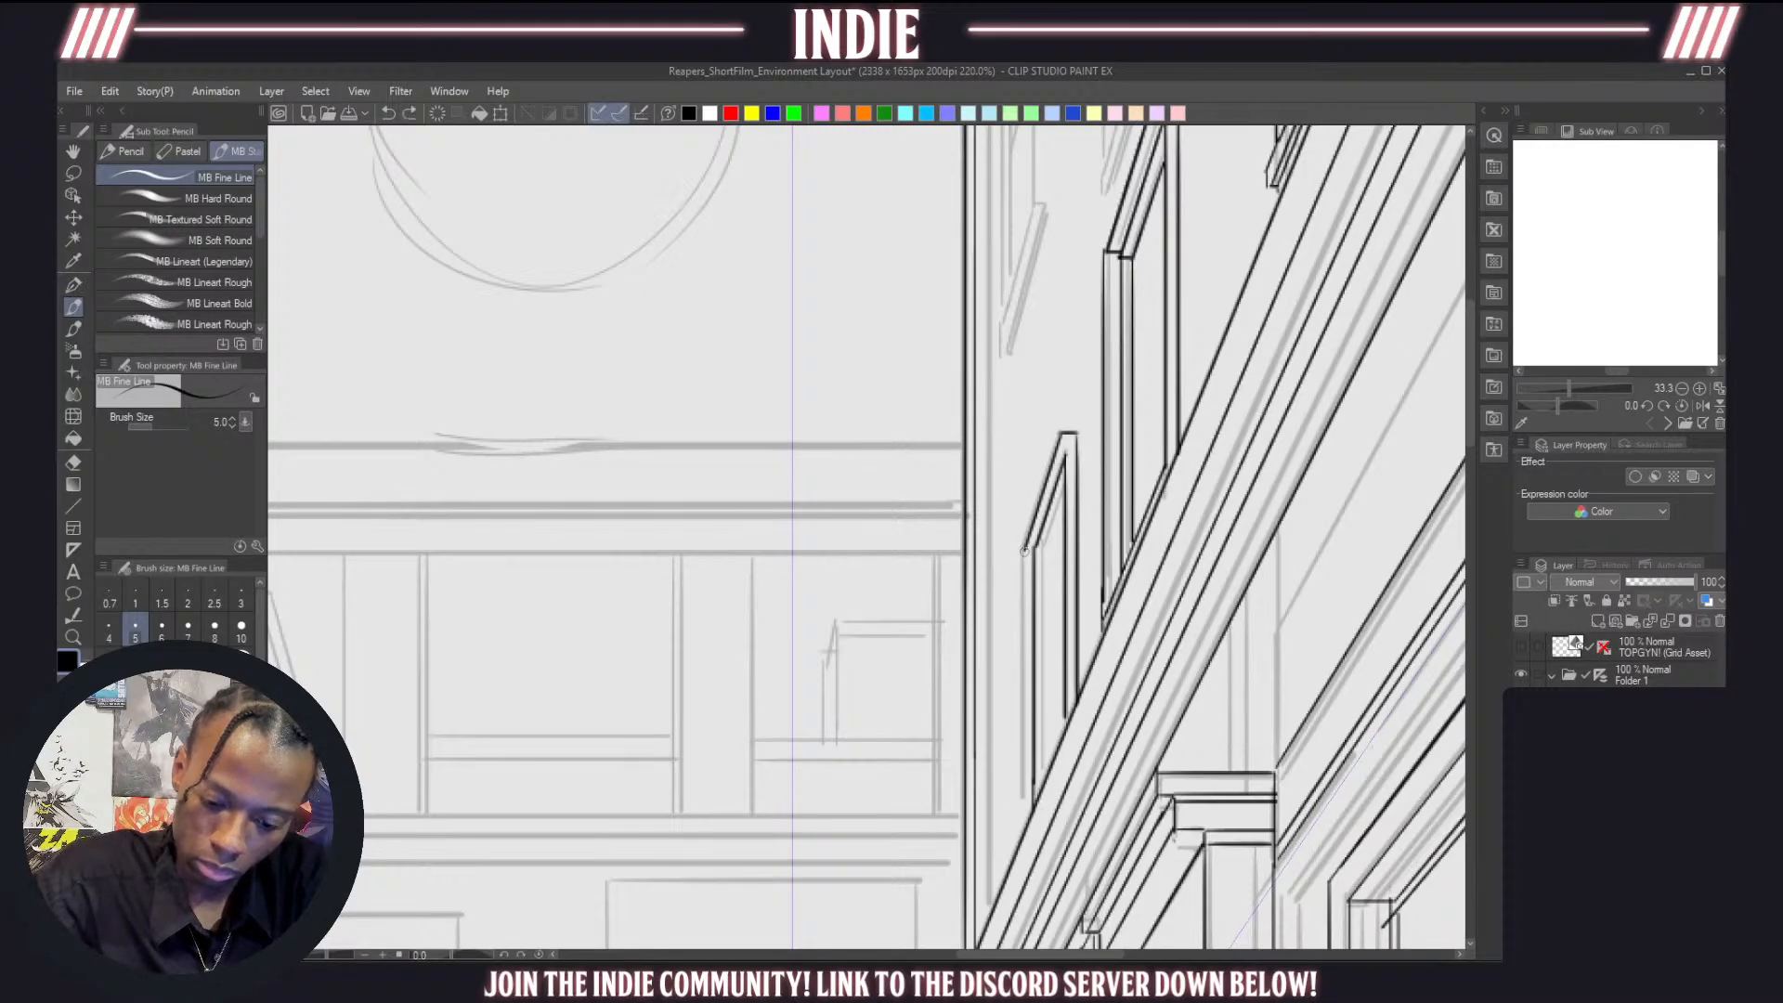
pyautogui.moveTo(1024, 550); pyautogui.dragTo(1024, 835)
# Ink the slanted and vertical depth lines inside the farthest window's opening, undoing the unwanted attempts
pyautogui.moveTo(1063, 510); pyautogui.dragTo(1043, 568)
pyautogui.hotkey('ctrl', 'z')
pyautogui.moveTo(1042, 568); pyautogui.dragTo(1047, 785)
pyautogui.hotkey('ctrl', 'z')
pyautogui.hotkey('ctrl', 'z')
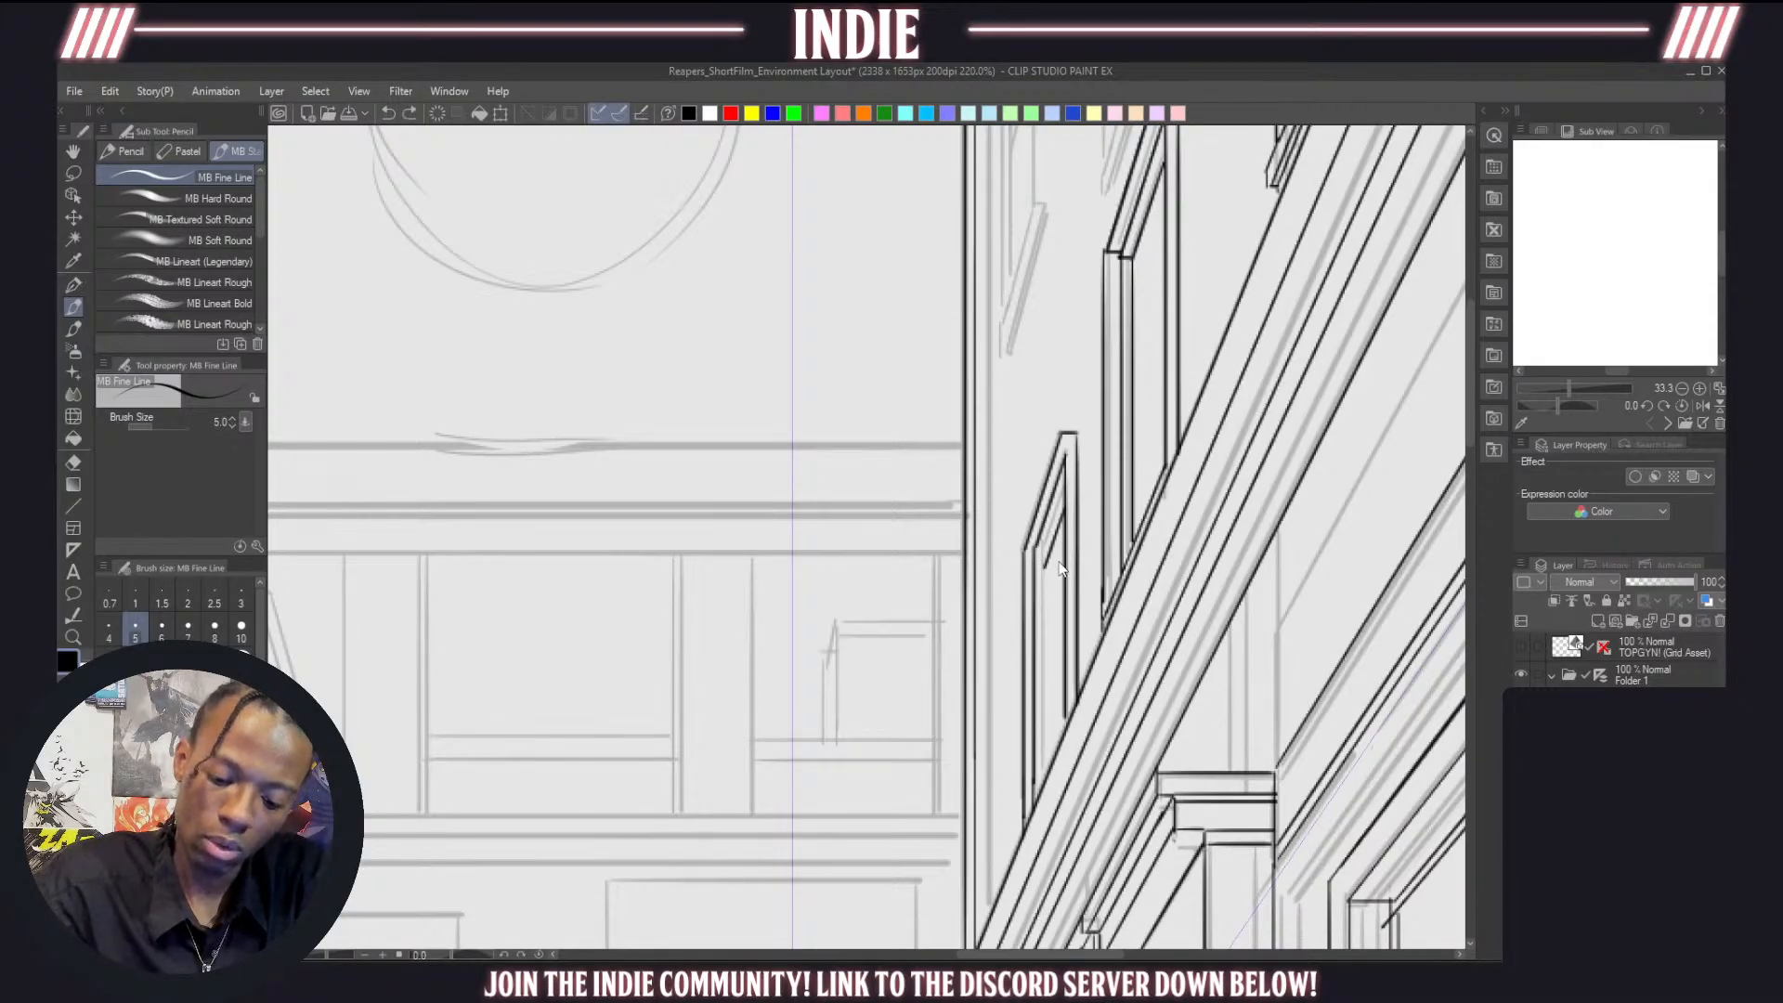
pyautogui.hotkey('ctrl', 'z')
pyautogui.moveTo(1064, 481)
pyautogui.mouseDown()
pyautogui.moveTo(1042, 557)
pyautogui.moveTo(1042, 788)
pyautogui.mouseUp()
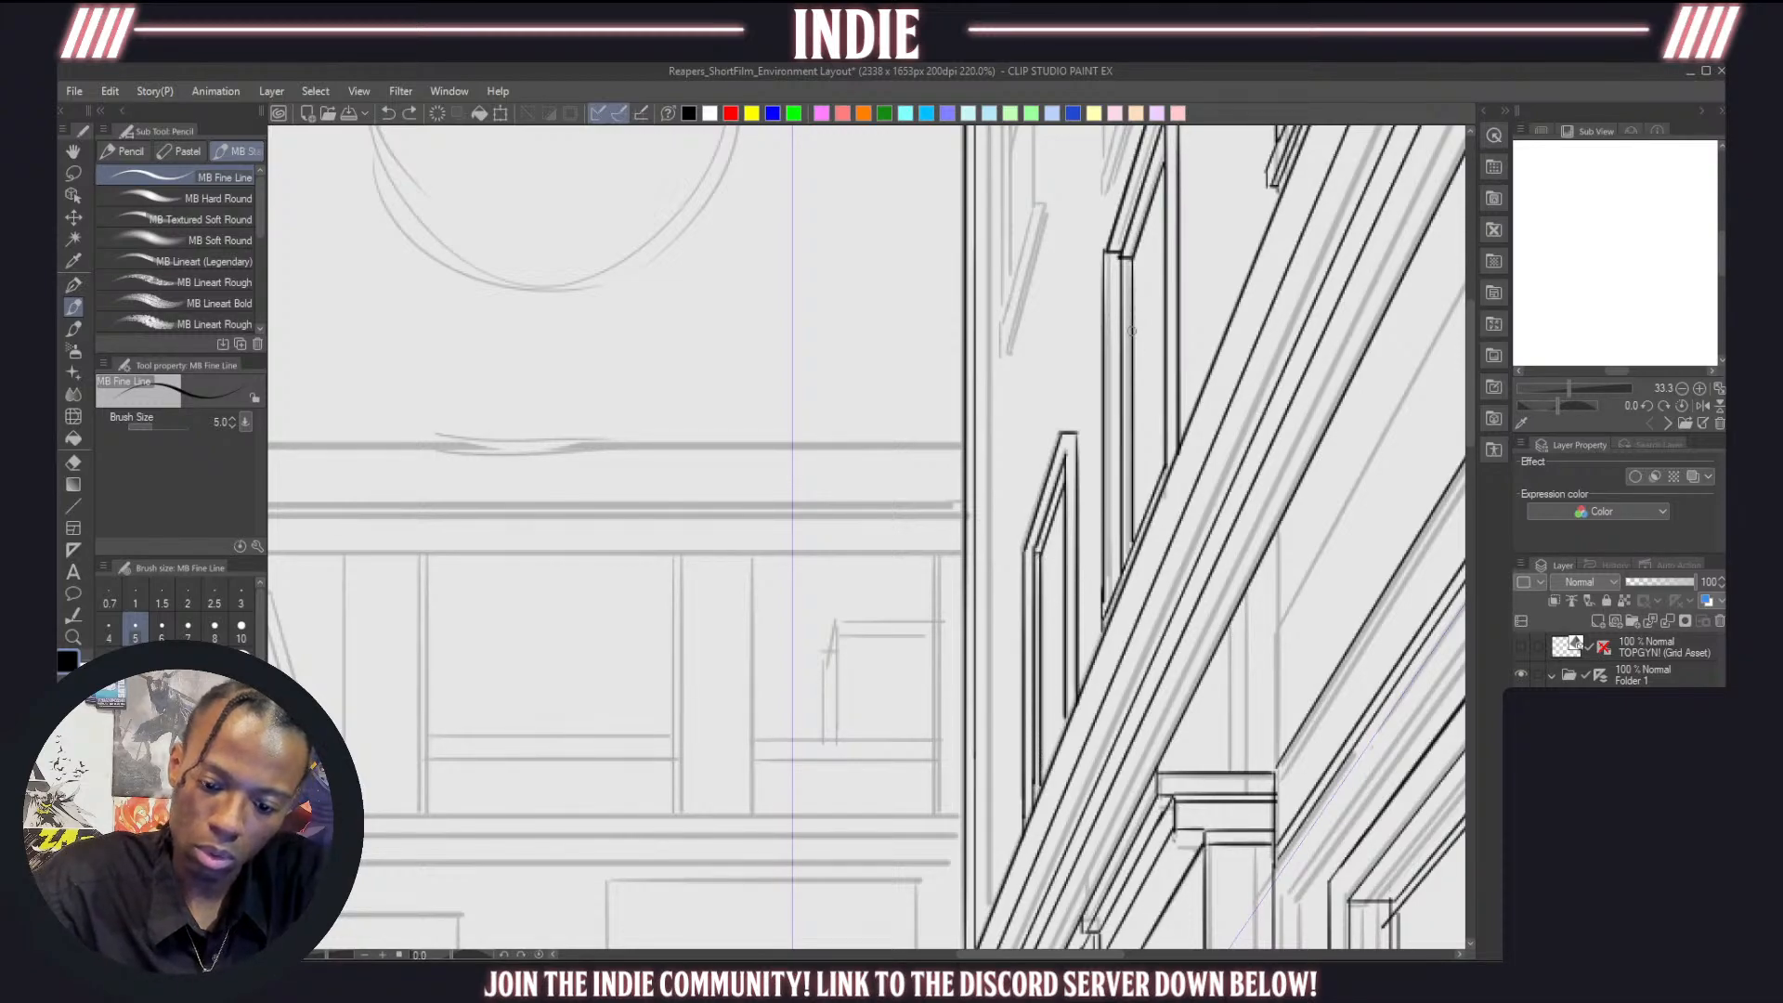
# Ink short slanted crossbars in perspective across the openings of the two smaller upper windows
pyautogui.moveTo(1134, 326); pyautogui.dragTo(1168, 228)
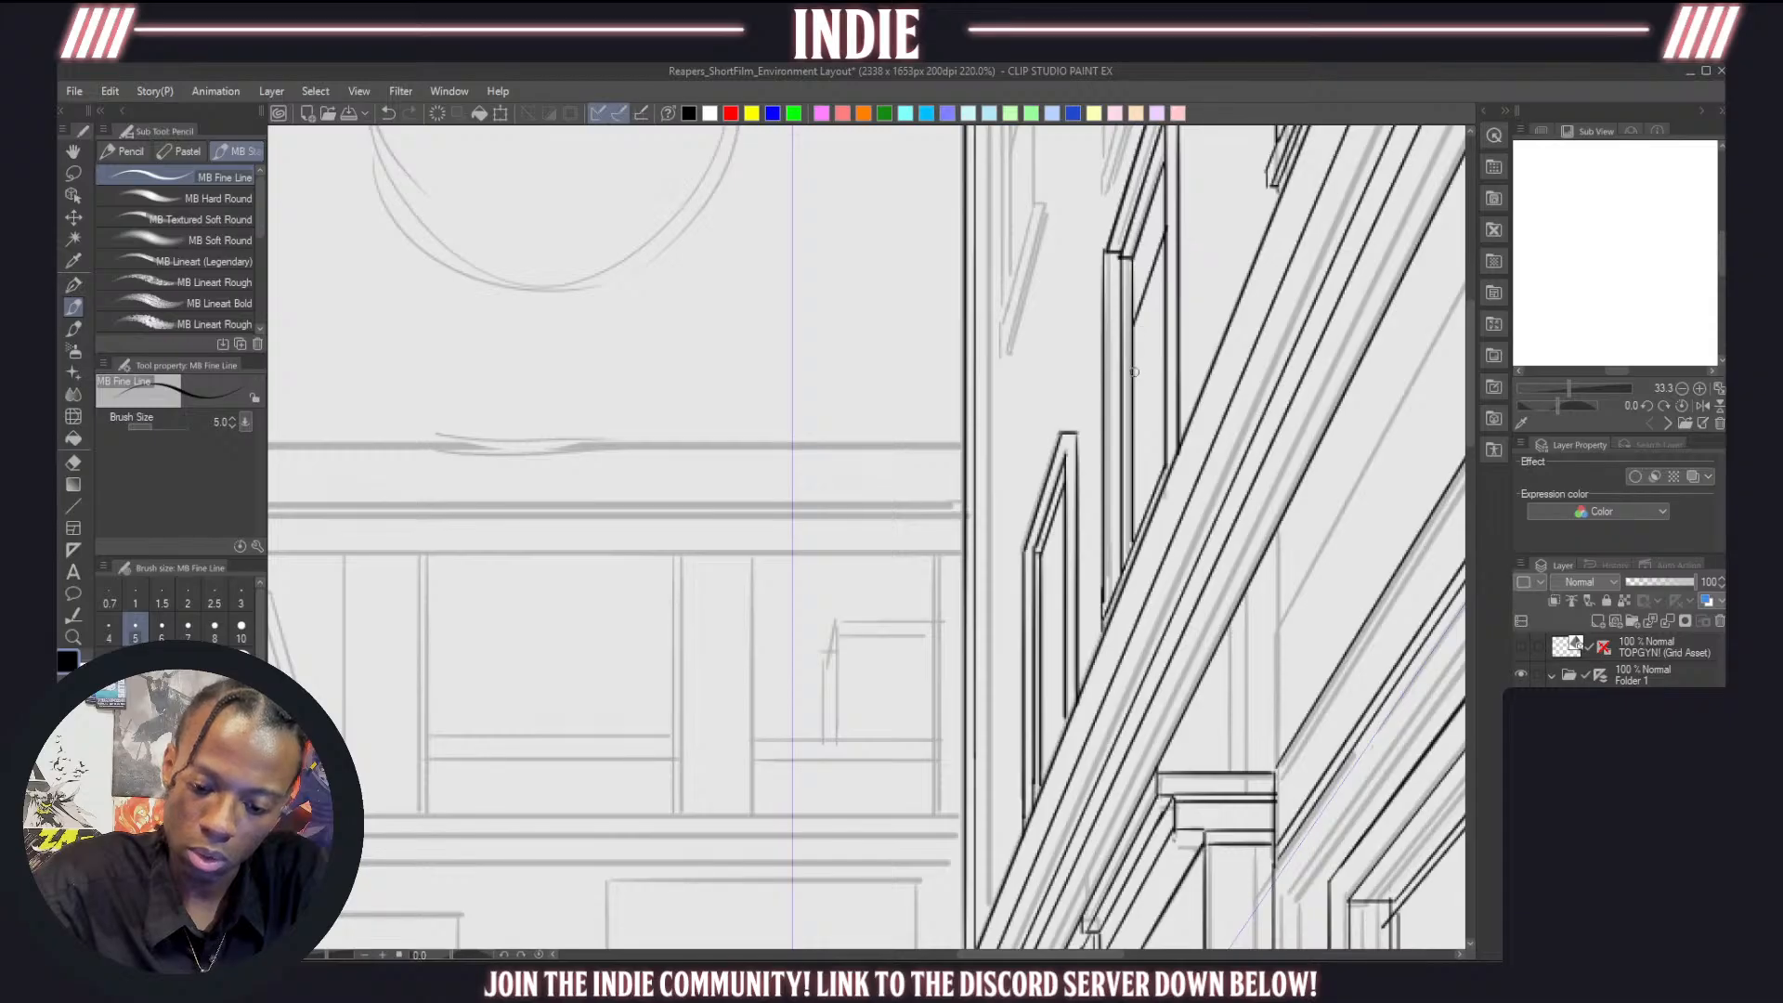
pyautogui.moveTo(1134, 372)
pyautogui.mouseDown()
pyautogui.moveTo(1185, 279)
pyautogui.moveTo(1131, 346)
pyautogui.moveTo(1129, 379)
pyautogui.mouseUp()
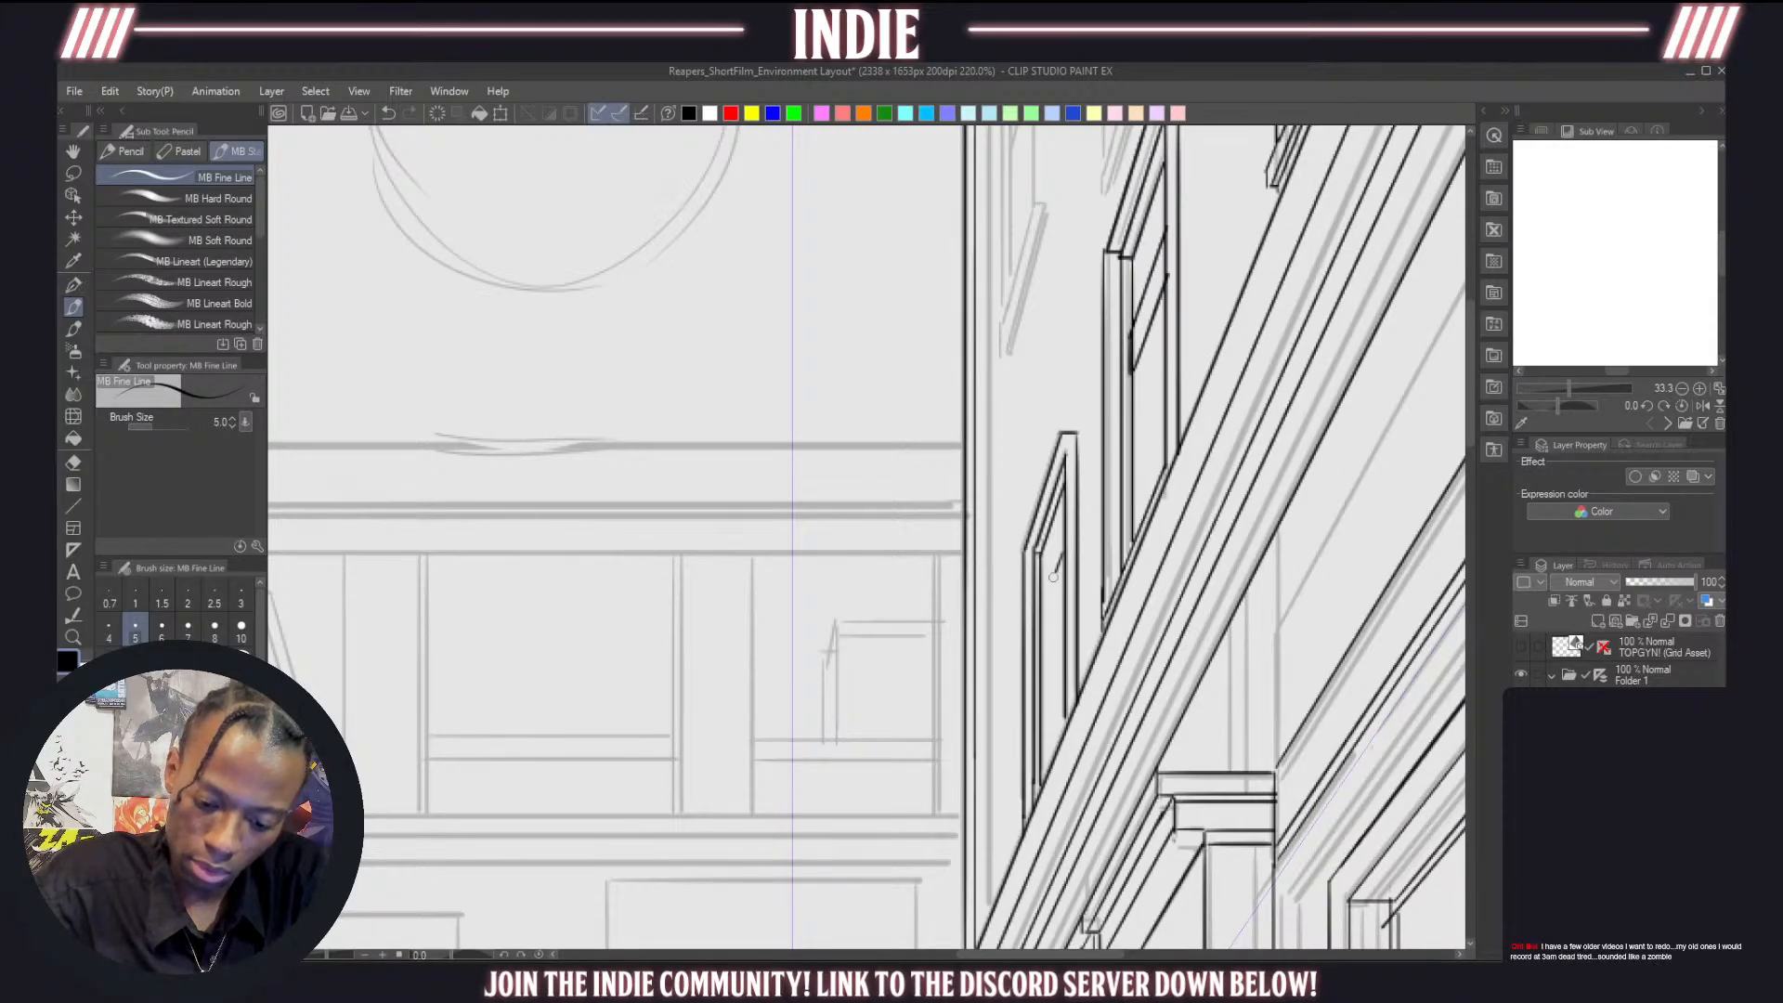
pyautogui.moveTo(1065, 609); pyautogui.dragTo(1040, 674)
# Examine the newly inked upper windows within the whole alley, with the rough sketch hidden and shown
pyautogui.scroll(-10, 1041, 648)
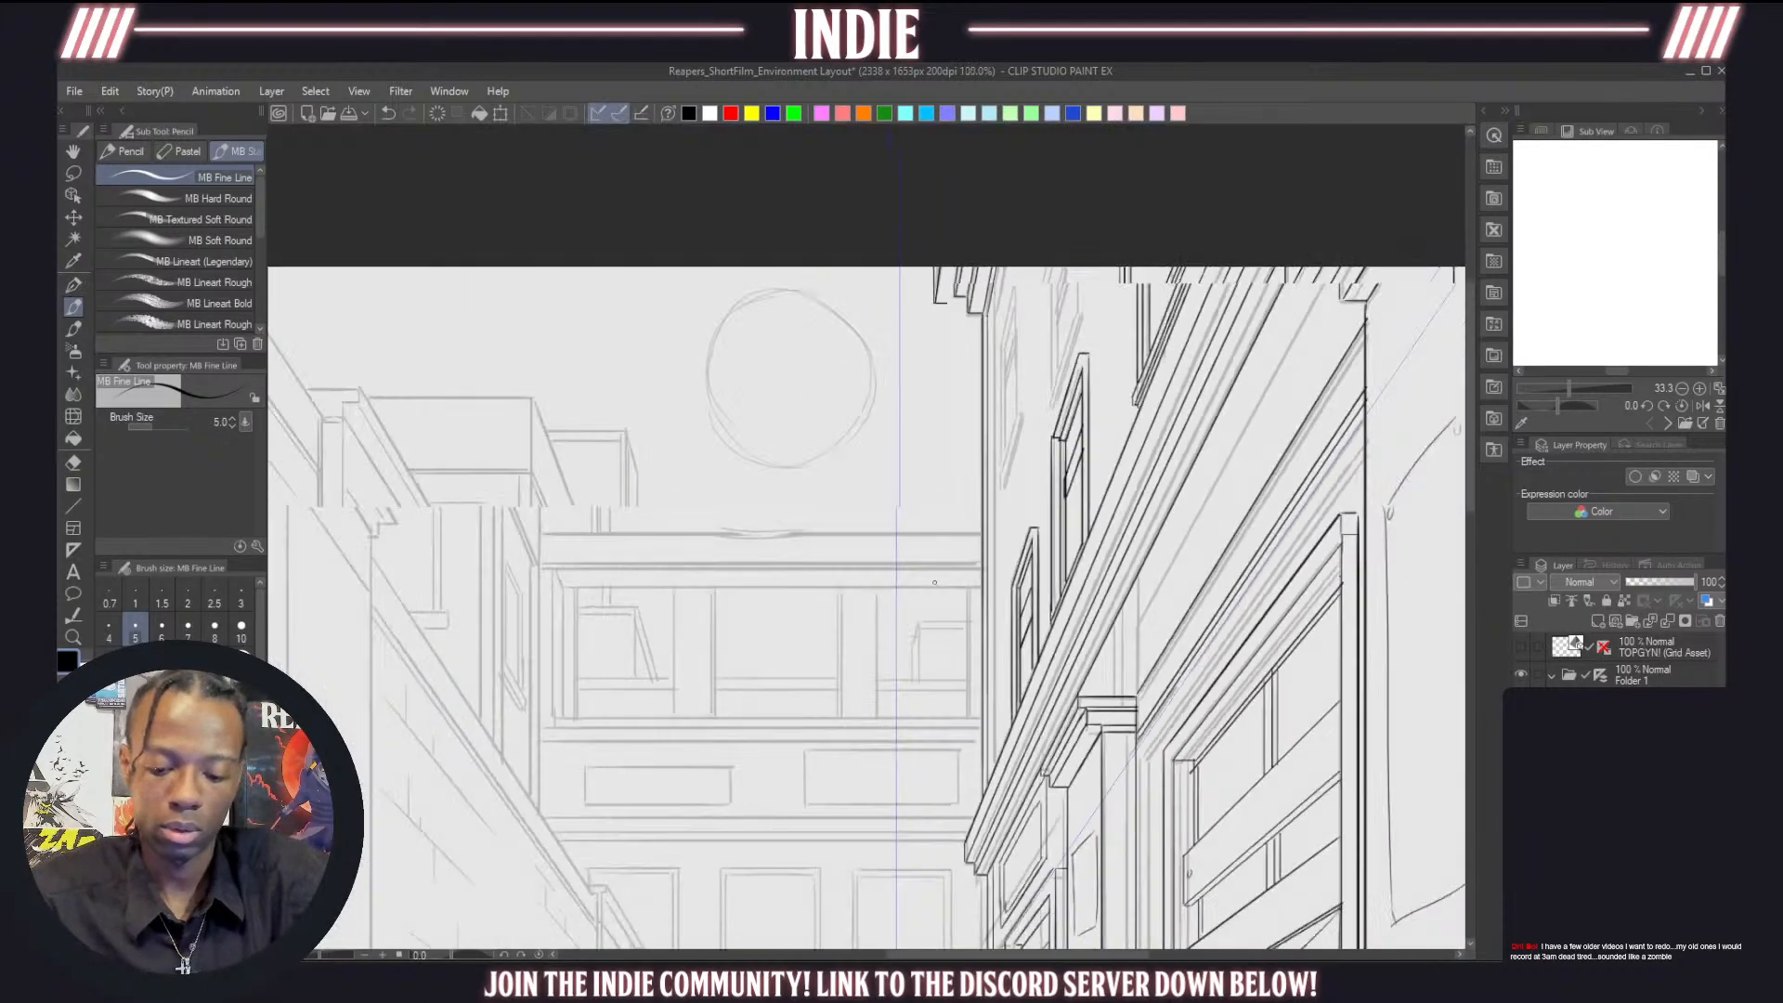
pyautogui.scroll(5, 944, 536)
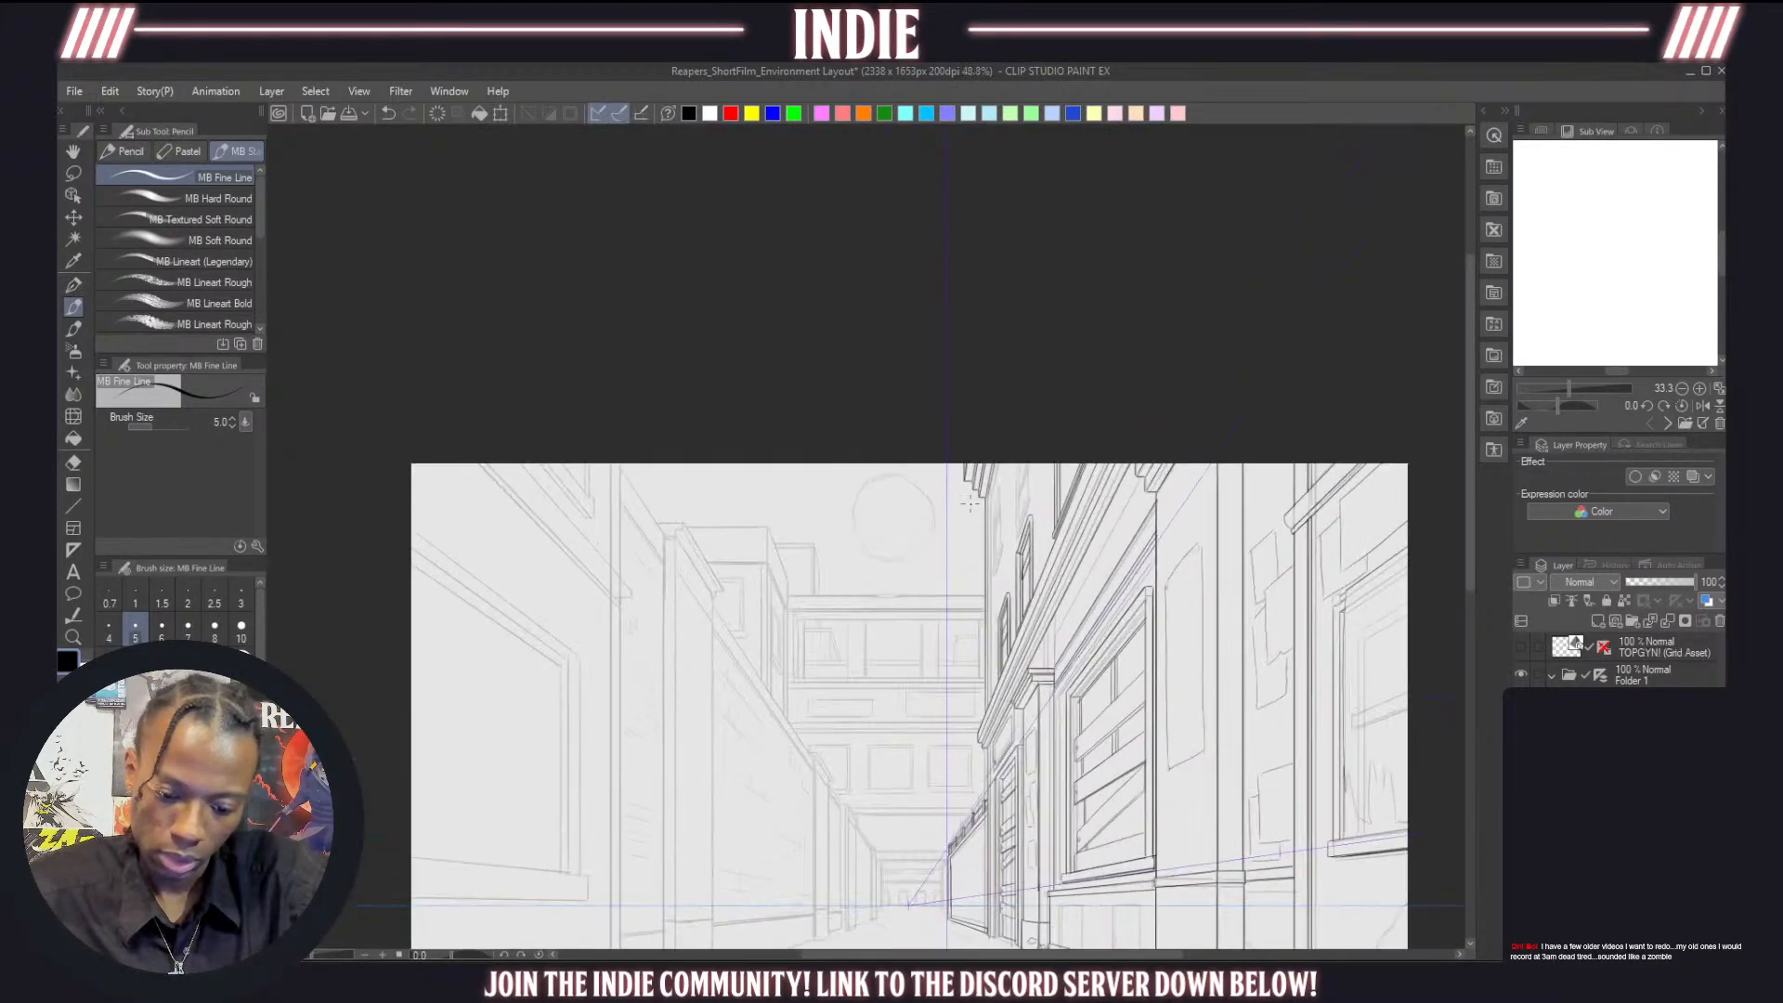
pyautogui.scroll(-4, 994, 525)
pyautogui.scroll(3, 1041, 518)
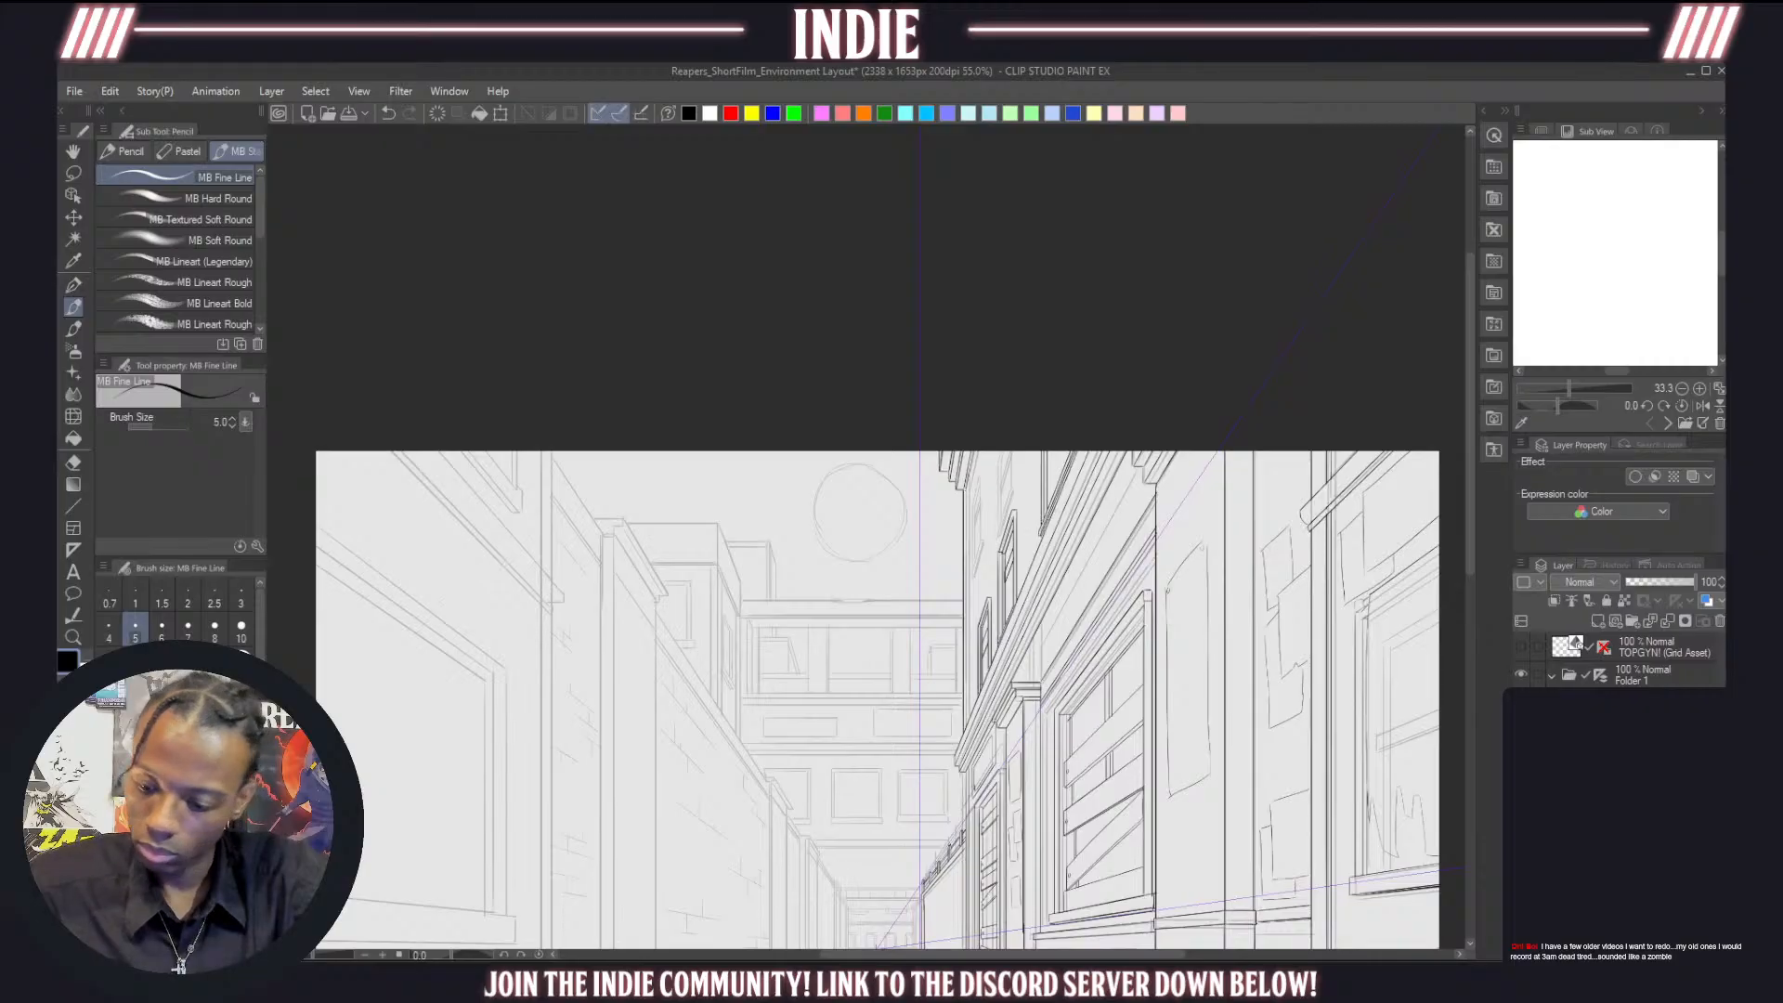
pyautogui.scroll(-5, 1050, 548)
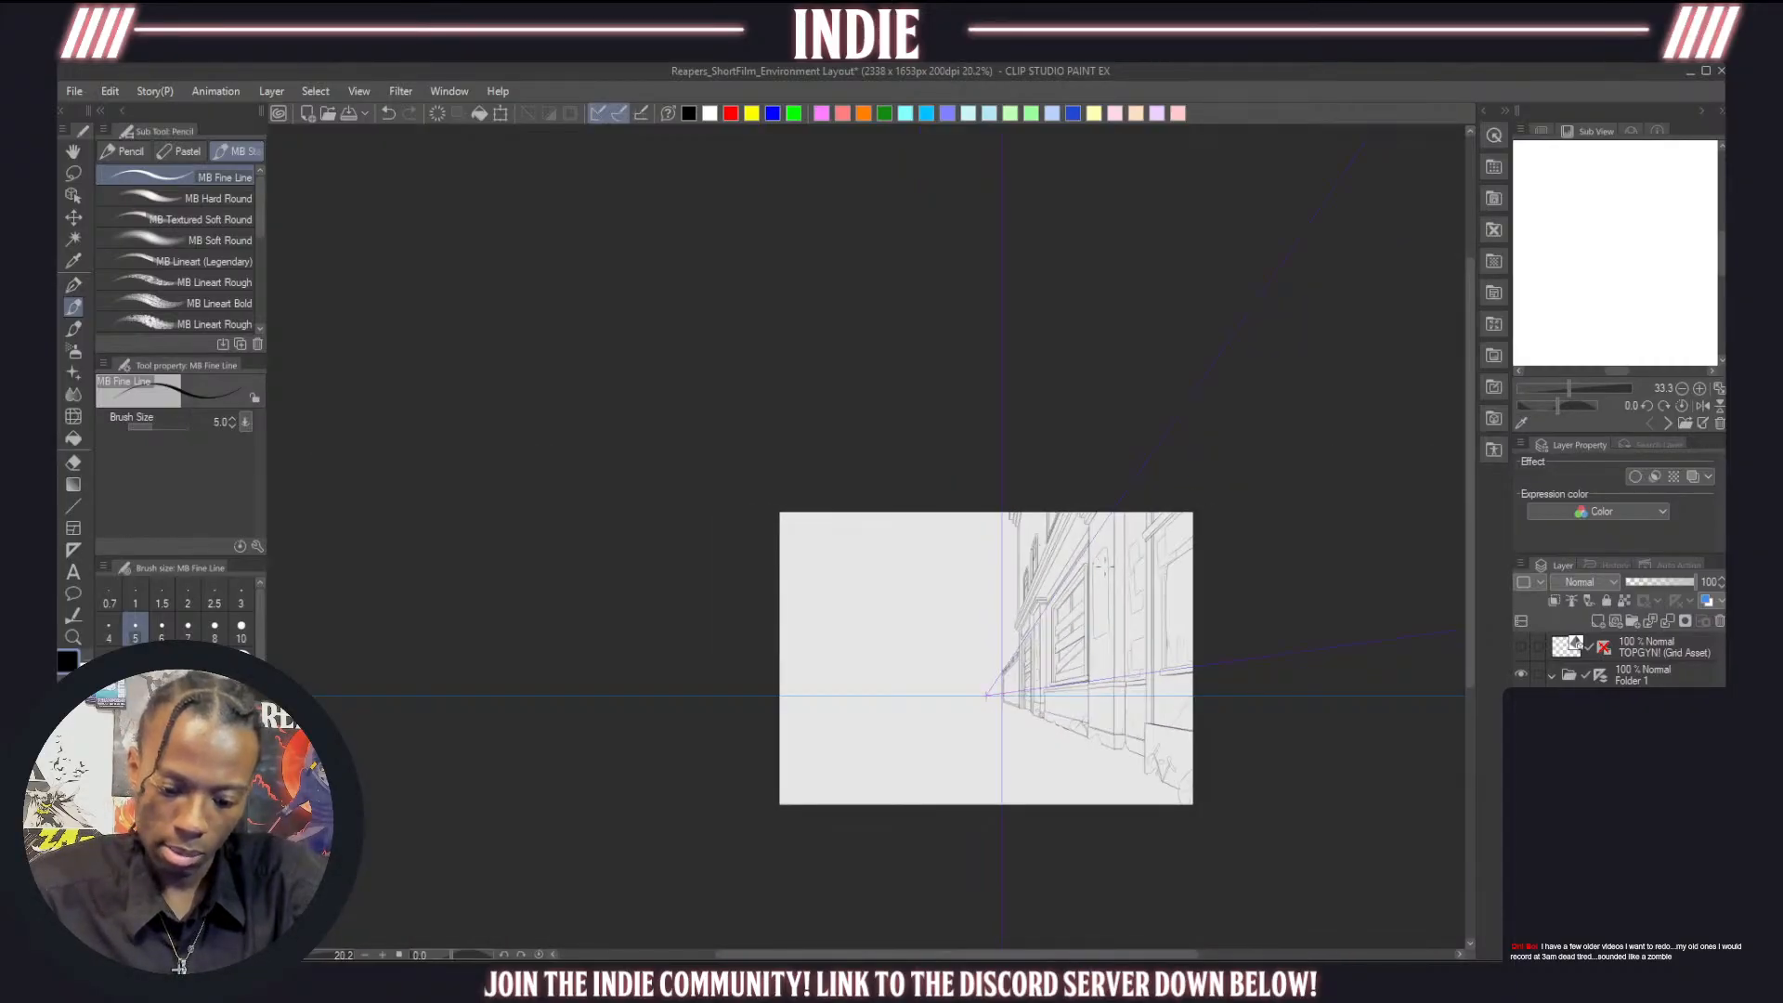
pyautogui.scroll(8, 1104, 565)
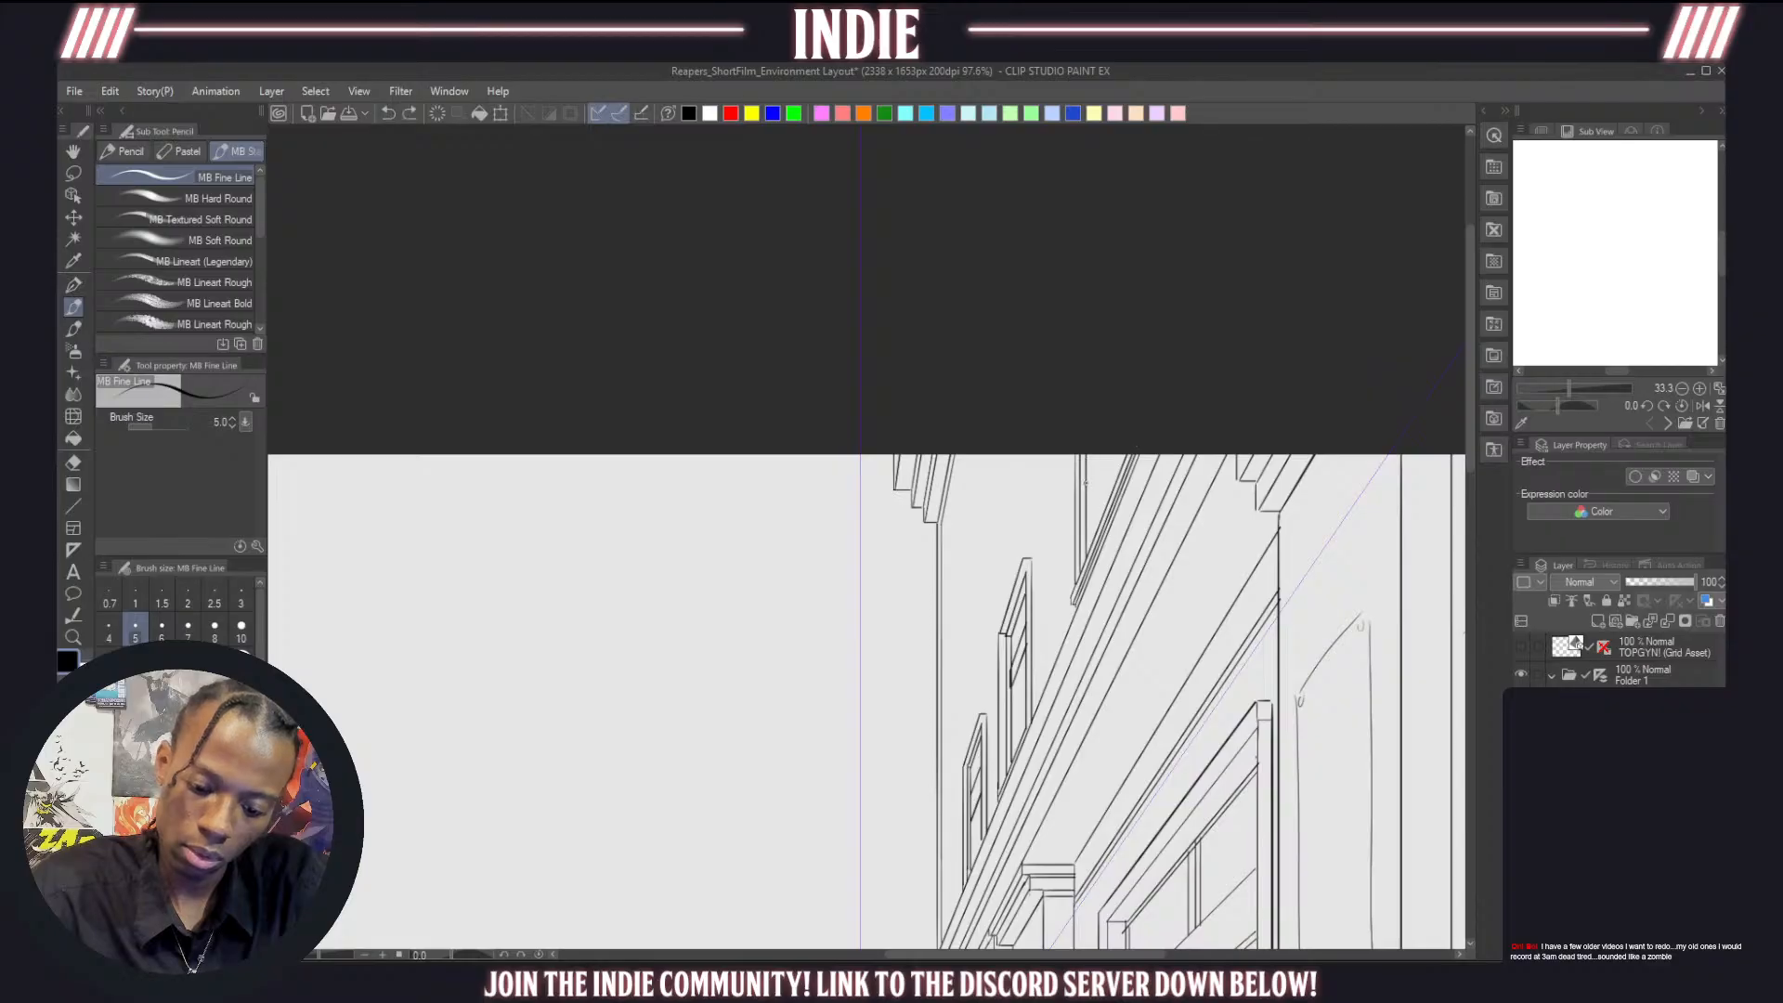
pyautogui.scroll(-6, 1105, 371)
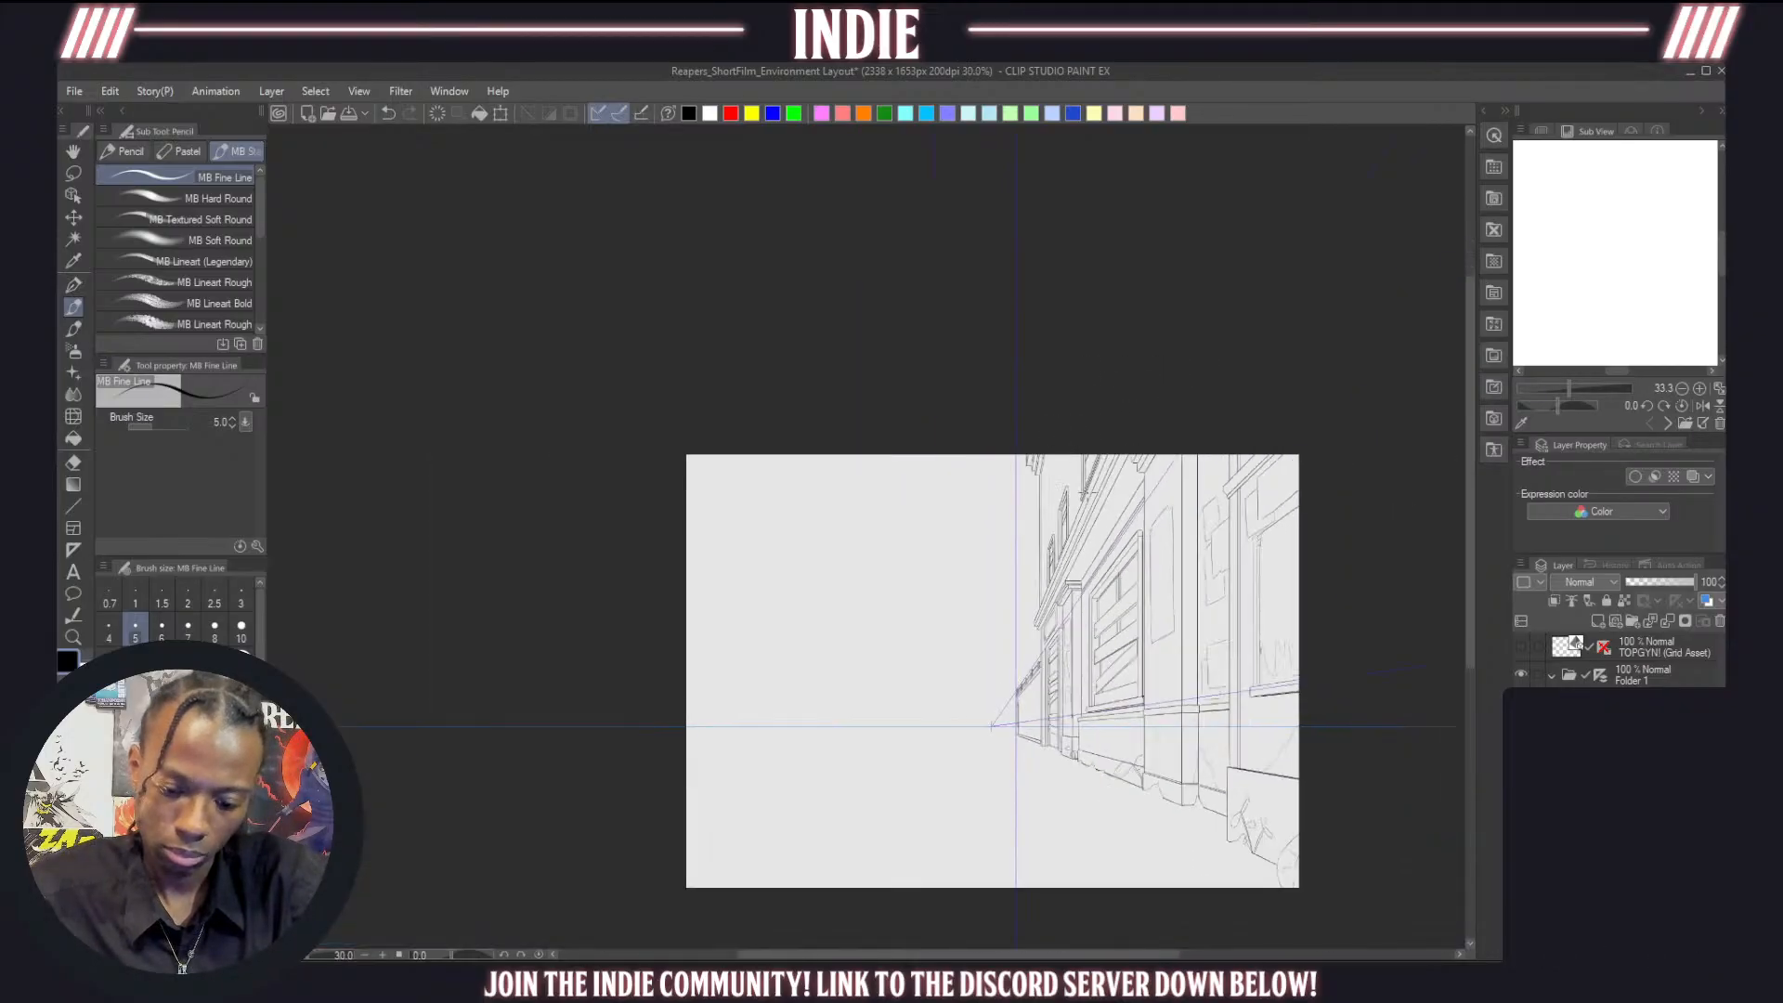
pyautogui.scroll(1, 1068, 603)
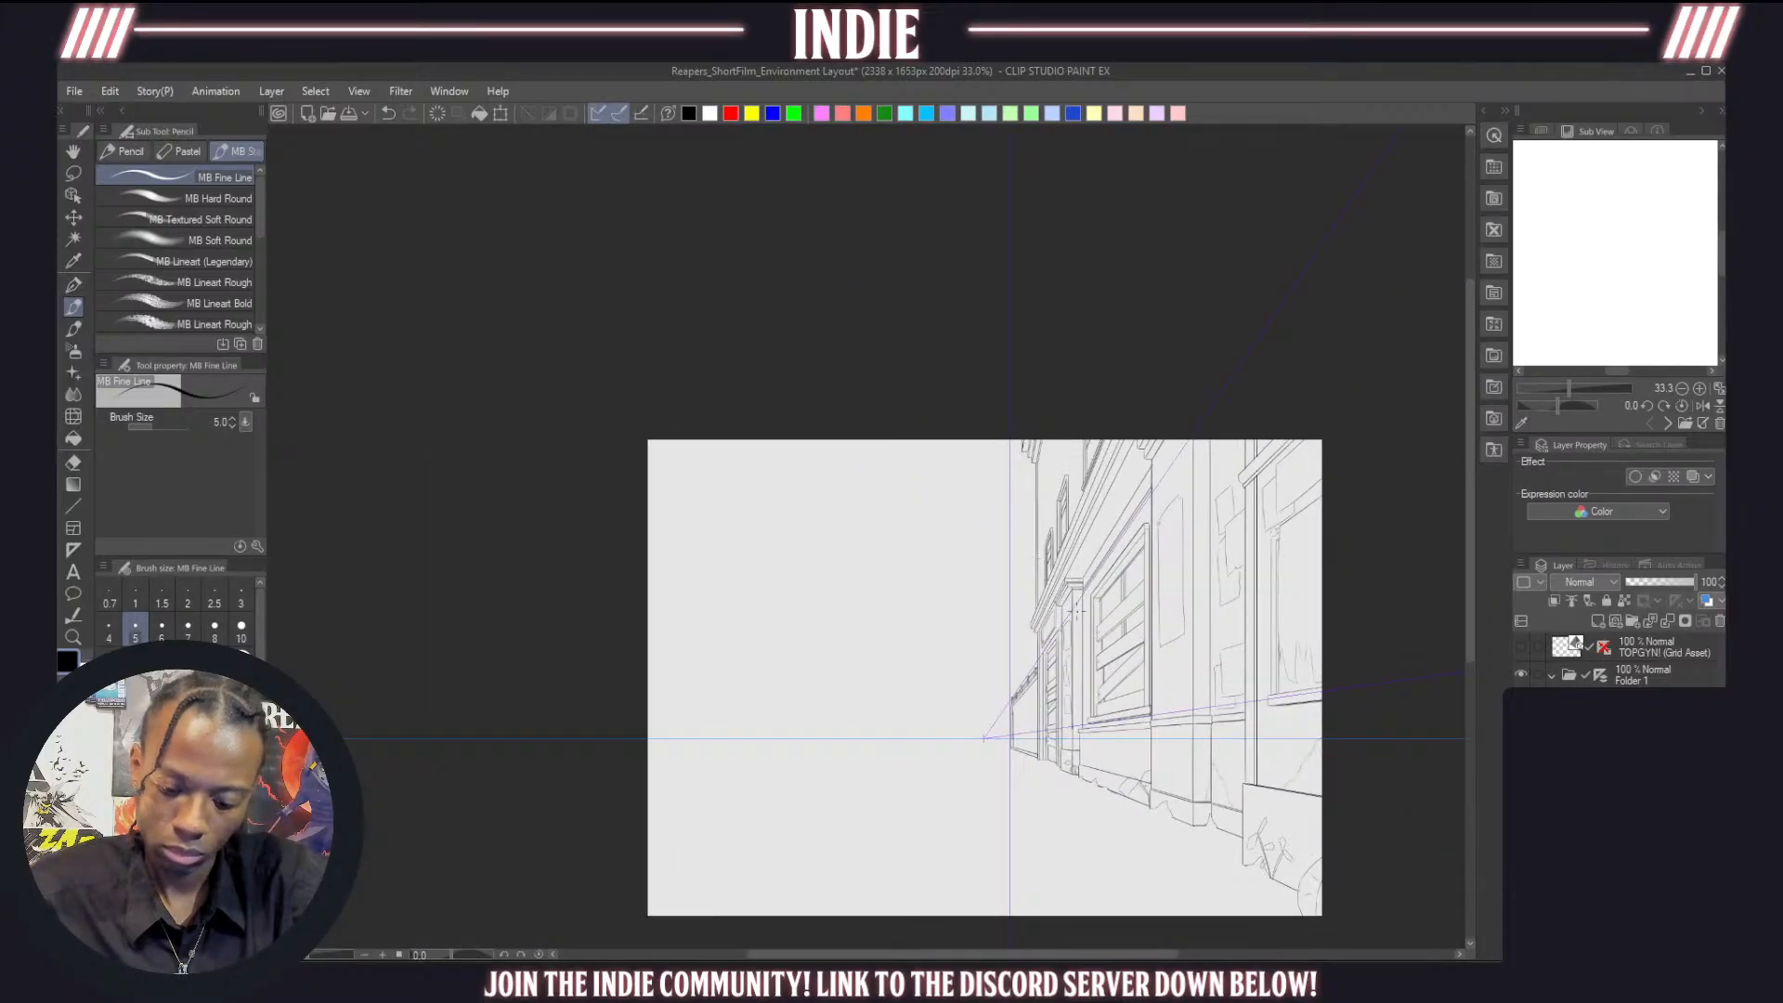
pyautogui.scroll(2, 1076, 612)
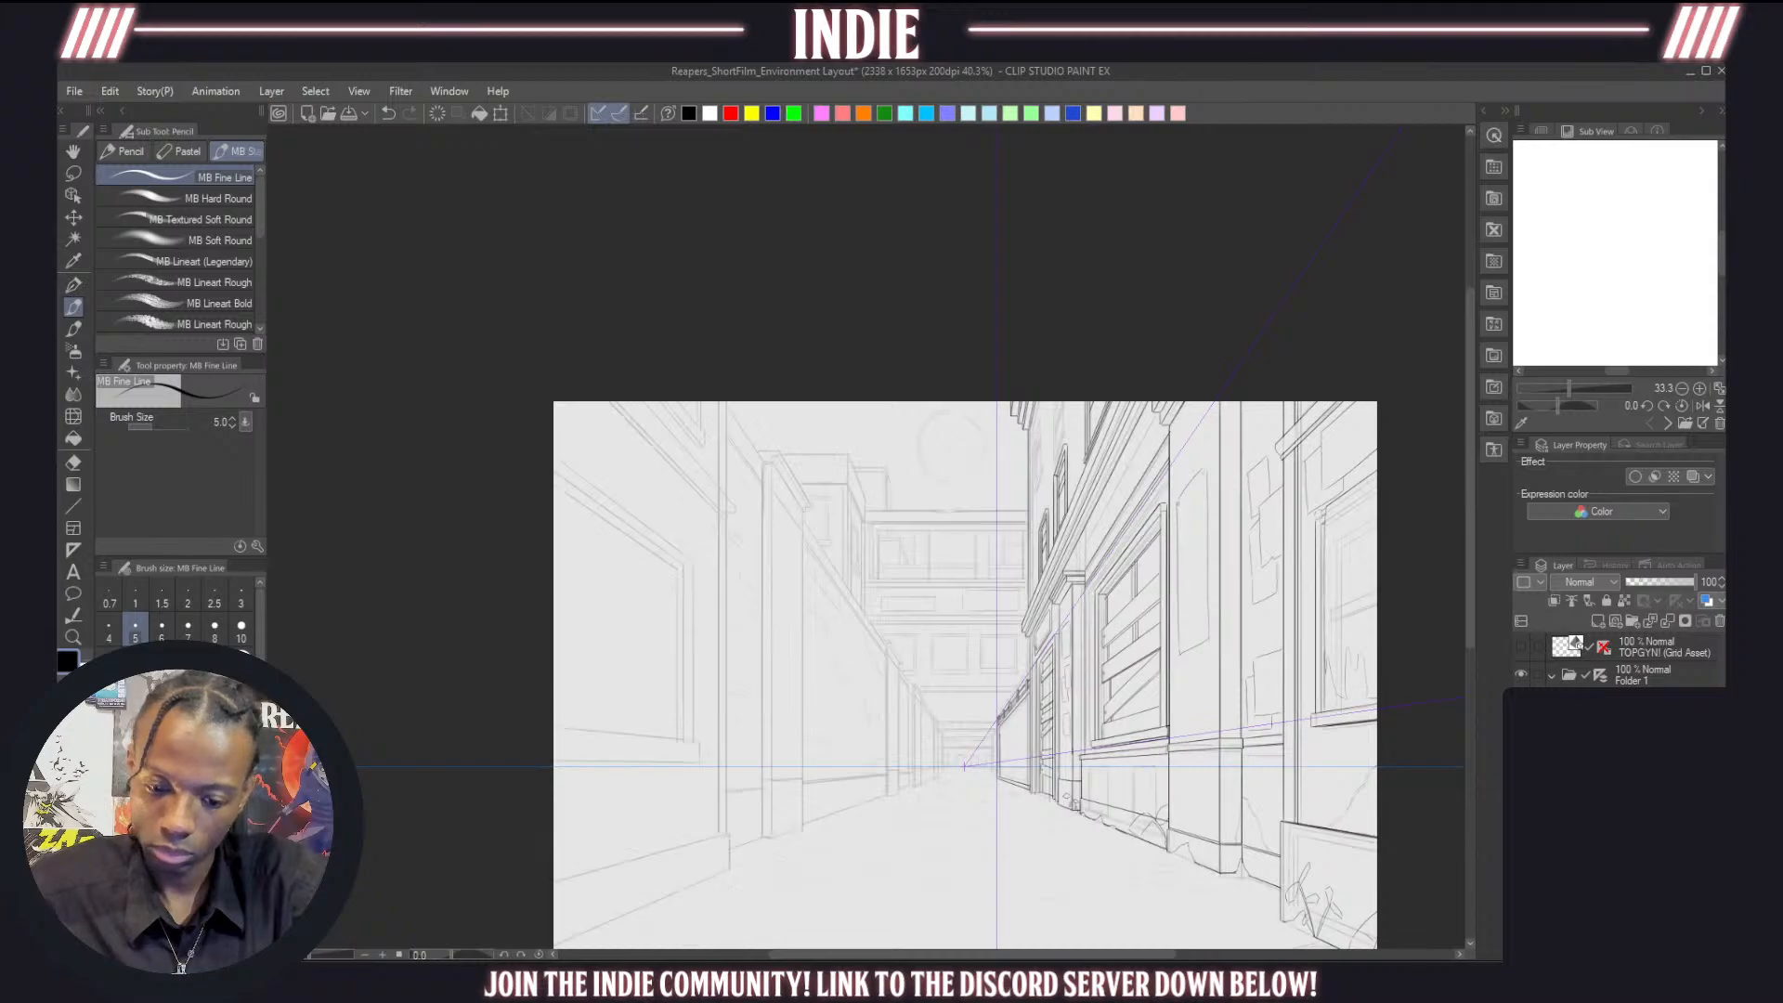
pyautogui.scroll(1, 1053, 397)
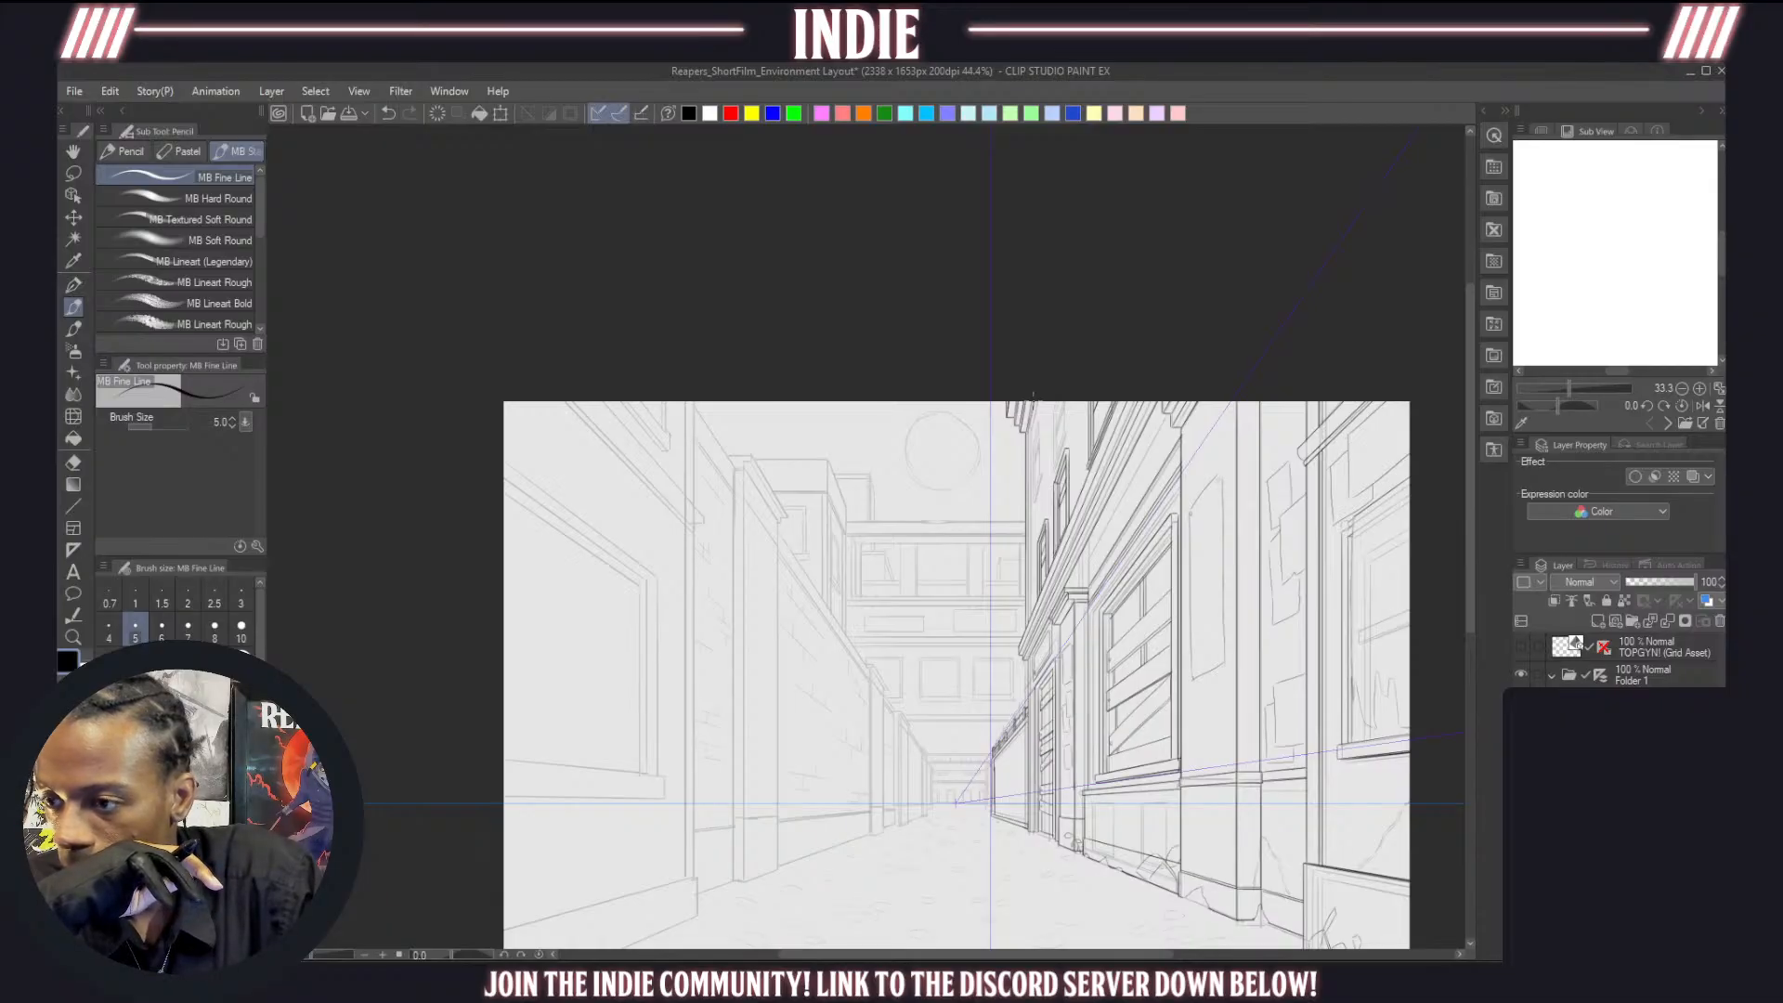
pyautogui.scroll(10, 1063, 386)
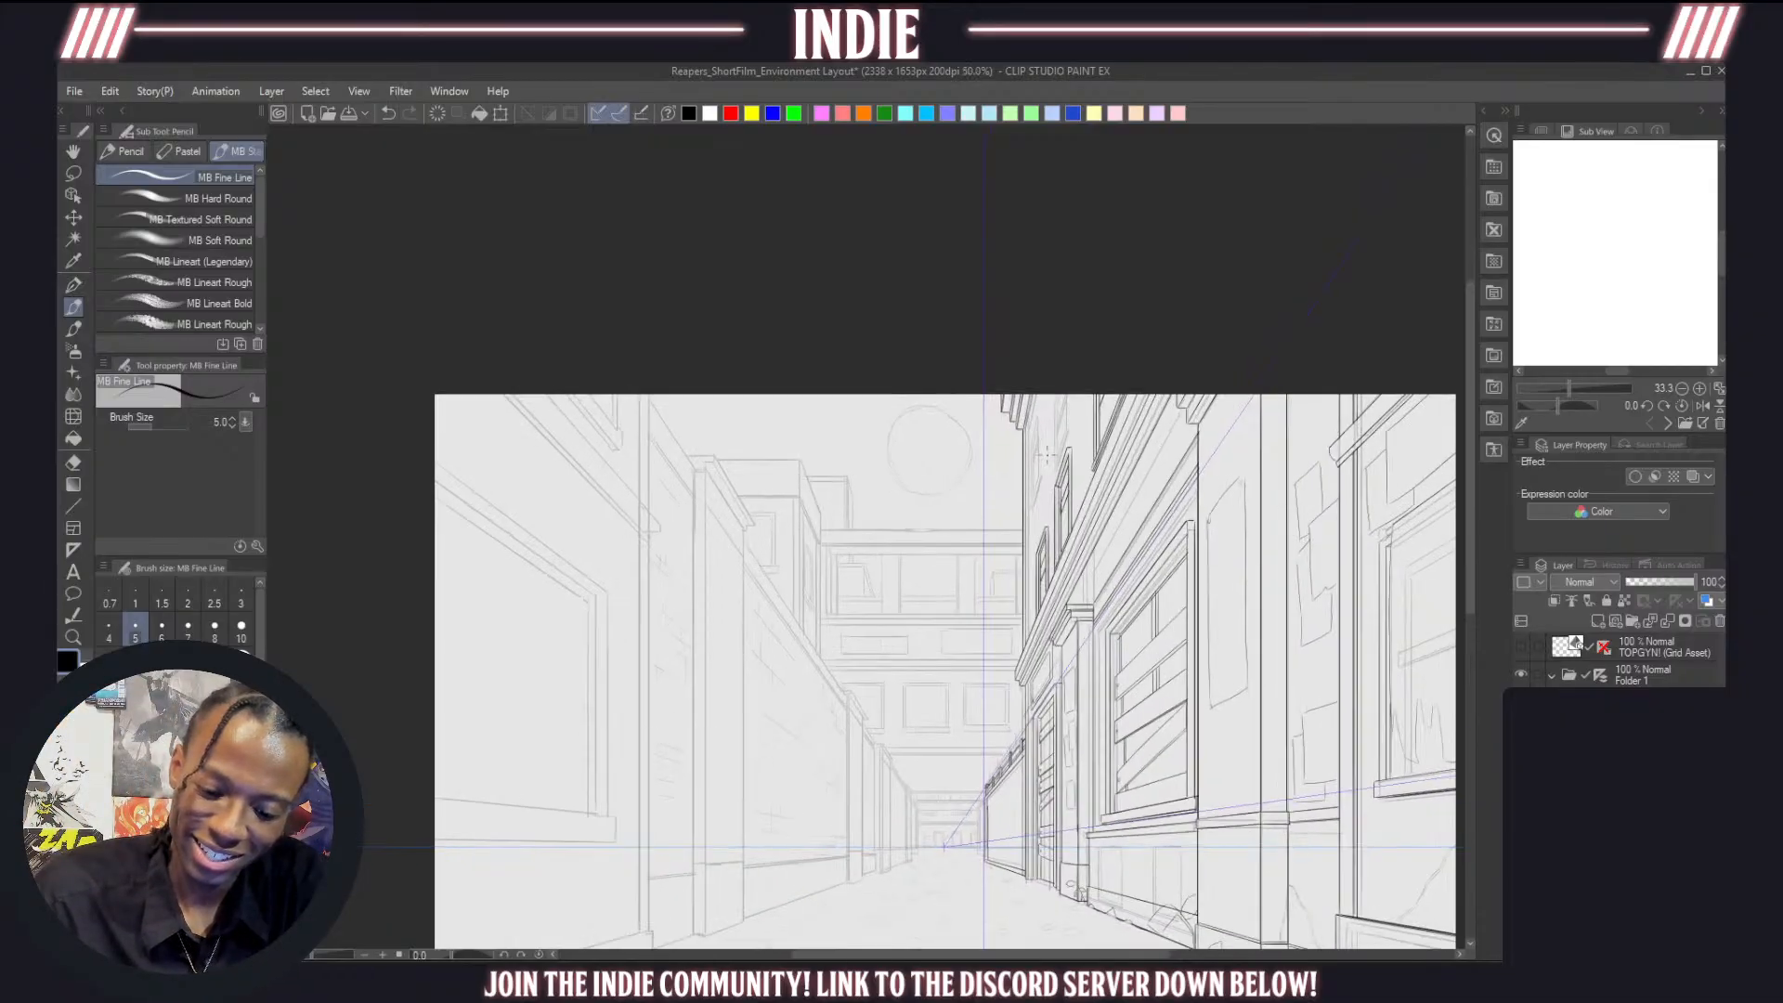
# Ink the vertical edges and slanted lower edge of the upper window cut off by the canvas's upper edge
pyautogui.scroll(2, 1114, 386)
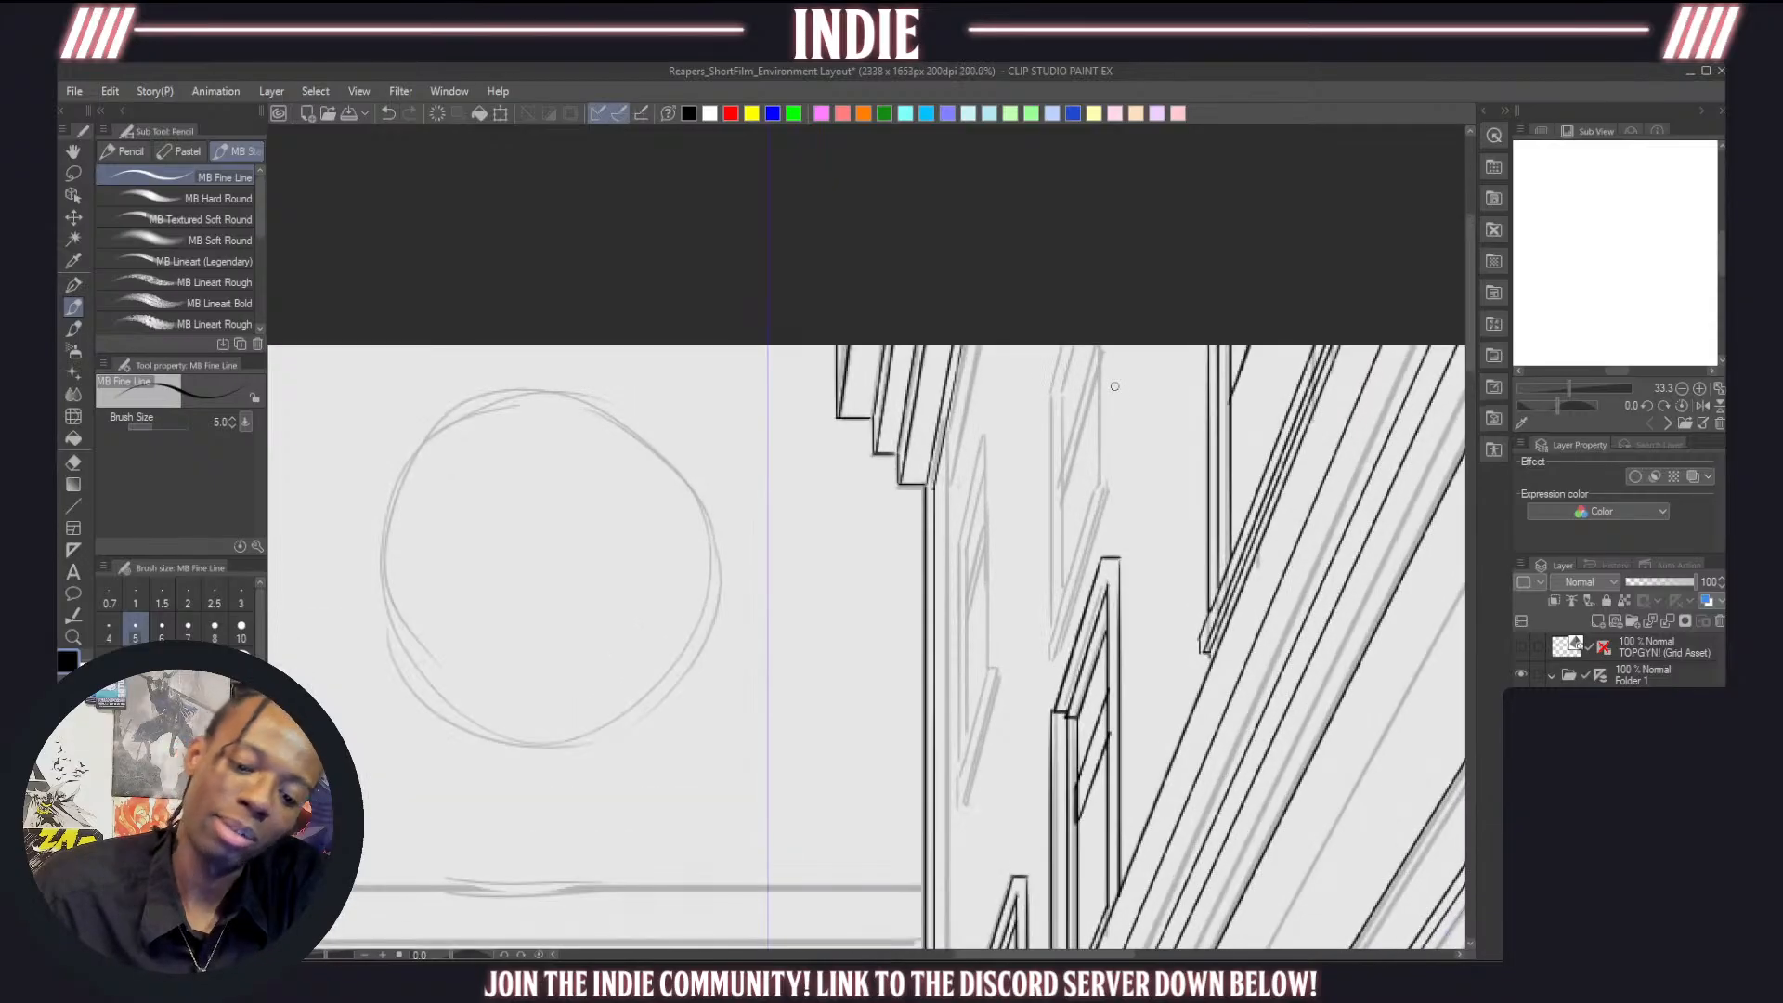
pyautogui.moveTo(1033, 349)
pyautogui.mouseDown()
pyautogui.moveTo(1061, 504)
pyautogui.moveTo(1054, 331)
pyautogui.mouseUp()
pyautogui.hotkey('ctrl', 'z')
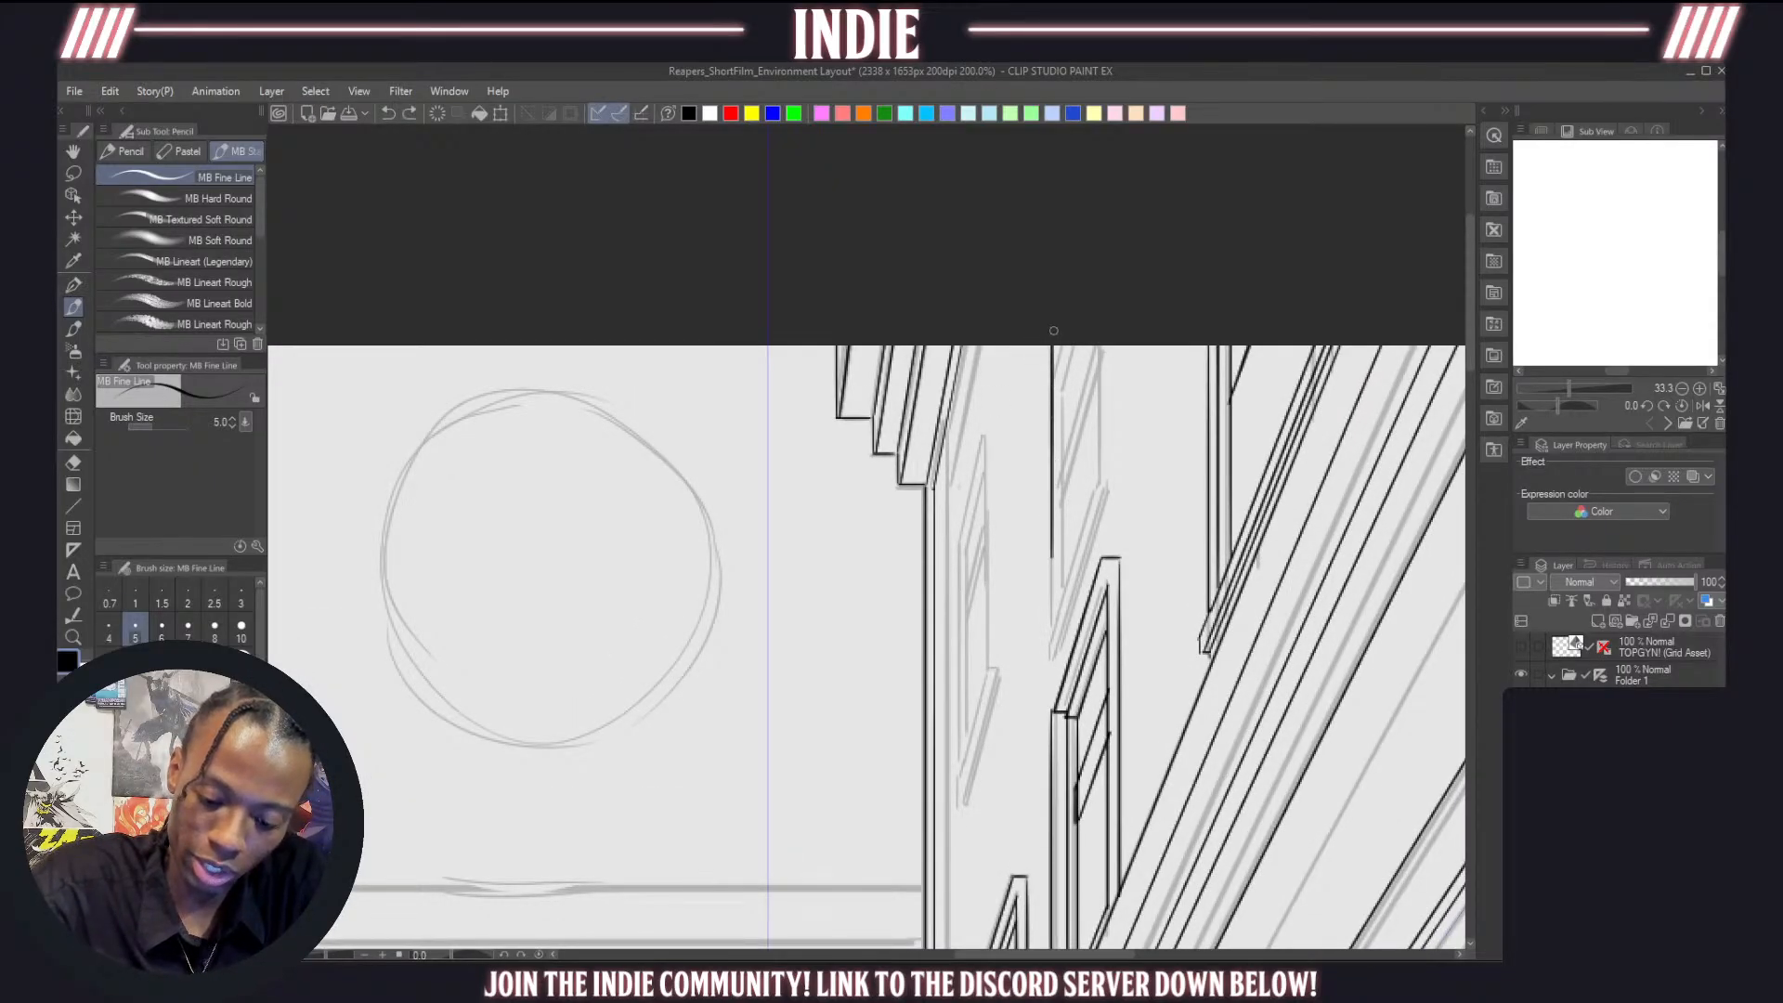
pyautogui.moveTo(1055, 554)
pyautogui.mouseDown()
pyautogui.moveTo(1087, 468)
pyautogui.moveTo(1140, 409)
pyautogui.moveTo(1093, 306)
pyautogui.mouseUp()
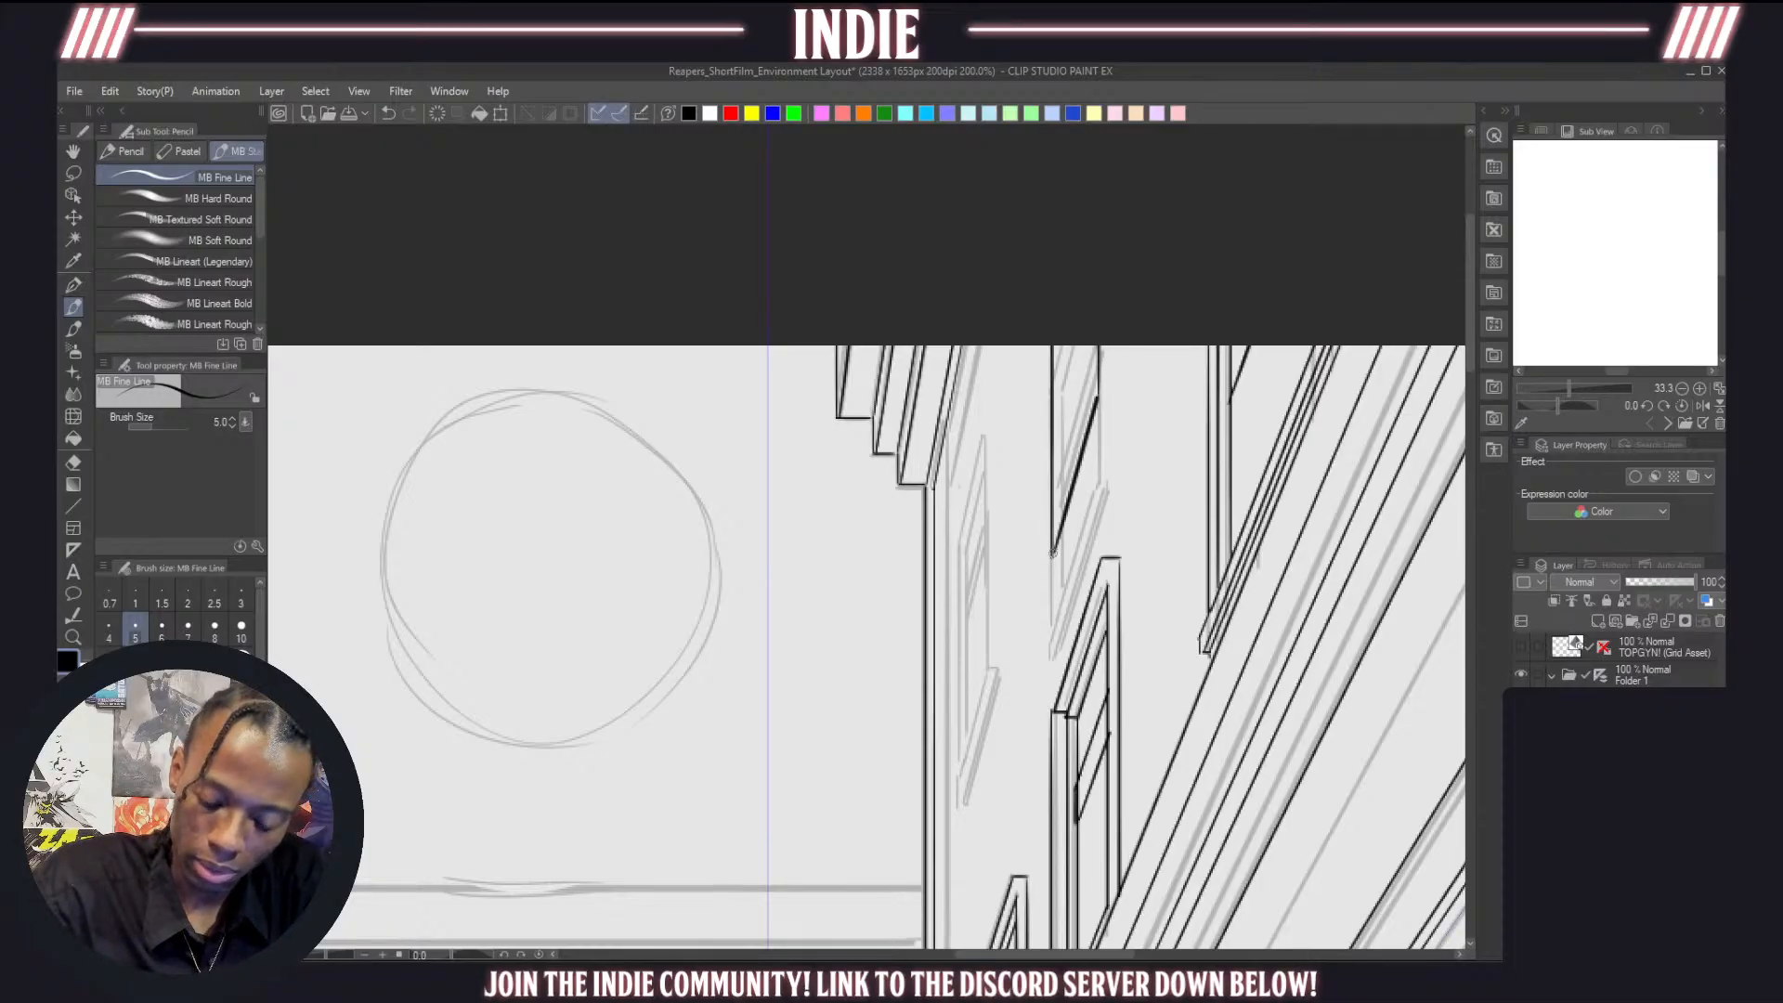
pyautogui.moveTo(1053, 554)
pyautogui.mouseDown()
pyautogui.moveTo(1052, 583)
pyautogui.moveTo(1105, 422)
pyautogui.mouseUp()
pyautogui.hotkey('ctrl', 'z')
pyautogui.hotkey('ctrl', 'z')
# Ink that cropped window's slanted sill with its small end block and add the outer vertical frame line, undoing stray strokes
pyautogui.moveTo(1057, 587)
pyautogui.mouseDown()
pyautogui.moveTo(1098, 457)
pyautogui.moveTo(1154, 423)
pyautogui.mouseUp()
pyautogui.hotkey('ctrl', 'z')
pyautogui.moveTo(1050, 589)
pyautogui.mouseDown()
pyautogui.moveTo(1162, 410)
pyautogui.moveTo(1100, 398)
pyautogui.moveTo(1121, 424)
pyautogui.moveTo(1075, 583)
pyautogui.moveTo(1055, 585)
pyautogui.moveTo(1108, 429)
pyautogui.mouseUp()
pyautogui.hotkey('ctrl', 'z')
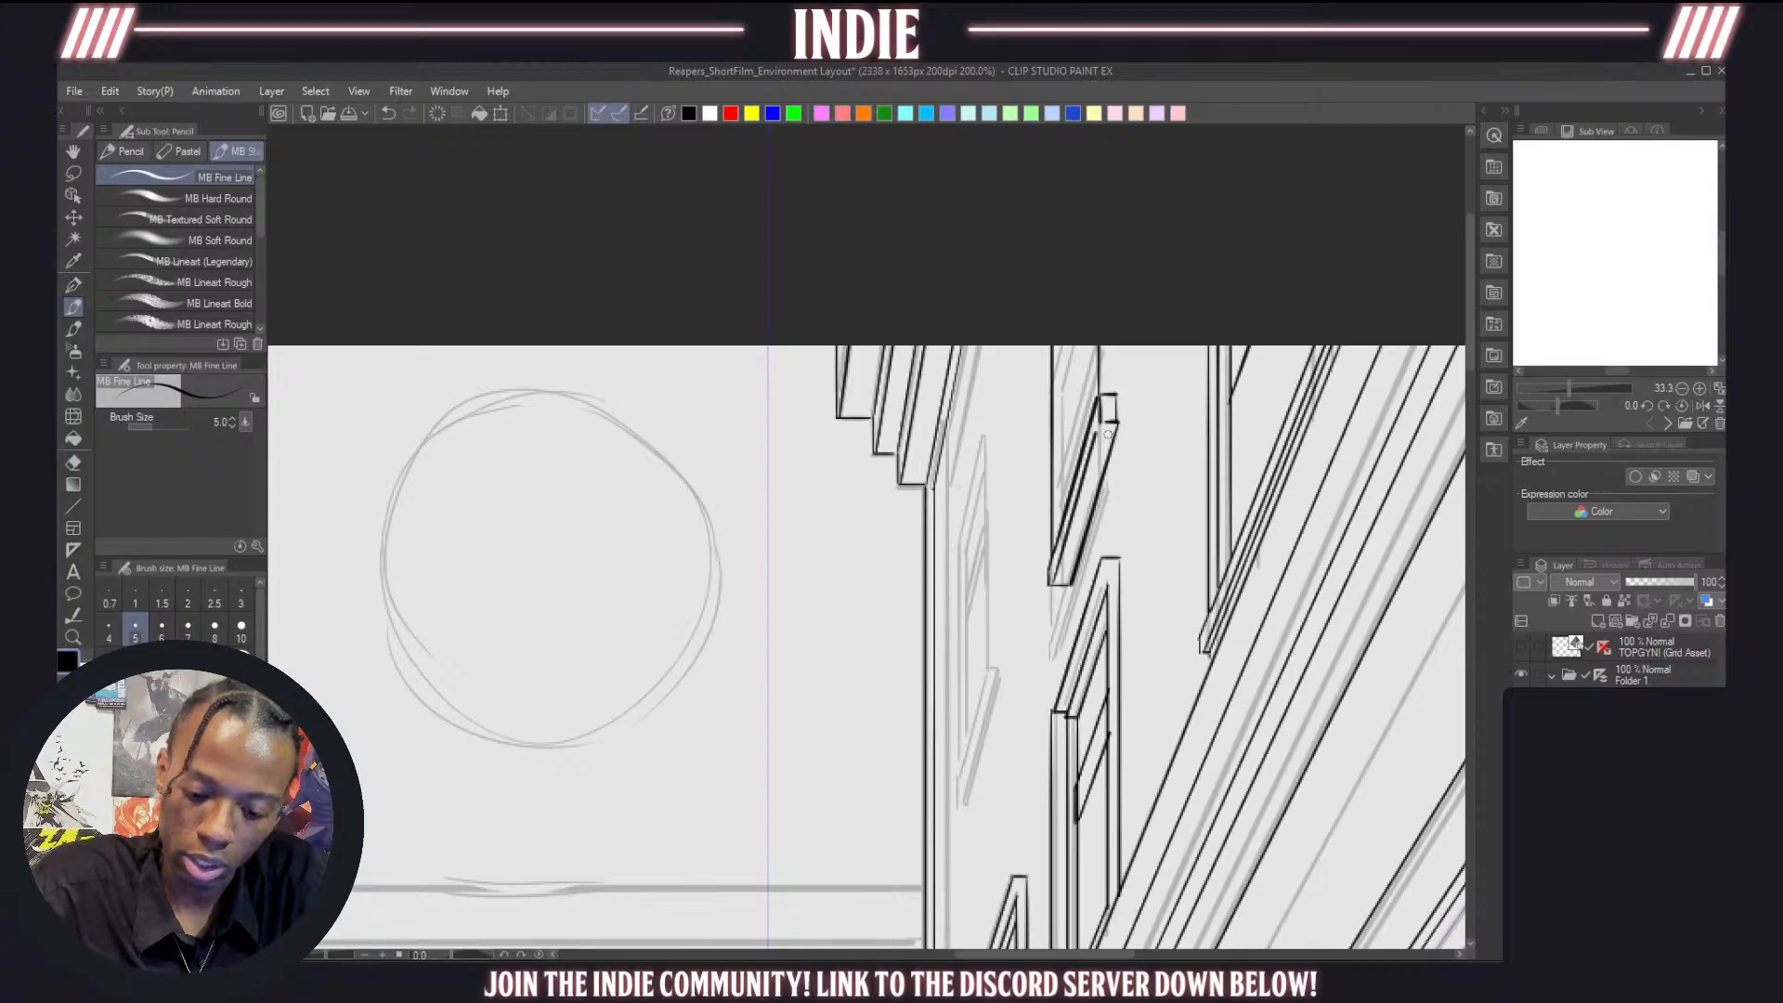
pyautogui.moveTo(1108, 344)
pyautogui.mouseDown()
pyautogui.moveTo(1115, 394)
pyautogui.moveTo(1061, 400)
pyautogui.moveTo(1061, 485)
pyautogui.moveTo(1073, 302)
pyautogui.mouseUp()
pyautogui.hotkey('ctrl', 'z')
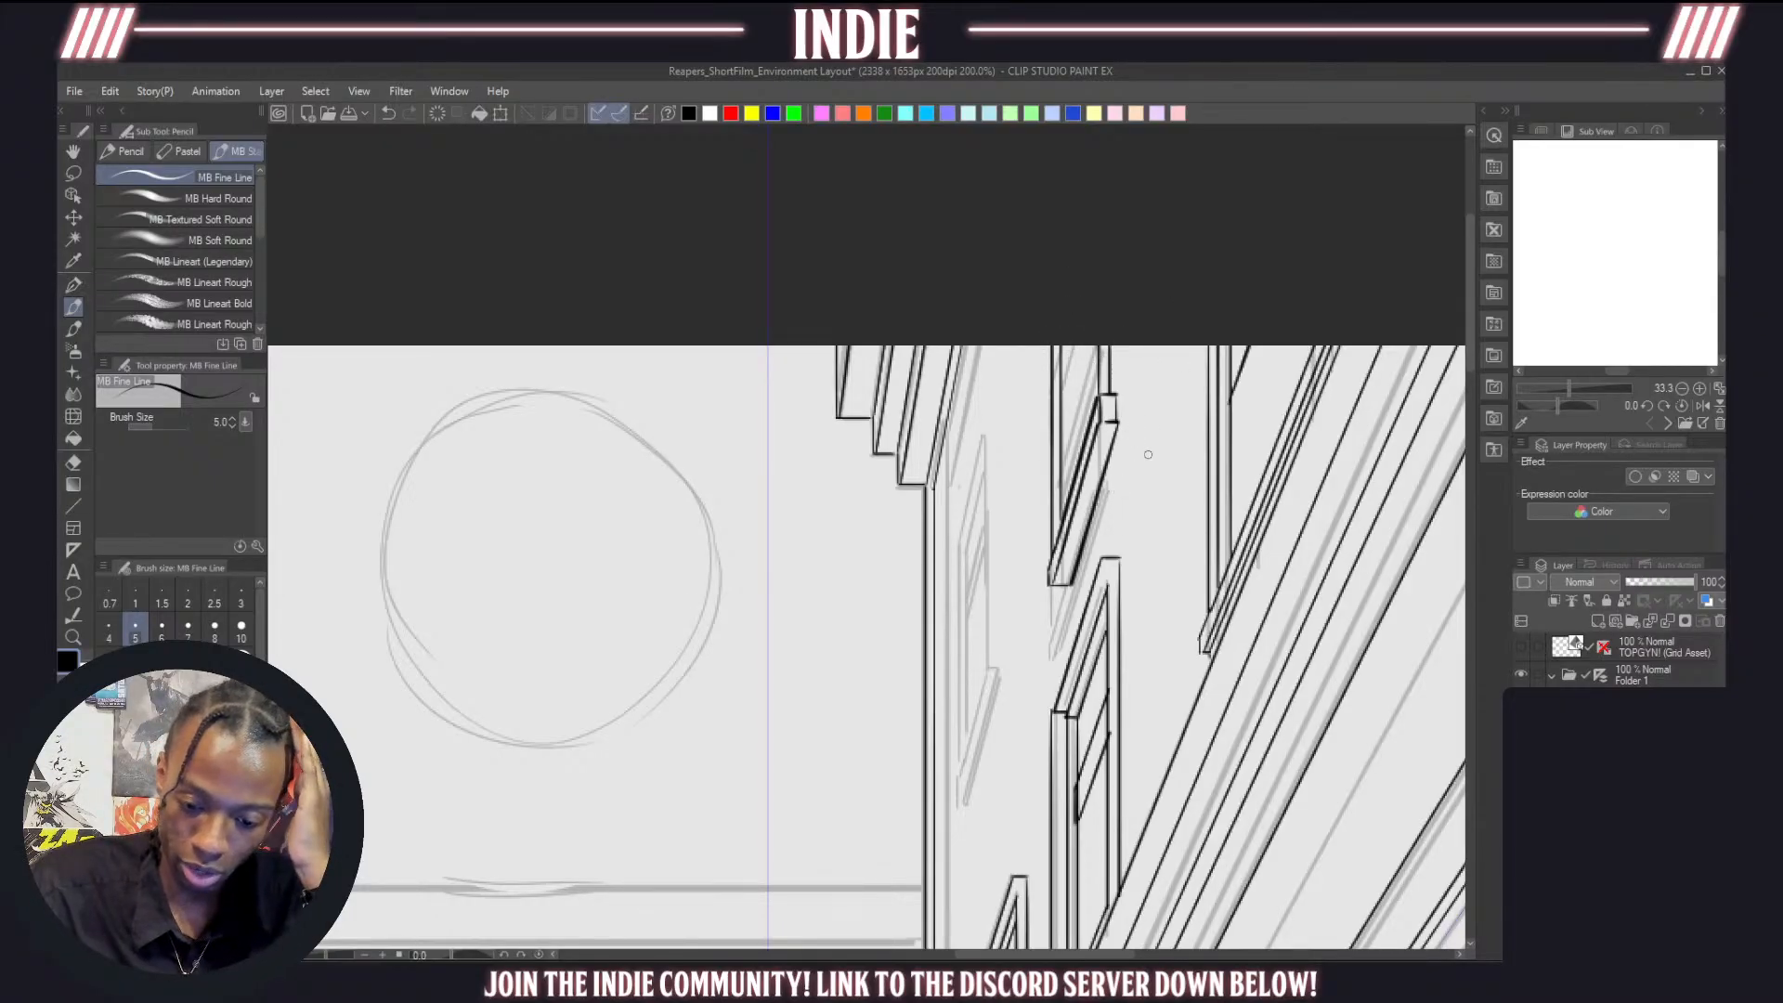
# Ink the vertical edge and slanted top line of the farther upper window beside the building's corner
pyautogui.scroll(-5, 1467, 350)
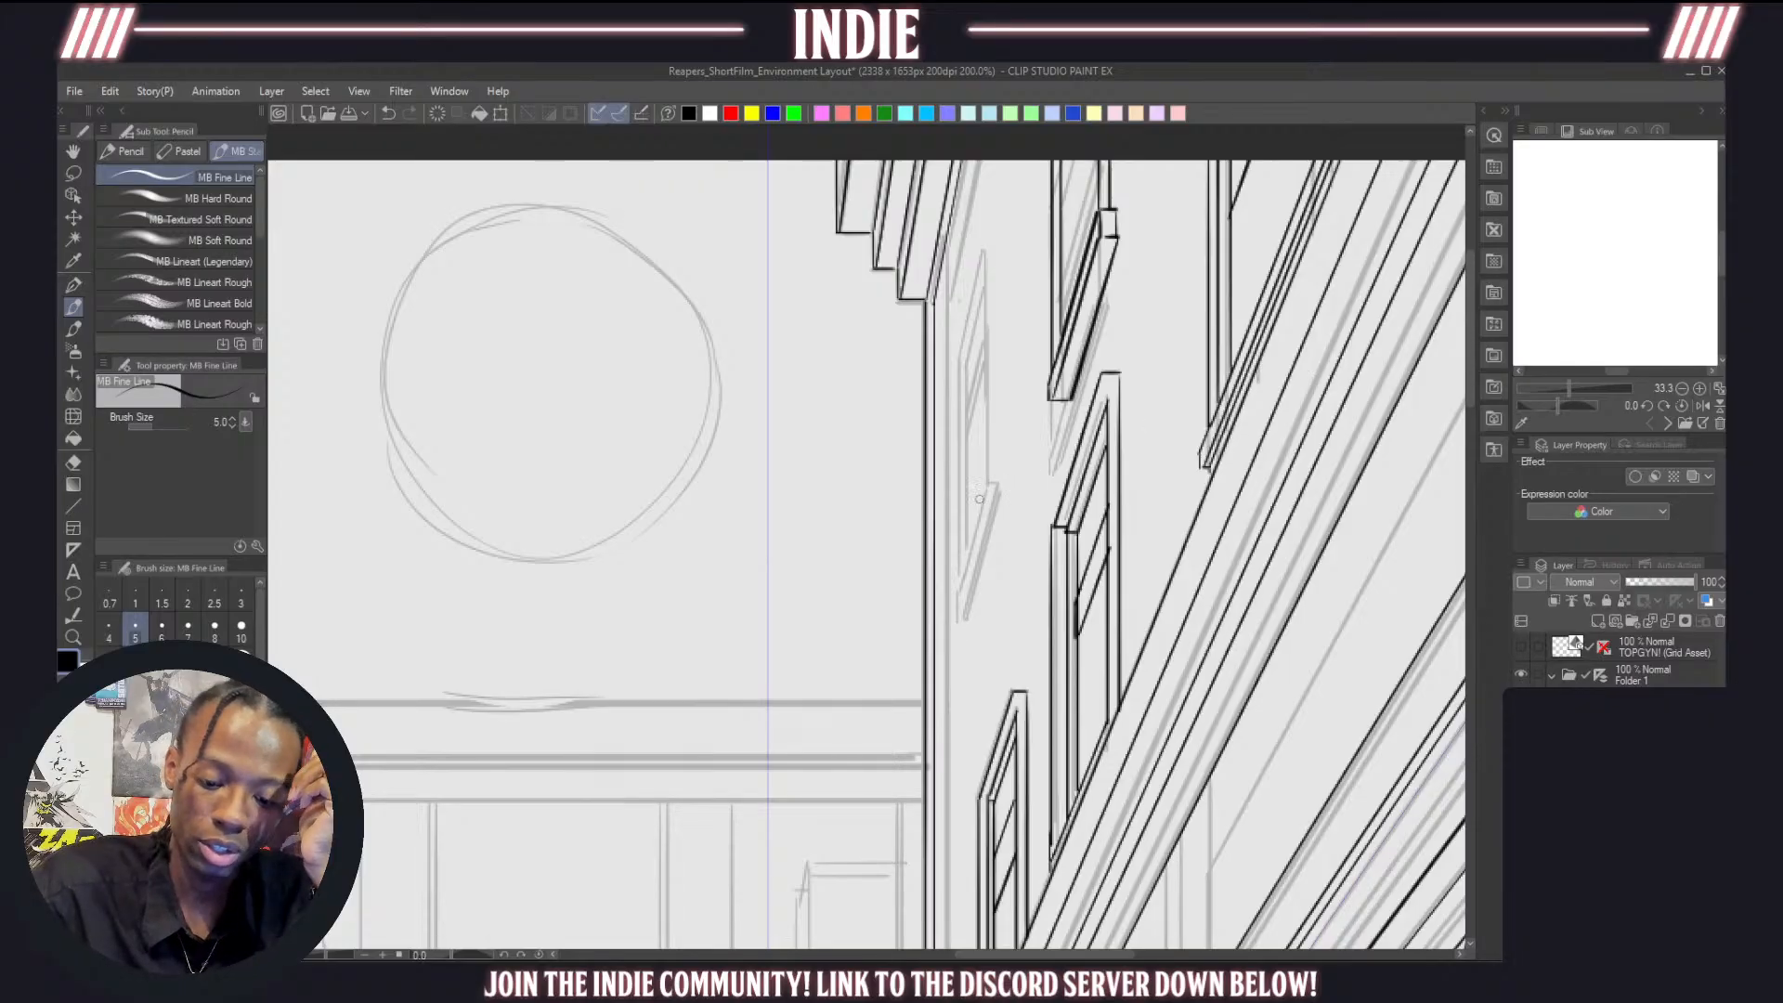
pyautogui.moveTo(1002, 486); pyautogui.dragTo(961, 611)
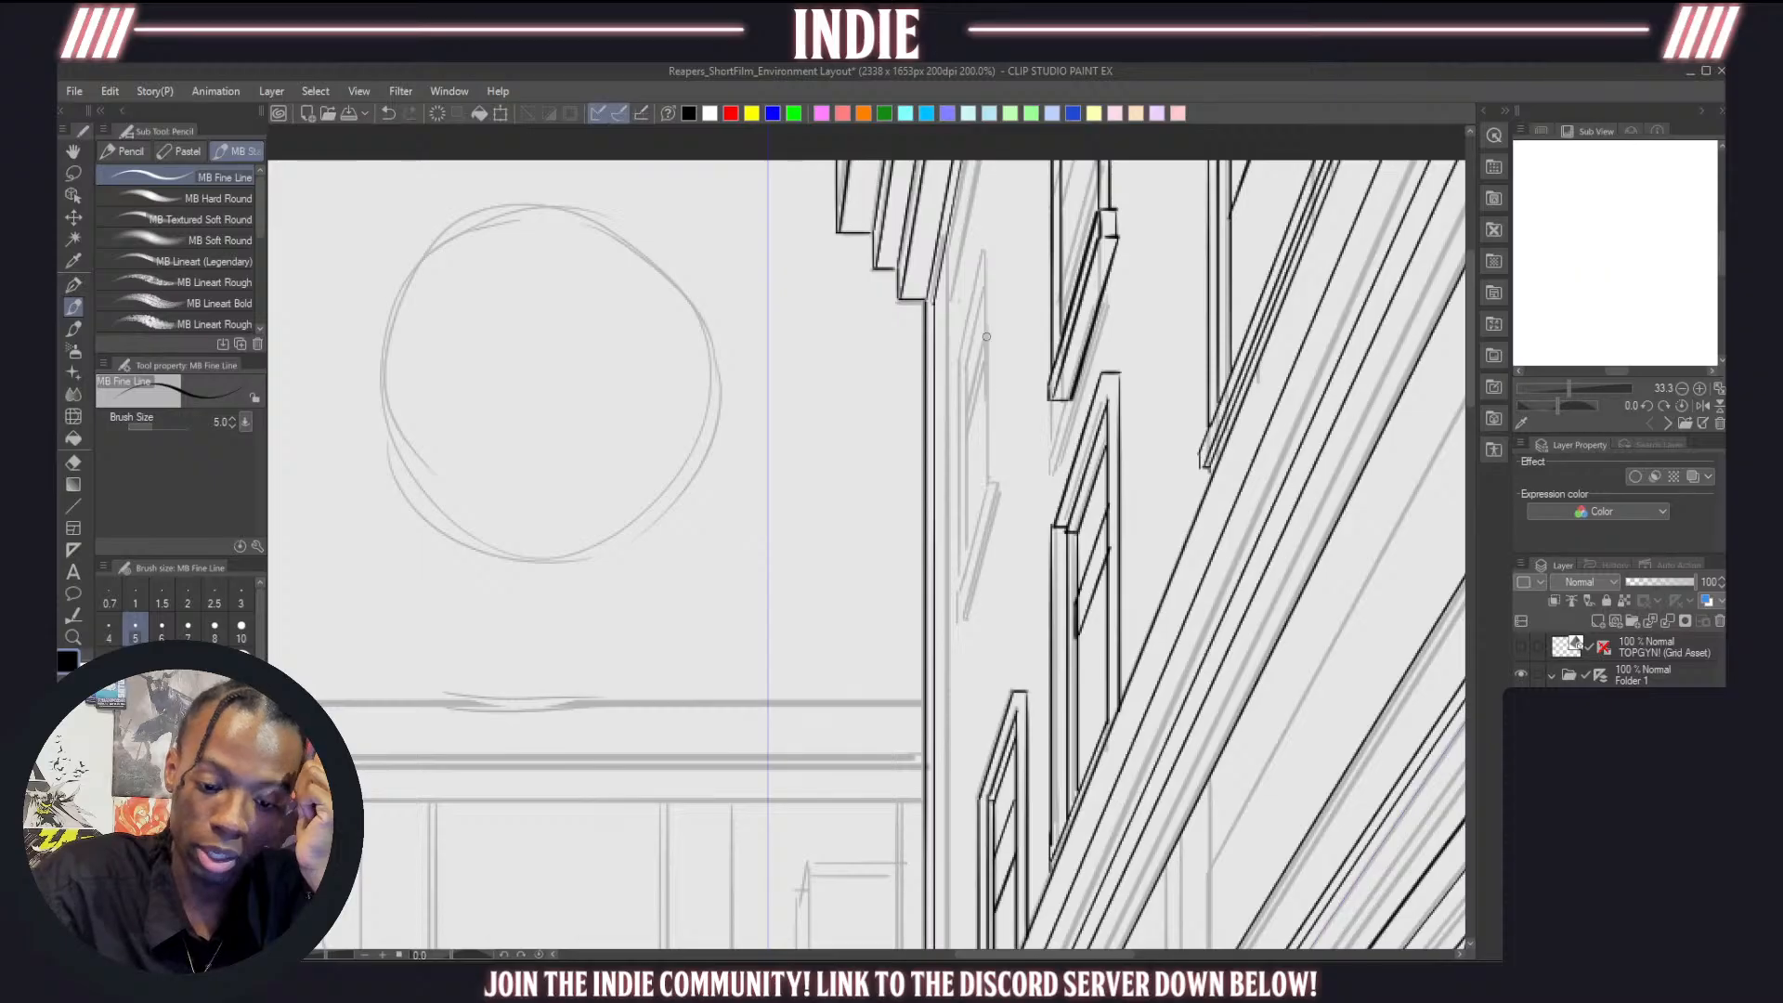
pyautogui.moveTo(982, 217); pyautogui.dragTo(982, 407)
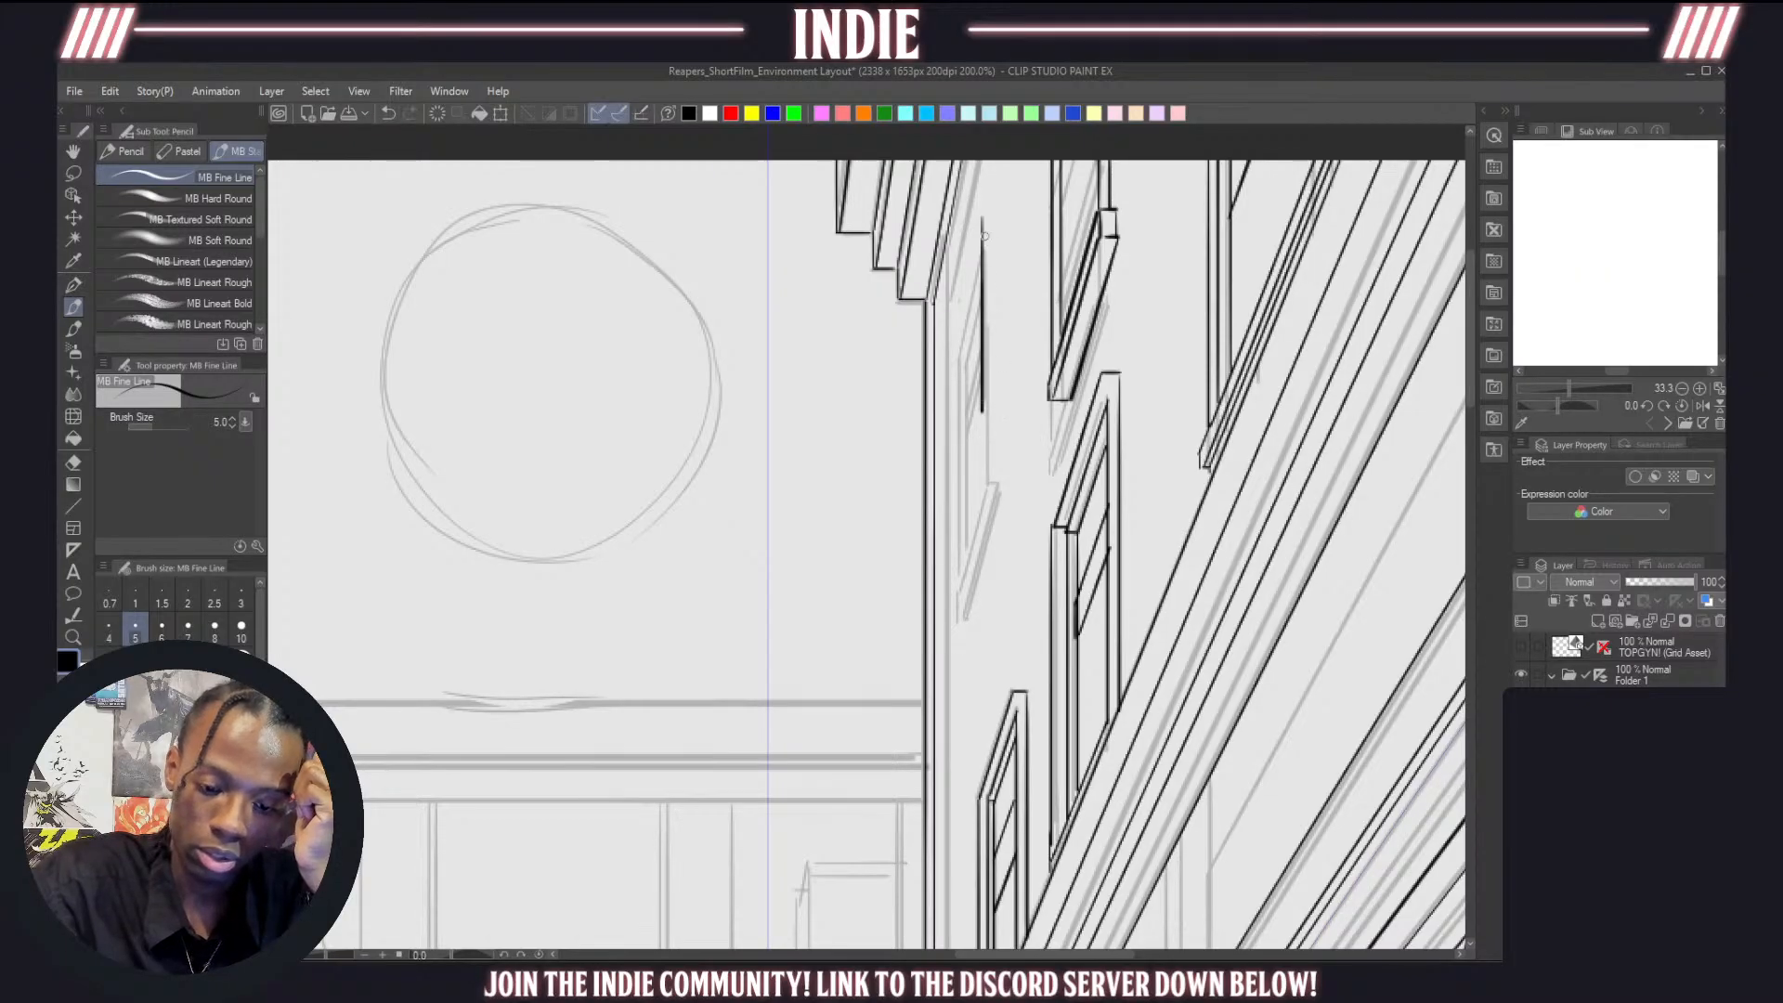
pyautogui.moveTo(982, 212)
pyautogui.mouseDown()
pyautogui.moveTo(942, 361)
pyautogui.moveTo(956, 477)
pyautogui.mouseUp()
pyautogui.hotkey('ctrl', 'z')
pyautogui.moveTo(952, 360); pyautogui.dragTo(956, 493)
pyautogui.hotkey('ctrl', 'z')
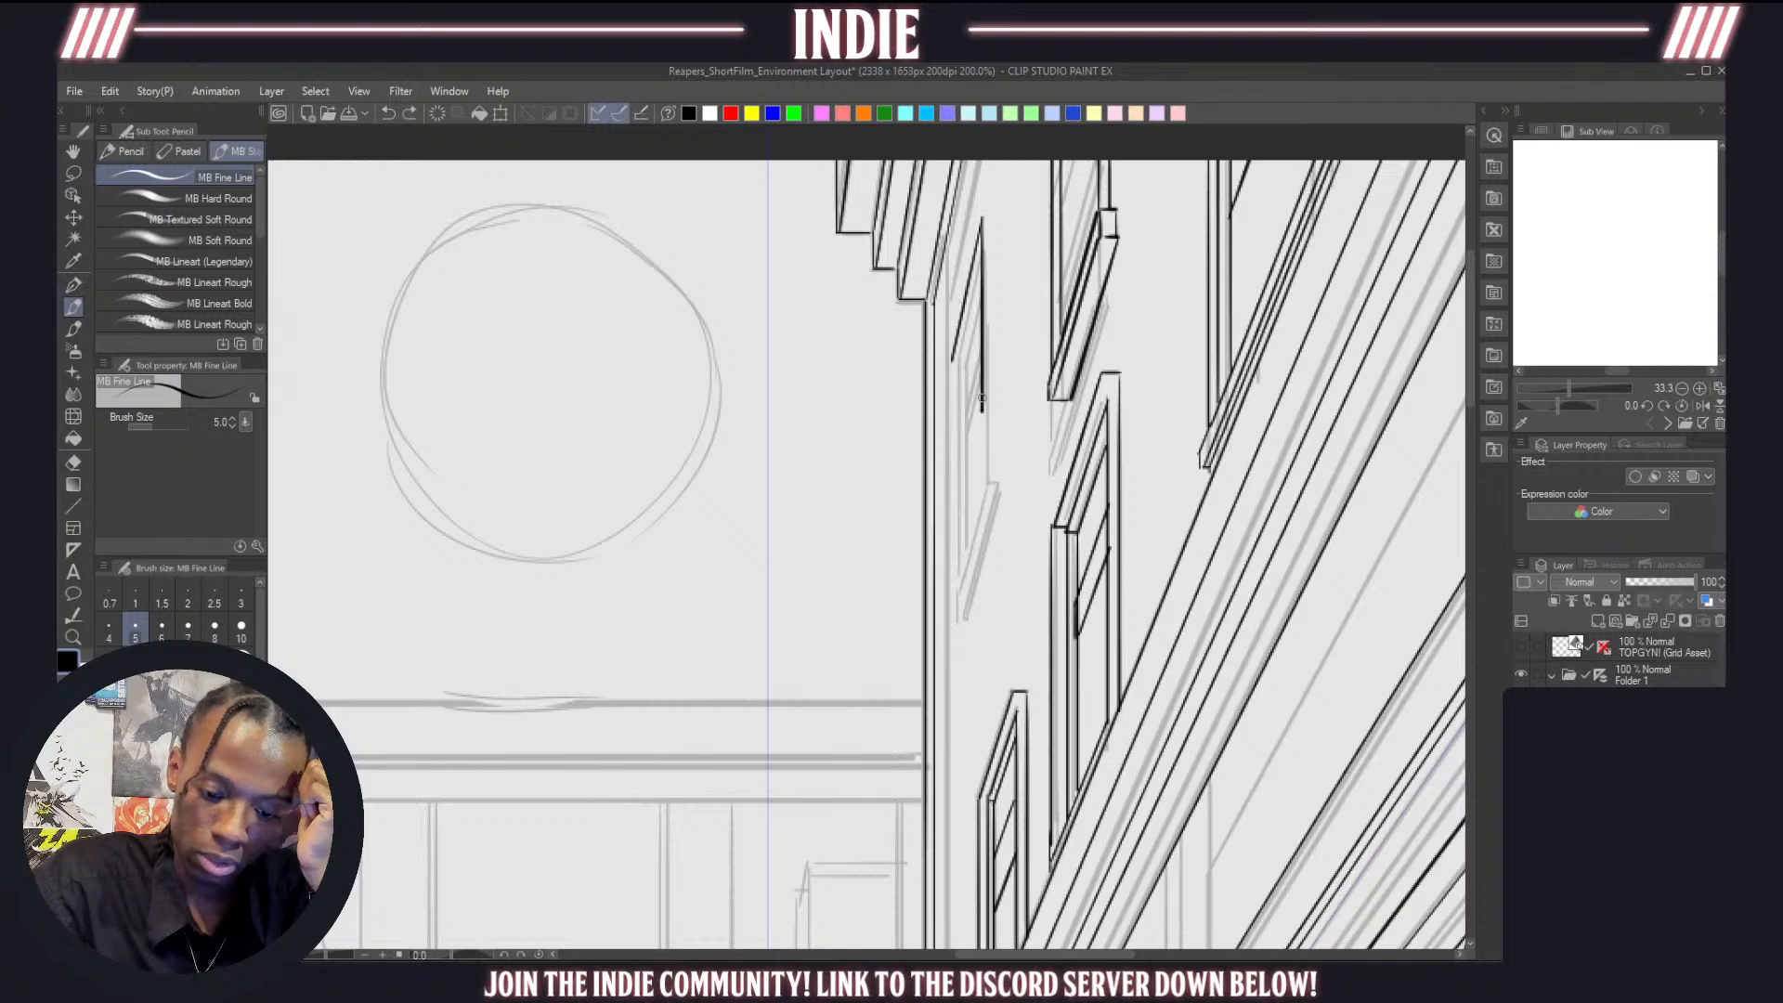
# Complete the farther window's opening with its remaining vertical and slanted lower edges, and ink the slanted sill with its end block
pyautogui.moveTo(982, 401)
pyautogui.mouseDown()
pyautogui.moveTo(957, 556)
pyautogui.moveTo(954, 370)
pyautogui.mouseUp()
pyautogui.hotkey('ctrl', 'z')
pyautogui.hotkey('ctrl', 'z')
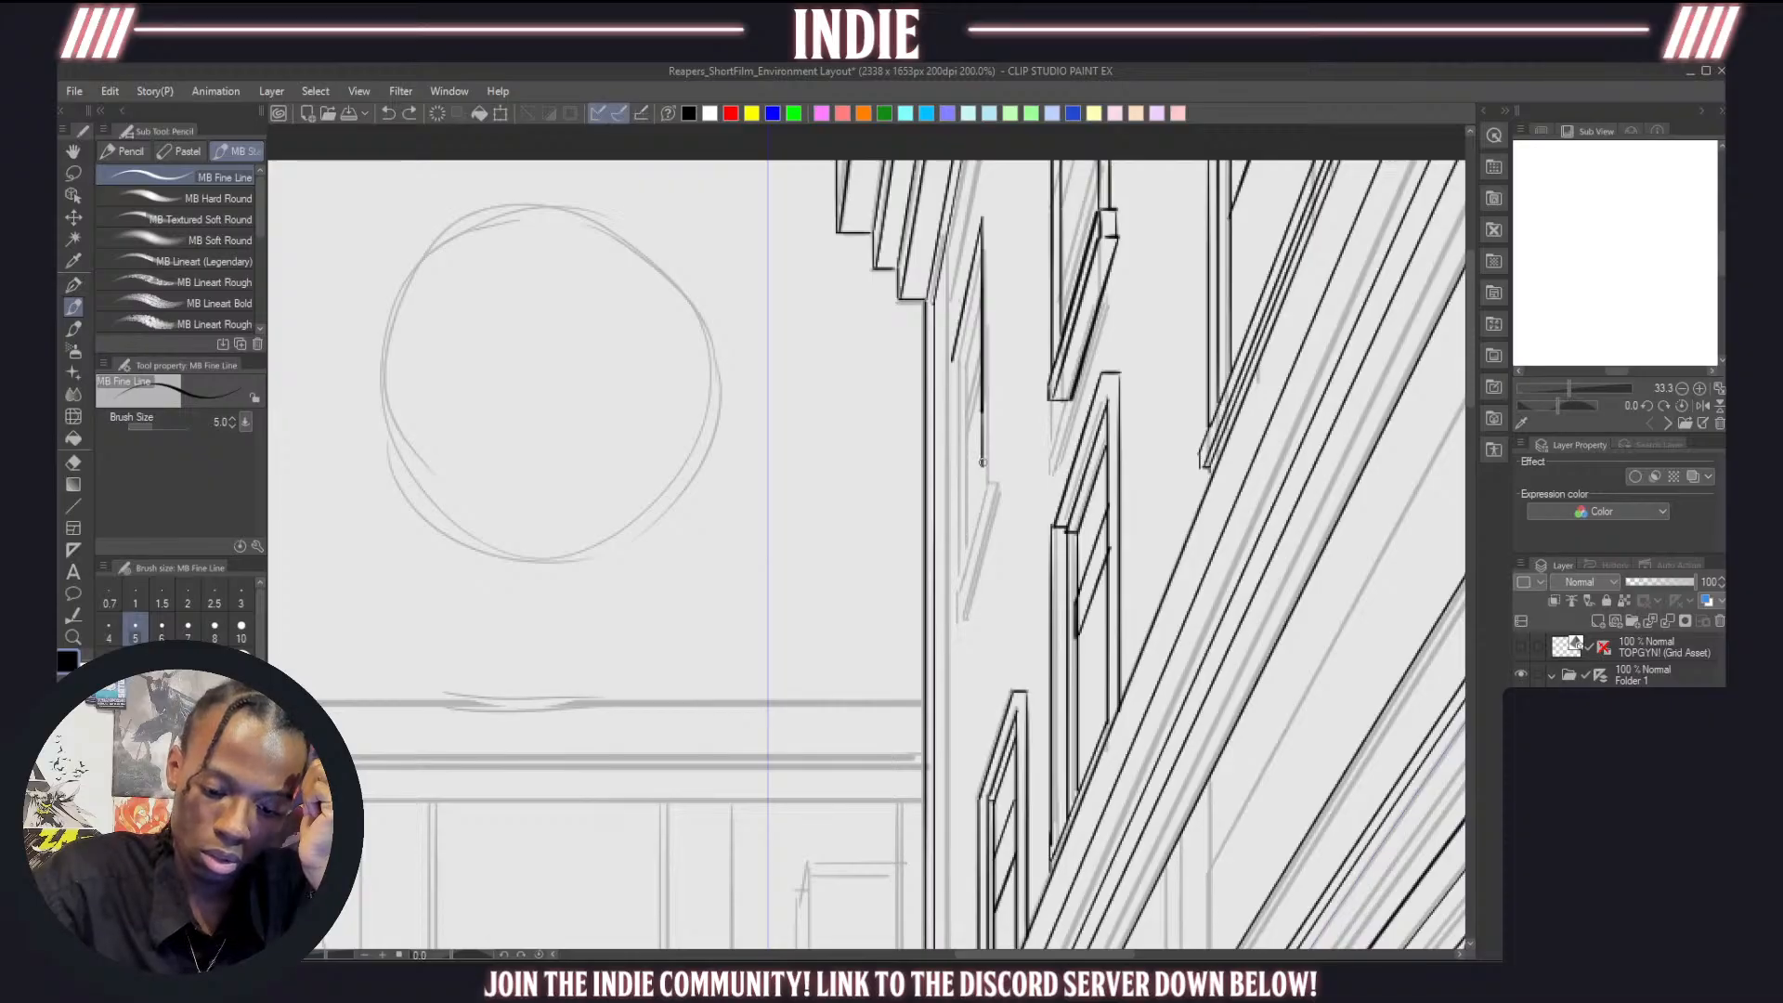
pyautogui.moveTo(983, 460)
pyautogui.mouseDown()
pyautogui.moveTo(952, 577)
pyautogui.moveTo(954, 356)
pyautogui.mouseUp()
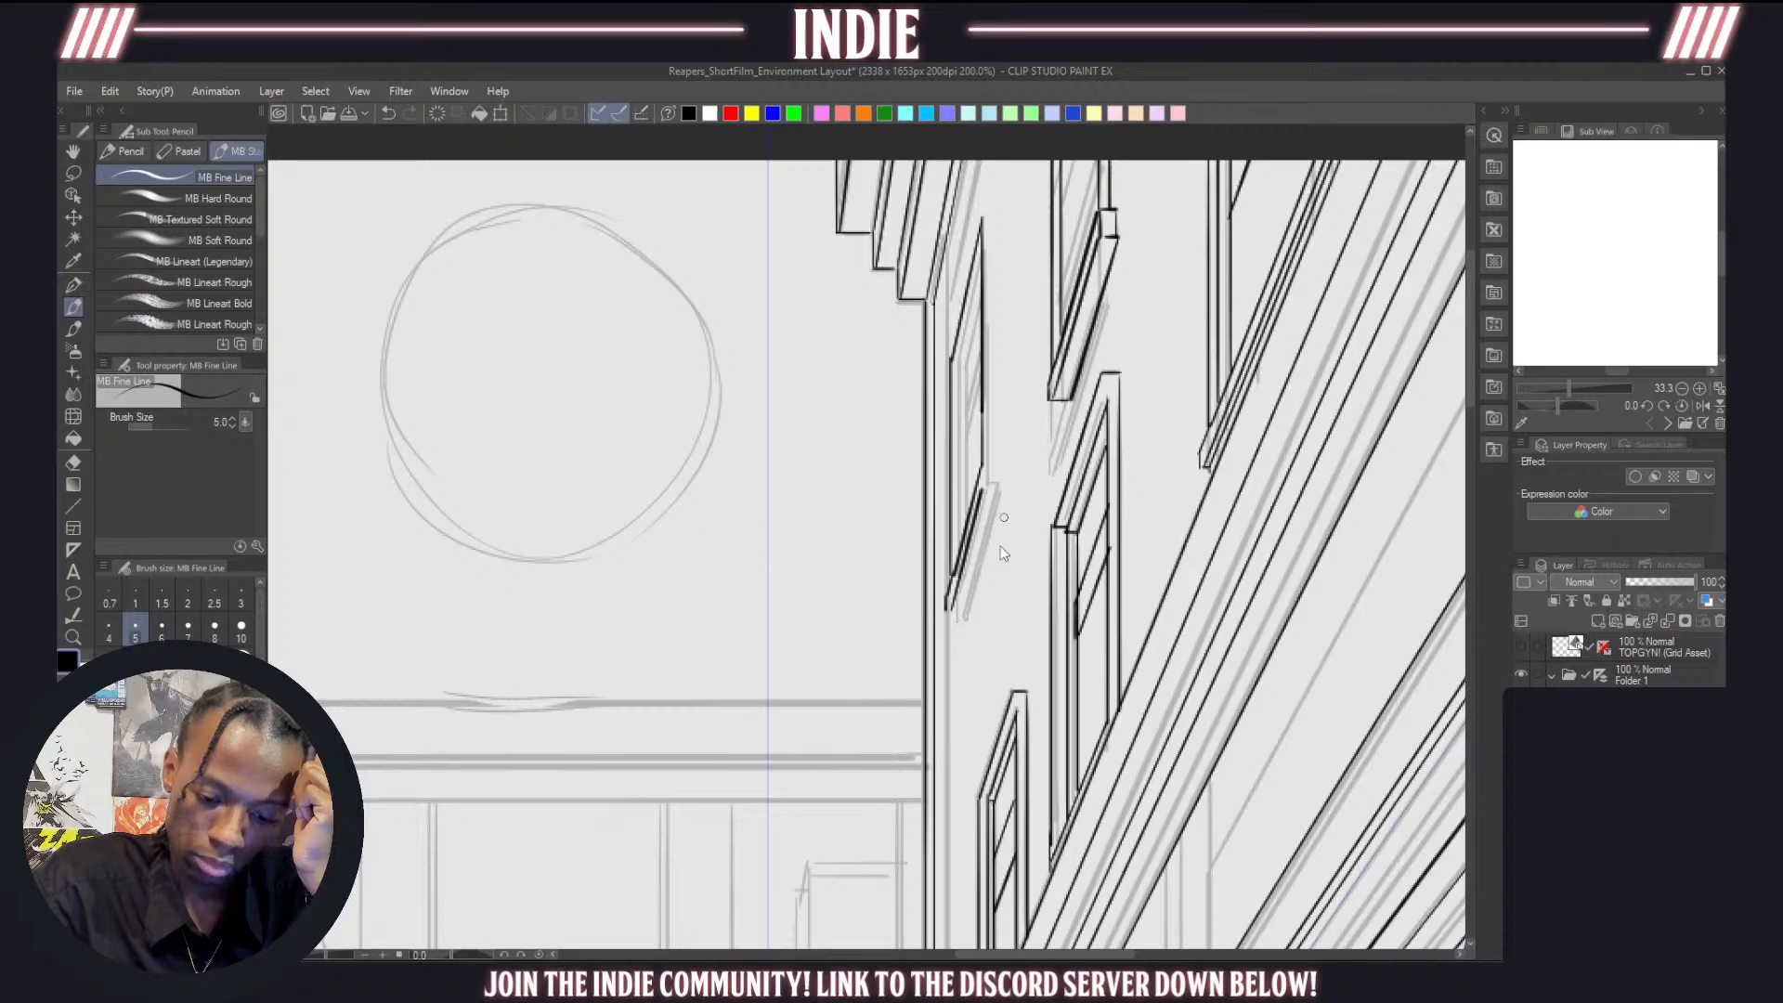
pyautogui.moveTo(947, 641); pyautogui.dragTo(992, 474)
pyautogui.hotkey('ctrl', 'z')
pyautogui.moveTo(947, 638)
pyautogui.mouseDown()
pyautogui.moveTo(1020, 492)
pyautogui.moveTo(1000, 485)
pyautogui.moveTo(961, 638)
pyautogui.mouseUp()
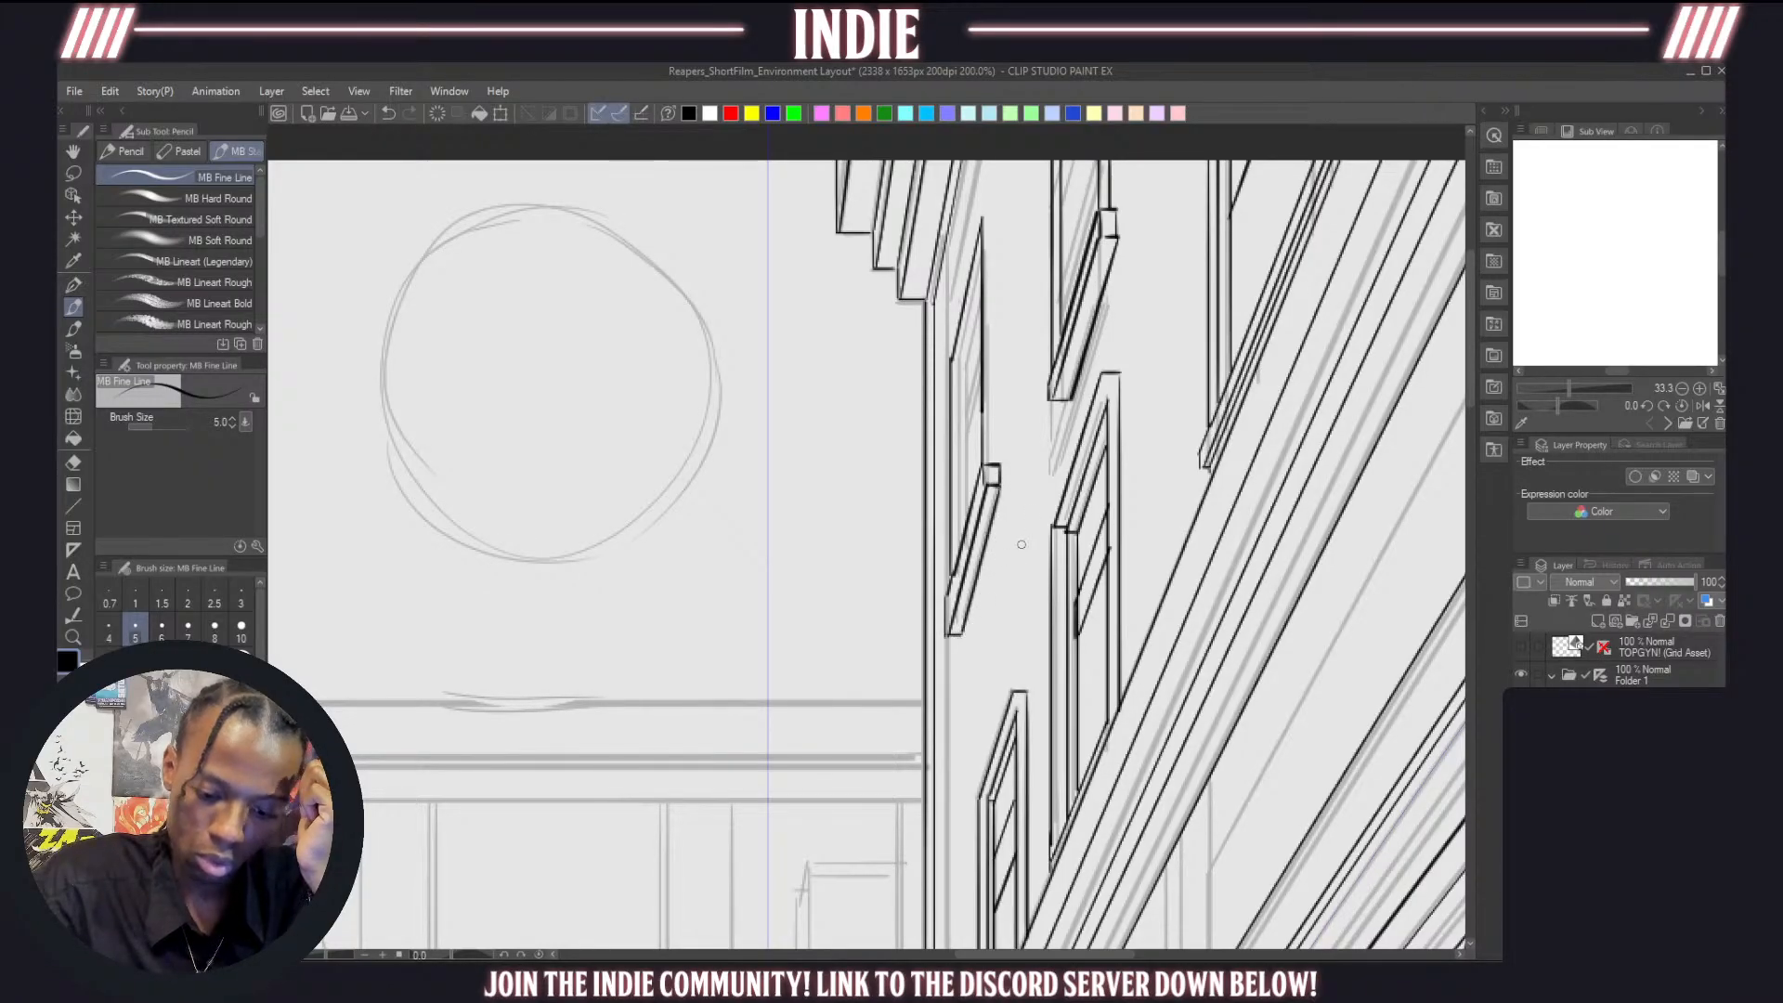
# Ink the farther window's outer frame lines and inner depth lines parallel to the opening, undoing the unwanted attempts
pyautogui.moveTo(986, 217)
pyautogui.mouseDown()
pyautogui.moveTo(997, 468)
pyautogui.moveTo(995, 182)
pyautogui.moveTo(967, 298)
pyautogui.mouseUp()
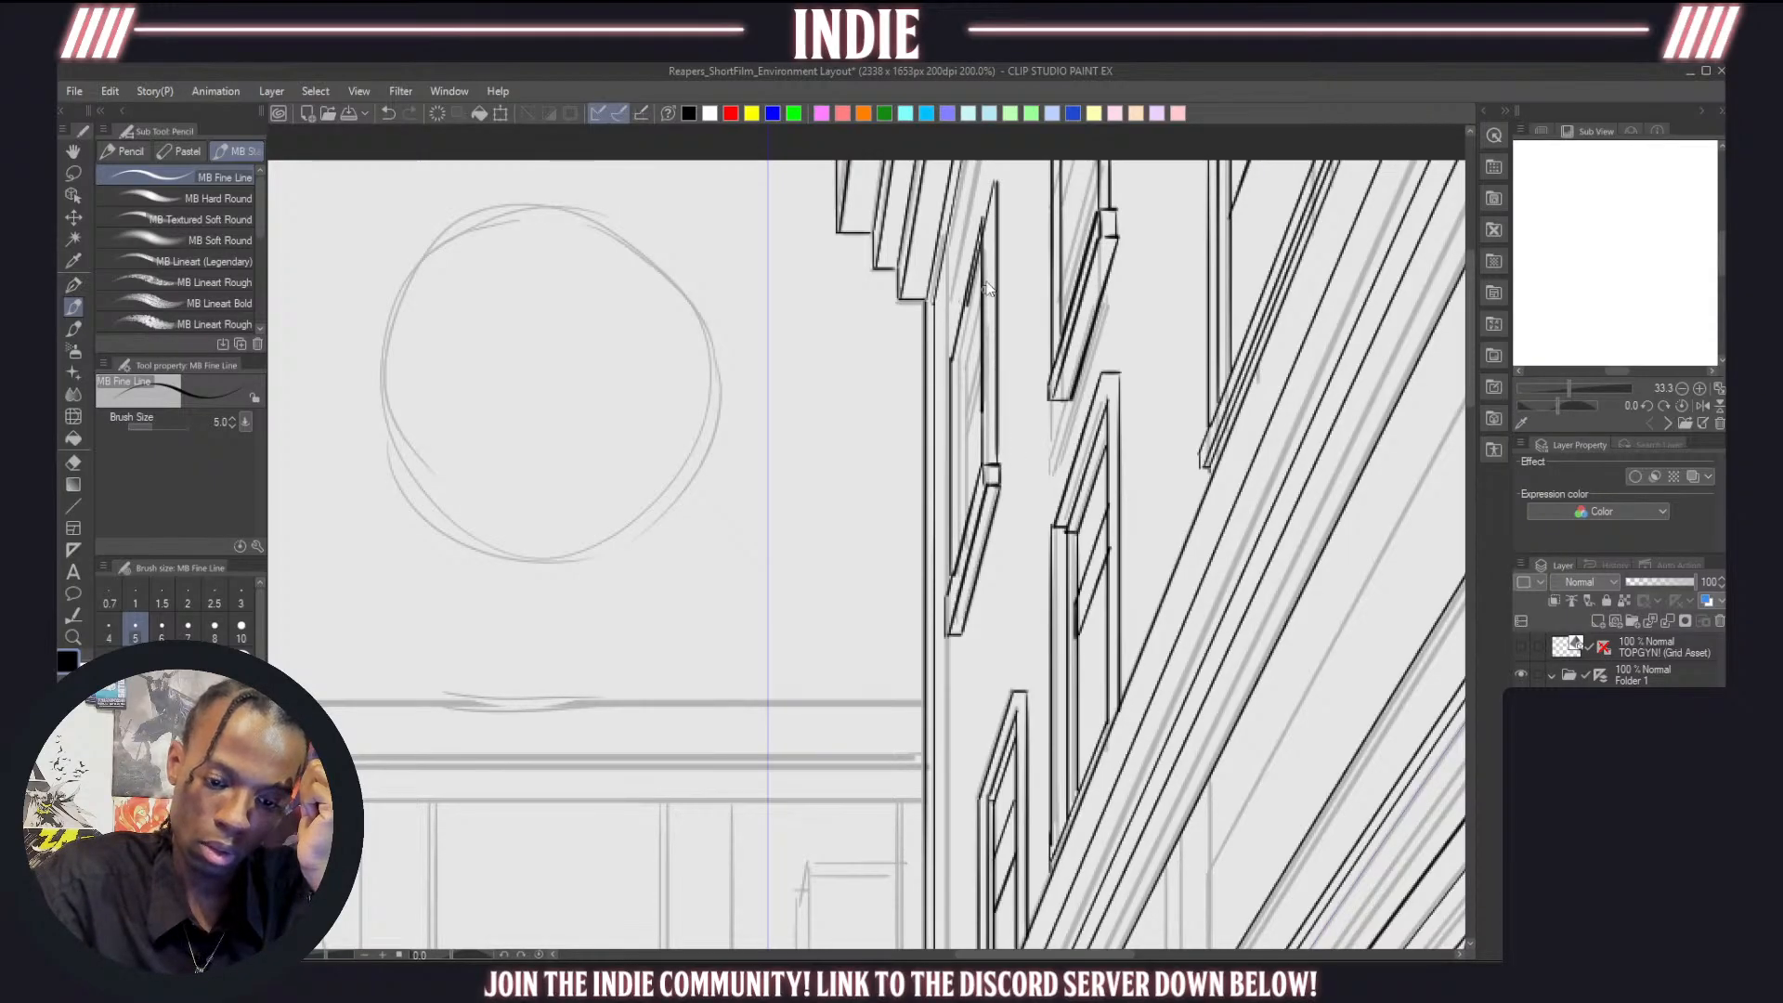
pyautogui.hotkey('ctrl', 'z')
pyautogui.hotkey('ctrl', 'z')
pyautogui.moveTo(999, 464)
pyautogui.mouseDown()
pyautogui.moveTo(996, 170)
pyautogui.moveTo(940, 307)
pyautogui.moveTo(946, 352)
pyautogui.moveTo(998, 185)
pyautogui.moveTo(986, 175)
pyautogui.moveTo(983, 283)
pyautogui.mouseUp()
pyautogui.hotkey('ctrl', 'z')
pyautogui.hotkey('ctrl', 'z')
pyautogui.hotkey('ctrl', 'z')
pyautogui.hotkey('ctrl', 'z')
pyautogui.moveTo(947, 353)
pyautogui.mouseDown()
pyautogui.moveTo(982, 169)
pyautogui.moveTo(1003, 456)
pyautogui.mouseUp()
pyautogui.moveTo(944, 344); pyautogui.dragTo(943, 591)
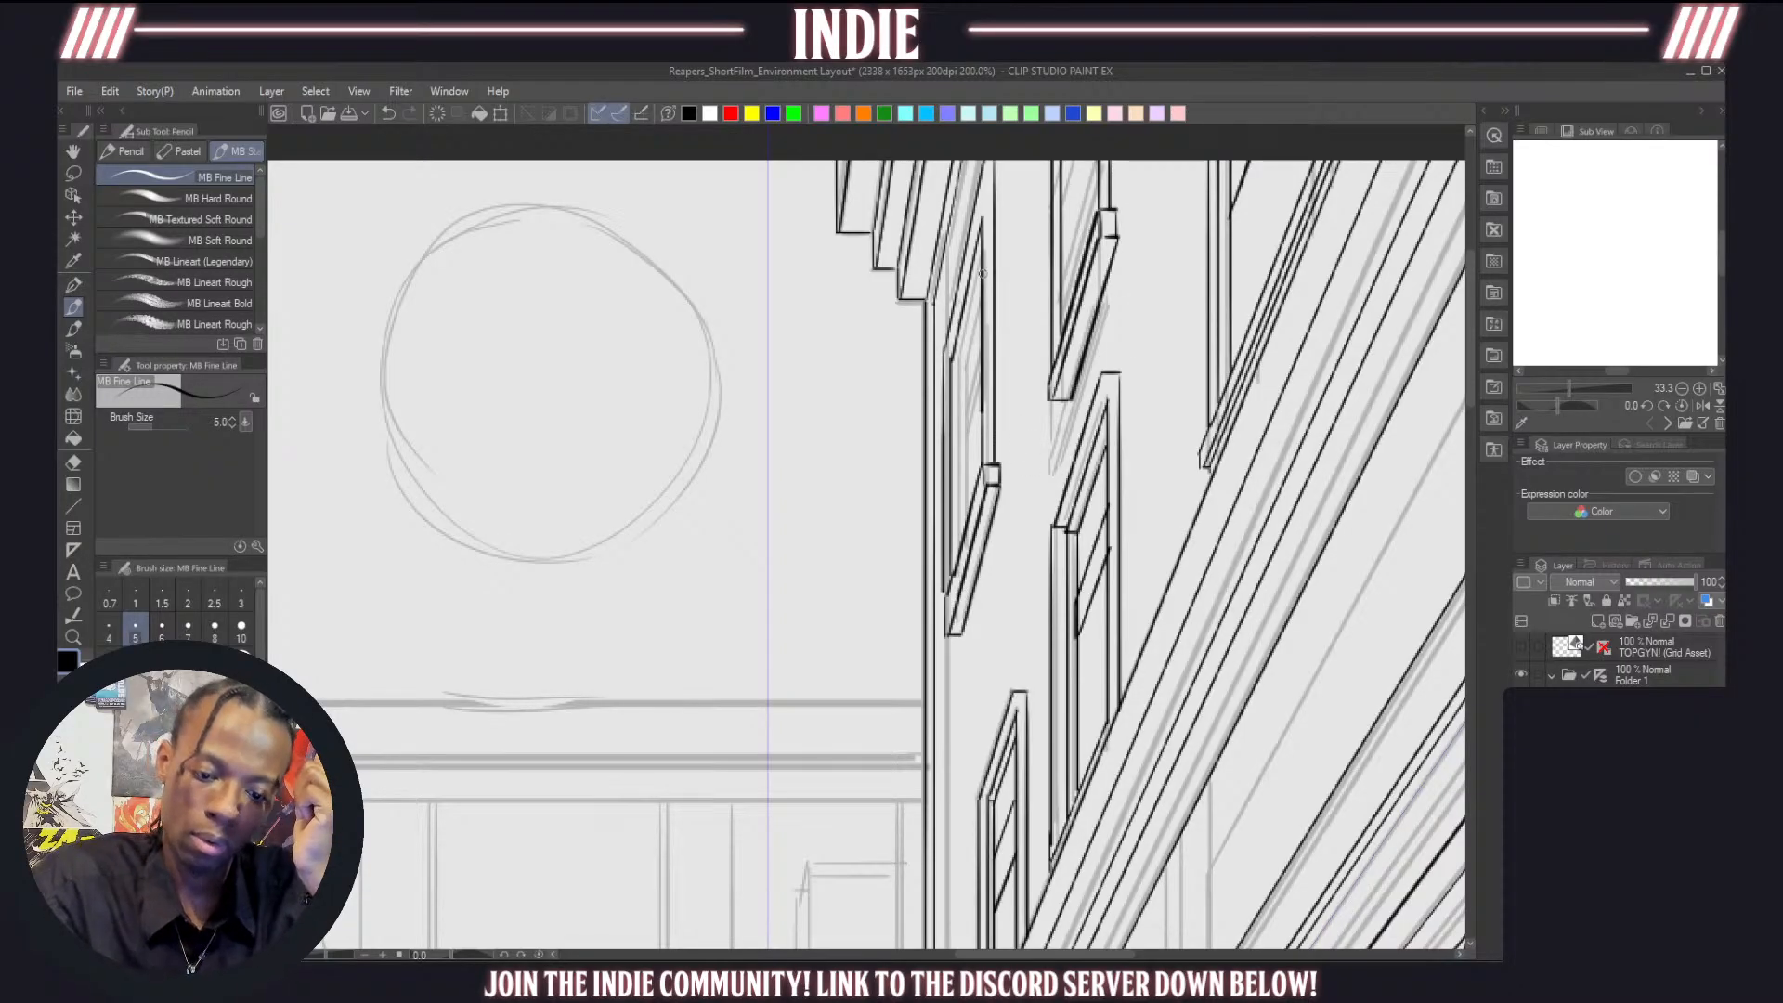
pyautogui.moveTo(983, 270)
pyautogui.mouseDown()
pyautogui.moveTo(961, 374)
pyautogui.moveTo(958, 548)
pyautogui.mouseUp()
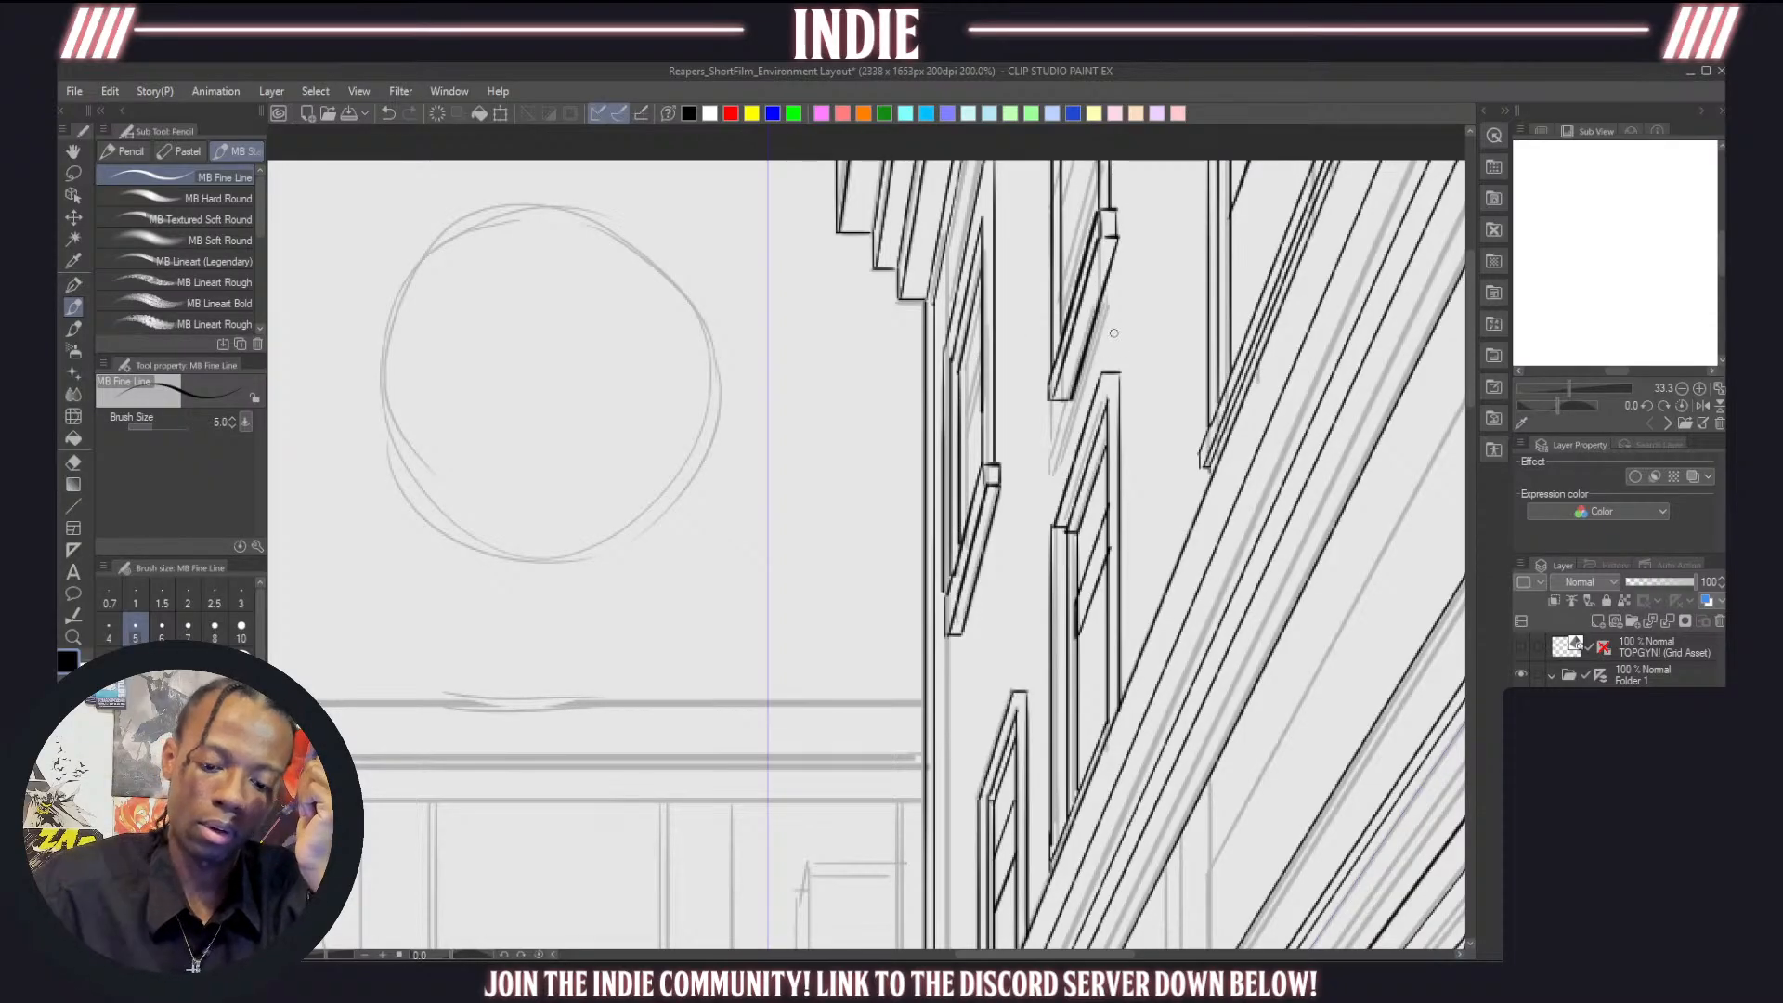
# Examine the inked building within the whole alley, with the rough sketch hidden and shown
pyautogui.scroll(-5, 1113, 333)
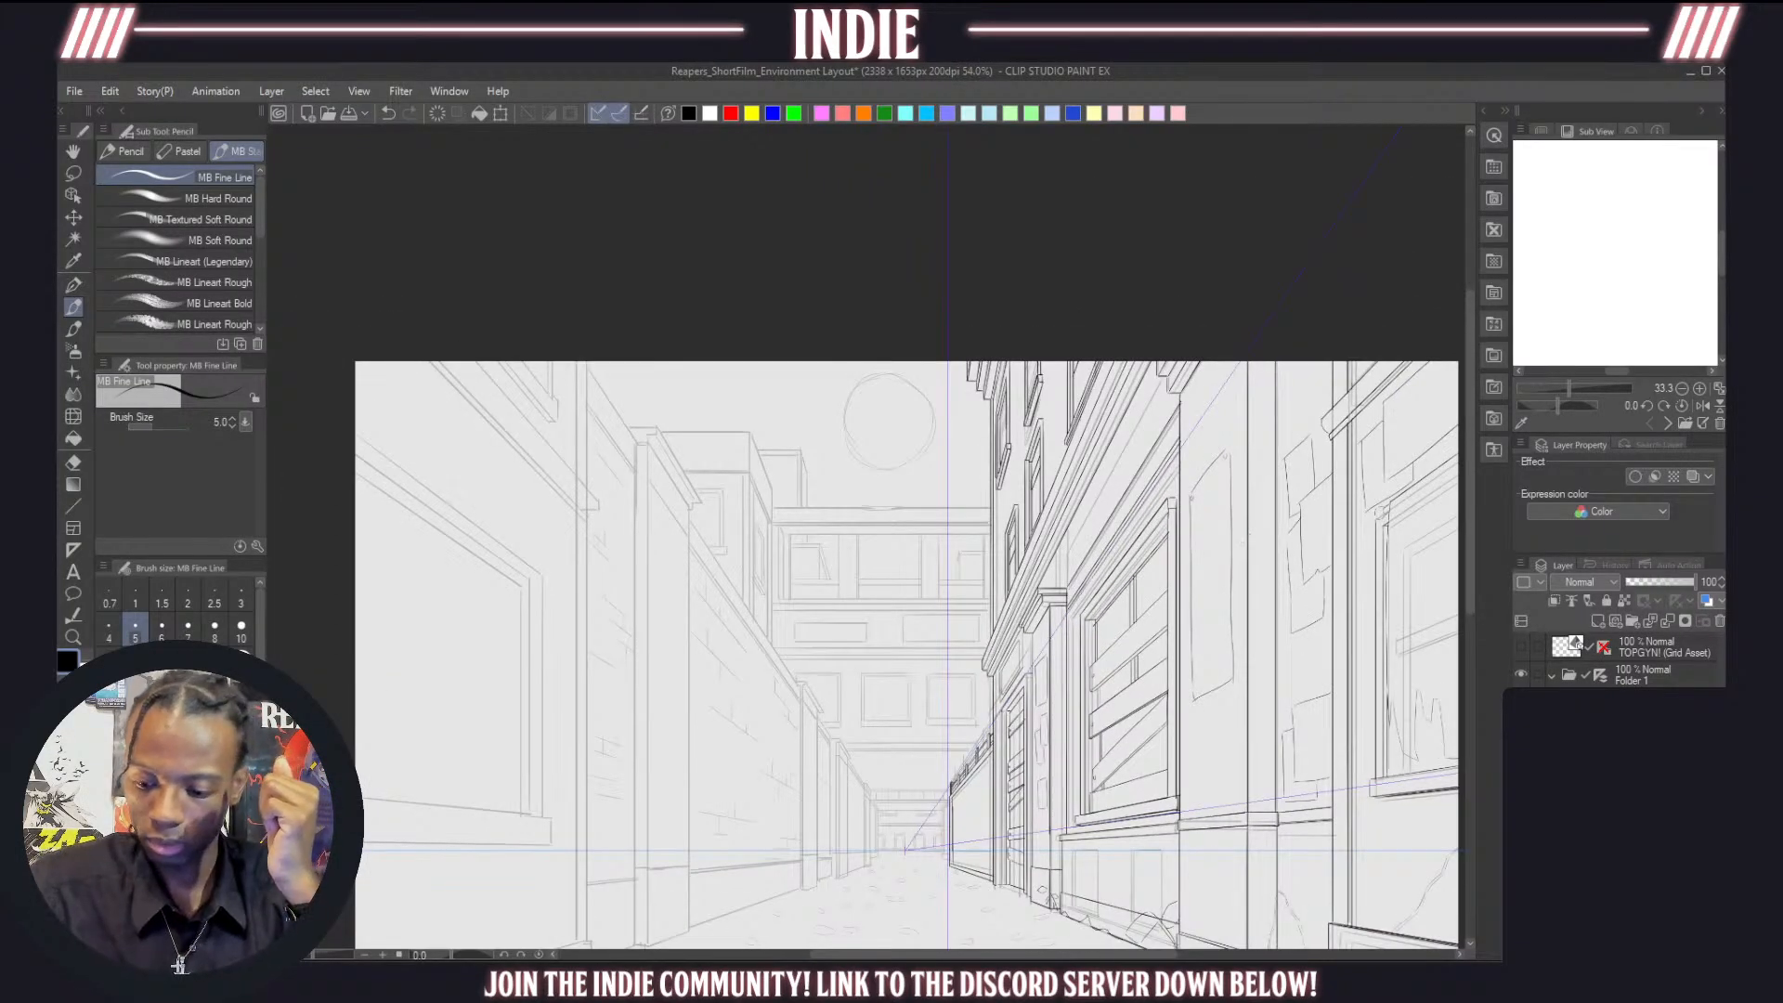
pyautogui.scroll(-3, 777, 471)
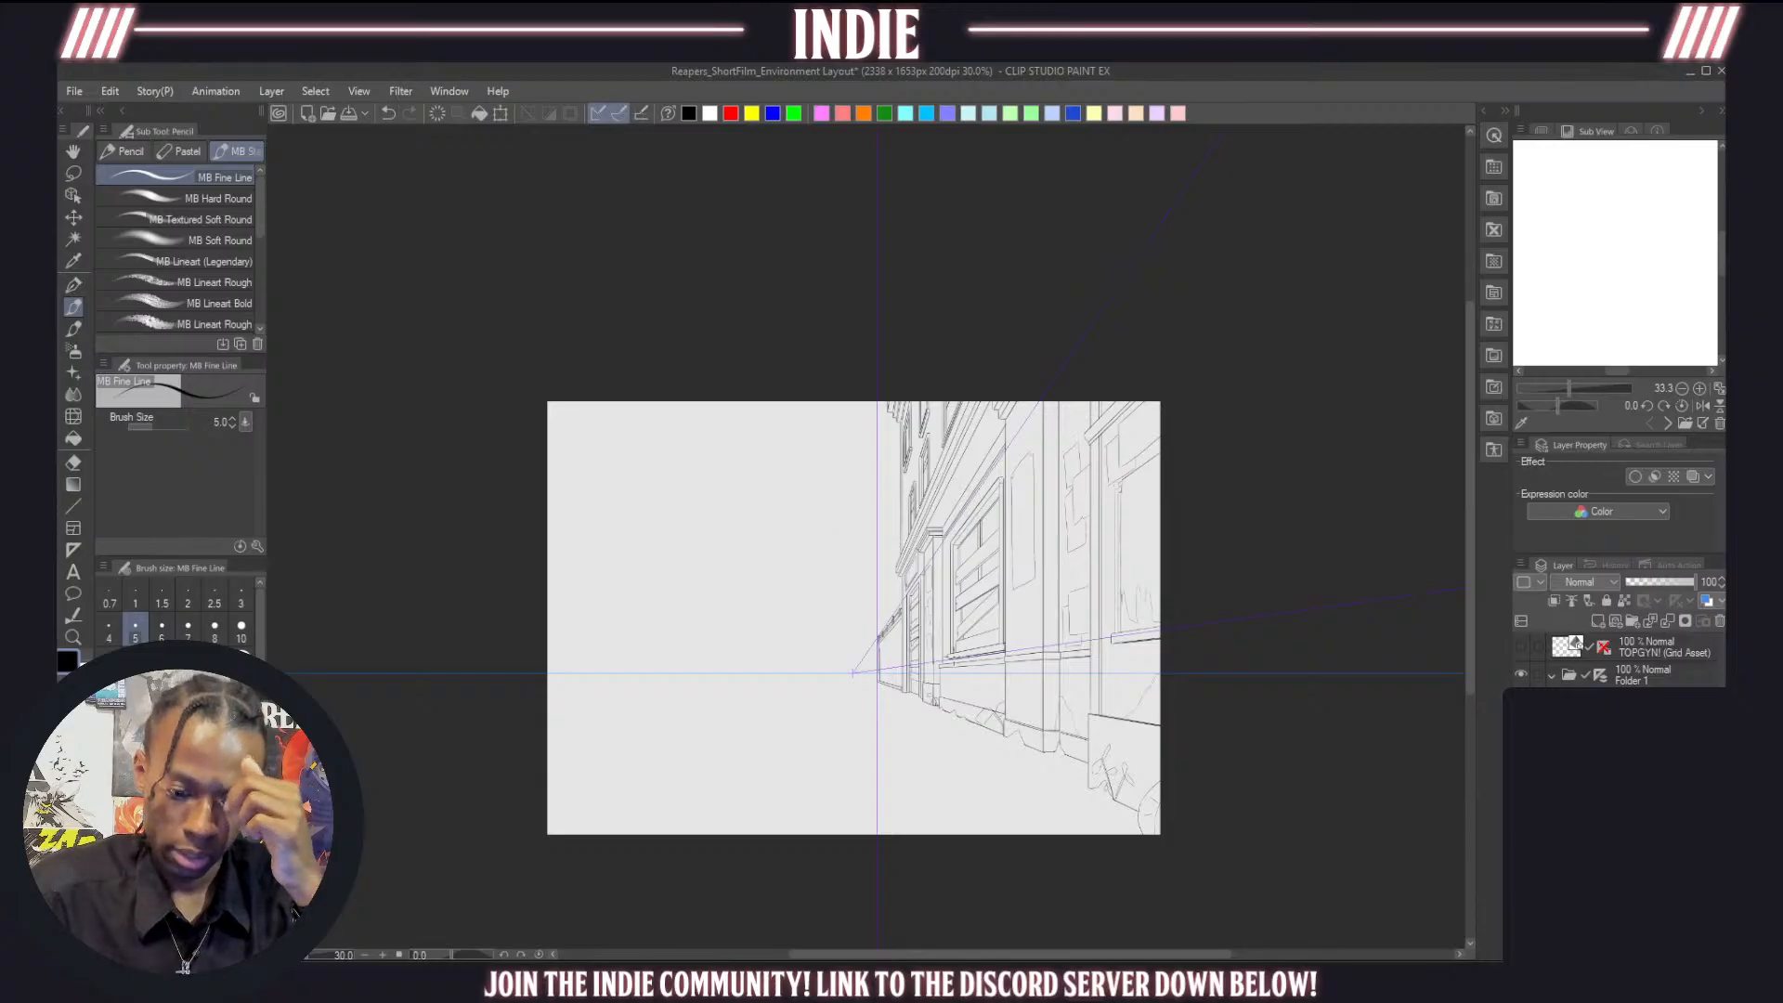
pyautogui.scroll(1, 932, 641)
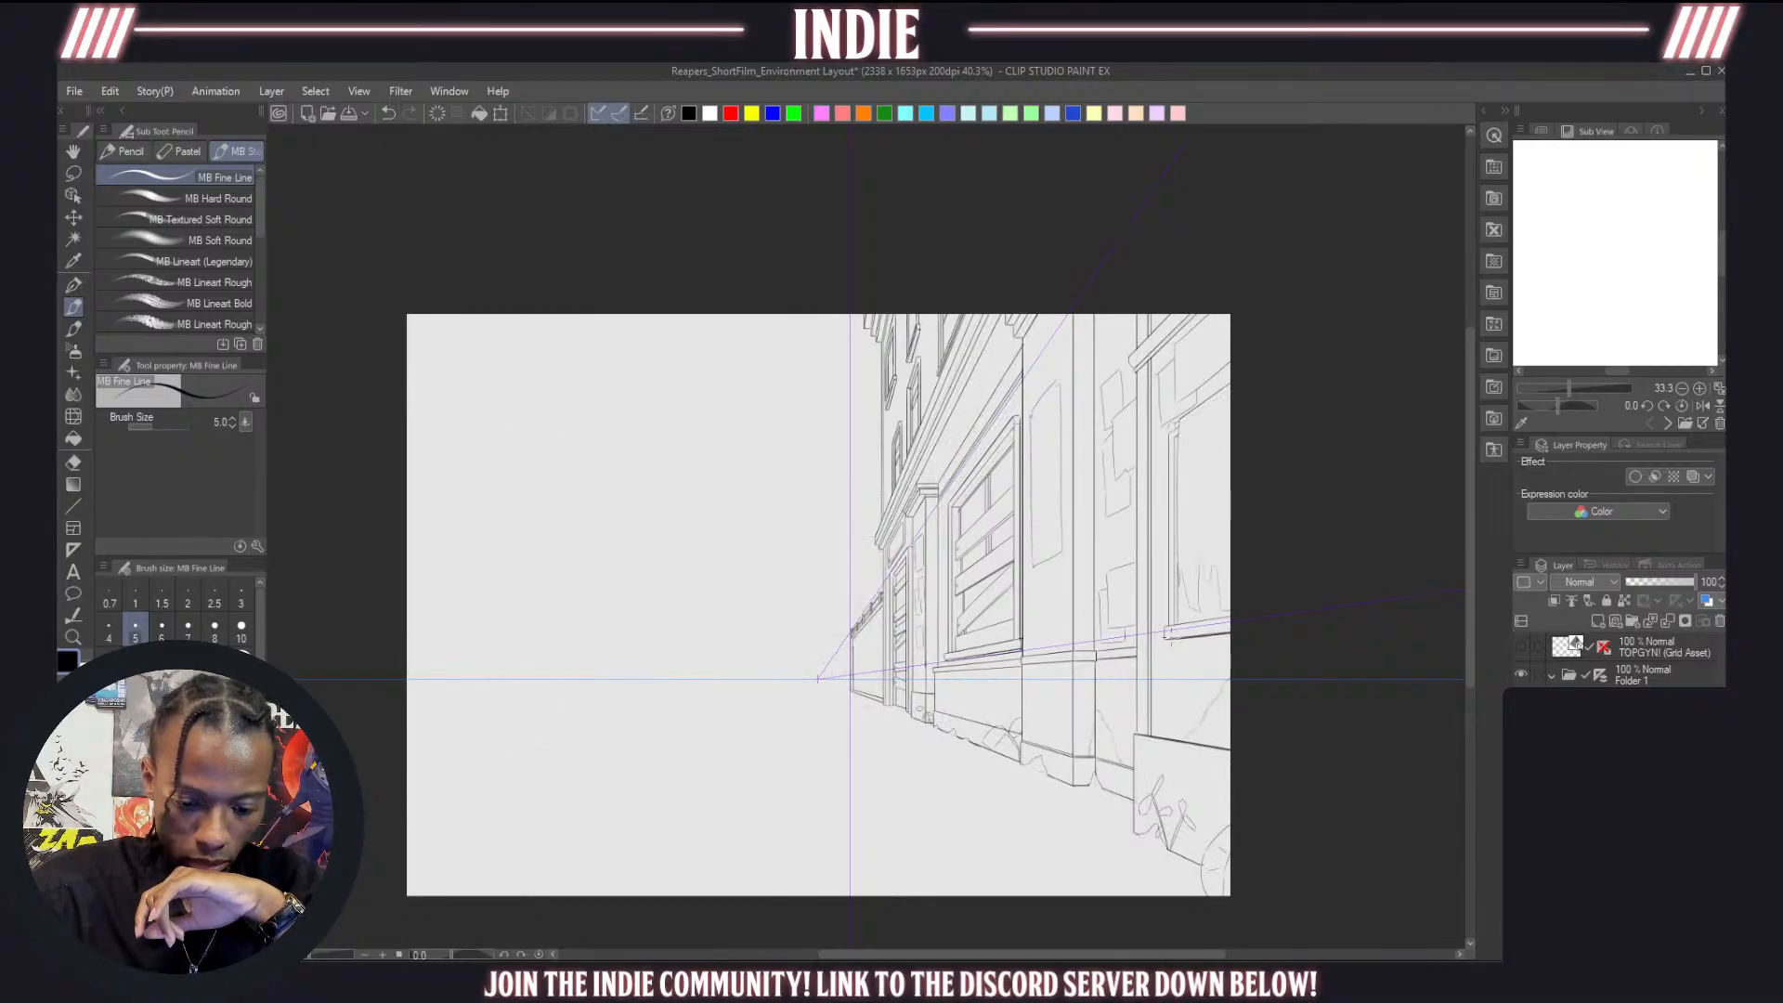
pyautogui.scroll(-4, 1029, 554)
pyautogui.scroll(3, 911, 567)
pyautogui.click(1600, 681)
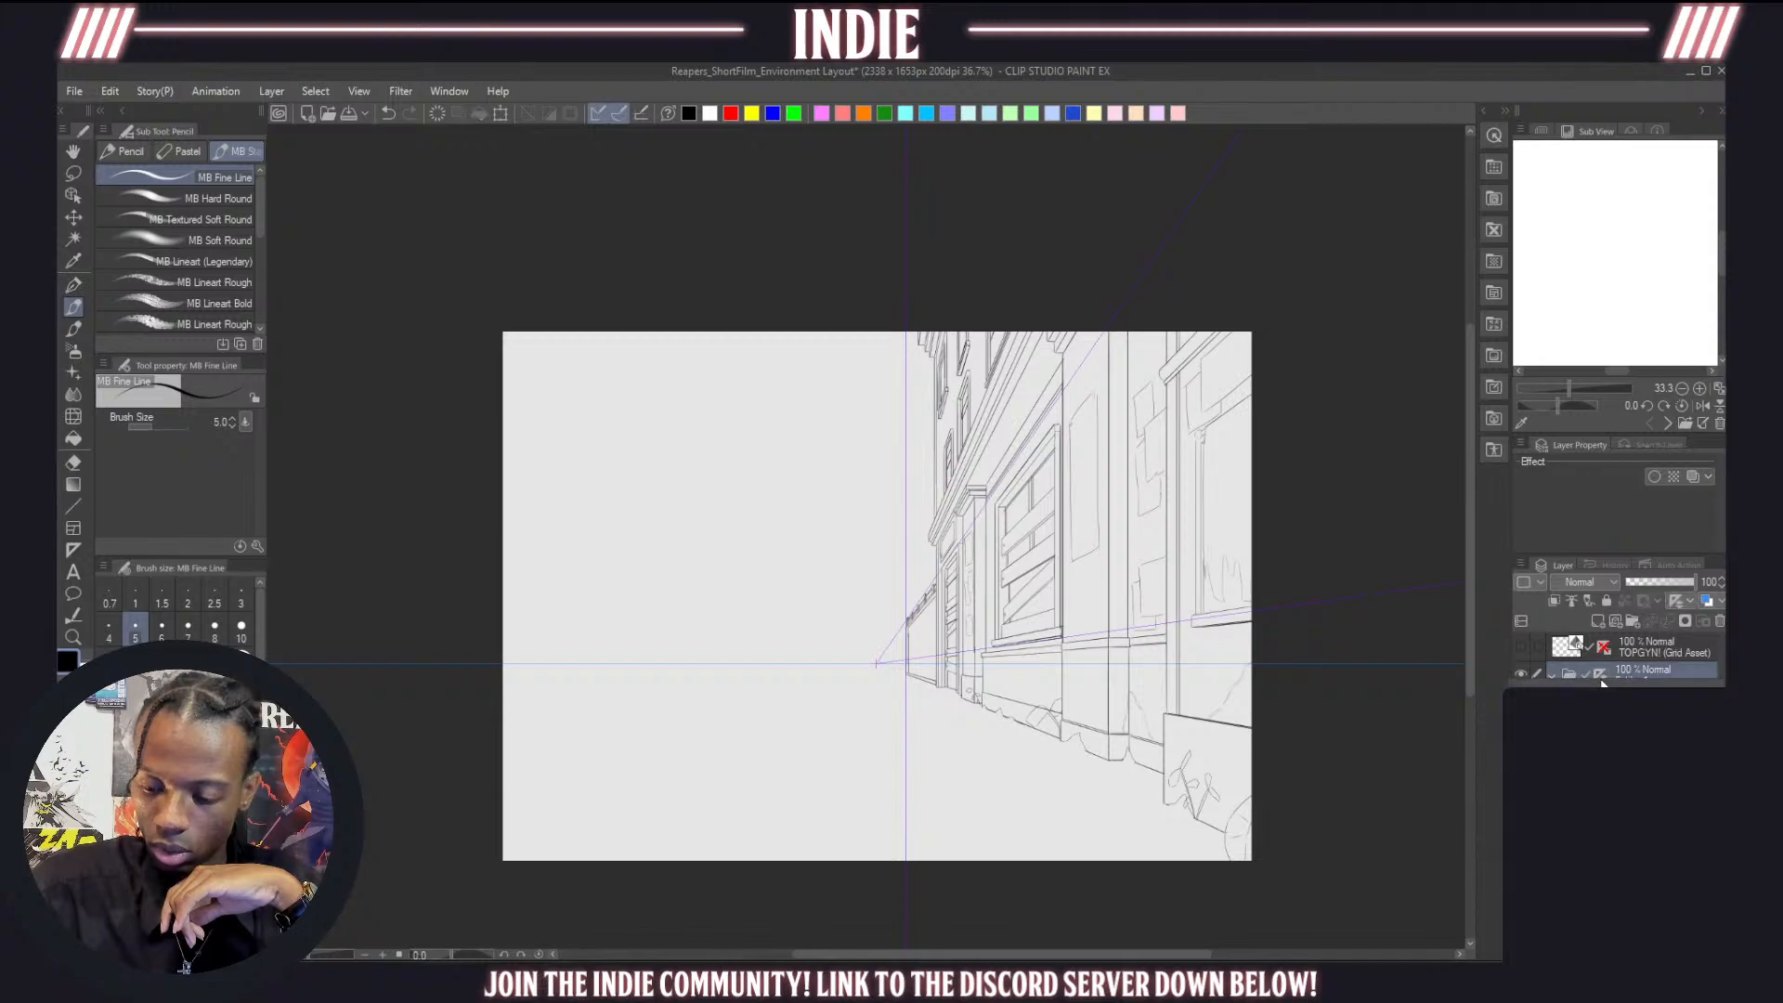
pyautogui.scroll(-2, 794, 588)
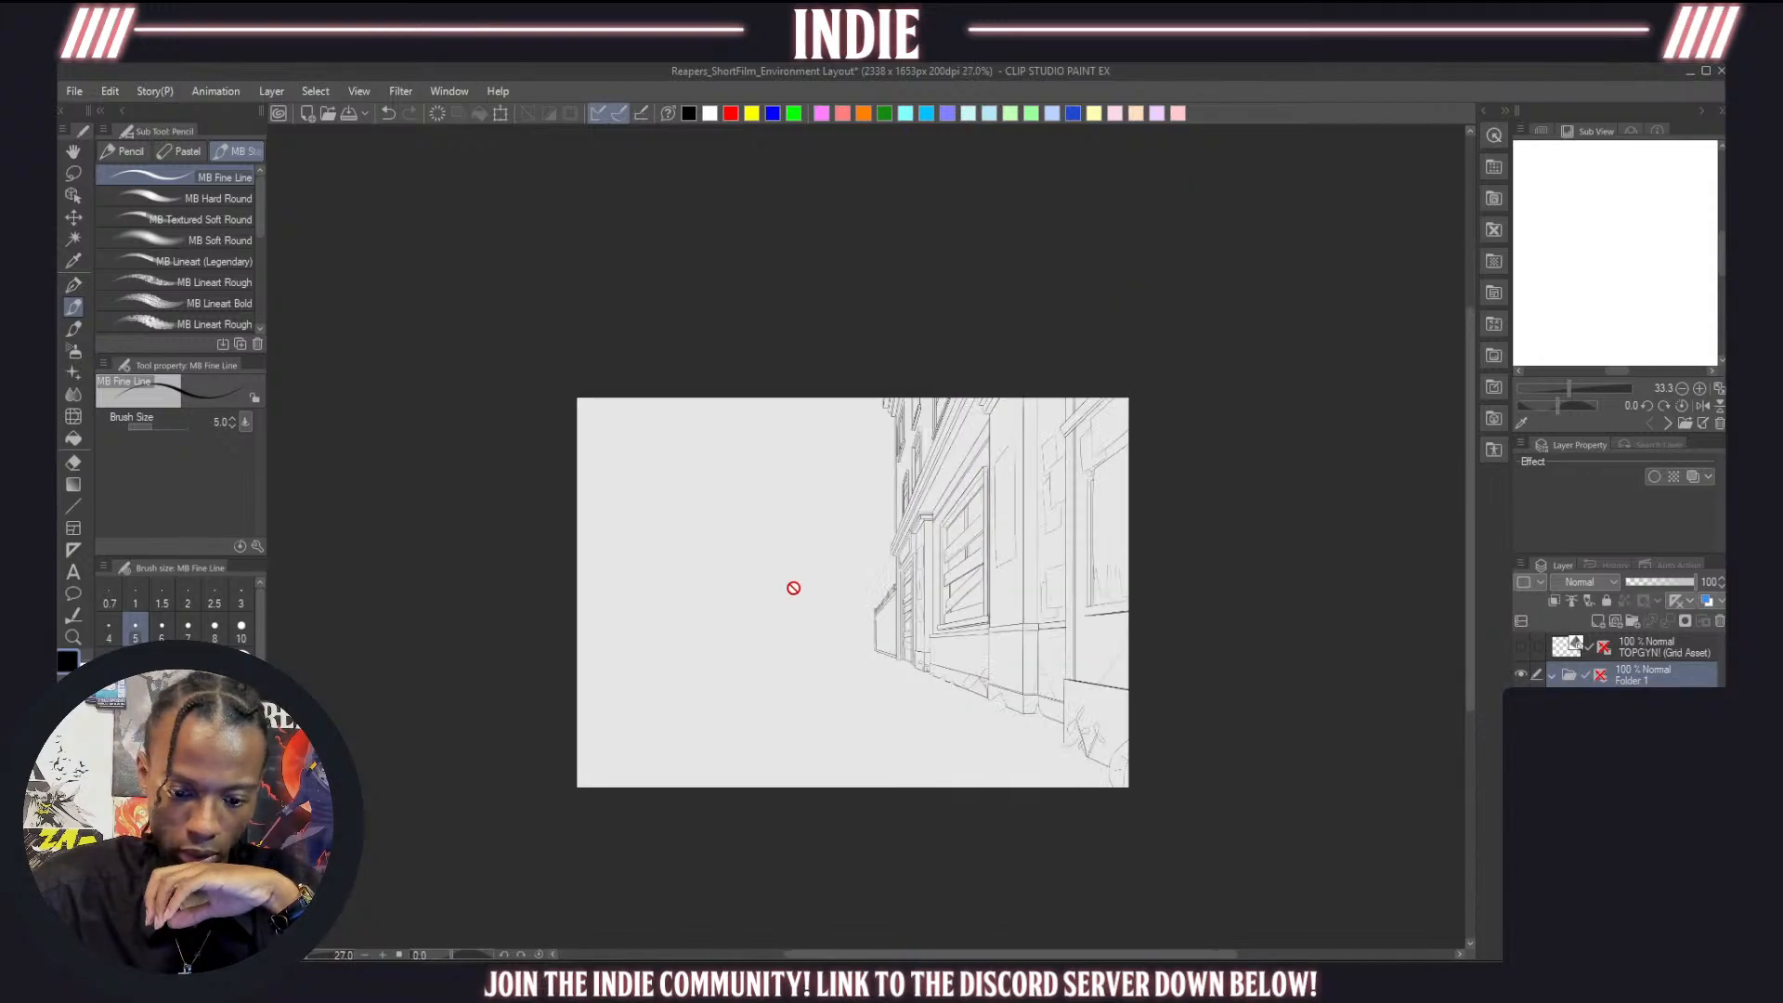
pyautogui.scroll(1, 802, 624)
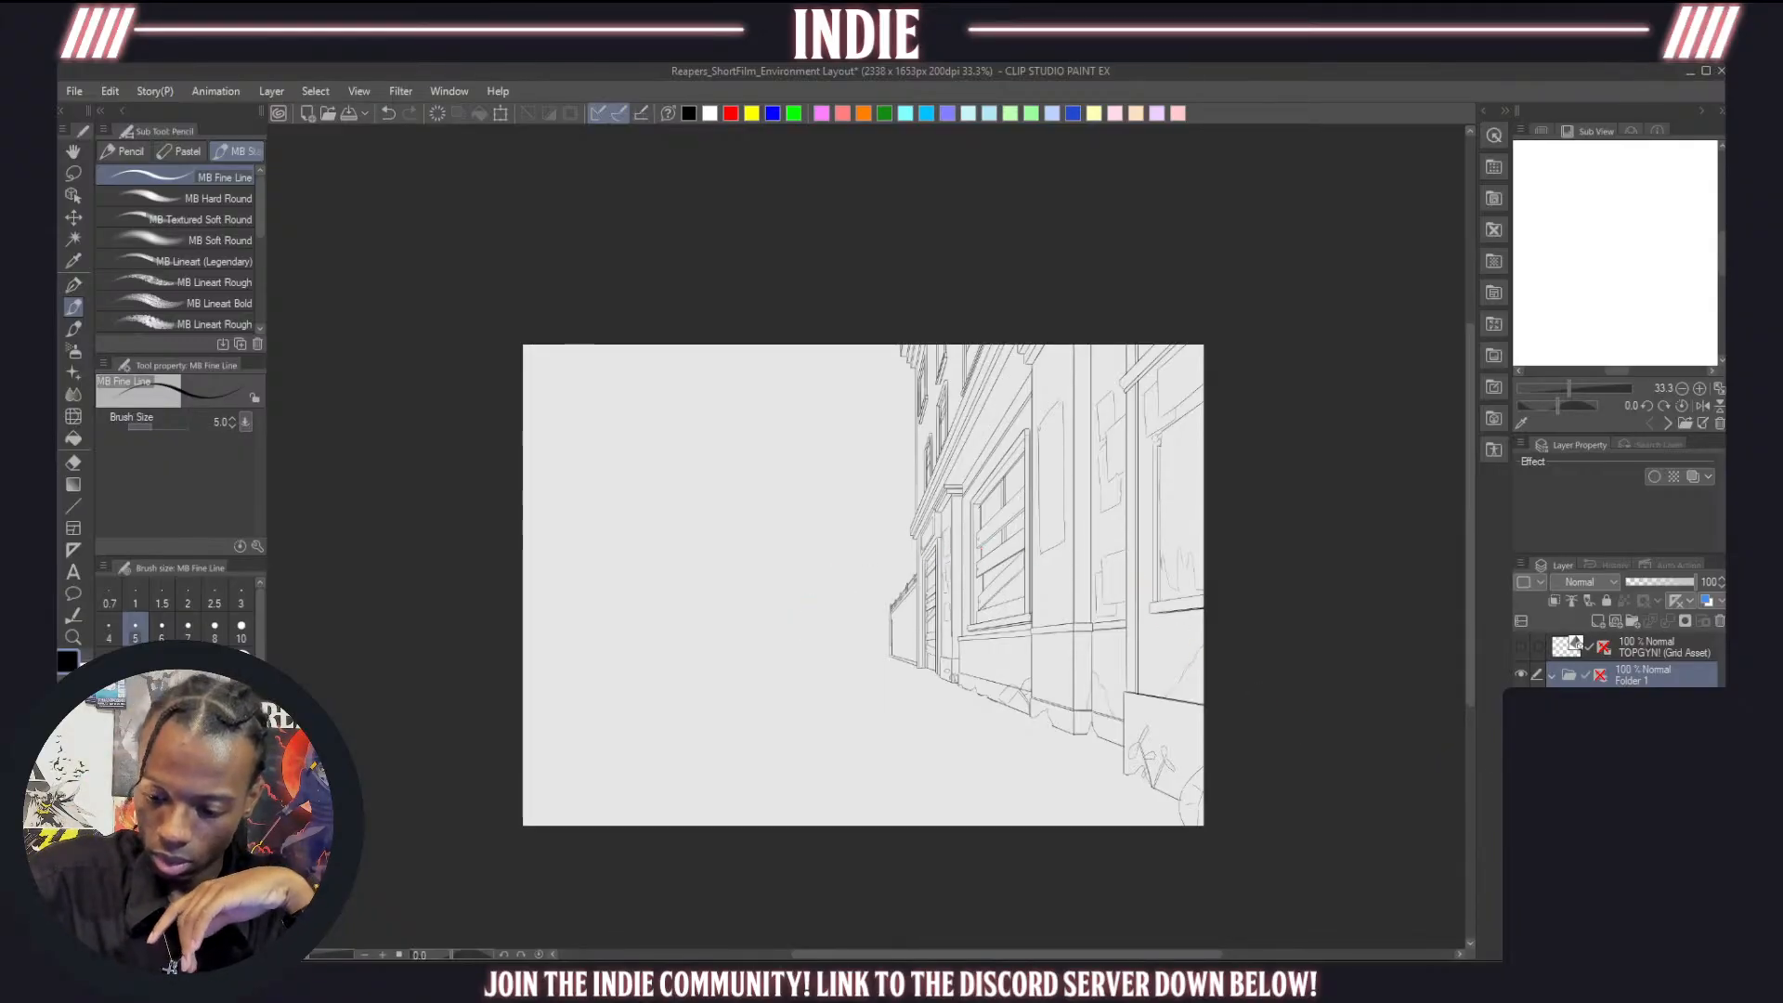
pyautogui.click(1521, 790)
pyautogui.click(1520, 791)
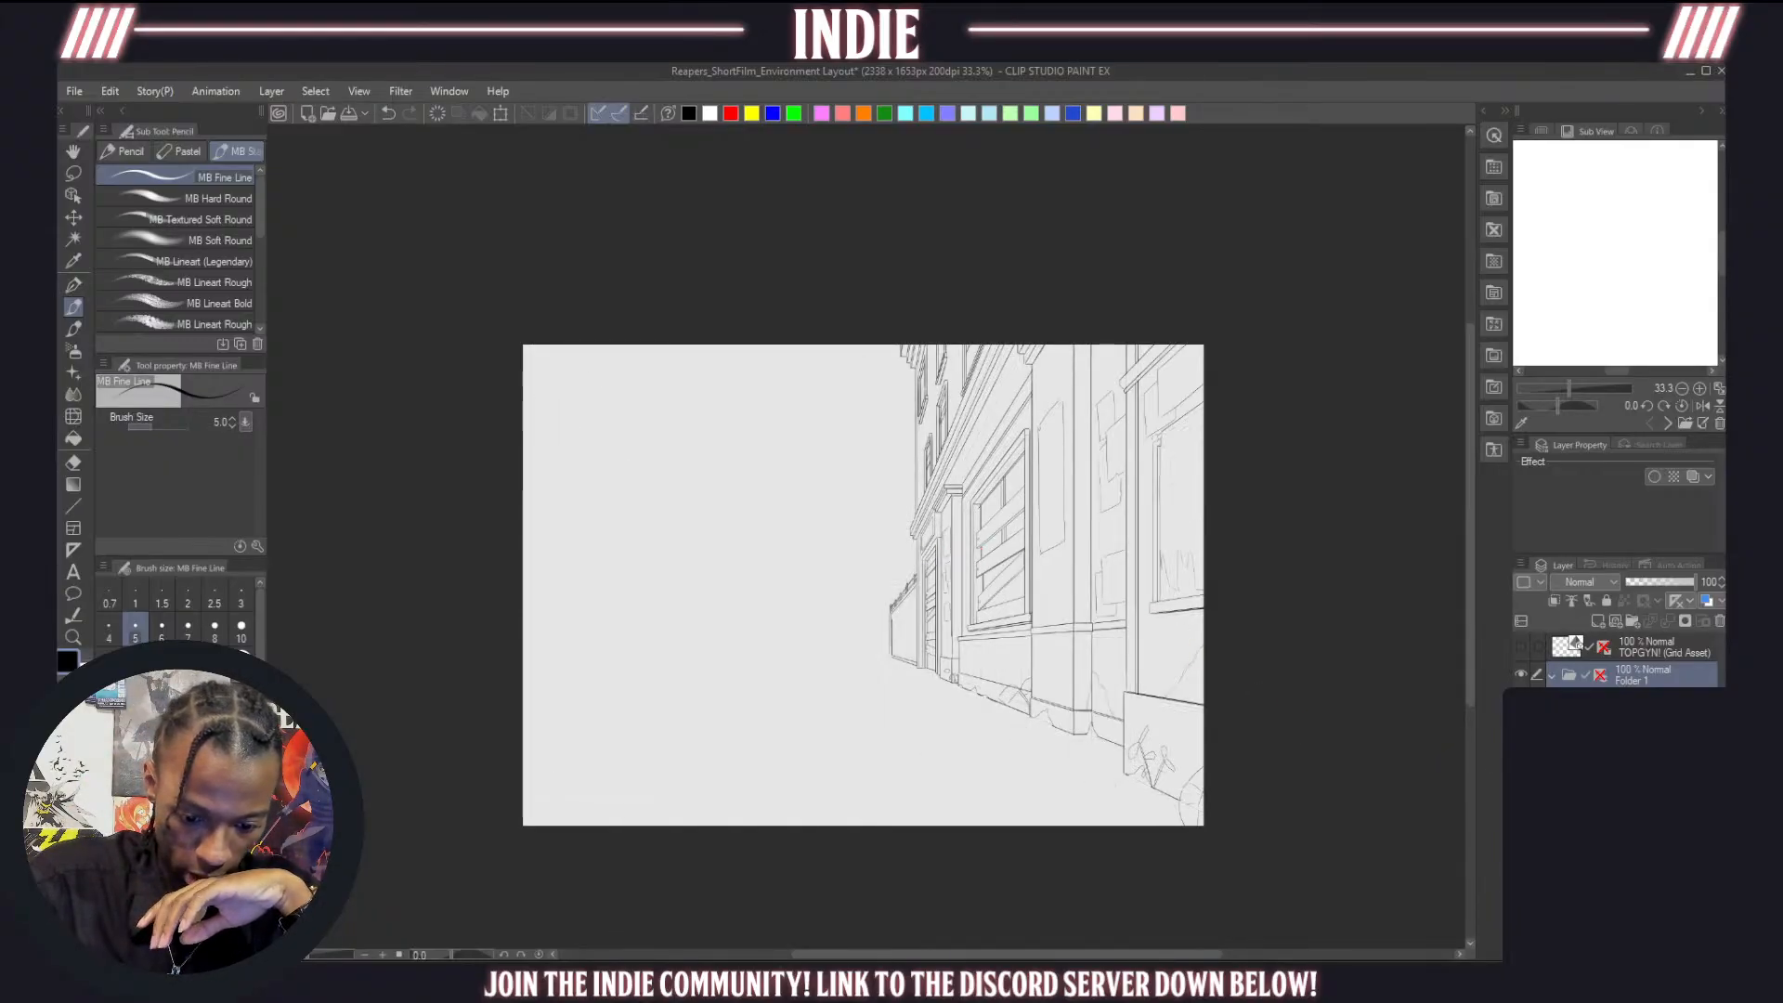
pyautogui.click(1521, 791)
pyautogui.click(1520, 791)
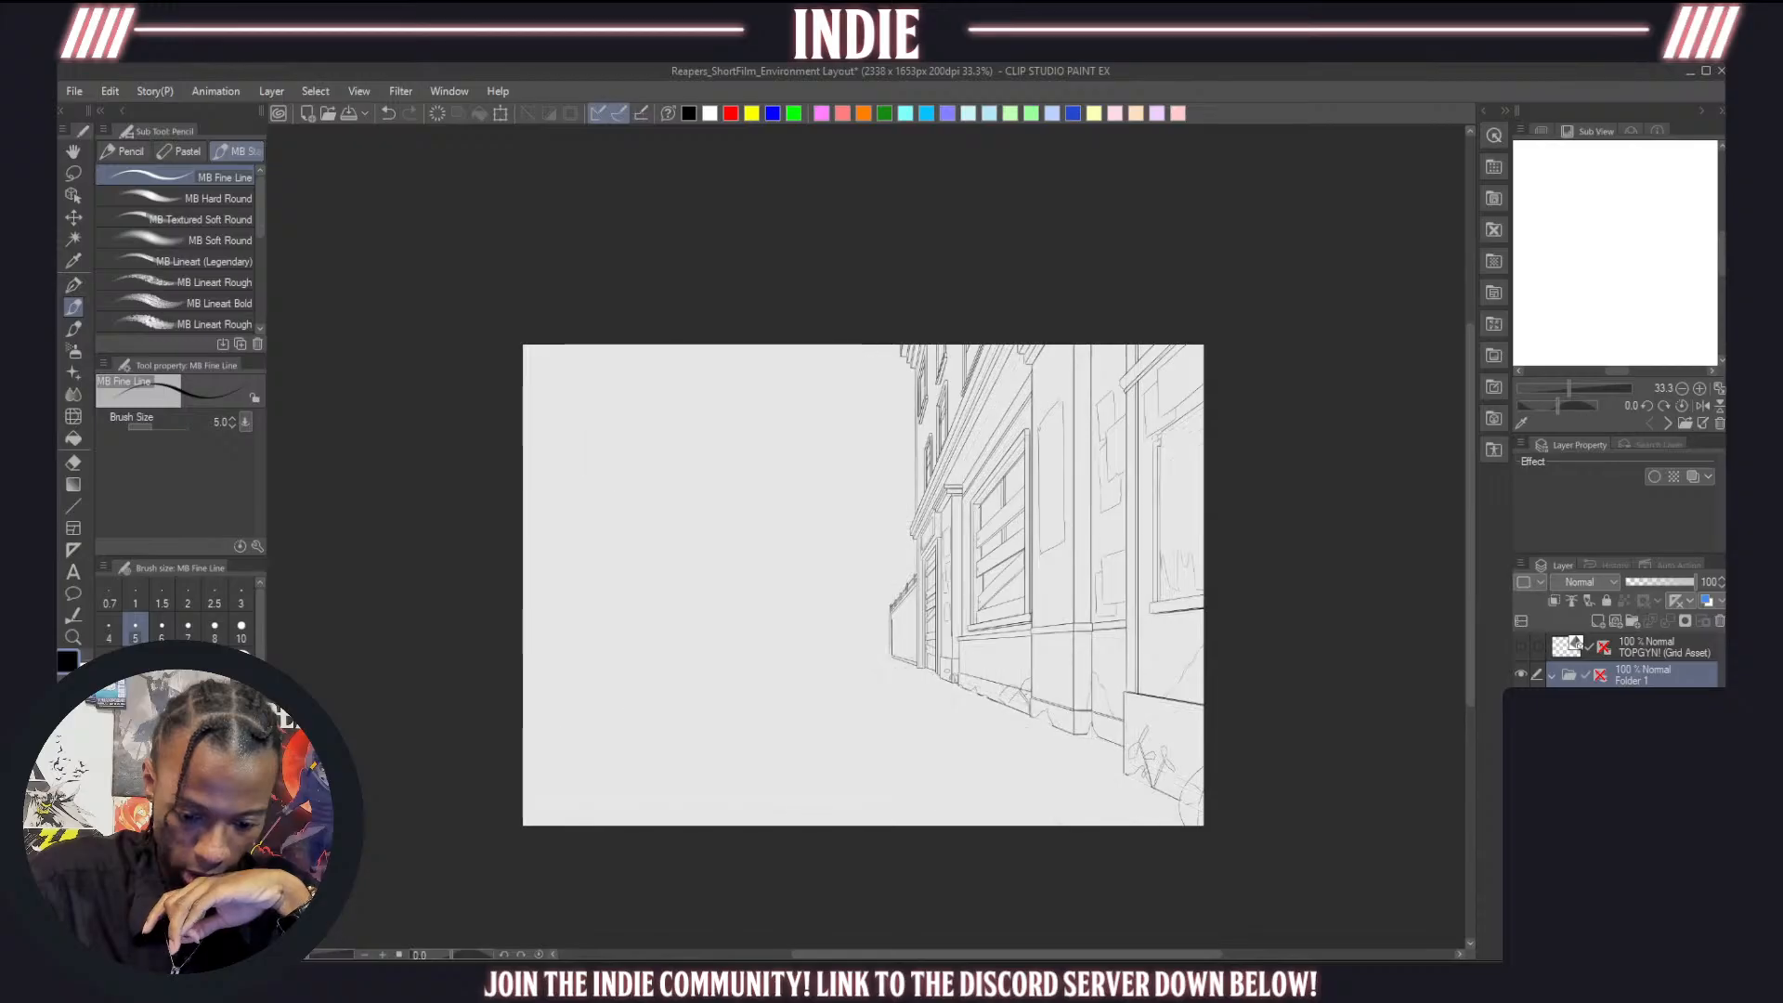
pyautogui.click(1521, 791)
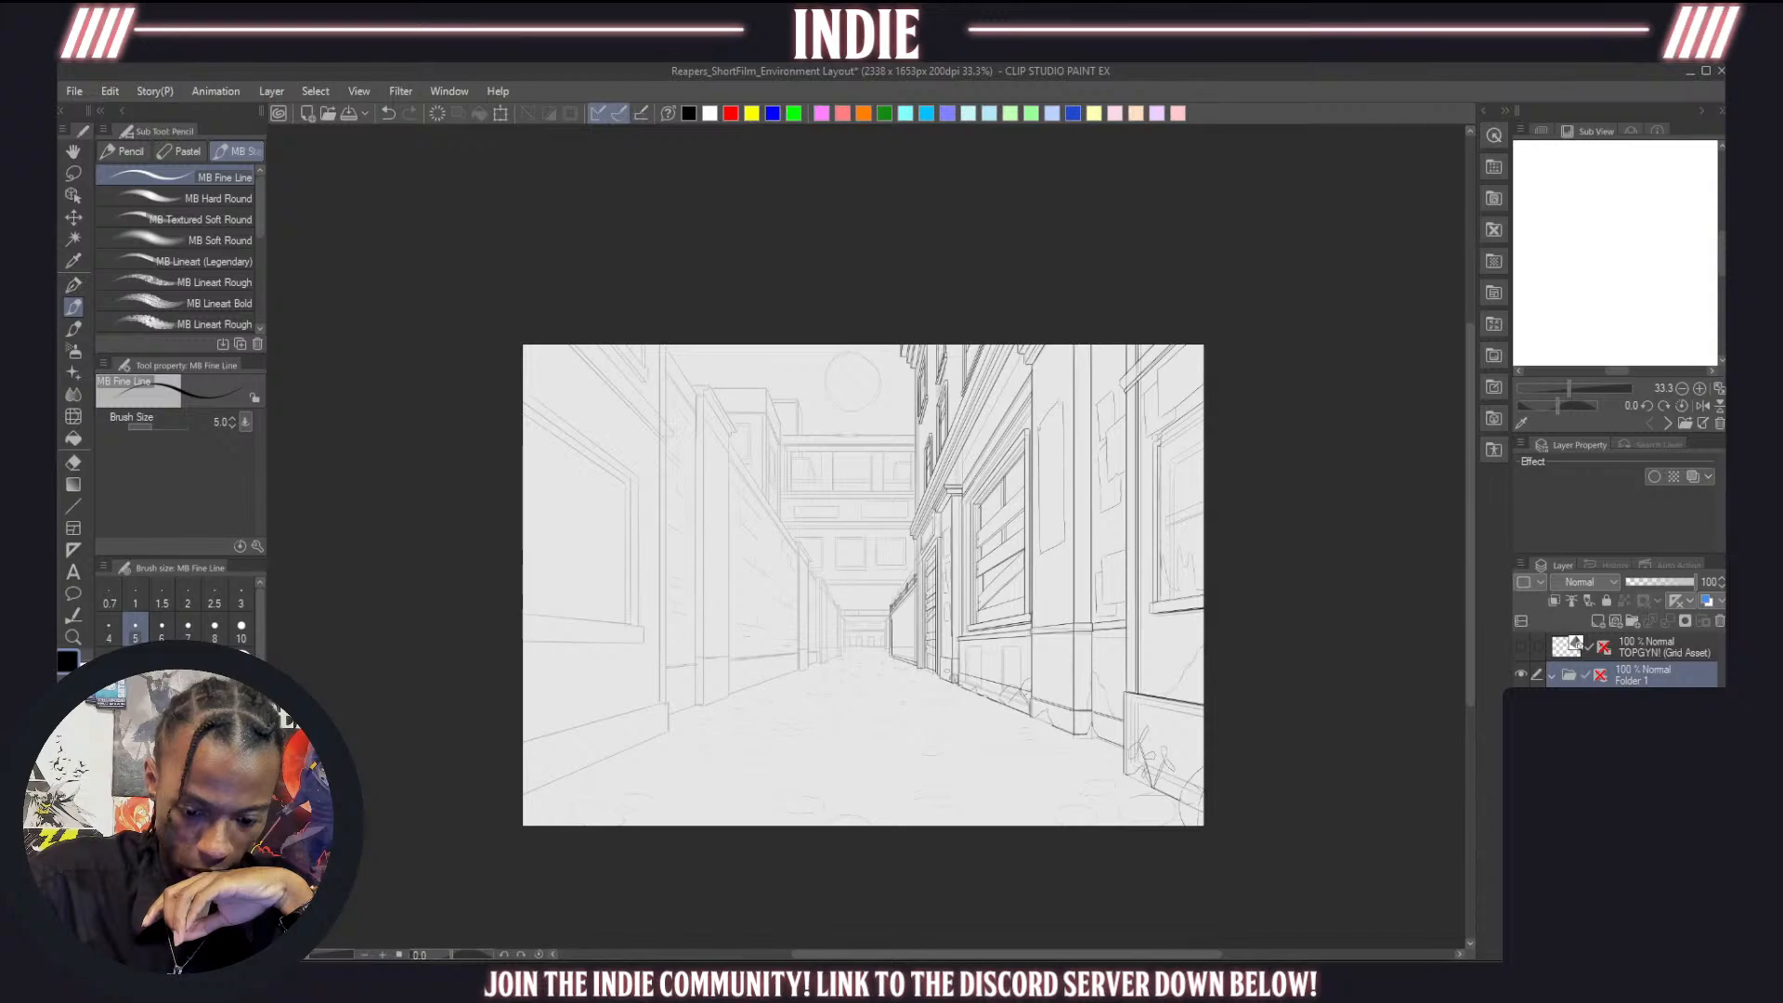
pyautogui.click(1520, 791)
pyautogui.click(1521, 791)
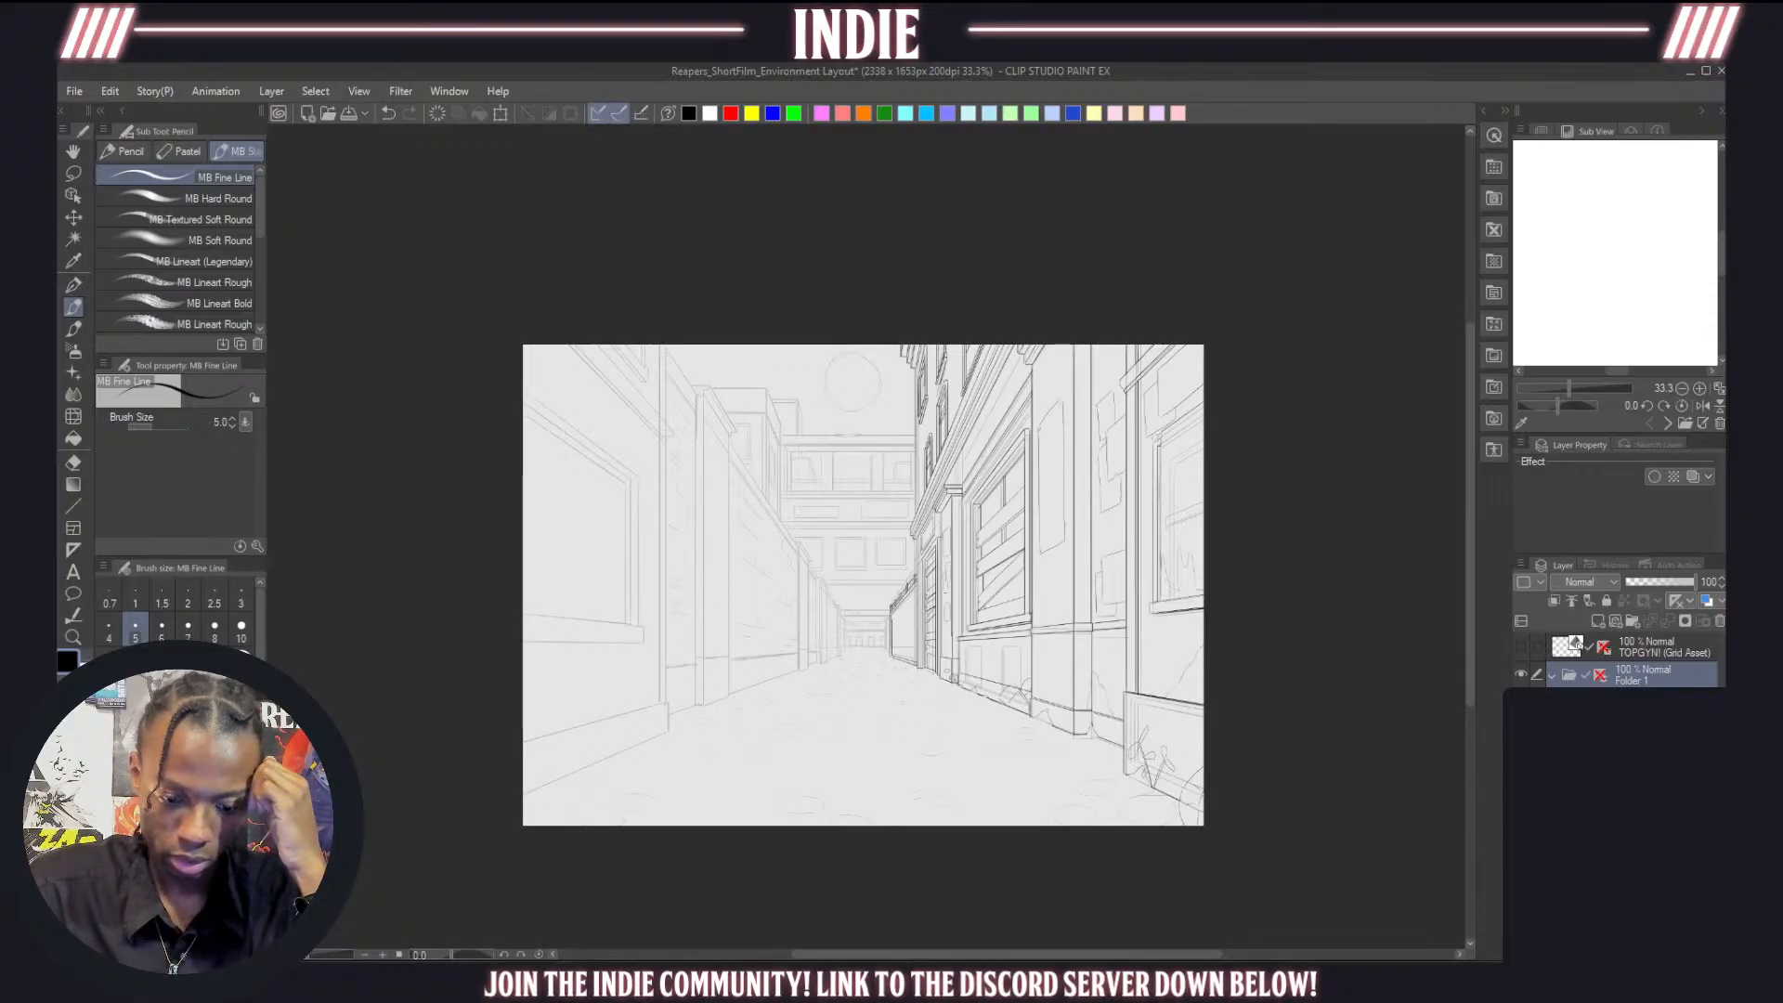
pyautogui.click(1521, 731)
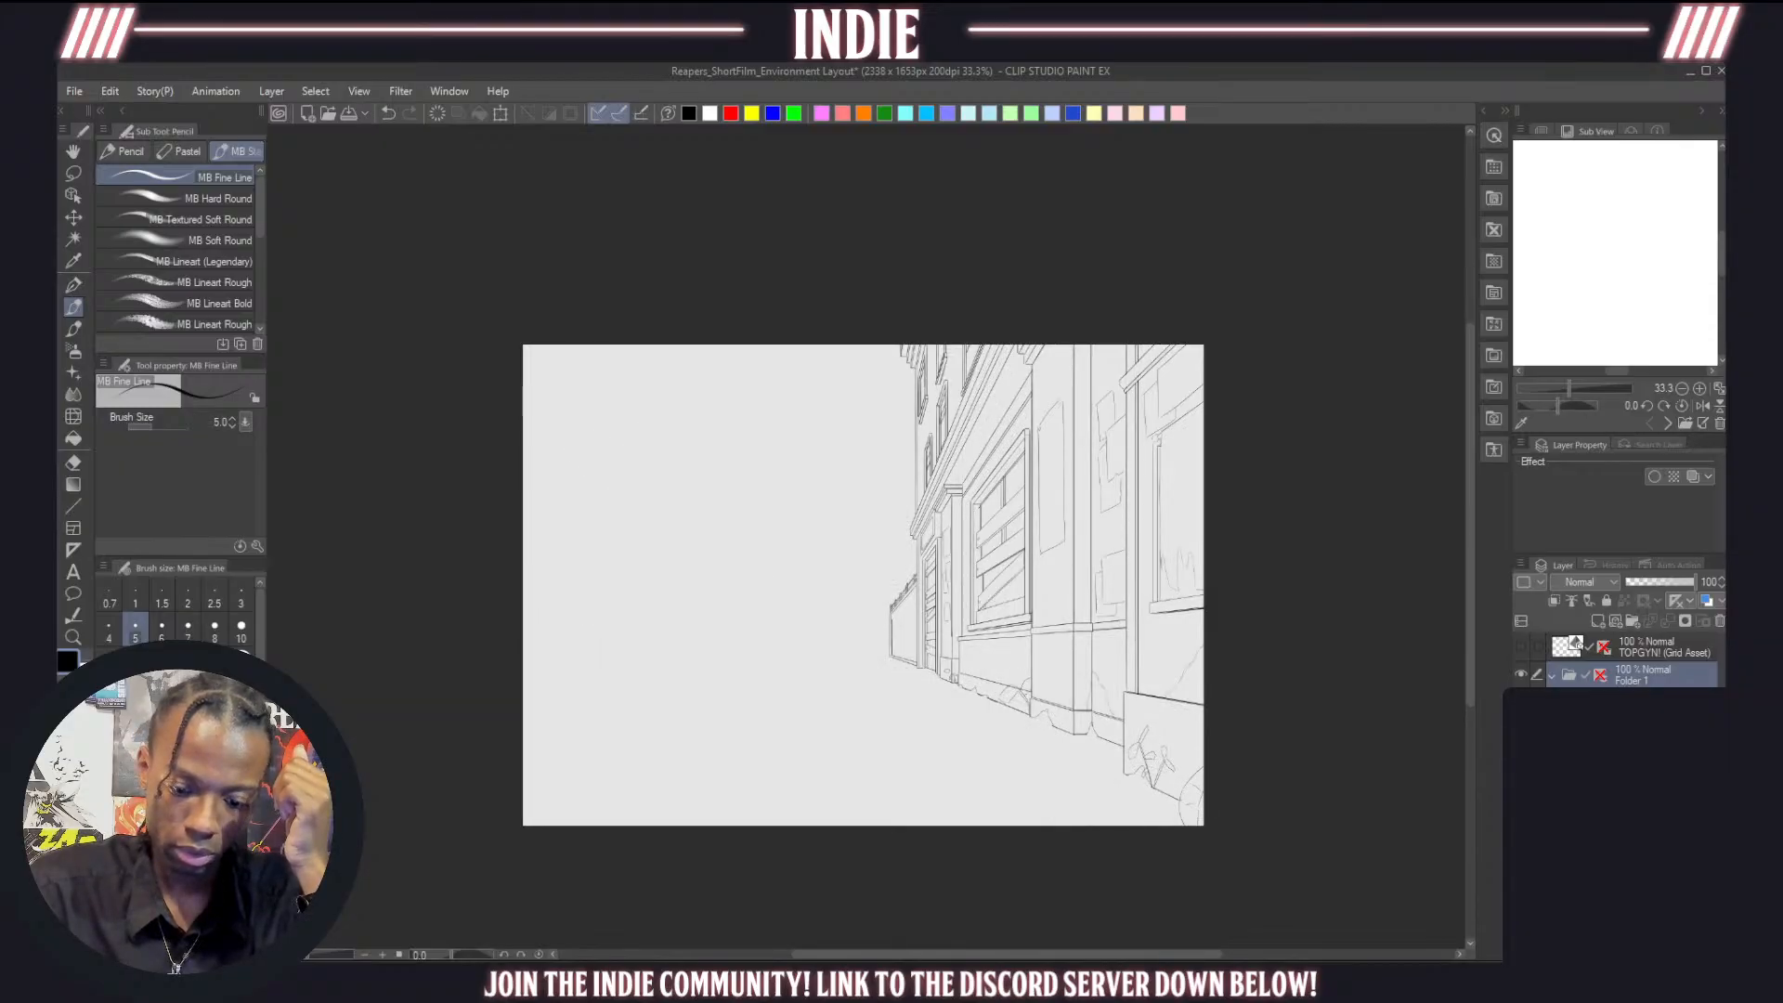
pyautogui.click(1522, 731)
# Return to the drawing layer and ink three rounded paving stones on the foreground ground near the building's base
pyautogui.click(1649, 703)
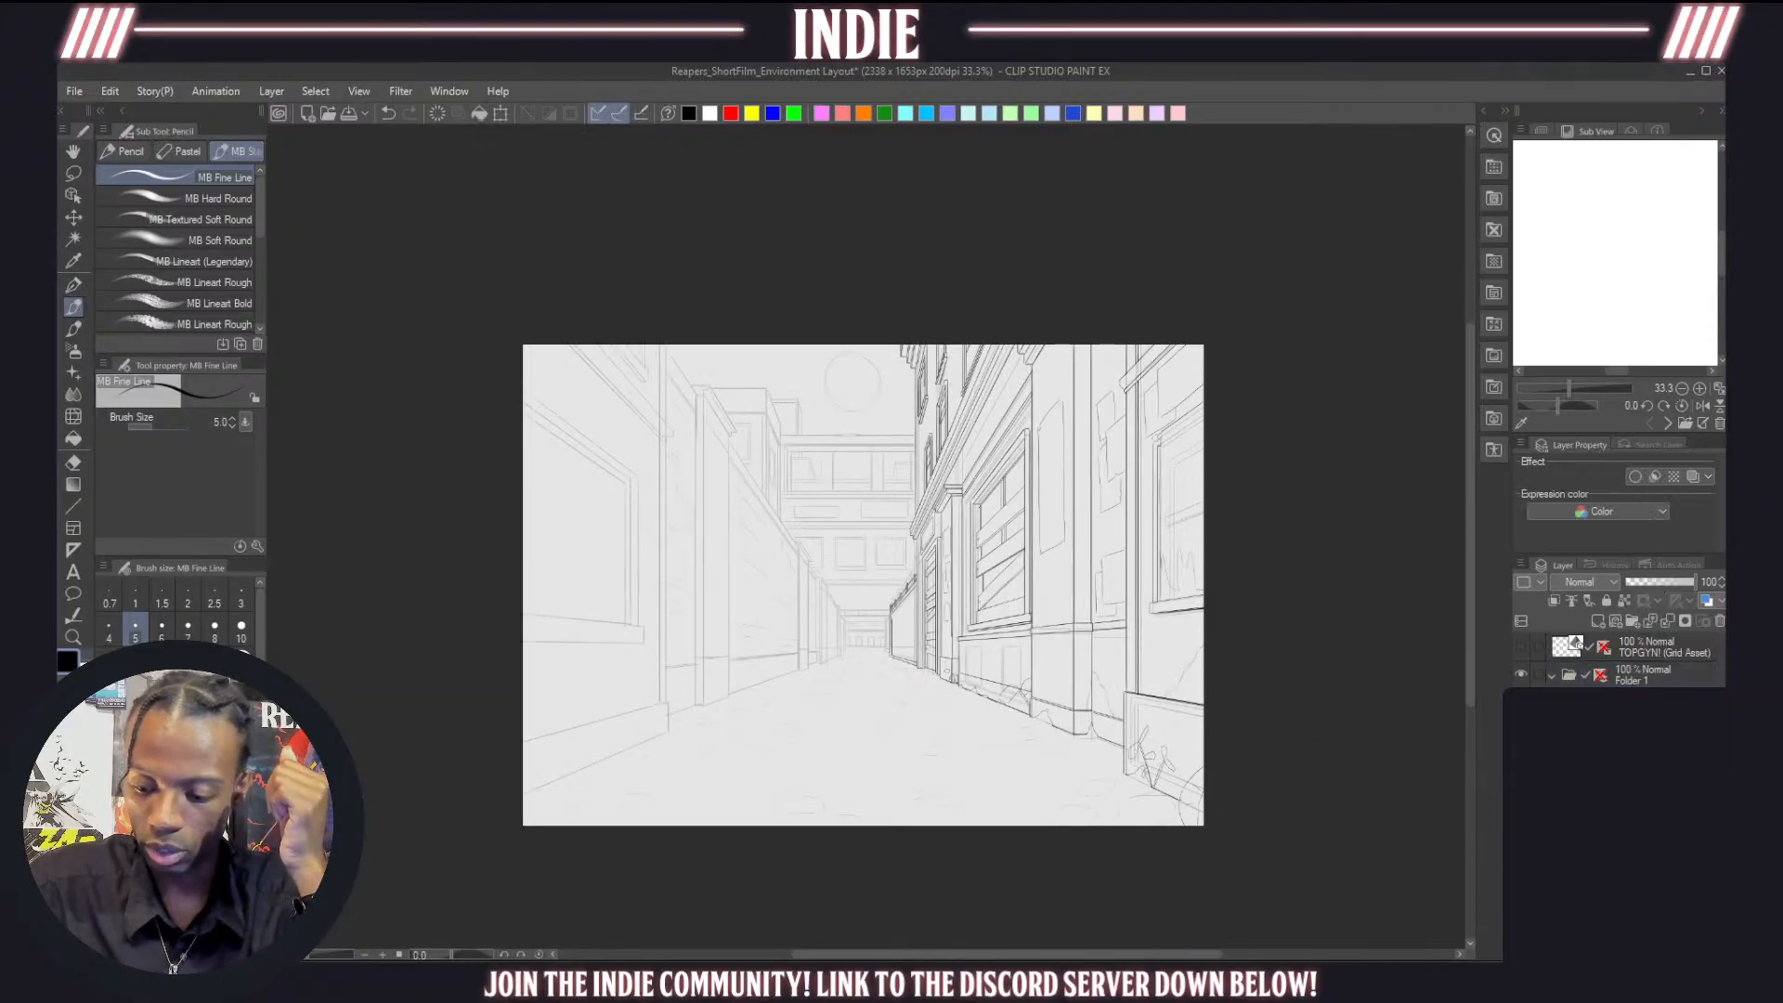
pyautogui.scroll(2, 1032, 793)
pyautogui.scroll(-2, 1032, 794)
pyautogui.scroll(4, 1032, 793)
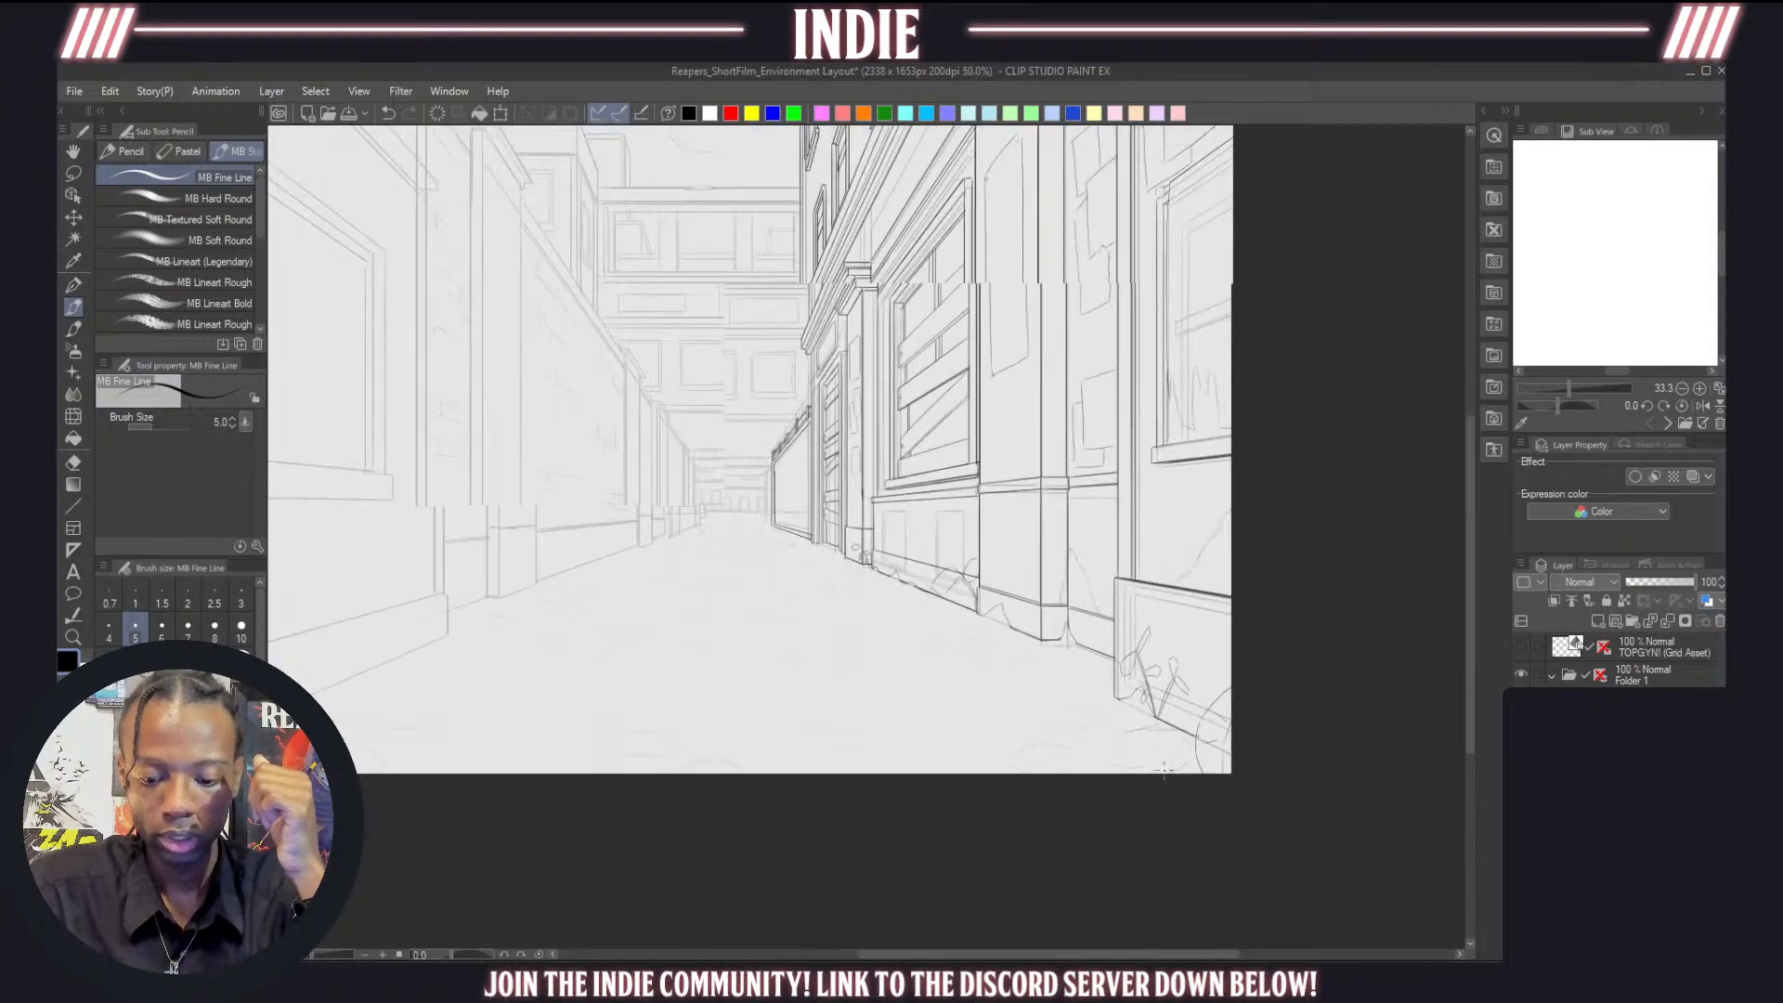
pyautogui.scroll(2, 1033, 791)
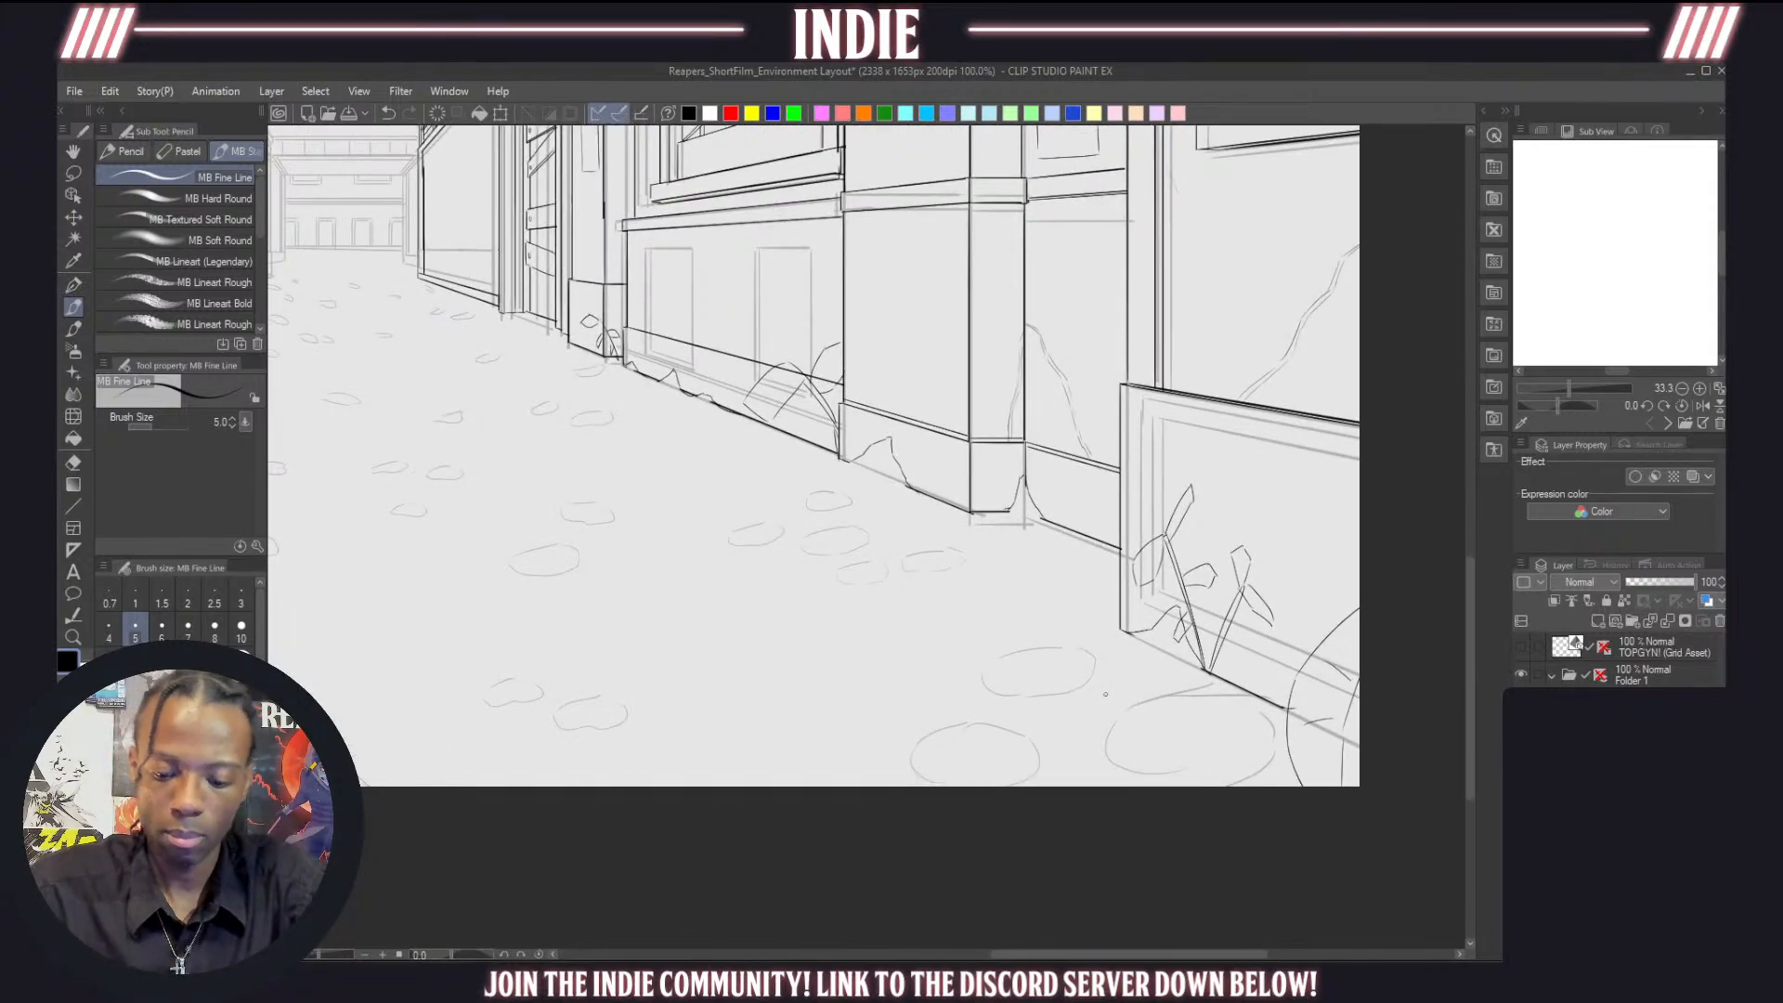
pyautogui.moveTo(1179, 955); pyautogui.dragTo(1149, 956)
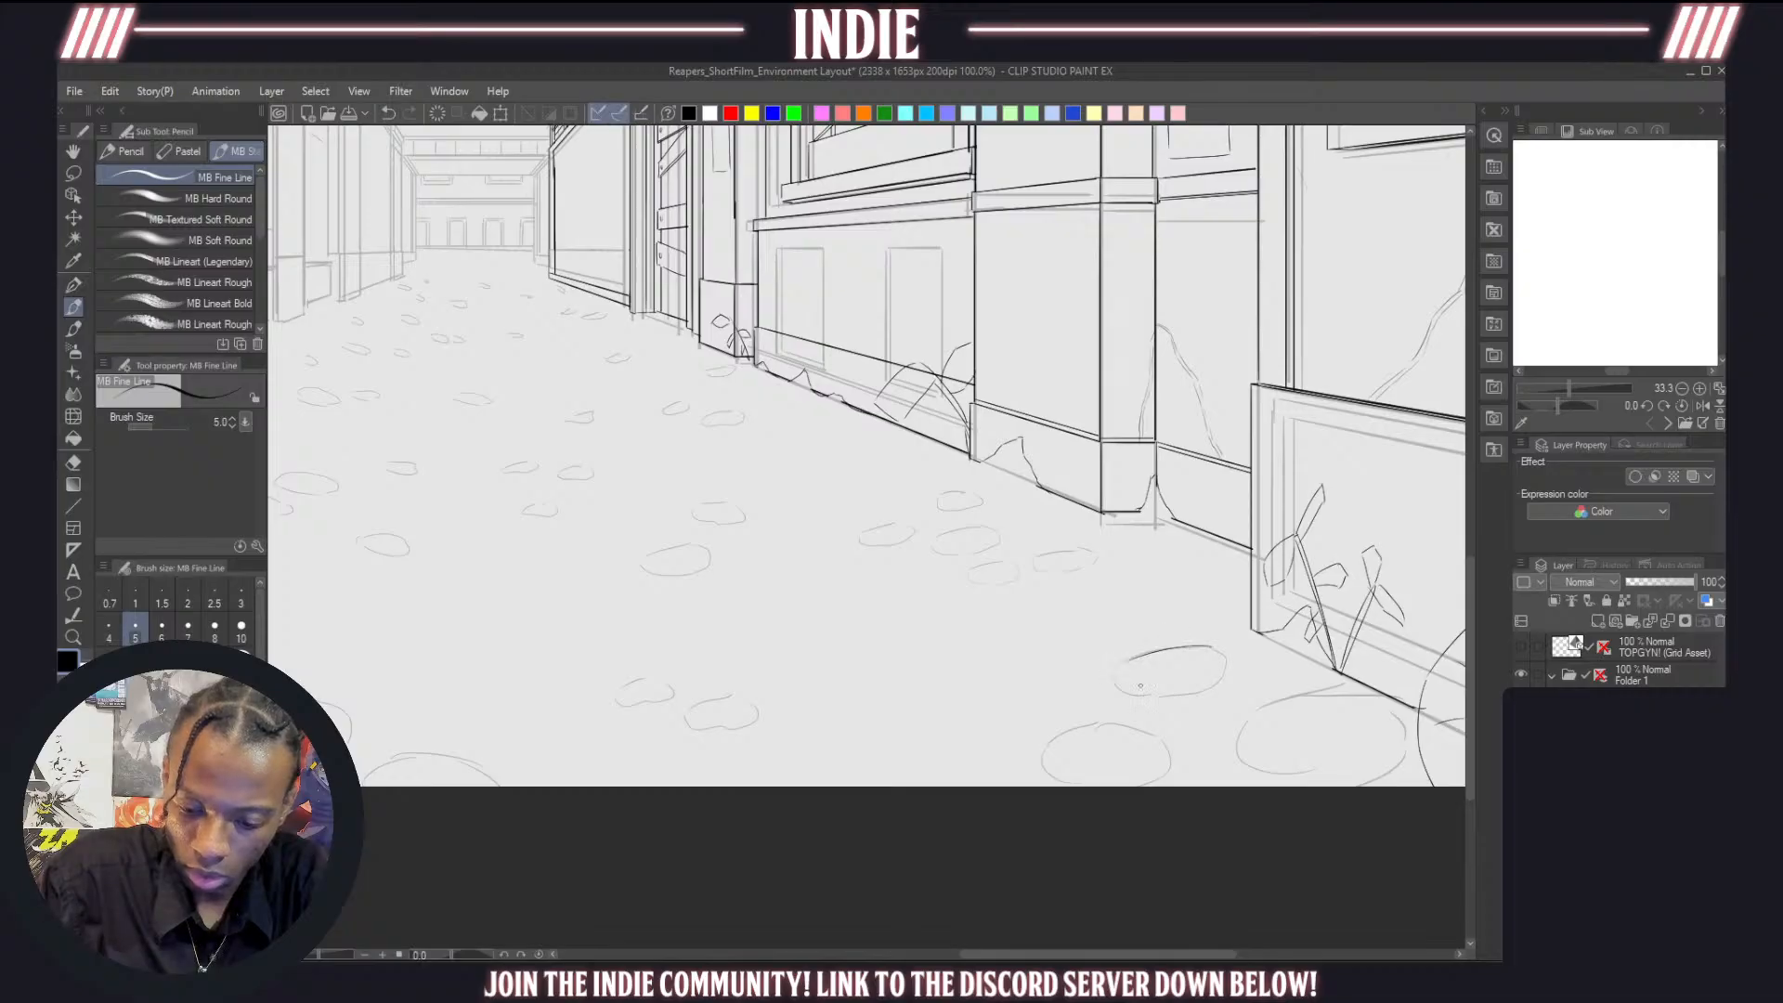
pyautogui.moveTo(1213, 648)
pyautogui.mouseDown()
pyautogui.moveTo(1116, 671)
pyautogui.moveTo(1129, 661)
pyautogui.moveTo(1122, 688)
pyautogui.moveTo(1212, 686)
pyautogui.moveTo(1209, 648)
pyautogui.moveTo(1208, 690)
pyautogui.mouseUp()
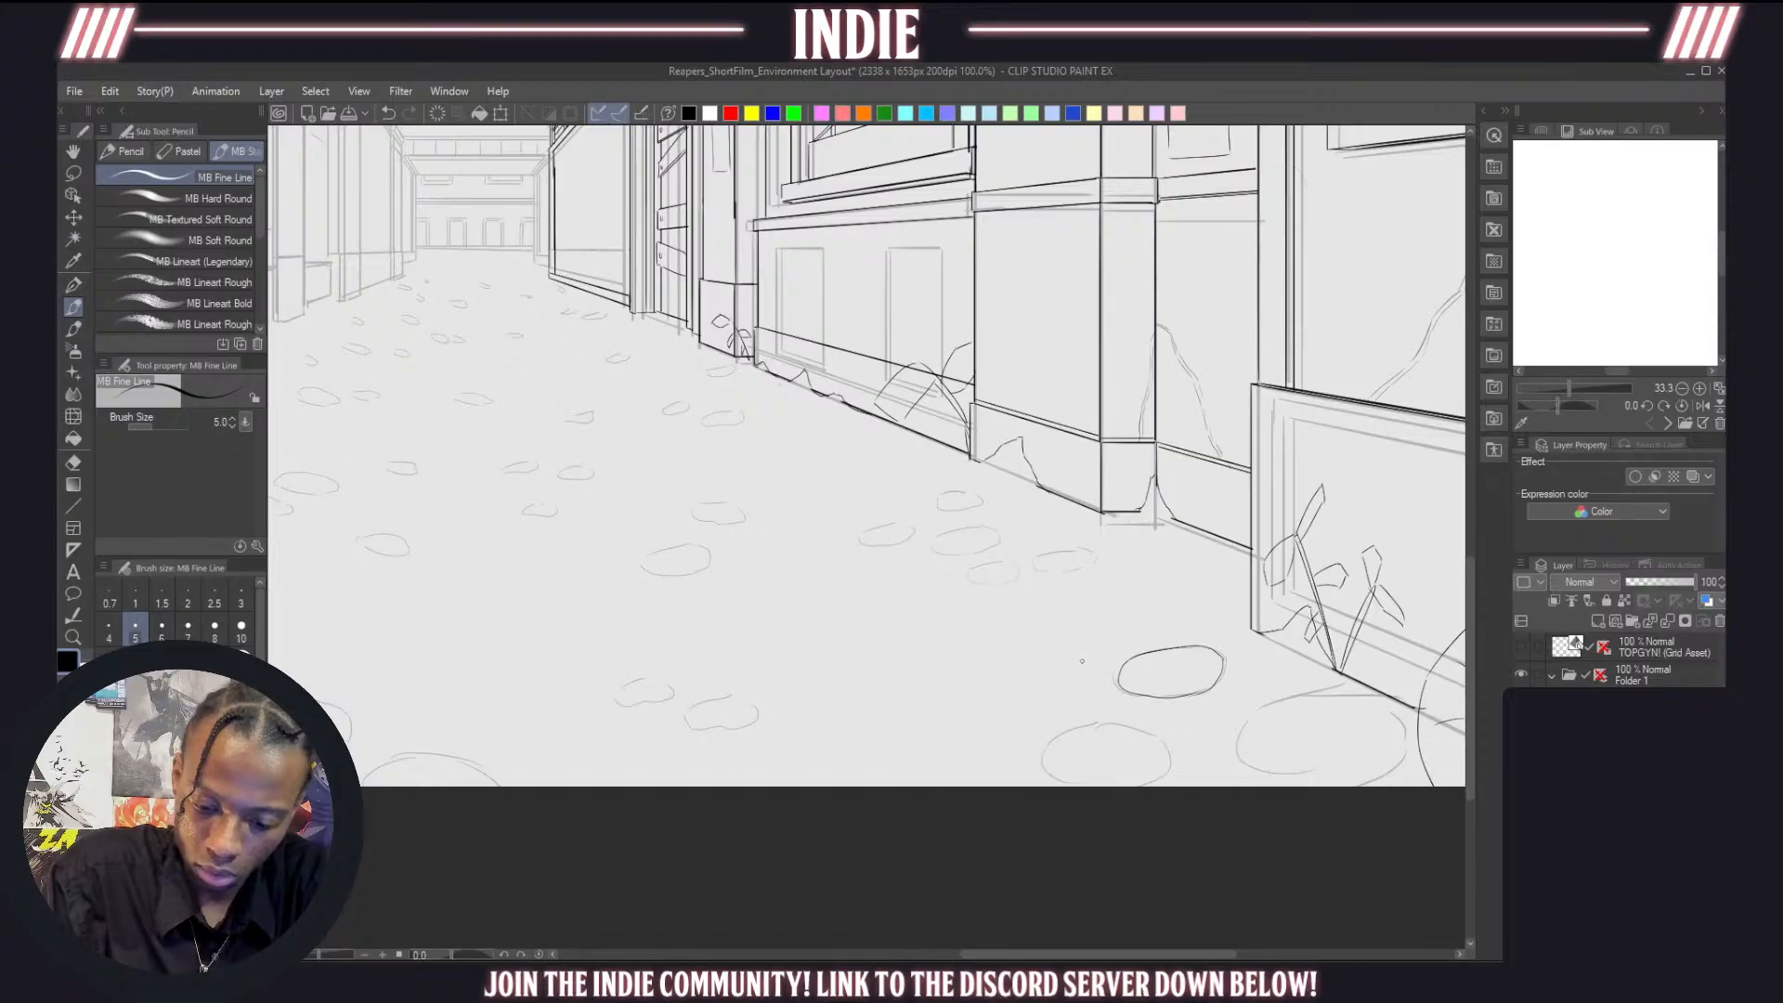
pyautogui.moveTo(1074, 659)
pyautogui.mouseDown()
pyautogui.moveTo(1023, 676)
pyautogui.moveTo(1068, 689)
pyautogui.moveTo(1093, 664)
pyautogui.moveTo(1068, 658)
pyautogui.moveTo(1081, 725)
pyautogui.moveTo(1049, 745)
pyautogui.moveTo(1058, 778)
pyautogui.moveTo(1154, 780)
pyautogui.moveTo(1172, 752)
pyautogui.moveTo(1111, 725)
pyautogui.moveTo(1159, 732)
pyautogui.mouseUp()
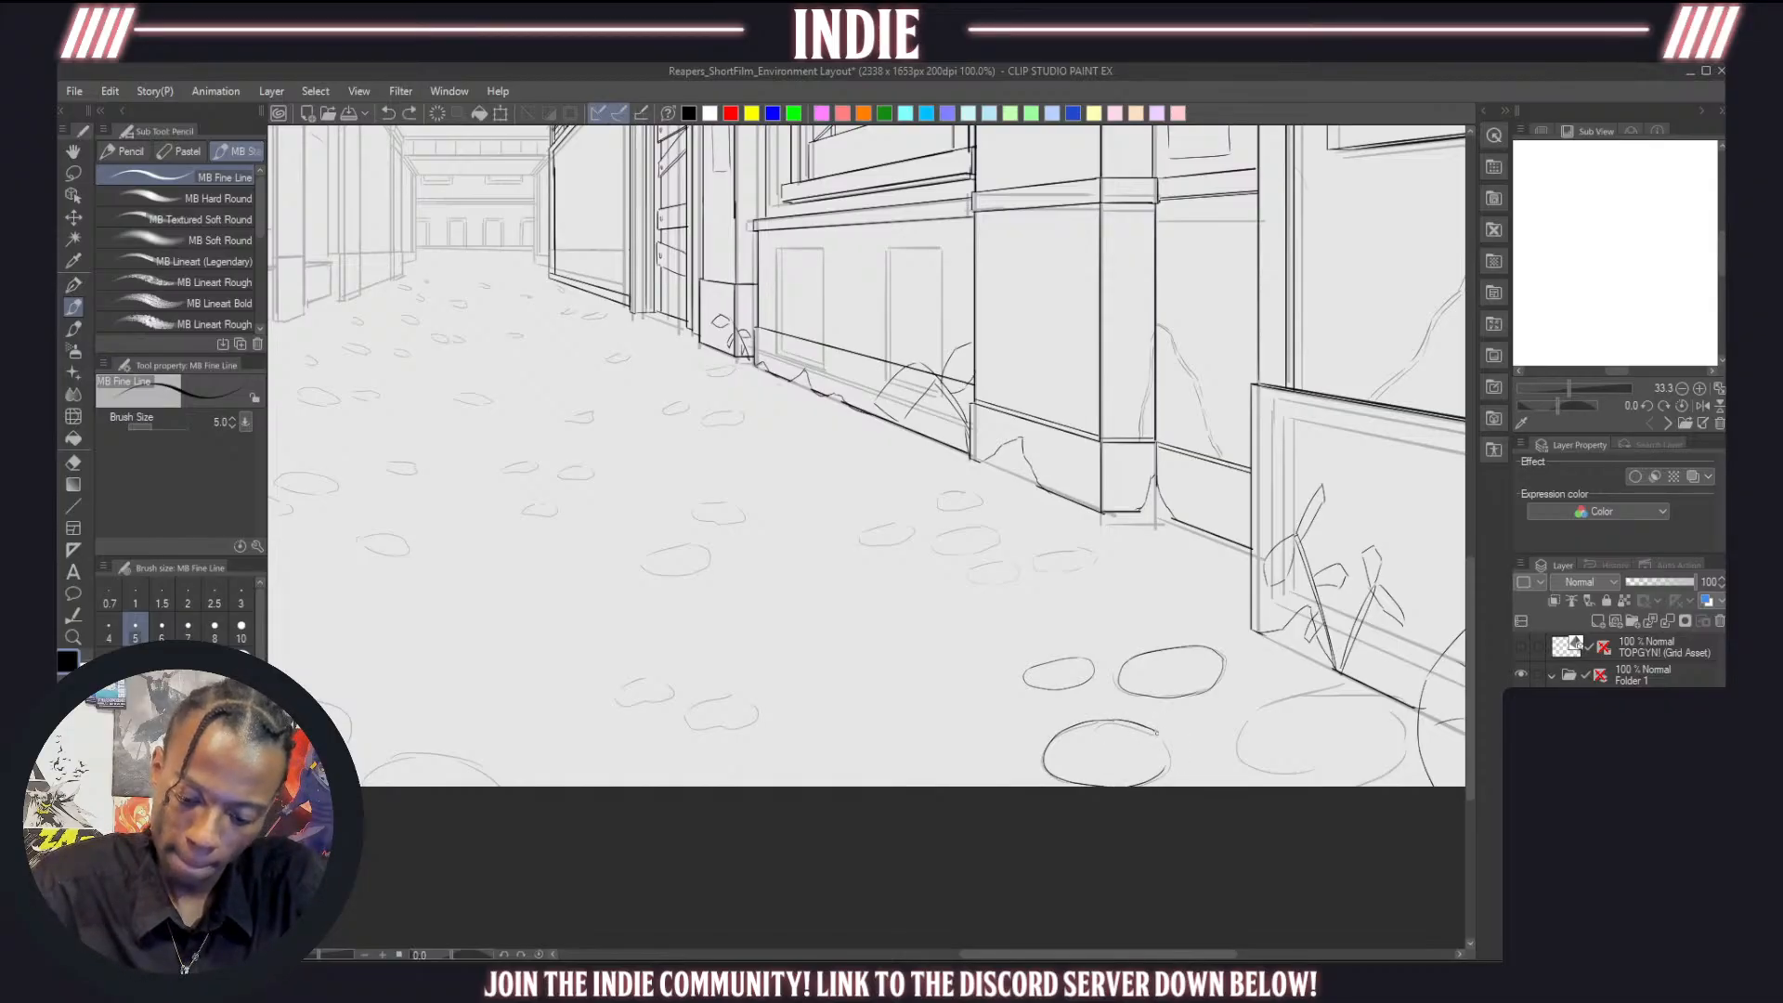
pyautogui.moveTo(1155, 732); pyautogui.dragTo(1168, 770)
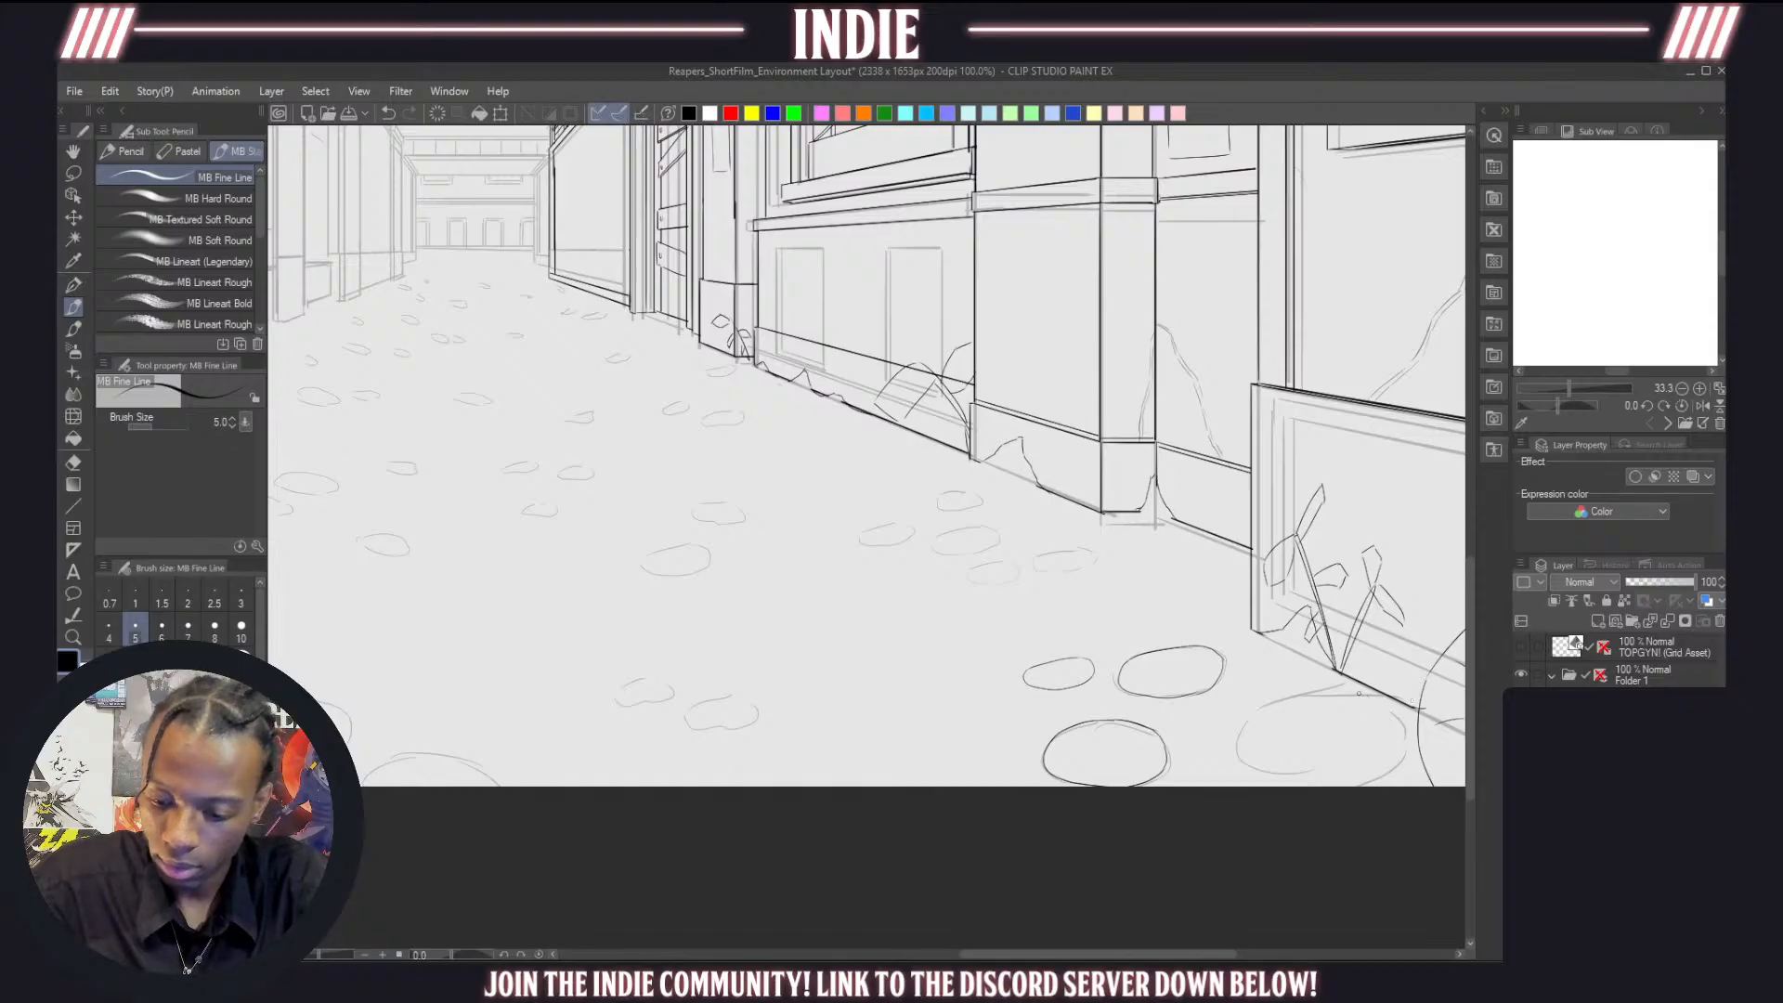
# Ink a large oval paving stone in front of the leafy plant and two small stones filling the gaps around it
pyautogui.moveTo(1359, 693)
pyautogui.mouseDown()
pyautogui.moveTo(1266, 704)
pyautogui.moveTo(1232, 738)
pyautogui.moveTo(1250, 767)
pyautogui.moveTo(1233, 753)
pyautogui.moveTo(1351, 766)
pyautogui.moveTo(1376, 746)
pyautogui.moveTo(1361, 693)
pyautogui.moveTo(1396, 712)
pyautogui.moveTo(1366, 760)
pyautogui.mouseUp()
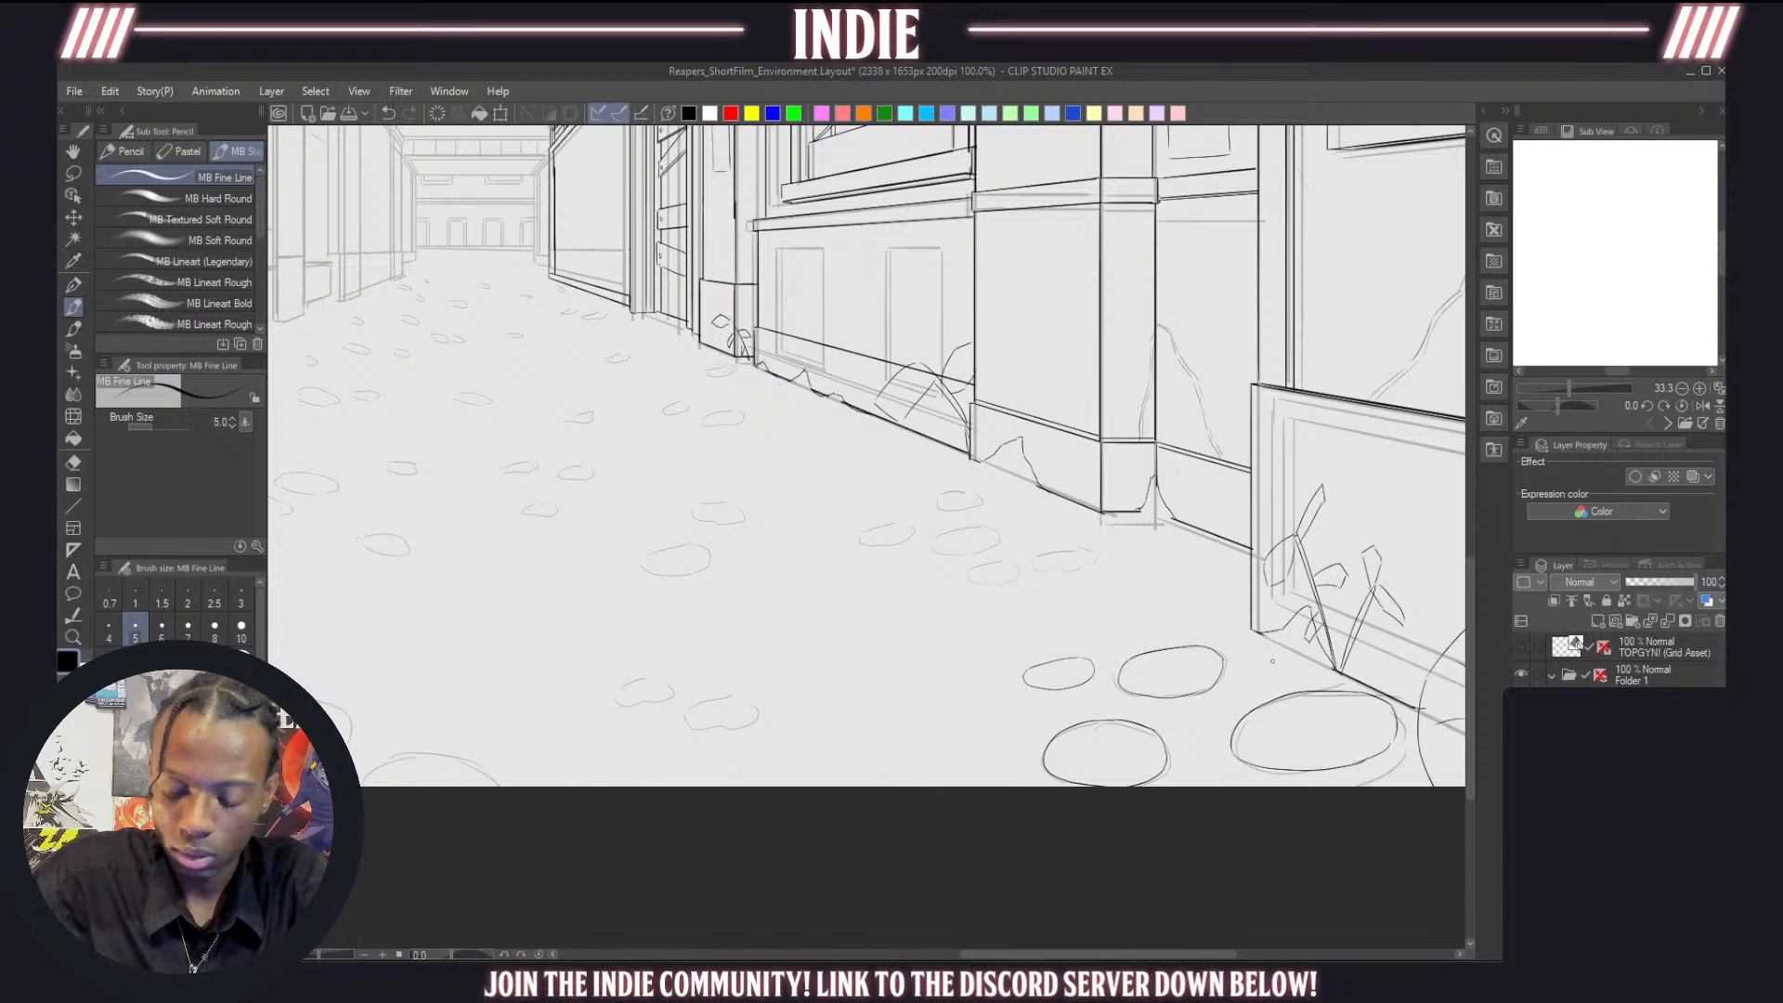
pyautogui.hotkey('ctrl', 'z')
pyautogui.moveTo(1278, 659)
pyautogui.mouseDown()
pyautogui.moveTo(1232, 679)
pyautogui.moveTo(1297, 681)
pyautogui.moveTo(1293, 661)
pyautogui.moveTo(1204, 730)
pyautogui.mouseUp()
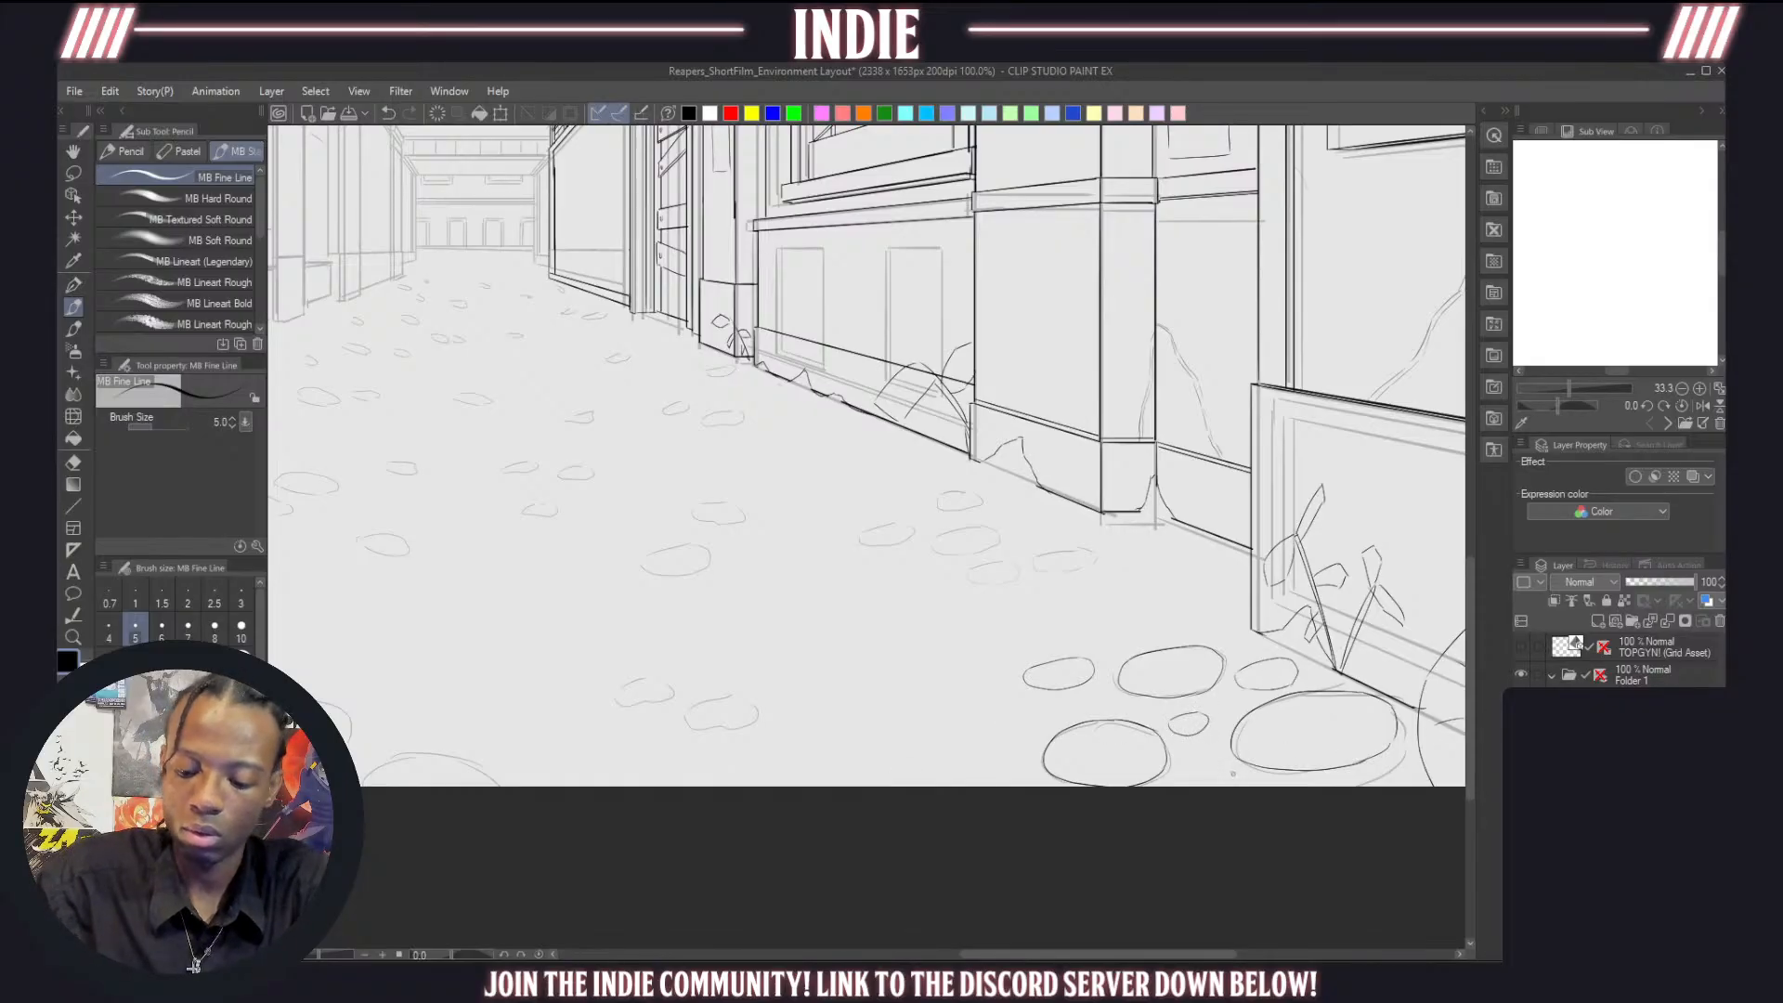
# Ink a partly cropped stone at the canvas's lower edge and three small stones near the corner pillar's base, undoing unwanted strokes
pyautogui.moveTo(1248, 778); pyautogui.dragTo(1220, 783)
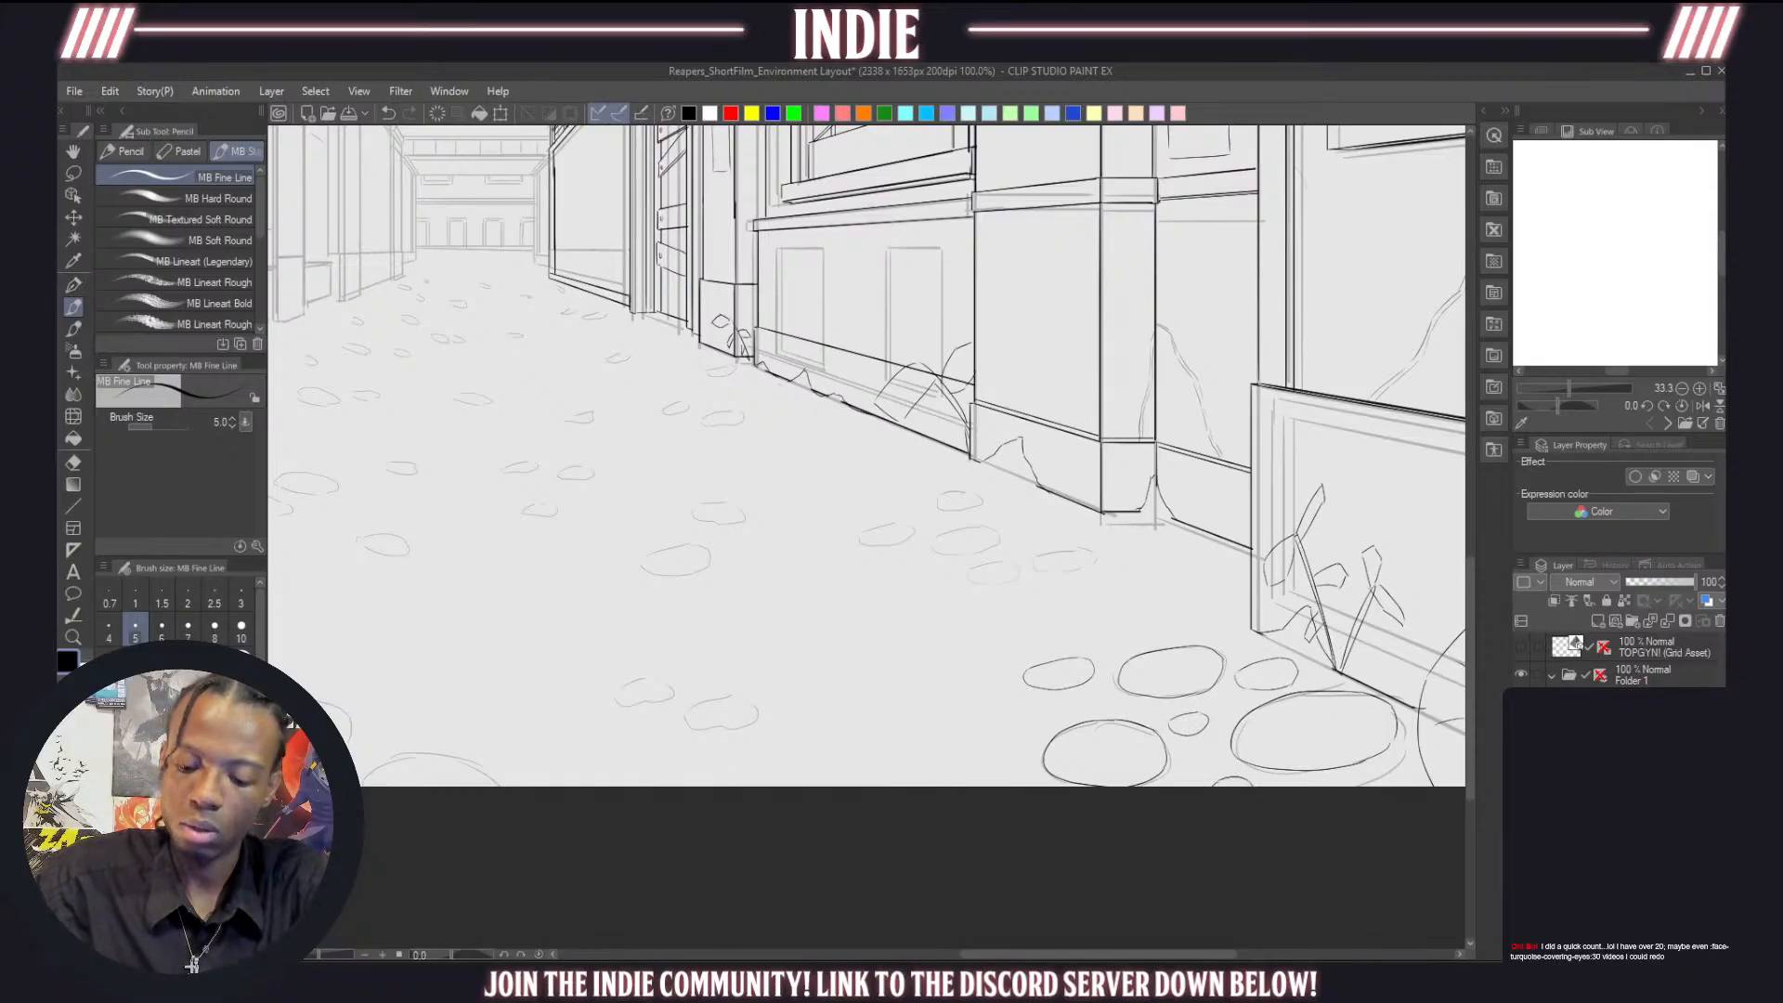
pyautogui.moveTo(1055, 954); pyautogui.dragTo(1016, 954)
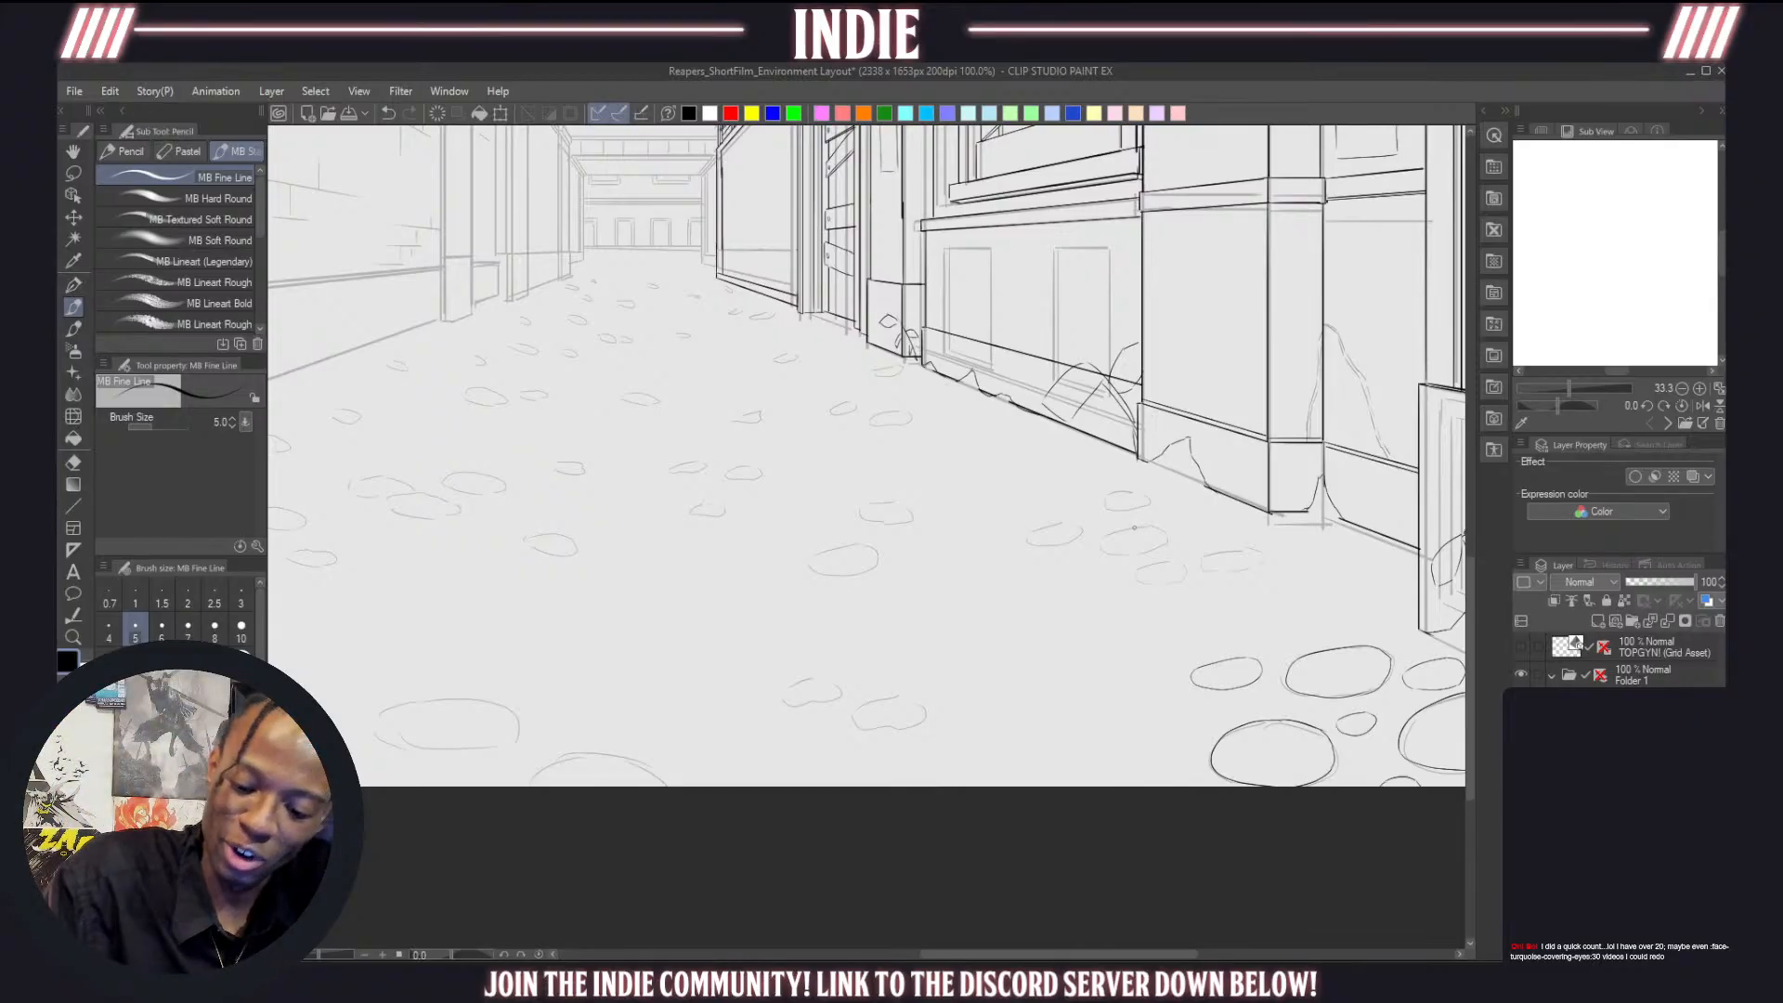
pyautogui.hotkey('ctrl', 'z')
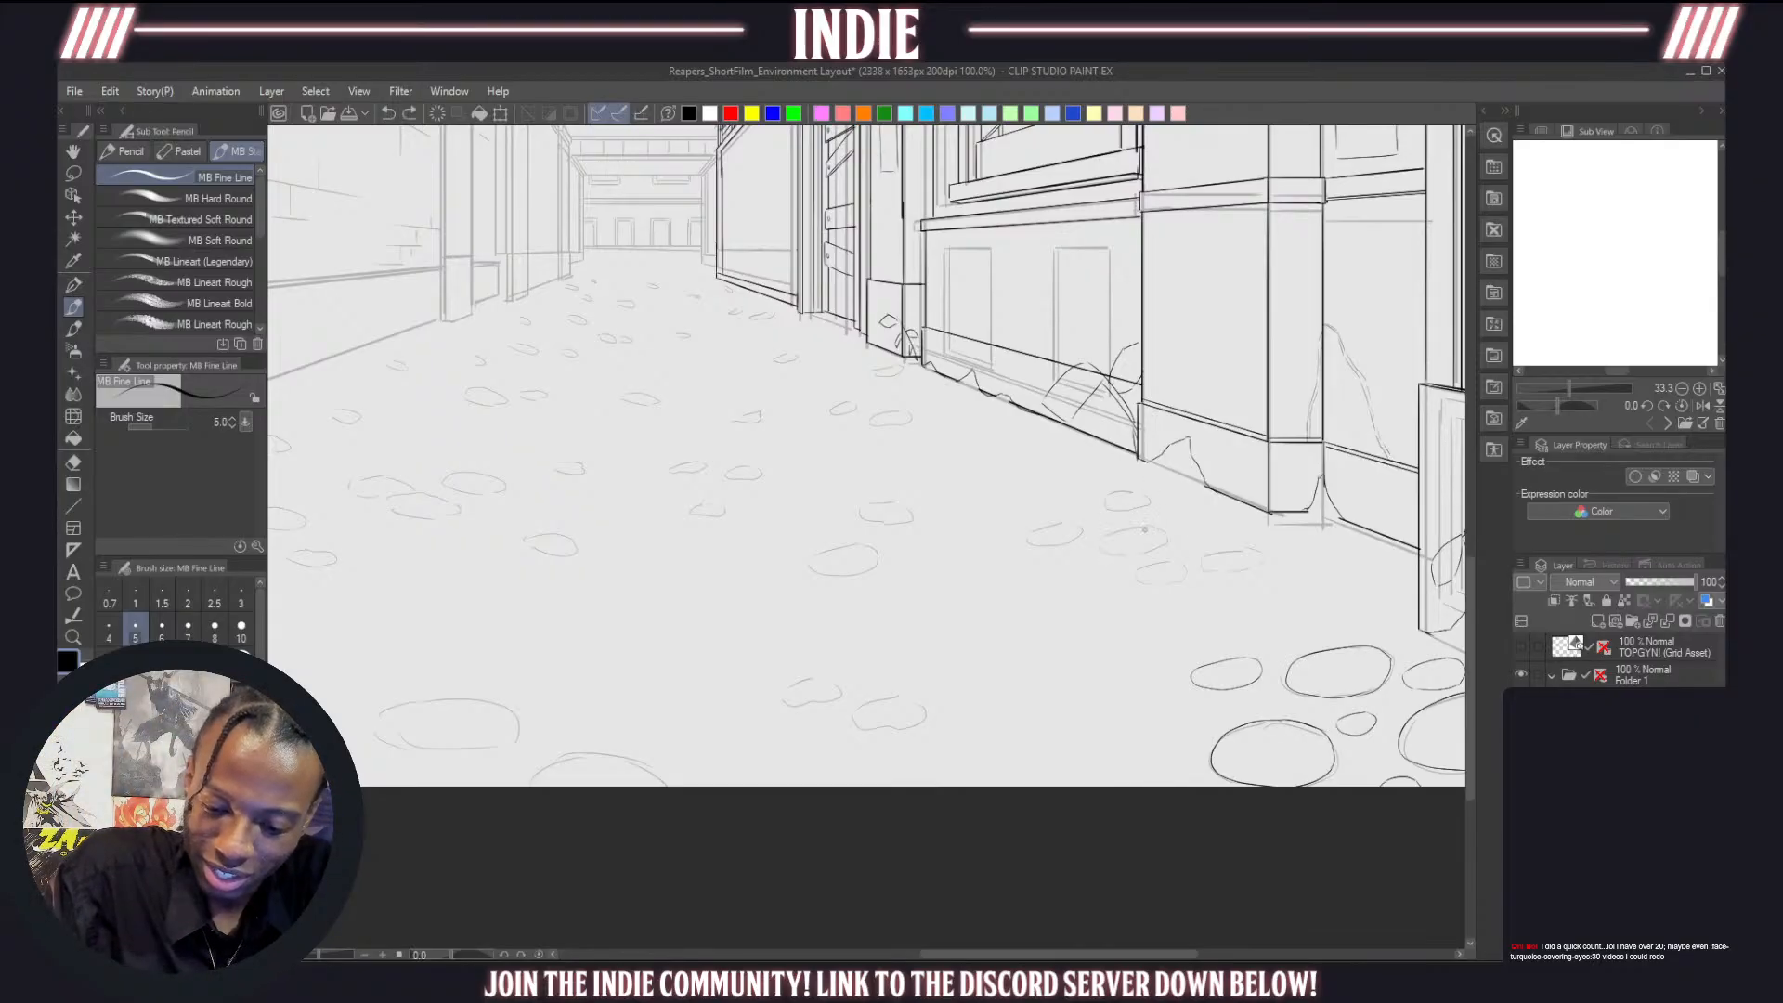
pyautogui.moveTo(1150, 528)
pyautogui.mouseDown()
pyautogui.moveTo(1108, 549)
pyautogui.moveTo(1169, 553)
pyautogui.moveTo(1148, 524)
pyautogui.moveTo(1173, 534)
pyautogui.moveTo(1161, 550)
pyautogui.moveTo(1170, 534)
pyautogui.mouseUp()
pyautogui.hotkey('ctrl', 'z')
pyautogui.hotkey('ctrl', 'z')
pyautogui.hotkey('ctrl', 'z')
pyautogui.hotkey('ctrl', 'z')
pyautogui.hotkey('ctrl', 'z')
pyautogui.hotkey('ctrl', 'z')
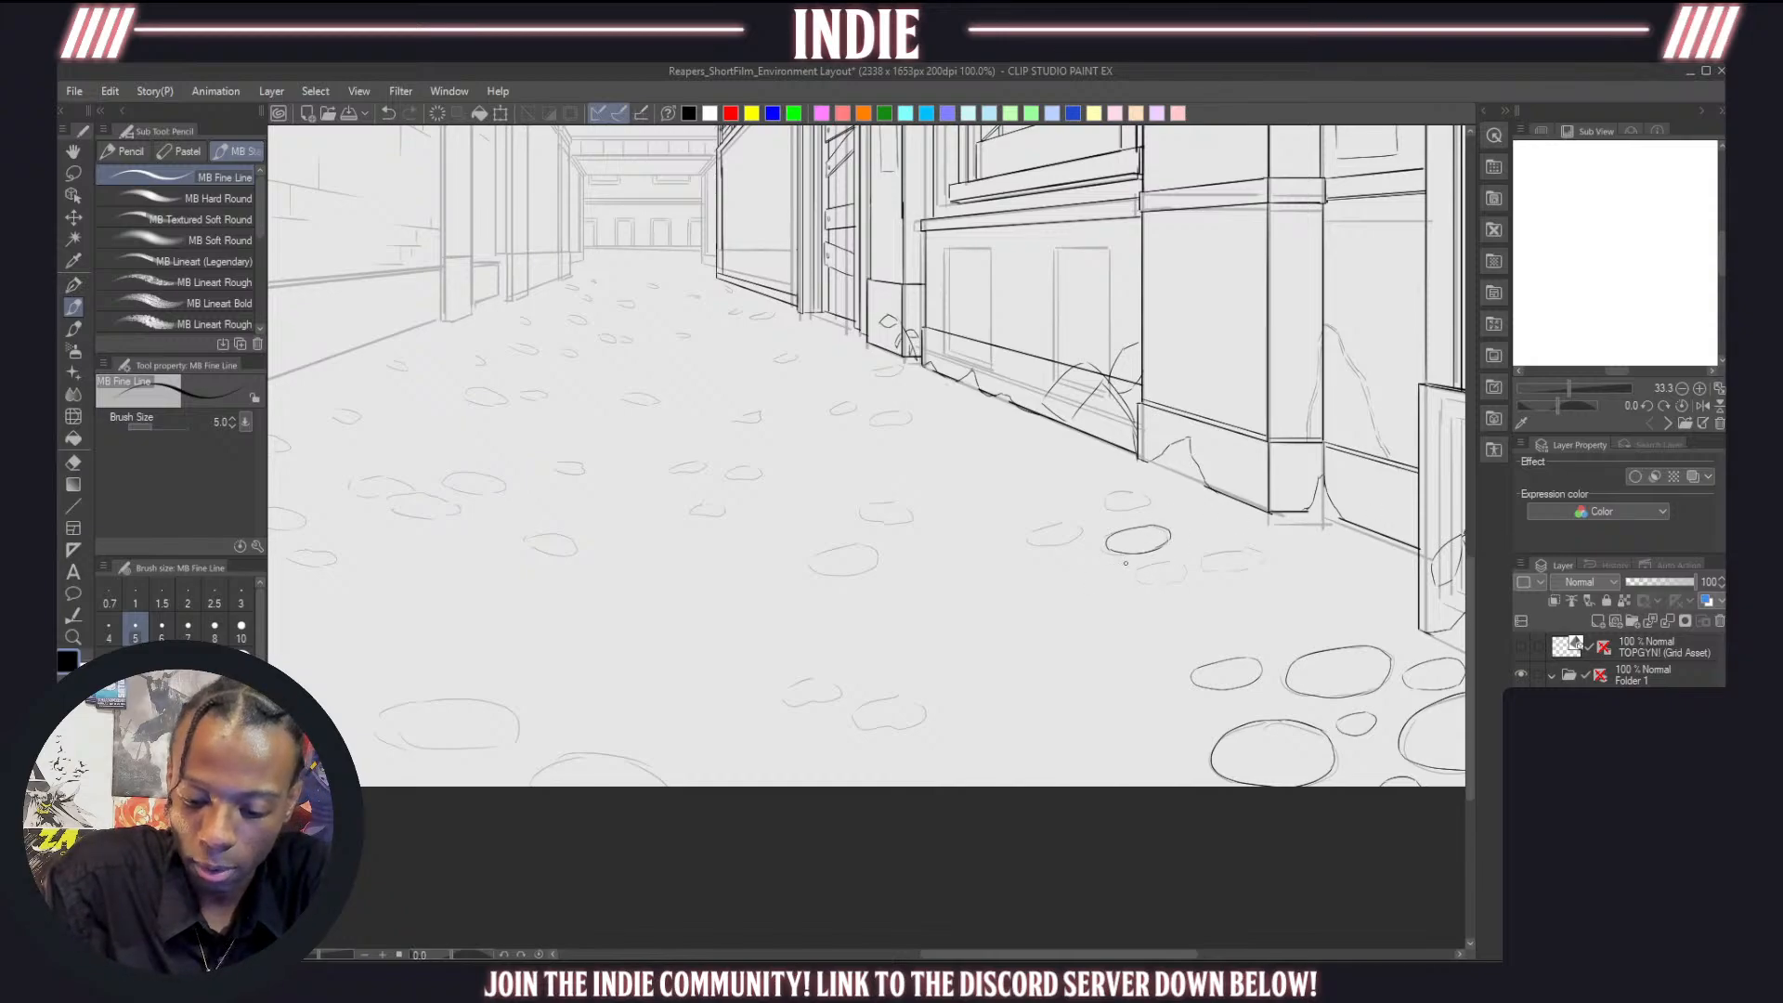
pyautogui.moveTo(1126, 563)
pyautogui.mouseDown()
pyautogui.moveTo(1093, 575)
pyautogui.moveTo(1150, 577)
pyautogui.moveTo(1126, 561)
pyautogui.moveTo(1180, 554)
pyautogui.mouseUp()
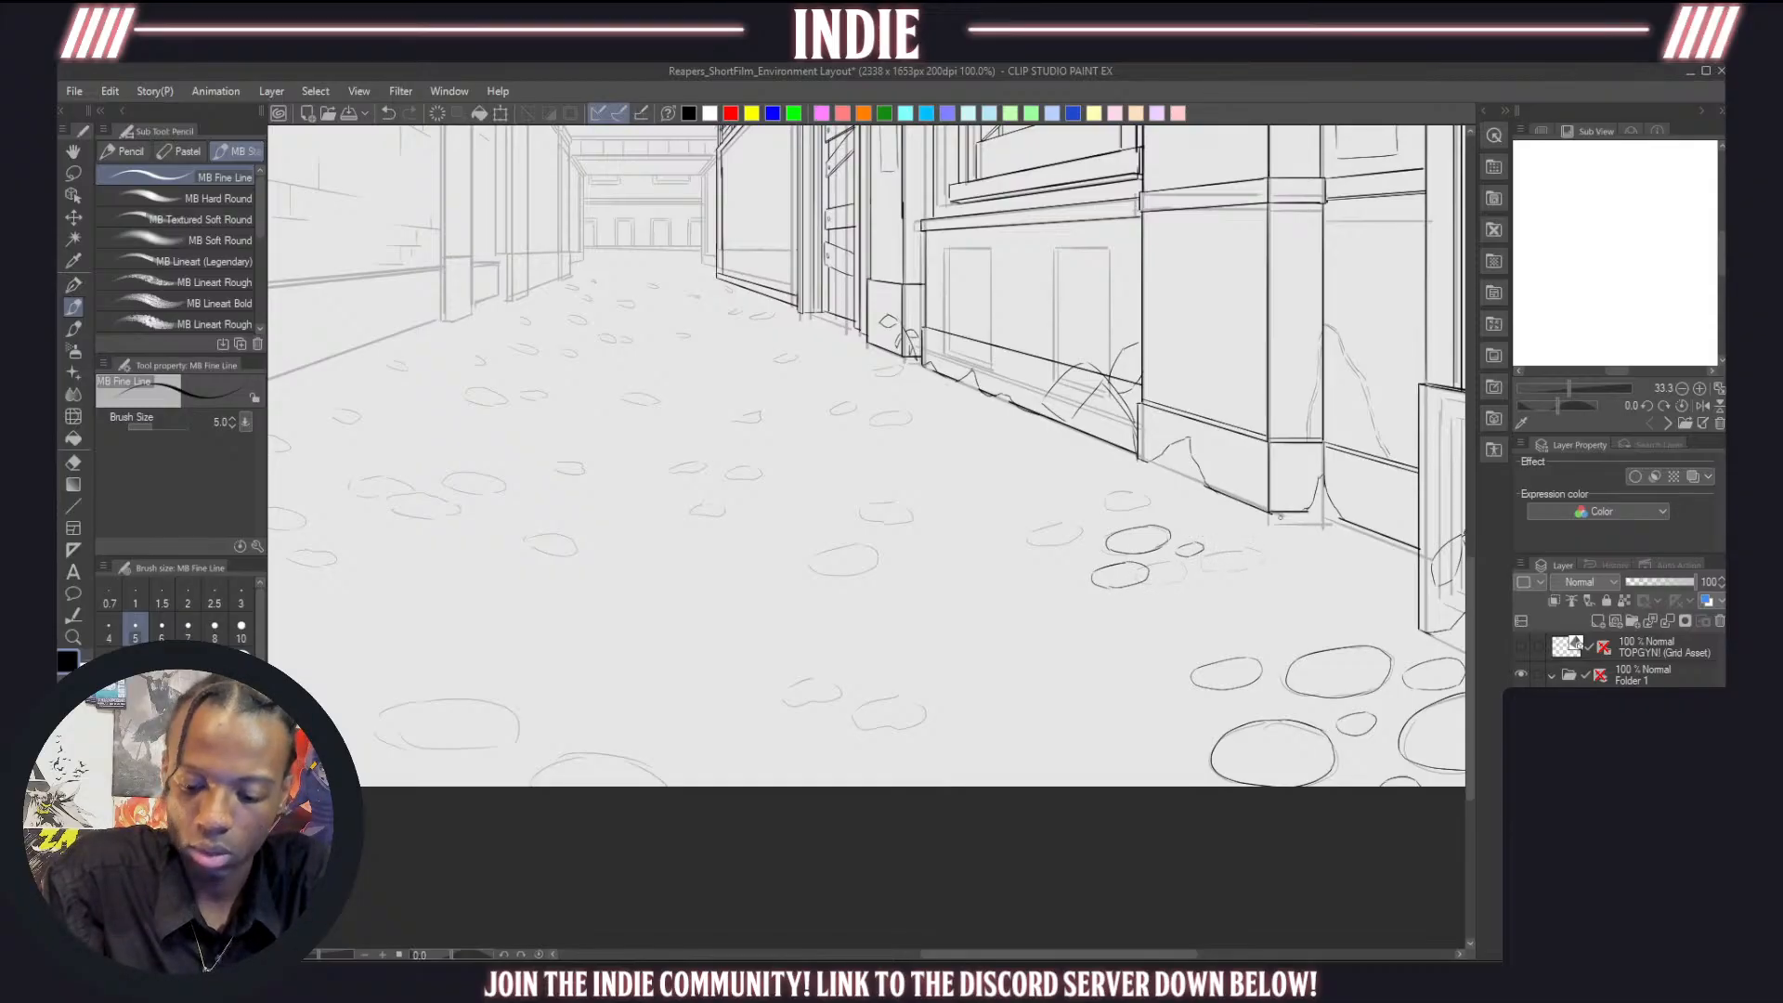
# Extend the stone cluster by the pillar with an oval on its street side, two stones against the wall and four toward the leafy plant
pyautogui.moveTo(1058, 516)
pyautogui.mouseDown()
pyautogui.moveTo(1001, 534)
pyautogui.moveTo(1022, 549)
pyautogui.moveTo(1071, 533)
pyautogui.mouseUp()
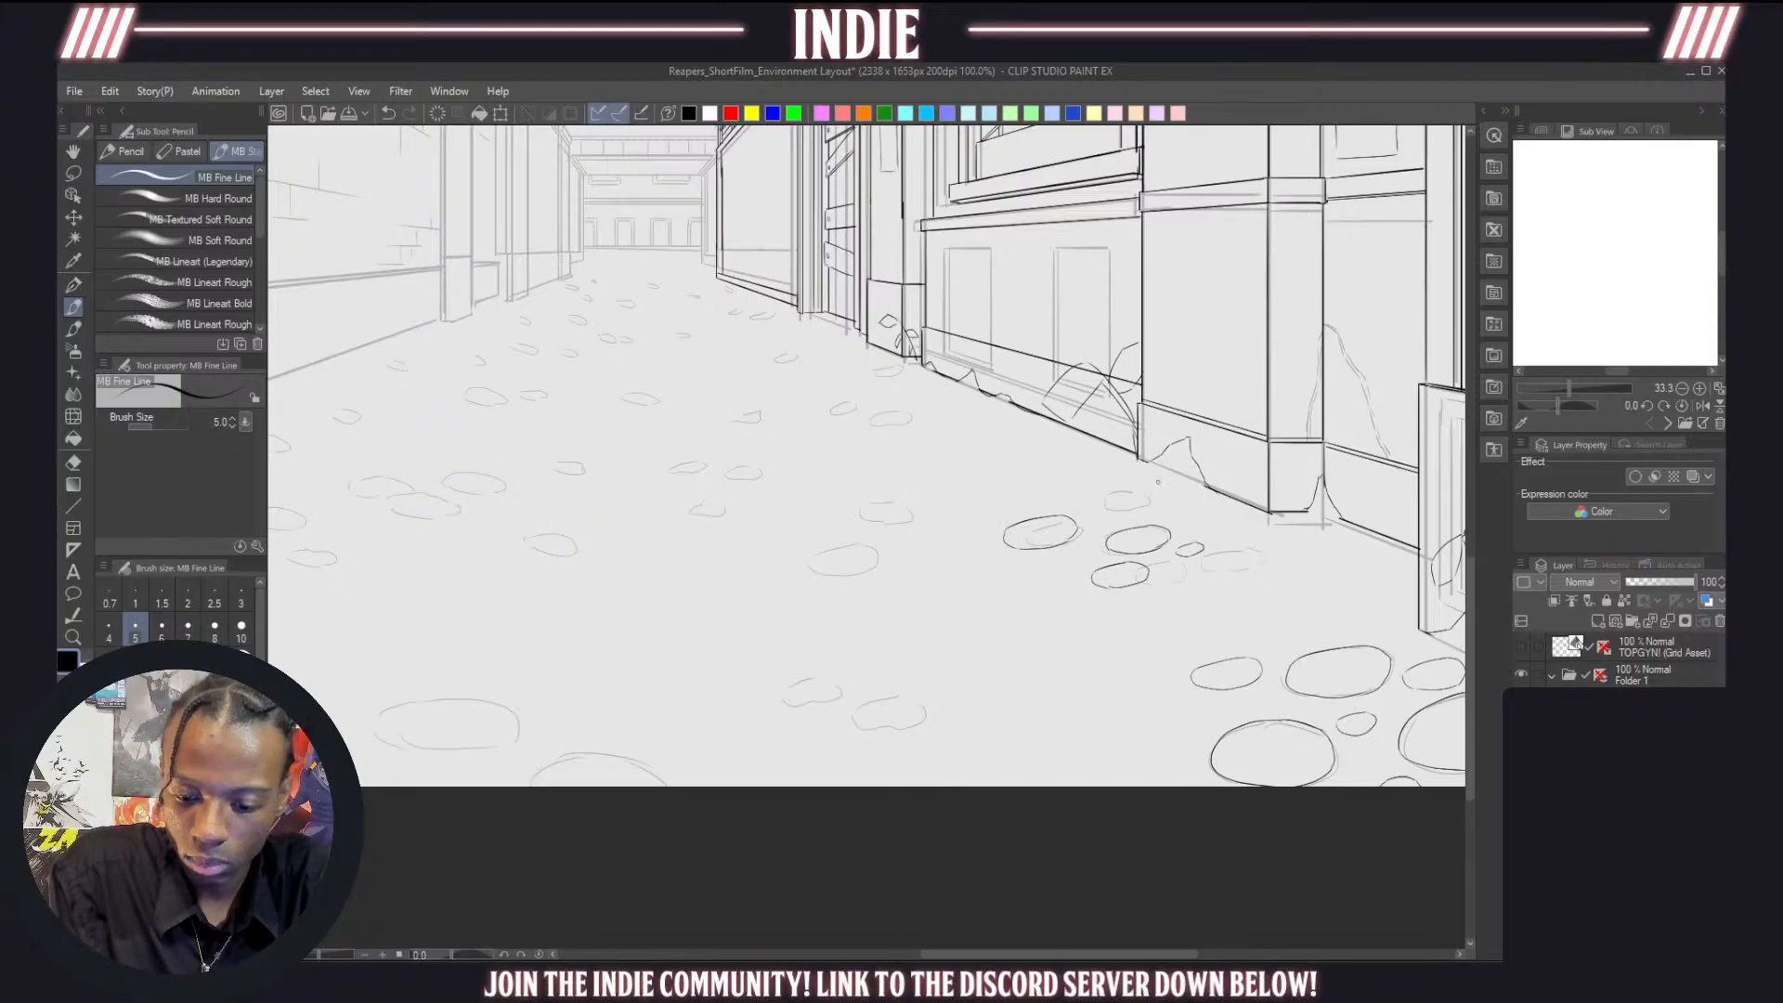
pyautogui.hotkey('ctrl', 'z')
pyautogui.moveTo(1158, 483)
pyautogui.mouseDown()
pyautogui.moveTo(1124, 513)
pyautogui.moveTo(1164, 481)
pyautogui.moveTo(1170, 517)
pyautogui.mouseUp()
pyautogui.hotkey('ctrl', 'z')
pyautogui.hotkey('ctrl', 'z')
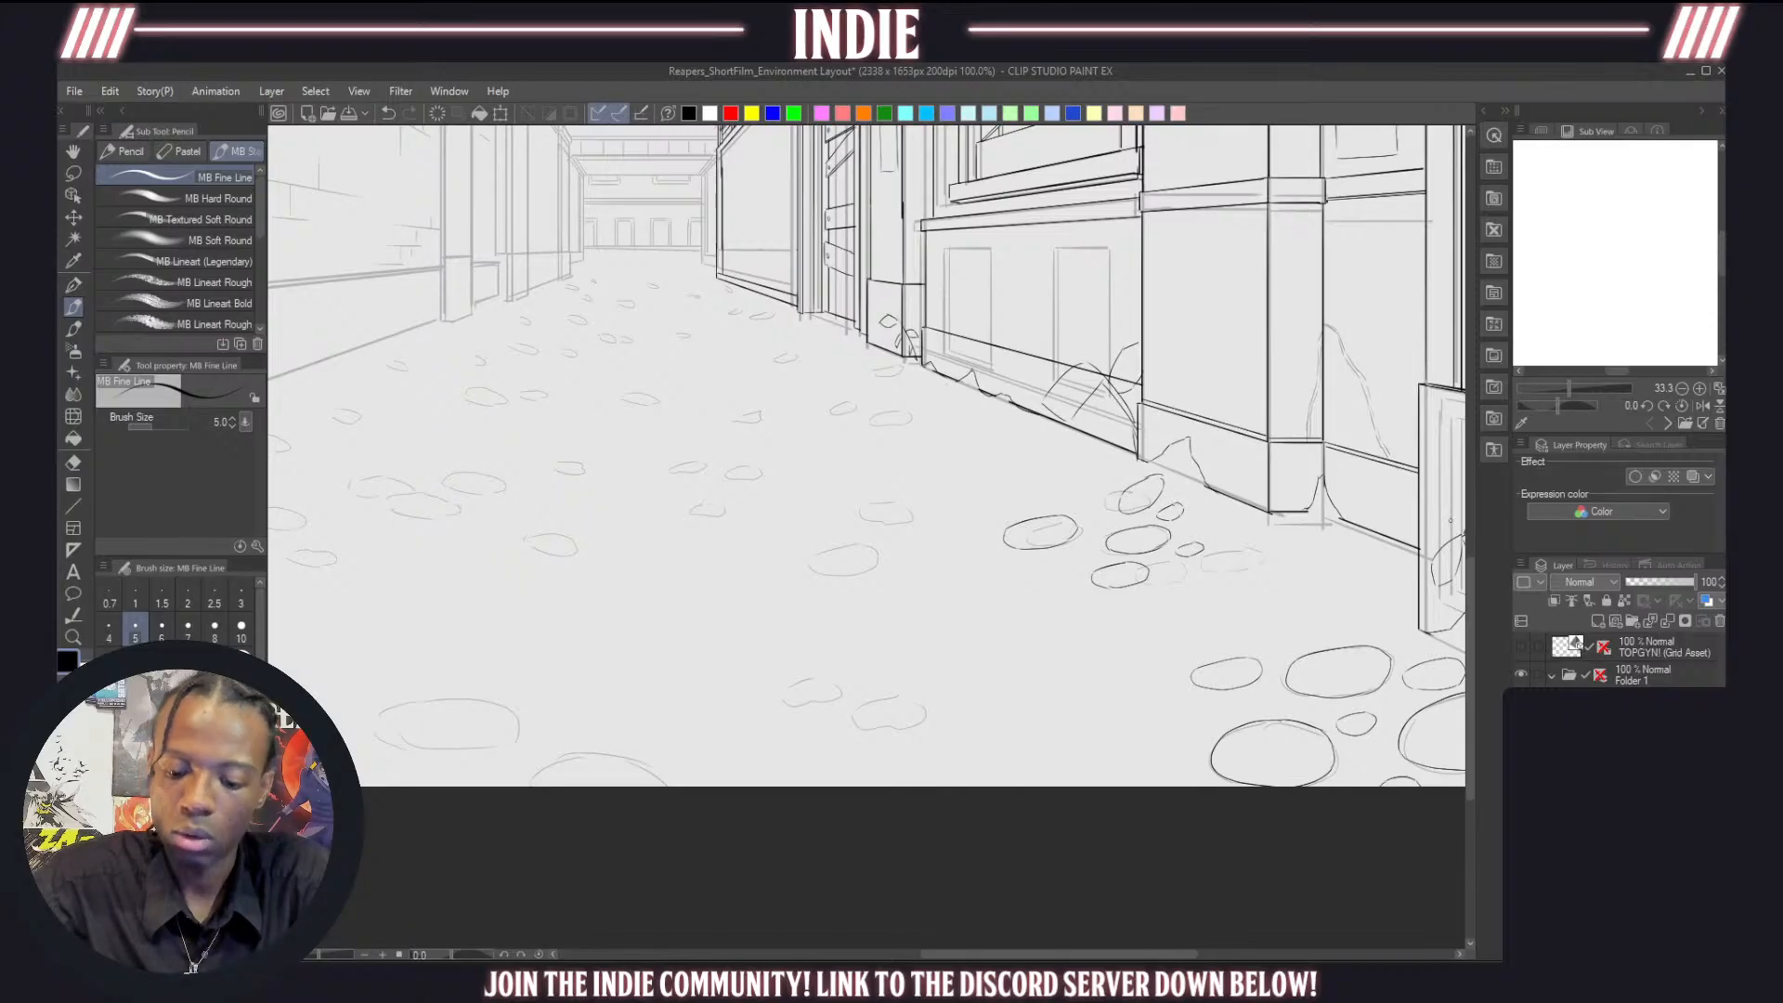
pyautogui.moveTo(1356, 546)
pyautogui.mouseDown()
pyautogui.moveTo(1318, 563)
pyautogui.moveTo(1344, 572)
pyautogui.moveTo(1370, 549)
pyautogui.moveTo(1279, 550)
pyautogui.moveTo(1262, 567)
pyautogui.moveTo(1292, 558)
pyautogui.moveTo(1341, 611)
pyautogui.moveTo(1367, 583)
pyautogui.mouseUp()
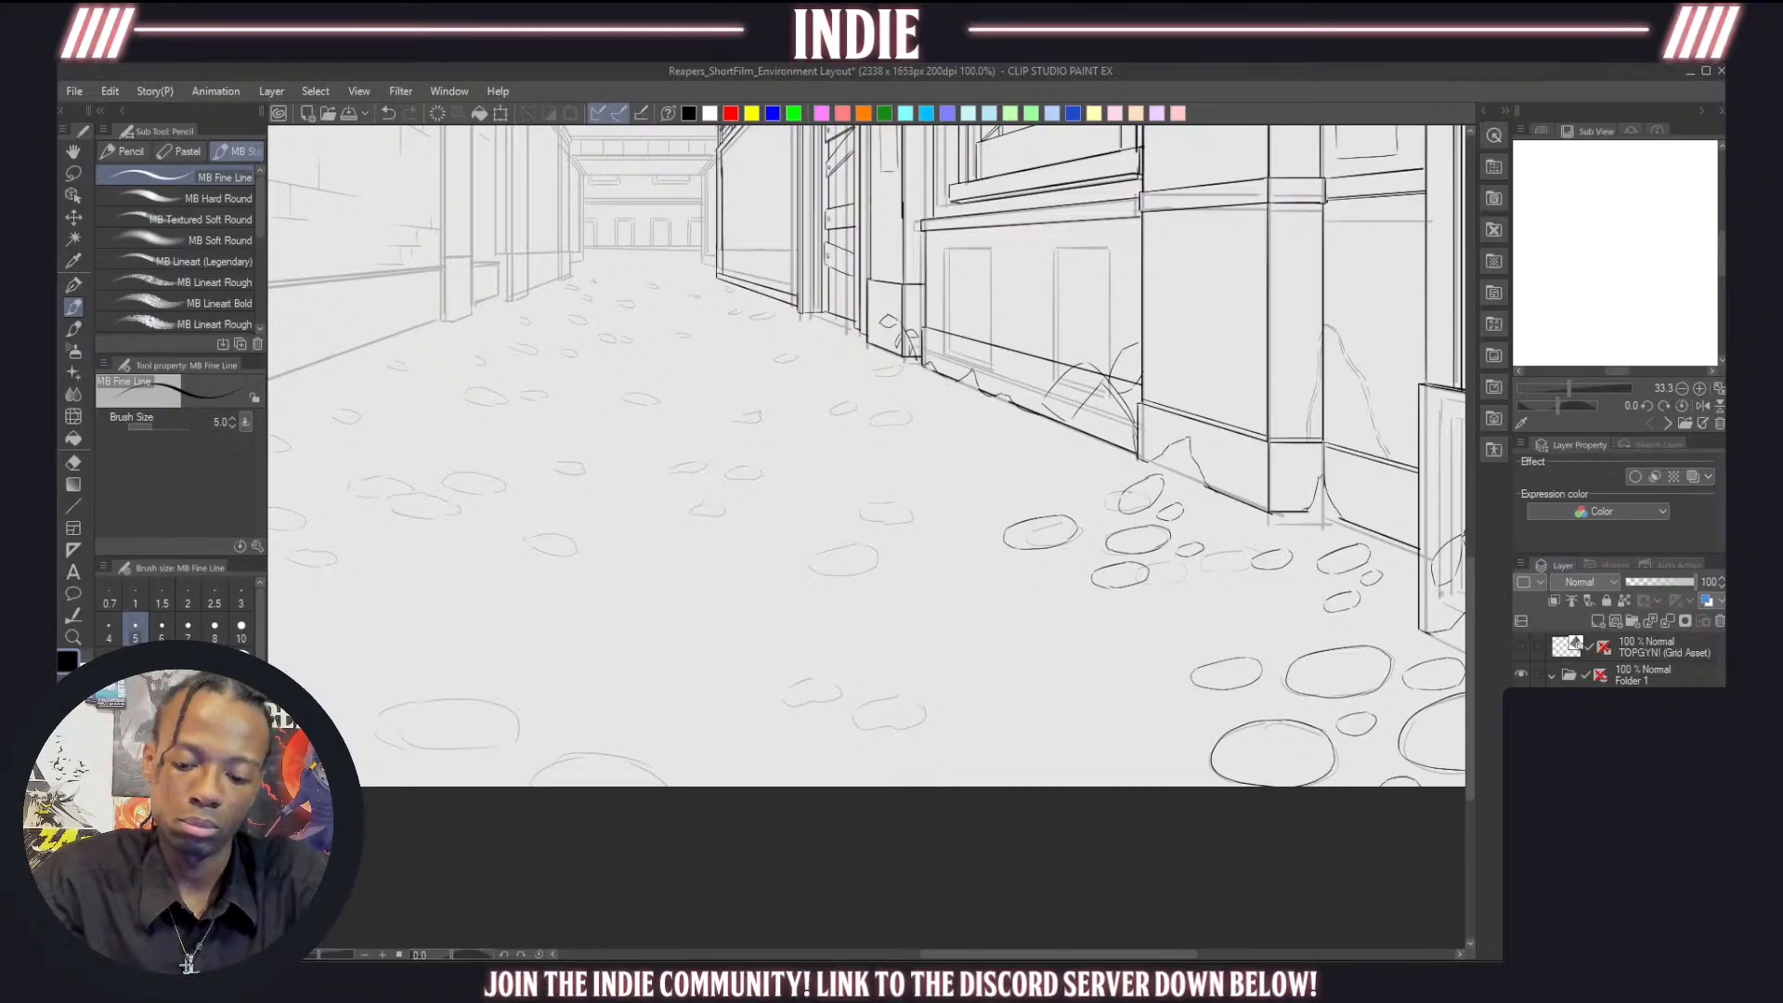
# Examine the inked stones within the whole alley, with the rough sketch hidden and shown
pyautogui.scroll(-5, 906, 759)
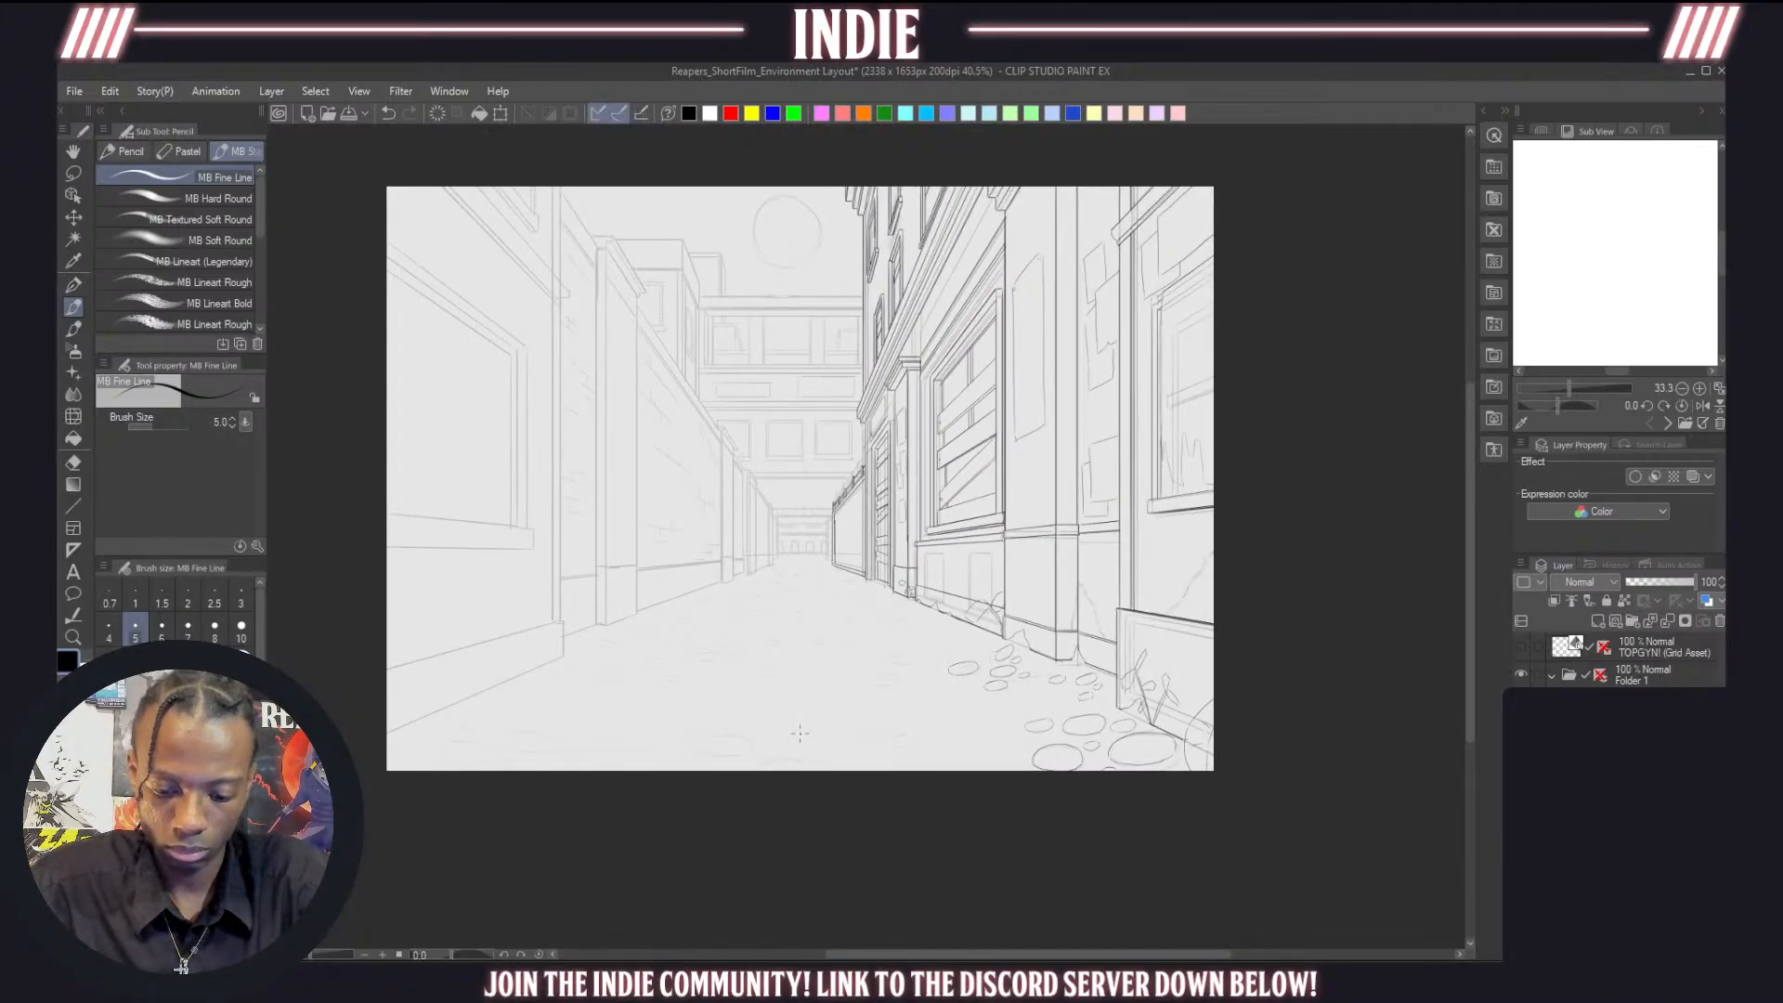
pyautogui.scroll(1, 799, 733)
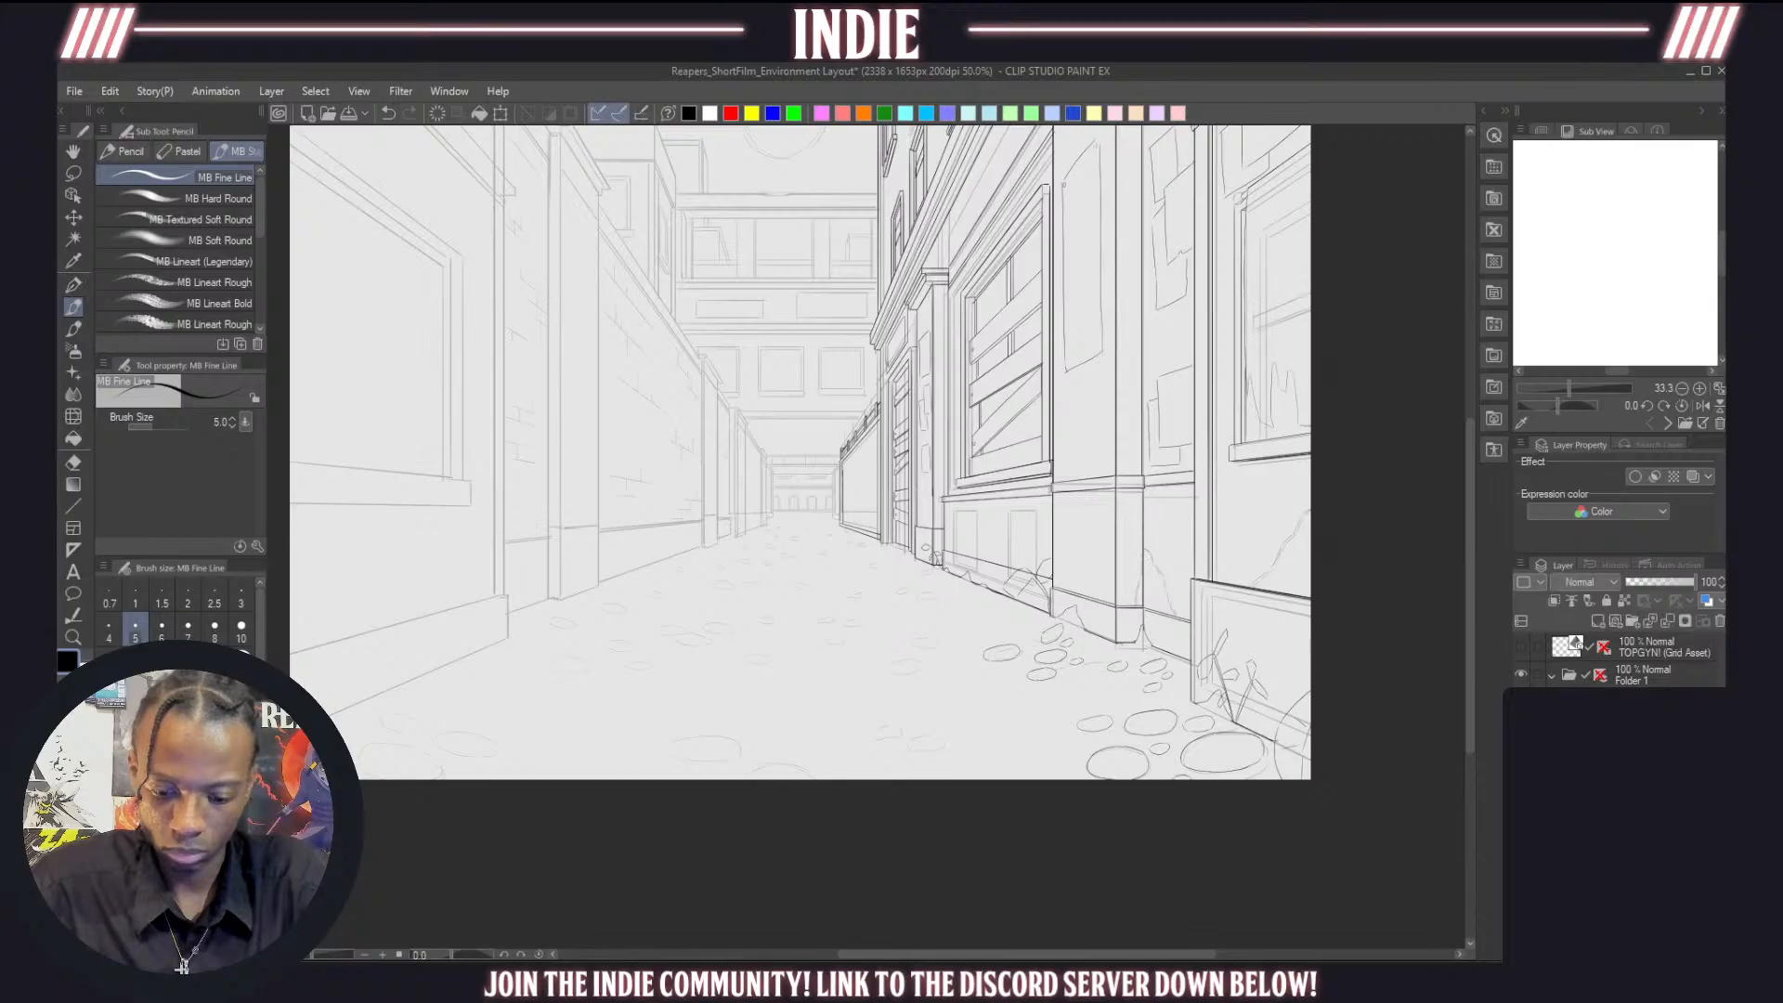
pyautogui.click(1522, 732)
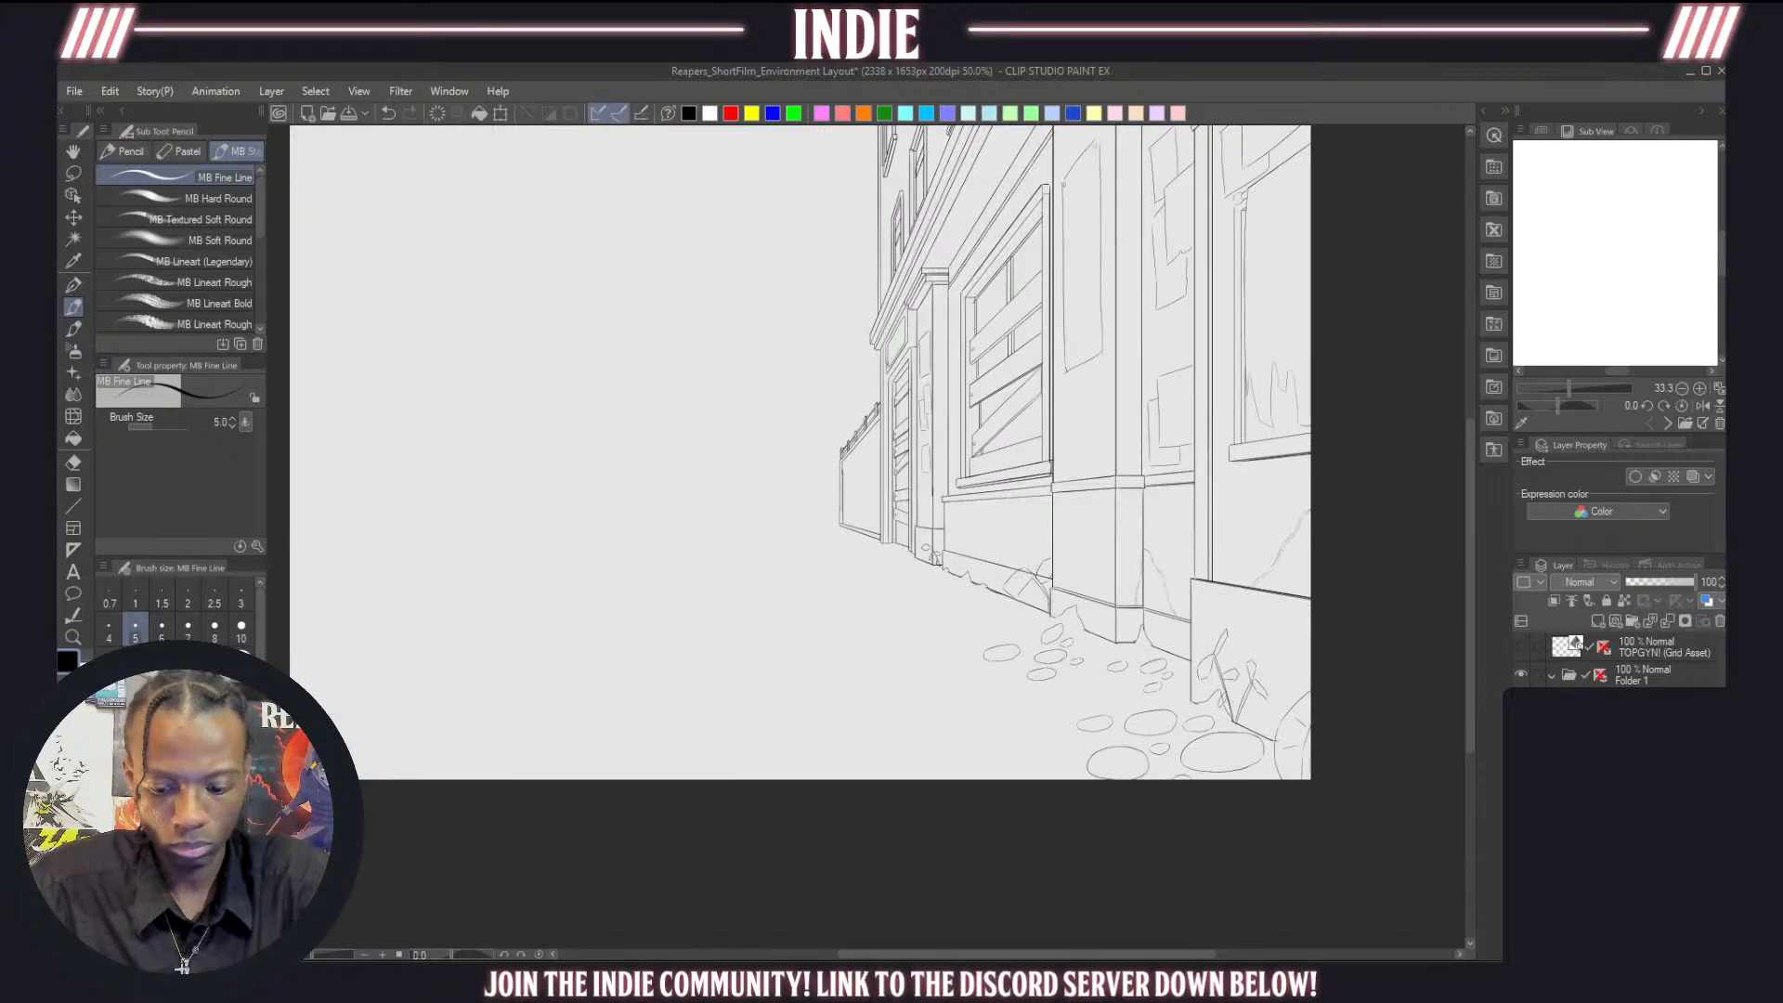
pyautogui.click(1522, 732)
pyautogui.scroll(3, 771, 699)
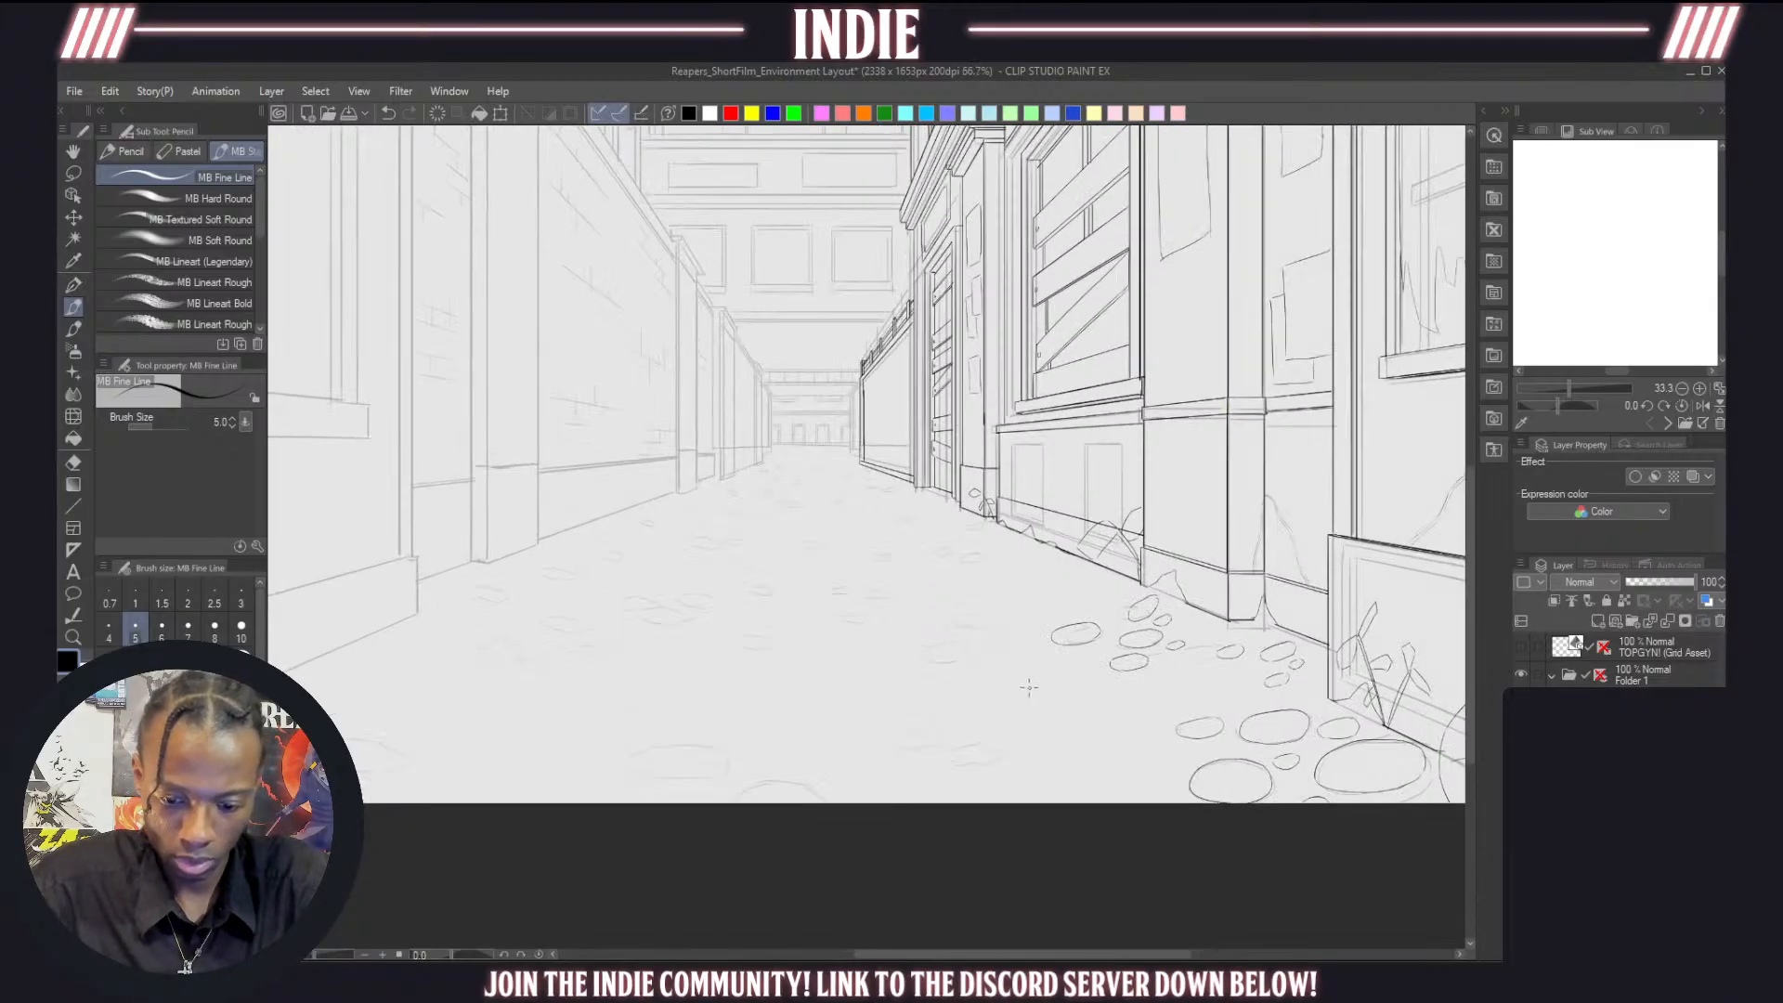
pyautogui.scroll(-5, 1023, 686)
pyautogui.scroll(4, 983, 687)
pyautogui.scroll(1, 983, 687)
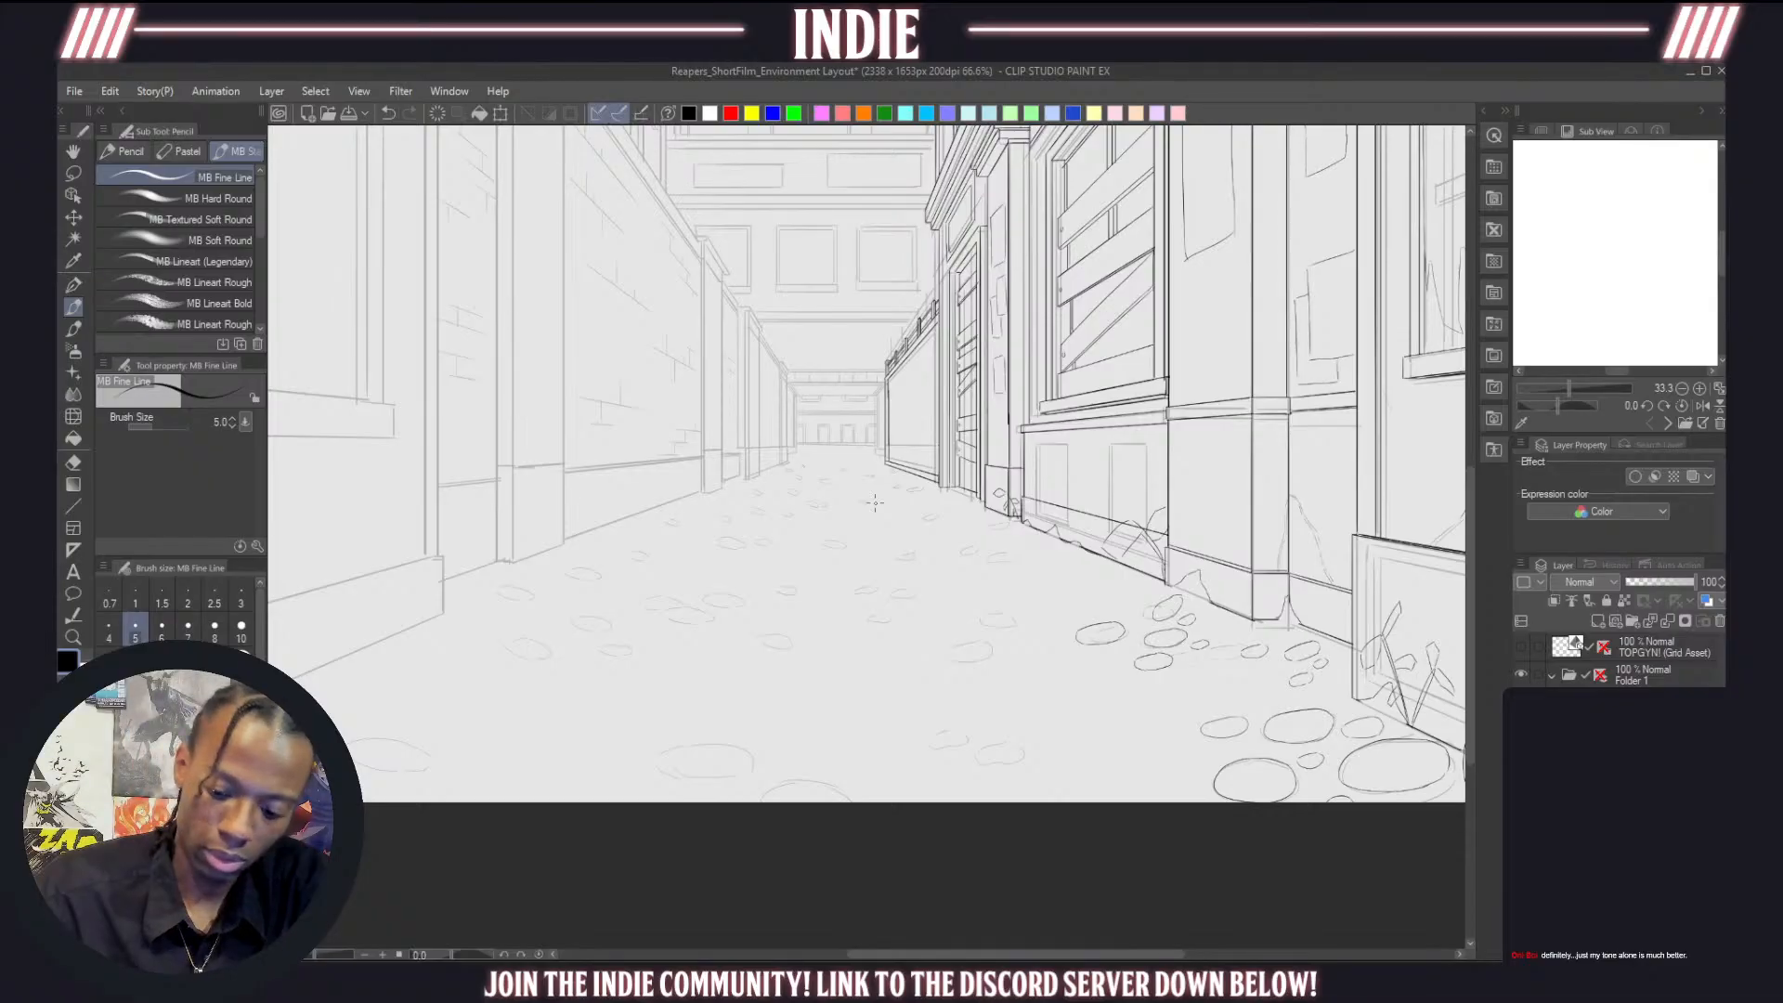
pyautogui.scroll(2, 903, 641)
pyautogui.scroll(-4, 1013, 673)
pyautogui.scroll(5, 1167, 639)
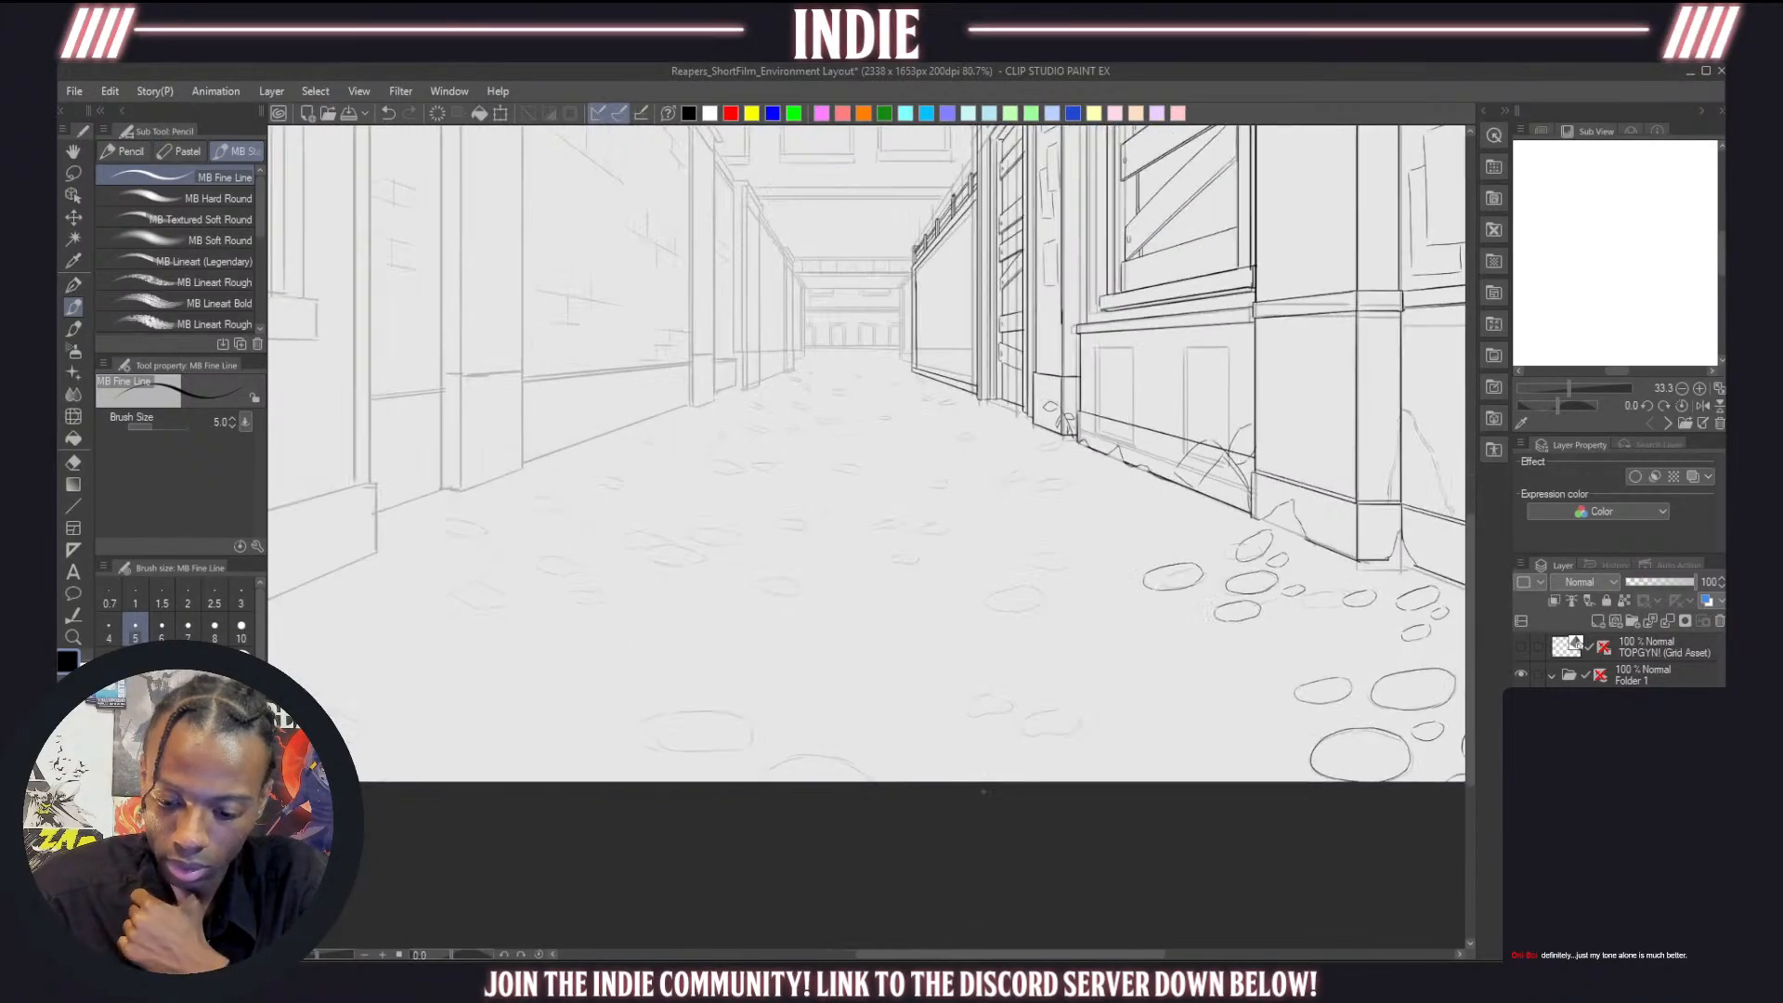
pyautogui.scroll(1, 1168, 639)
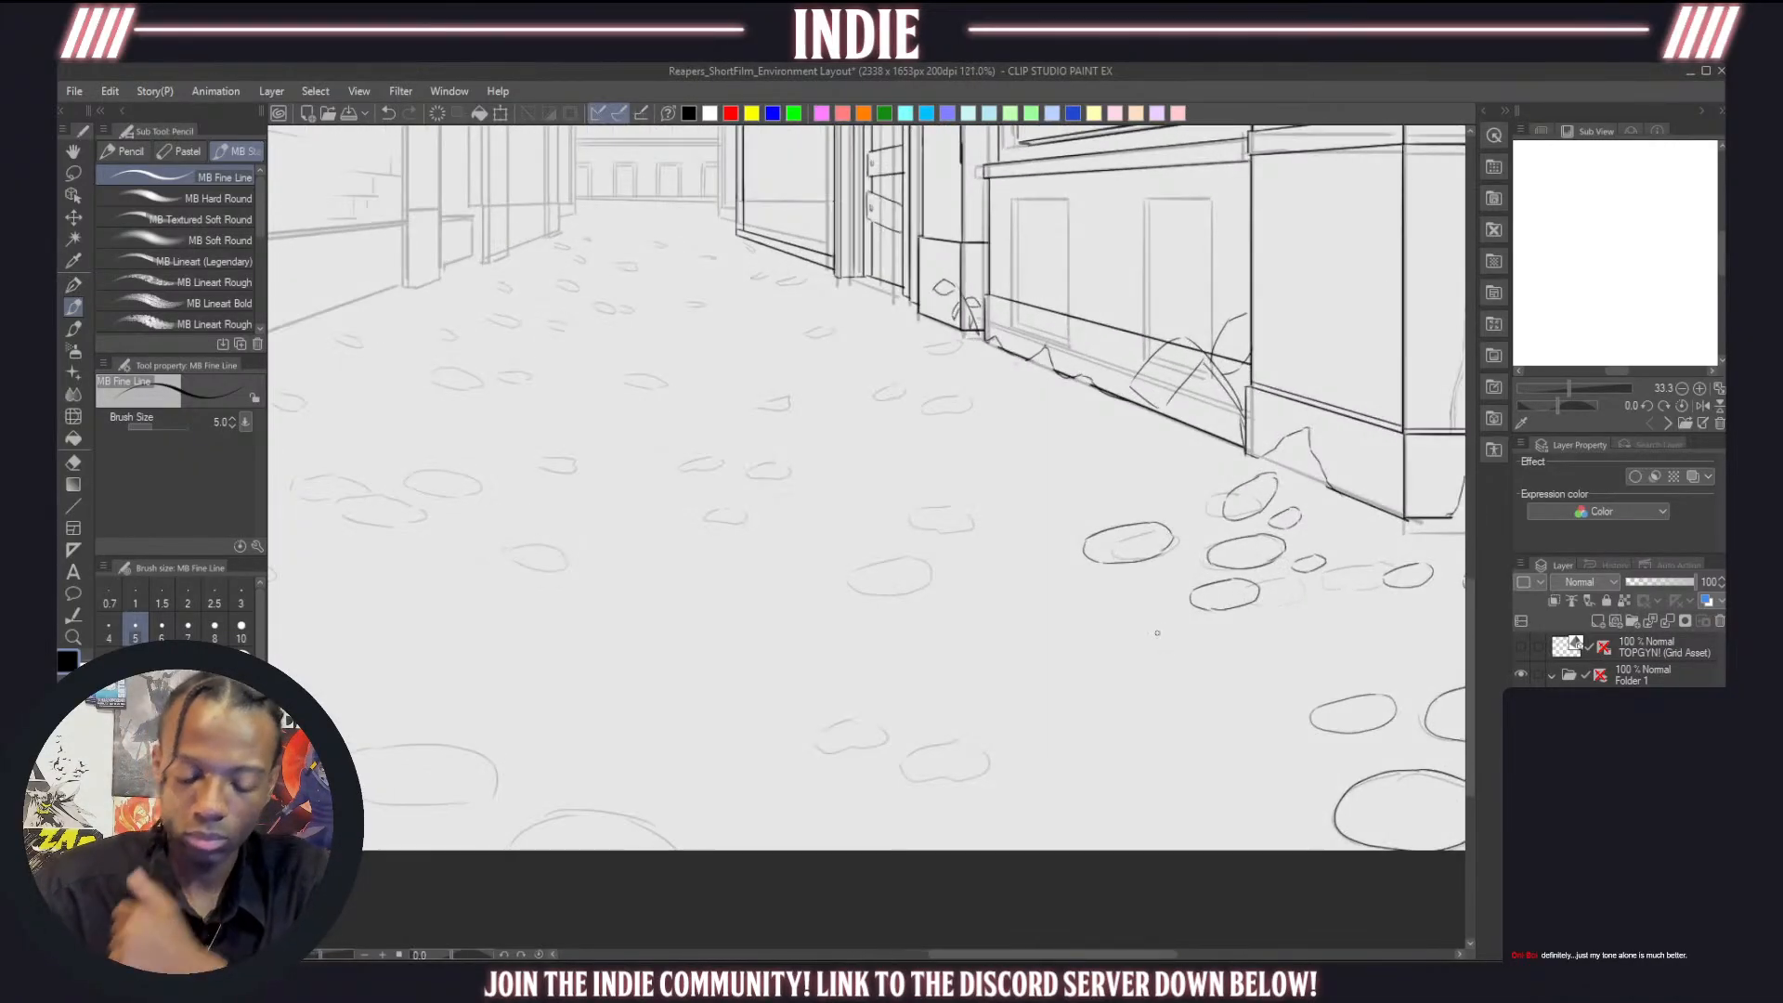
# Ink one large and three medium oval stones on the street beside the pillar's stone cluster, undoing unwanted strokes
pyautogui.moveTo(958, 506)
pyautogui.mouseDown()
pyautogui.moveTo(912, 527)
pyautogui.moveTo(974, 528)
pyautogui.moveTo(949, 506)
pyautogui.moveTo(979, 520)
pyautogui.moveTo(835, 567)
pyautogui.mouseUp()
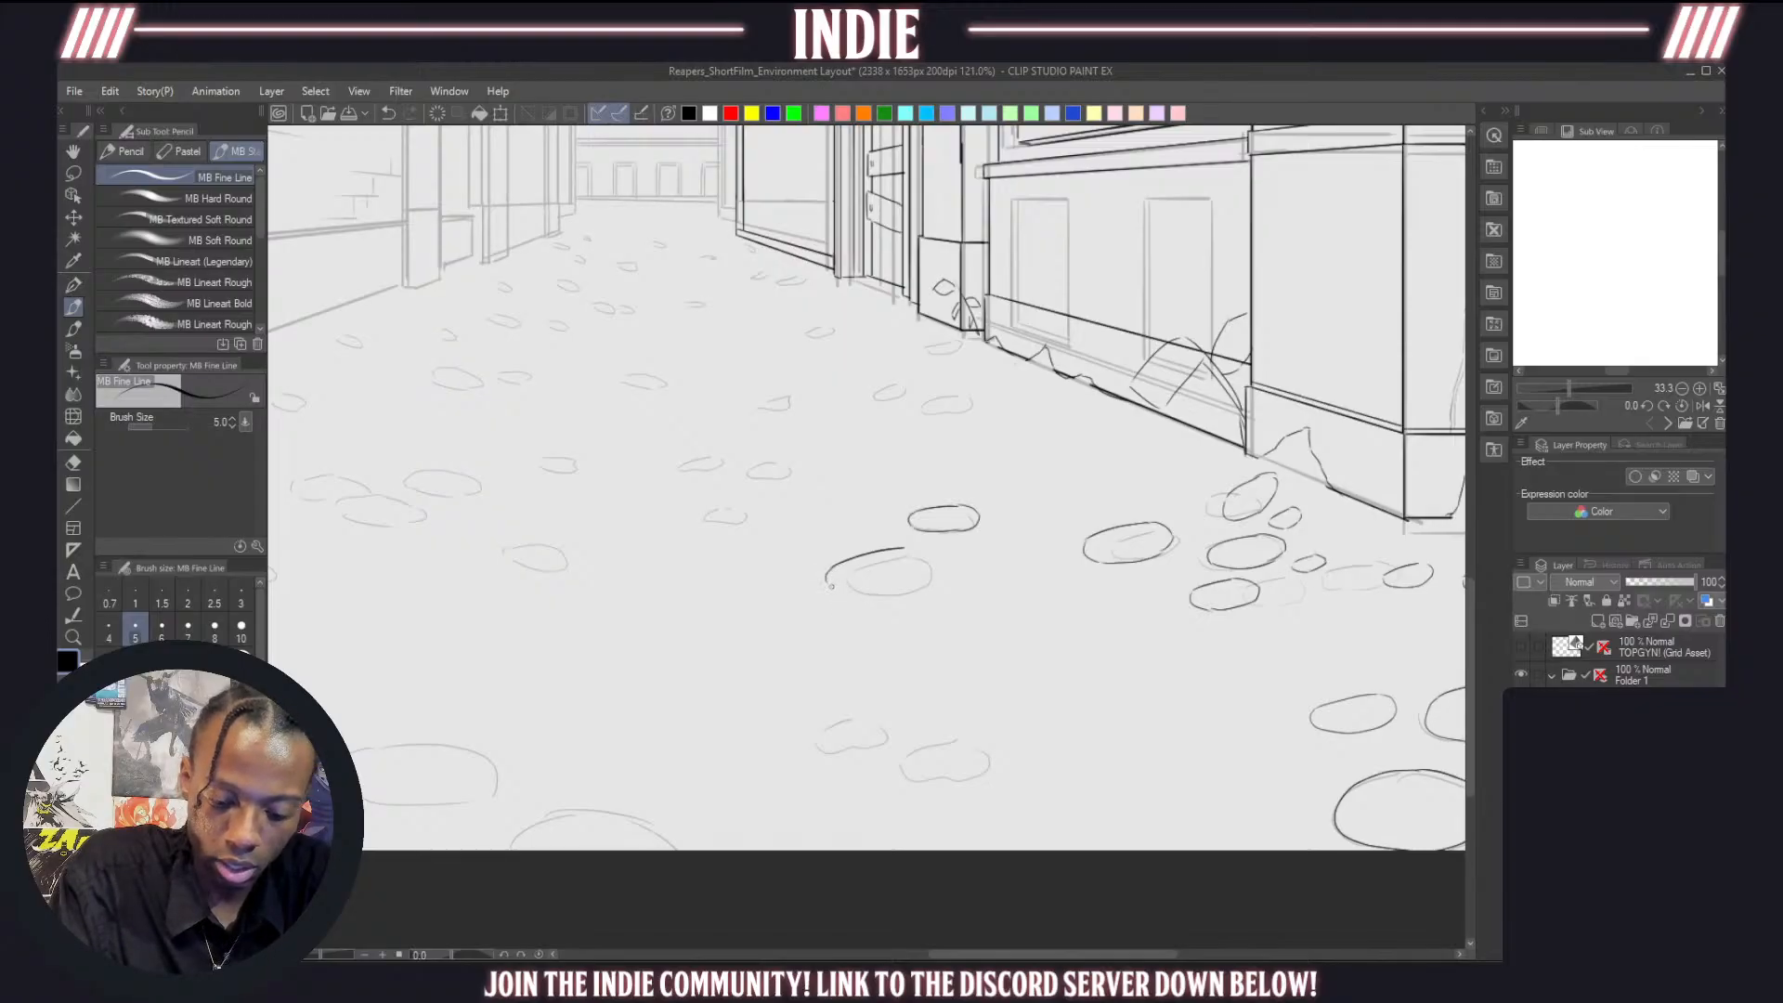
pyautogui.moveTo(832, 569)
pyautogui.mouseDown()
pyautogui.moveTo(925, 590)
pyautogui.moveTo(928, 558)
pyautogui.moveTo(904, 549)
pyautogui.moveTo(917, 591)
pyautogui.mouseUp()
pyautogui.hotkey('ctrl', 'z')
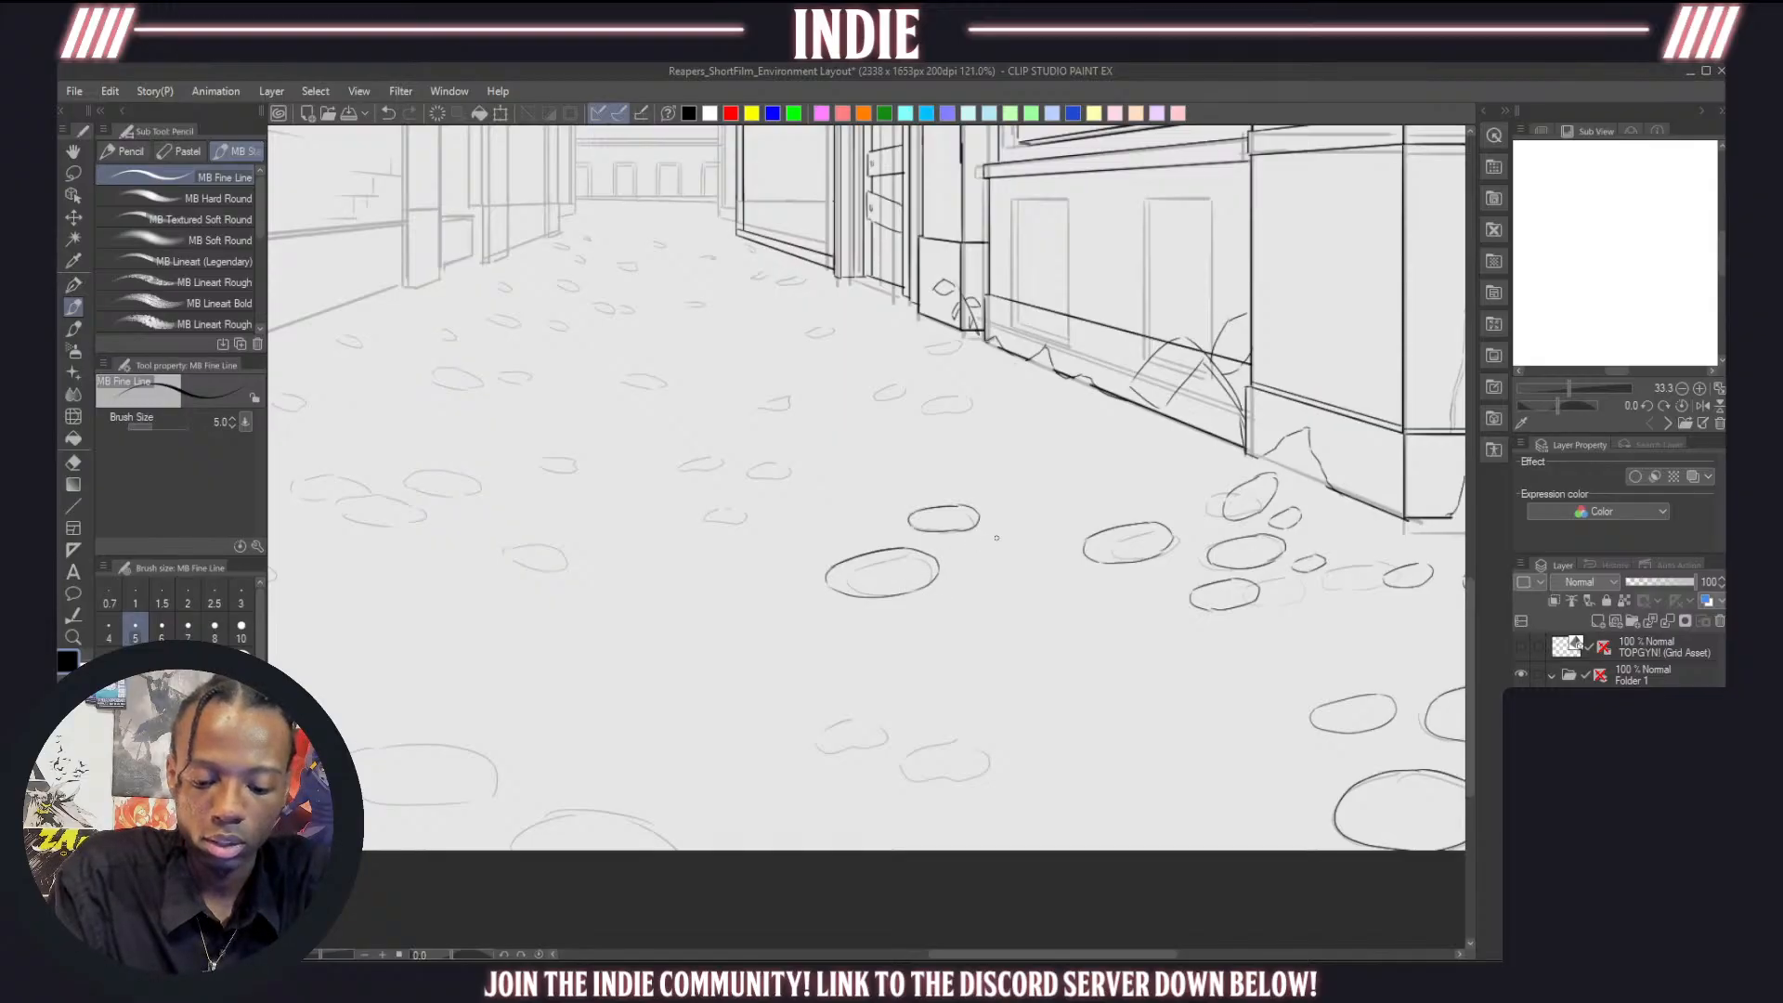
pyautogui.moveTo(997, 538)
pyautogui.mouseDown()
pyautogui.moveTo(959, 556)
pyautogui.moveTo(980, 571)
pyautogui.moveTo(1030, 542)
pyautogui.moveTo(1029, 562)
pyautogui.mouseUp()
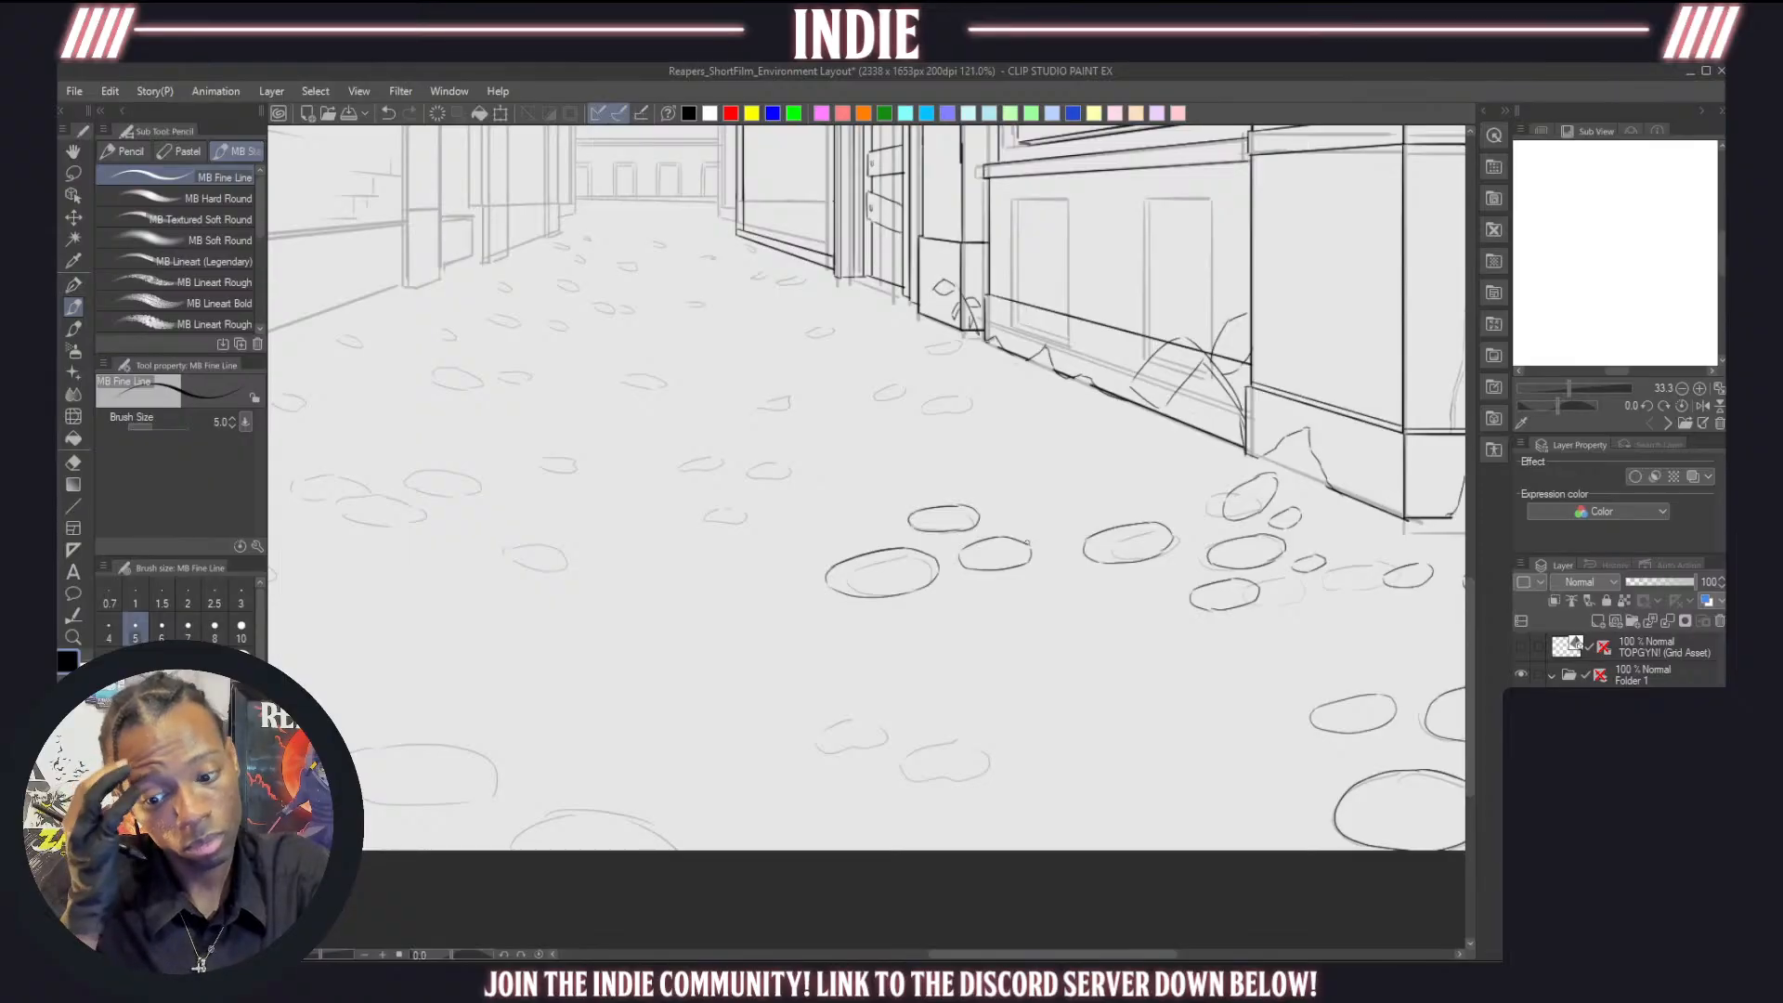
pyautogui.moveTo(1066, 454)
pyautogui.mouseDown()
pyautogui.moveTo(1018, 474)
pyautogui.moveTo(1080, 474)
pyautogui.moveTo(1080, 458)
pyautogui.moveTo(1080, 473)
pyautogui.mouseUp()
pyautogui.hotkey('ctrl', 'z')
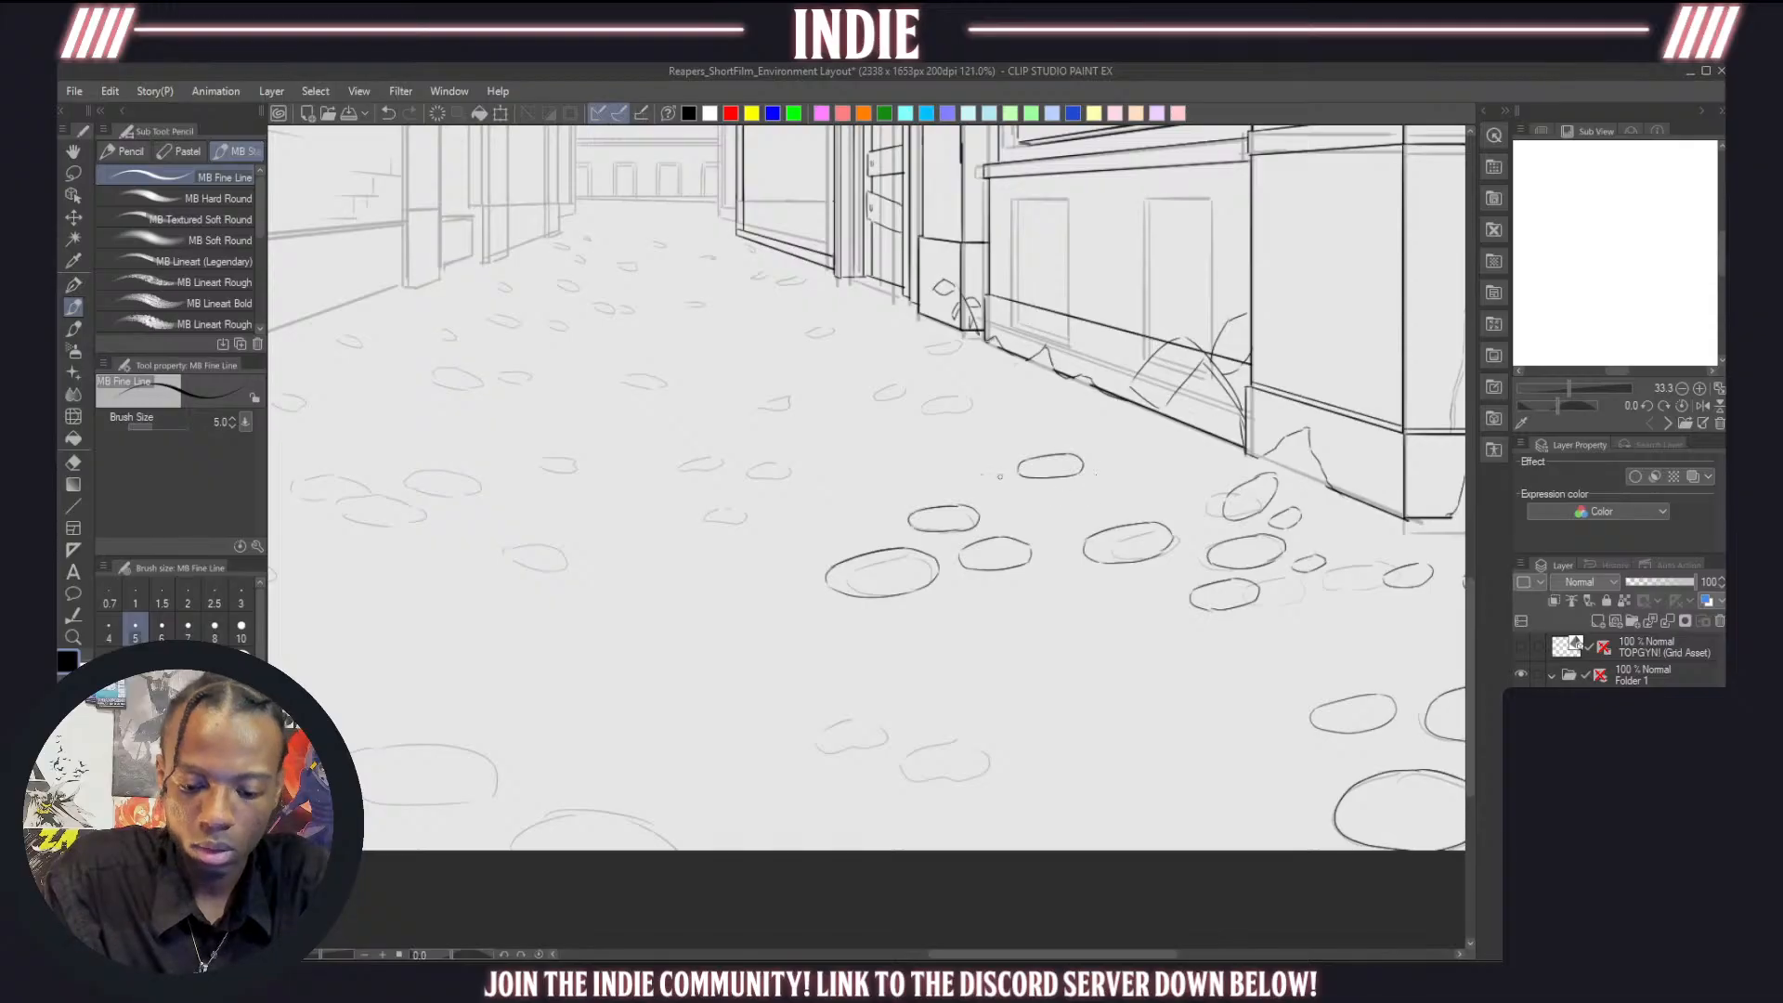
# Ink a medium and a small oval stone farther back on the street, plus tiny pebbles along the wall's base
pyautogui.moveTo(981, 440); pyautogui.dragTo(954, 447)
pyautogui.moveTo(968, 461)
pyautogui.mouseDown()
pyautogui.moveTo(1000, 456)
pyautogui.moveTo(981, 439)
pyautogui.mouseUp()
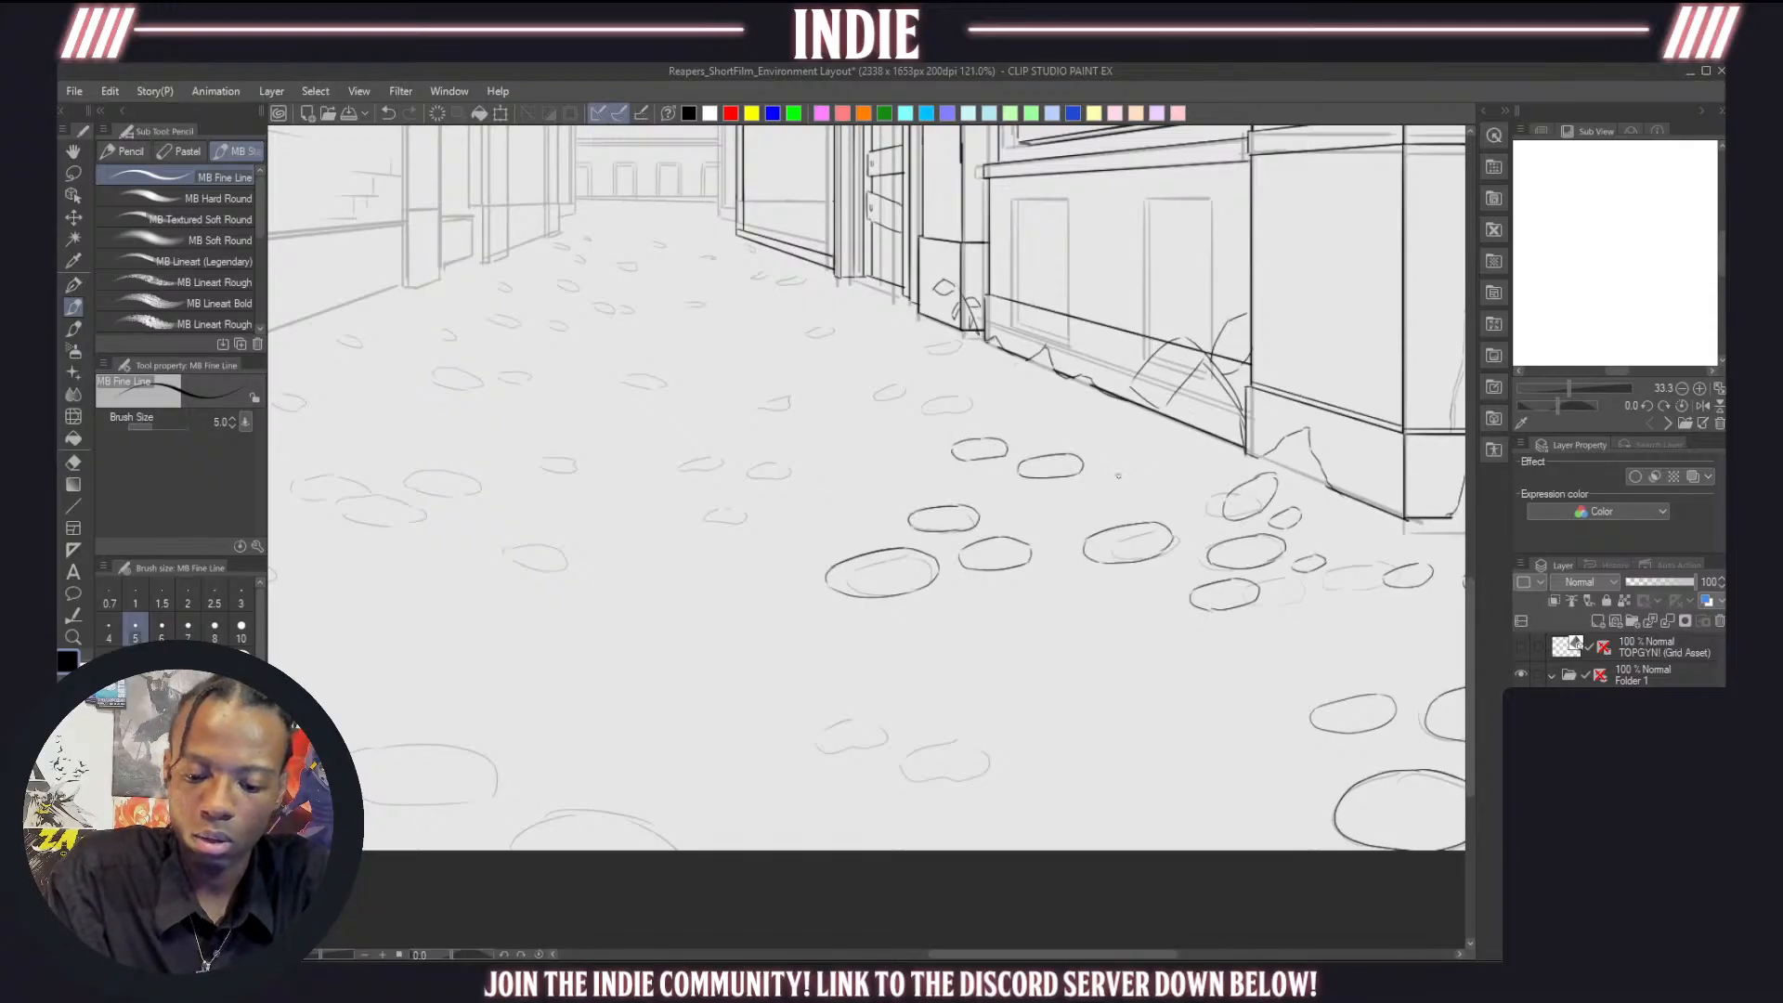
pyautogui.moveTo(1103, 484); pyautogui.dragTo(1131, 473)
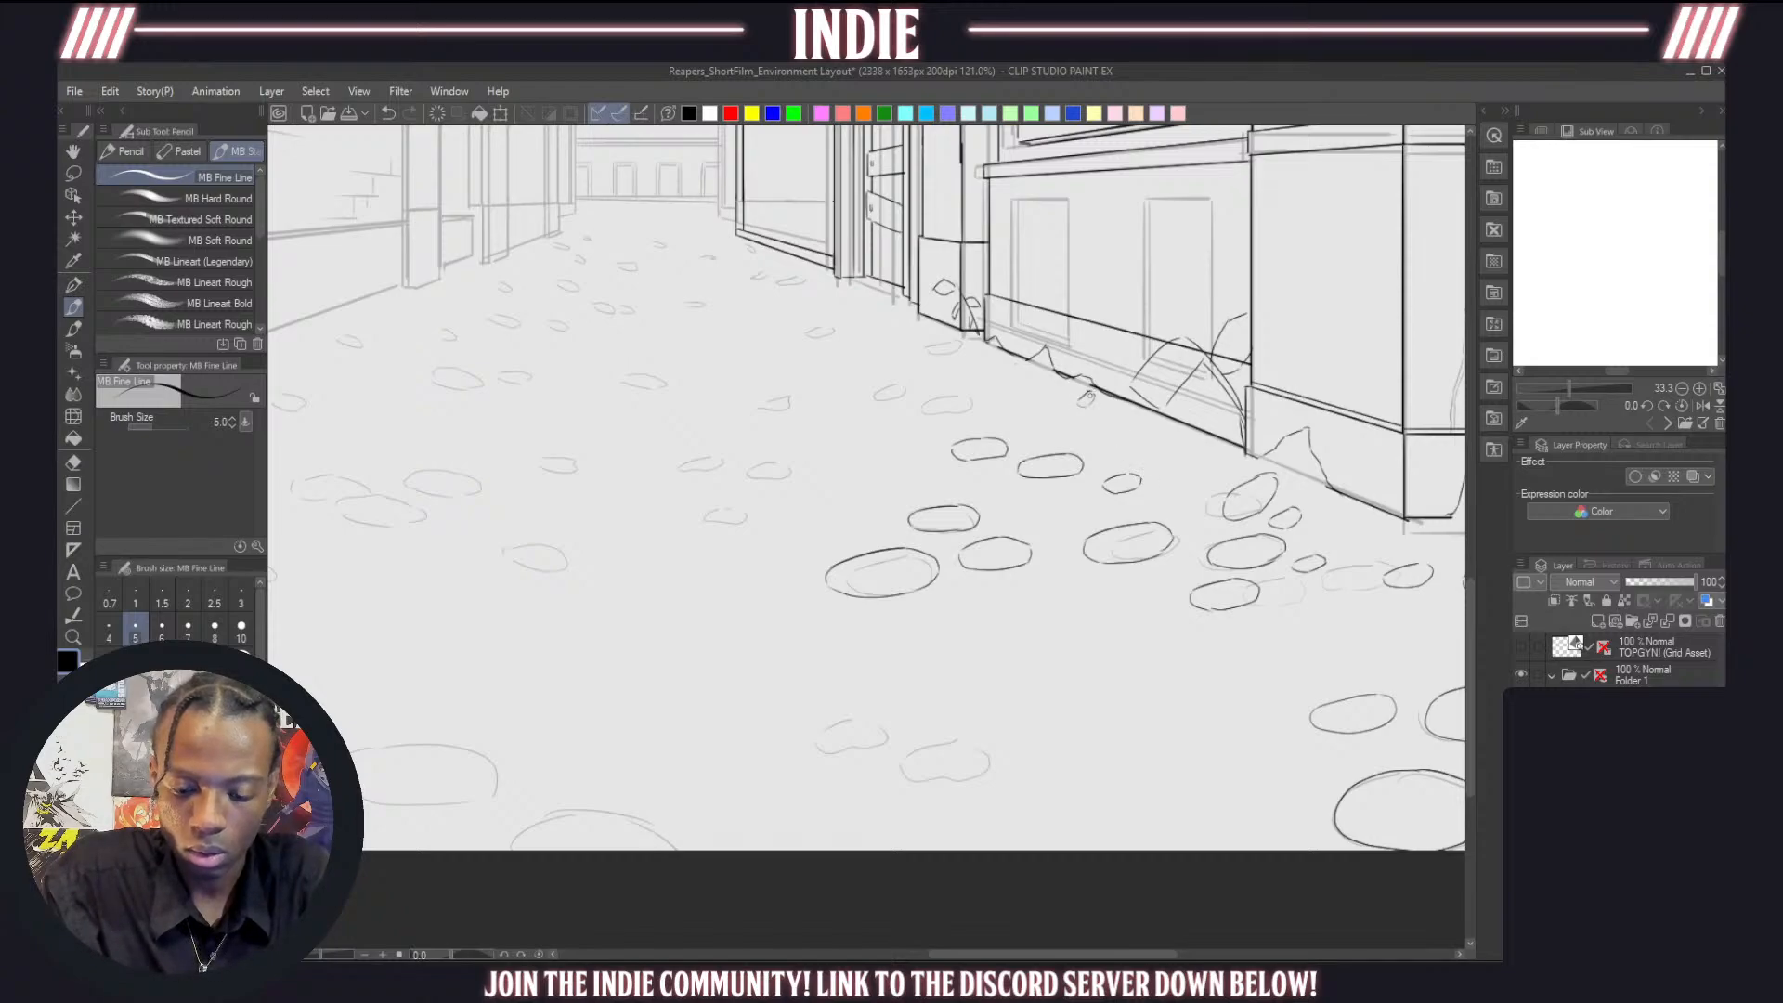
pyautogui.moveTo(1059, 385)
pyautogui.mouseDown()
pyautogui.moveTo(1044, 398)
pyautogui.moveTo(1068, 391)
pyautogui.moveTo(1049, 405)
pyautogui.moveTo(1067, 395)
pyautogui.moveTo(1077, 416)
pyautogui.mouseUp()
pyautogui.hotkey('ctrl', 'z')
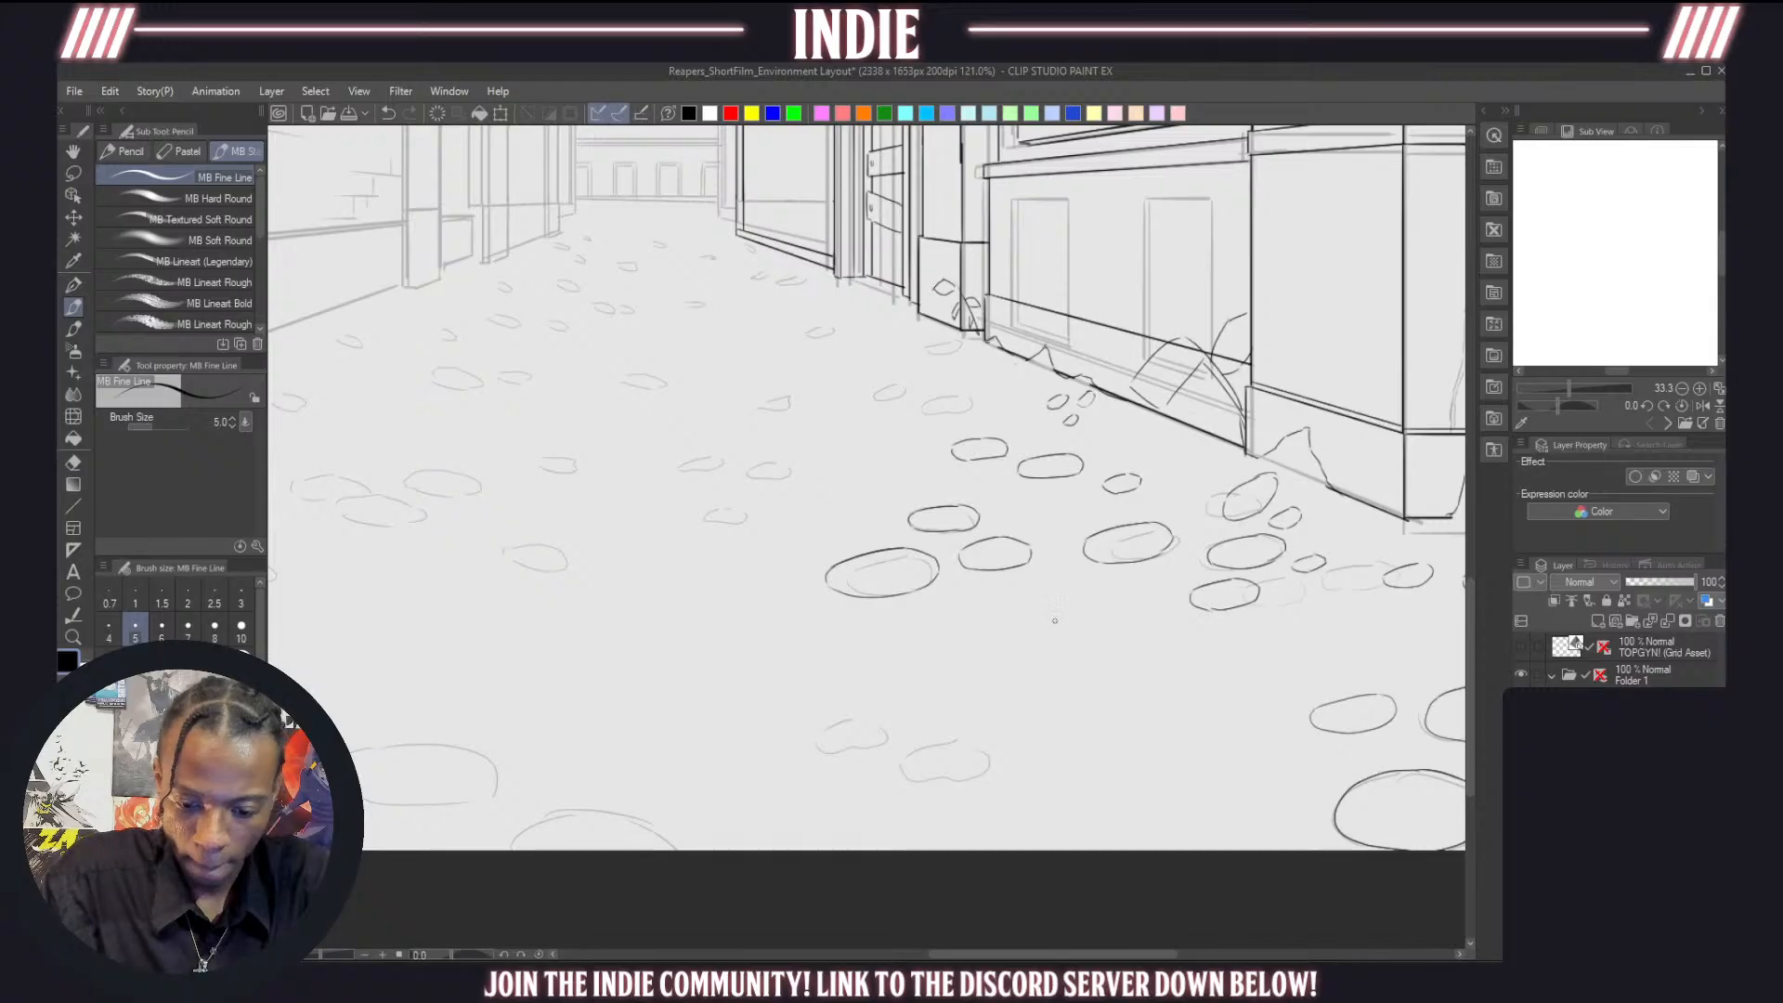
# Ink an oval stone in front of the middle group and small stones in the gaps and beside the wall
pyautogui.moveTo(1057, 615)
pyautogui.mouseDown()
pyautogui.moveTo(998, 641)
pyautogui.moveTo(1059, 654)
pyautogui.moveTo(1087, 621)
pyautogui.moveTo(1063, 616)
pyautogui.moveTo(1059, 578)
pyautogui.moveTo(1082, 572)
pyautogui.mouseUp()
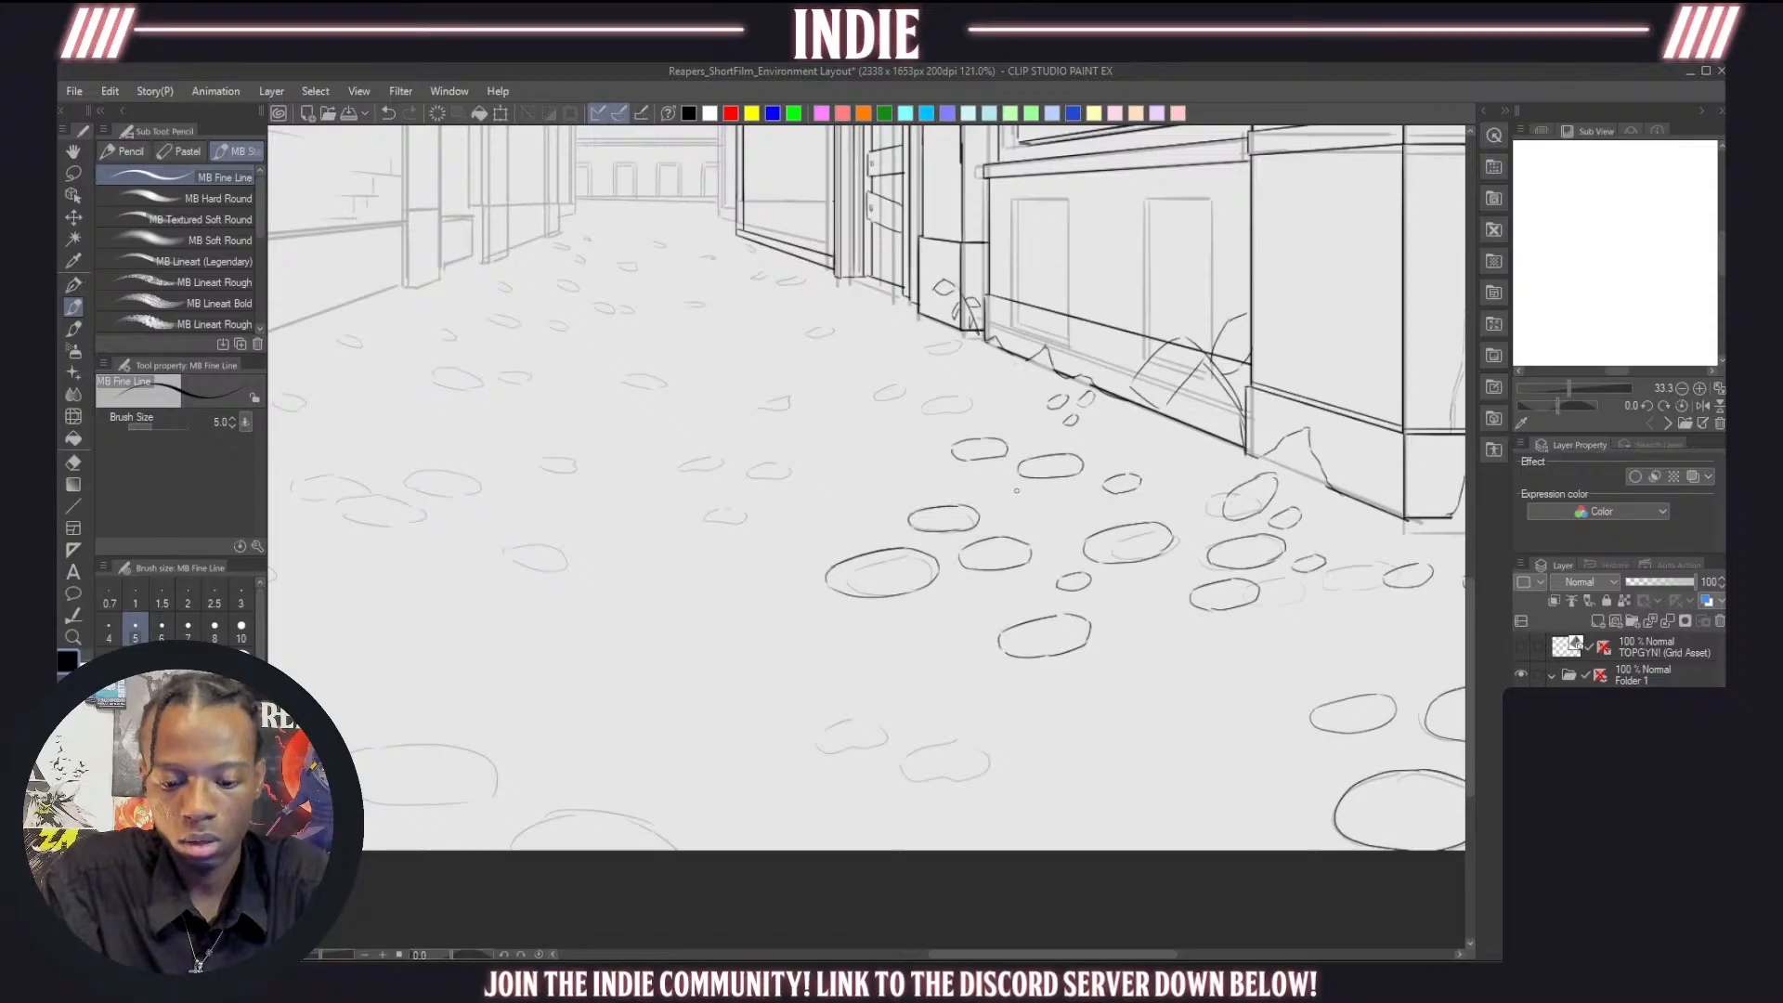
pyautogui.moveTo(1019, 491)
pyautogui.mouseDown()
pyautogui.moveTo(1003, 499)
pyautogui.moveTo(1023, 491)
pyautogui.mouseUp()
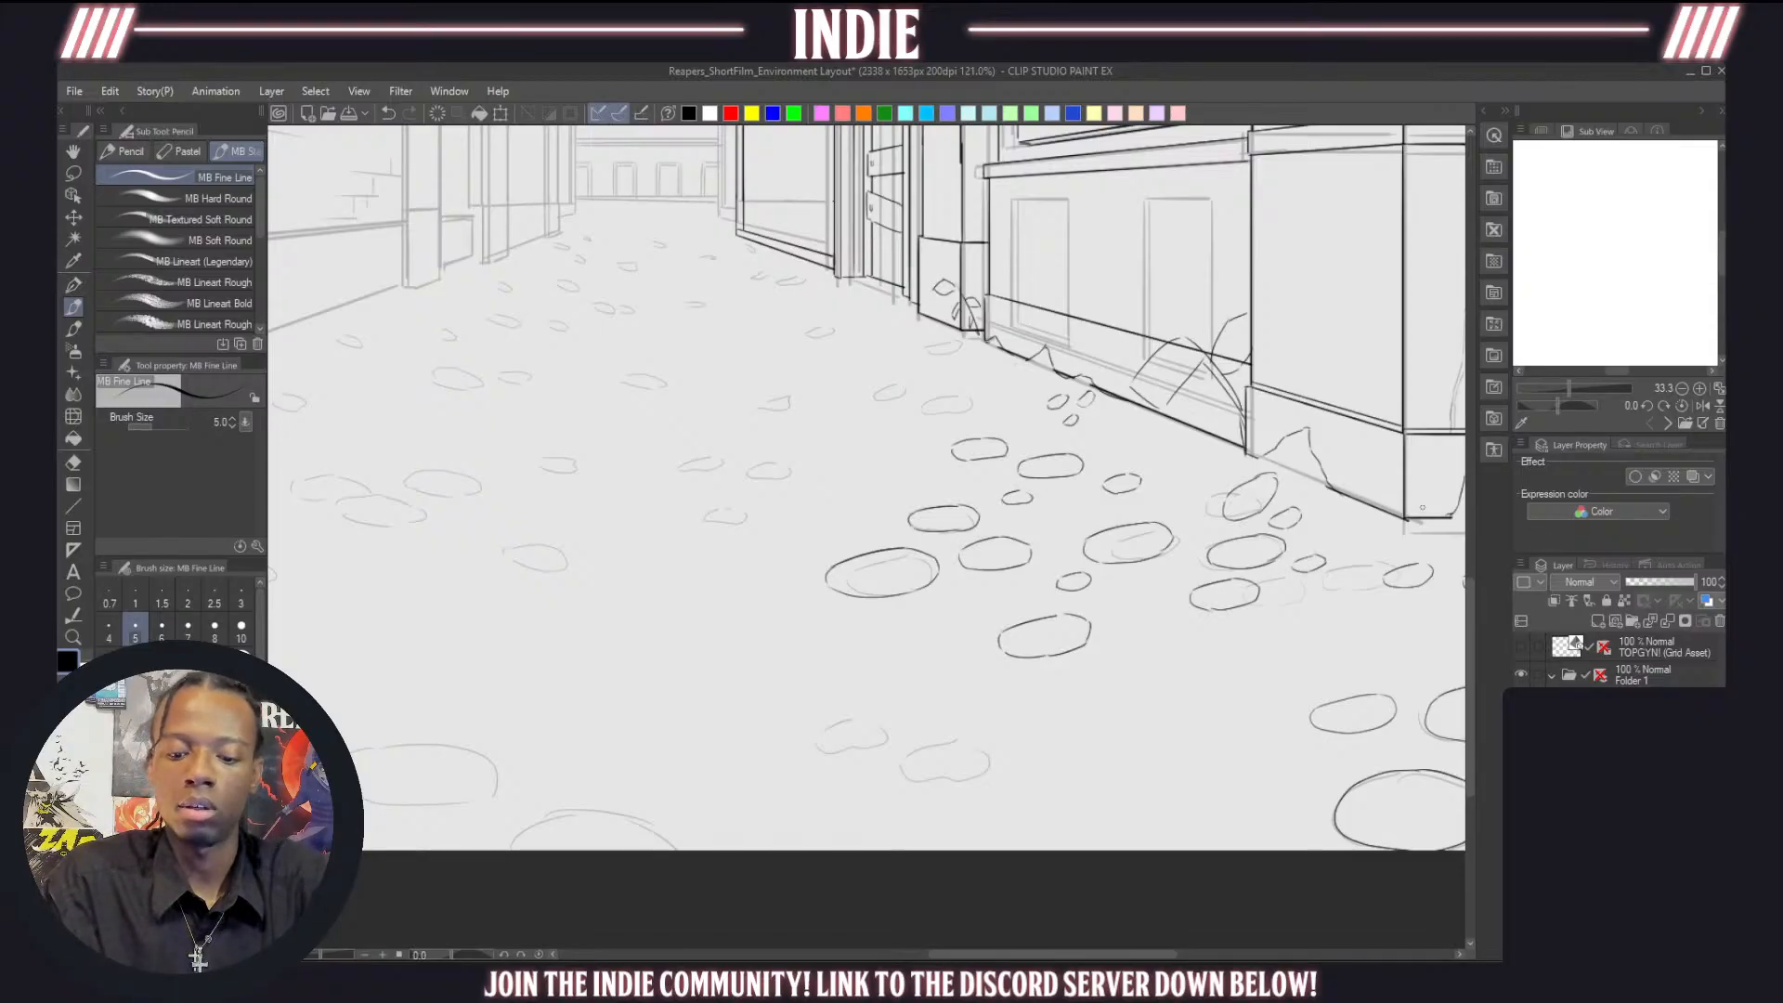
pyautogui.moveTo(1165, 438)
pyautogui.mouseDown()
pyautogui.moveTo(1145, 448)
pyautogui.moveTo(1177, 444)
pyautogui.mouseUp()
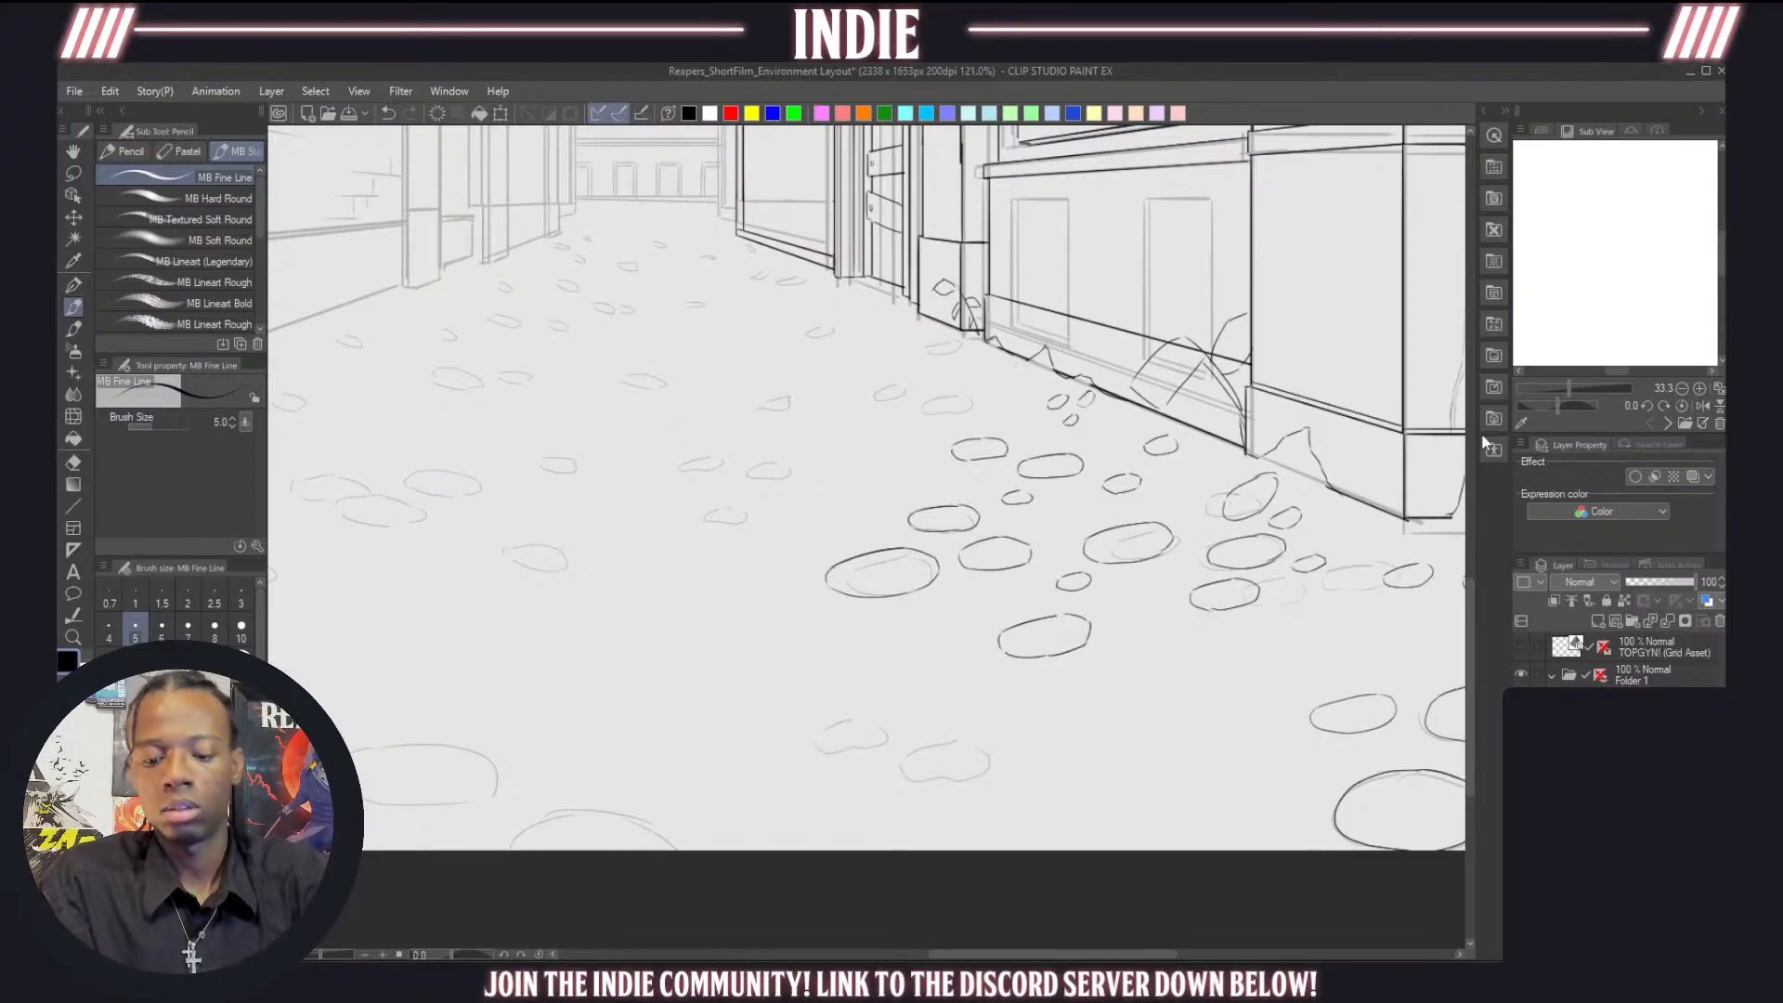
# Ink four medium rounded stones and one small stone spread across the foreground in front of the middle group
pyautogui.moveTo(1180, 684)
pyautogui.mouseDown()
pyautogui.moveTo(1131, 715)
pyautogui.moveTo(1175, 723)
pyautogui.moveTo(1208, 695)
pyautogui.moveTo(1181, 683)
pyautogui.mouseUp()
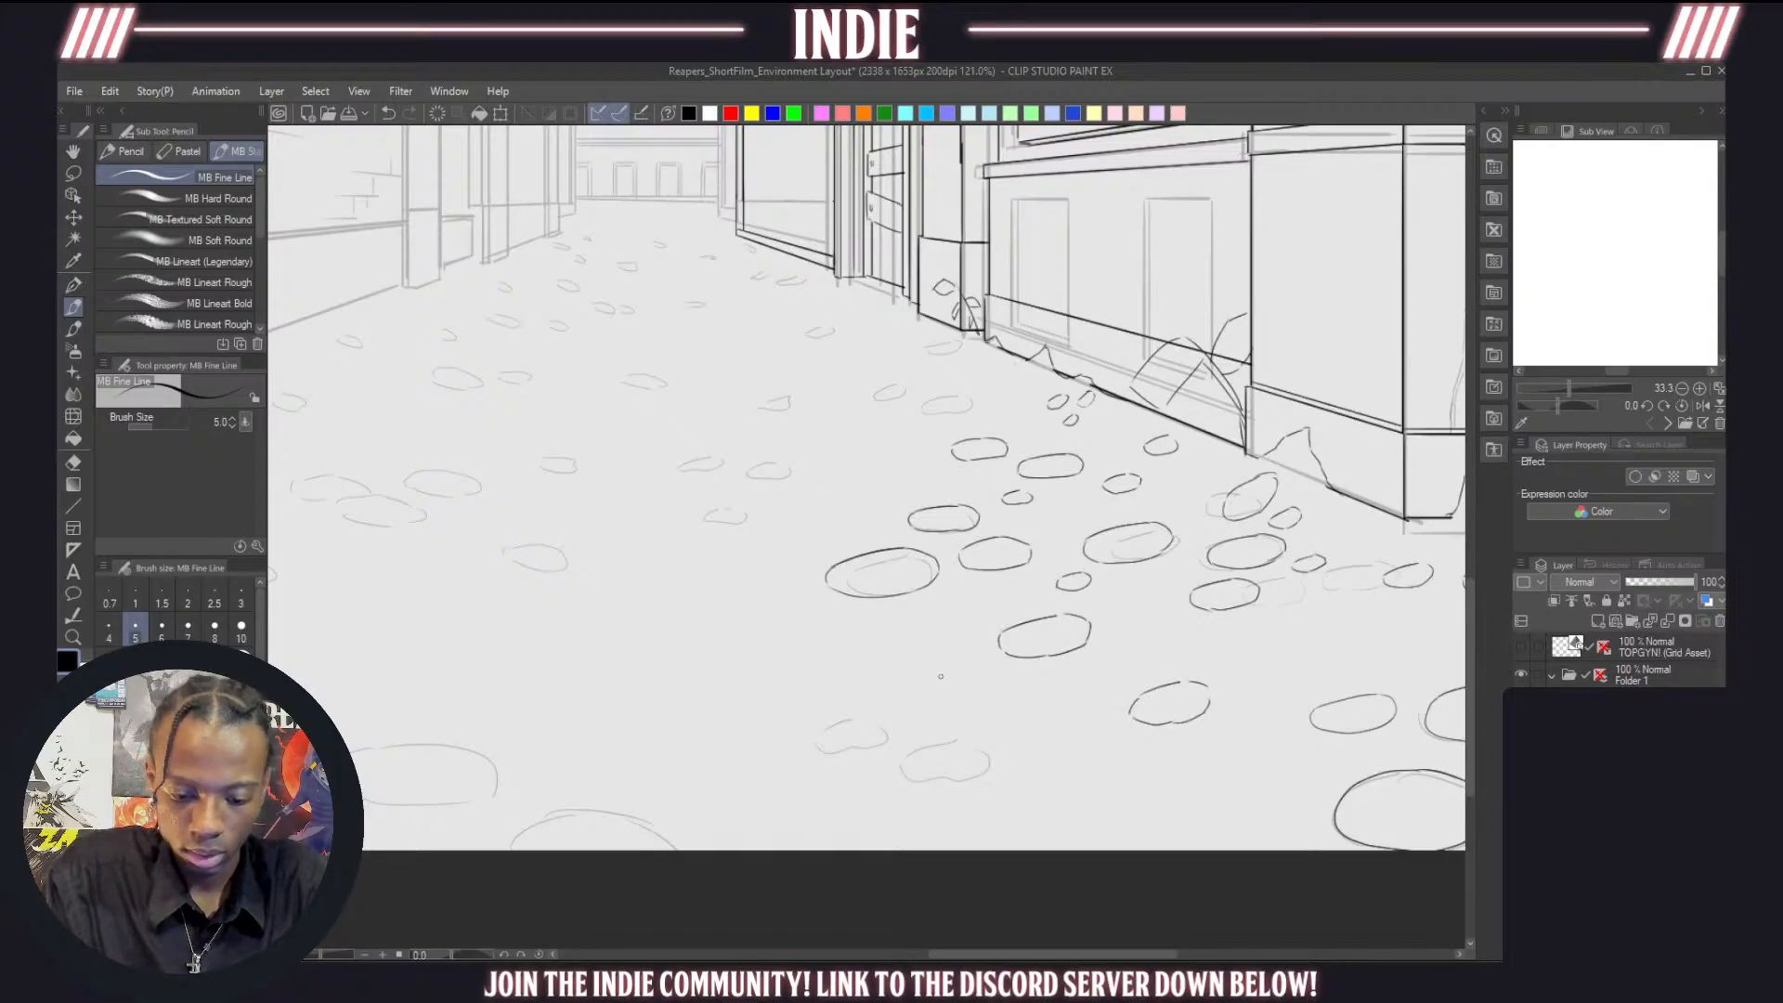
pyautogui.moveTo(946, 678)
pyautogui.mouseDown()
pyautogui.moveTo(904, 693)
pyautogui.moveTo(943, 712)
pyautogui.moveTo(976, 699)
pyautogui.moveTo(955, 681)
pyautogui.mouseUp()
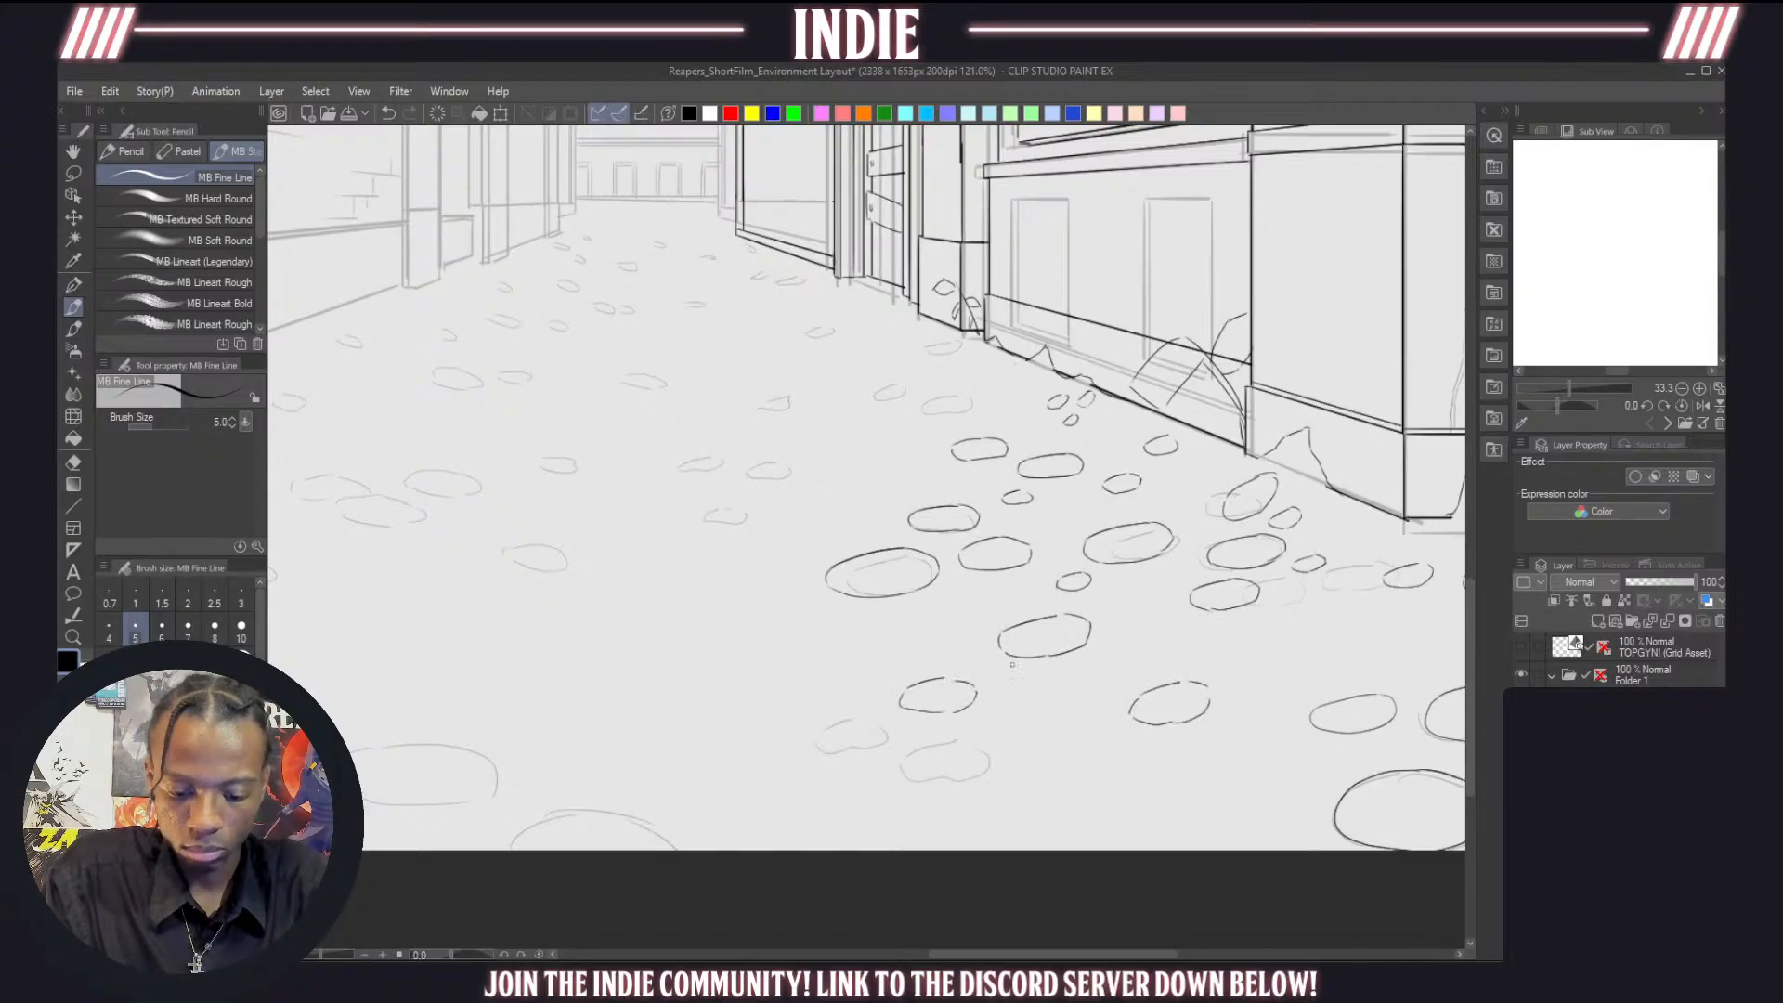
pyautogui.moveTo(813, 631)
pyautogui.mouseDown()
pyautogui.moveTo(797, 657)
pyautogui.moveTo(873, 652)
pyautogui.moveTo(868, 630)
pyautogui.mouseUp()
pyautogui.moveTo(1026, 787)
pyautogui.mouseDown()
pyautogui.moveTo(952, 804)
pyautogui.moveTo(961, 827)
pyautogui.moveTo(1039, 829)
pyautogui.moveTo(1051, 804)
pyautogui.moveTo(1042, 828)
pyautogui.mouseUp()
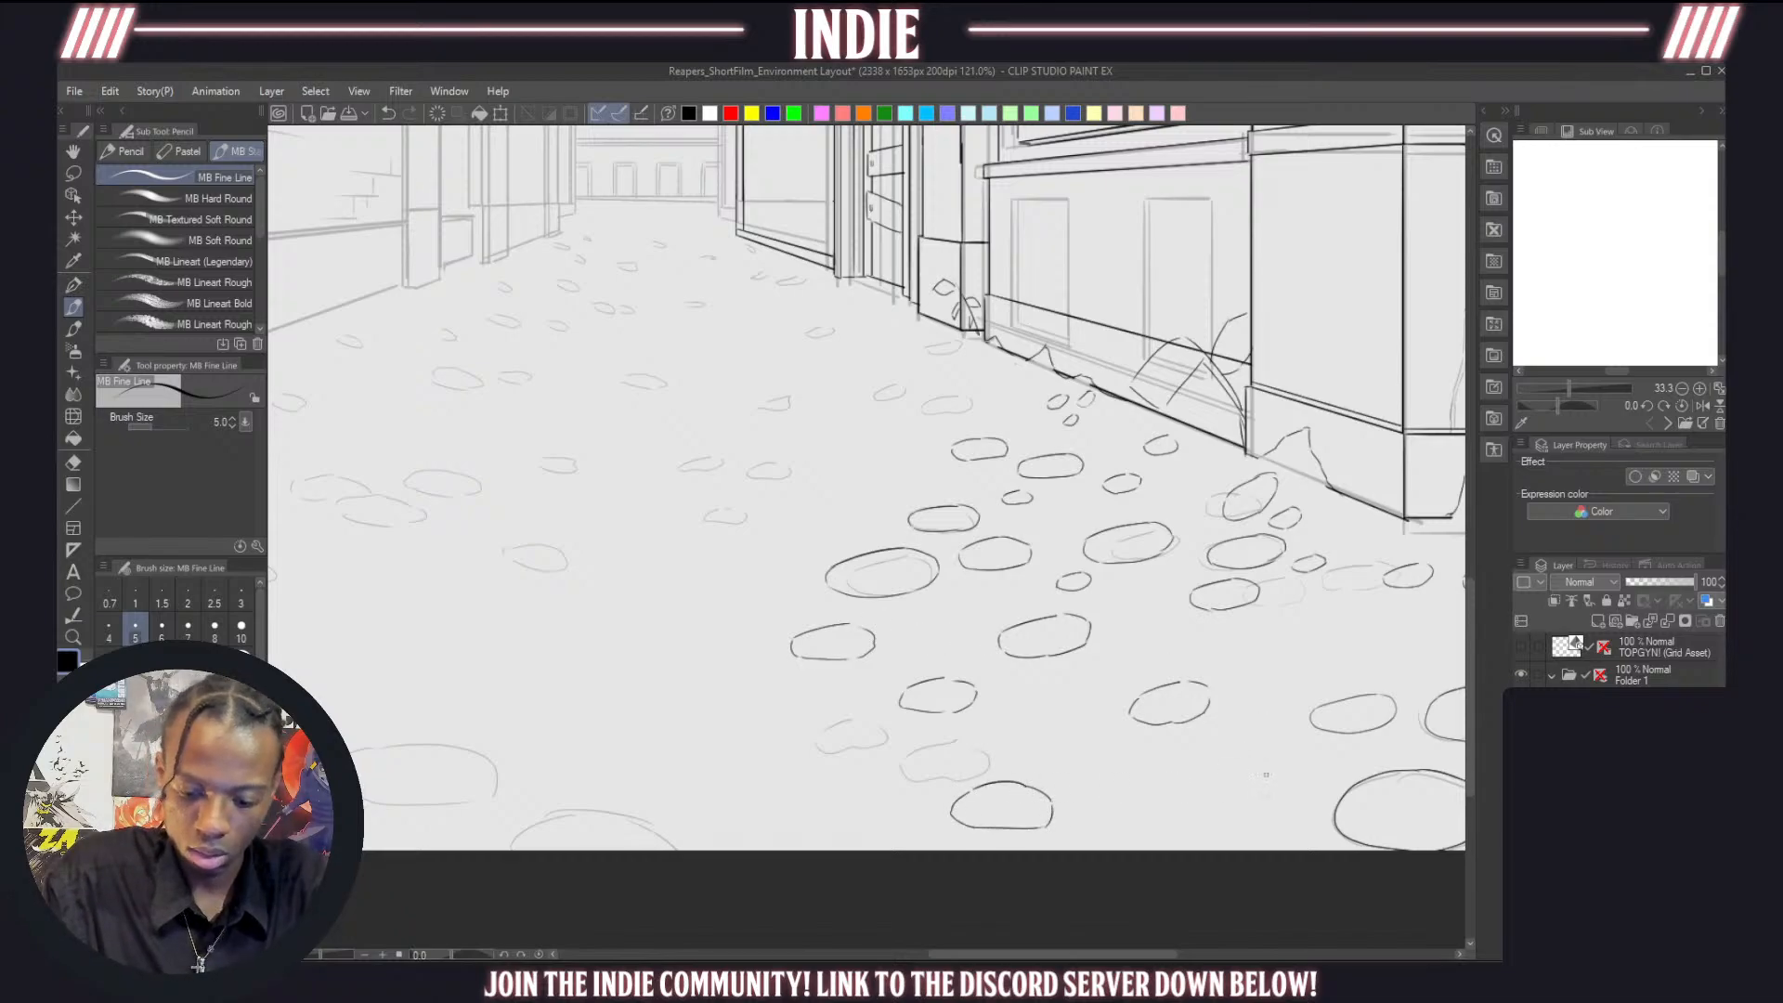
pyautogui.moveTo(1065, 720)
pyautogui.mouseDown()
pyautogui.moveTo(1038, 733)
pyautogui.moveTo(1076, 739)
pyautogui.mouseUp()
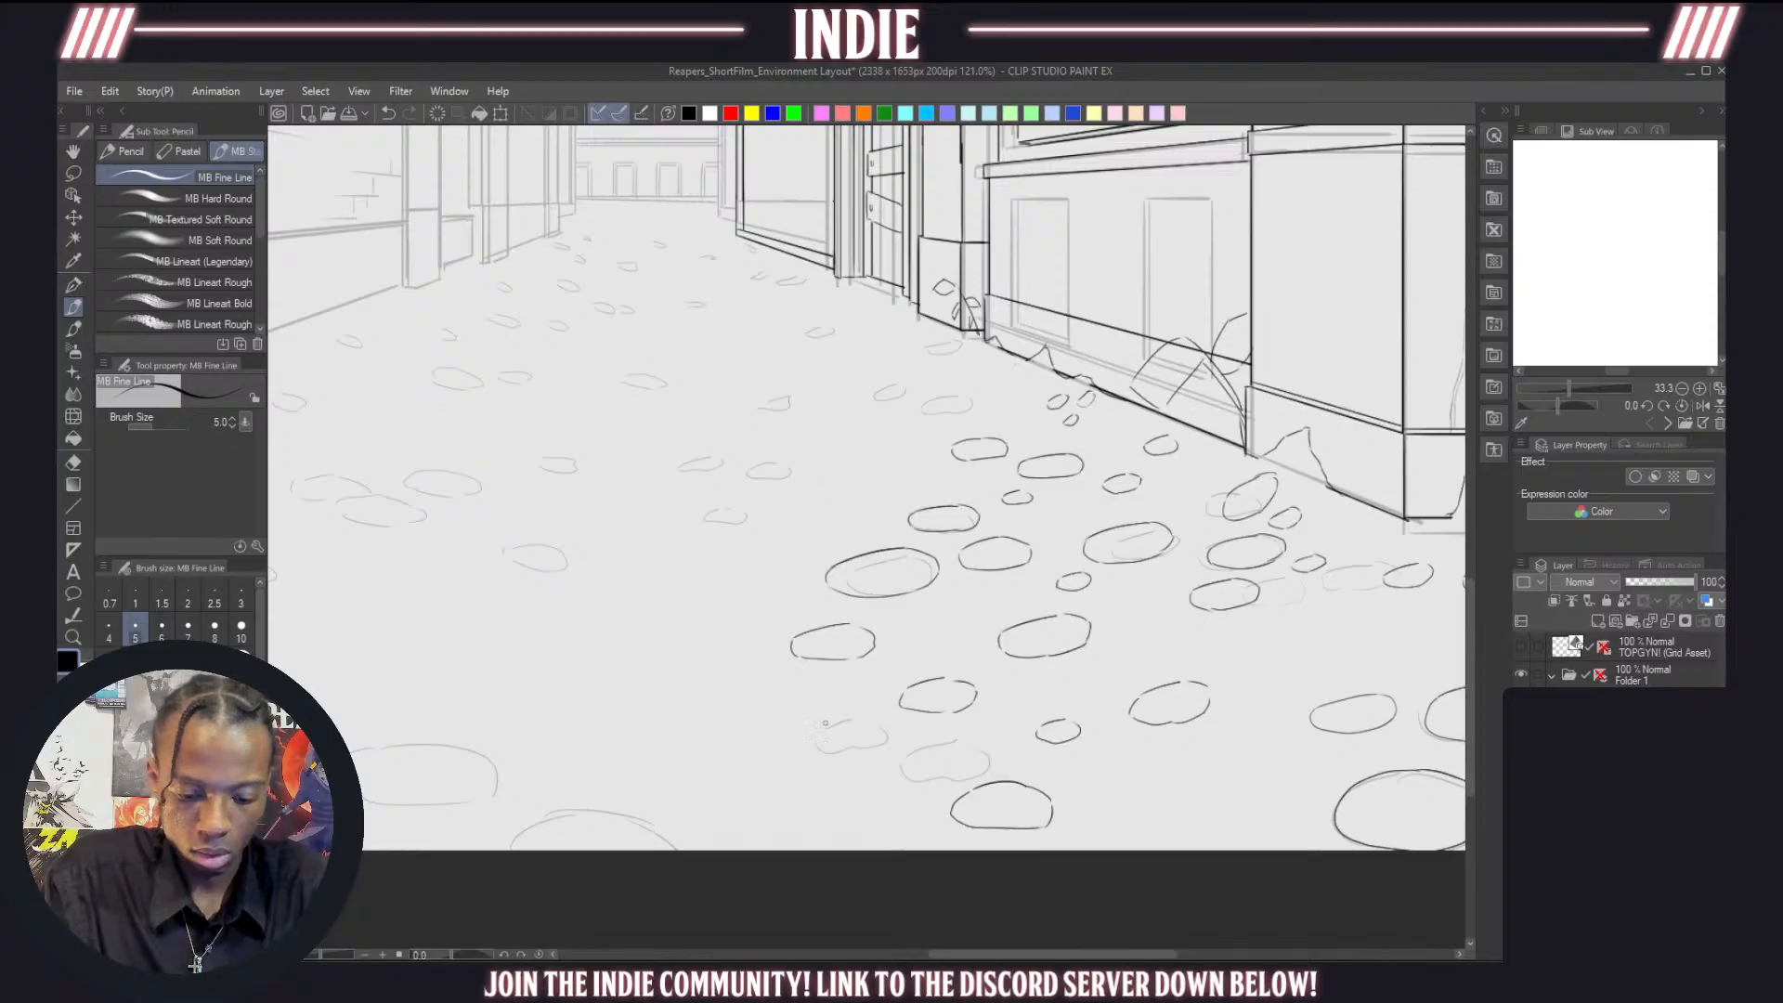
# Ink three more stones among the foreground gaps and a large stone cut off by the canvas's lower edge
pyautogui.moveTo(859, 721)
pyautogui.mouseDown()
pyautogui.moveTo(814, 740)
pyautogui.moveTo(845, 749)
pyautogui.moveTo(875, 734)
pyautogui.moveTo(860, 721)
pyautogui.mouseUp()
pyautogui.moveTo(1225, 789)
pyautogui.mouseDown()
pyautogui.moveTo(1159, 813)
pyautogui.moveTo(1198, 832)
pyautogui.moveTo(1245, 804)
pyautogui.moveTo(1226, 789)
pyautogui.mouseUp()
pyautogui.moveTo(1301, 628)
pyautogui.mouseDown()
pyautogui.moveTo(1267, 650)
pyautogui.moveTo(1315, 645)
pyautogui.moveTo(1305, 629)
pyautogui.mouseUp()
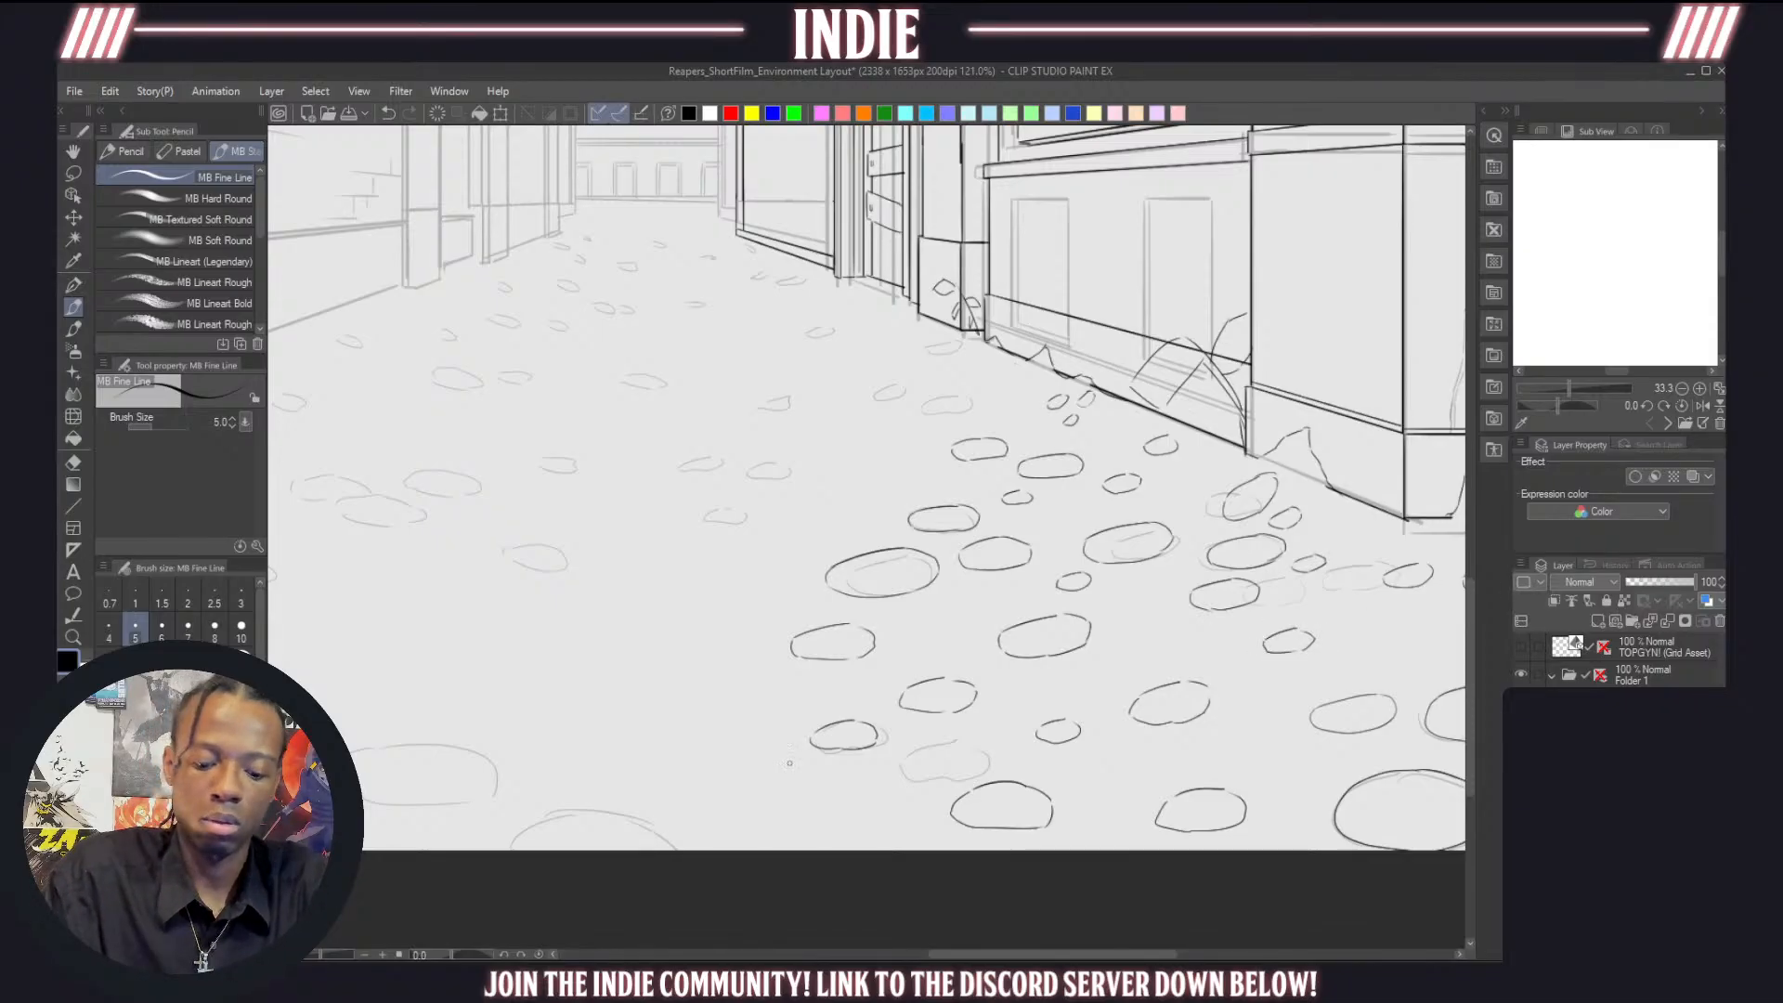
pyautogui.moveTo(560, 801)
pyautogui.mouseDown()
pyautogui.moveTo(652, 802)
pyautogui.moveTo(699, 846)
pyautogui.mouseUp()
pyautogui.moveTo(567, 804); pyautogui.dragTo(534, 850)
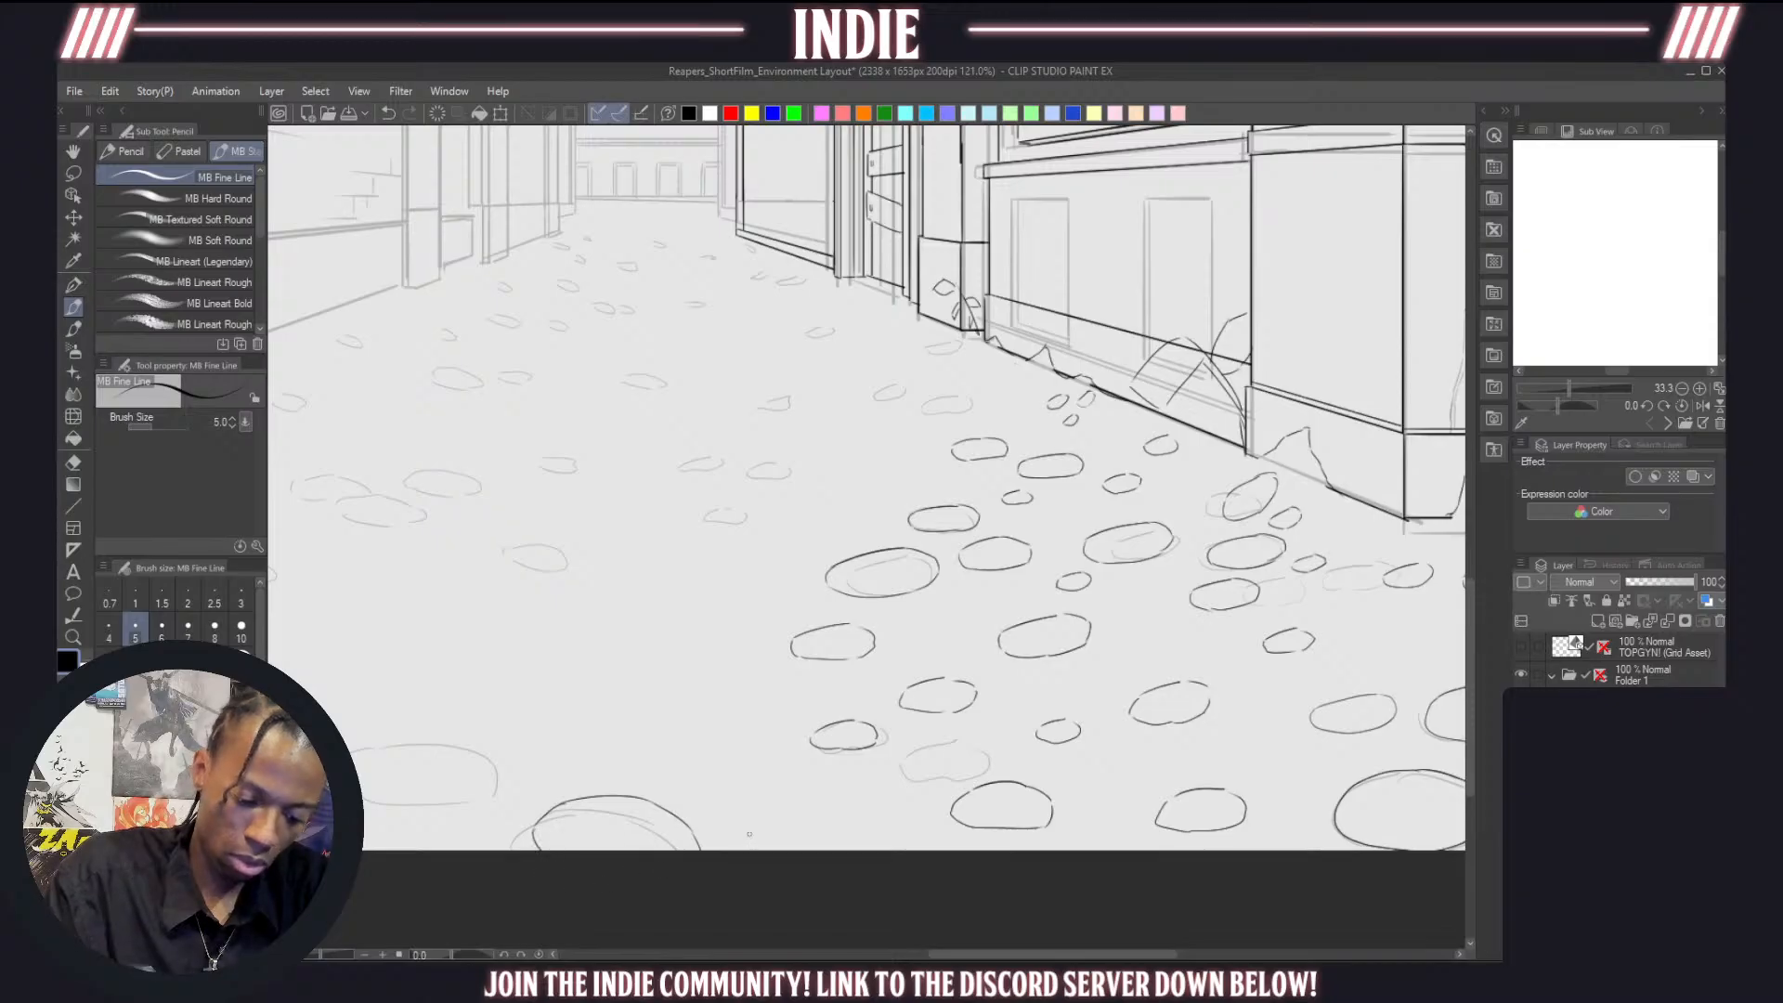
# Hide the rough sketch and examine the inked building and street stones at different magnifications
pyautogui.scroll(-3, 830, 823)
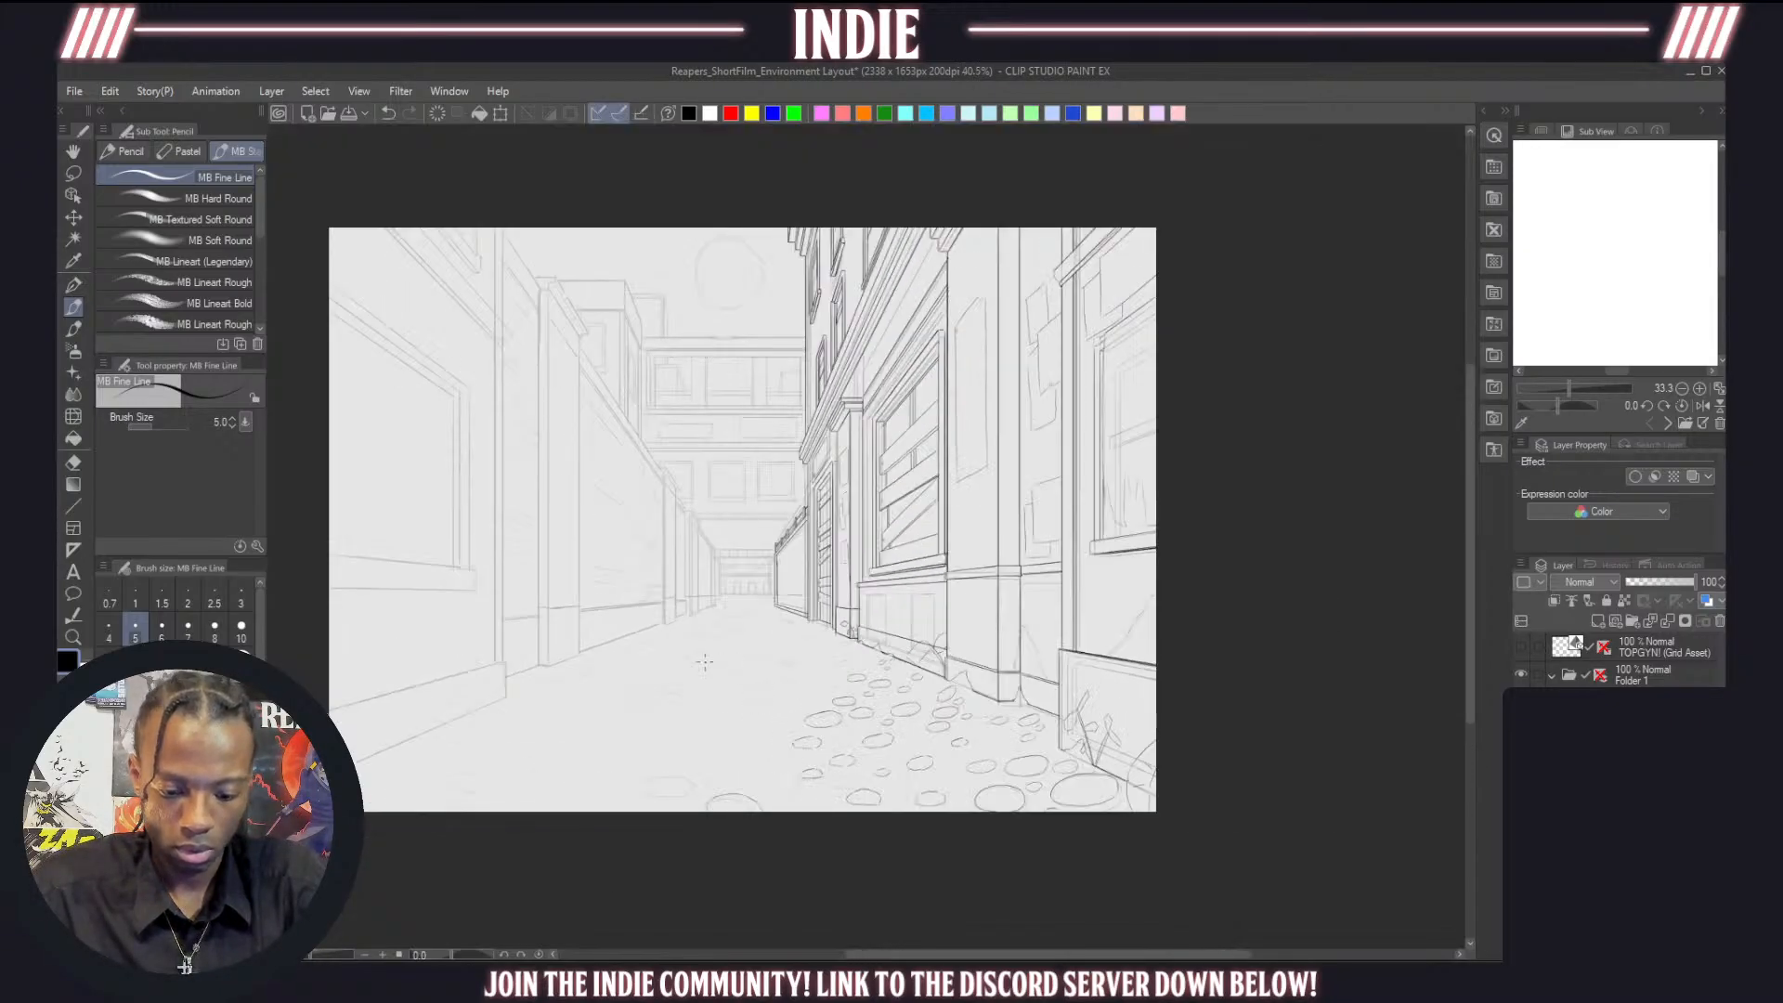
pyautogui.scroll(1, 692, 650)
pyautogui.click(1520, 757)
pyautogui.scroll(-2, 1050, 715)
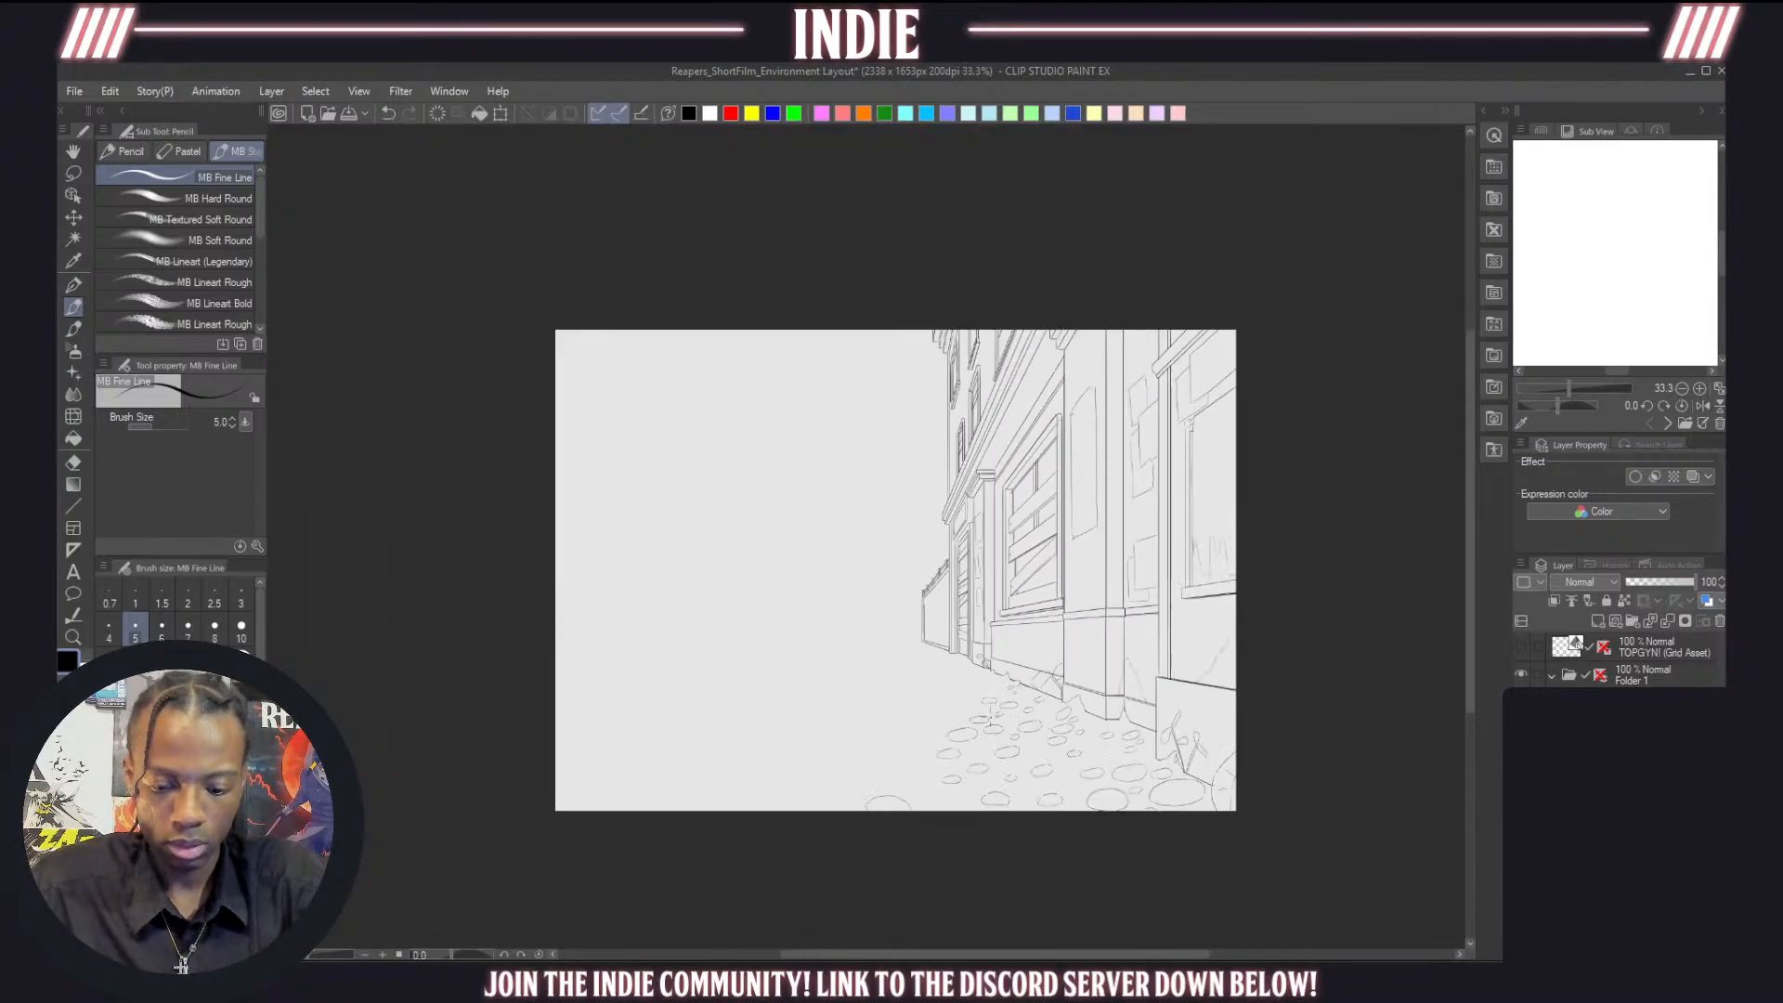
pyautogui.scroll(1, 1088, 749)
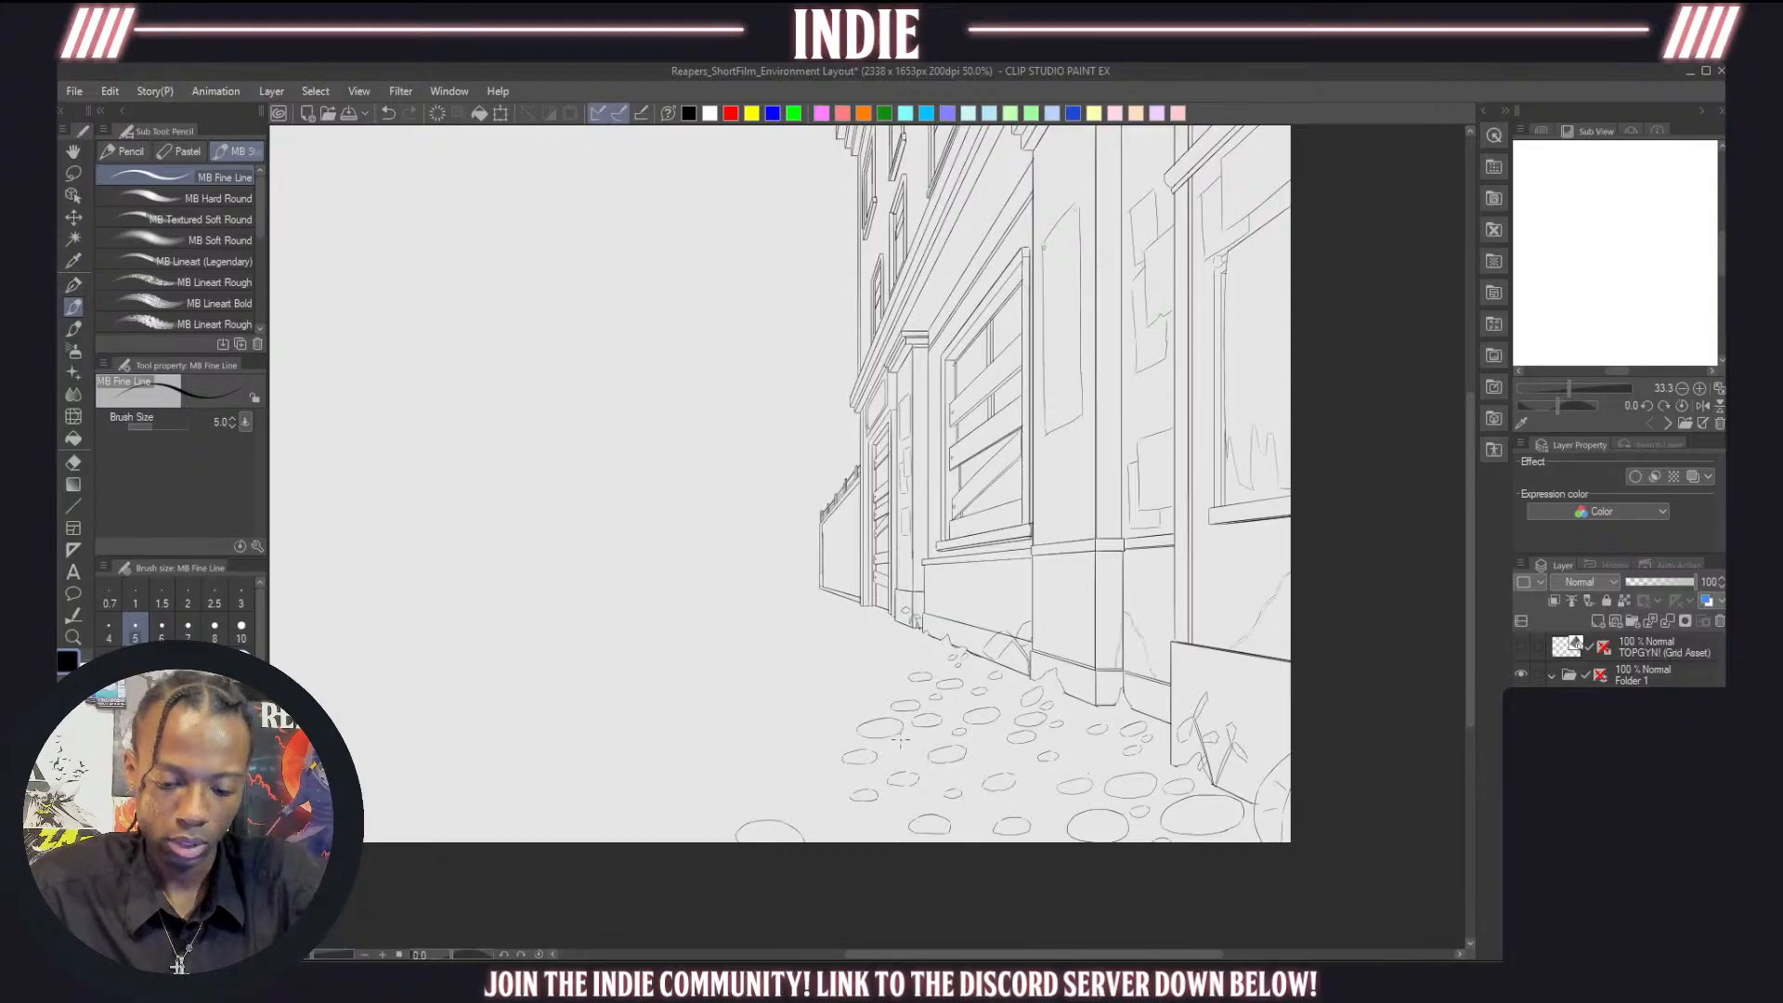
pyautogui.scroll(-2, 899, 740)
pyautogui.scroll(3, 882, 743)
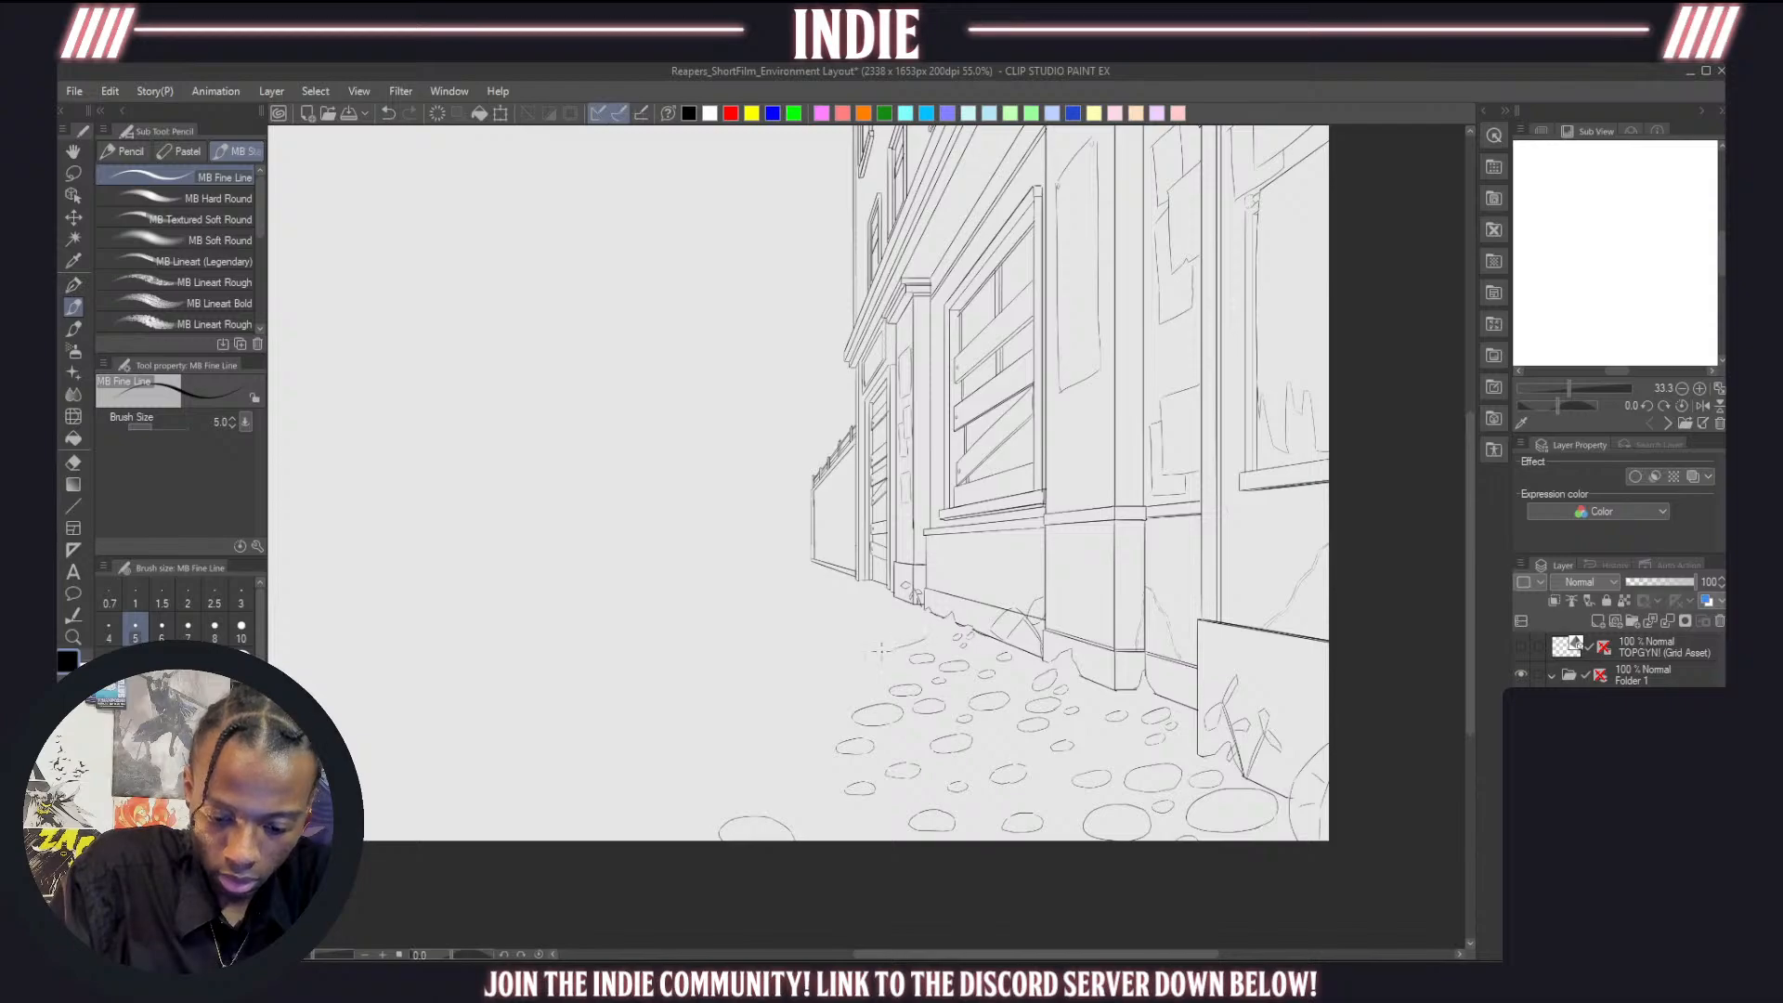
pyautogui.moveTo(907, 669); pyautogui.dragTo(867, 693)
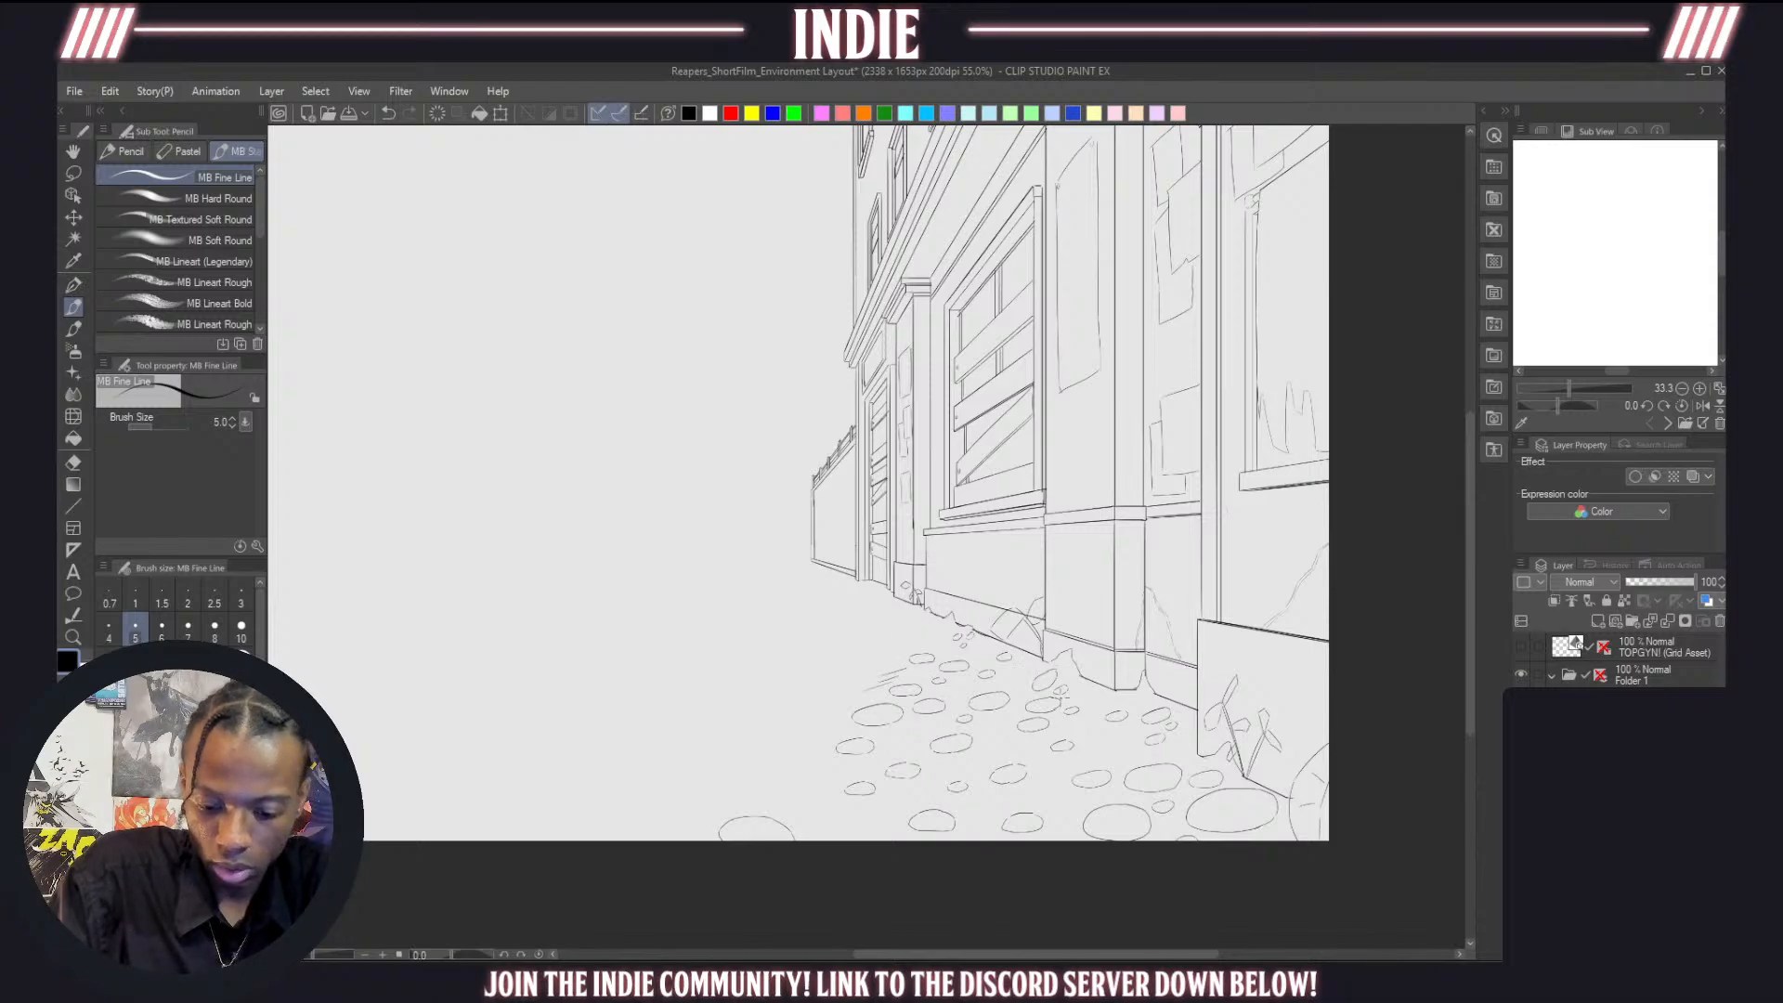
pyautogui.hotkey('ctrl', 'z')
pyautogui.hotkey('ctrl', 'z')
pyautogui.moveTo(1006, 731)
pyautogui.mouseDown()
pyautogui.moveTo(1015, 749)
pyautogui.moveTo(991, 745)
pyautogui.mouseUp()
pyautogui.hotkey('ctrl', 'z')
pyautogui.hotkey('ctrl', 'z')
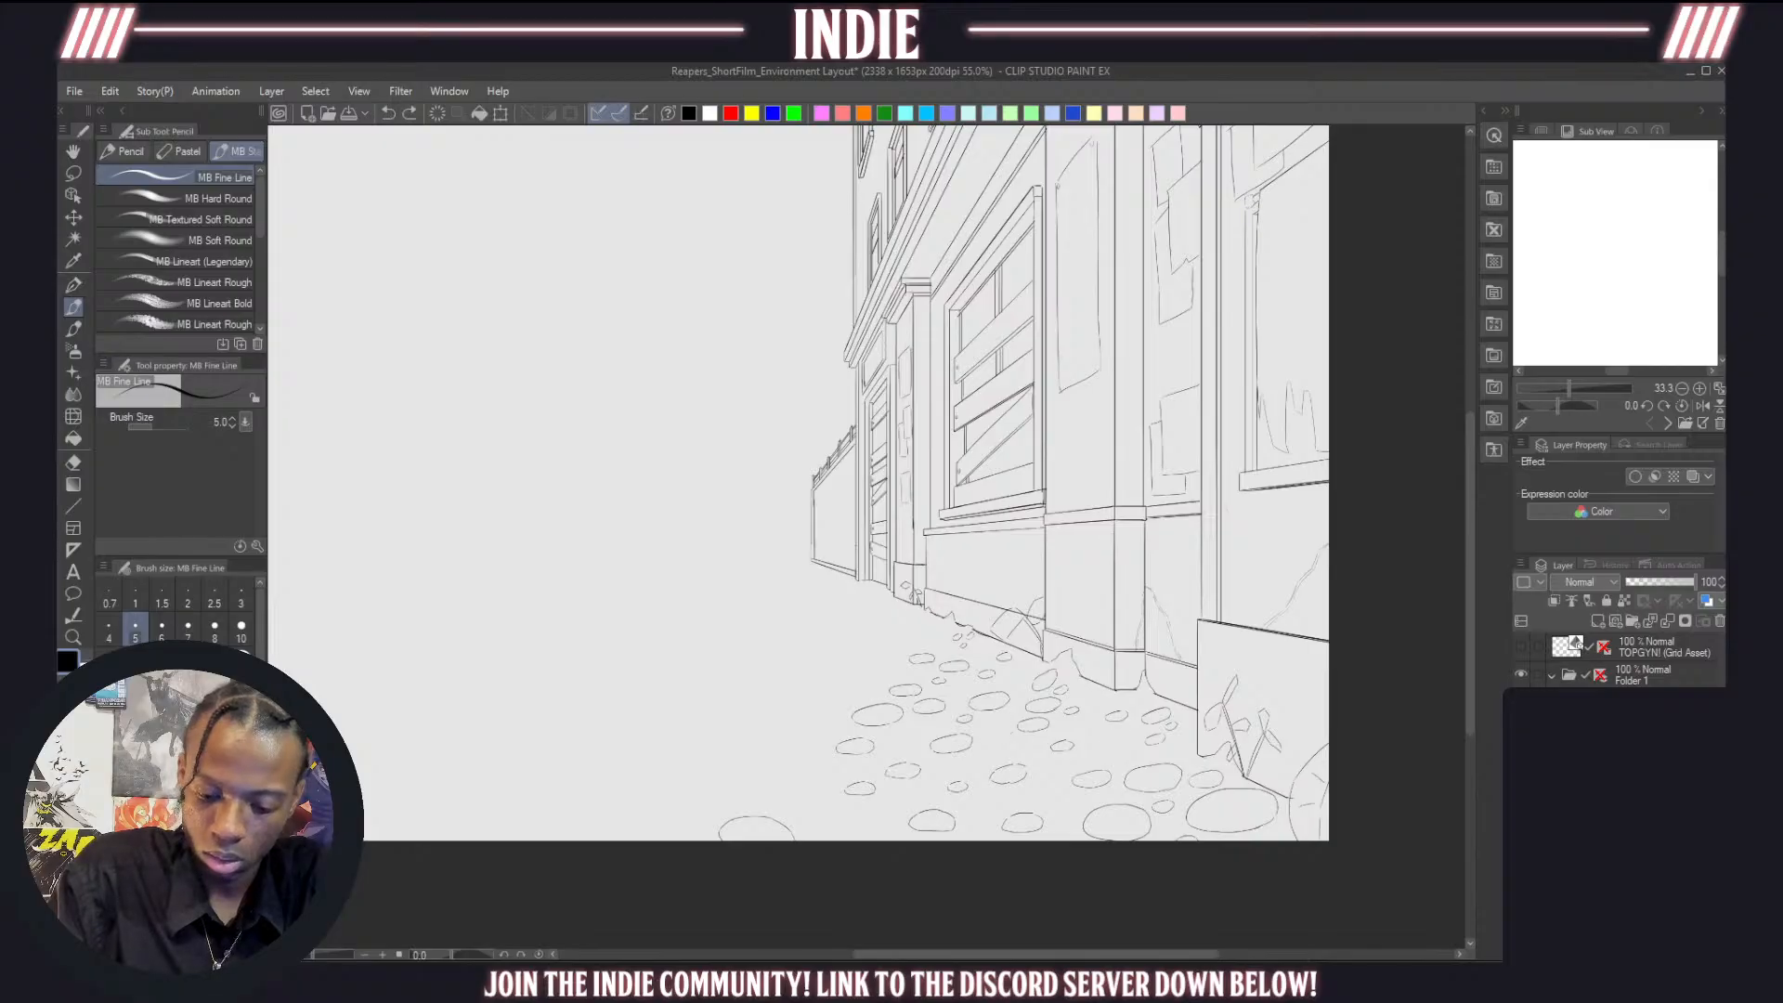
# Erase short gaps in the lower outlines of several middle-group street stones, including the large one, with the Hard eraser
pyautogui.scroll(-8, 1013, 660)
pyautogui.scroll(4, 837, 633)
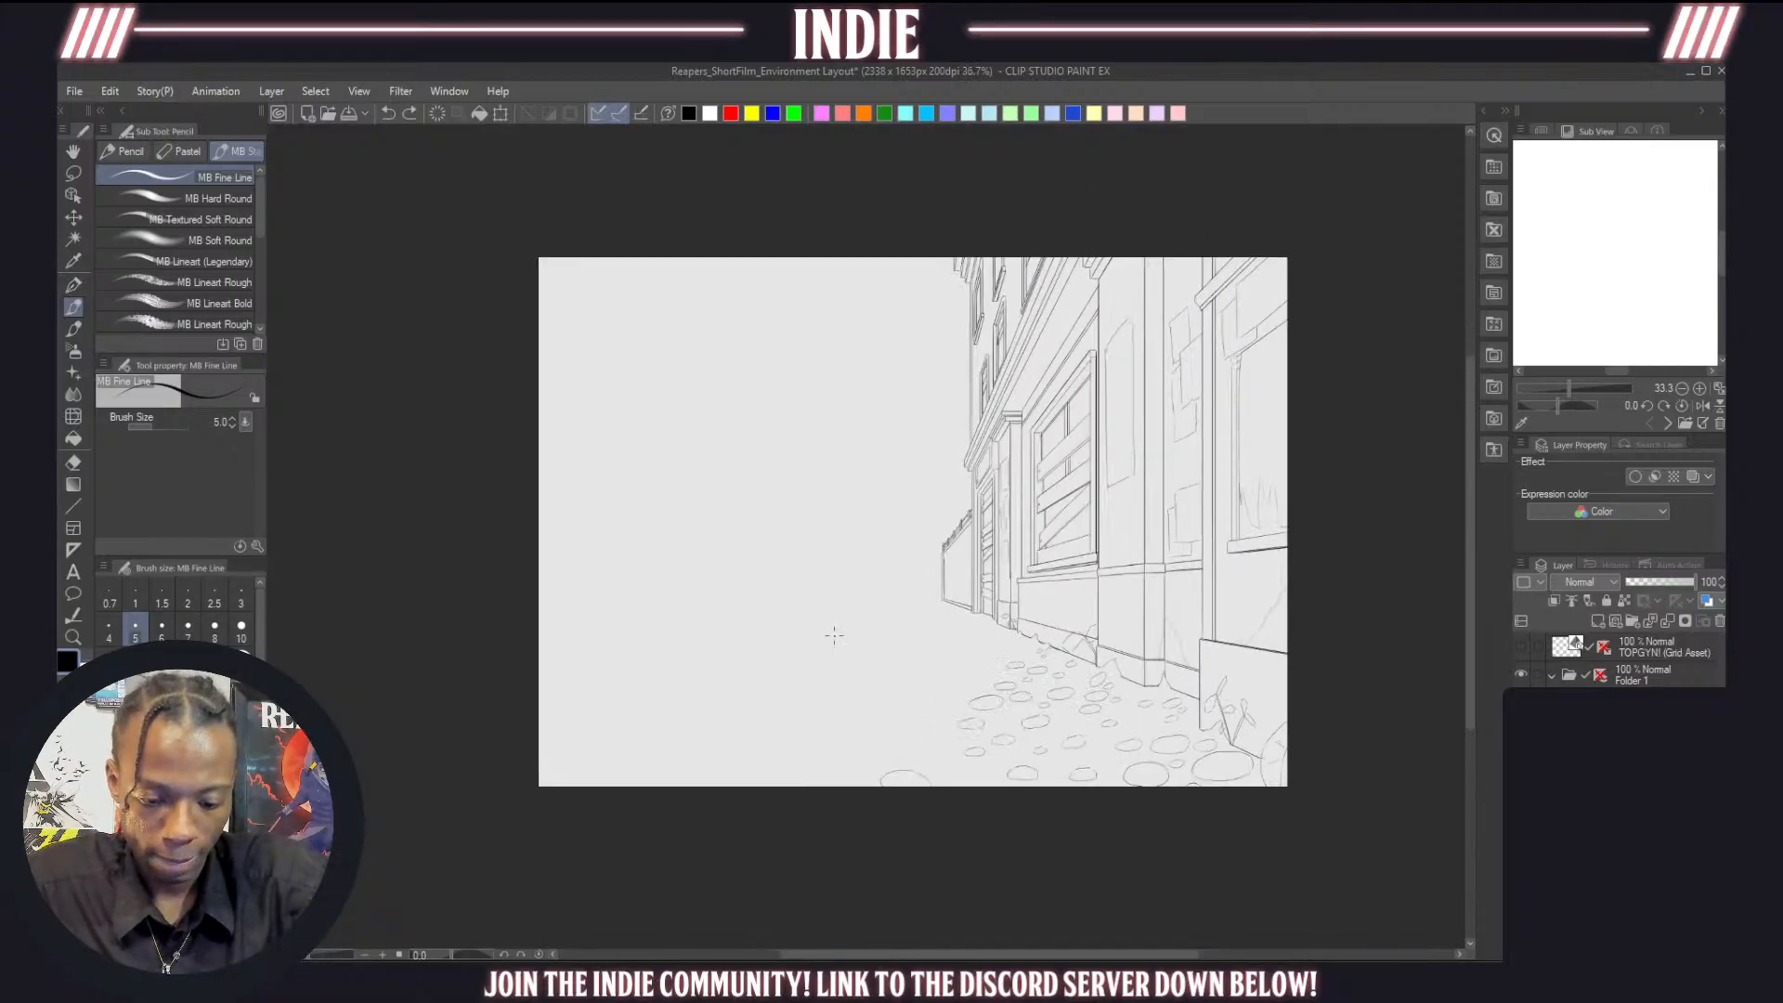
pyautogui.scroll(-2, 1054, 658)
pyautogui.scroll(7, 1058, 664)
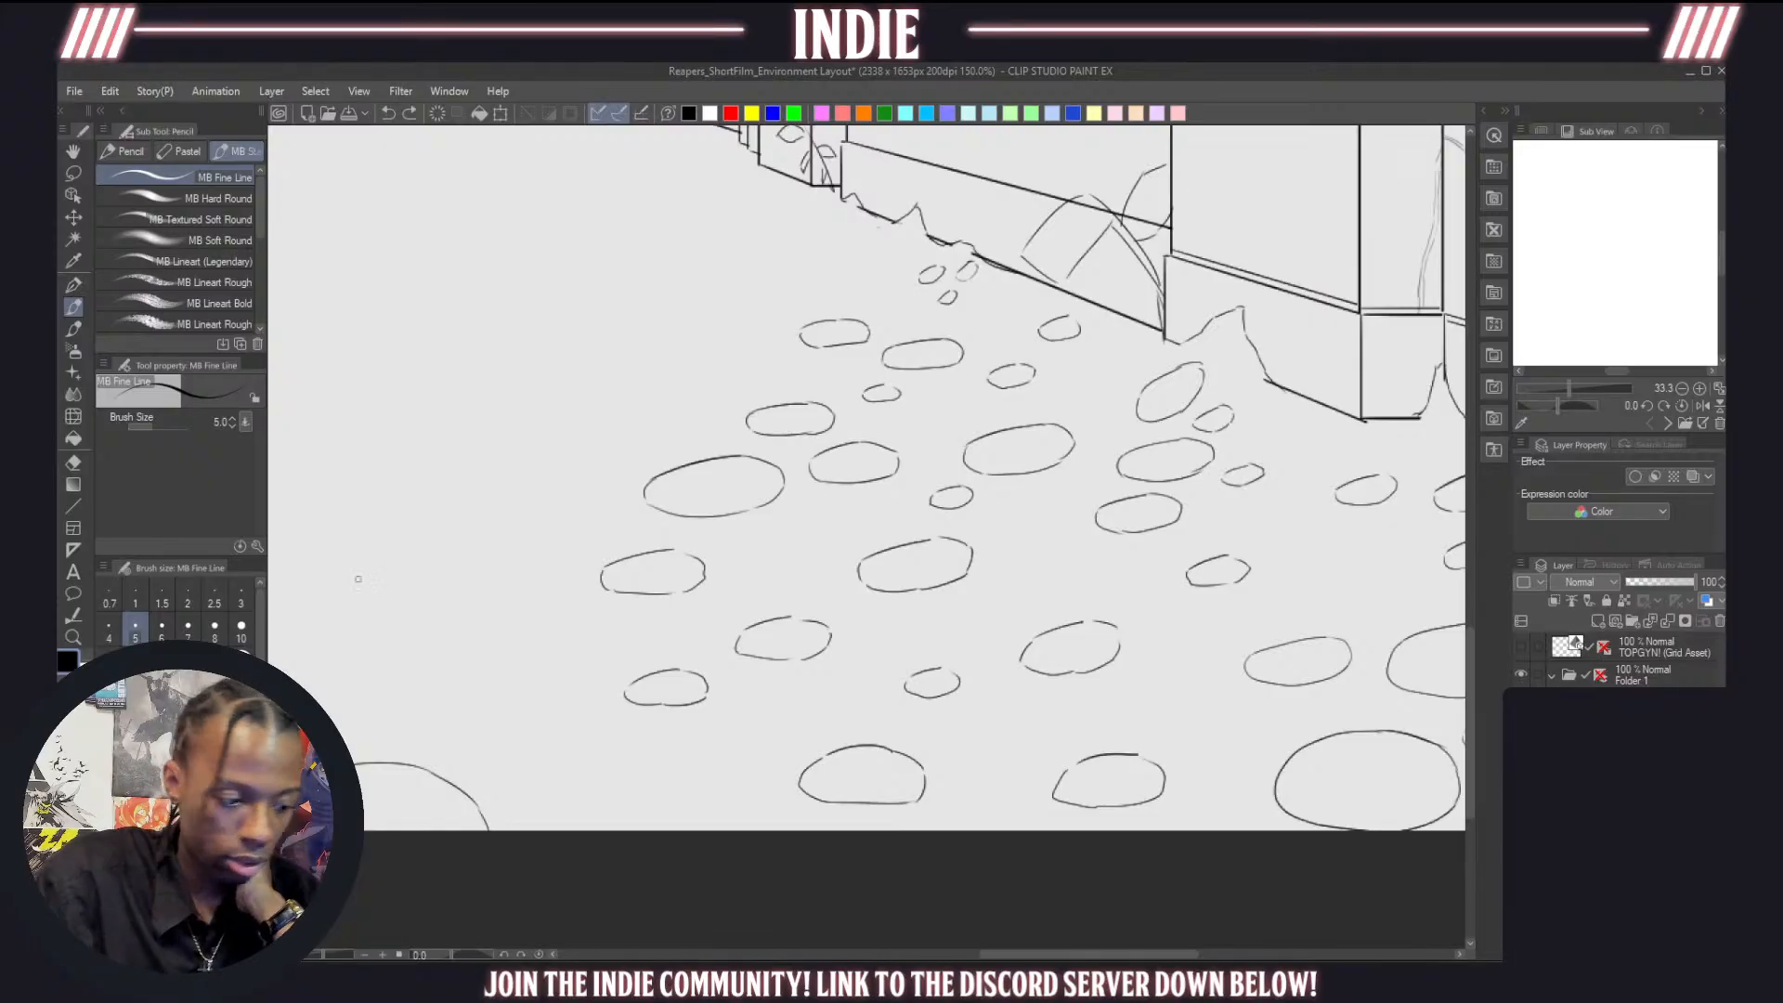
pyautogui.press('e')
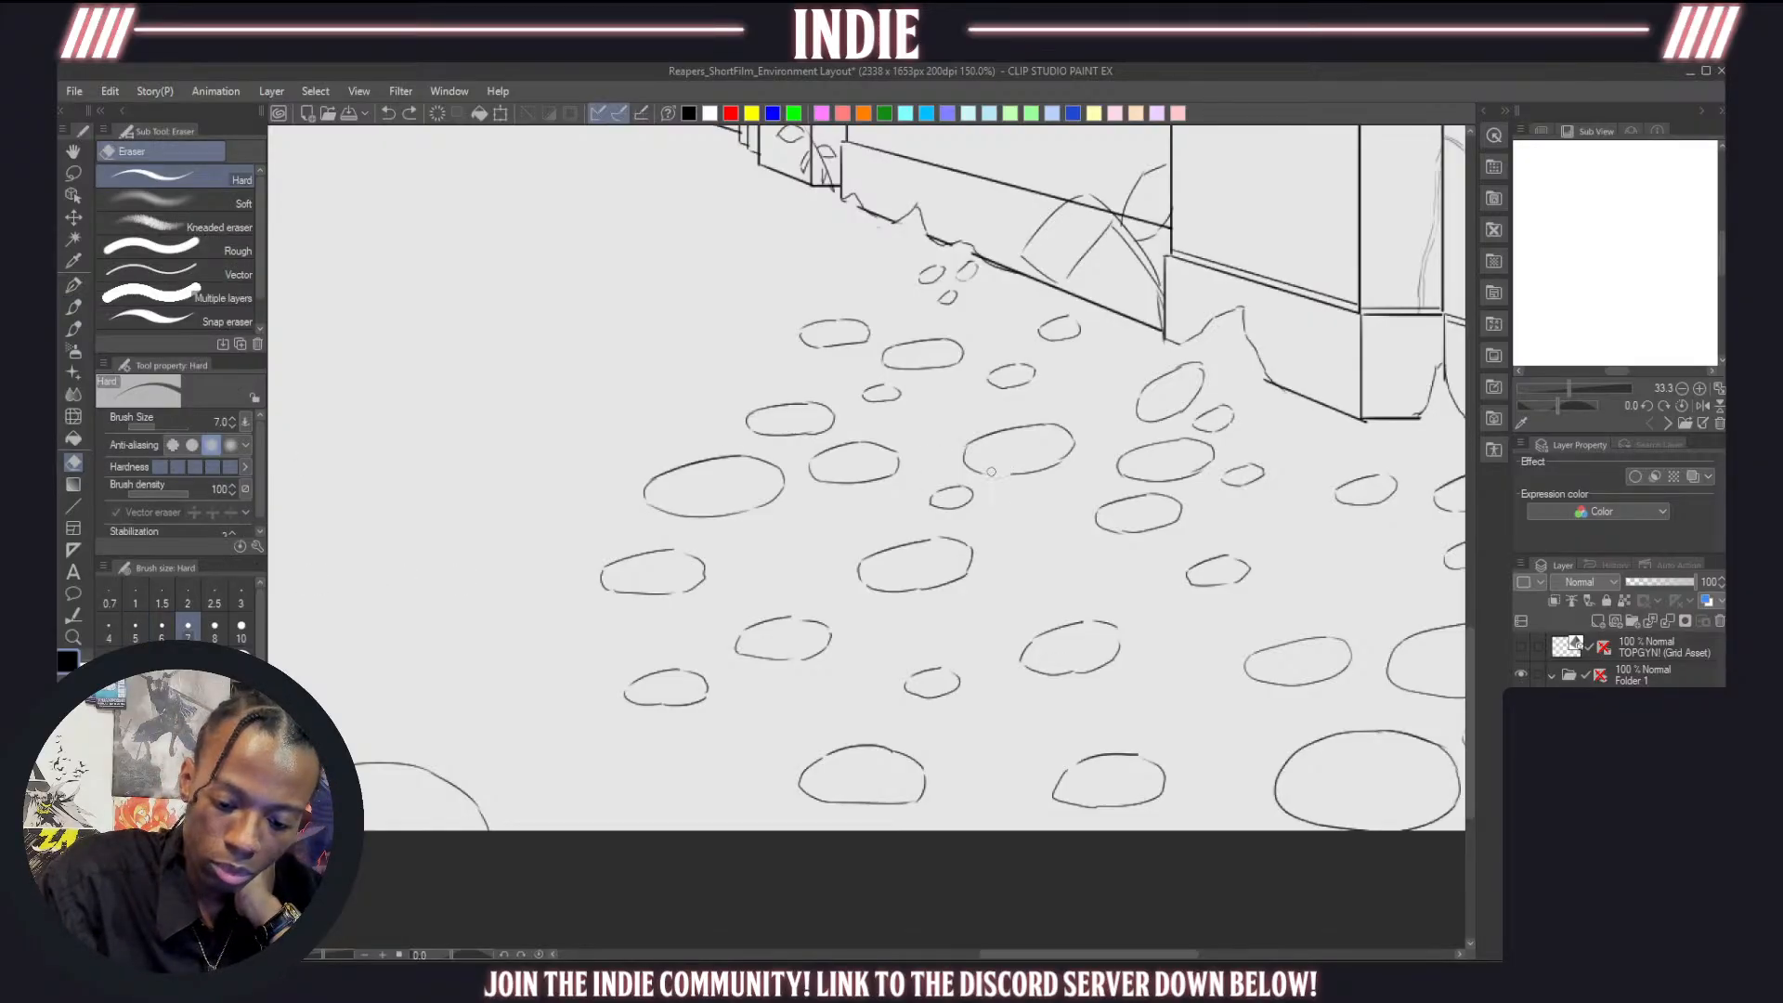
pyautogui.moveTo(991, 472); pyautogui.dragTo(995, 477)
pyautogui.moveTo(1014, 386); pyautogui.dragTo(1022, 384)
pyautogui.moveTo(746, 508); pyautogui.dragTo(724, 516)
pyautogui.moveTo(819, 652); pyautogui.dragTo(808, 658)
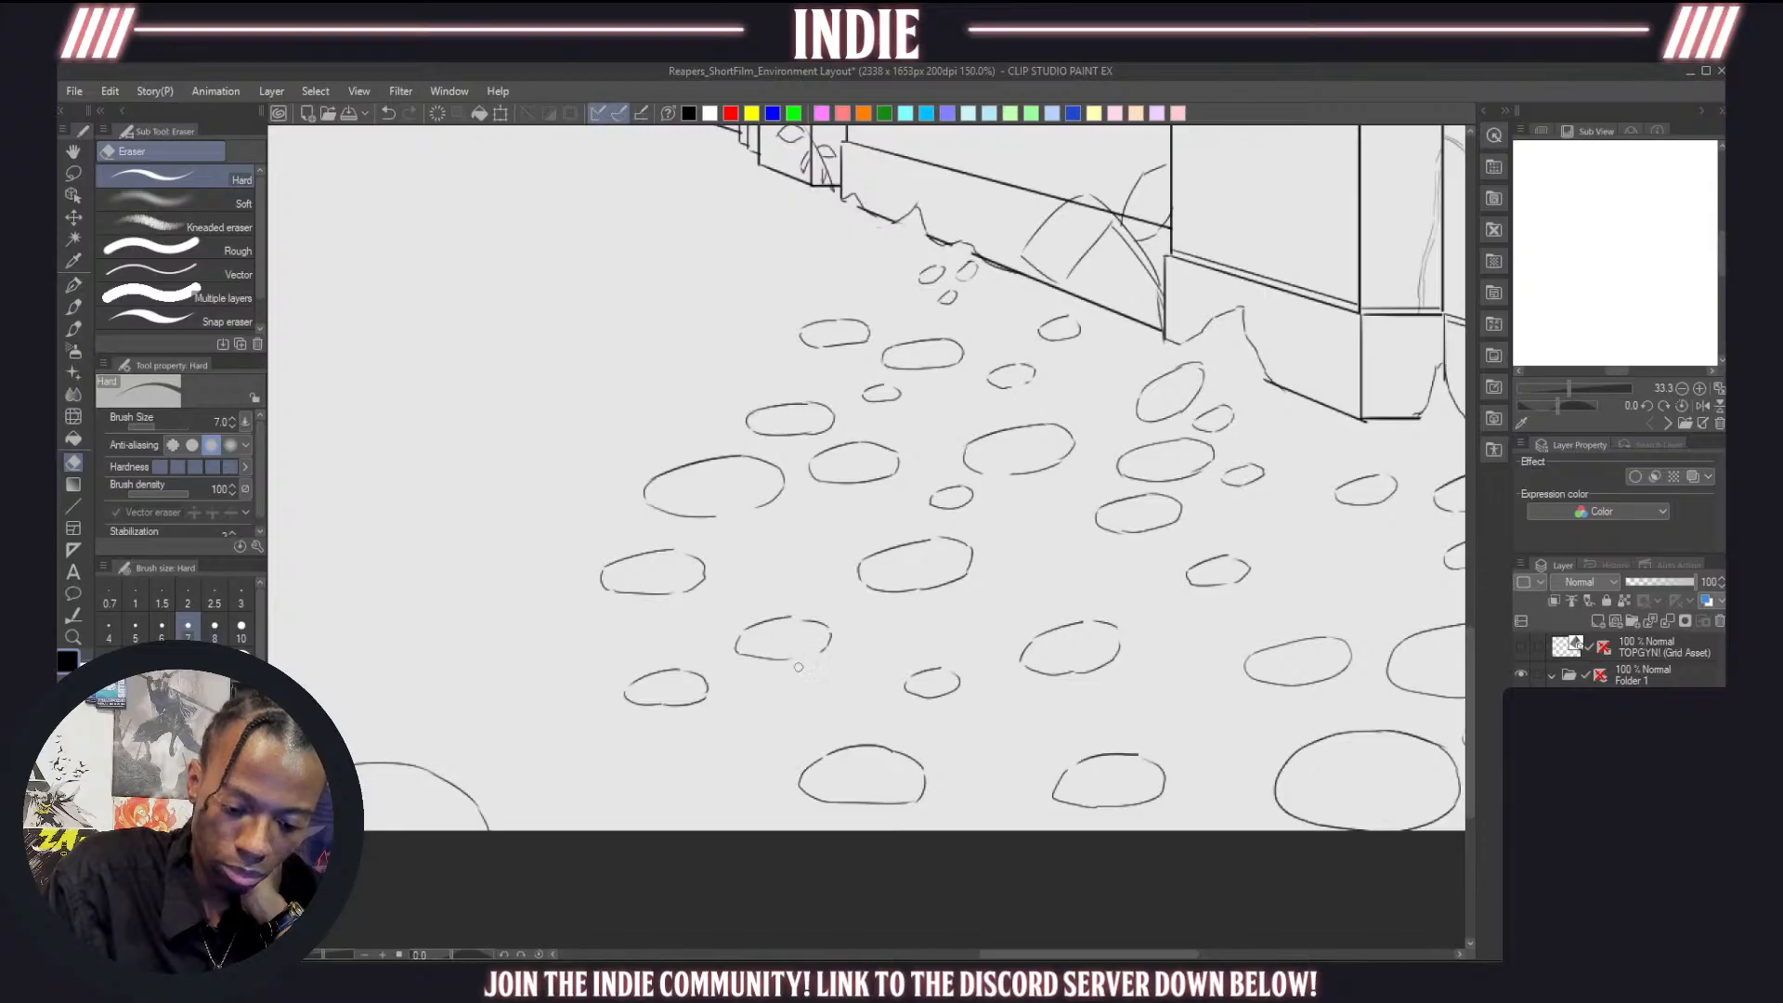
# Ink small jagged chips into the lower edges of four street stones with the MB Fine Line pencil
pyautogui.click(73, 307)
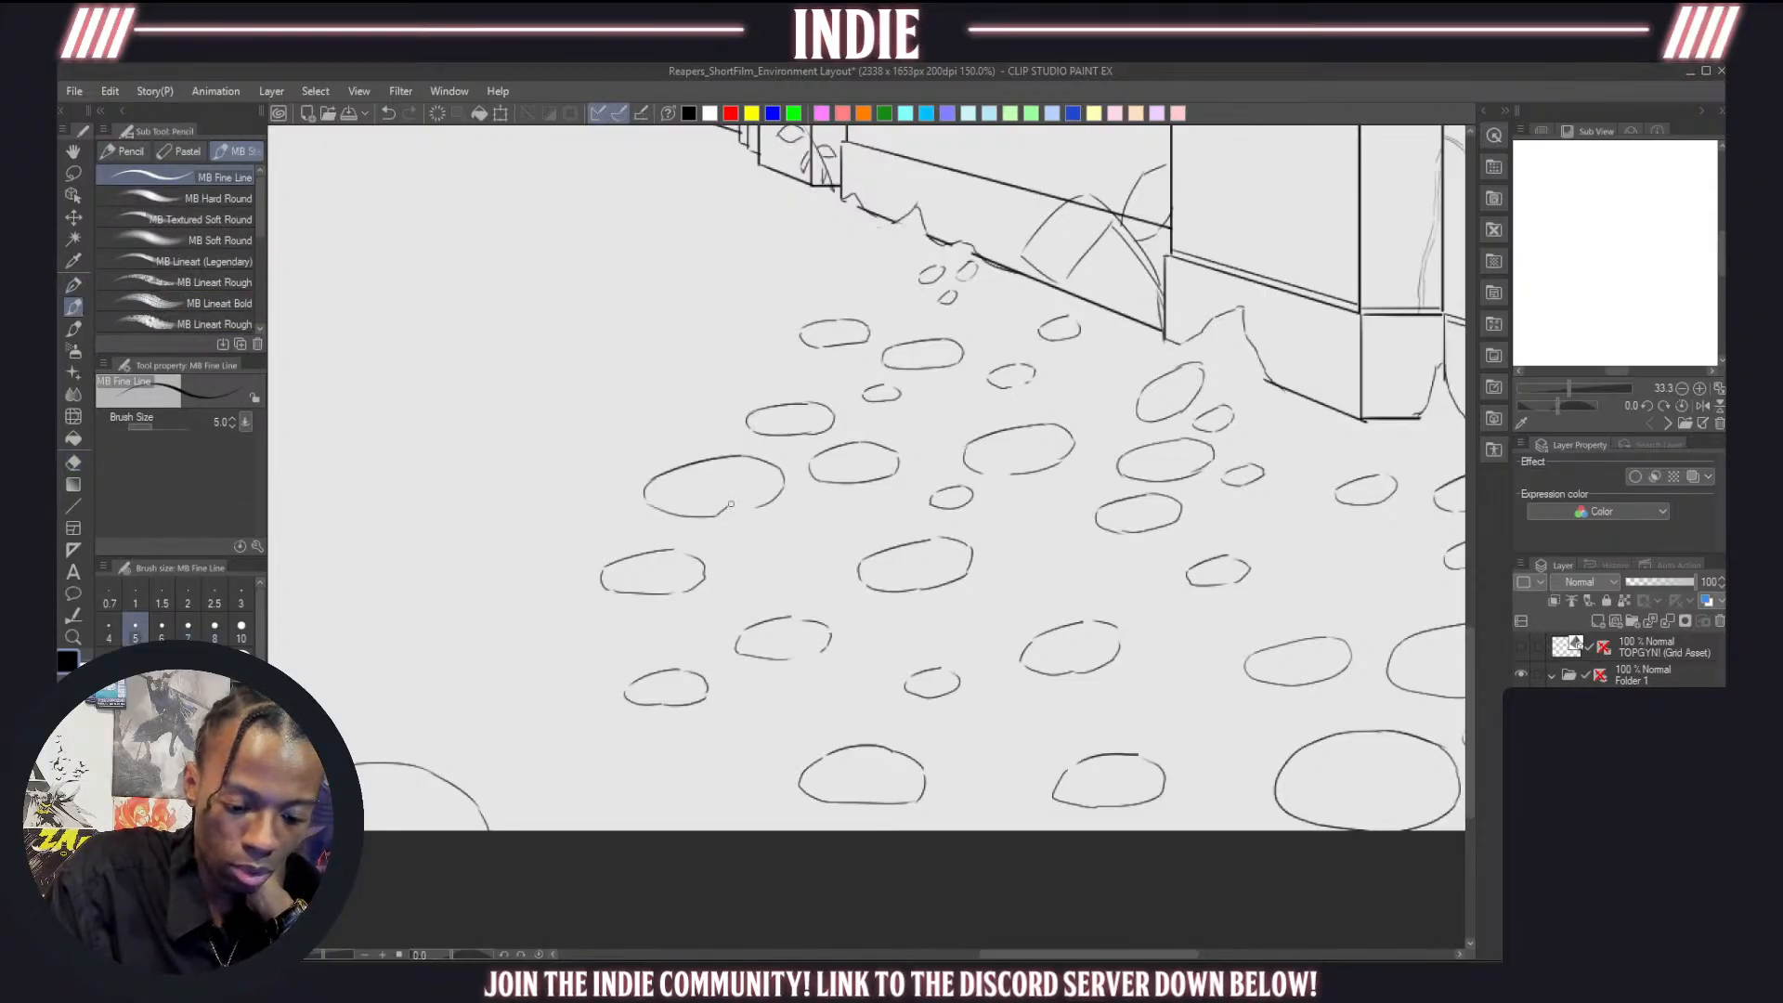
pyautogui.moveTo(724, 514); pyautogui.dragTo(755, 503)
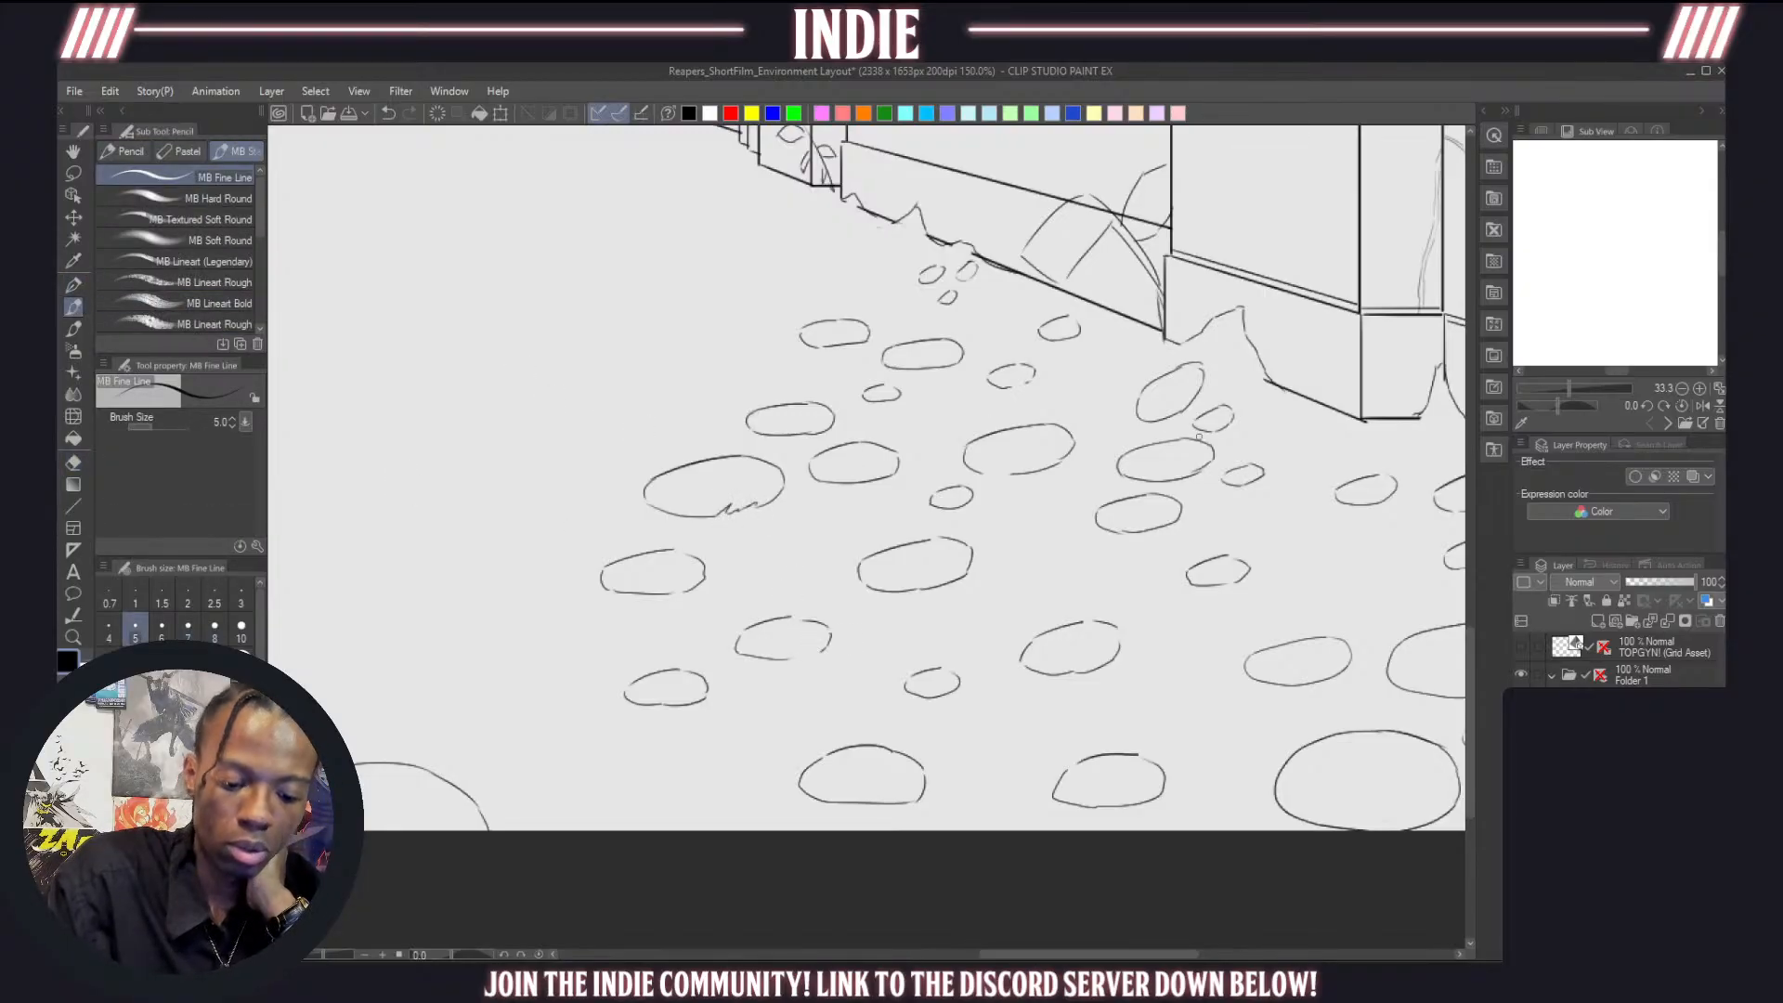
pyautogui.moveTo(1225, 584); pyautogui.dragTo(1246, 573)
pyautogui.moveTo(987, 473); pyautogui.dragTo(1015, 470)
pyautogui.hotkey('ctrl', 'z')
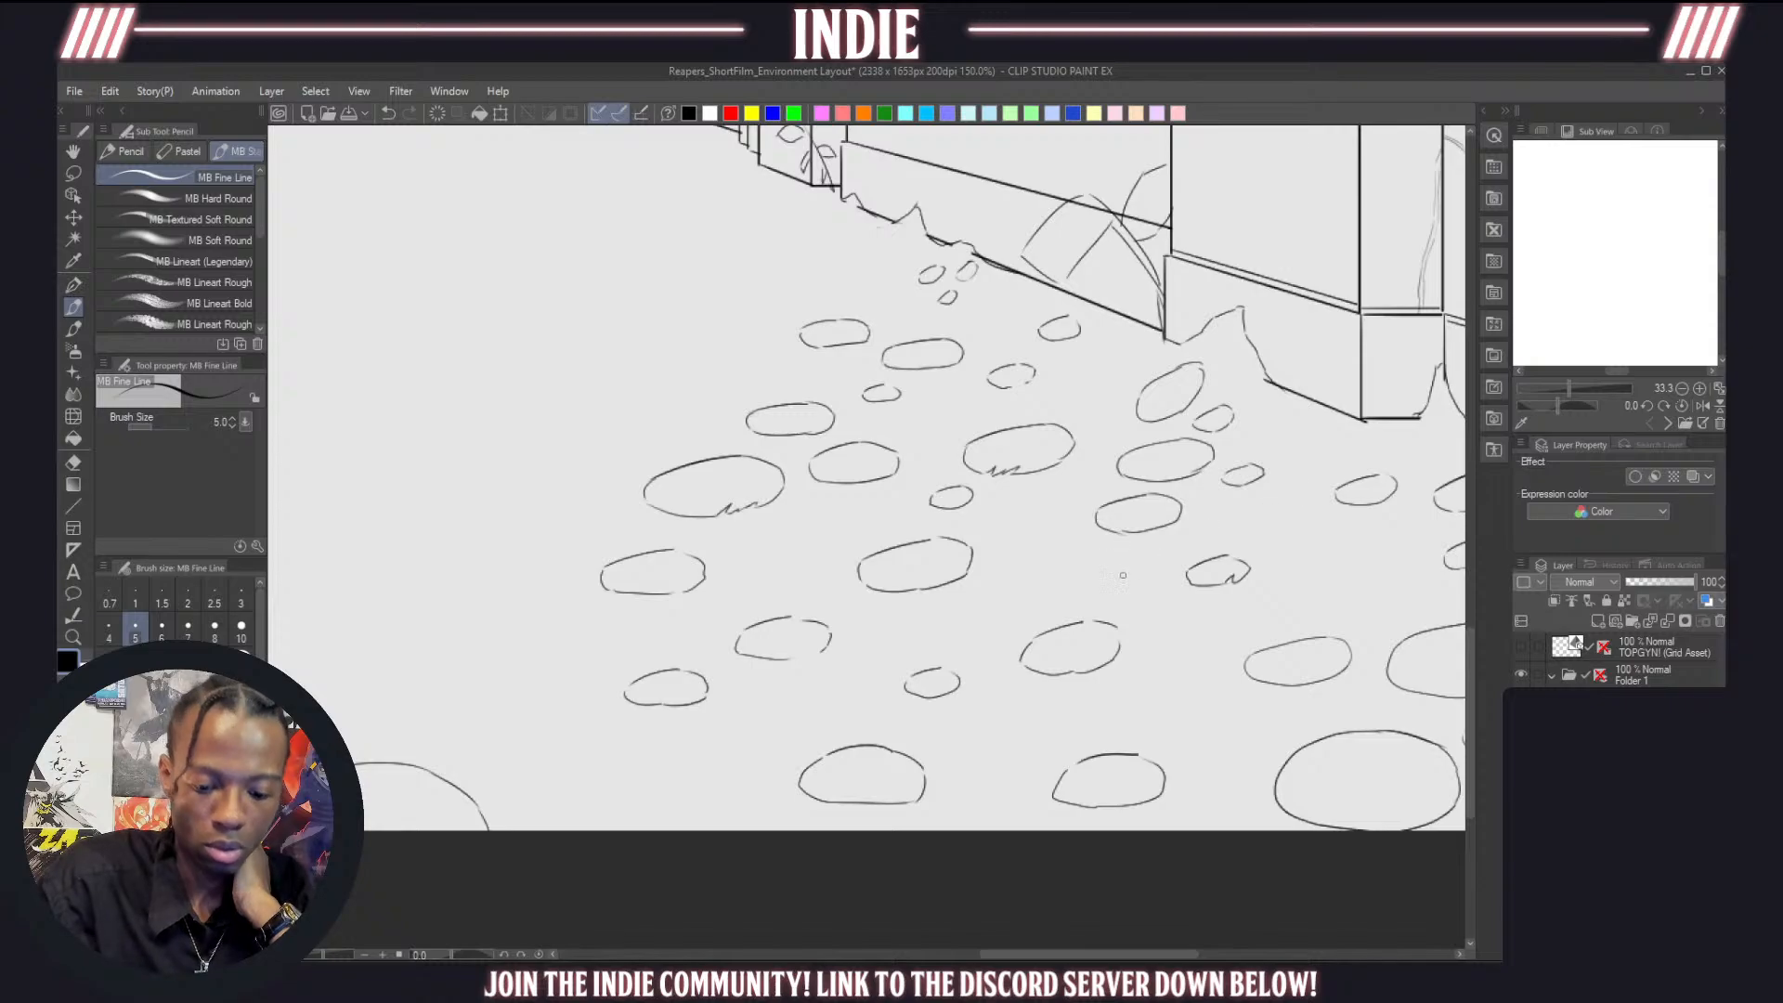
pyautogui.moveTo(794, 659); pyautogui.dragTo(827, 644)
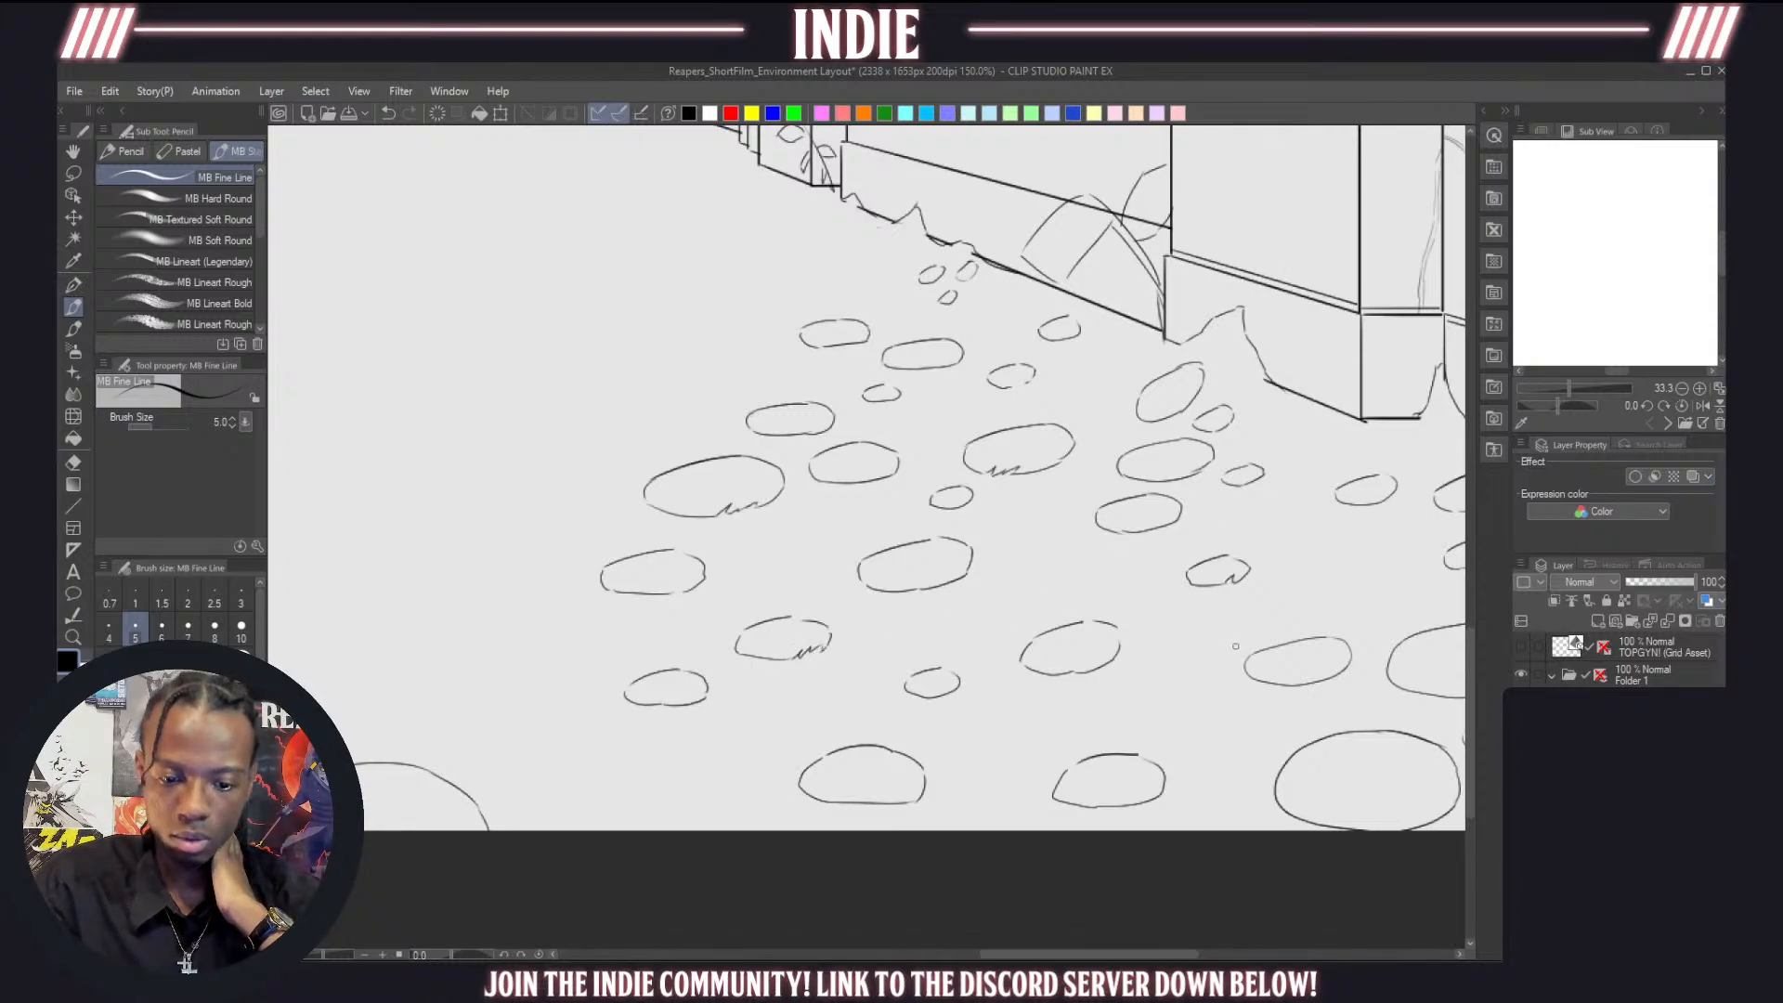
# Show the rough sketch again and ink the near left building's vertical corner edges, horizontal base line and ground line along the perspective ruler
pyautogui.scroll(-8, 1069, 549)
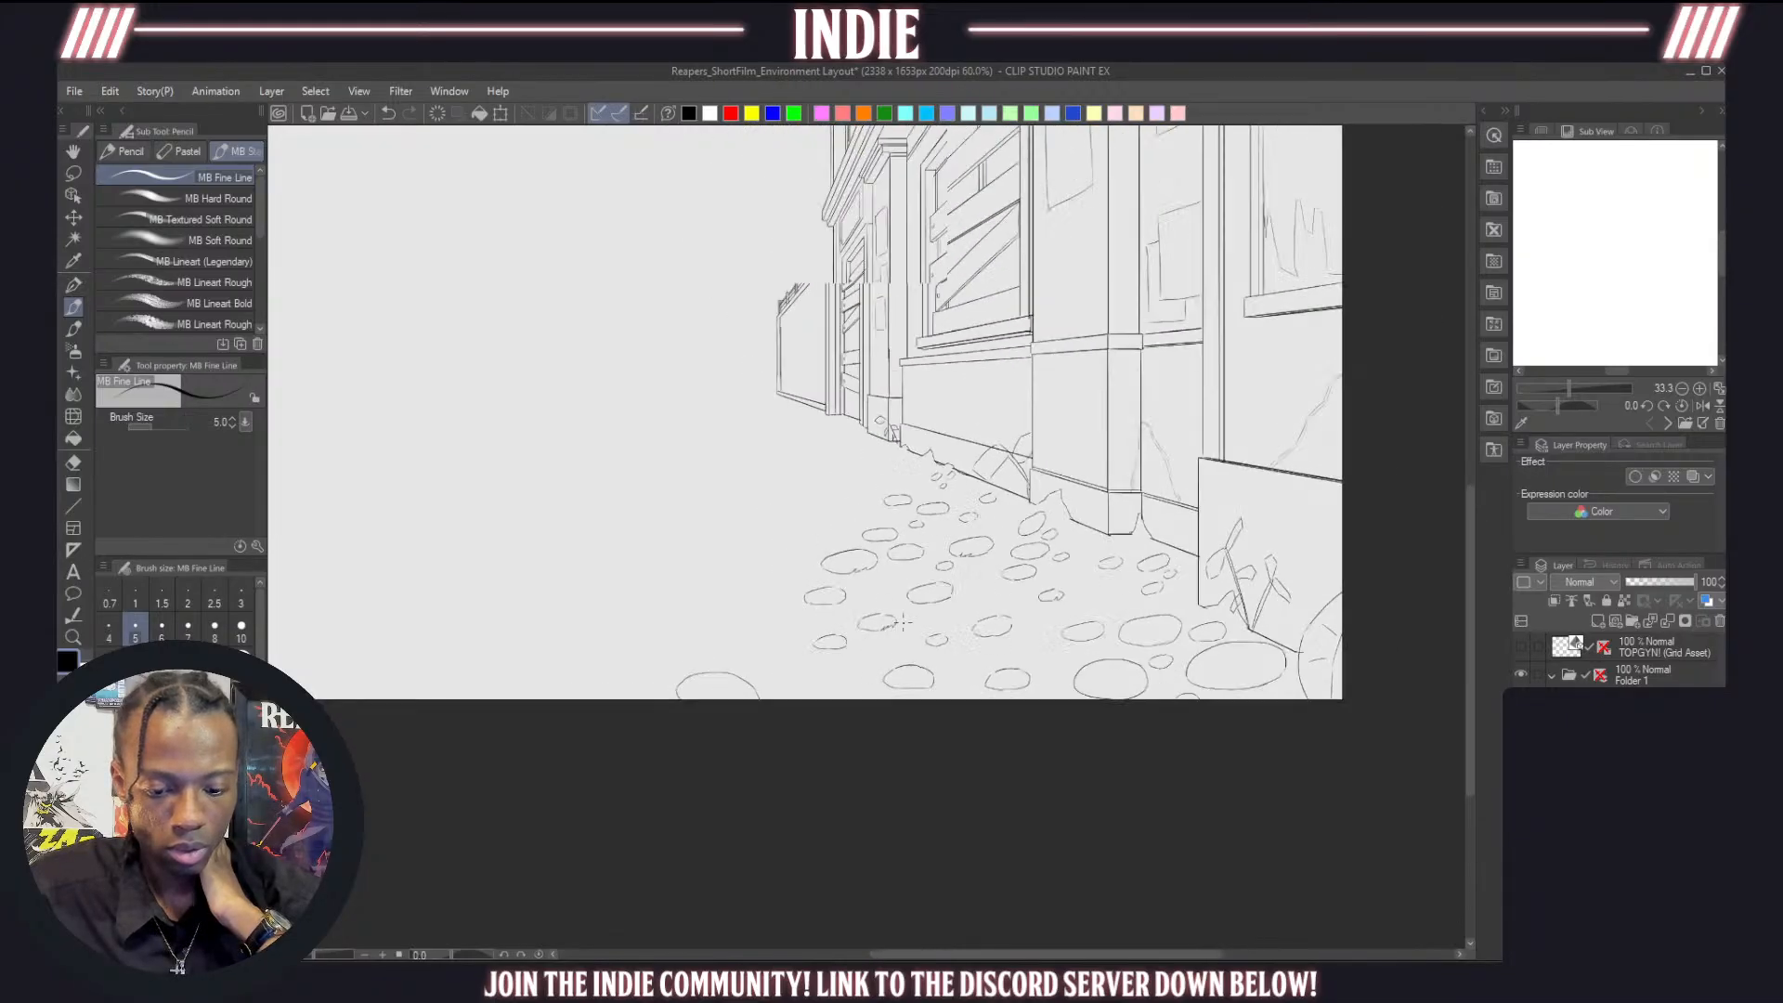
pyautogui.scroll(2, 768, 523)
pyautogui.scroll(-4, 734, 455)
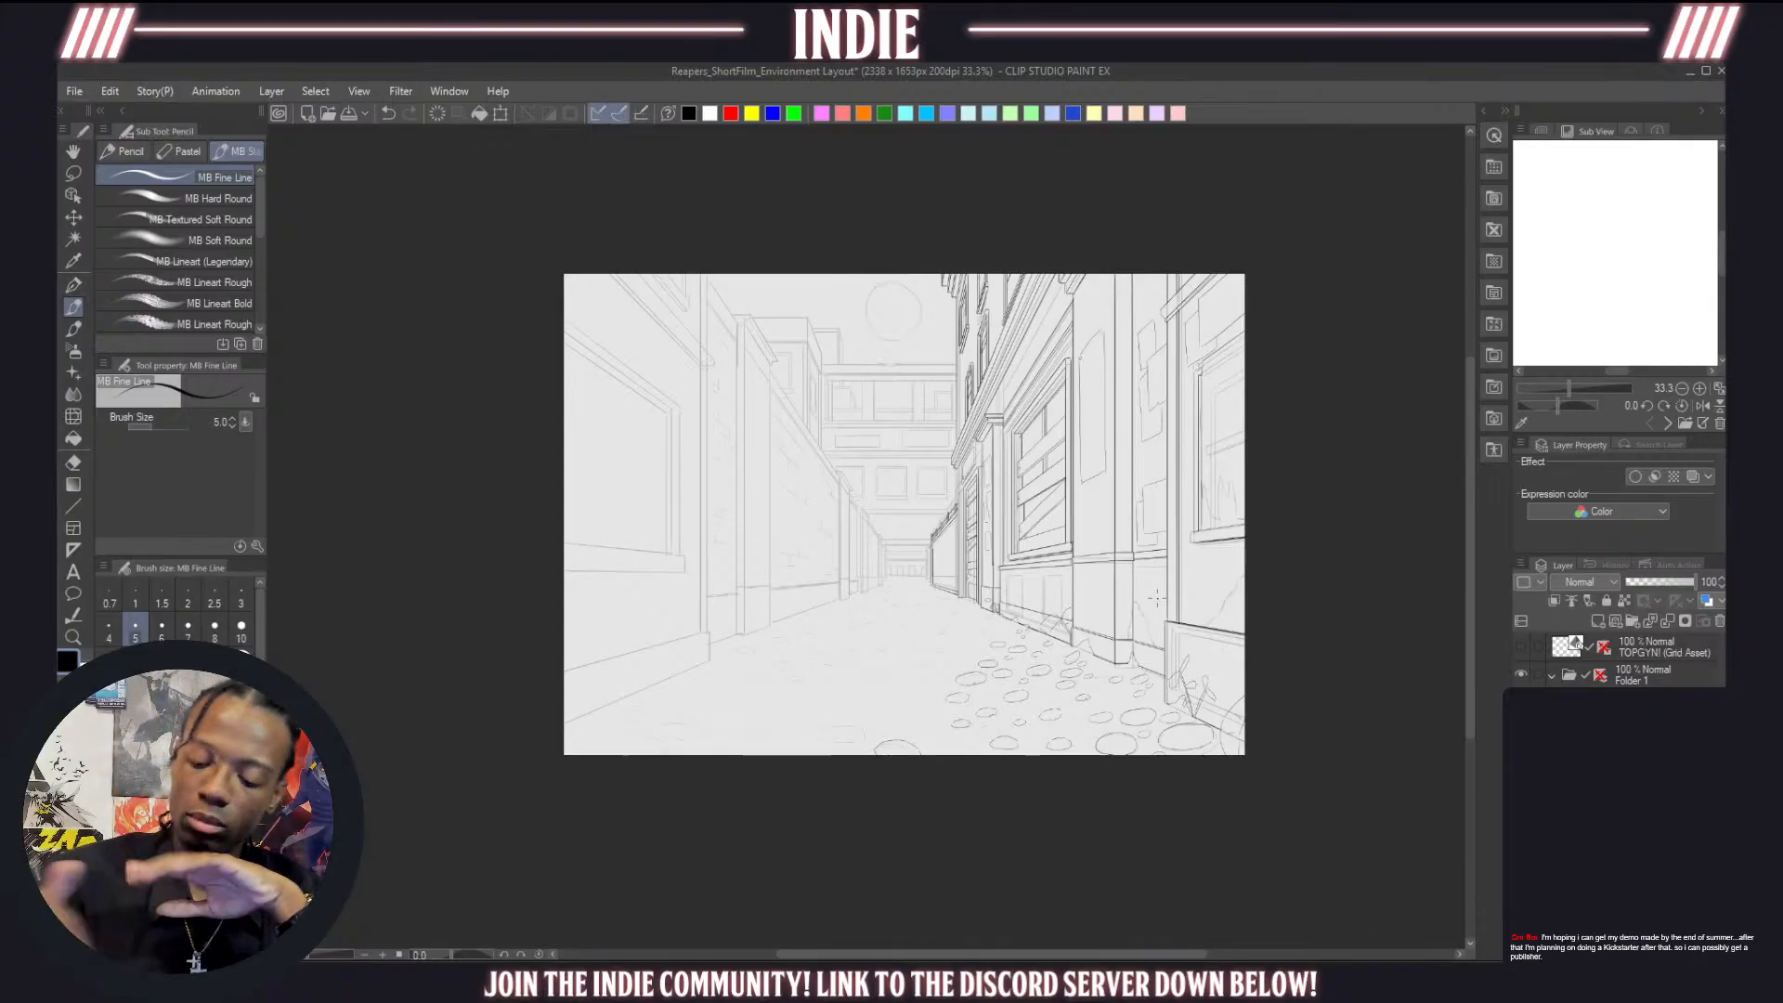
pyautogui.click(1599, 676)
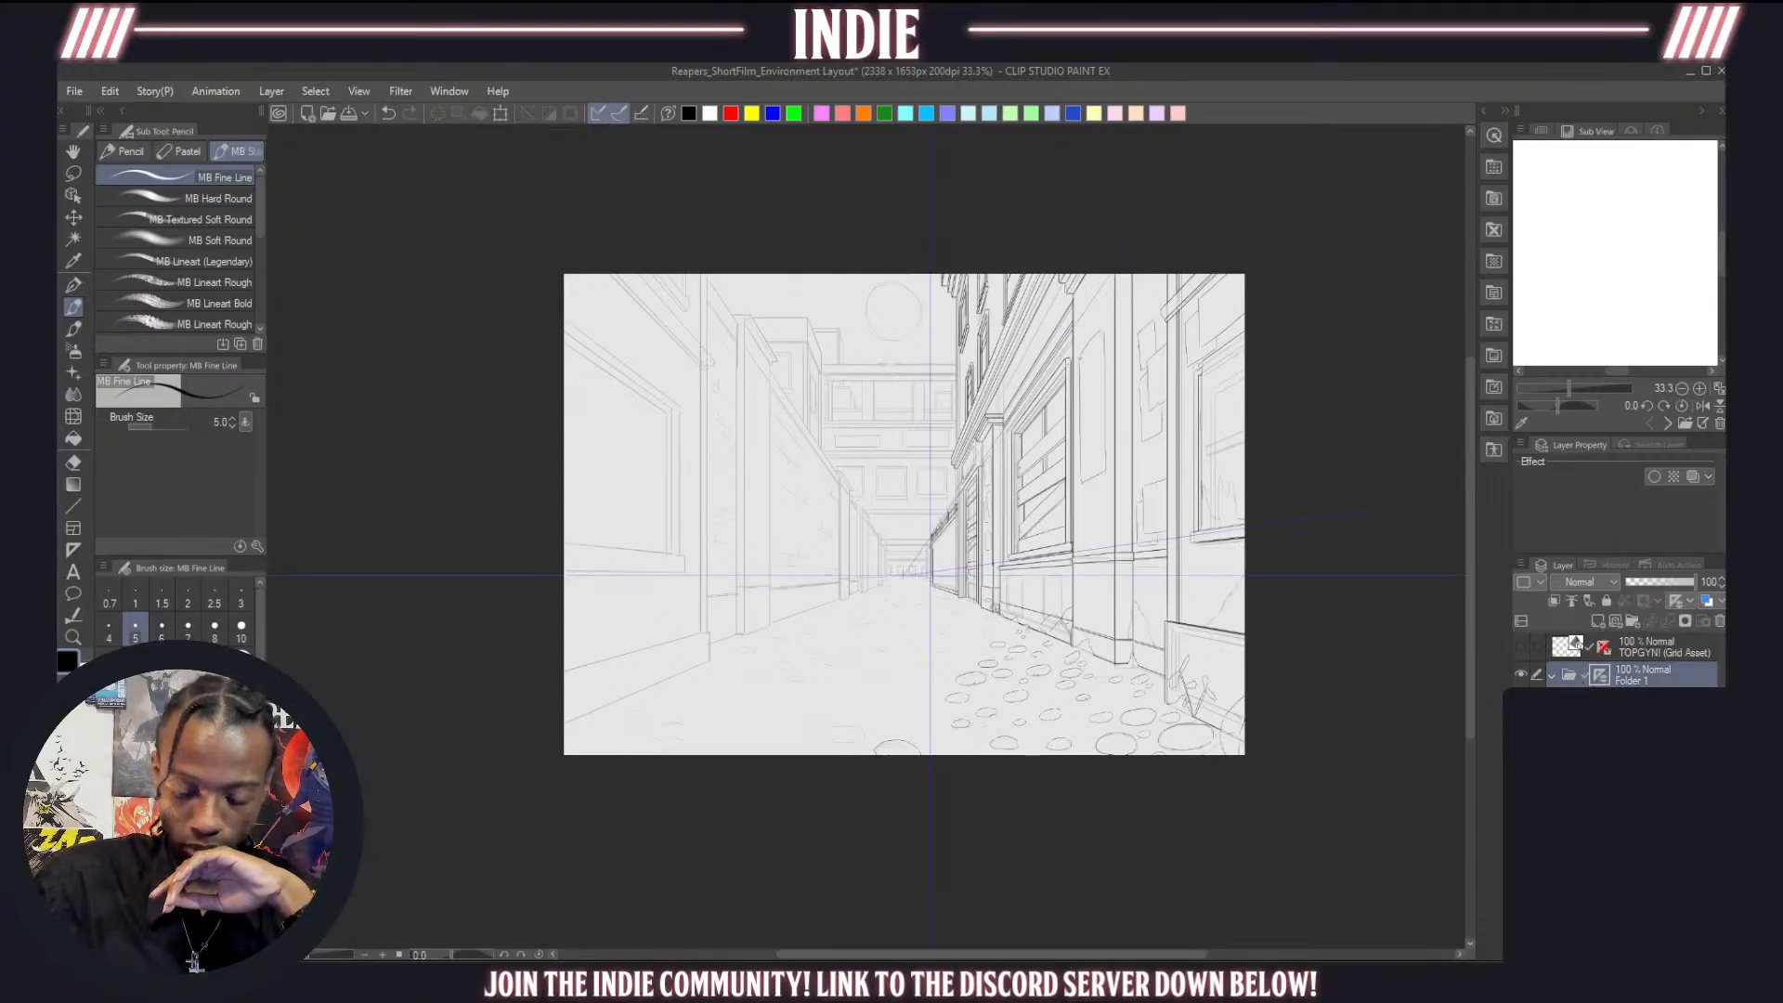
pyautogui.click(1626, 703)
pyautogui.scroll(-1, 725, 530)
pyautogui.scroll(3, 772, 561)
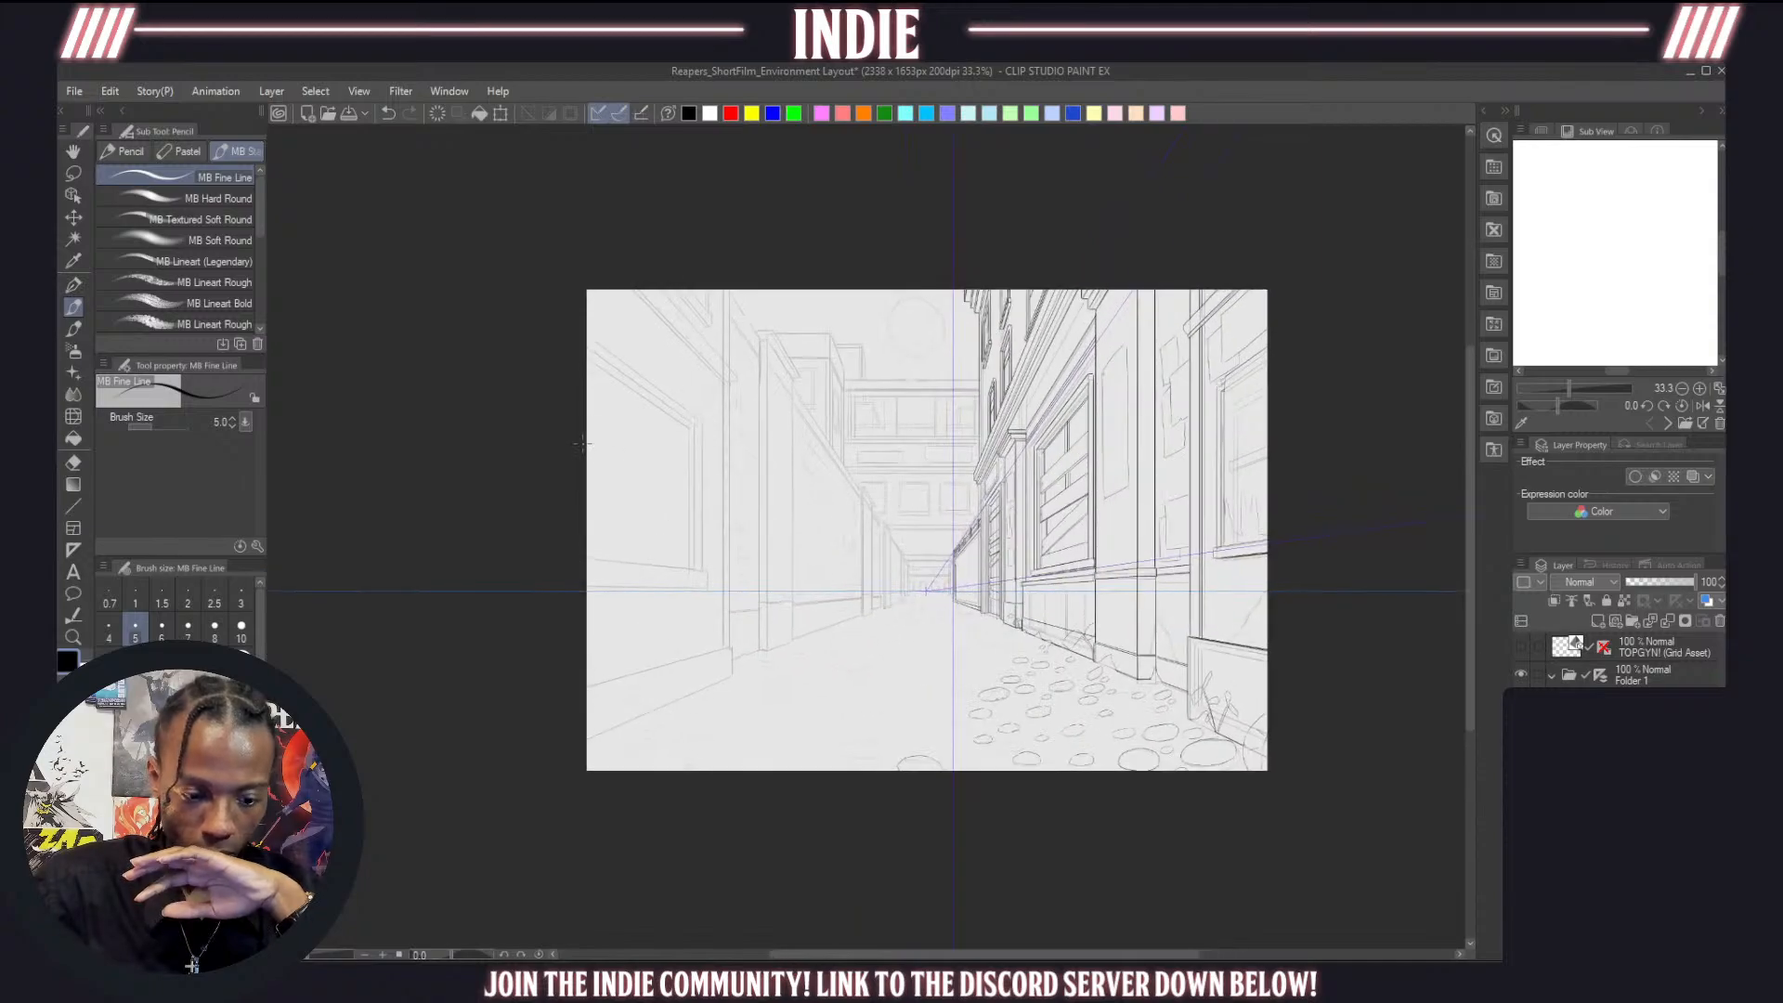
pyautogui.scroll(1, 771, 561)
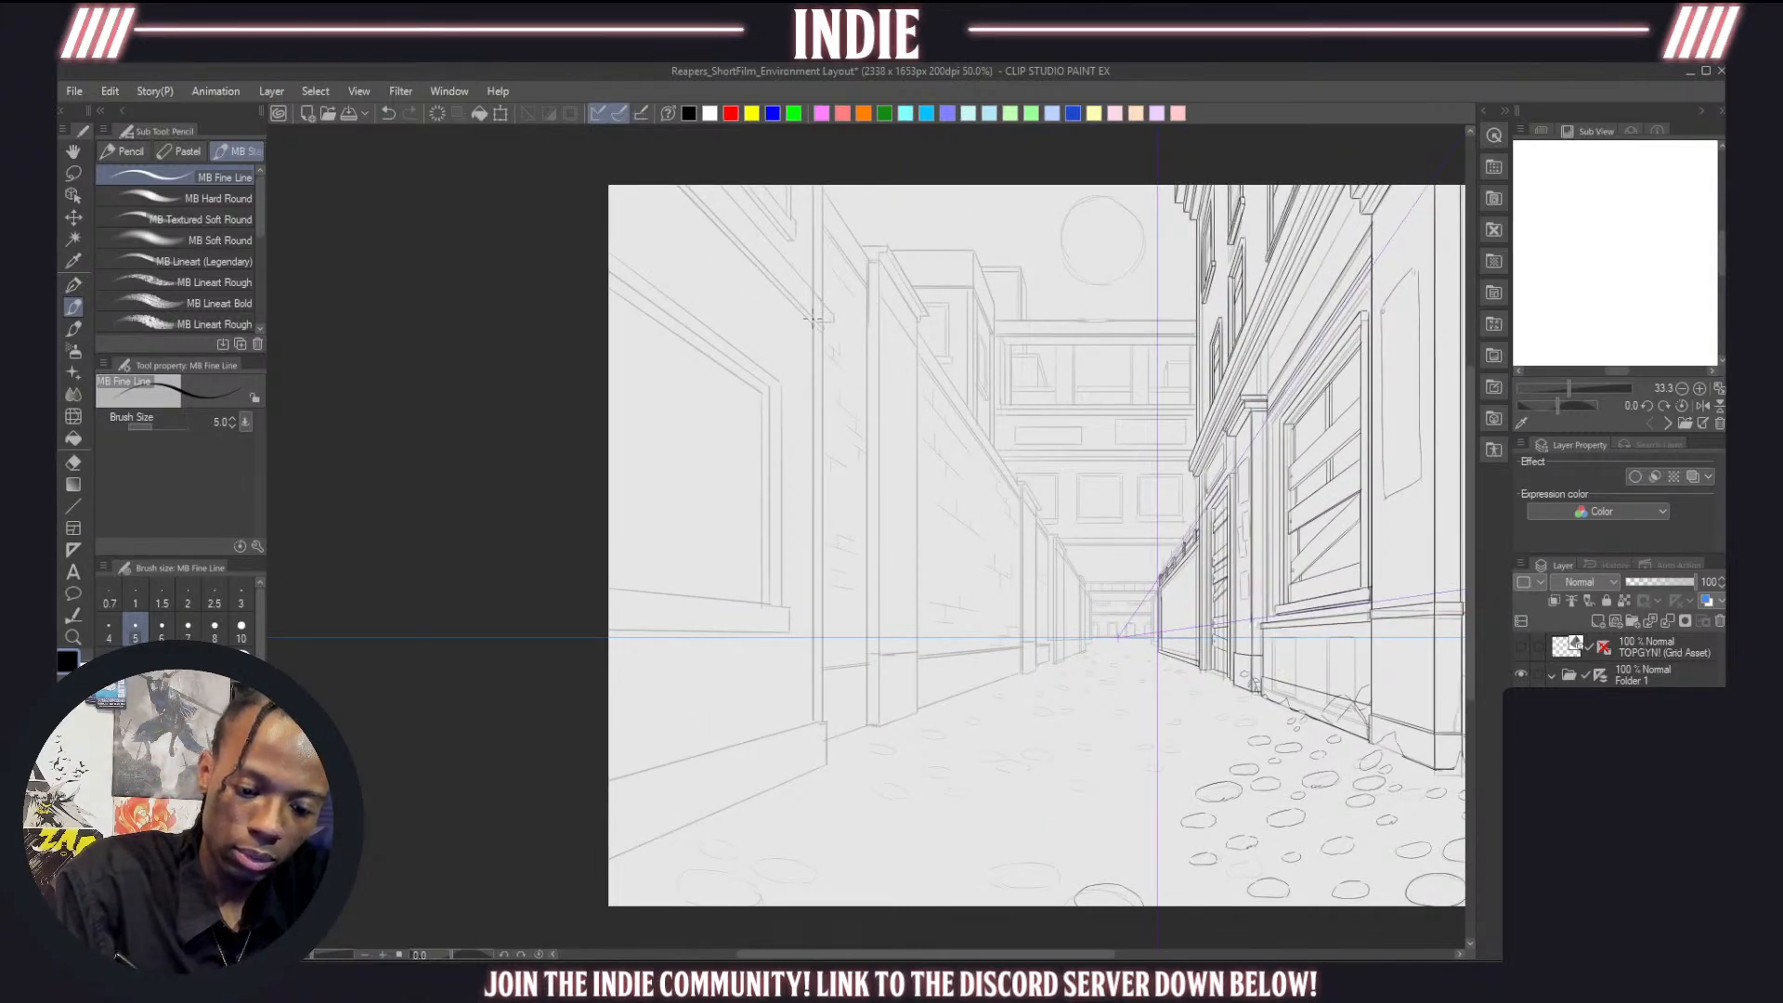
pyautogui.moveTo(813, 319)
pyautogui.mouseDown()
pyautogui.moveTo(820, 693)
pyautogui.moveTo(537, 671)
pyautogui.mouseUp()
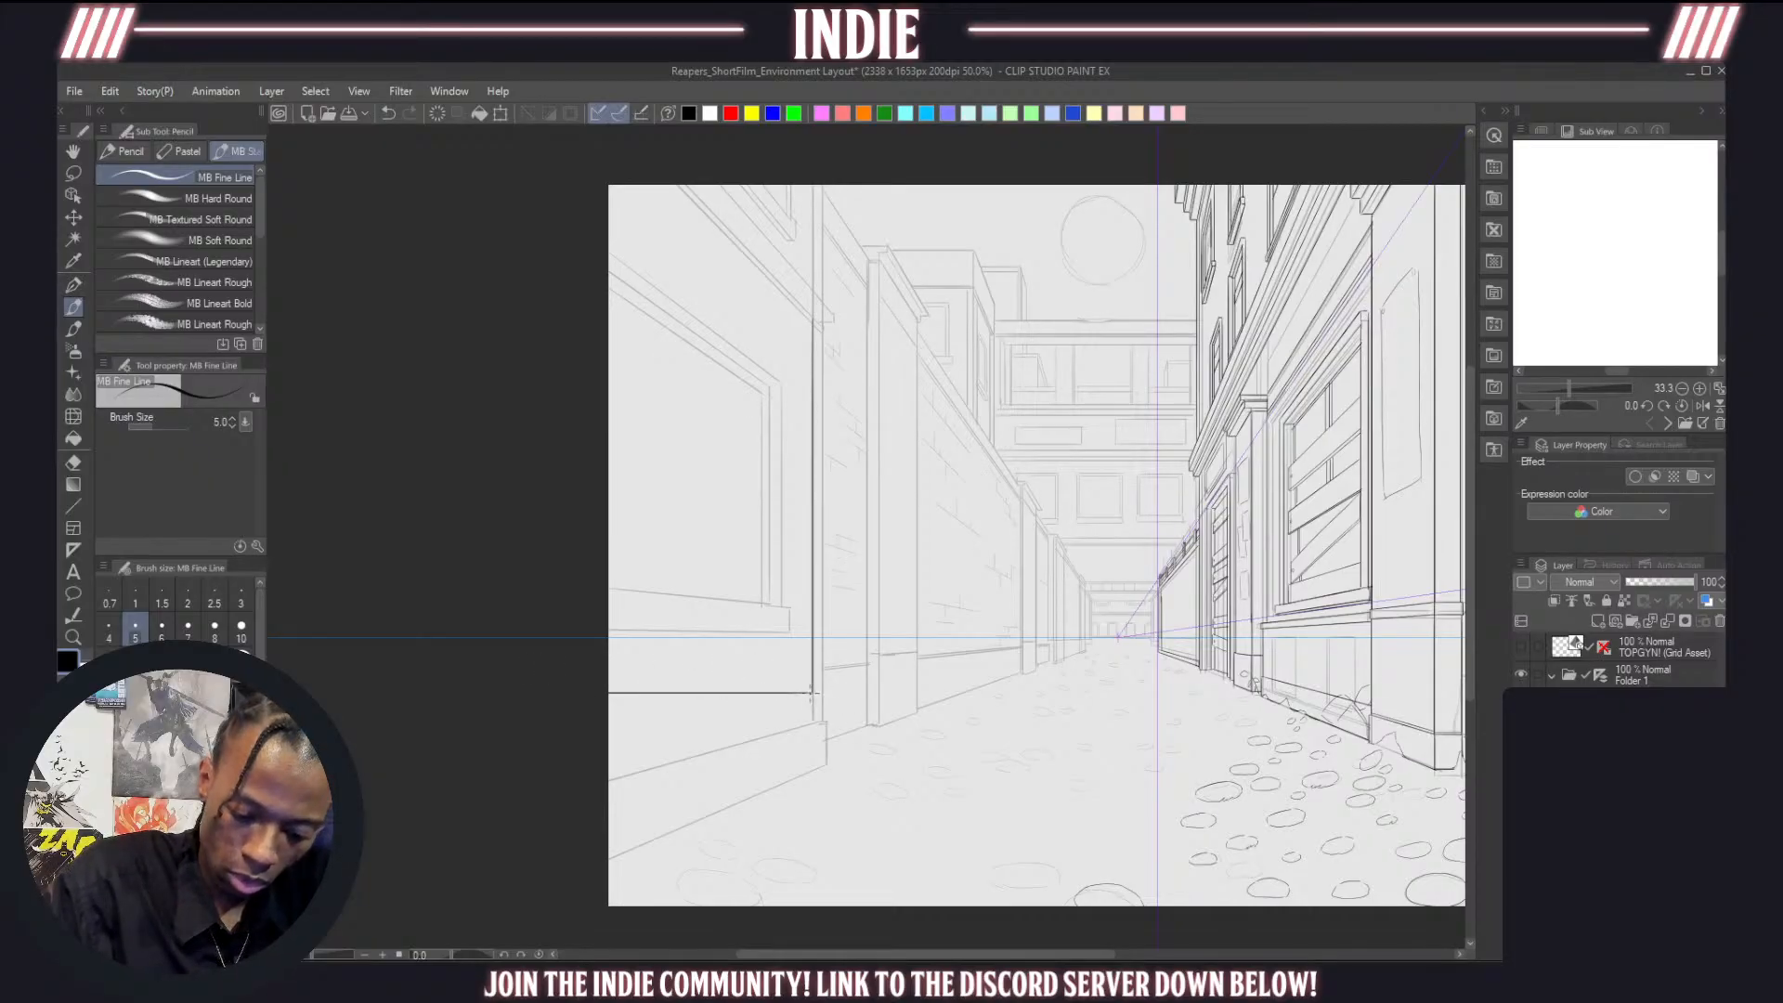
pyautogui.moveTo(820, 692)
pyautogui.mouseDown()
pyautogui.moveTo(824, 770)
pyautogui.moveTo(599, 890)
pyautogui.mouseUp()
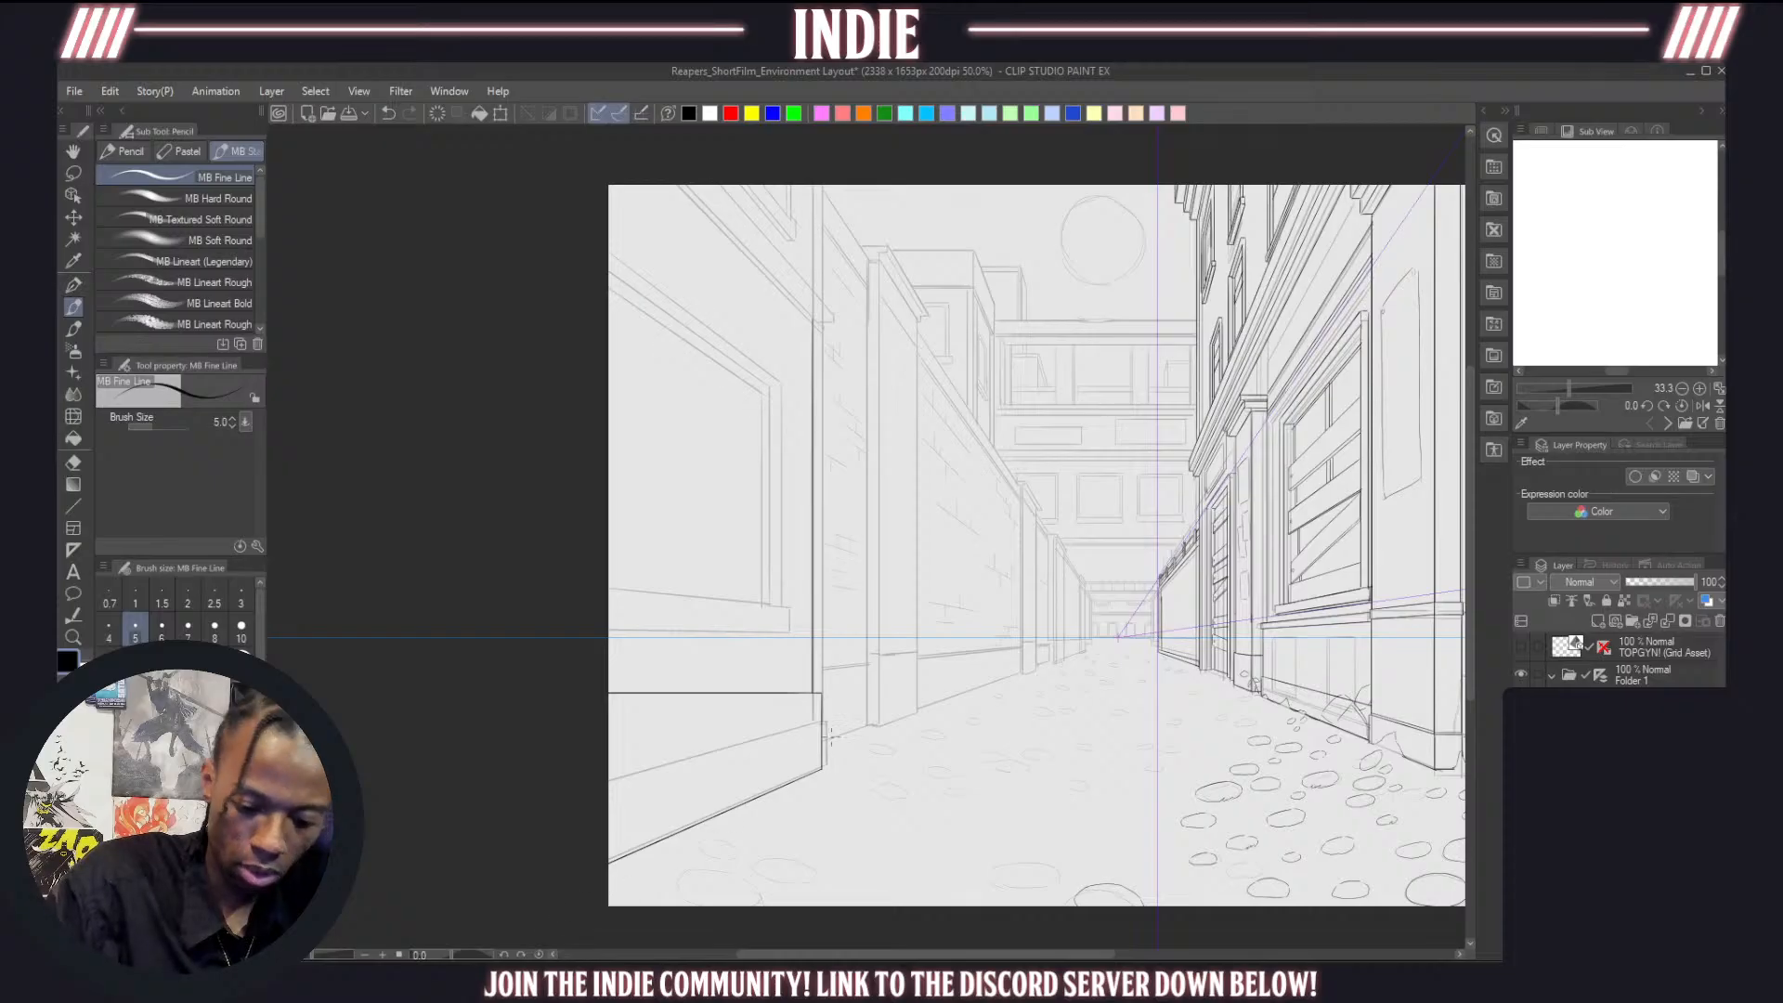
pyautogui.moveTo(822, 692); pyautogui.dragTo(821, 338)
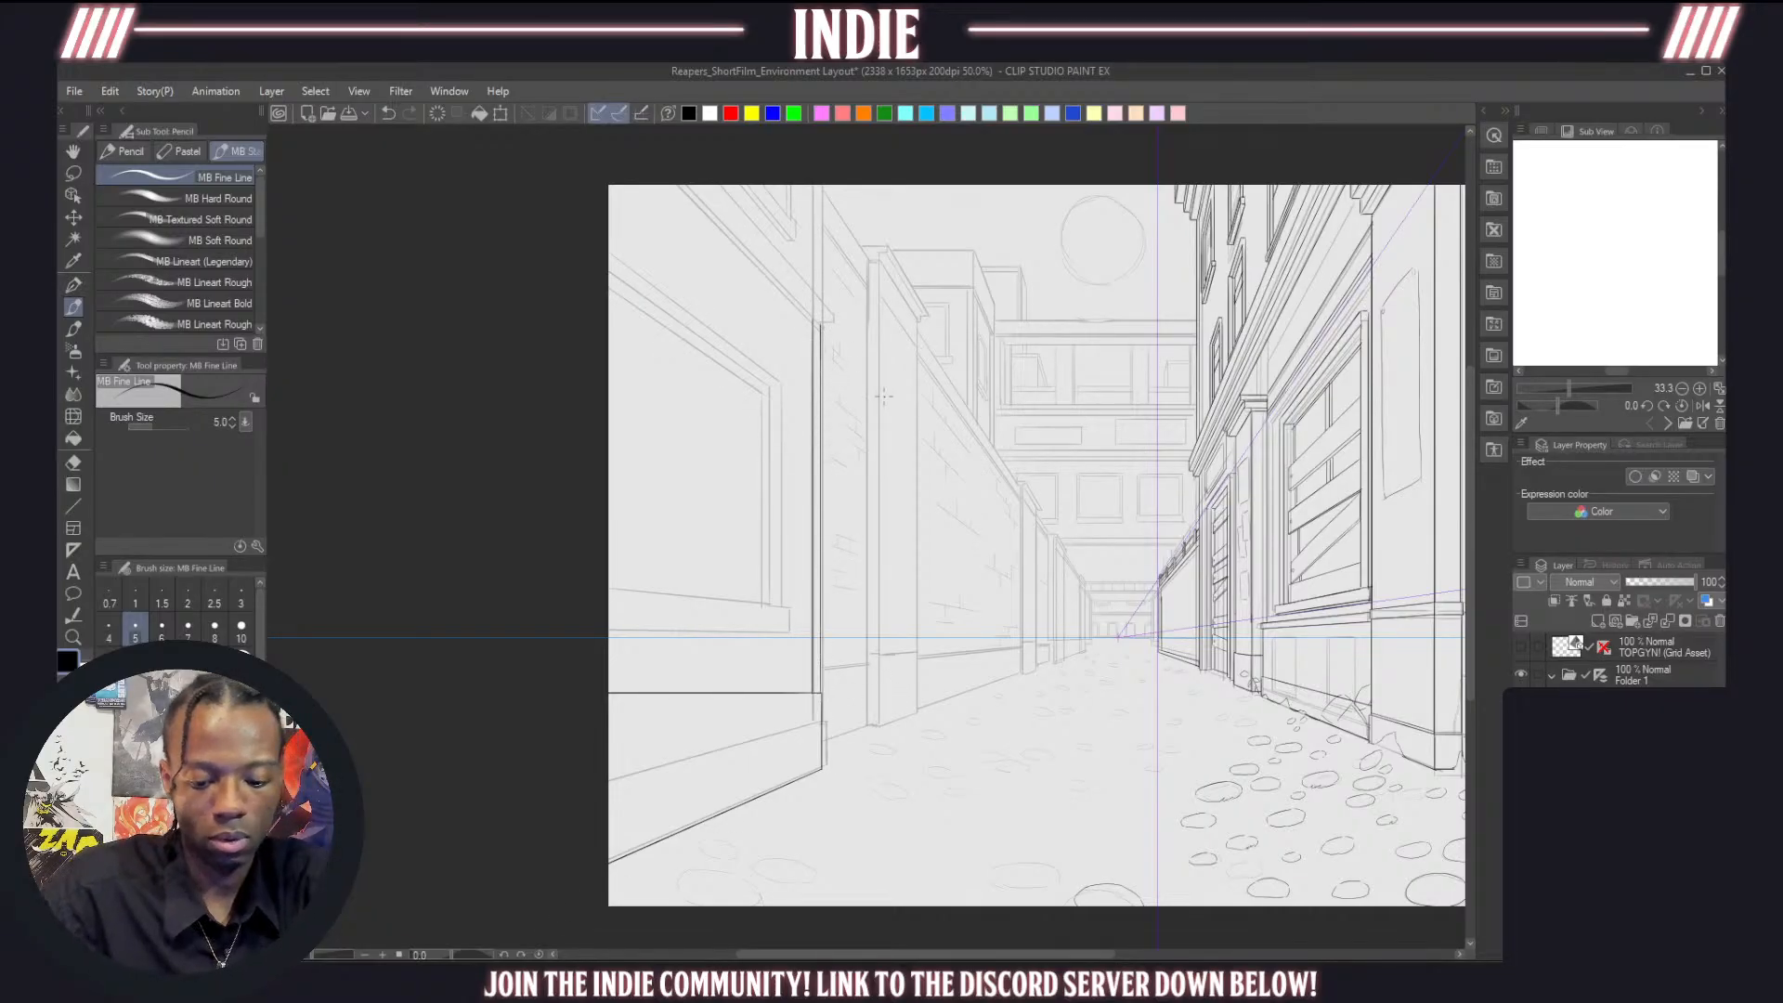
# Ink the near left building's cornice with its receding outer edges, stepped end profile and parallel inner lines
pyautogui.moveTo(865, 433); pyautogui.dragTo(789, 390)
pyautogui.moveTo(793, 321); pyautogui.dragTo(900, 336)
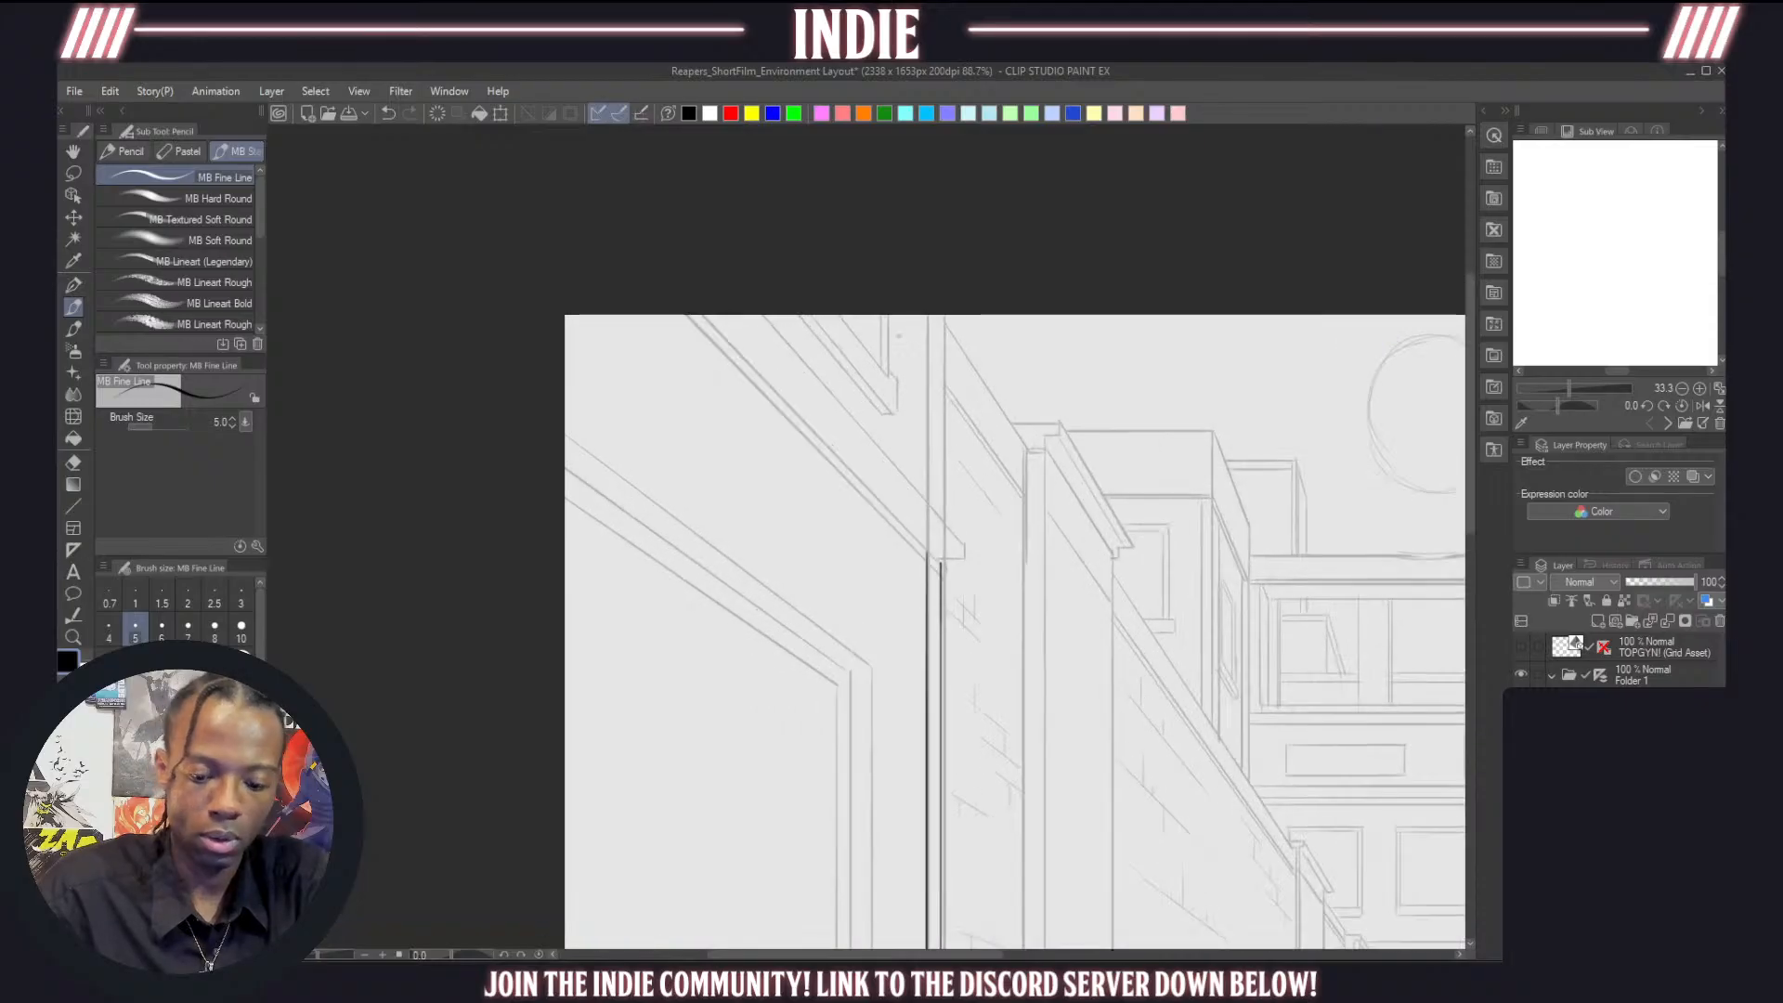
pyautogui.moveTo(928, 555); pyautogui.dragTo(692, 292)
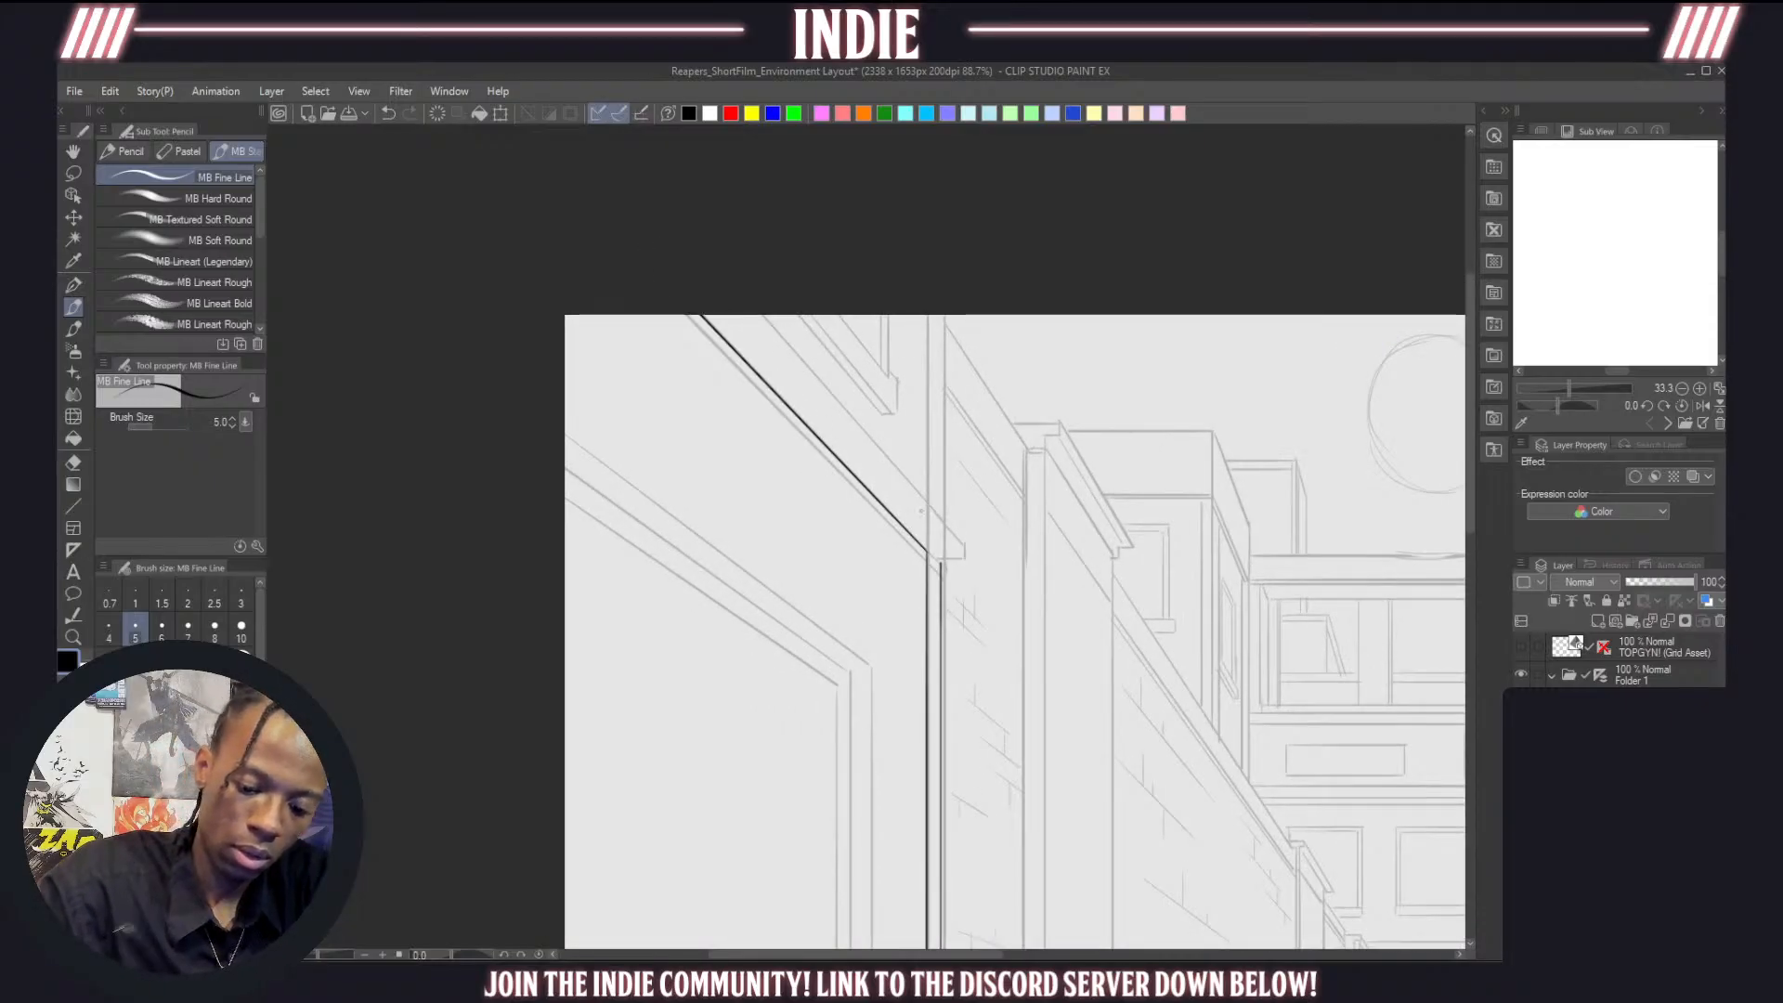
pyautogui.moveTo(940, 562)
pyautogui.mouseDown()
pyautogui.moveTo(965, 561)
pyautogui.moveTo(975, 517)
pyautogui.moveTo(819, 311)
pyautogui.mouseUp()
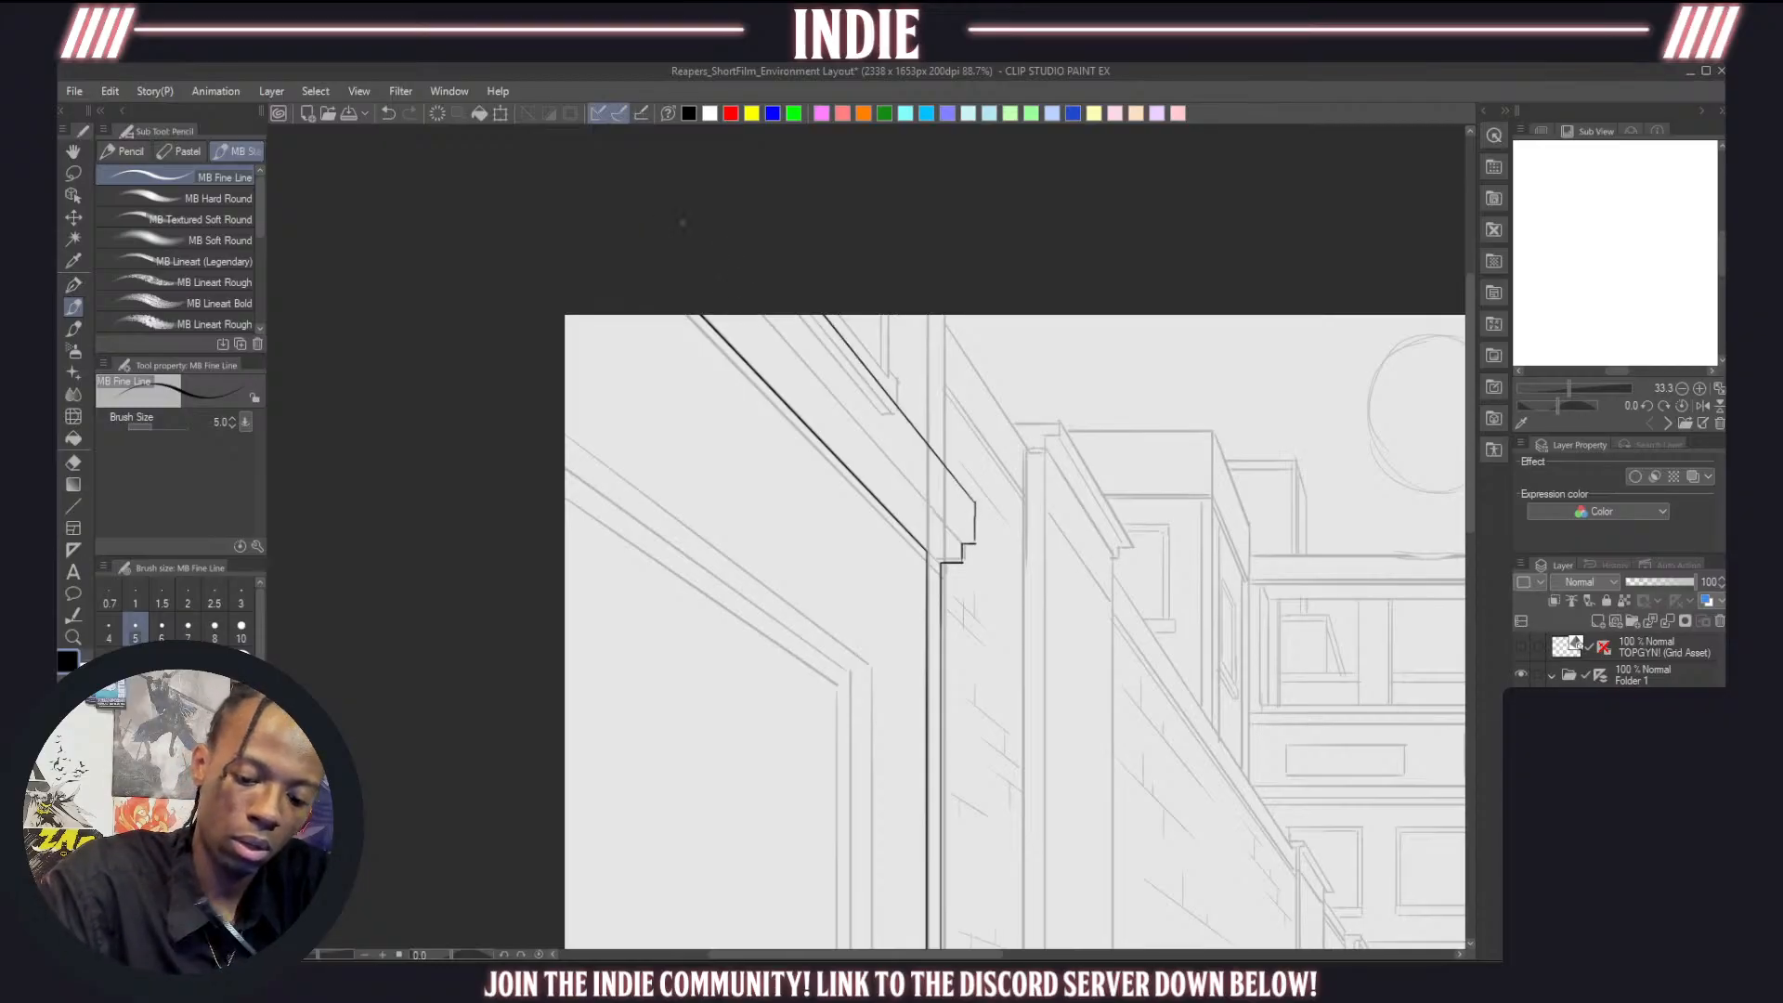
pyautogui.moveTo(971, 543); pyautogui.dragTo(759, 315)
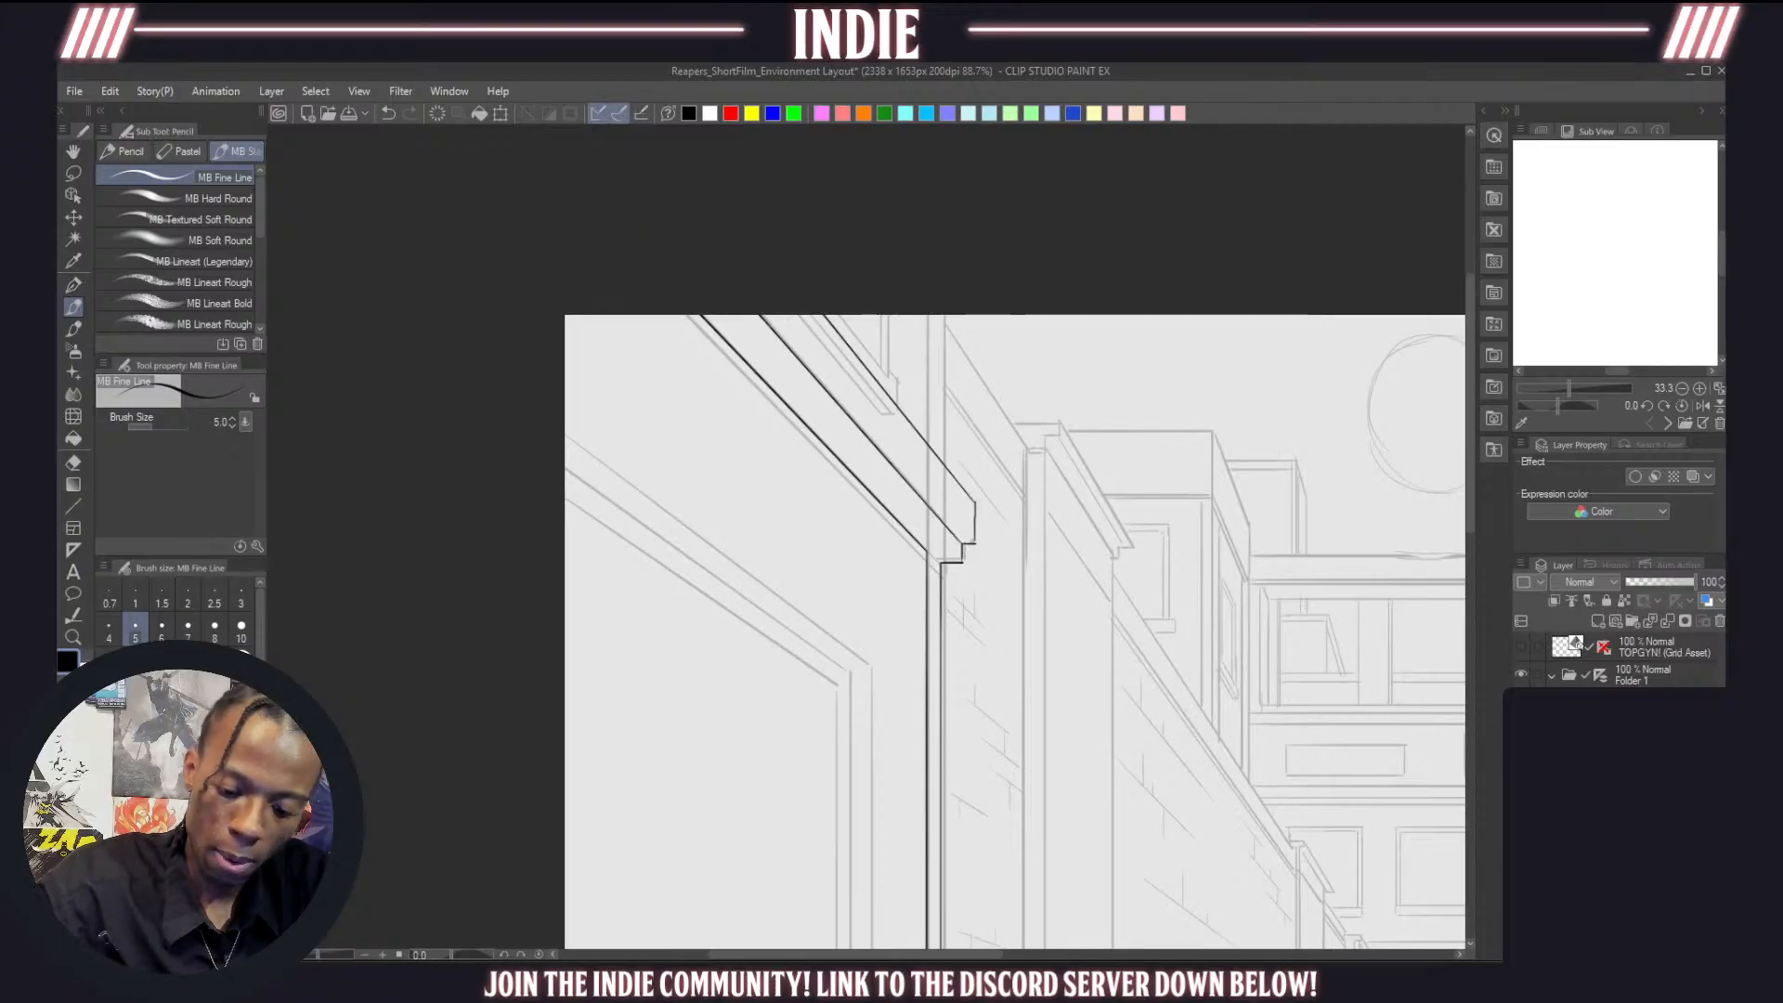
pyautogui.moveTo(973, 541); pyautogui.dragTo(778, 315)
pyautogui.moveTo(962, 557); pyautogui.dragTo(740, 315)
pyautogui.moveTo(924, 548); pyautogui.dragTo(942, 564)
pyautogui.hotkey('ctrl', 'z')
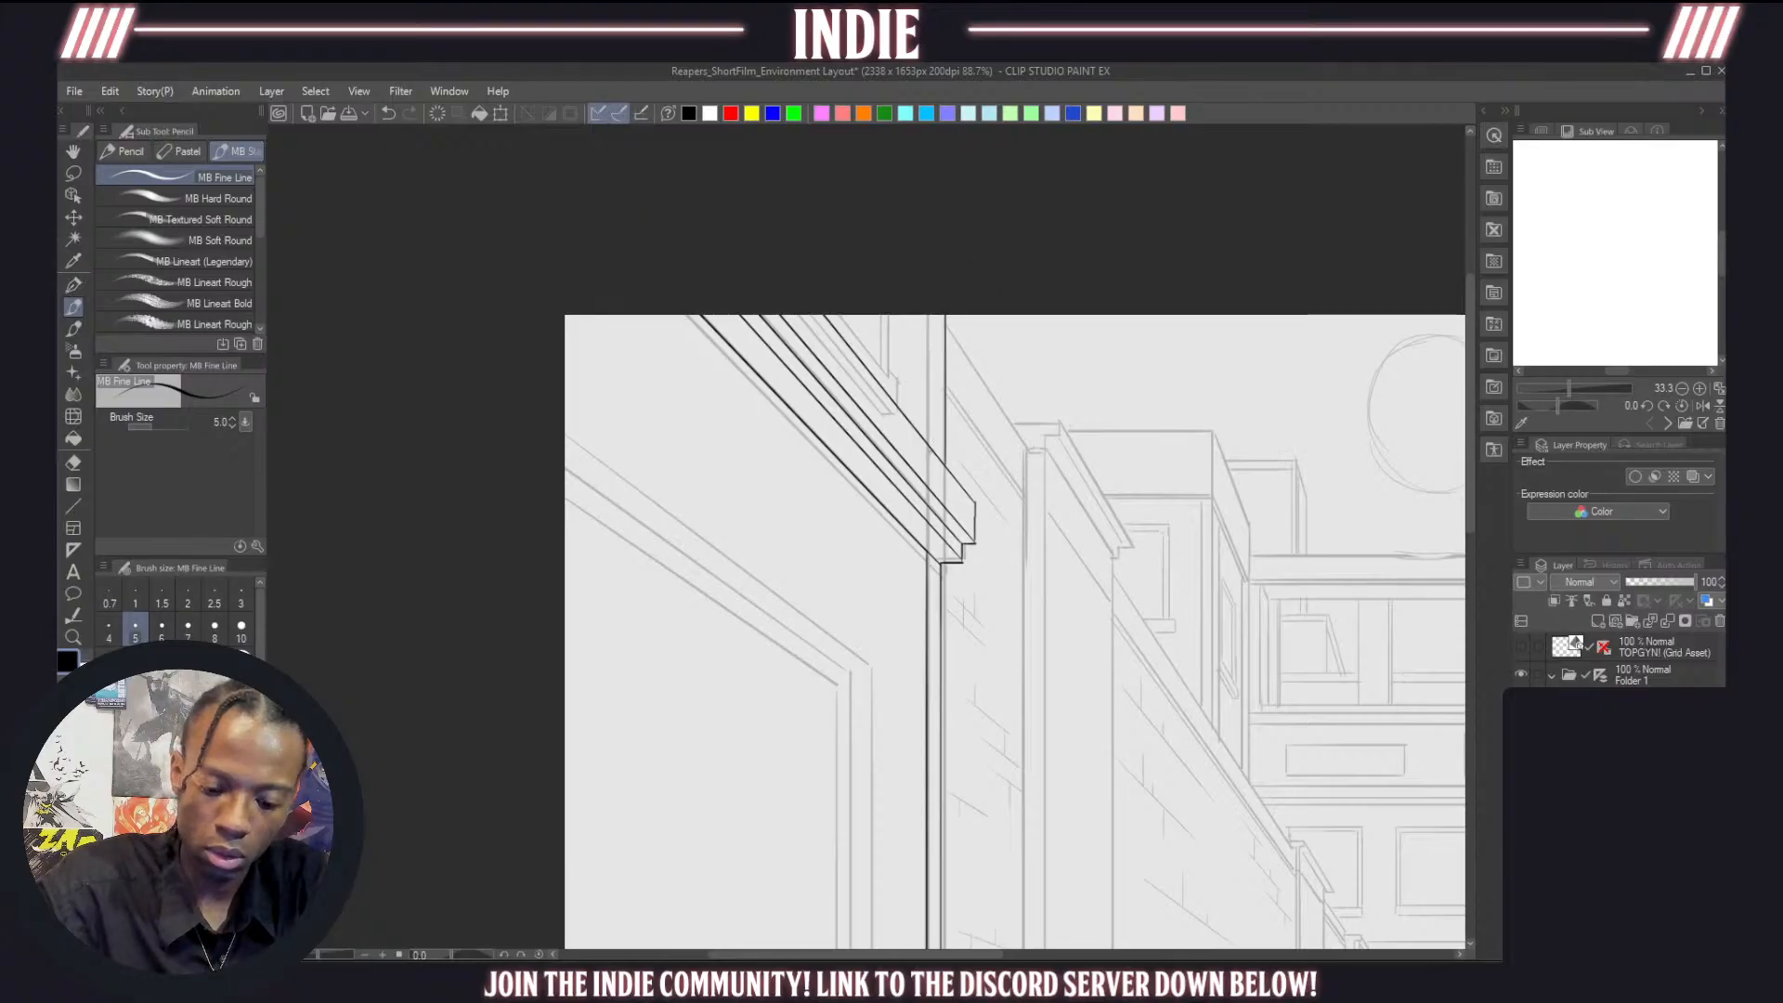
# Ink the left building's vertical corner edges above the cornice up to the canvas edge, plus a parallel edge between base line and cornice
pyautogui.moveTo(928, 444); pyautogui.dragTo(928, 310)
pyautogui.scroll(-6, 987, 247)
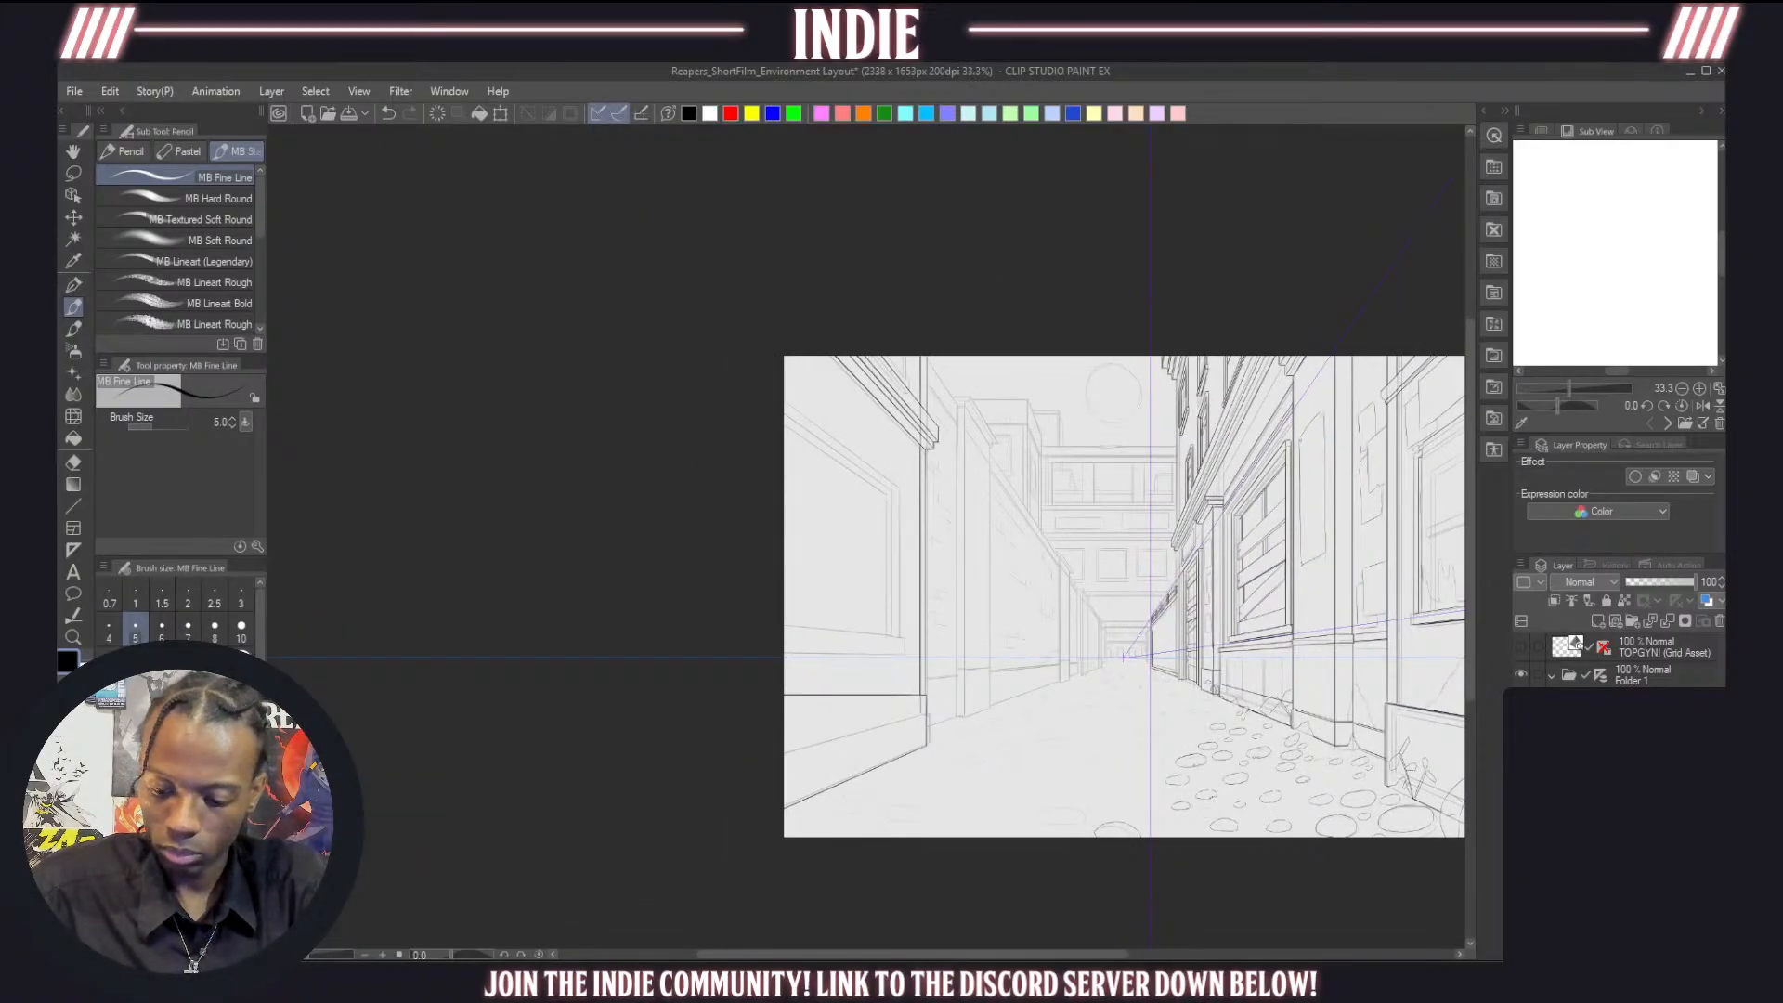
pyautogui.scroll(-1, 964, 606)
pyautogui.scroll(1, 1162, 641)
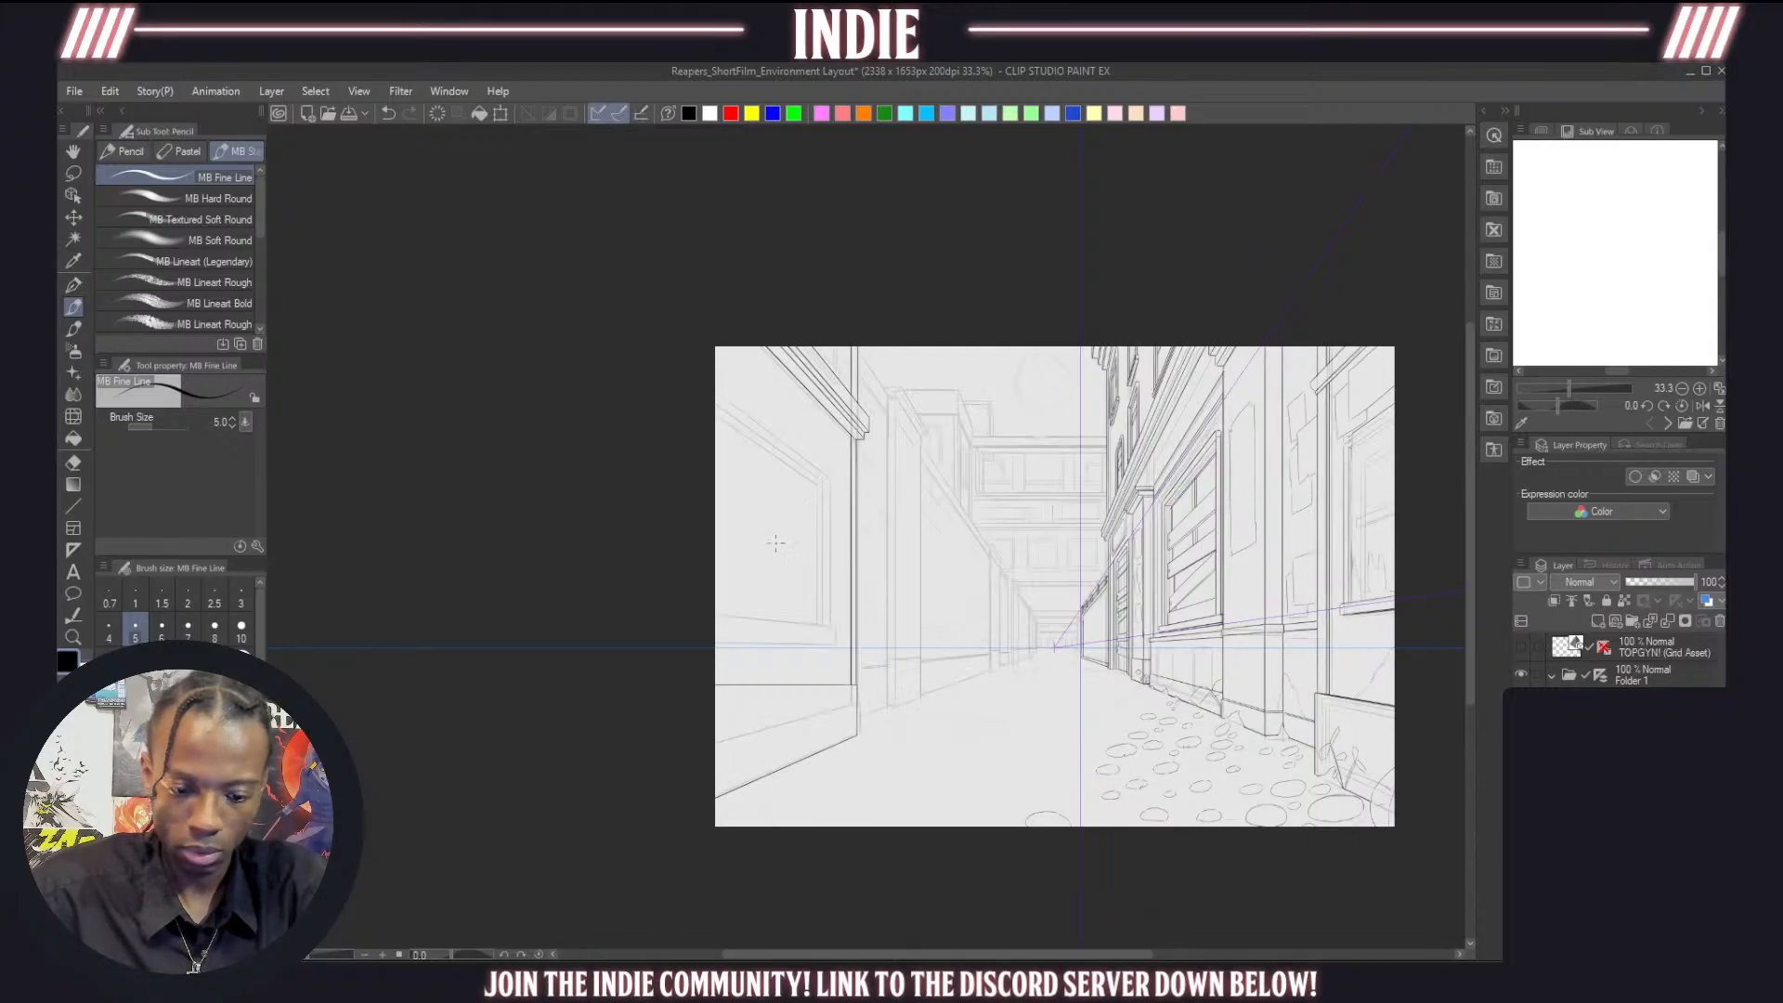
pyautogui.scroll(3, 850, 390)
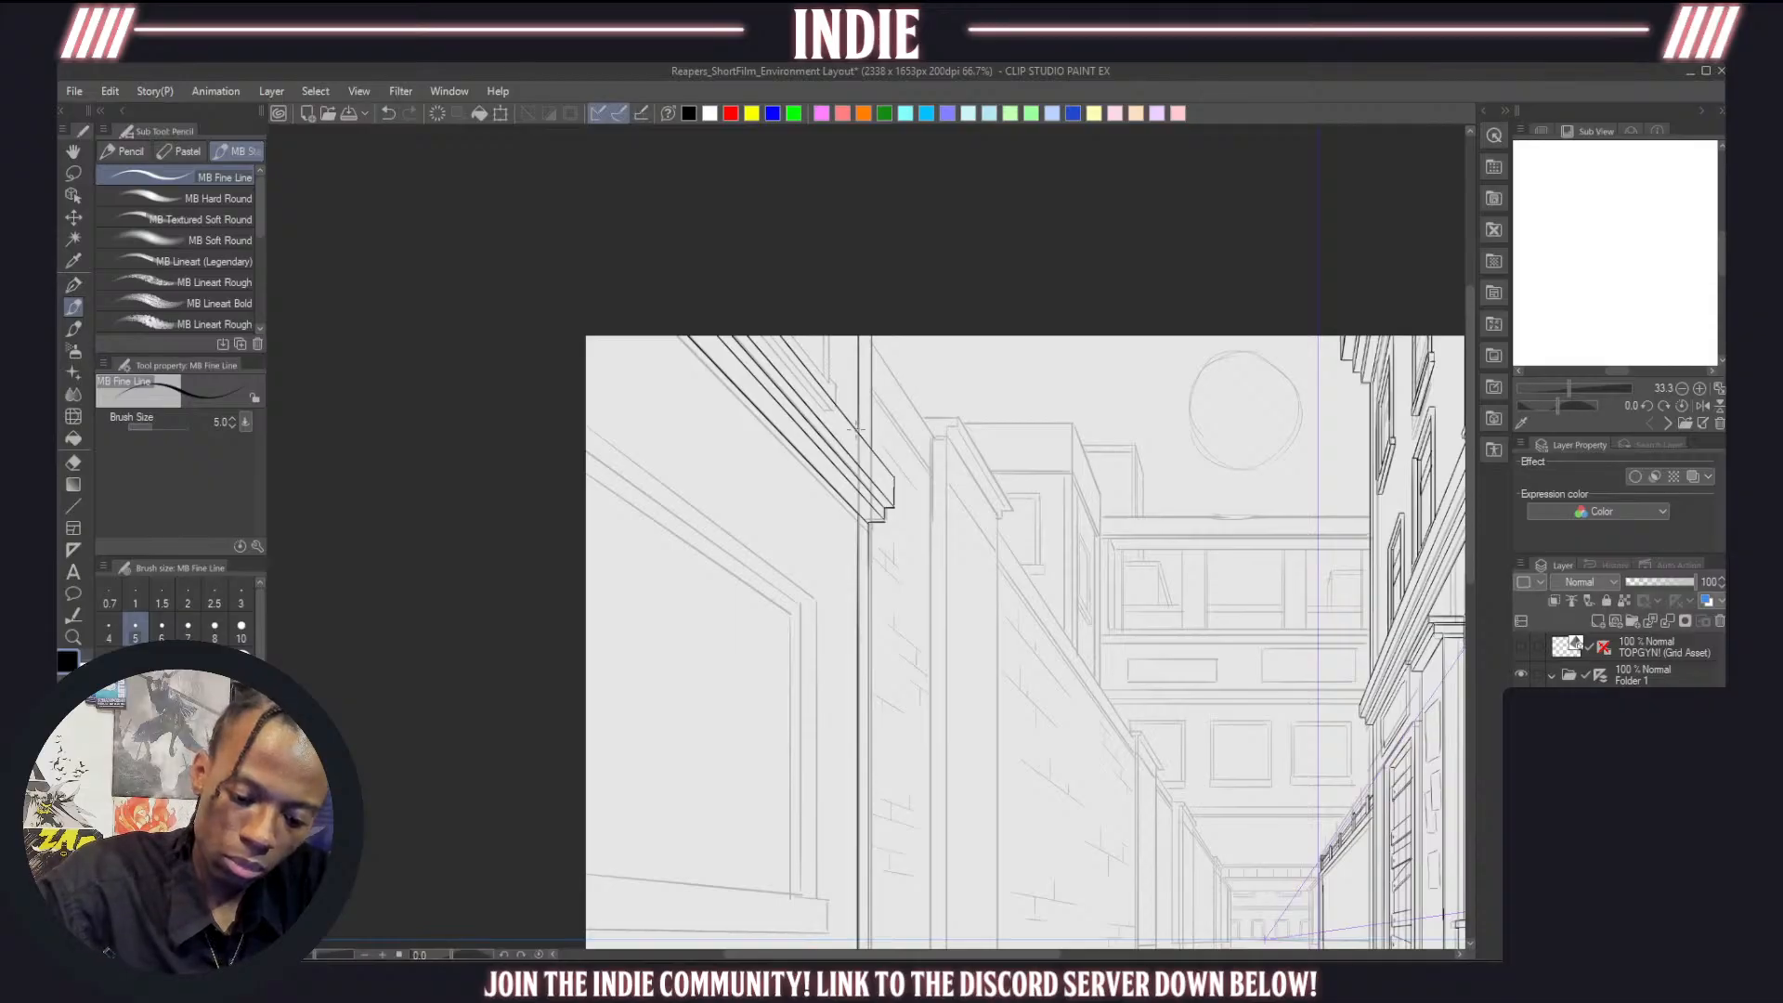
pyautogui.moveTo(856, 430); pyautogui.dragTo(871, 302)
pyautogui.hotkey('ctrl', 'z')
pyautogui.moveTo(856, 430); pyautogui.dragTo(867, 314)
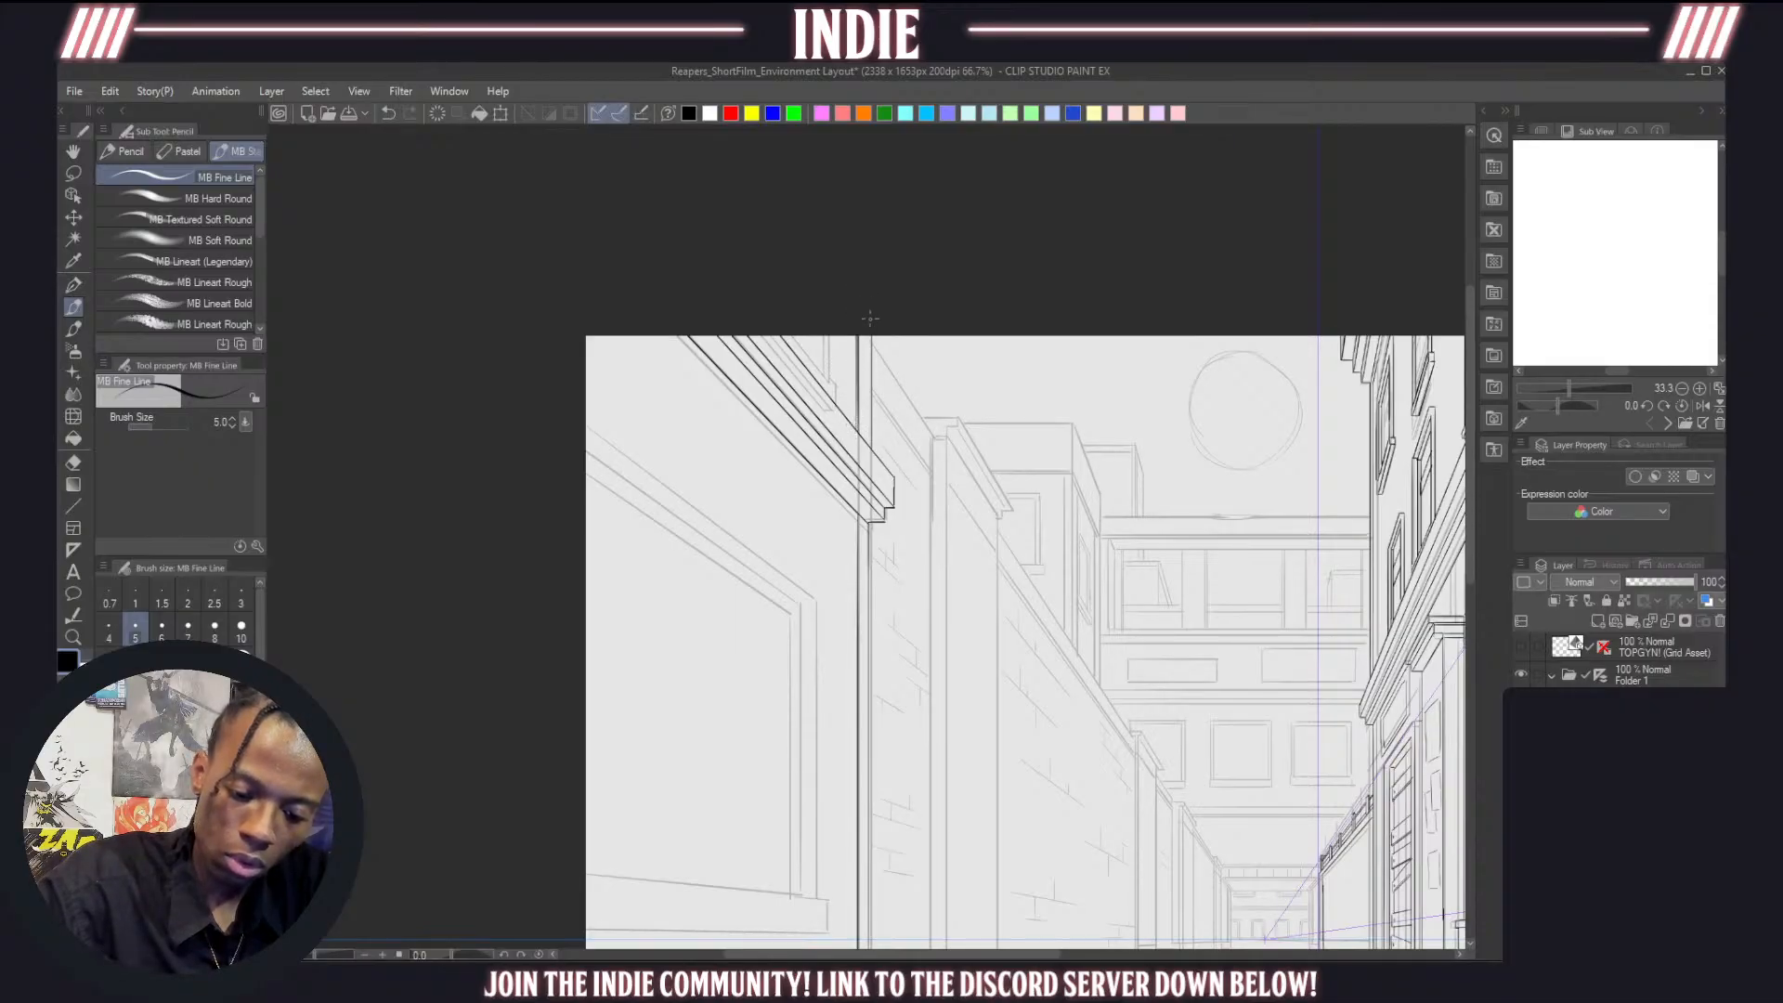
pyautogui.hotkey('ctrl', 'z')
pyautogui.moveTo(856, 428); pyautogui.dragTo(864, 291)
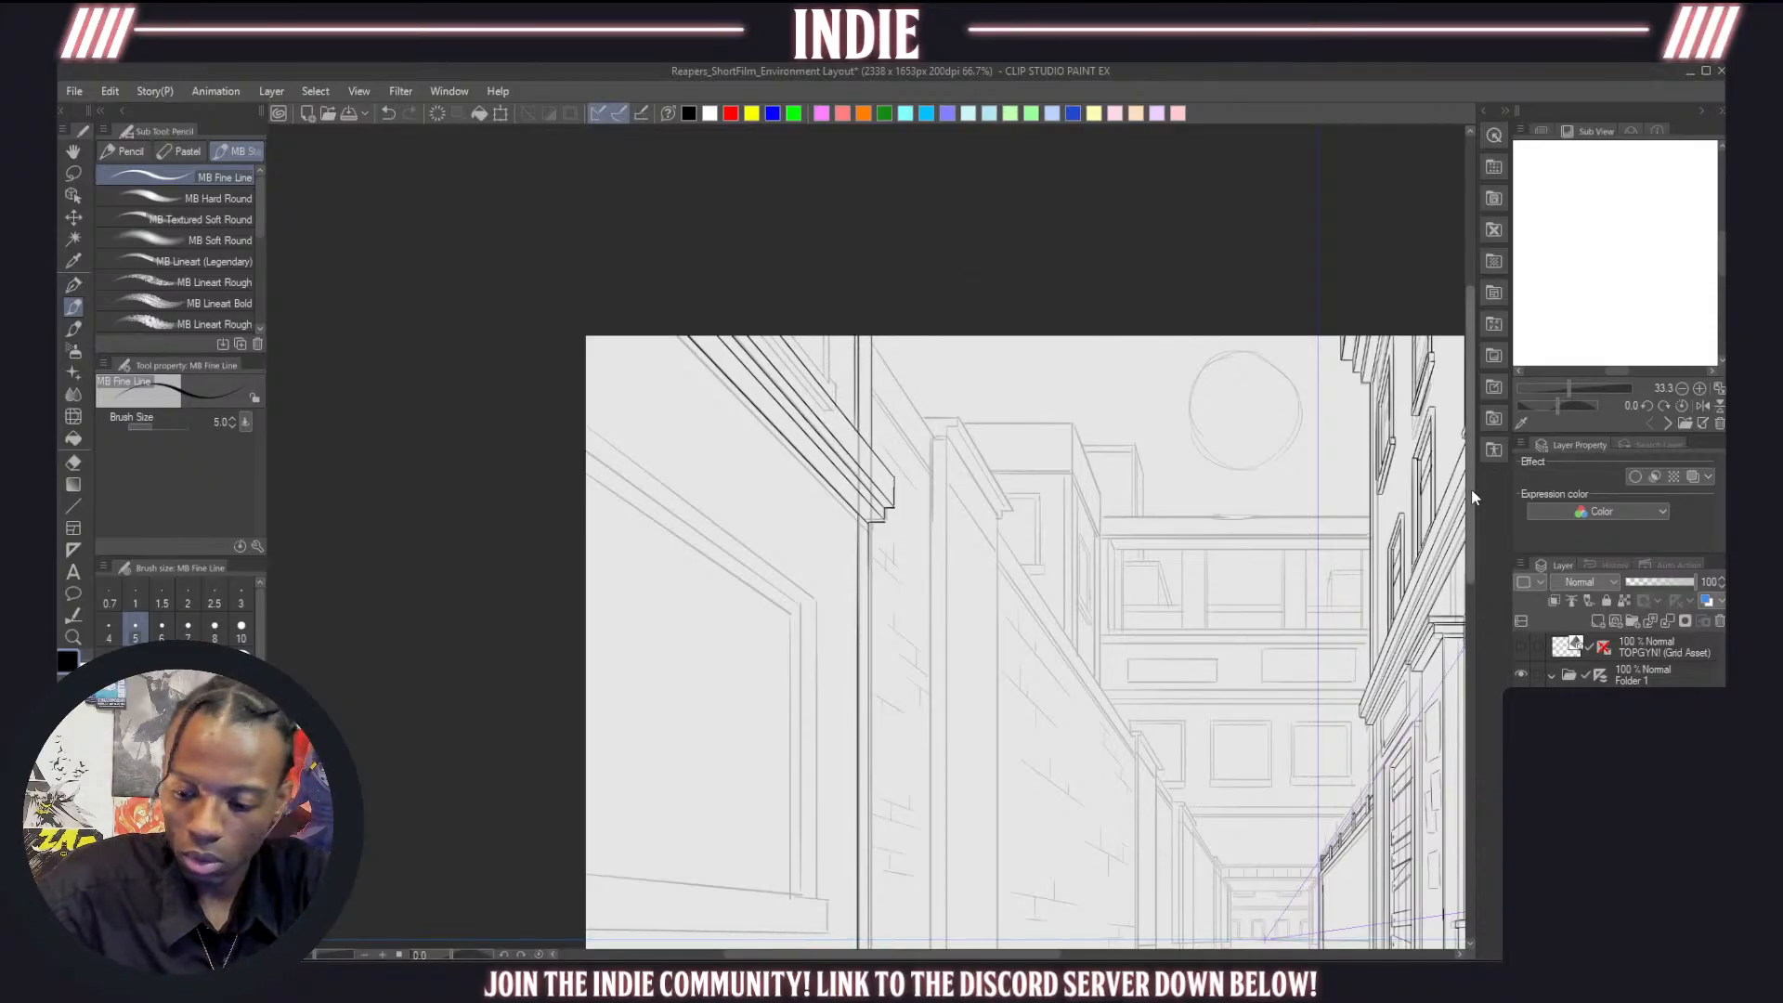
pyautogui.scroll(-3, 1472, 488)
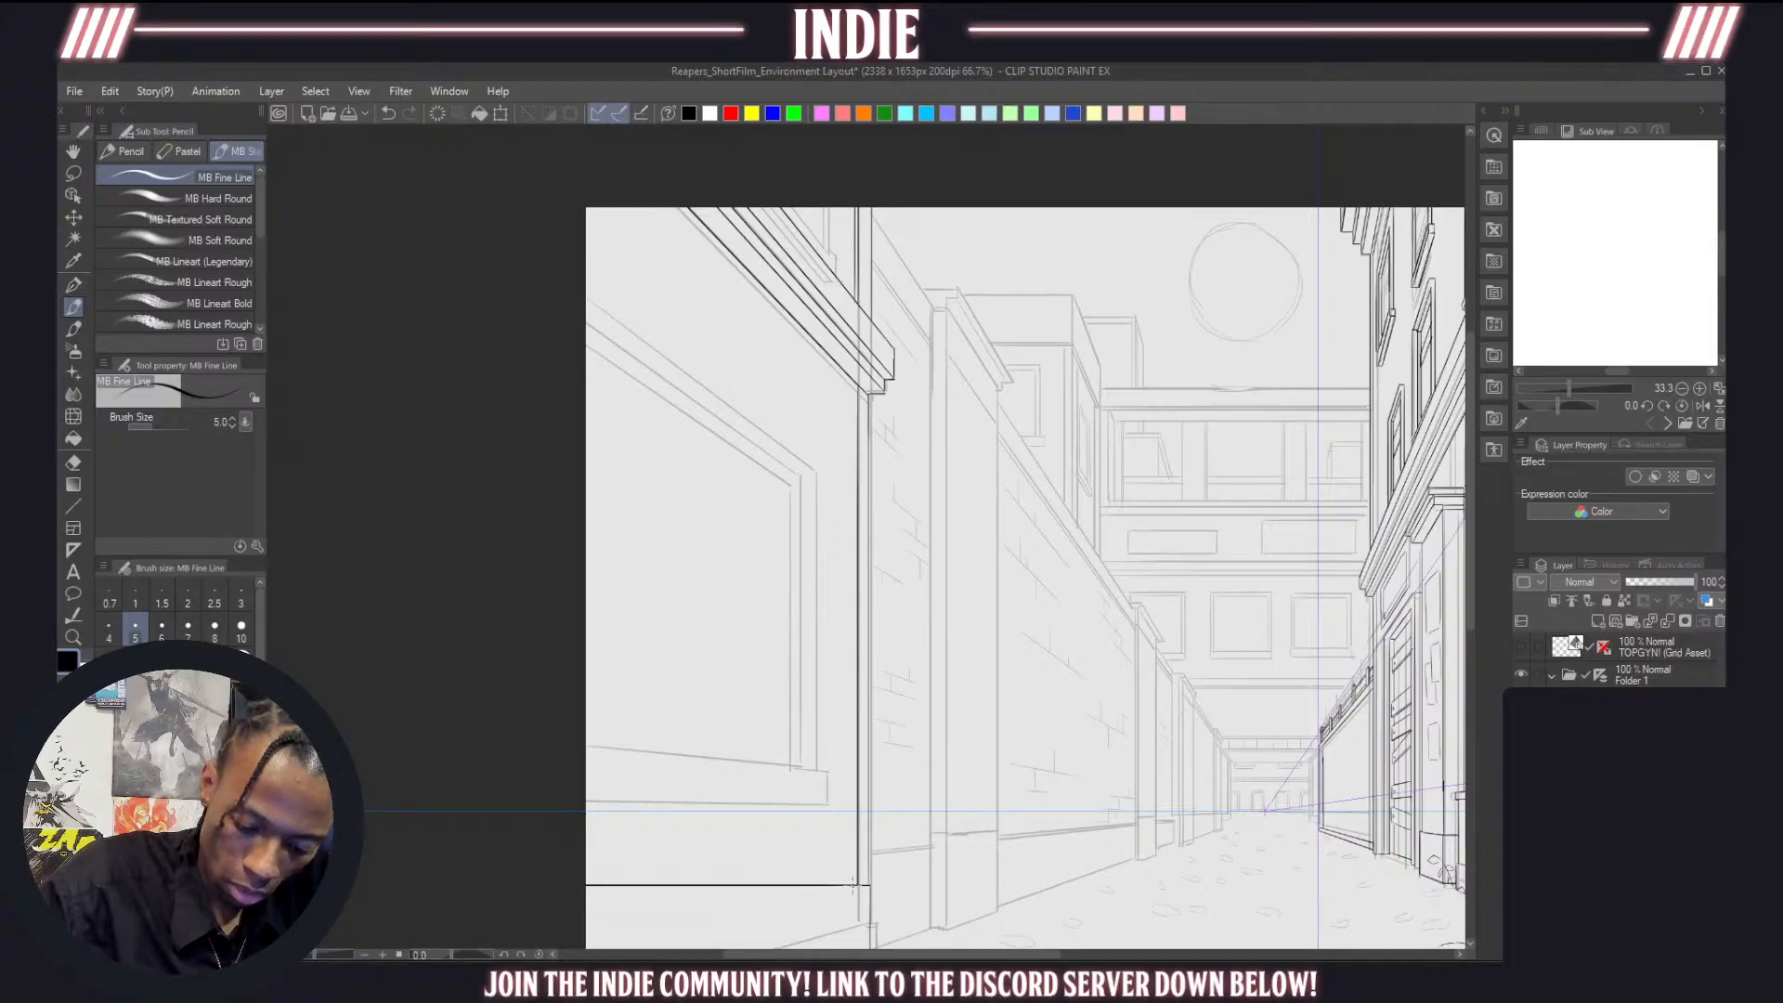
pyautogui.moveTo(852, 882)
pyautogui.mouseDown()
pyautogui.moveTo(854, 449)
pyautogui.moveTo(871, 388)
pyautogui.mouseUp()
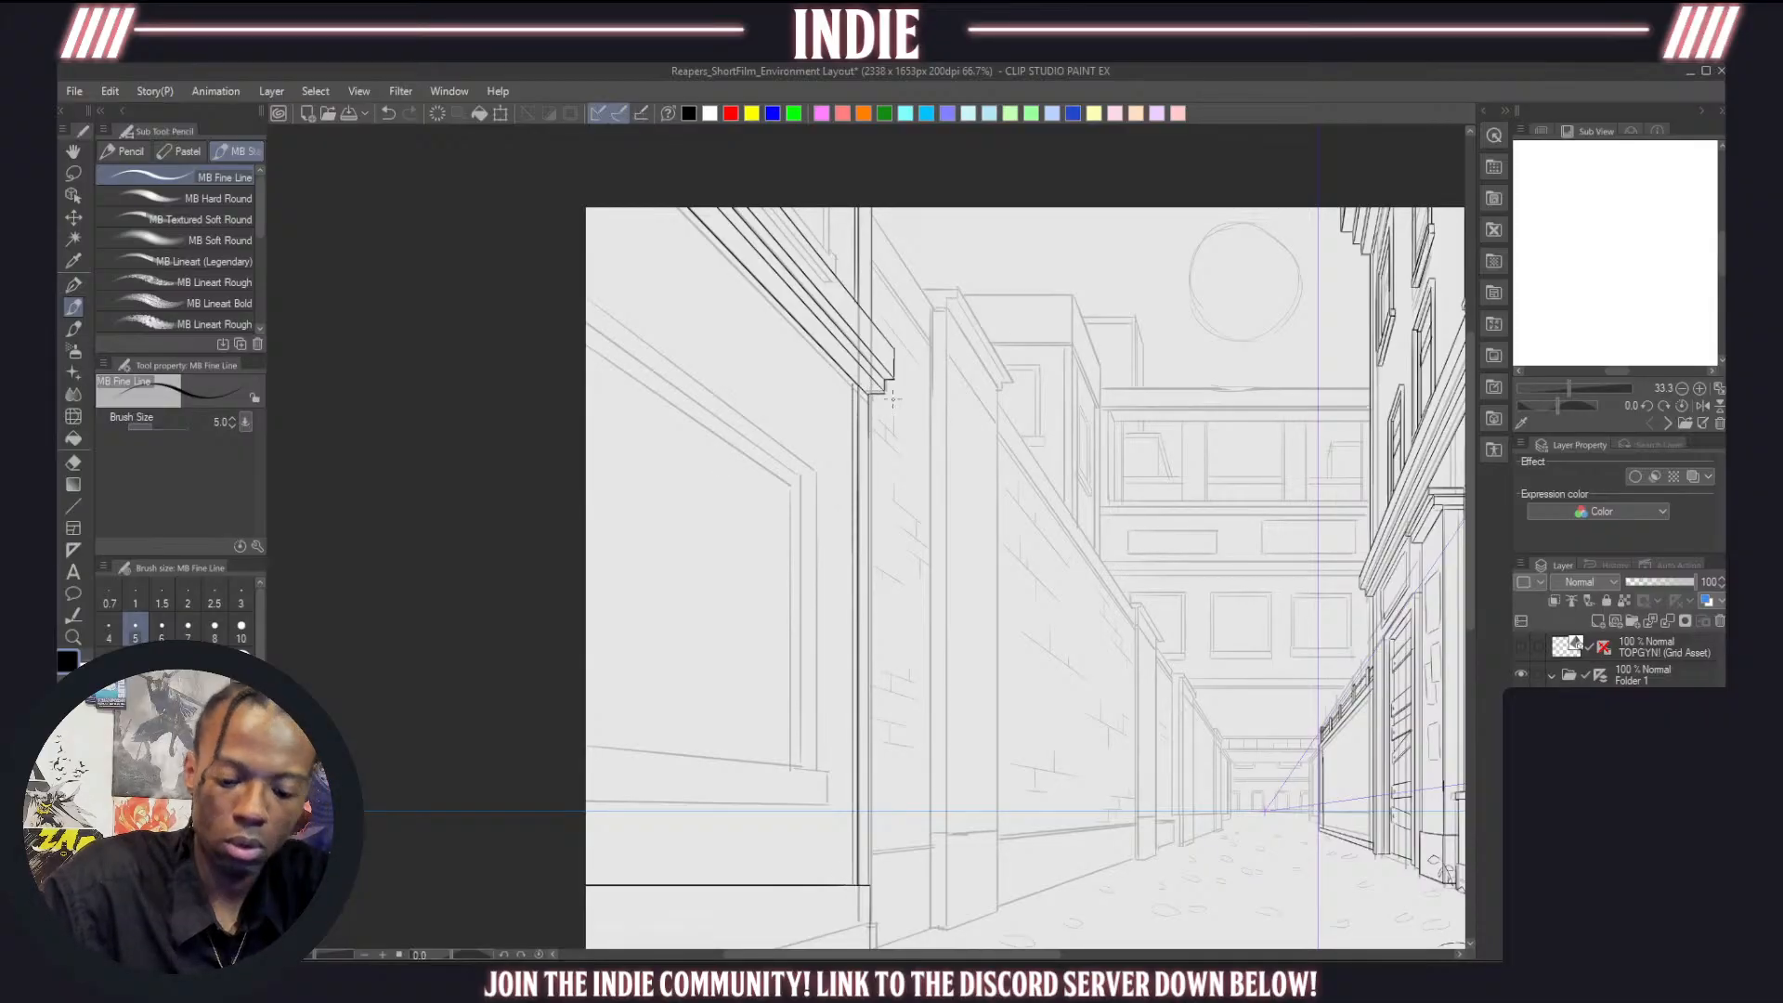
pyautogui.scroll(-3, 891, 493)
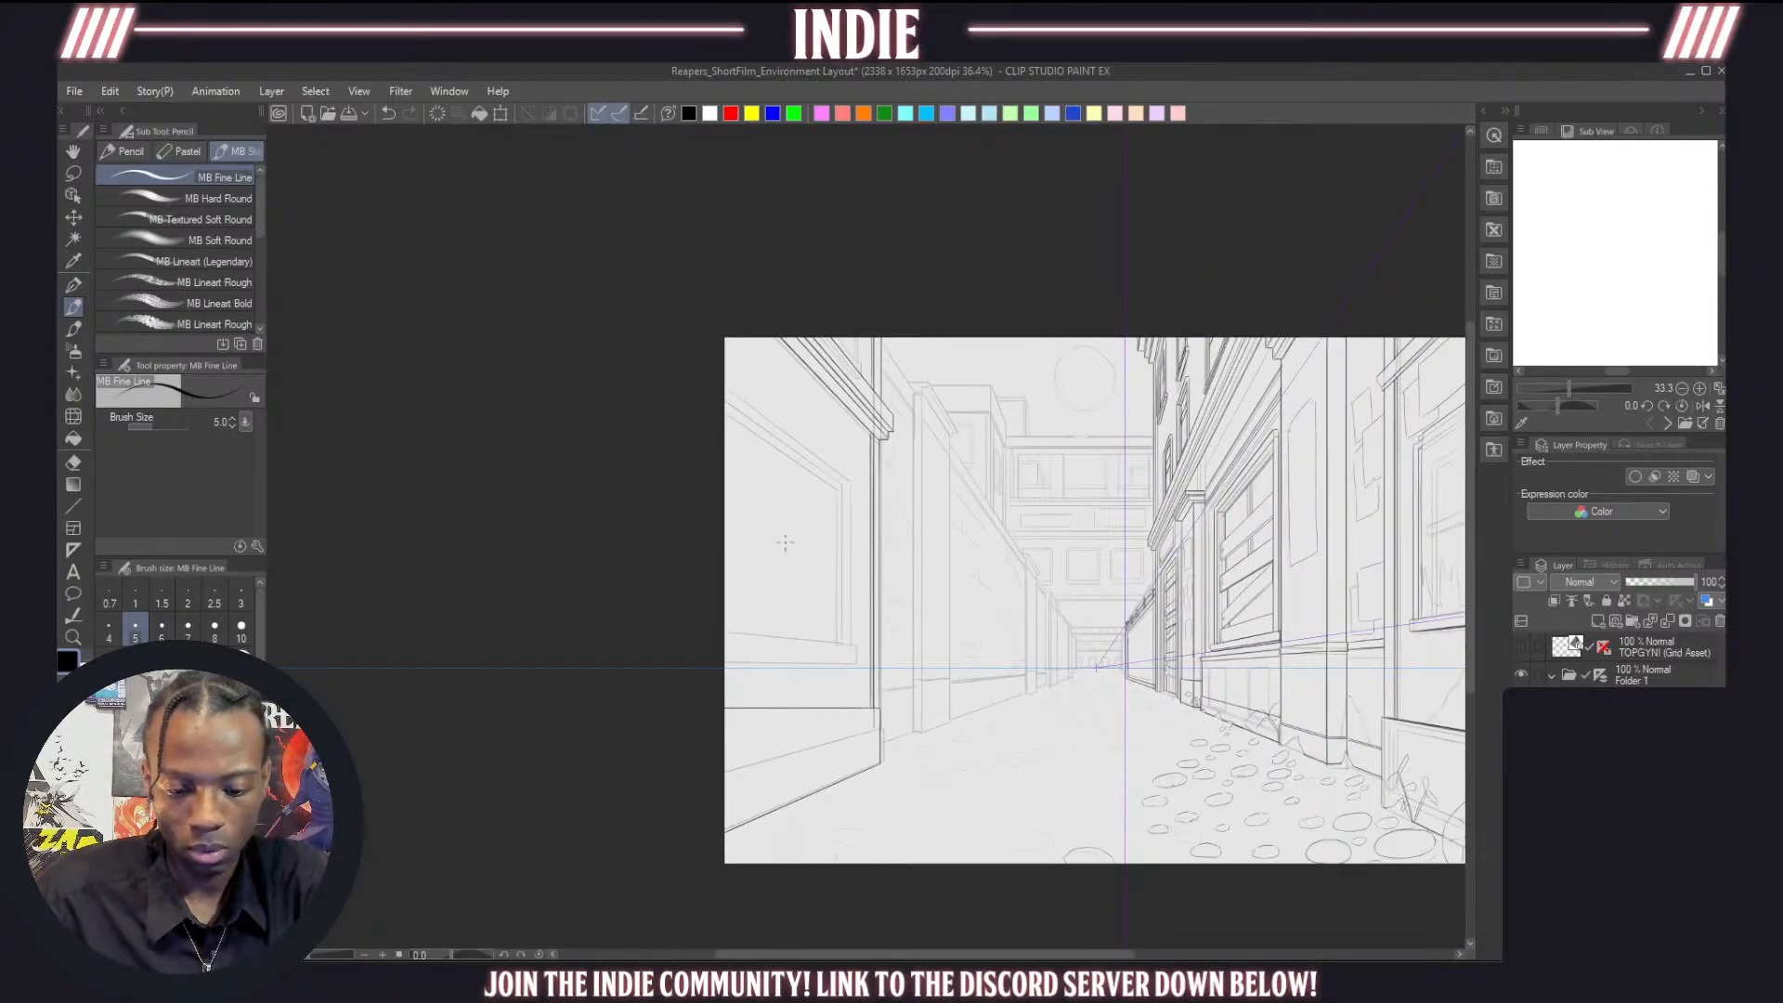
pyautogui.scroll(2, 785, 543)
pyautogui.scroll(-2, 785, 541)
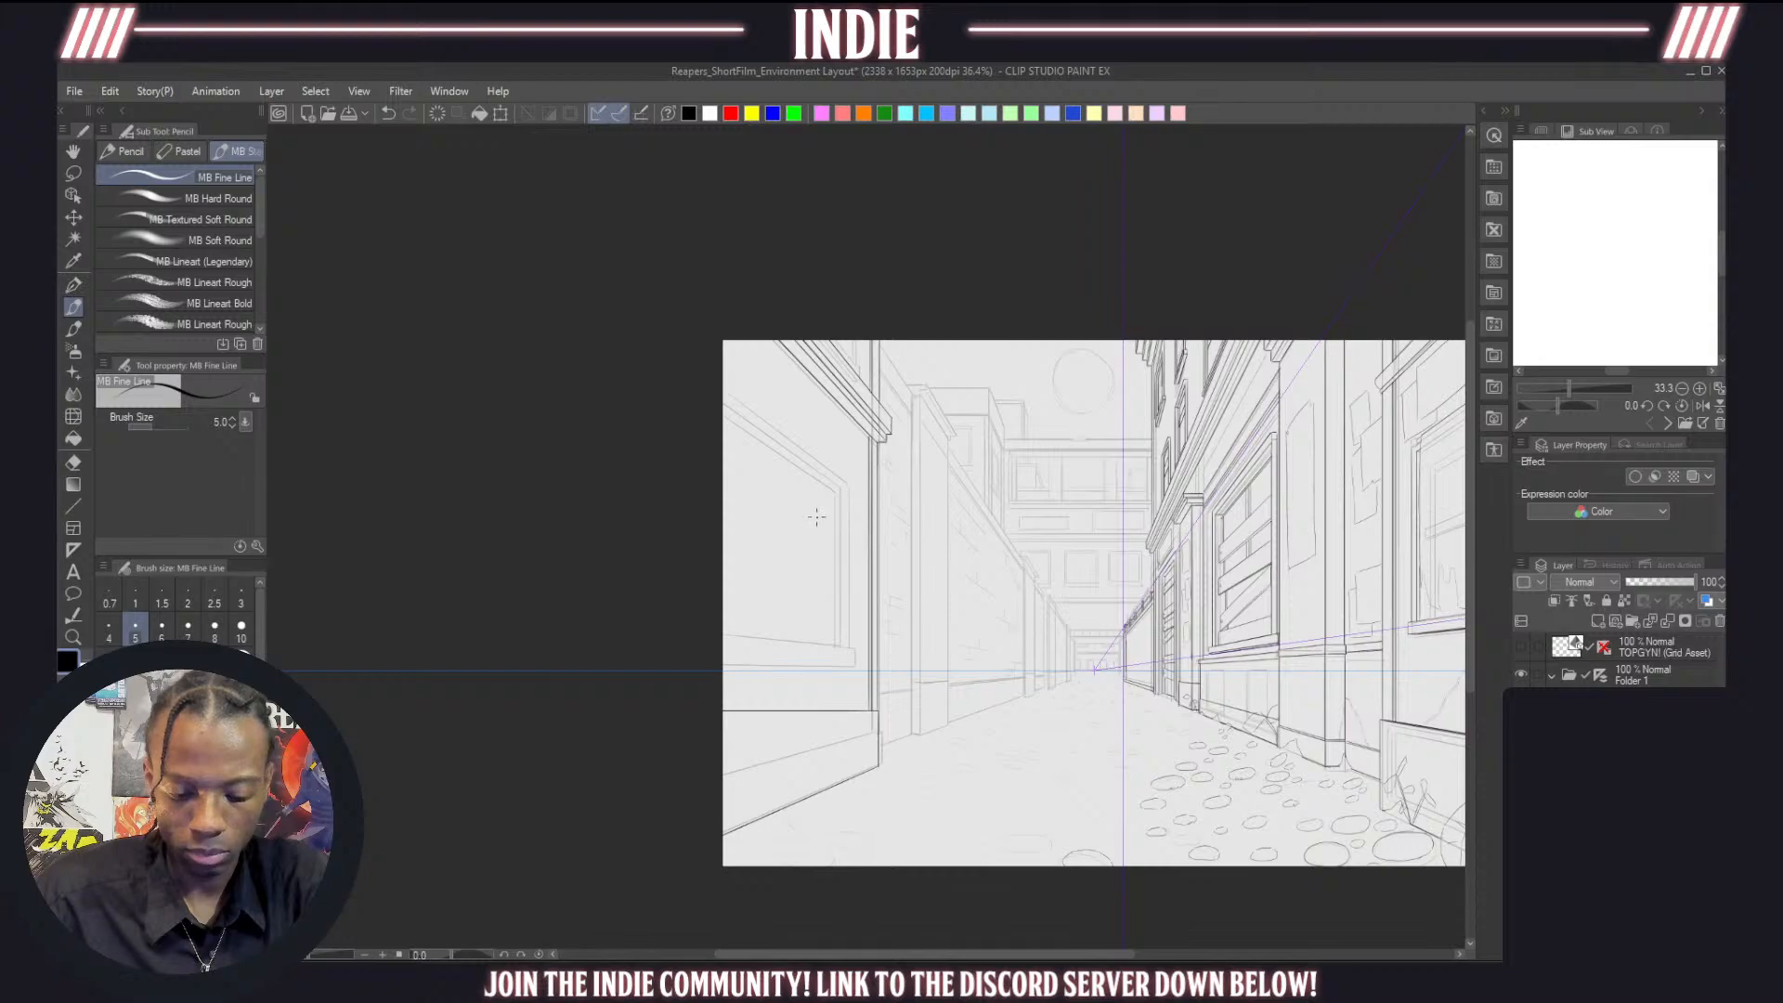
pyautogui.scroll(1, 803, 507)
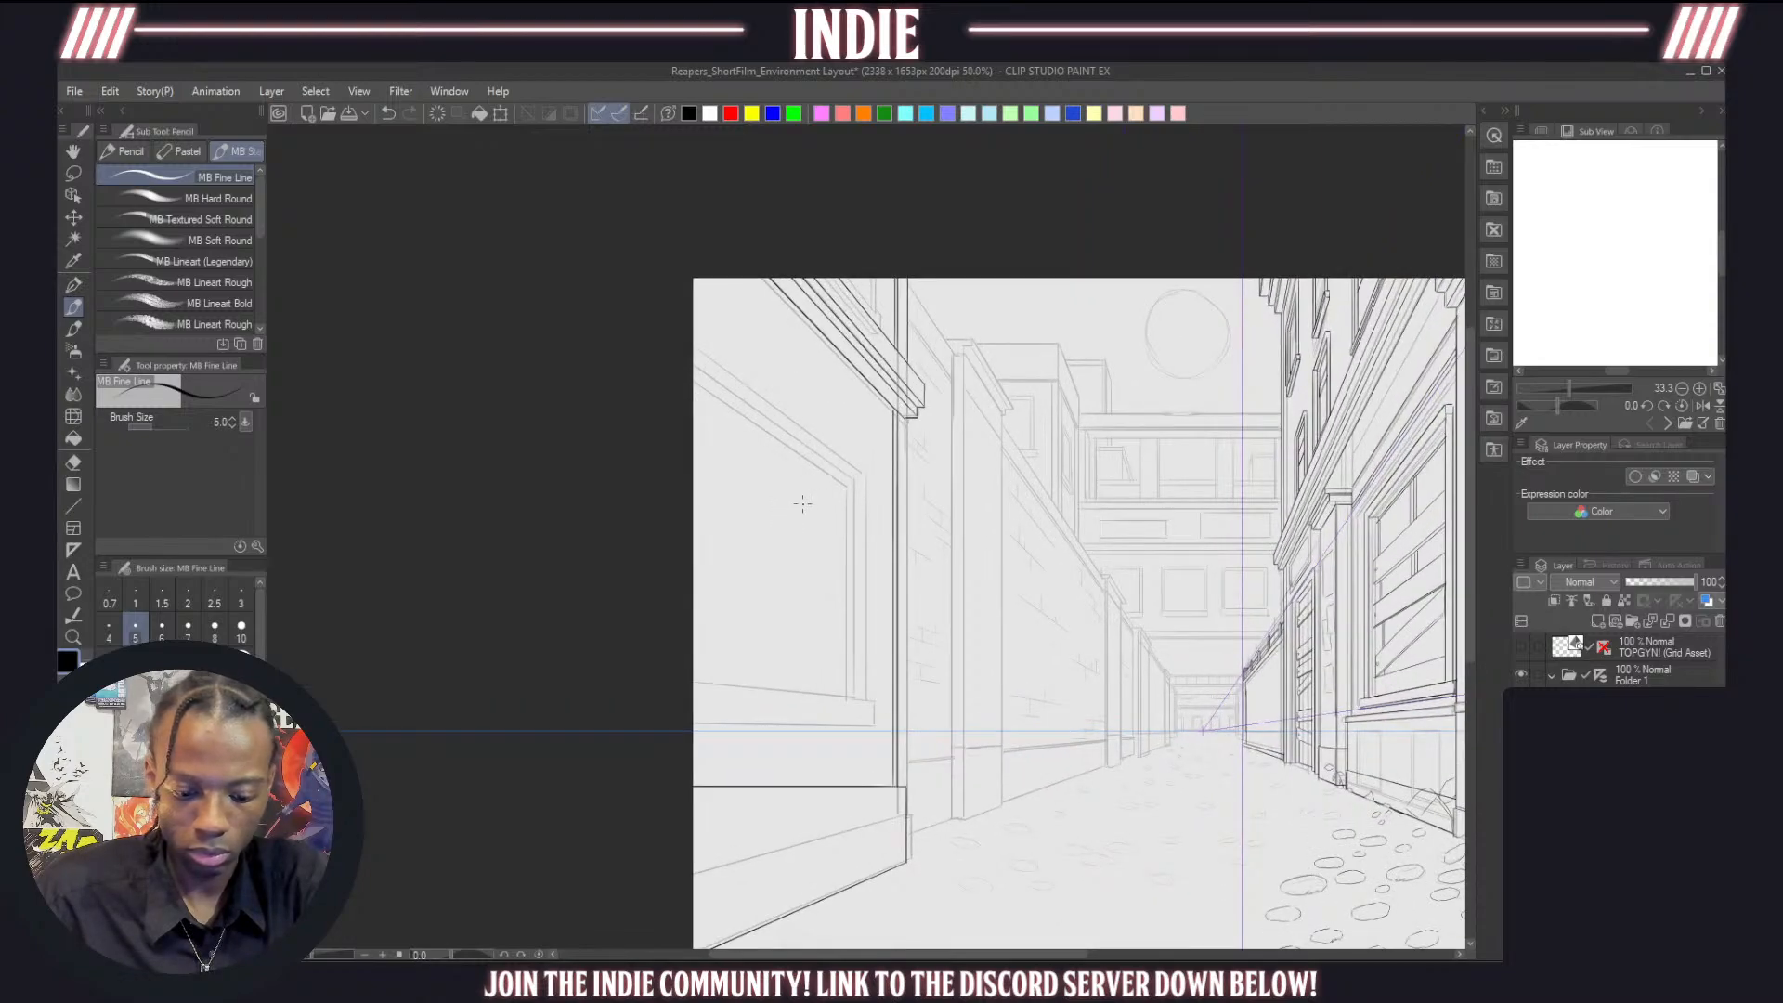
pyautogui.scroll(-2, 803, 504)
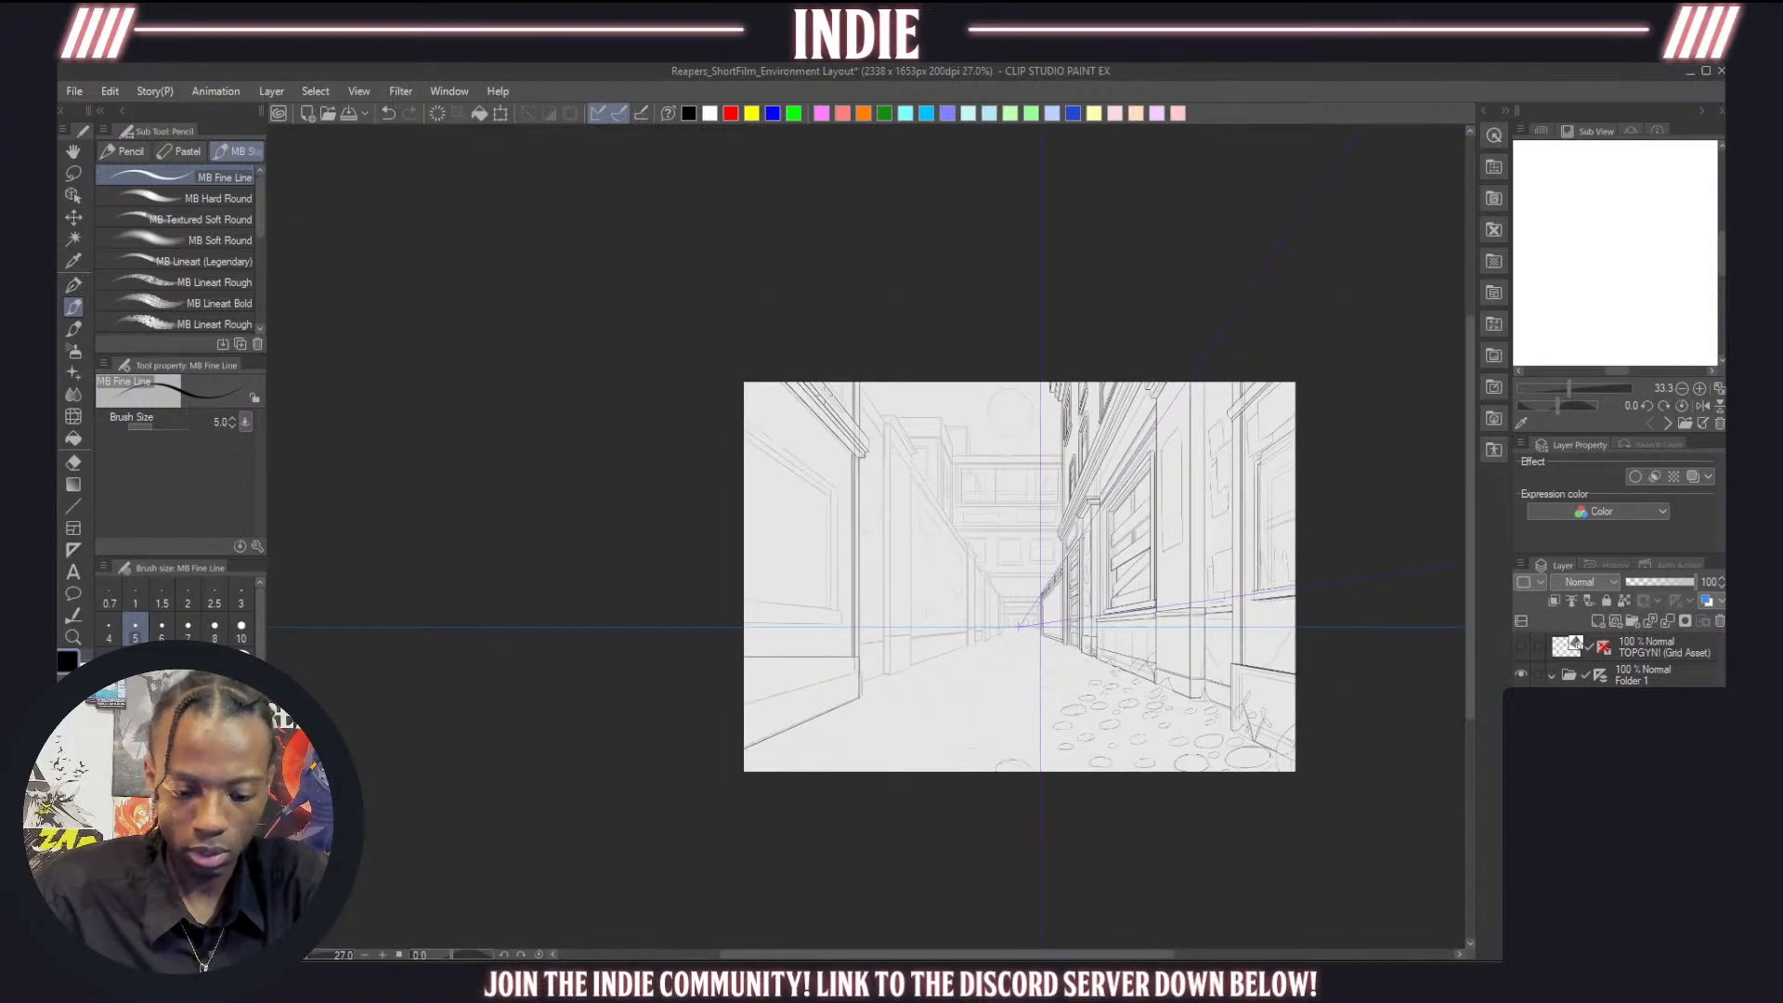
pyautogui.scroll(5, 840, 382)
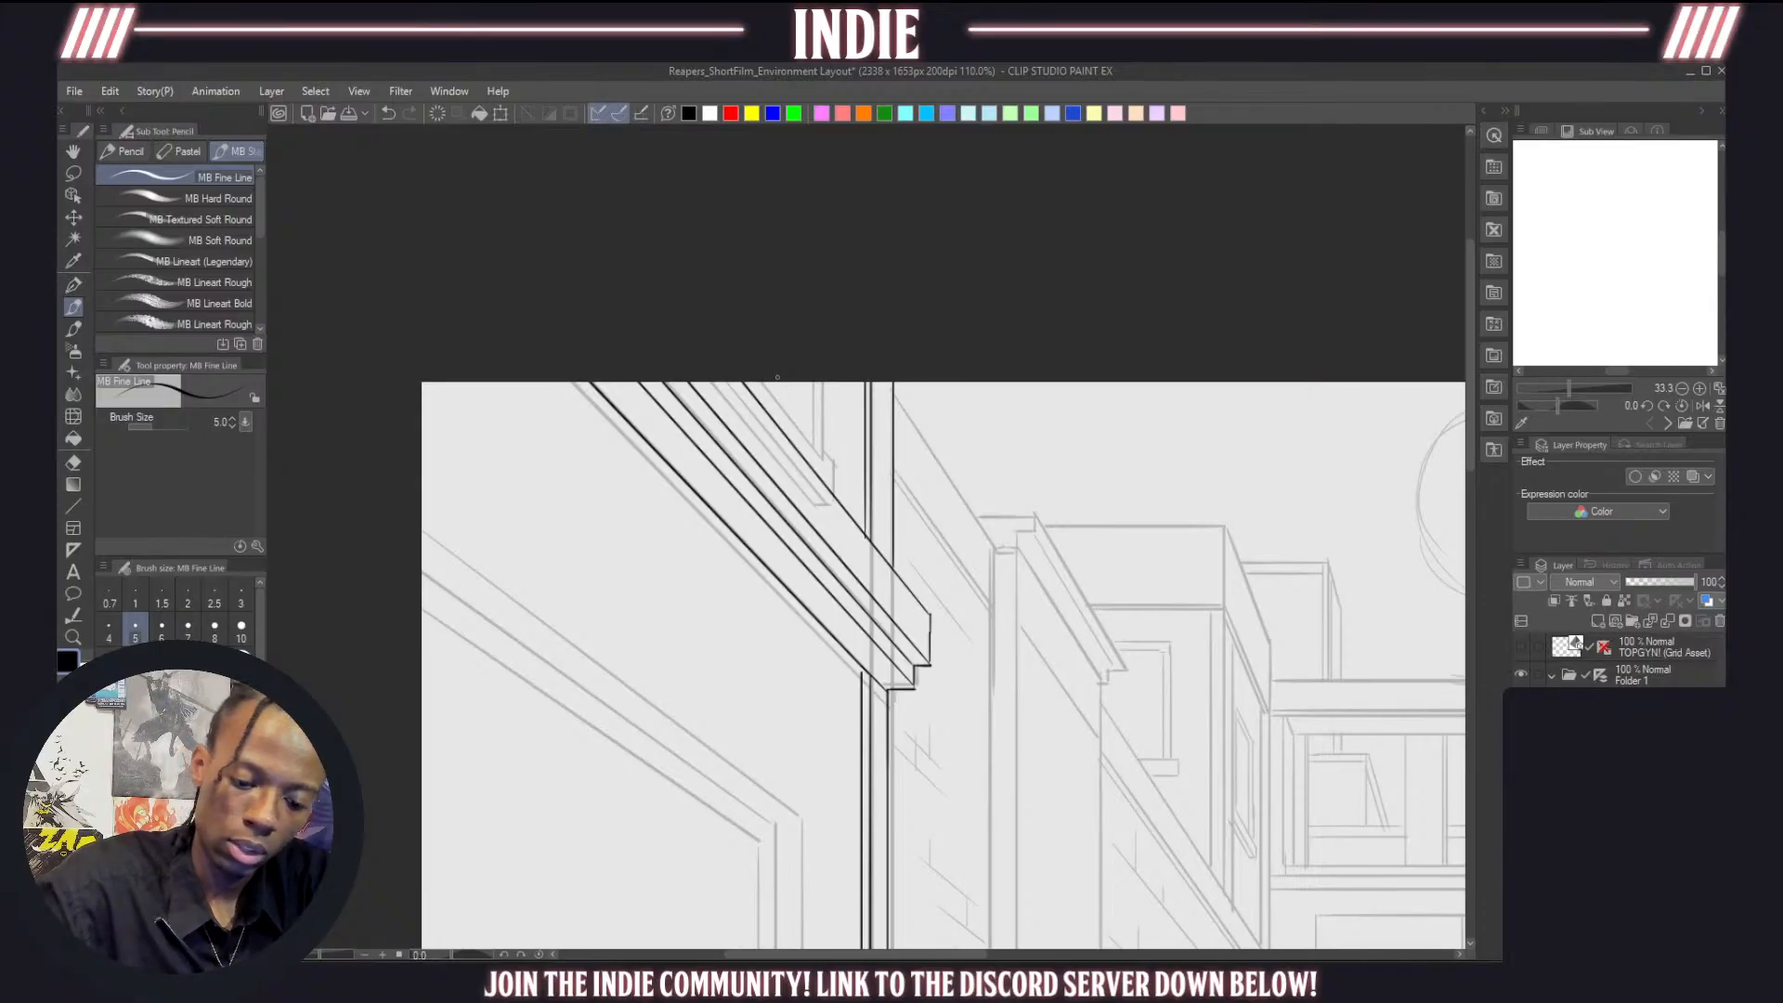
# Ink the upper left window's receding lines and notched lower corner above the cornice, up to the canvas edge
pyautogui.moveTo(777, 377)
pyautogui.mouseDown()
pyautogui.moveTo(814, 421)
pyautogui.moveTo(820, 323)
pyautogui.mouseUp()
pyautogui.hotkey('ctrl', 'z')
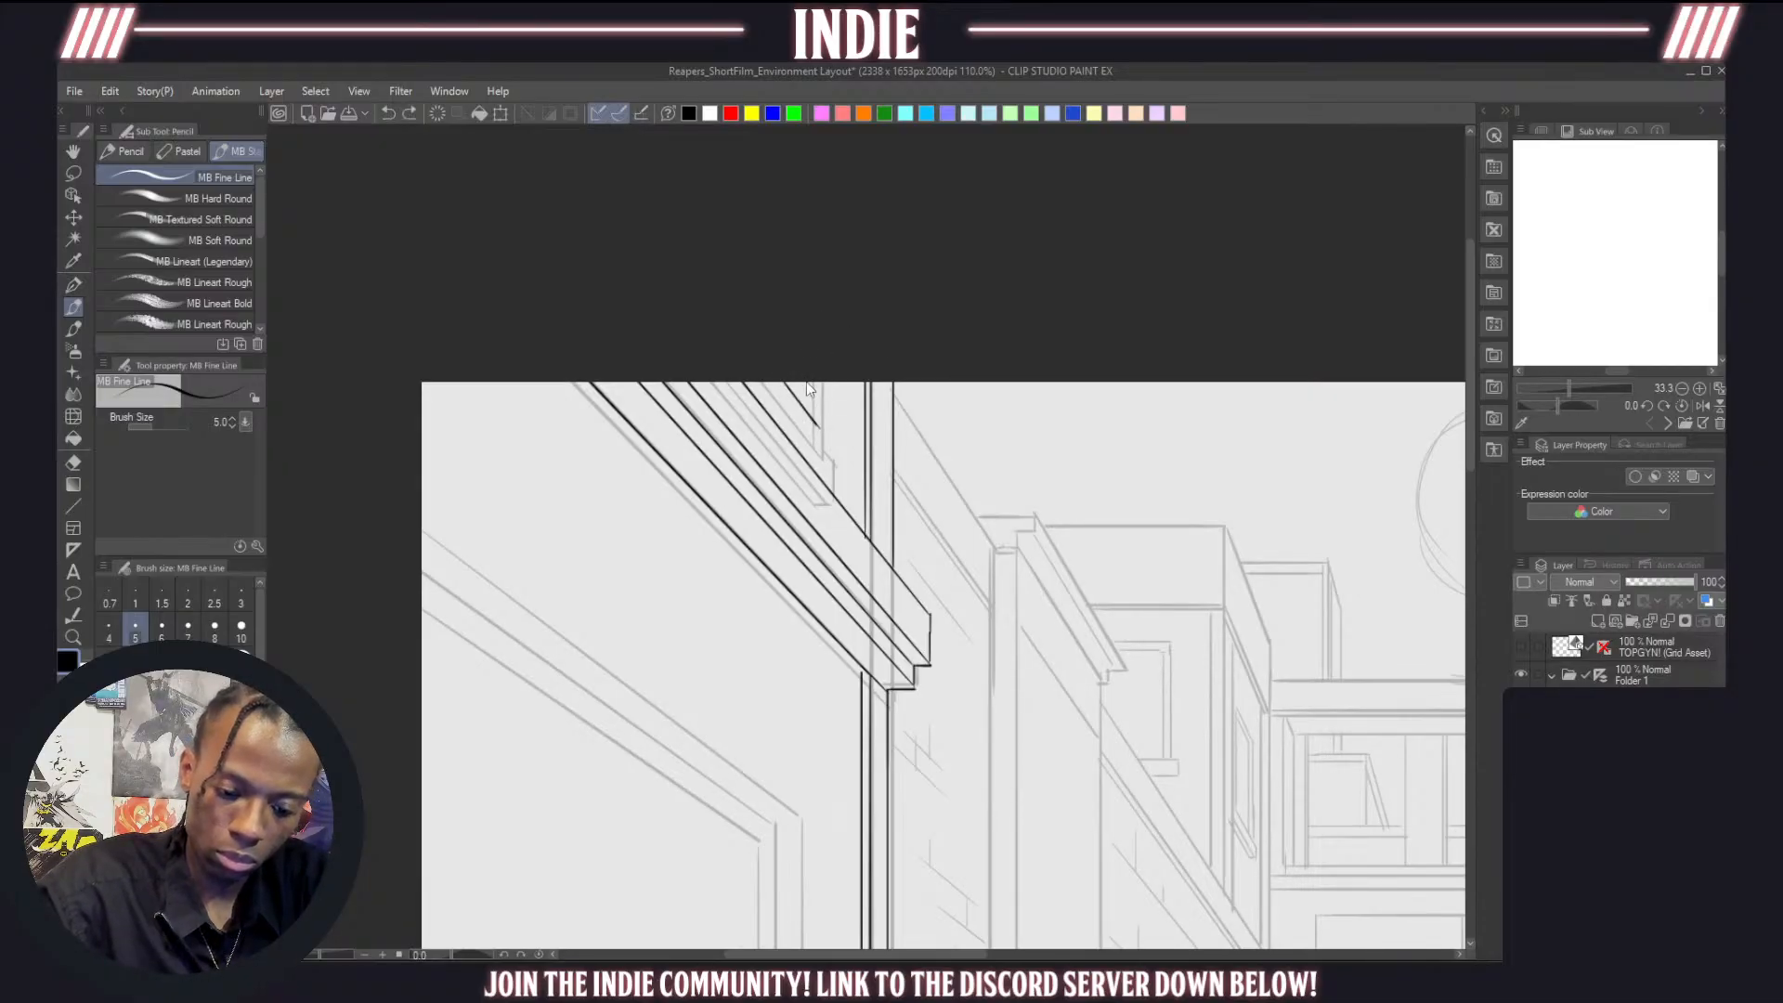
pyautogui.hotkey('ctrl', 'z')
pyautogui.moveTo(783, 379)
pyautogui.mouseDown()
pyautogui.moveTo(834, 445)
pyautogui.moveTo(786, 355)
pyautogui.mouseUp()
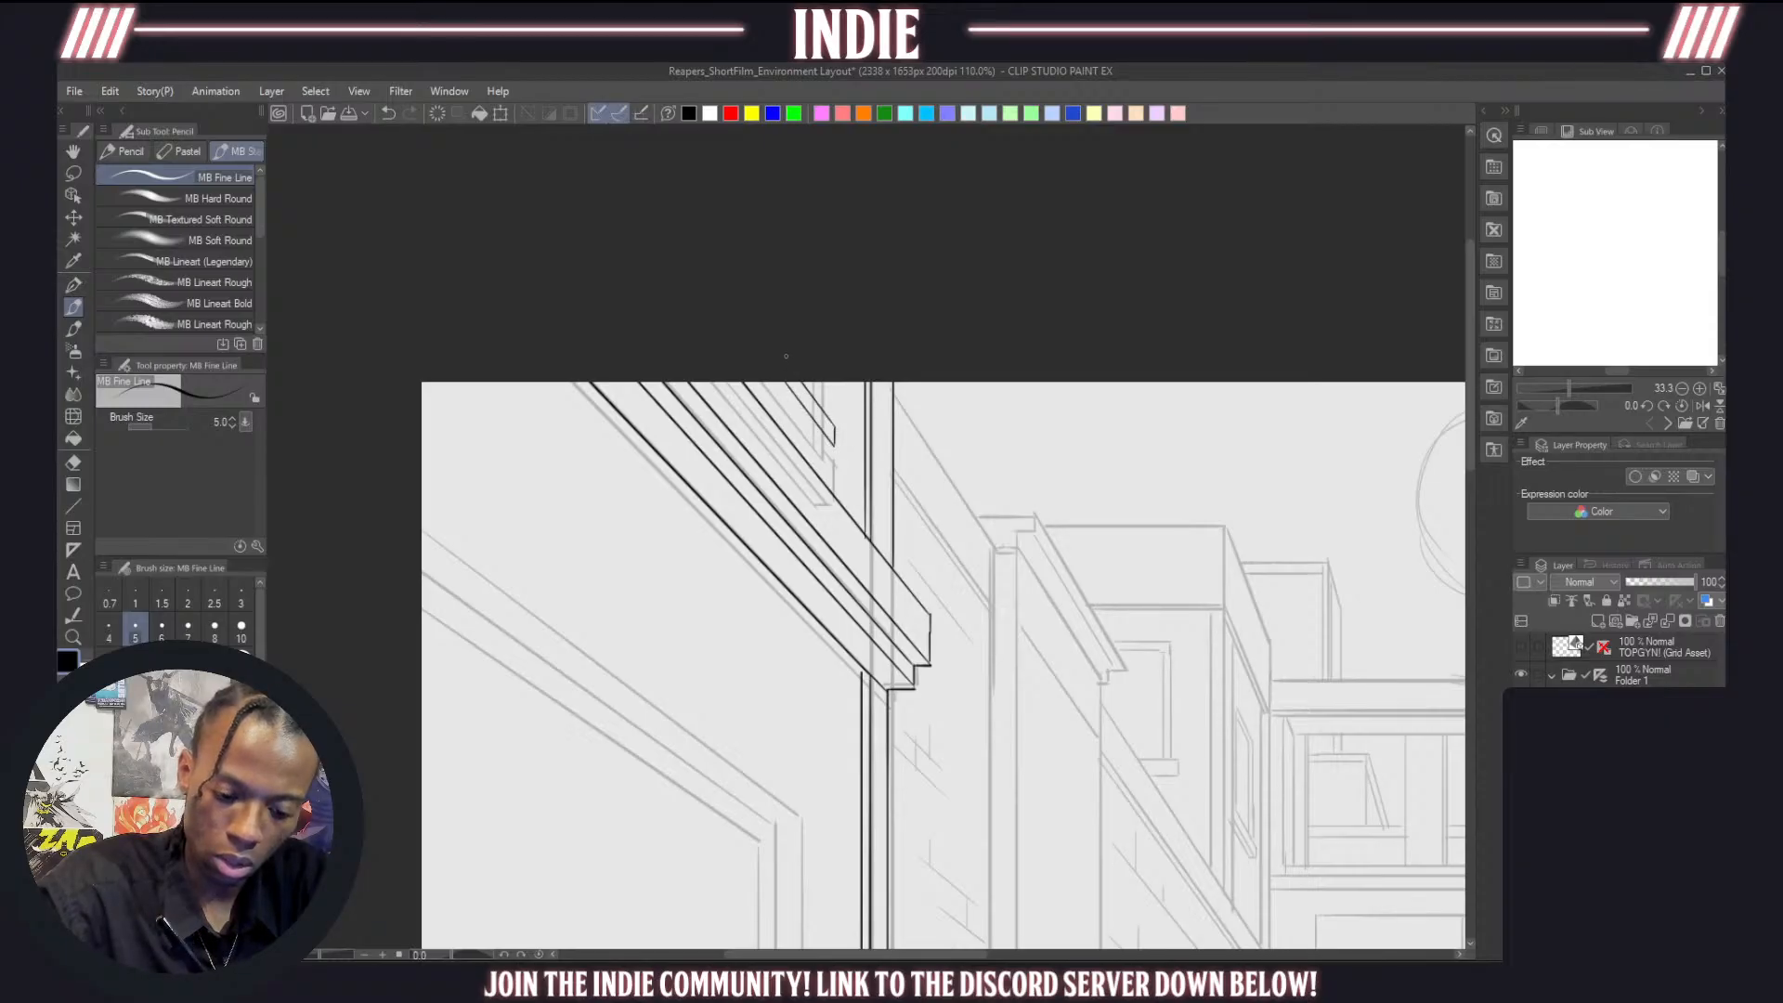
pyautogui.hotkey('ctrl', 'z')
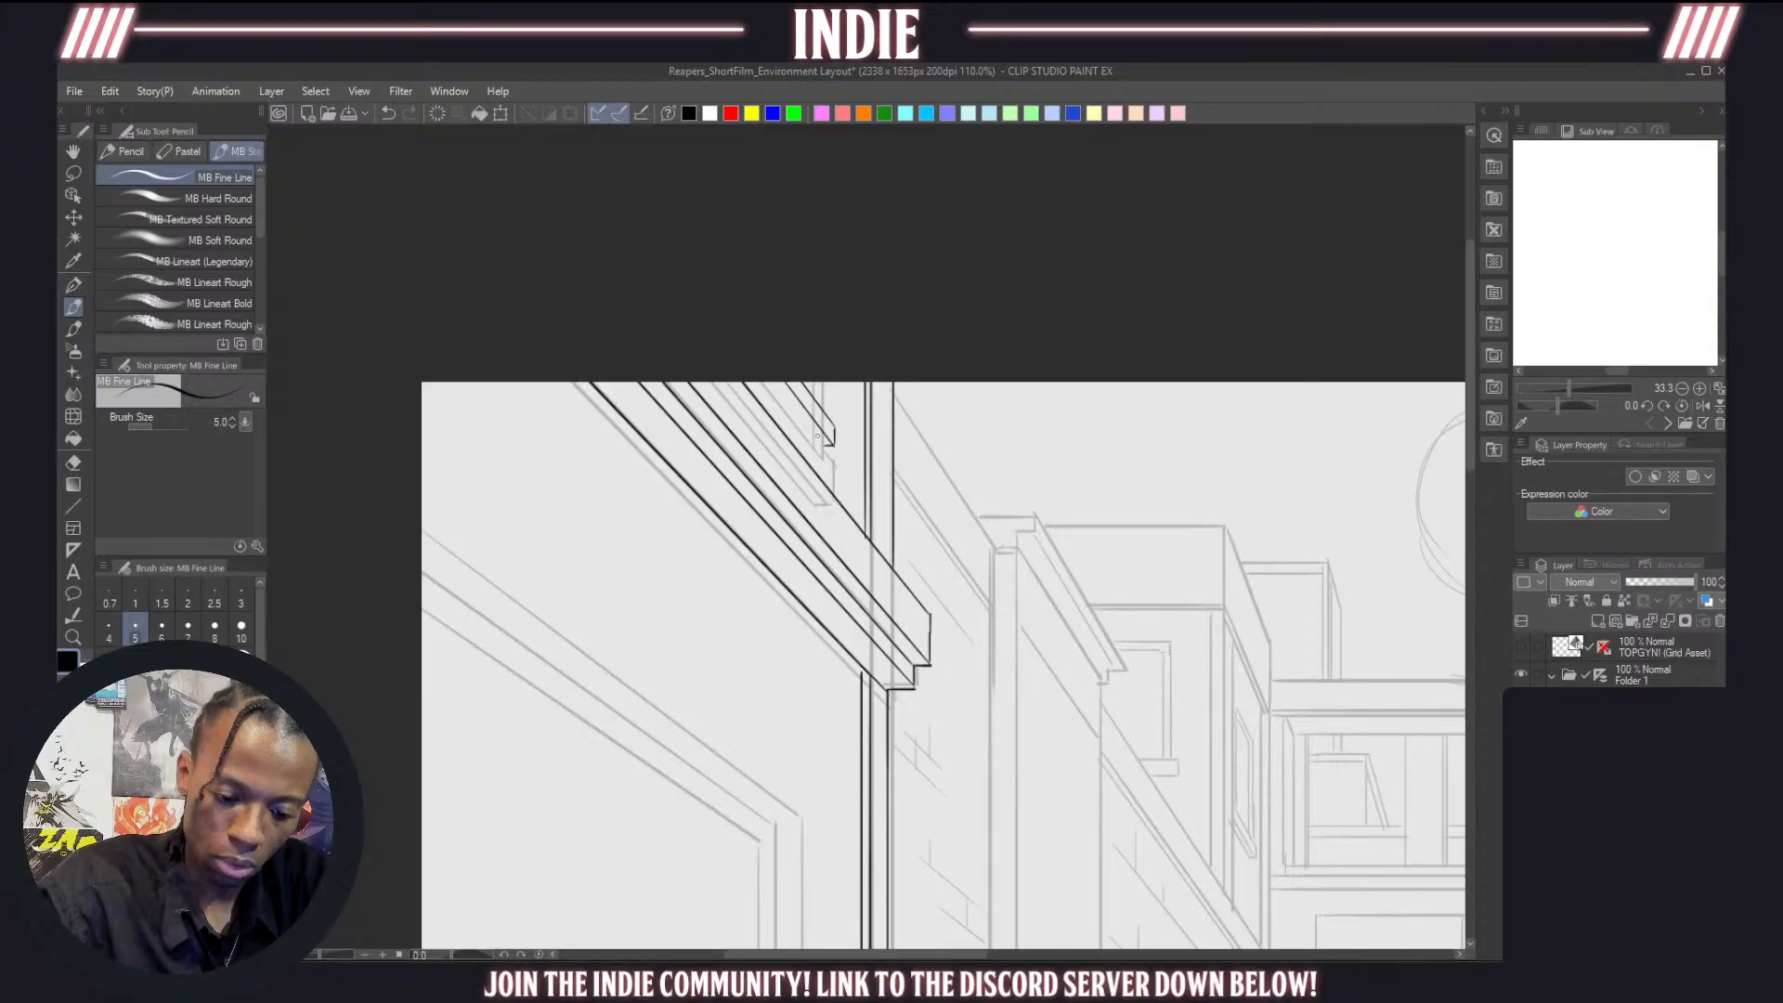
pyautogui.moveTo(824, 444); pyautogui.dragTo(776, 383)
pyautogui.hotkey('ctrl', 'z')
pyautogui.hotkey('ctrl', 'z')
pyautogui.moveTo(835, 446)
pyautogui.mouseDown()
pyautogui.moveTo(774, 381)
pyautogui.moveTo(825, 382)
pyautogui.mouseUp()
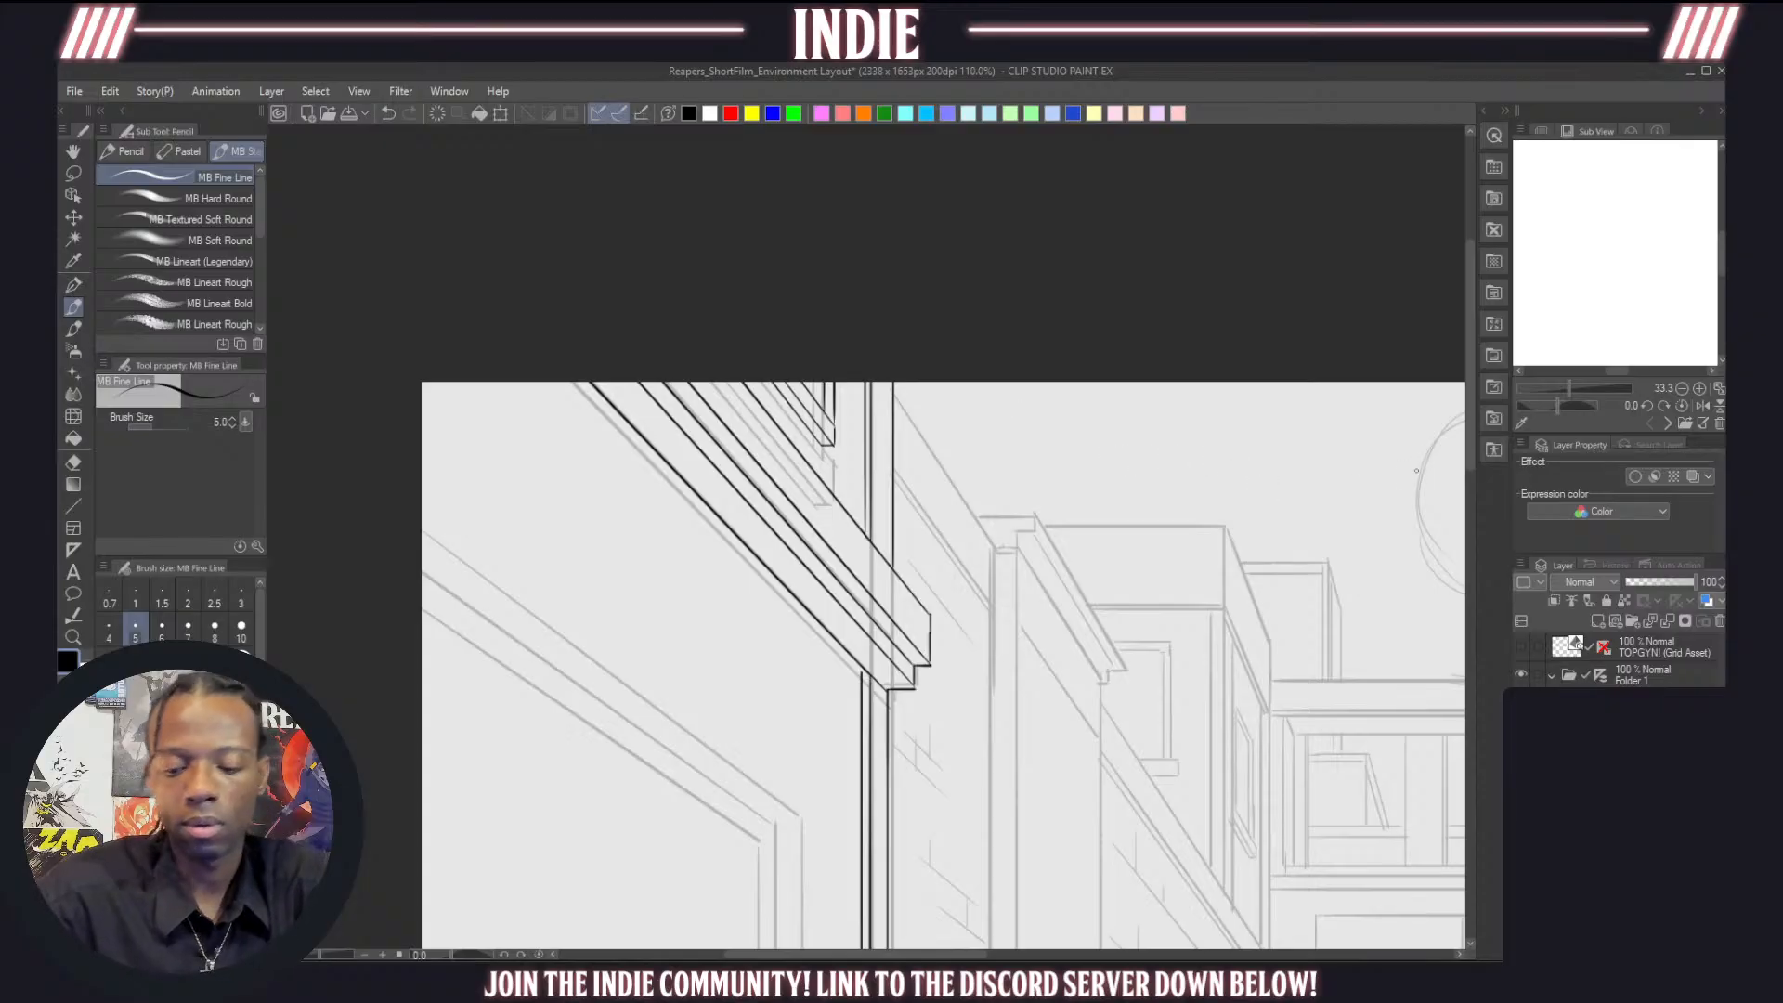
# Ink the large left window's receding top edge, vertical side and projecting sill along the perspective ruler
pyautogui.moveTo(1468, 429); pyautogui.dragTo(1454, 595)
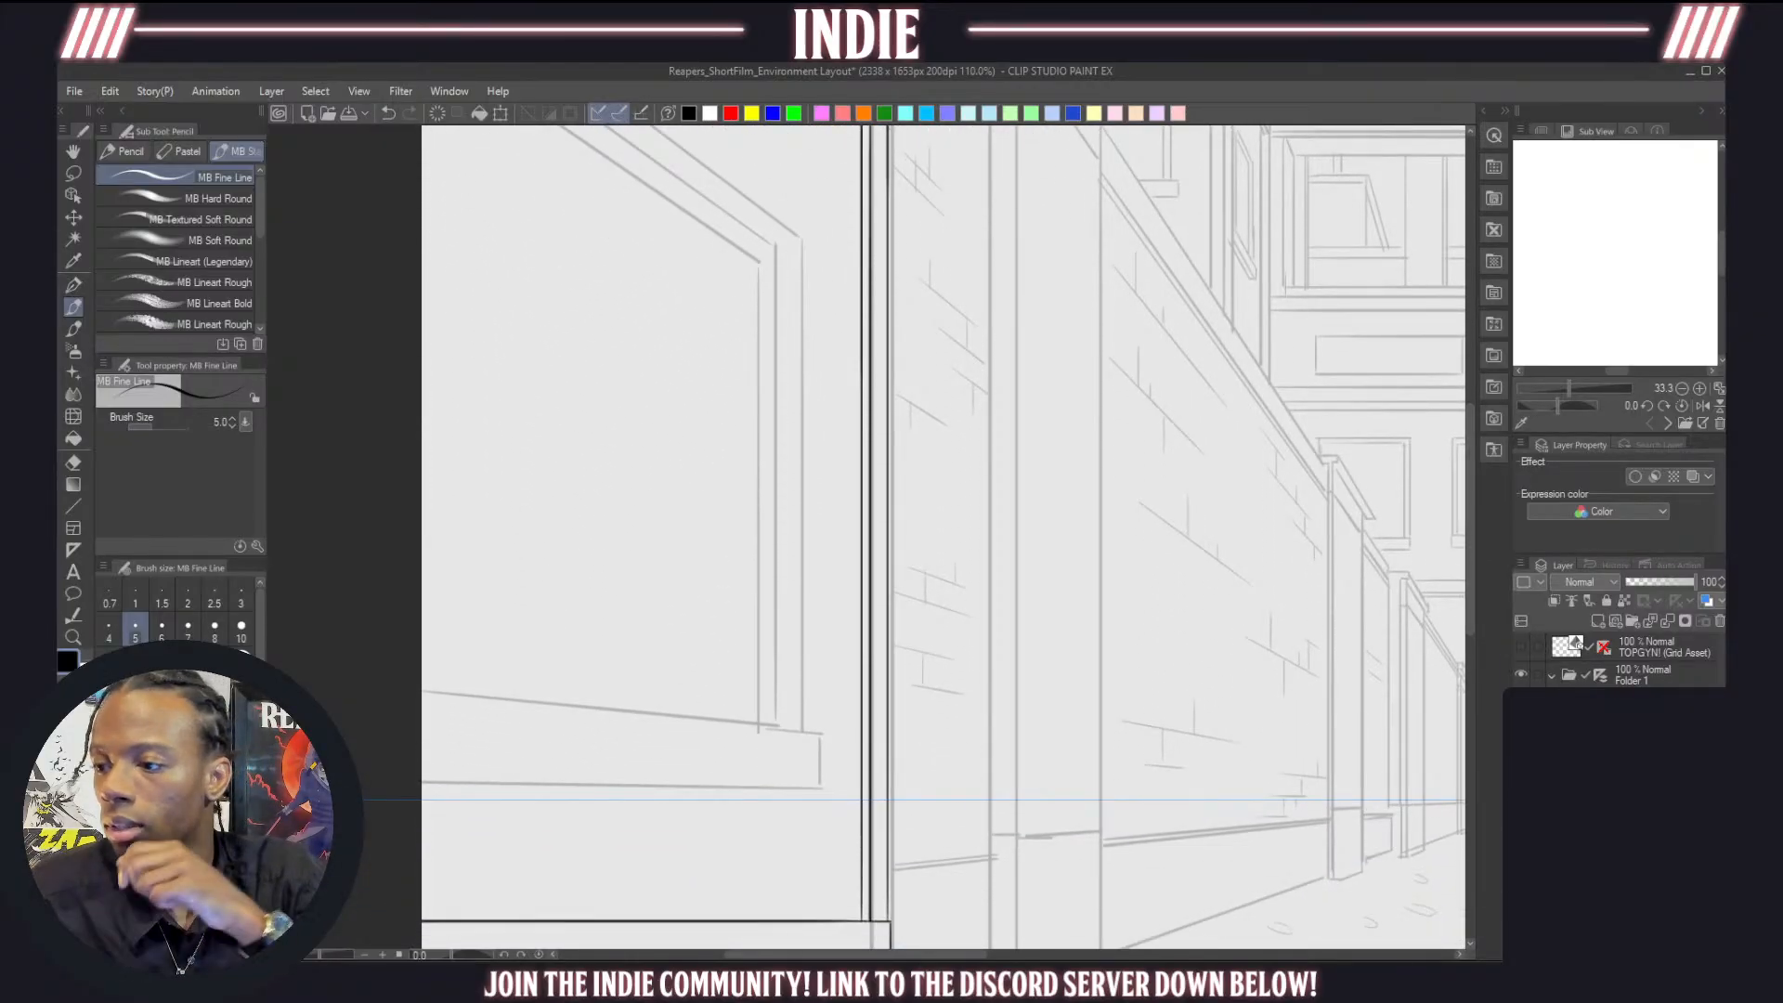
pyautogui.scroll(-7, 991, 701)
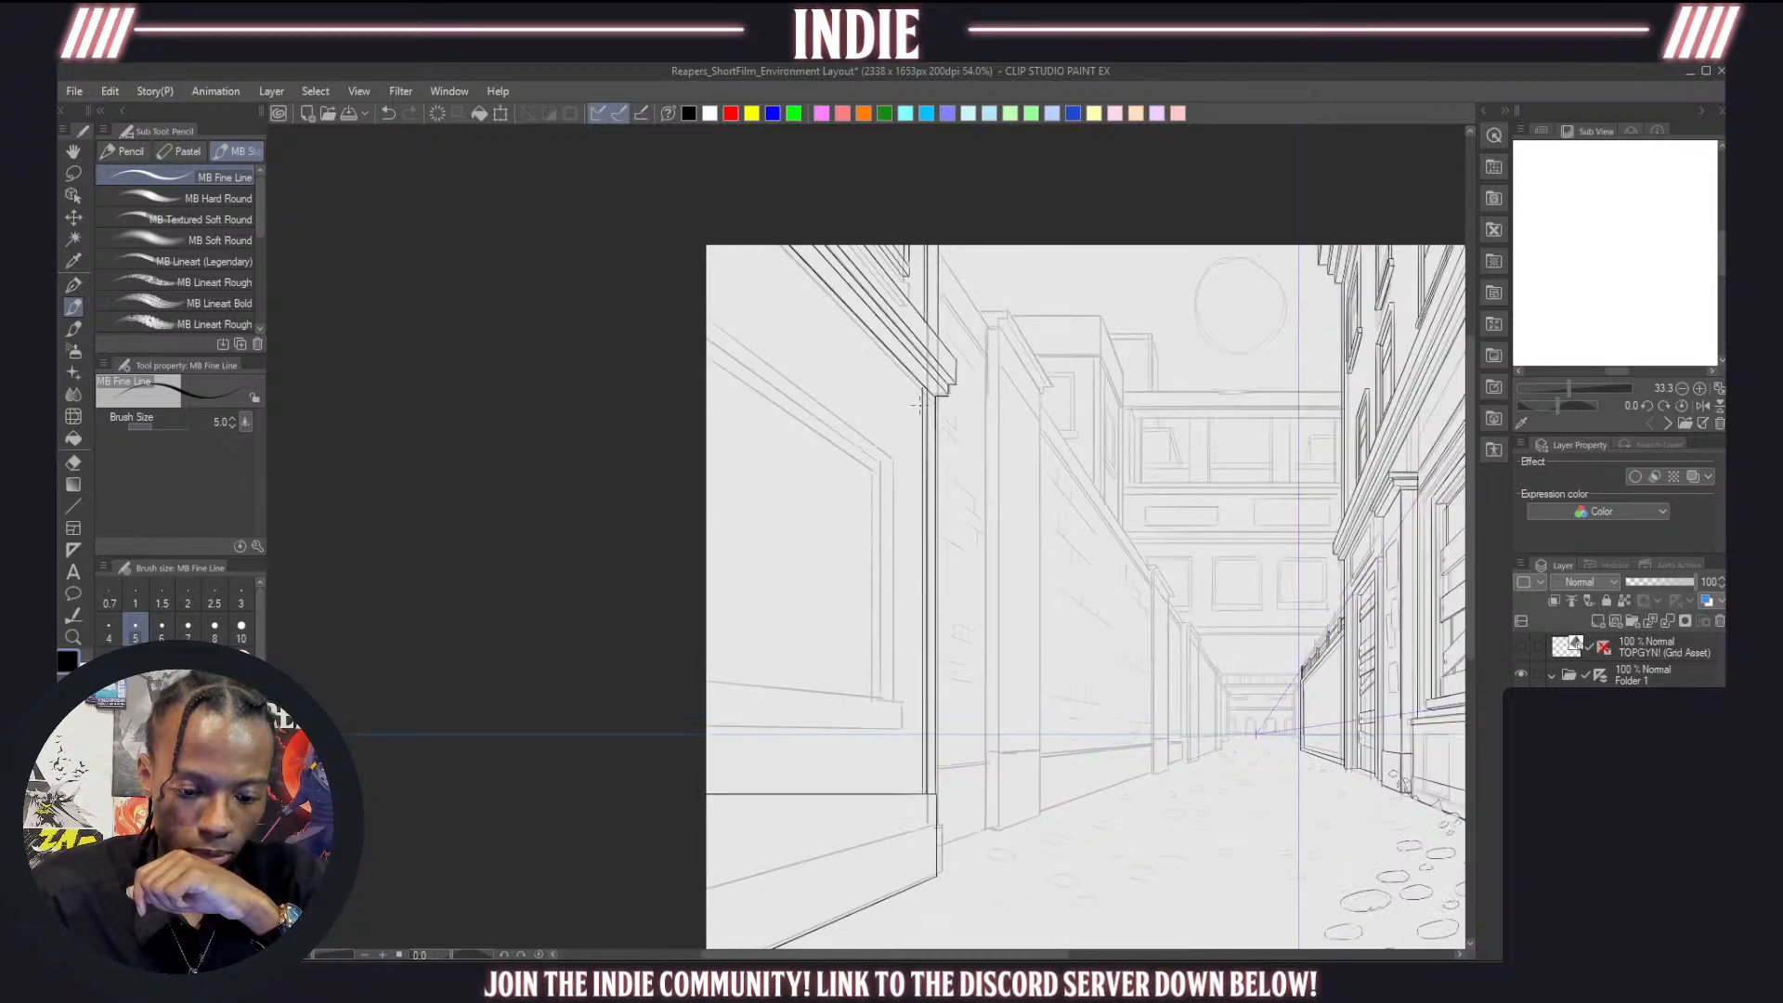
pyautogui.scroll(1, 903, 427)
pyautogui.scroll(1, 903, 427)
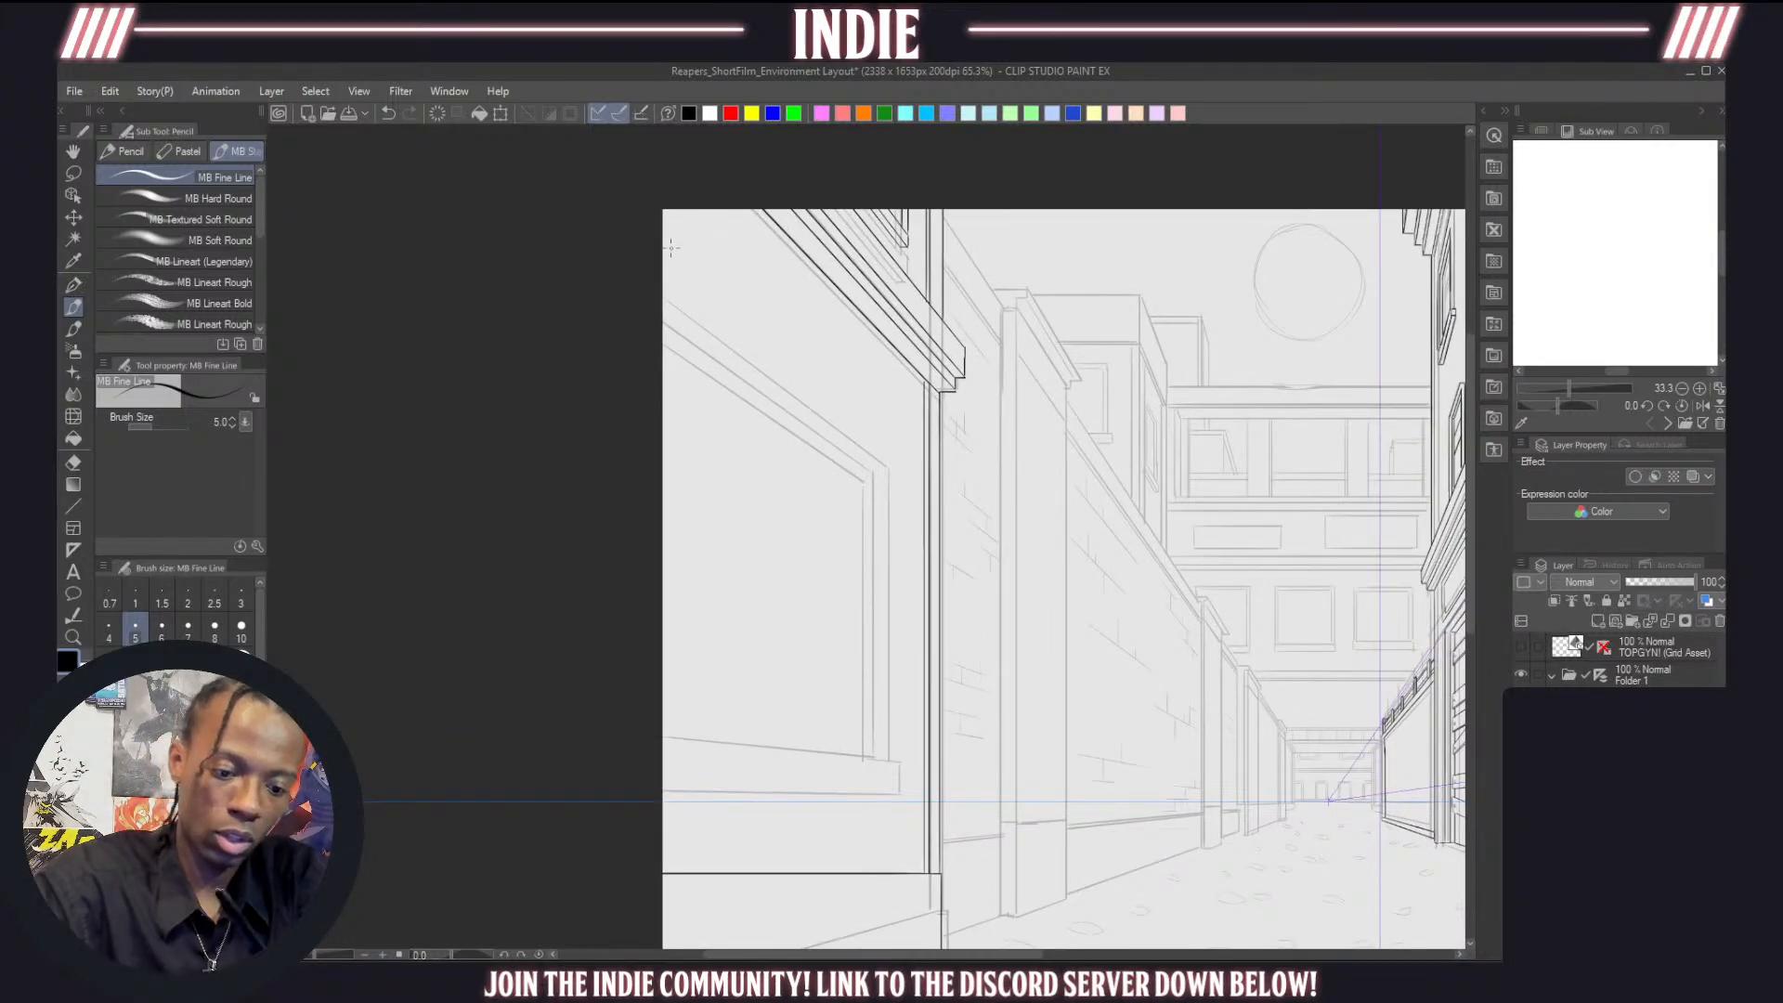
pyautogui.moveTo(671, 247)
pyautogui.mouseDown()
pyautogui.moveTo(899, 431)
pyautogui.moveTo(880, 456)
pyautogui.moveTo(891, 440)
pyautogui.moveTo(898, 685)
pyautogui.mouseUp()
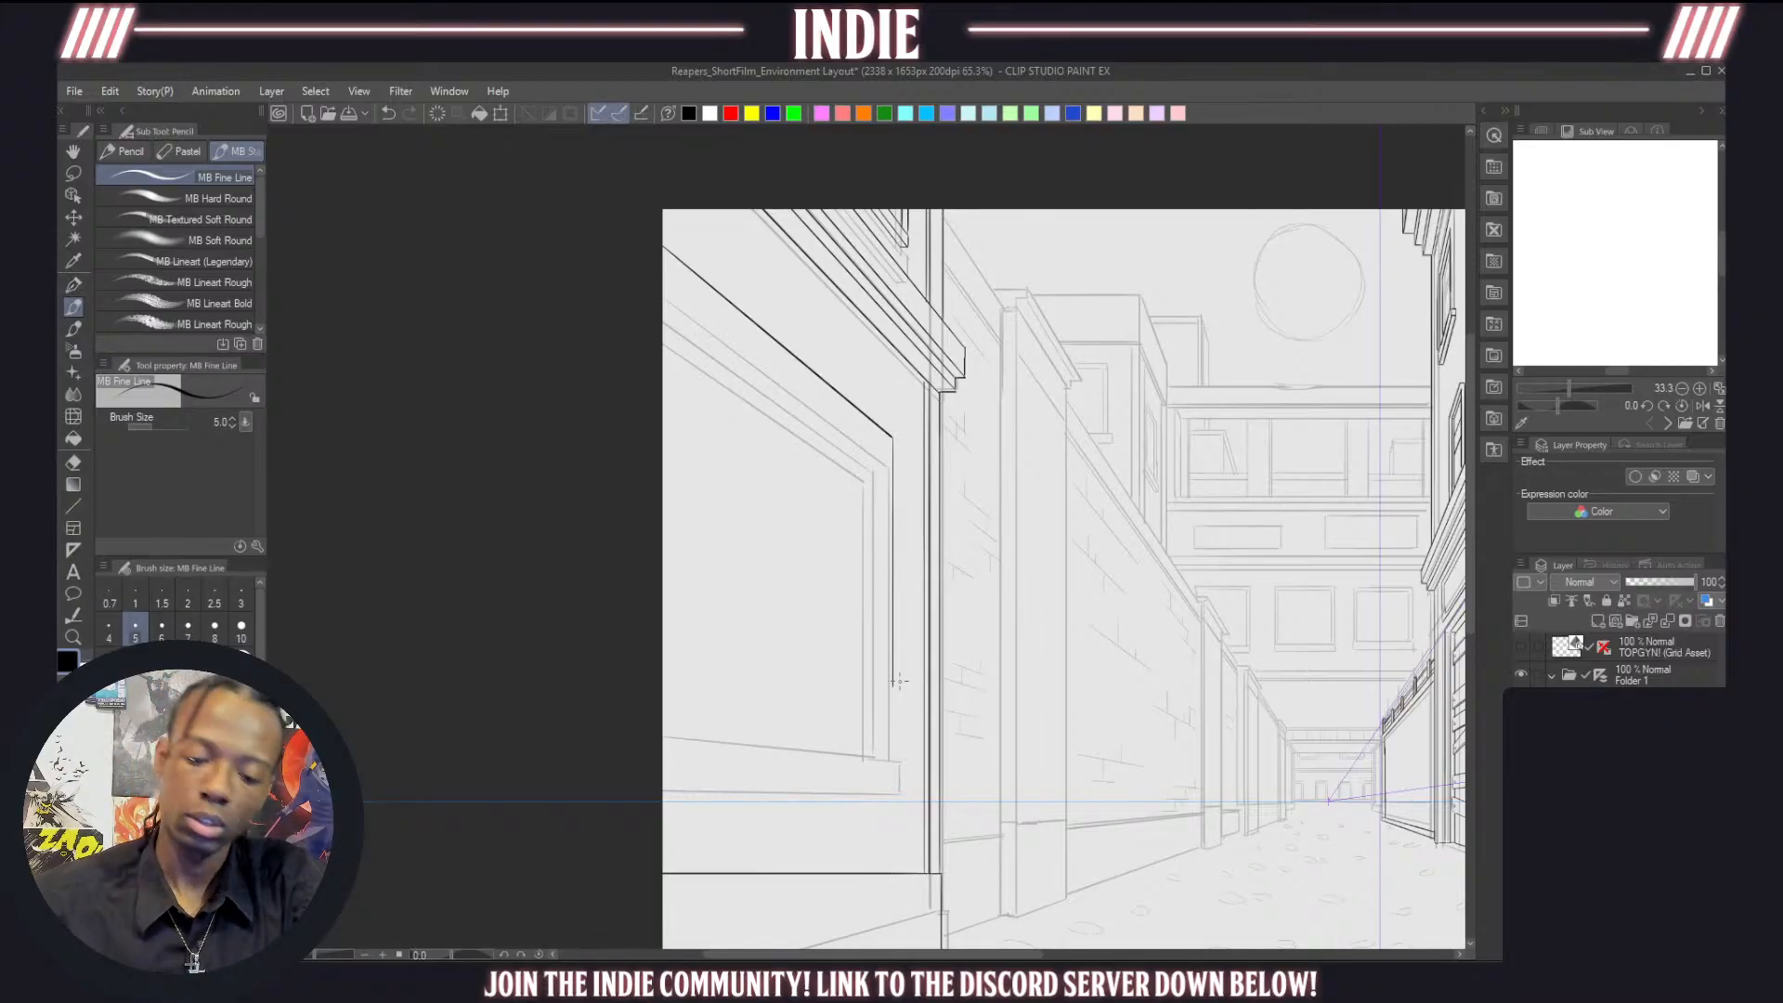
pyautogui.hotkey('ctrl', 'z')
pyautogui.moveTo(894, 437)
pyautogui.mouseDown()
pyautogui.moveTo(895, 689)
pyautogui.moveTo(704, 622)
pyautogui.moveTo(661, 631)
pyautogui.mouseUp()
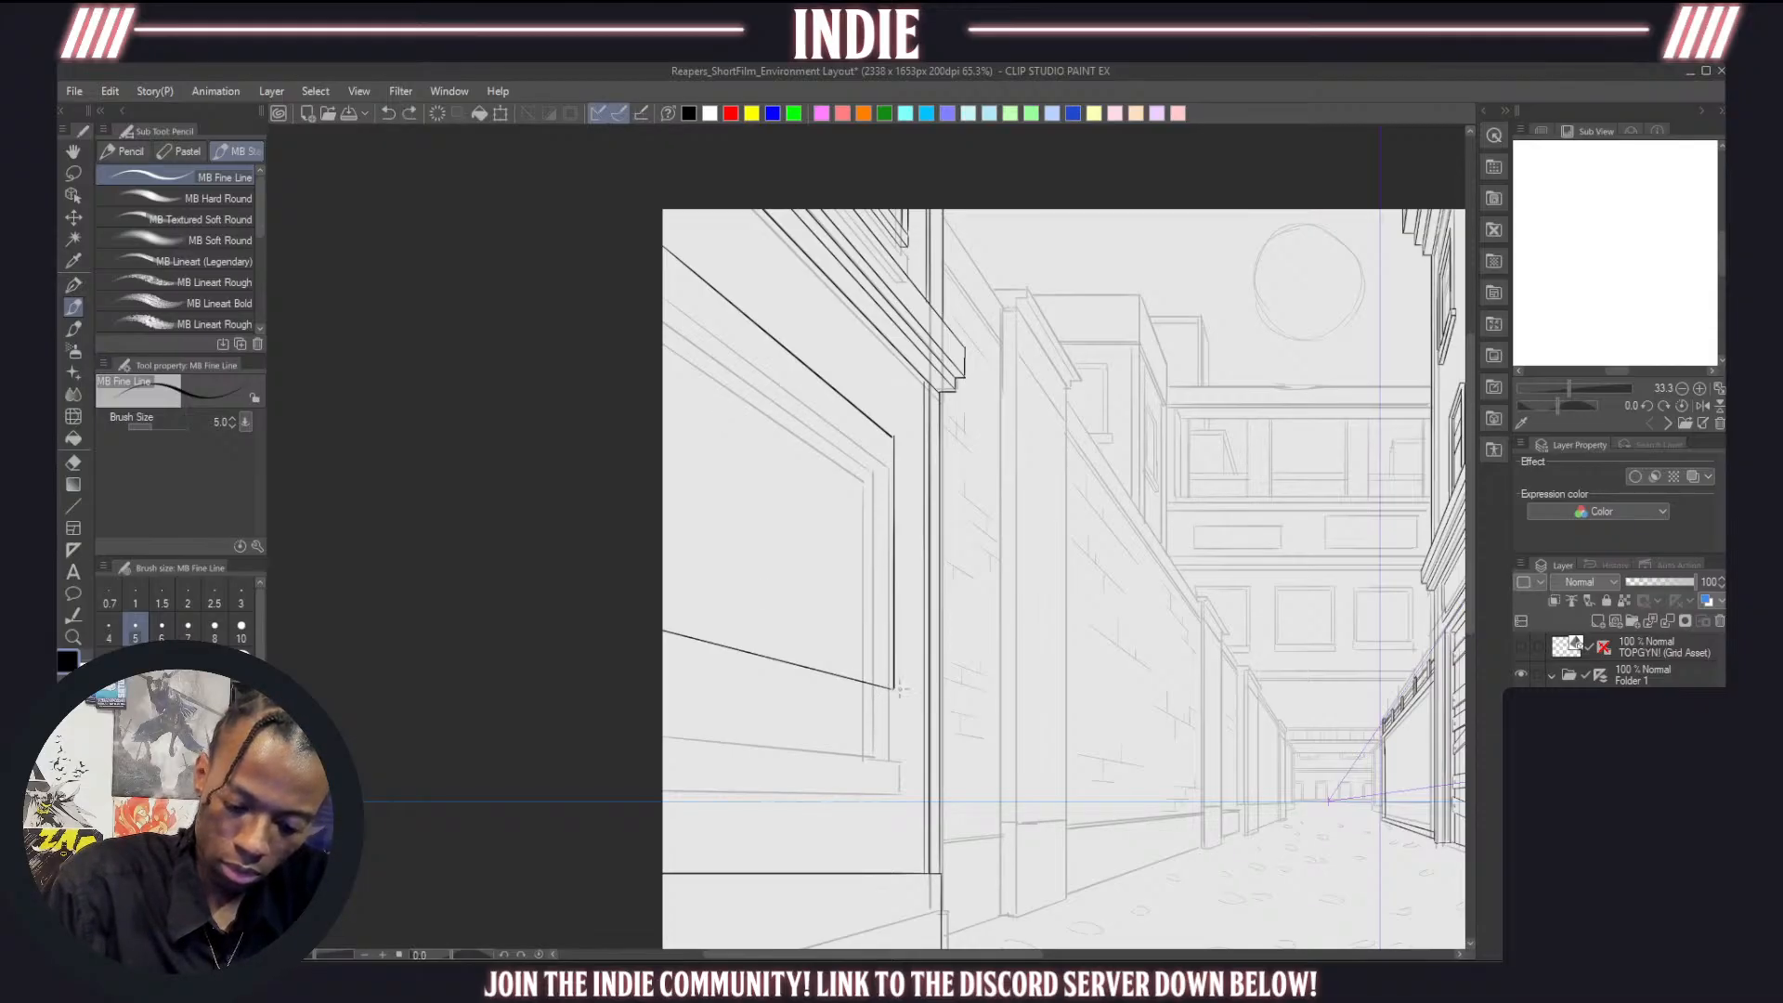
pyautogui.moveTo(894, 689)
pyautogui.mouseDown()
pyautogui.moveTo(909, 722)
pyautogui.moveTo(662, 684)
pyautogui.mouseUp()
pyautogui.hotkey('ctrl', 'z')
# Ink a parallel outer frame line above and beside the large left window, plus a second line along its sill's lower edge
pyautogui.moveTo(663, 232)
pyautogui.mouseDown()
pyautogui.moveTo(754, 307)
pyautogui.moveTo(904, 375)
pyautogui.mouseUp()
pyautogui.hotkey('ctrl', 'z')
pyautogui.moveTo(665, 227); pyautogui.dragTo(885, 345)
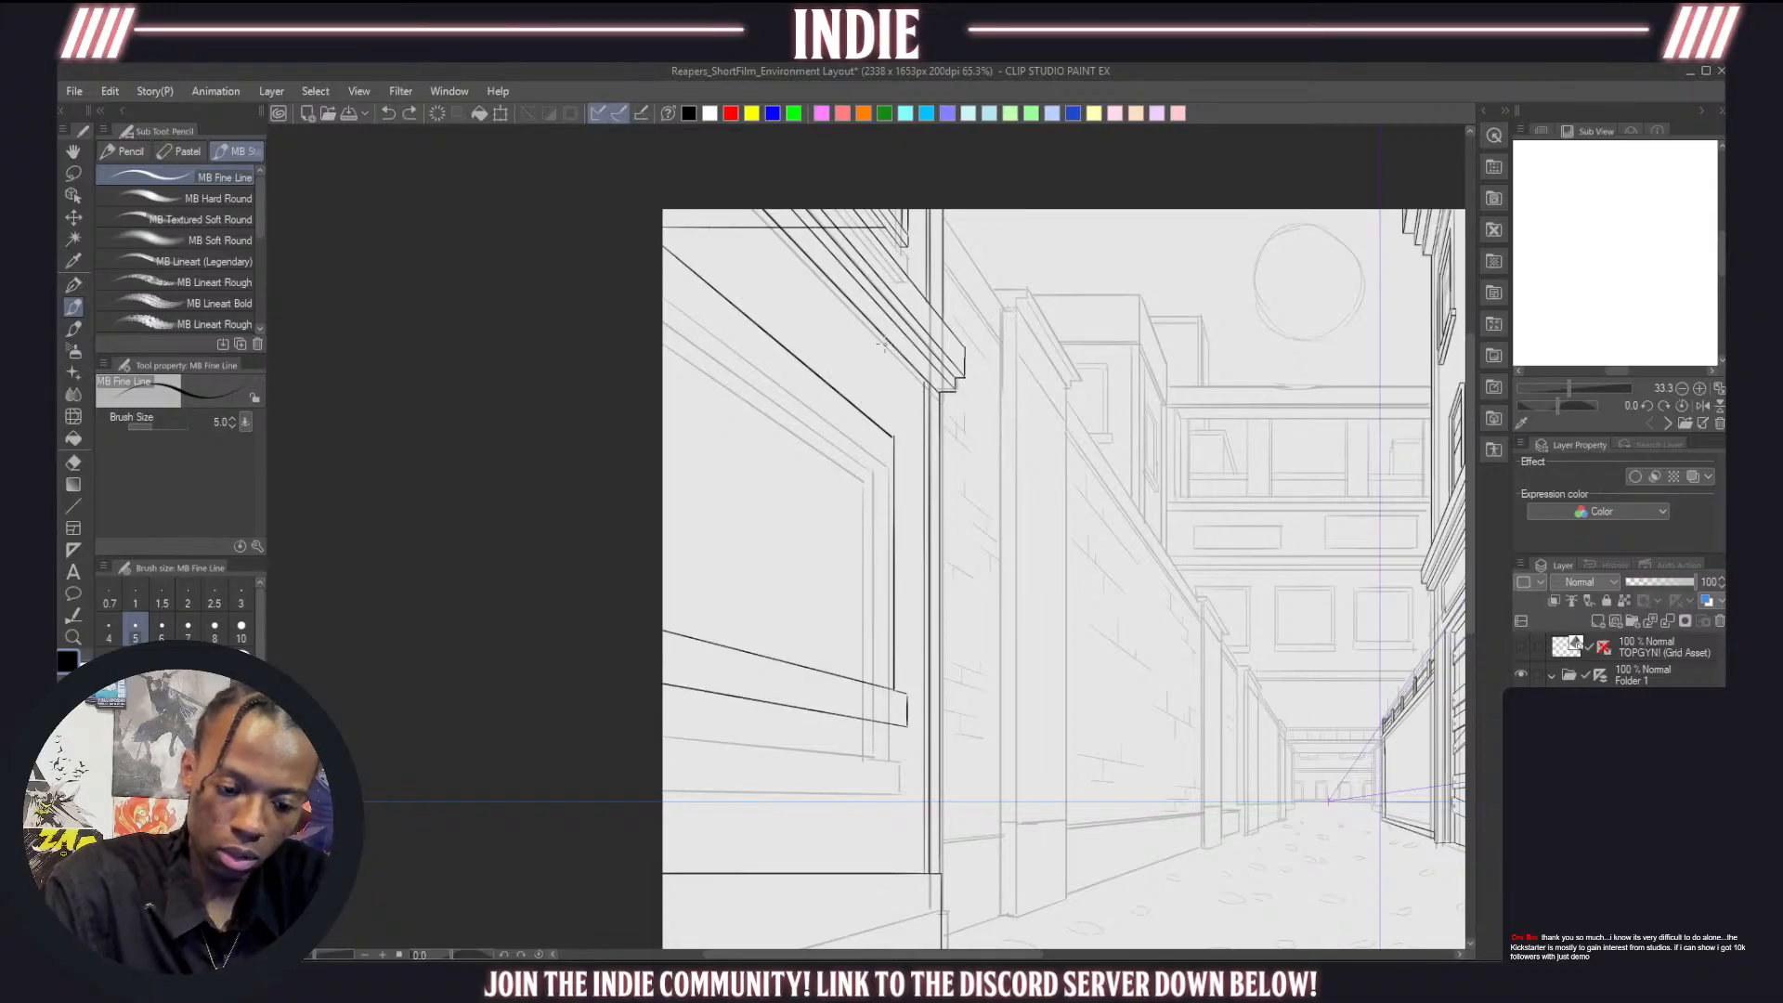
pyautogui.moveTo(663, 228)
pyautogui.mouseDown()
pyautogui.moveTo(922, 402)
pyautogui.moveTo(905, 446)
pyautogui.moveTo(908, 669)
pyautogui.mouseUp()
pyautogui.hotkey('ctrl', 'z')
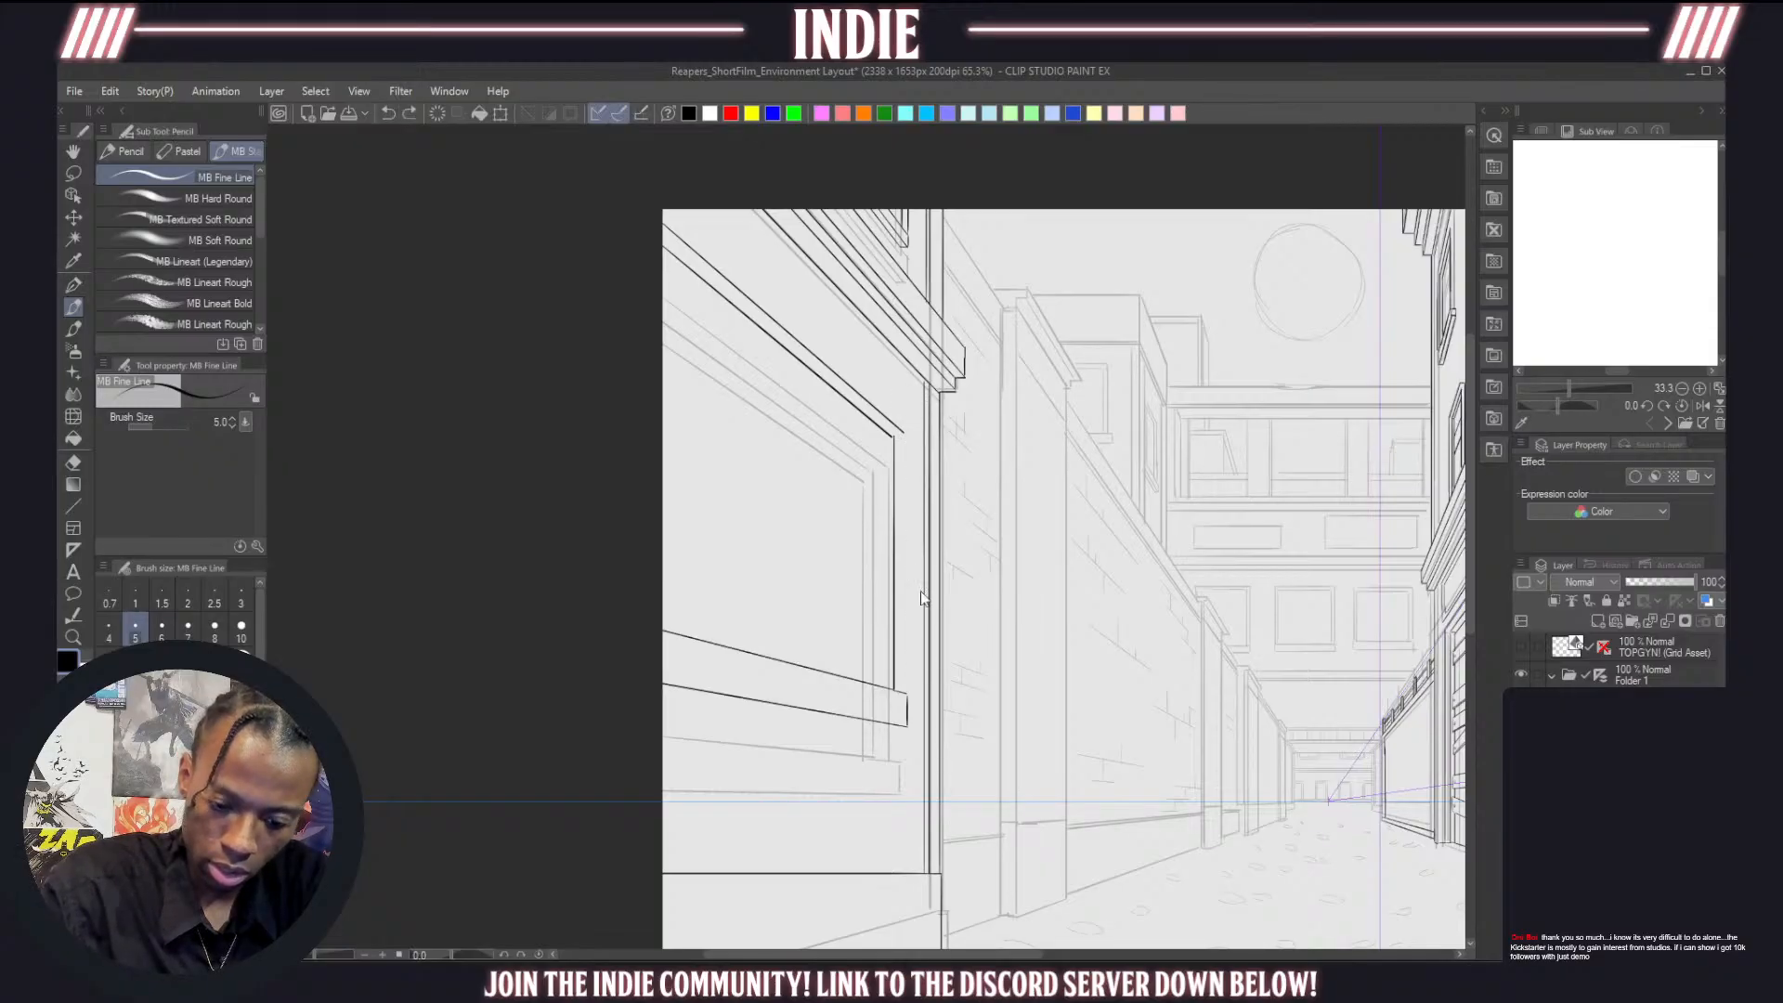
pyautogui.moveTo(907, 432); pyautogui.dragTo(915, 694)
pyautogui.hotkey('ctrl', 'z')
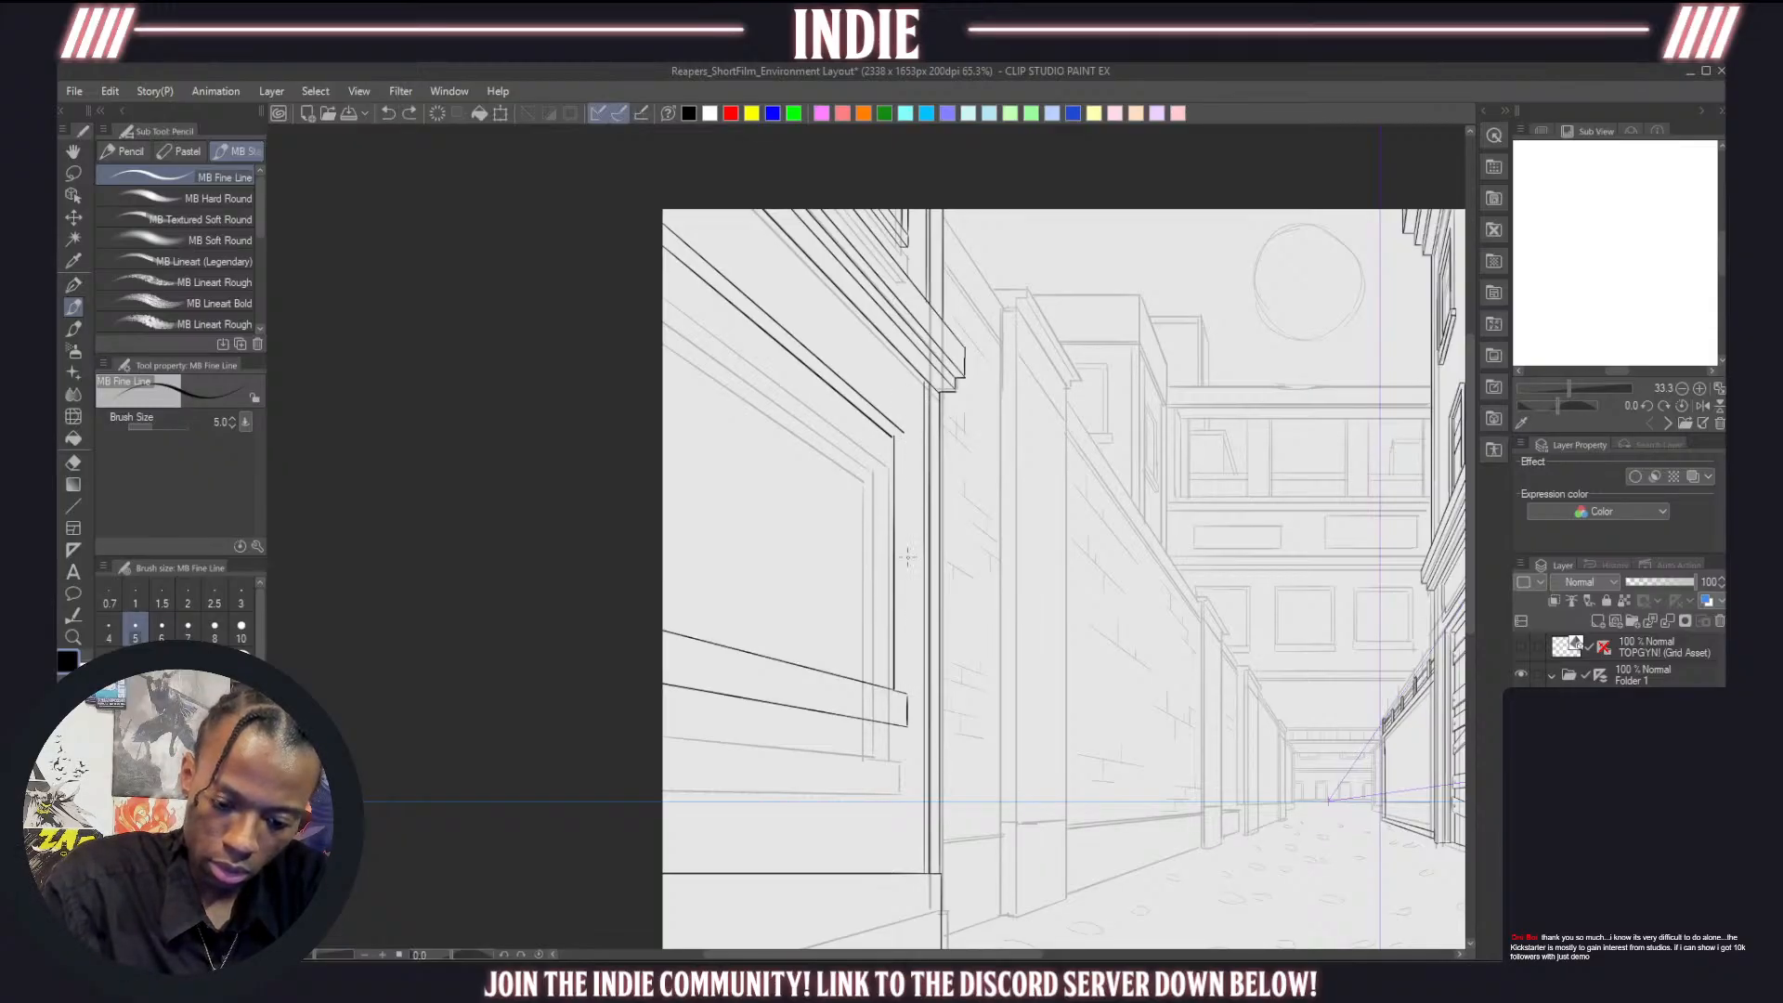
pyautogui.moveTo(904, 433); pyautogui.dragTo(908, 732)
pyautogui.hotkey('ctrl', 'z')
pyautogui.hotkey('ctrl', 'z')
pyautogui.hotkey('ctrl', 'z')
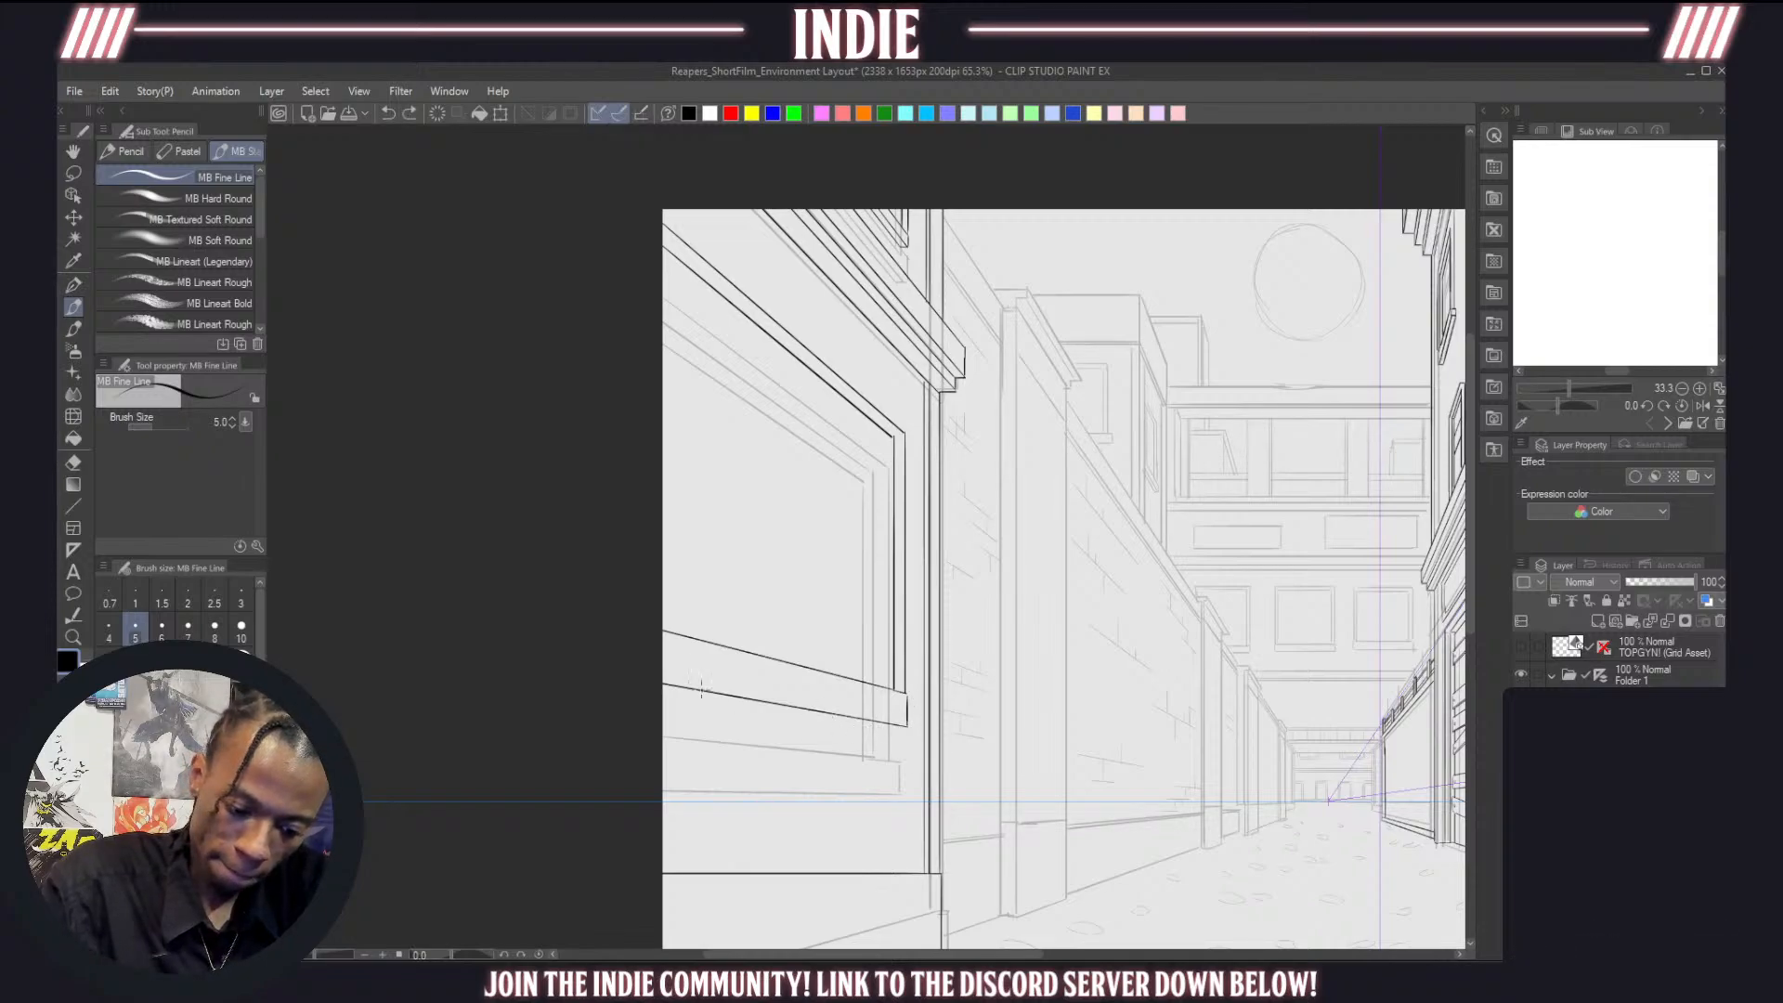
pyautogui.moveTo(656, 689); pyautogui.dragTo(887, 727)
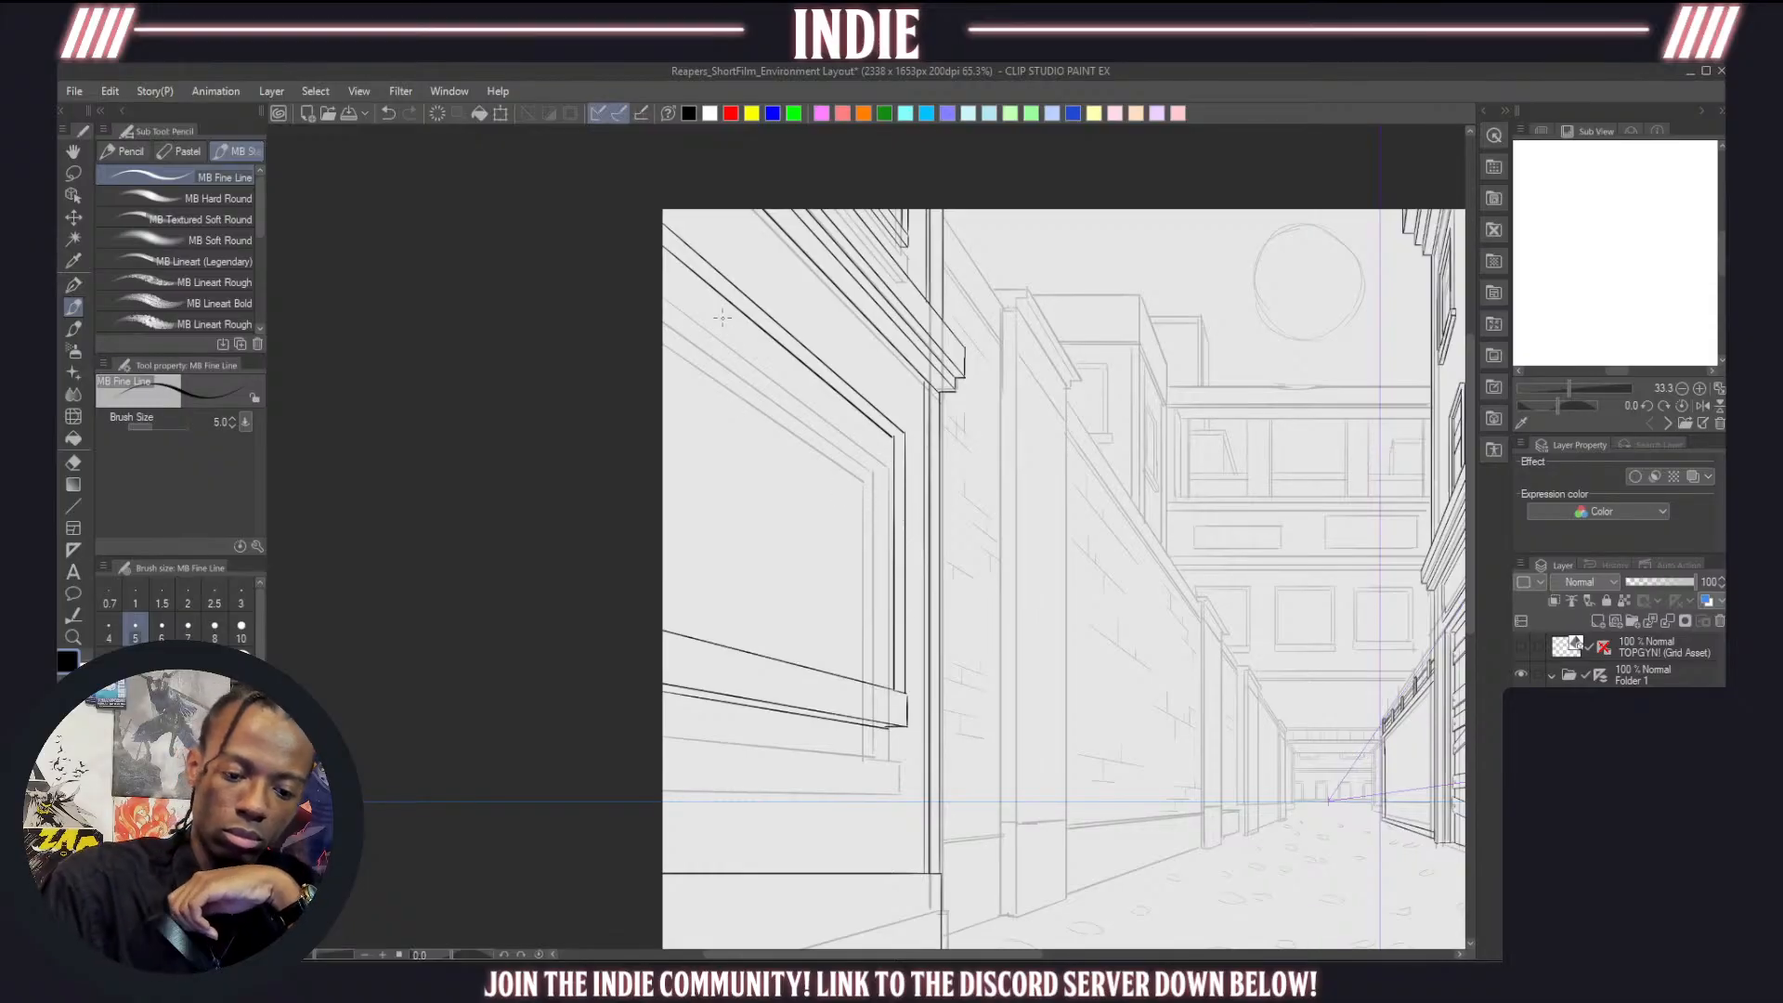
# Ink the large left window frame's inner receding top edge and inner vertical side down to the sill
pyautogui.moveTo(661, 252)
pyautogui.mouseDown()
pyautogui.moveTo(894, 445)
pyautogui.moveTo(884, 672)
pyautogui.mouseUp()
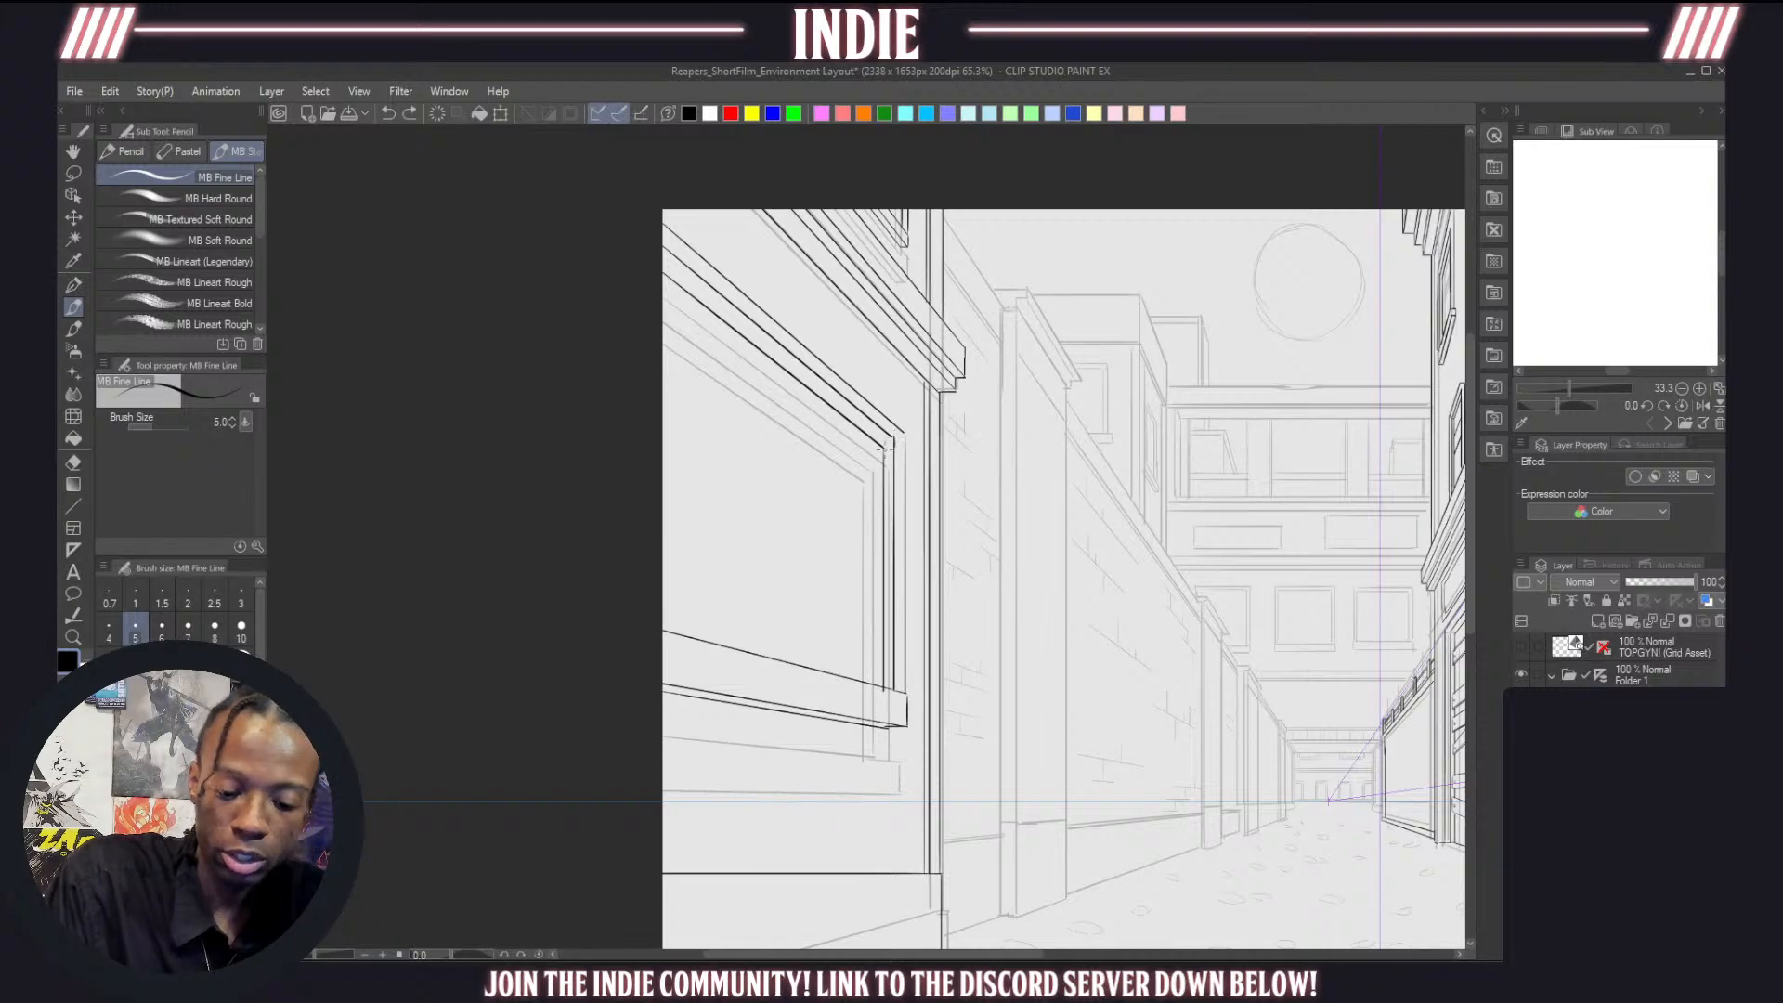
pyautogui.hotkey('ctrl', 'z')
pyautogui.moveTo(891, 434); pyautogui.dragTo(884, 458)
pyautogui.hotkey('ctrl', 'z')
pyautogui.hotkey('ctrl', 'z')
pyautogui.hotkey('ctrl', 'z')
pyautogui.hotkey('ctrl', 'z')
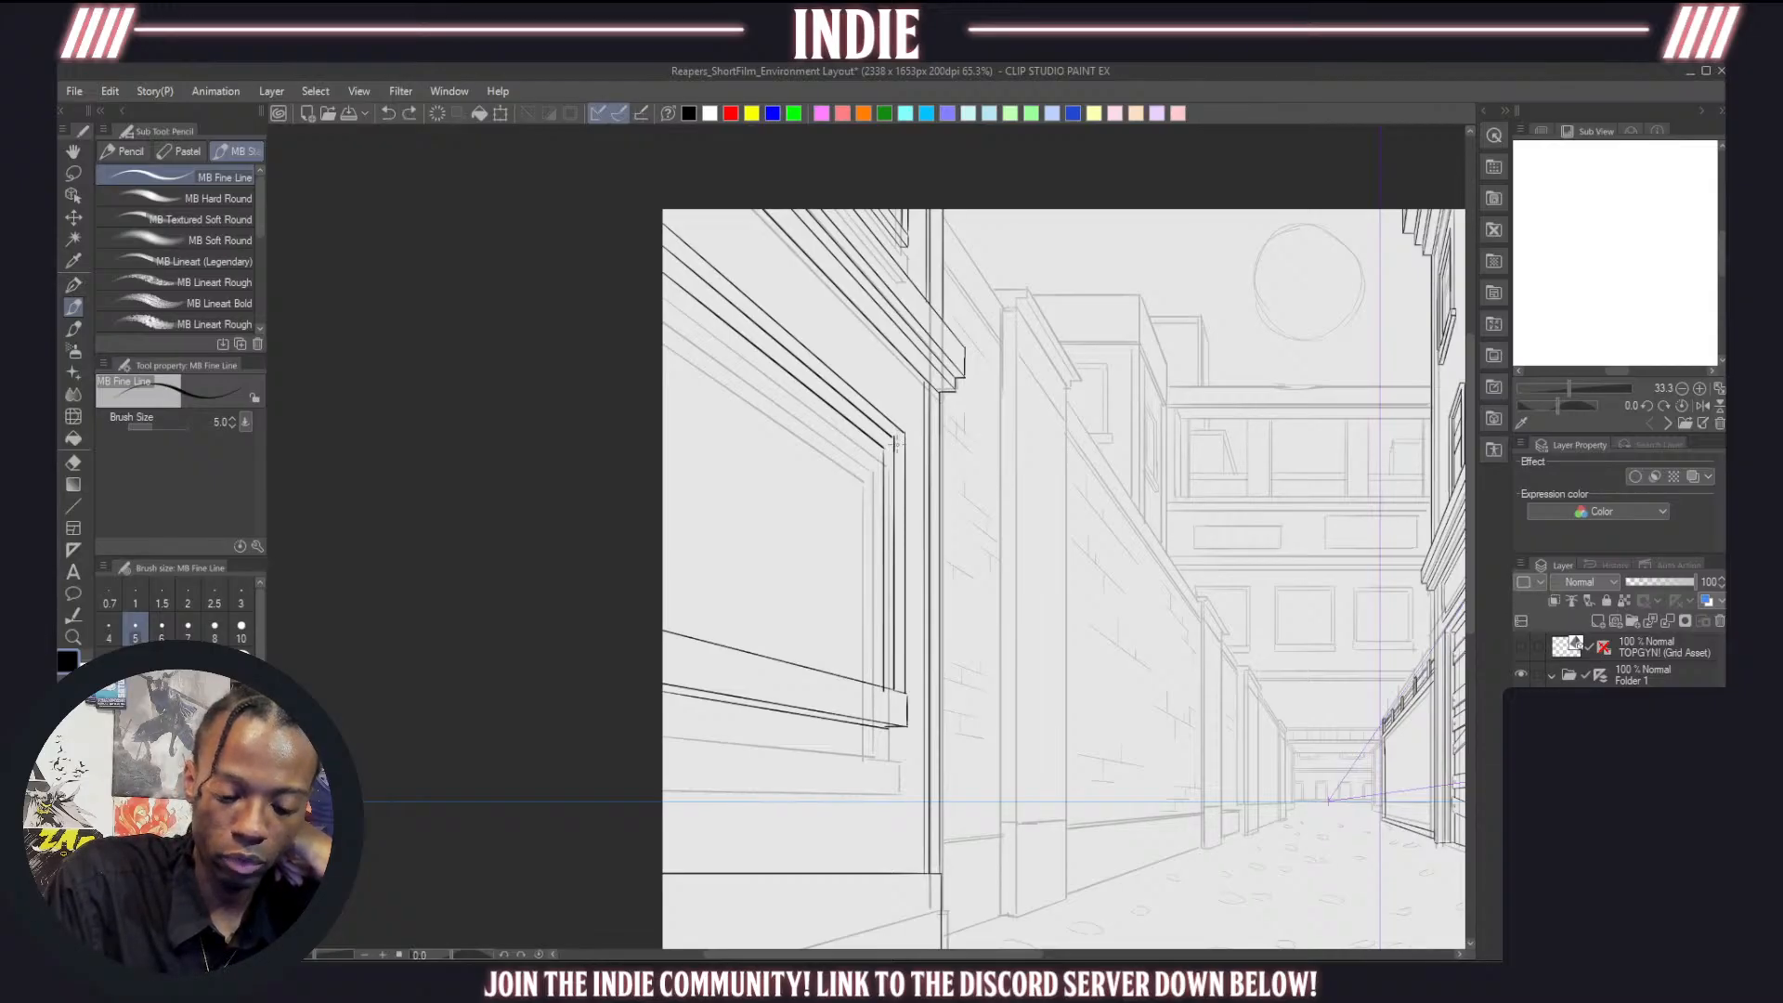
pyautogui.moveTo(892, 437); pyautogui.dragTo(663, 269)
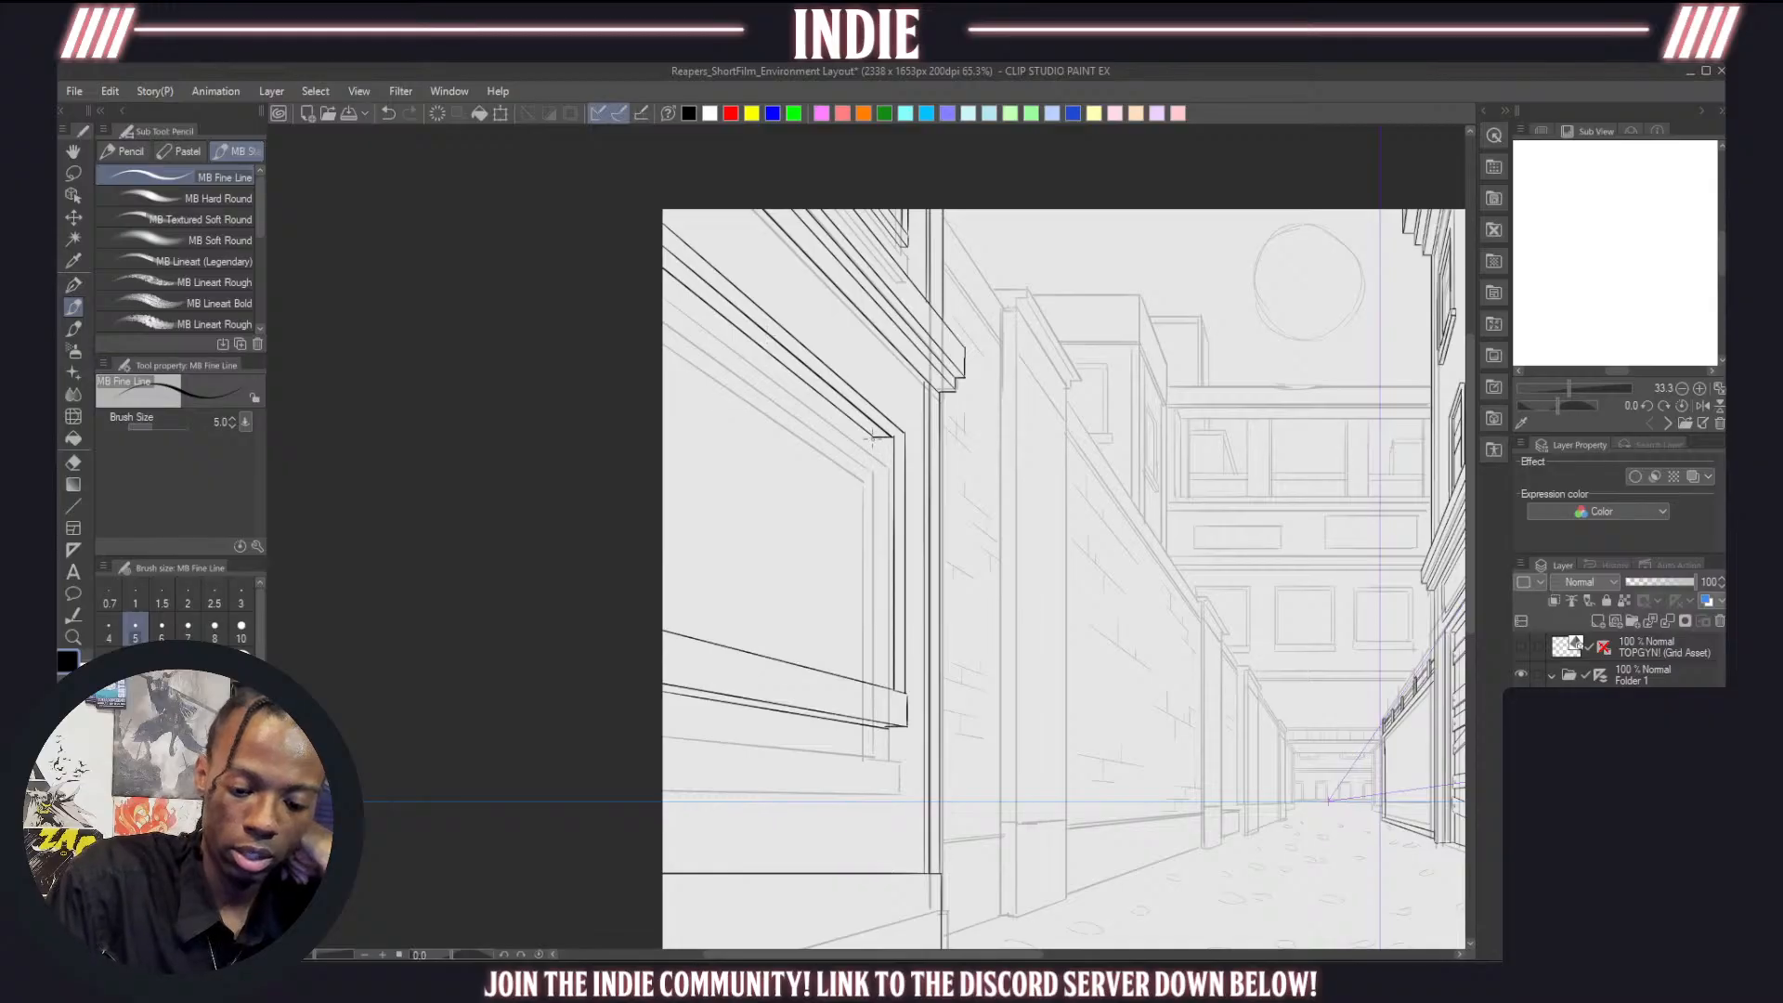
pyautogui.moveTo(873, 435); pyautogui.dragTo(872, 663)
pyautogui.hotkey('ctrl', 'z')
pyautogui.moveTo(874, 440); pyautogui.dragTo(880, 688)
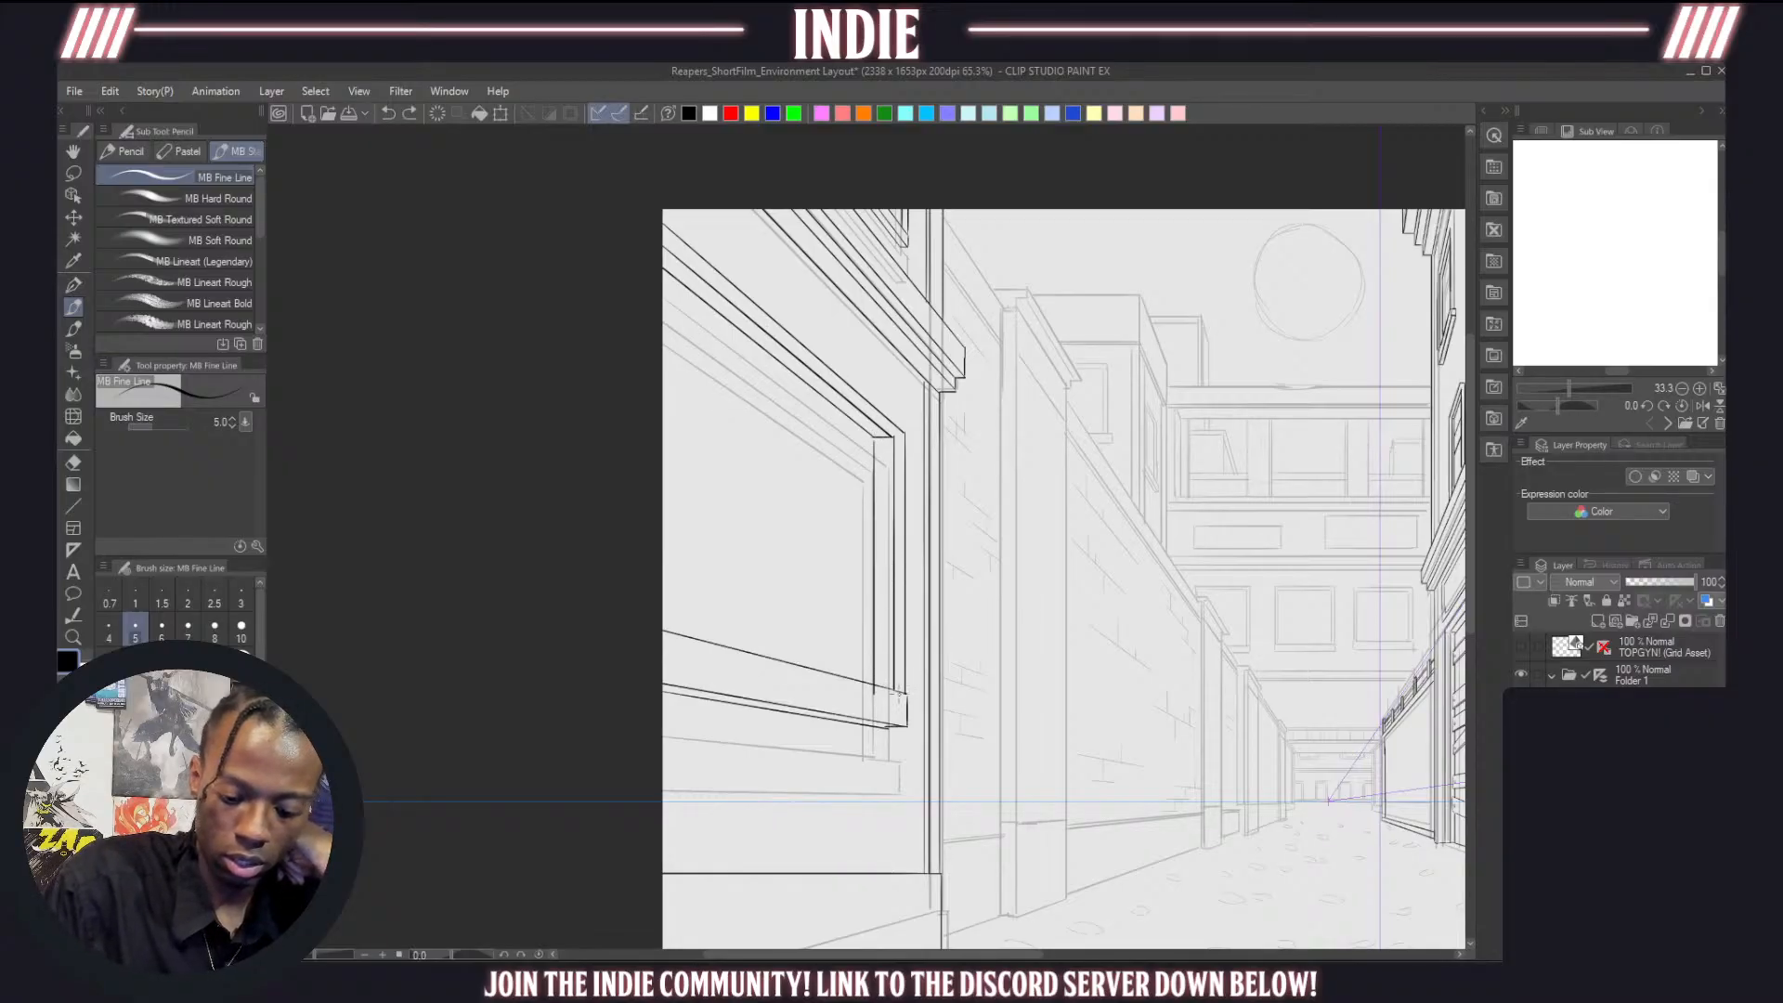
pyautogui.hotkey('ctrl', 'z')
pyautogui.moveTo(874, 437); pyautogui.dragTo(895, 686)
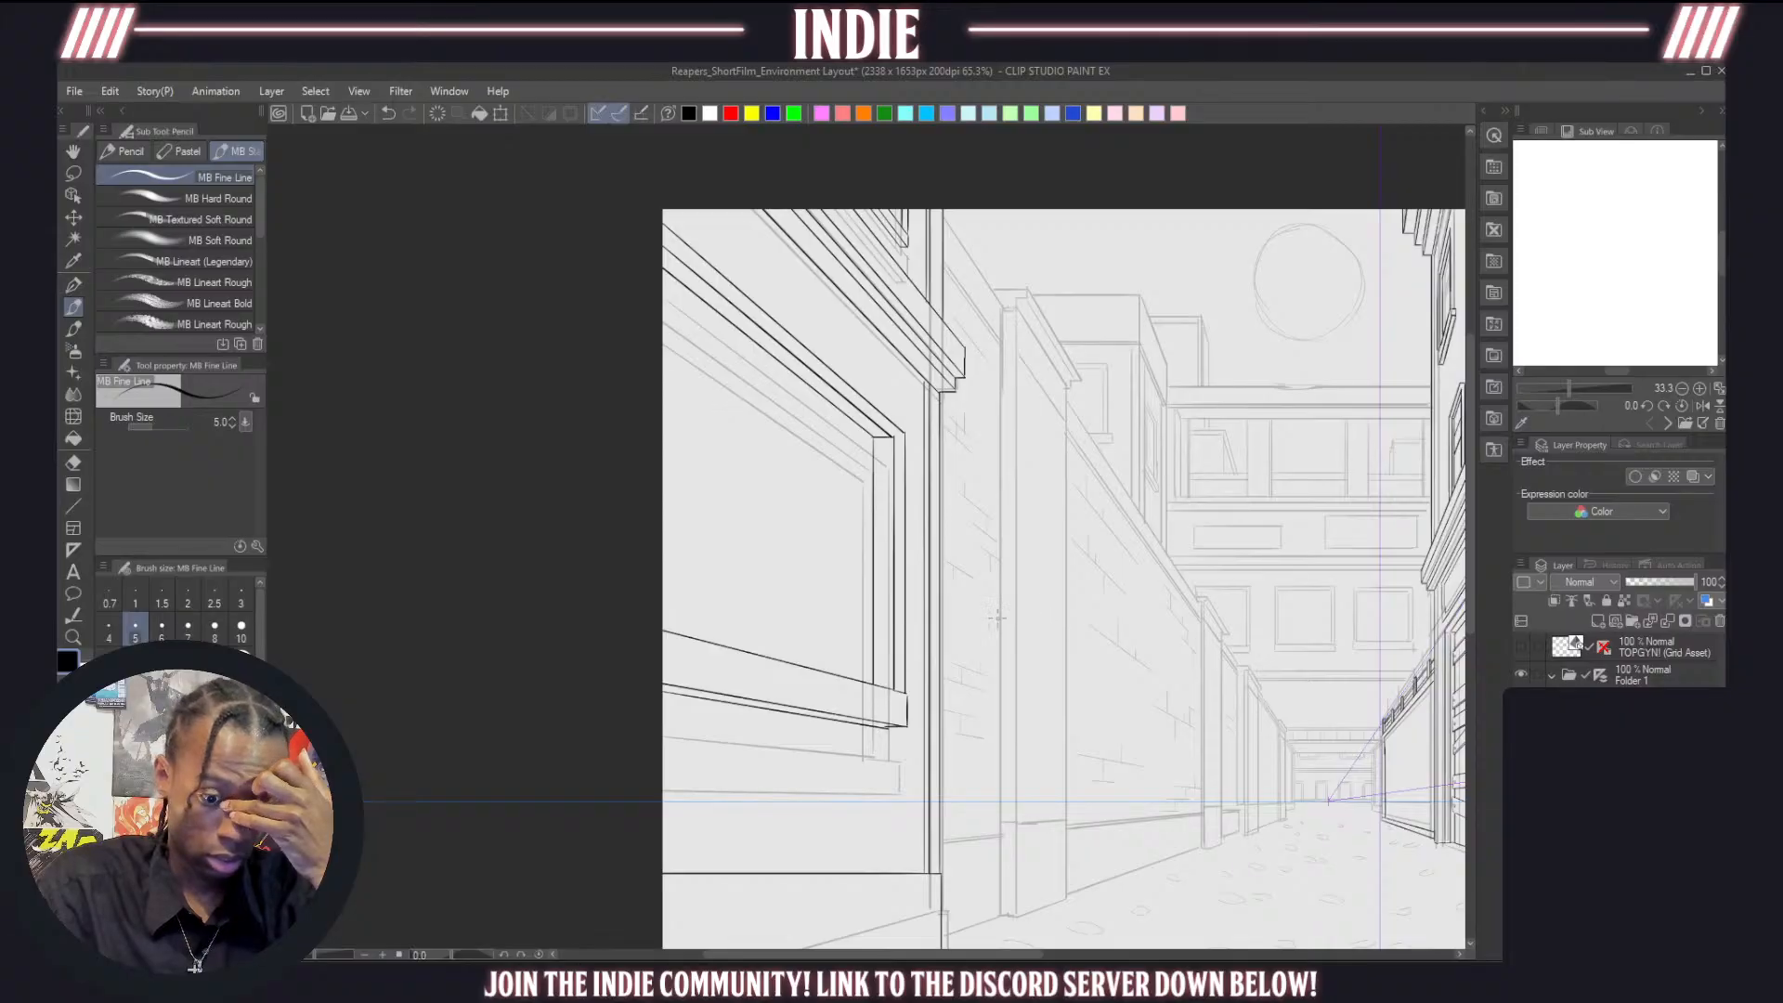
# Ink two wide receding boards across the large left window's opening, with vertical ends and doubled lower edges
pyautogui.moveTo(661, 297)
pyautogui.mouseDown()
pyautogui.moveTo(876, 464)
pyautogui.moveTo(891, 446)
pyautogui.moveTo(882, 536)
pyautogui.moveTo(600, 396)
pyautogui.mouseUp()
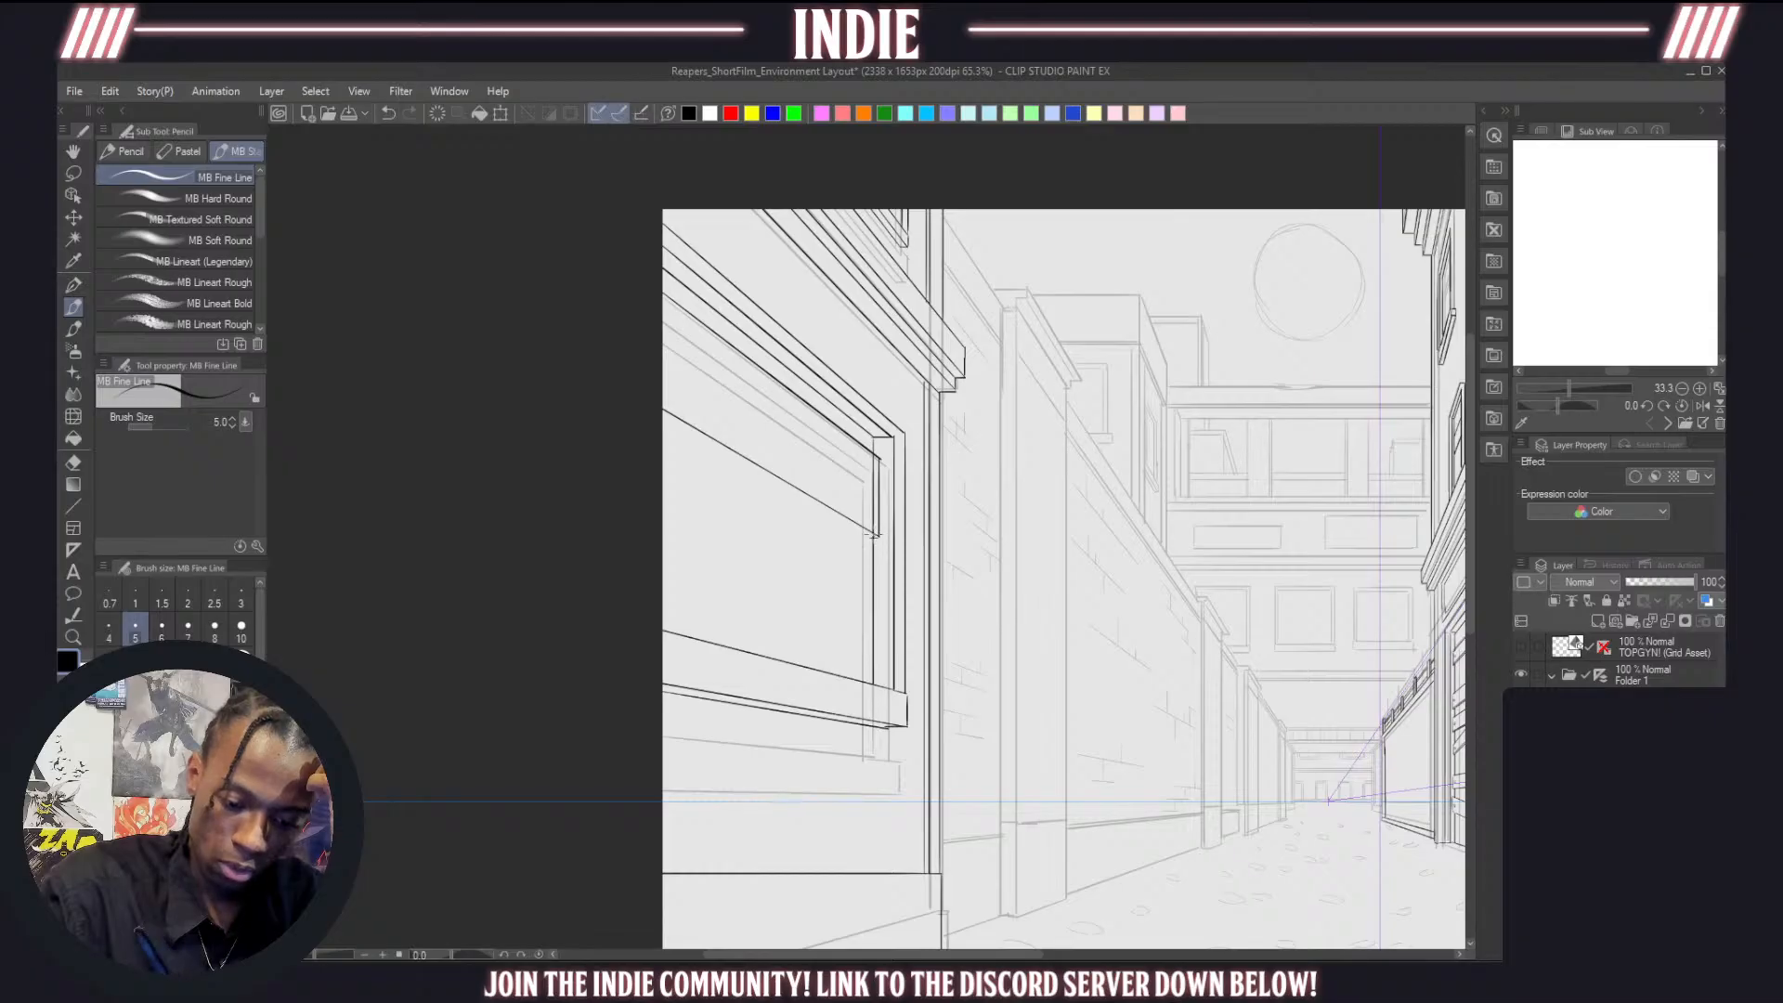
pyautogui.moveTo(879, 537); pyautogui.dragTo(573, 395)
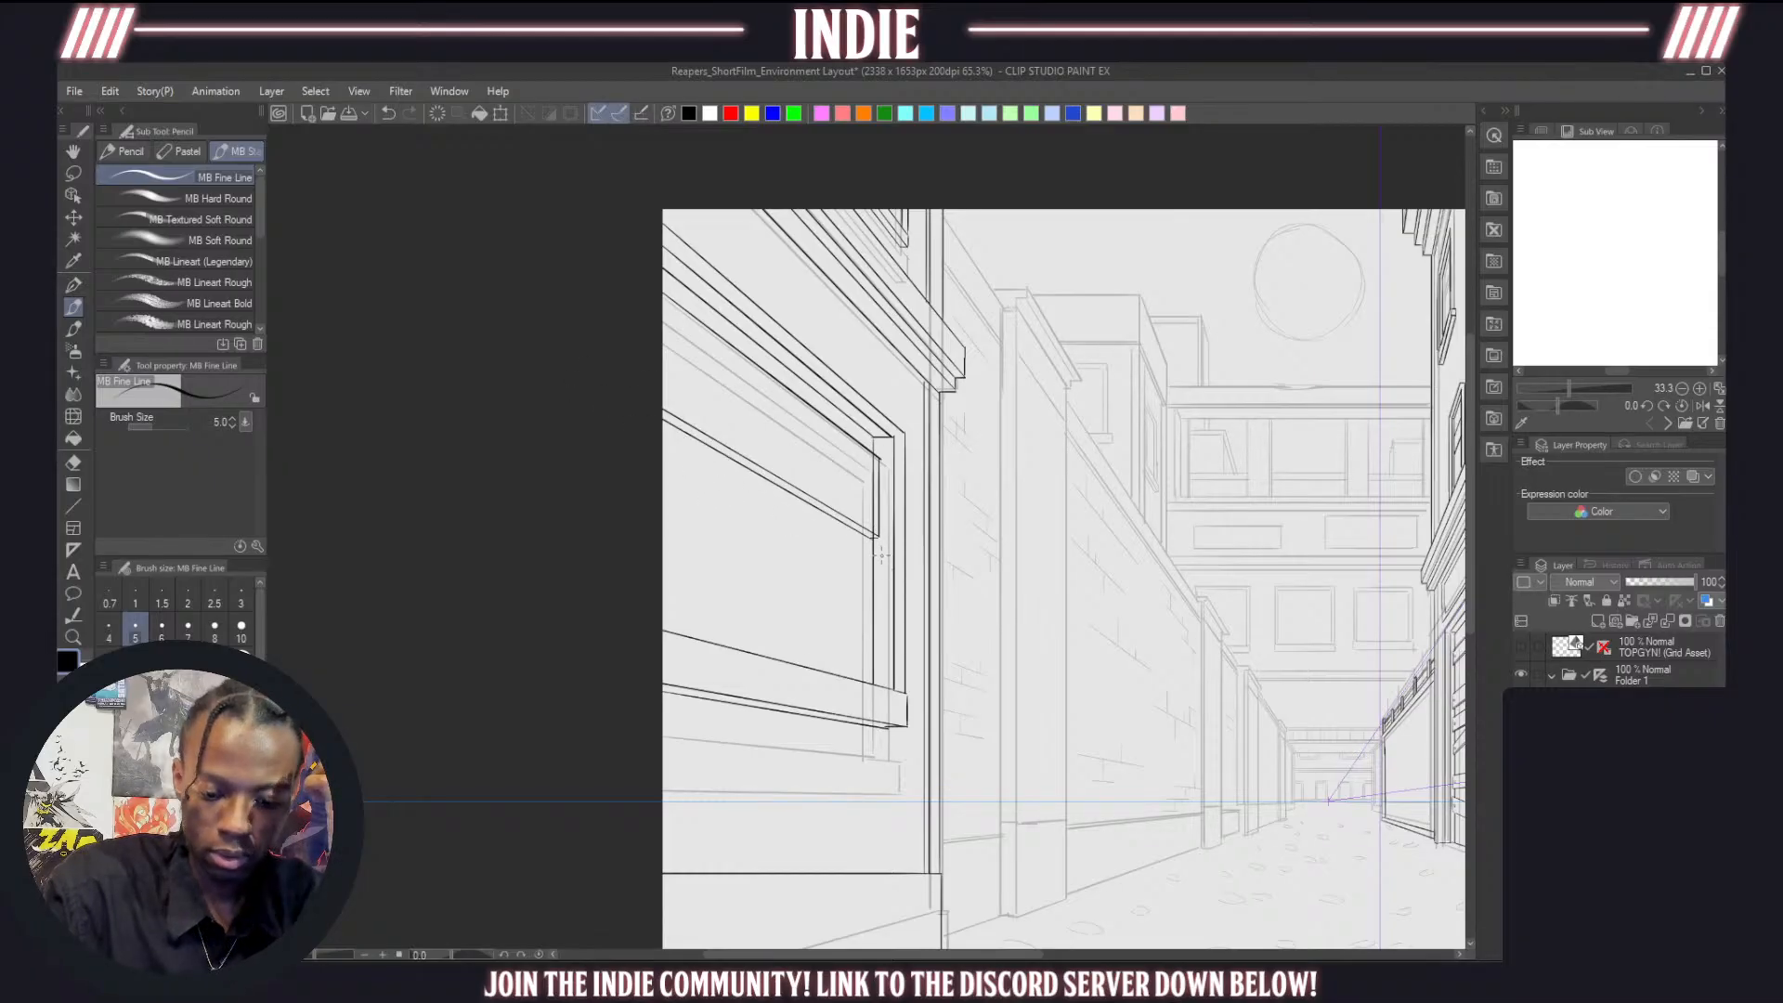
pyautogui.moveTo(882, 584); pyautogui.dragTo(880, 640)
pyautogui.moveTo(878, 558); pyautogui.dragTo(582, 408)
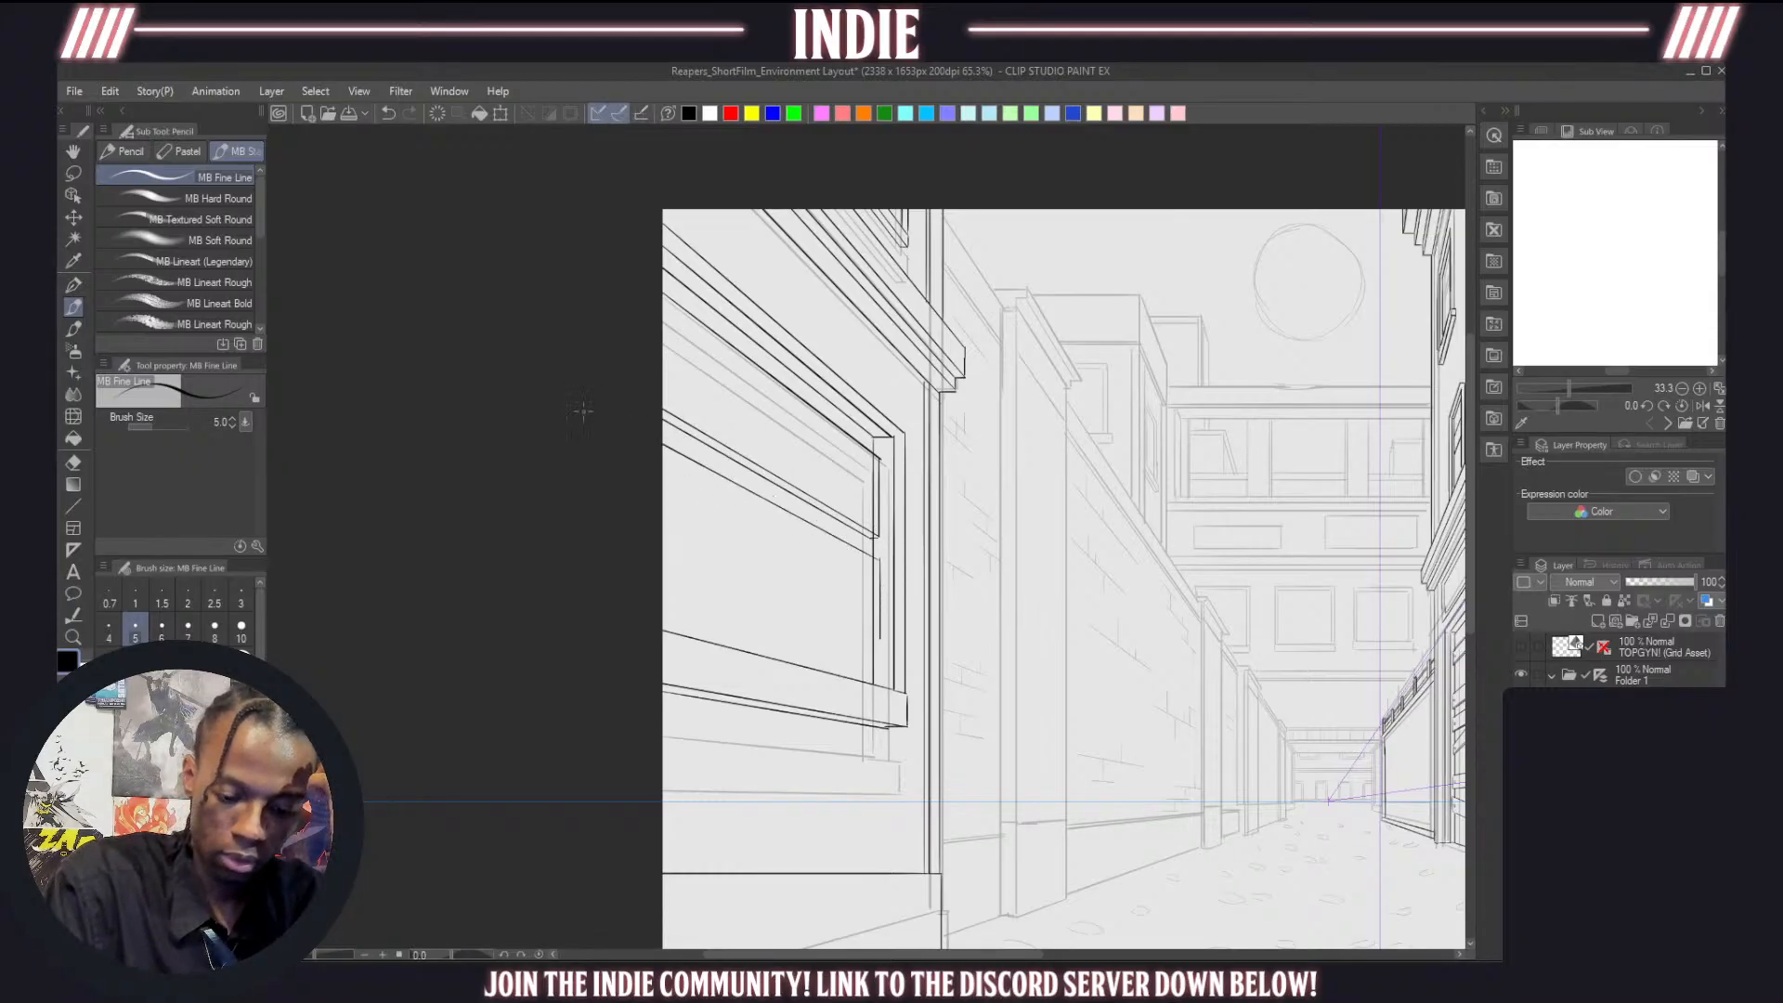
pyautogui.moveTo(878, 646); pyautogui.dragTo(650, 558)
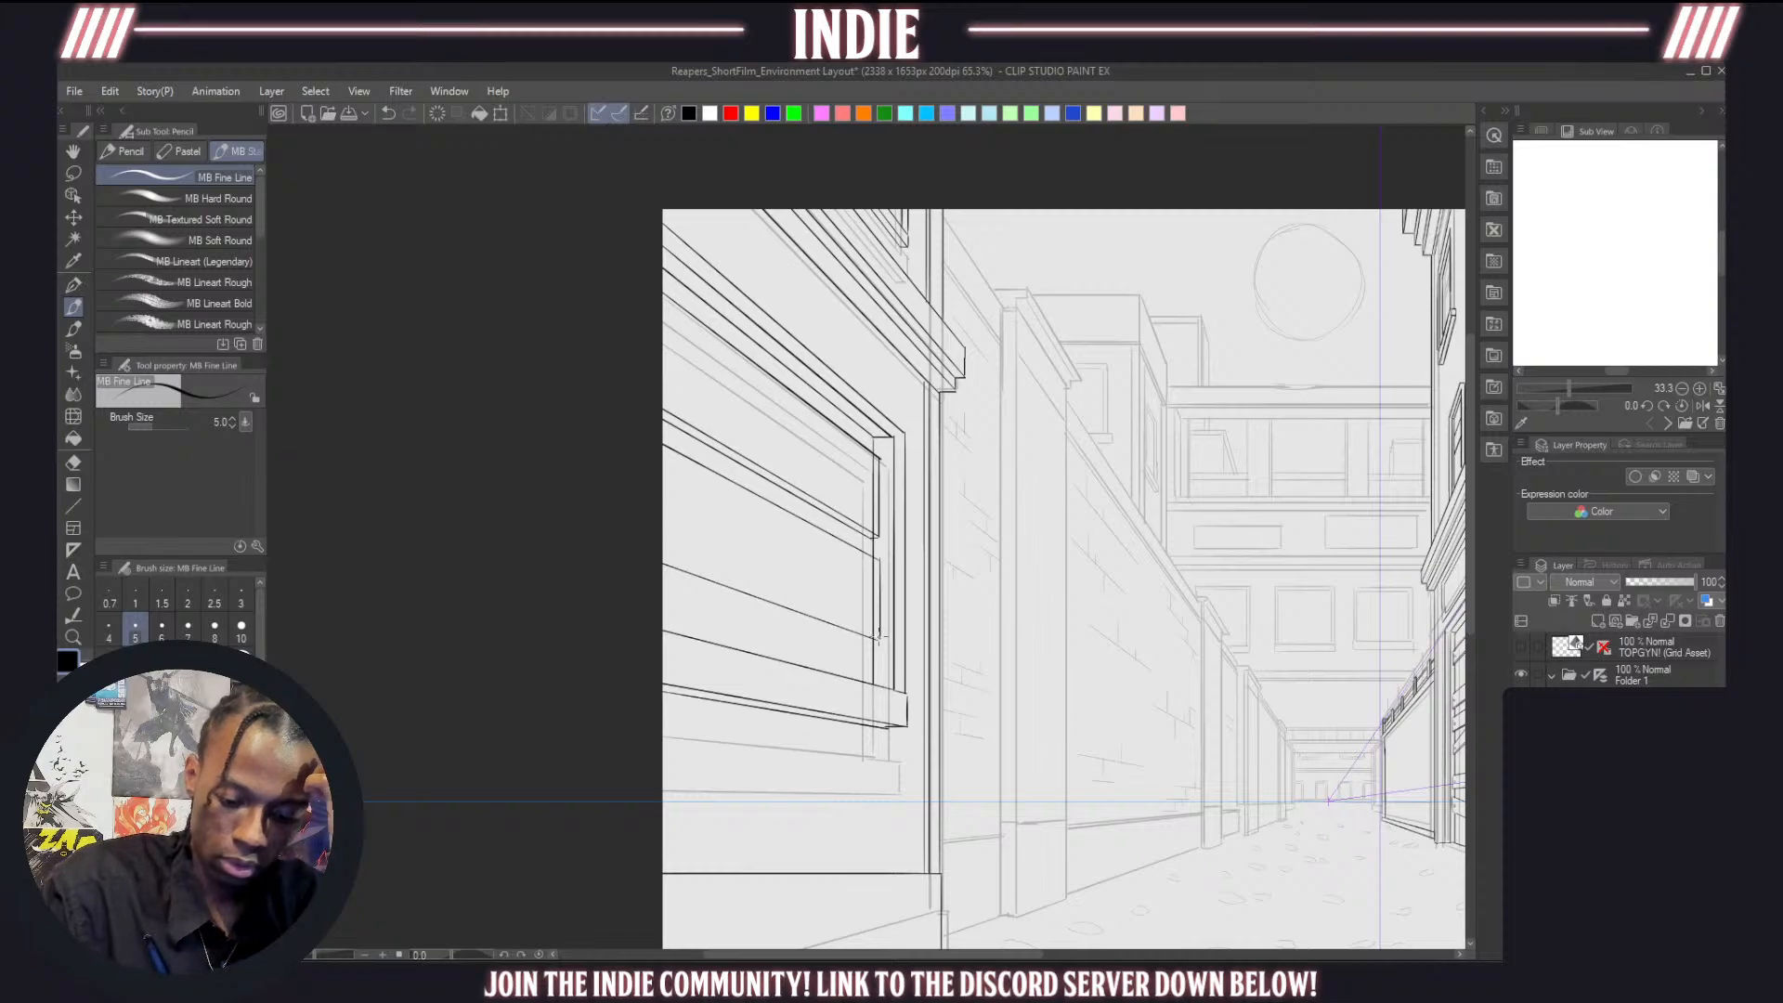
pyautogui.moveTo(878, 638); pyautogui.dragTo(650, 557)
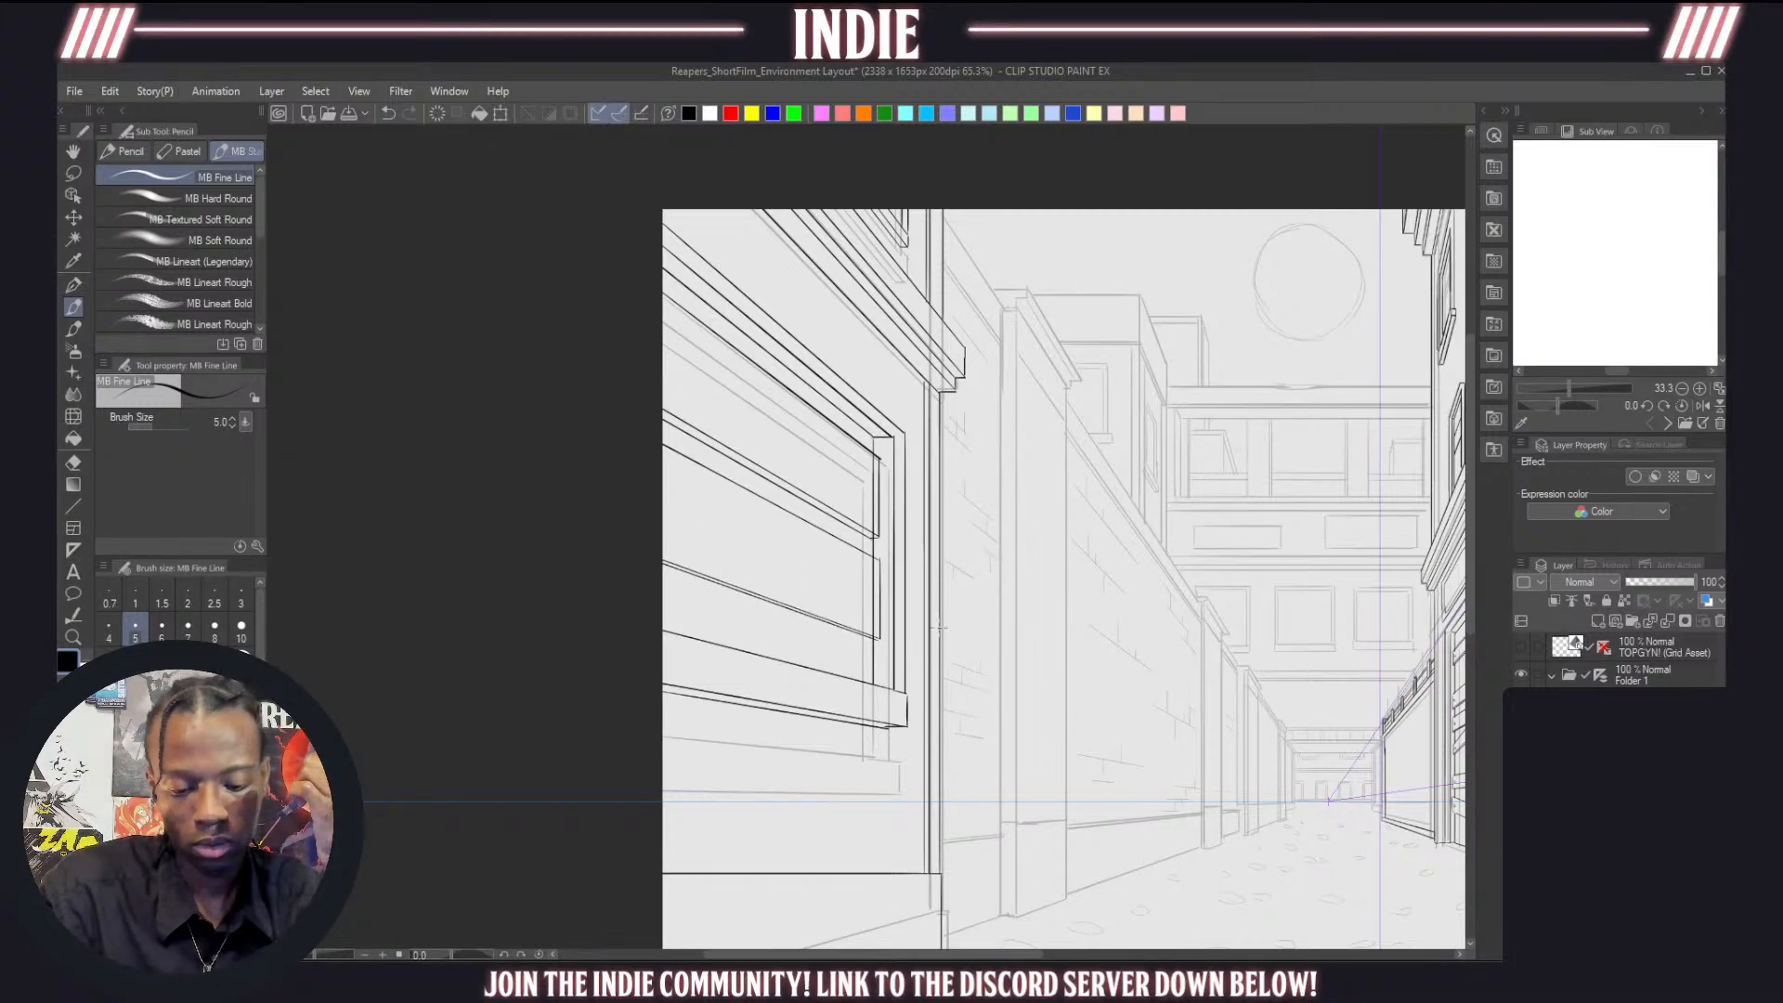
pyautogui.hotkey('ctrl', 'z')
pyautogui.moveTo(880, 639)
pyautogui.mouseDown()
pyautogui.moveTo(817, 596)
pyautogui.moveTo(653, 557)
pyautogui.mouseUp()
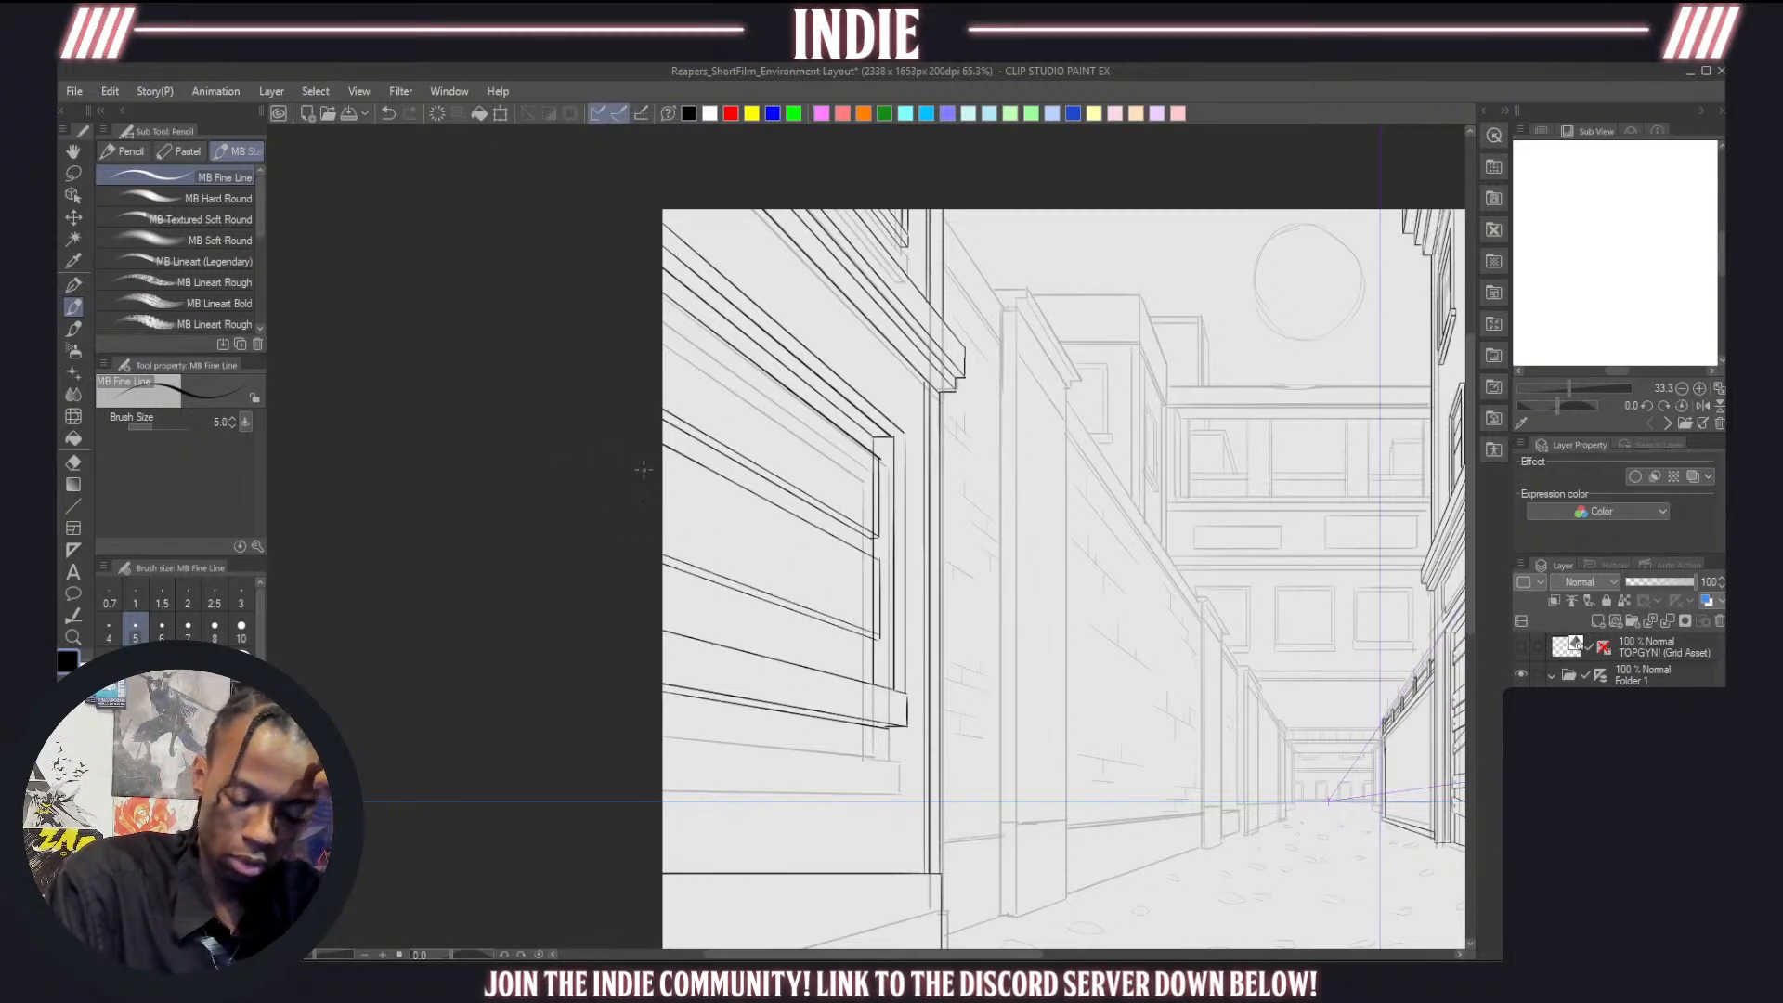
# Erase the frame's inner vertical line where it overlaps the two window boards, using the Hard eraser
pyautogui.click(74, 462)
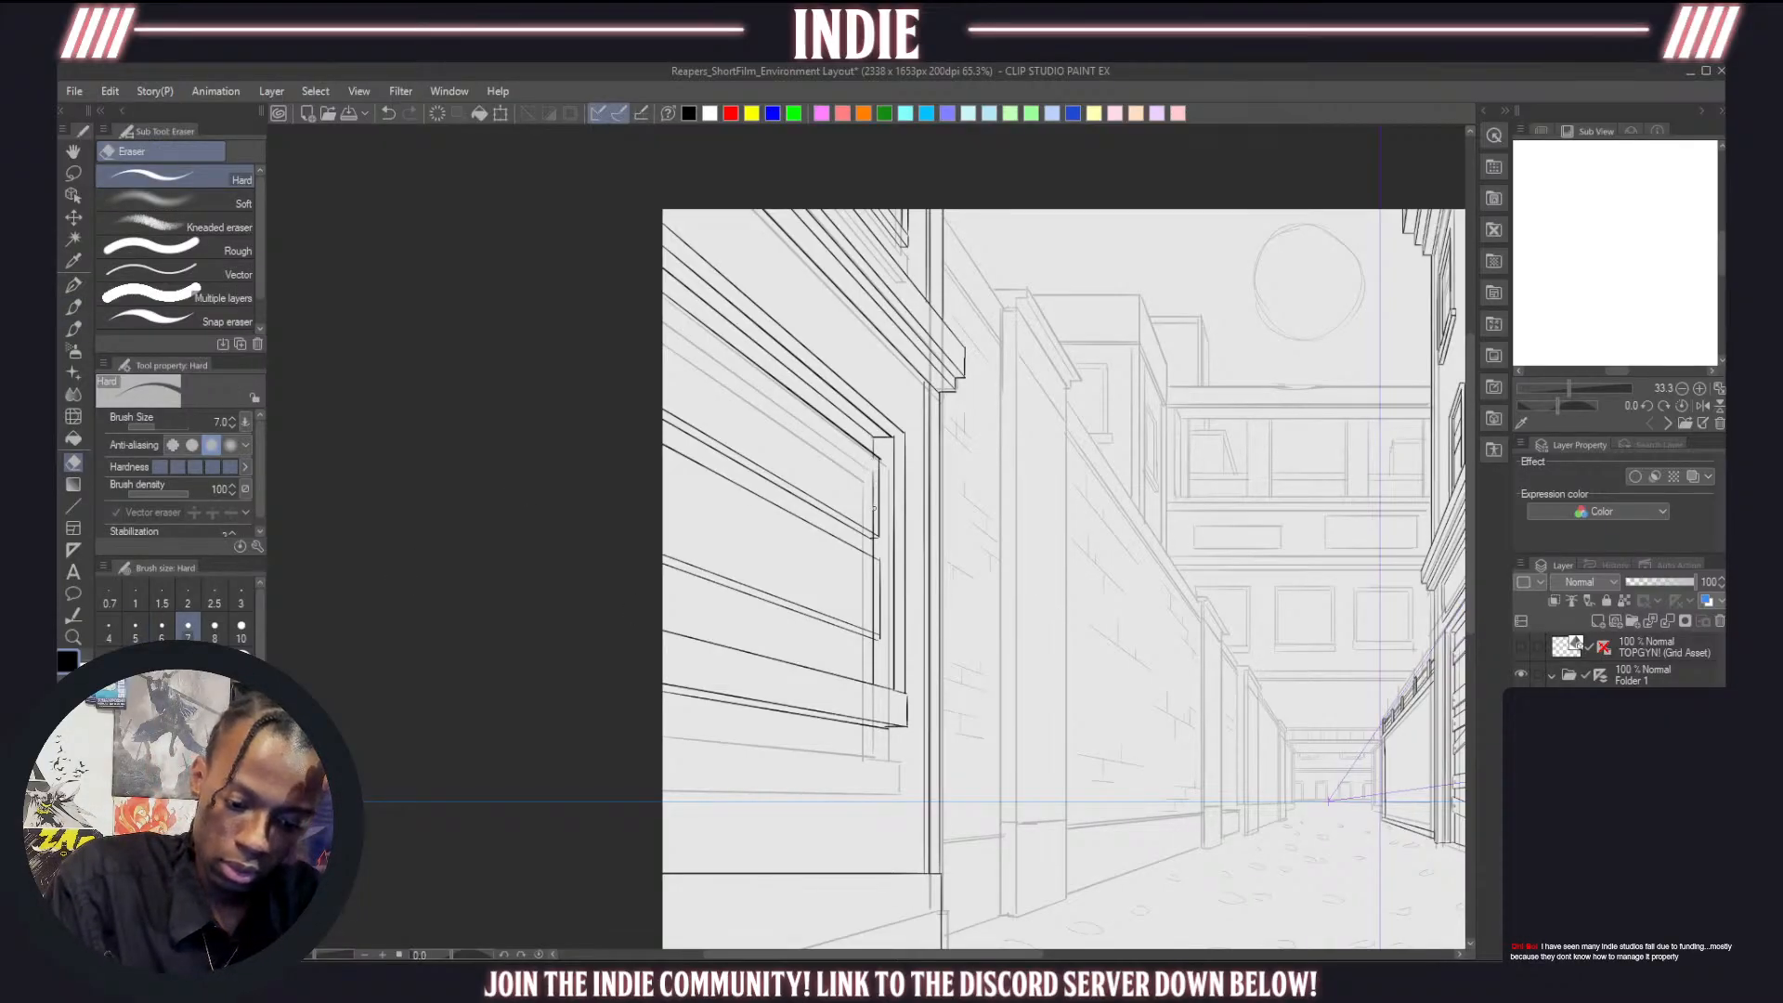
pyautogui.moveTo(873, 508); pyautogui.dragTo(872, 513)
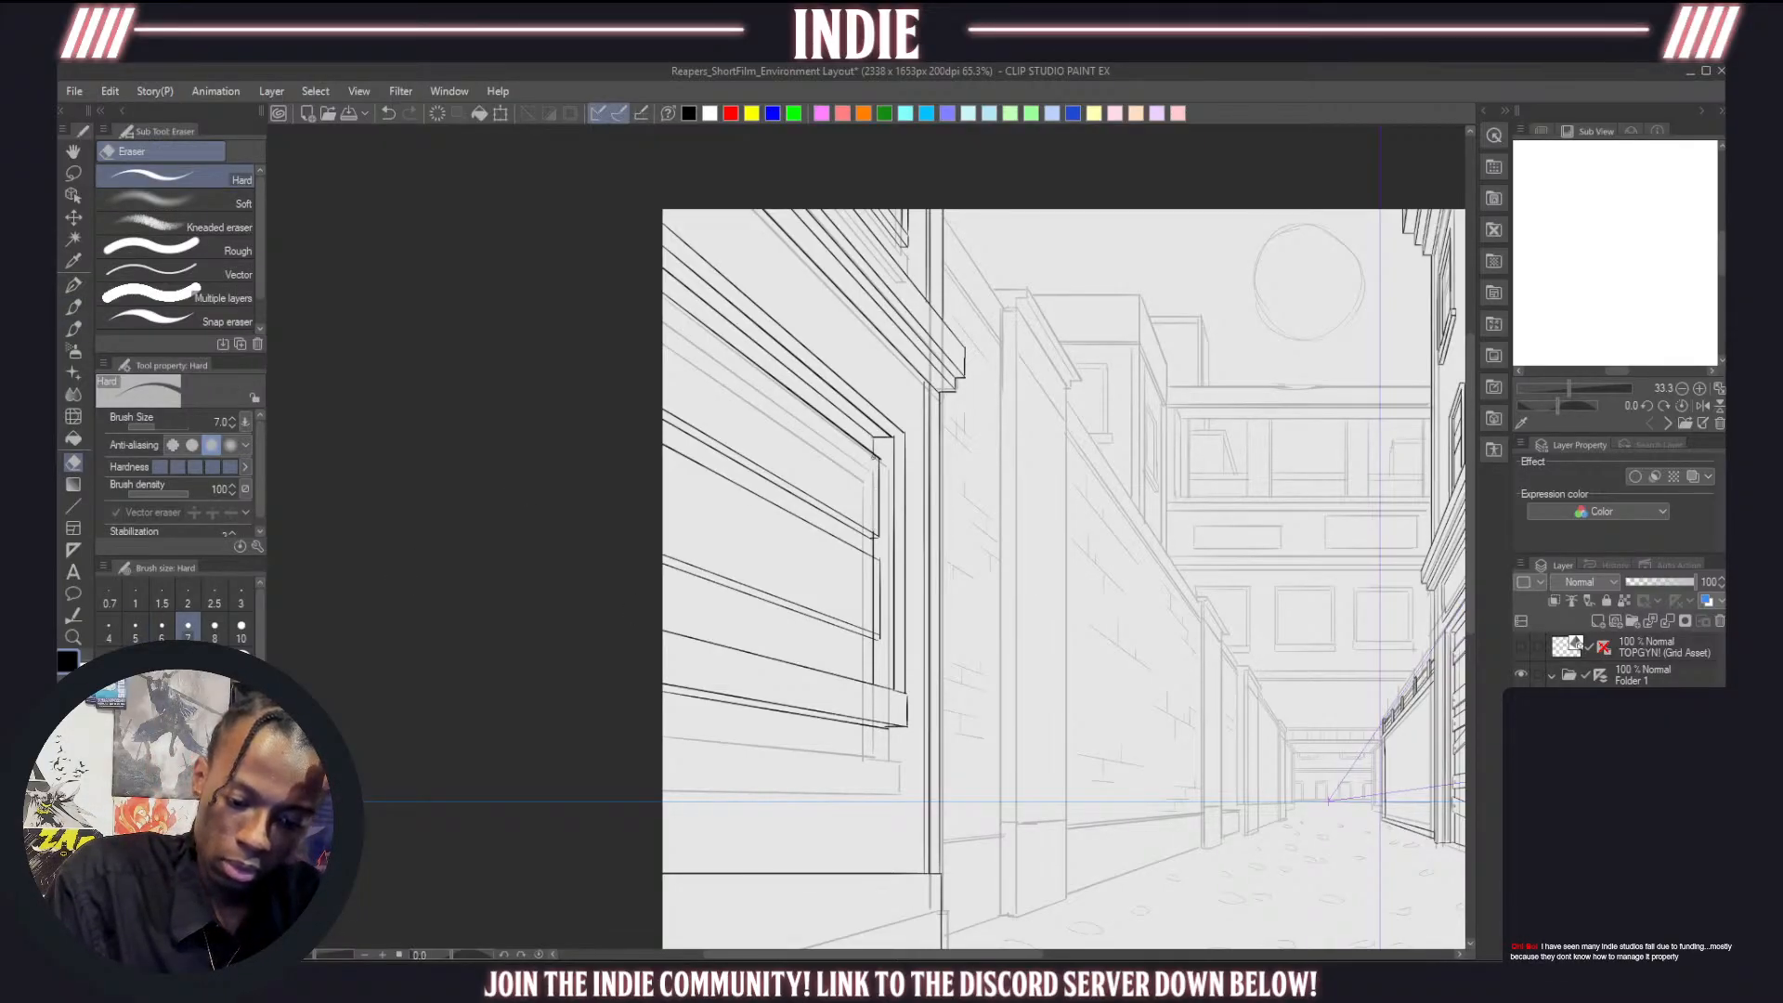
pyautogui.moveTo(873, 578); pyautogui.dragTo(874, 629)
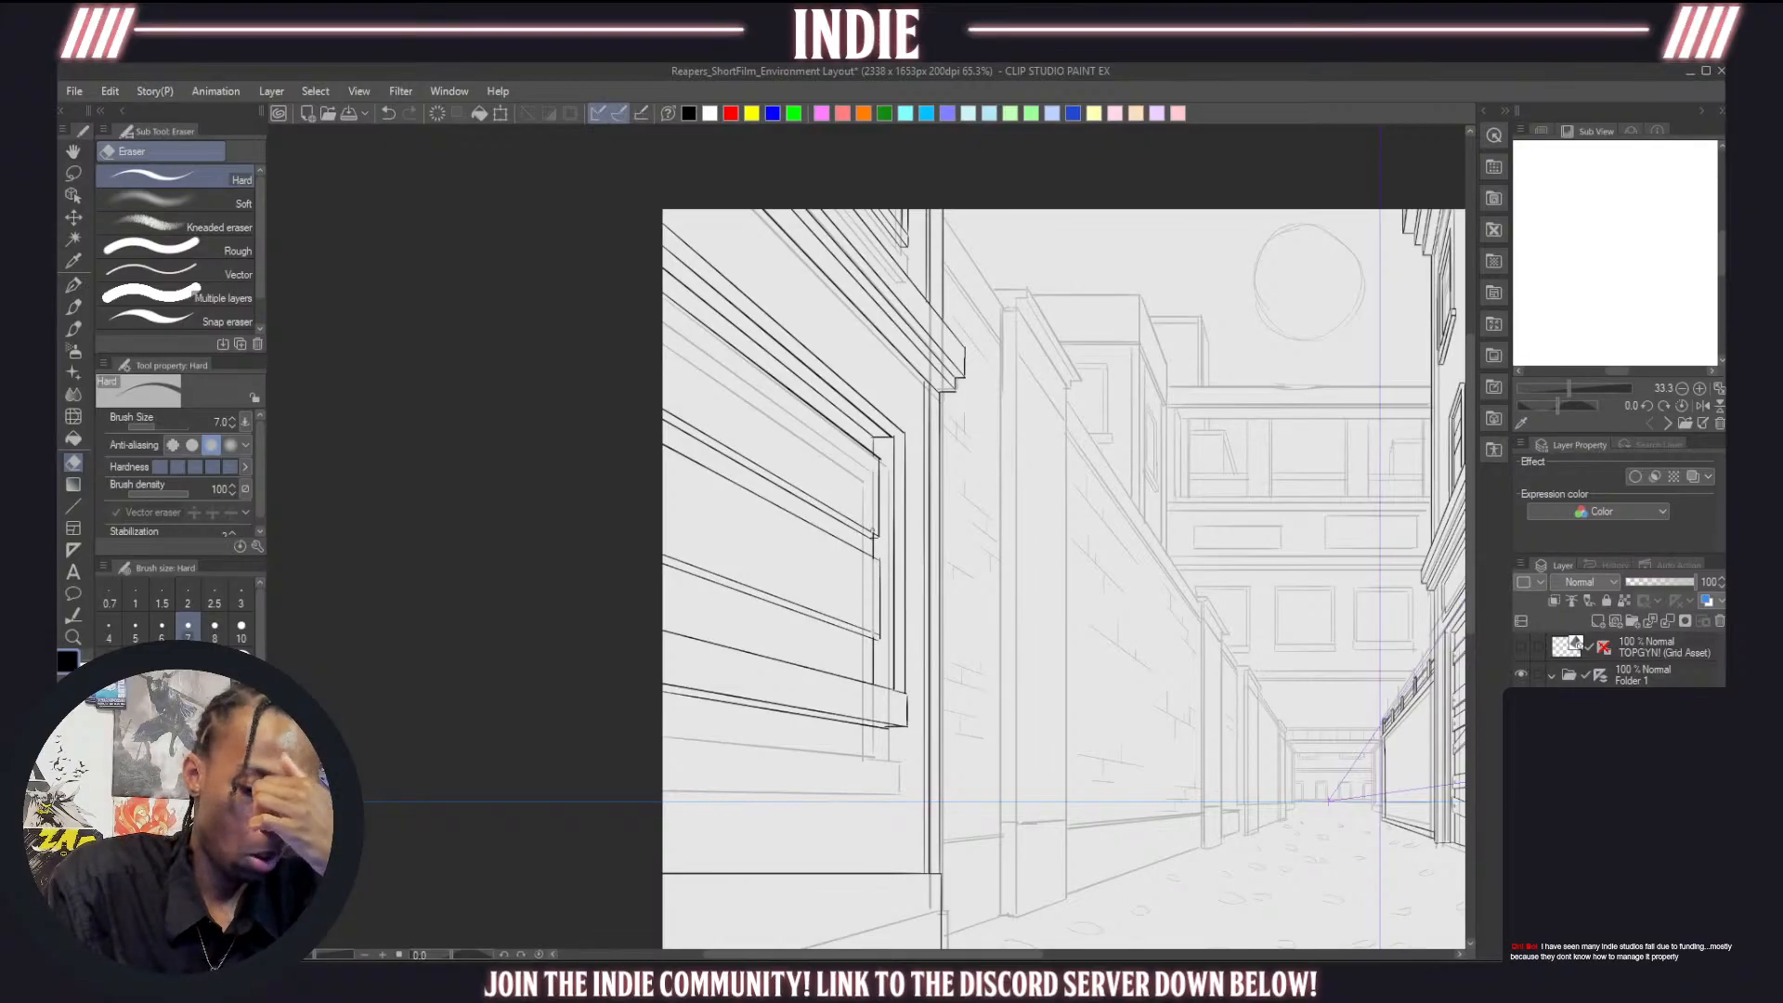
# Examine the whole alley's line art with and without the rough sketch, and look closely at the alley's far end
pyautogui.scroll(-5, 891, 497)
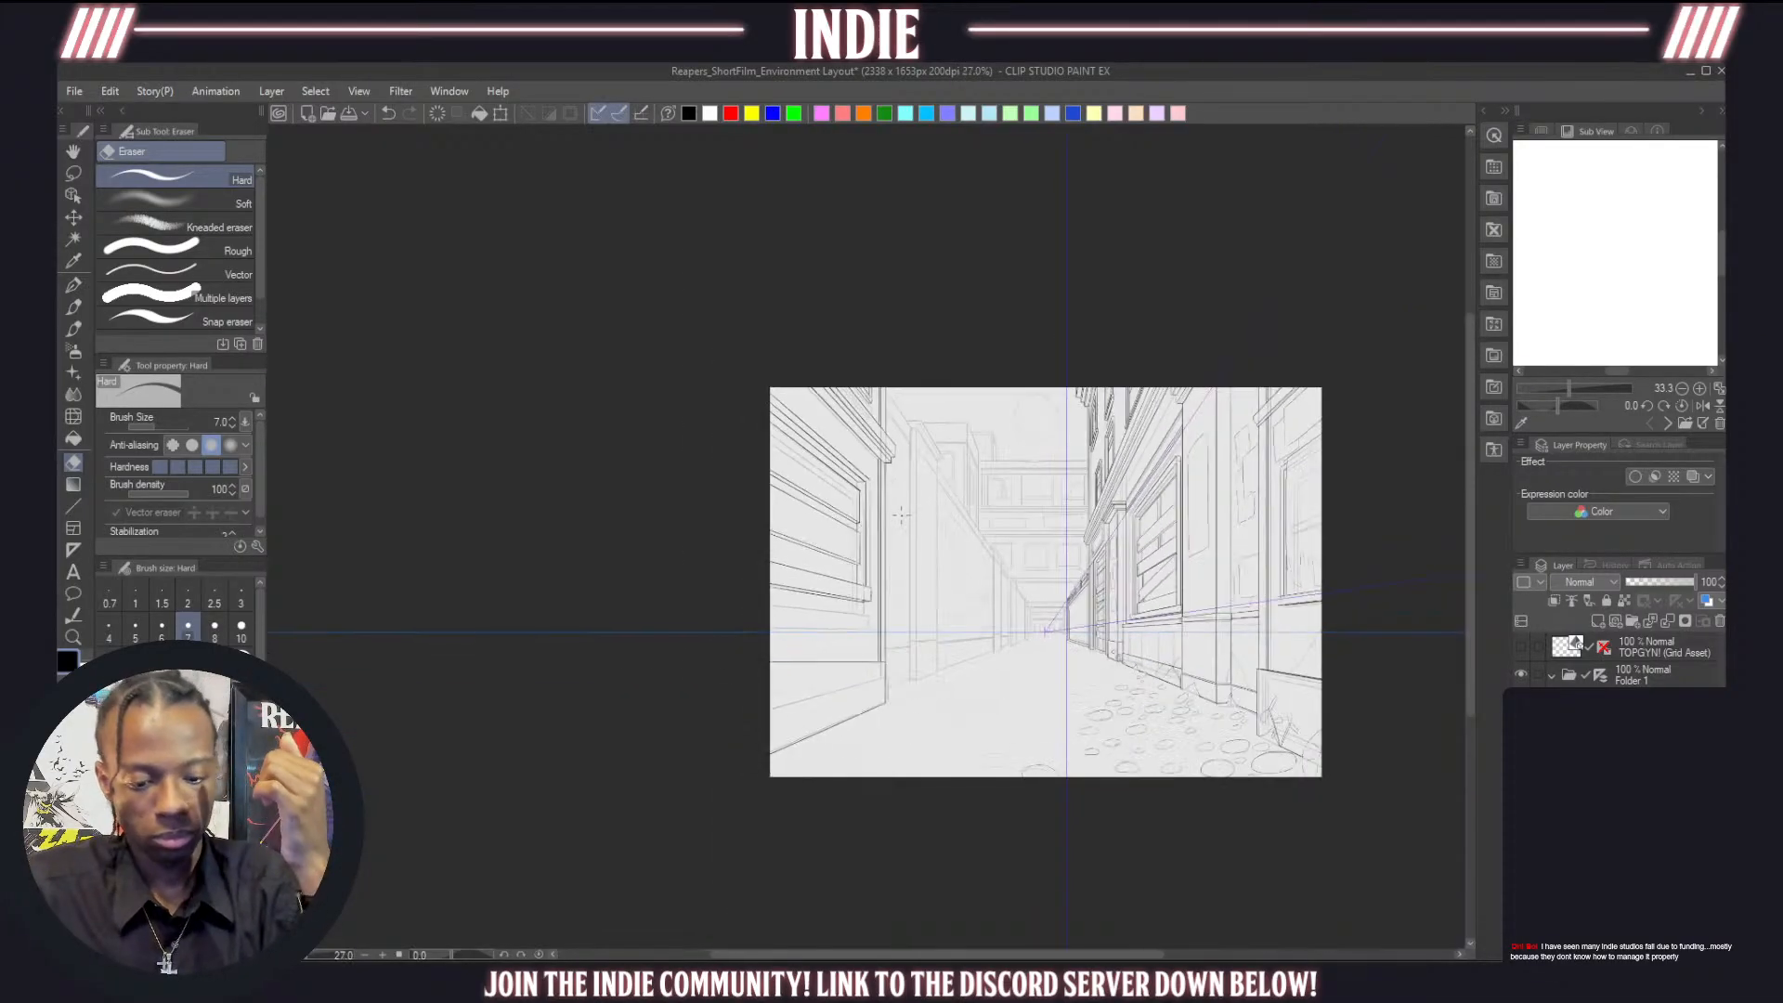
pyautogui.scroll(2, 896, 506)
pyautogui.scroll(-2, 886, 622)
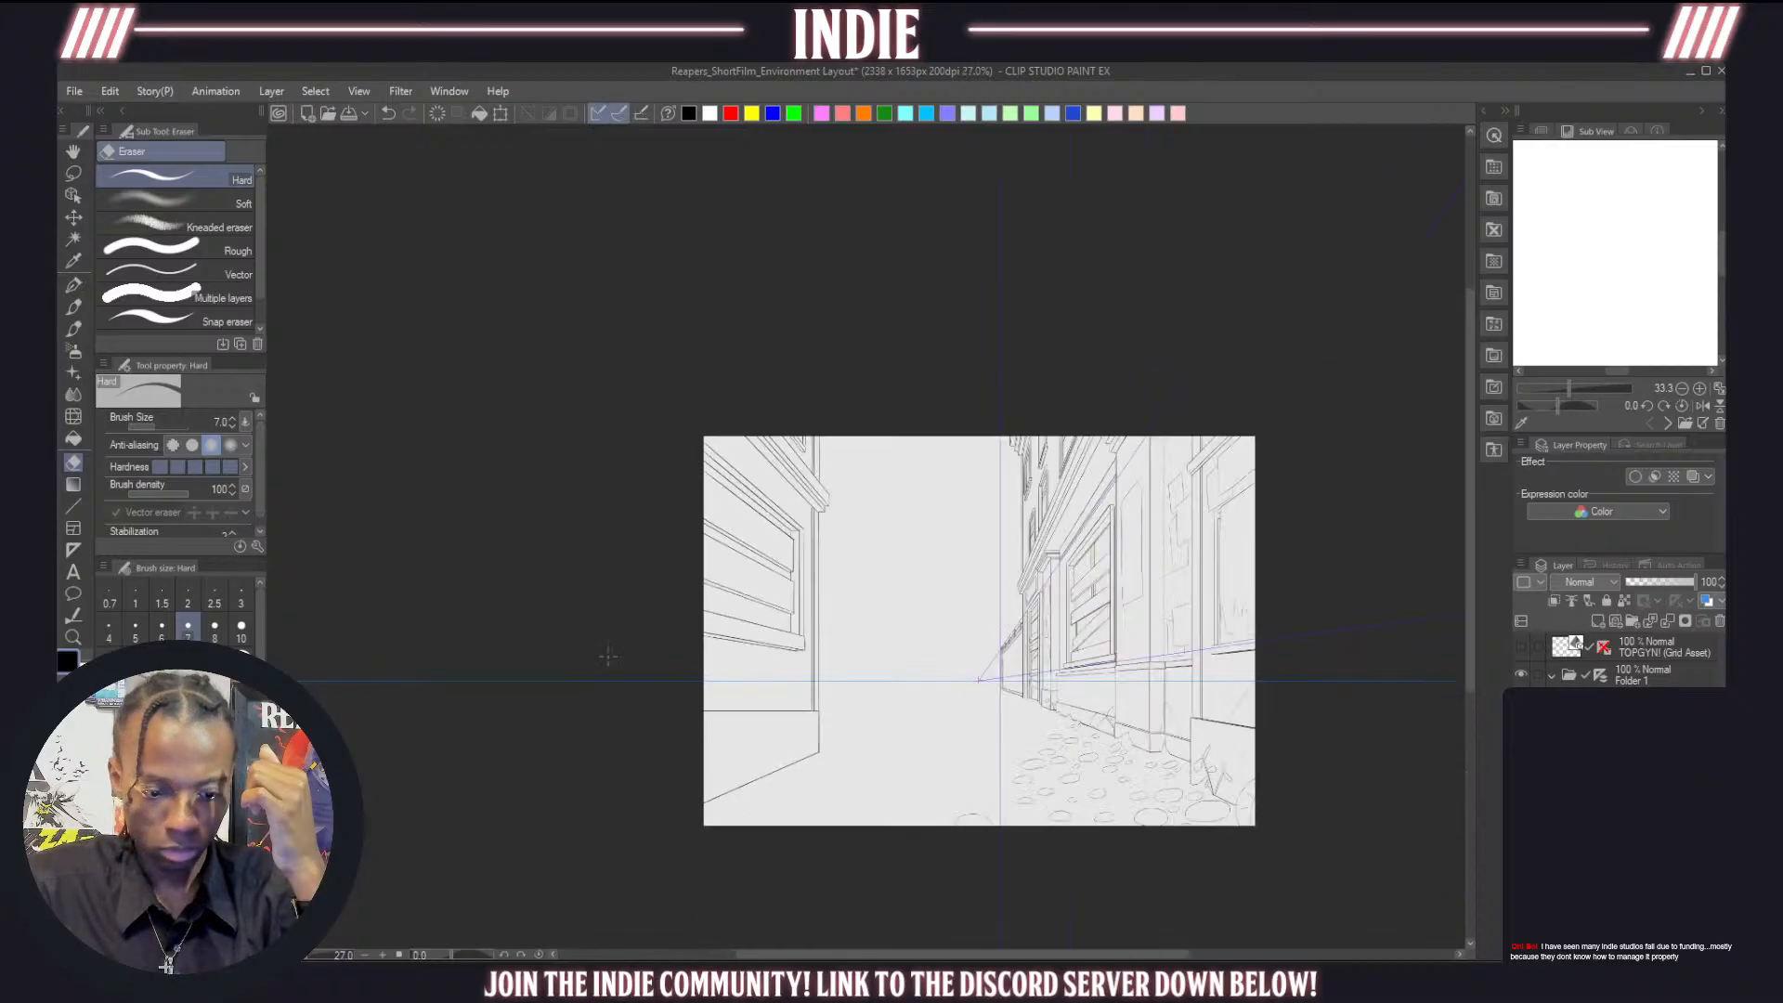
pyautogui.scroll(1, 886, 622)
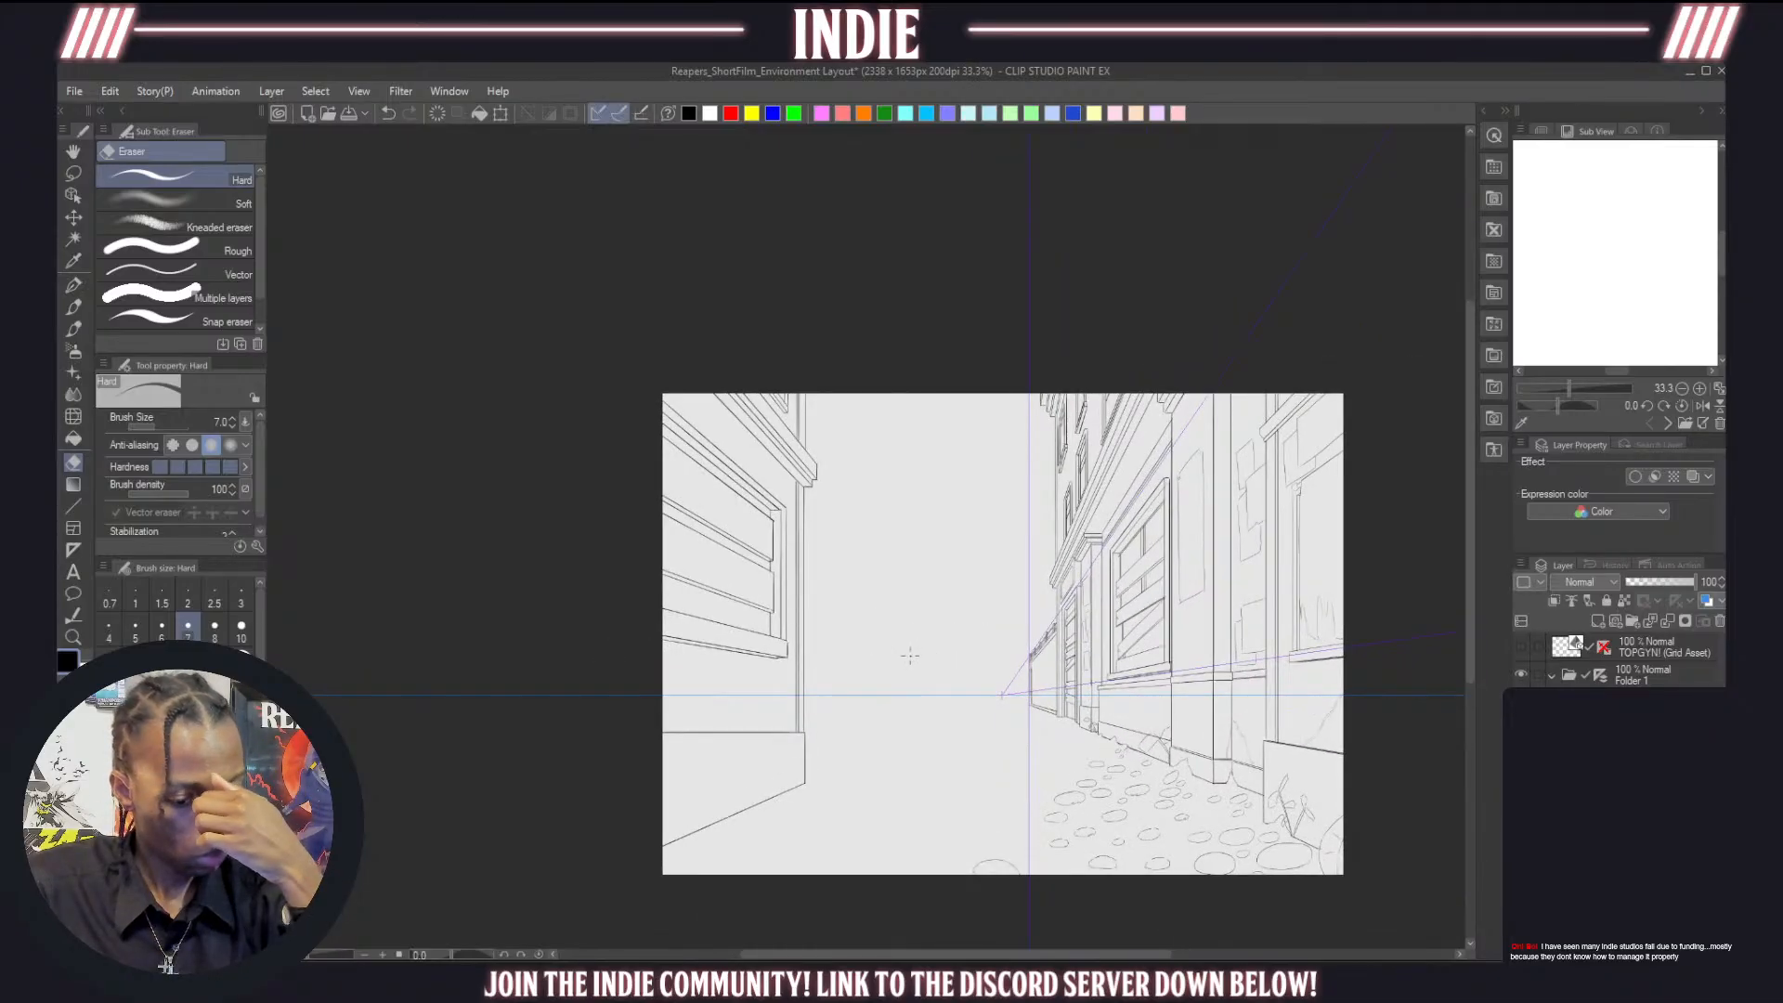
pyautogui.scroll(-1, 910, 656)
pyautogui.scroll(1, 865, 597)
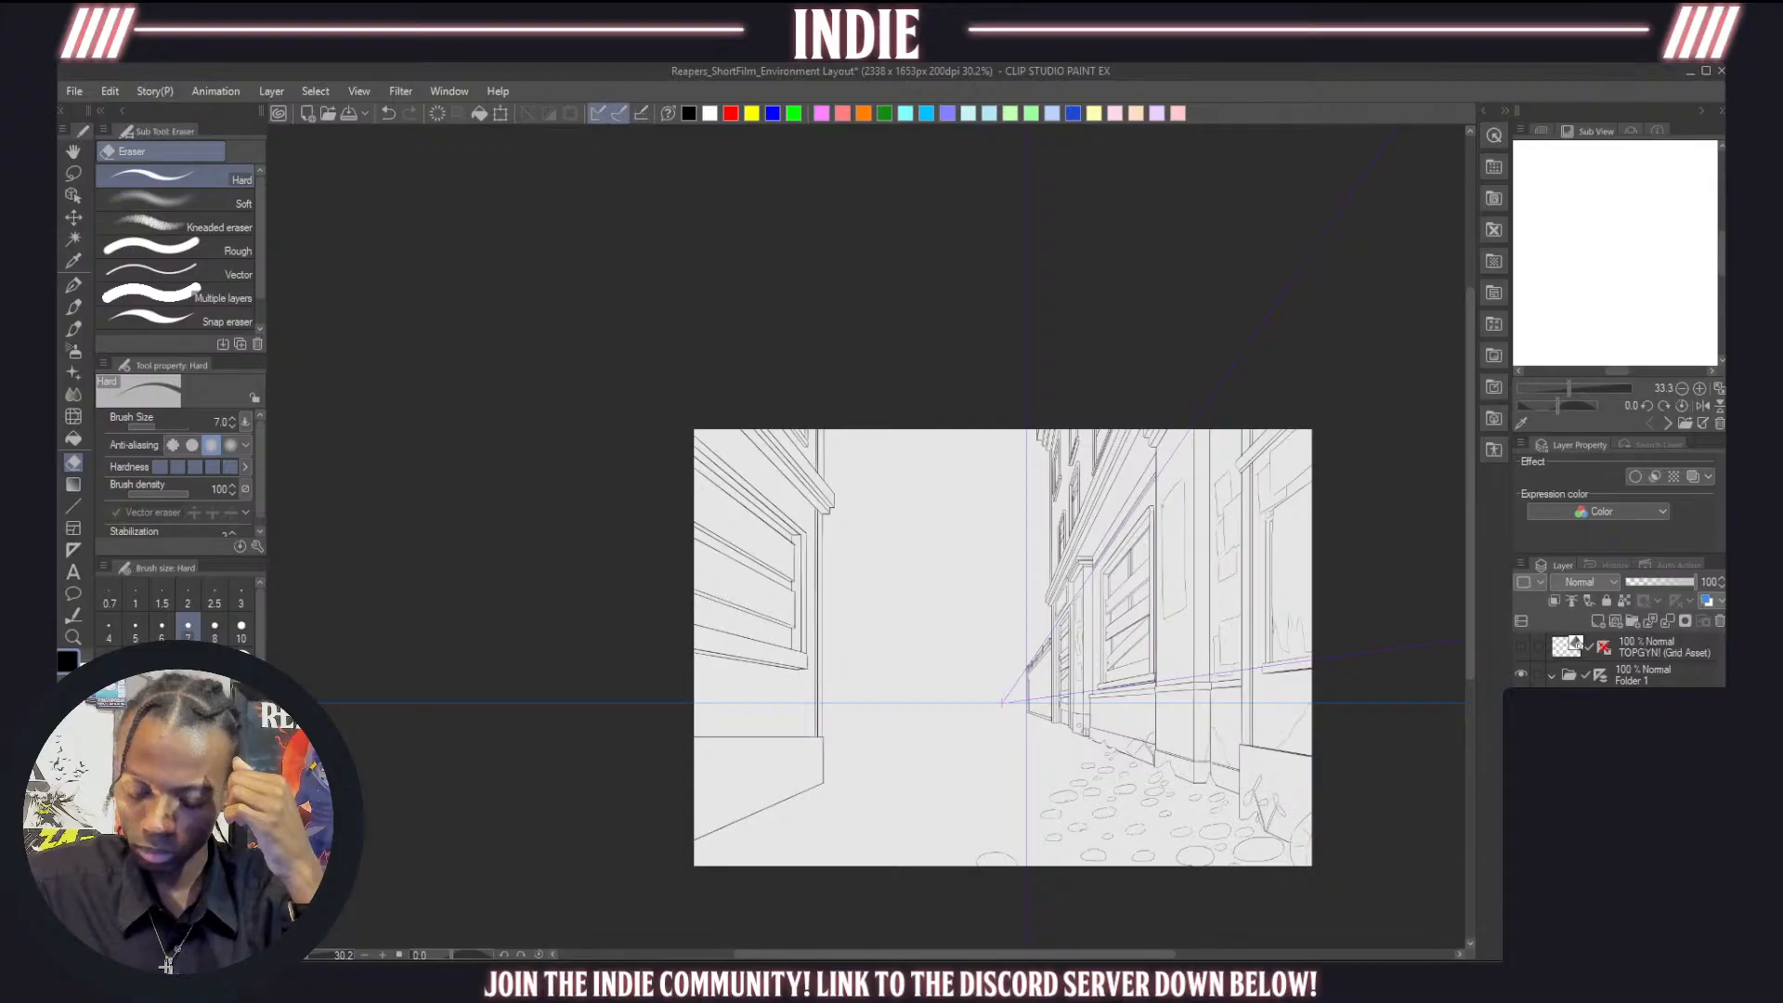
pyautogui.scroll(1, 881, 751)
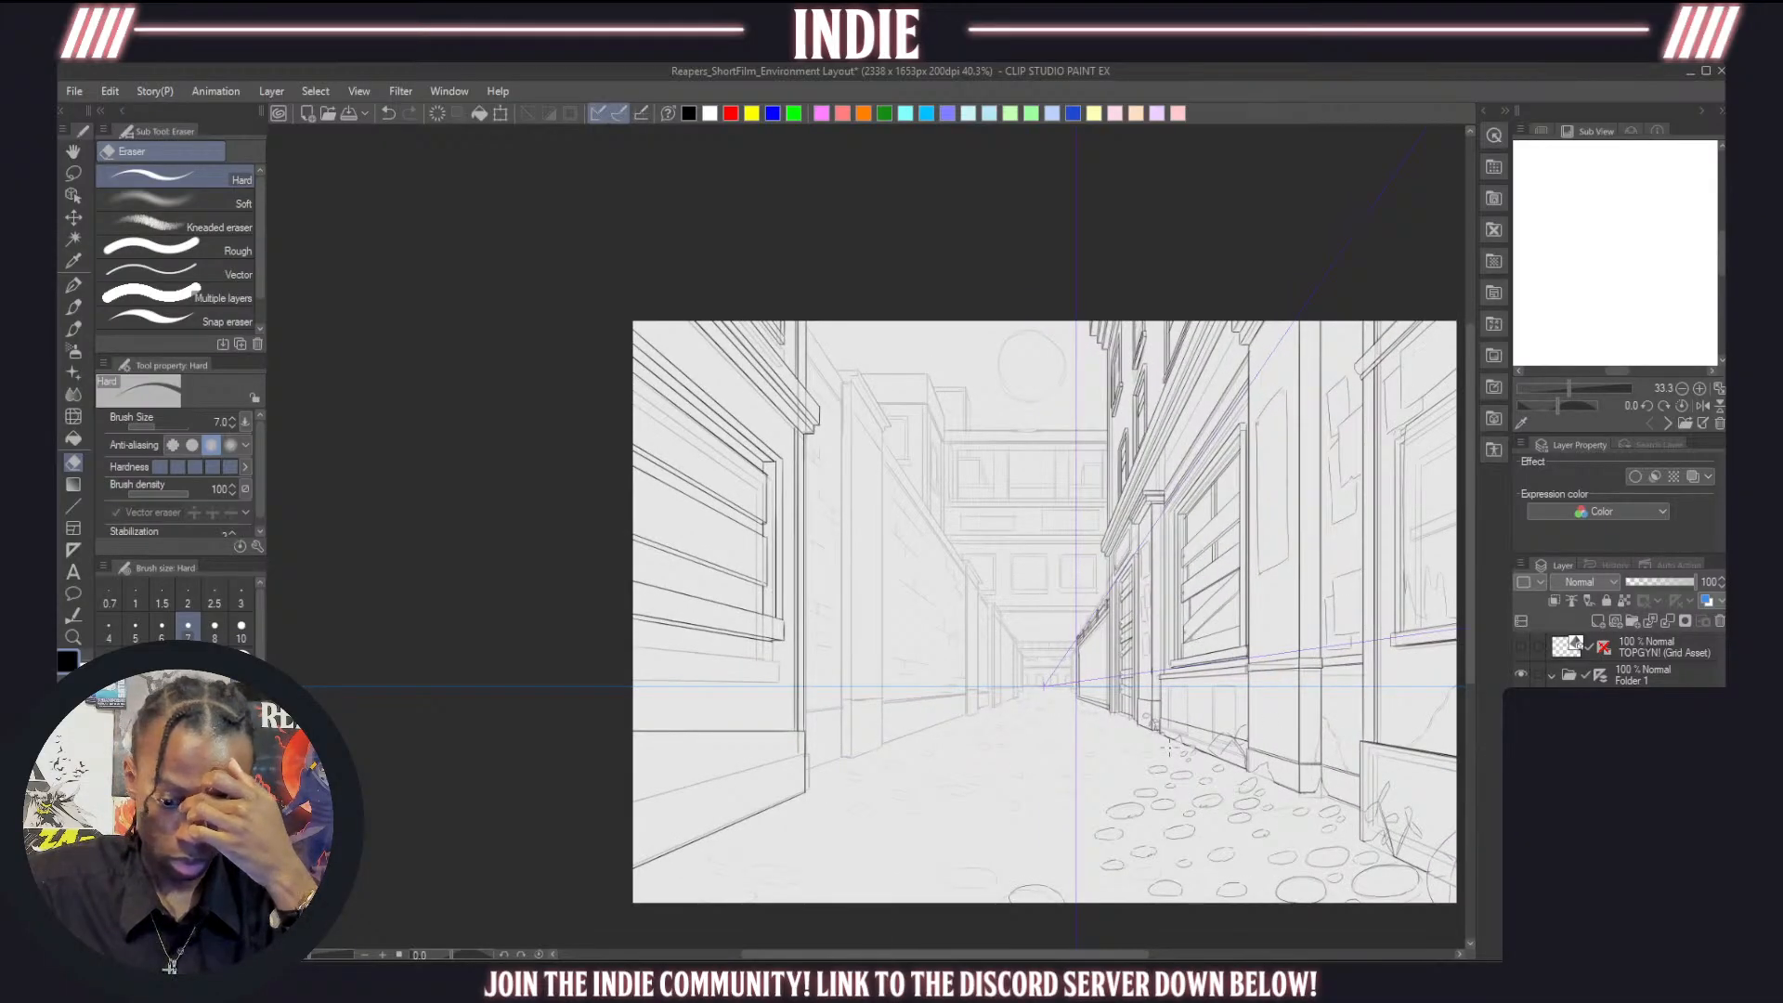
pyautogui.scroll(2, 1101, 750)
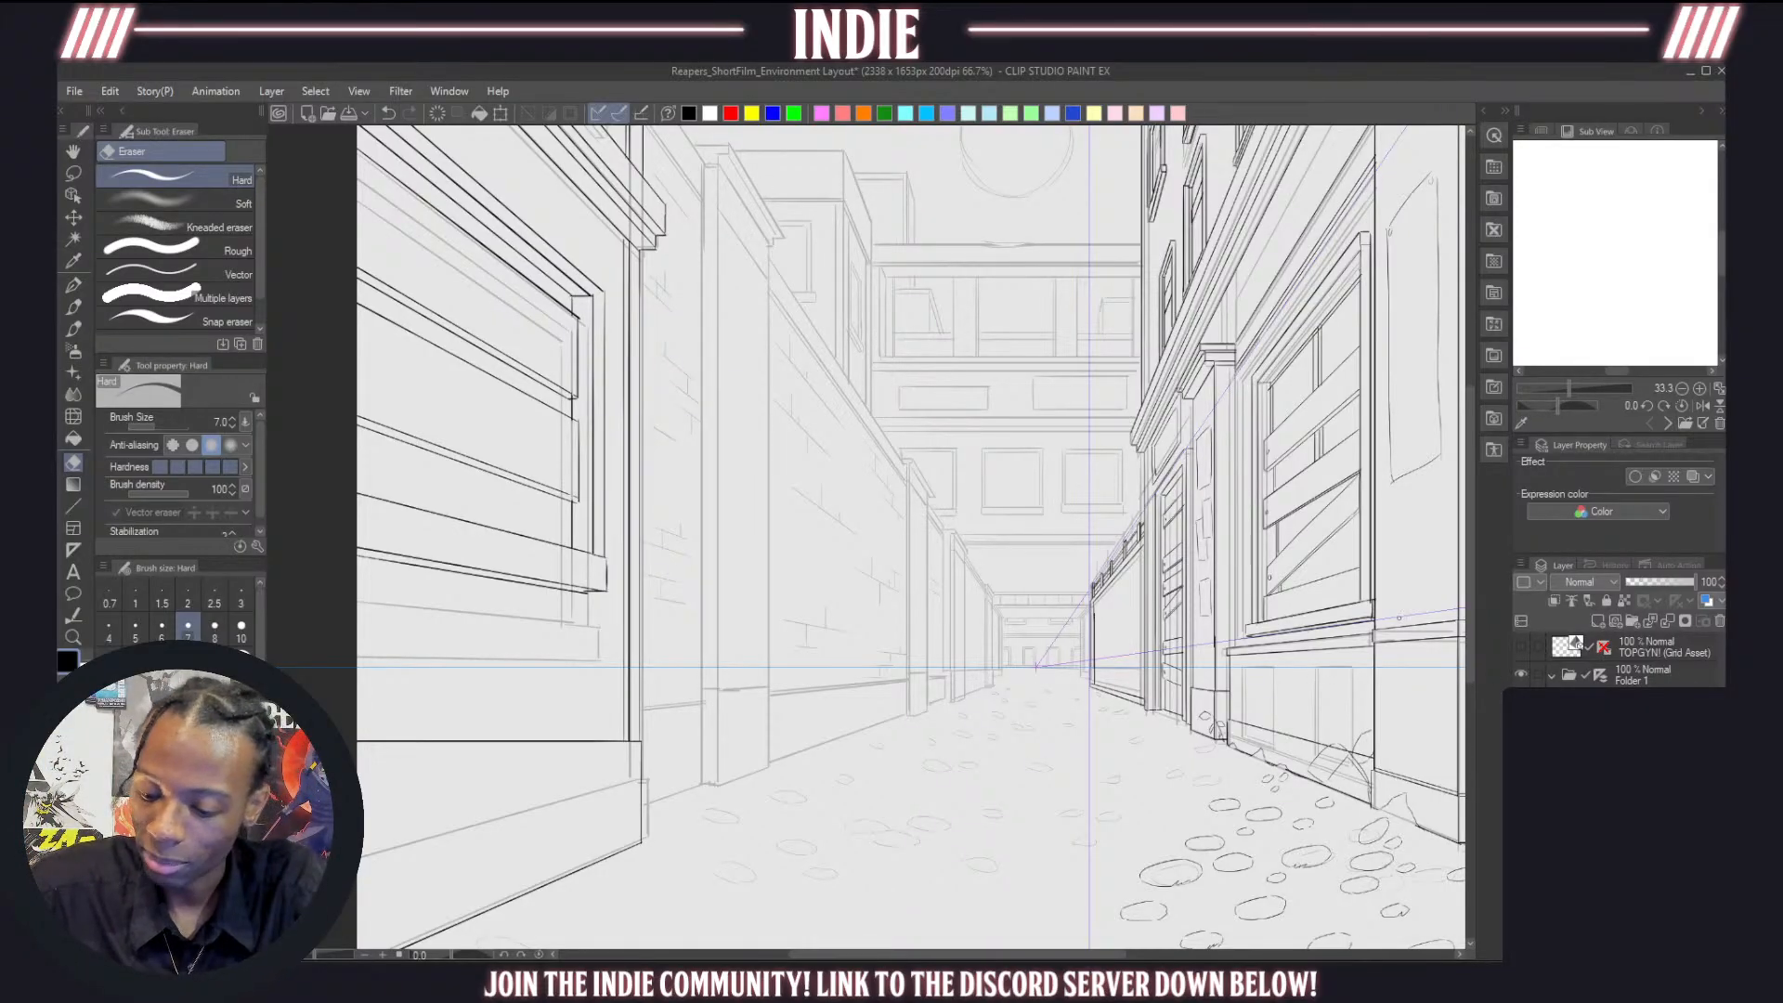
pyautogui.scroll(5, 1027, 654)
pyautogui.scroll(4, 1027, 654)
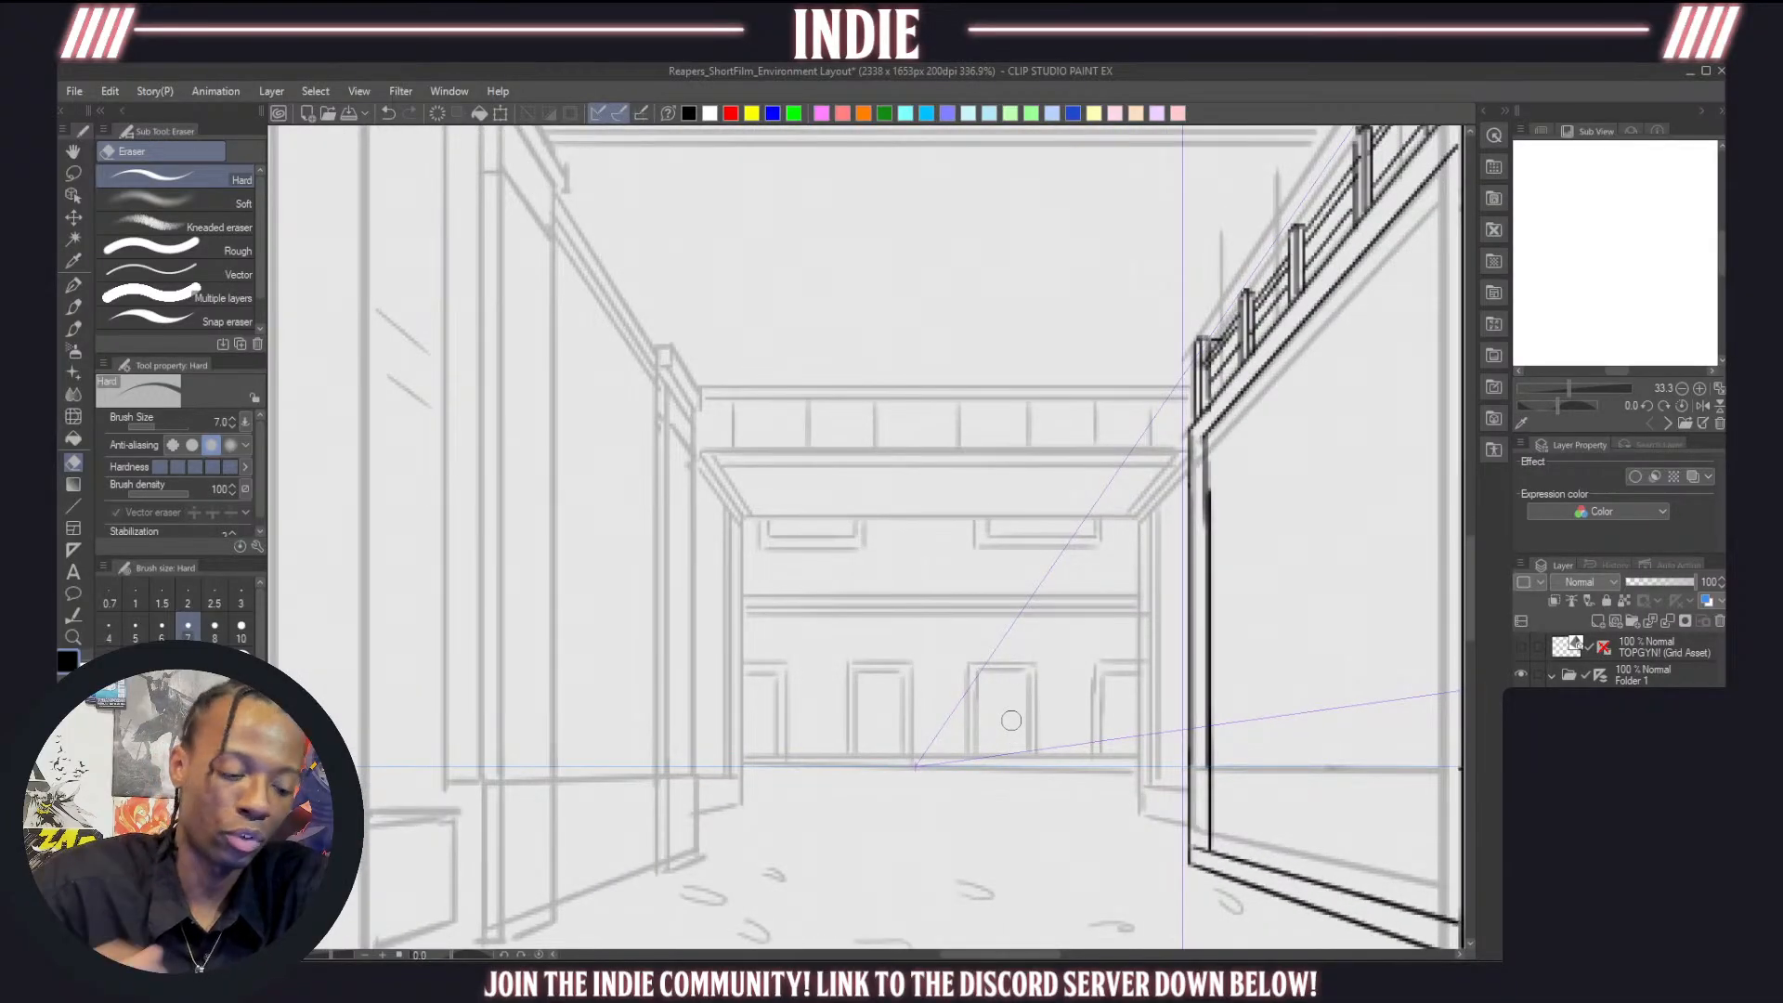
# Ink the far passage's opening with MB Fine Line: both vertical sides, the horizontal top edge and a short ledge meeting the right wall
pyautogui.click(74, 307)
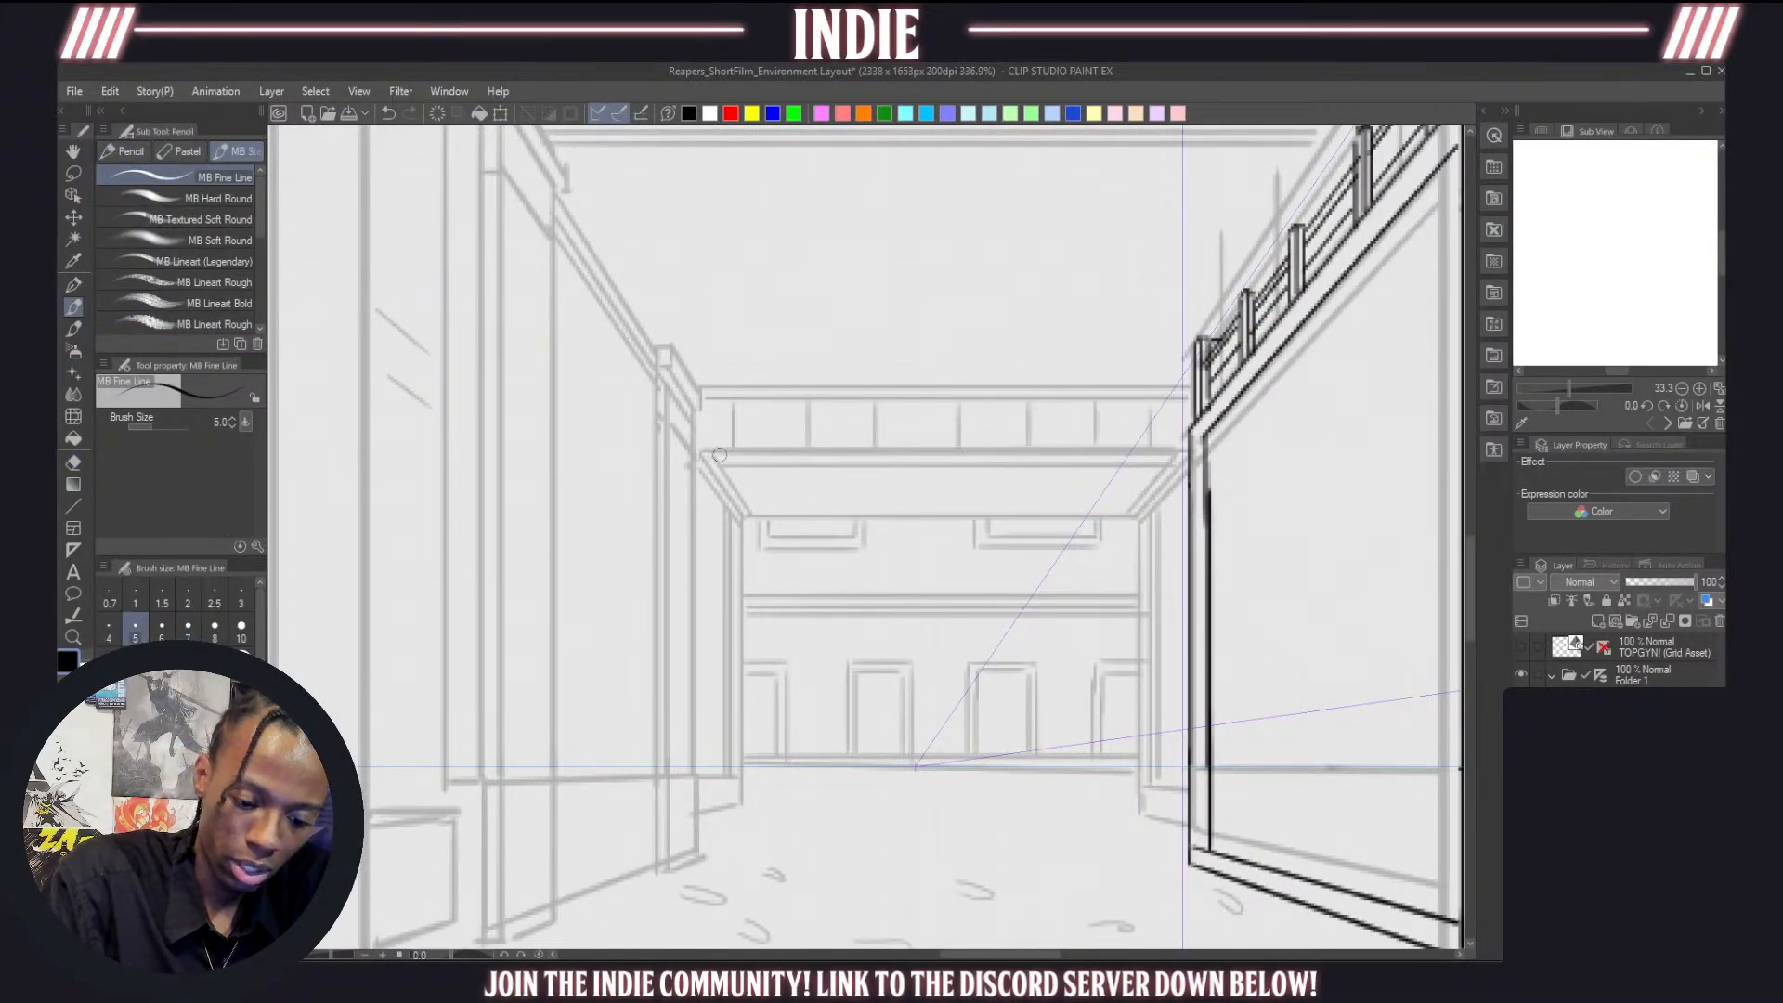
pyautogui.moveTo(721, 455); pyautogui.dragTo(725, 770)
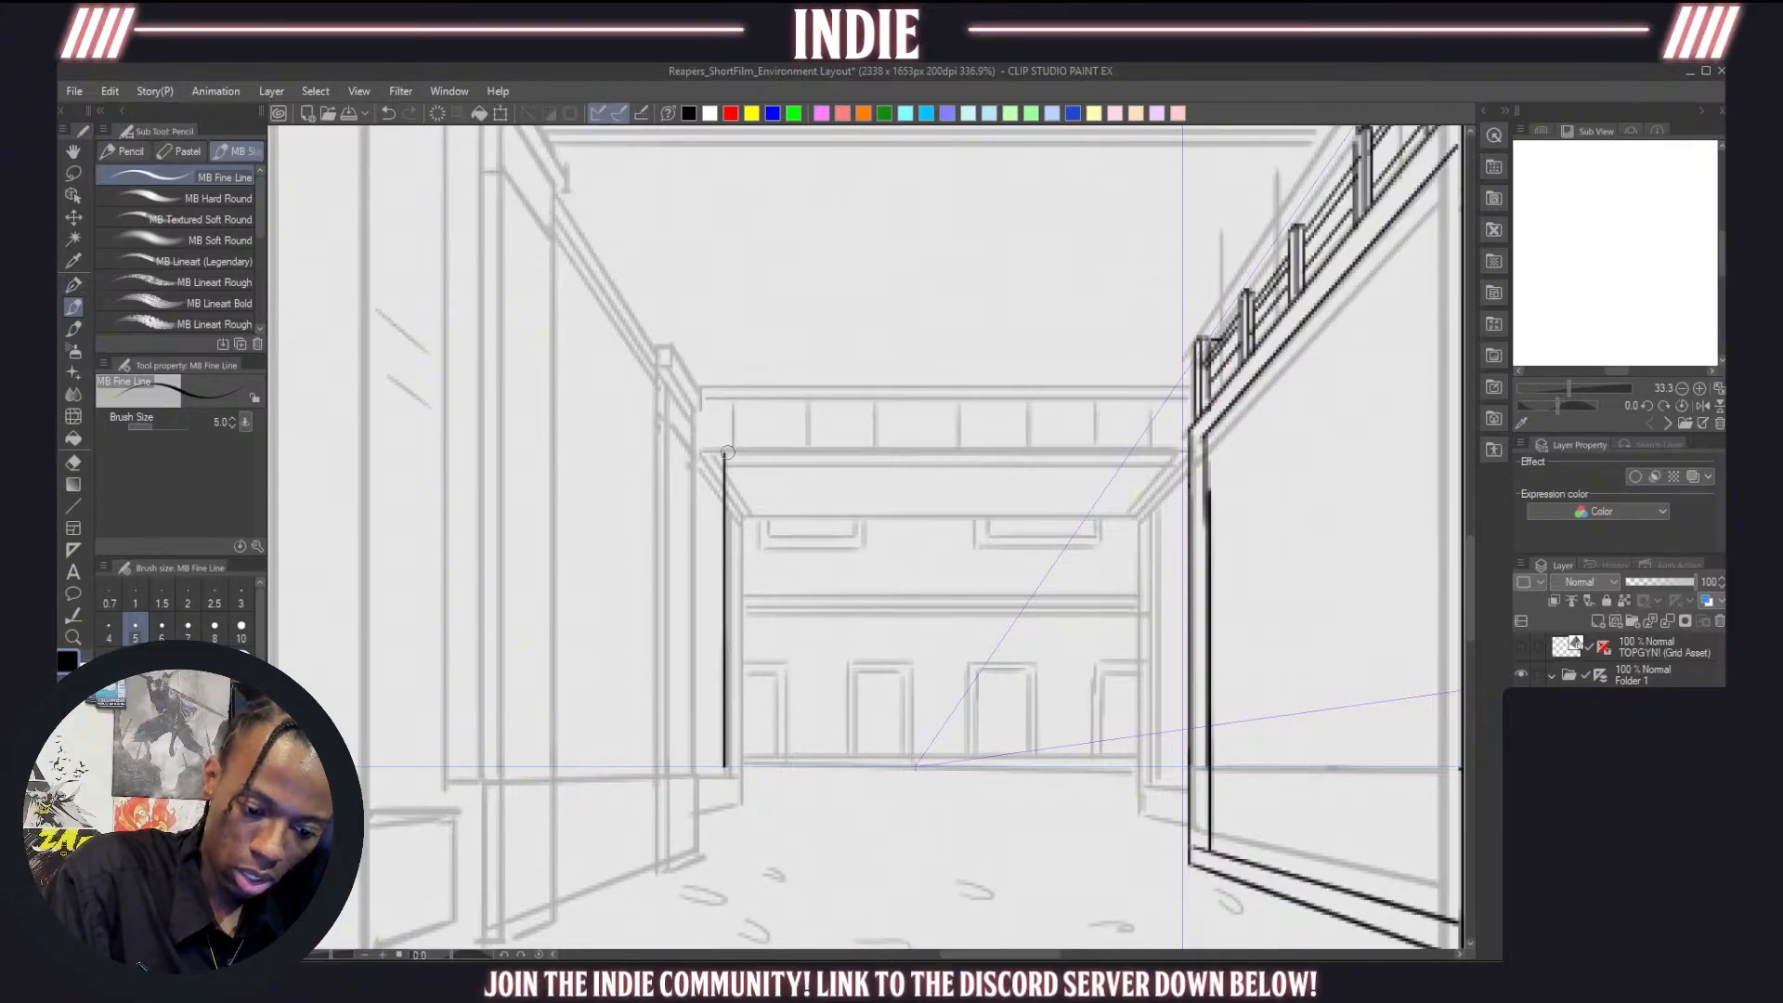
pyautogui.moveTo(728, 452)
pyautogui.mouseDown()
pyautogui.moveTo(1150, 468)
pyautogui.moveTo(1163, 452)
pyautogui.moveTo(1168, 783)
pyautogui.mouseUp()
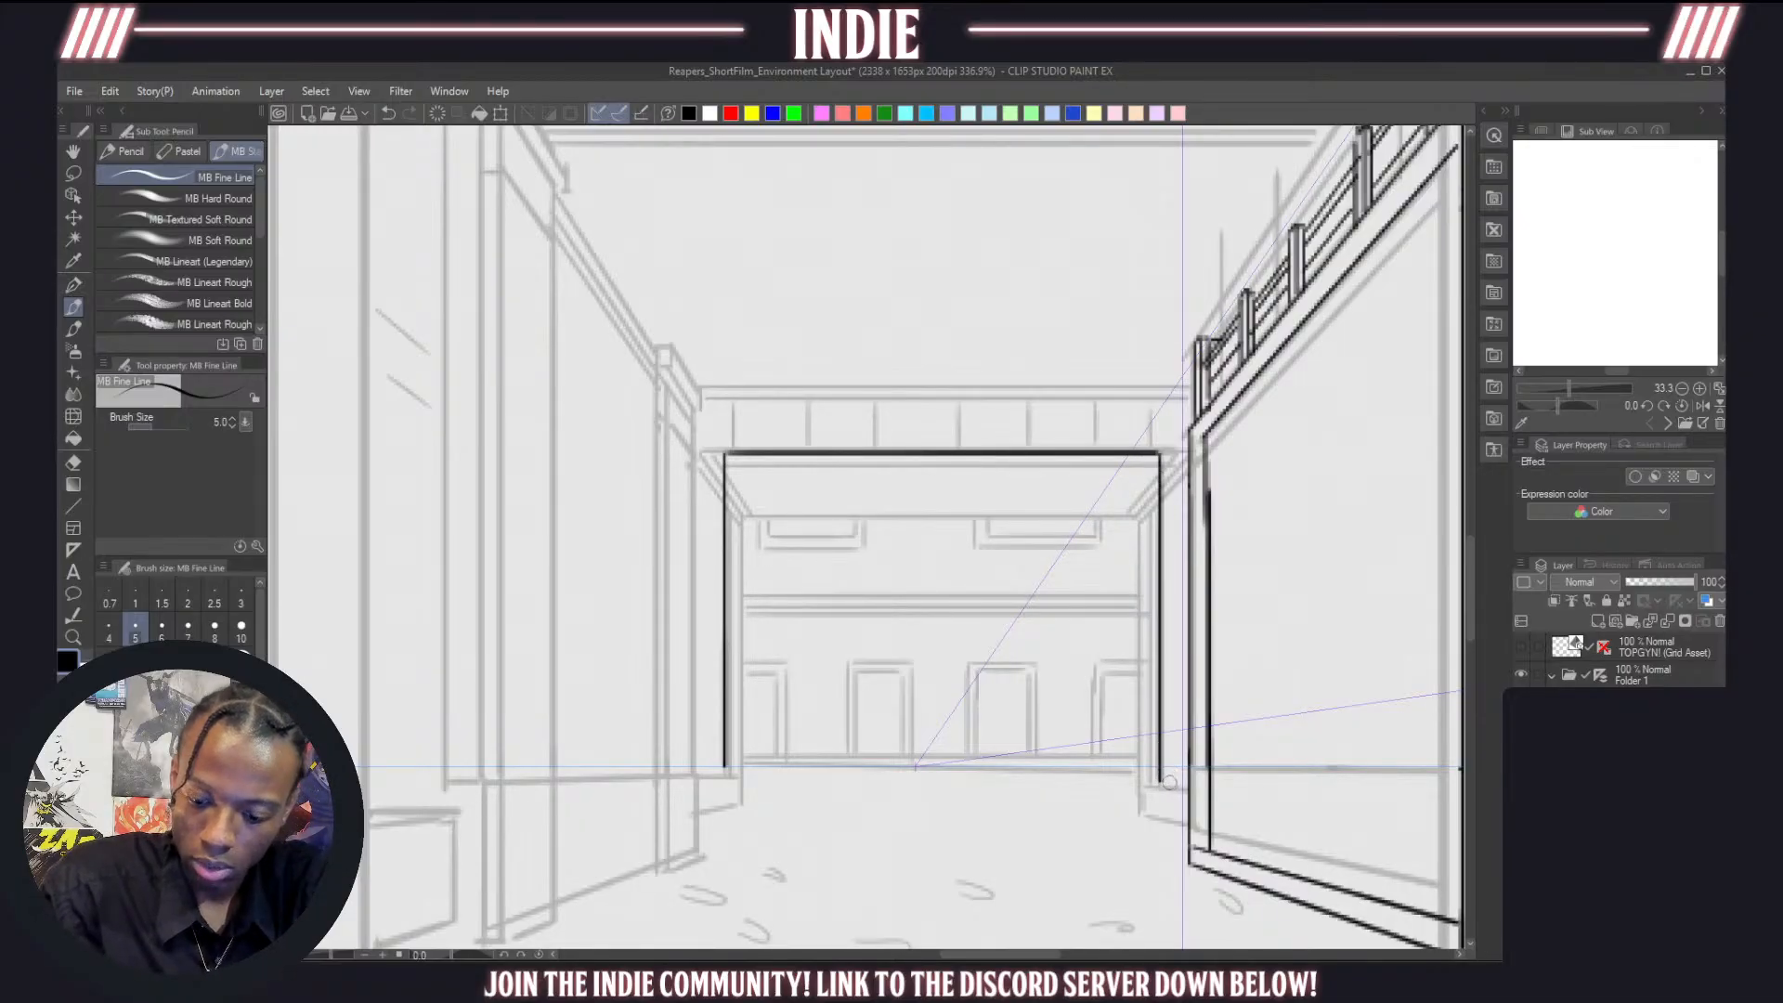
pyautogui.hotkey('ctrl', 'z')
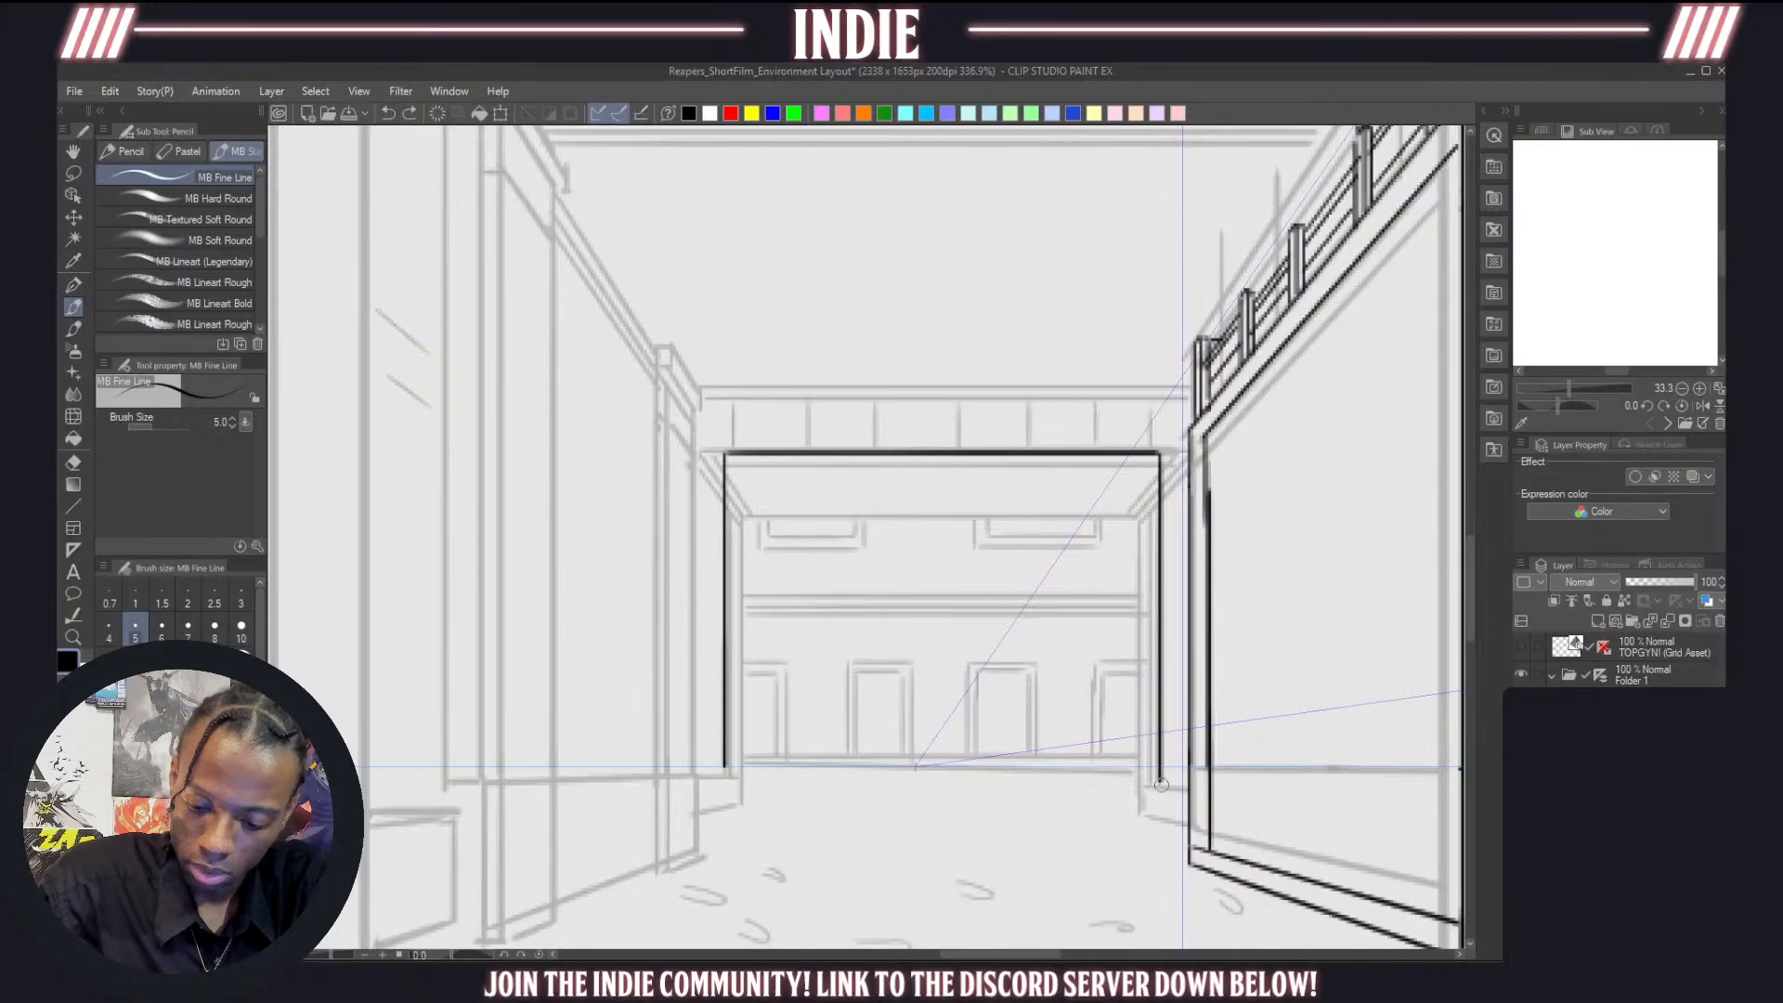
pyautogui.moveTo(1161, 785); pyautogui.dragTo(1192, 784)
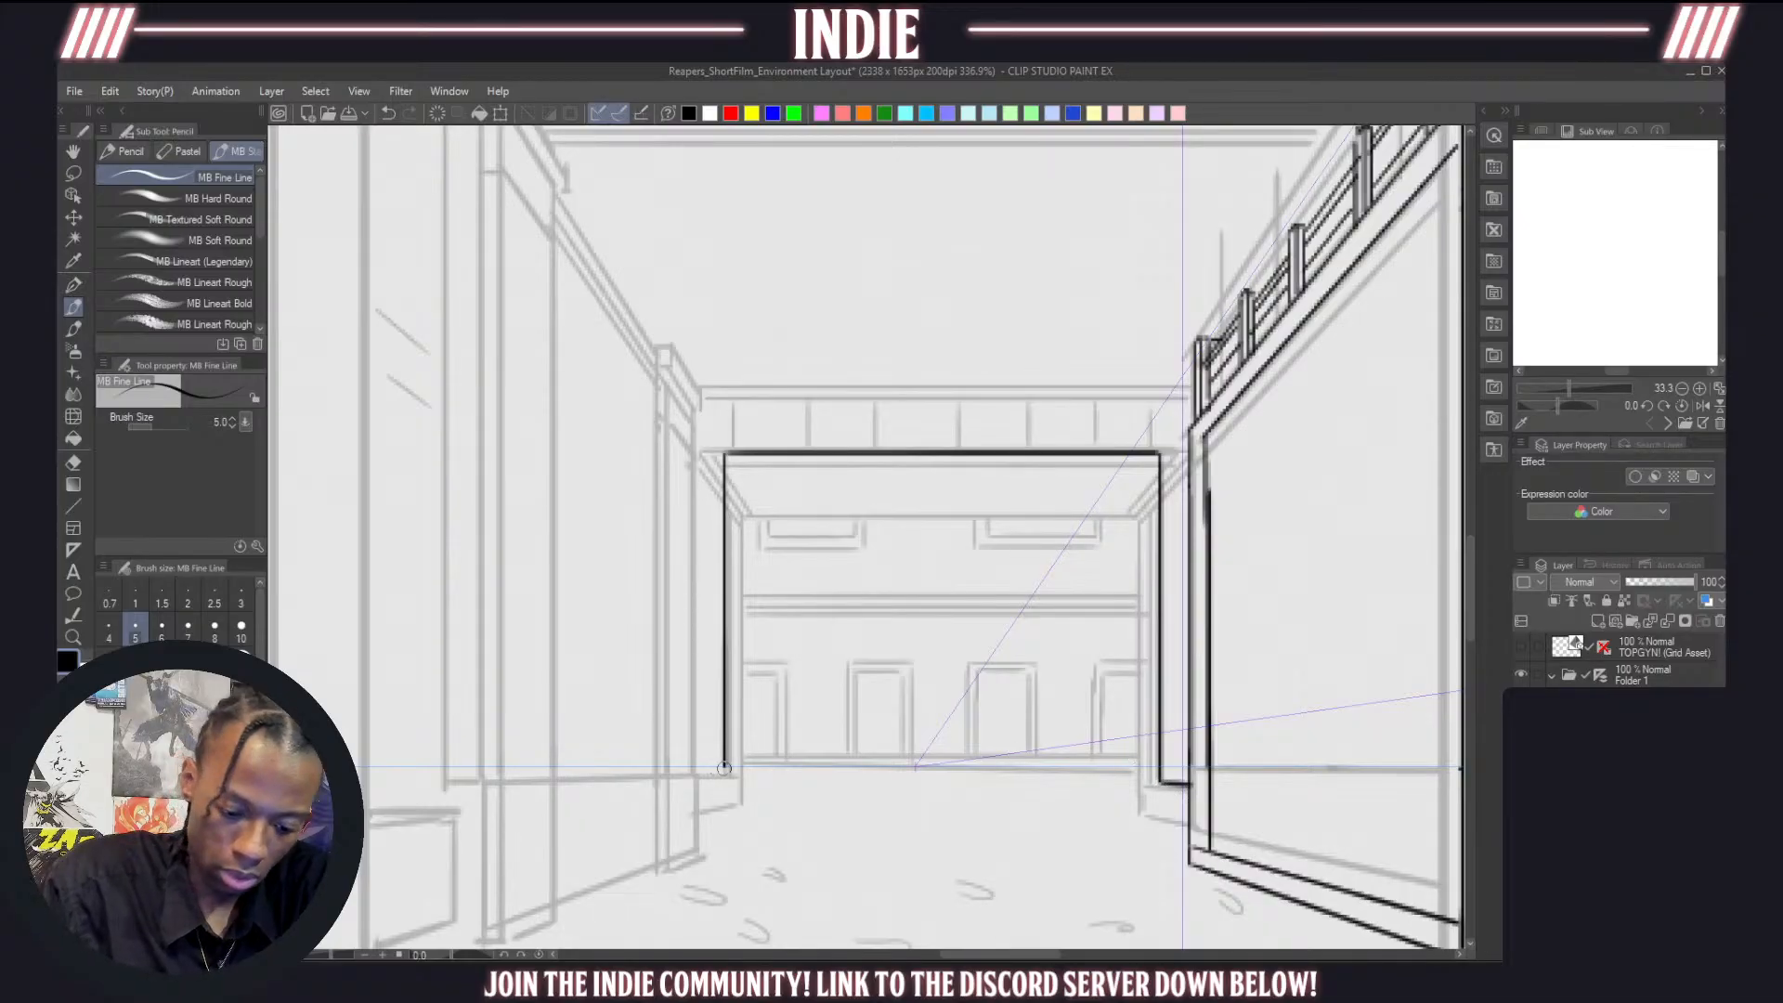
# Ink the stepped base blocks on both sides of the far passage and the long horizontal upper line of the beam above it
pyautogui.moveTo(724, 769)
pyautogui.mouseDown()
pyautogui.moveTo(696, 766)
pyautogui.moveTo(730, 796)
pyautogui.moveTo(740, 769)
pyautogui.moveTo(739, 806)
pyautogui.moveTo(699, 814)
pyautogui.mouseUp()
pyautogui.hotkey('ctrl', 'z')
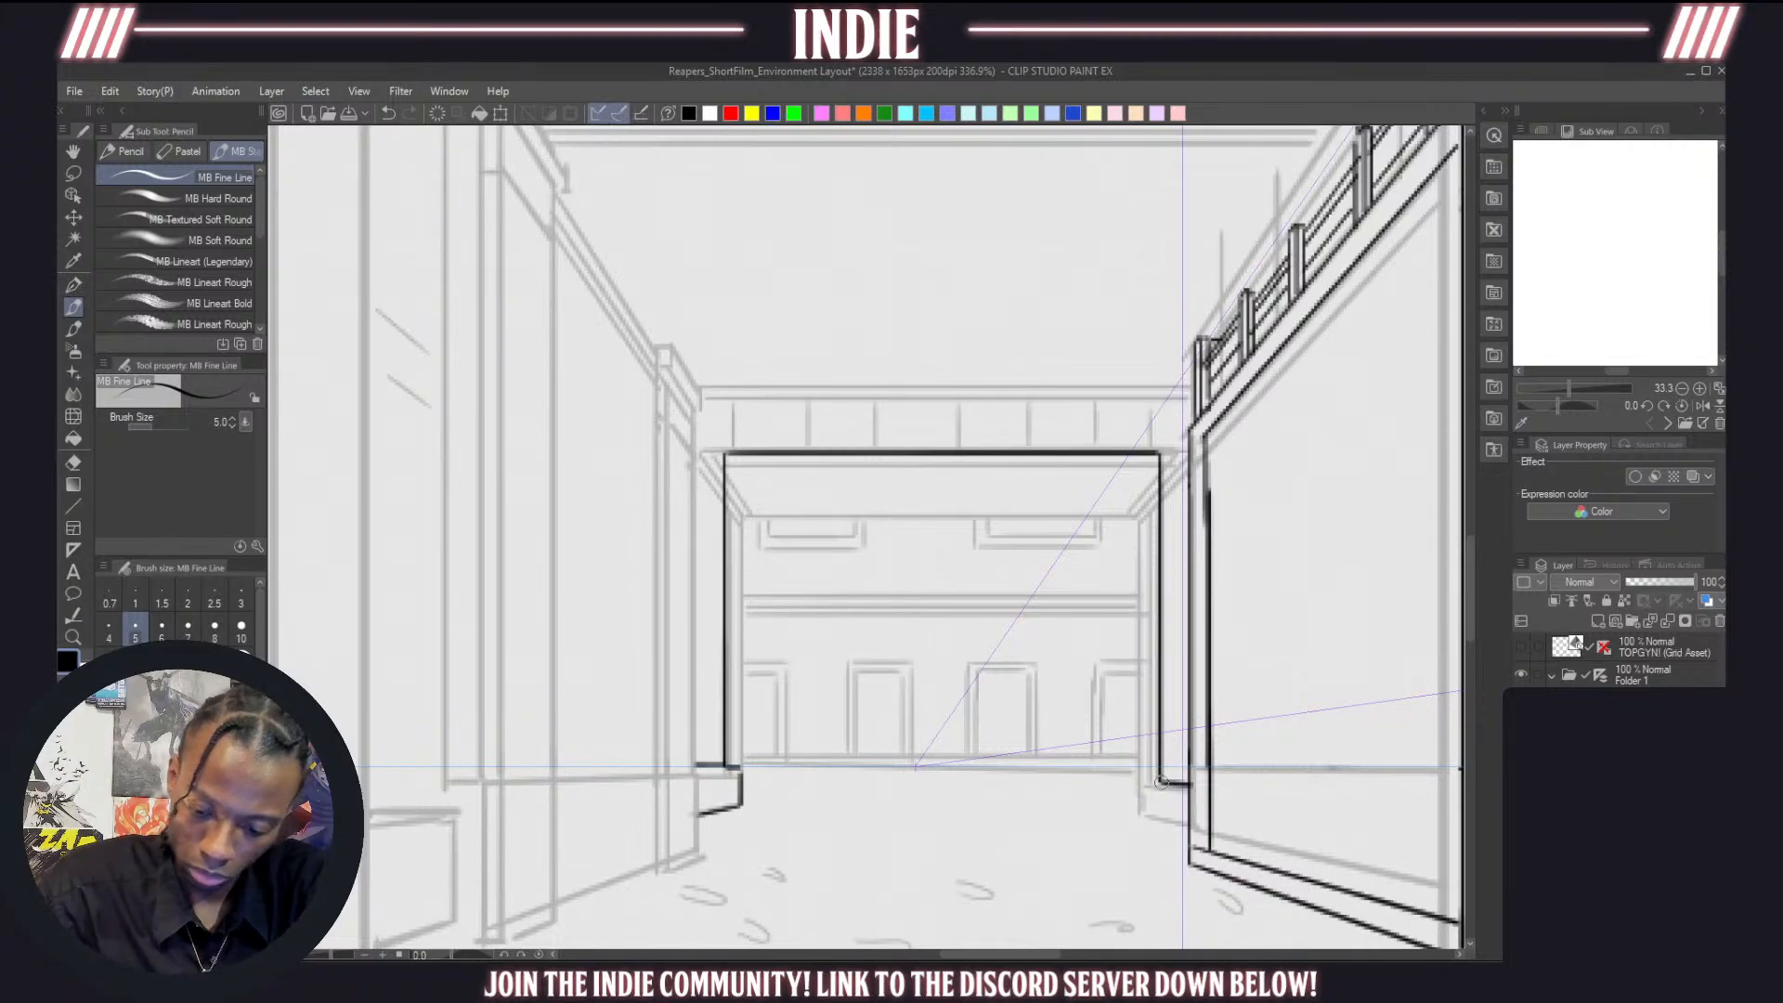
pyautogui.moveTo(1163, 785)
pyautogui.mouseDown()
pyautogui.moveTo(1143, 810)
pyautogui.moveTo(1190, 818)
pyautogui.mouseUp()
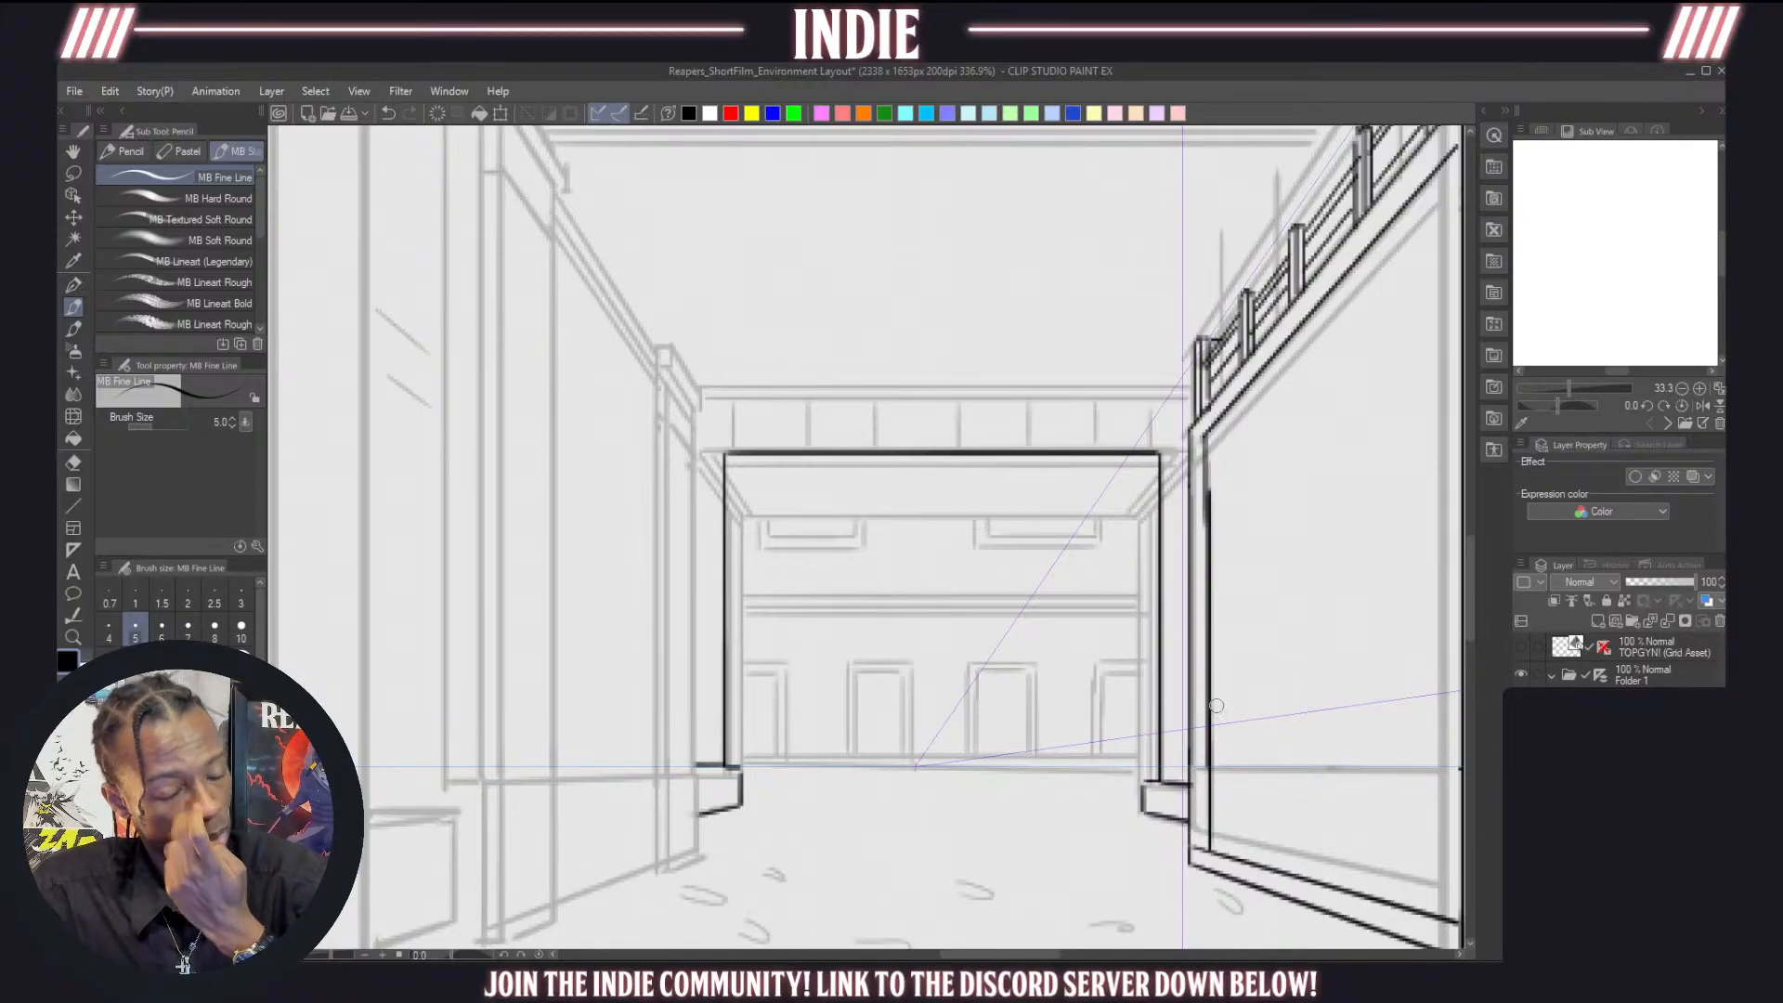
pyautogui.moveTo(705, 399); pyautogui.dragTo(1192, 408)
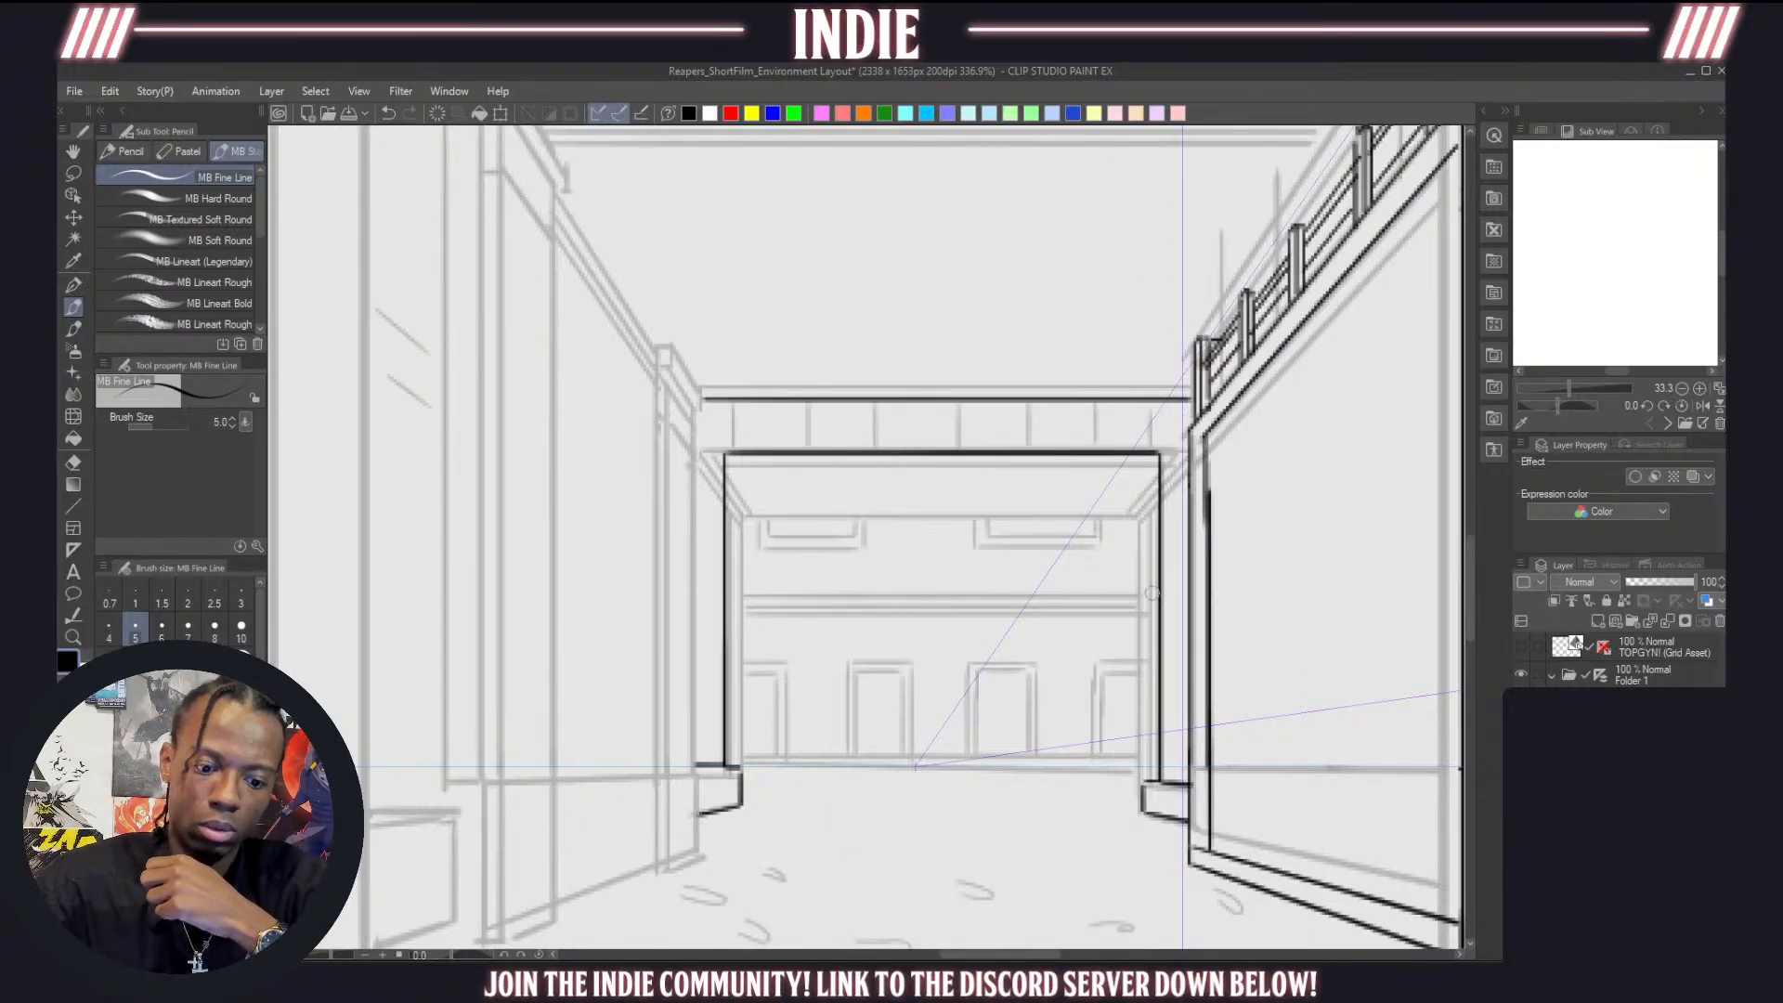
# Ink the left brick wall's receding ground line in separate segments between the pillars, leaving the pillar bases open
pyautogui.scroll(-10, 981, 532)
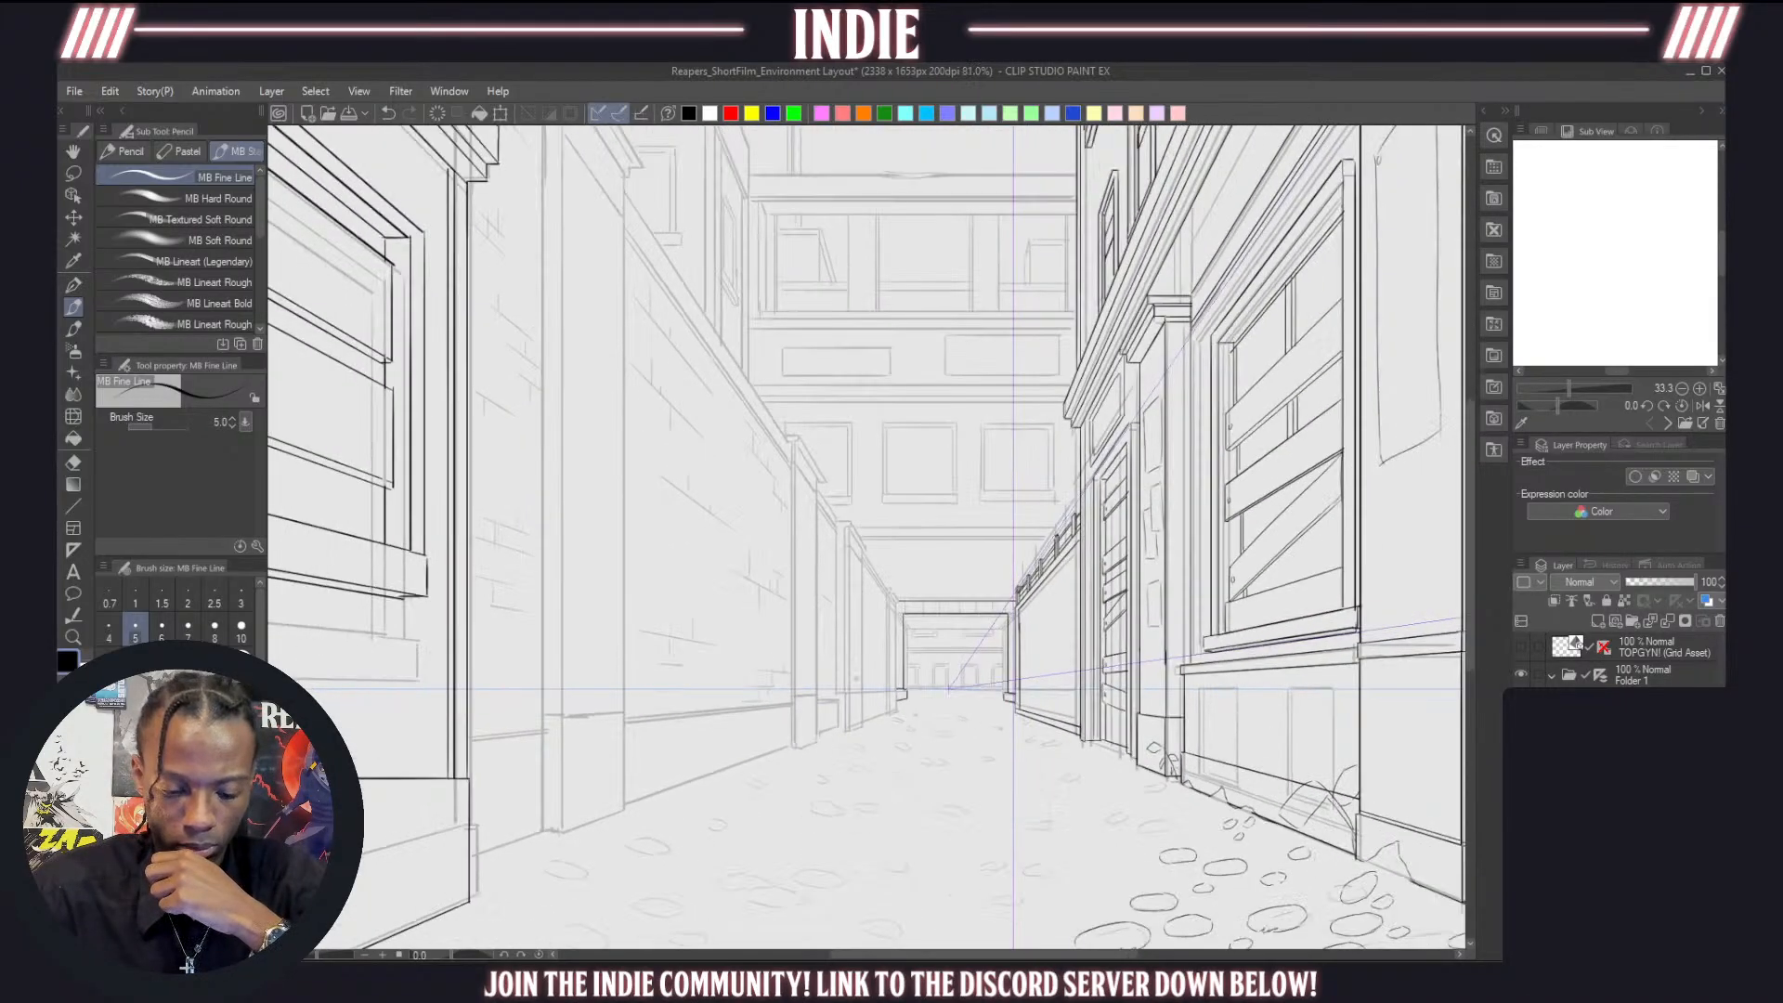
pyautogui.scroll(4, 834, 816)
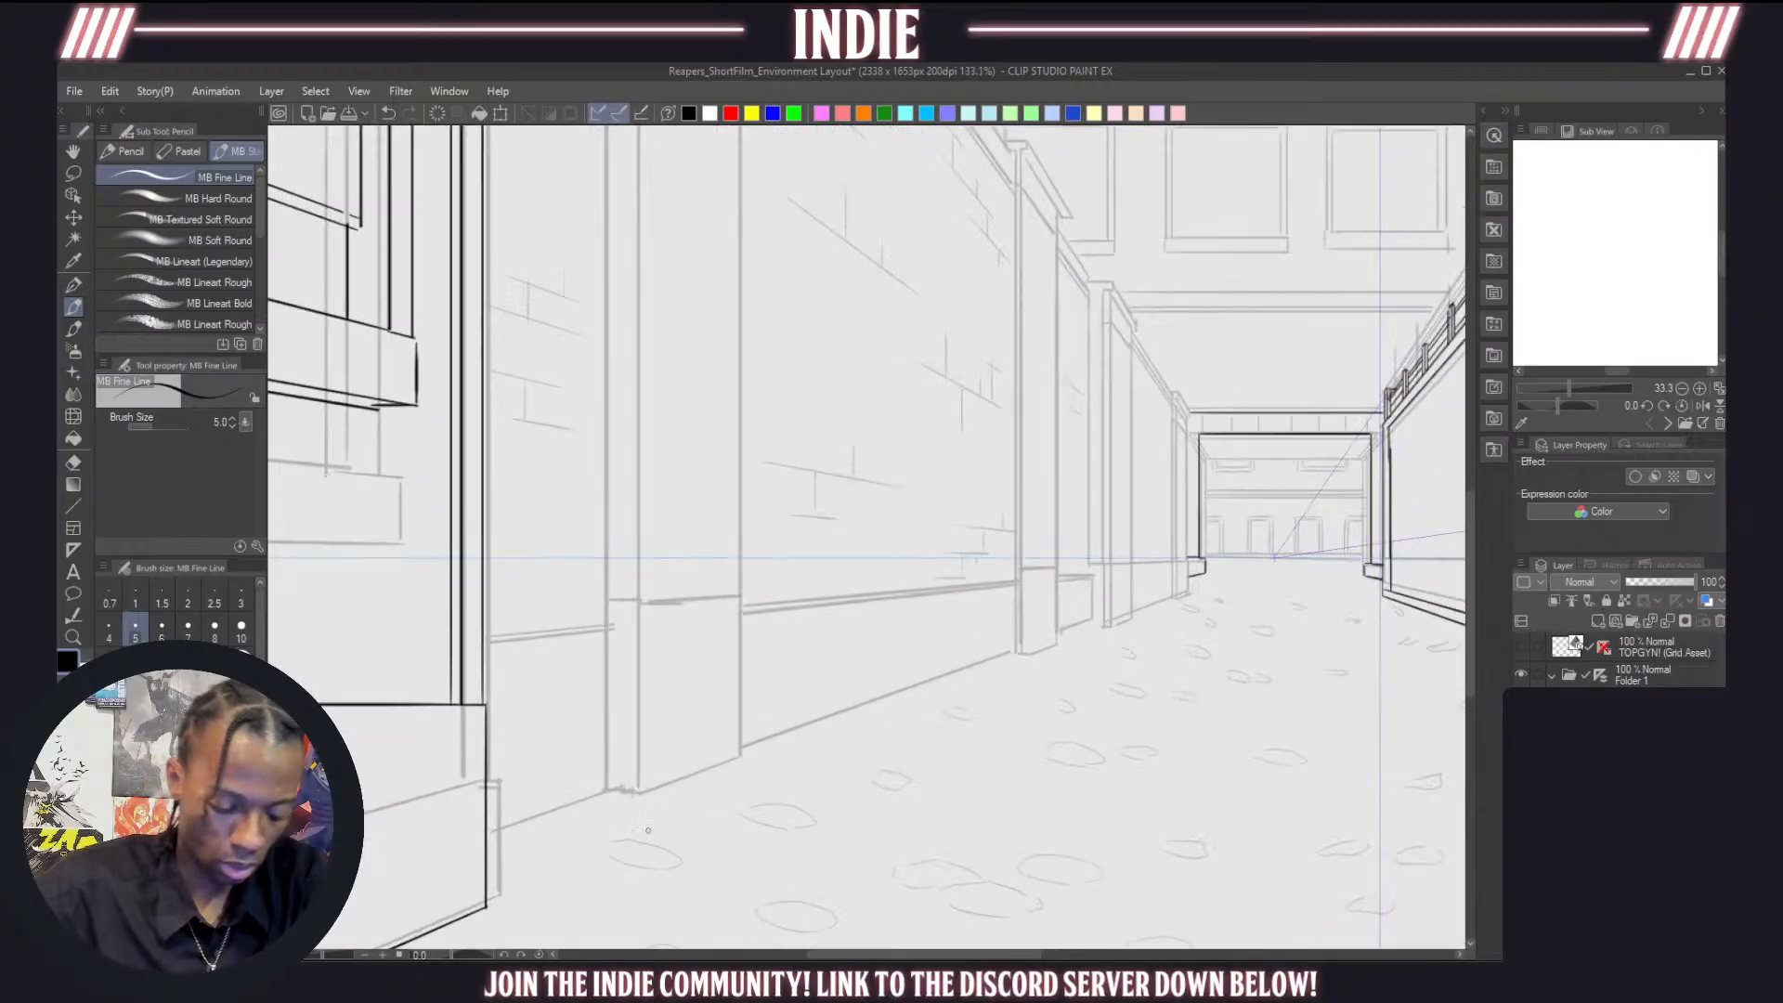
pyautogui.moveTo(492, 834); pyautogui.dragTo(640, 795)
pyautogui.hotkey('ctrl', 'z')
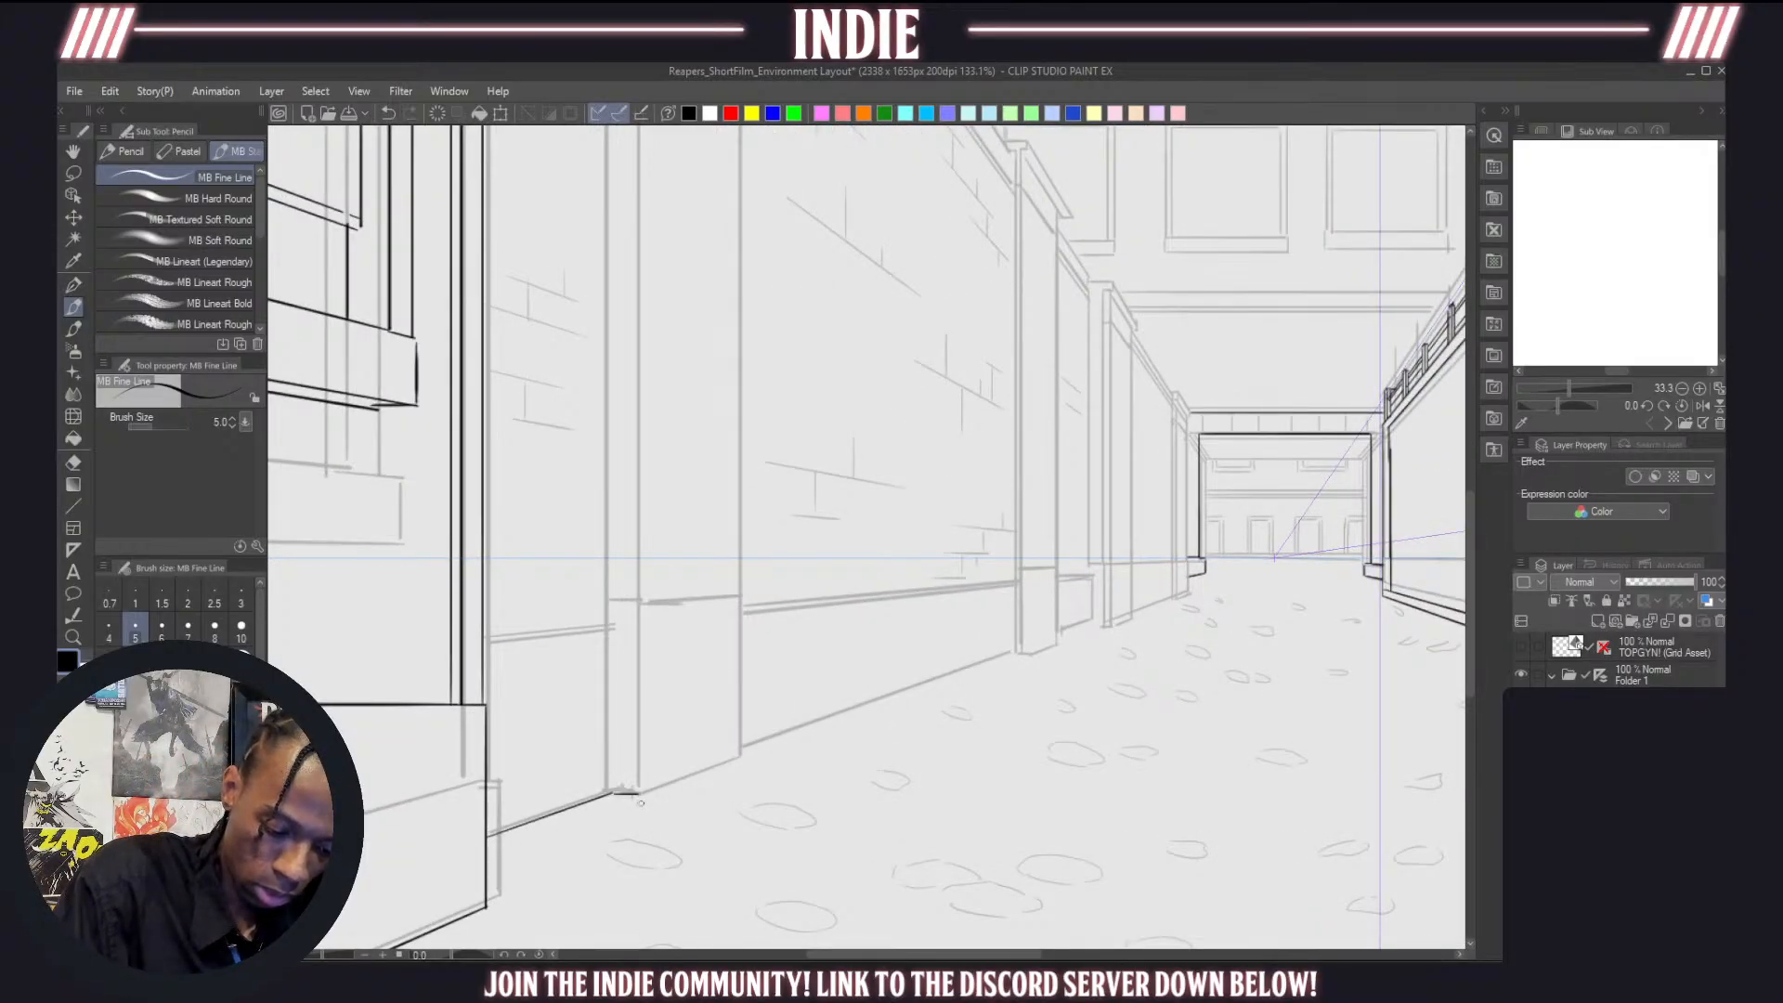
pyautogui.hotkey('ctrl', 'z')
pyautogui.moveTo(748, 757)
pyautogui.mouseDown()
pyautogui.moveTo(652, 834)
pyautogui.moveTo(628, 796)
pyautogui.mouseUp()
pyautogui.hotkey('ctrl', 'z')
pyautogui.hotkey('ctrl', 'z')
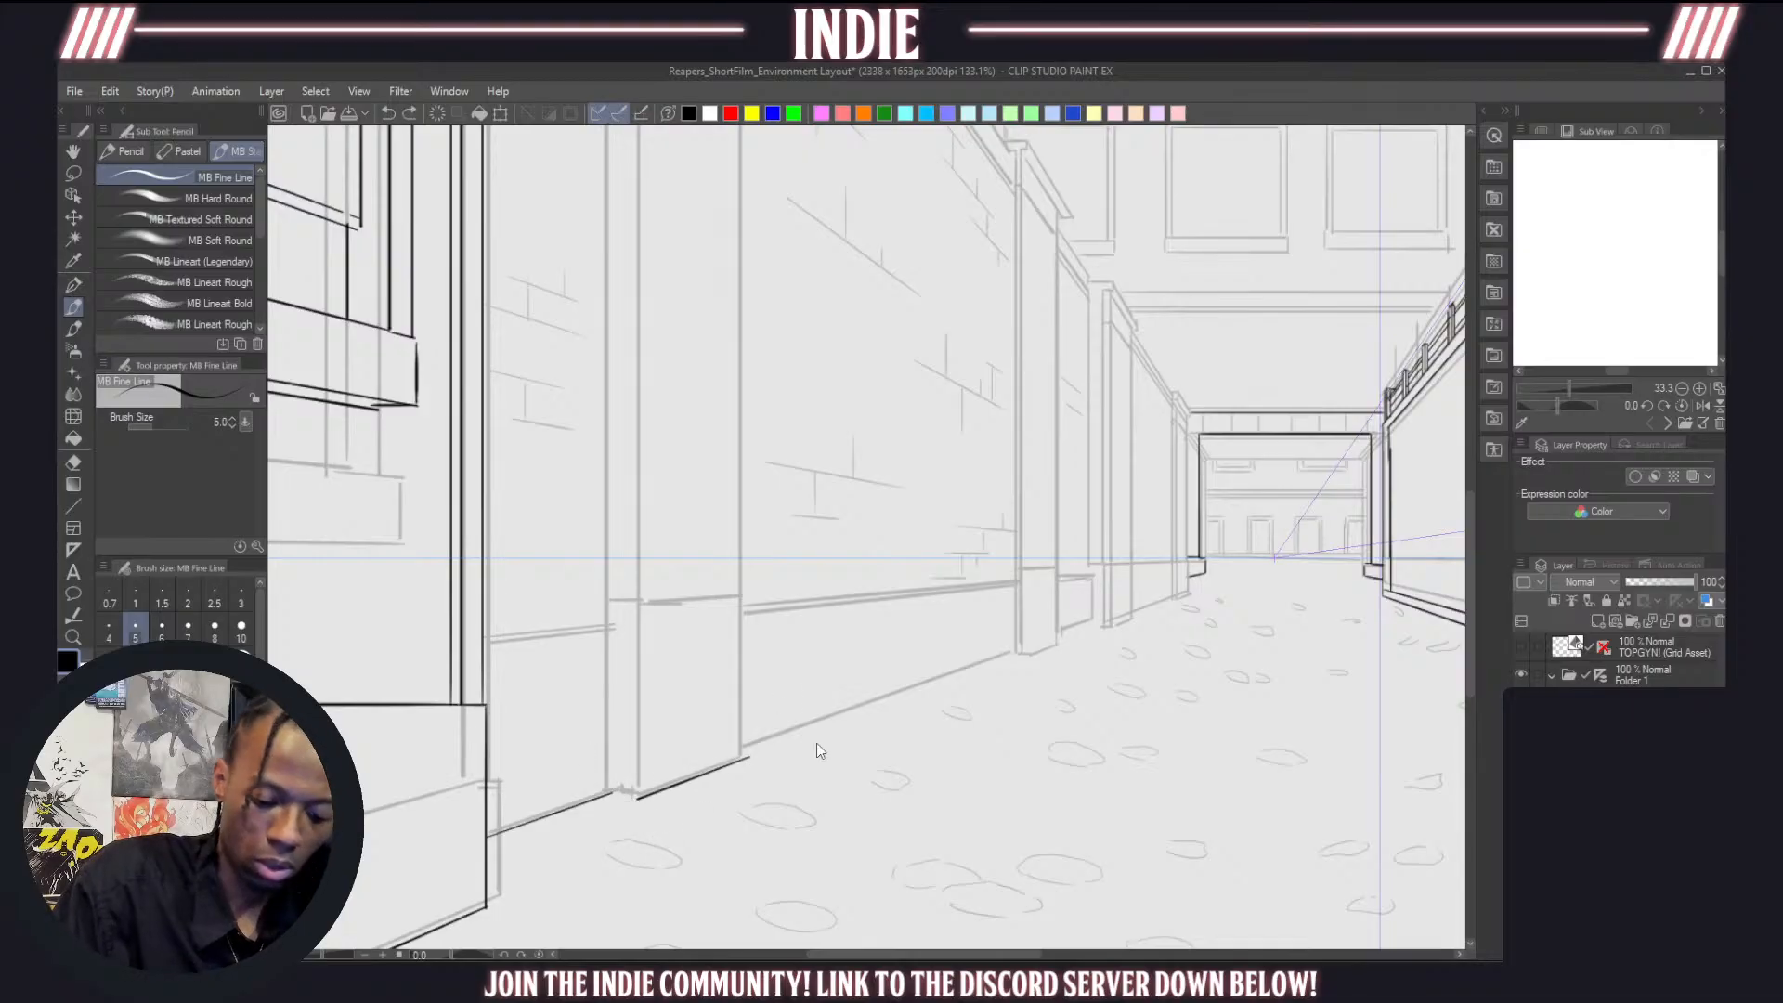
pyautogui.hotkey('ctrl', 'z')
pyautogui.moveTo(739, 753); pyautogui.dragTo(1093, 620)
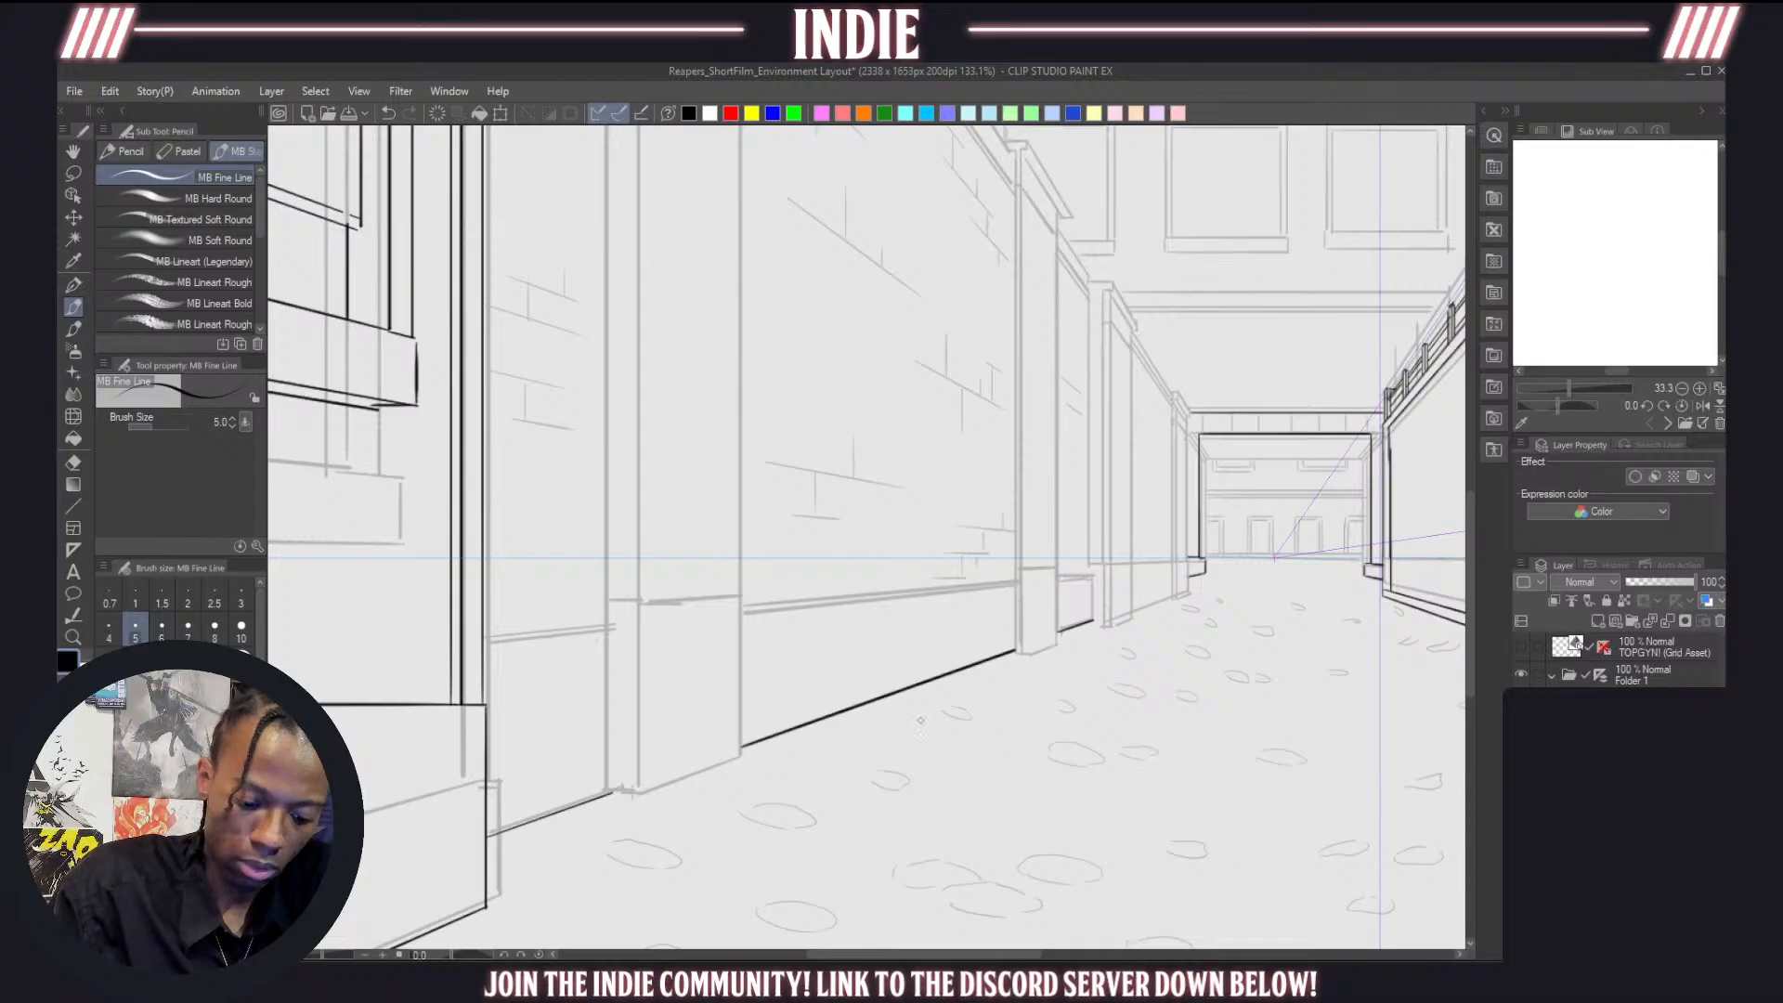
# Ink the nearest left pillar's receding base edge slightly in front of the wall line, plus its tall vertical corner edge
pyautogui.moveTo(742, 757); pyautogui.dragTo(642, 794)
pyautogui.hotkey('ctrl', 'z')
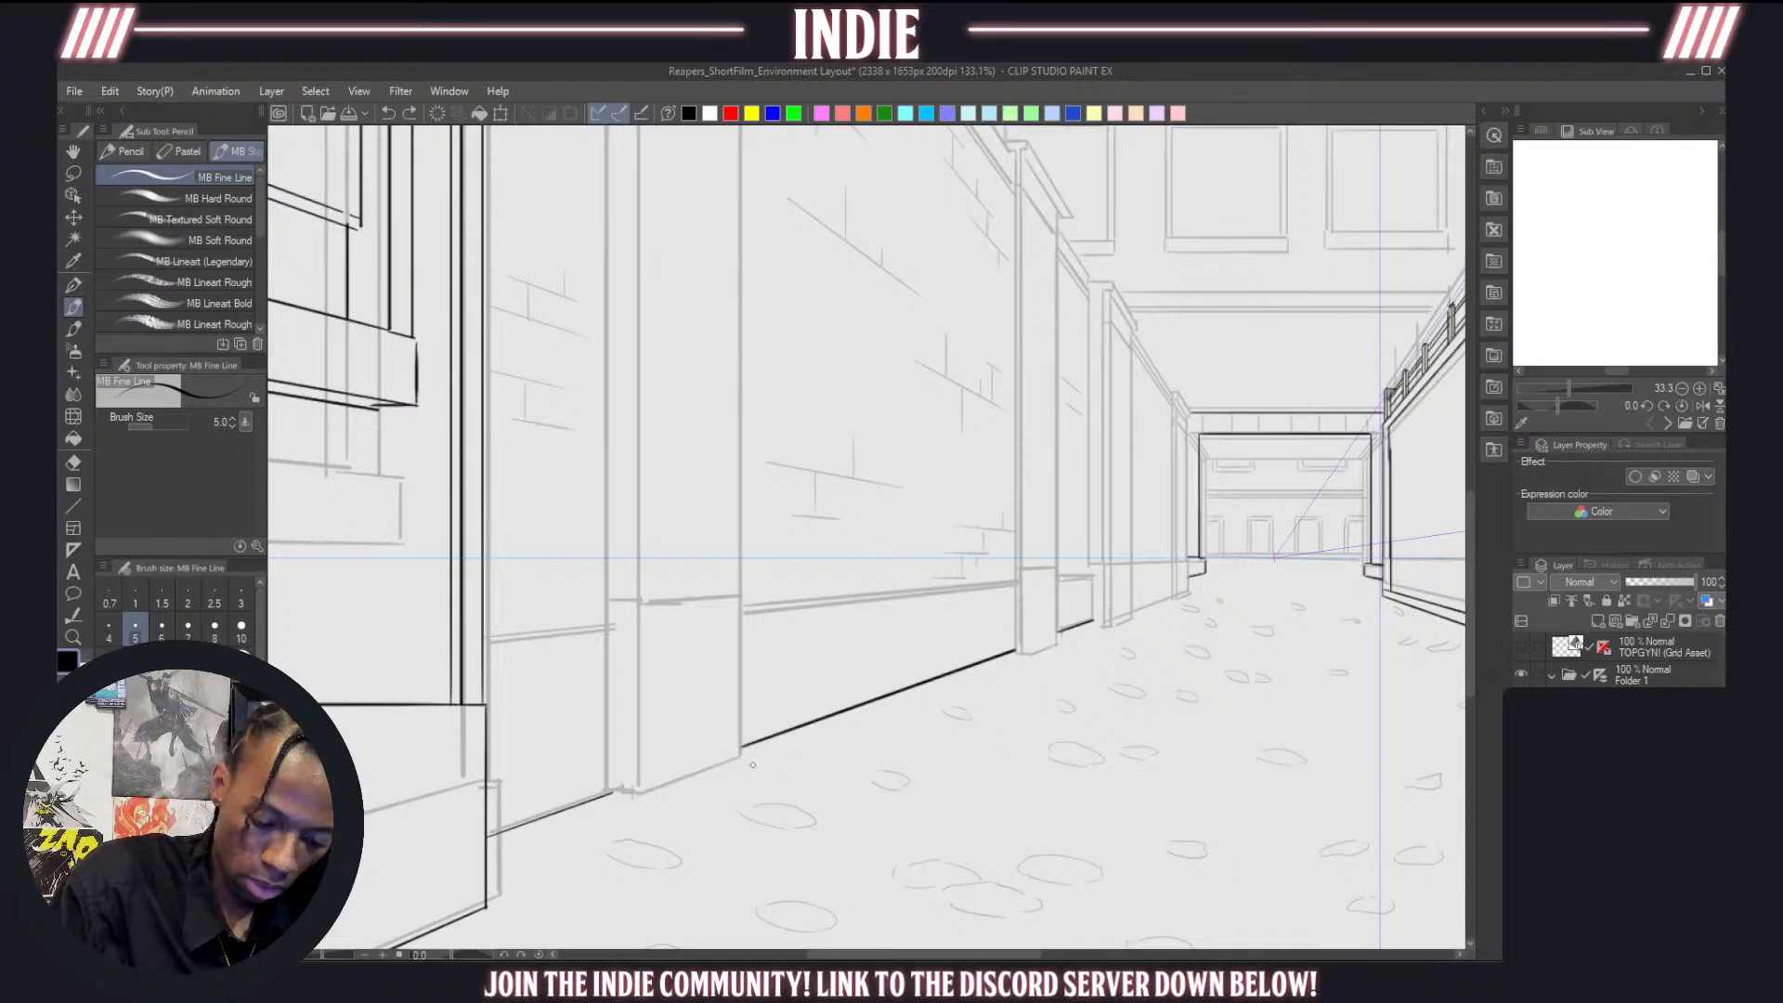
pyautogui.moveTo(752, 764)
pyautogui.mouseDown()
pyautogui.moveTo(659, 822)
pyautogui.moveTo(658, 800)
pyautogui.moveTo(612, 802)
pyautogui.mouseUp()
pyautogui.hotkey('ctrl', 'z')
pyautogui.hotkey('ctrl', 'z')
pyautogui.hotkey('ctrl', 'z')
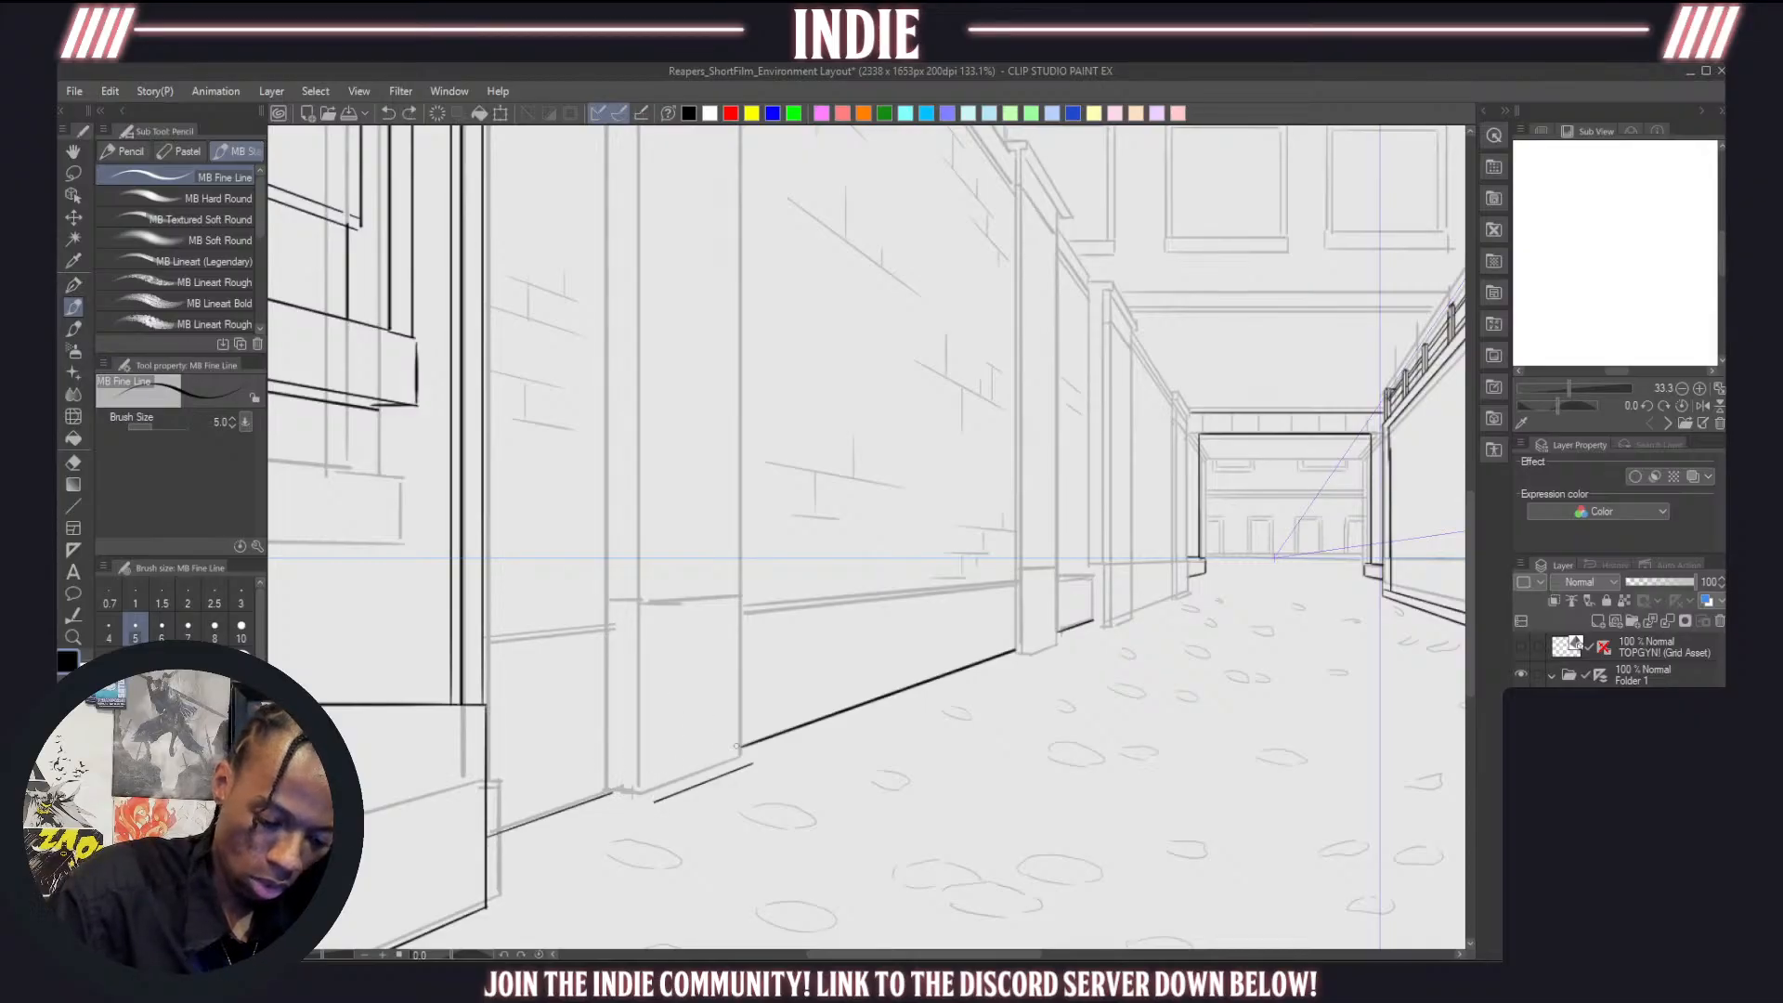
pyautogui.moveTo(753, 766); pyautogui.dragTo(752, 231)
pyautogui.scroll(-5, 771, 490)
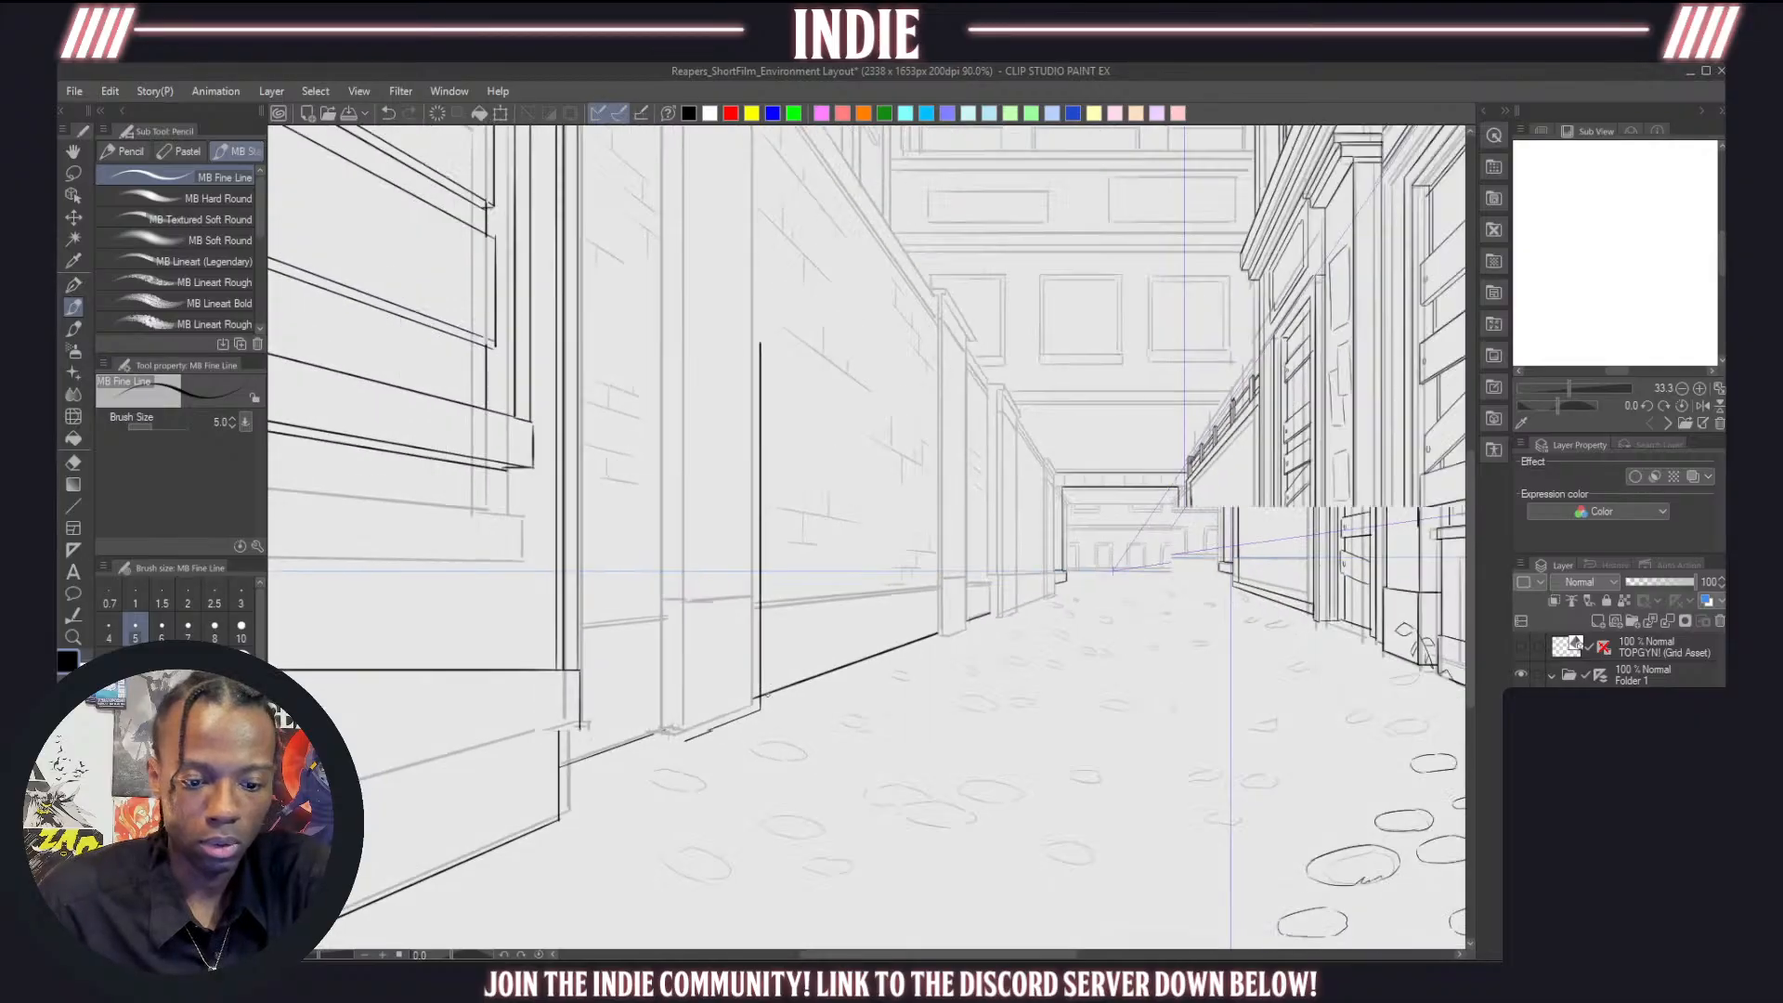
pyautogui.scroll(1, 771, 490)
pyautogui.hotkey('ctrl', 'z')
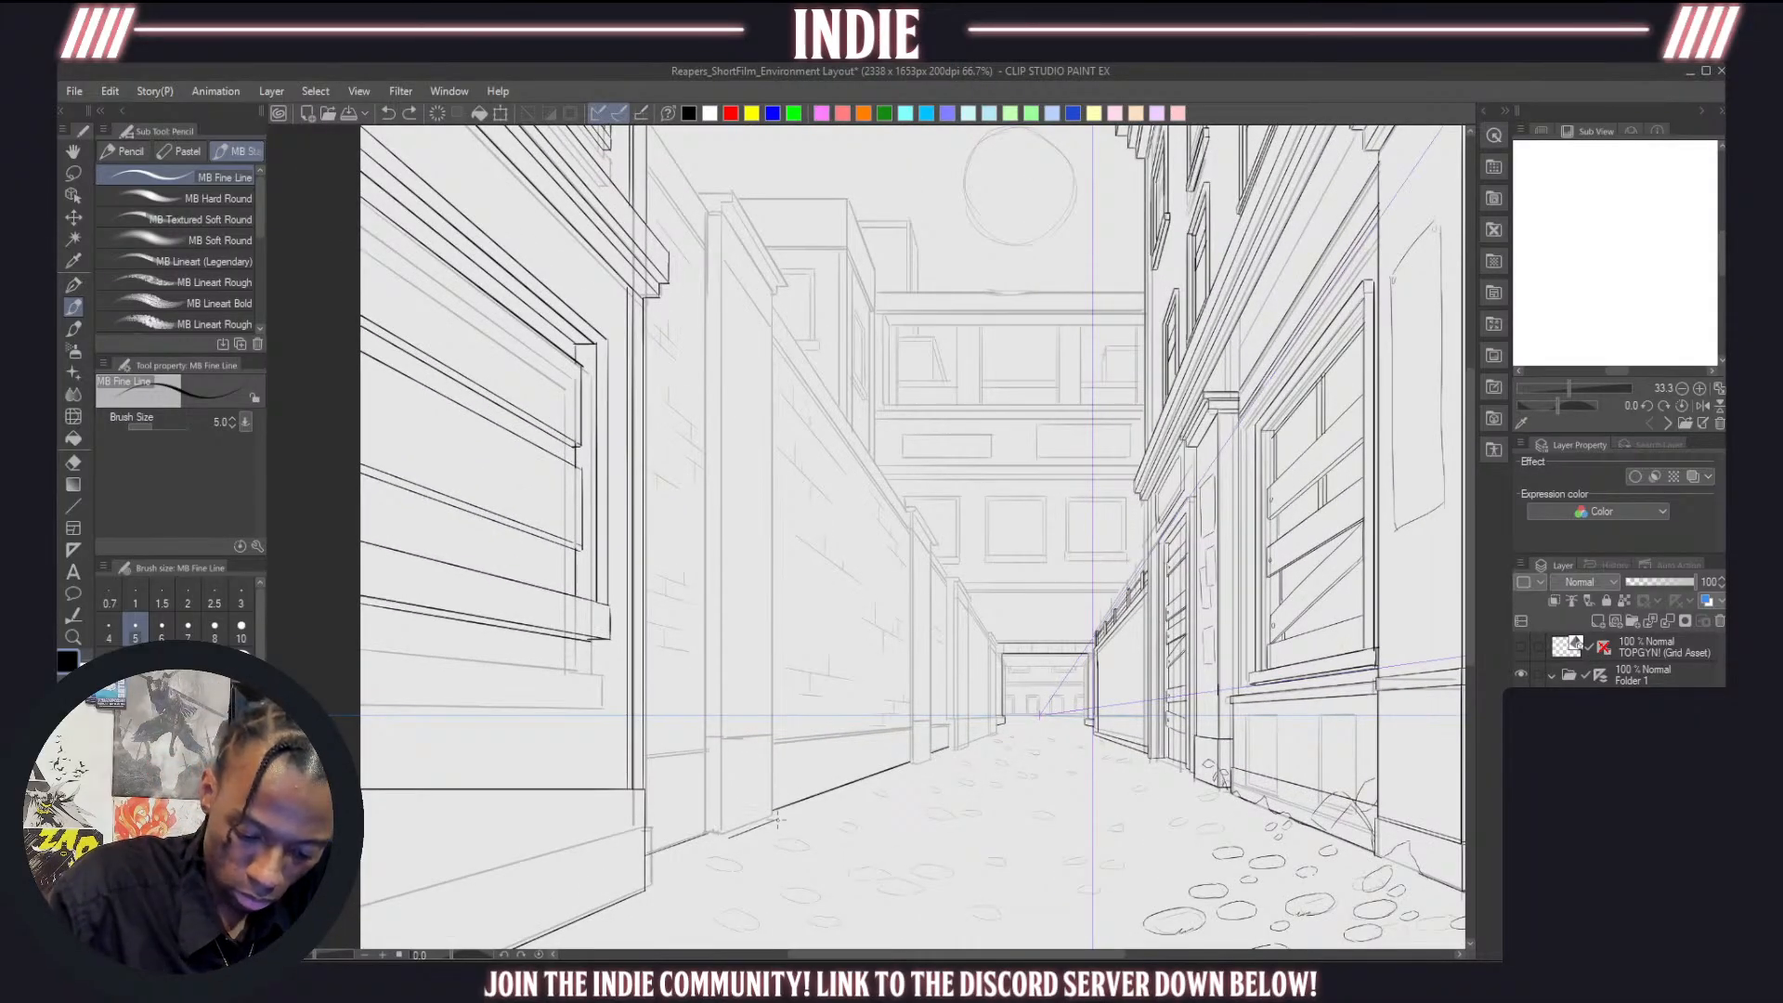
pyautogui.moveTo(779, 820); pyautogui.dragTo(808, 297)
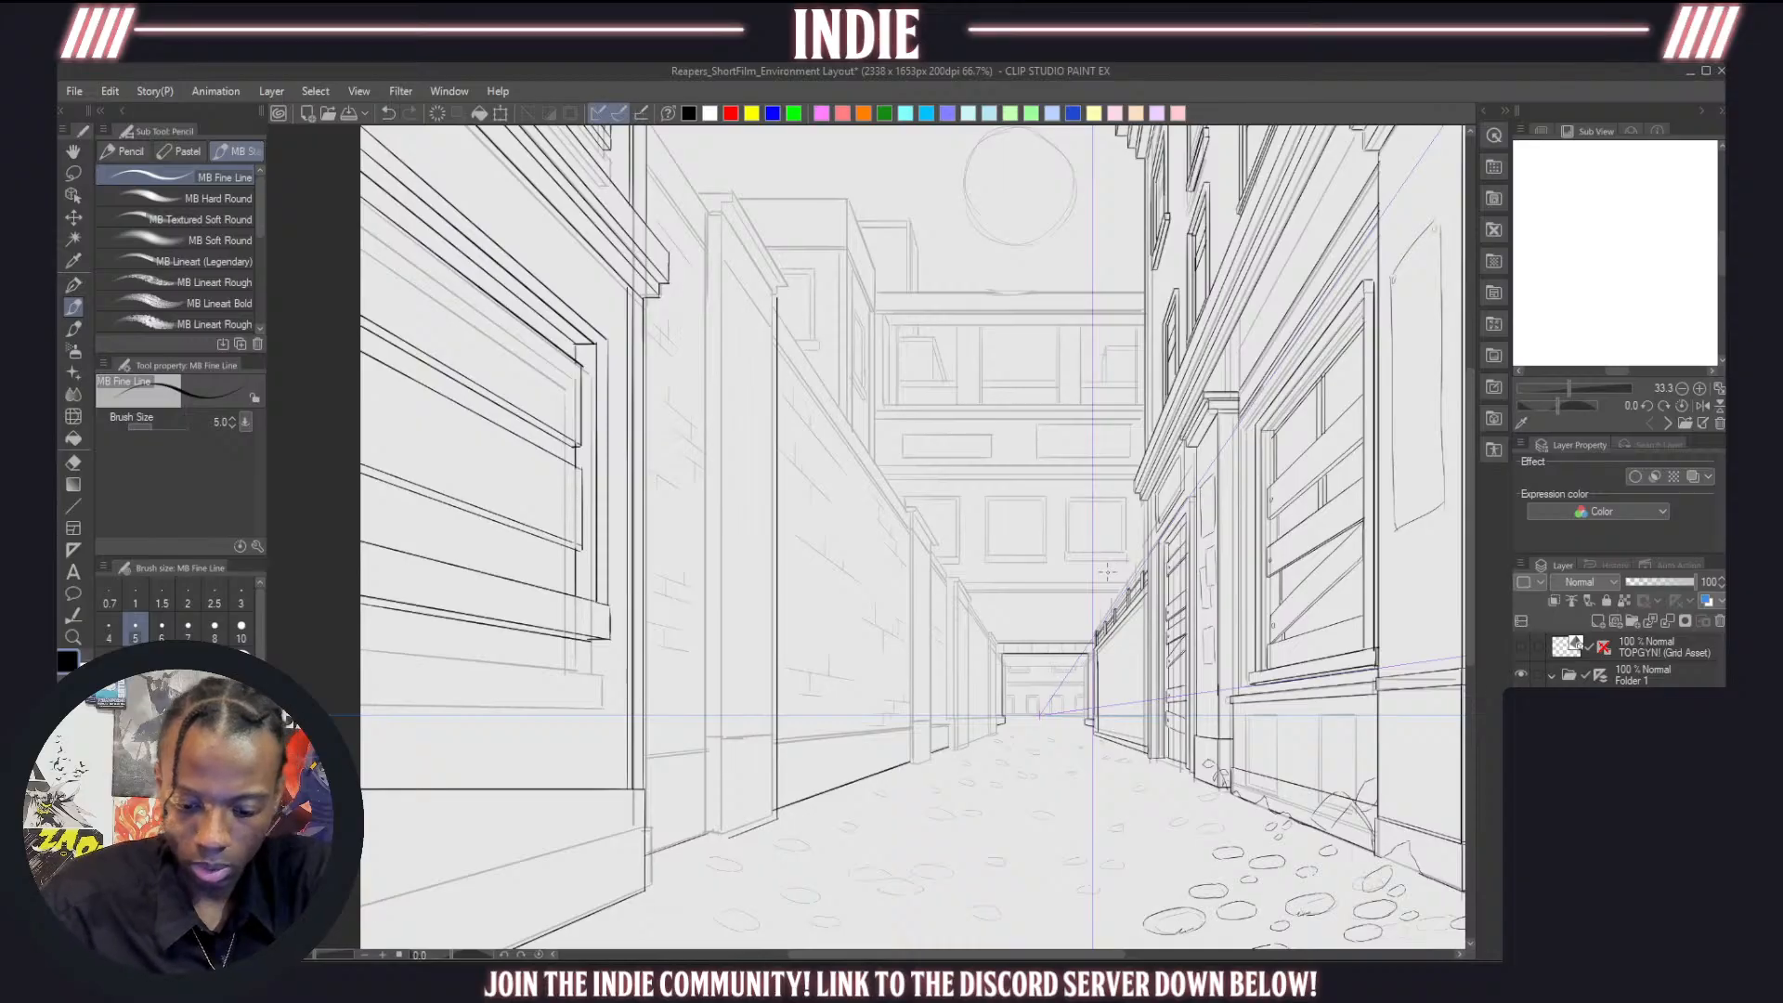
# Ink the vertical corner edges and bases of the two farthest left pillars, with the wall's ground line between them
pyautogui.scroll(1, 982, 795)
pyautogui.scroll(16, 992, 720)
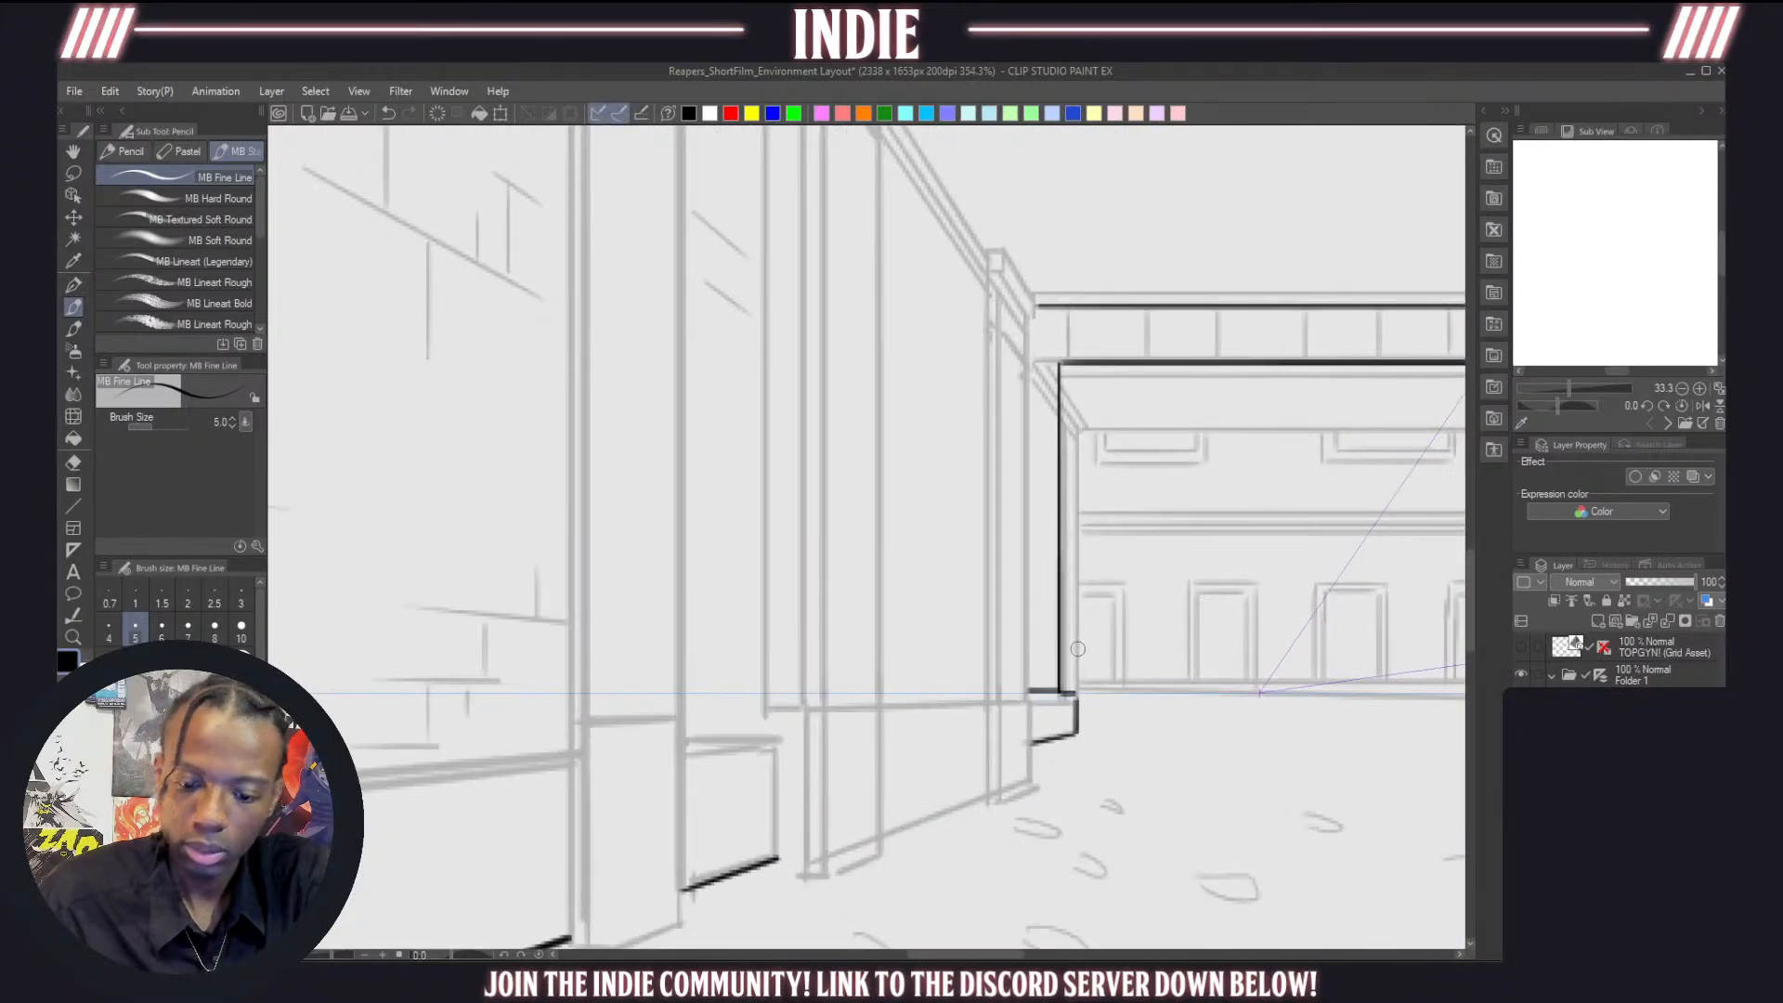
pyautogui.moveTo(1032, 317); pyautogui.dragTo(1042, 773)
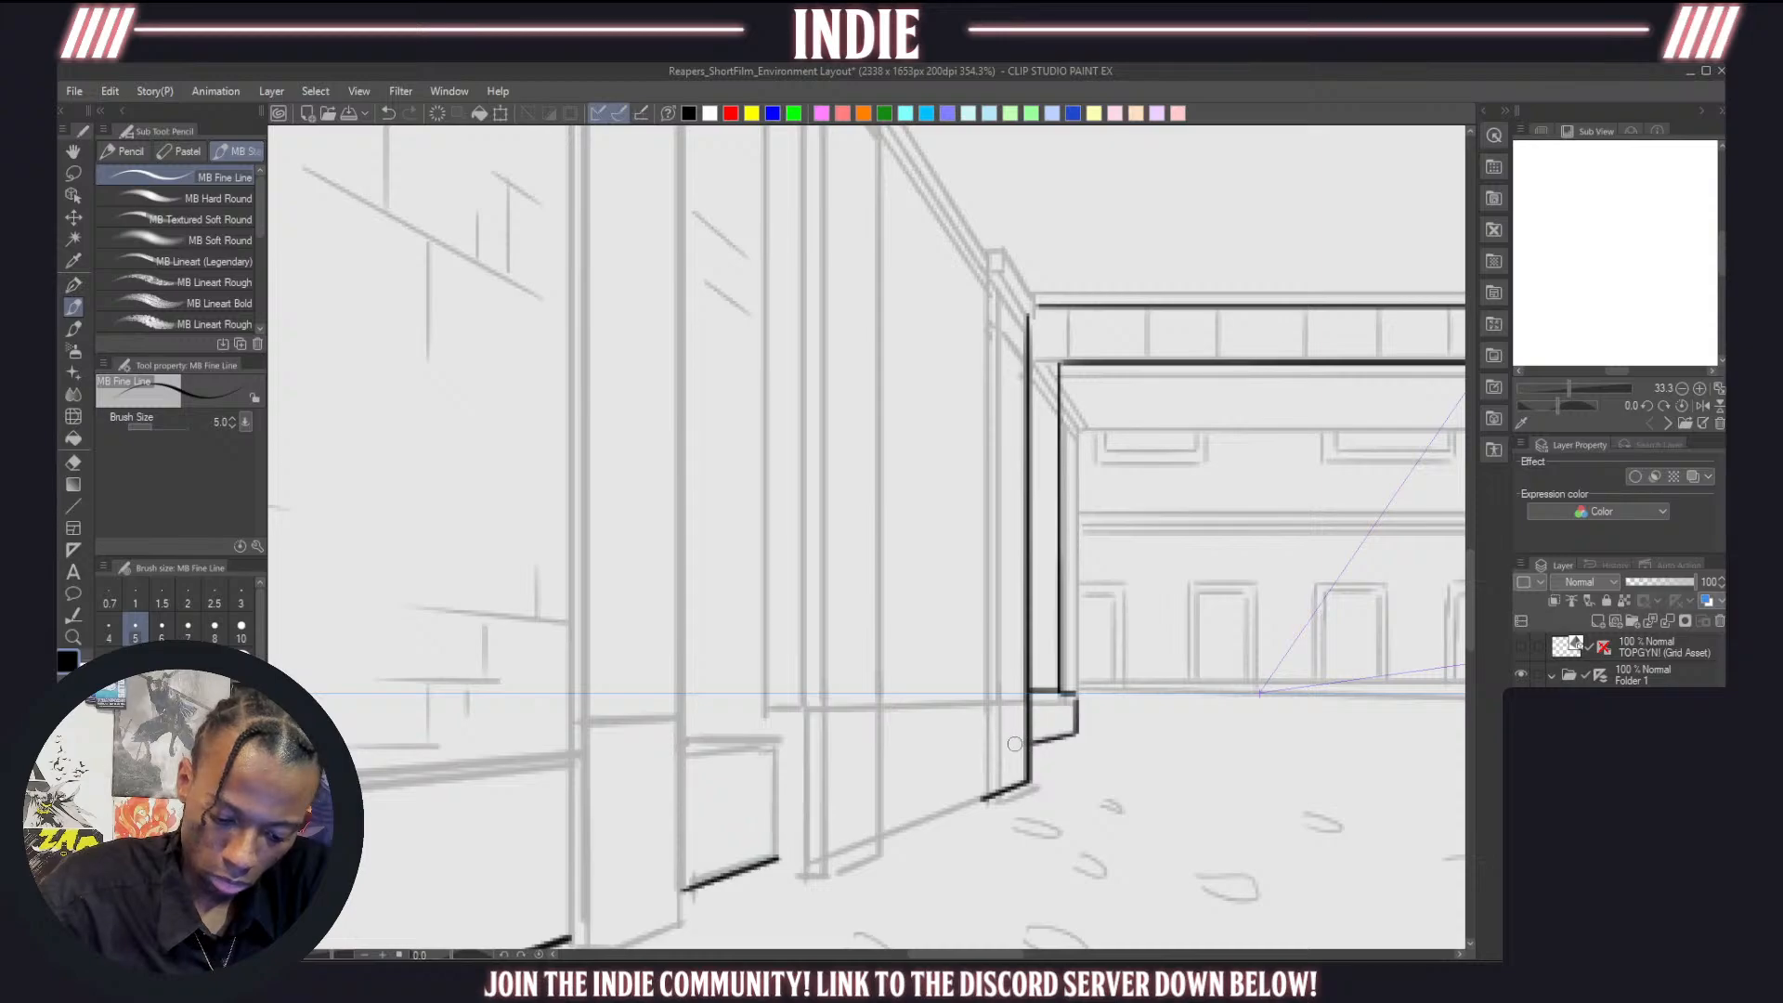
pyautogui.hotkey('ctrl', 'z')
pyautogui.moveTo(1031, 320)
pyautogui.mouseDown()
pyautogui.moveTo(1039, 762)
pyautogui.moveTo(992, 805)
pyautogui.moveTo(1029, 765)
pyautogui.moveTo(995, 785)
pyautogui.mouseUp()
pyautogui.hotkey('ctrl', 'z')
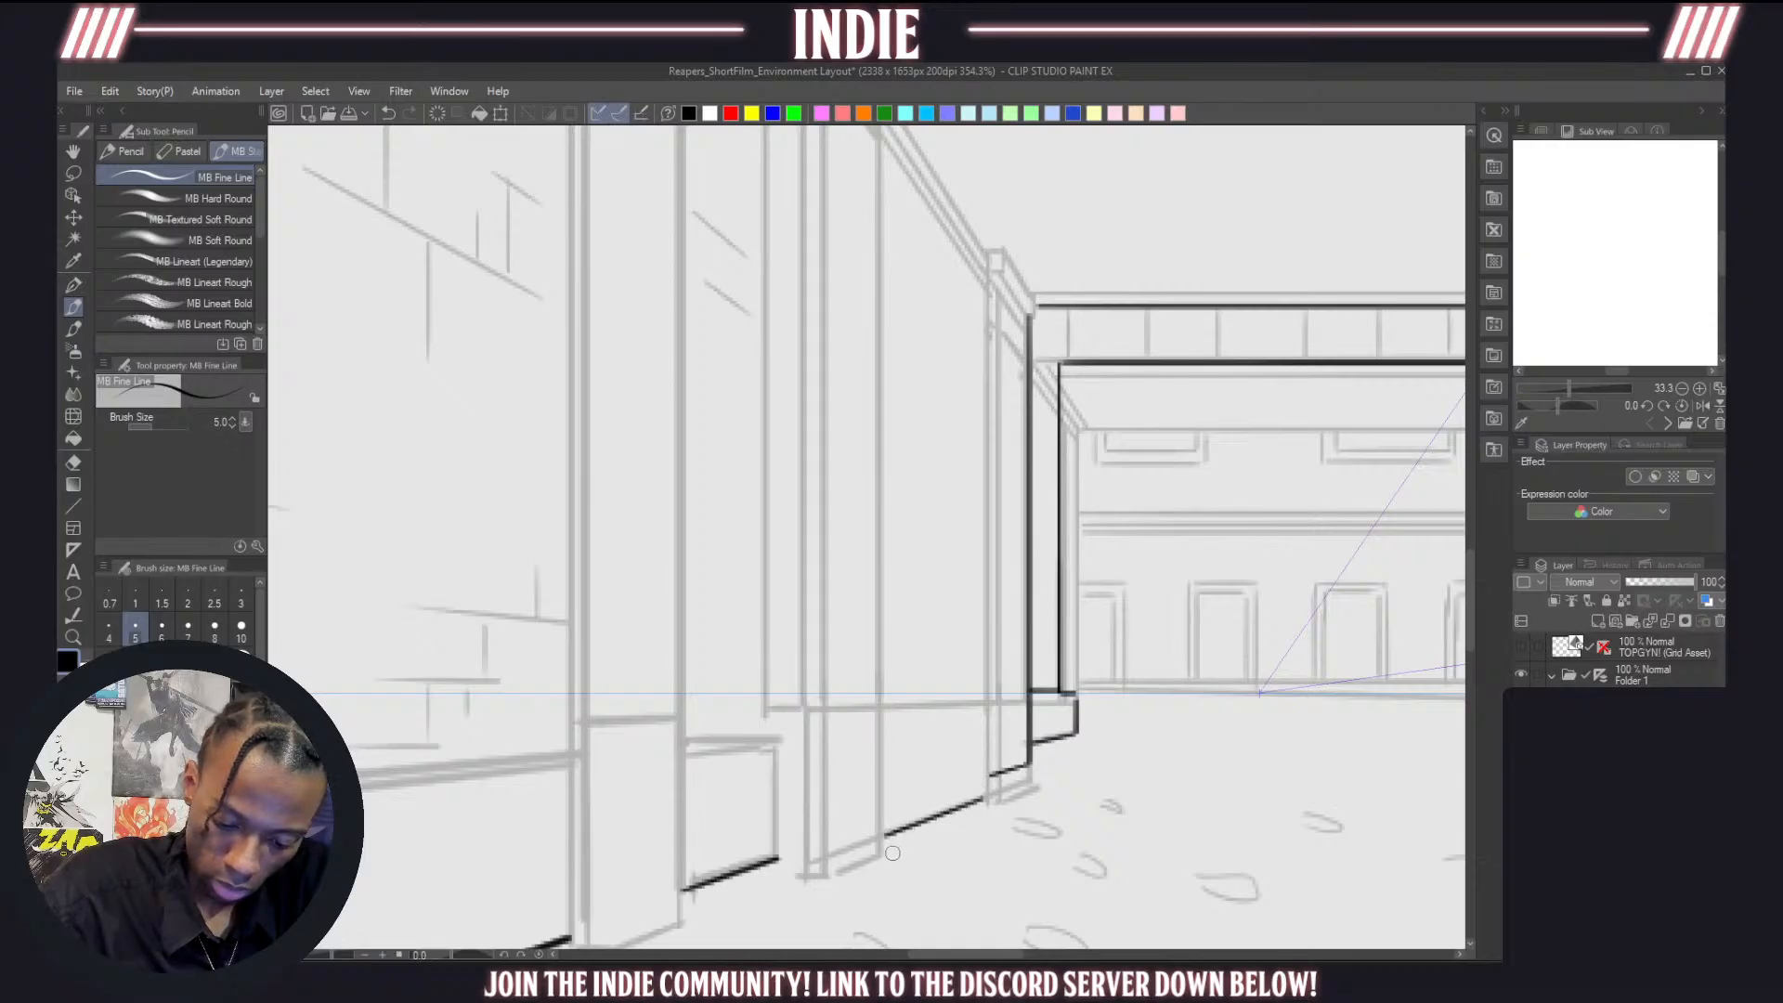
pyautogui.hotkey('ctrl', 'z')
pyautogui.moveTo(1030, 764)
pyautogui.mouseDown()
pyautogui.moveTo(1031, 789)
pyautogui.moveTo(1031, 751)
pyautogui.moveTo(1022, 793)
pyautogui.moveTo(889, 837)
pyautogui.mouseUp()
pyautogui.hotkey('ctrl', 'z')
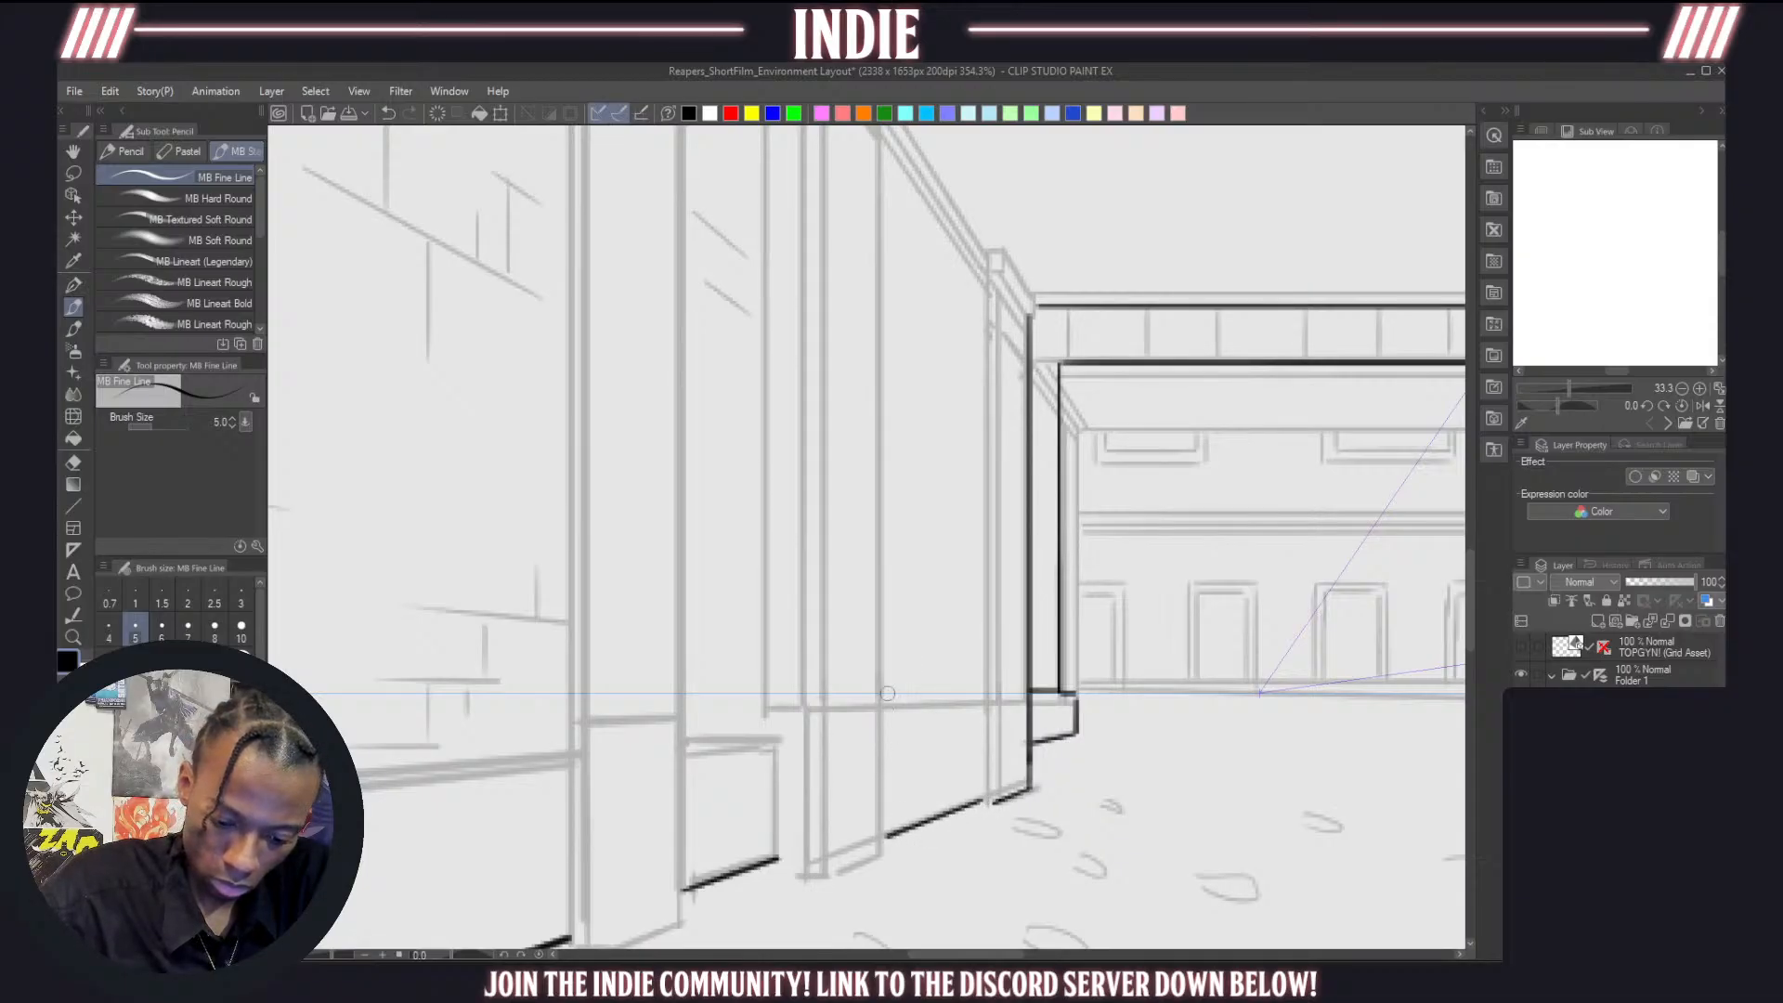
pyautogui.moveTo(880, 141)
pyautogui.mouseDown()
pyautogui.moveTo(892, 811)
pyautogui.moveTo(889, 853)
pyautogui.moveTo(808, 883)
pyautogui.mouseUp()
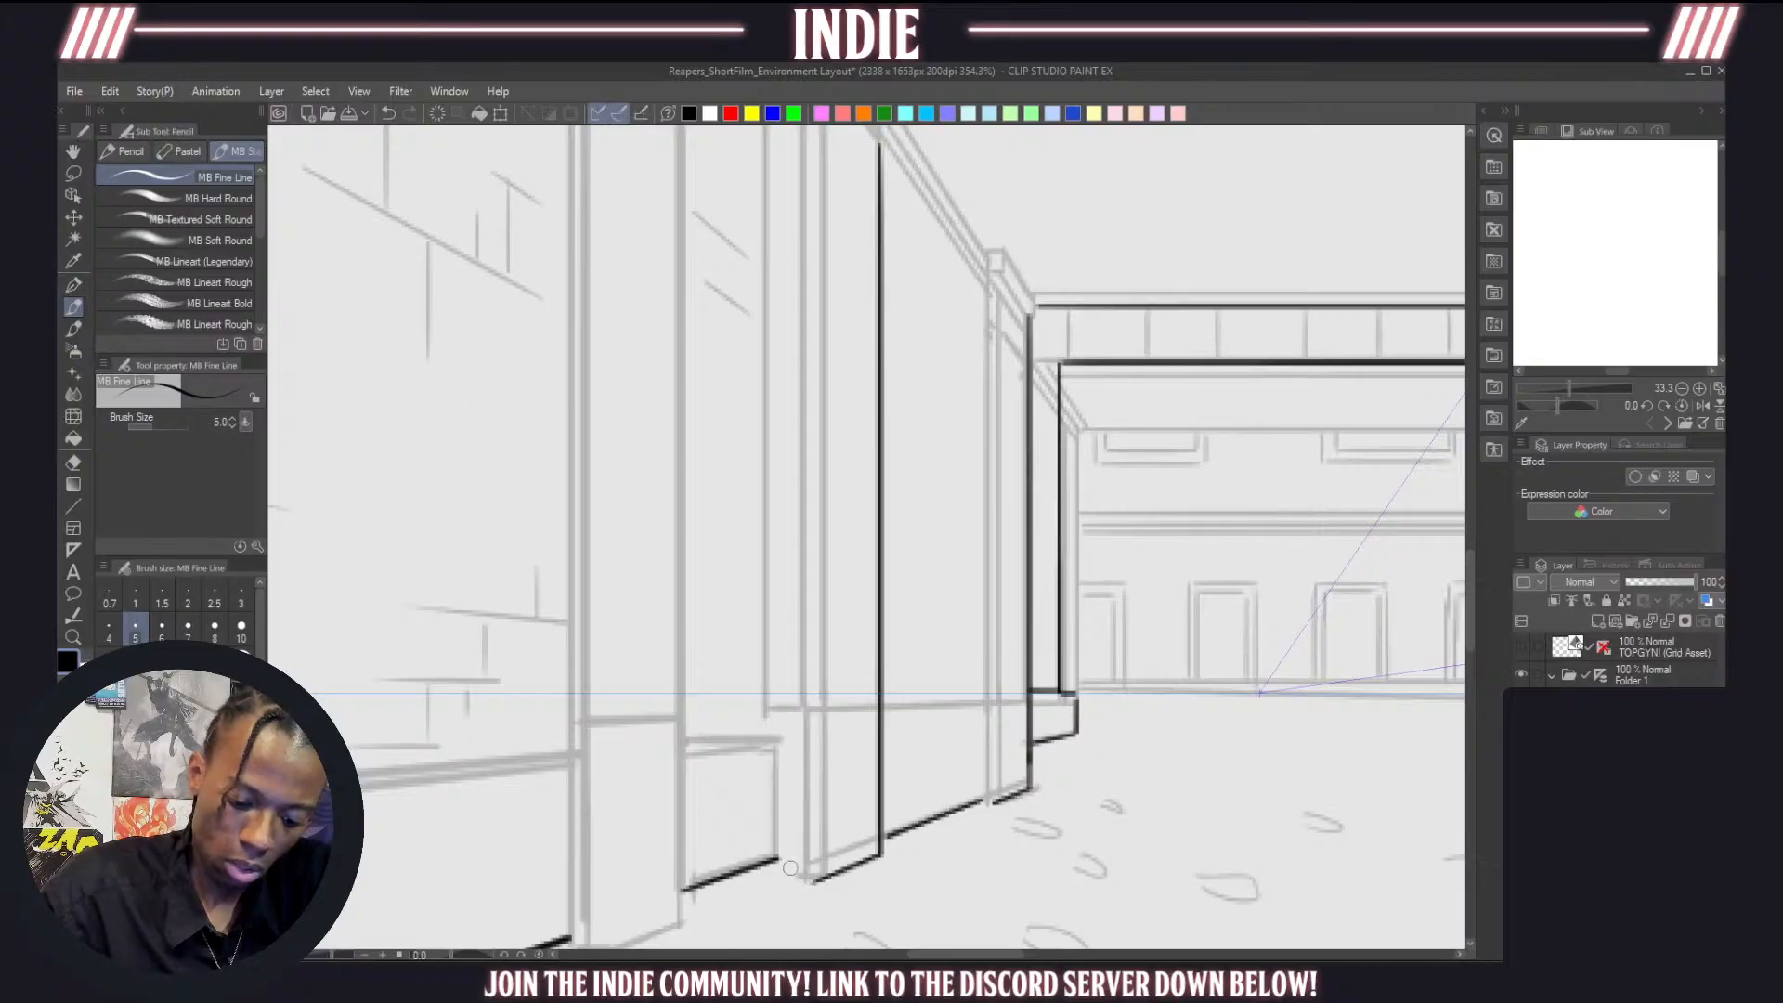
# Hide the rough sketch to check the whole alley's clean line art, and save the layout file
pyautogui.scroll(-10, 845, 715)
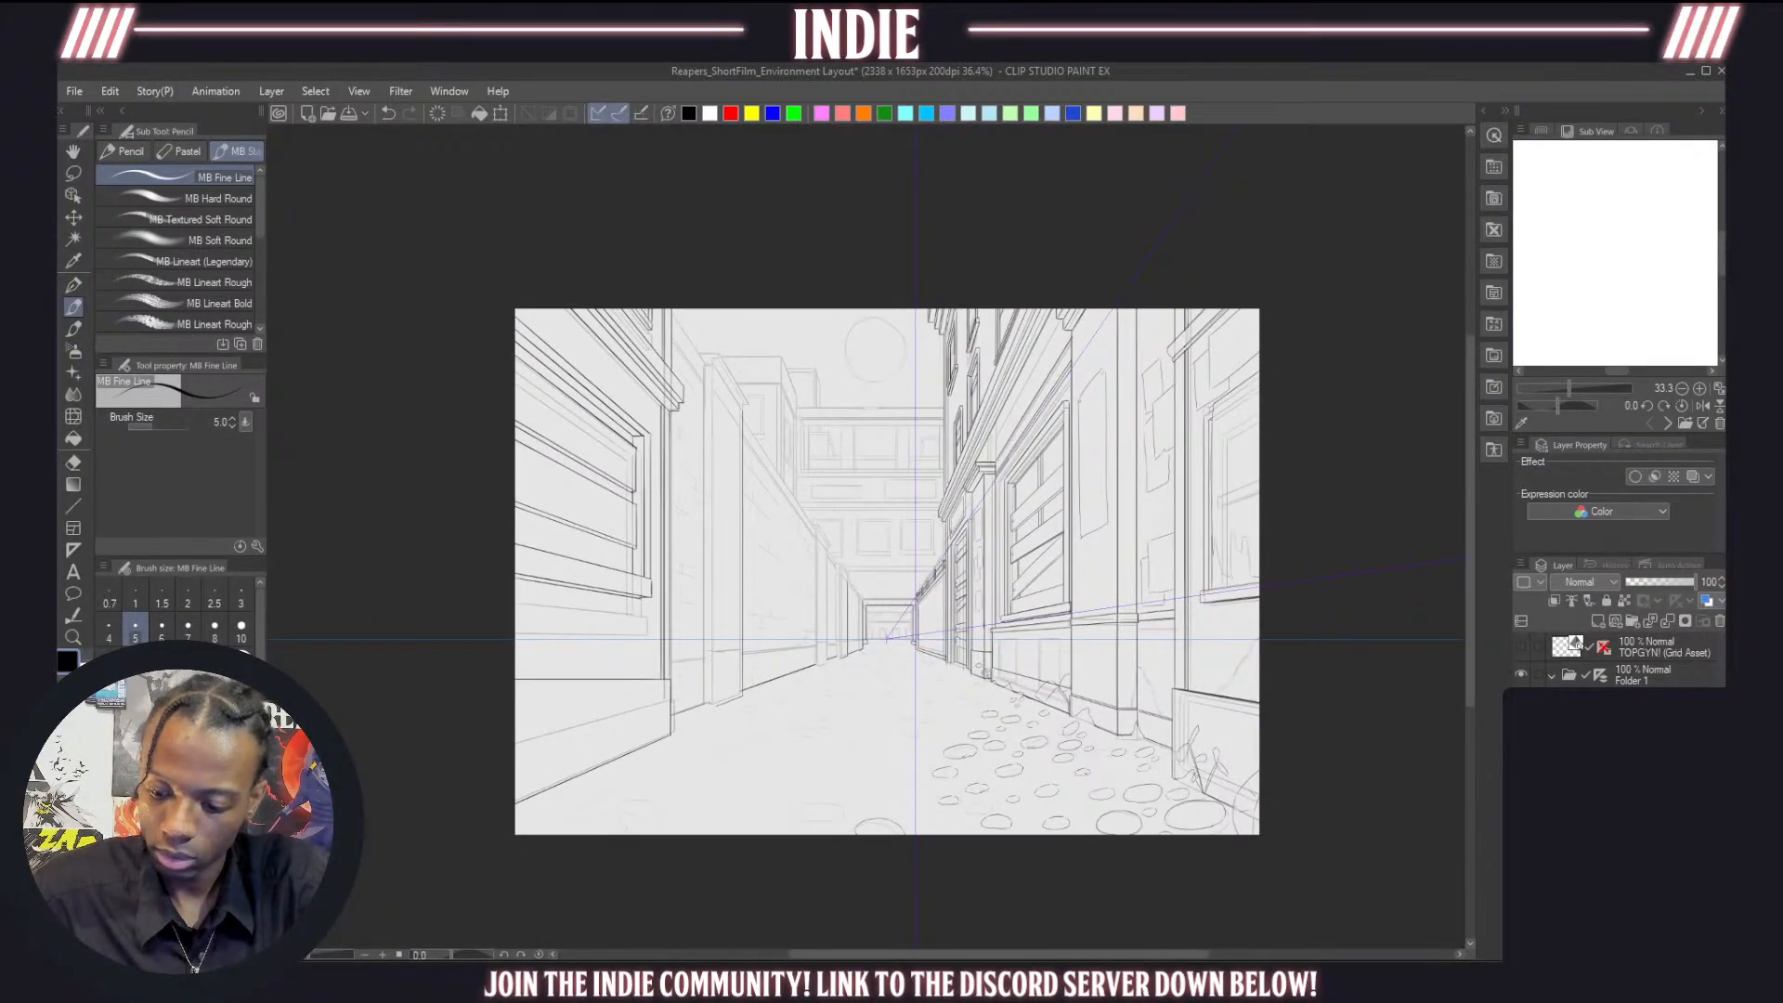
pyautogui.click(1512, 764)
pyautogui.scroll(-2, 1103, 706)
pyautogui.scroll(2, 1035, 585)
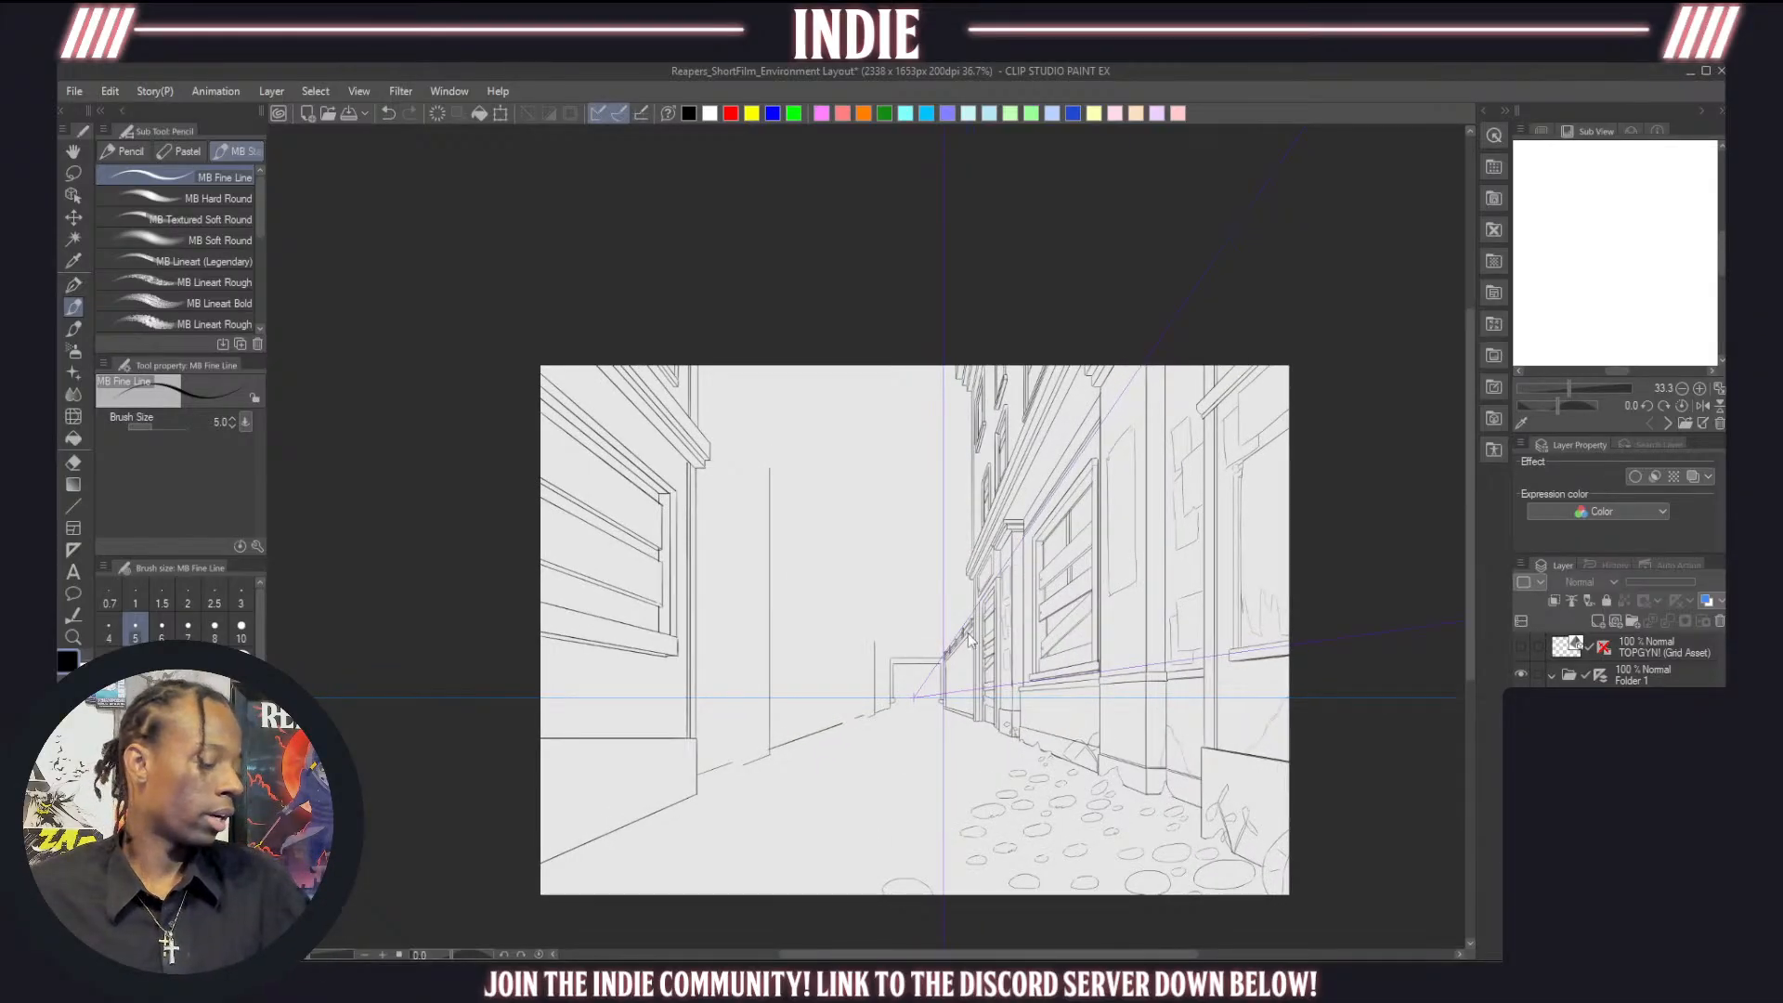
pyautogui.hotkey('ctrl', 's')
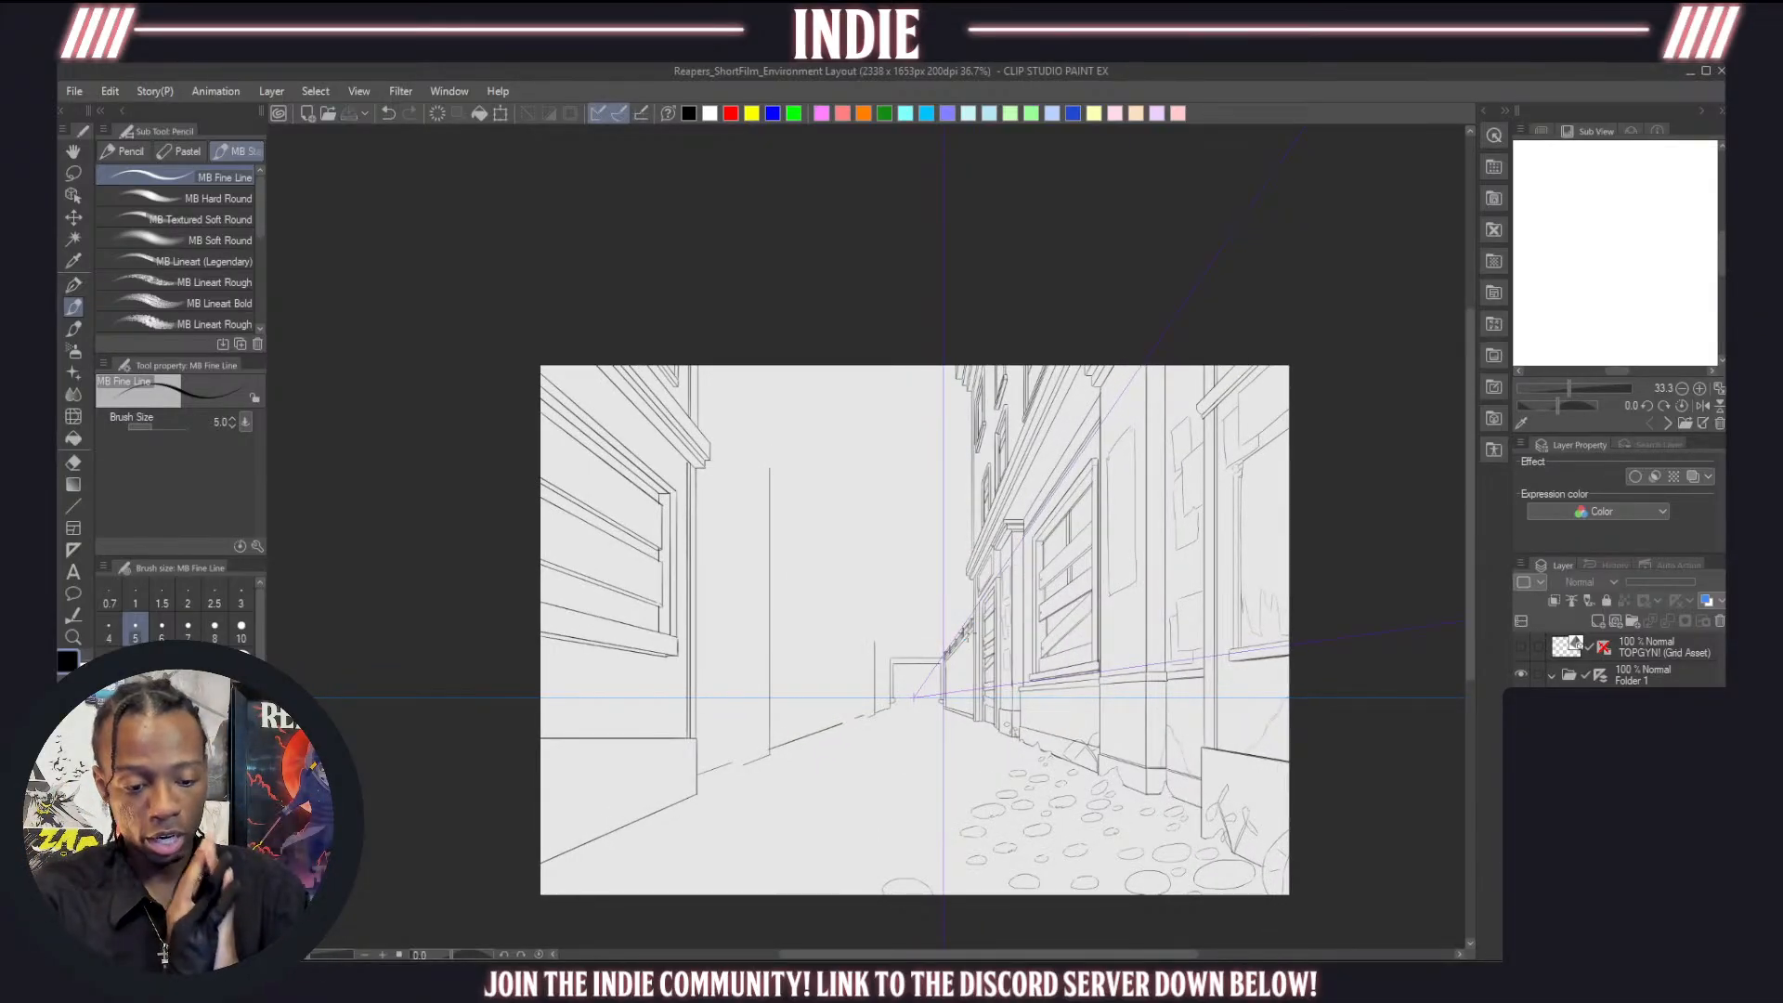
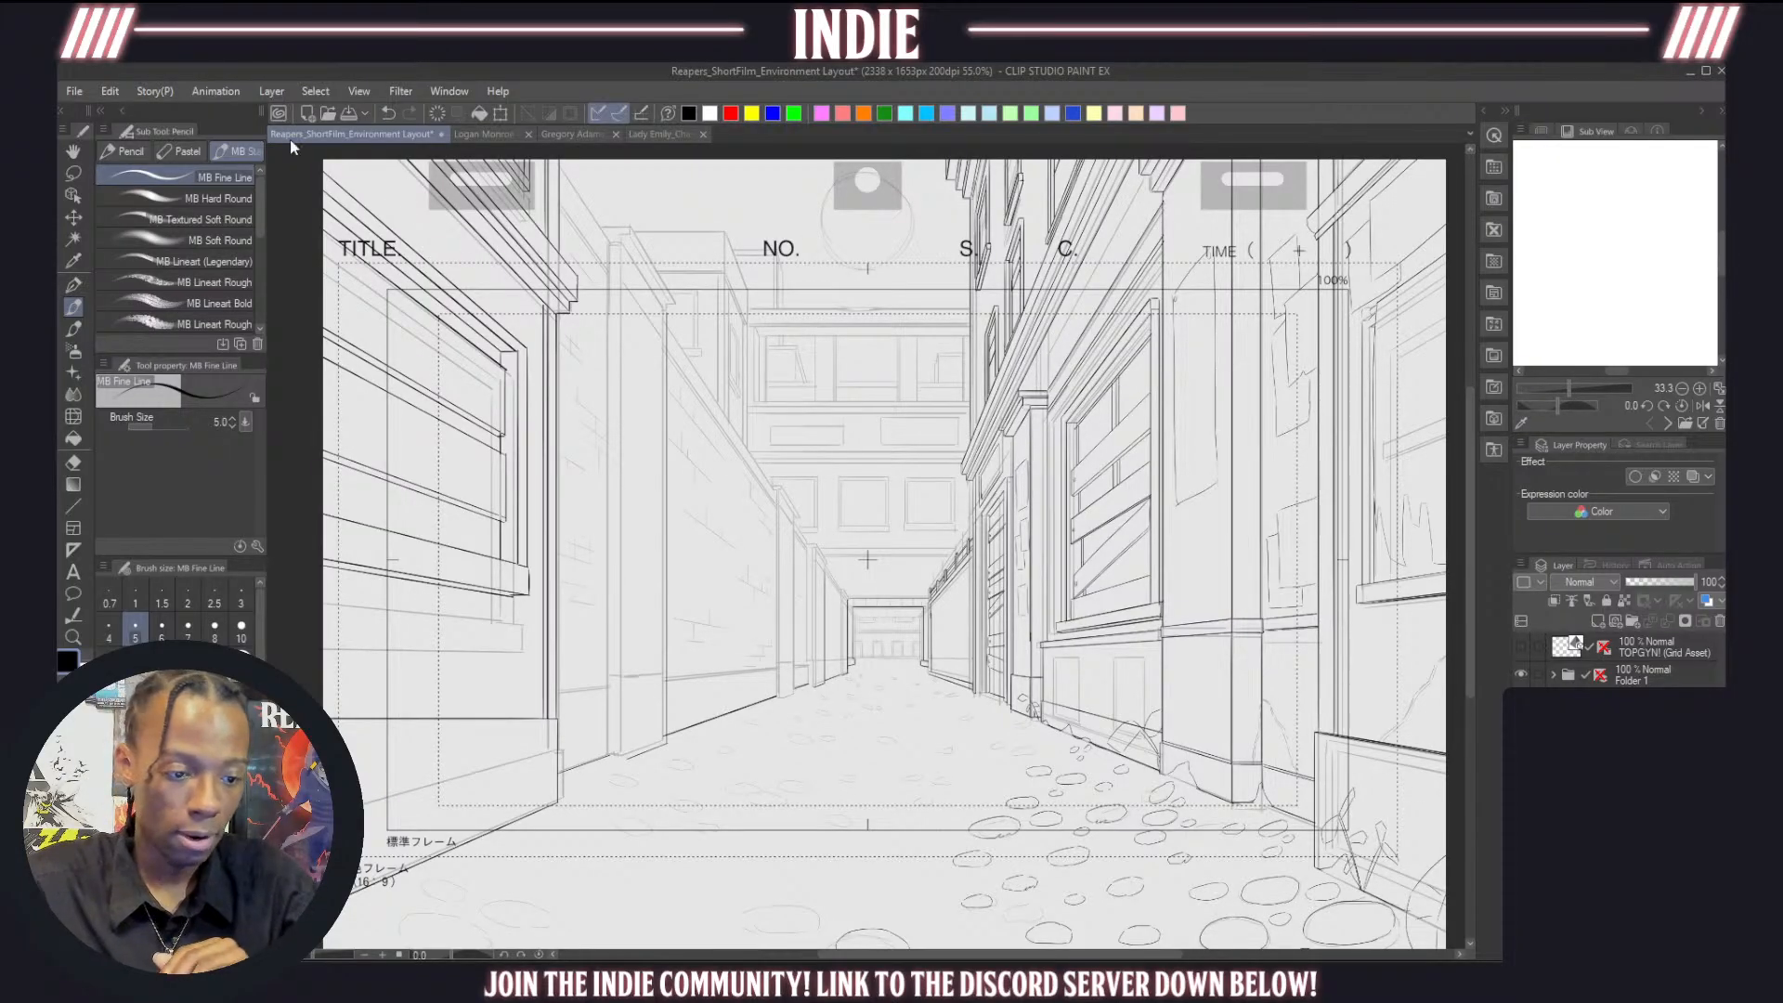
# Look through the three open character design documents, comparing the figures' costumes and colours
pyautogui.click(481, 134)
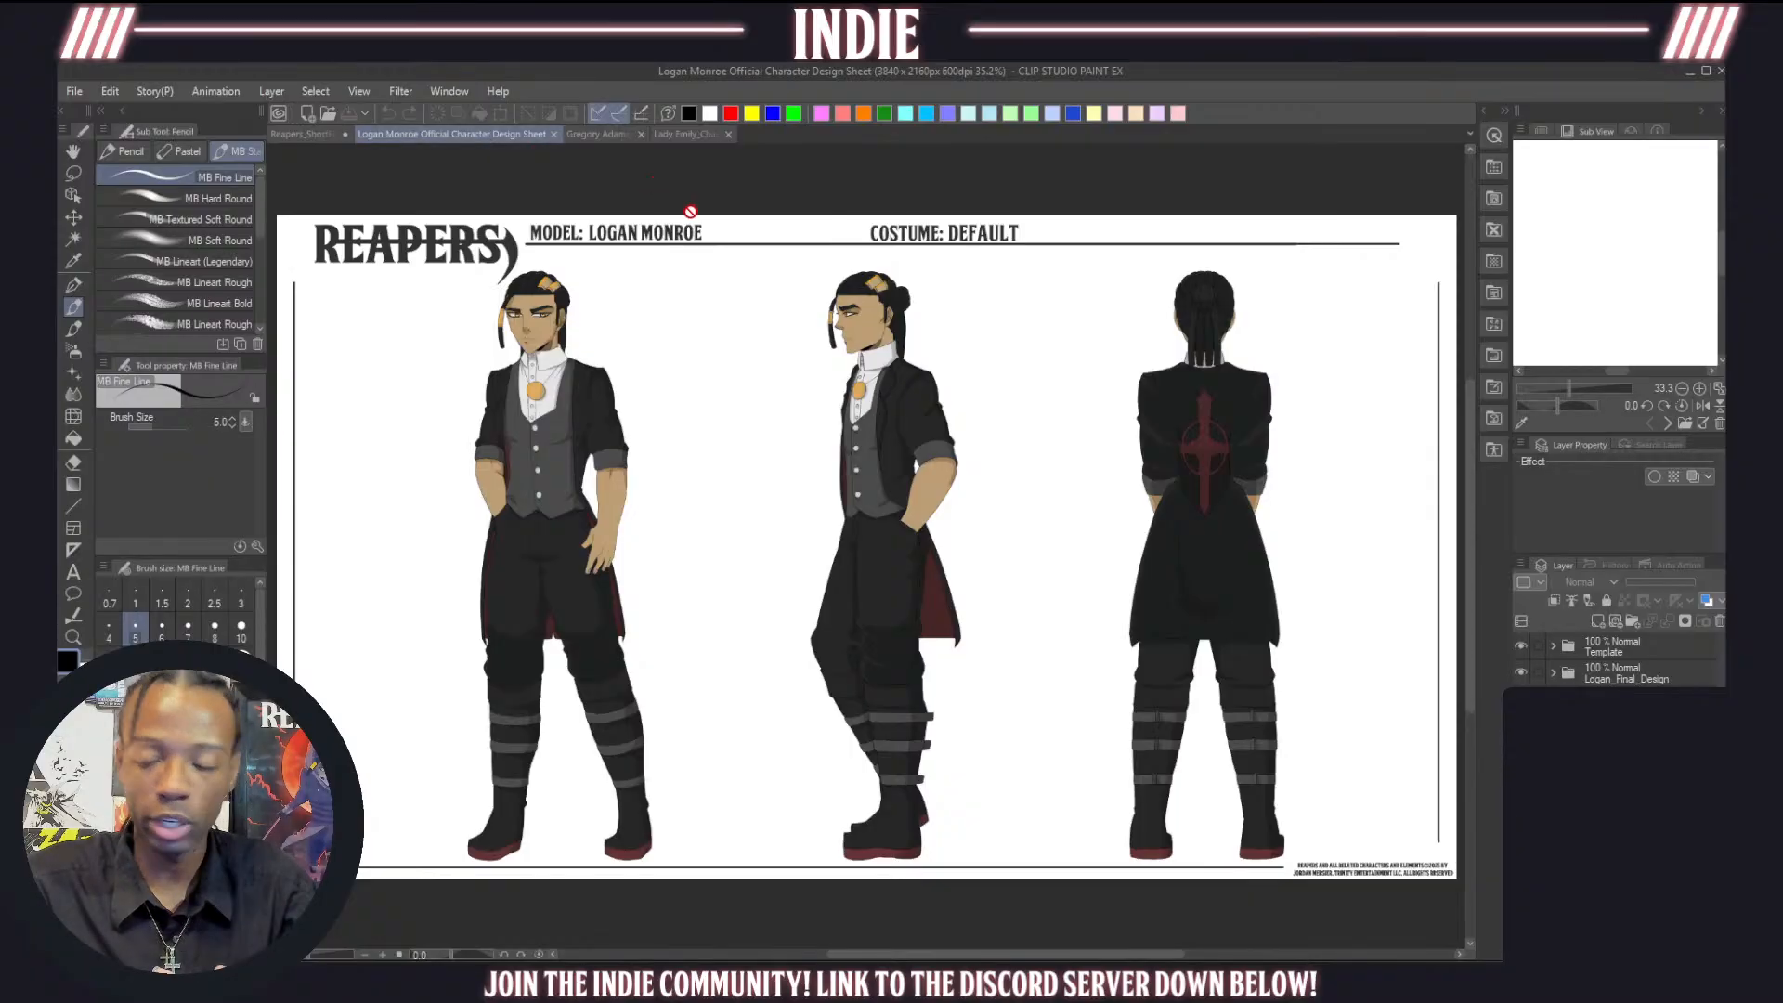
pyautogui.click(595, 133)
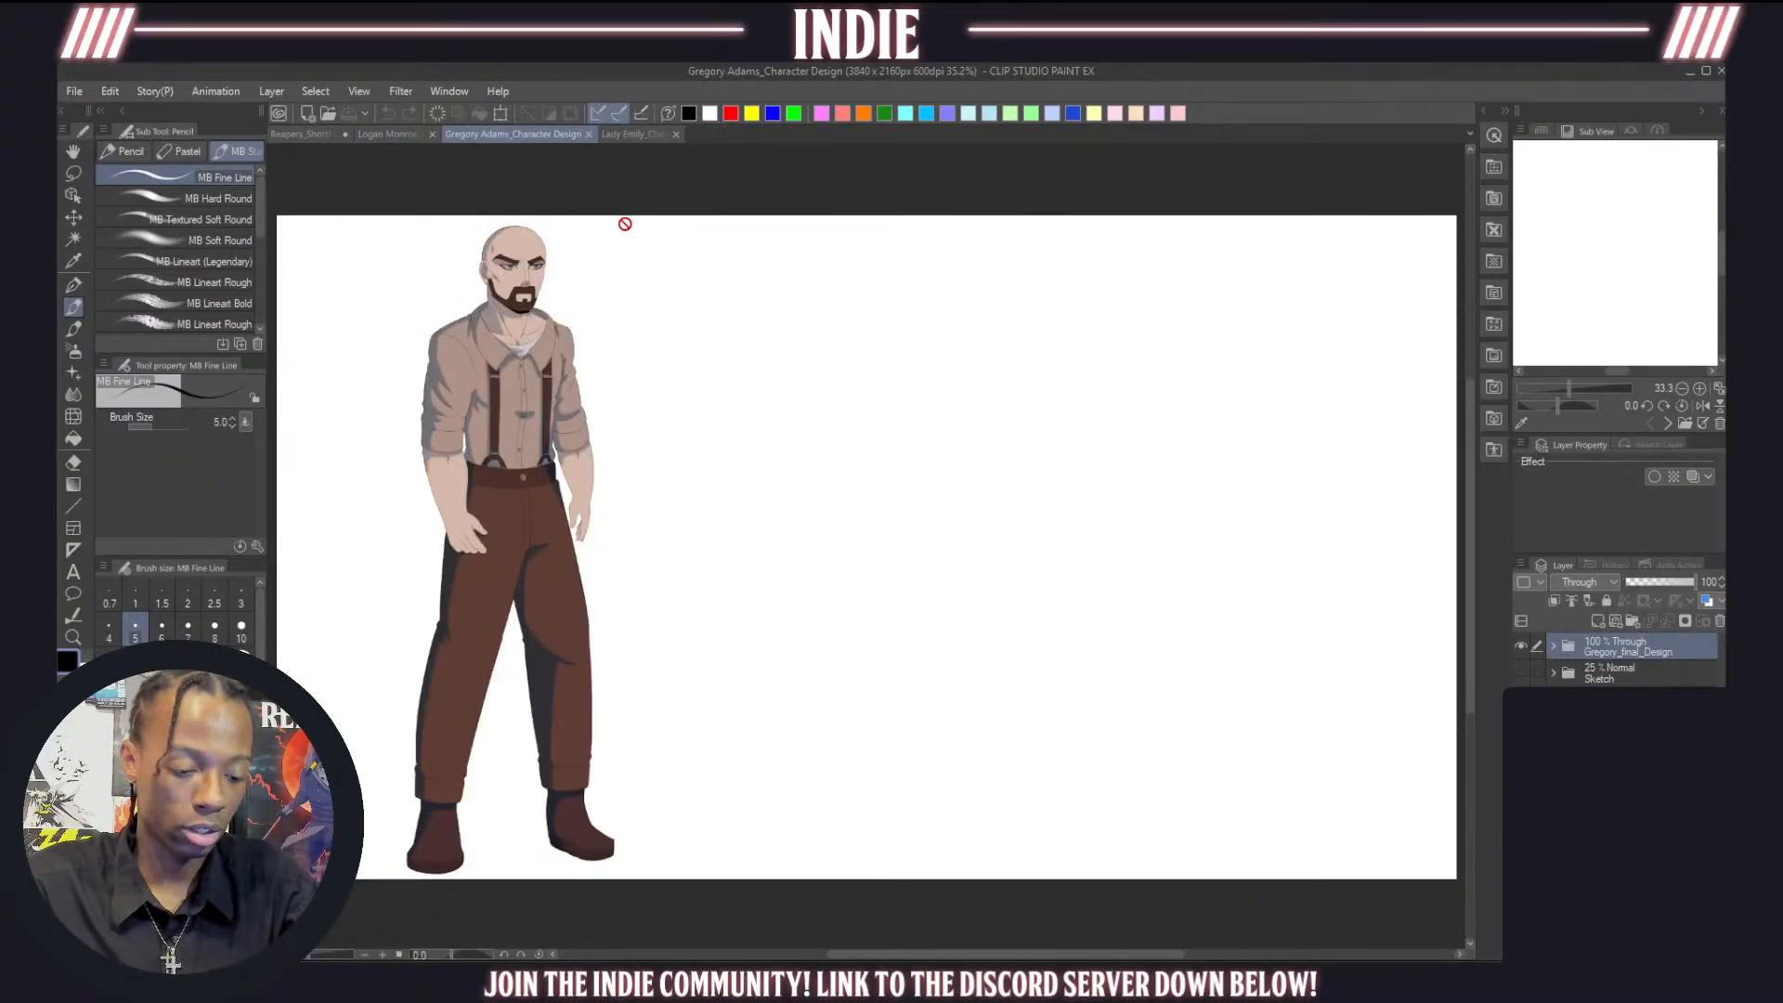
pyautogui.click(641, 138)
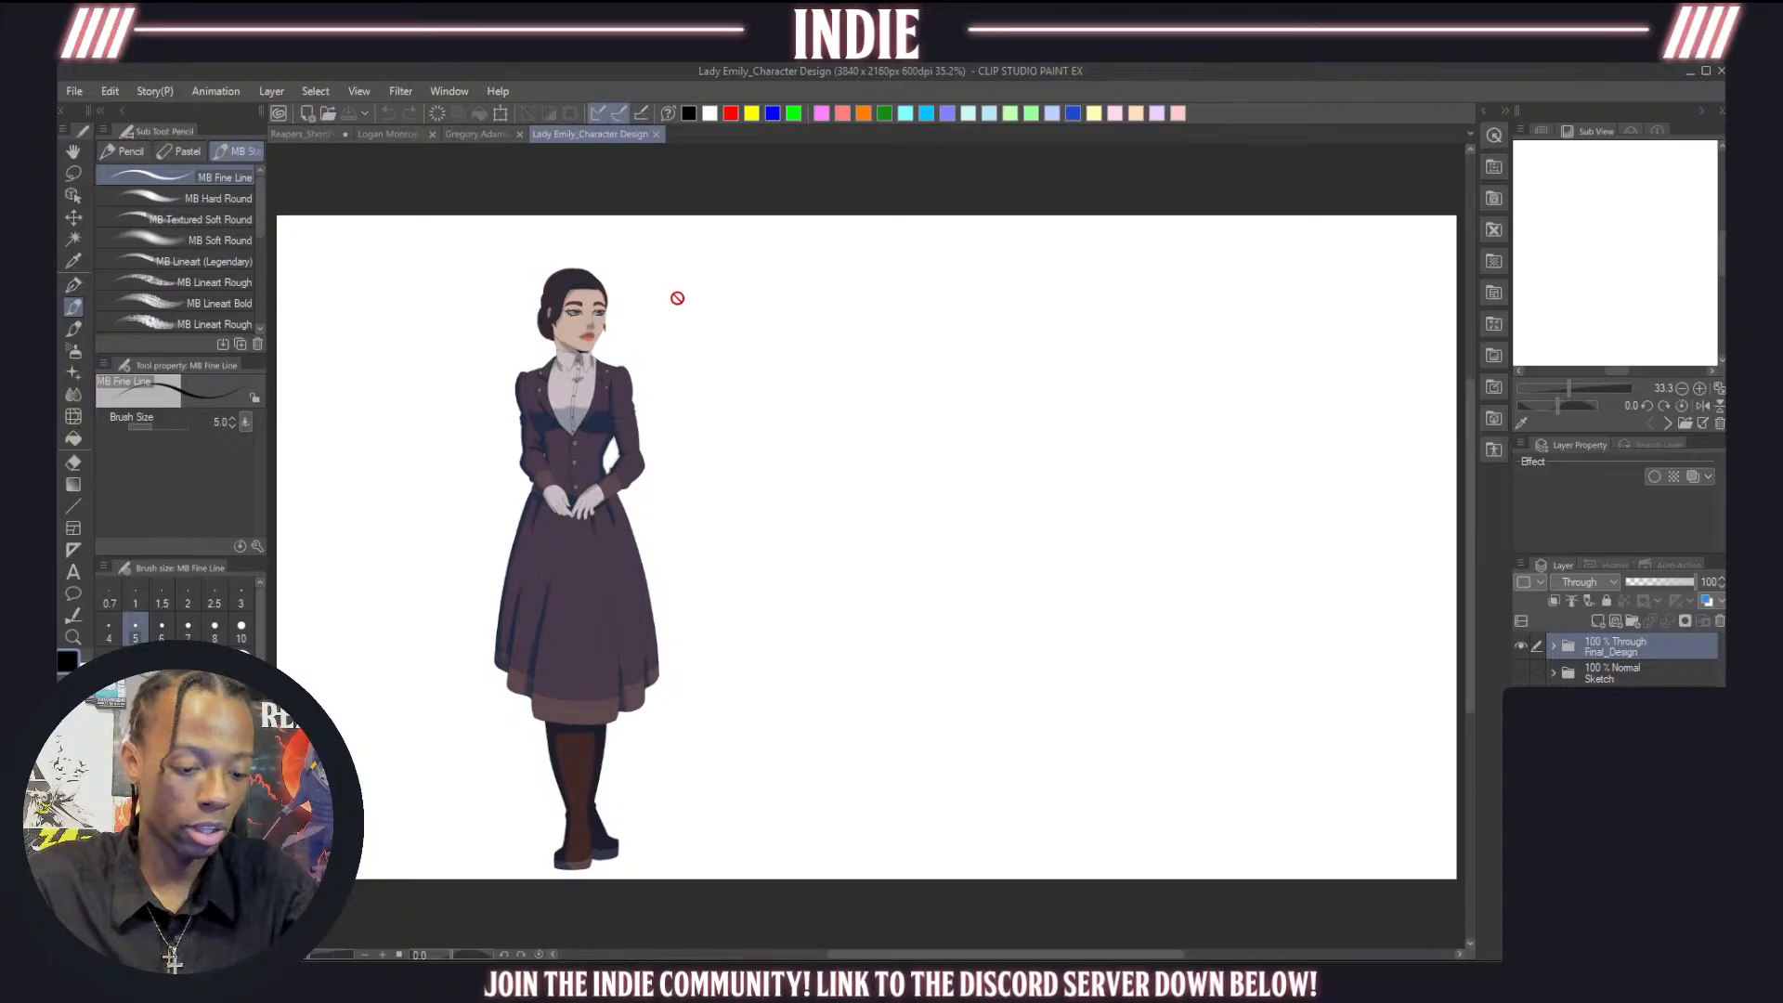
pyautogui.click(415, 134)
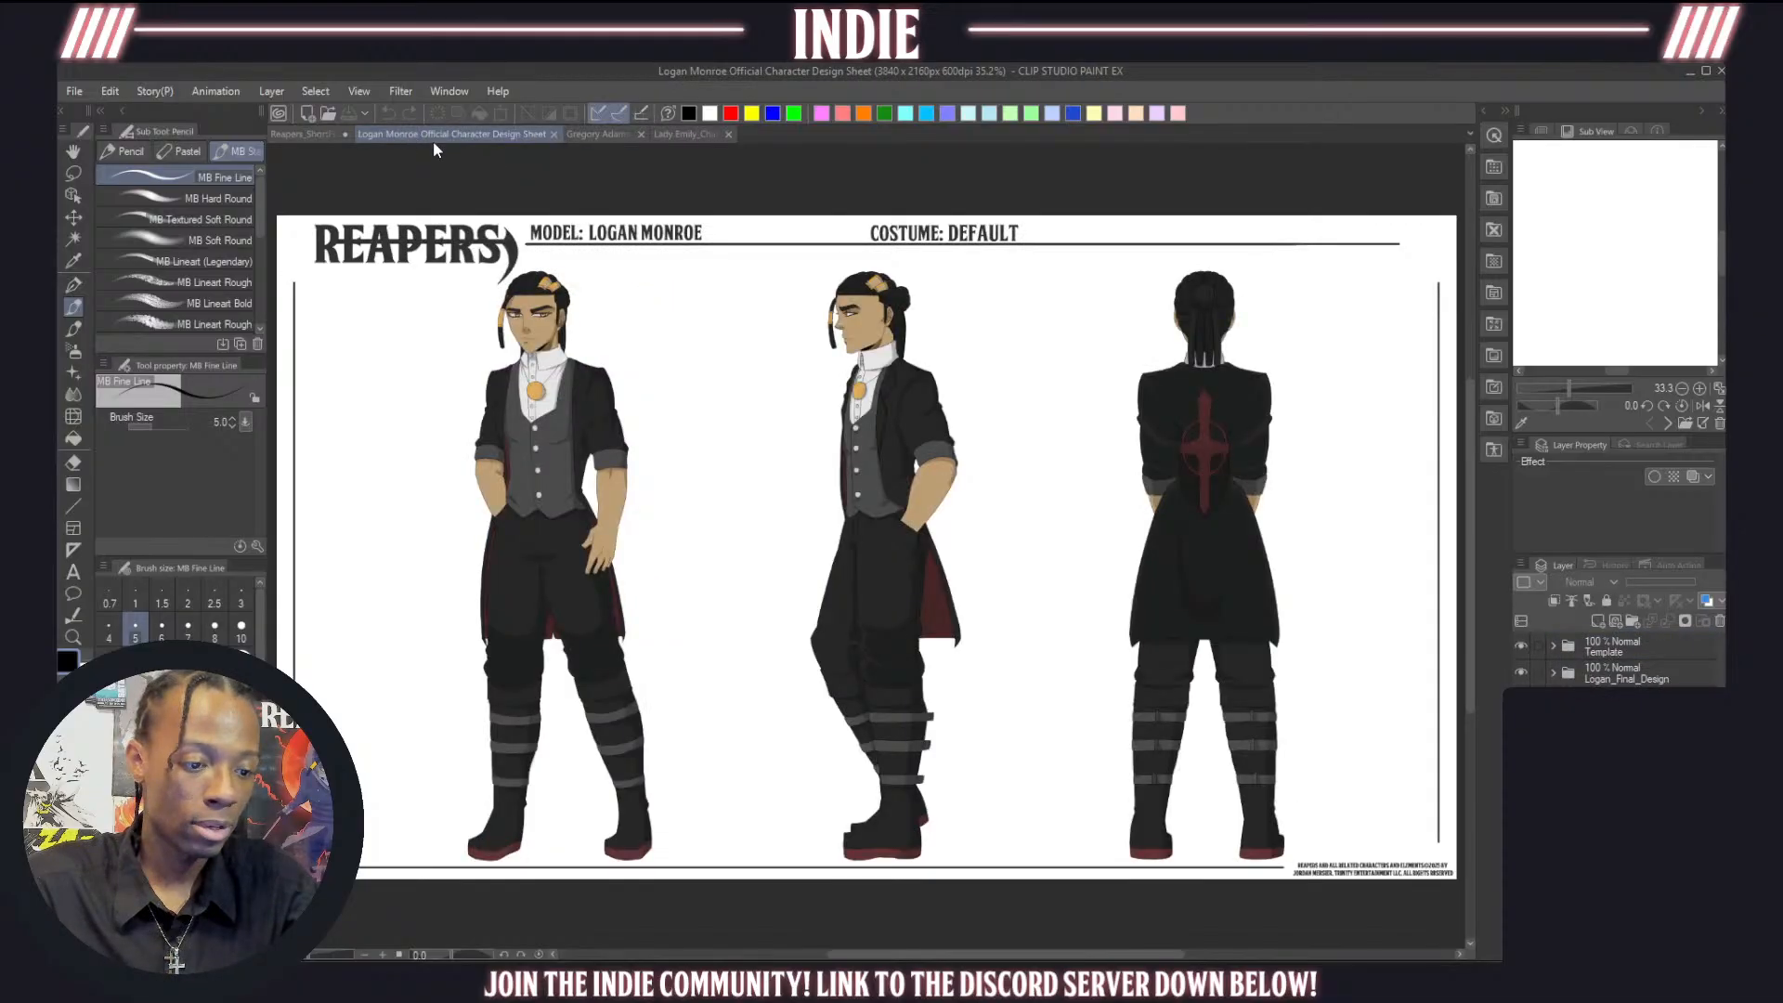
pyautogui.click(568, 140)
pyautogui.click(640, 136)
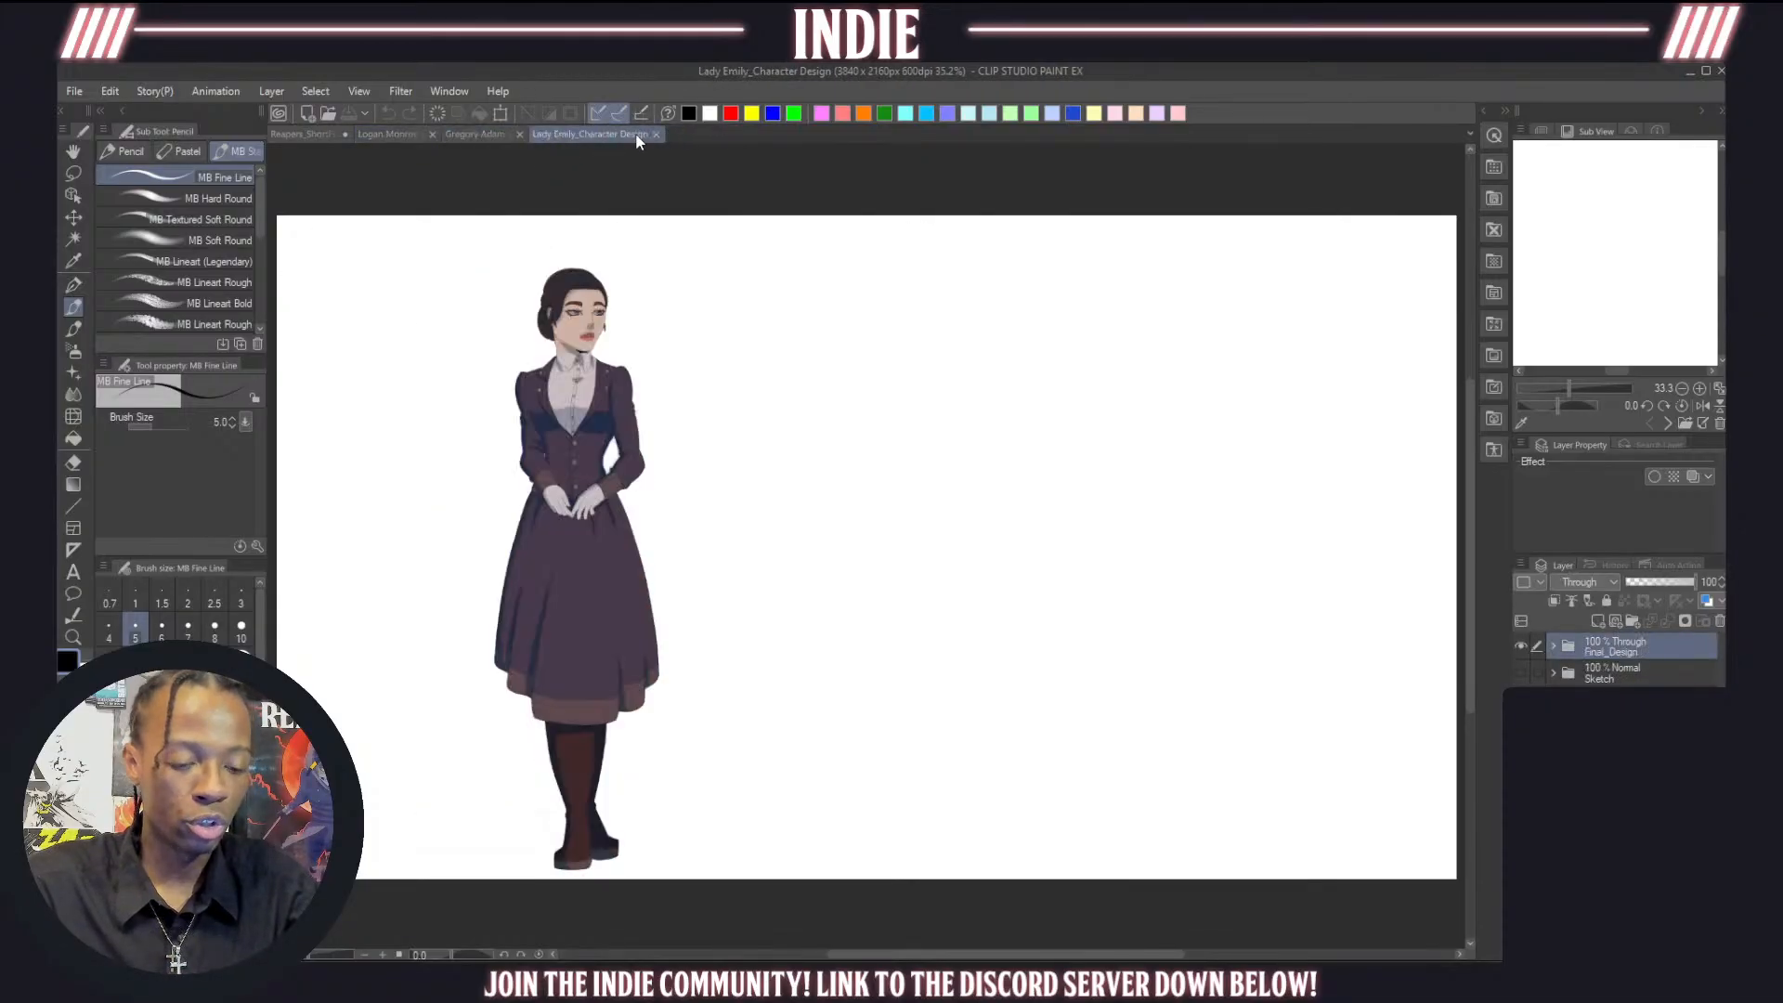
pyautogui.click(472, 135)
pyautogui.click(381, 136)
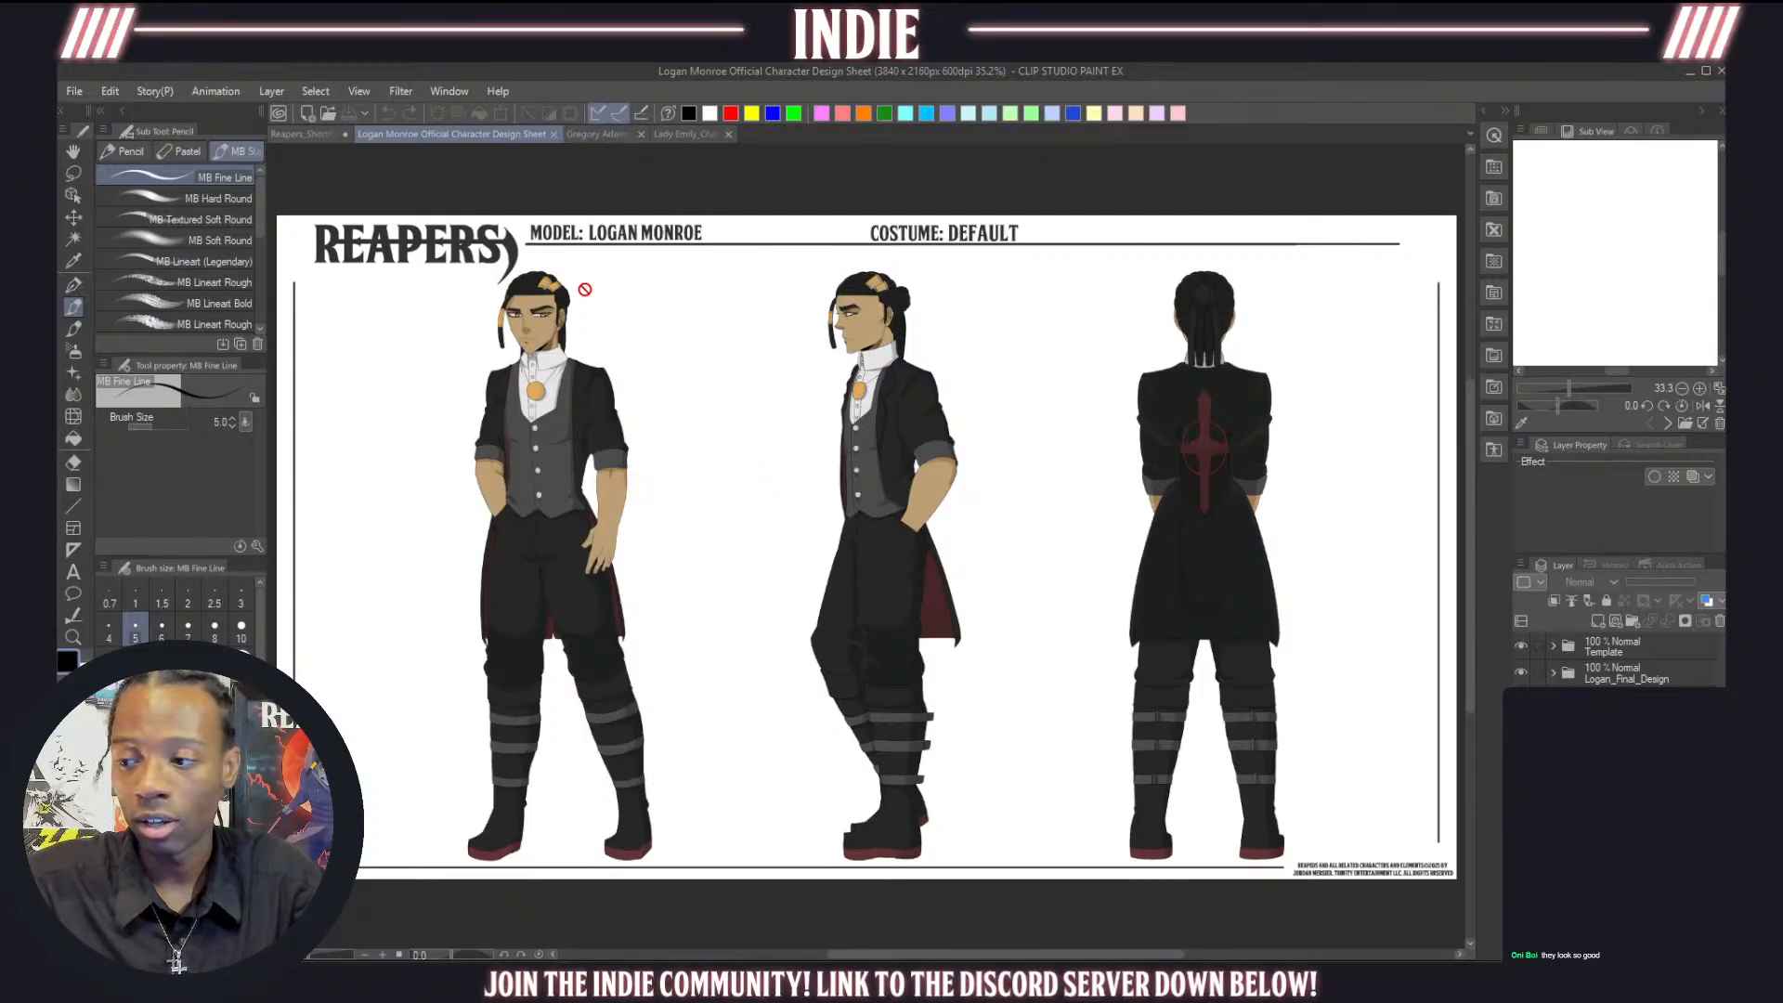
pyautogui.click(583, 136)
pyautogui.click(639, 136)
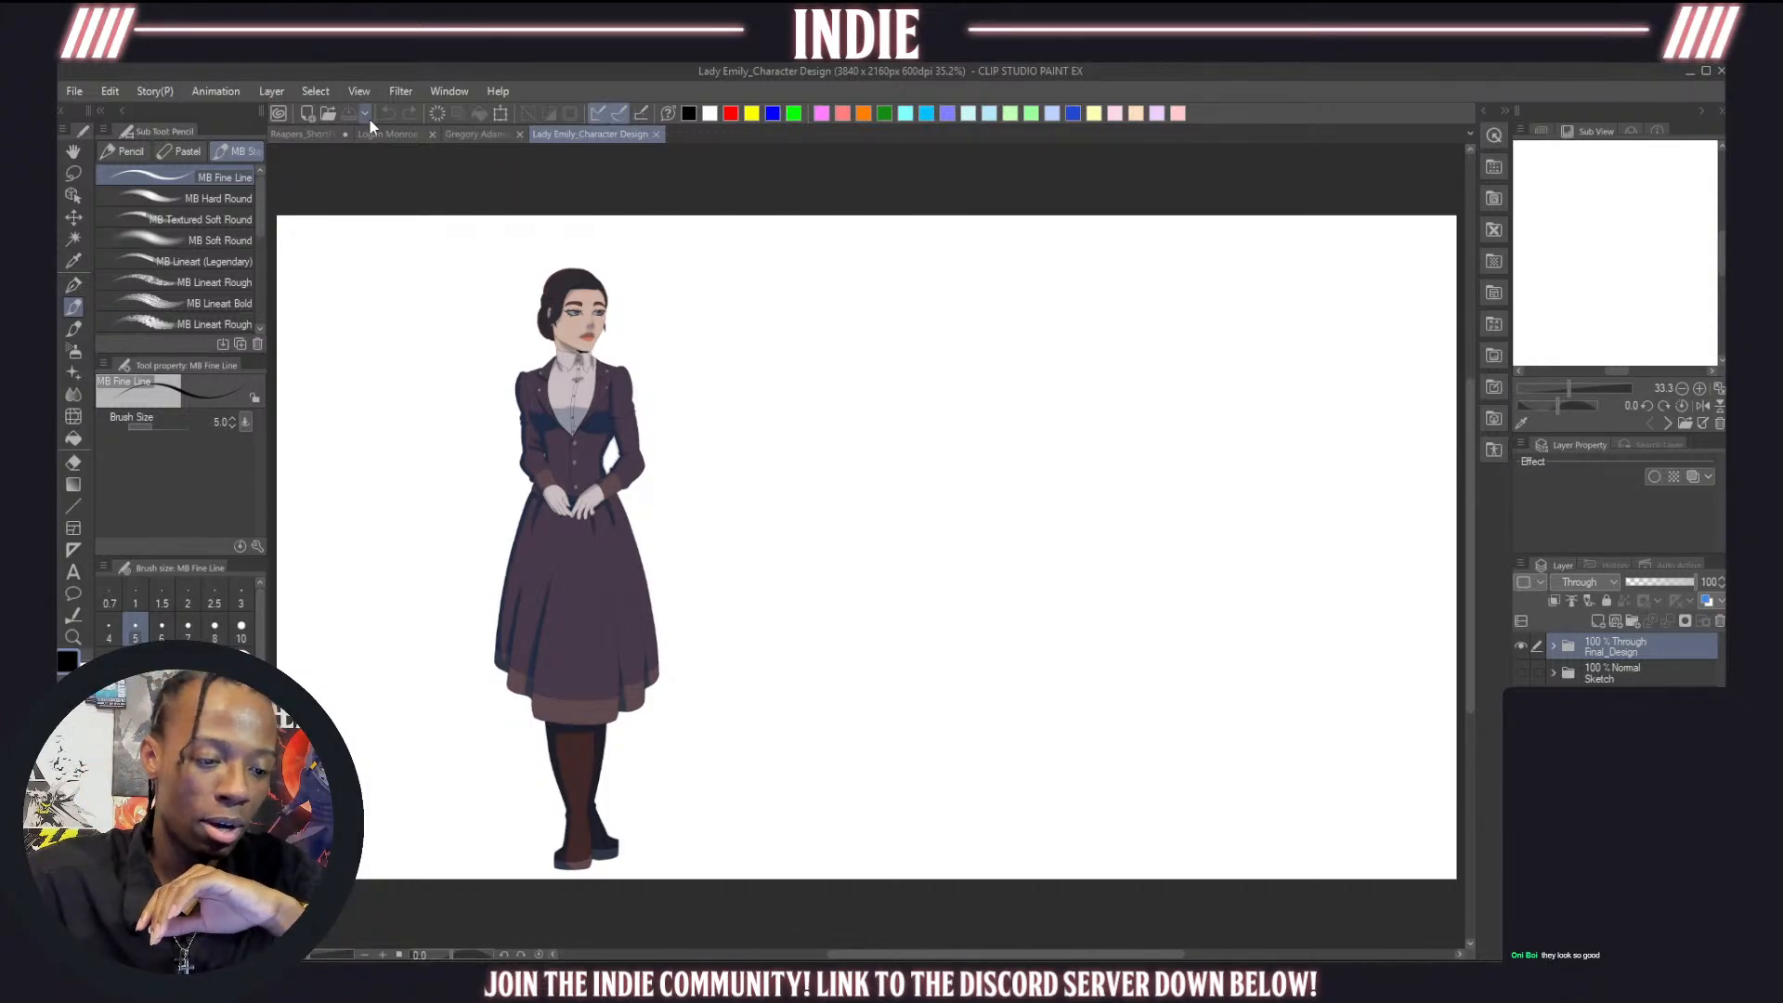
pyautogui.click(397, 132)
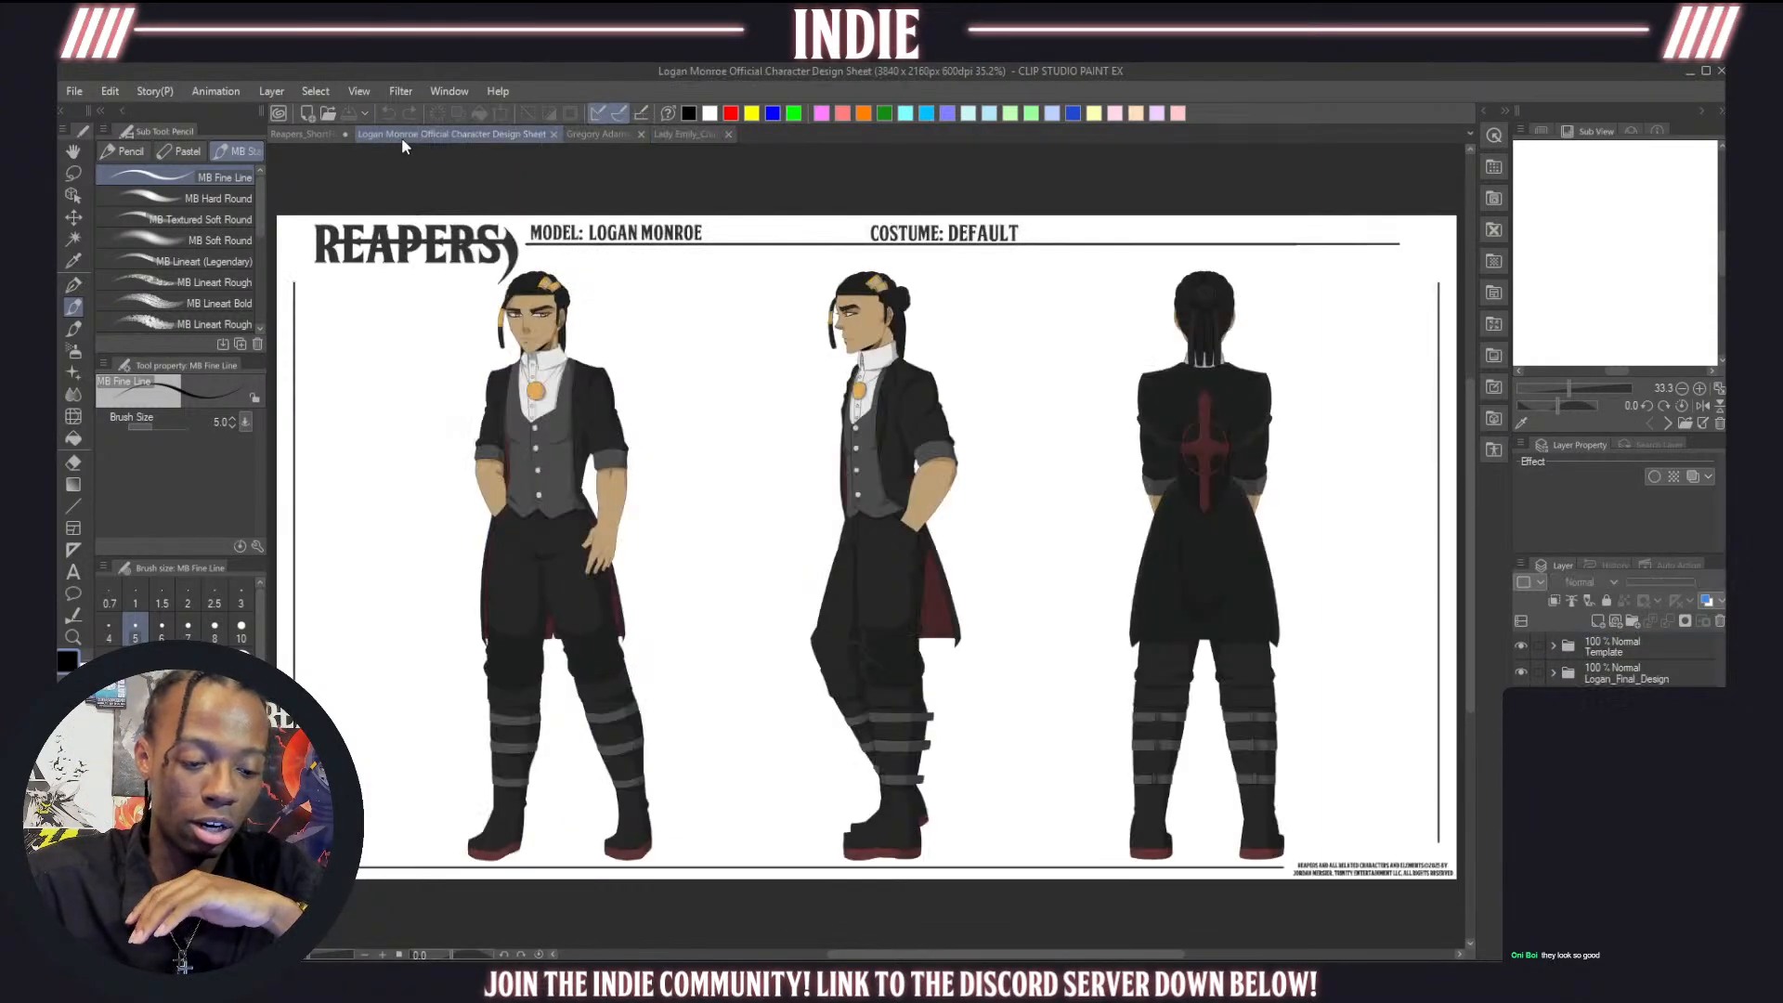
# Compare the dark-coated character's turnaround with the bald man's and the woman's design sheets, and return to the alley layout
pyautogui.click(582, 132)
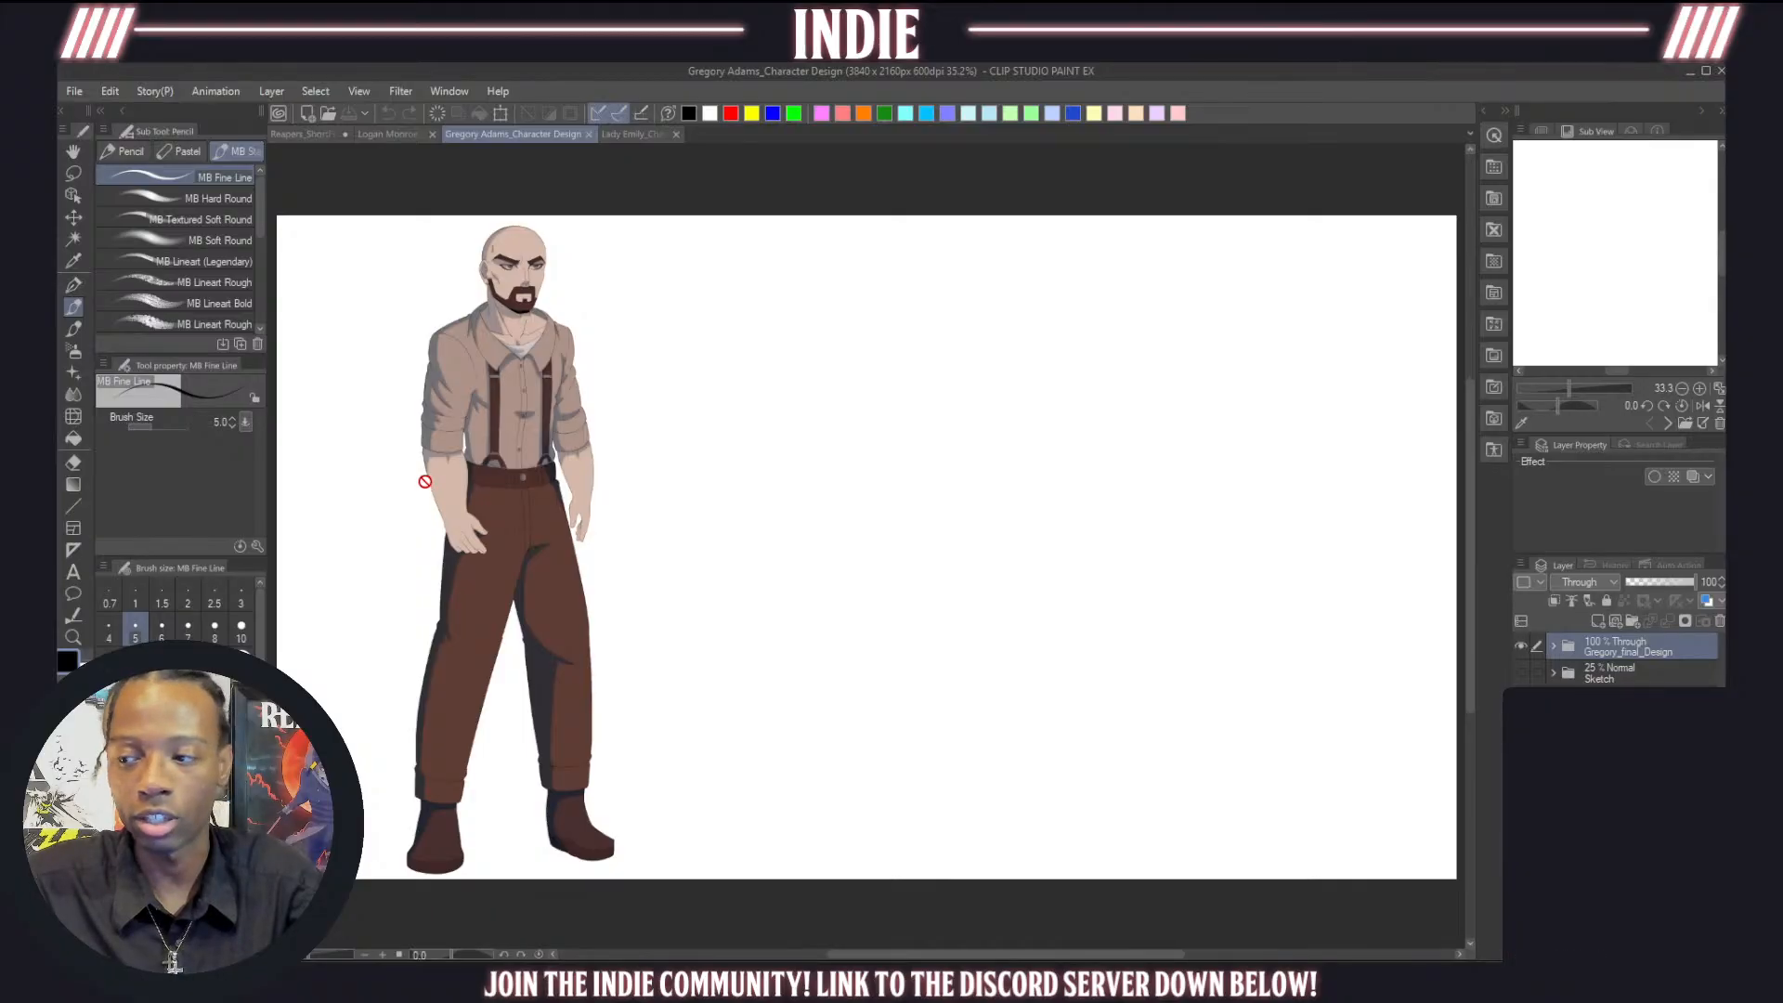
pyautogui.click(632, 134)
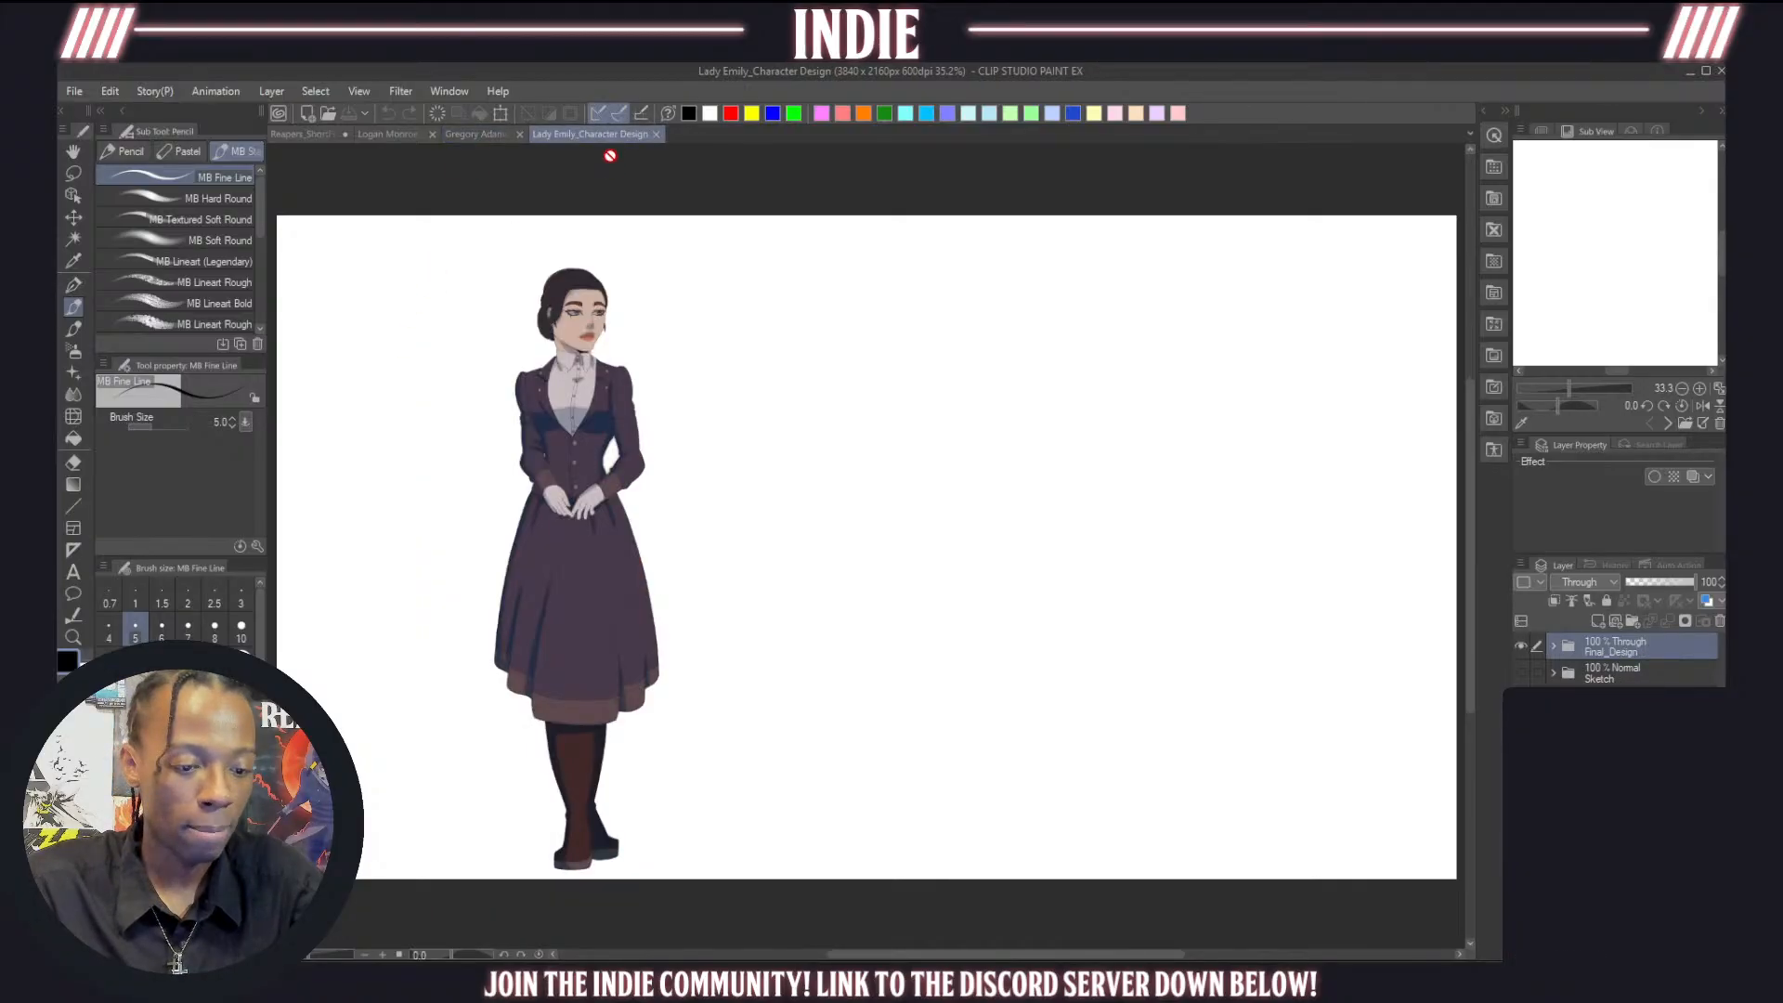
pyautogui.click(411, 132)
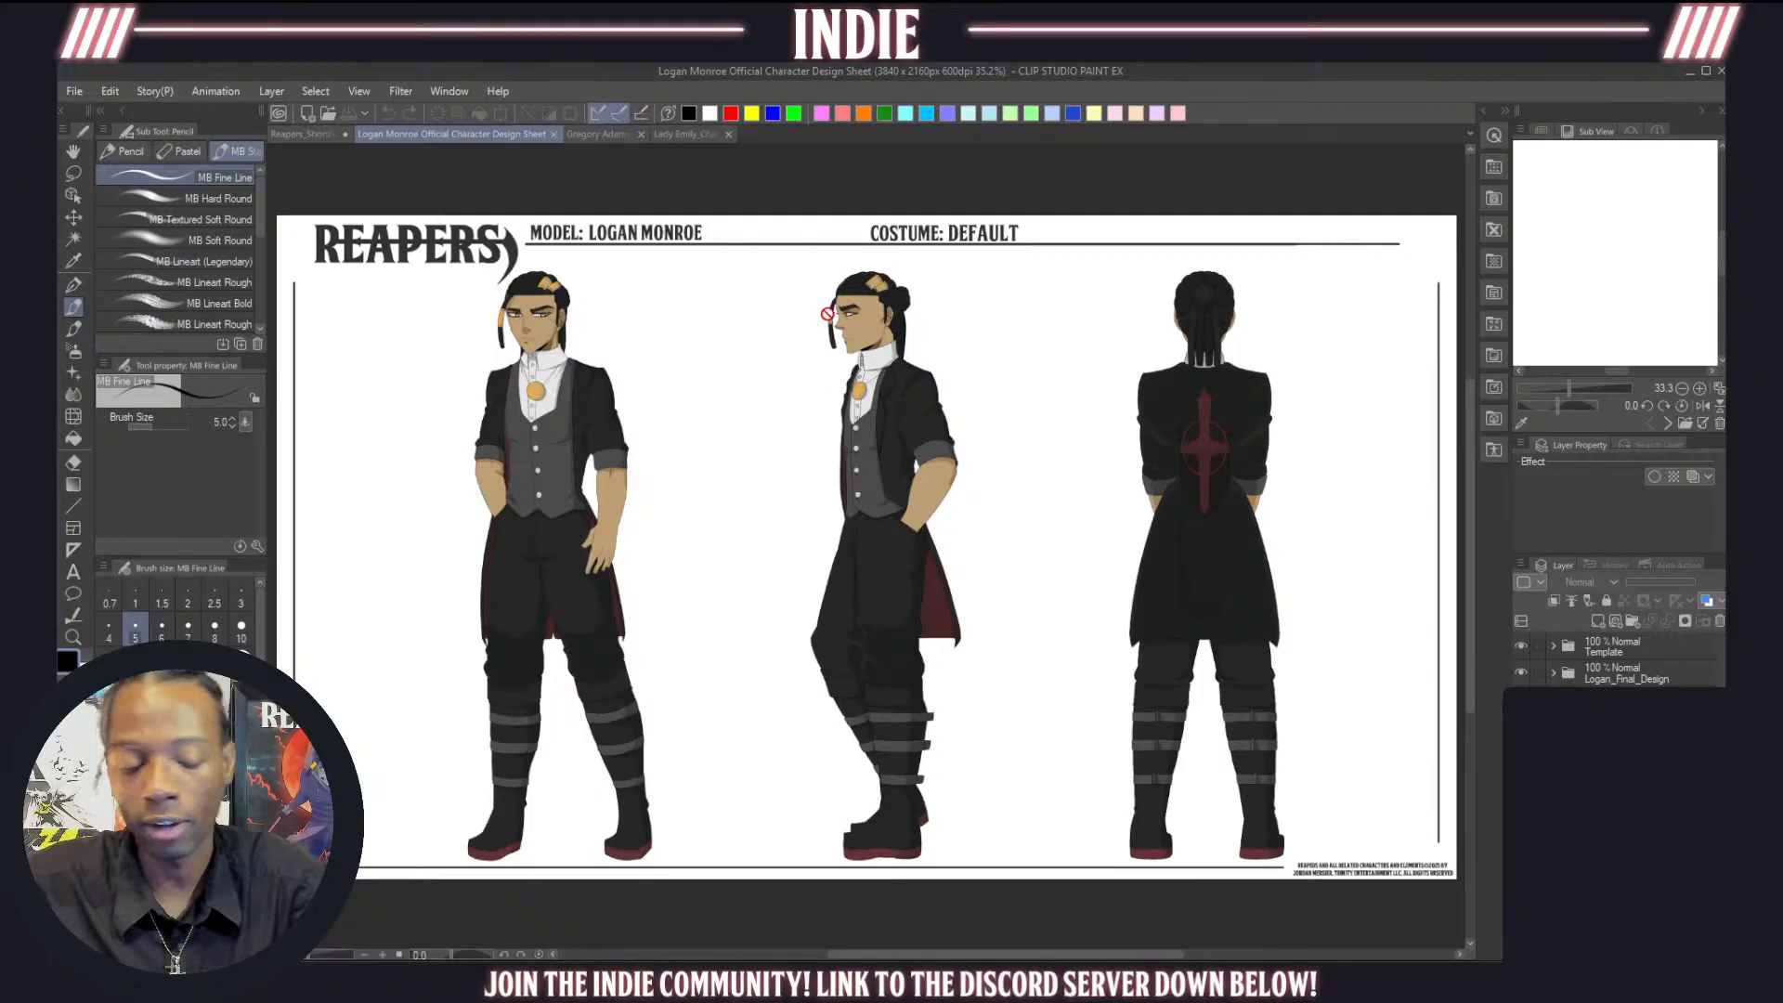
pyautogui.click(663, 139)
pyautogui.click(483, 132)
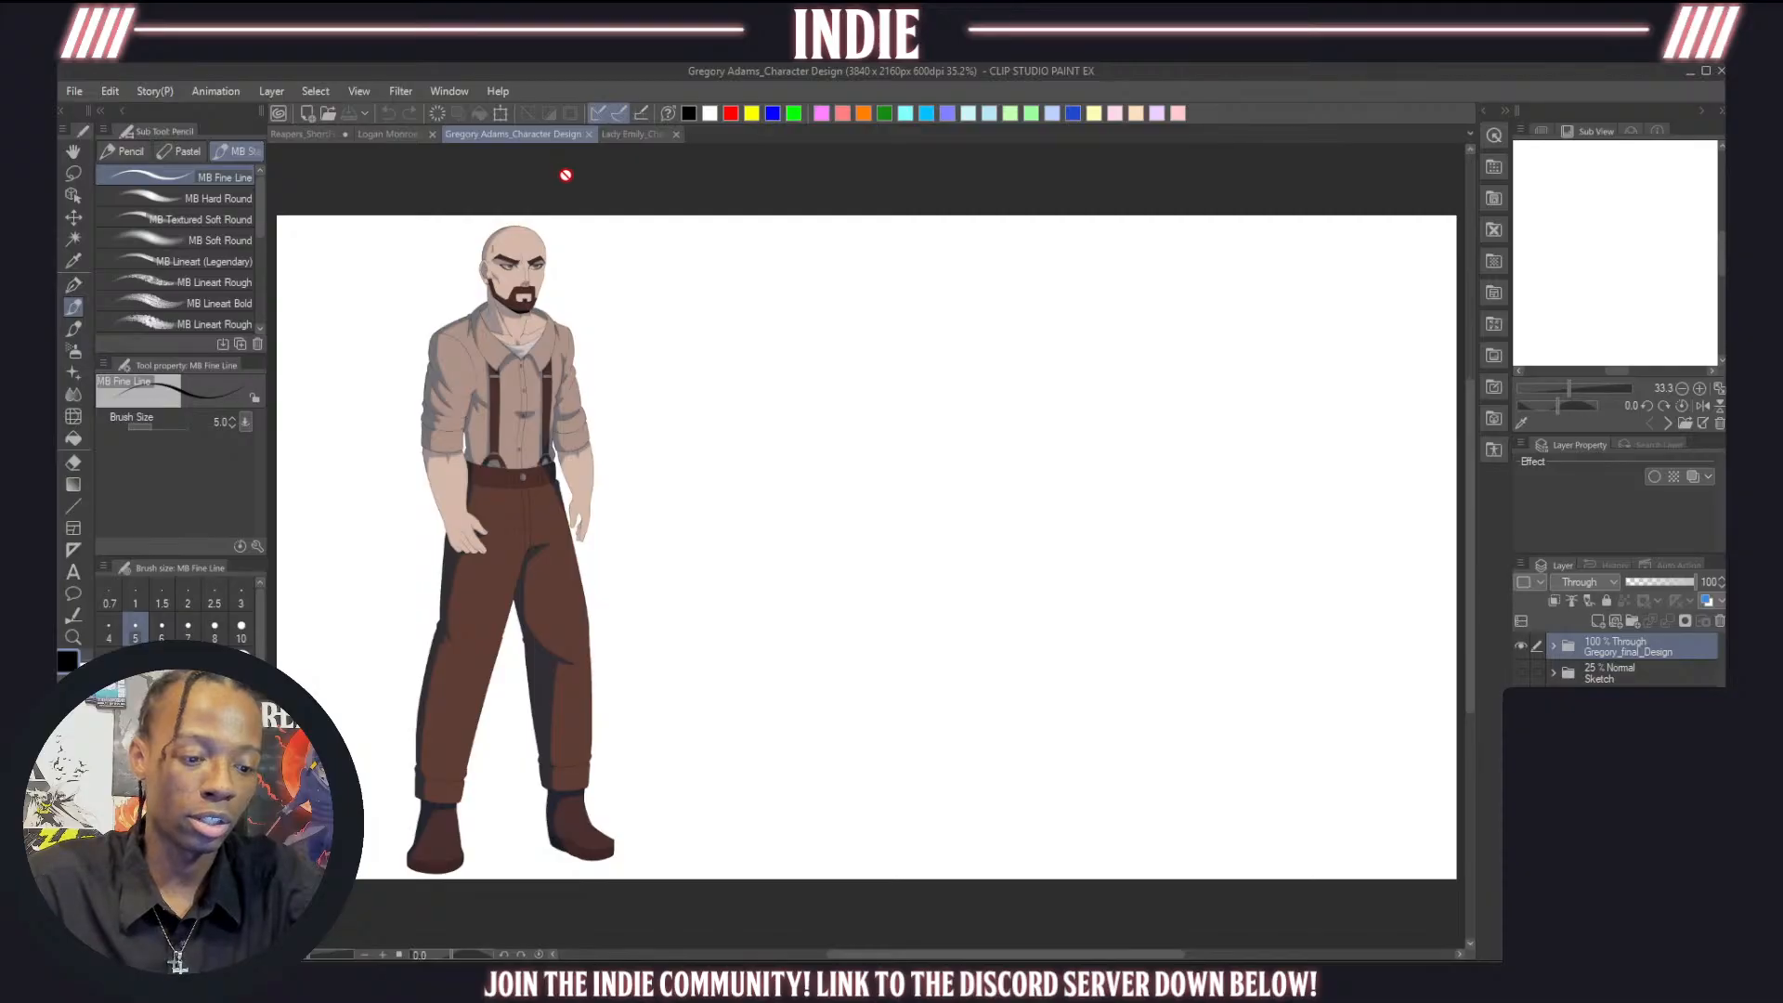
pyautogui.click(624, 135)
pyautogui.click(402, 137)
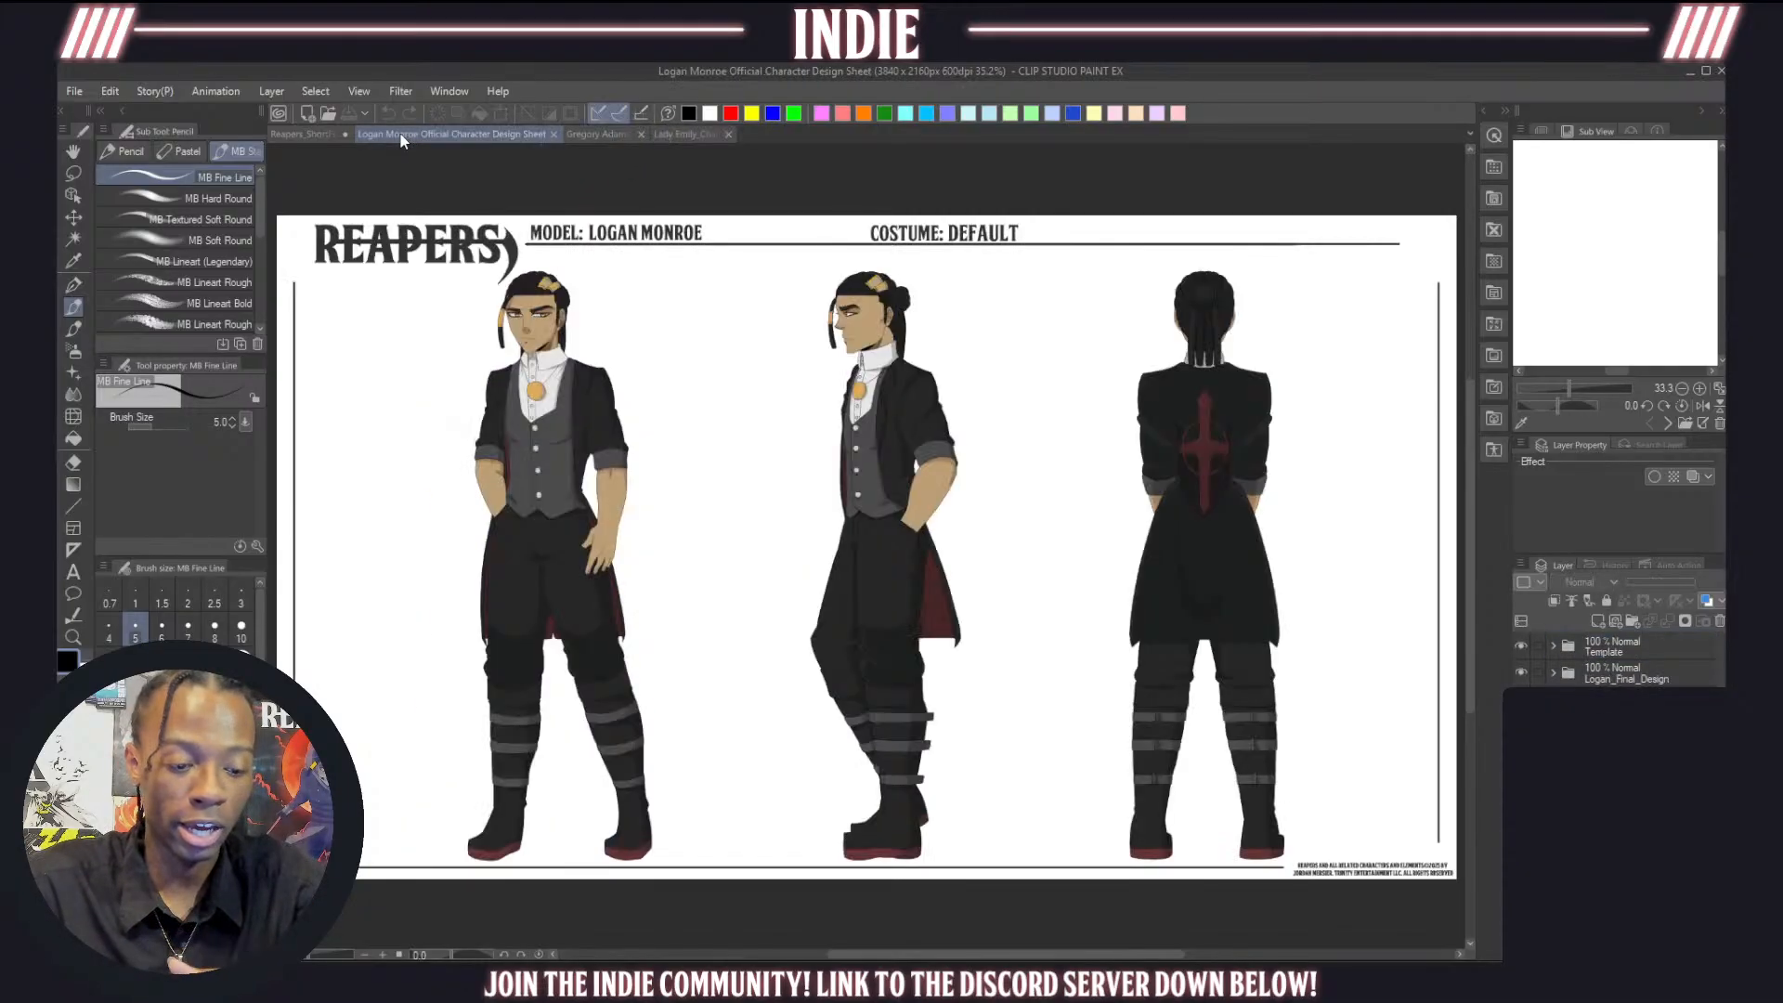
pyautogui.click(576, 136)
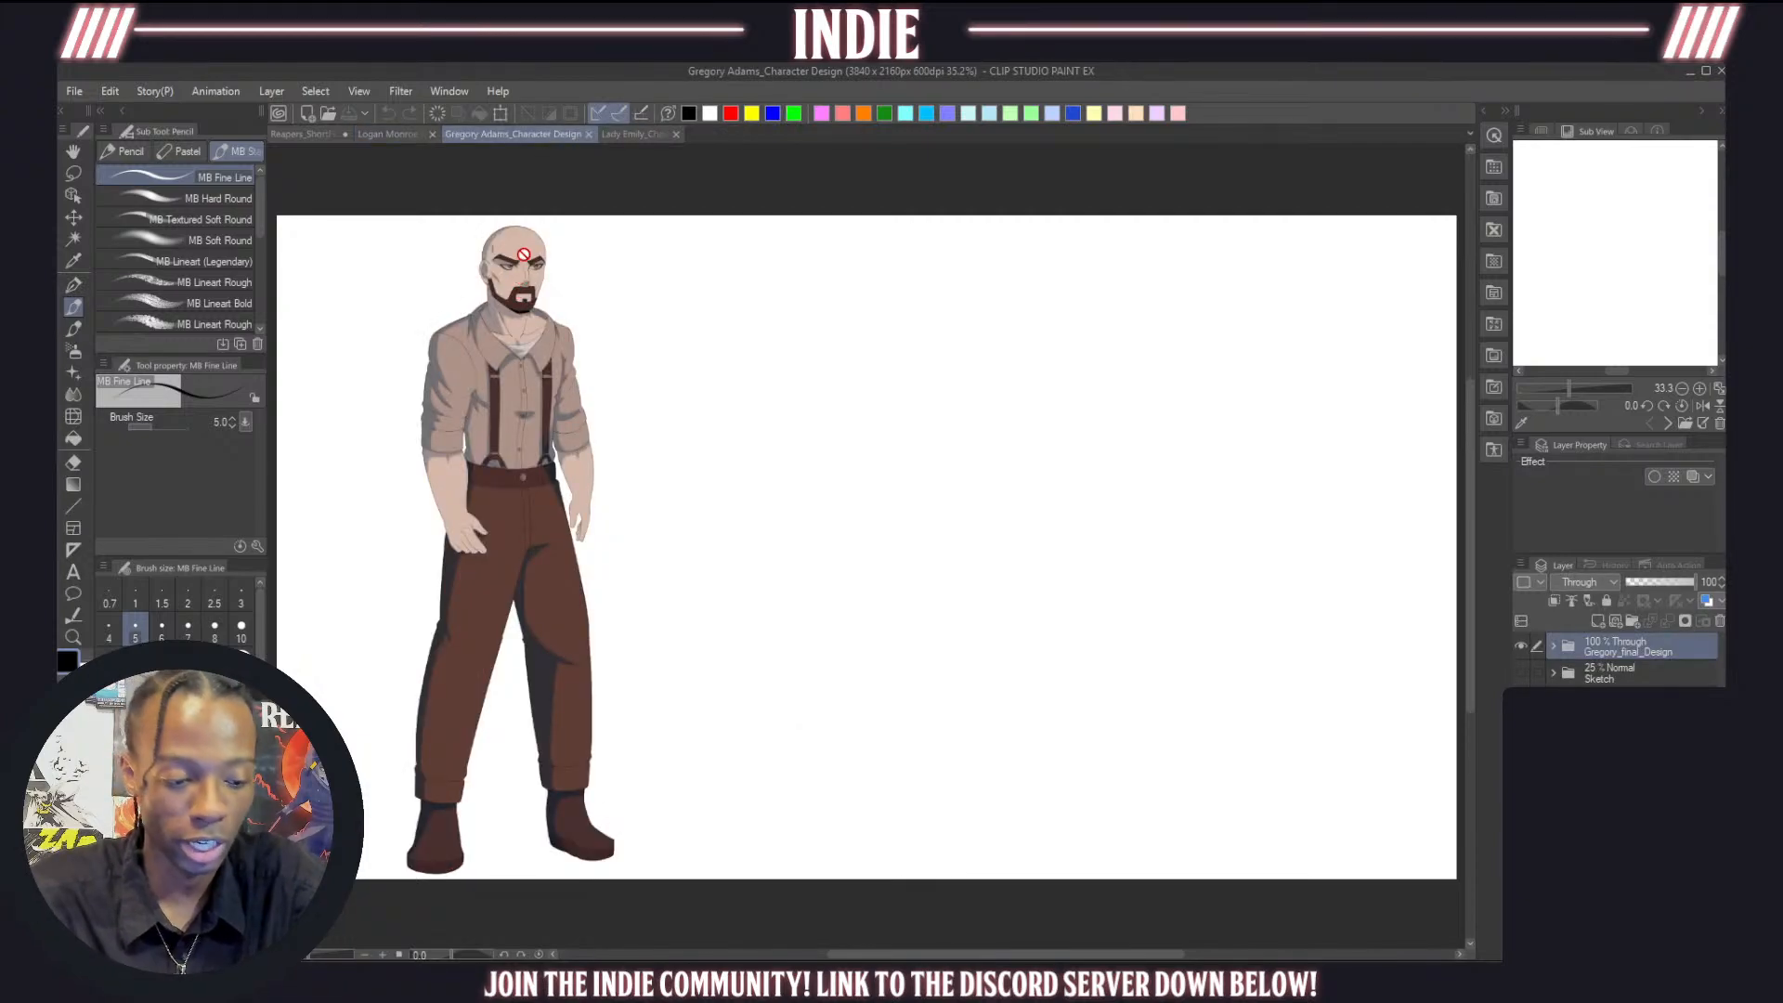
pyautogui.click(332, 137)
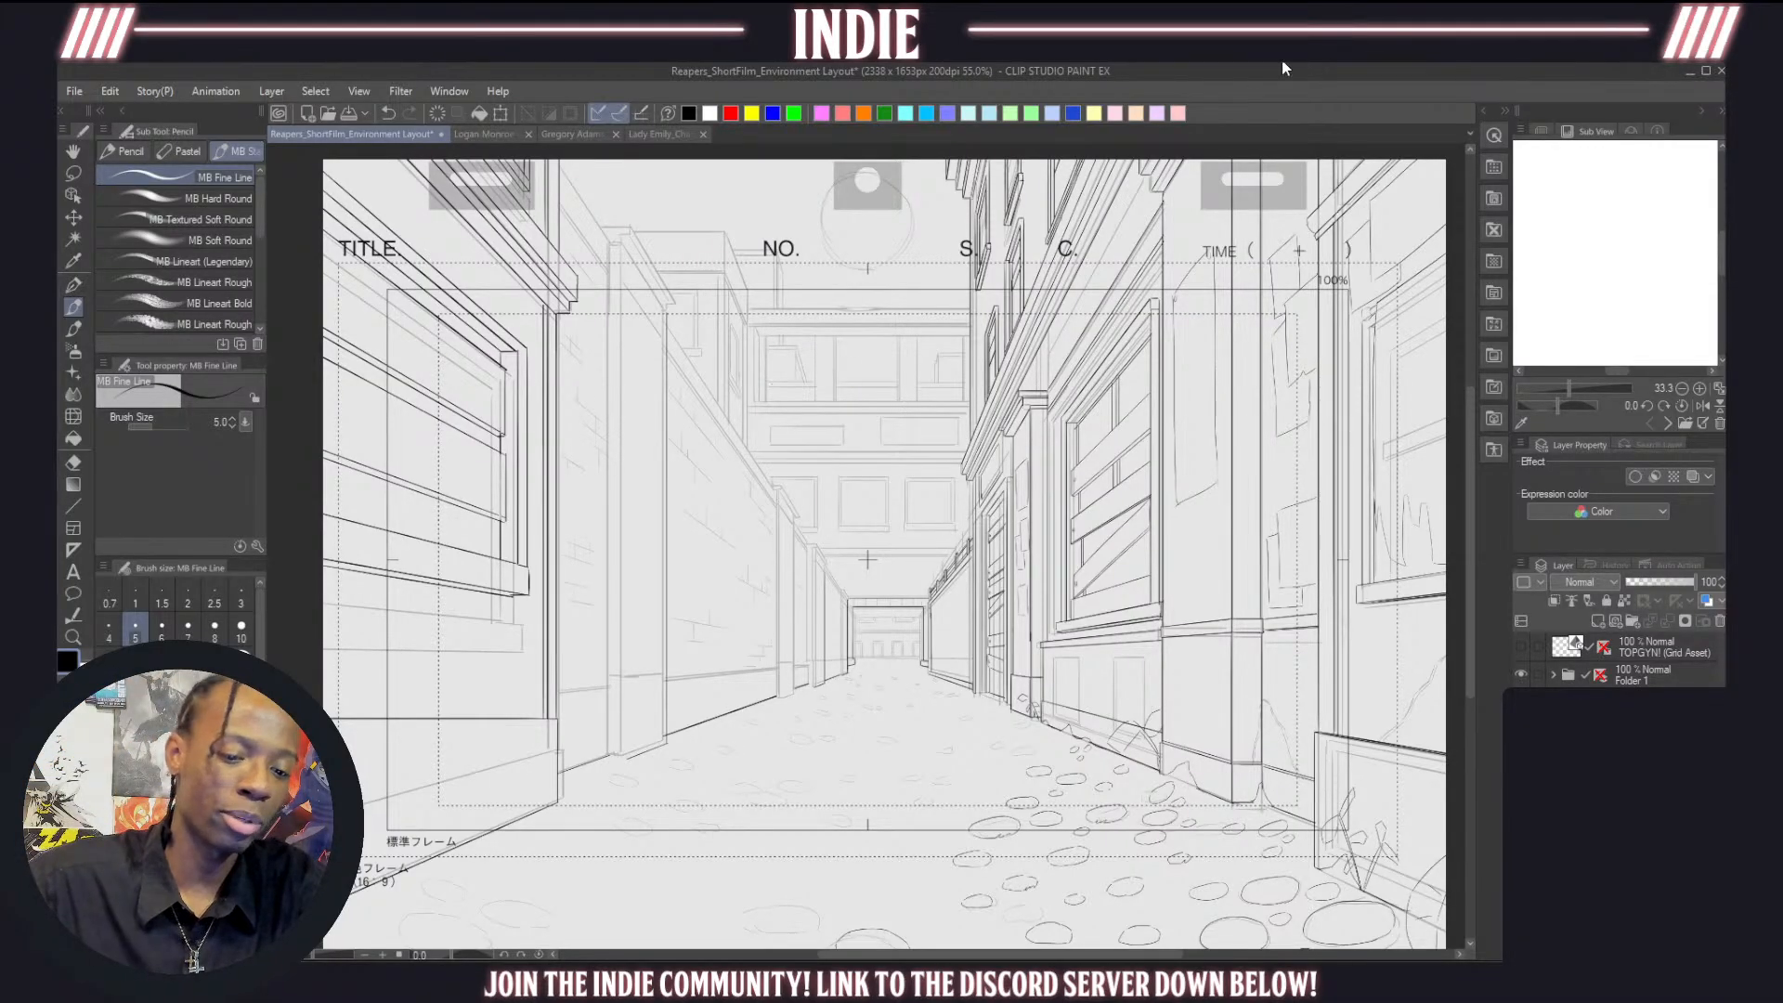
# Examine the woman's dress design against the dark-coated character's turnaround, and bring the alley layout back into view
pyautogui.click(504, 138)
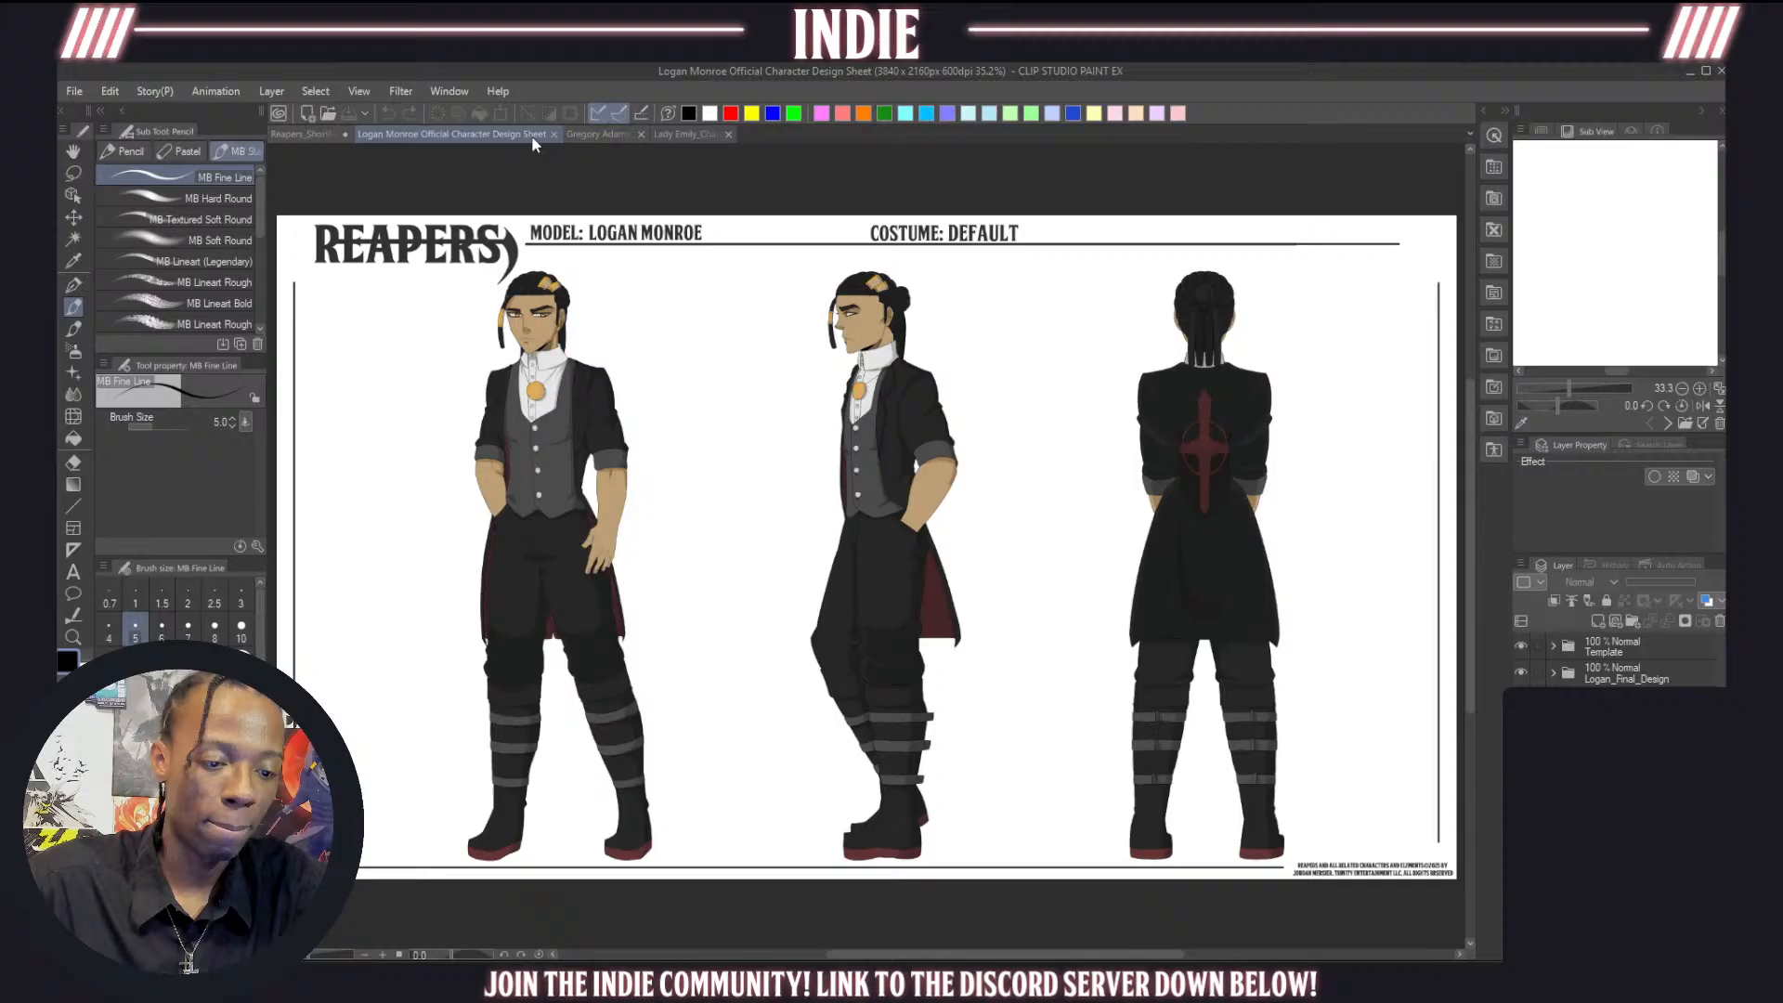
pyautogui.click(587, 134)
pyautogui.click(638, 134)
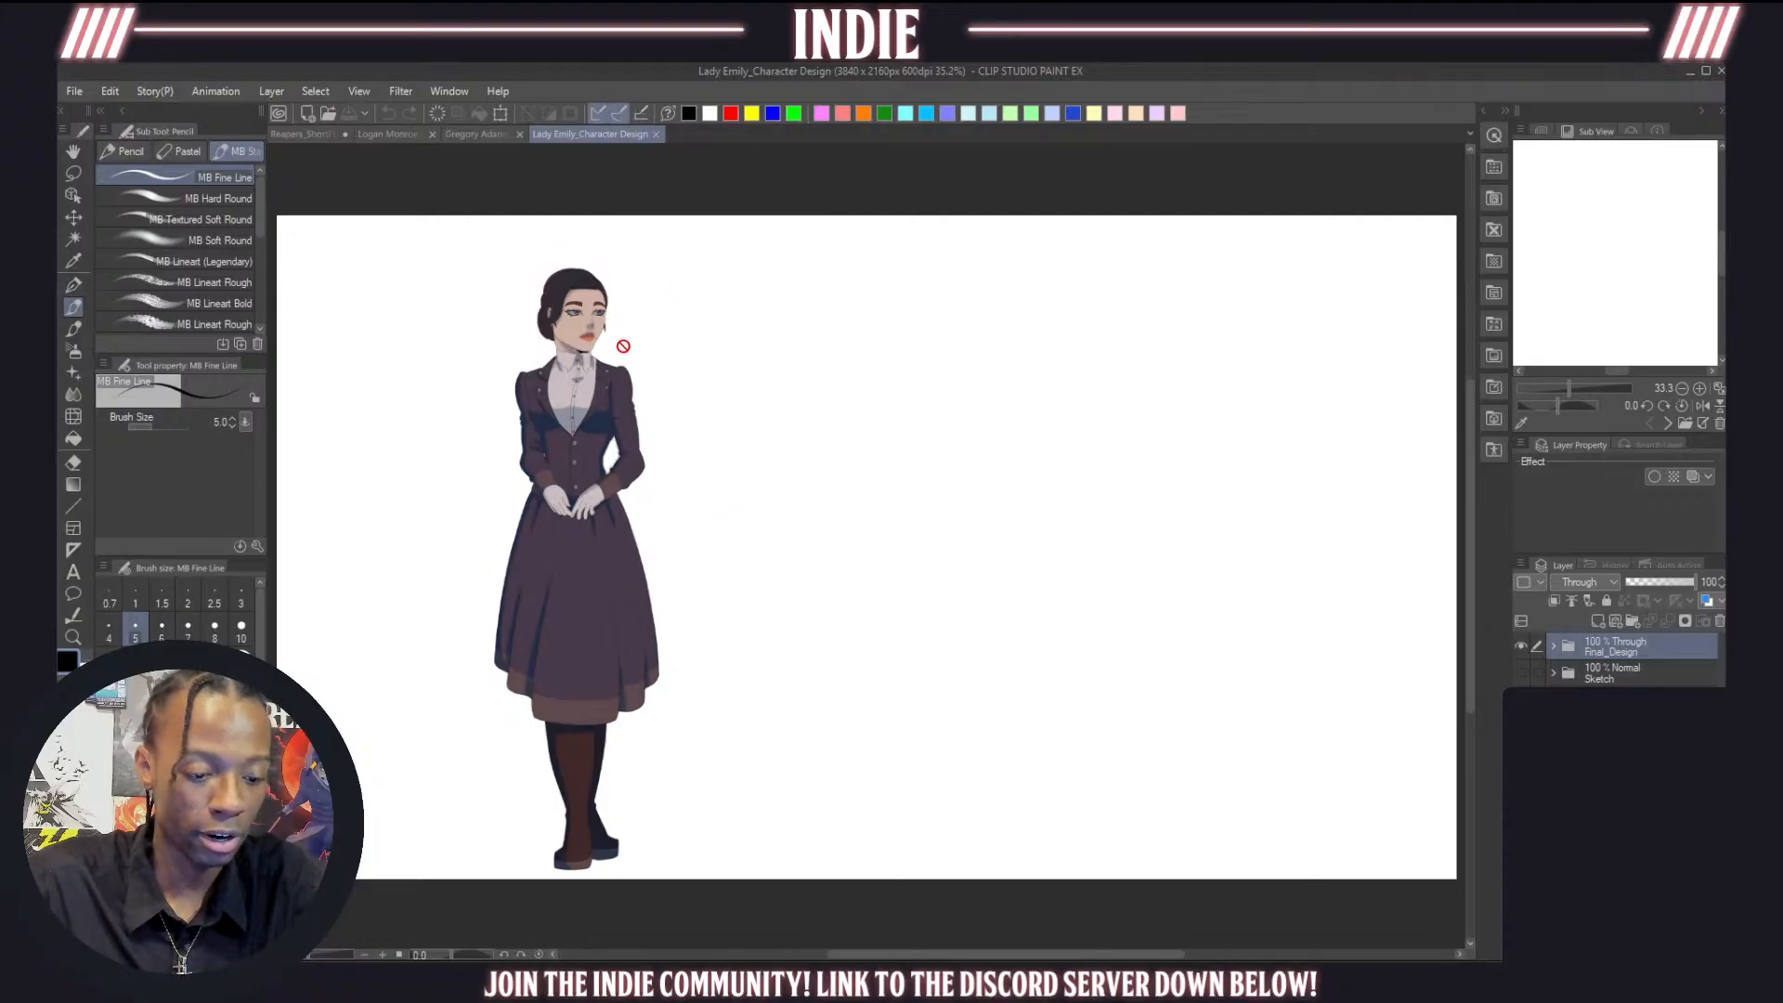
pyautogui.click(392, 135)
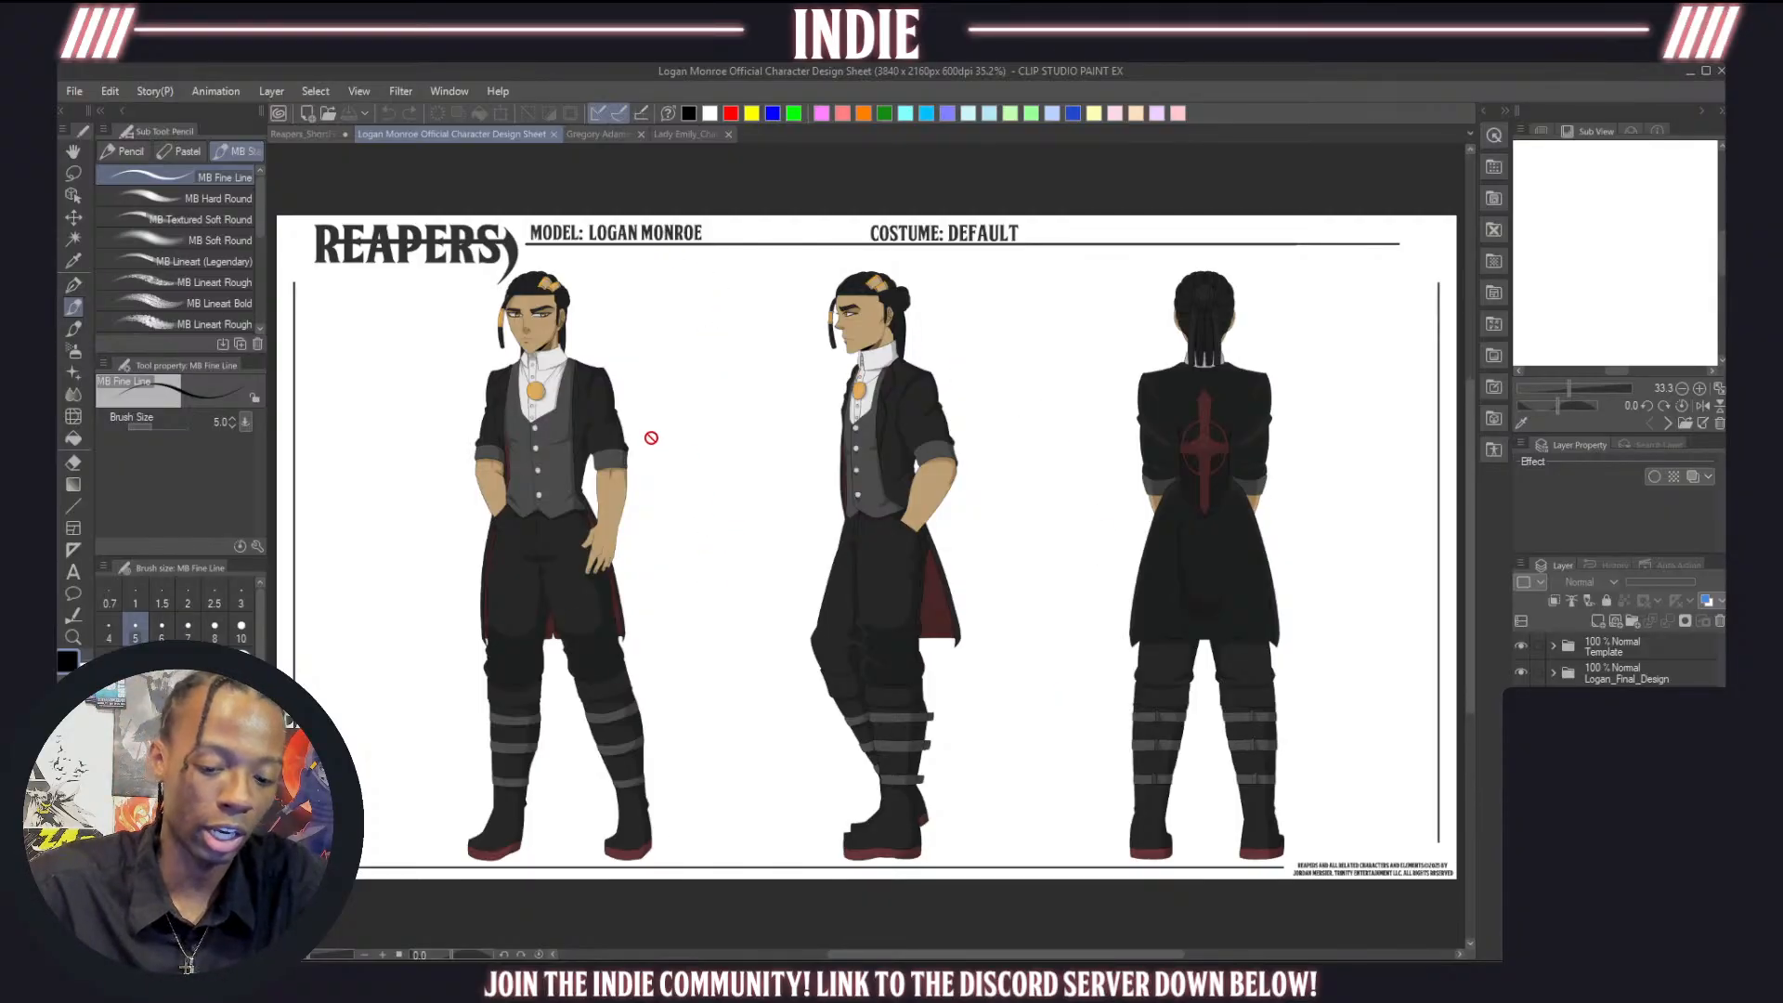
pyautogui.click(610, 139)
pyautogui.click(611, 137)
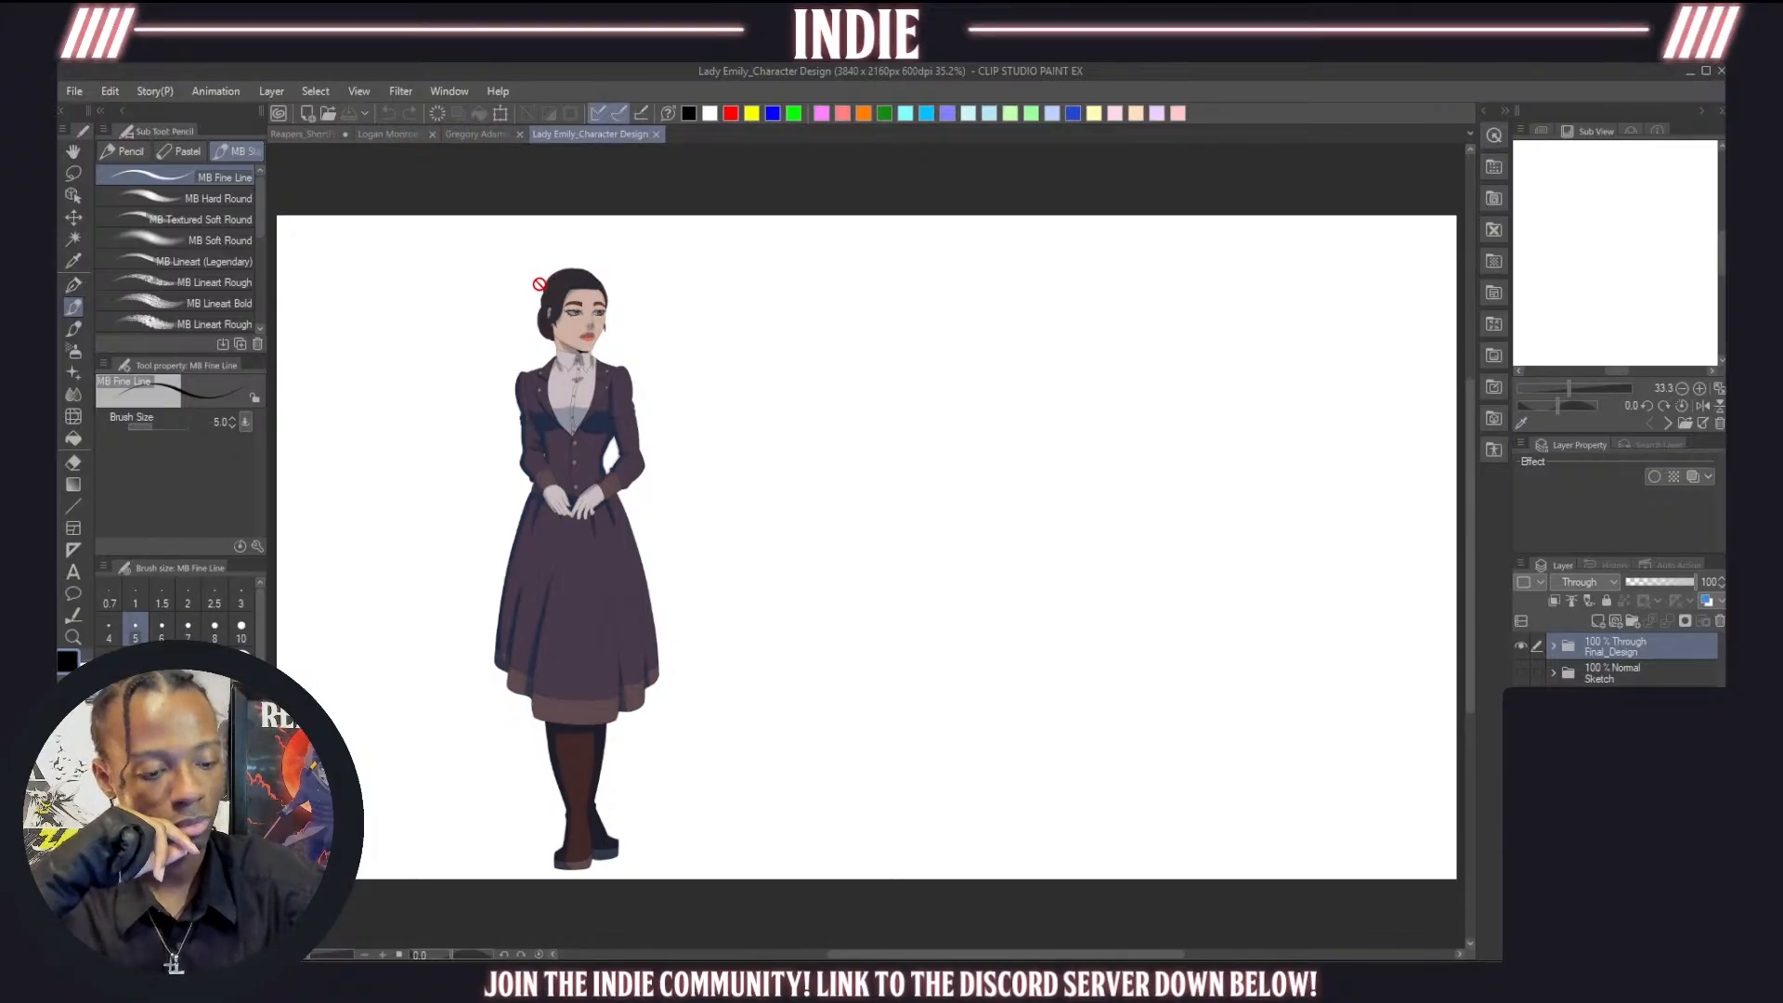
pyautogui.click(320, 137)
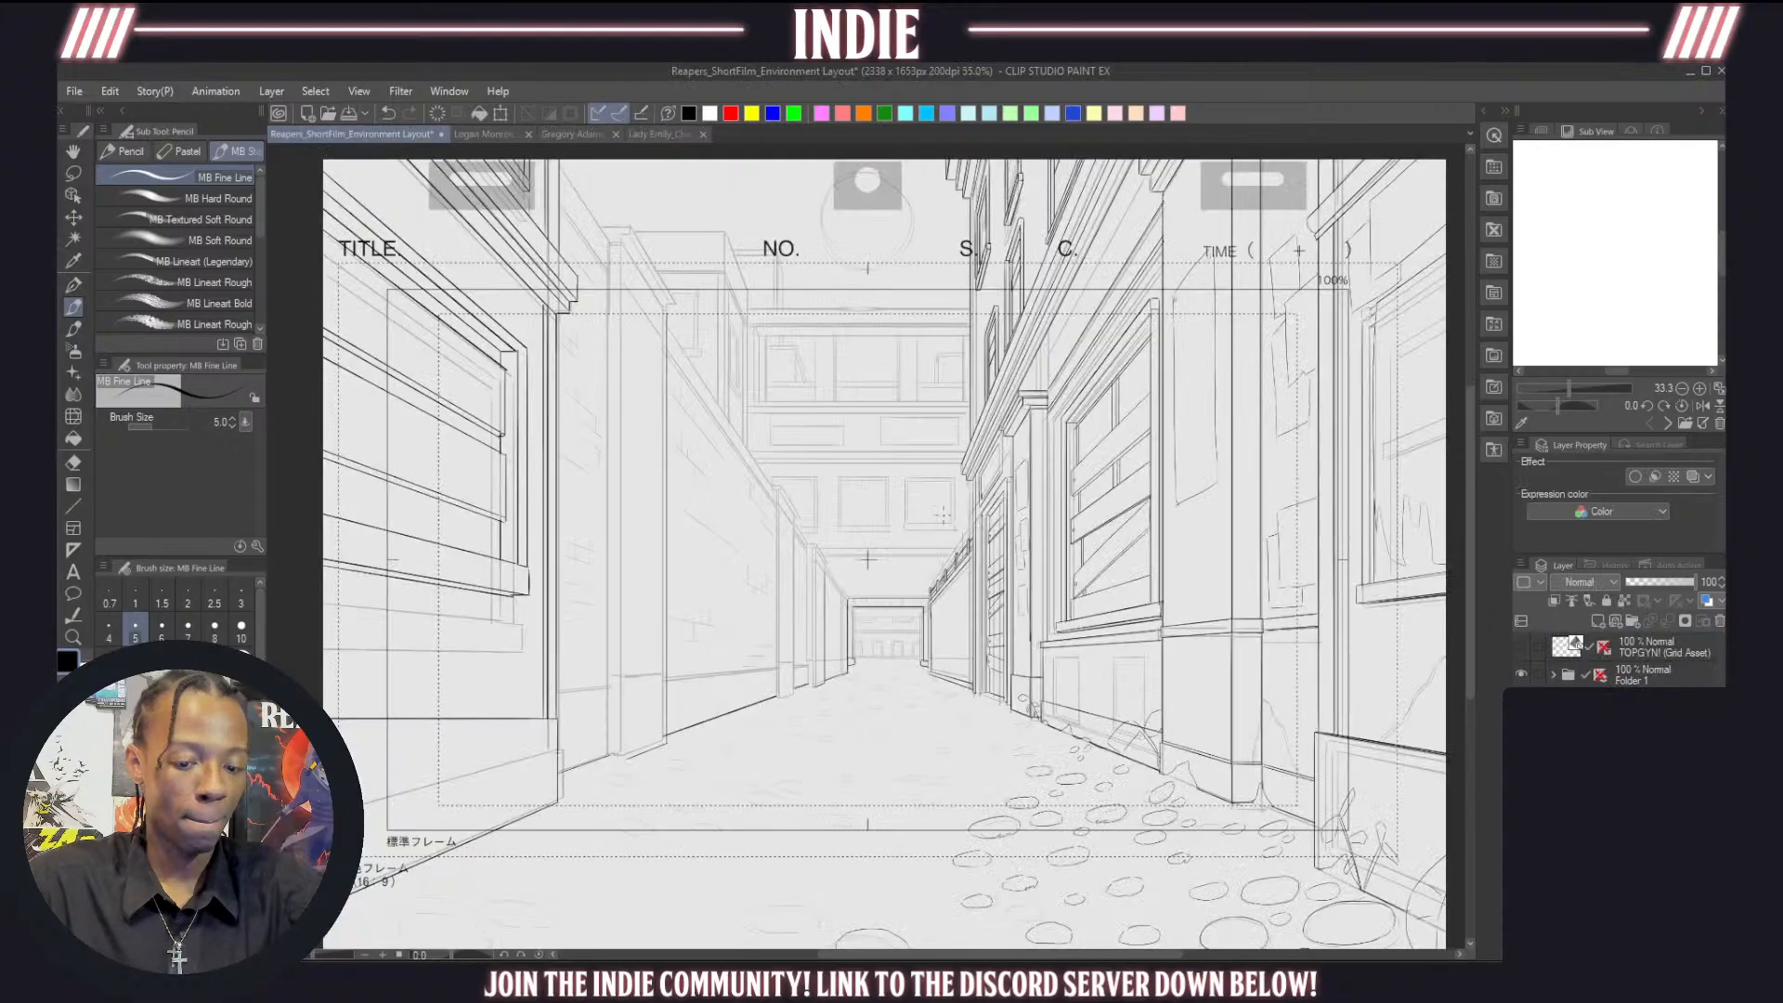
# Recheck the character designs against the alley layout, and view the layout with the rough sketch hidden and shown
pyautogui.scroll(-1, 829, 508)
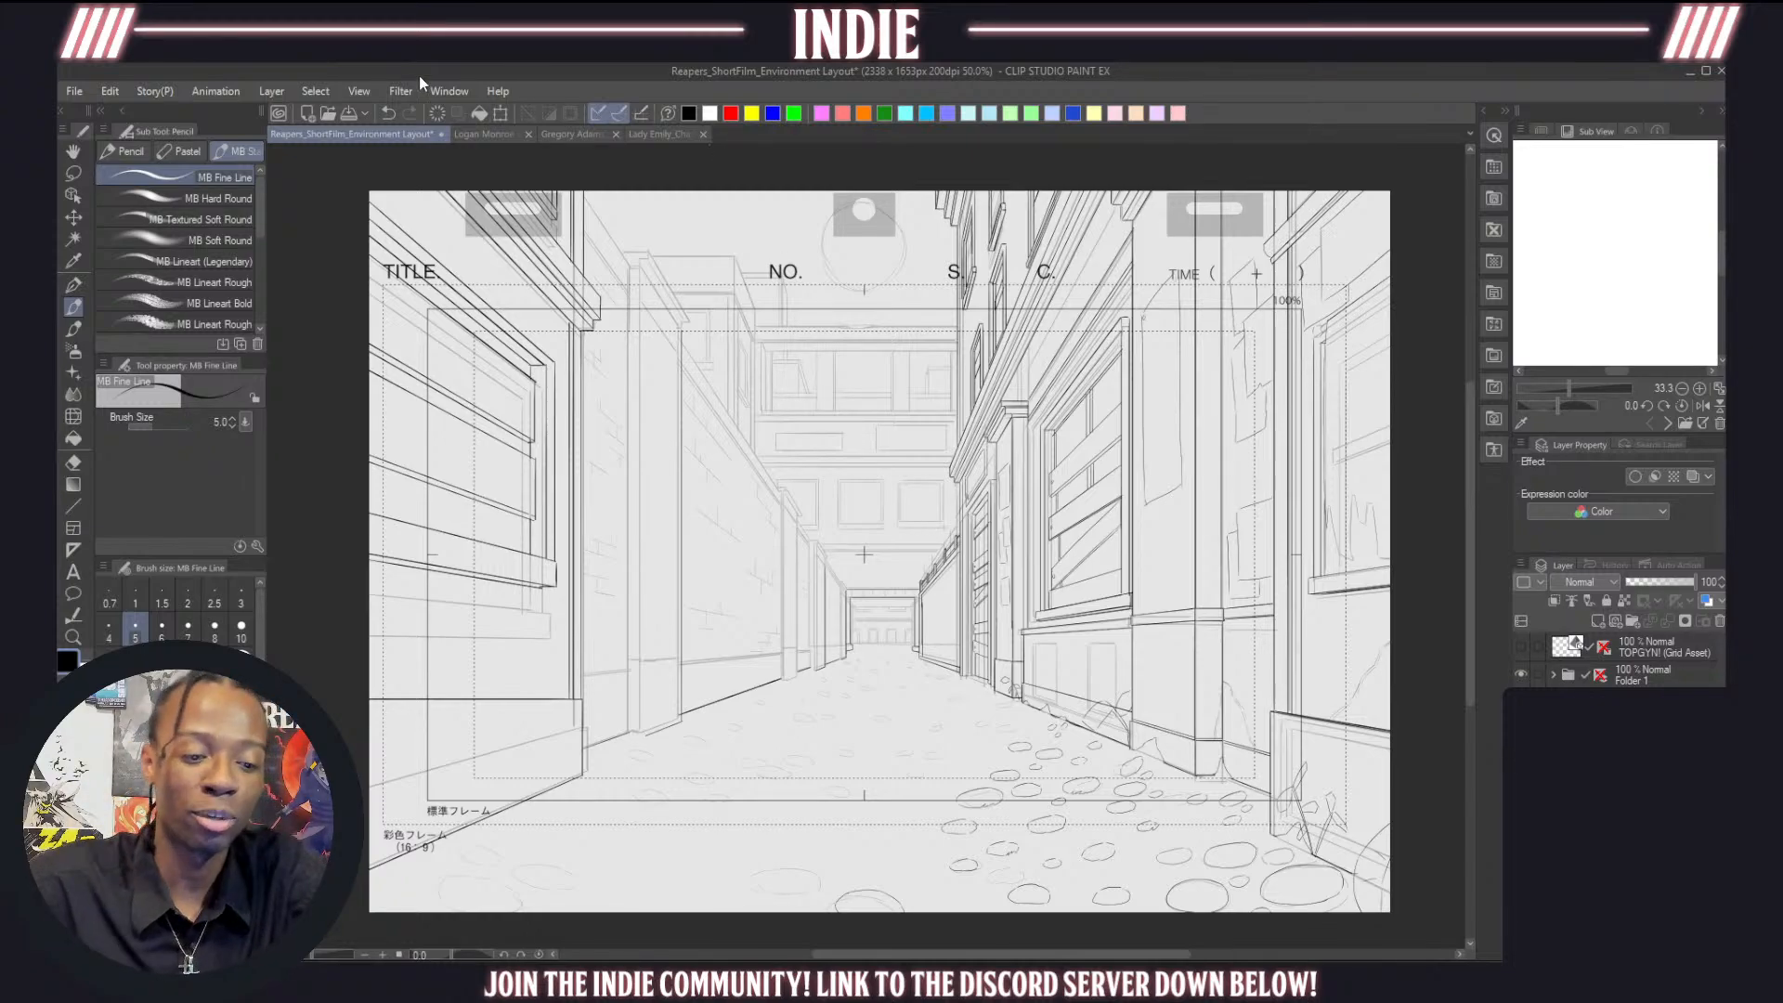
pyautogui.click(661, 135)
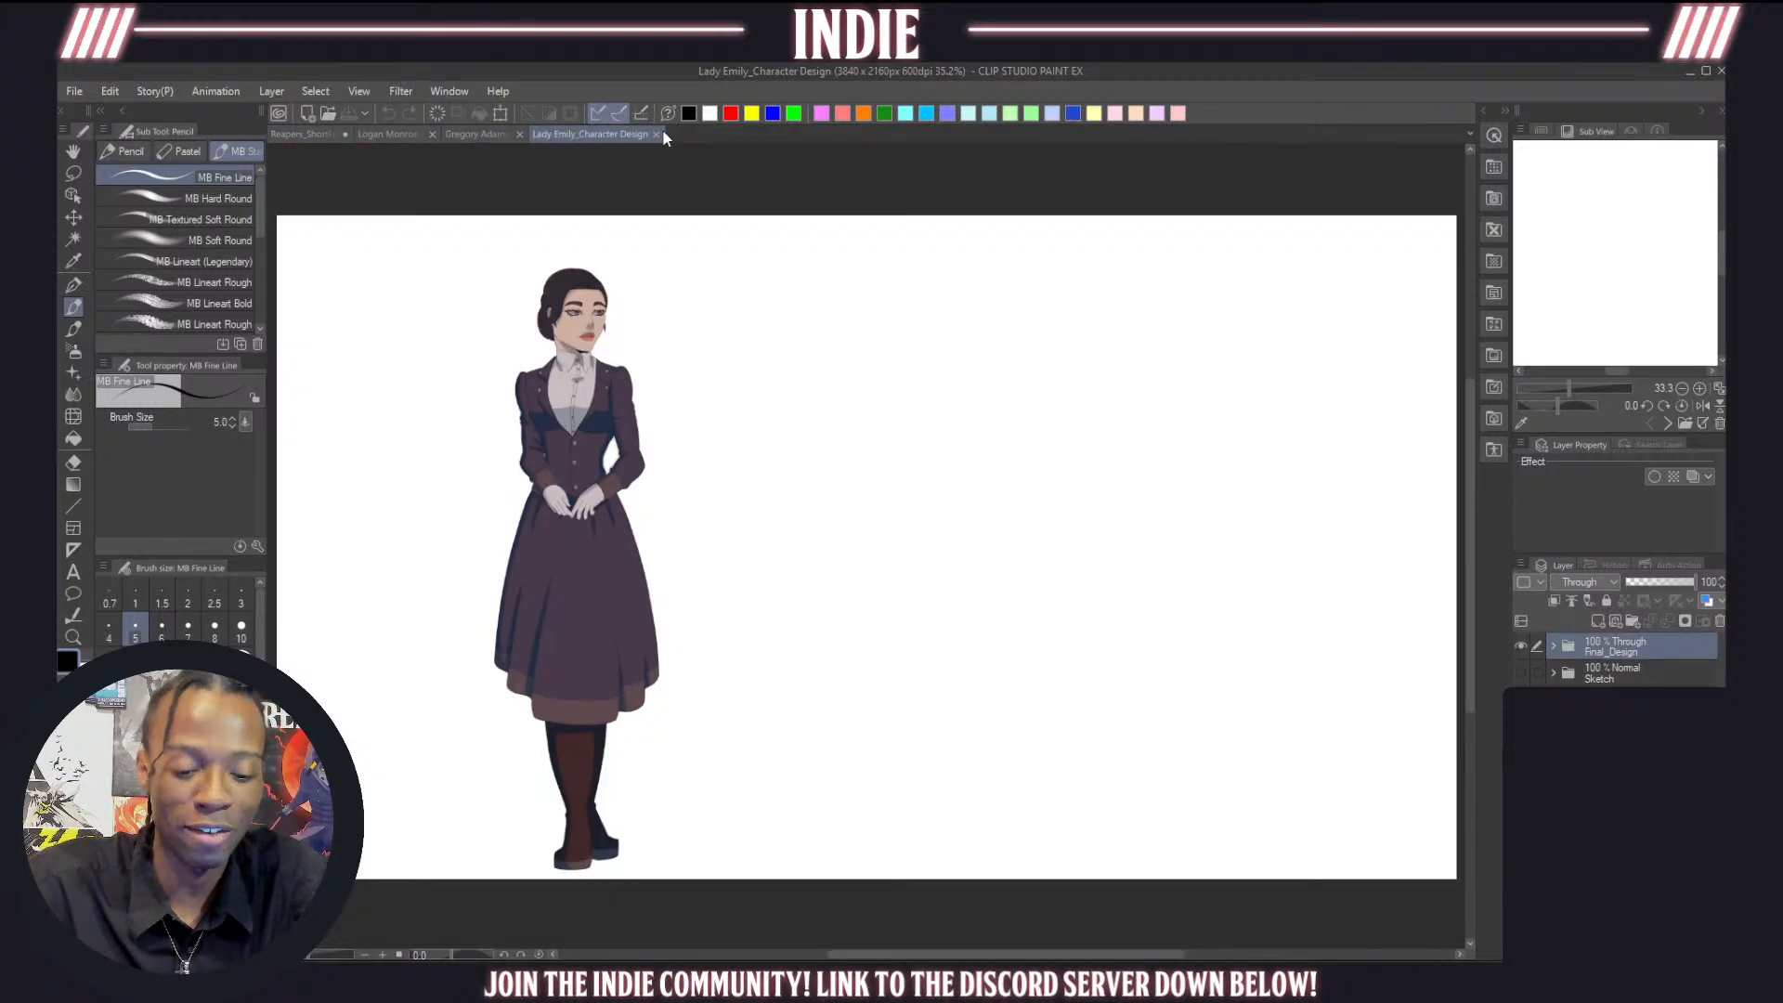
pyautogui.click(419, 140)
pyautogui.click(589, 137)
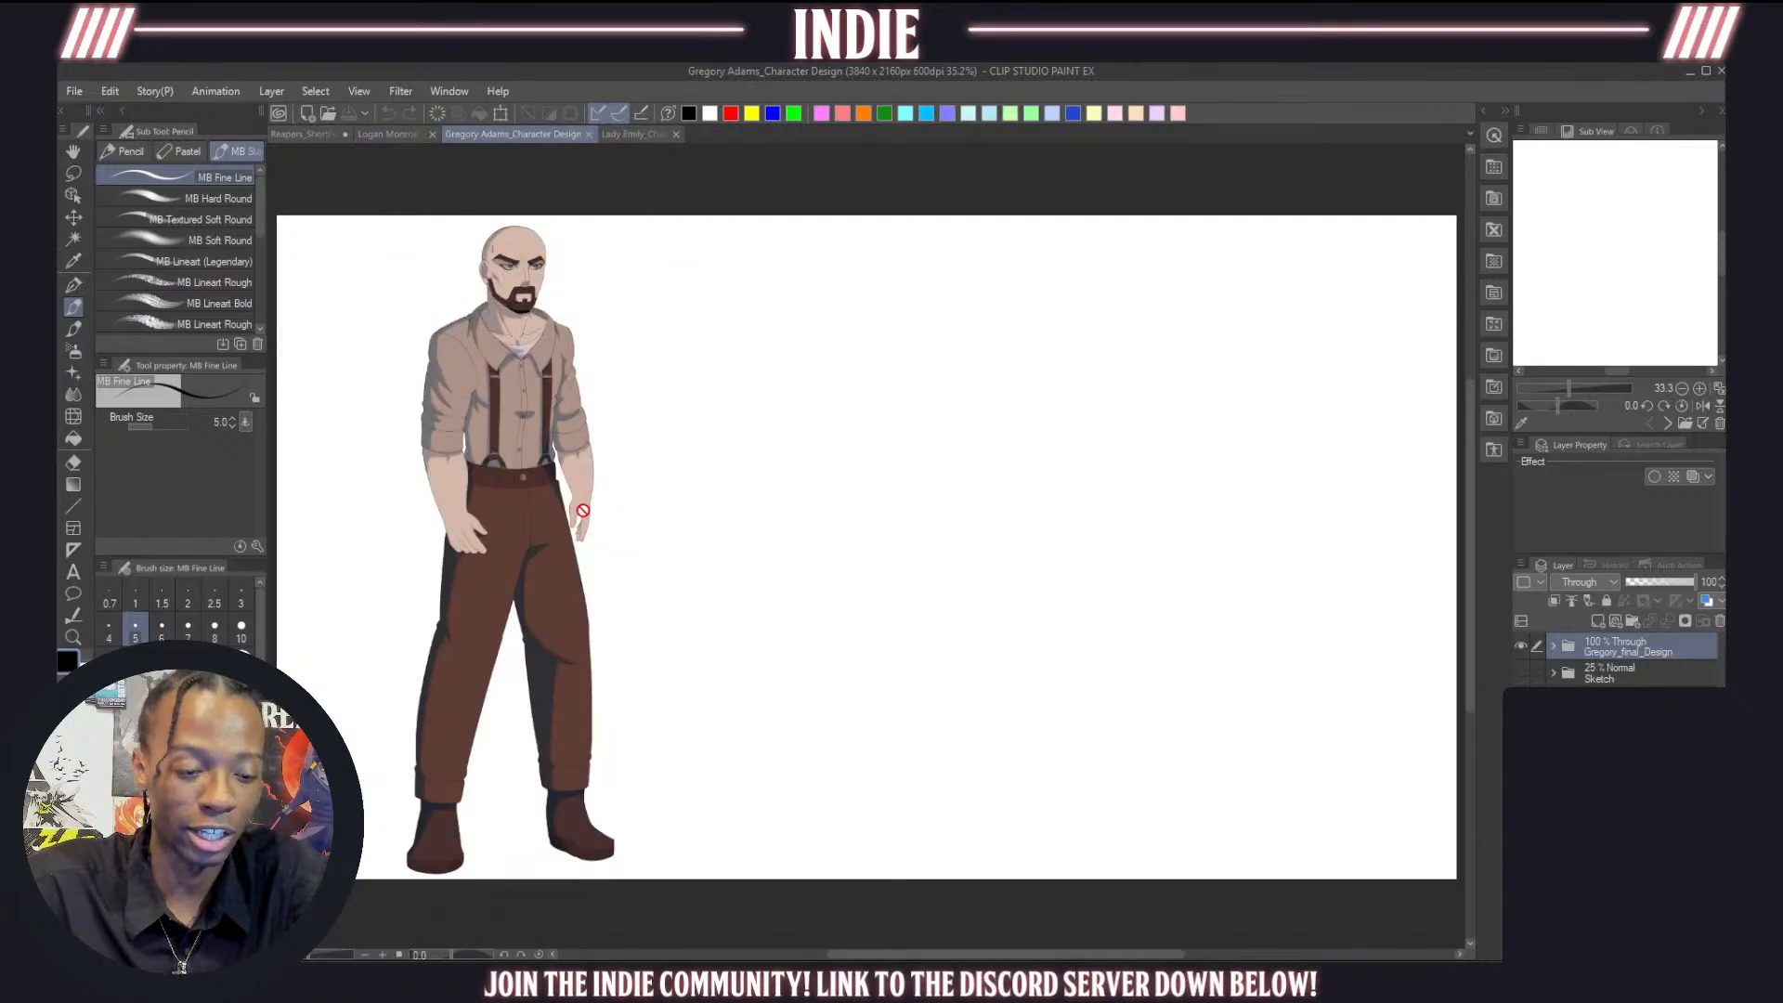
pyautogui.click(320, 135)
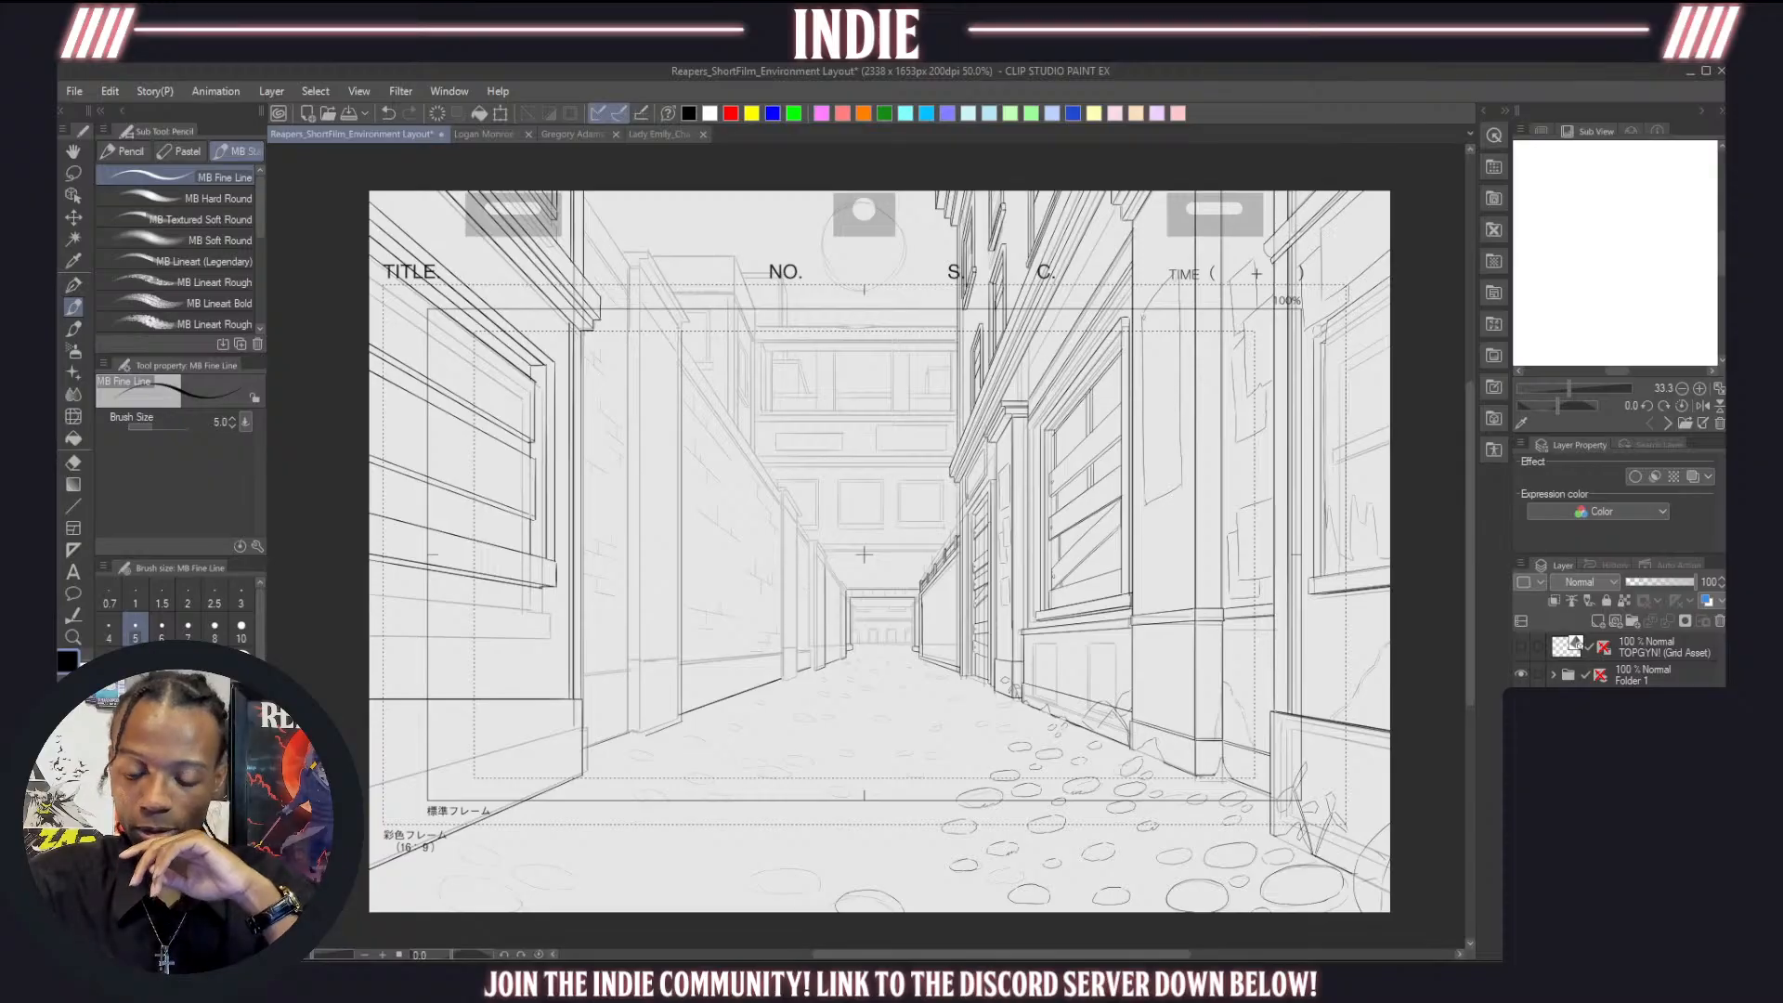
pyautogui.click(1522, 731)
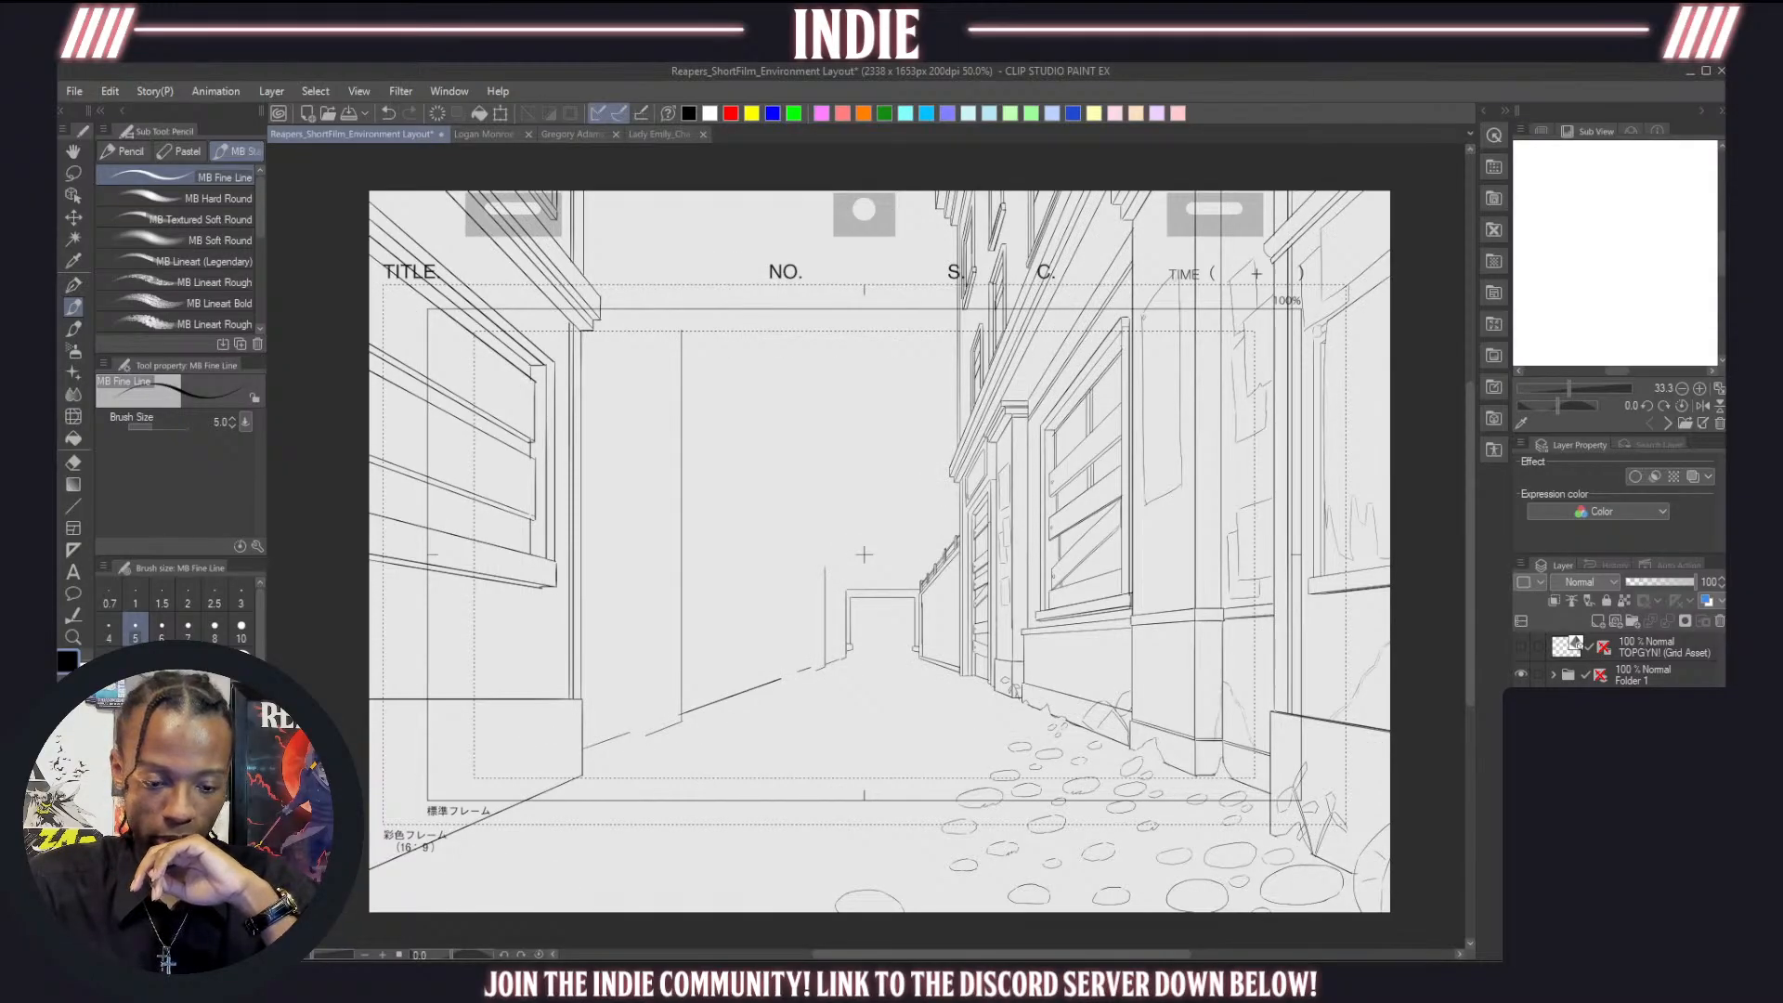
pyautogui.scroll(-1, 953, 561)
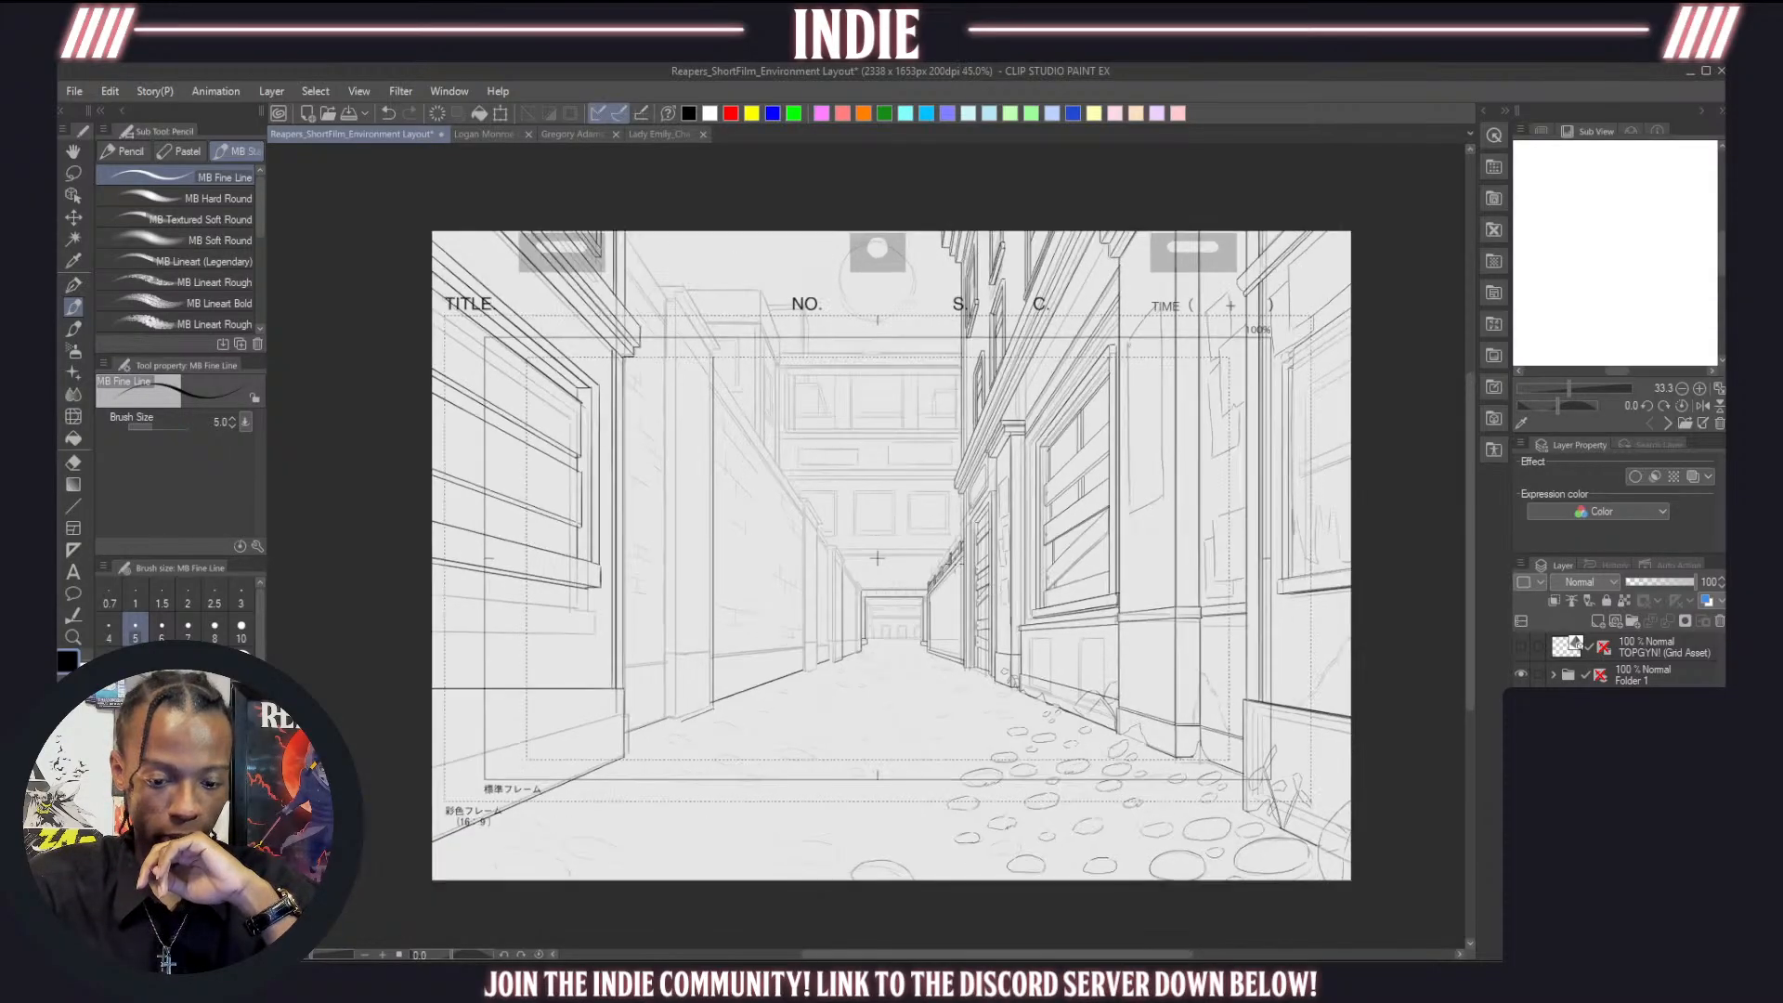
pyautogui.scroll(1, 954, 561)
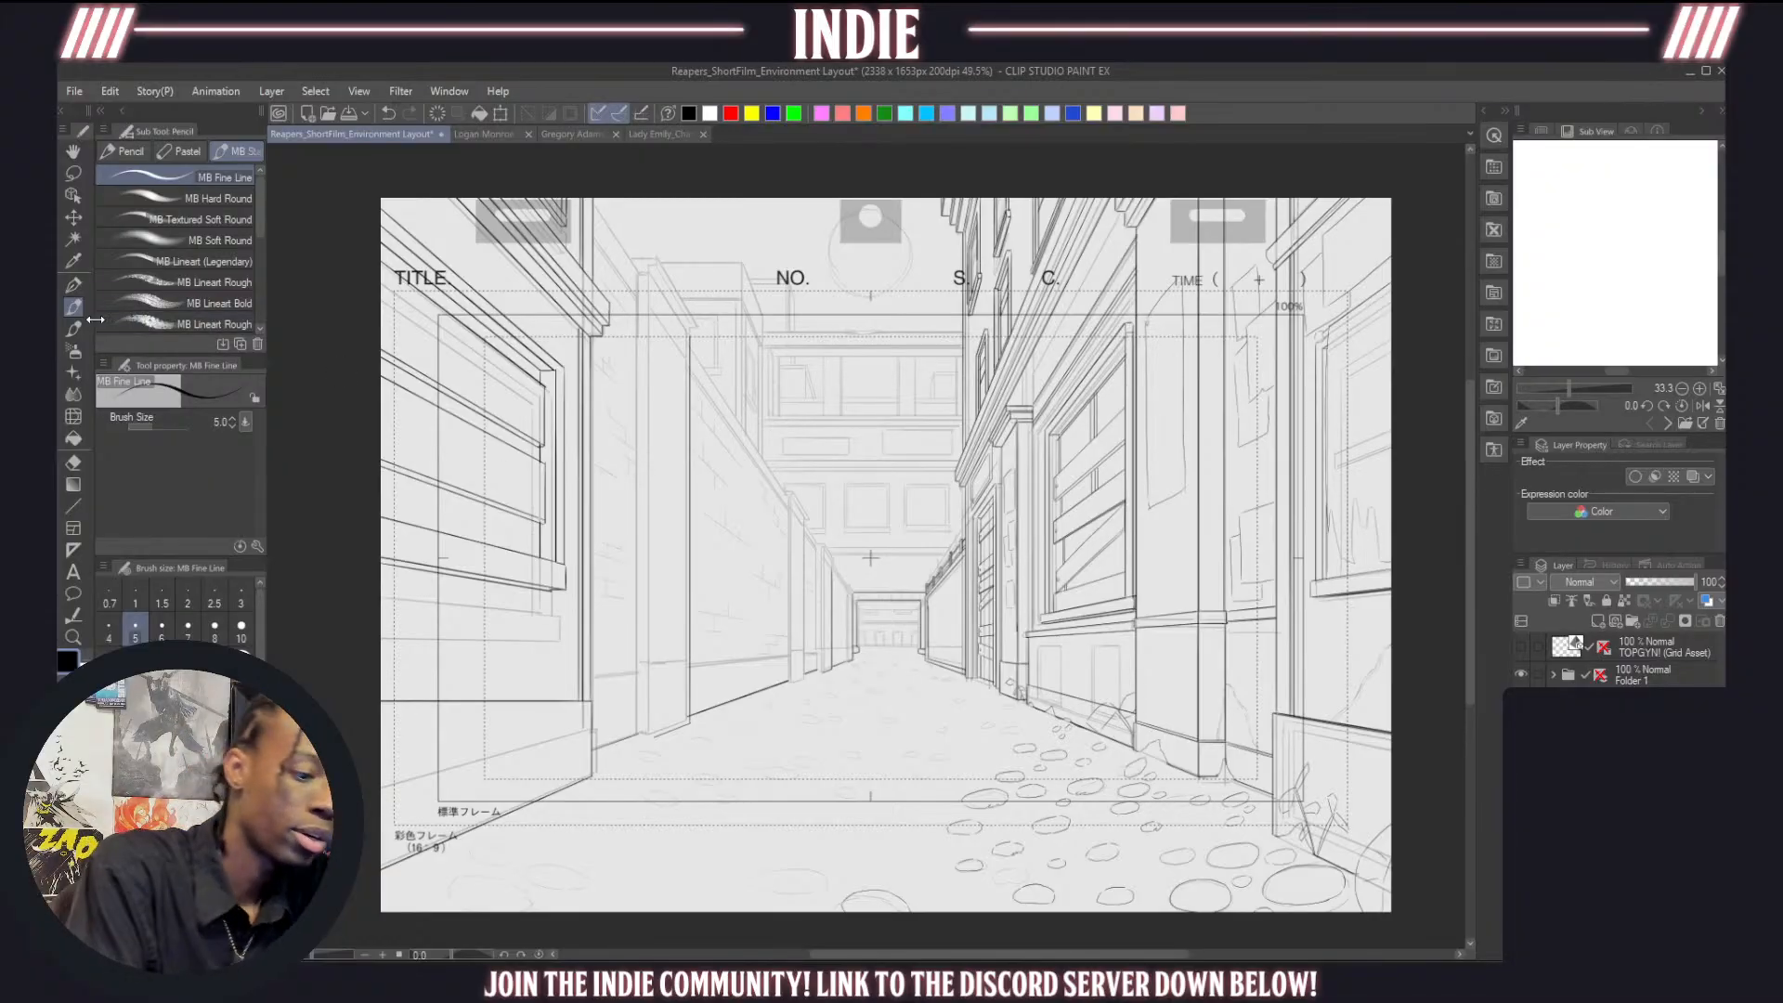
# Select a cone-shaped light area with the Polyline selection, narrow above the far building and spreading to both lower corners of the layout
pyautogui.press('m')
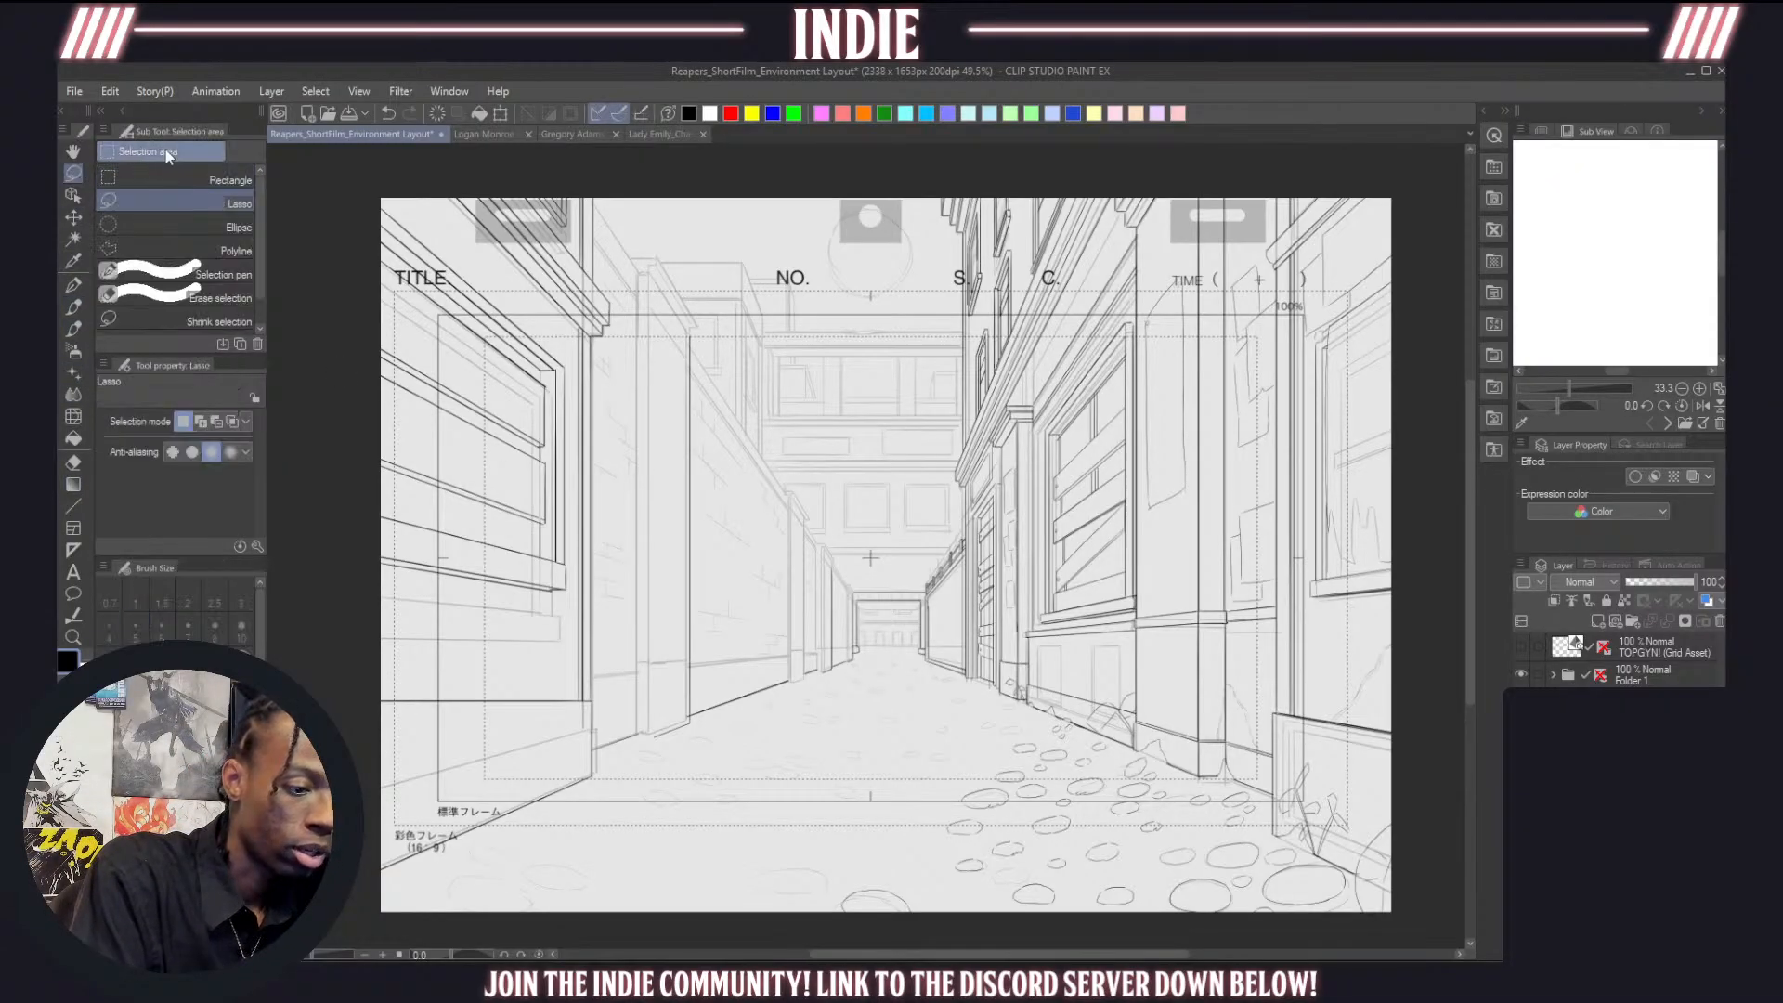
pyautogui.click(230, 249)
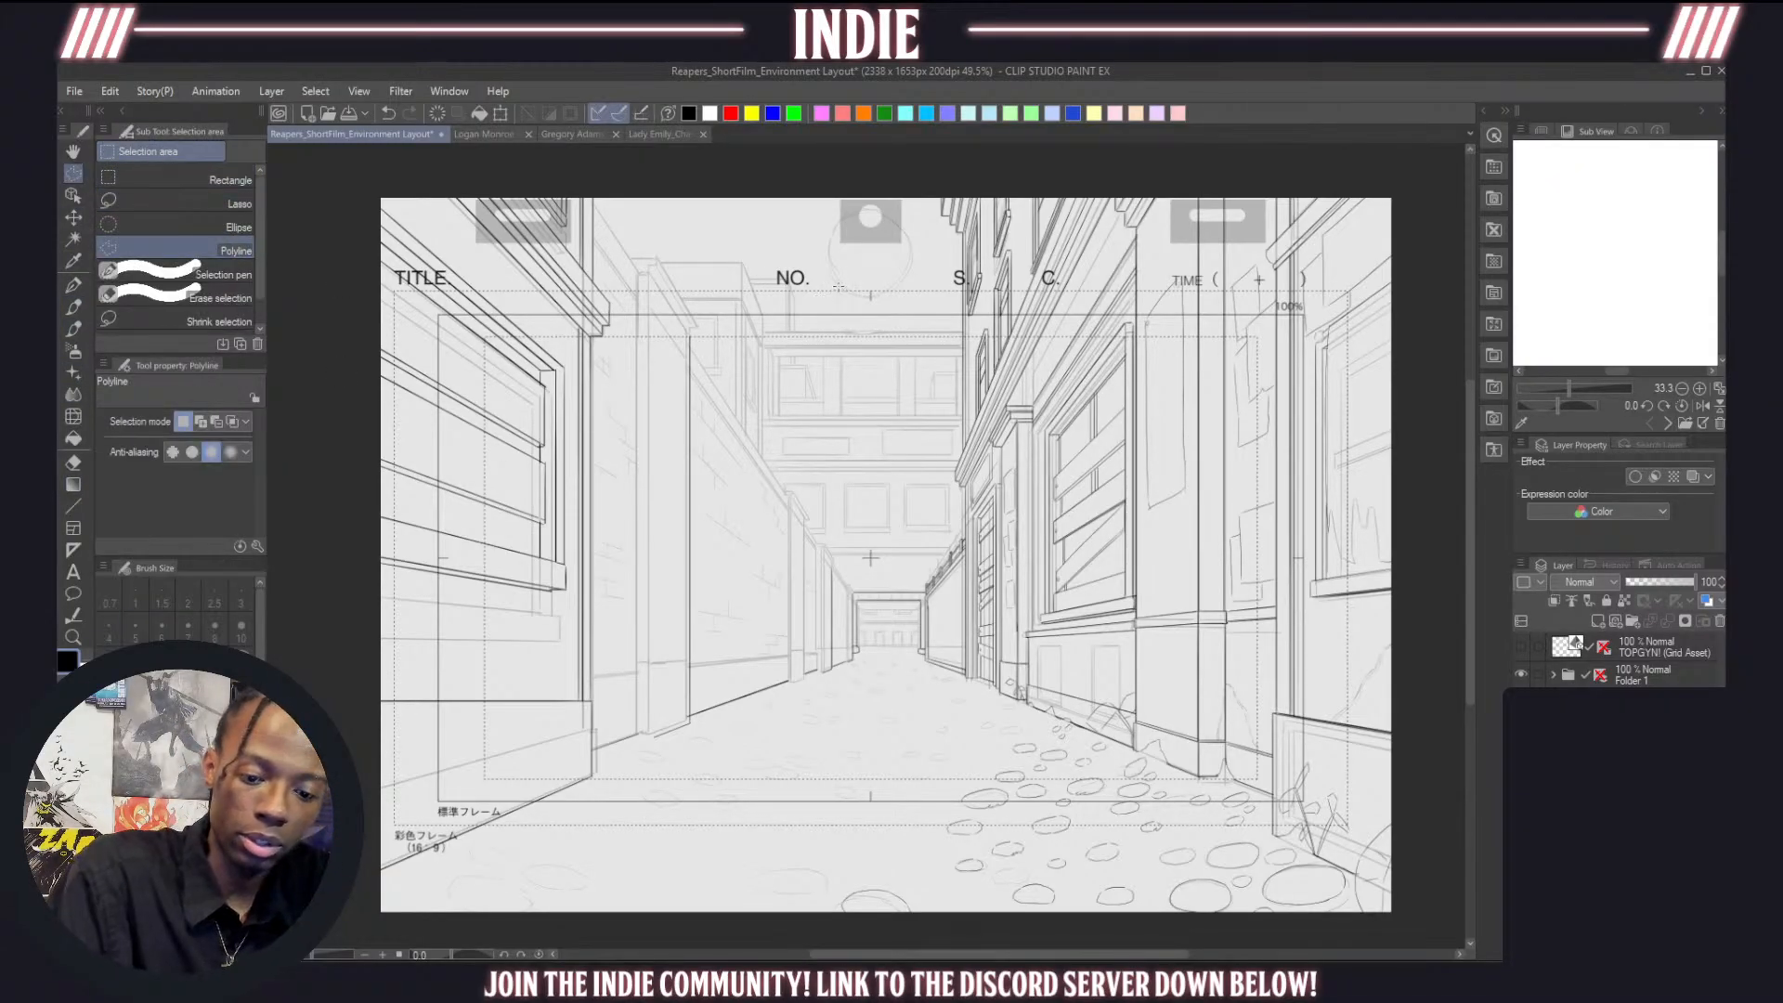
pyautogui.click(833, 278)
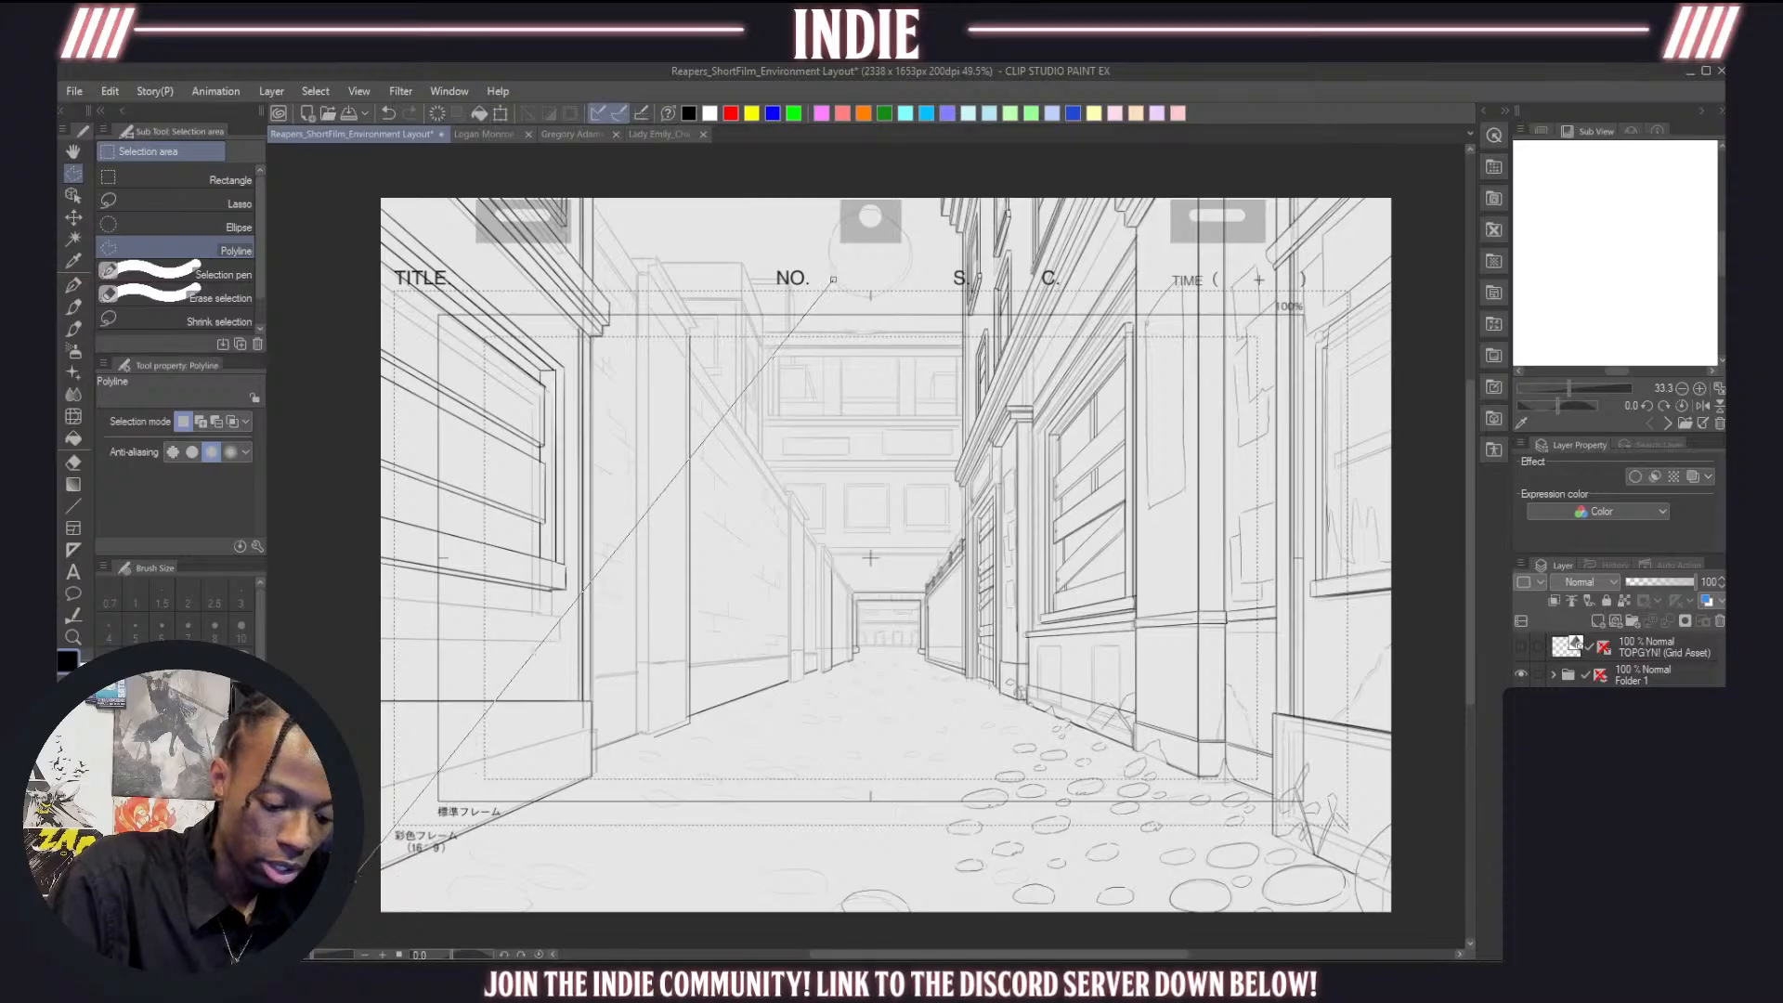
pyautogui.click(354, 887)
pyautogui.click(401, 941)
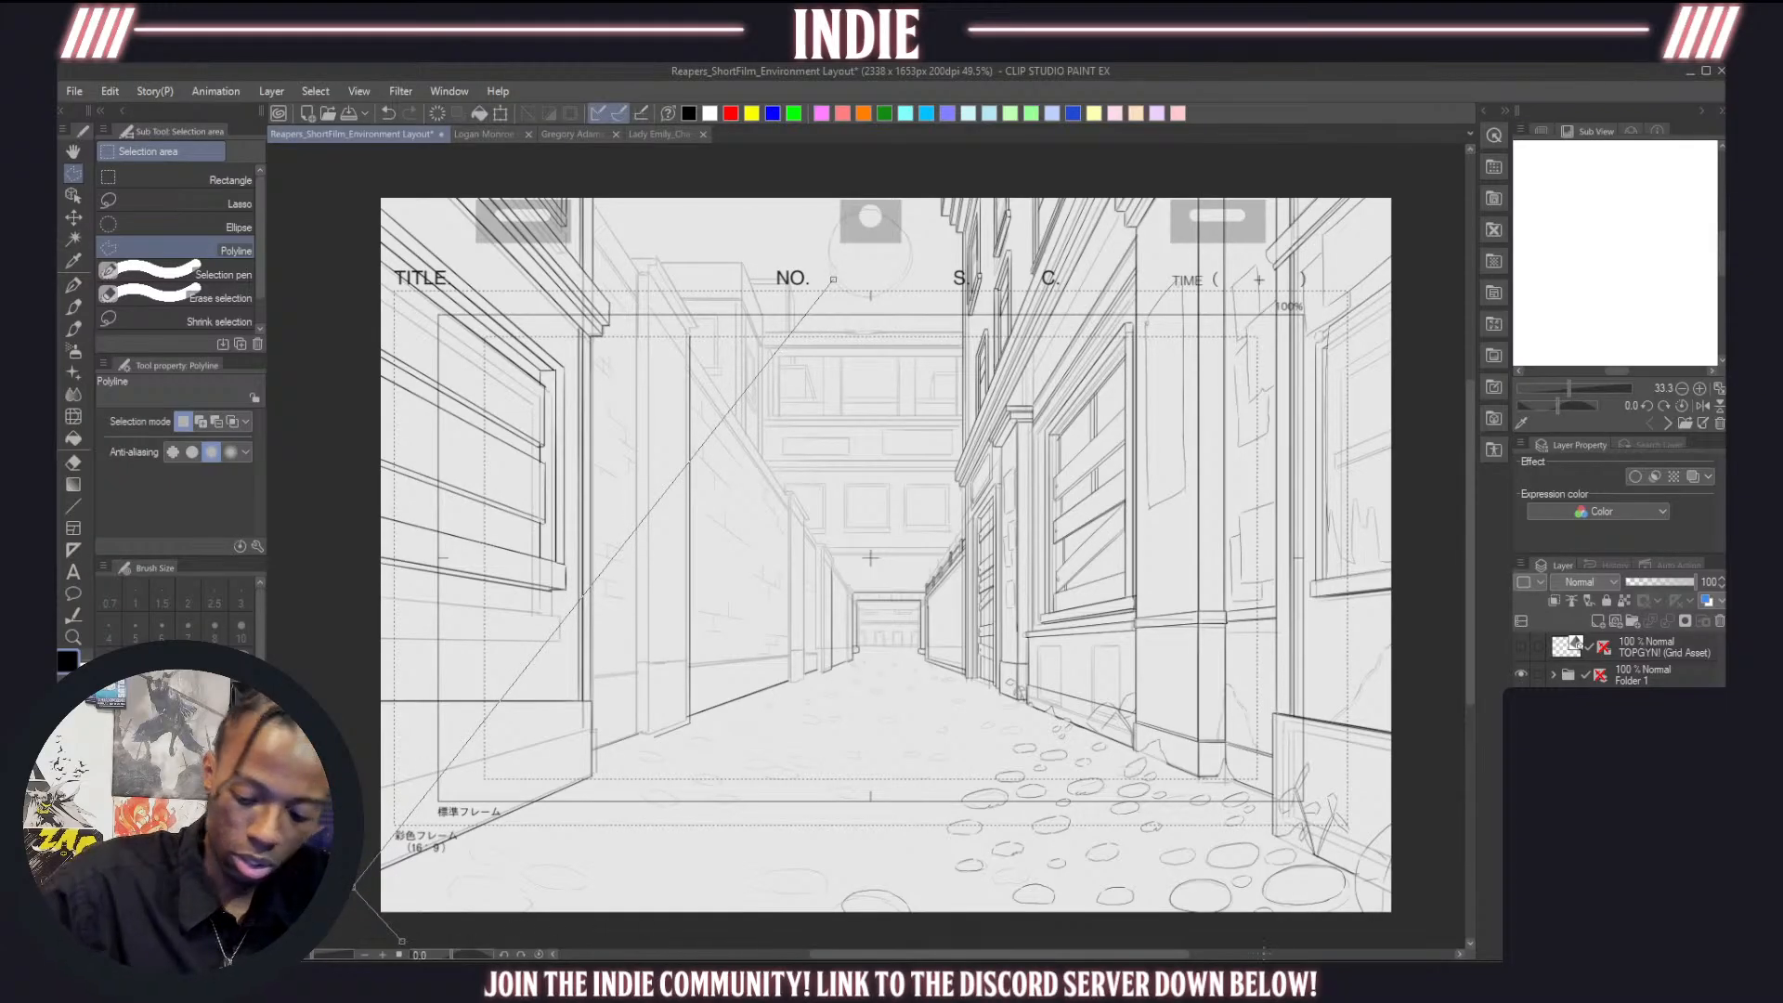
pyautogui.click(1431, 943)
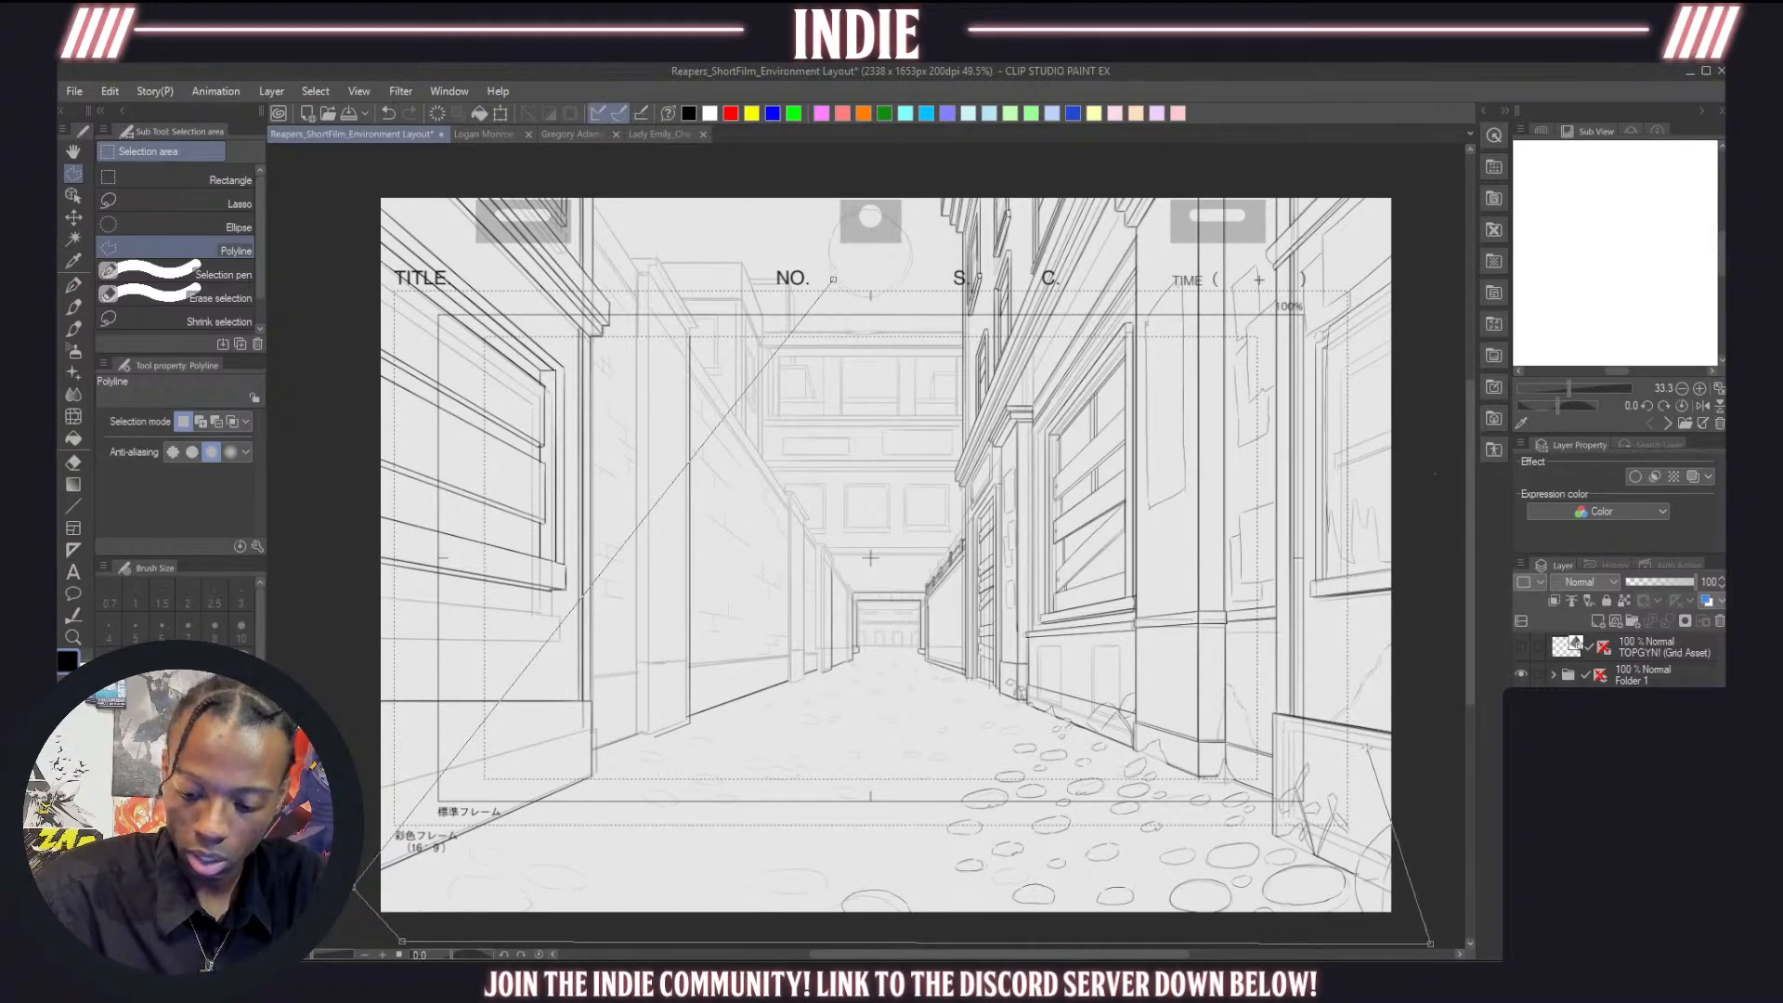
pyautogui.click(1402, 876)
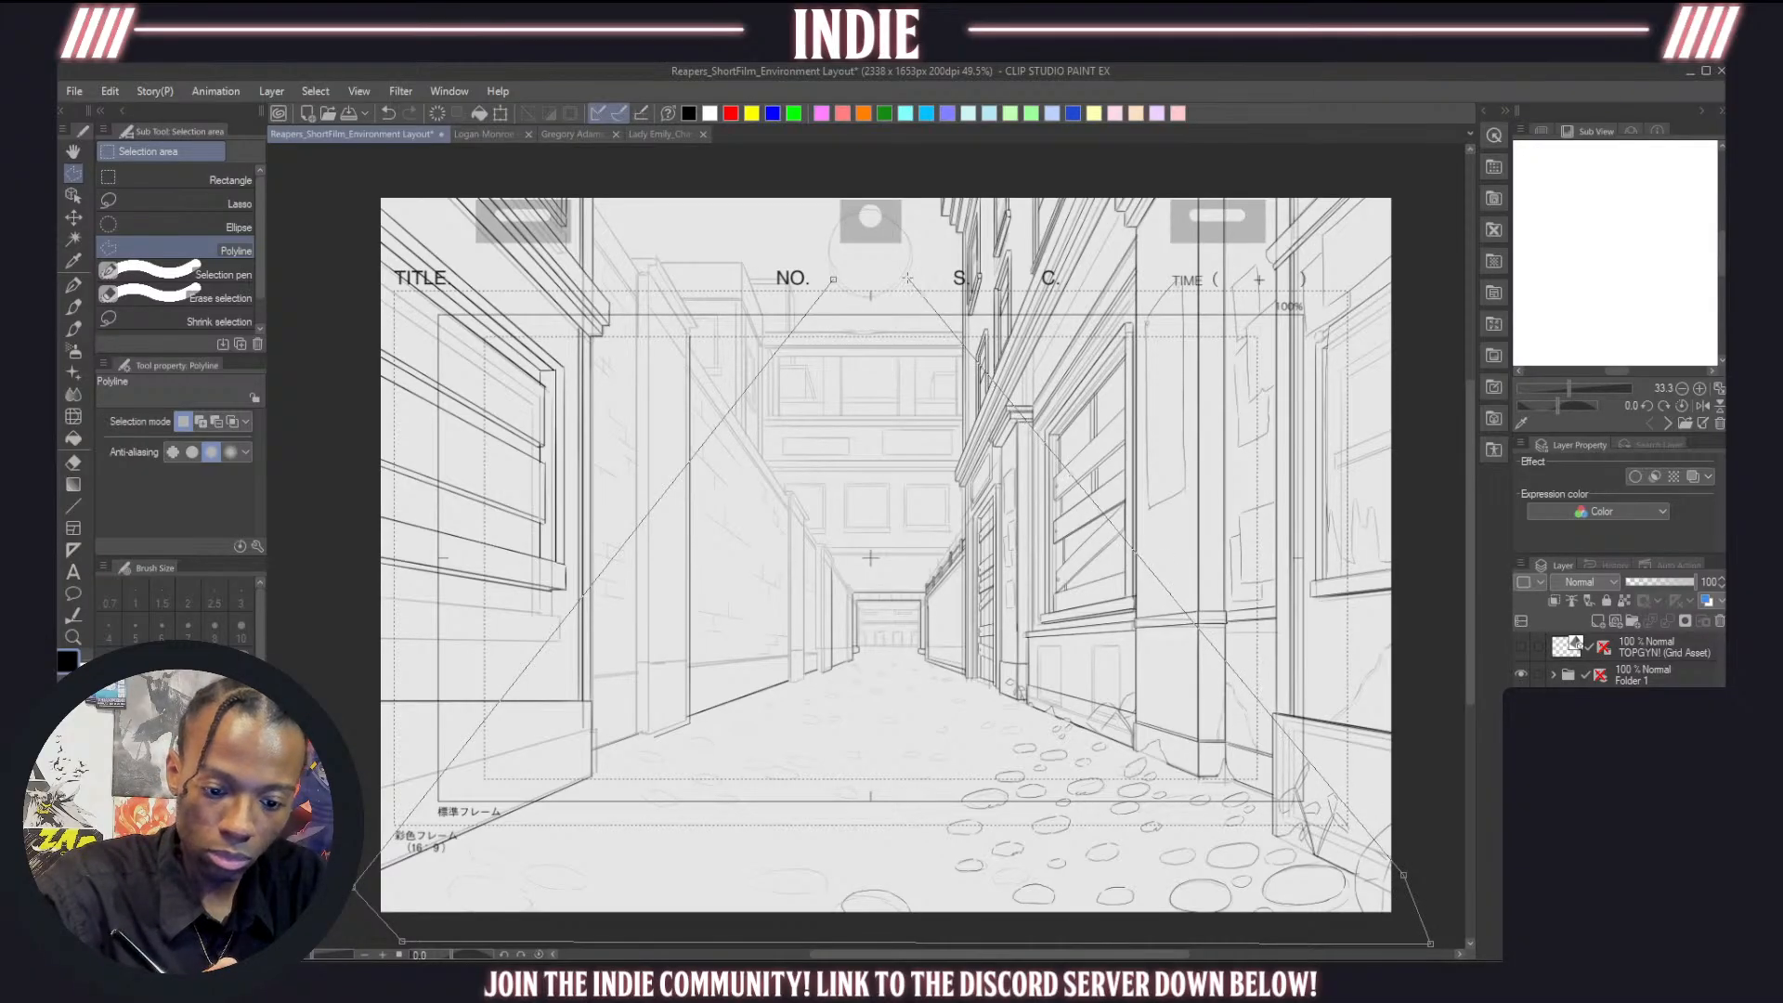
pyautogui.click(834, 278)
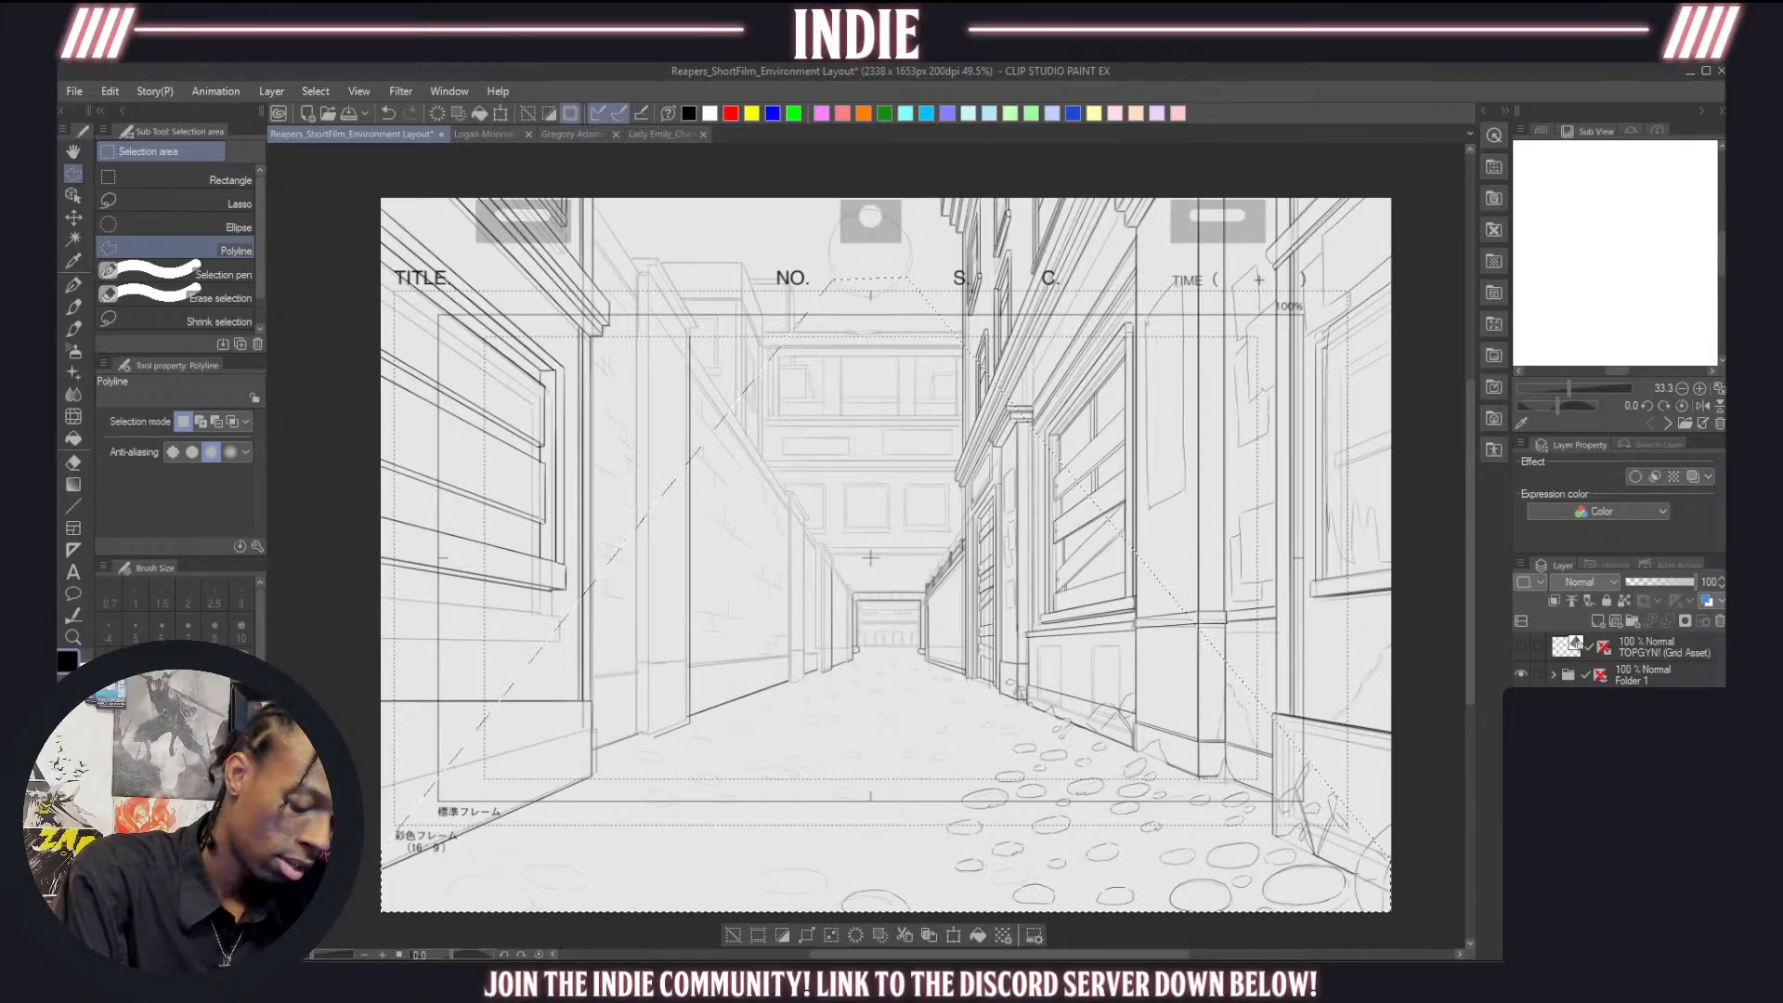
# Fill the selected light cone with light grey, replacing the darker trial fill
pyautogui.click(843, 114)
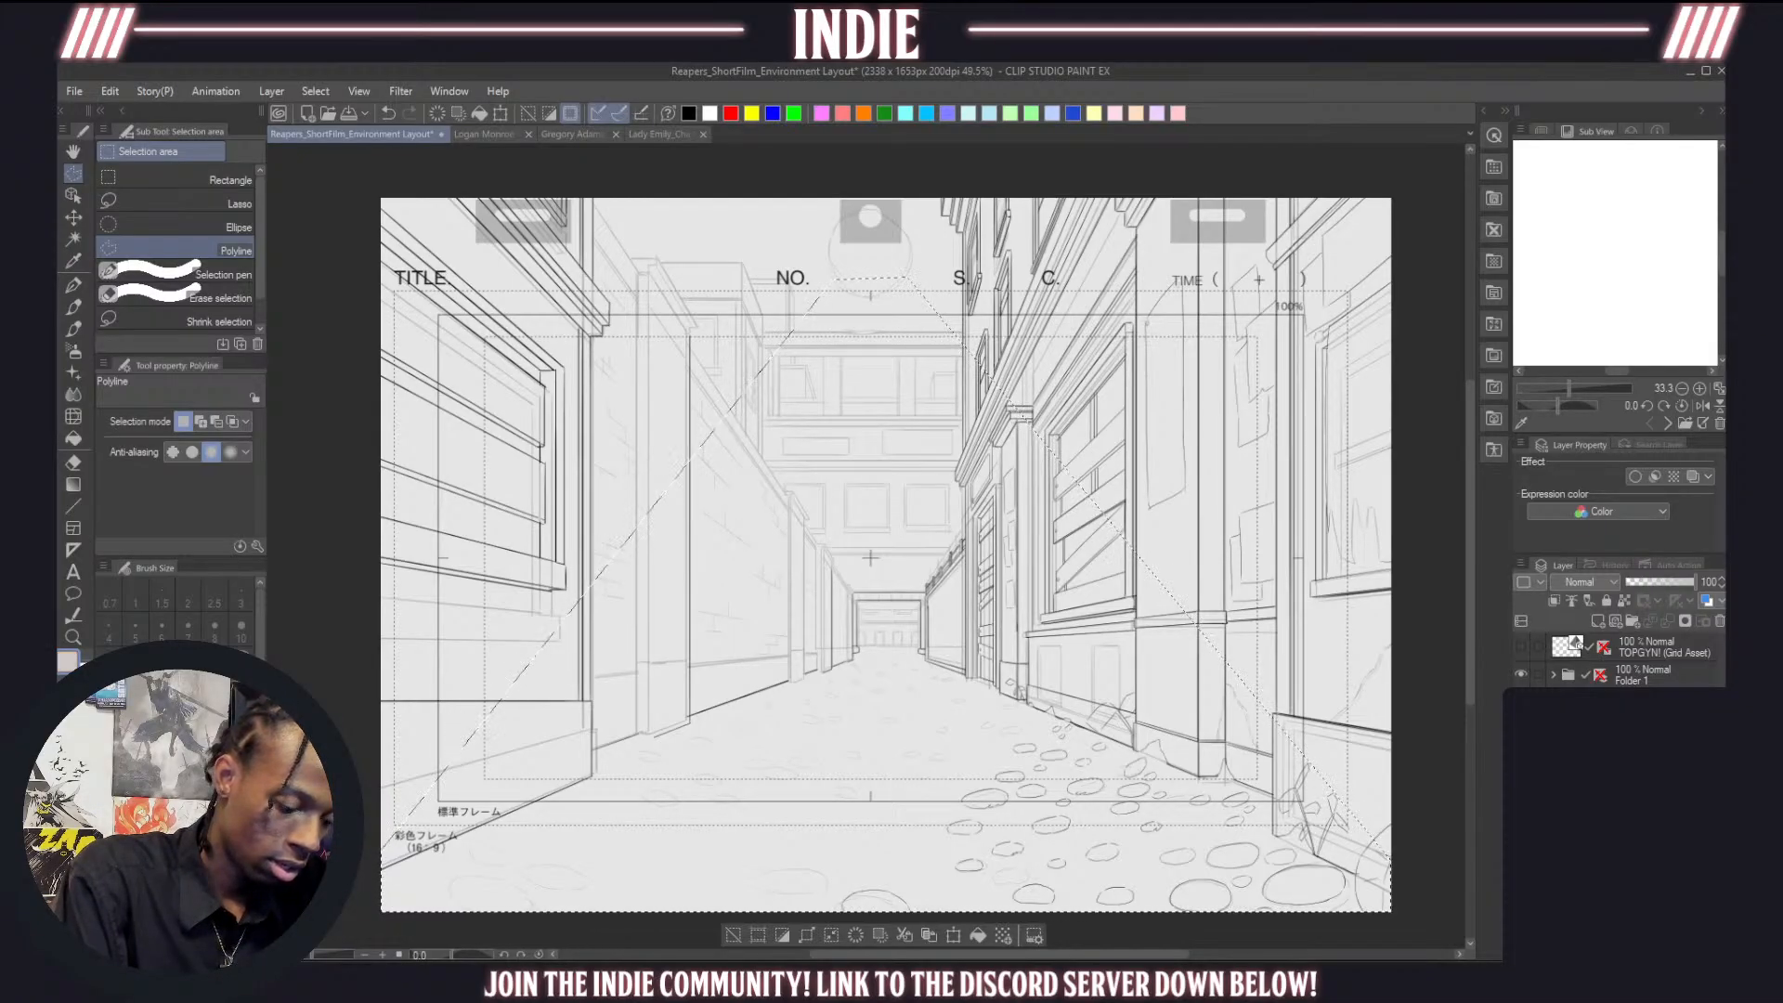
pyautogui.click(979, 933)
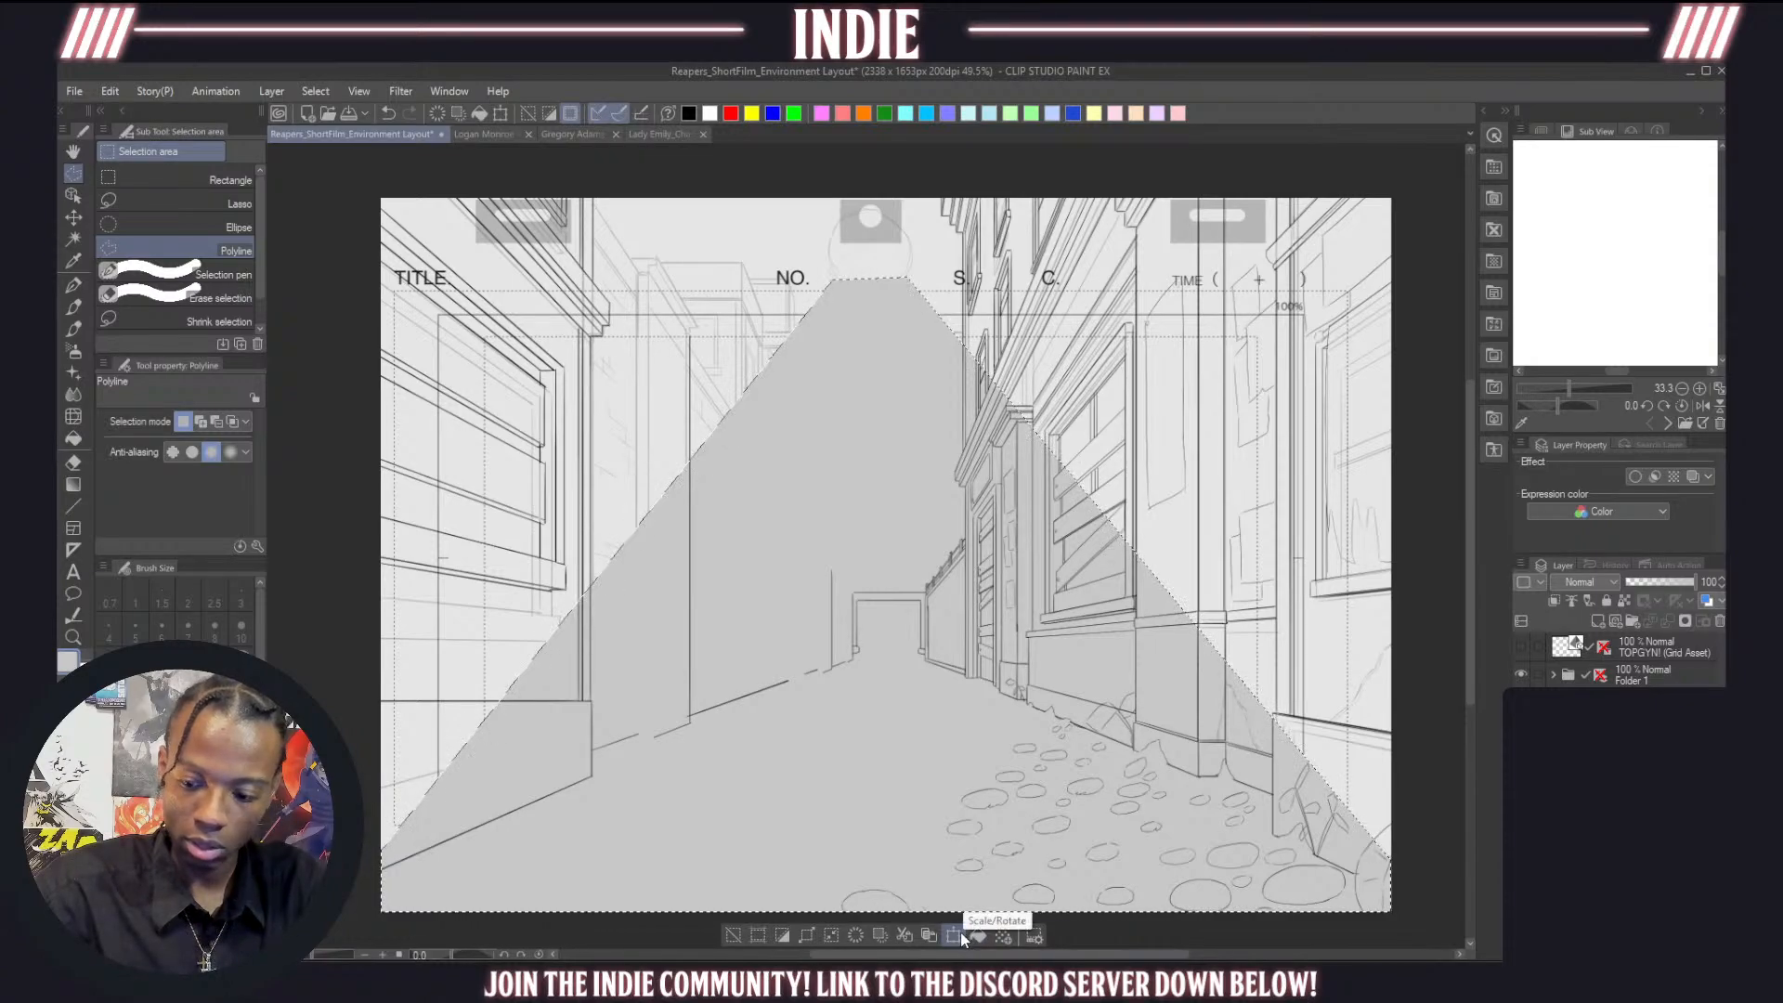
pyautogui.click(736, 934)
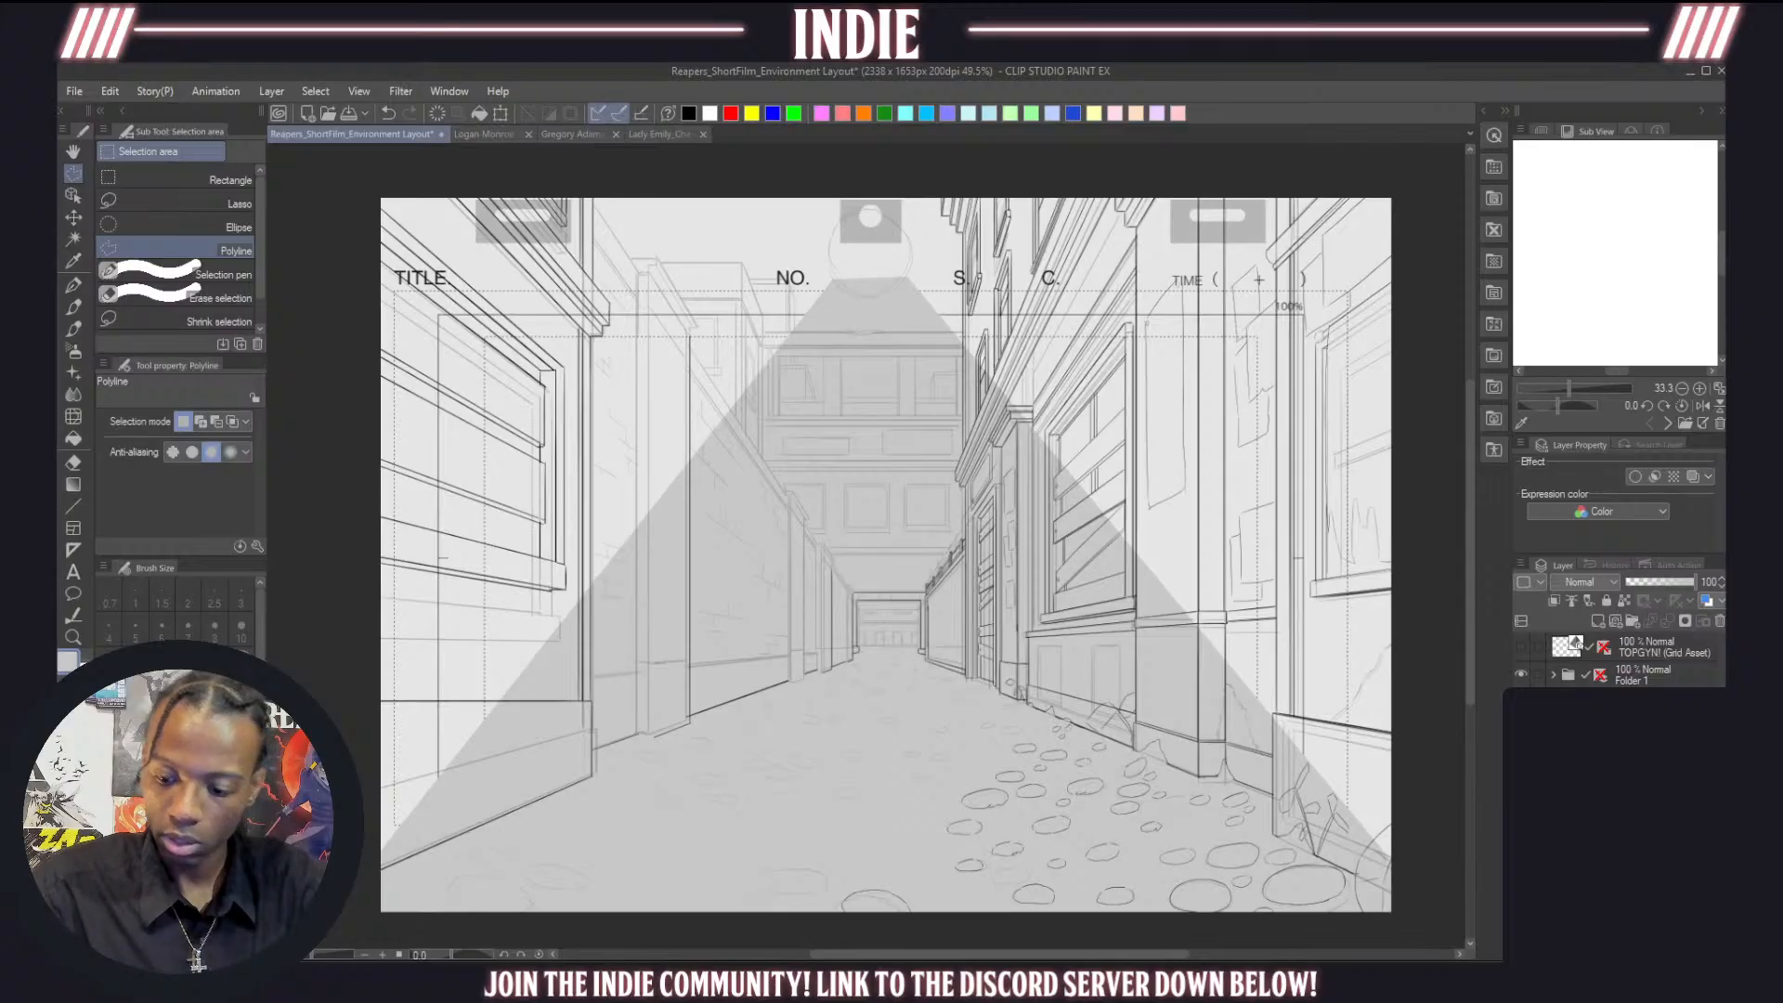
pyautogui.hotkey('ctrl', 'z')
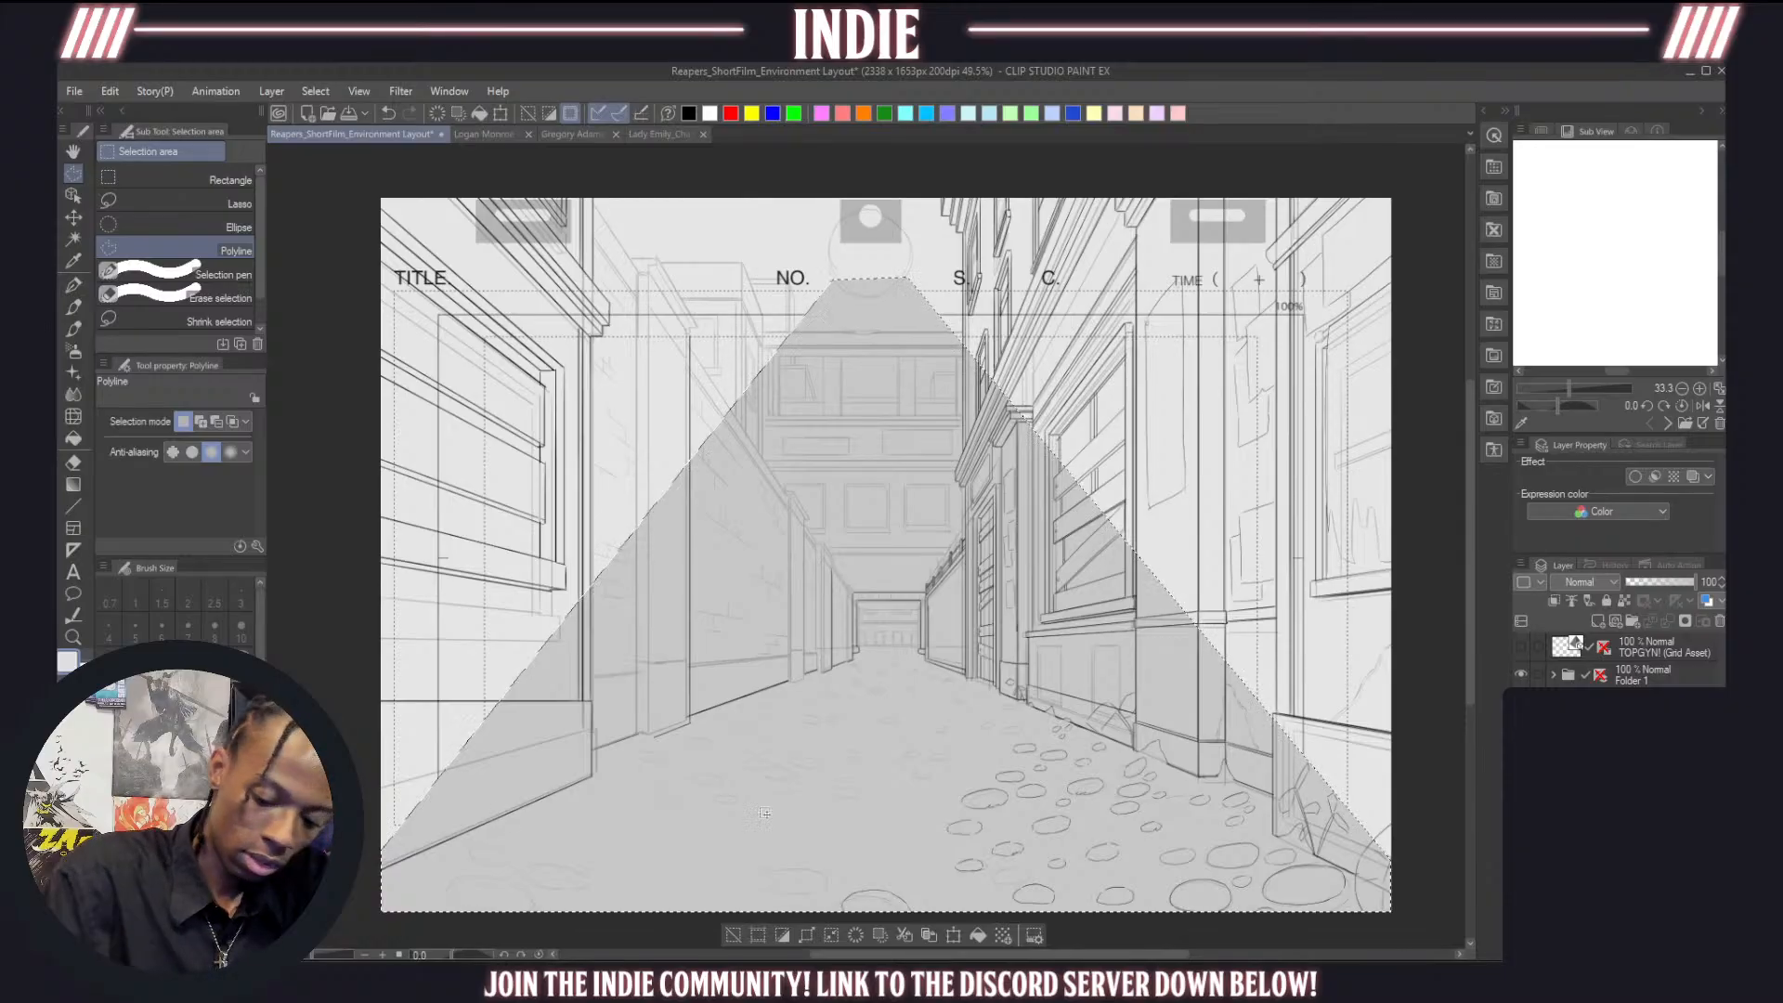
pyautogui.click(978, 933)
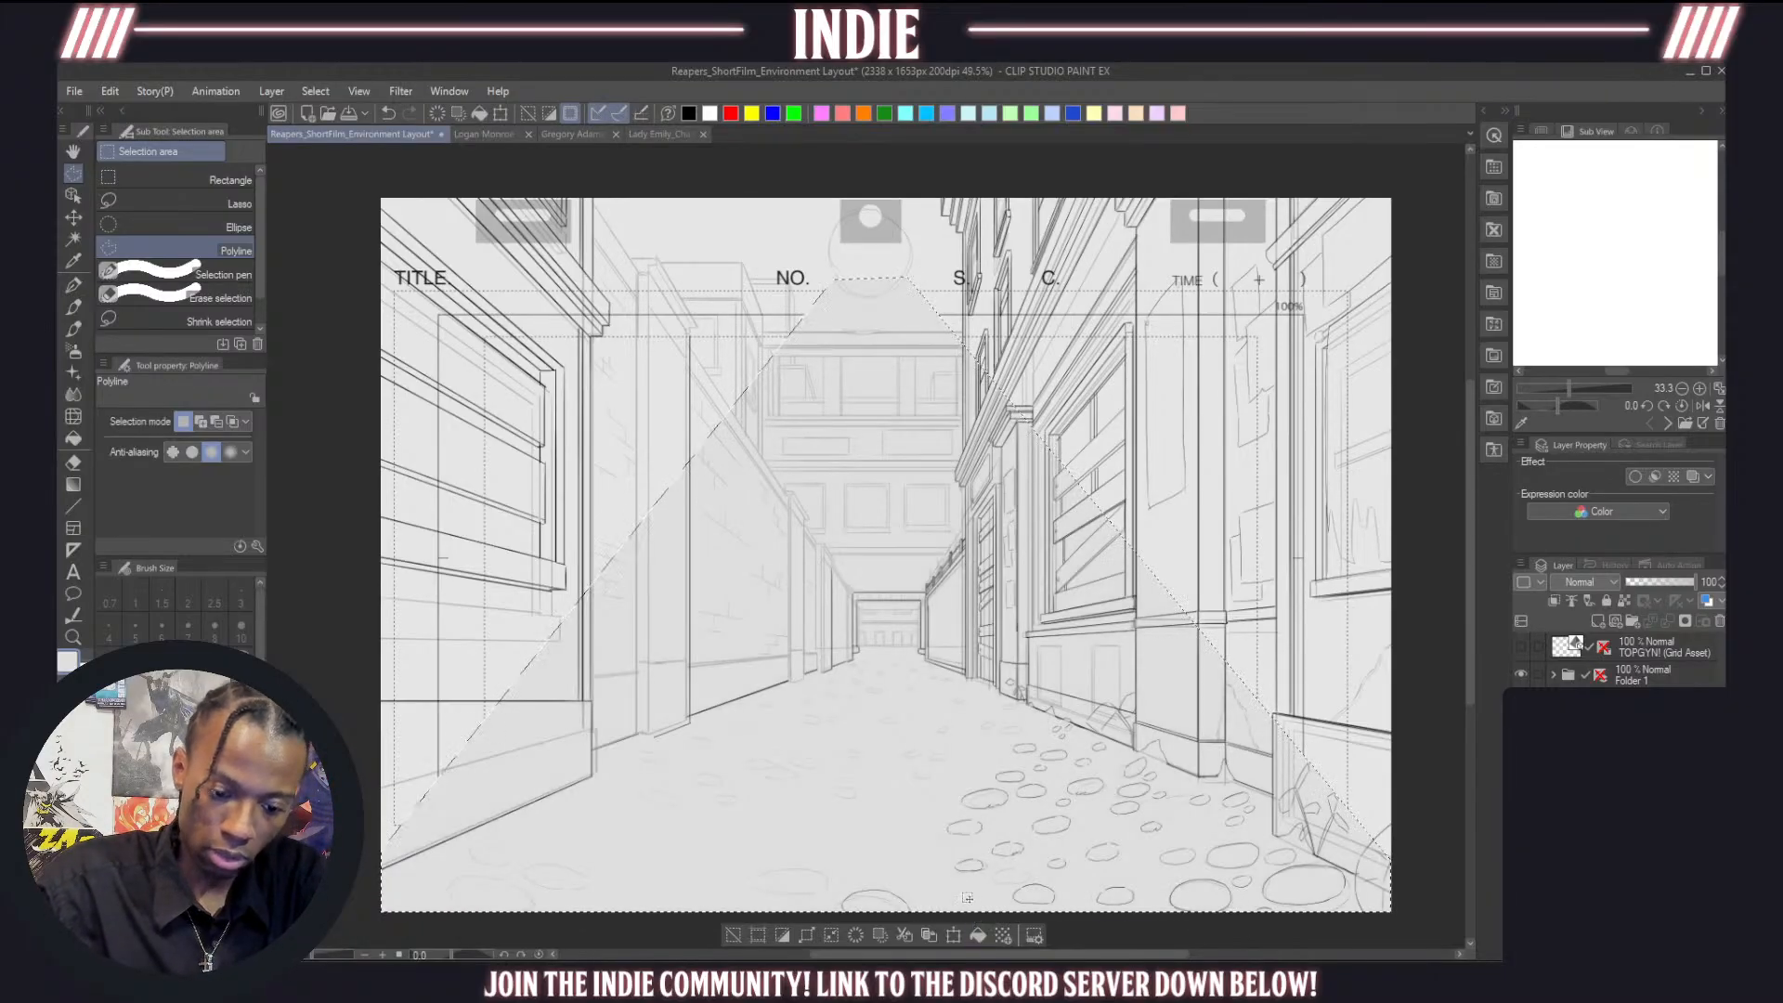
# Invert the selection and fill the shadow area around the light cone with dark grey, keeping that area selected
pyautogui.click(316, 91)
pyautogui.click(361, 167)
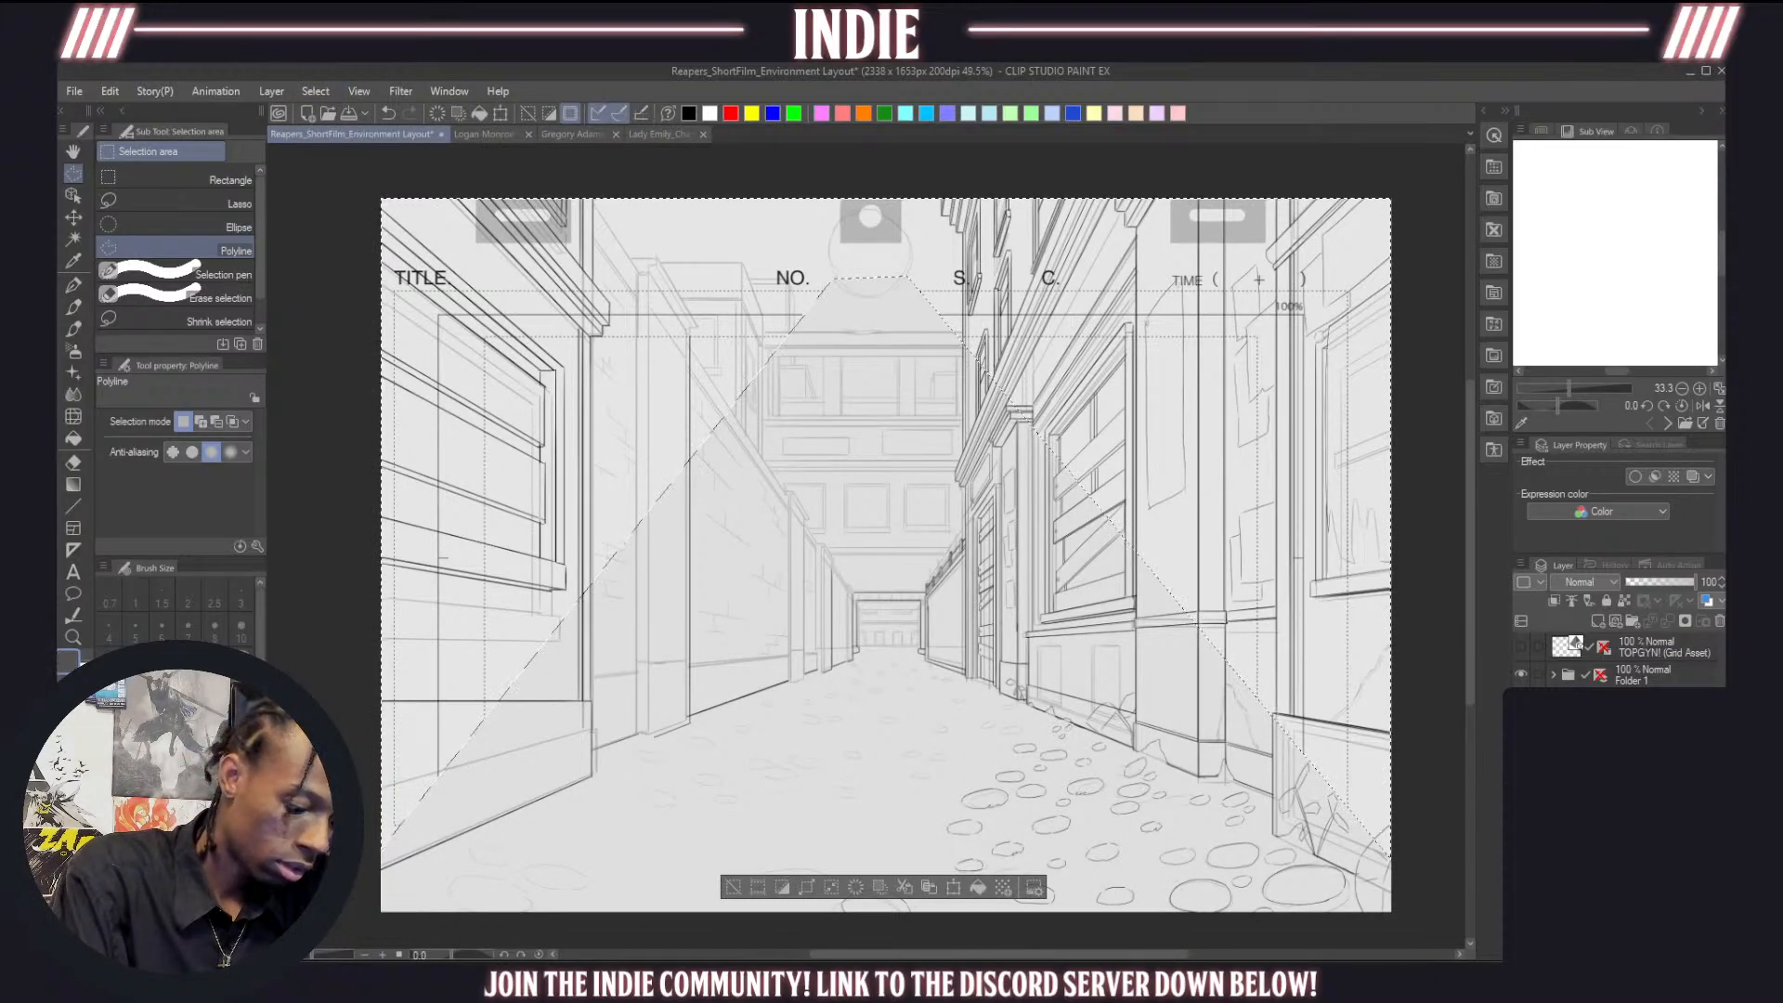
pyautogui.click(978, 889)
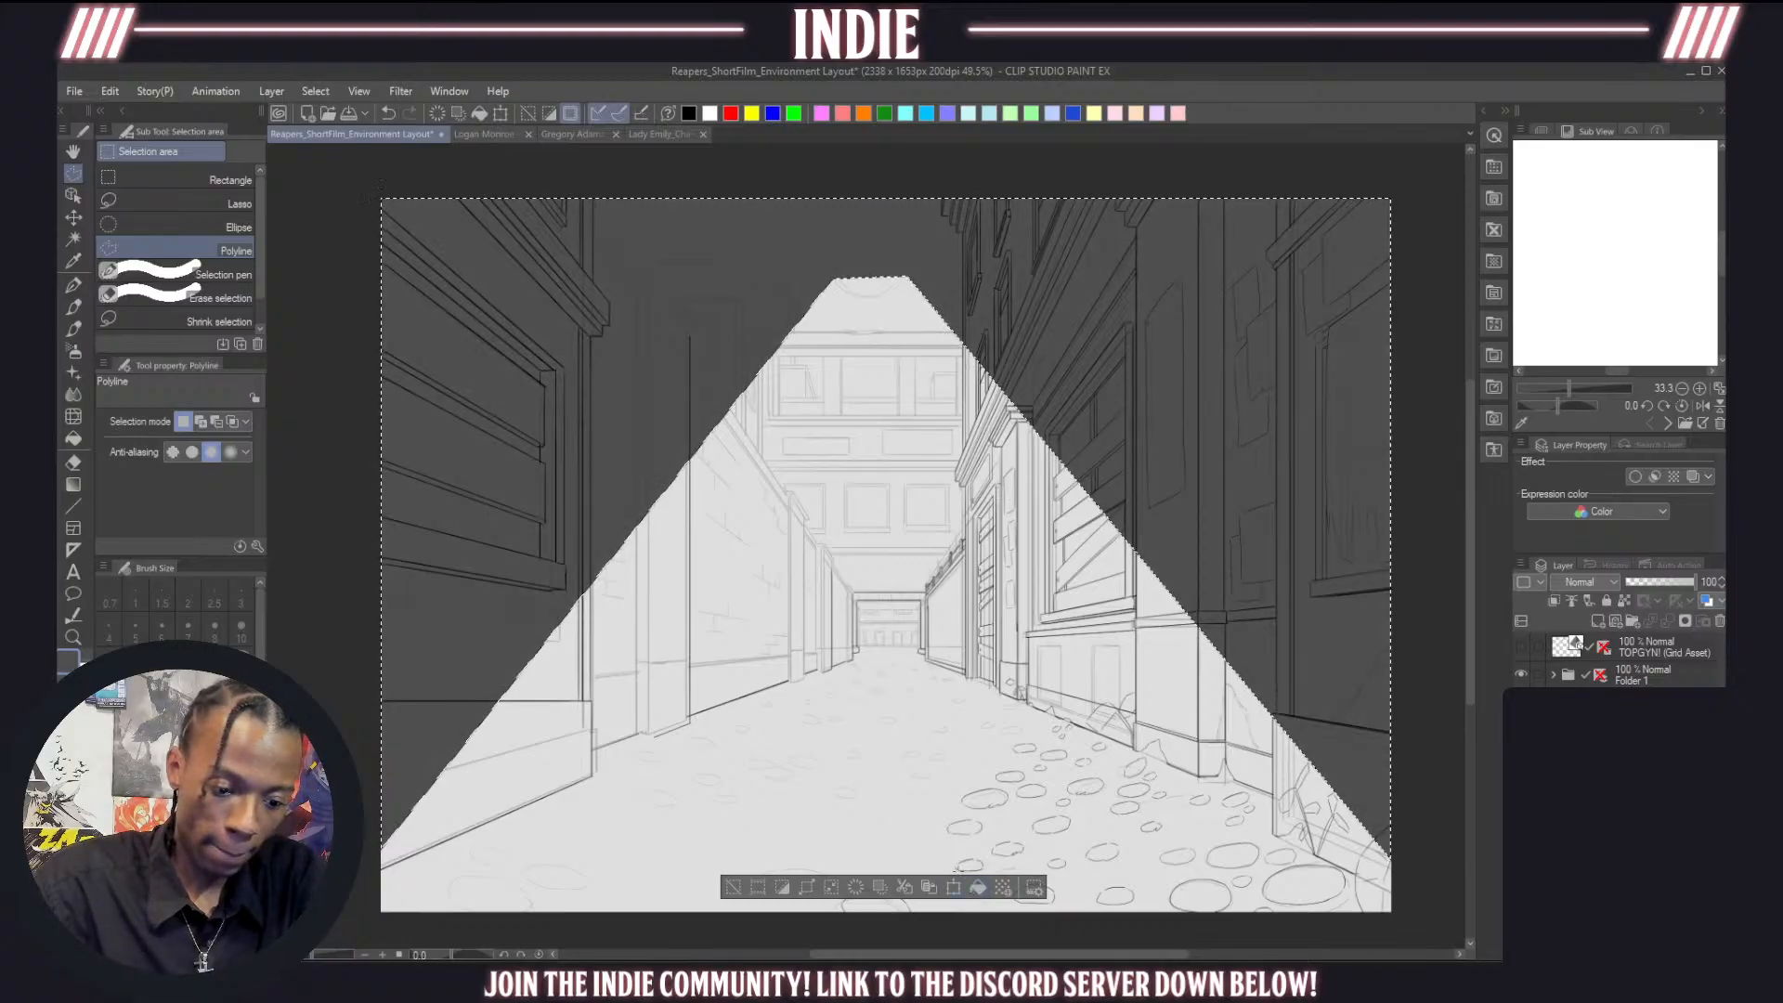
pyautogui.hotkey('ctrl', 'd')
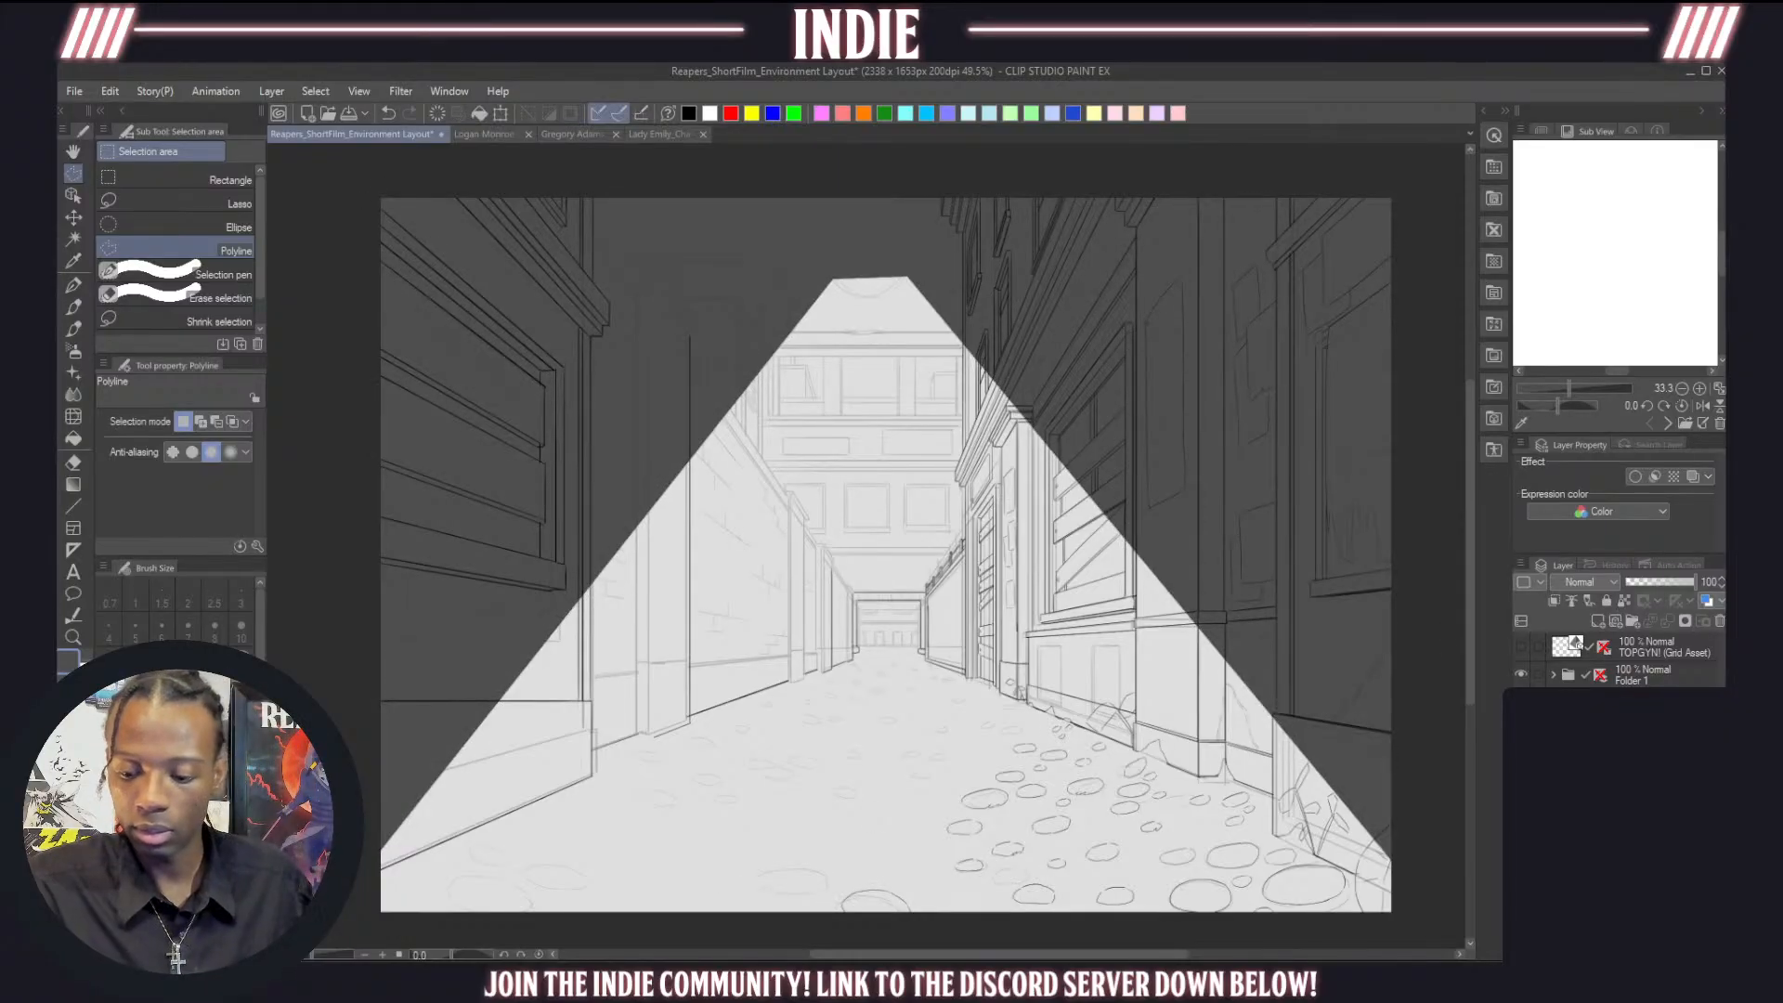
pyautogui.hotkey('ctrl', 'z')
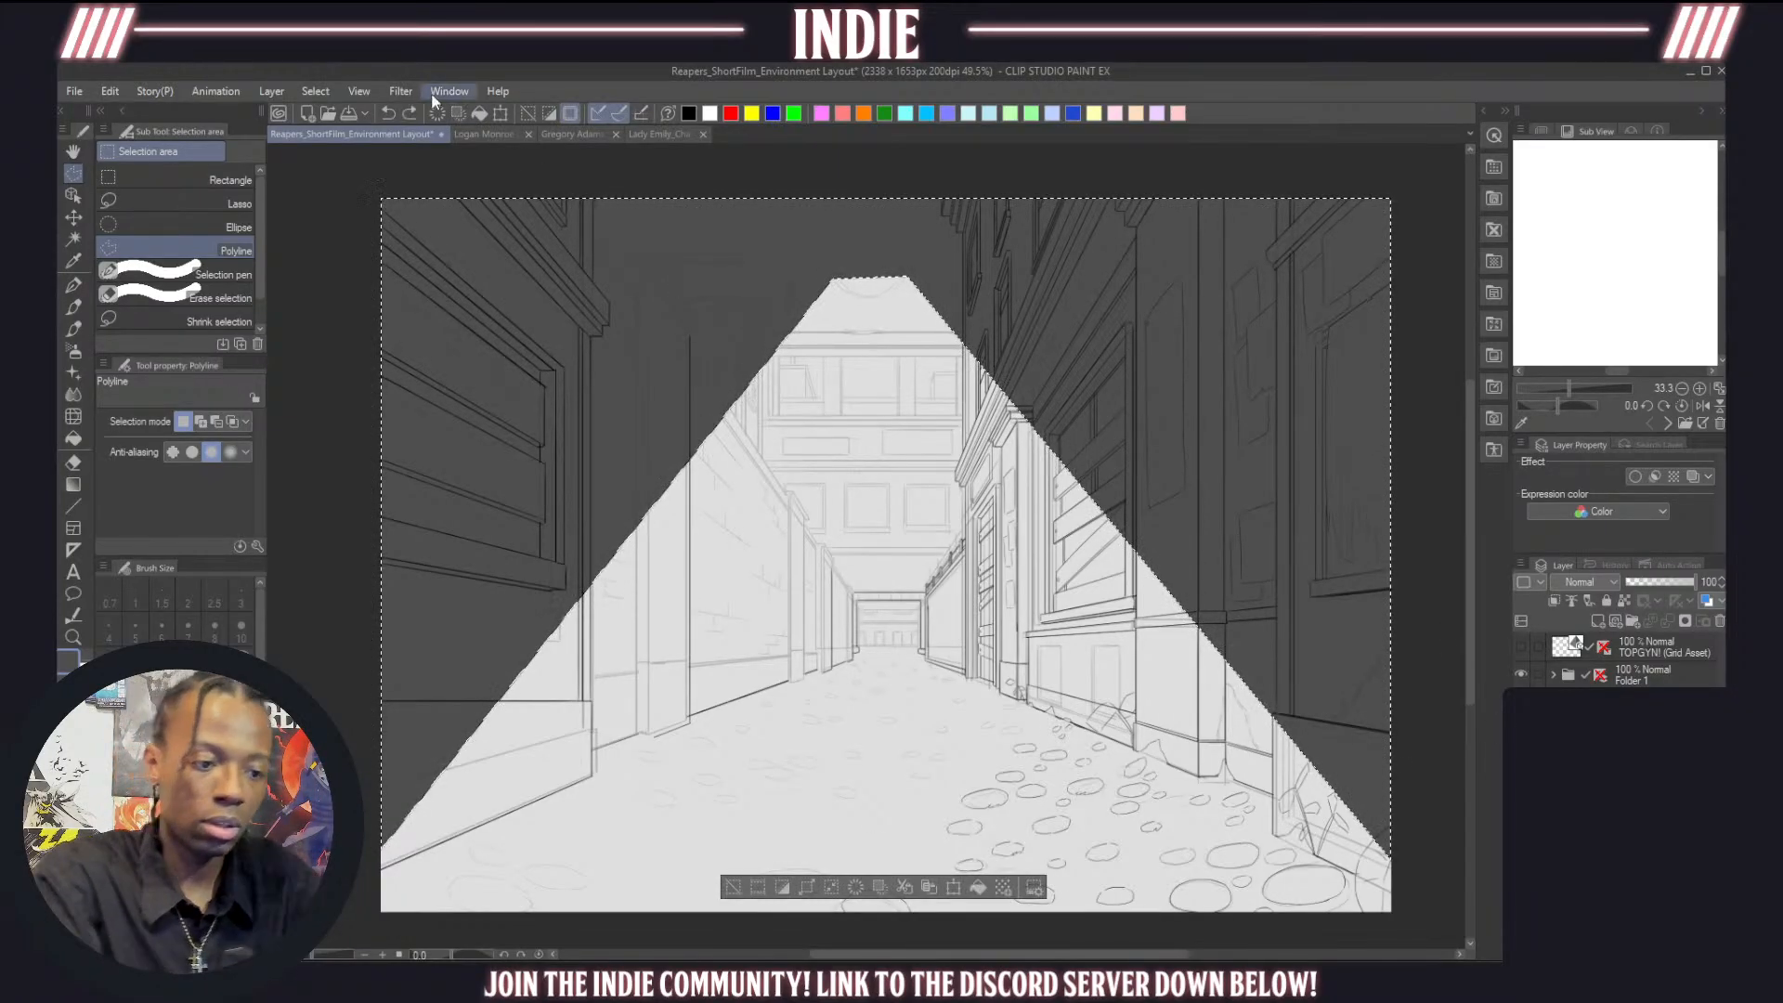
# Invert the selection back to the light cone, refill it with a darker mid grey, and clear the selection
pyautogui.click(325, 91)
pyautogui.click(388, 191)
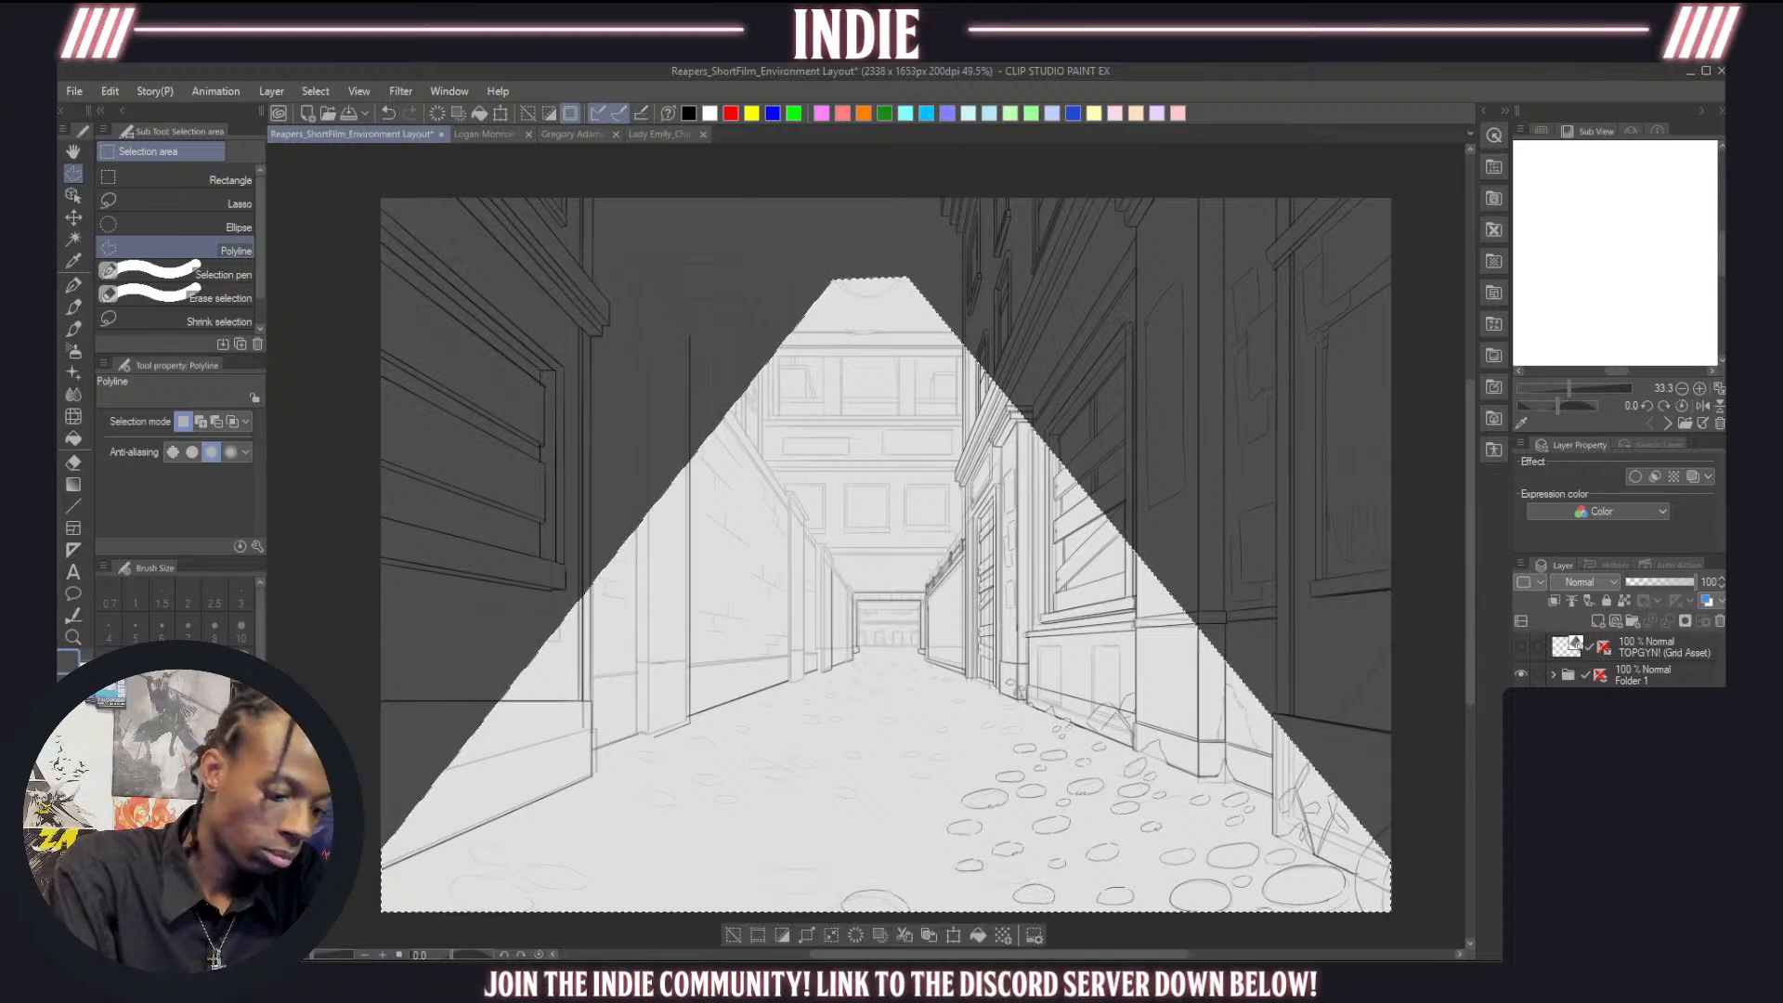
pyautogui.click(978, 934)
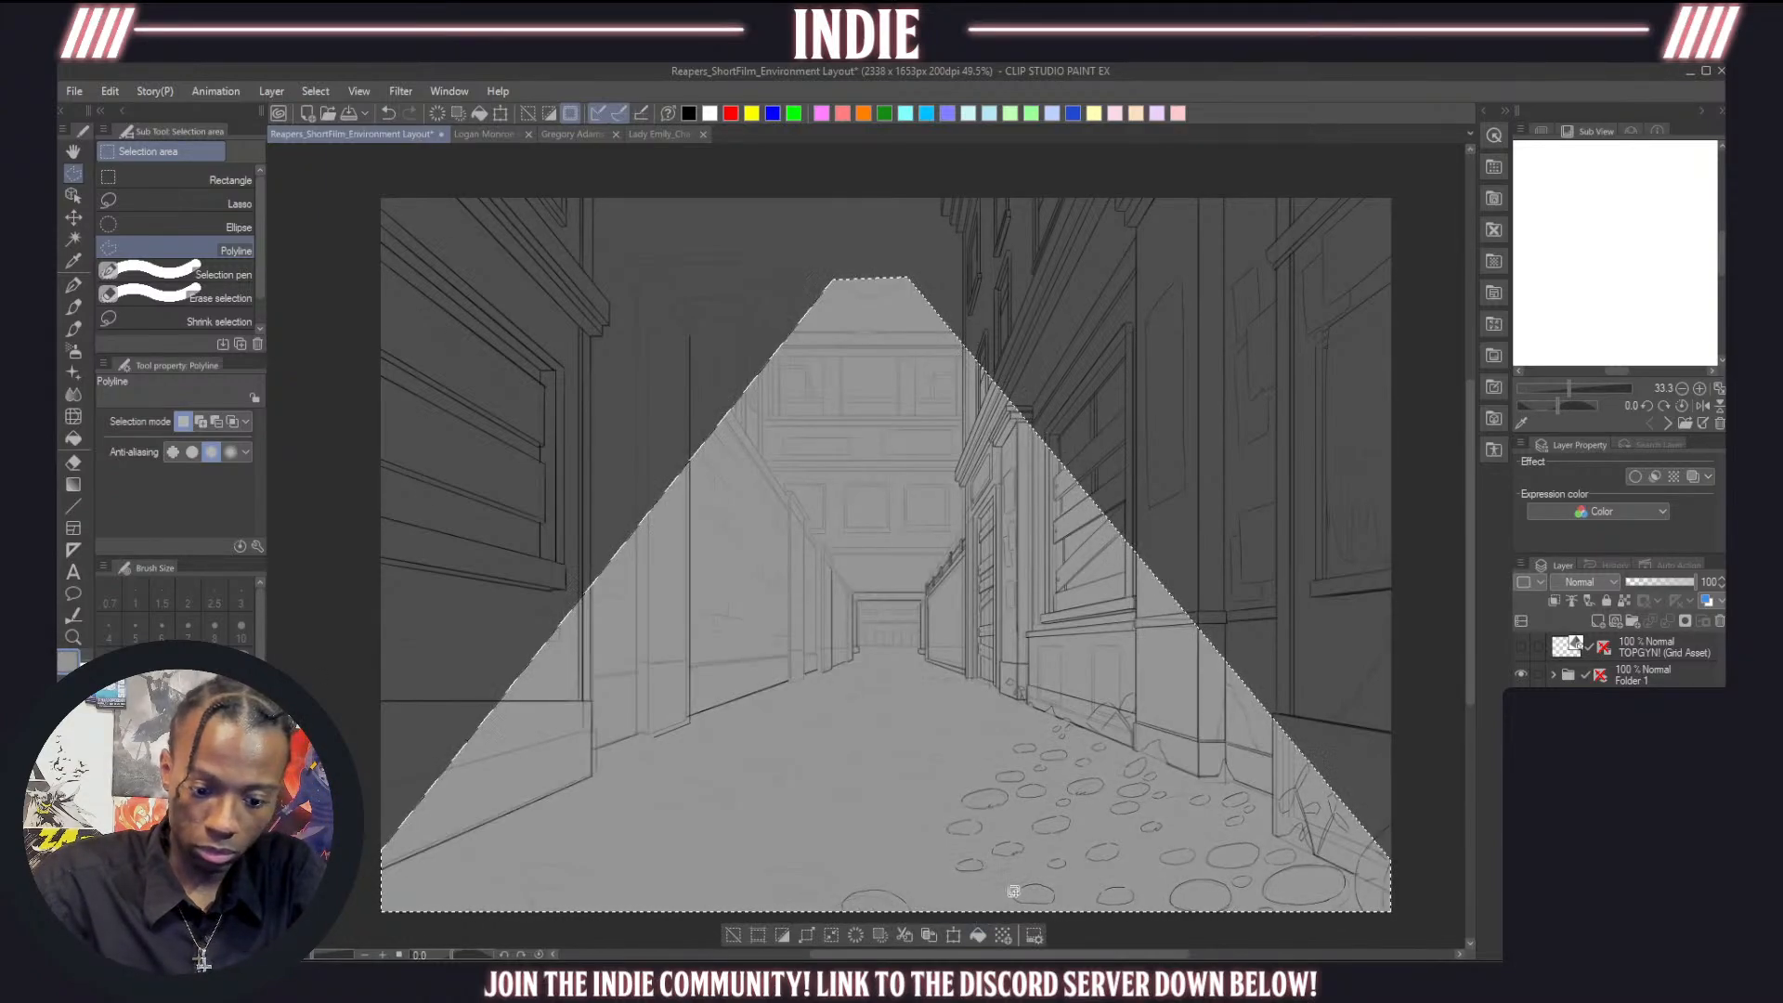
pyautogui.click(733, 934)
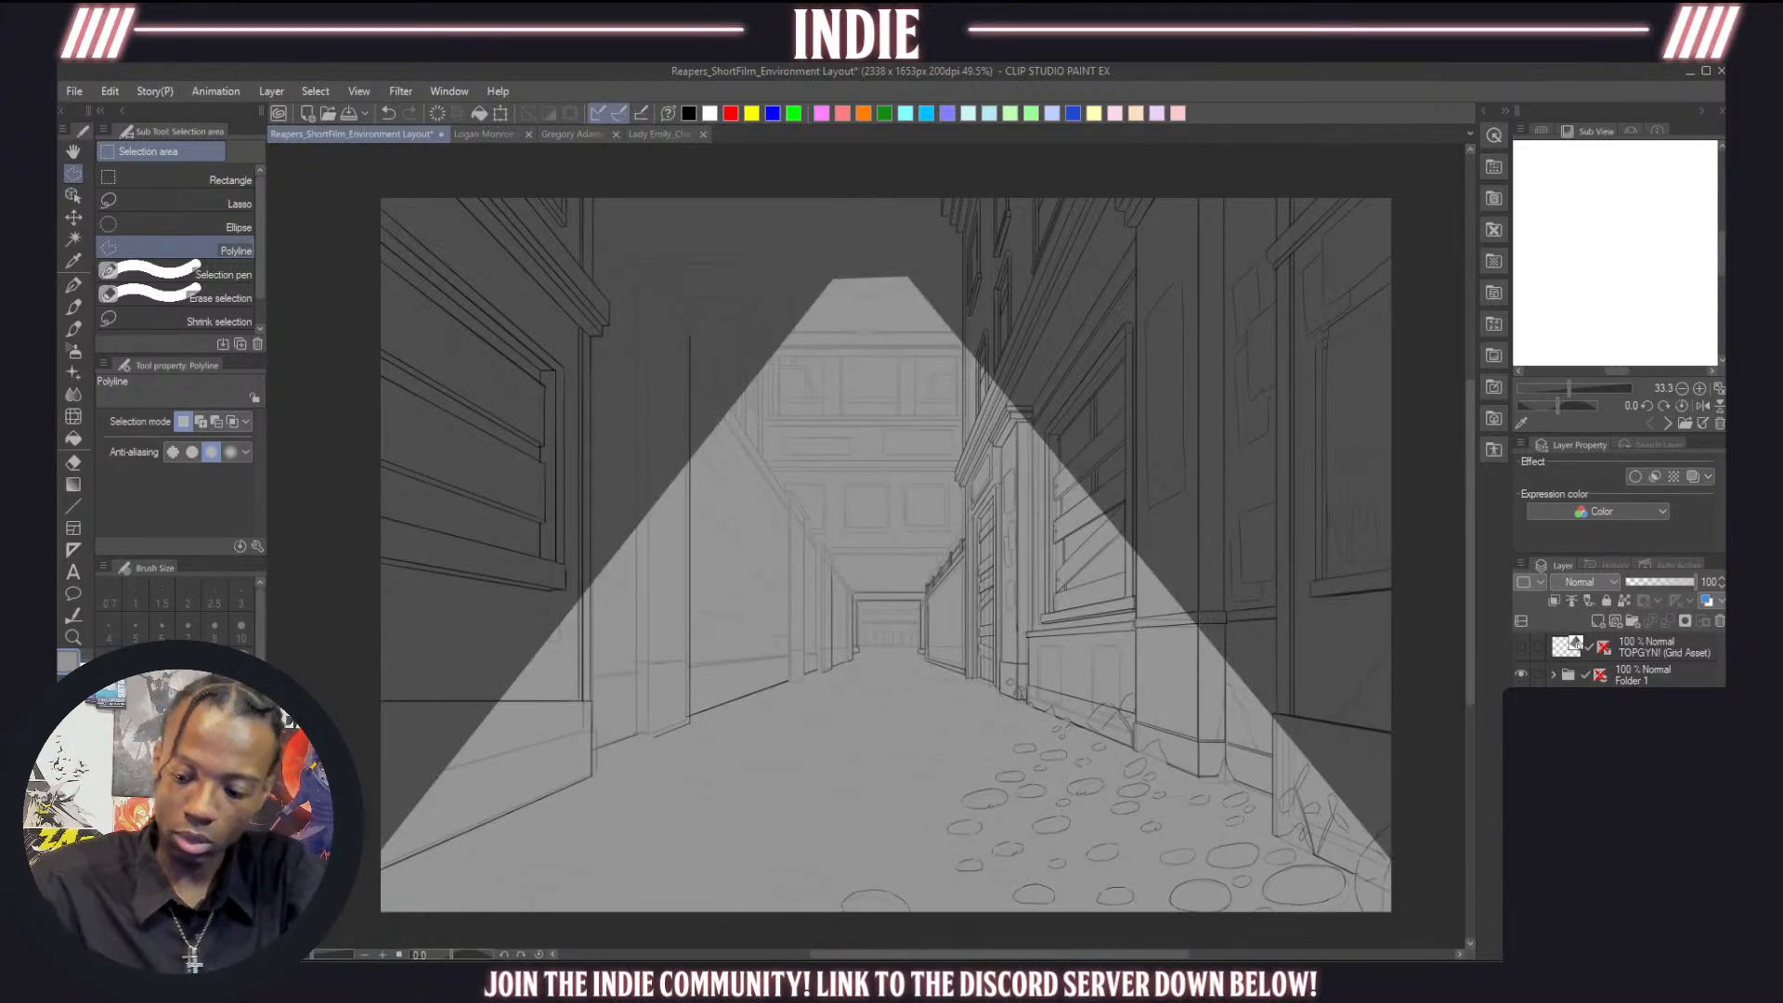
# Raise the rough sketch's opacity so its lines read more strongly, and compare the layout with the sketch hidden and shown
pyautogui.click(1654, 743)
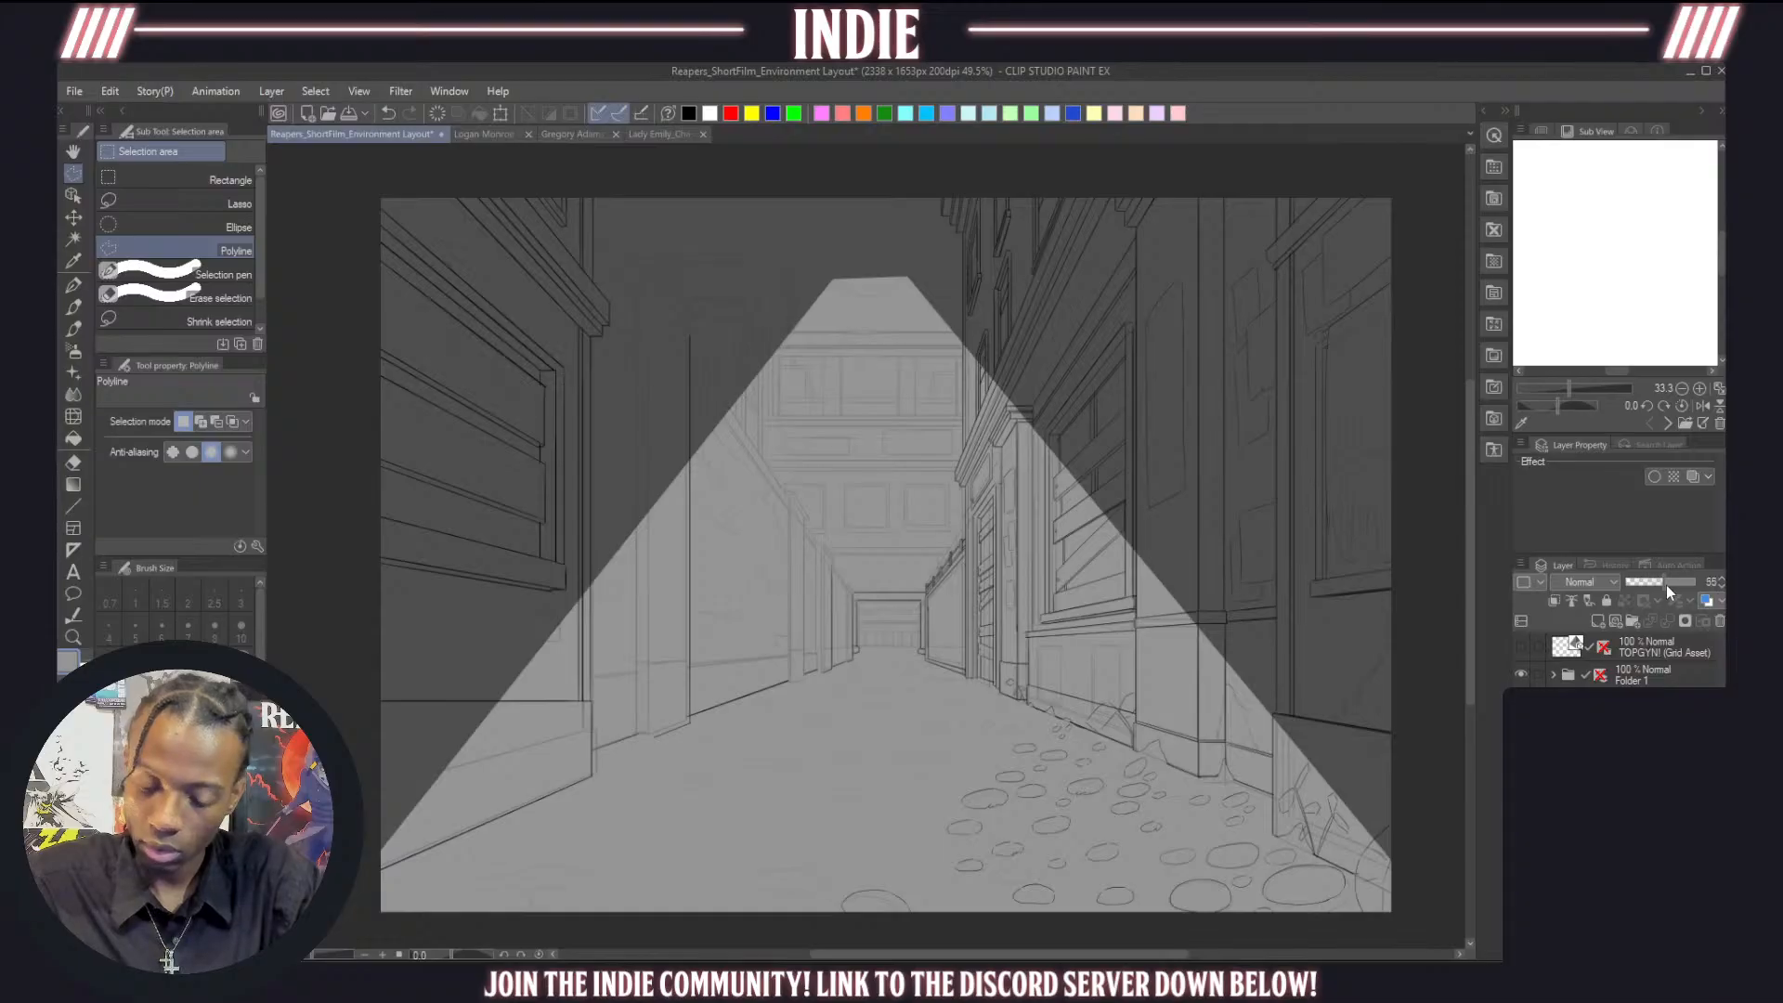
pyautogui.moveTo(1667, 583); pyautogui.dragTo(1699, 584)
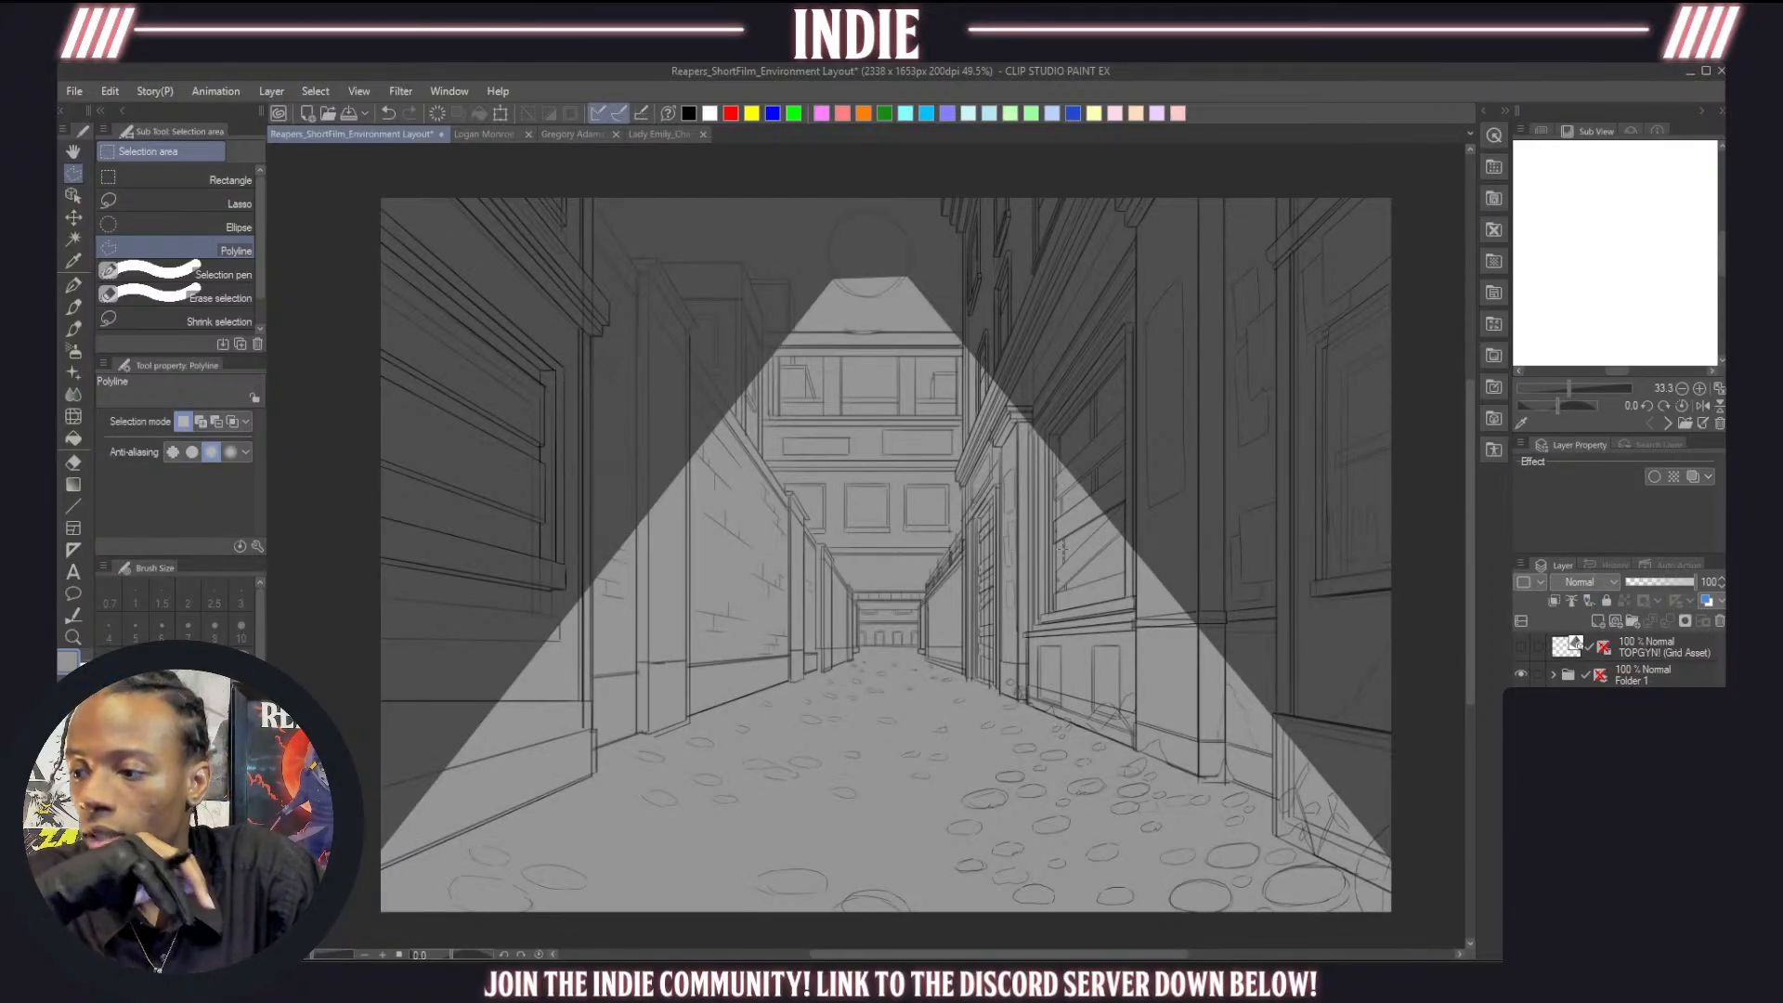
pyautogui.click(1639, 761)
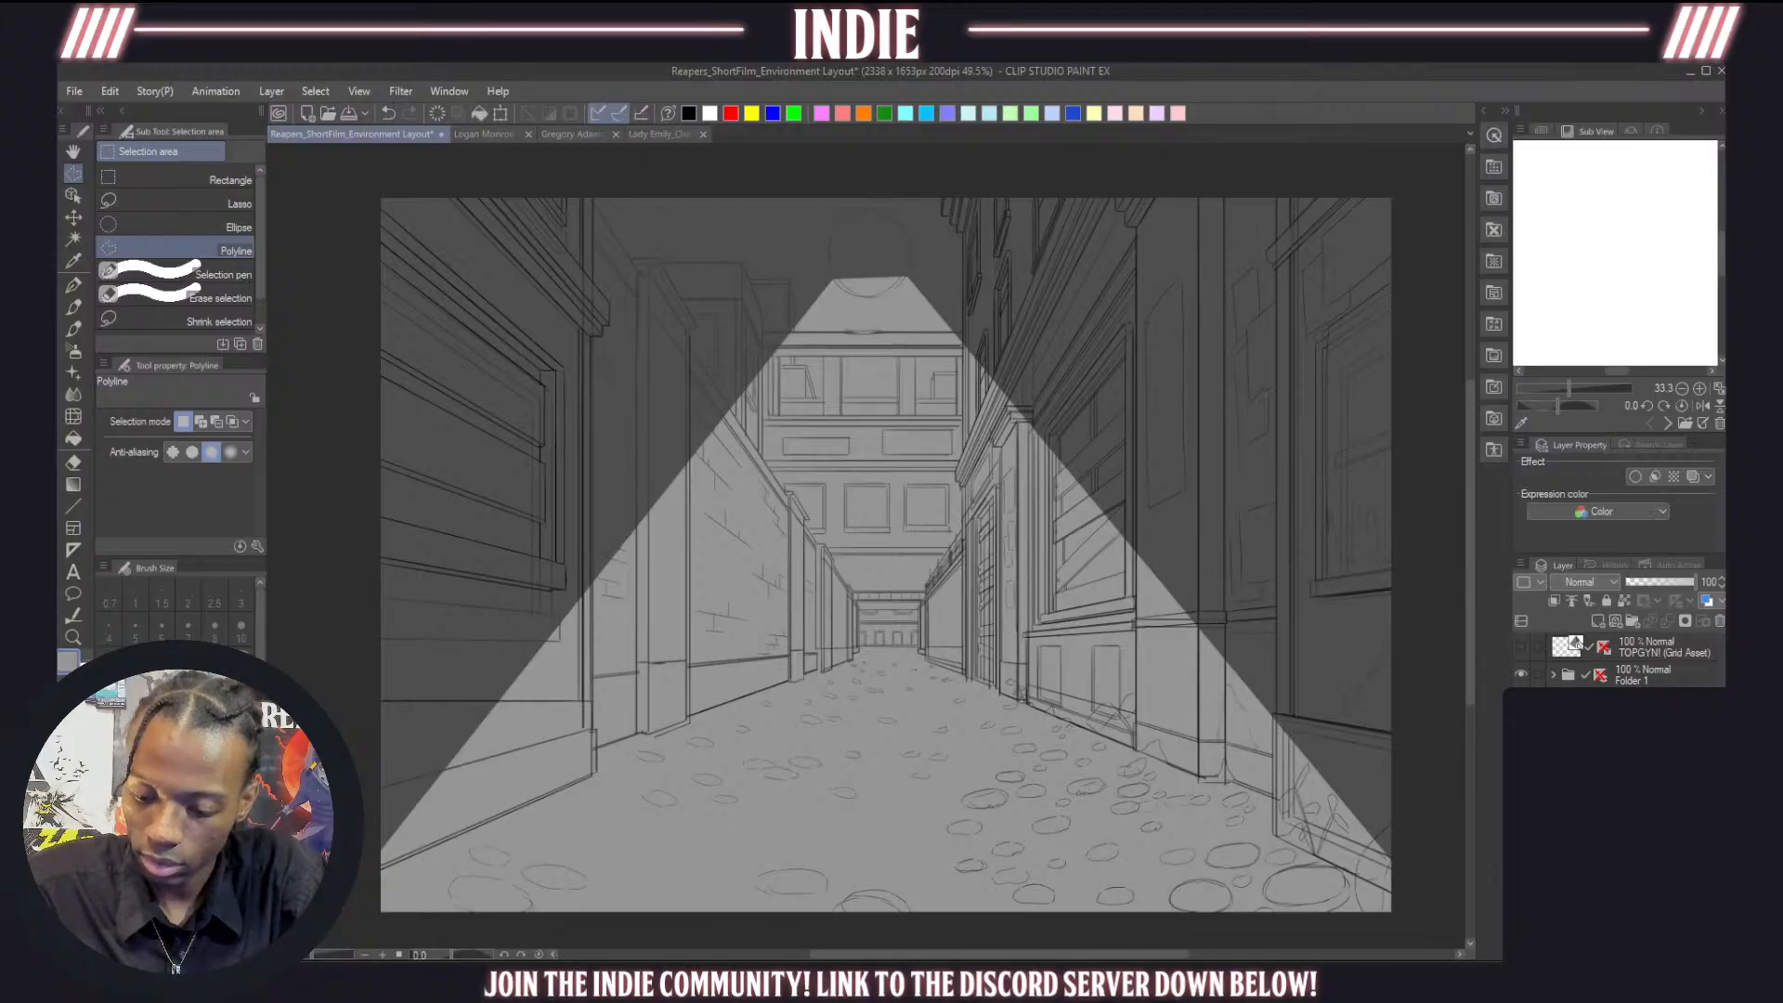
pyautogui.click(1521, 762)
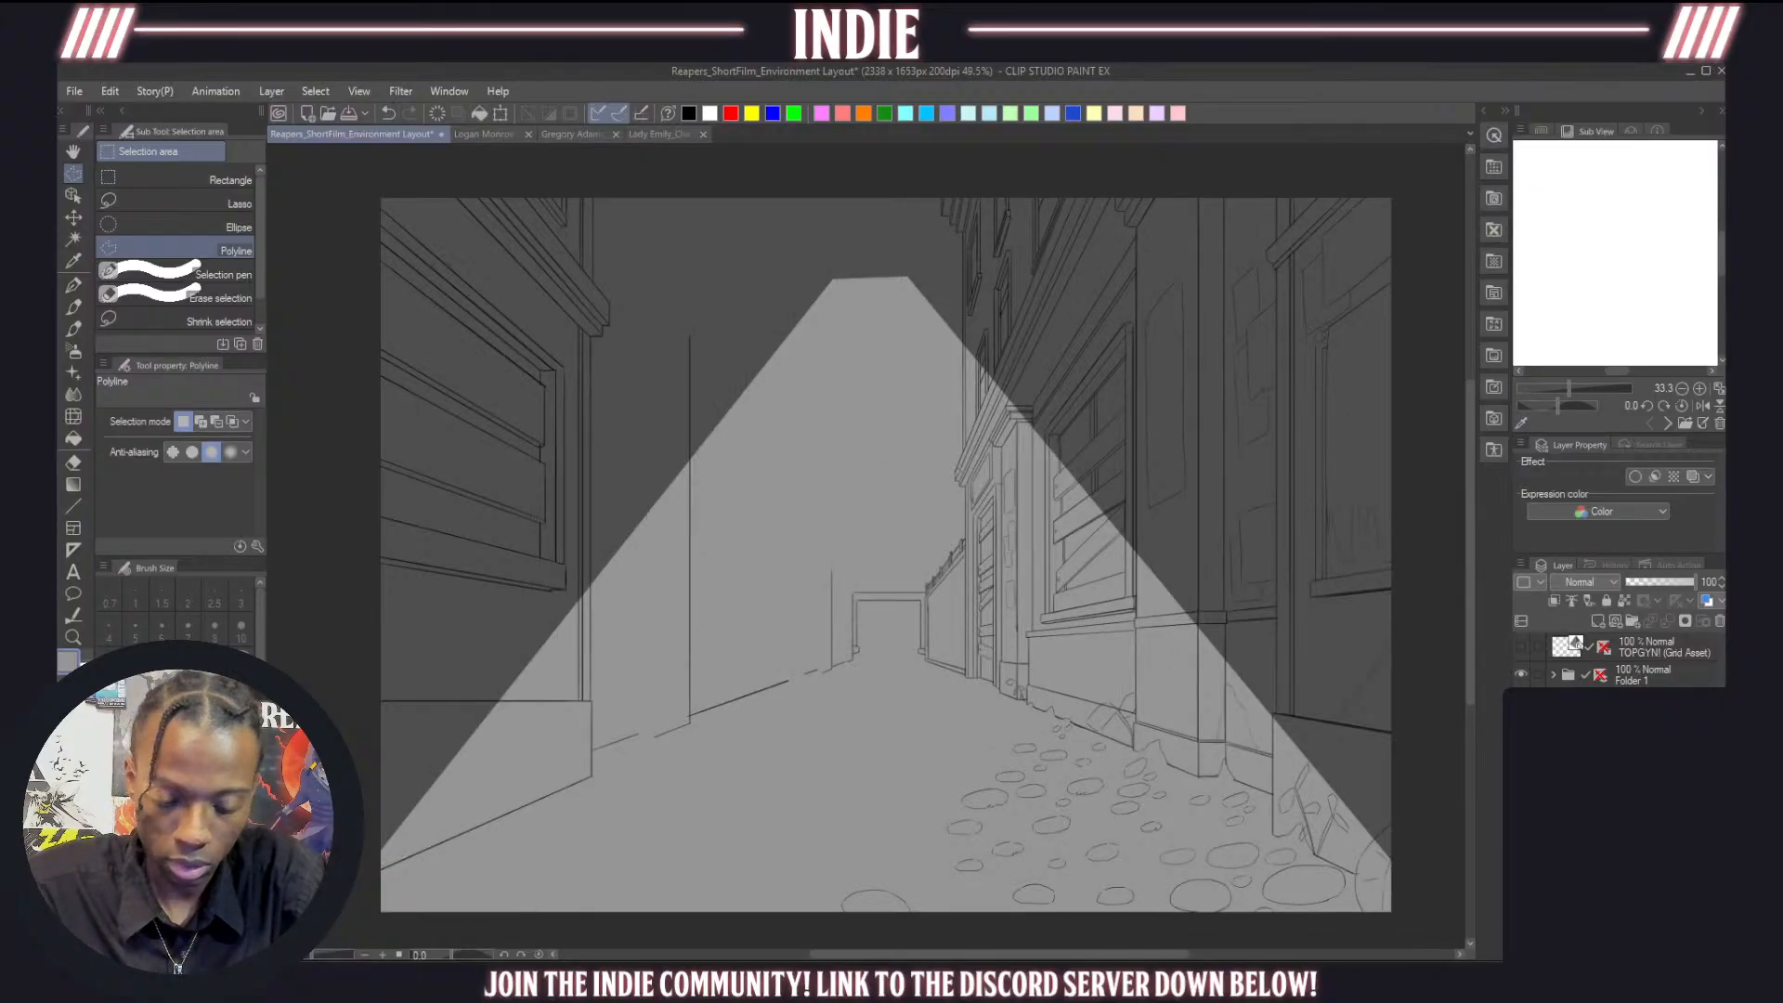
pyautogui.click(1522, 761)
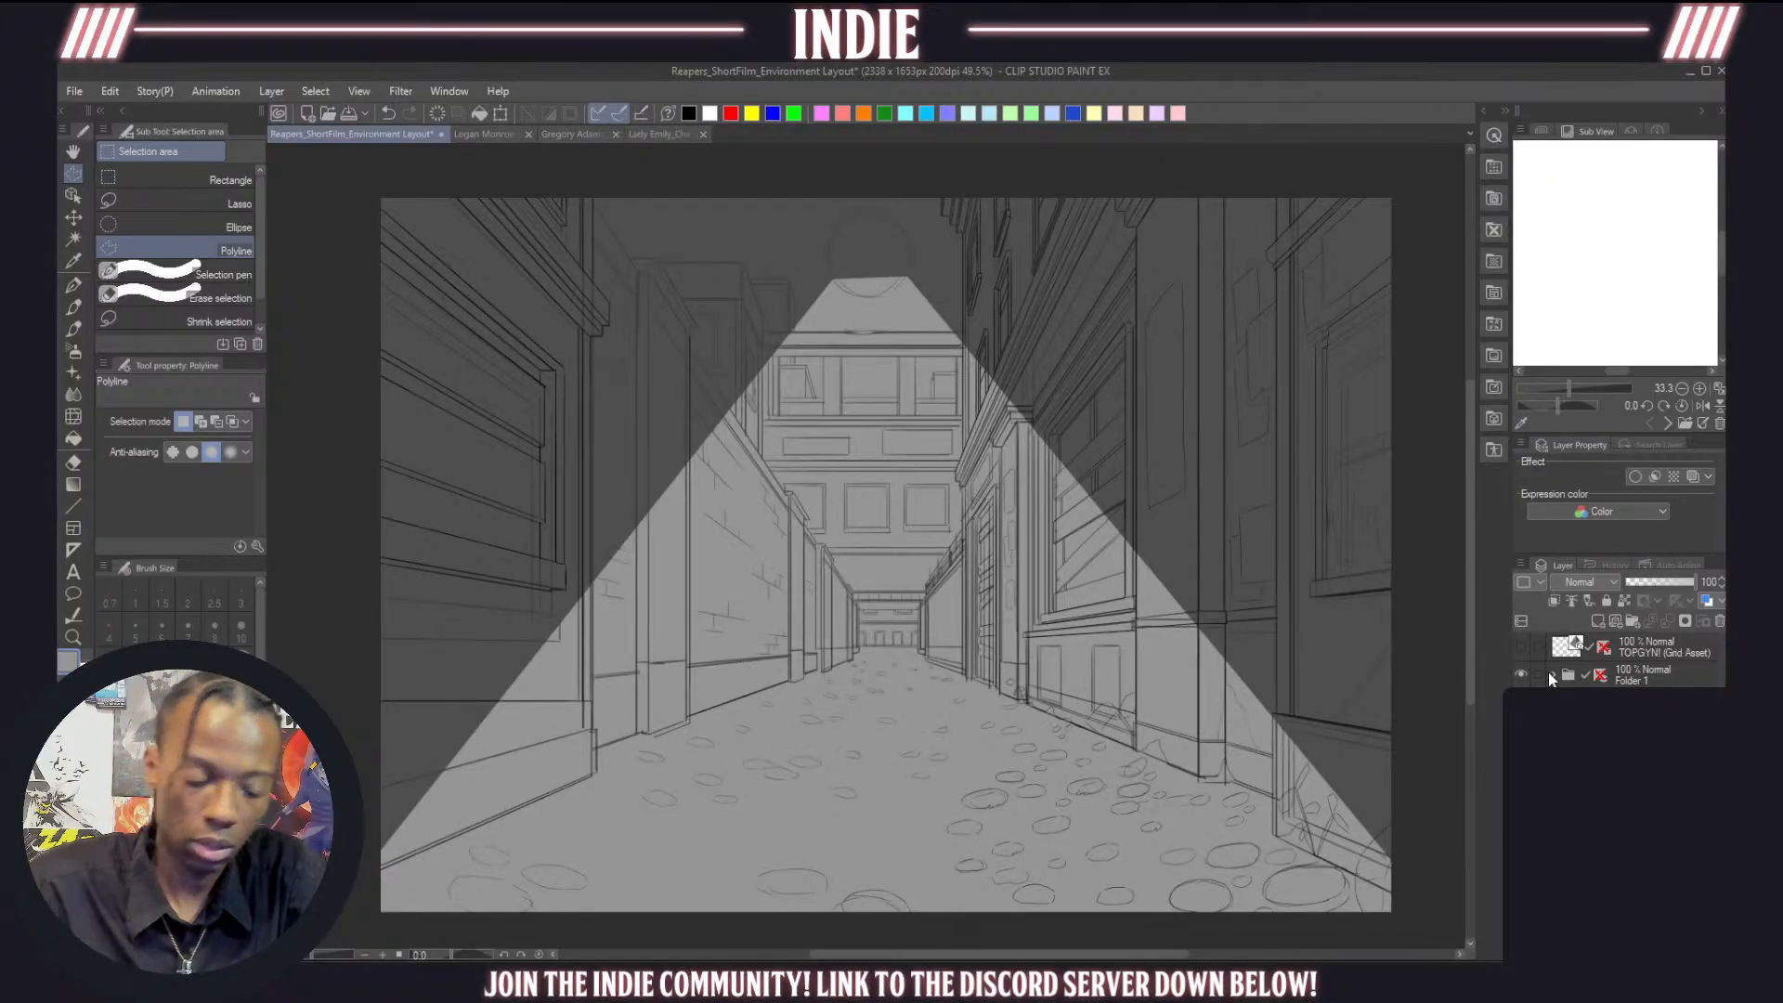
# Paint a solid mid-grey circle over the sketched round light at the cone's tip with the 1 Standard brush
pyautogui.click(75, 306)
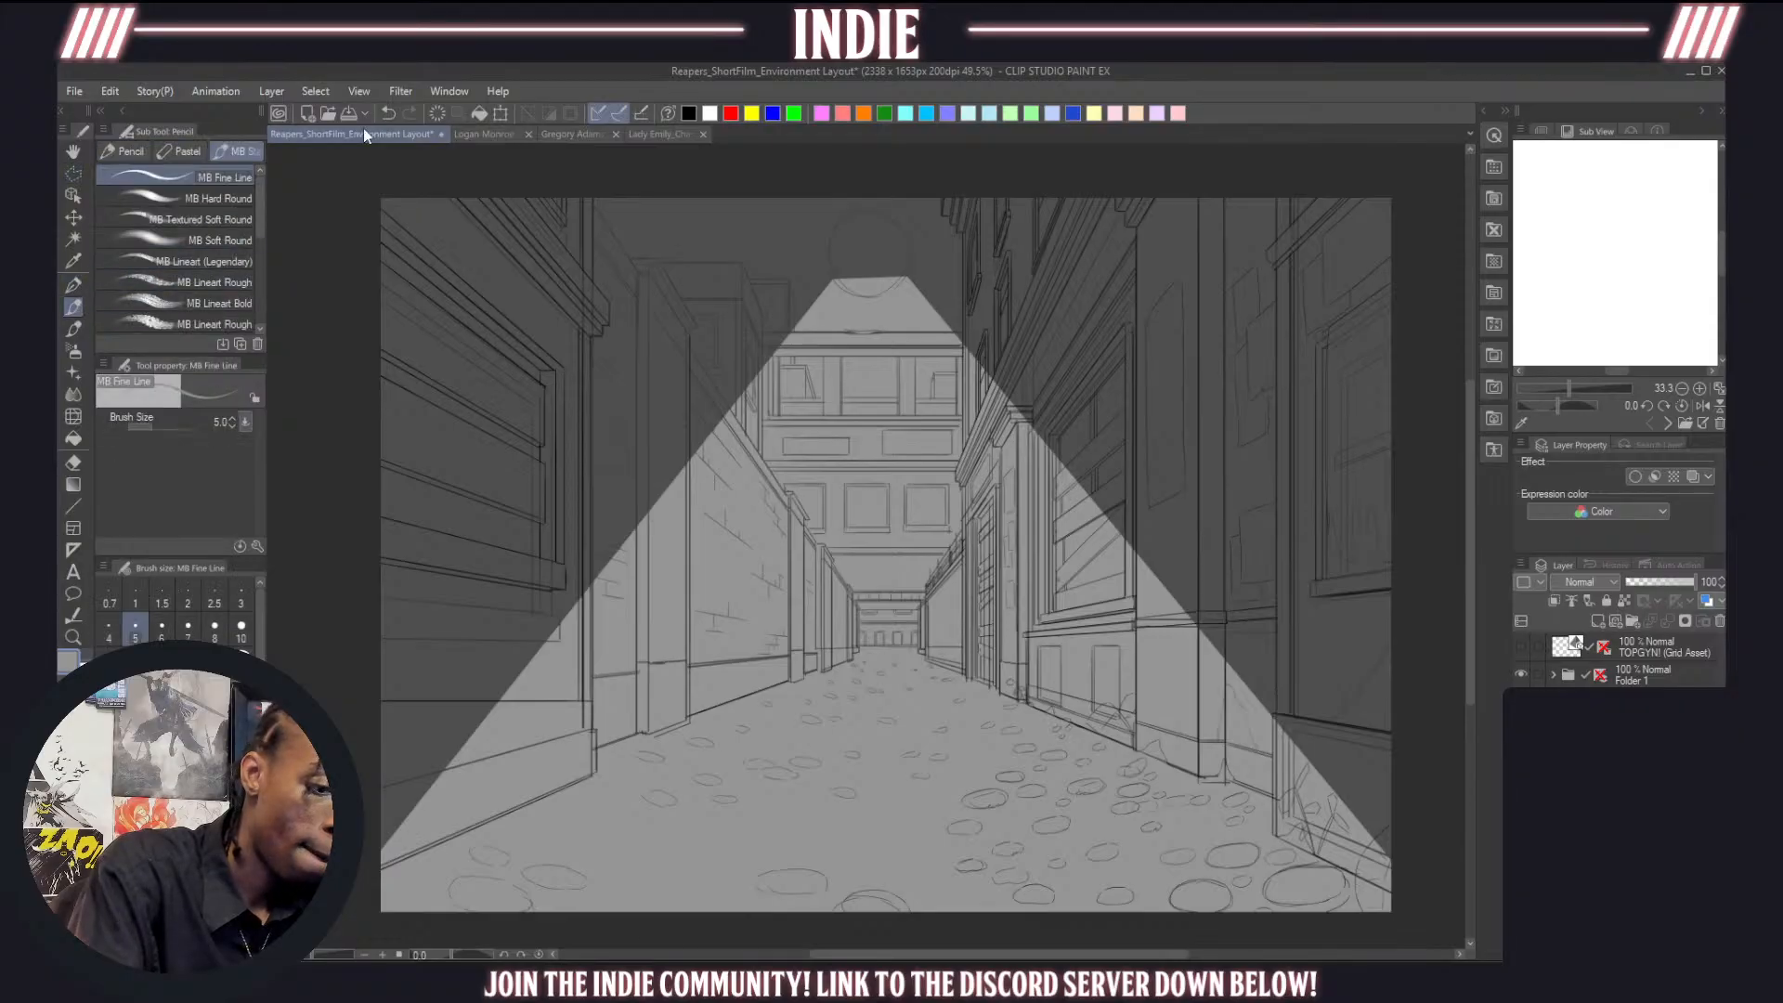
pyautogui.press('b')
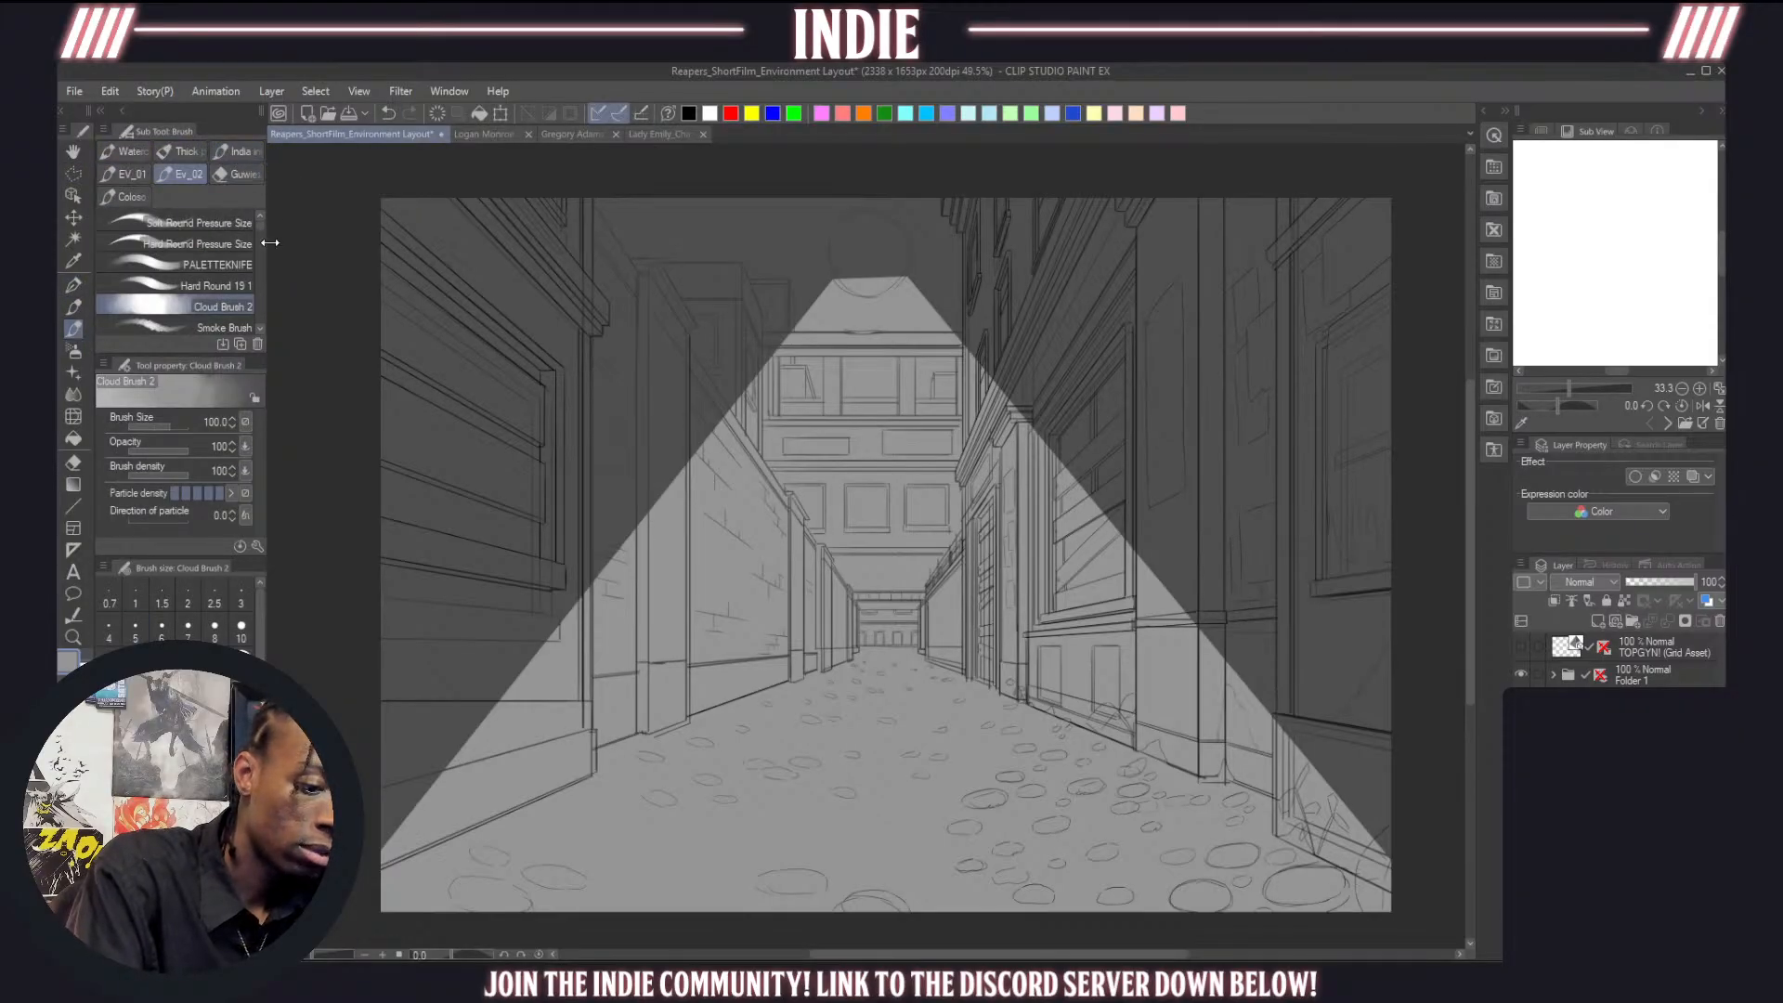
pyautogui.click(243, 174)
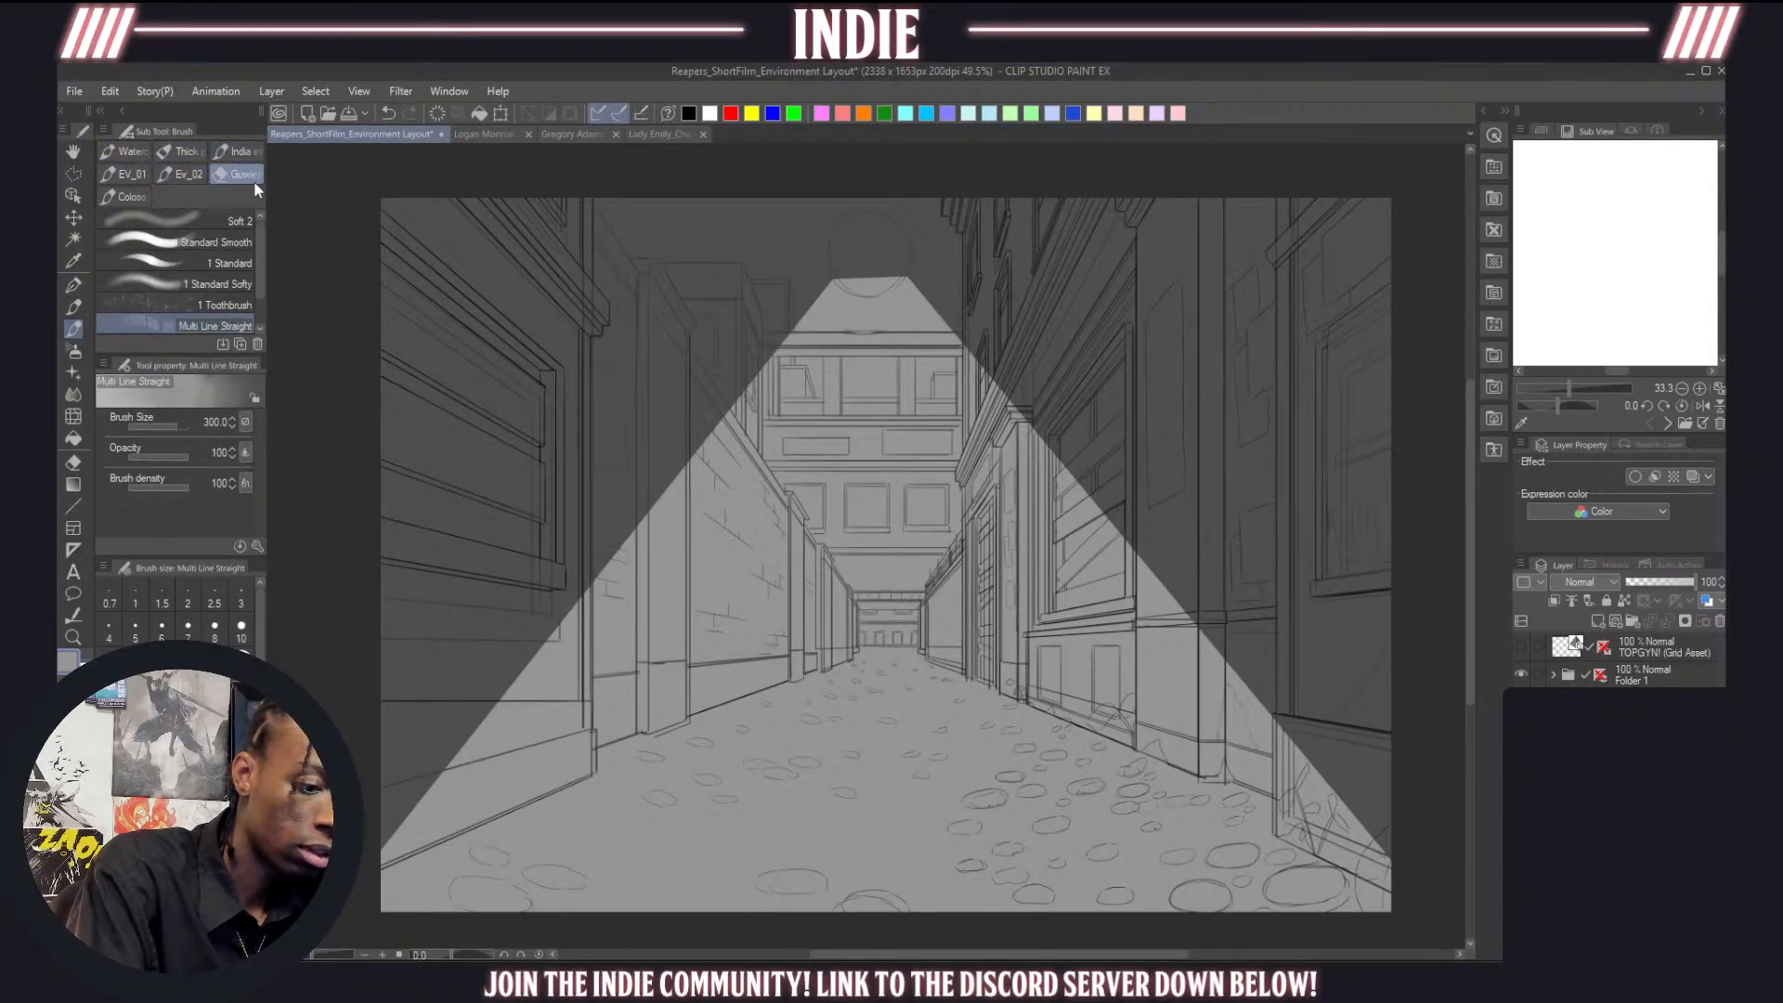
pyautogui.click(240, 241)
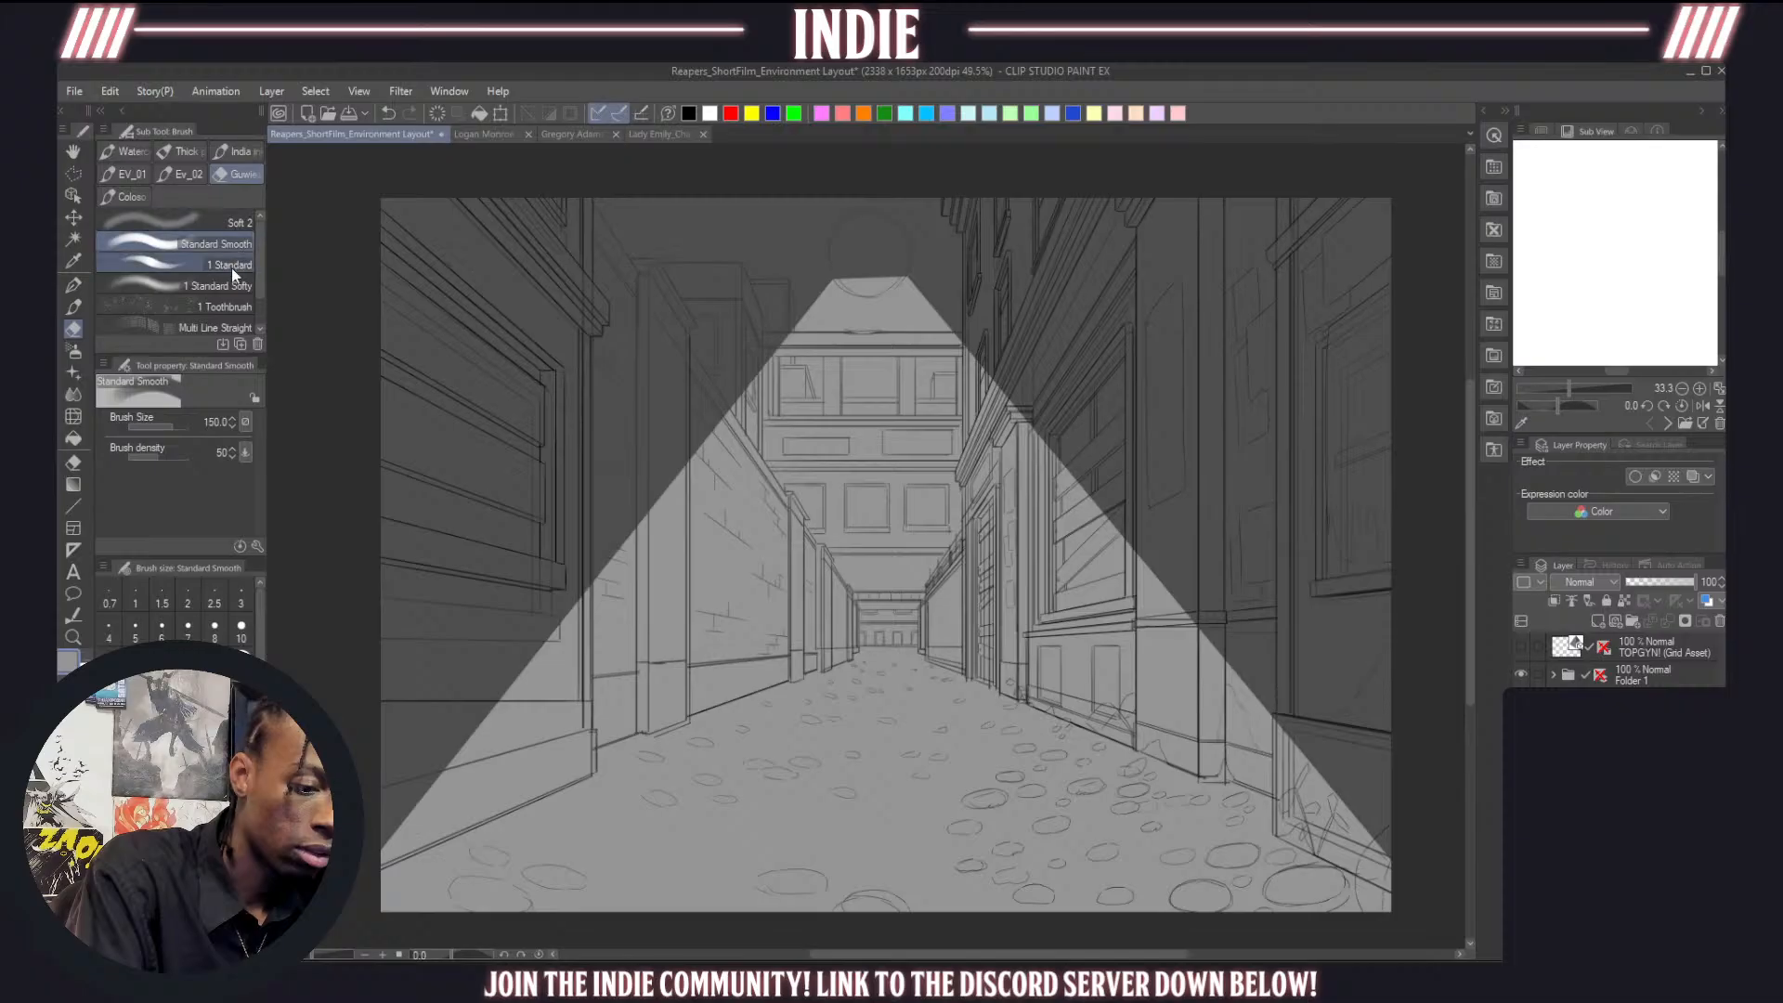
pyautogui.click(231, 266)
pyautogui.click(242, 696)
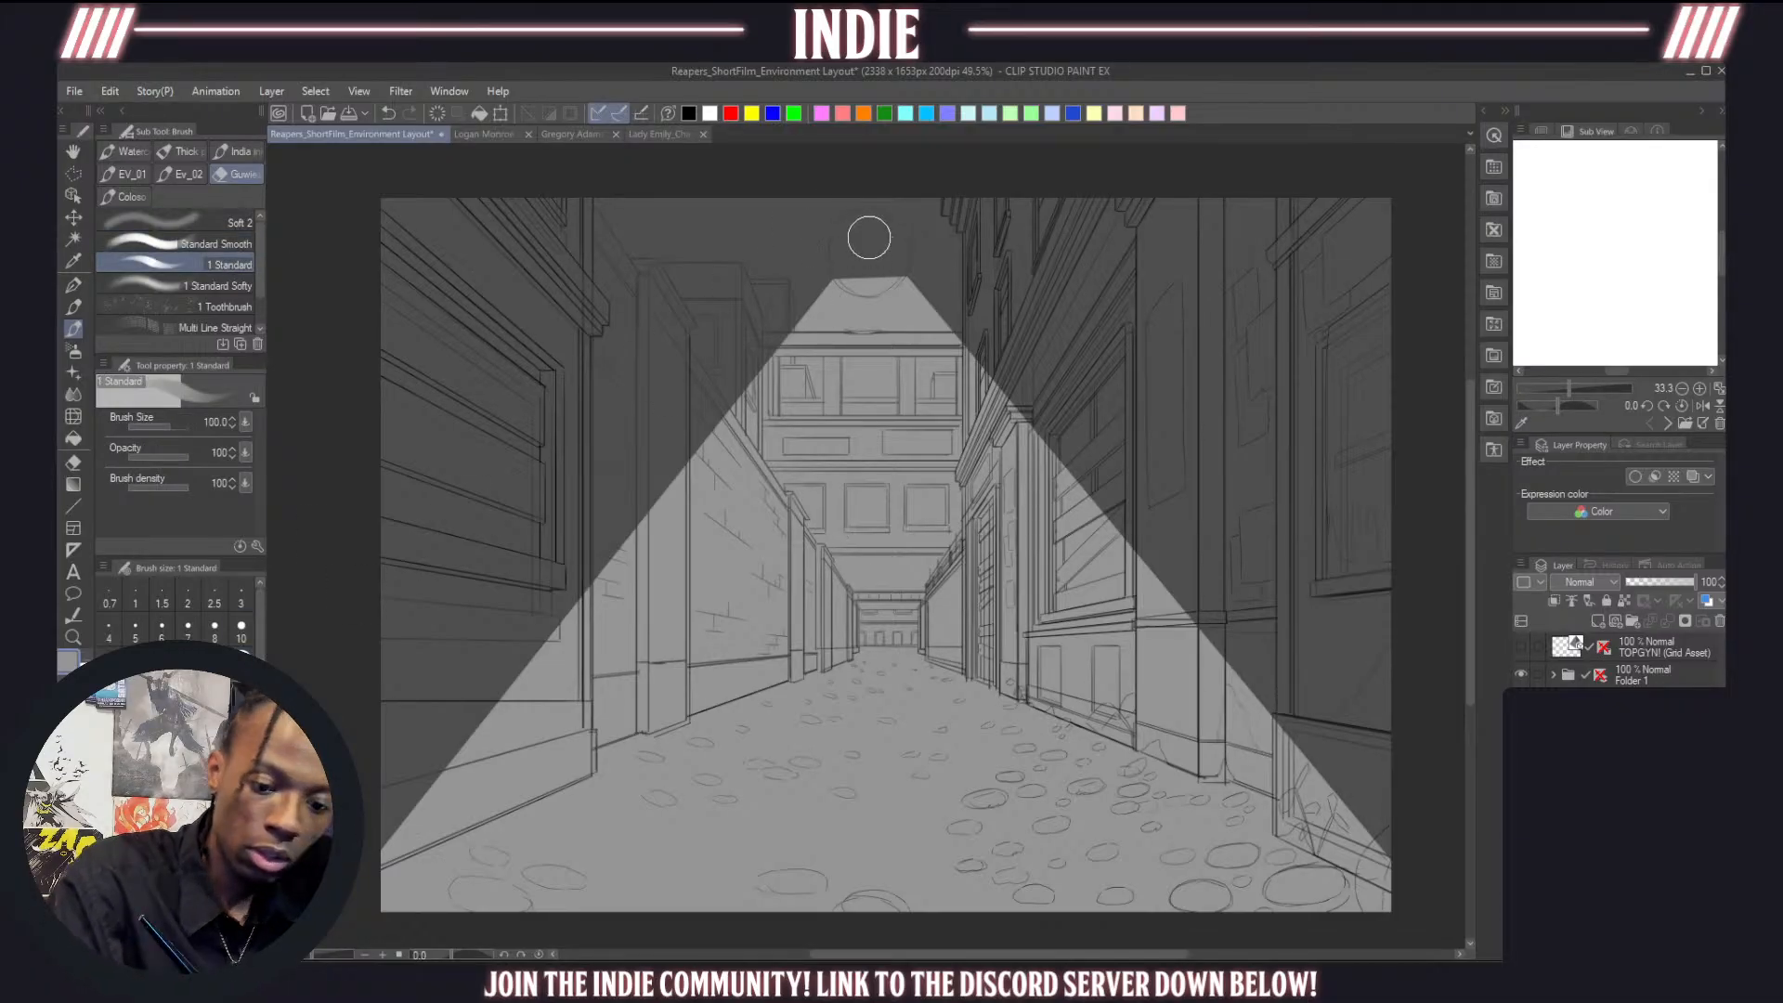
pyautogui.moveTo(868, 234)
pyautogui.mouseDown()
pyautogui.moveTo(862, 273)
pyautogui.moveTo(889, 267)
pyautogui.moveTo(886, 236)
pyautogui.moveTo(861, 238)
pyautogui.moveTo(871, 272)
pyautogui.moveTo(872, 228)
pyautogui.moveTo(853, 236)
pyautogui.moveTo(856, 269)
pyautogui.moveTo(879, 260)
pyautogui.moveTo(856, 245)
pyautogui.moveTo(852, 273)
pyautogui.moveTo(883, 230)
pyautogui.moveTo(885, 279)
pyautogui.moveTo(903, 238)
pyautogui.moveTo(858, 279)
pyautogui.moveTo(885, 278)
pyautogui.moveTo(893, 253)
pyautogui.moveTo(849, 238)
pyautogui.moveTo(848, 272)
pyautogui.moveTo(872, 280)
pyautogui.moveTo(887, 243)
pyautogui.mouseUp()
pyautogui.scroll(-1, 887, 250)
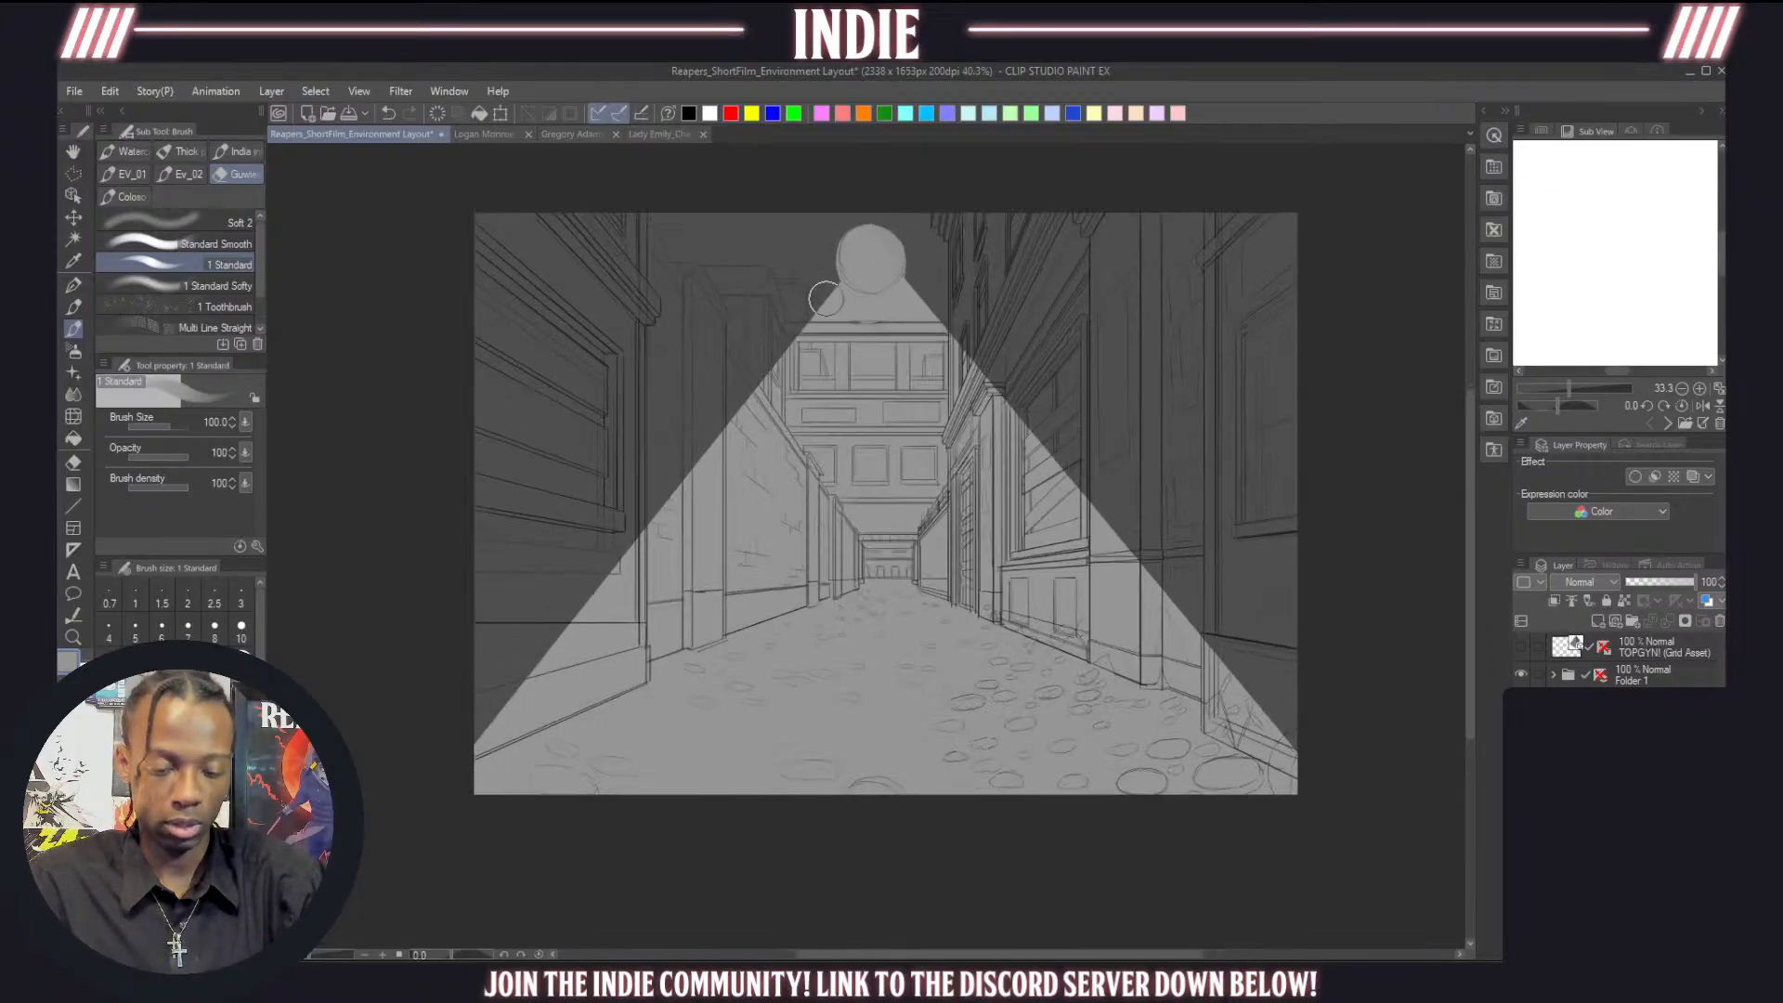
# Soften the edges of the light cone and circle with a Gaussian blur of strength 15
pyautogui.click(400, 91)
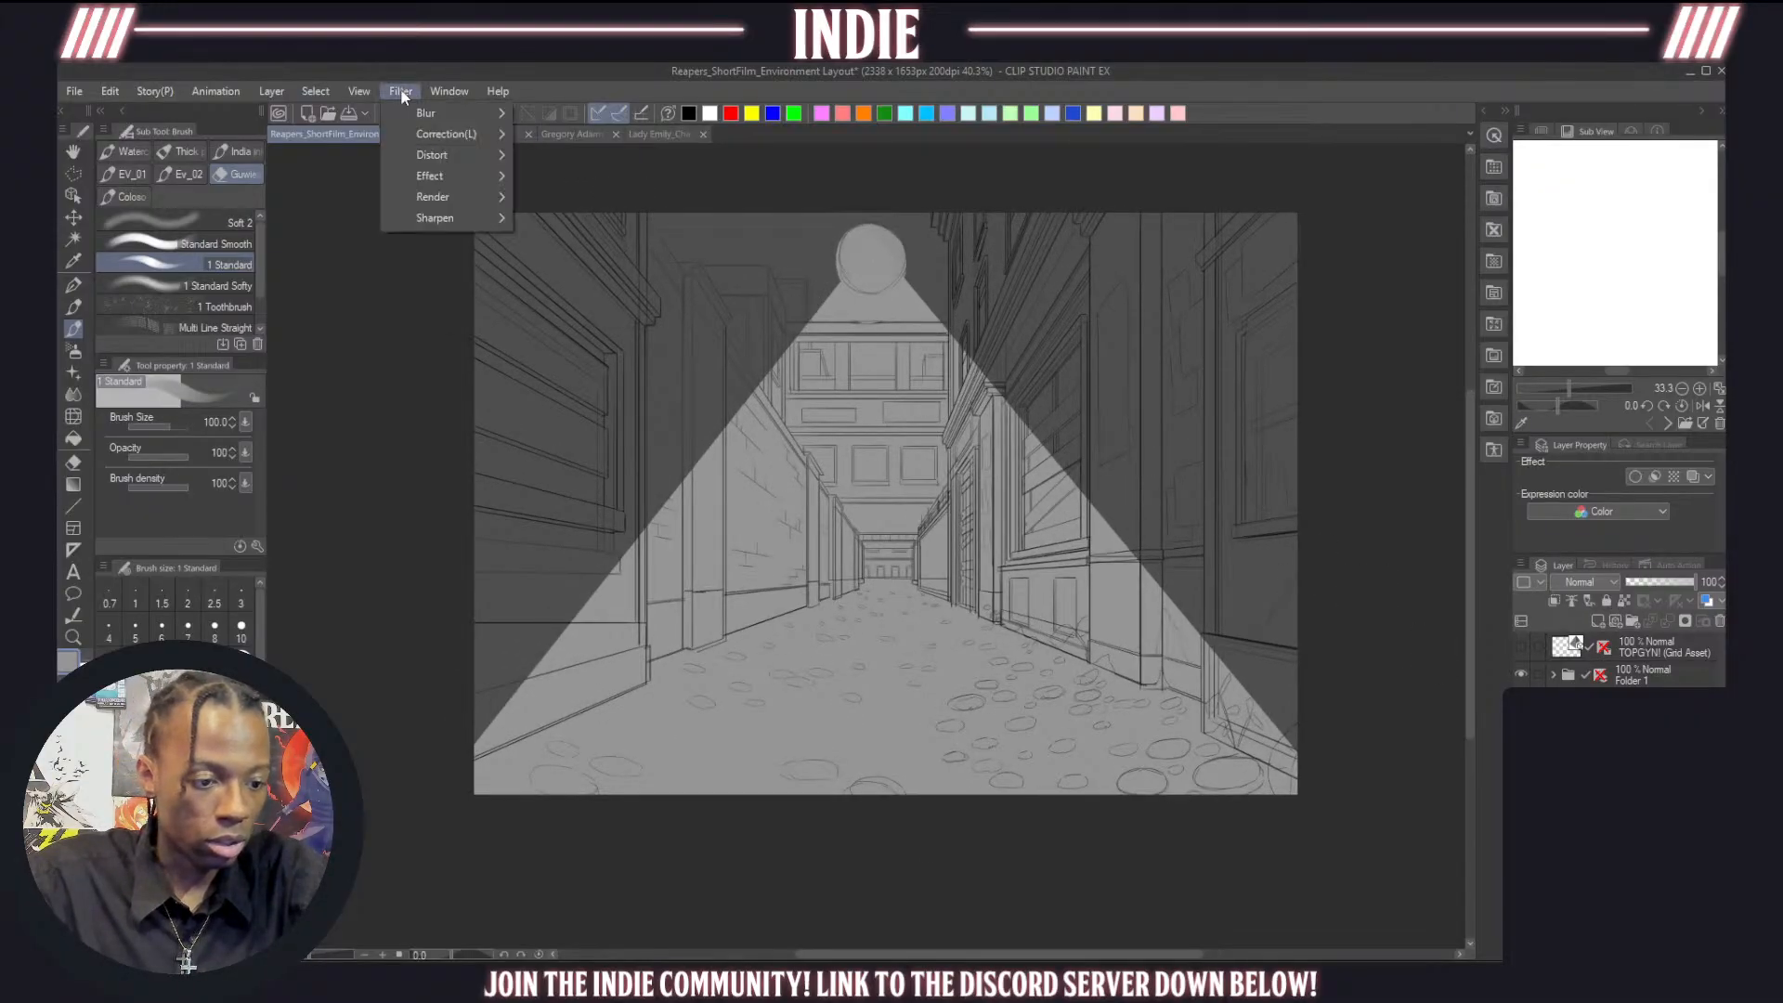
pyautogui.moveTo(439, 111)
pyautogui.click(611, 165)
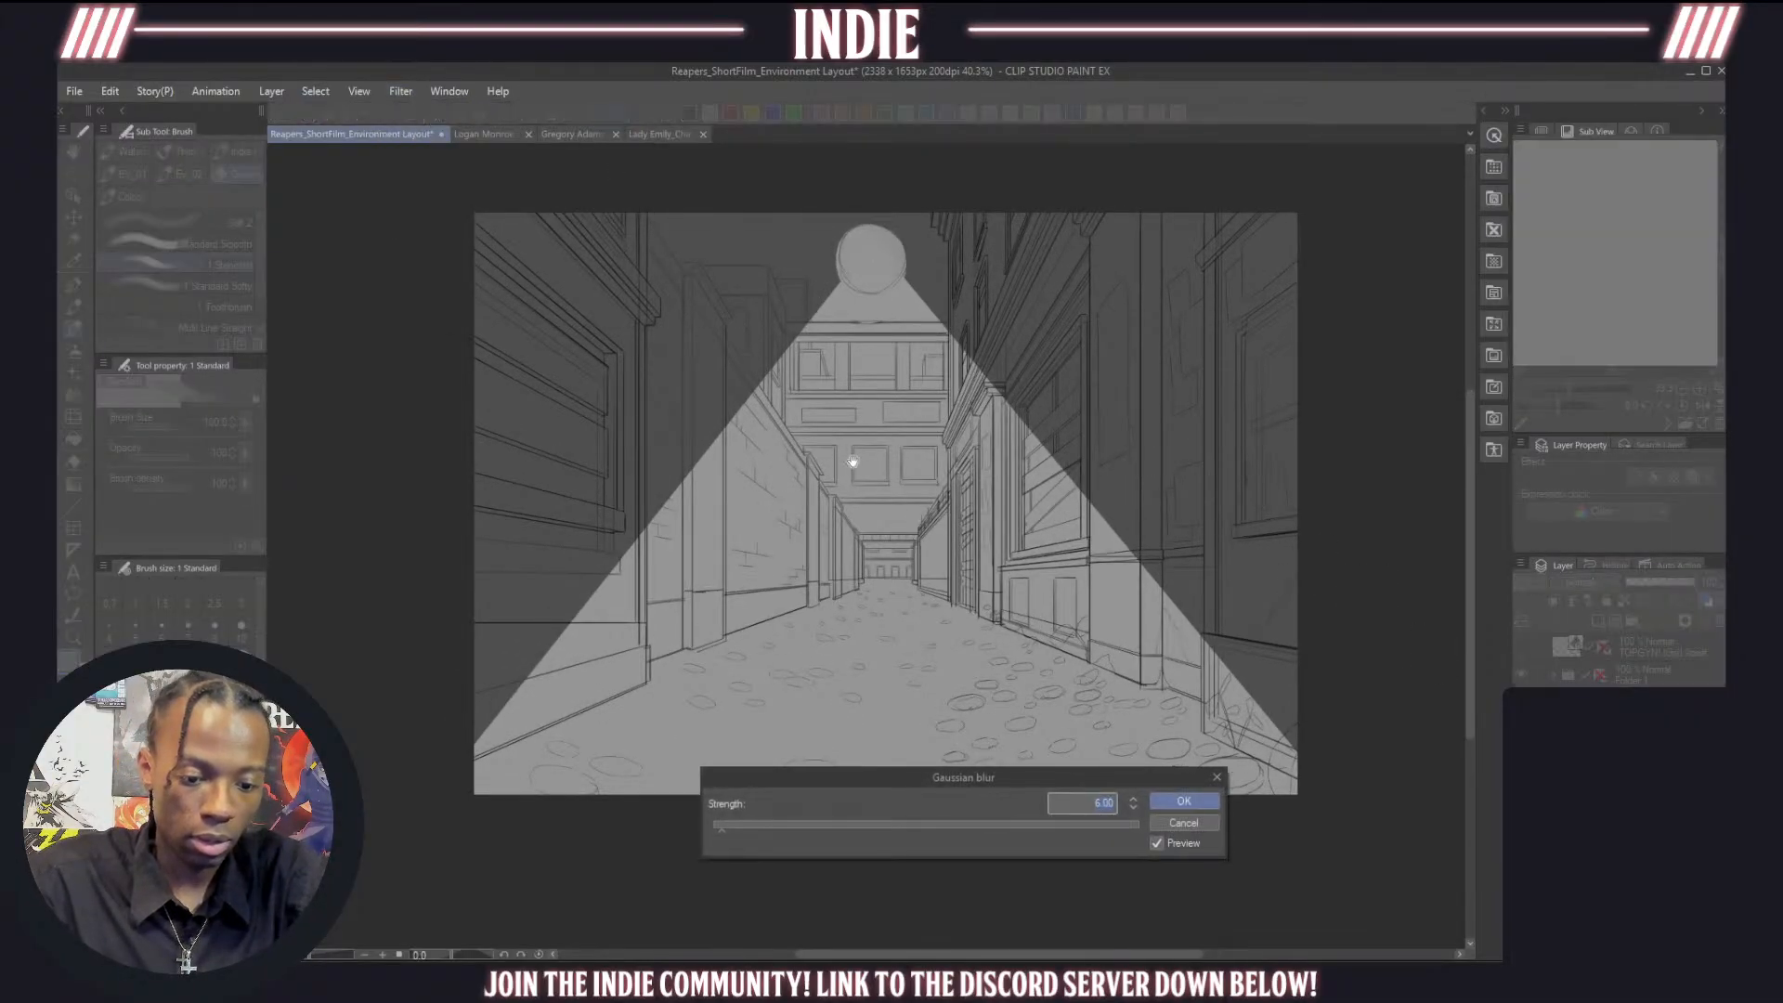
pyautogui.write('15')
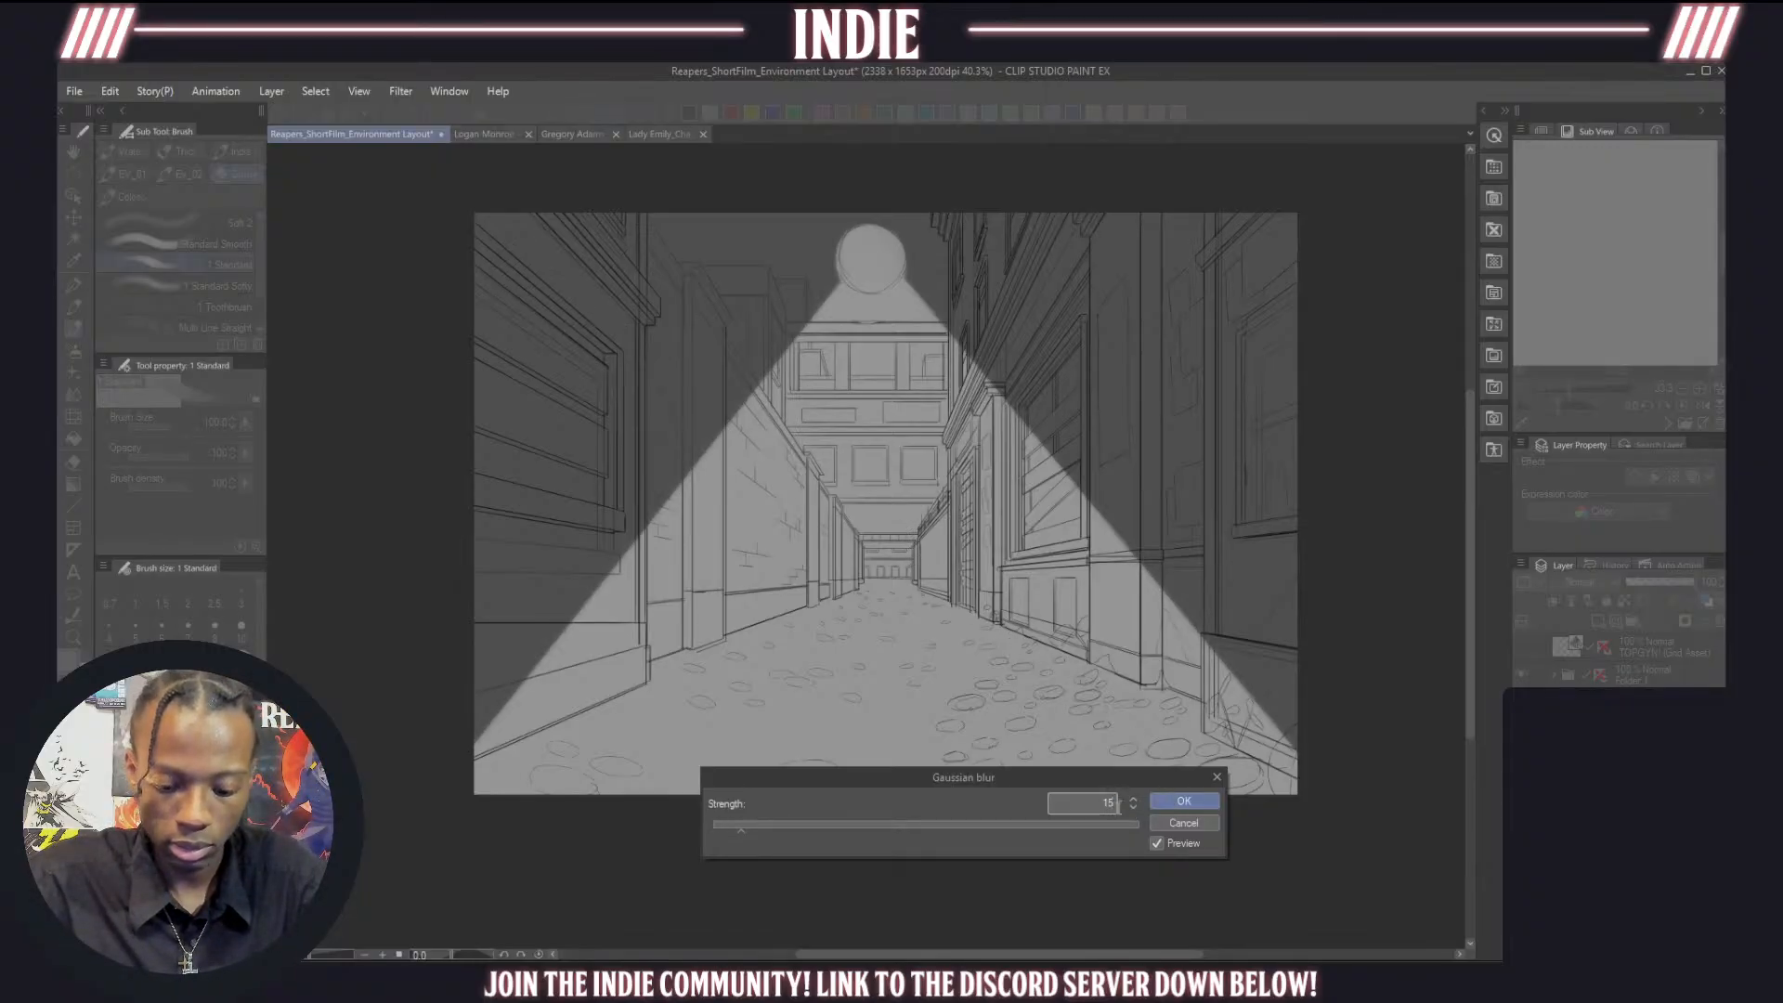
pyautogui.click(1184, 802)
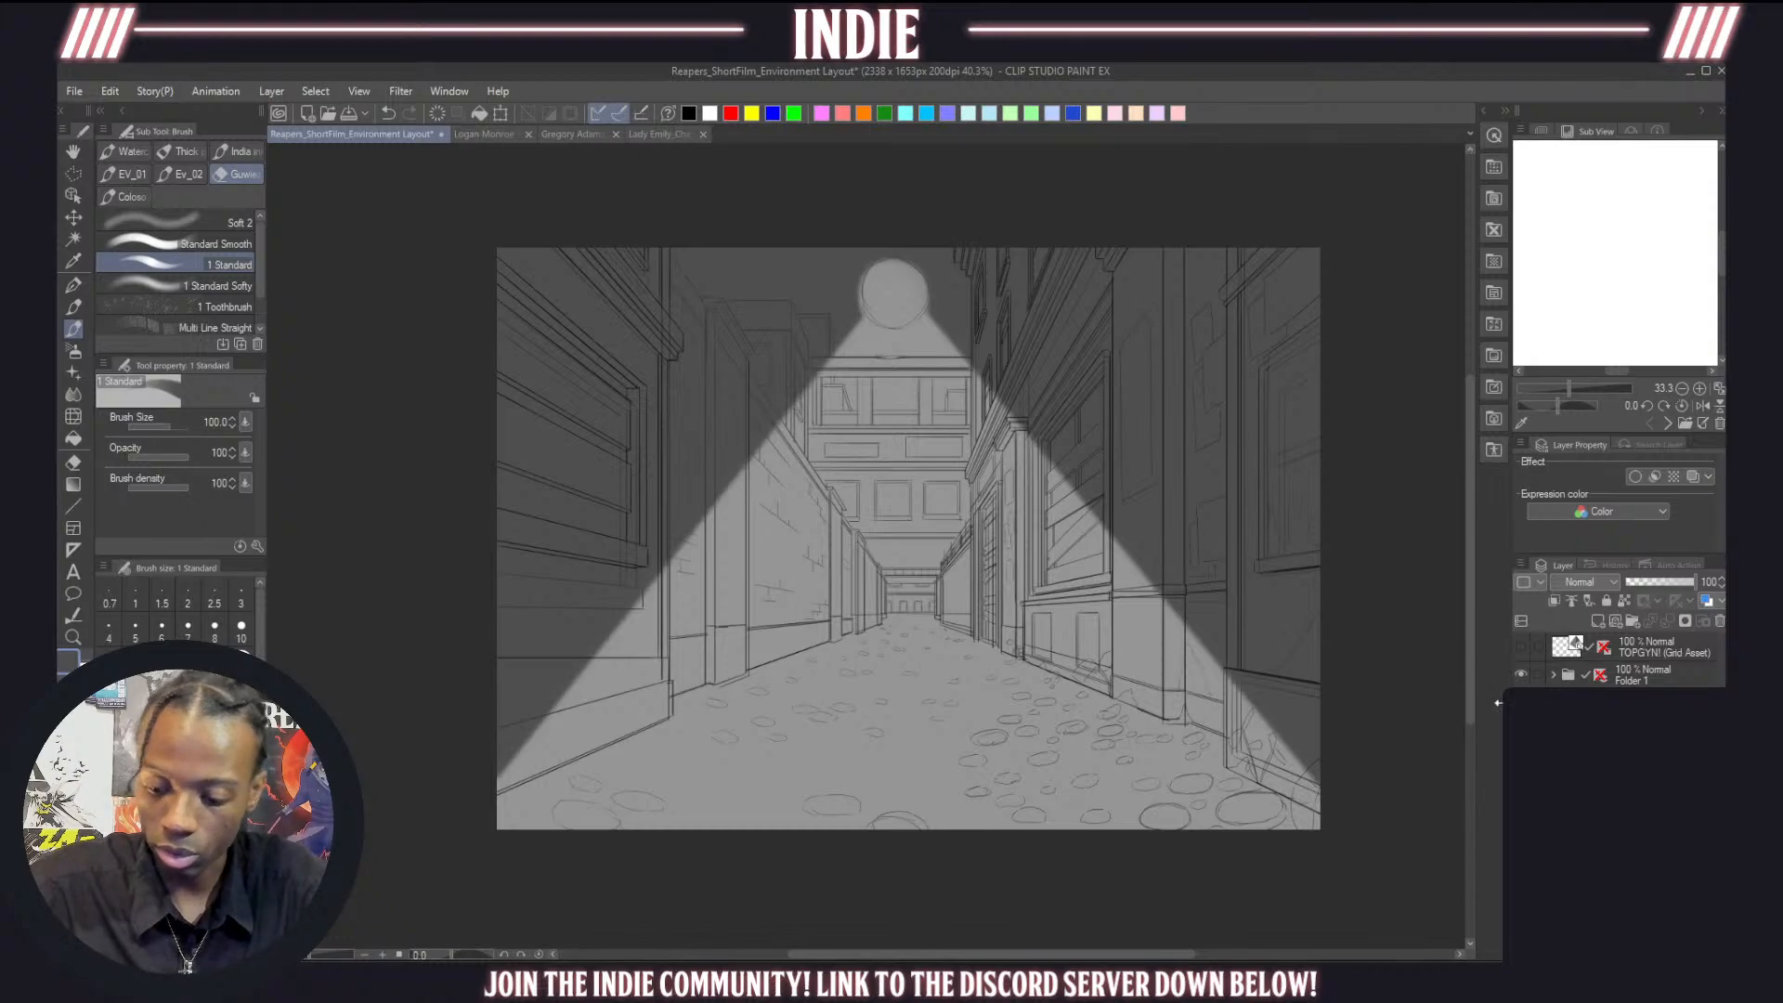
# Select the rectangular opening at the far end of the alley with the Polyline selection, fill it dark grey, and deselect
pyautogui.click(74, 172)
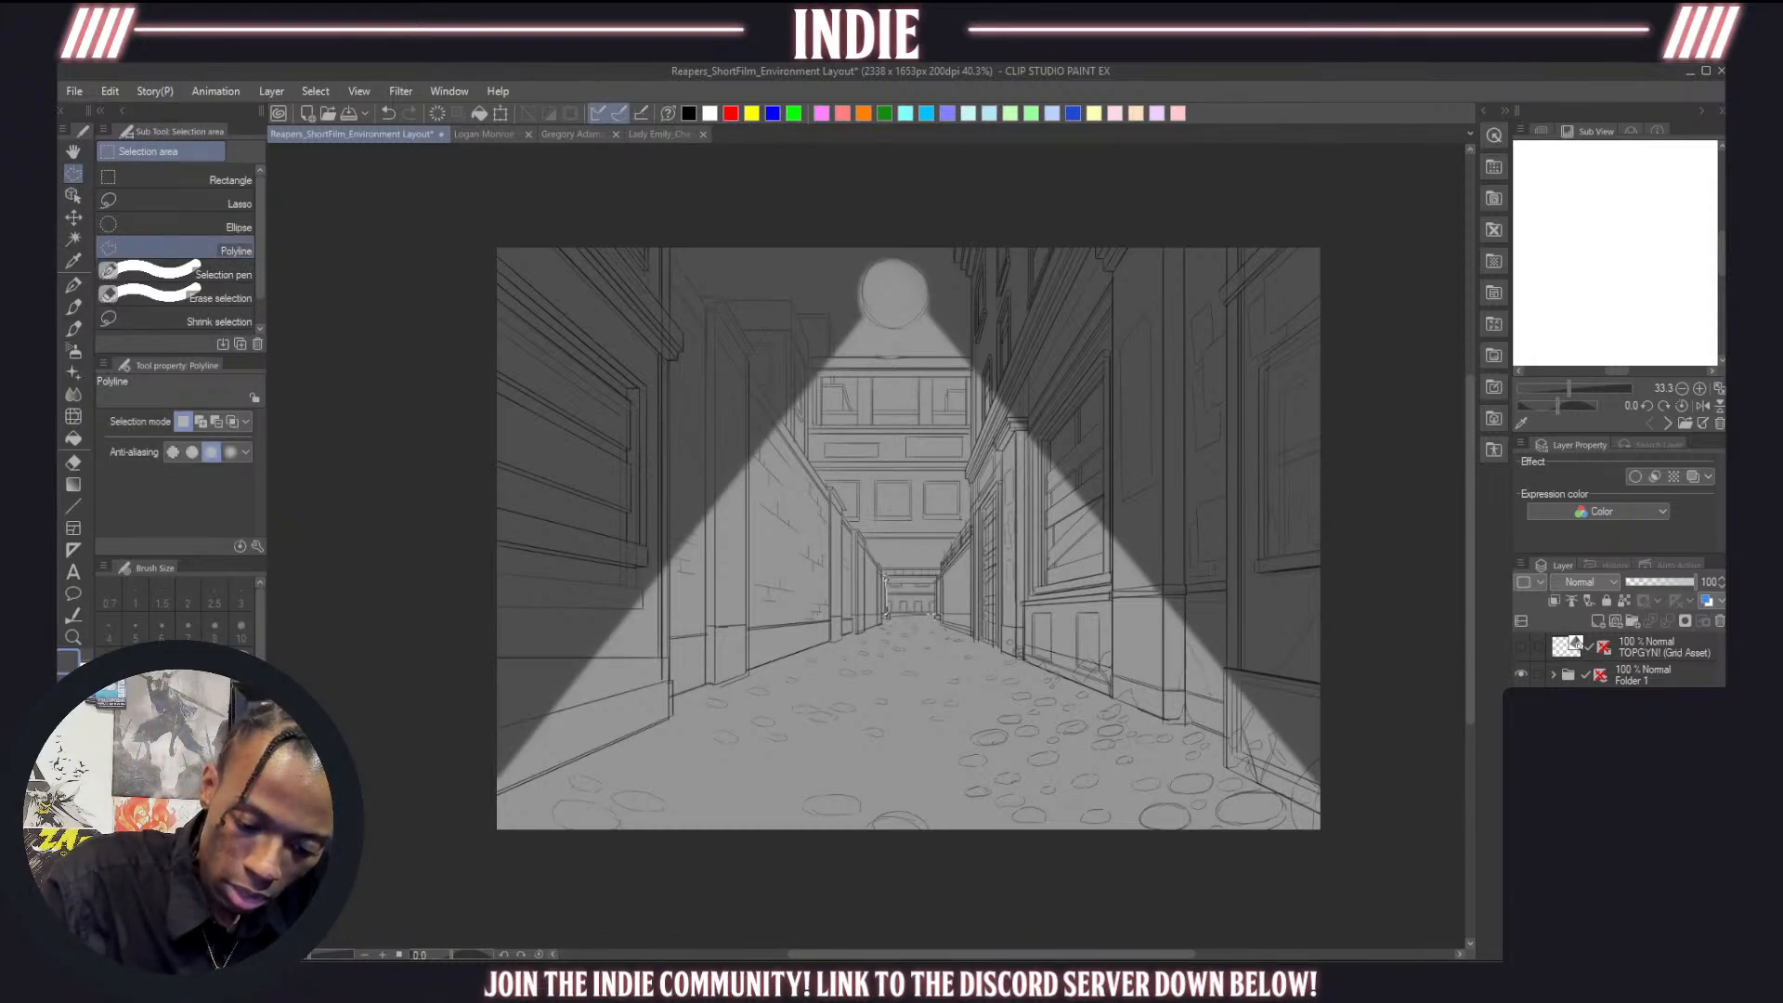
pyautogui.click(888, 578)
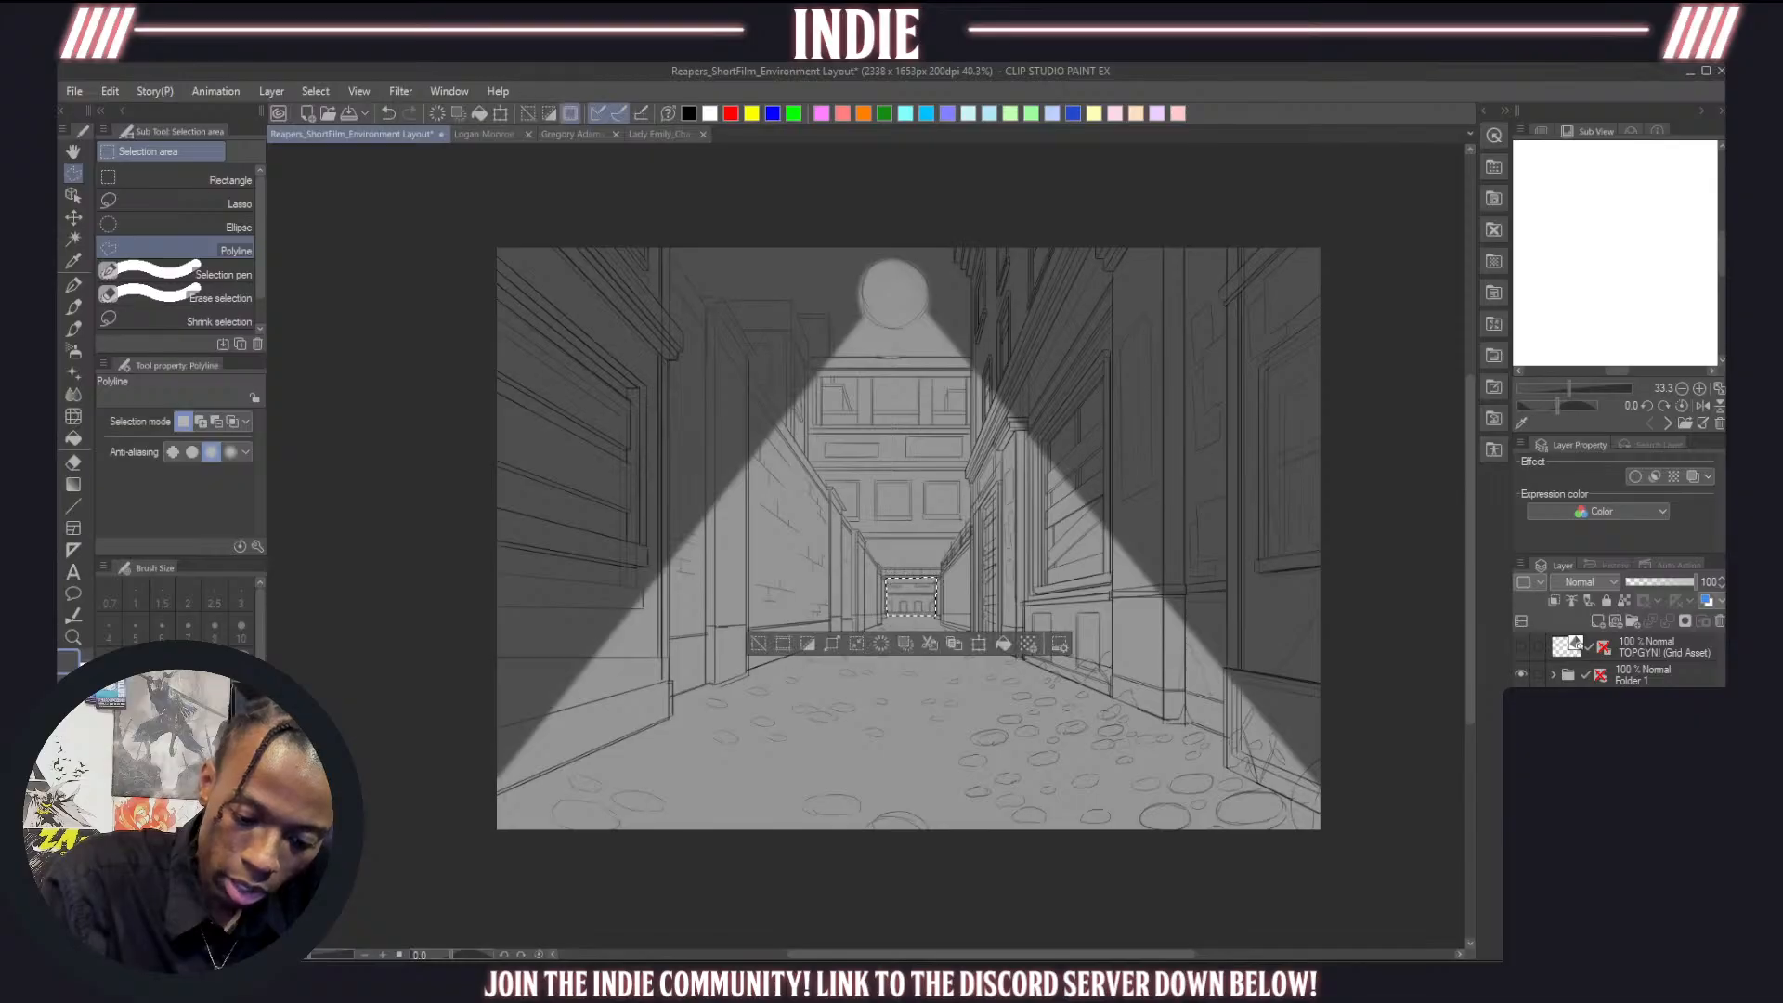
pyautogui.click(996, 645)
pyautogui.click(758, 644)
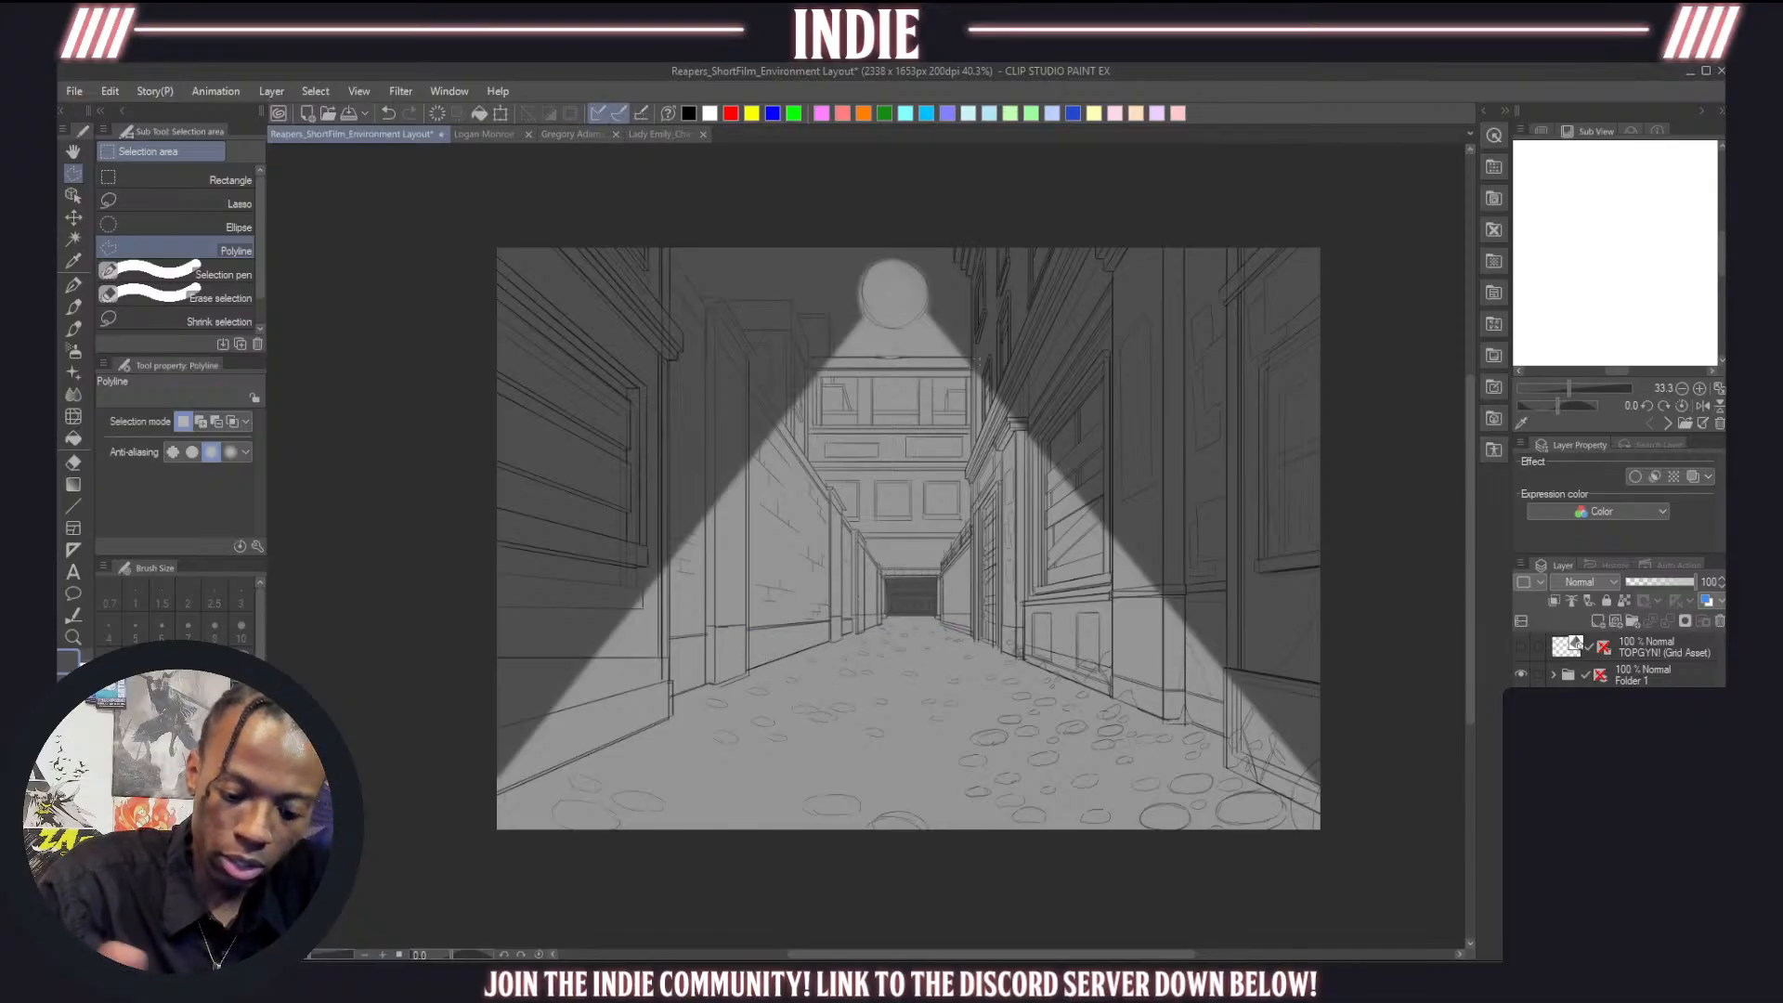
# Outline the stepped silhouette in the far building's upper left window, fill it with dark grey, and deselect
pyautogui.scroll(5, 930, 410)
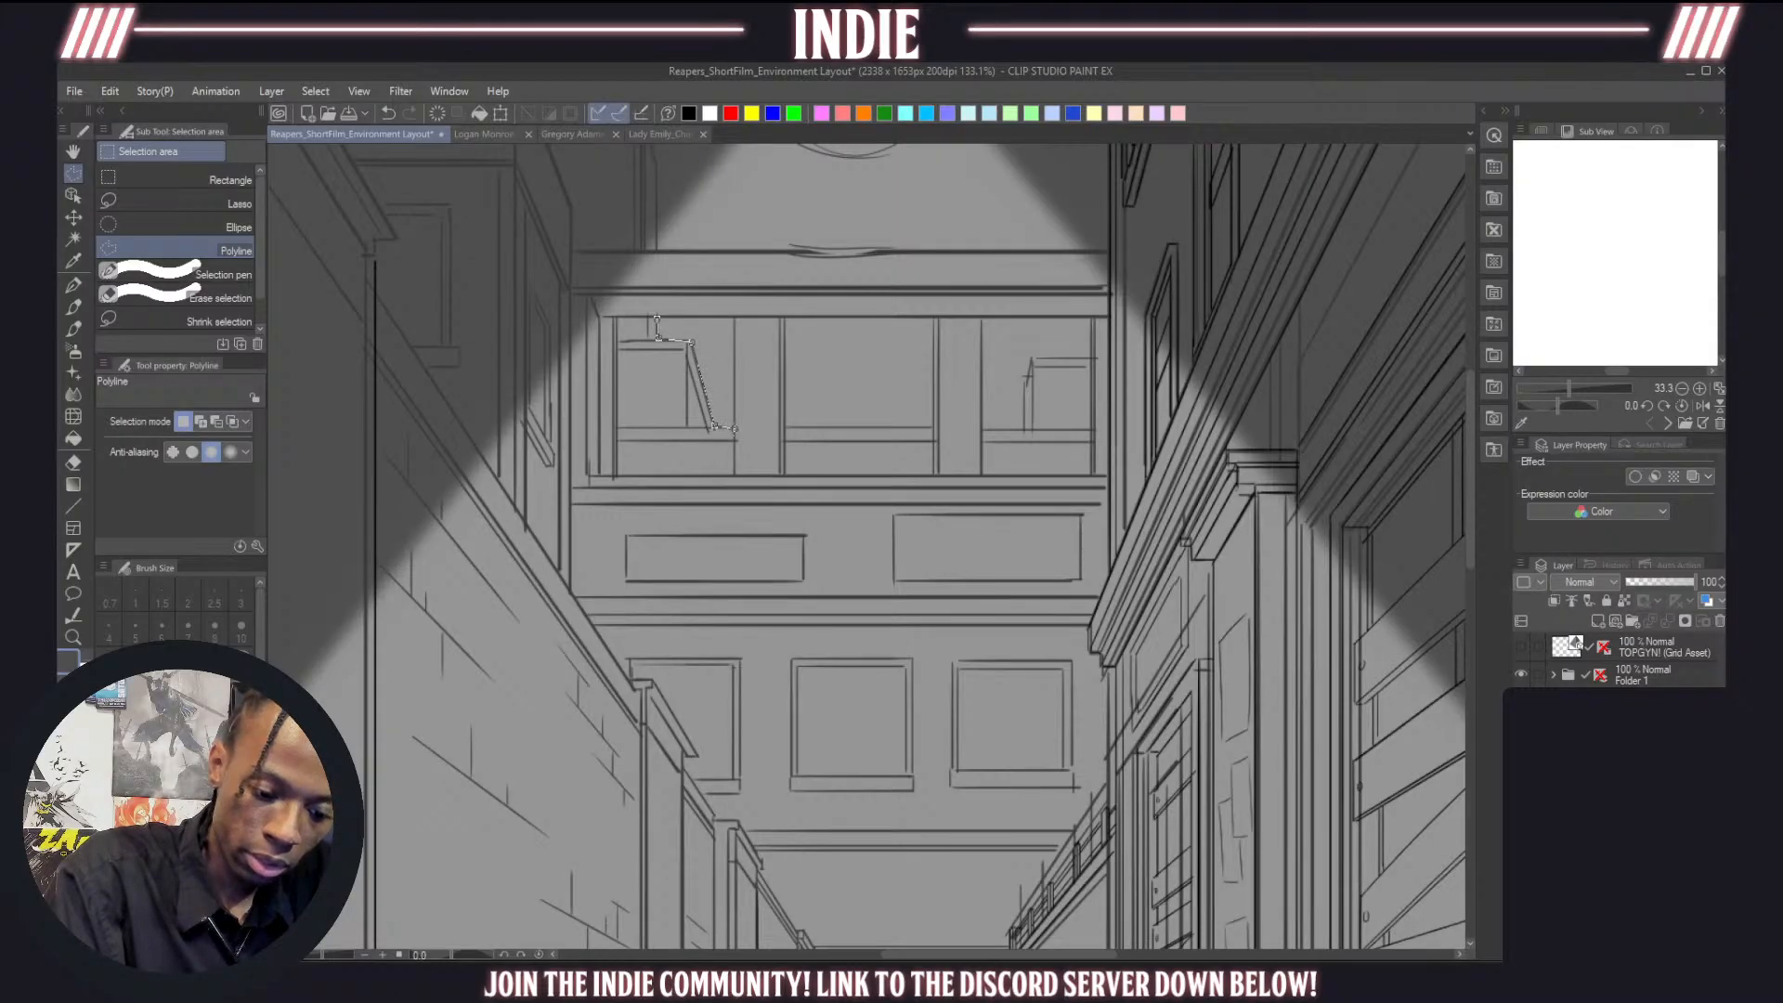
pyautogui.click(735, 476)
pyautogui.click(618, 476)
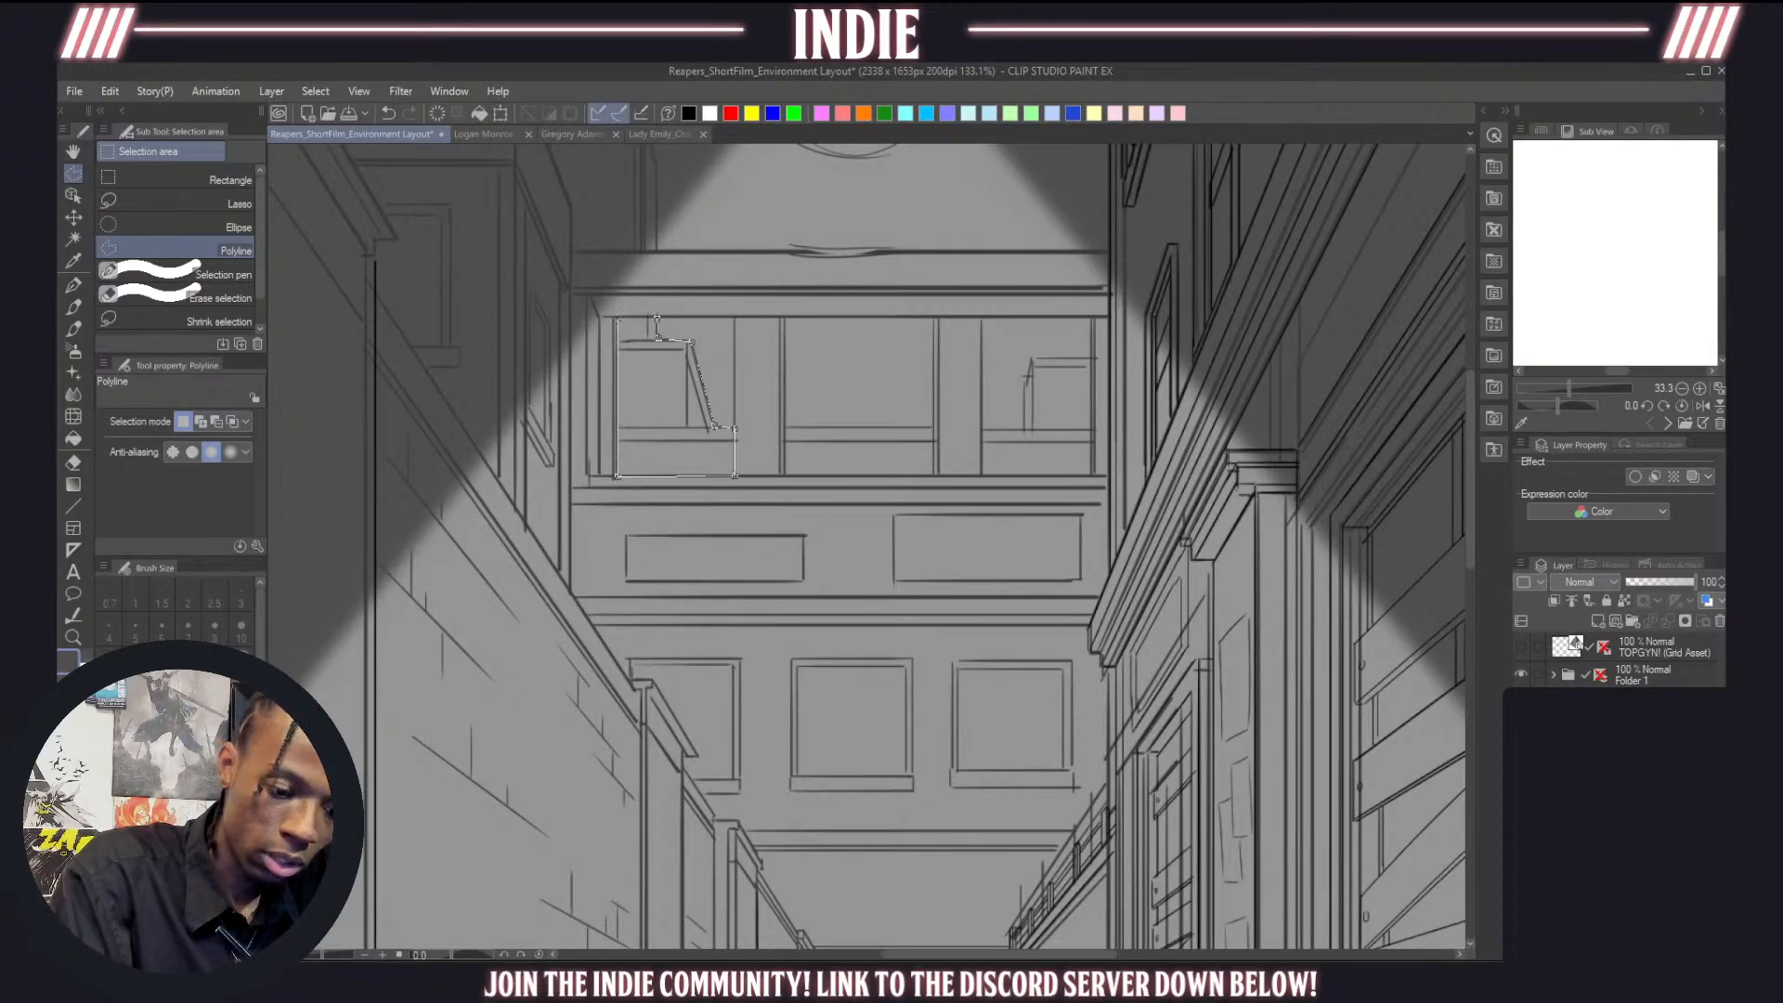
pyautogui.click(657, 318)
pyautogui.click(768, 506)
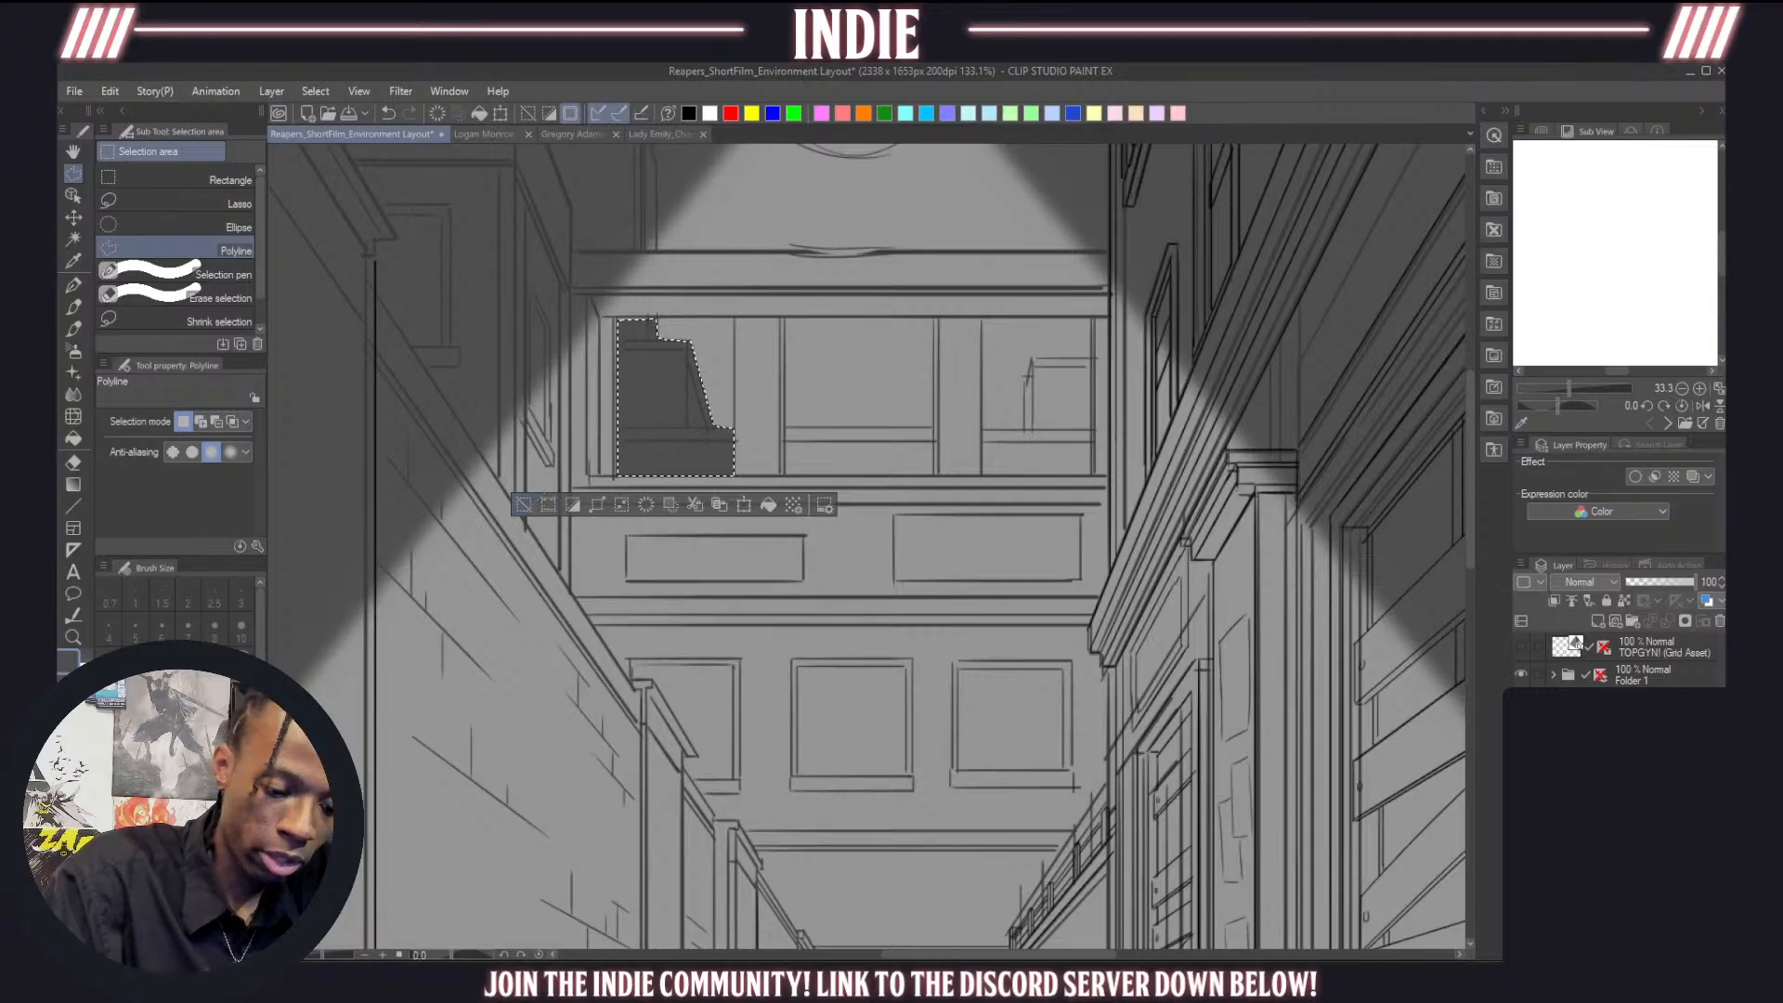
pyautogui.click(548, 506)
# Fill the low strip along the base of the far building's upper middle window with dark grey, and deselect
pyautogui.click(784, 428)
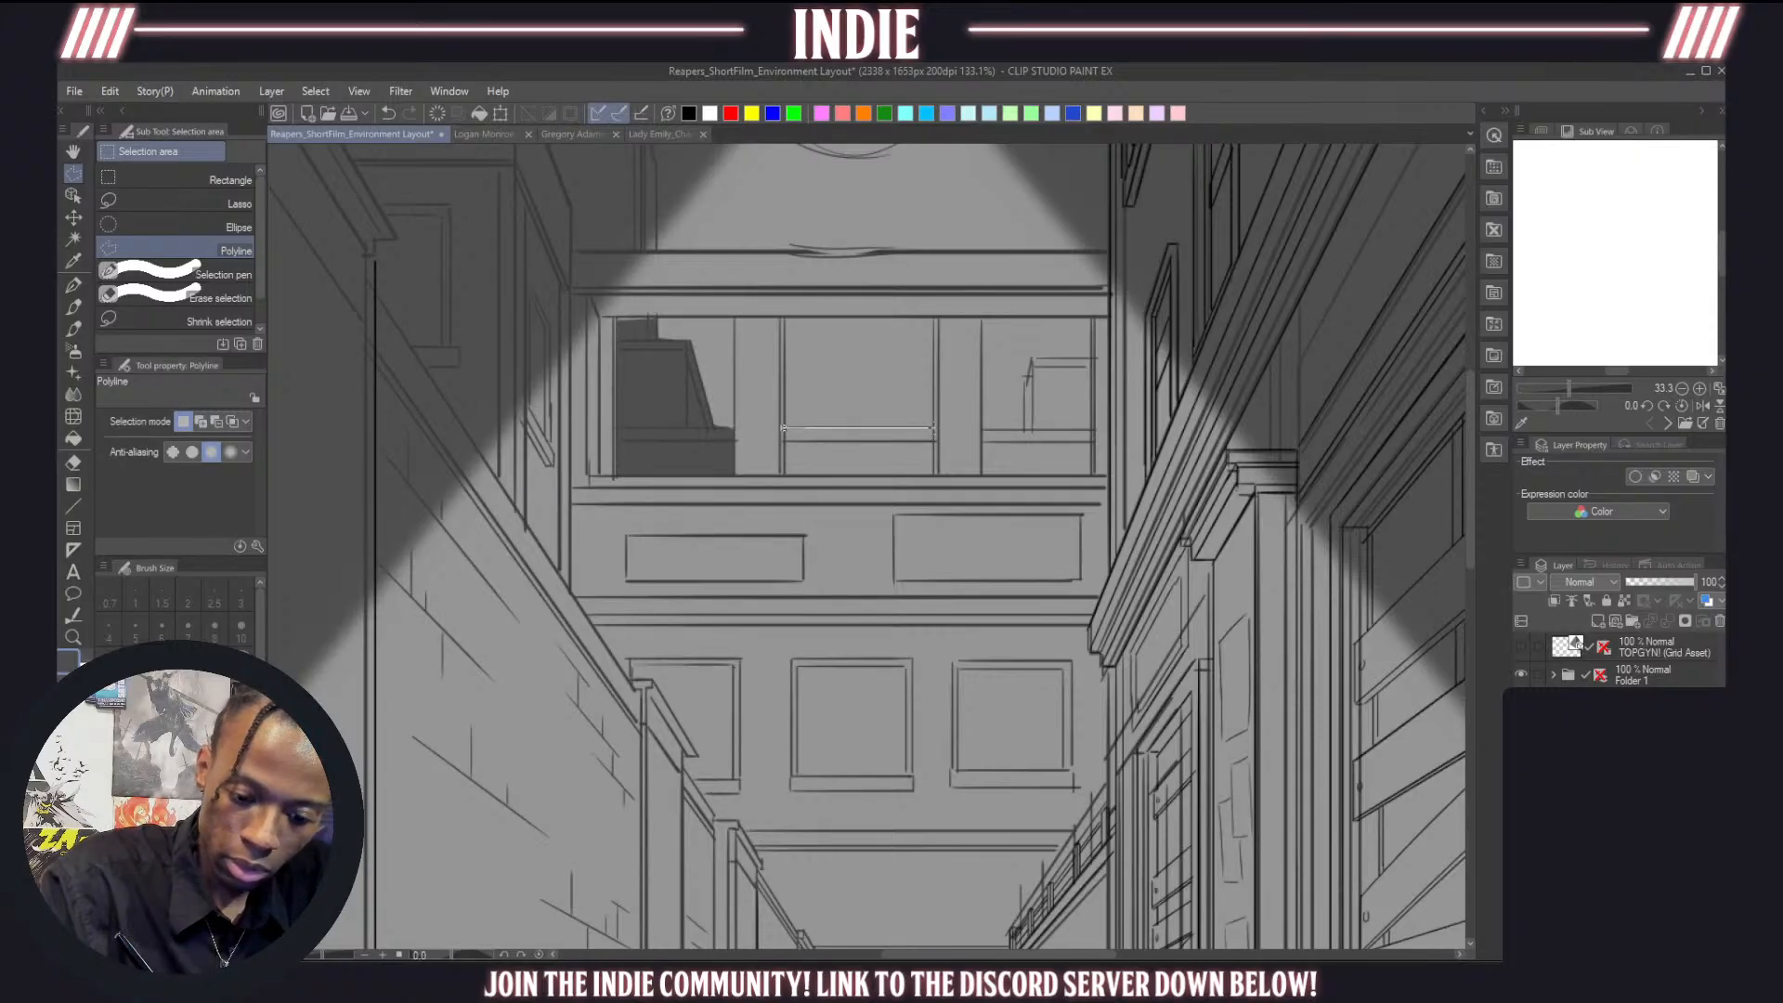
pyautogui.click(934, 475)
pyautogui.click(784, 476)
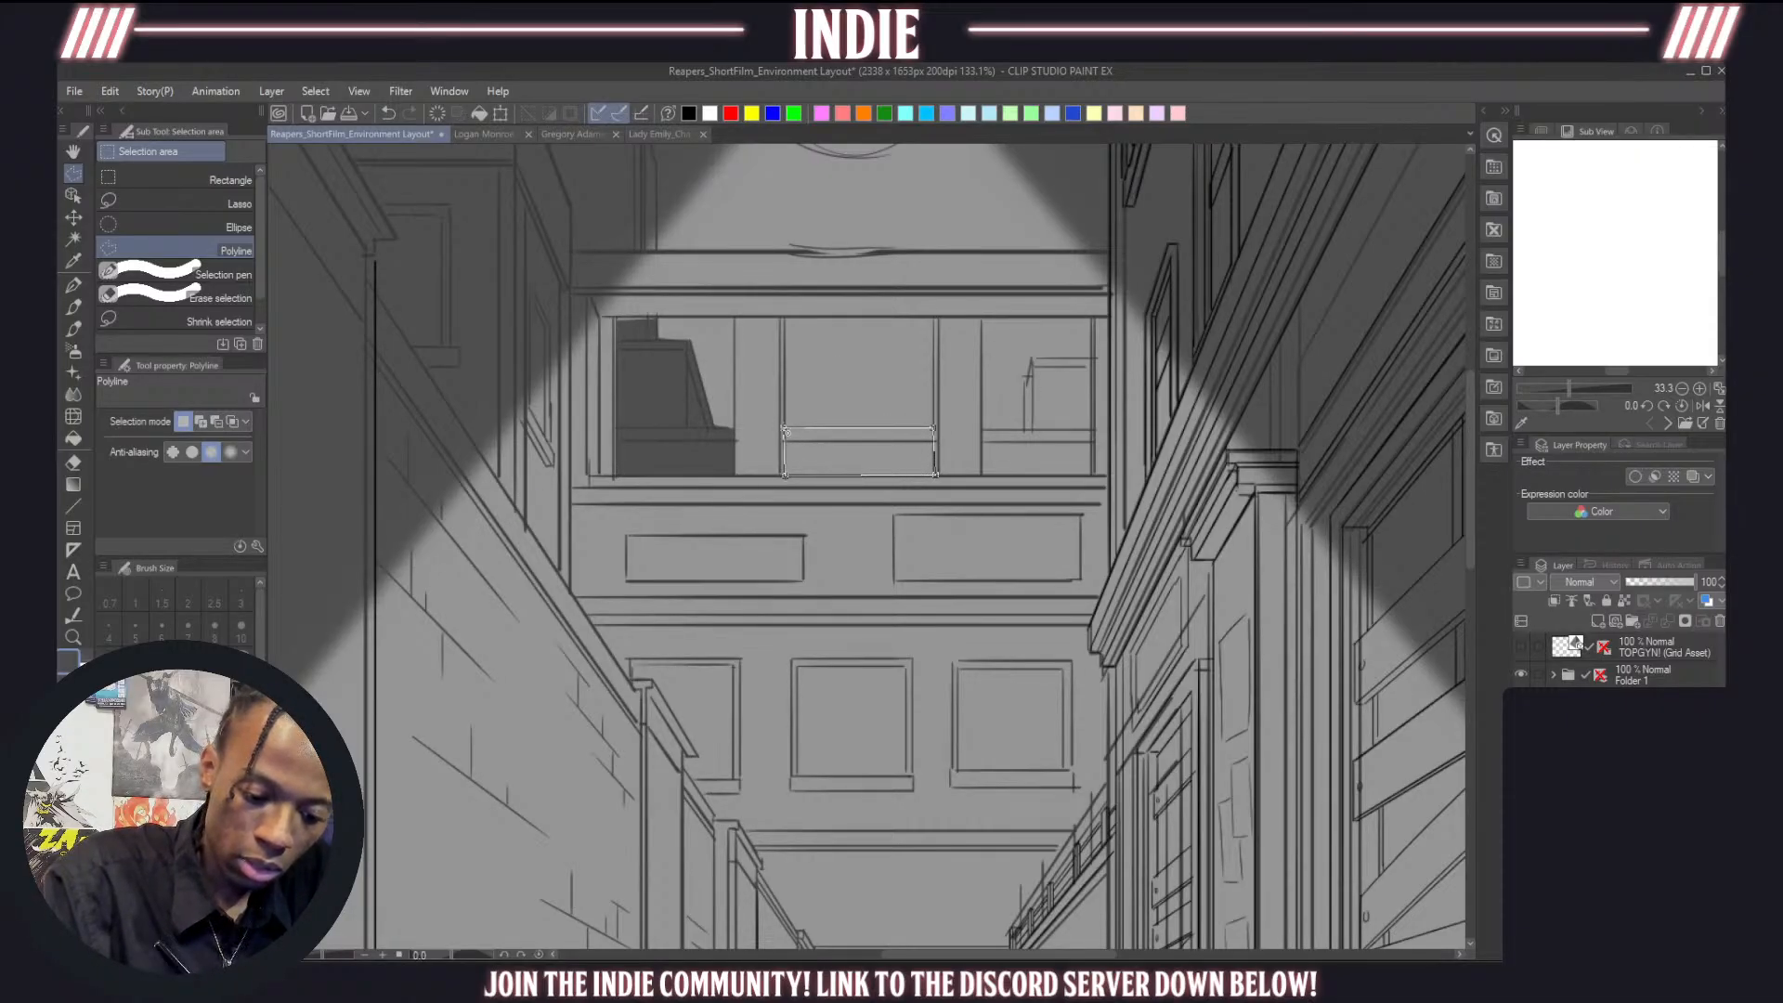
pyautogui.click(784, 428)
pyautogui.click(951, 503)
pyautogui.hotkey('ctrl', 'd')
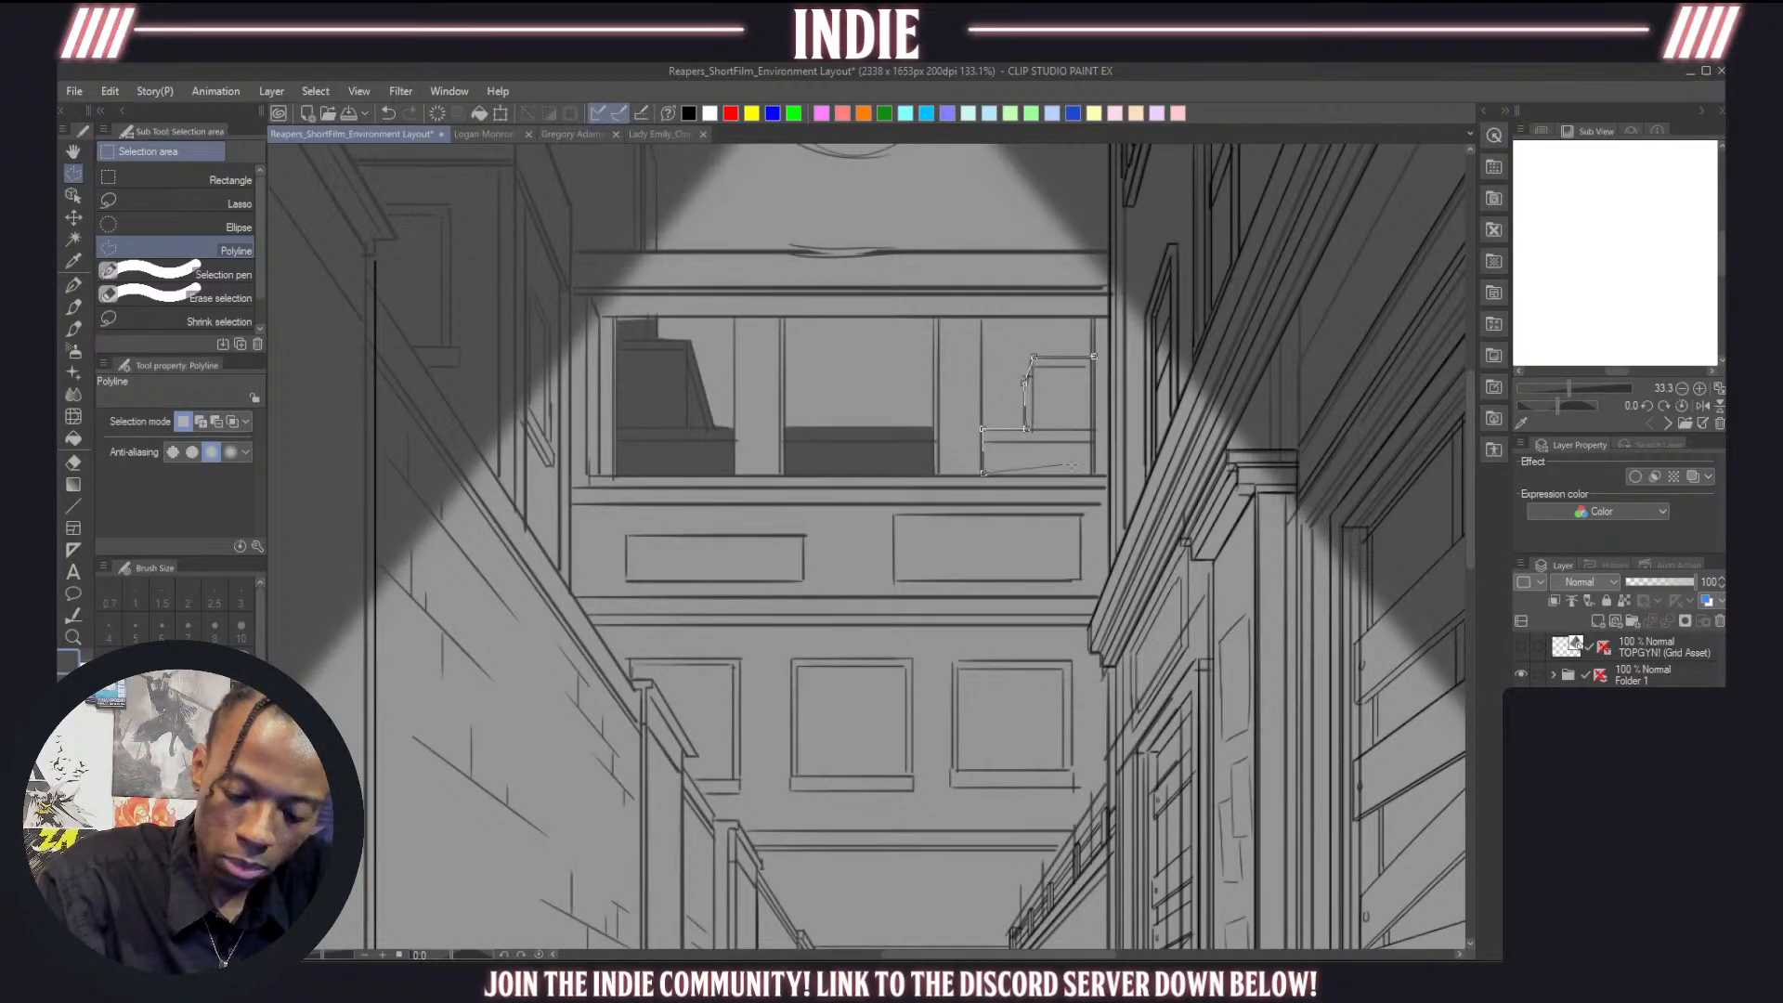
# Outline the L-shaped silhouette in the far building's upper right window, fill it with dark grey, and deselect
pyautogui.click(1094, 473)
pyautogui.click(1094, 357)
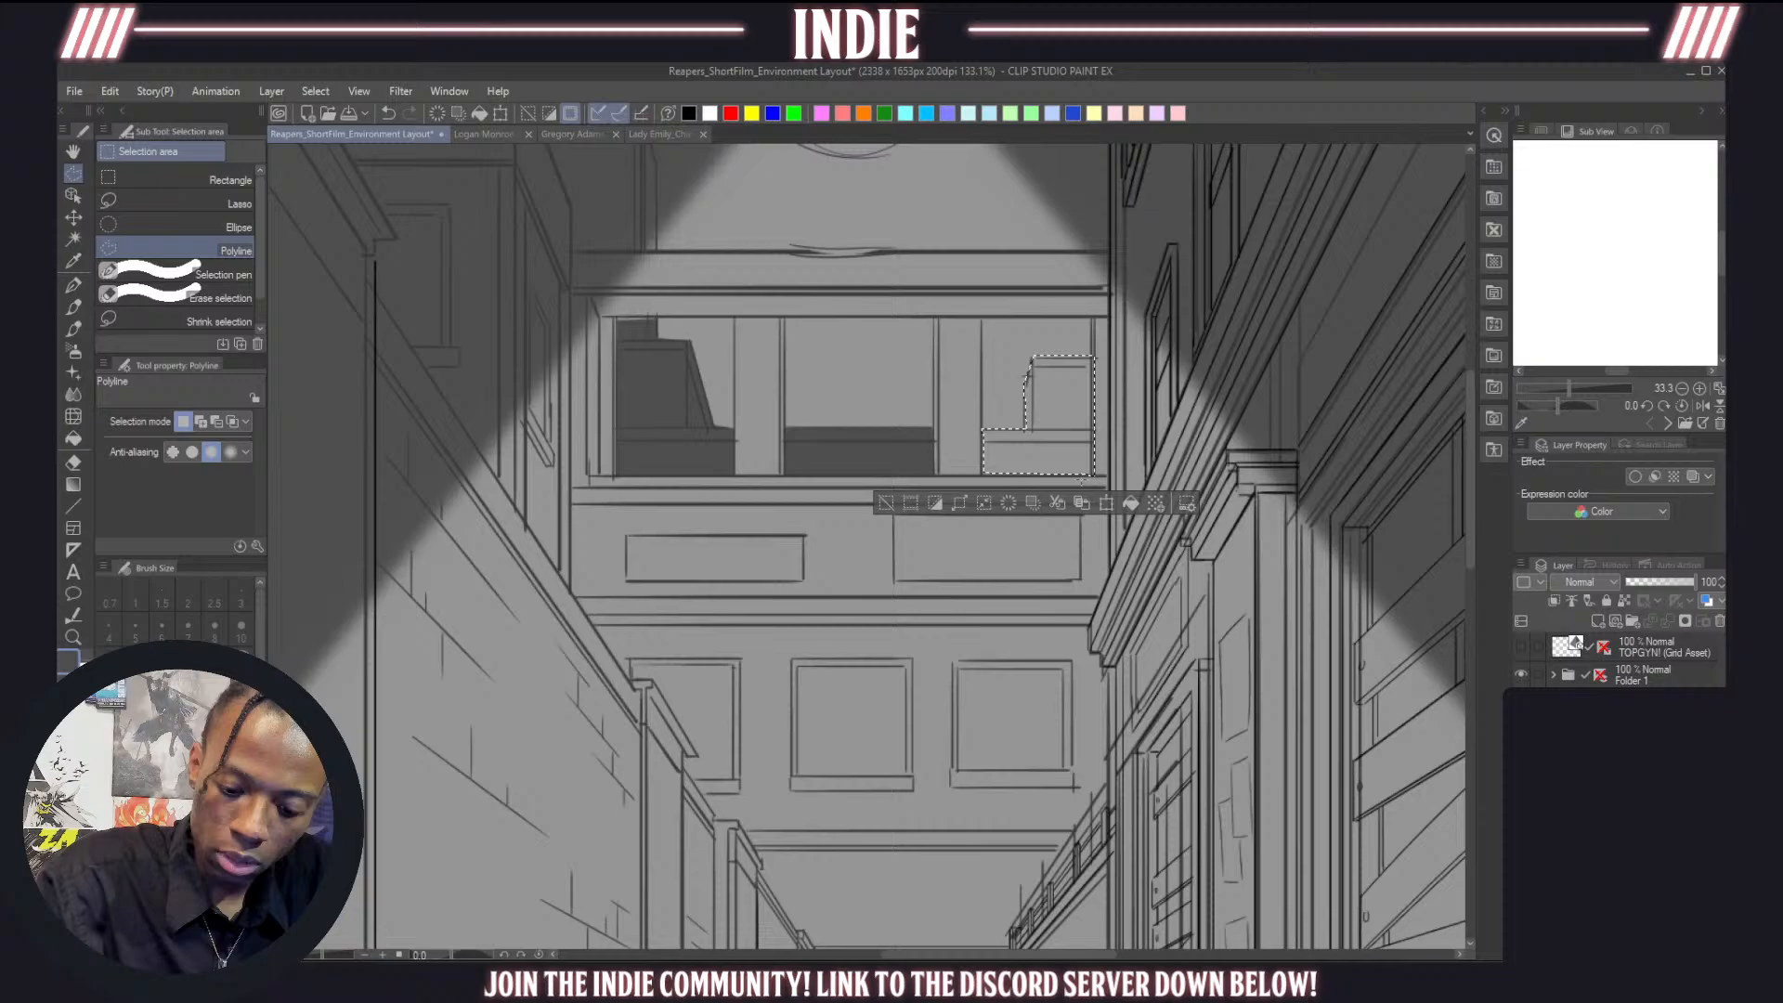
pyautogui.click(1131, 504)
pyautogui.hotkey('ctrl', 'd')
pyautogui.scroll(-10, 847, 544)
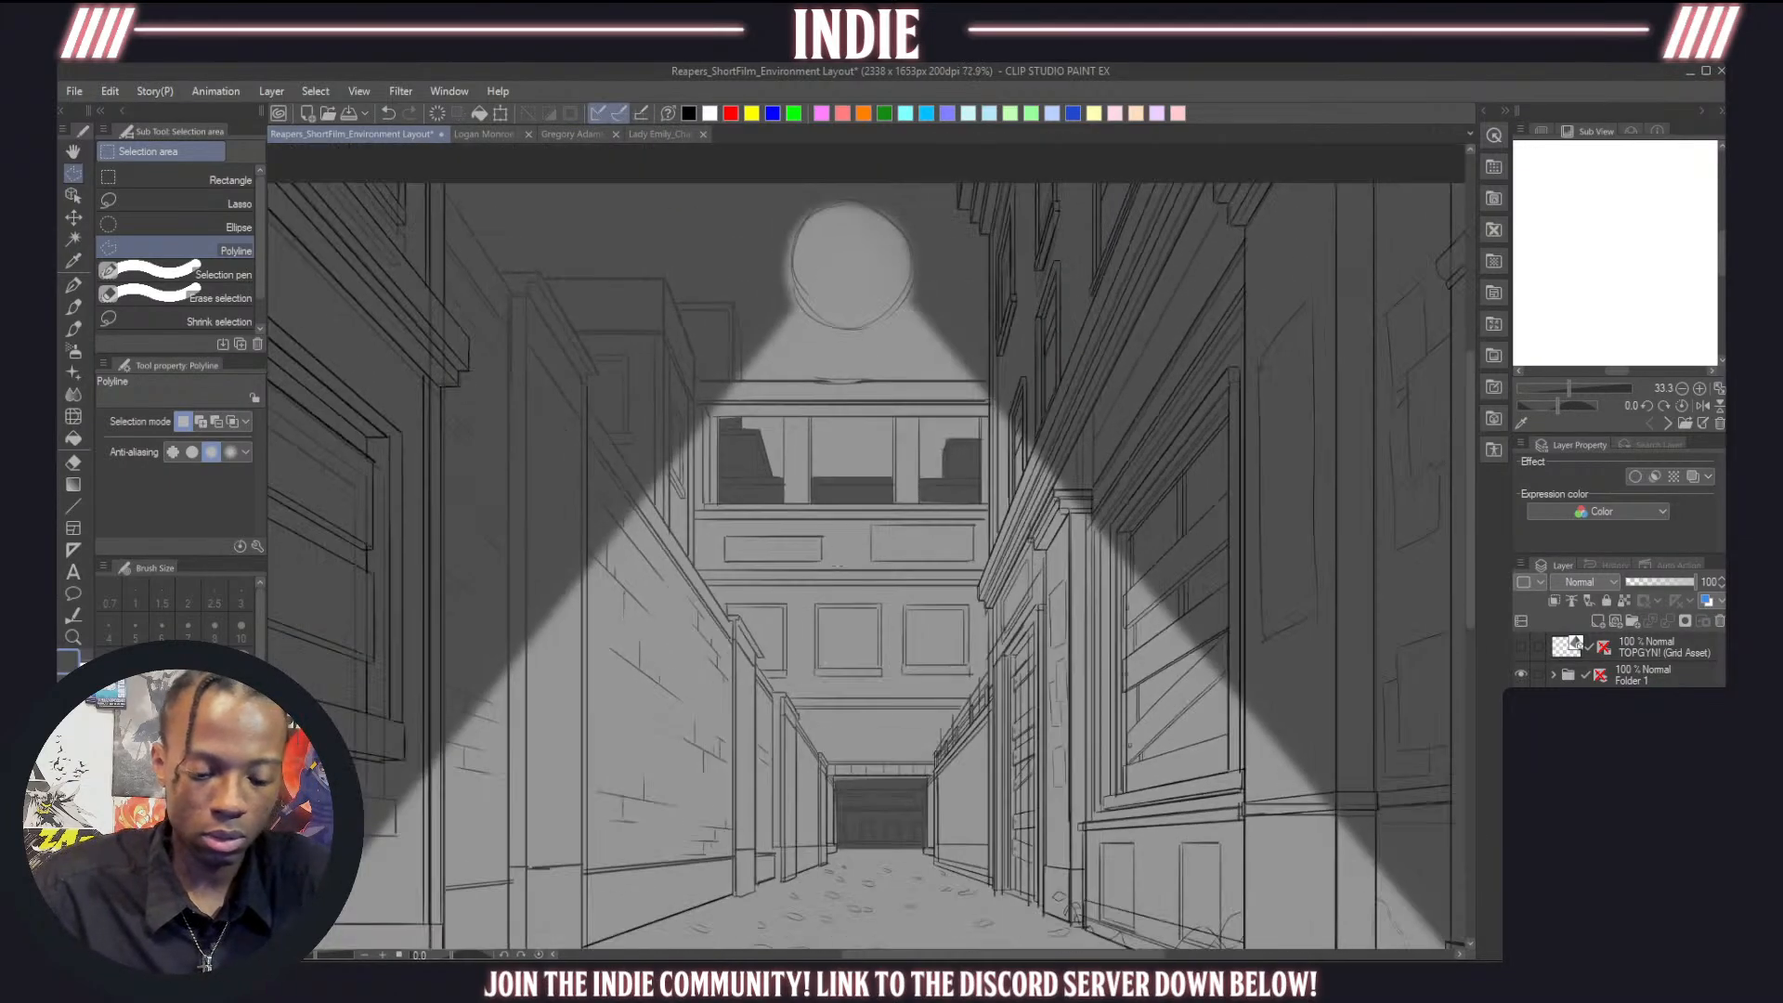
# Outline the small rooftop block left of the round light with the Polyline selection, fill it dark grey, and deselect
pyautogui.scroll(10, 771, 459)
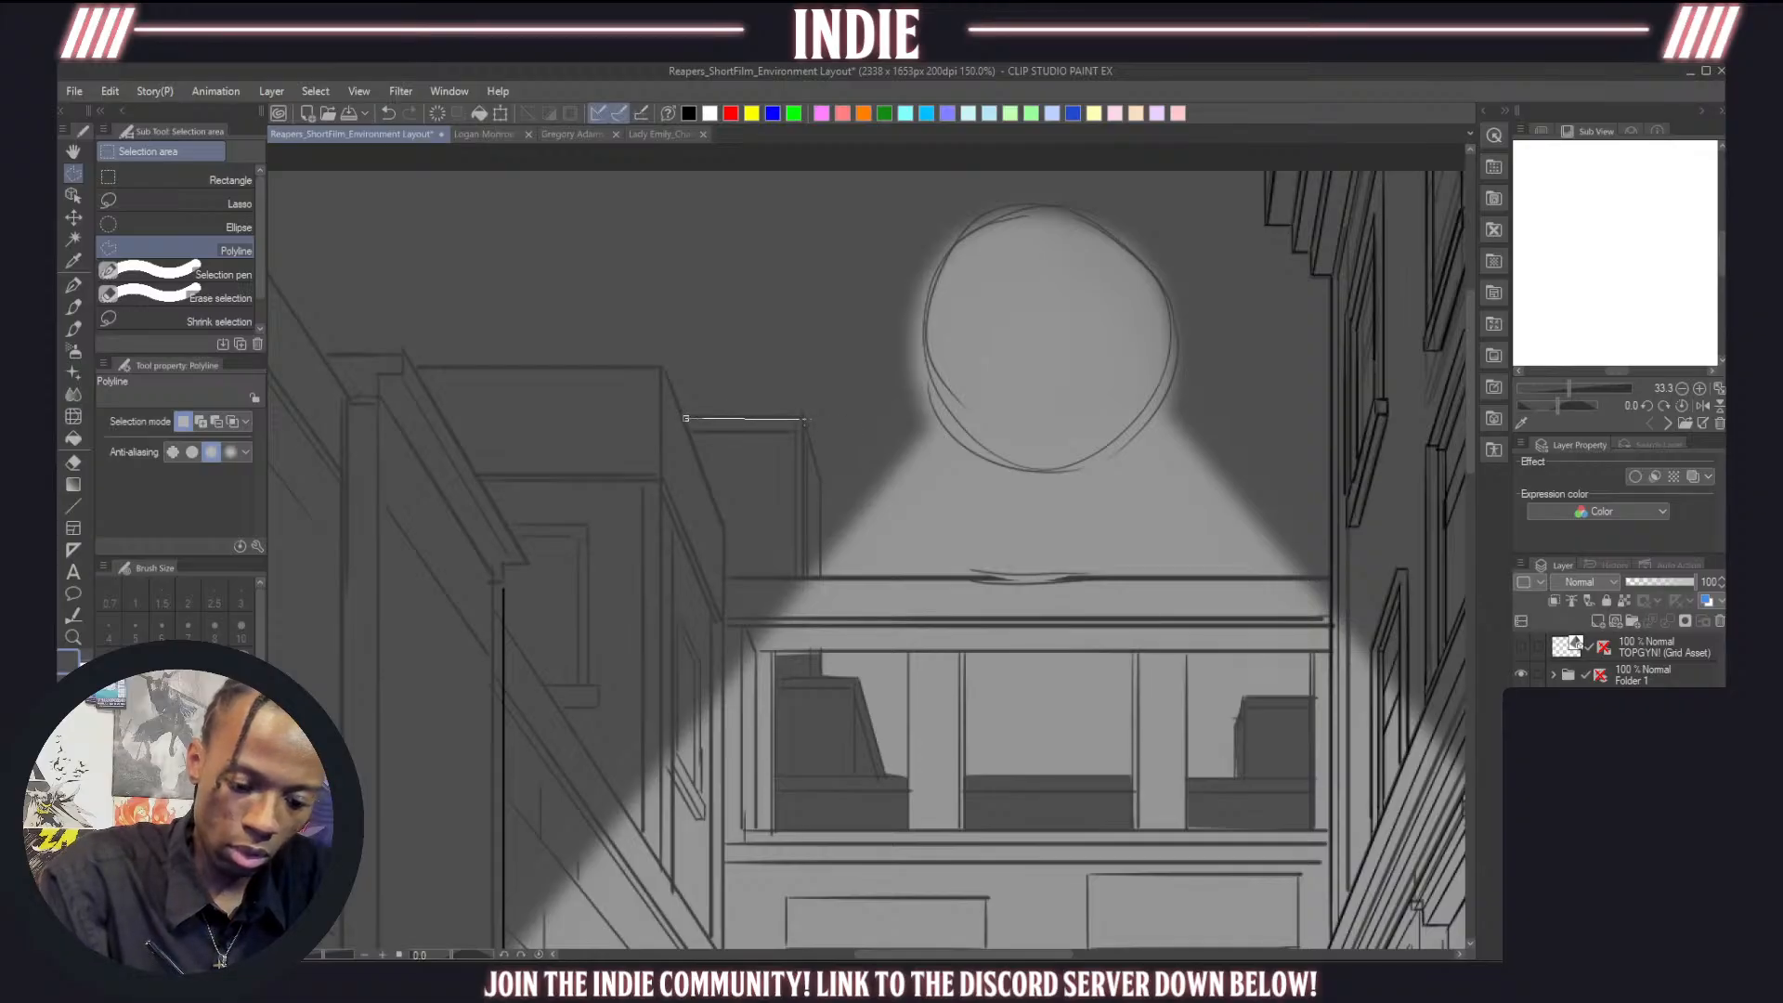
pyautogui.click(801, 416)
pyautogui.click(823, 578)
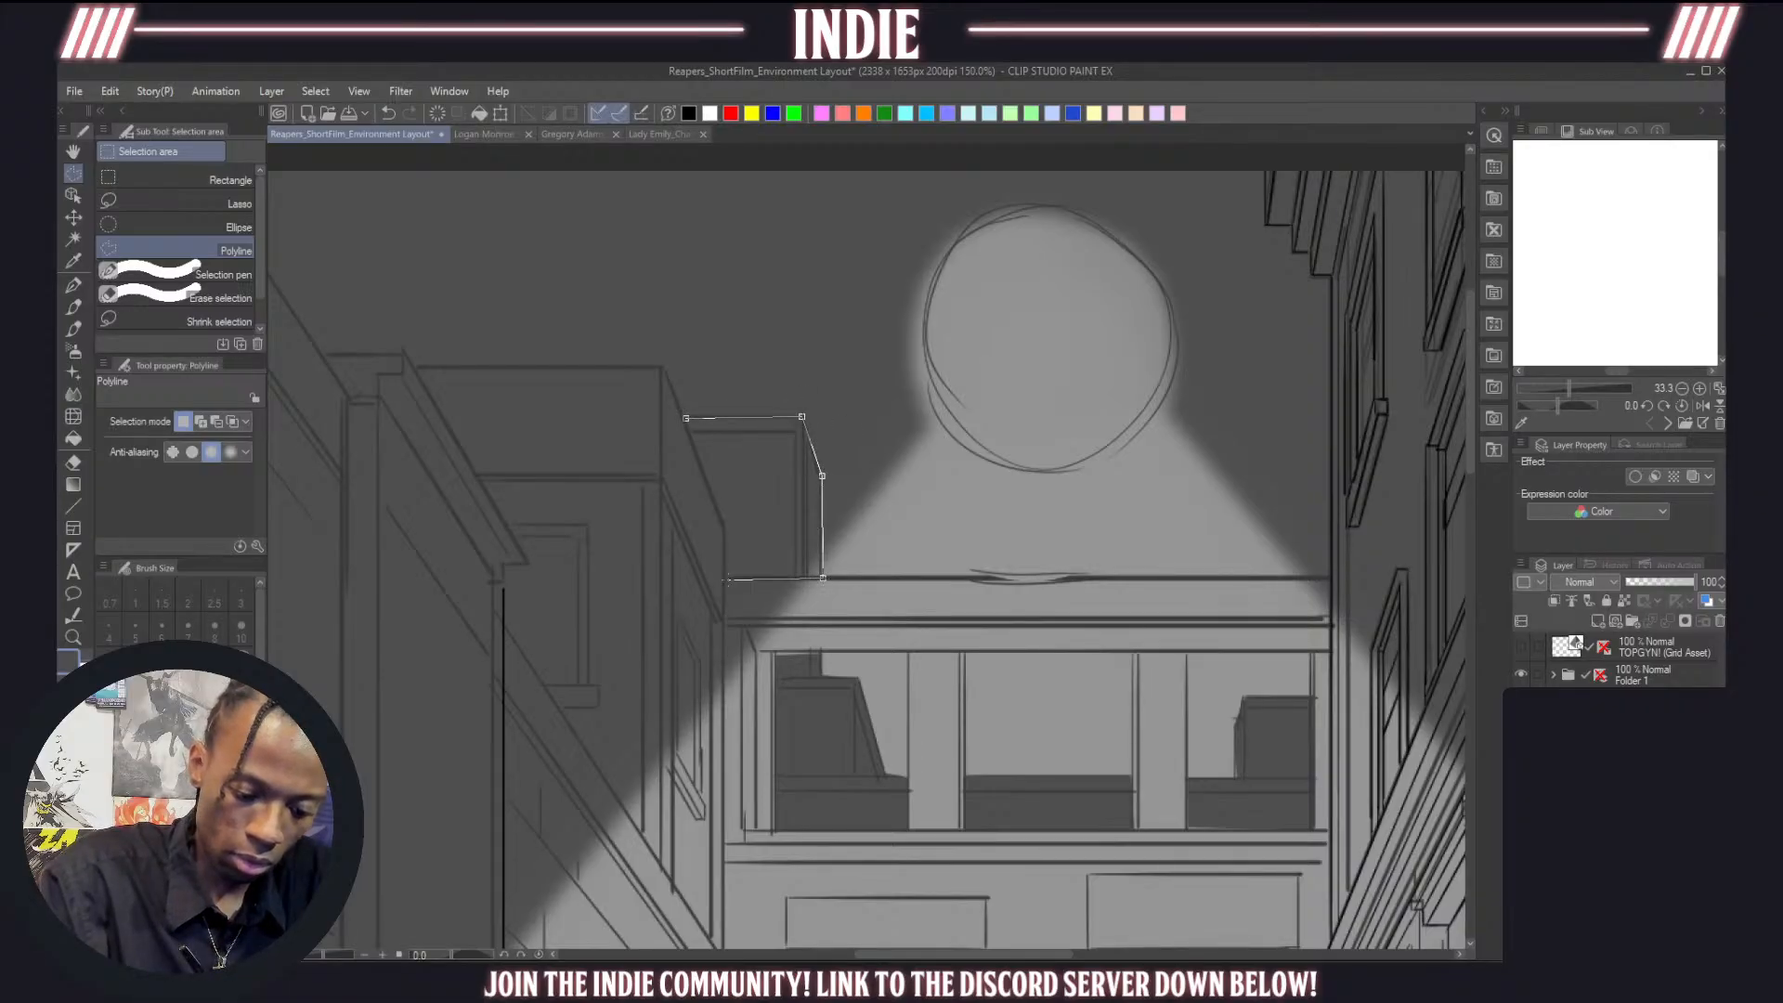
pyautogui.click(724, 527)
pyautogui.click(686, 418)
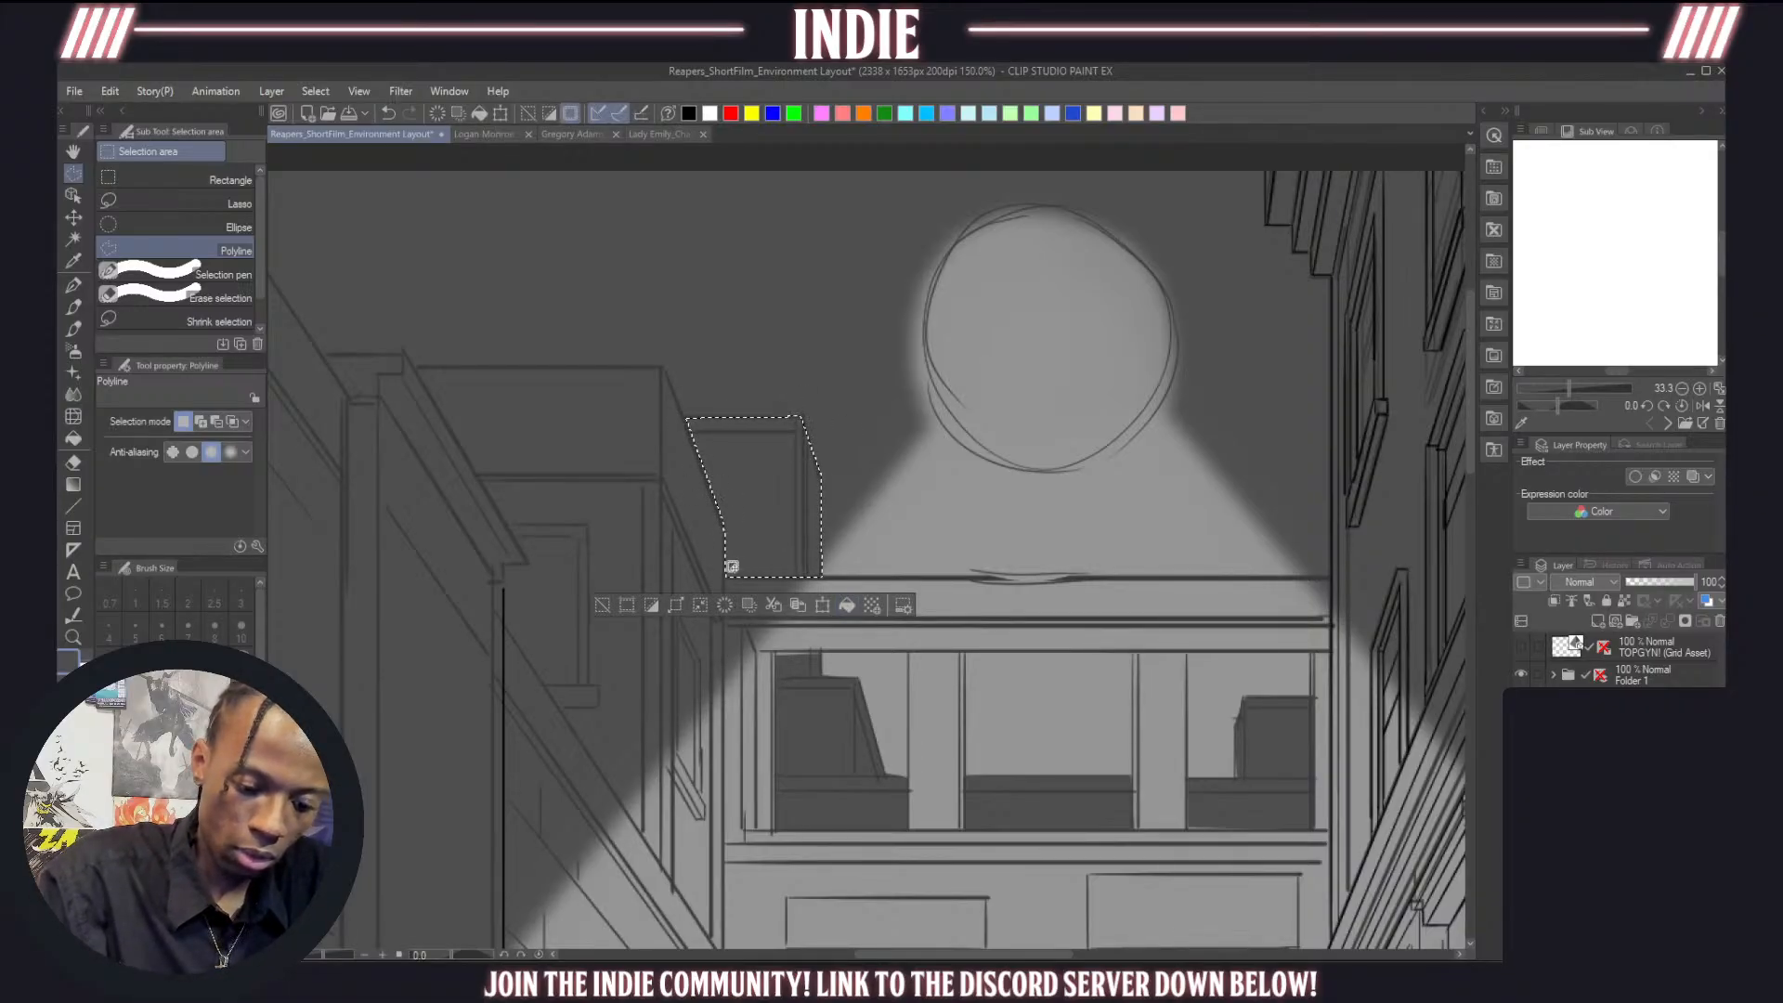
pyautogui.click(603, 605)
pyautogui.scroll(-5, 792, 447)
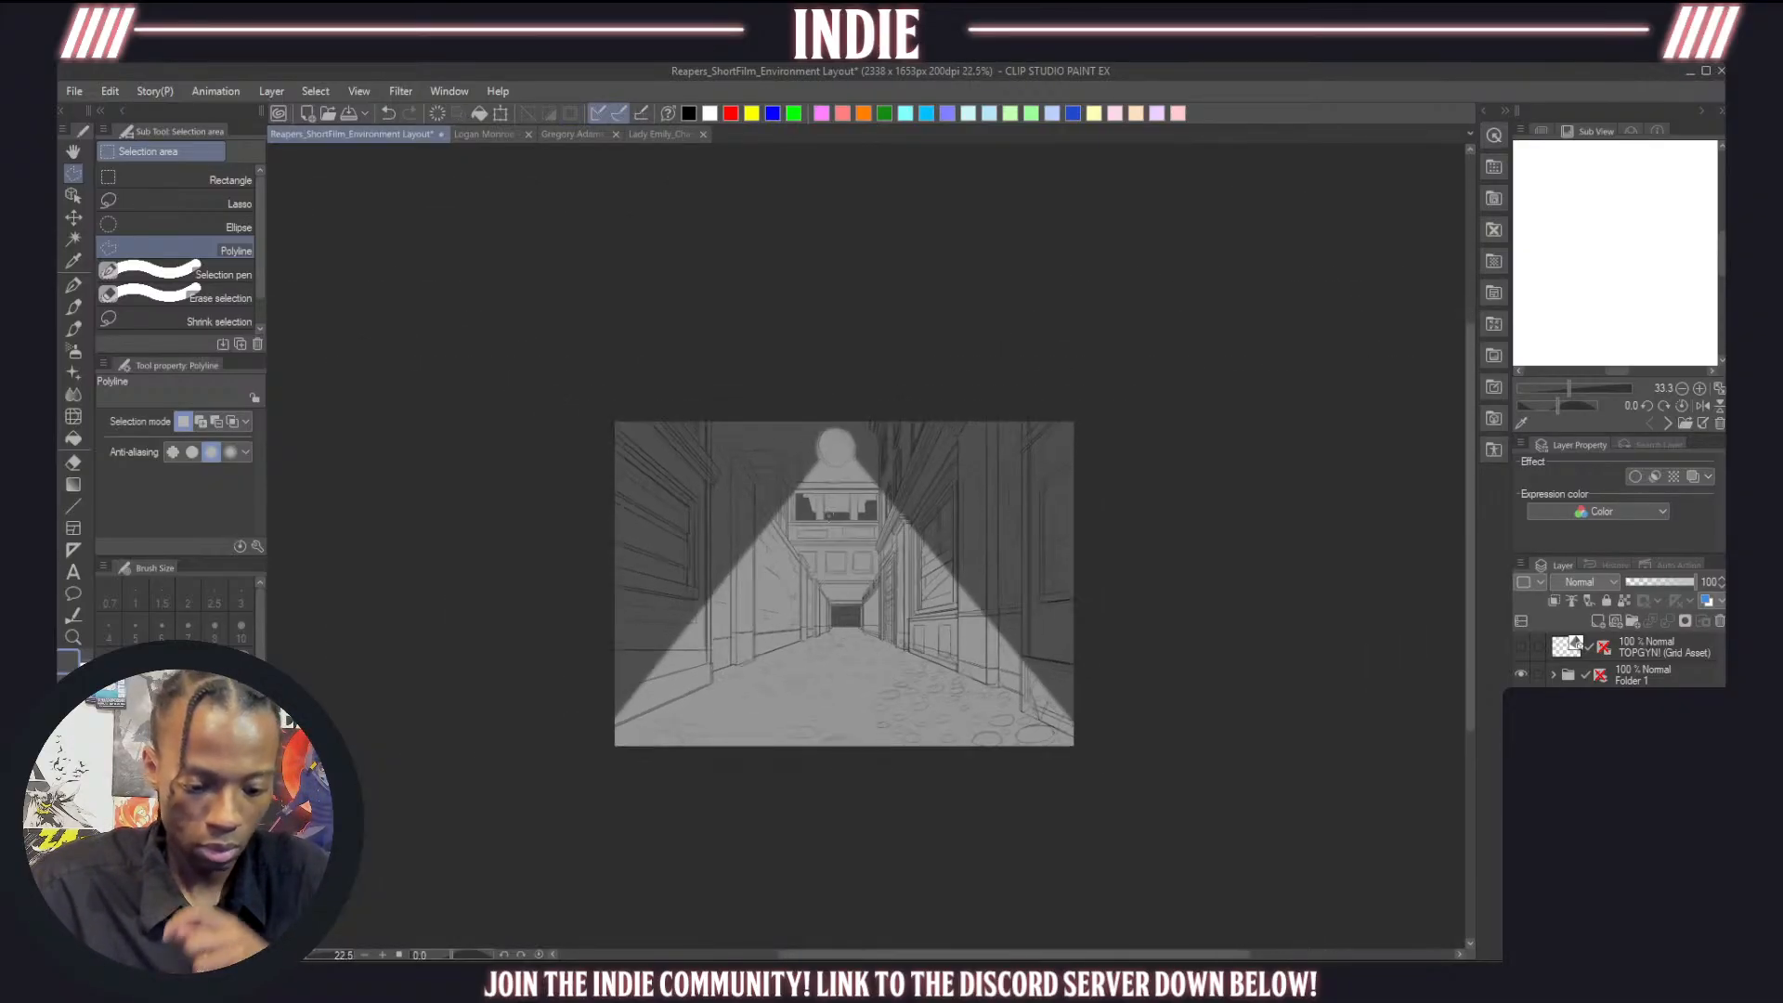
pyautogui.scroll(3, 841, 571)
pyautogui.scroll(-1, 841, 571)
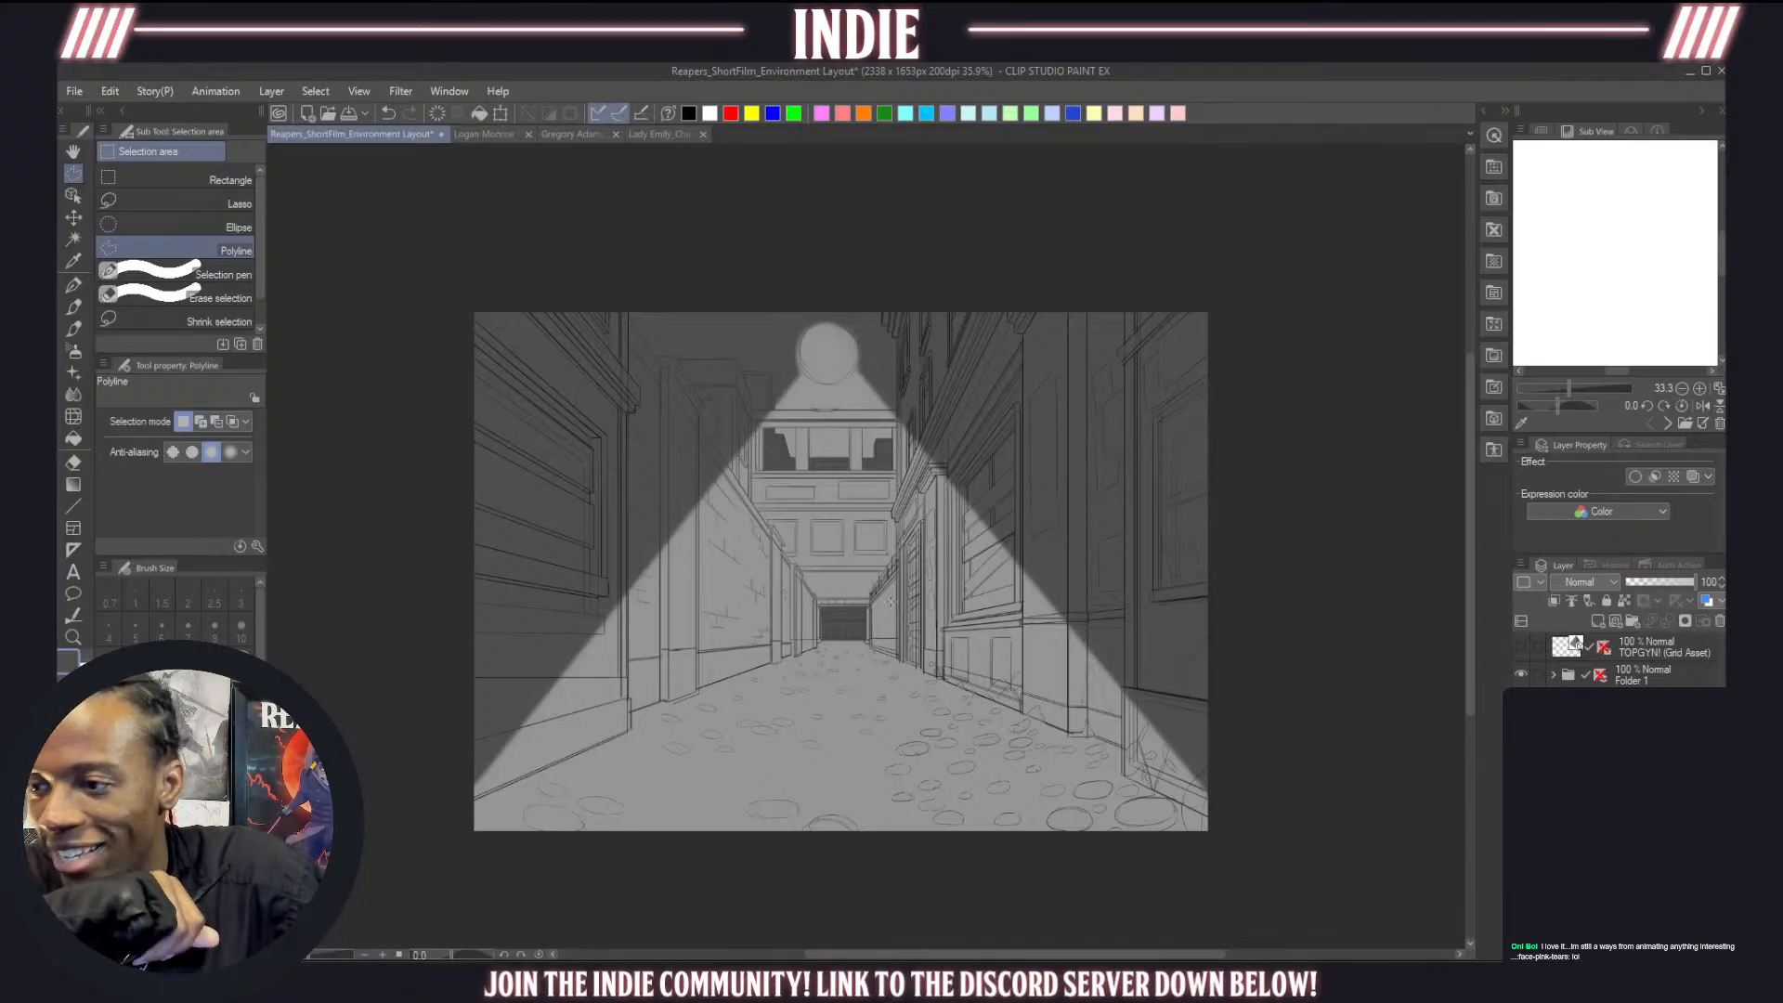
pyautogui.scroll(-2, 928, 625)
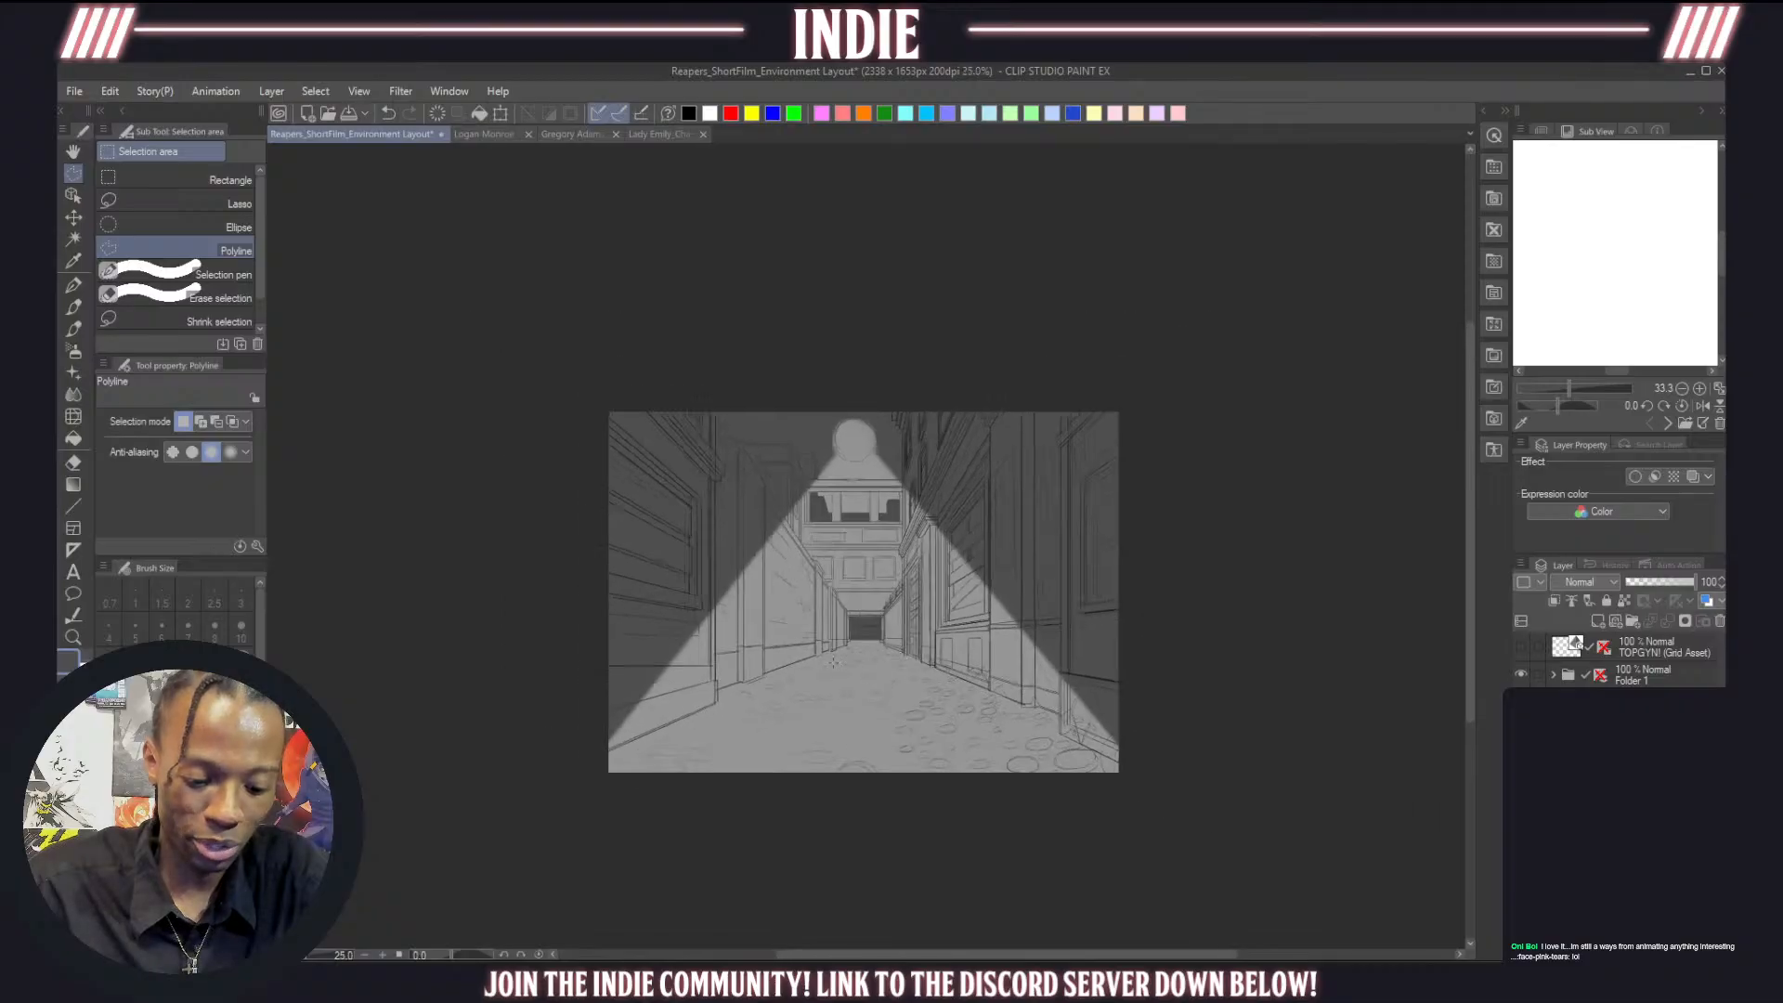
# Examine the alley composition's light cone, round light and dark grey shadow shapes, both as a whole and up close
pyautogui.scroll(2, 842, 595)
pyautogui.scroll(-1, 890, 554)
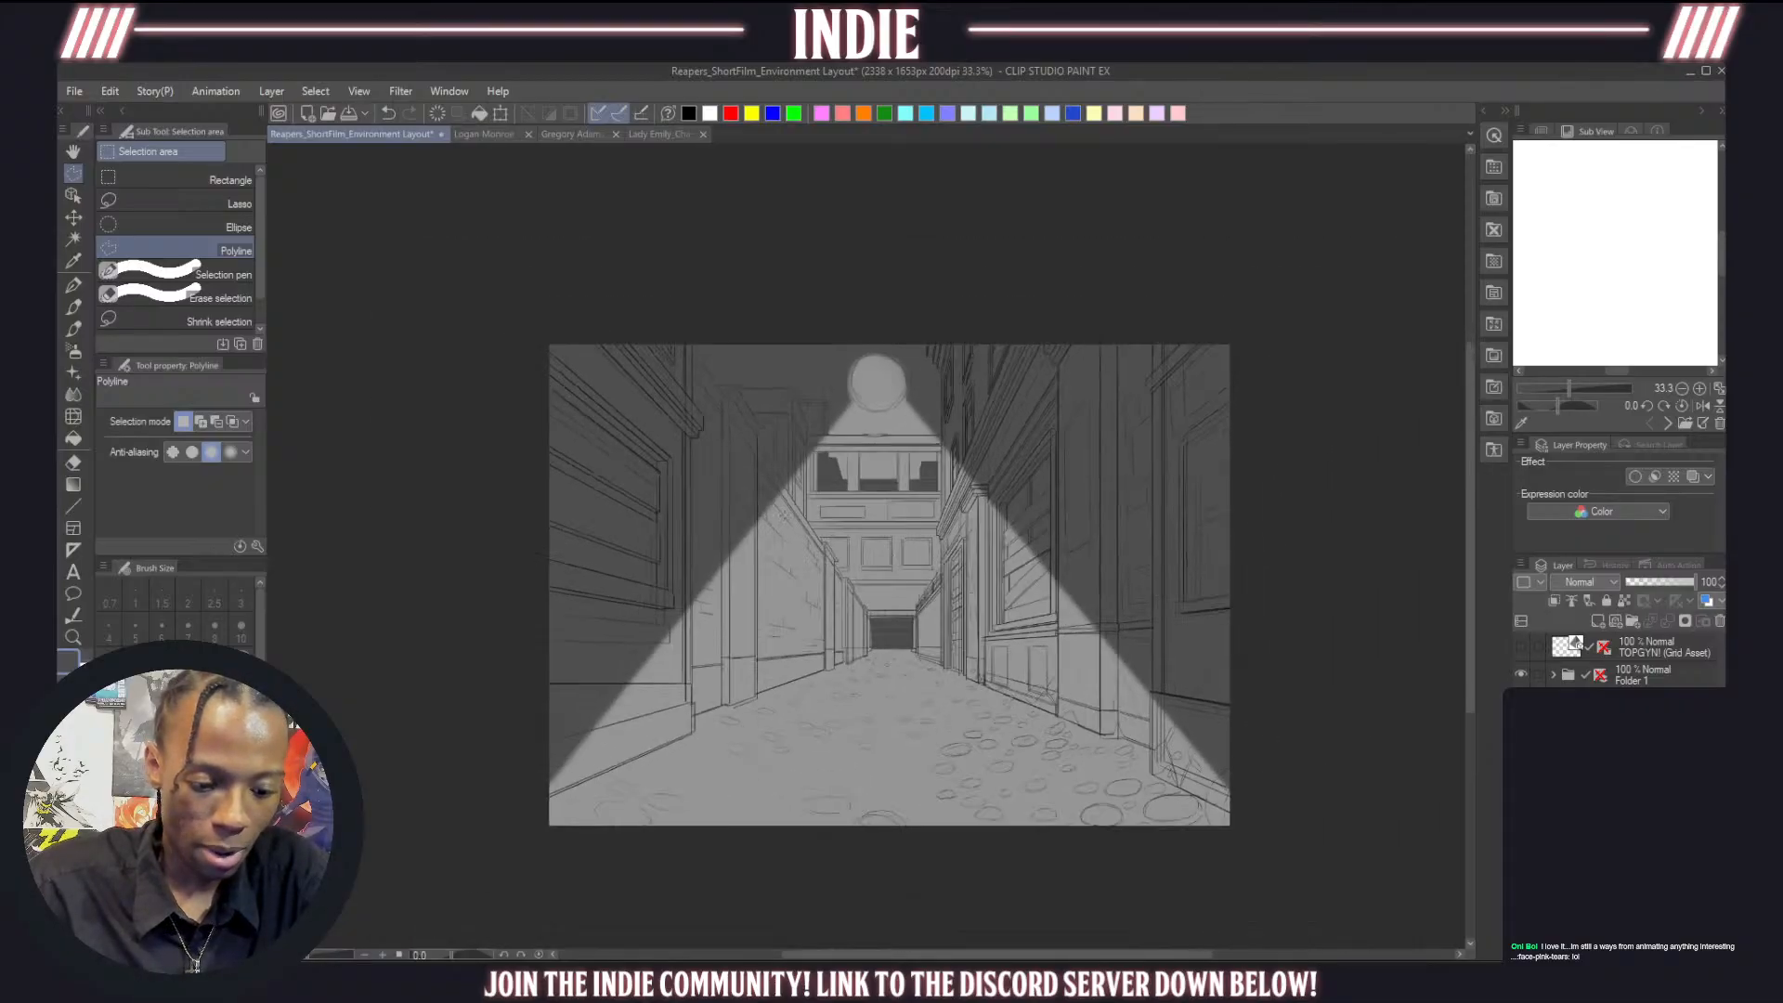
pyautogui.scroll(1, 840, 451)
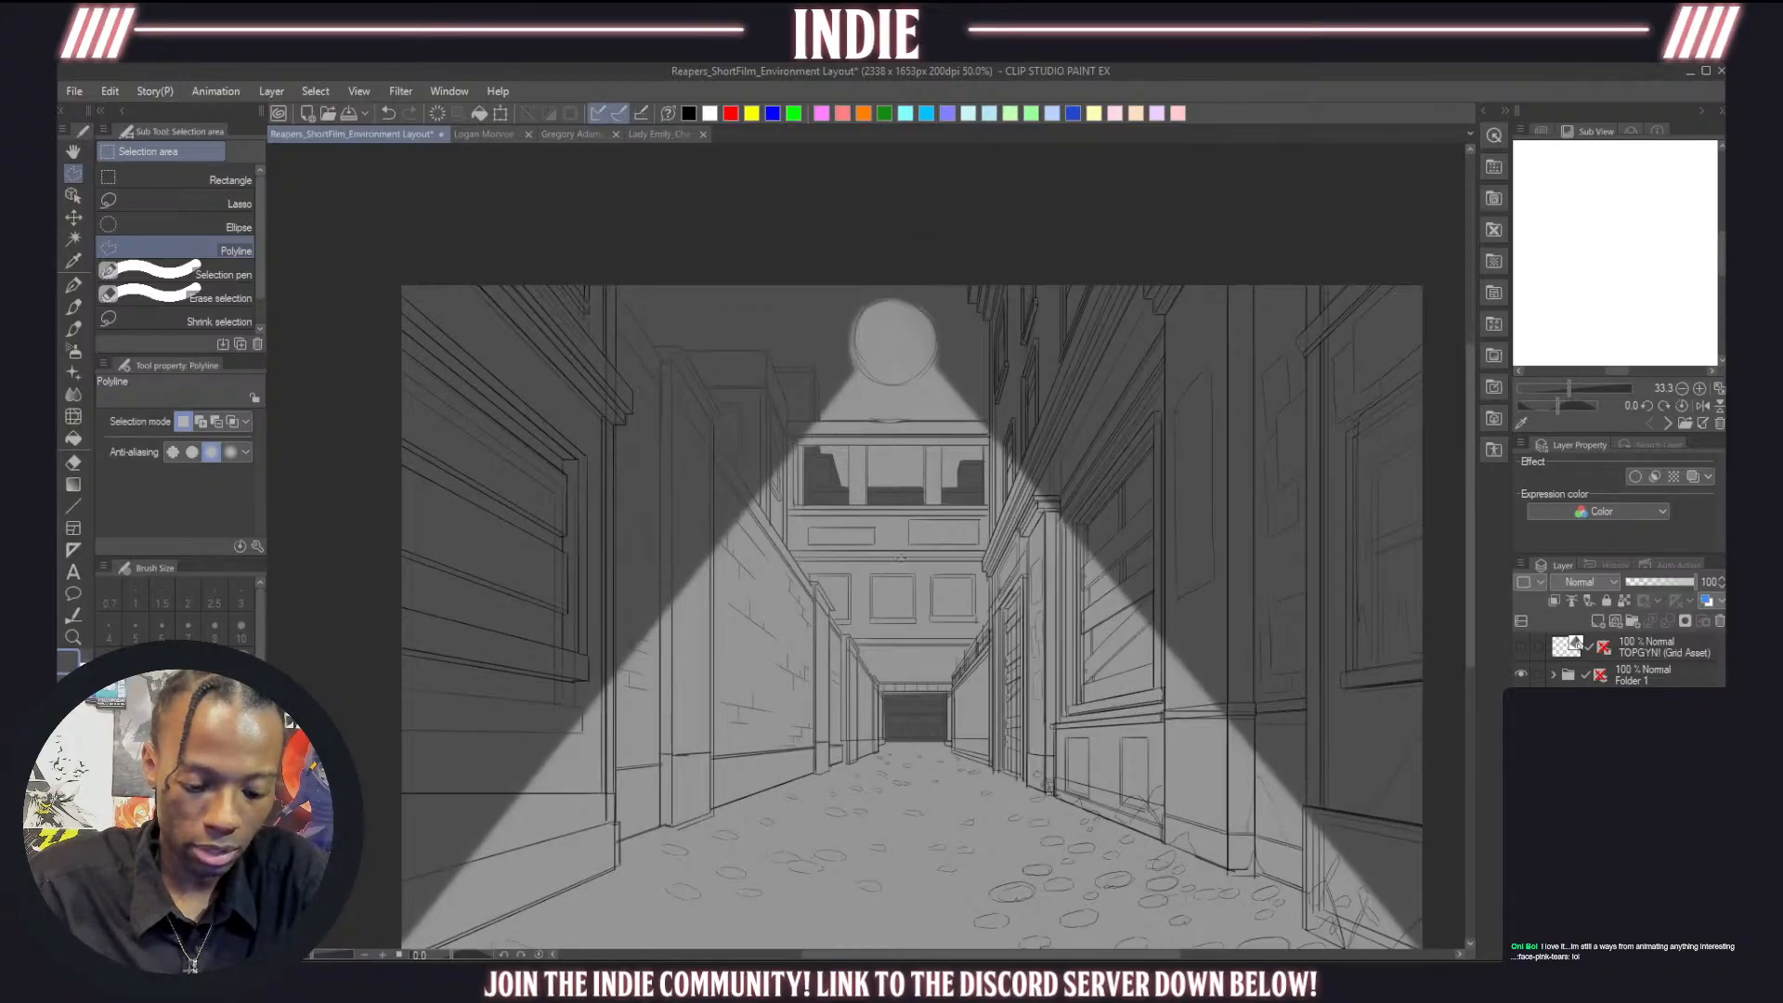
pyautogui.scroll(-1, 873, 490)
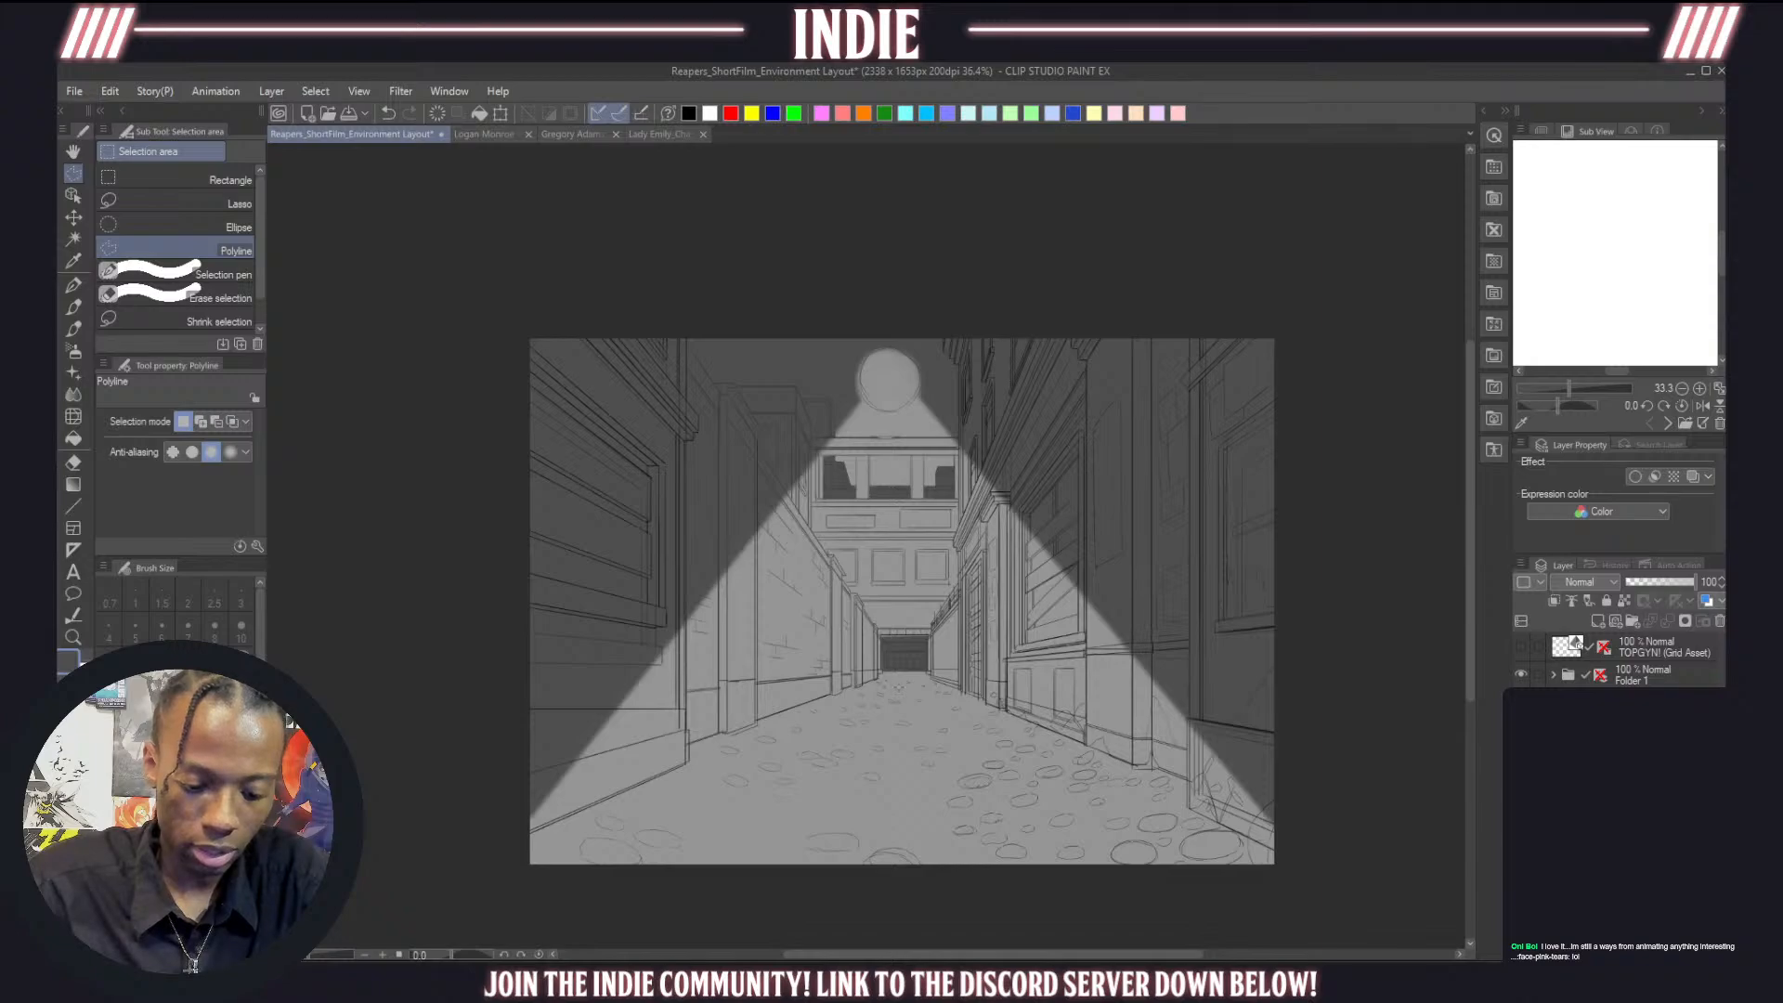
pyautogui.scroll(1, 905, 683)
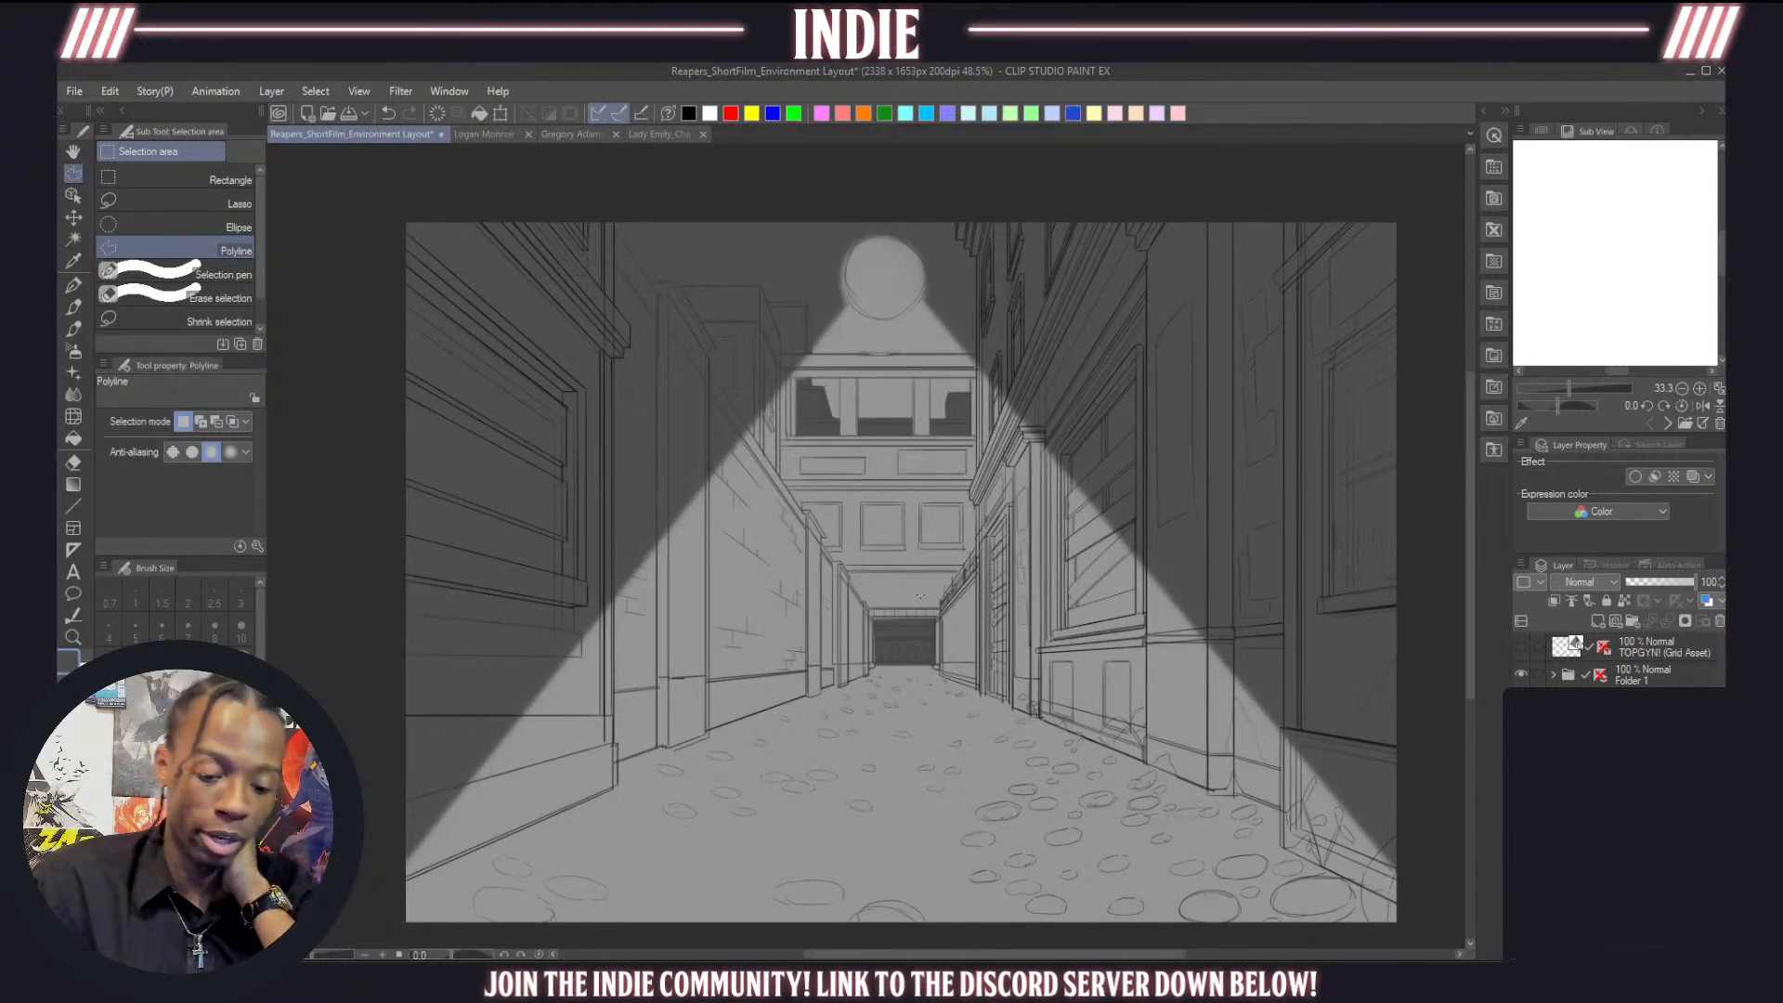
pyautogui.scroll(-1, 736, 570)
pyautogui.scroll(1, 876, 606)
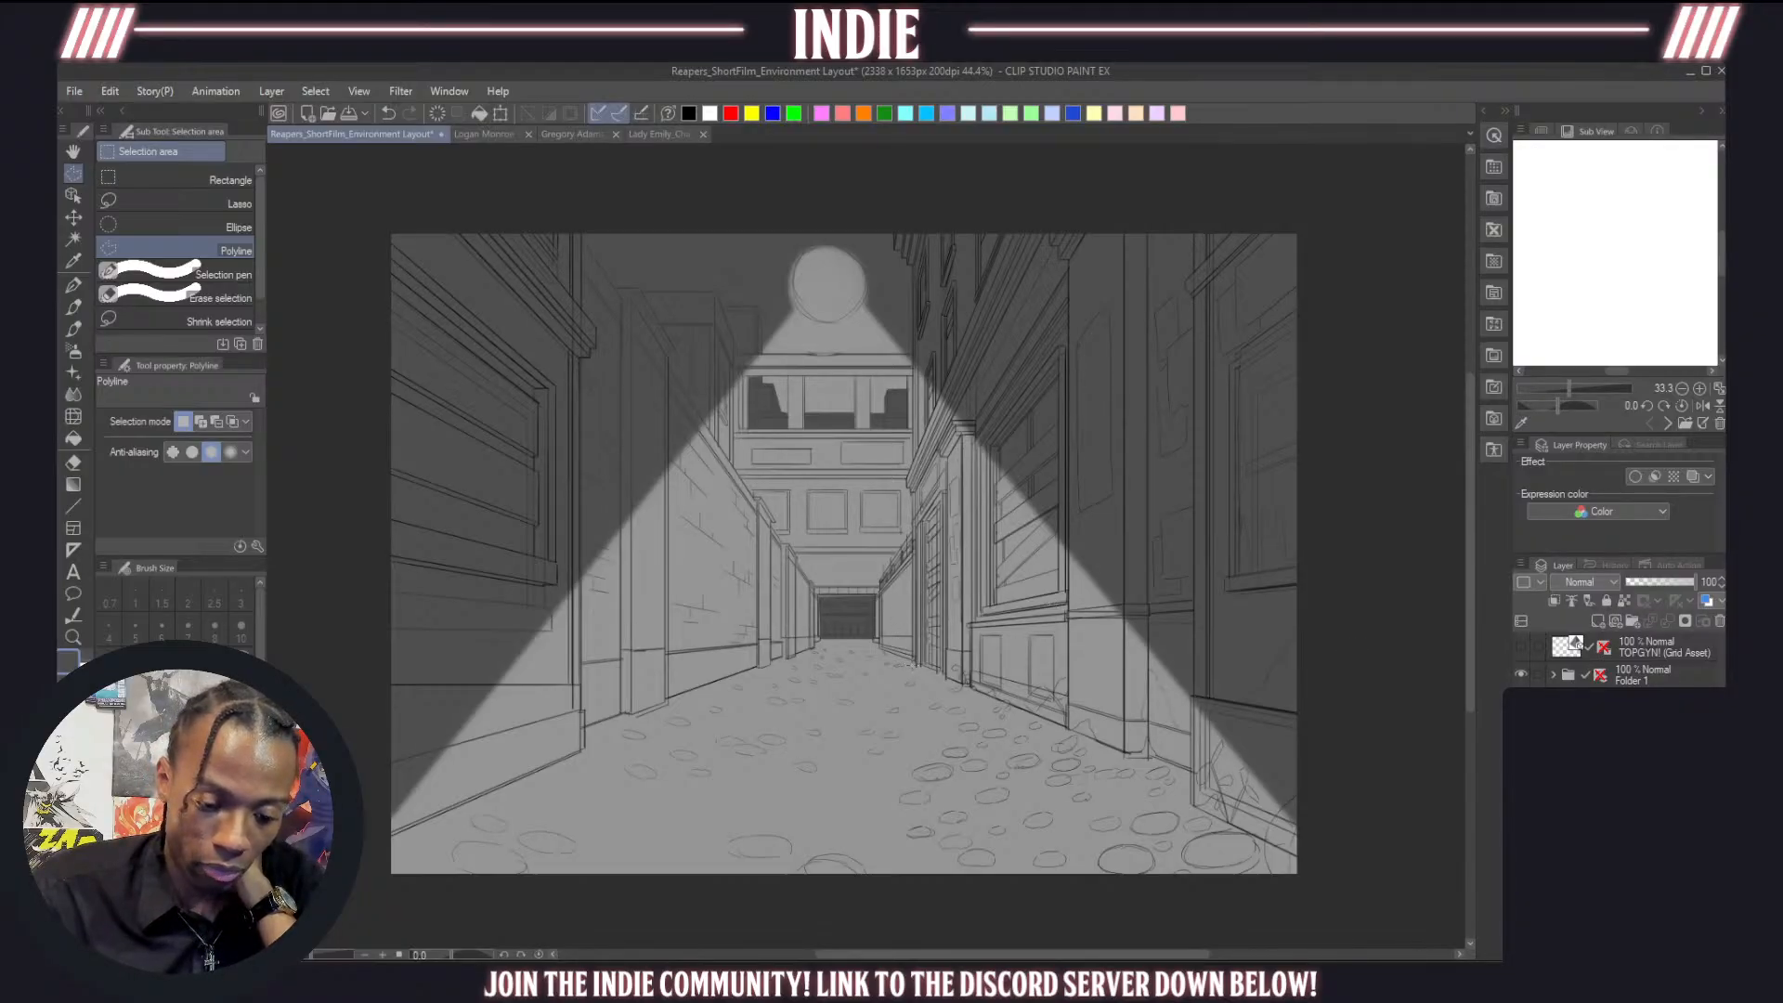
pyautogui.scroll(-1, 909, 667)
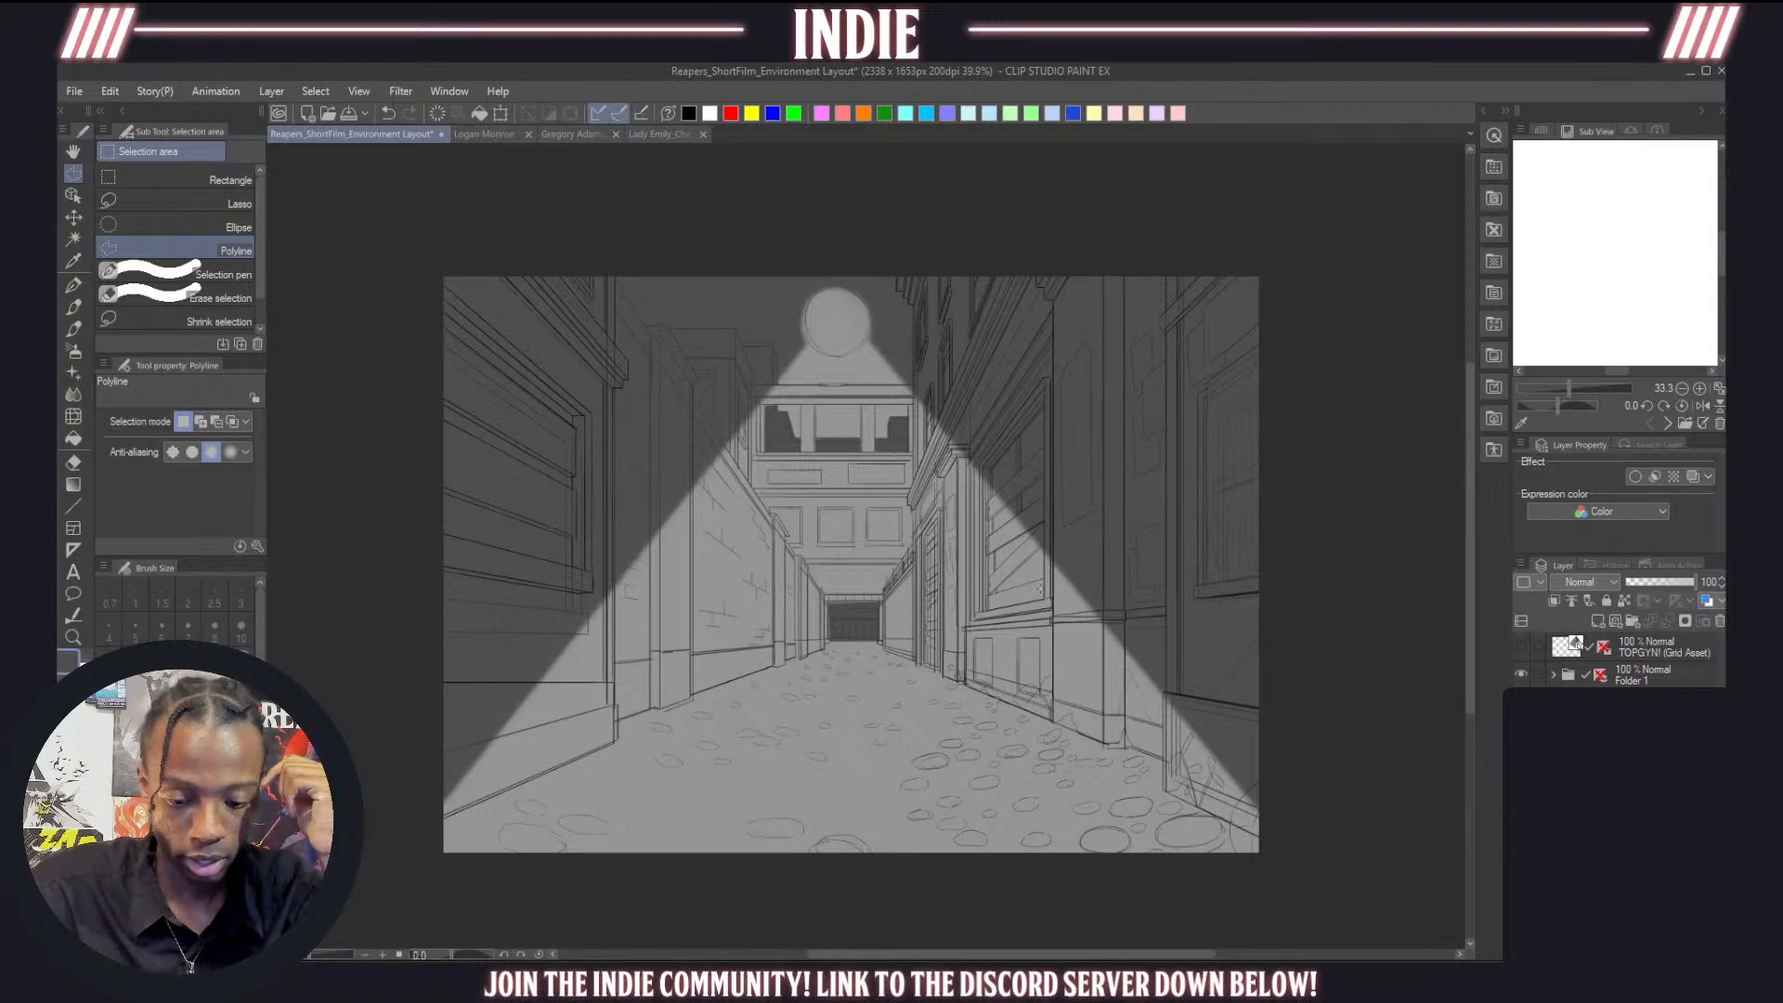
pyautogui.scroll(-1, 752, 529)
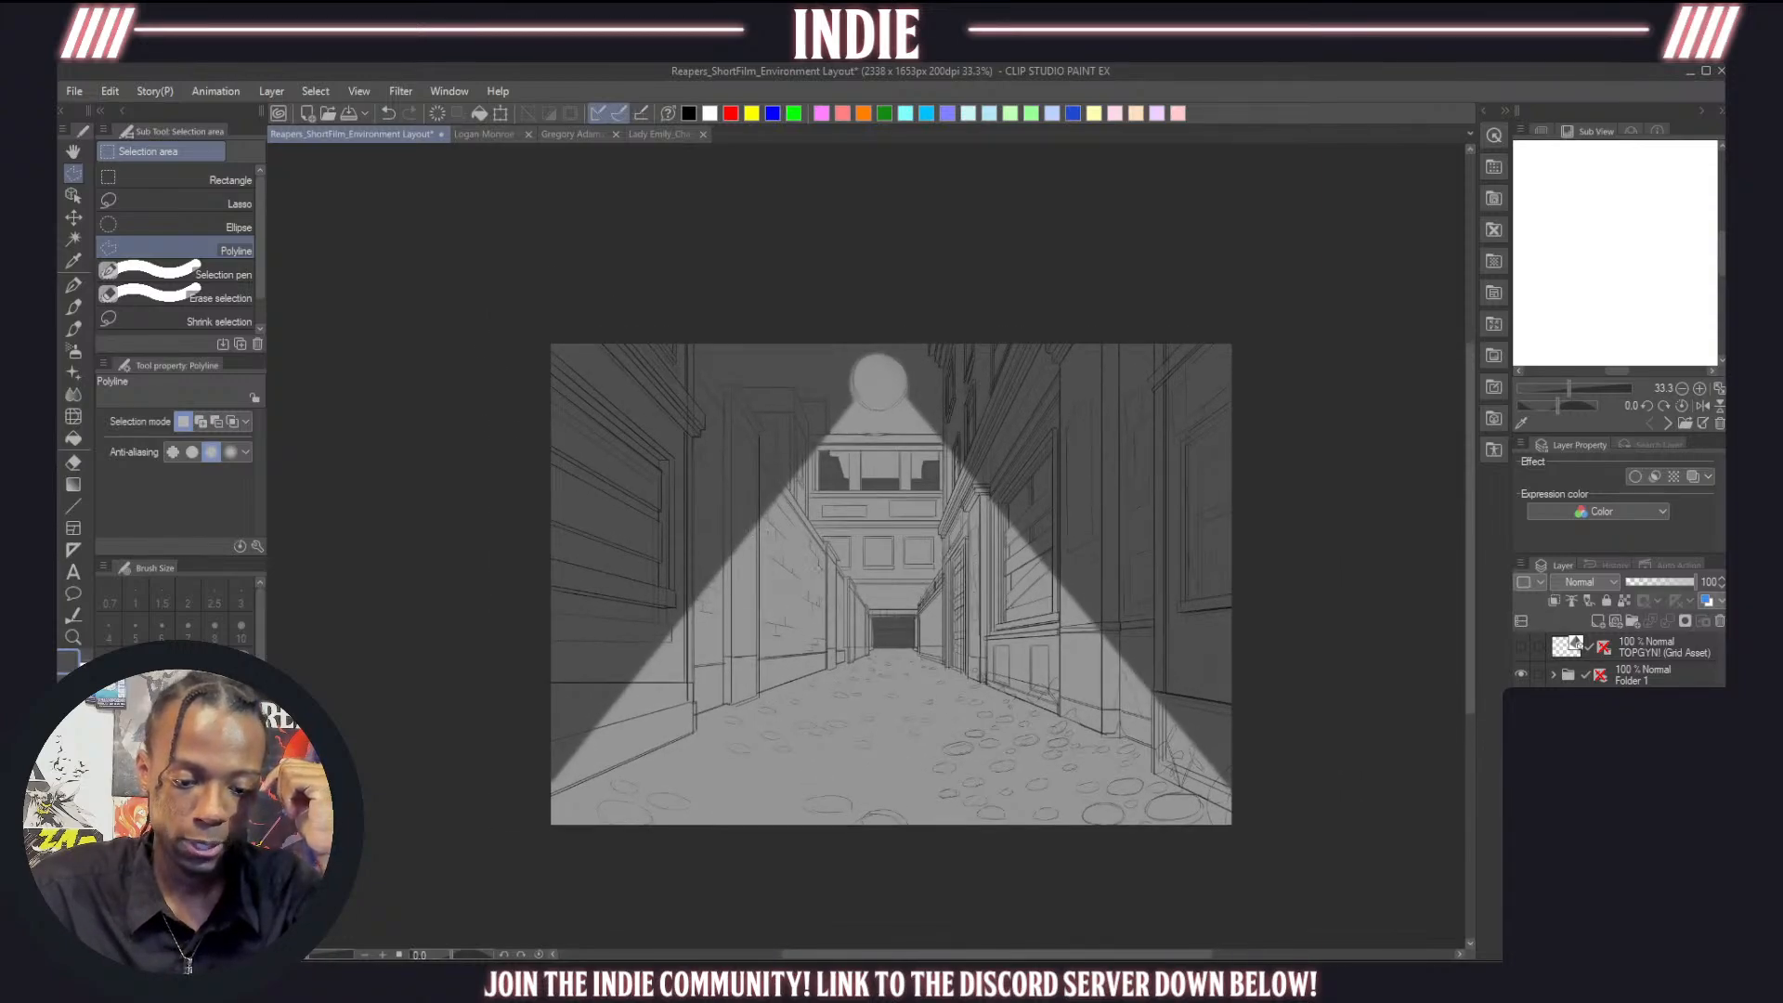
pyautogui.scroll(1, 821, 576)
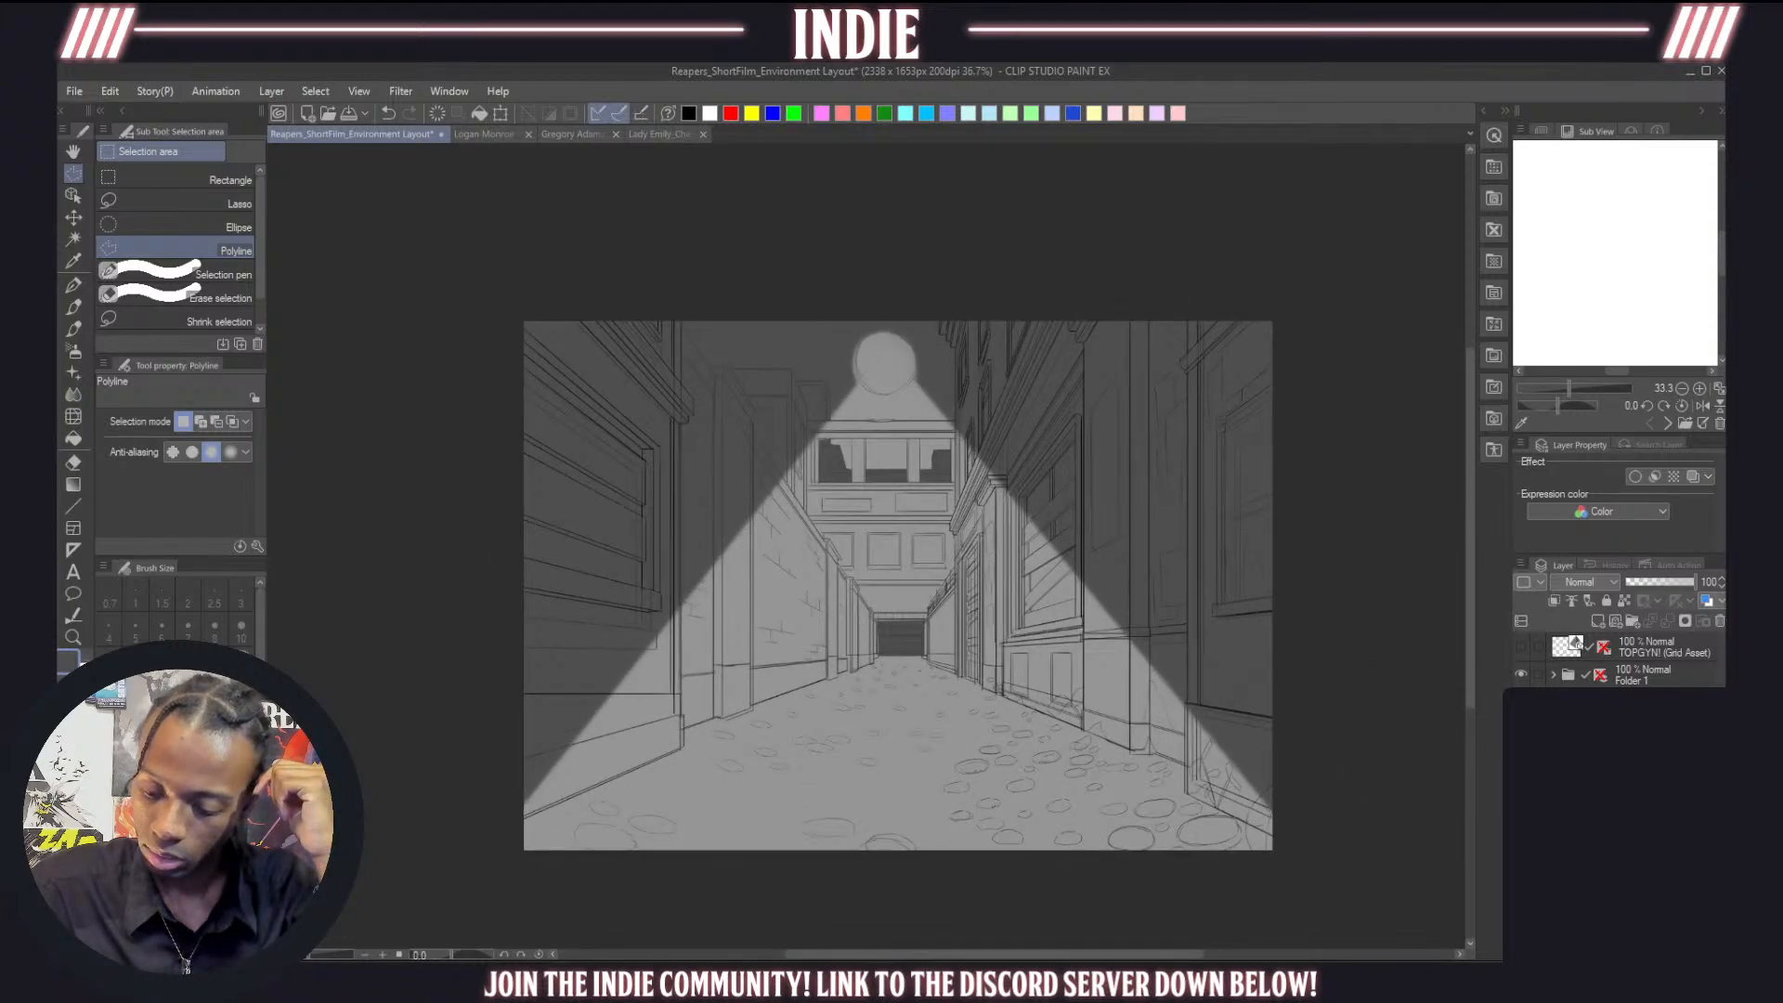
# Select the Multiply layer holding the layout frame template with the TITLE and NO. fields, and show it over the alley drawing
pyautogui.click(1644, 790)
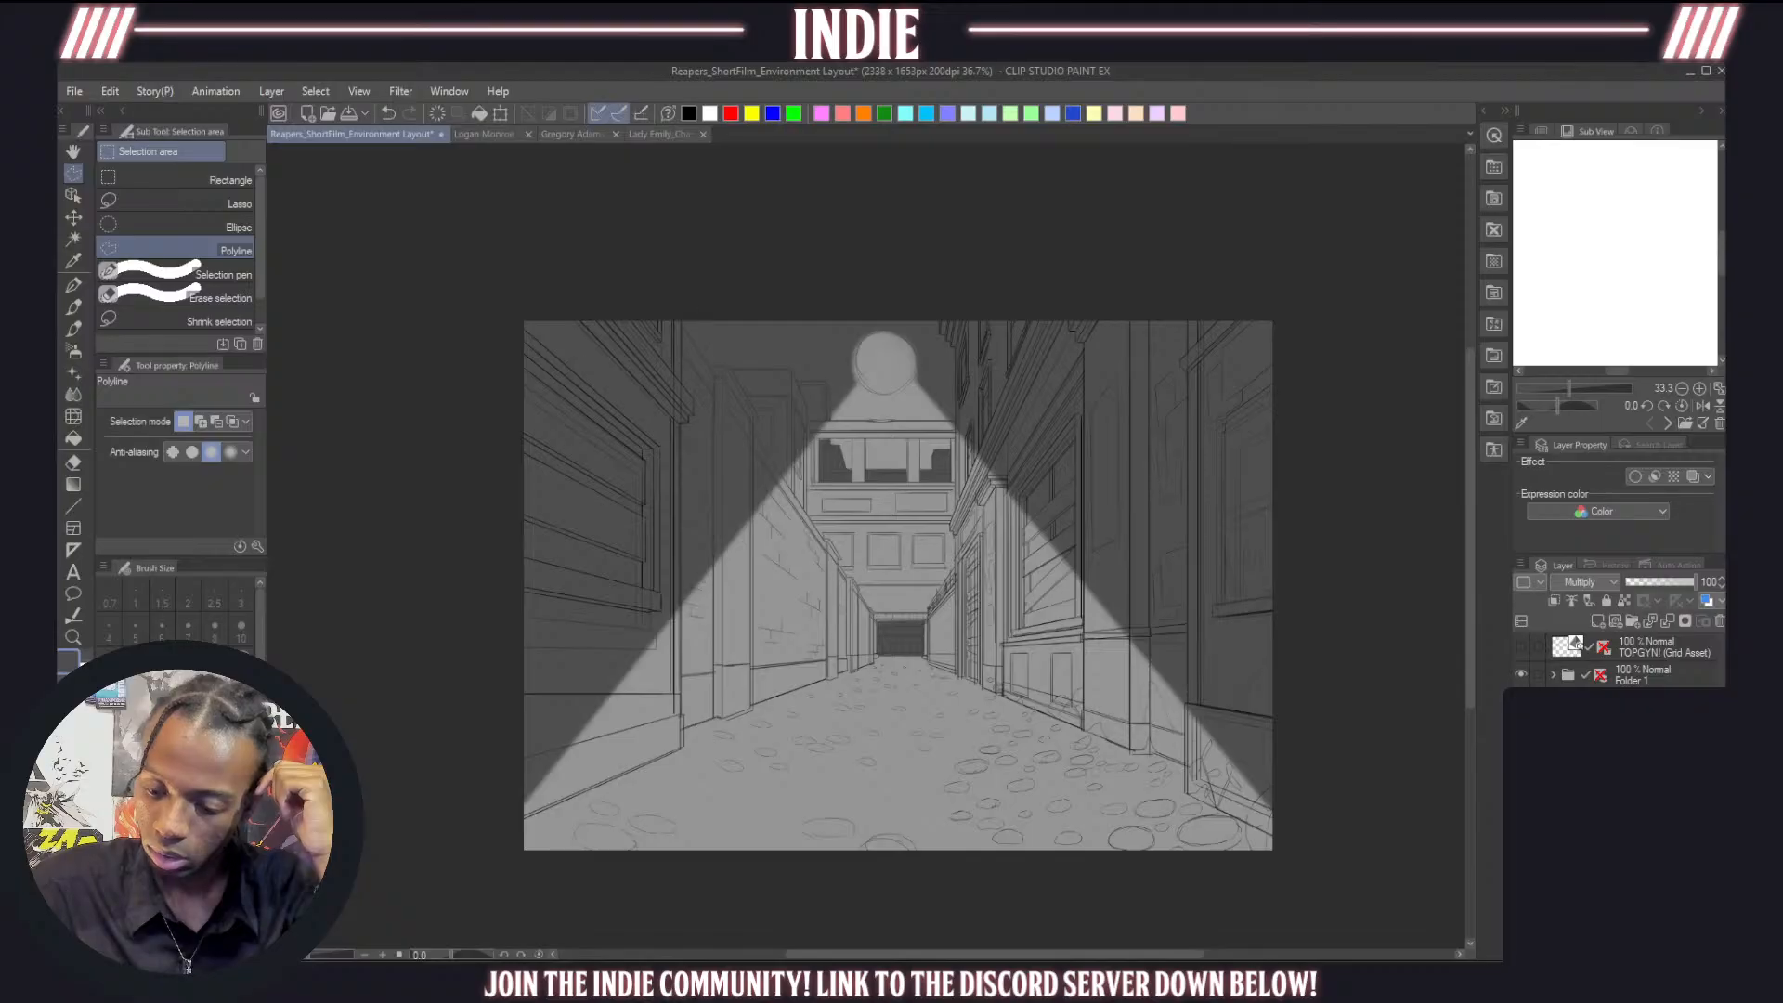
pyautogui.click(1521, 789)
pyautogui.scroll(-2, 776, 572)
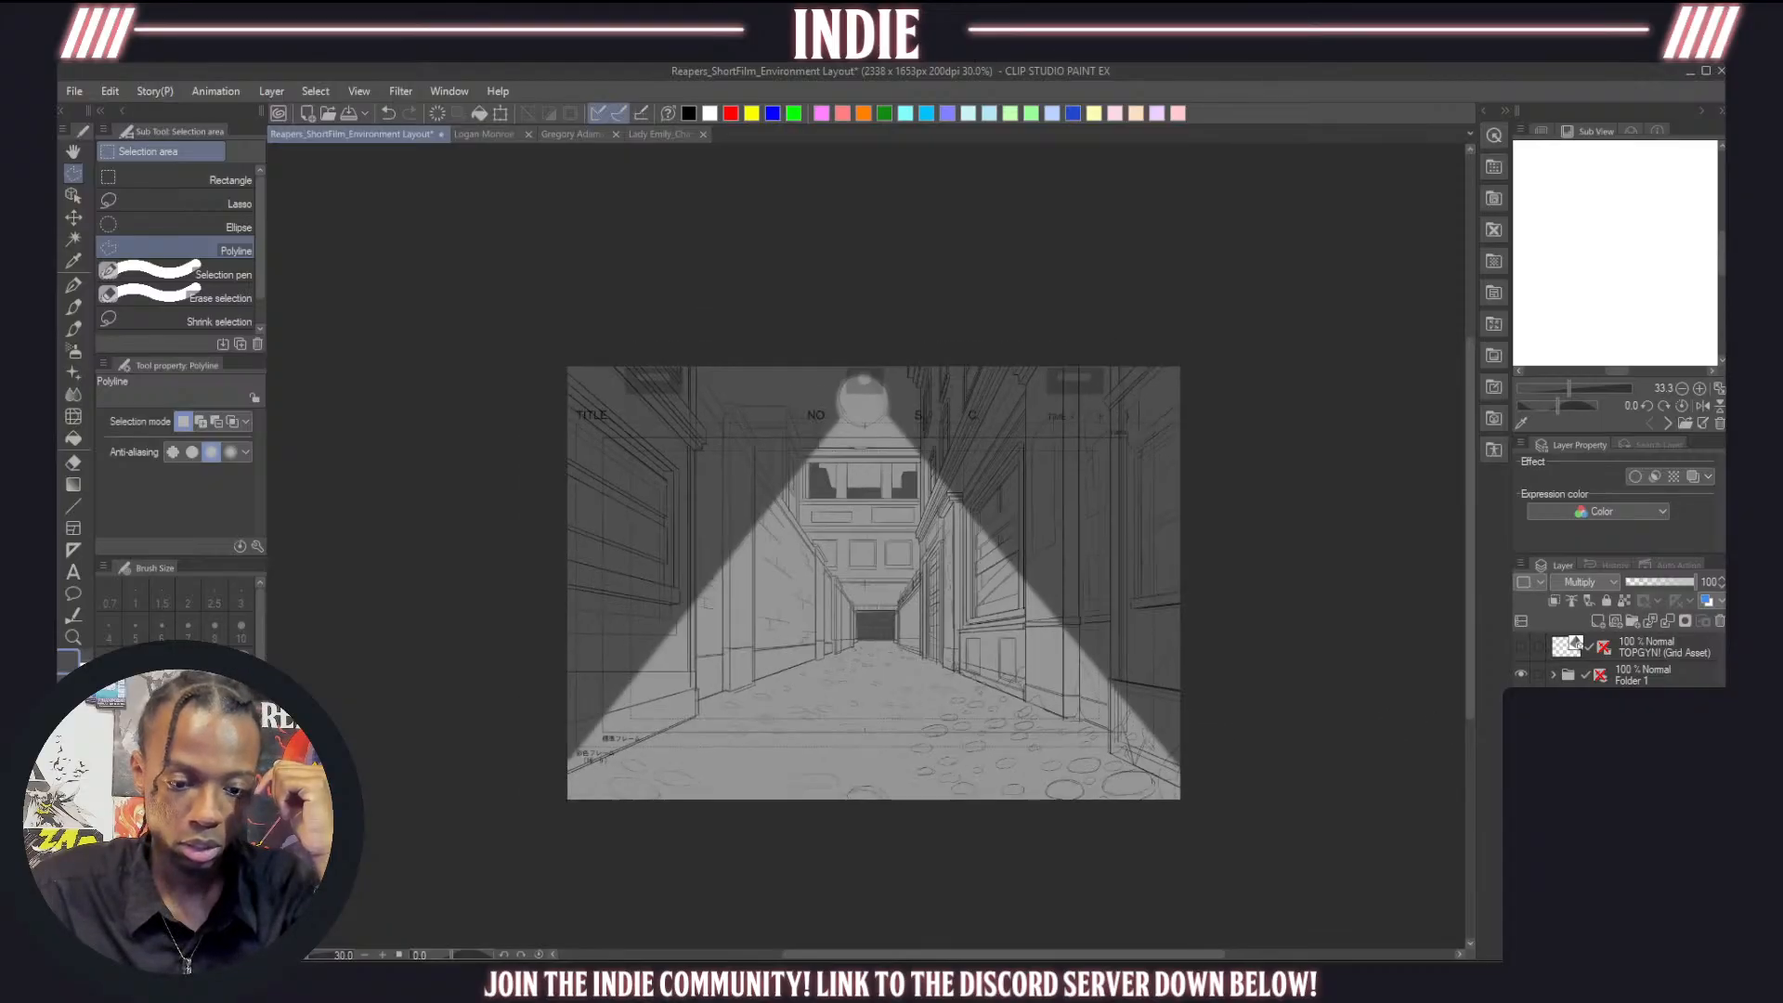
pyautogui.scroll(1, 954, 578)
pyautogui.scroll(1, 914, 582)
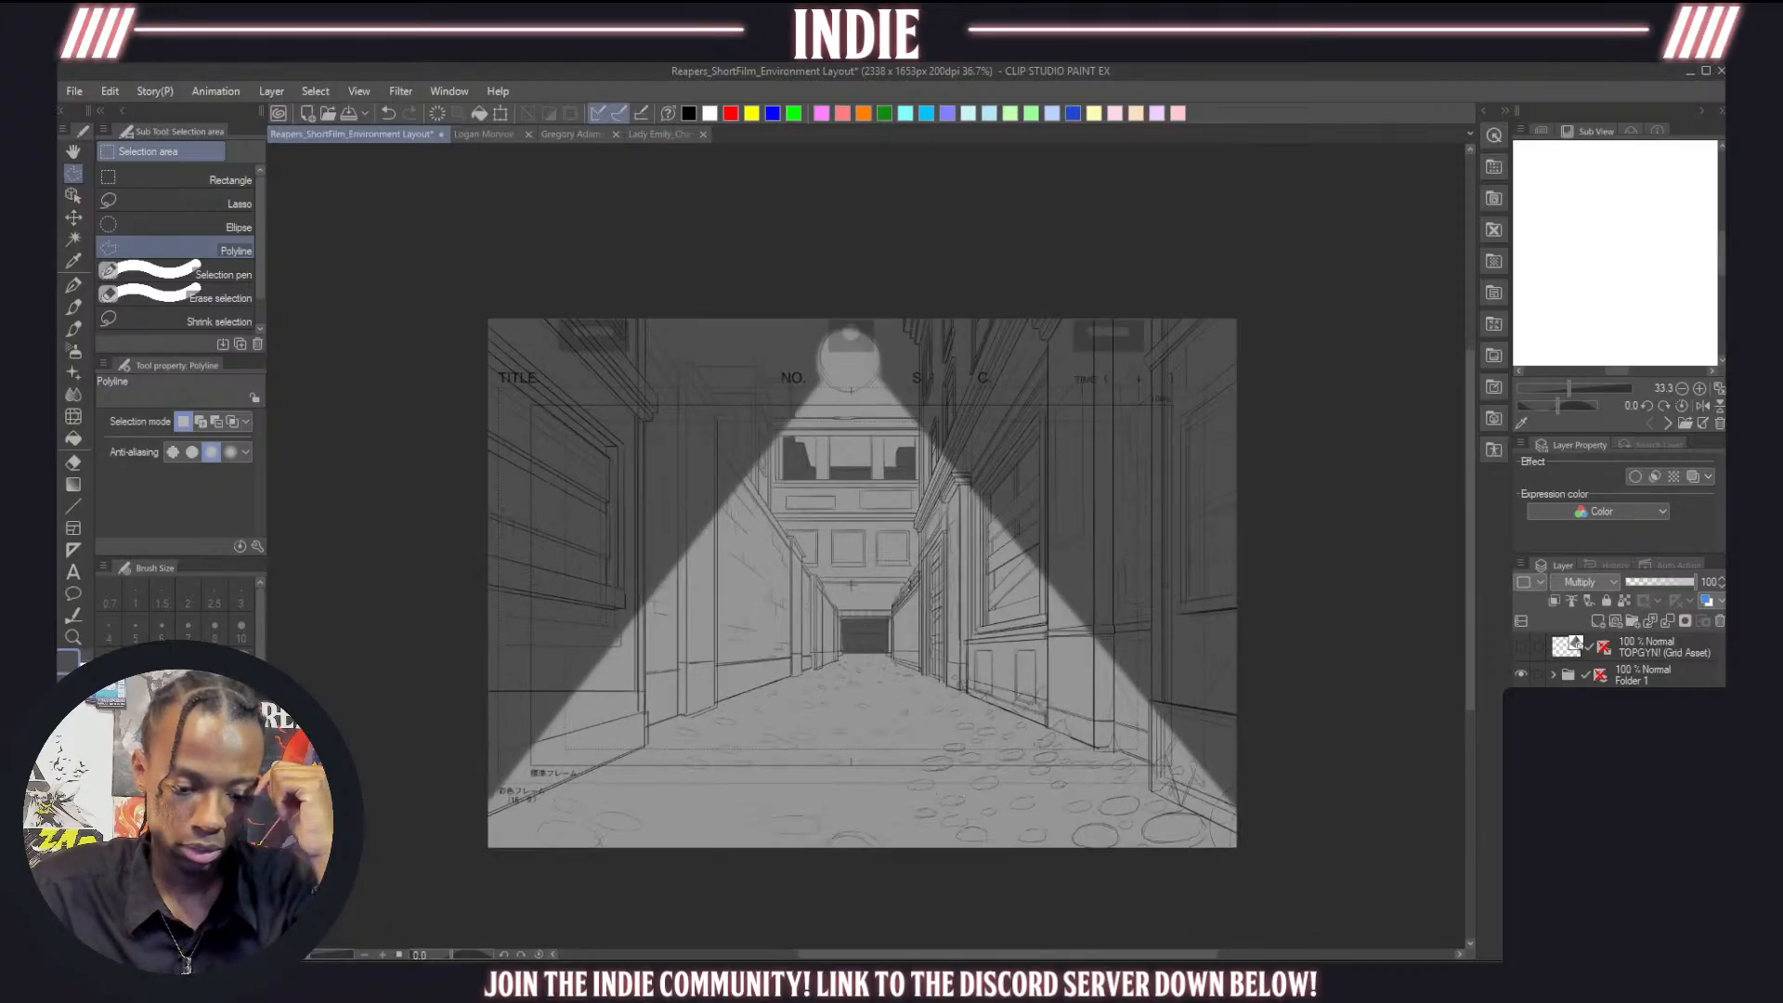
pyautogui.scroll(1, 949, 632)
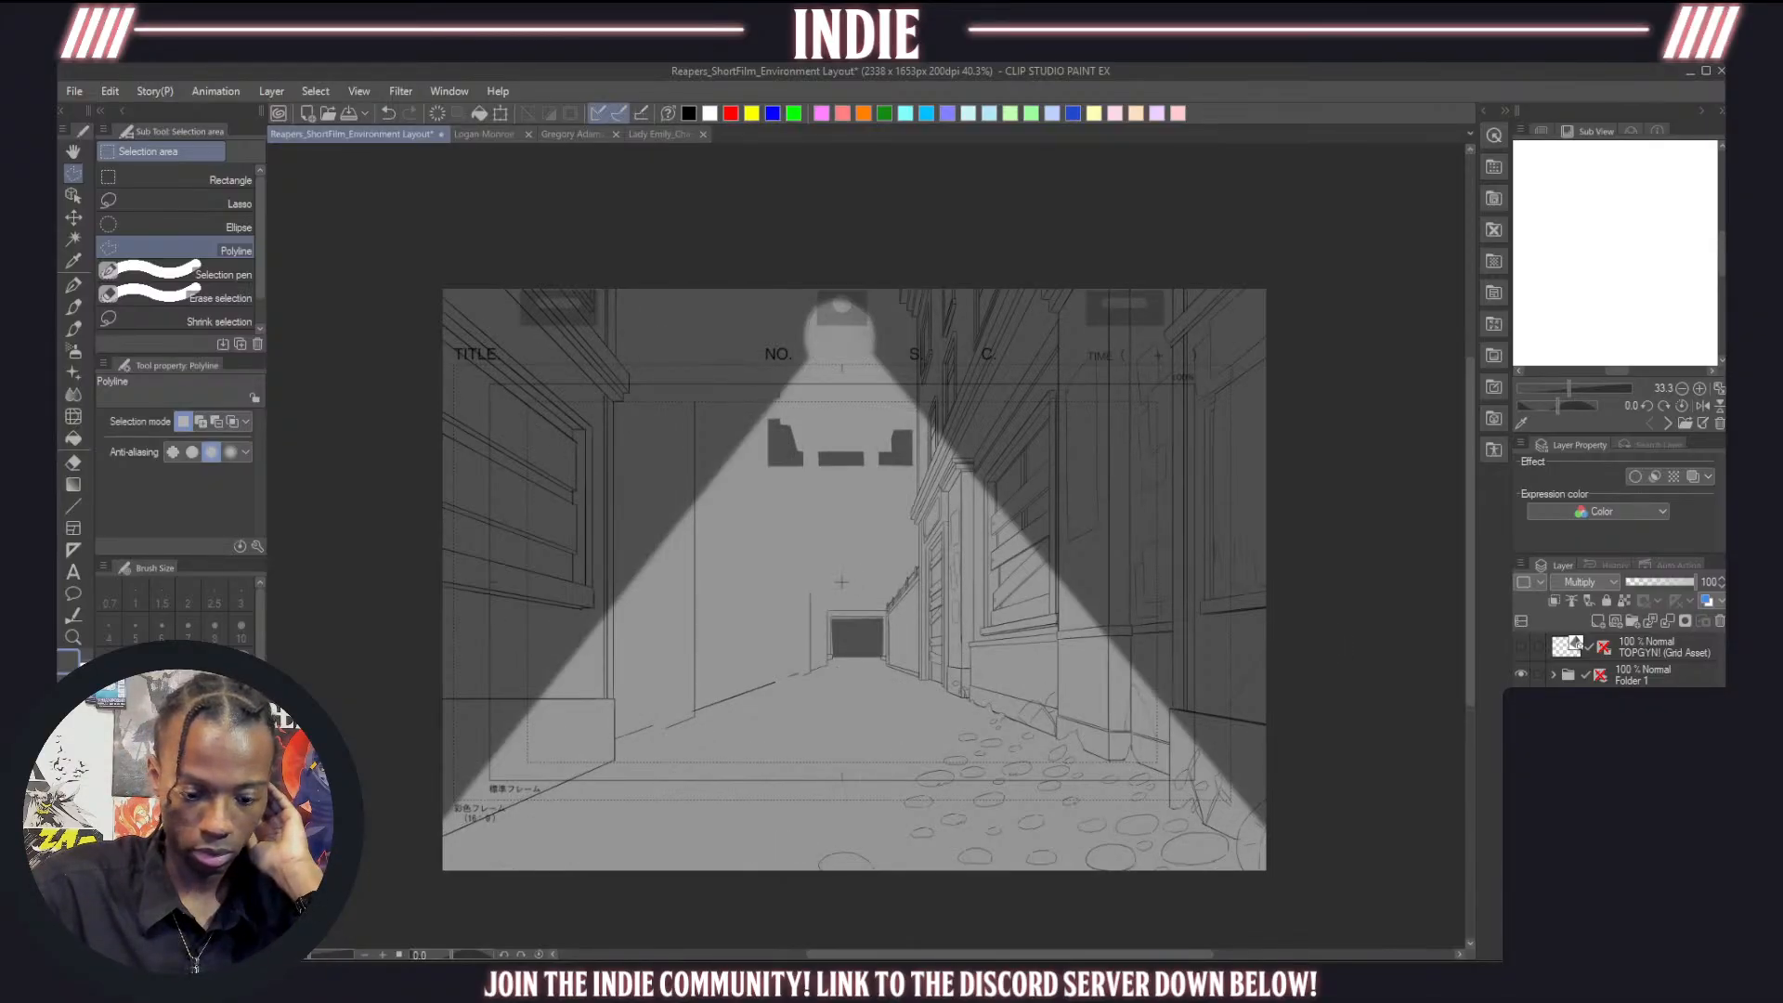
pyautogui.click(1521, 789)
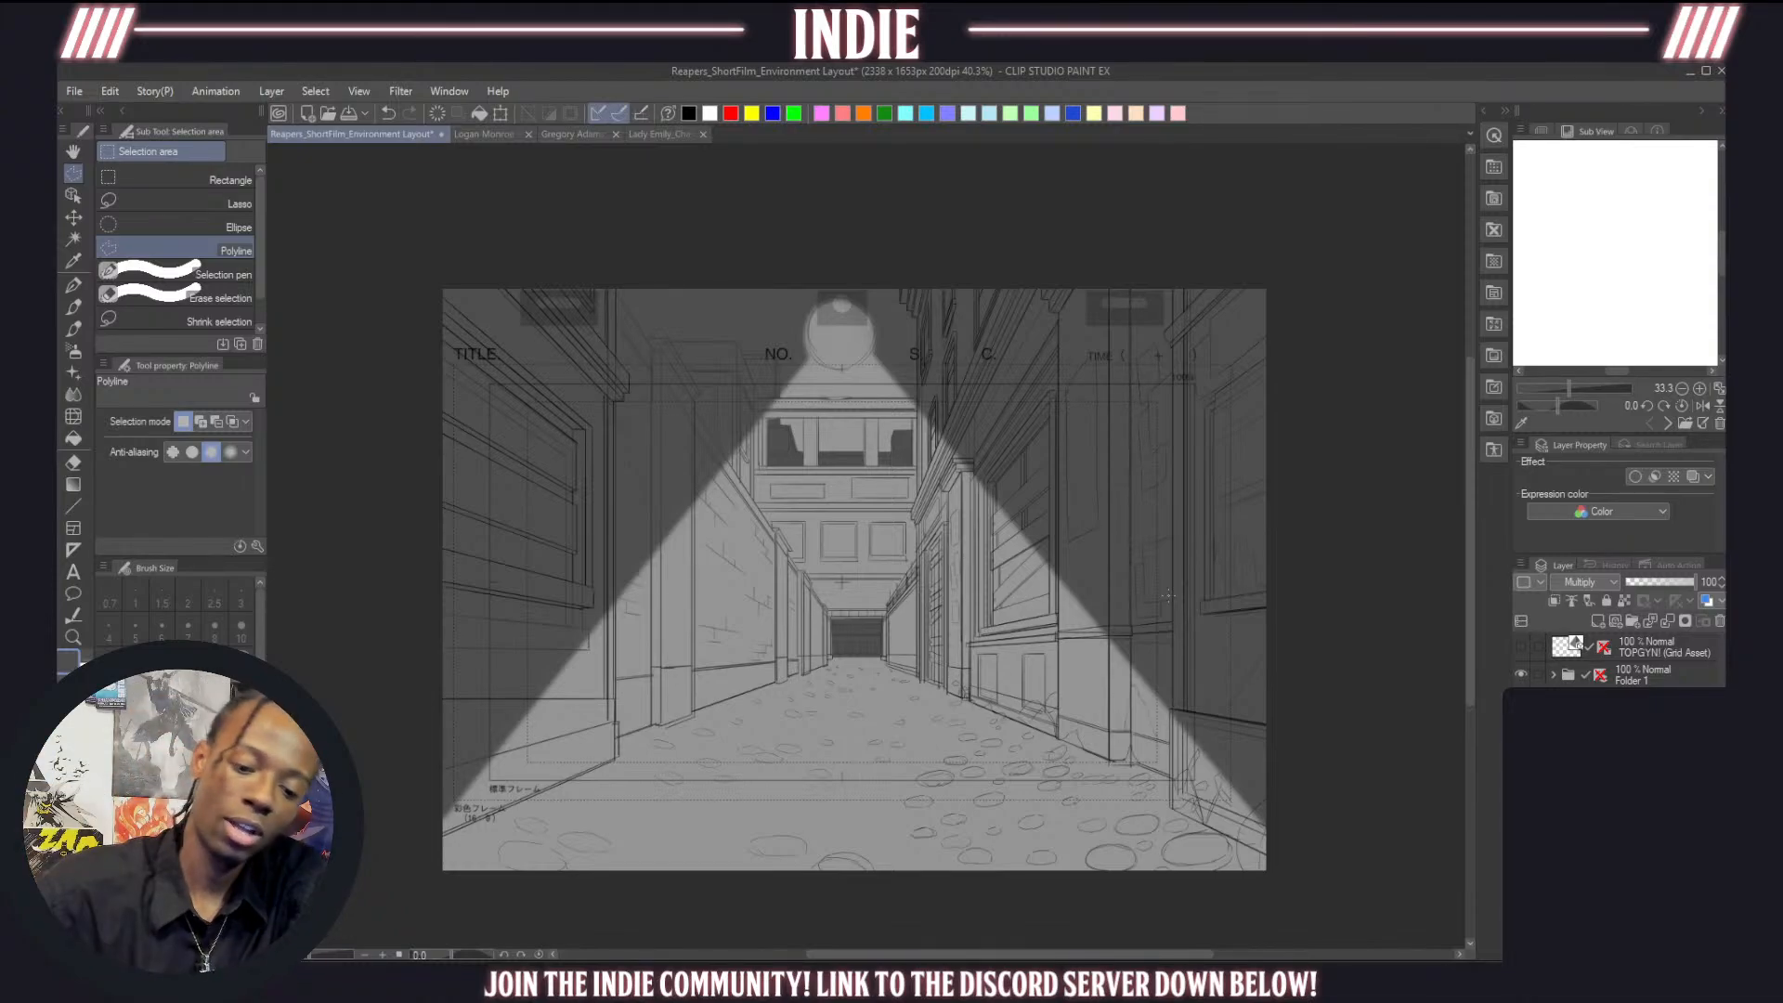
pyautogui.scroll(-1, 870, 571)
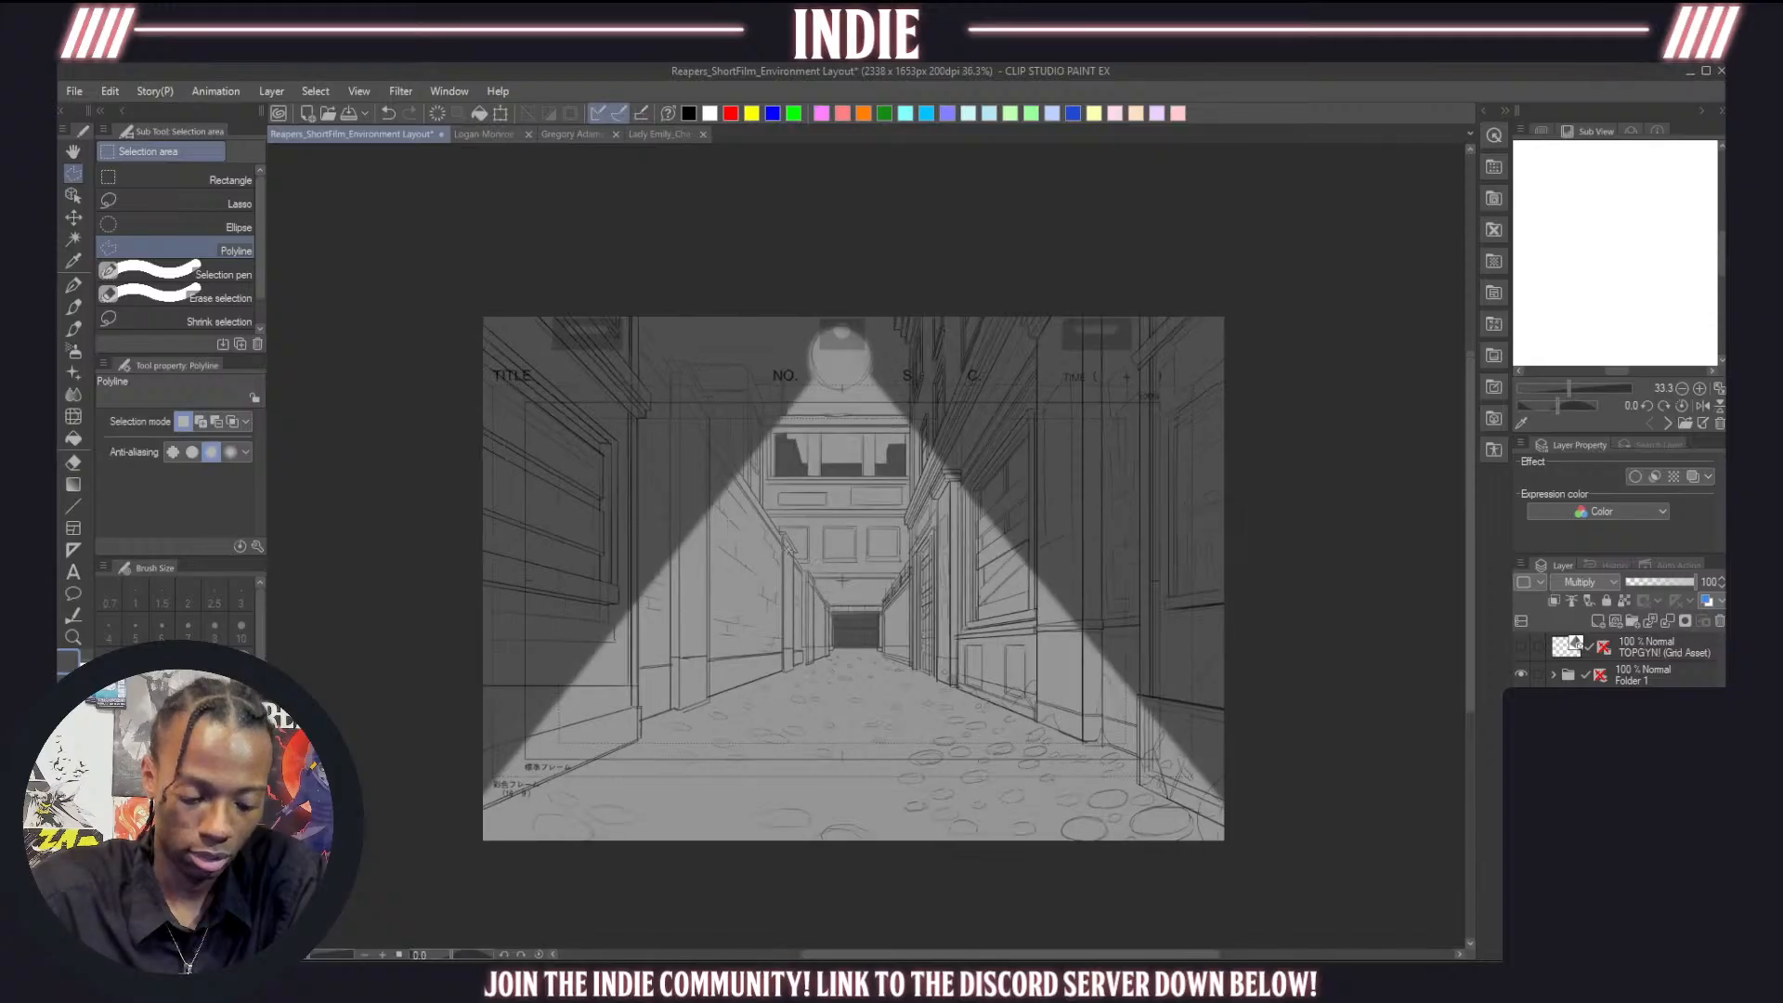
pyautogui.scroll(3, 842, 581)
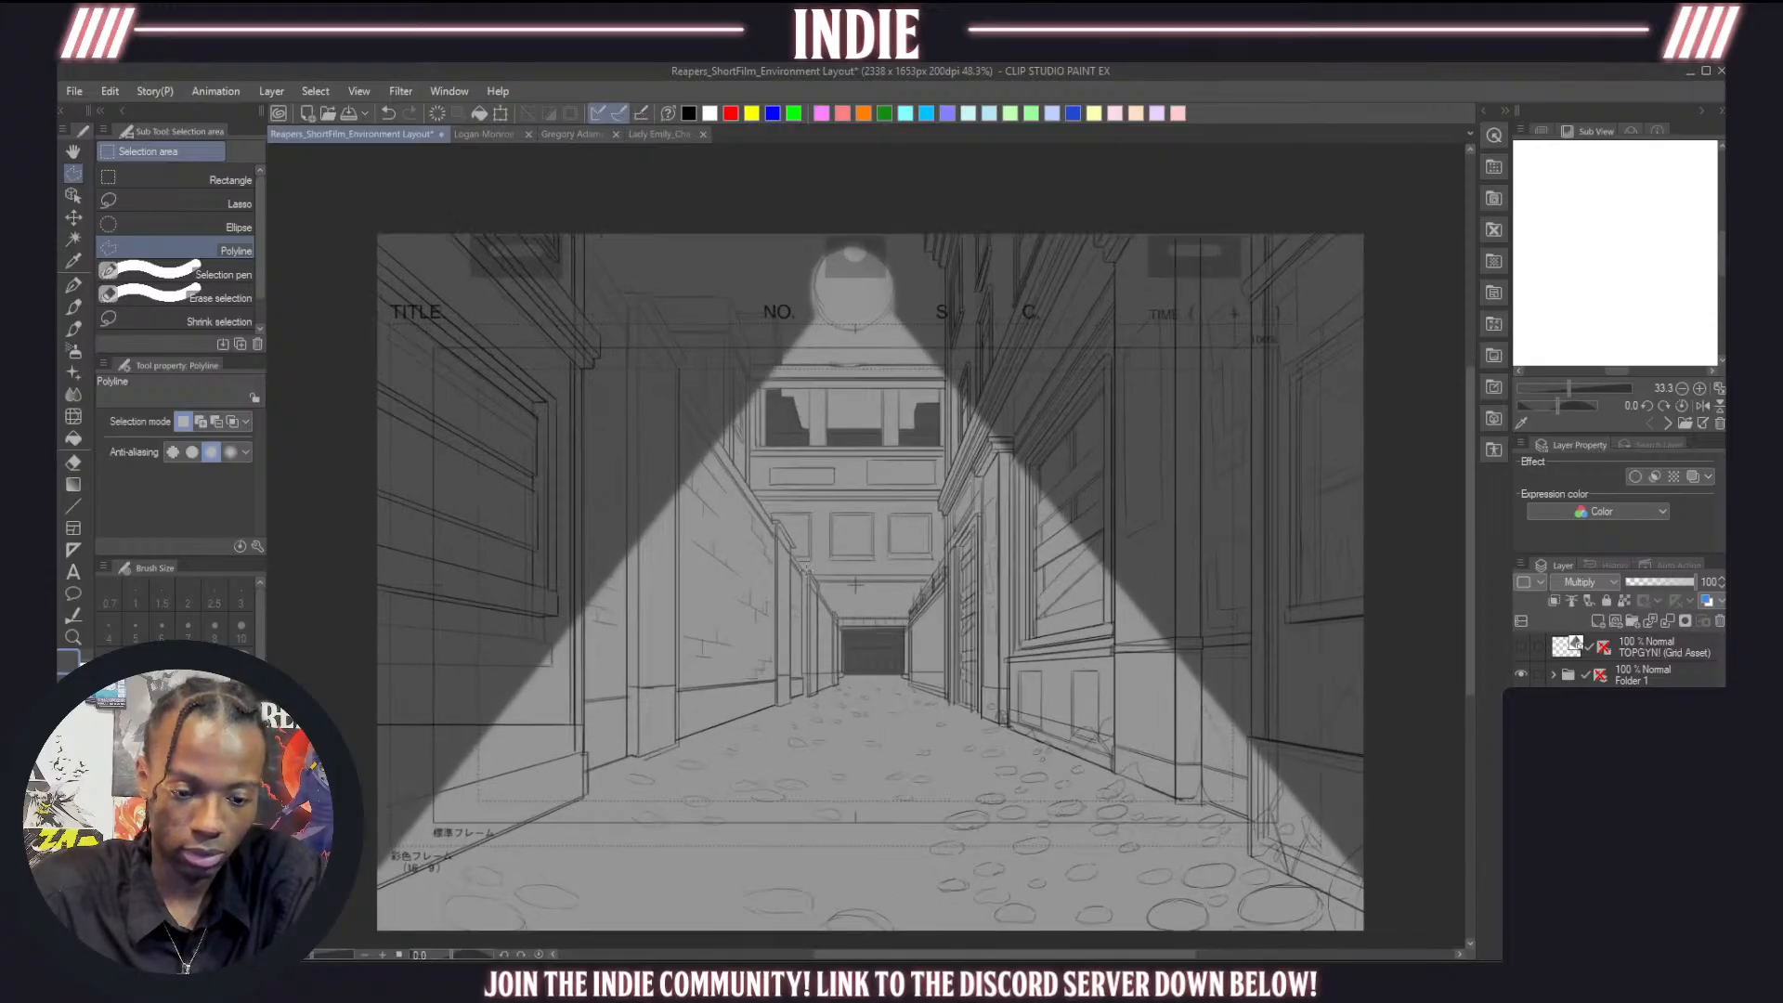